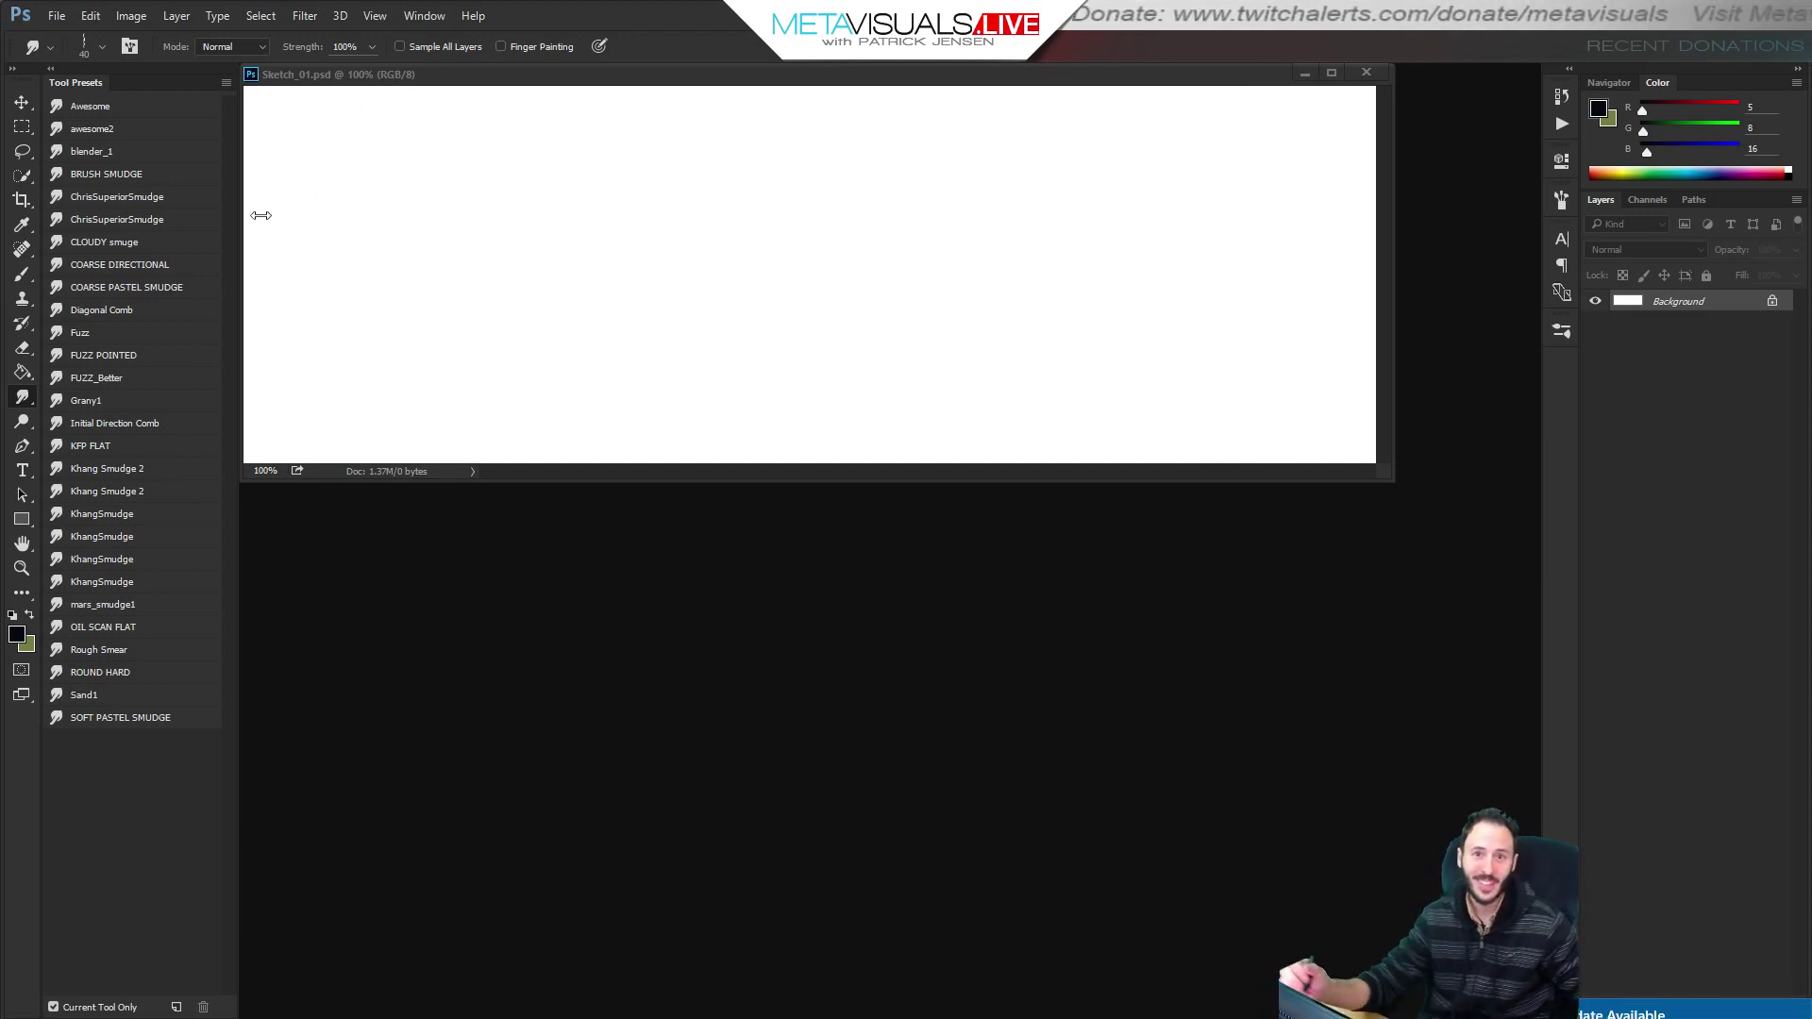
Move the Sketch_01.psd document window slightly within the workspace.
left_click_drag(454, 85, 441, 100)
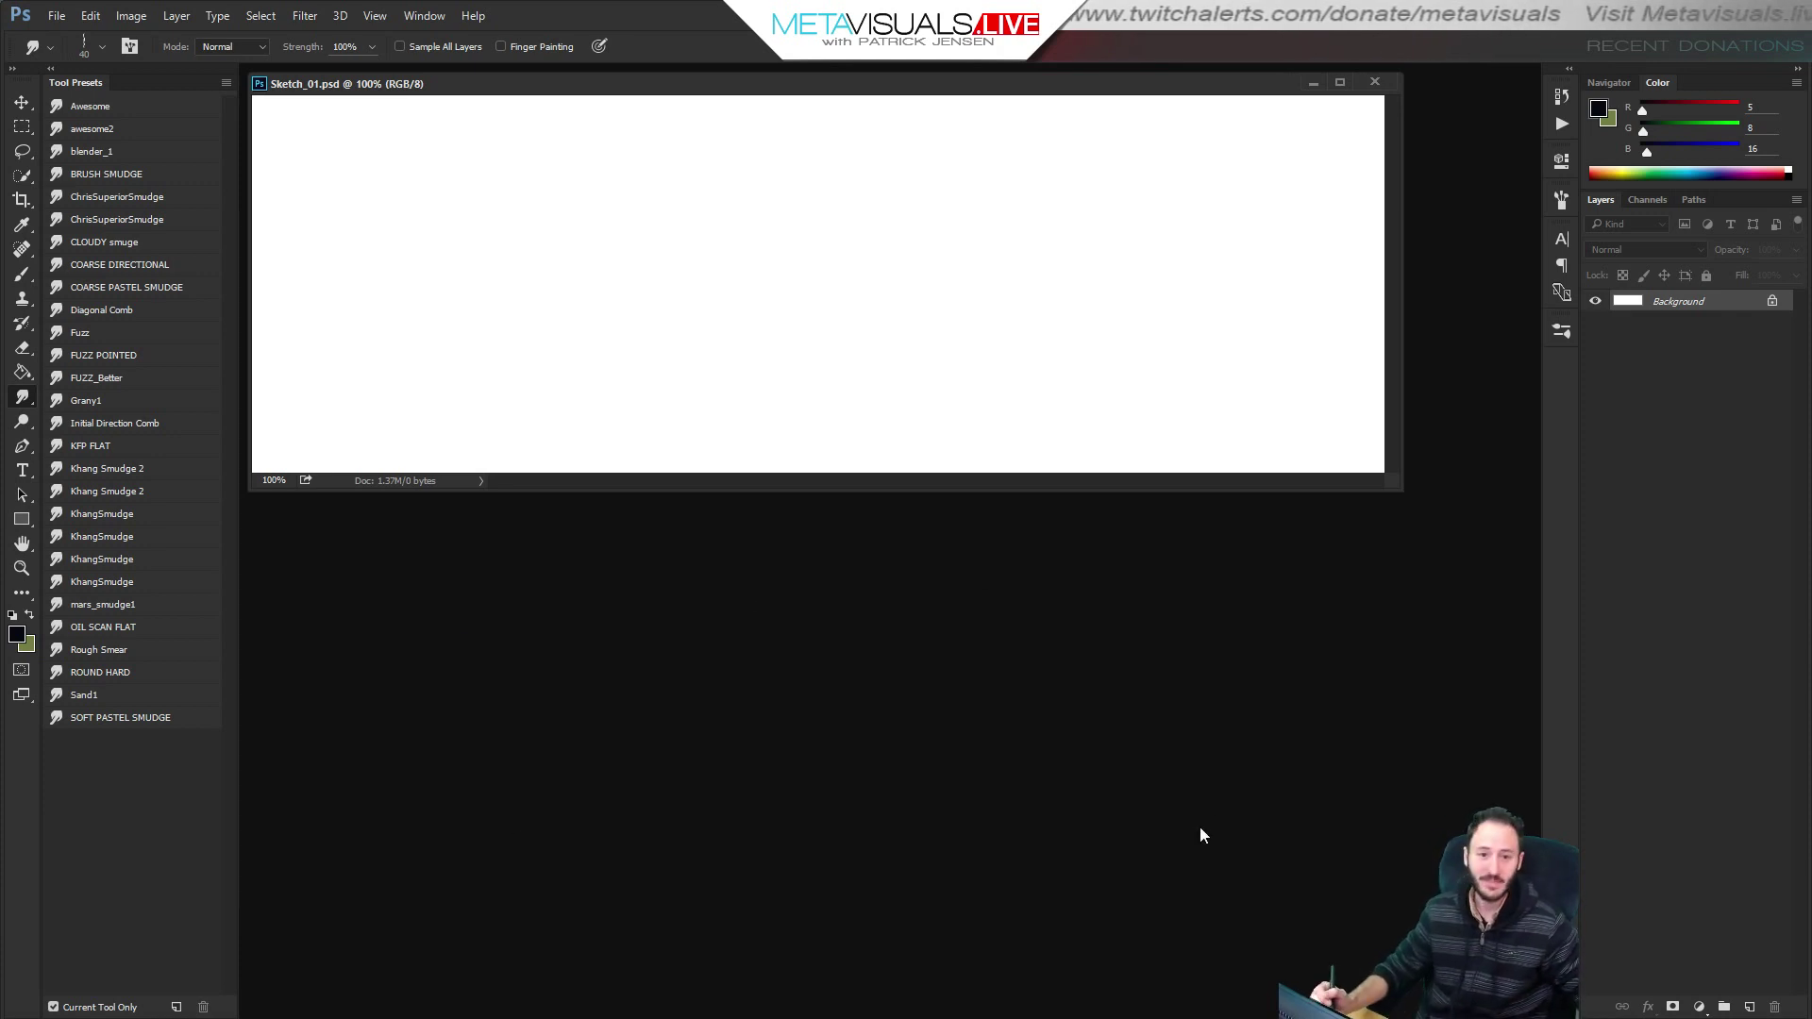
double_click(489, 563)
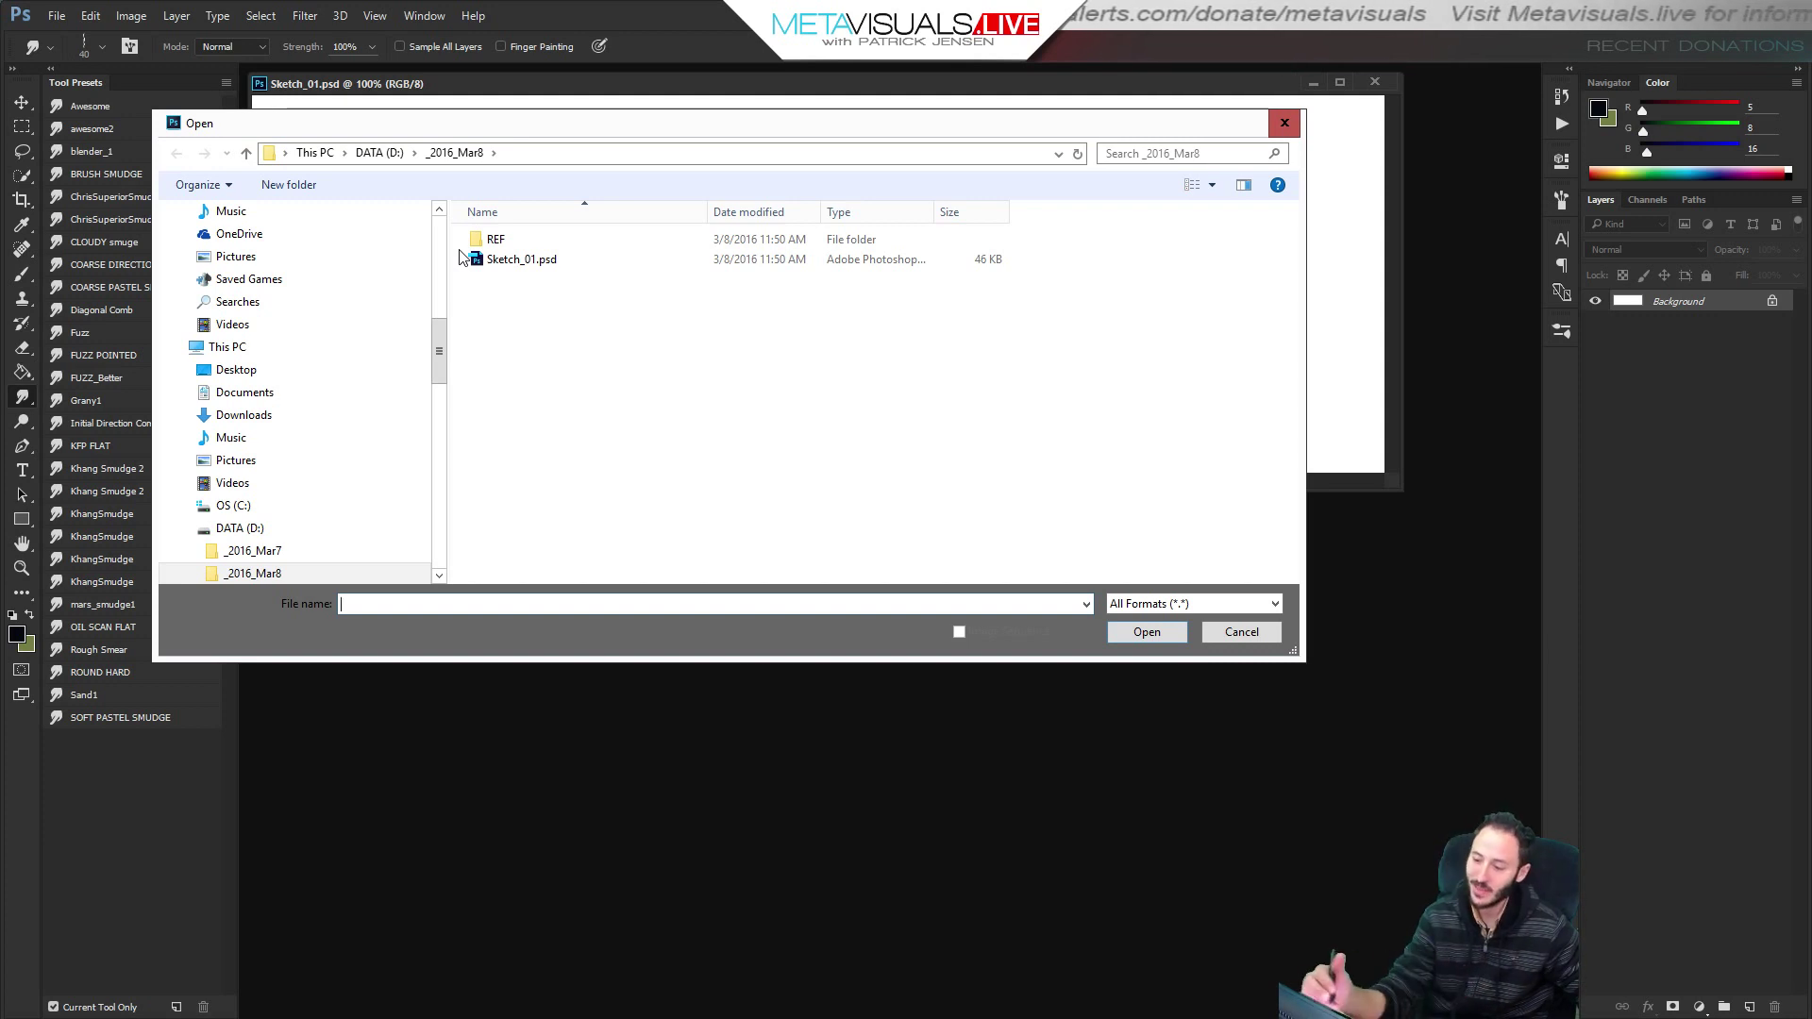
left_click_drag(515, 130, 609, 95)
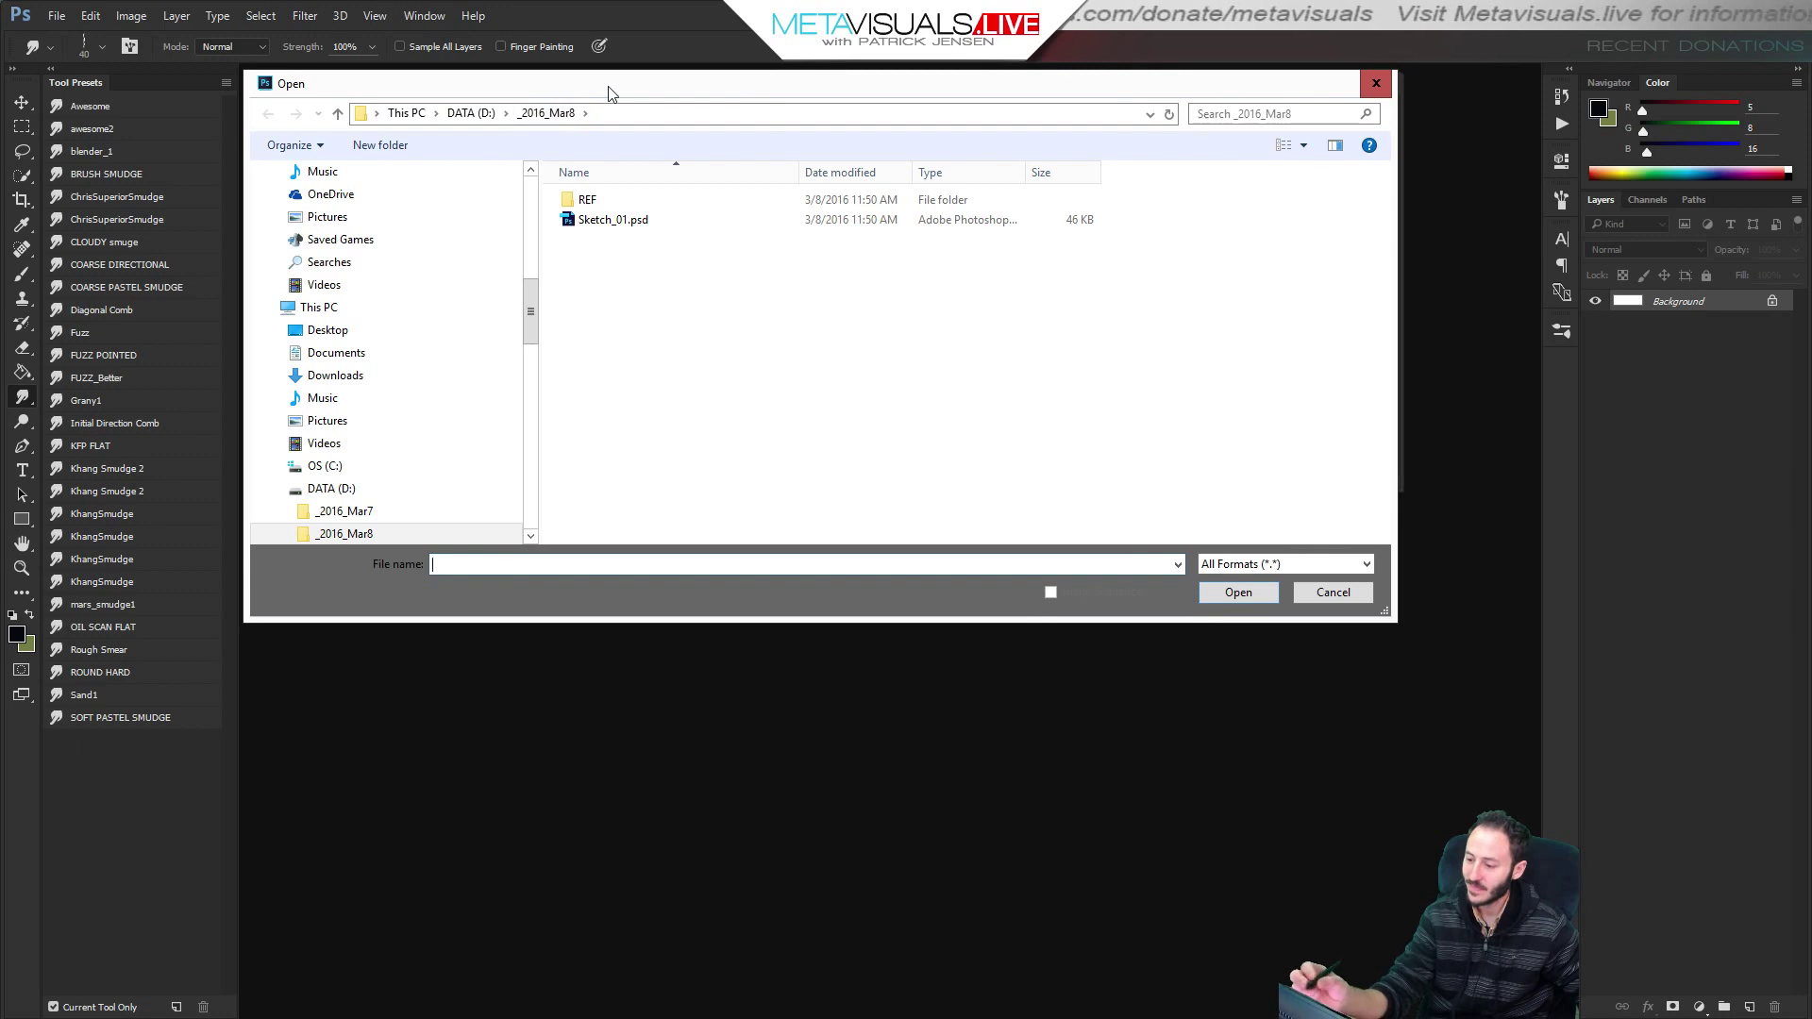
left_click(1346, 592)
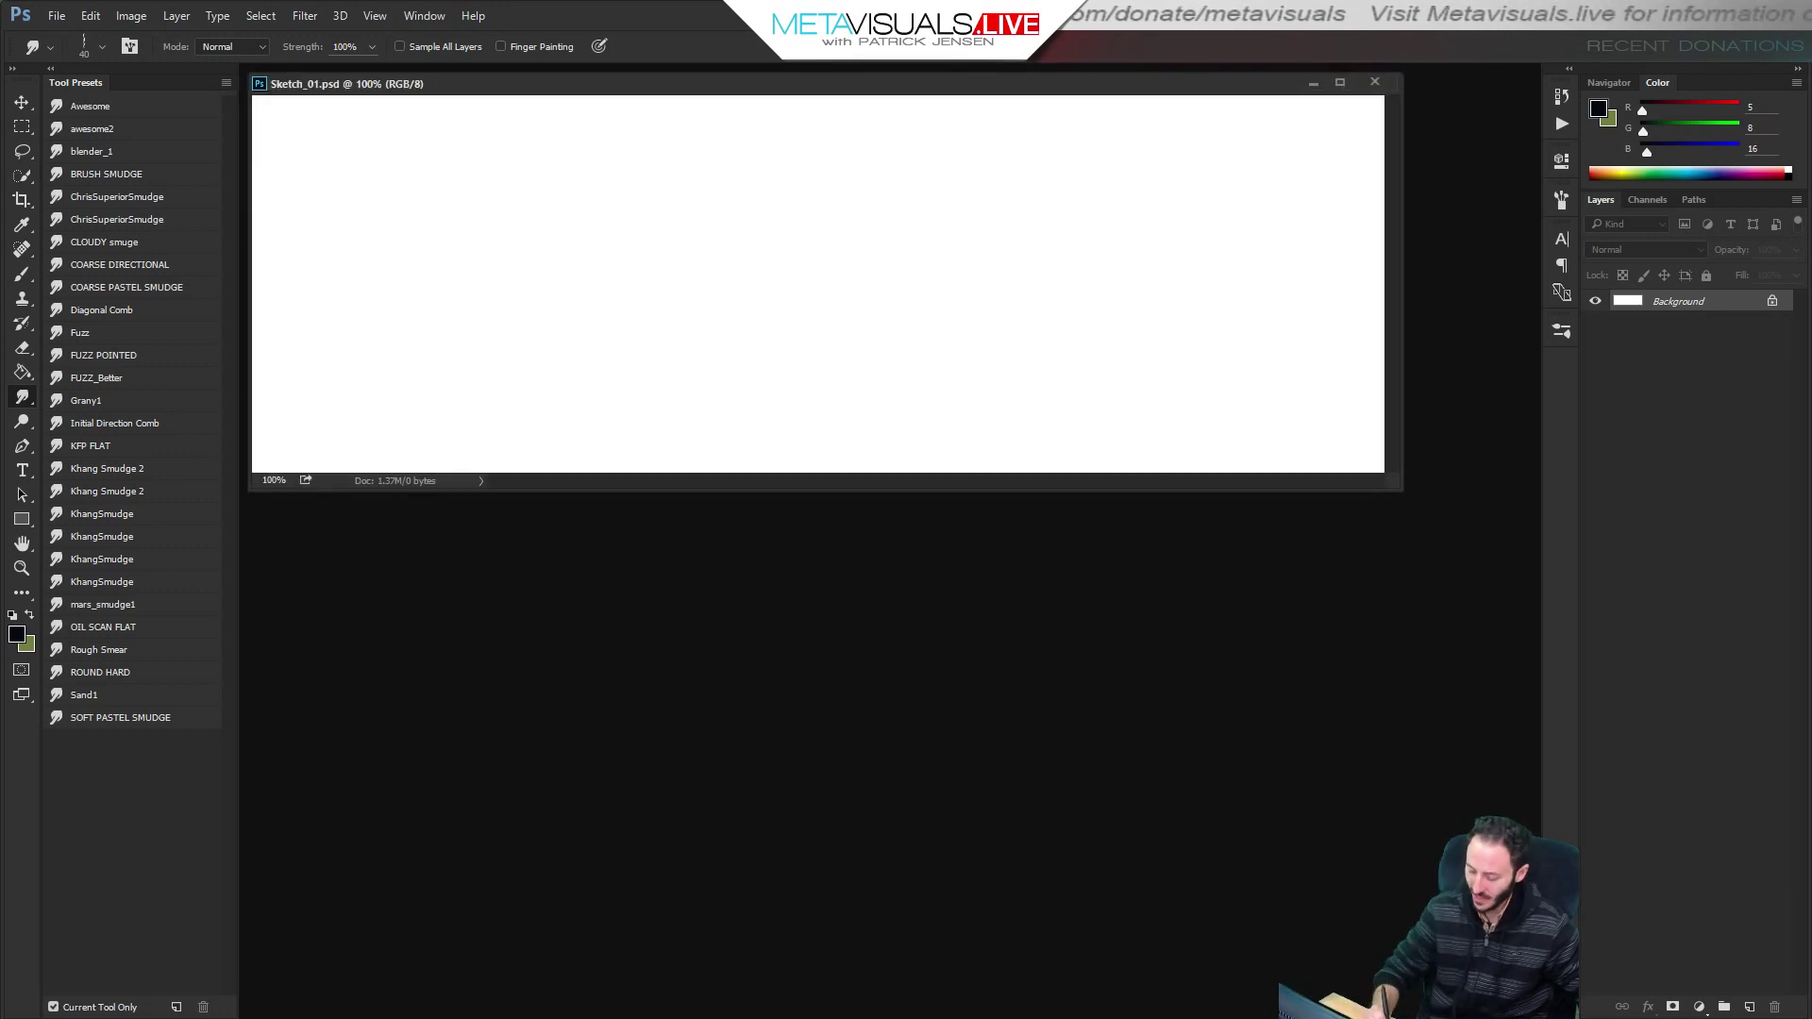
Switch to Chrome and save the alps image of the red-roofed lake hut as Alps_France.jpg in the REF folder.
key("alt+Tab")
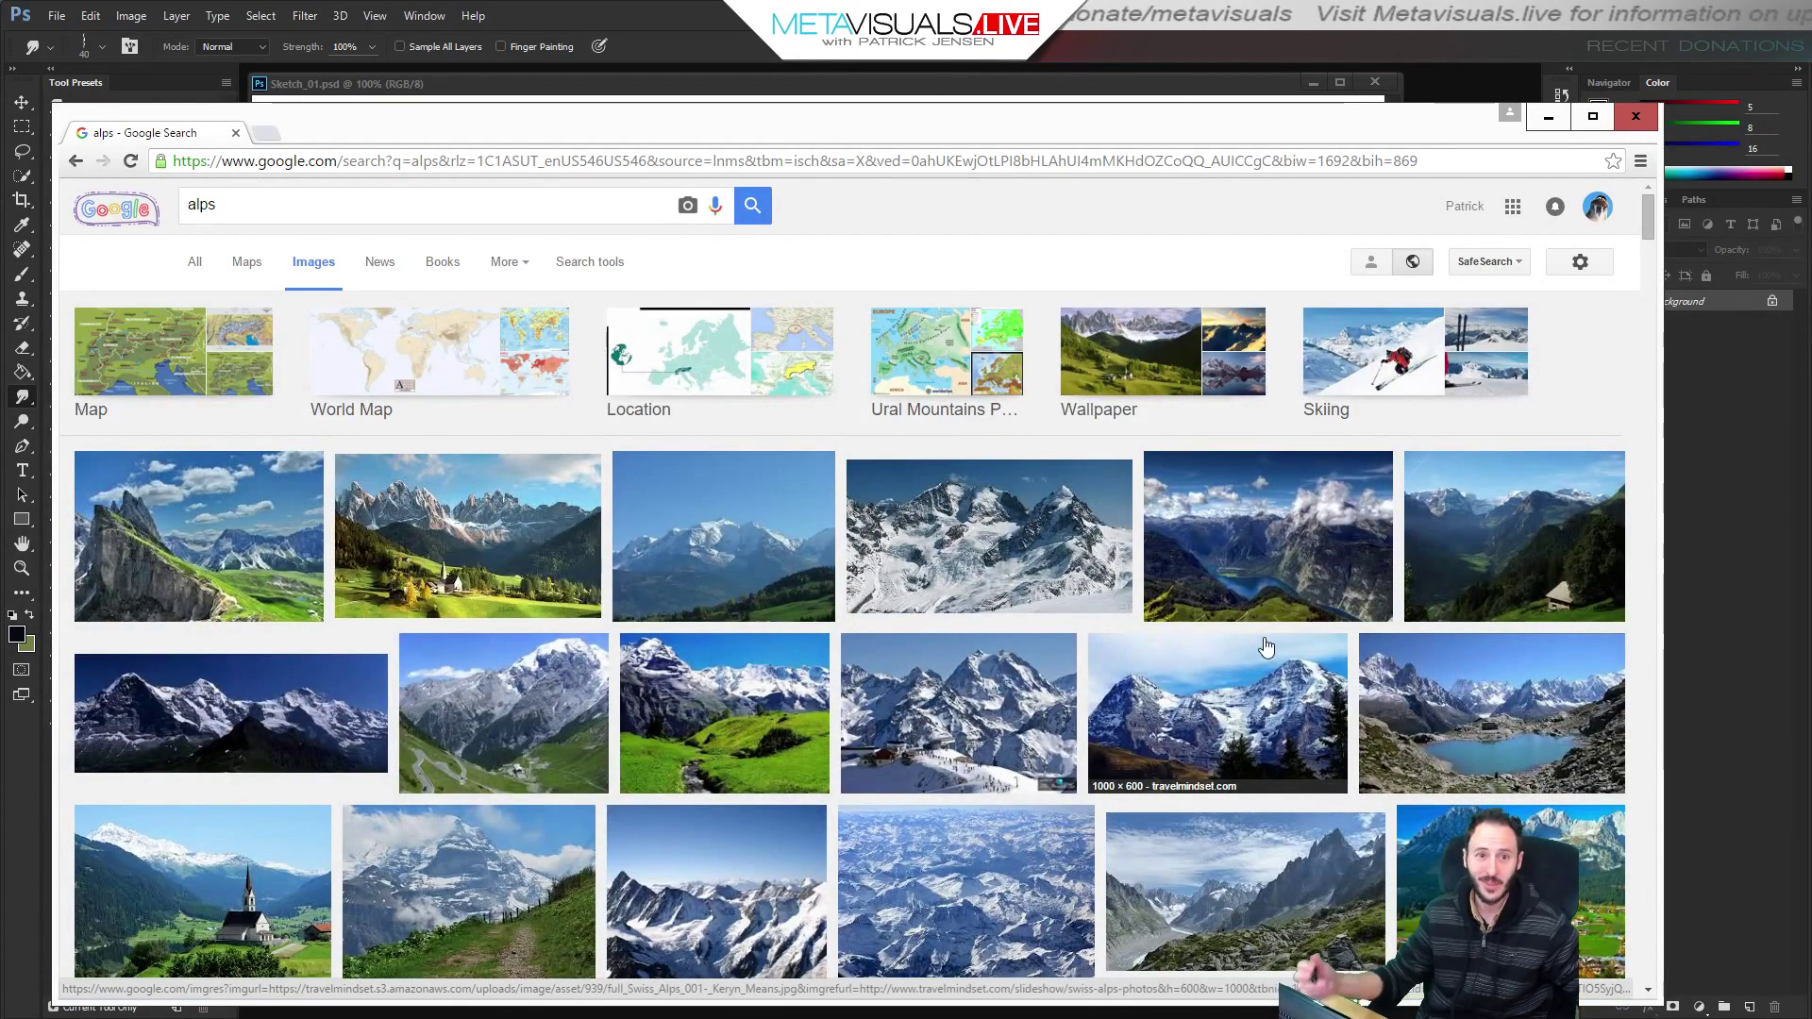
scroll(1648, 232, "down", 3)
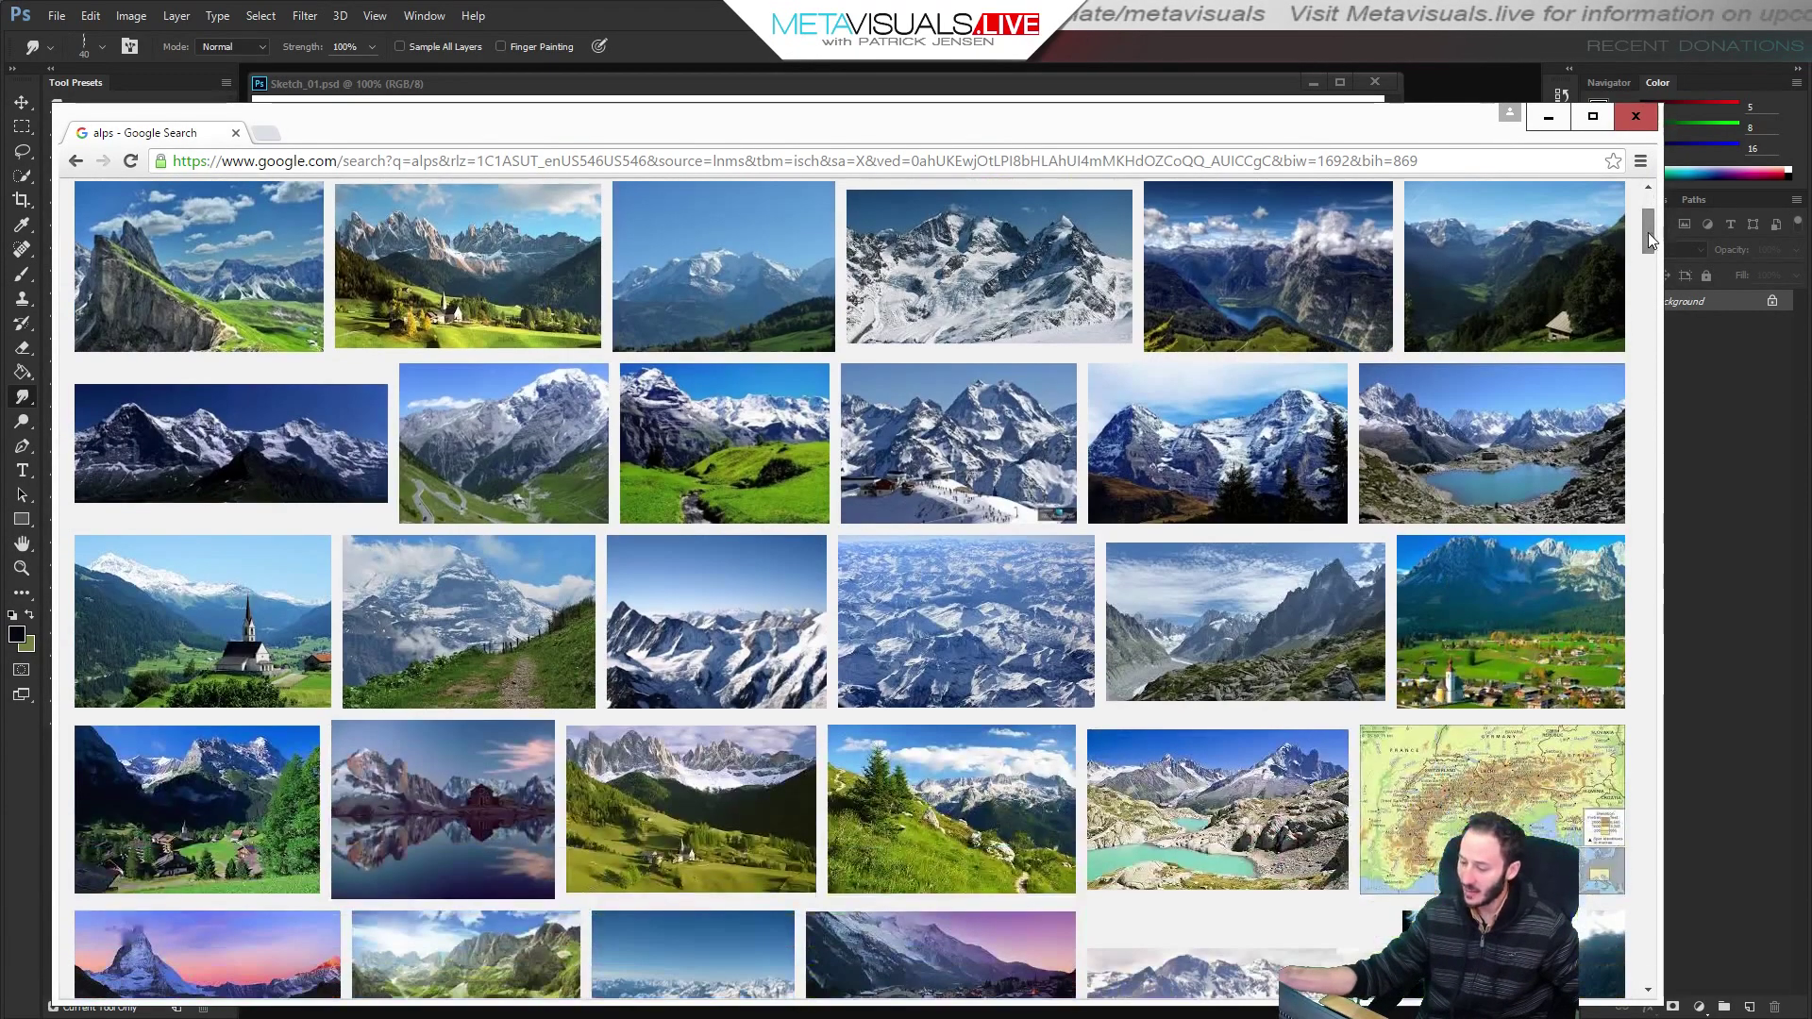
scroll(1650, 219, "up", 3)
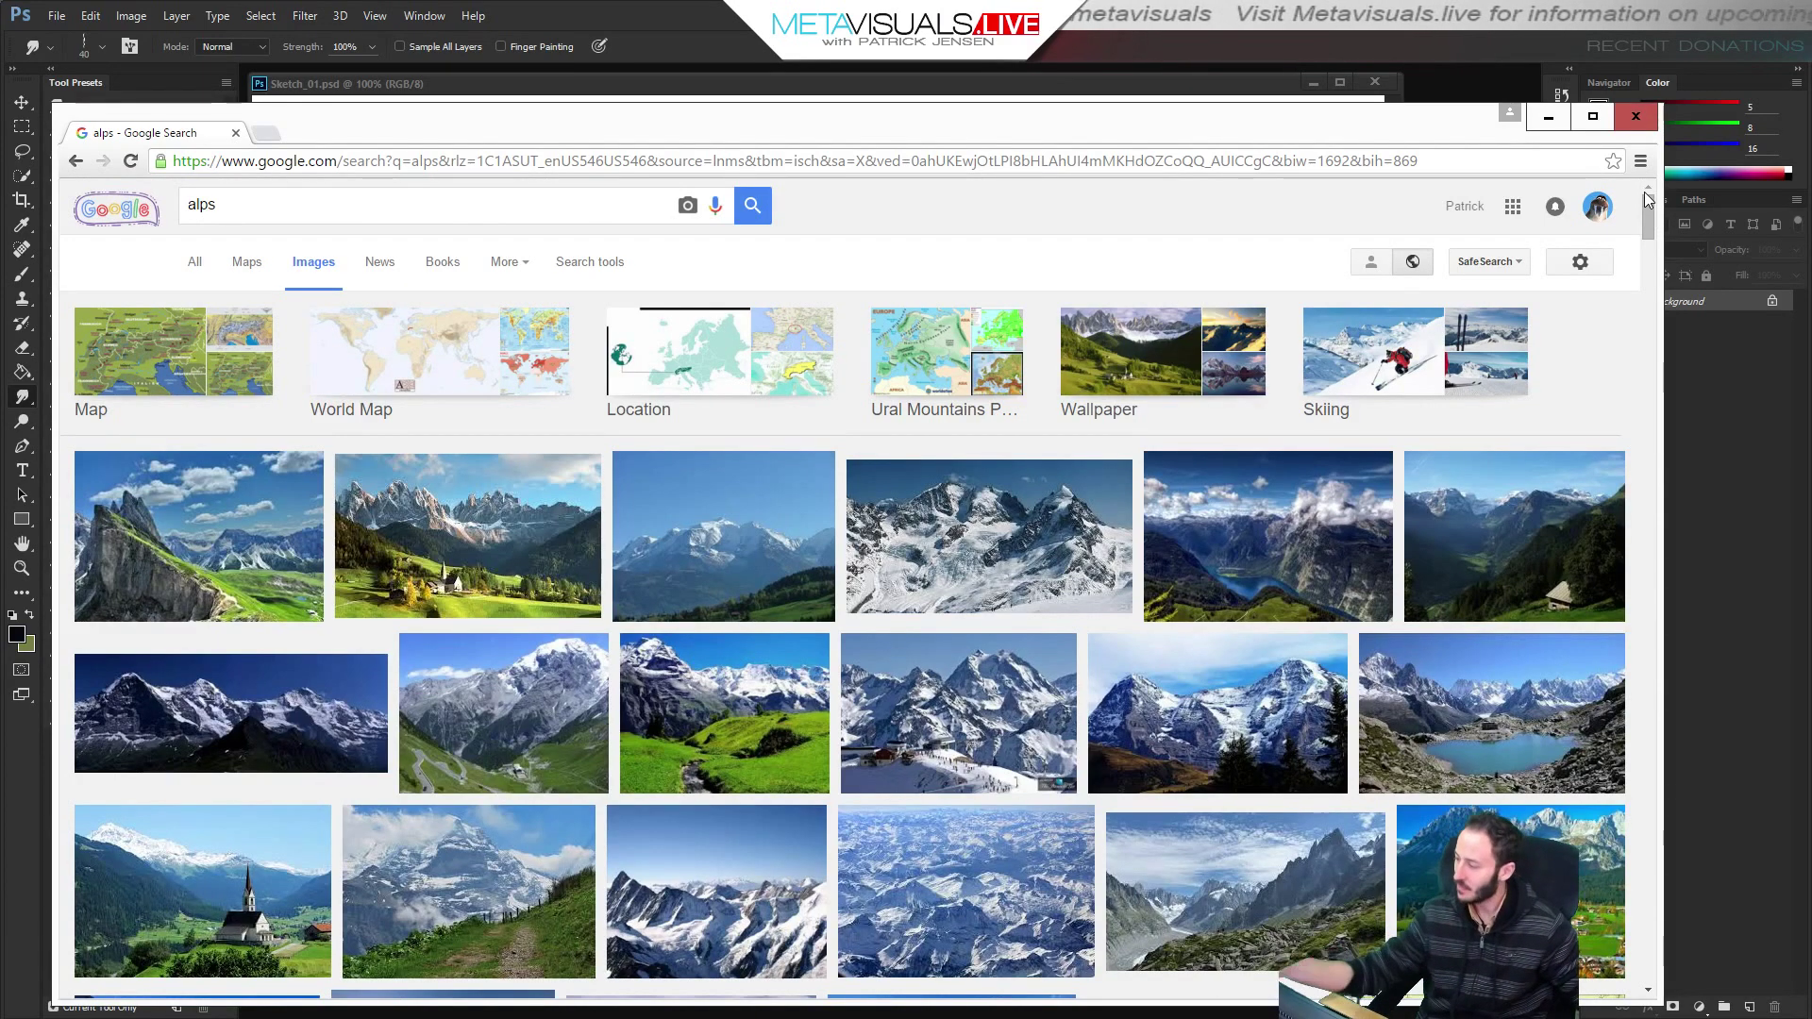
mouse_move(1647, 208)
left_mouse_down()
mouse_move(1639, 336)
mouse_move(1636, 224)
mouse_move(1645, 264)
mouse_move(1651, 243)
left_mouse_up()
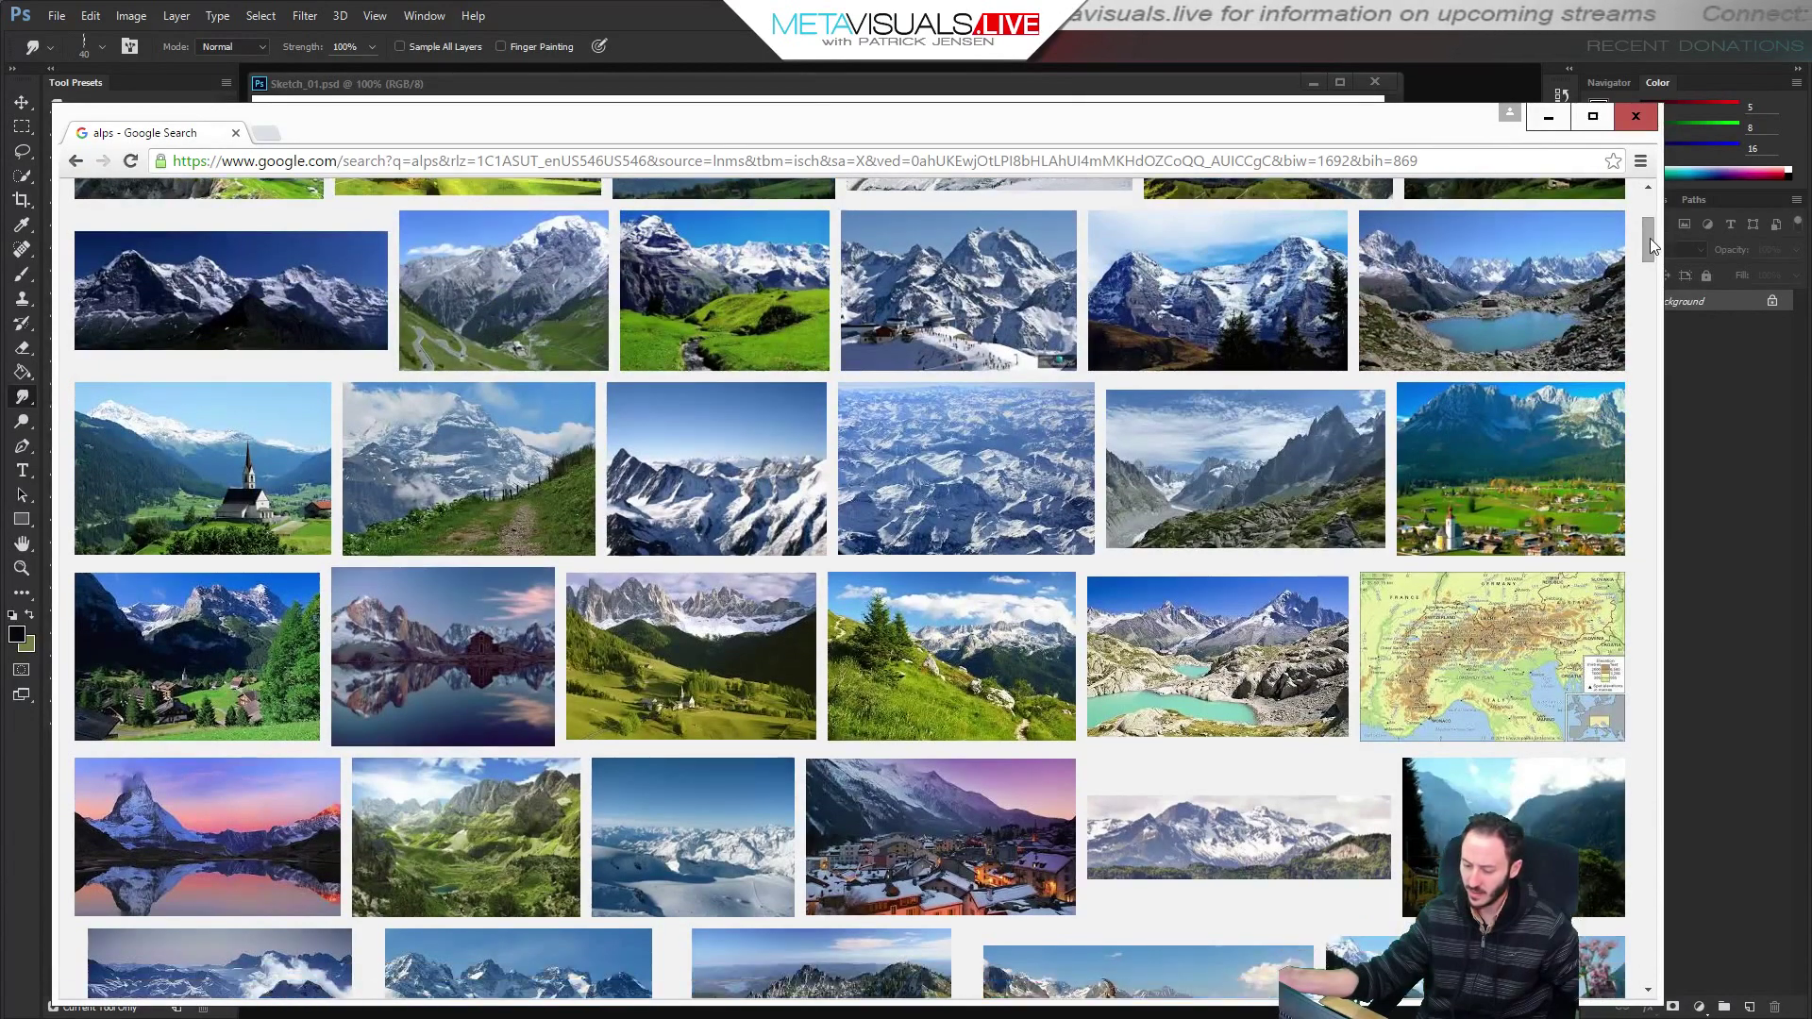
left_click(437, 661)
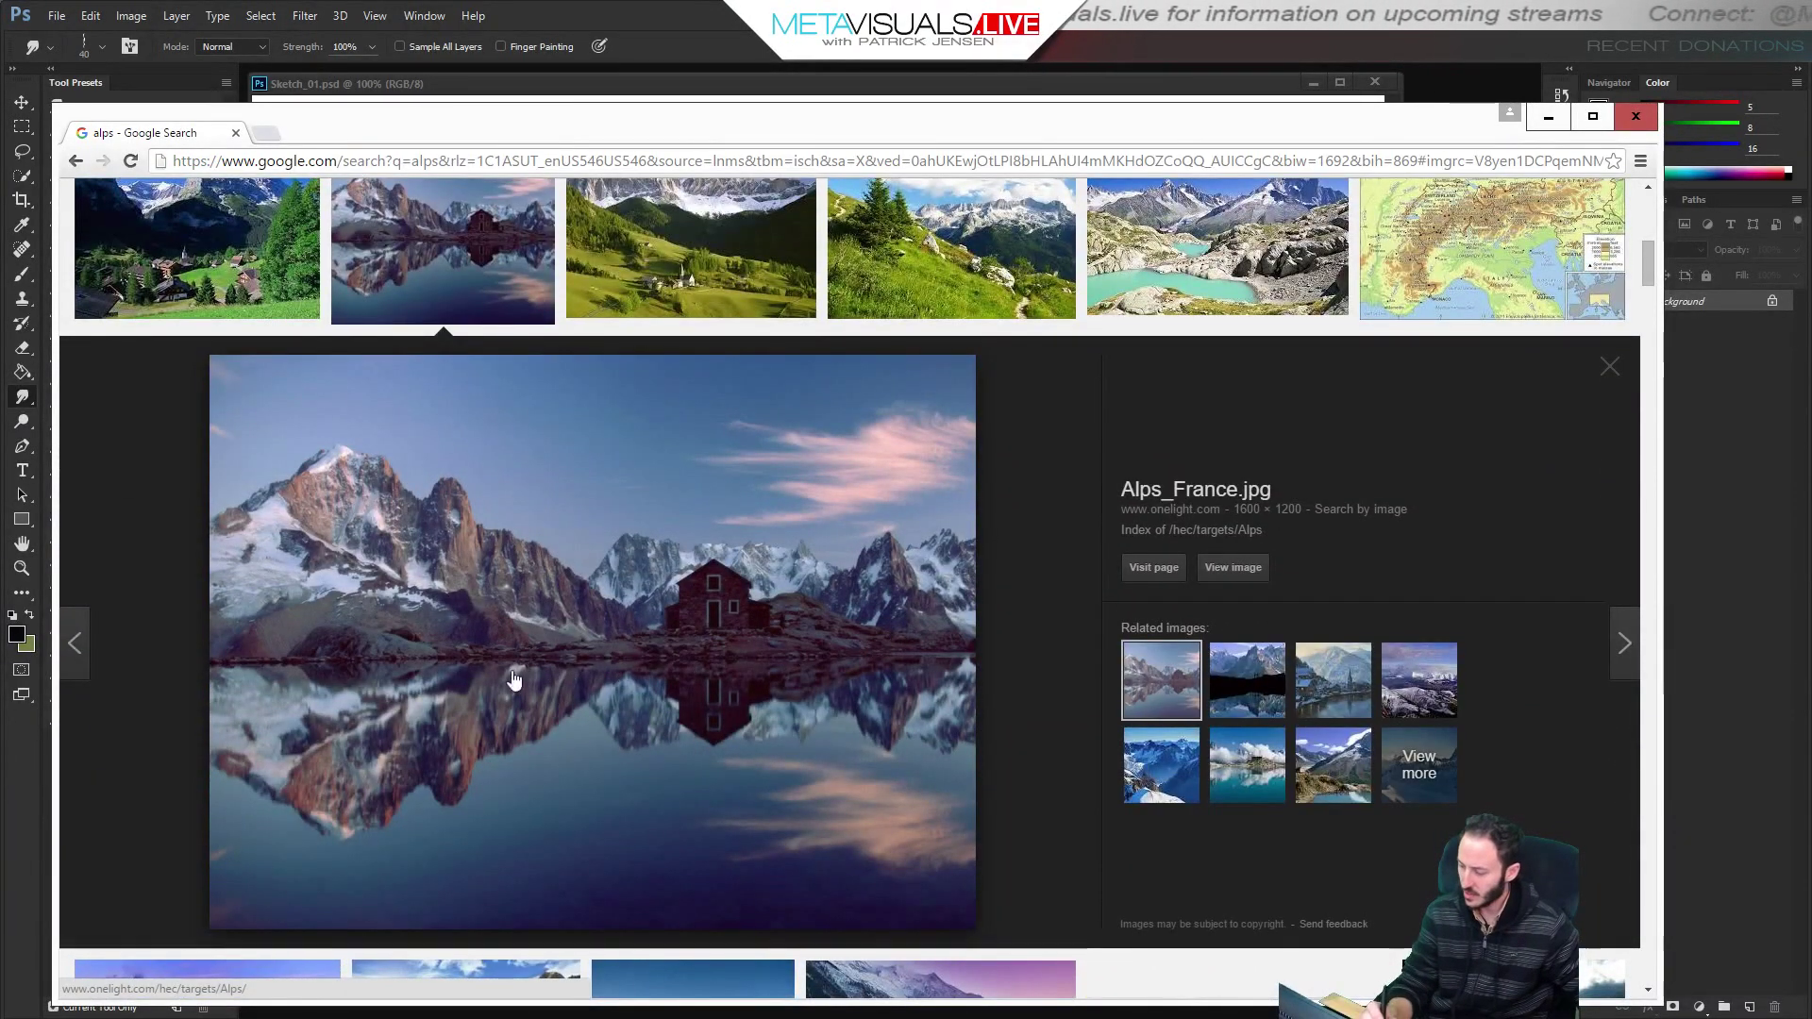
right_click(572, 610)
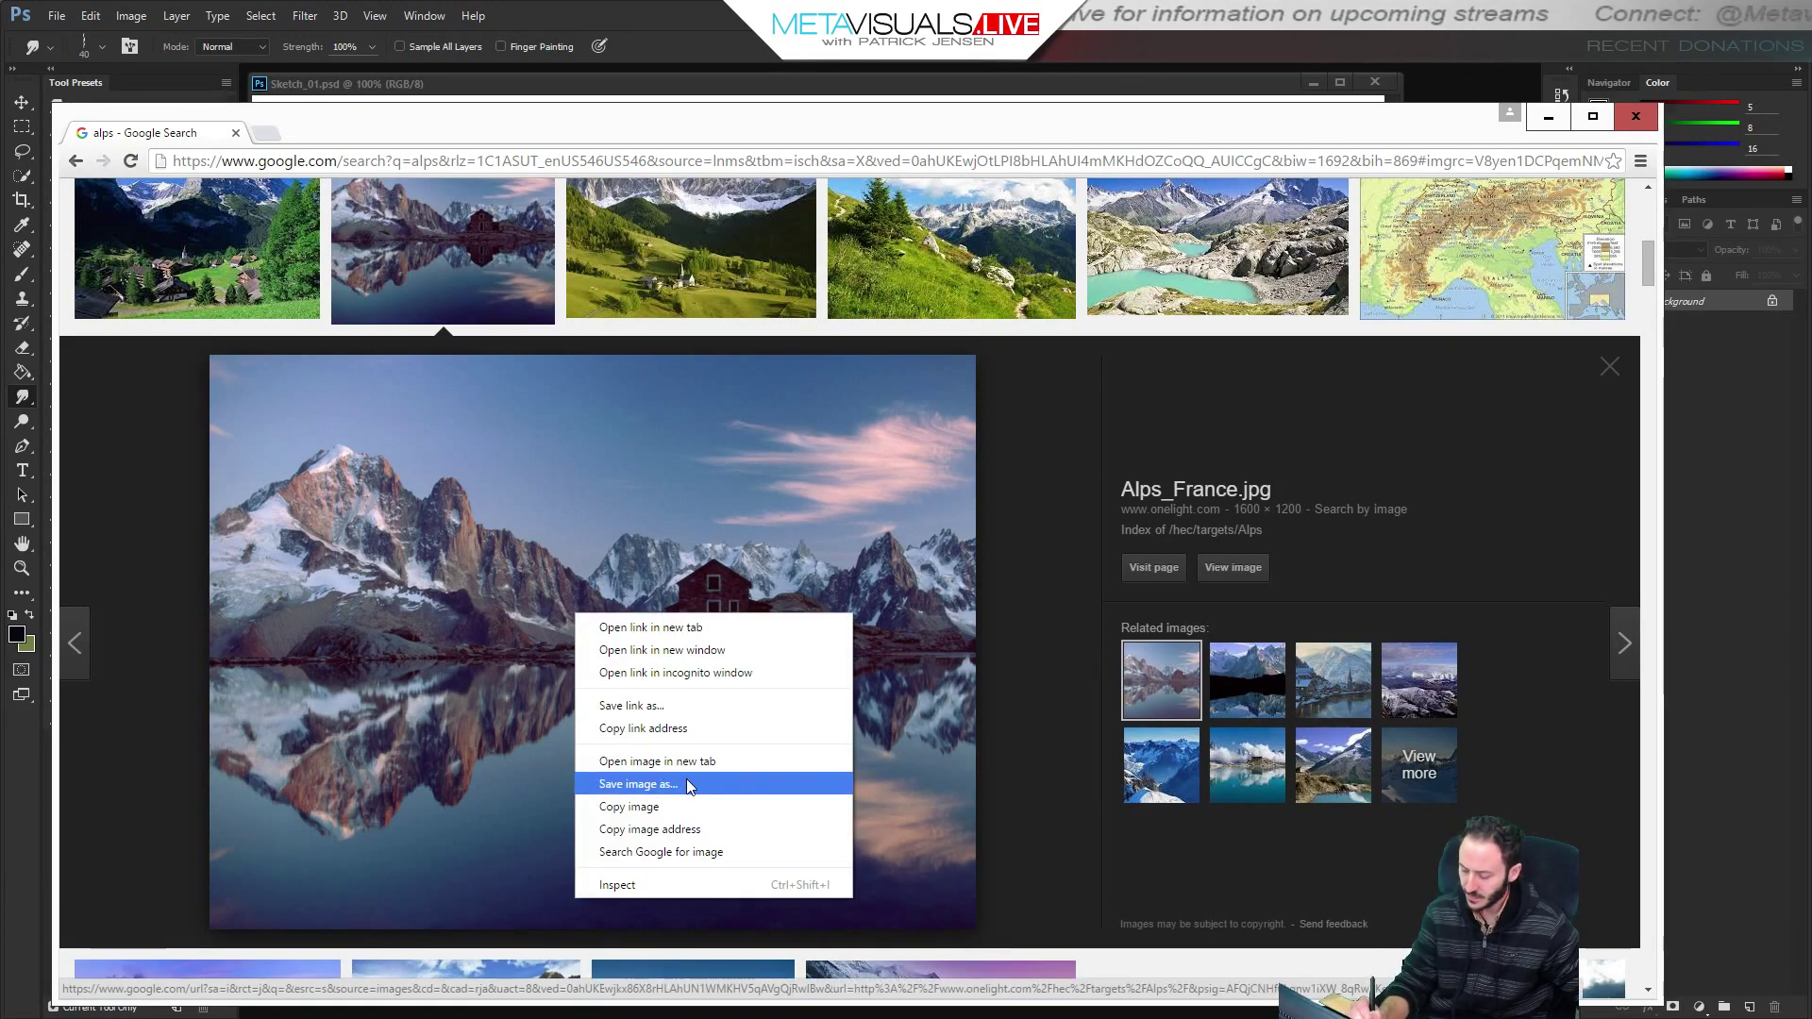
left_click(634, 784)
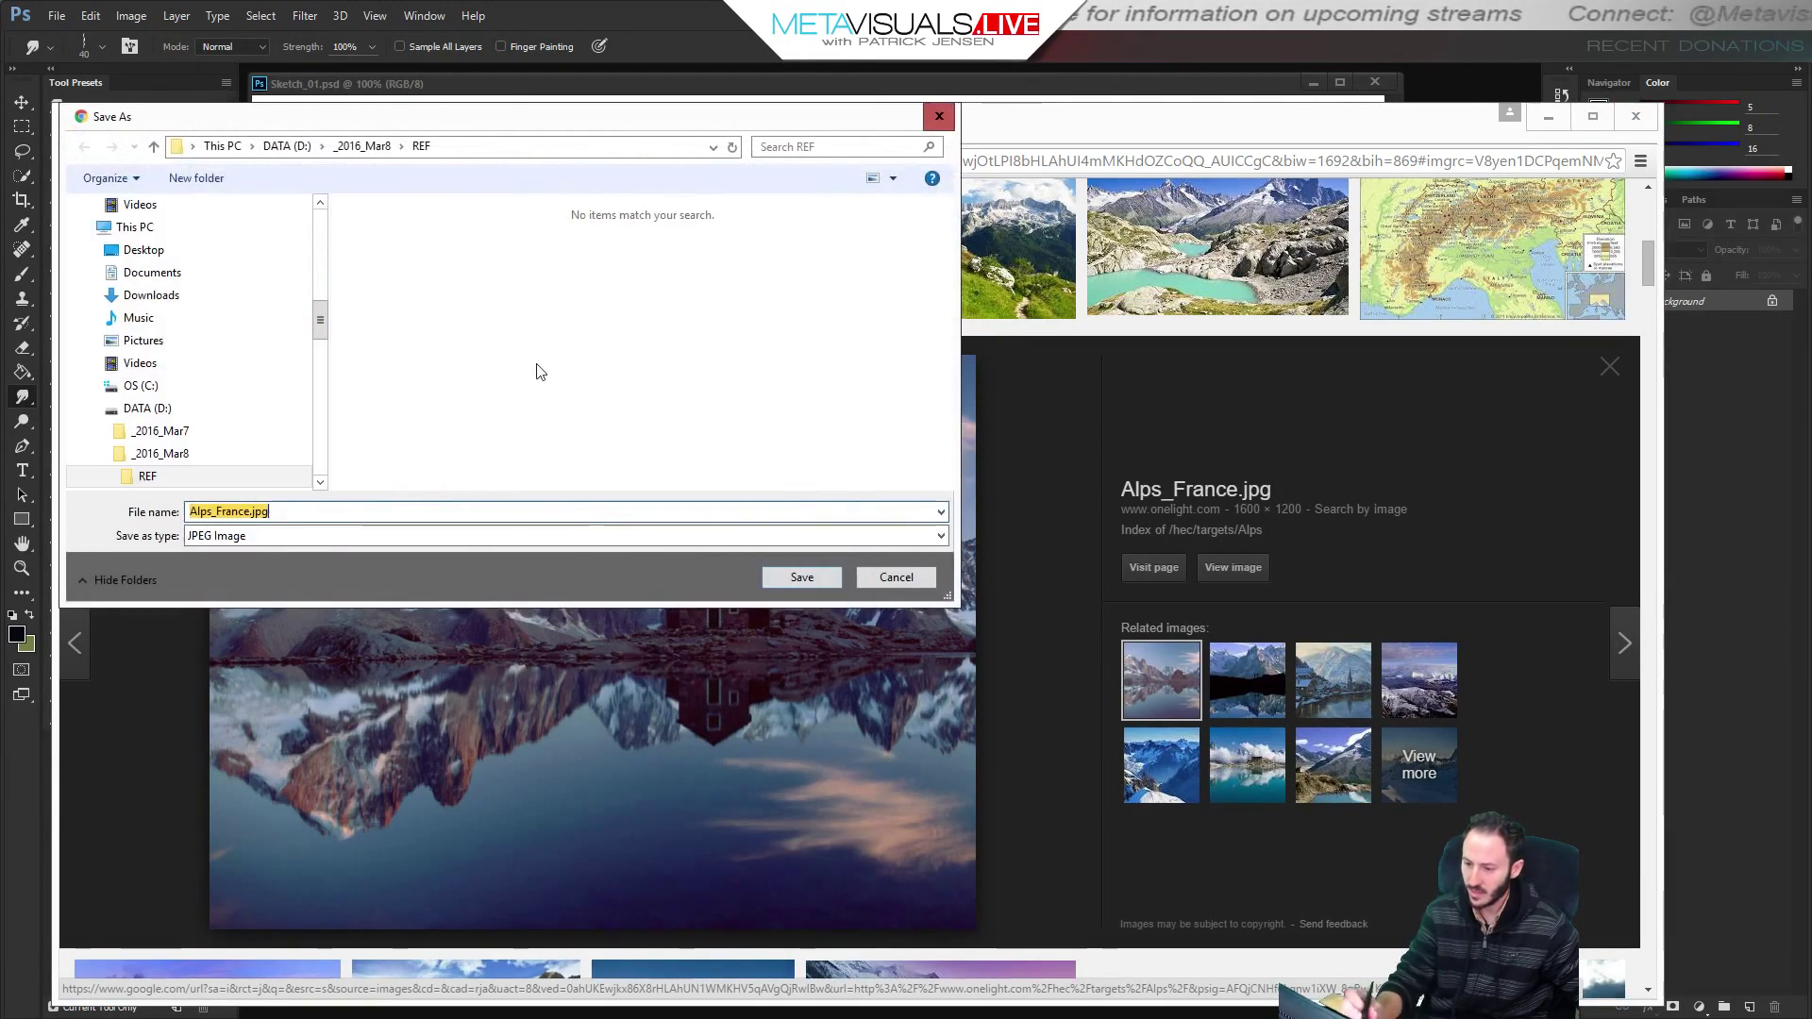
left_click(797, 579)
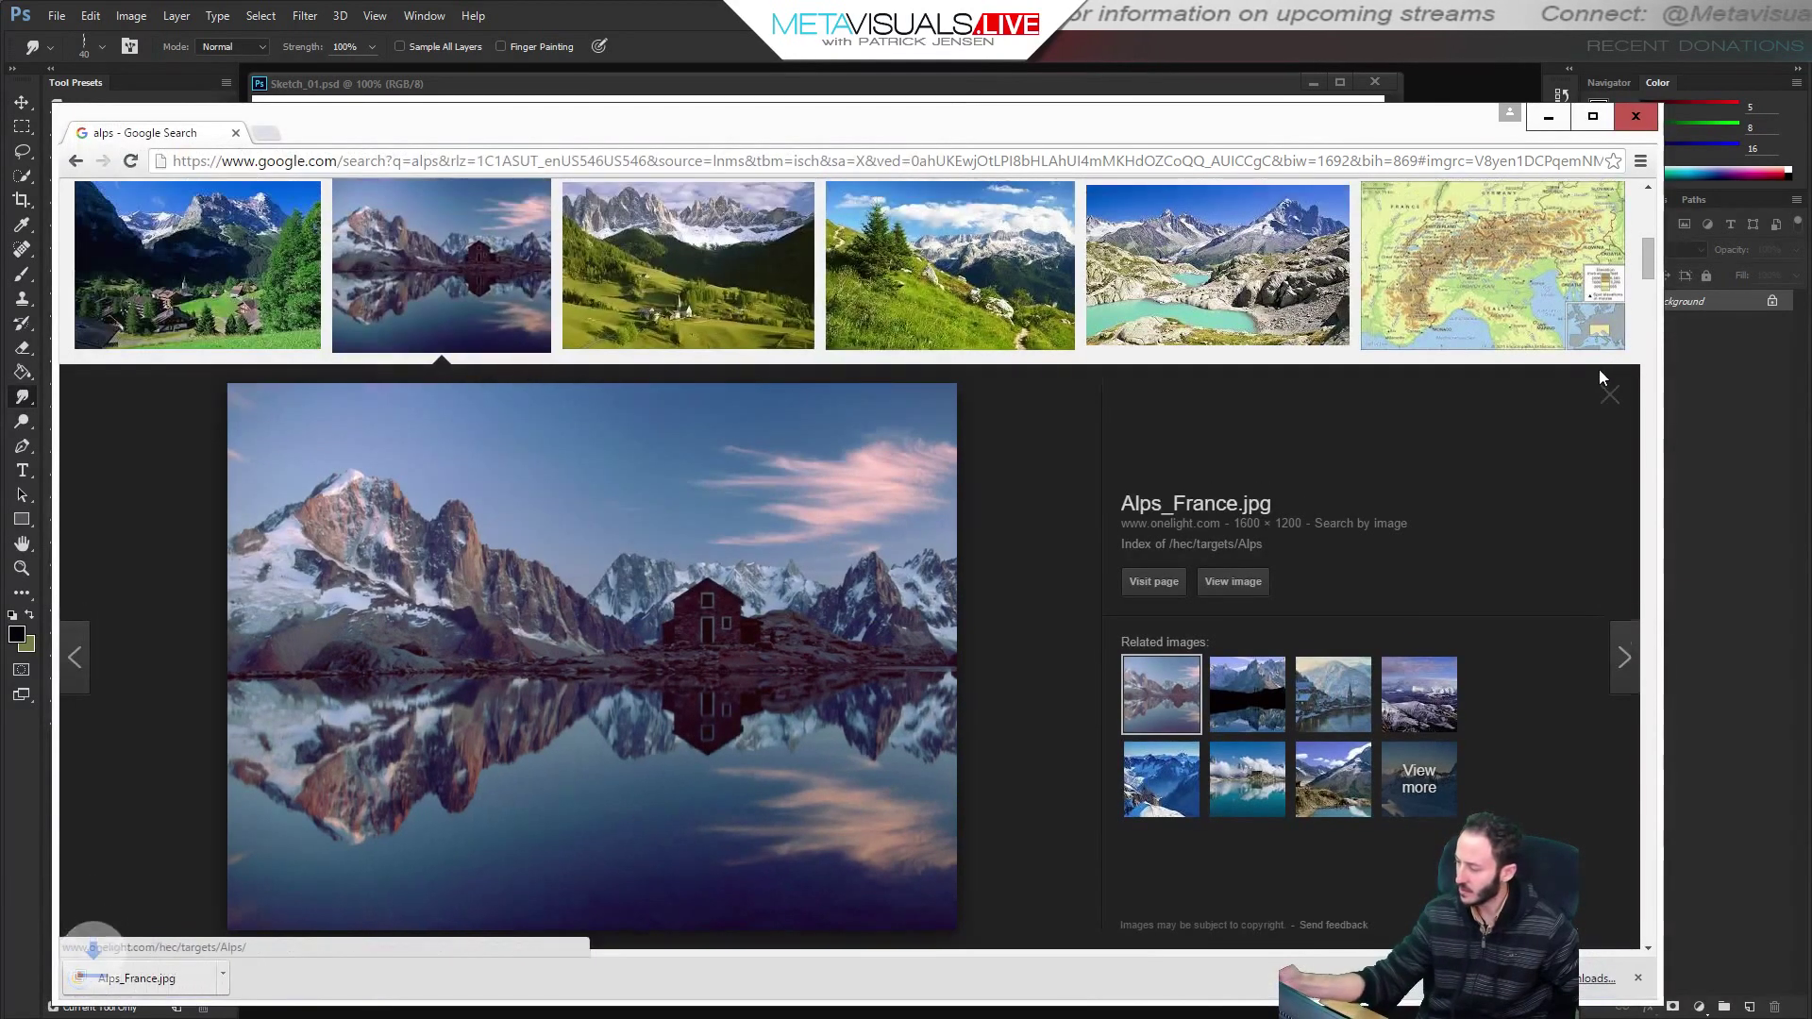
Save the related image of hikers silhouetted before the peaks as Picturesque_Peaks_Alps_1600_x_1200.jpg in the REF folder.
left_click(1249, 685)
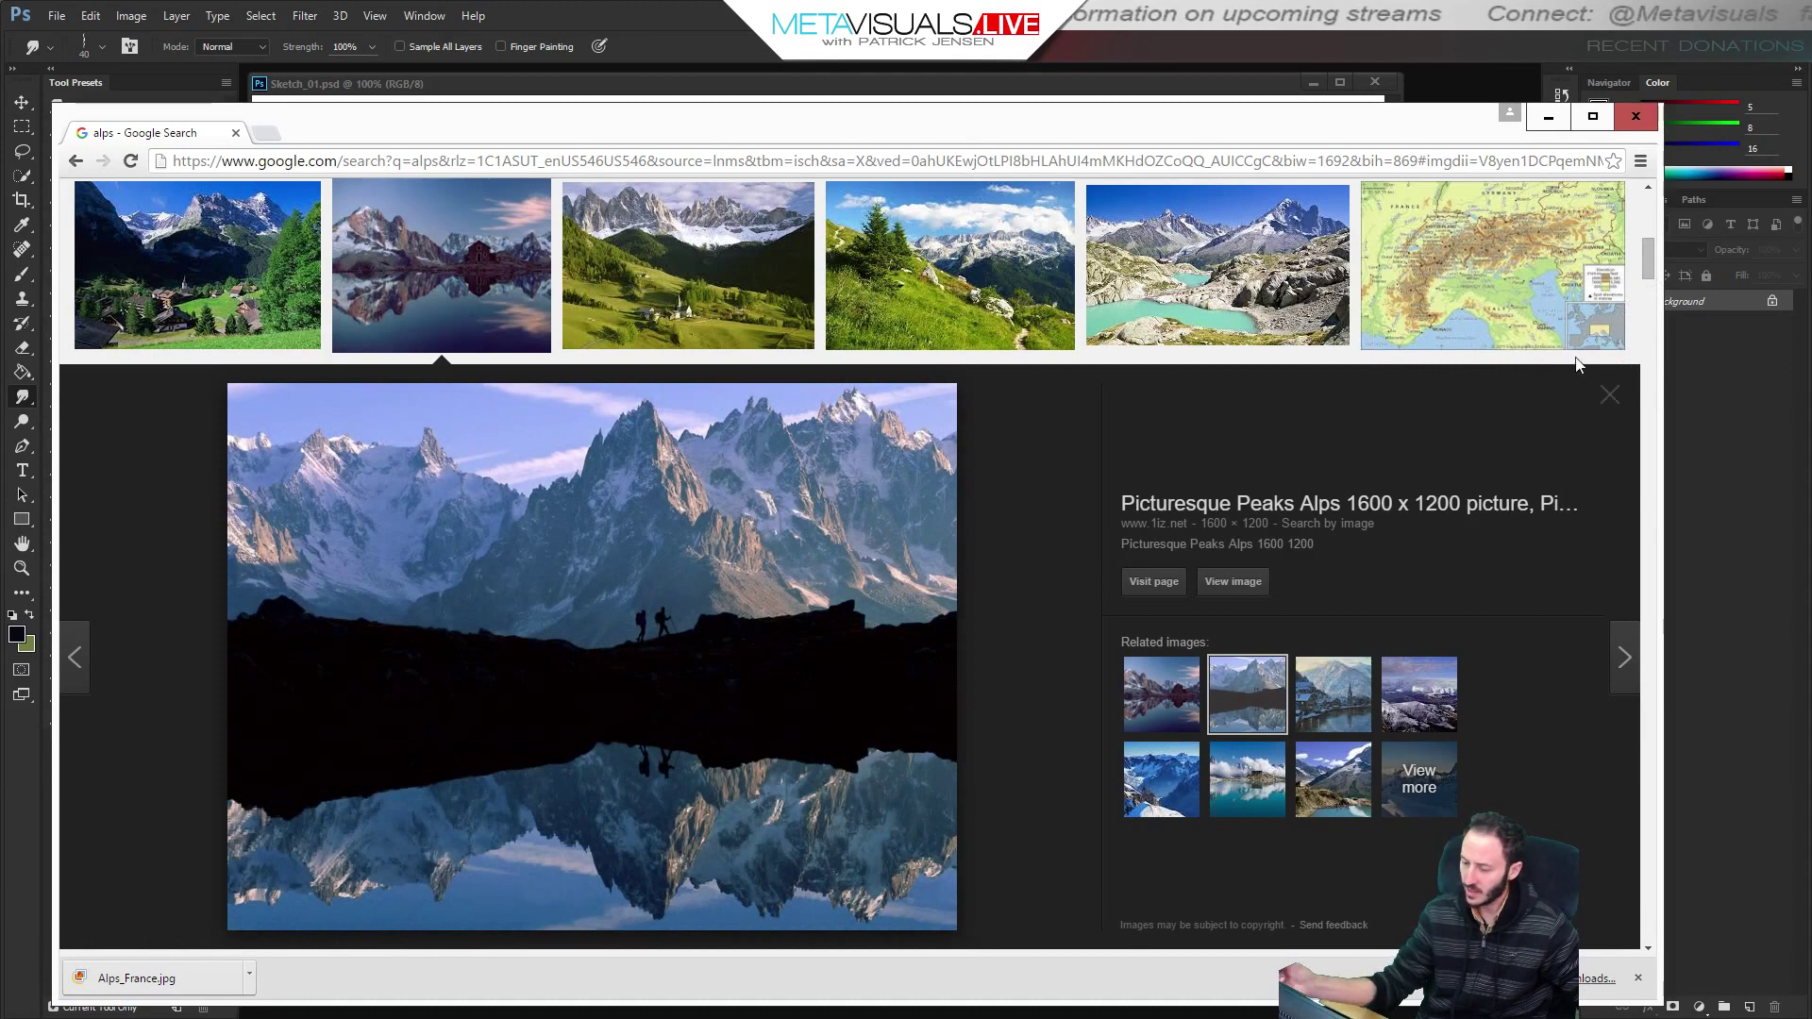
right_click(581, 541)
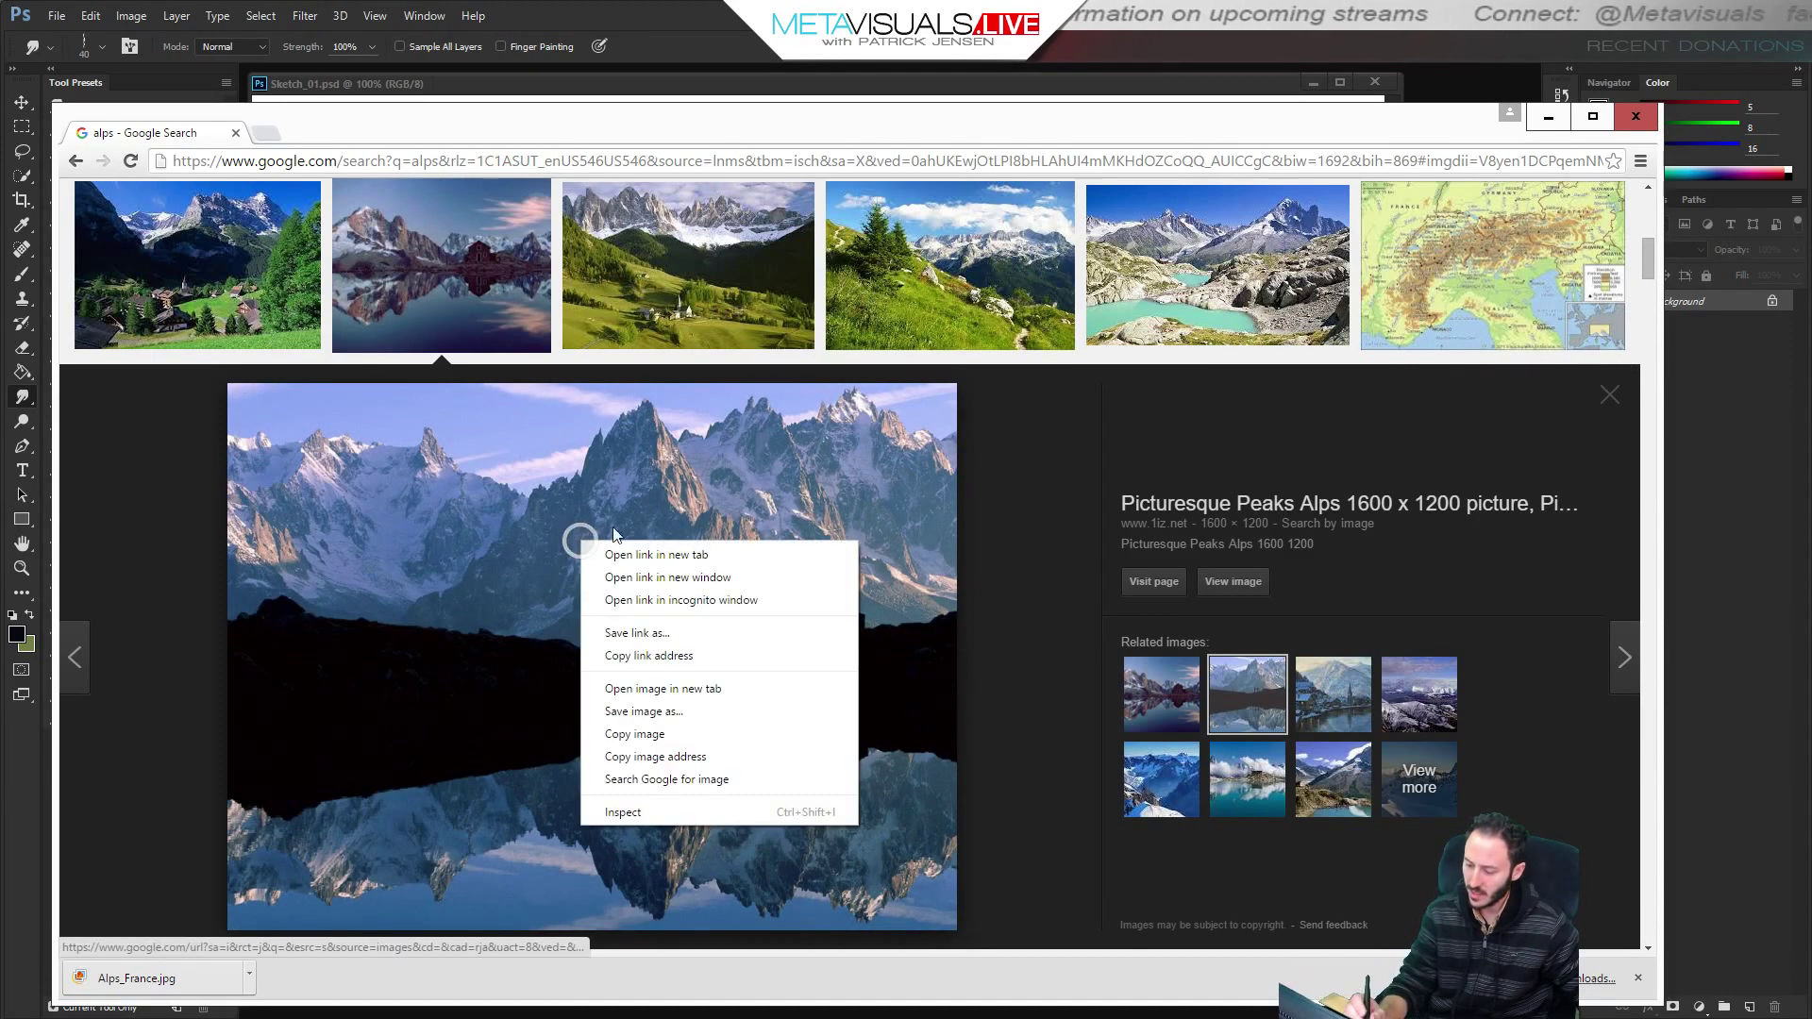
left_click(701, 713)
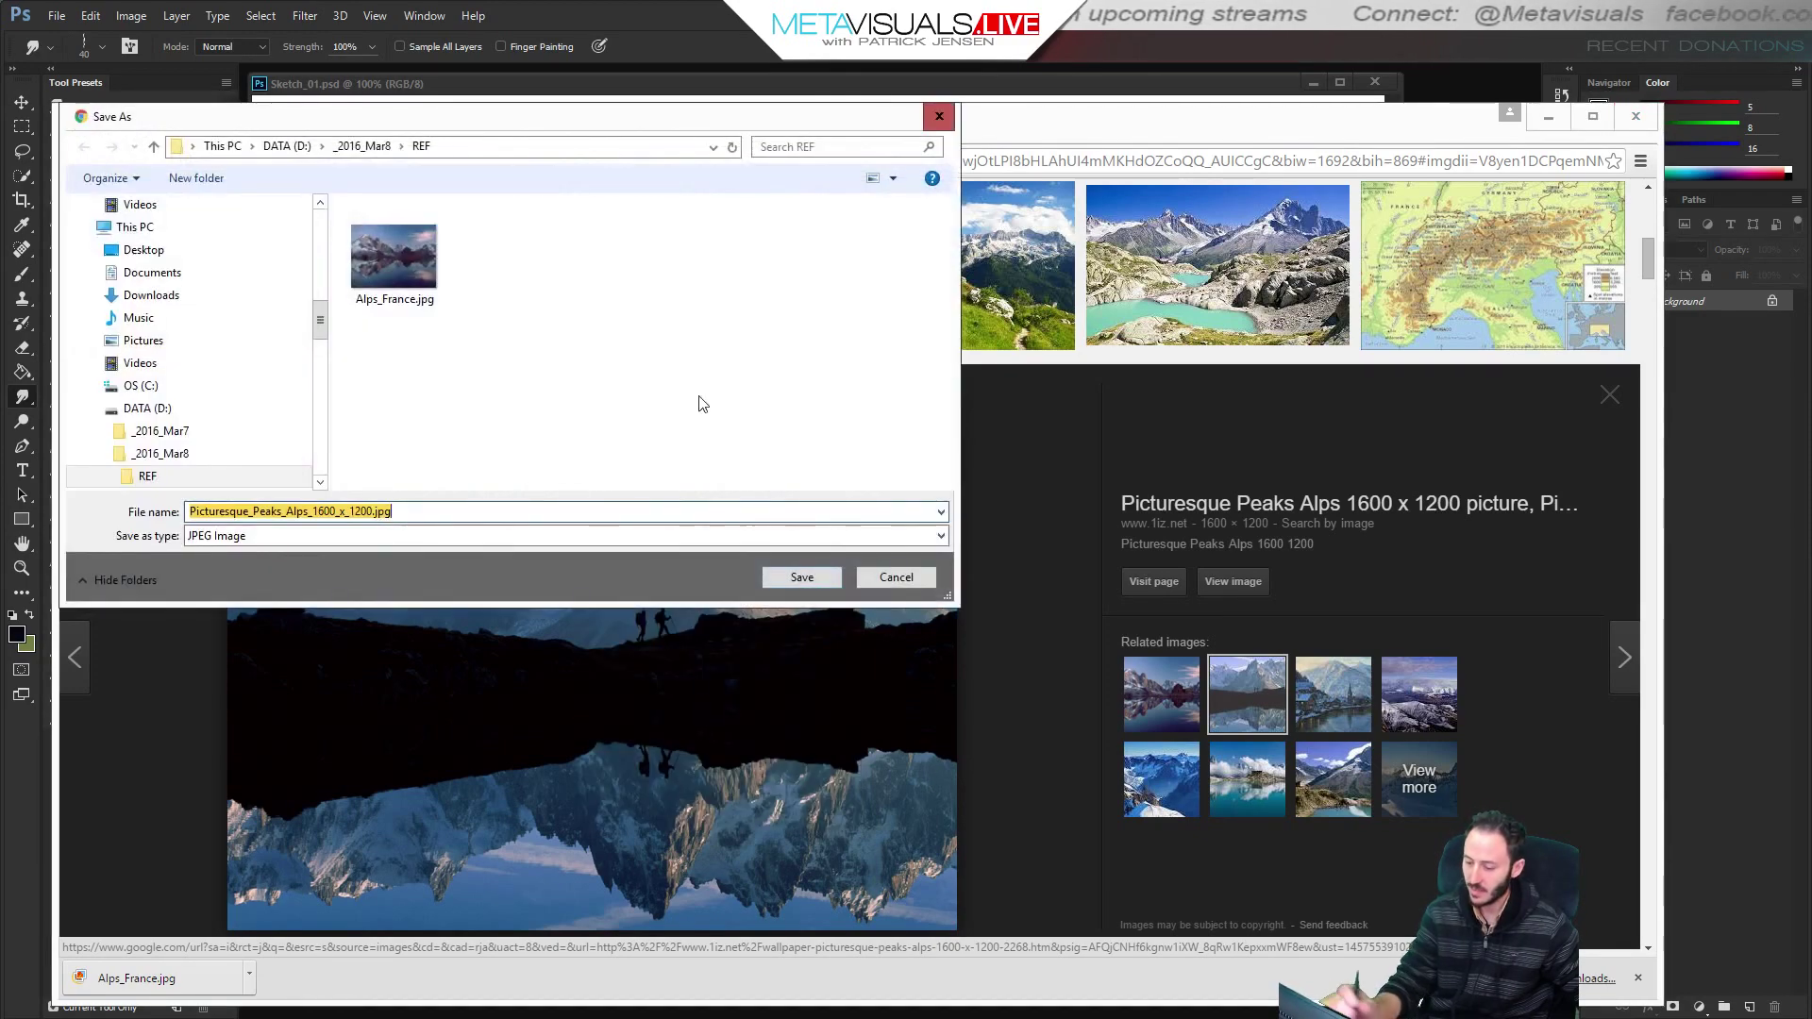
left_click(802, 577)
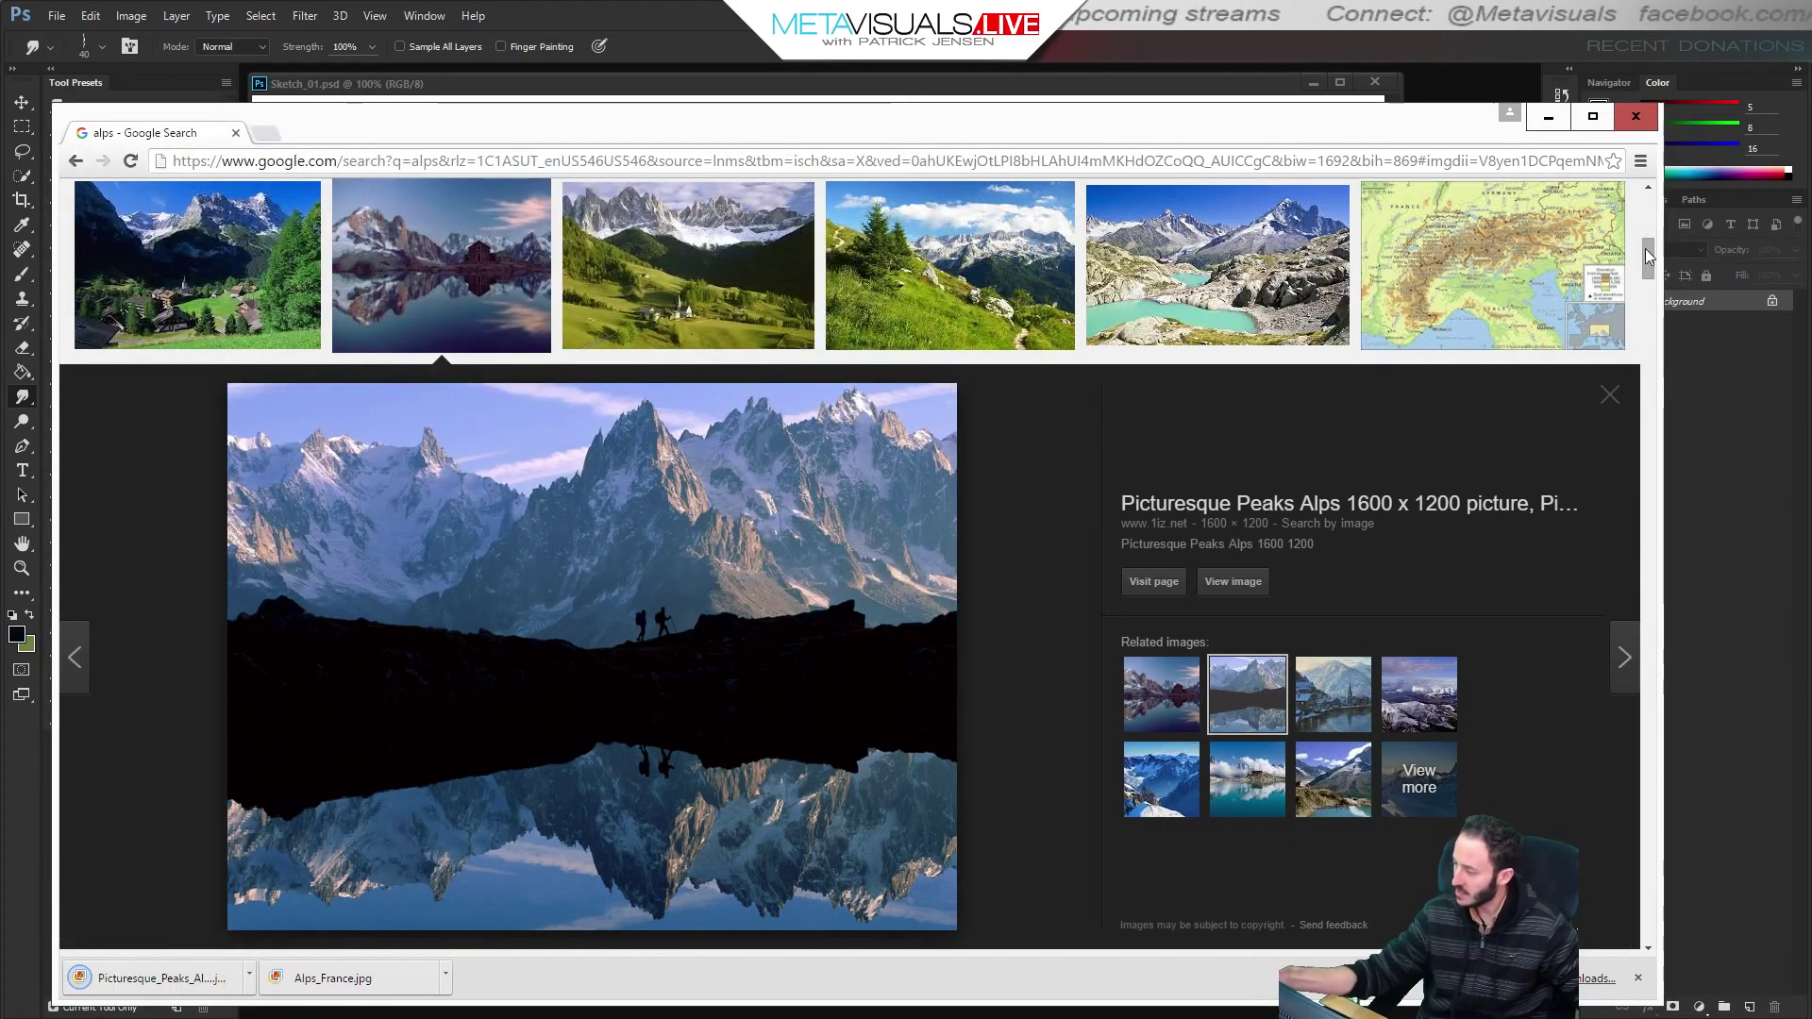
Find the night-time snowy mountain image and save it as night_stars_alps_87097_3840x2160.jpg in the REF folder.
left_click_drag(1645, 247, 1635, 366)
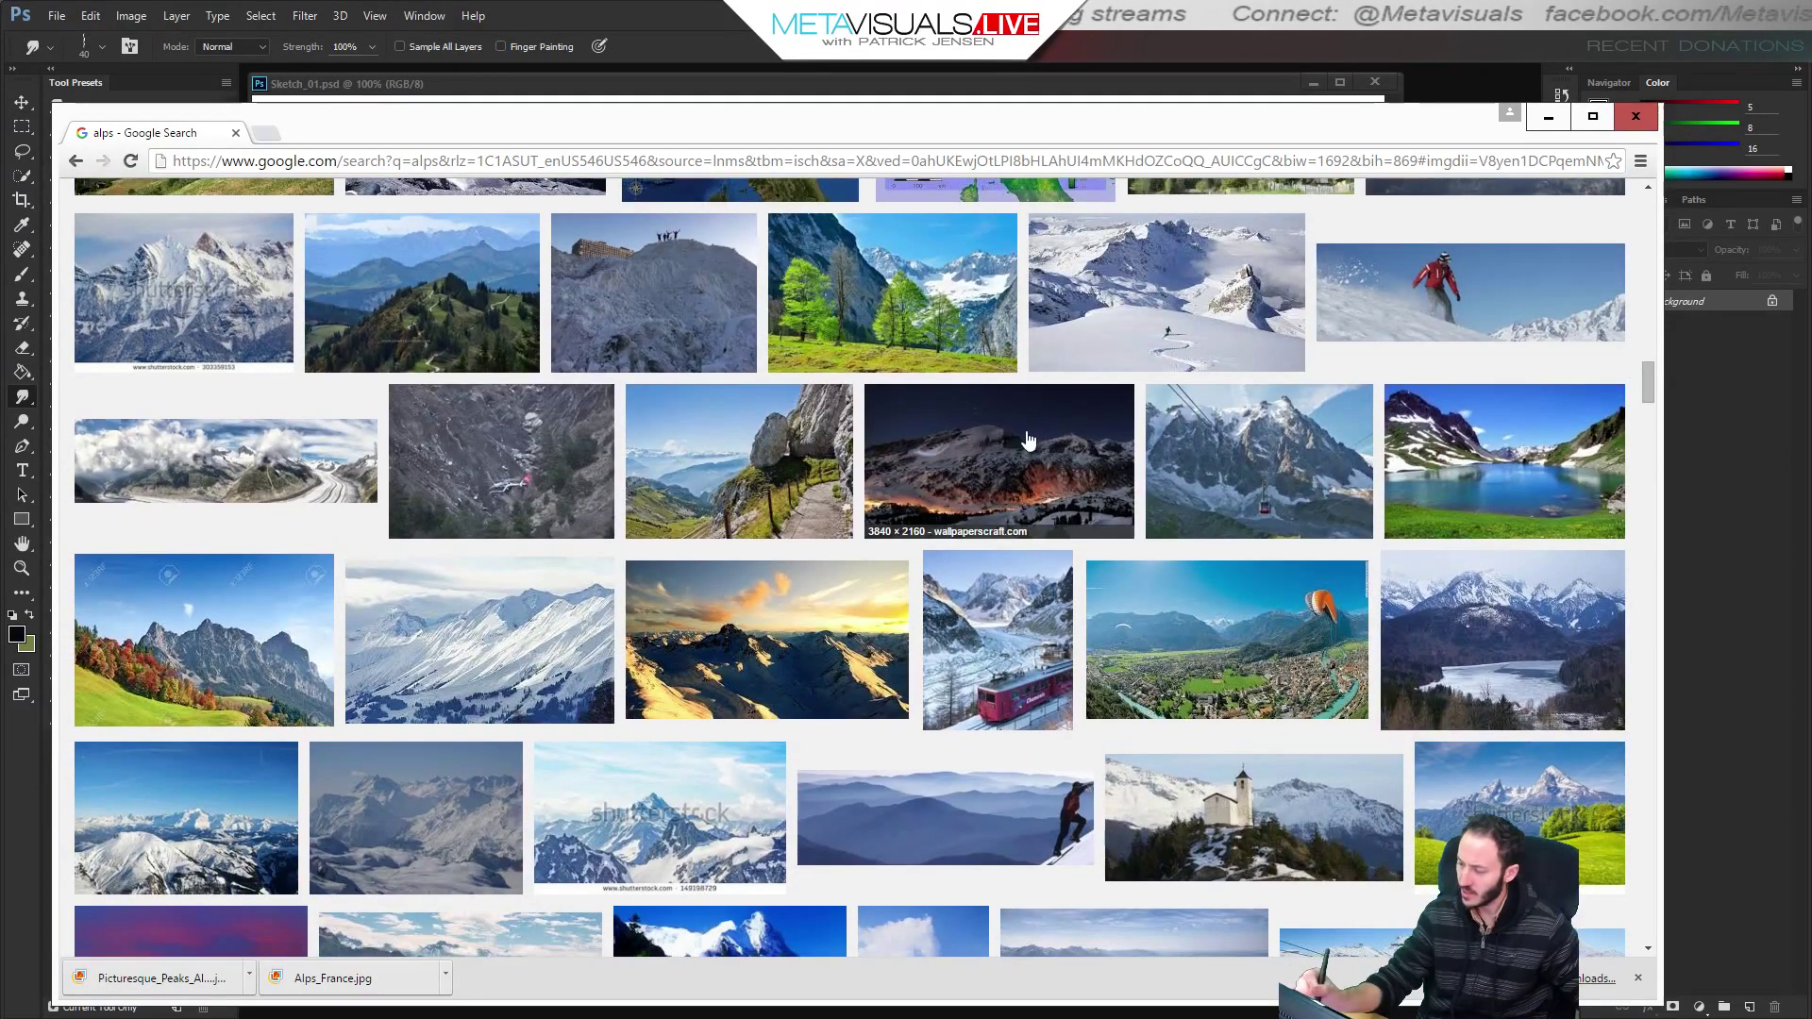
left_click(1088, 434)
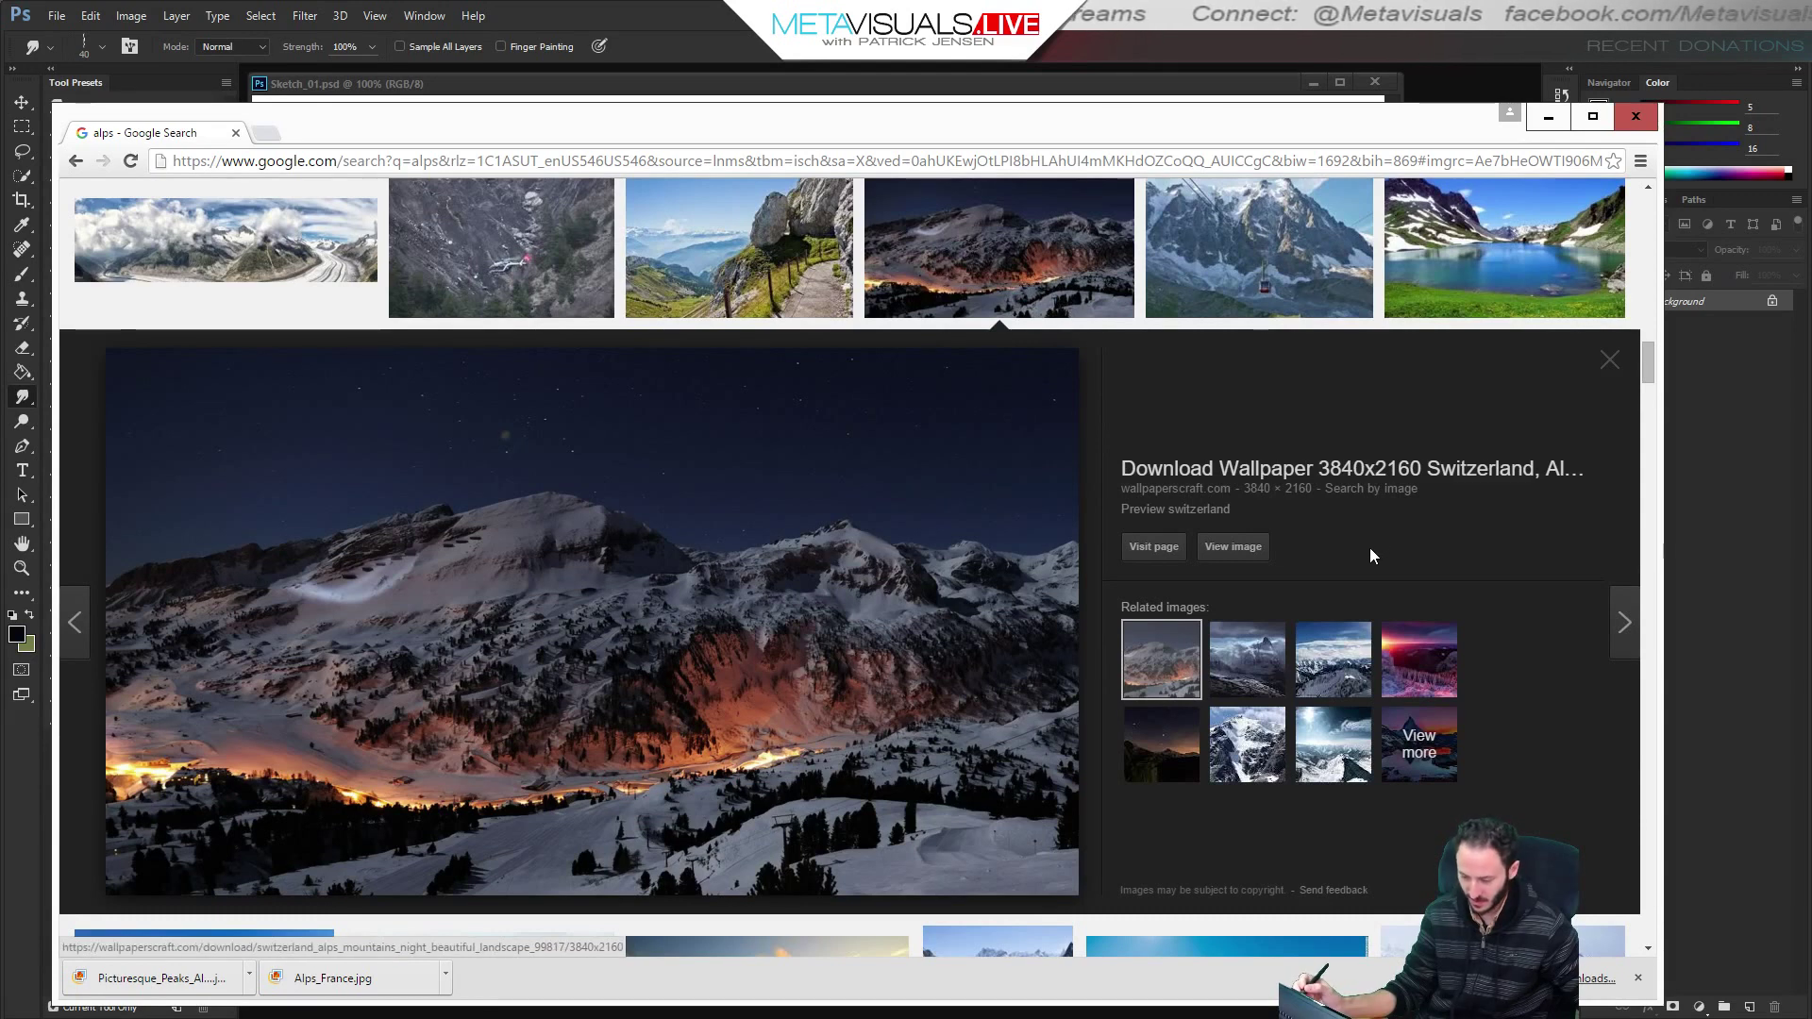
right_click(531, 609)
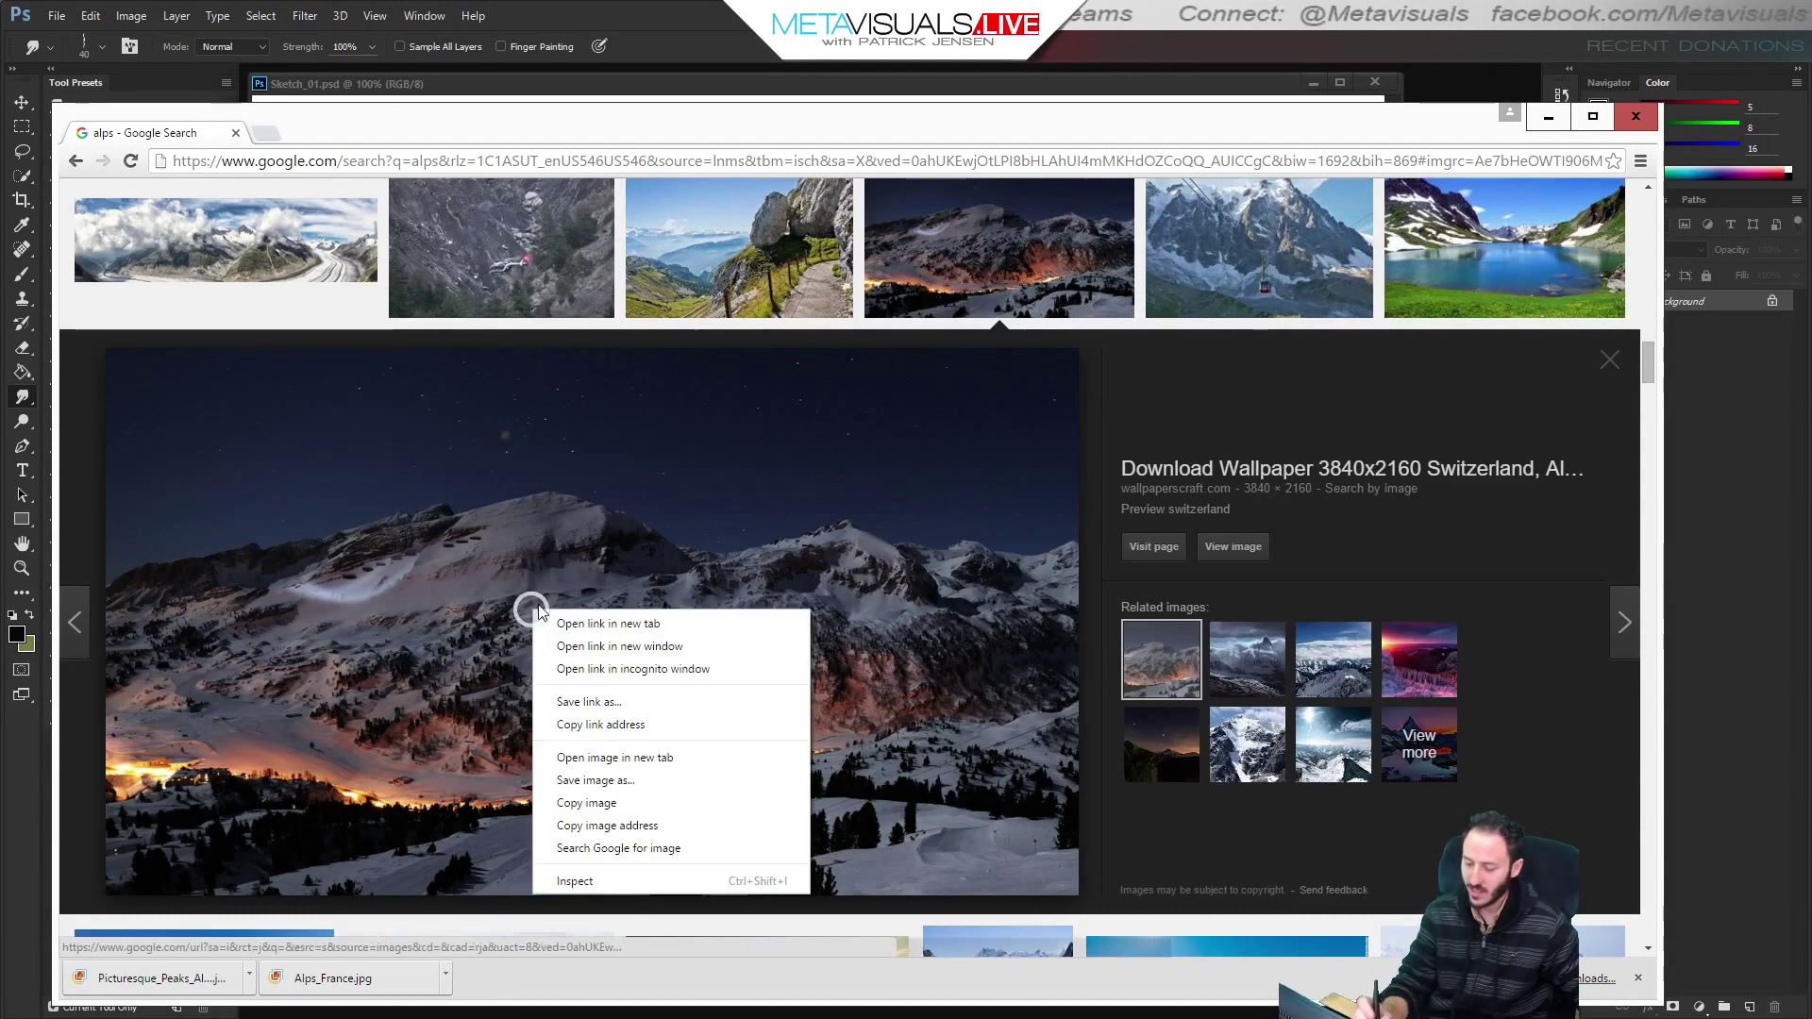
left_click(657, 780)
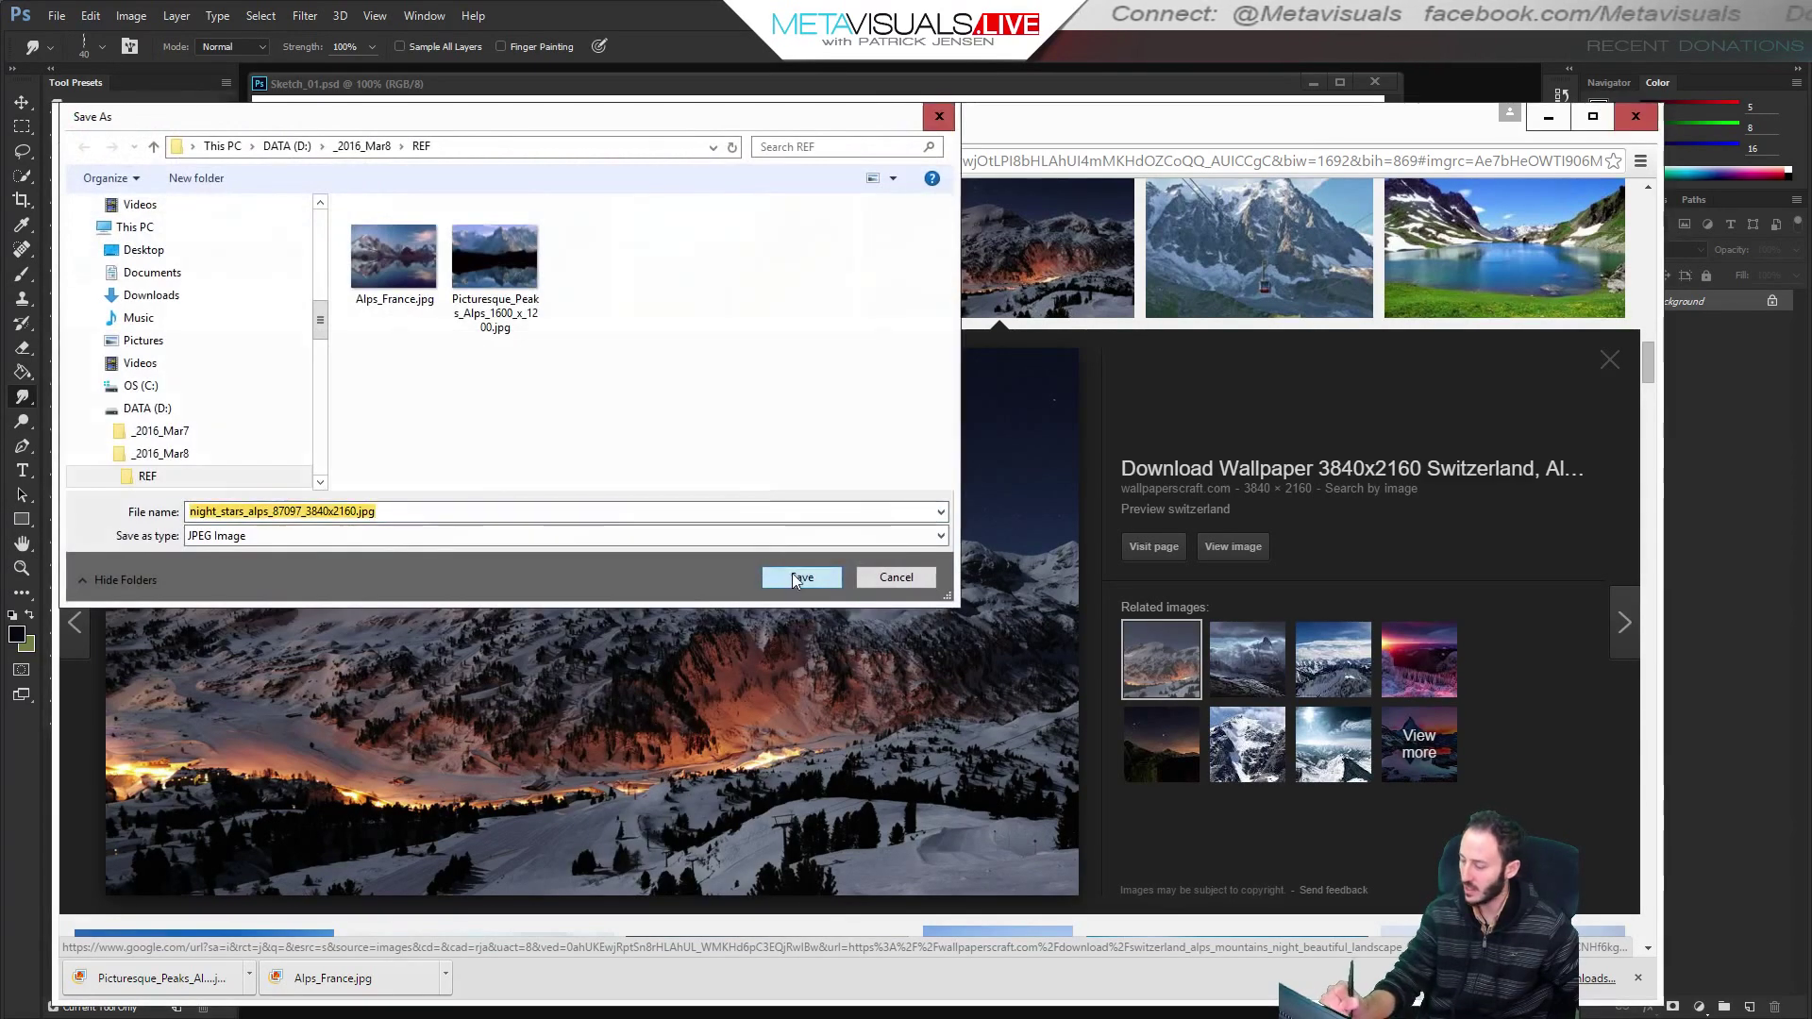
left_click(801, 577)
Preview the related cloudy panorama and starry-night images, plus the aerial view of a sharp rocky peak, as possible references.
left_click(1329, 675)
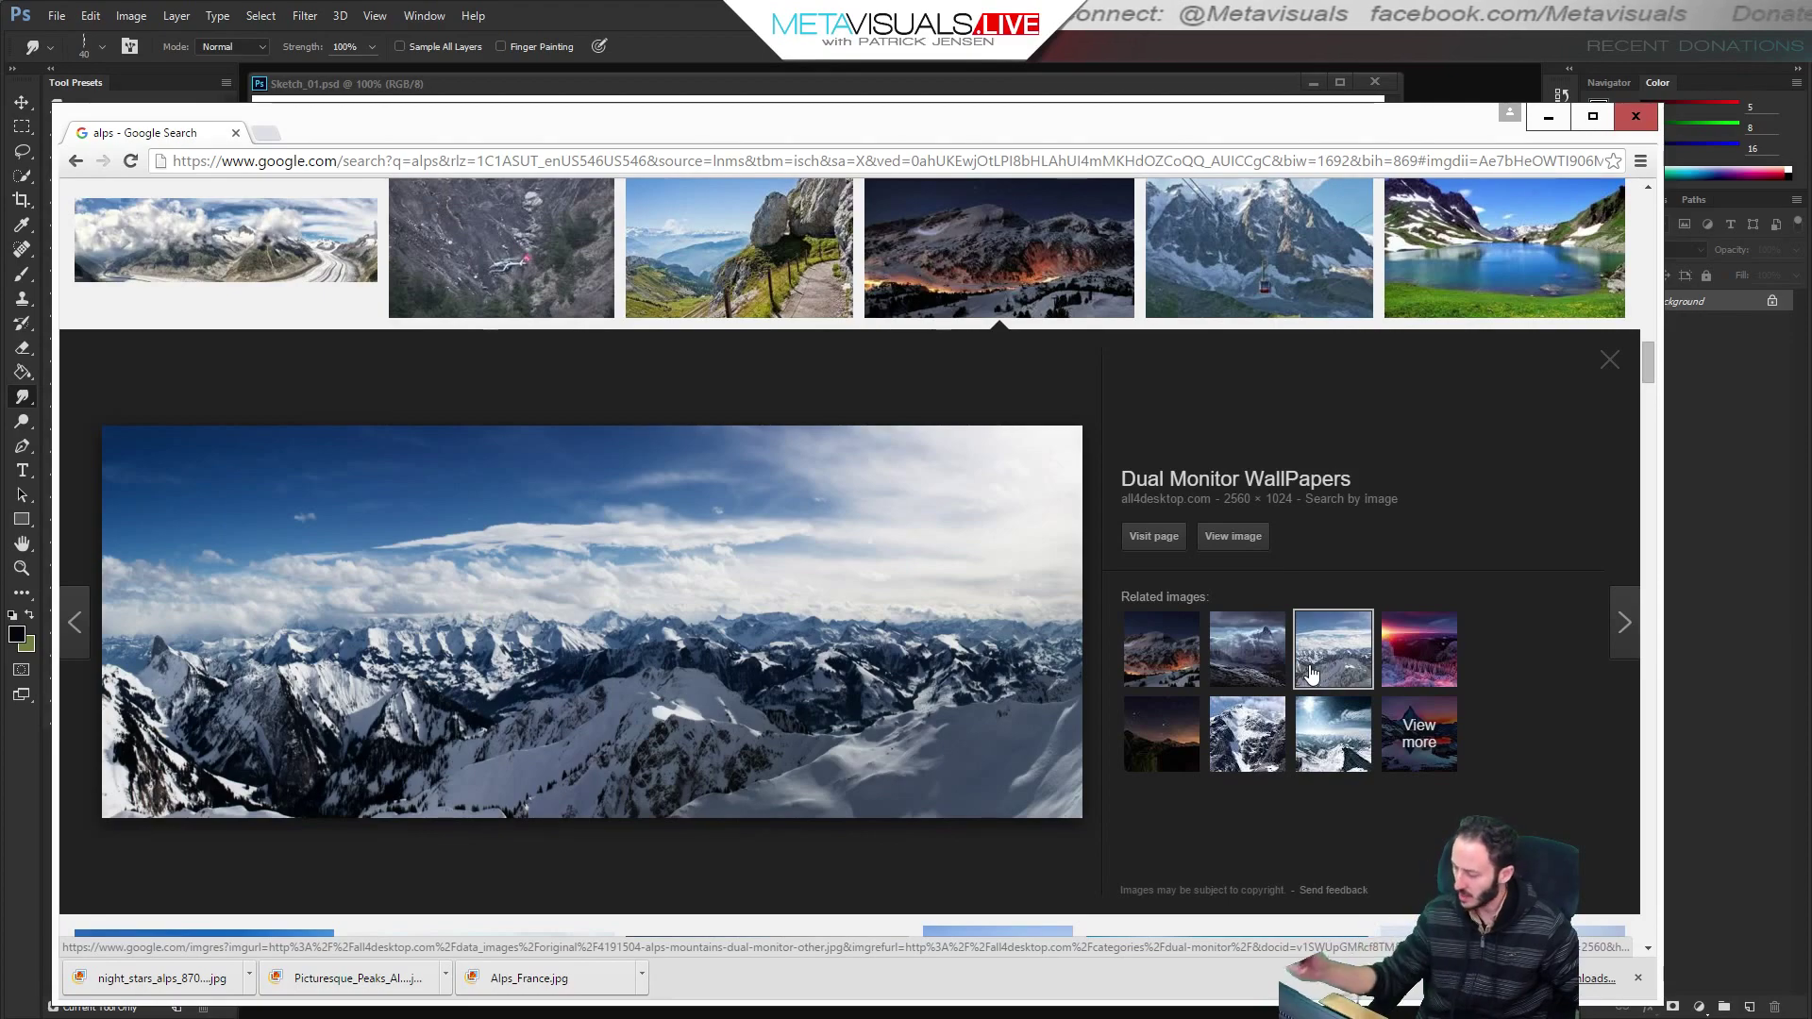
left_click(1170, 729)
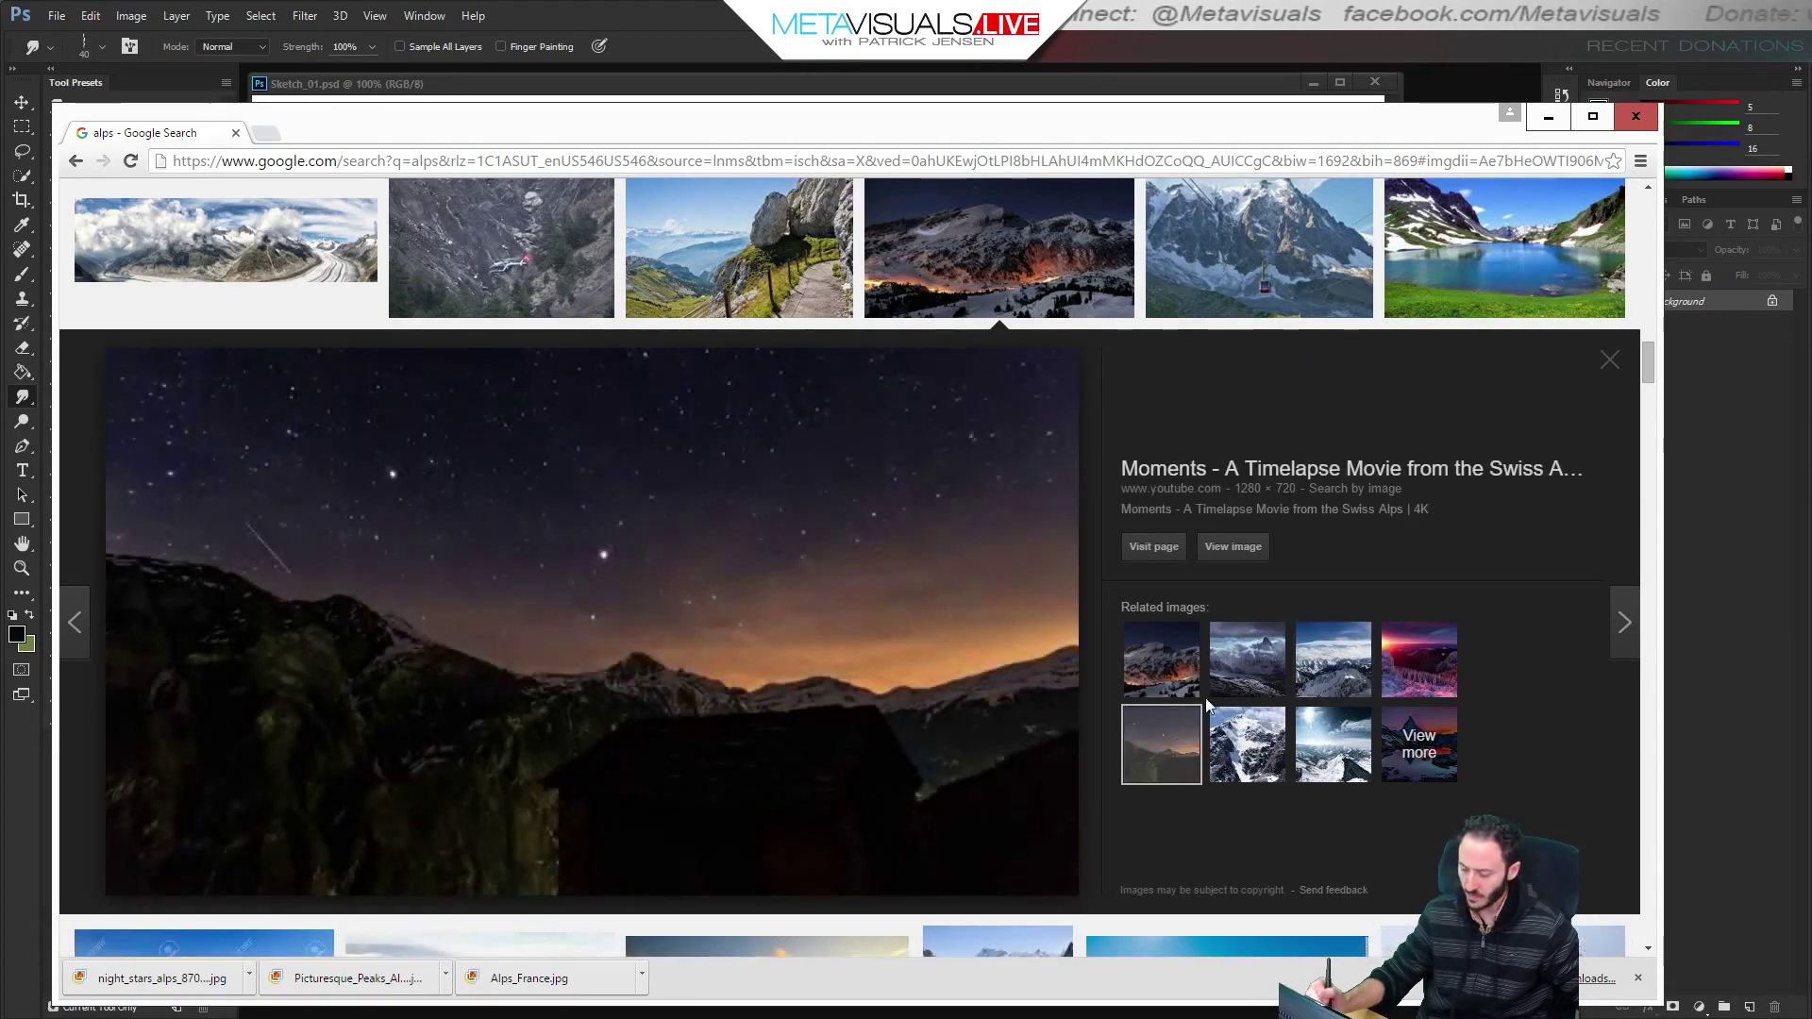
left_click_drag(1646, 363, 1641, 493)
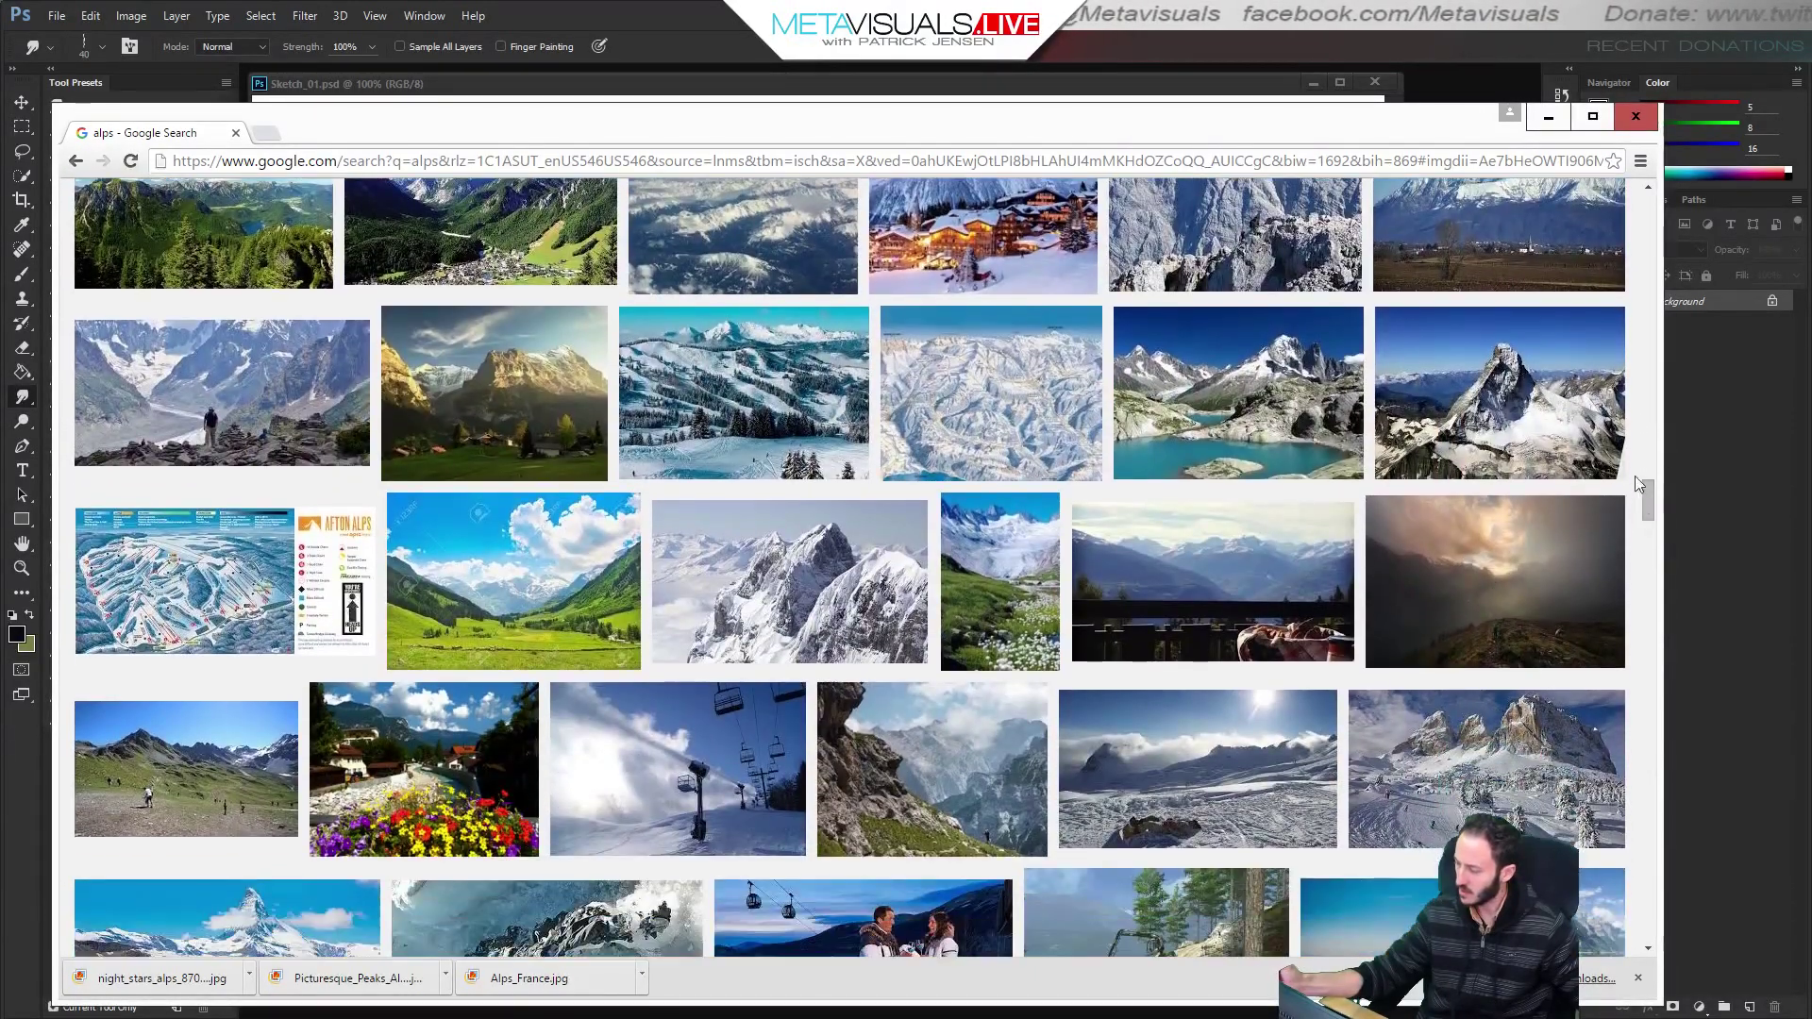
left_click(1534, 430)
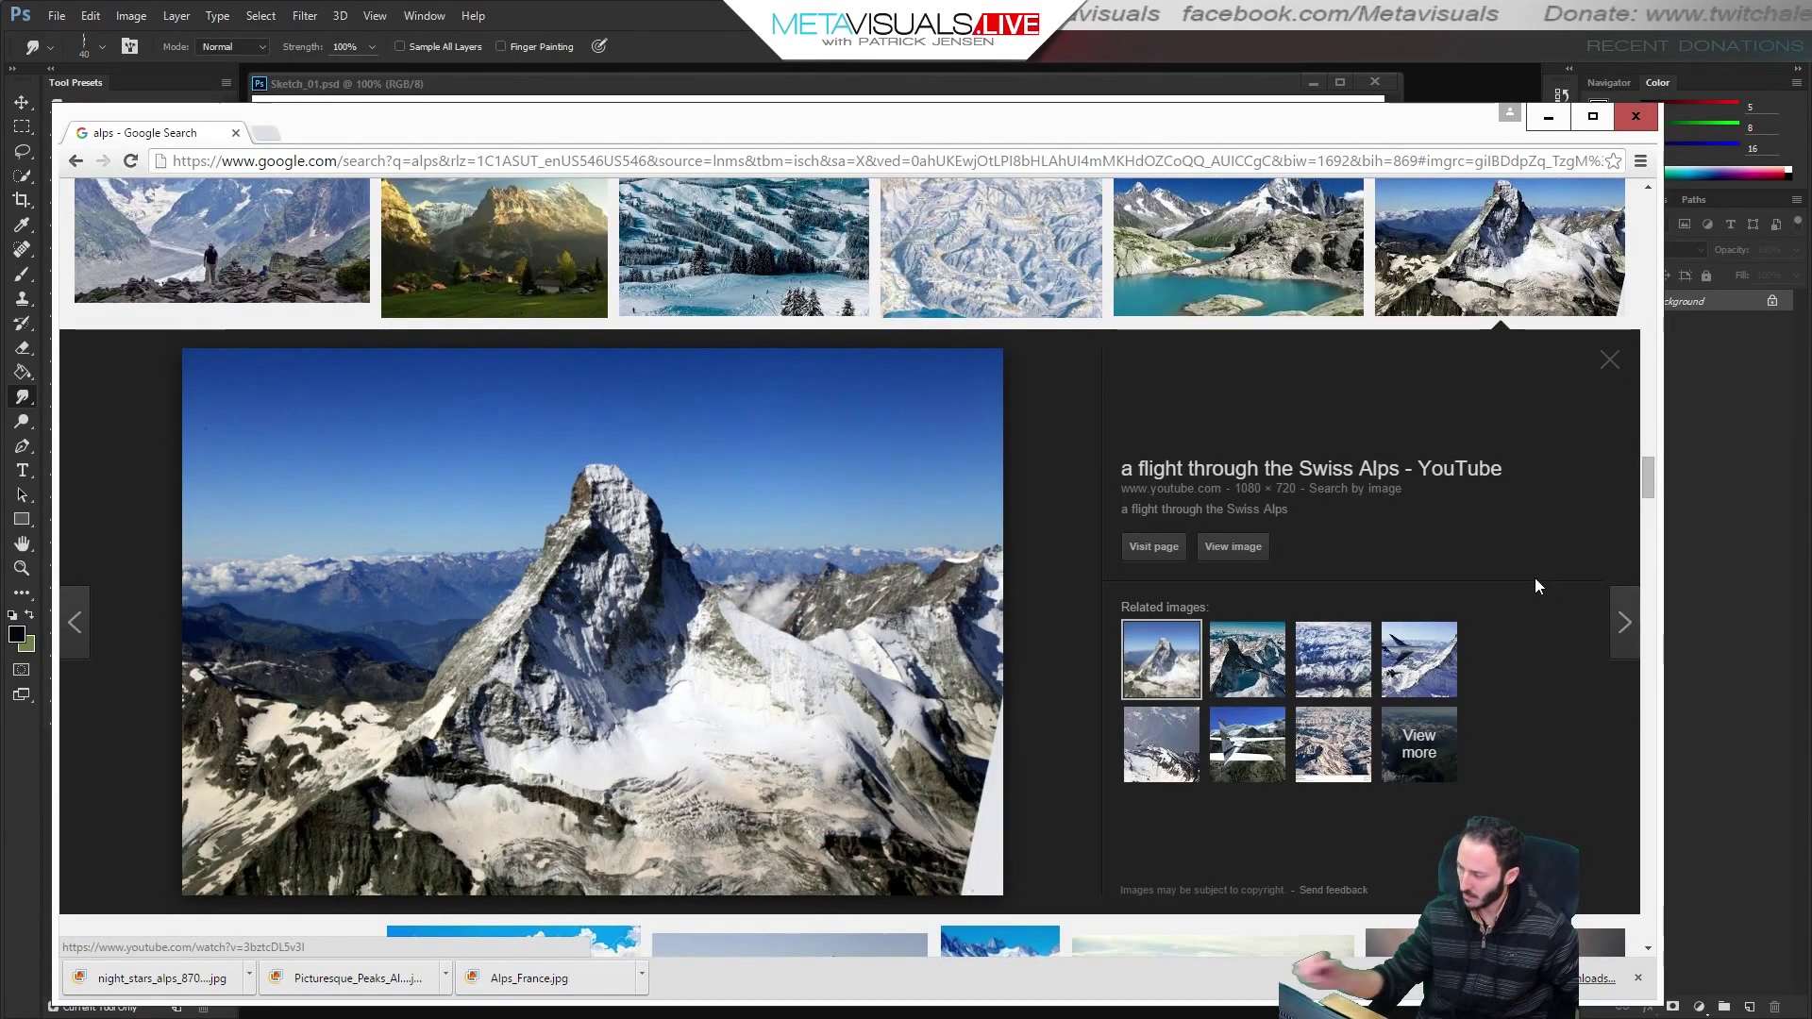
Search Google Images for "alps overcast".
left_click_drag(1648, 481, 1648, 219)
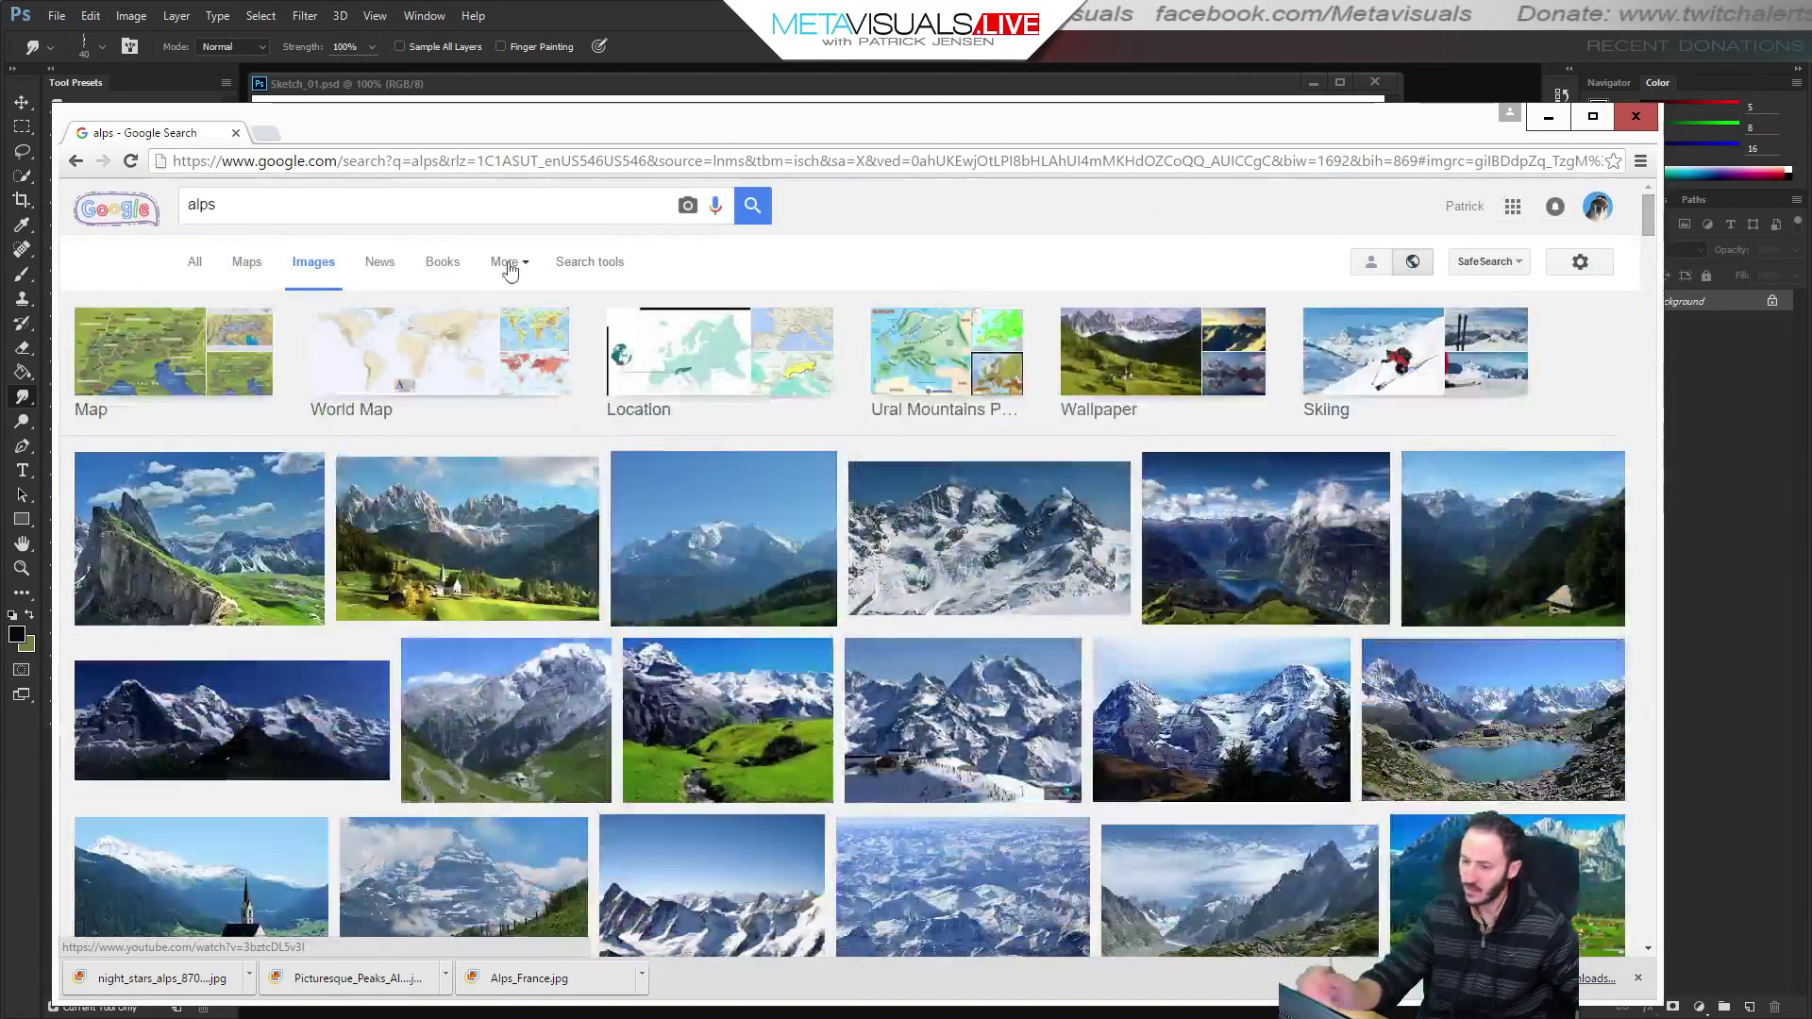
left_click(332, 195)
type("overc")
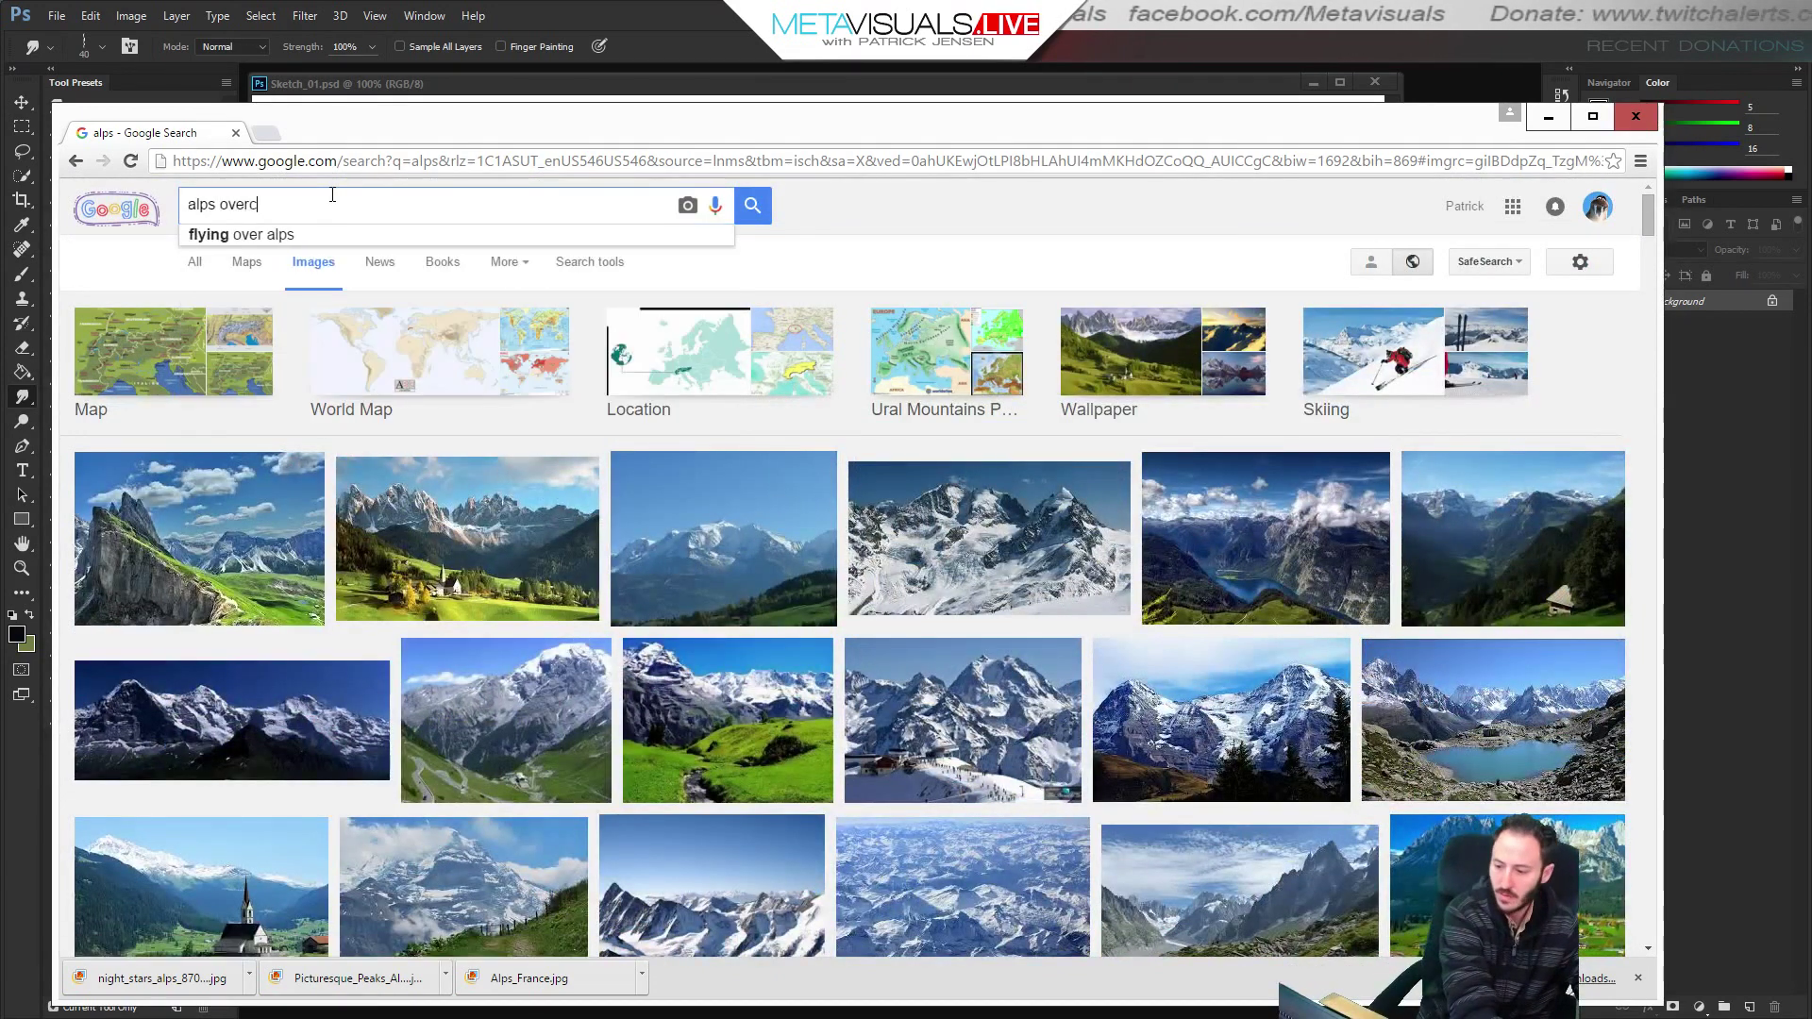
type("ast")
key("Return")
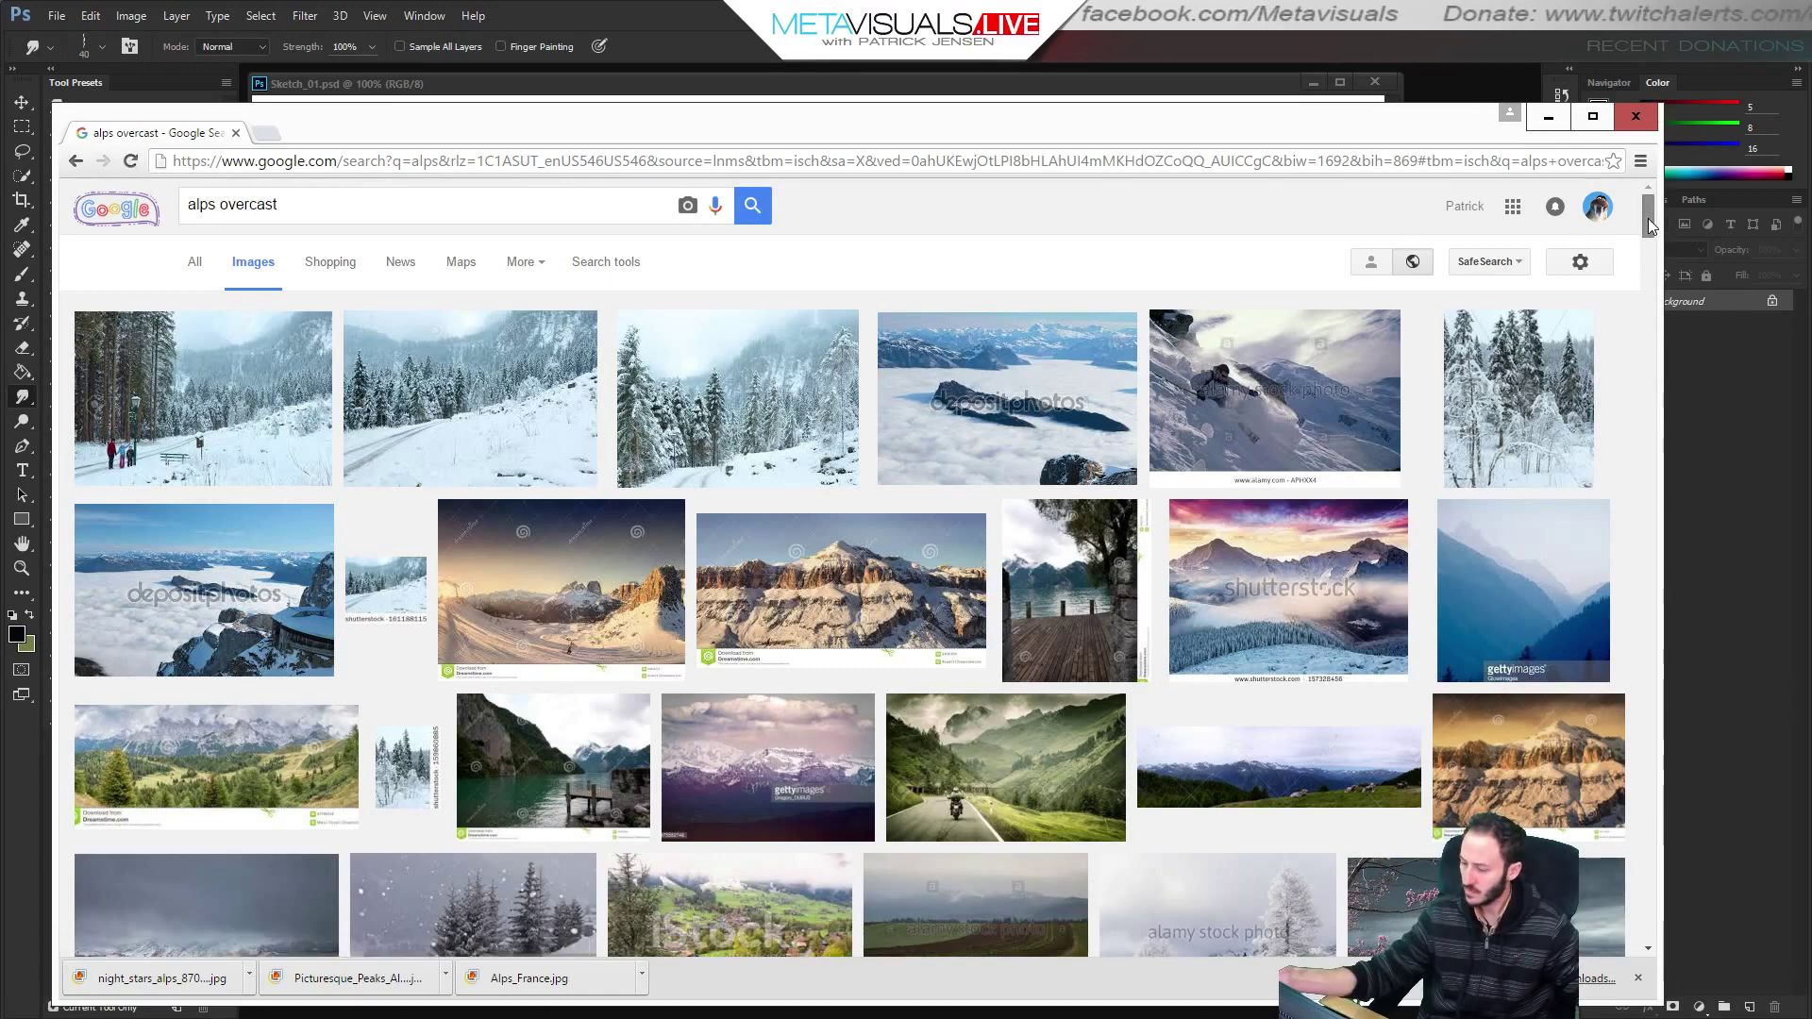
Find the snow-covered forest image among the overcast results and save it as 475126115.jpg in the REF folder.
left_click_drag(1648, 215, 1646, 253)
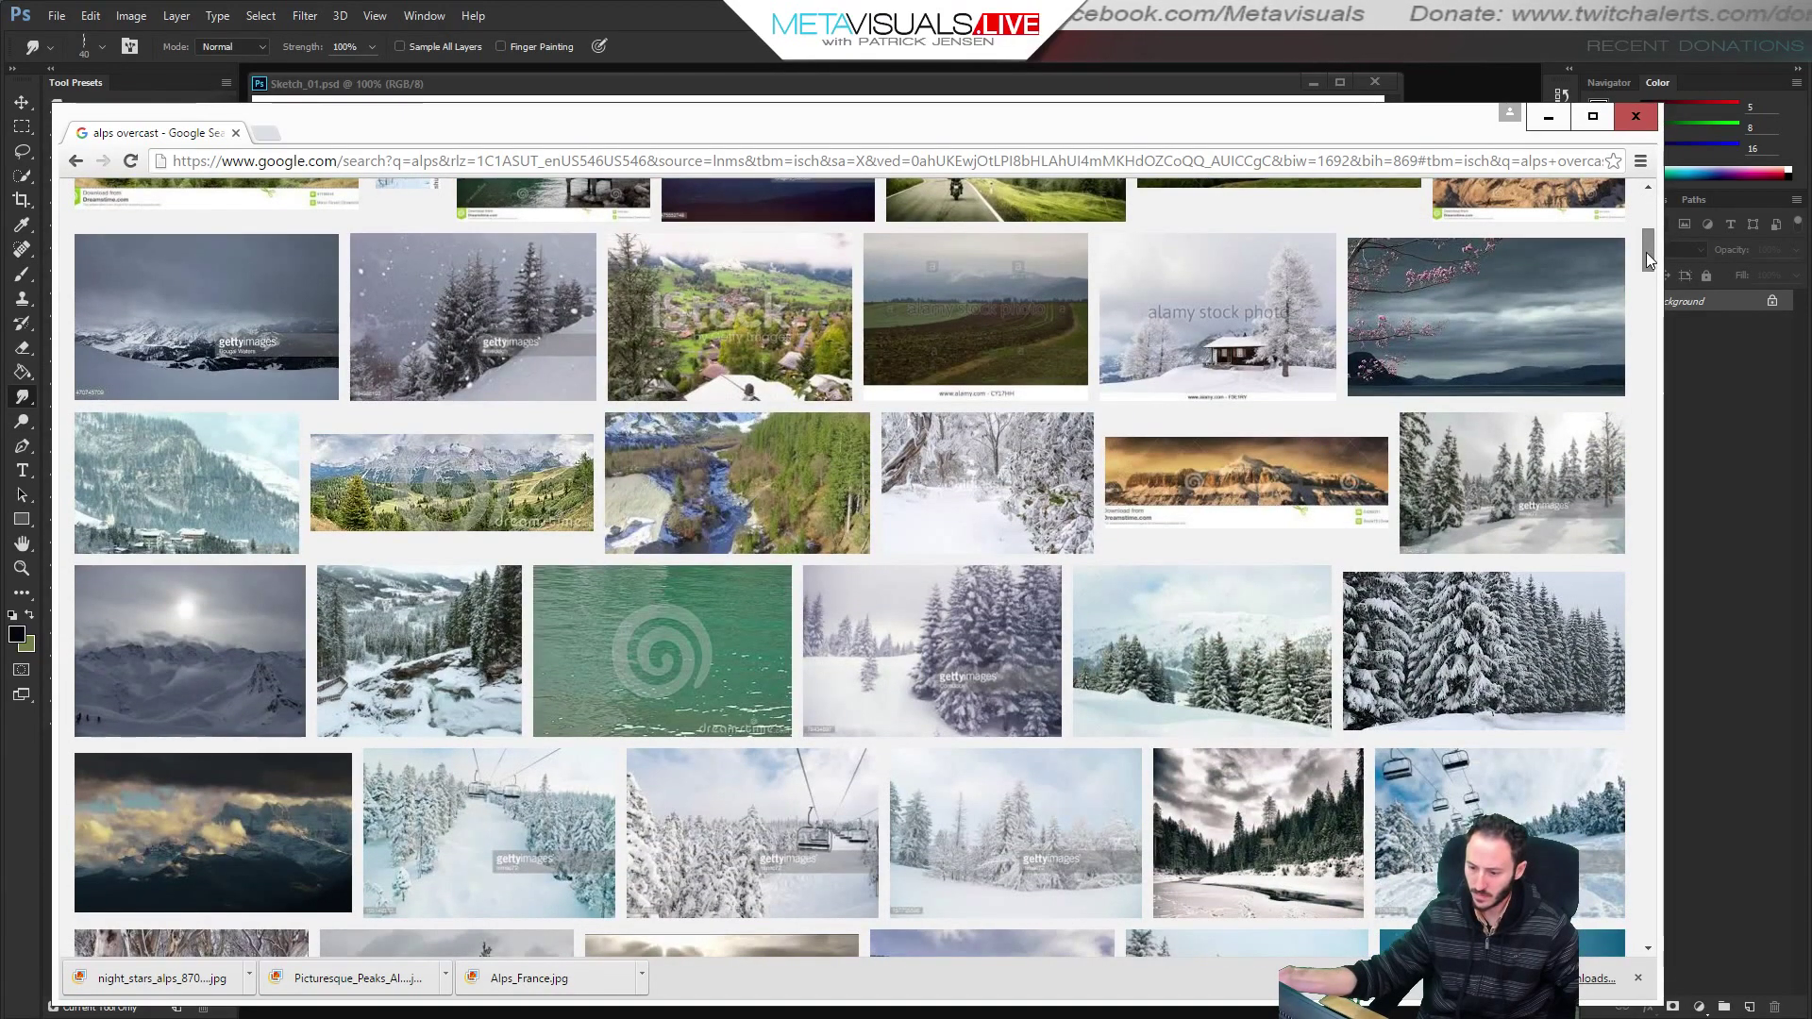
left_click_drag(1646, 252, 1645, 262)
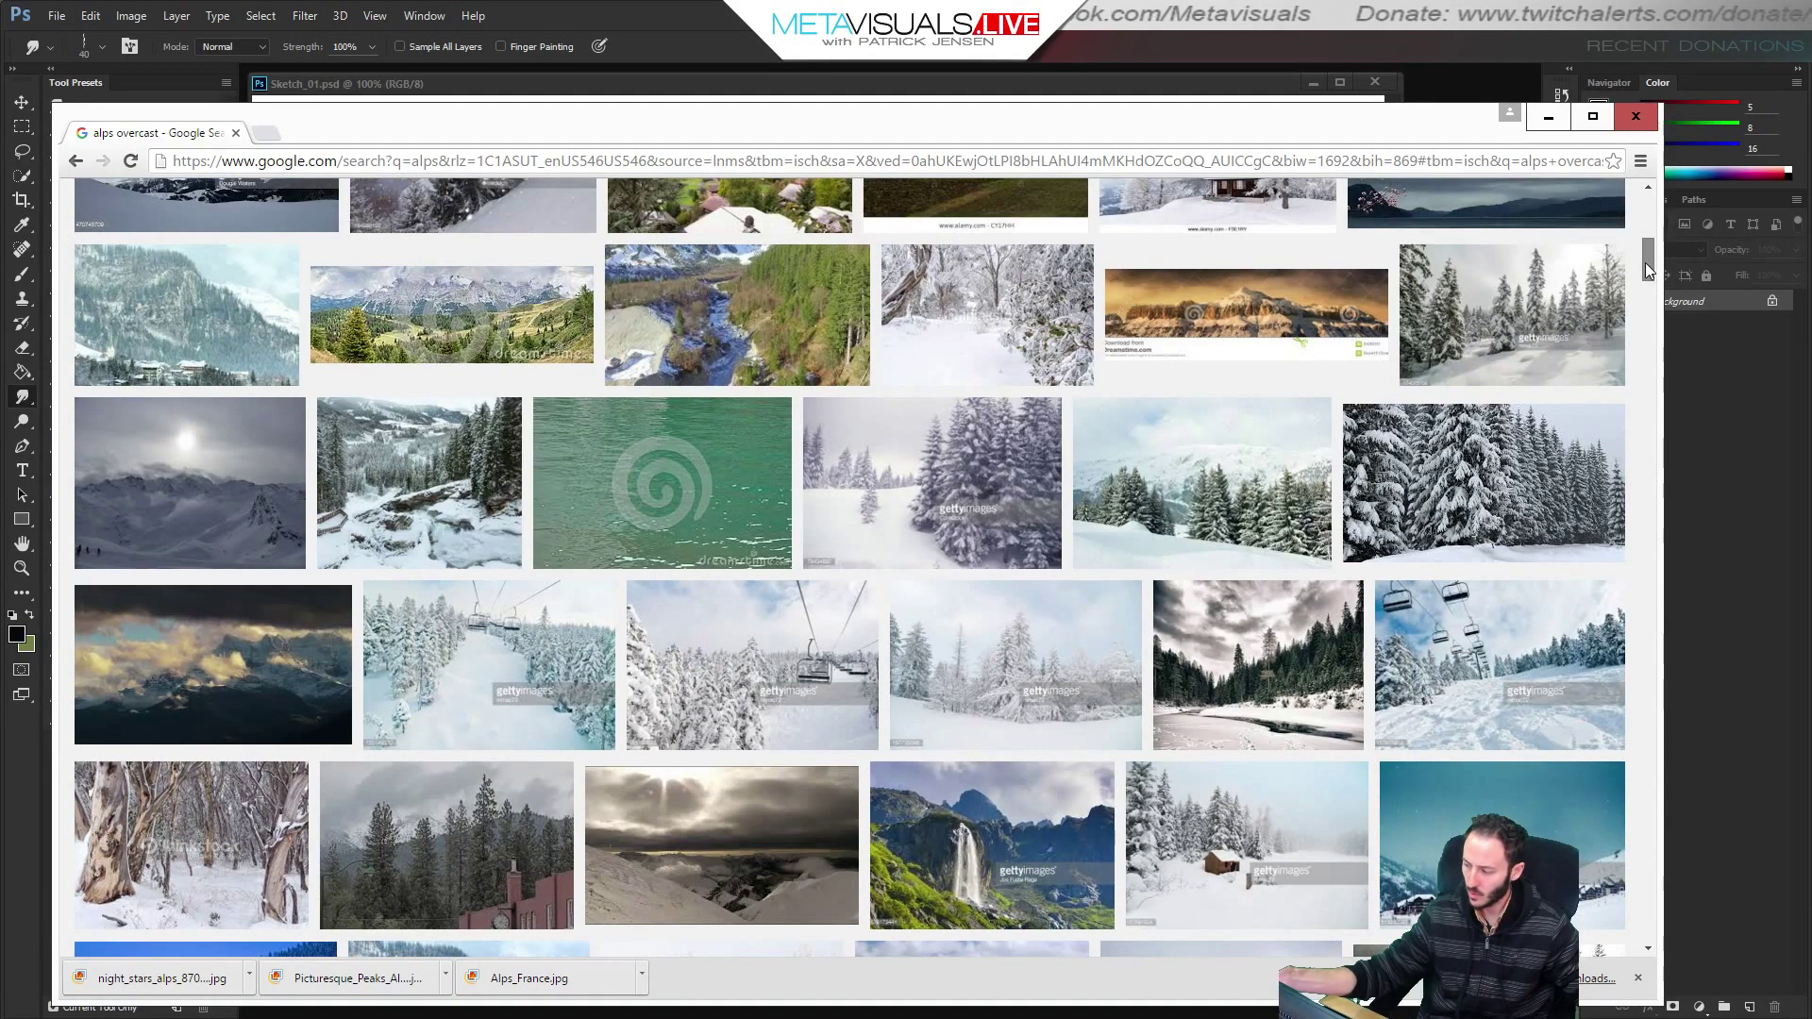
scroll(1645, 264, "down", 2)
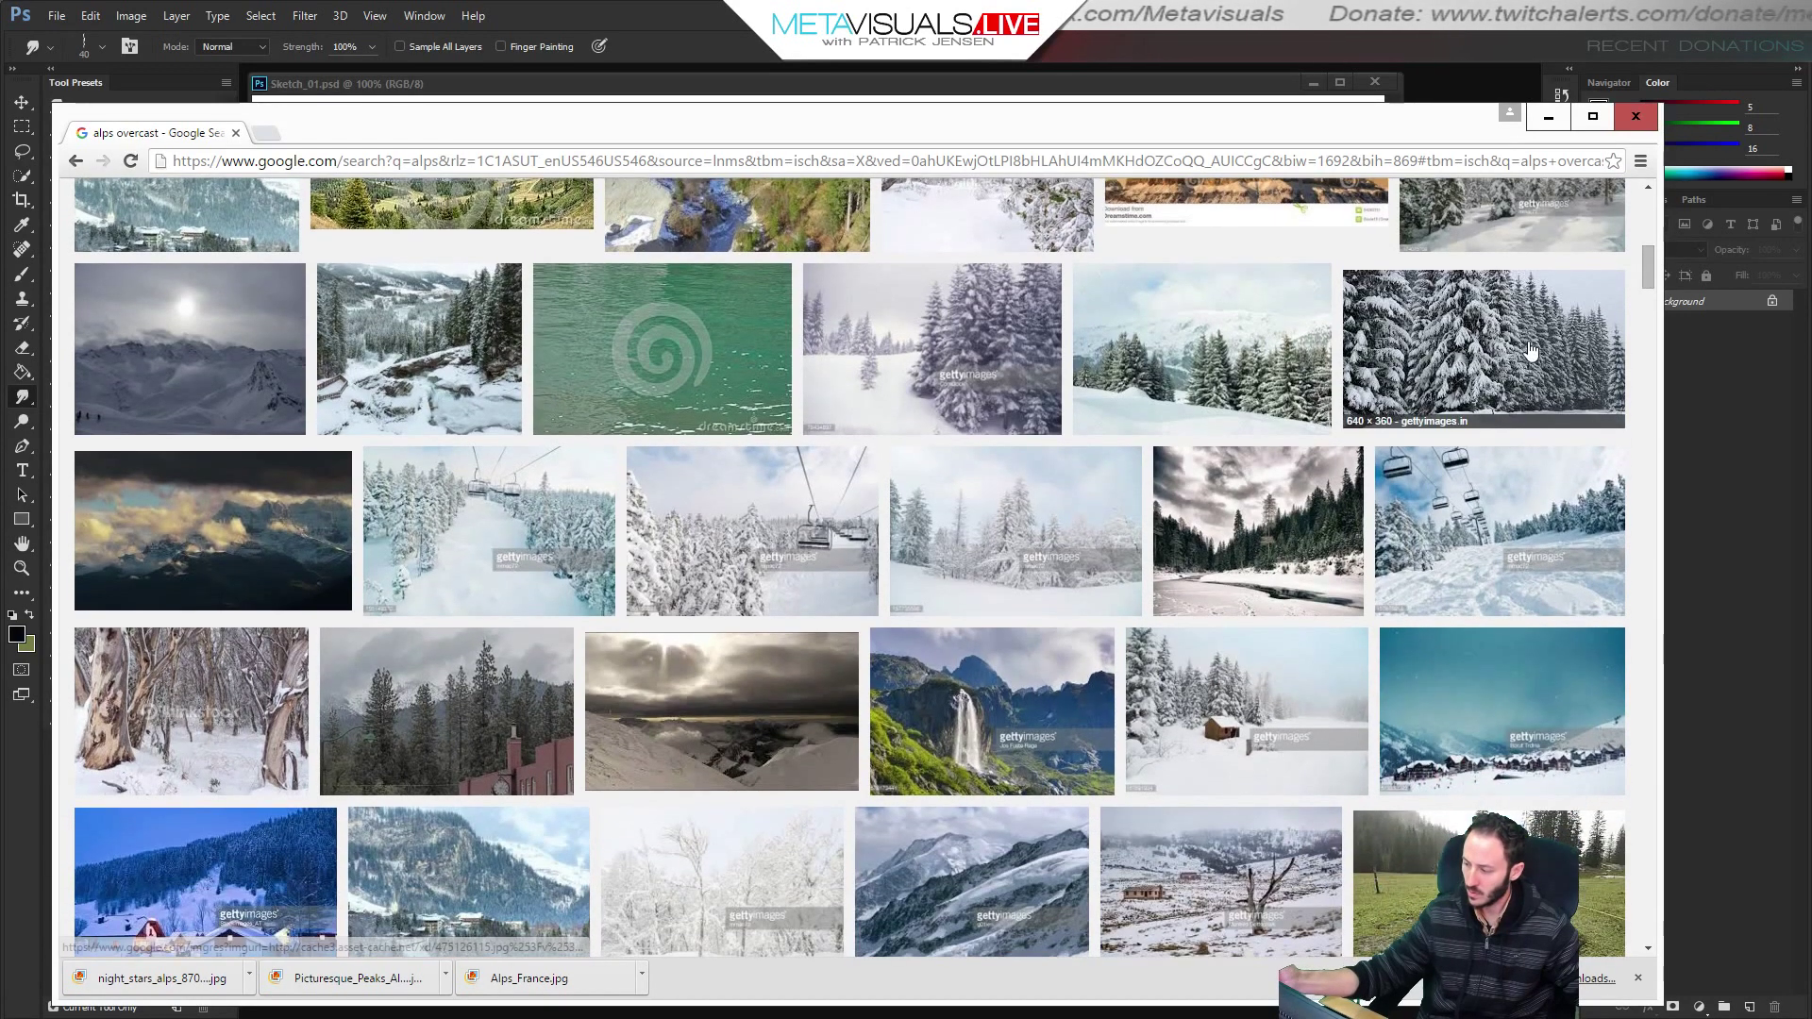
left_click(1612, 309)
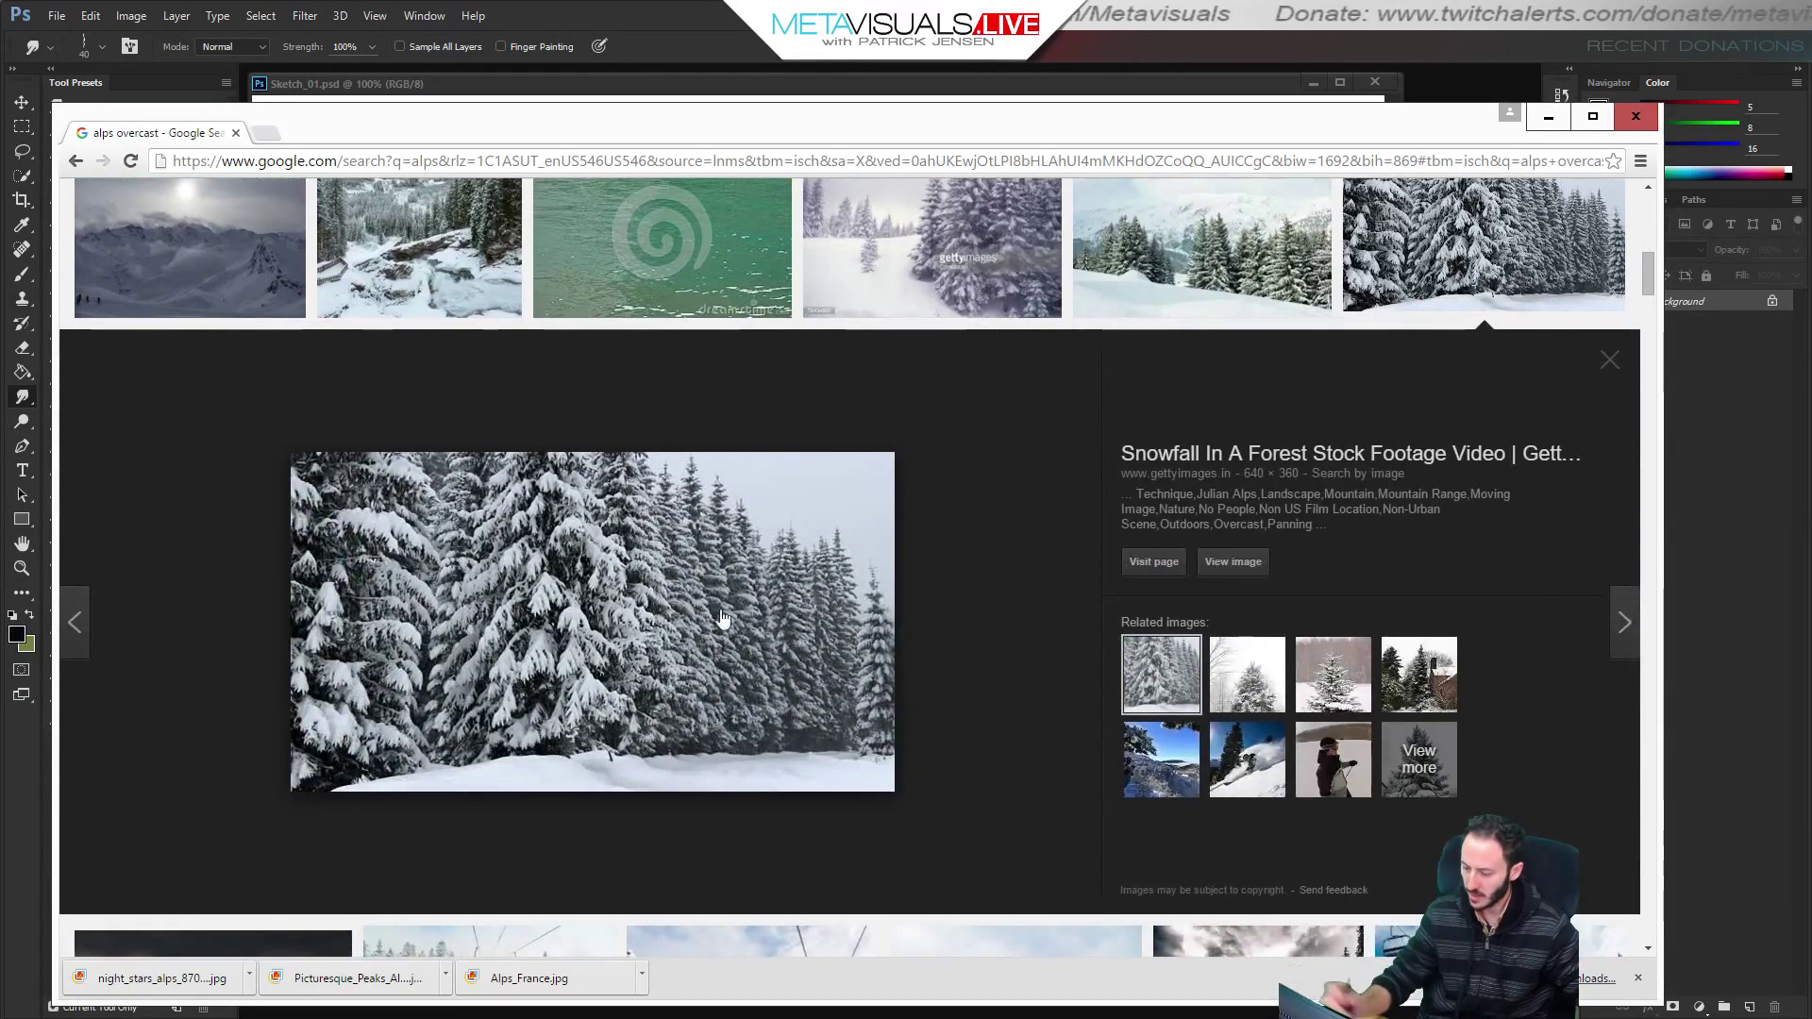
right_click(608, 614)
left_click(722, 806)
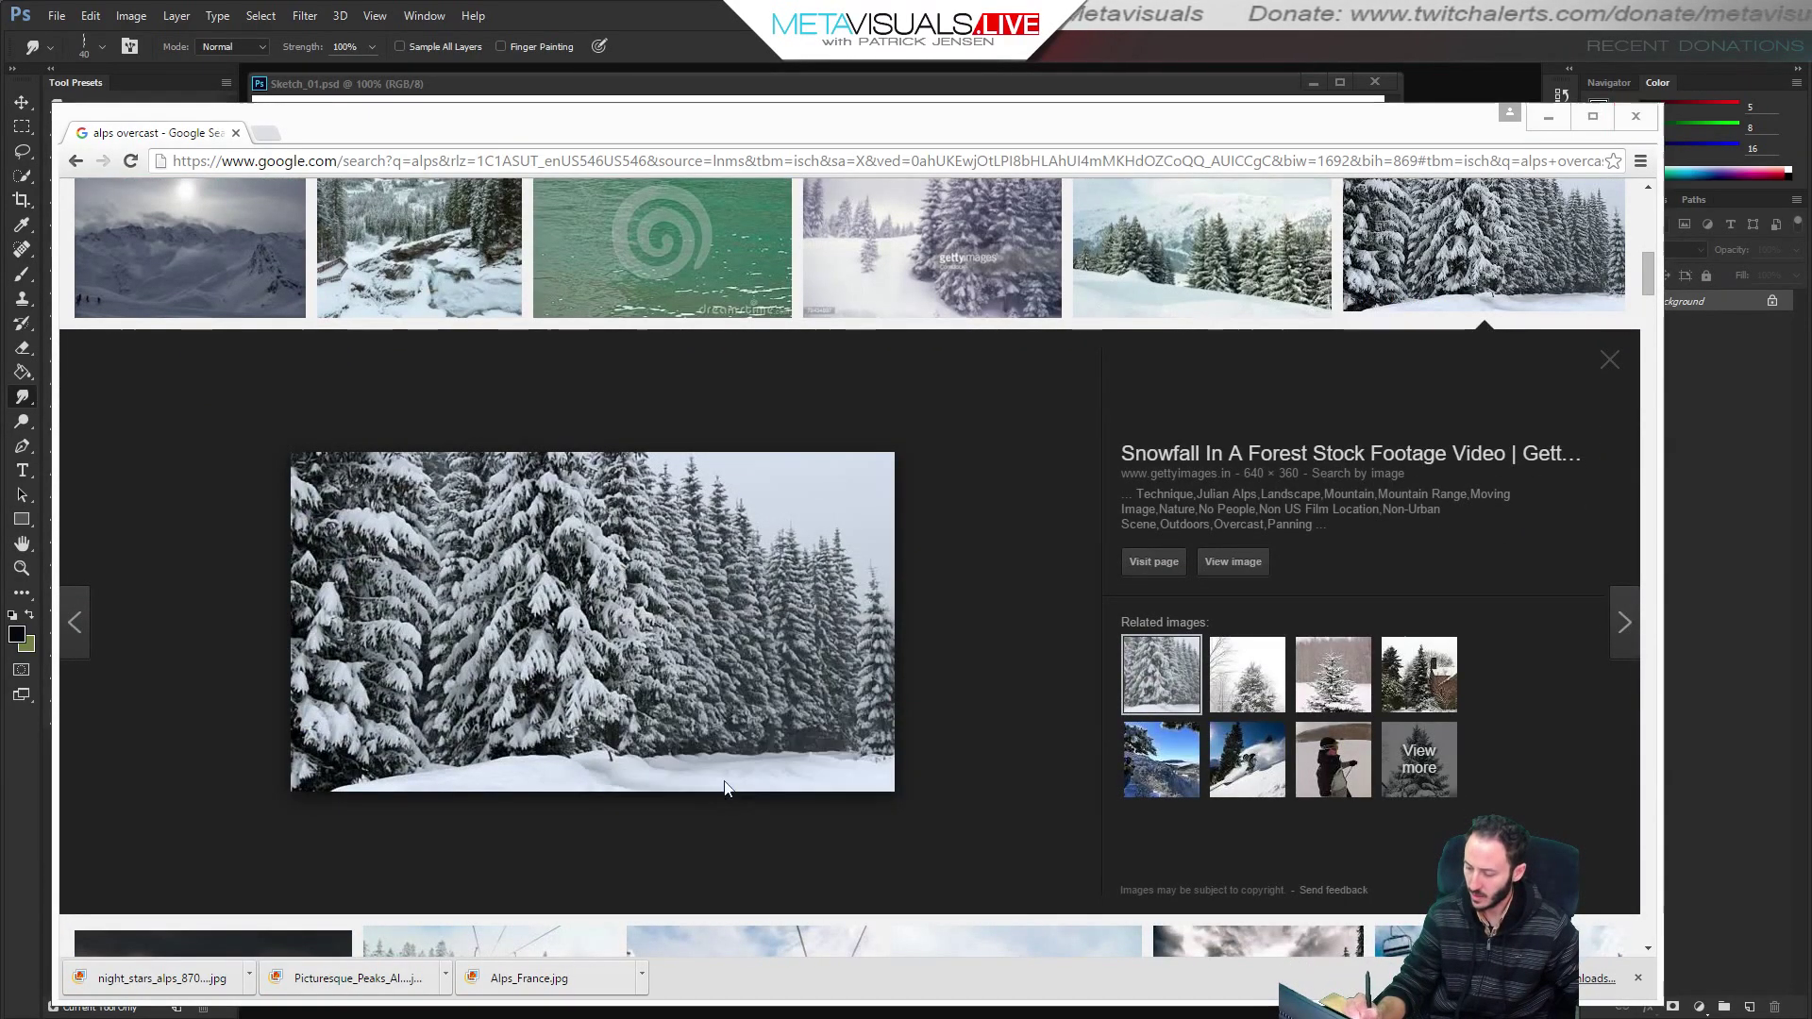
left_click(805, 575)
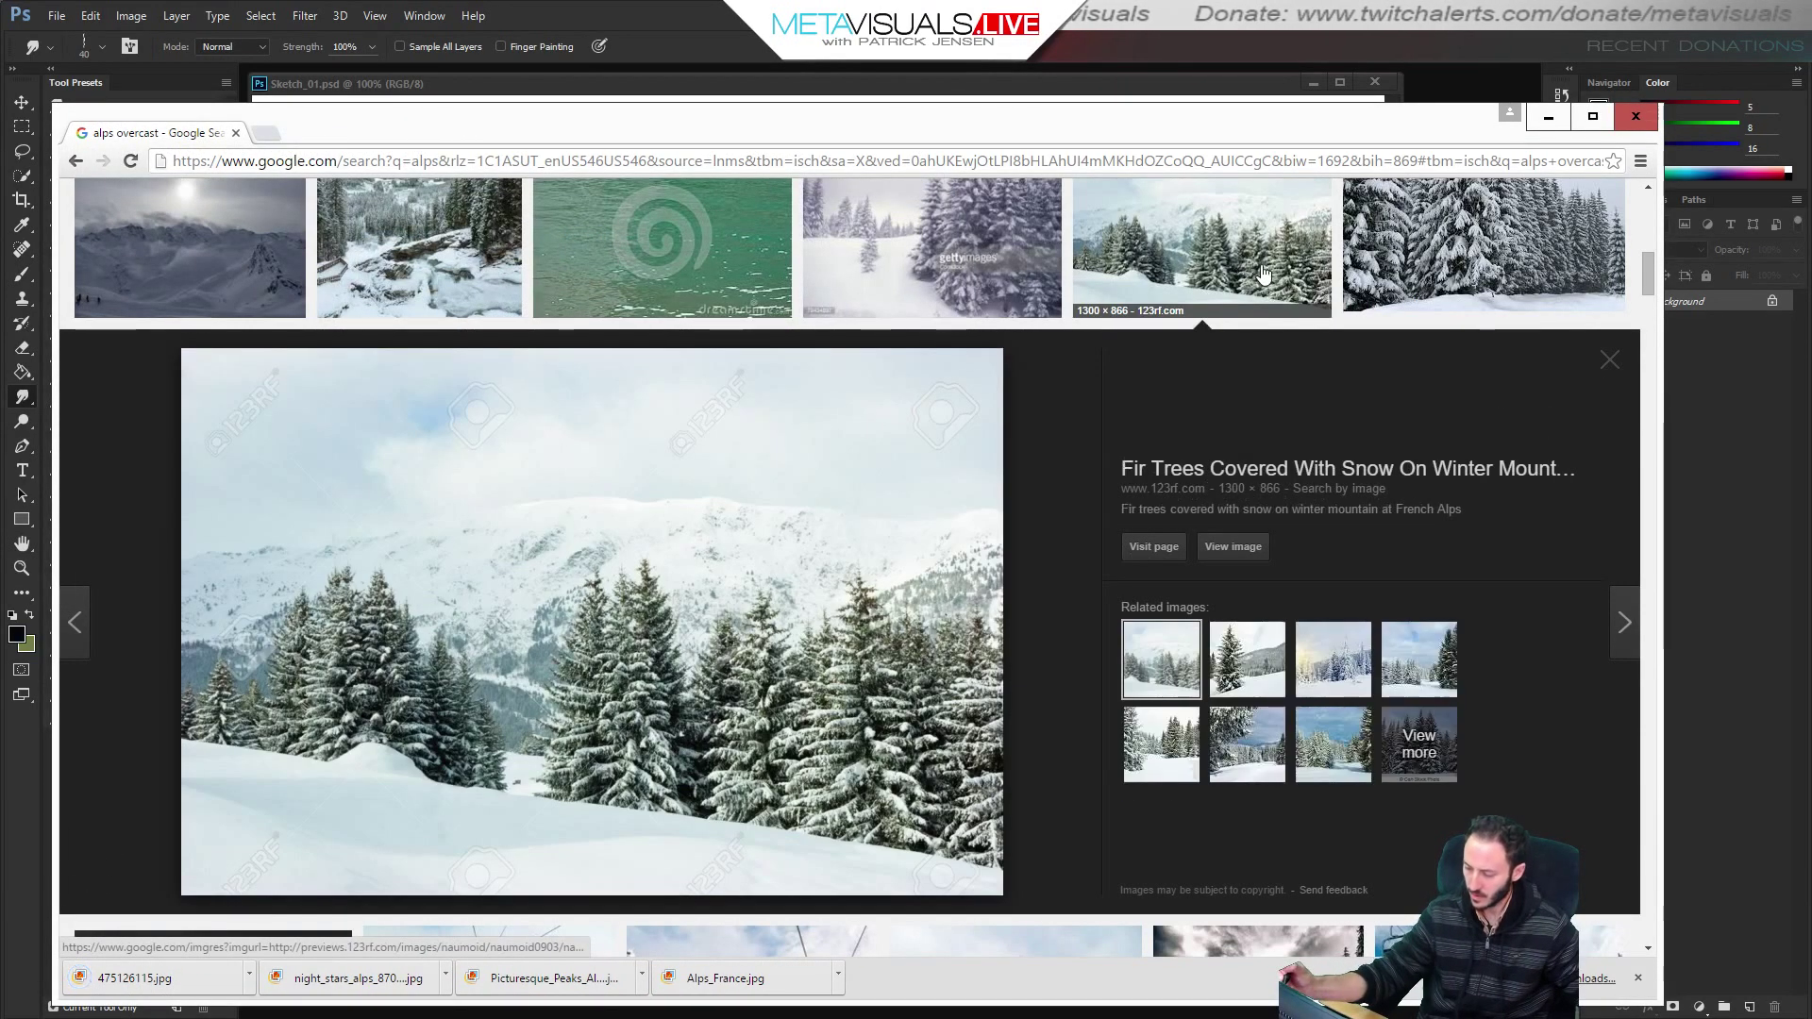
Save the image of fir trees before a winter mountain in the REF folder under its suggested file name.
right_click(704, 595)
left_click(829, 753)
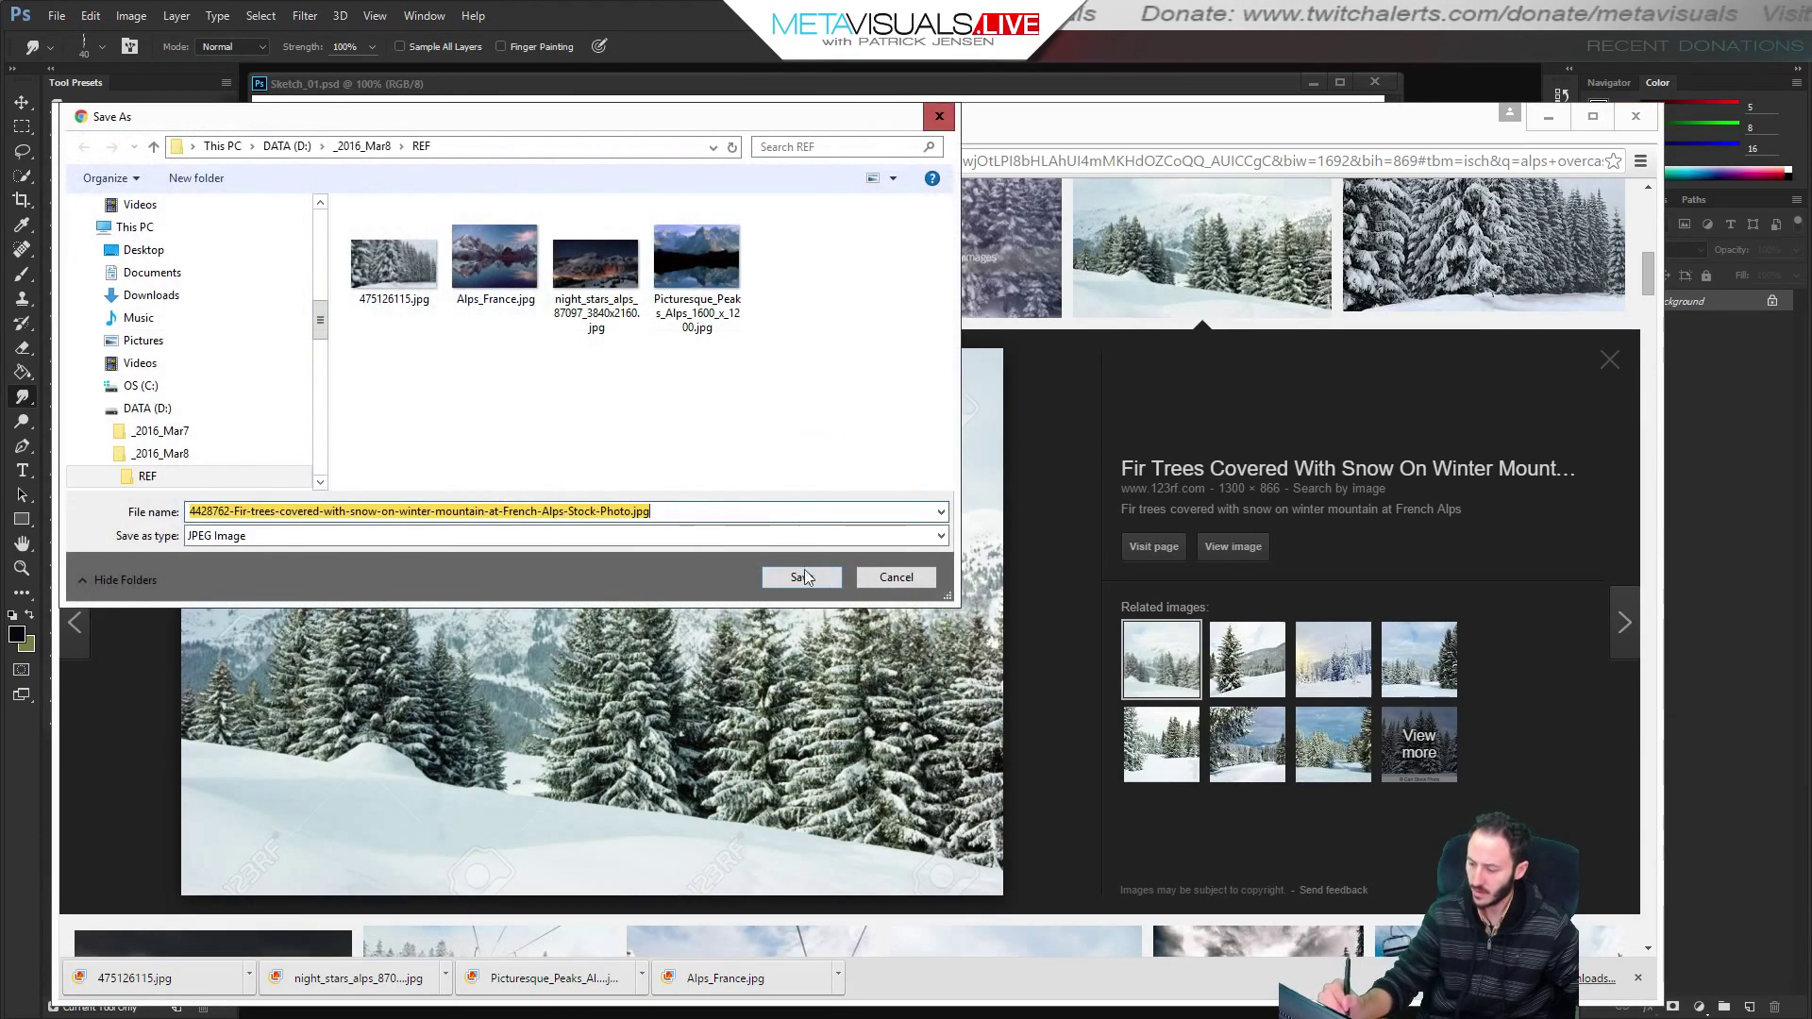
left_click(801, 577)
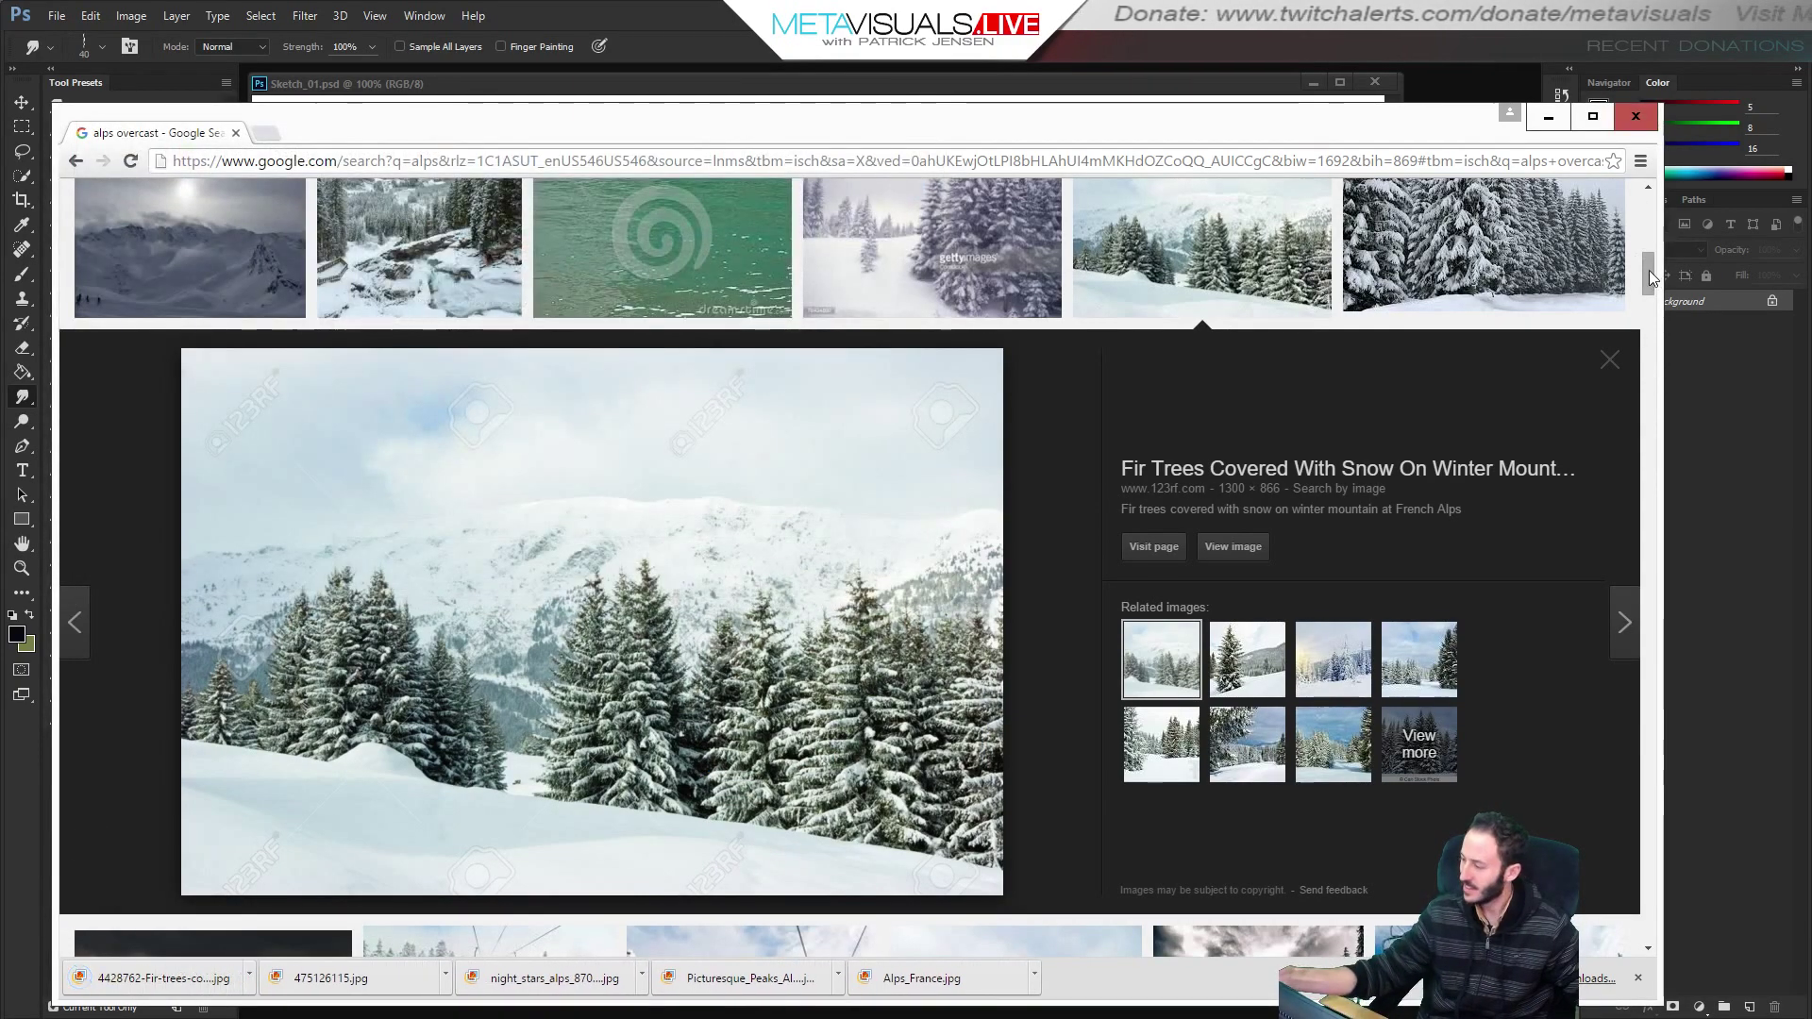
Find the snowy chalet panorama further down the overcast results and save it in the REF folder as CHalet-in-snow-2015-thin.jpg.
left_click_drag(1650, 270, 1639, 493)
left_click(837, 516)
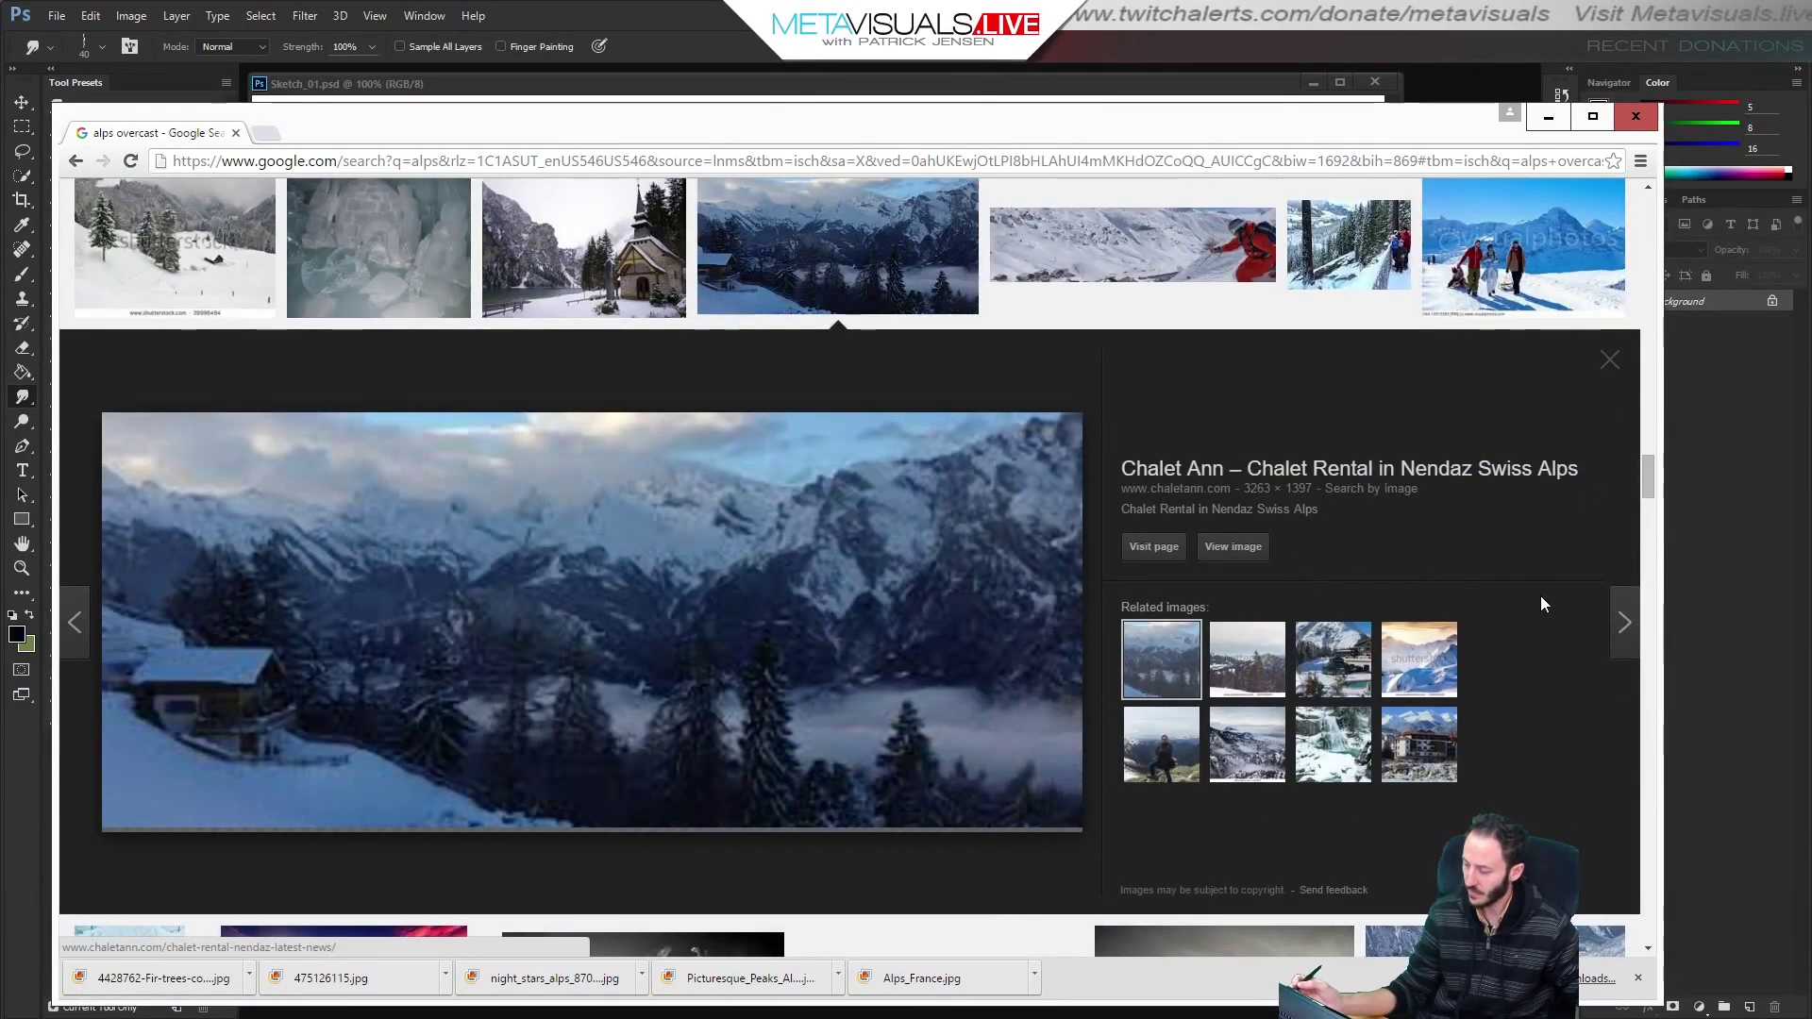
right_click(676, 745)
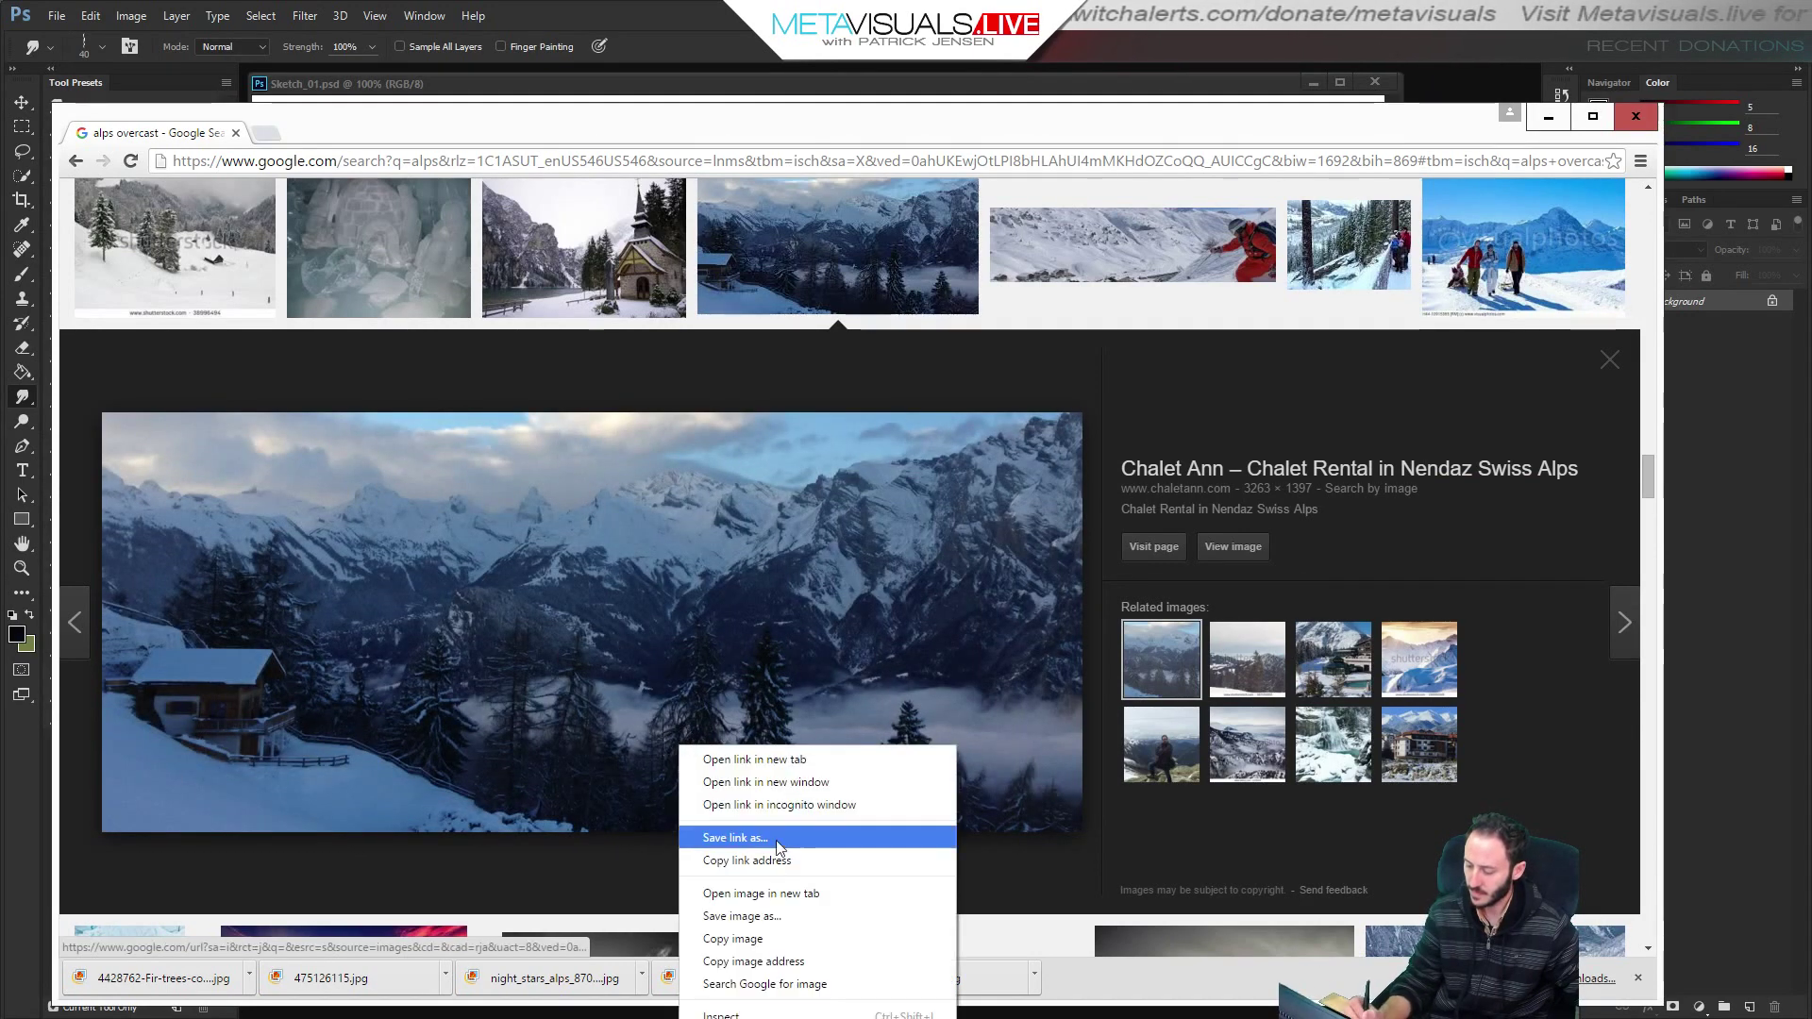
left_click(778, 920)
left_click(810, 577)
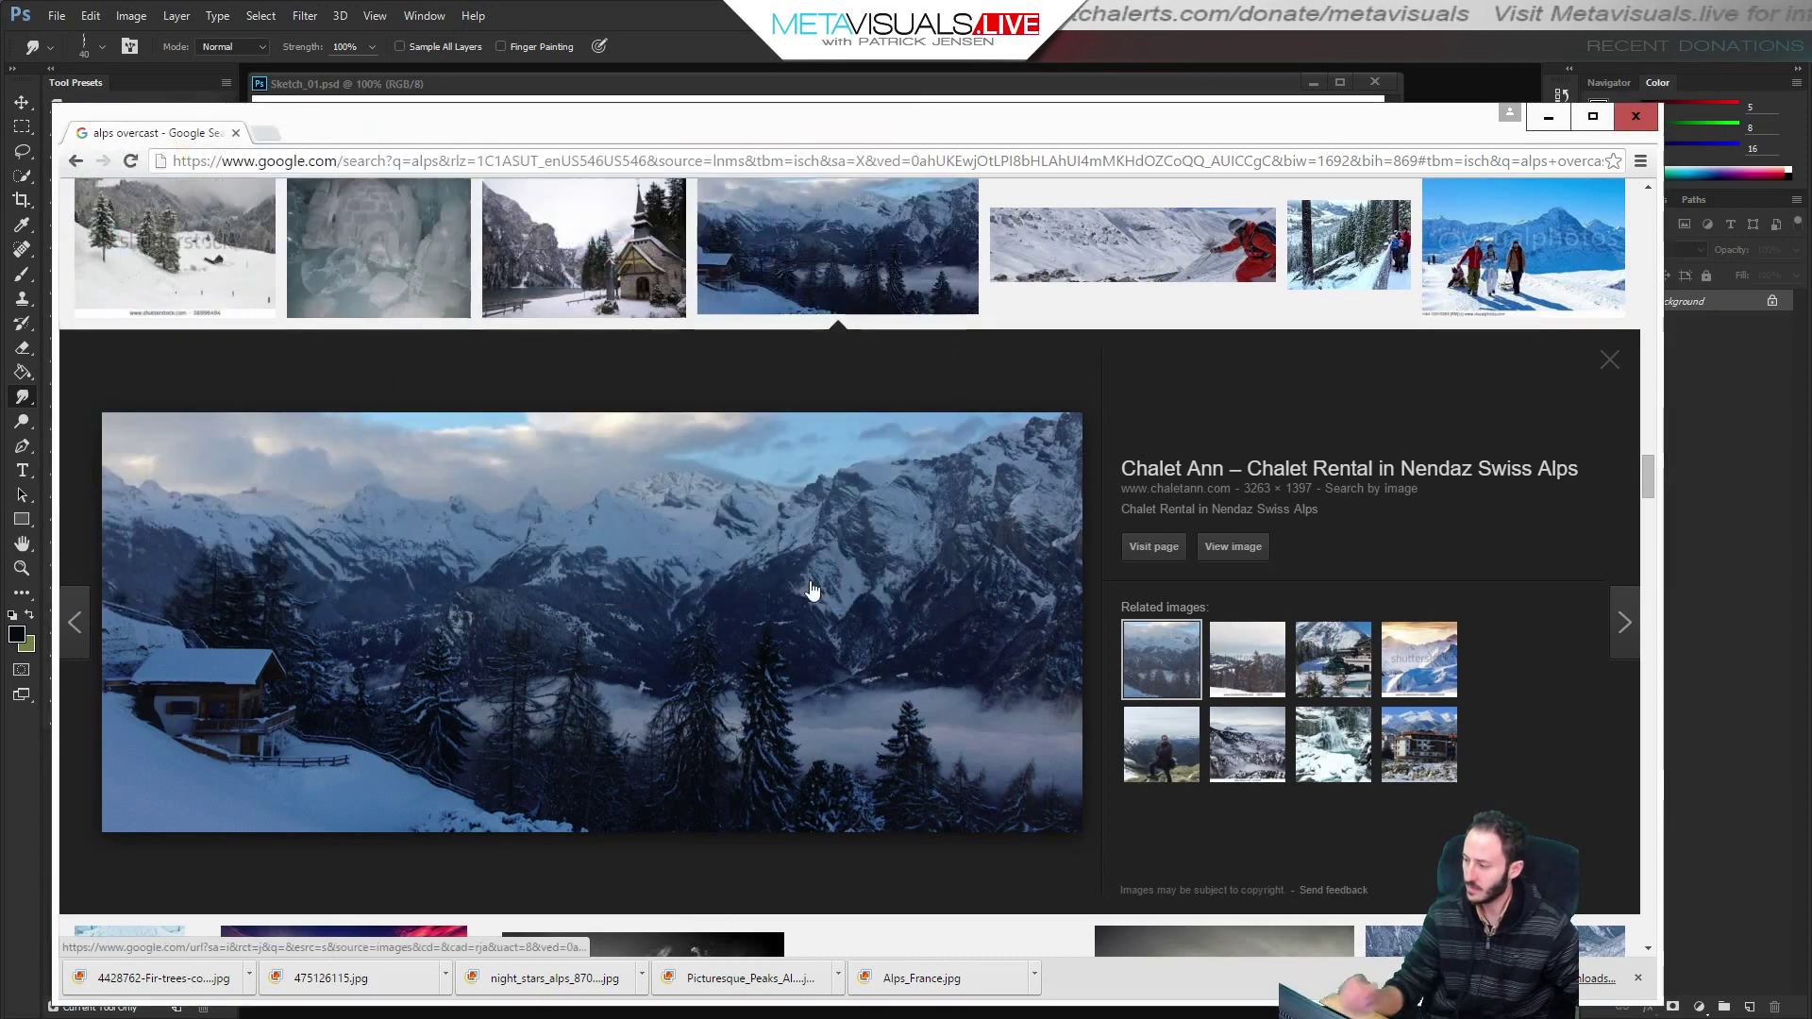
Switch to Photoshop and open all six reference images from the REF folder together.
left_click(1548, 116)
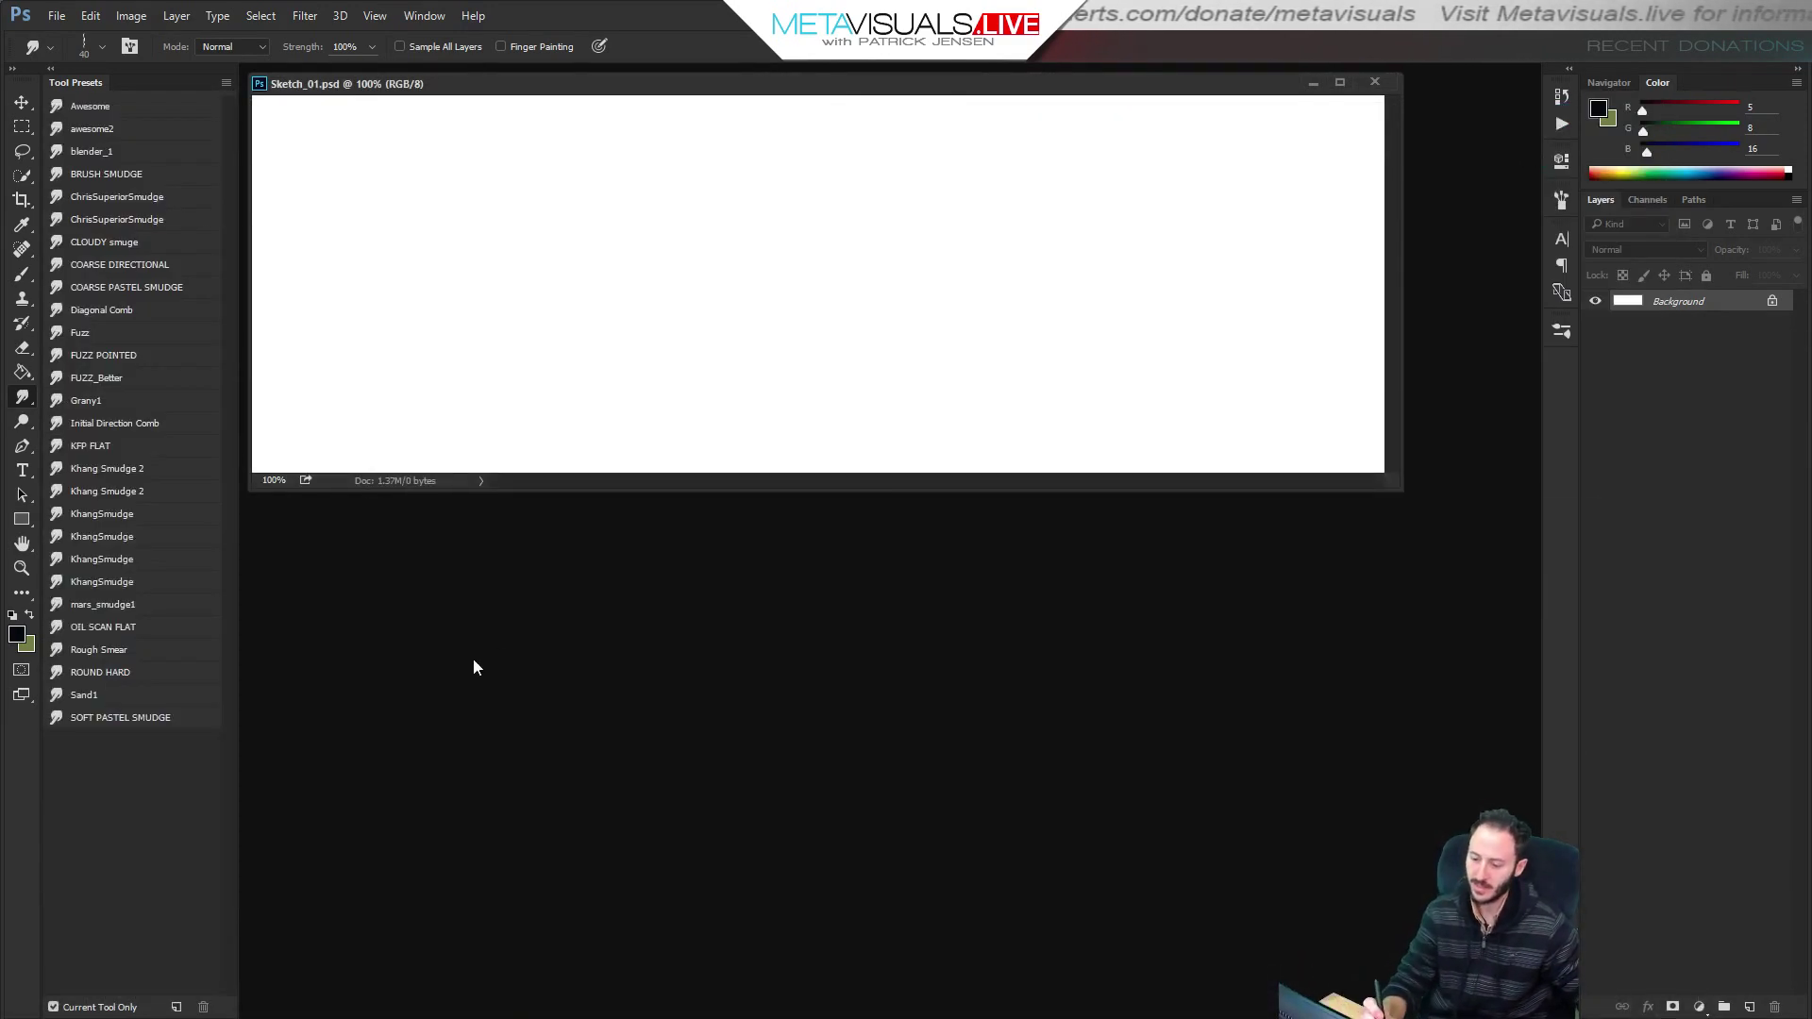
key("ctrl+o")
double_click(587, 199)
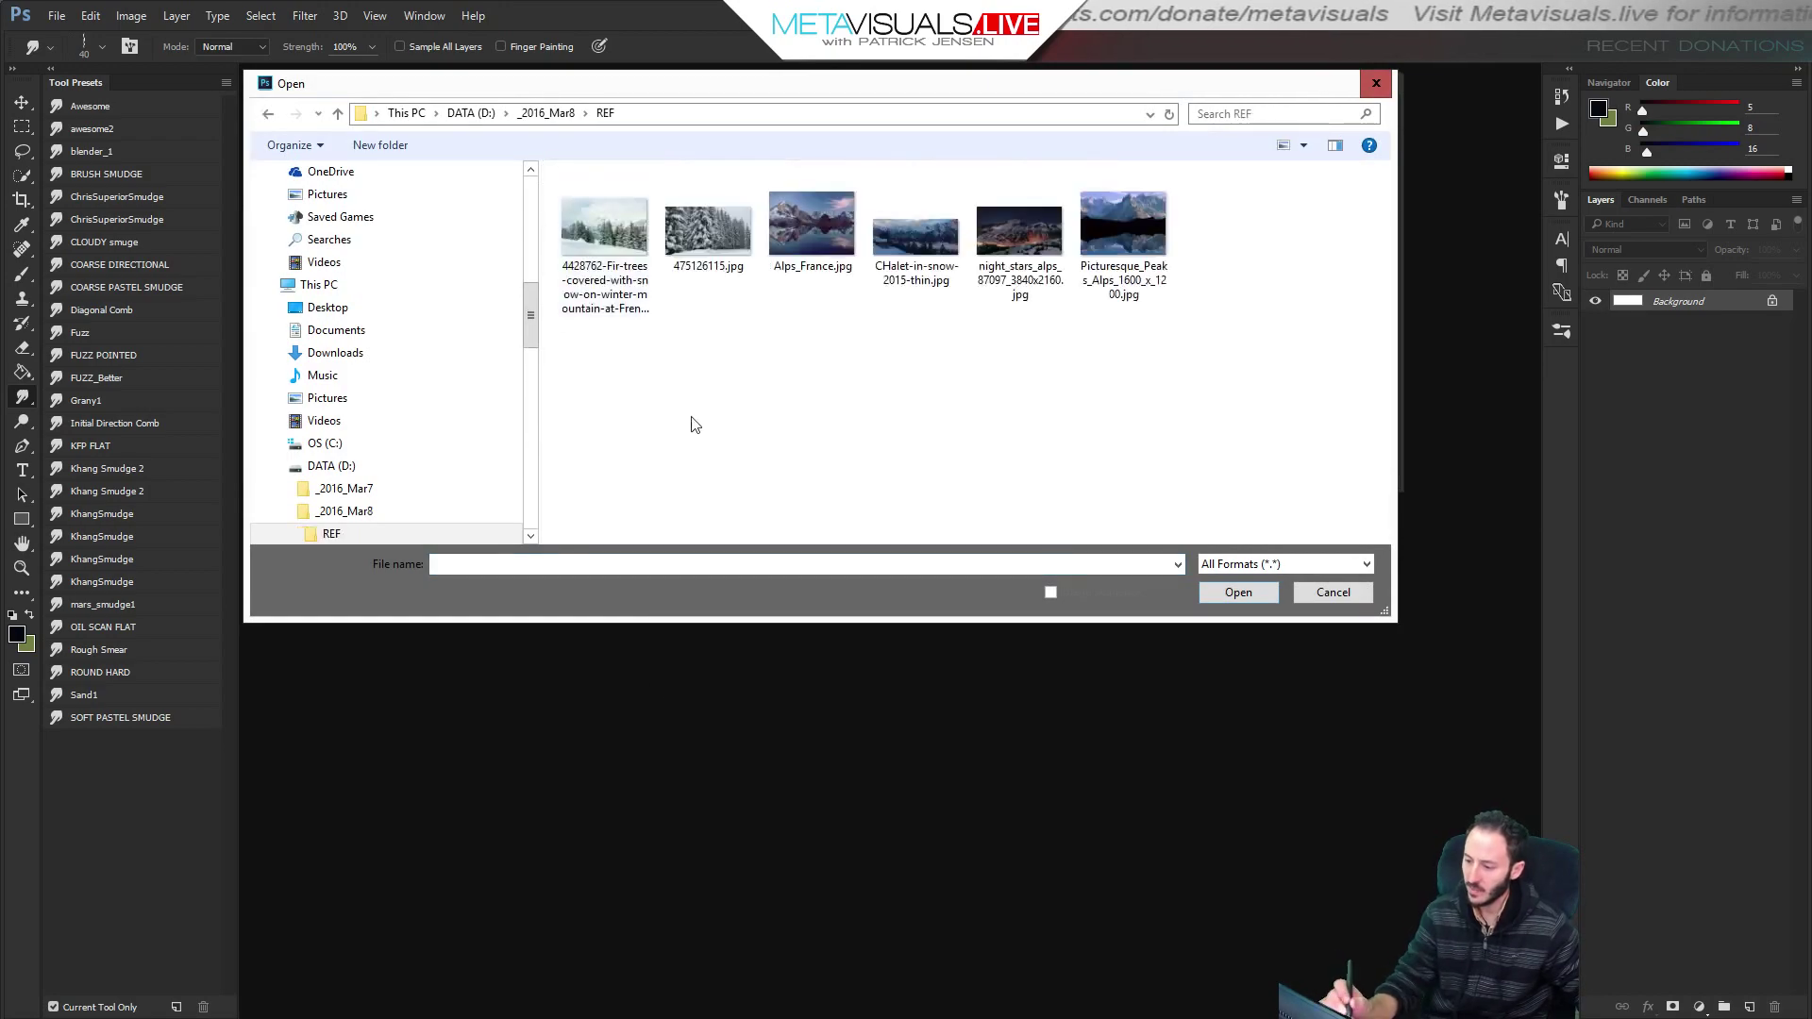
left_click(605, 226)
left_click(1124, 226, "shift")
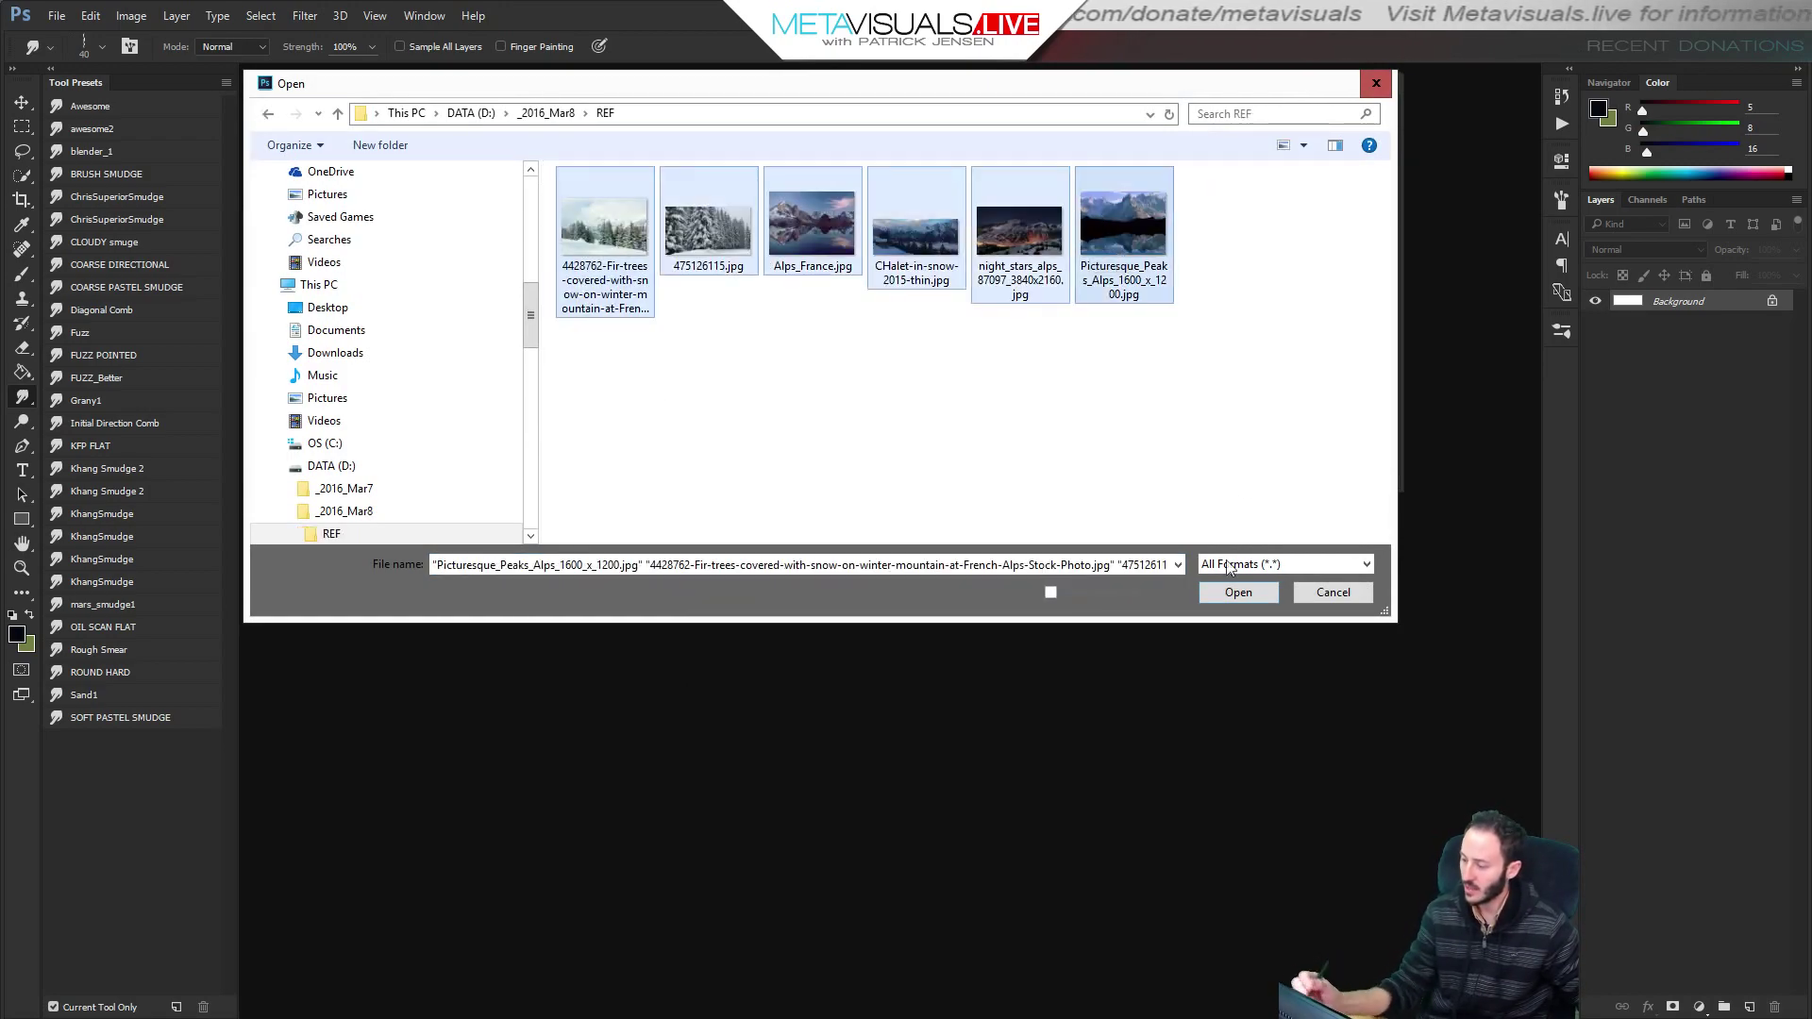
left_click(1238, 592)
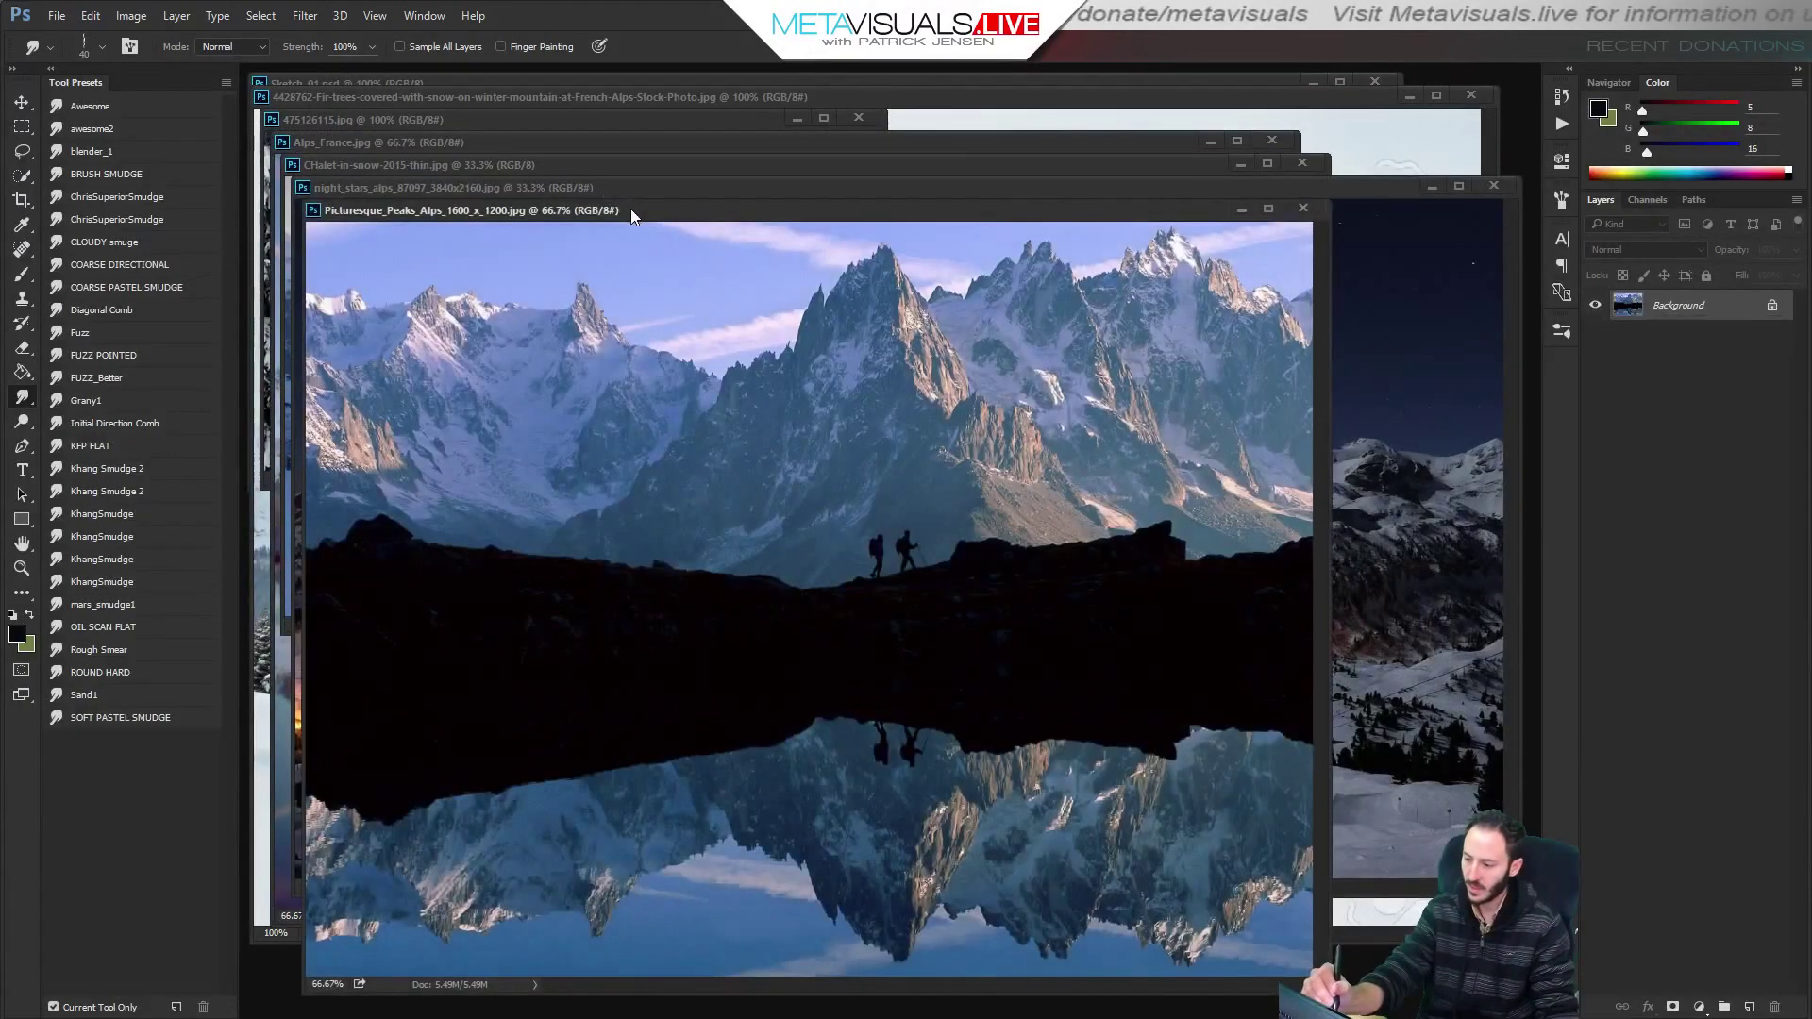
Shrink the Picturesque_Peaks image to 12.5% zoom and park its window below the sketch canvas as the first reference thumbnail.
left_click_drag(620, 255, 648, 236)
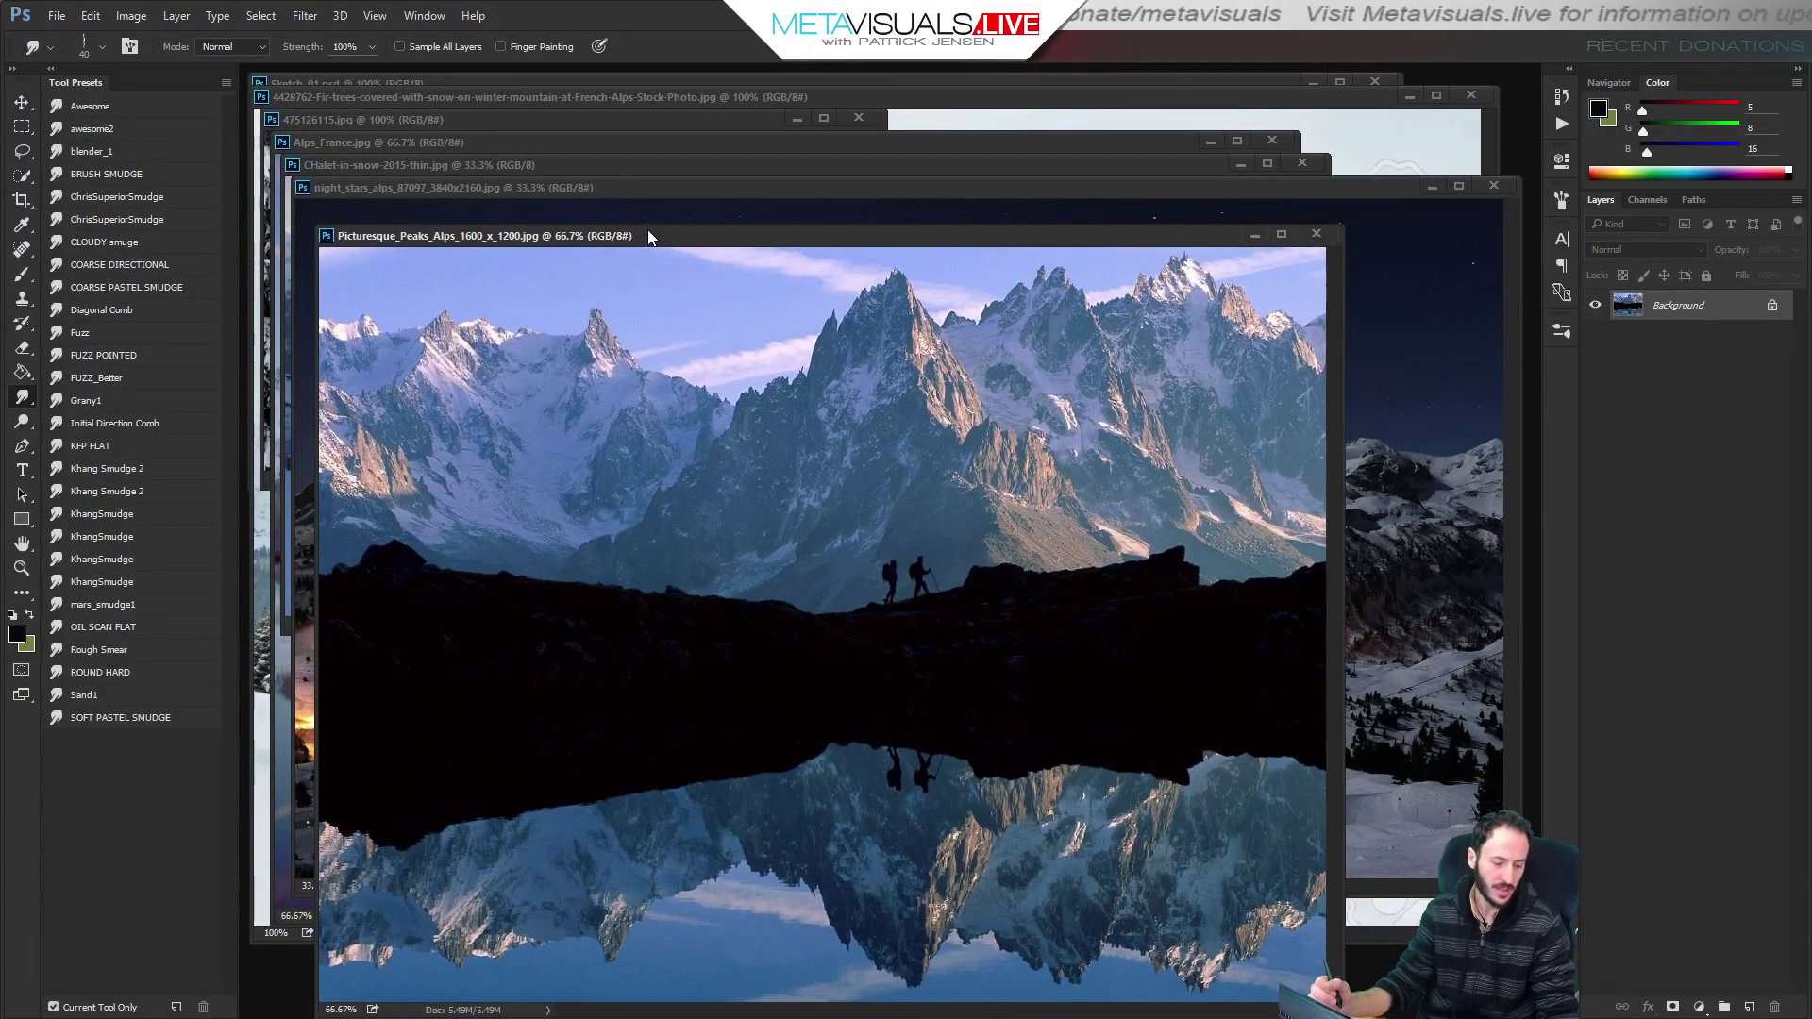
key("ctrl+minus")
key("ctrl+minus")
key("ctrl+minus")
key("ctrl+minus")
key("ctrl+minus")
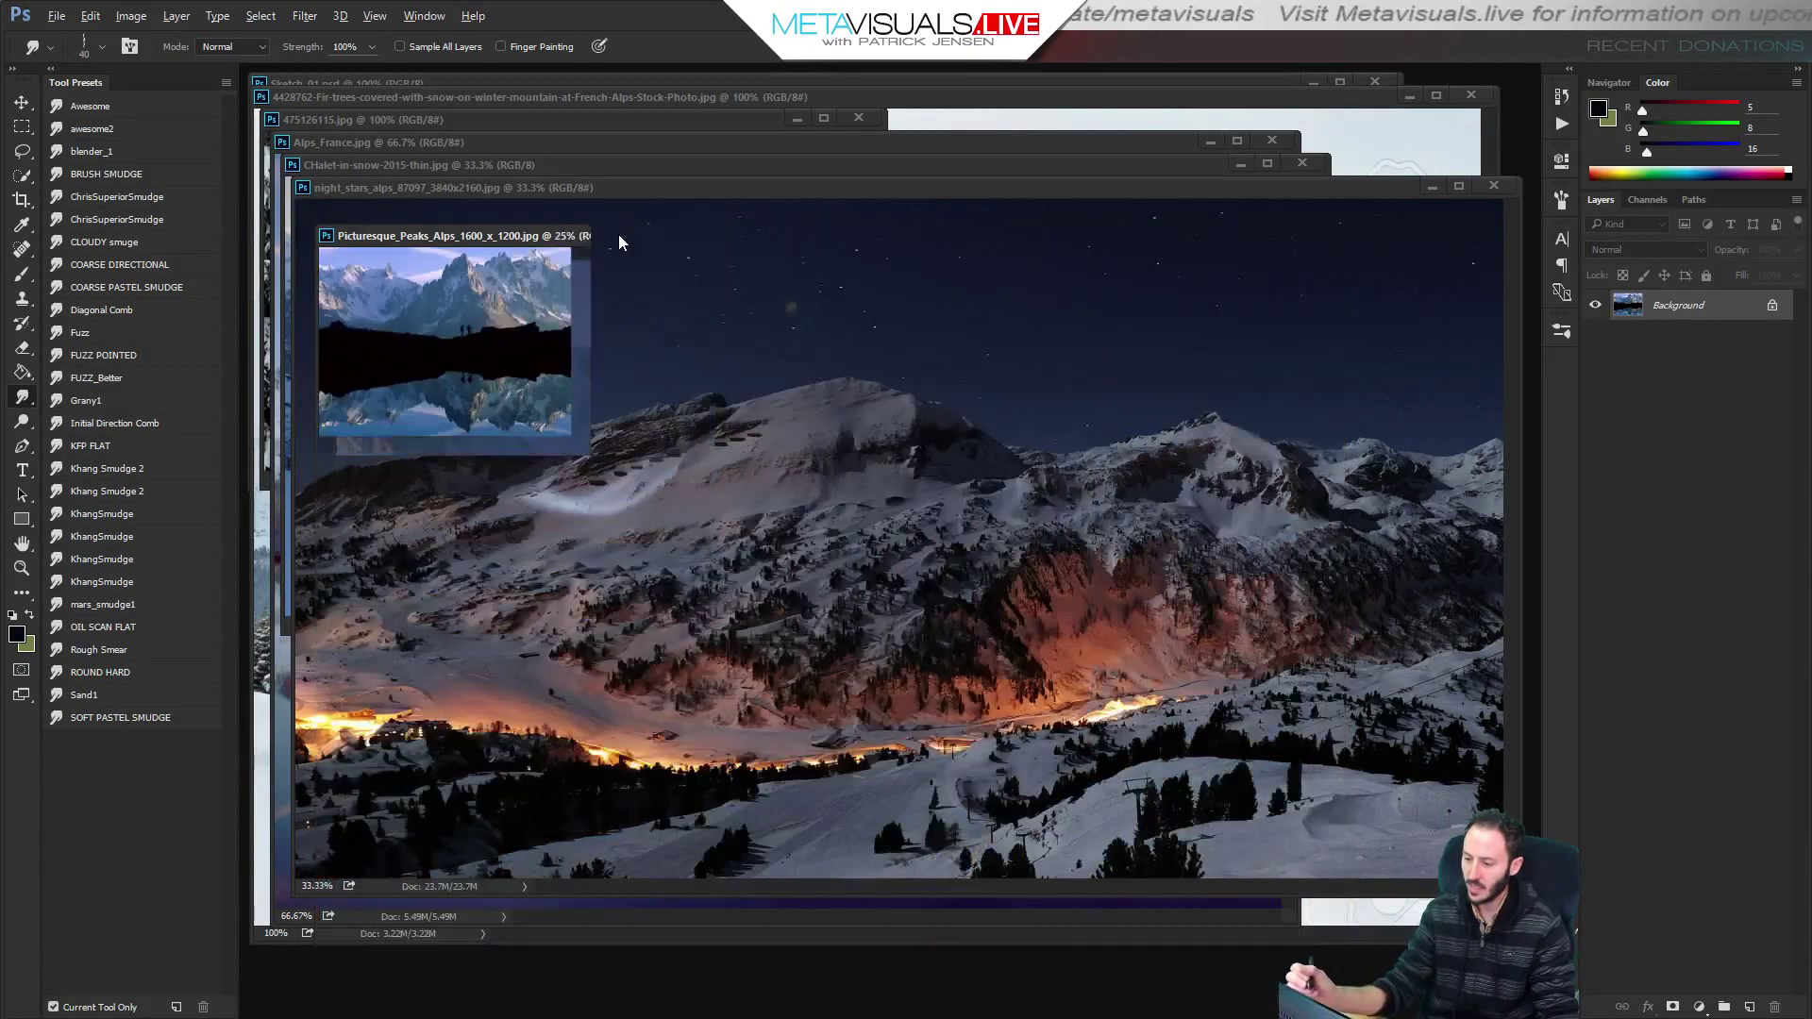
left_click_drag(385, 246, 320, 848)
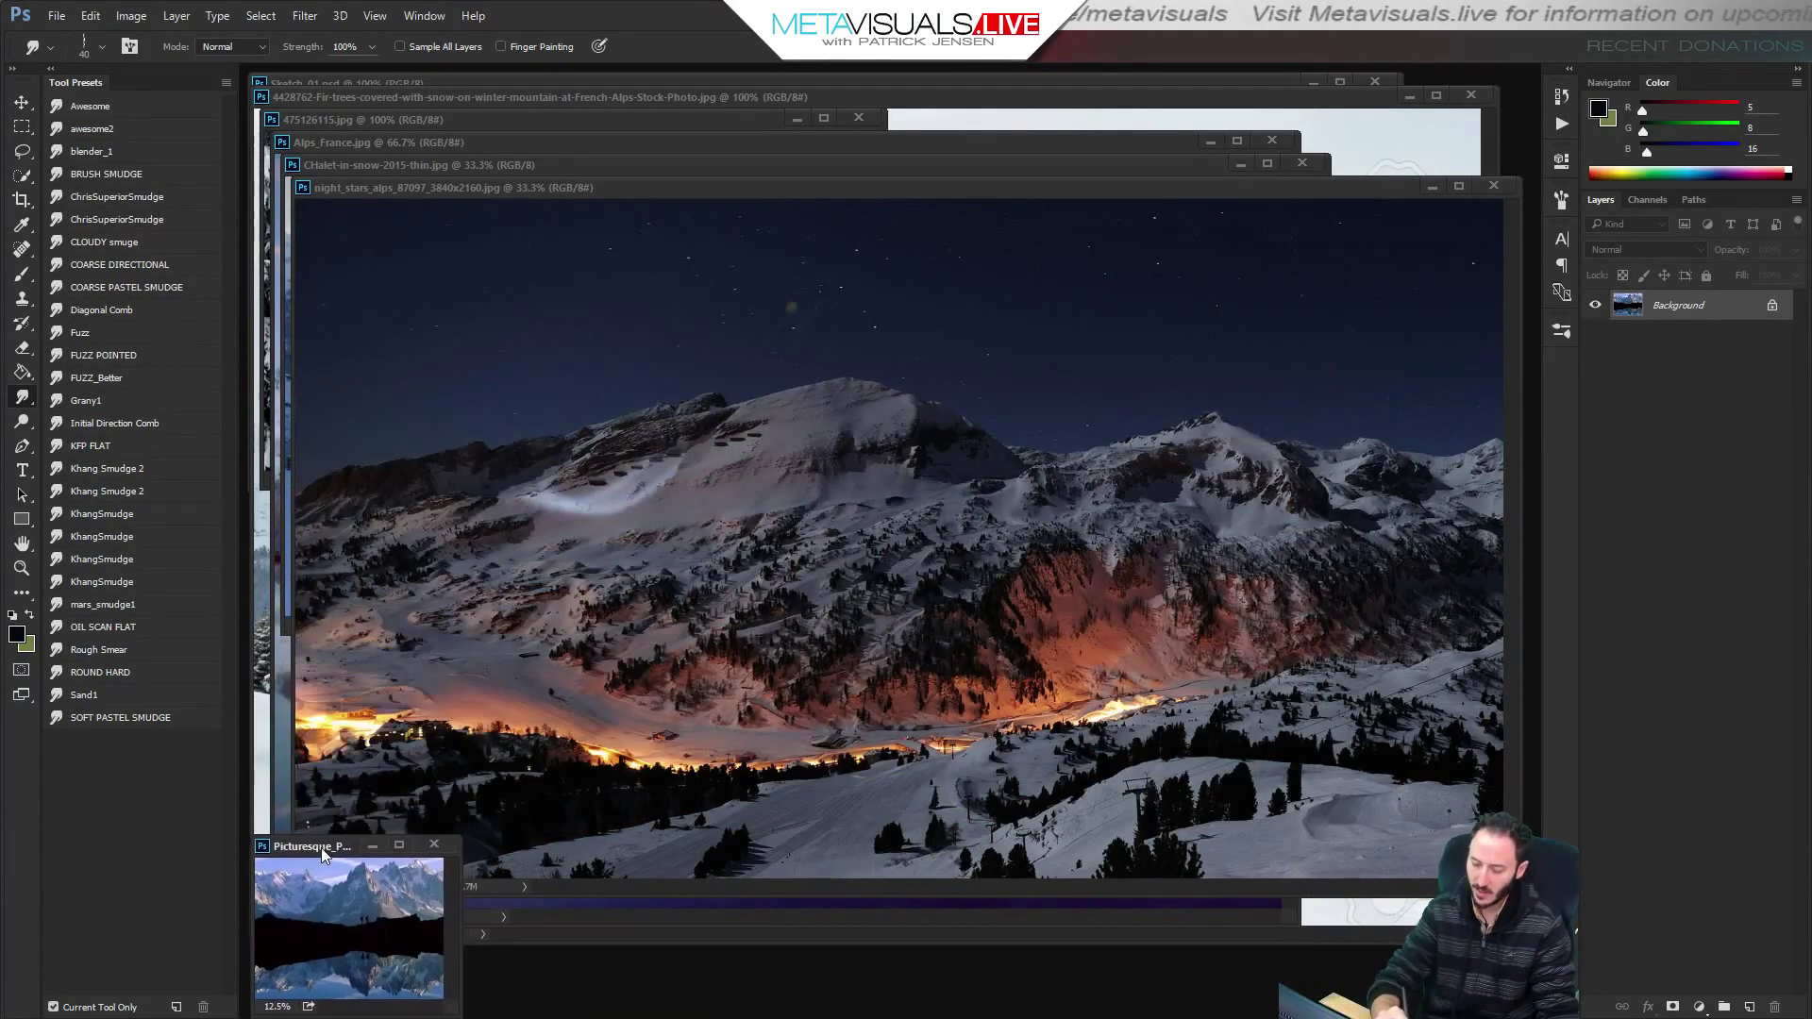
Shrink the night_stars_alps image to 6.25% zoom and place its window beside the Picturesque_Peaks thumbnail.
left_click(553, 185)
key("ctrl+minus")
key("ctrl+minus")
key("ctrl+minus")
key("ctrl+minus")
key("ctrl+minus")
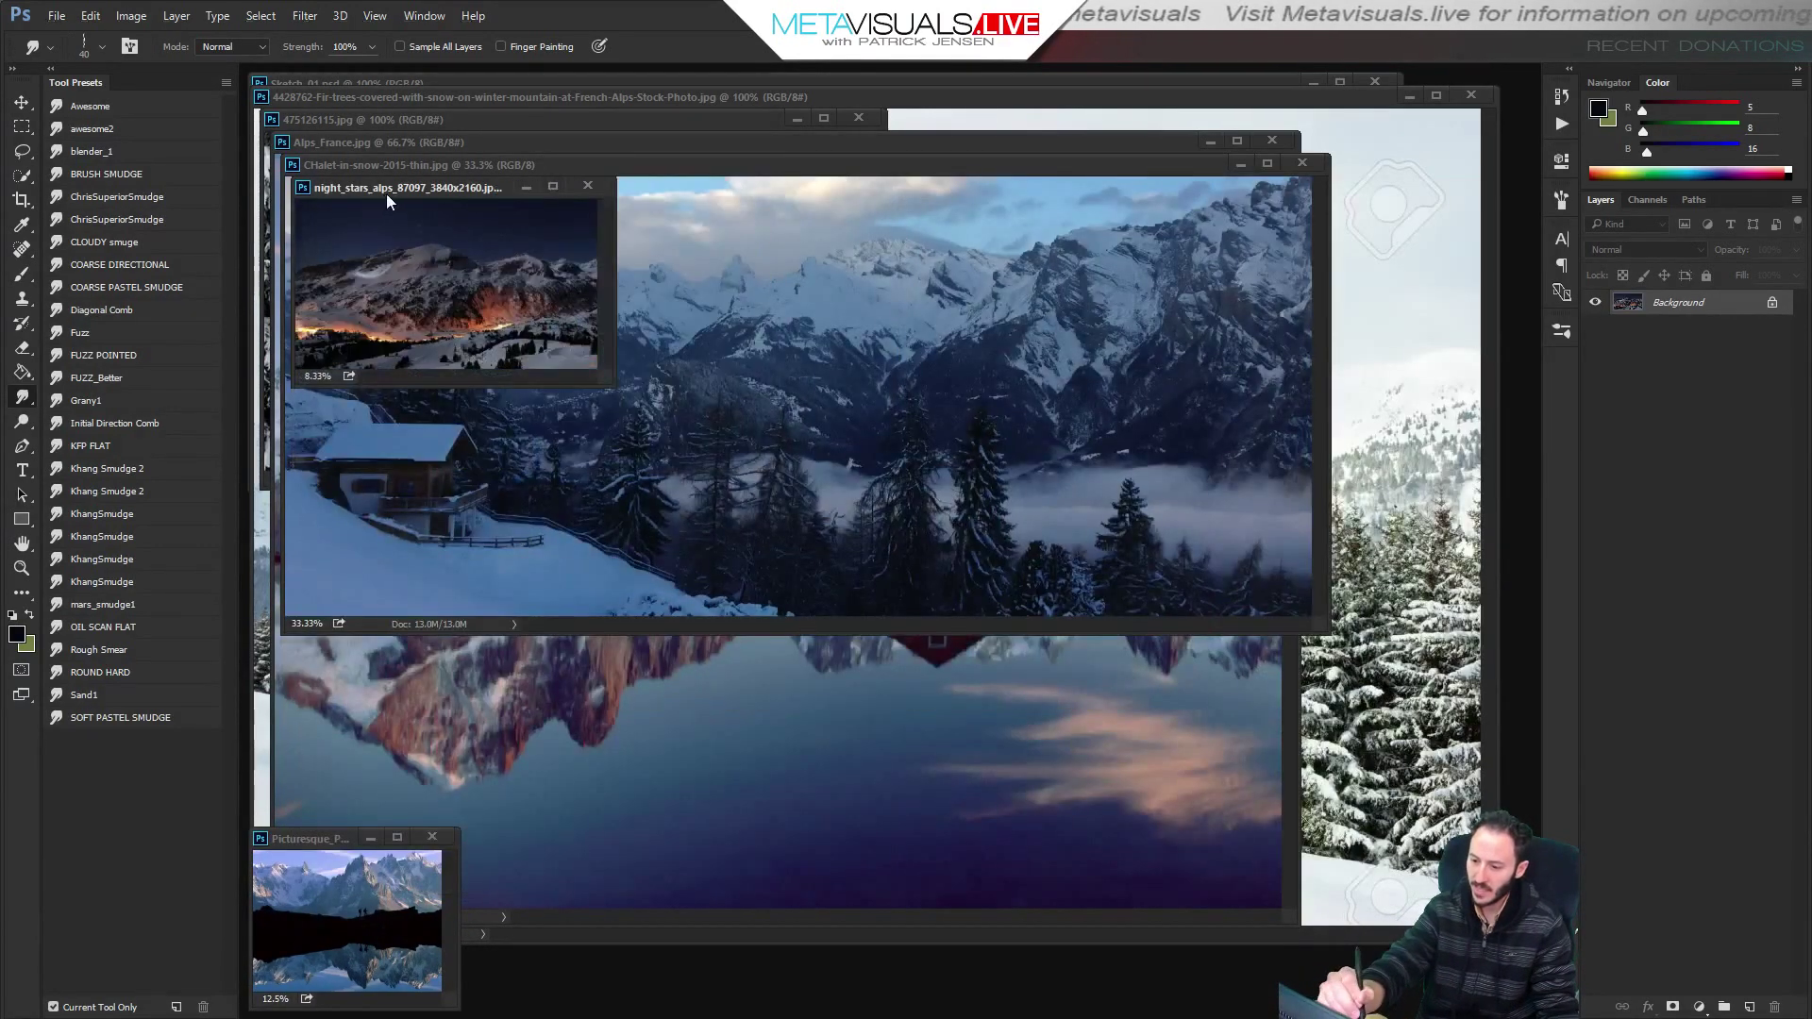
left_click_drag(391, 193, 528, 841)
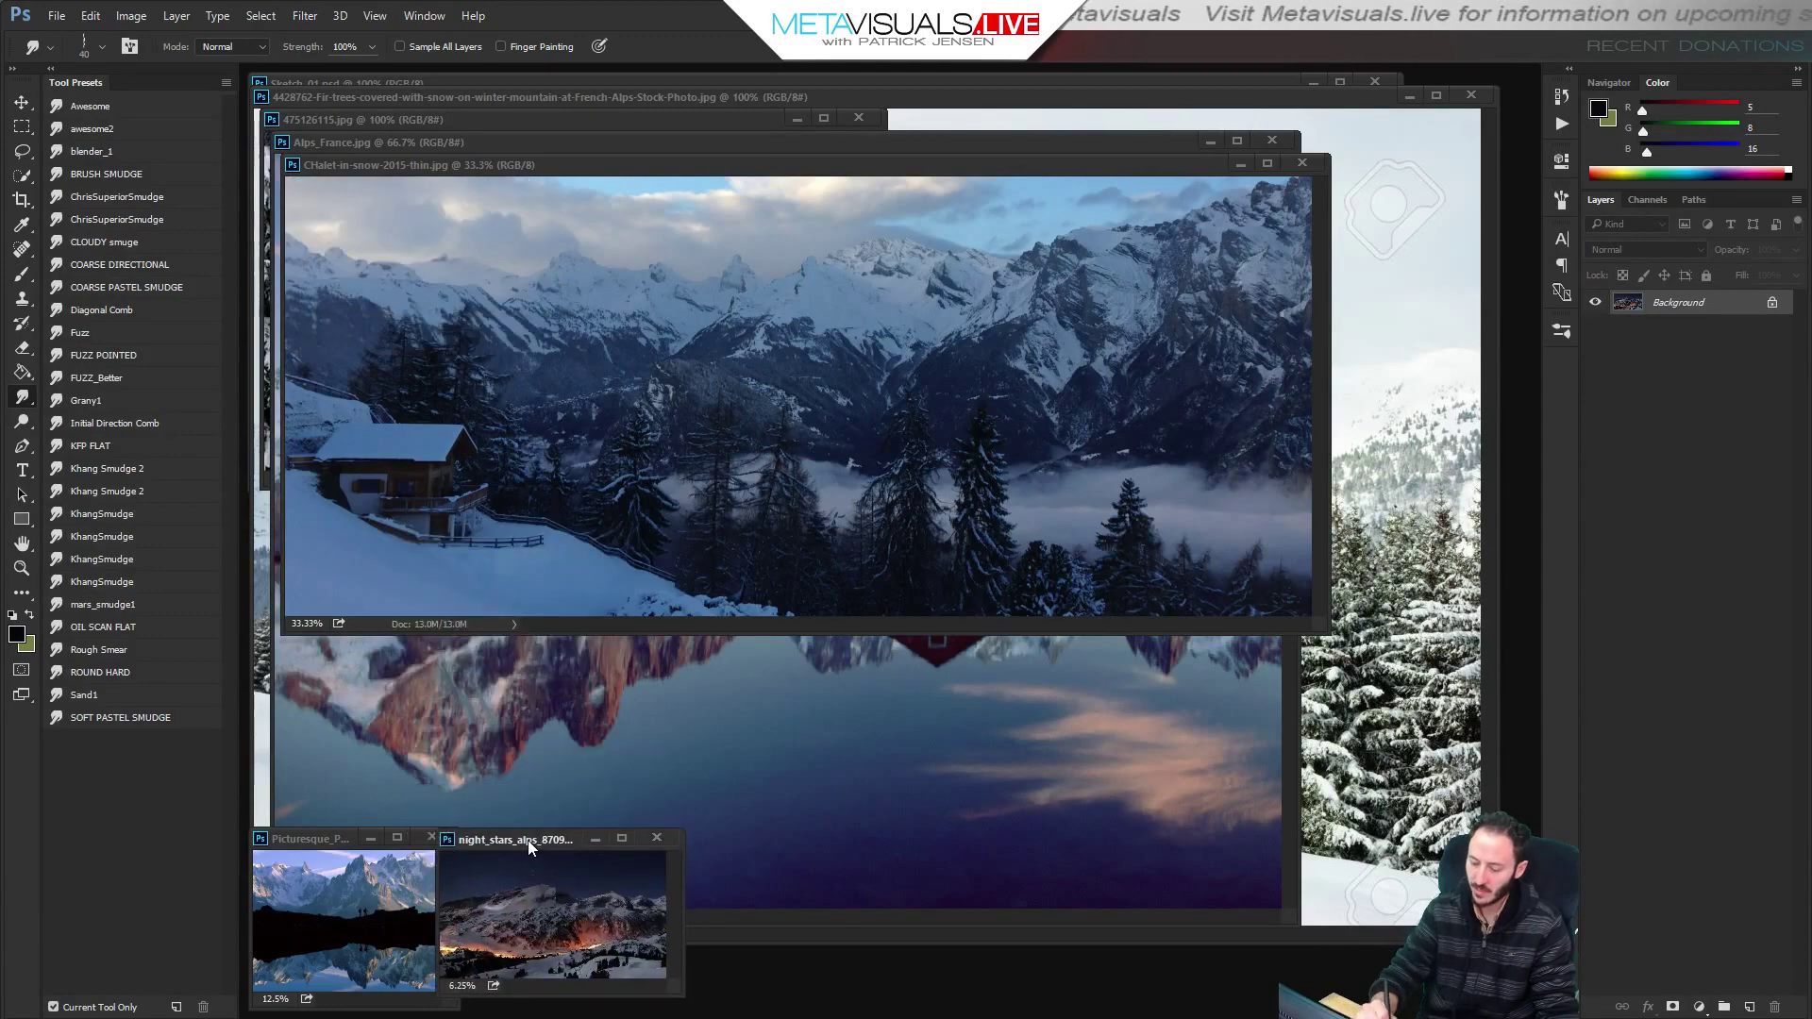
Shrink the CHalet-in-snow image to 8.33% zoom and line up its window beside the night_stars_alps thumbnail.
left_click(577, 167)
key("ctrl+minus")
key("ctrl+minus")
key("ctrl+minus")
key("ctrl+minus")
left_click_drag(387, 166, 779, 902)
Shrink Alps_France.jpg to 16.67% zoom and place its window beside the chalet thumbnail.
left_click(611, 144)
key("ctrl+minus")
key("ctrl+minus")
key("ctrl+minus")
key("ctrl+minus")
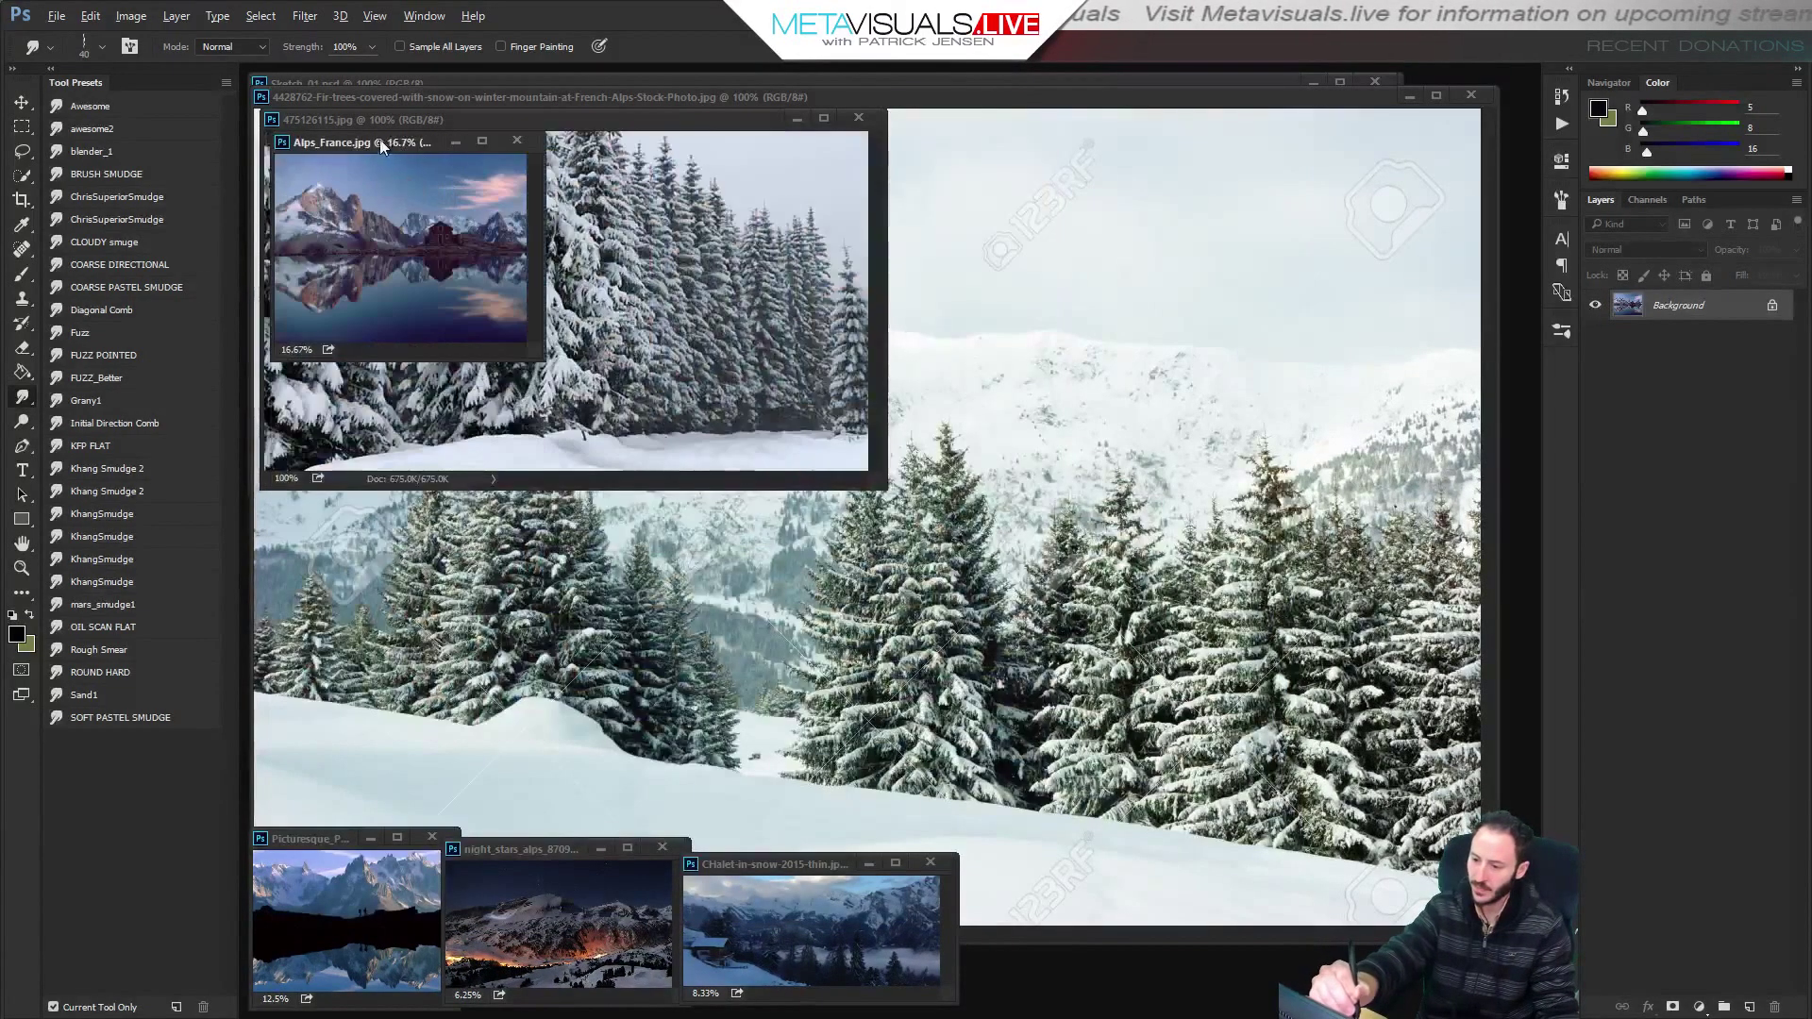
left_click_drag(368, 139, 1047, 823)
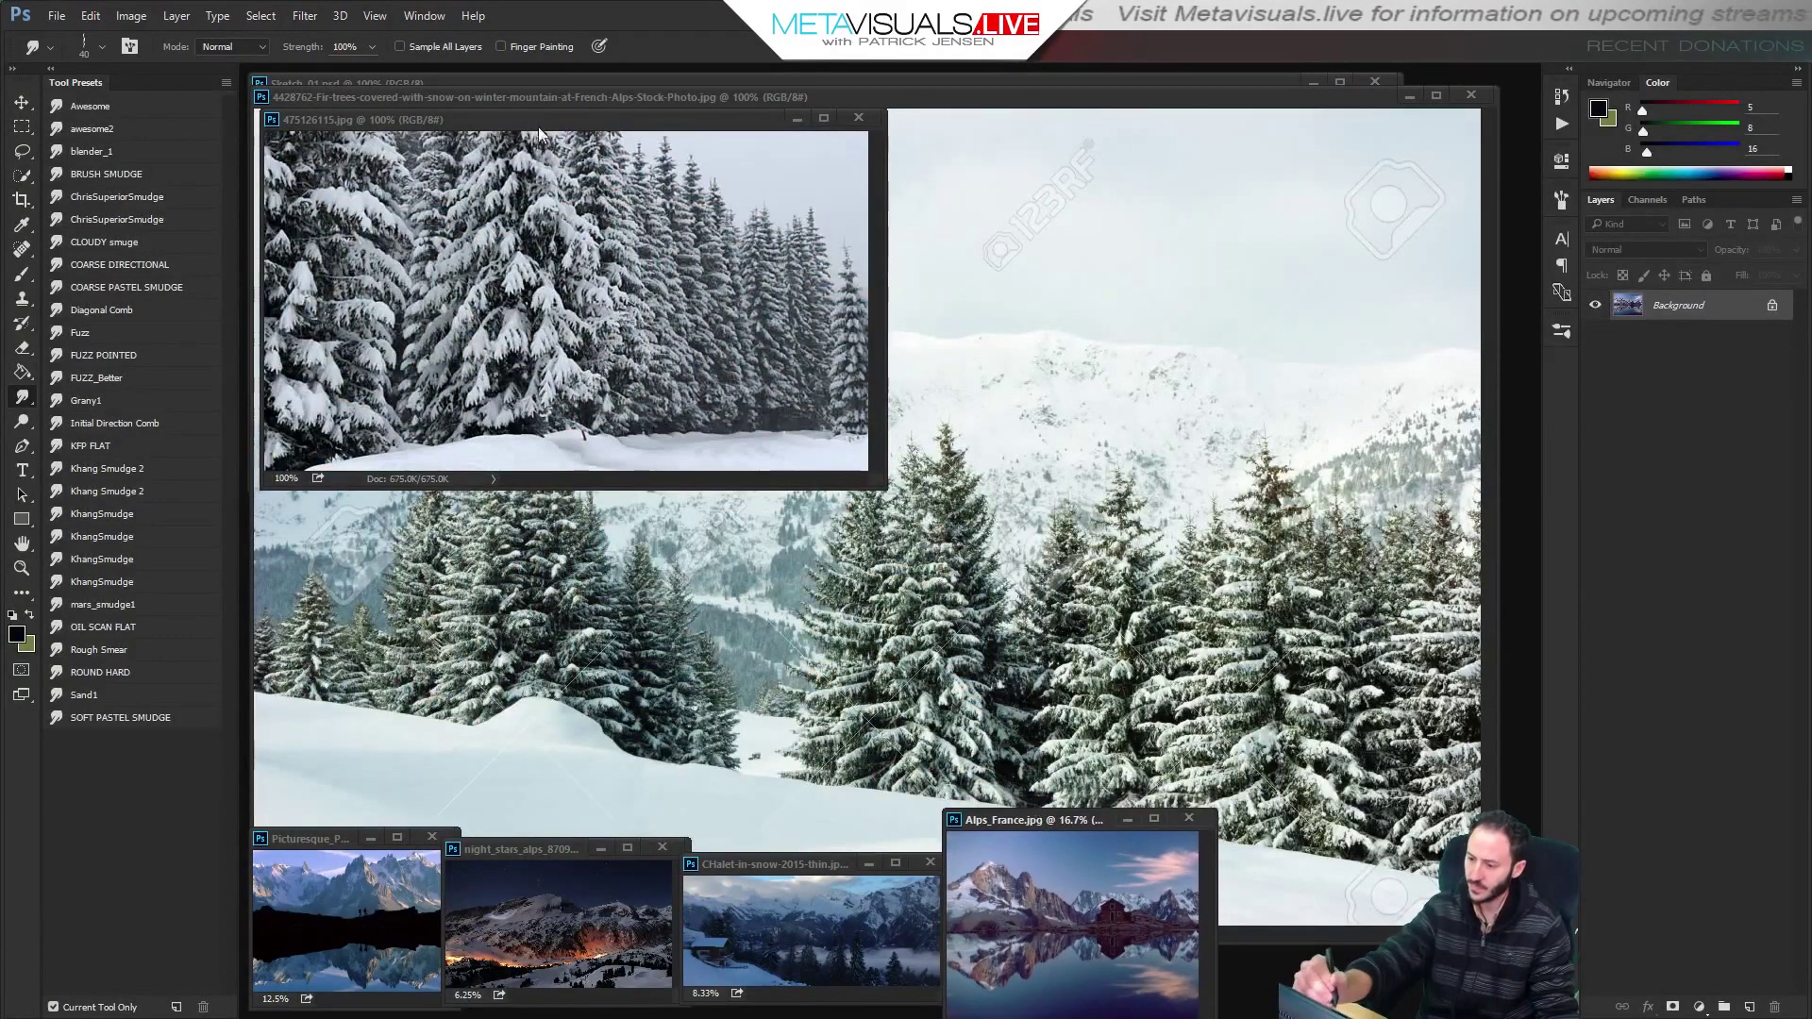
Shrink the snowy forest image 475126115.jpg and move its window beside the Alps_France thumbnail.
left_click(464, 139)
key("ctrl+alt+minus")
key("ctrl+alt+minus")
left_click_drag(377, 120, 1336, 907)
Shrink the 4428762 fir trees image and place its window at the end of the reference row, clearing the sketch canvas.
key("ctrl+alt+minus")
key("ctrl+alt+minus")
key("ctrl+alt+minus")
key("ctrl+alt+minus")
key("ctrl+alt+minus")
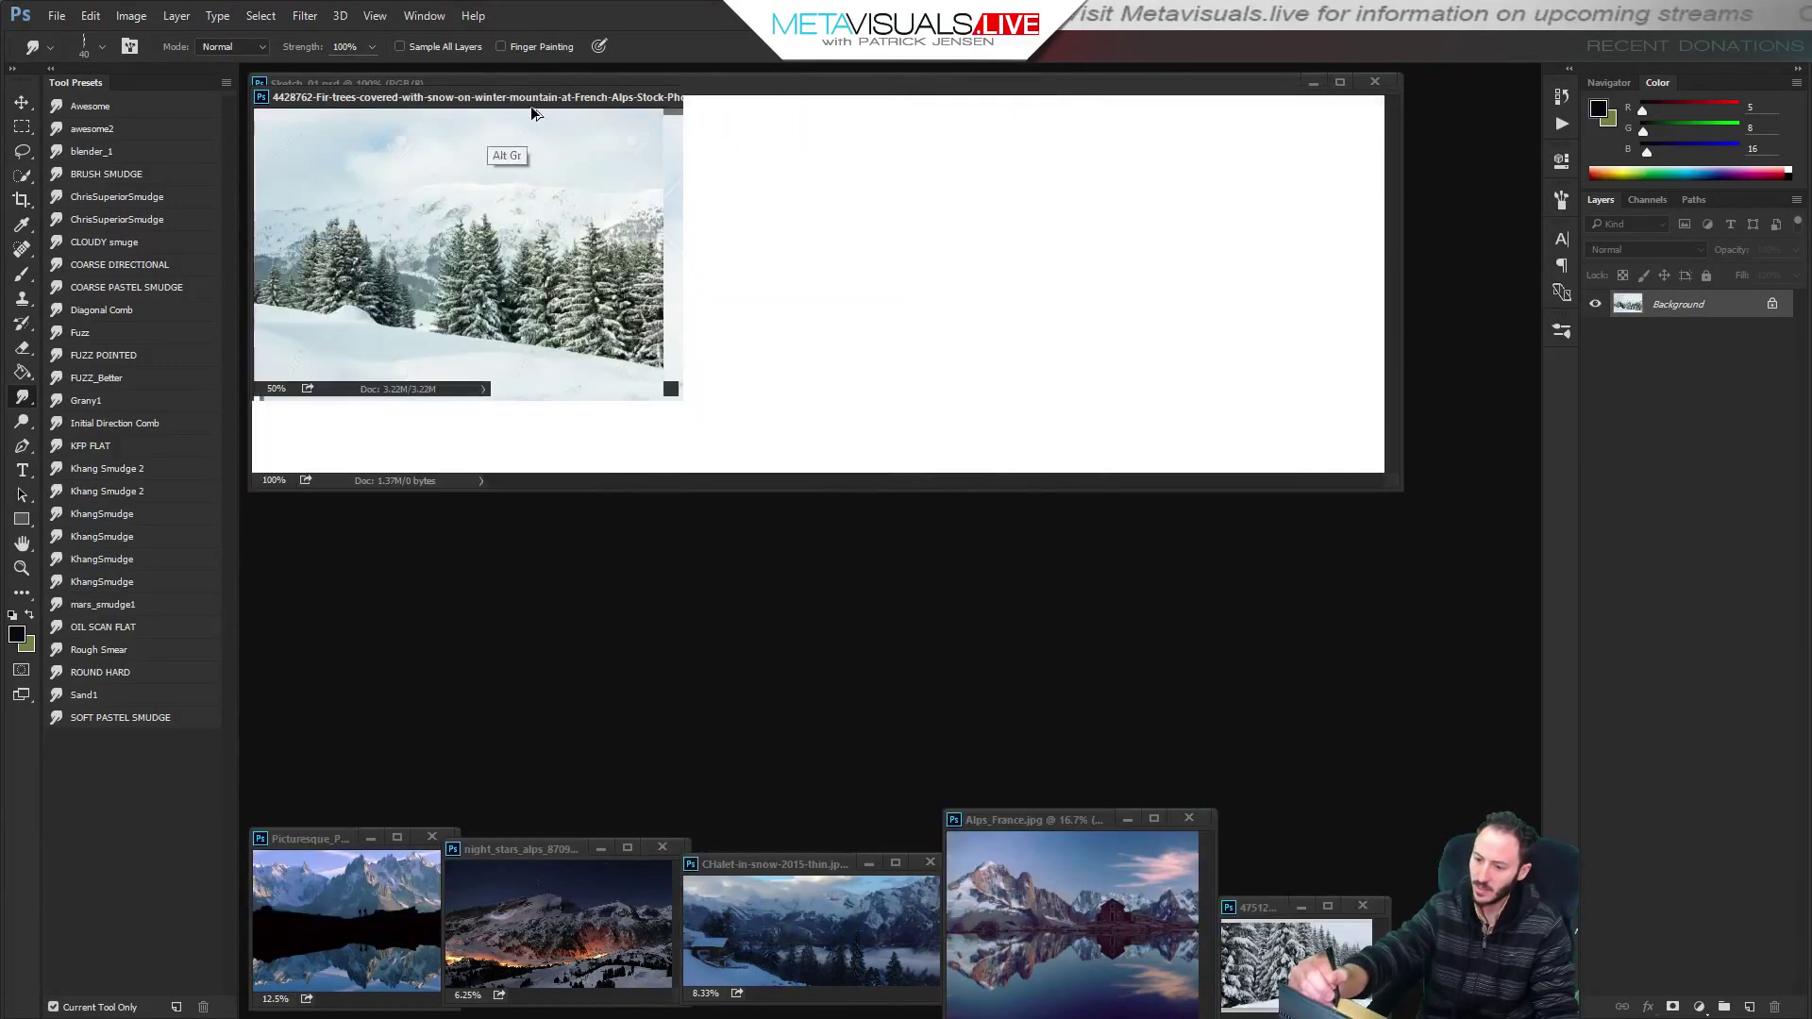
left_click_drag(343, 84, 1436, 870)
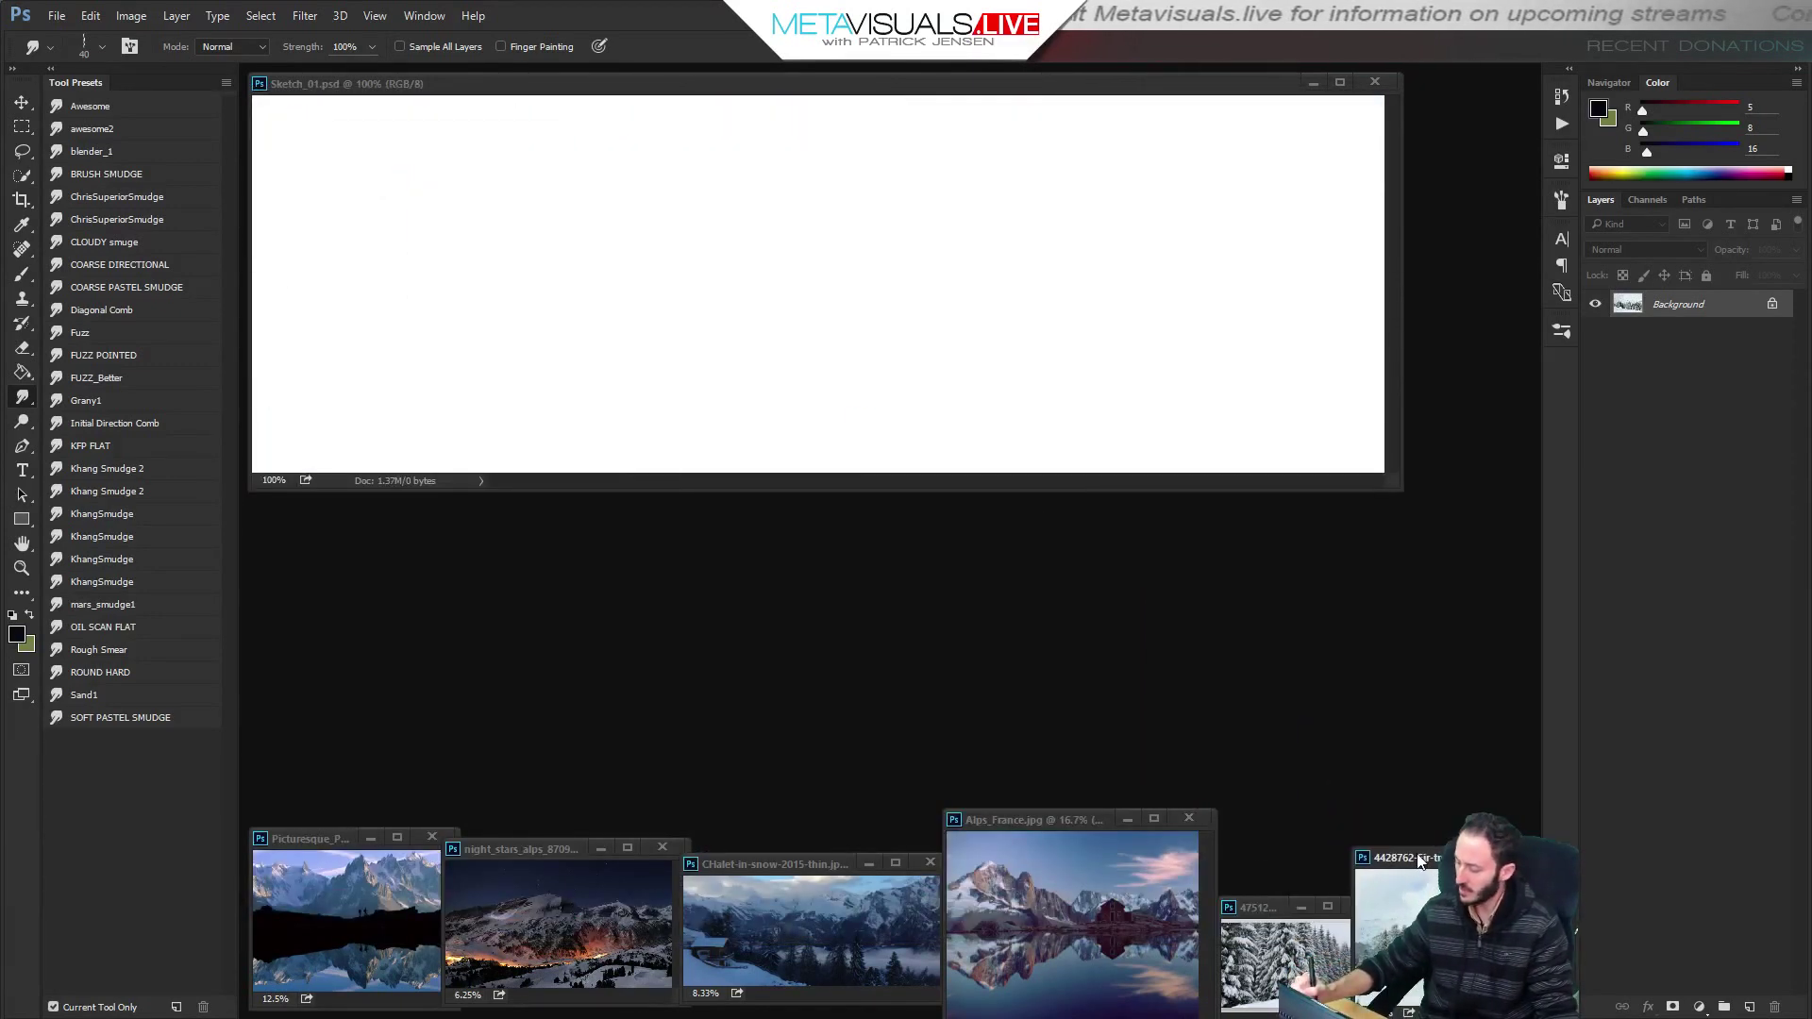
Activate Sketch_01.psd and enlarge its document window to leave a margin around the canvas.
left_click(614, 90)
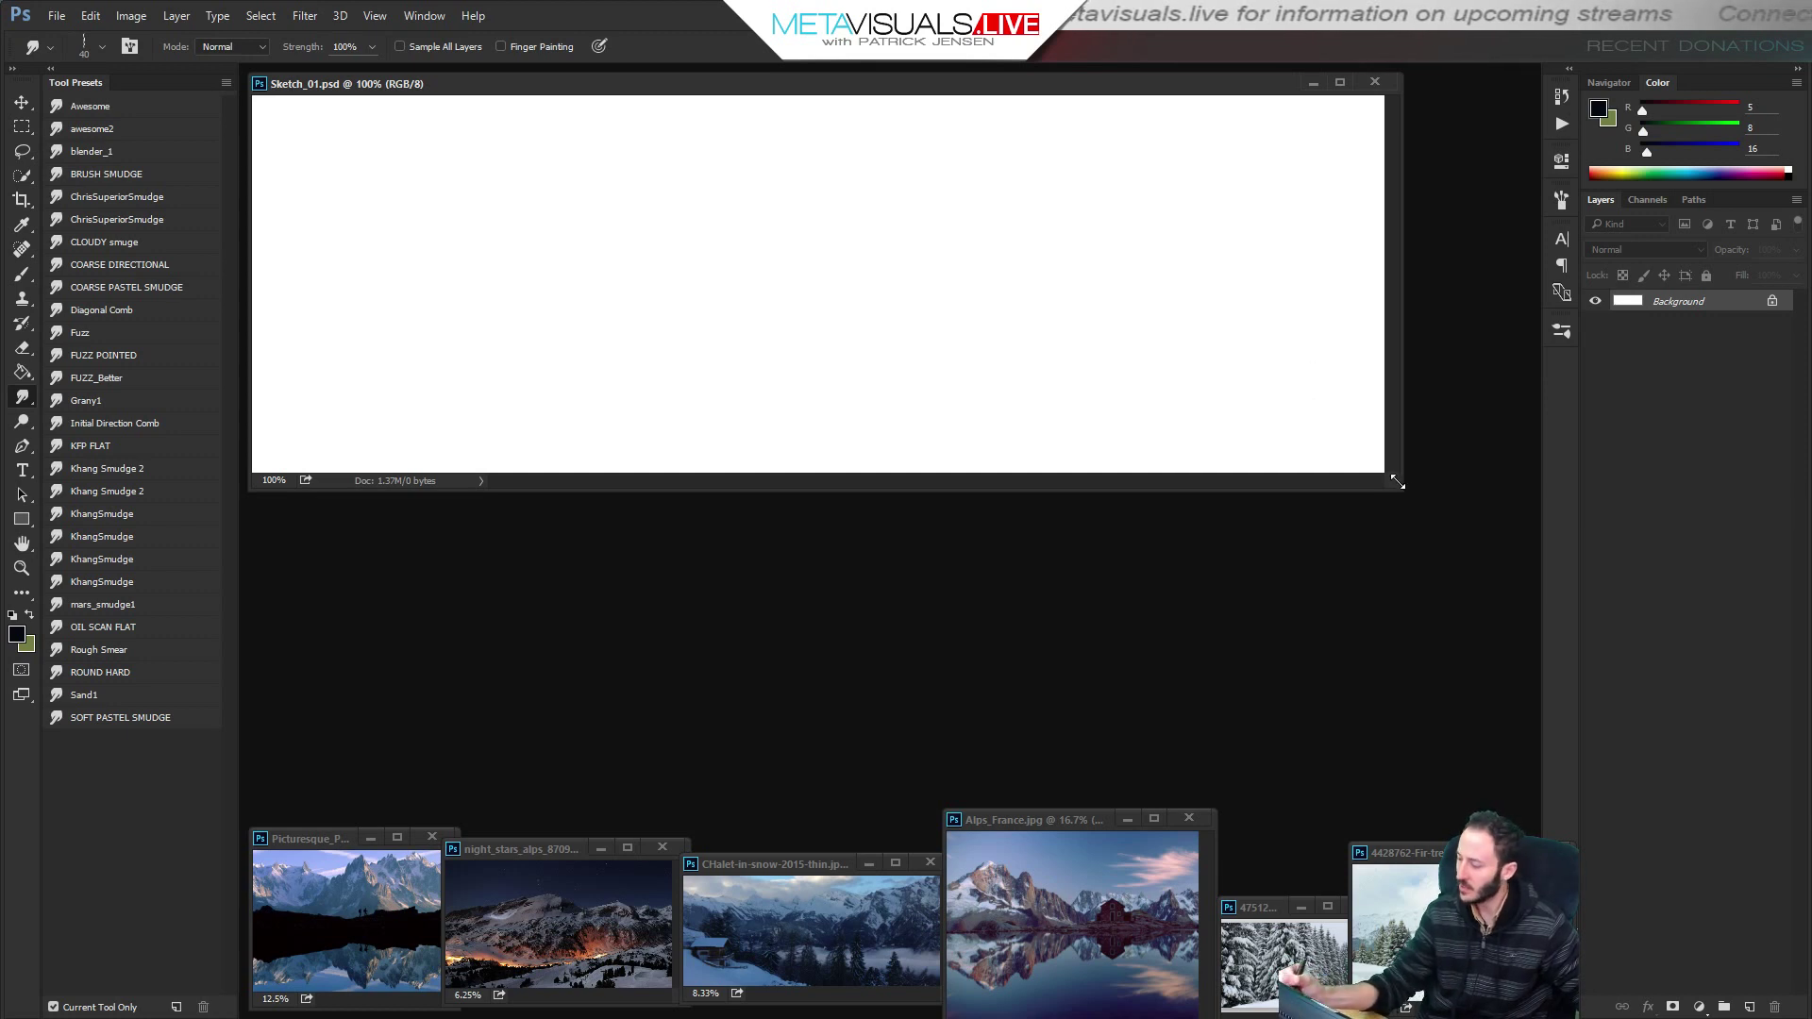
mouse_move(1399, 483)
left_mouse_down()
mouse_move(1505, 594)
mouse_move(1527, 659)
left_mouse_up()
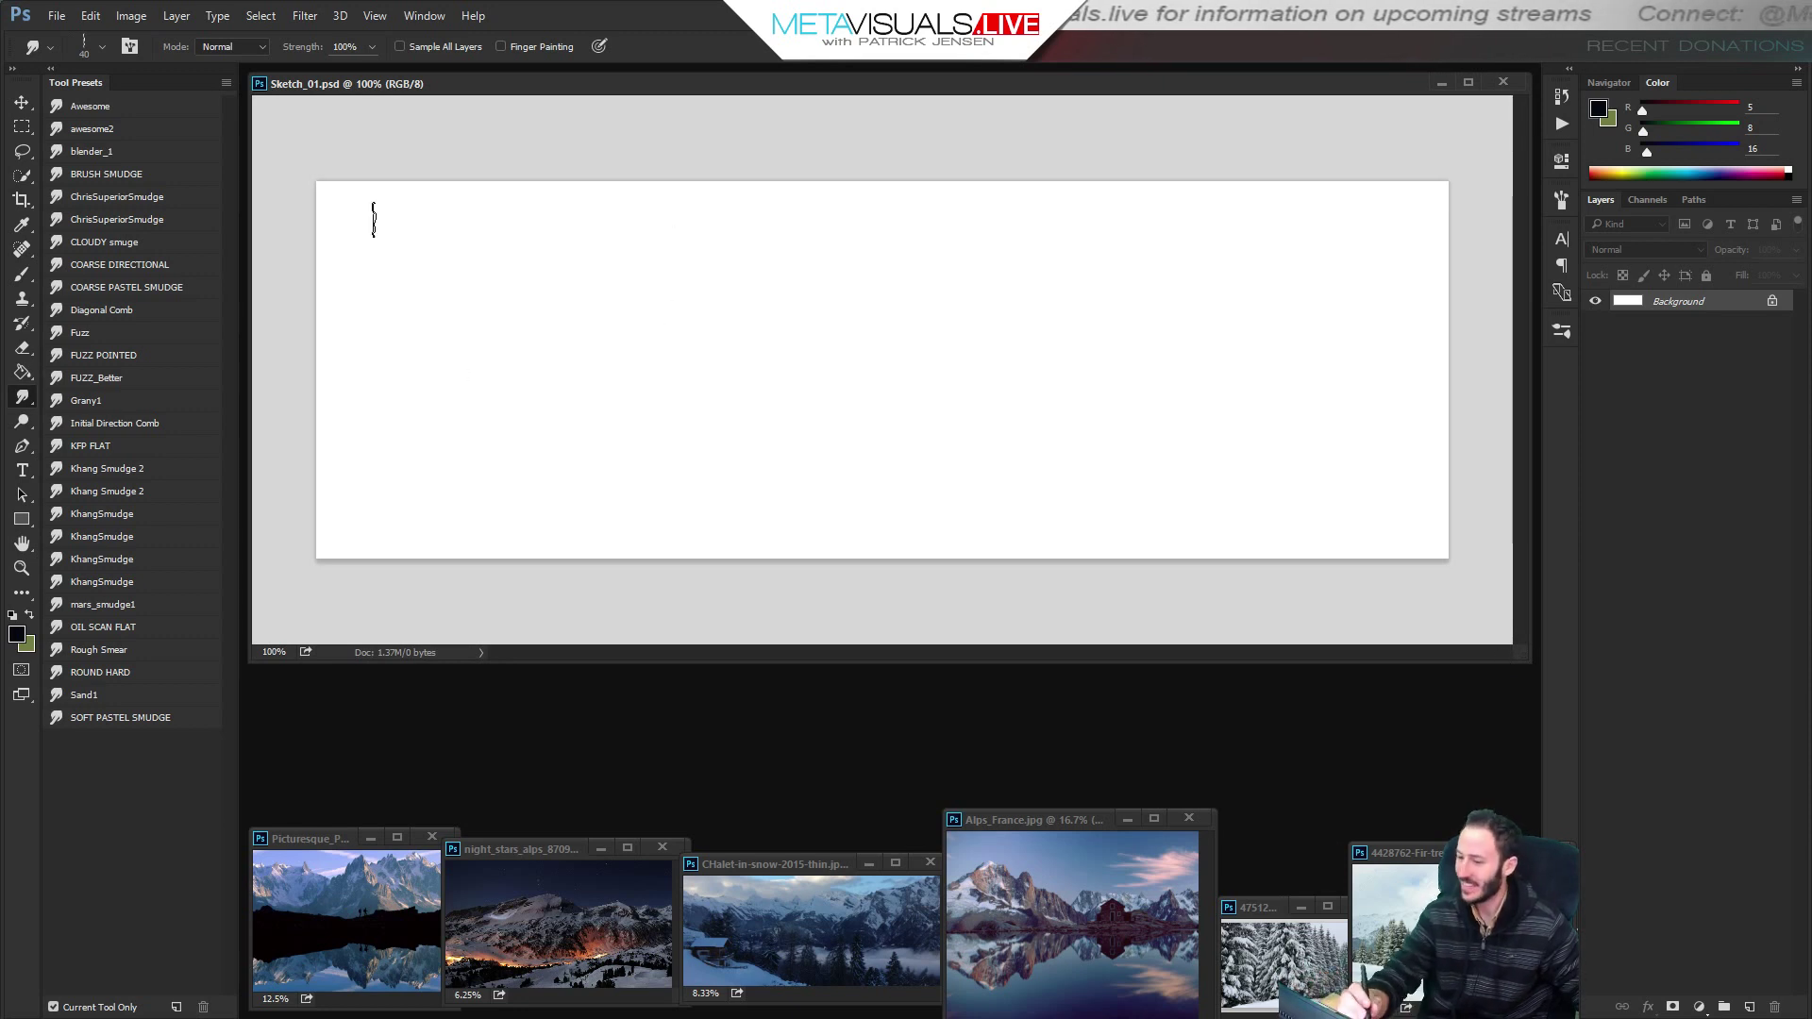
left_click(132, 19)
left_click(161, 152)
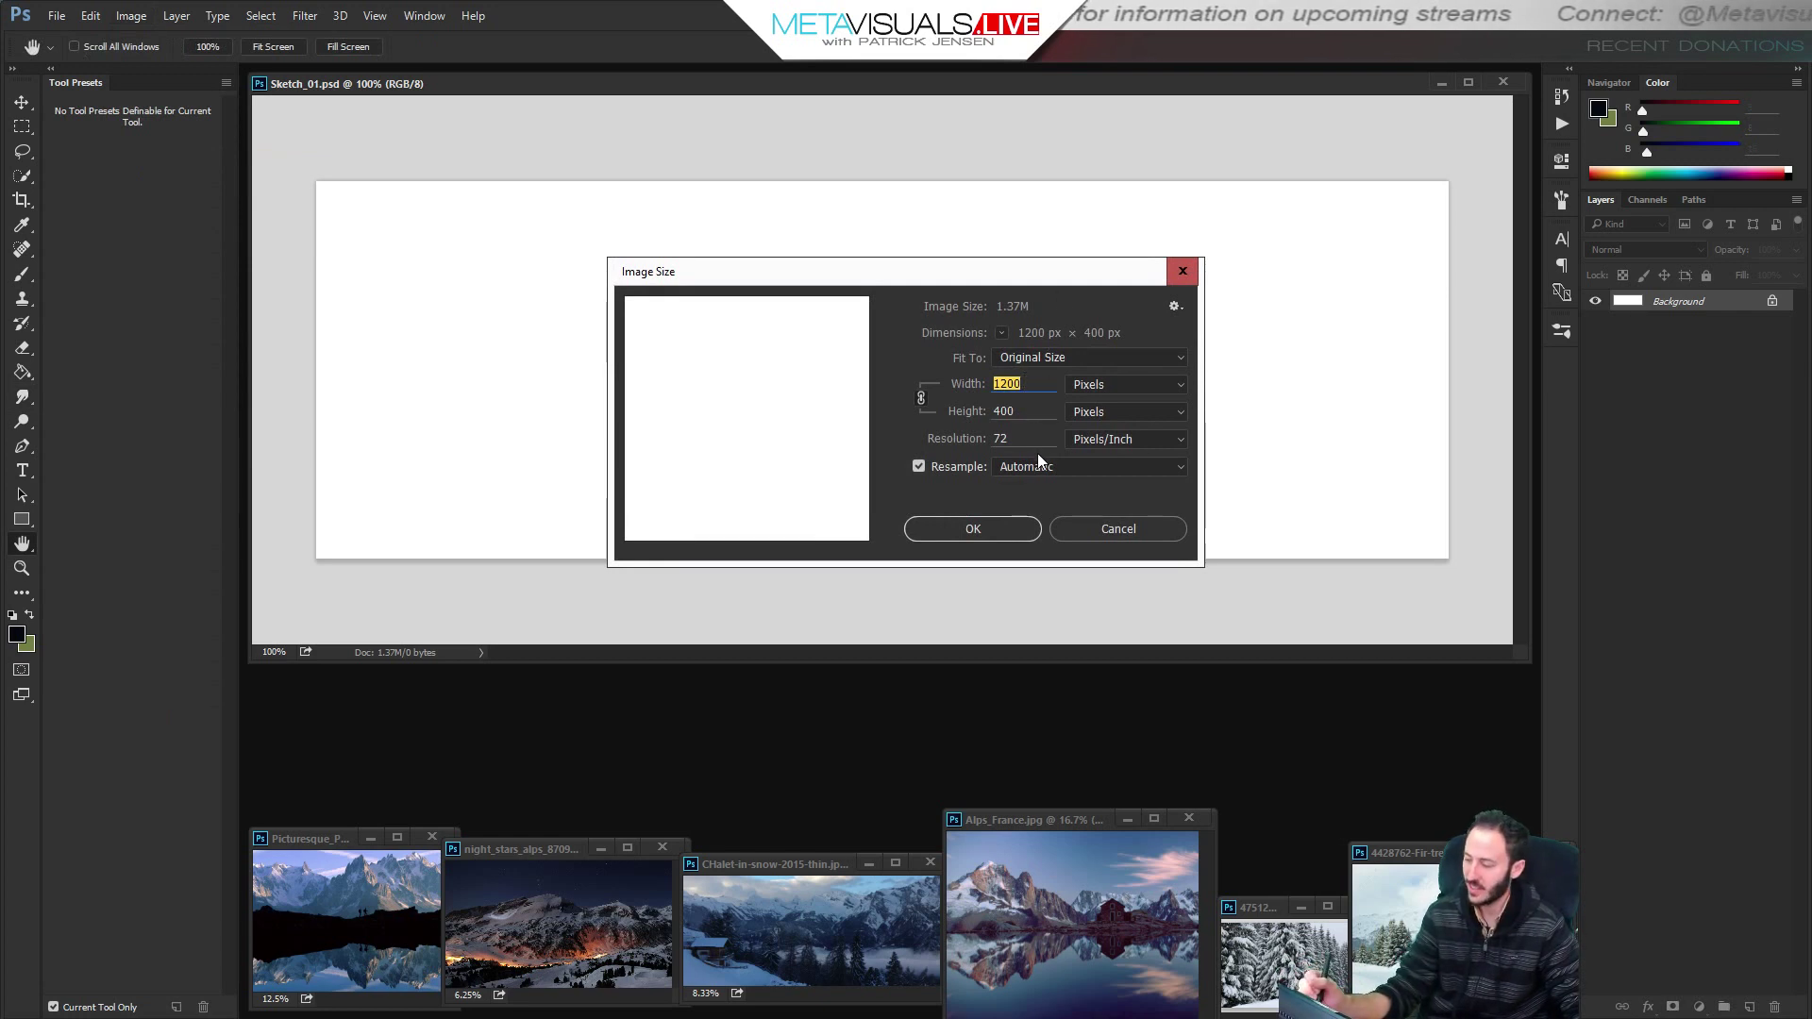
key("r")
left_click(1095, 529)
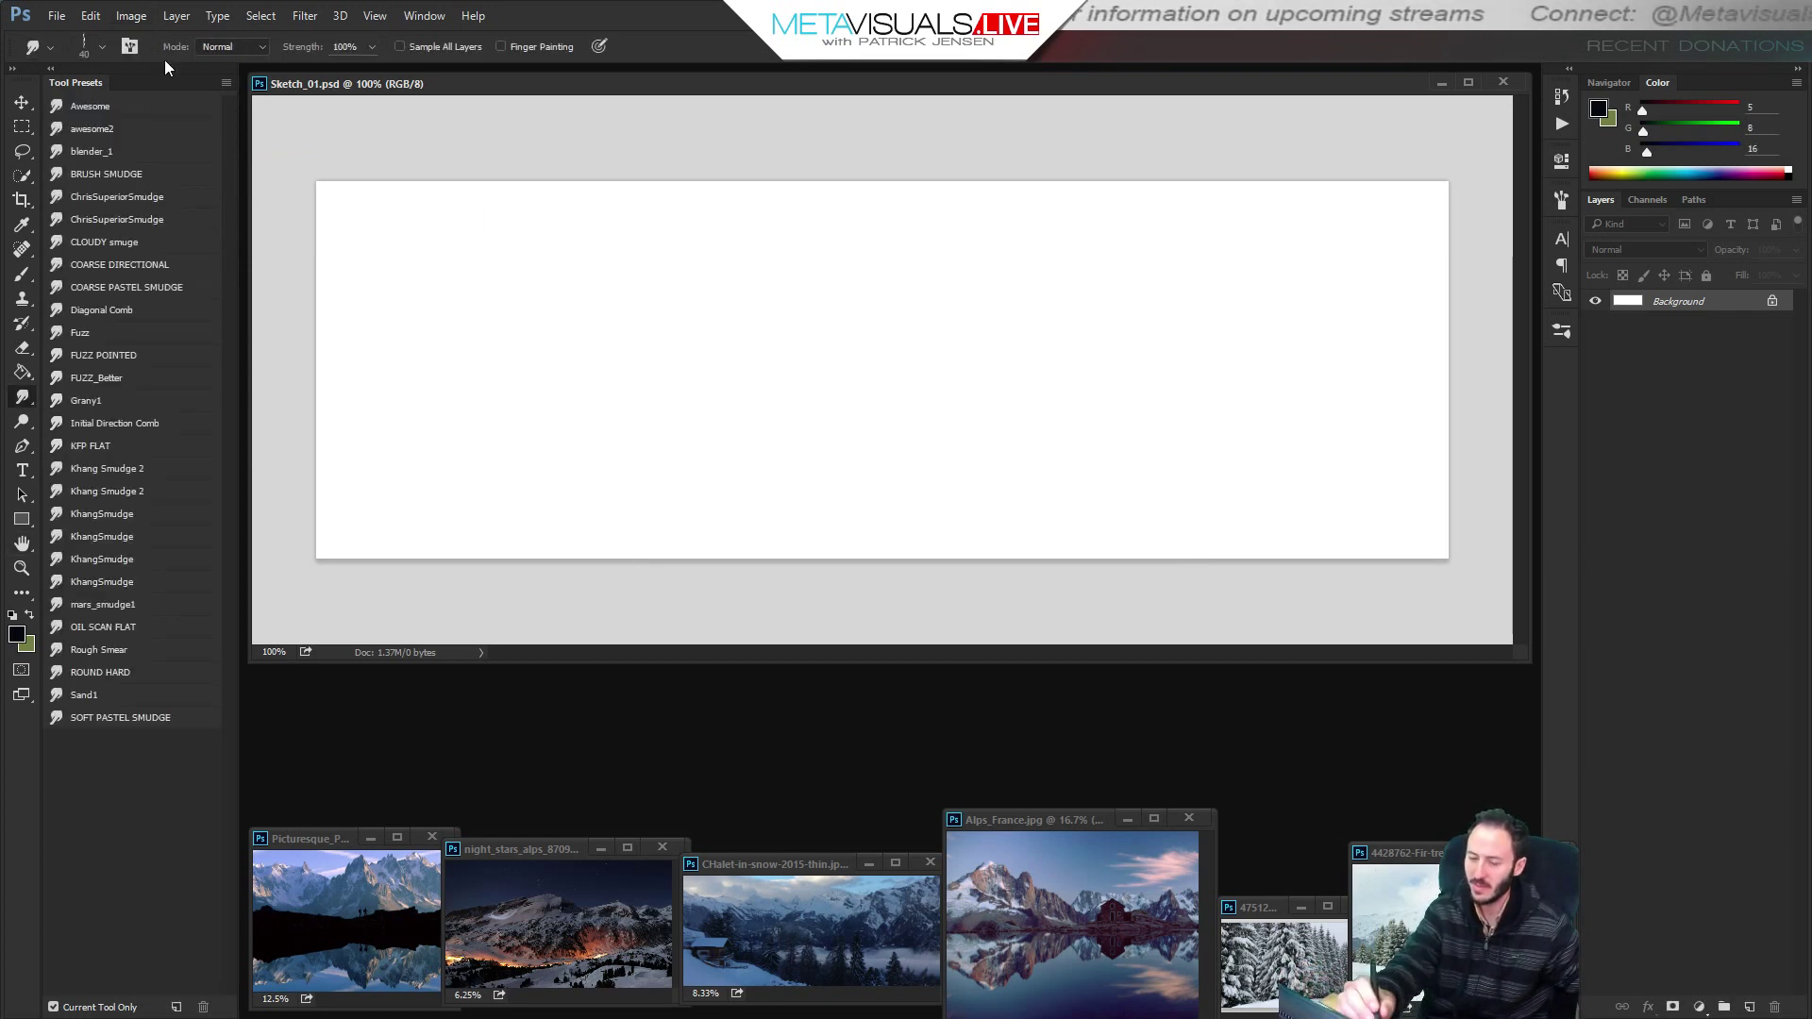
Increase the pixel dimensions of Sketch_01.psd with linked proportions and automatic resampling, and display the whole canvas at 66.67%.
left_click(131, 16)
left_click(185, 153)
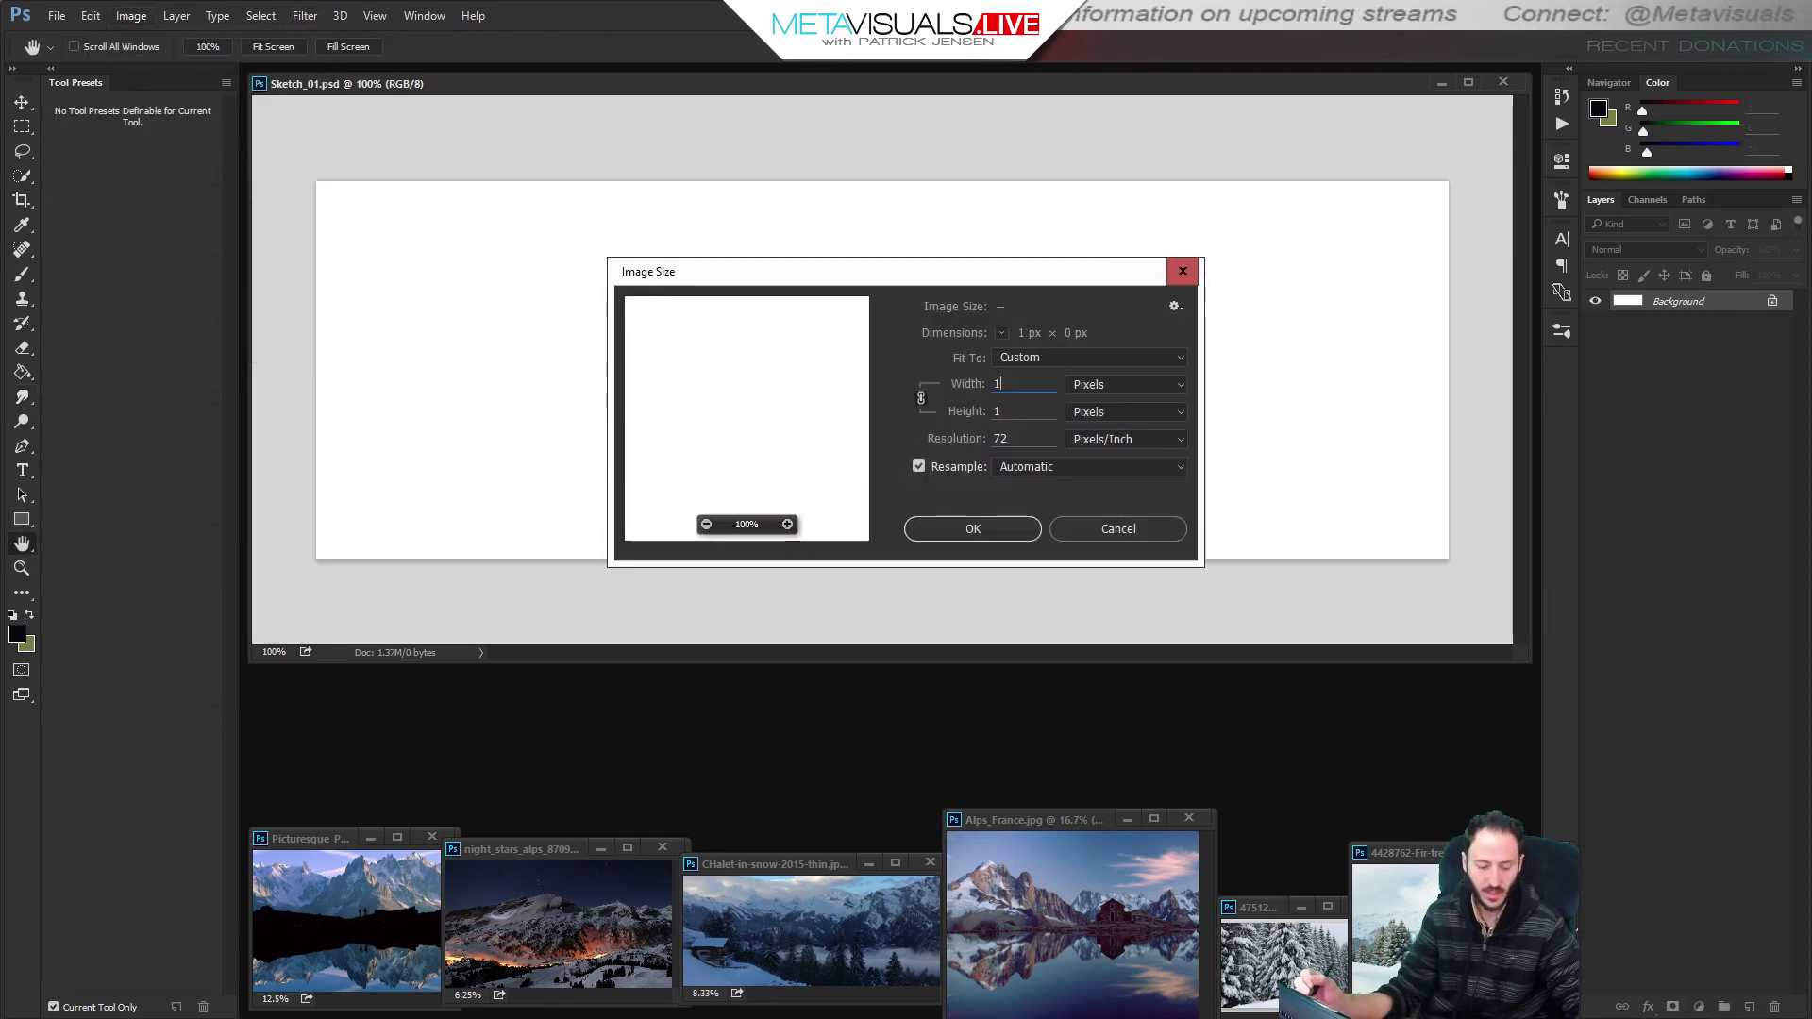
left_click(995, 527)
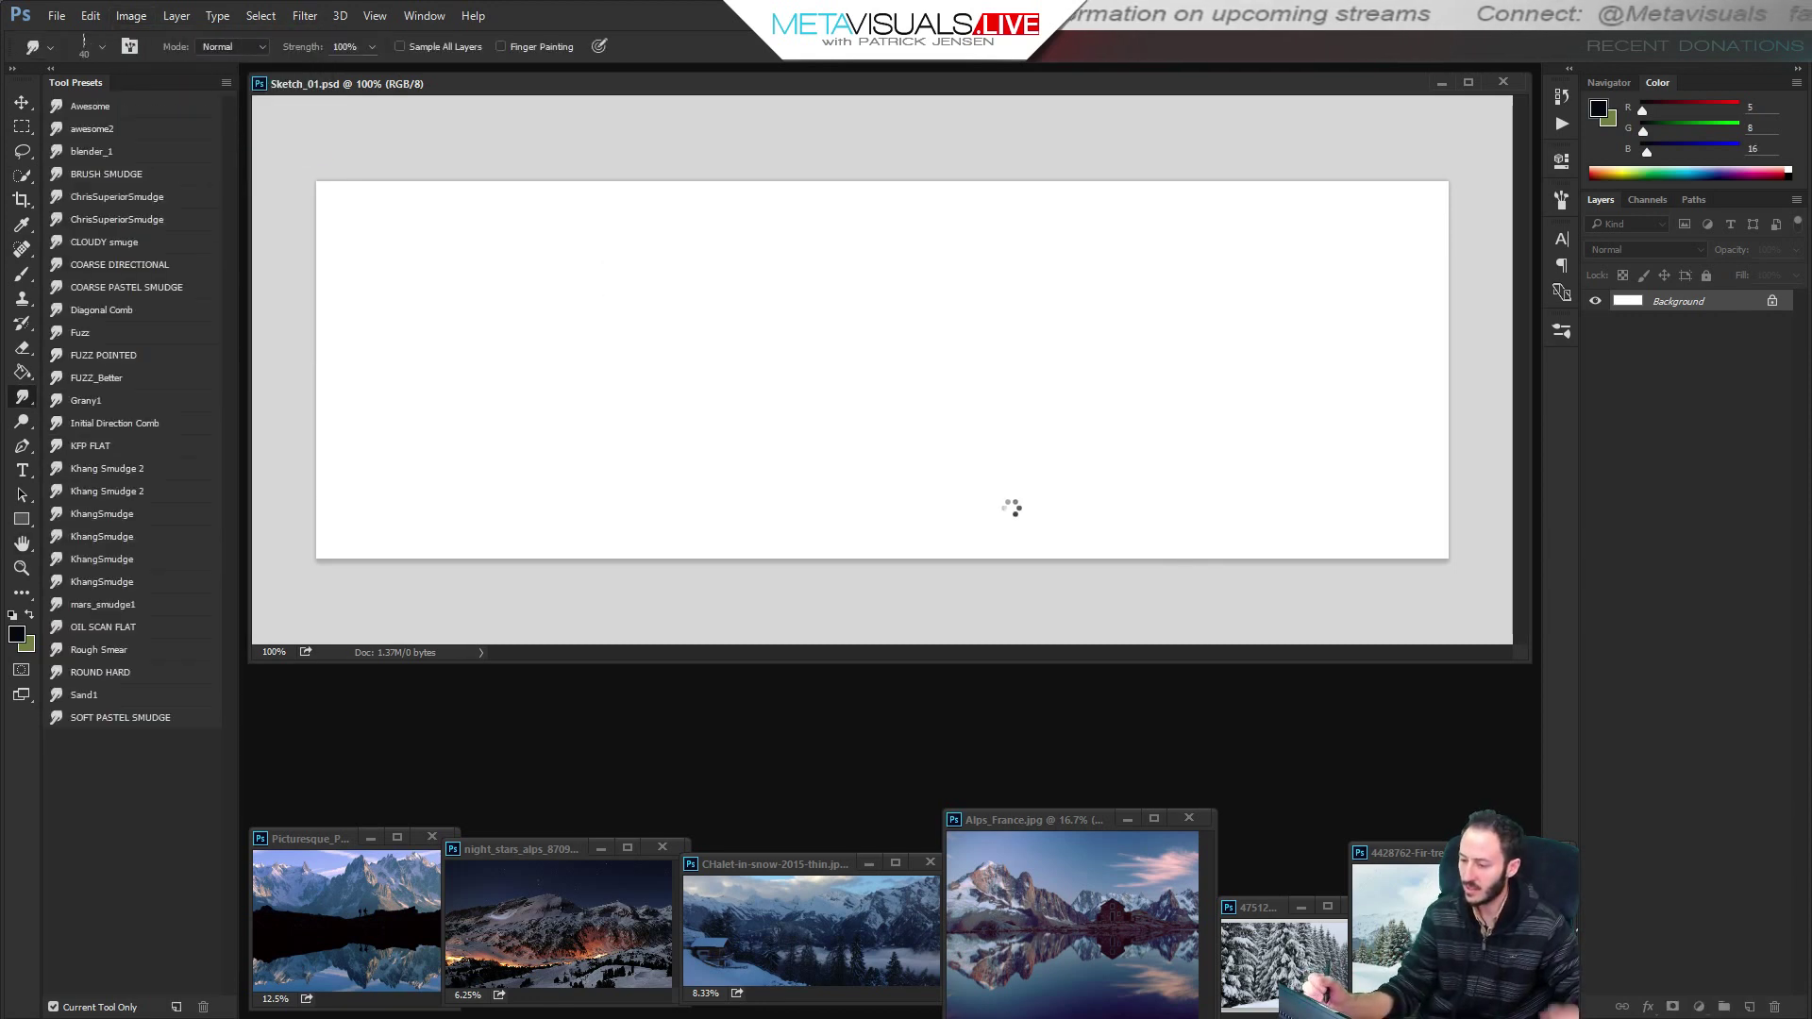
key("z")
key("ctrl+minus")
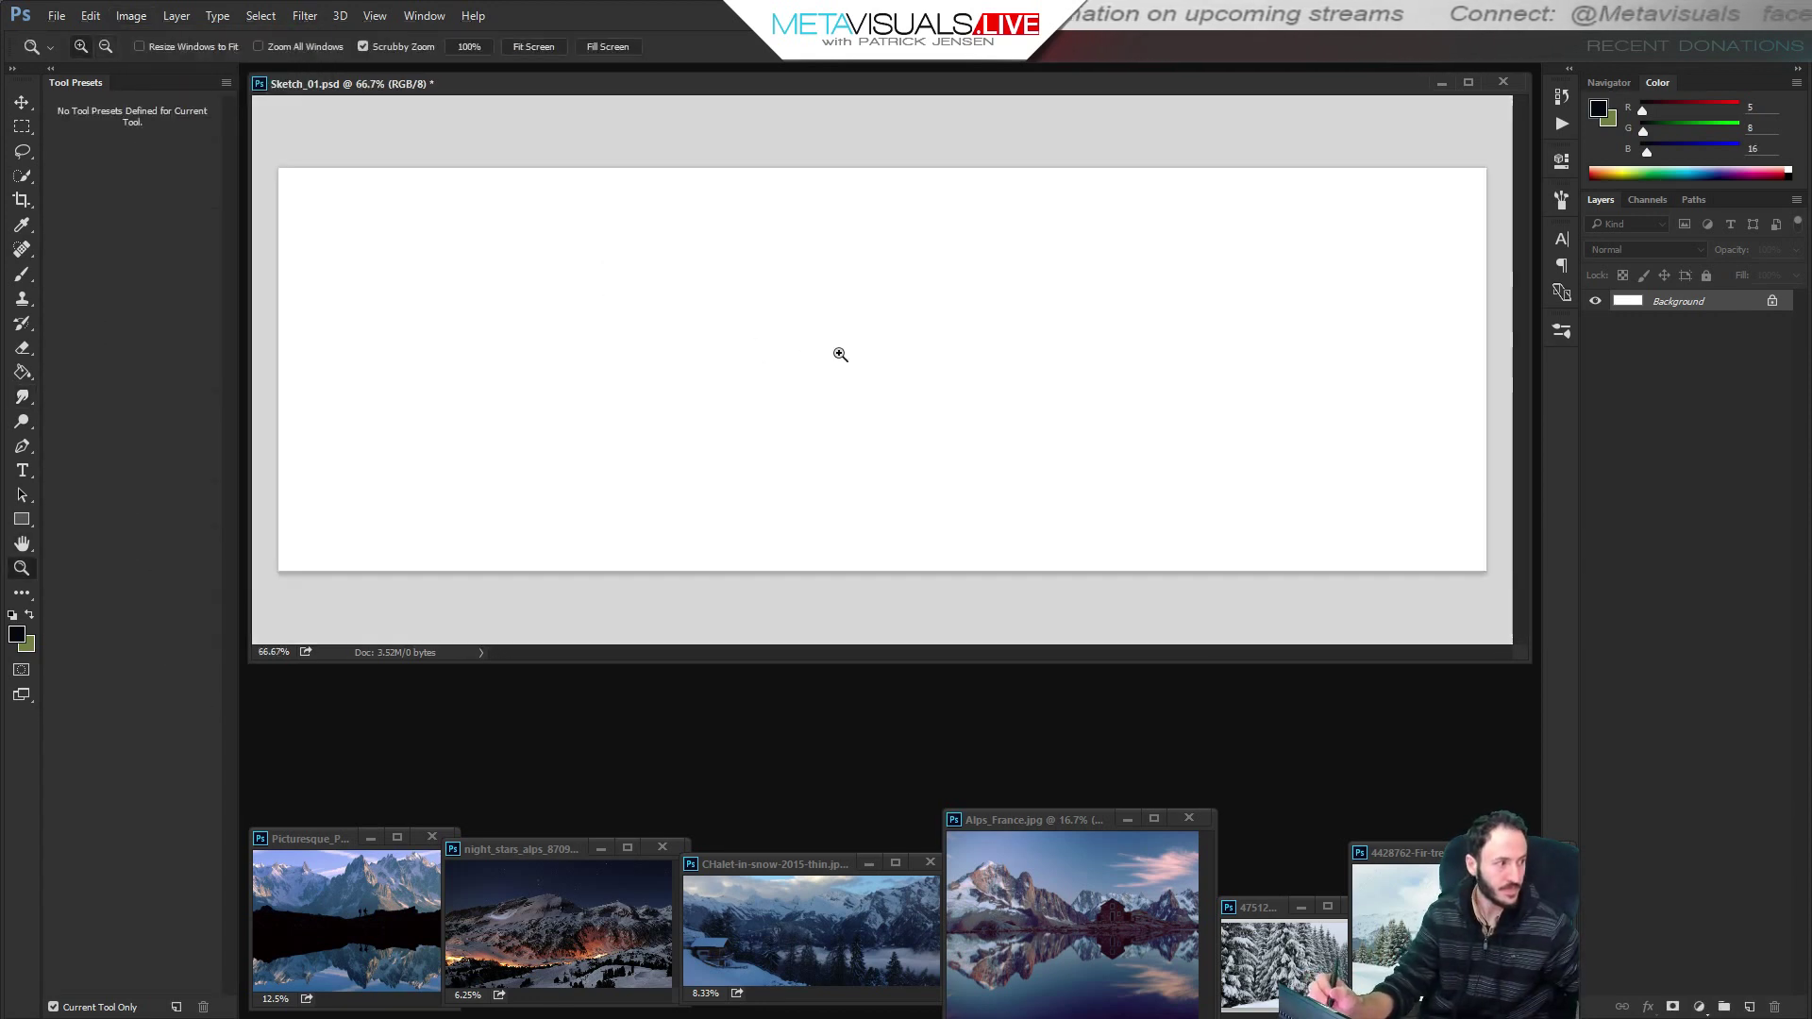
Lay a slightly tilted linear gradient over the canvas, near-black along the lower part fading to white above.
key("g")
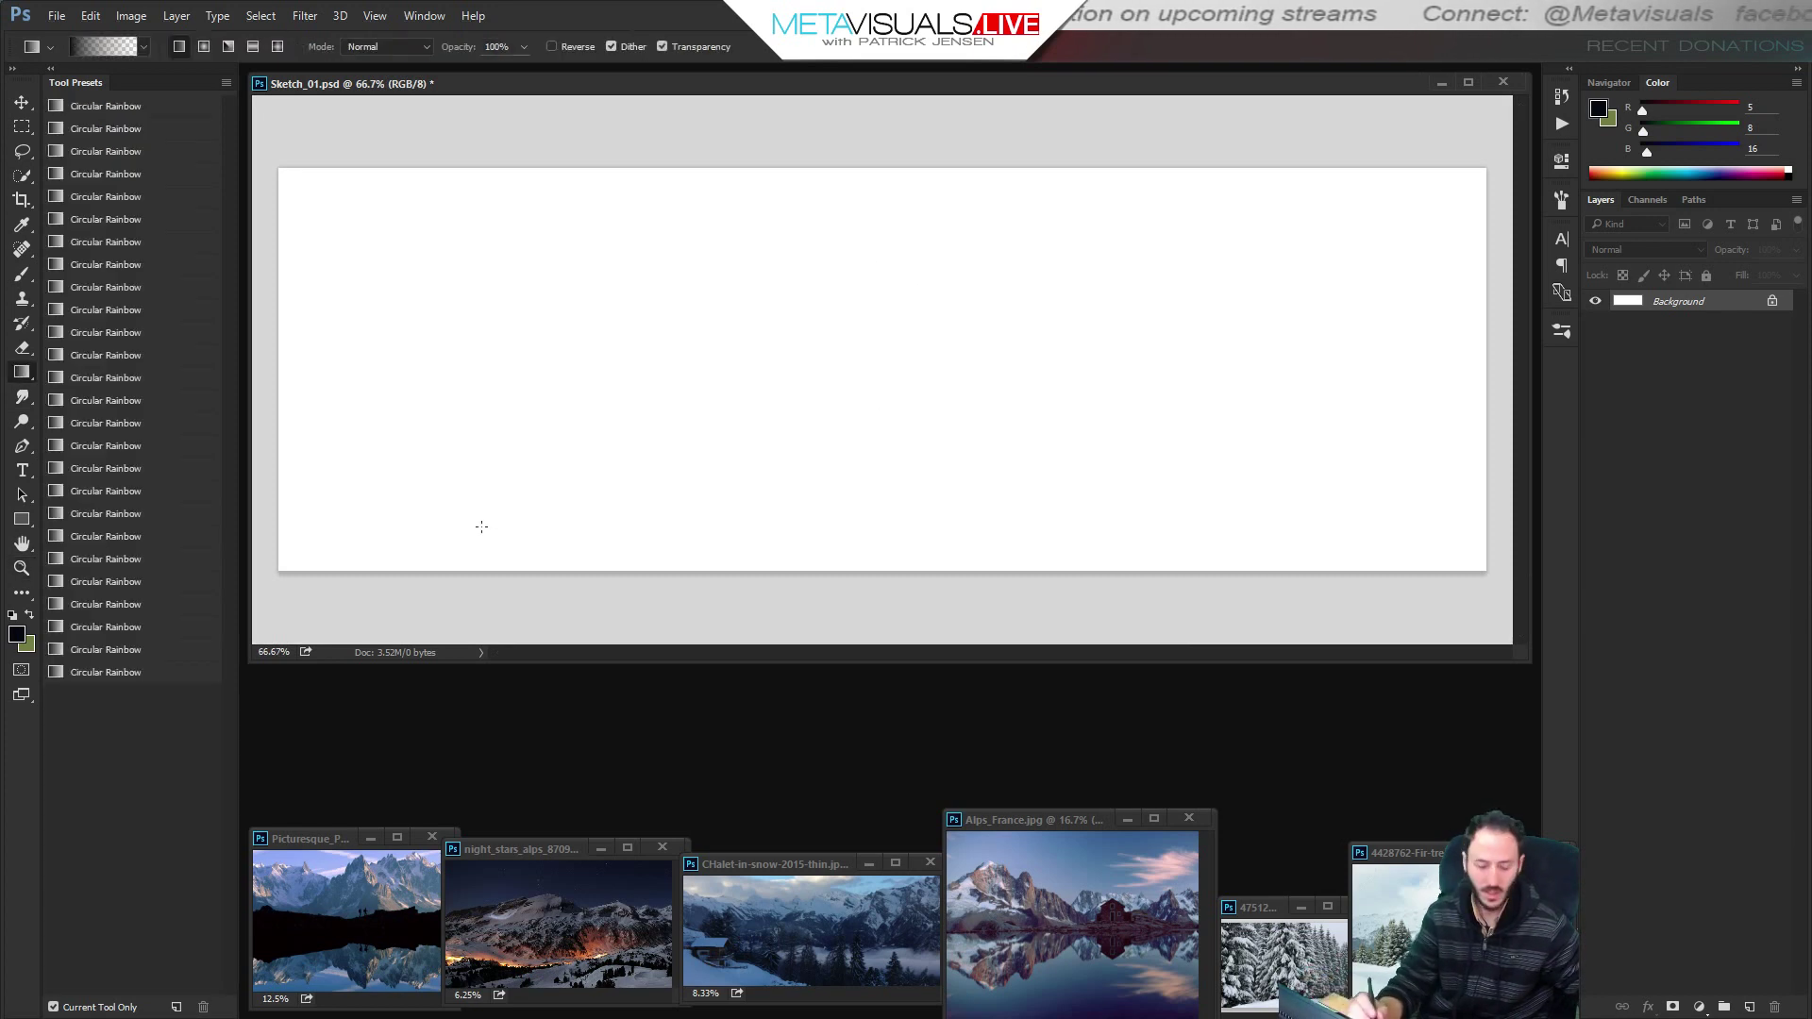
left_click_drag(671, 502, 881, 346)
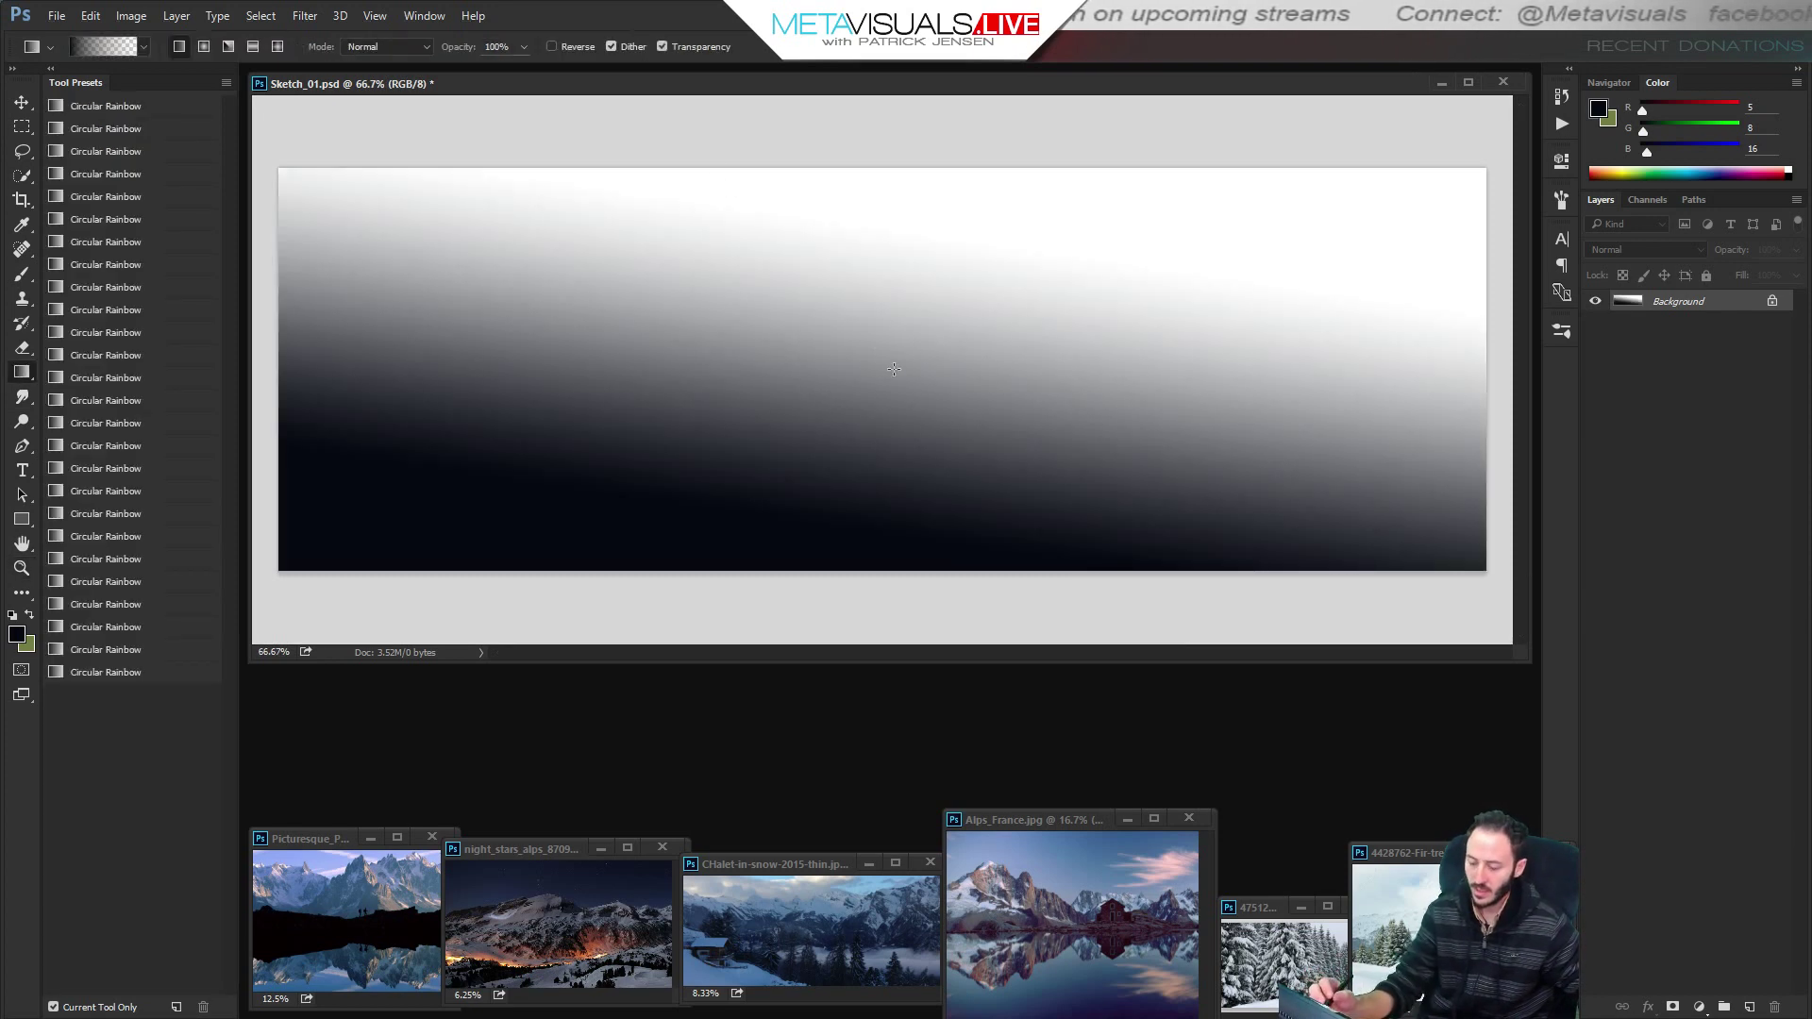
Paint a cloudy blue sky across the upper canvas and down its left side with the _BG Texture Fast brush preset.
key("b")
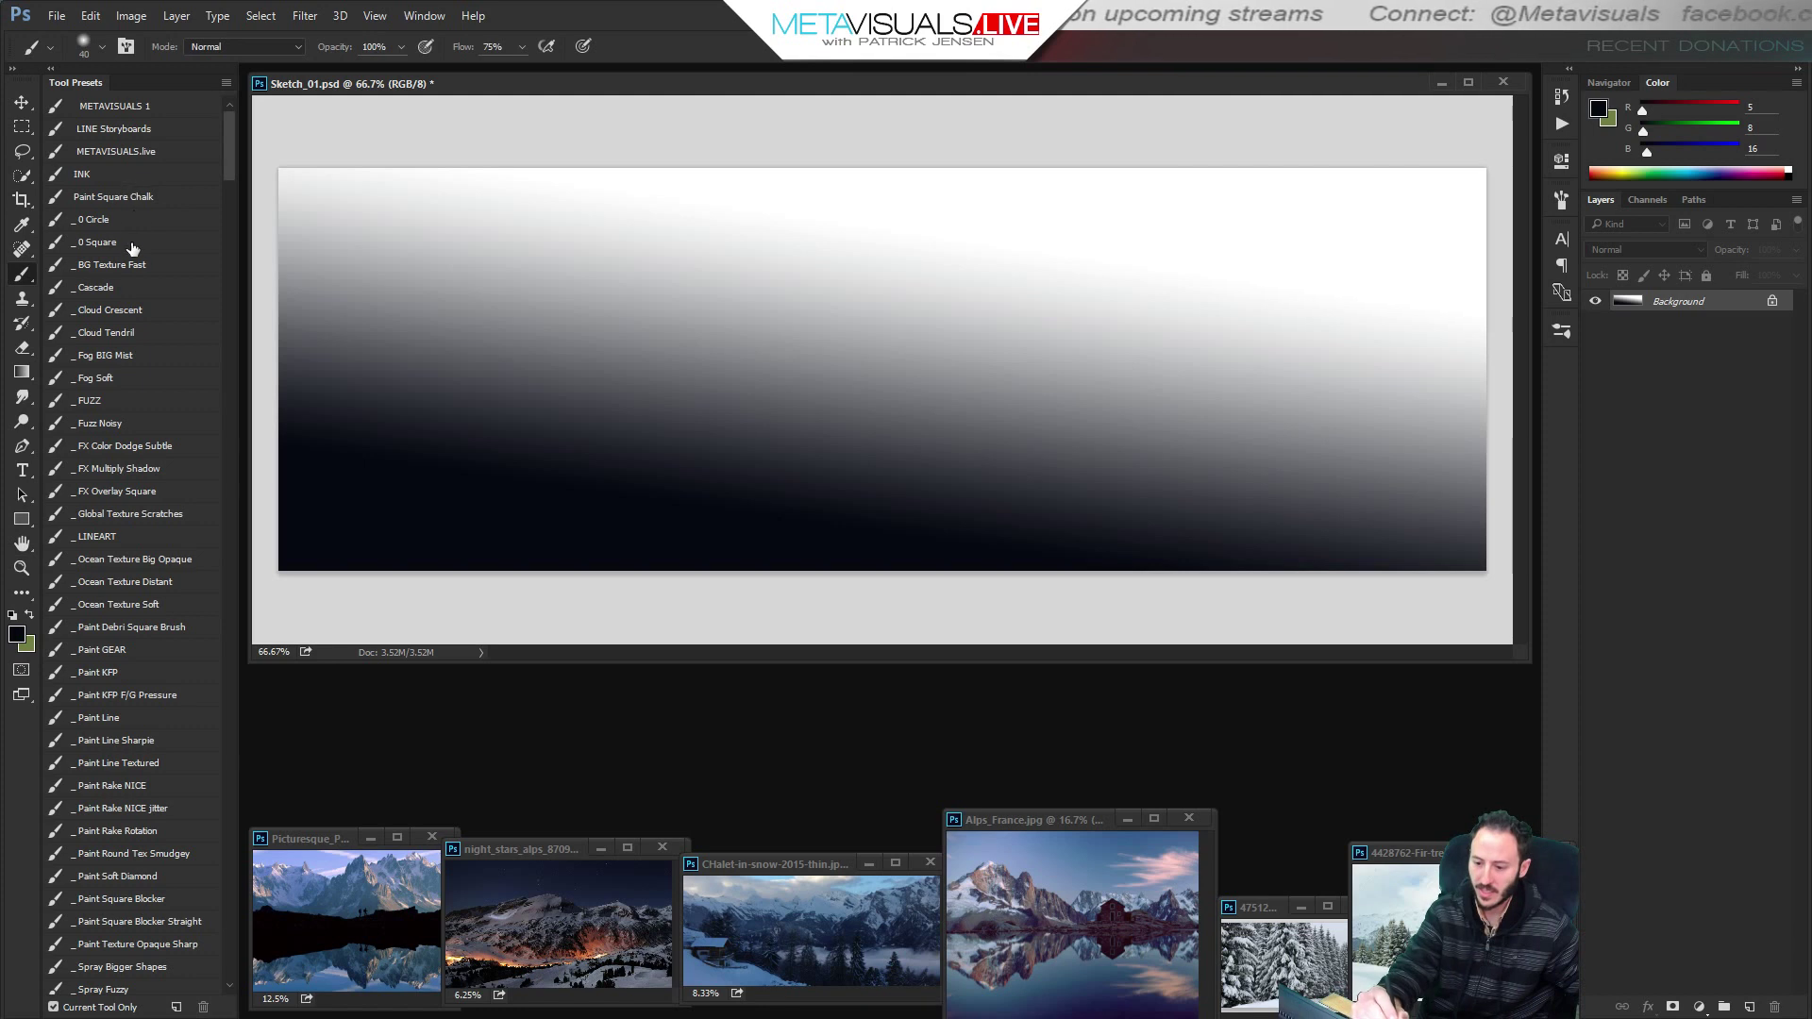
left_click(123, 264)
mouse_move(566, 378)
left_mouse_down()
mouse_move(372, 446)
mouse_move(349, 502)
left_mouse_up()
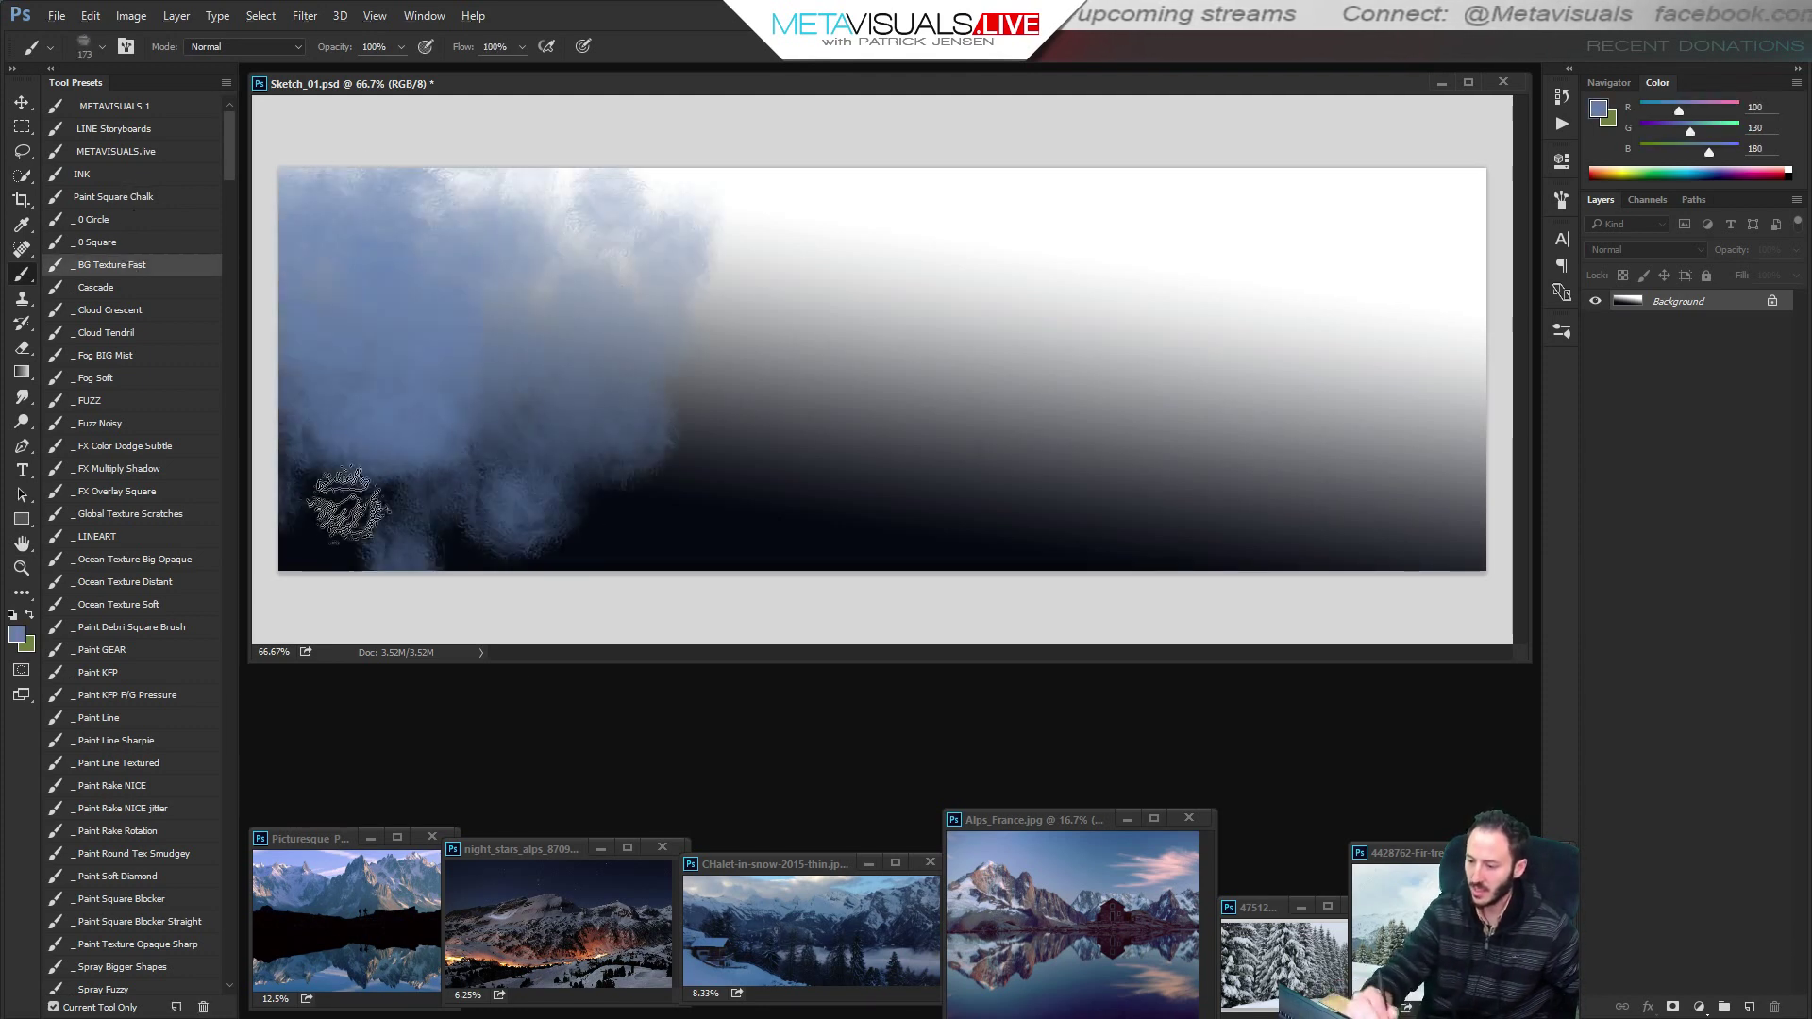
key("bracketleft")
key("bracketleft")
mouse_move(1020, 472)
left_mouse_down()
mouse_move(1286, 287)
mouse_move(544, 178)
mouse_move(1171, 222)
left_mouse_up()
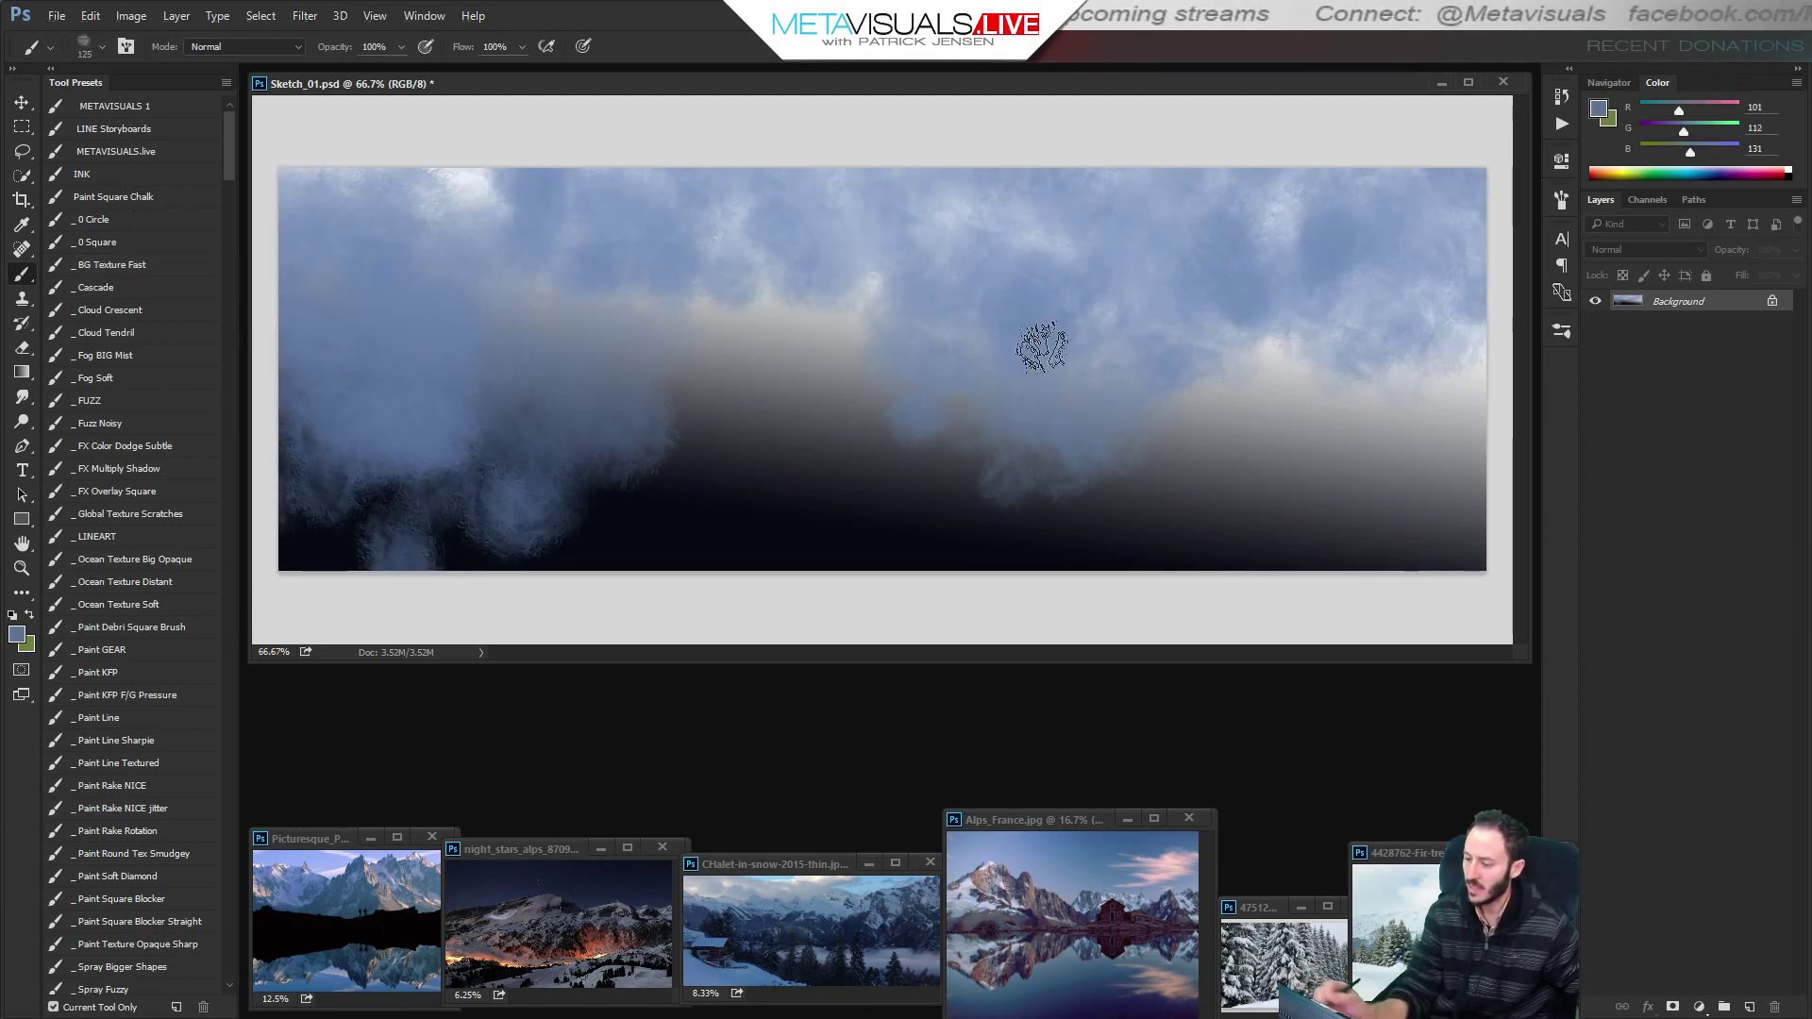
Paint a grey-blue band below the sky and a darker grey mass across the lower canvas using colours sampled from the painting.
mouse_move(1042, 347)
left_mouse_down()
mouse_move(384, 485)
mouse_move(1497, 421)
left_mouse_up()
left_click(1000, 469, "alt")
mouse_move(999, 469)
left_mouse_down()
mouse_move(484, 516)
mouse_move(1015, 526)
mouse_move(789, 453)
left_mouse_up()
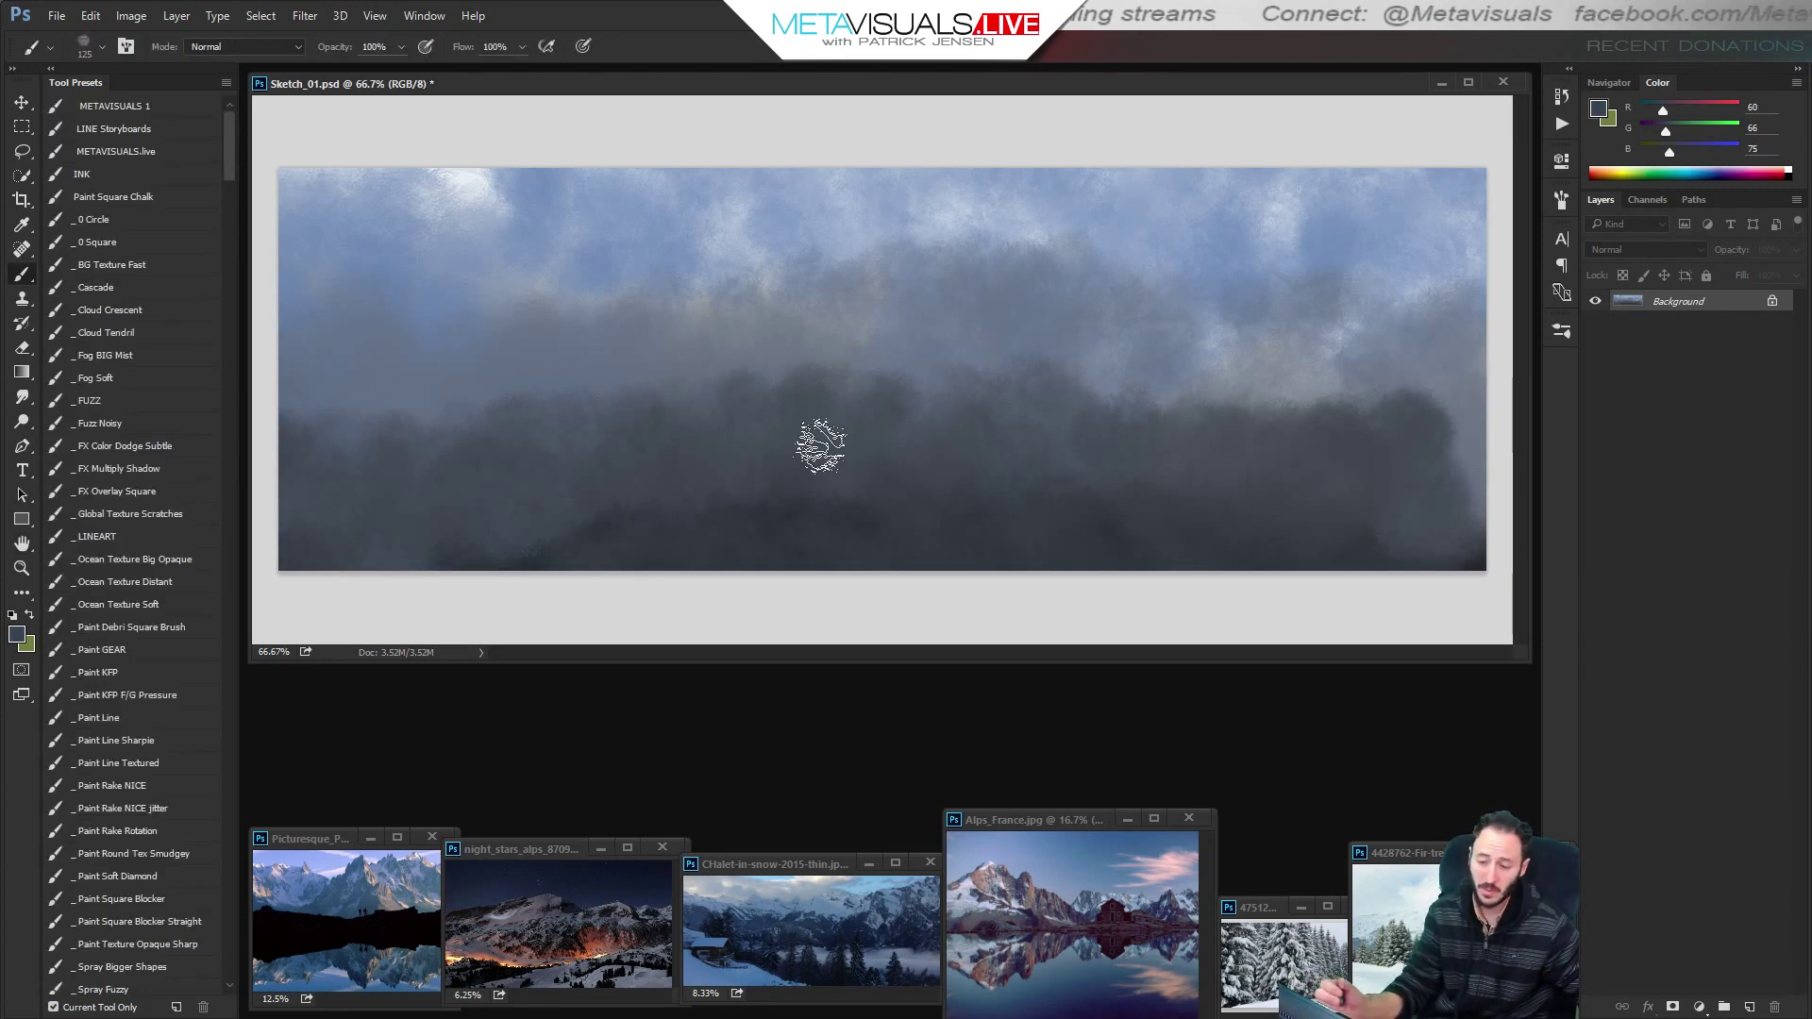
Tint the painting purple with a midtone Color Balance of 0, -55, +17, preserving luminosity.
left_click(131, 16)
mouse_move(161, 60)
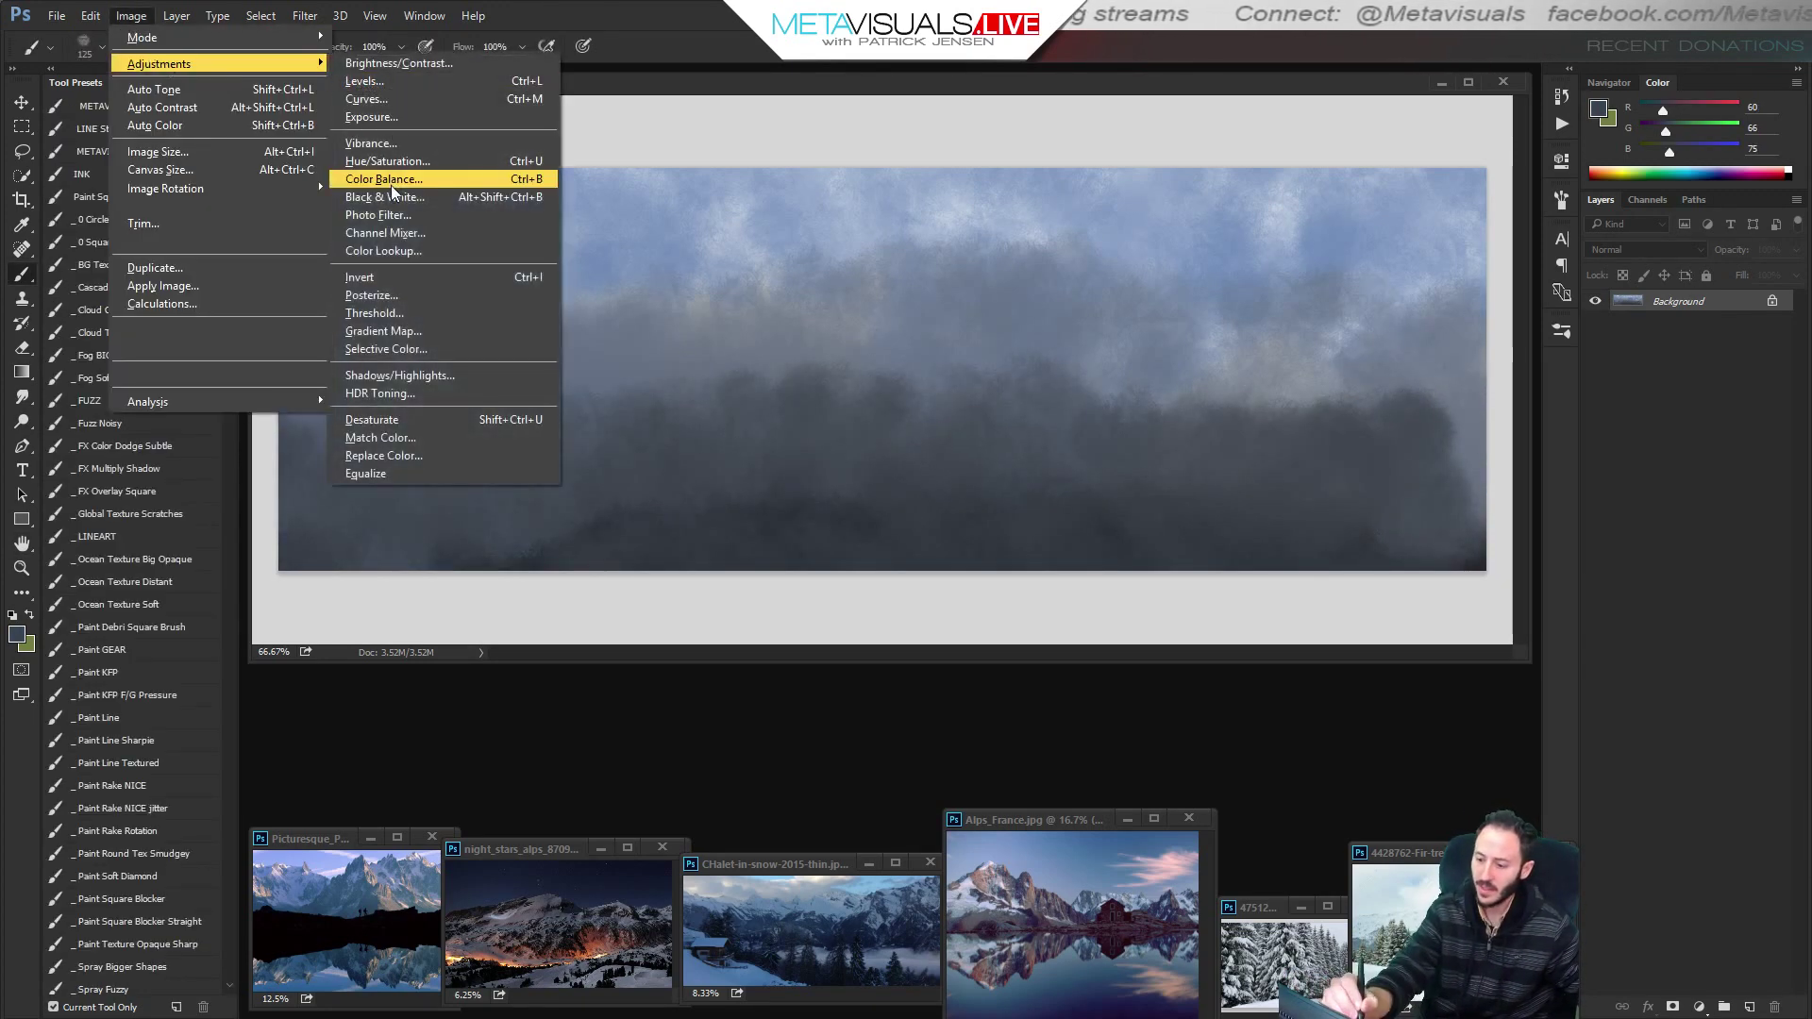
left_click(385, 173)
left_click_drag(1132, 242, 1185, 257)
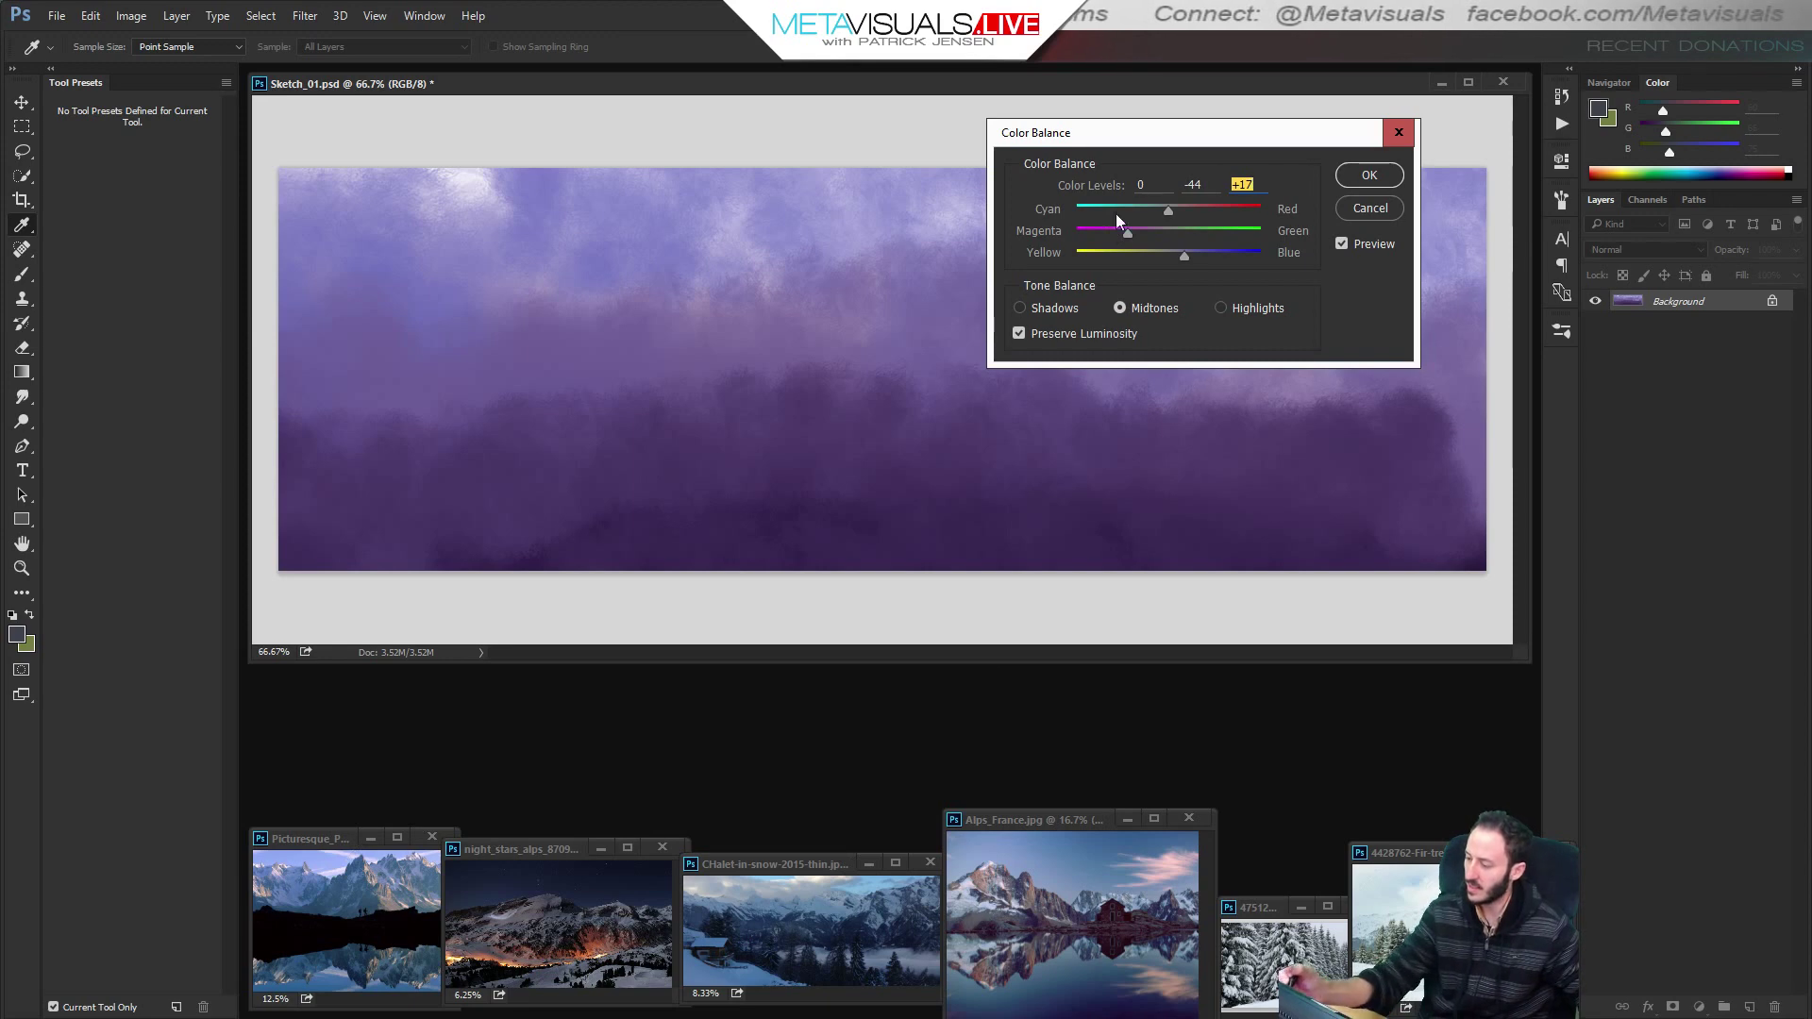
left_click_drag(1118, 232, 1119, 231)
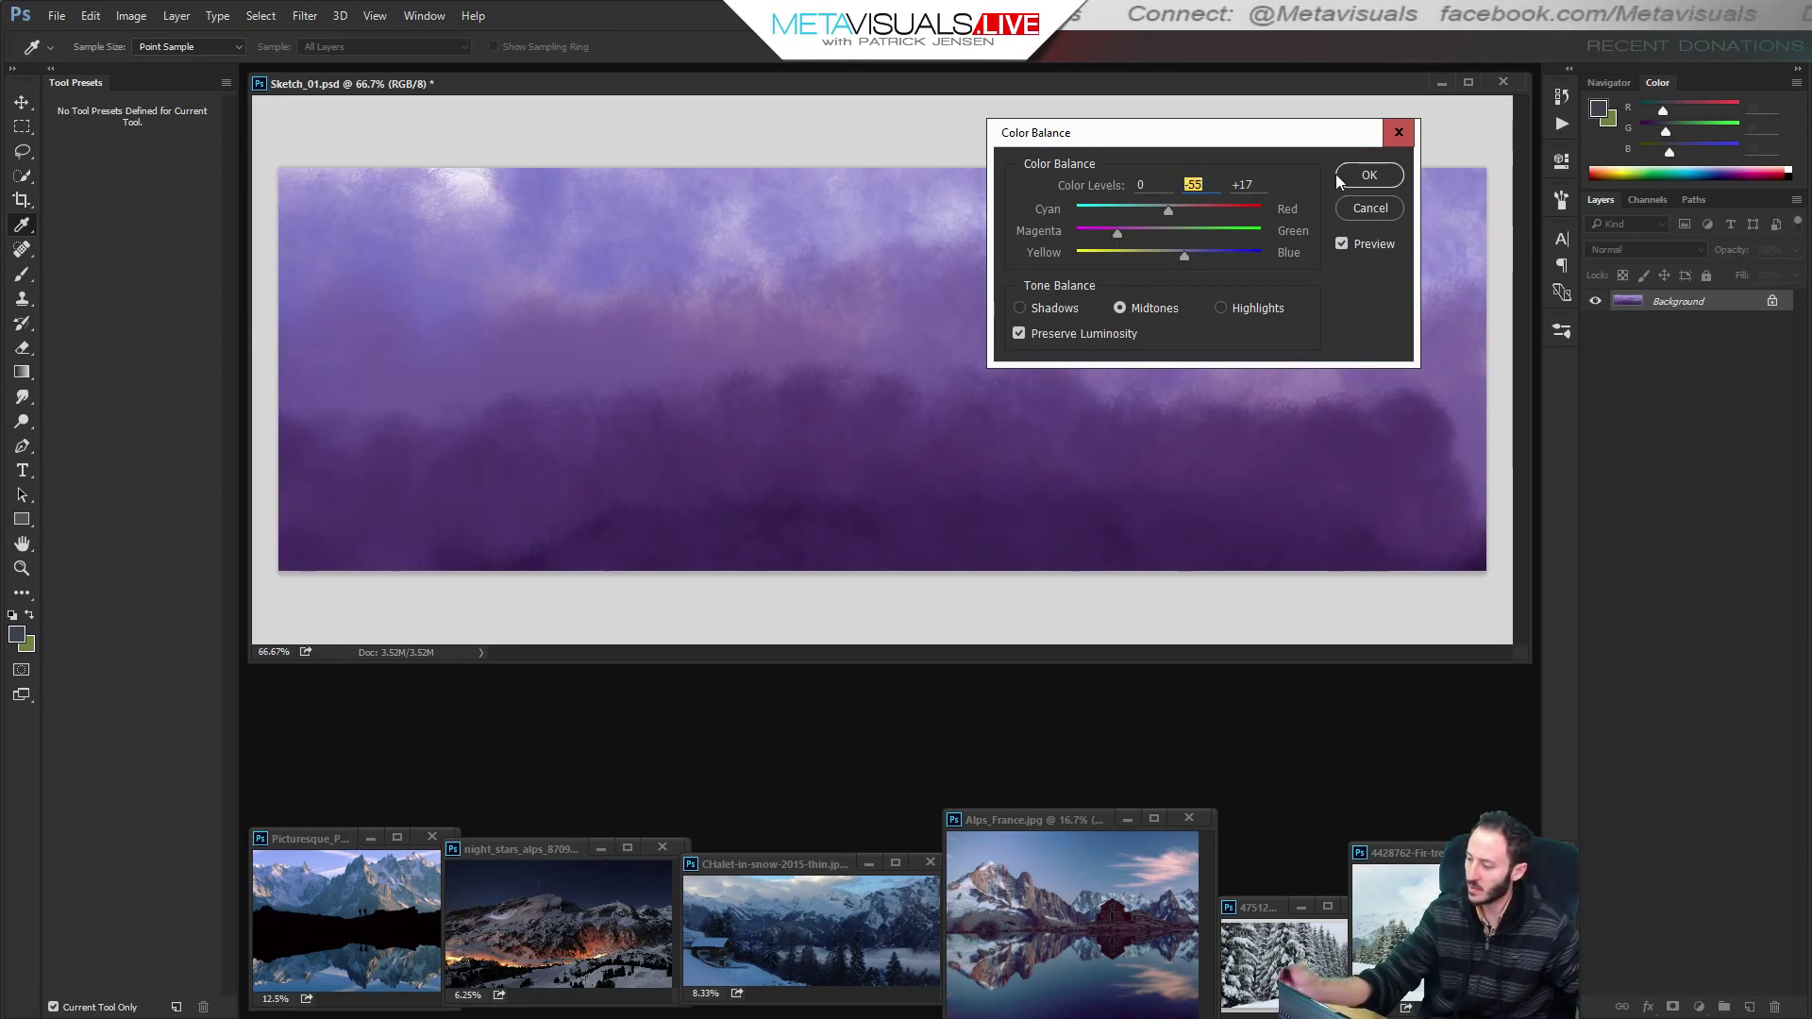
left_click(1370, 175)
Paint over the bright clouds in the upper-left sky with light purples sampled from the painting.
key("b")
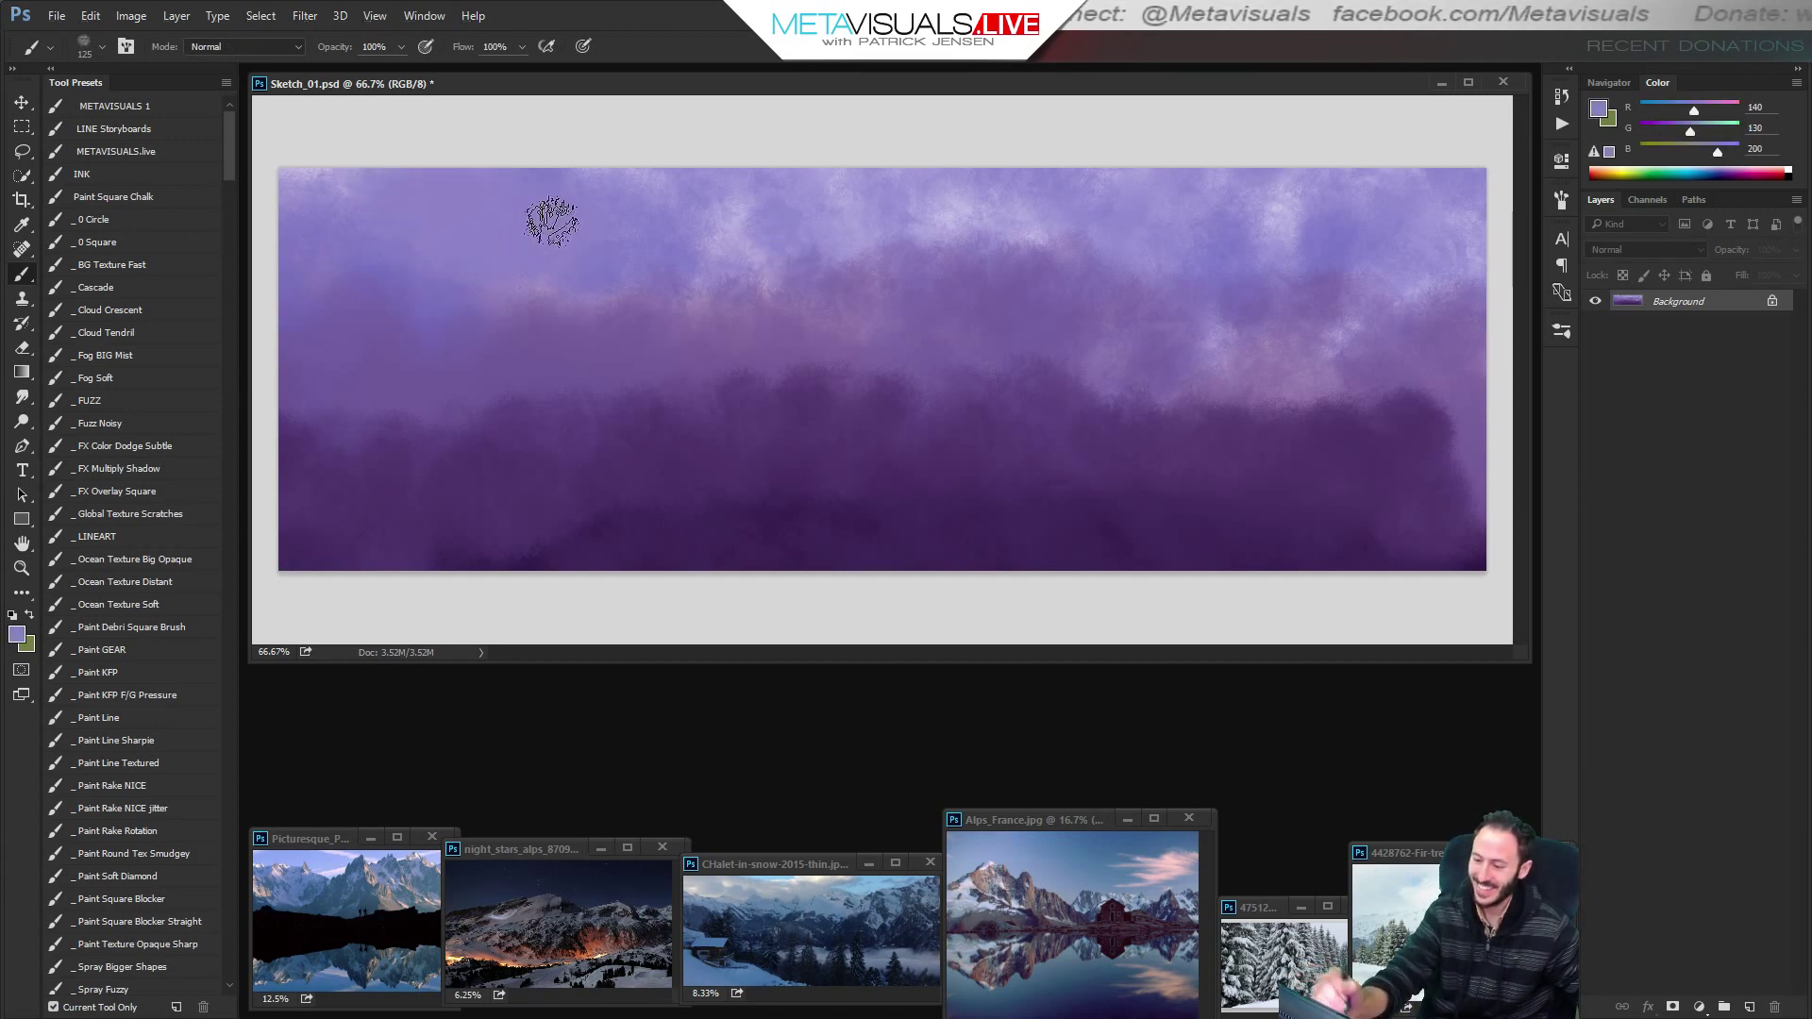
left_click(367, 183, "alt")
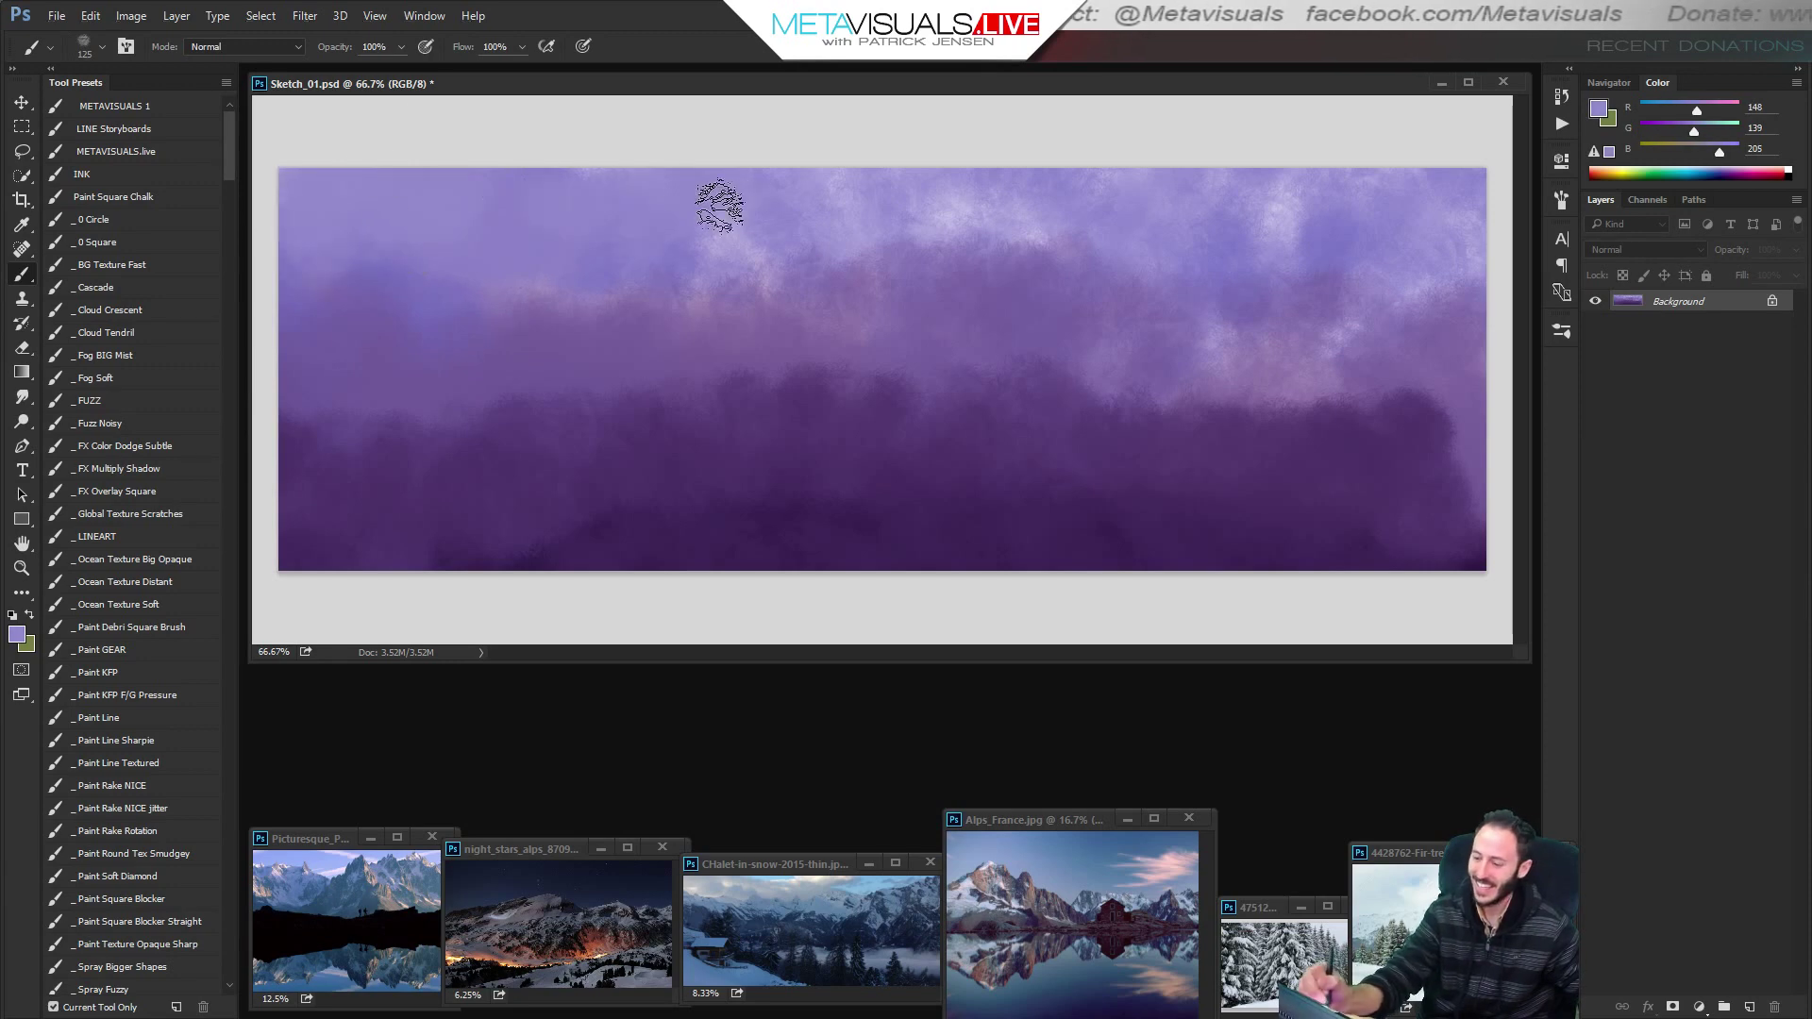
left_click(1006, 203, "alt")
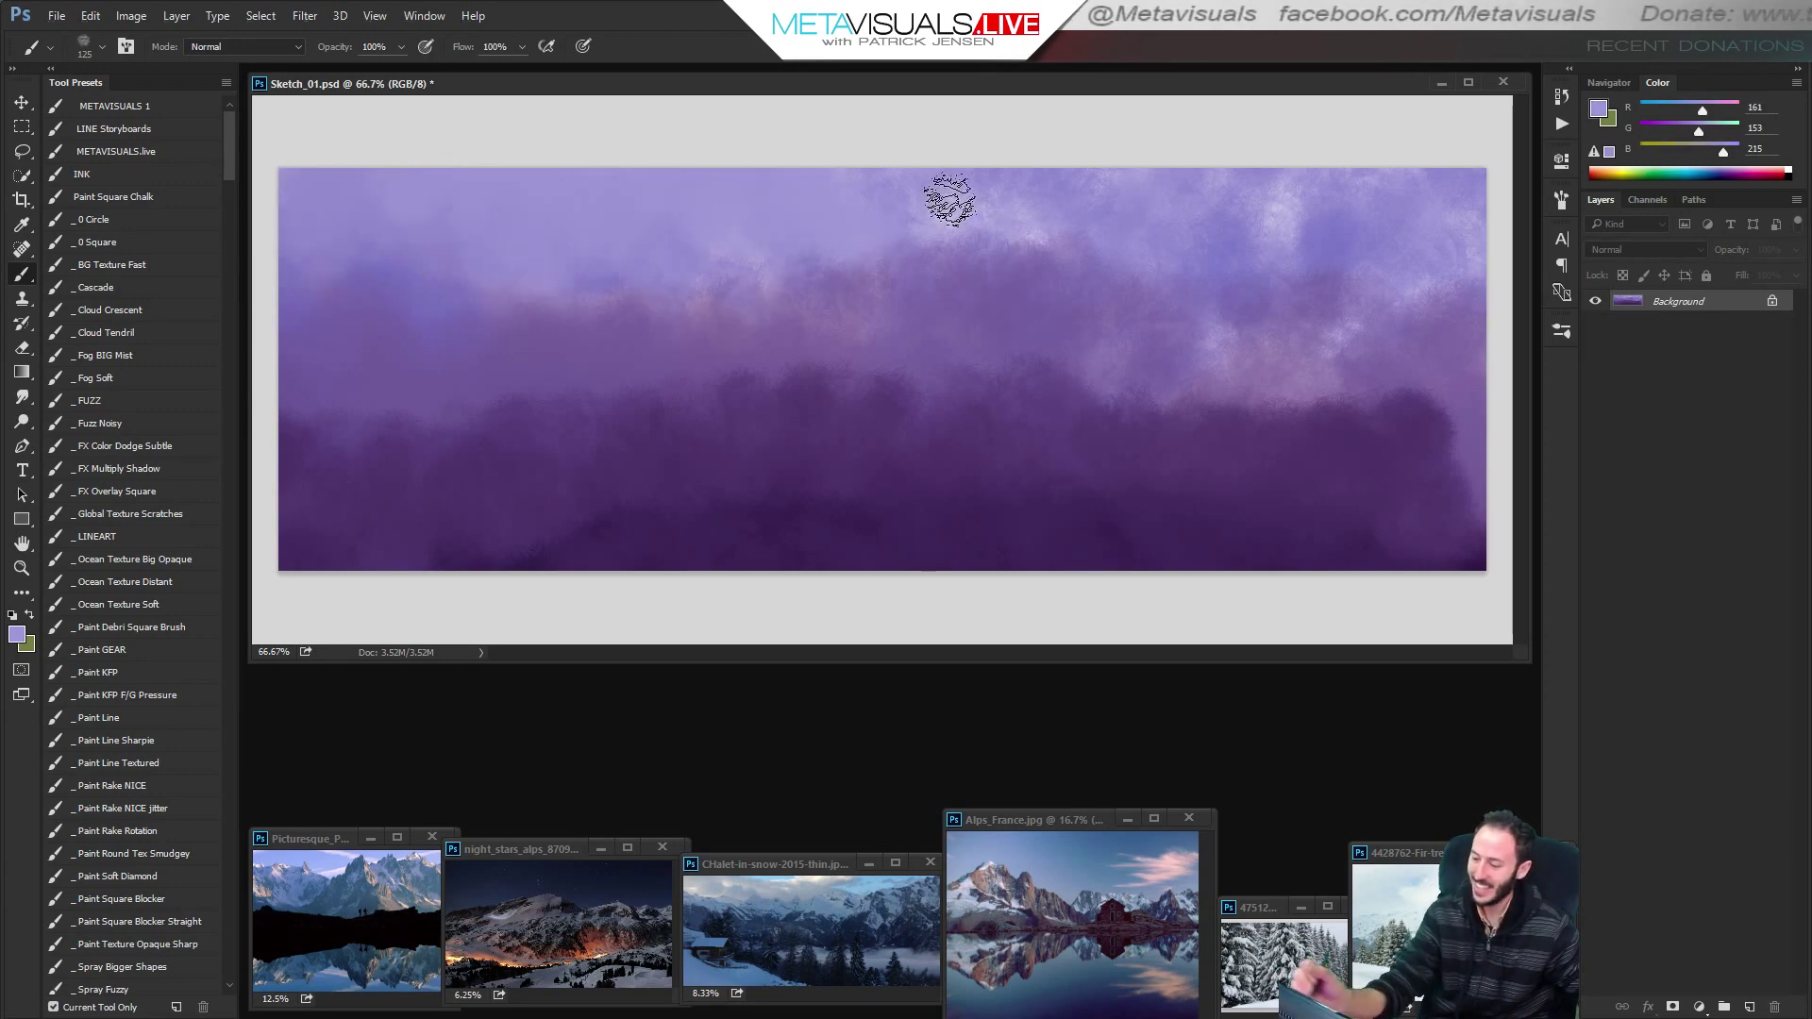
Copy a lassoed mountain from the night_stars_alps reference image and paste it into Sketch_01.psd as a new layer.
left_click(795, 929)
key("l")
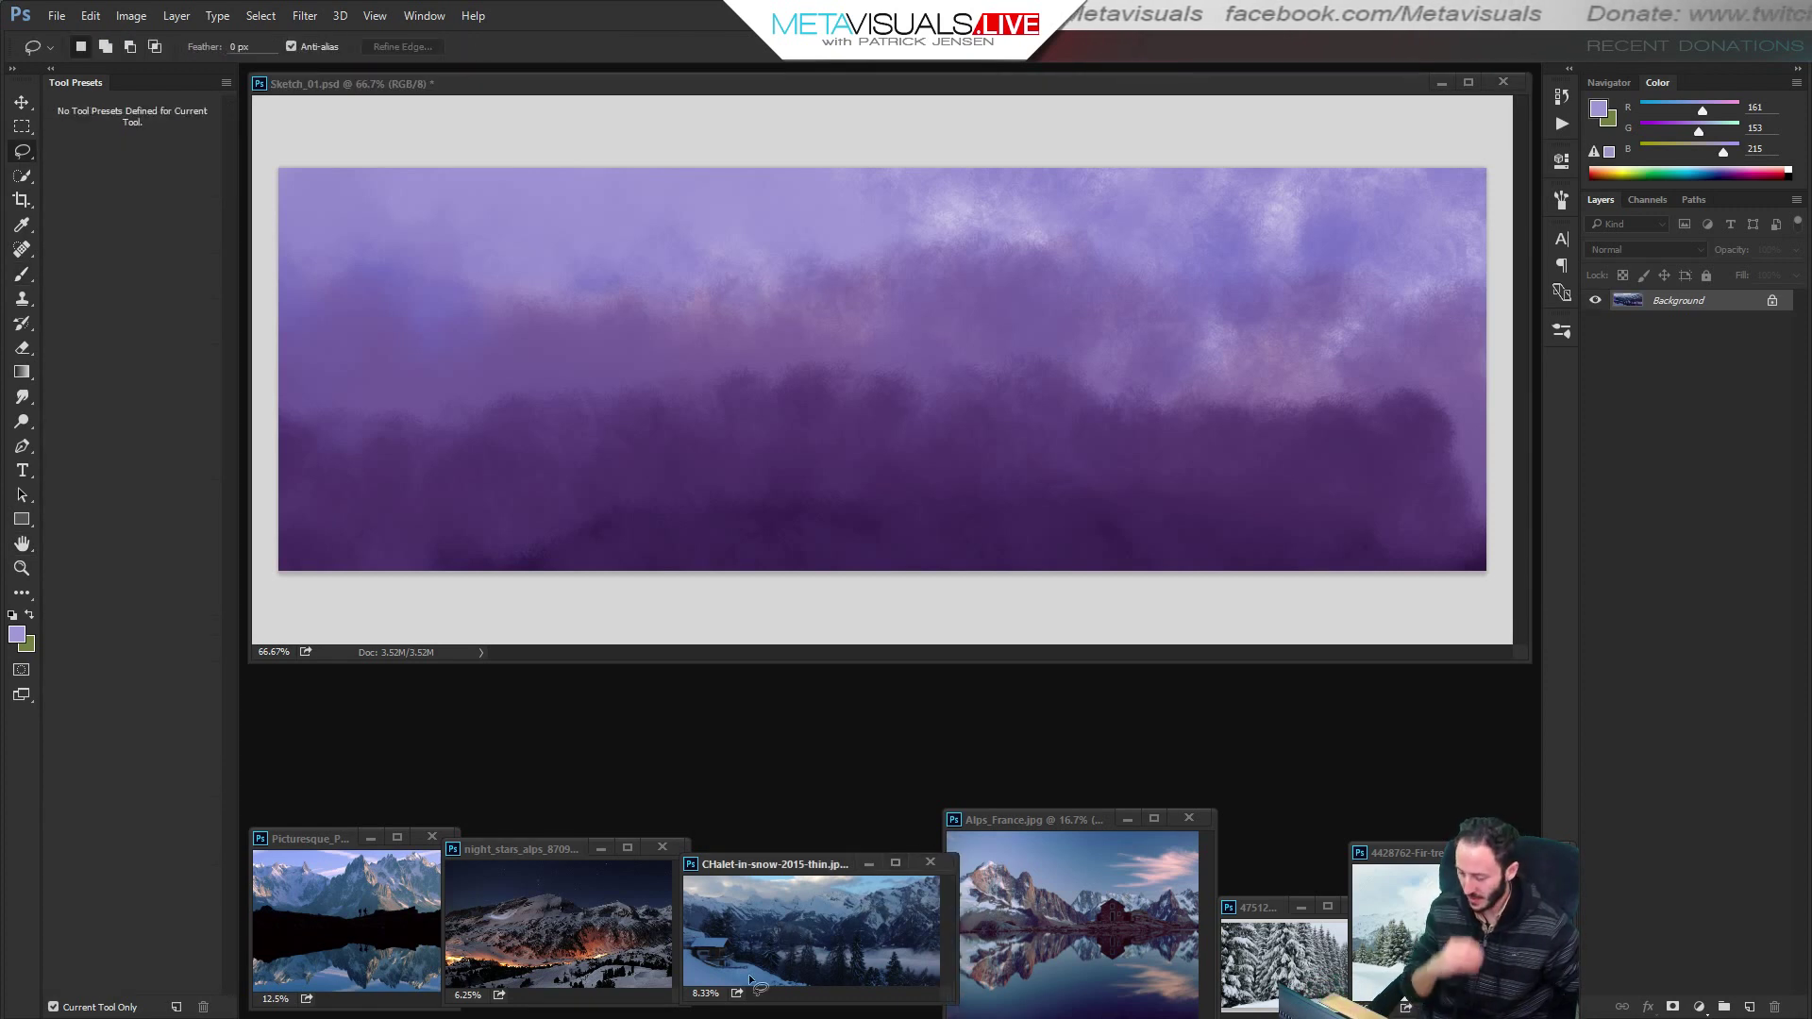
left_click(571, 906)
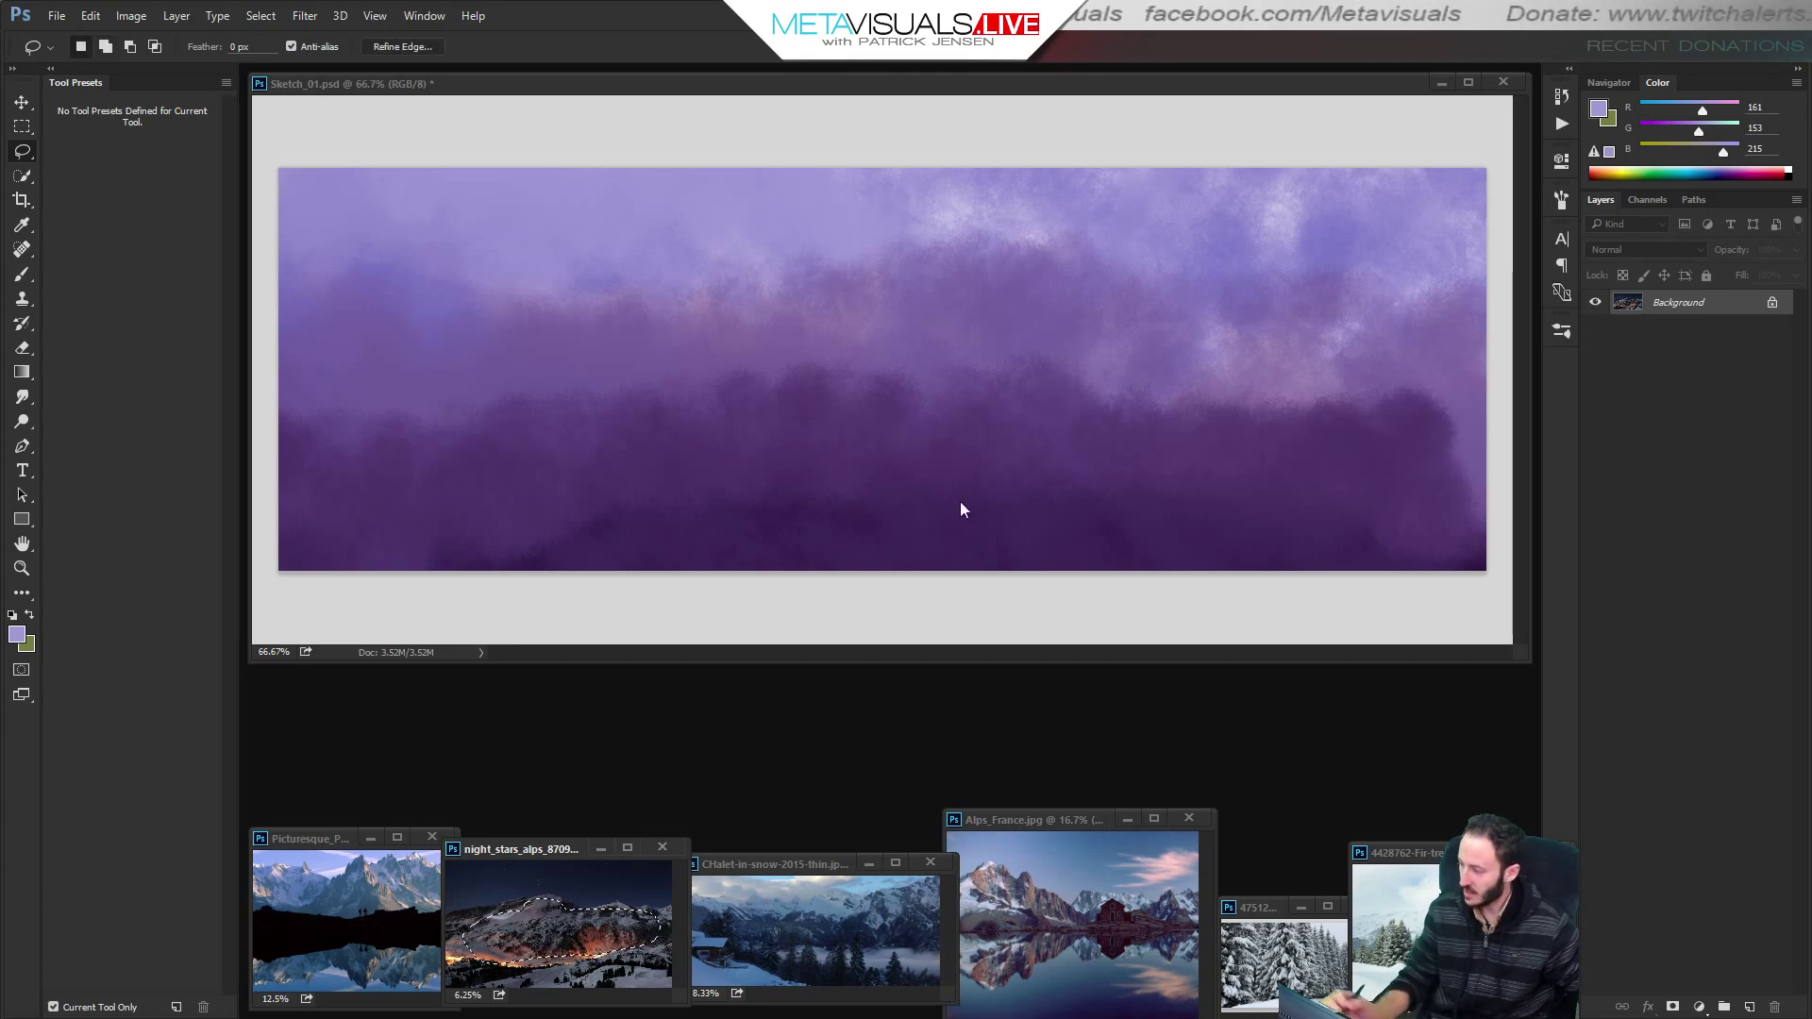
left_click(966, 318)
key("ctrl+v")
key("z")
left_click(1037, 434, "alt")
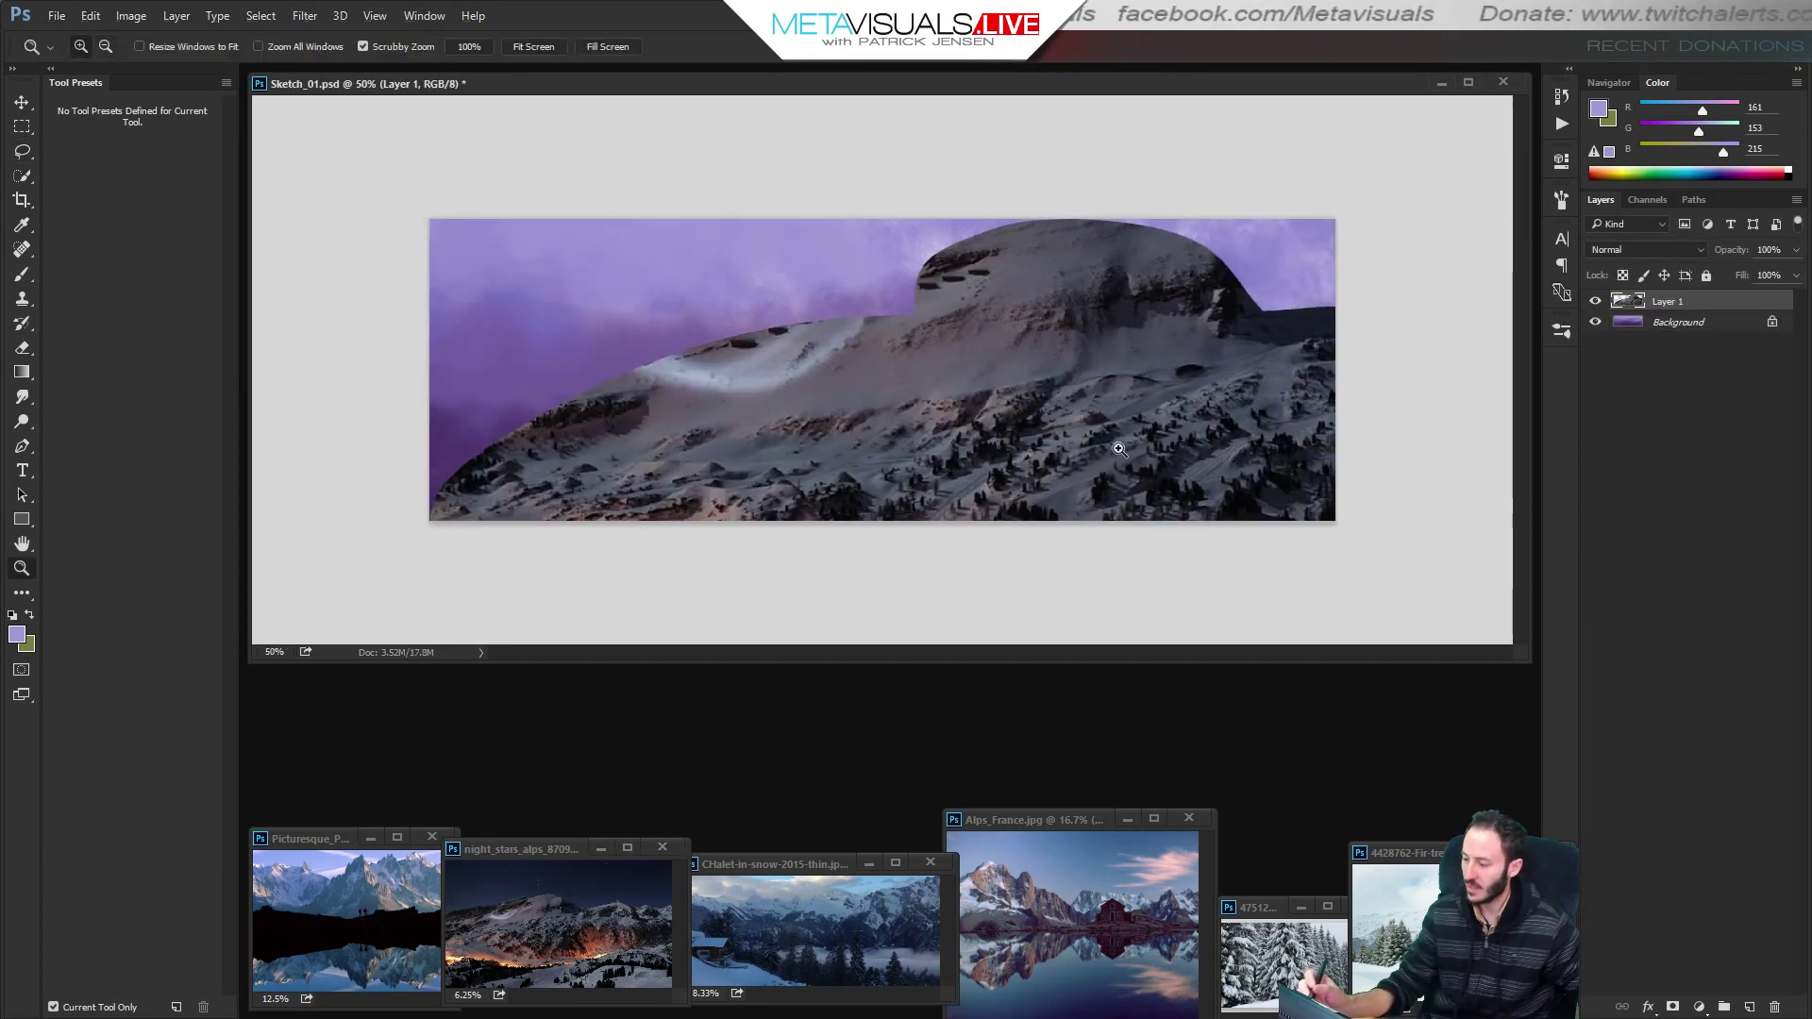
Scale the pasted mountain to about 33% and position it in the middle of the canvas.
key("v")
left_click_drag(1121, 445, 944, 327)
key("ctrl+t")
left_click_drag(1227, 285, 699, 364)
left_click_drag(1302, 188, 803, 355)
left_click_drag(613, 422, 869, 324)
left_click_drag(1032, 253, 1048, 297)
left_click_drag(915, 351, 1002, 332)
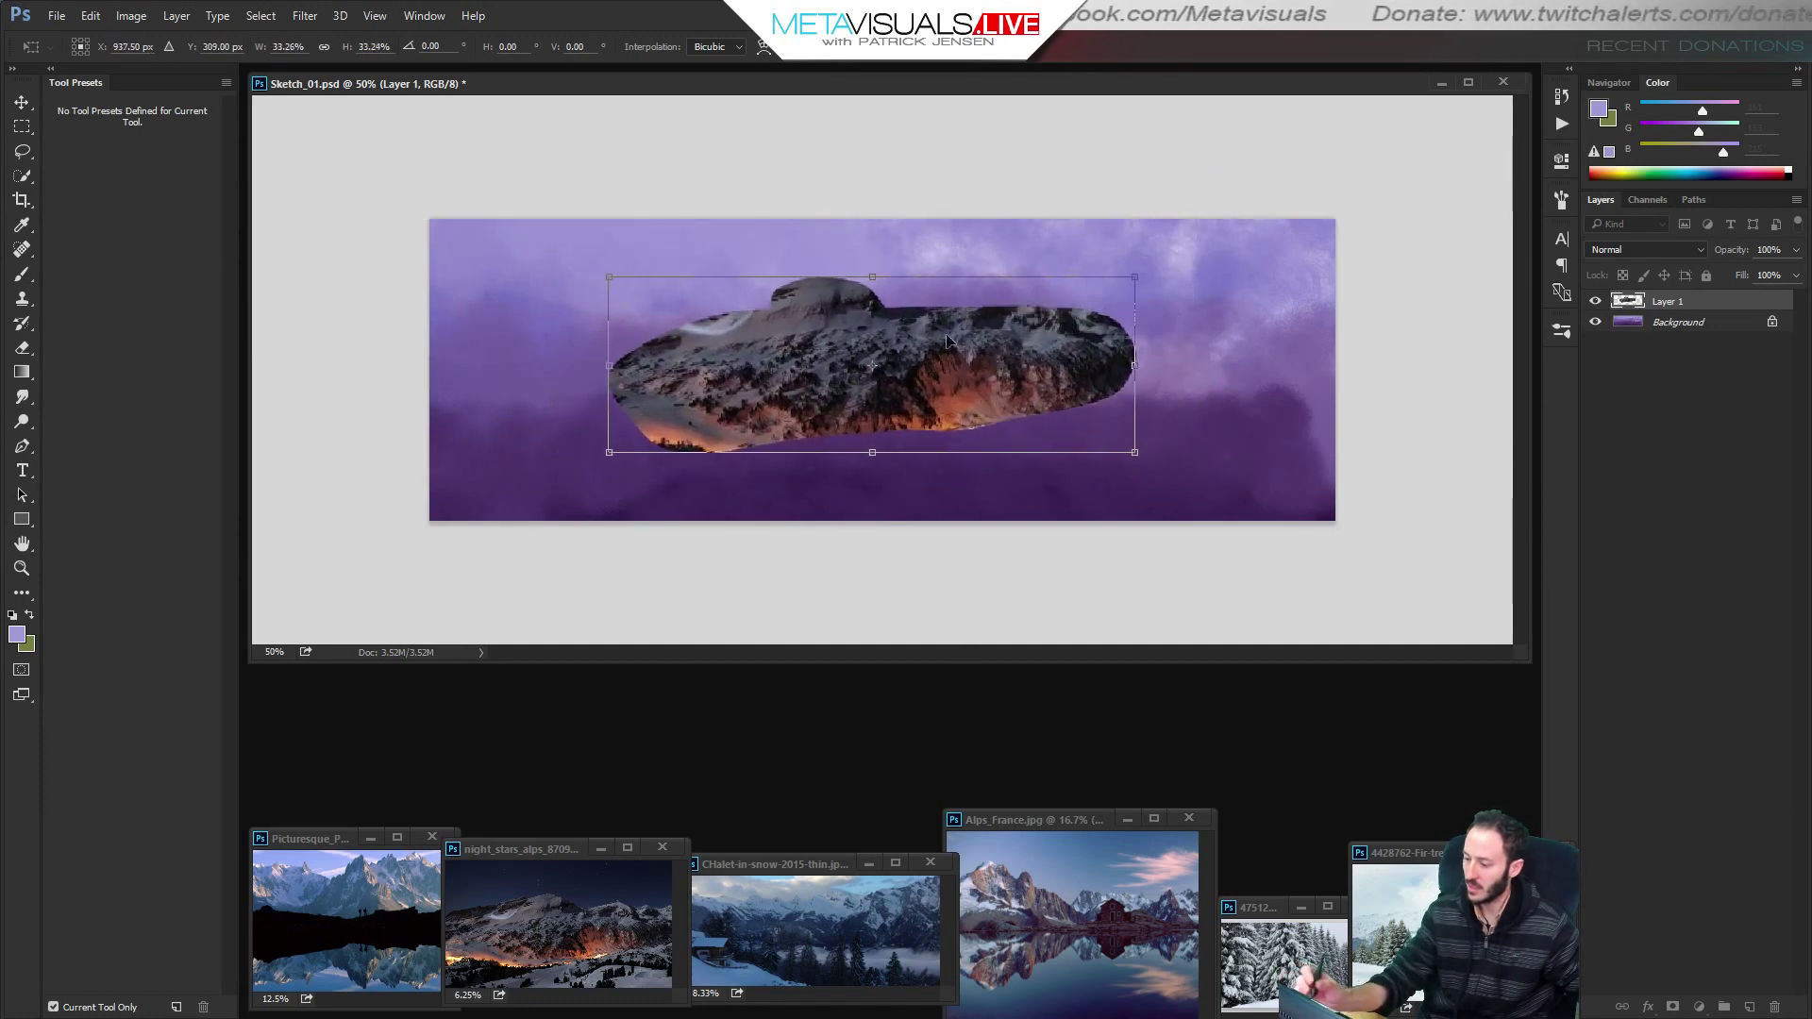
Warp the mountain into a broad arched shape, bulging its top upward and stretching its left end outward.
right_click(923, 350)
left_click(968, 490)
left_click_drag(982, 247, 1046, 307)
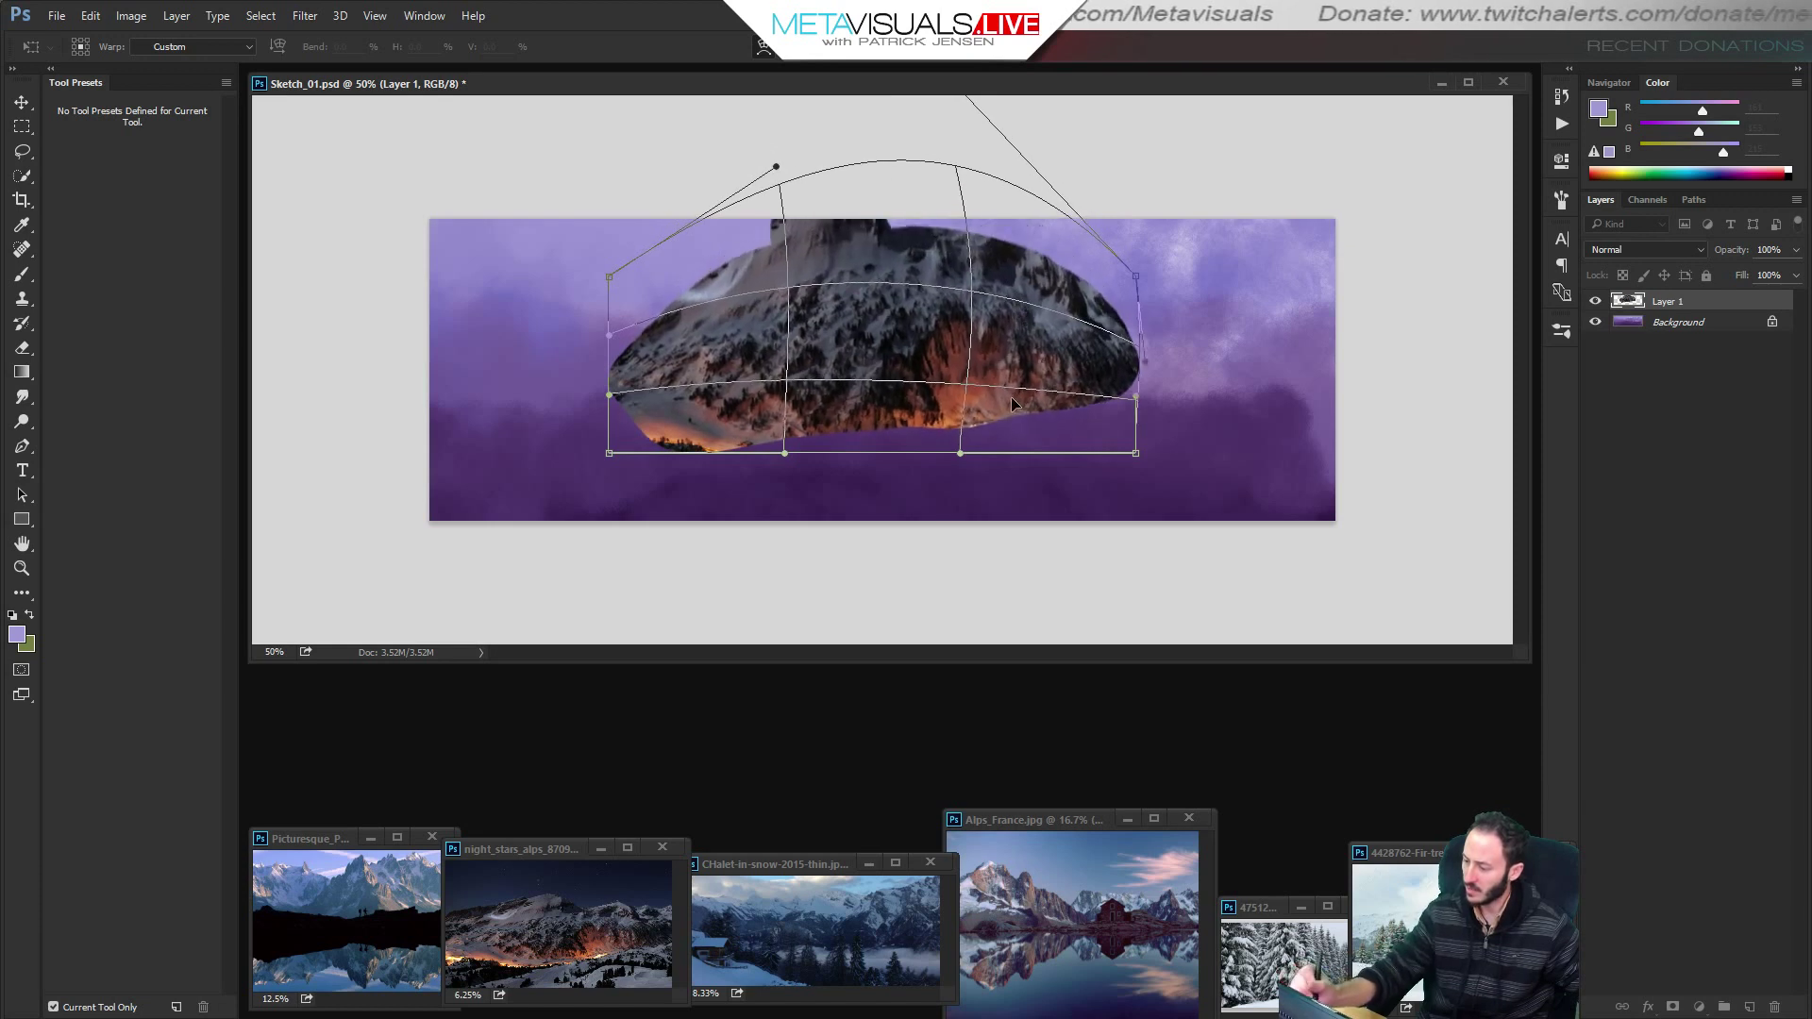
left_click_drag(1013, 398, 977, 398)
left_click_drag(642, 402, 531, 395)
left_click_drag(748, 347, 785, 326)
left_click_drag(651, 283, 629, 246)
left_click_drag(1027, 322, 1032, 333)
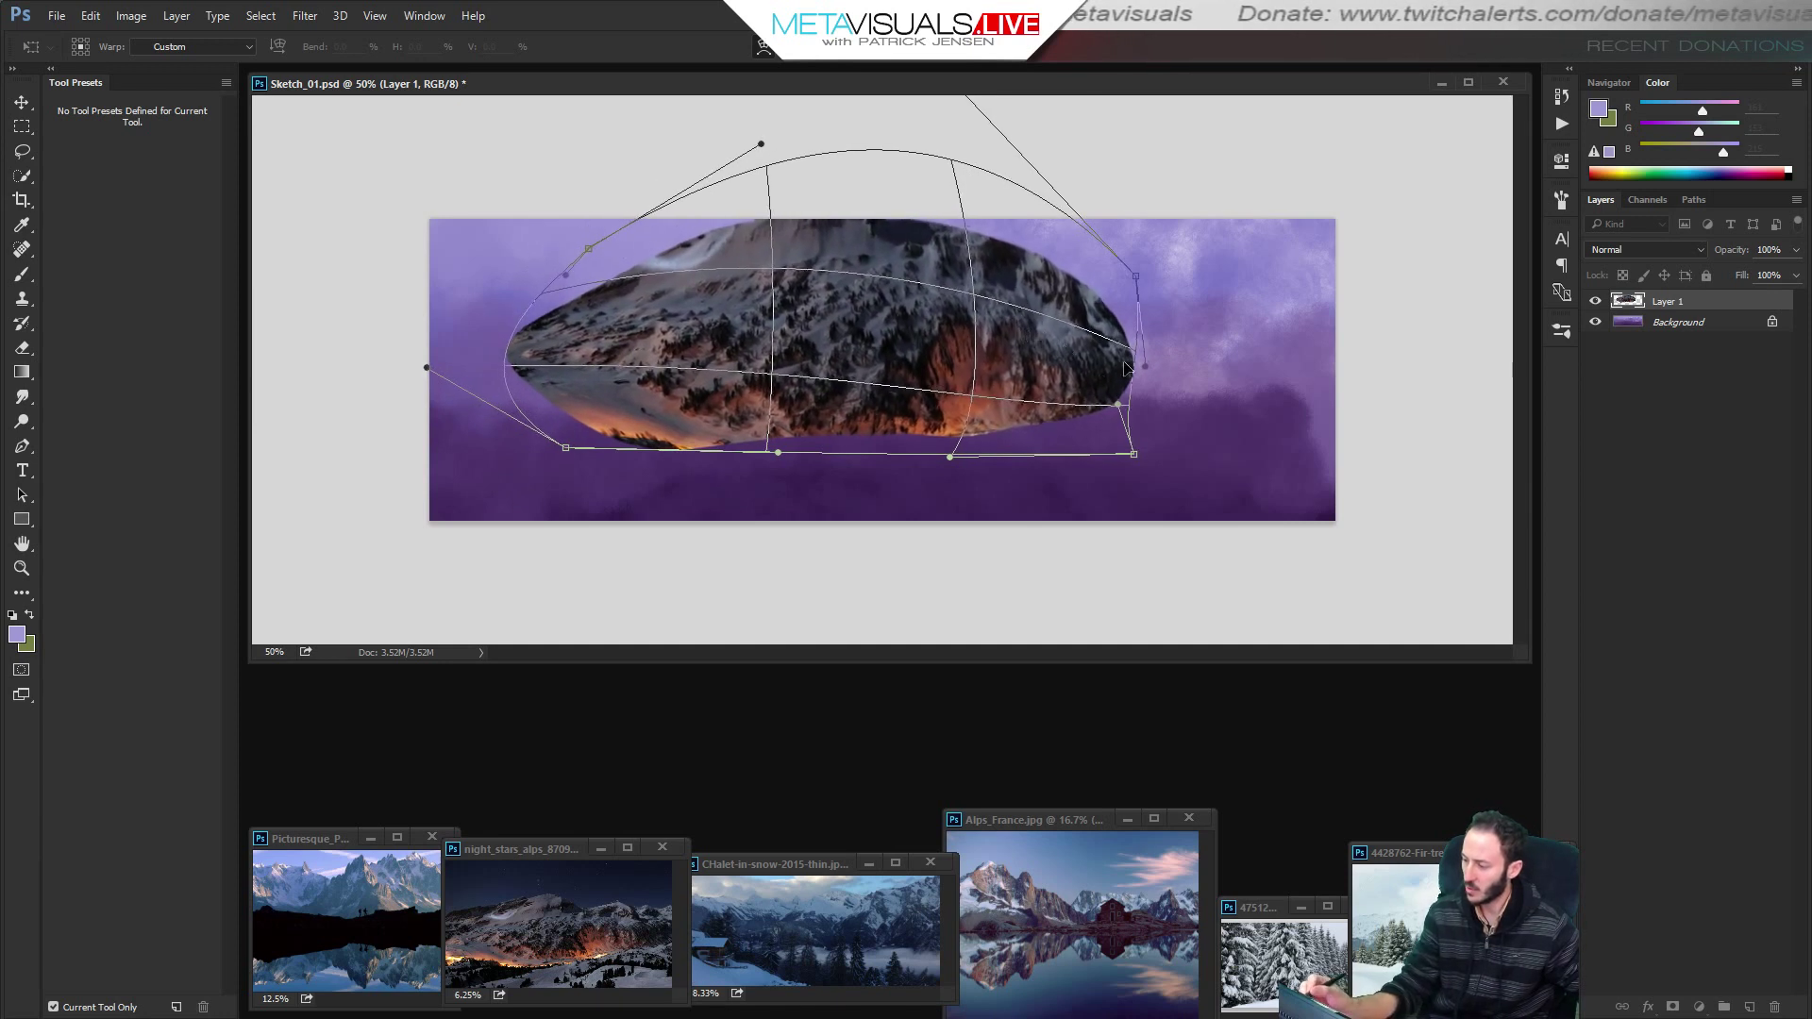
left_click_drag(1121, 284, 1154, 286)
key("Return")
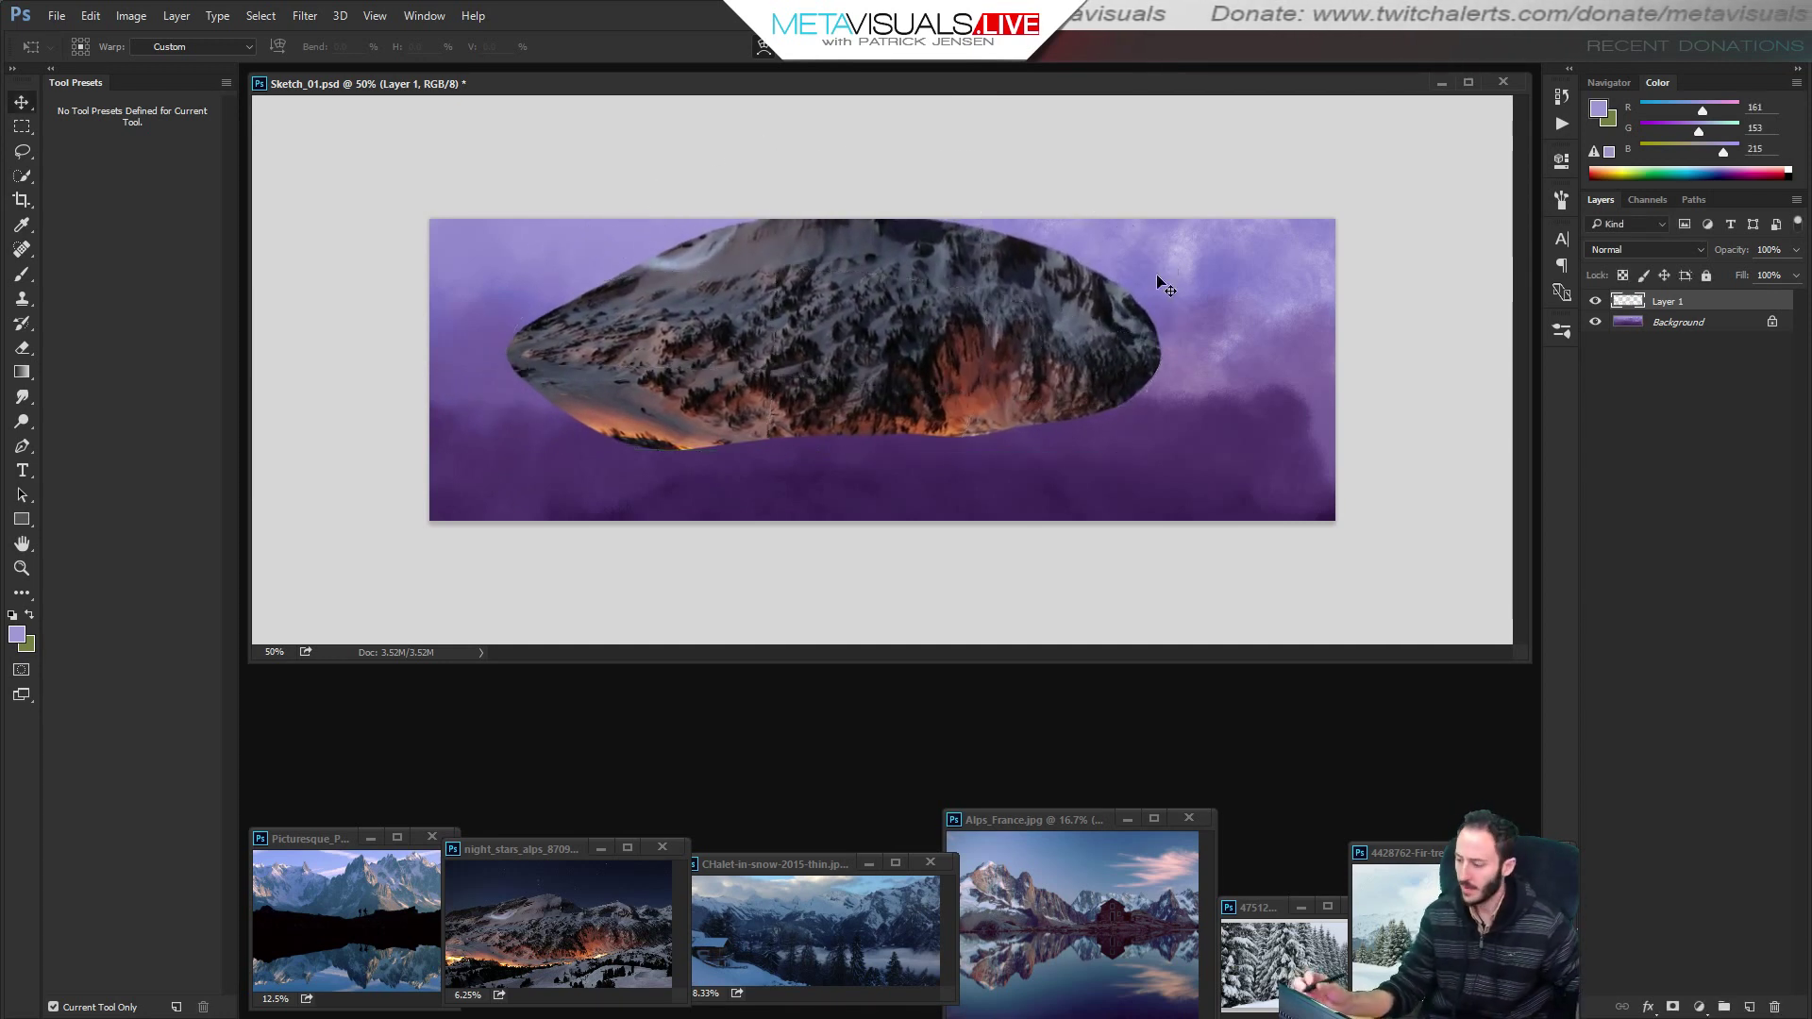
Soften the mountain layer's contrast with Levels: input black 8, midtone 1.31, white 255 and output range 10 to 192.
key("z")
left_click(1055, 364)
key("space")
key("ctrl+minus")
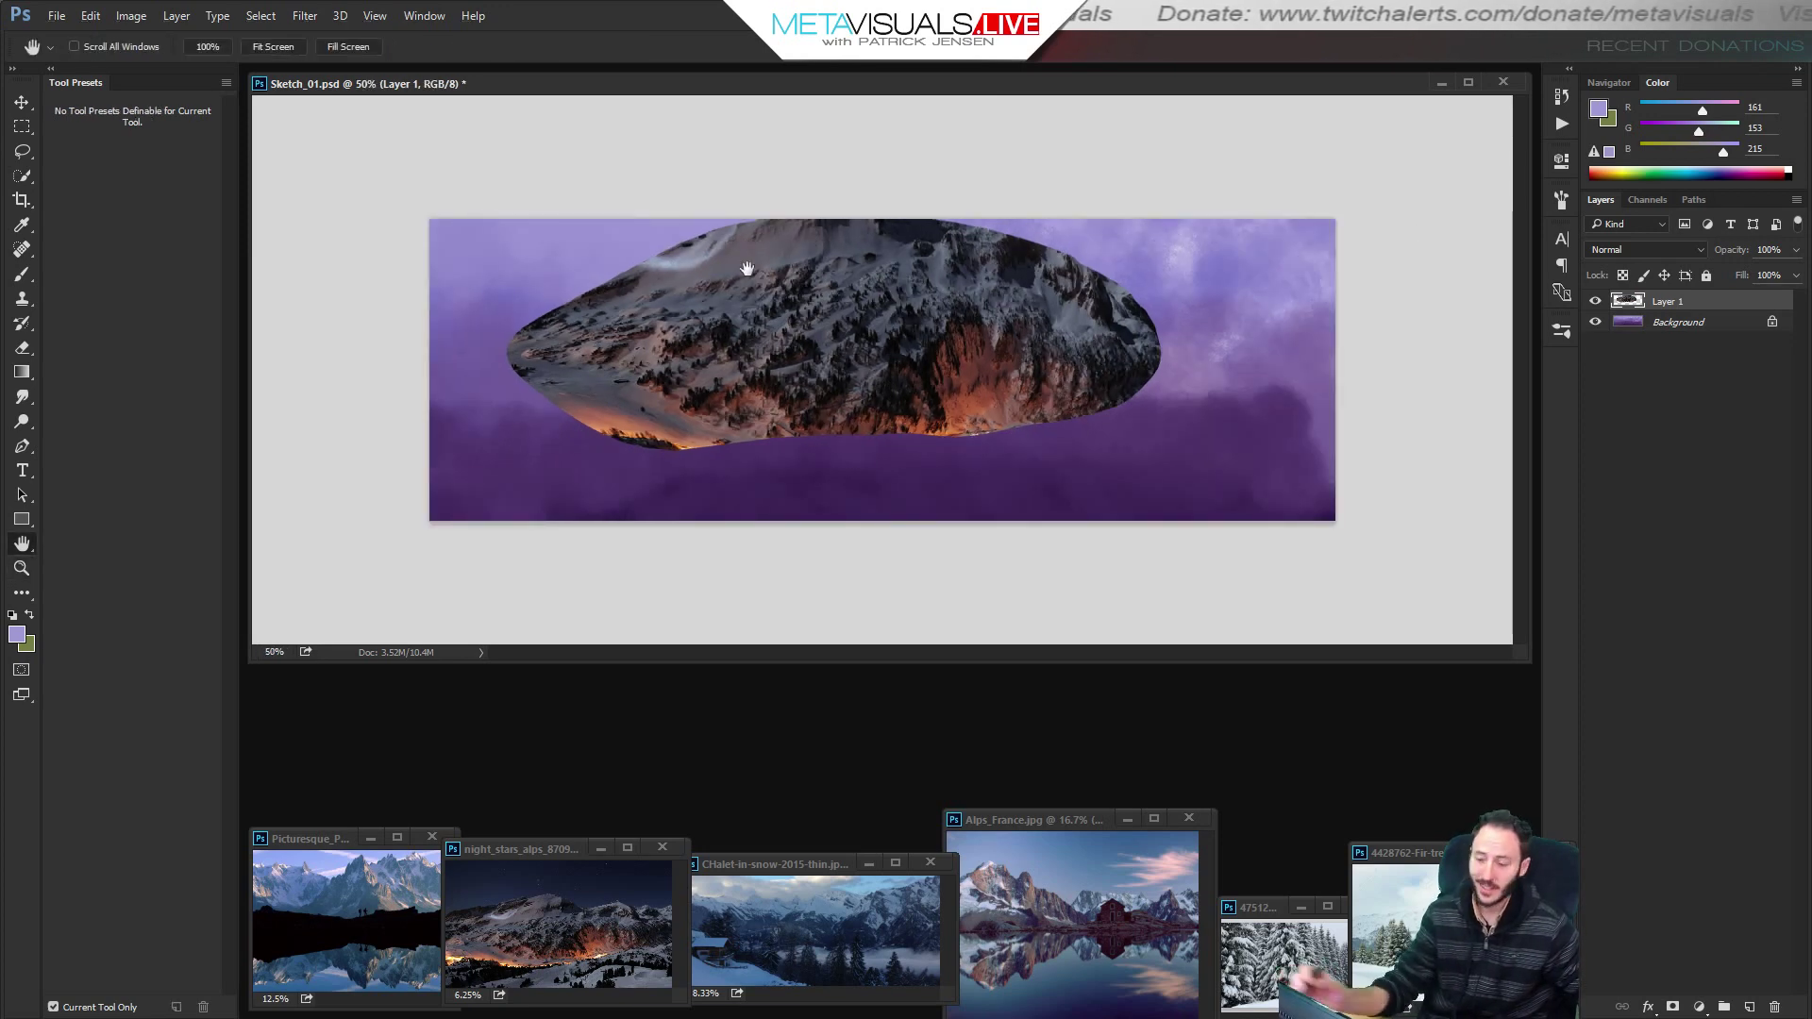
left_click(135, 17)
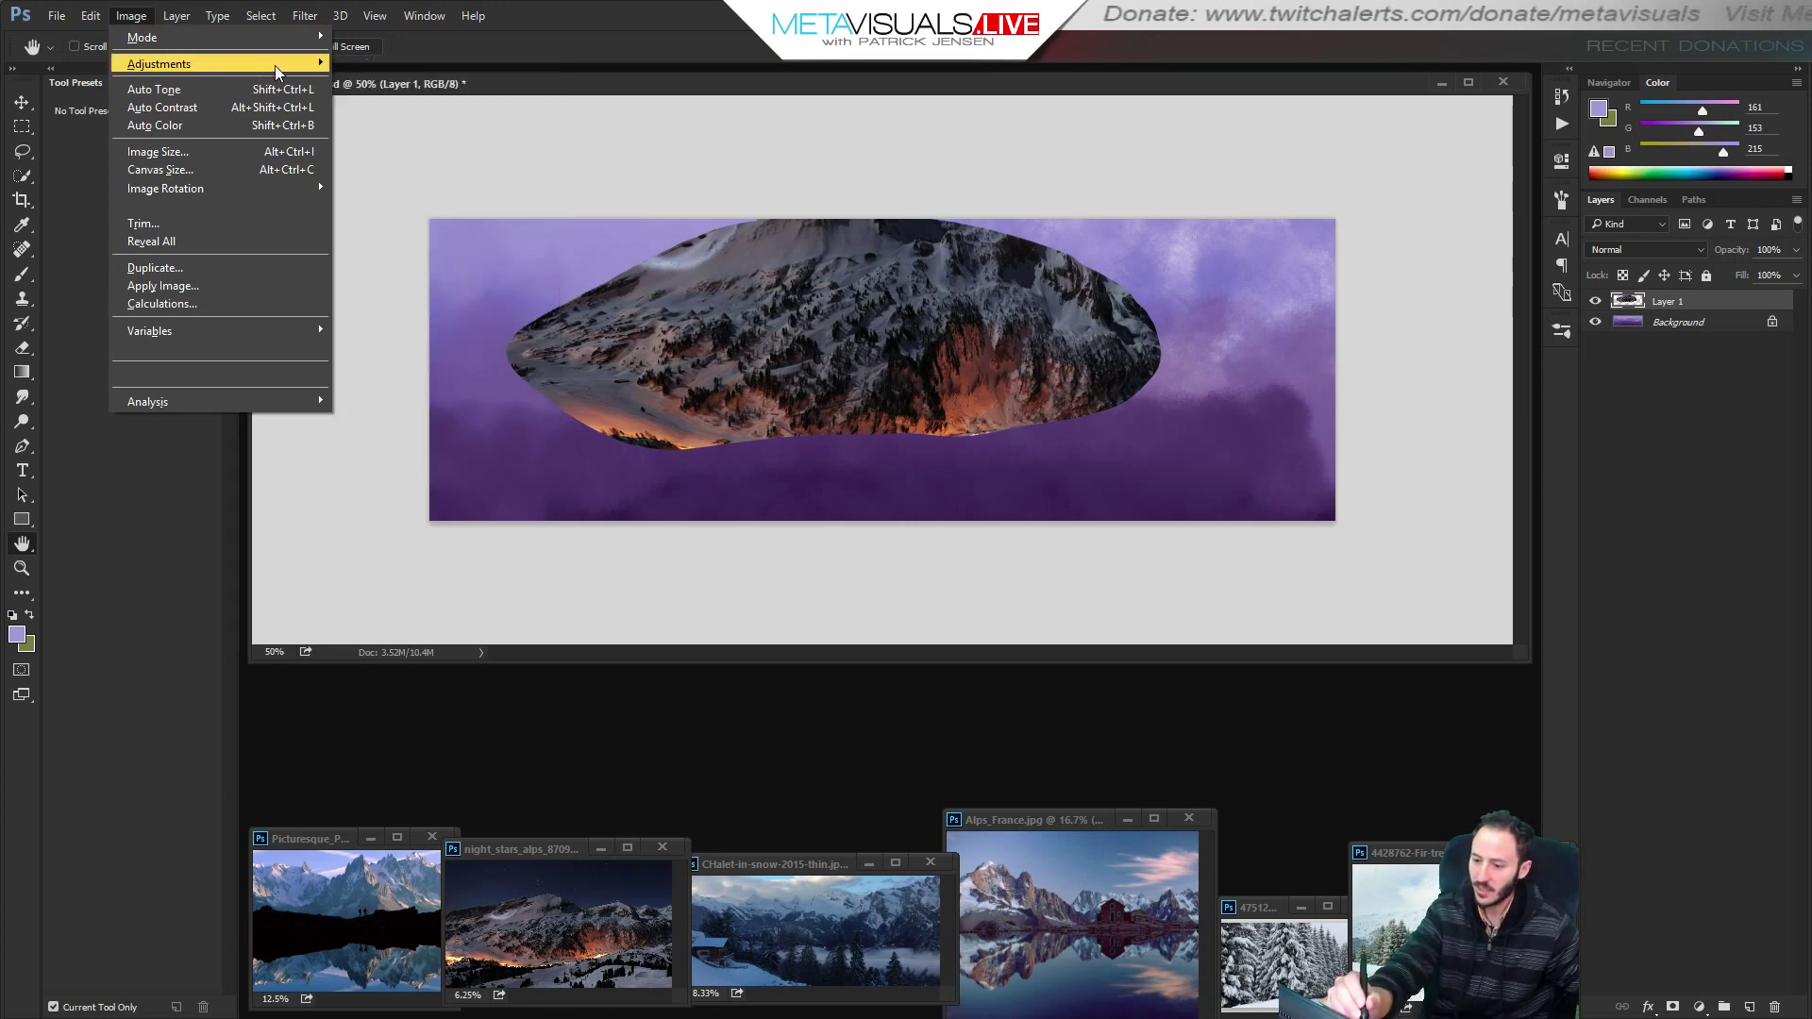
mouse_move(275, 65)
left_click(389, 83)
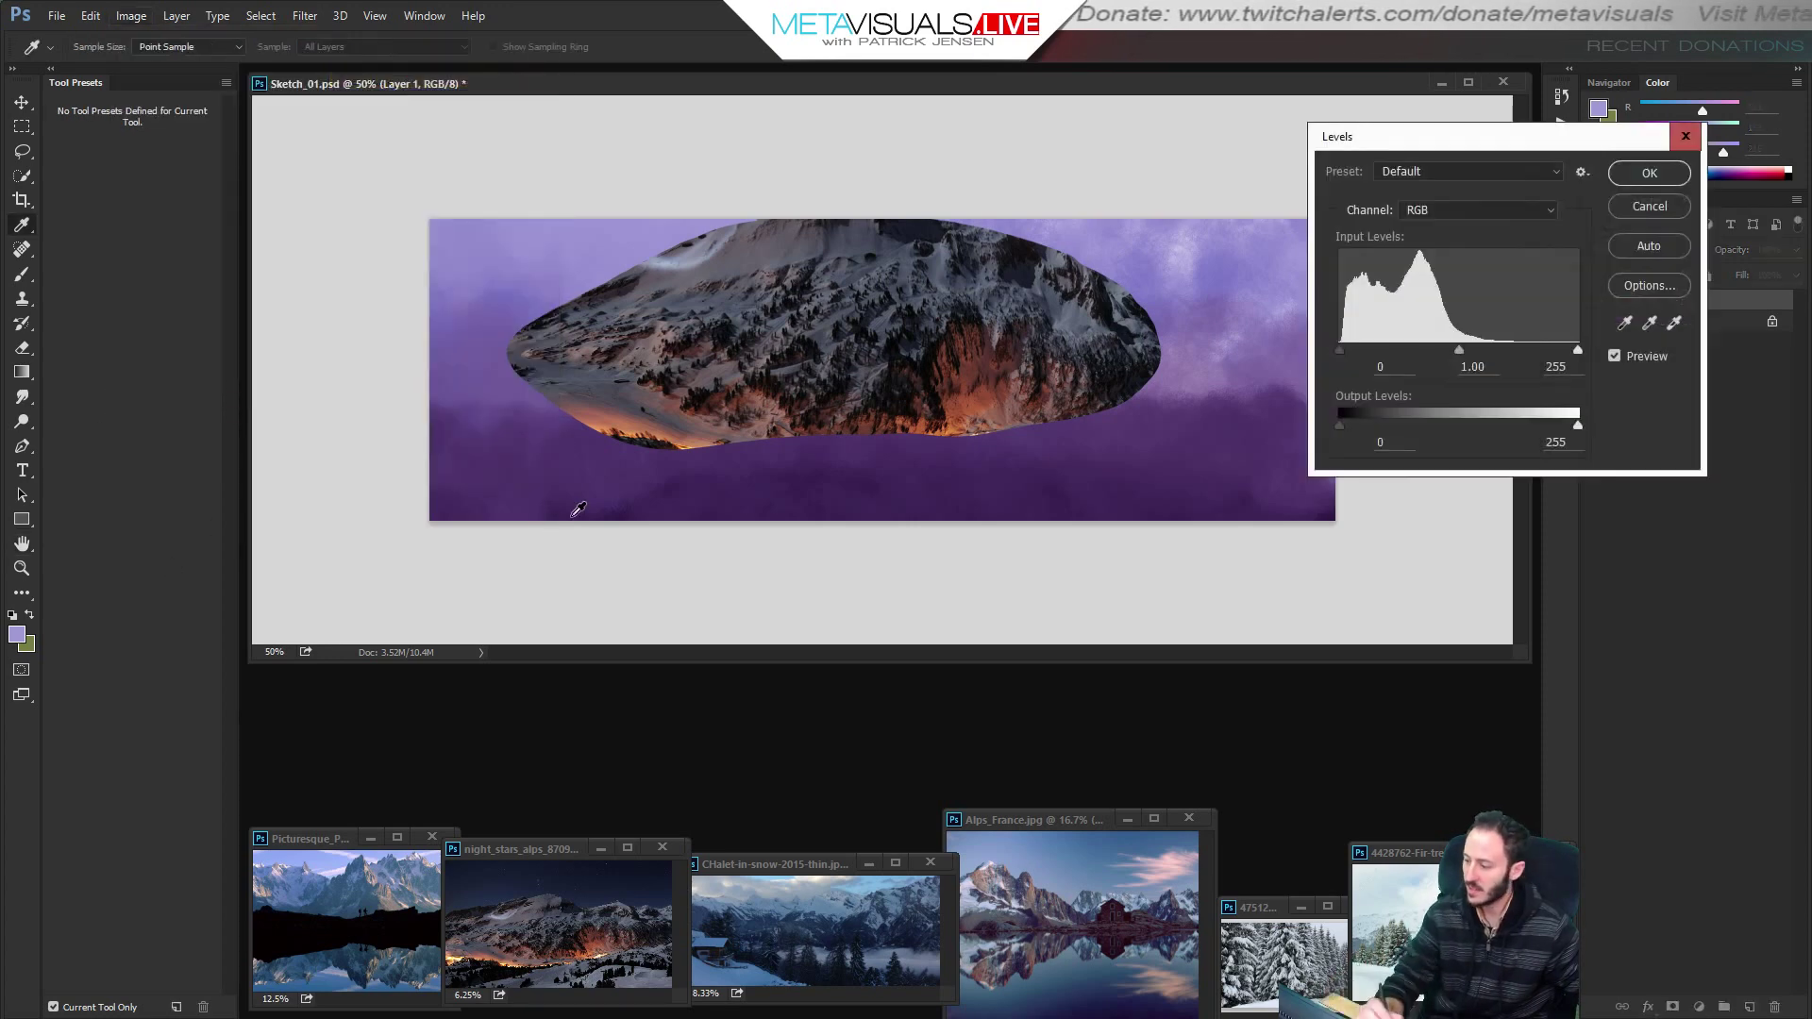
left_click(1341, 350)
left_click_drag(1459, 350, 1444, 351)
left_click_drag(1341, 426, 1348, 427)
left_click_drag(1344, 348, 1346, 357)
left_click_drag(1578, 426, 1518, 422)
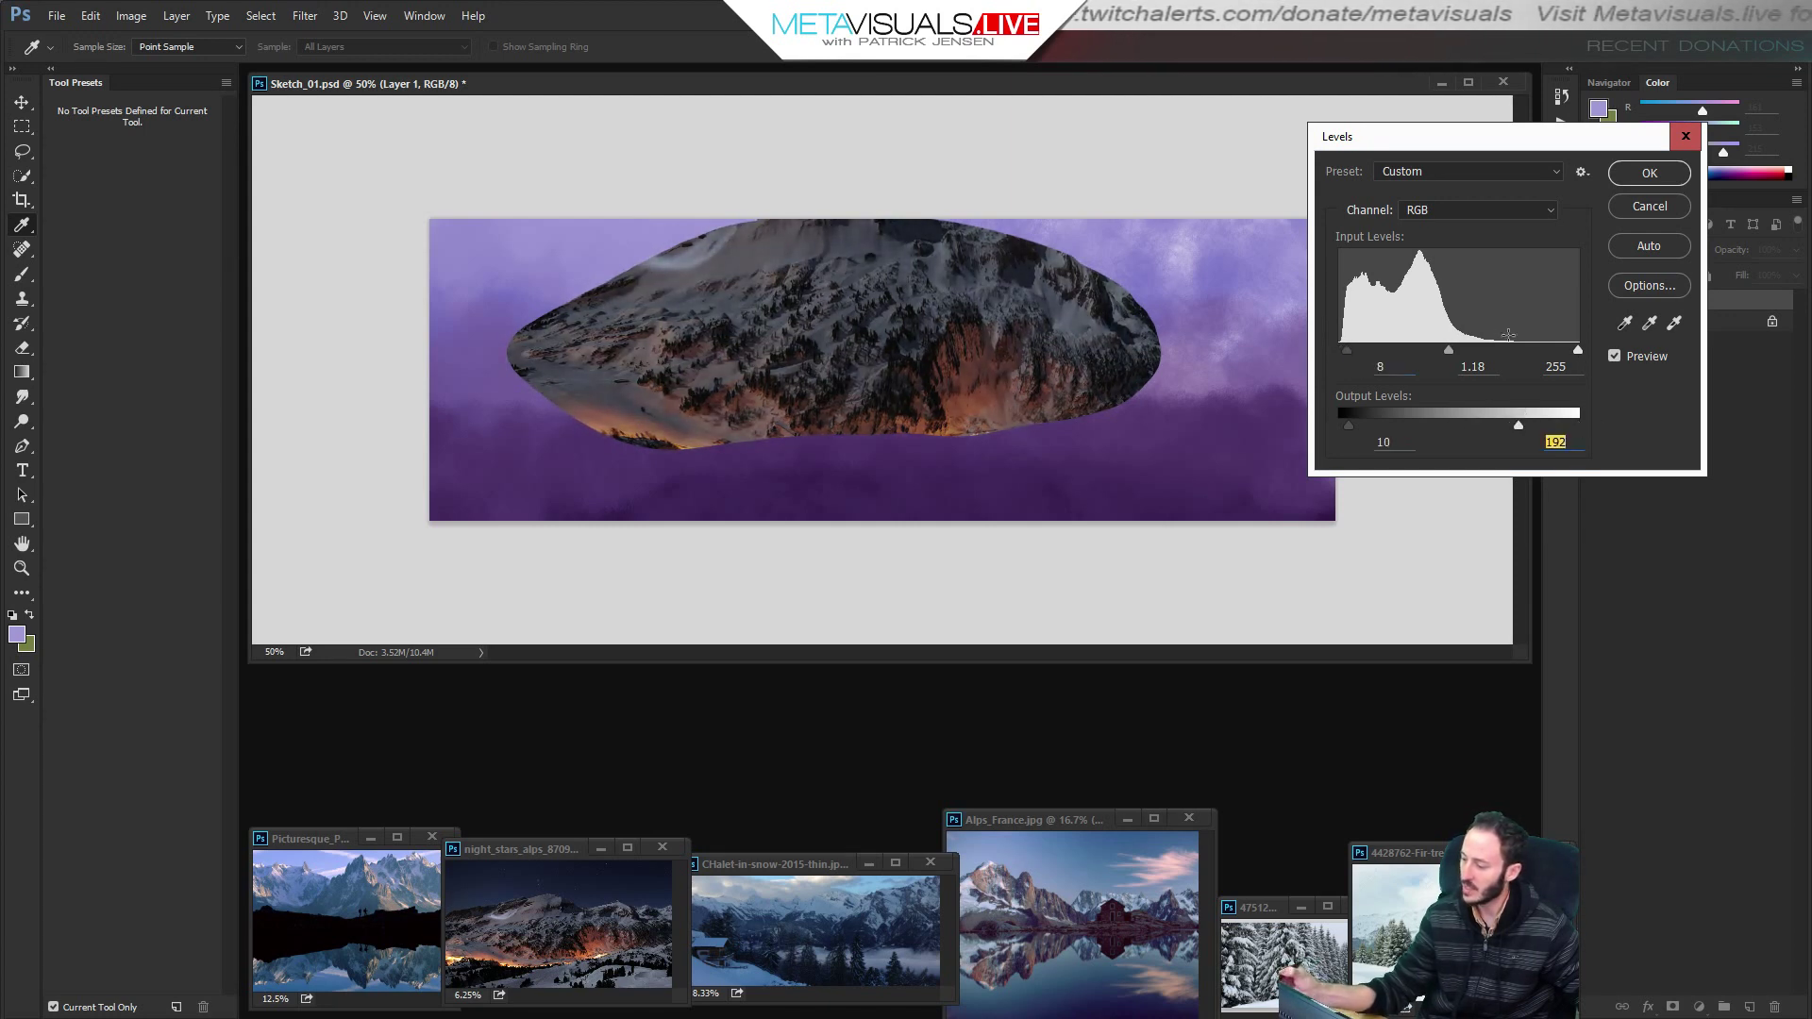
mouse_move(1442, 347)
left_mouse_down()
mouse_move(1470, 350)
mouse_move(1435, 353)
left_mouse_up()
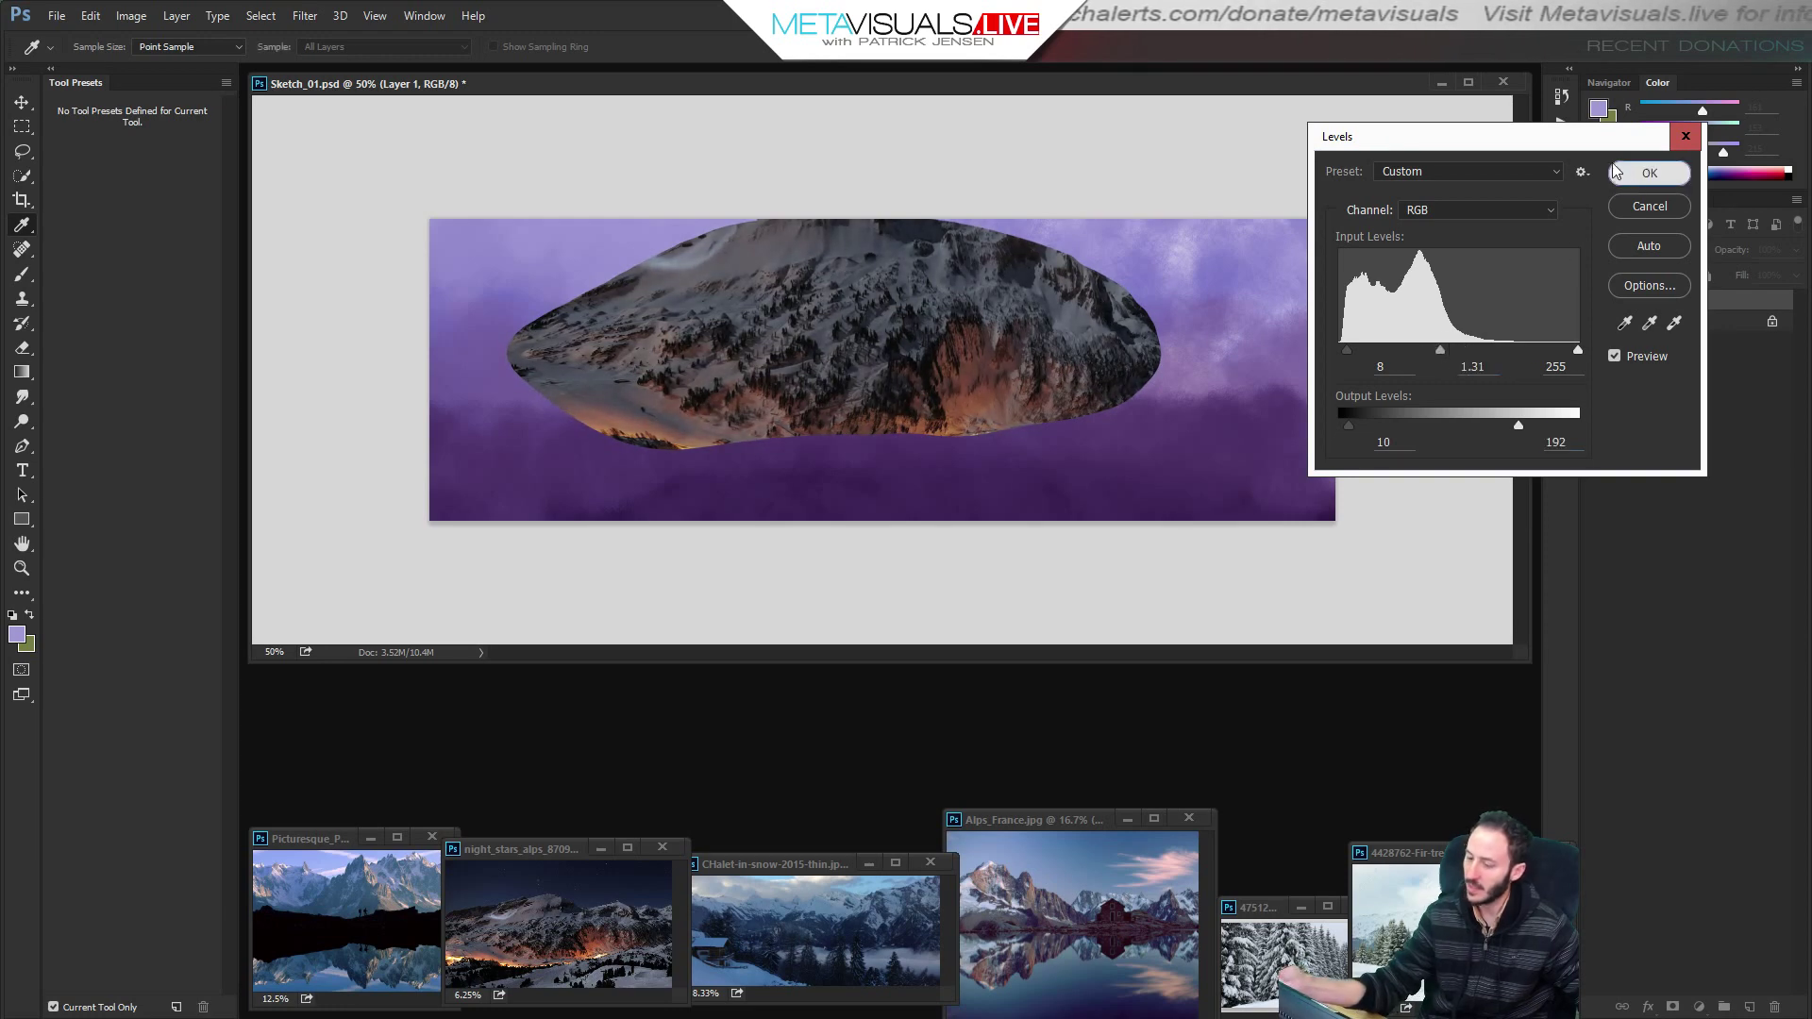
left_click(1650, 173)
Shift the mountain layer's colours toward the purple background with Color Balance.
left_click(131, 16)
mouse_move(137, 72)
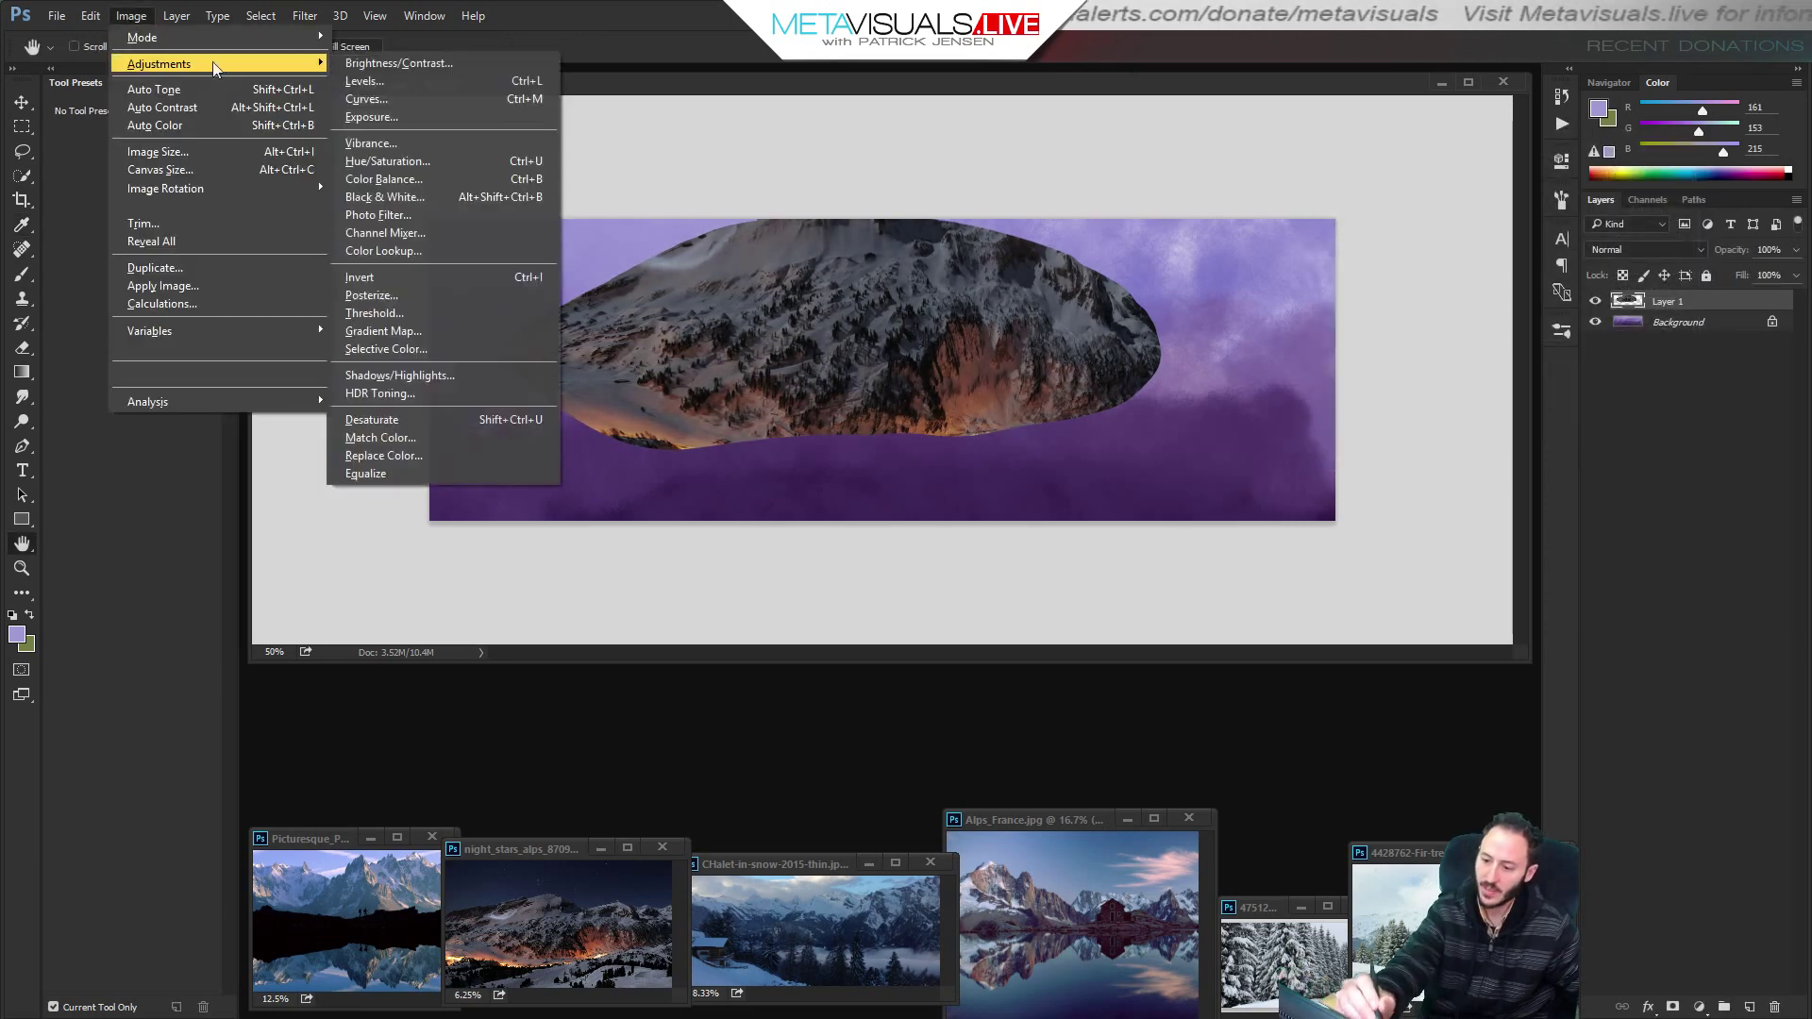
left_click(398, 180)
mouse_move(1138, 237)
left_mouse_down()
mouse_move(1187, 253)
mouse_move(1127, 258)
mouse_move(1148, 257)
mouse_move(1150, 215)
left_mouse_up()
left_click(1358, 170)
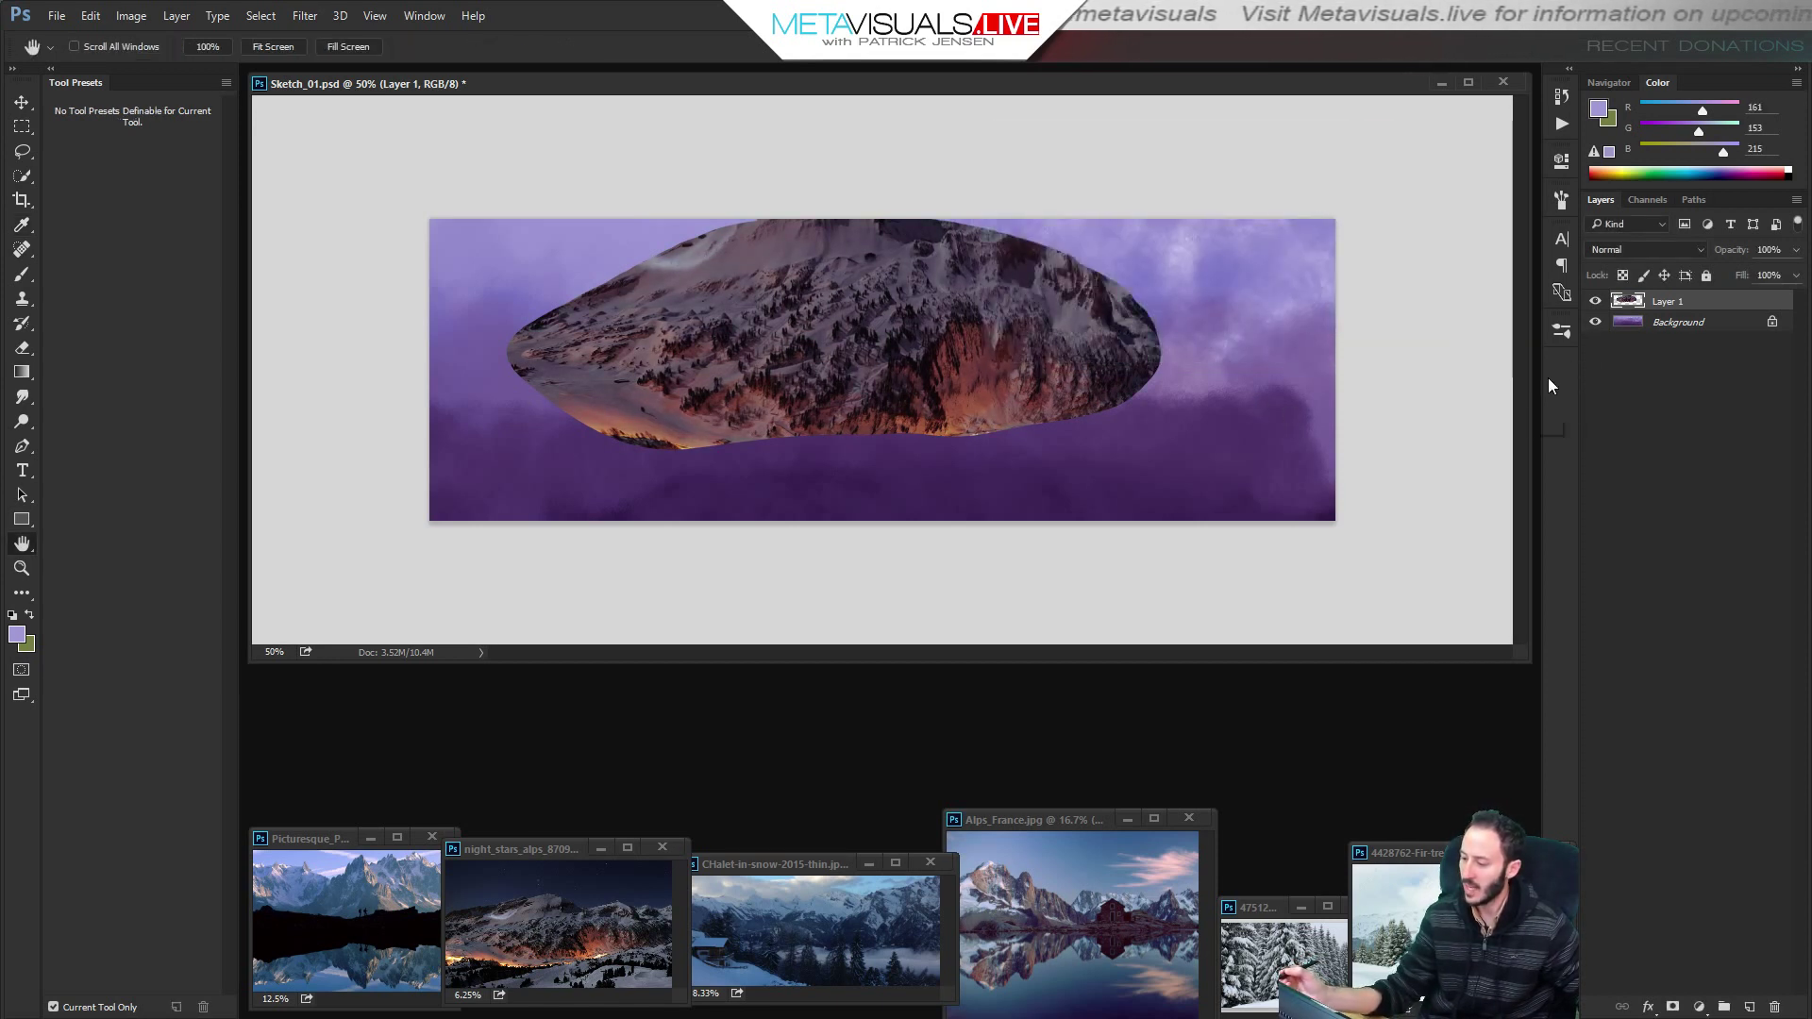
Erase the mountain's hard upper edge with a soft eraser so the ridge fades into the sky.
key("z")
left_click(926, 347, "alt")
left_click(926, 348)
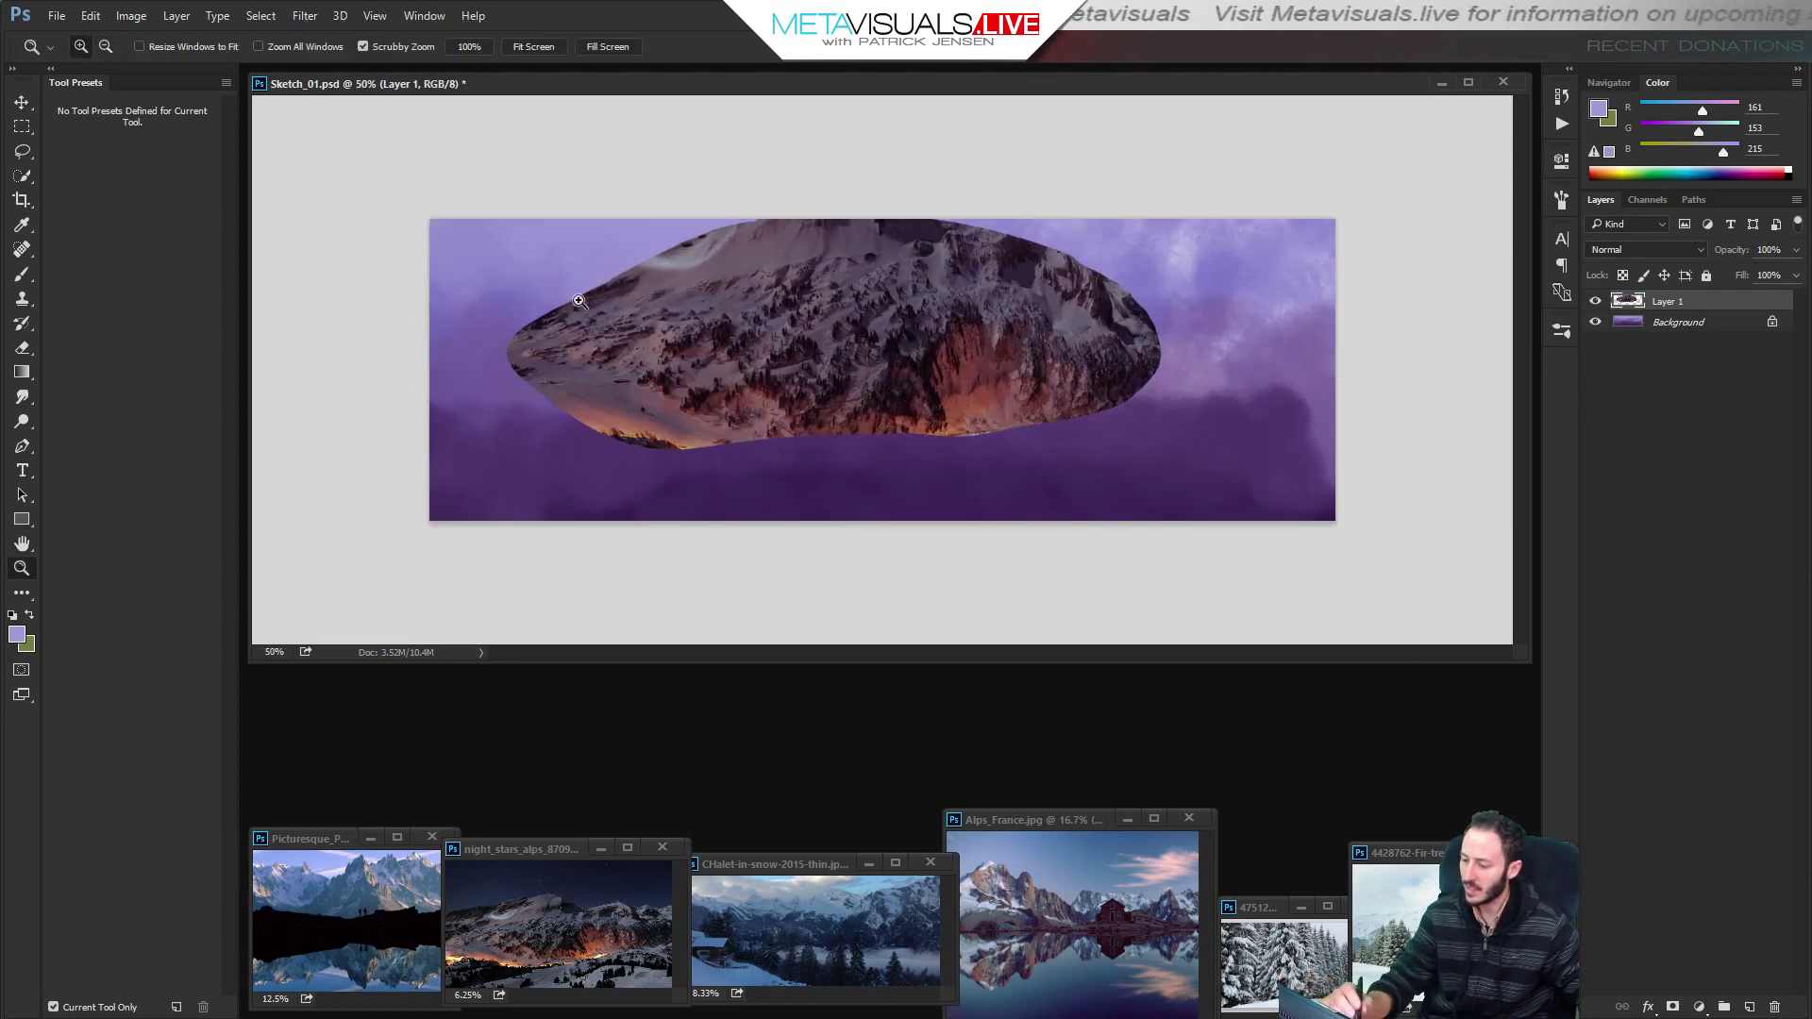
key("h")
key("e")
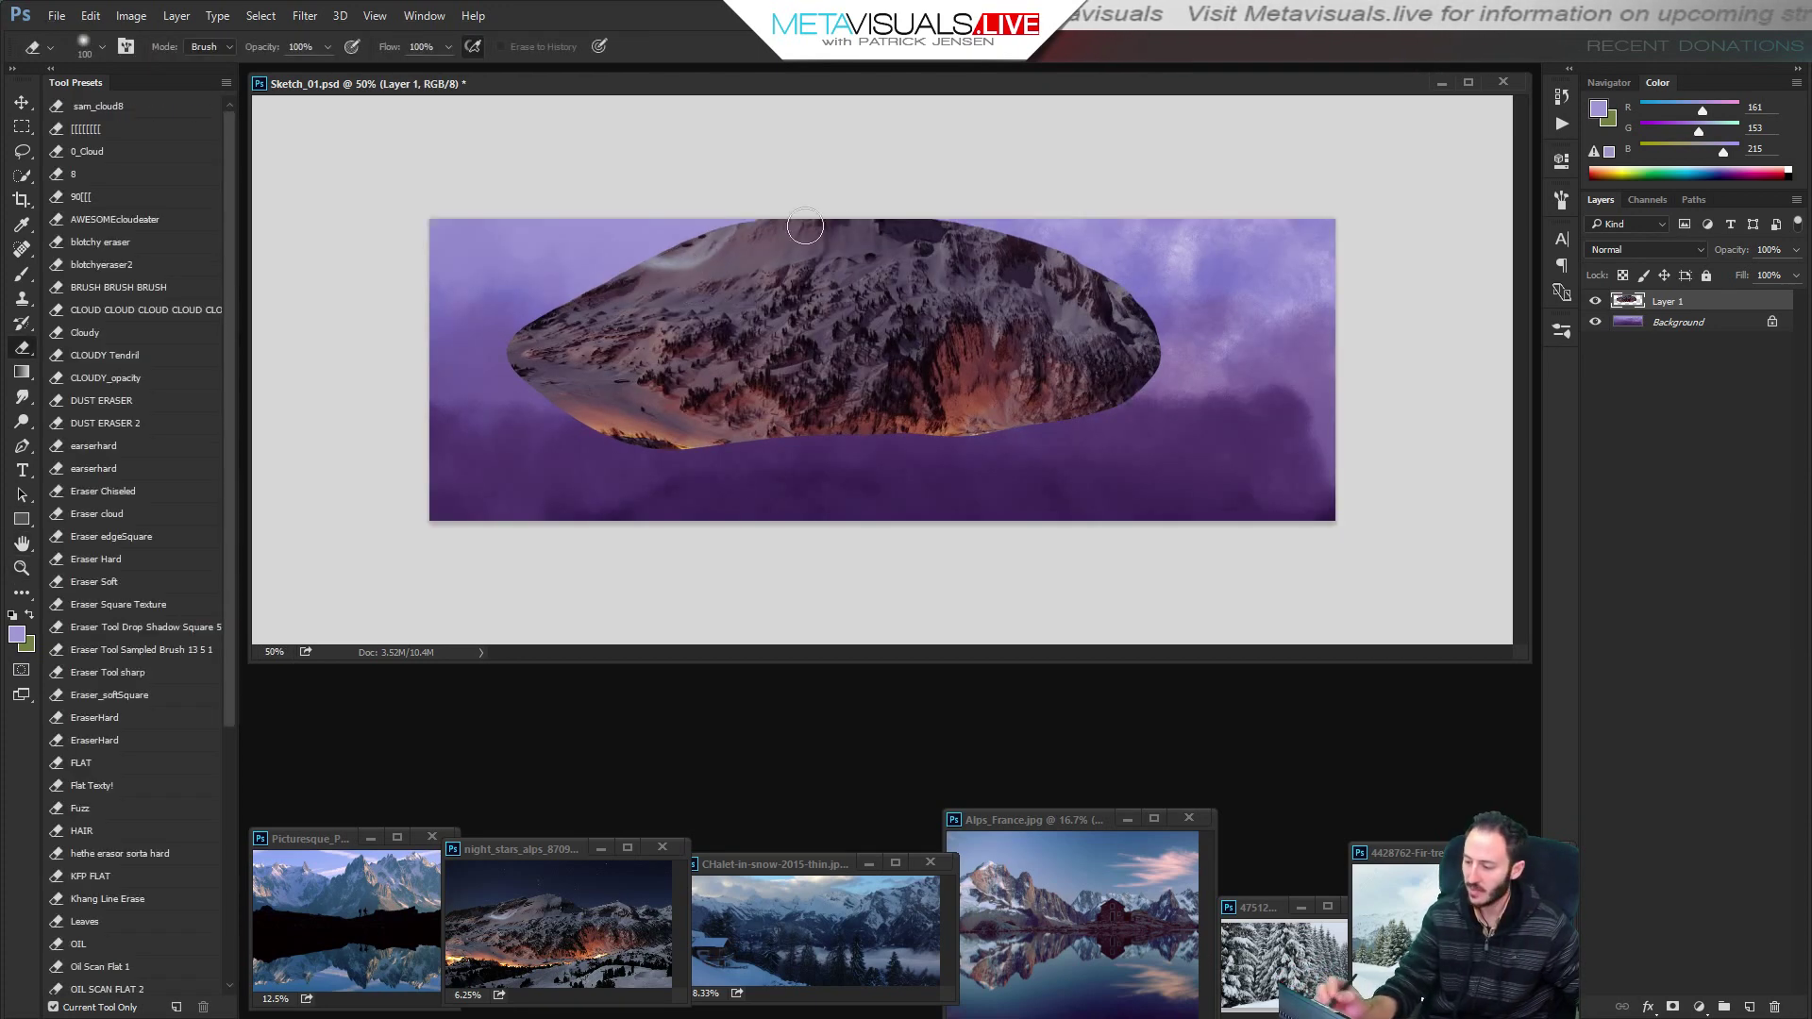
key("bracketleft")
mouse_move(949, 217)
left_mouse_down()
mouse_move(565, 275)
mouse_move(1142, 181)
mouse_move(741, 237)
mouse_move(993, 199)
mouse_move(914, 237)
mouse_move(1152, 247)
mouse_move(1212, 335)
left_mouse_up()
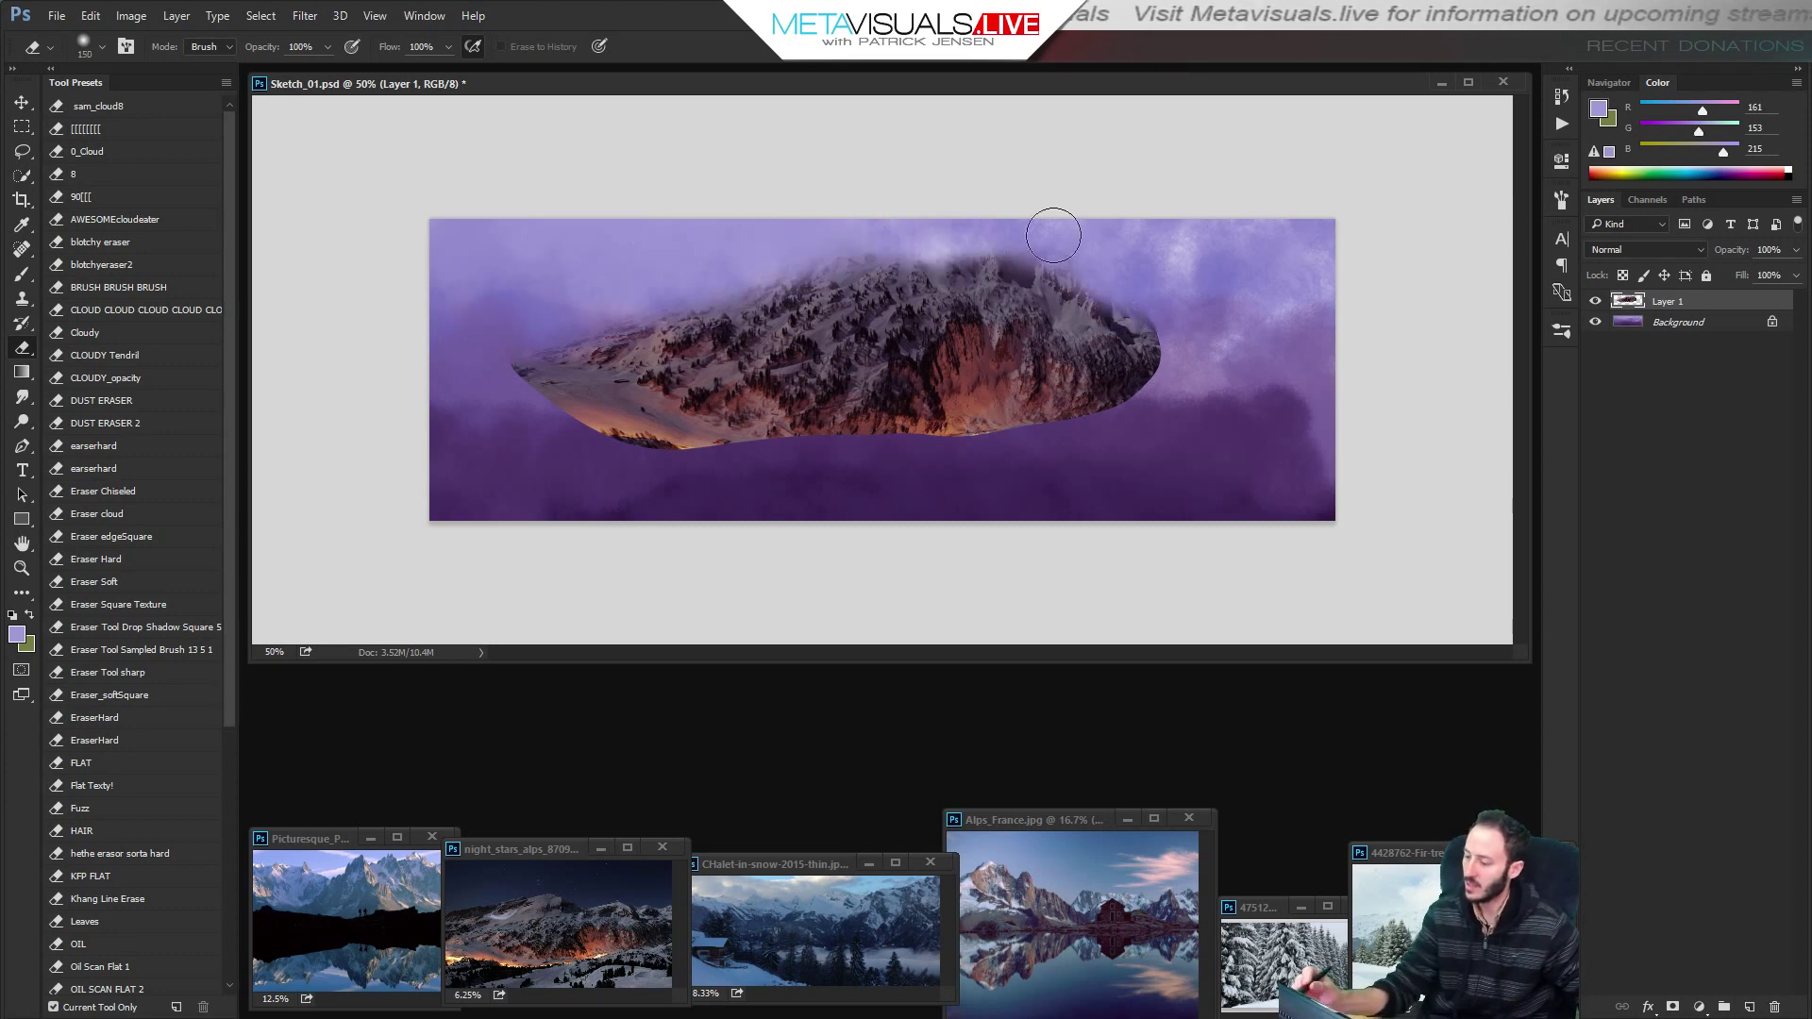
left_click_drag(1052, 235, 1184, 362)
key("space")
Smudge the mountain's lower and right edges into the purple background.
key("r")
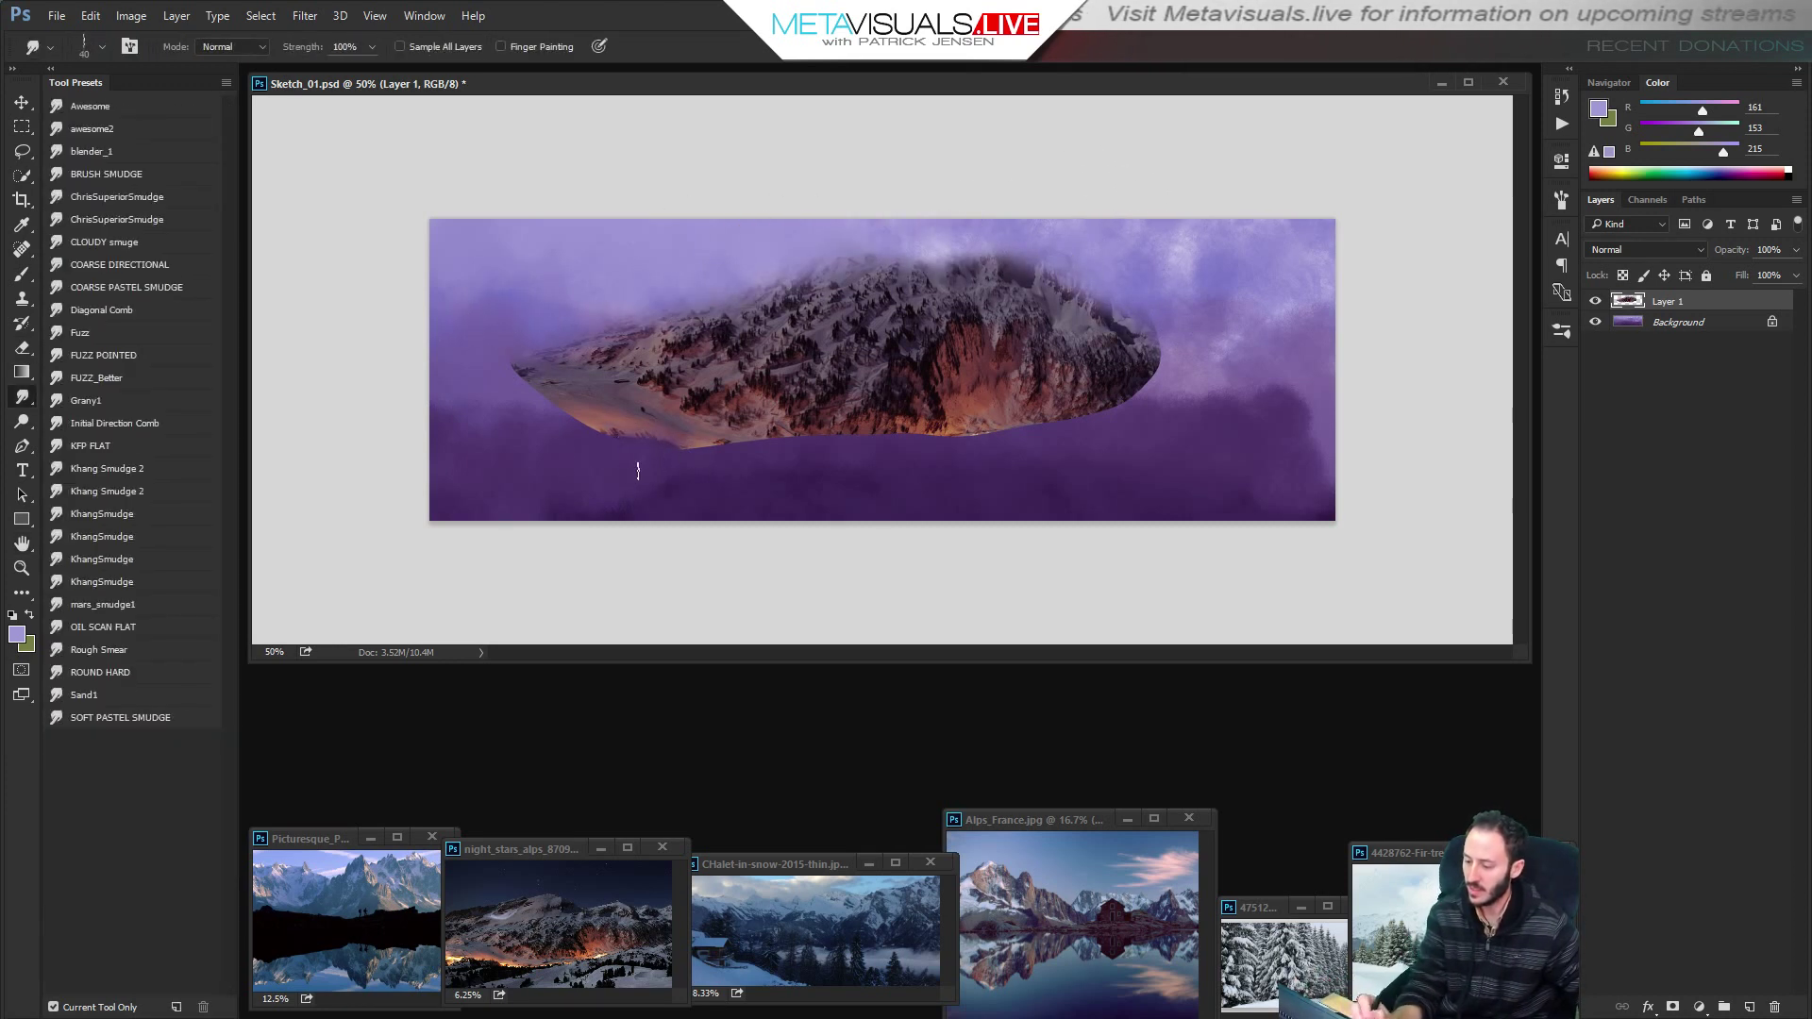
key("bracketright")
left_click_drag(591, 420, 725, 444)
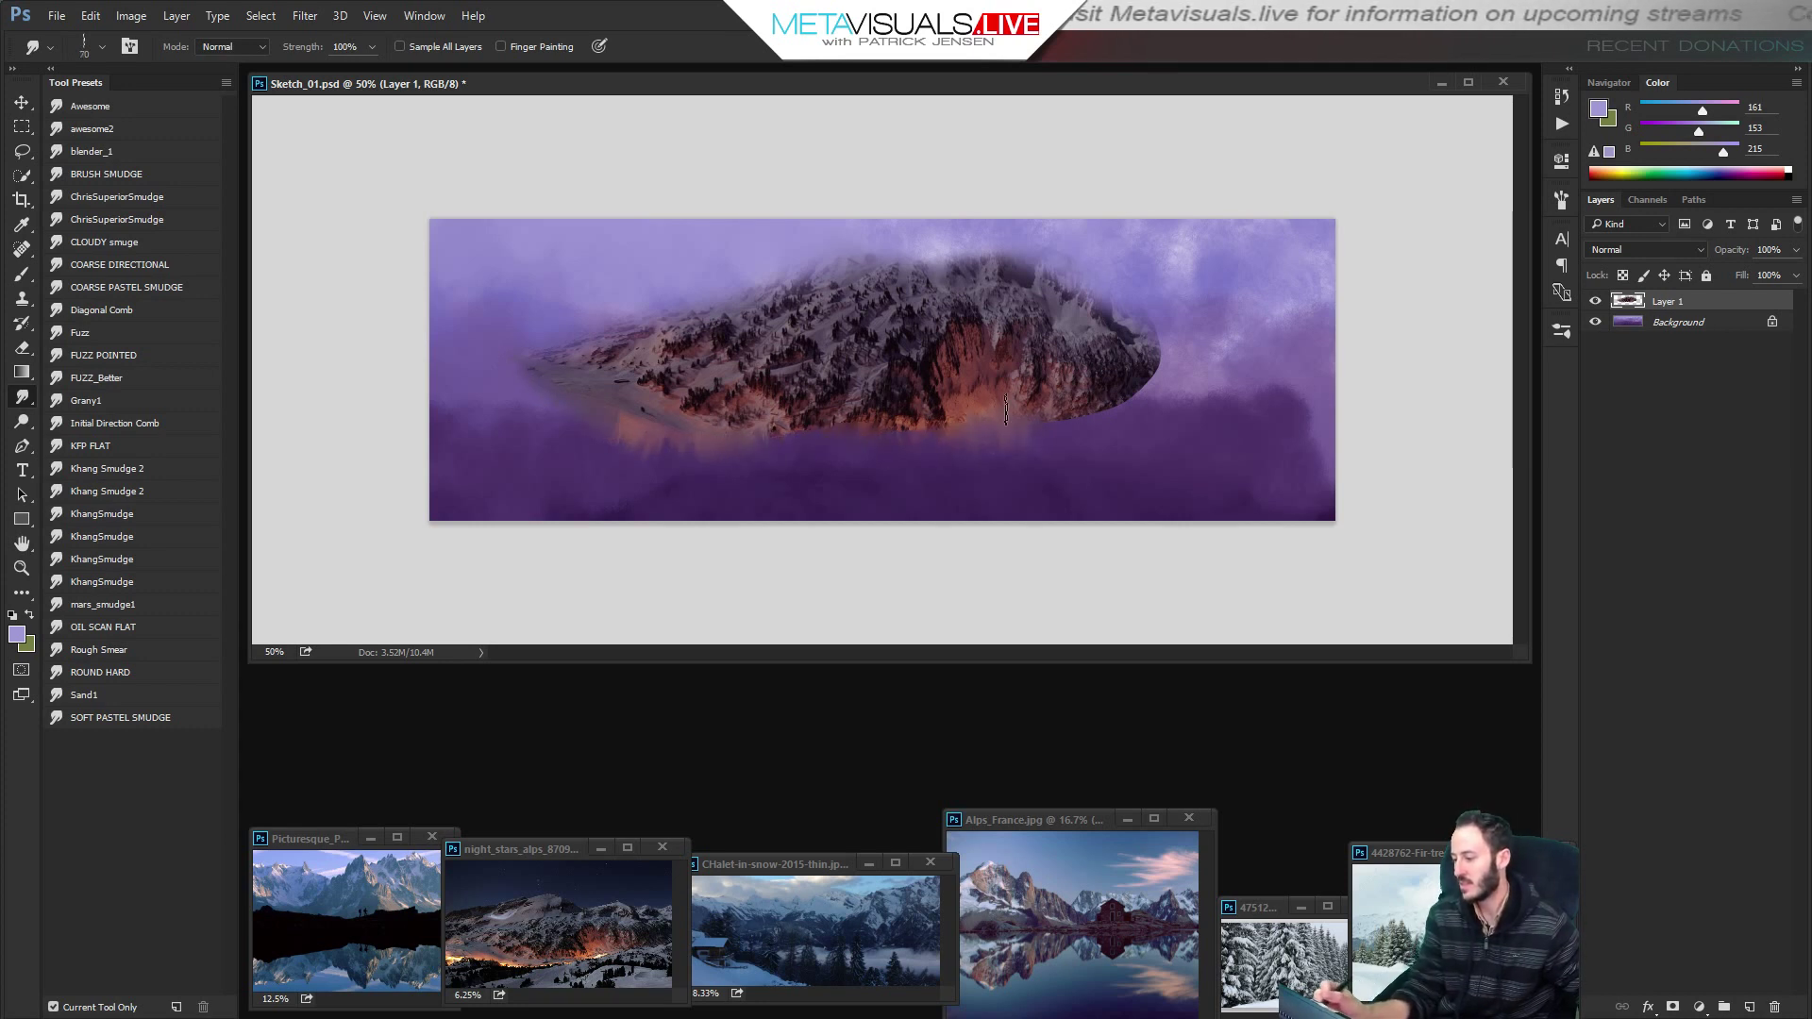
key("z")
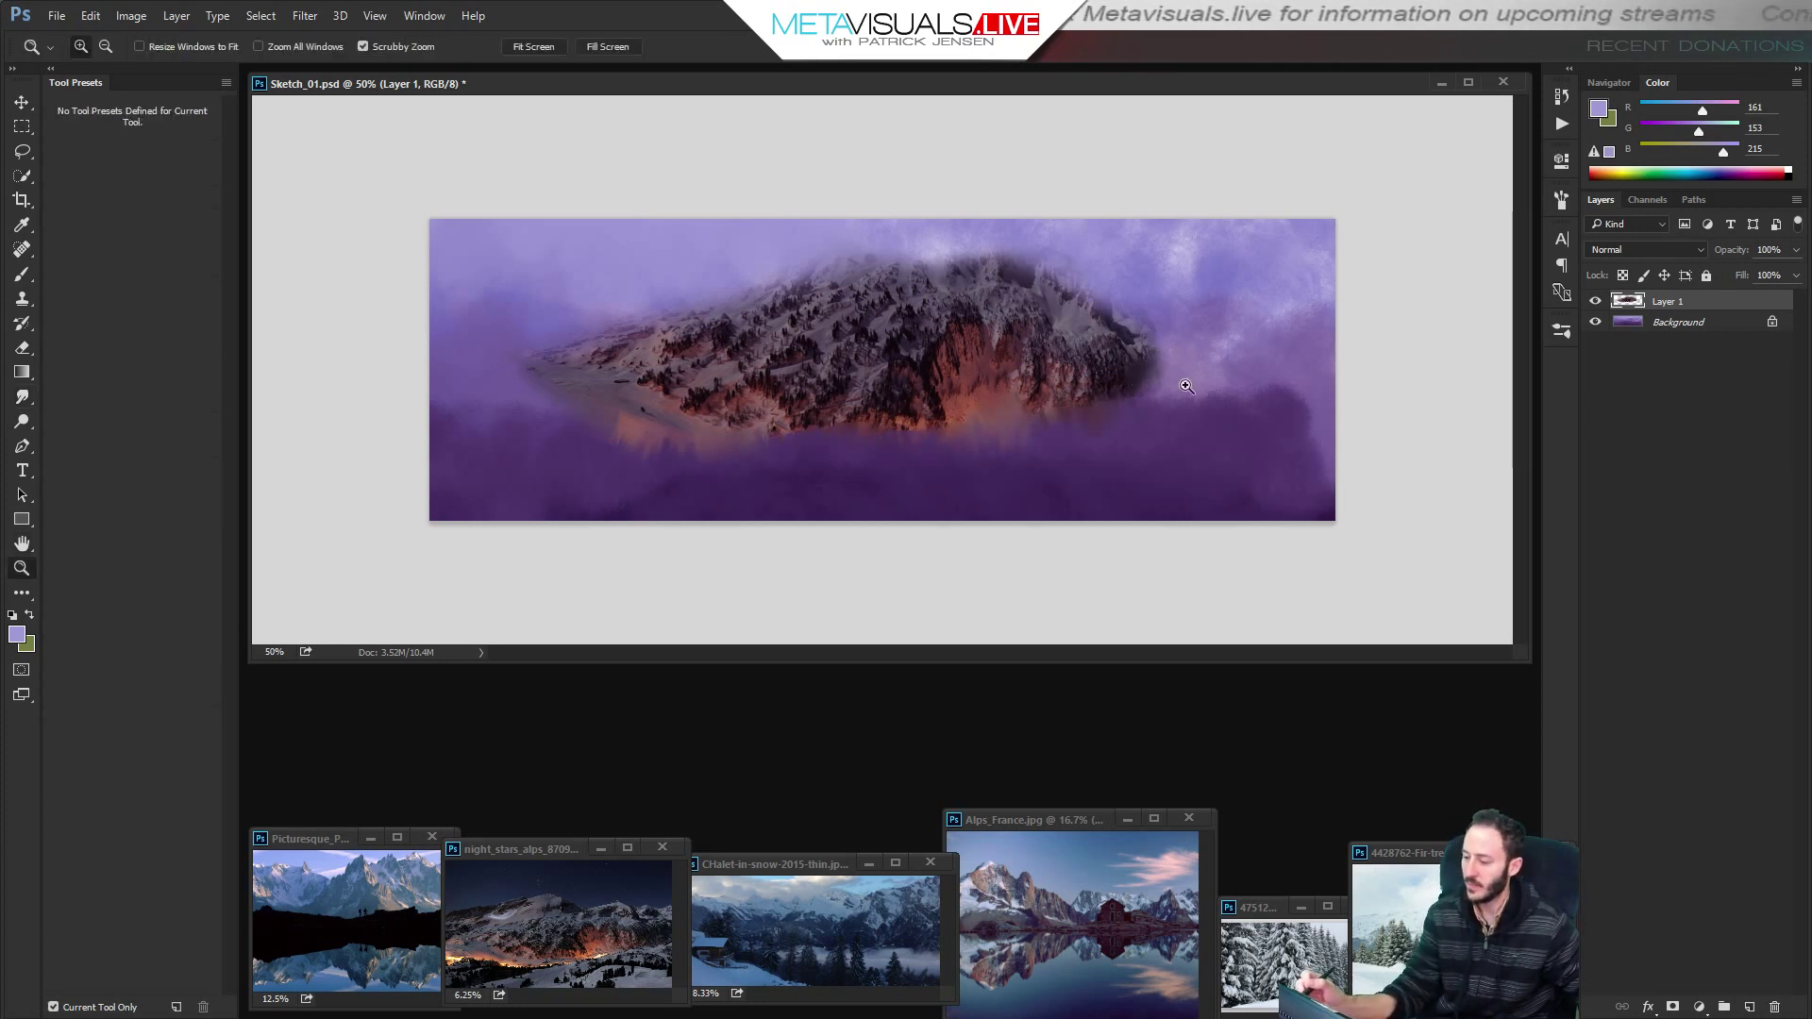
Paint a dark green-purple slope extending the mountain's right end with the Paint KPP F/G Pressure preset and sampled colours.
key("b")
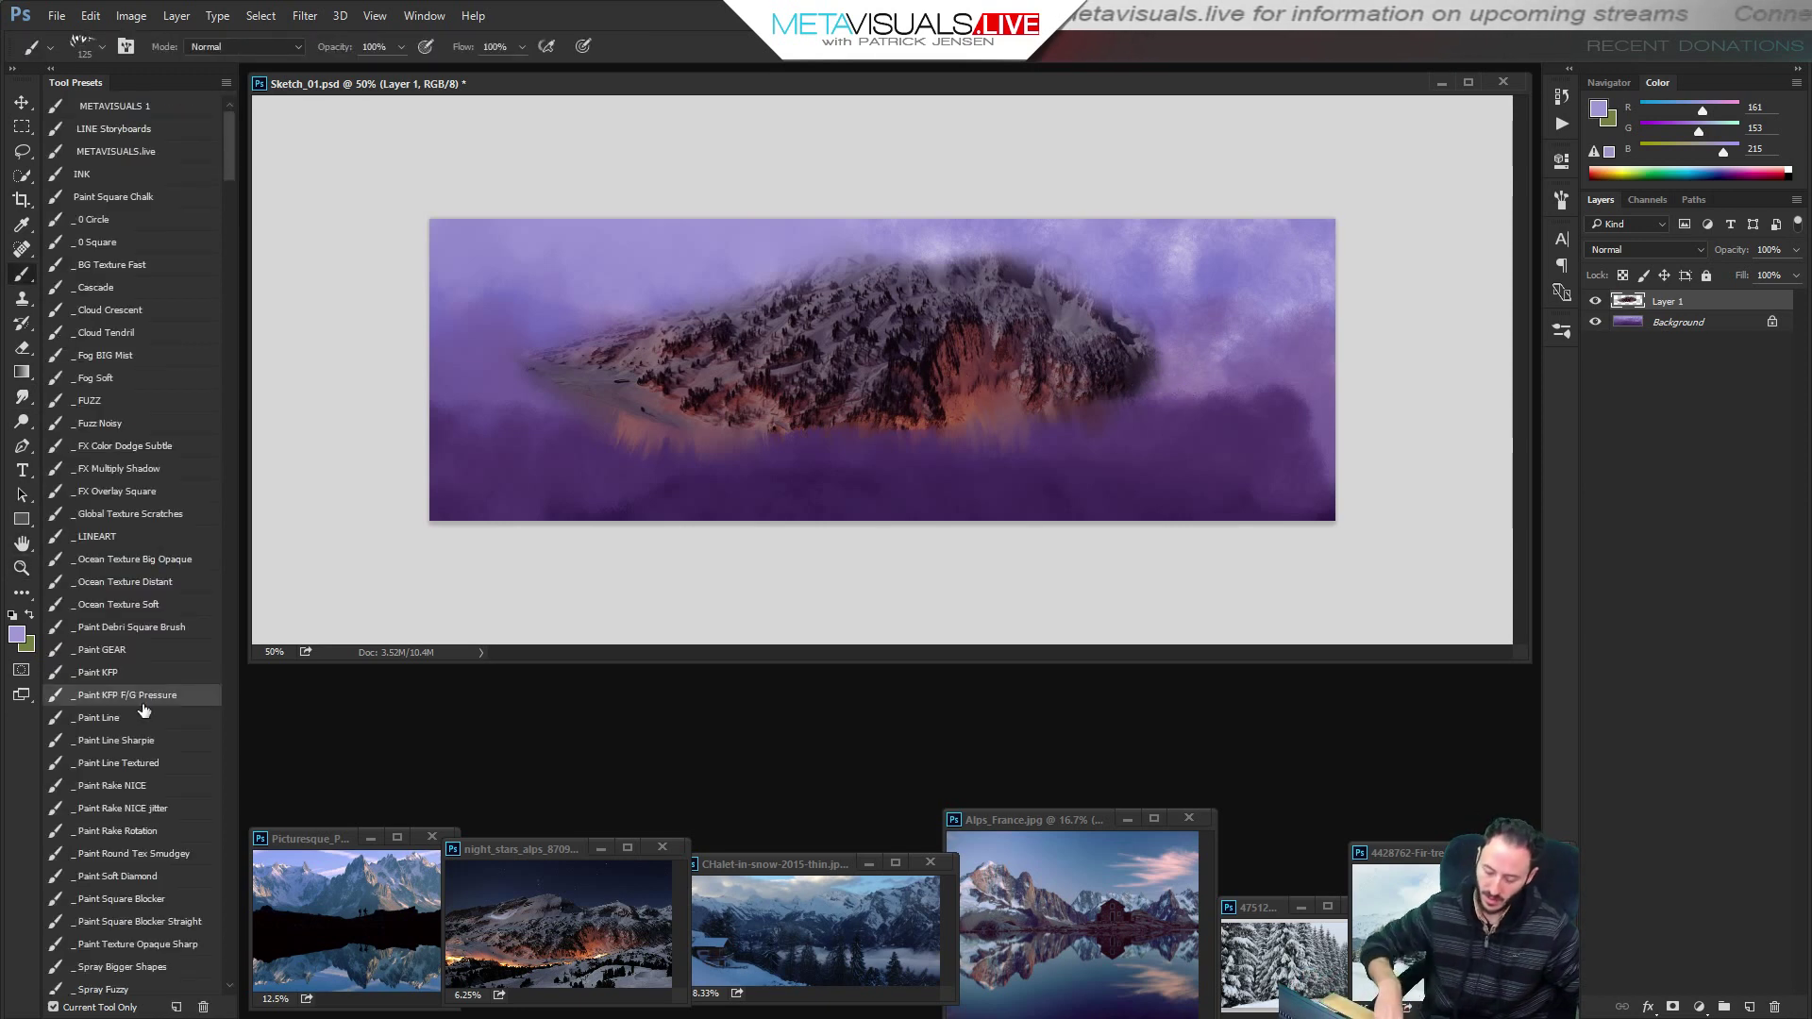
left_click(142, 705)
left_click(1079, 340, "alt")
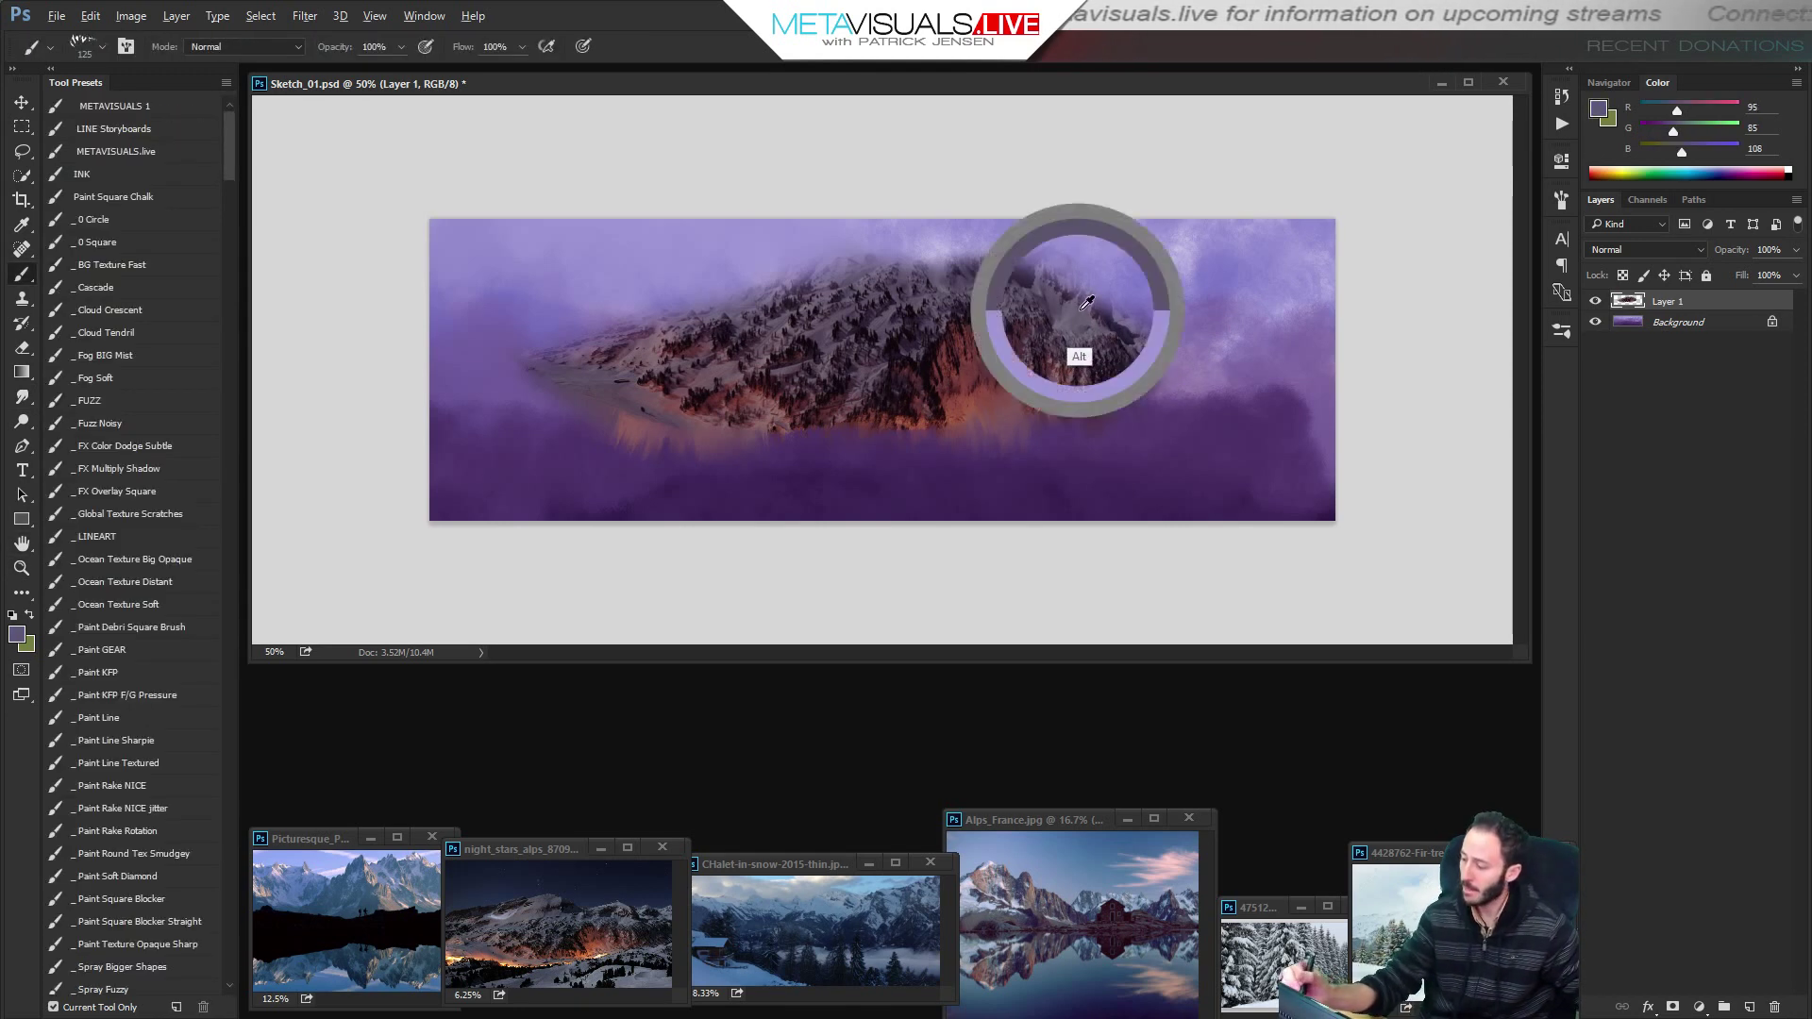
mouse_move(1141, 316)
left_mouse_down()
mouse_move(1184, 349)
mouse_move(1165, 396)
mouse_move(1090, 347)
mouse_move(1194, 398)
mouse_move(1133, 340)
mouse_move(1289, 401)
mouse_move(1095, 327)
left_mouse_up()
left_click(887, 356, "alt")
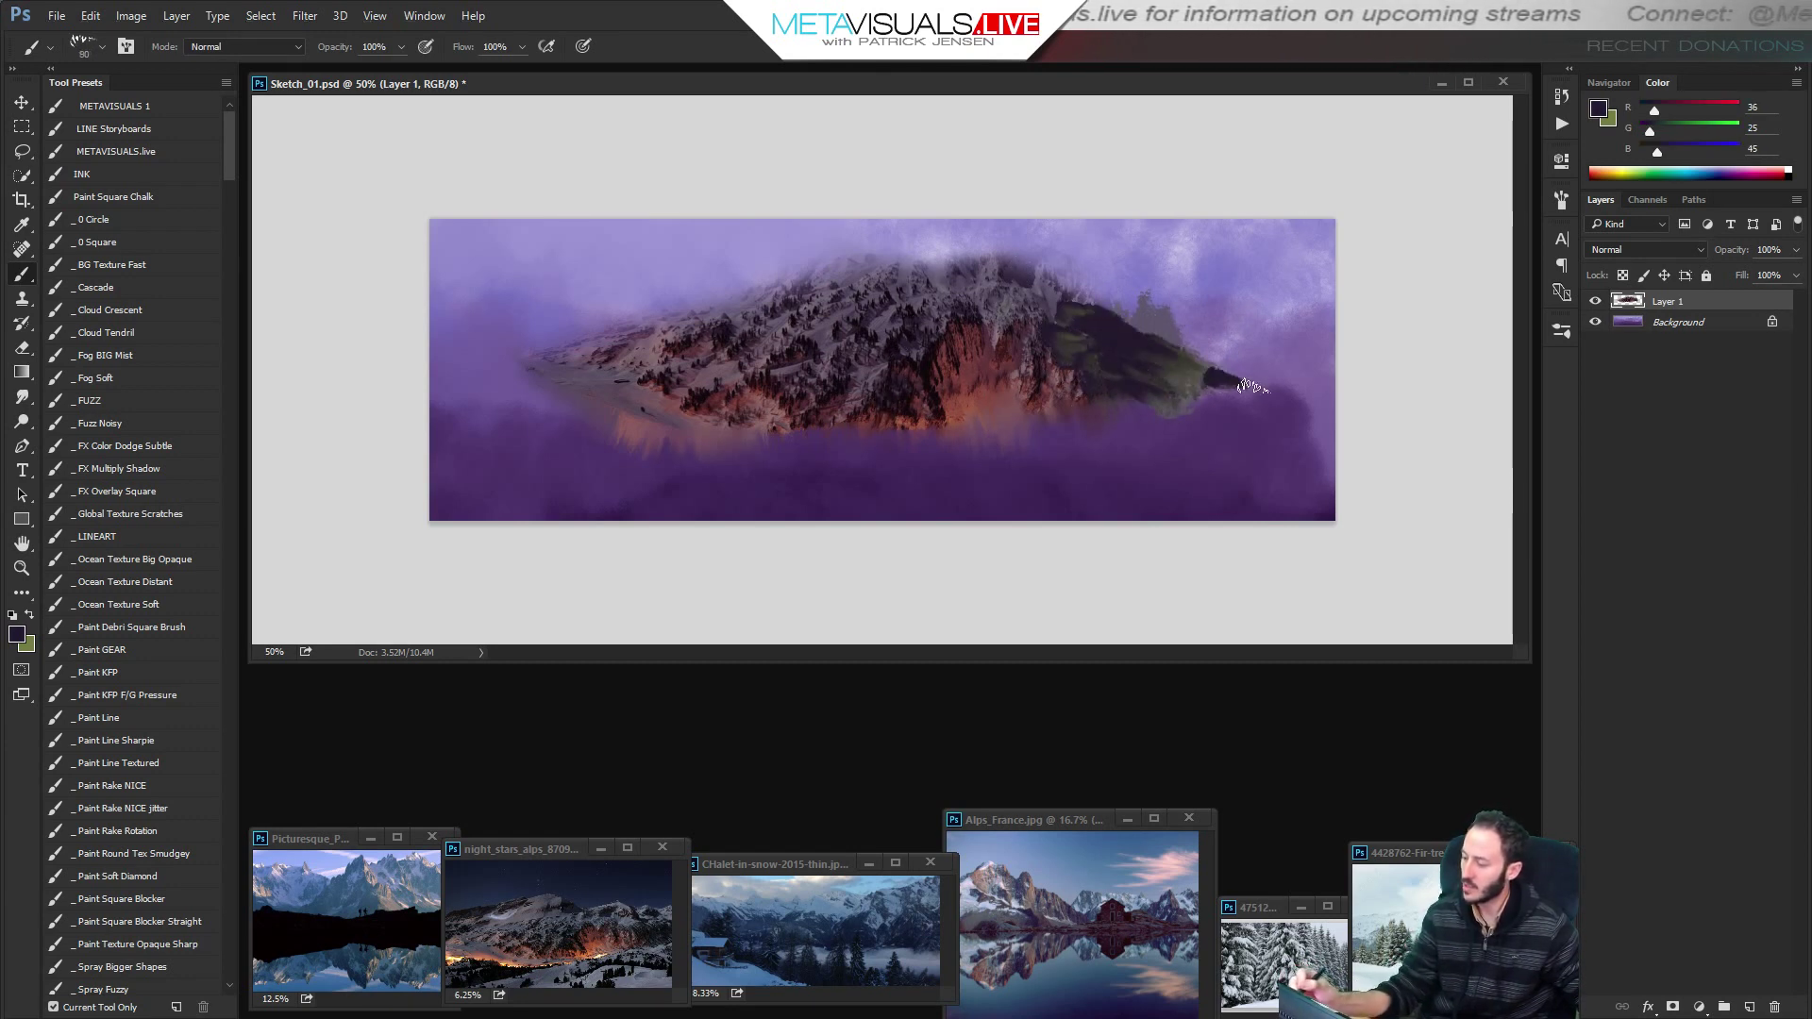
Paint a dark and grey-green ridge at the mountain's left end, using colours sampled from the painting and varying brush sizes.
key("bracketright")
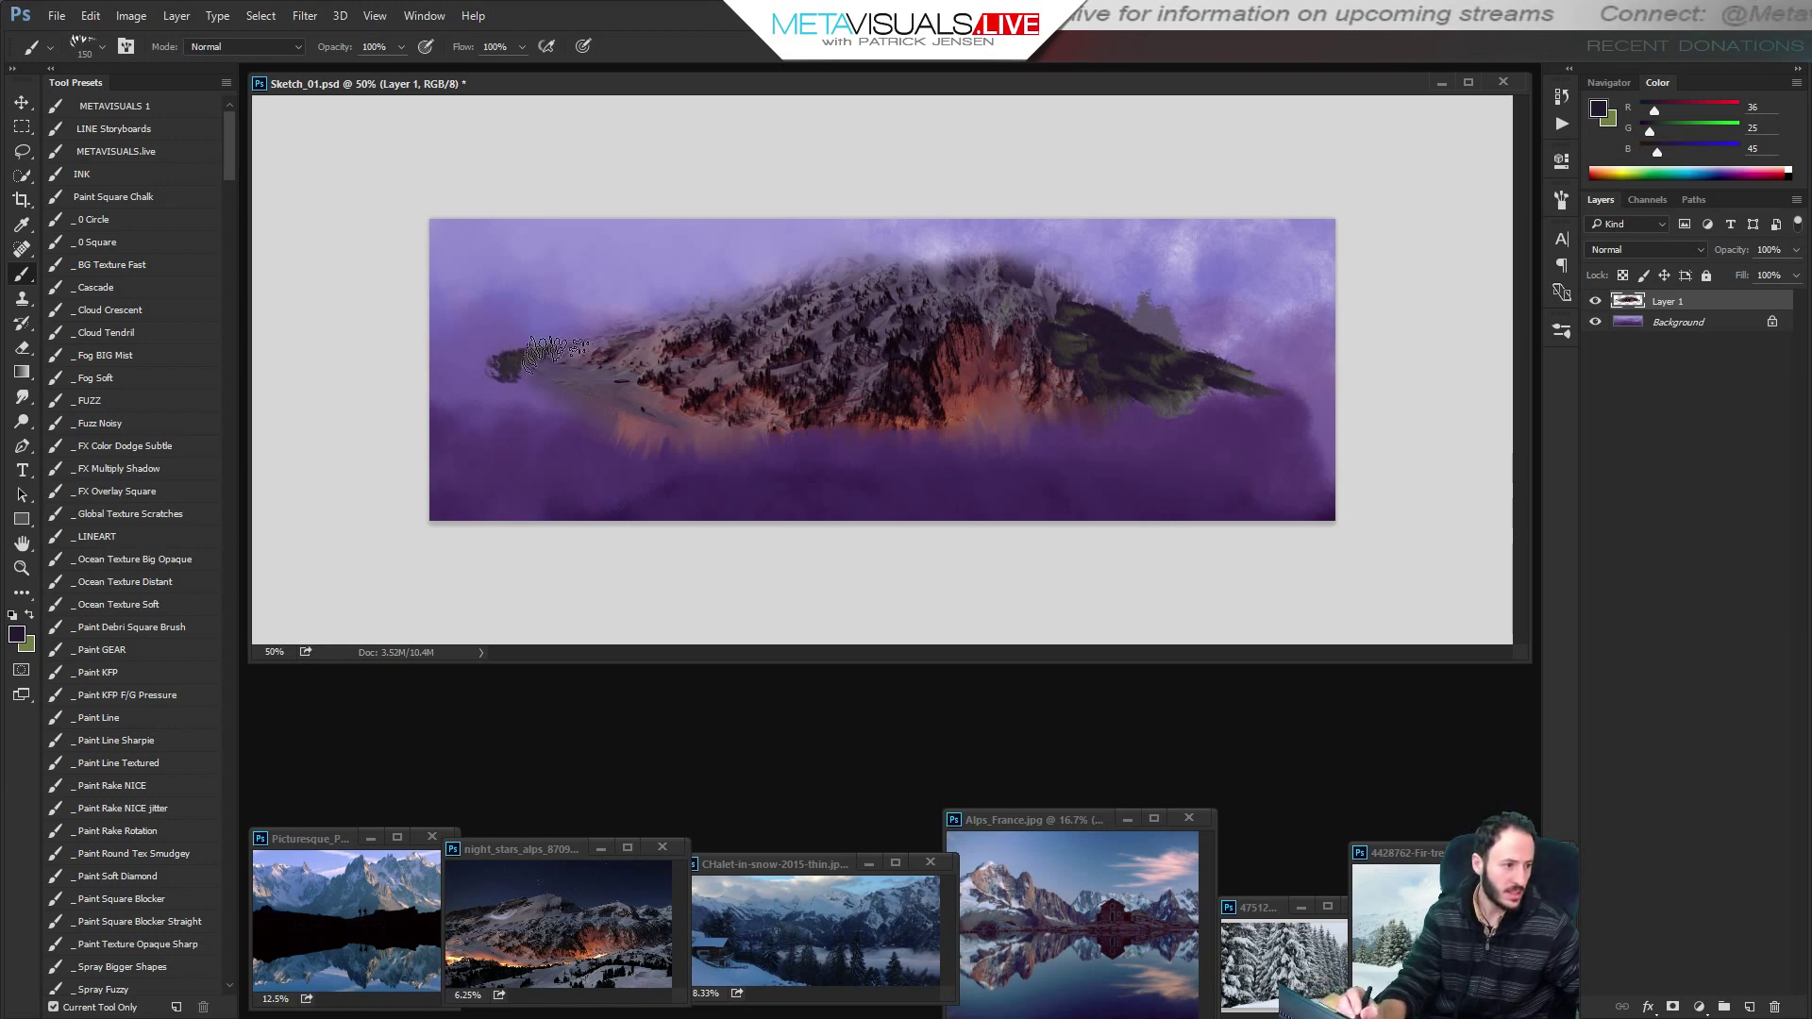
key("space")
key("bracketleft")
left_click_drag(577, 338, 644, 326)
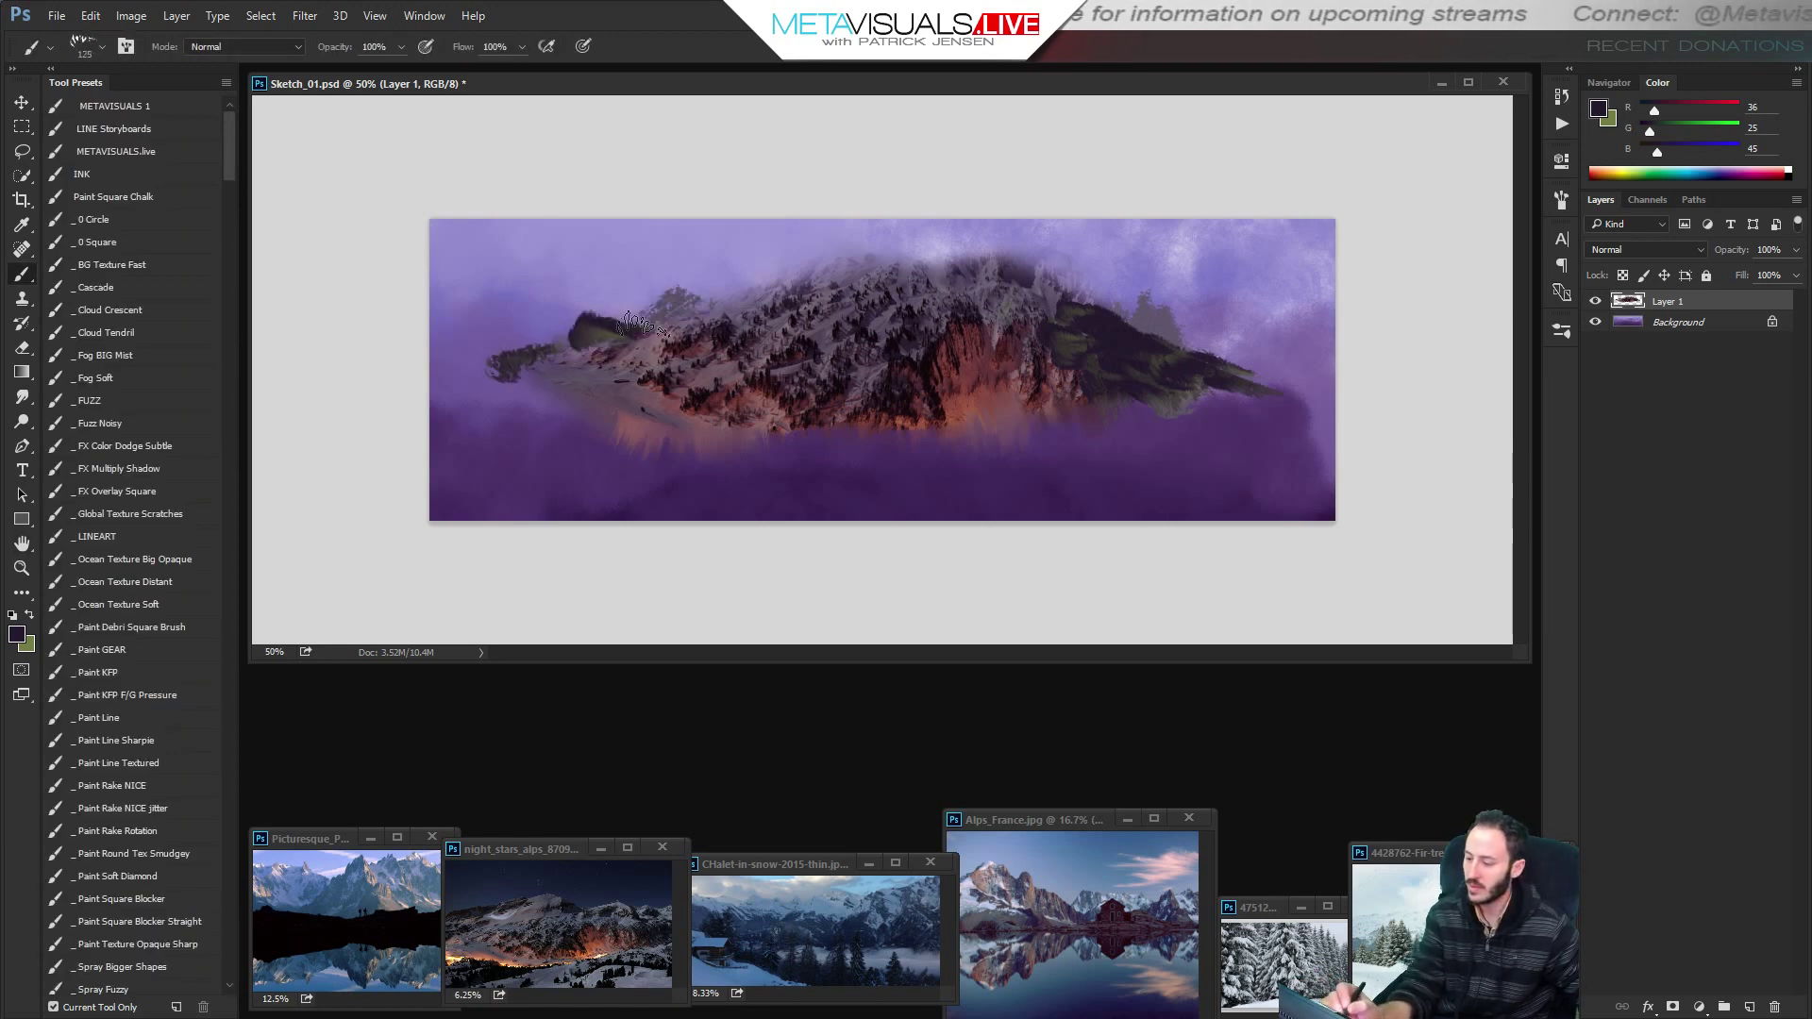
left_click(745, 304, "alt")
key("bracketleft")
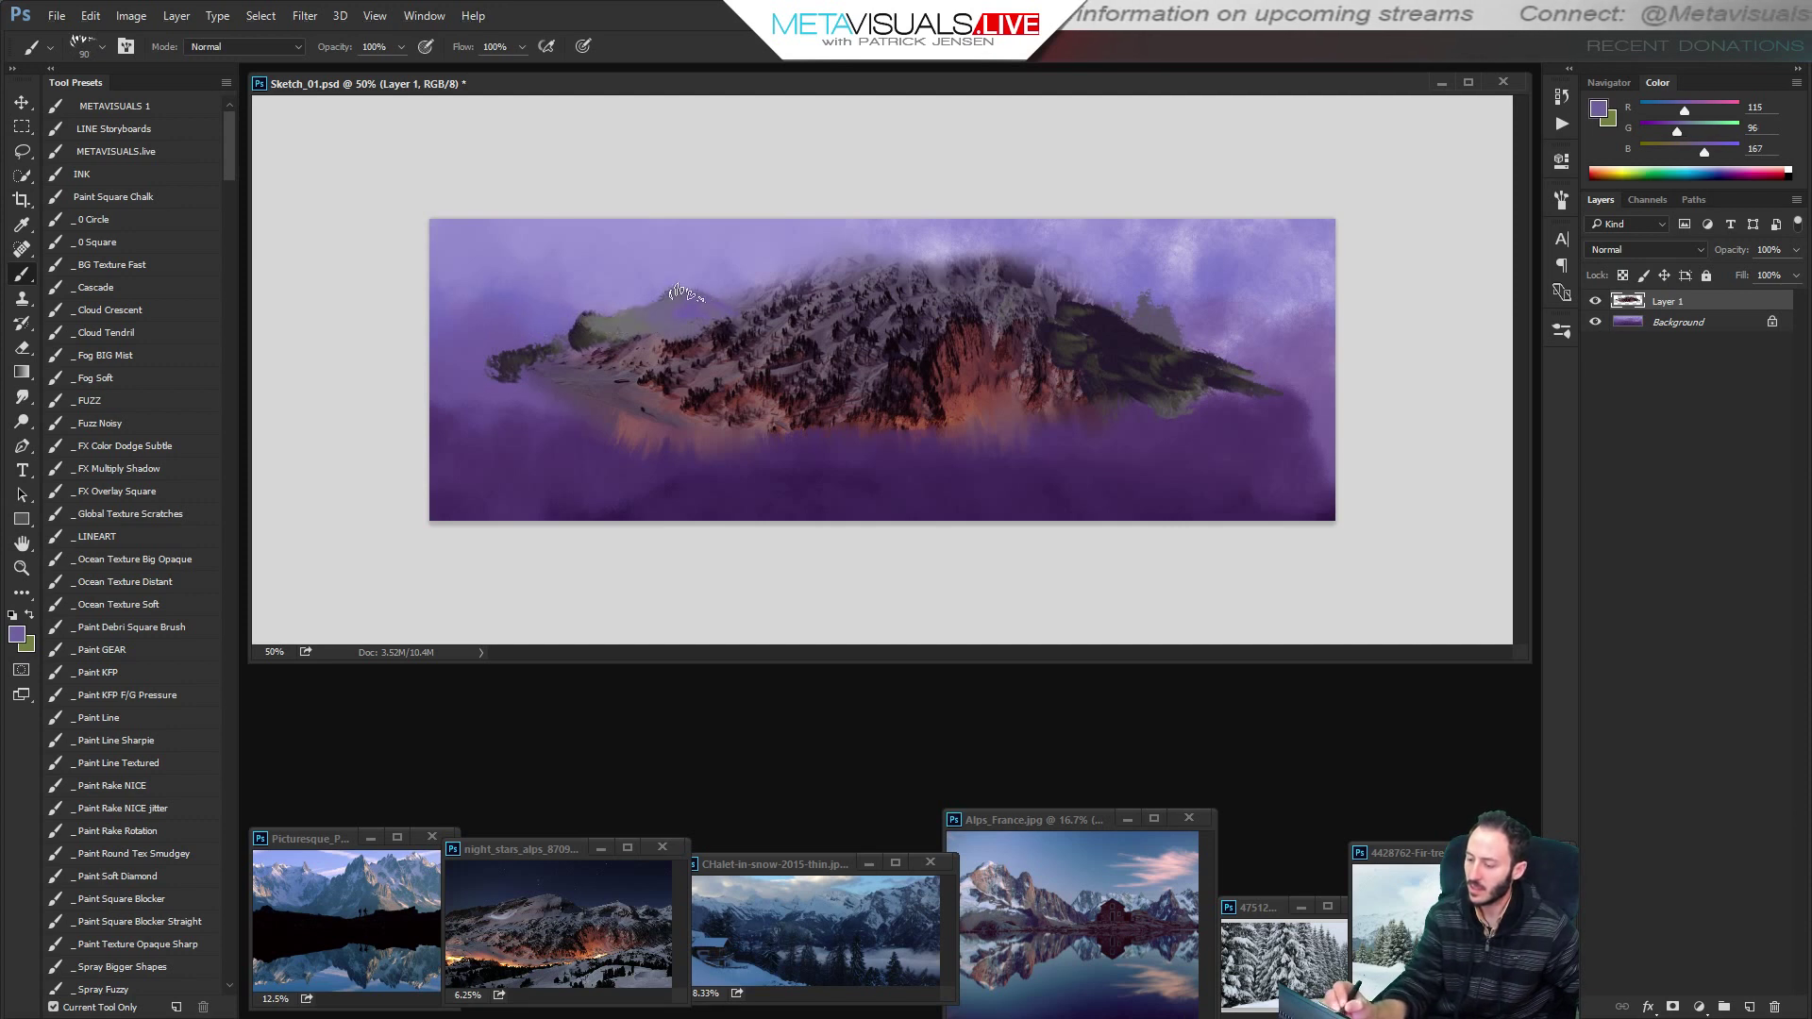
left_click(716, 317, "alt")
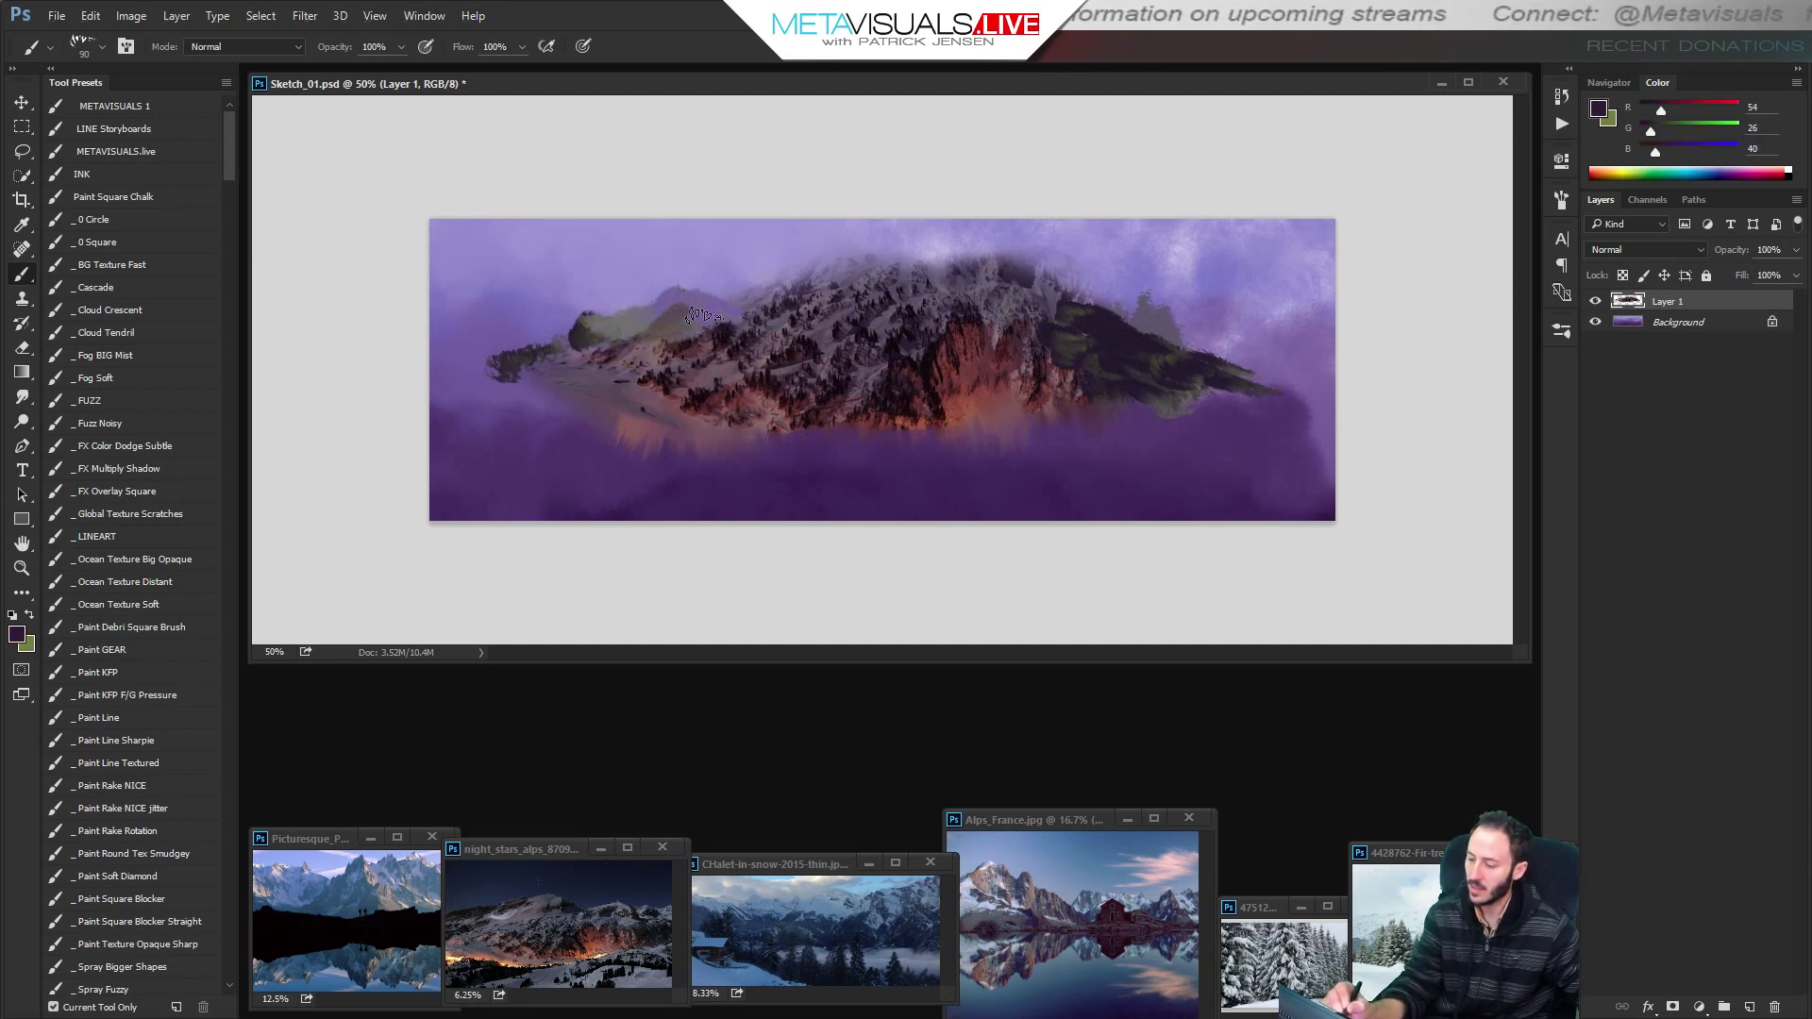
Smudge the left ridge and extend it toward the summit with a grey-purple sampled from the mountain's snow.
key("r")
key("b")
left_click(612, 379, "alt")
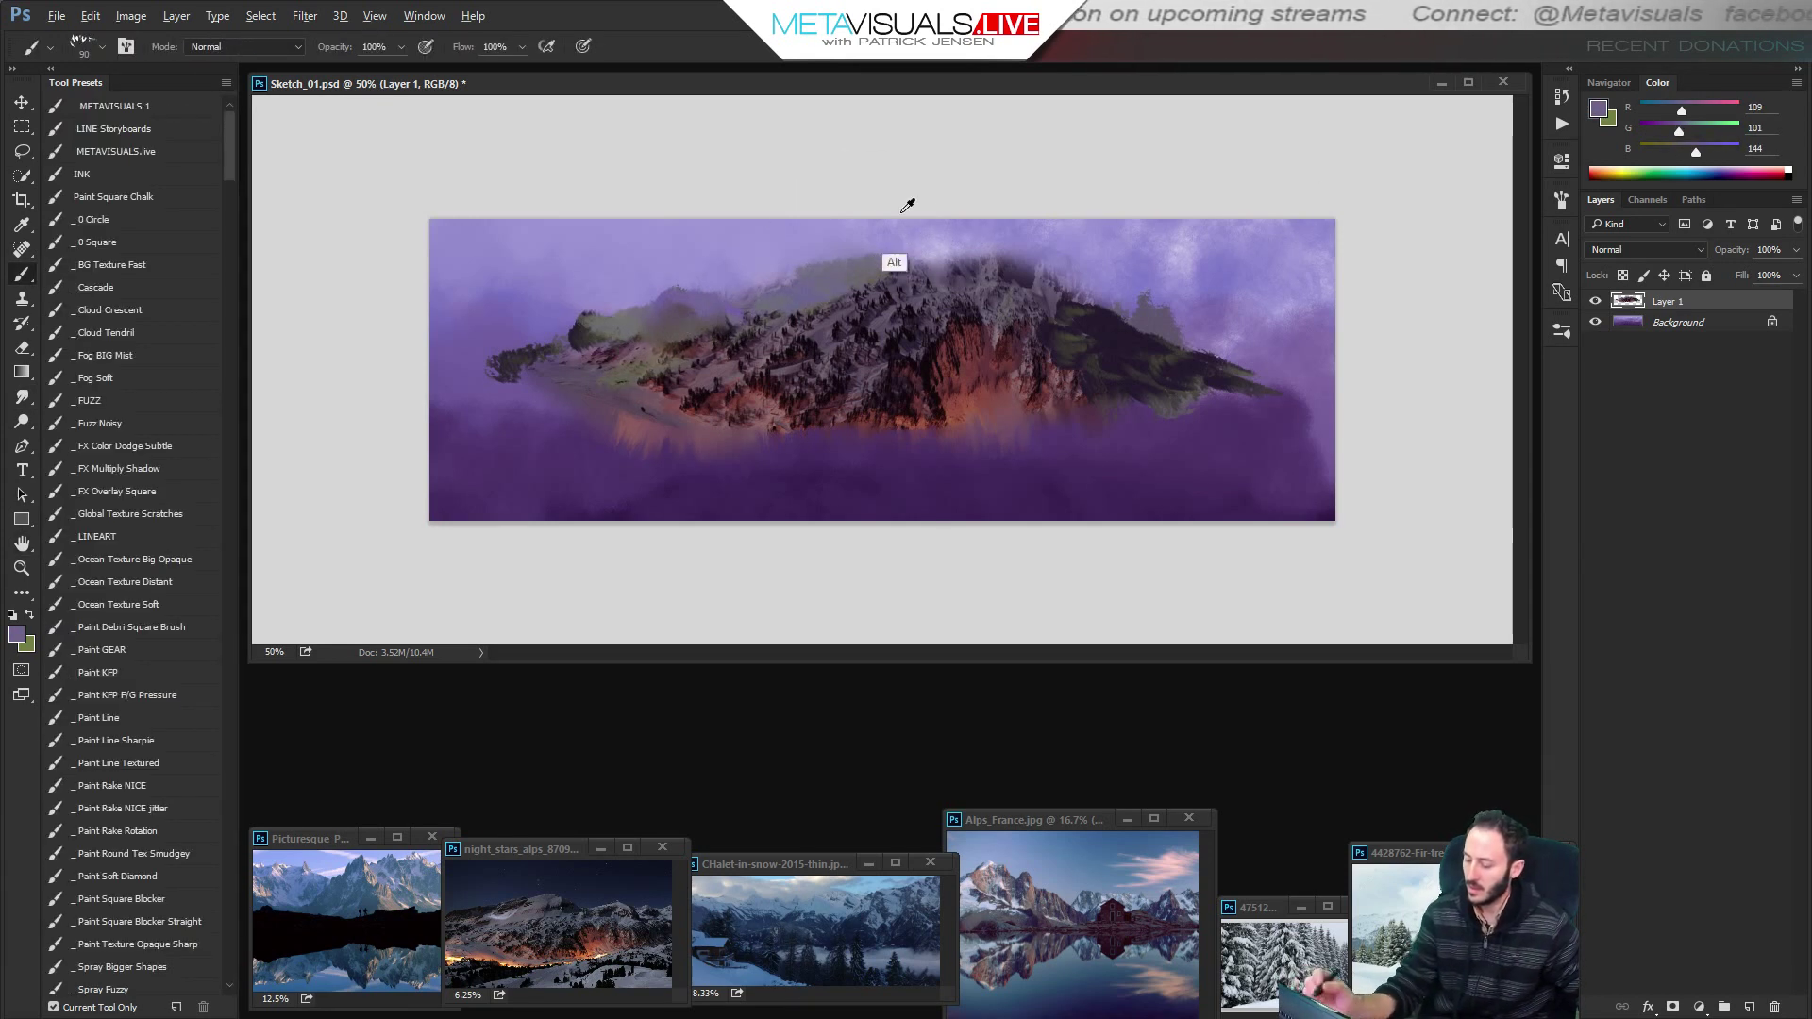
Paint a light lavender cloud behind the left ridge, smudge its edges, and add darker violet strokes sampled from the sky.
left_click(906, 243, "alt")
mouse_move(727, 302)
left_mouse_down()
mouse_move(740, 275)
mouse_move(774, 273)
left_mouse_up()
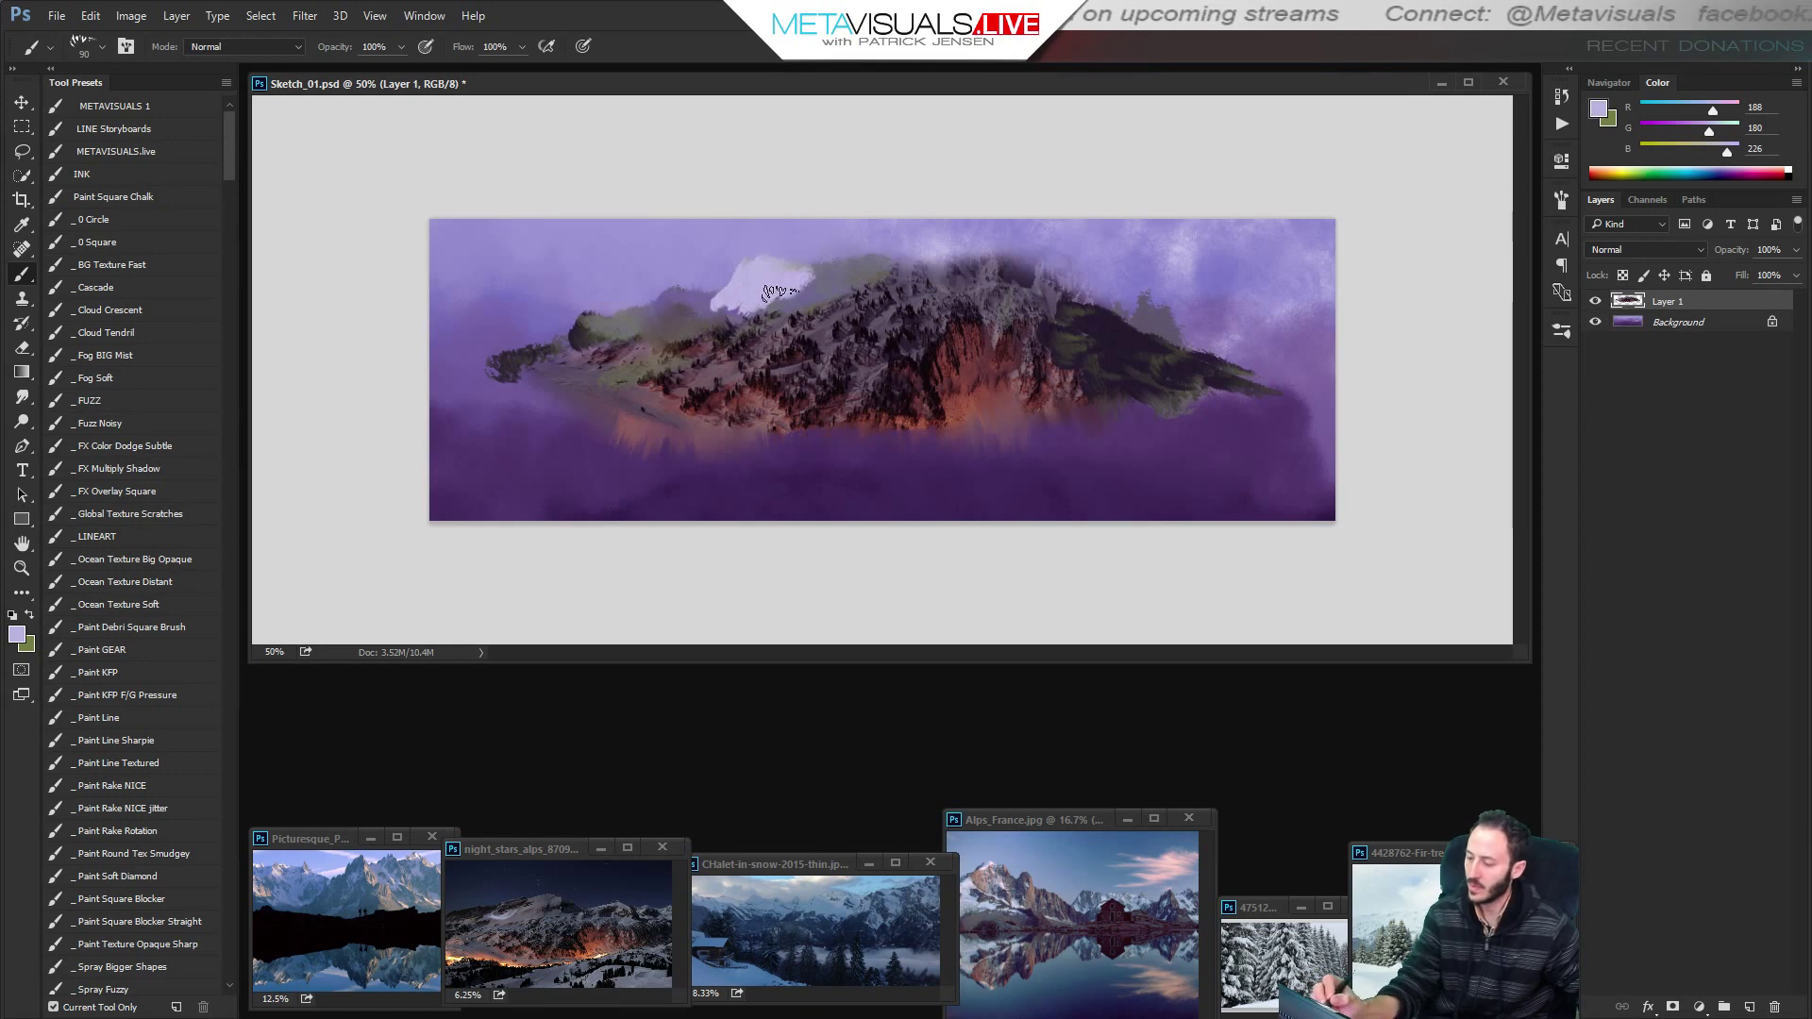
key("r")
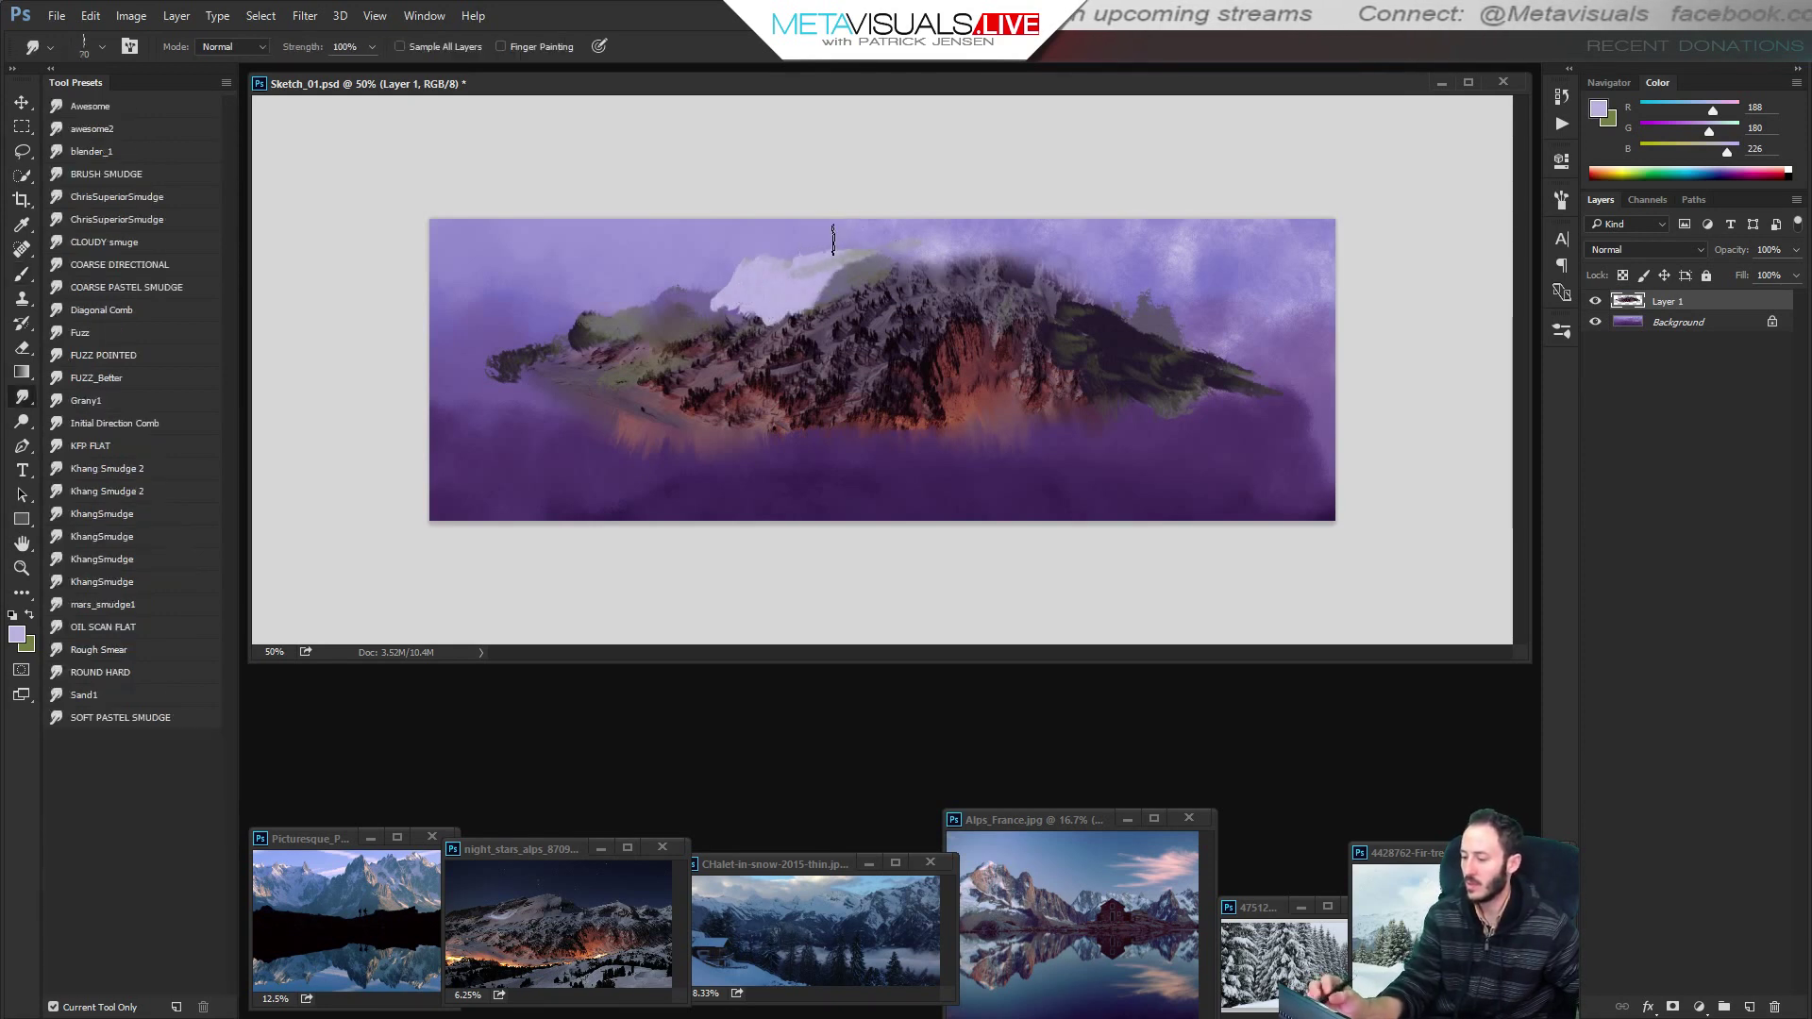
key("b")
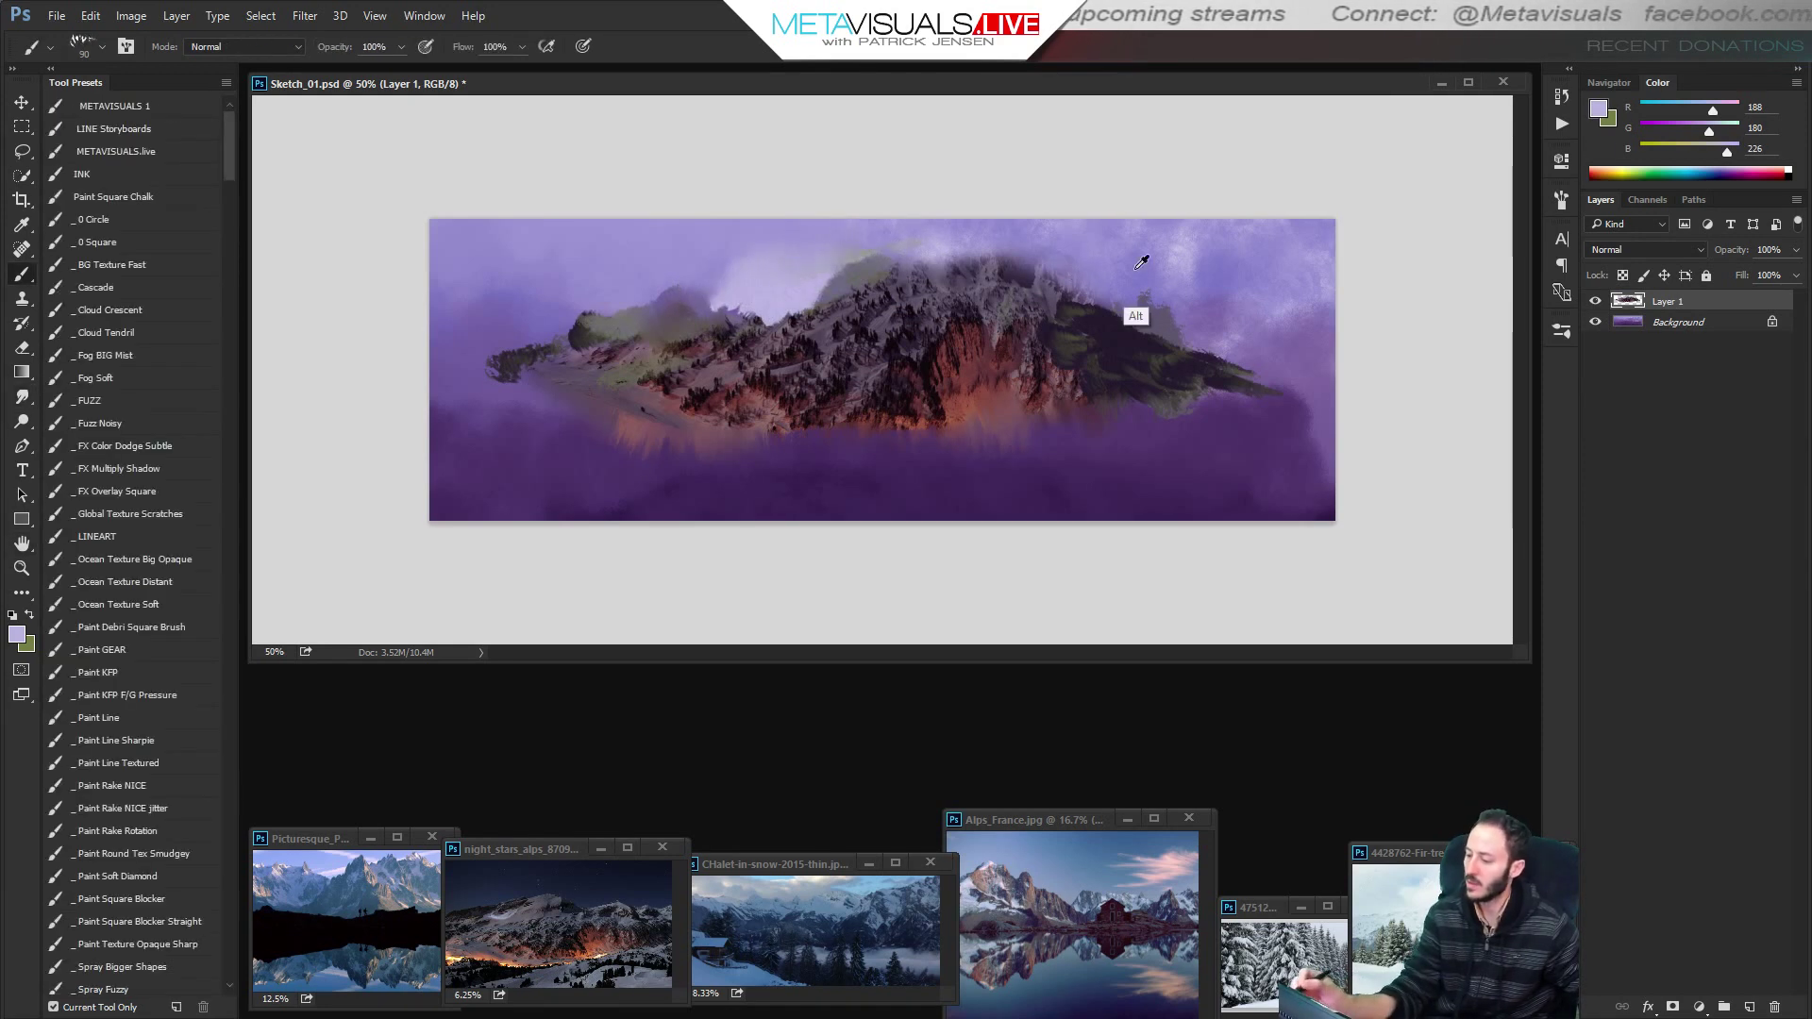
left_click(676, 286, "alt")
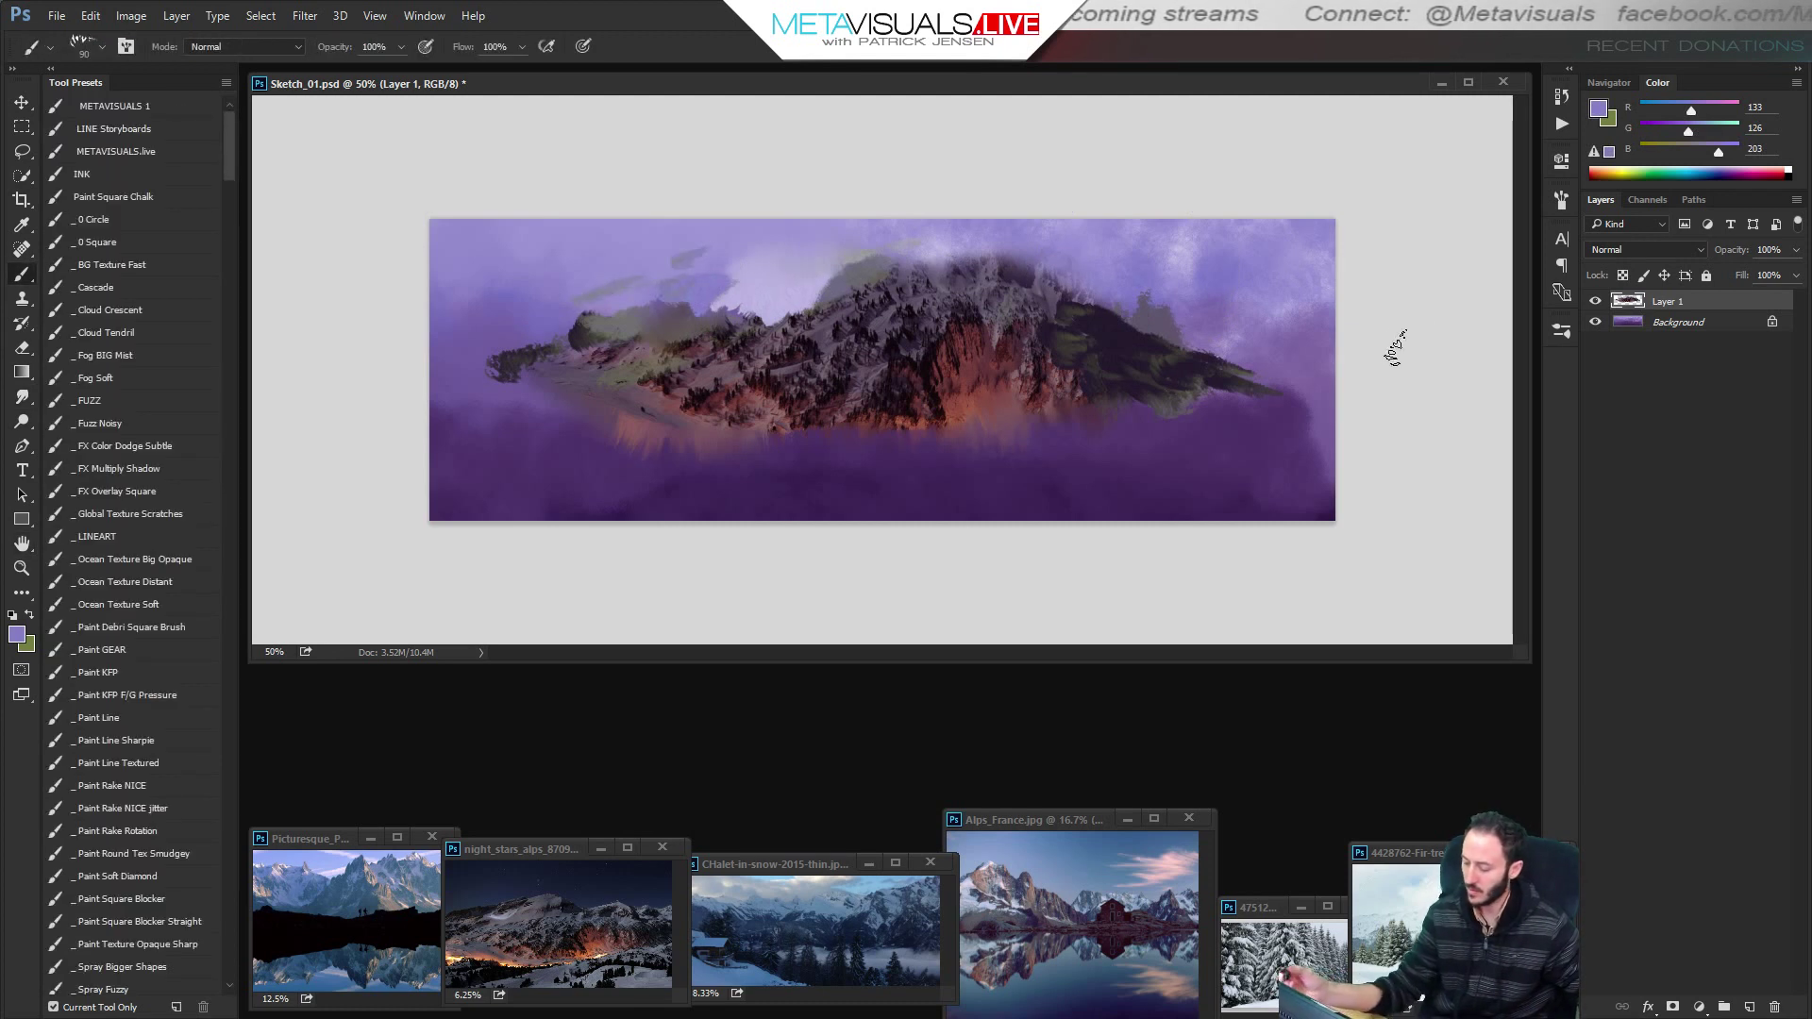
Paint a near-black foreground with tree silhouettes across the canvas below the mountain, using a dark colour sampled from it and varying brush sizes.
left_click(871, 367, "alt")
key("bracketright")
key("bracketright")
key("bracketright")
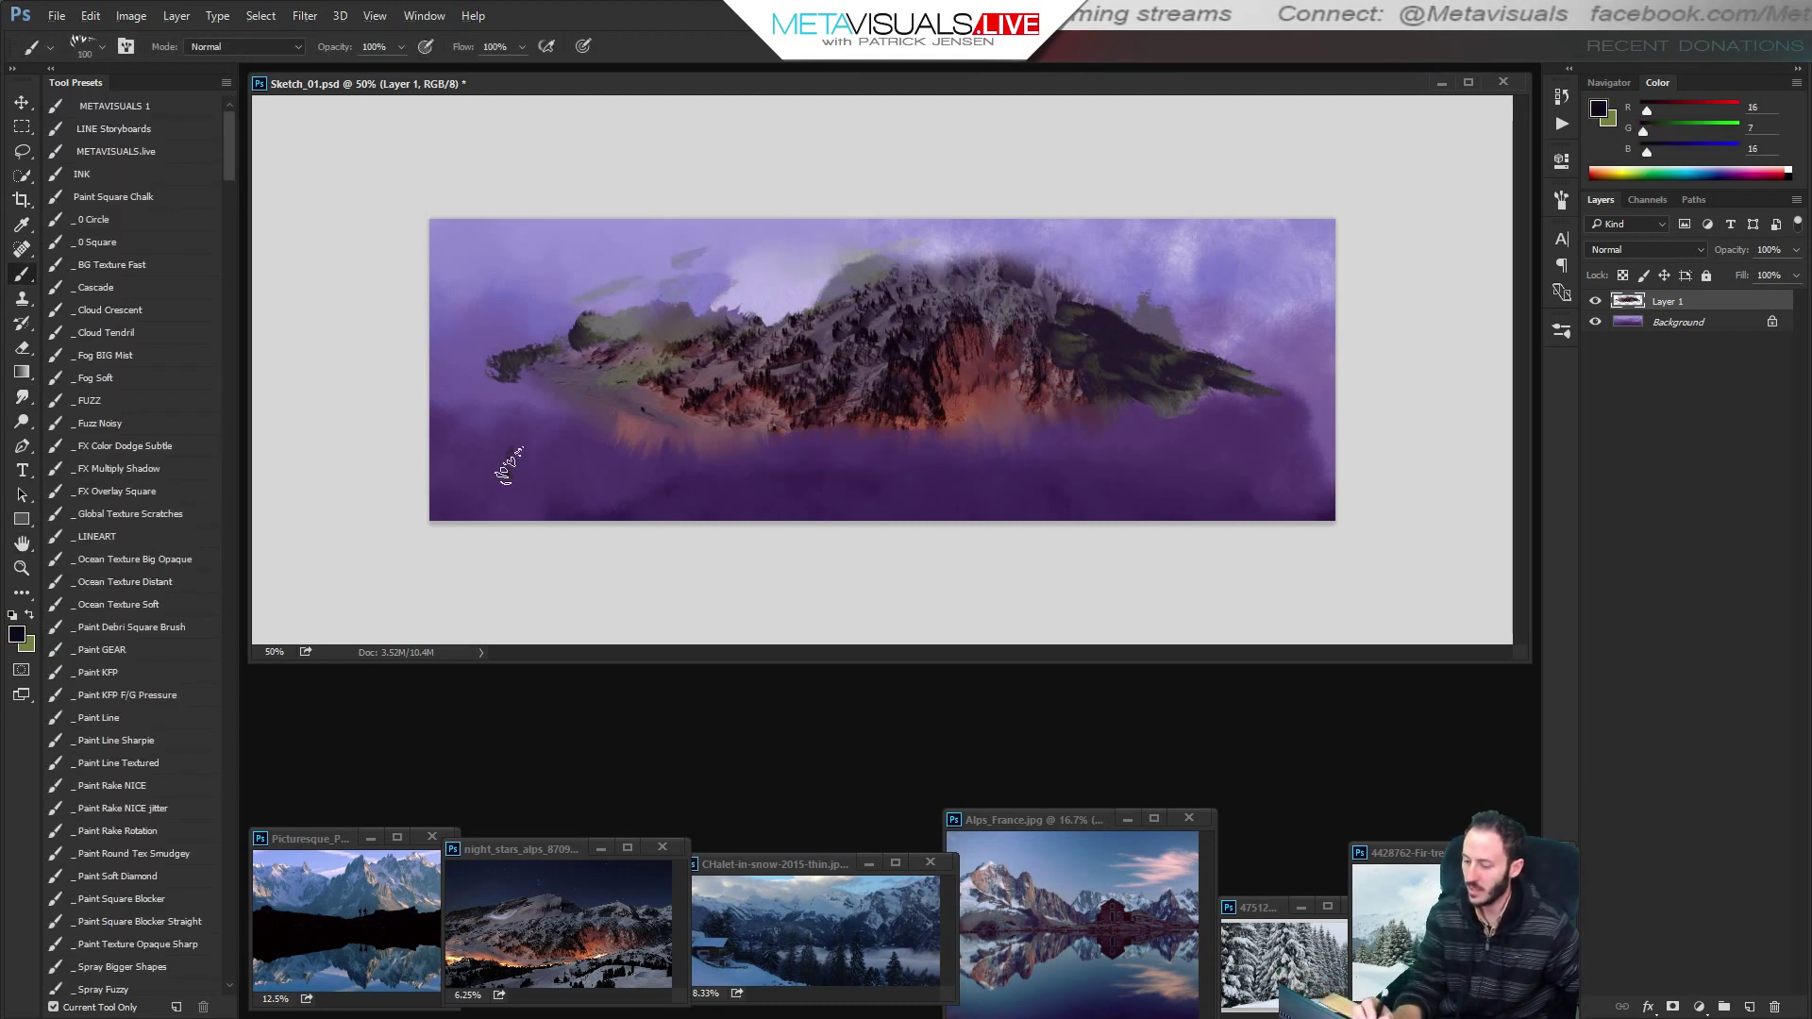
mouse_move(500, 453)
left_mouse_down()
mouse_move(1304, 447)
mouse_move(1067, 490)
left_mouse_up()
key("bracketright")
mouse_move(807, 486)
left_mouse_down()
mouse_move(546, 462)
mouse_move(872, 497)
mouse_move(790, 530)
mouse_move(600, 444)
mouse_move(545, 454)
mouse_move(445, 423)
mouse_move(554, 409)
mouse_move(647, 426)
mouse_move(664, 450)
mouse_move(1076, 446)
left_mouse_up()
key("bracketleft")
left_click_drag(1185, 429, 1213, 434)
left_click_drag(1248, 425, 1303, 434)
key("space")
Paint grey-purple patches of ground along the mountain's base with a colour sampled from its lower edge.
left_click(841, 413, "alt")
key("bracketleft")
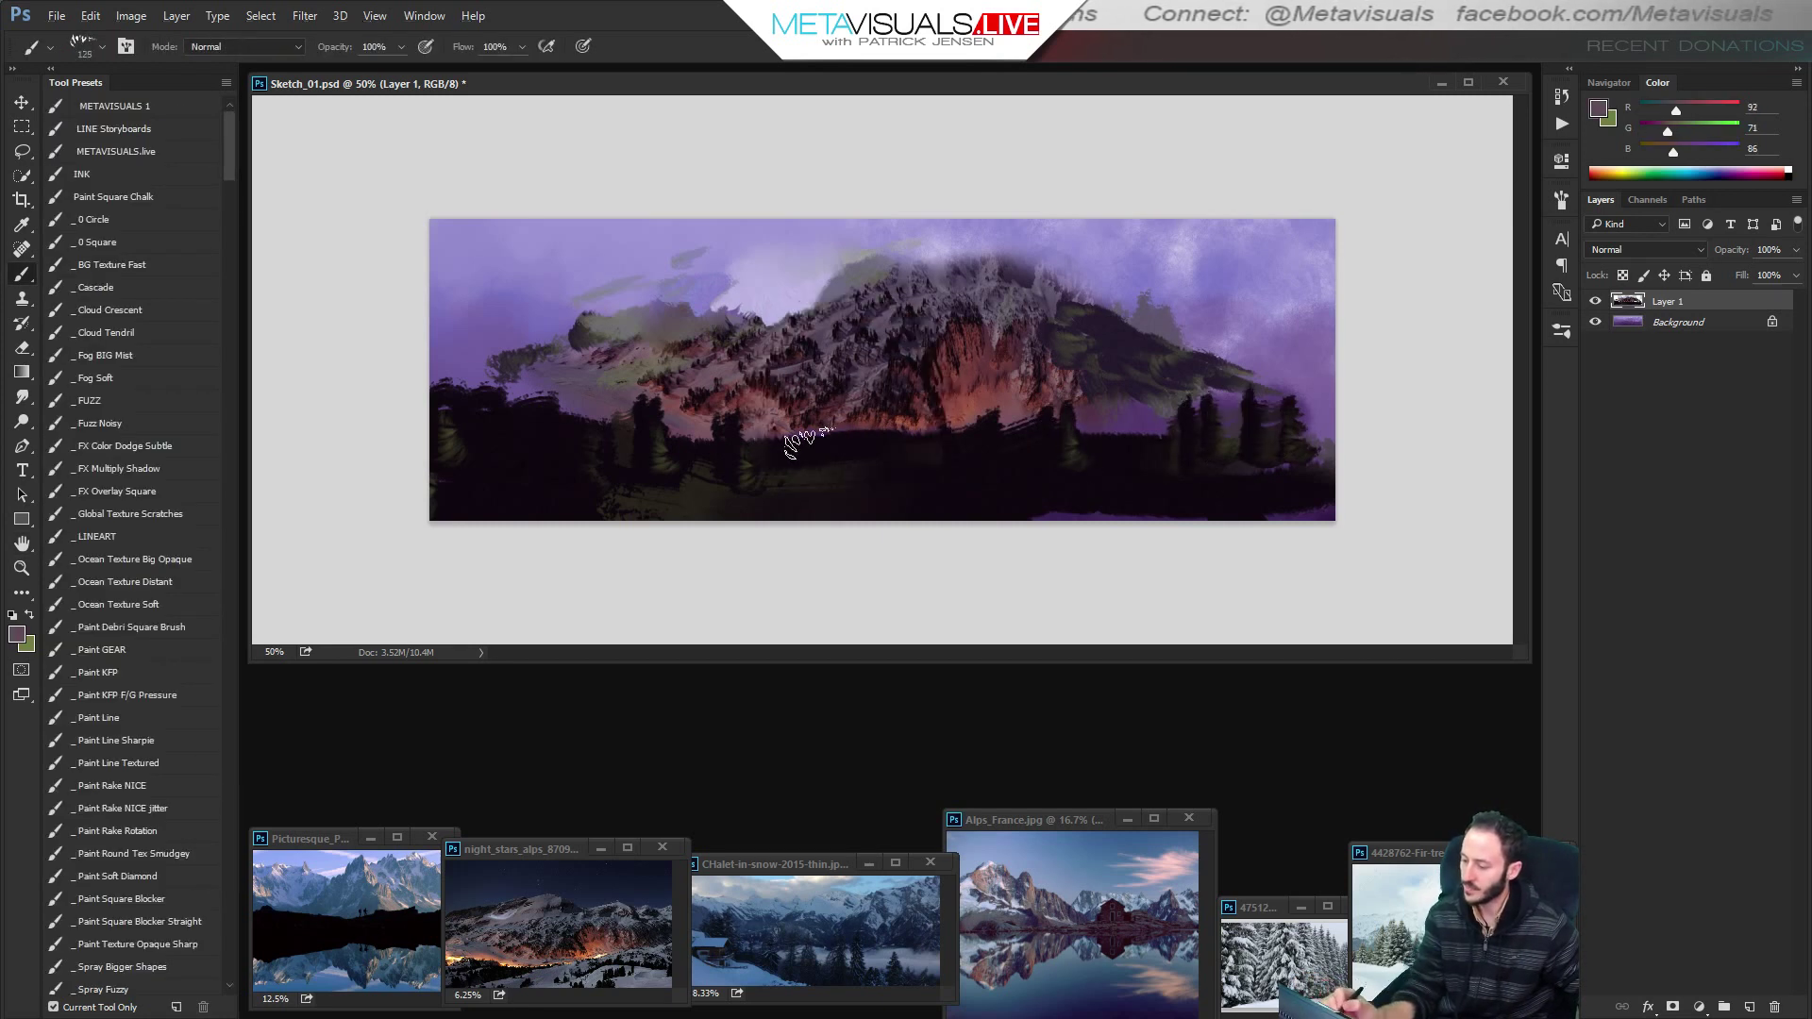
key("bracketleft")
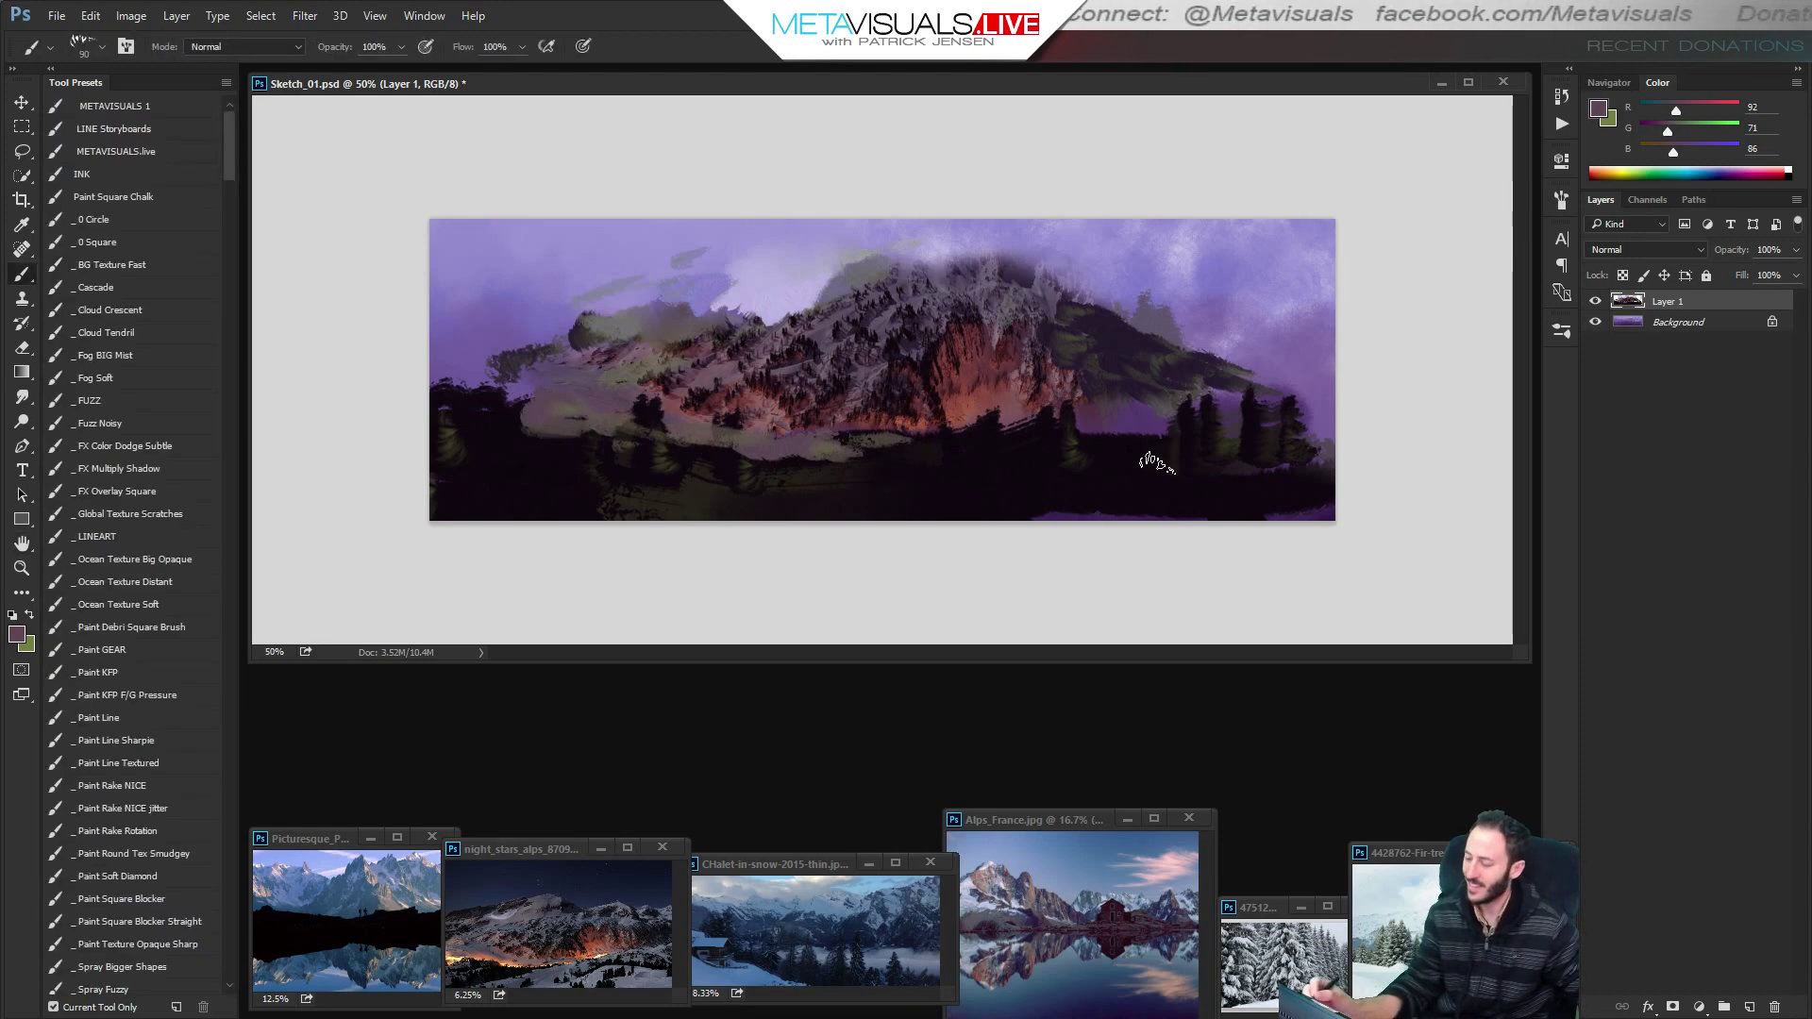
key("bracketright")
key("bracketright")
Paint low, dark purple-green hills between the mountain's base and the right edge with a sampled dark purple.
left_click(1161, 413, "alt")
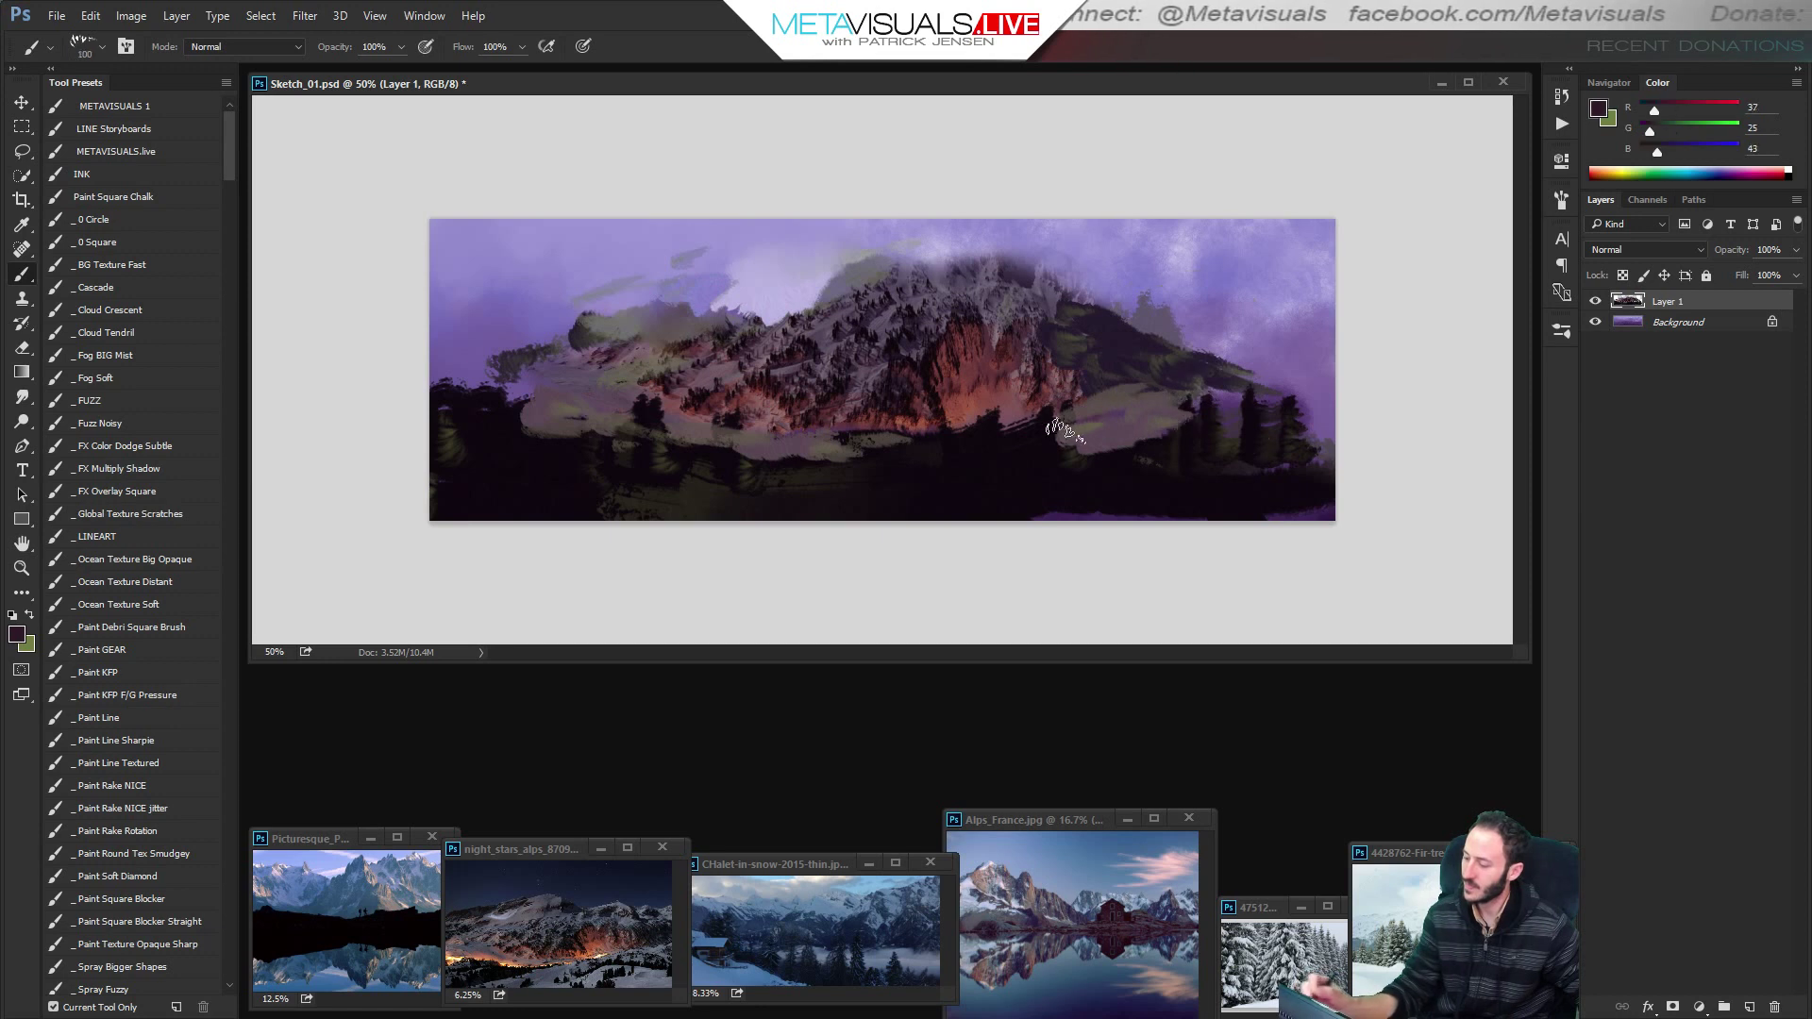
key("bracketright")
mouse_move(1106, 425)
left_mouse_down()
mouse_move(1314, 408)
mouse_move(1308, 429)
mouse_move(1302, 390)
mouse_move(1345, 408)
left_mouse_up()
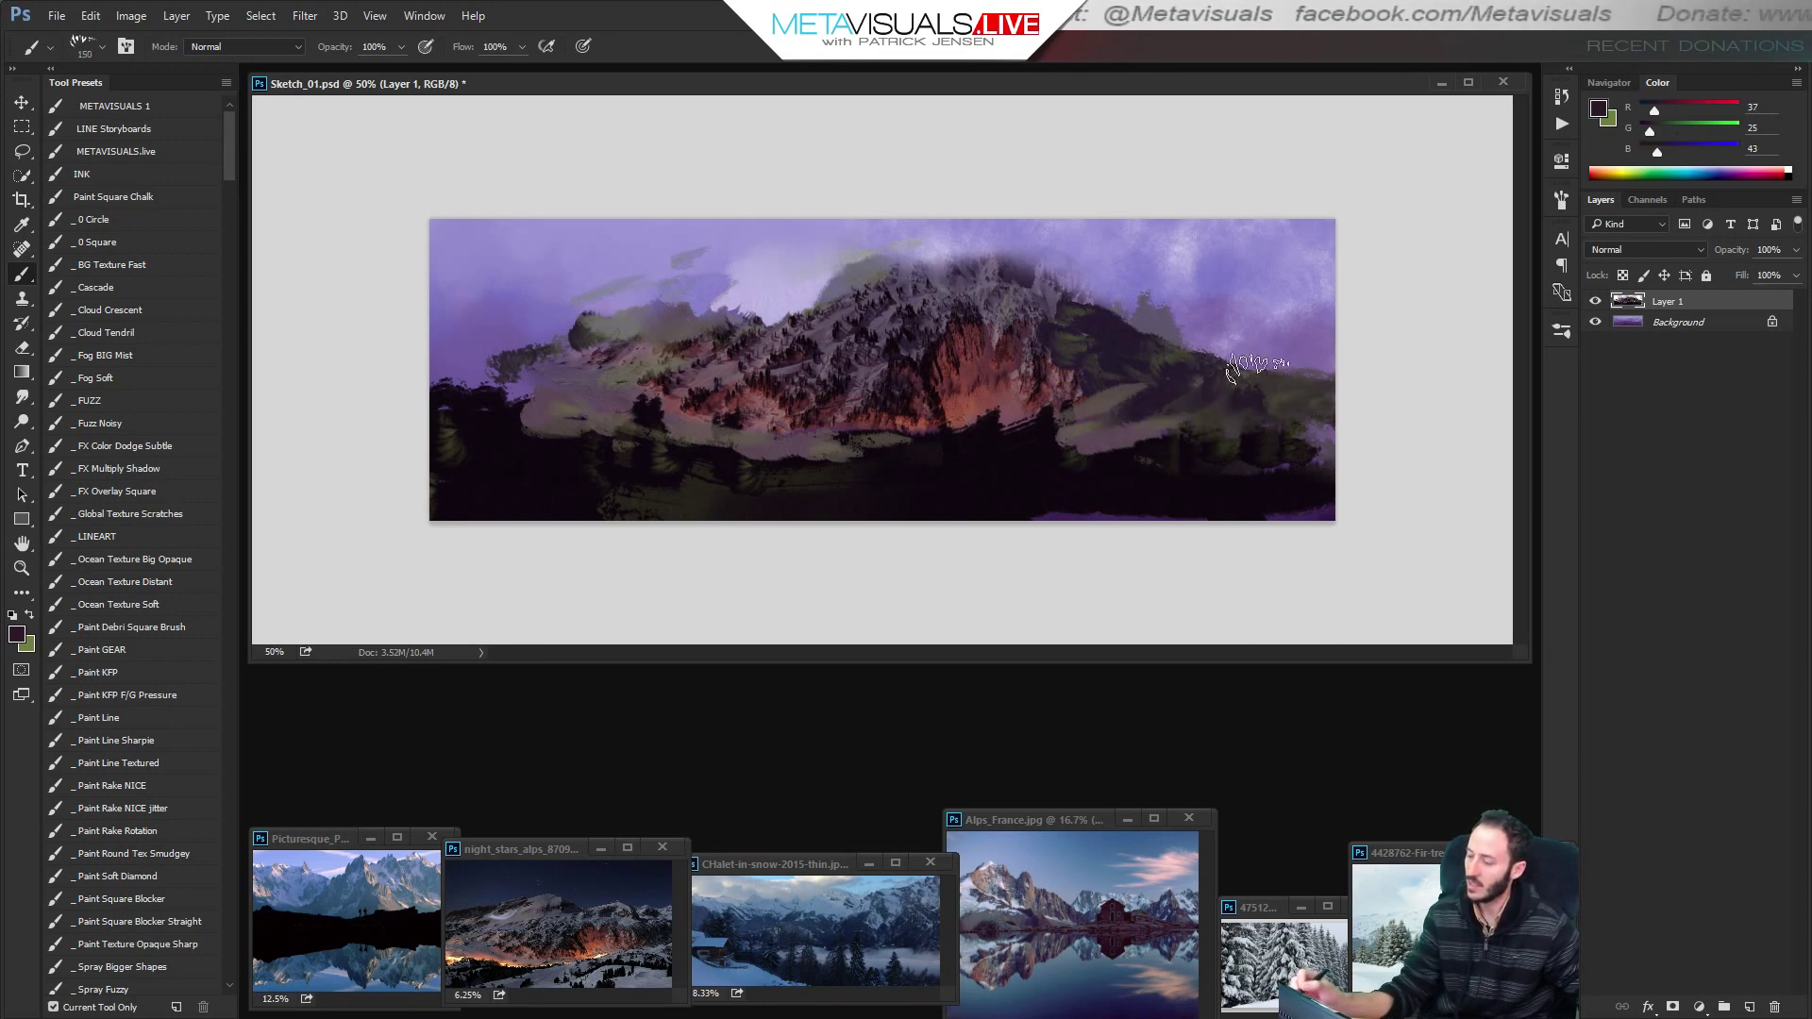
key("space")
Carve the mountain's right side into a steep cliff by painting over it with purple sampled from the sky.
key("bracketleft")
left_click(1123, 276, "alt")
left_click_drag(1112, 284, 1133, 352)
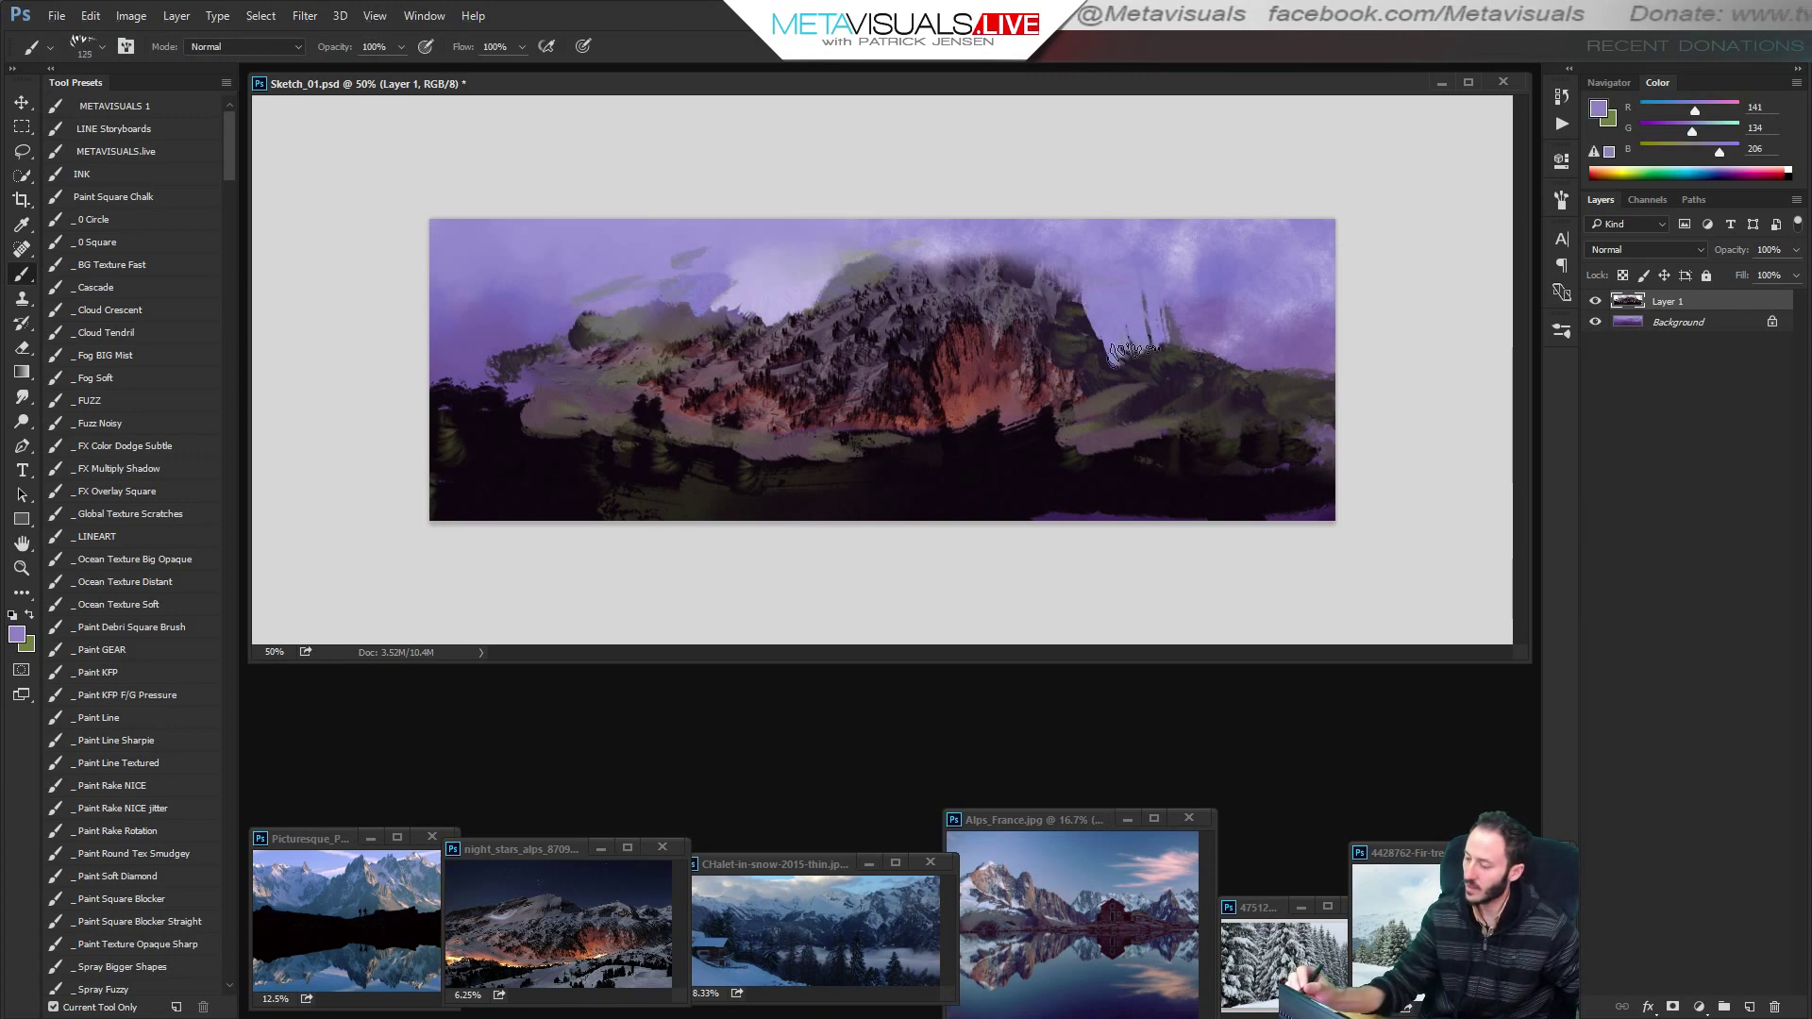
left_click_drag(1090, 283, 1086, 279)
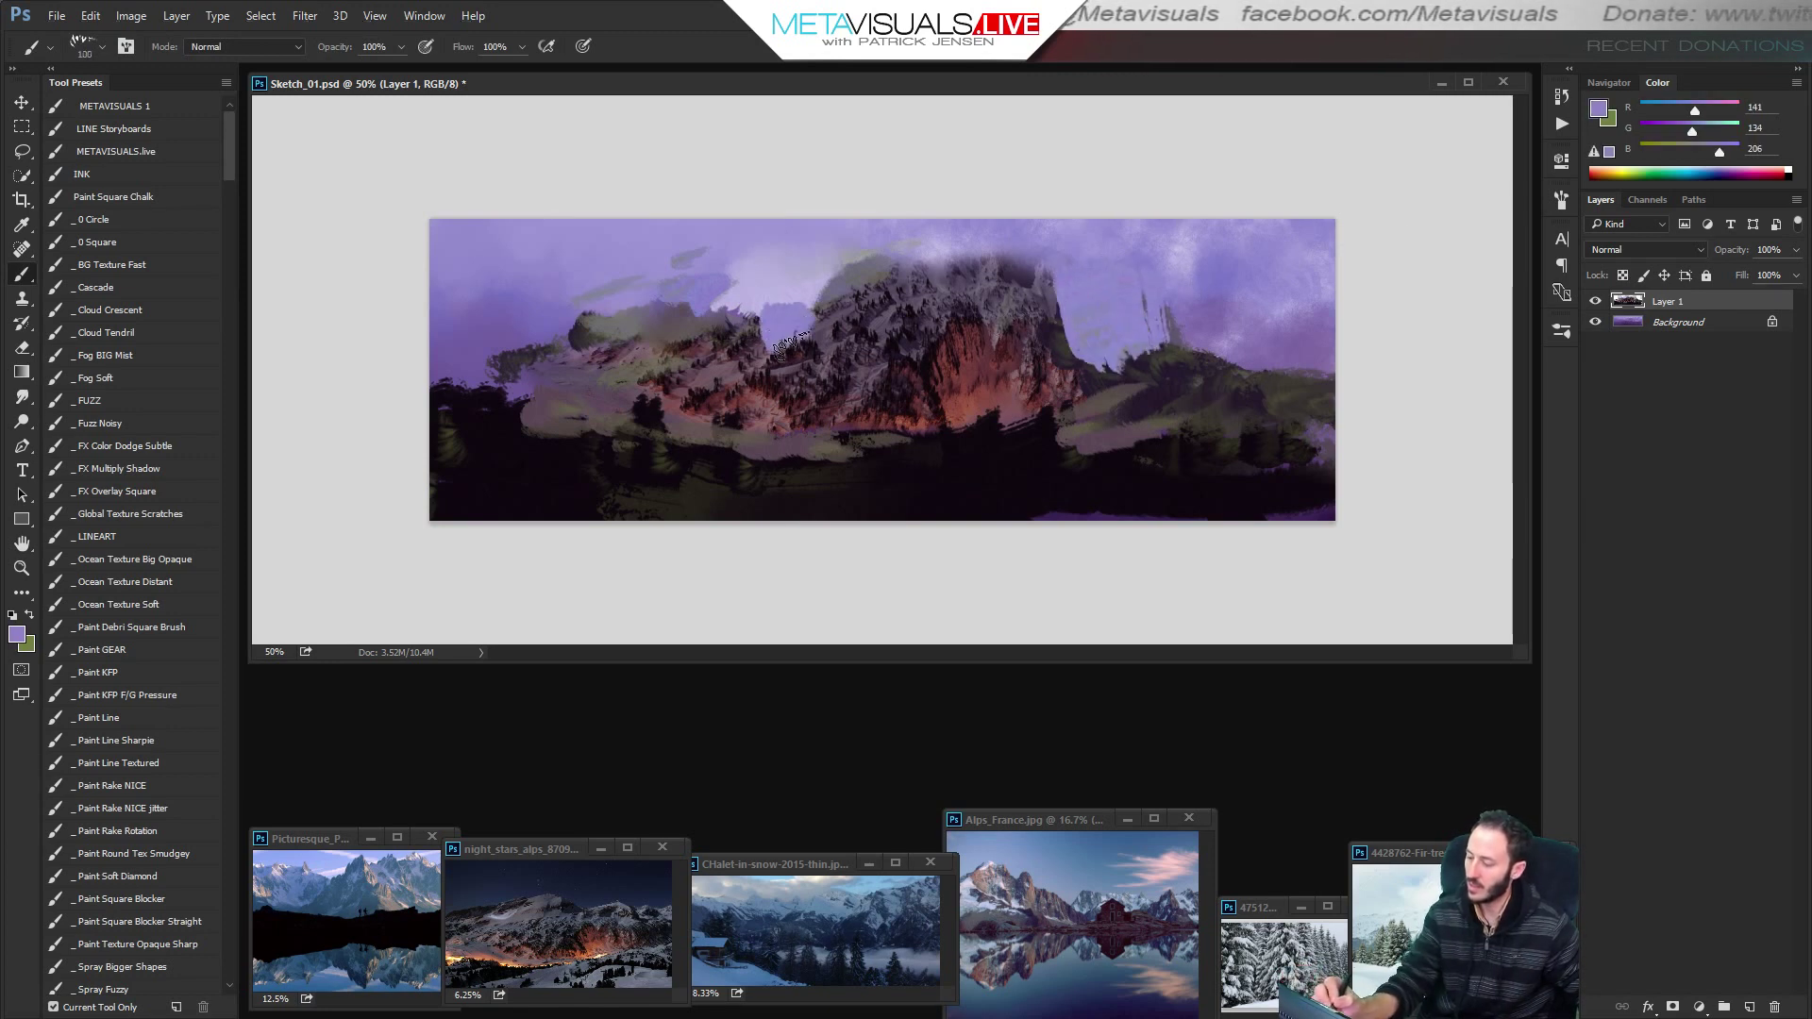
Cut back the peak's left side with sampled light sky colours and smudge the new cloud edge.
mouse_move(827, 294)
left_mouse_down()
mouse_move(784, 281)
mouse_move(804, 333)
left_mouse_up()
left_click(798, 262, "alt")
left_click(784, 282, "alt")
key("space")
key("r")
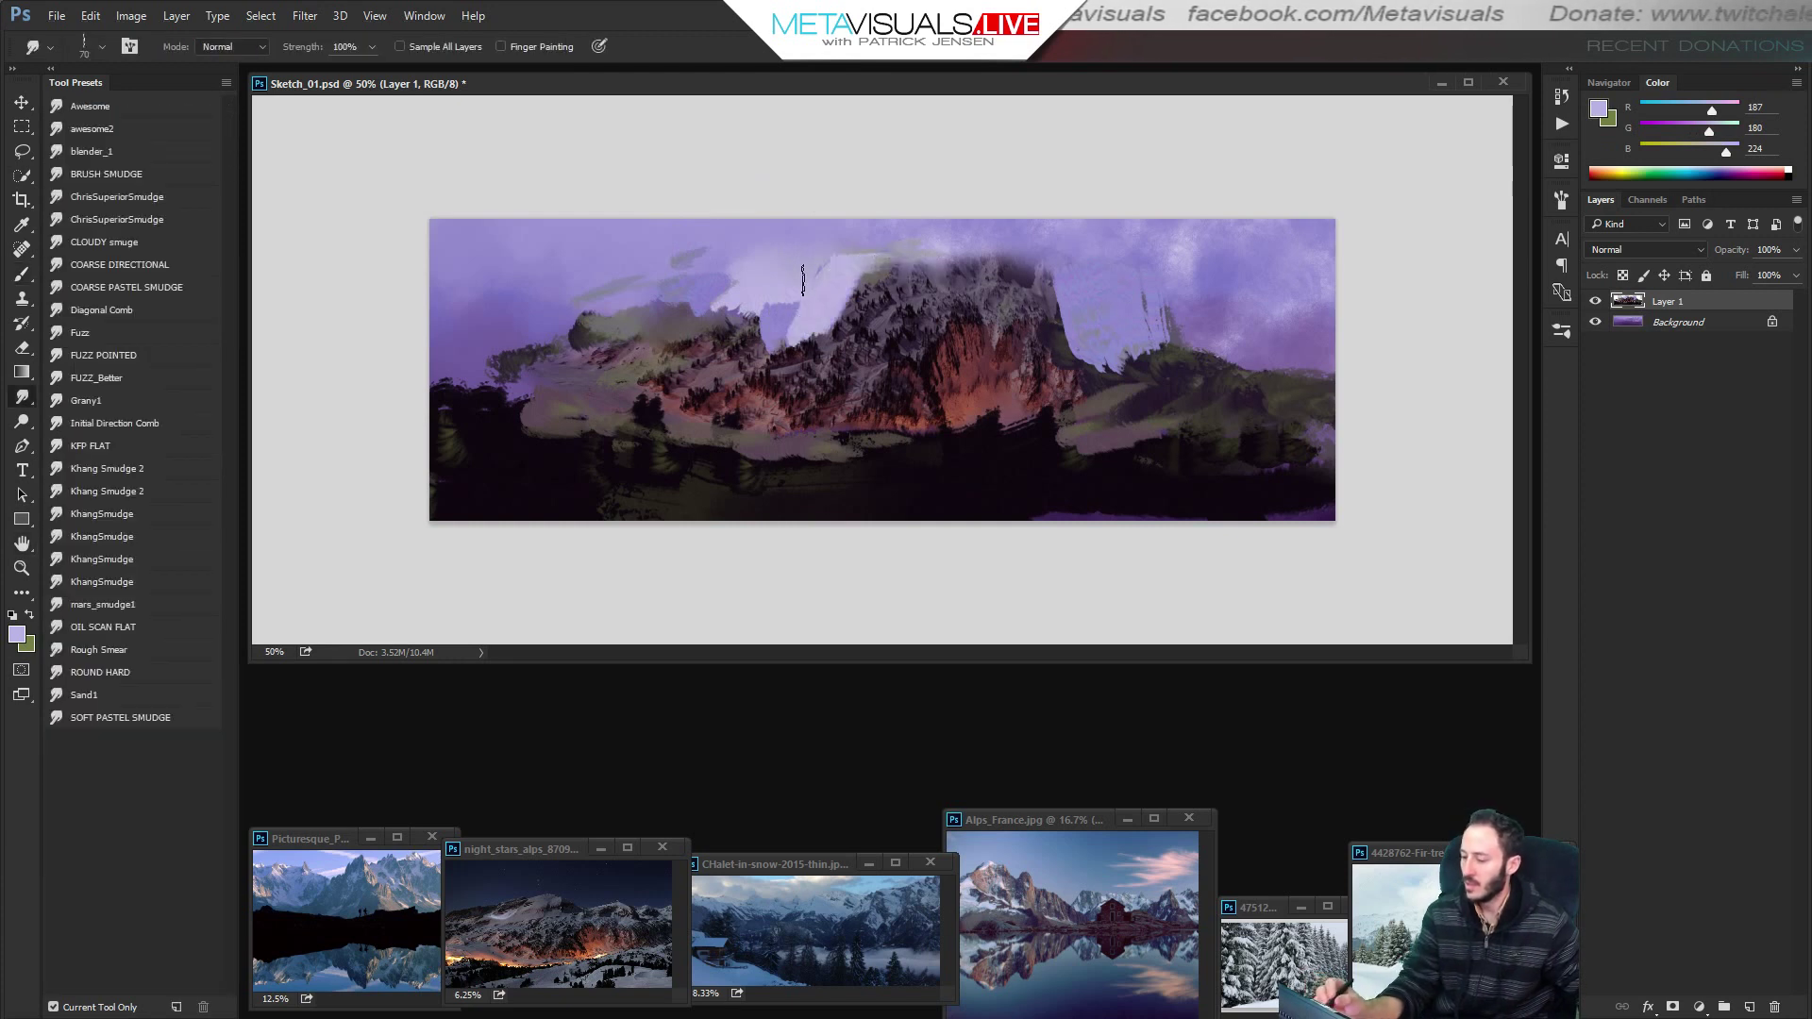
key("b")
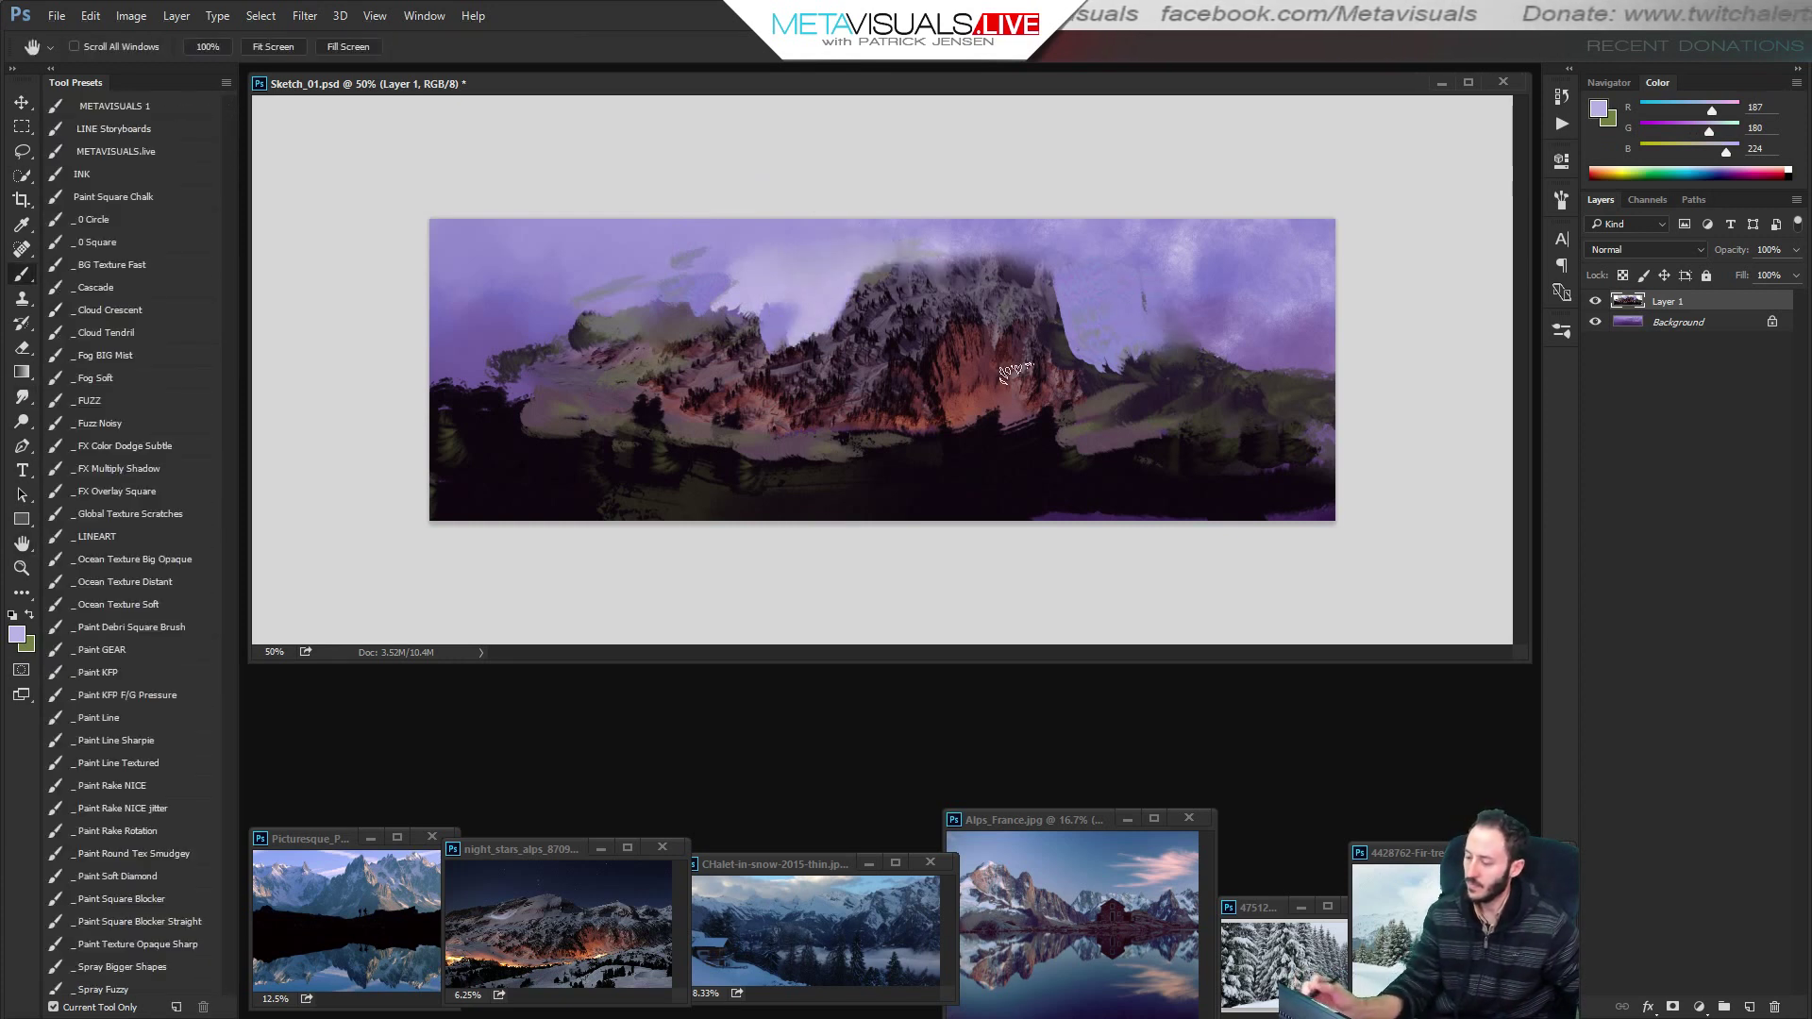
Paint reddish-brown strokes of lit ground below the mountain with a colour sampled from its lower slope.
left_click(757, 402, "alt")
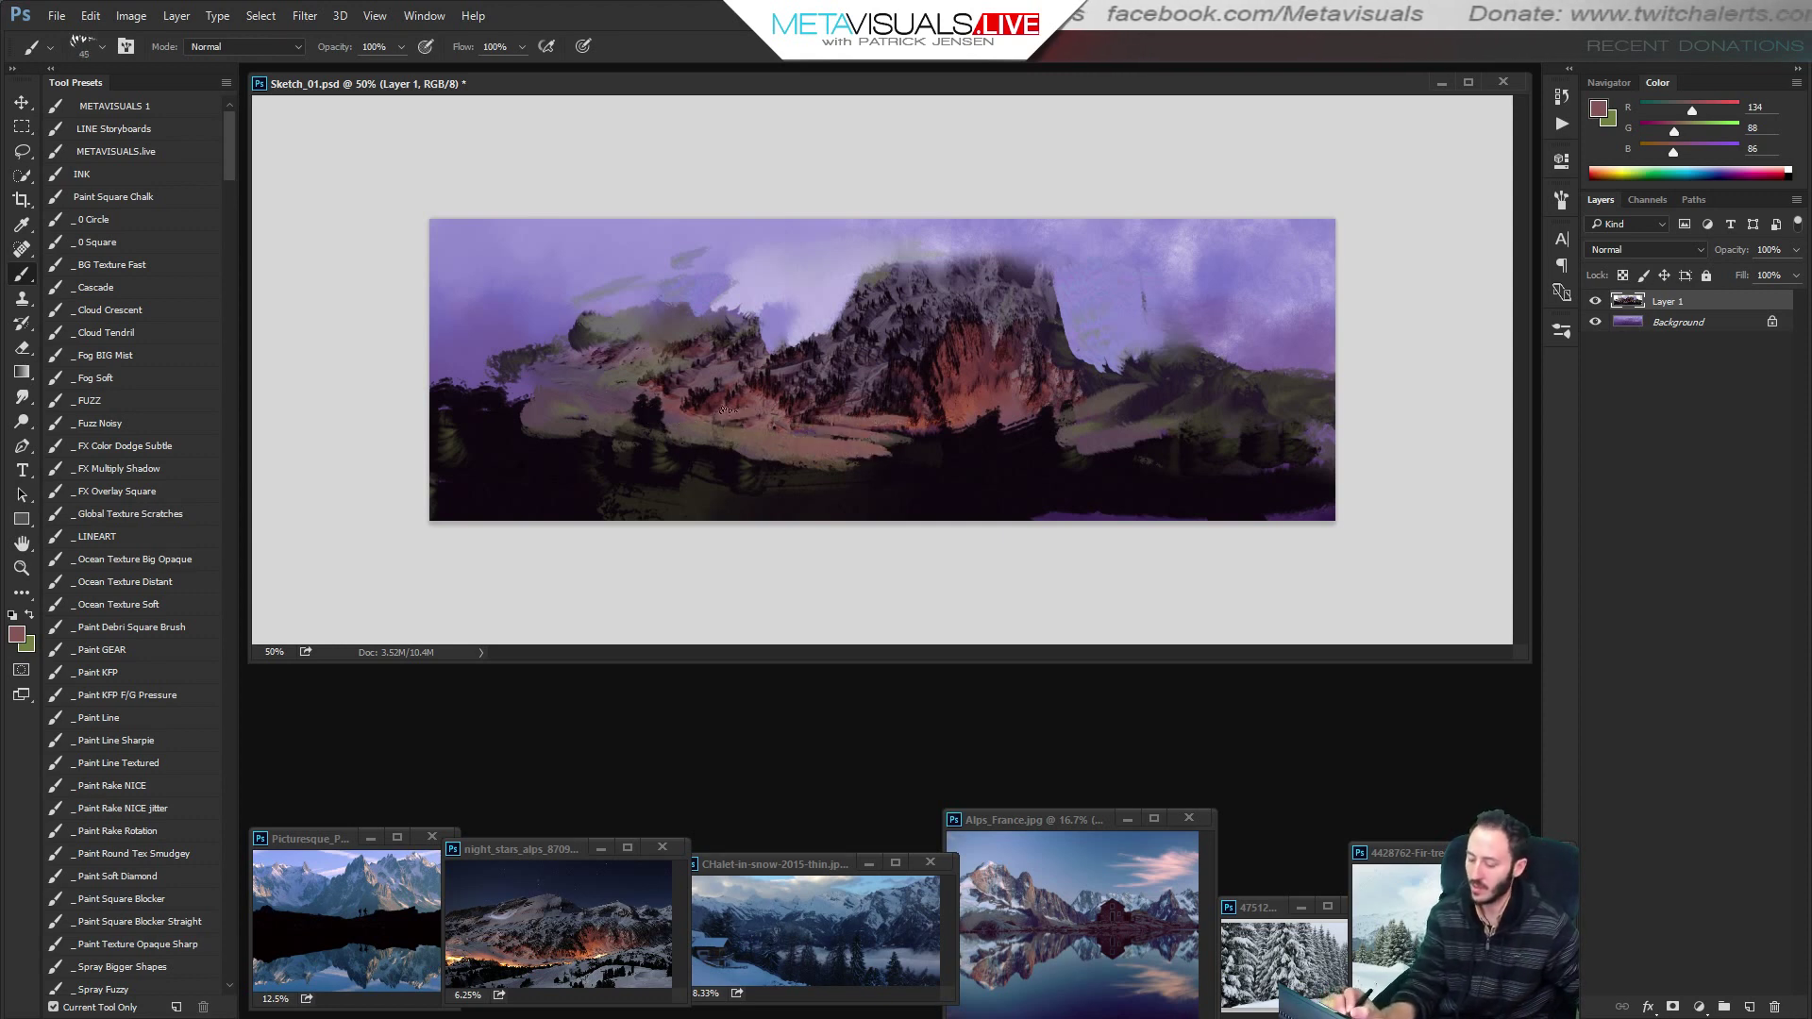
left_click_drag(571, 402, 582, 399)
key("space")
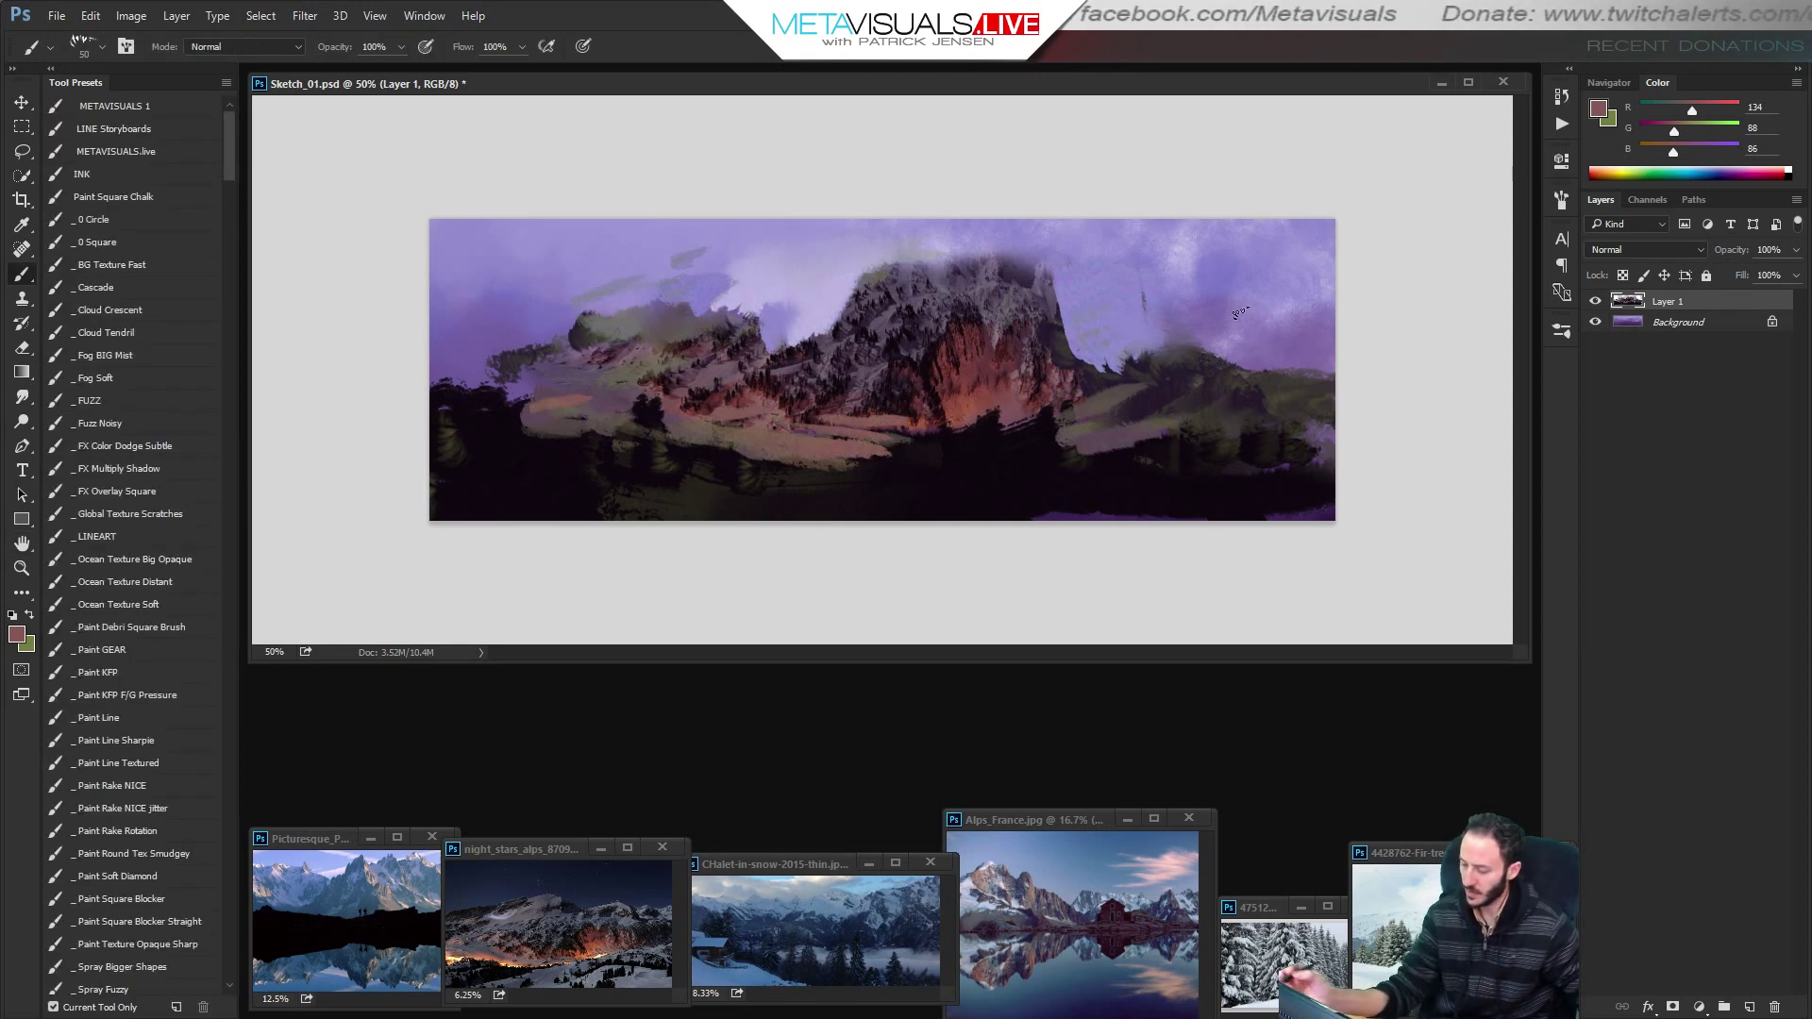
Dab grey-blue mist sampled from the chalet photo into the valley below the peak and smudge it sideways.
left_click(887, 457, "alt")
left_click(931, 949, "alt")
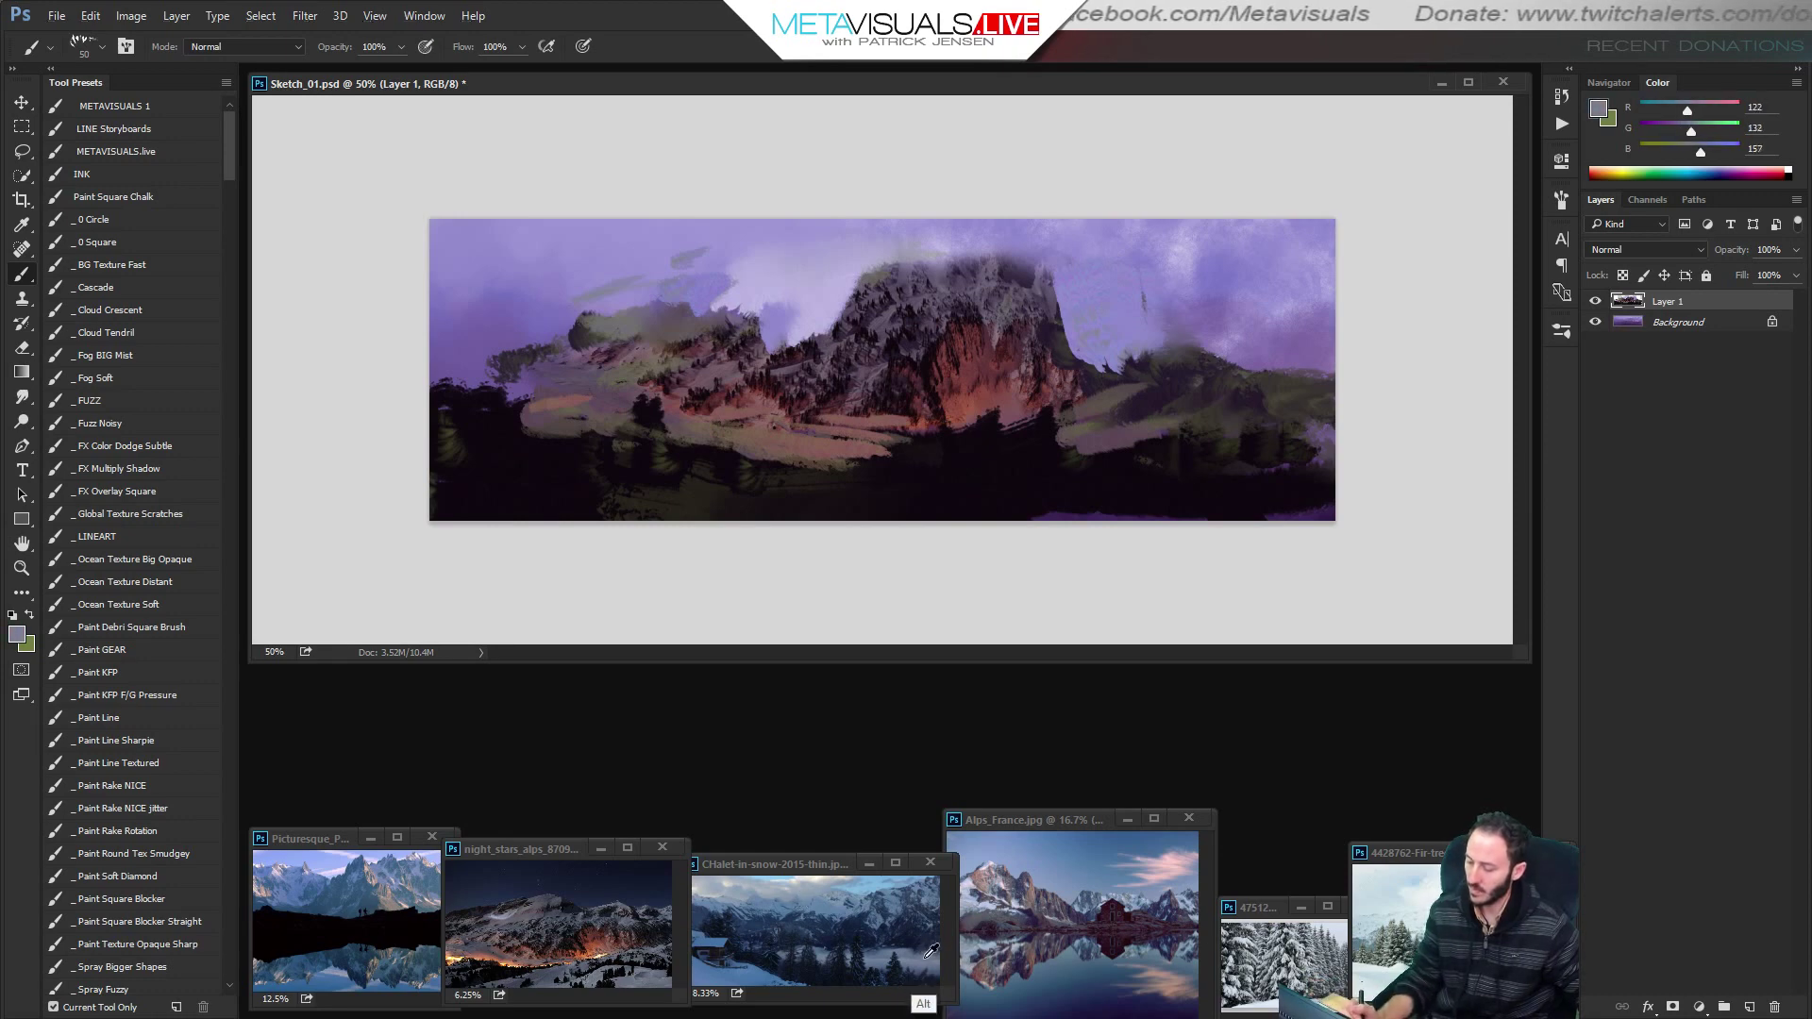
key("r")
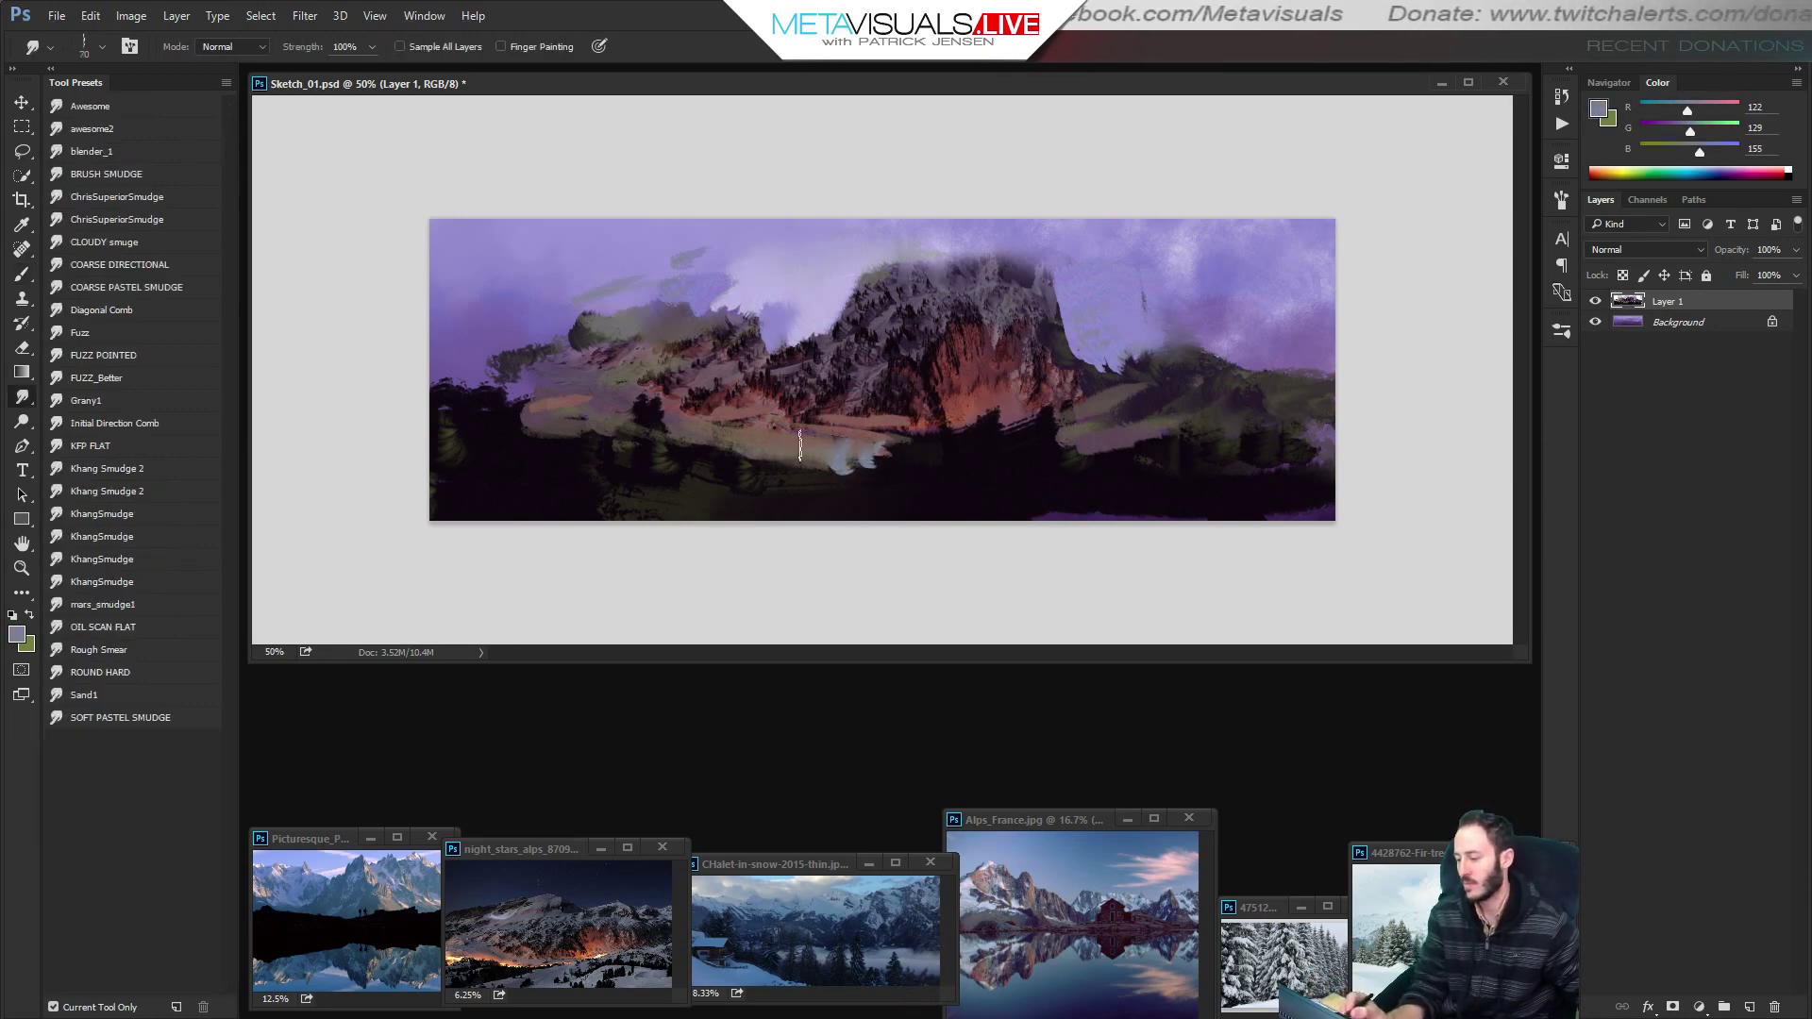
left_click_drag(794, 449, 897, 440)
key("space")
Paint soft grey-blue mist over the valley at the mountain's foot with the Fuzz Noisy preset, undoing an oversized stroke.
key("b")
left_click(134, 424)
key("]")
left_click_drag(623, 433, 846, 435)
key("ctrl+z")
key("[")
key("[")
key("[")
key("[")
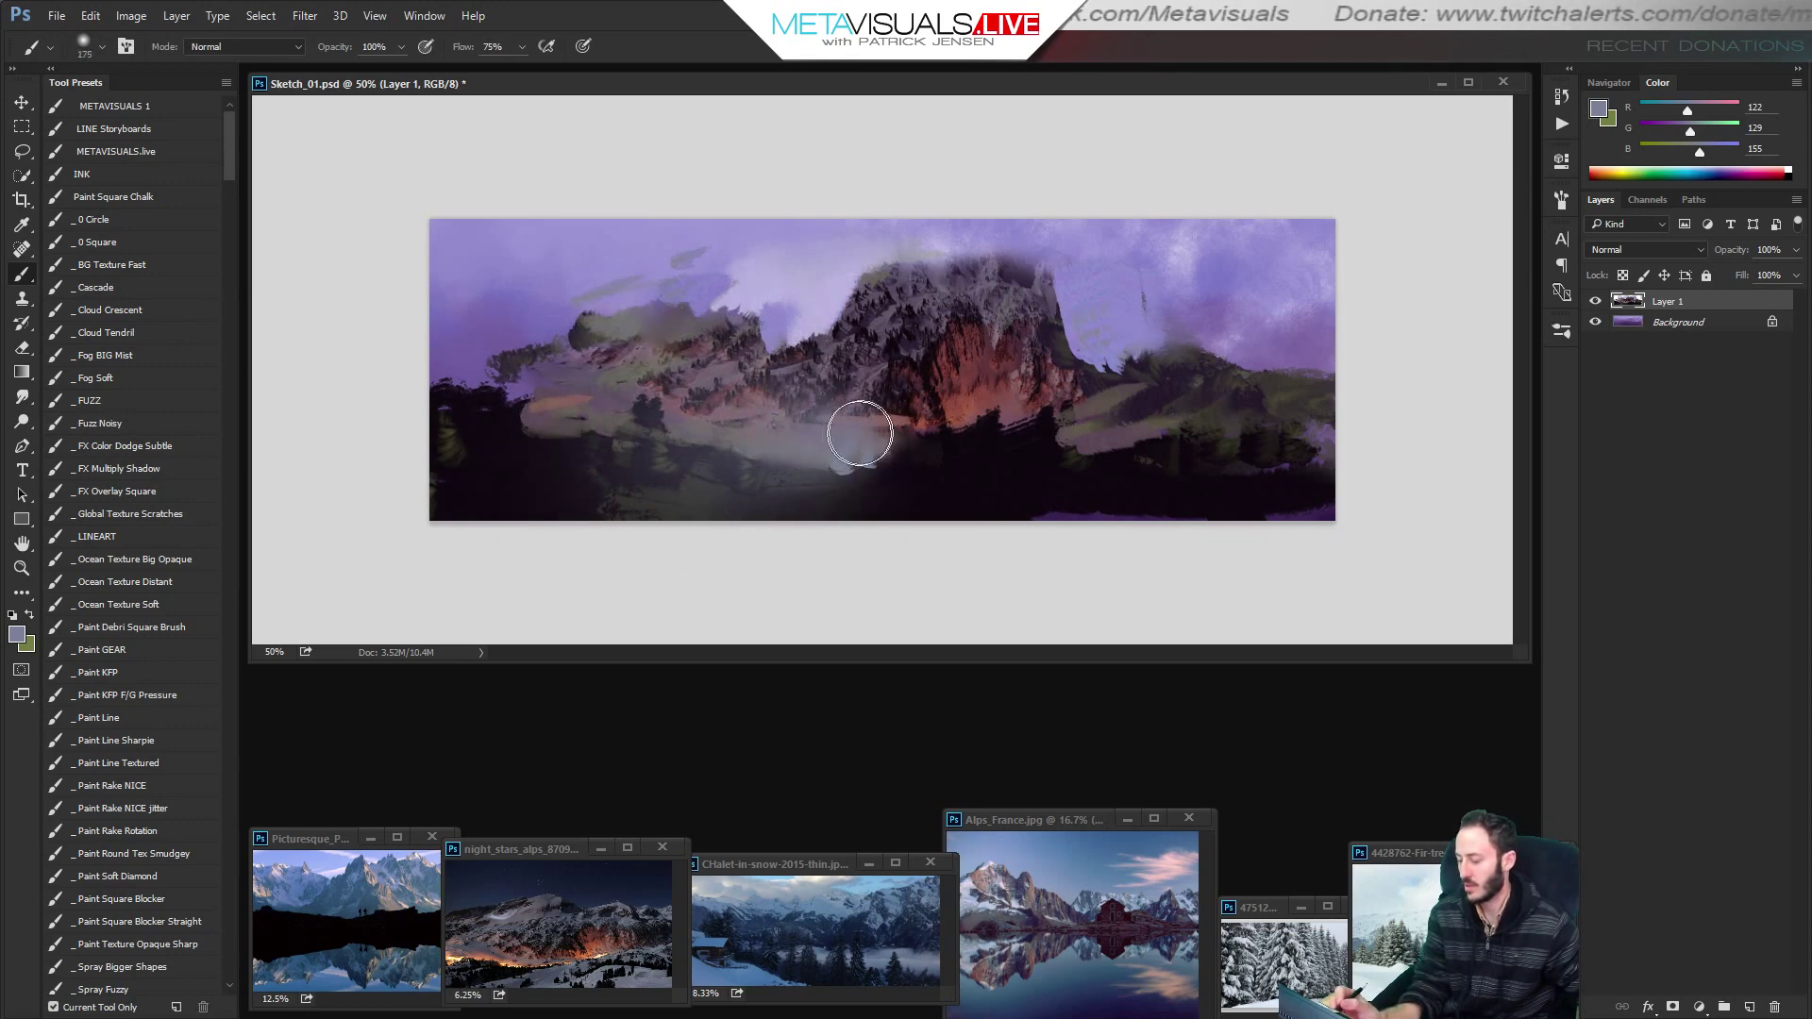
key("space")
key("space")
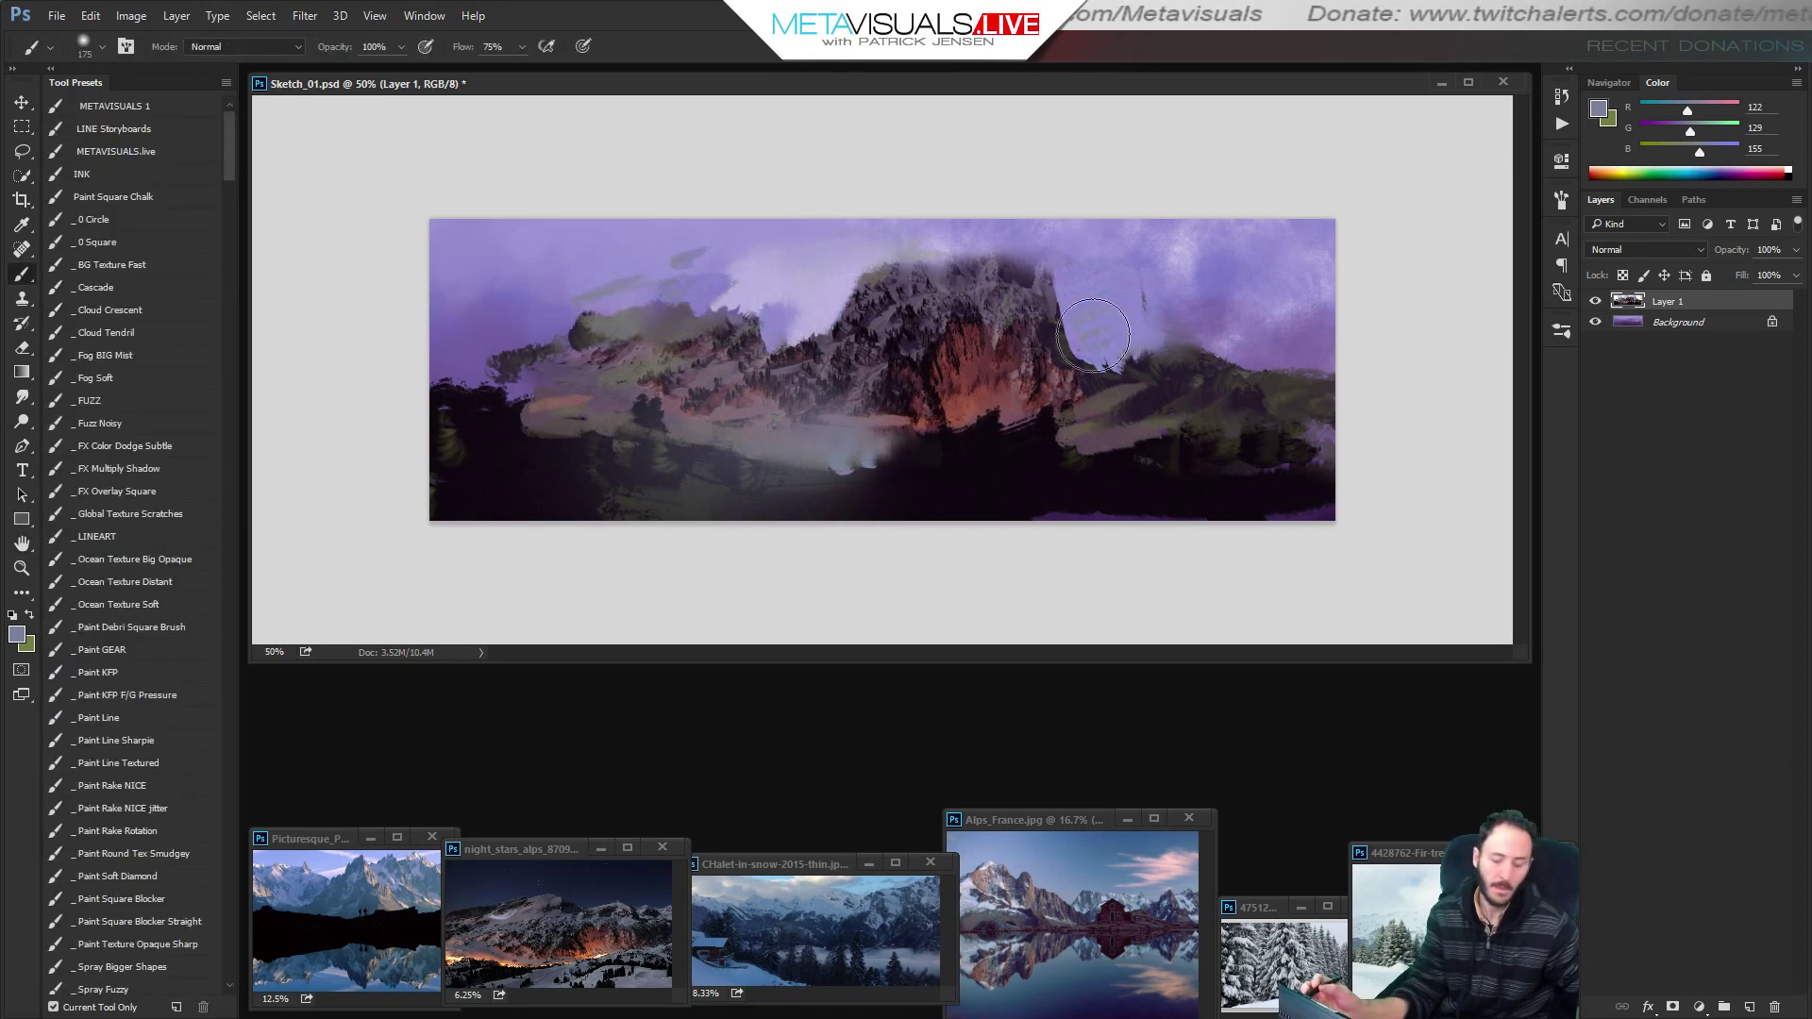
Spread soft haze over the mountain's base and the right hills, adding a colour sampled from the red rock.
mouse_move(817, 385)
left_mouse_down()
mouse_move(892, 426)
mouse_move(975, 419)
mouse_move(897, 422)
mouse_move(949, 402)
mouse_move(1244, 418)
left_mouse_up()
key("]")
key("]")
left_click(947, 403, "alt")
key("[")
key("space")
key("[")
key("[")
Veil the mountain's summit and upper right side with soft purple haze sampled from the sky.
left_click(902, 245, "alt")
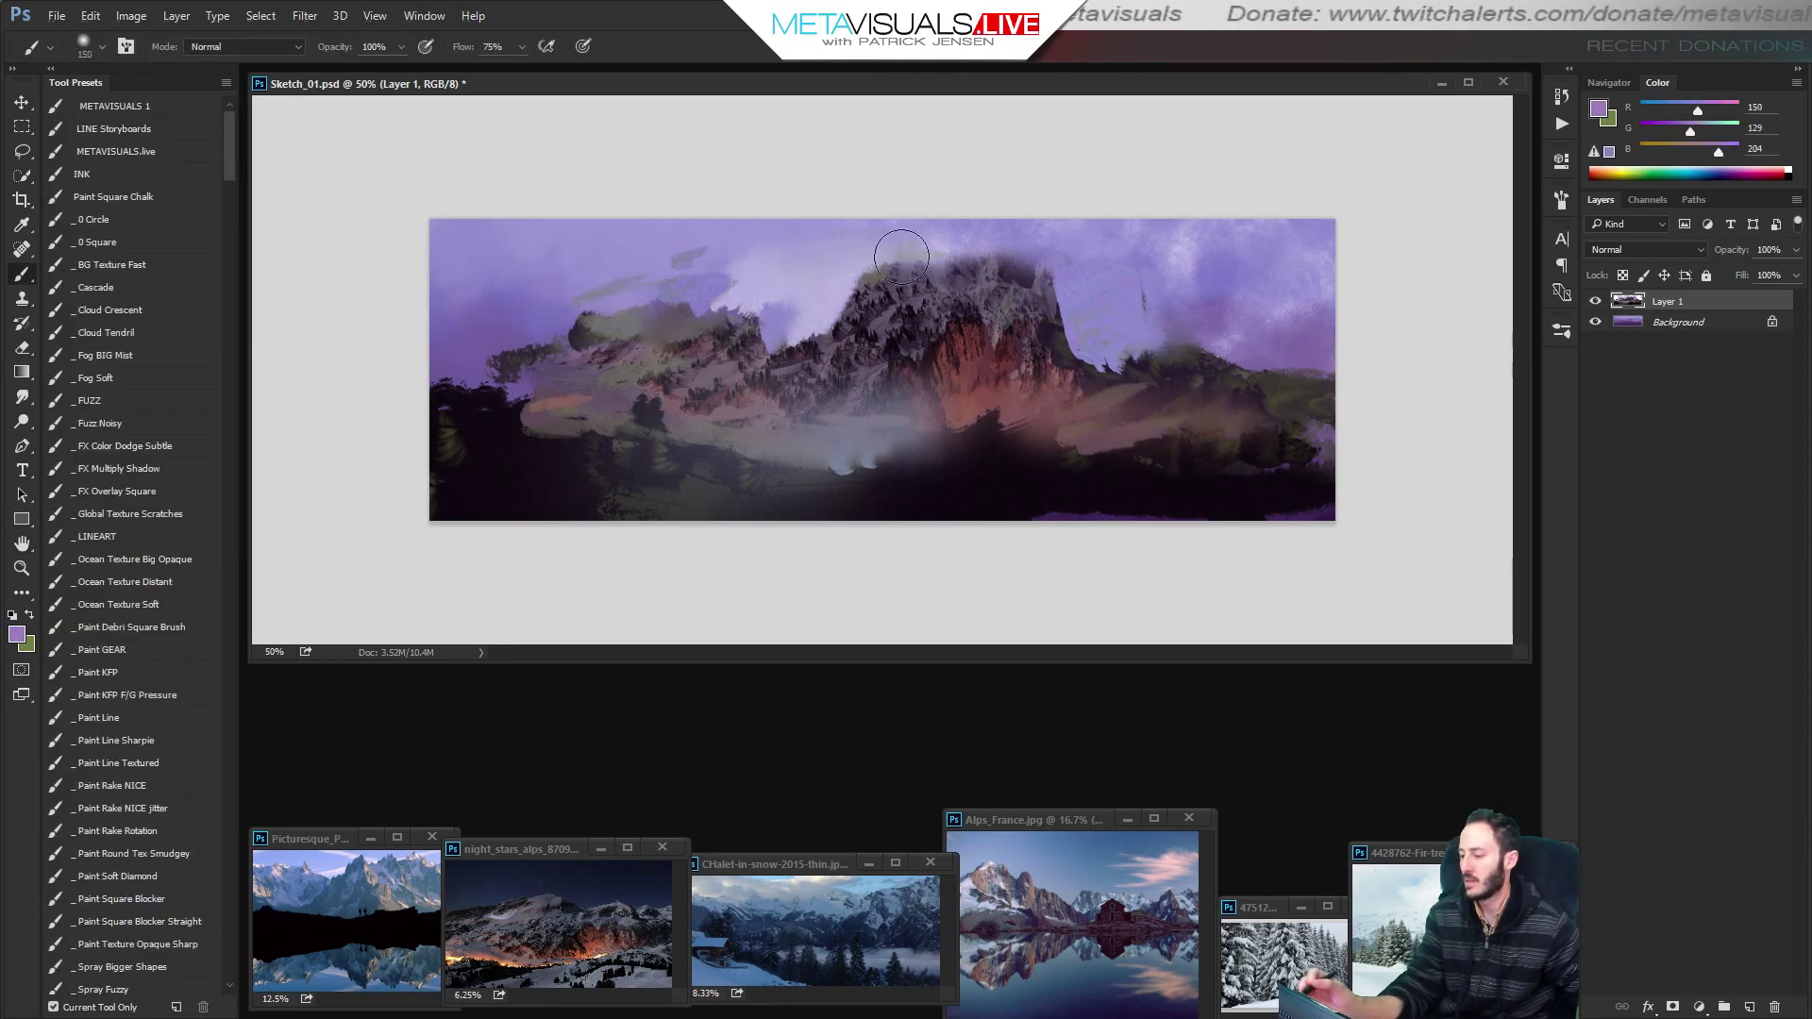
key("]")
key("]")
key("]")
left_click_drag(898, 298, 1102, 280)
left_click_drag(980, 290, 1026, 281)
key("[")
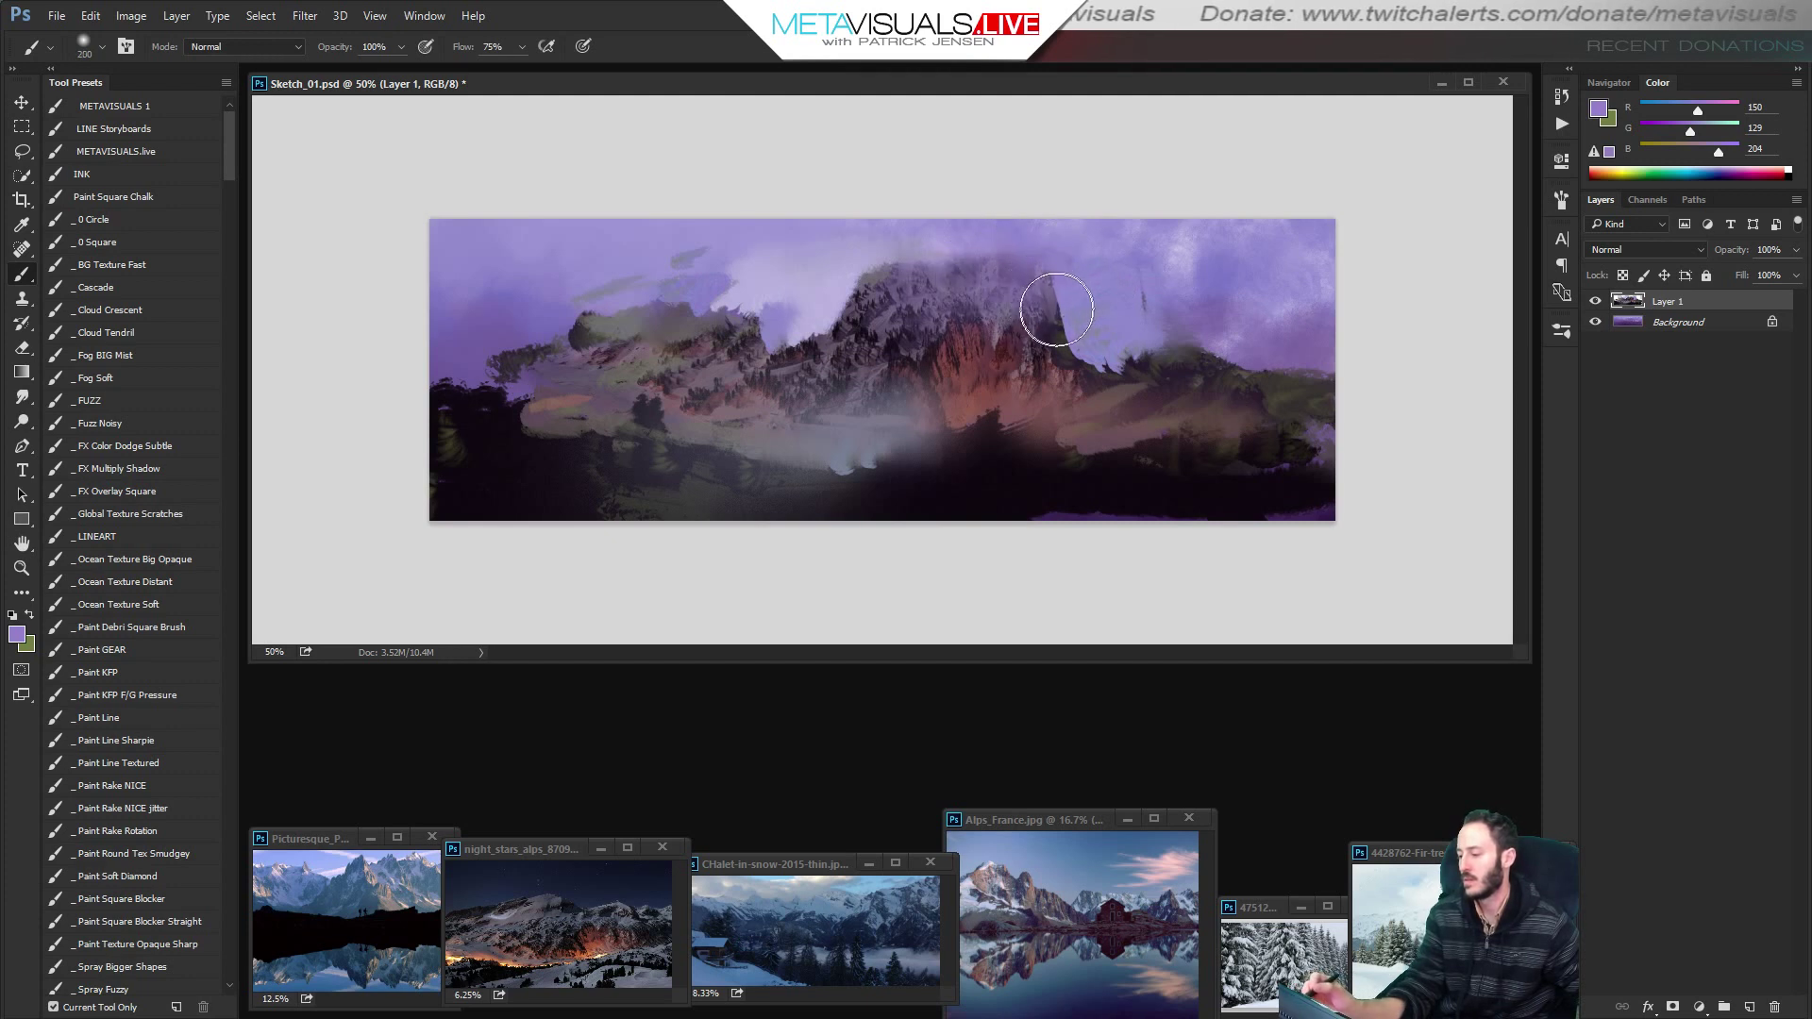
Paint soft purple haze over the hills right of the mountain, adjusting the brush size.
key("bracketleft")
mouse_move(1158, 353)
left_mouse_down()
mouse_move(1145, 364)
mouse_move(1225, 354)
mouse_move(1257, 383)
mouse_move(1350, 366)
left_mouse_up()
key("bracketright")
key("bracketright")
key("bracketright")
key("bracketright")
key("space")
key("bracketright")
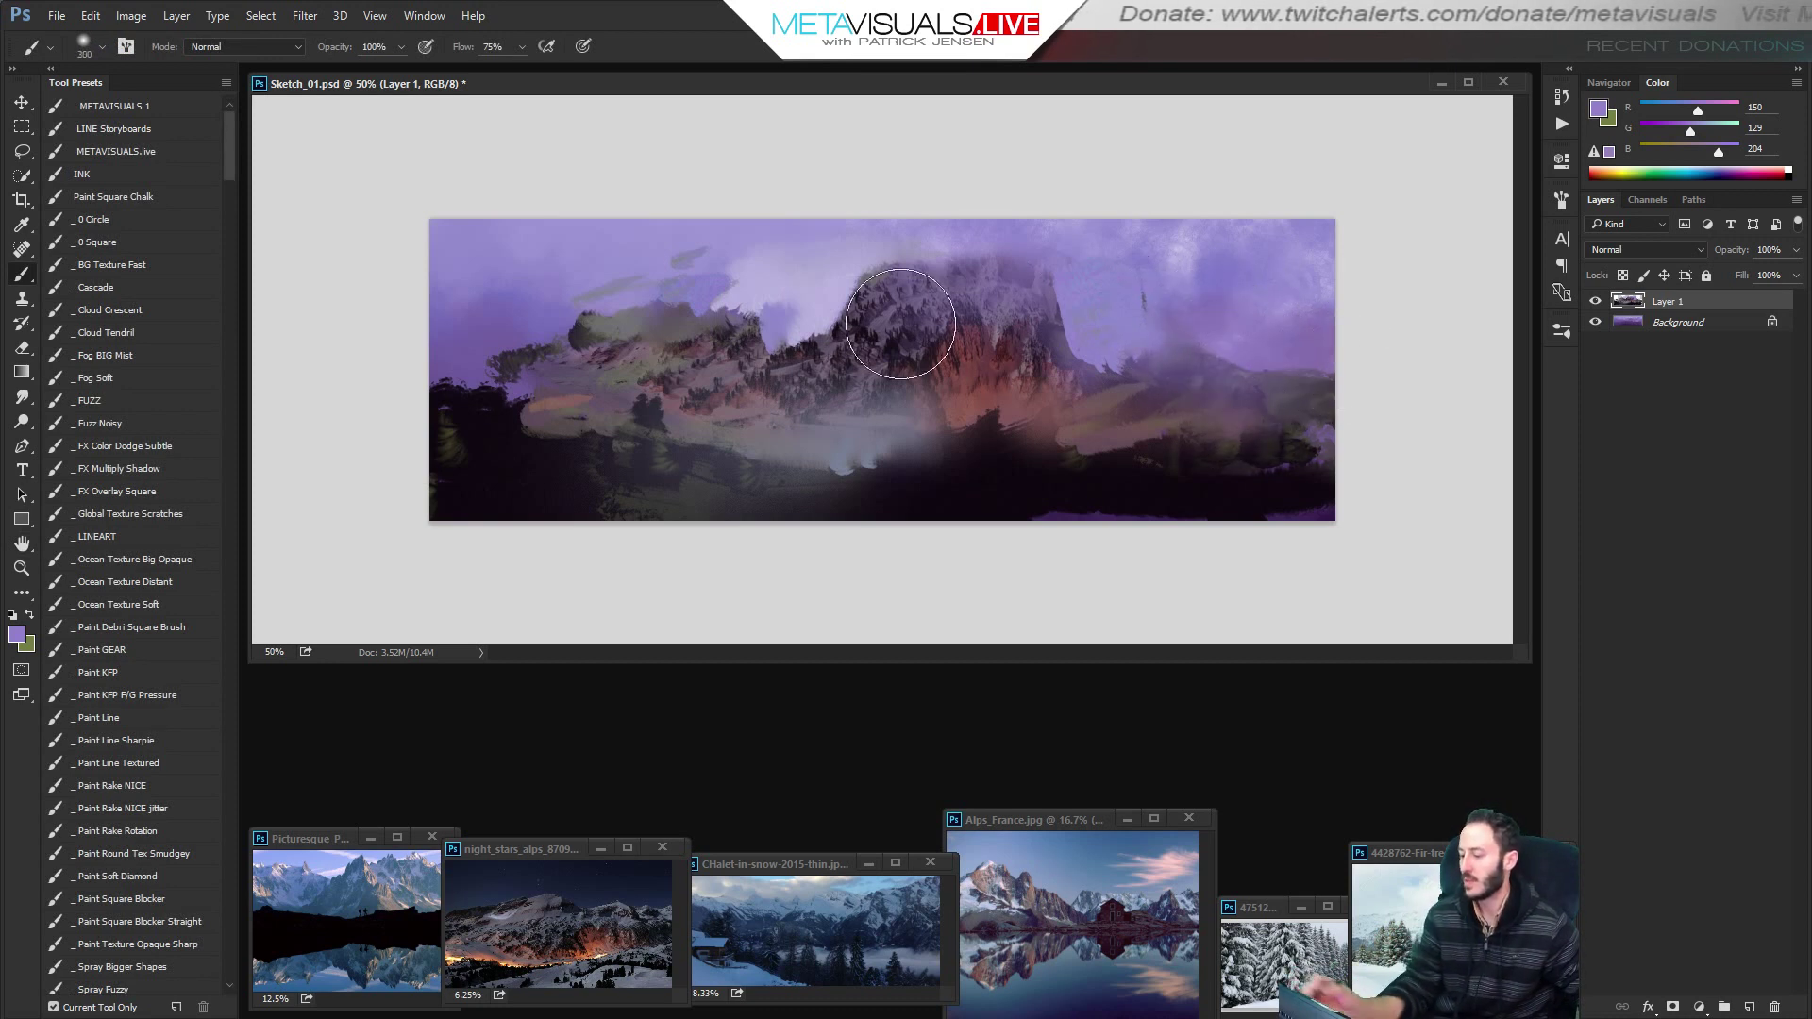
Fade the left ridge's outer end with soft purple haze using a smaller brush and smudge it.
key("bracketleft")
key("bracketleft")
key("bracketleft")
left_click_drag(492, 366, 534, 357)
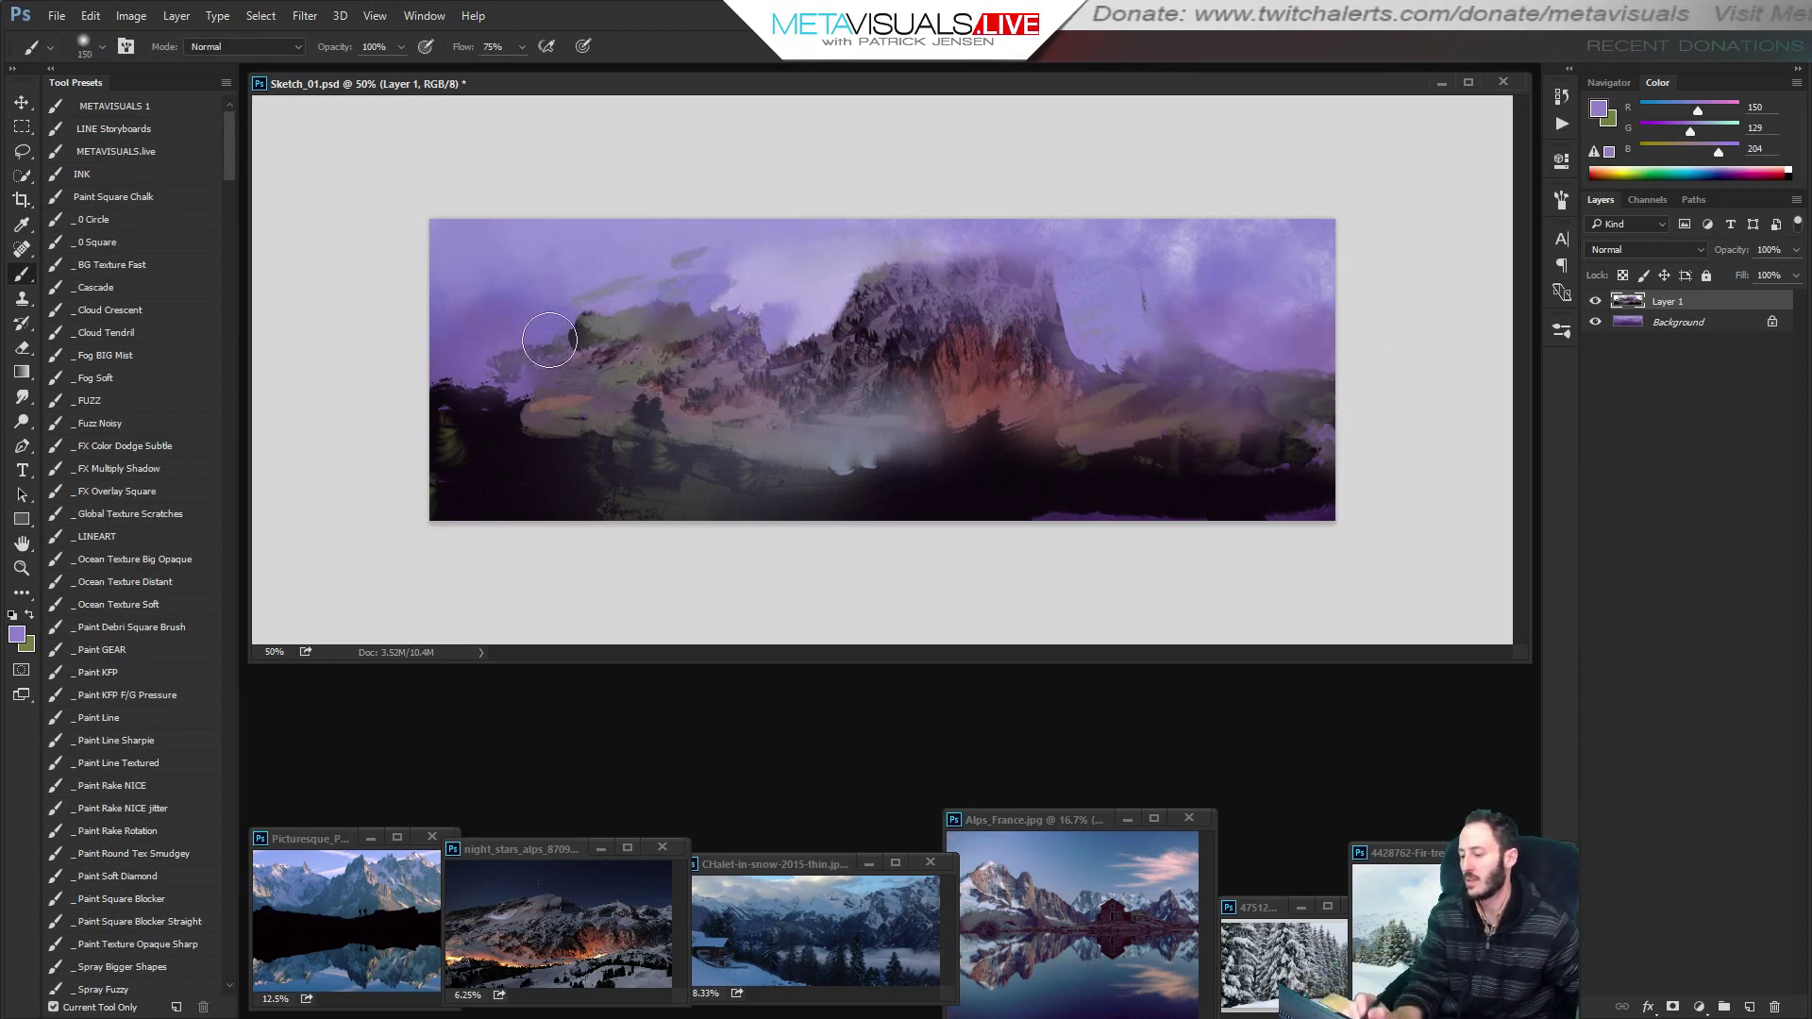
key("r")
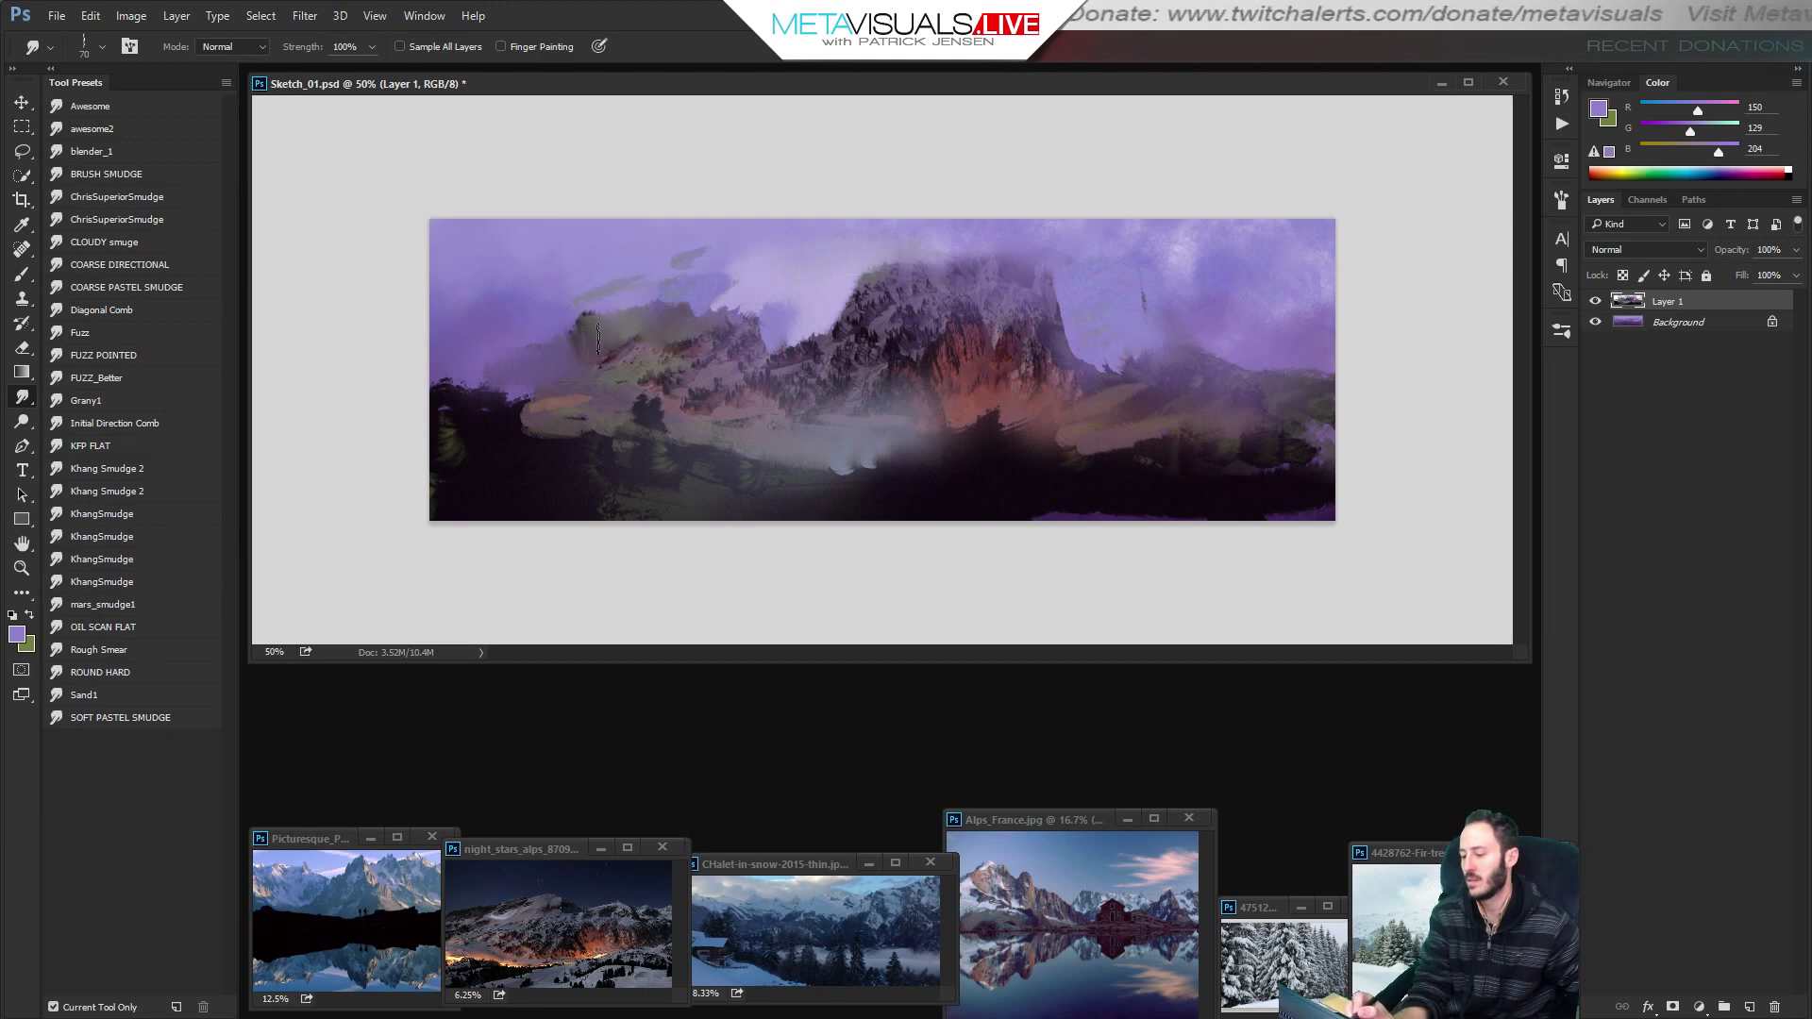
key("b")
Trim the left ridge's top outline with violet sky colours sampled beside it, using the Paint KPP preset.
key("space")
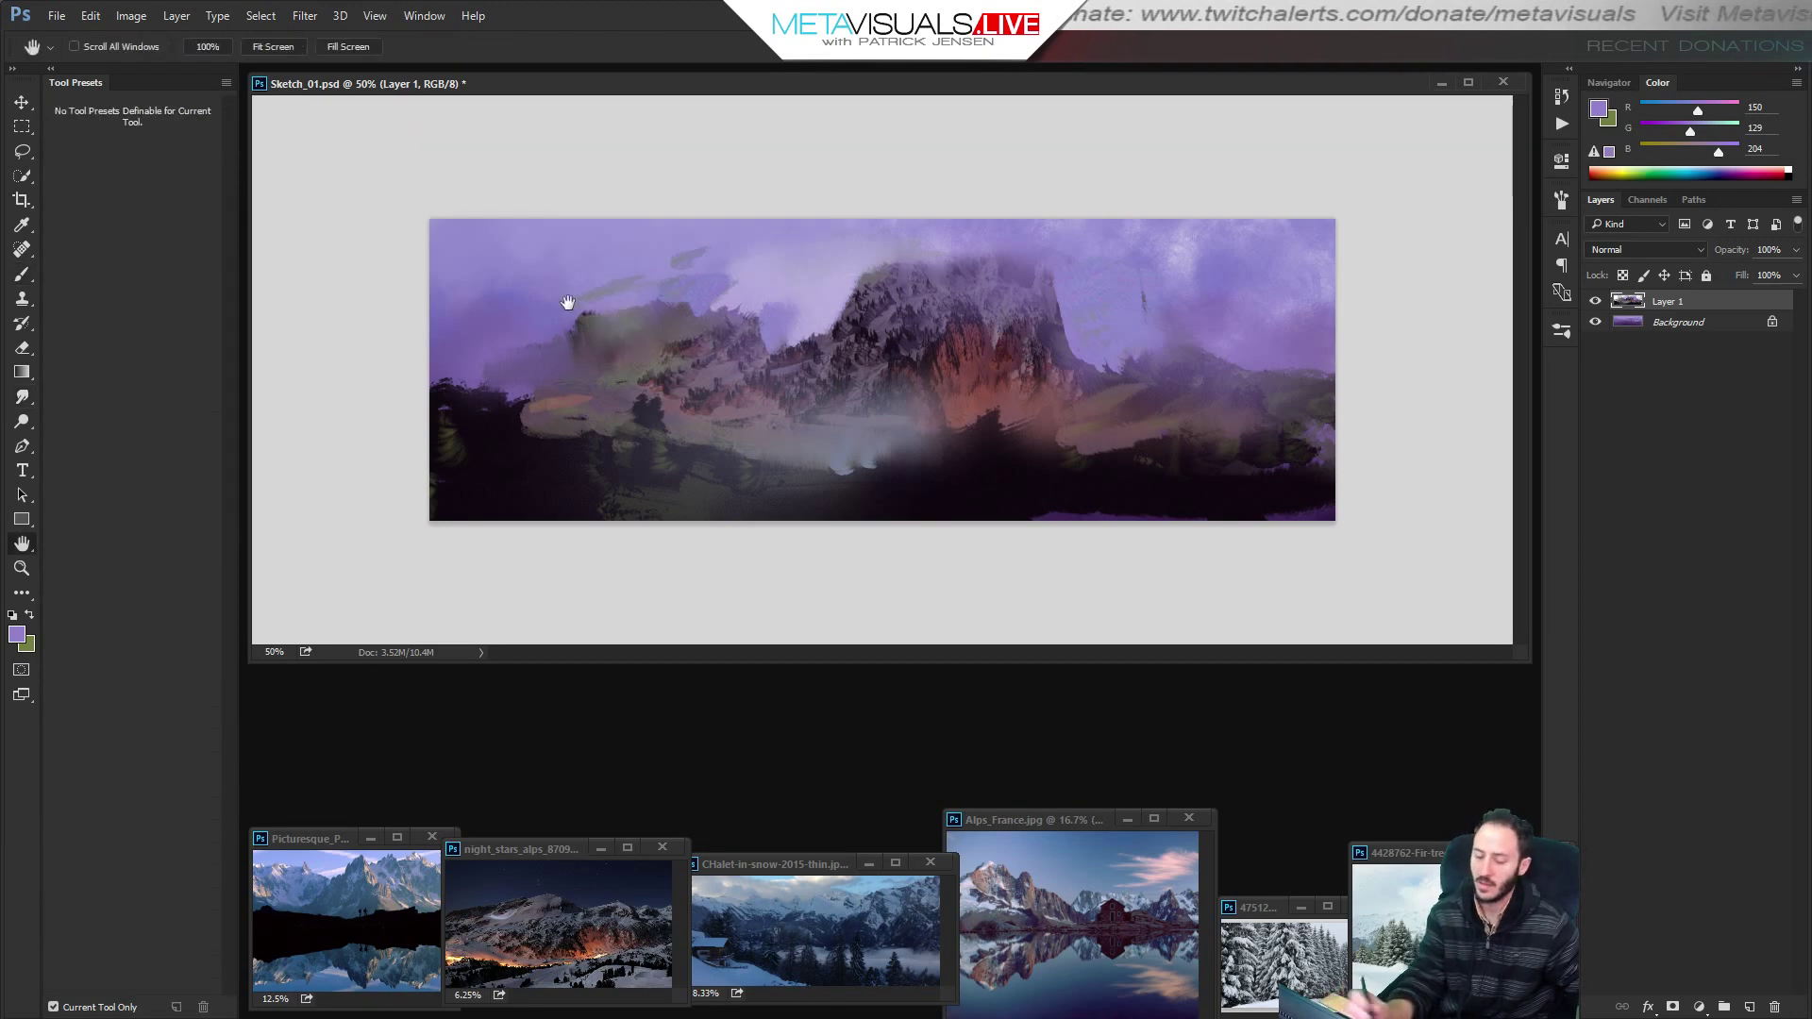
left_click(129, 676)
left_click(576, 305, "alt")
key("bracketleft")
key("bracketleft")
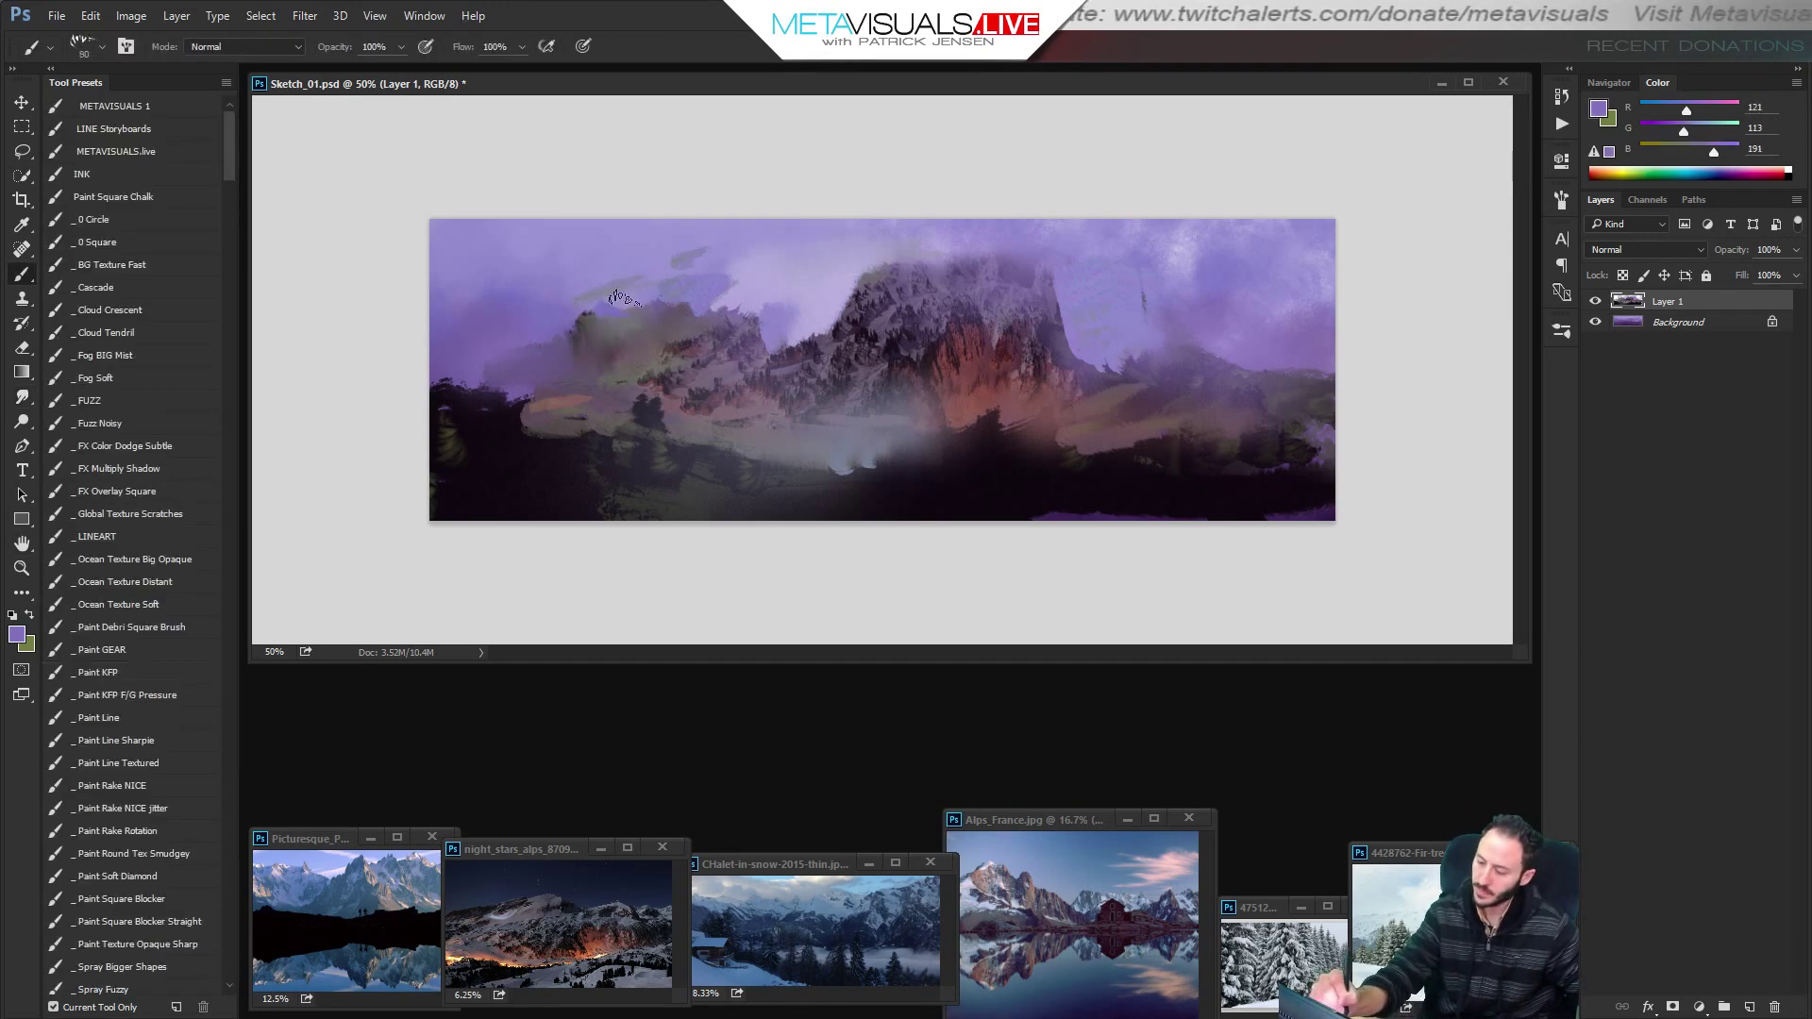
left_click(613, 314, "alt")
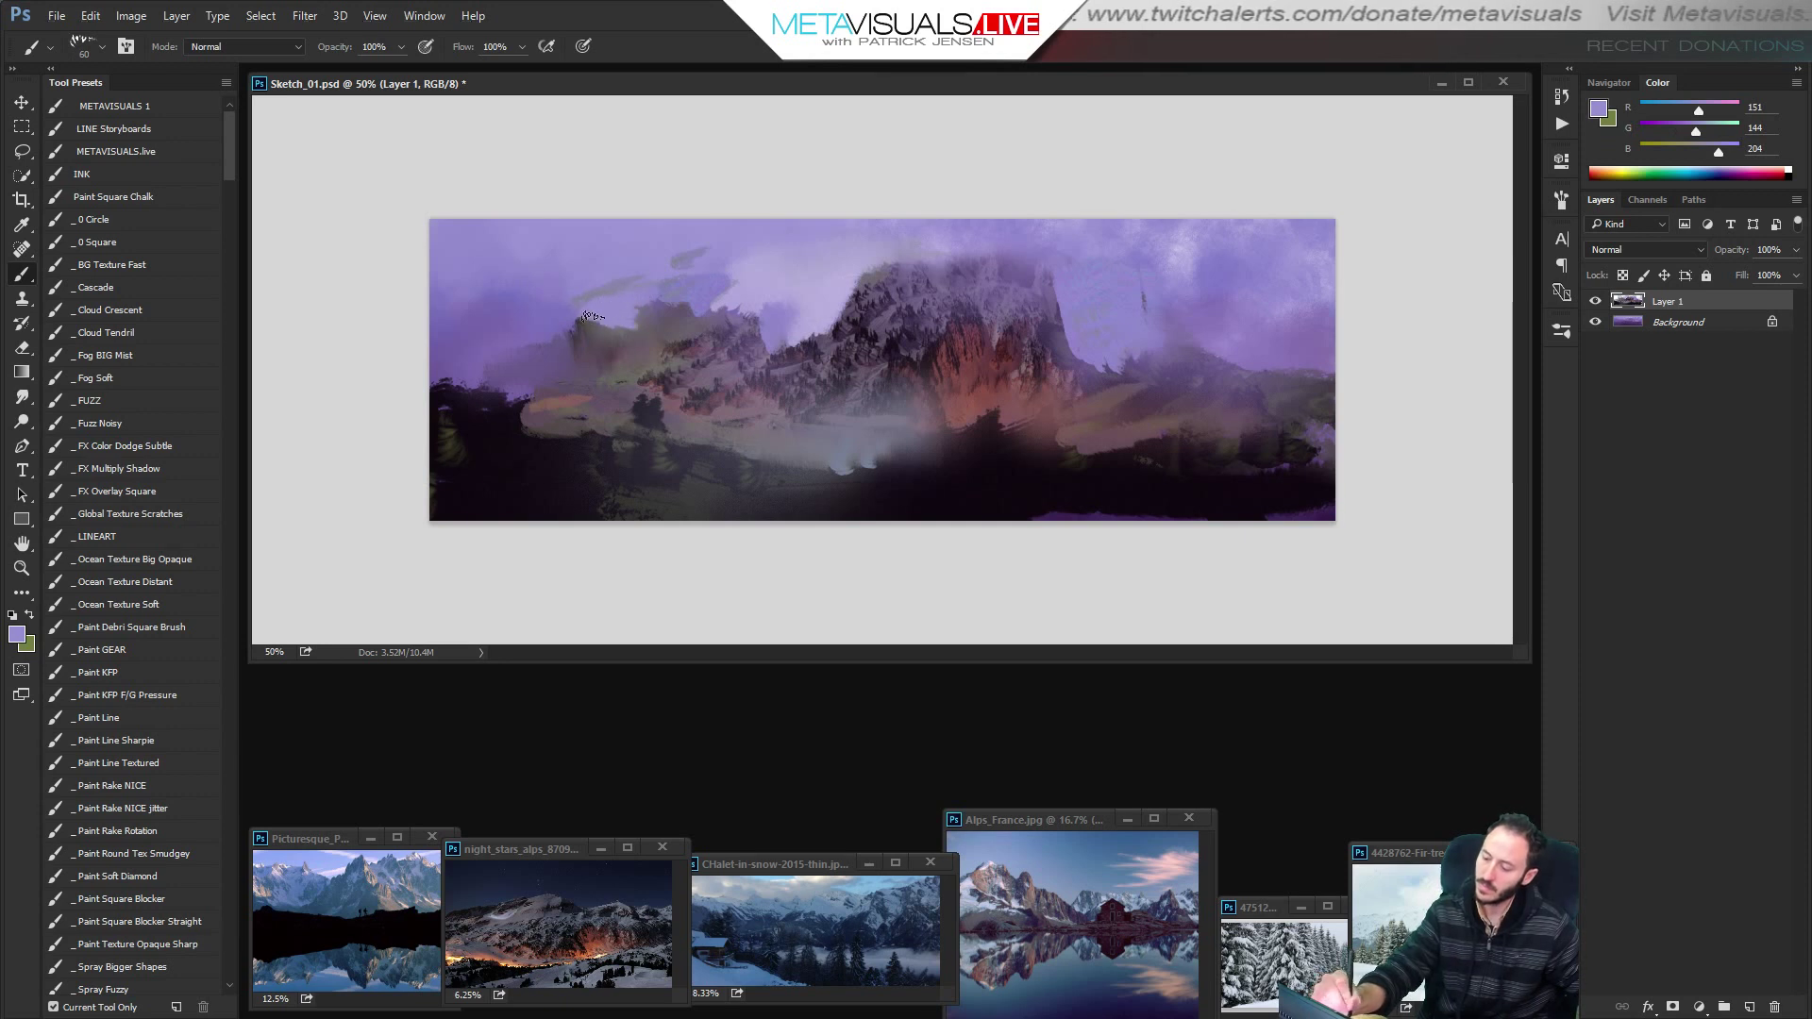
Paint diagonal pink cloud streaks above the left ridge and beside the peak, undoing the first attempt.
left_click(779, 262, "alt")
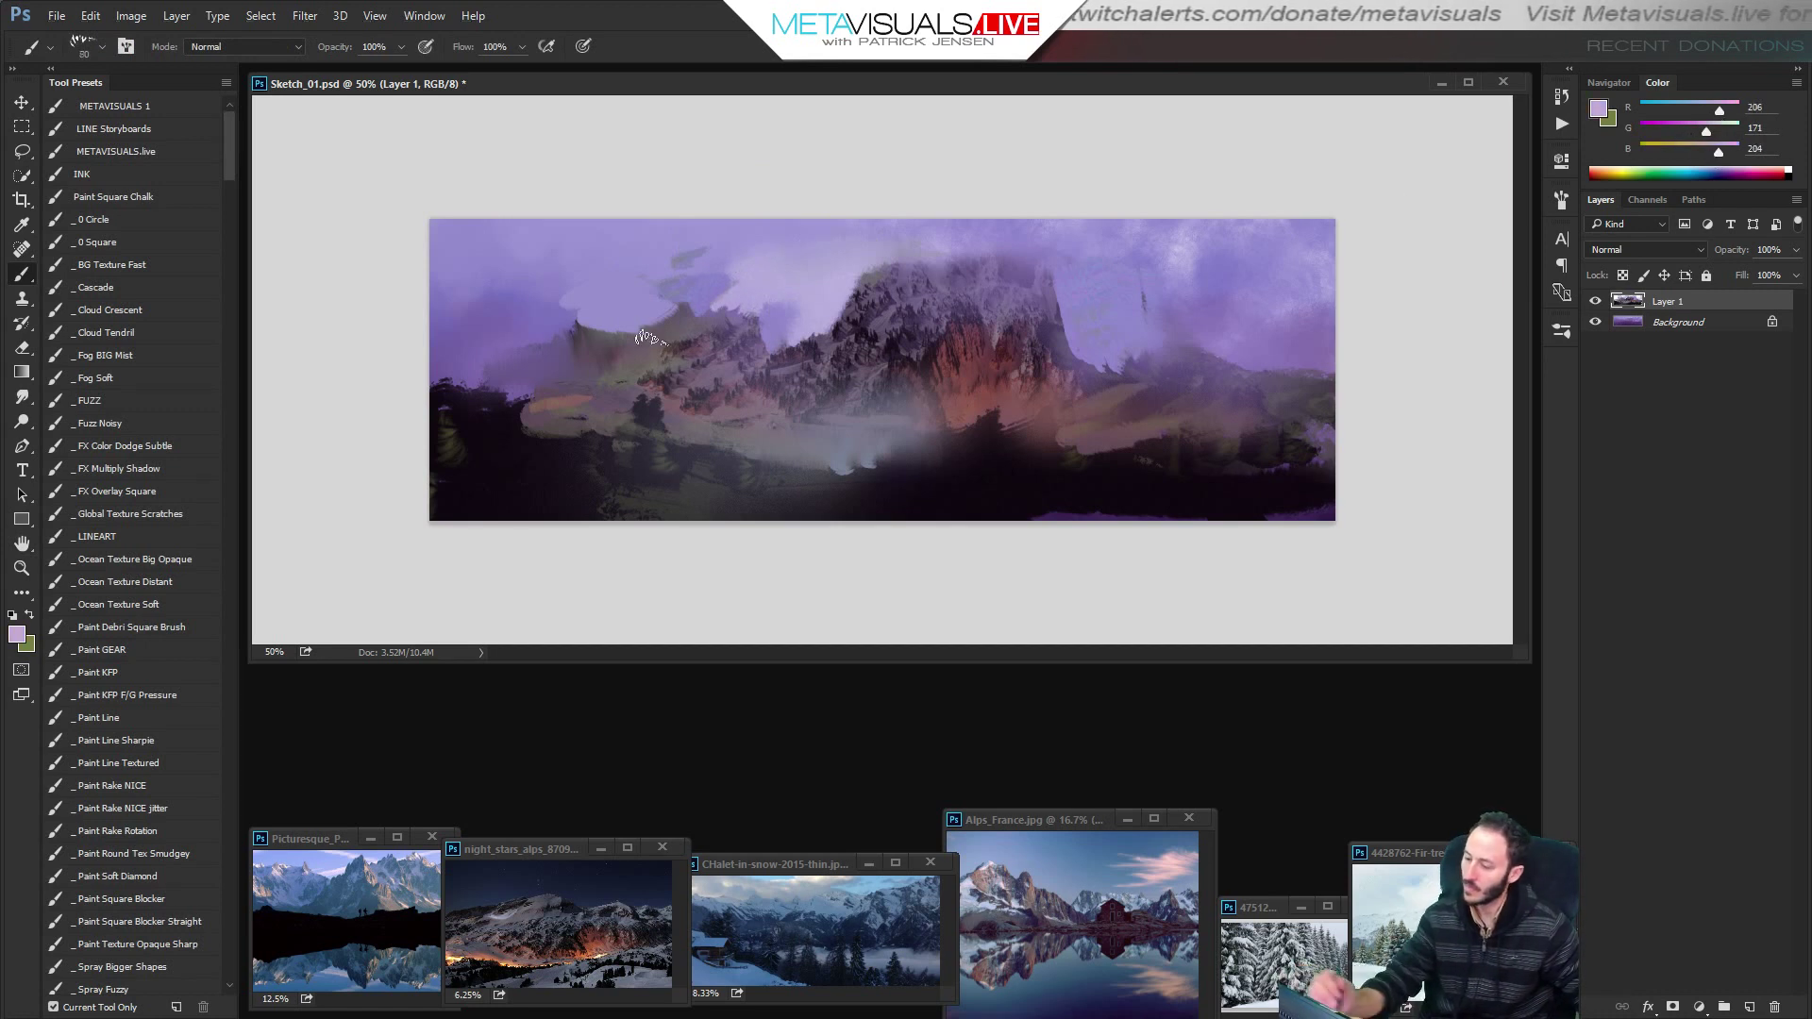
key("ctrl+z")
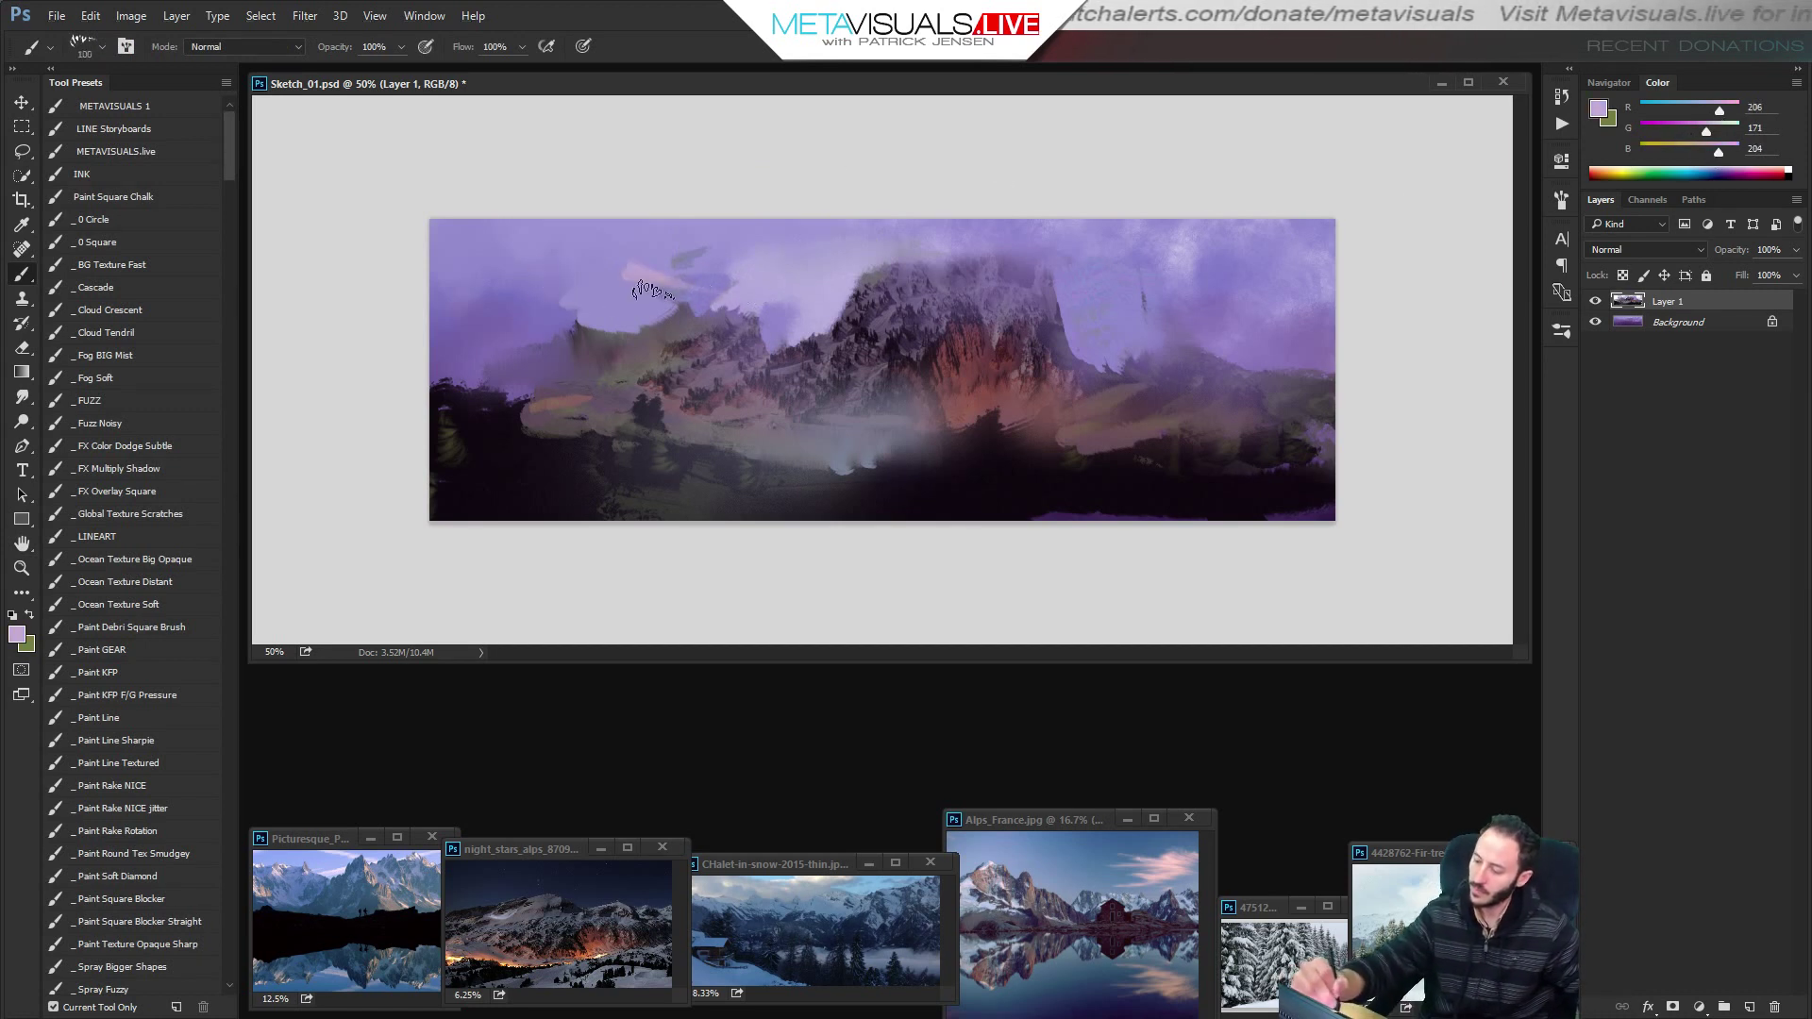
key("bracketleft")
key("bracketleft")
mouse_move(589, 265)
left_mouse_down()
mouse_move(541, 228)
mouse_move(748, 281)
left_mouse_up()
key("bracketleft")
key("bracketleft")
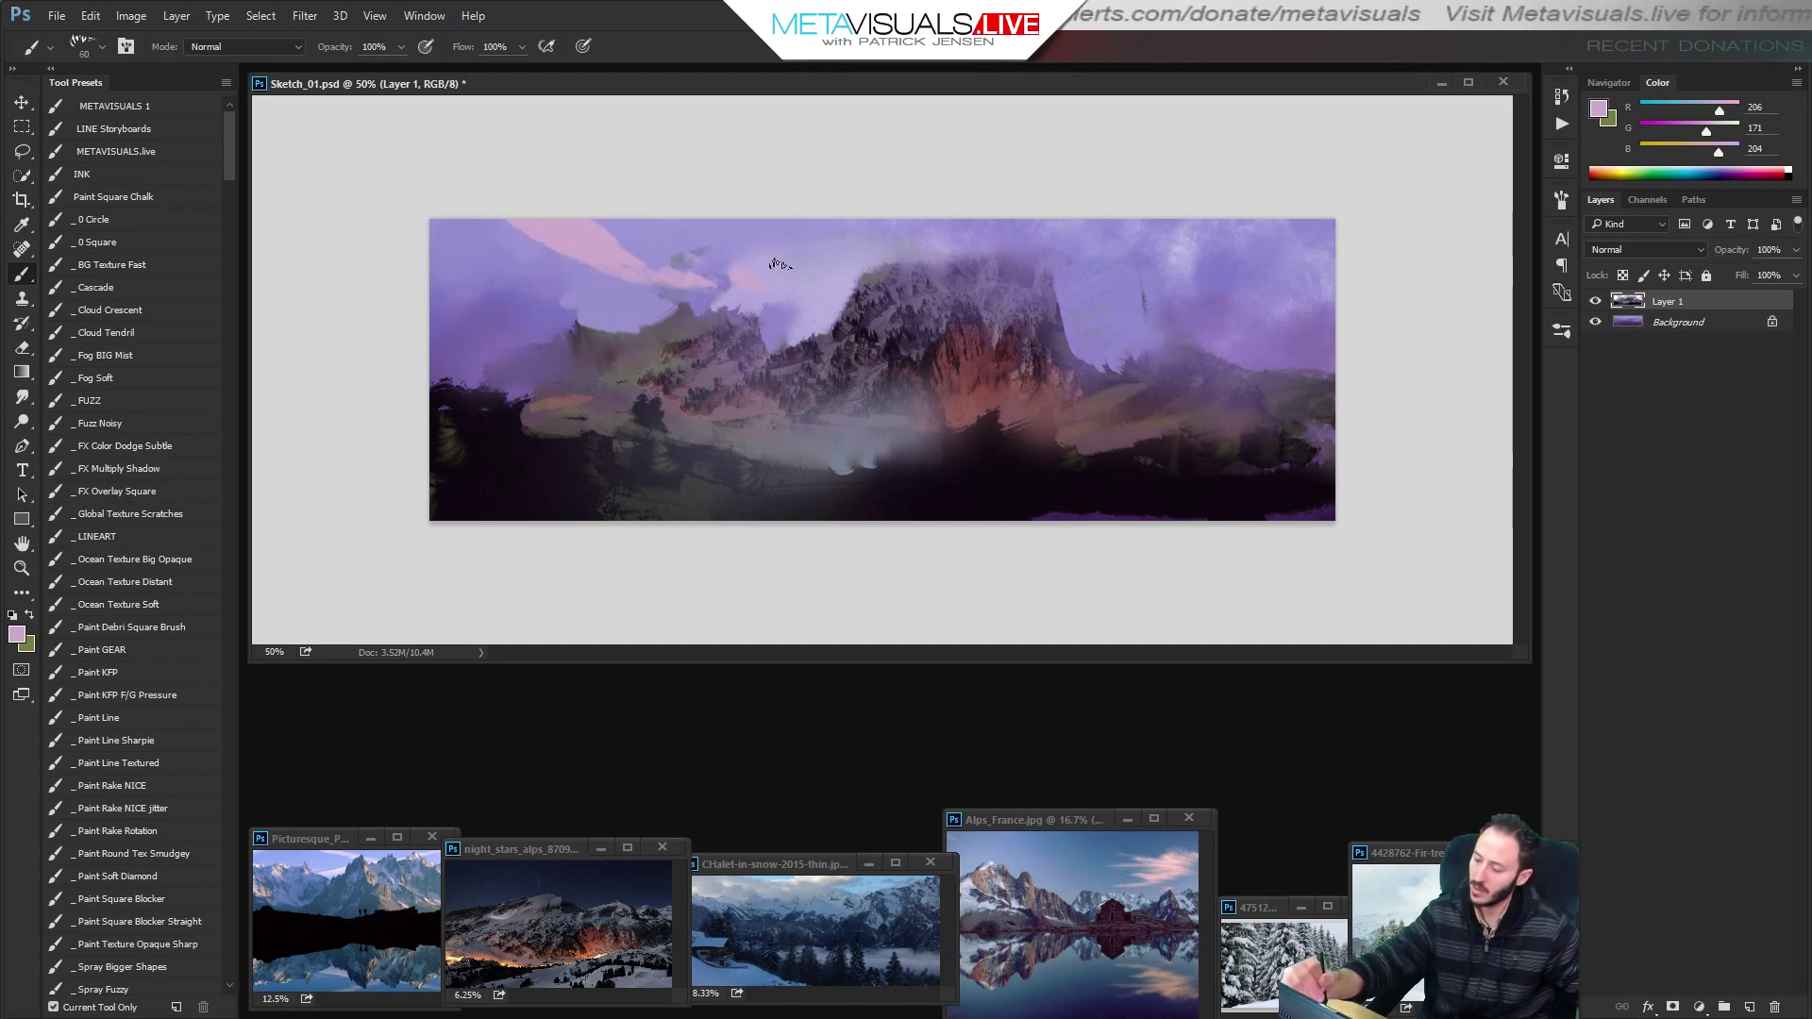
Break up and soften the pink clouds with purple tones sampled from the surrounding sky and a larger brush.
left_click(801, 264, "alt")
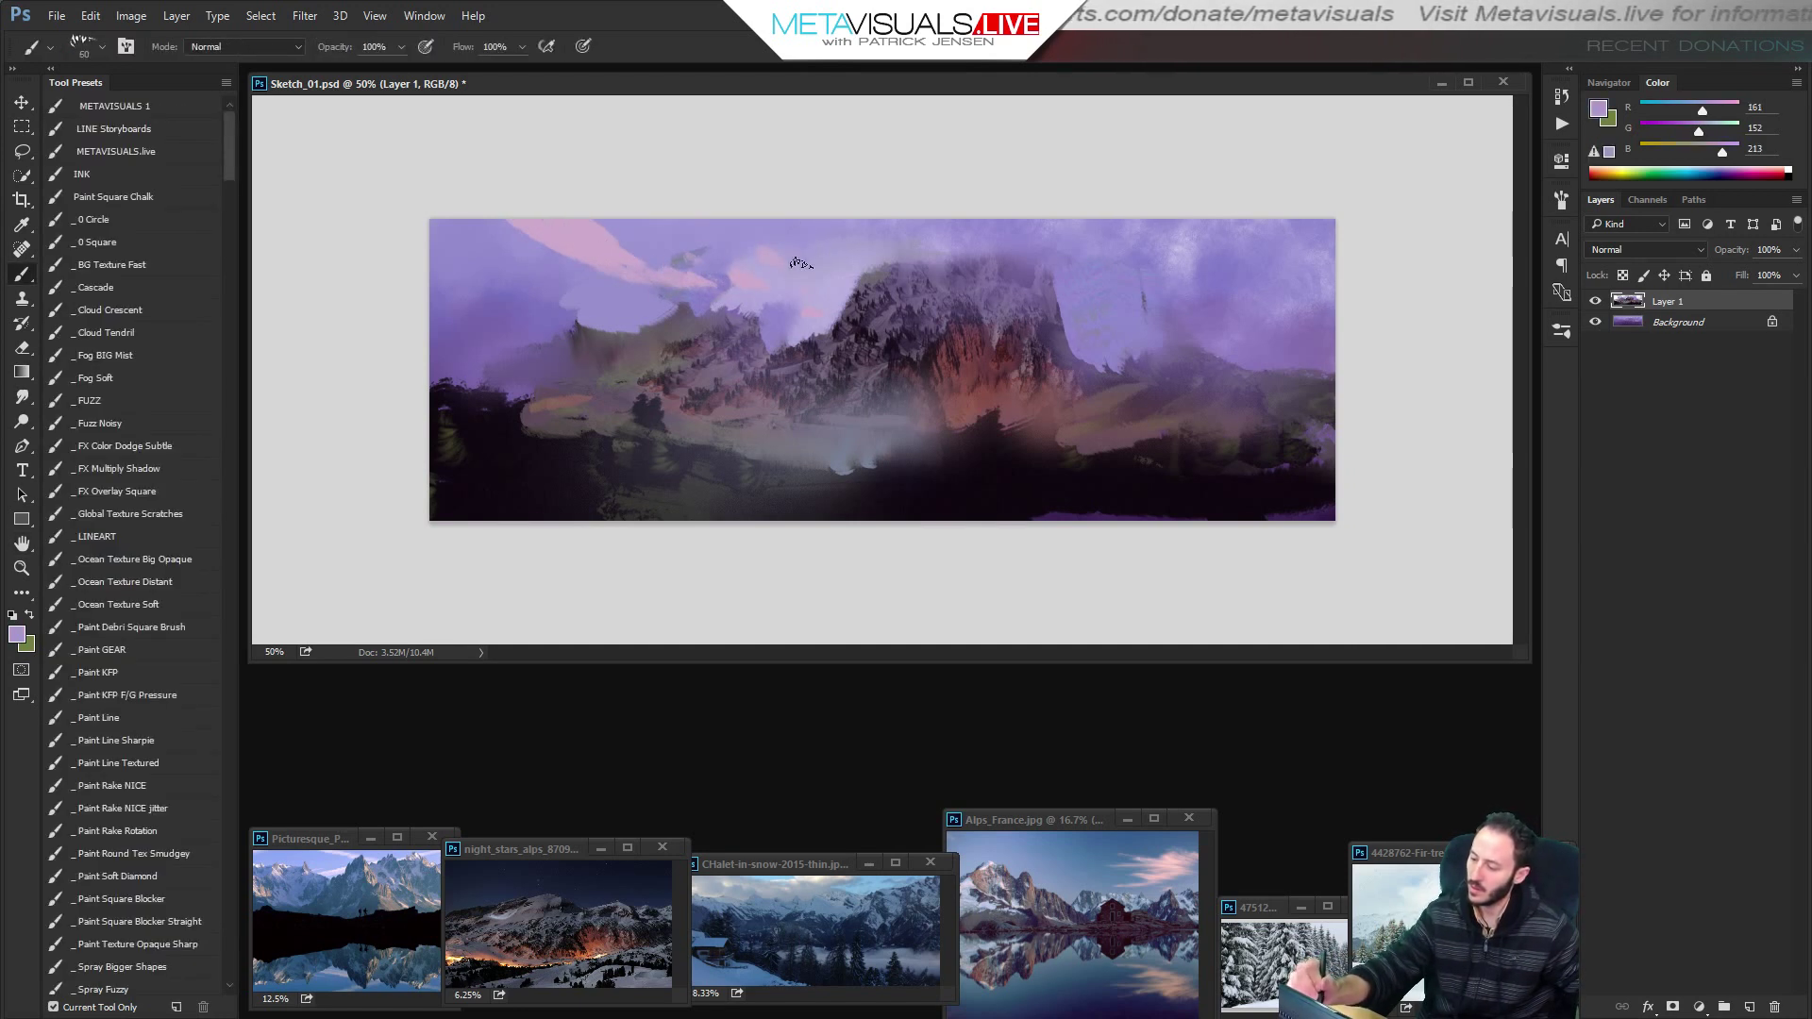
key("bracketright")
key("bracketright")
key("bracketright")
left_click(736, 250, "alt")
left_click_drag(731, 265, 684, 253)
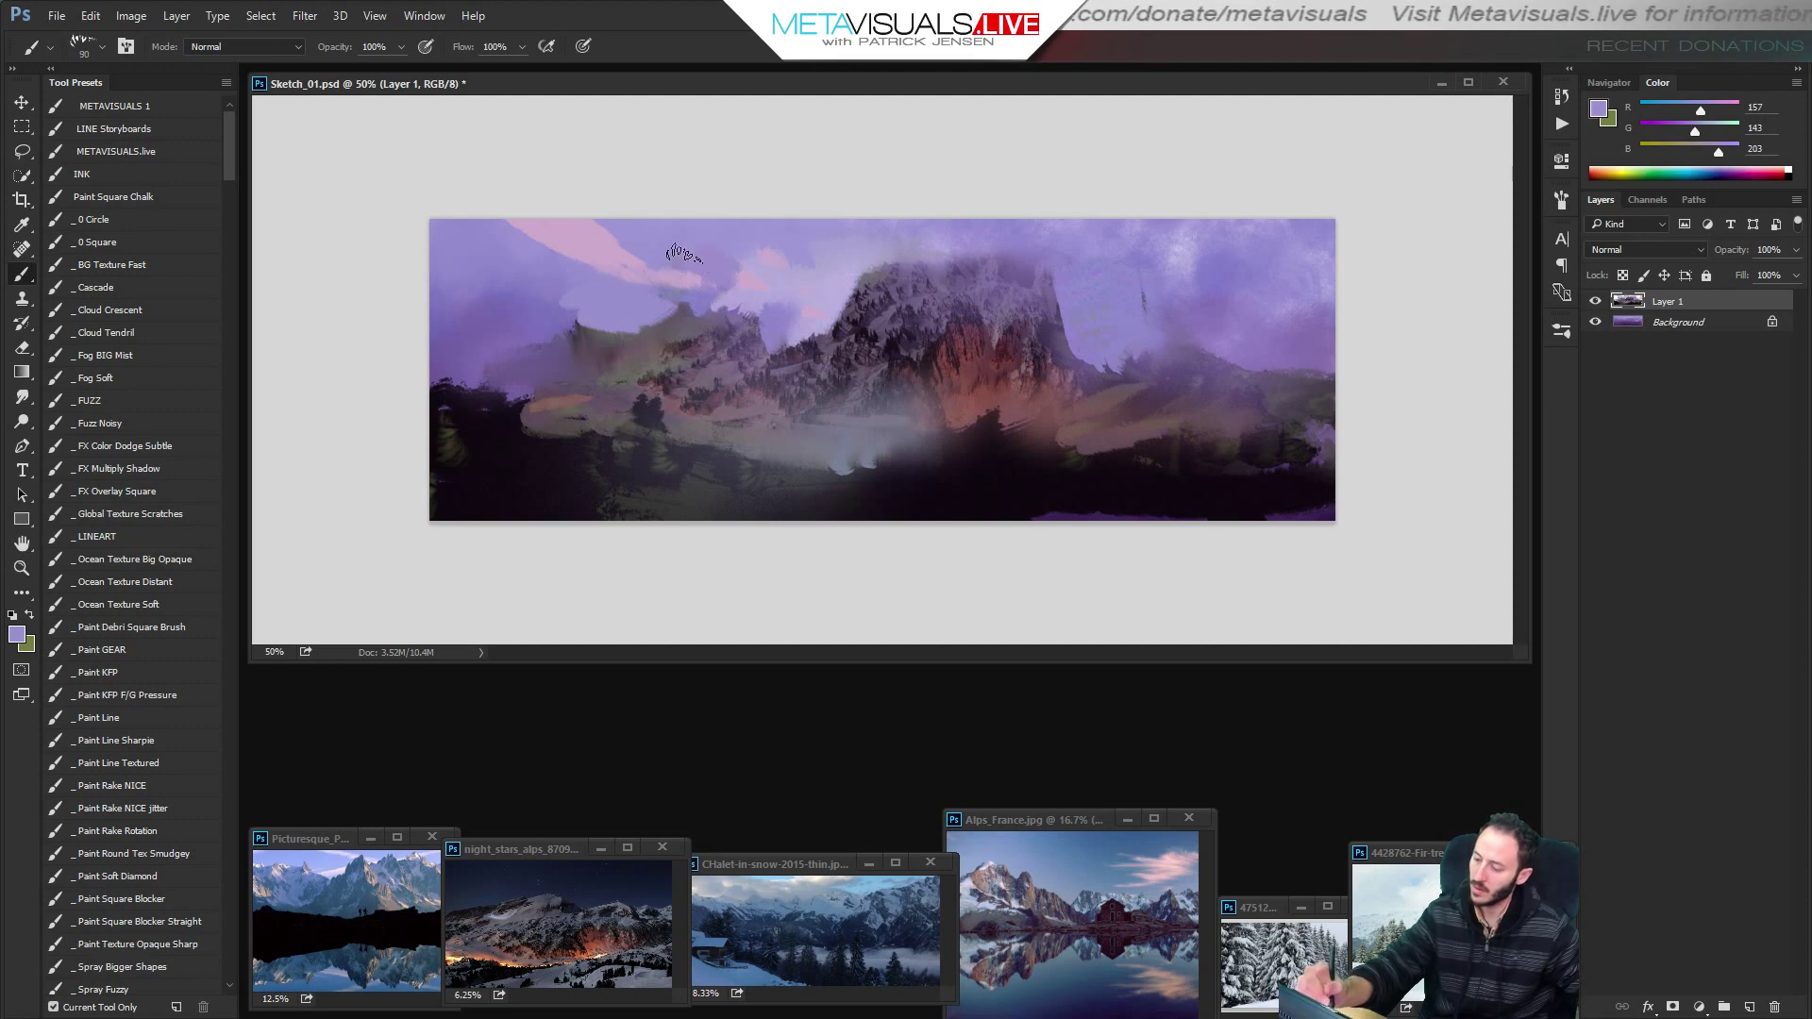
key("bracketright")
key("bracketright")
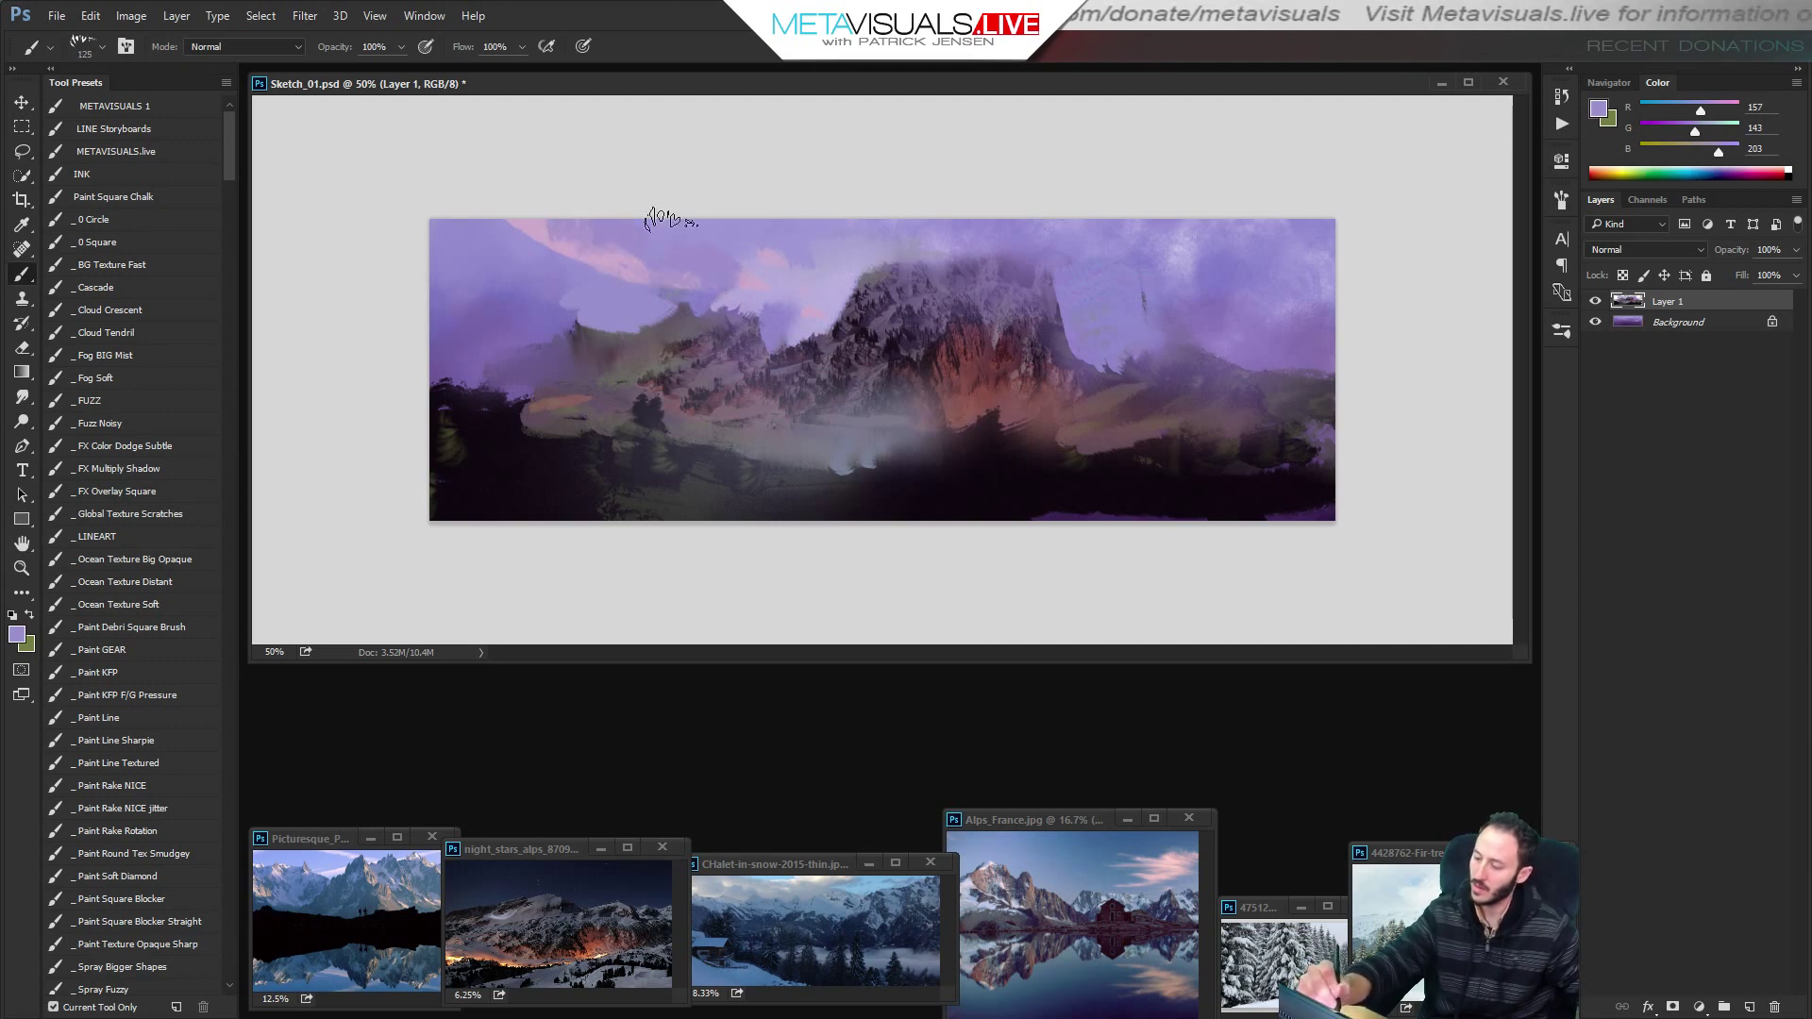
Paint a pale pinkish cloud in the sky near the canvas's left edge and smudge it into the surrounding purple.
left_click(621, 276, "alt")
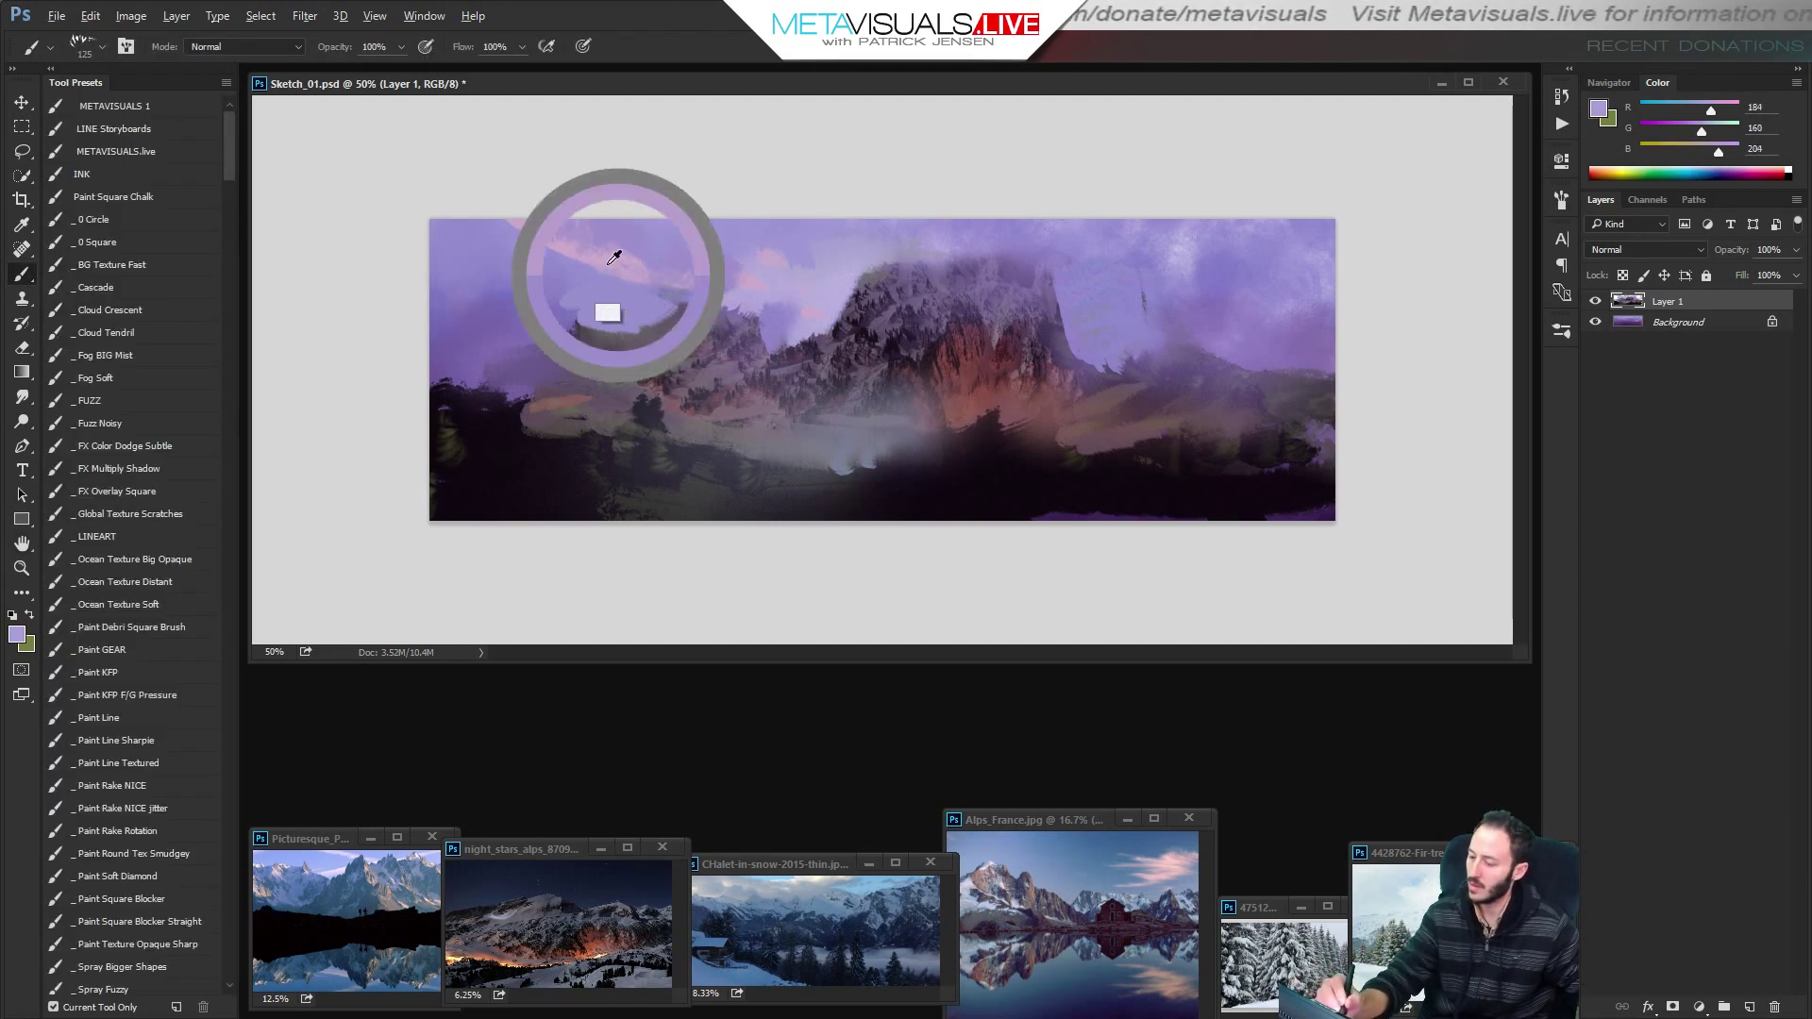
mouse_move(466, 287)
left_mouse_down()
mouse_move(479, 294)
mouse_move(452, 319)
mouse_move(485, 328)
left_mouse_up()
left_click(464, 320, "alt")
key("r")
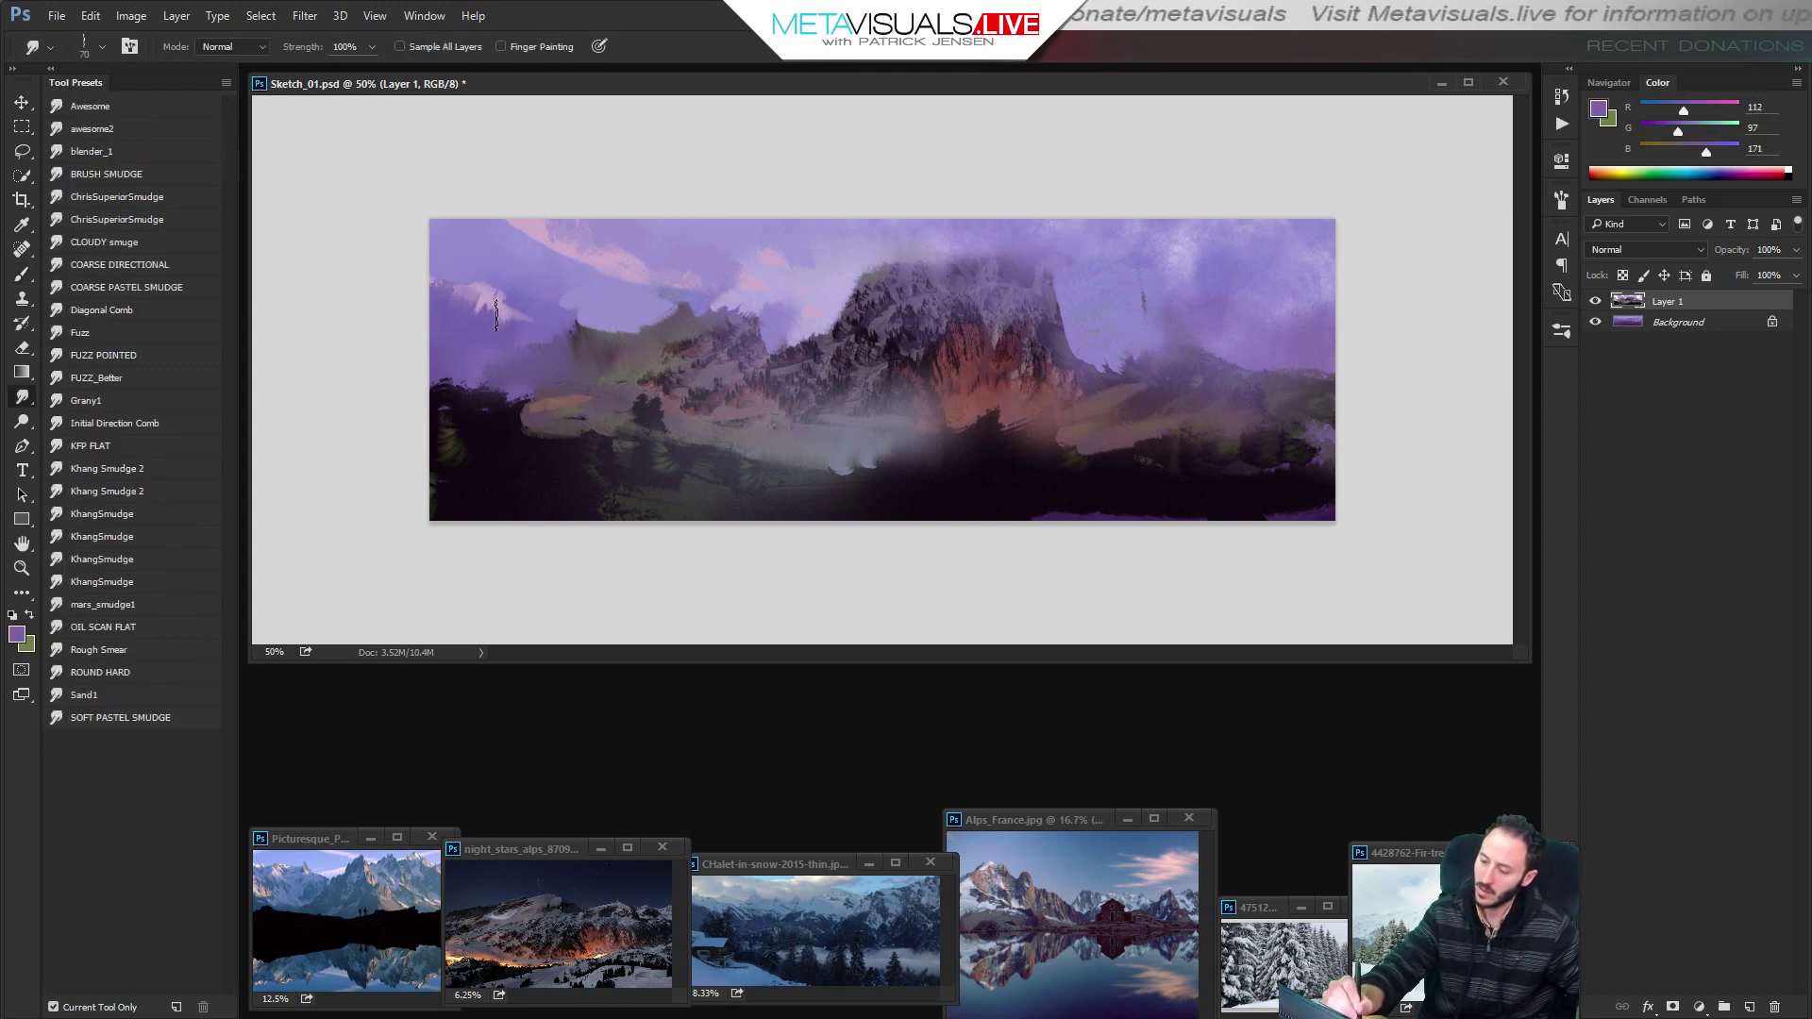
key("b")
left_click(481, 300, "alt")
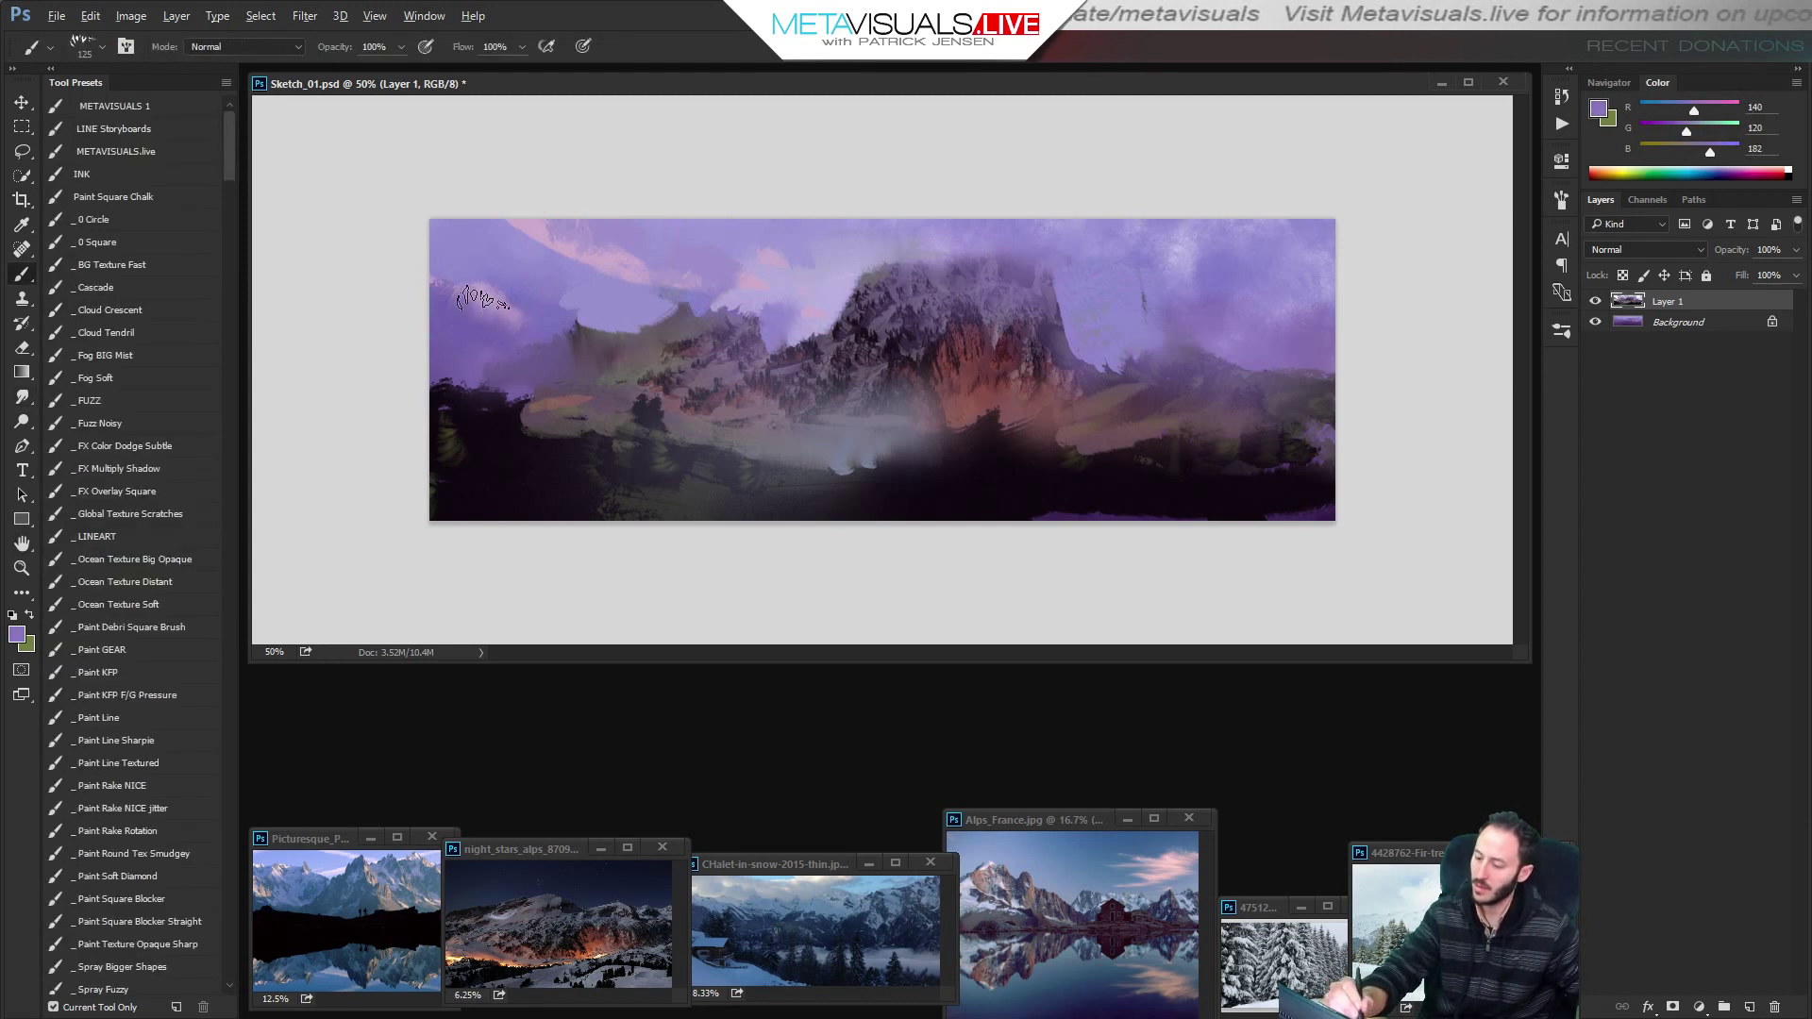
Mix a muted mauve (RGB 150, 120, 157) and paint the underside of the left-edge cloud with a progressively smaller brush.
left_click_drag(1695, 111, 1701, 152)
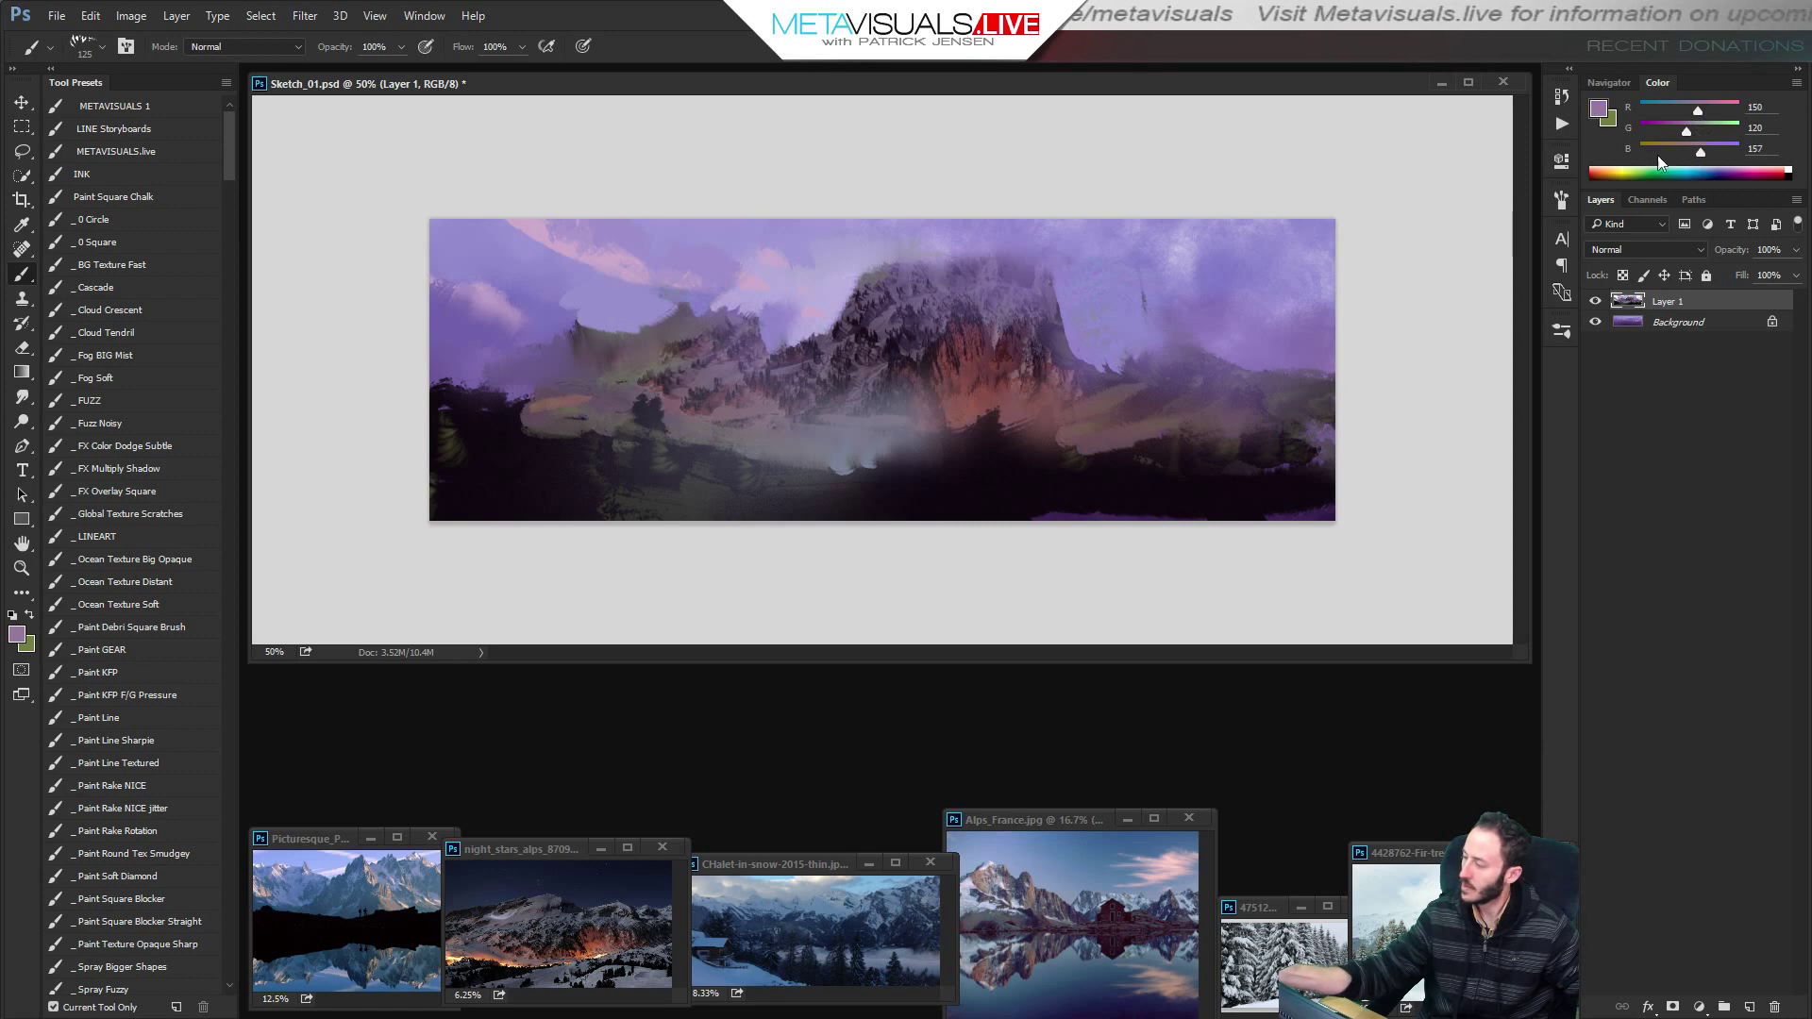
left_click_drag(477, 328, 464, 300)
key("bracketleft")
key("bracketleft")
key("bracketleft")
key("bracketleft")
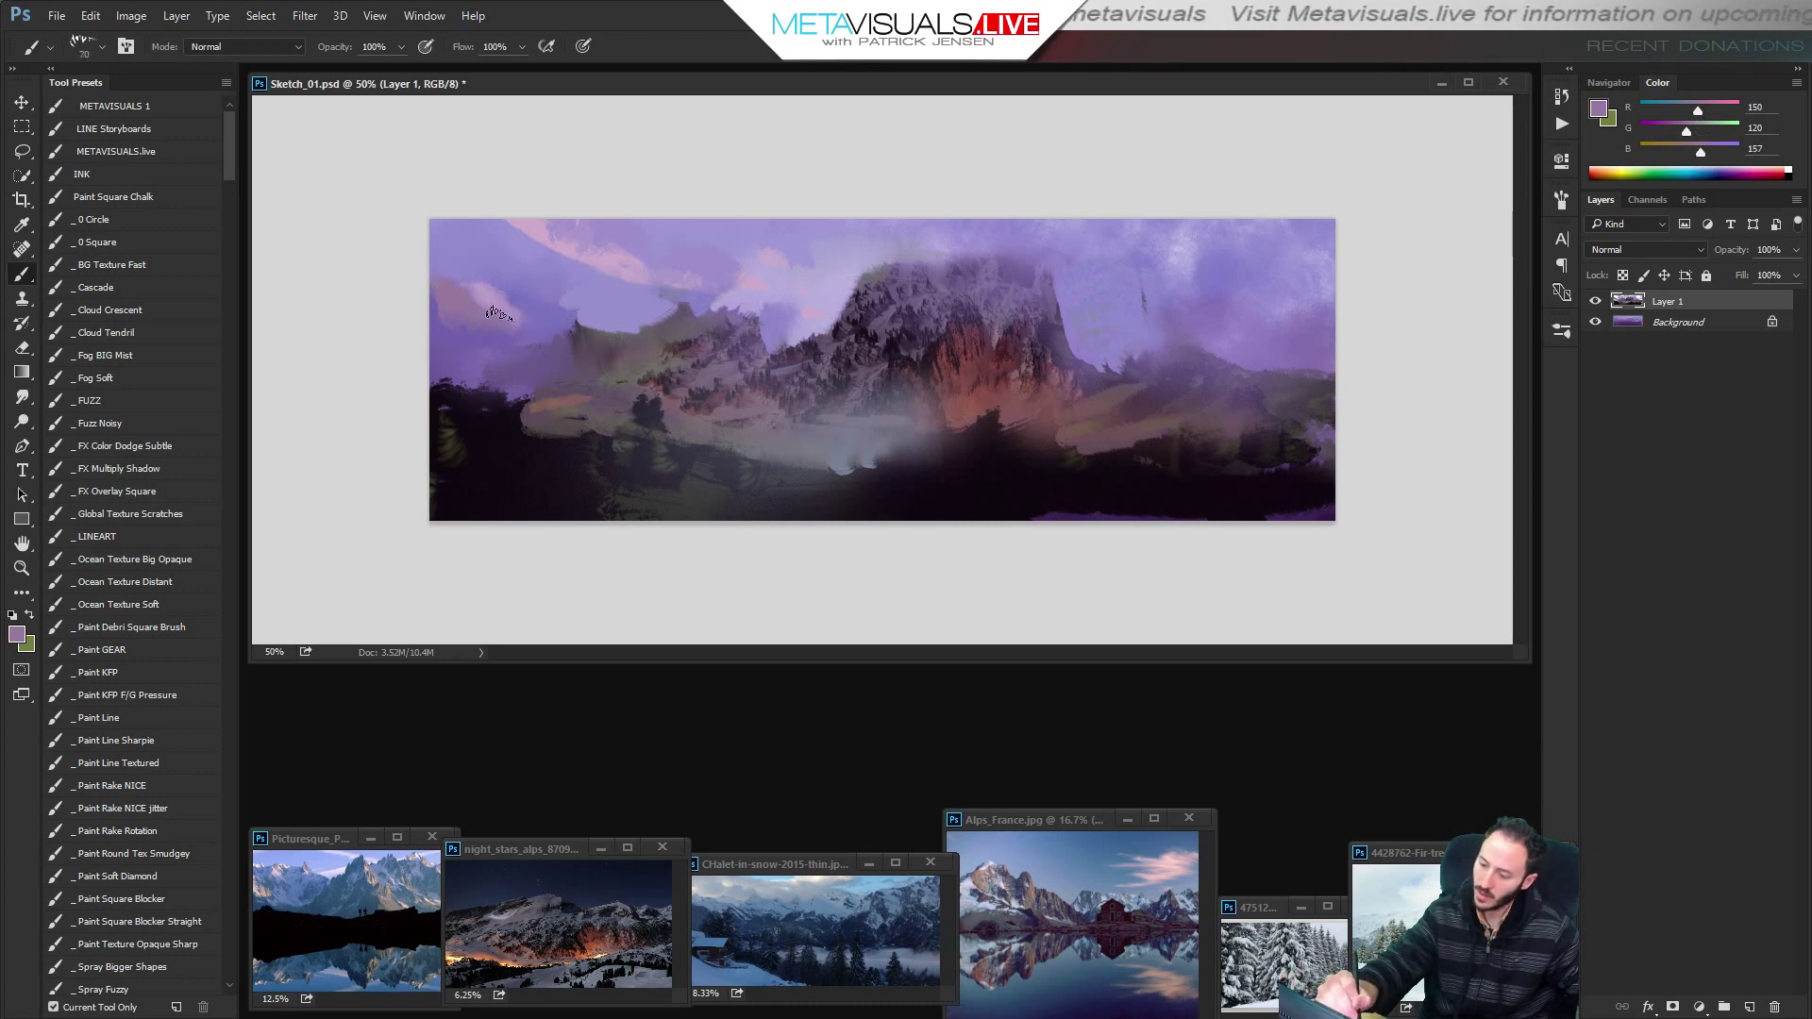
key("bracketleft")
key("bracketleft")
key("bracketleft")
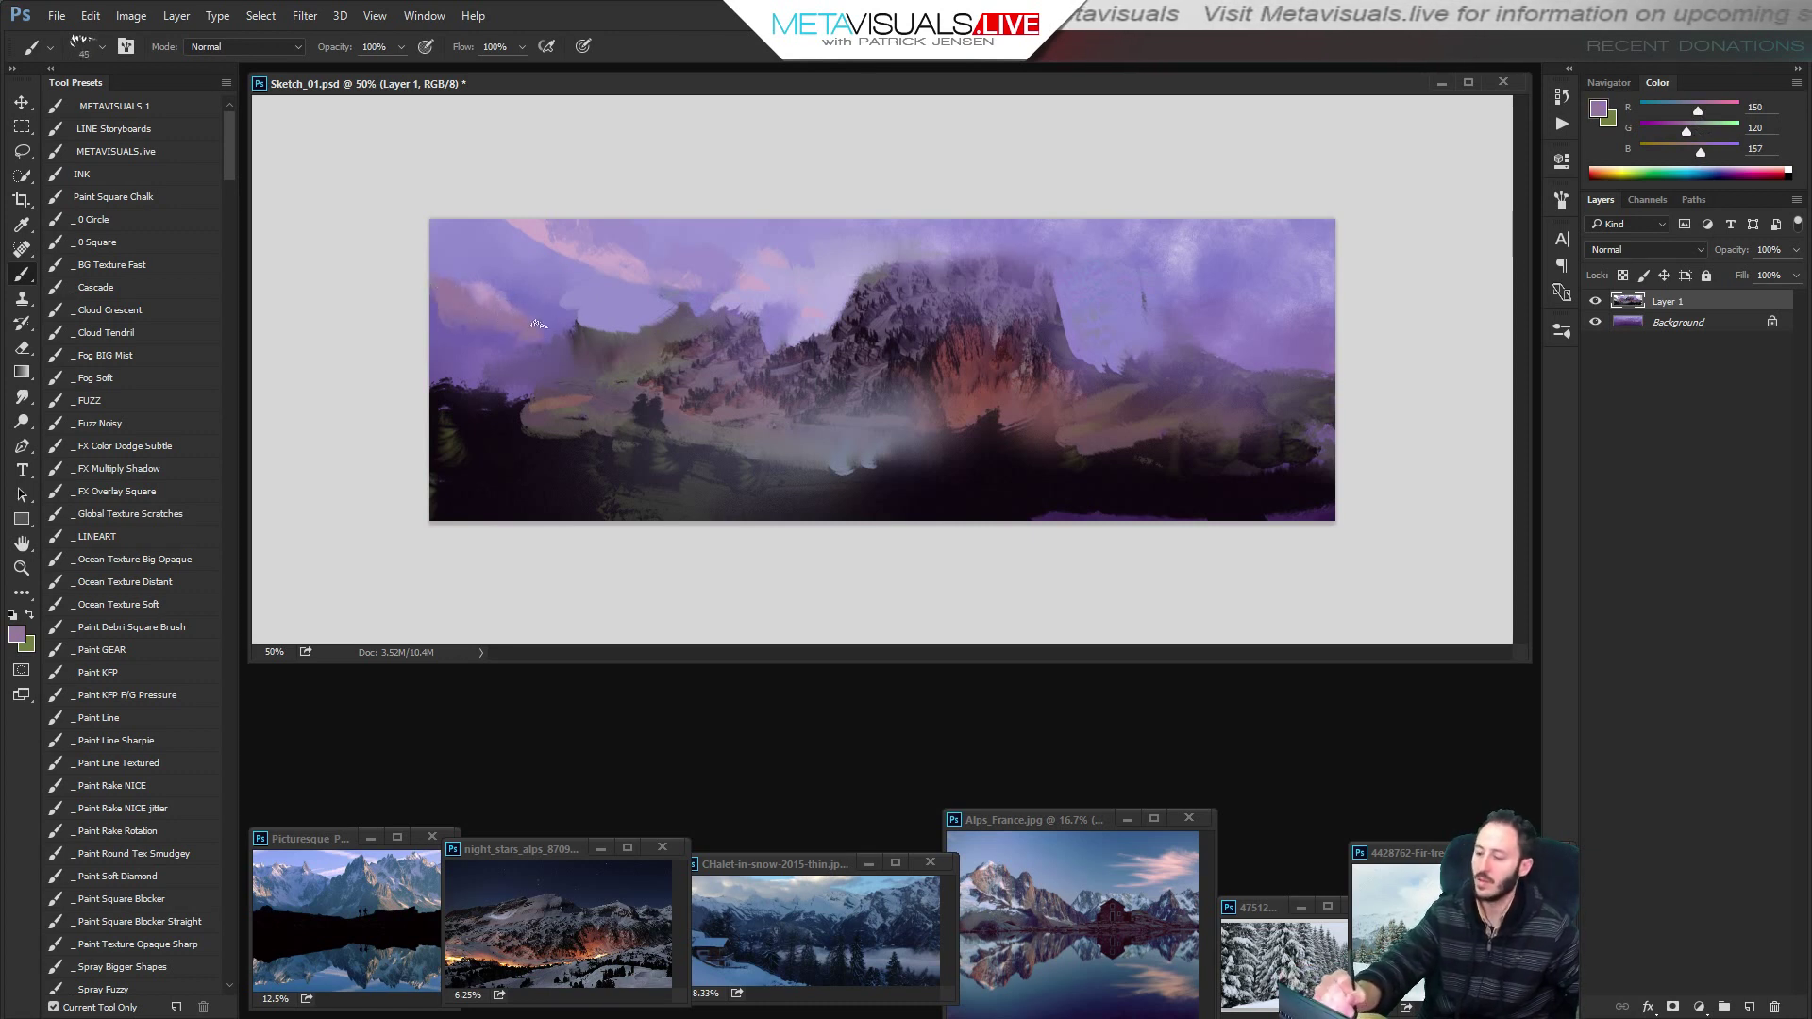
key("bracketleft")
Paint and smudge a pale lavender cloud at the left ridge's outer end, and add sampled pink cloud streaks right of the peak.
left_click(813, 284, "alt")
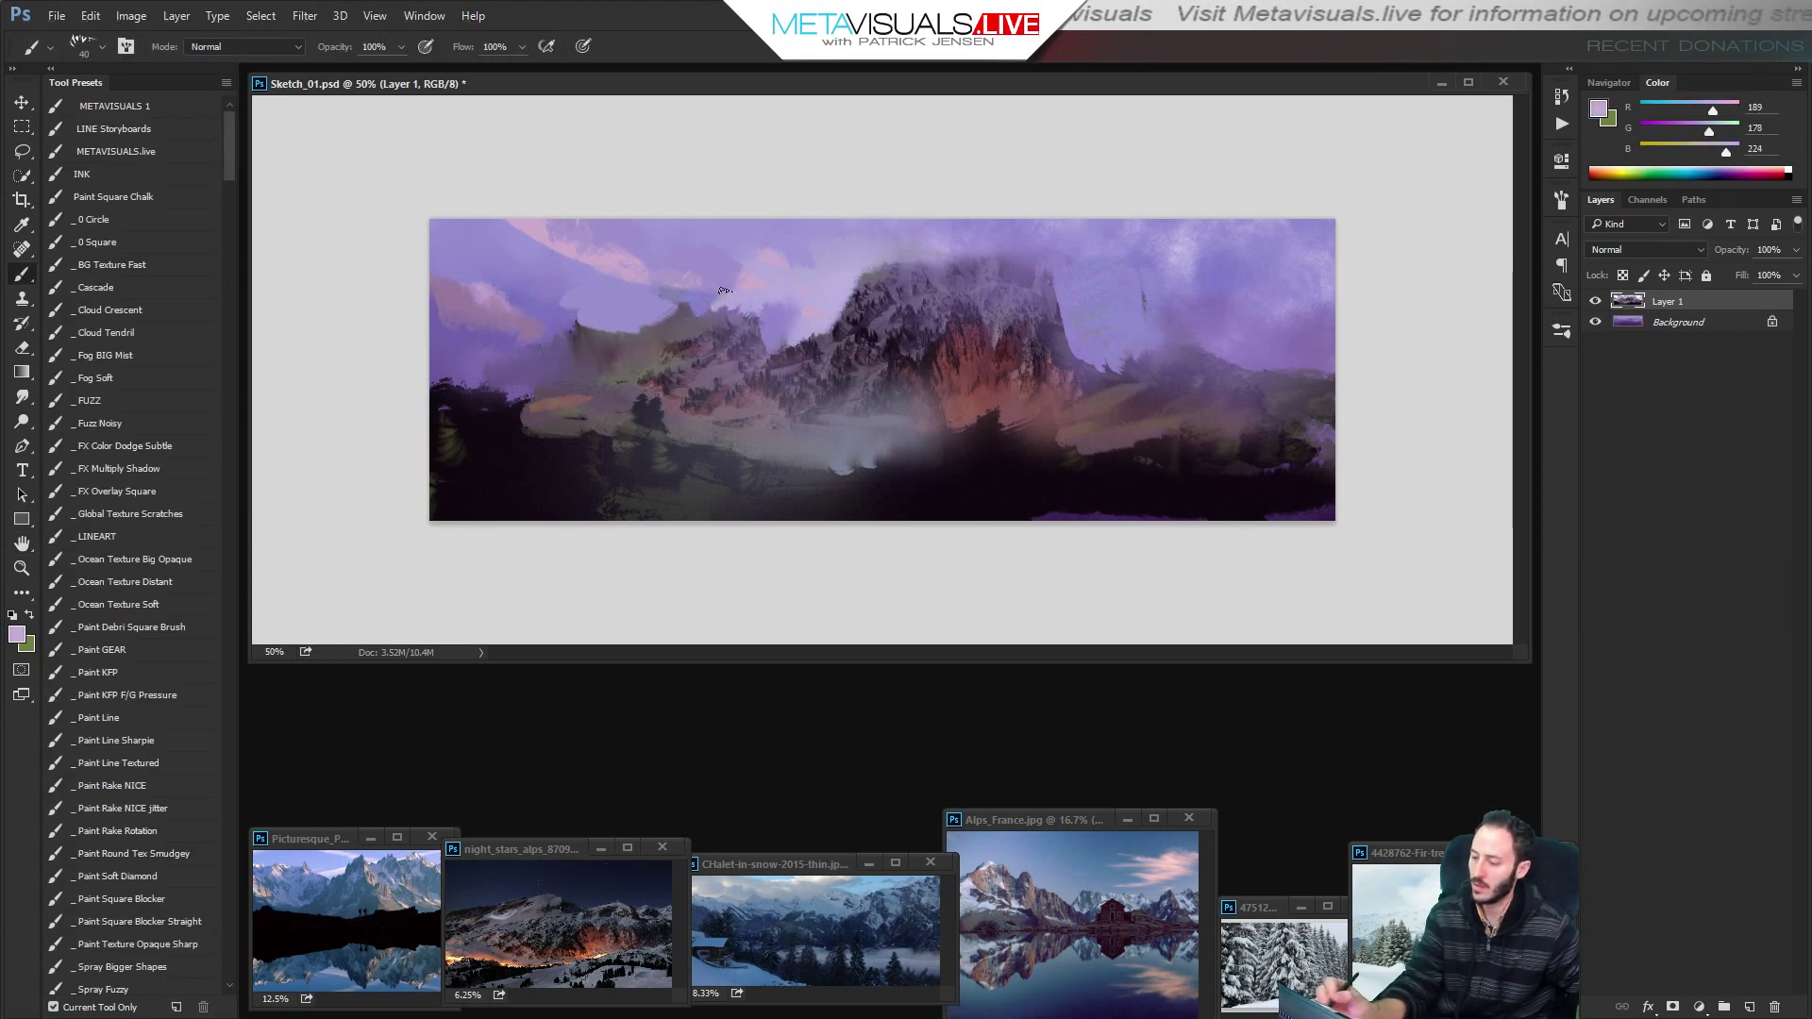
key("bracketright")
left_click_drag(572, 335, 540, 324)
key("r")
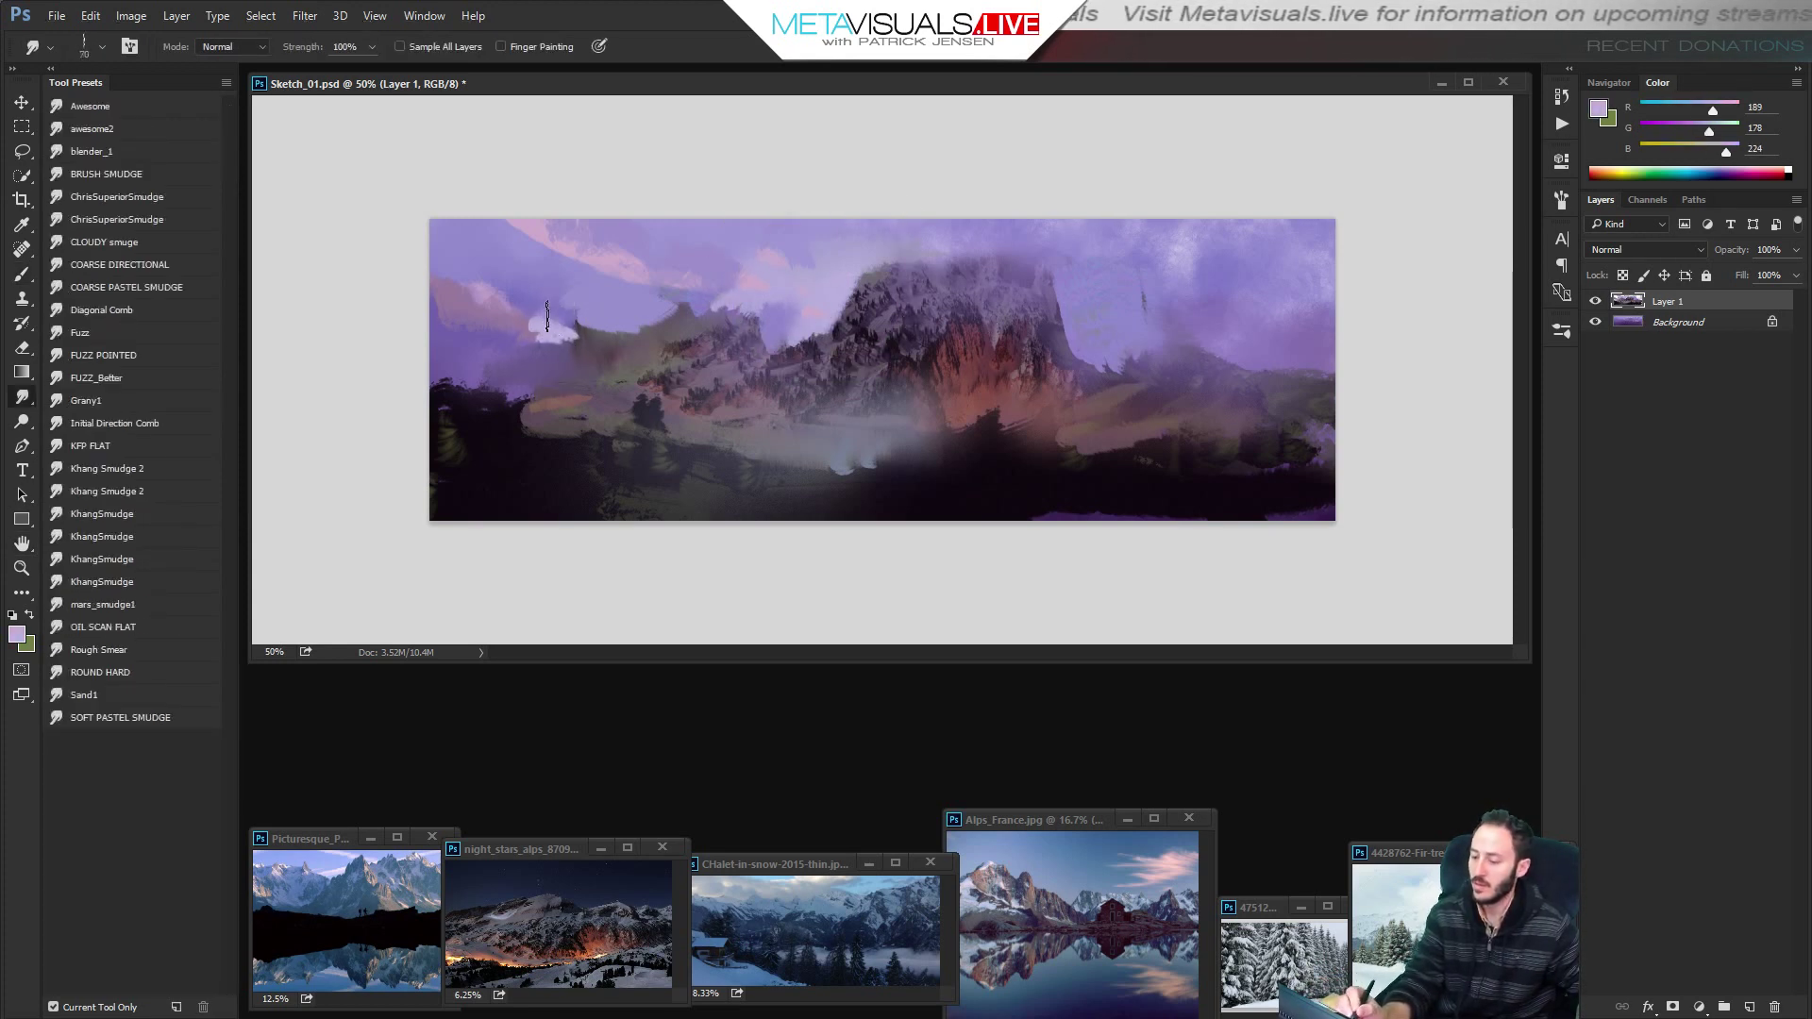
key("b")
left_click(751, 281, "alt")
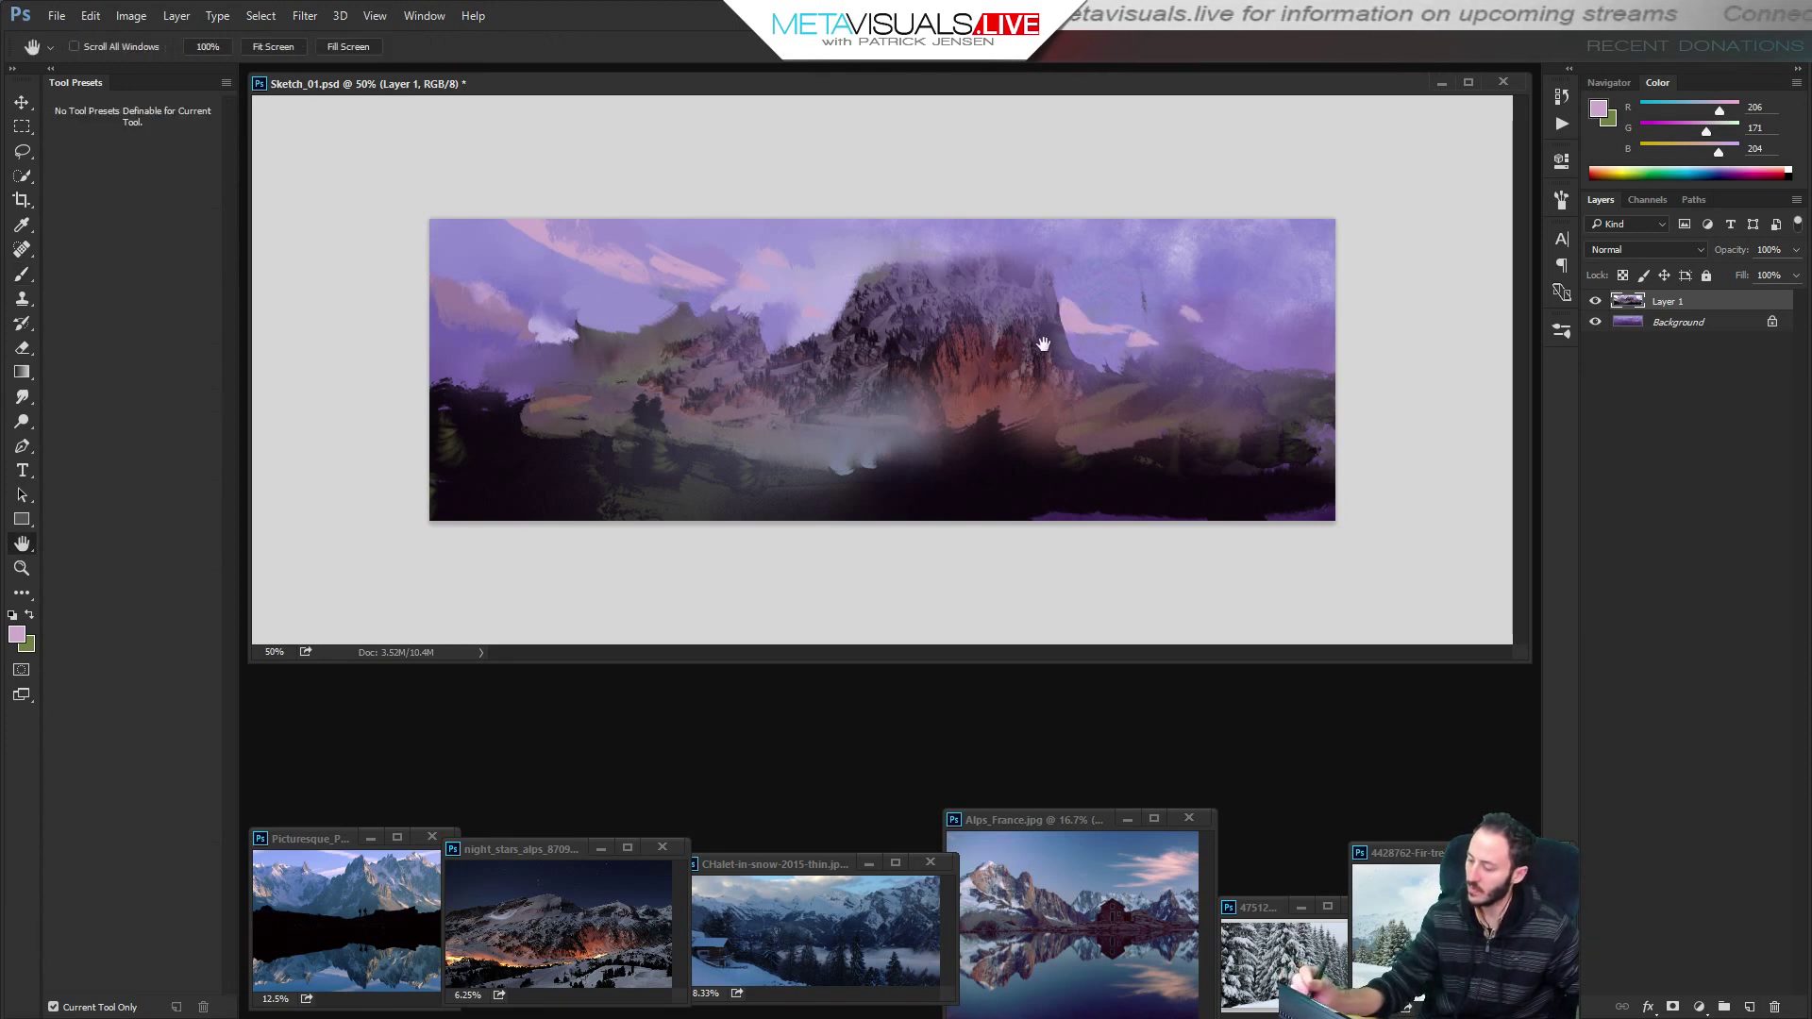
Paint a red glow at the peak's base in Color Dodge mode with a reddish tone sampled there, and smudge it upward.
left_click(960, 395, "alt")
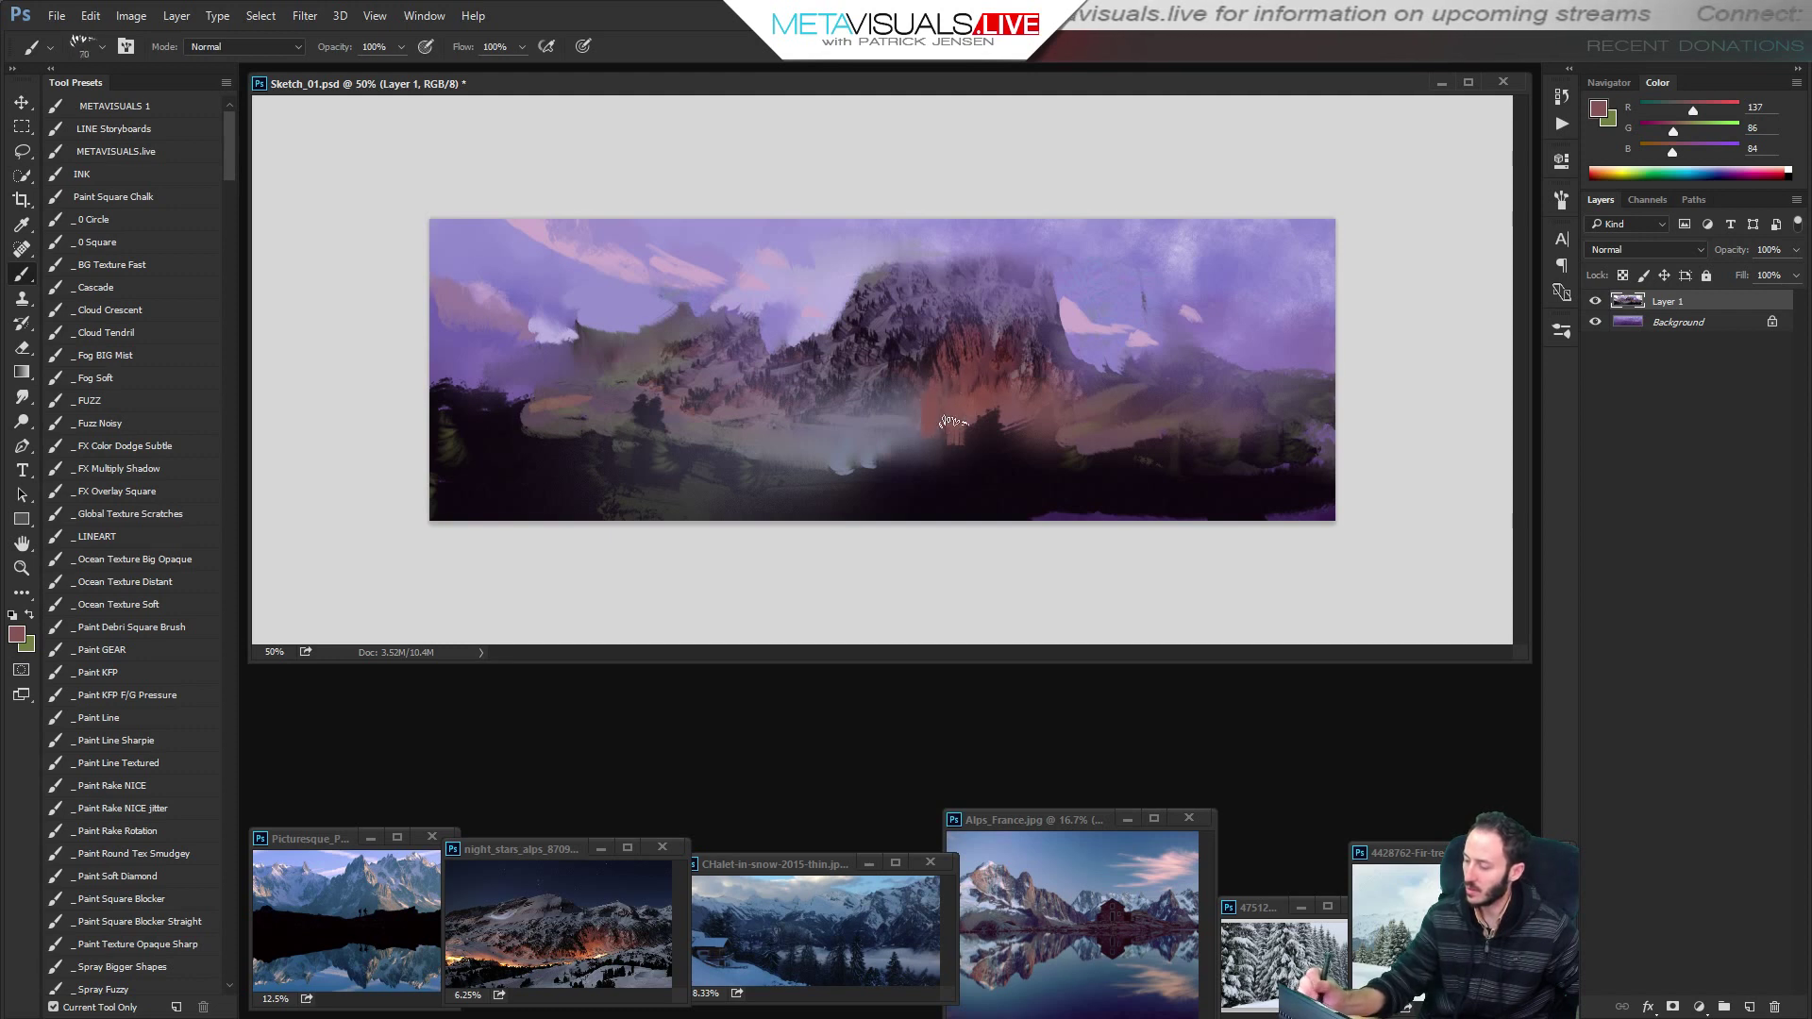
left_click(241, 48)
left_click(236, 209)
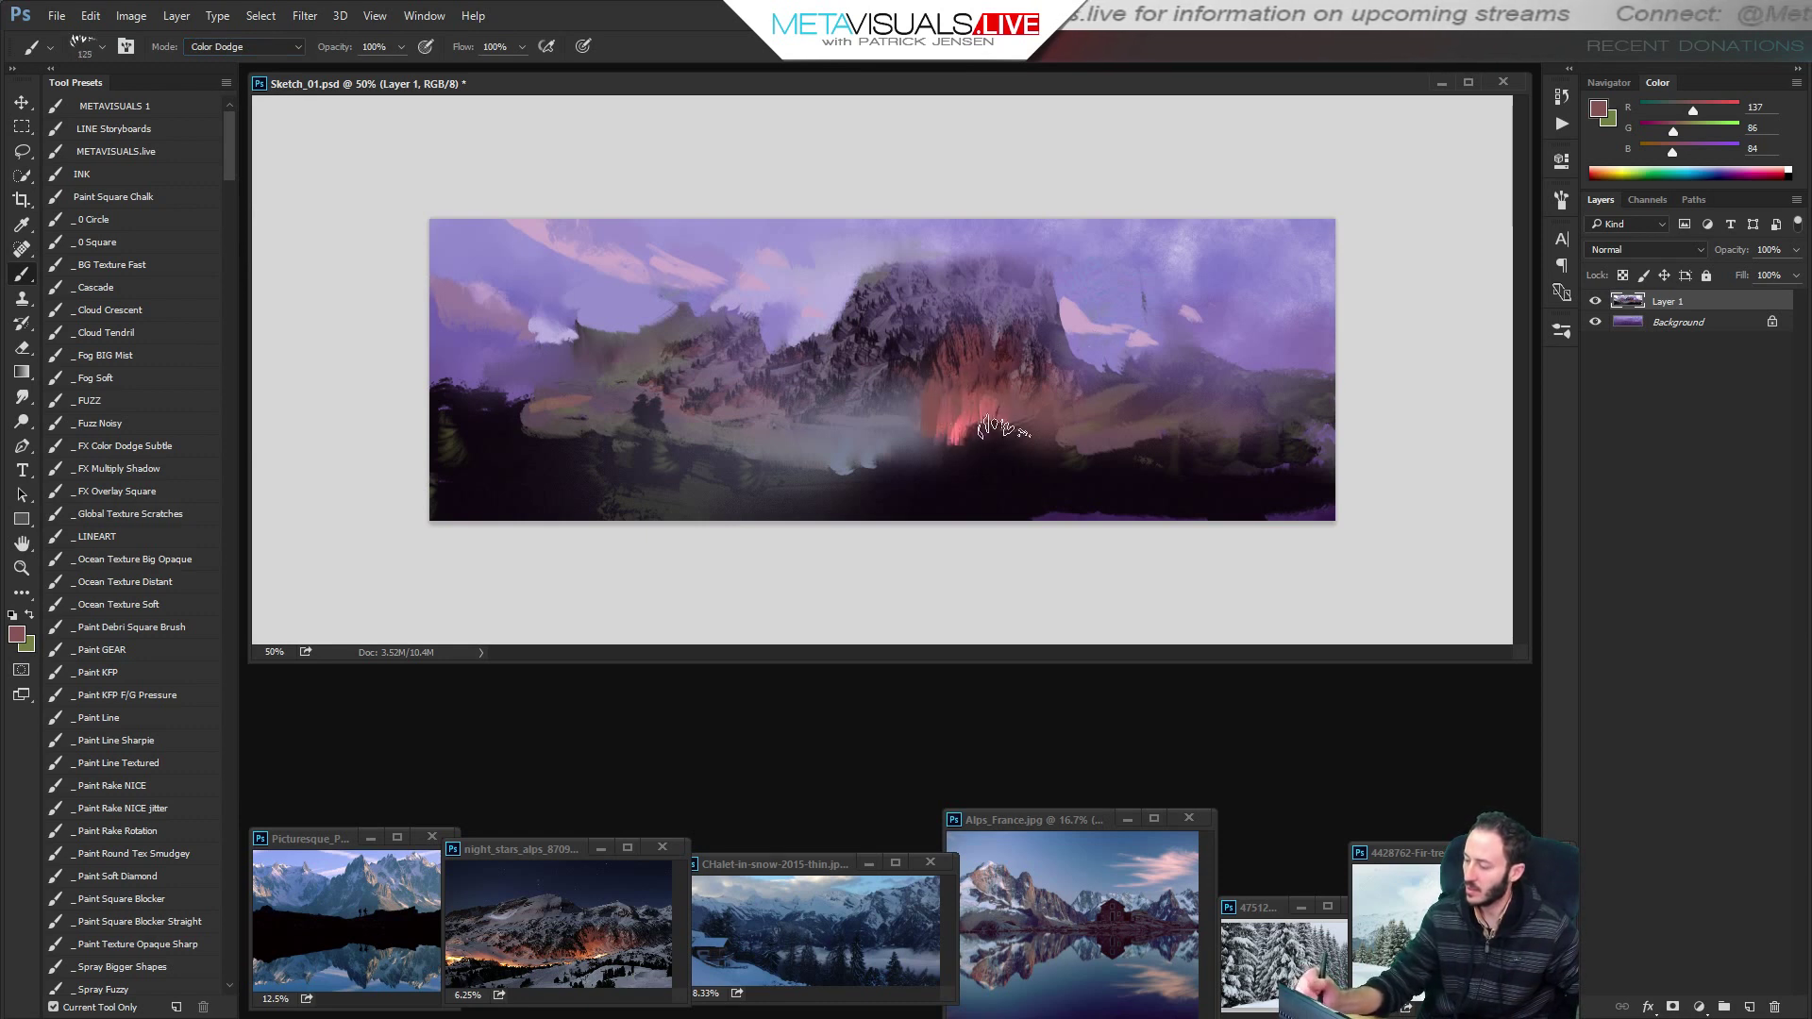
key("r")
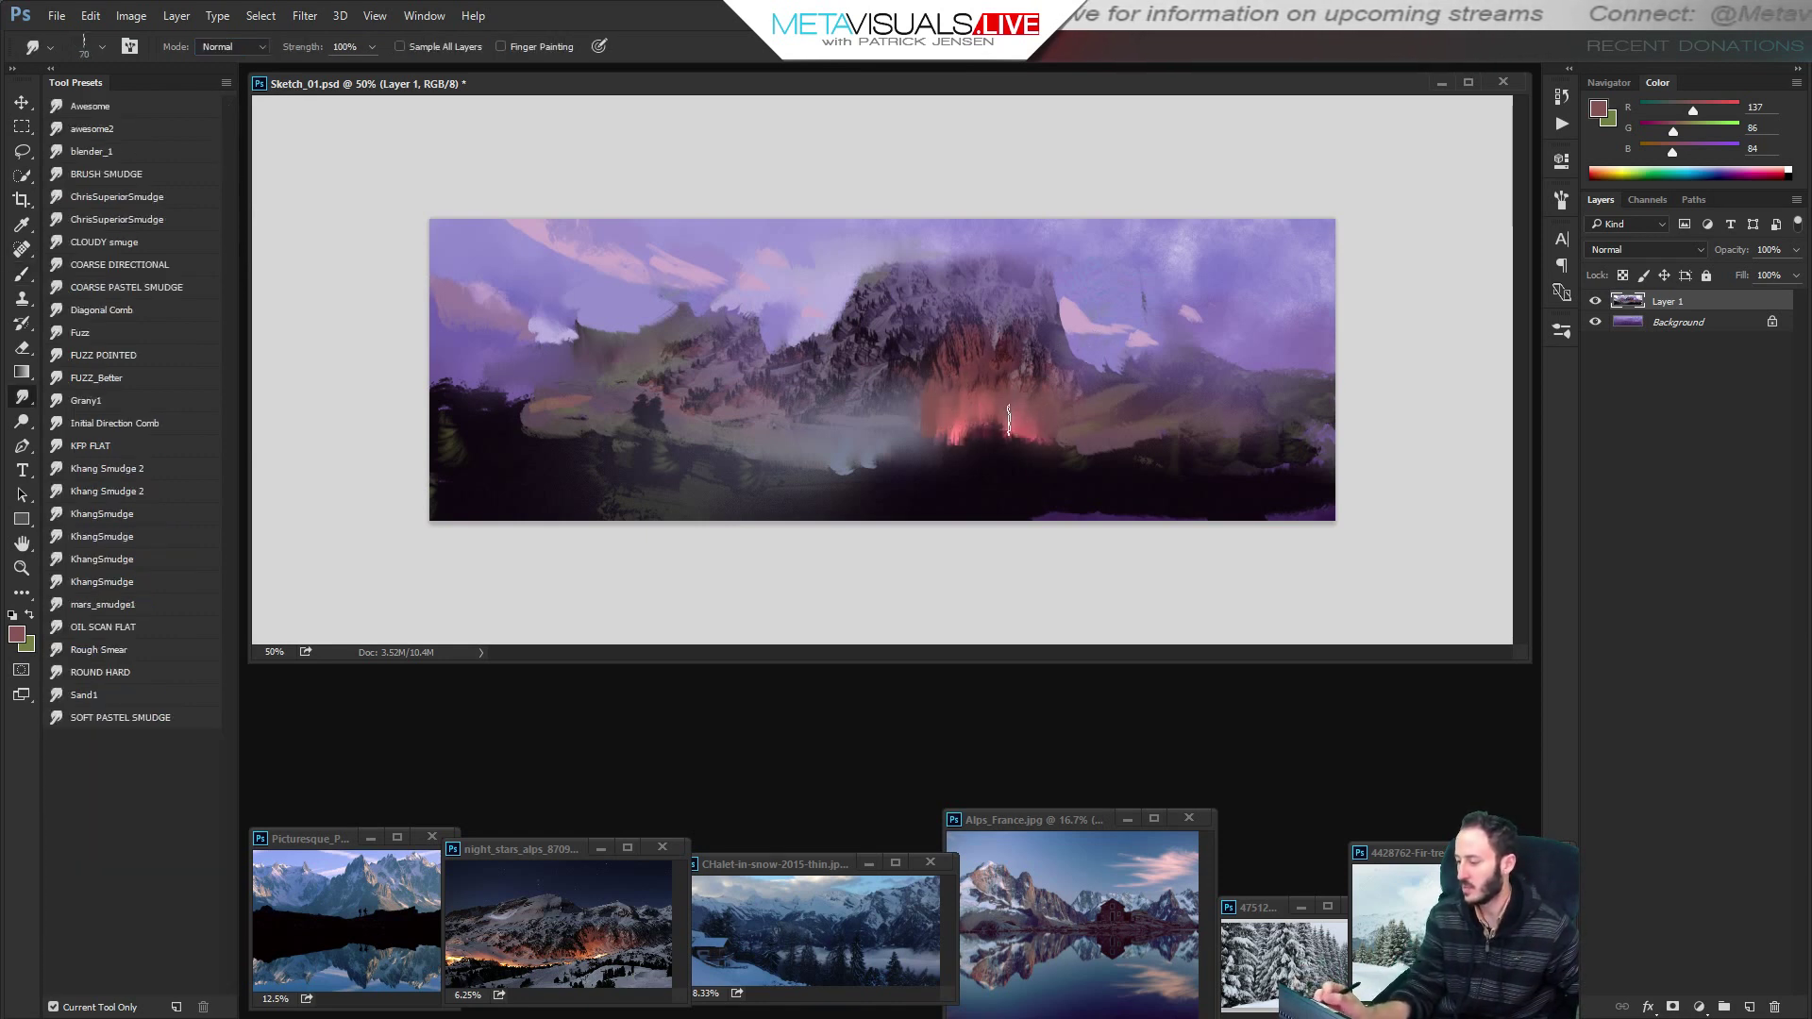
key("b")
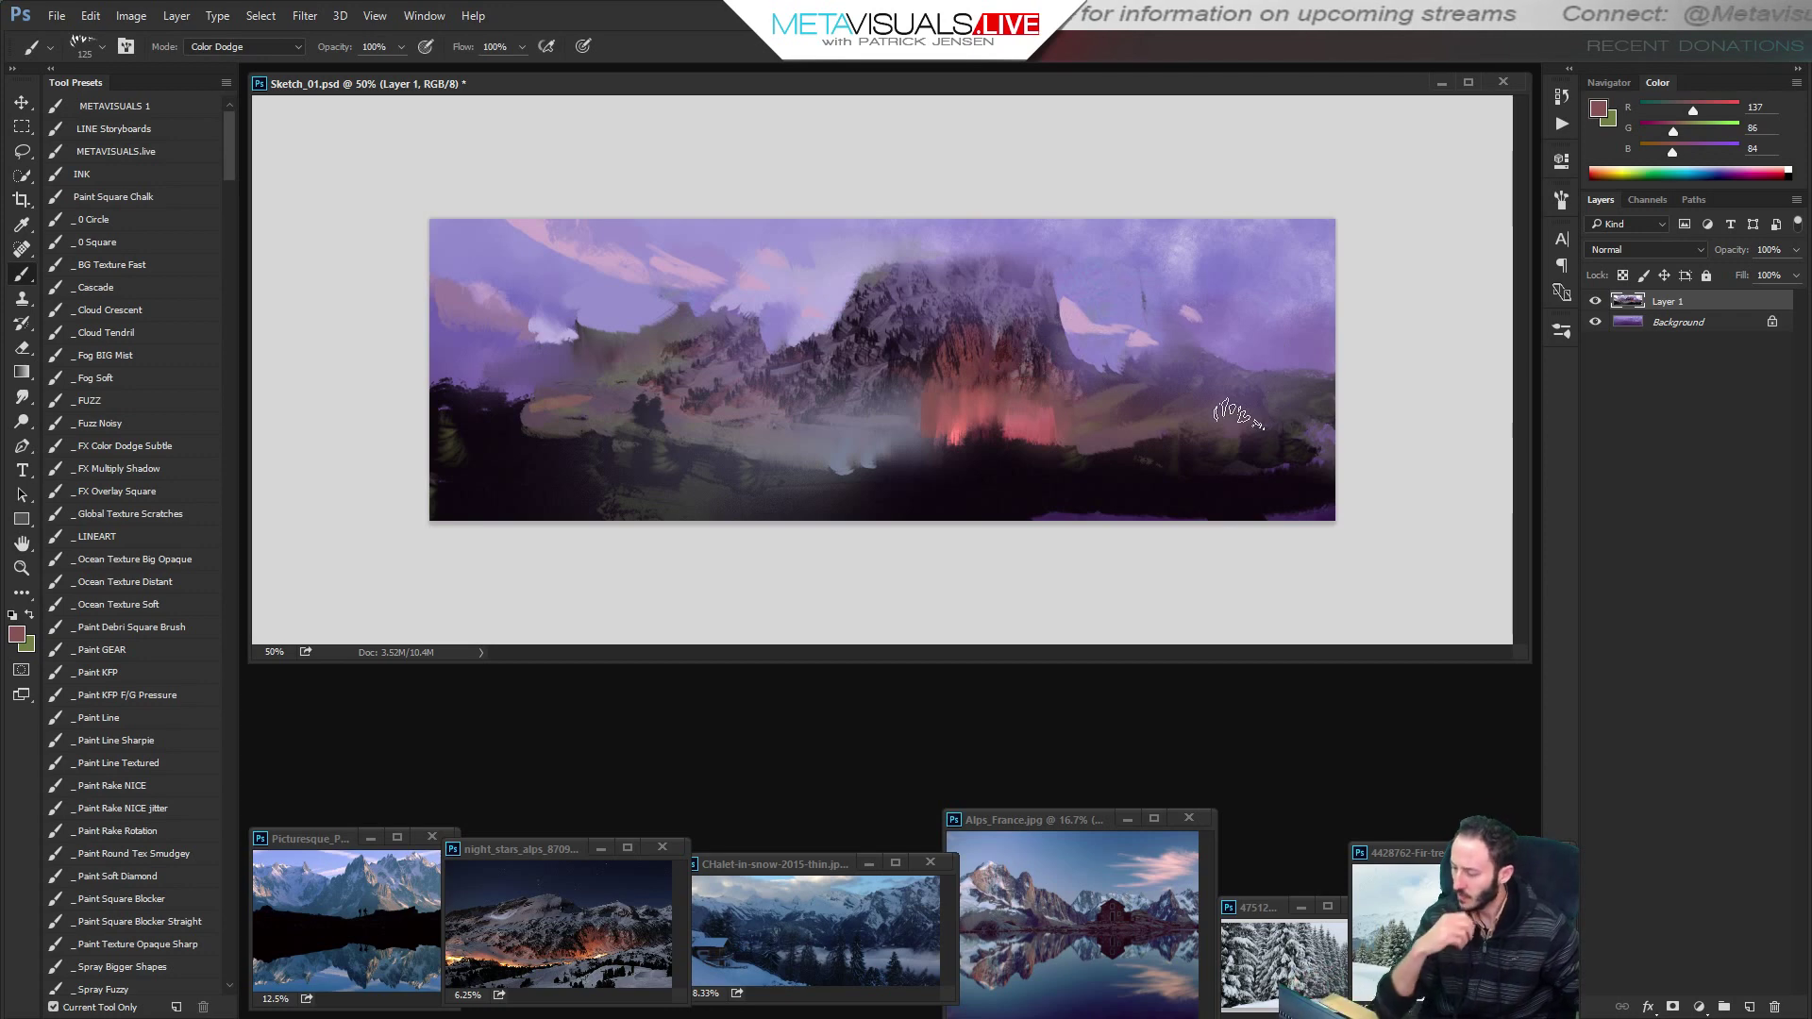
left_click(1089, 402, "alt")
left_click(1148, 480, "ctrl")
key("space")
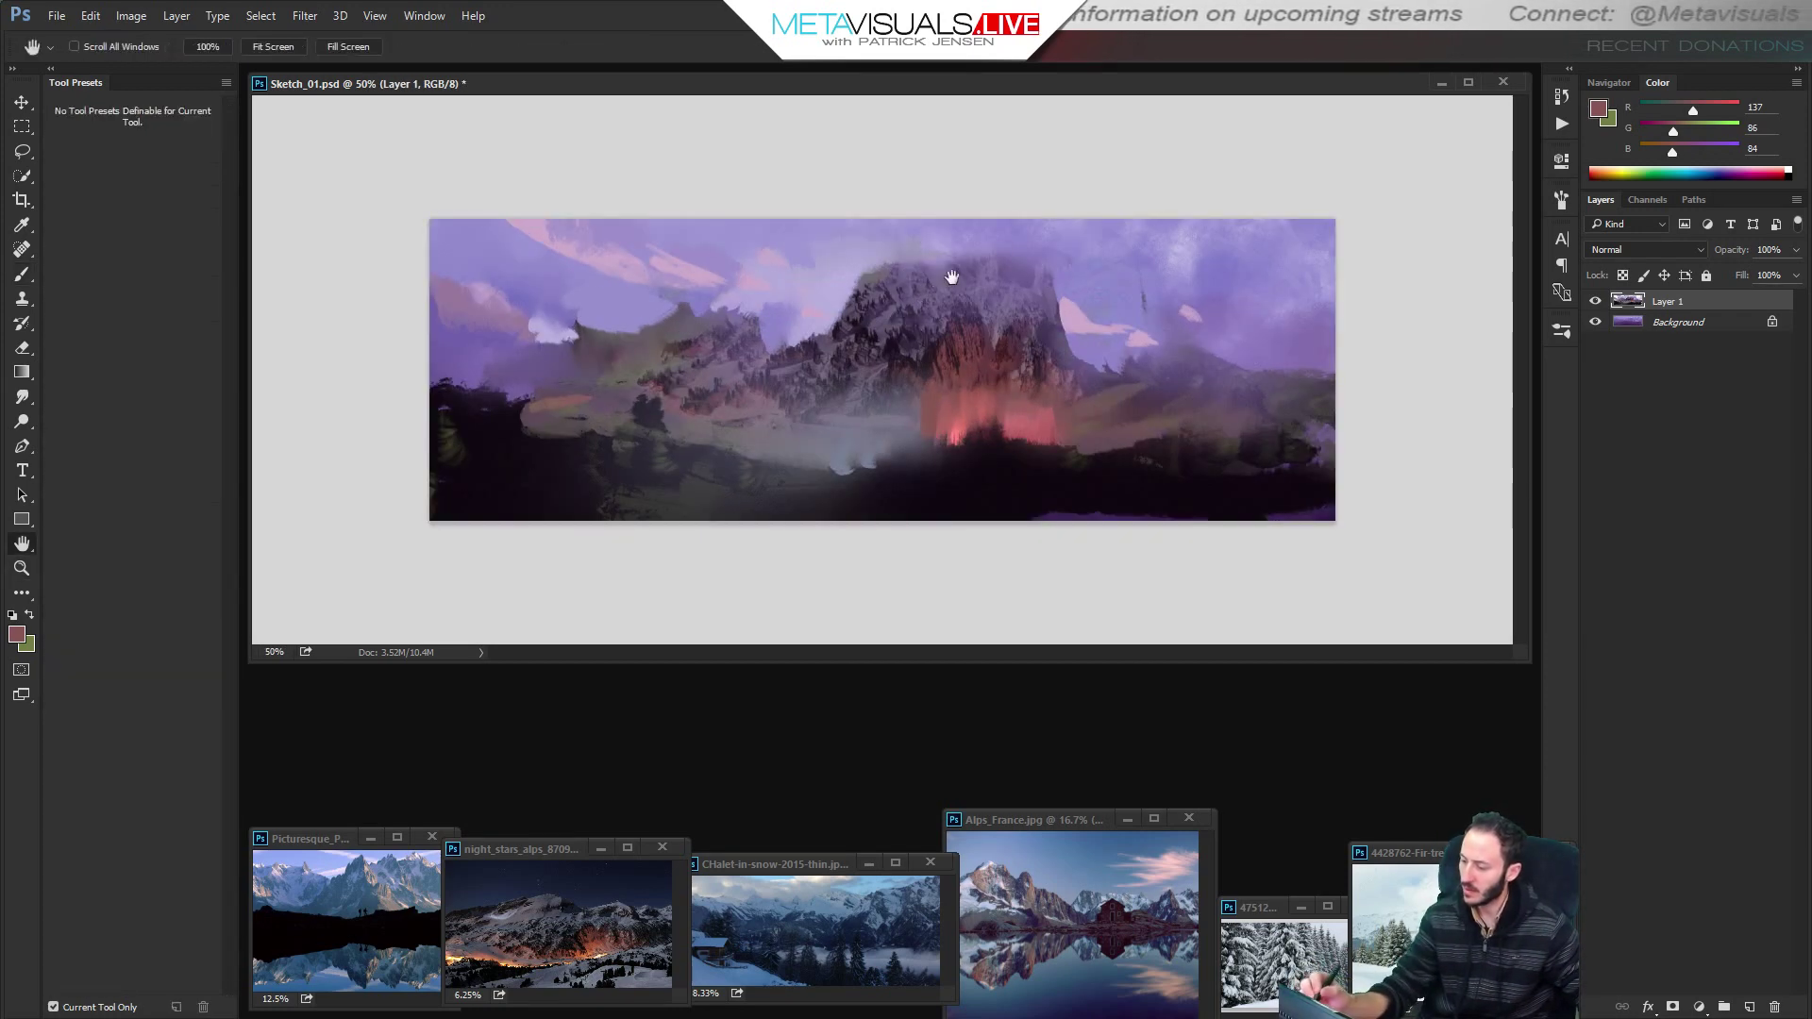
left_click(846, 279, "alt")
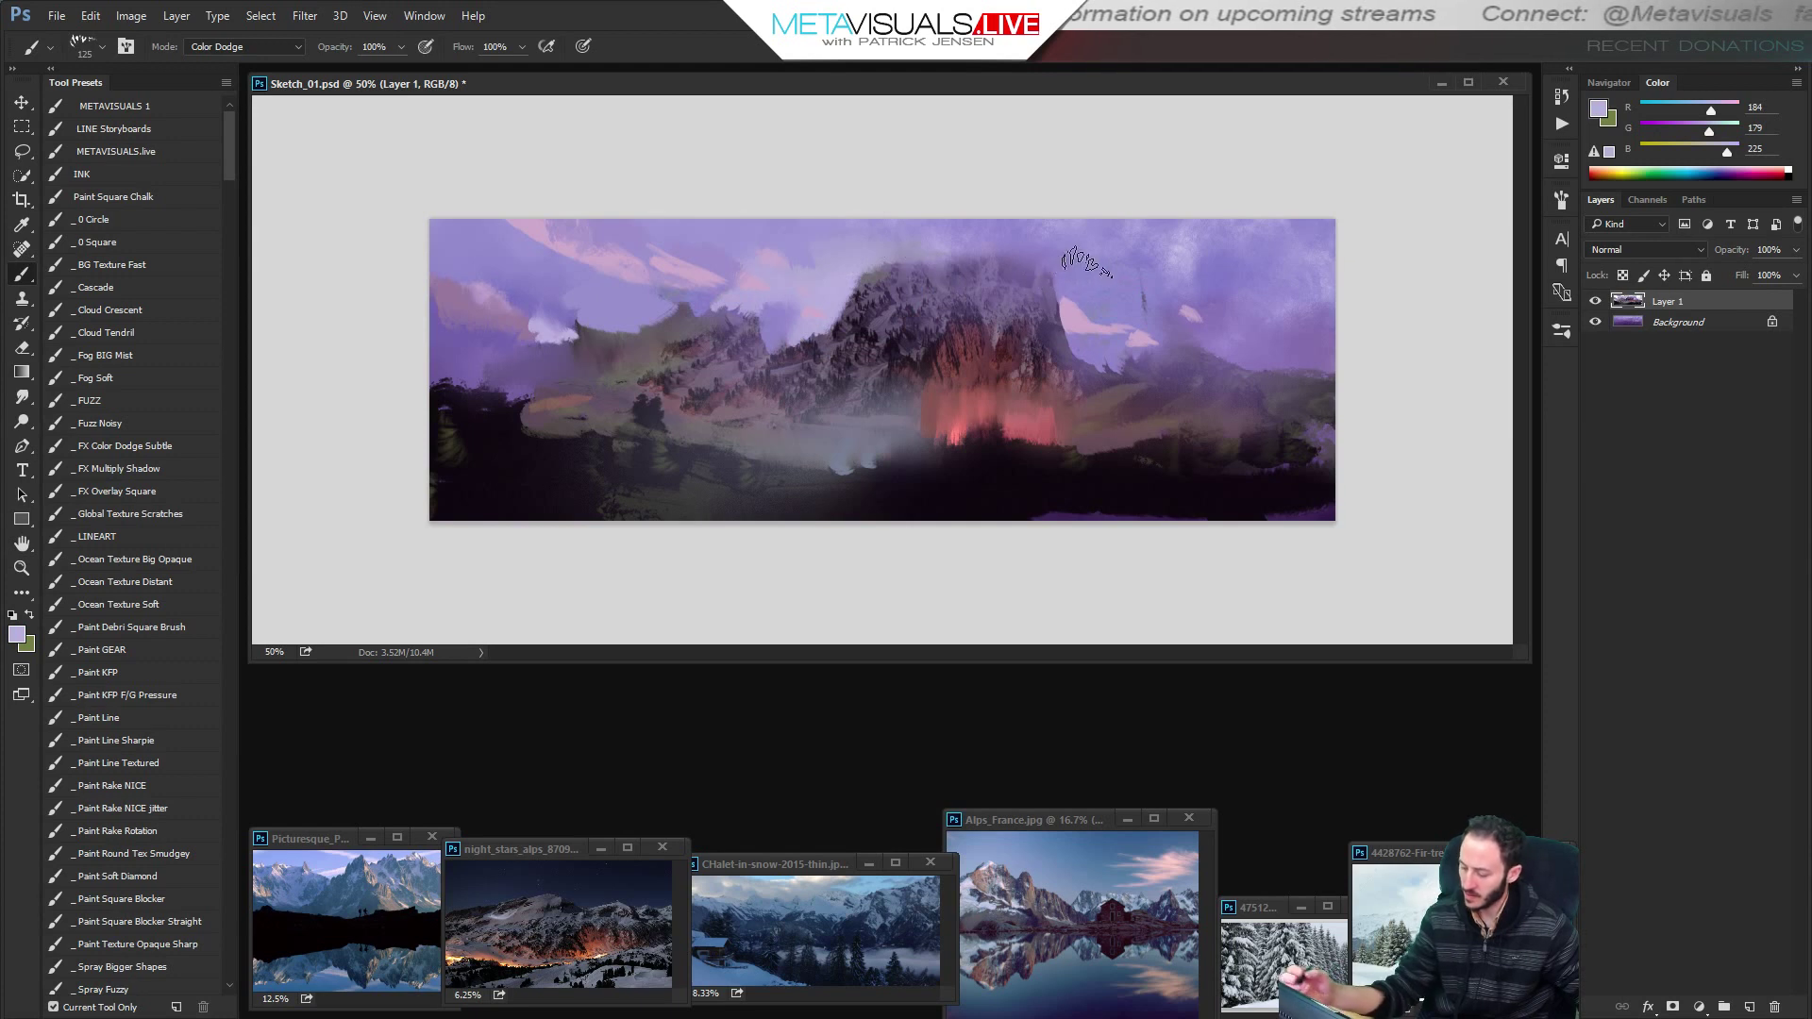
Lasso the rocky snow-capped peak in Alps_France.jpg and copy it.
left_click(1118, 939)
left_click(1029, 894, "ctrl")
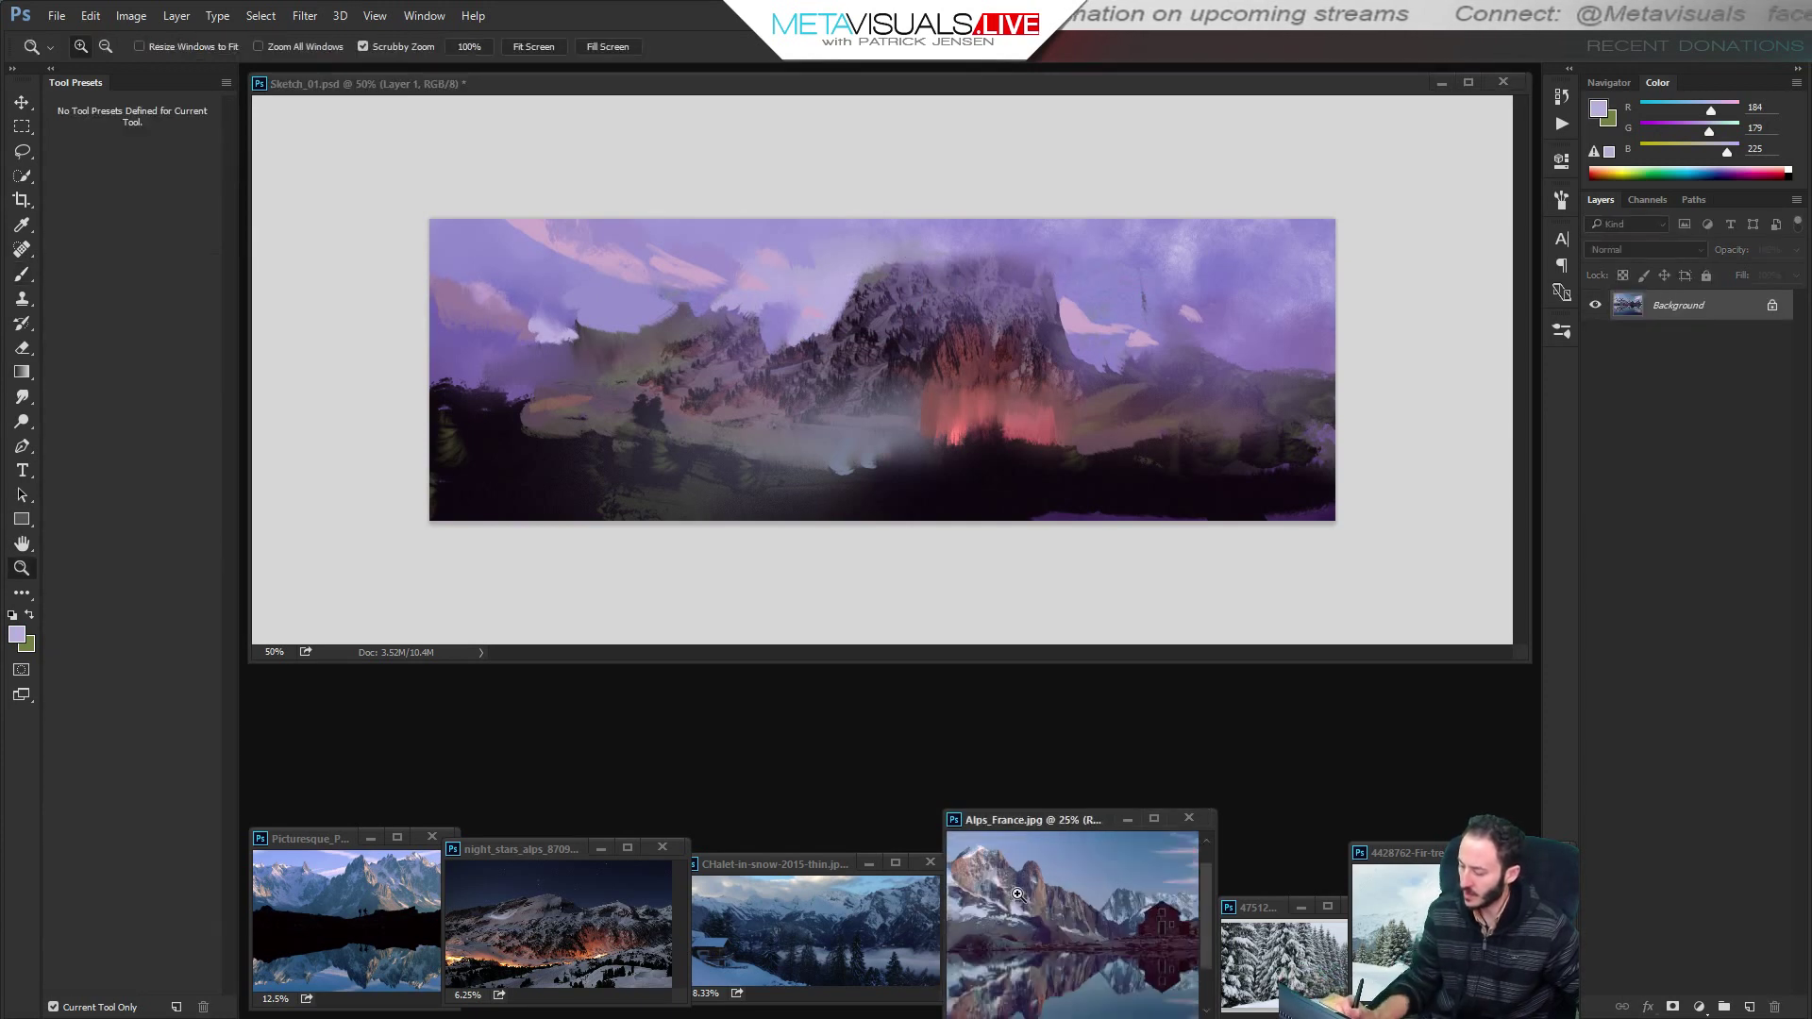
left_click(1028, 895, "ctrl")
left_click_drag(1057, 905, 1161, 950)
key("l")
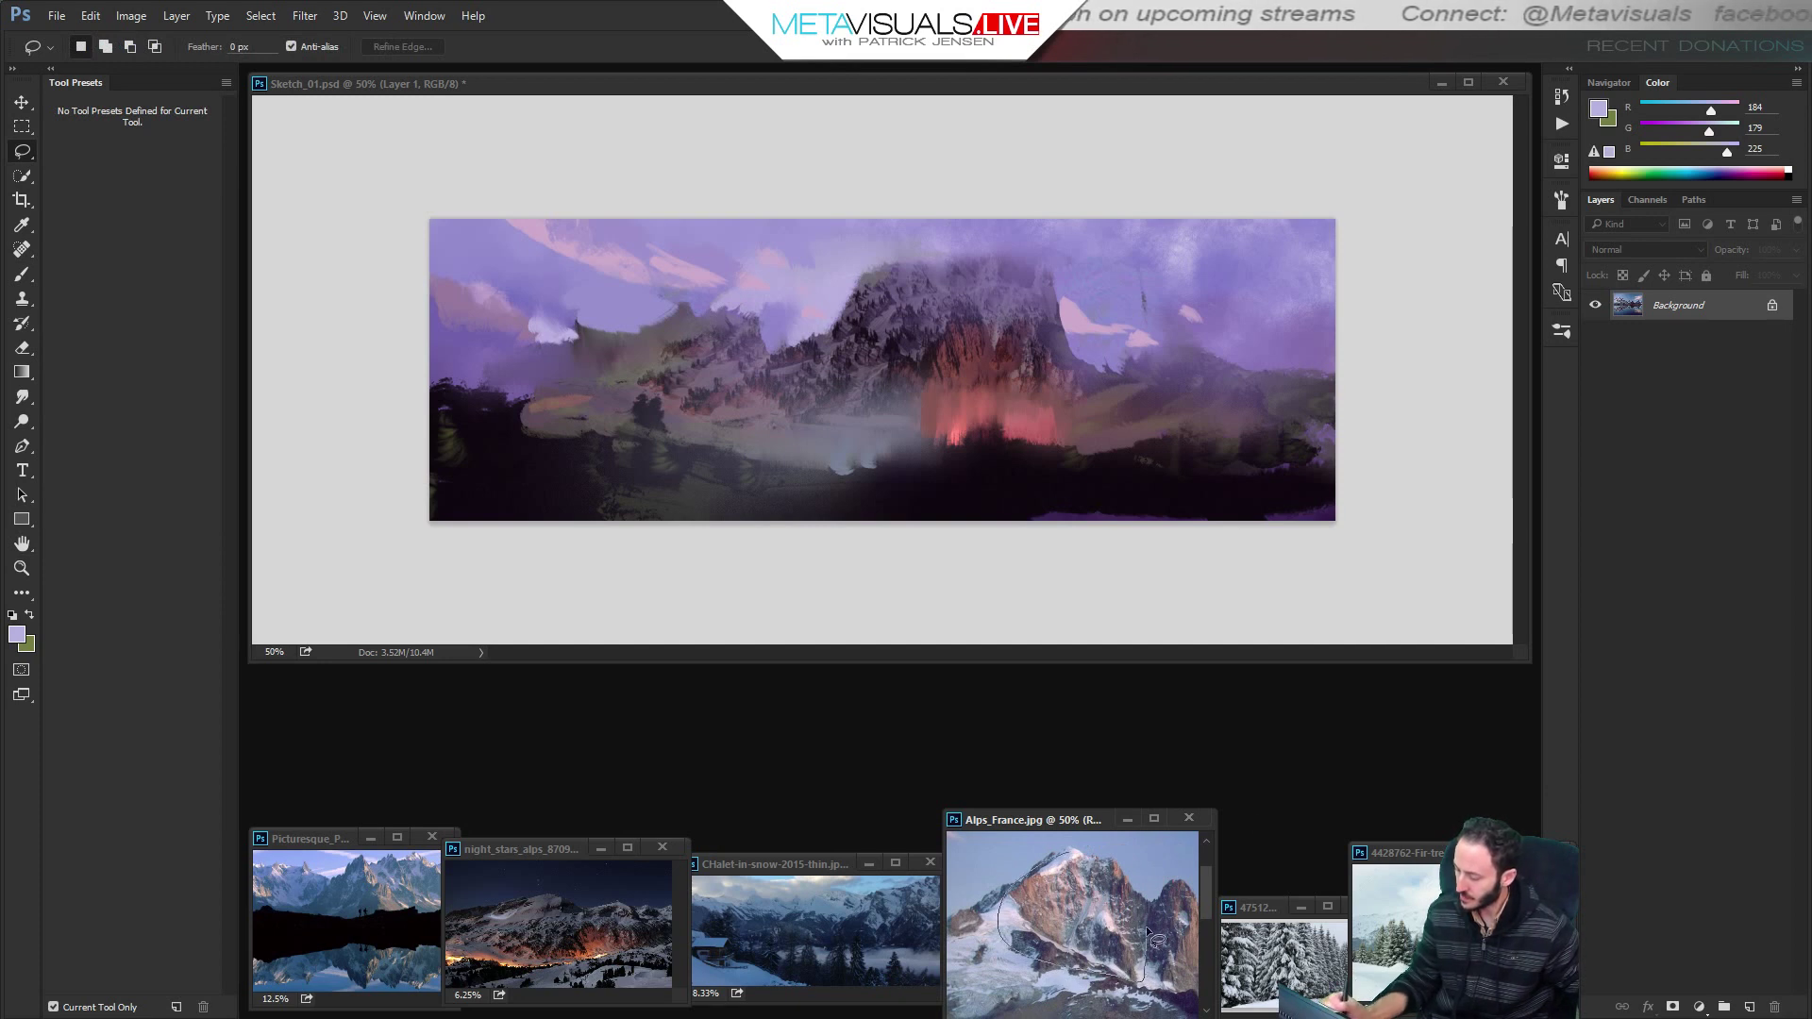
key("ctrl+c")
Paste the copied peak into Sketch_01.psd and position it over the painted mountain's upper right part with Free Transform.
left_click(1083, 370)
key("ctrl+v")
key("v")
mouse_move(958, 430)
left_mouse_down()
mouse_move(948, 366)
mouse_move(1060, 393)
mouse_move(1028, 373)
mouse_move(1043, 379)
left_mouse_up()
key("ctrl+t")
key("Return")
Adjust the pasted peak's Levels to input 38, 1.09, 255 and output 8 to 206.
left_click(131, 15)
mouse_move(151, 60)
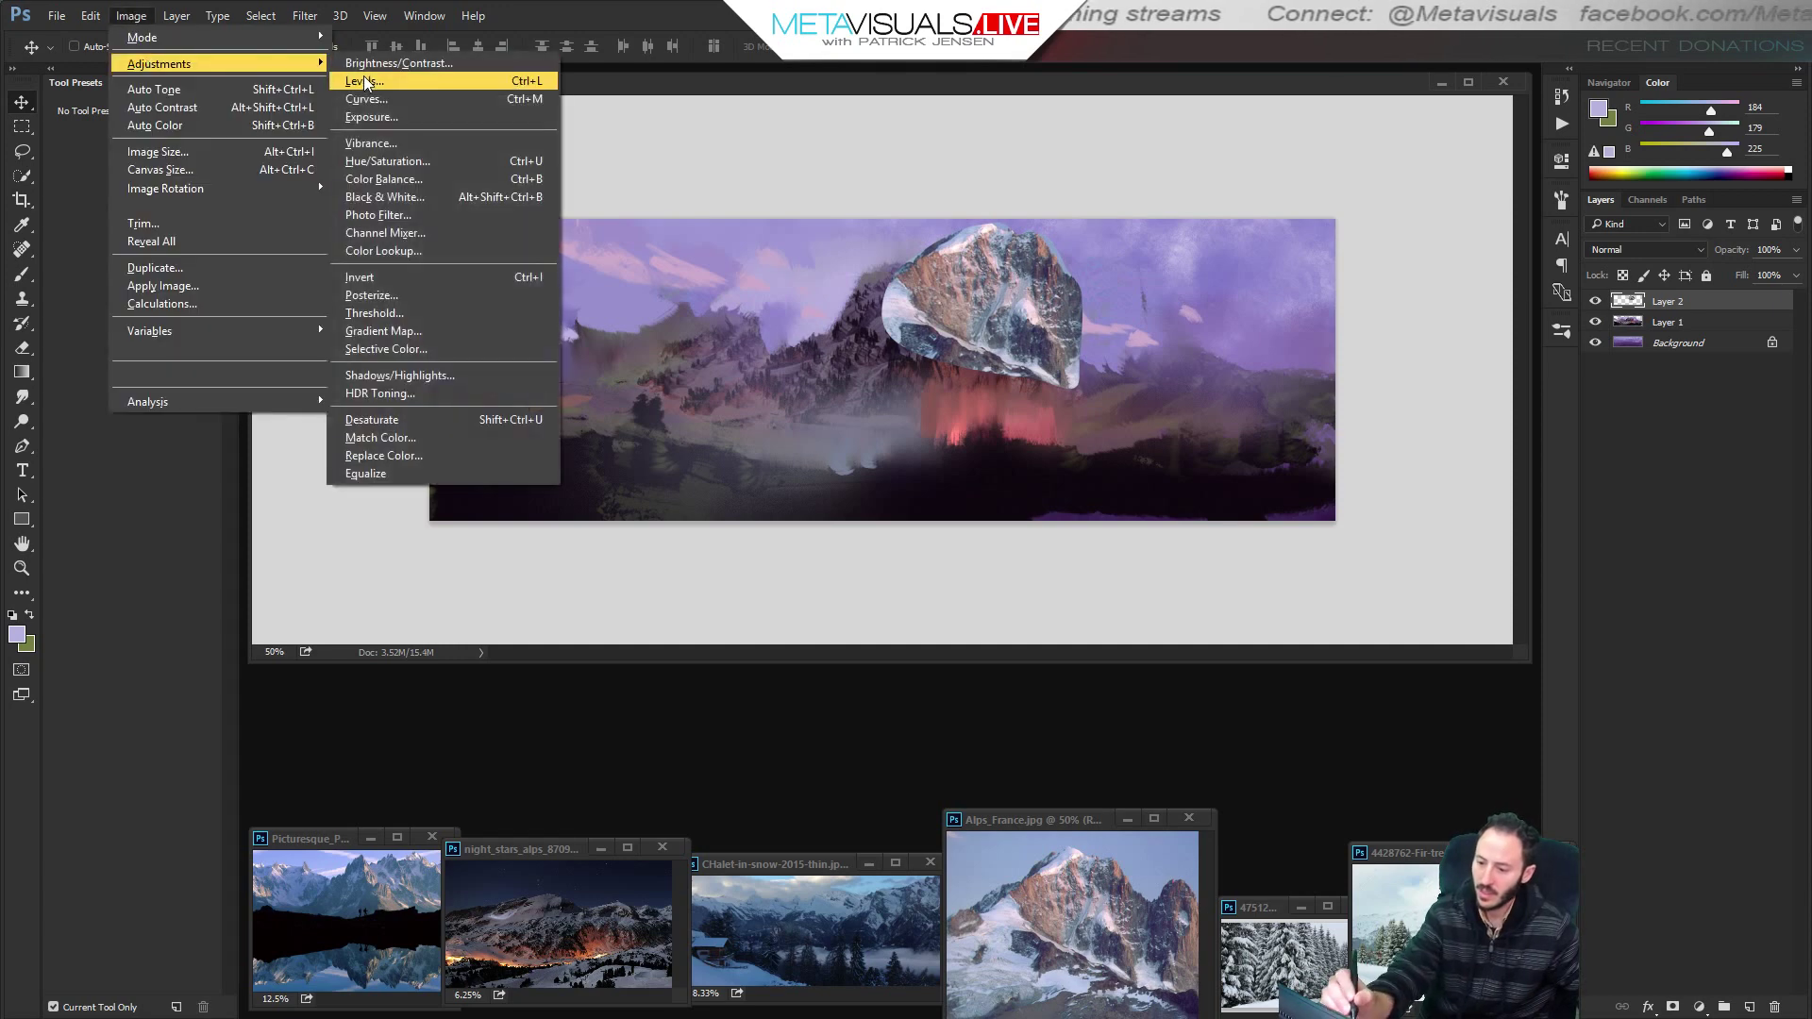
left_click(364, 79)
left_click_drag(1343, 354, 1471, 356)
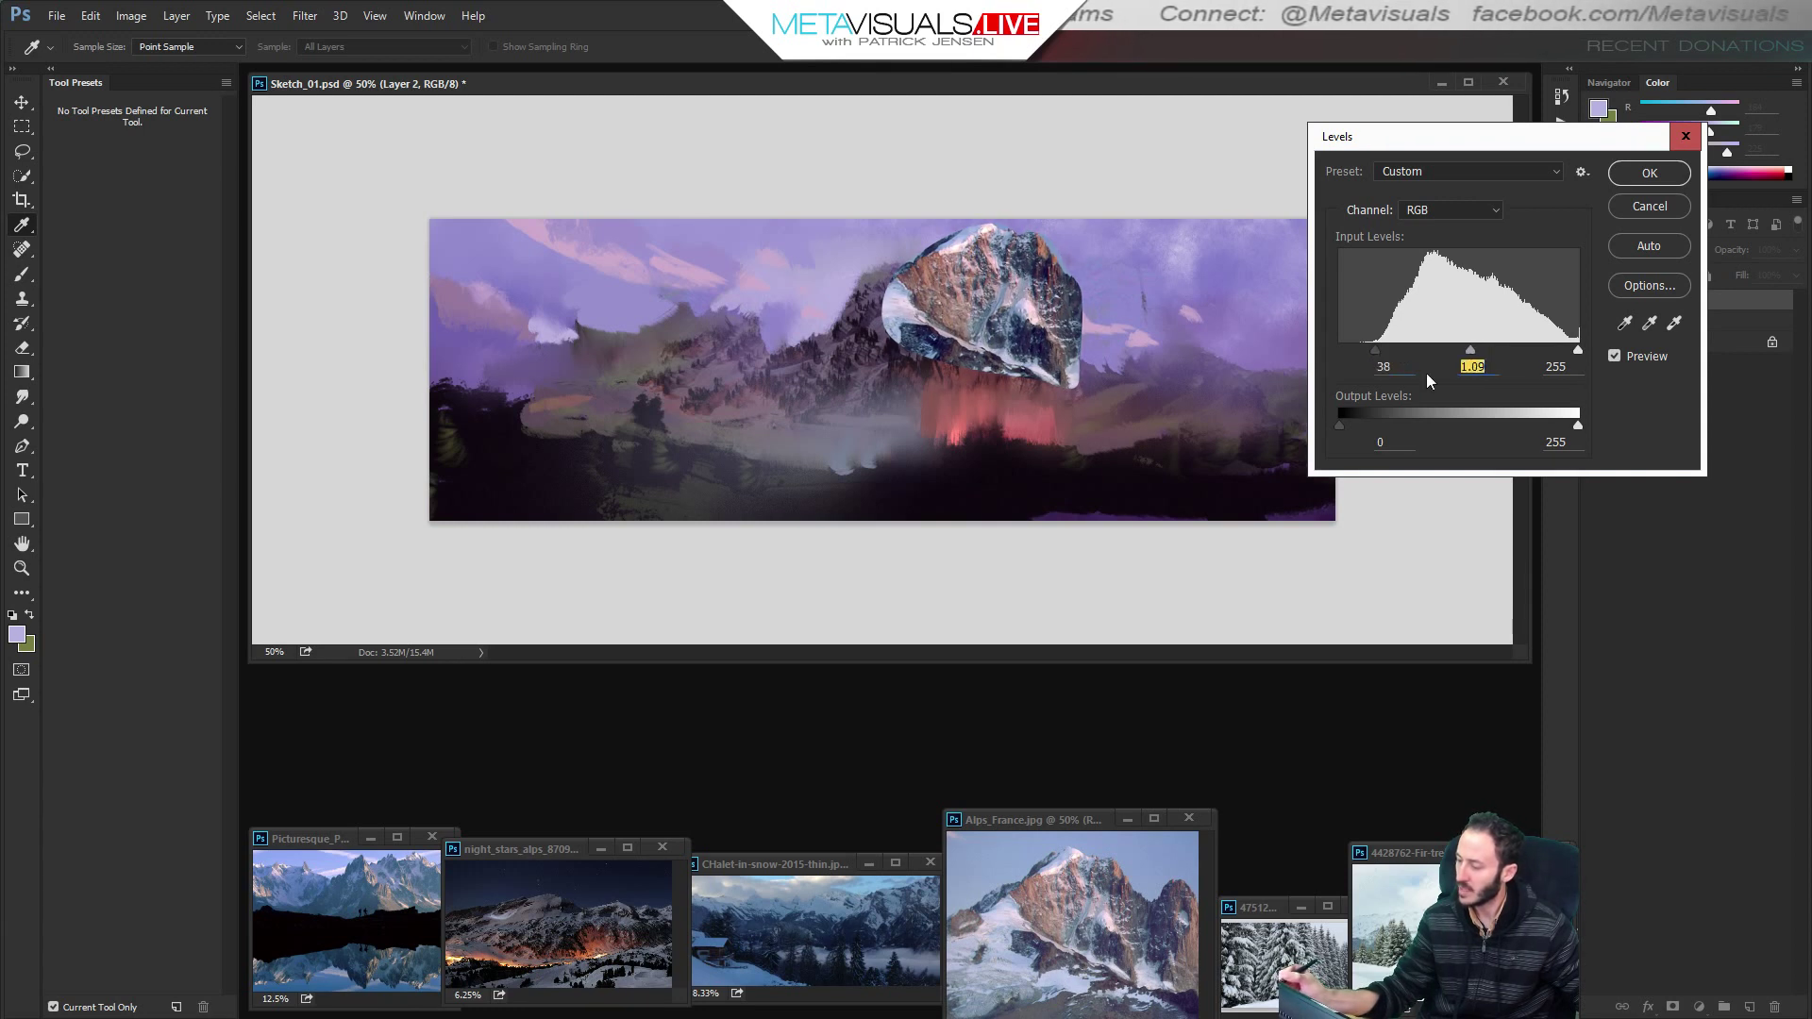
left_click_drag(1341, 426, 1349, 428)
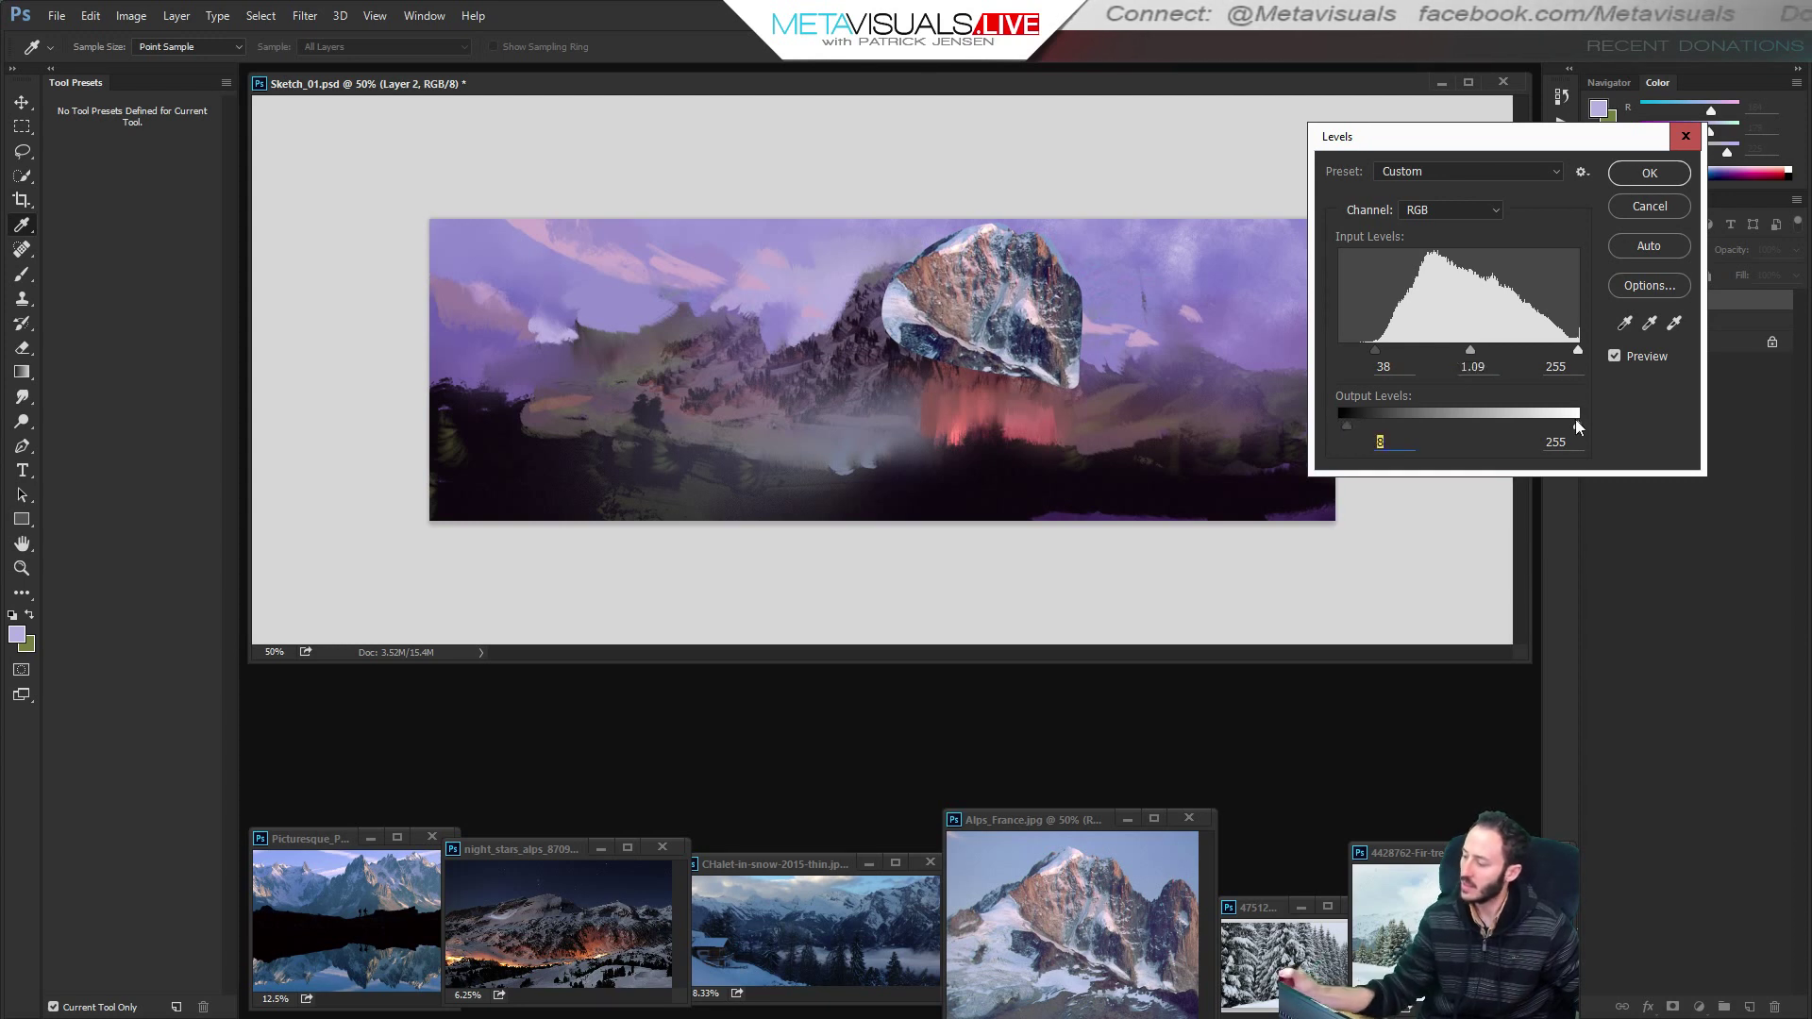
left_click_drag(1577, 426, 1532, 434)
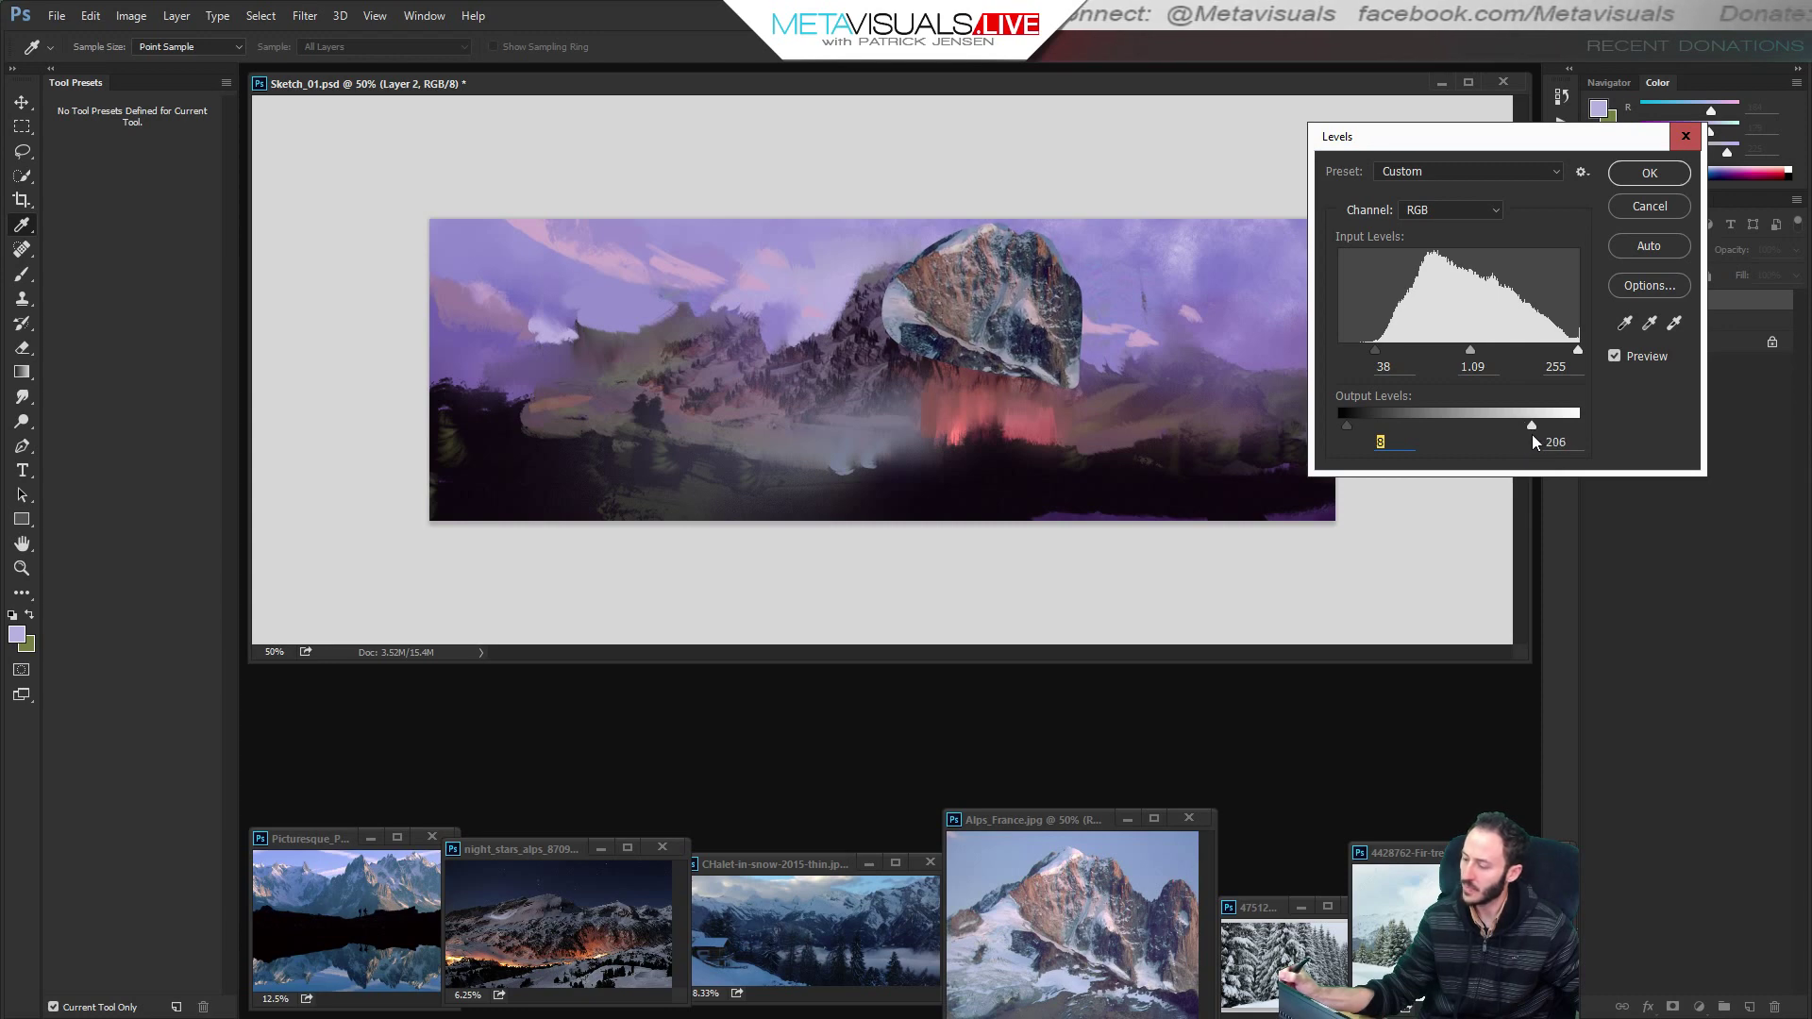
left_click(1649, 172)
Shift the pasted peak's colours with Color Balance, setting the shadows to -14 cyan-red and -14 magenta-green.
left_click(131, 16)
mouse_move(156, 57)
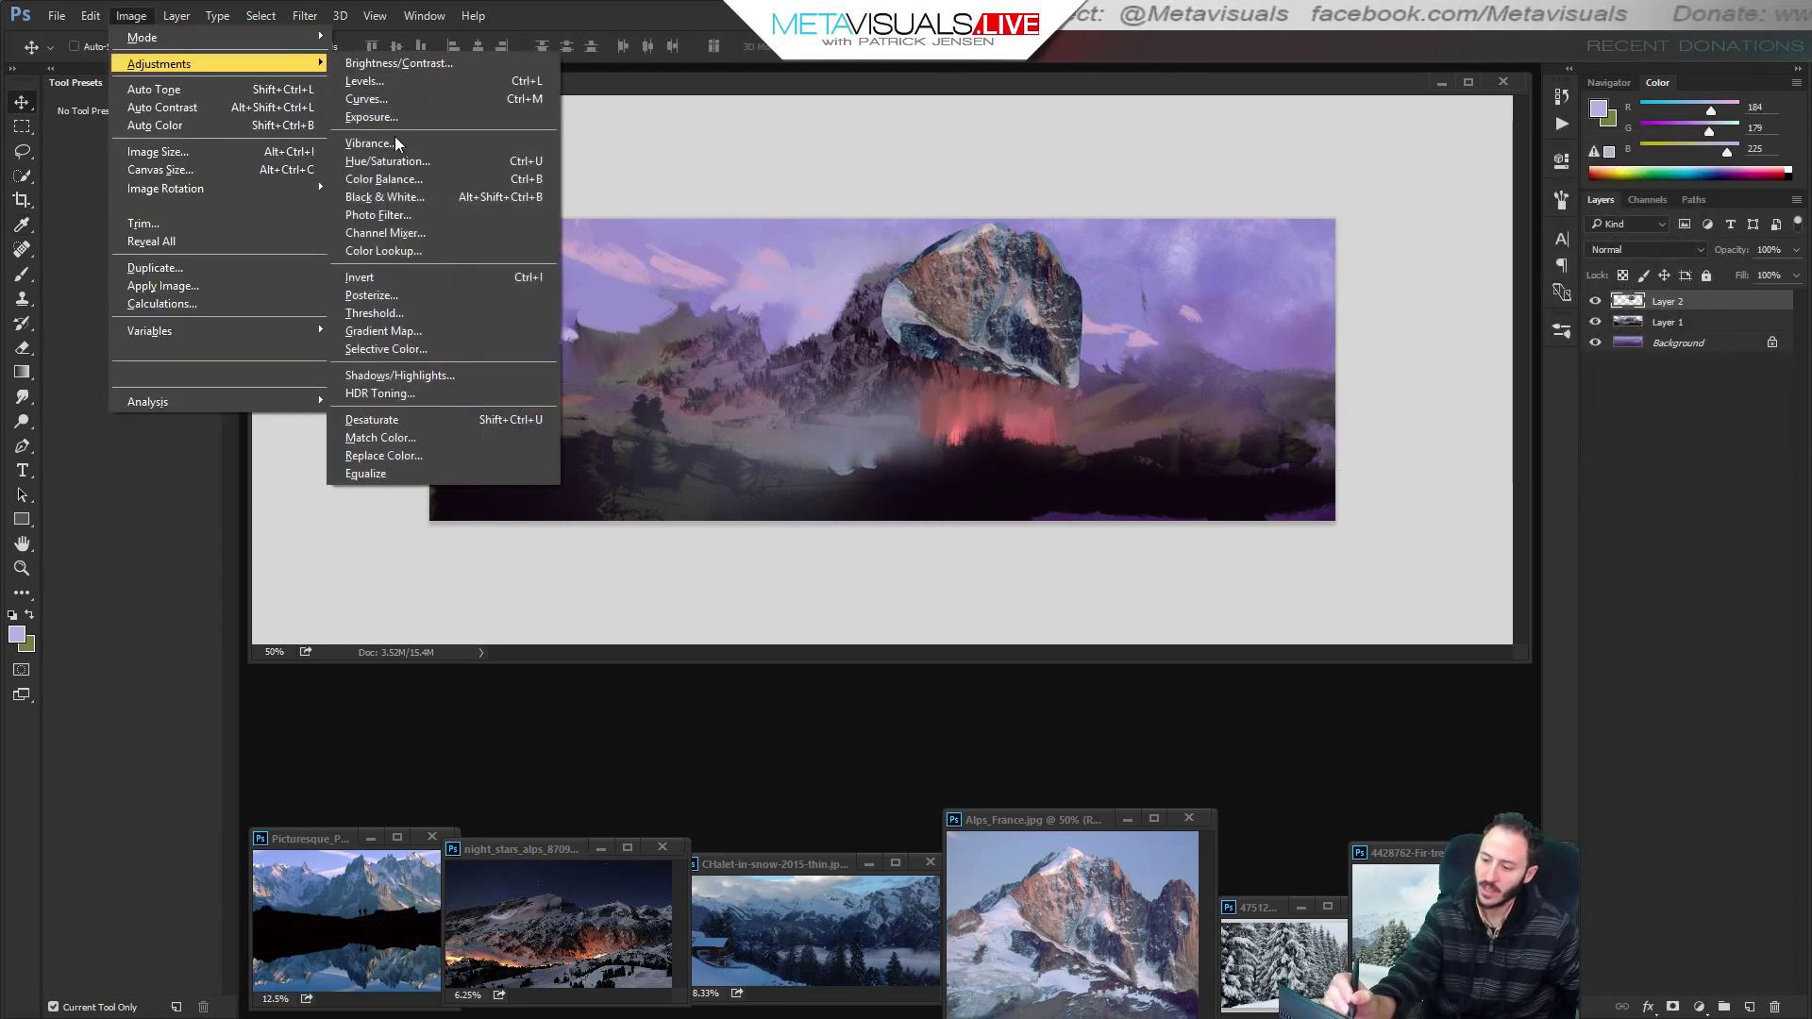
left_click(401, 179)
left_click_drag(1085, 135, 1262, 150)
mouse_move(1350, 247)
left_mouse_down()
mouse_move(1318, 252)
mouse_move(1327, 275)
mouse_move(1346, 276)
mouse_move(1346, 227)
mouse_move(1361, 228)
mouse_move(1329, 234)
mouse_move(1318, 274)
mouse_move(1369, 228)
mouse_move(1341, 234)
mouse_move(1369, 270)
mouse_move(1337, 251)
left_mouse_up()
left_click(1402, 325)
left_click(1231, 325)
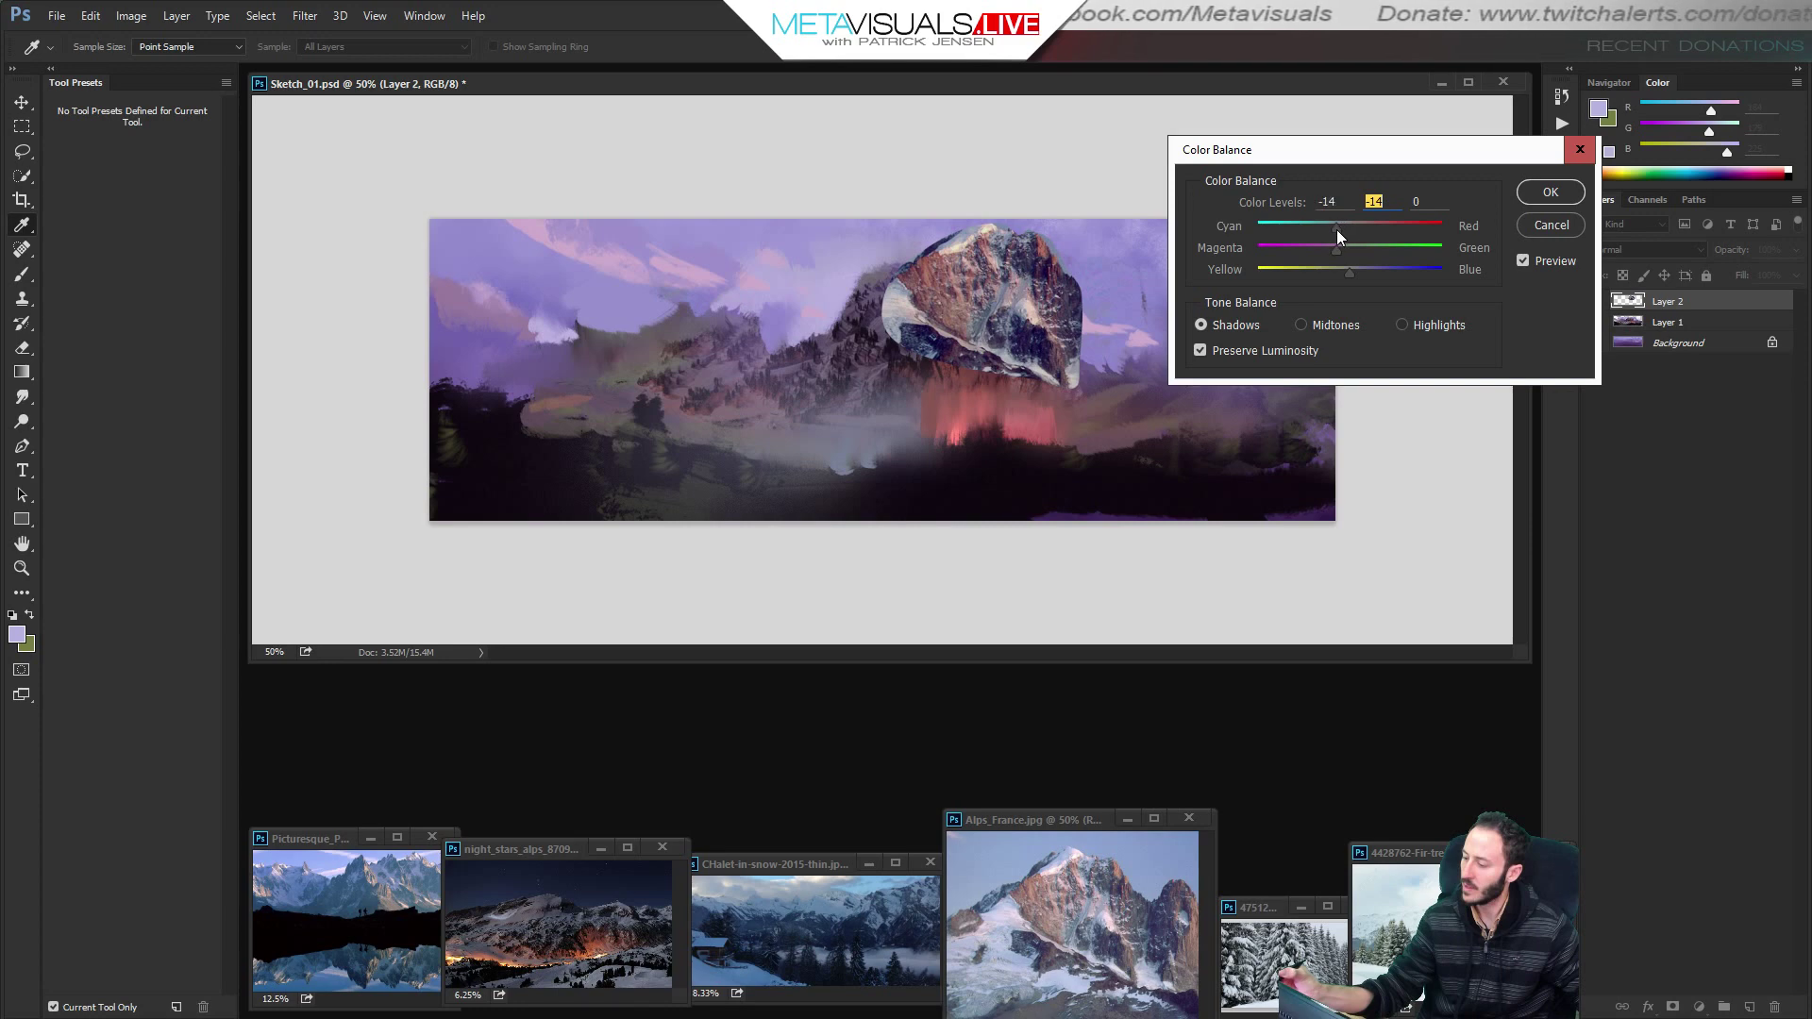
left_click(1549, 189)
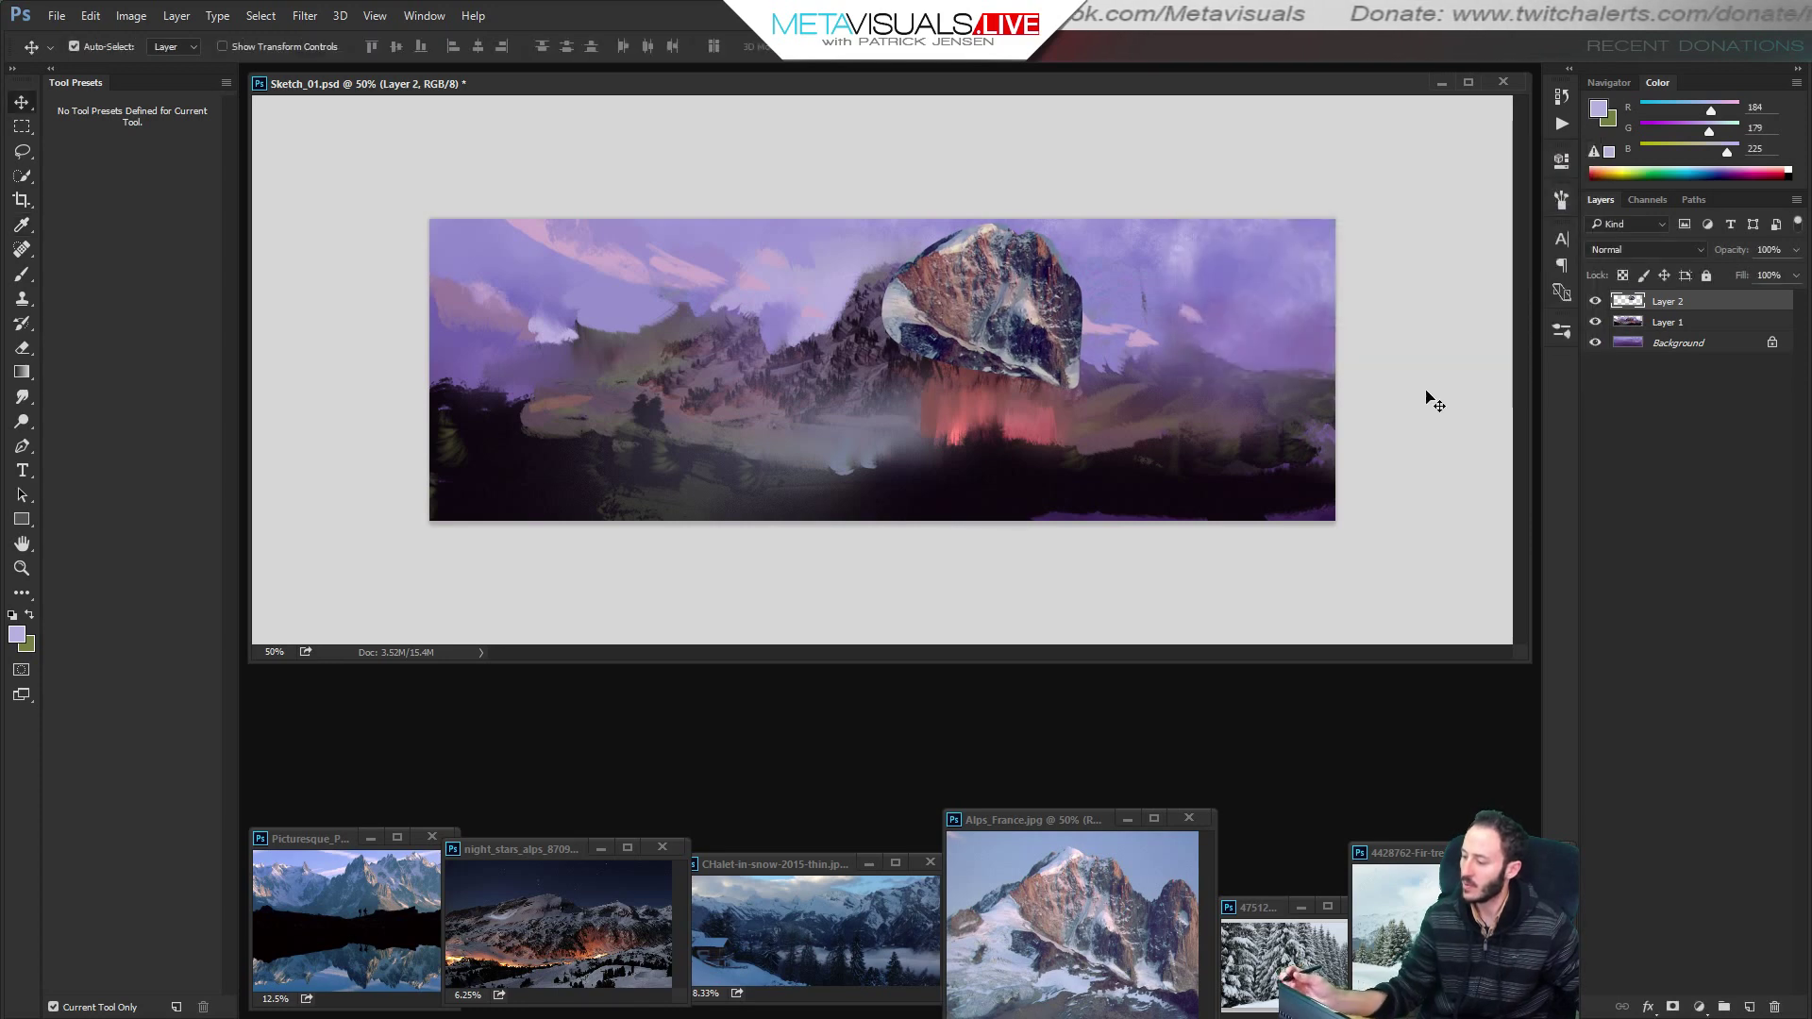
Create a new layer clipped to the pasted peak and choose the Fuzz Noisy brush preset.
key("e")
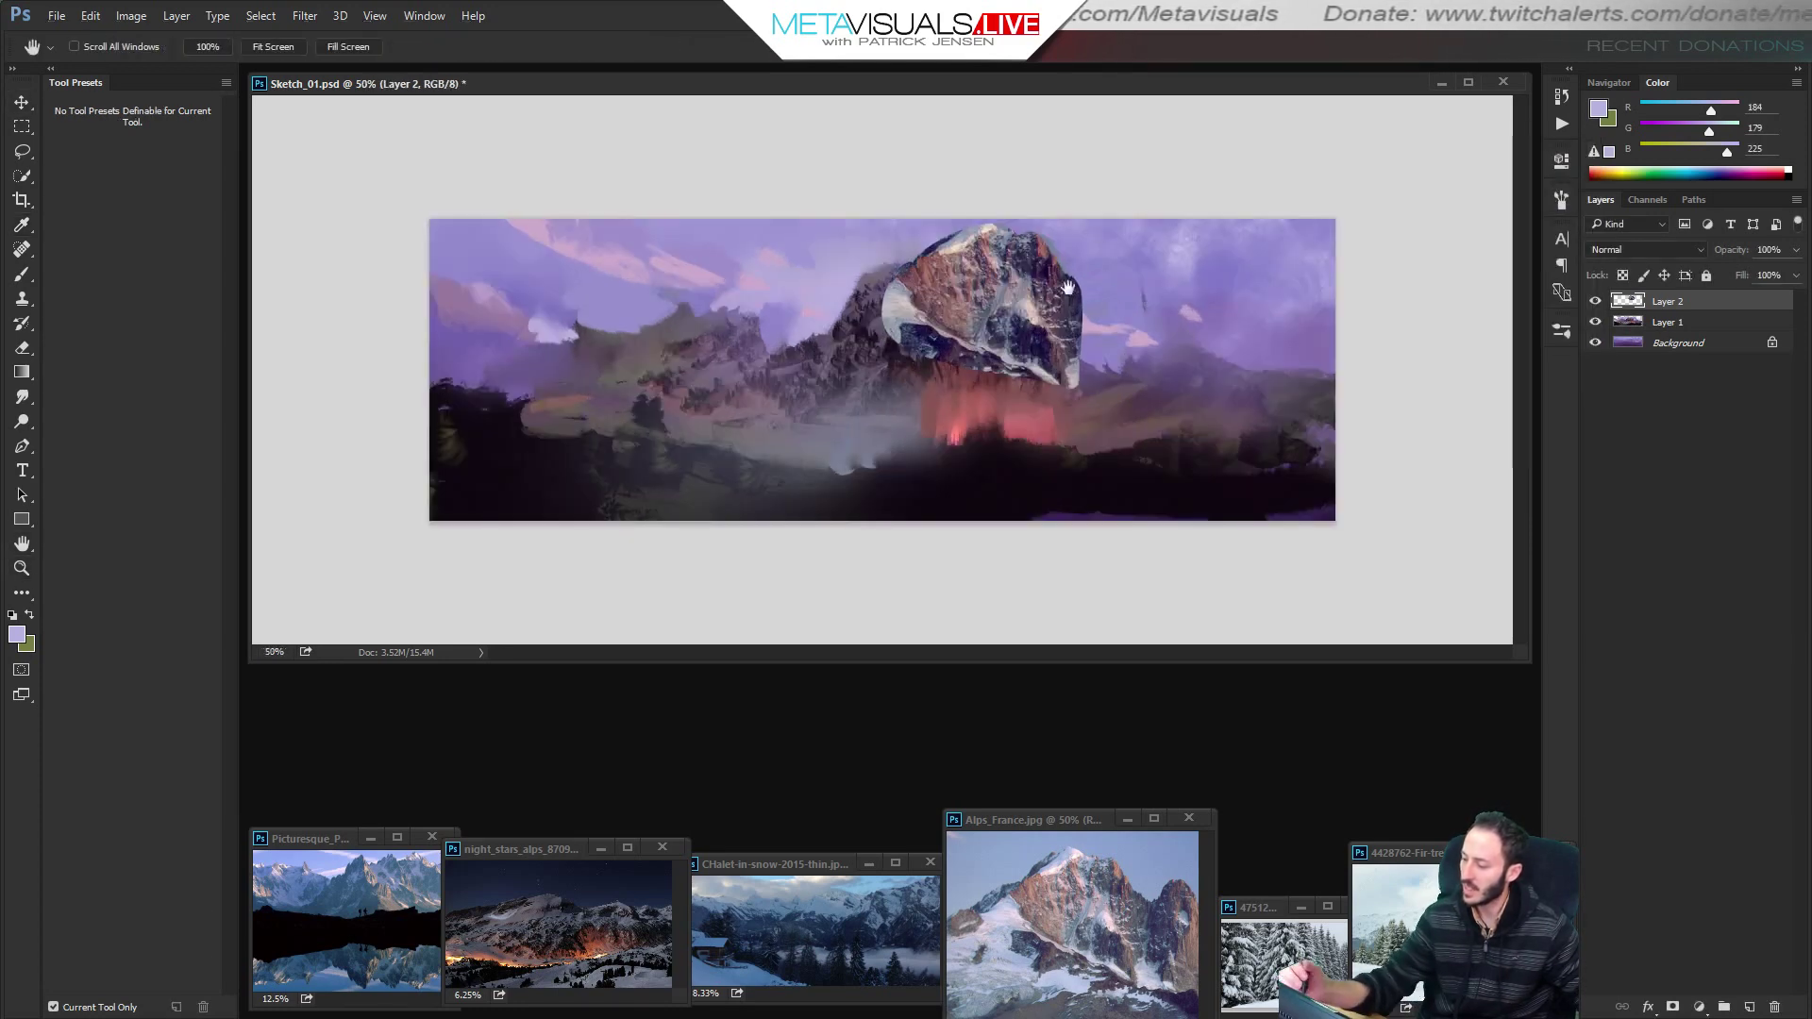
key("b")
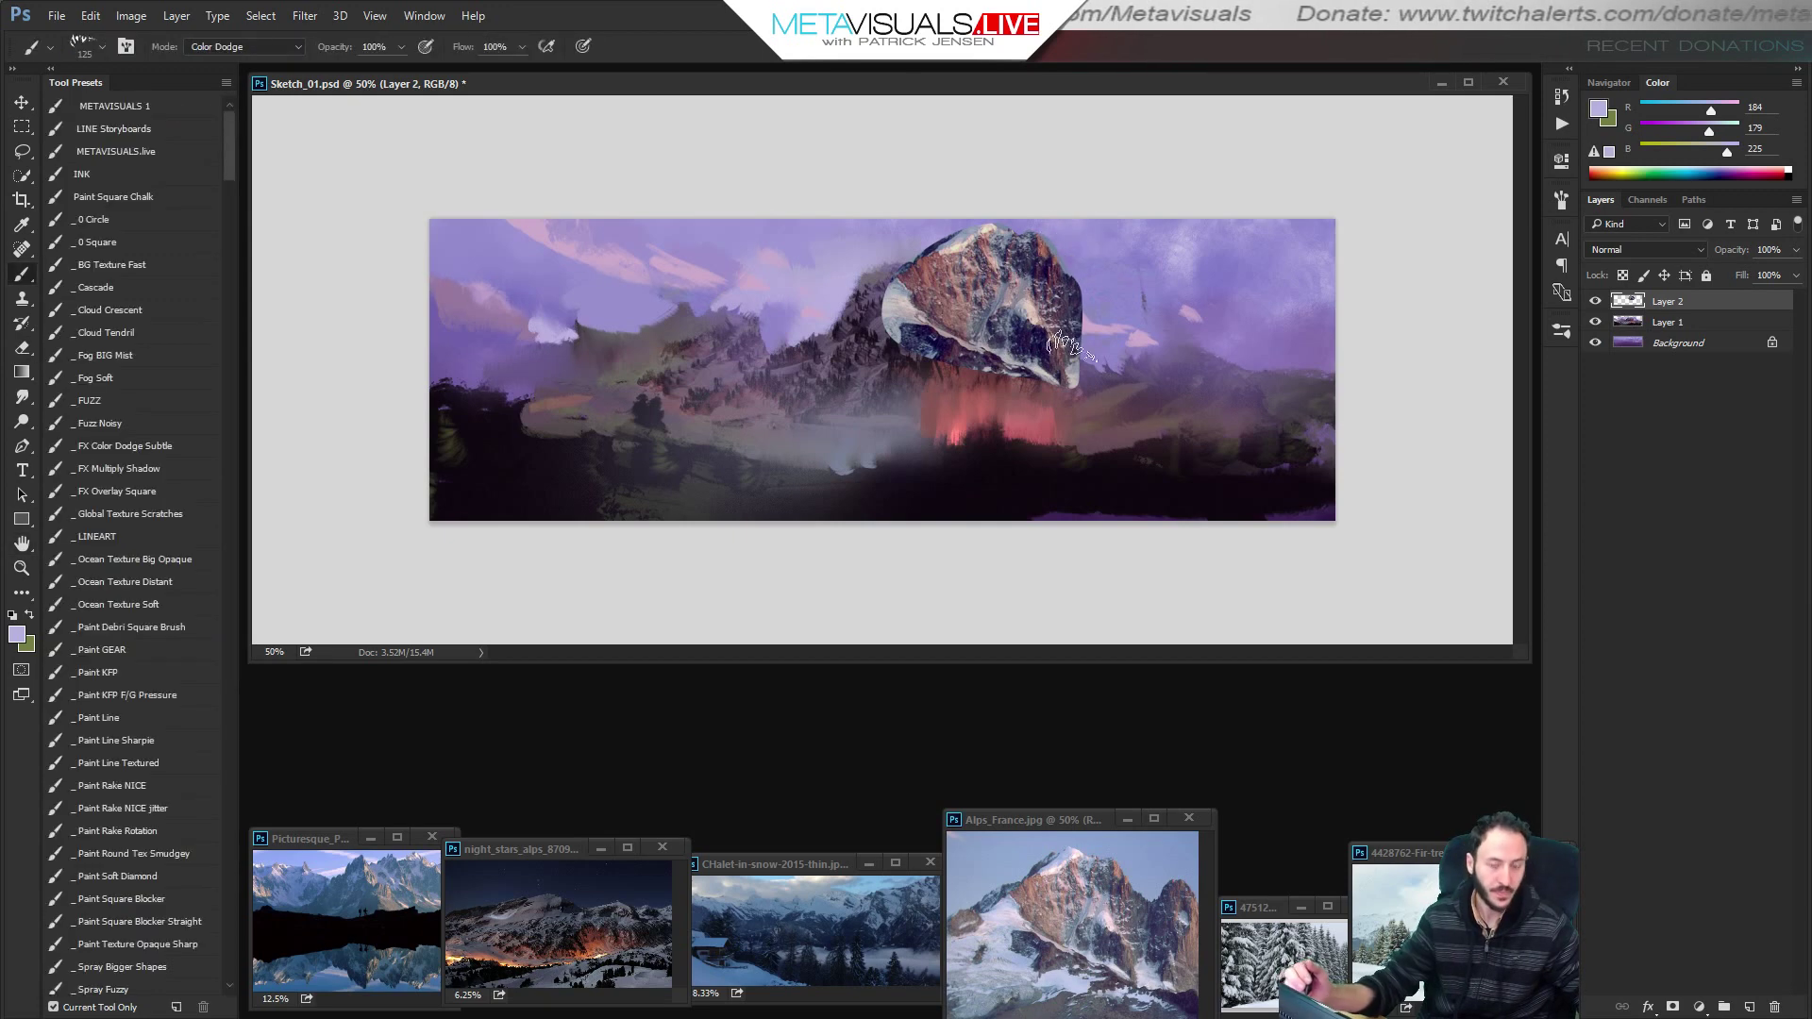
key("ctrl+shift+alt+n")
key("ctrl+alt+g")
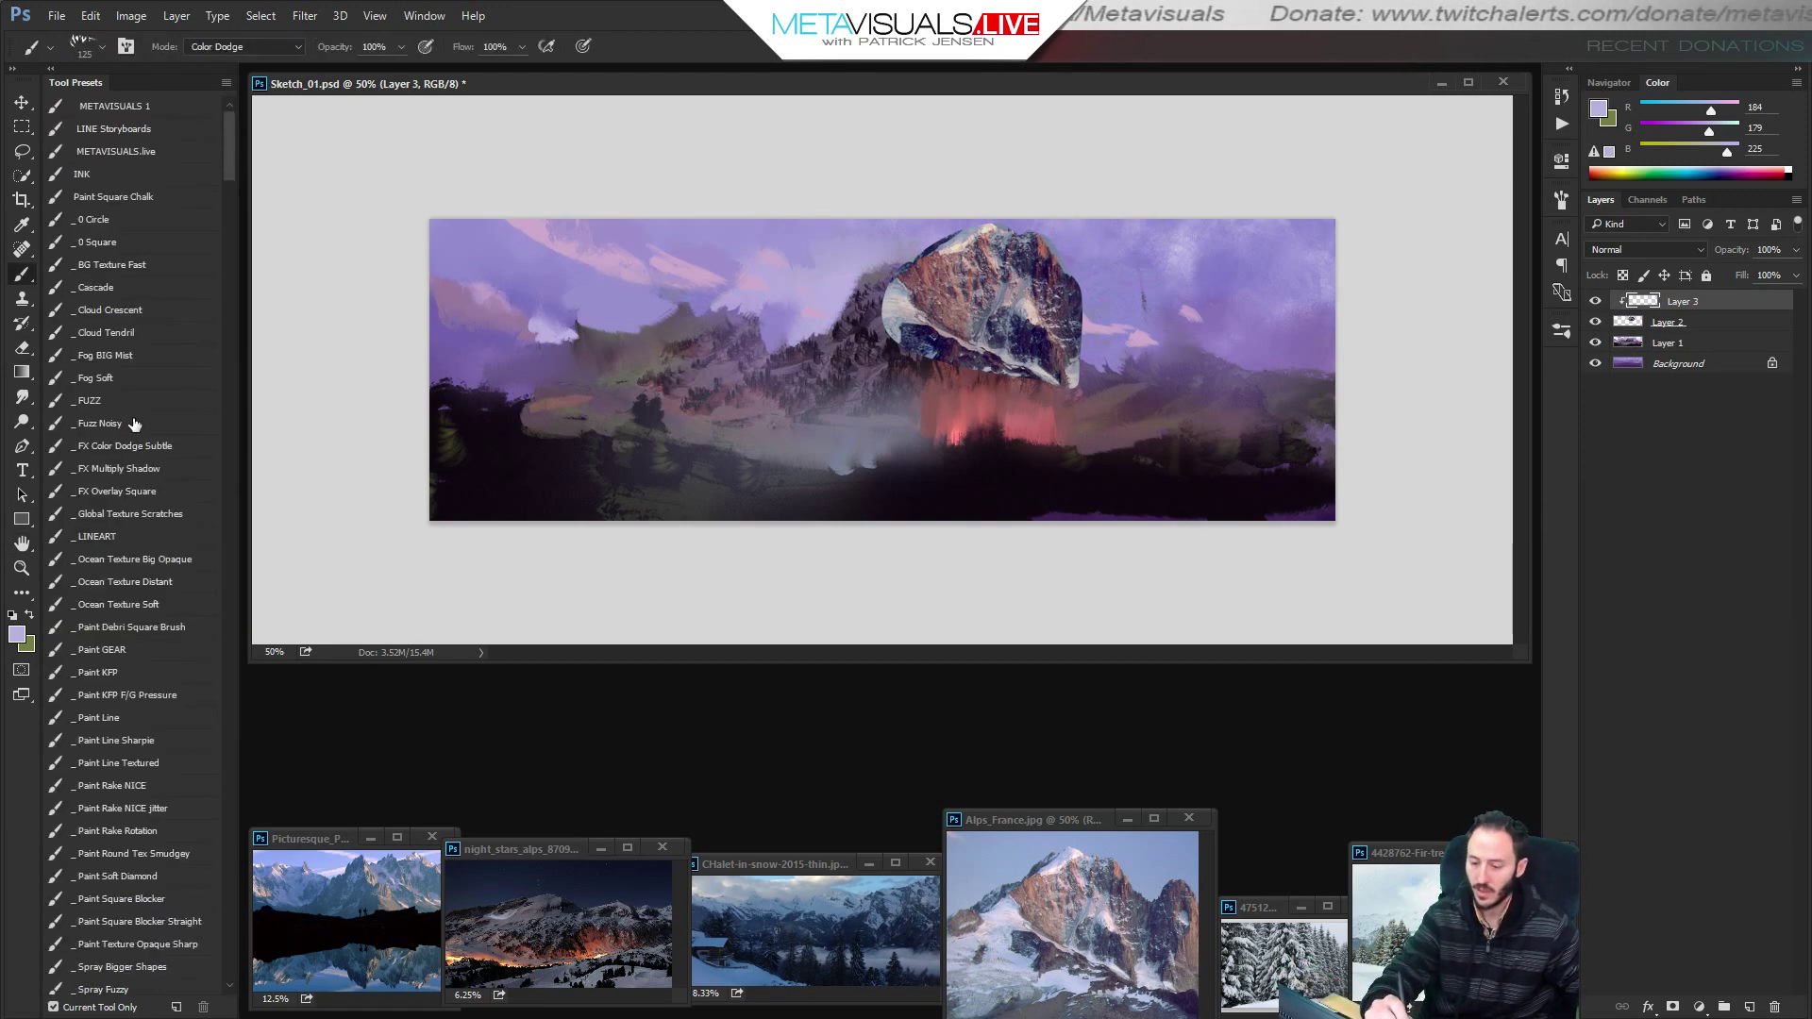
left_click(134, 424)
Fade the pasted peak's right edge and upper outline with violet sampled from the adjacent sky, using a progressively smaller brush.
left_click(1100, 308, "alt")
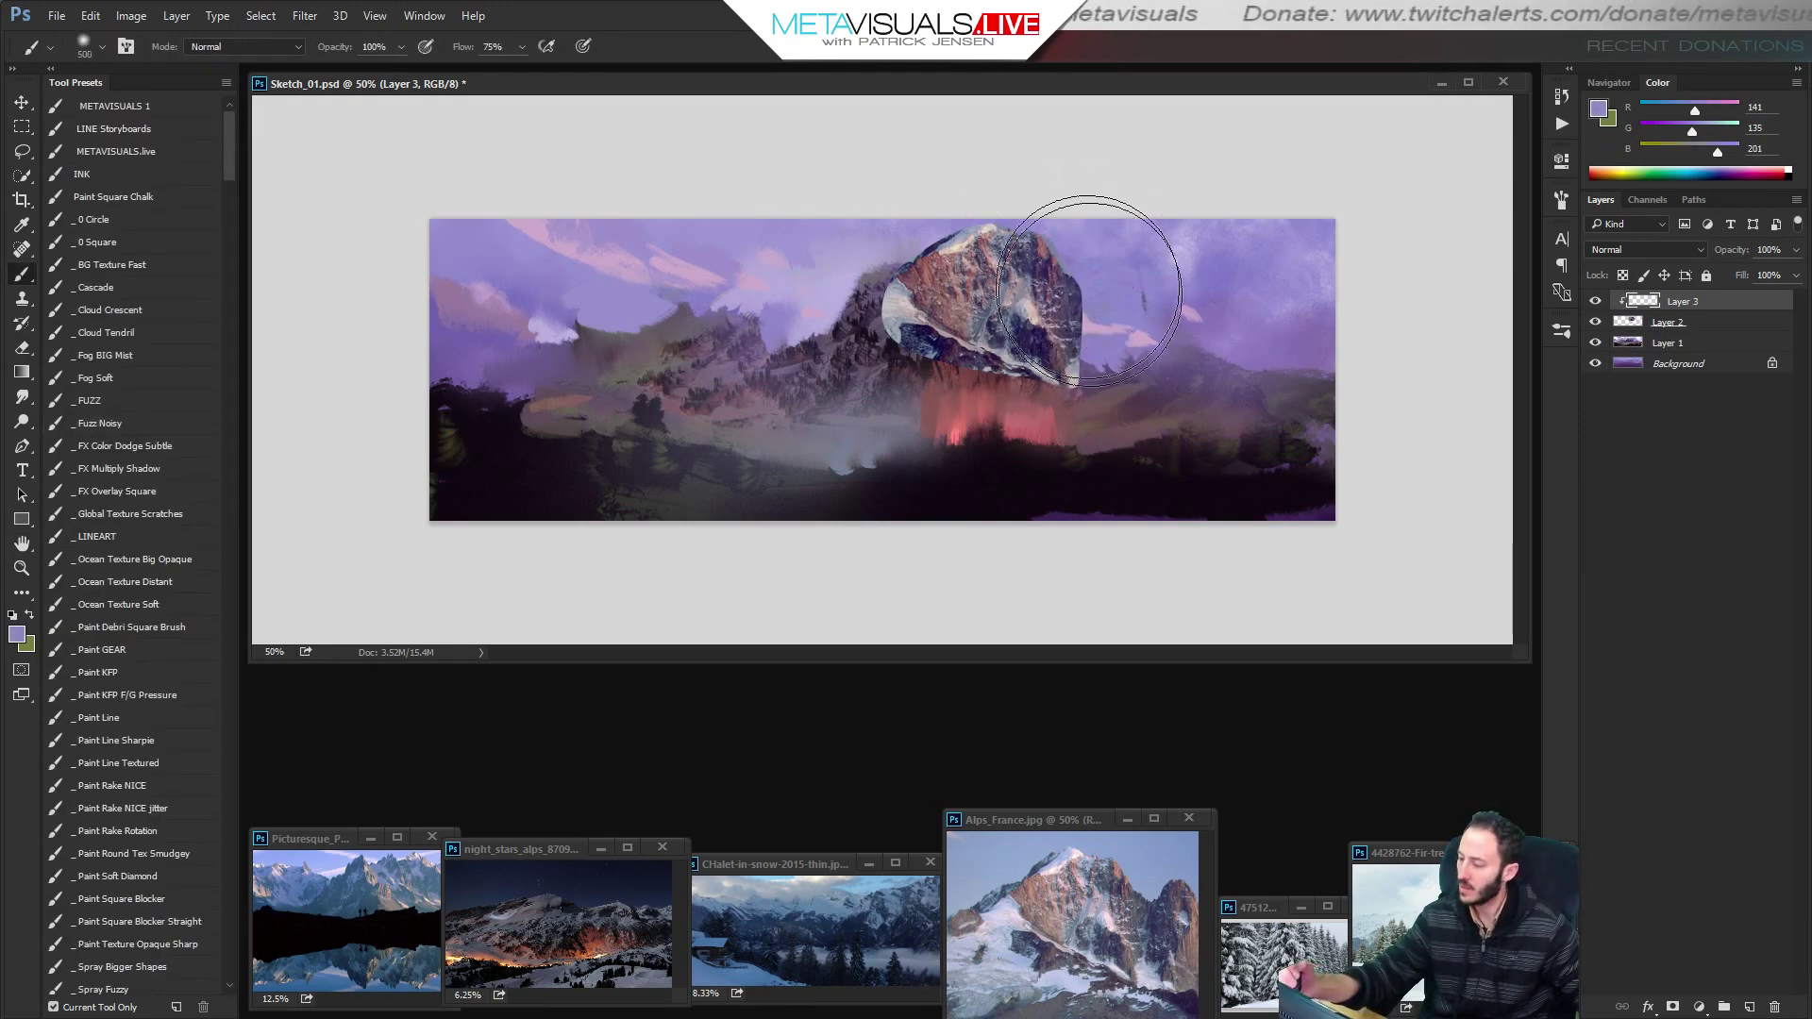
key("bracketleft")
key("bracketleft")
key("bracketleft")
key("bracketleft")
key("bracketleft")
key("bracketleft")
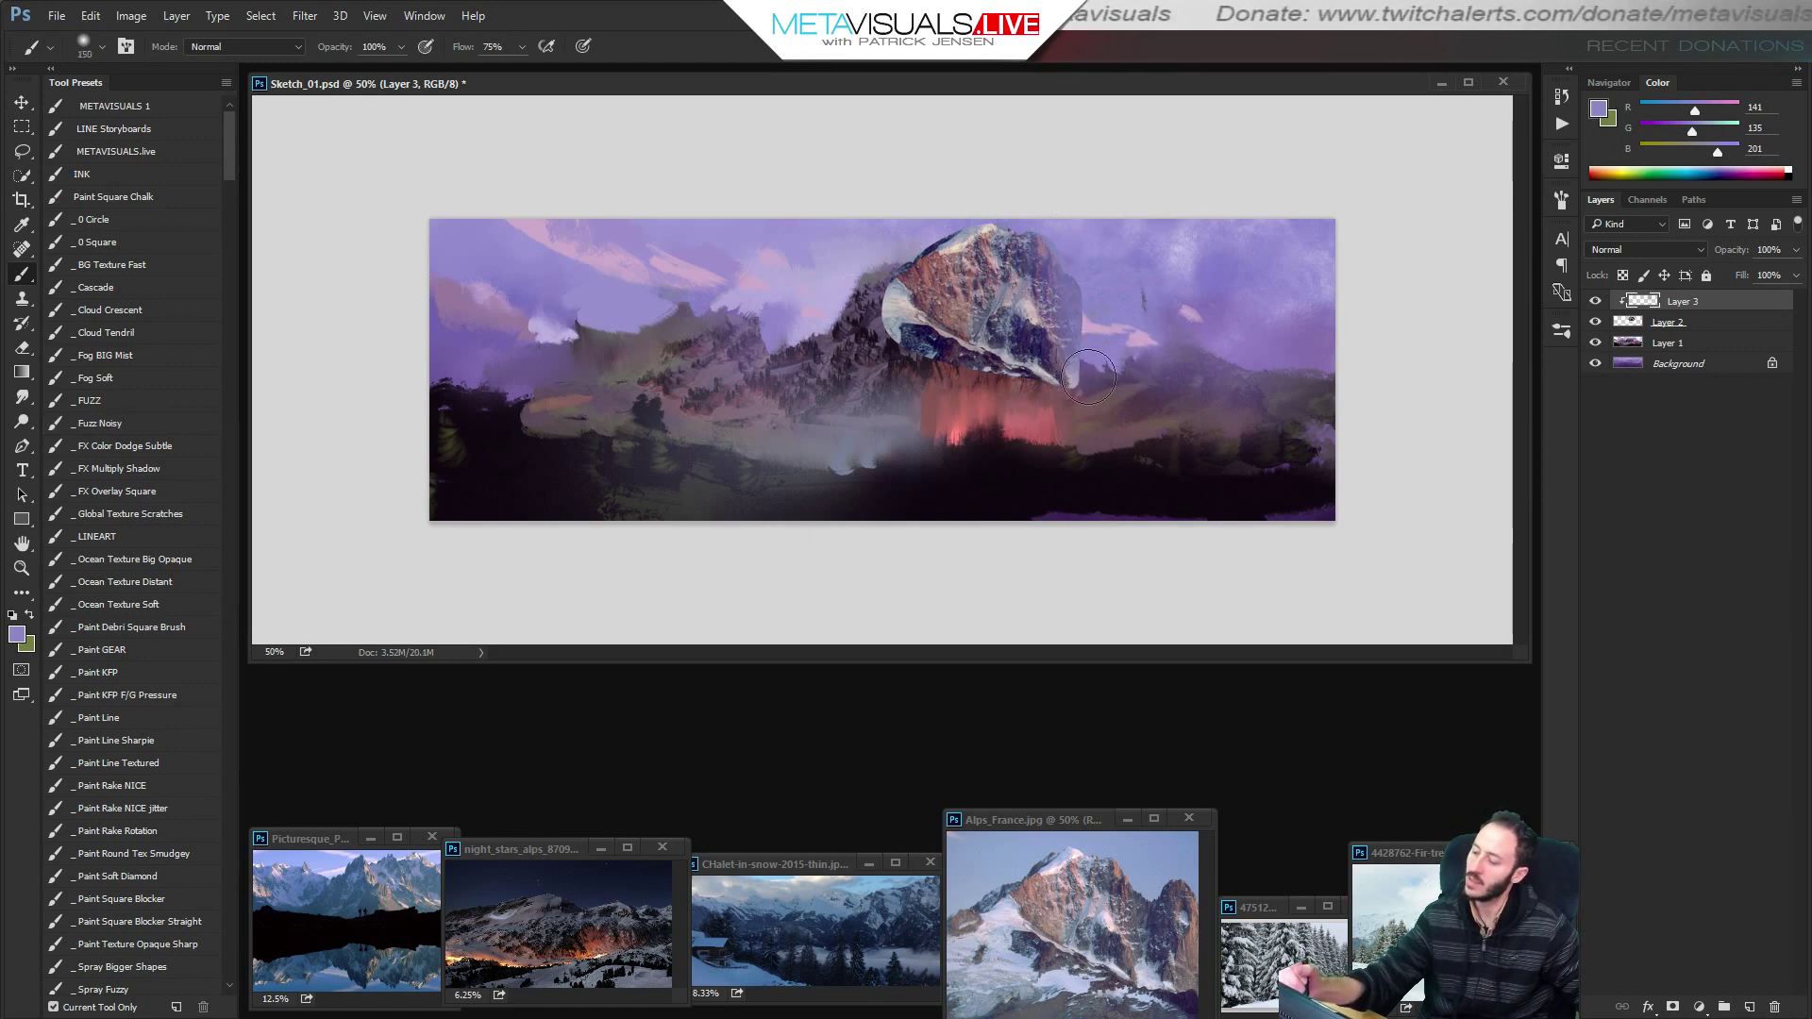
key("bracketleft")
key("bracketleft")
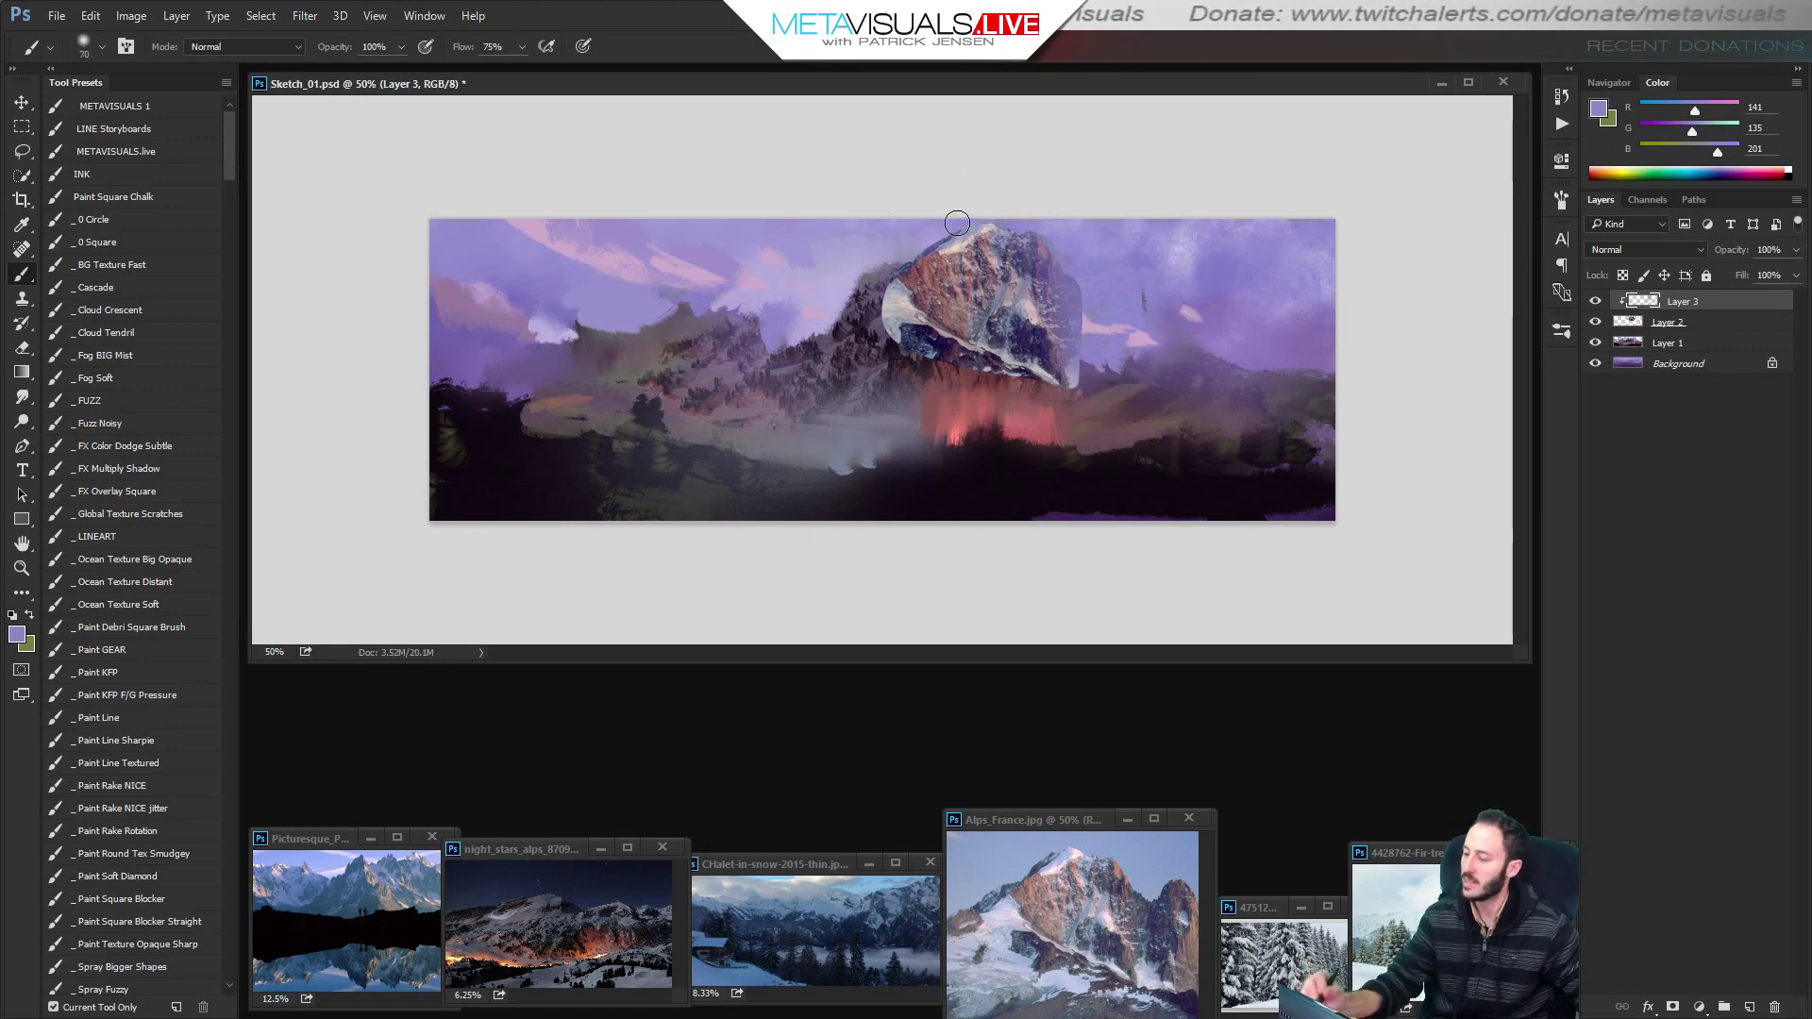
left_click_drag(958, 223, 893, 261)
left_click(1123, 403, "ctrl+alt")
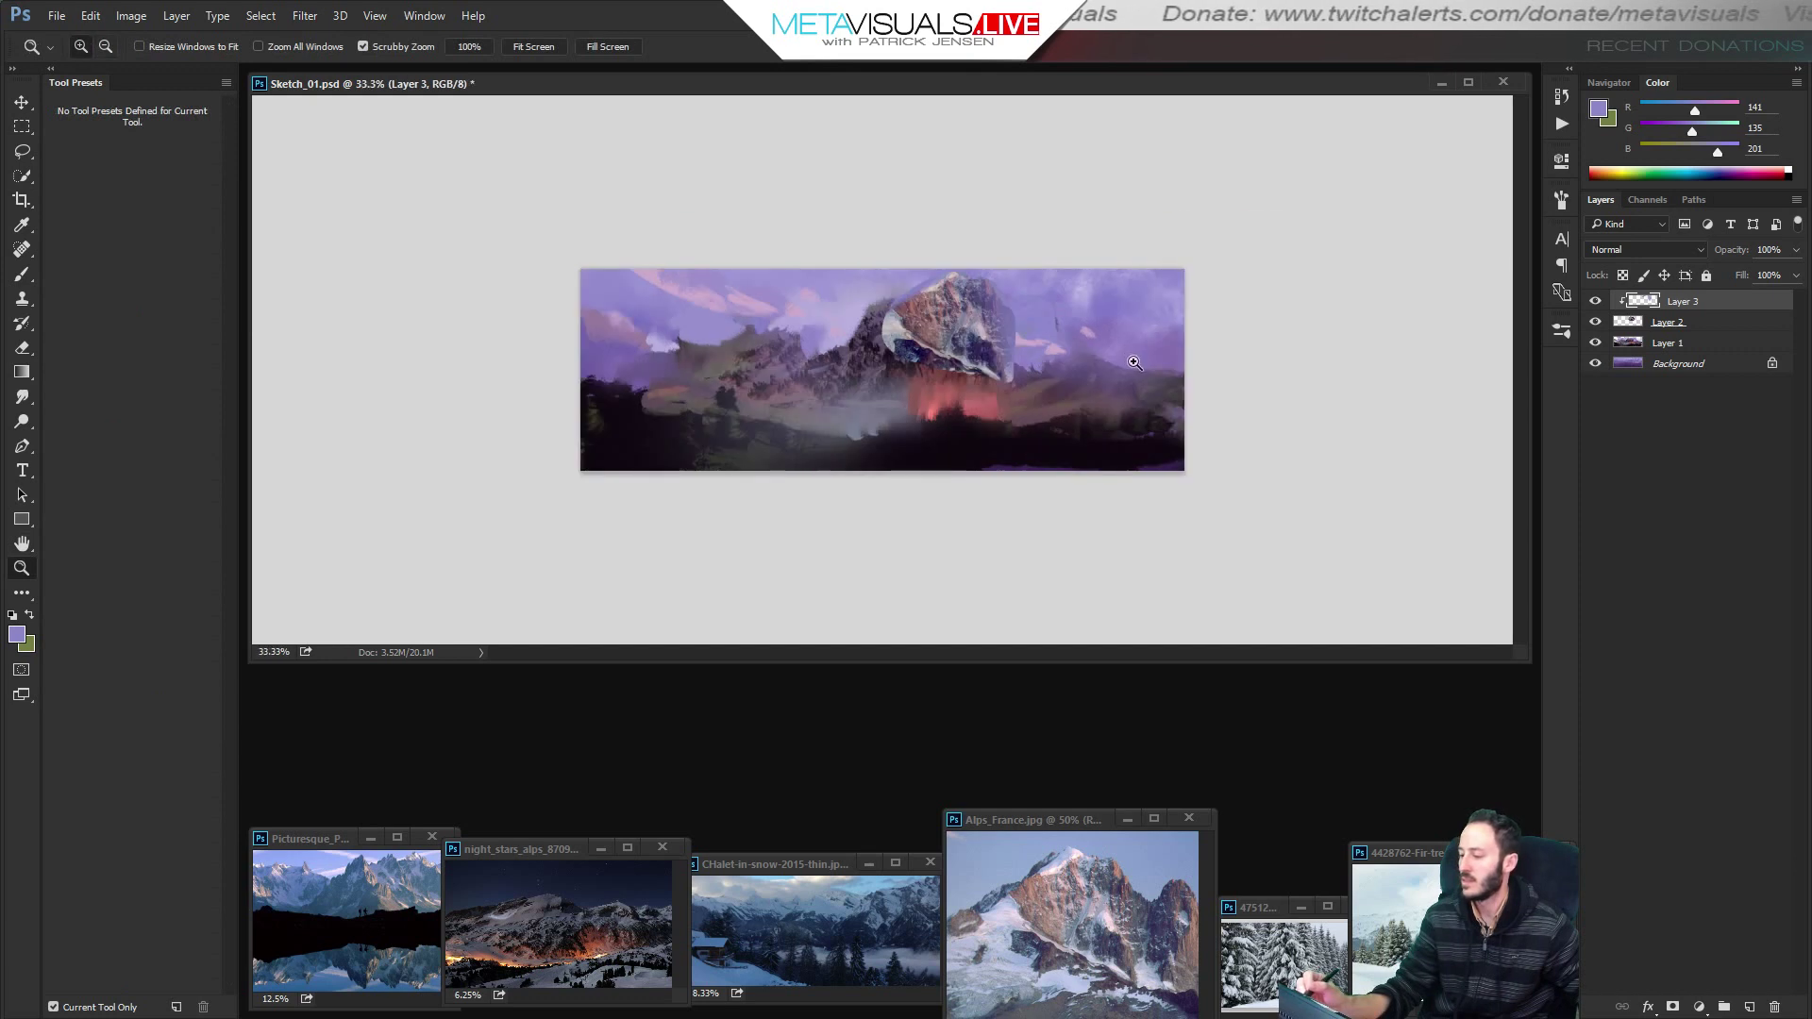
left_click(1122, 403, "ctrl")
Darken the snow on the pasted peak's lower left with near-black purple sampled from the slope below, adjusting the brush size.
left_click(880, 378, "alt")
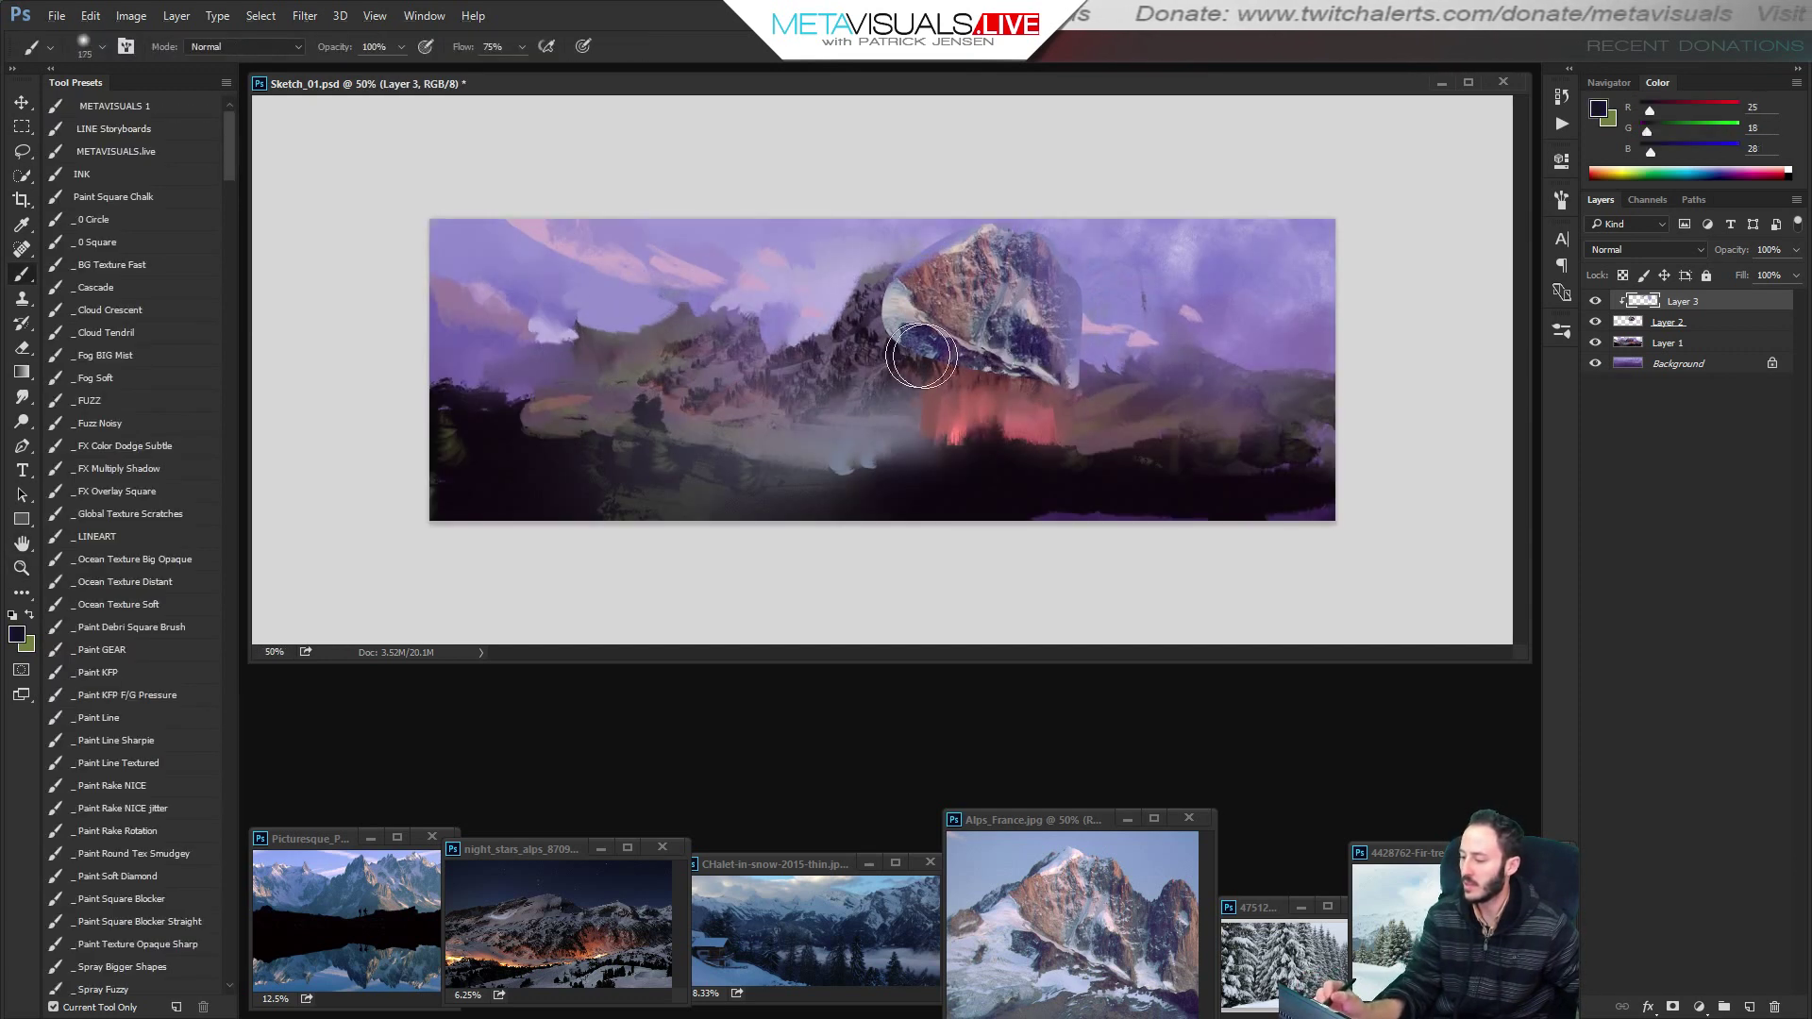
key("bracketright")
key("bracketright")
key("bracketright")
key("bracketright")
key("bracketright")
key("bracketright")
key("bracketleft")
key("bracketleft")
key("bracketleft")
key("bracketleft")
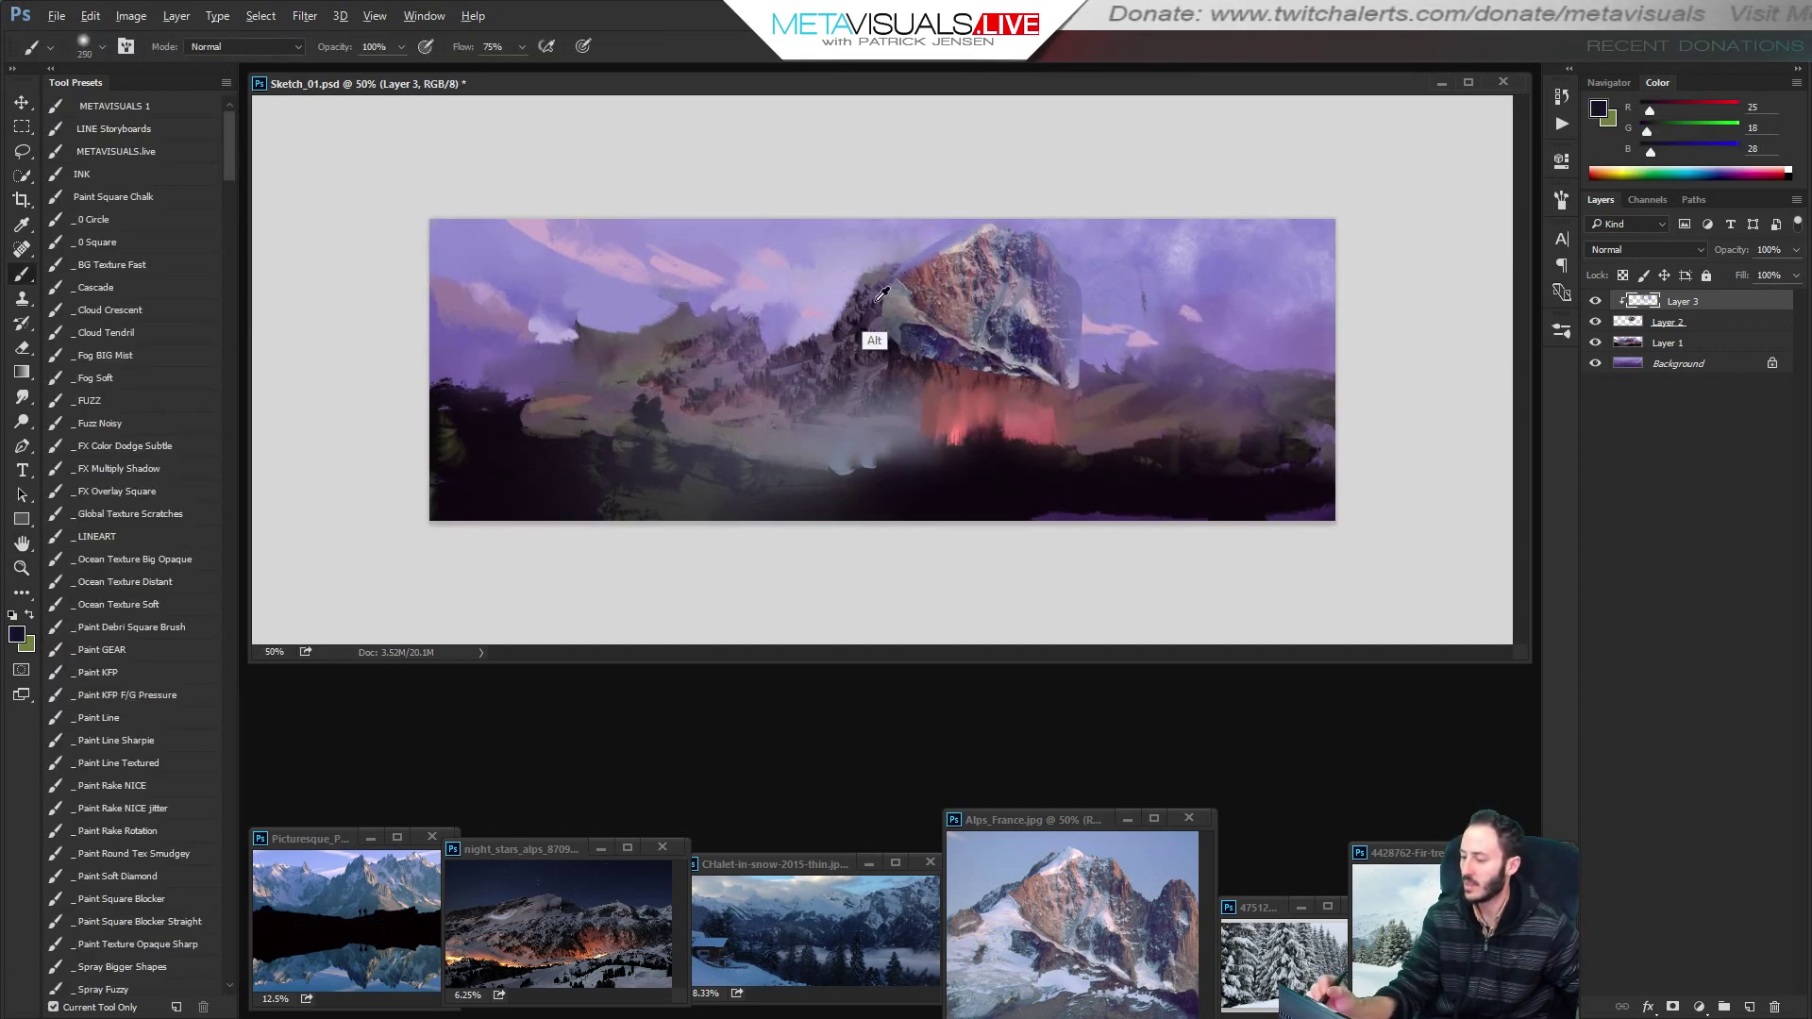
Blend the pasted peak's left edge into the painted mountain with grey-purple sampled from the shoulder beside it.
left_click(873, 281, "alt")
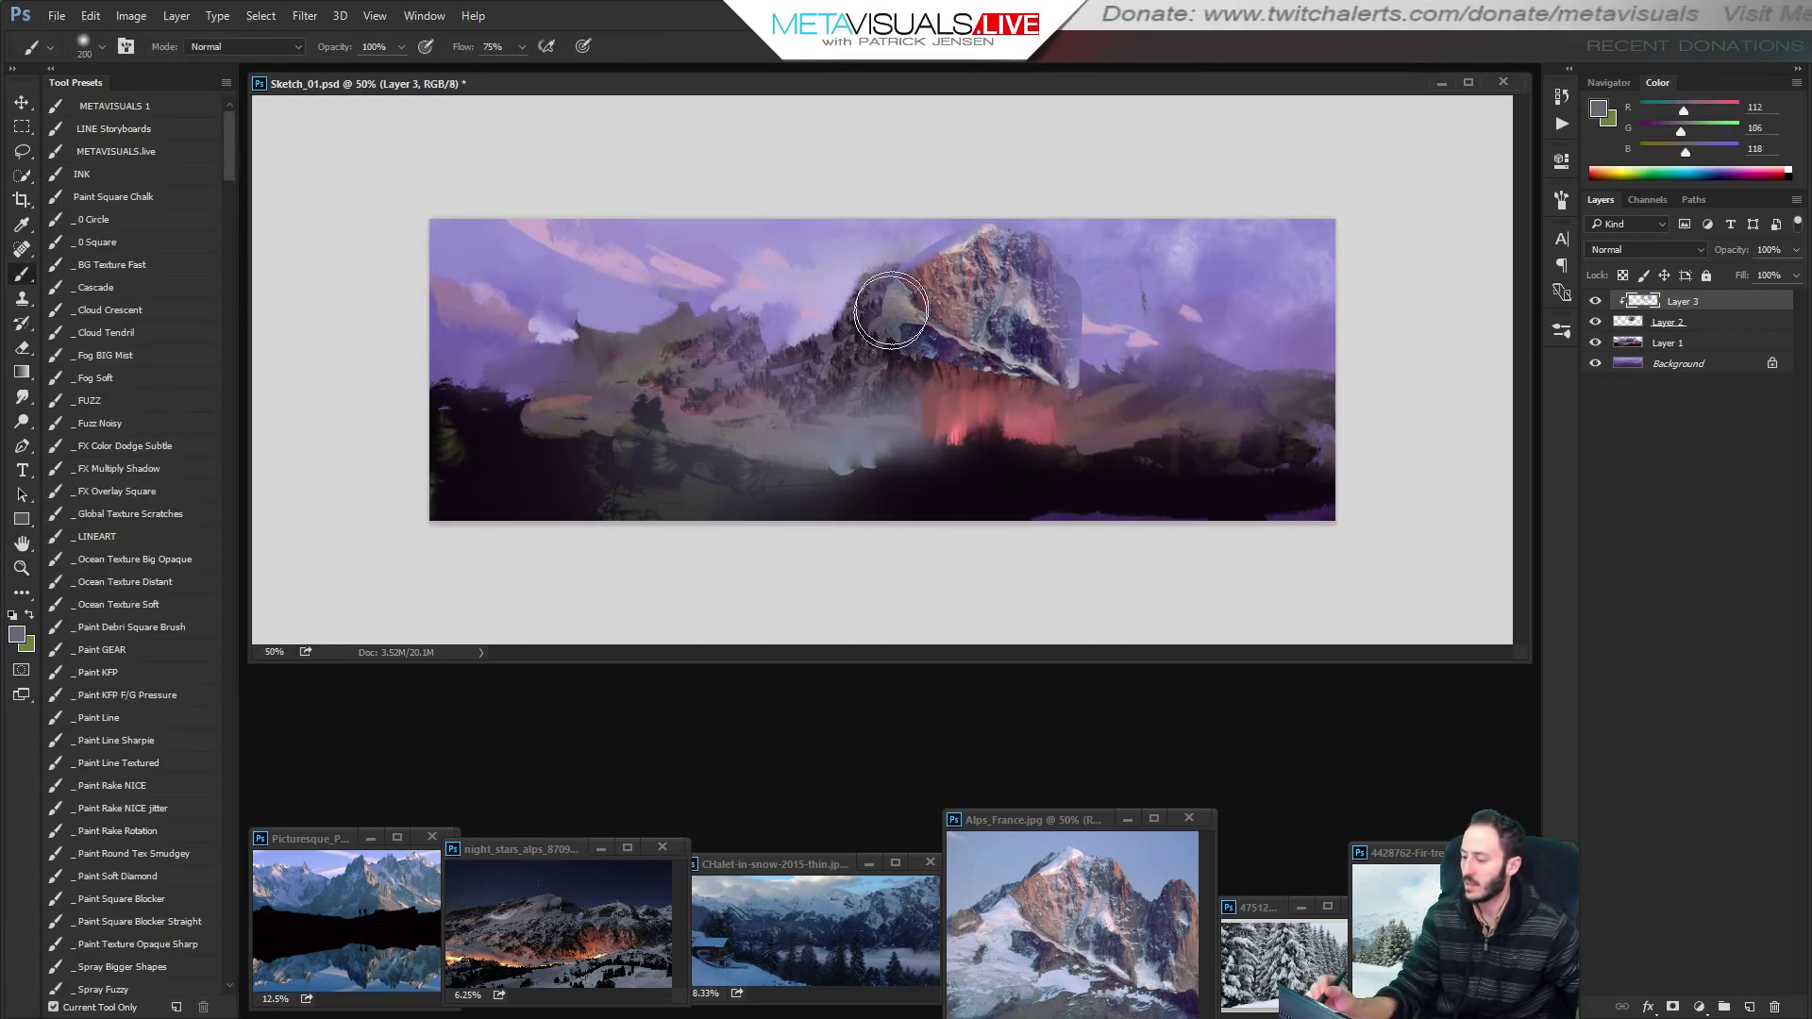
key("h")
left_click(1025, 362)
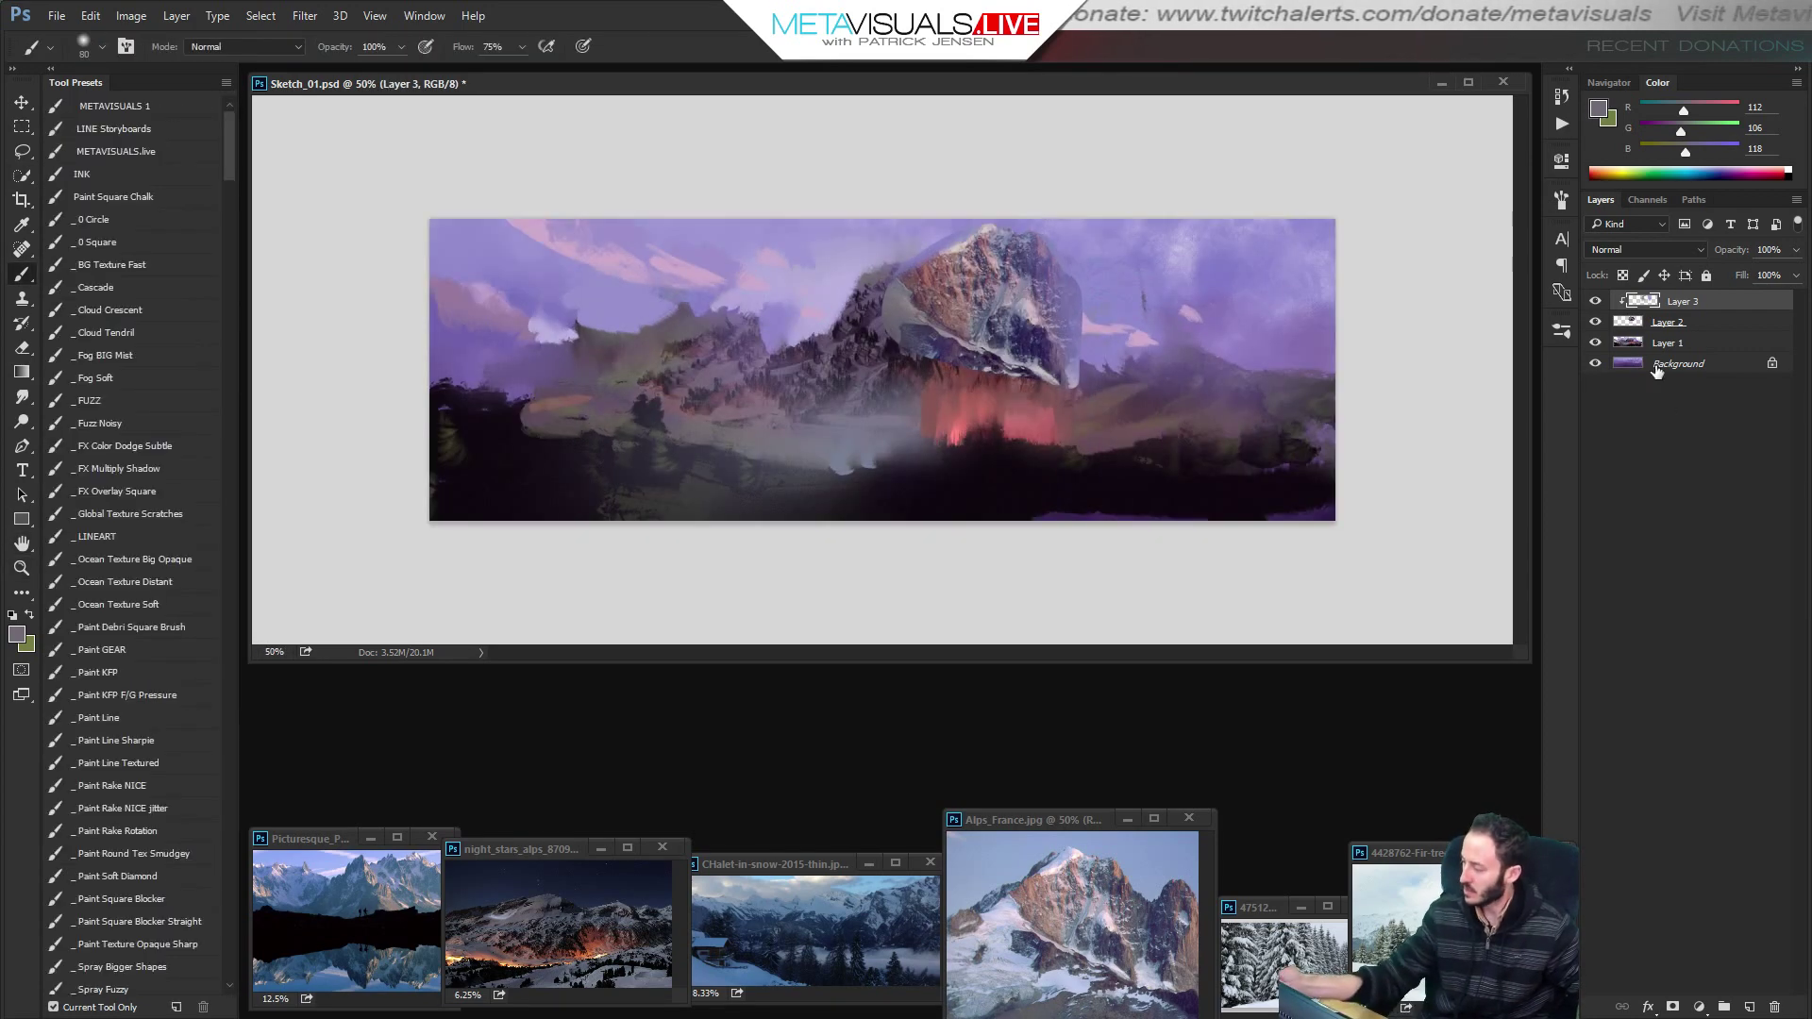
Add a layer mask to the pasted peak's layer and invert it to hide the peak.
left_click(1643, 331)
left_click(1673, 1007)
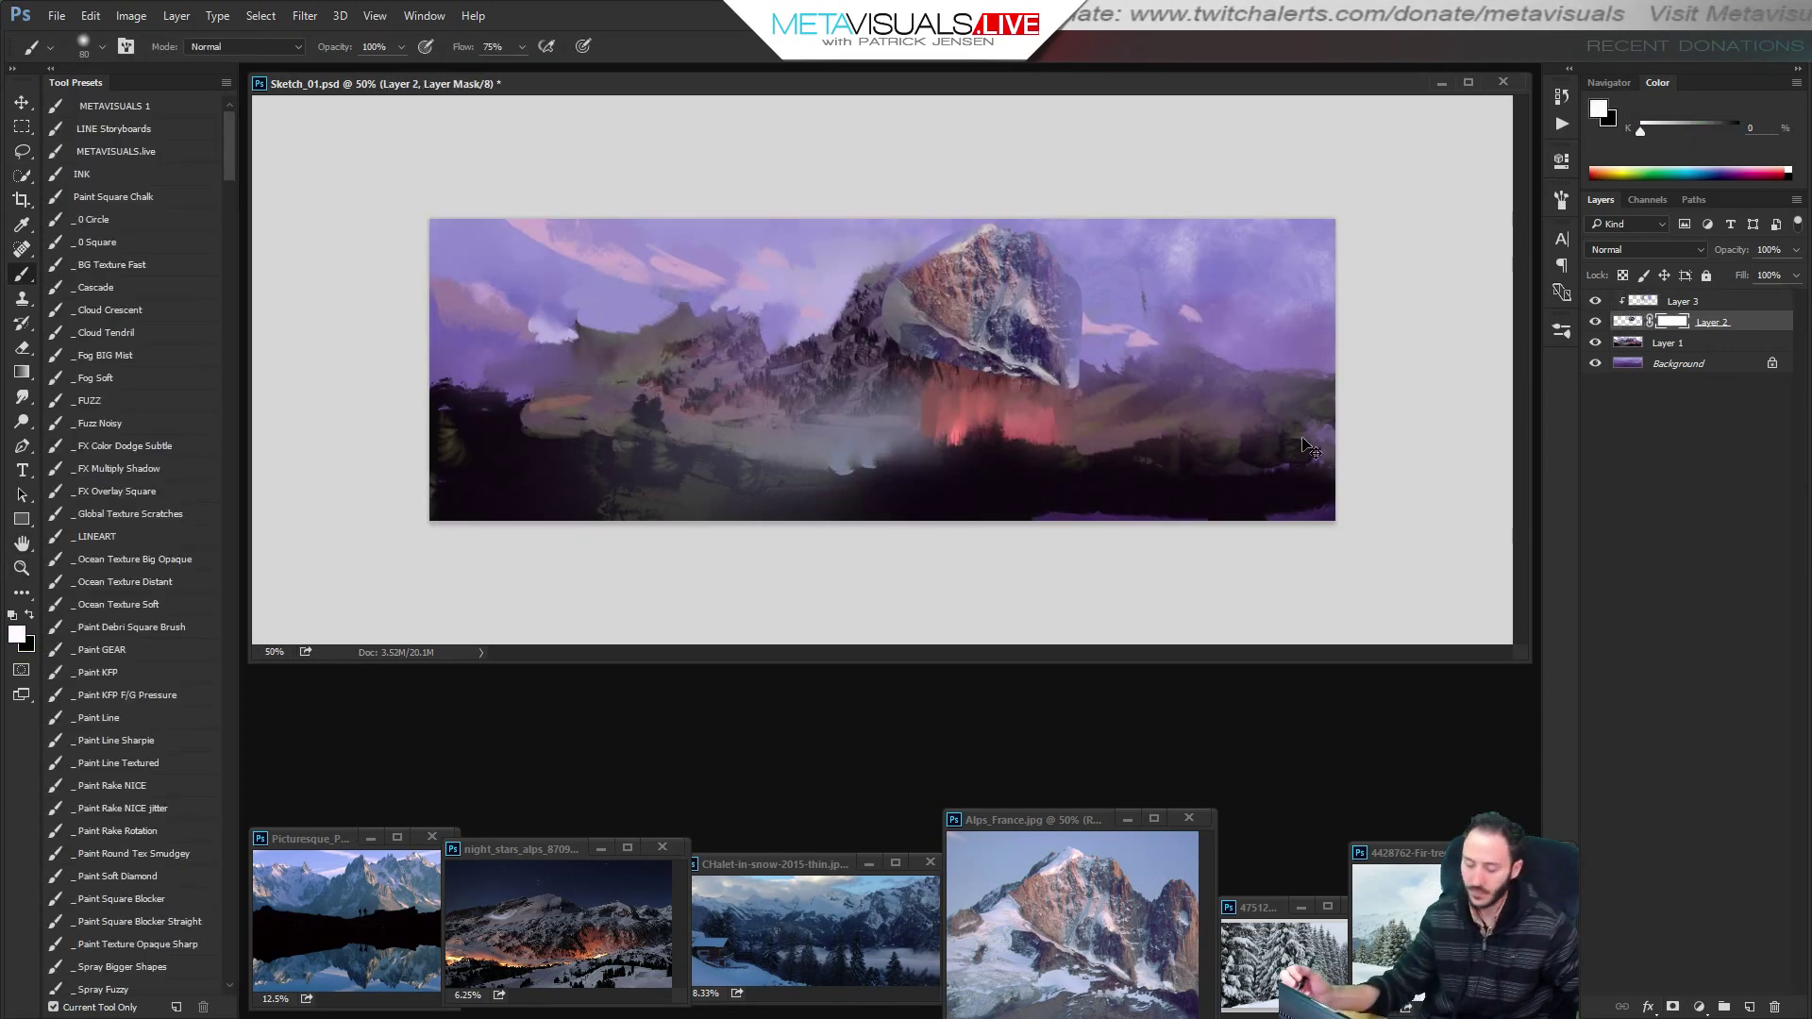
key("ctrl+i")
key("space")
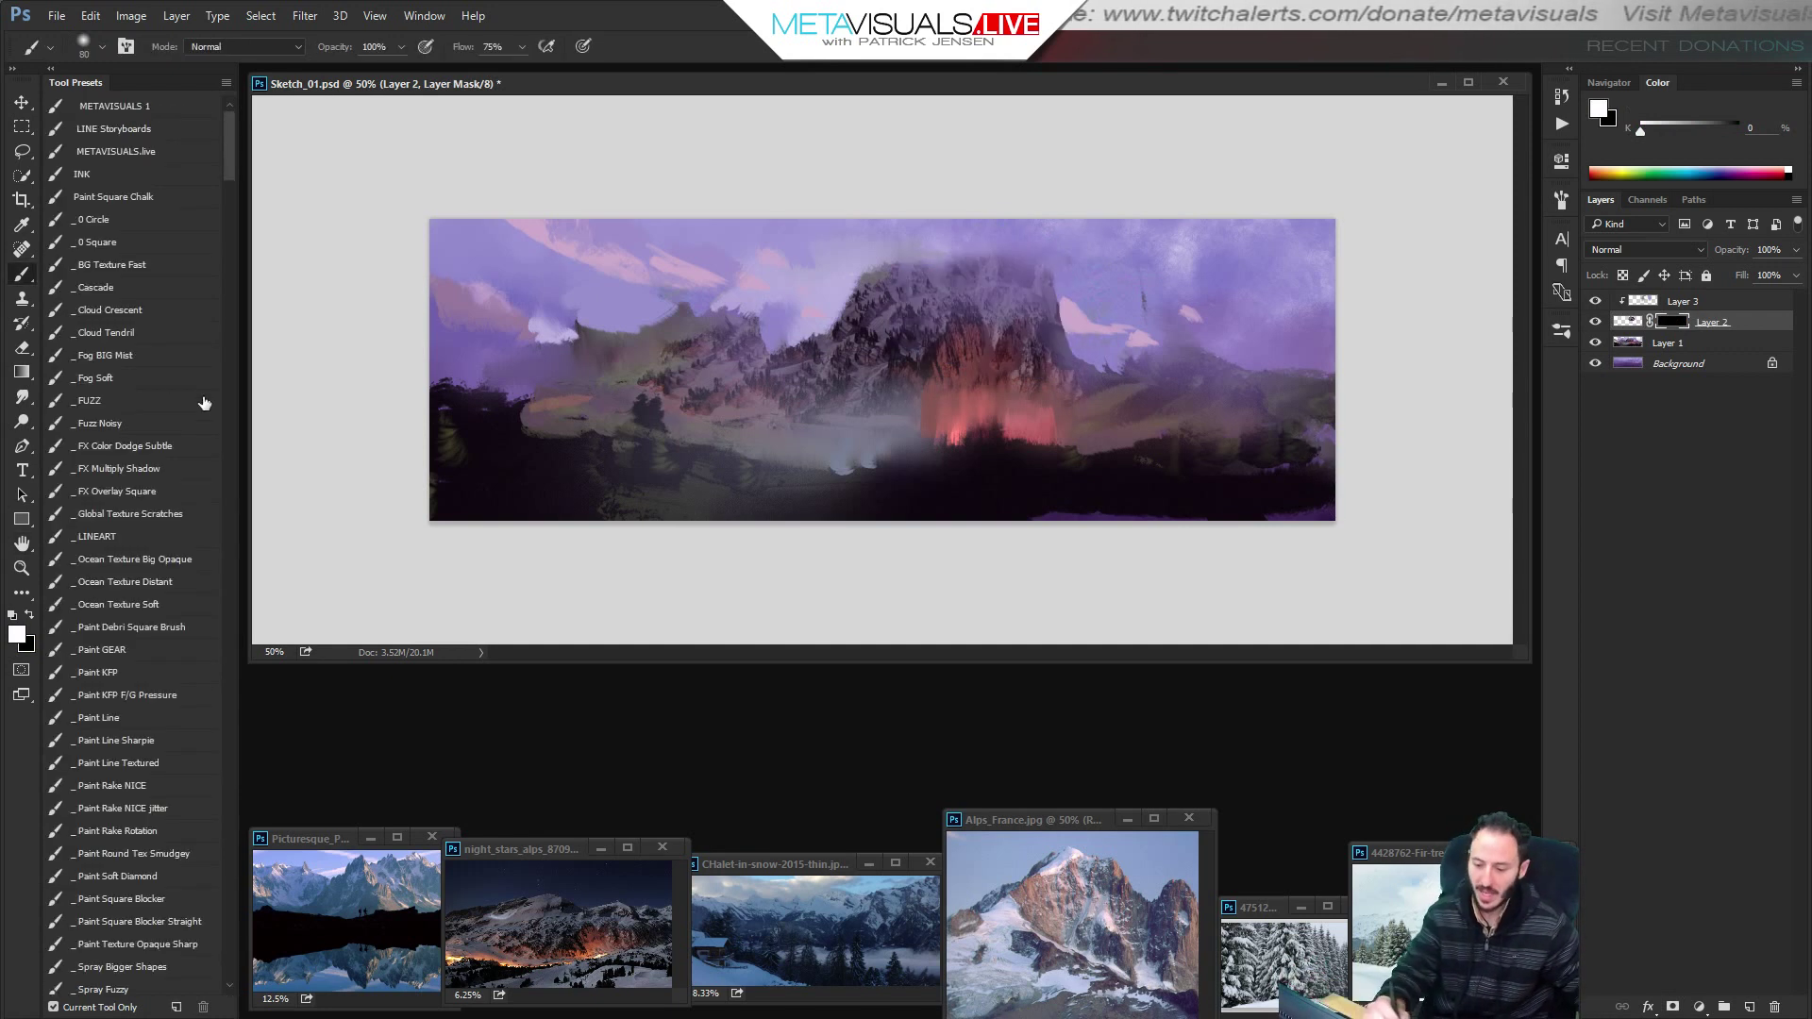
Reveal the pasted peak by painting white on its mask with the Fuzz Noisy brush, reducing the brush size to blend the edges.
left_click(129, 423)
mouse_move(988, 300)
left_mouse_down()
mouse_move(998, 159)
mouse_move(1007, 223)
mouse_move(979, 325)
mouse_move(1007, 306)
mouse_move(929, 305)
mouse_move(1000, 334)
left_mouse_up()
key("ctrl+z")
key("bracketleft")
key("bracketleft")
key("bracketleft")
key("bracketleft")
key("bracketleft")
key("bracketleft")
key("bracketleft")
key("bracketleft")
key("bracketleft")
key("bracketleft")
key("bracketleft")
key("bracketleft")
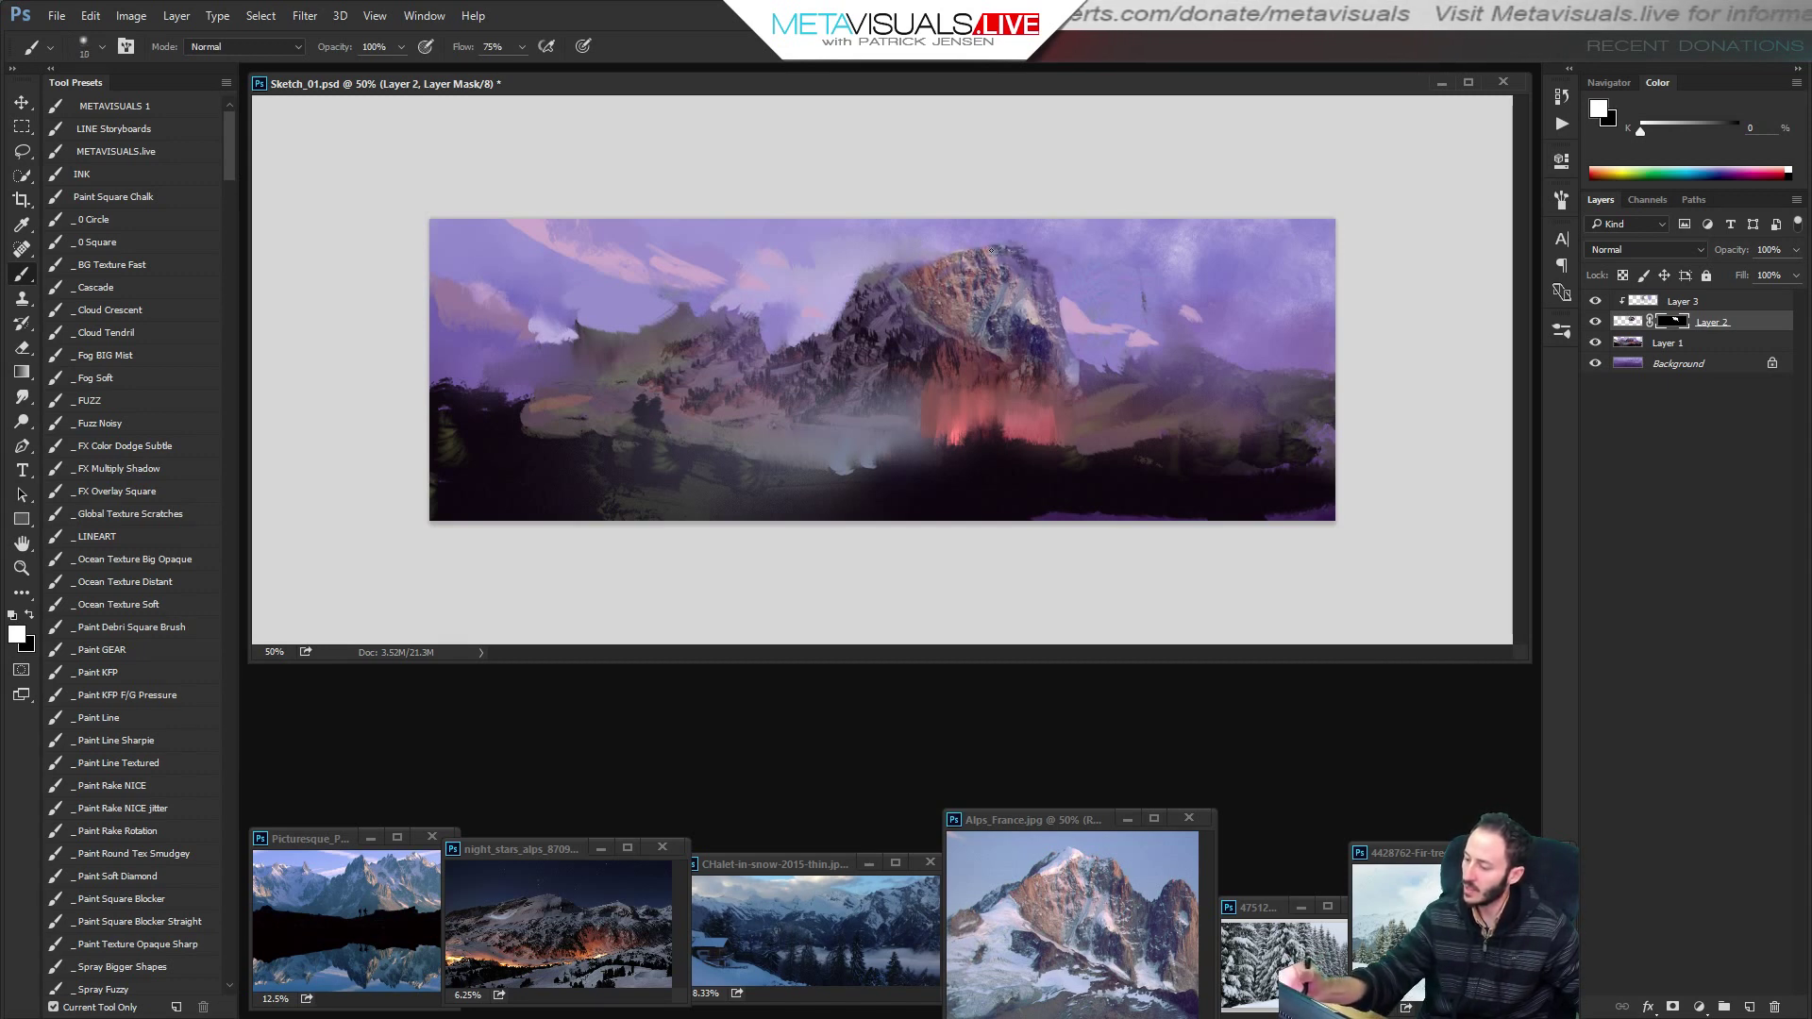
key("bracketright")
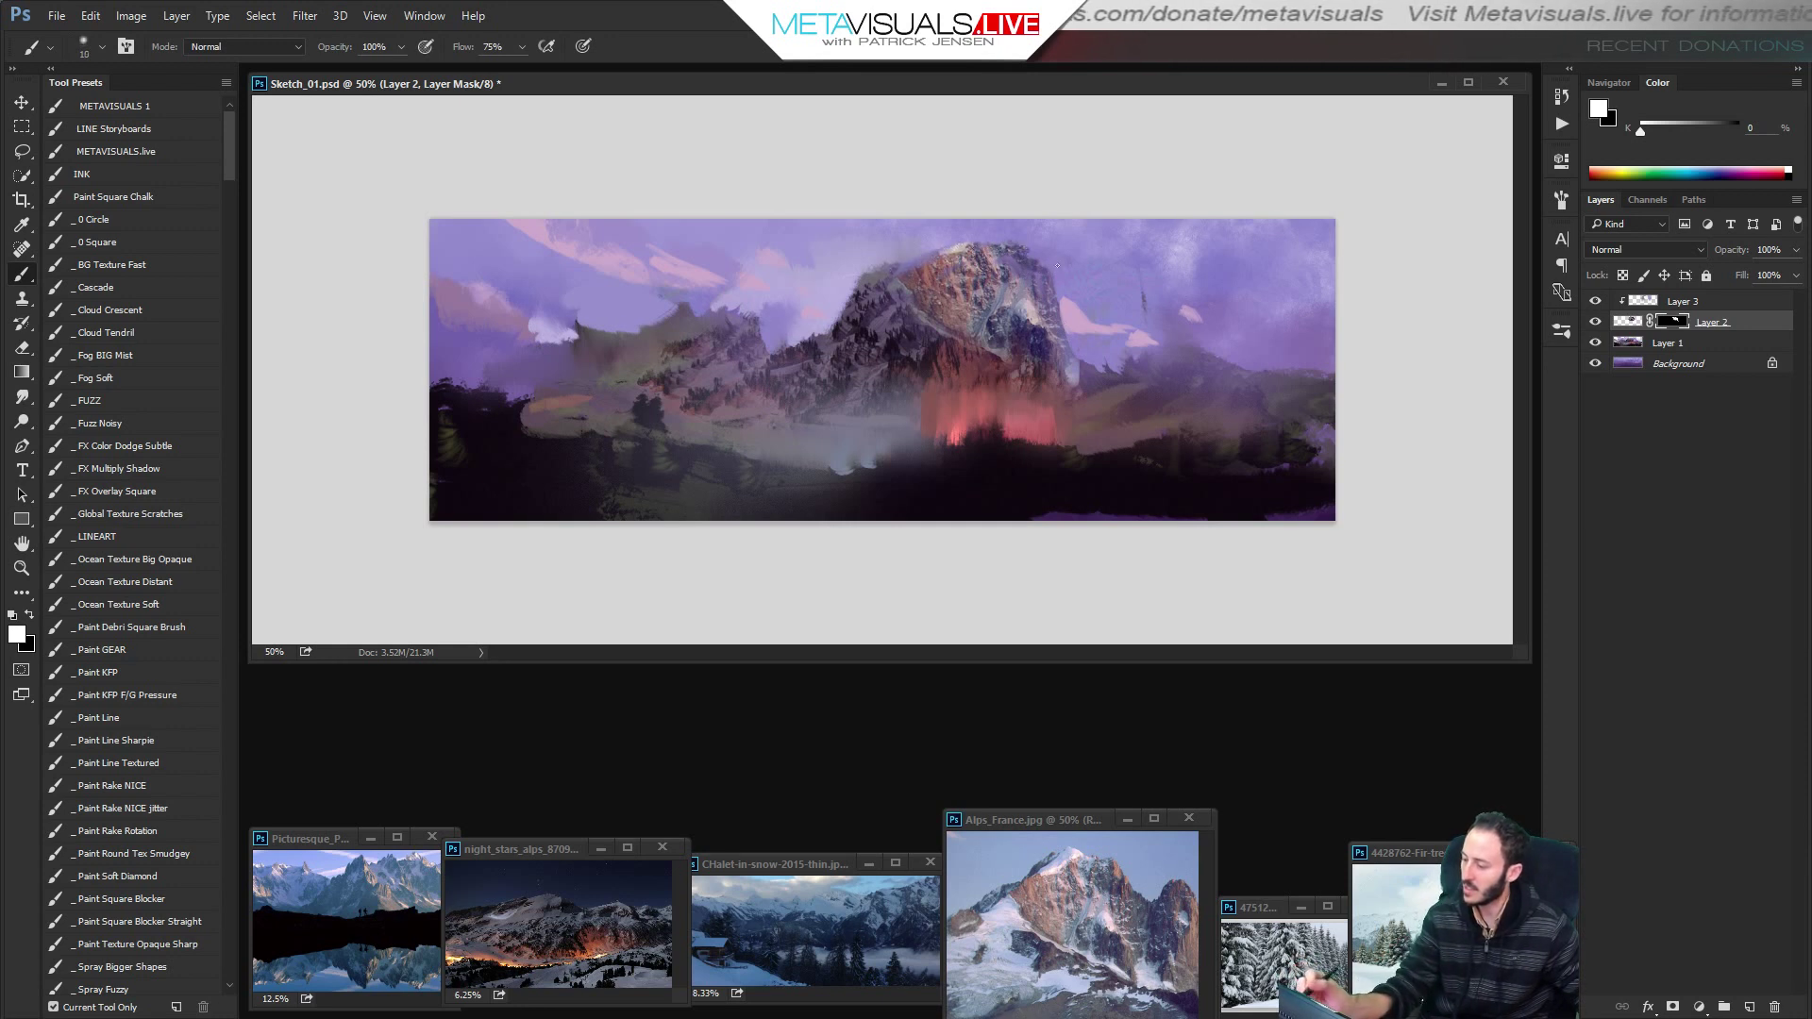
key("space")
key("x")
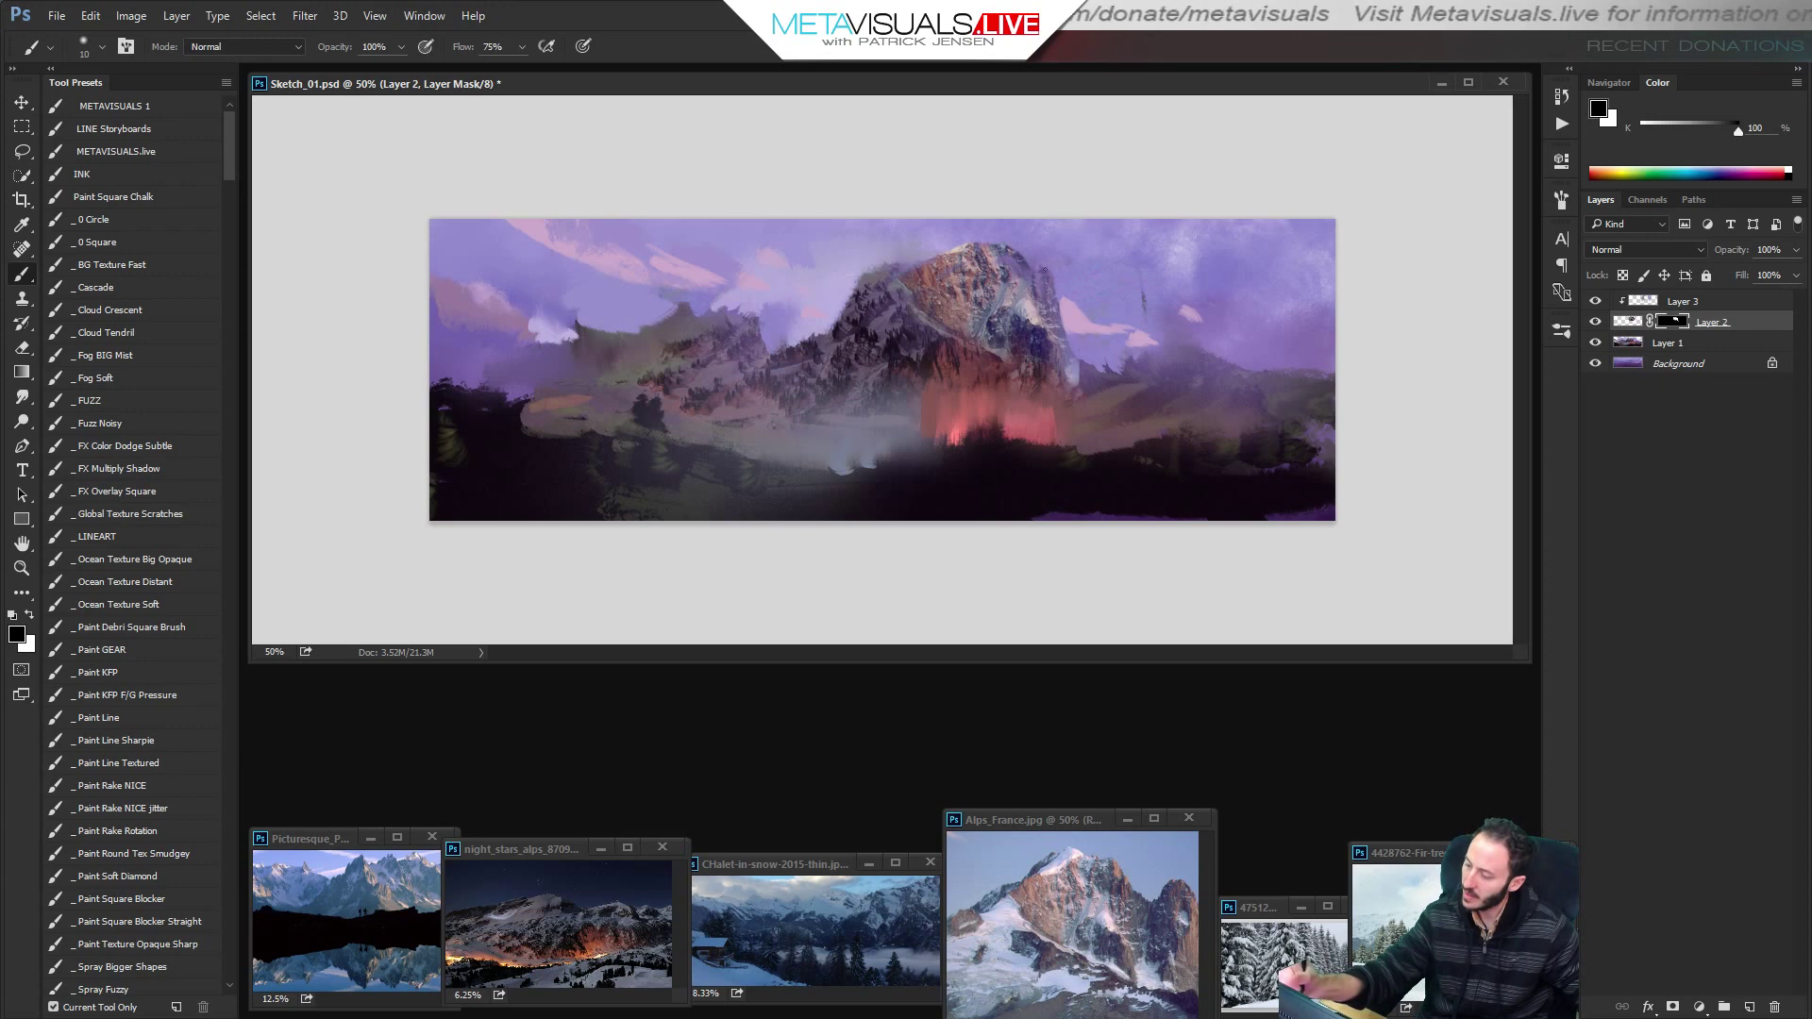
left_click(1121, 385, "ctrl+alt")
left_click(1117, 389, "ctrl+alt")
left_click(1074, 419, "ctrl")
left_click(1073, 421, "ctrl")
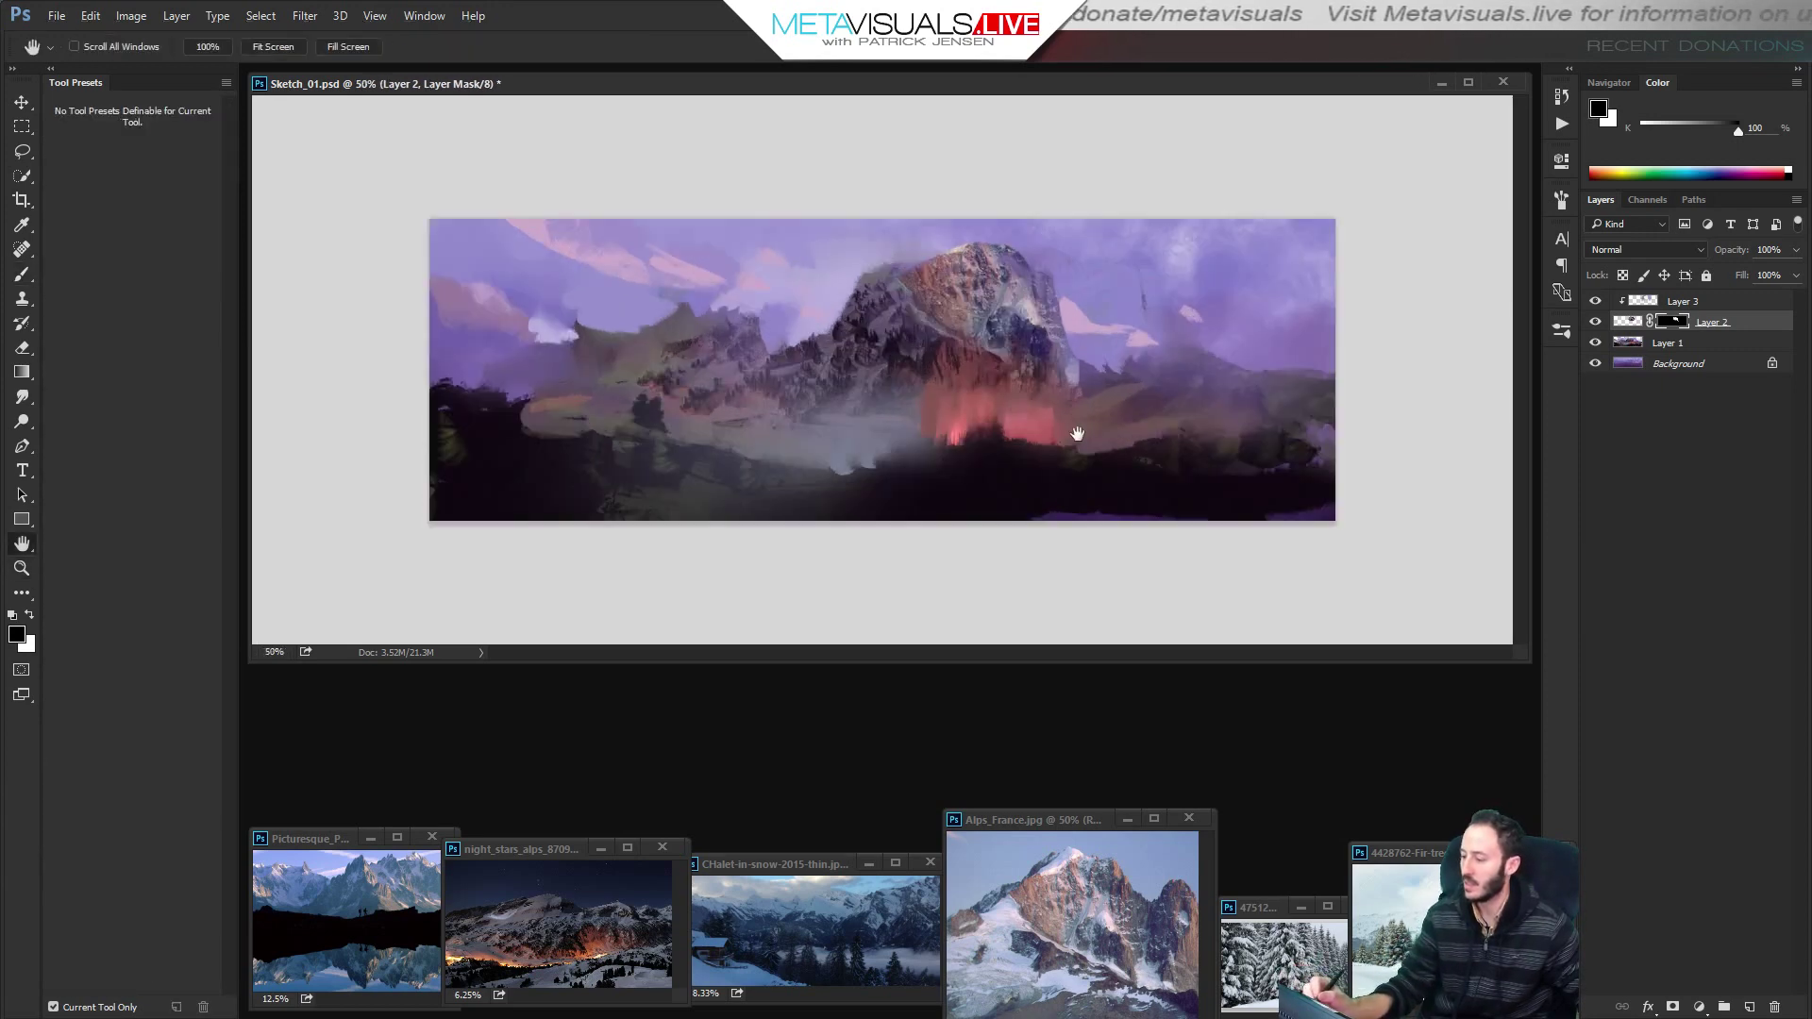
Add a Color Balance adjustment clipped to the pasted peak and shift its colors toward the scene's purple.
left_click(1627, 320)
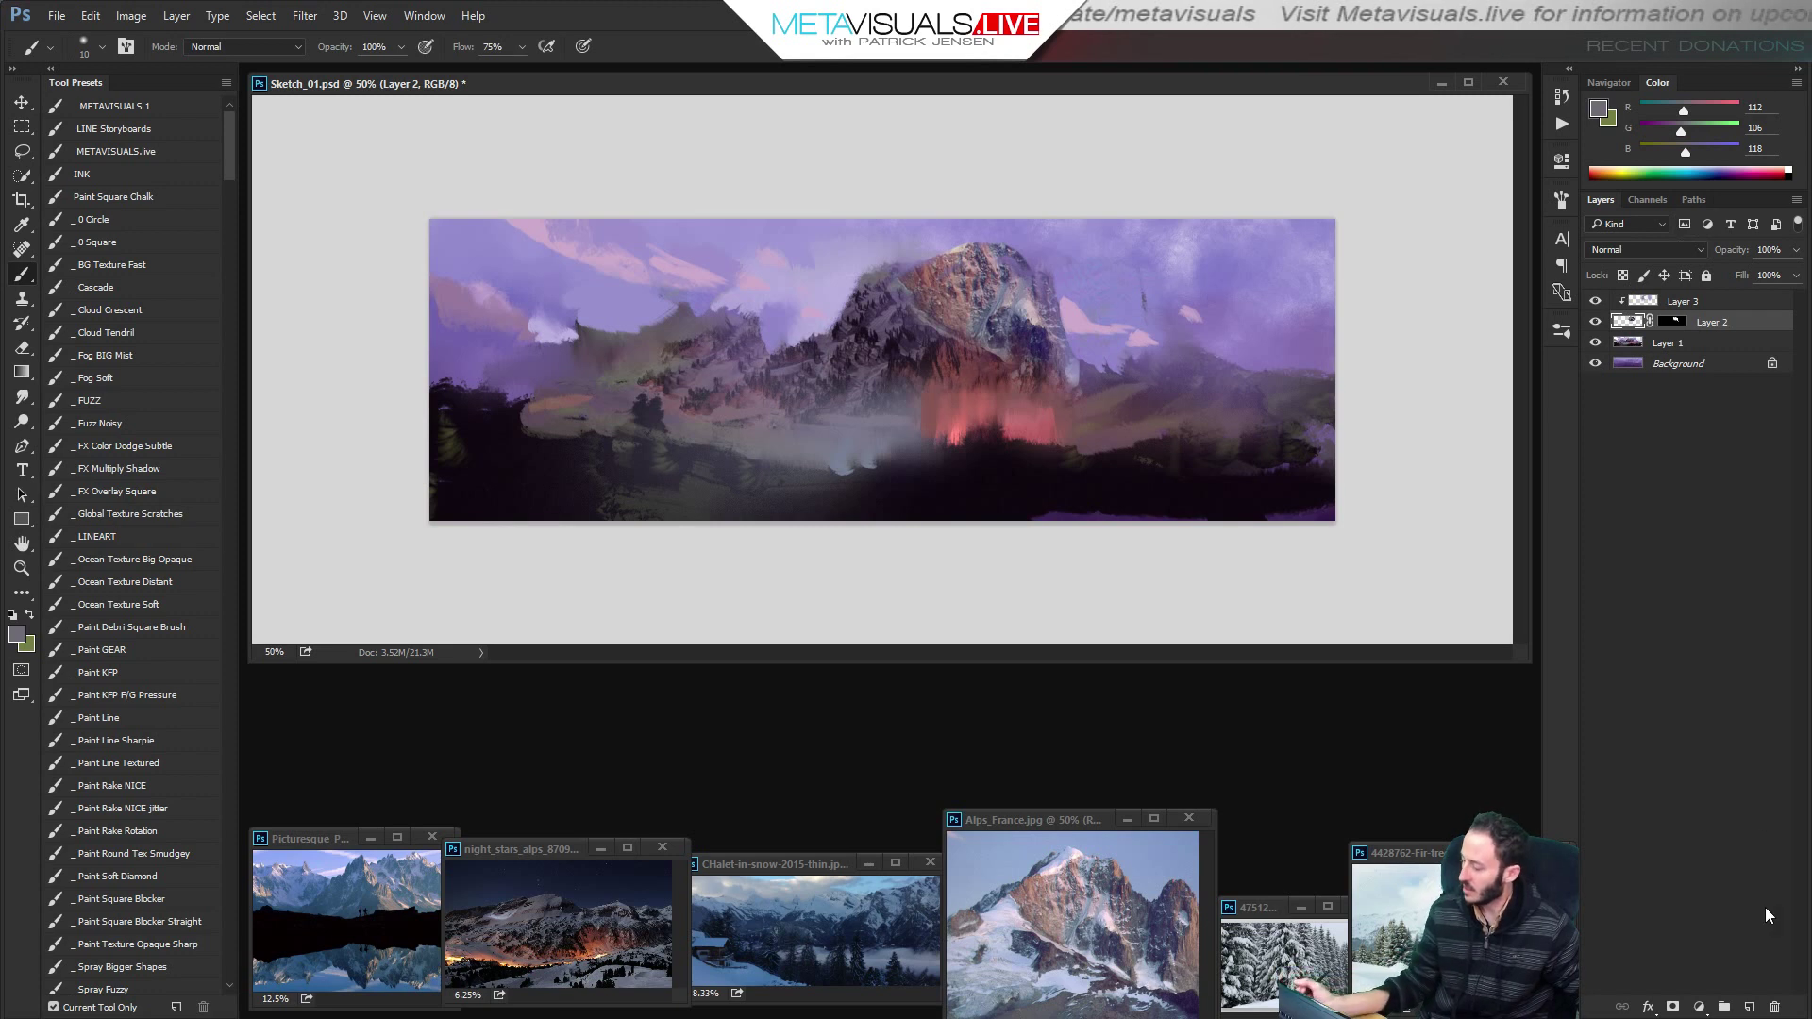
left_click(1699, 1008)
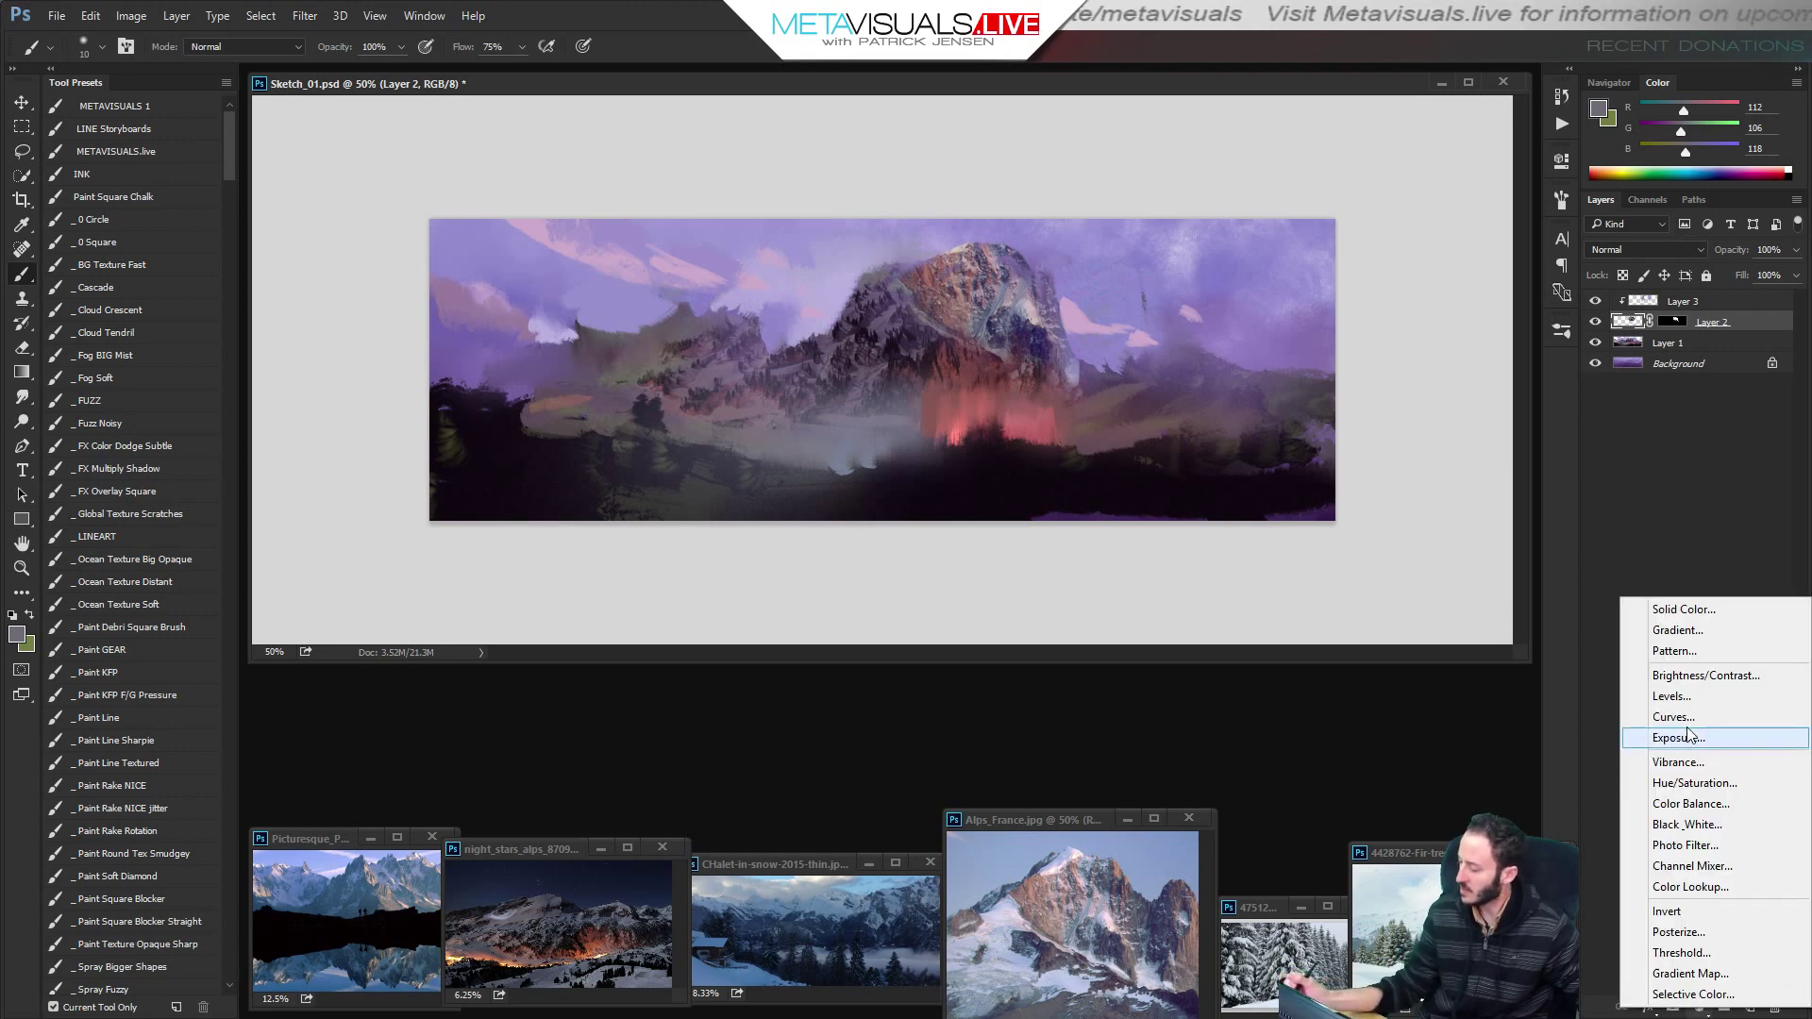
left_click(1695, 804)
mouse_move(1371, 280)
left_mouse_down()
mouse_move(1354, 281)
mouse_move(1361, 314)
mouse_move(1407, 309)
mouse_move(1388, 311)
left_mouse_up()
left_click(1505, 147)
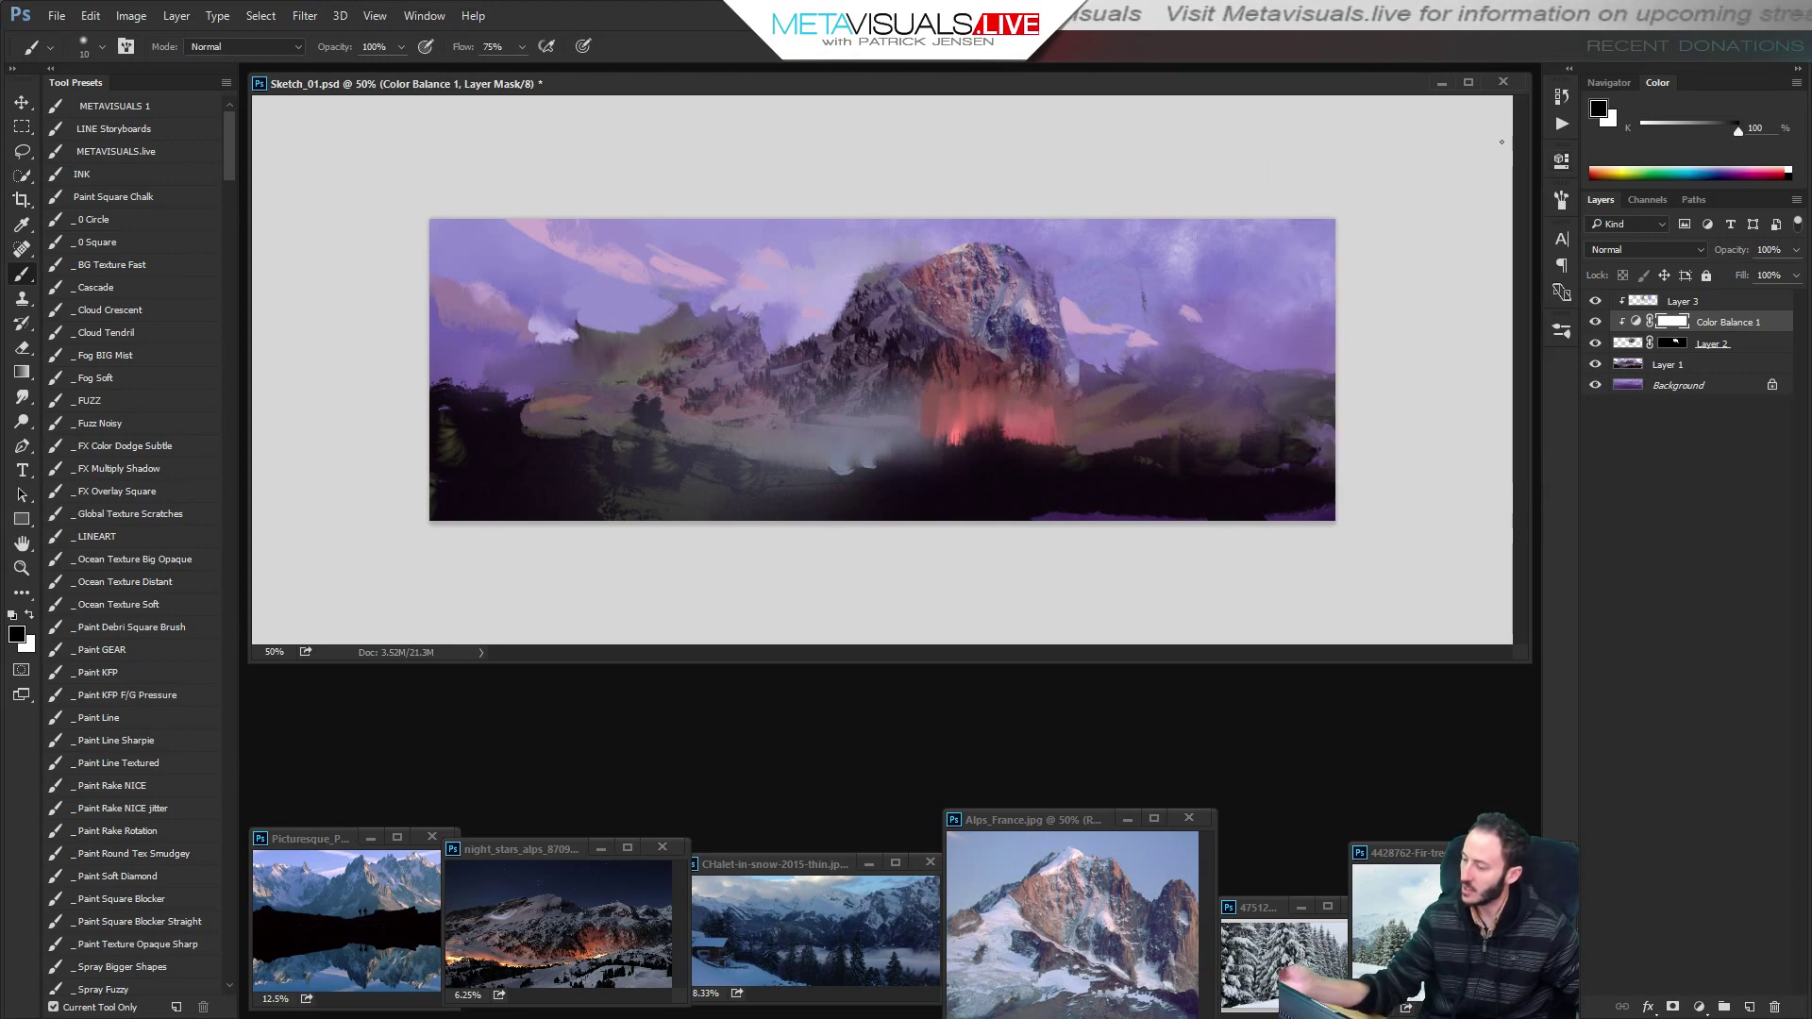
Examine how the color-adjusted peak blends with the surrounding painting, both up close and in the whole composition.
key("z")
left_click(1066, 384, "alt")
left_click(1065, 384)
key("b")
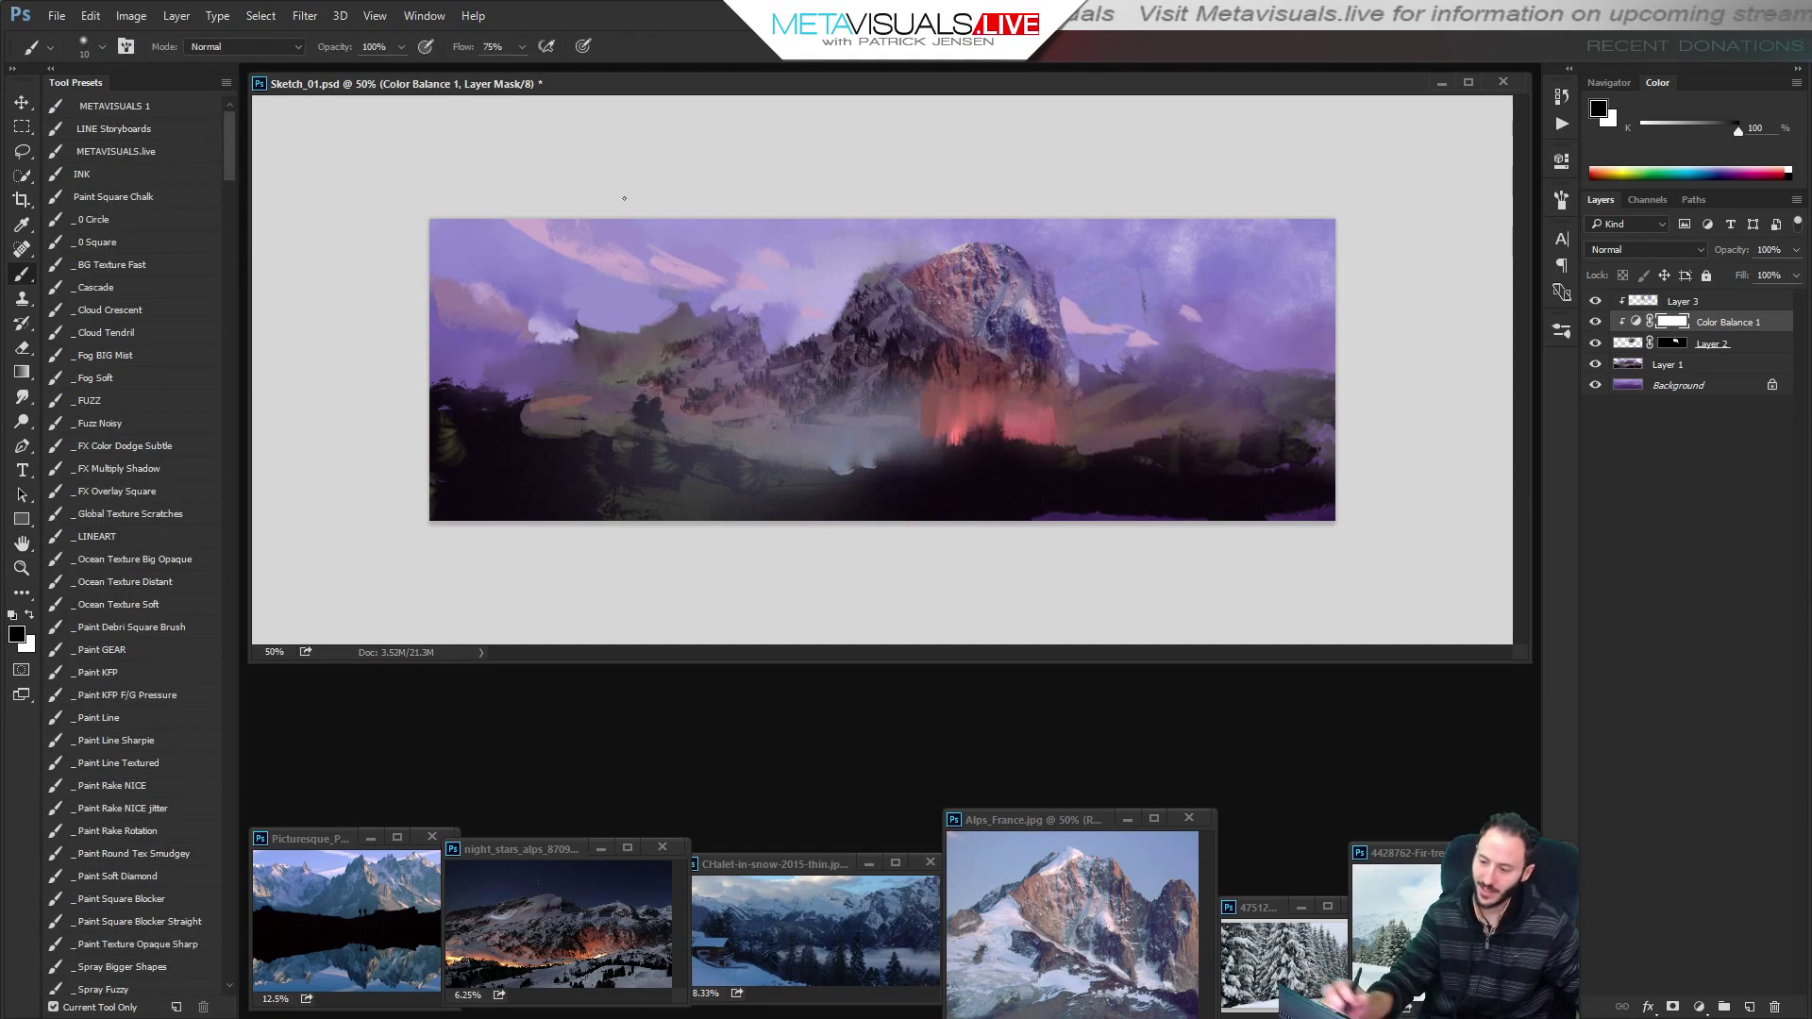
key("z")
left_click(1160, 440)
key("h")
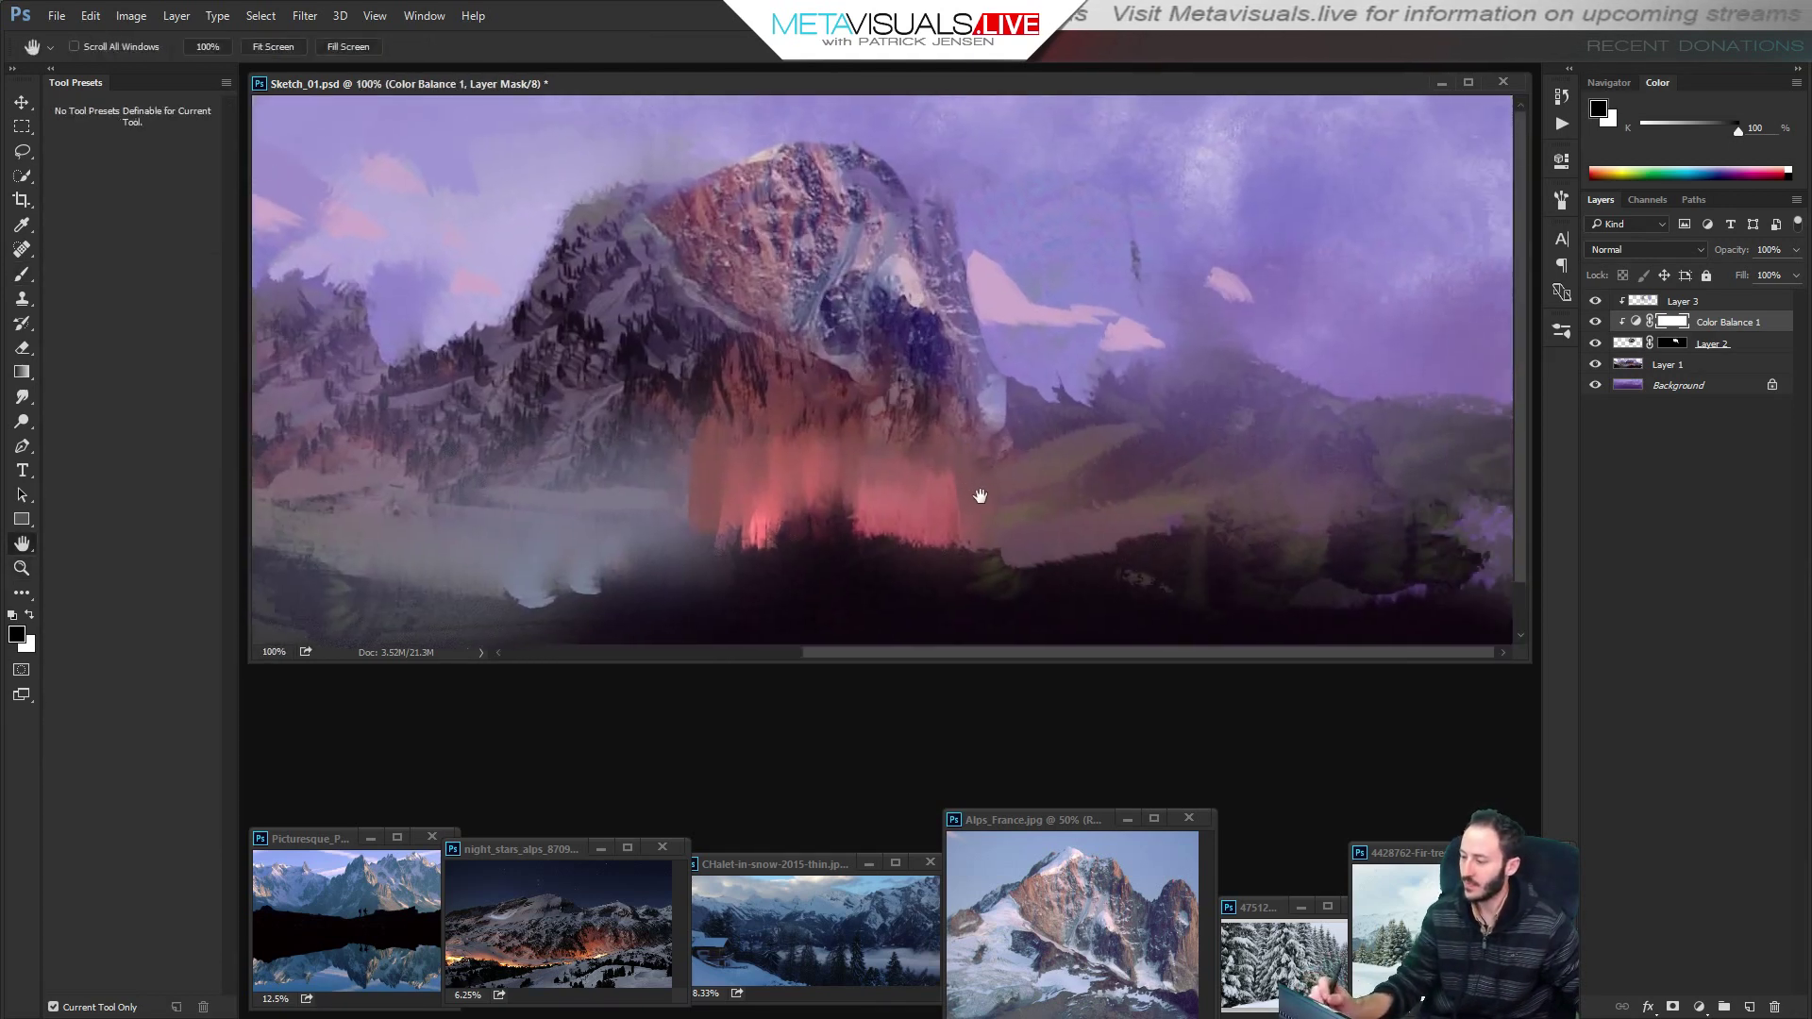
key("b")
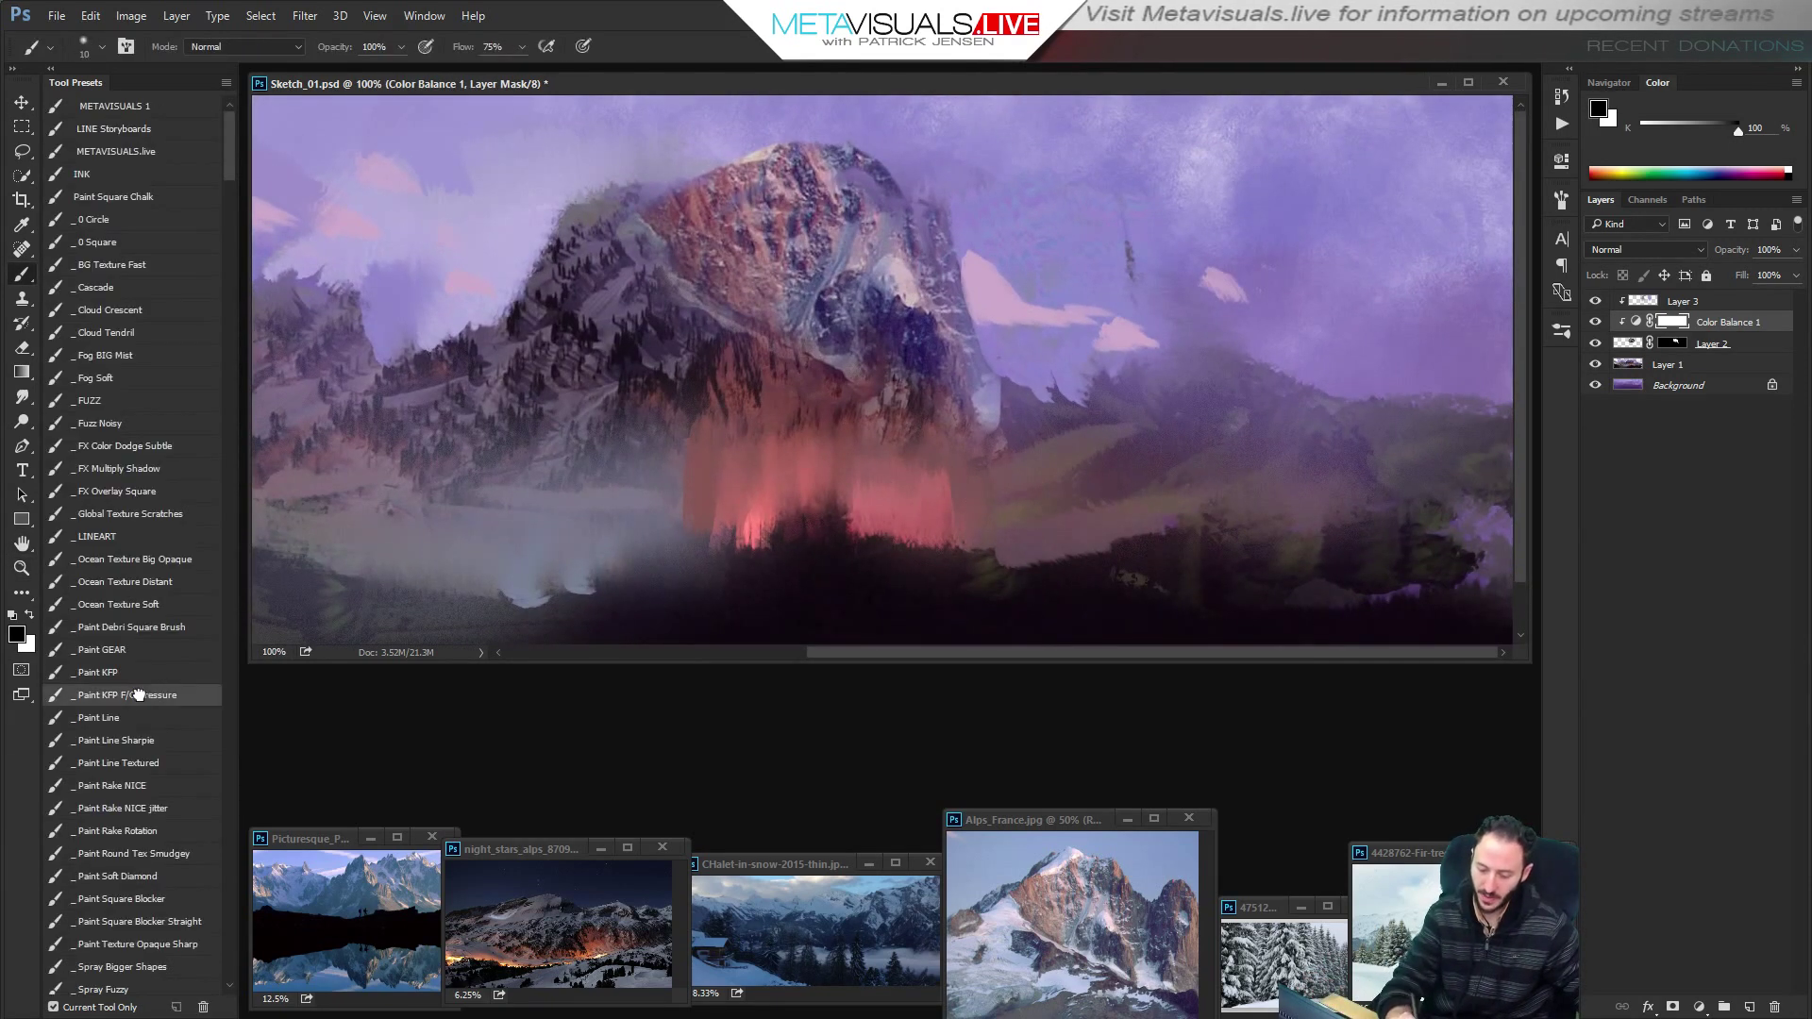
key("z")
left_click(869, 444, "alt")
key("h")
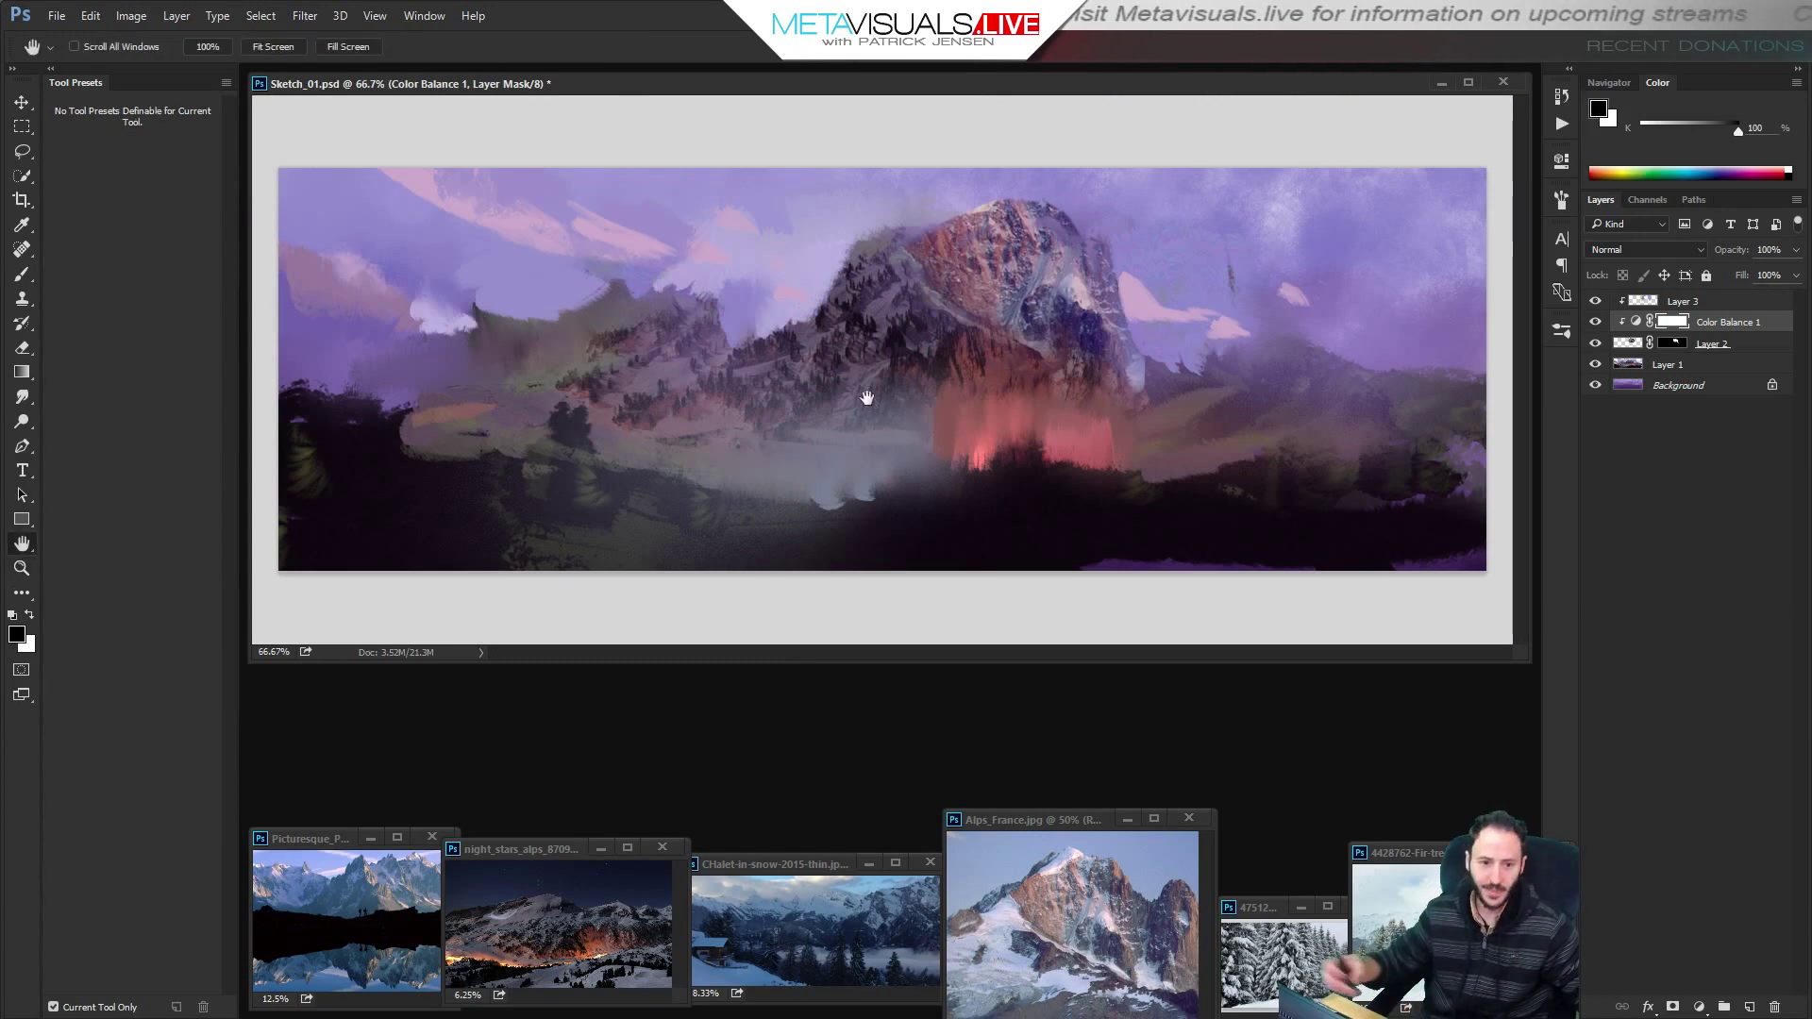
Create a new layer on top of the stack and choose the Paint KFP F/G Pressure brush preset.
key("b")
left_click(904, 332, "alt")
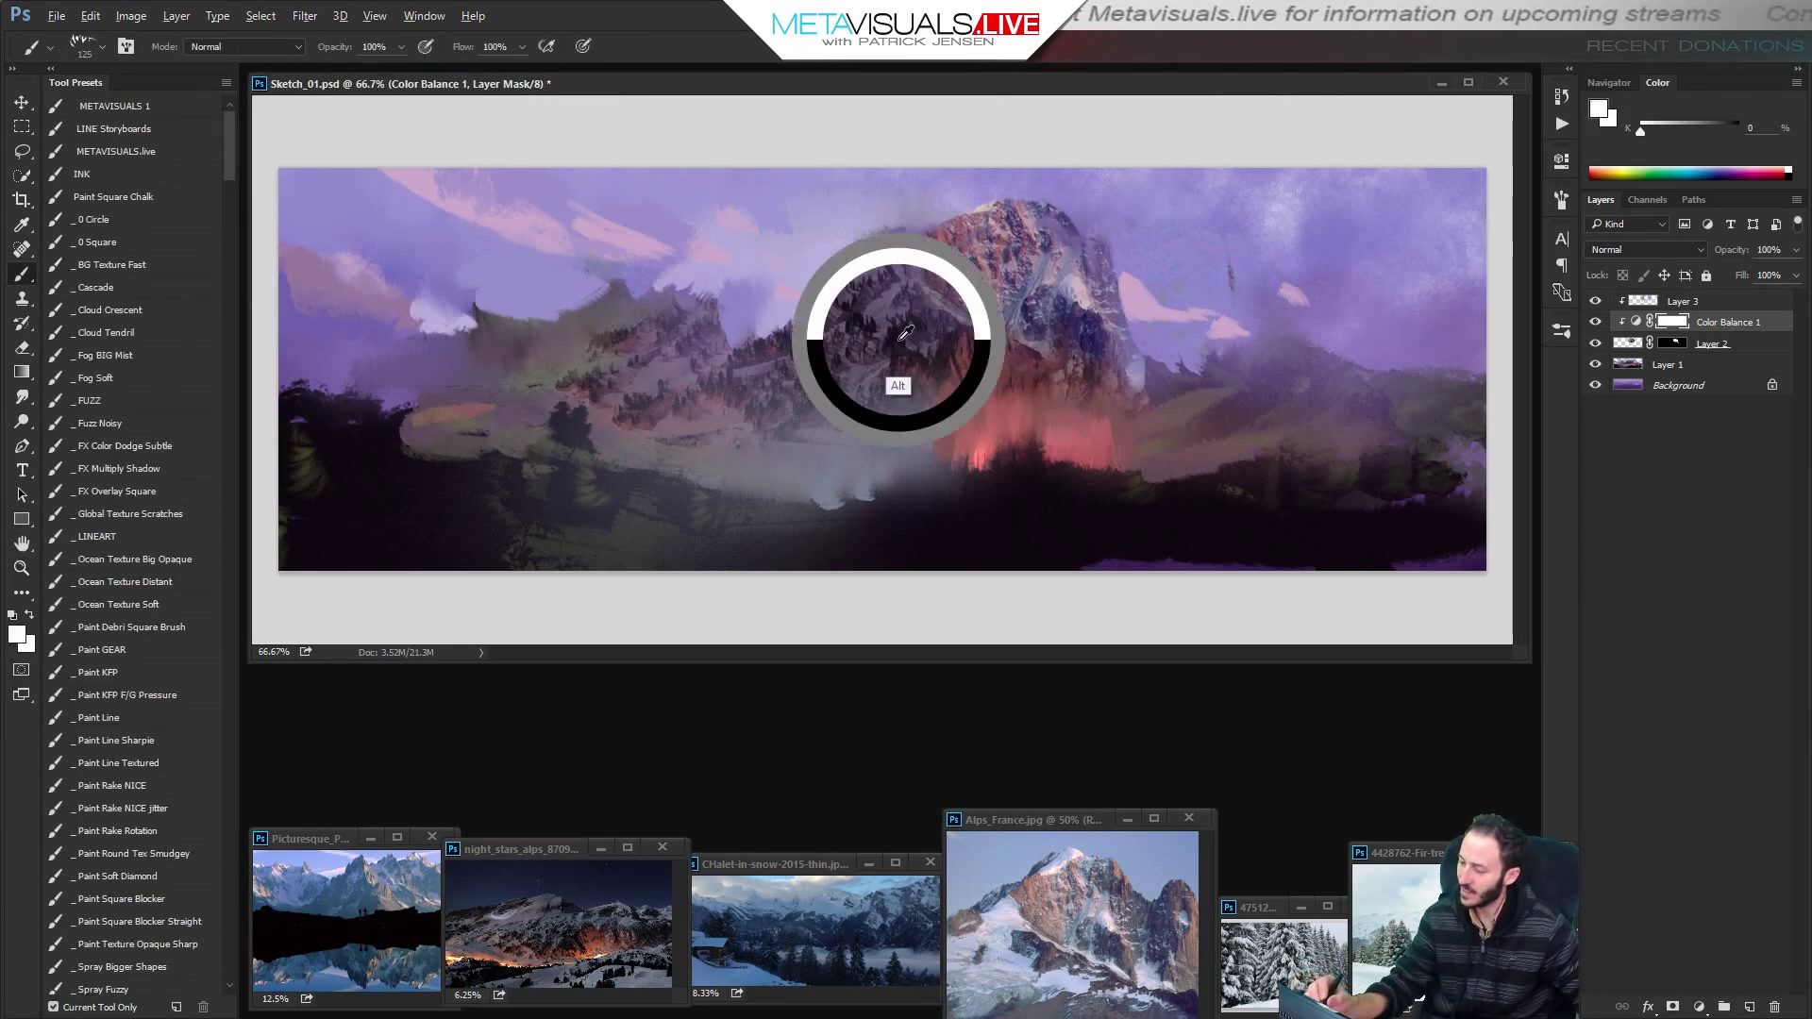
key("ctrl+shift+alt+n")
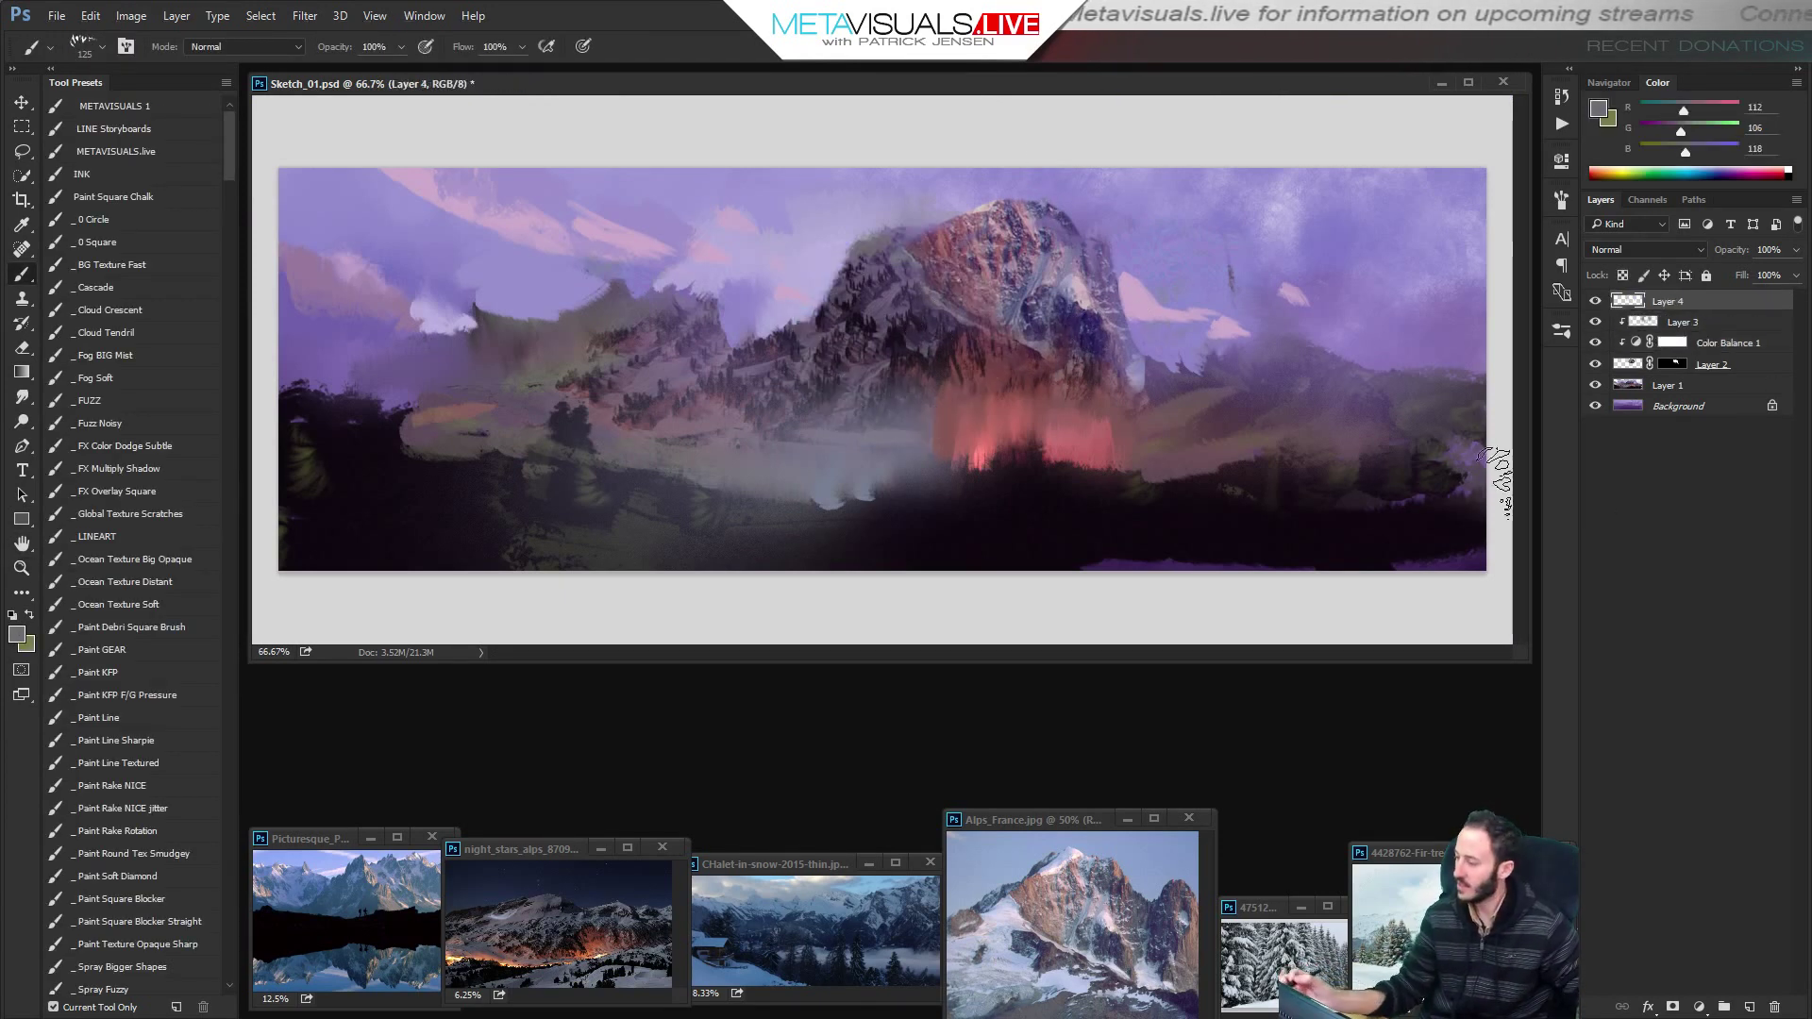
key("space")
left_click(148, 697)
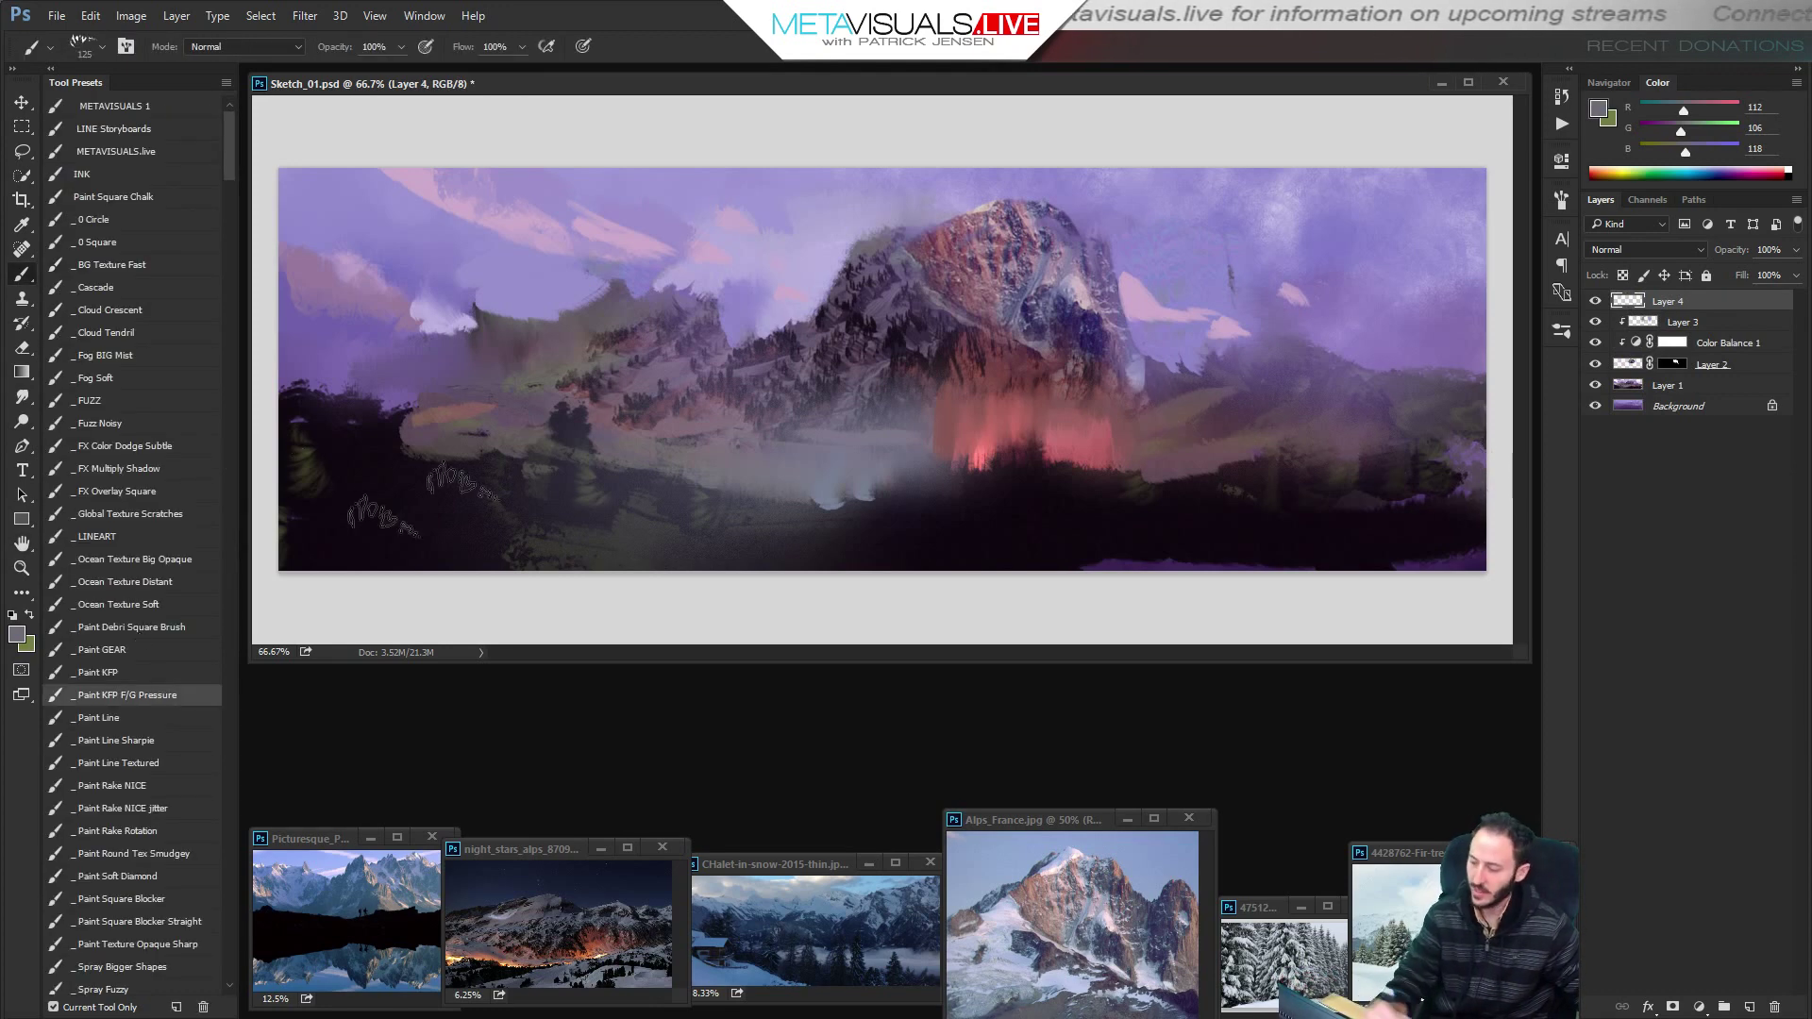
Paint a ragged dark edge along the peak's base above the red glow with near-black purple sampled from the slope, using a smaller brush.
left_click(891, 356, "alt")
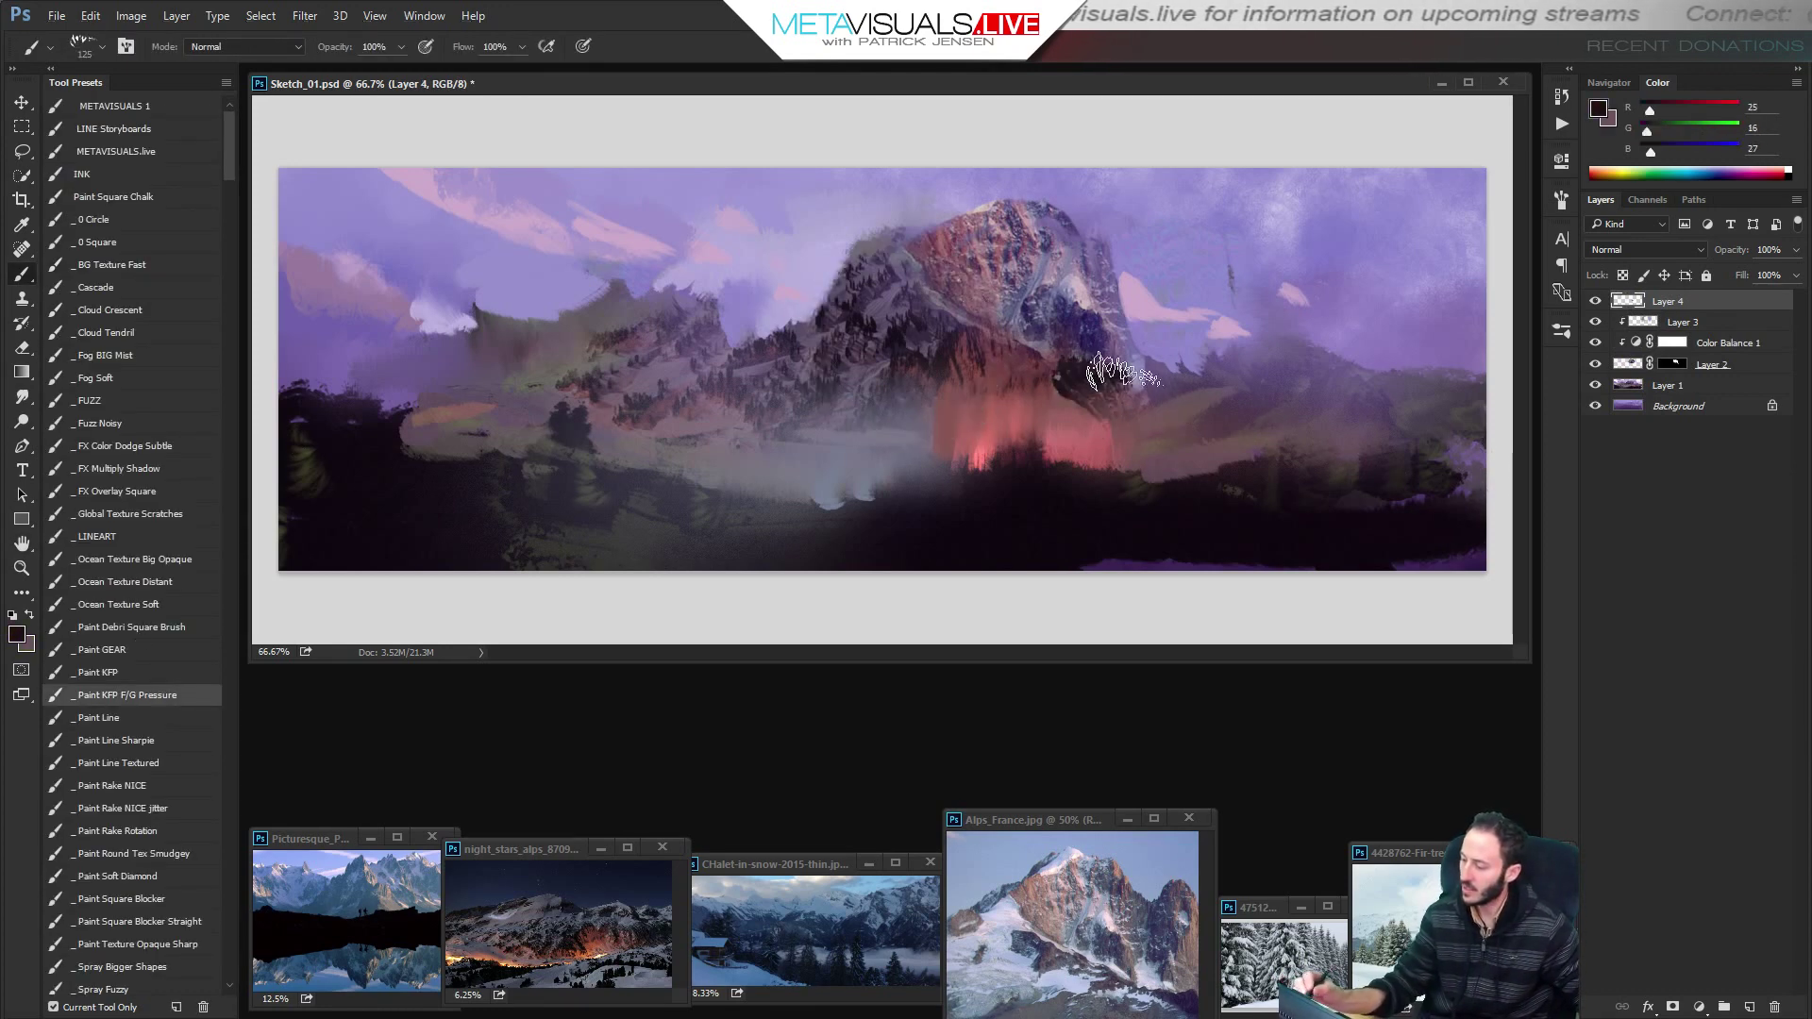
key("bracketleft")
key("bracketleft")
key("bracketleft")
key("bracketleft")
key("bracketleft")
key("bracketleft")
mouse_move(1121, 378)
left_mouse_down()
mouse_move(1065, 407)
mouse_move(1052, 384)
mouse_move(1015, 403)
mouse_move(1004, 353)
left_mouse_up()
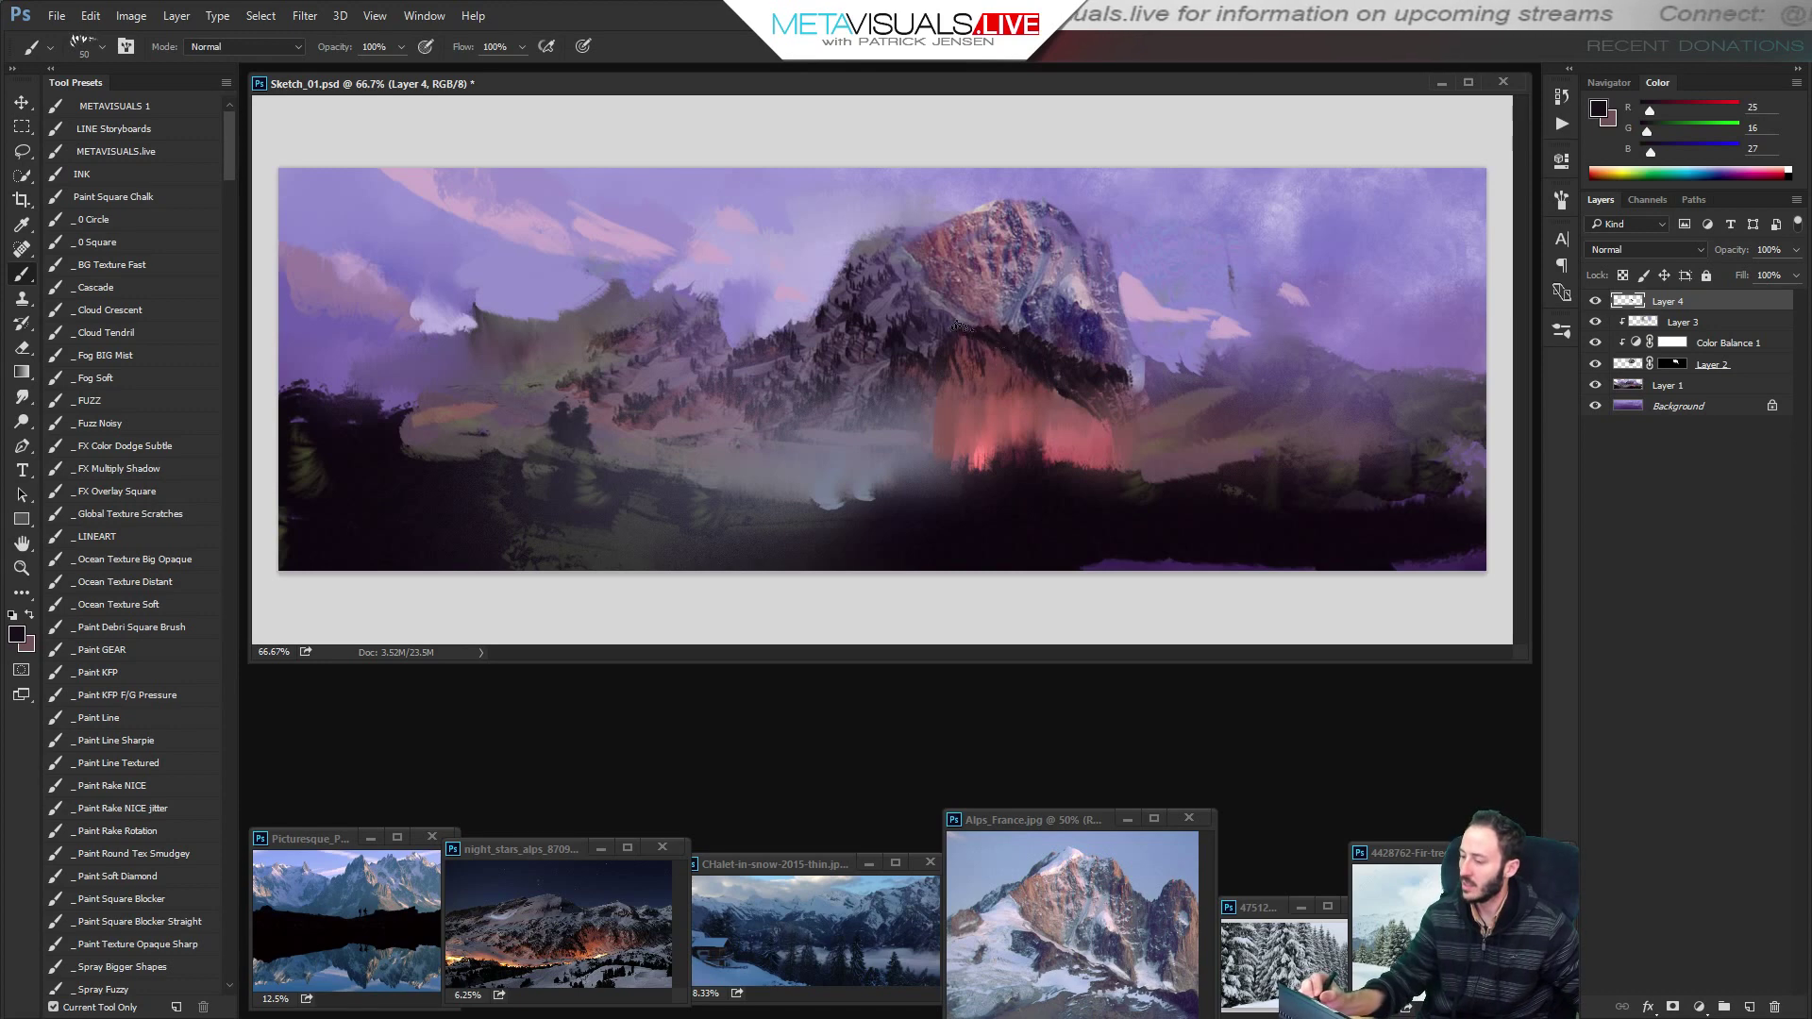
Paint pale pink snow along the peak's left edge and lower rim with a size 35 brush, sampling the color from the peak's snow.
left_click(1076, 283, "alt")
key("bracketleft")
key("bracketleft")
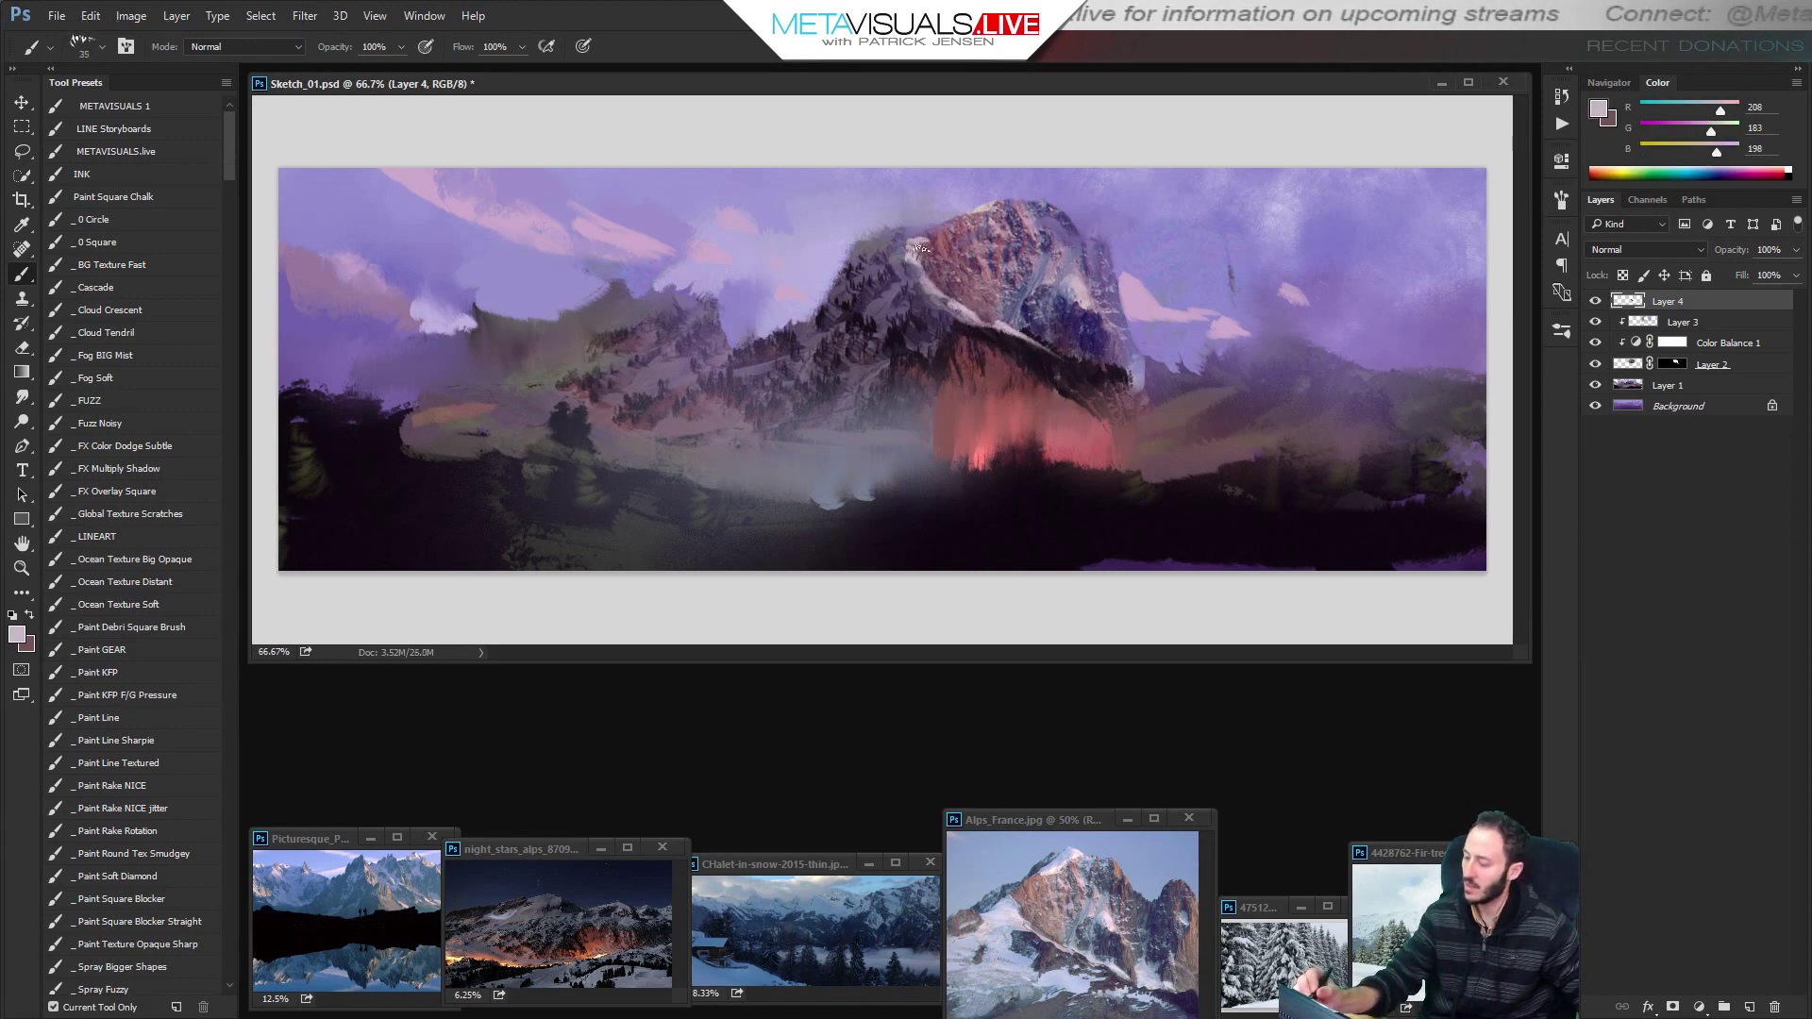
Paint a grey-violet snow band down the ridge left of the peak with colors sampled from the mountain and valley mist.
left_click_drag(880, 303, 812, 347)
left_click(891, 301, "alt")
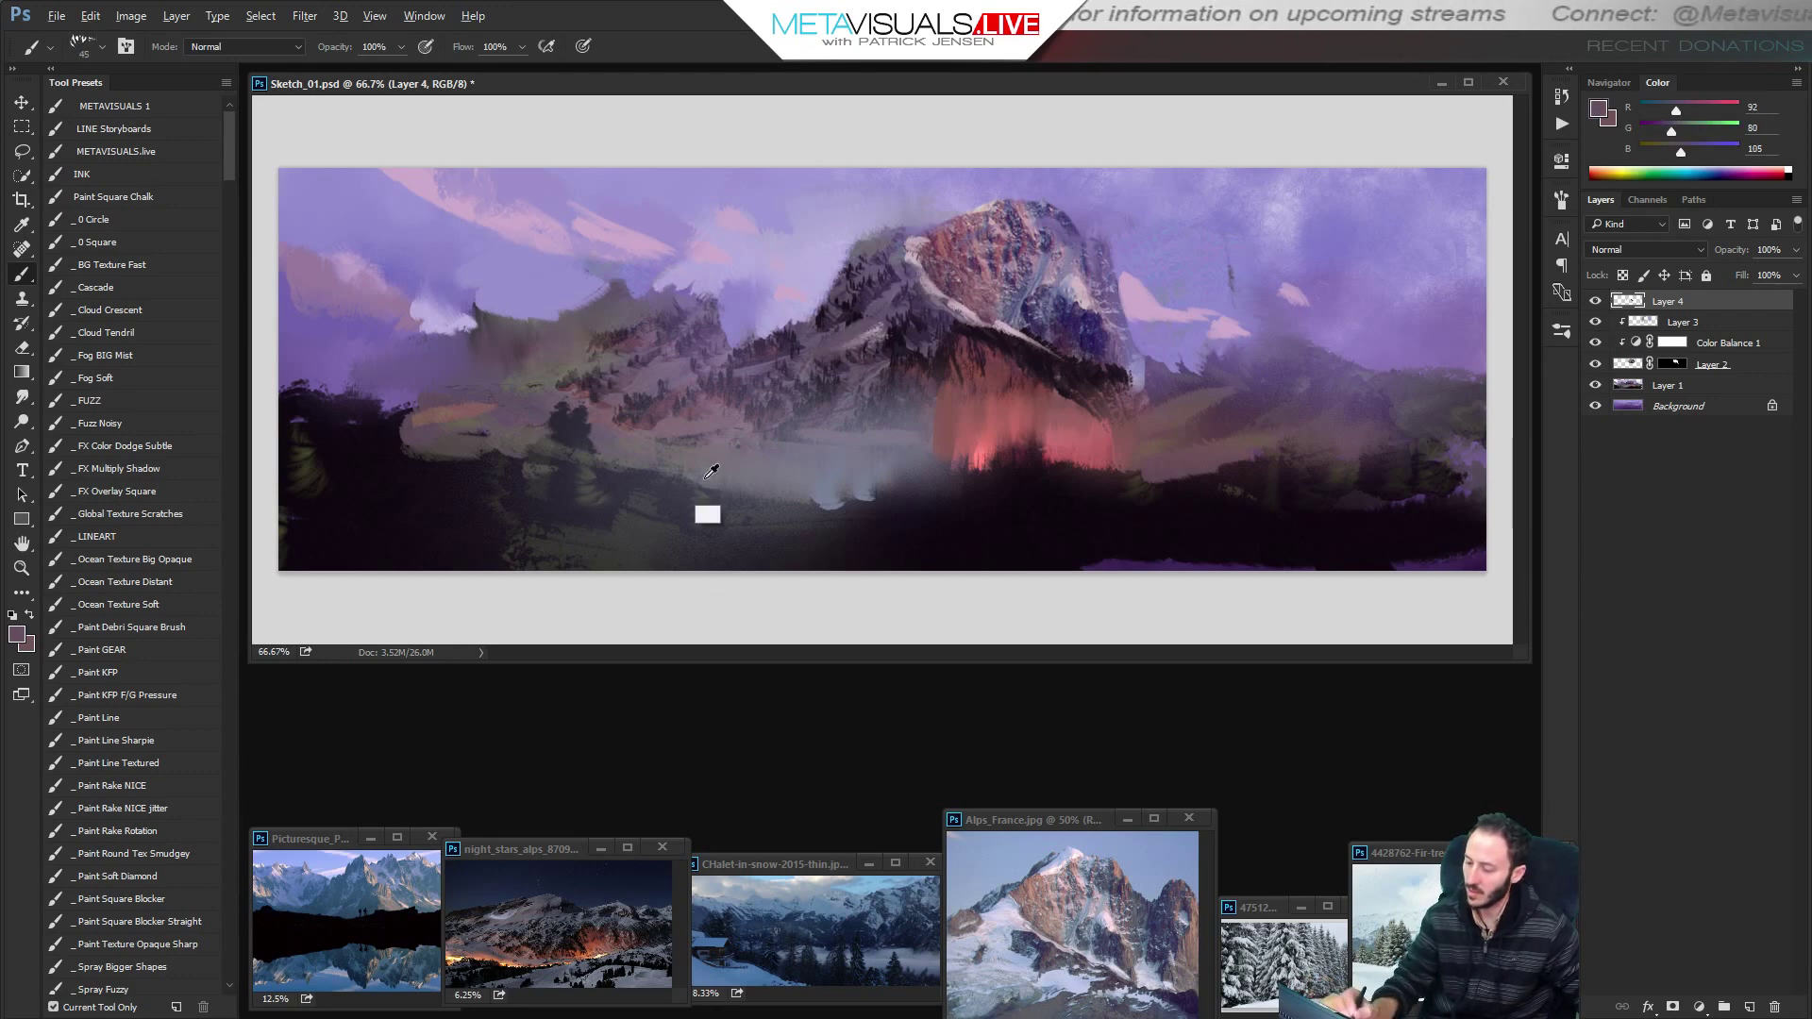
left_click(784, 467, "alt")
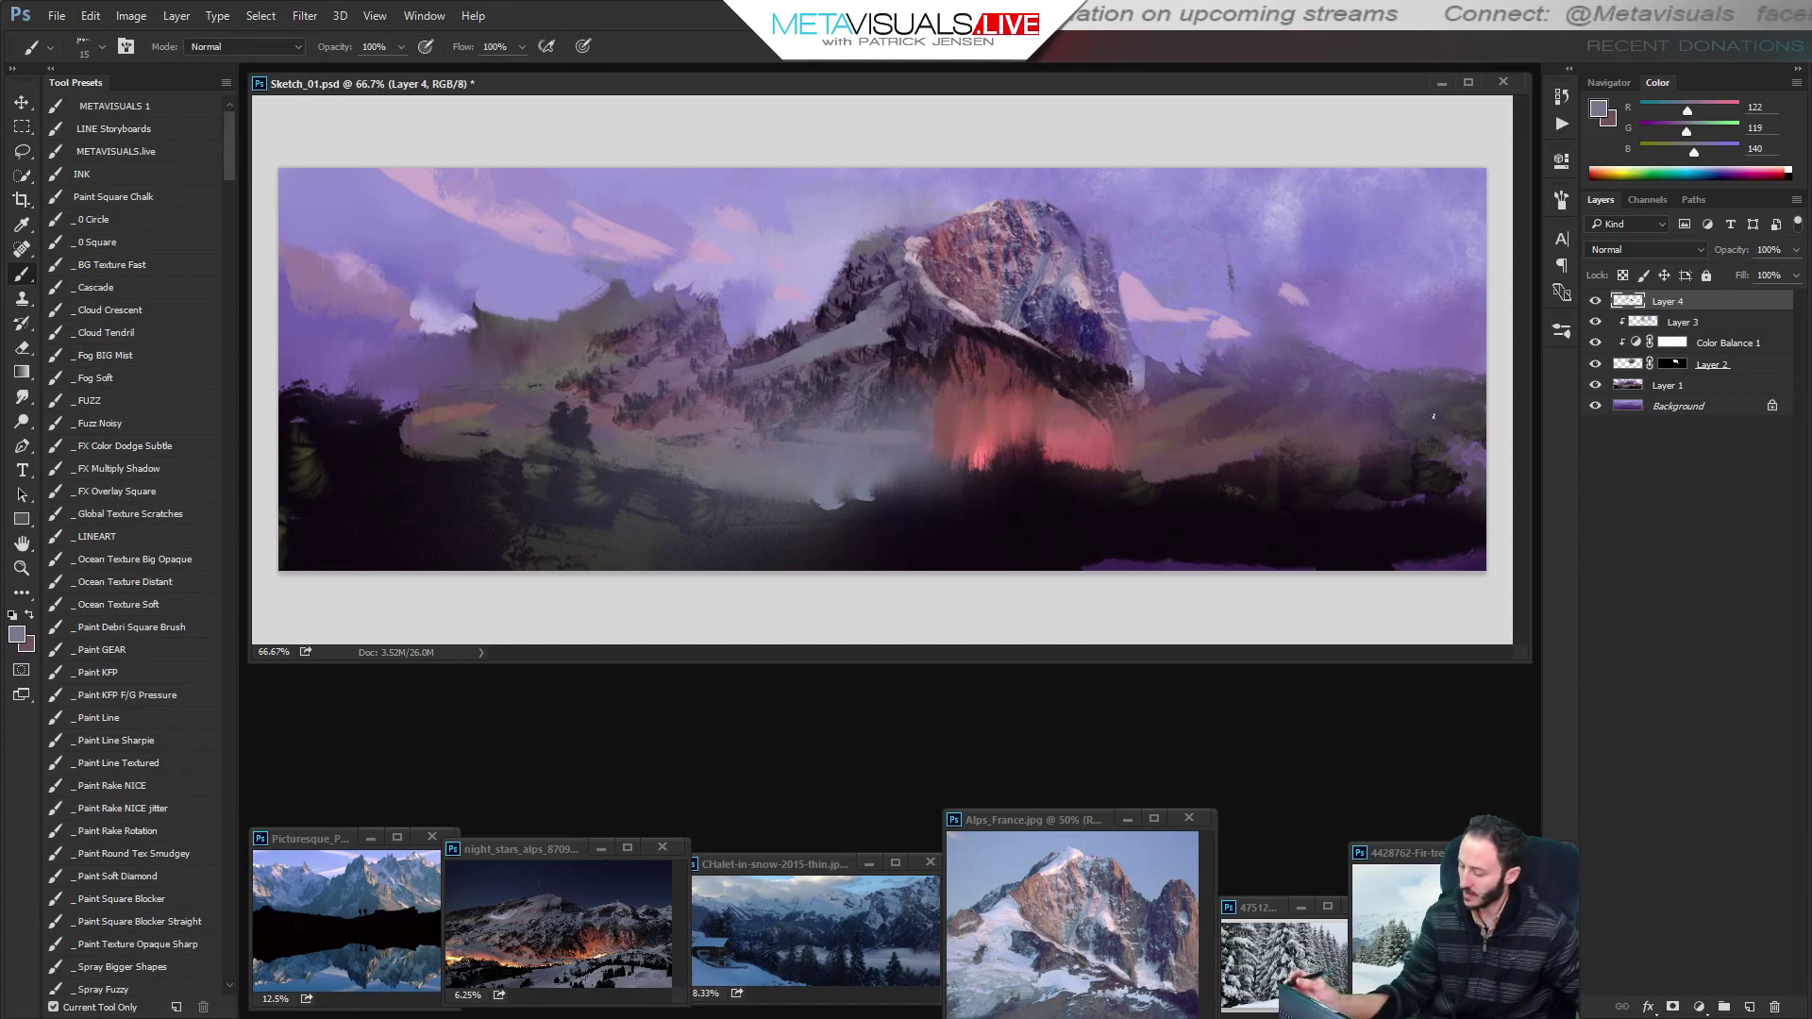
Fill the shoulder between the left ridge and the peak with mauve and pale pink snow sampled from the peak.
left_click(955, 301, "alt")
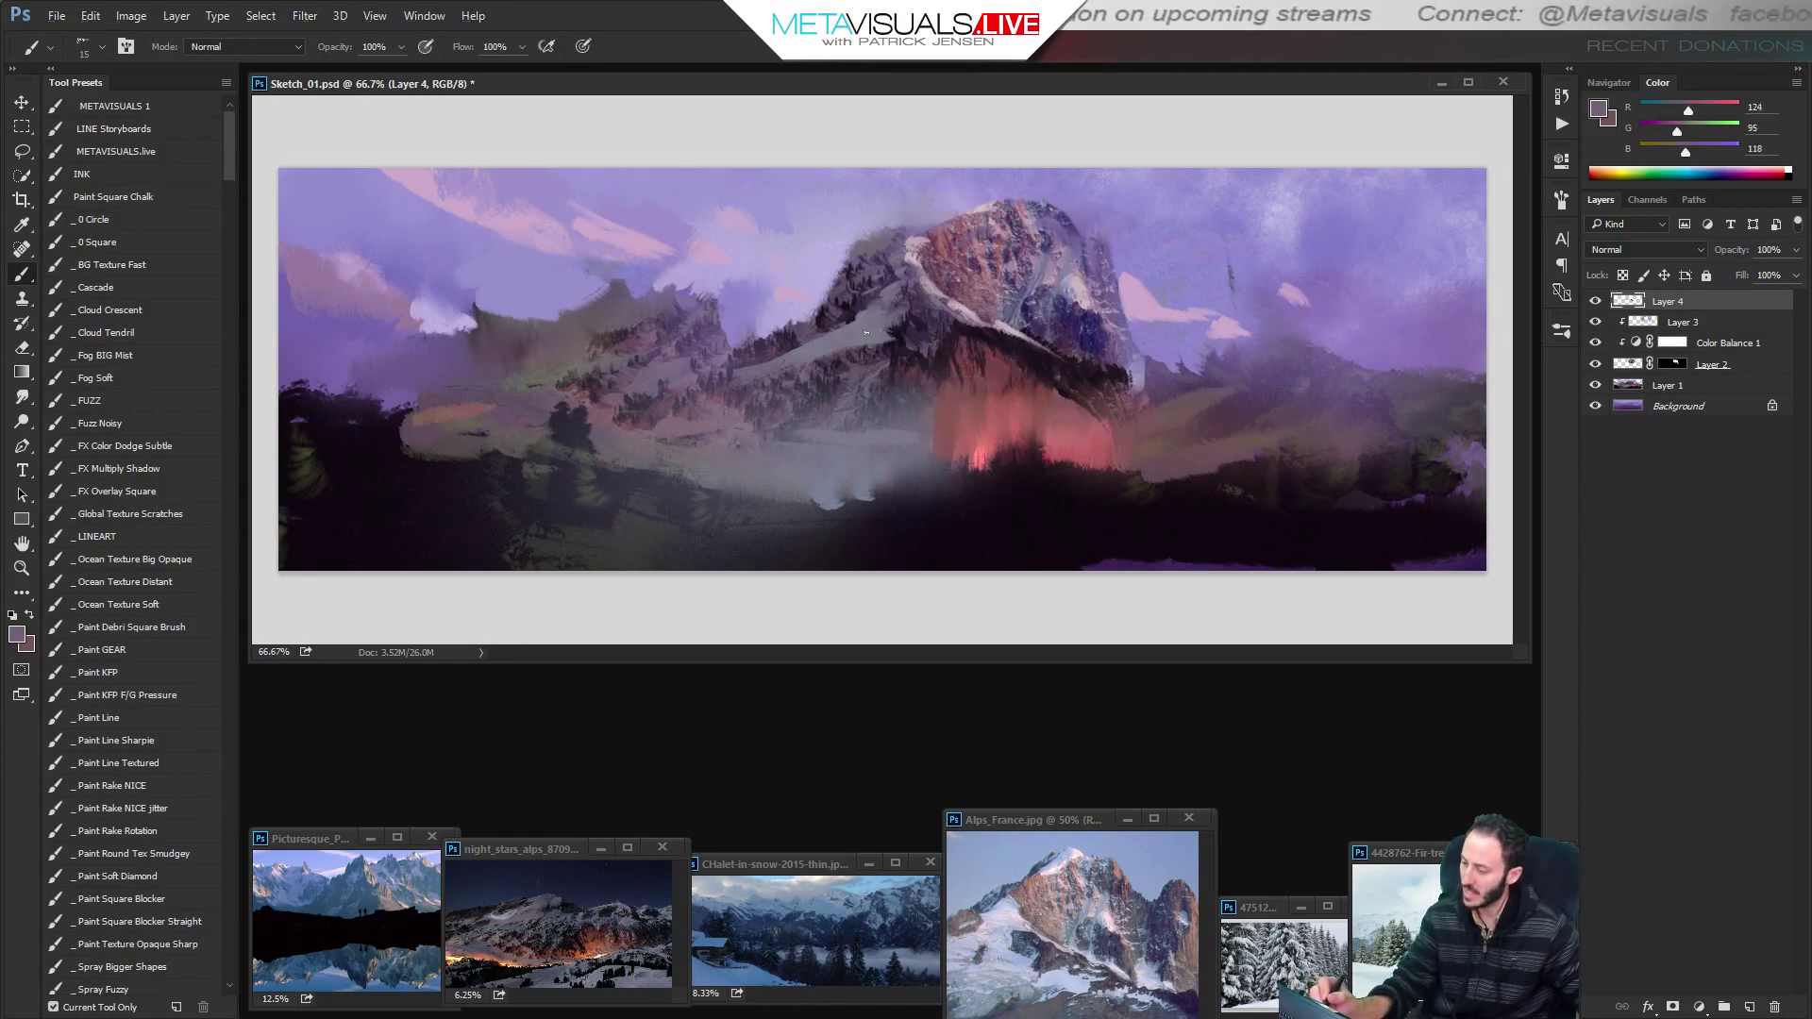
left_click(967, 305, "alt")
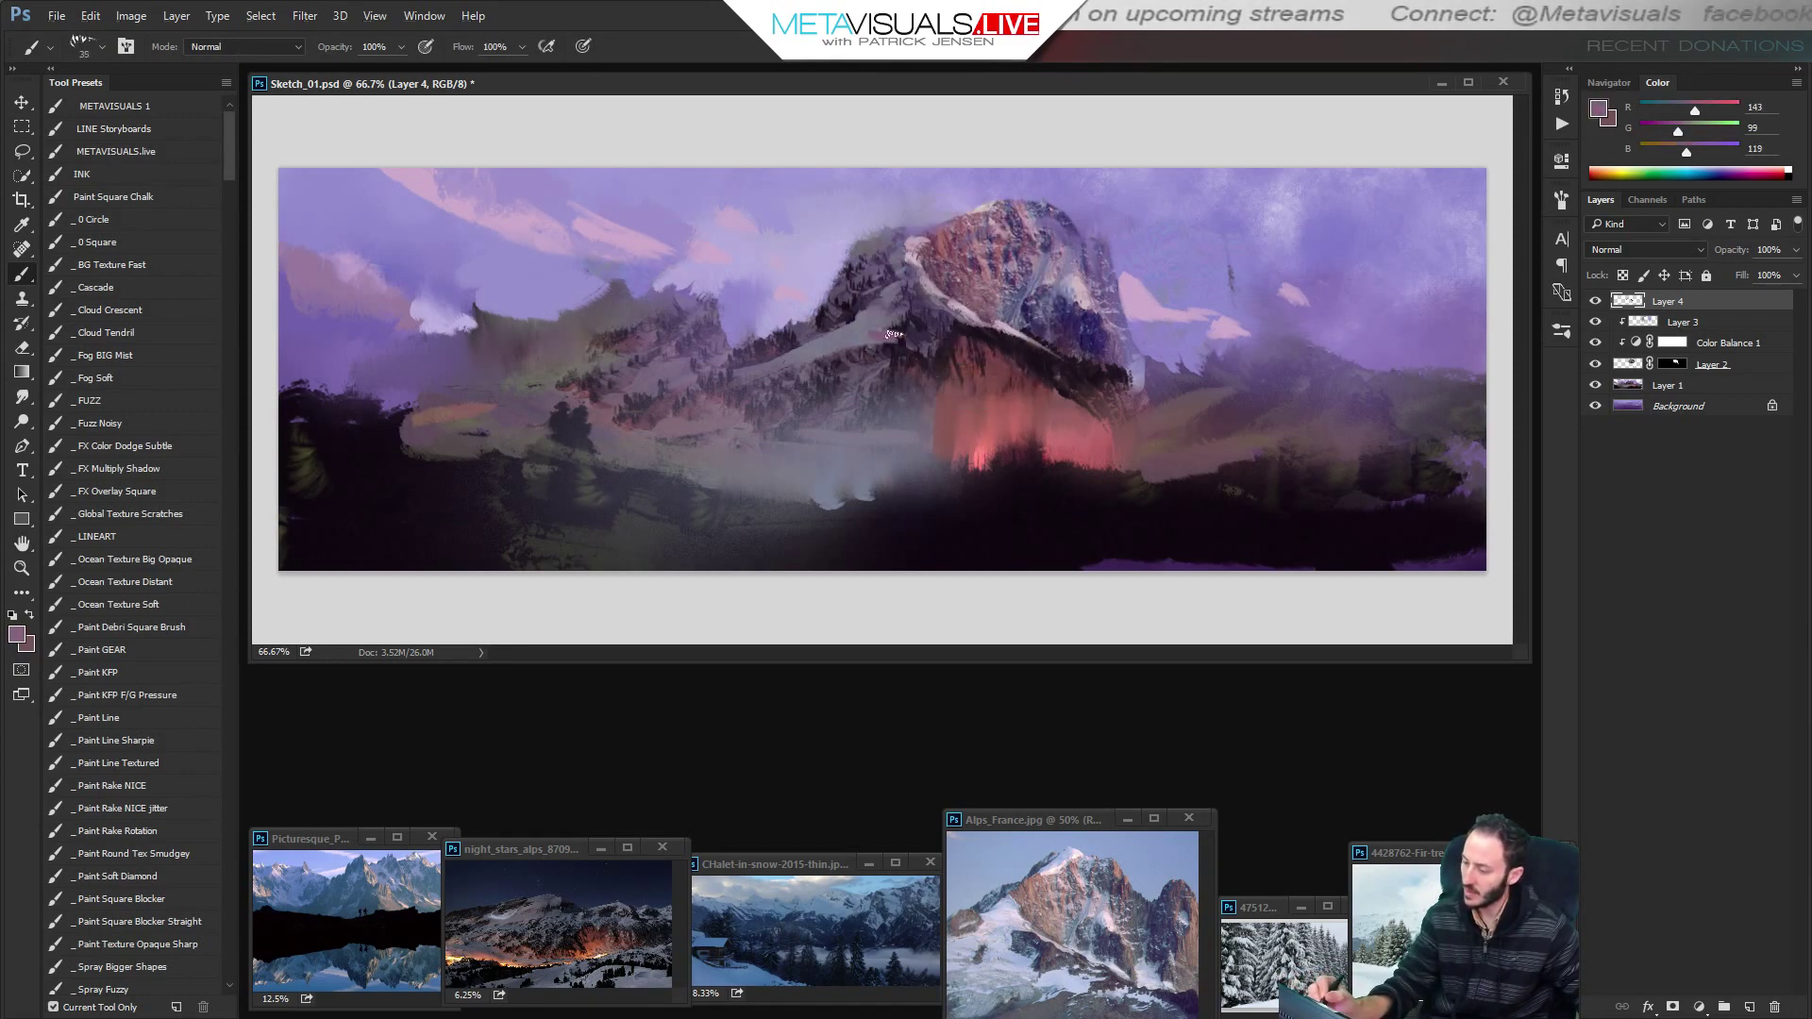
left_click(961, 308, "alt")
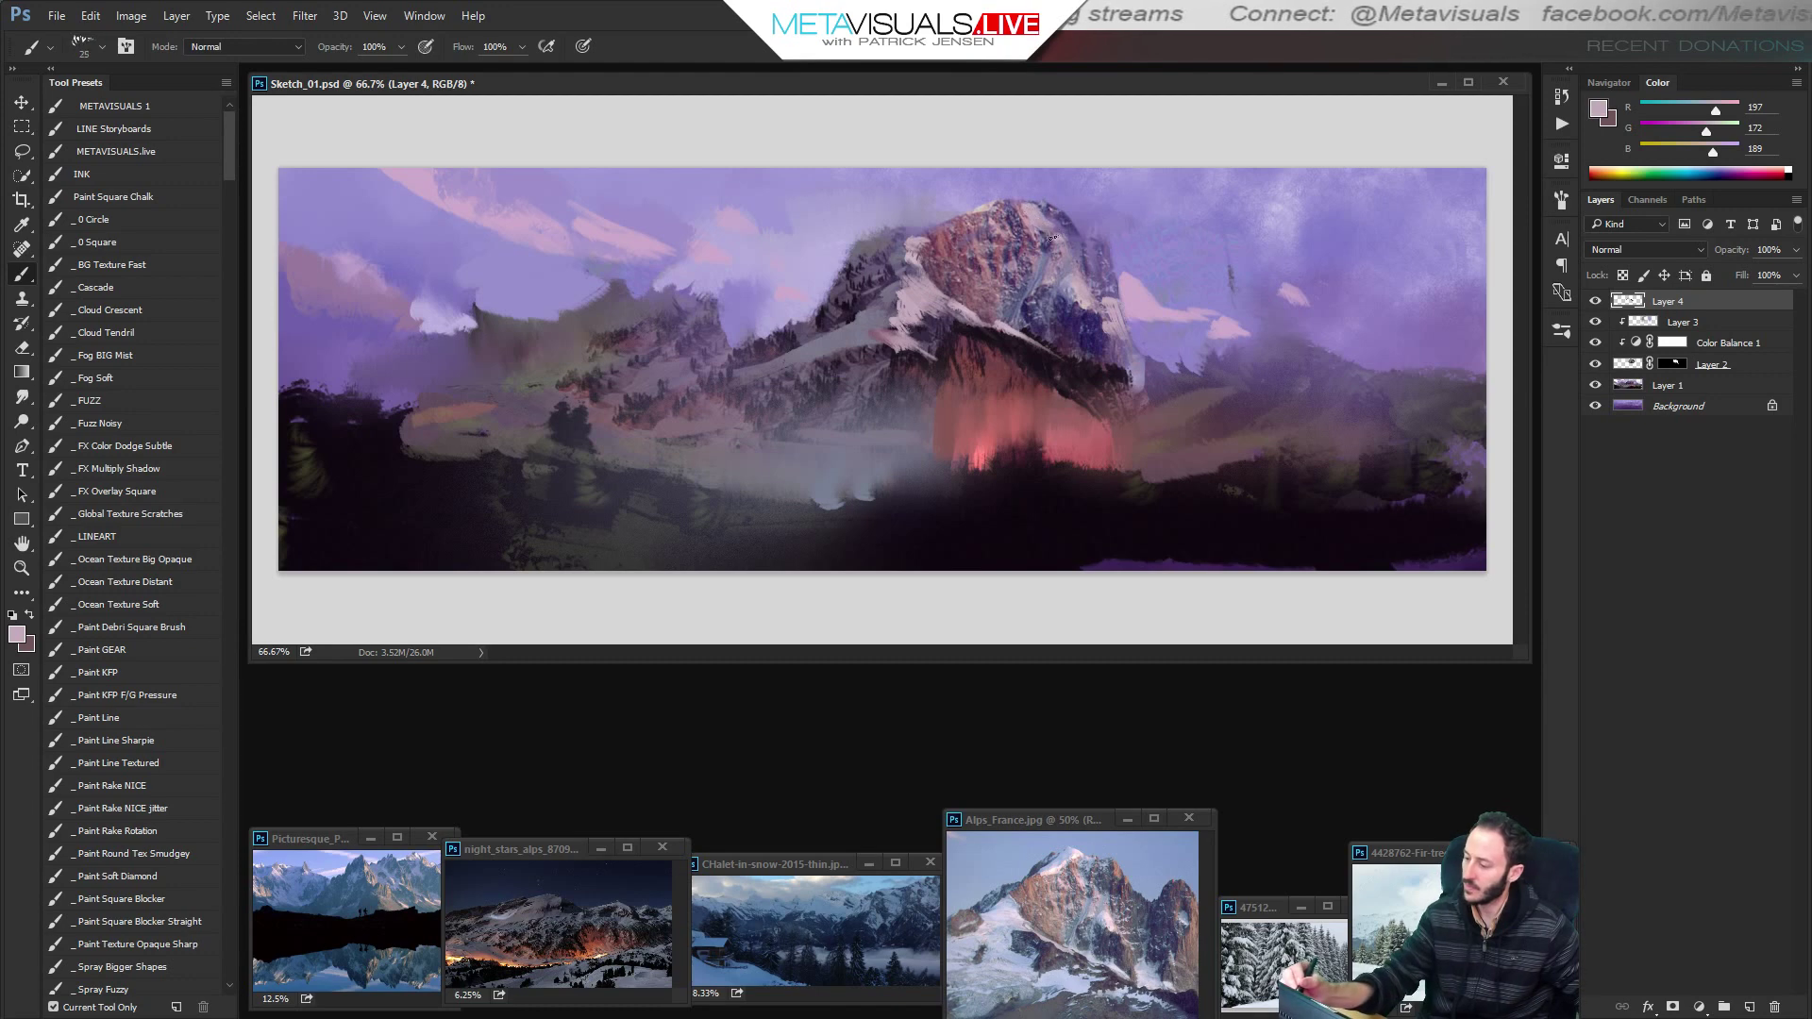
Paint pale snow down the peak's upper right edge and shade its lower right side with sampled dark purple.
key("bracketright")
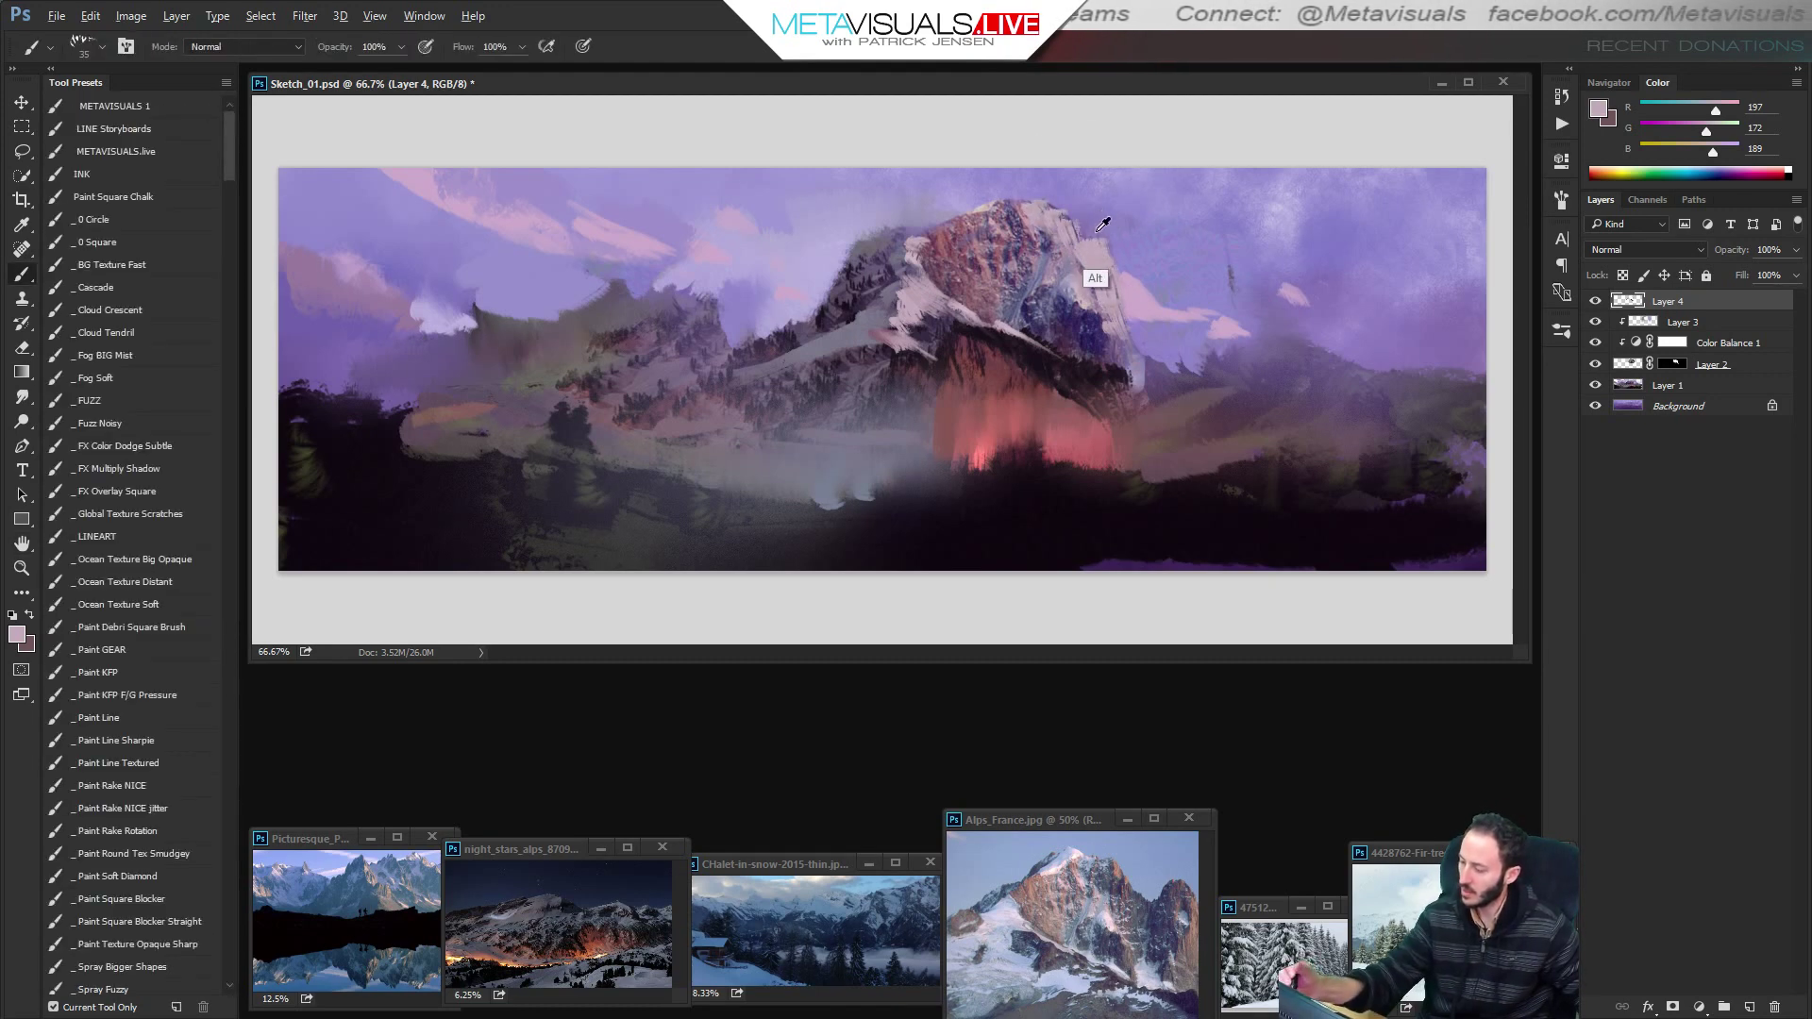
left_click(1092, 273, "alt")
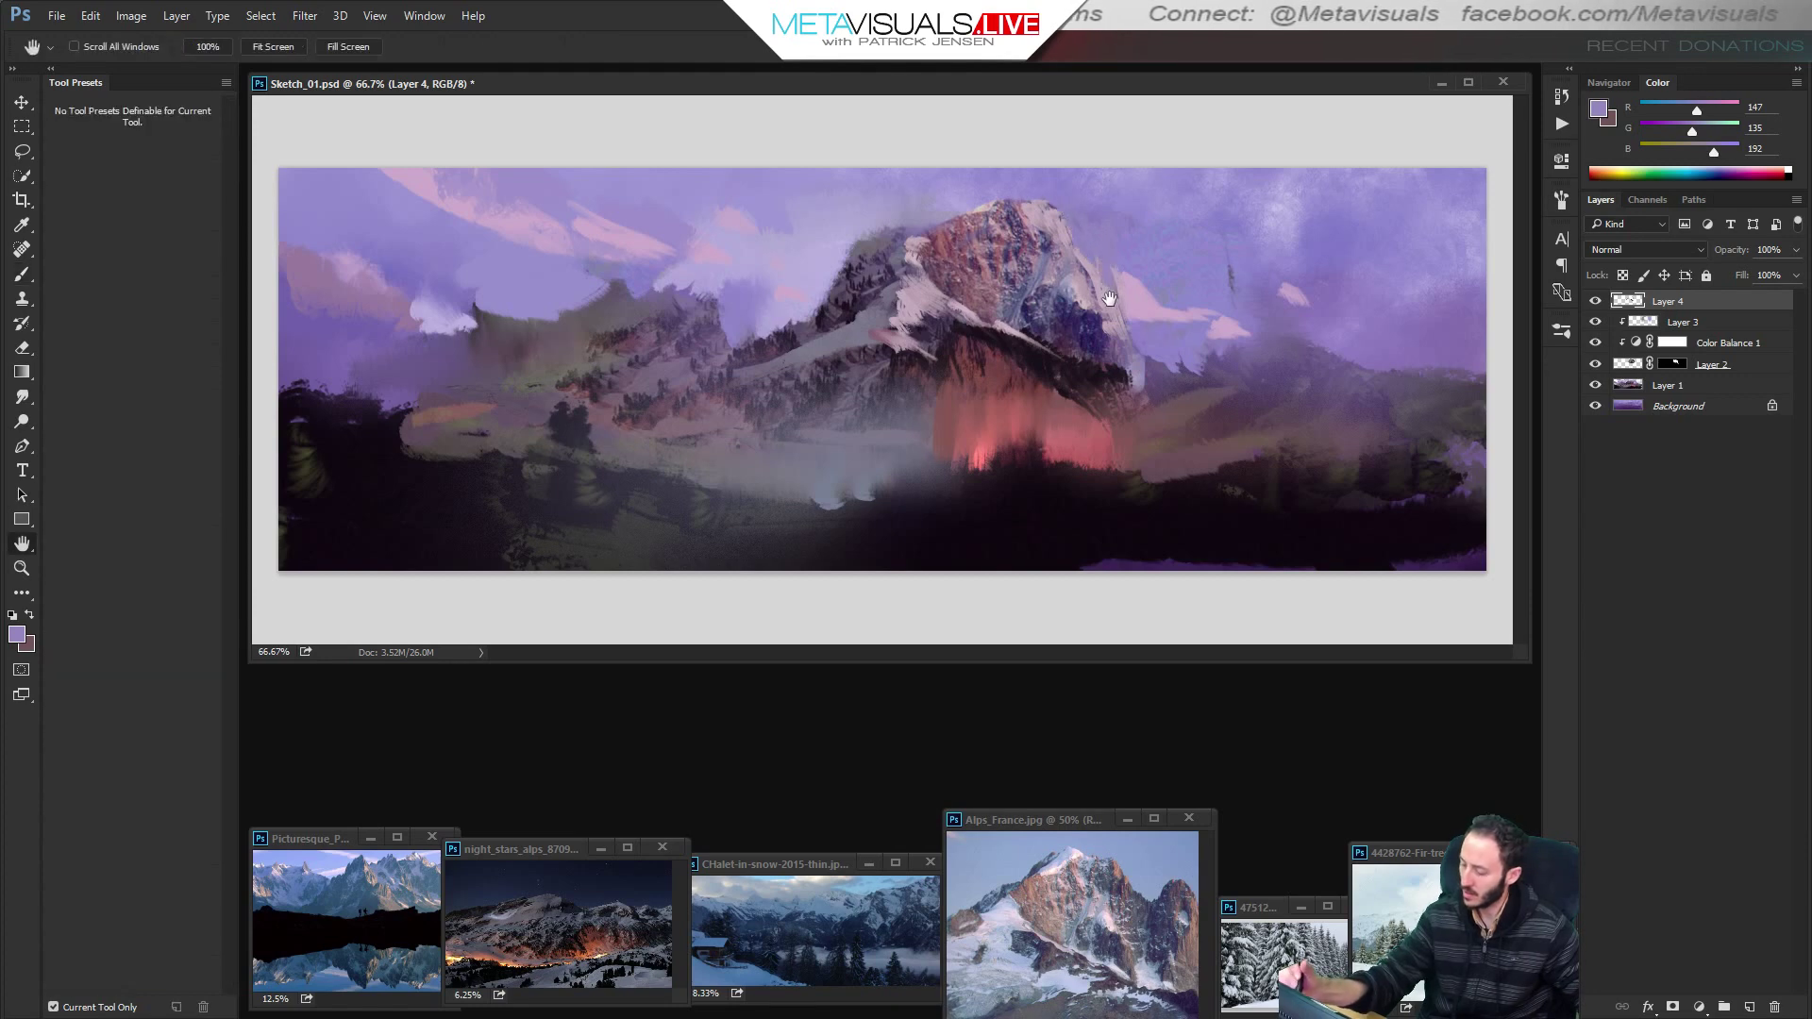
left_click(887, 279, "alt")
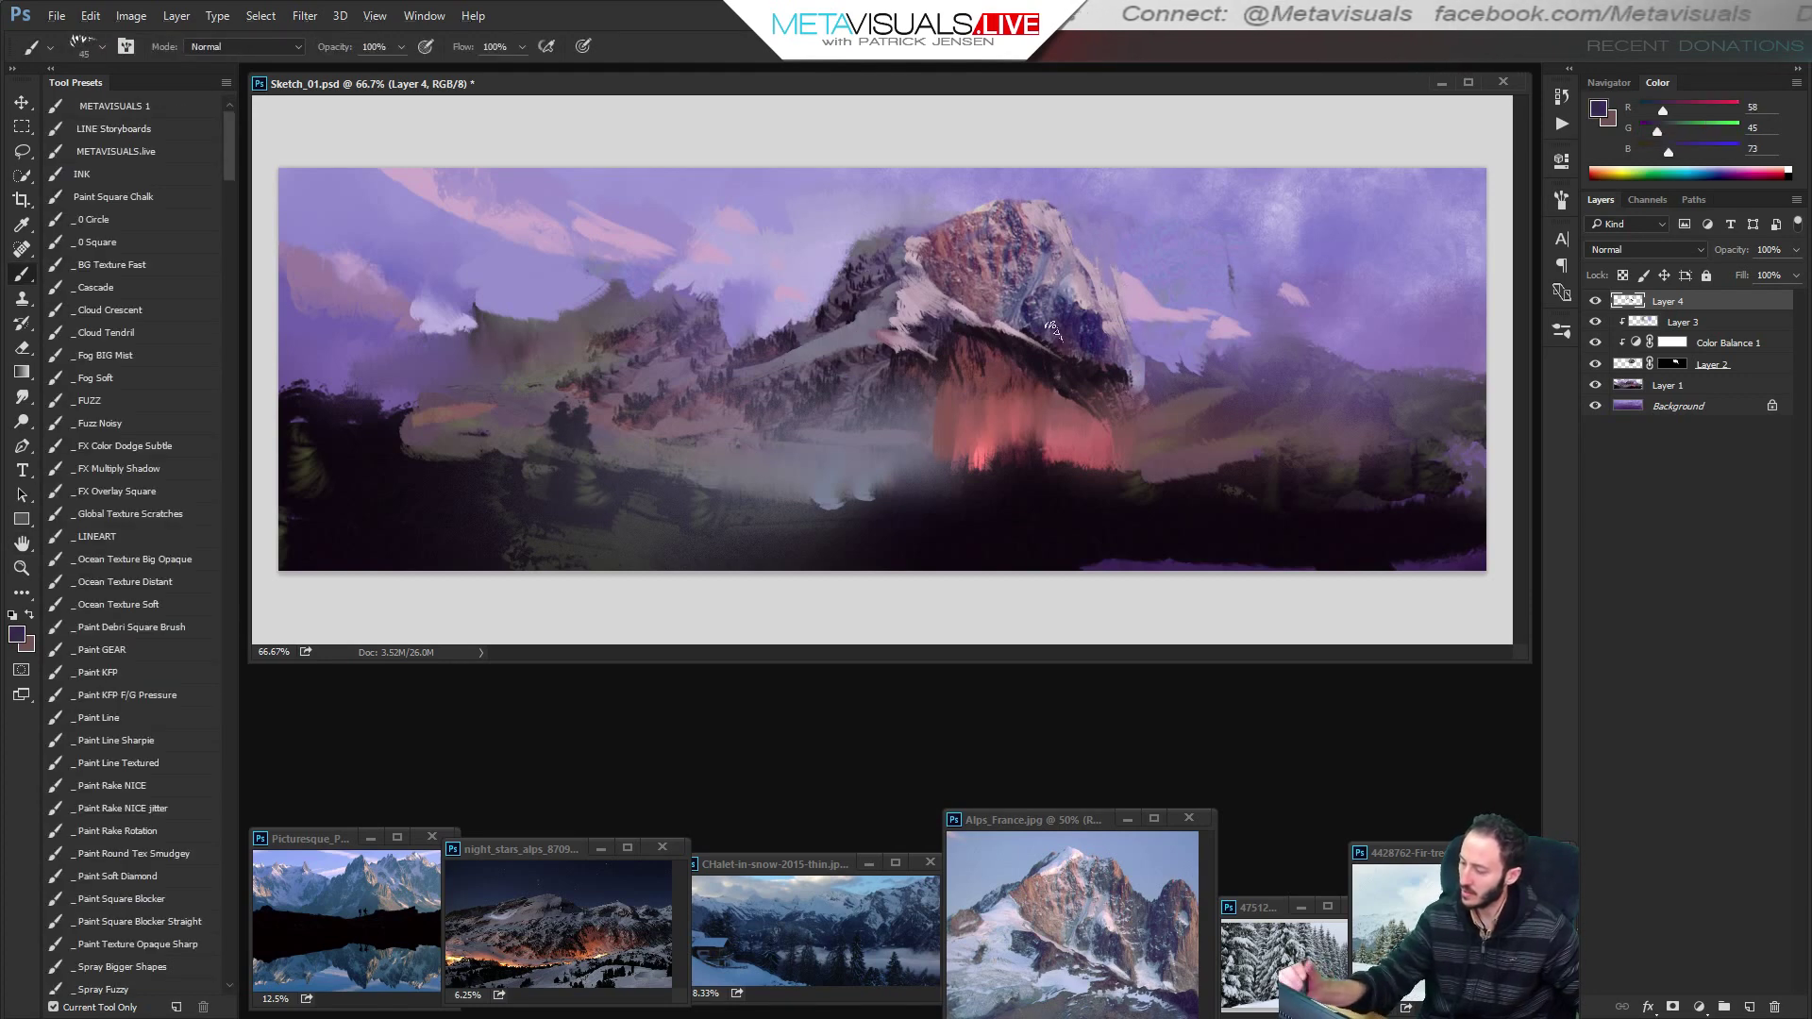
mouse_move(1133, 354)
left_mouse_down()
mouse_move(1159, 406)
mouse_move(1139, 384)
left_mouse_up()
Reshape the peak's right outline by painting over its edge with violet sampled from the adjacent sky.
left_click(1131, 289, "alt")
left_click_drag(1116, 295, 1164, 368)
left_click(1163, 300, "alt")
left_click_drag(1123, 298, 1159, 366)
key("z")
left_click(1224, 309, "alt")
left_click(1224, 309, "alt")
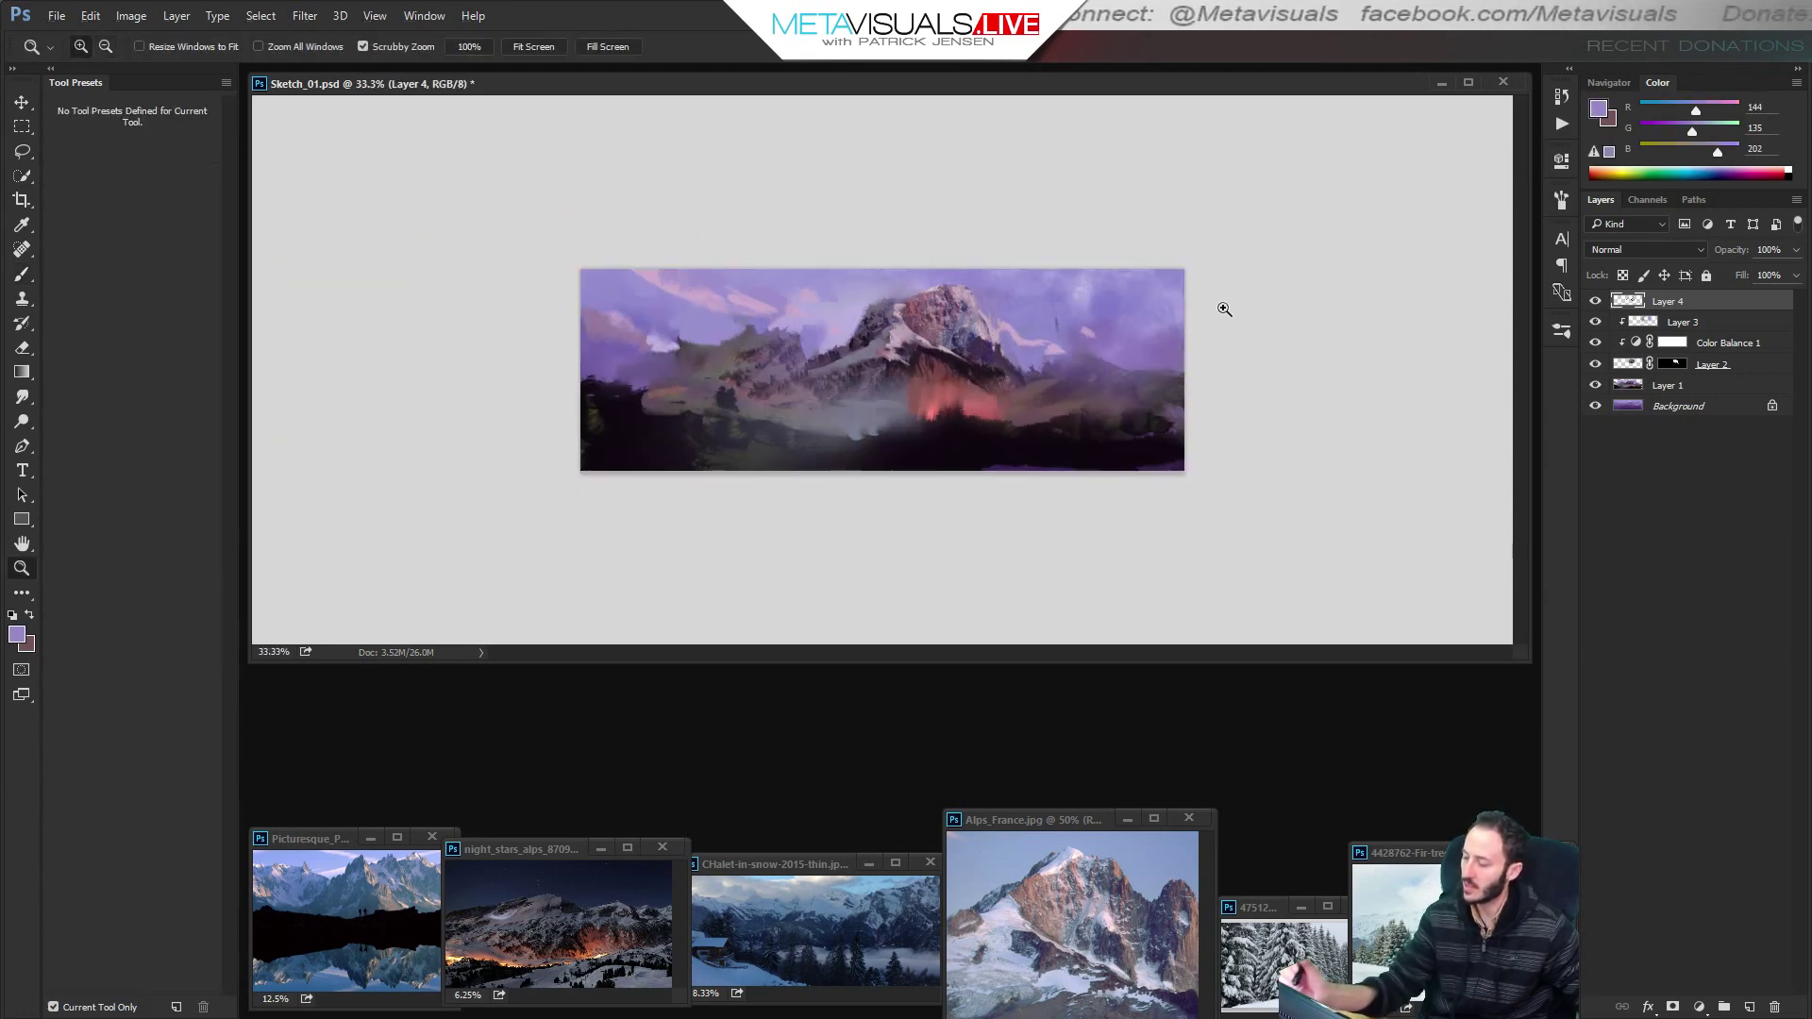
left_click(1114, 404)
Cover the slope left of the peak with grey-purple snow sampled from the mountainside, adjusting the brush size.
key("b")
left_click(811, 371, "alt")
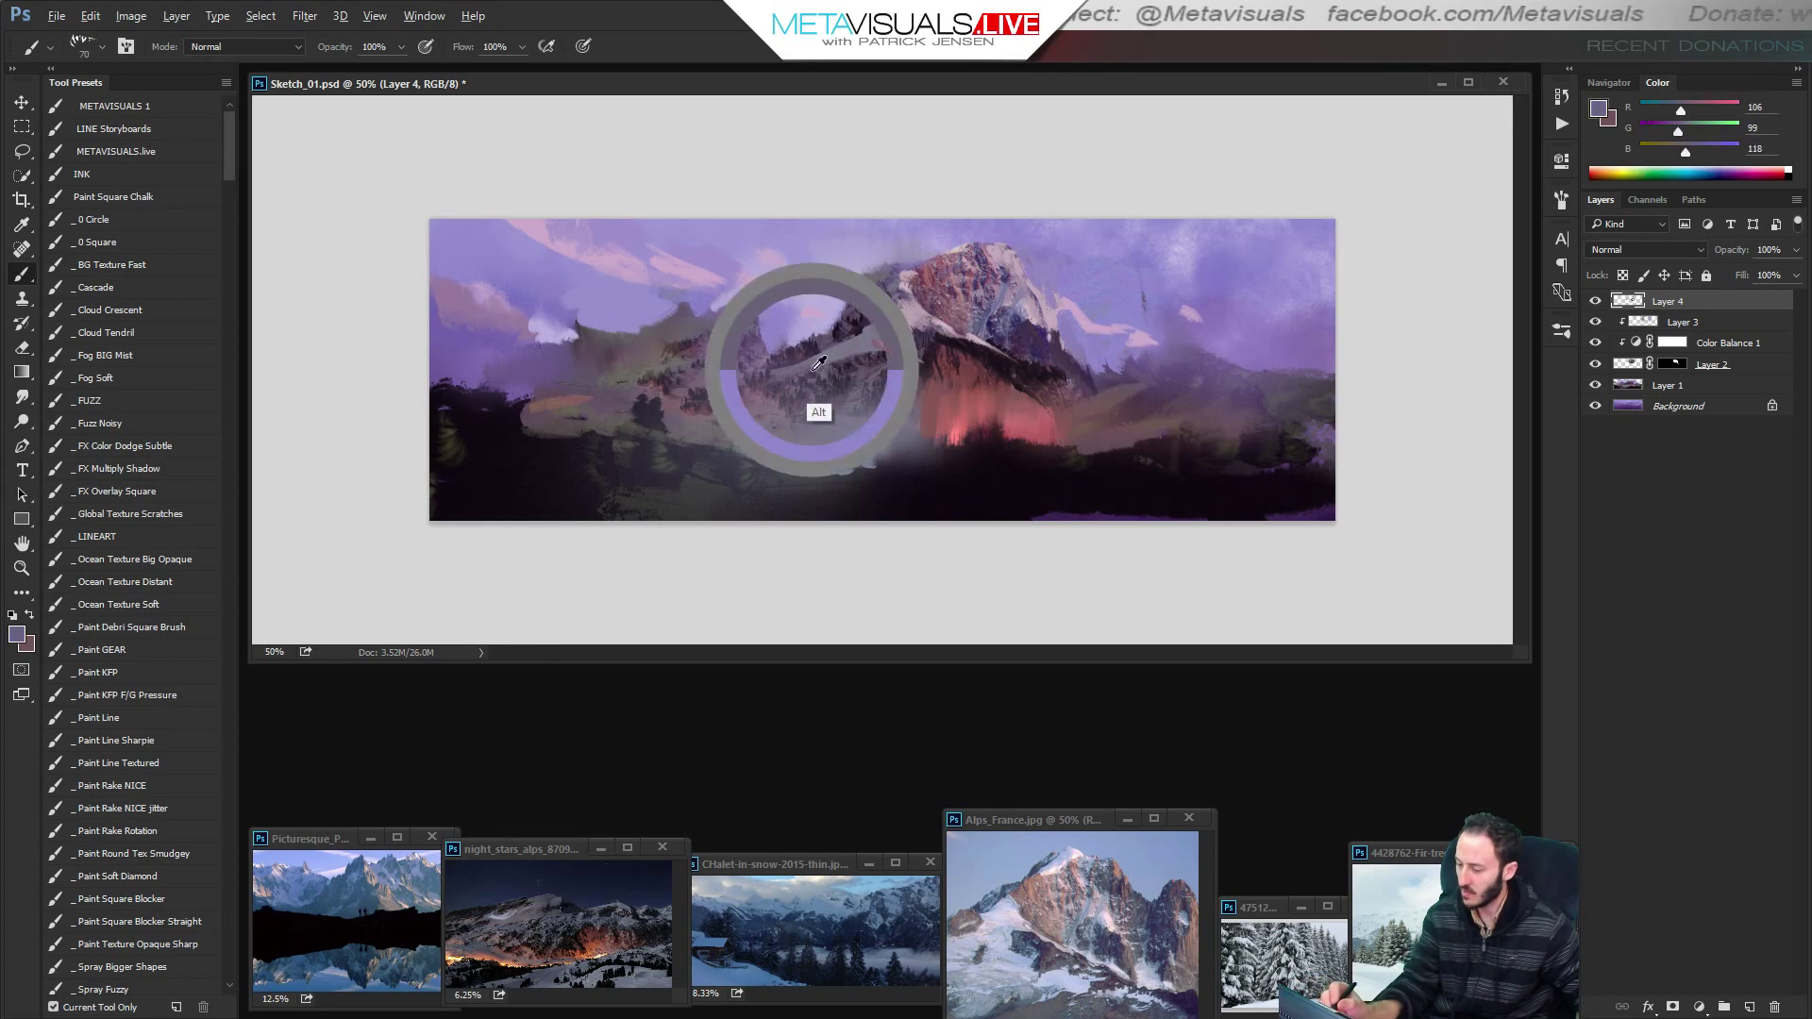
key("bracketright")
key("bracketleft")
left_click_drag(776, 401, 869, 351)
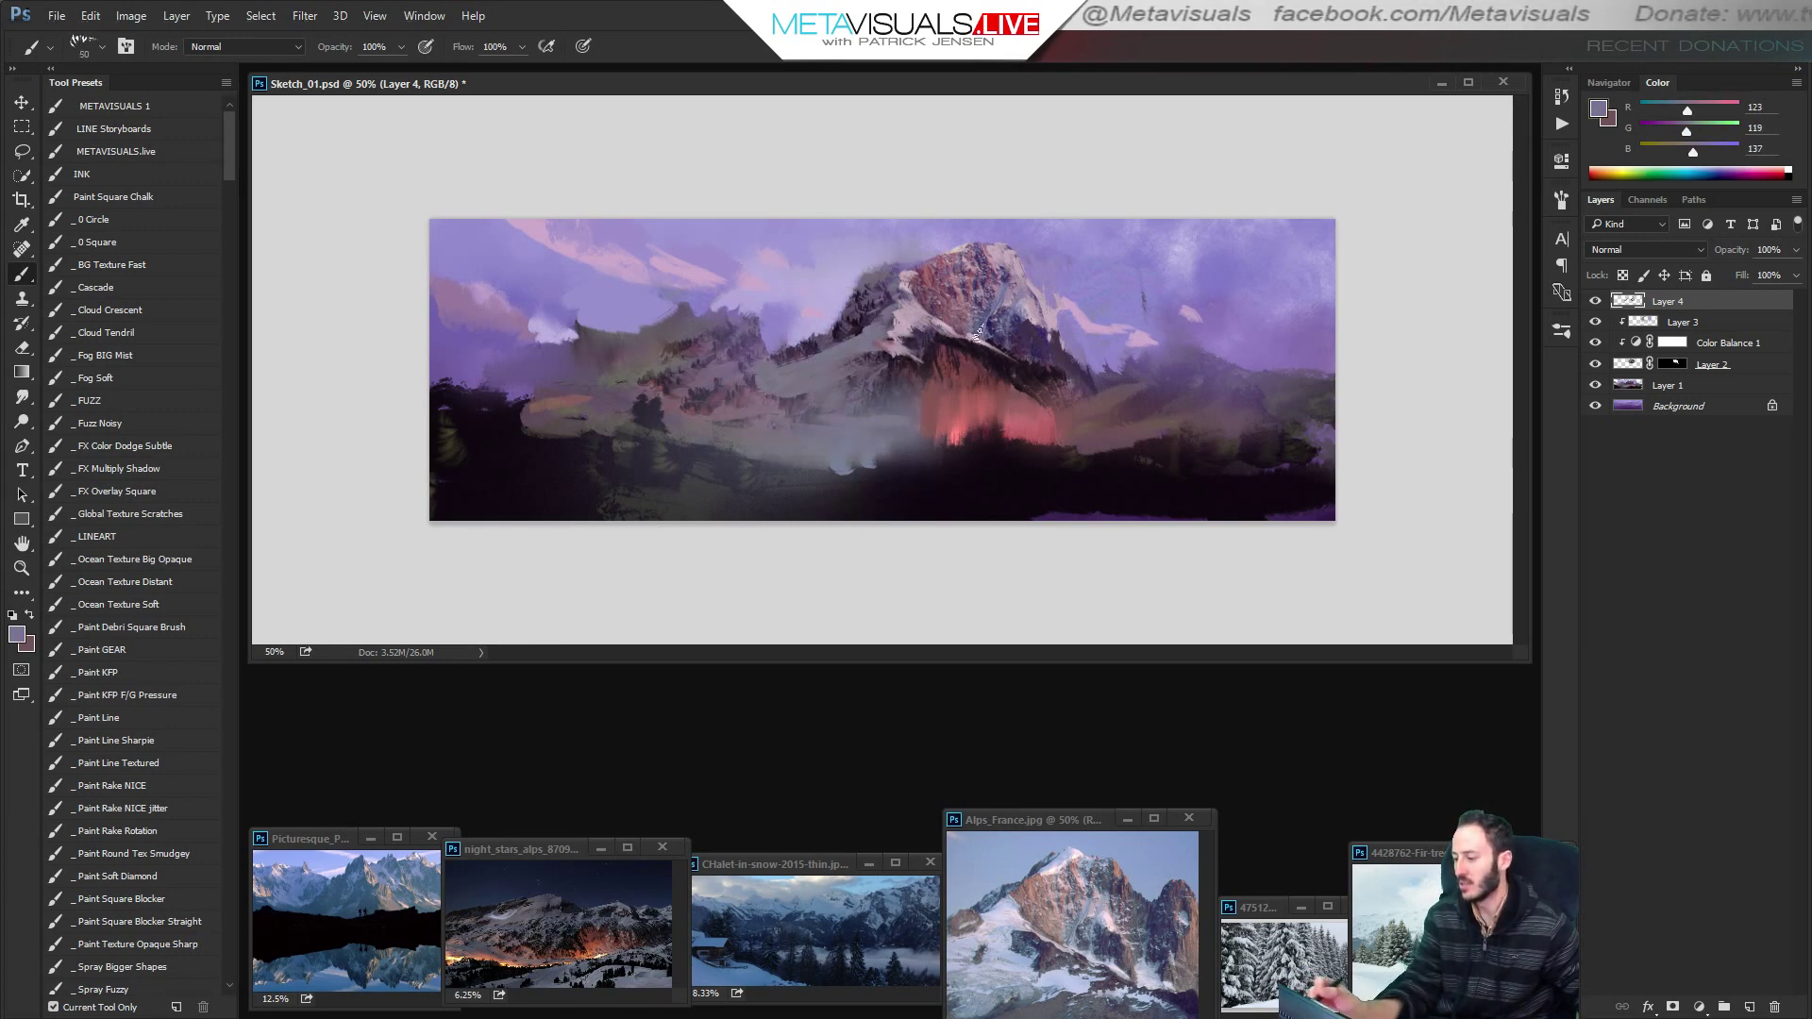
left_click(839, 404, "alt")
left_click(853, 402, "alt")
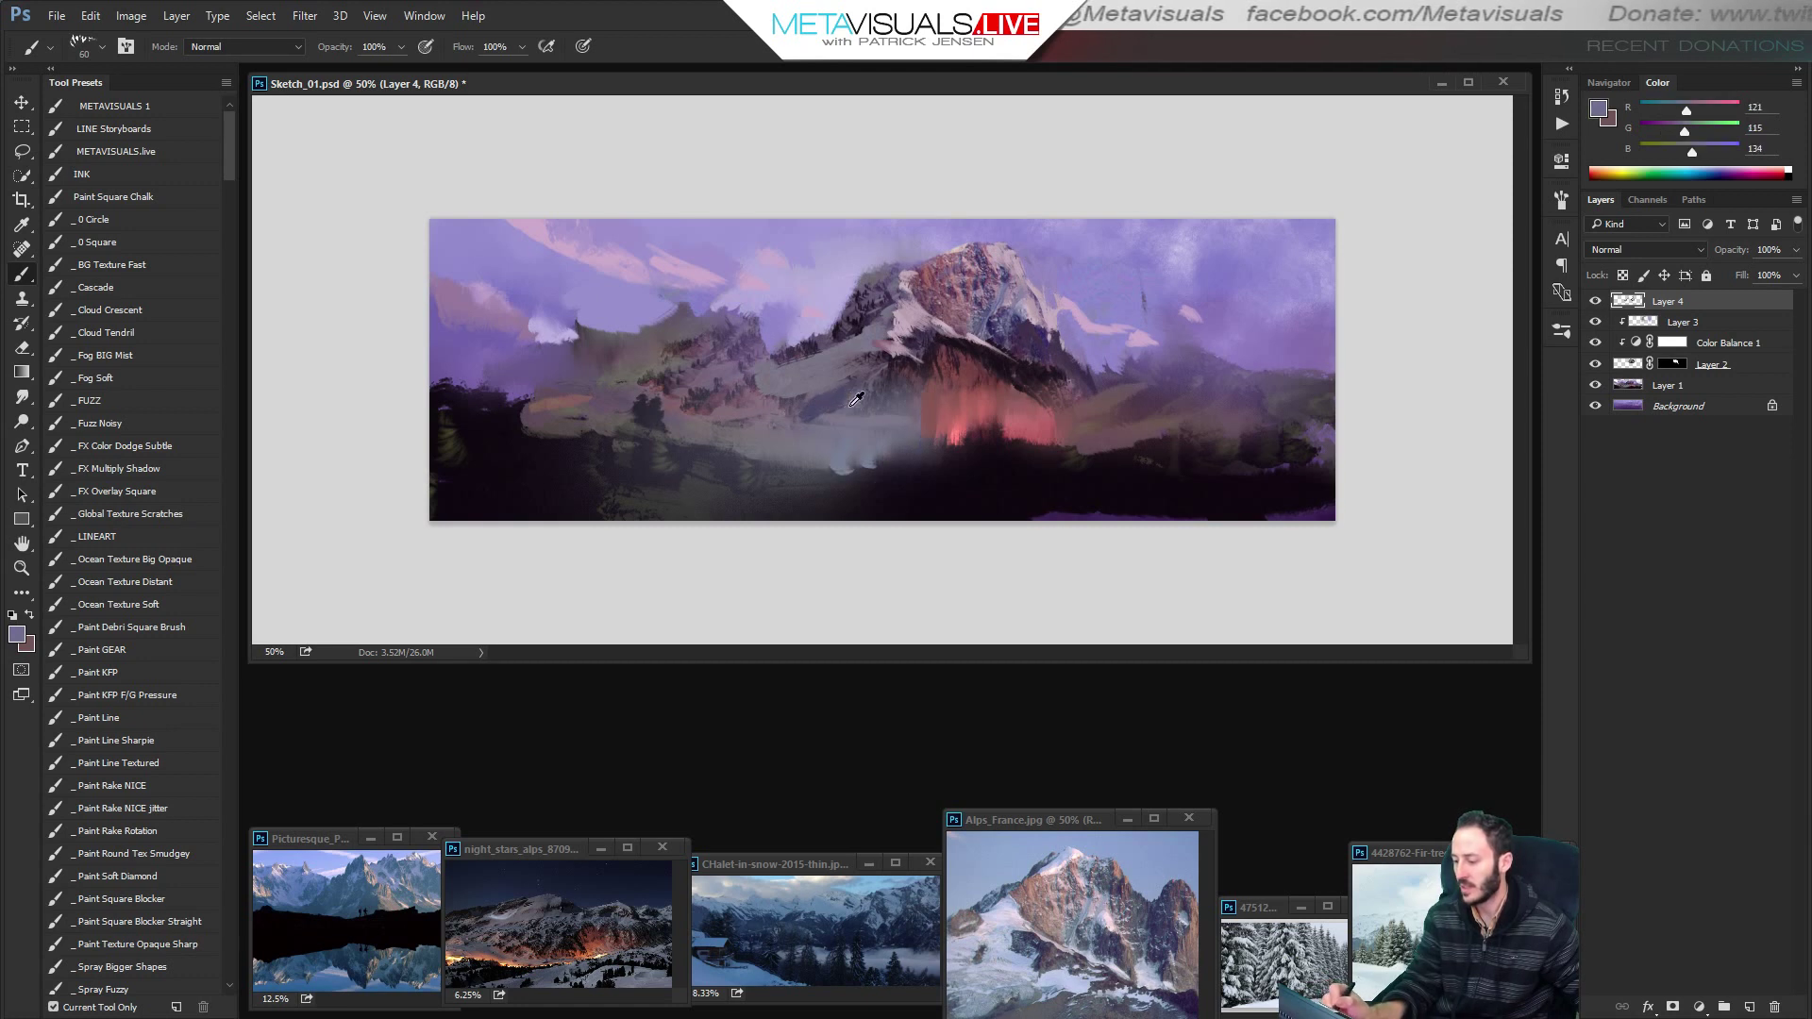
left_click(866, 417, "alt")
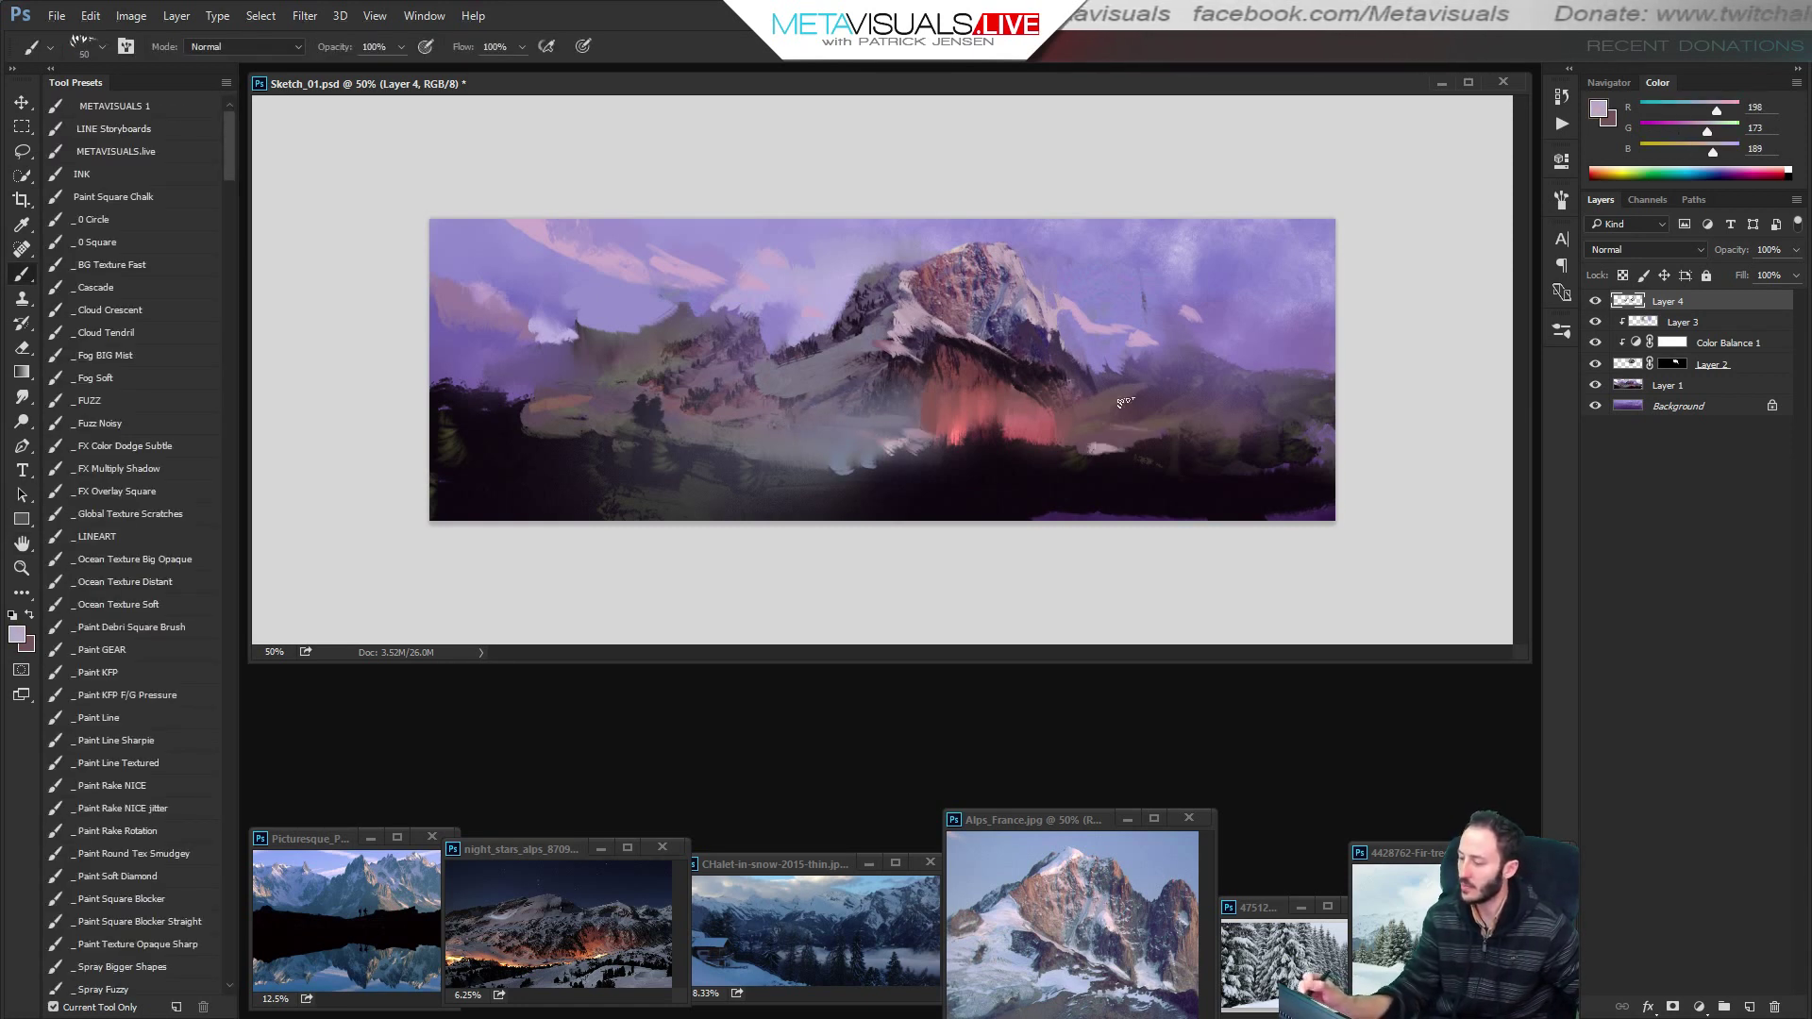
Paint a pale pink snow ridge down the slope right of the peak, refining it with sky violet and dark purple shading.
left_click_drag(1109, 400, 1200, 427)
key("bracketleft")
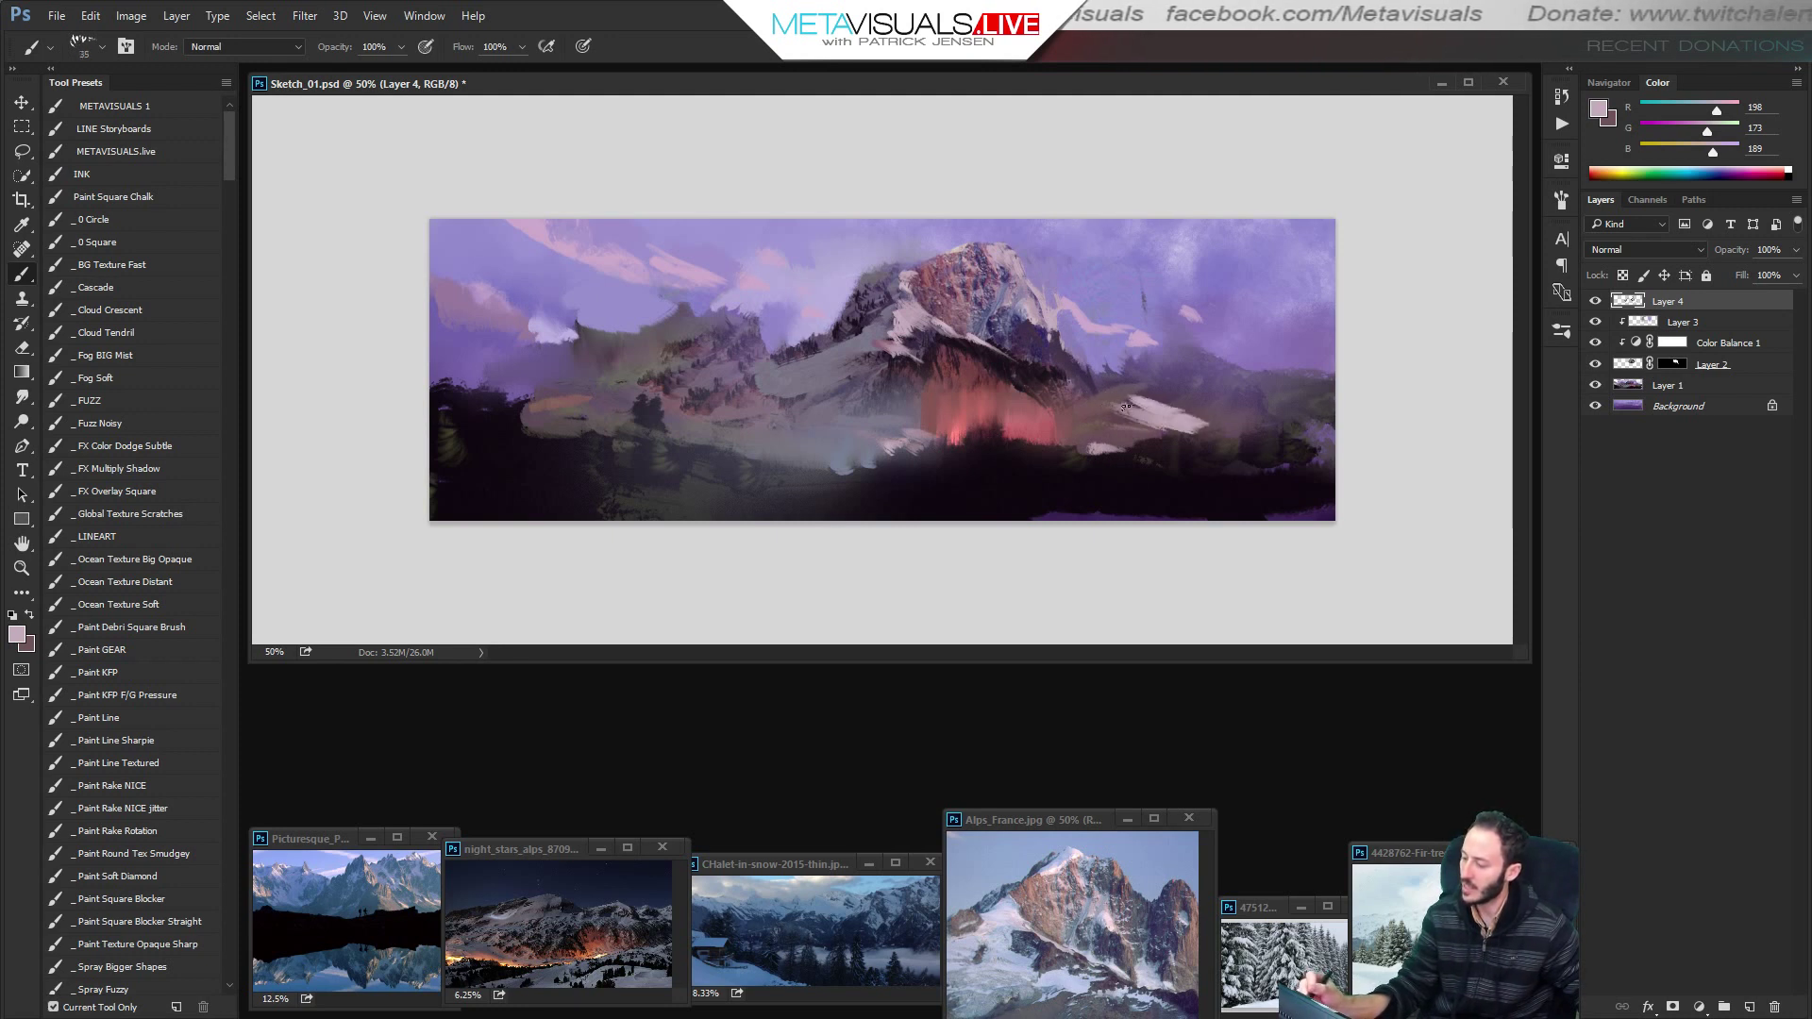
left_click(1098, 391, "alt")
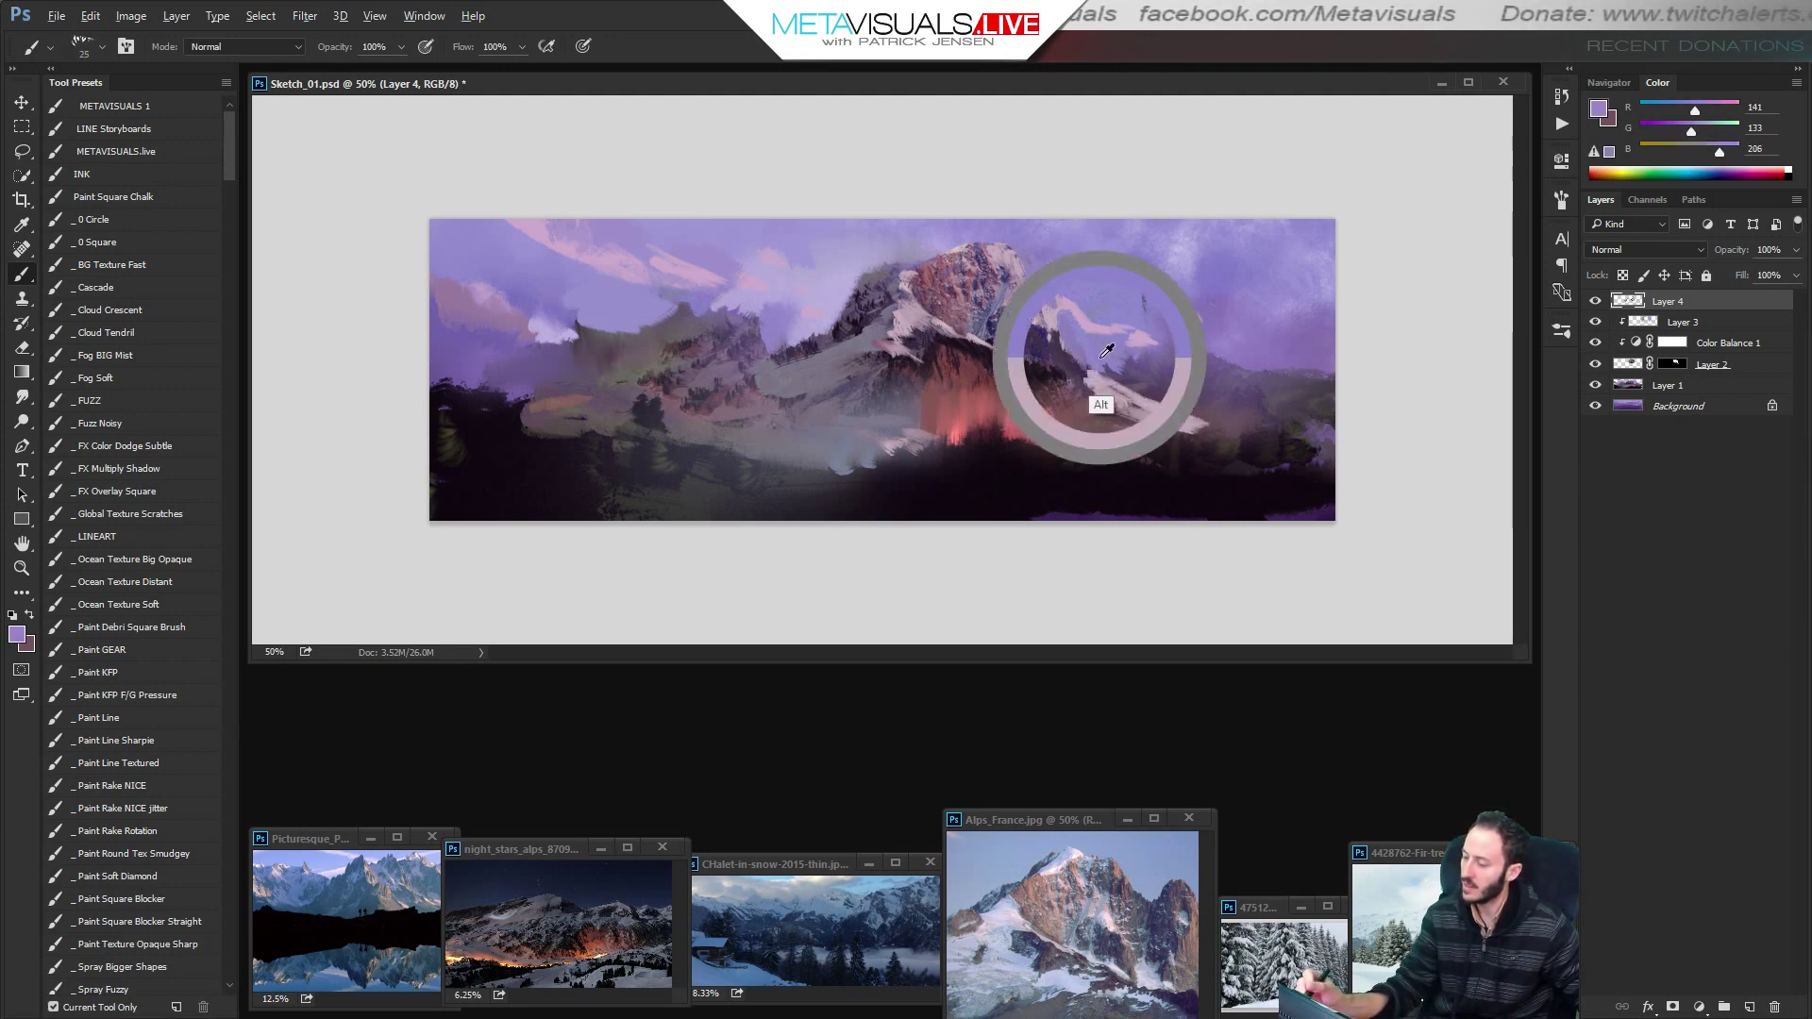
key("bracketright")
left_click(1078, 433, "alt")
key("bracketright")
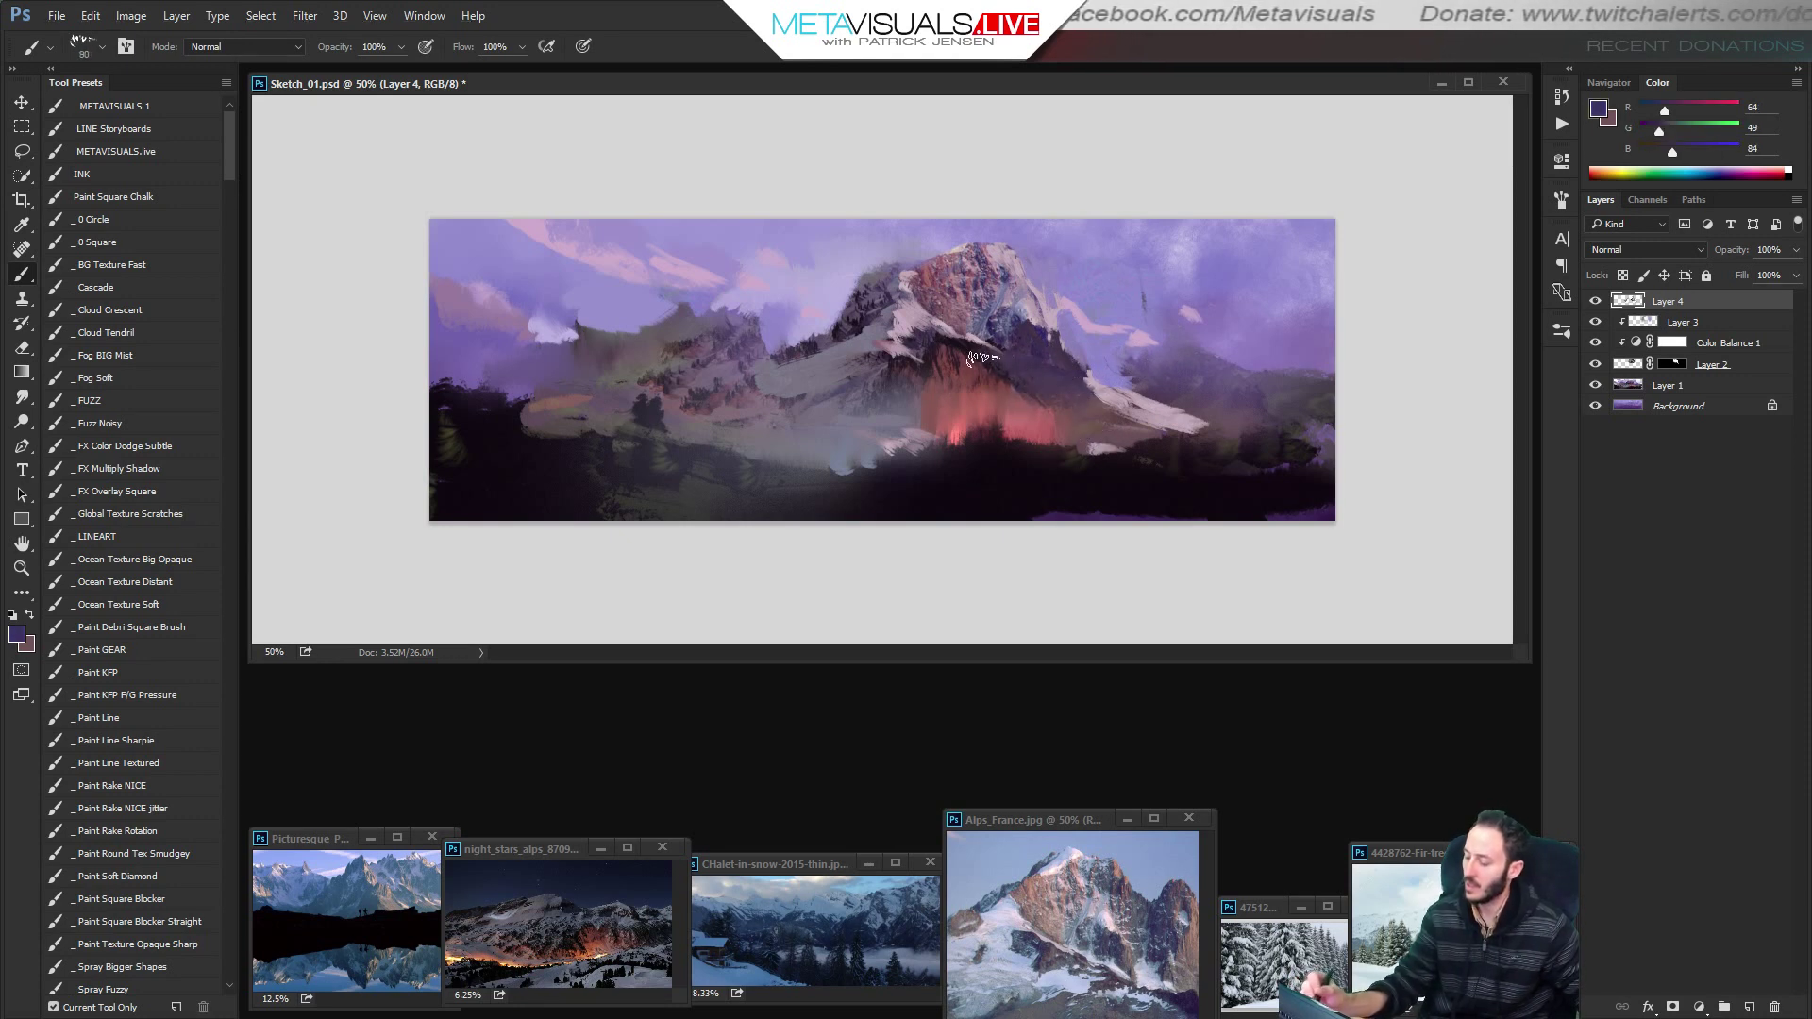
Extend the red glow below the peak down over the dark foreground with a sampled red and an enlarged brush.
key("bracketleft")
key("bracketleft")
left_click(923, 349, "alt")
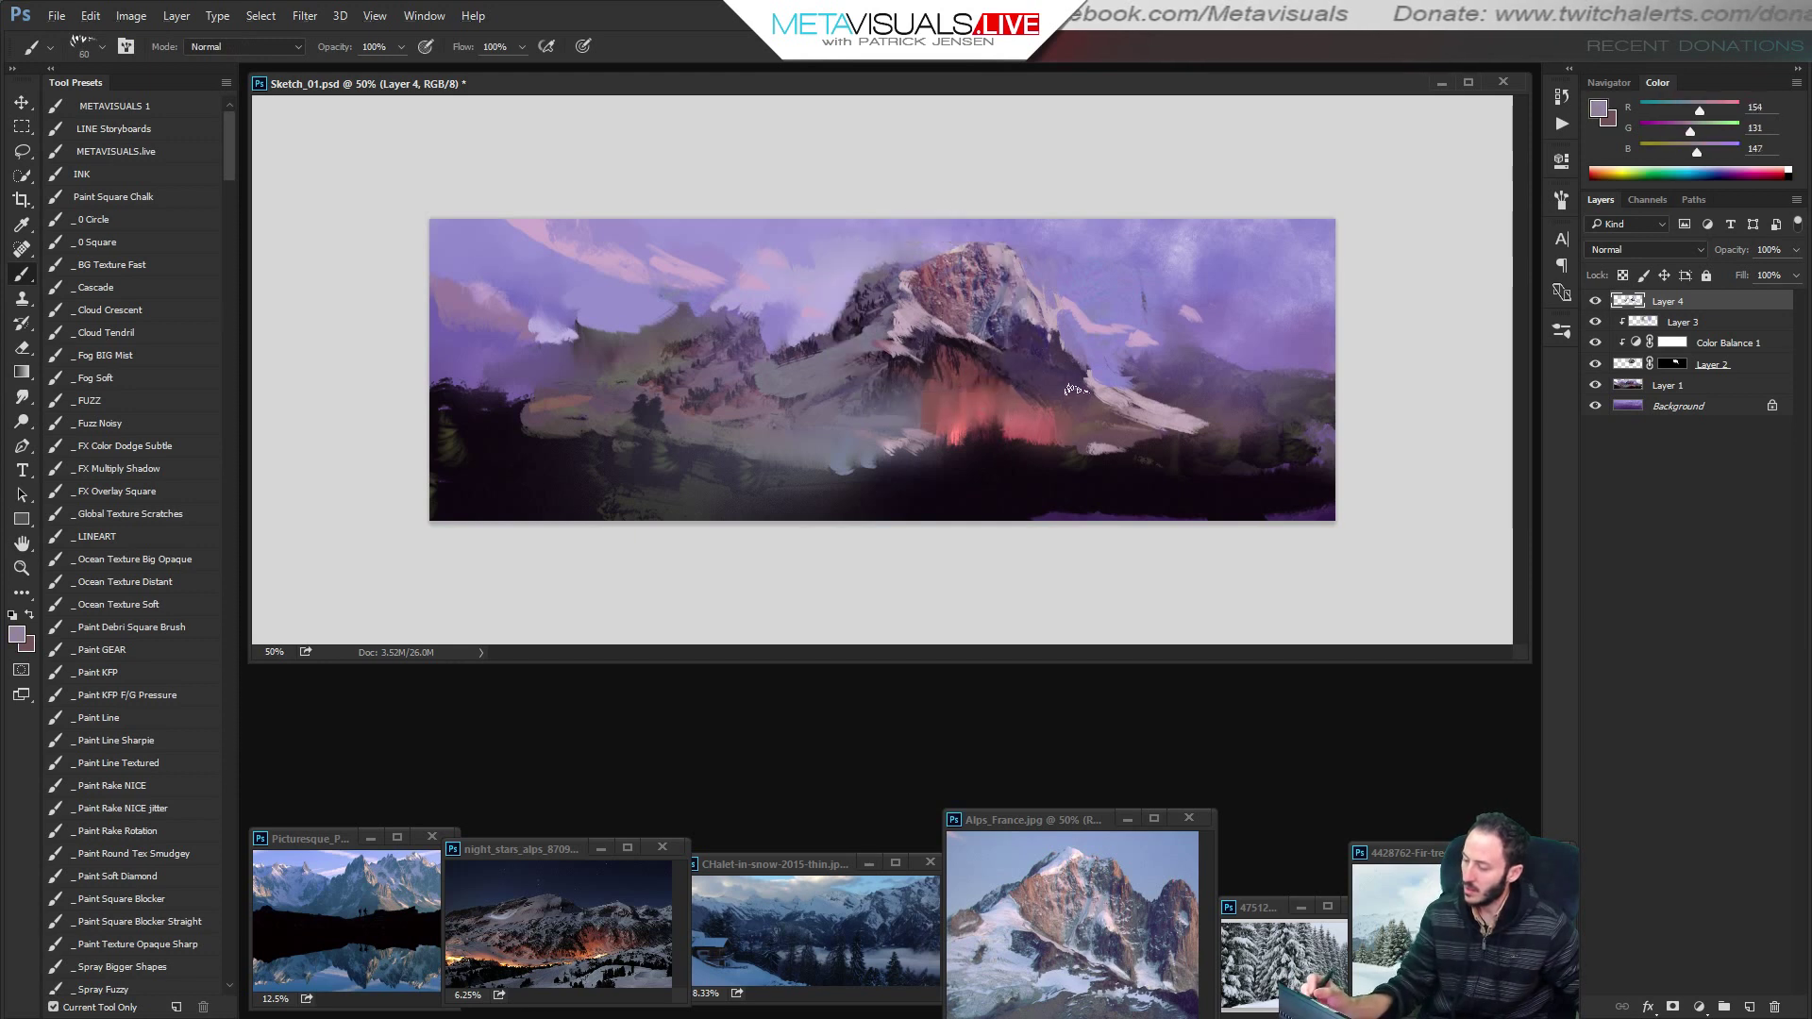
left_click(961, 420, "alt")
key("bracketright")
key("bracketright")
key("bracketright")
mouse_move(955, 425)
left_mouse_down()
mouse_move(963, 467)
mouse_move(1057, 467)
mouse_move(970, 466)
left_mouse_up()
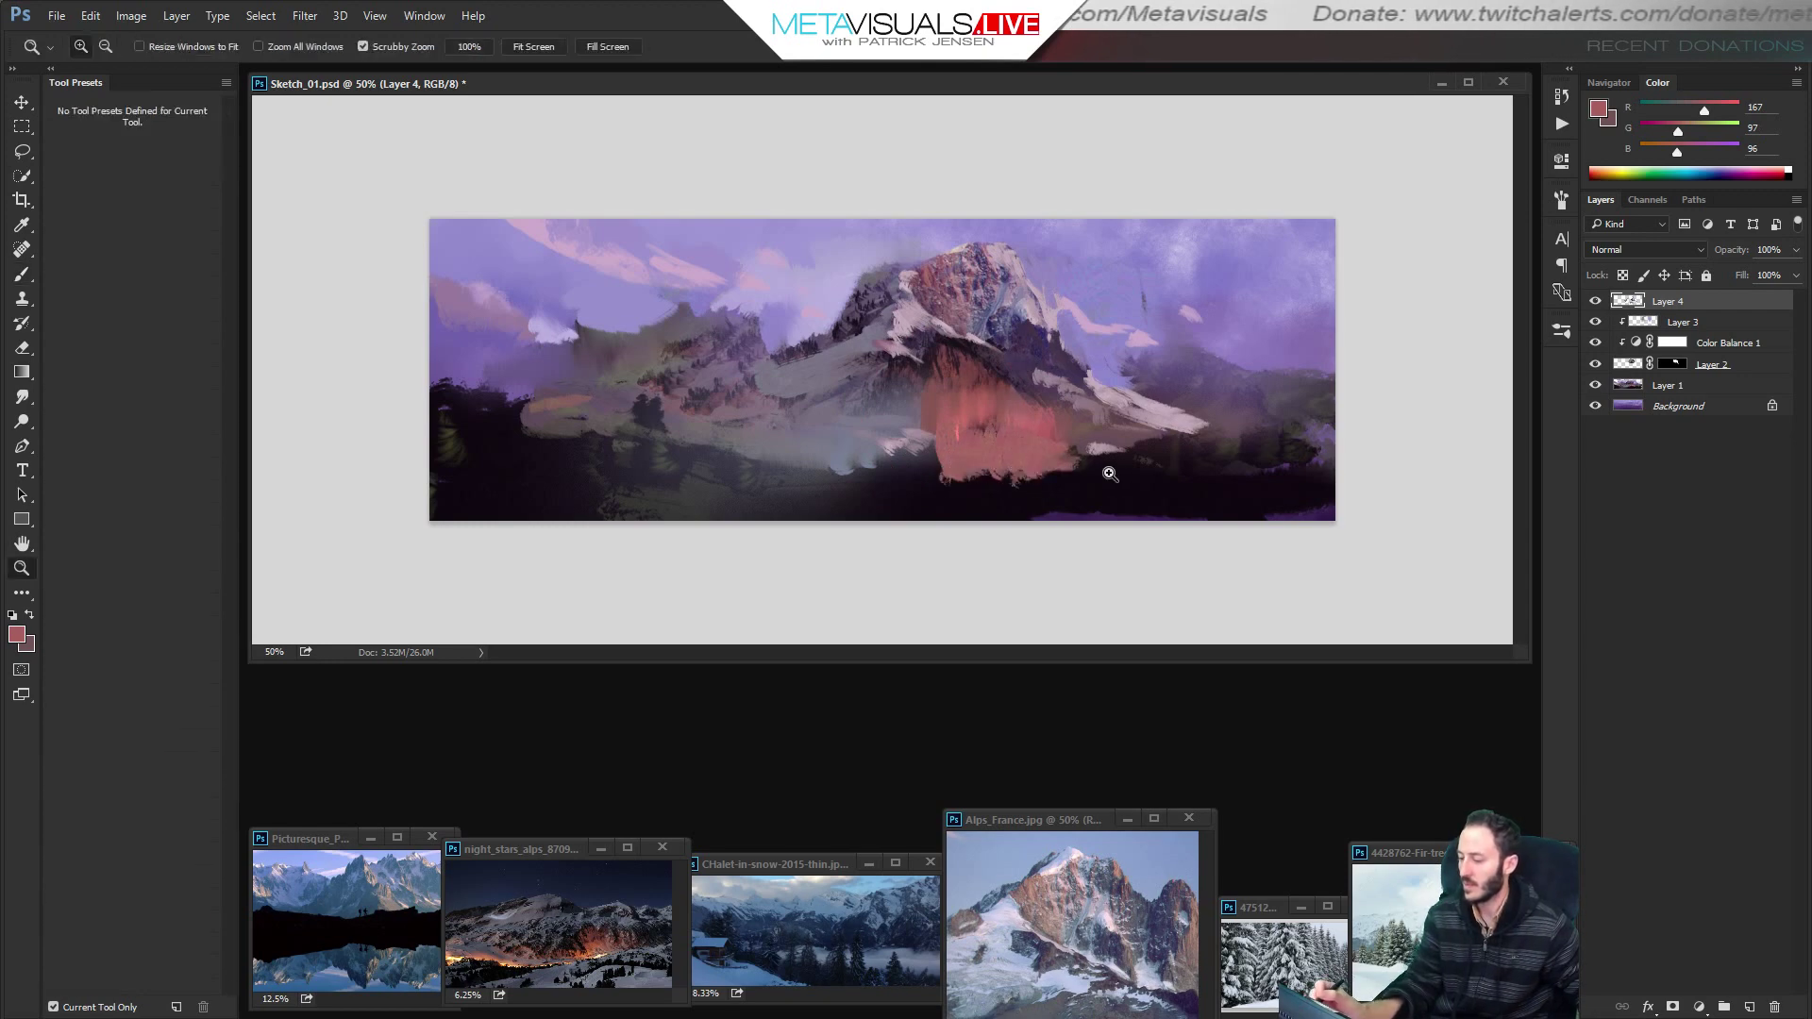
Extend the canvas to the right and downward with the Crop tool to about 2575 × 789 px.
key("ctrl+minus")
key("c")
left_click_drag(1193, 474, 1251, 494)
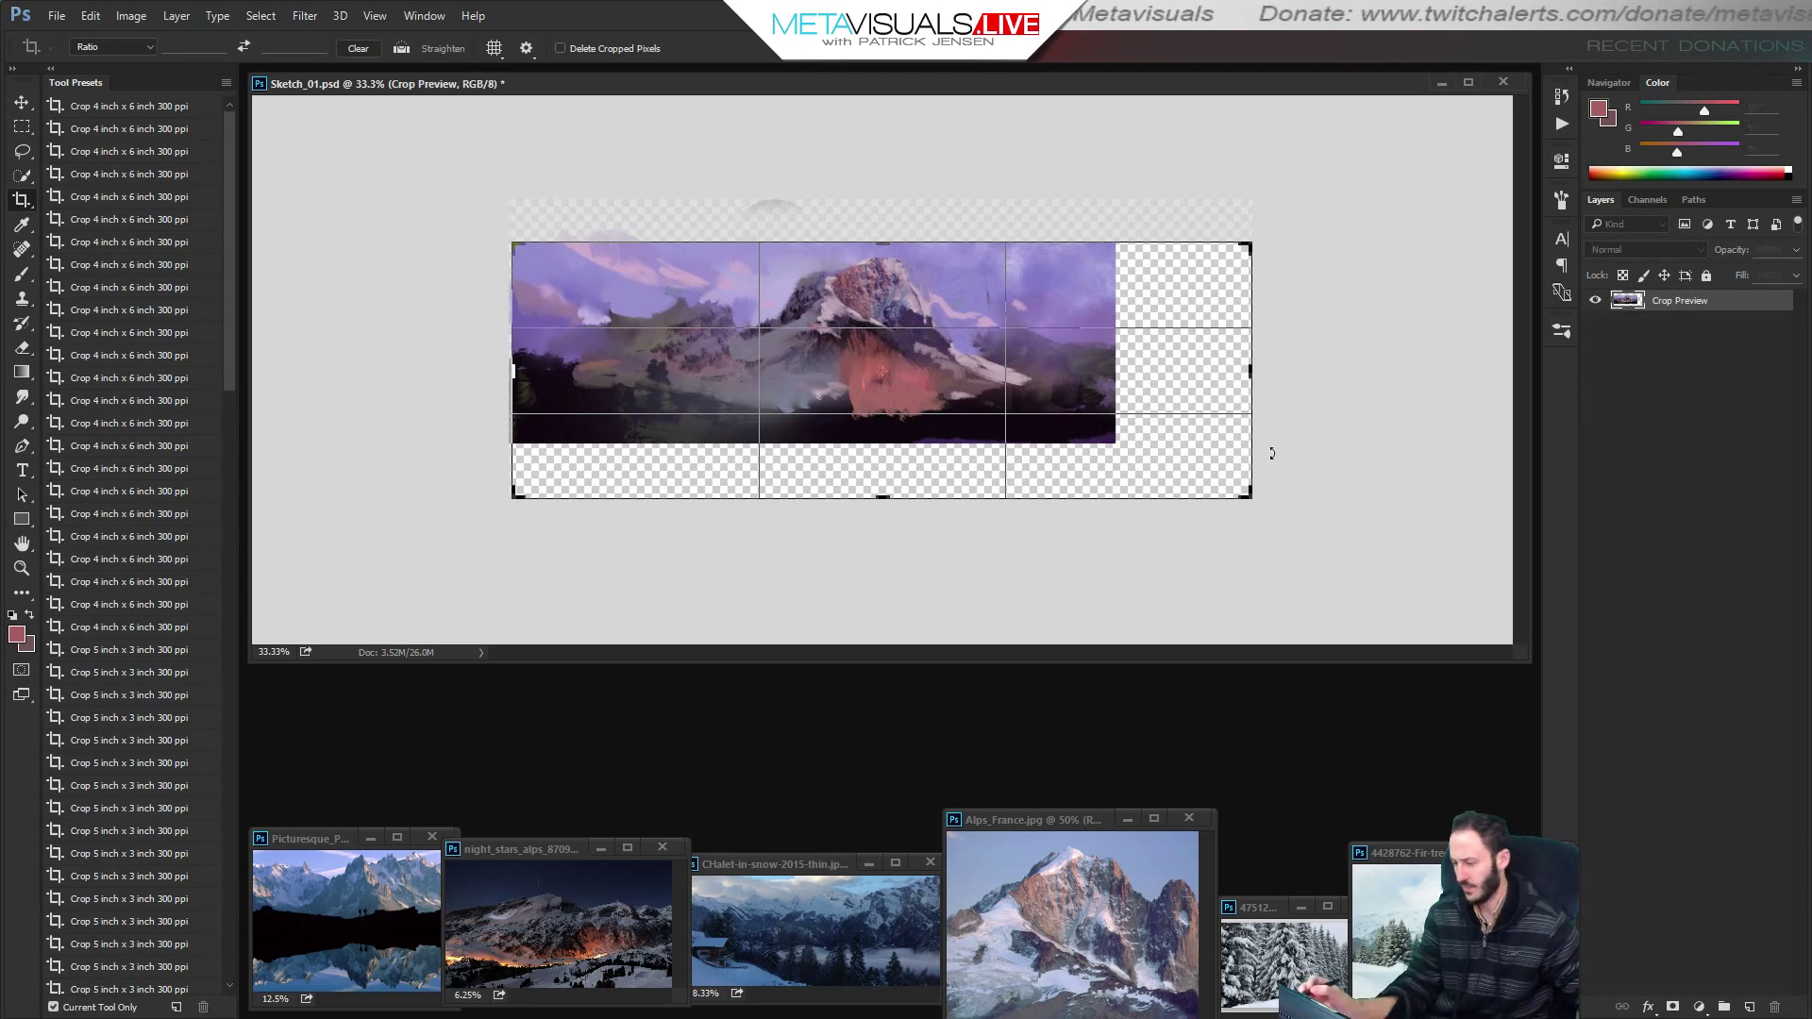
left_click_drag(1244, 492, 1291, 492)
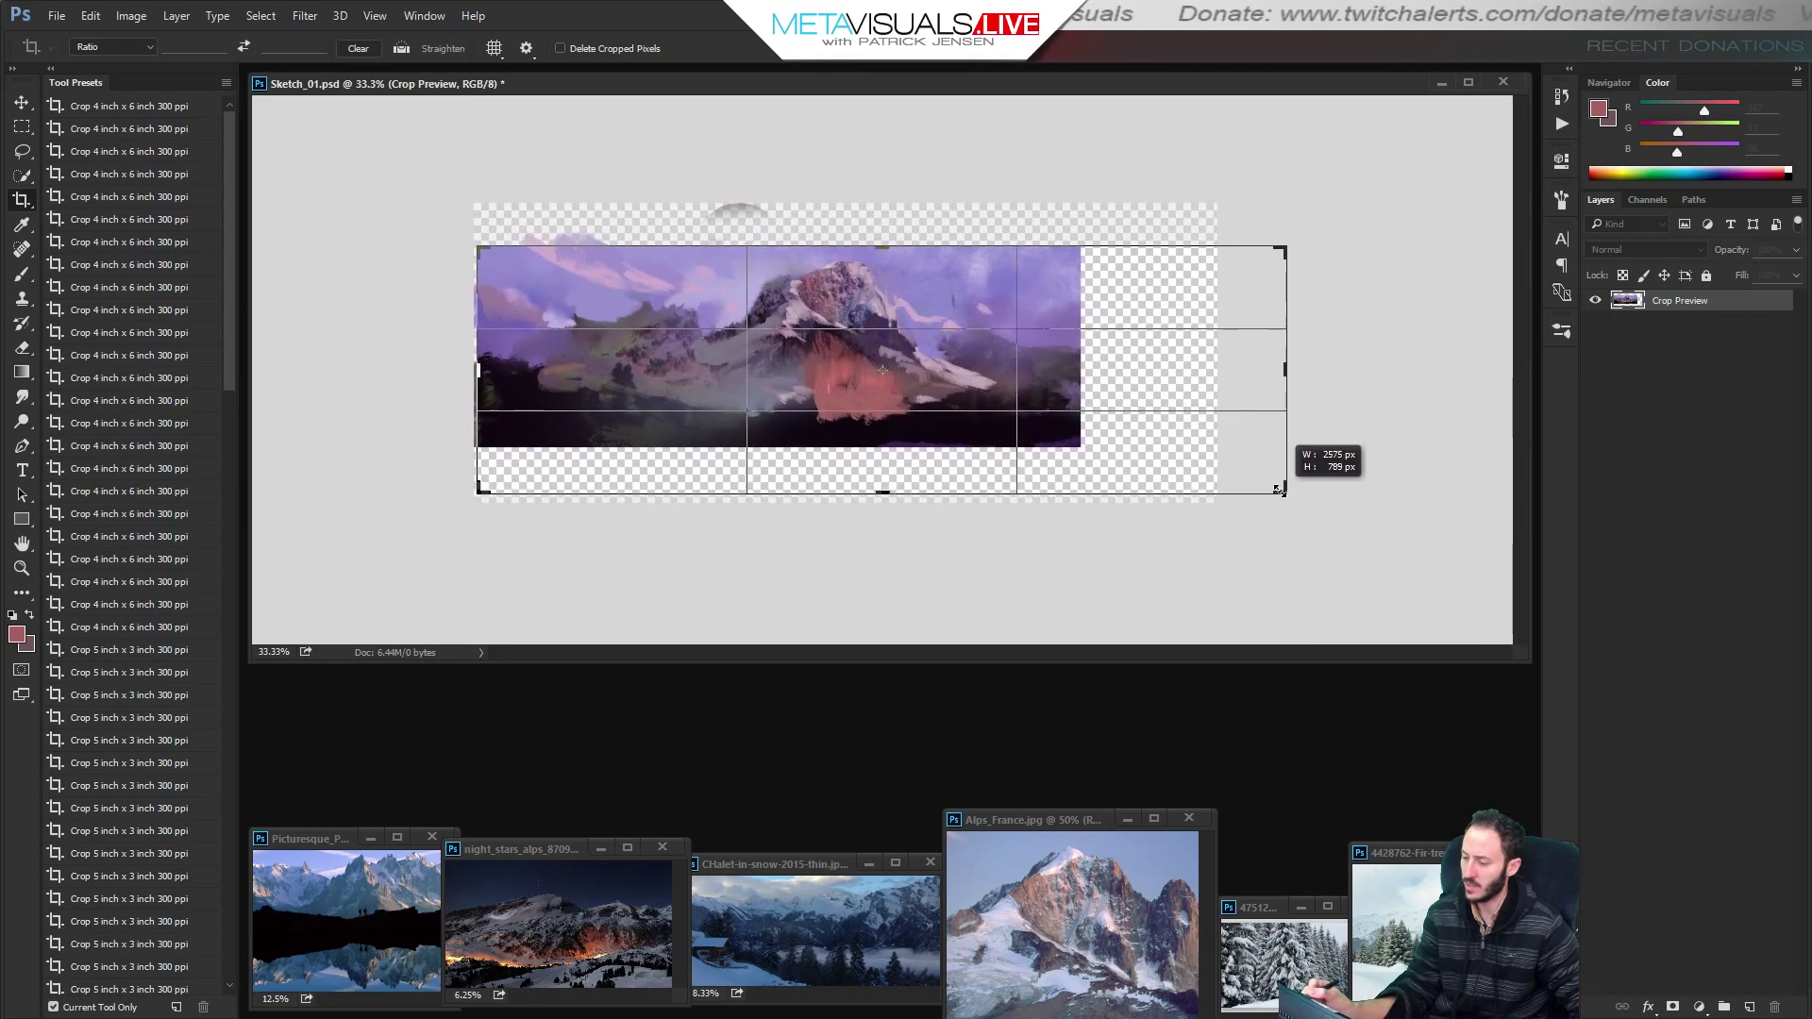
key("Return")
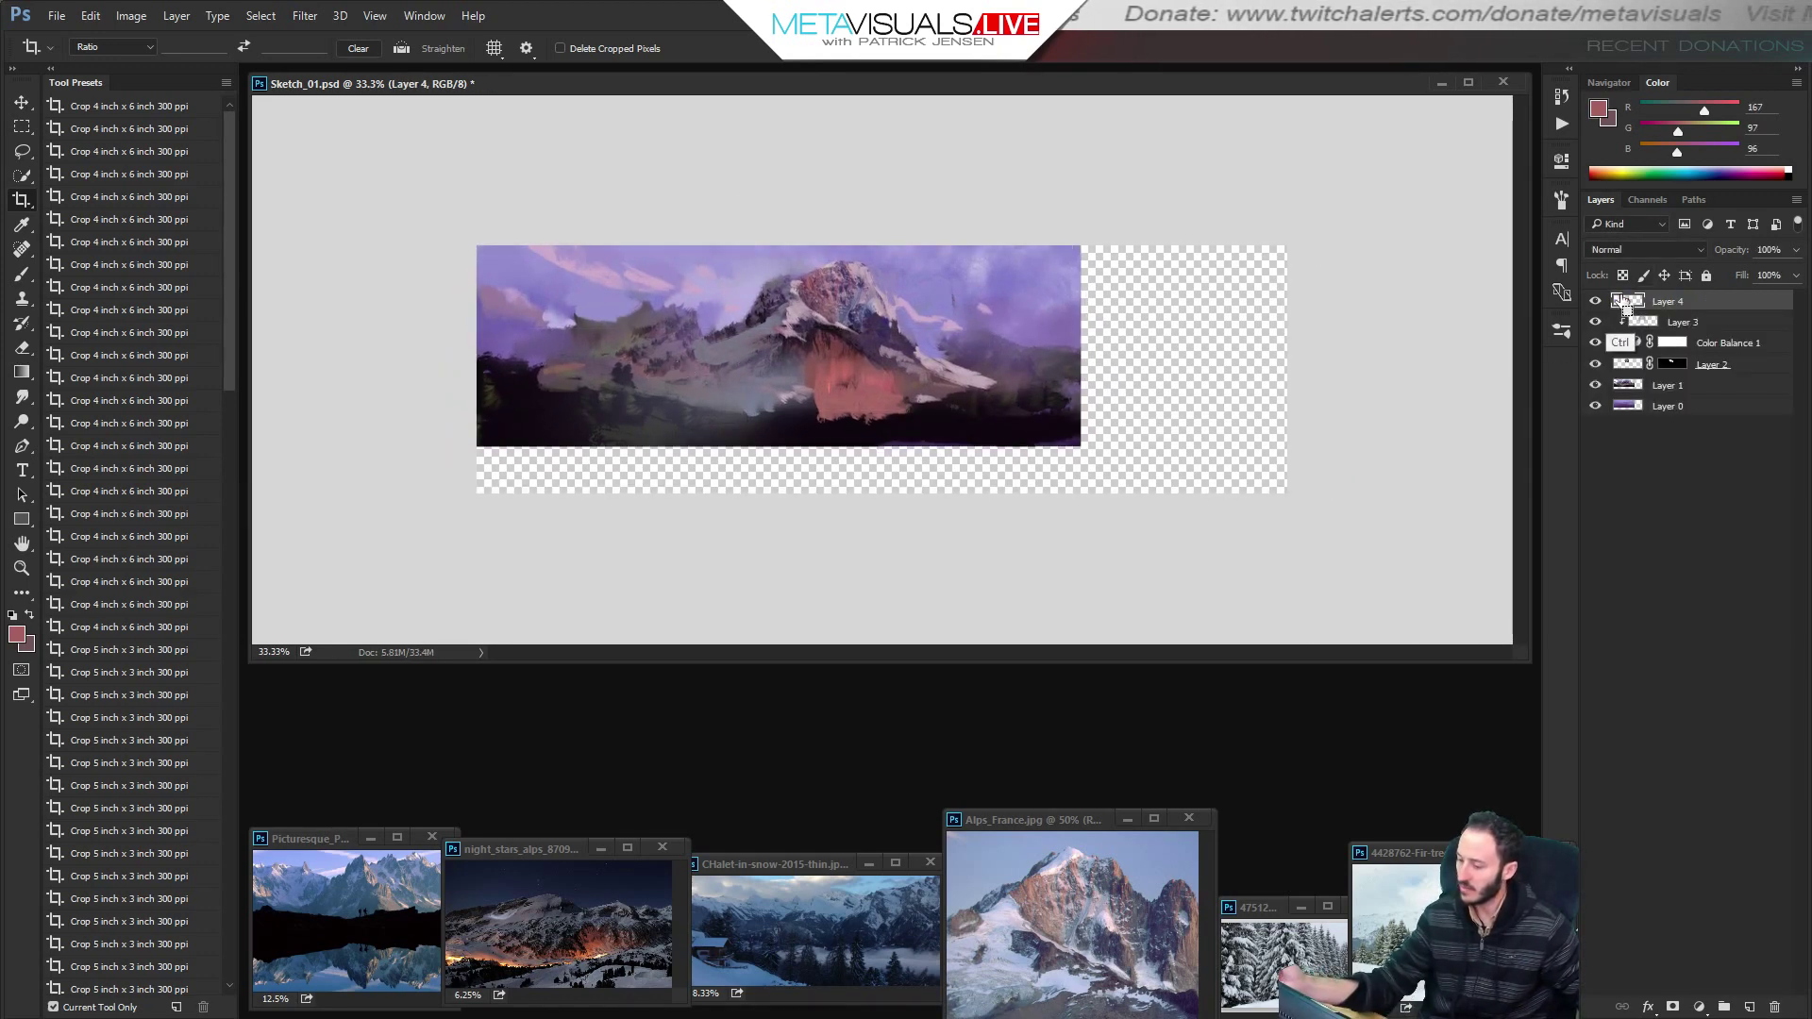
Paste a merged copy of the whole painting as a new layer and align it exactly over the original artwork.
key("ctrl+shift+c")
key("ctrl+v")
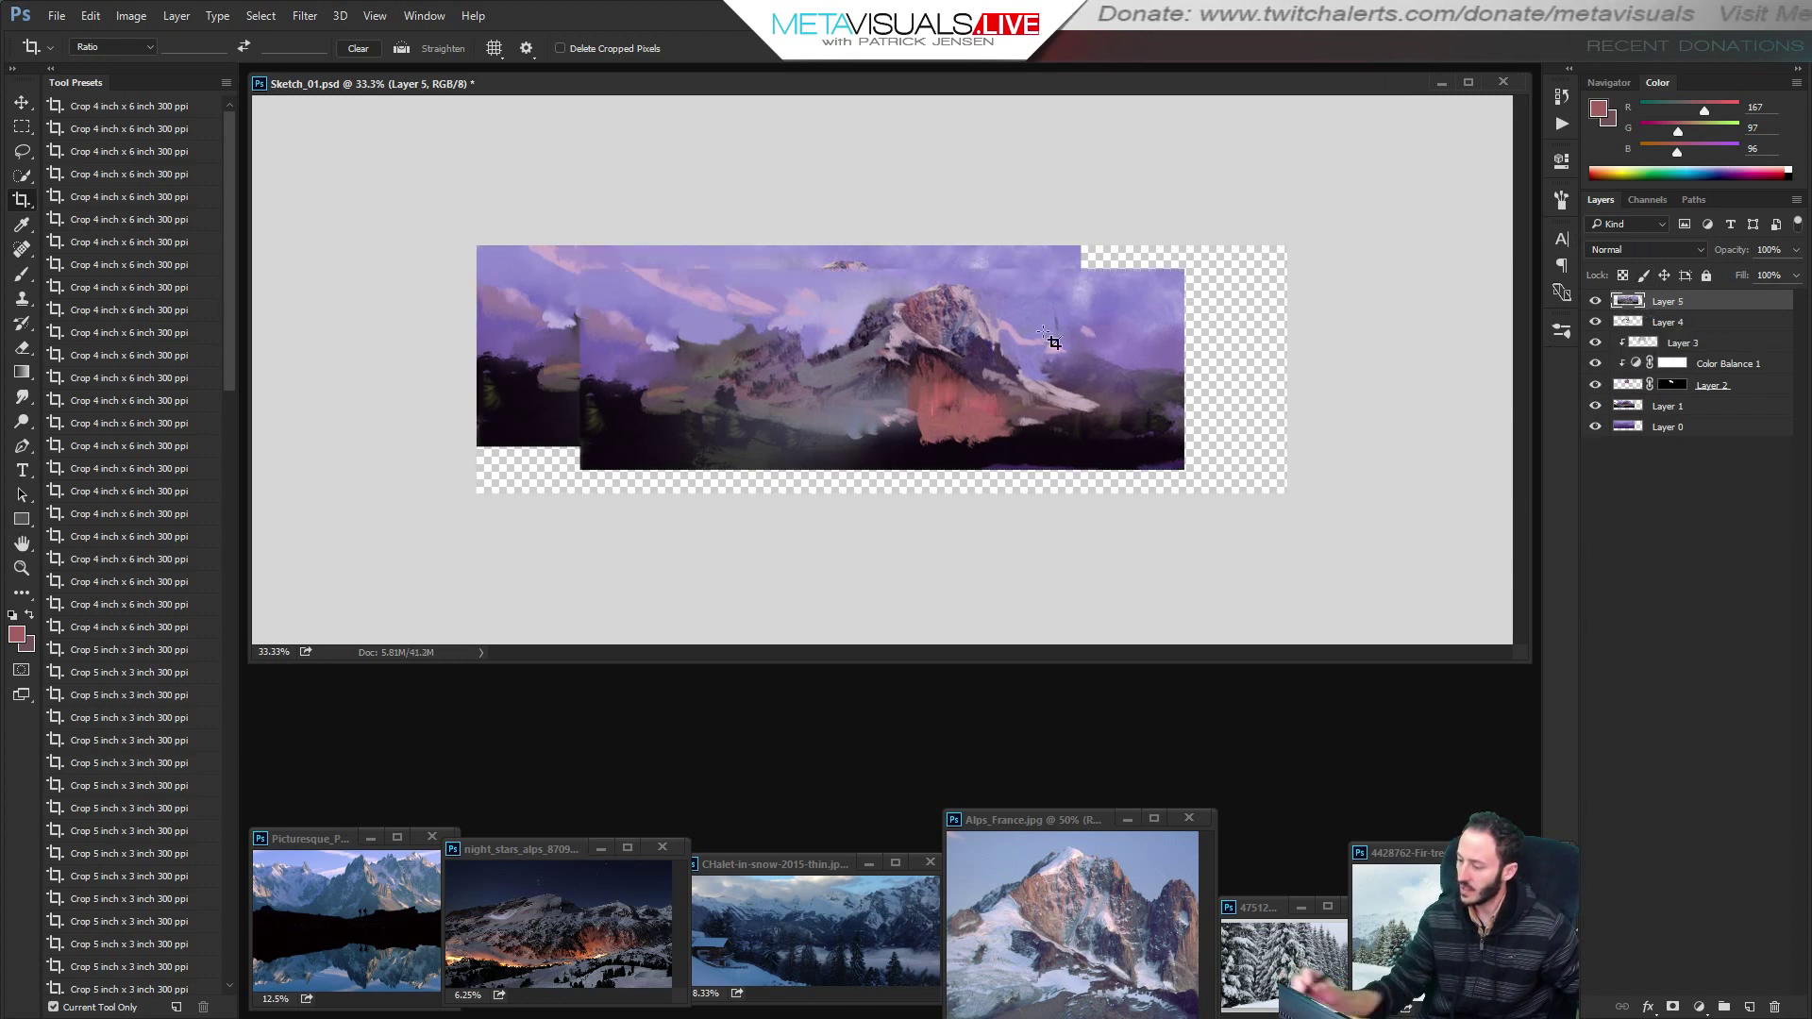
key("ctrl")
left_click_drag(1054, 343, 953, 319)
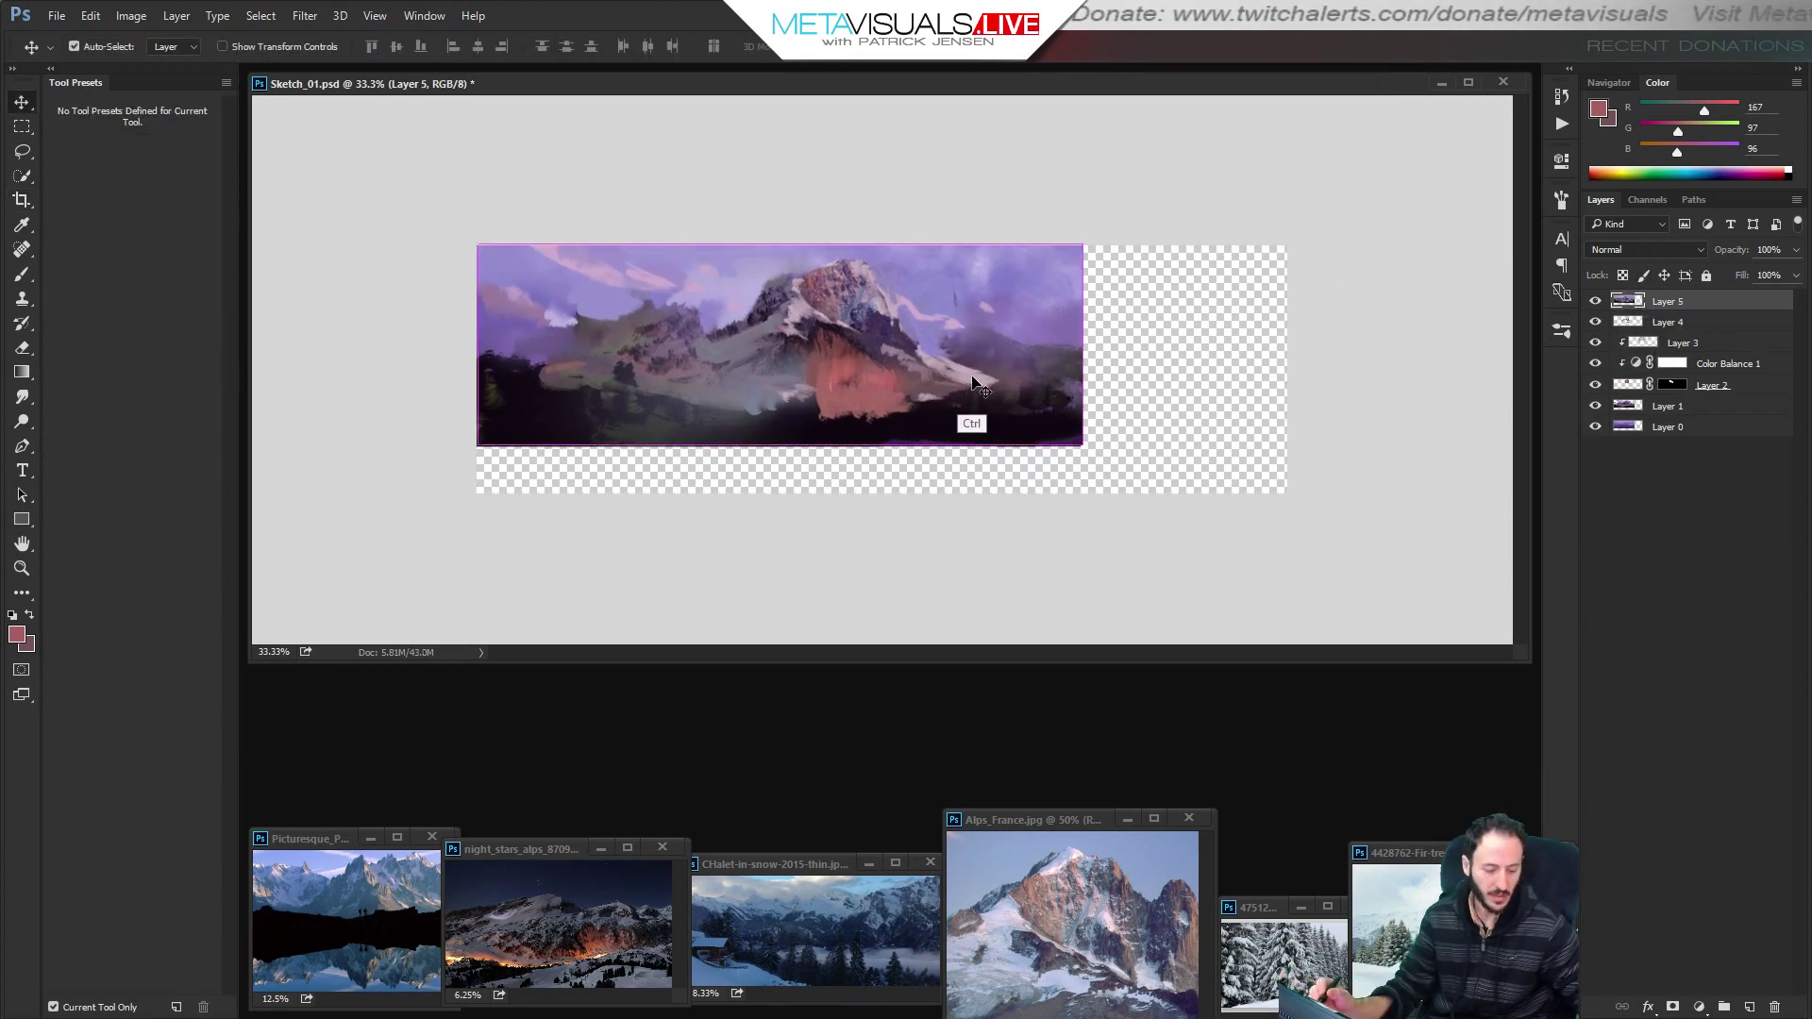
left_click_drag(975, 382, 966, 380)
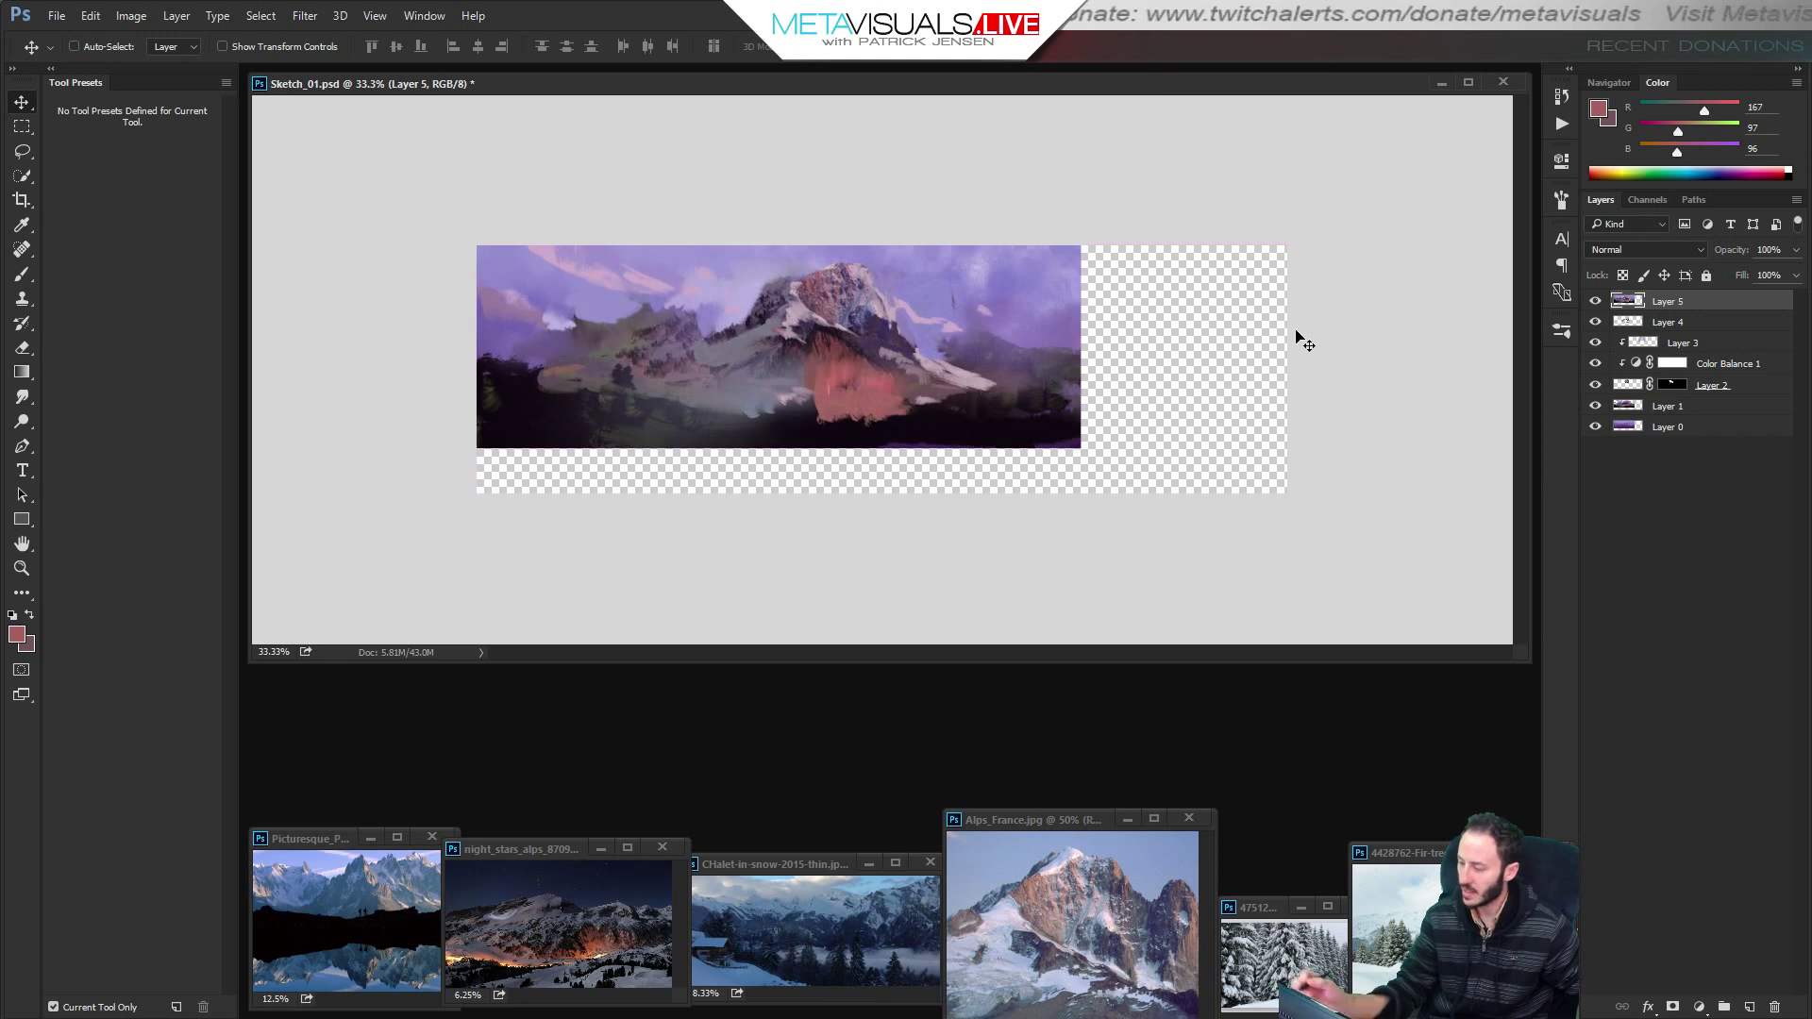
left_click(1597, 301)
left_click(1597, 301)
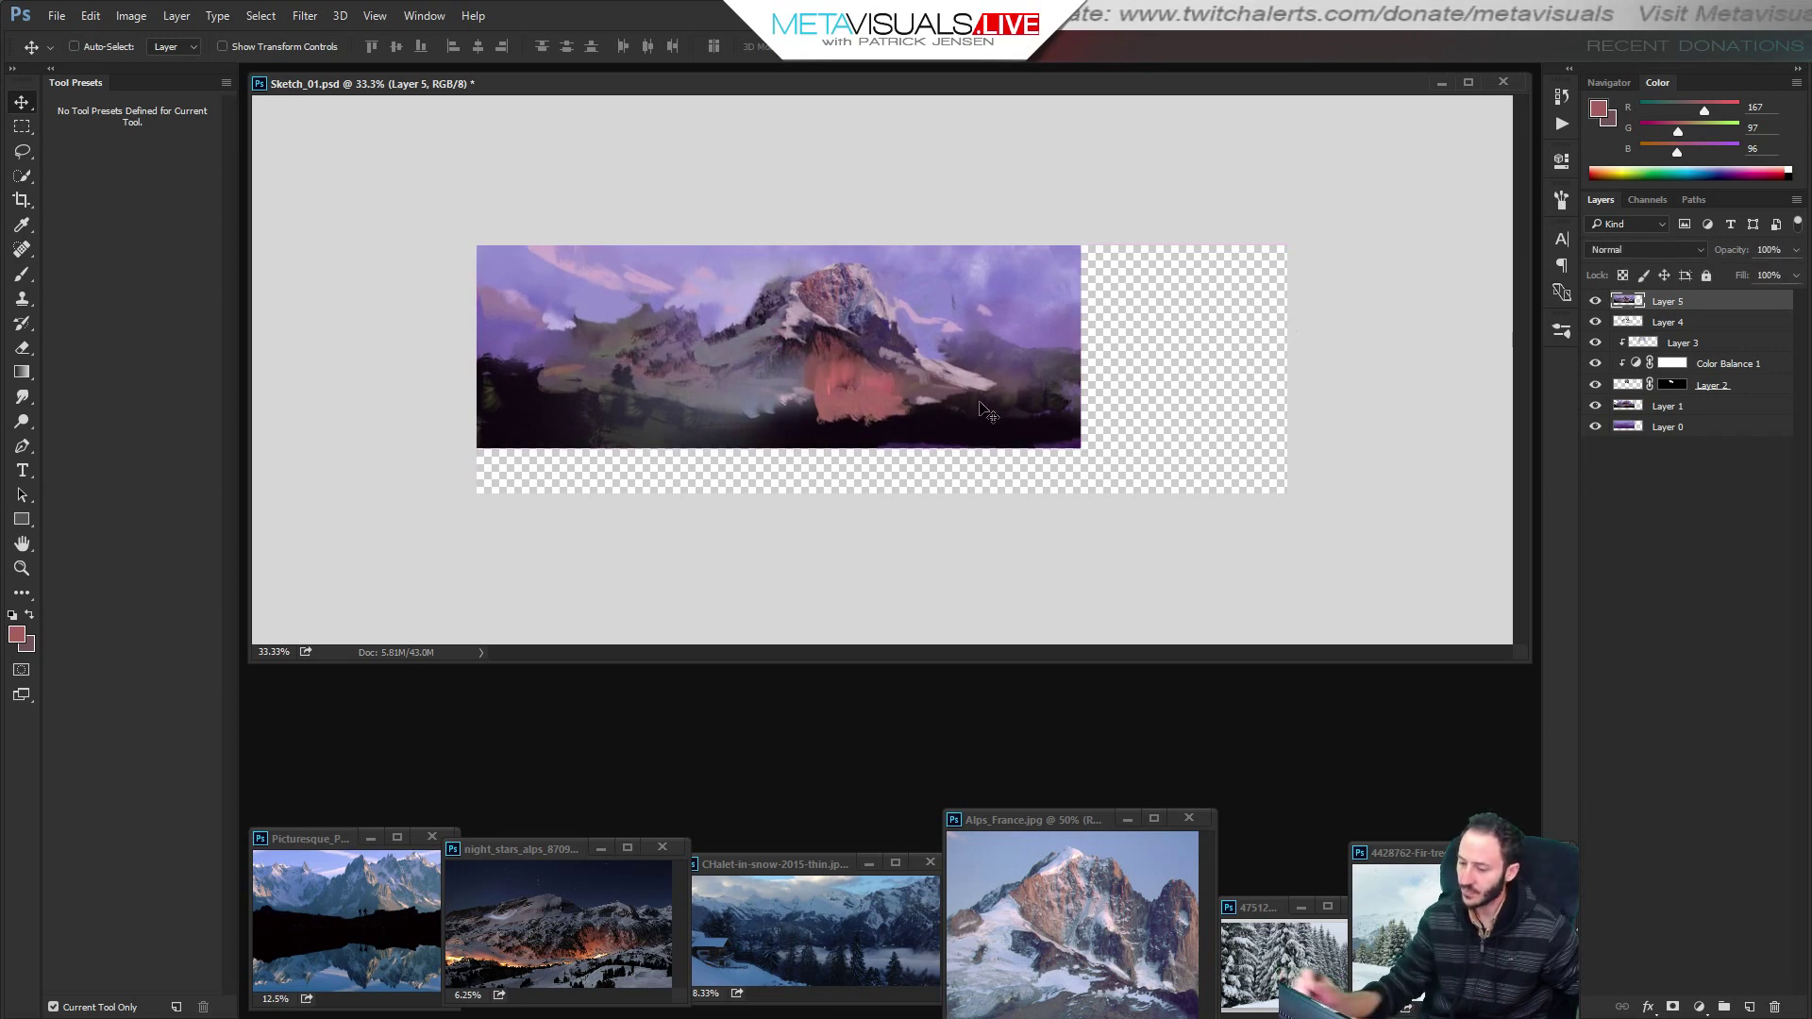
left_click_drag(845, 393, 846, 388)
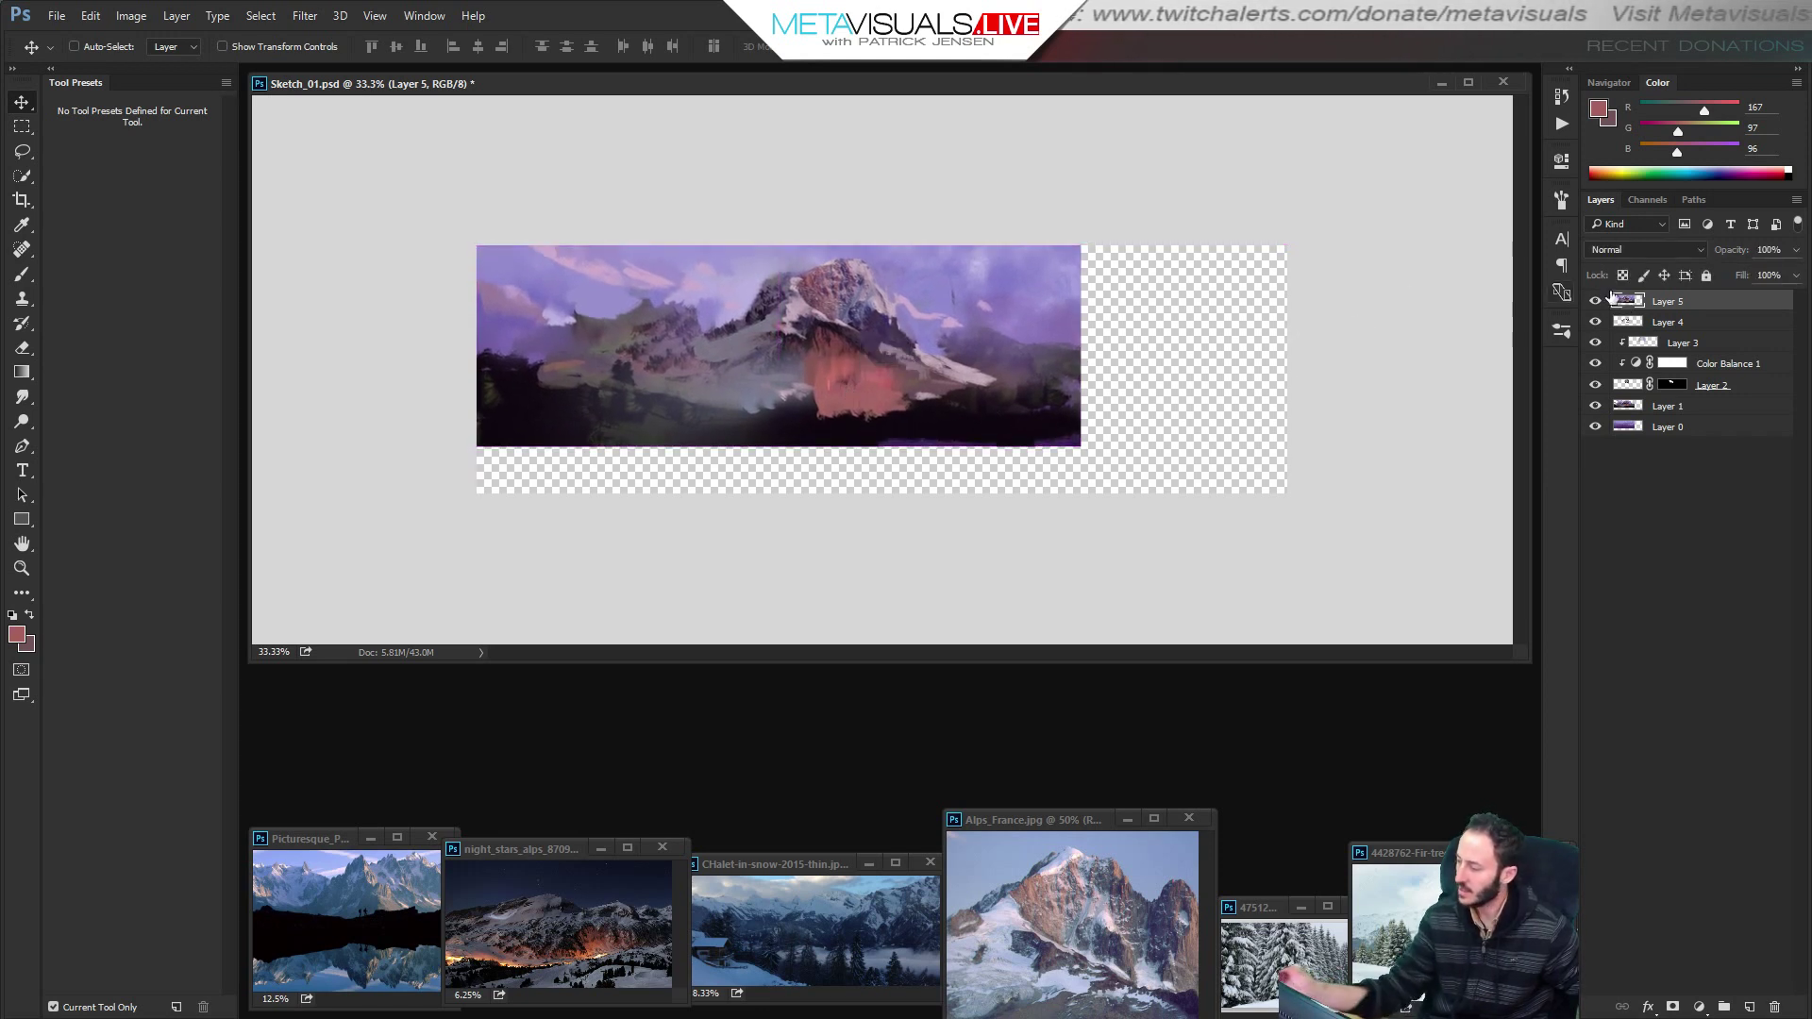
Fill the empty canvas outside the merged painting with Content-Aware Fill at 100% opacity, using its inverted layer selection, and deselect.
left_click(1633, 302, "ctrl")
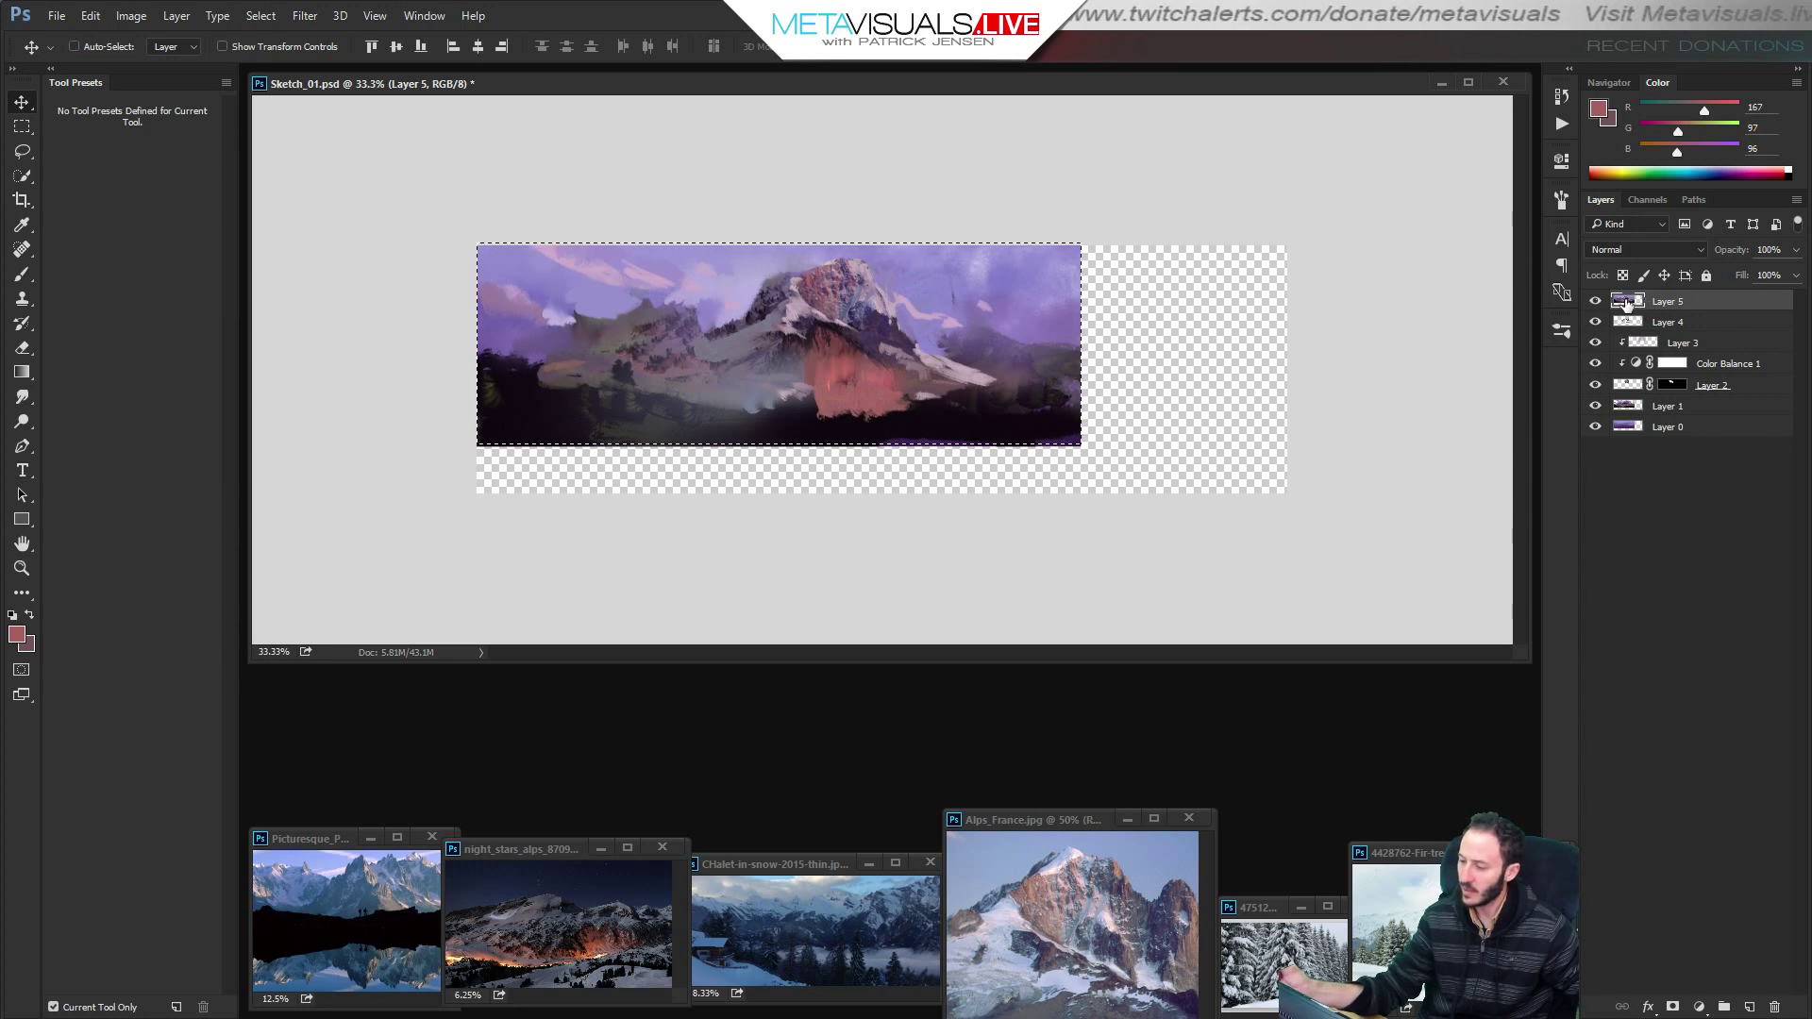
key("ctrl")
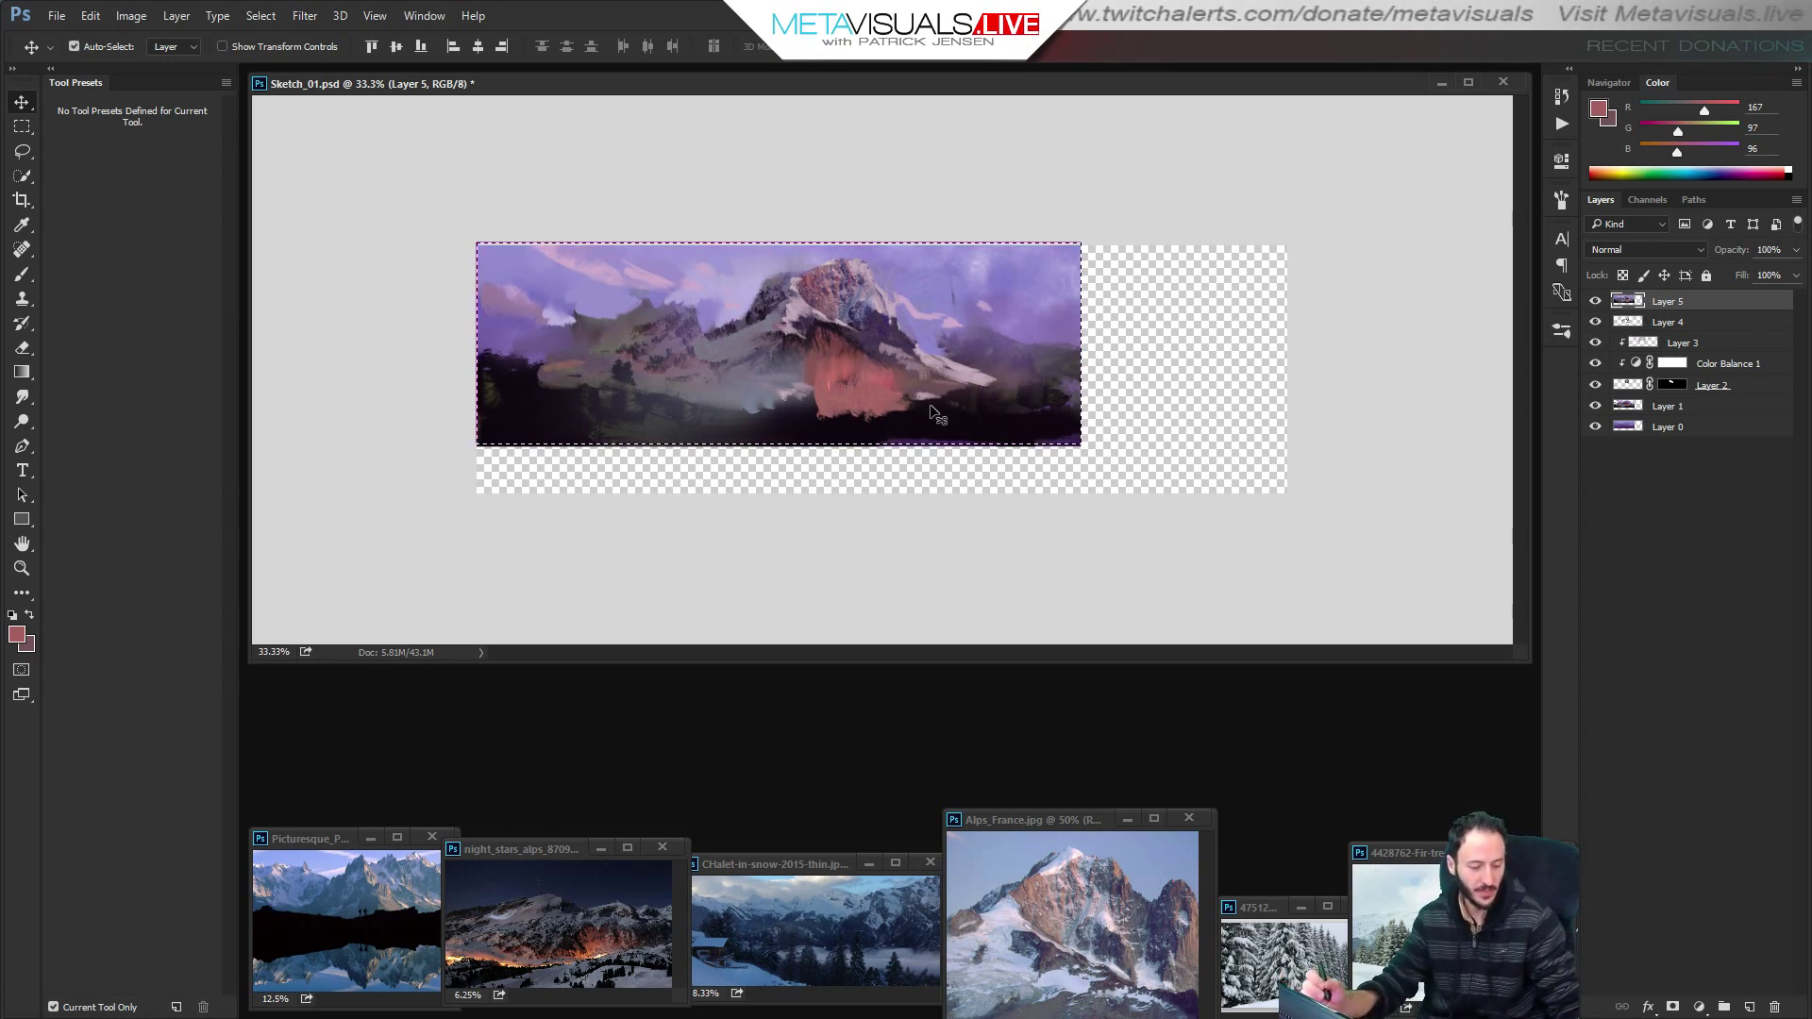
left_click(261, 16)
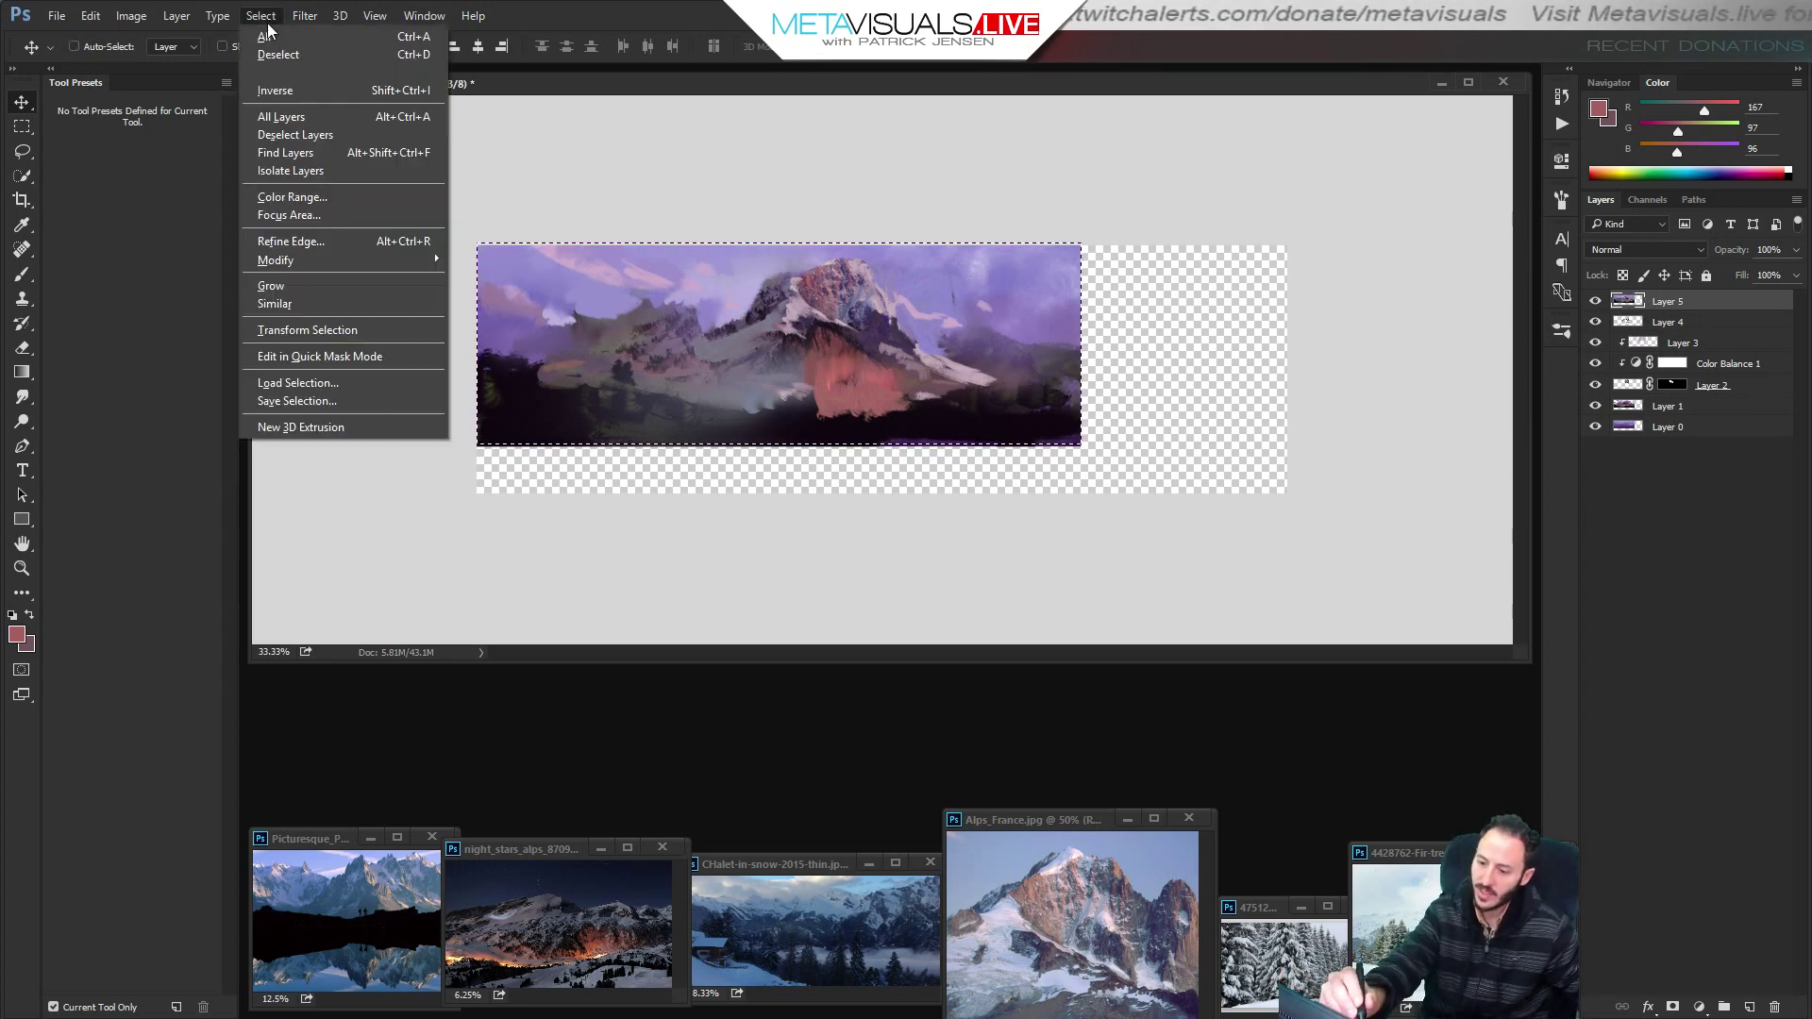
left_click(423, 88)
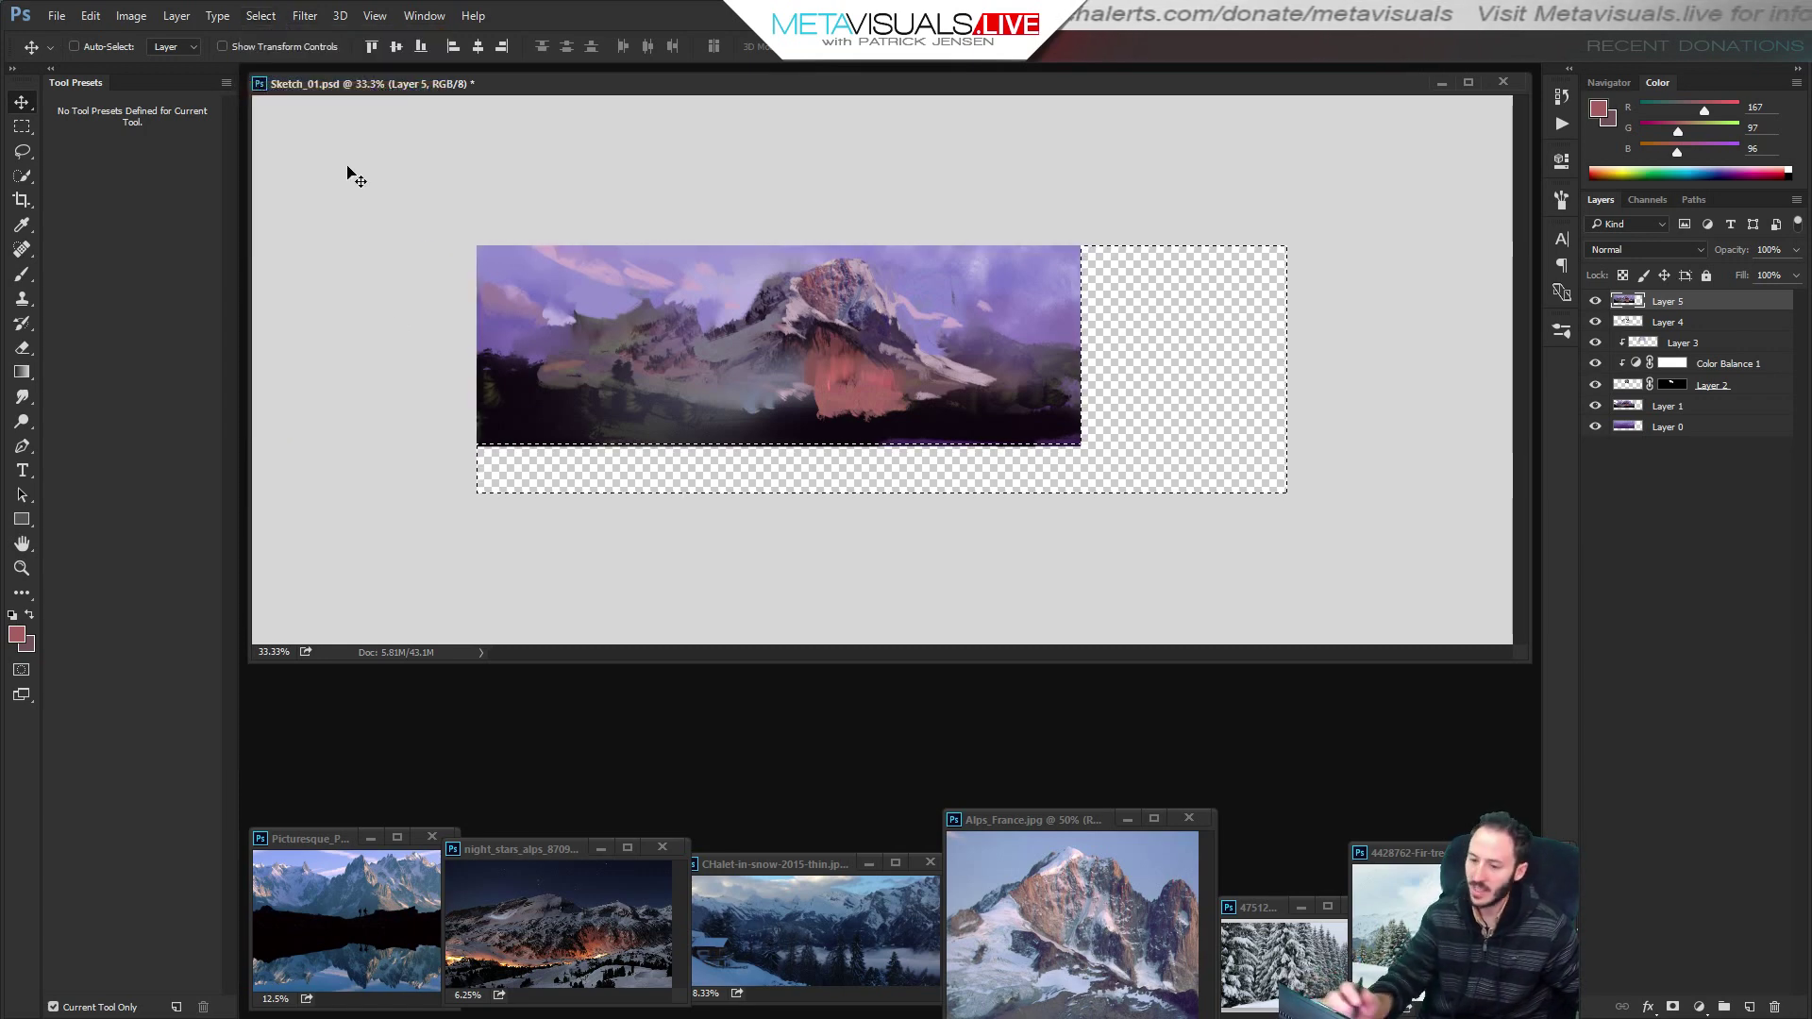
left_click(91, 16)
left_click(151, 285)
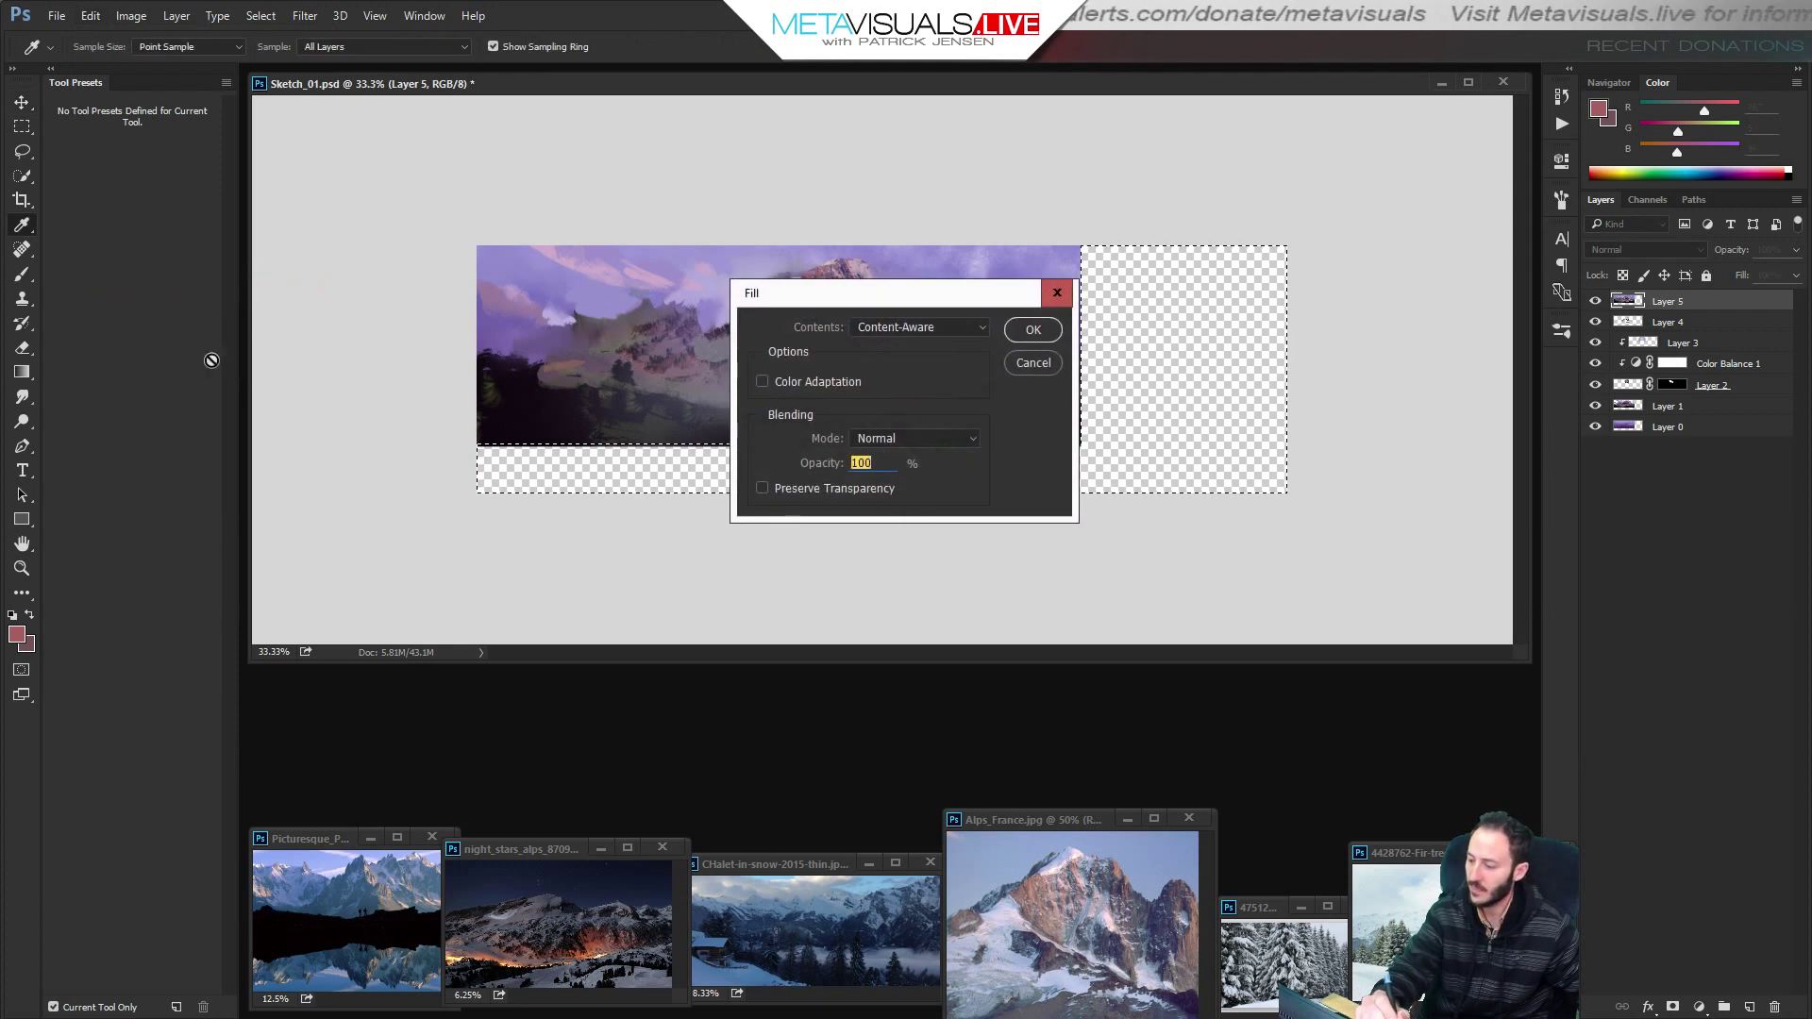
left_click(1028, 334)
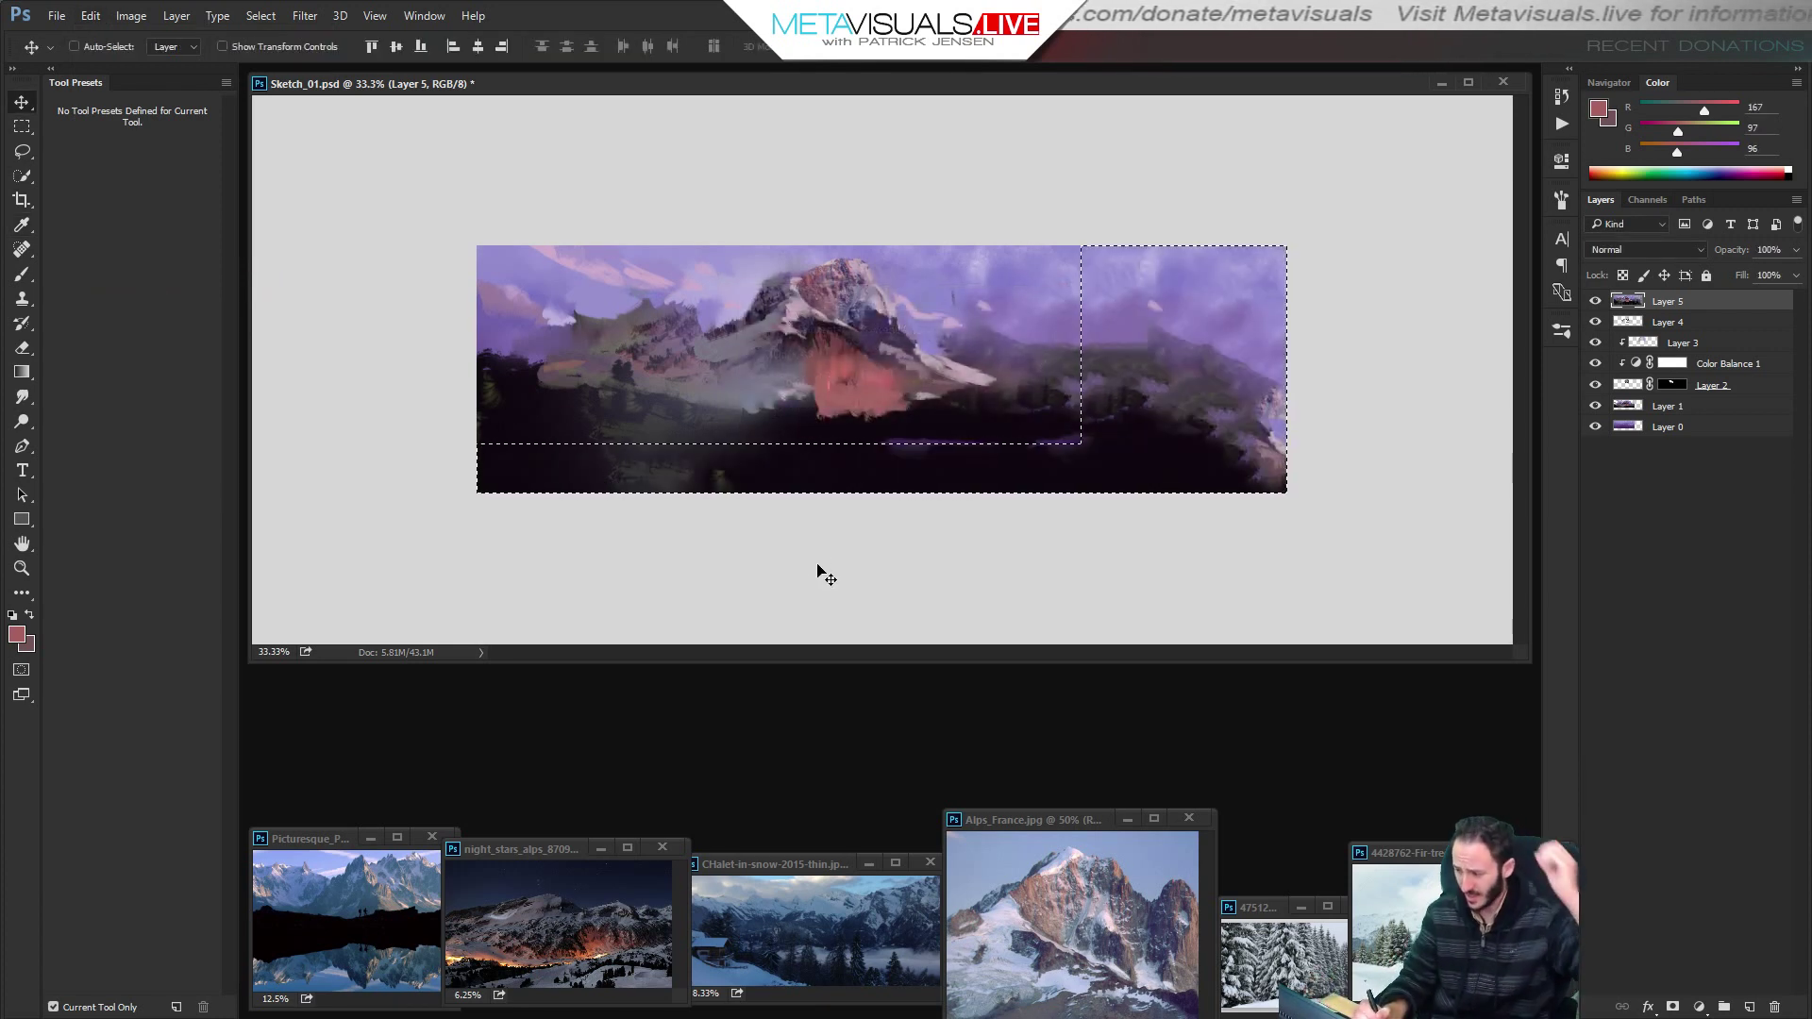
key("ctrl")
key("ctrl+d")
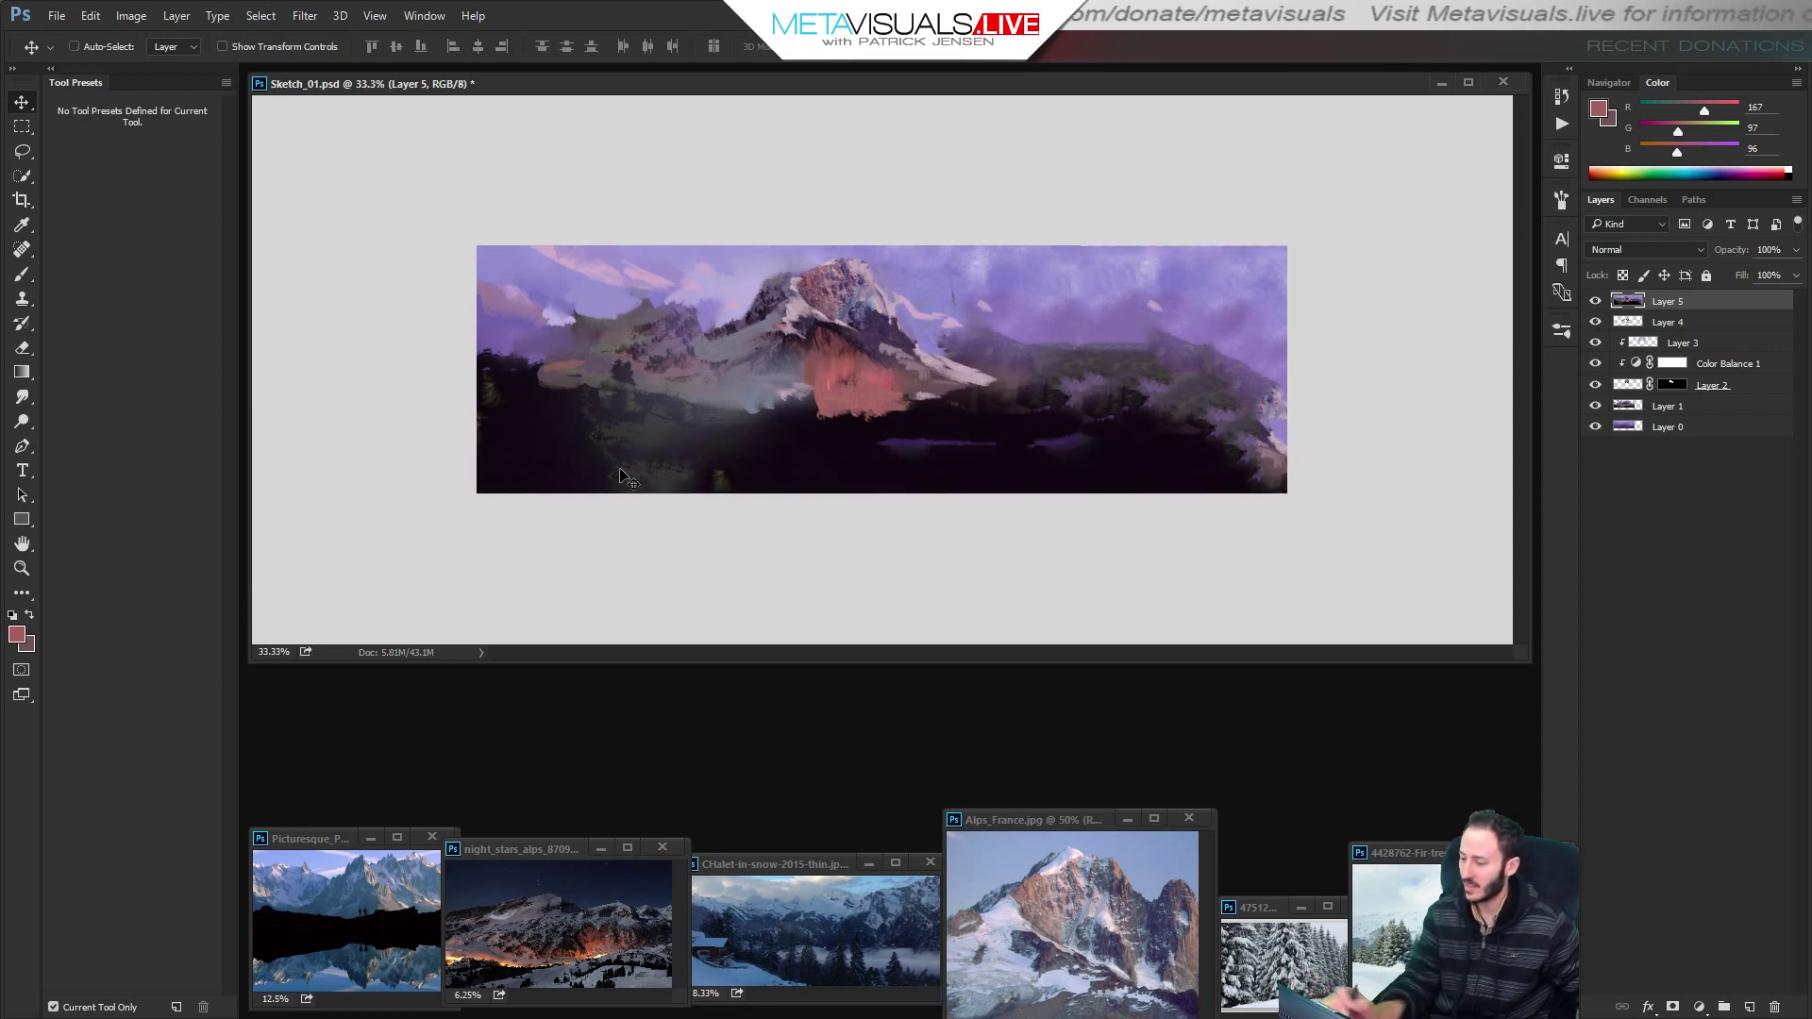
On a new layer, paint pale violet clouds along the horizon right of the peak using the Paint KFP F/G Pressure brush.
key("b")
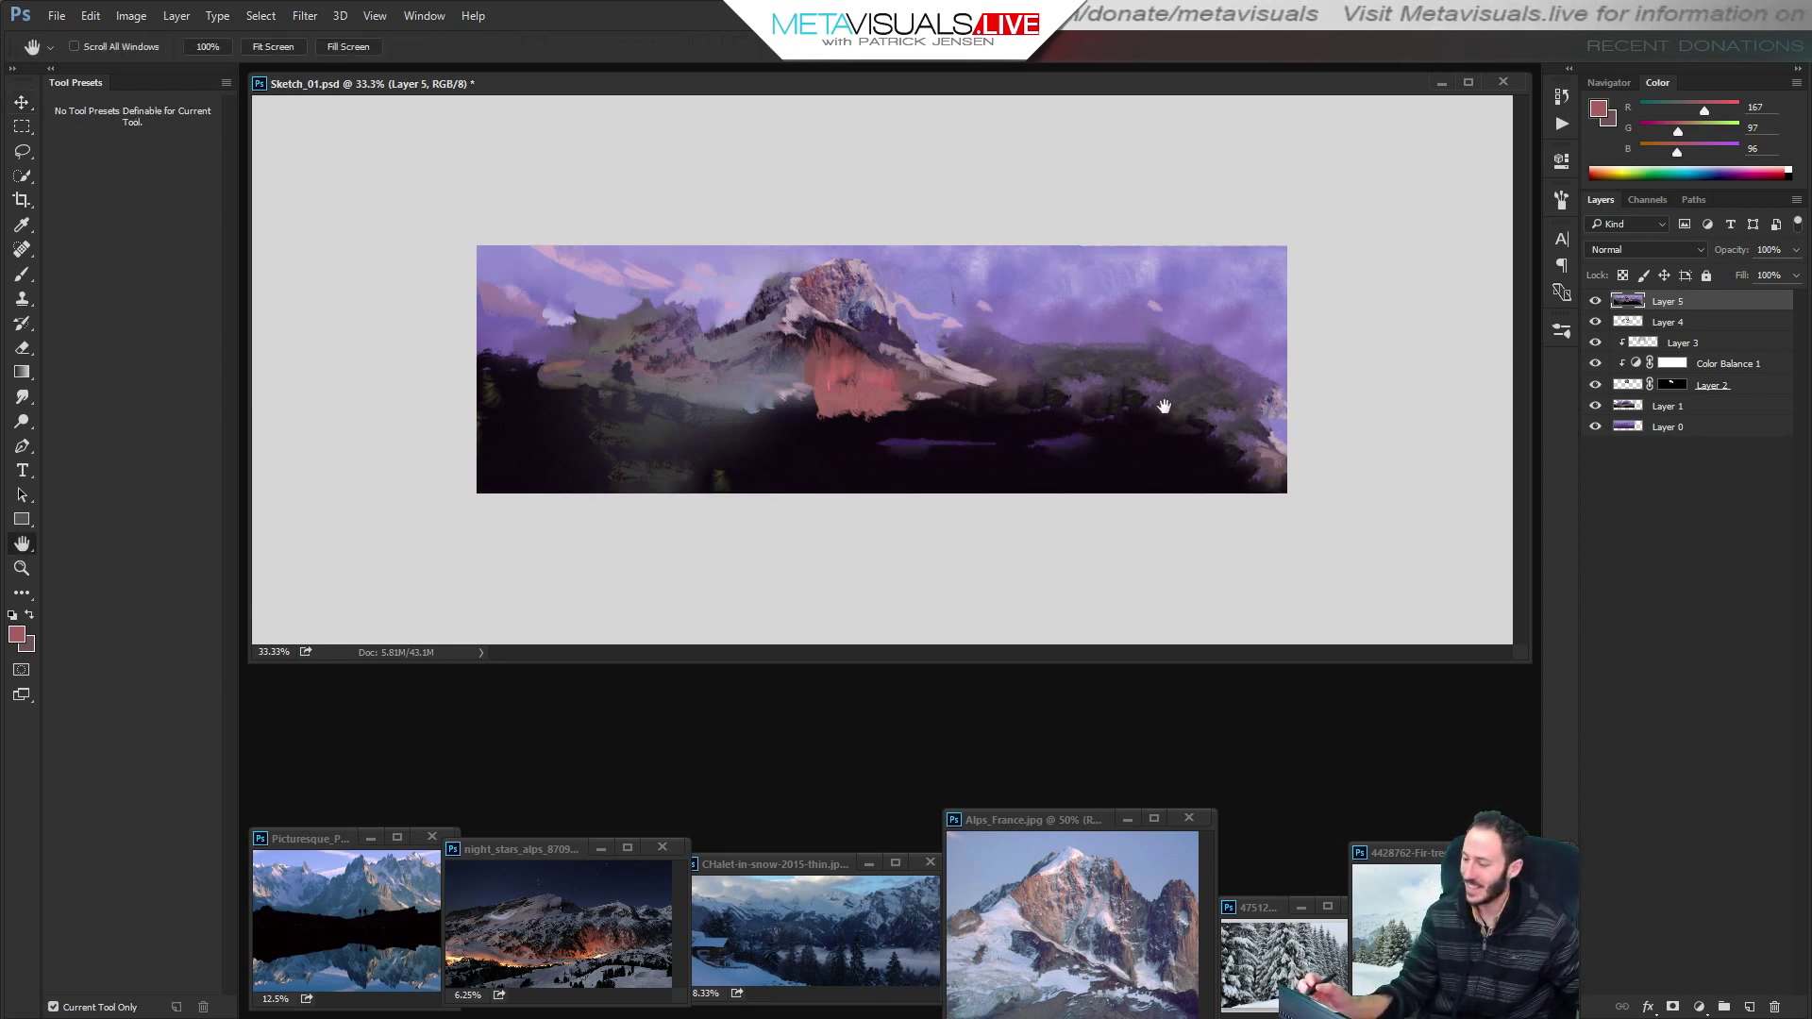
key("ctrl+shift+alt+n")
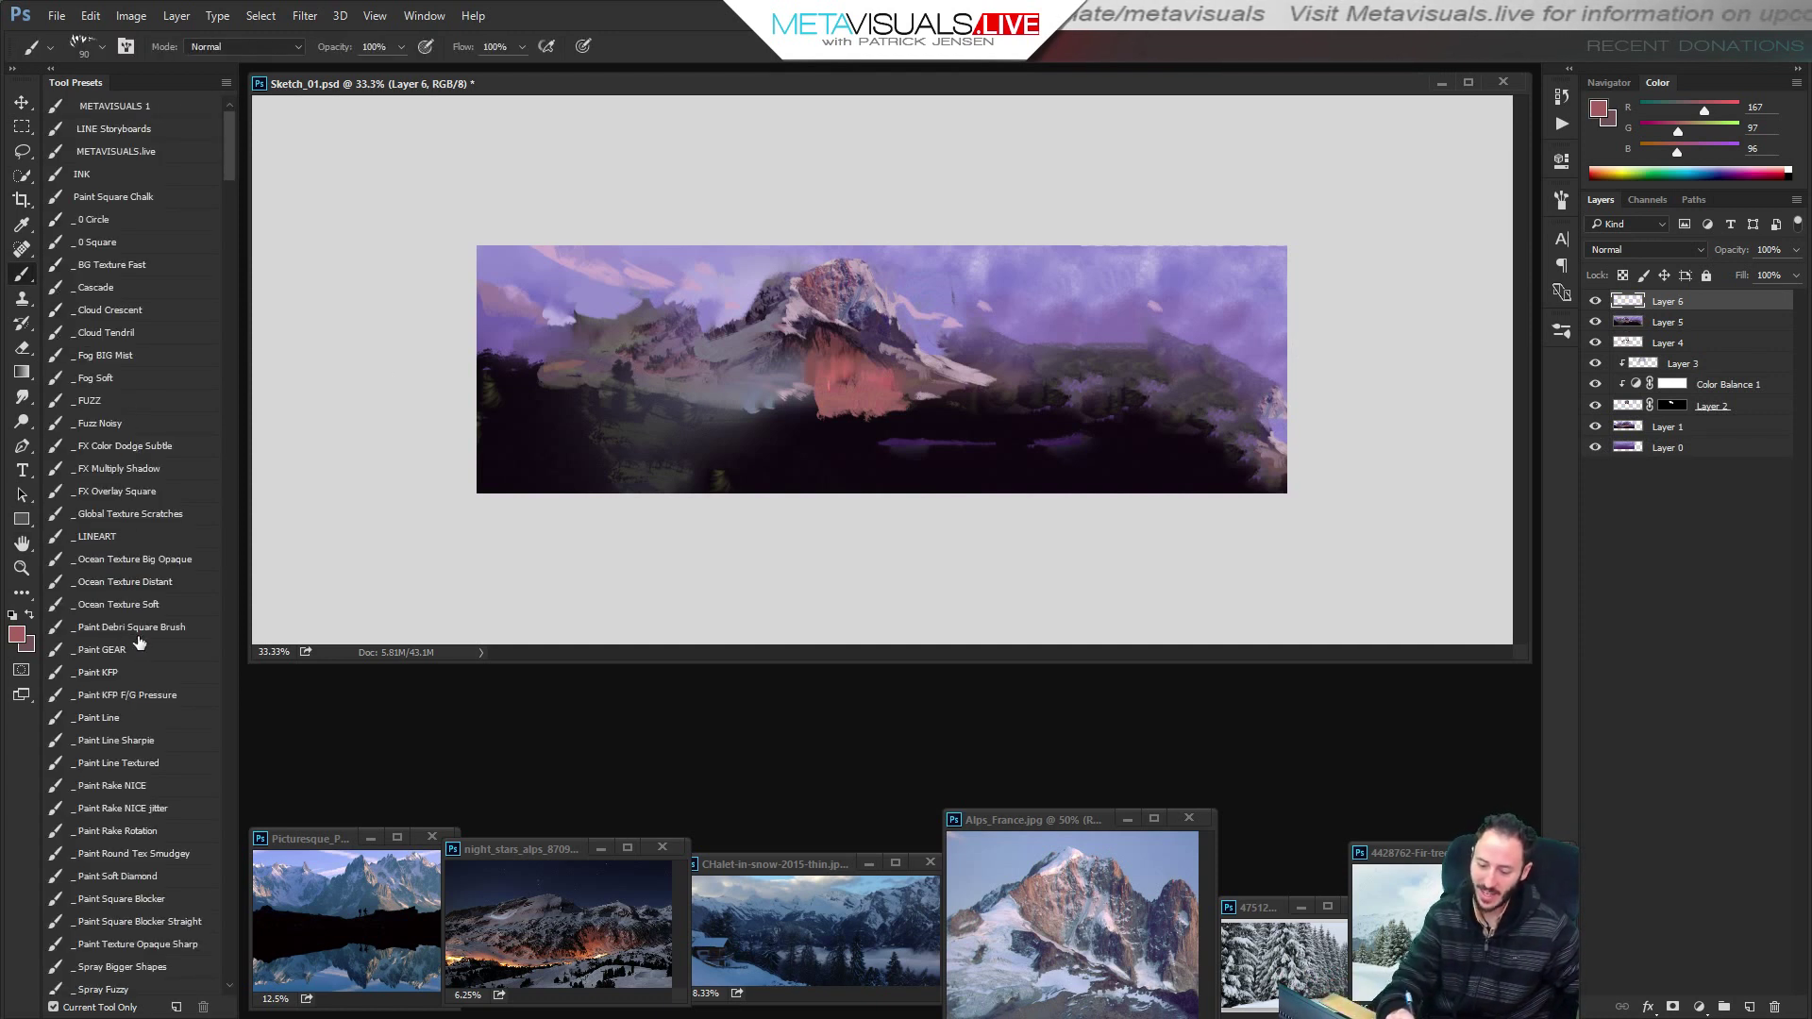
left_click(127, 694)
left_click(1014, 317, "alt")
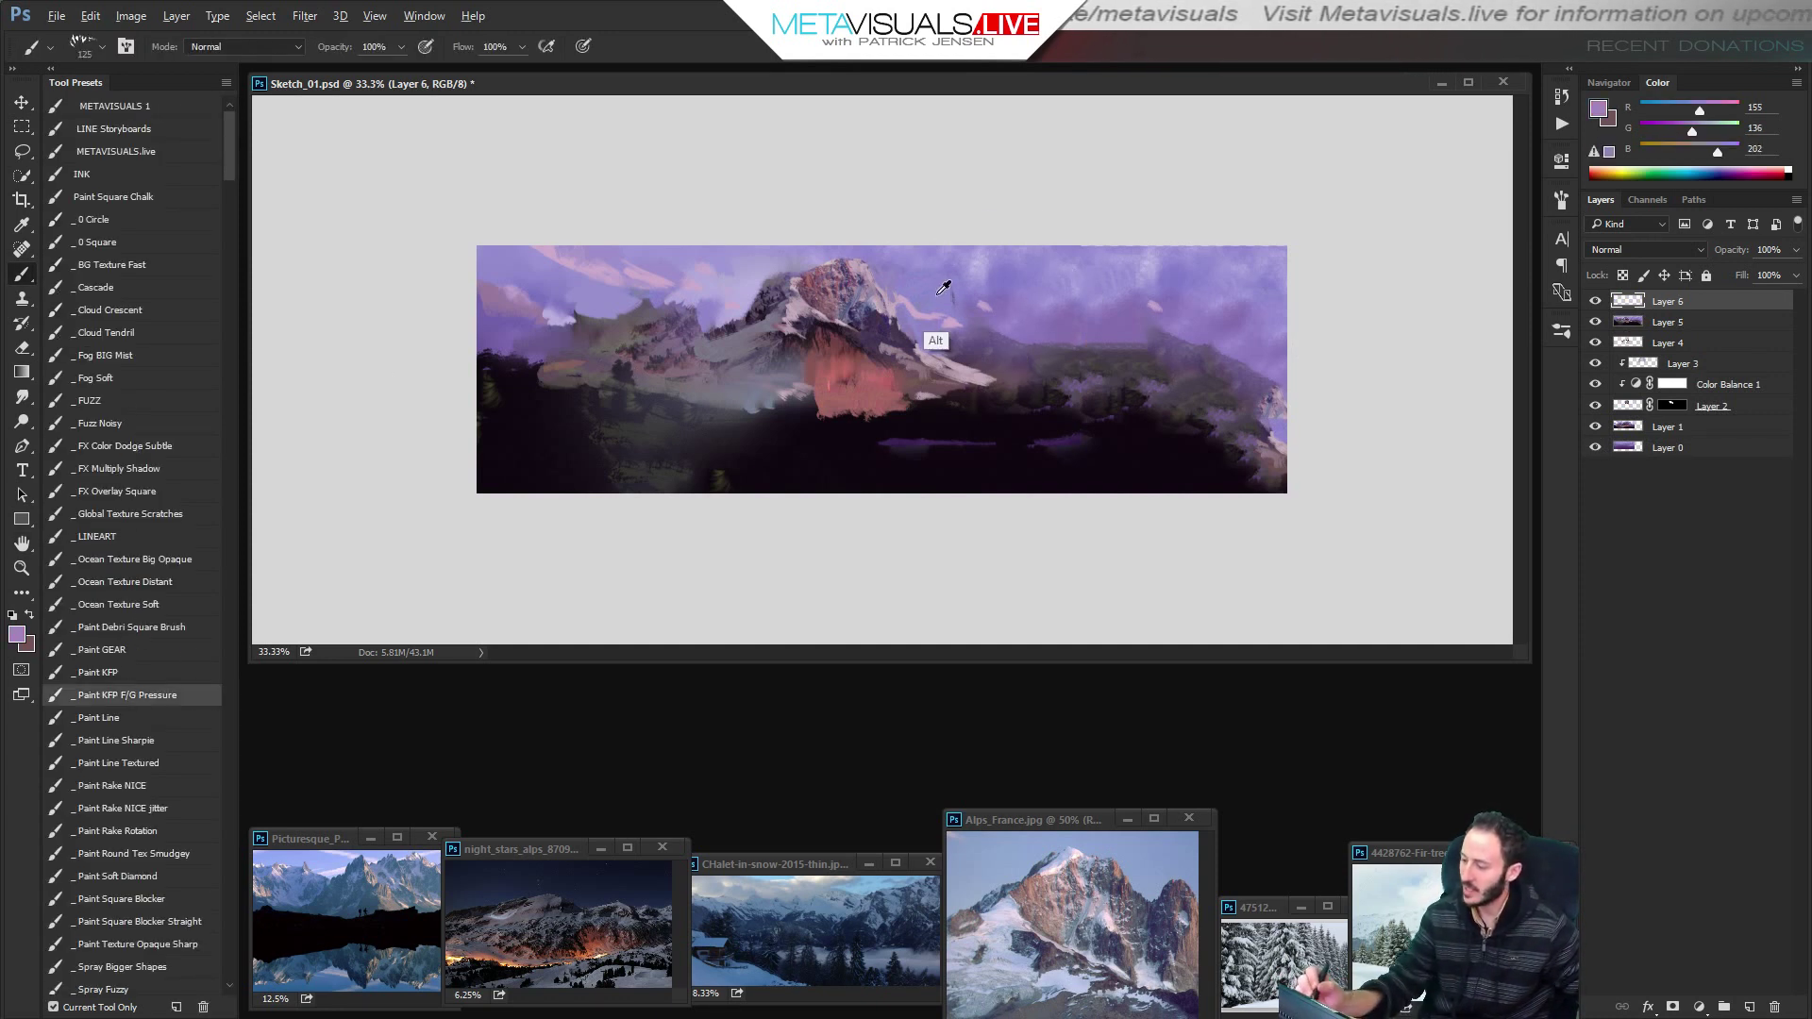
key("bracketleft")
key("bracketleft")
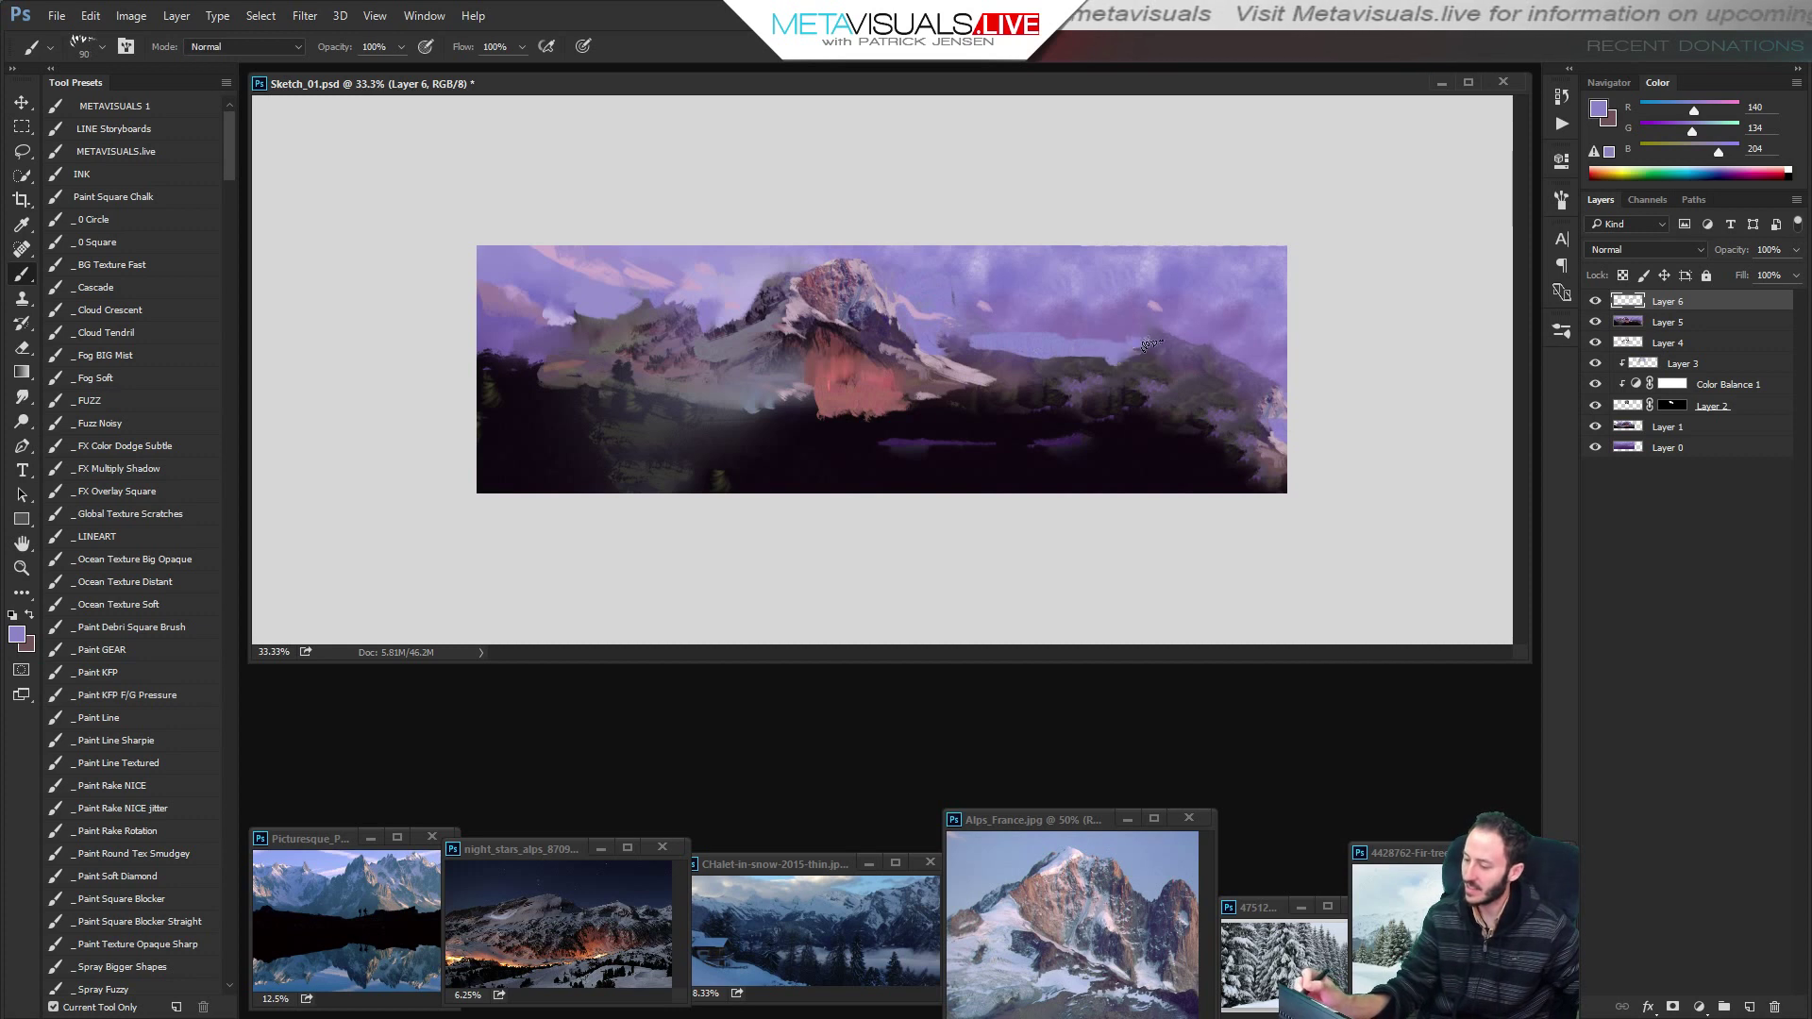
left_click(739, 283, "alt")
key("bracketleft")
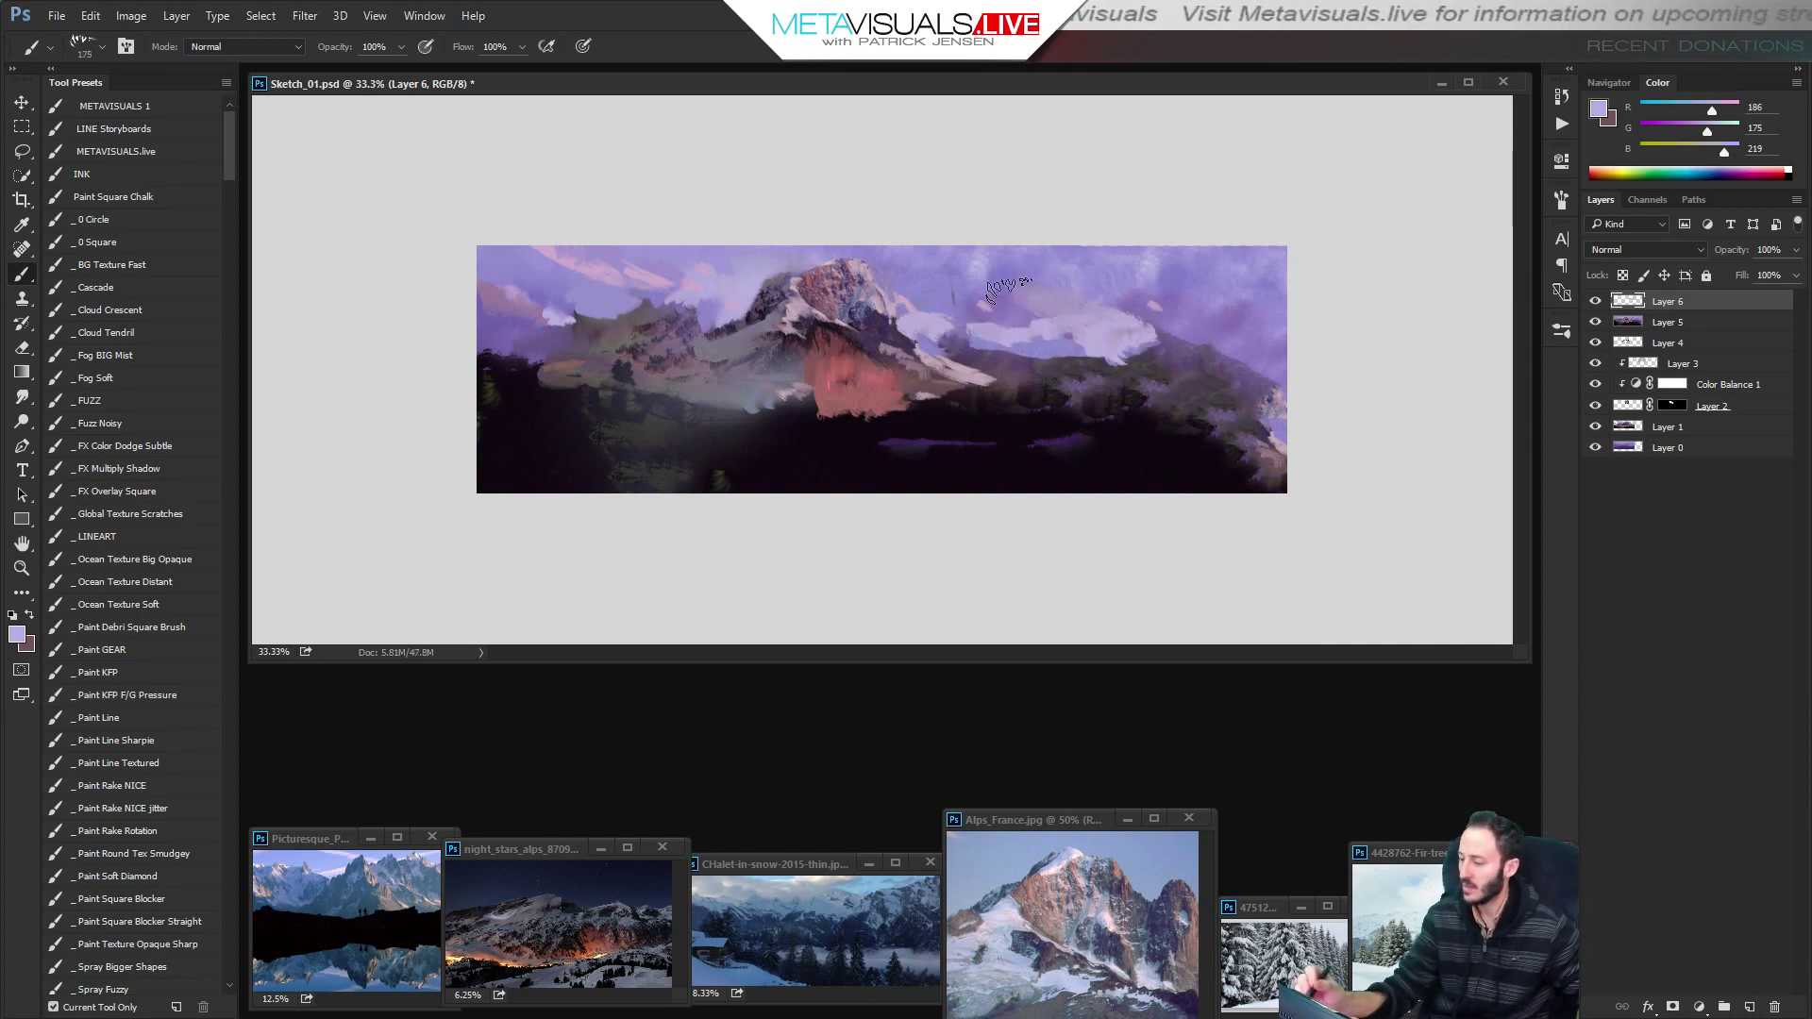
mouse_move(1008, 285)
left_mouse_down()
mouse_move(1092, 332)
mouse_move(1157, 323)
left_mouse_up()
key("r")
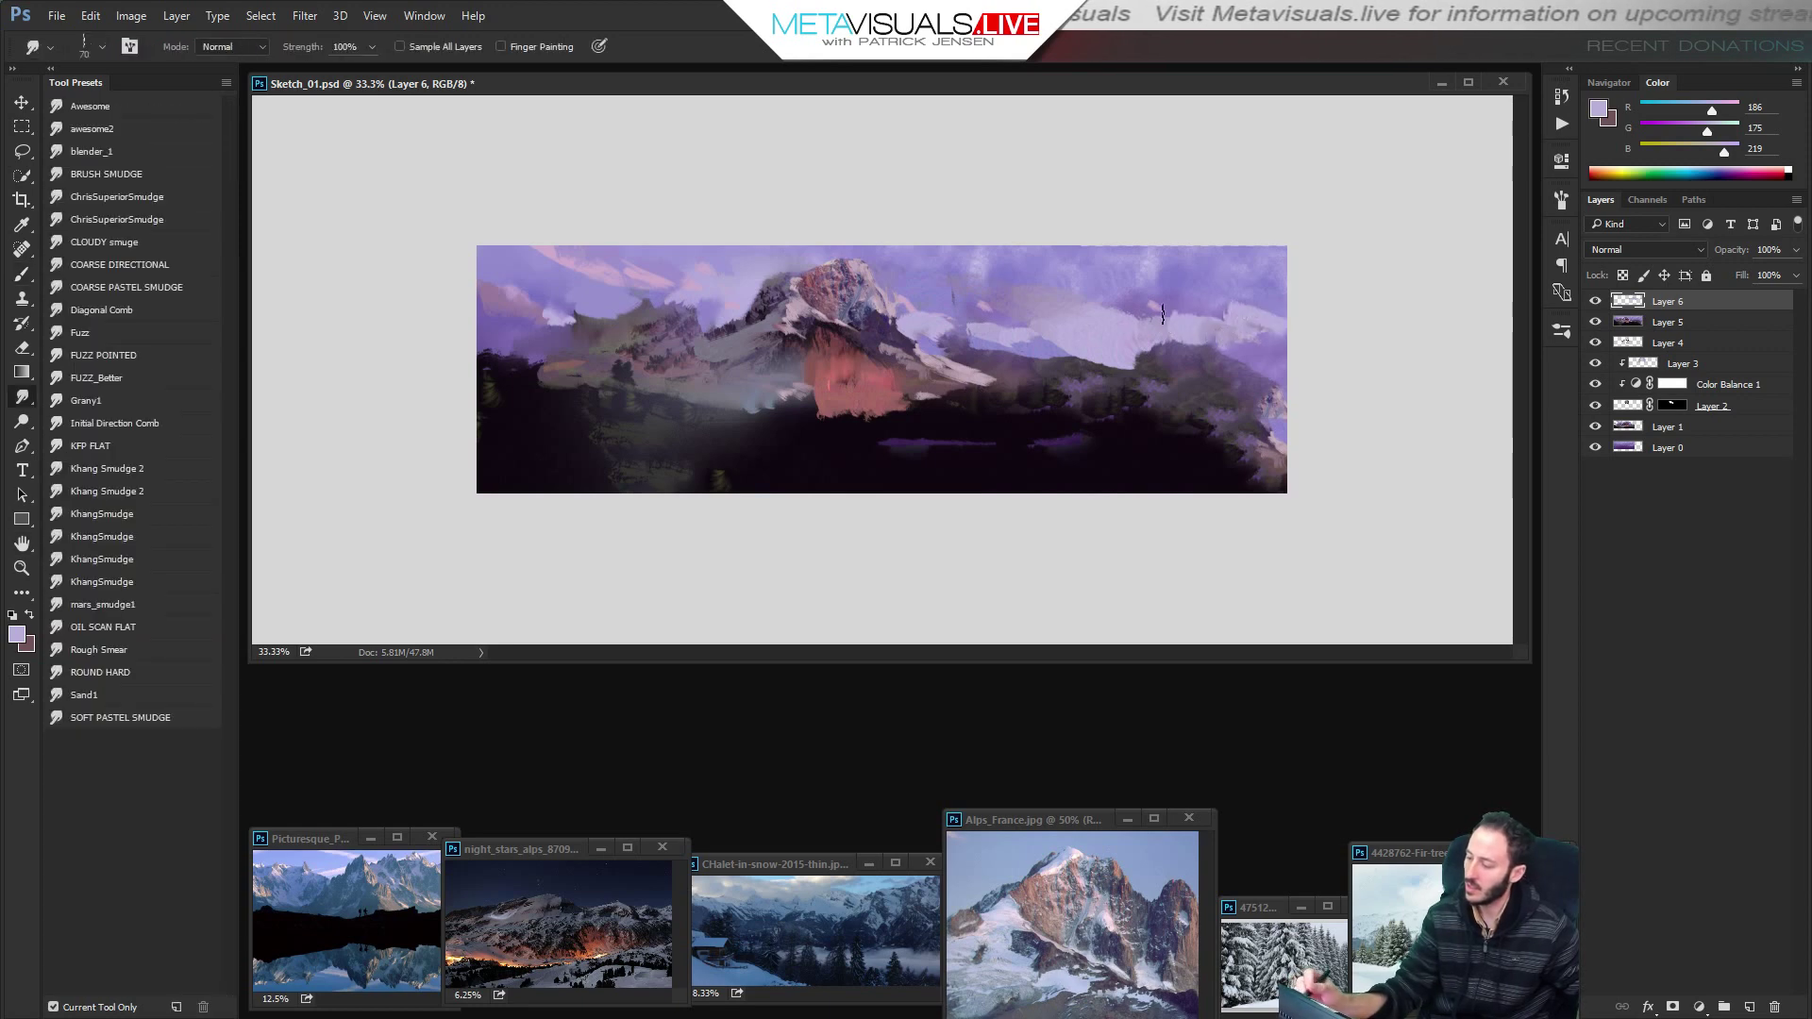
key("b")
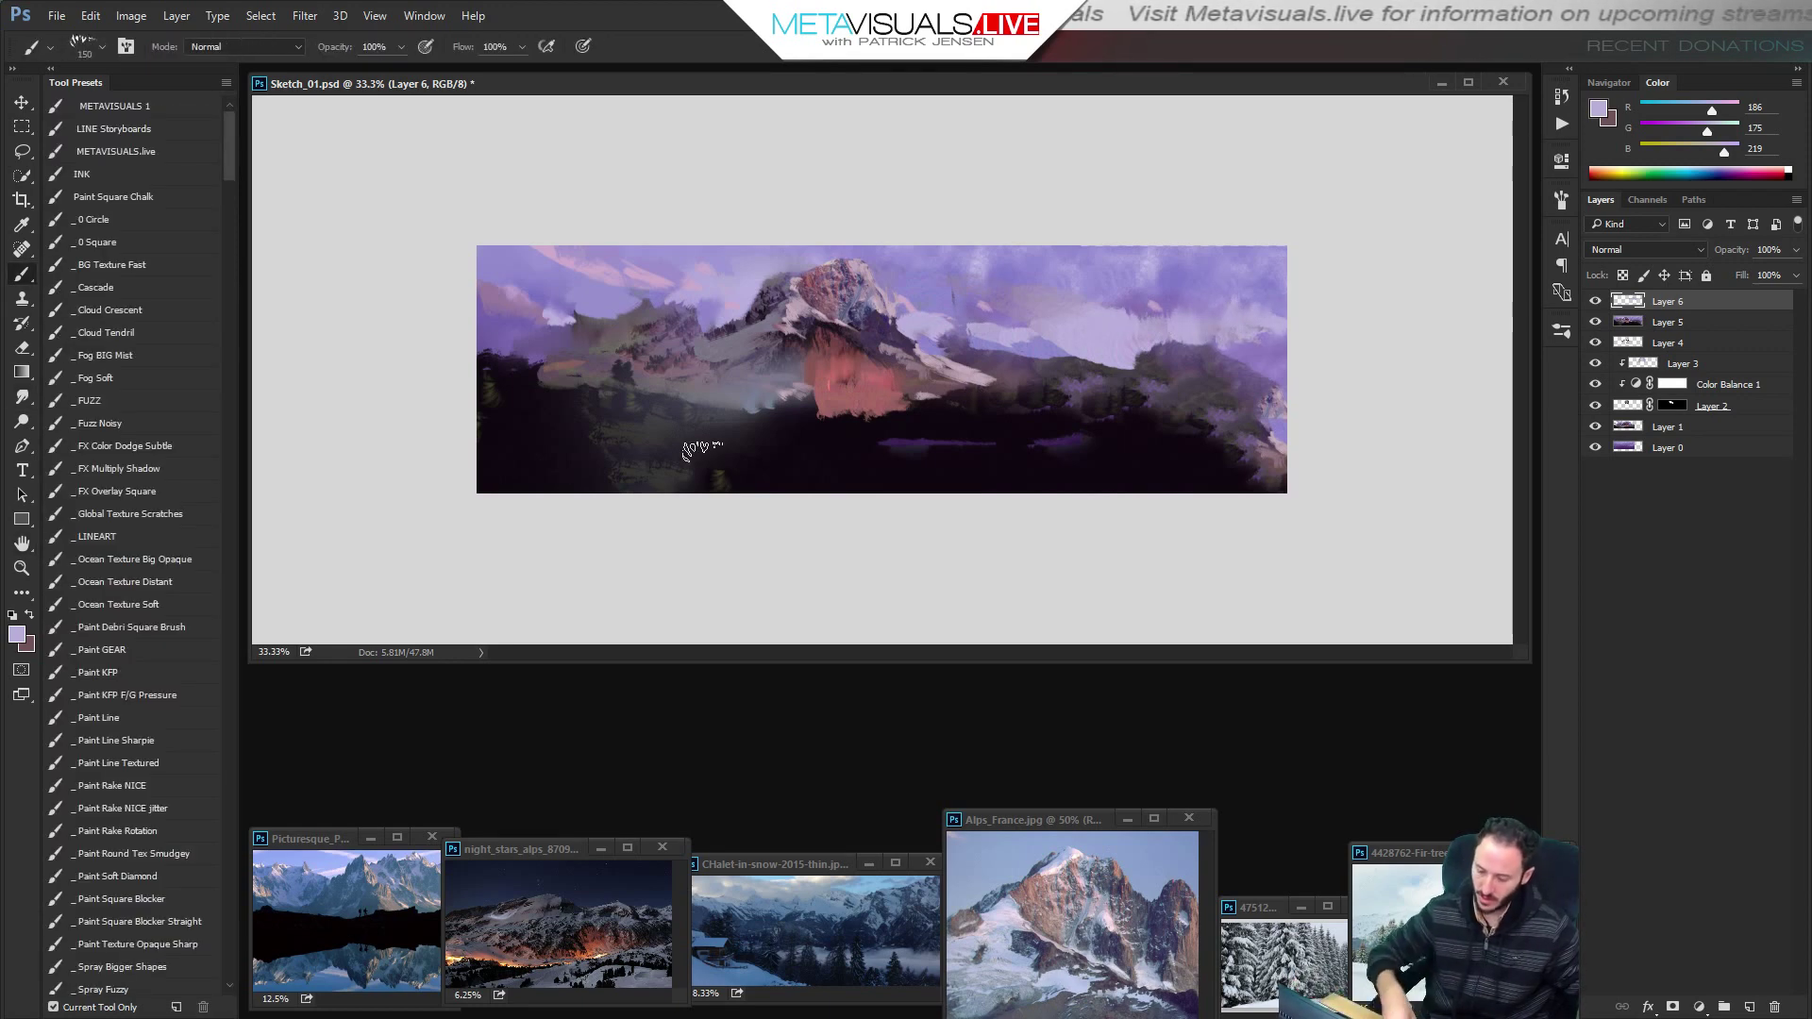
Choose the Fuzz Noisy brush and make Layer 5 the active painting layer.
left_click(109, 424)
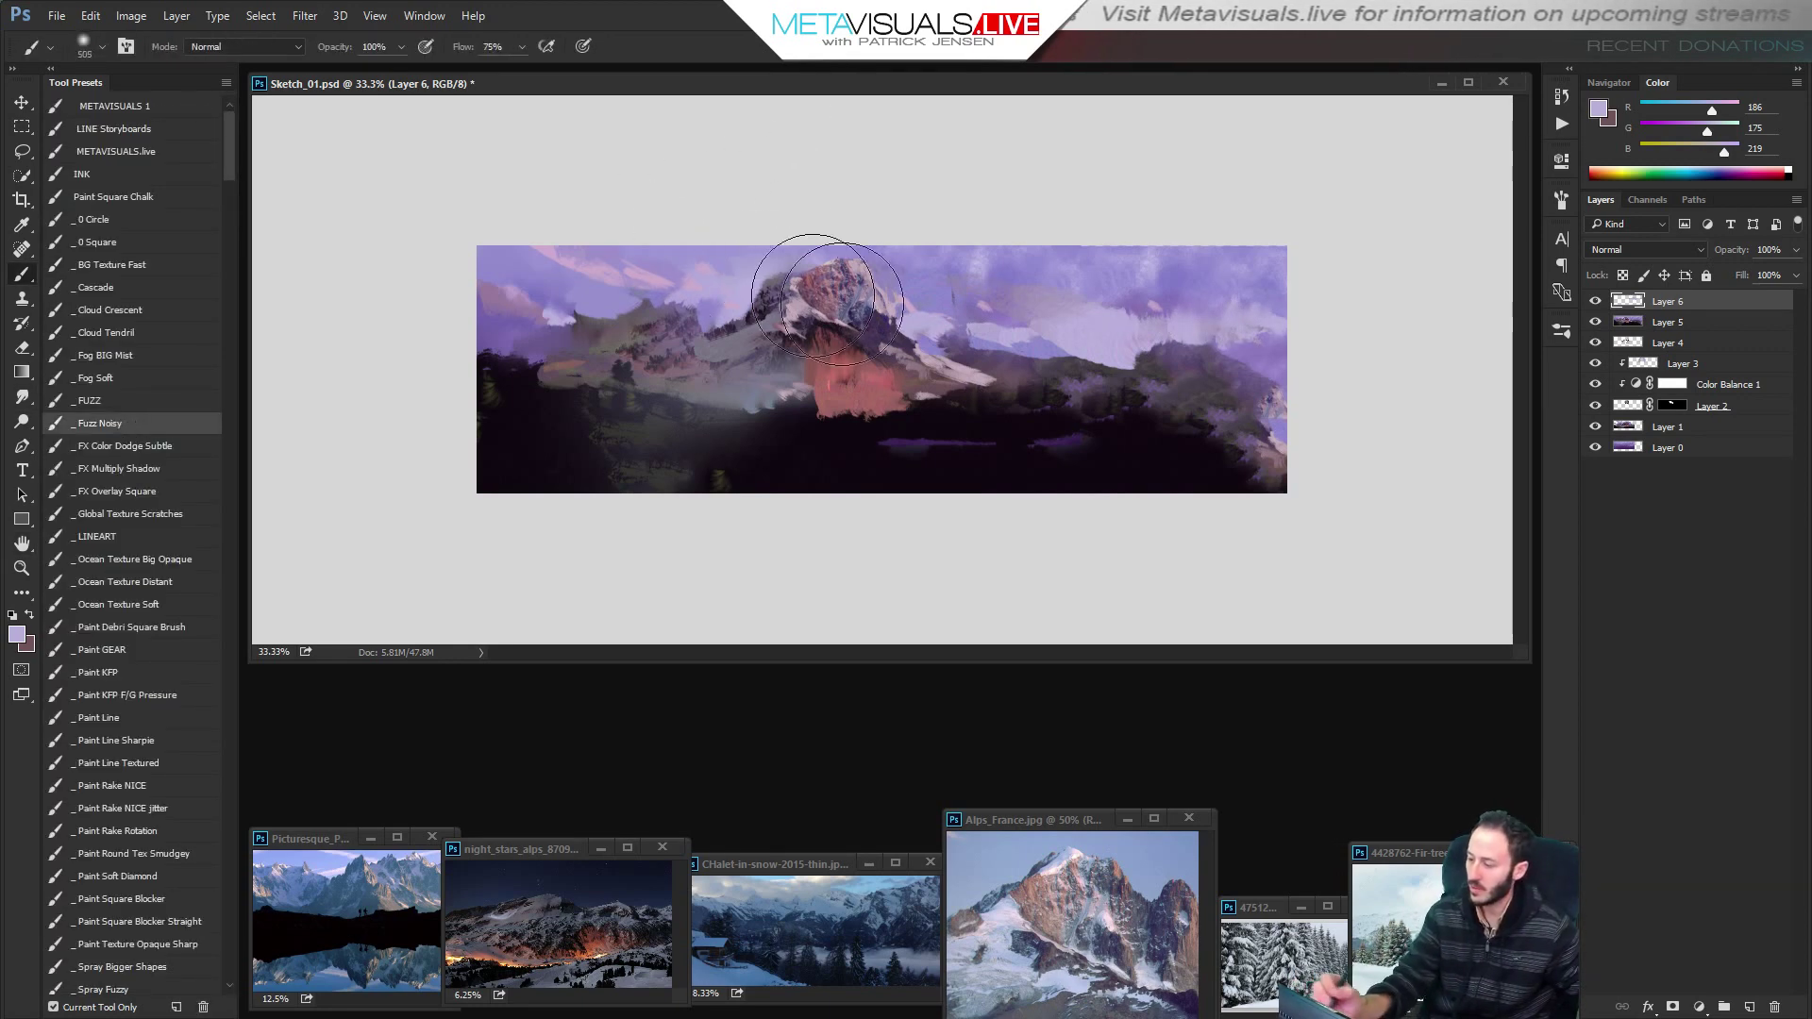
key("ctrl+plus")
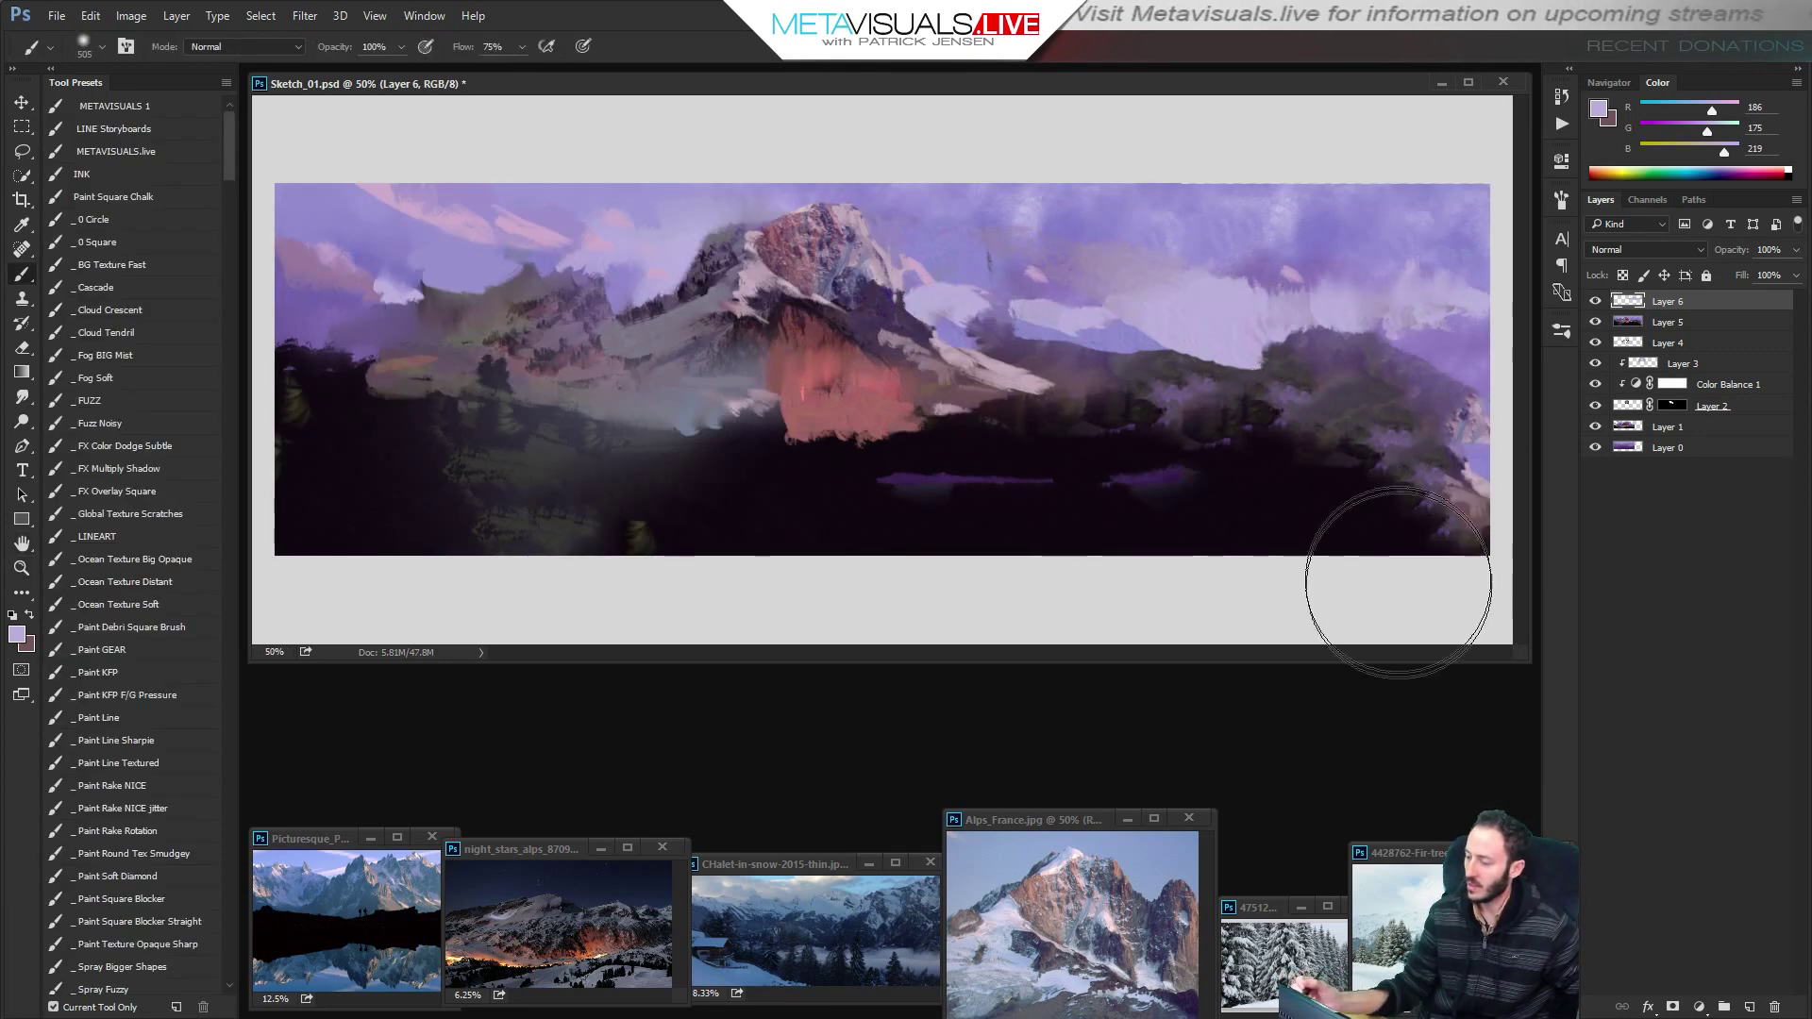
left_click(1661, 319)
Try brushing a Color Dodge glow across the sky right of the peak with lavender tones, undoing each stroke.
left_click(243, 46)
left_click(226, 216)
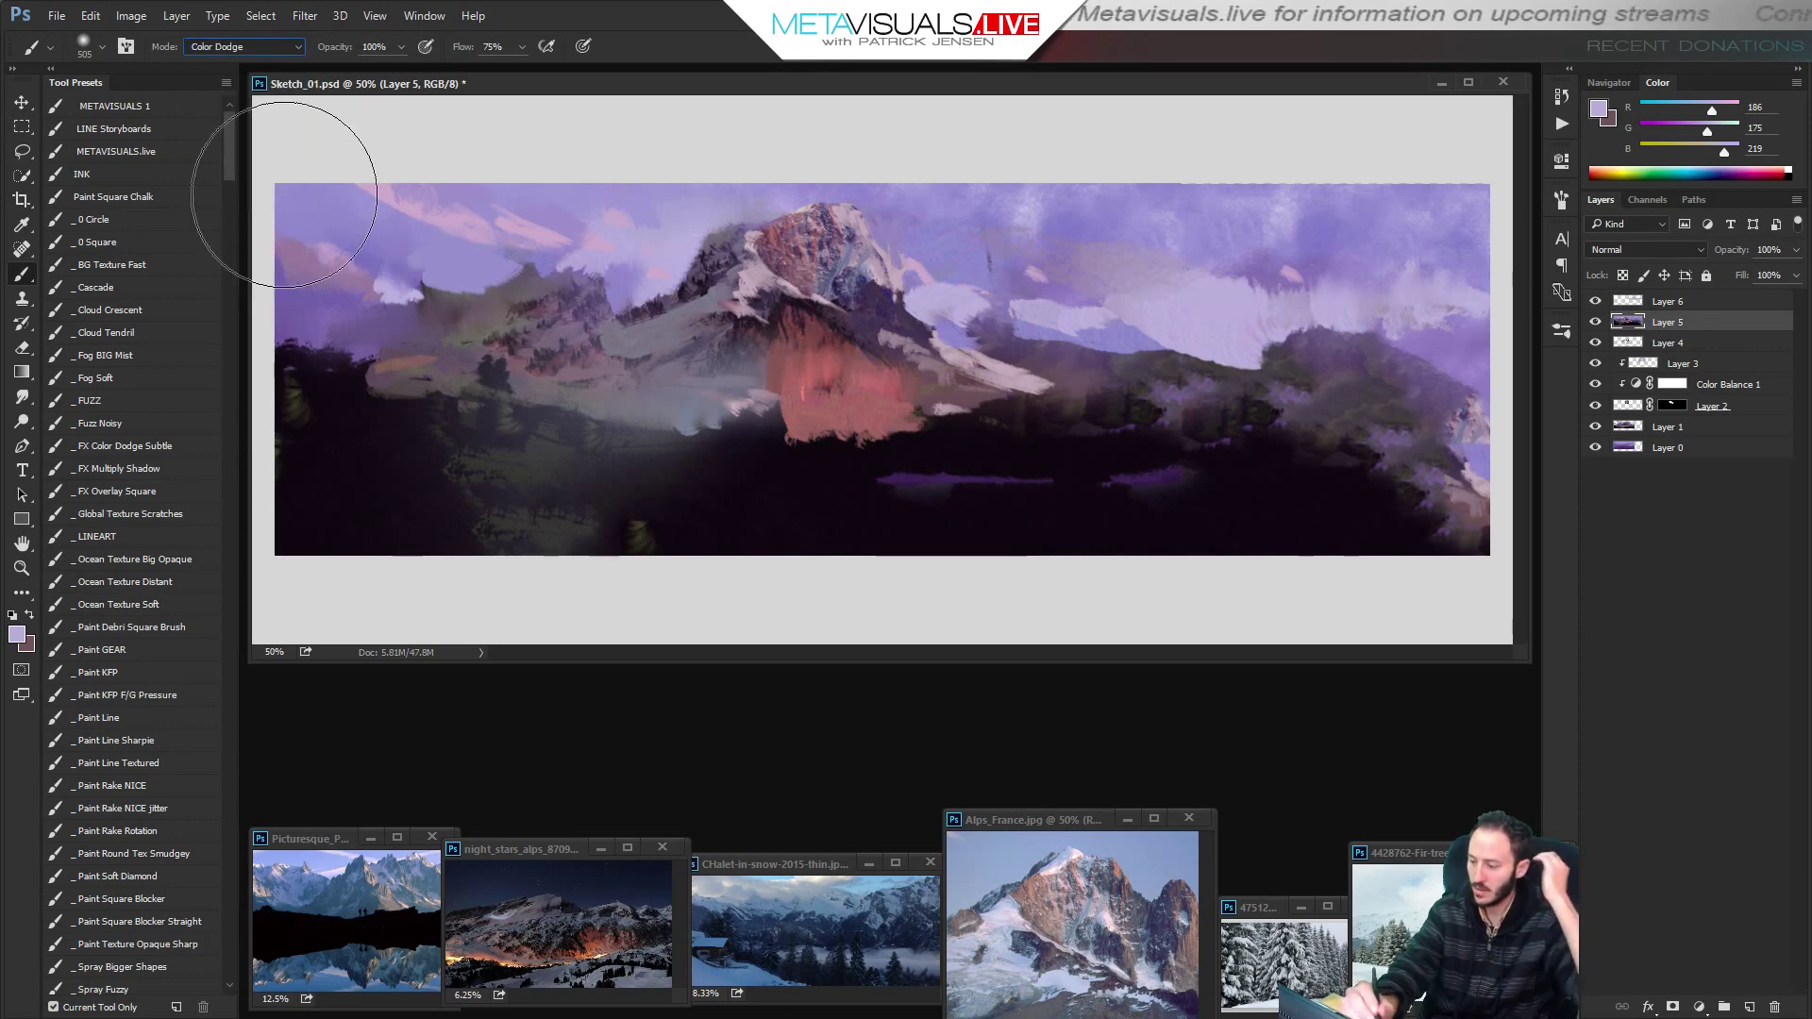
left_click_drag(1072, 303, 1477, 315)
key("ctrl+z")
key("alt")
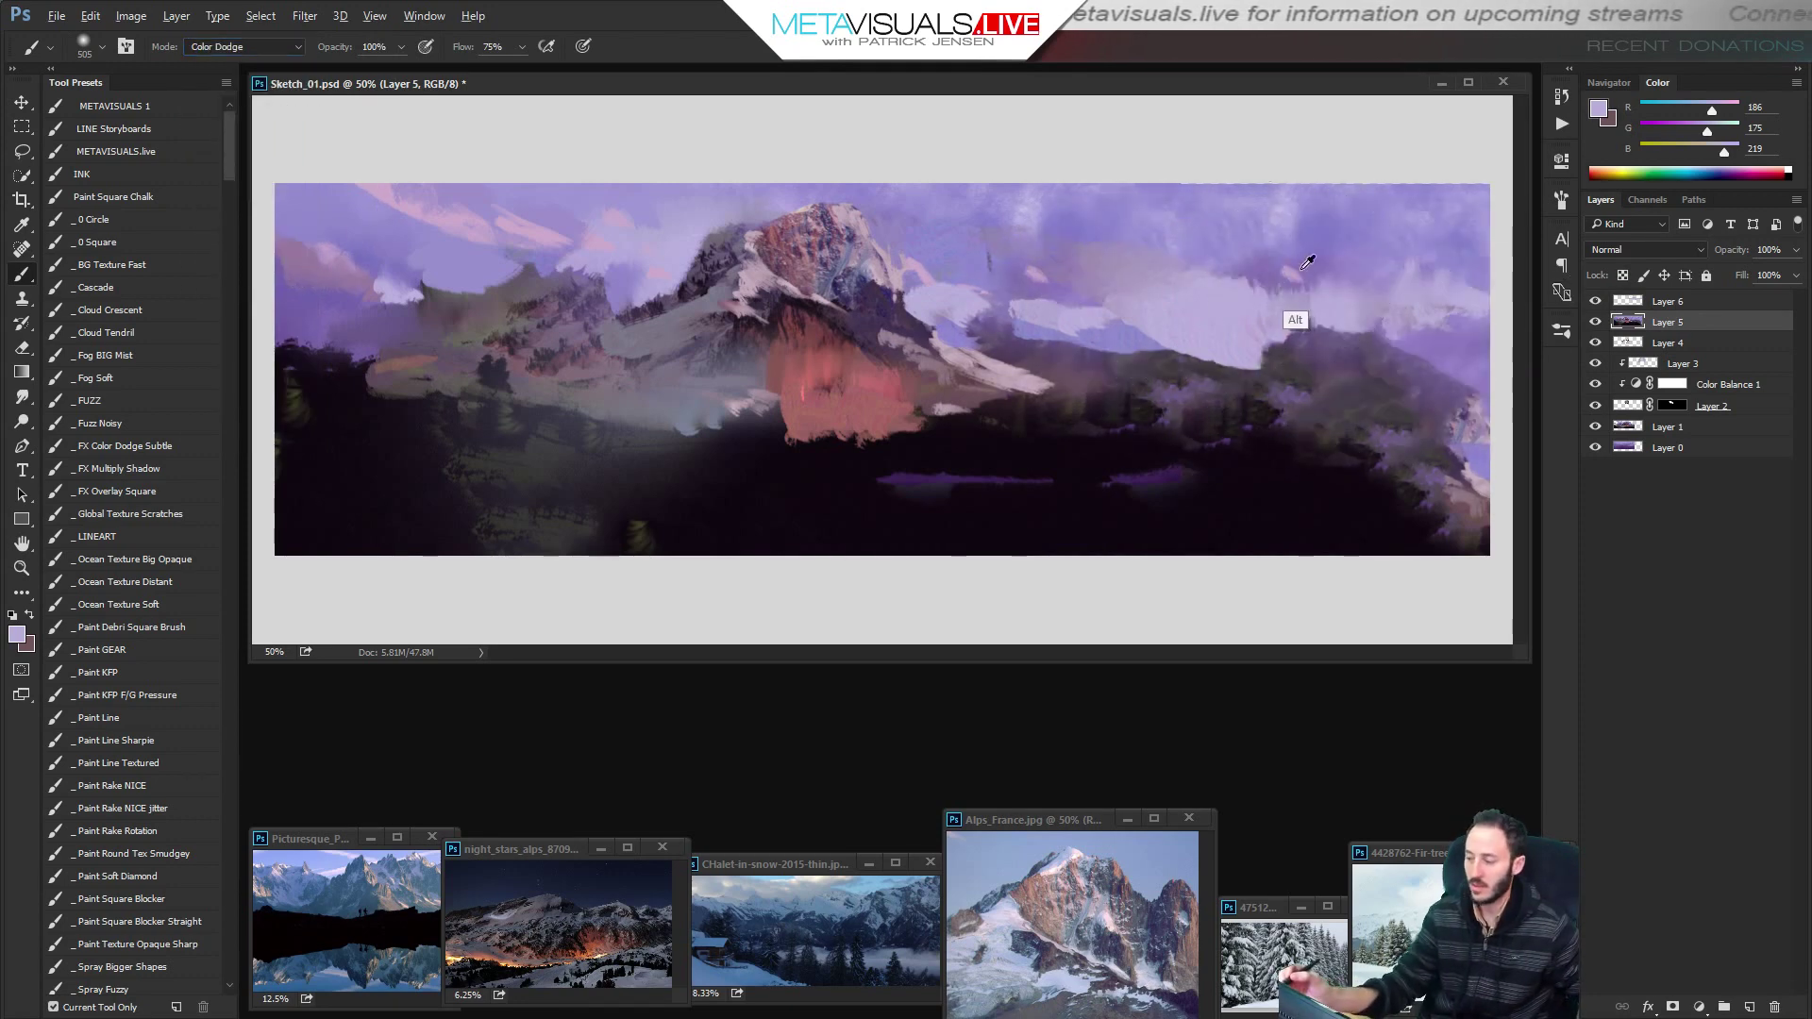
left_click(1307, 262, "alt")
left_click_drag(1000, 283, 1454, 284)
key("ctrl+z")
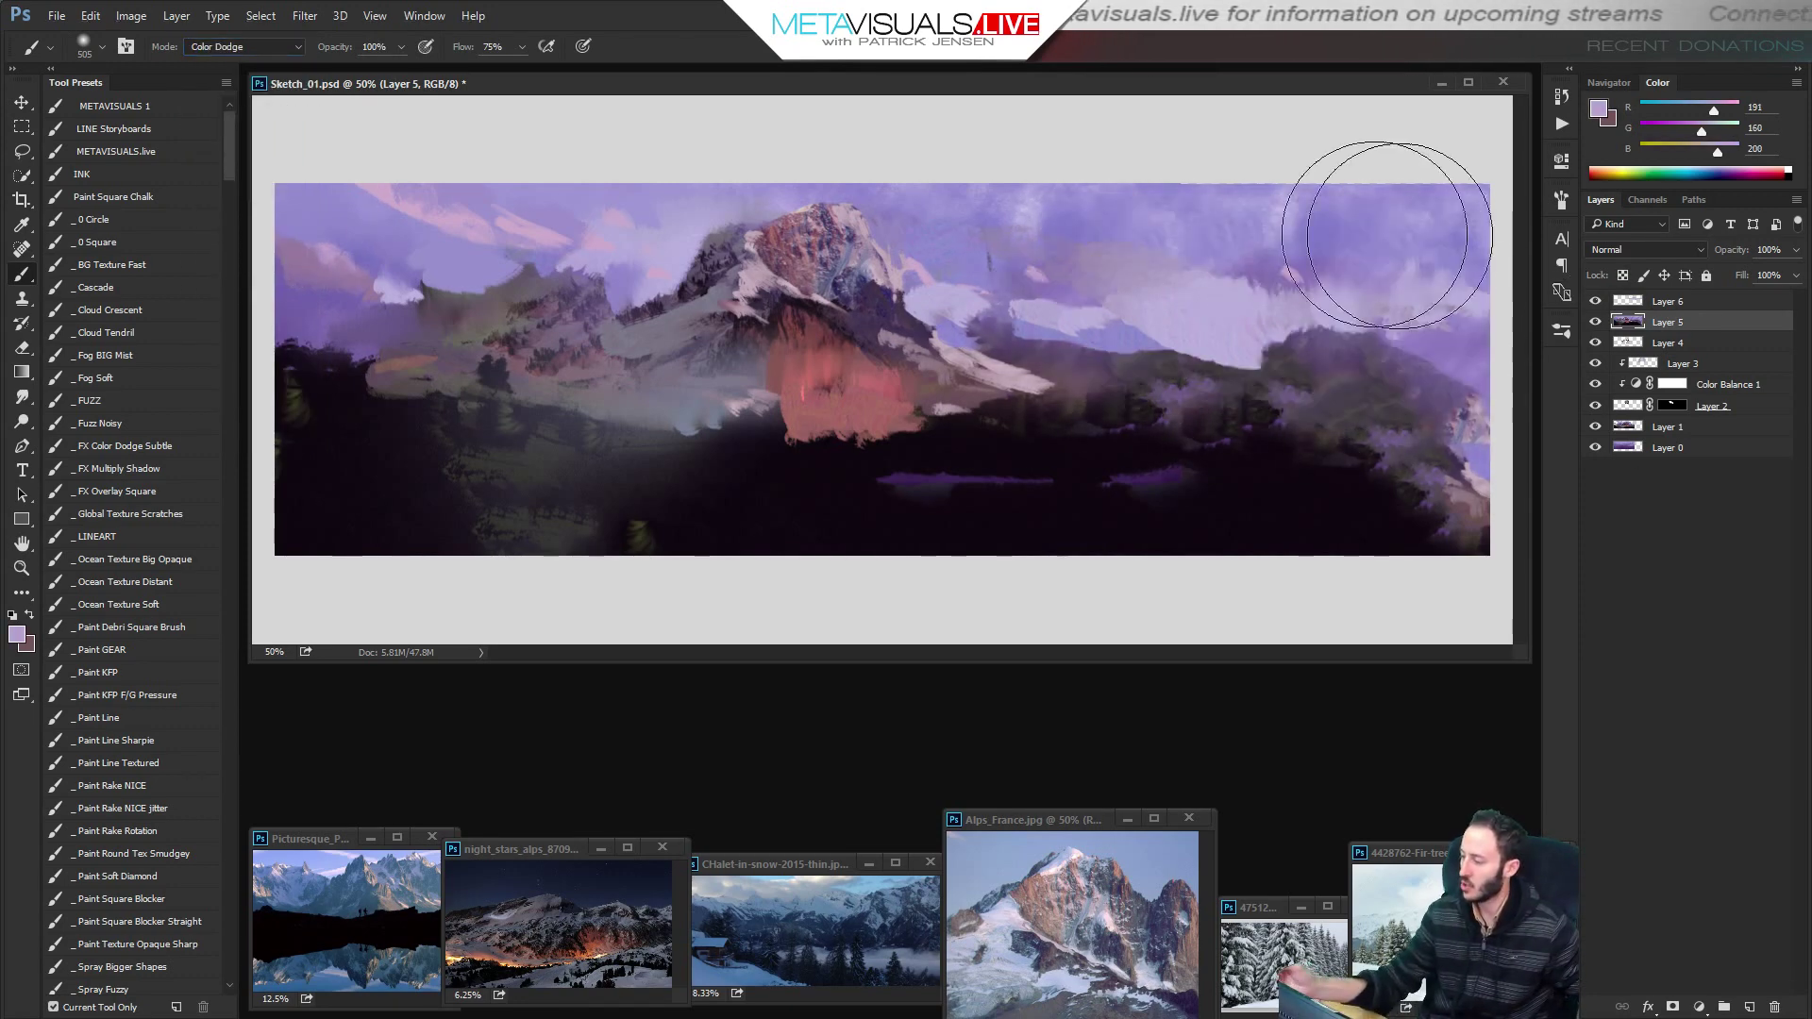
Set the brush mode to Hard Light and brush soft lavender haze across the horizon right of the peak with a smaller brush.
left_click(225, 52)
left_click(250, 269)
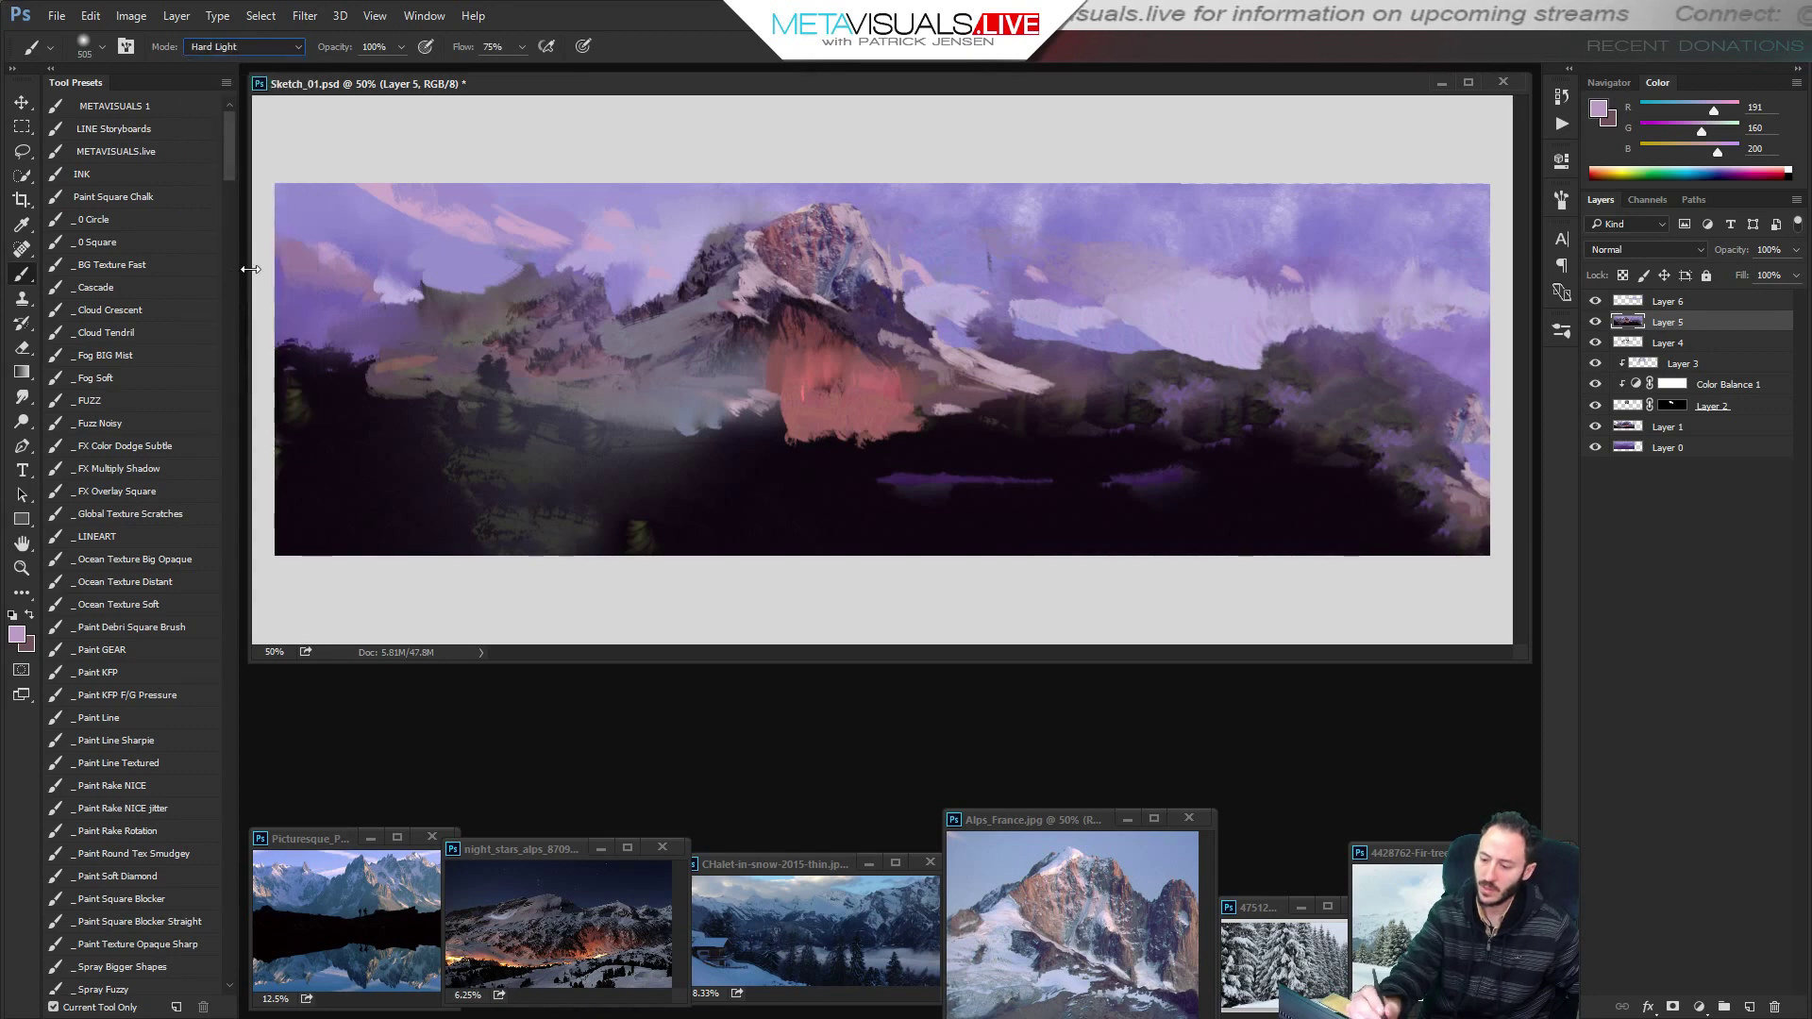
left_click_drag(869, 370, 1458, 326)
key("ctrl+z")
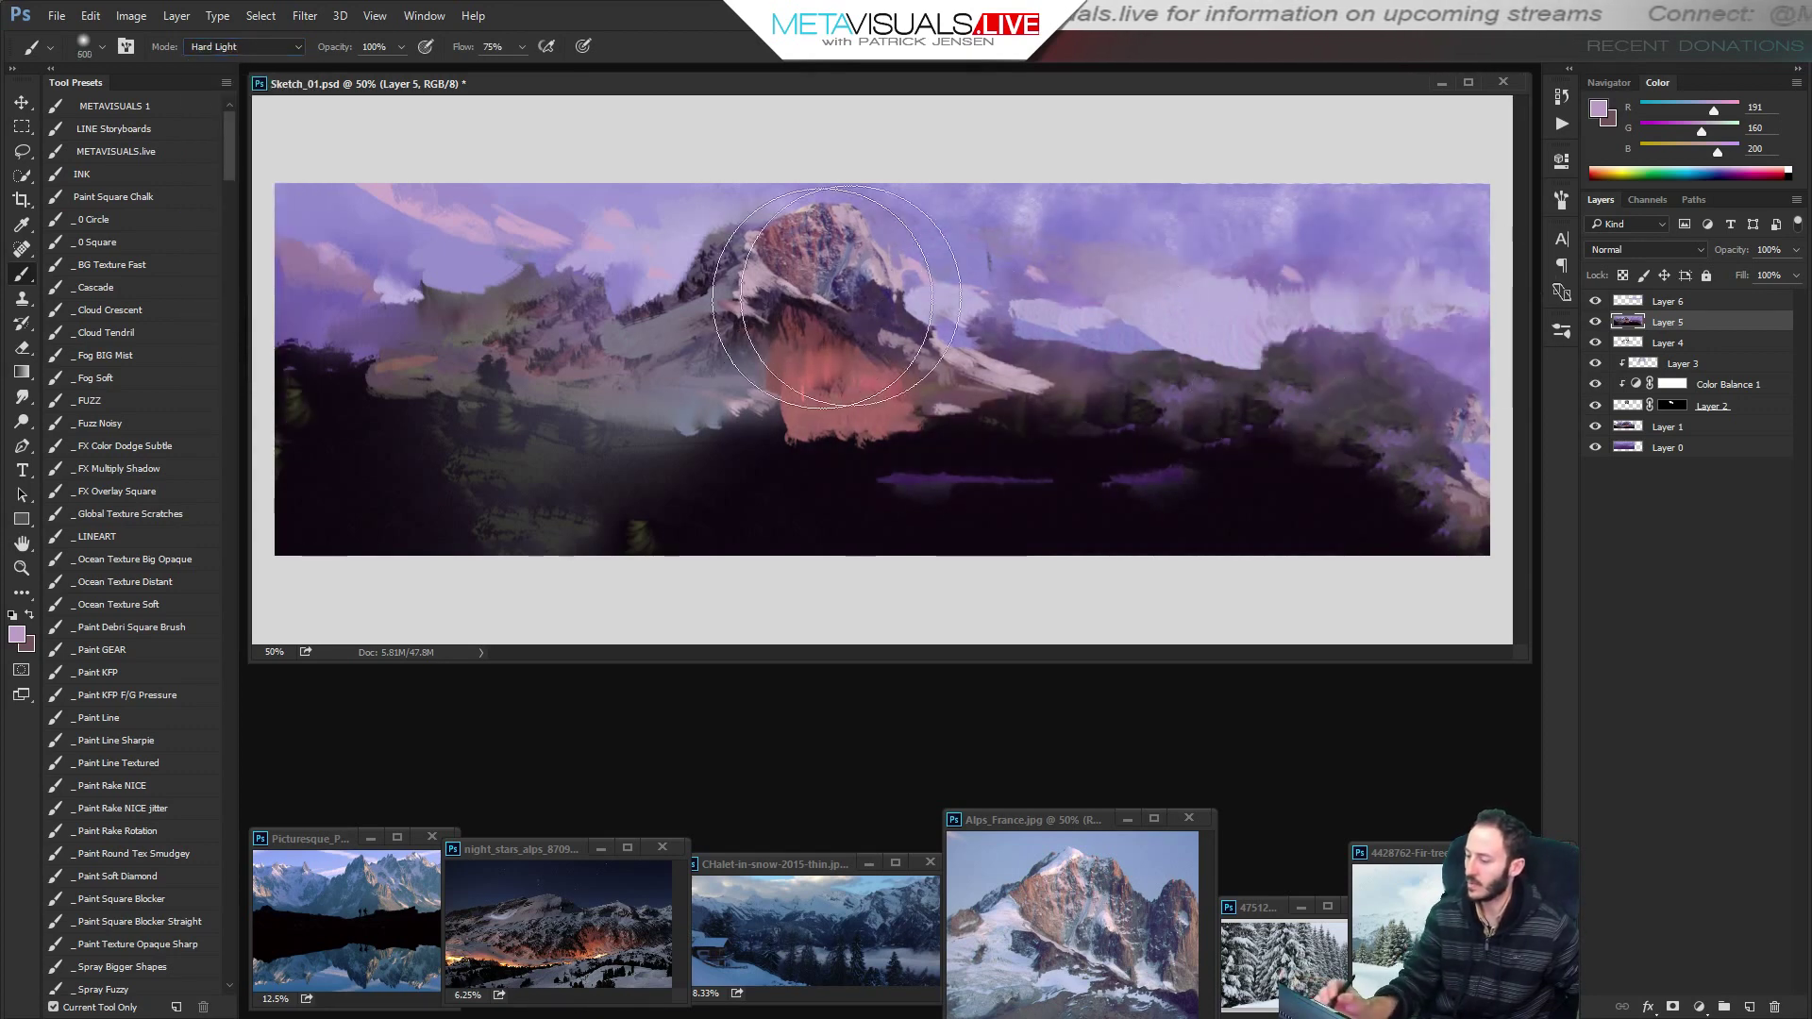
key("[")
key("[")
left_click_drag(840, 354, 1444, 363)
key("ctrl+z")
left_click_drag(835, 363, 1425, 349)
left_click_drag(903, 306, 1321, 348)
Tint the sky right of the peak with soft warm strokes in RGB 191, 132, 103, using an enlarged brush.
left_click(1691, 126)
left_click(1680, 147)
left_click_drag(953, 330, 1483, 343)
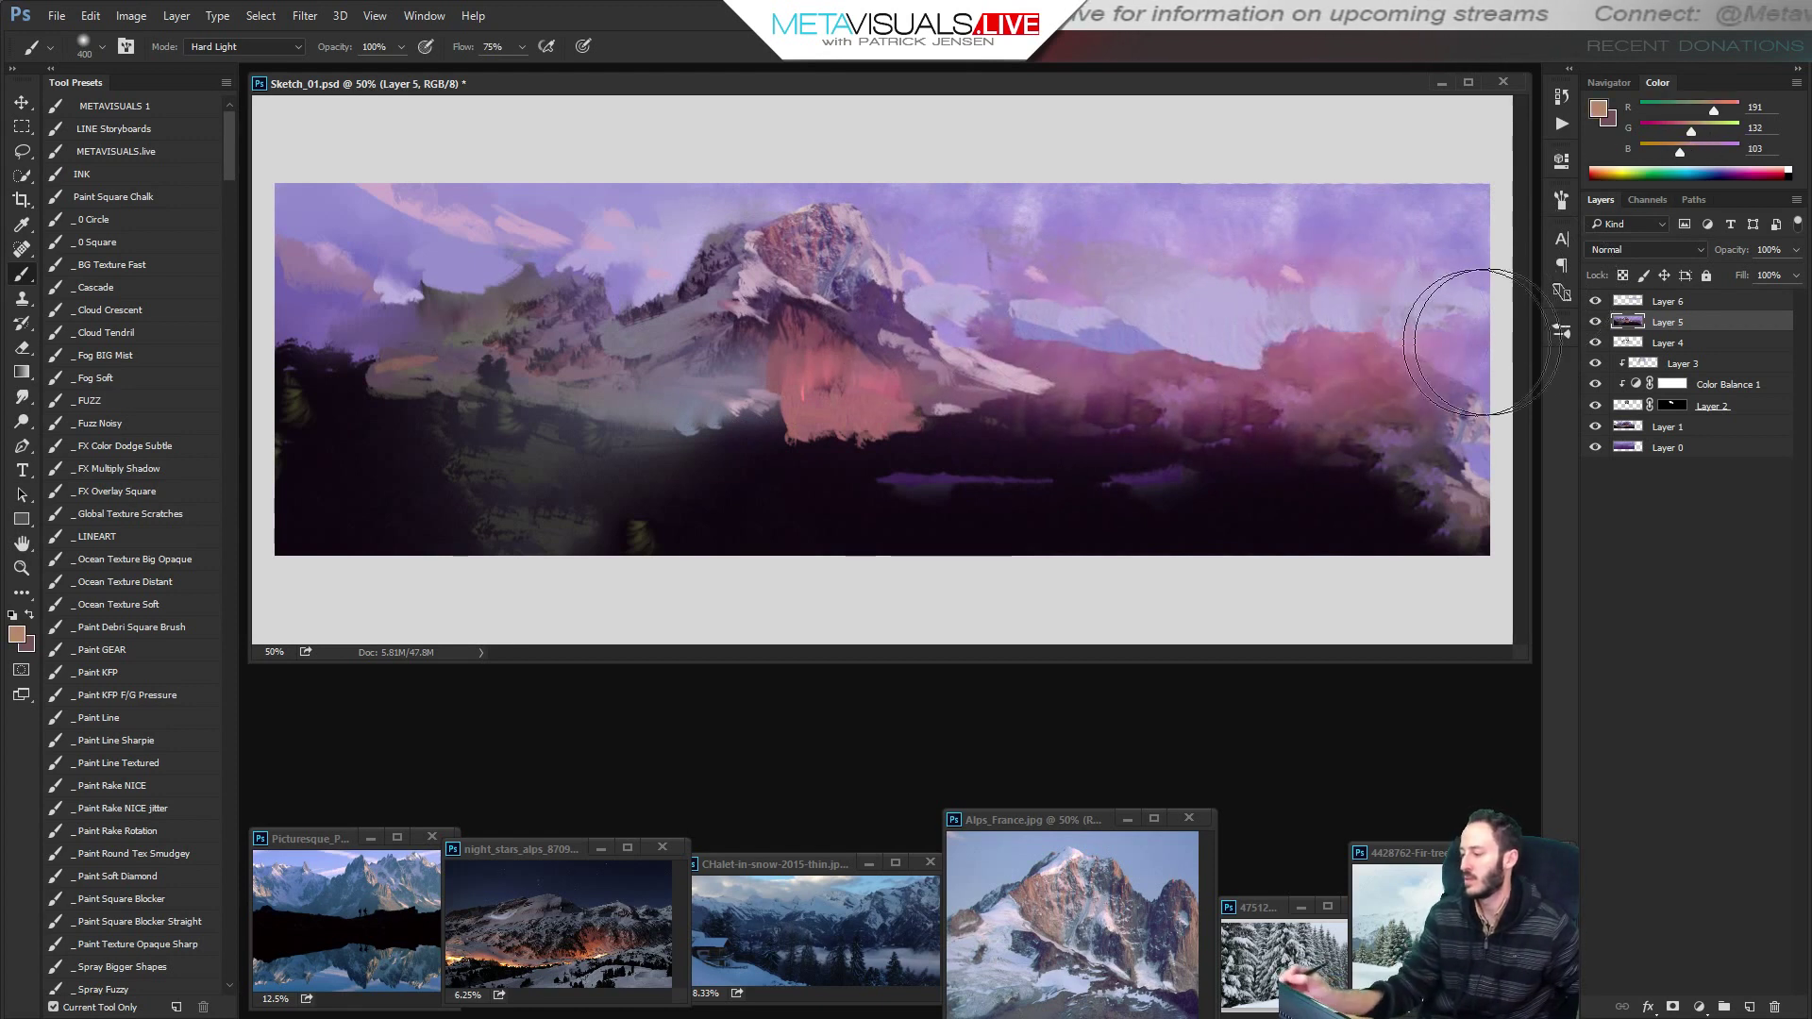
key("ctrl+z")
key("bracketright")
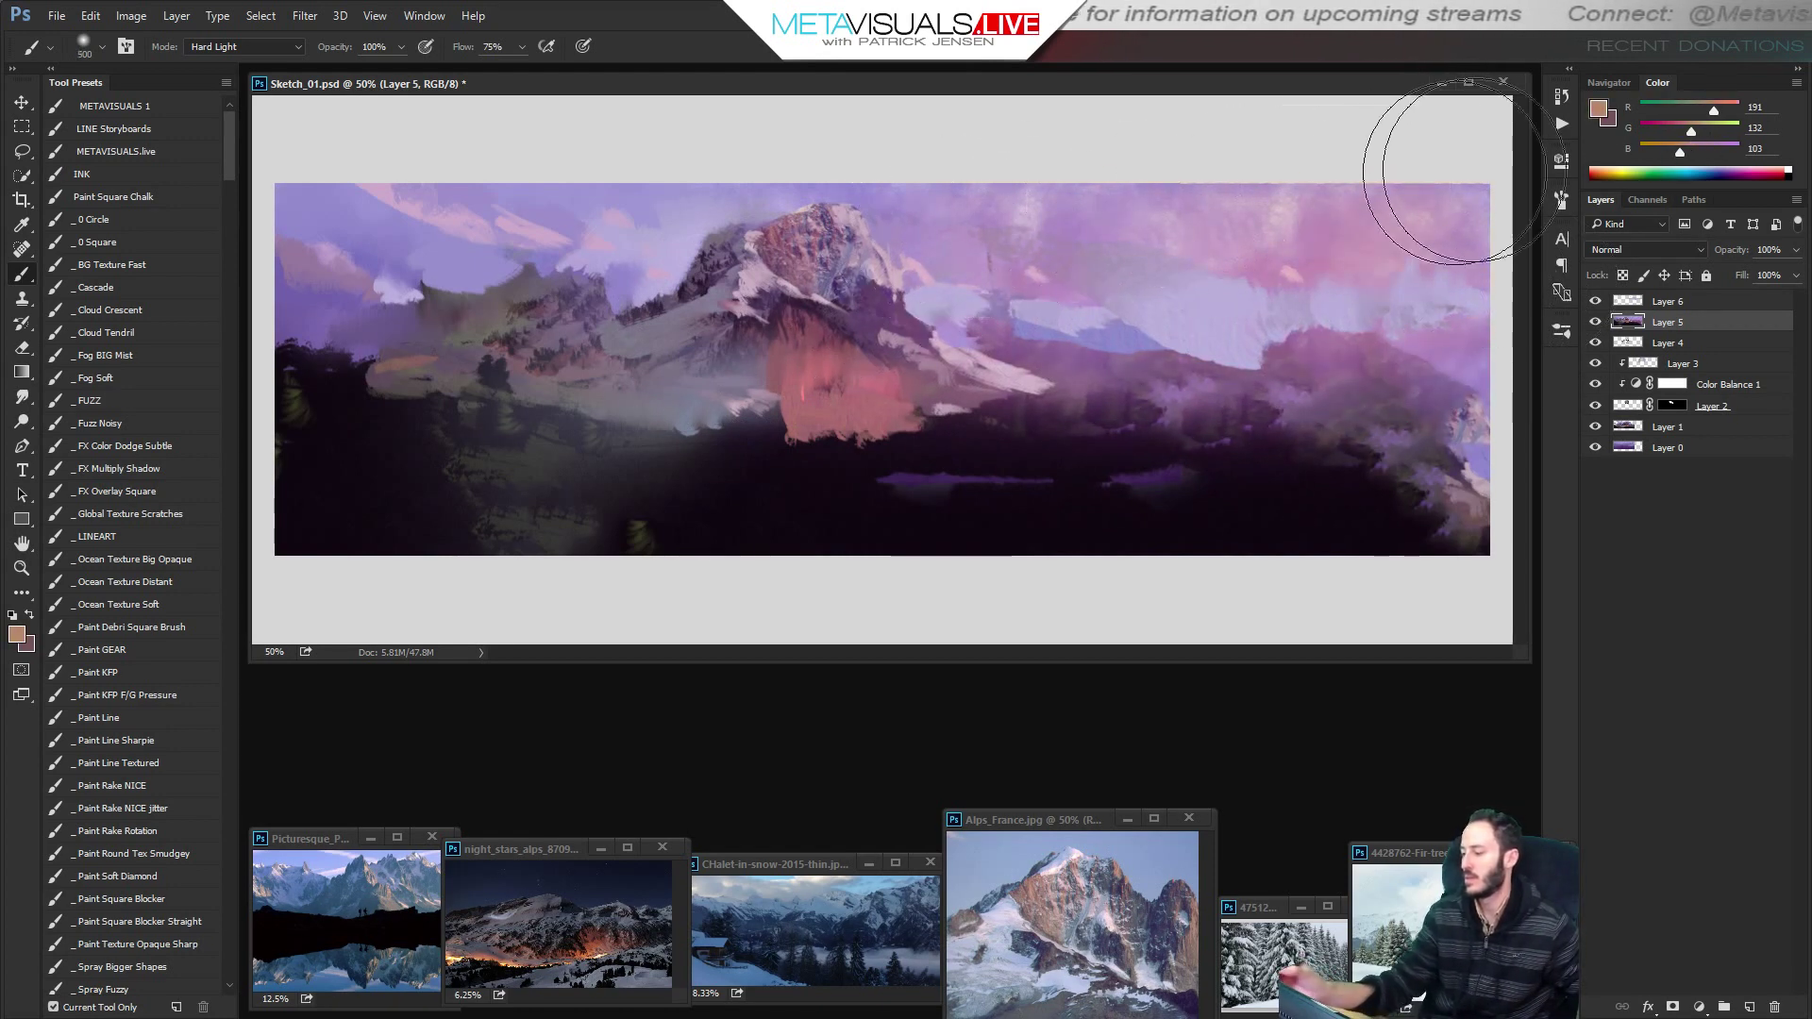
Brush a peach glow in RGB 253, 186, 130 along the horizon right of the peak with a reduced brush size.
key("bracketleft")
key("bracketleft")
key("bracketleft")
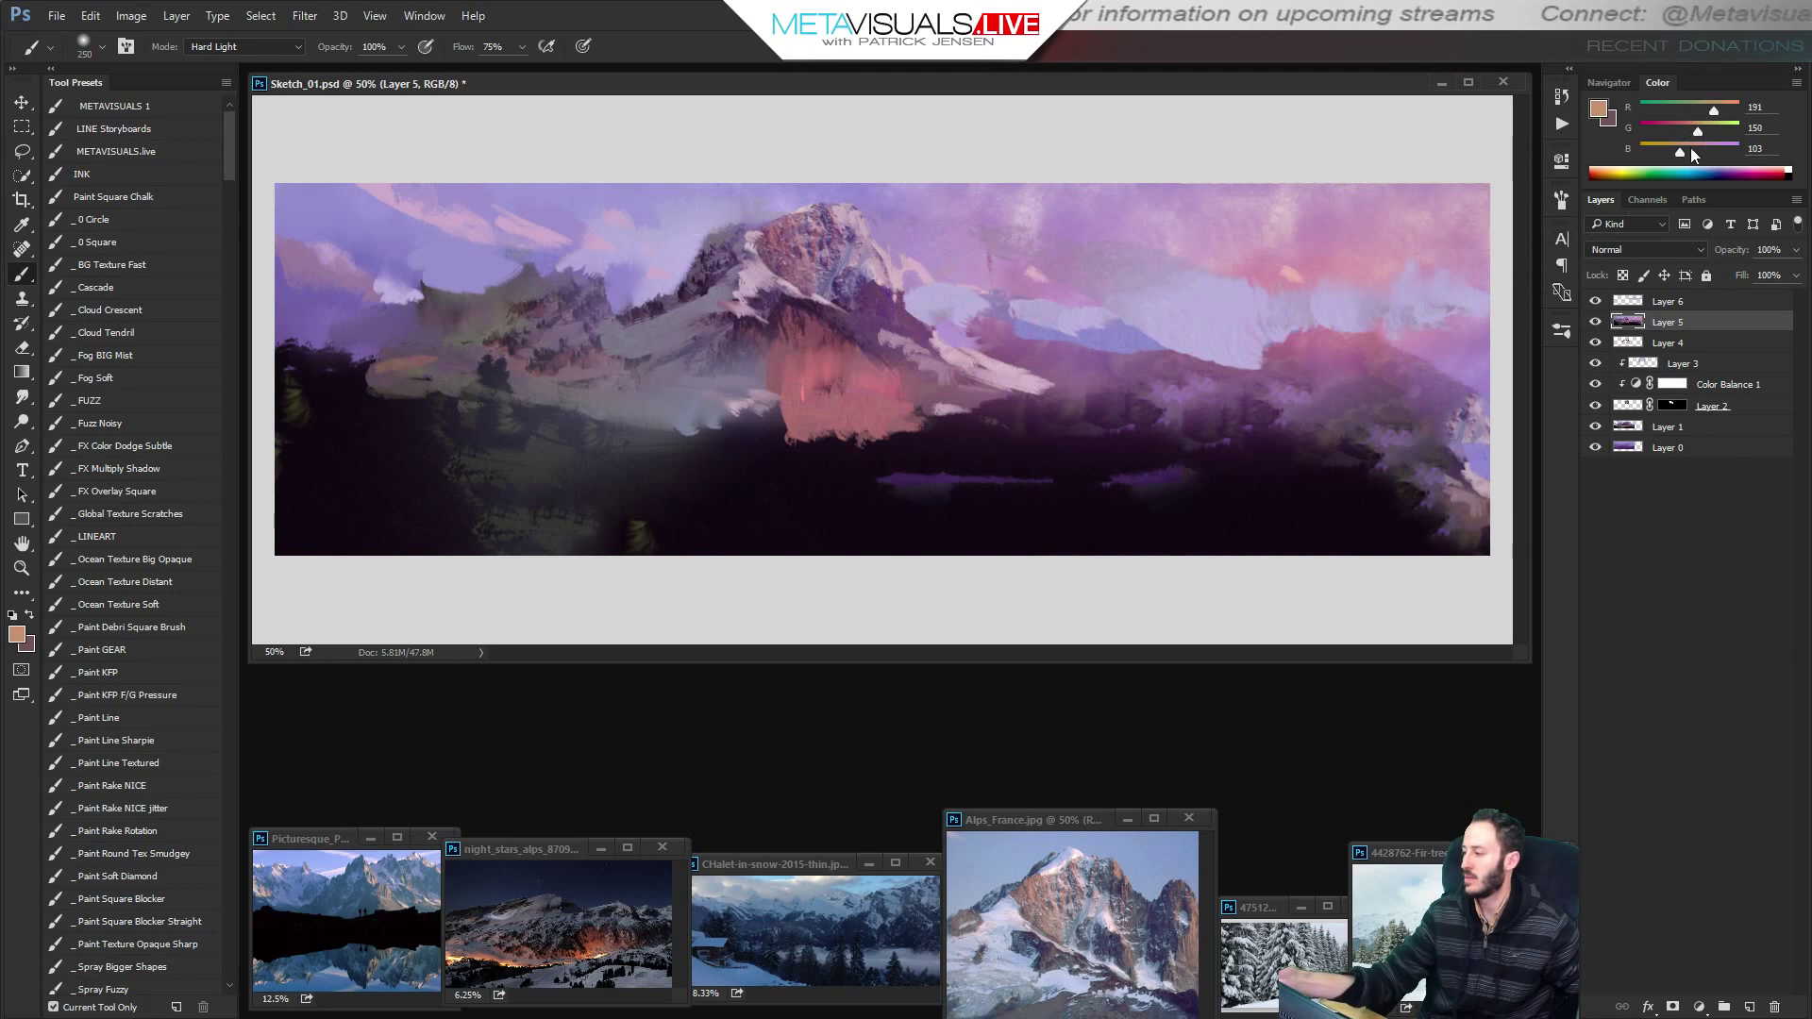
left_click(1738, 109)
left_click(1713, 128)
left_click_drag(906, 306, 1467, 309)
key("ctrl+z")
left_click_drag(1014, 351, 1515, 316)
Strengthen the peach glow on the cloud tops along the horizon right of the peak, using progressively smaller brush sizes.
key("bracketleft")
key("bracketleft")
key("bracketleft")
left_click_drag(1288, 337, 1458, 325)
key("bracketleft")
key("bracketleft")
key("bracketleft")
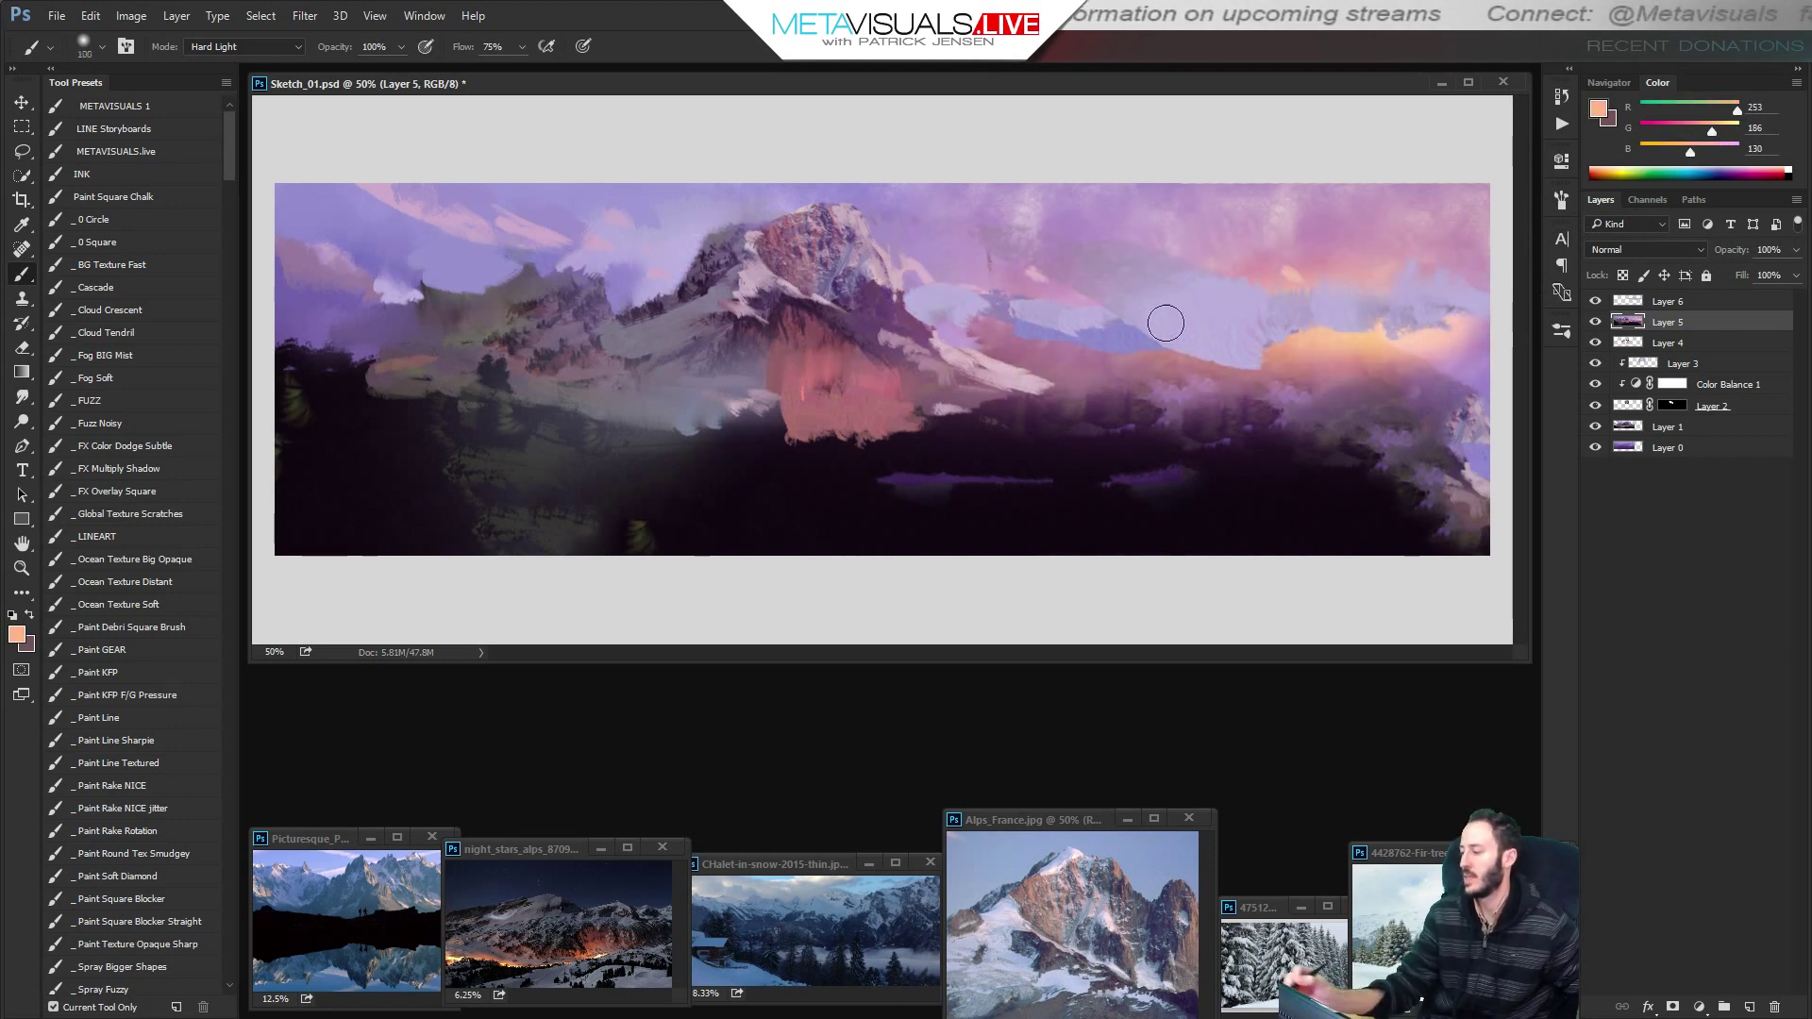
Select Layer 6 and smudge the pale cloud edges in the sky right of the peak.
key("e")
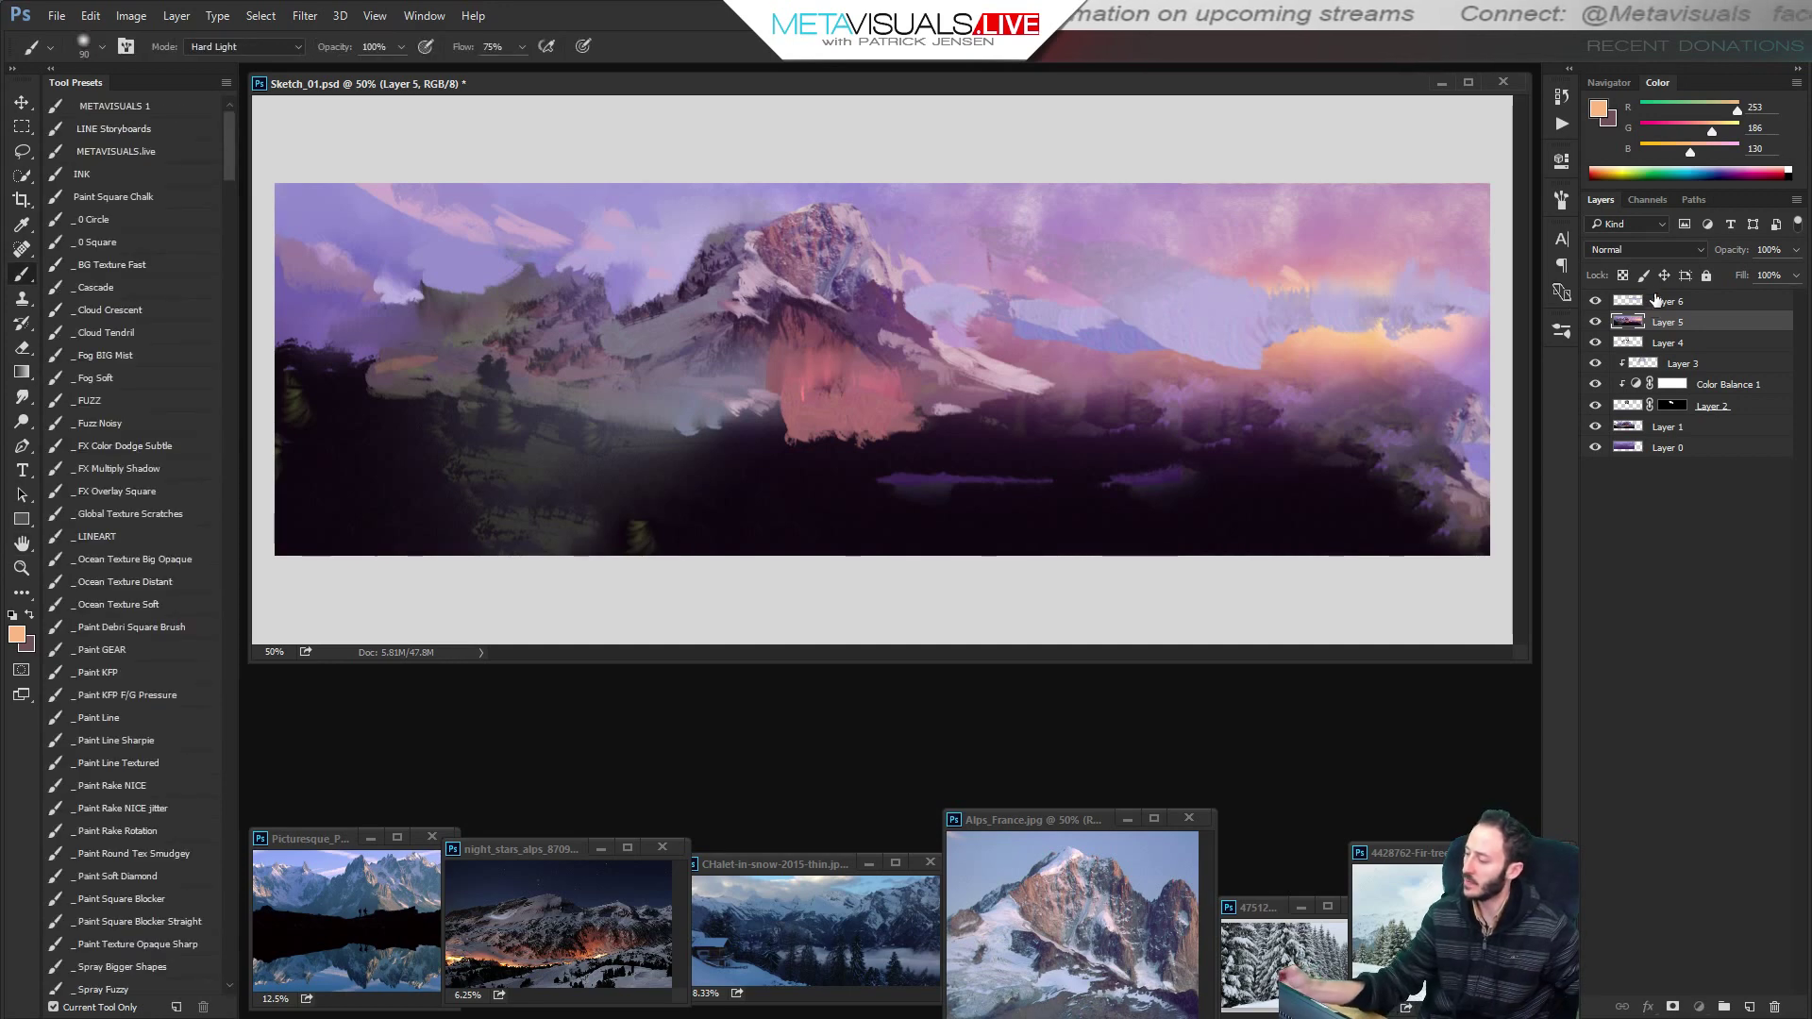
key("alt+bracketright")
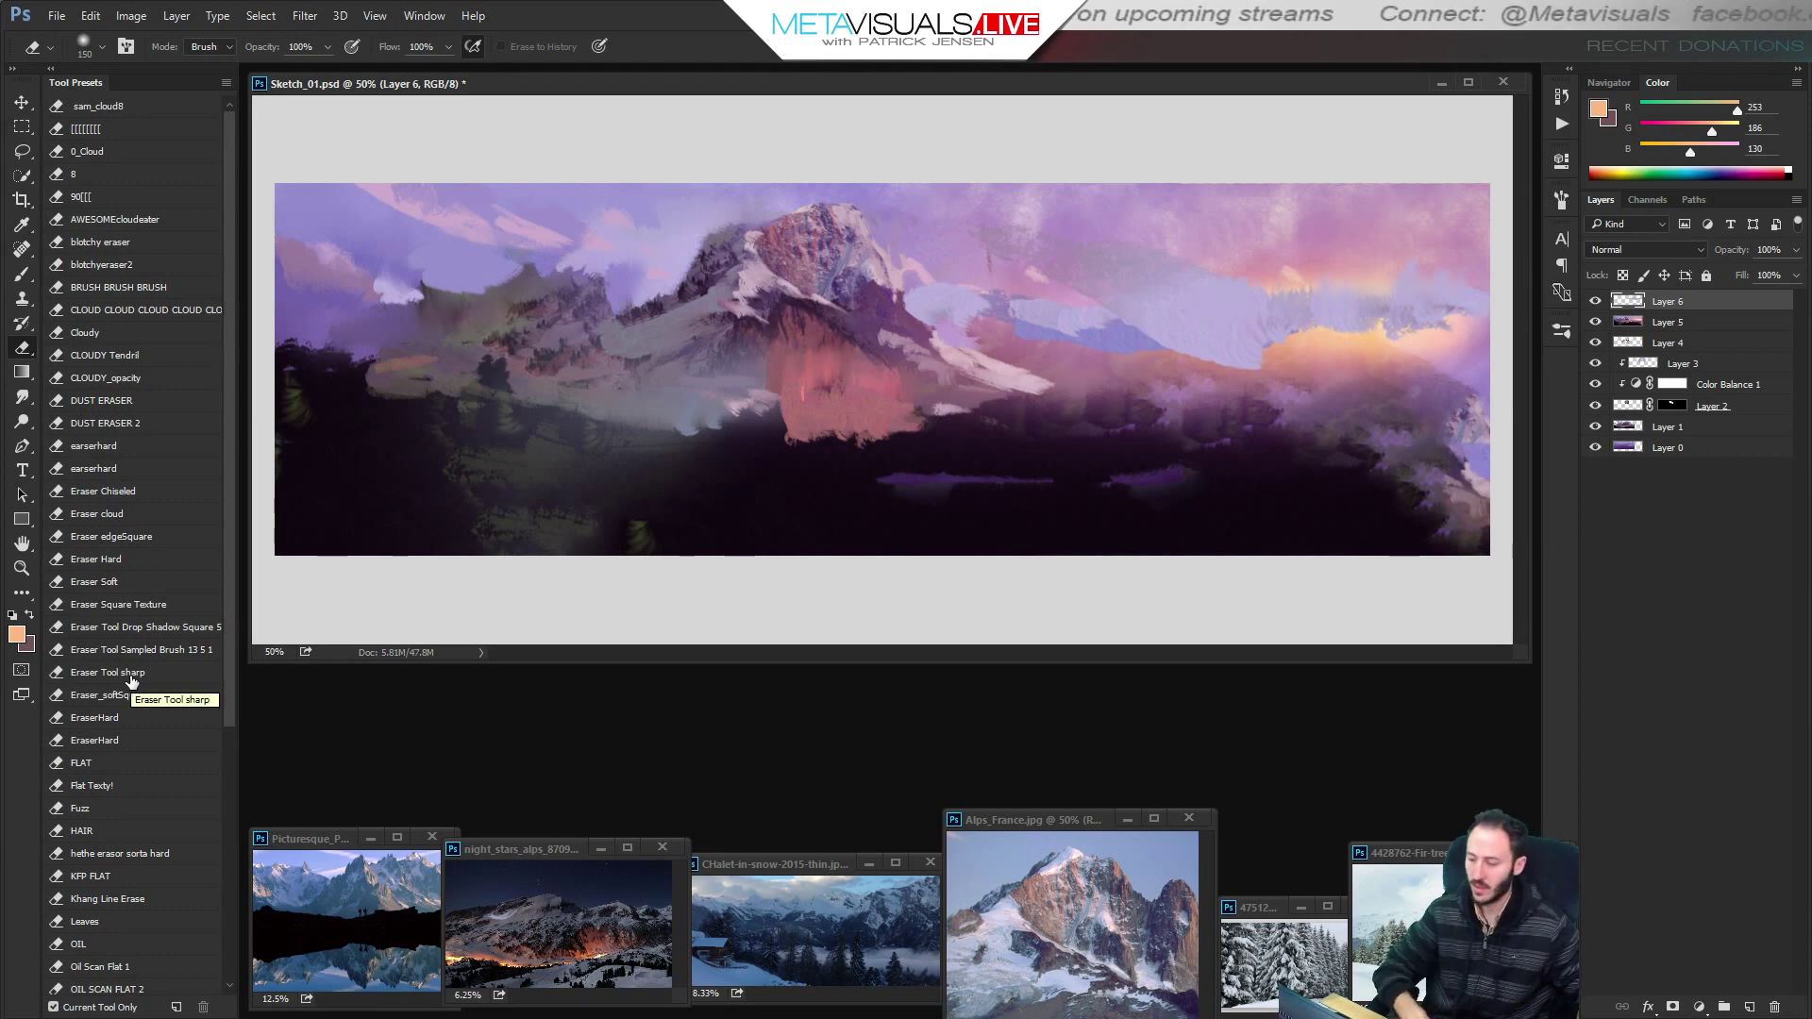
key("h")
key("r")
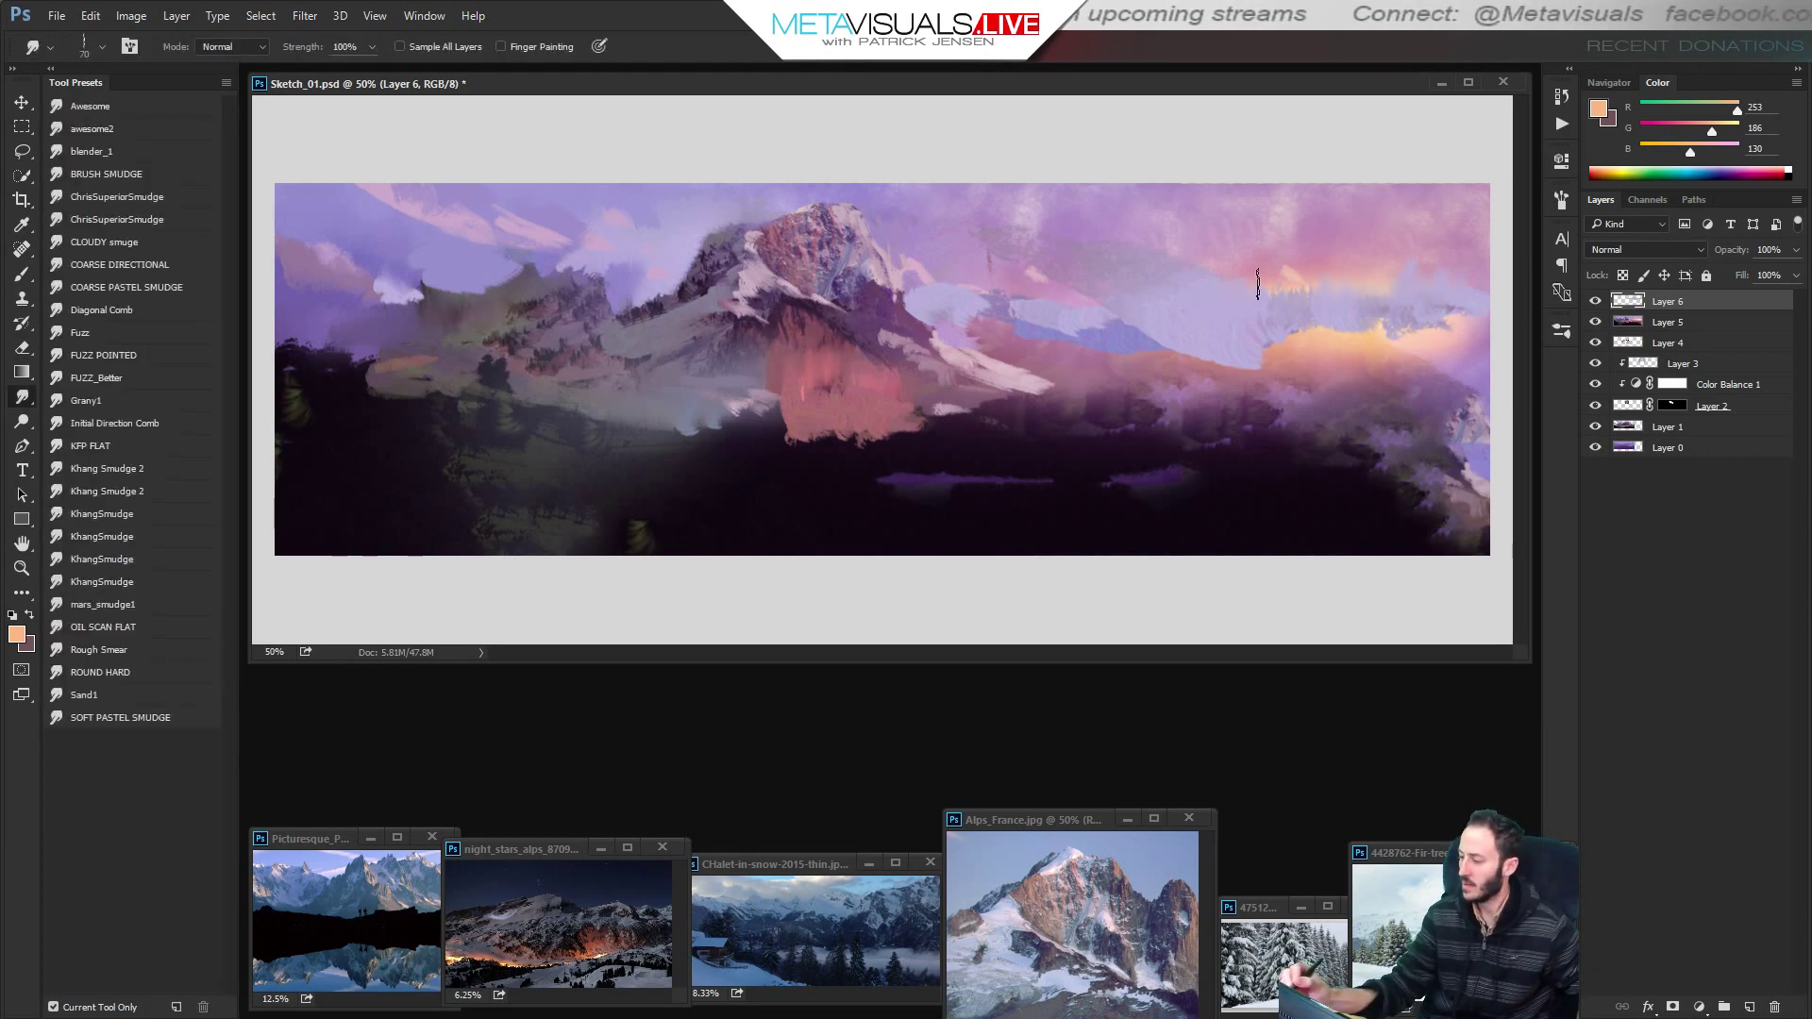
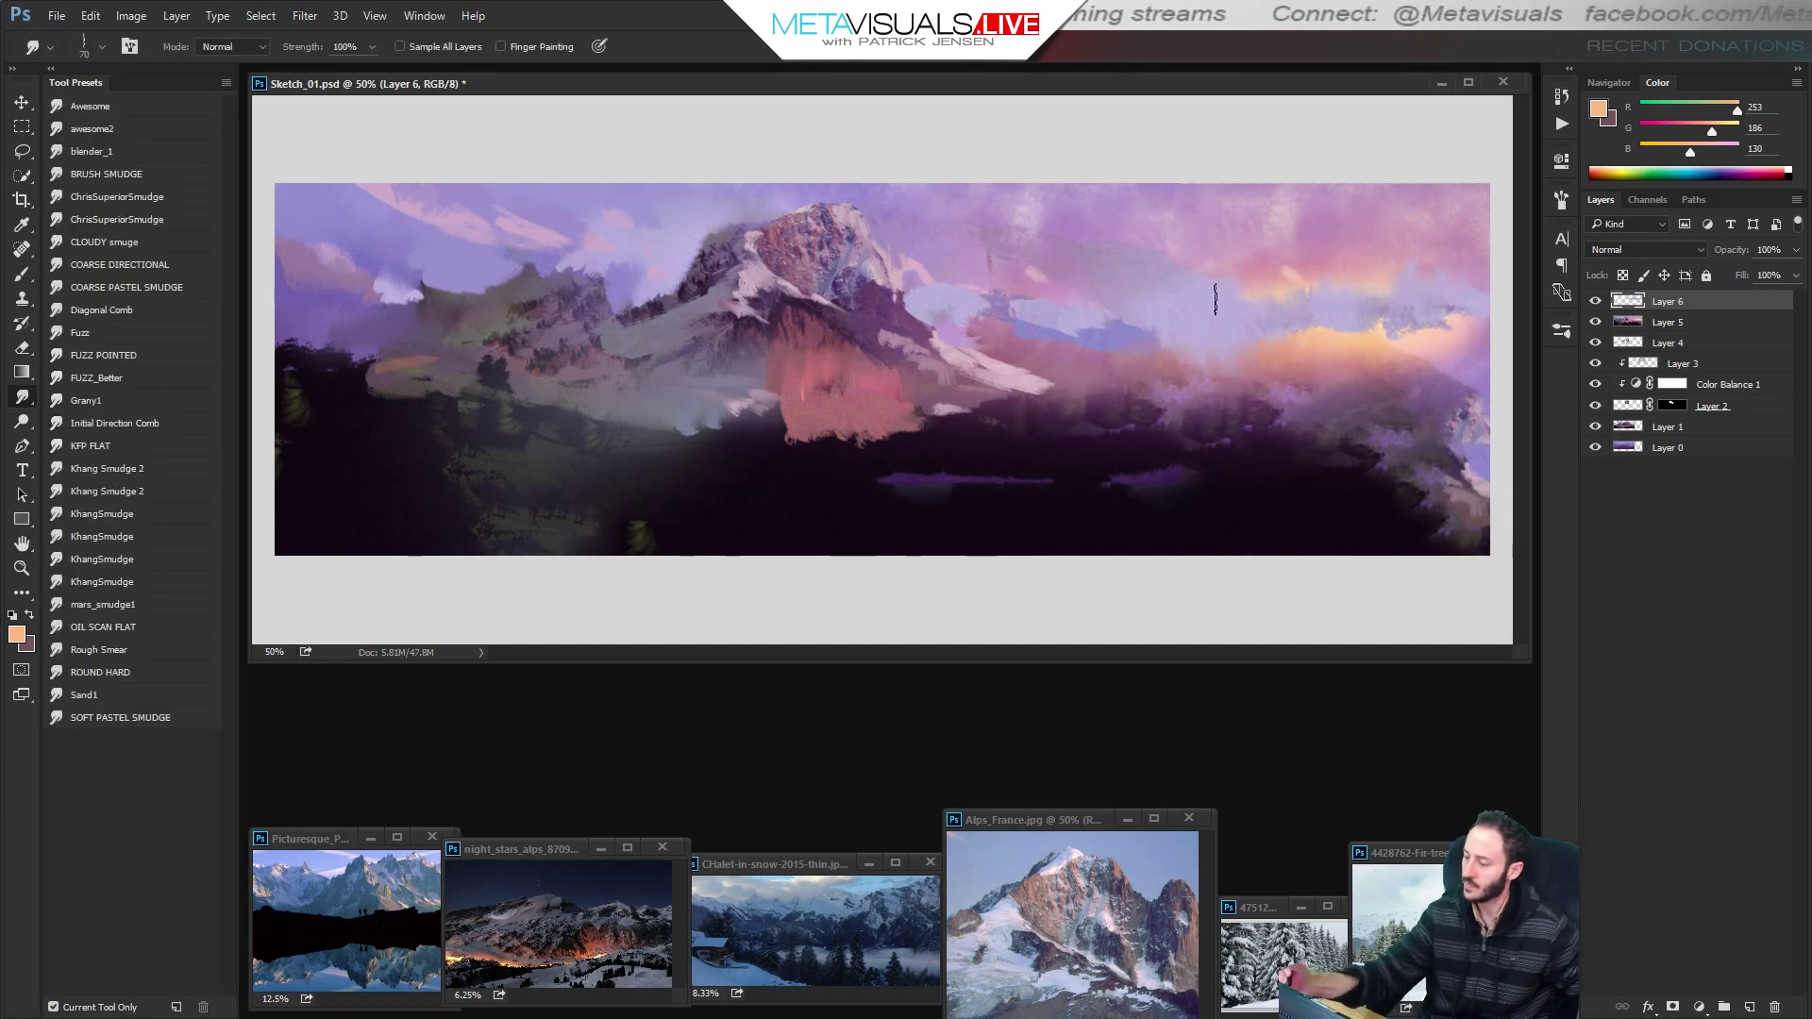
Paint grey-lavender strokes in RGB 125, 126, 150 across the dark valley with the Paint KFP F/G Pressure brush and smudge their edges downward.
key("h")
key("b")
left_click(136, 698)
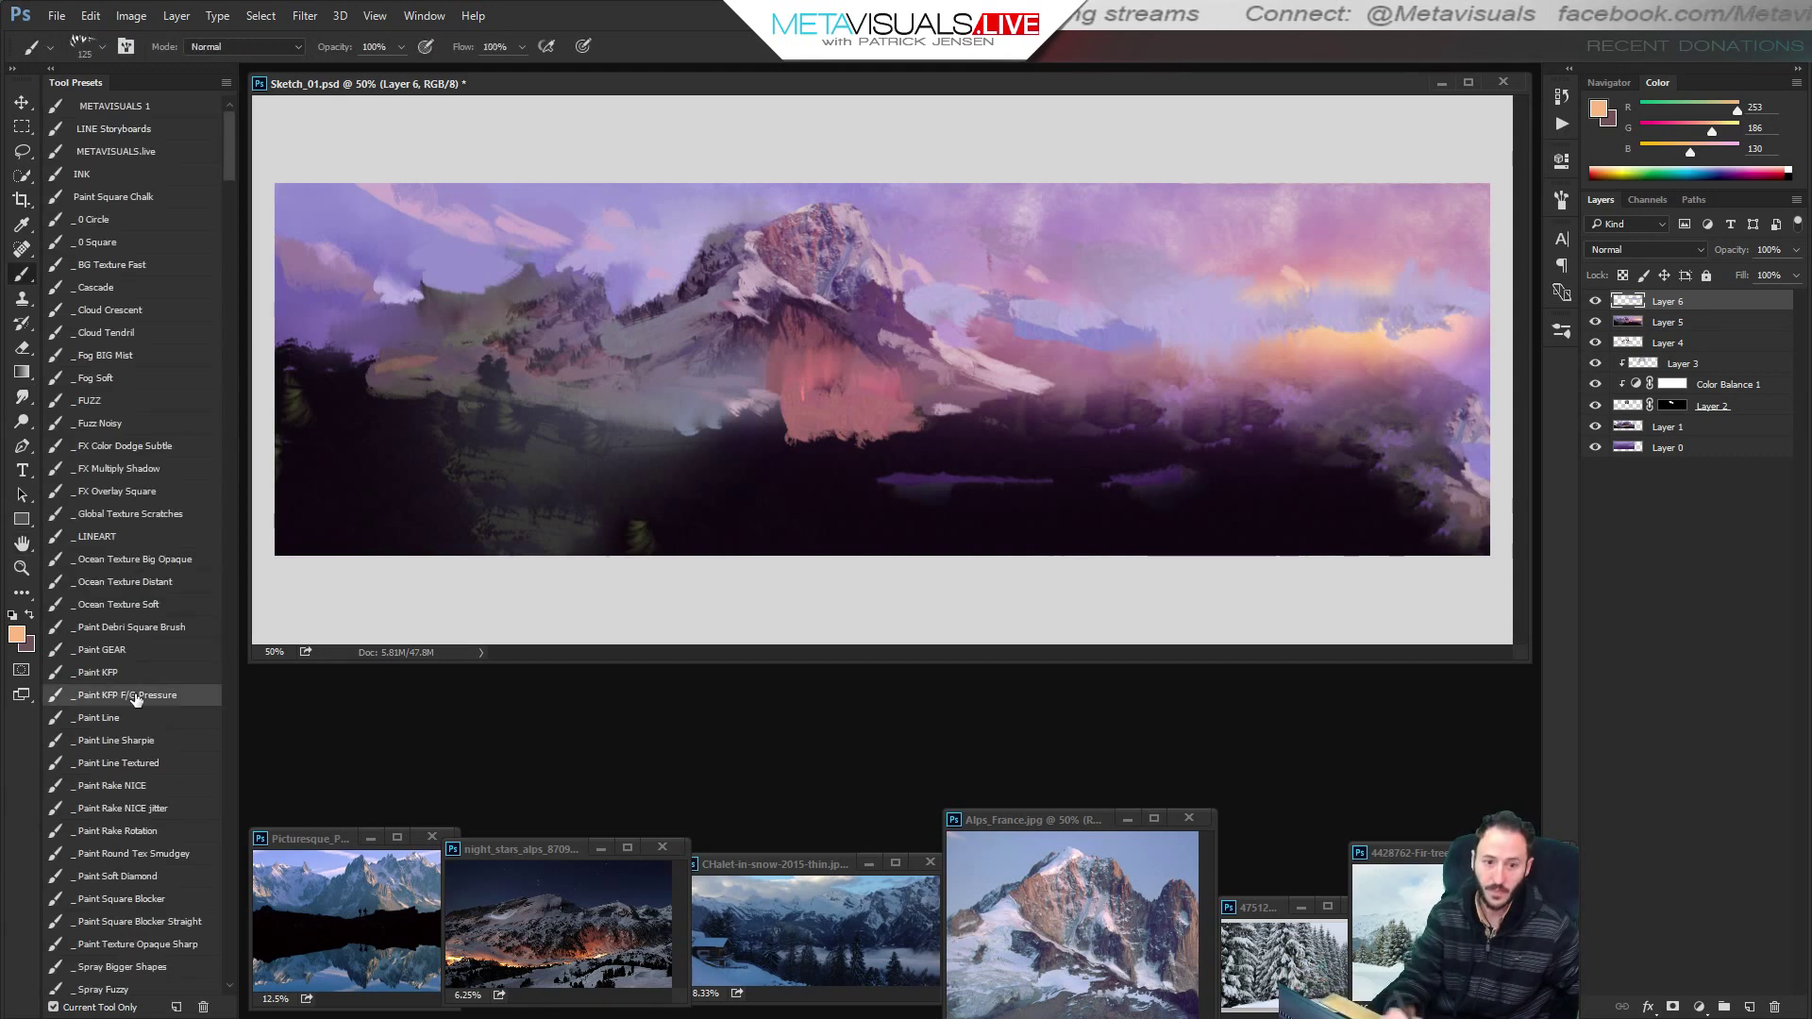
left_click_drag(855, 469, 923, 457)
key("ctrl+z")
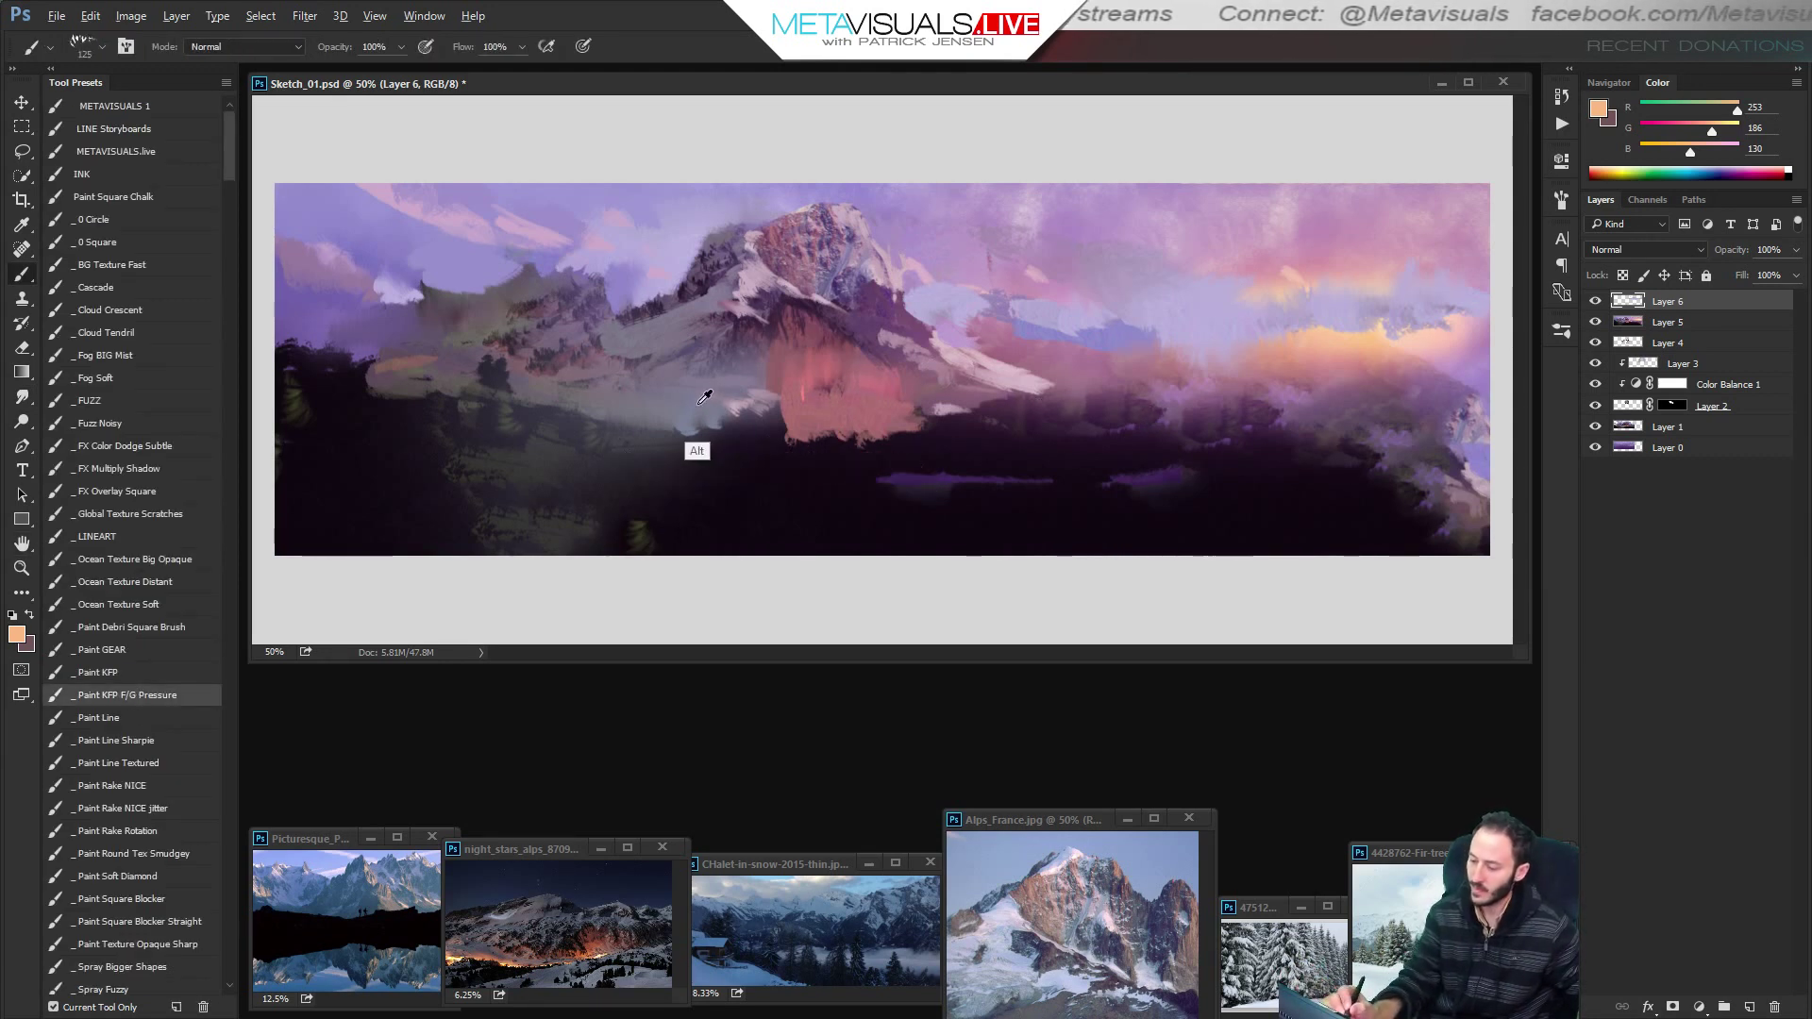
left_click(719, 411, "alt")
left_click_drag(849, 510, 674, 479)
key("bracketleft")
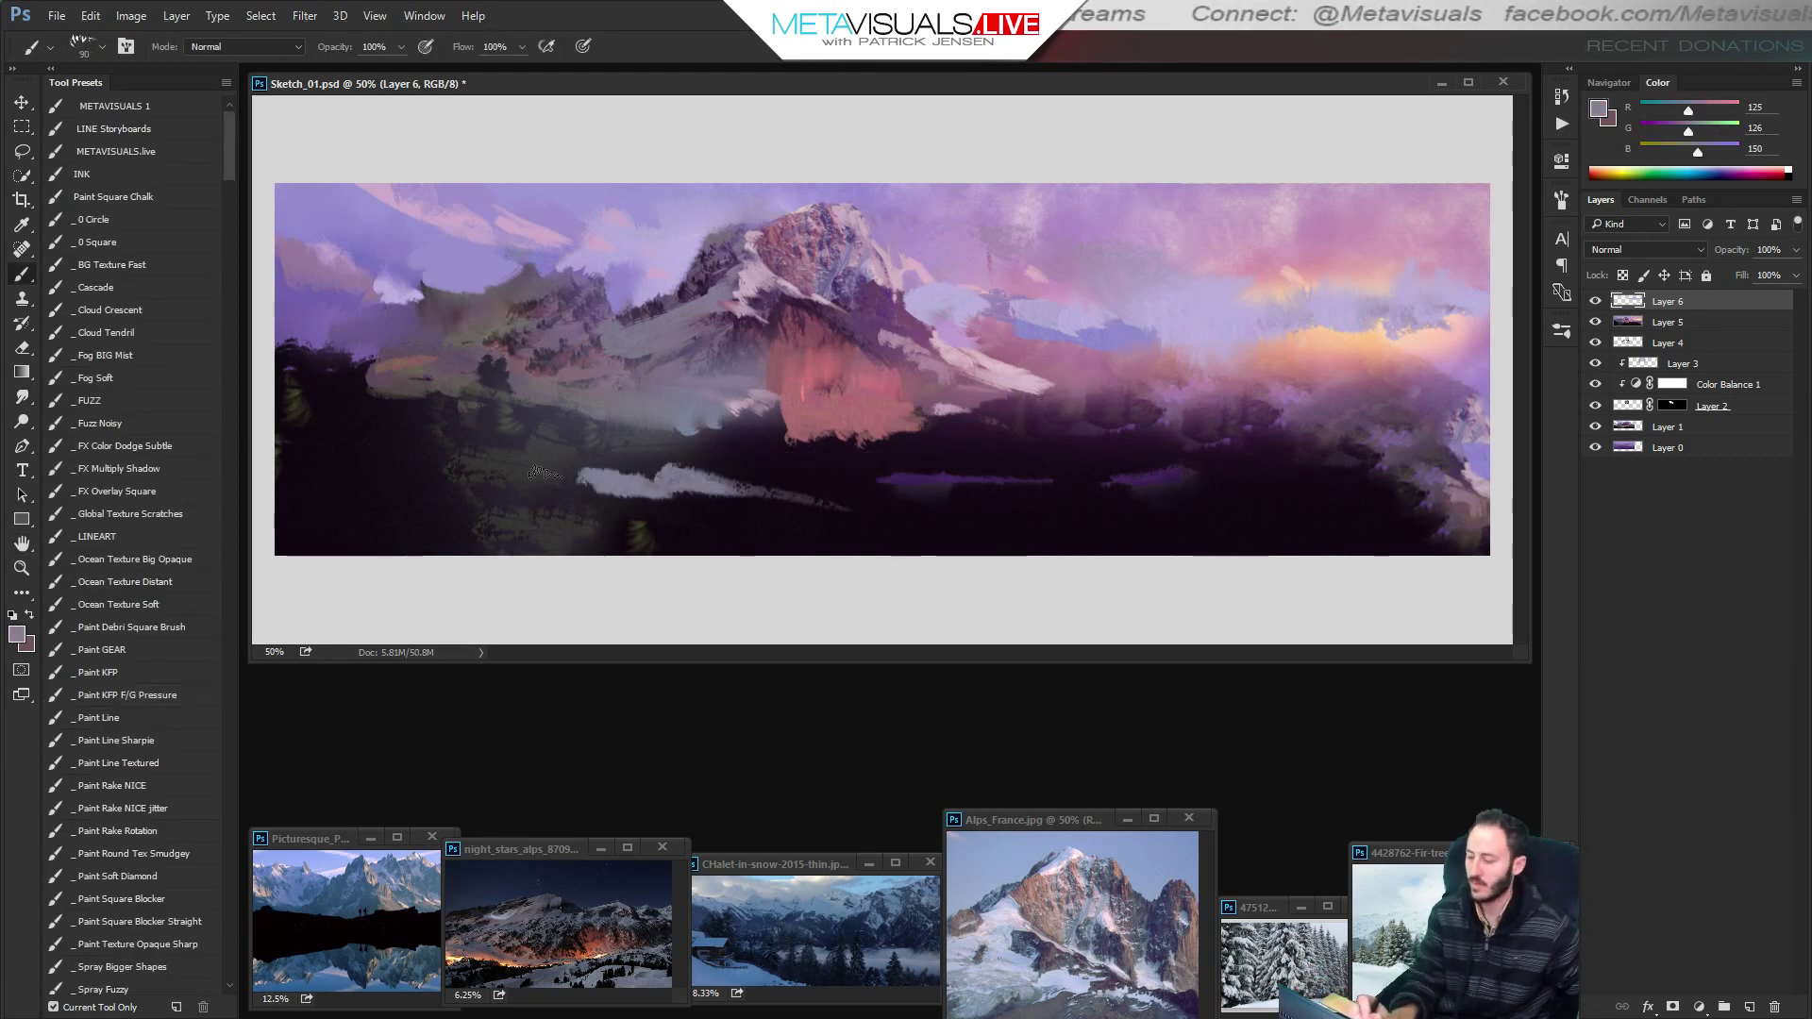
mouse_move(545, 474)
left_mouse_down()
mouse_move(875, 458)
mouse_move(899, 466)
mouse_move(838, 478)
mouse_move(904, 481)
left_mouse_up()
key("r")
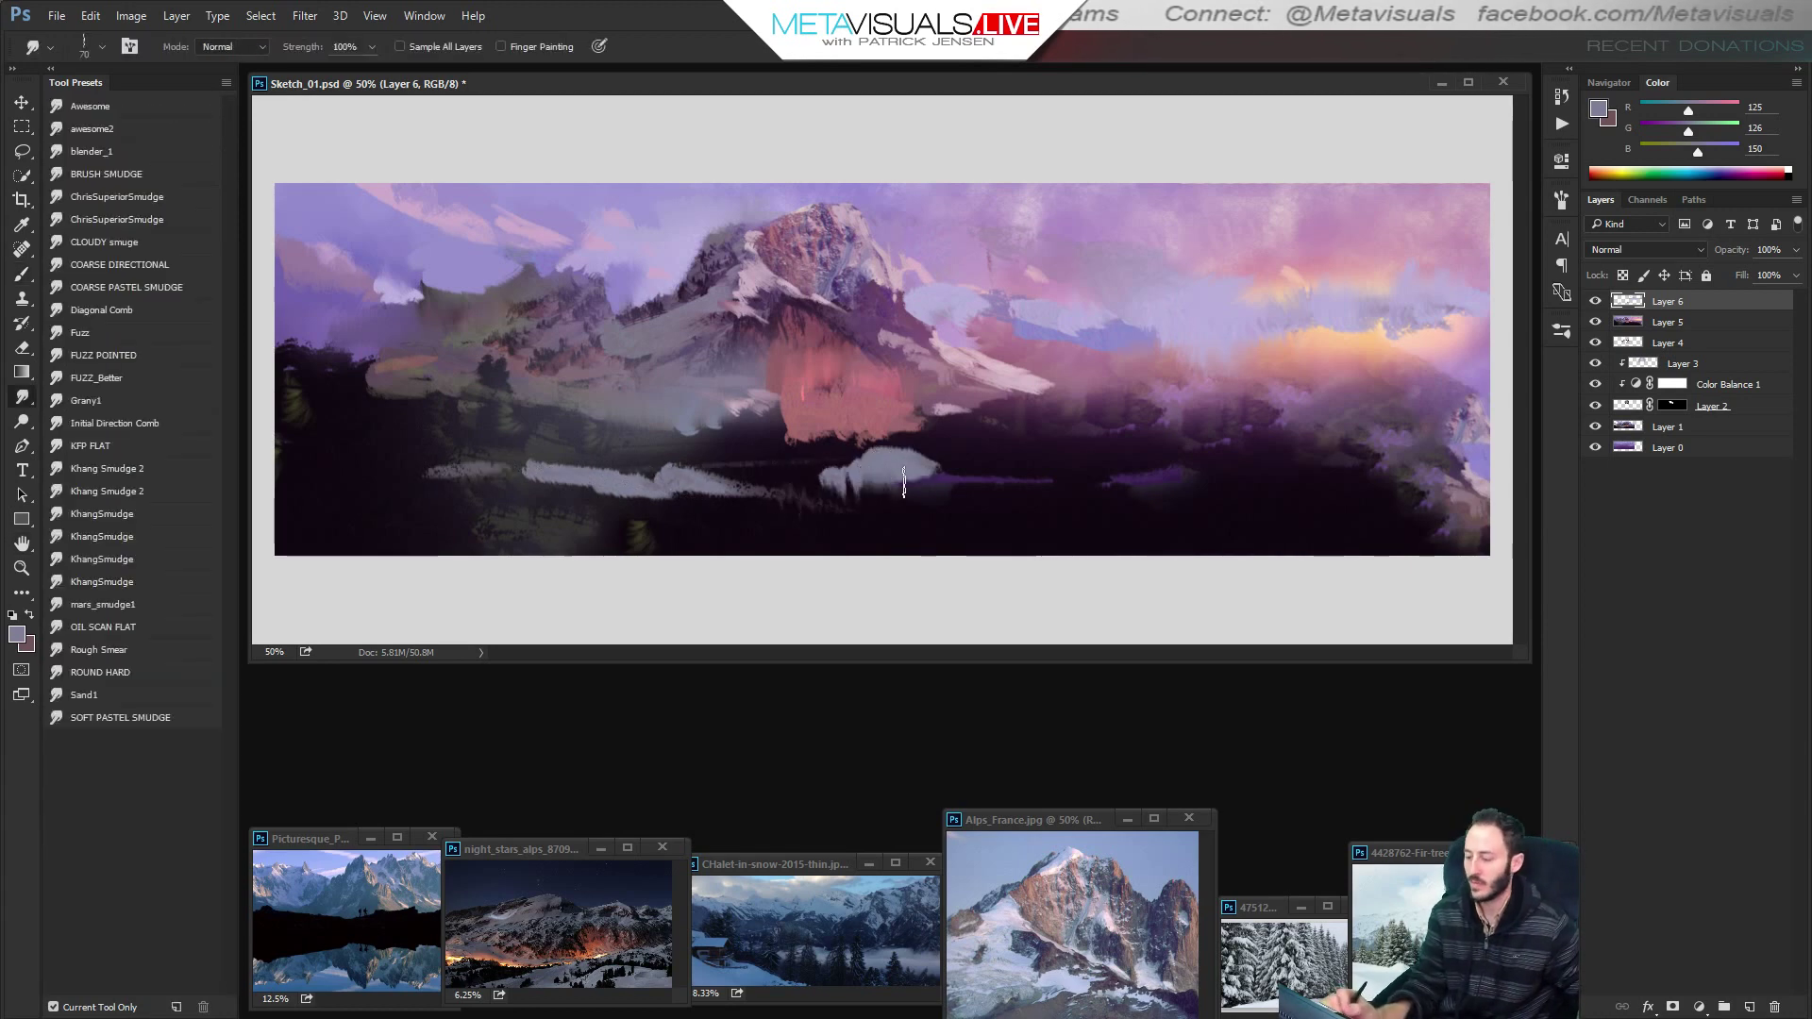
Sample the pale pink snow colour, RGB 218, 189, 203, and paint a long band of it across the dark valley with a larger brush.
key("b")
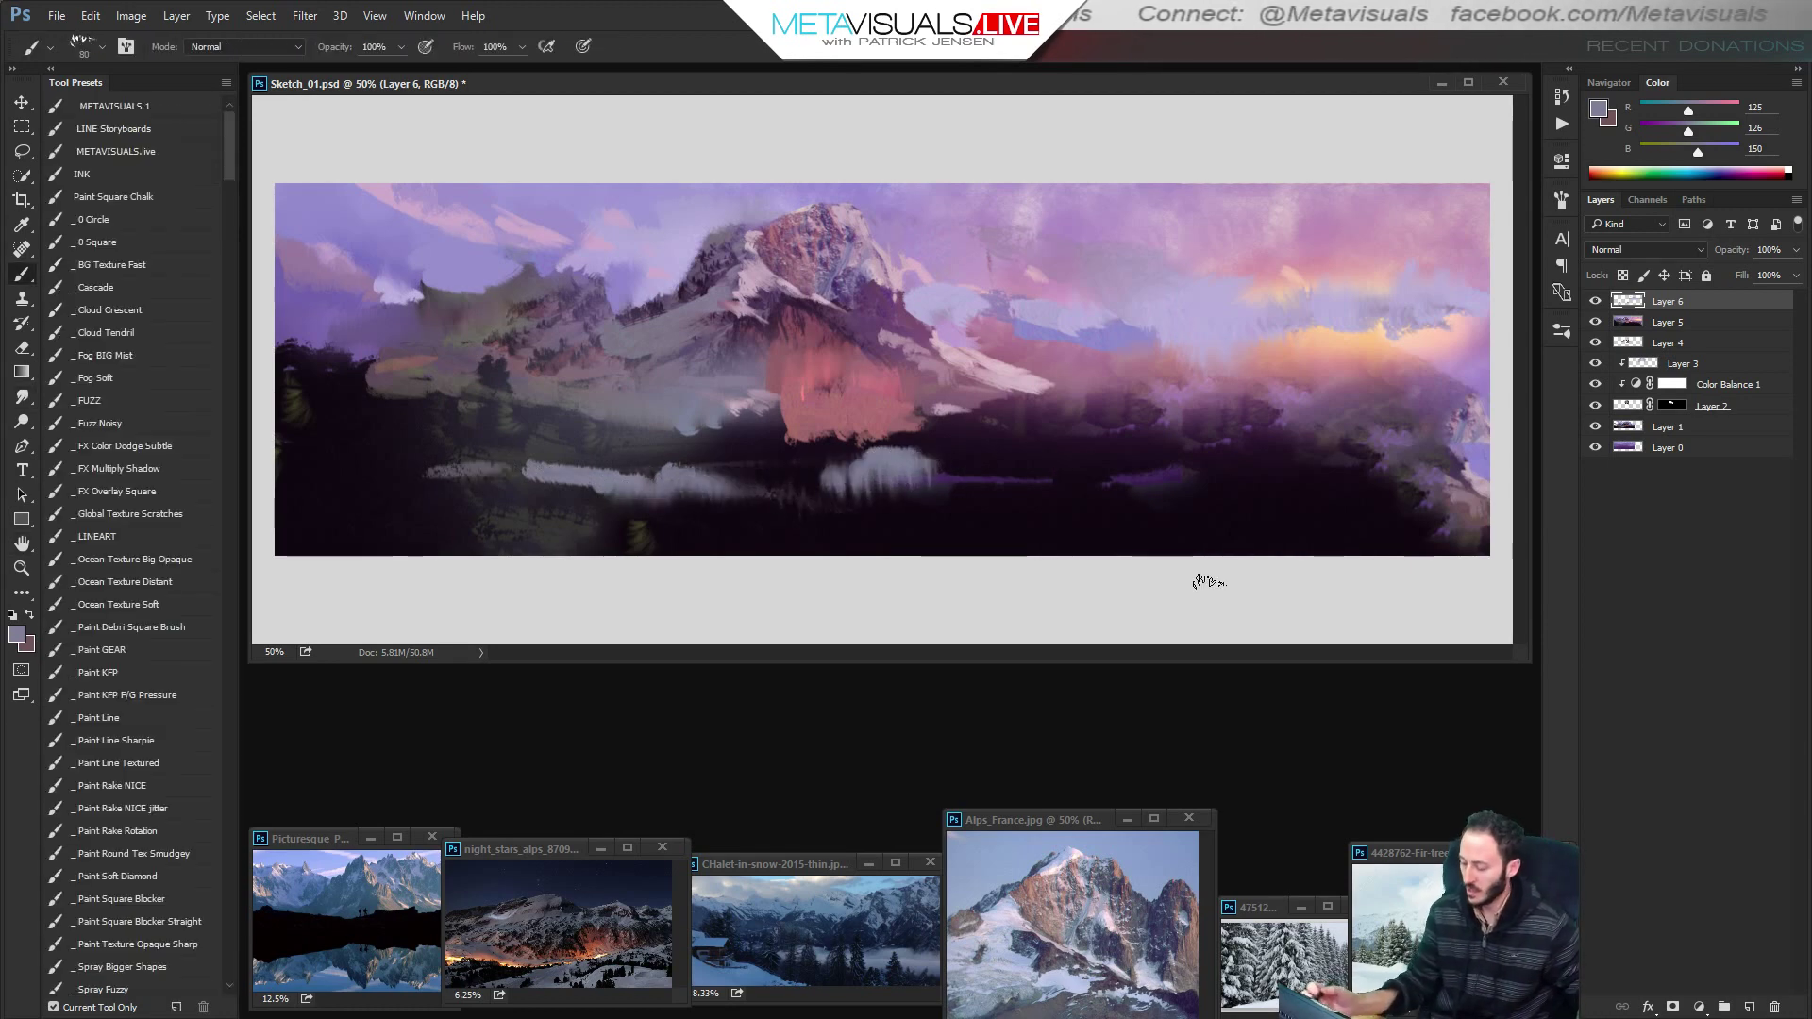
left_click(1005, 378, "alt")
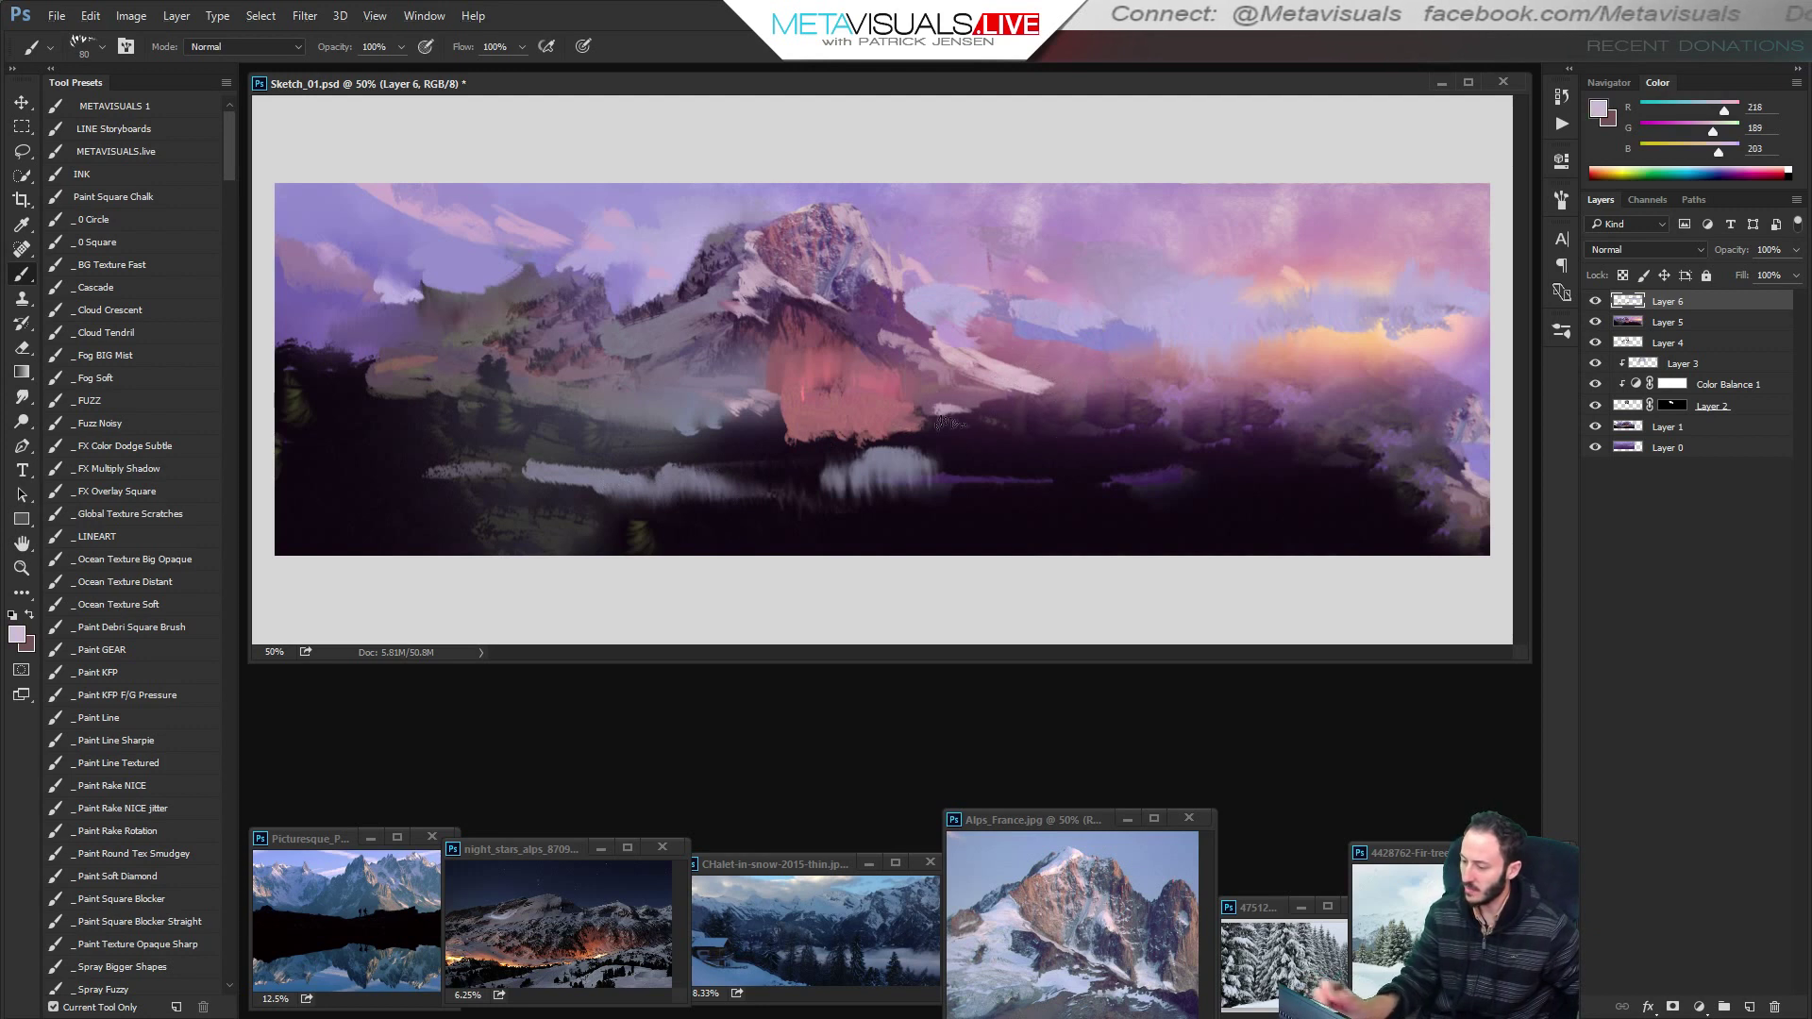
key("bracketright")
mouse_move(788, 486)
left_mouse_down()
mouse_move(1230, 498)
mouse_move(797, 499)
mouse_move(578, 486)
mouse_move(782, 479)
mouse_move(494, 471)
mouse_move(746, 464)
left_mouse_up()
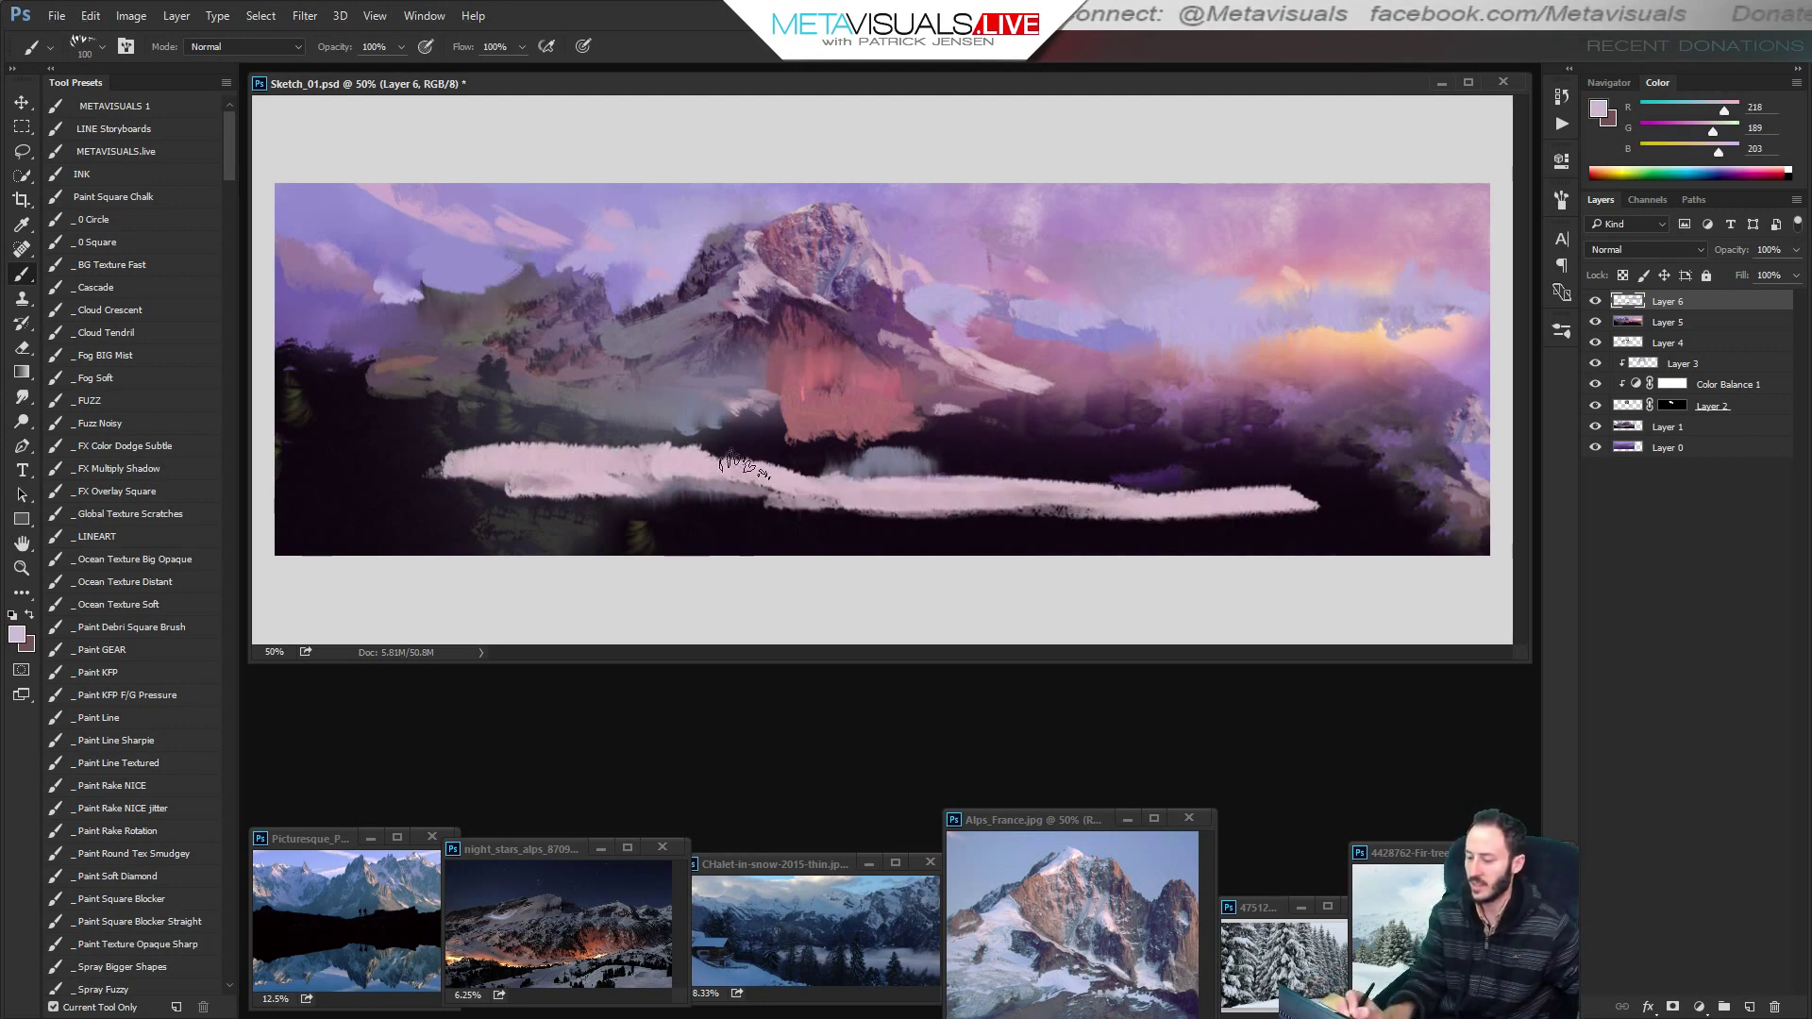
left_click_drag(869, 484, 878, 475)
Smudge the edges of the pale pink valley band below the peak.
key("h")
key("r")
left_click_drag(698, 477, 965, 508)
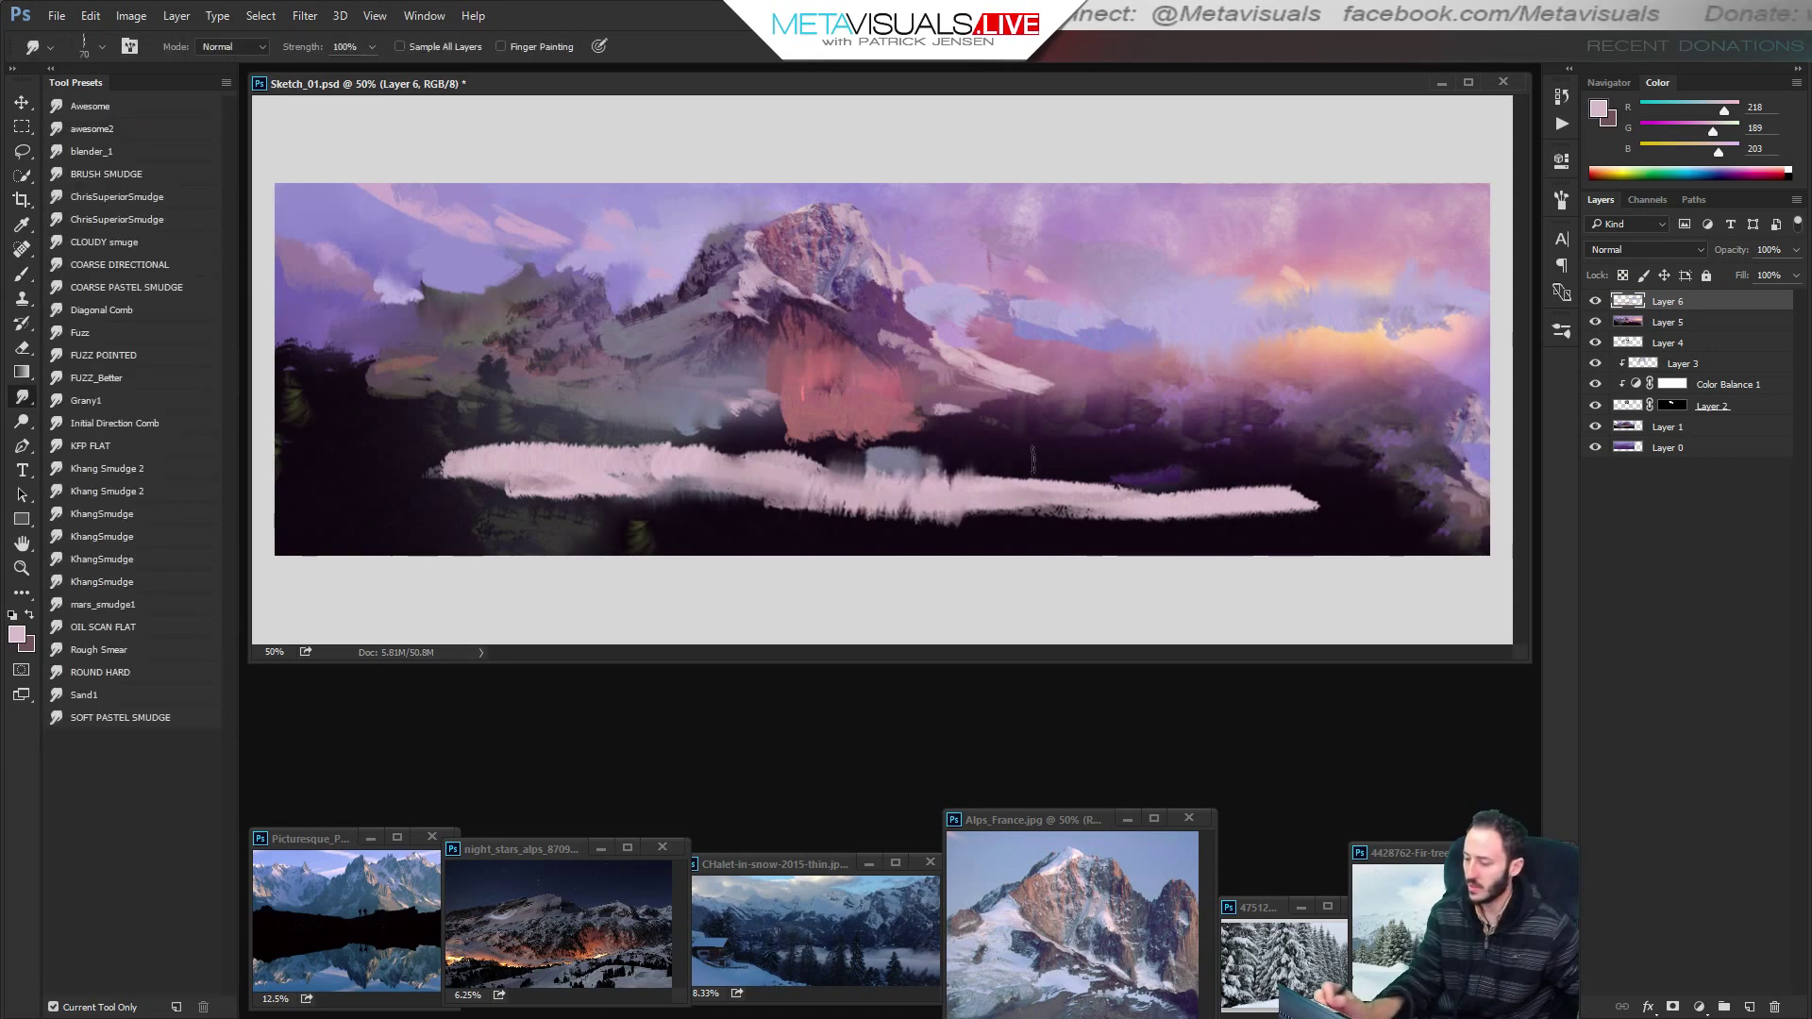
key("b")
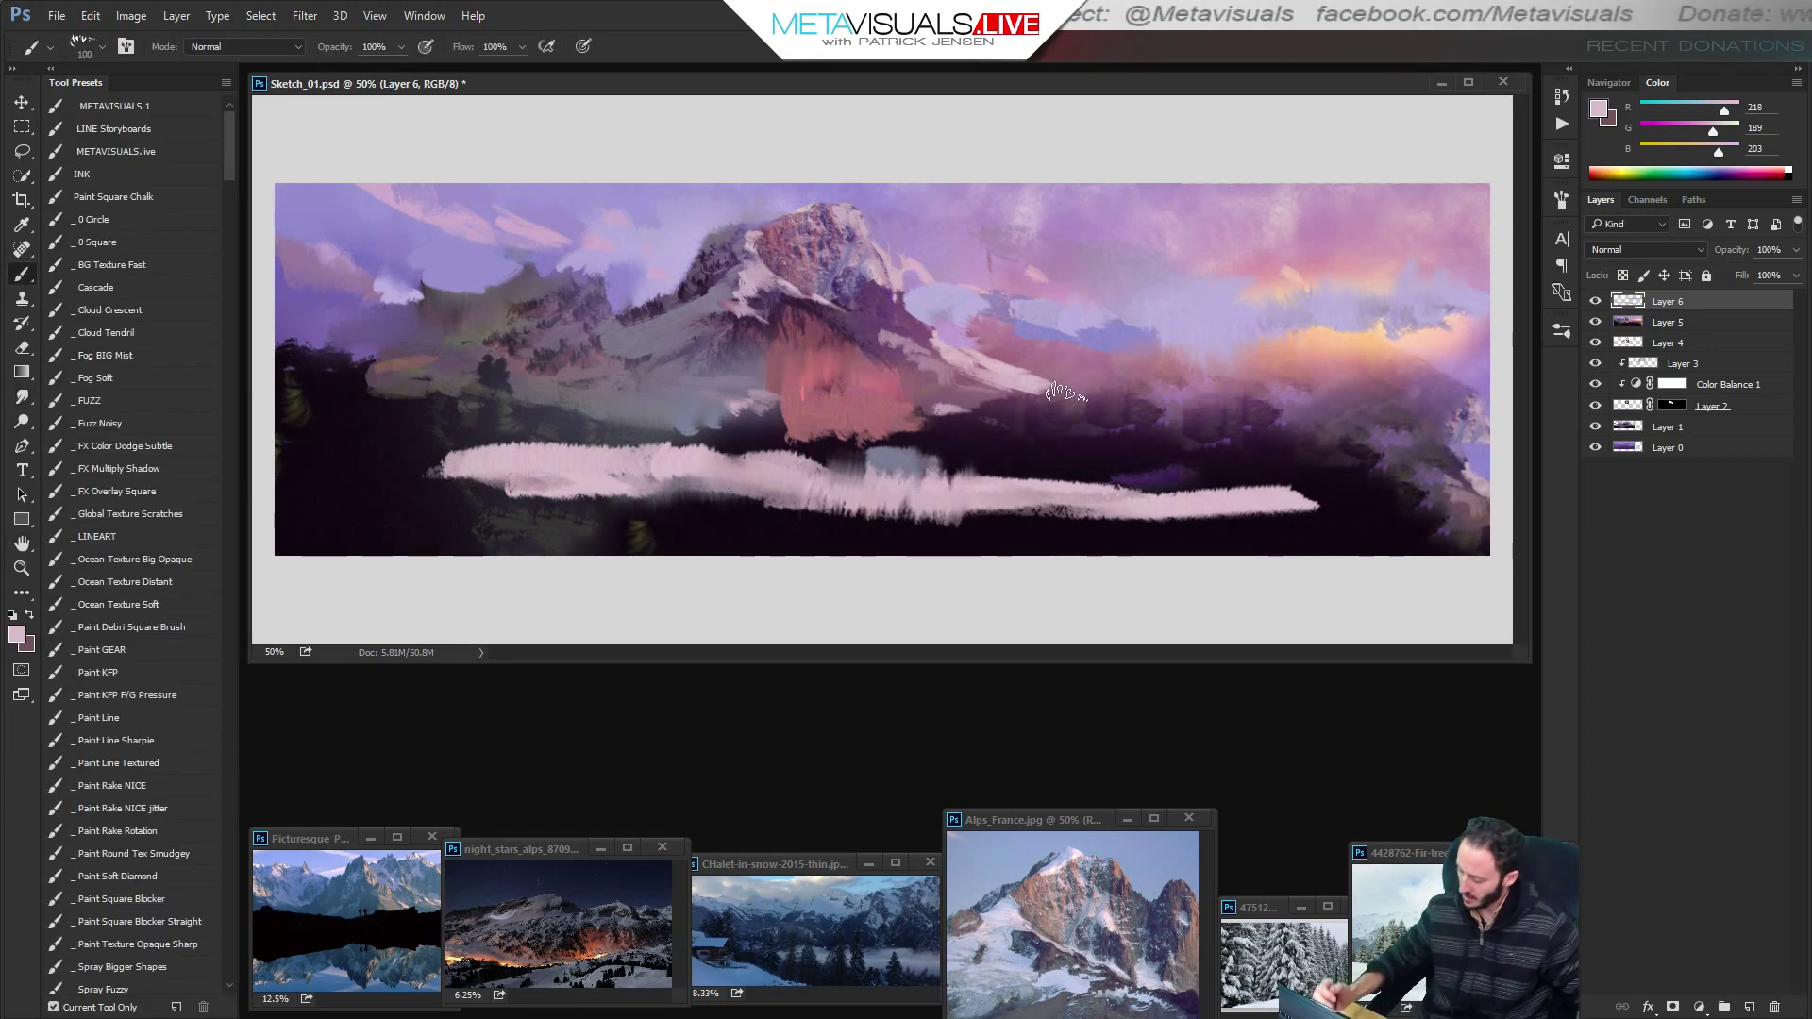
Switch to the browser and search Google Images for "power plant".
key("alt+Tab")
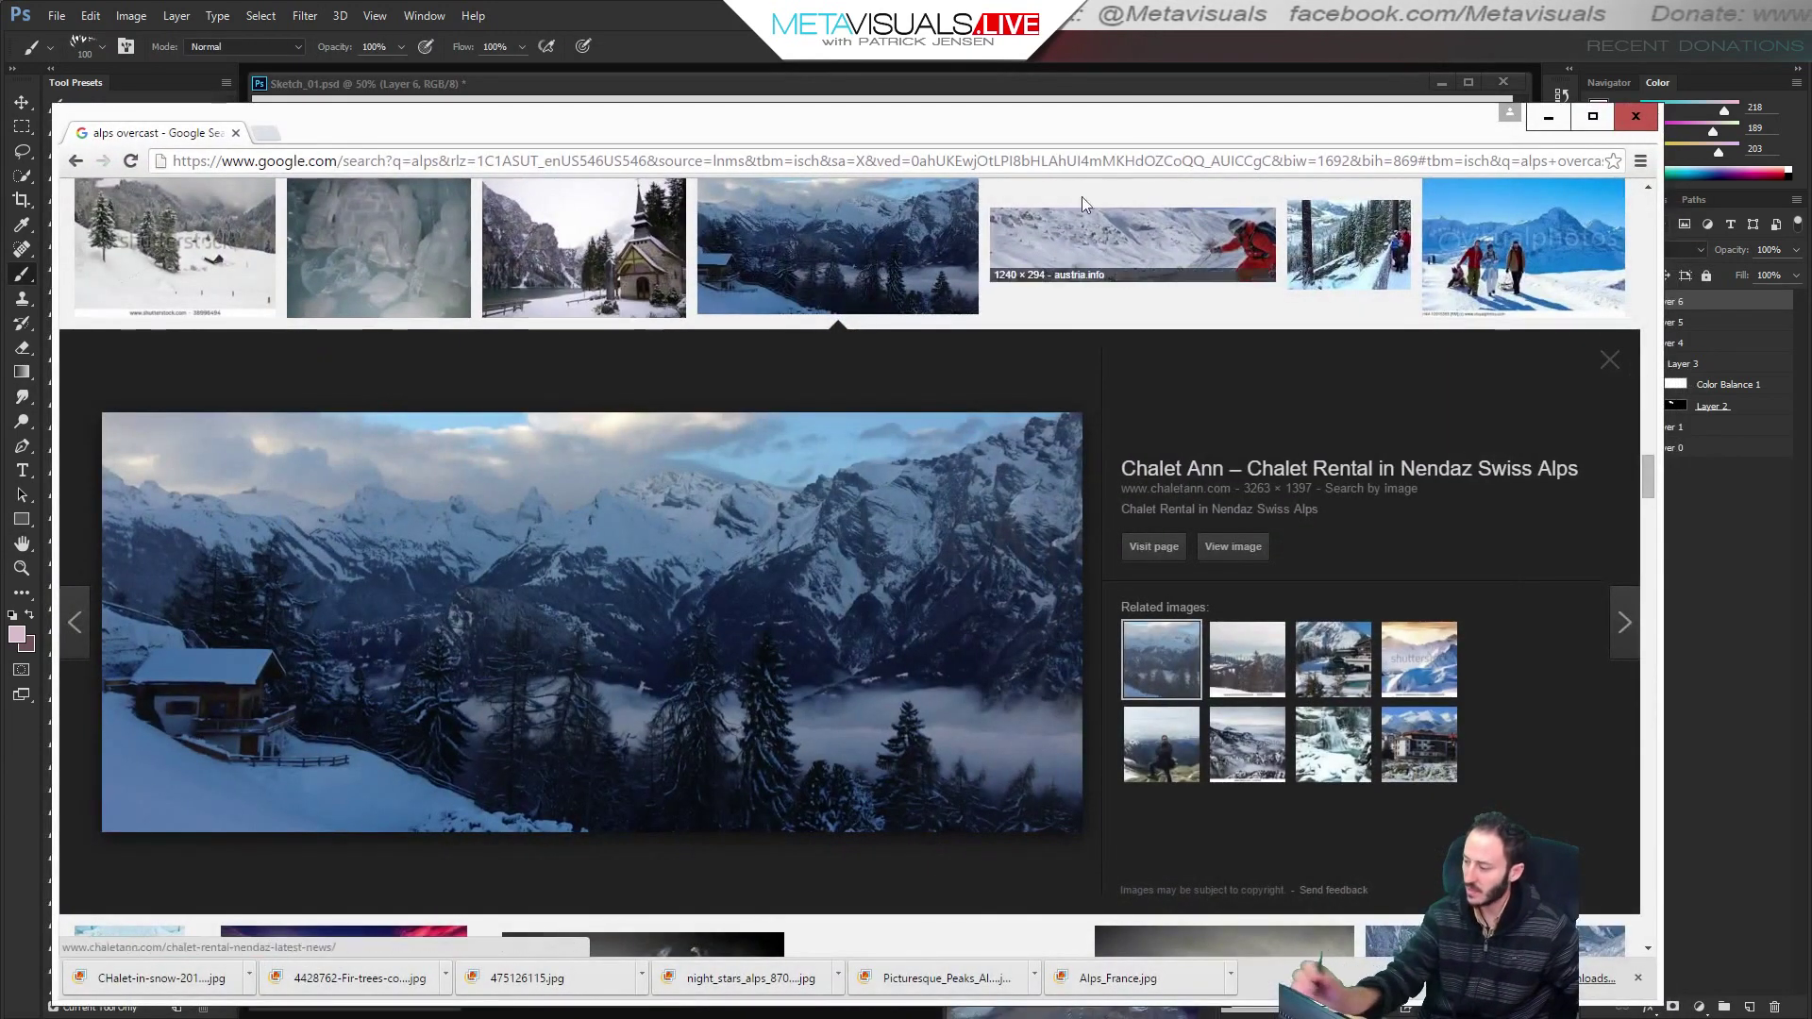
left_click_drag(1645, 475, 1646, 212)
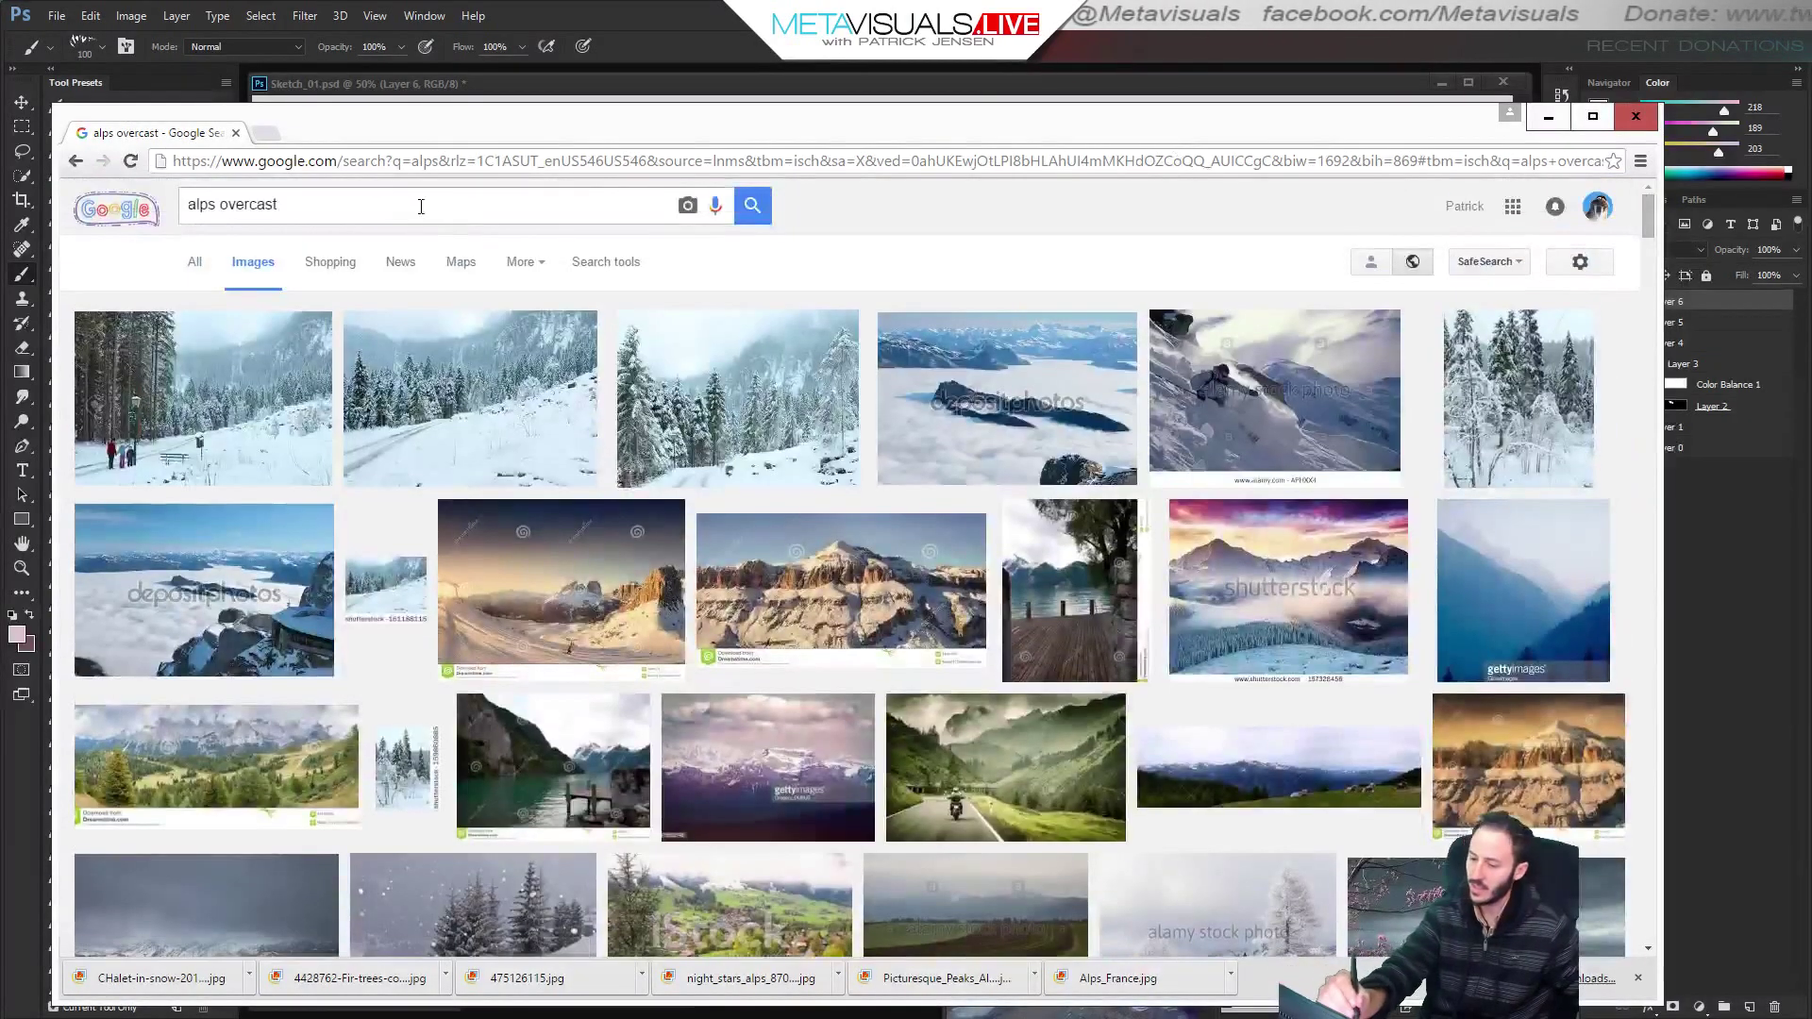
type("power plant")
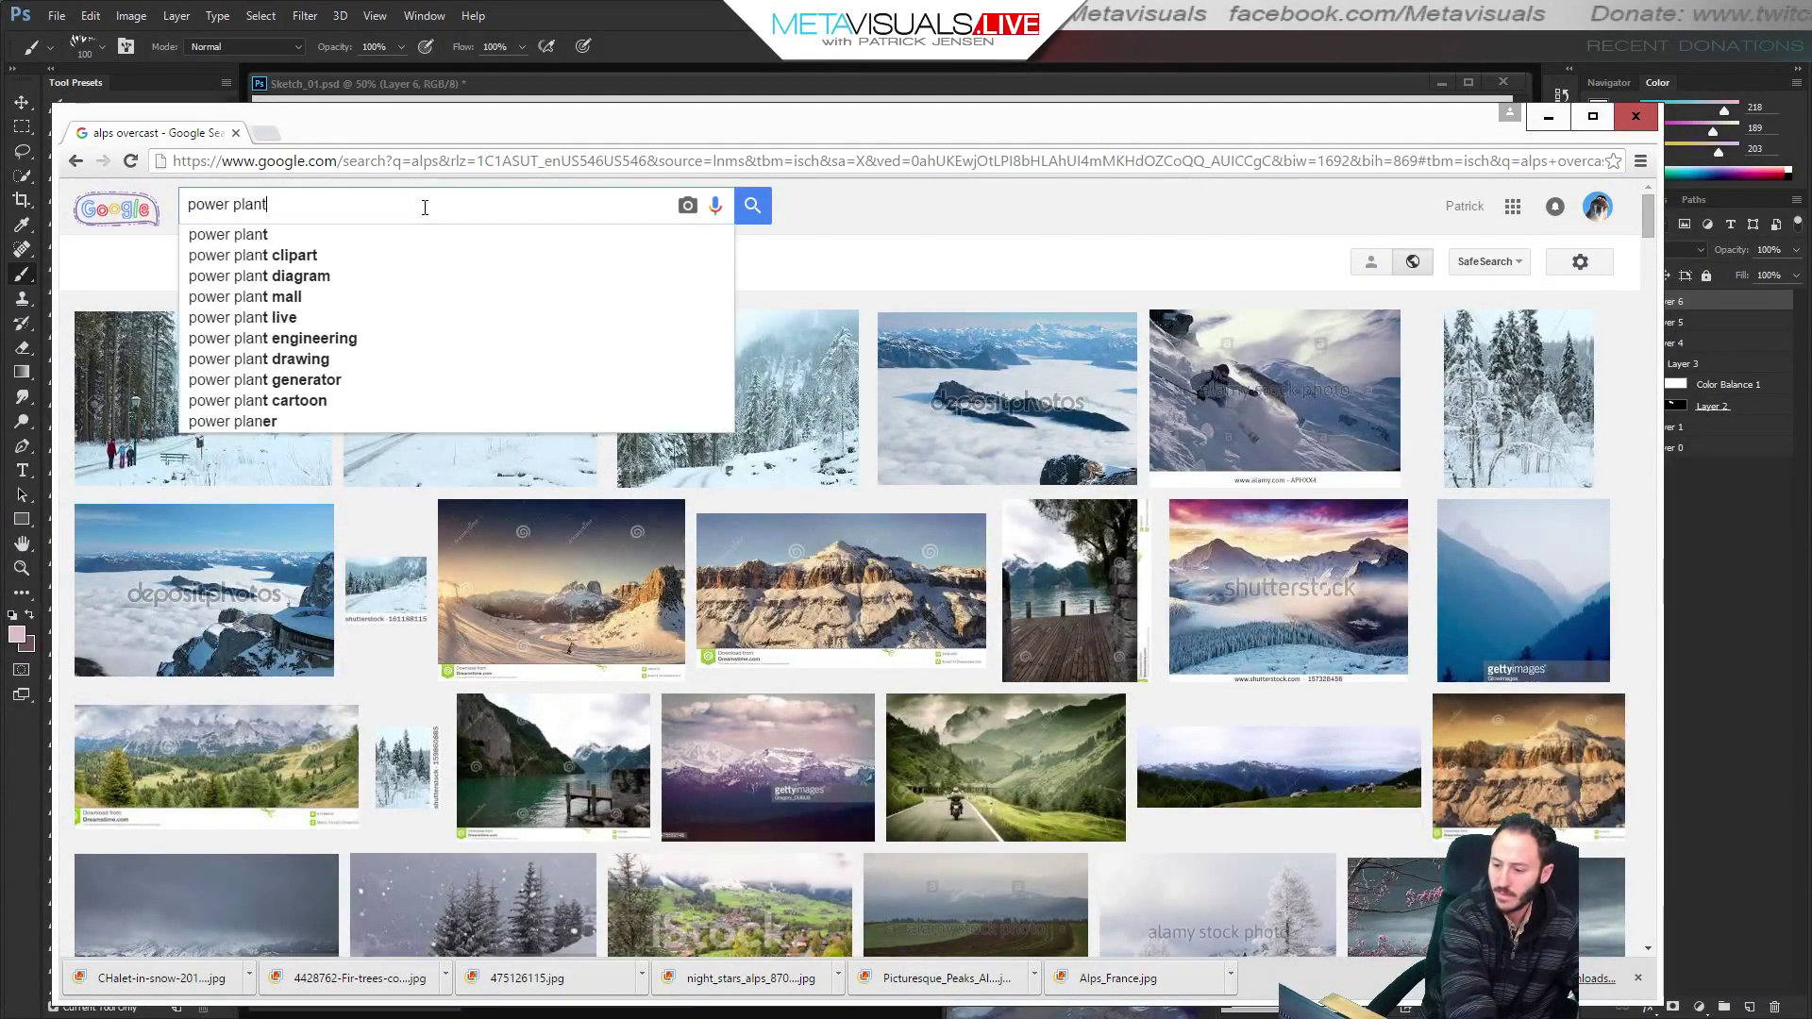
key("Return")
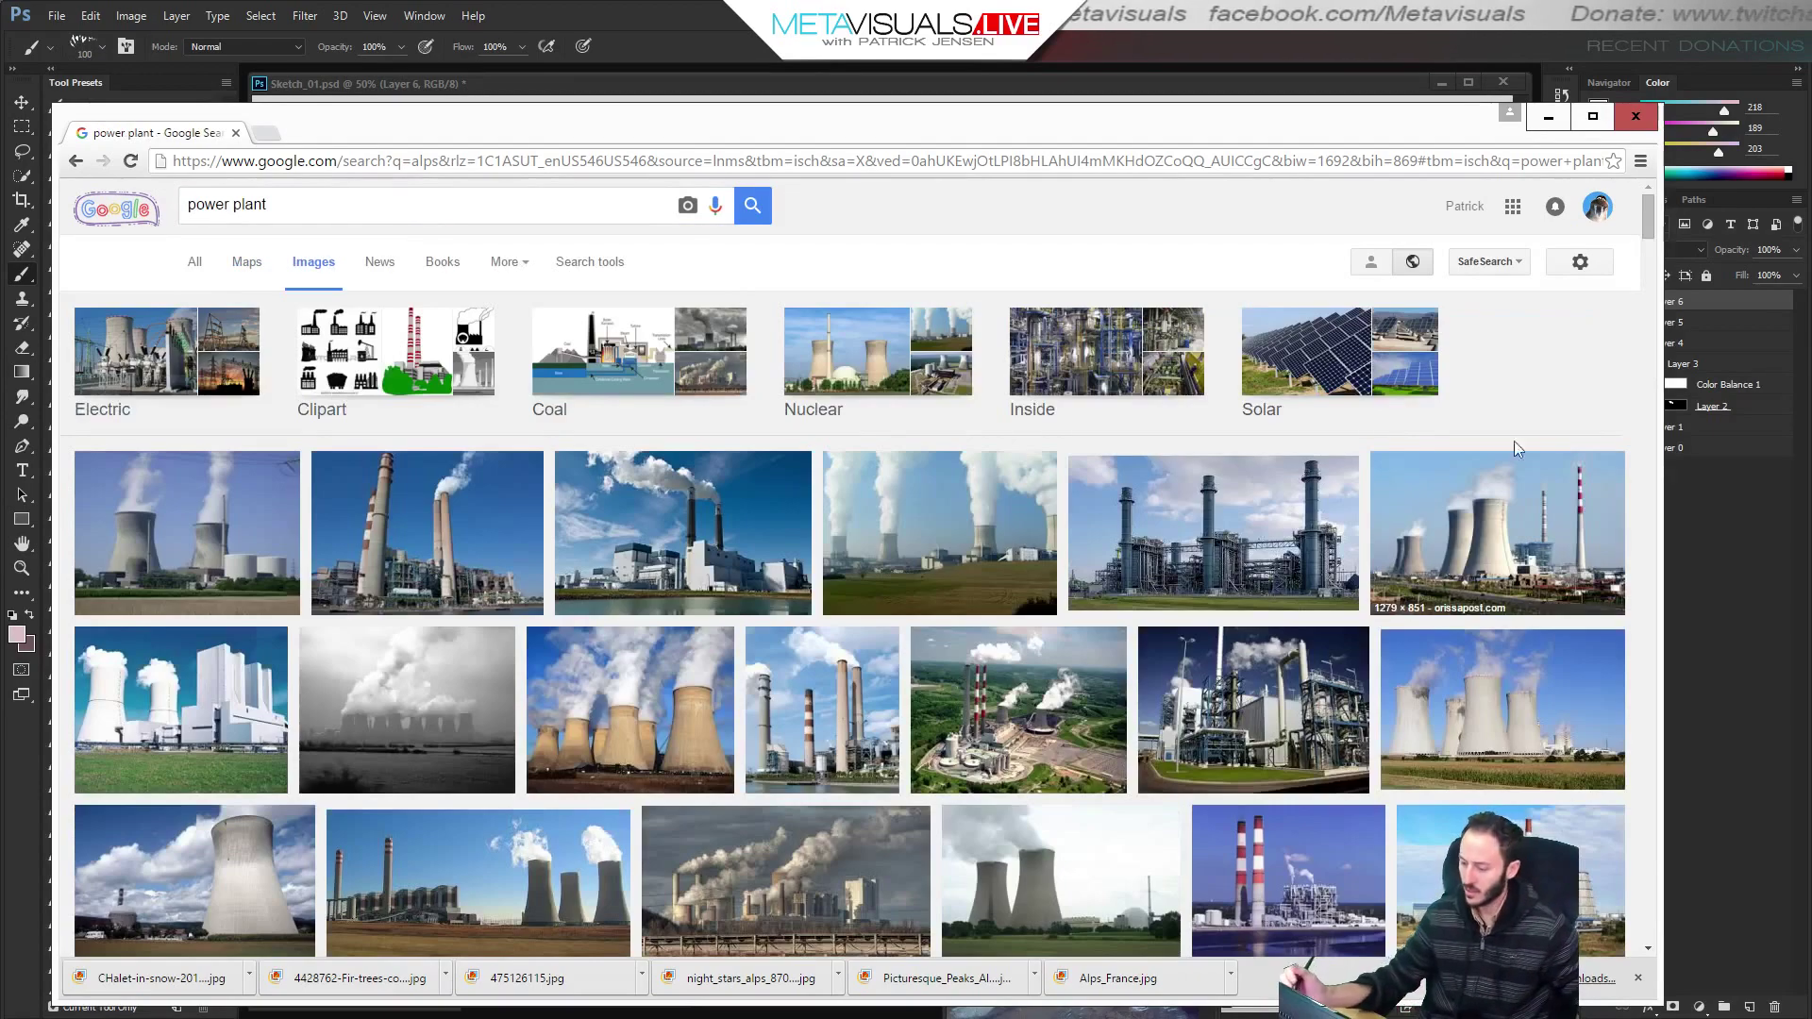
Find the night aerial photo of a brightly lit power plant with smoking towers and save it as 80246.adapt.768.1.jpg.
left_click_drag(1650, 222, 1639, 432)
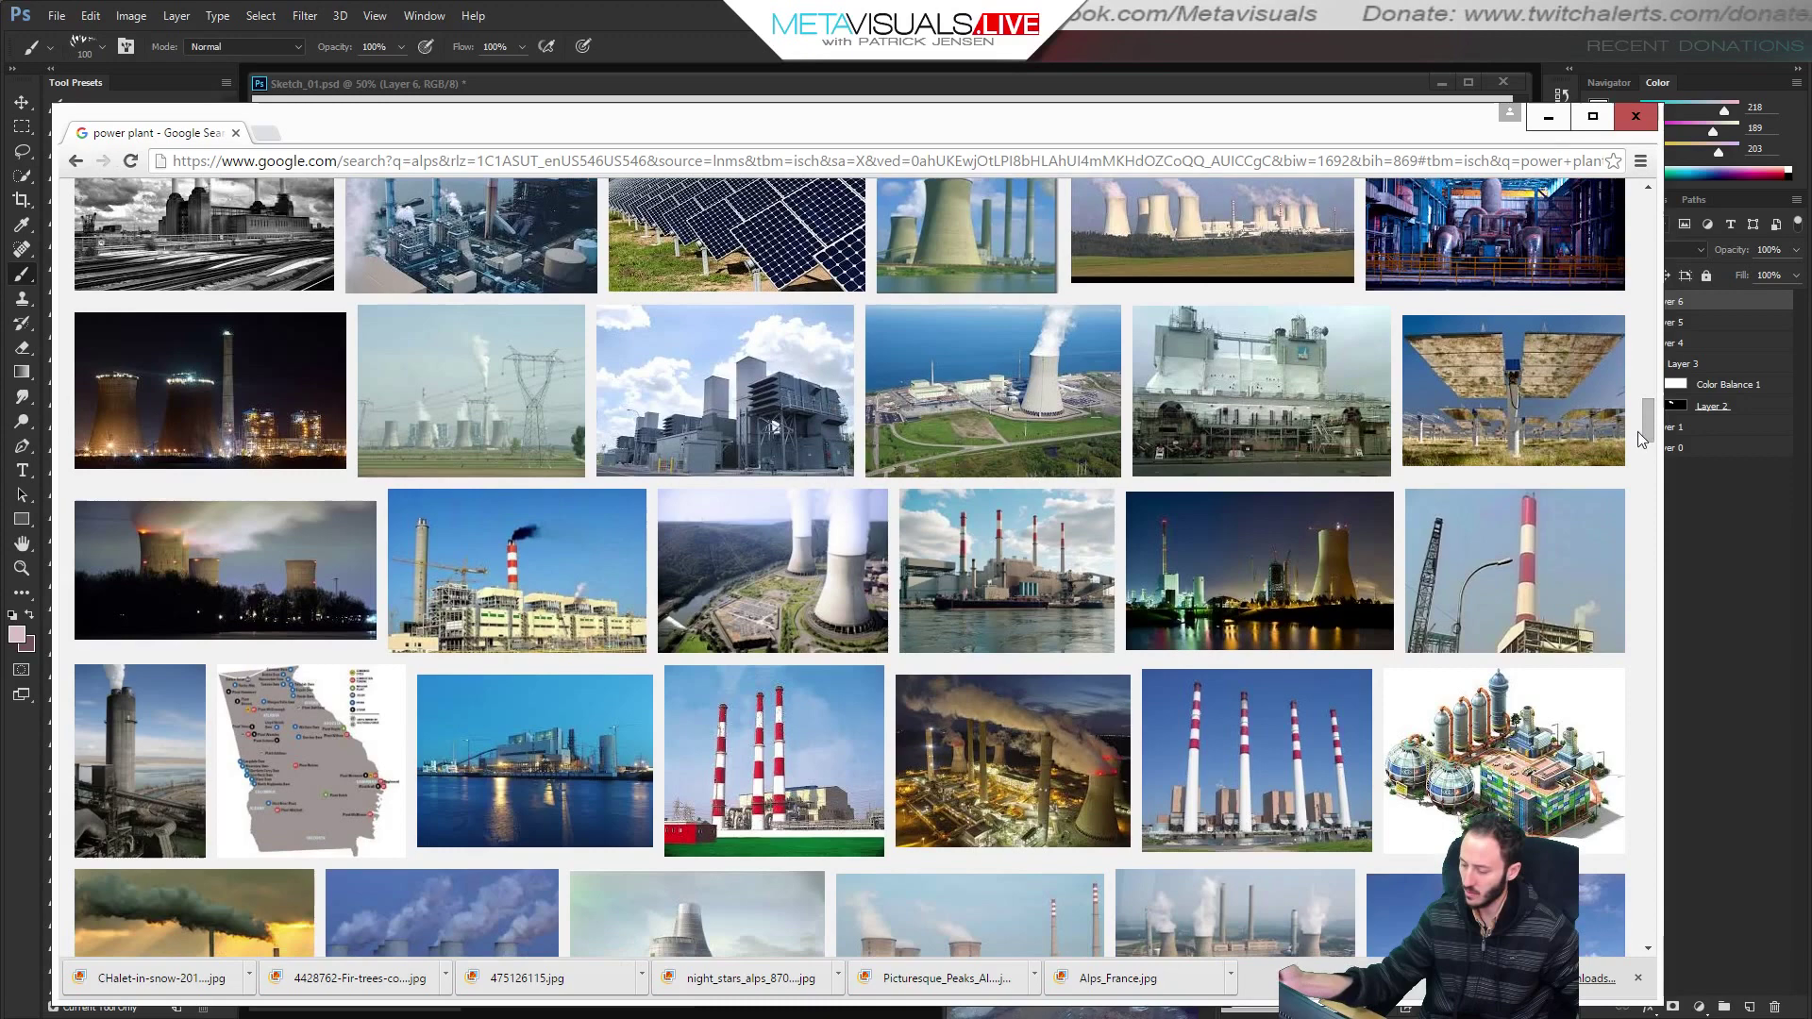
left_click(1000, 757)
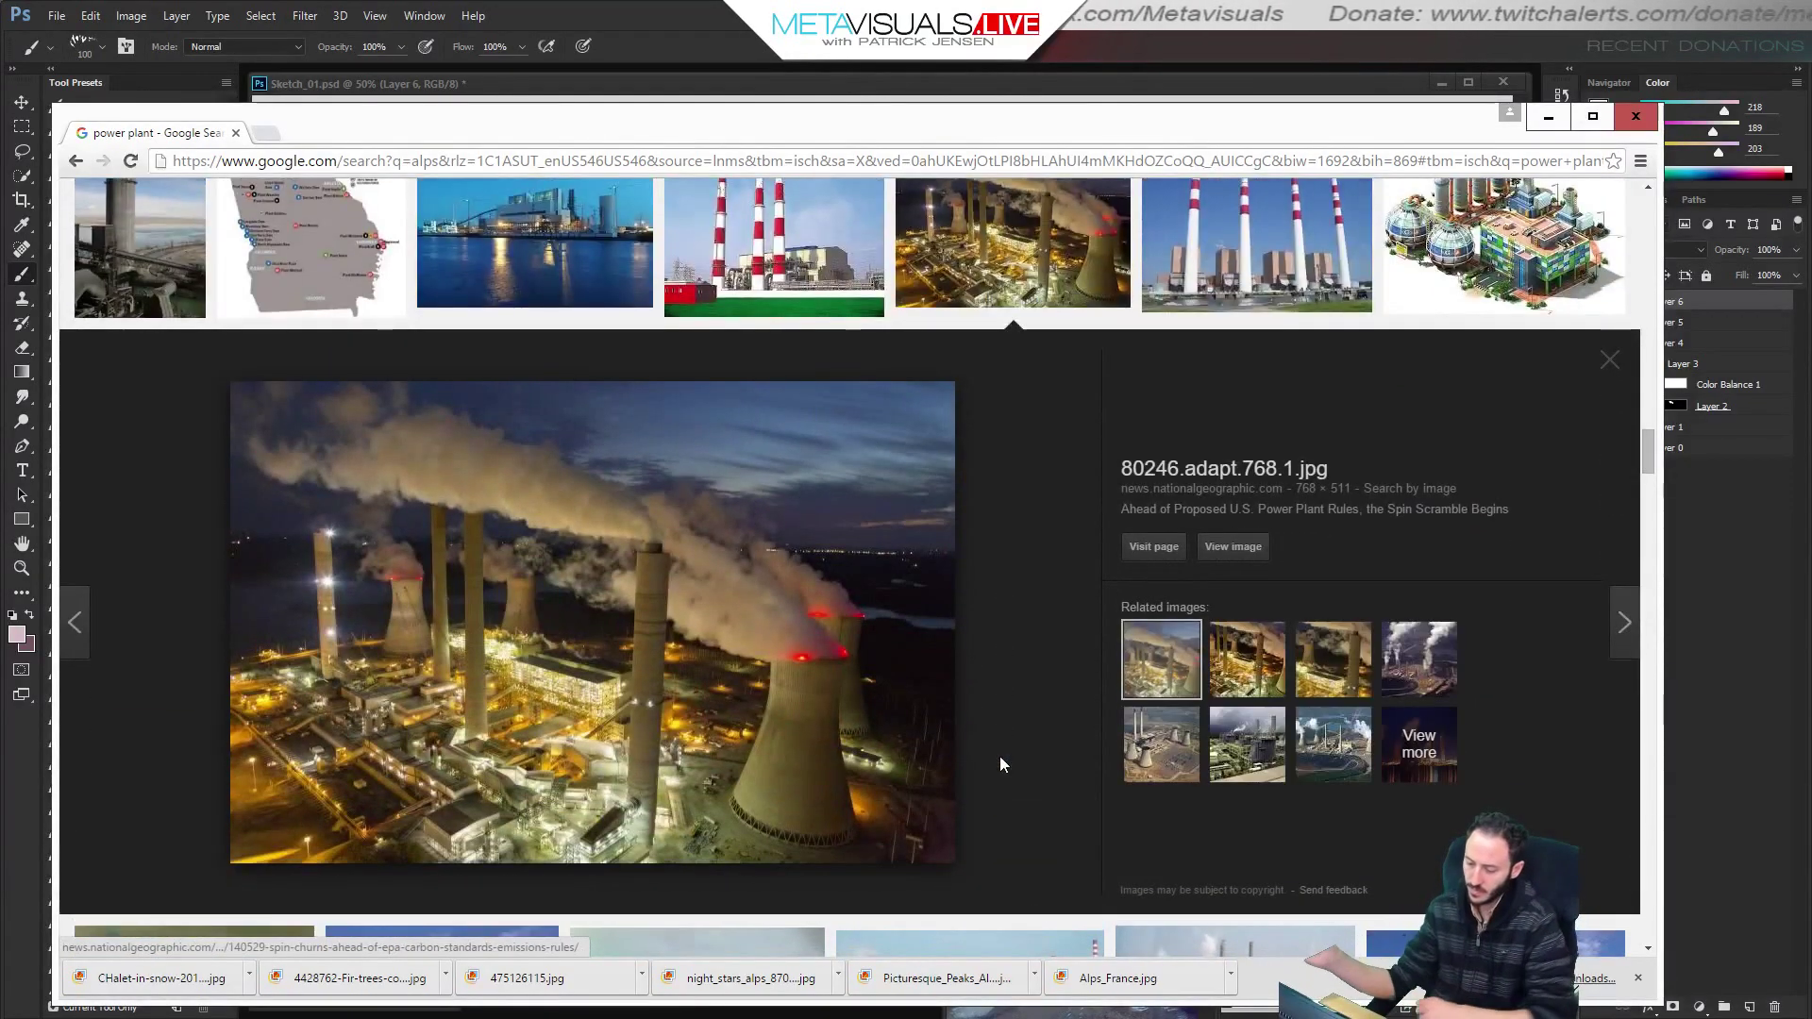
right_click(453, 700)
left_click(581, 861)
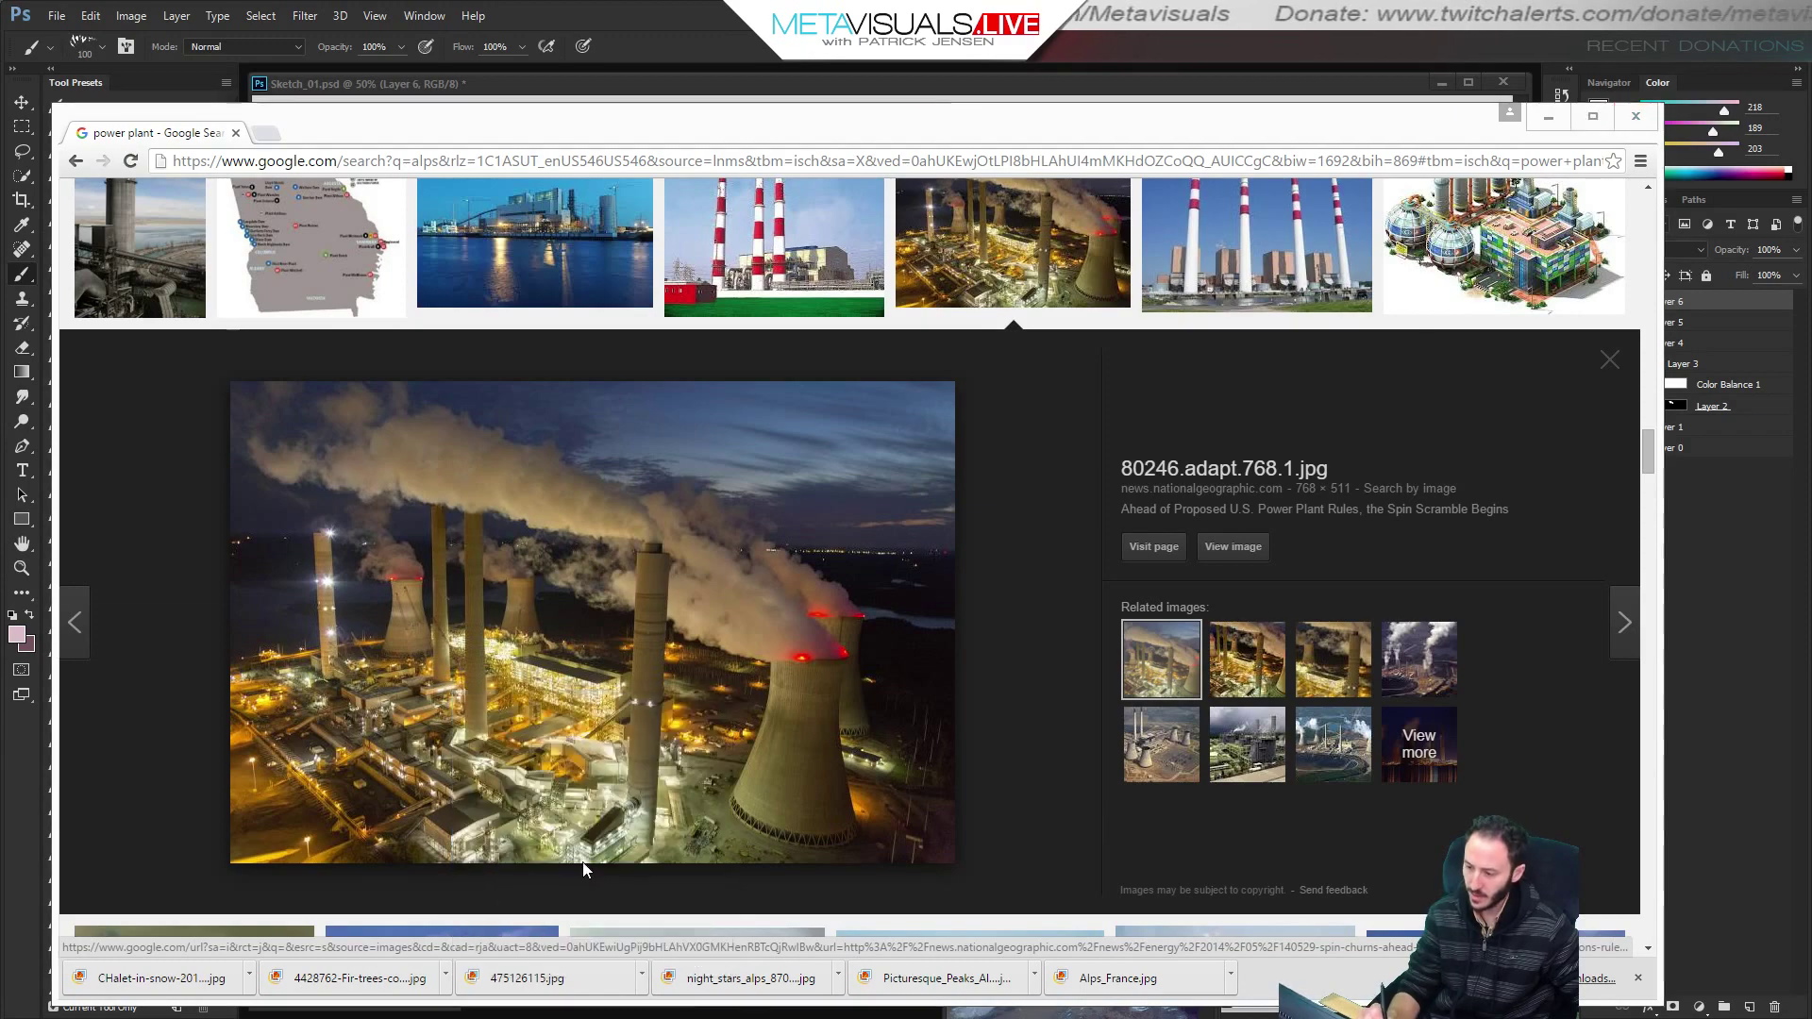
left_click(800, 578)
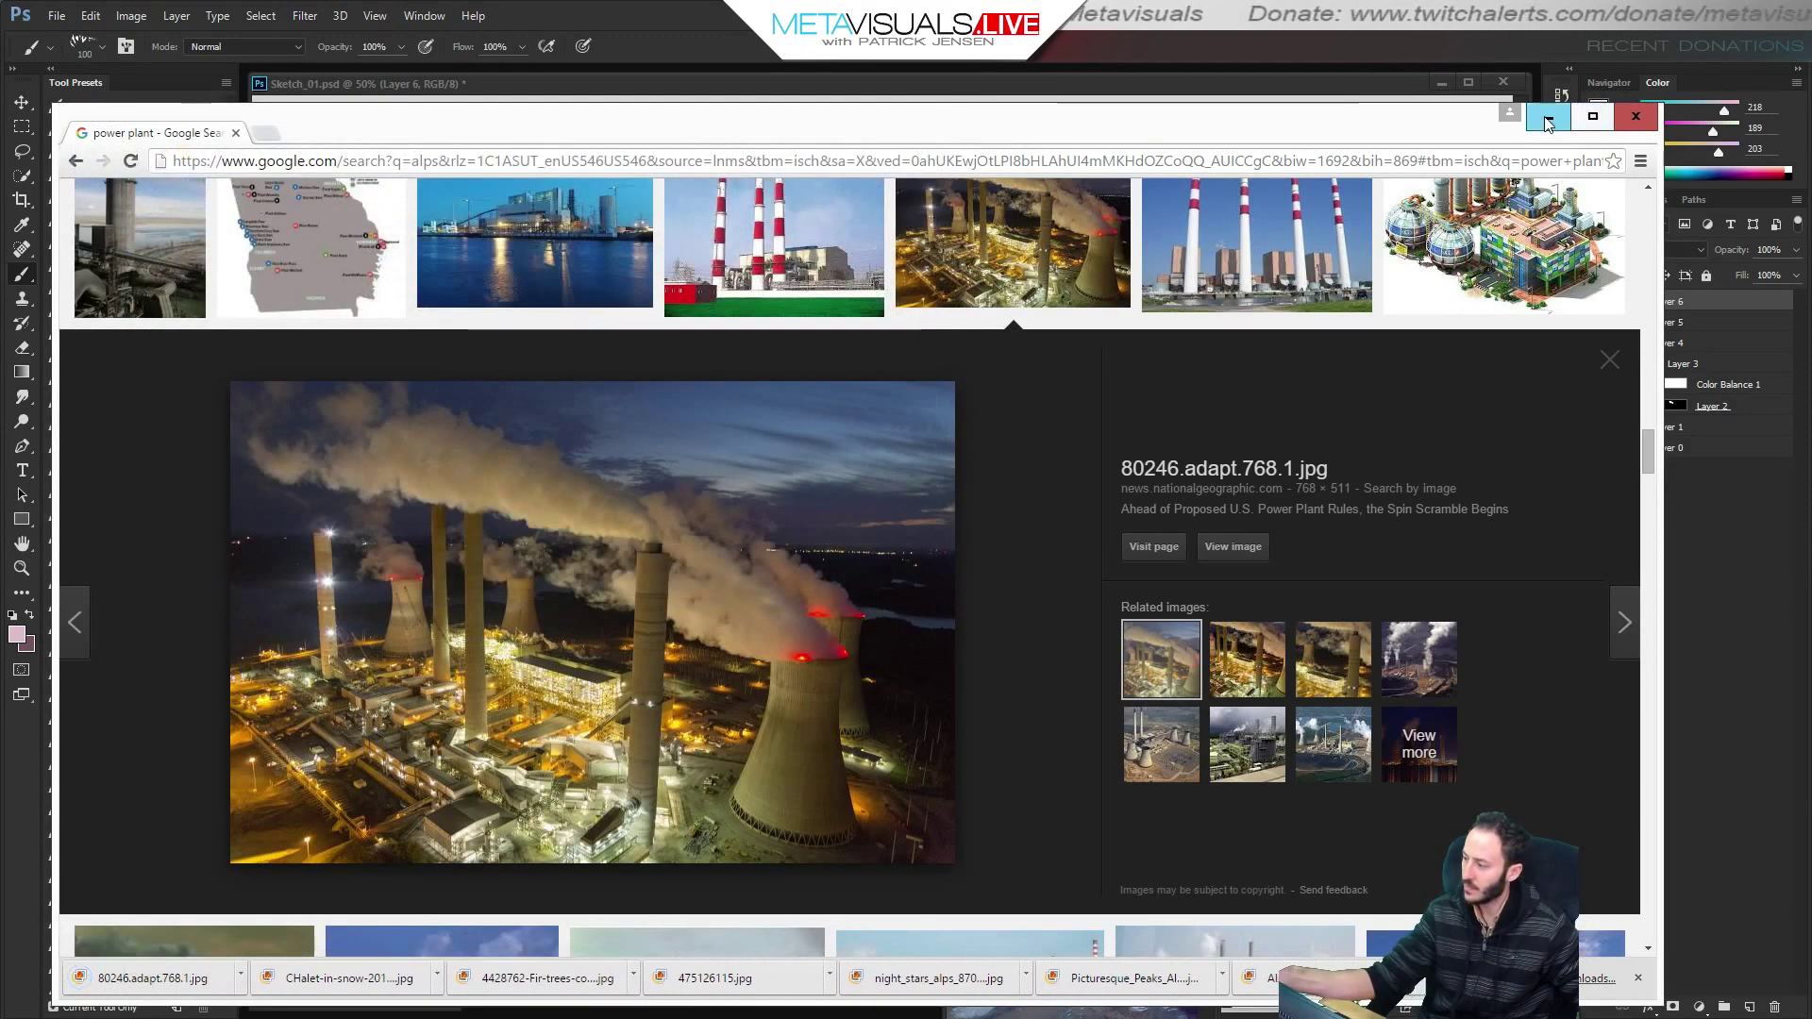
Return to Photoshop and open 80246.adapt.768.1.jpg from the REF folder.
key("alt+Tab")
key("ctrl+o")
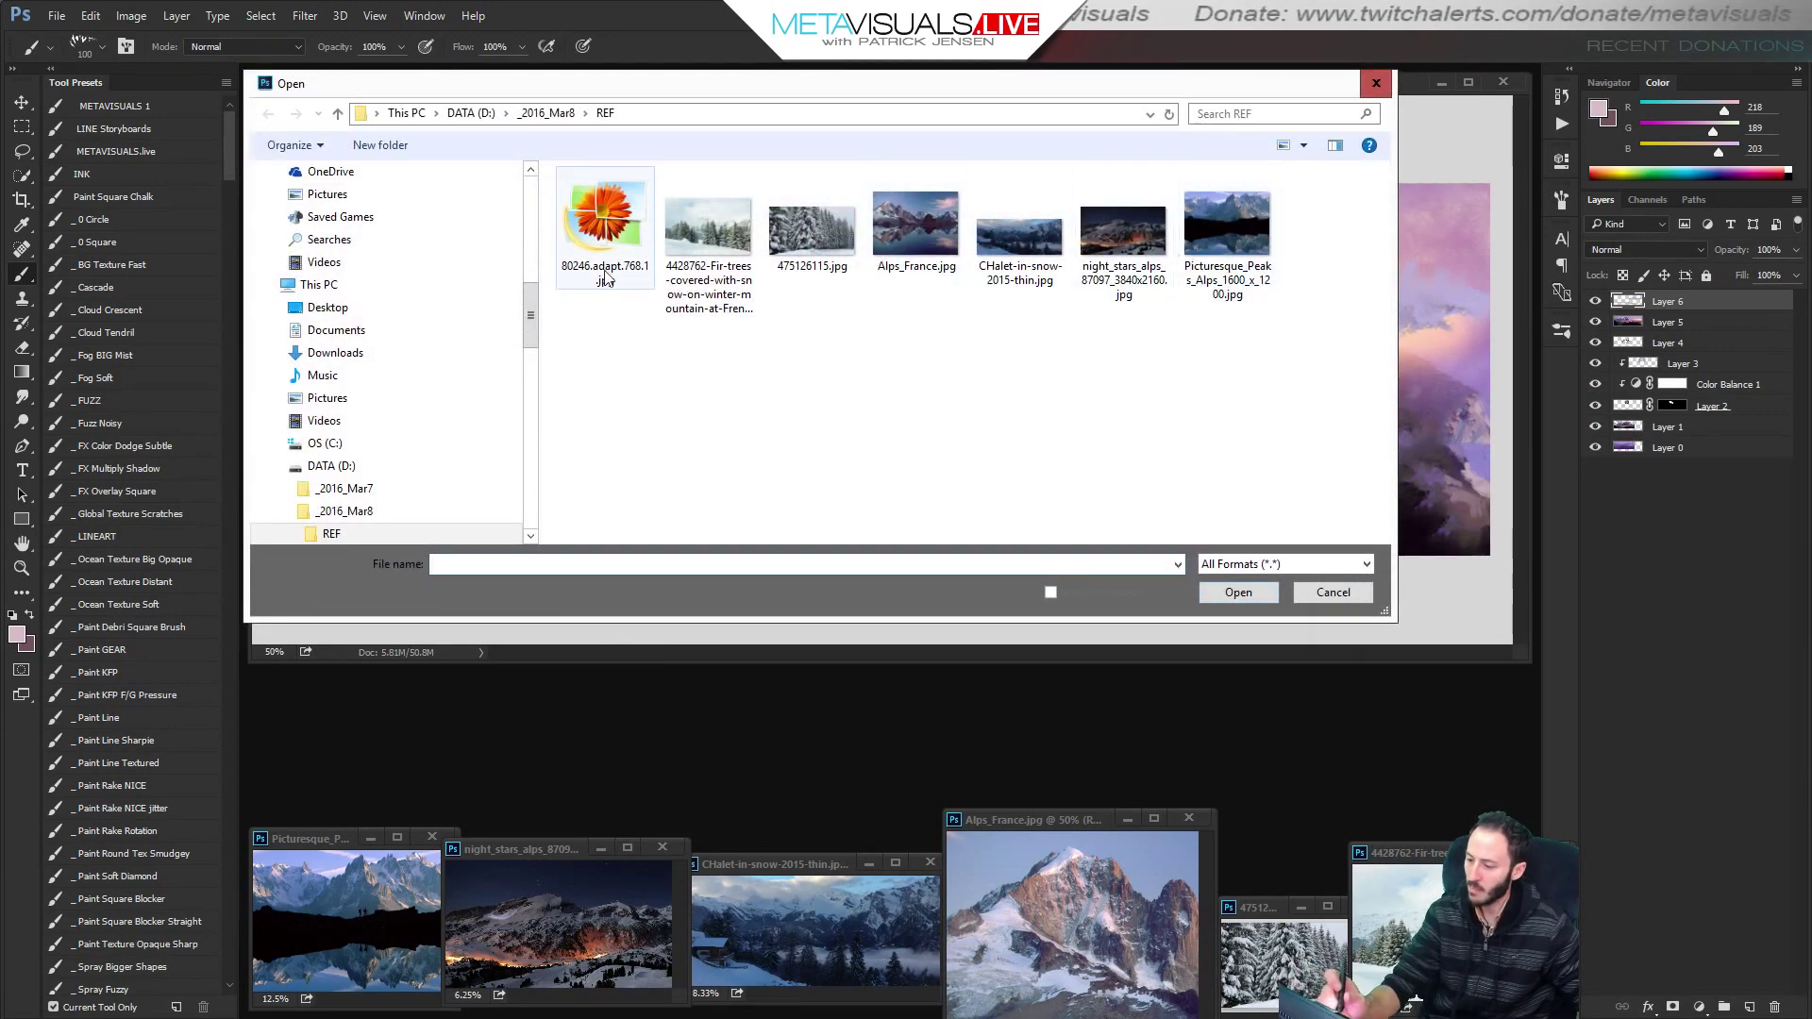
double_click(605, 227)
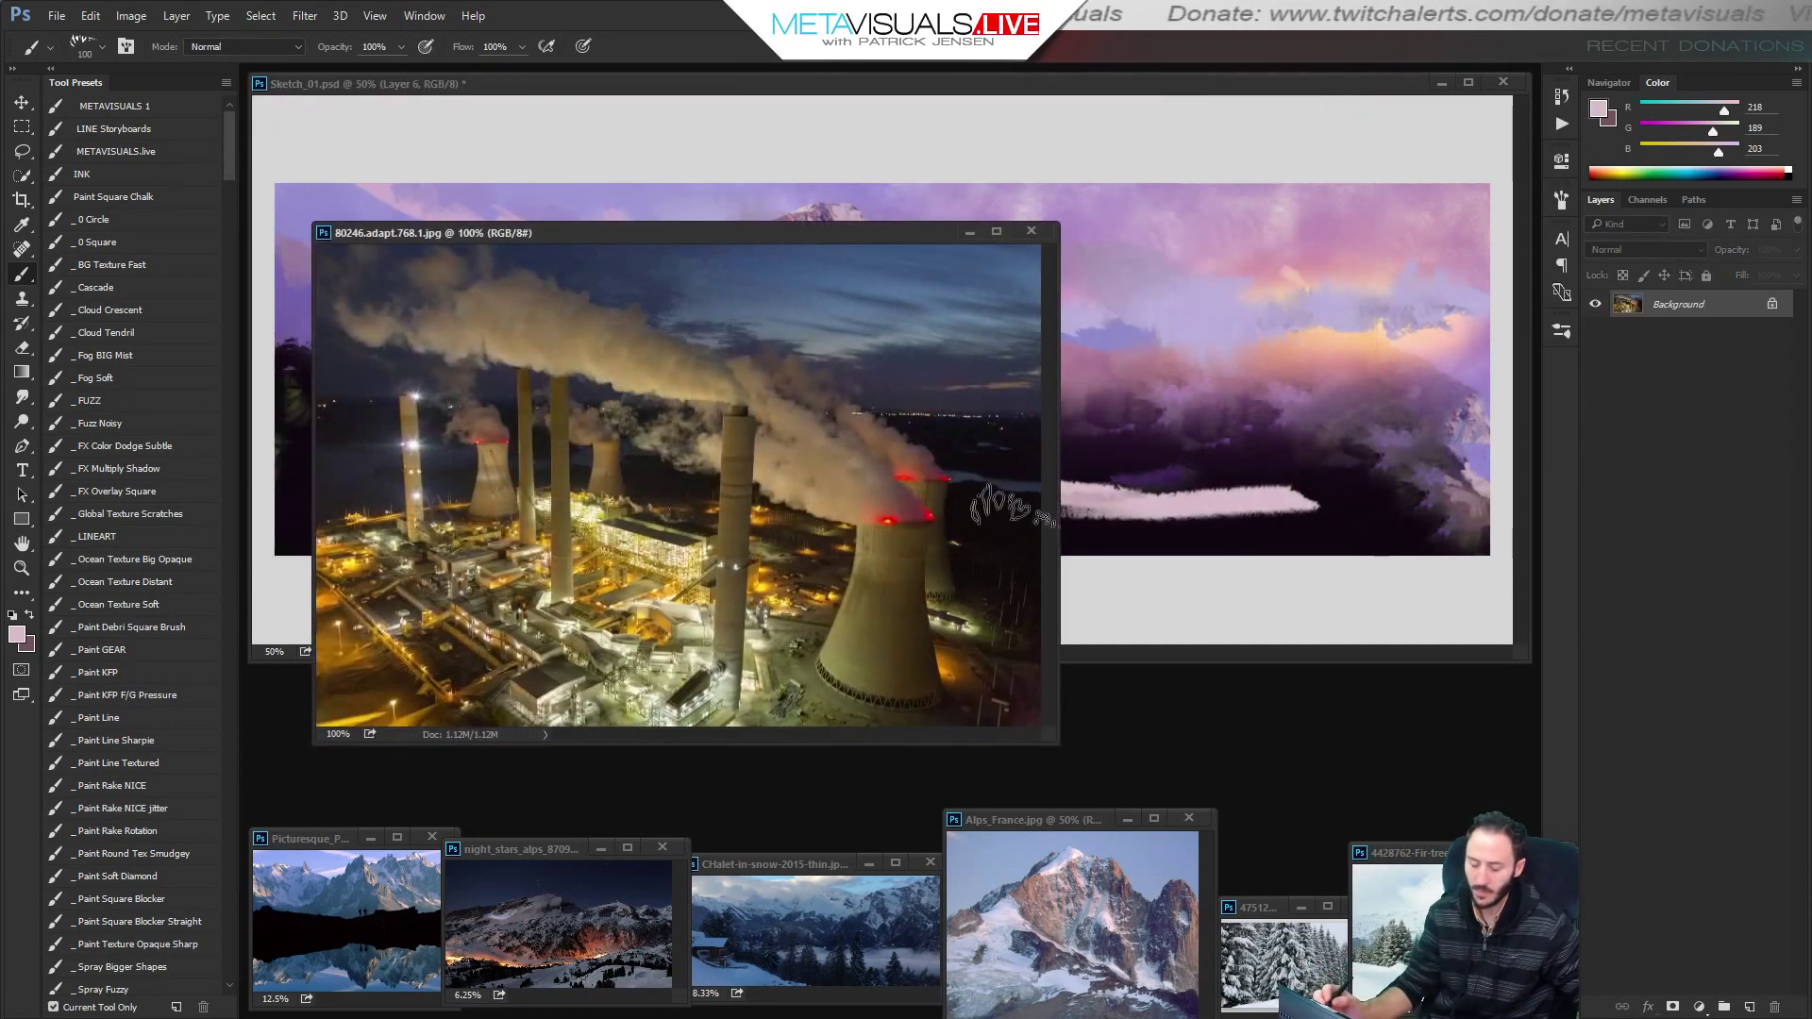
Lasso the lit ground and buildings of the power plant photo, copy them into the sketch and place them over the valley.
key("l")
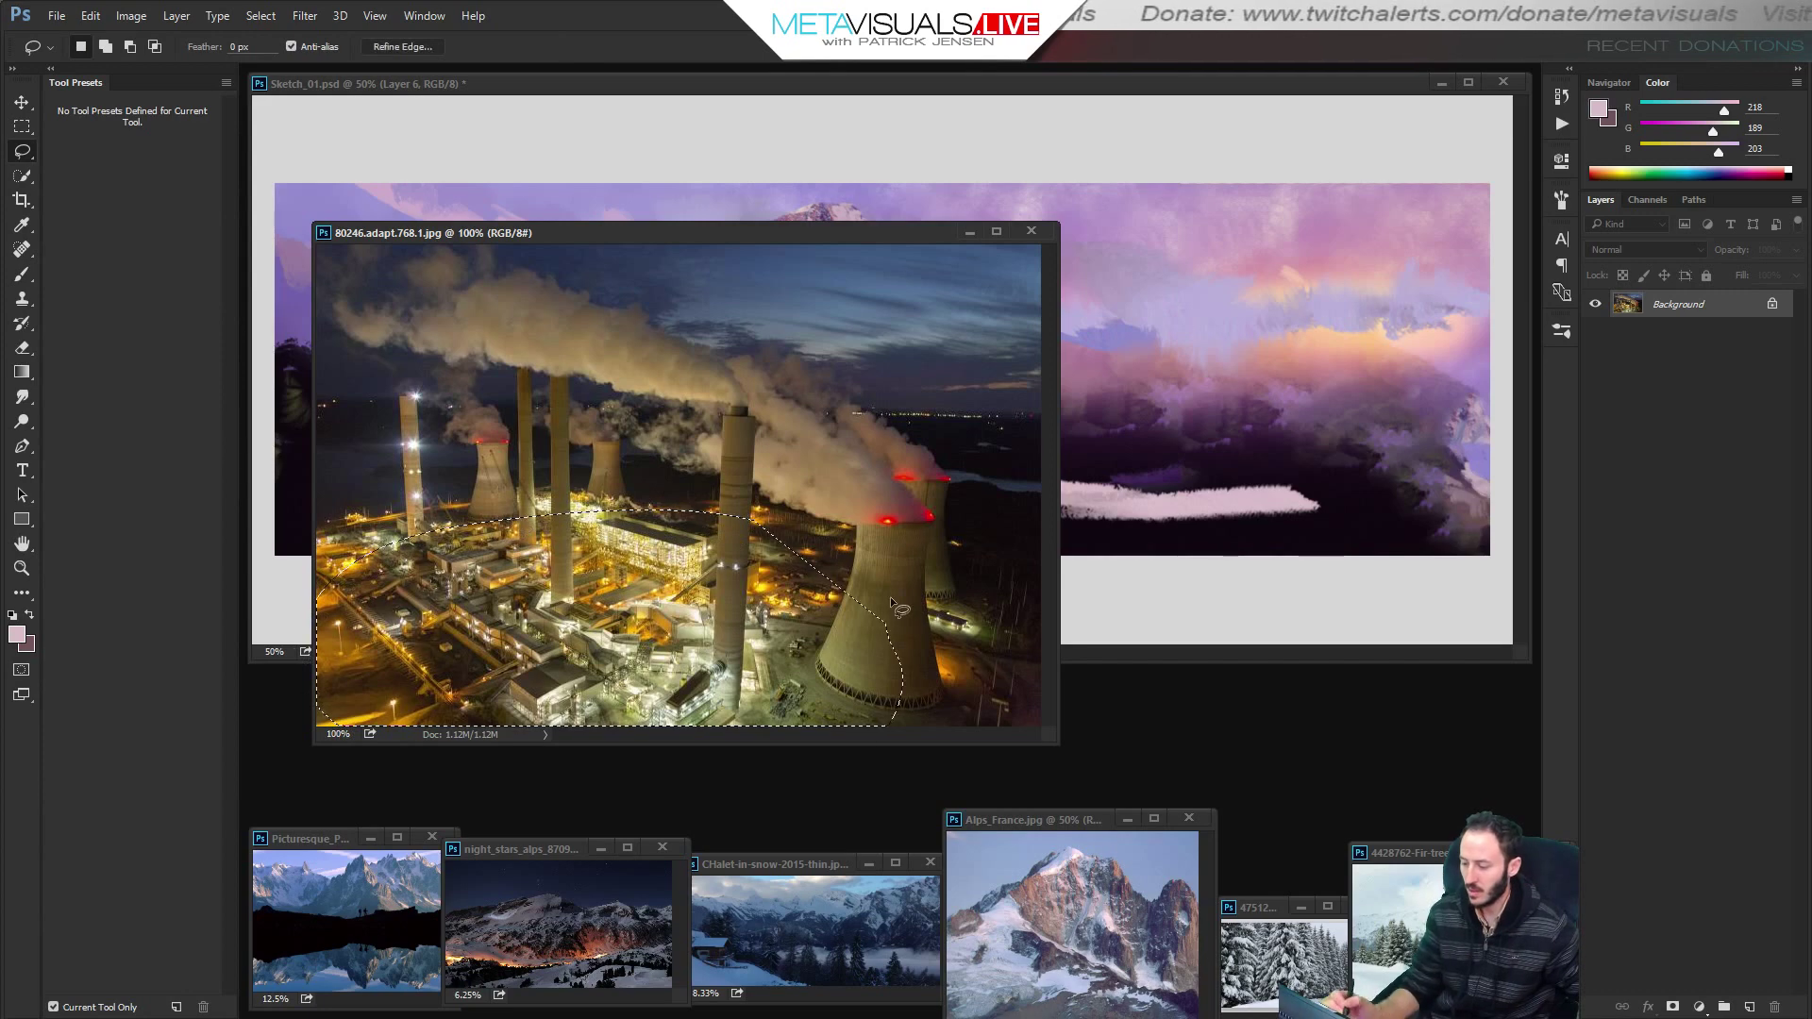
key("ctrl+c")
left_click(971, 232)
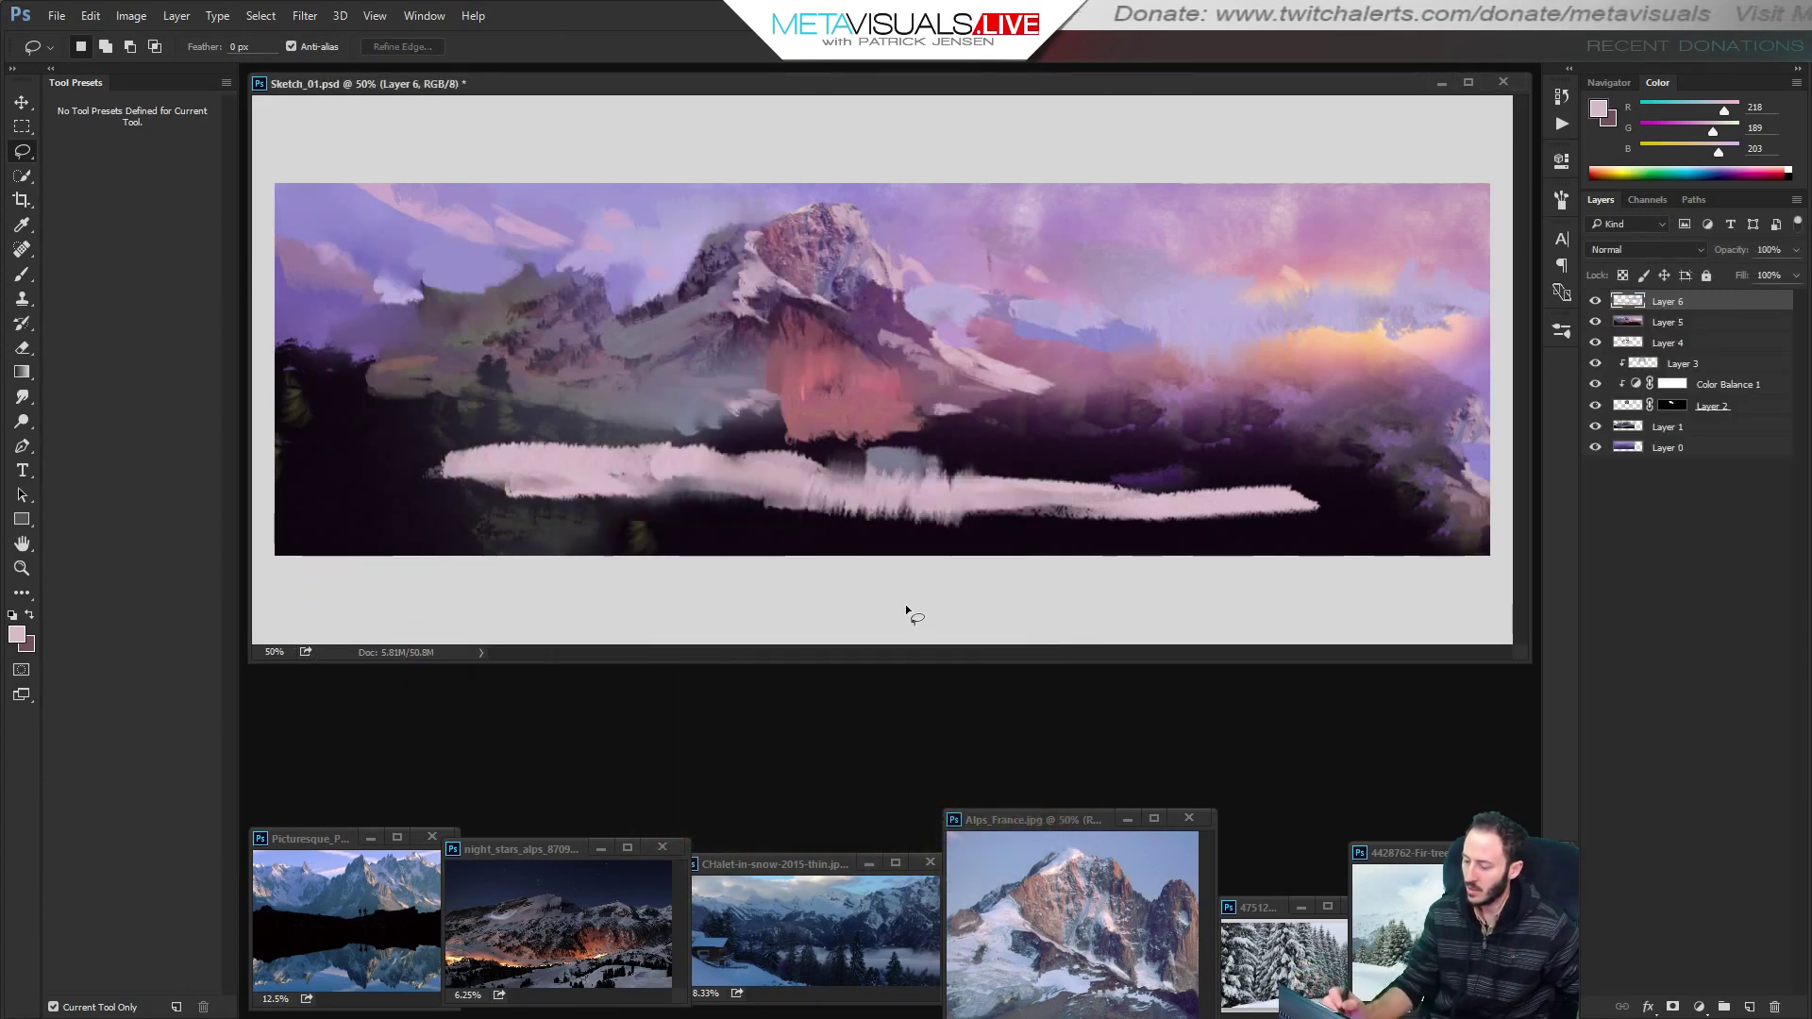
key("ctrl+v")
left_click_drag(963, 331, 547, 393)
Stretch the pasted power plant across the valley and apply a perspective transform that narrows its far edge and widens its near edge.
key("ctrl+t")
left_click_drag(629, 500, 1227, 560)
right_click(772, 446)
left_click(900, 577)
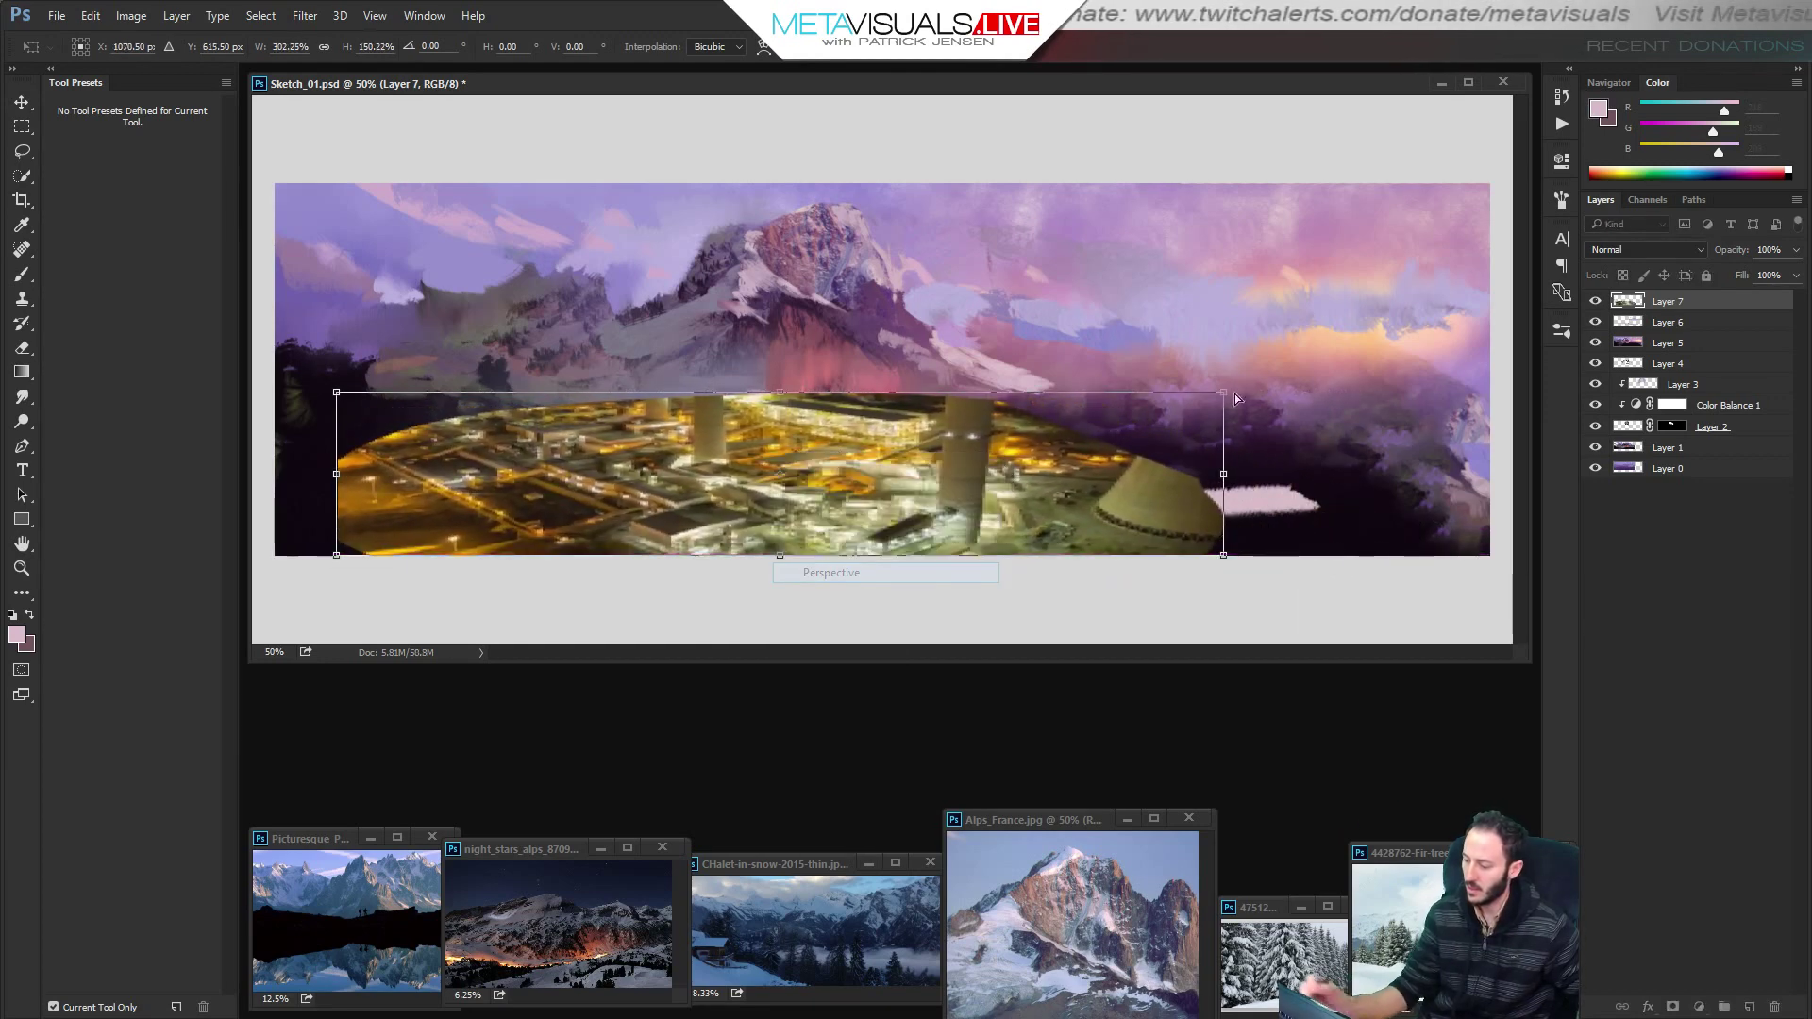
left_click_drag(1227, 393, 908, 373)
left_click_drag(1223, 555, 1724, 441)
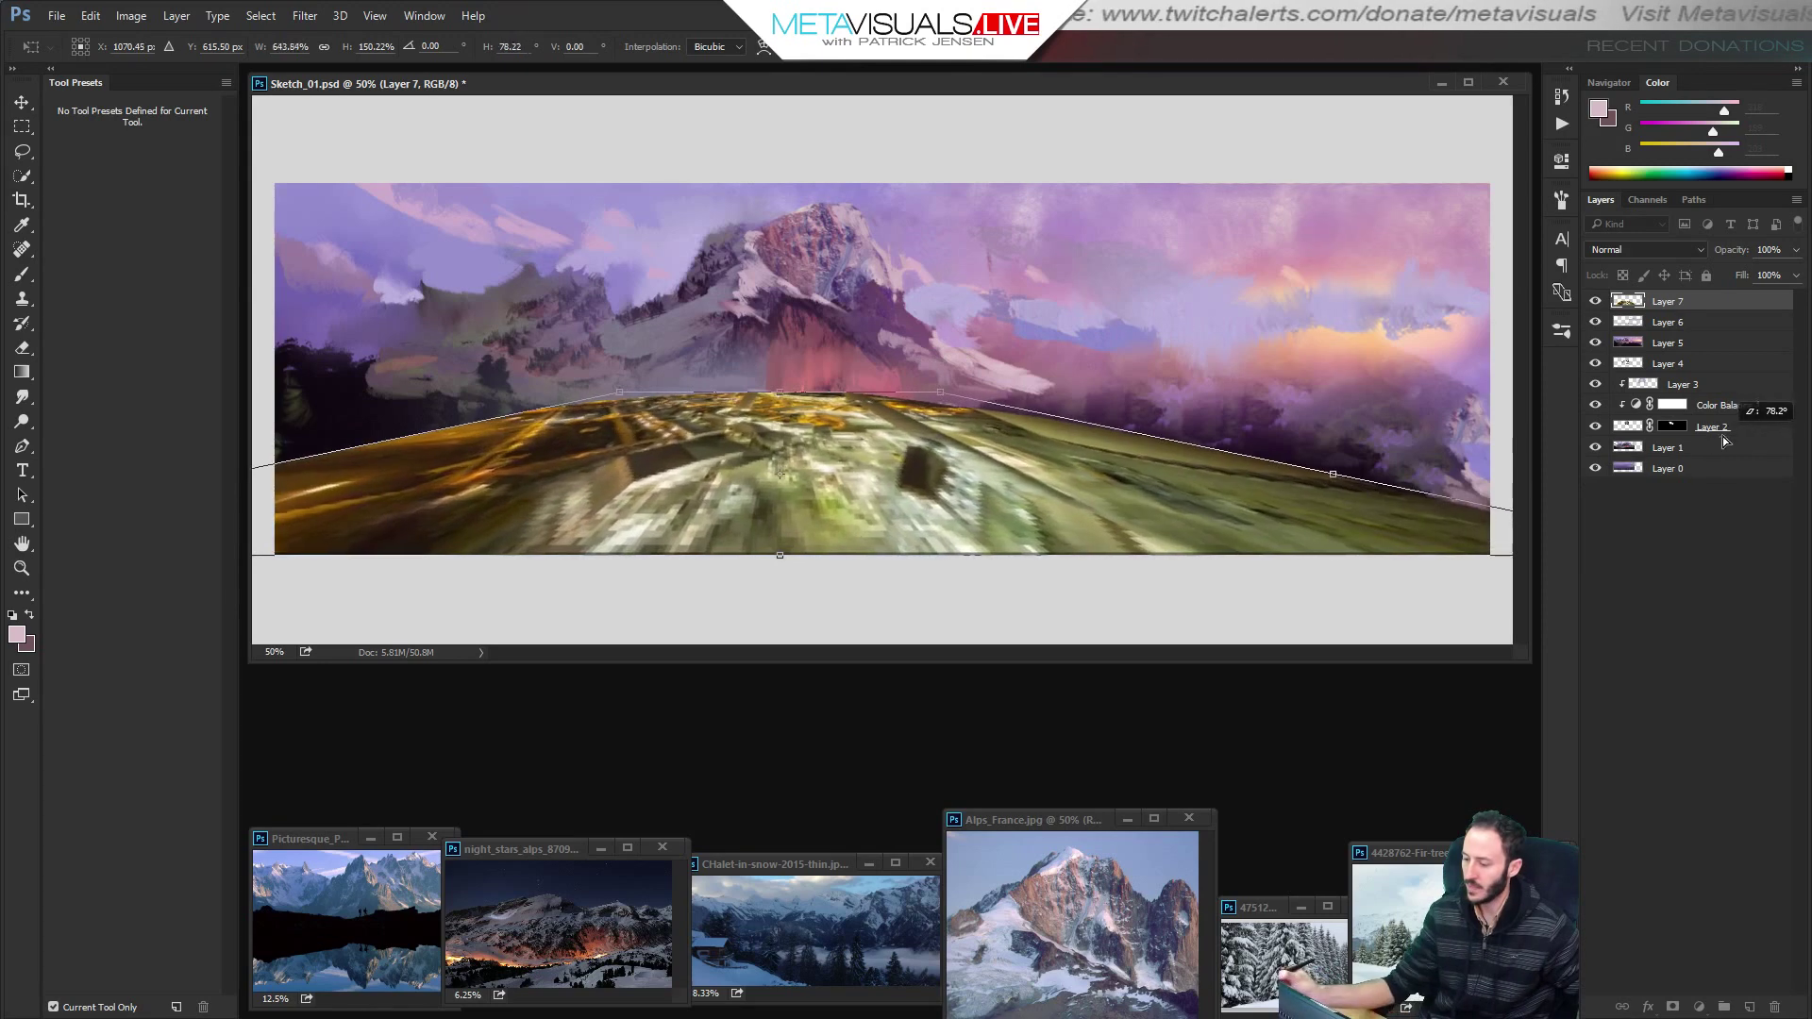
Warp the power plant layer so its lights spread across the valley floor, and apply the transformation.
right_click(872, 442)
left_click(944, 582)
left_click_drag(783, 434, 587, 457)
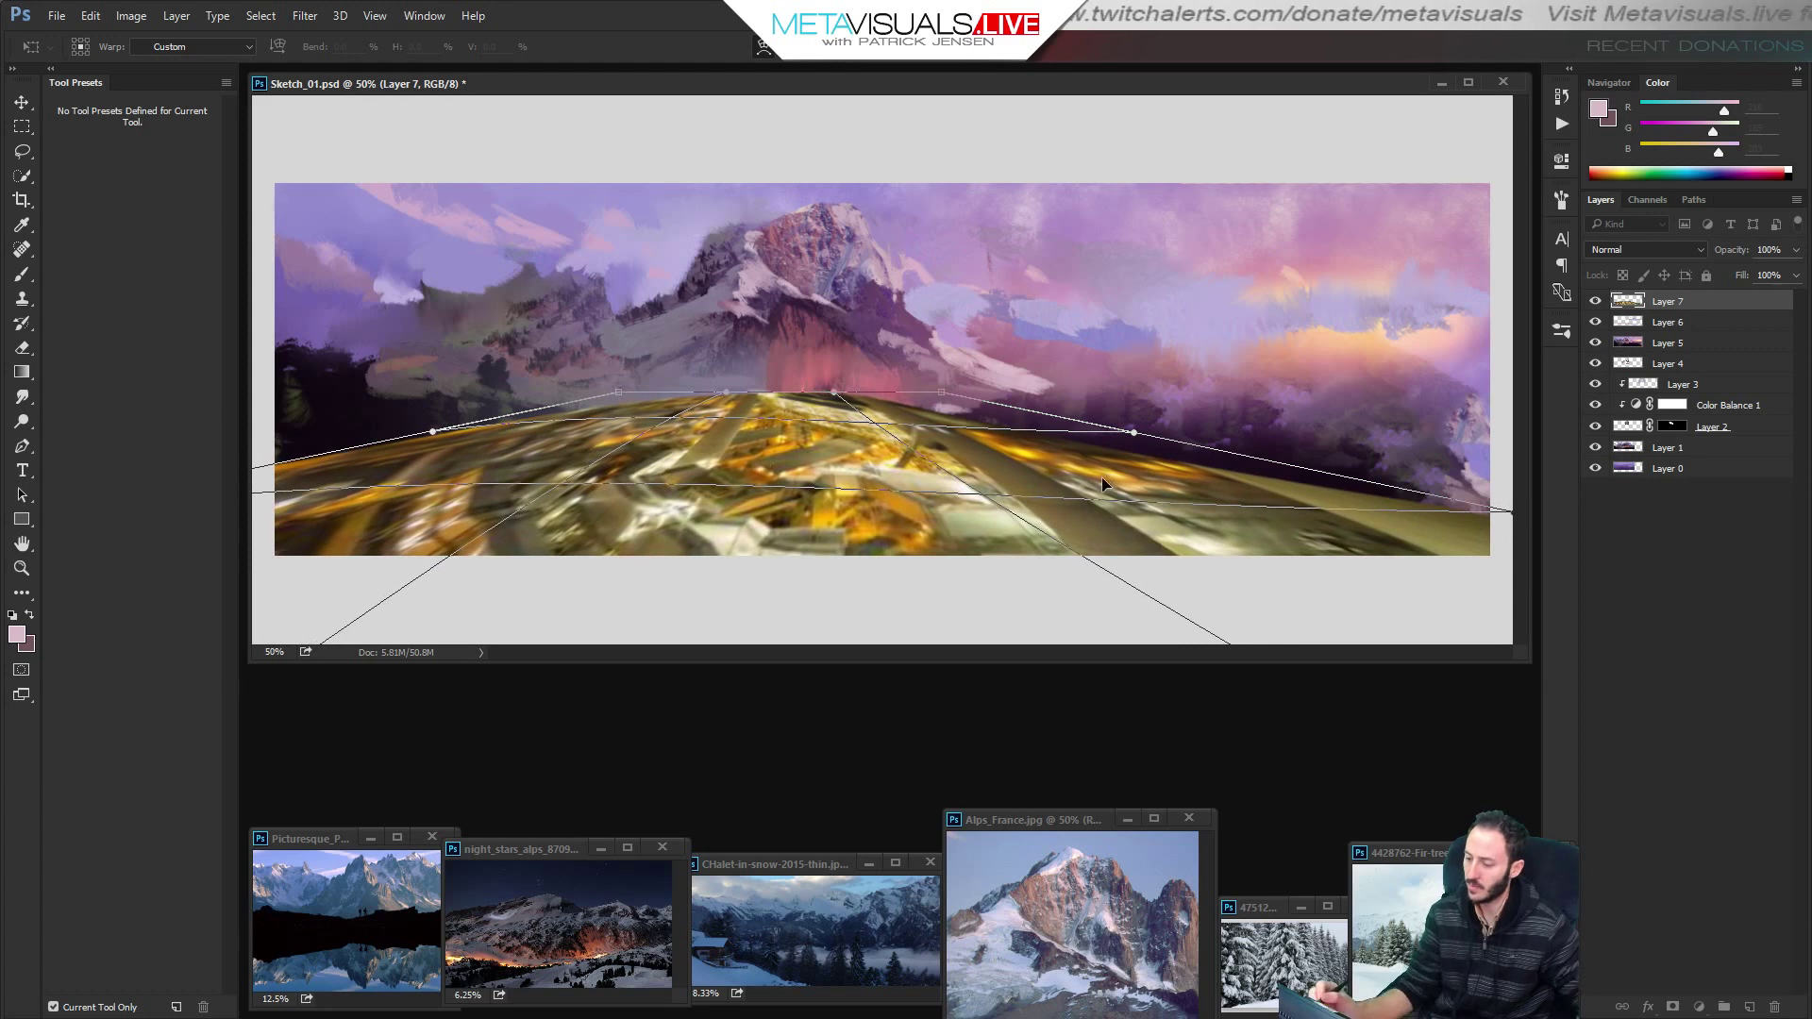
left_click_drag(1103, 484, 1136, 468)
key("Return")
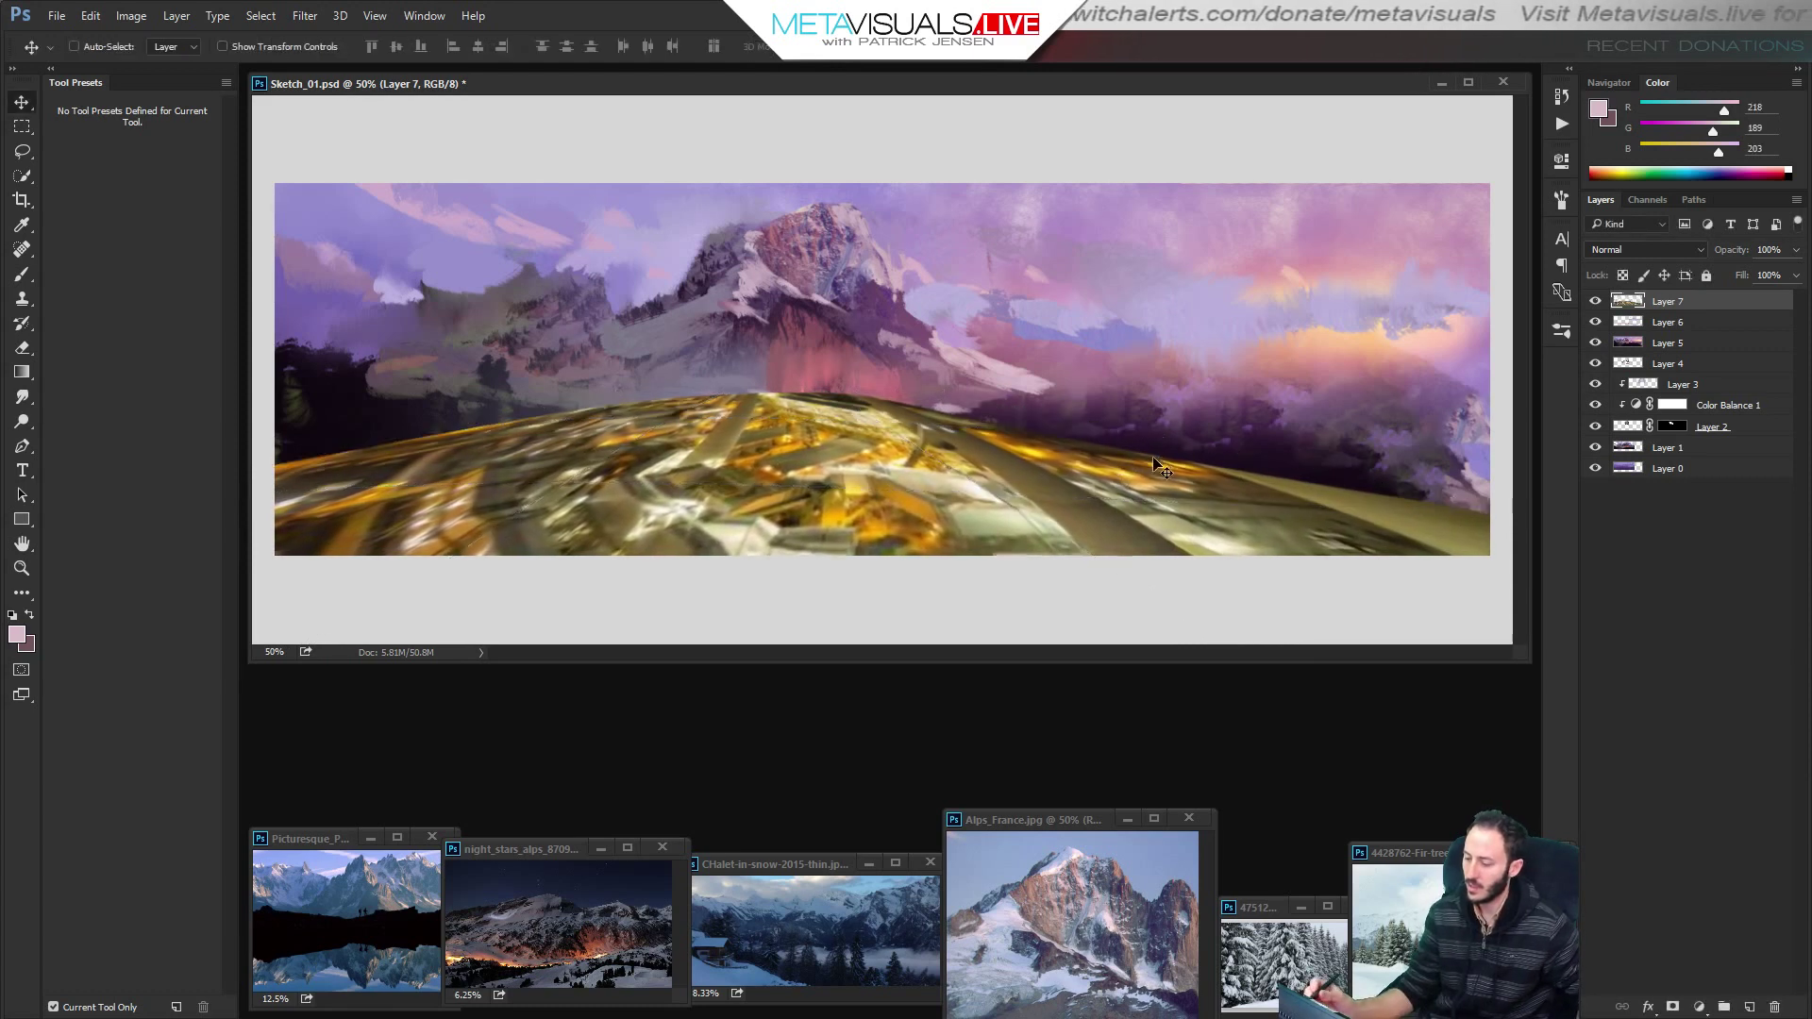
Compare Screen and Soft Light blending on the power plant layer and settle on Hard Light.
left_click(1634, 255)
left_click(1634, 395)
key("shift+minus")
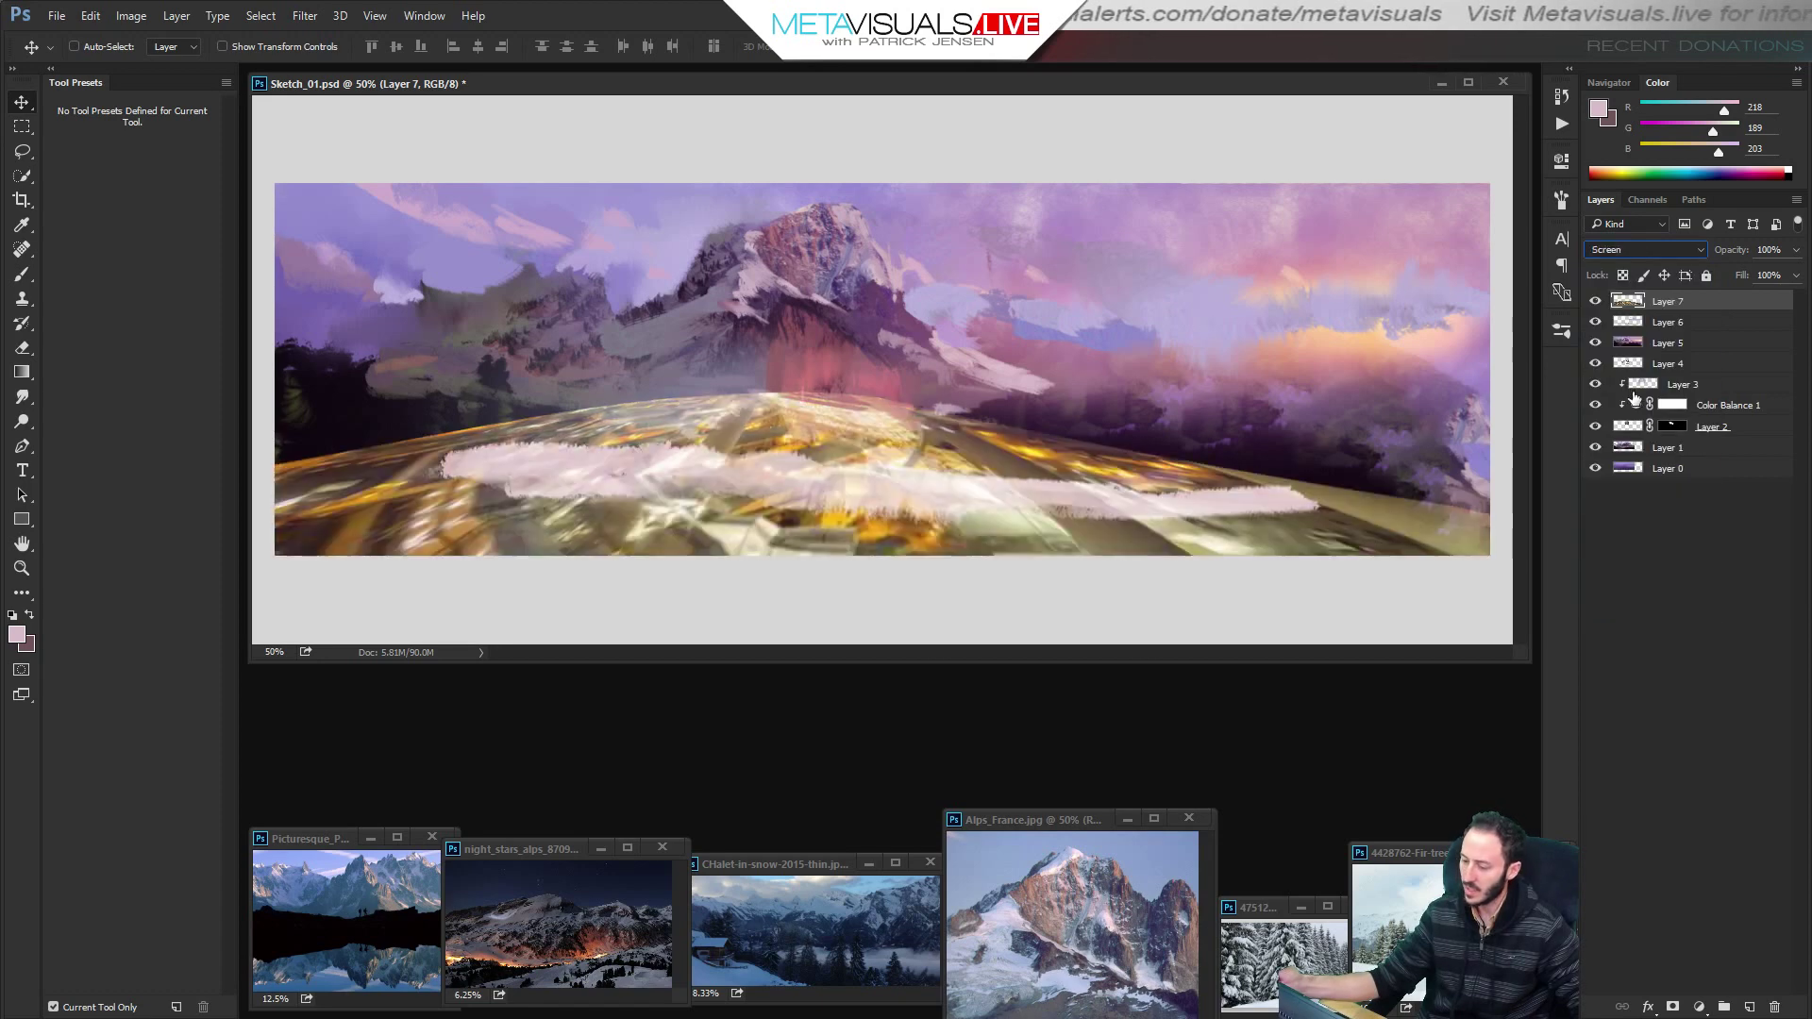
key("shift+plus")
key("shift+plus")
key("shift+plus")
key("shift+plus")
key("shift+plus")
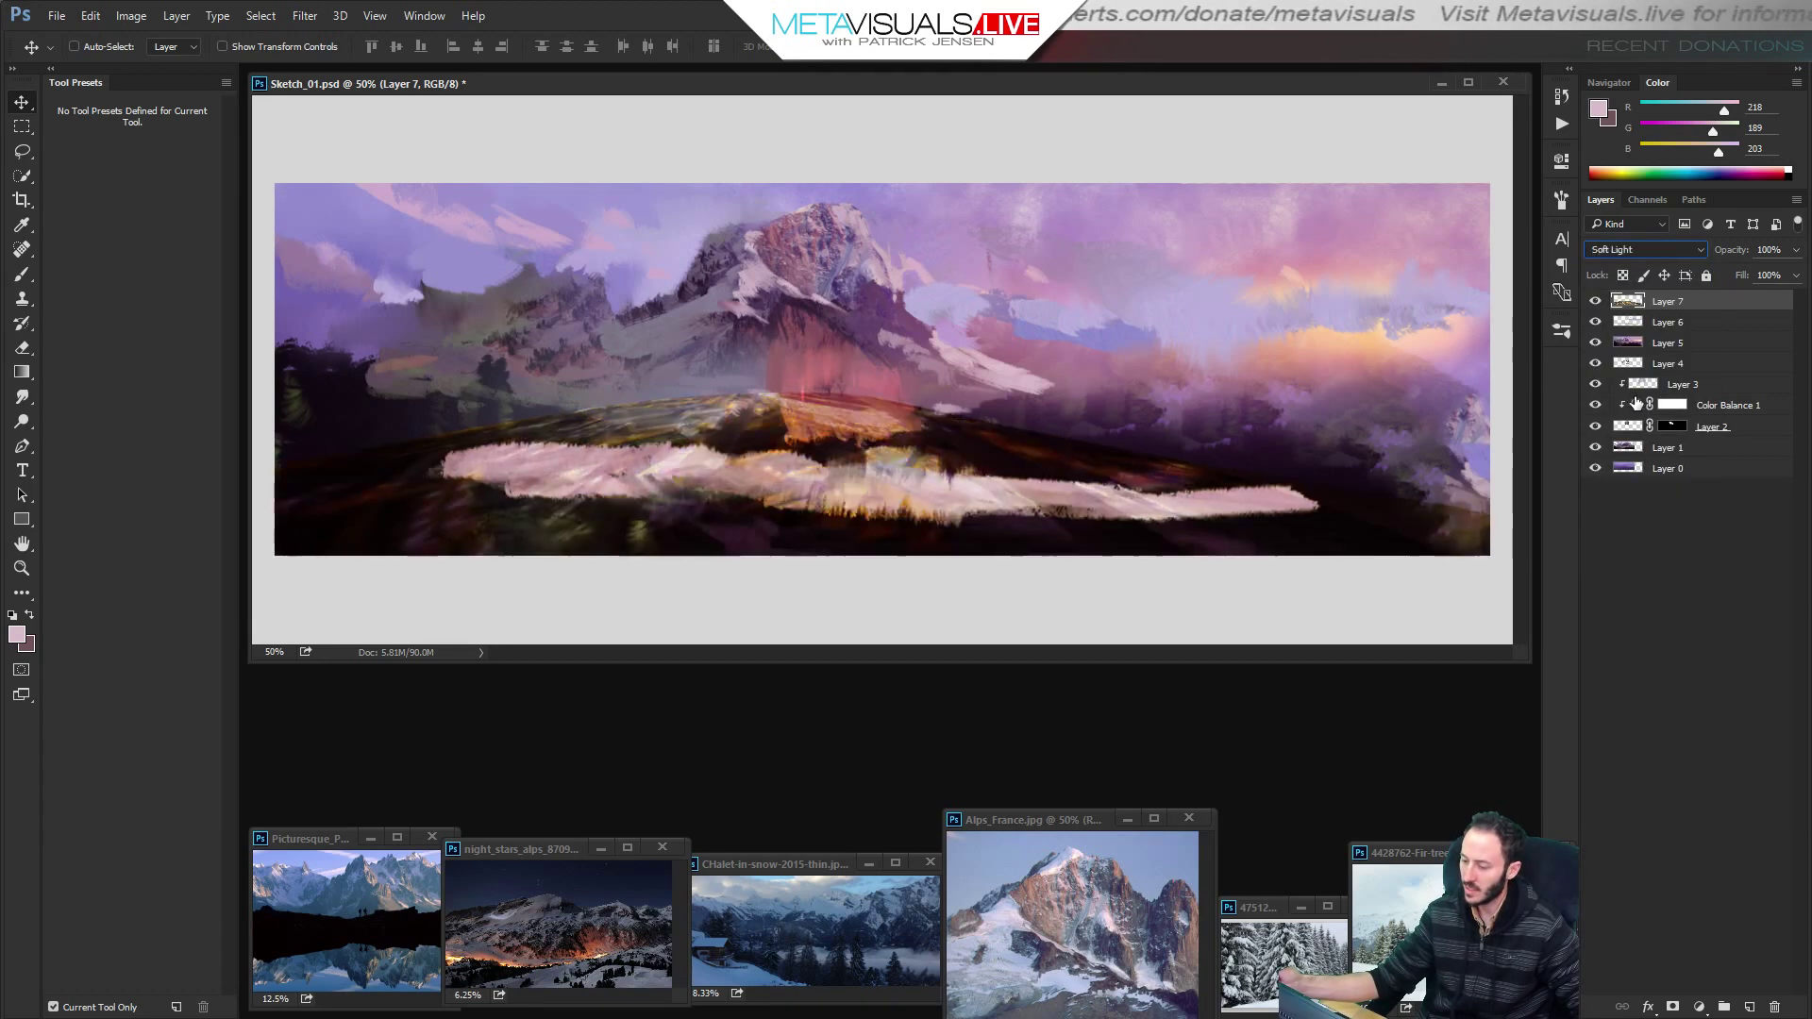
key("Down")
key("Down")
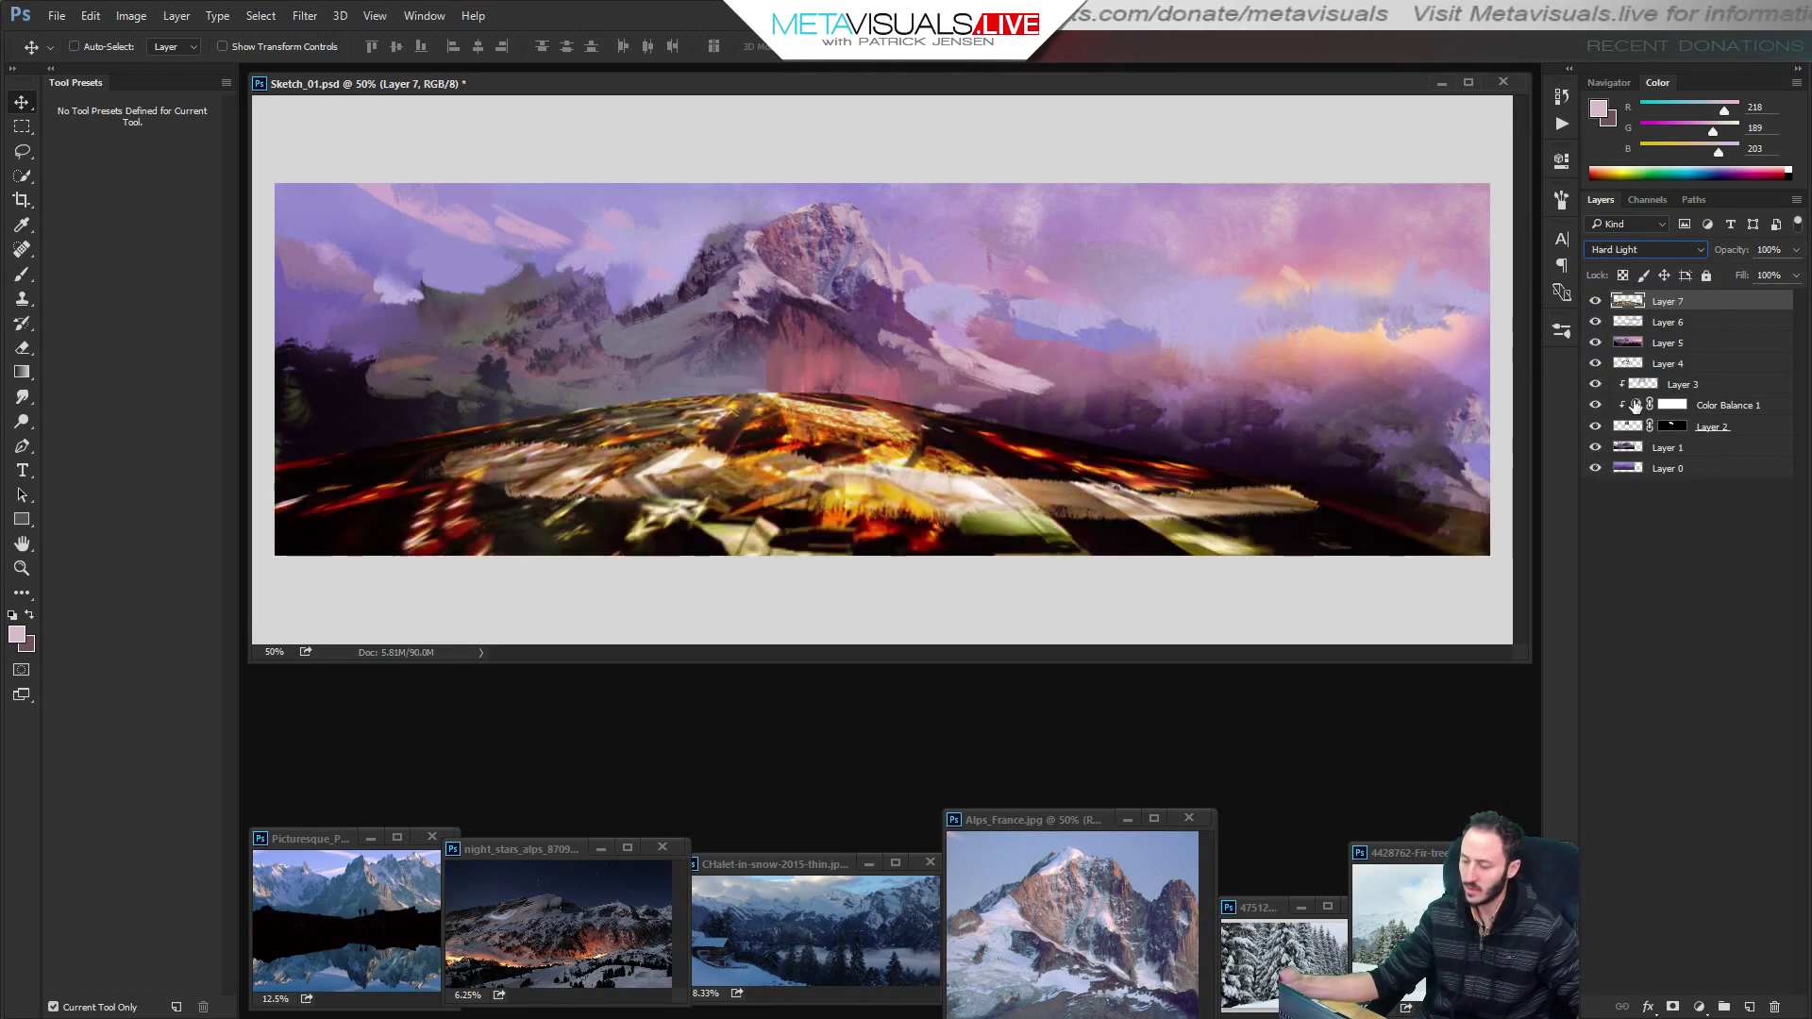
Desaturate the warped power plant layer and fade the desaturation to about 49% opacity.
key("ctrl+shift+u")
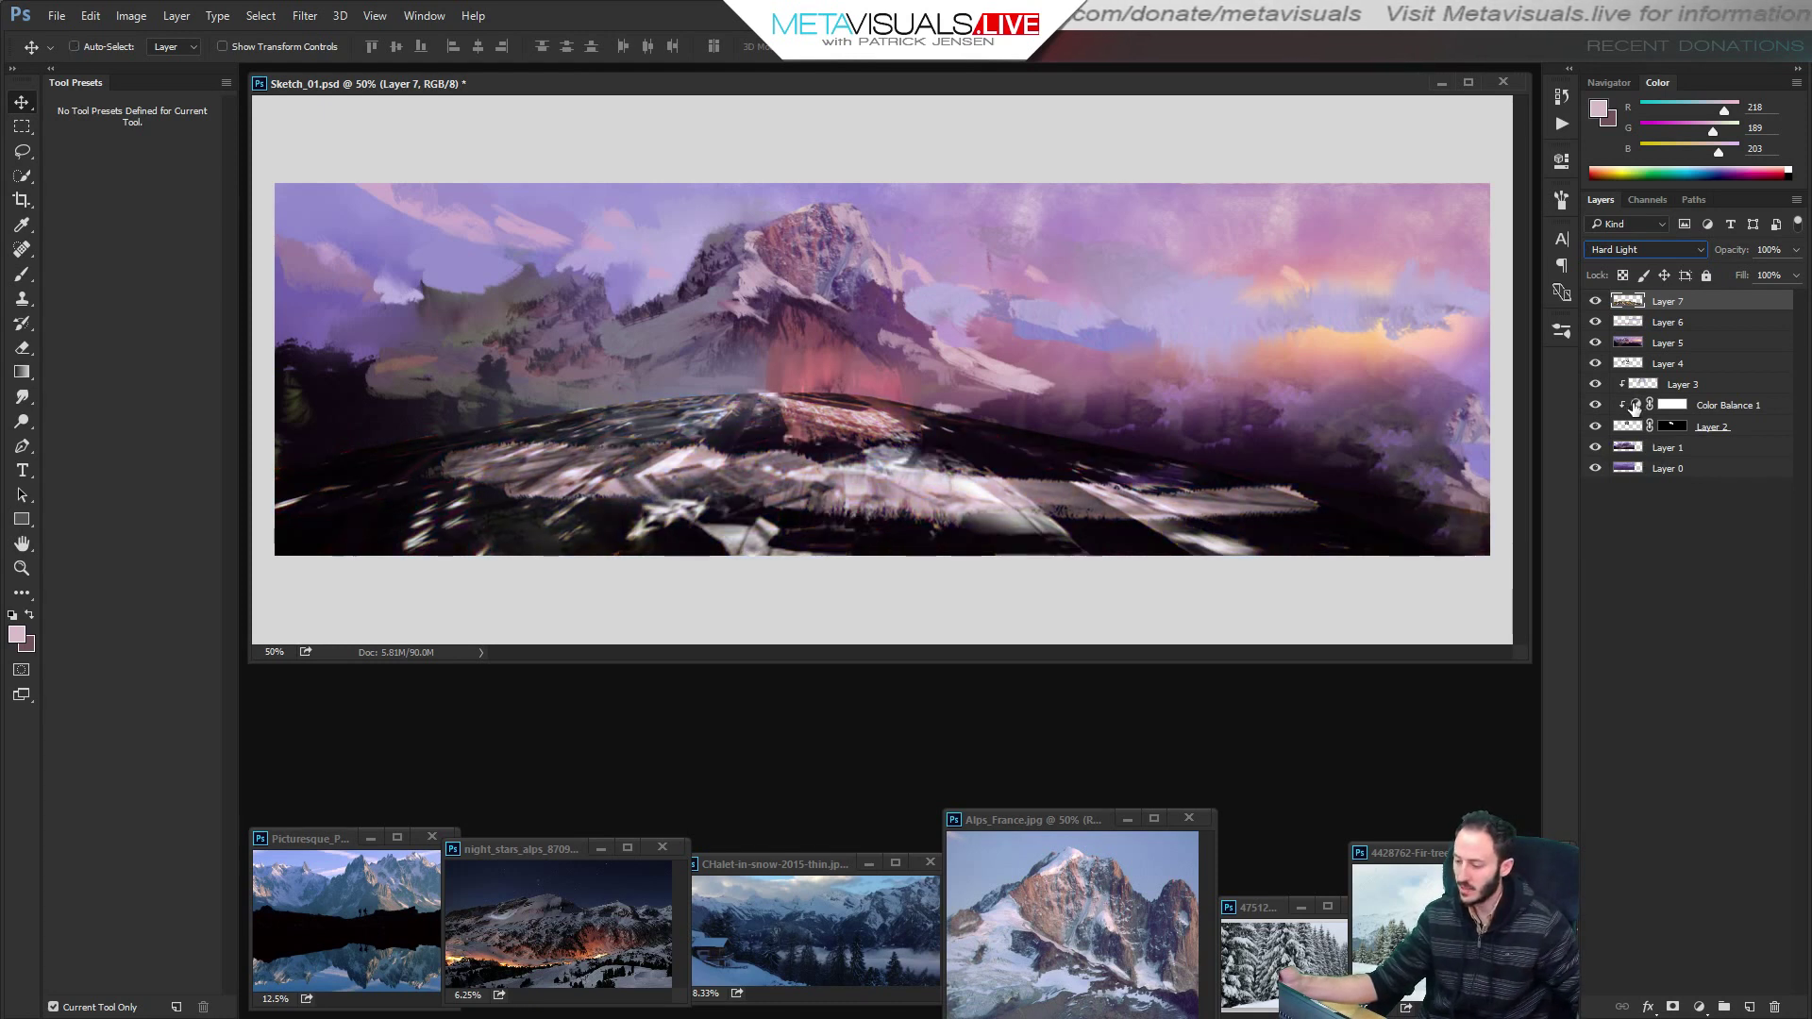
key("ctrl+shift+f")
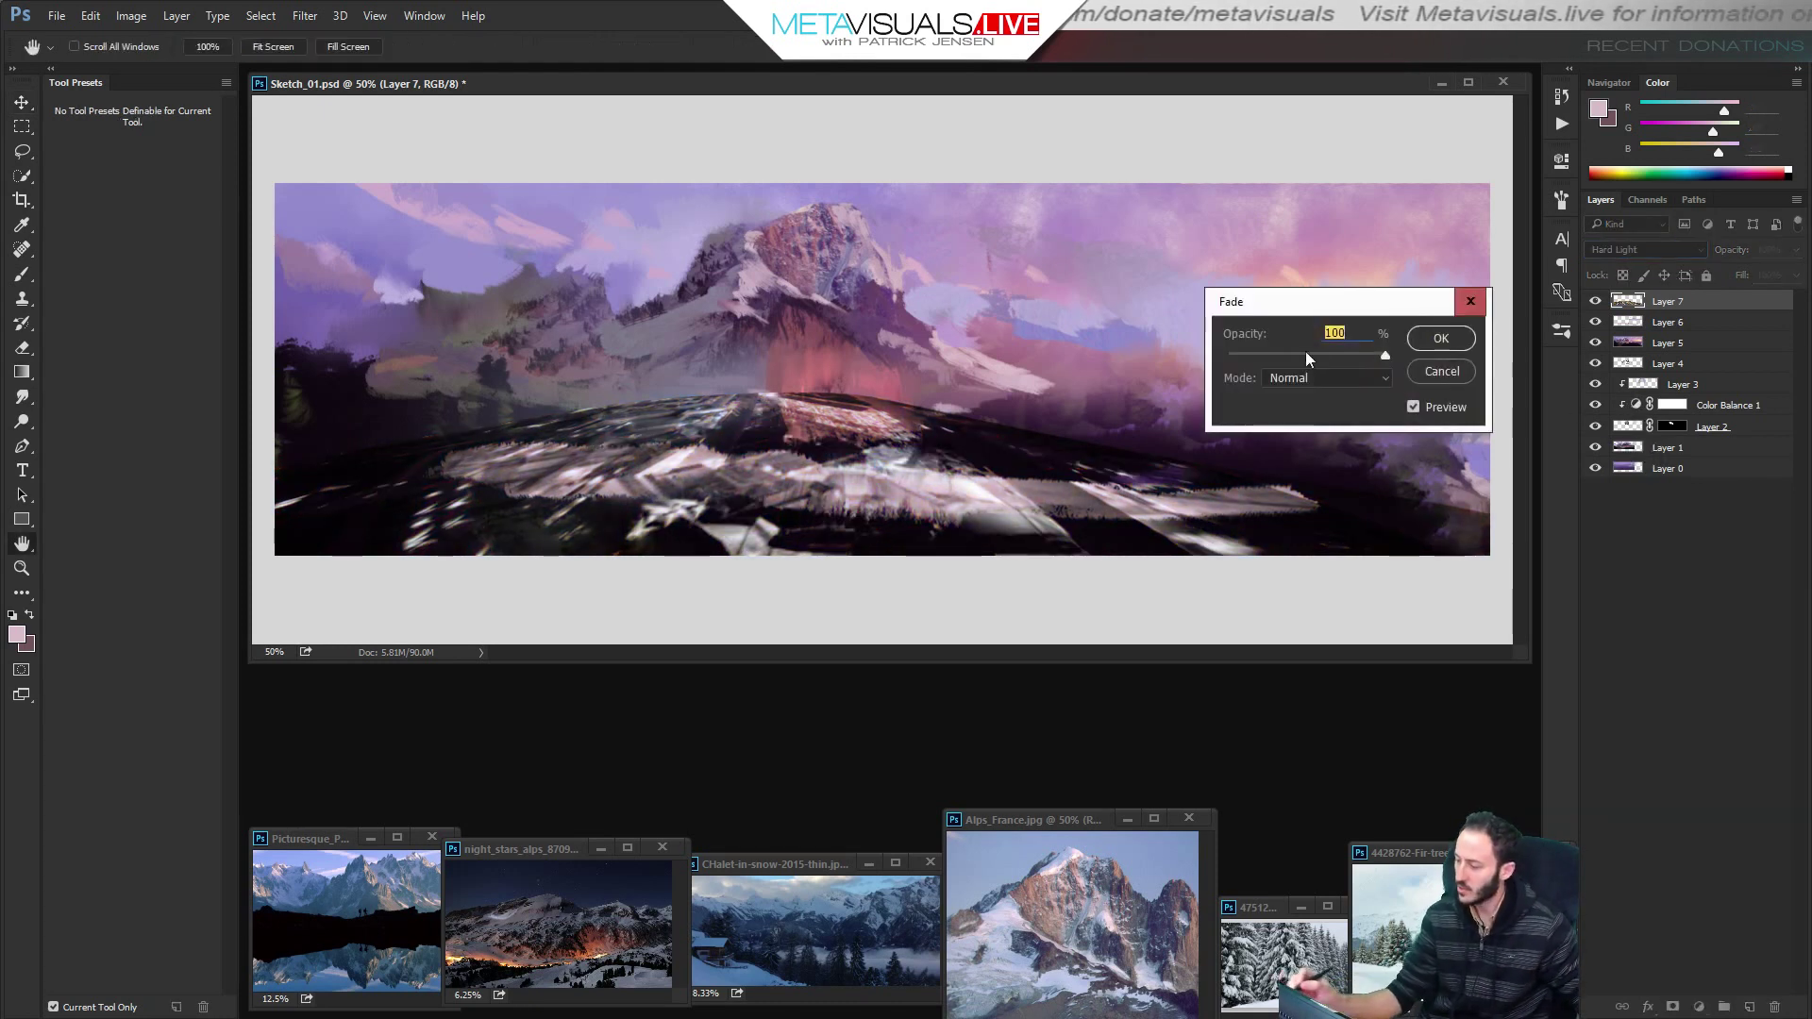
left_click_drag(1212, 360, 1307, 354)
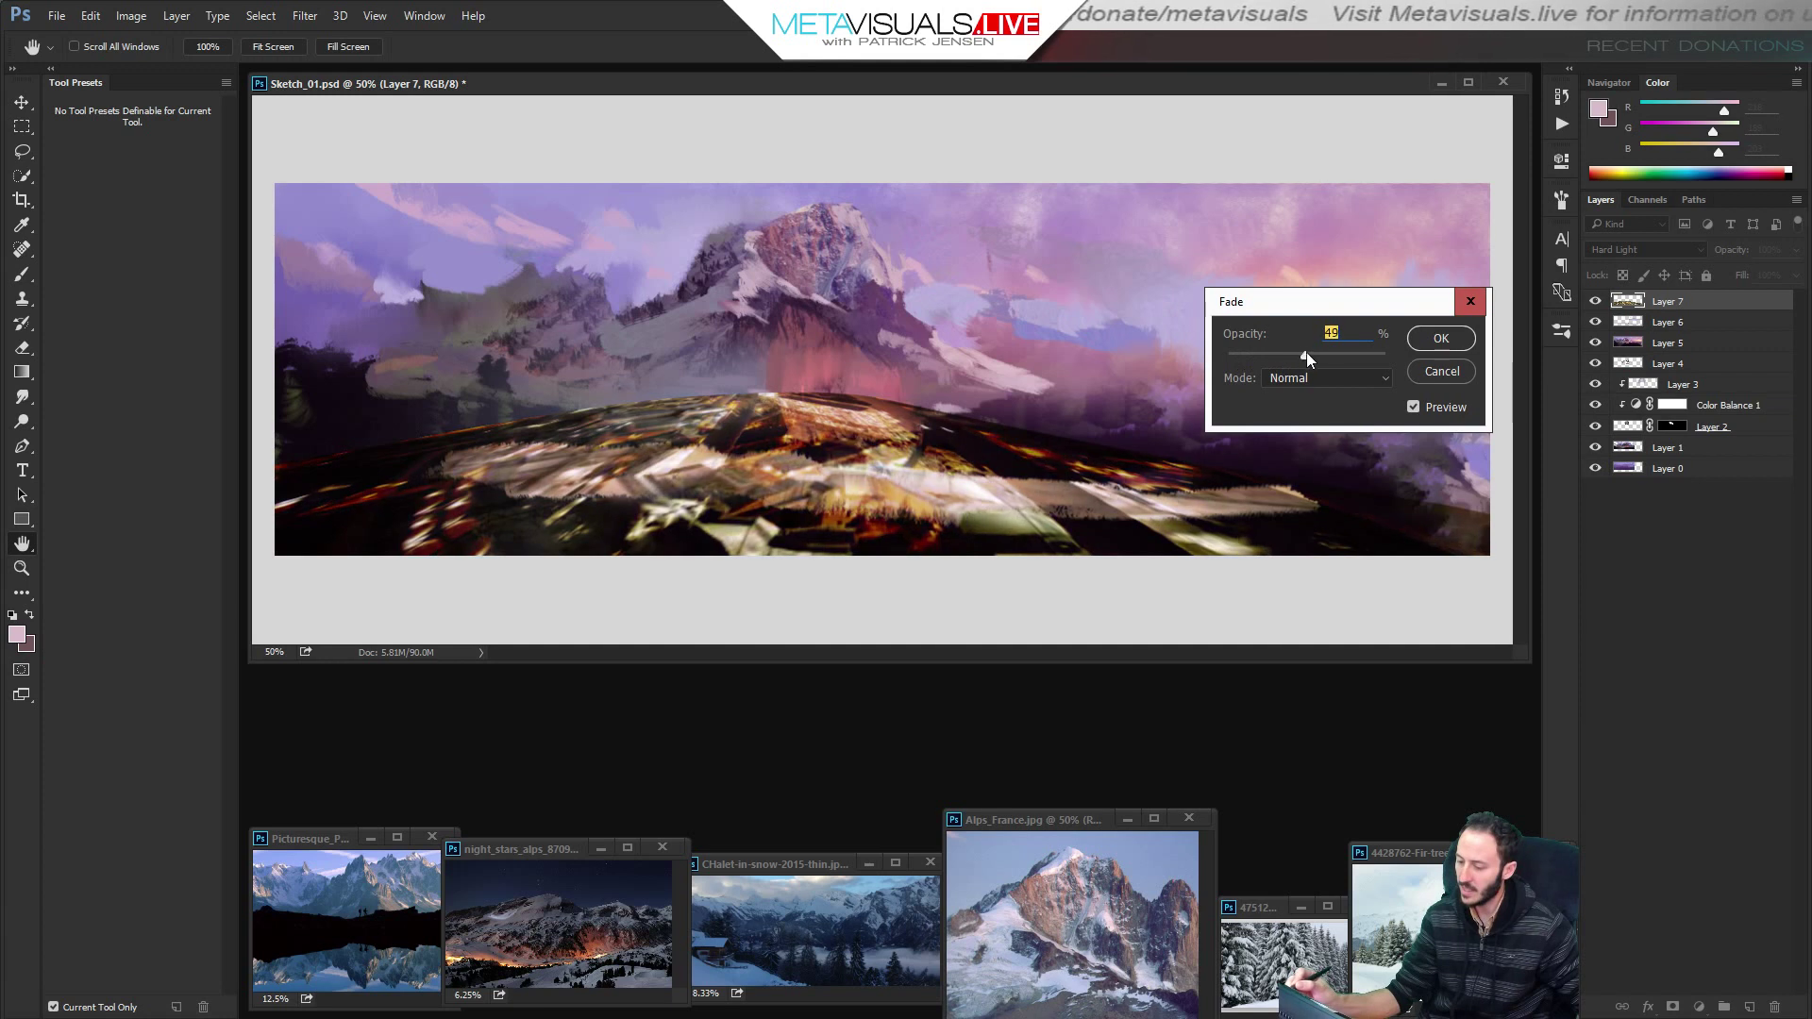
key("Return")
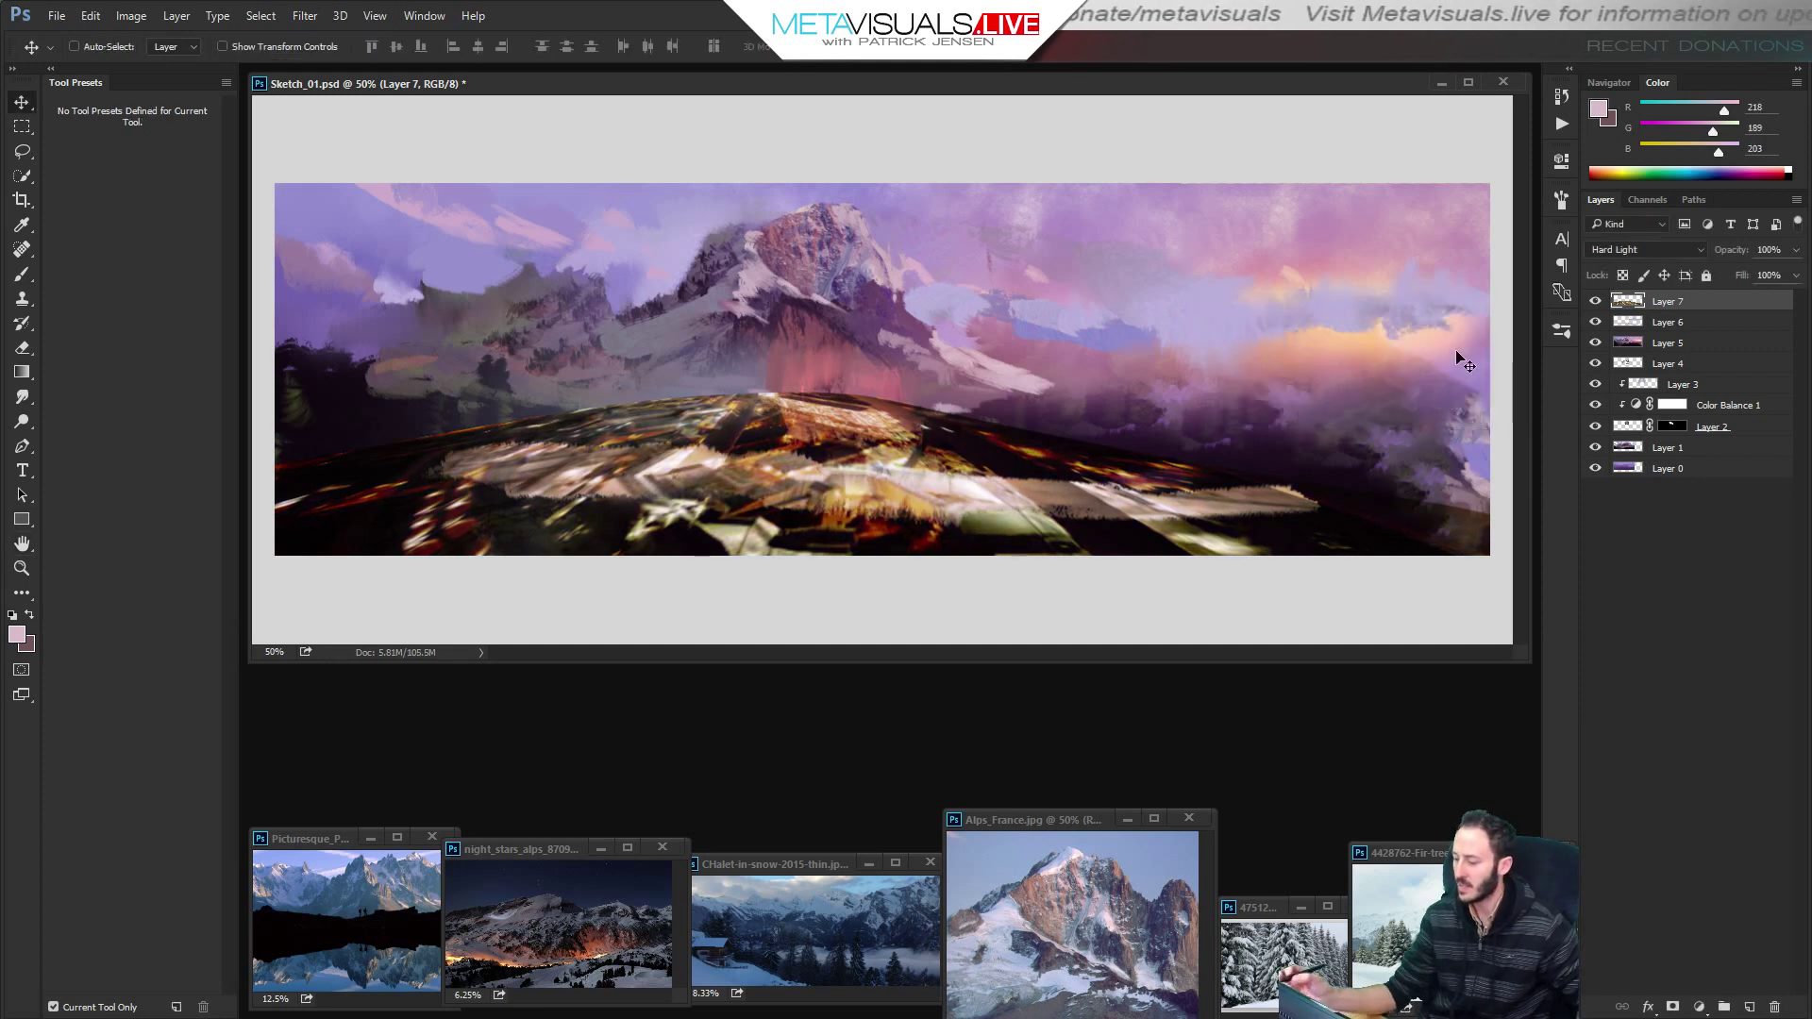
Hide the power plant layer behind a black-filled mask and reveal thin streaks of light across the valley with the Paint Line Sharpie brush.
left_click(1673, 1008)
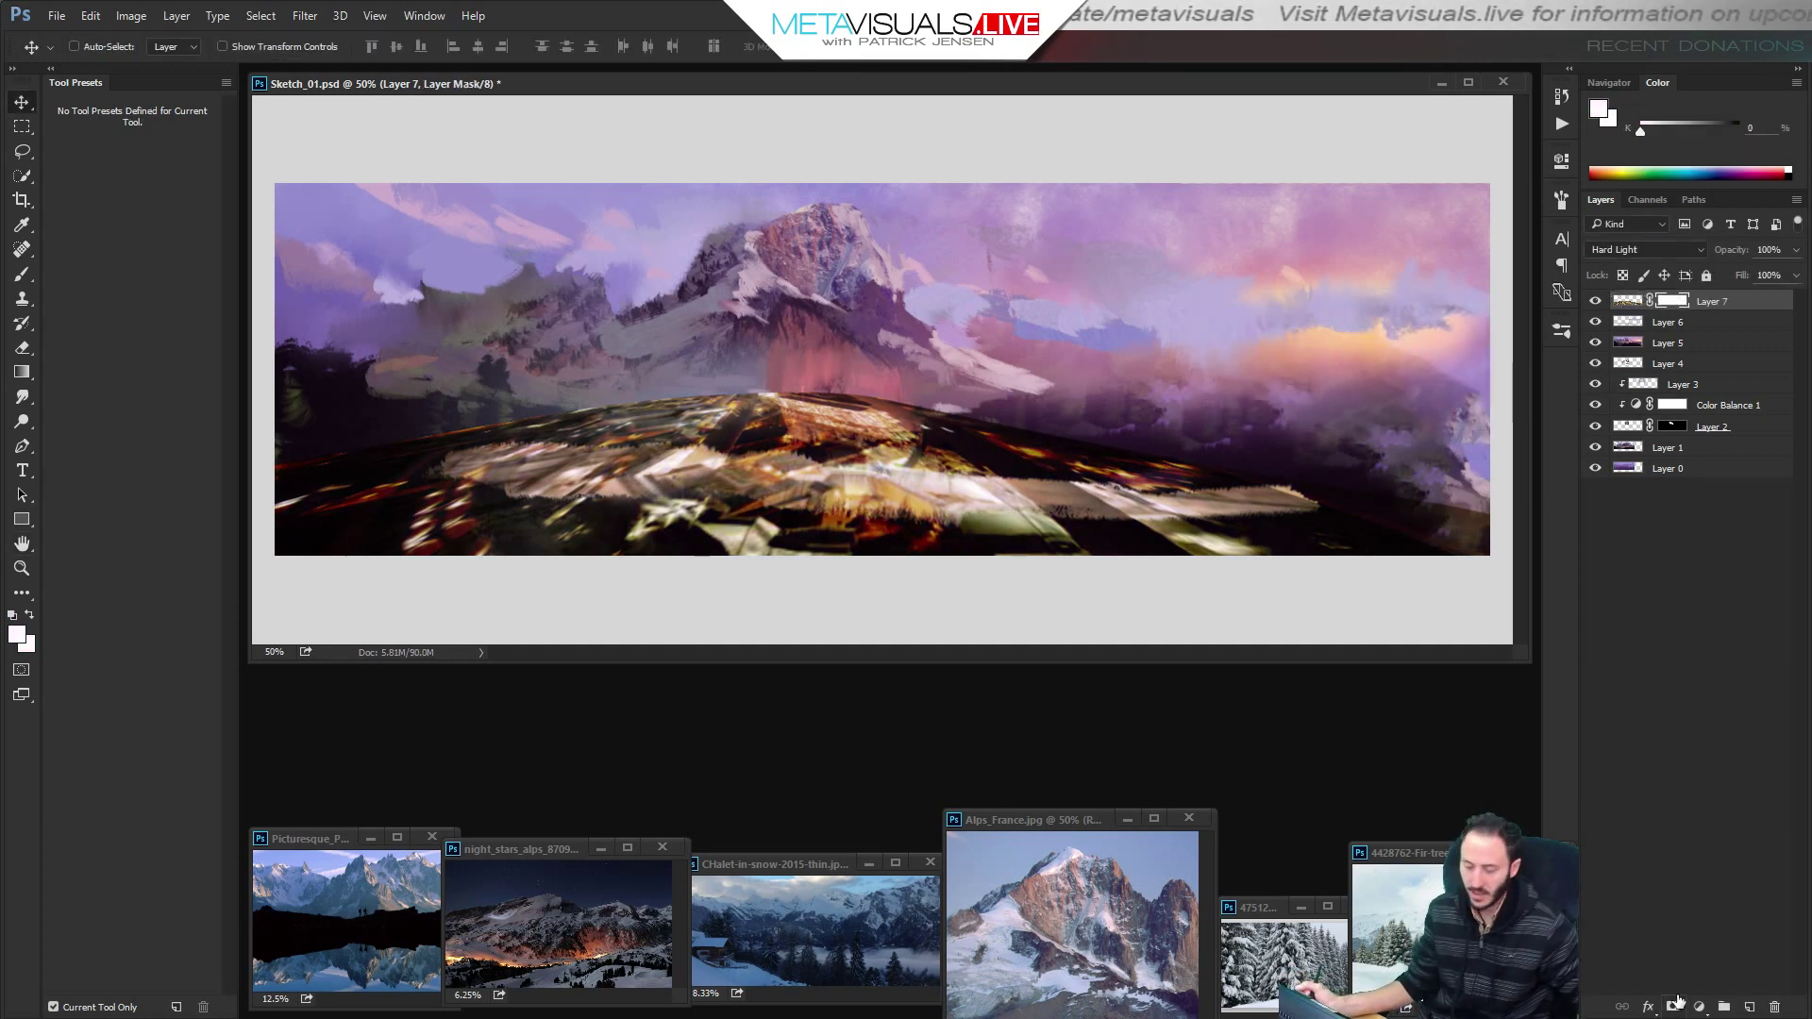
key("ctrl+BackSpace")
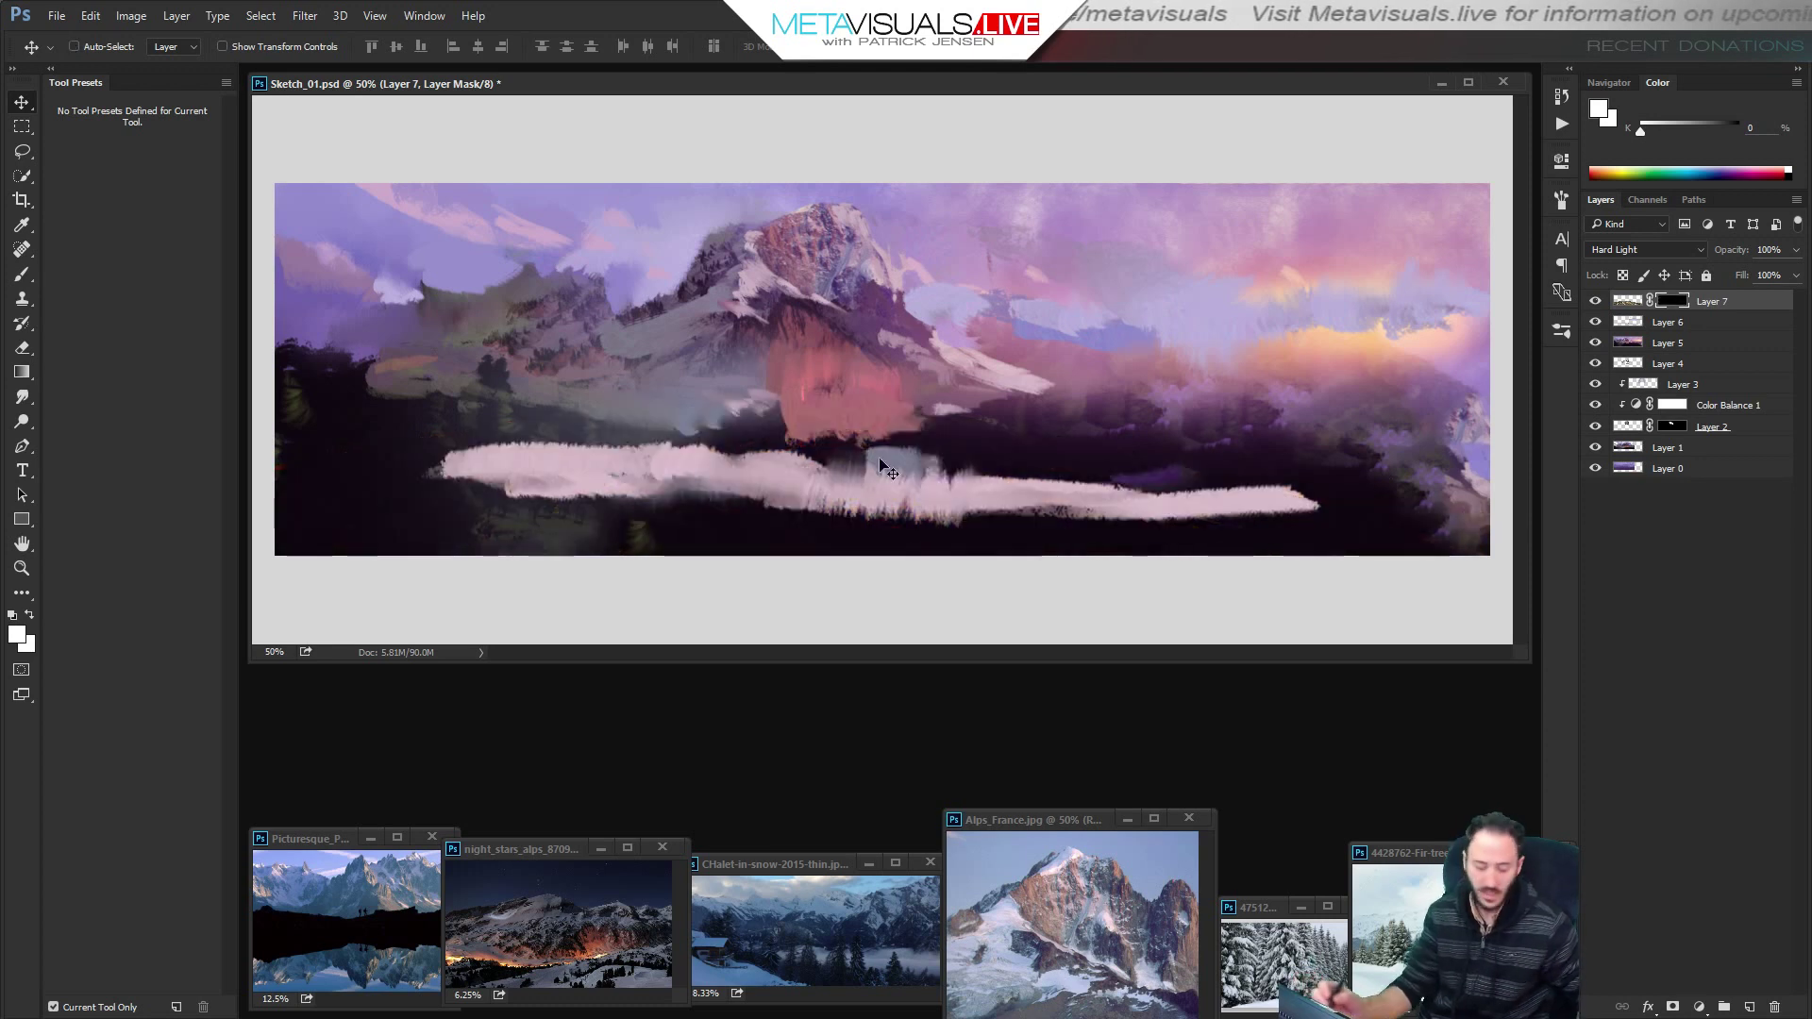
key("b")
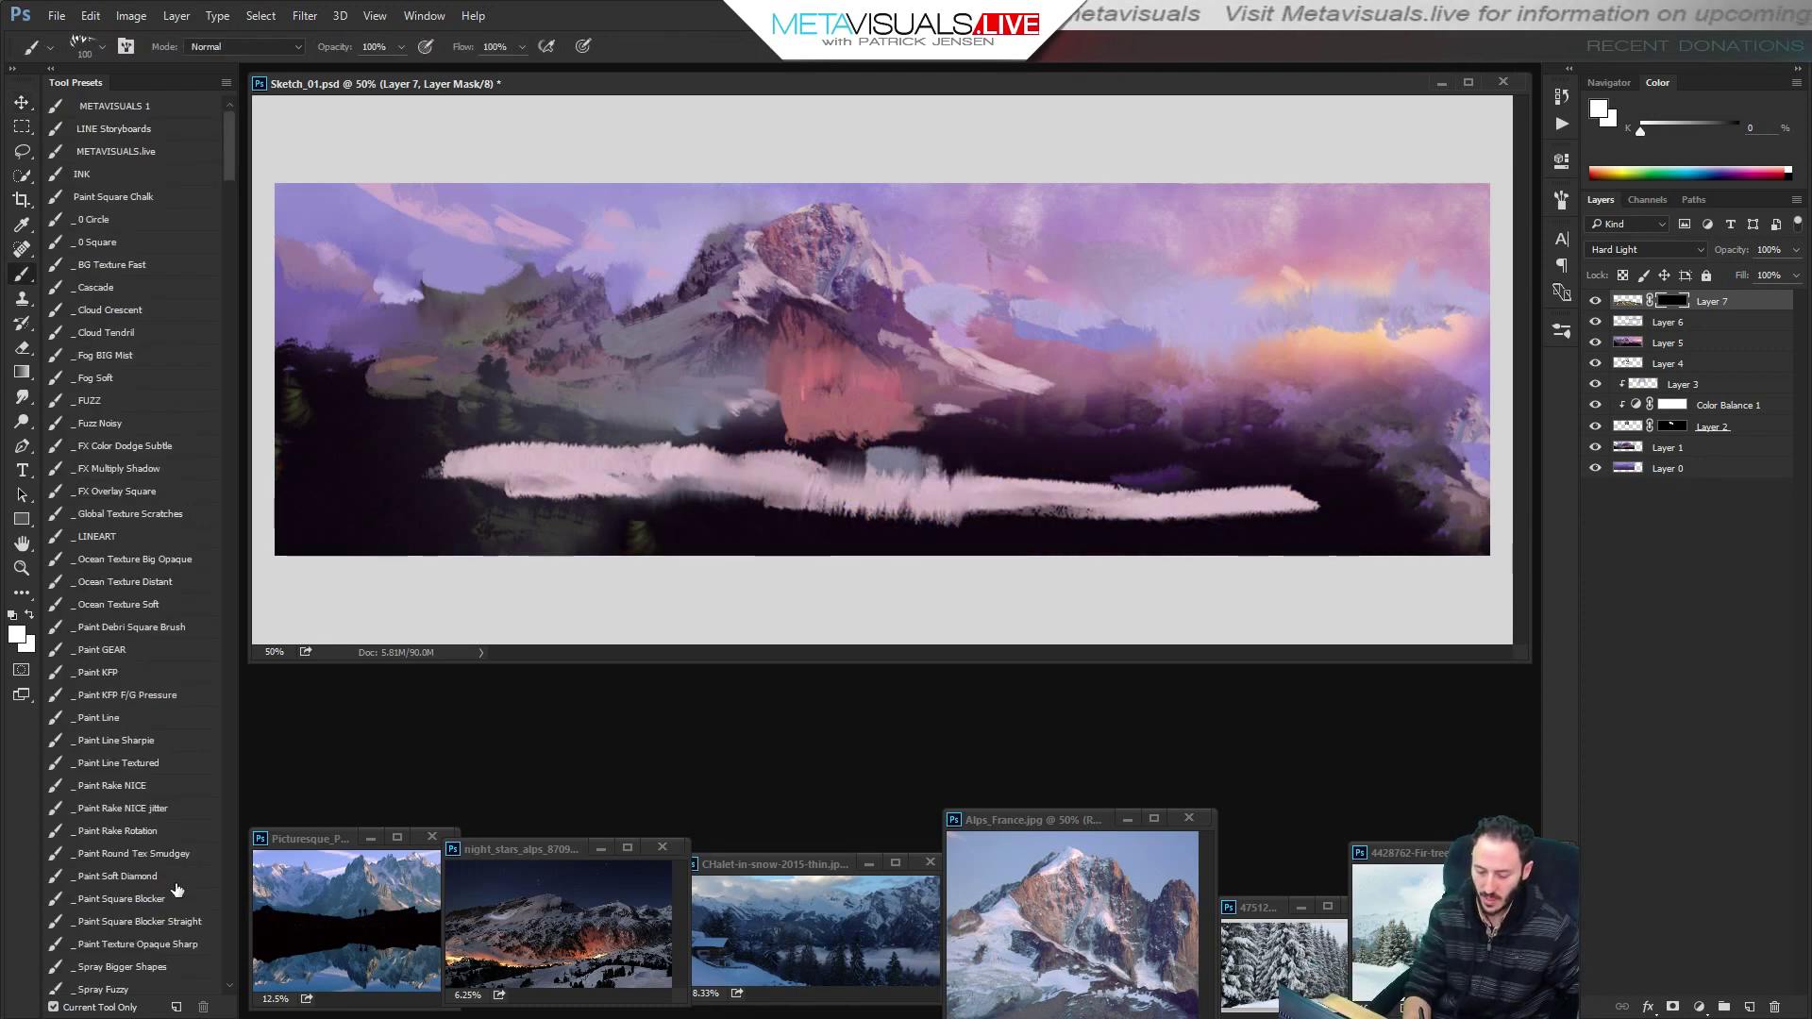
left_click(115, 740)
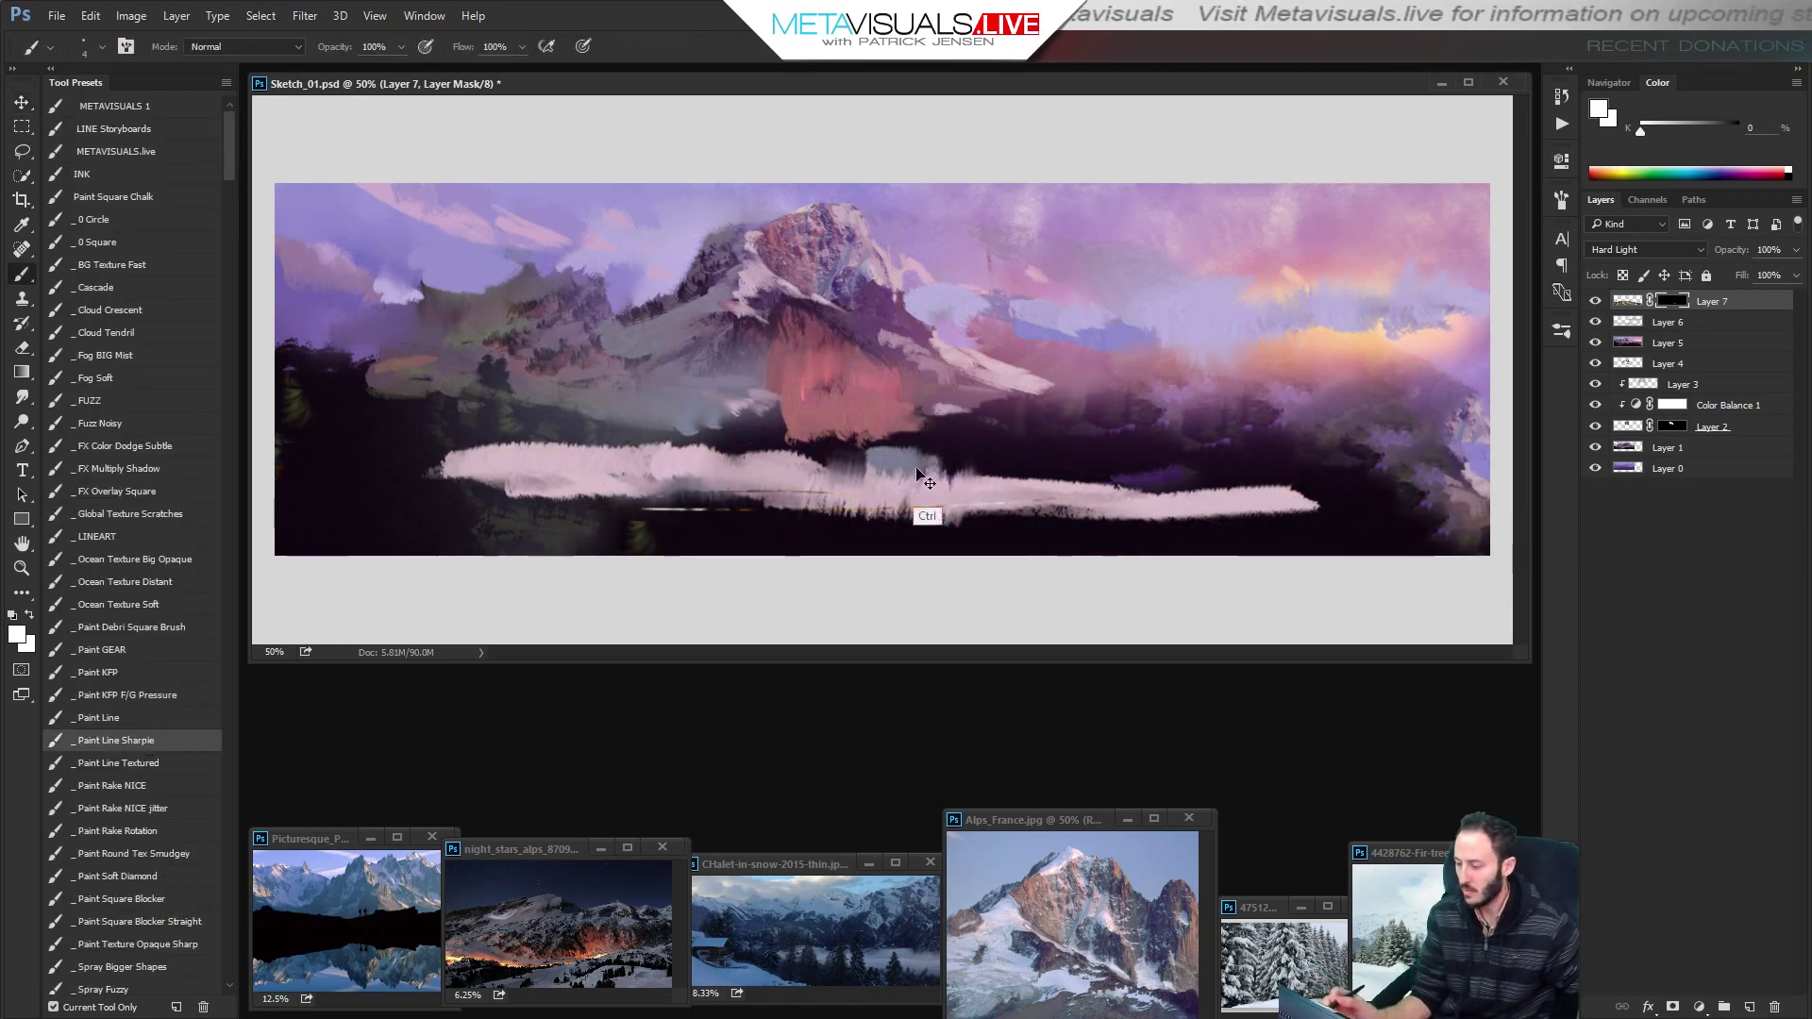
key("ctrl+z")
key("]")
key("]")
key("]")
key("]")
key("]")
key("]")
mouse_move(986, 471)
left_mouse_down()
mouse_move(487, 475)
mouse_move(982, 483)
mouse_move(660, 473)
mouse_move(283, 505)
mouse_move(444, 459)
mouse_move(1049, 459)
mouse_move(877, 475)
left_mouse_up()
key("[")
key("bracketright")
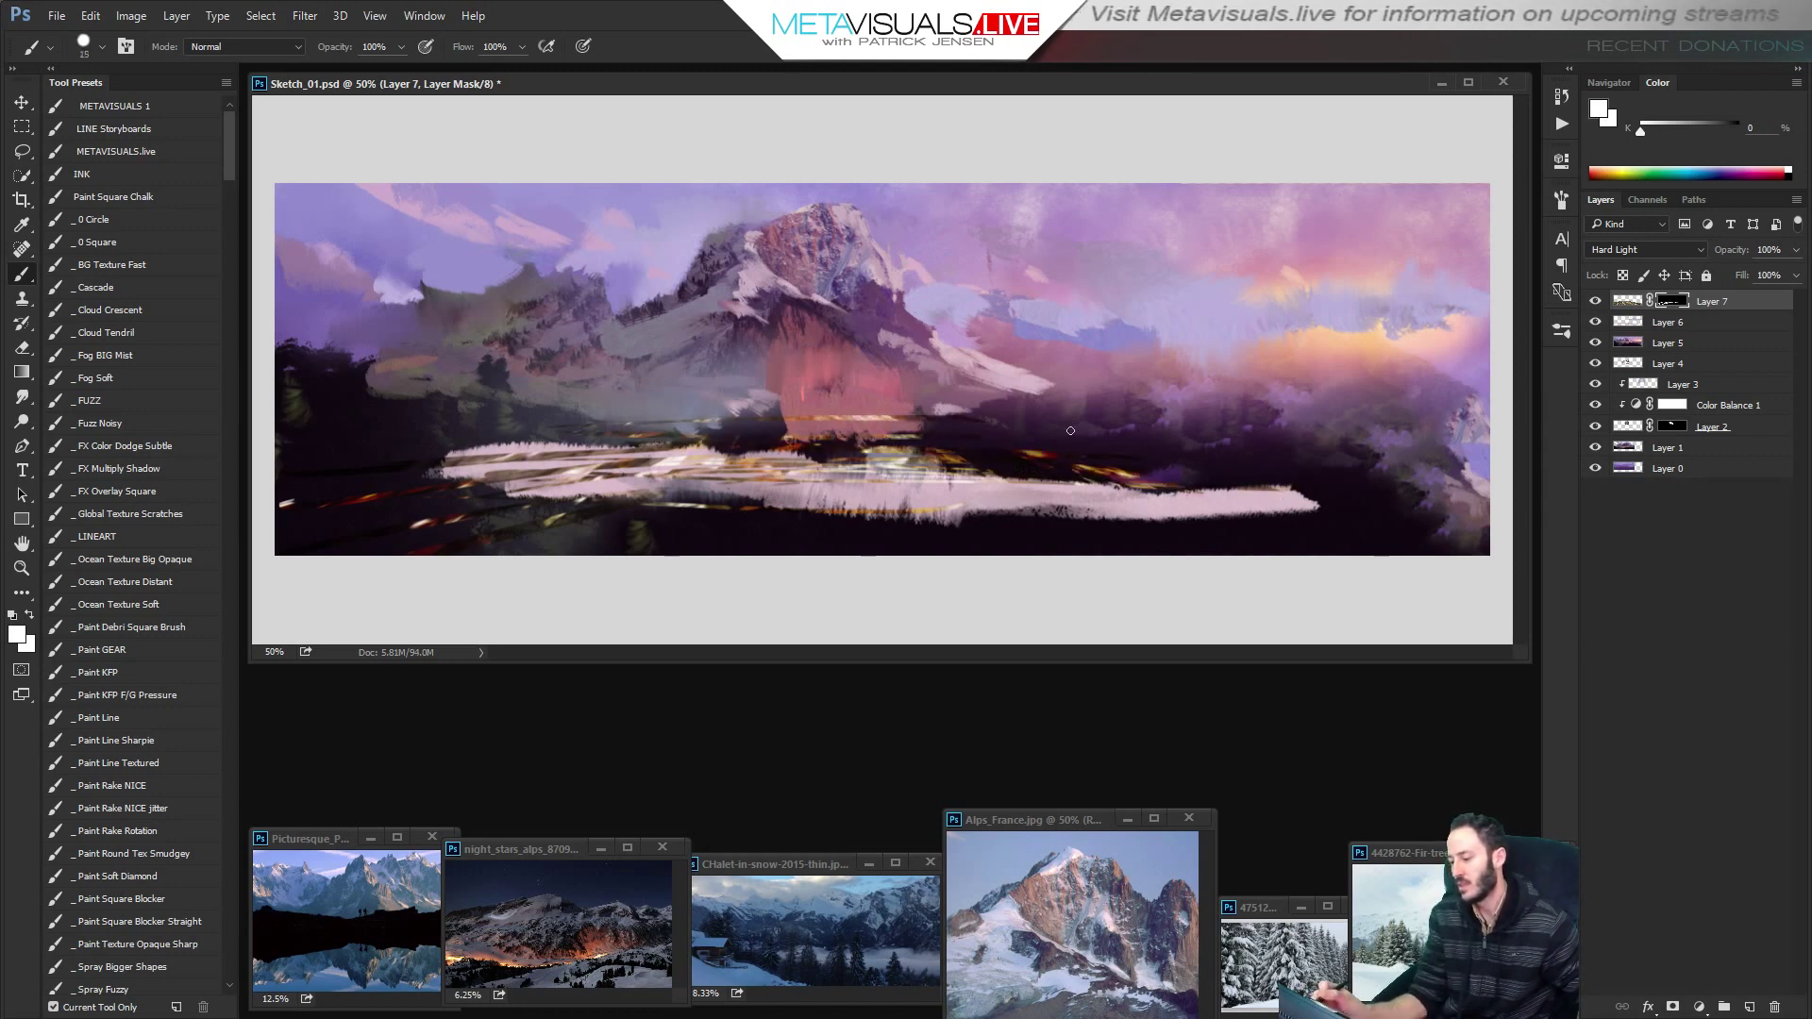
Reveal broader patches of the power plant lights along the snow band and near foreground on the mask, using a brush enlarged to 40.
key("bracketright")
key("bracketright")
key("bracketright")
mouse_move(1010, 487)
left_mouse_down()
mouse_move(1180, 520)
mouse_move(1260, 510)
mouse_move(696, 532)
left_mouse_up()
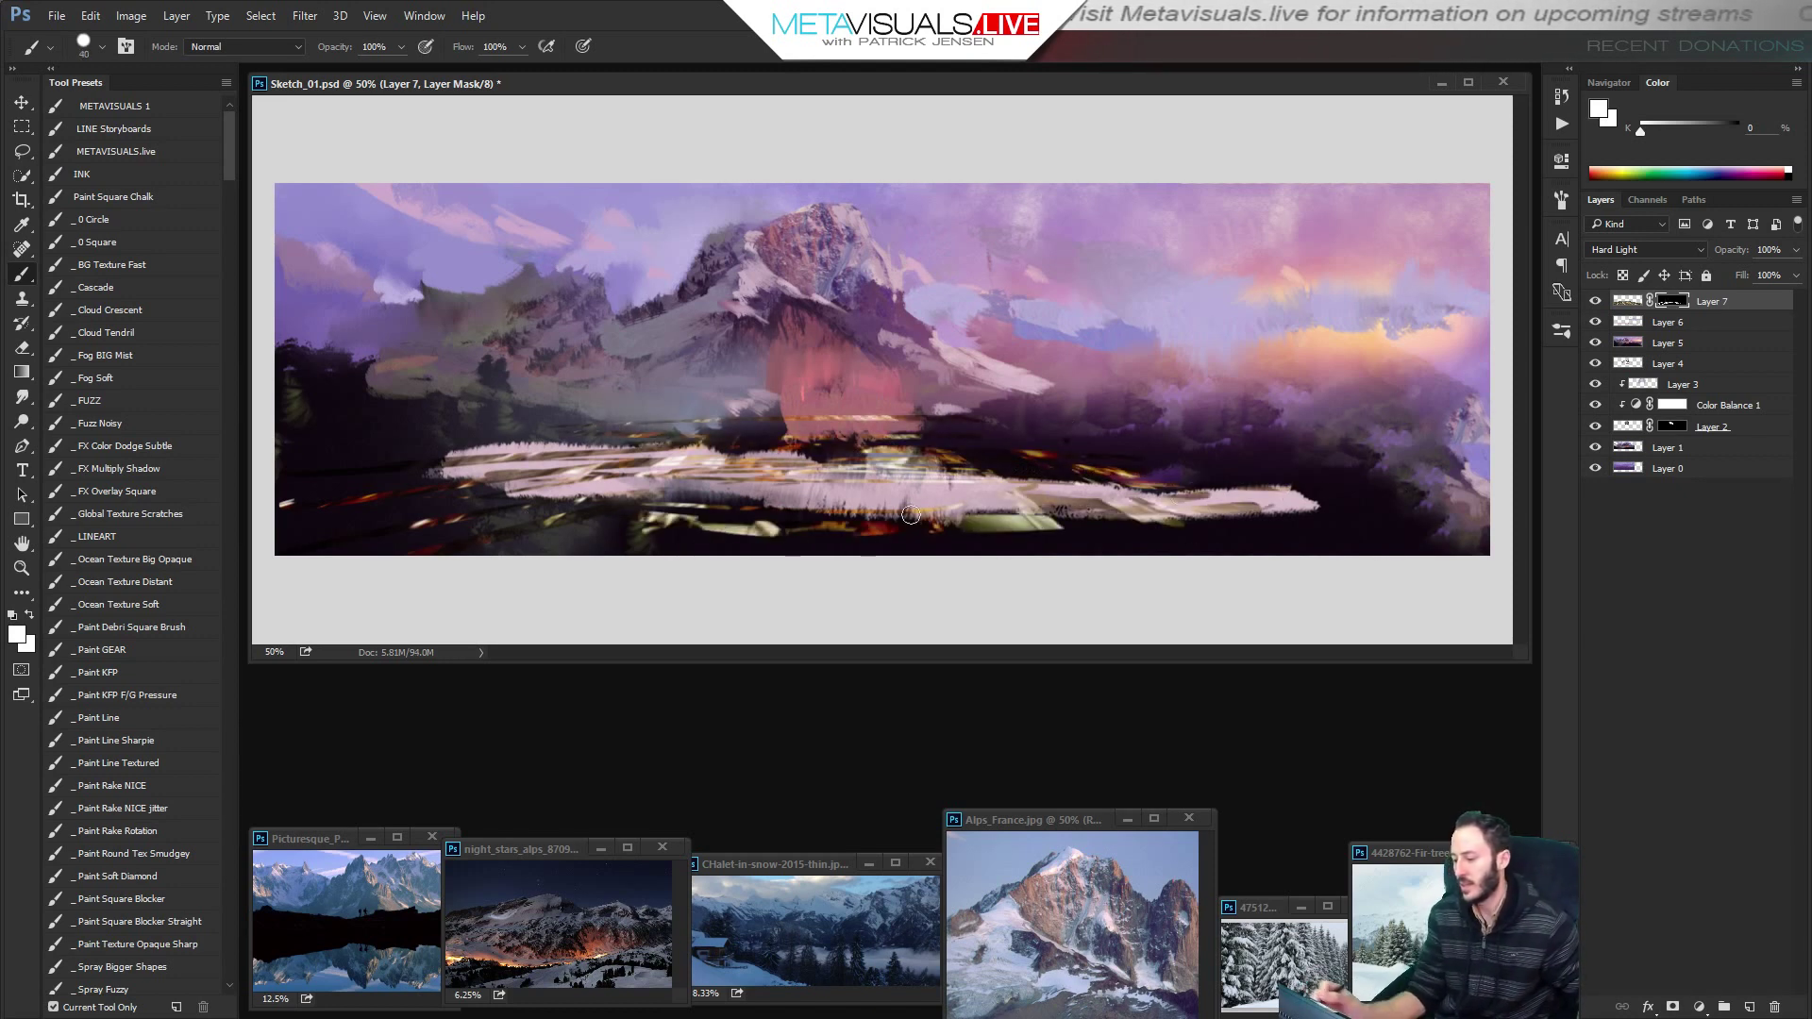
left_click_drag(911, 515, 510, 534)
left_click_drag(1199, 525, 973, 532)
mouse_move(1287, 518)
left_mouse_down()
mouse_move(1276, 562)
mouse_move(1229, 539)
left_mouse_up()
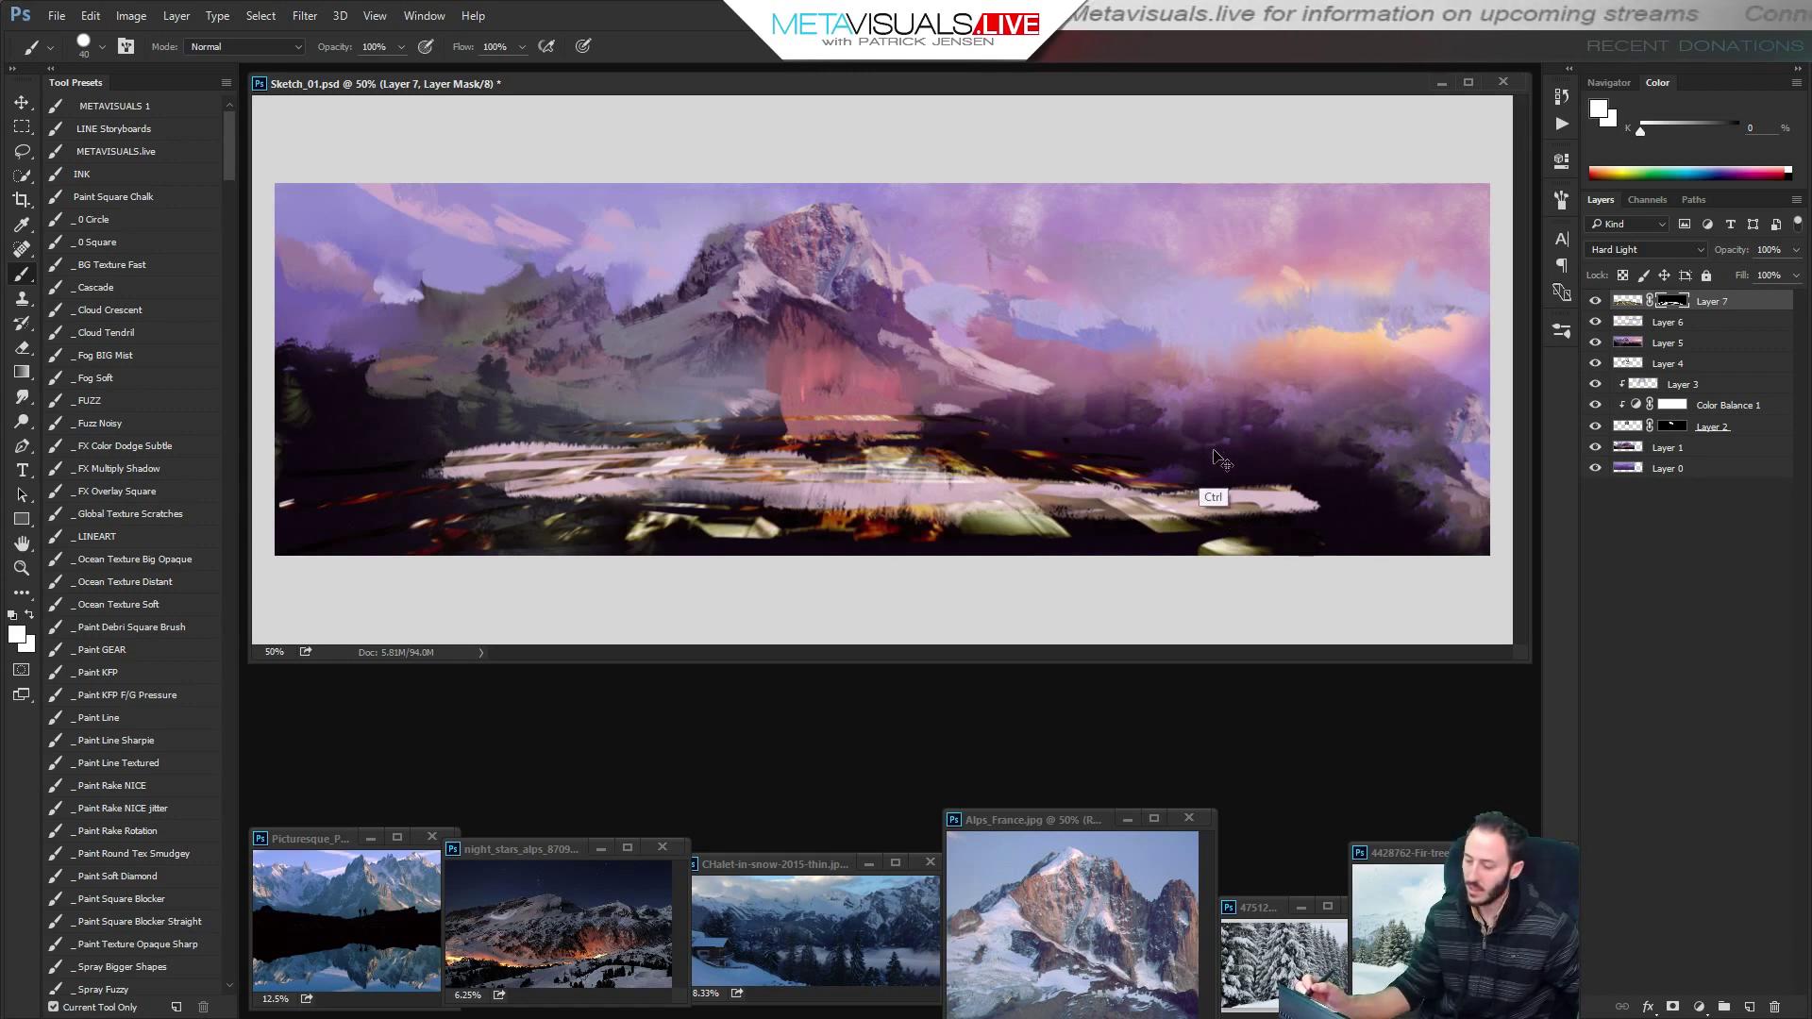
Paste the power plant photo again, stretch it sideways across the valley and shift it lower into the foreground.
key("ctrl+v")
key("v")
left_click_drag(903, 400, 689, 483)
key("ctrl+t")
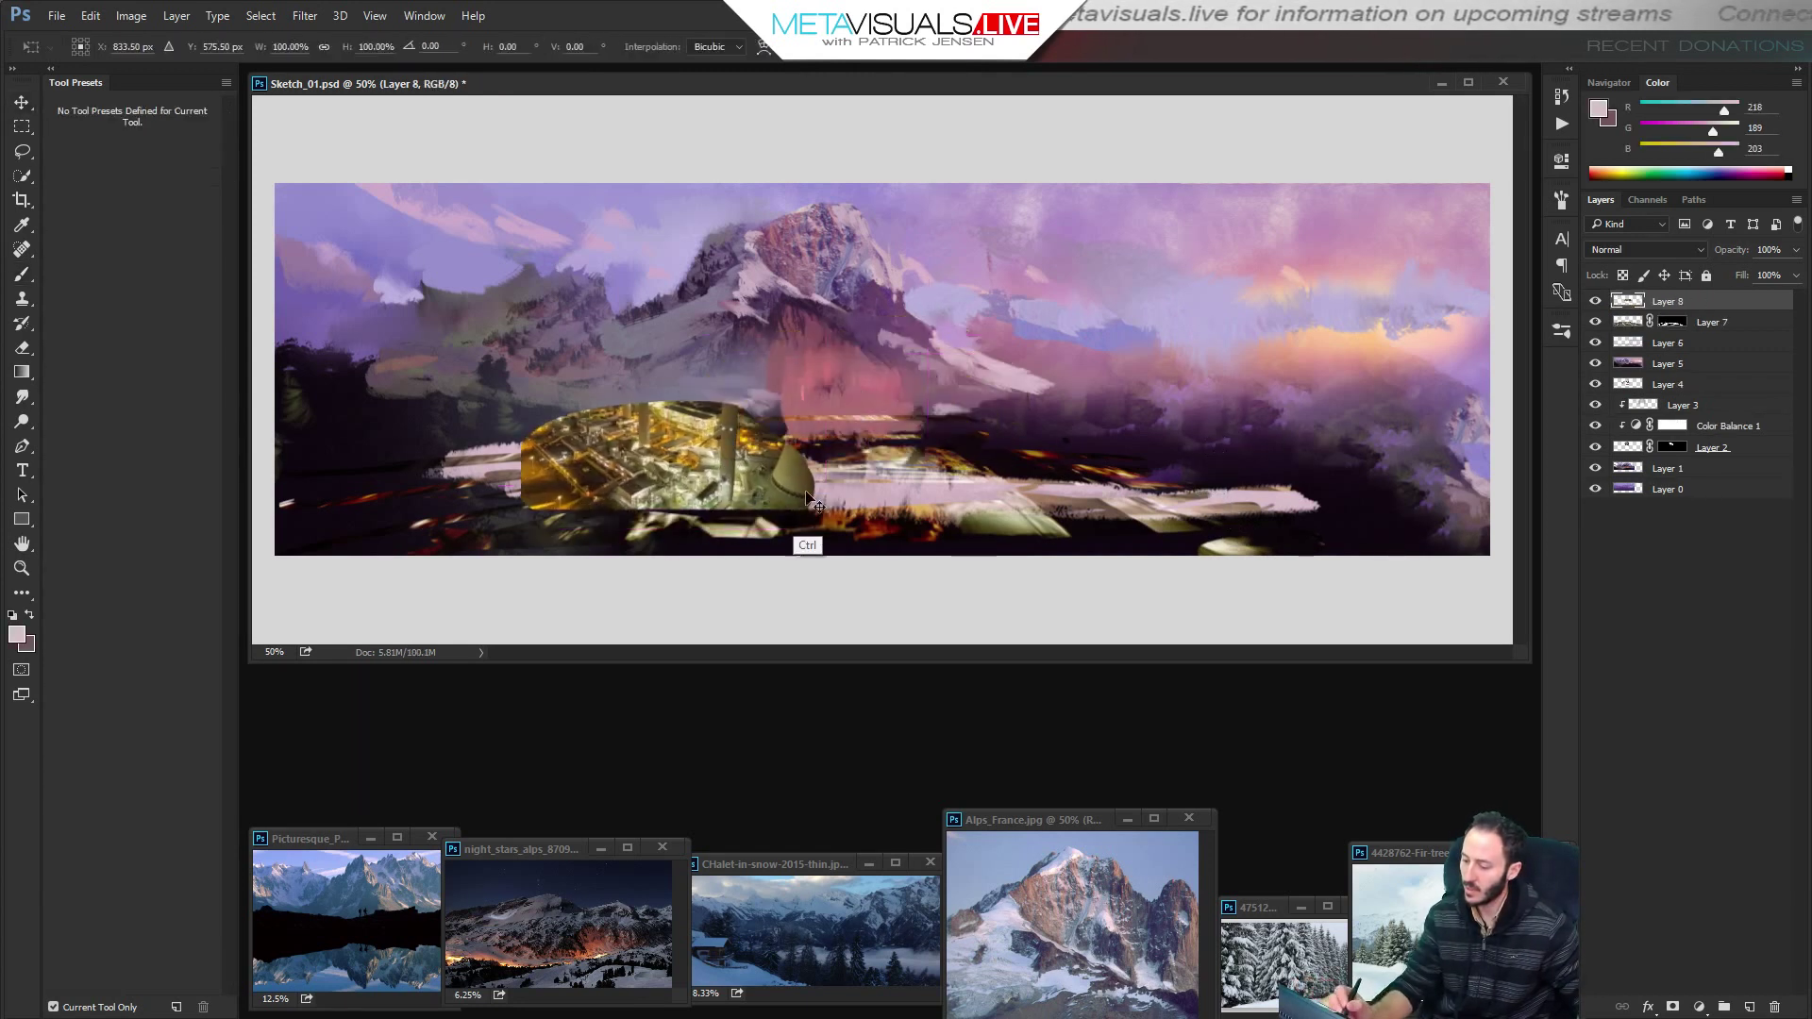
left_click_drag(812, 517, 1331, 517)
key("Return")
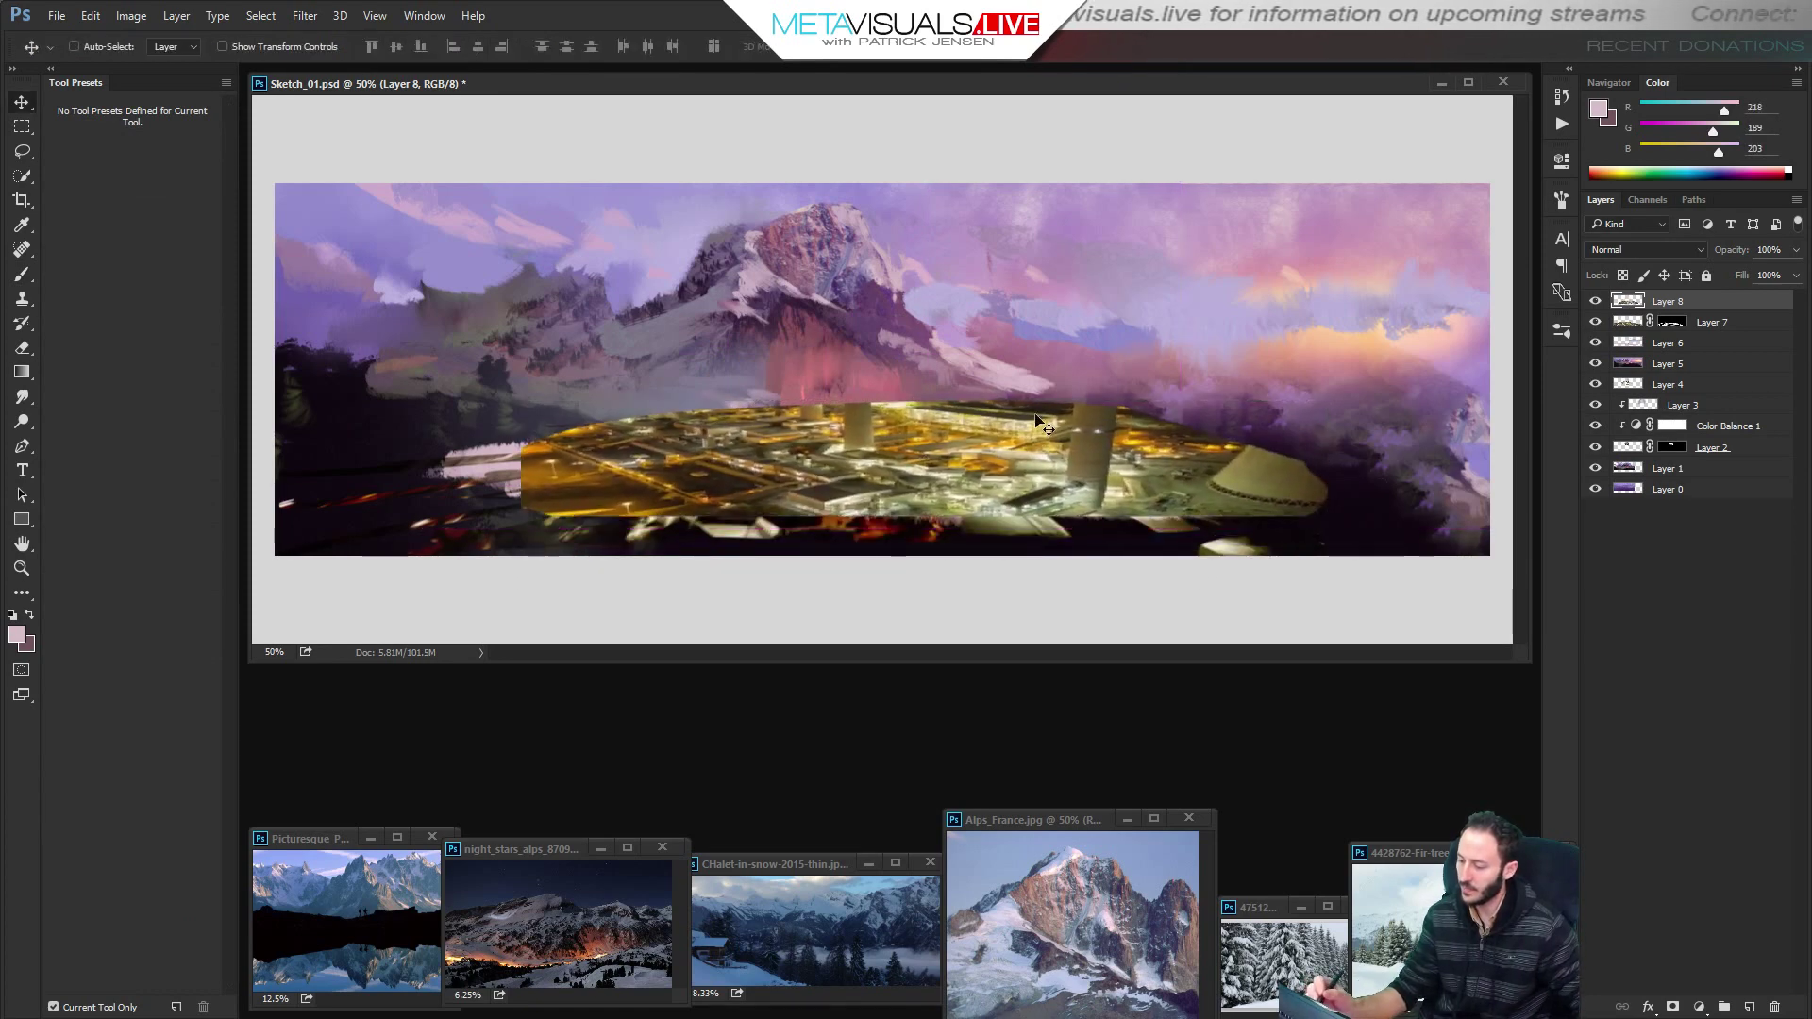
left_click_drag(1039, 417, 981, 445)
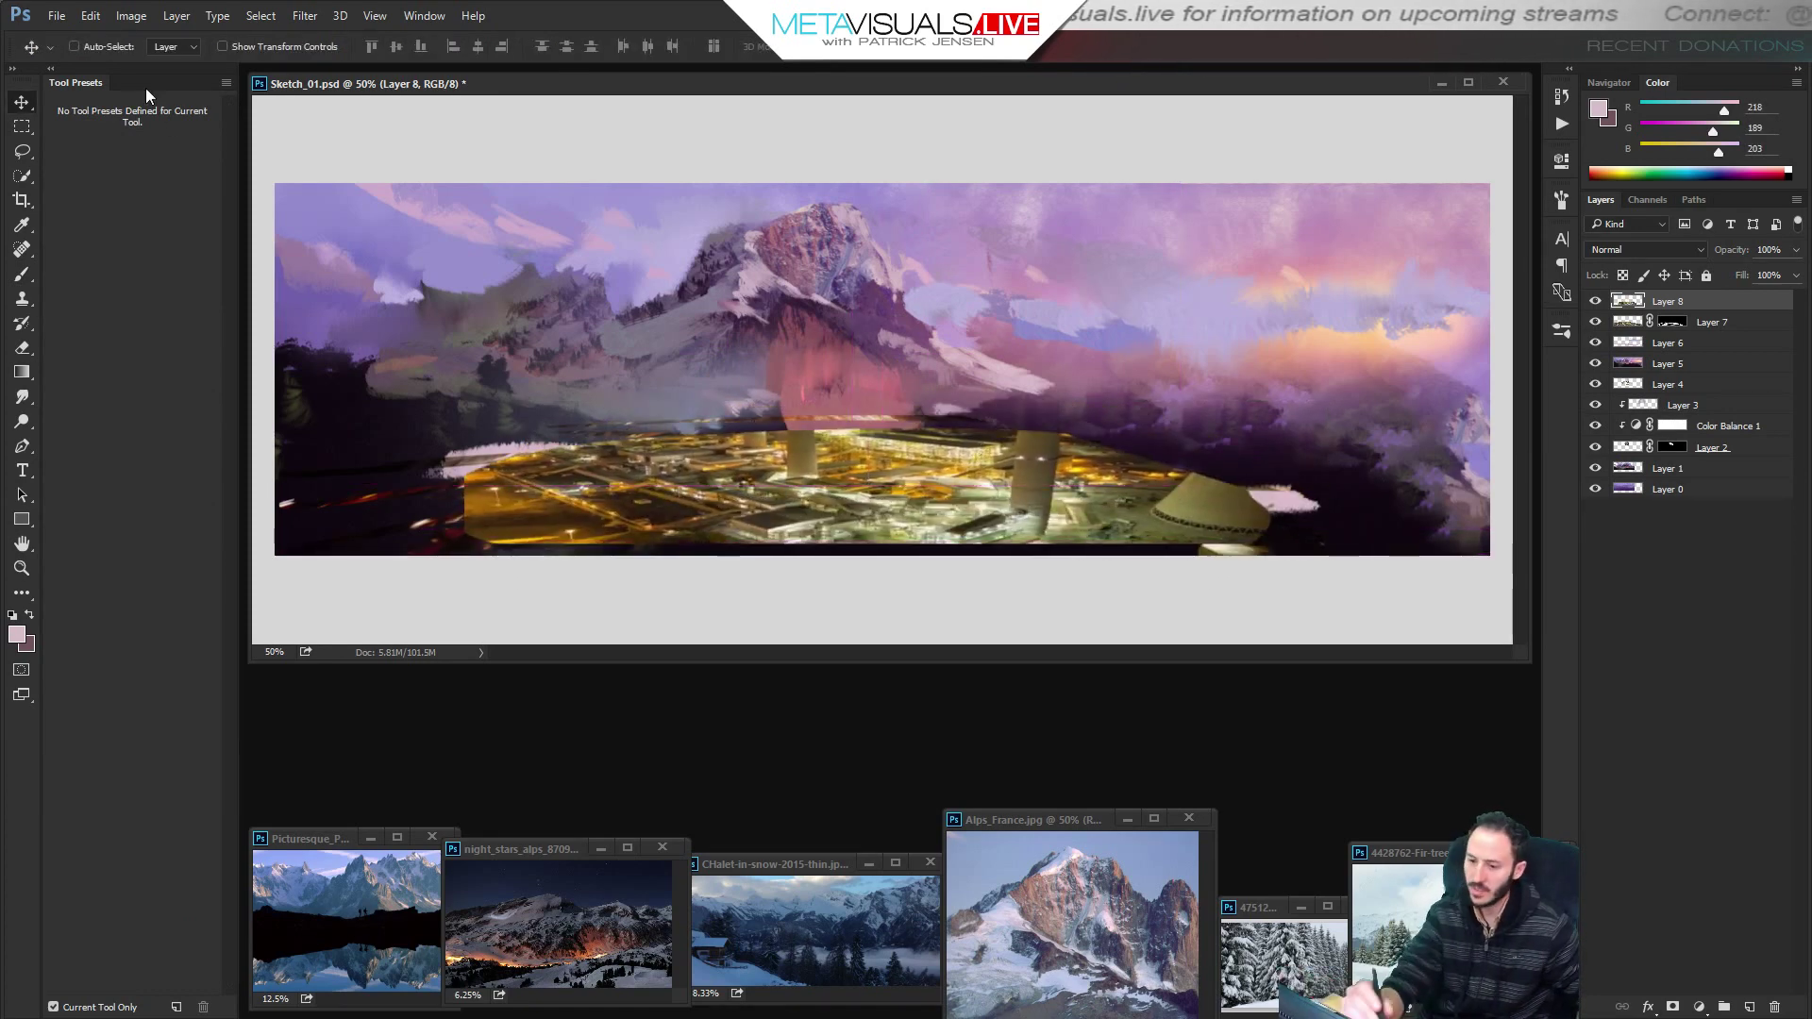
Warm the new power plant layer with Color Balance, using +38 red in the midtones and +41 blue in the highlights.
left_click(132, 16)
mouse_move(161, 63)
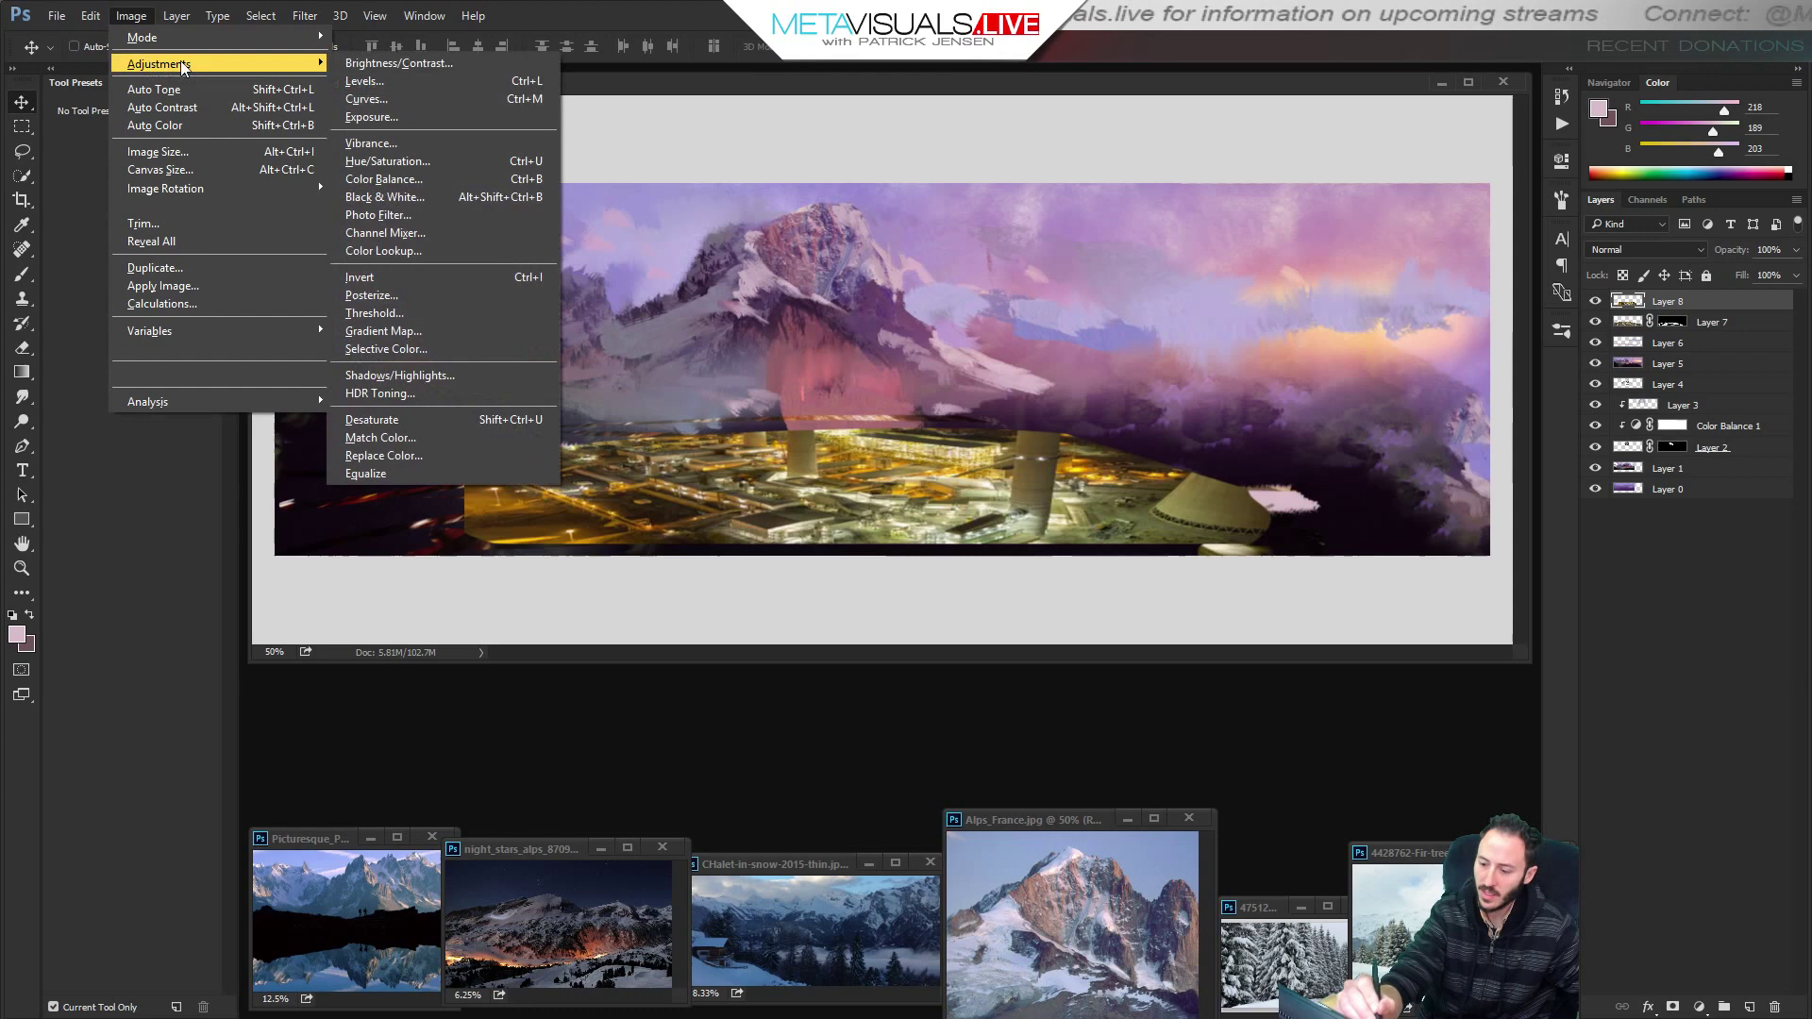
left_click(395, 179)
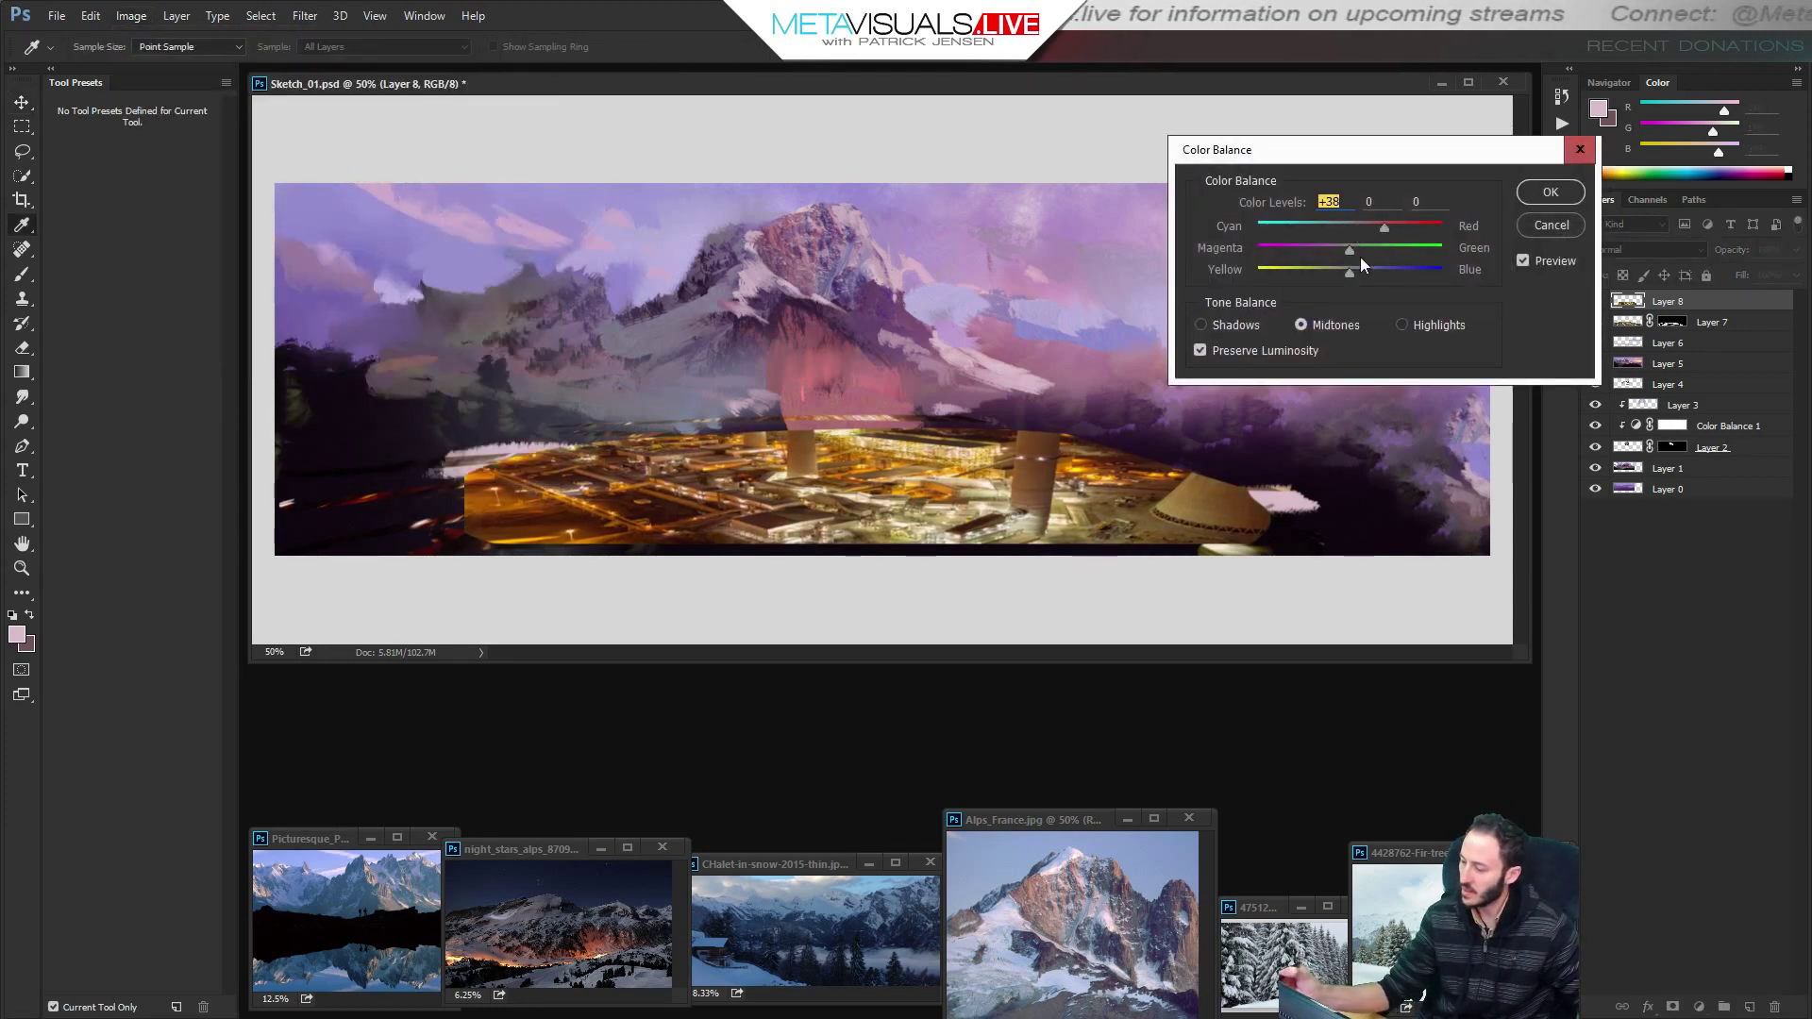
left_click_drag(1350, 272, 1389, 270)
left_click(1401, 324)
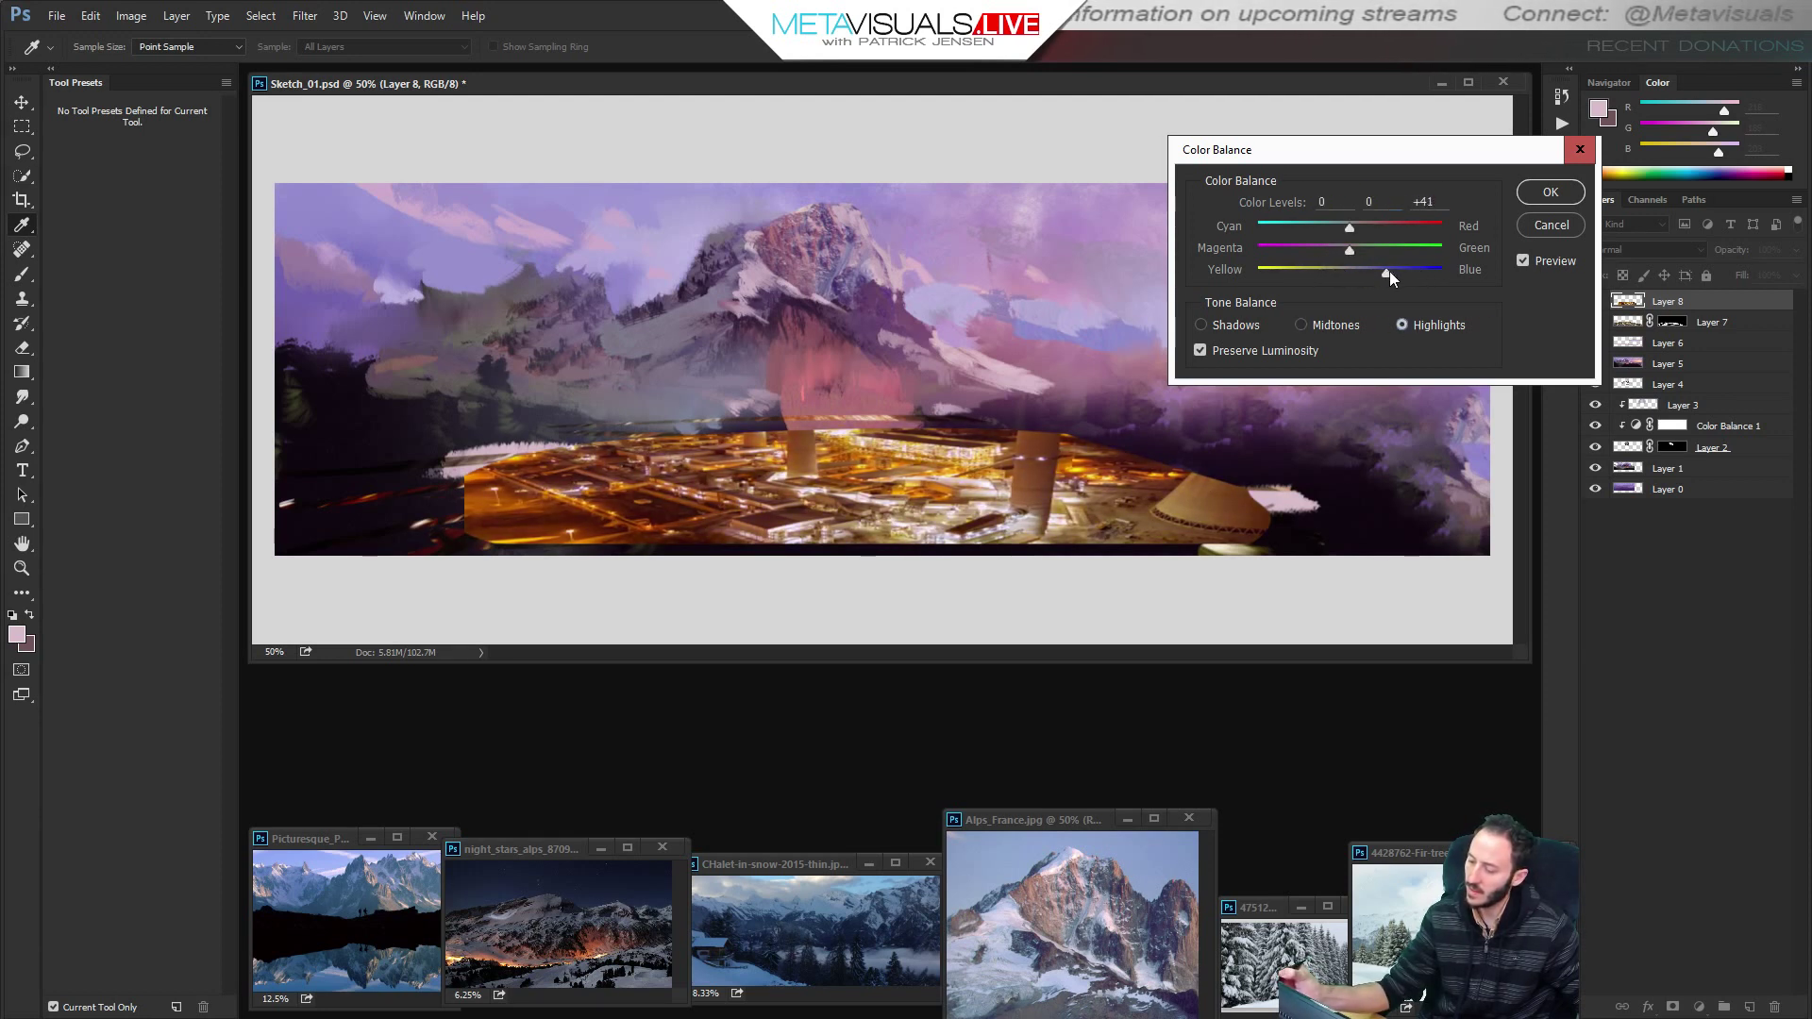
left_click(1550, 191)
key("v")
Darken the new power plant layer with Levels, setting the input black point to 45 and the output white to 196.
left_click(131, 17)
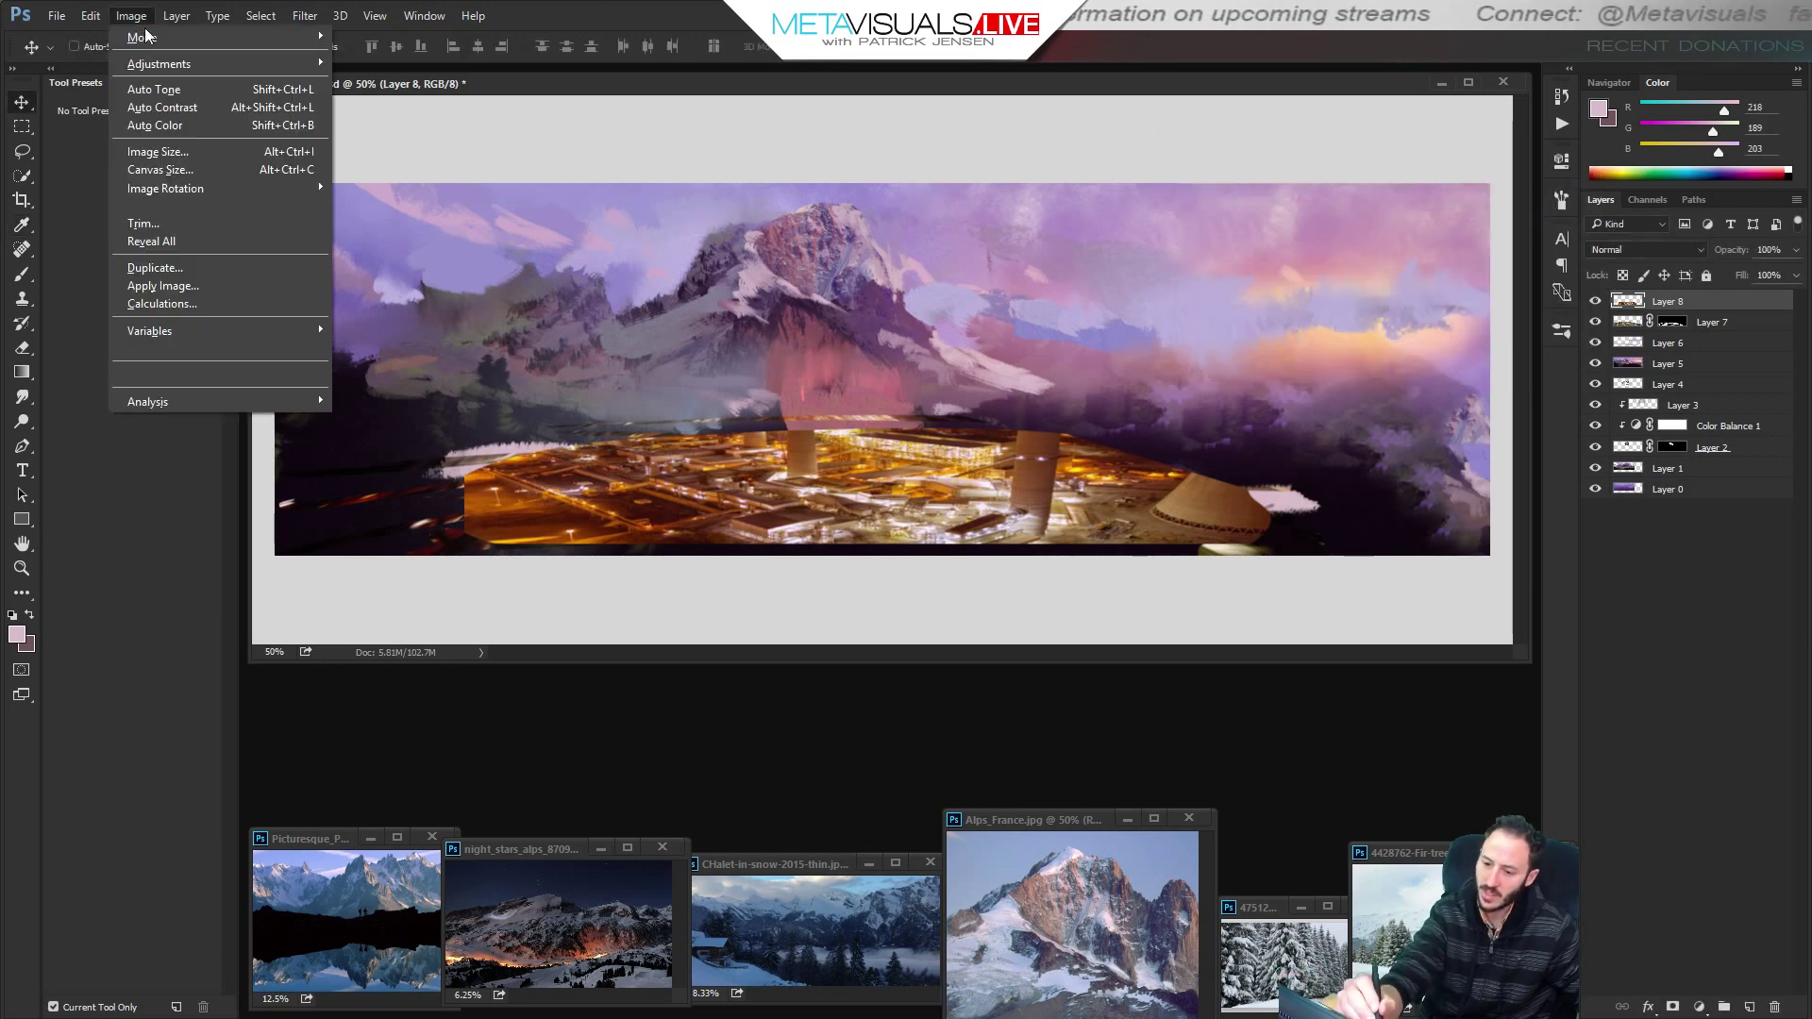
mouse_move(160, 63)
left_click(378, 82)
left_click_drag(1339, 350, 1382, 350)
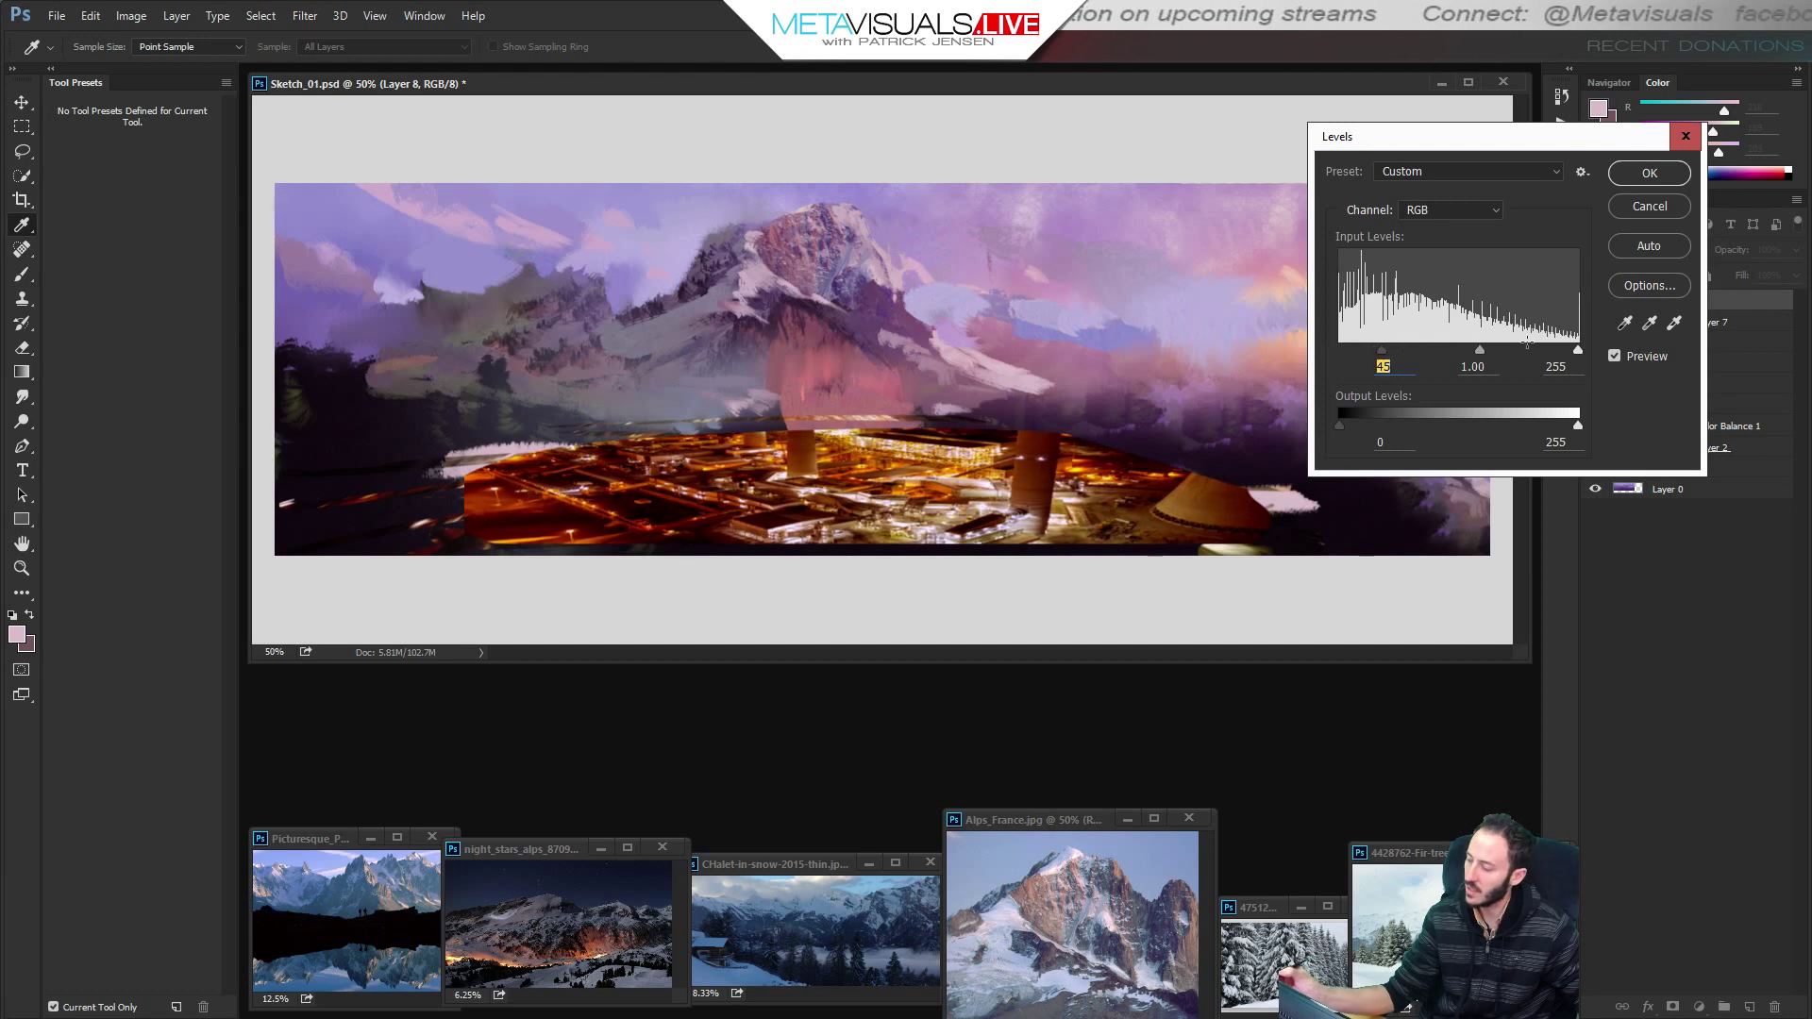
left_click_drag(1569, 354, 1607, 355)
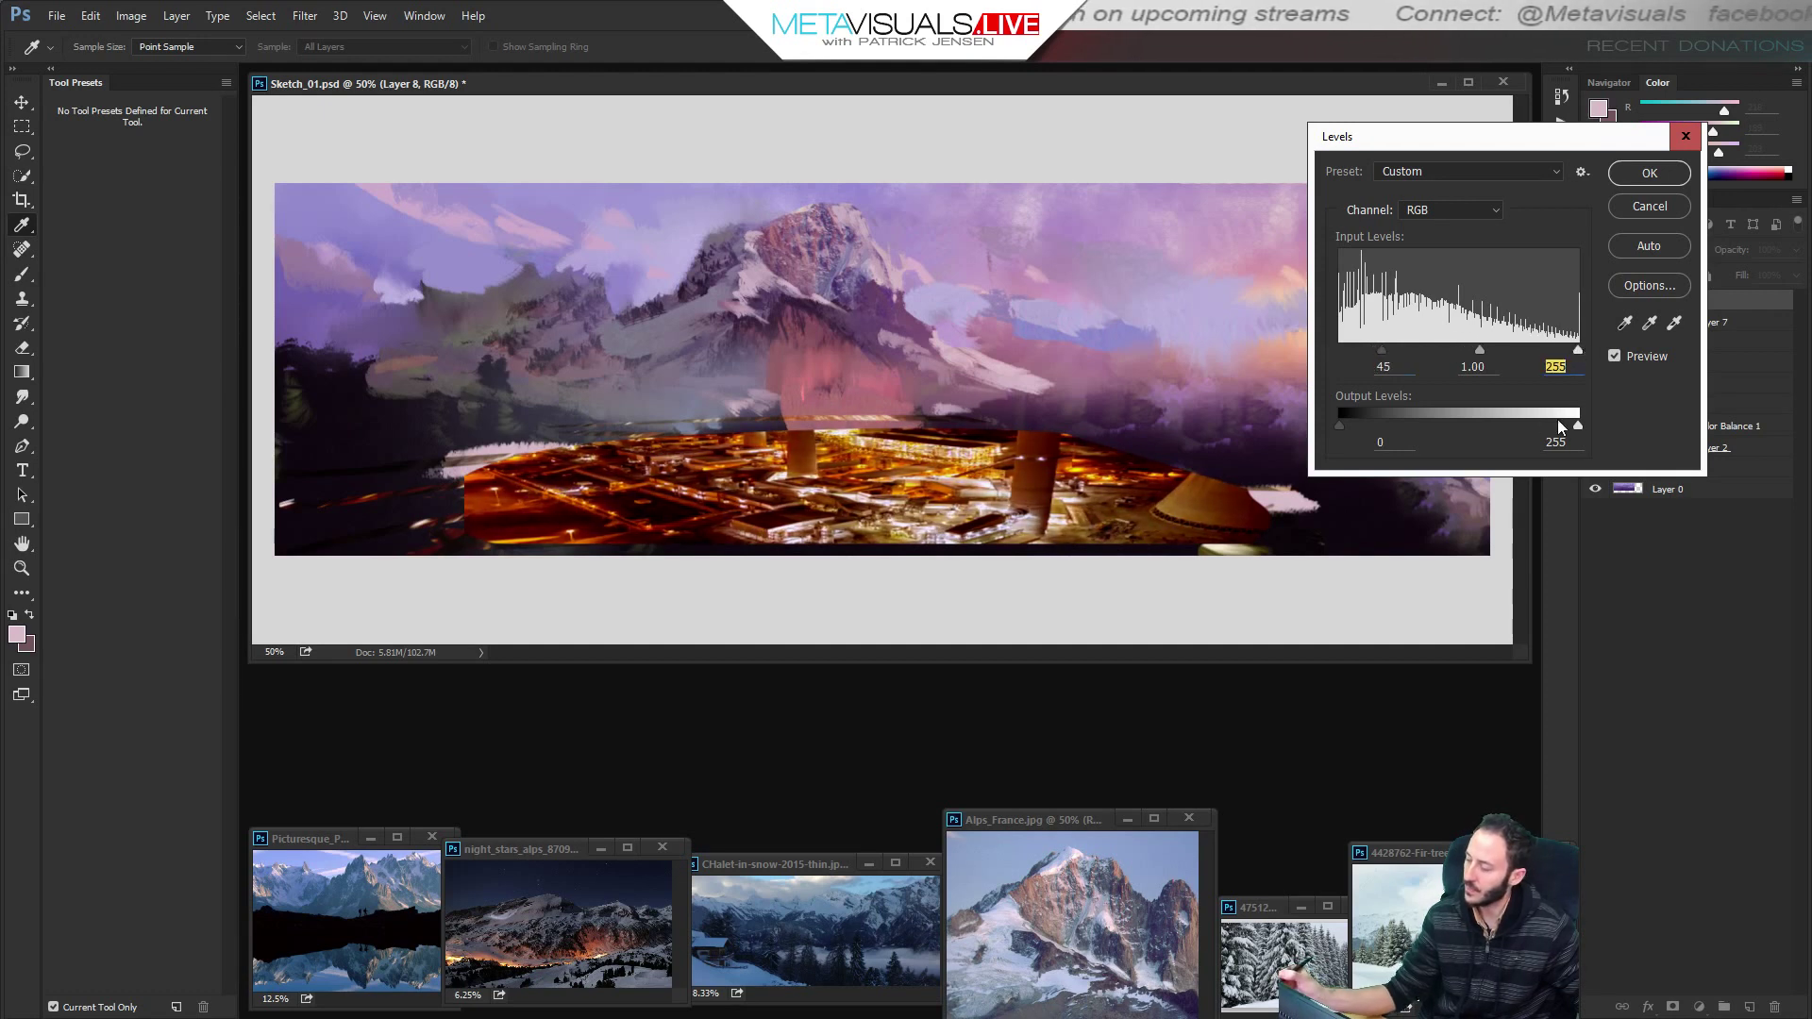
left_click_drag(1561, 426, 1522, 424)
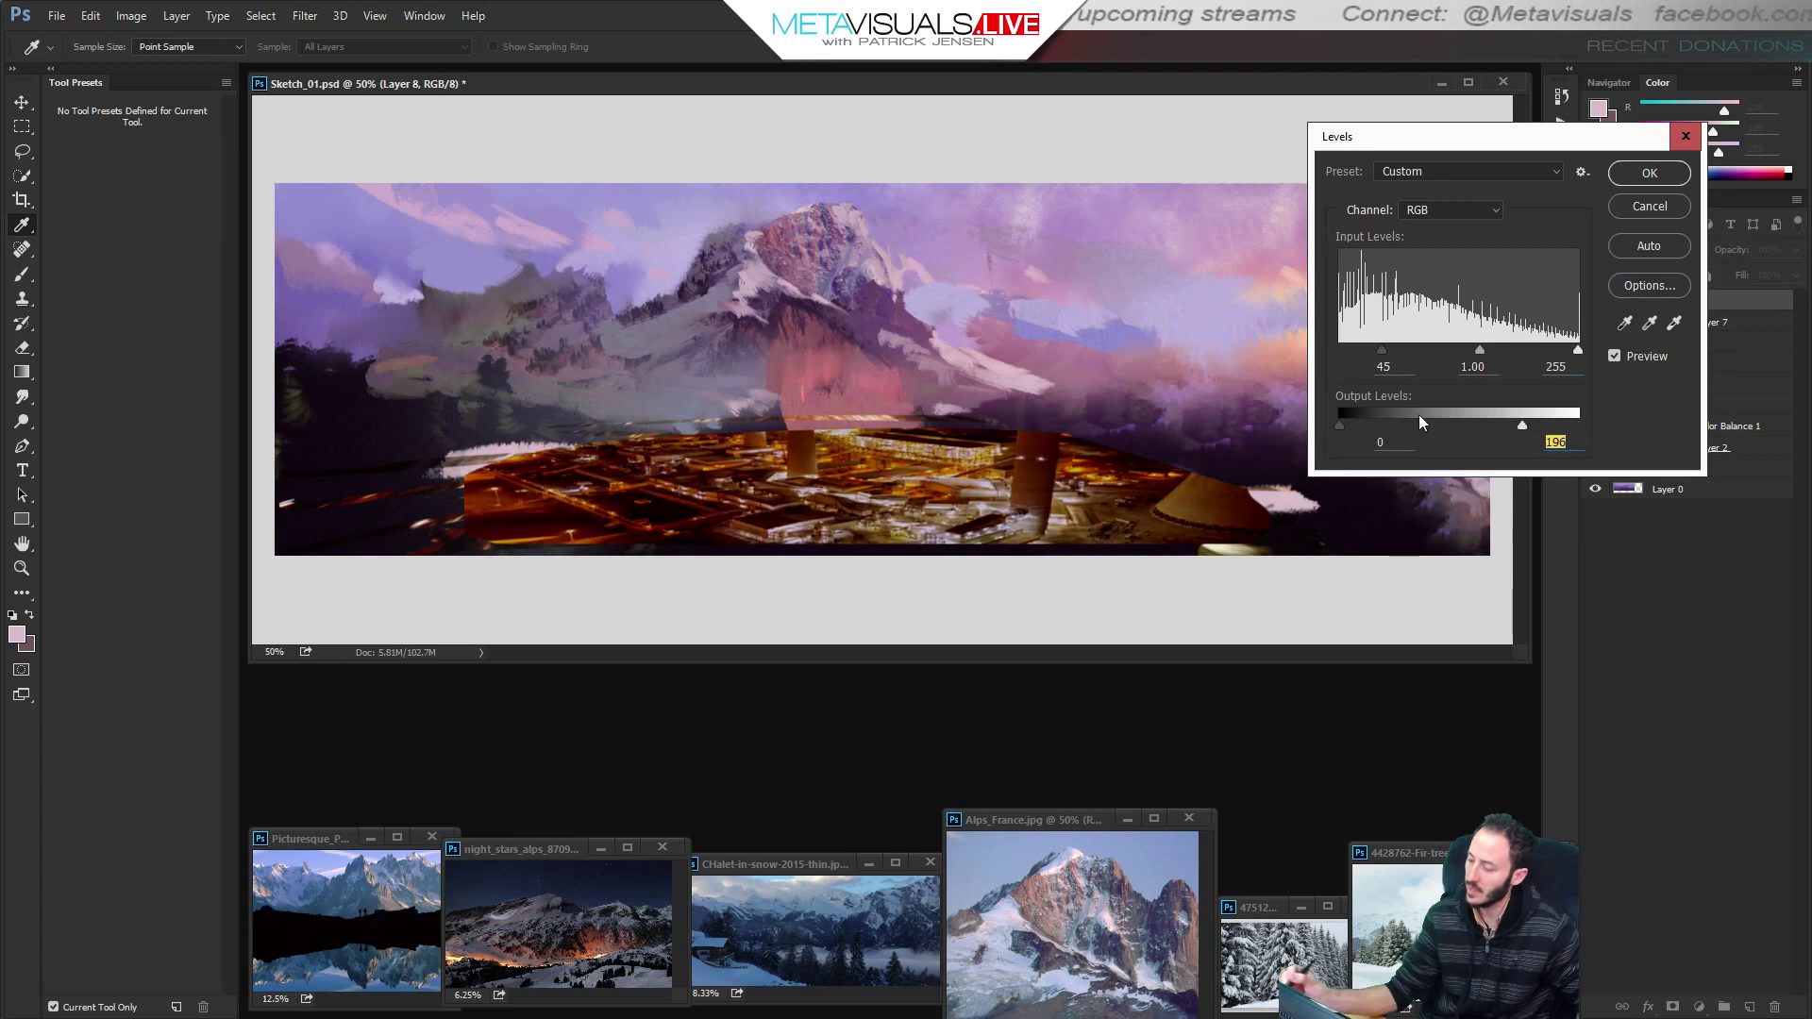
mouse_move(1339, 424)
left_mouse_down()
mouse_move(1368, 419)
mouse_move(1341, 426)
left_mouse_up()
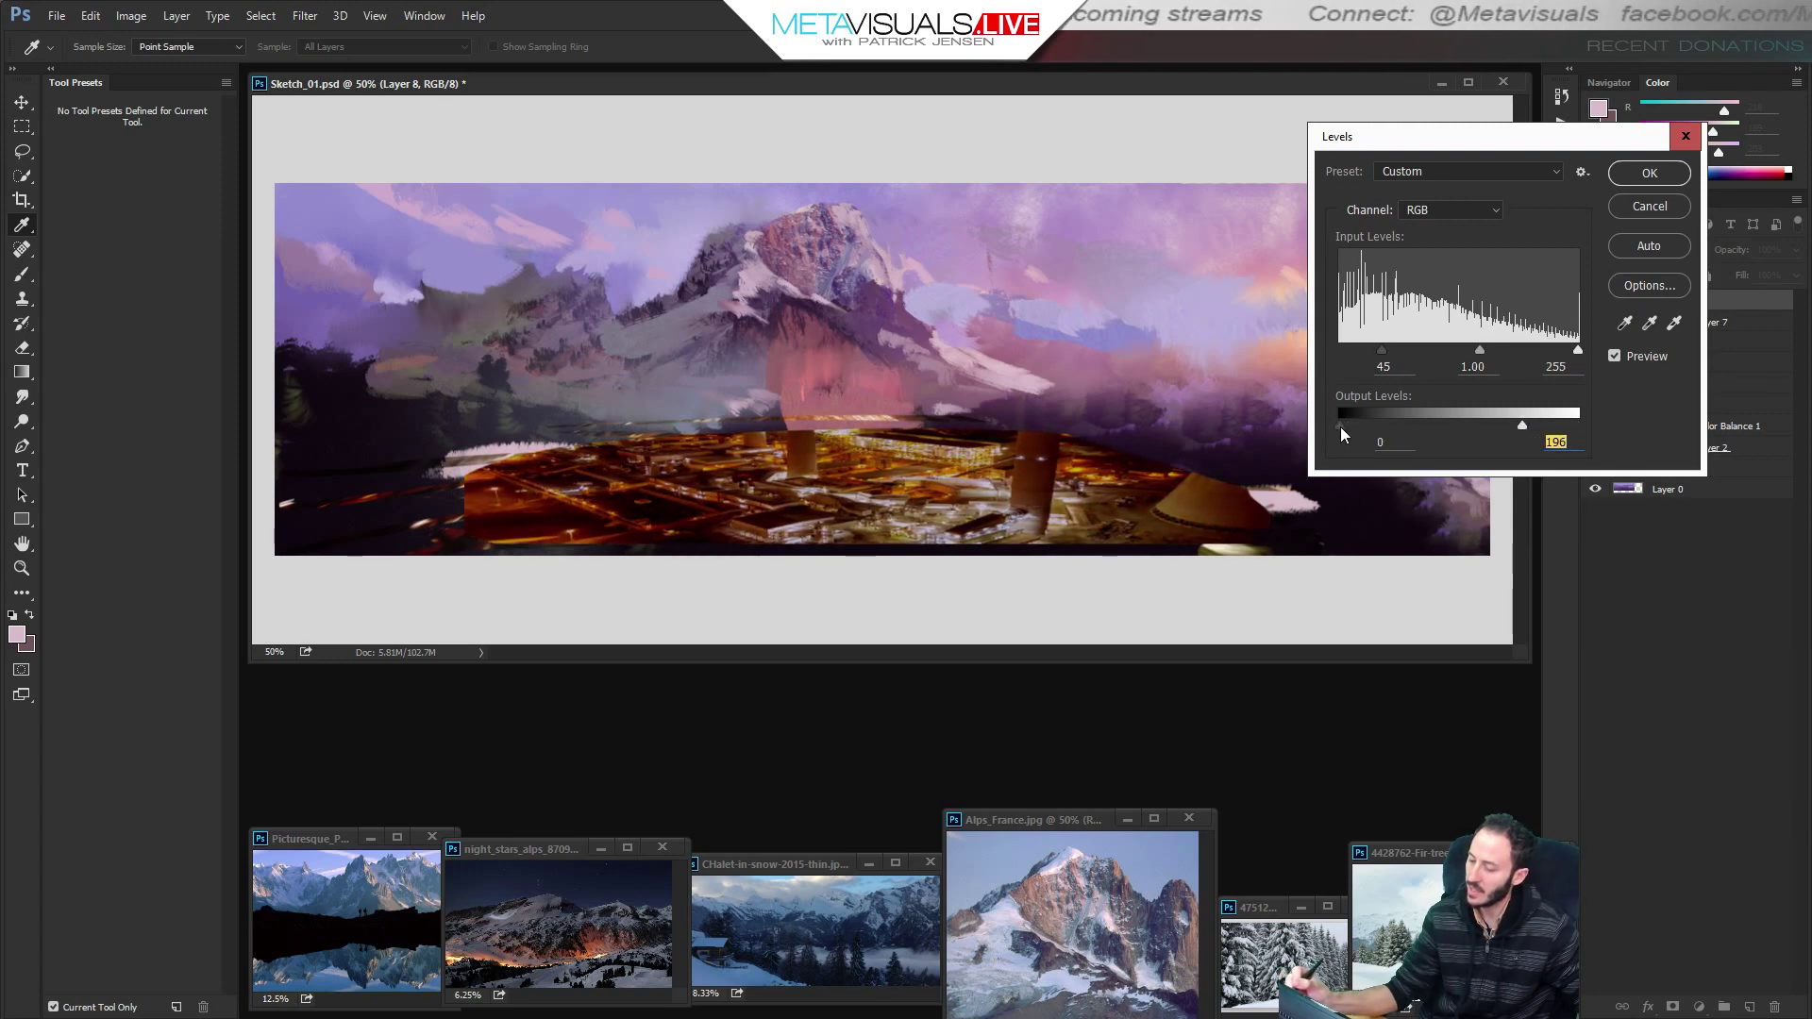
left_click(1622, 171)
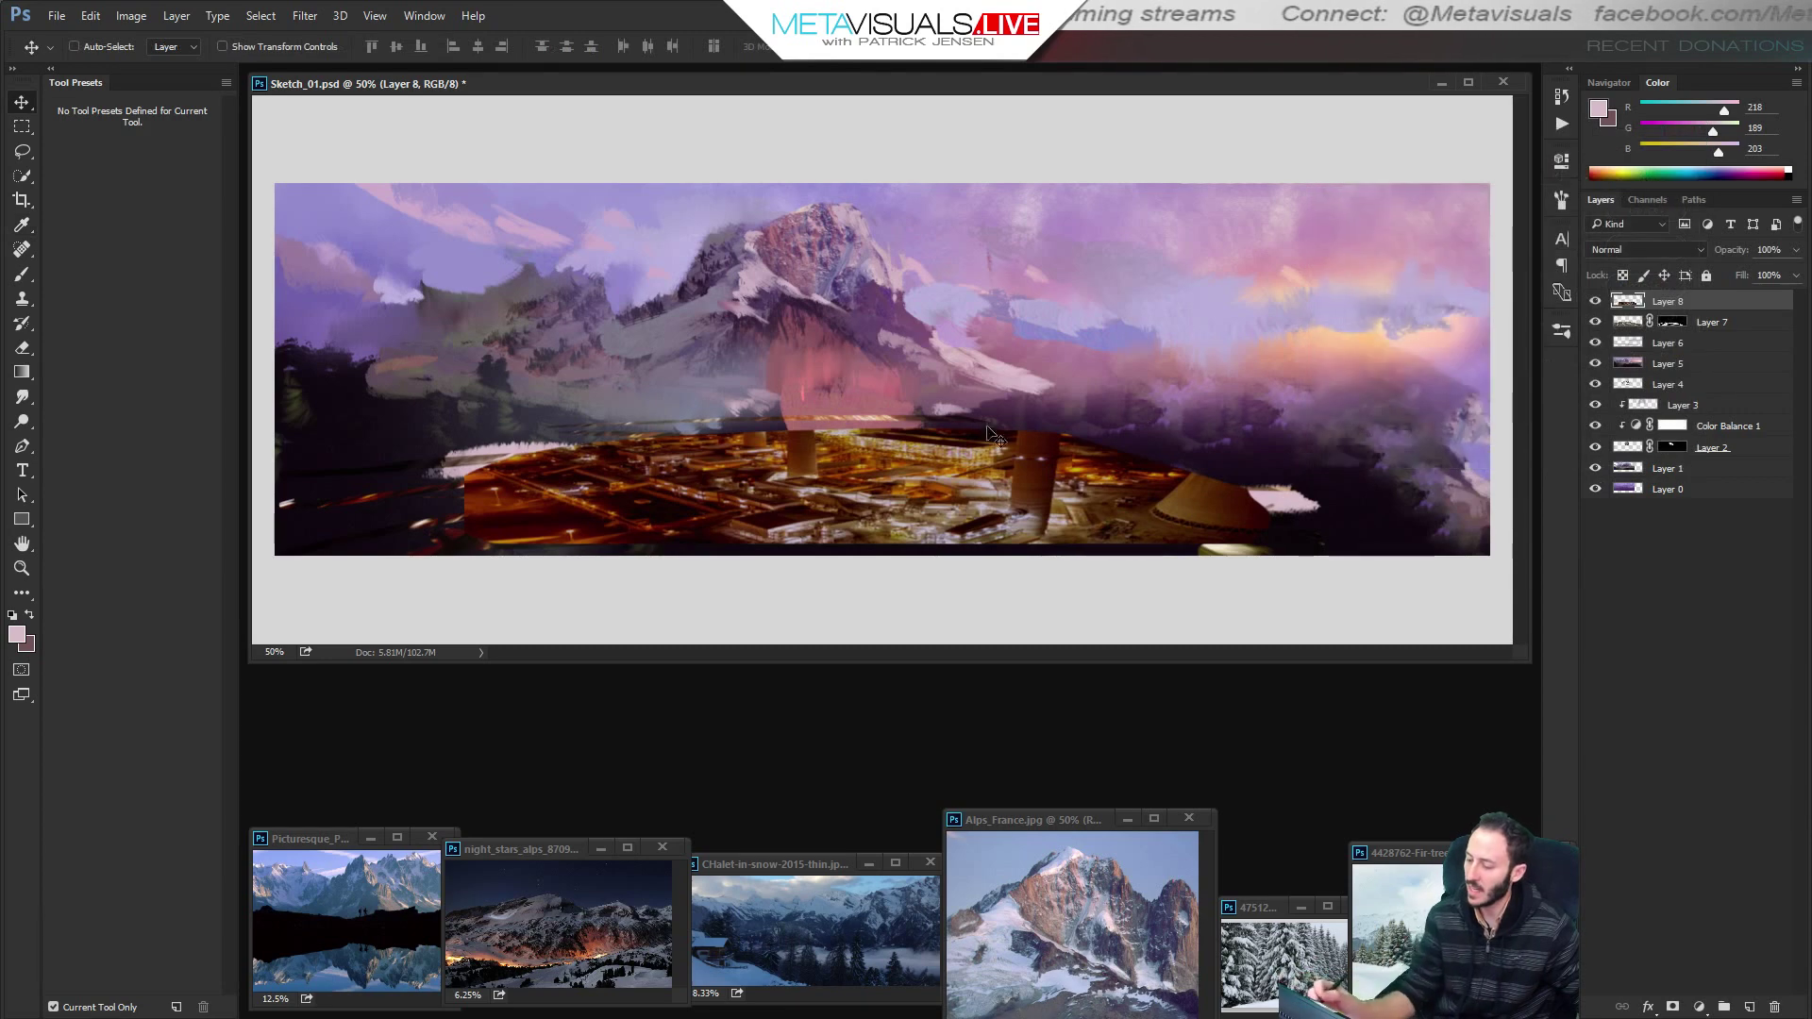
Add a mask to the new power plant layer, invert it to black, and undo a trial brush stroke.
left_click(1673, 1008)
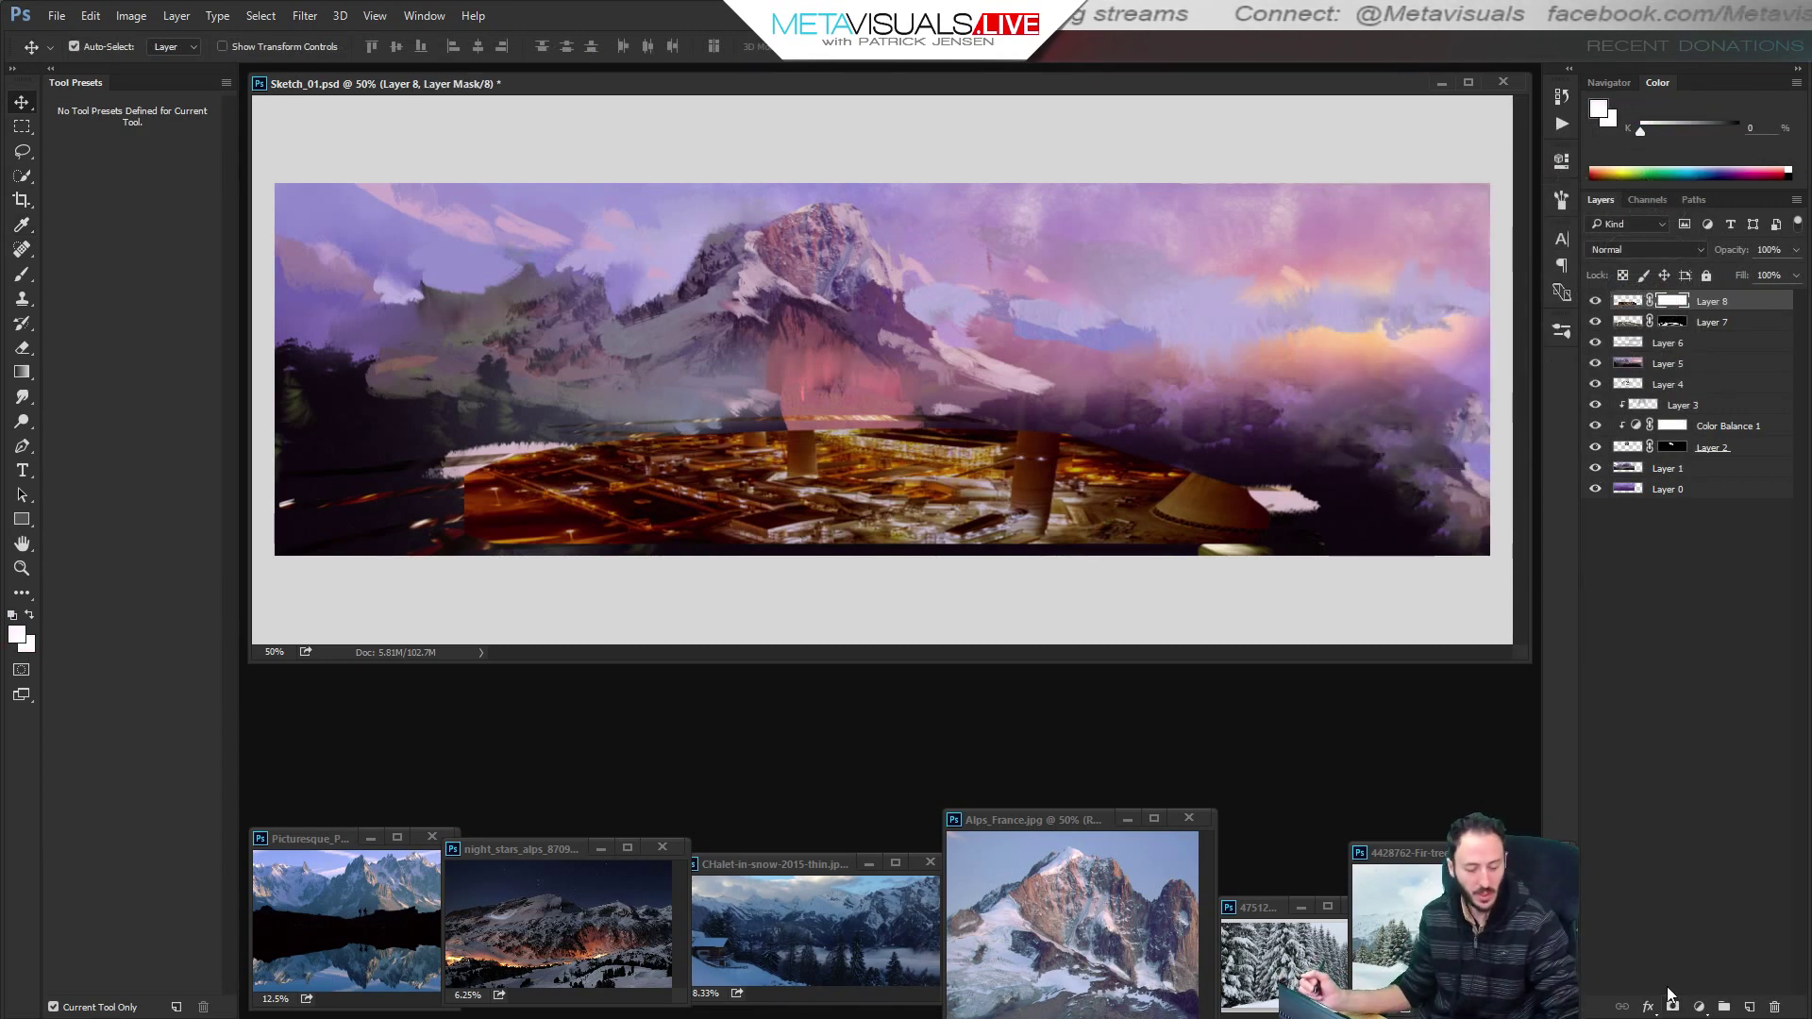
key("ctrl+i")
key("b")
mouse_move(787, 459)
left_mouse_down()
mouse_move(561, 537)
mouse_move(919, 502)
left_mouse_up()
key("ctrl+z")
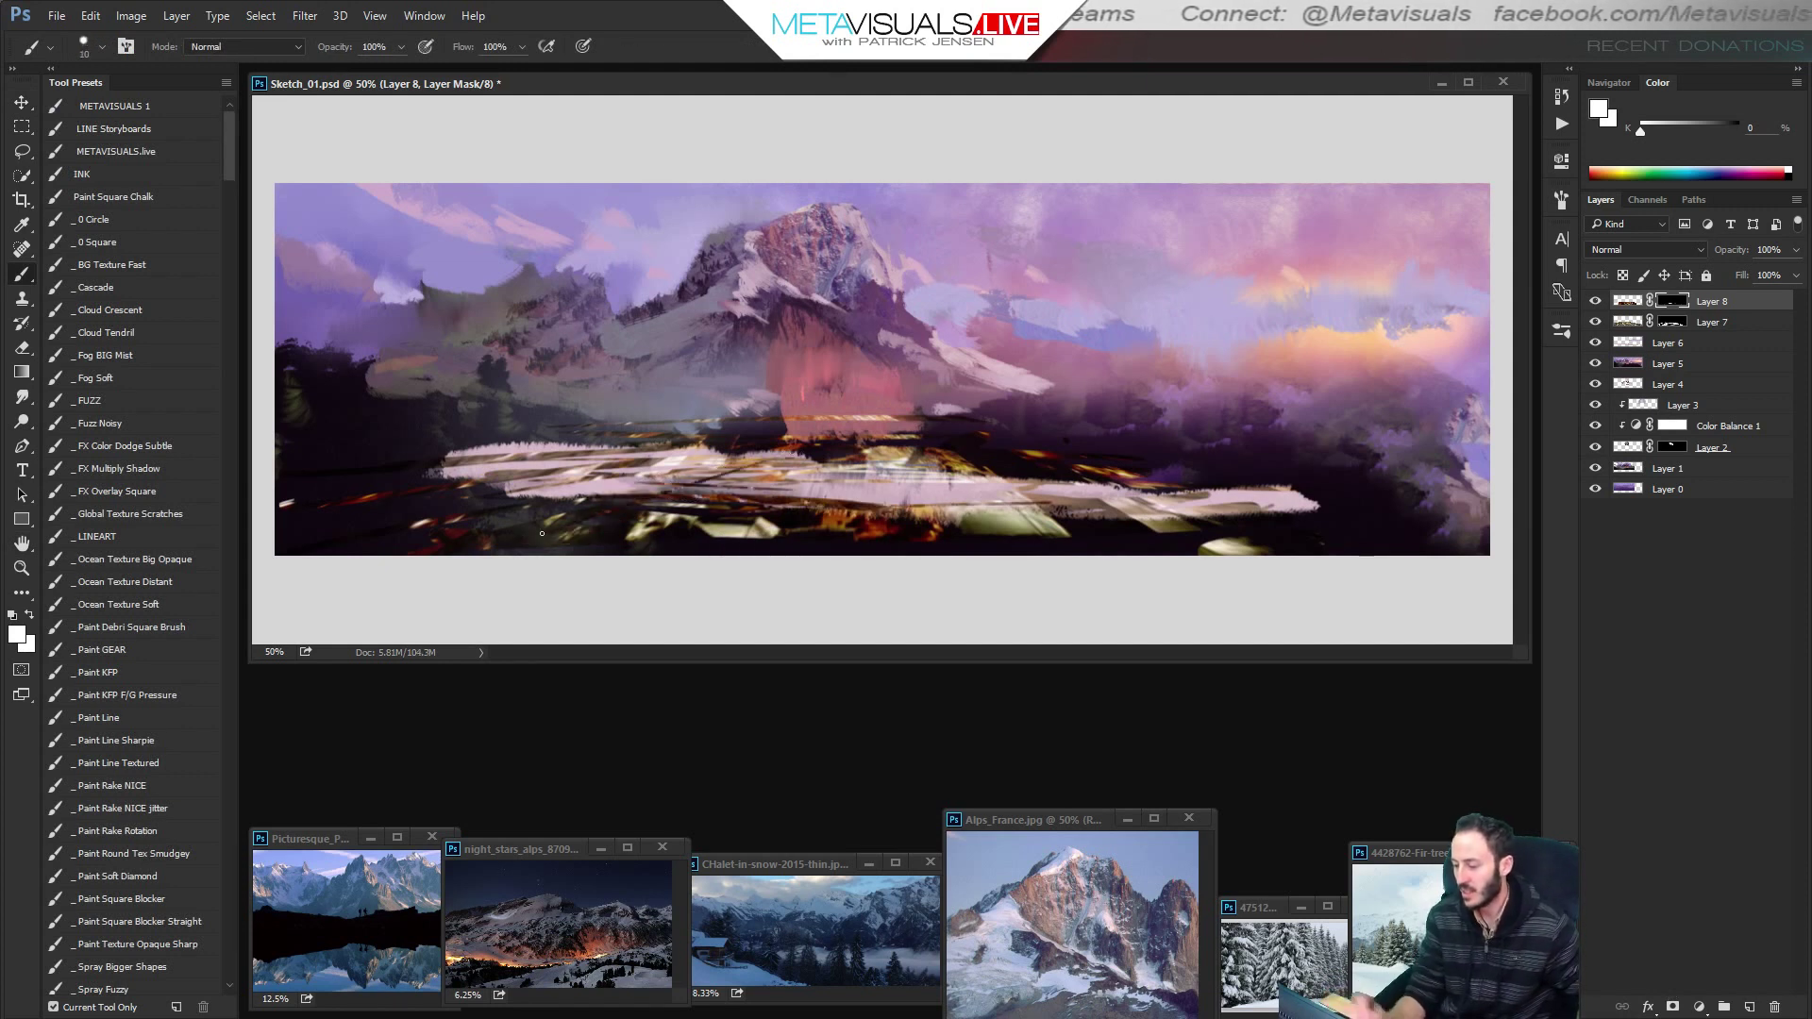
Paint on the mask to reveal strips of the orange-lit power plant ground through the valley centre and along its far edge.
mouse_move(486, 504)
left_mouse_down()
mouse_move(830, 457)
mouse_move(760, 454)
mouse_move(828, 505)
left_mouse_up()
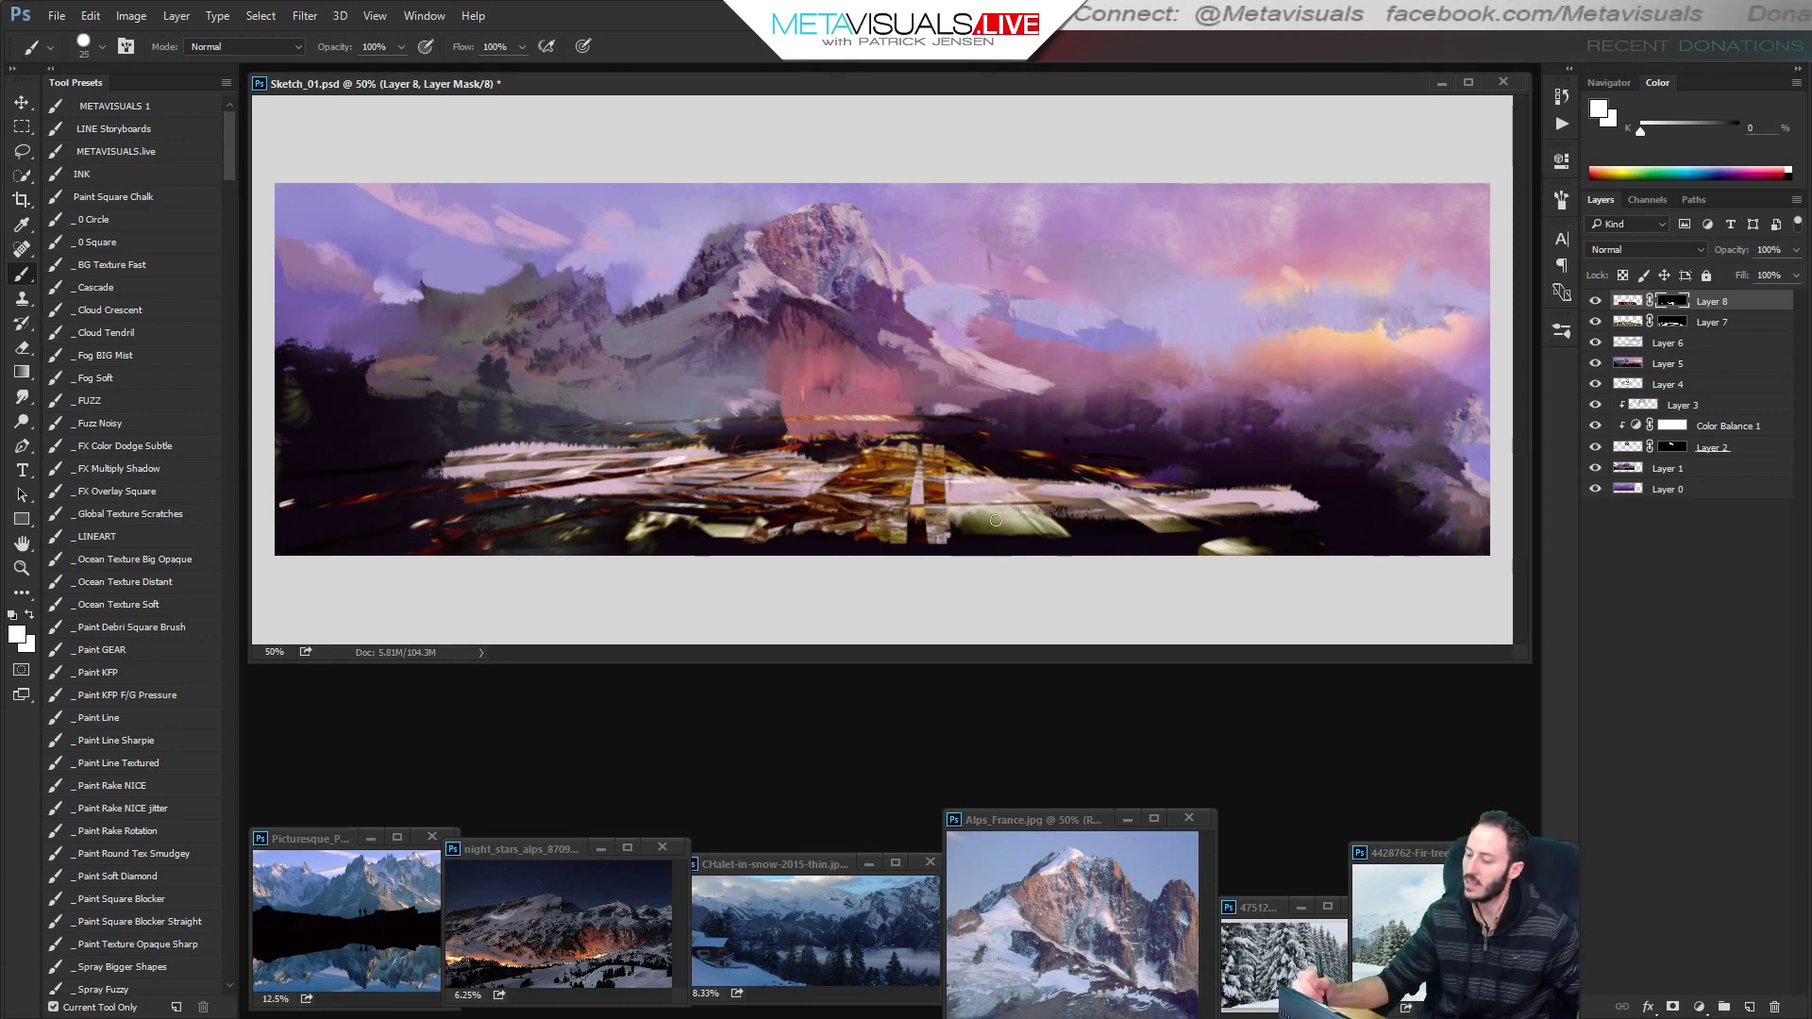
left_click_drag(996, 448, 1059, 546)
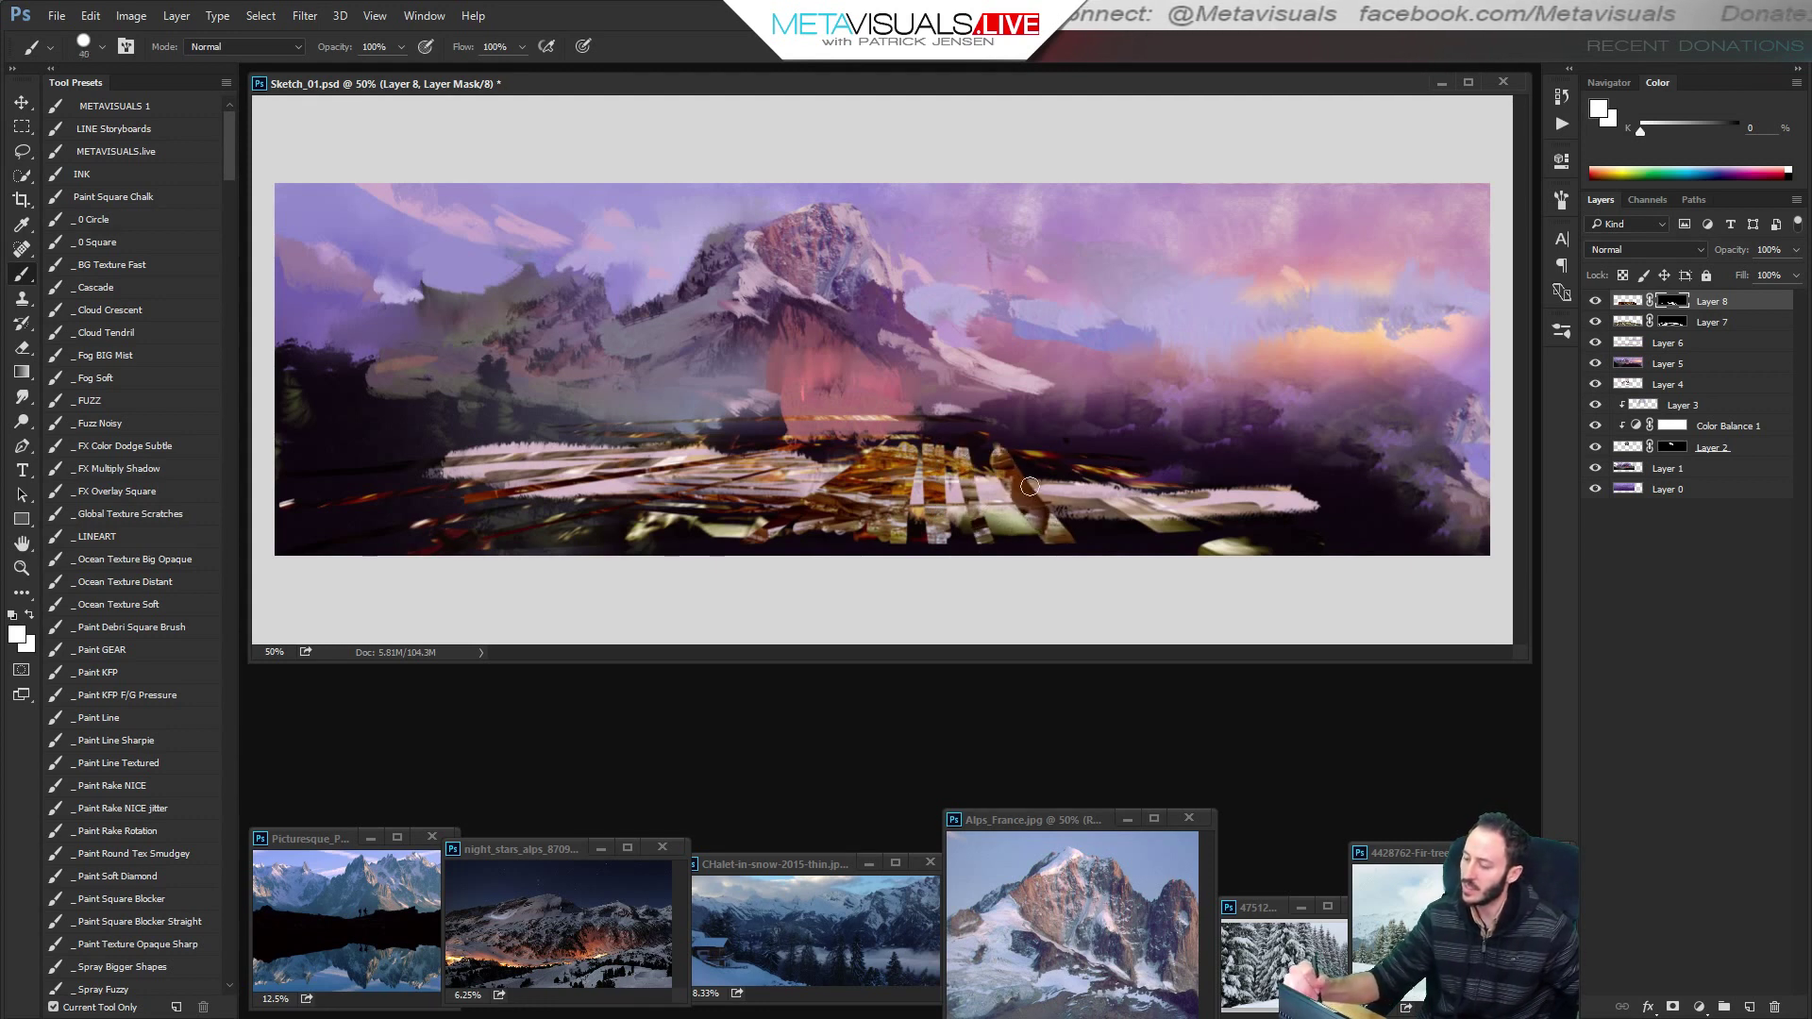
mouse_move(1025, 466)
left_mouse_down()
mouse_move(1098, 542)
mouse_move(1256, 501)
left_mouse_up()
key("[")
key("ctrl+z")
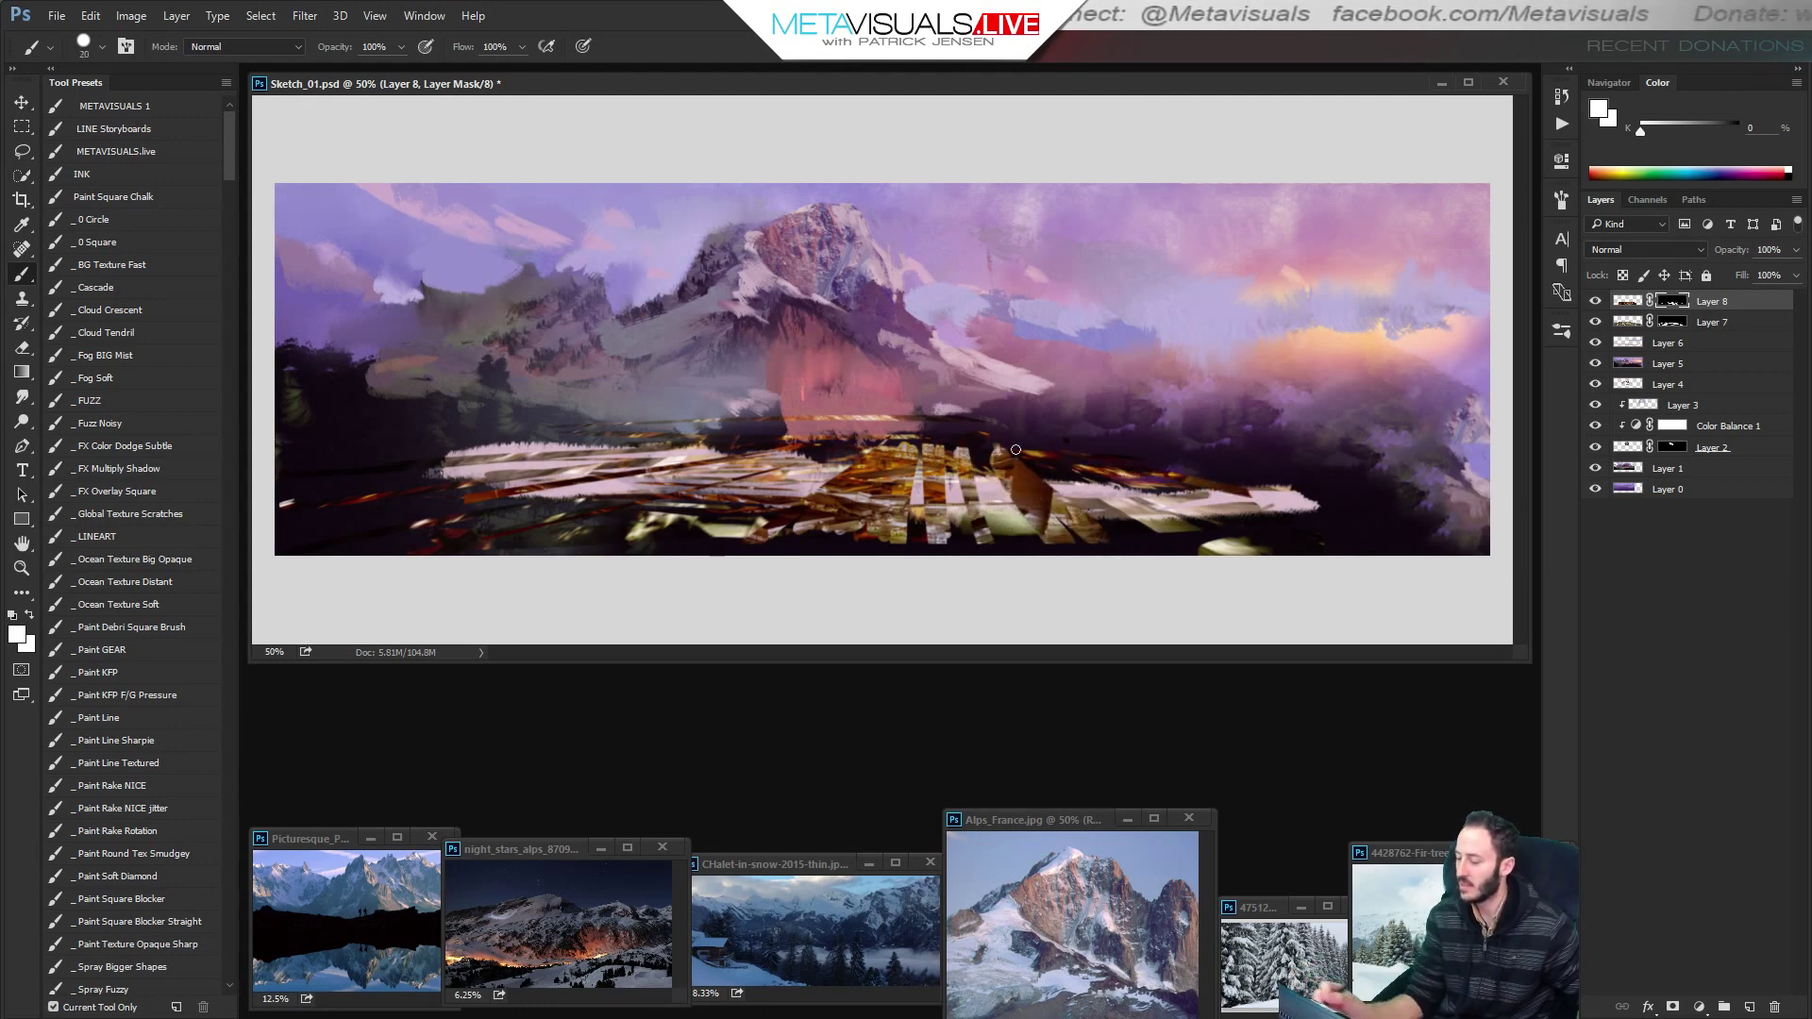
key("bracketleft")
left_click_drag(901, 445, 694, 443)
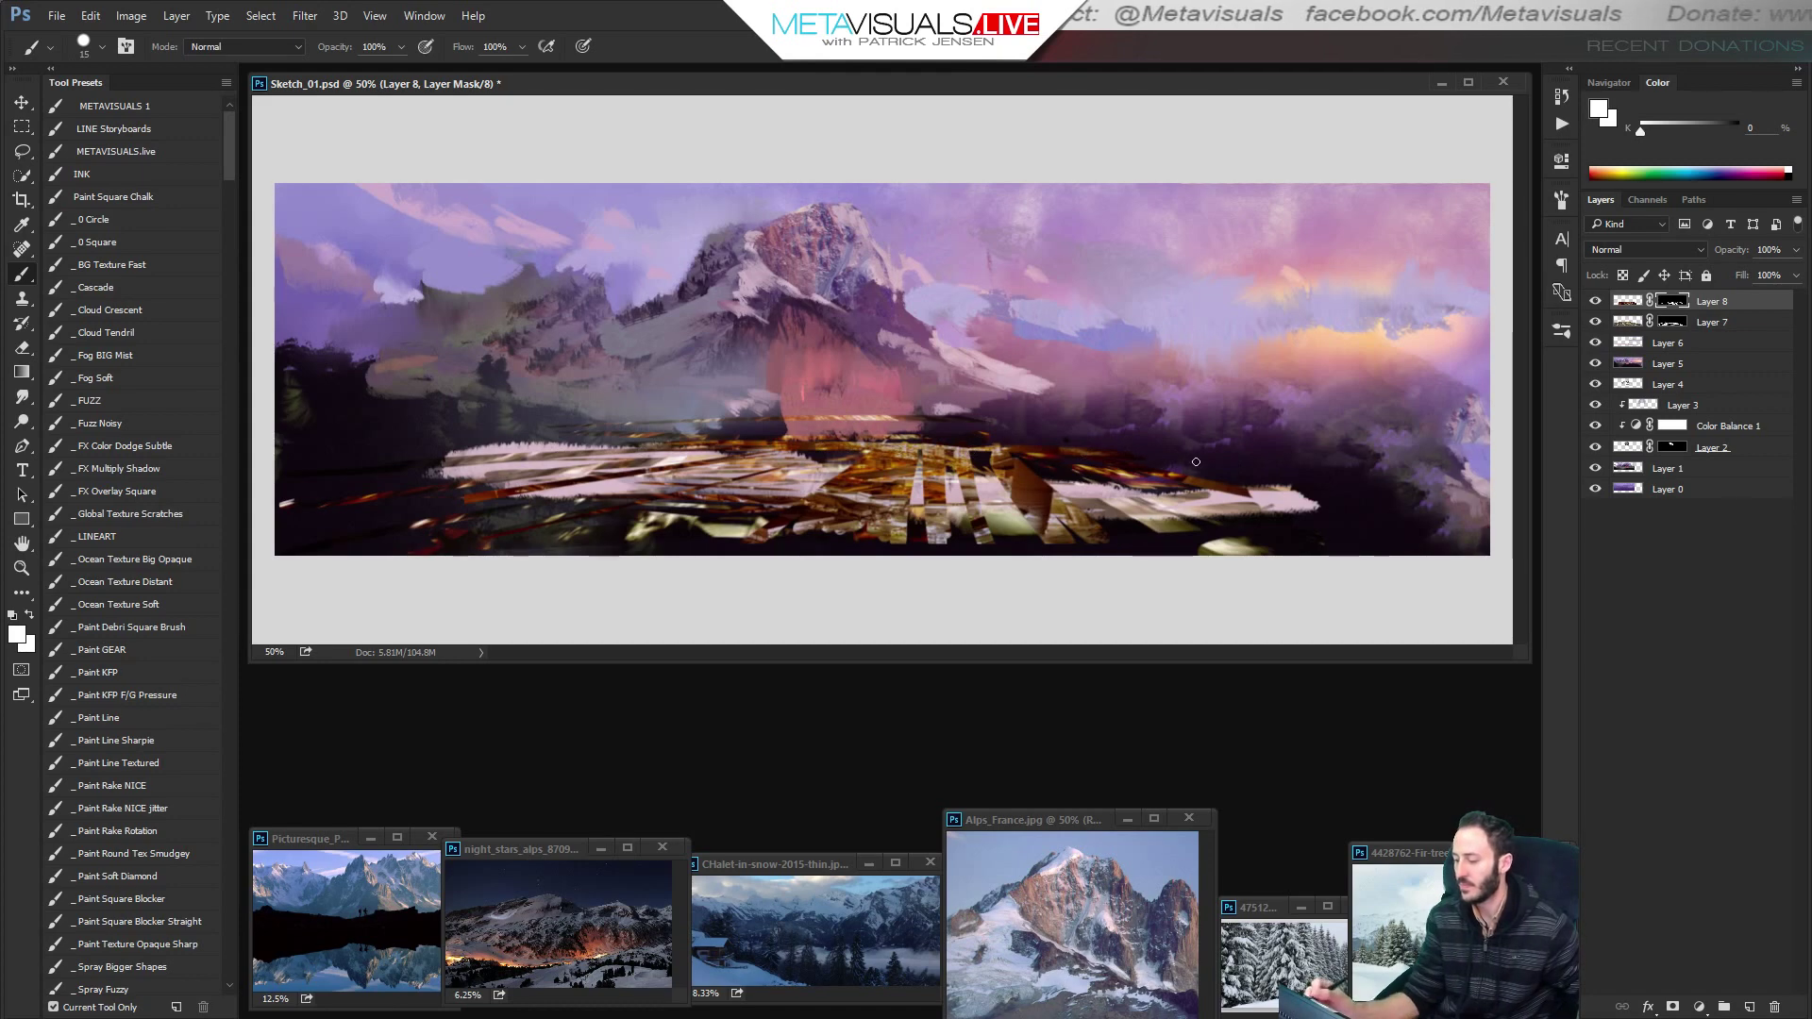
key("space")
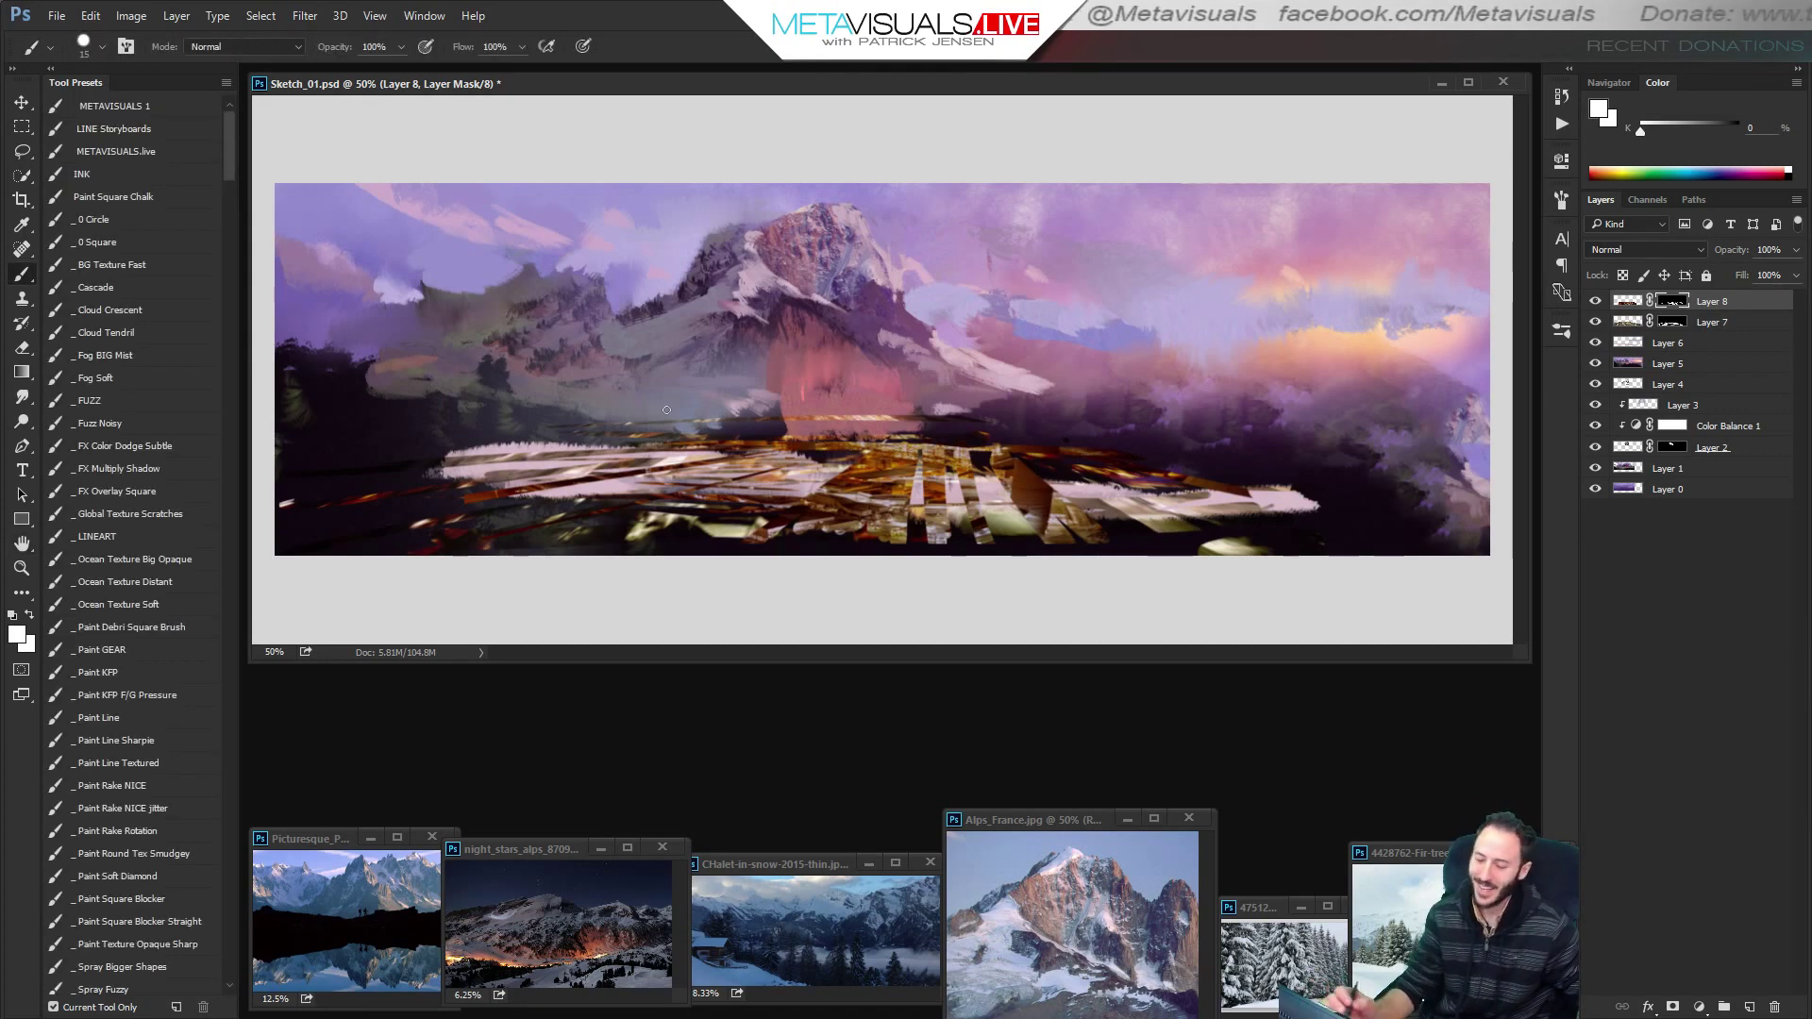
Create a new Soft Light layer above the lights, choose the Fuzz Noisy brush, and undo a trial stroke over the valley.
left_click(108, 422)
key("ctrl+shift+alt+n")
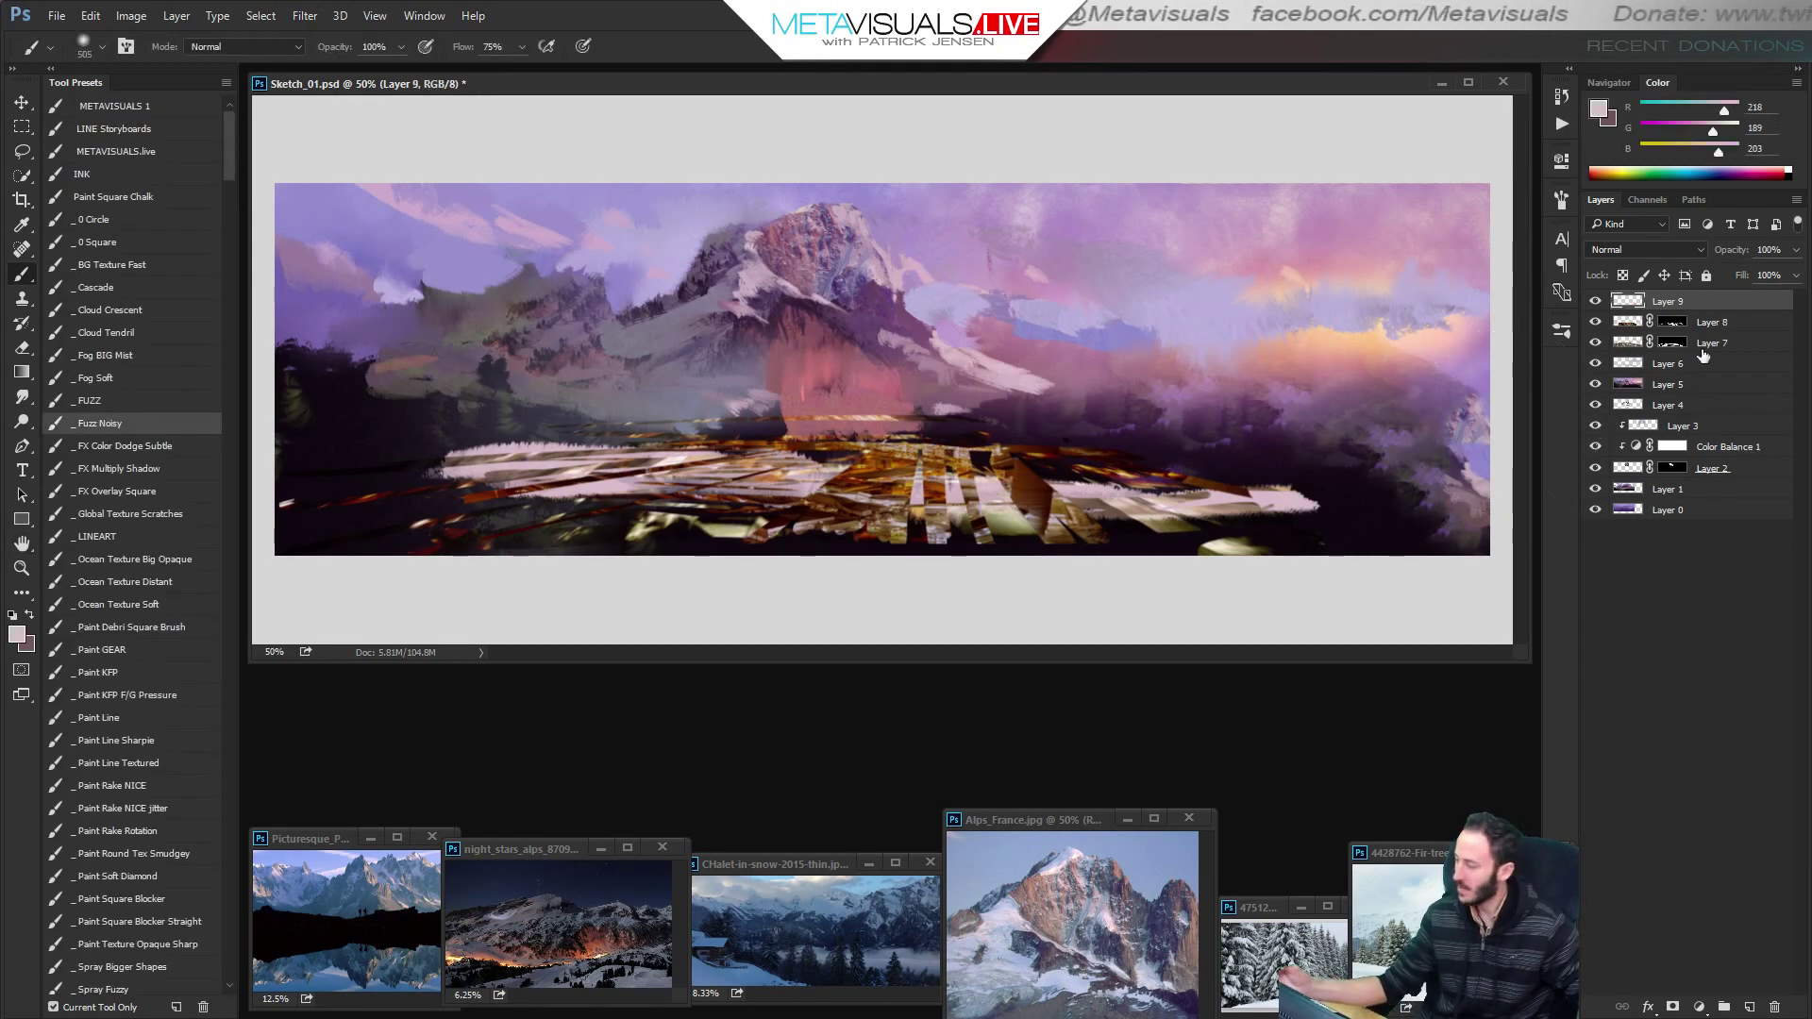
left_click(1644, 249)
left_click(1609, 443)
left_click_drag(1095, 472, 658, 507)
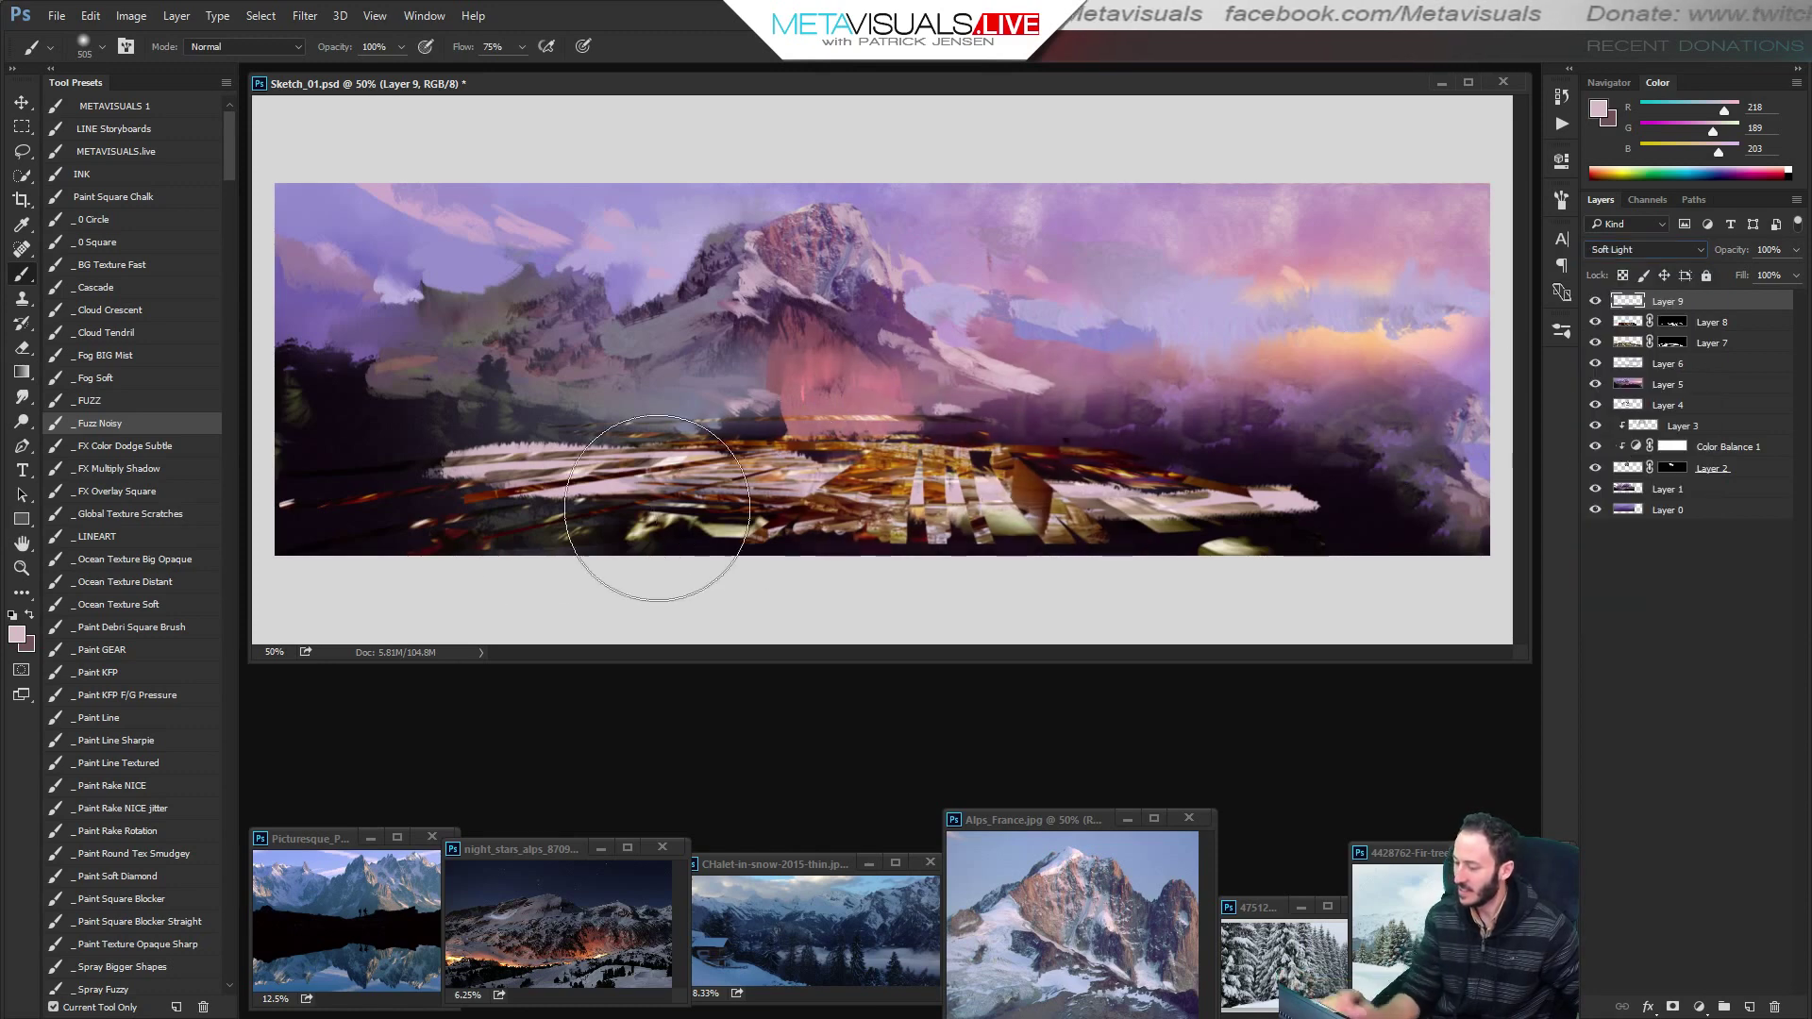
key("ctrl+z")
Sample a dark purple from the valley and shade the lit ground and near foreground with progressively smaller soft brush strokes.
left_click(1091, 463, "alt")
left_click_drag(1169, 454, 585, 480)
key("ctrl+z")
key("bracketleft")
key("bracketleft")
mouse_move(774, 461)
left_mouse_down()
mouse_move(758, 468)
mouse_move(972, 464)
left_mouse_up()
key("ctrl+z")
key("bracketleft")
key("bracketleft")
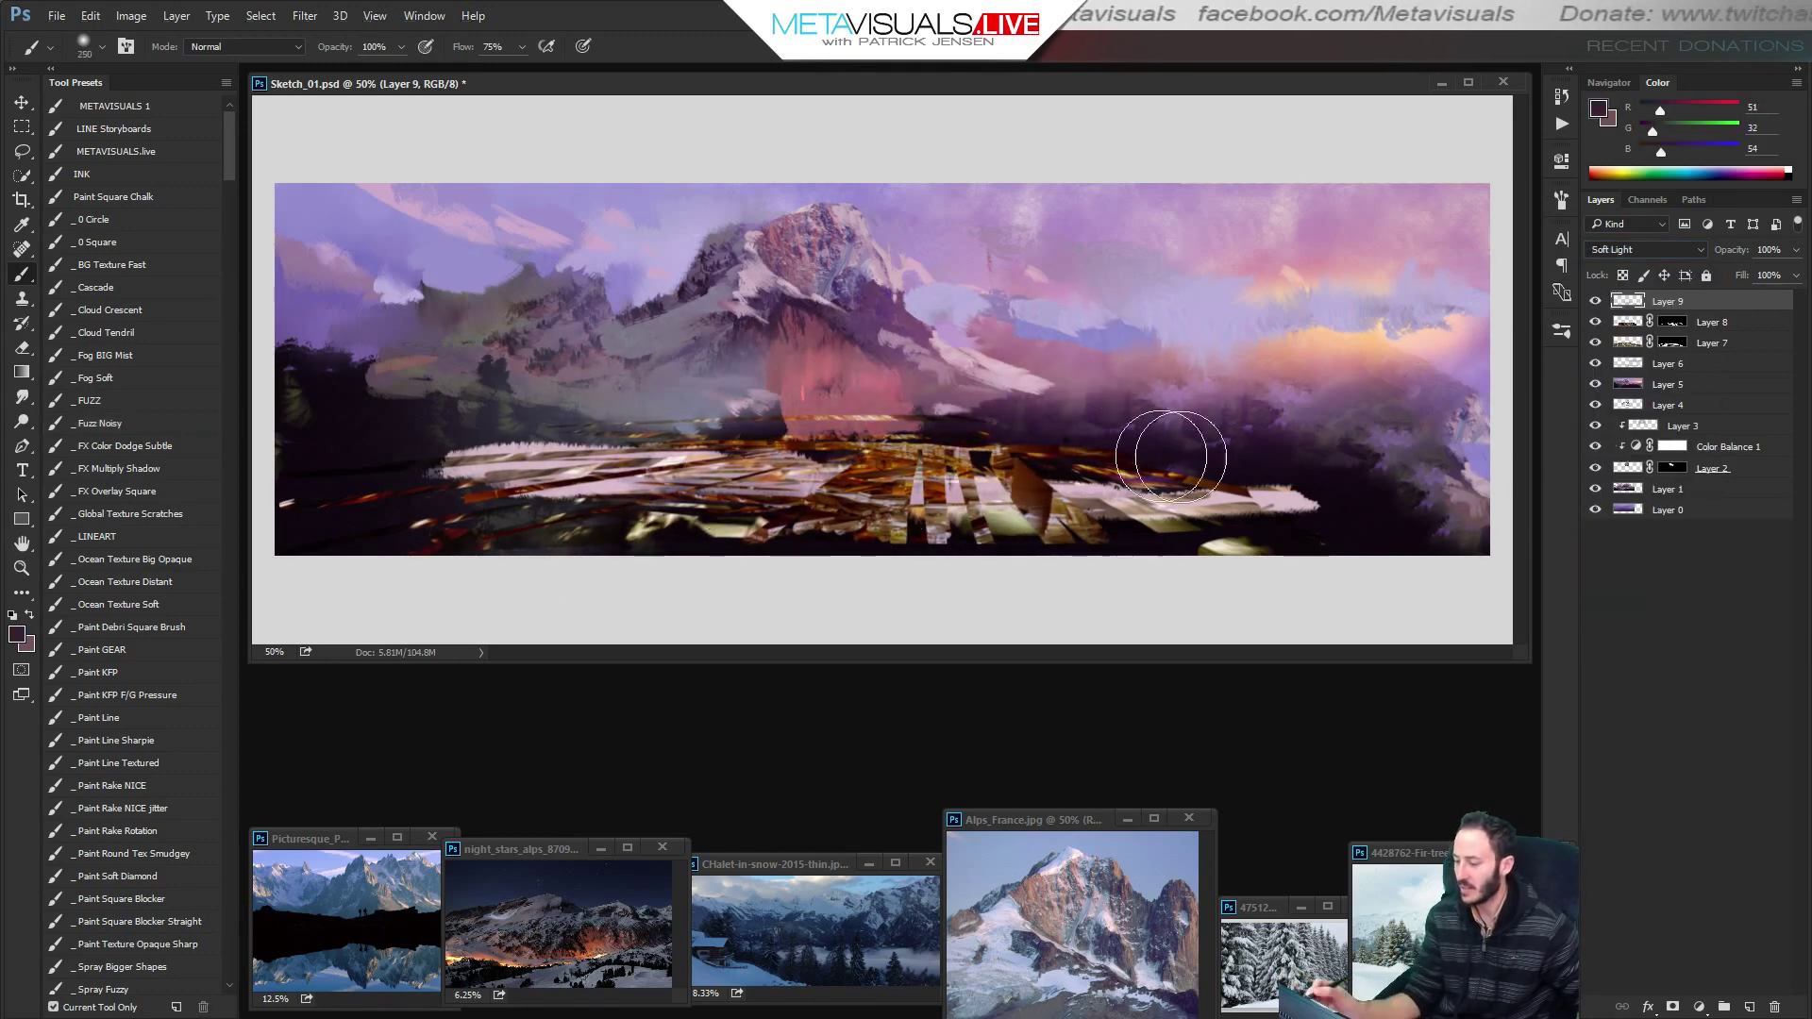
key("bracketleft")
key("bracketleft")
left_click_drag(718, 457, 1038, 459)
key("bracketleft")
key("bracketleft")
key("bracketleft")
key("bracketleft")
mouse_move(1114, 534)
left_mouse_down()
mouse_move(595, 558)
mouse_move(793, 535)
mouse_move(750, 530)
mouse_move(668, 548)
mouse_move(891, 538)
left_mouse_up()
Sample an olive tone from the near foreground and brush it softly over both sides of the lit valley ground.
key("r")
key("b")
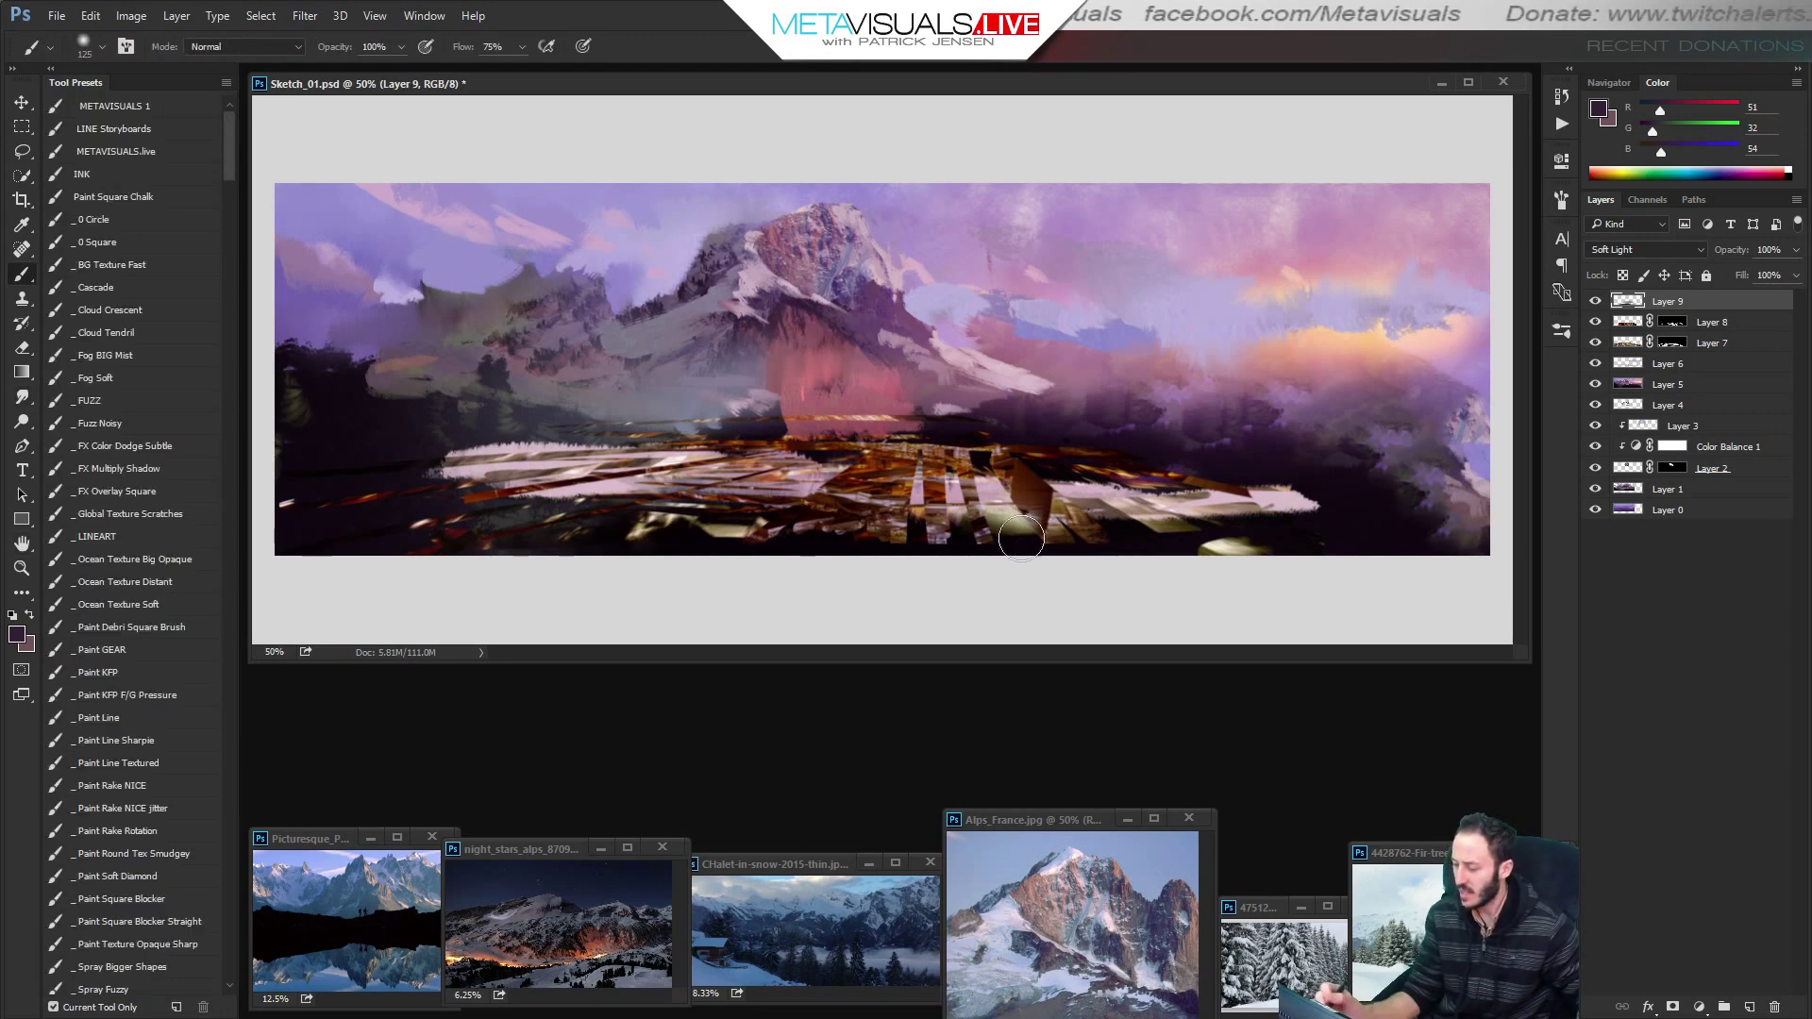
left_click(944, 519, "alt")
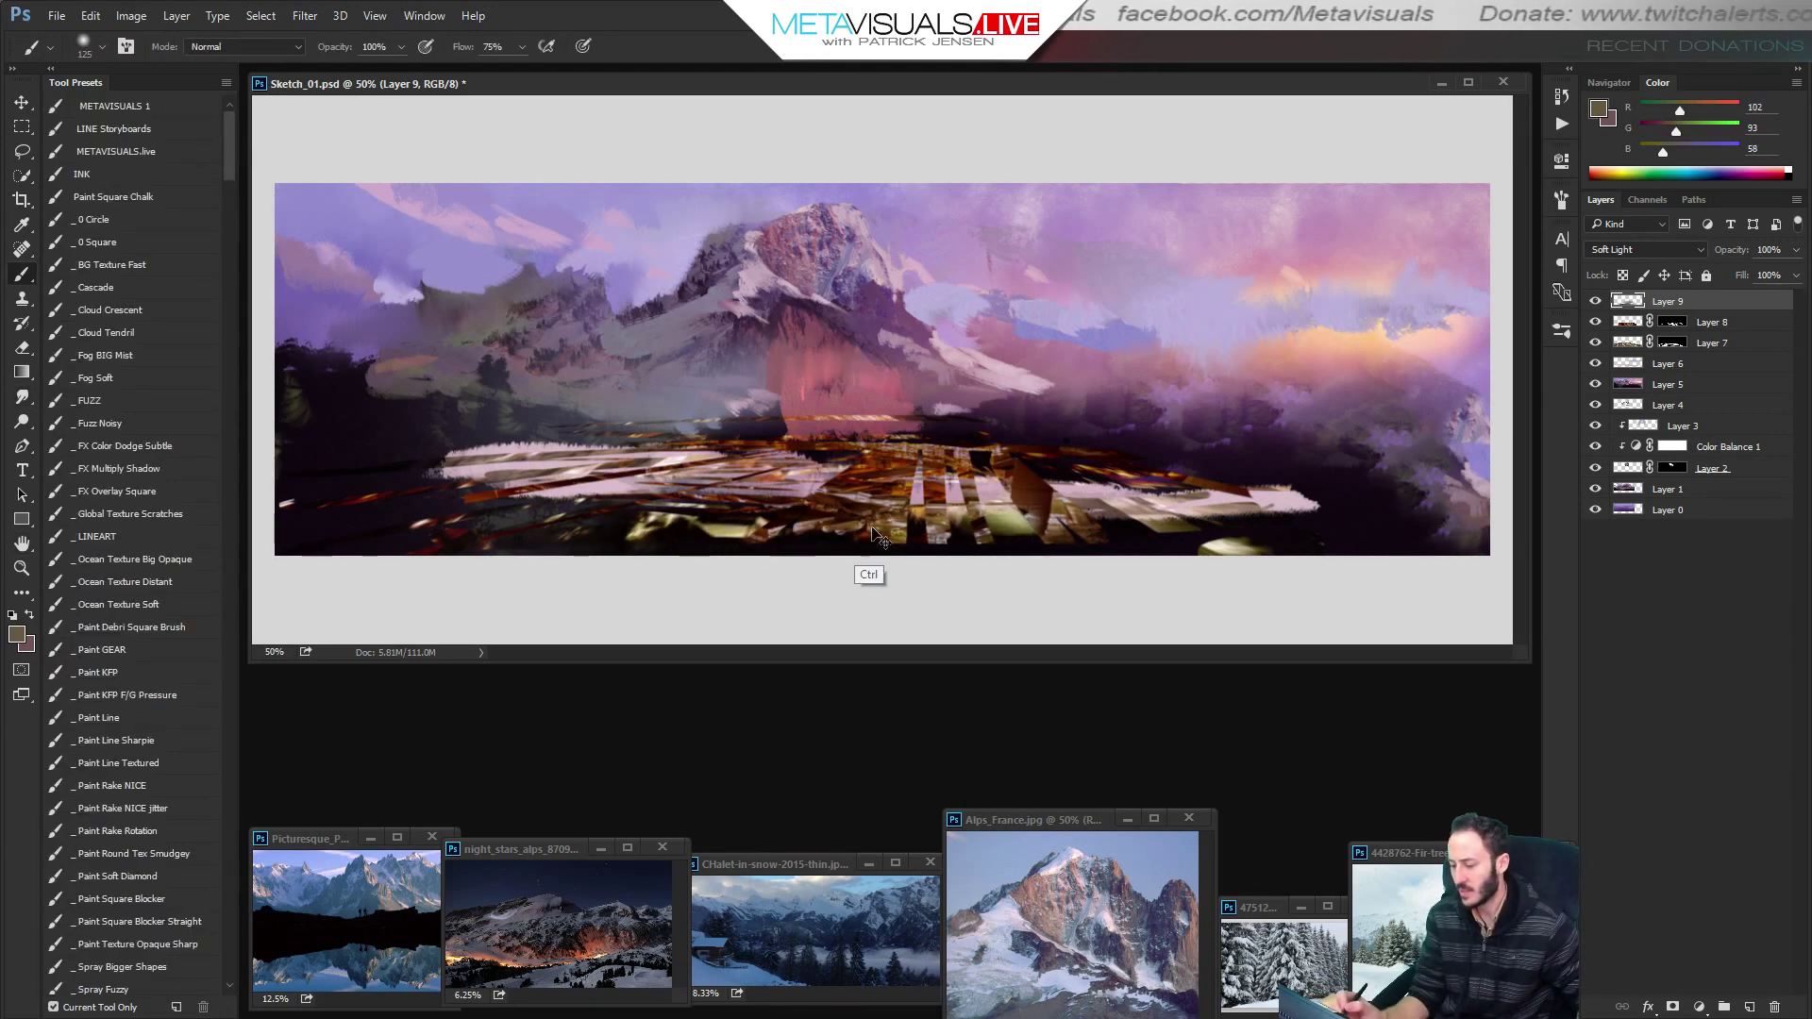
mouse_move(293, 536)
left_mouse_down()
mouse_move(491, 519)
mouse_move(559, 497)
mouse_move(478, 471)
mouse_move(550, 477)
left_mouse_up()
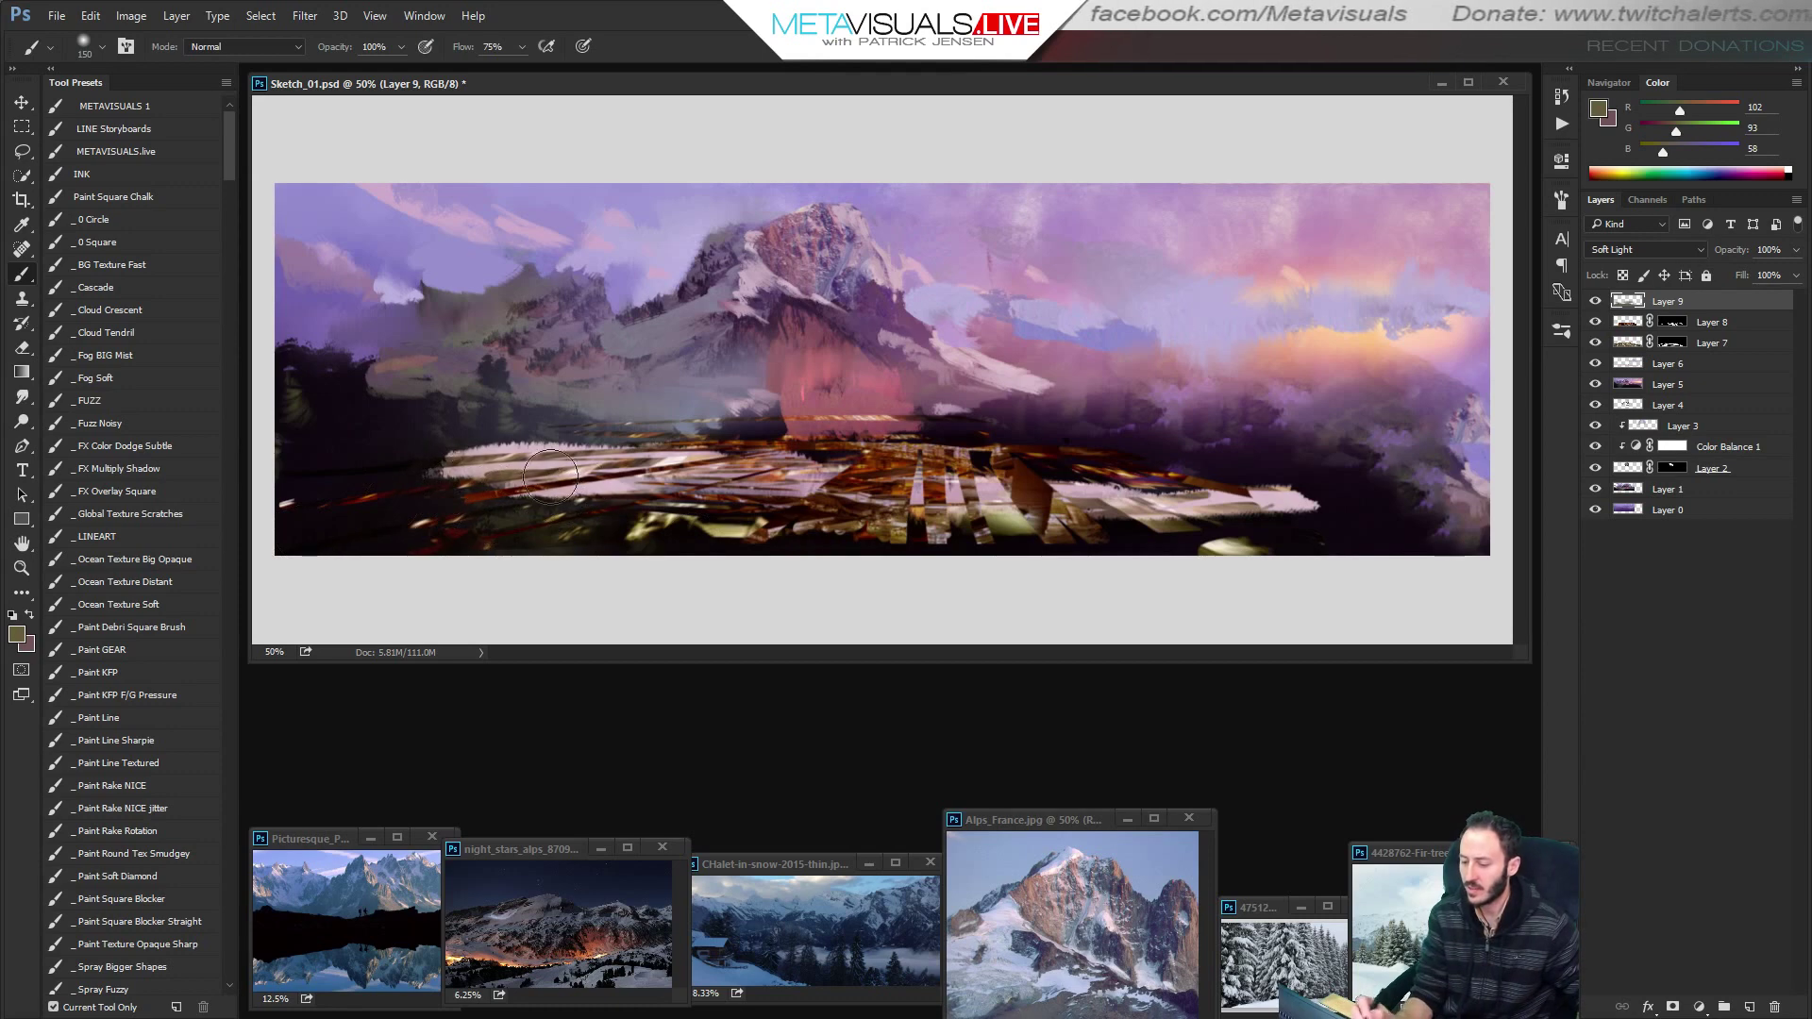
mouse_move(1055, 464)
left_mouse_down()
mouse_move(1271, 499)
mouse_move(1232, 519)
left_mouse_up()
key("space")
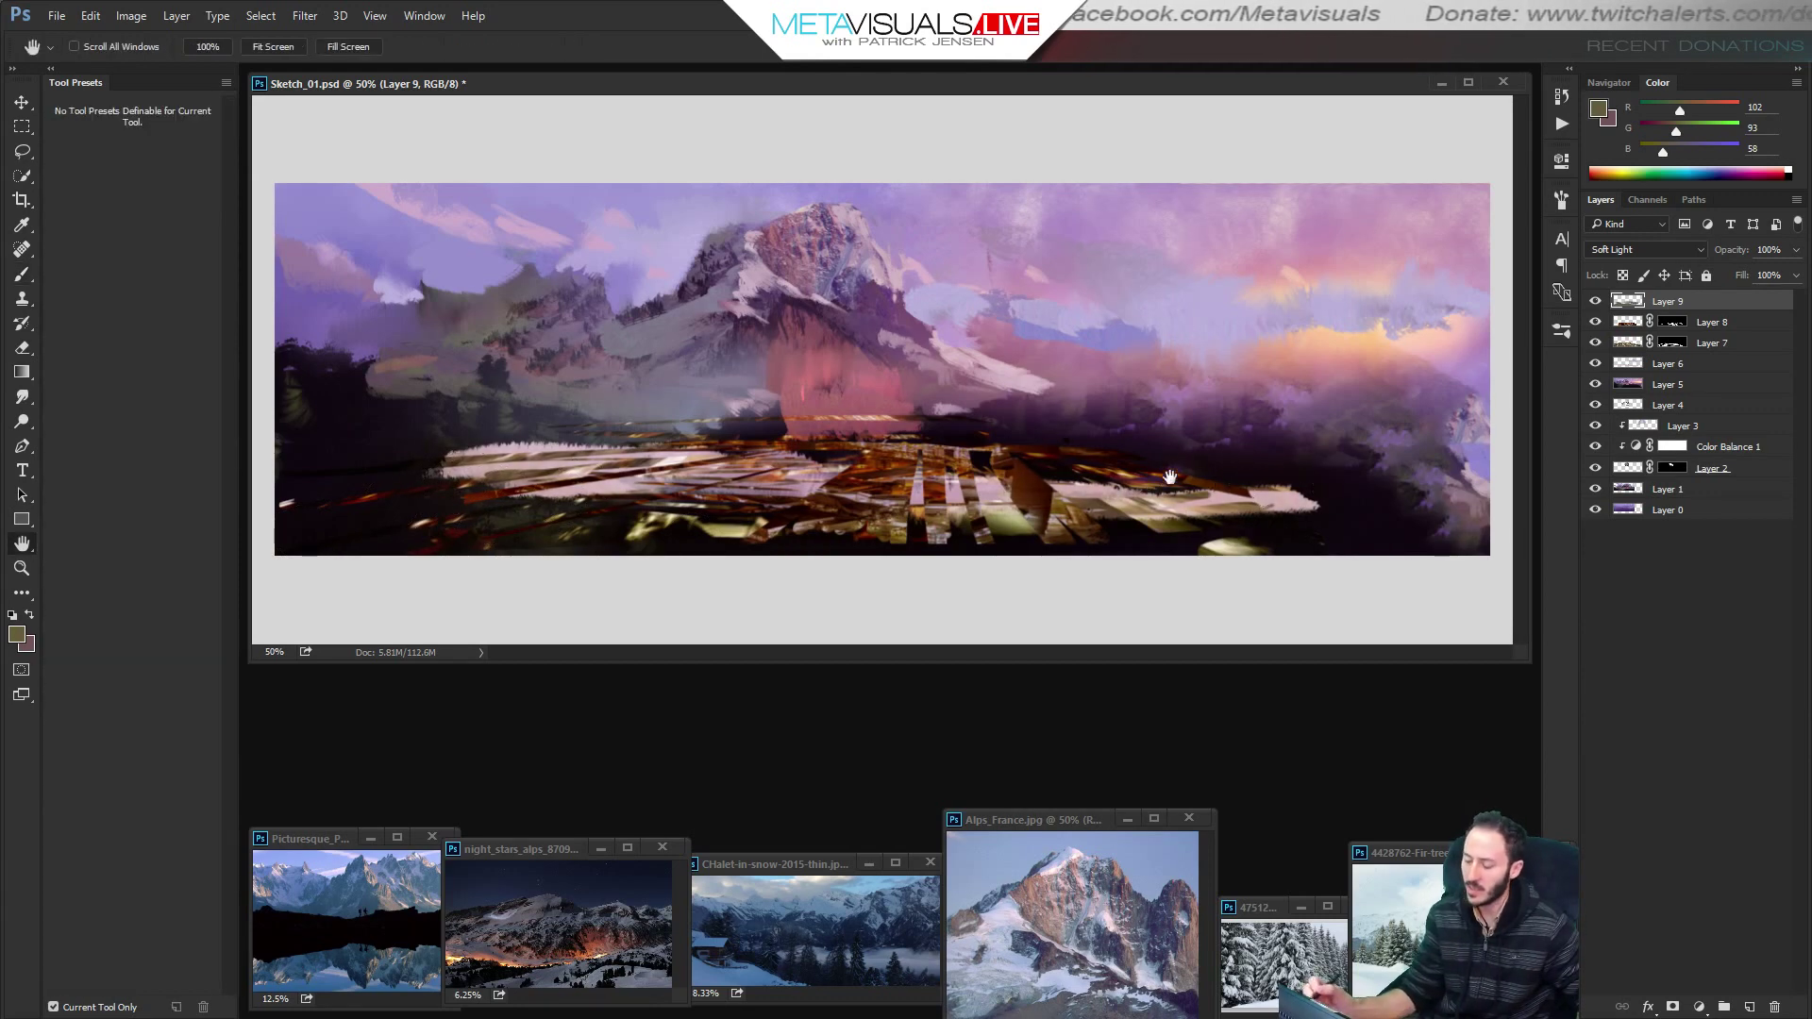
key("]")
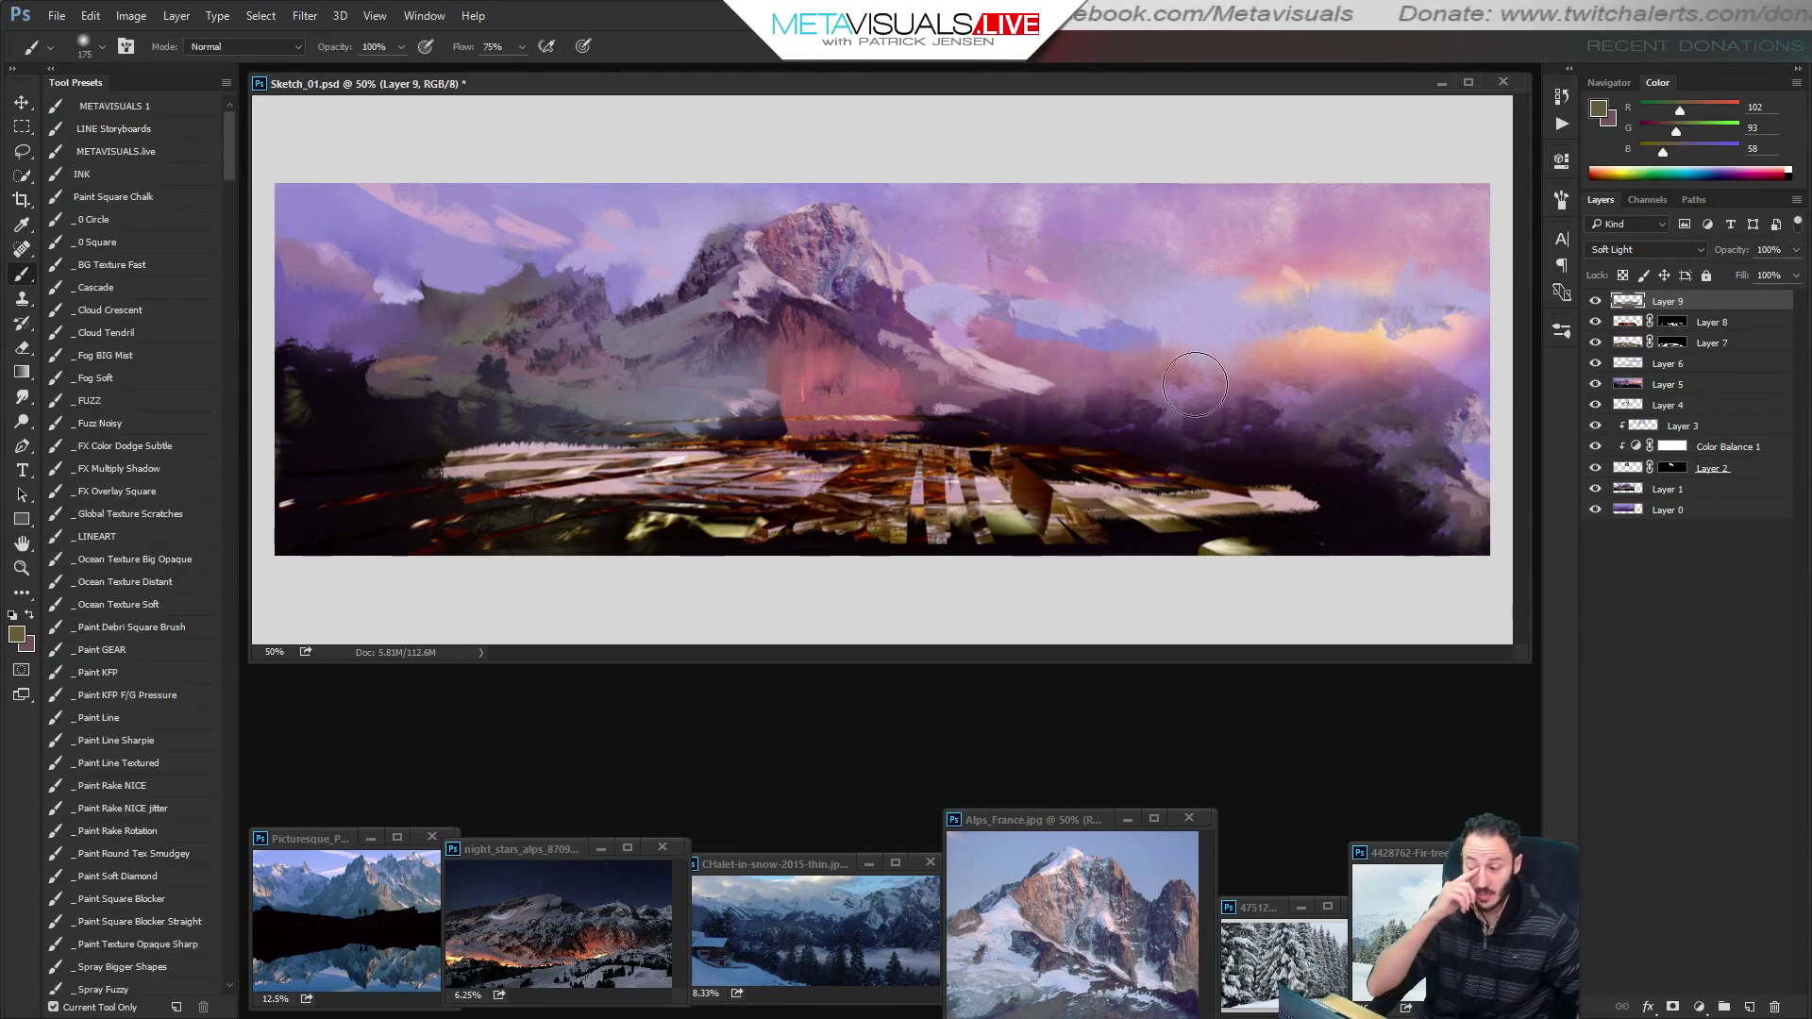
key("]")
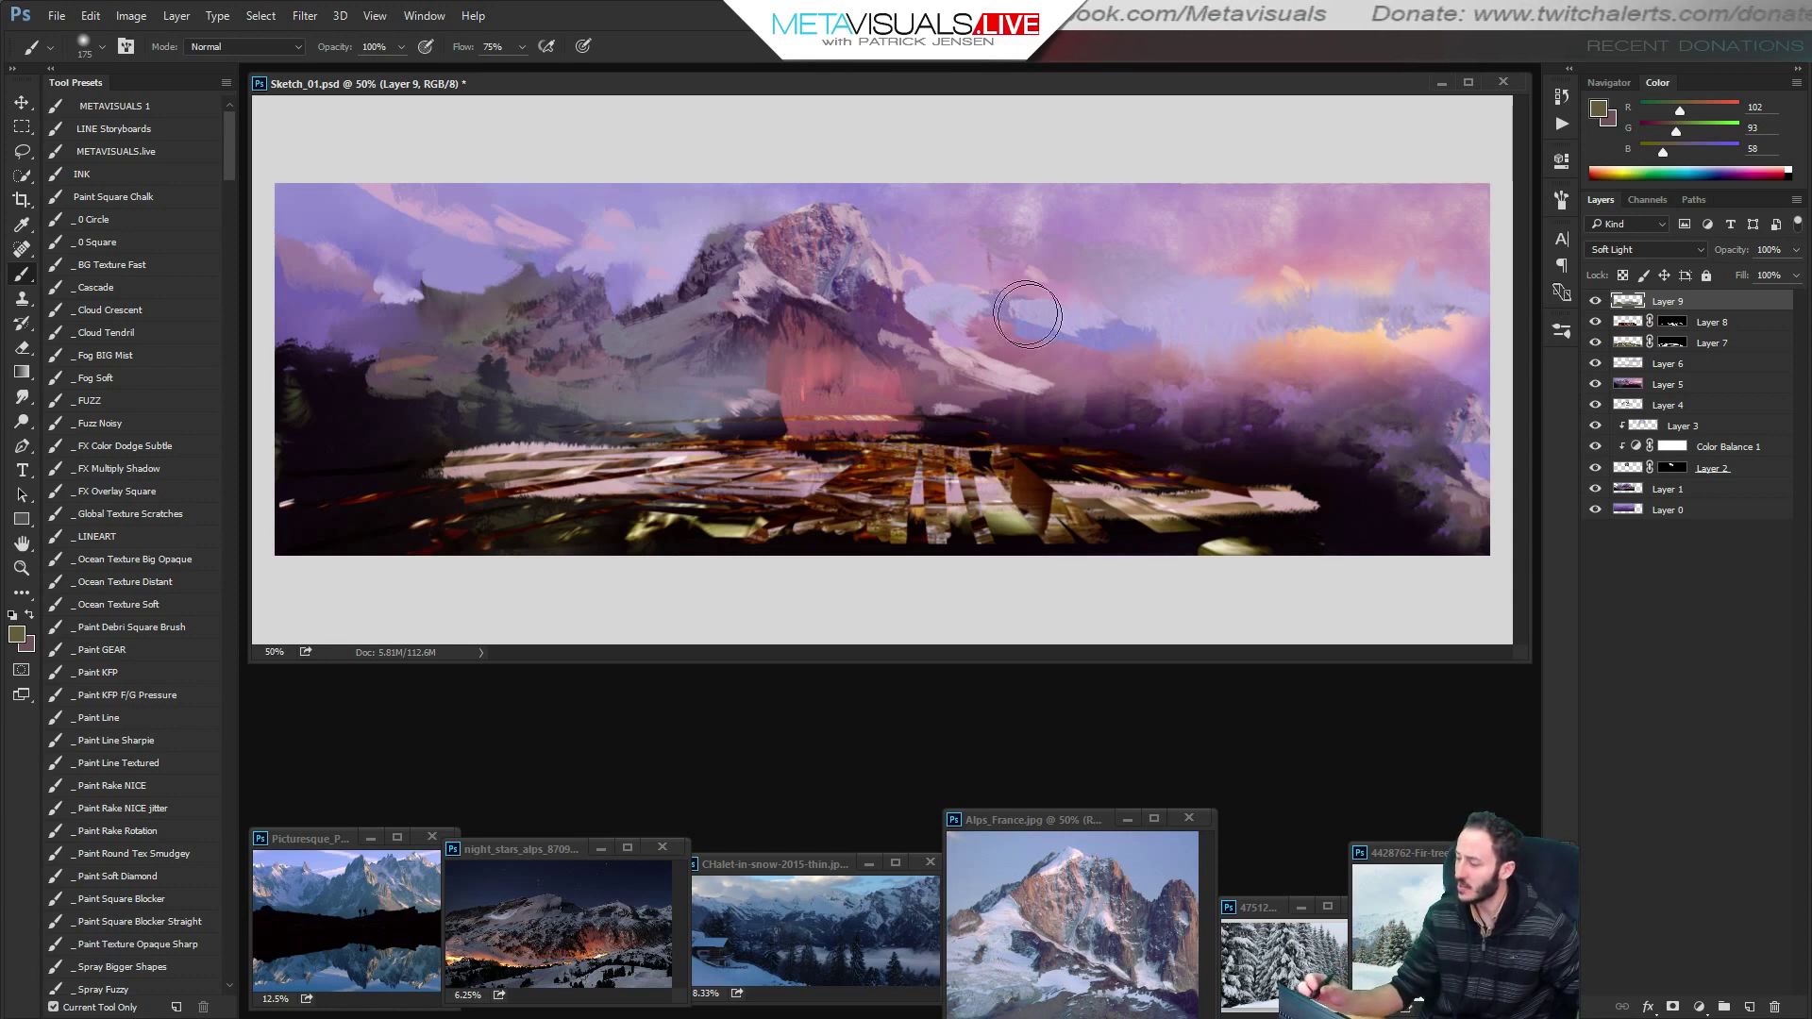
left_click_drag(1024, 278, 1514, 277)
key("ctrl+z")
Sample purples from the mountain slopes and tint the upper-left sky and ridge with a larger soft brush.
key("]")
key("]")
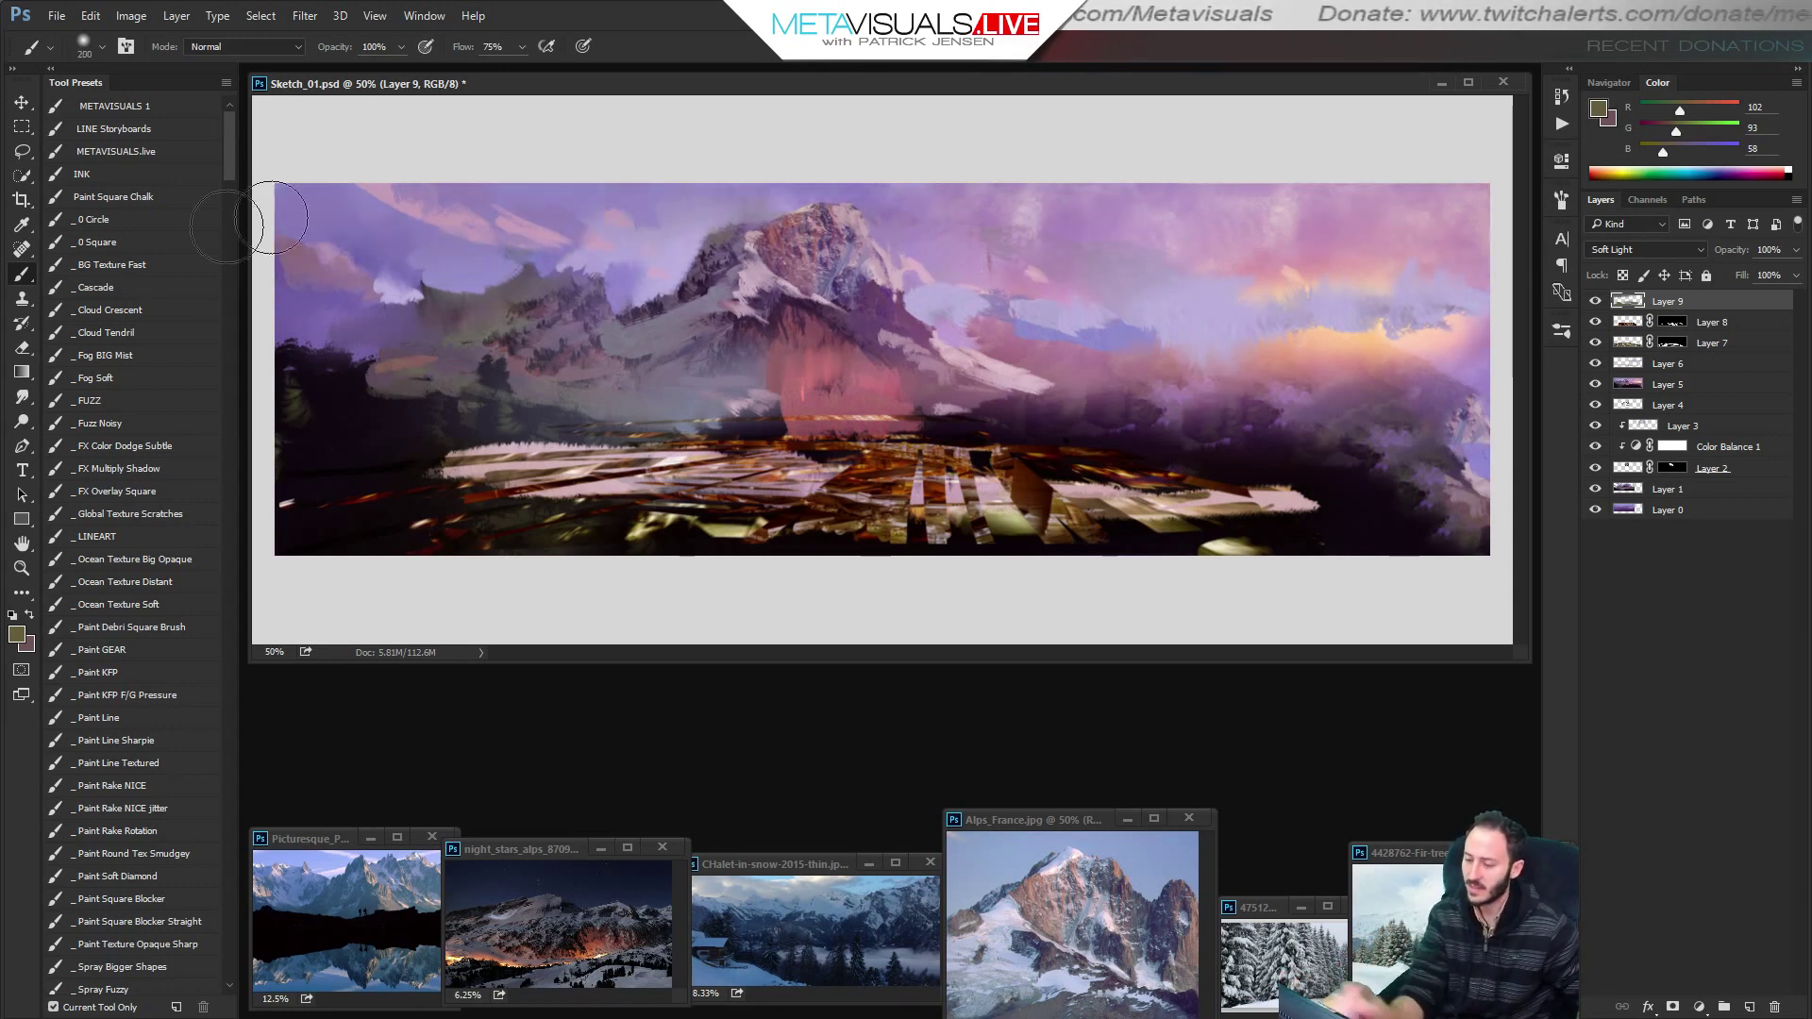
left_click(866, 362, "alt")
key("bracketleft")
key("bracketleft")
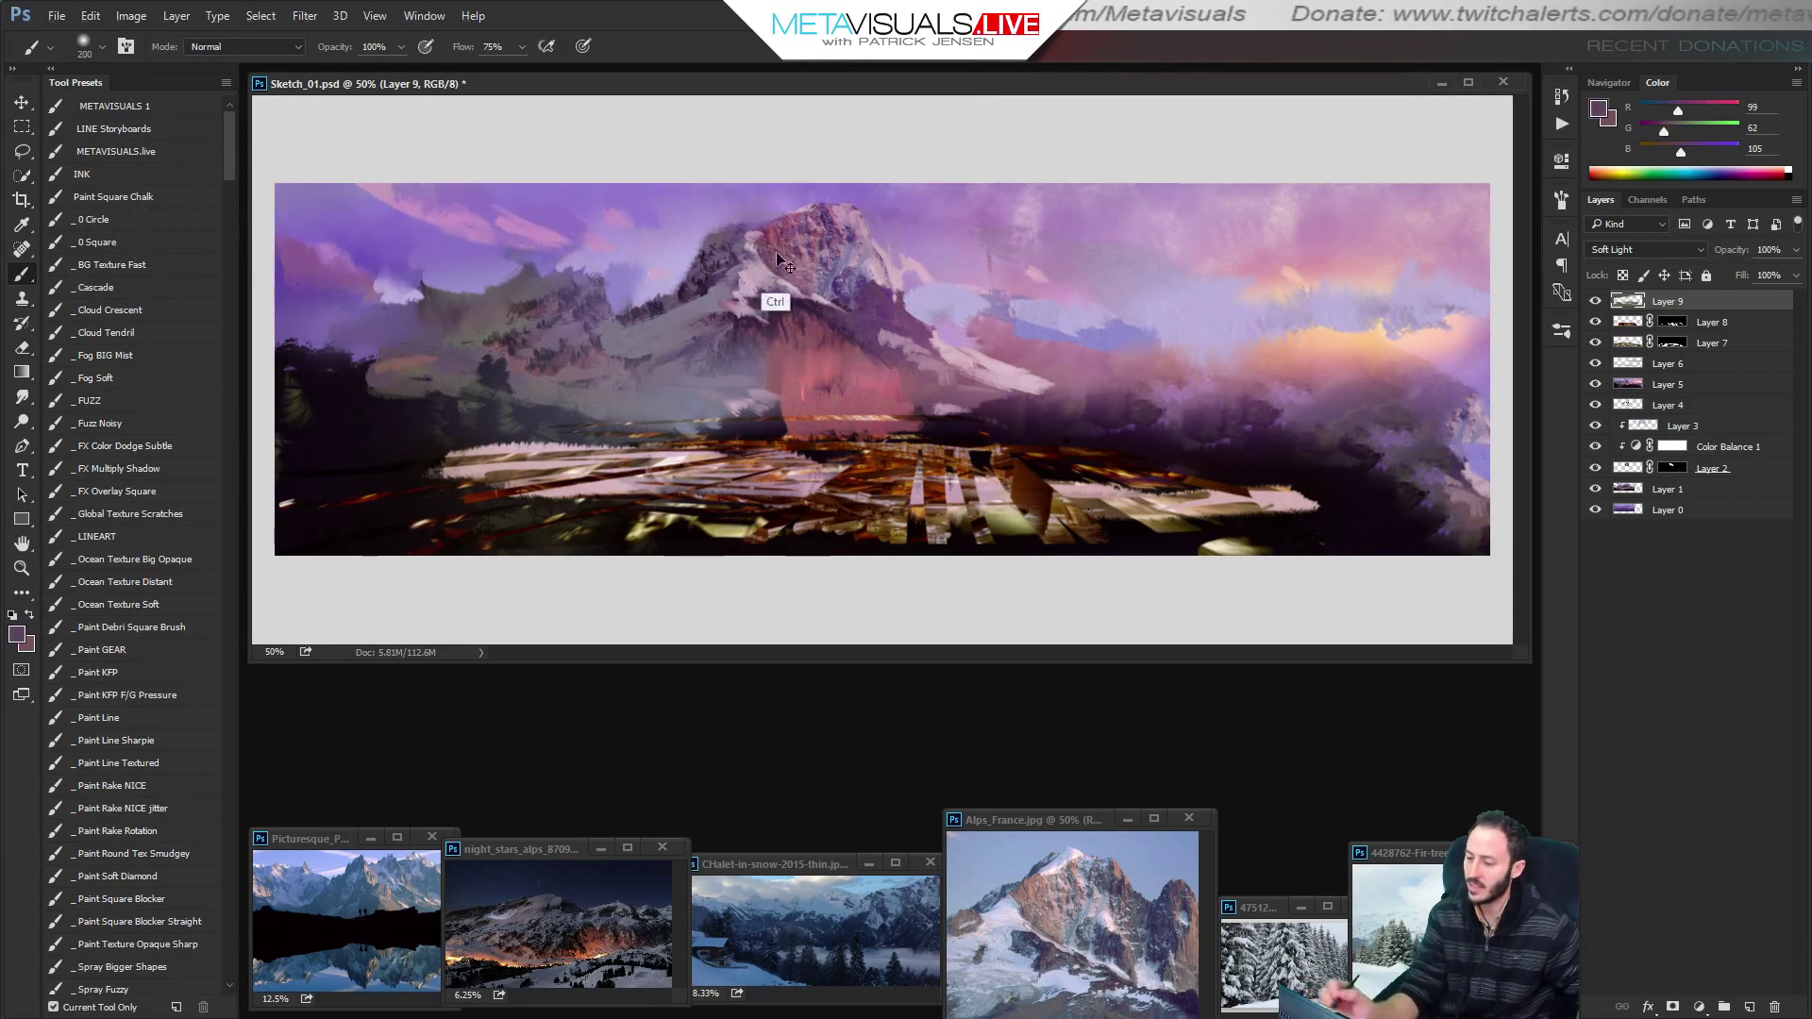
left_click(649, 302, "alt")
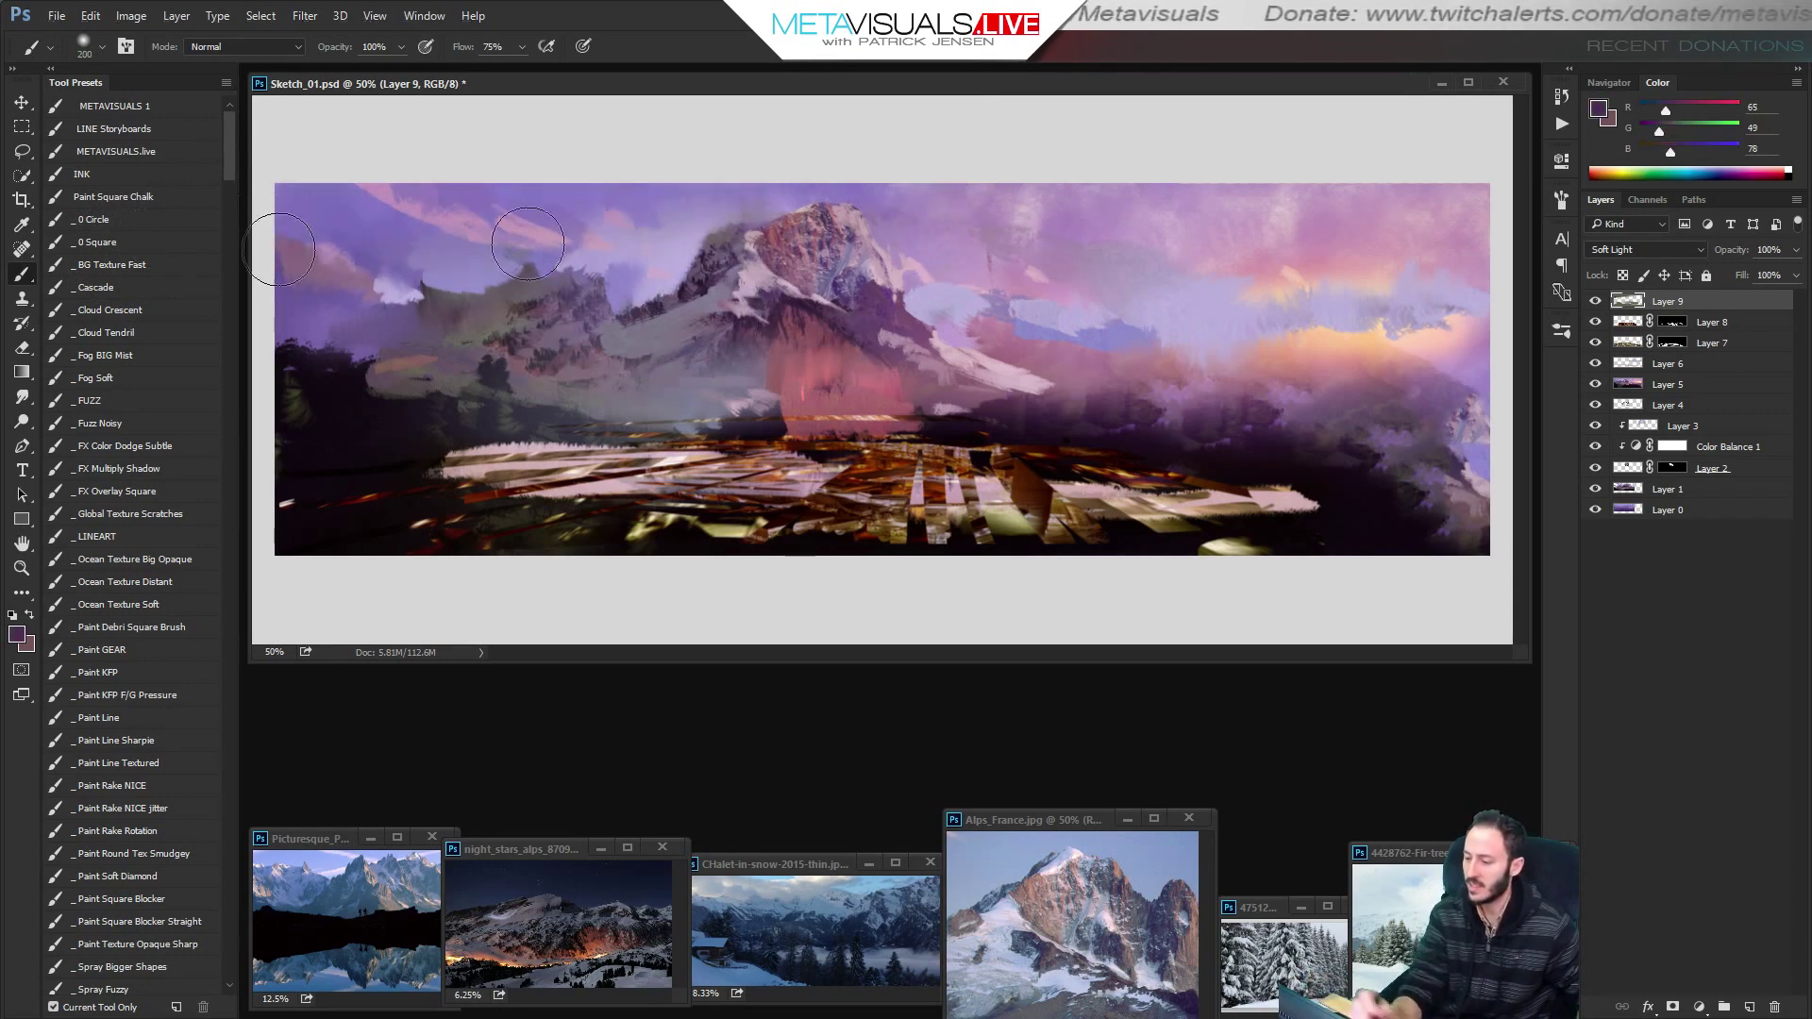
Compare the painting with and without Layer 9, and look through the adjustment, filter and blend mode options.
left_click(1596, 302)
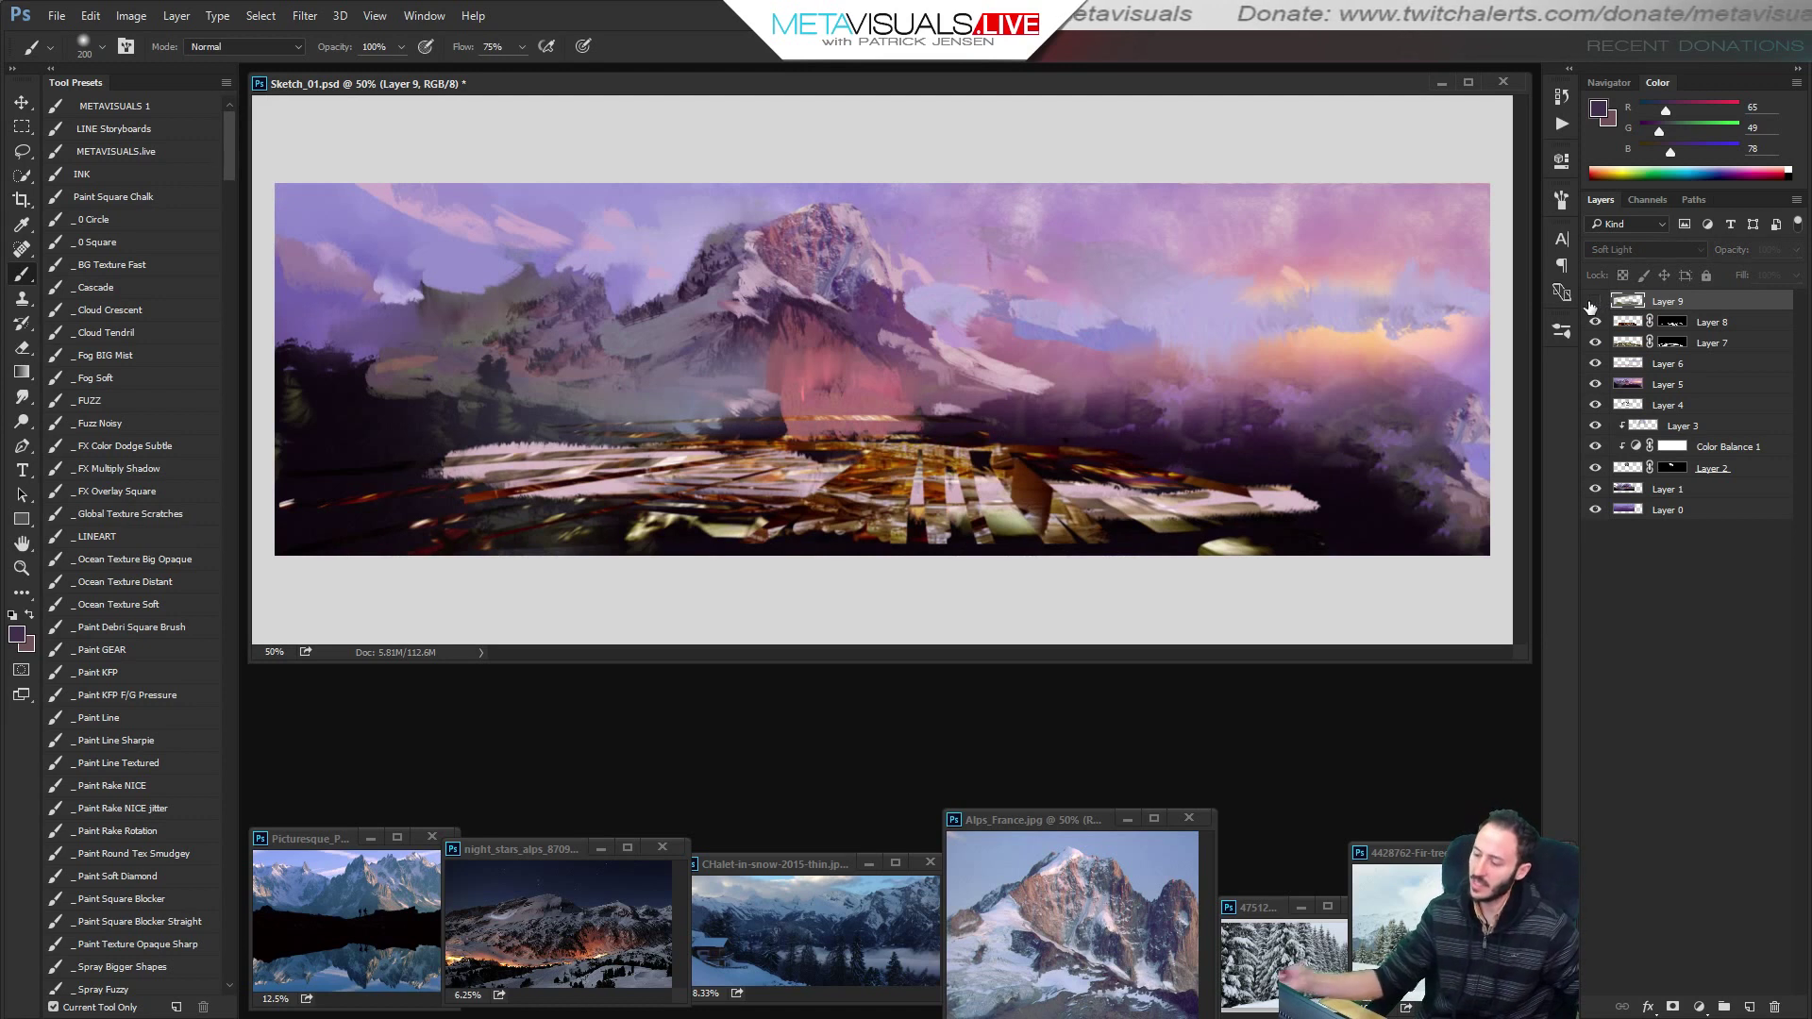
left_click(1595, 302)
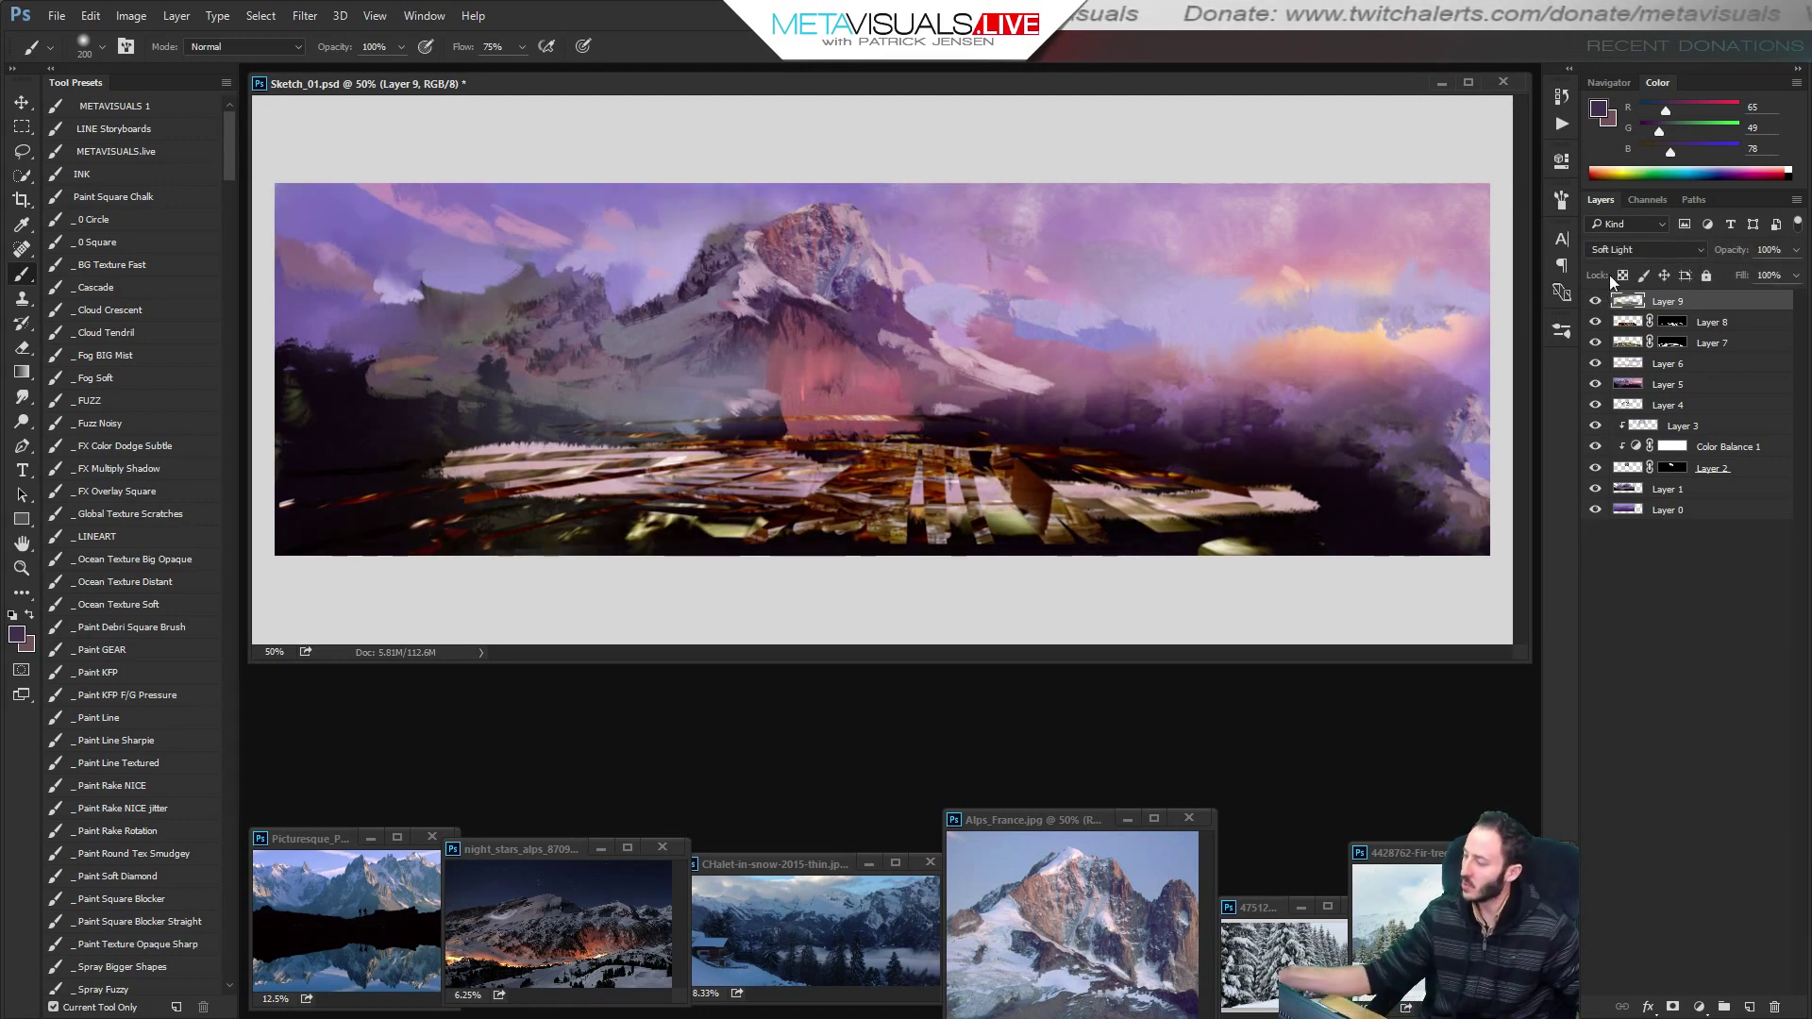
left_click(1620, 251)
left_click(1633, 247)
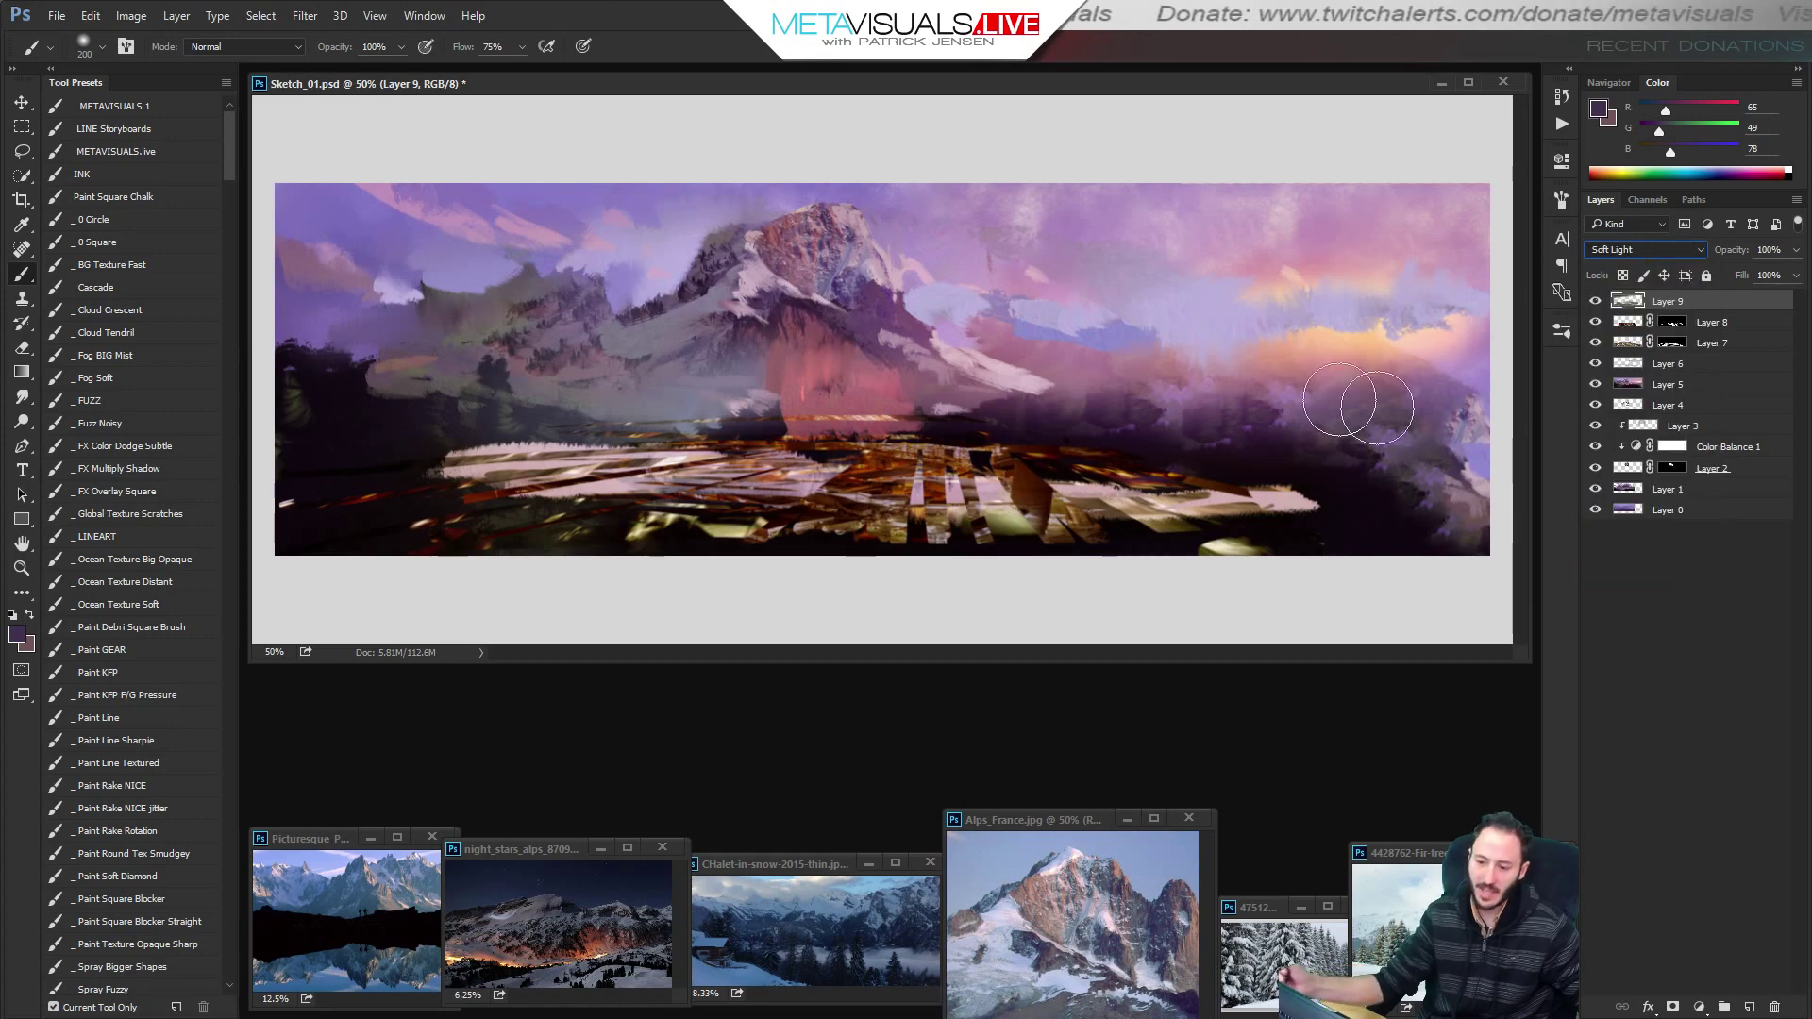
left_click(137, 19)
mouse_move(162, 71)
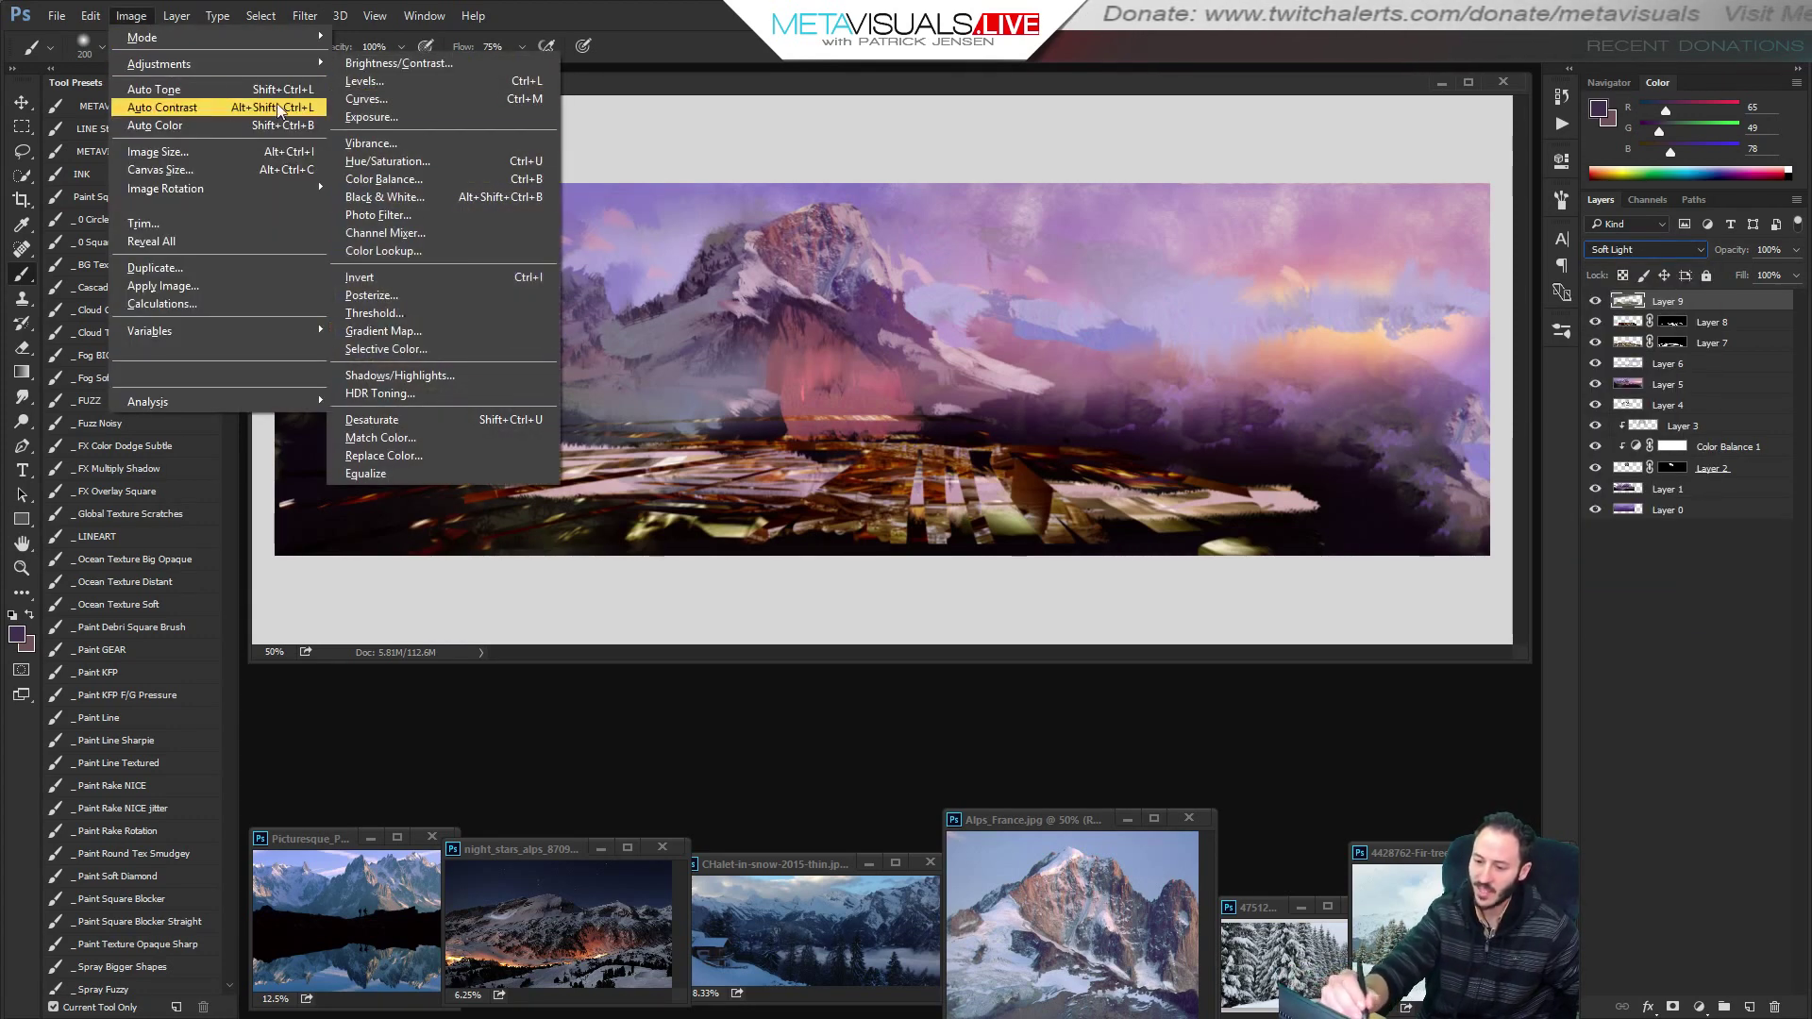
mouse_move(357, 33)
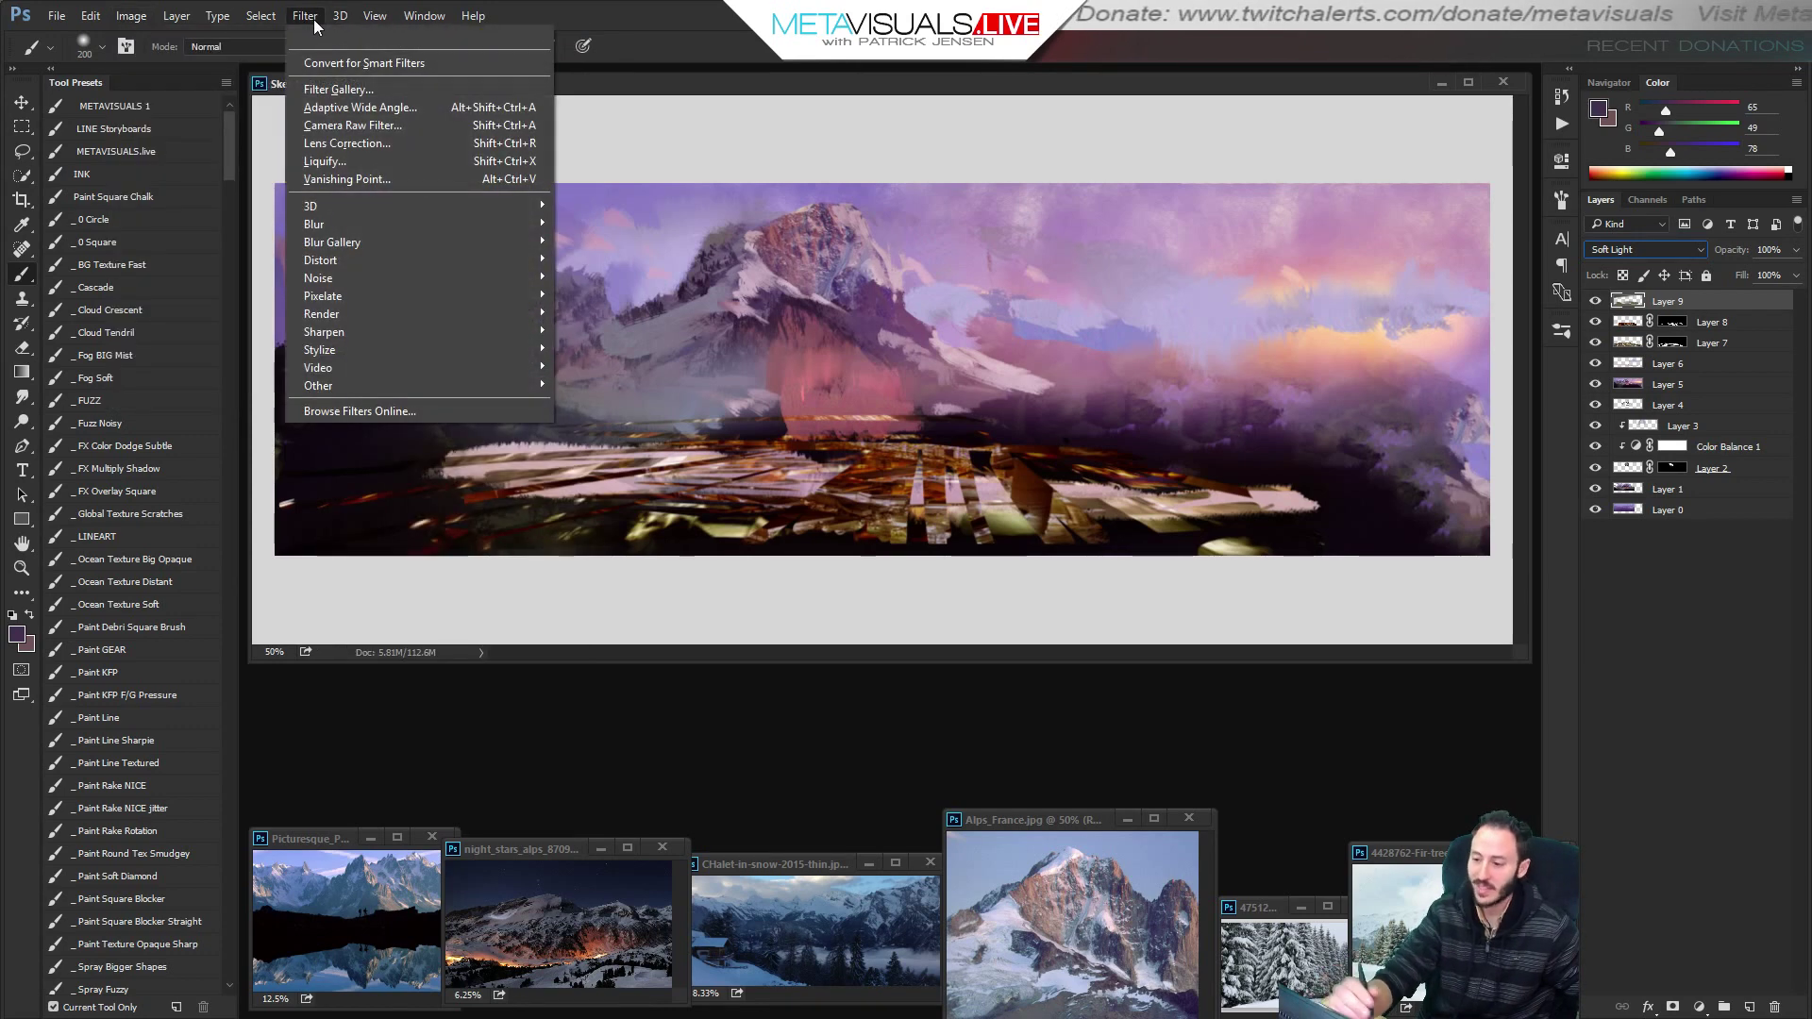
left_click(957, 90)
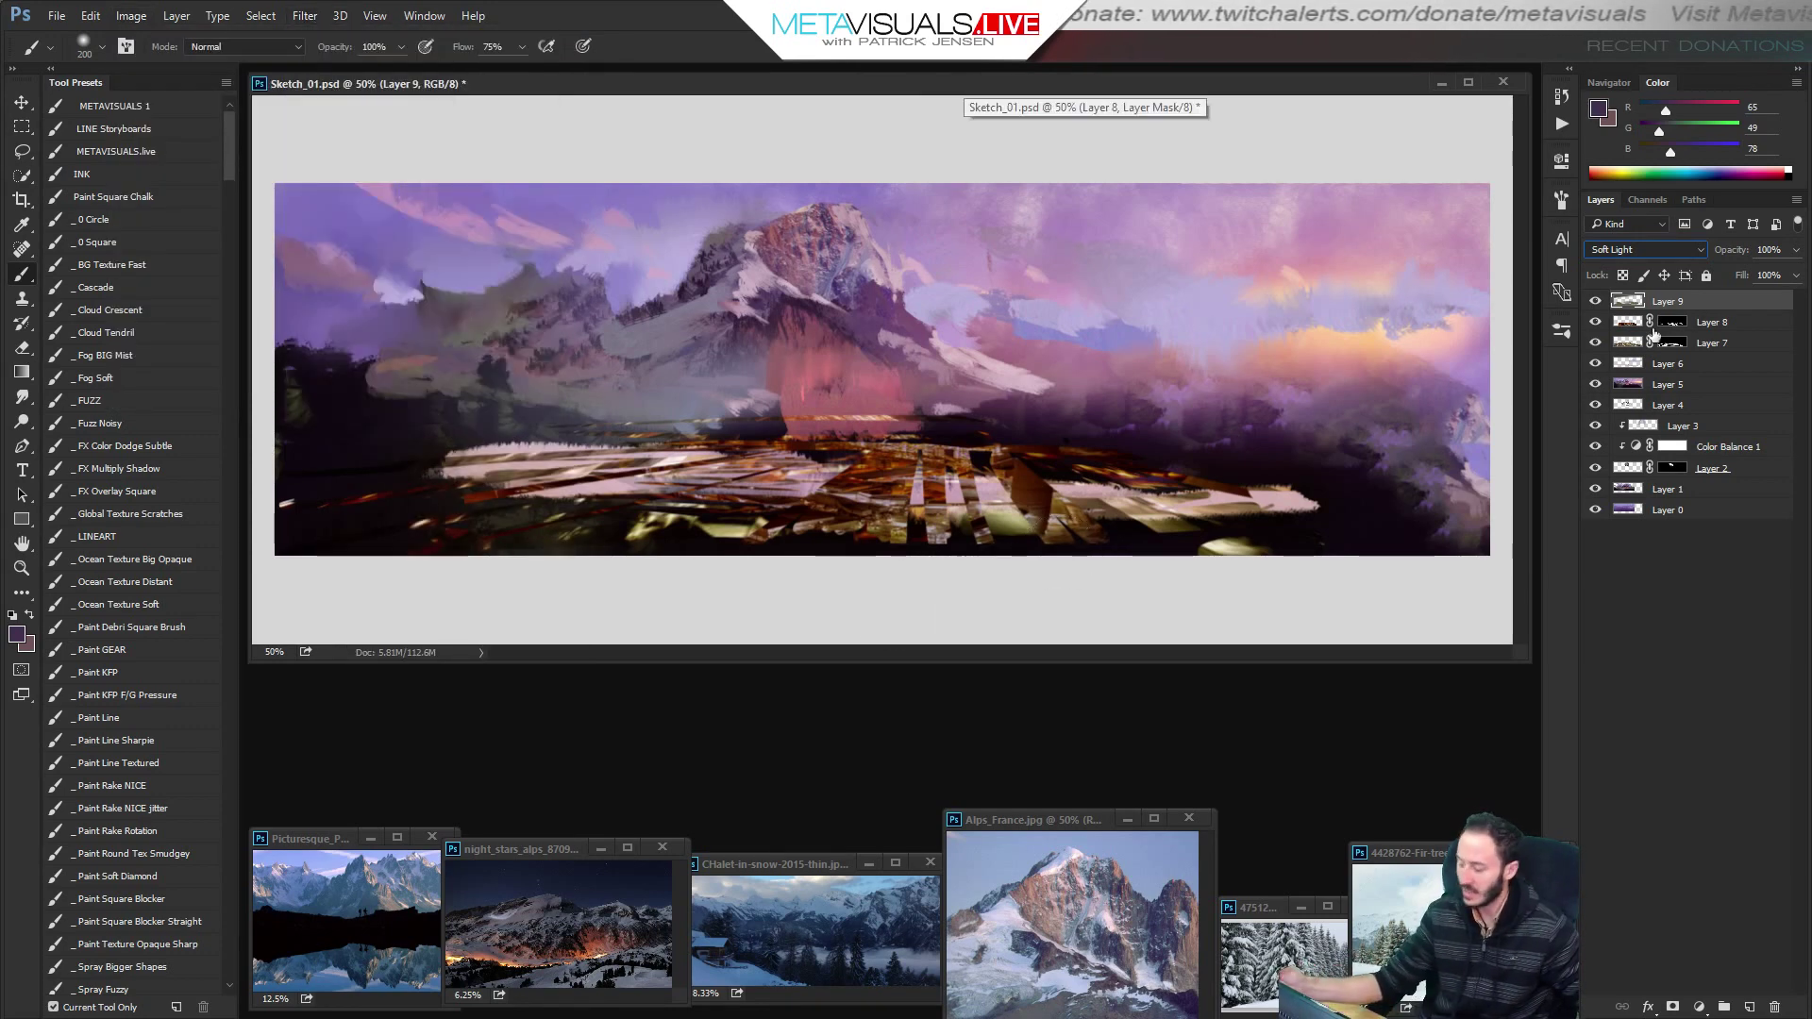
left_click(1685, 251)
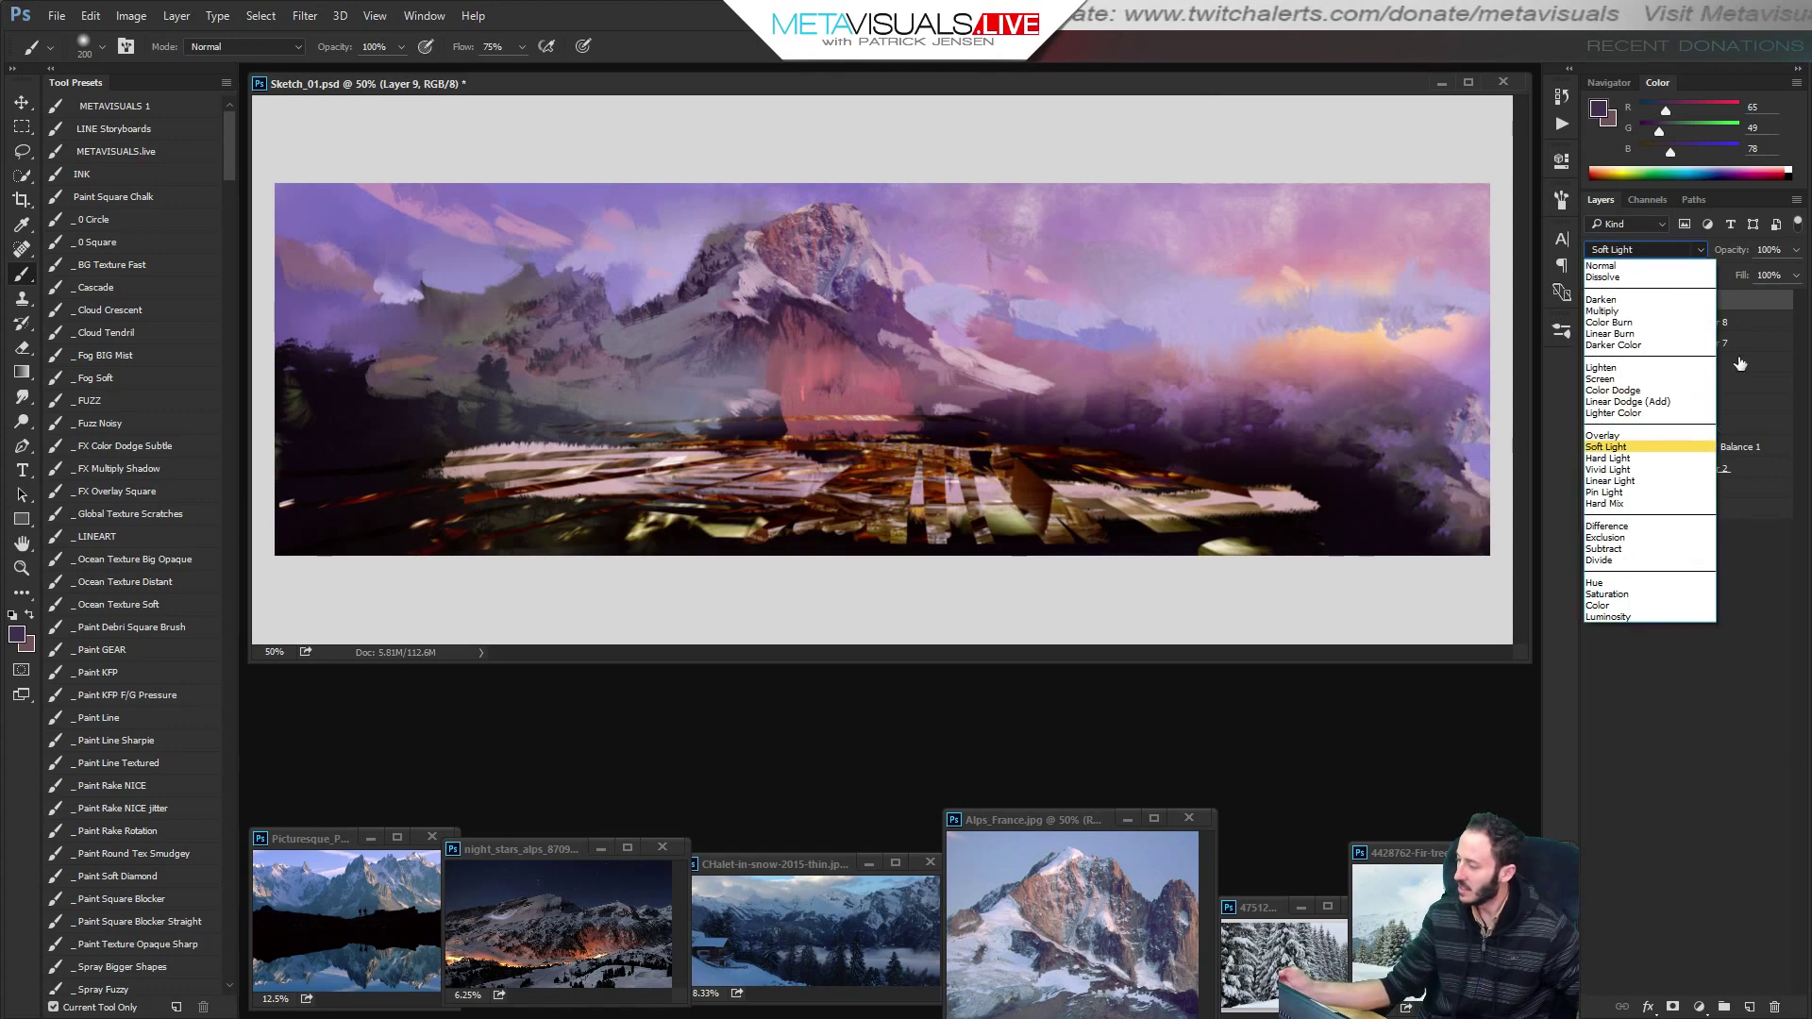
left_click(1749, 303)
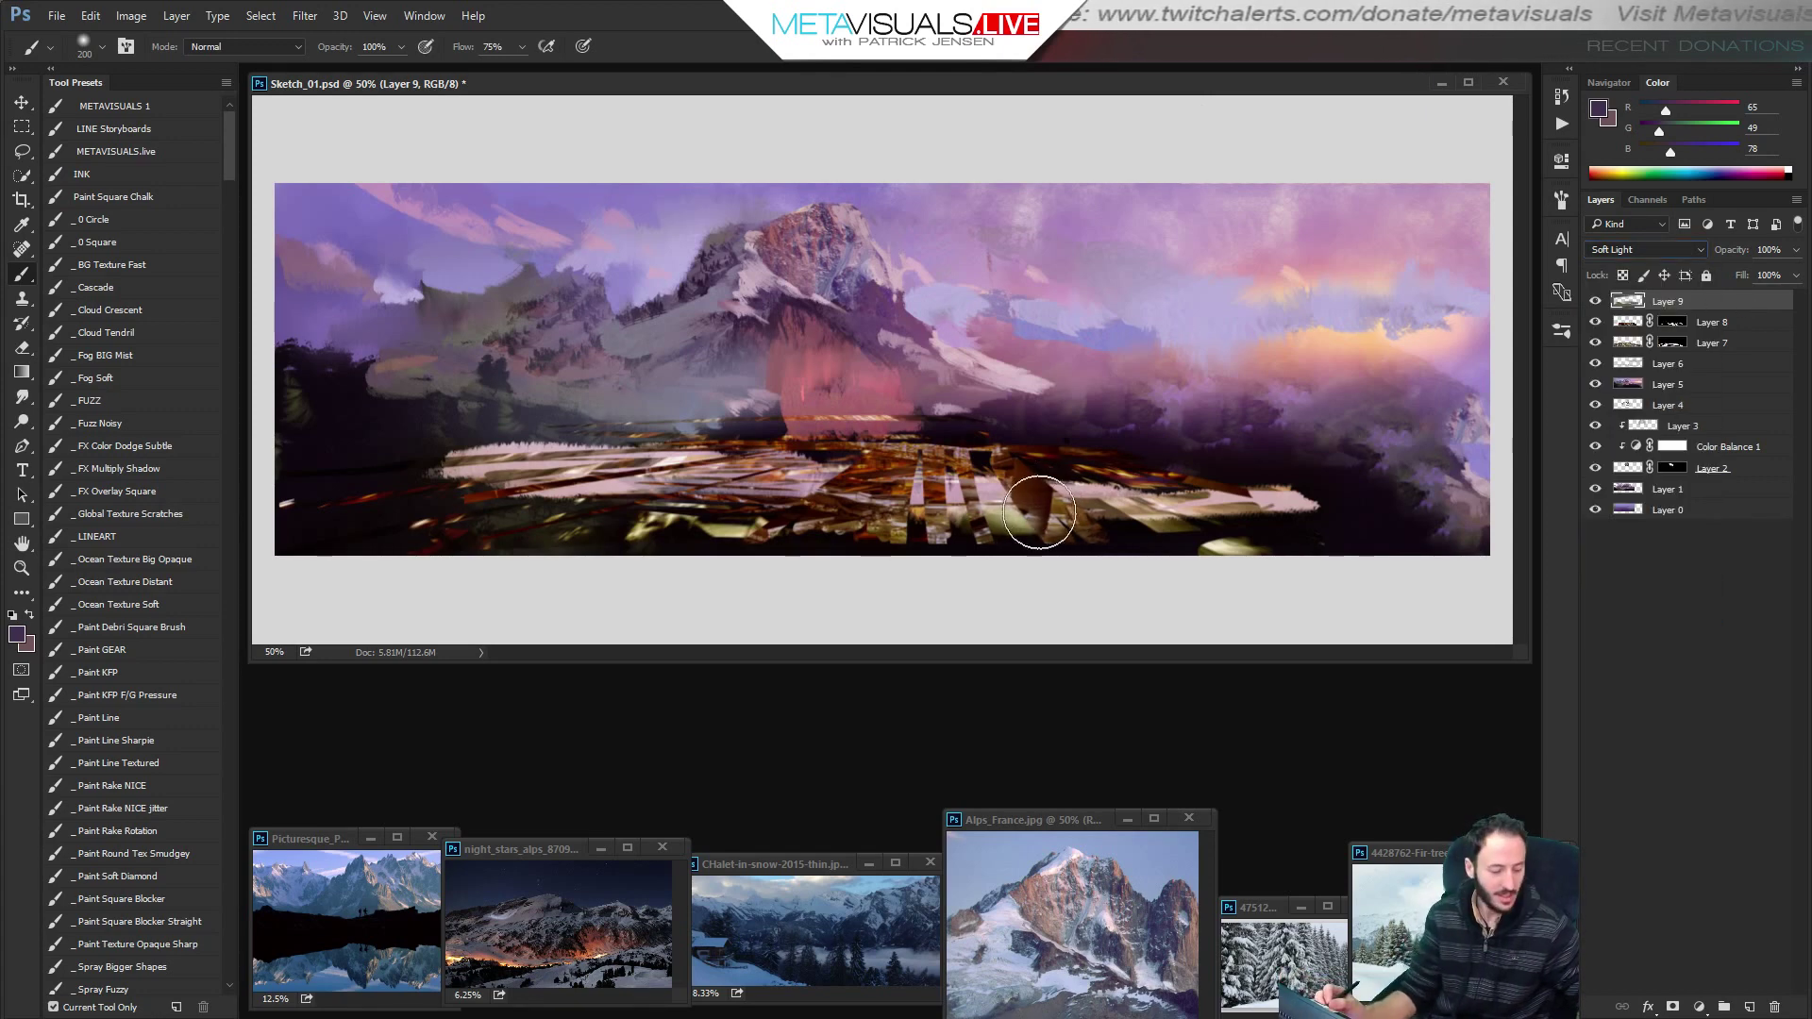
Choose the Paint Square Blocker Straight brush, sample a dark red-brown from the foreground, and create a new layer.
key("r")
key("b")
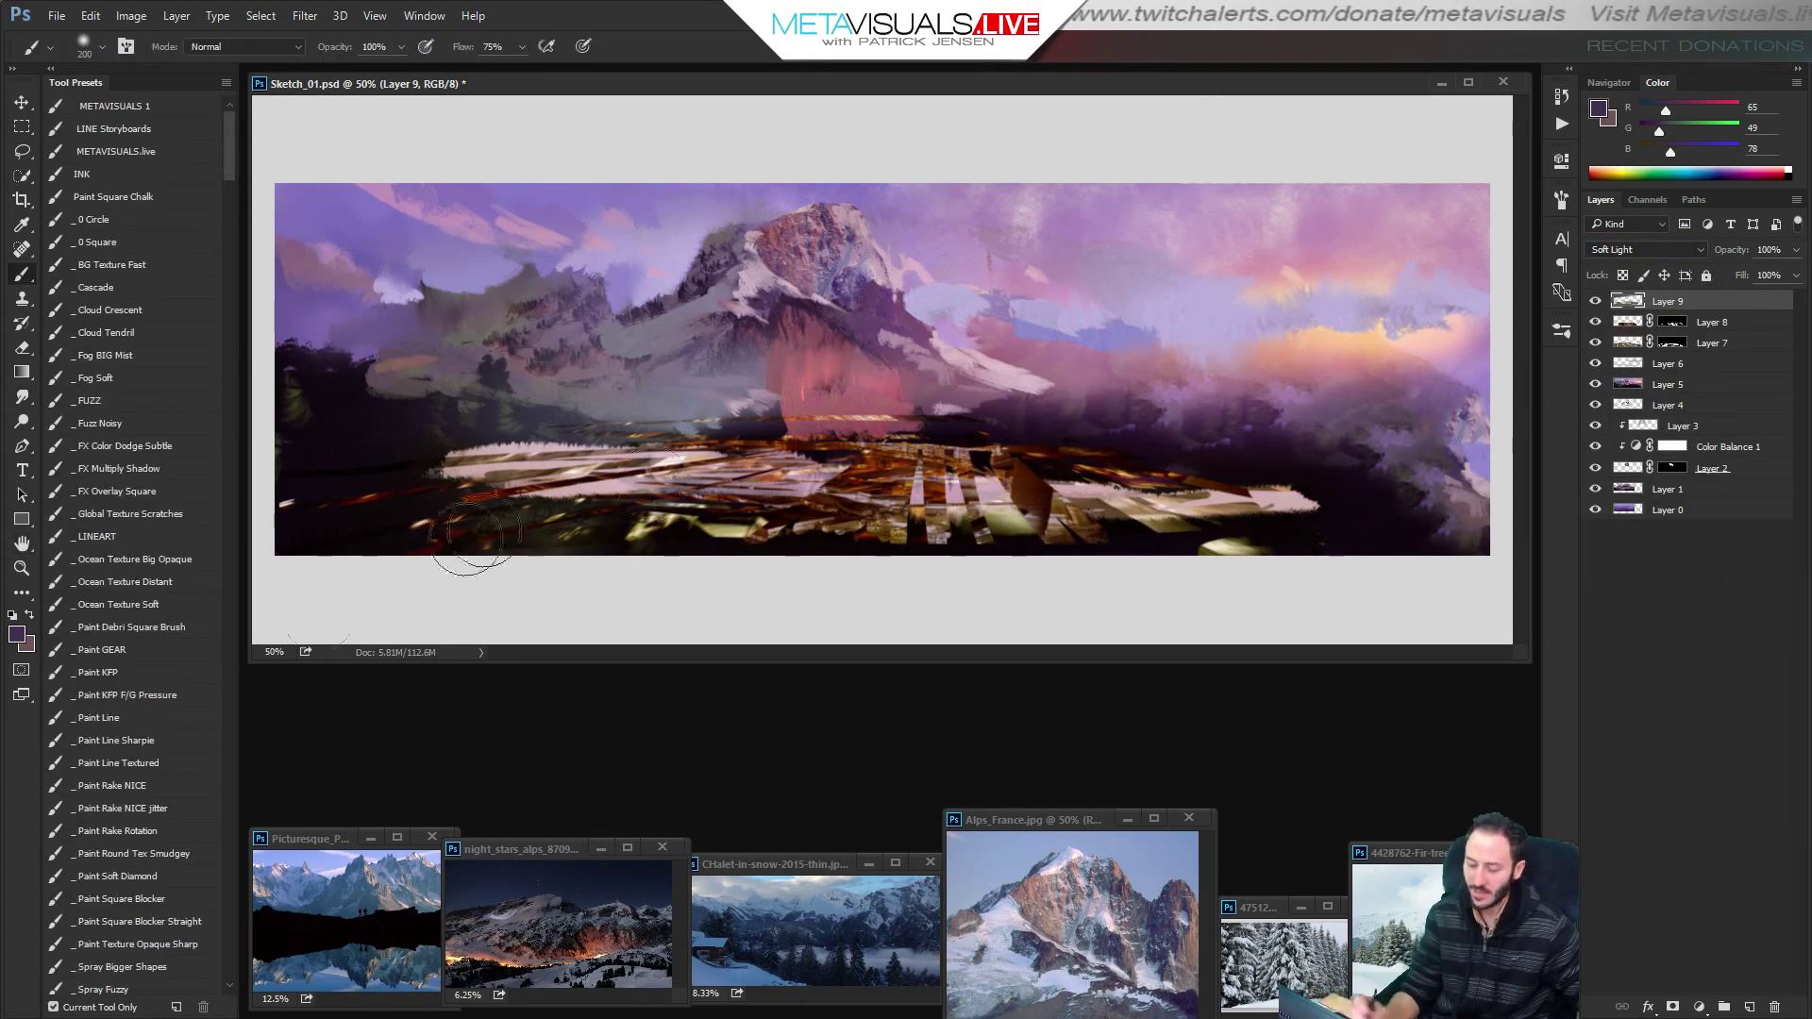
left_click(179, 926)
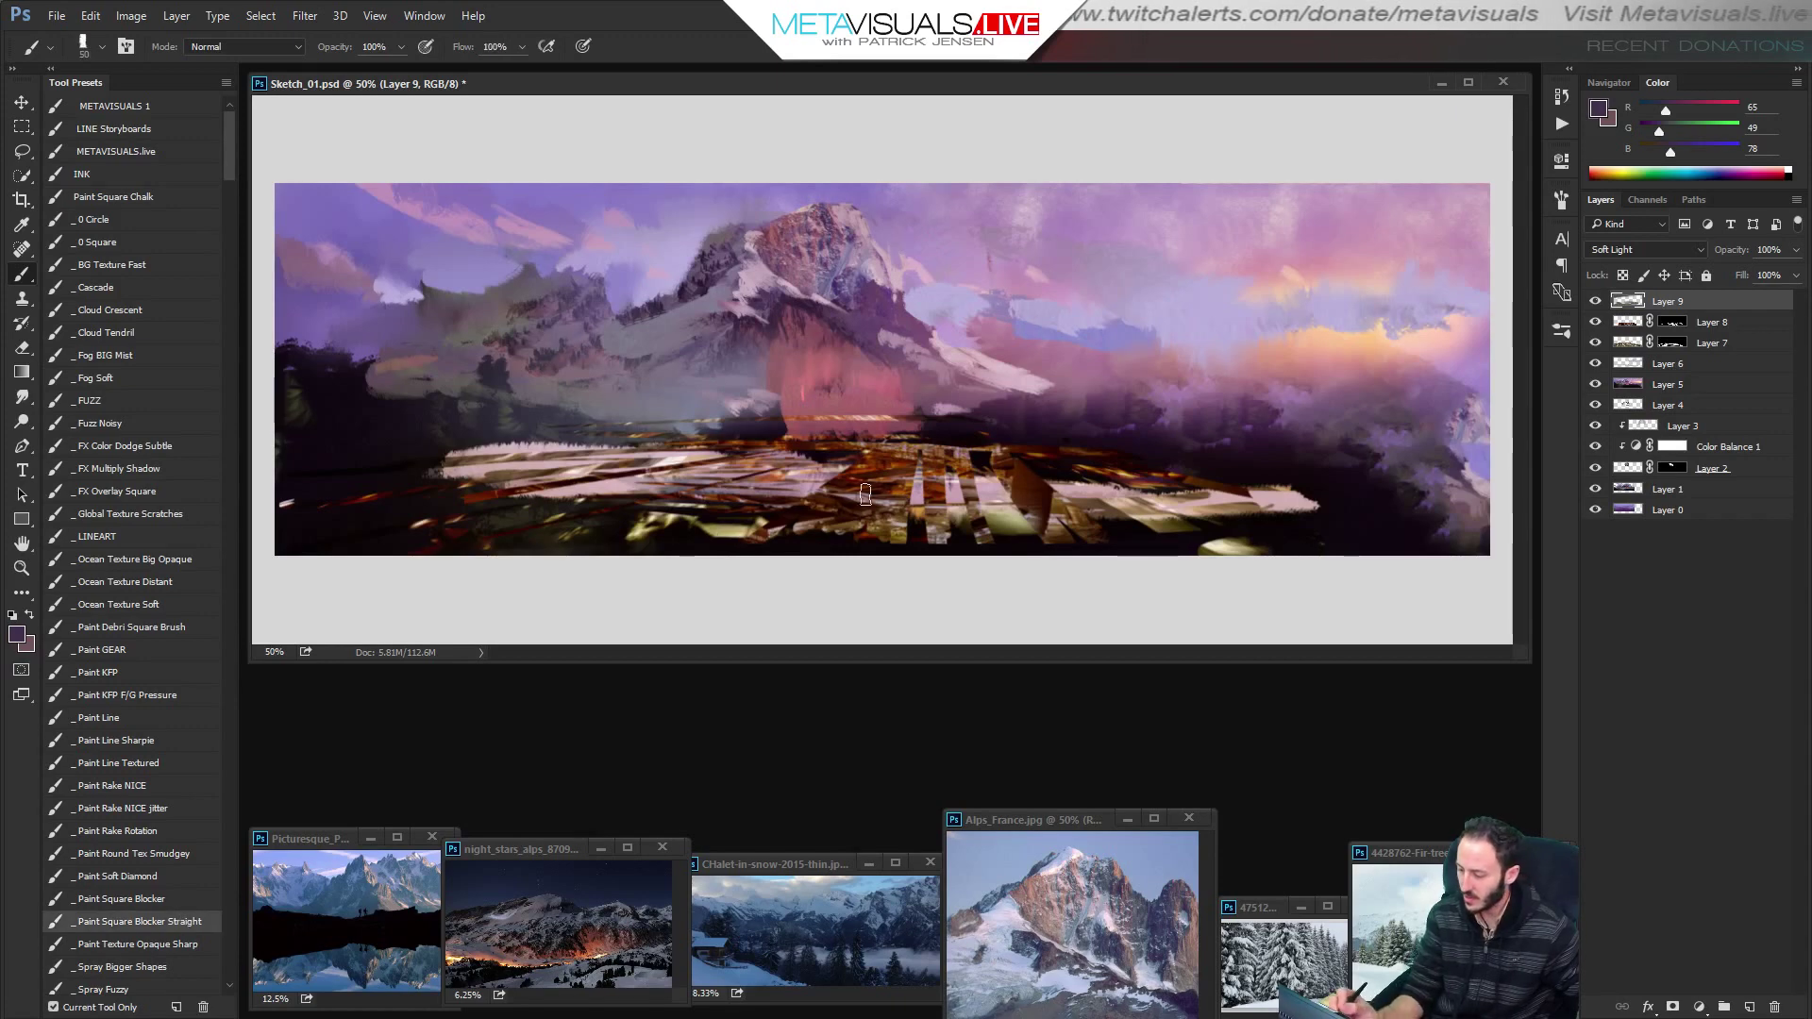
left_click(860, 537, "alt")
key("ctrl+shift+alt+n")
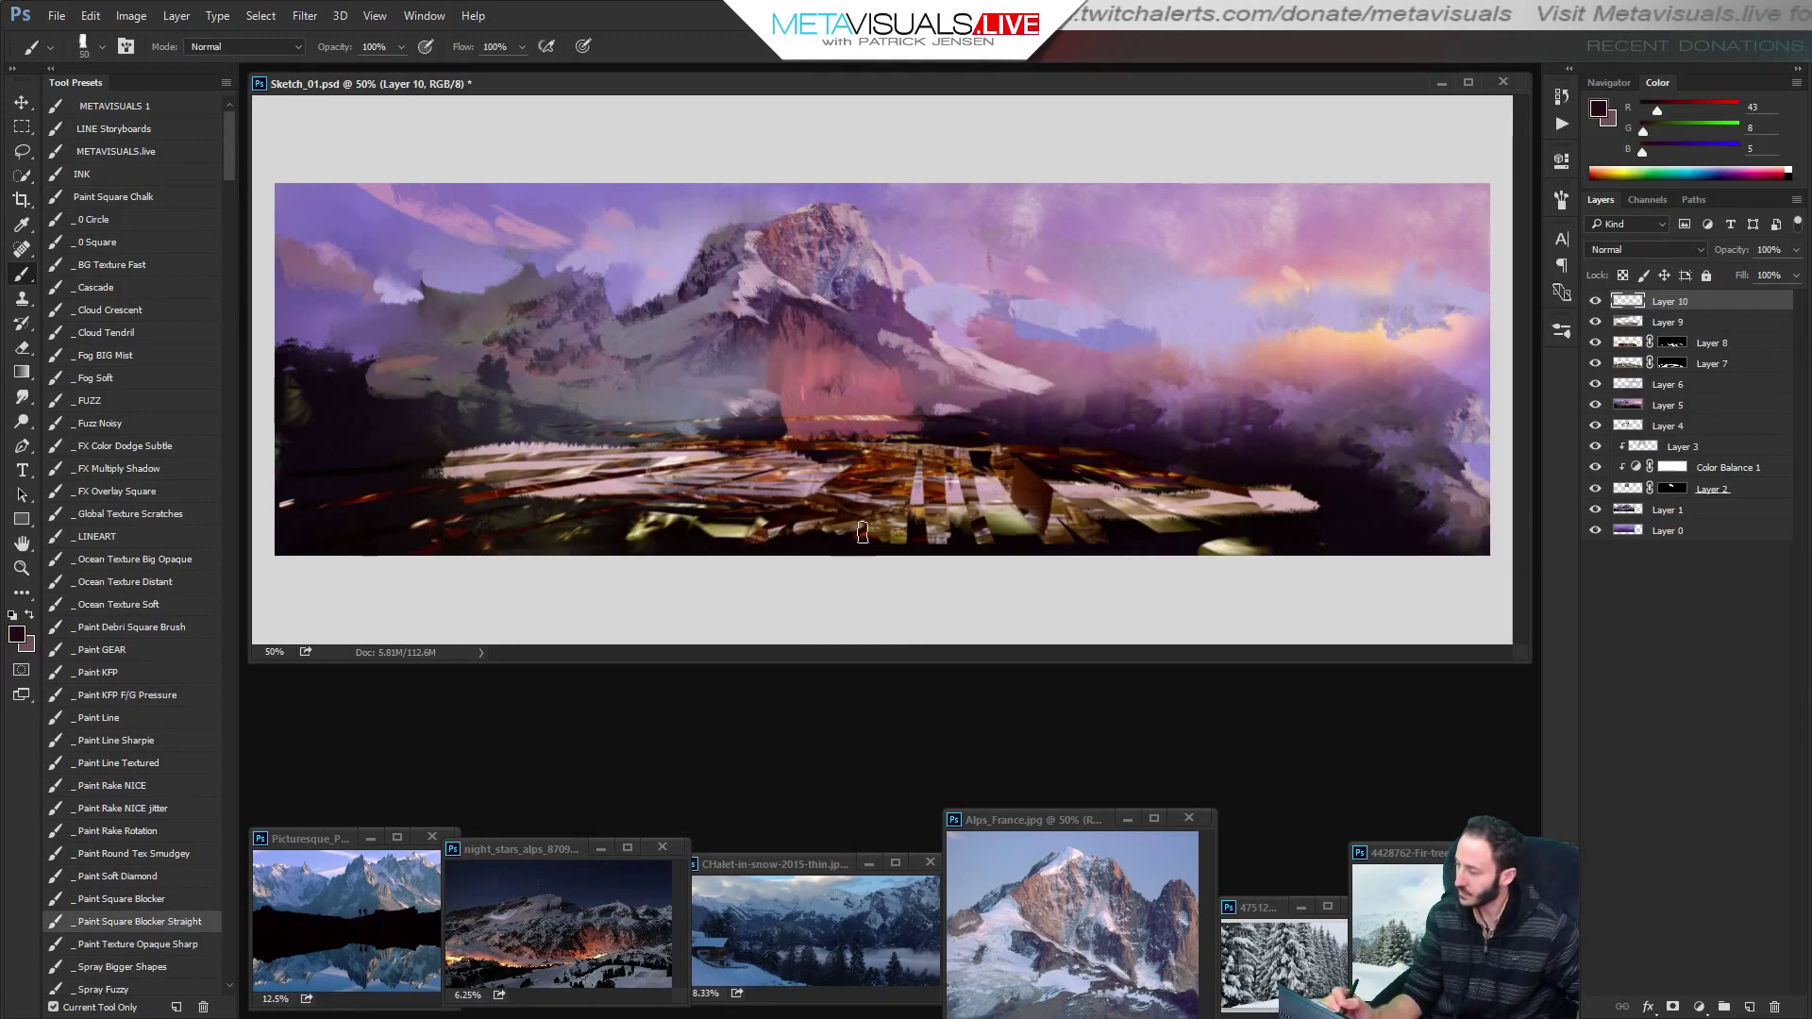
Sample a near-black from the valley's far edge and block in dark vertical towers beside the pink glow.
key("space")
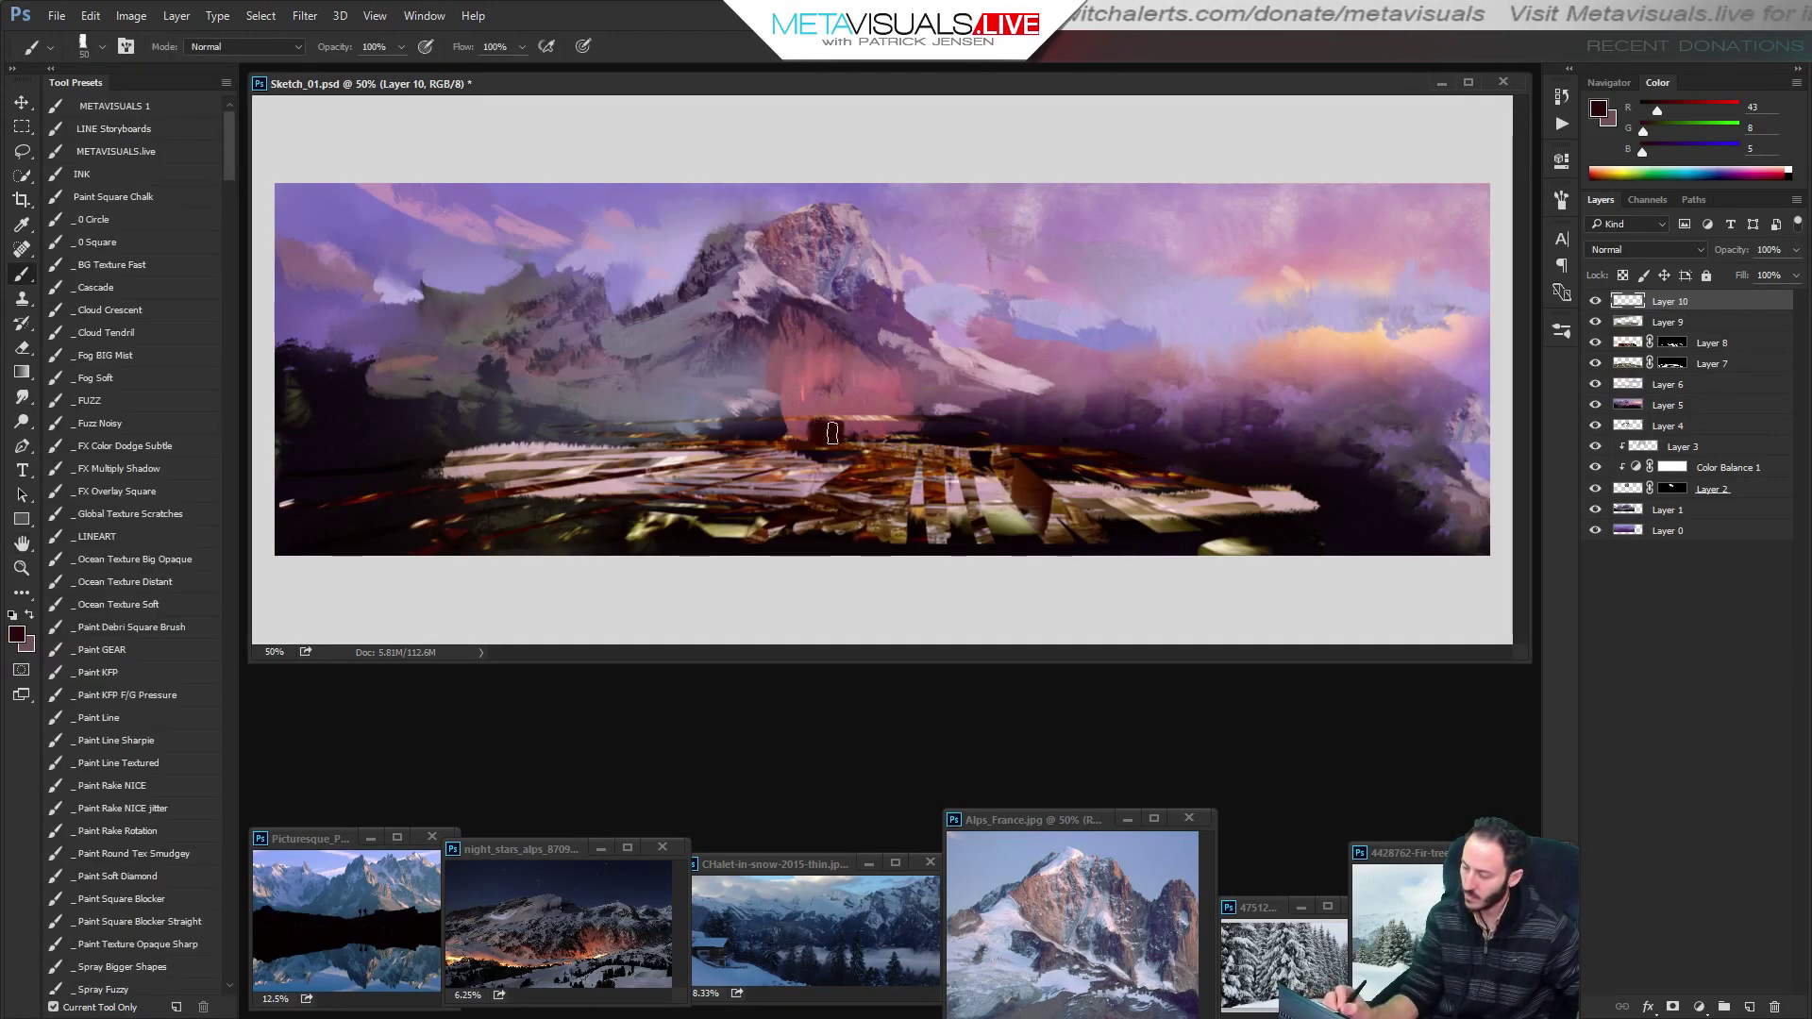
left_click(821, 448, "alt")
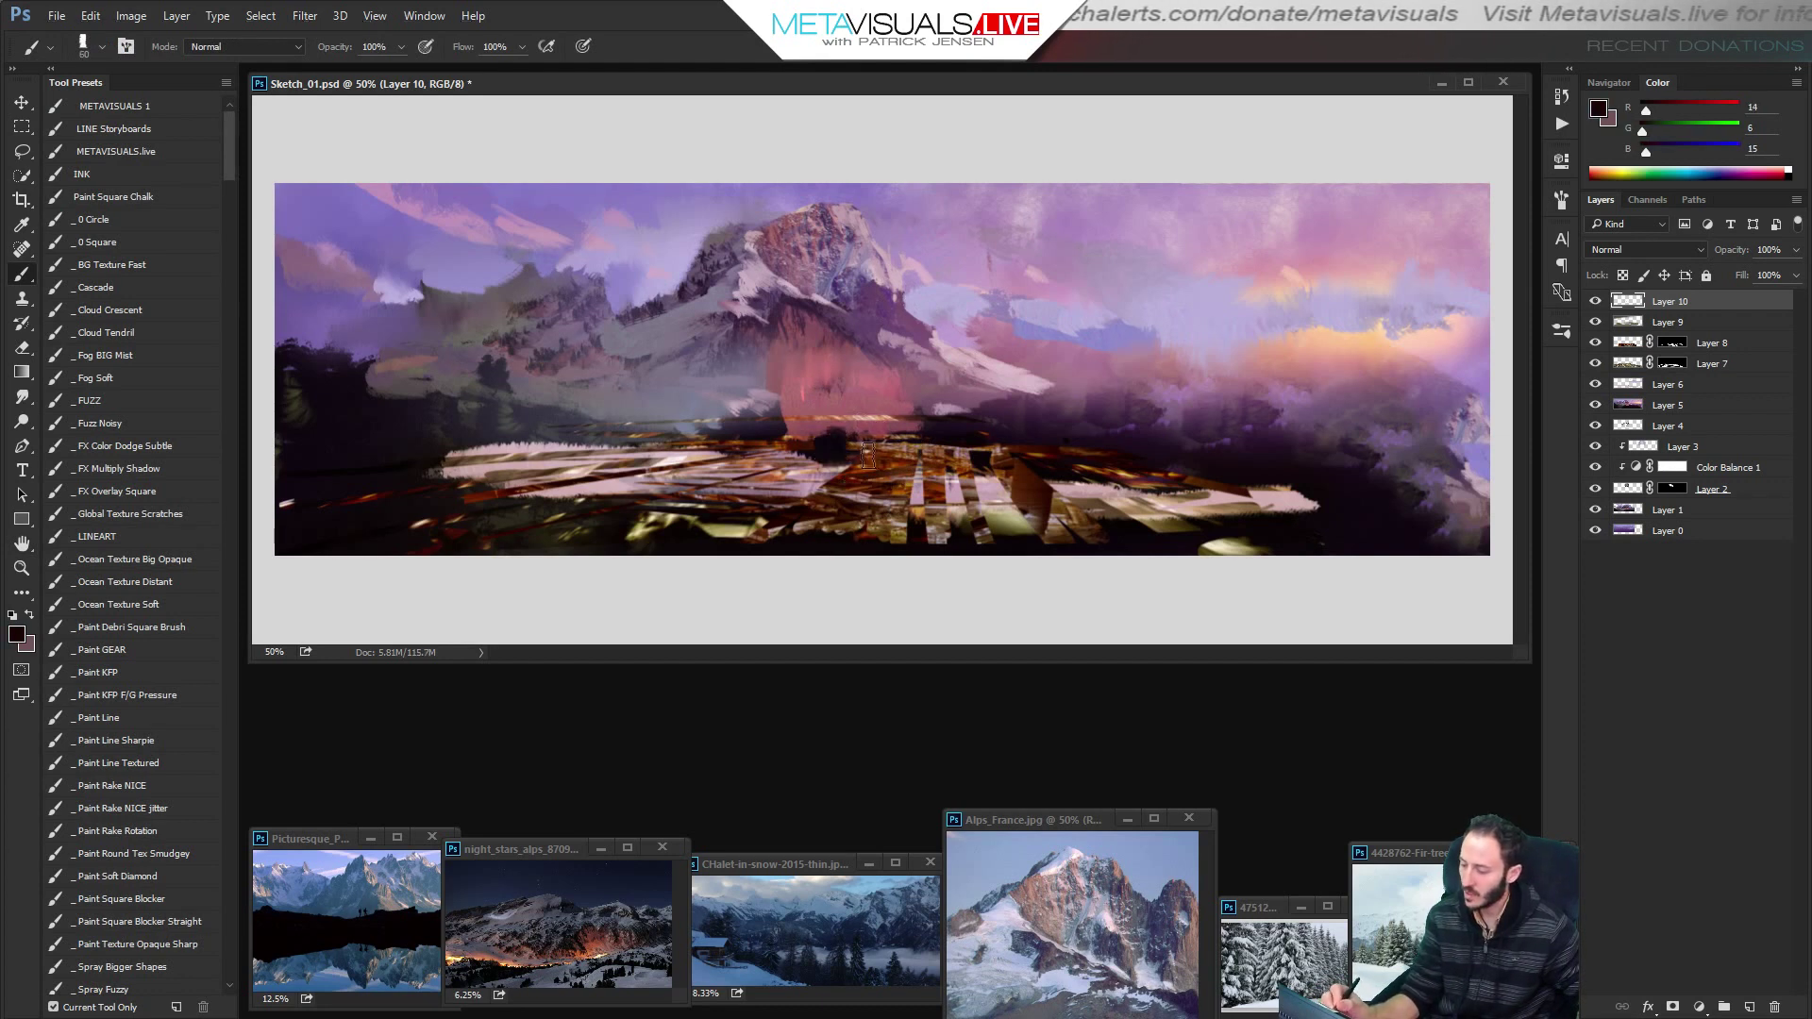
mouse_move(898, 453)
left_mouse_down()
mouse_move(935, 431)
mouse_move(937, 474)
left_mouse_up()
key("space")
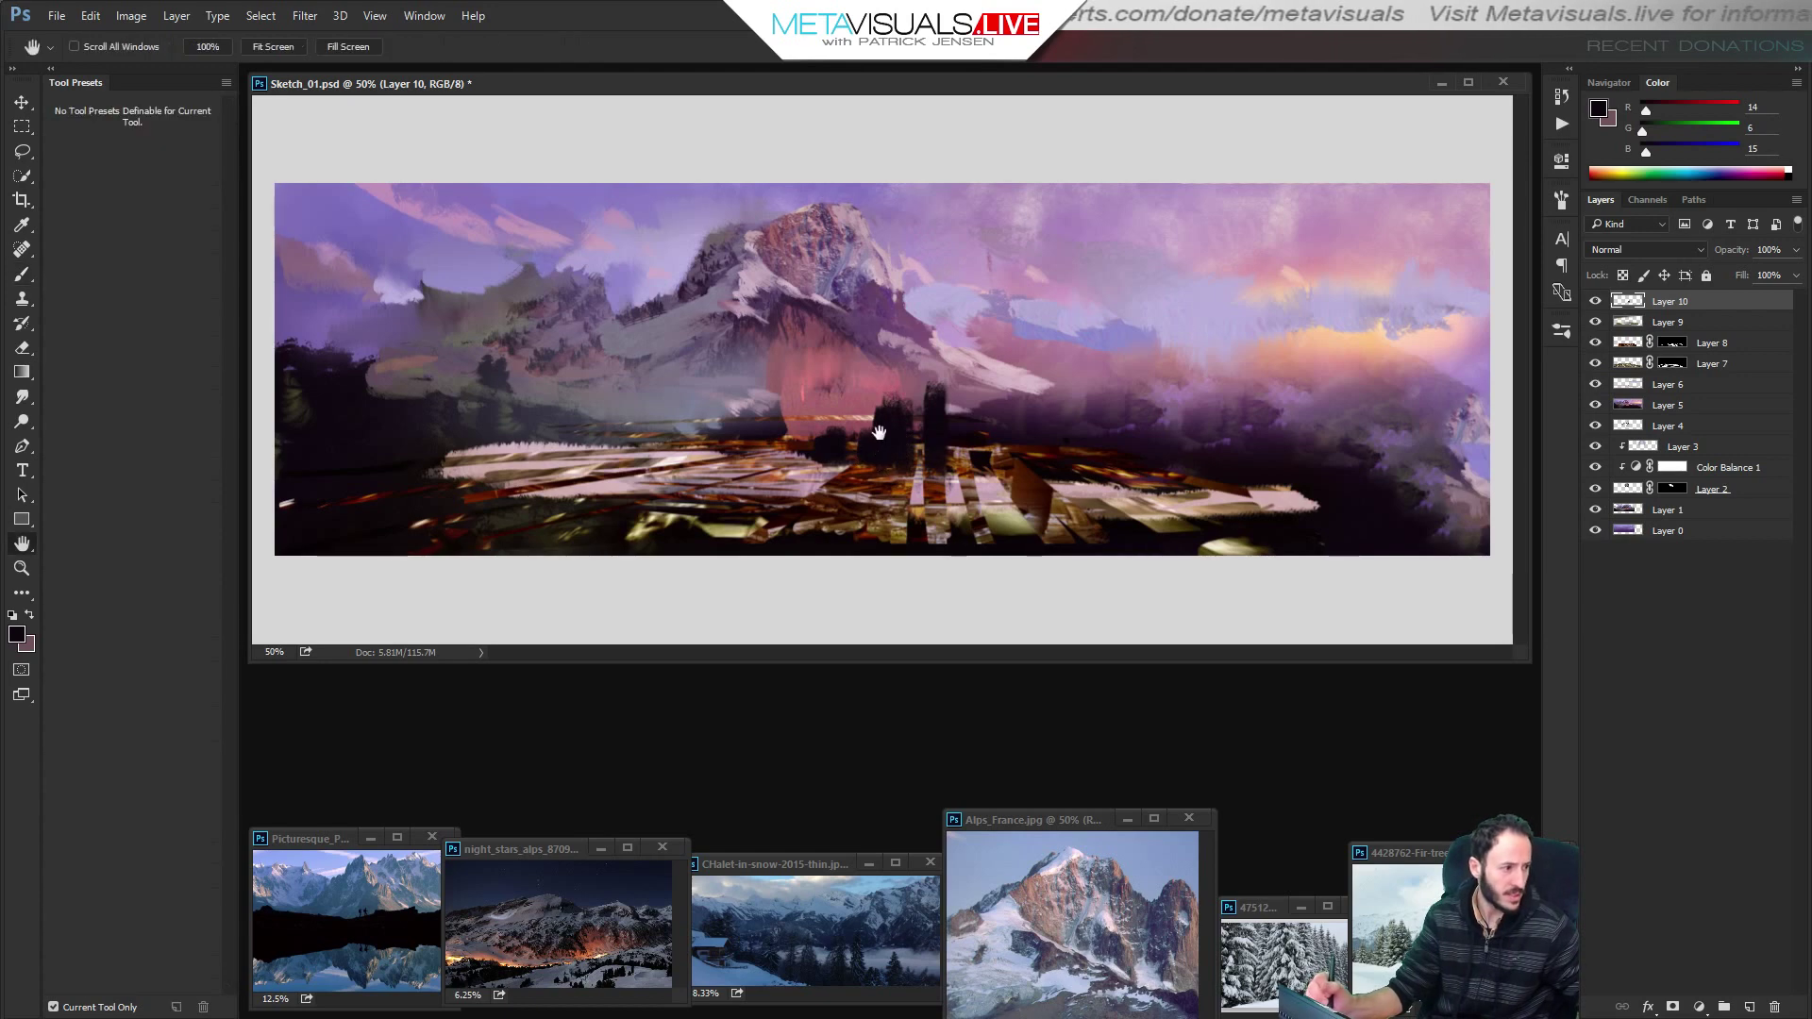
Sample a warm orange-red, paint lit faces on the dark towers, and add more orange towers beside them.
mouse_move(823, 421)
left_mouse_down("alt")
mouse_move(798, 449)
mouse_move(903, 416)
mouse_move(935, 508)
mouse_move(944, 406)
left_mouse_up("alt")
key("bracketleft")
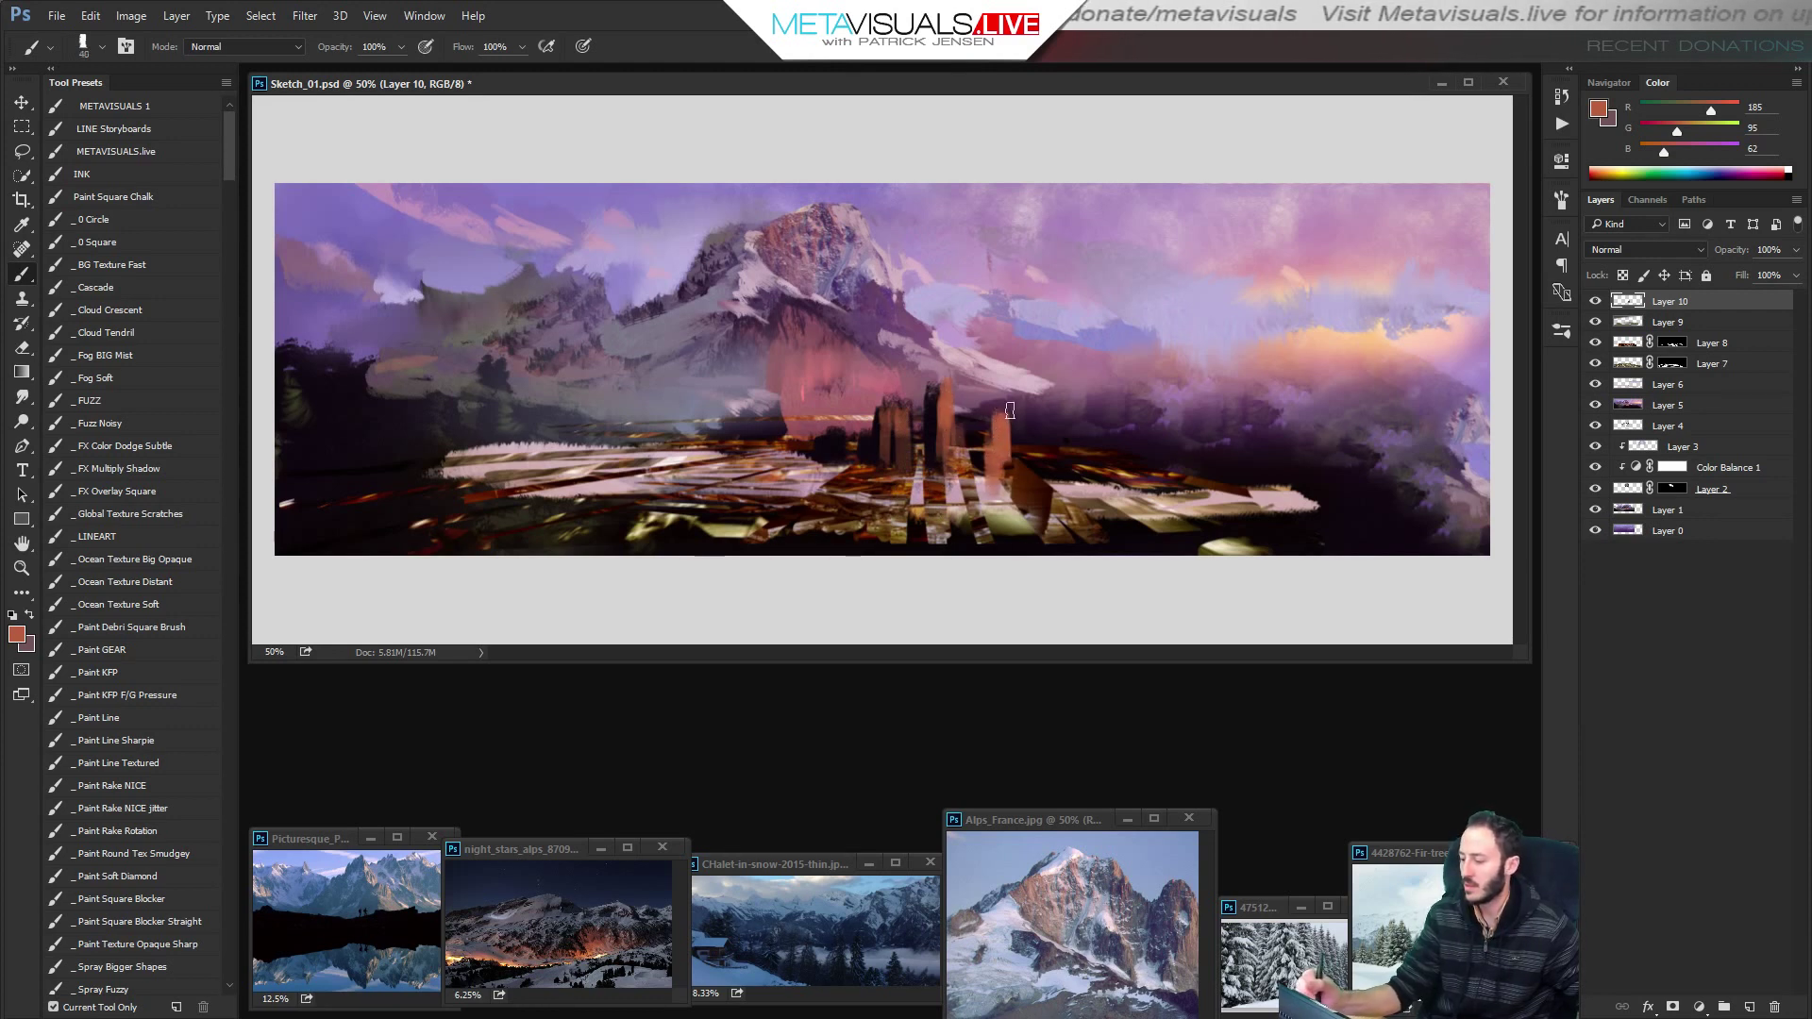
mouse_move(1042, 466)
left_mouse_down()
mouse_move(1041, 447)
mouse_move(1043, 470)
left_mouse_up()
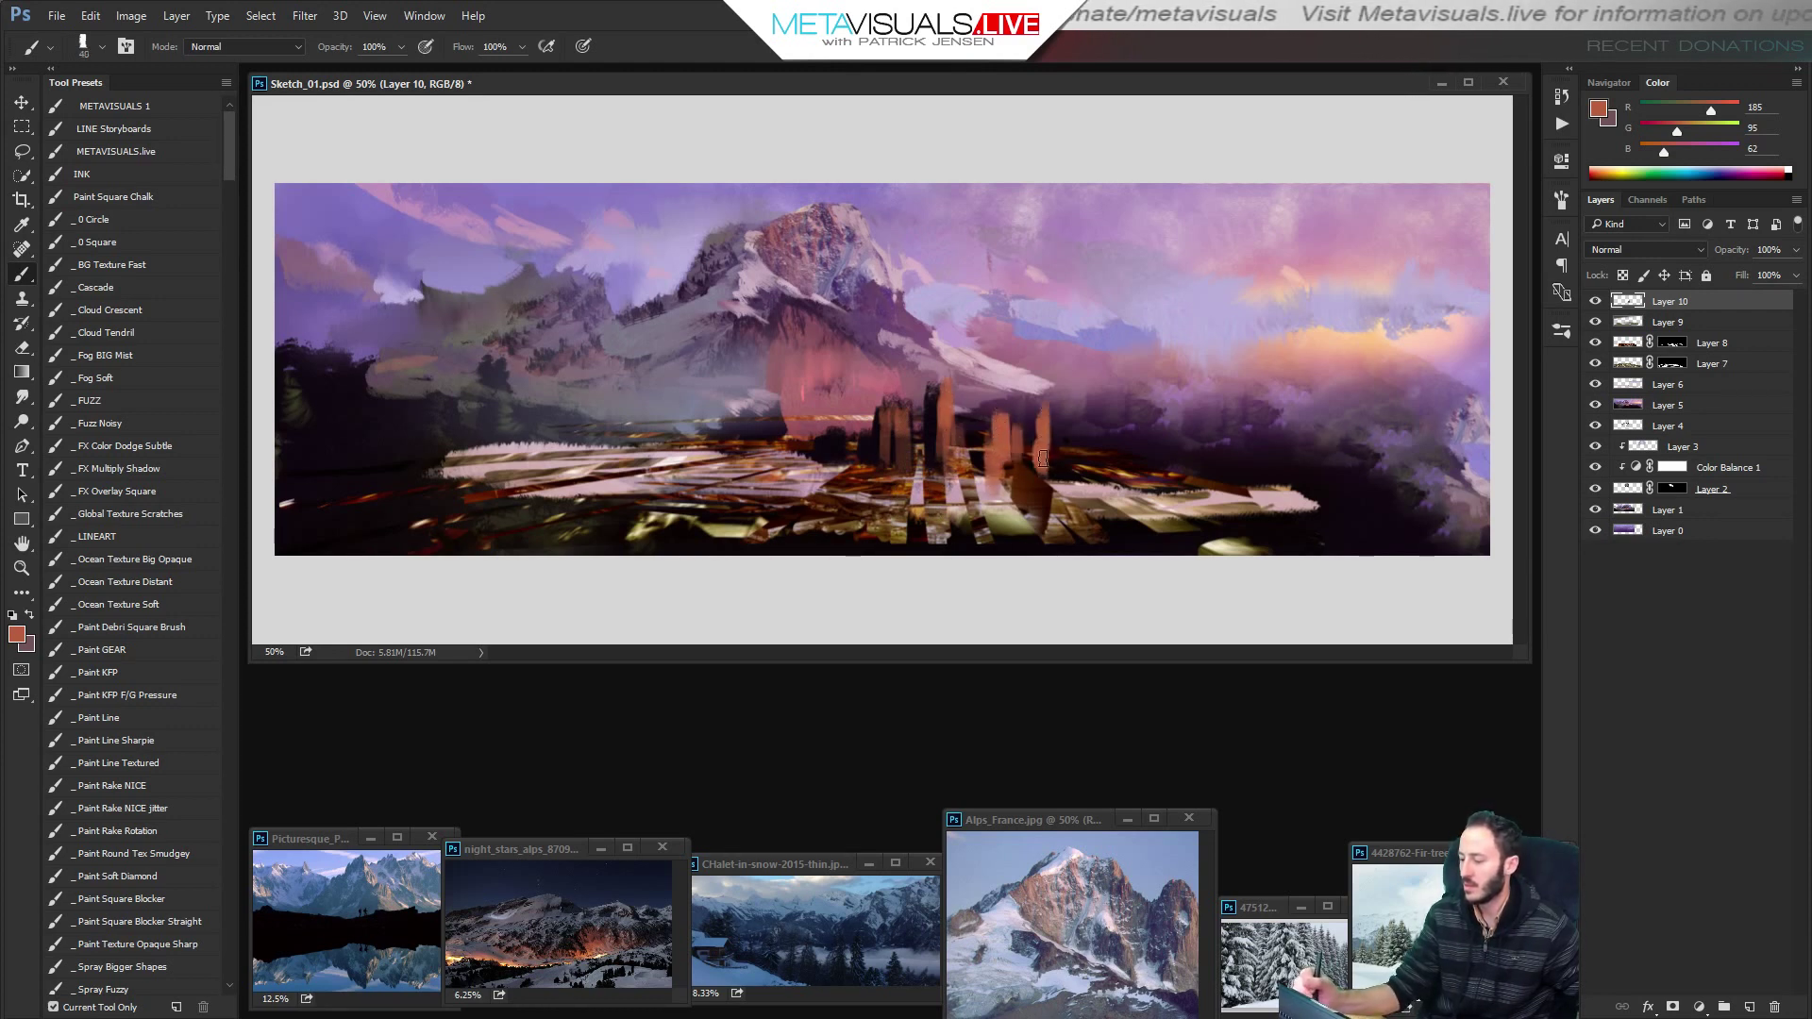
Sample a muted tone from the mountain's foot and block in a low dome building left of the pink glow.
left_click(744, 413, "alt")
key("bracketright")
mouse_move(739, 402)
left_mouse_down()
mouse_move(721, 441)
mouse_move(739, 414)
mouse_move(769, 429)
mouse_move(716, 423)
mouse_move(769, 429)
mouse_move(783, 409)
mouse_move(714, 419)
mouse_move(772, 433)
mouse_move(730, 434)
left_mouse_up()
Sample a dark purple from the valley and shade the orange towers on the right of the central cluster.
left_click(774, 474, "alt")
key("bracketleft")
key("bracketleft")
key("bracketright")
key("bracketright")
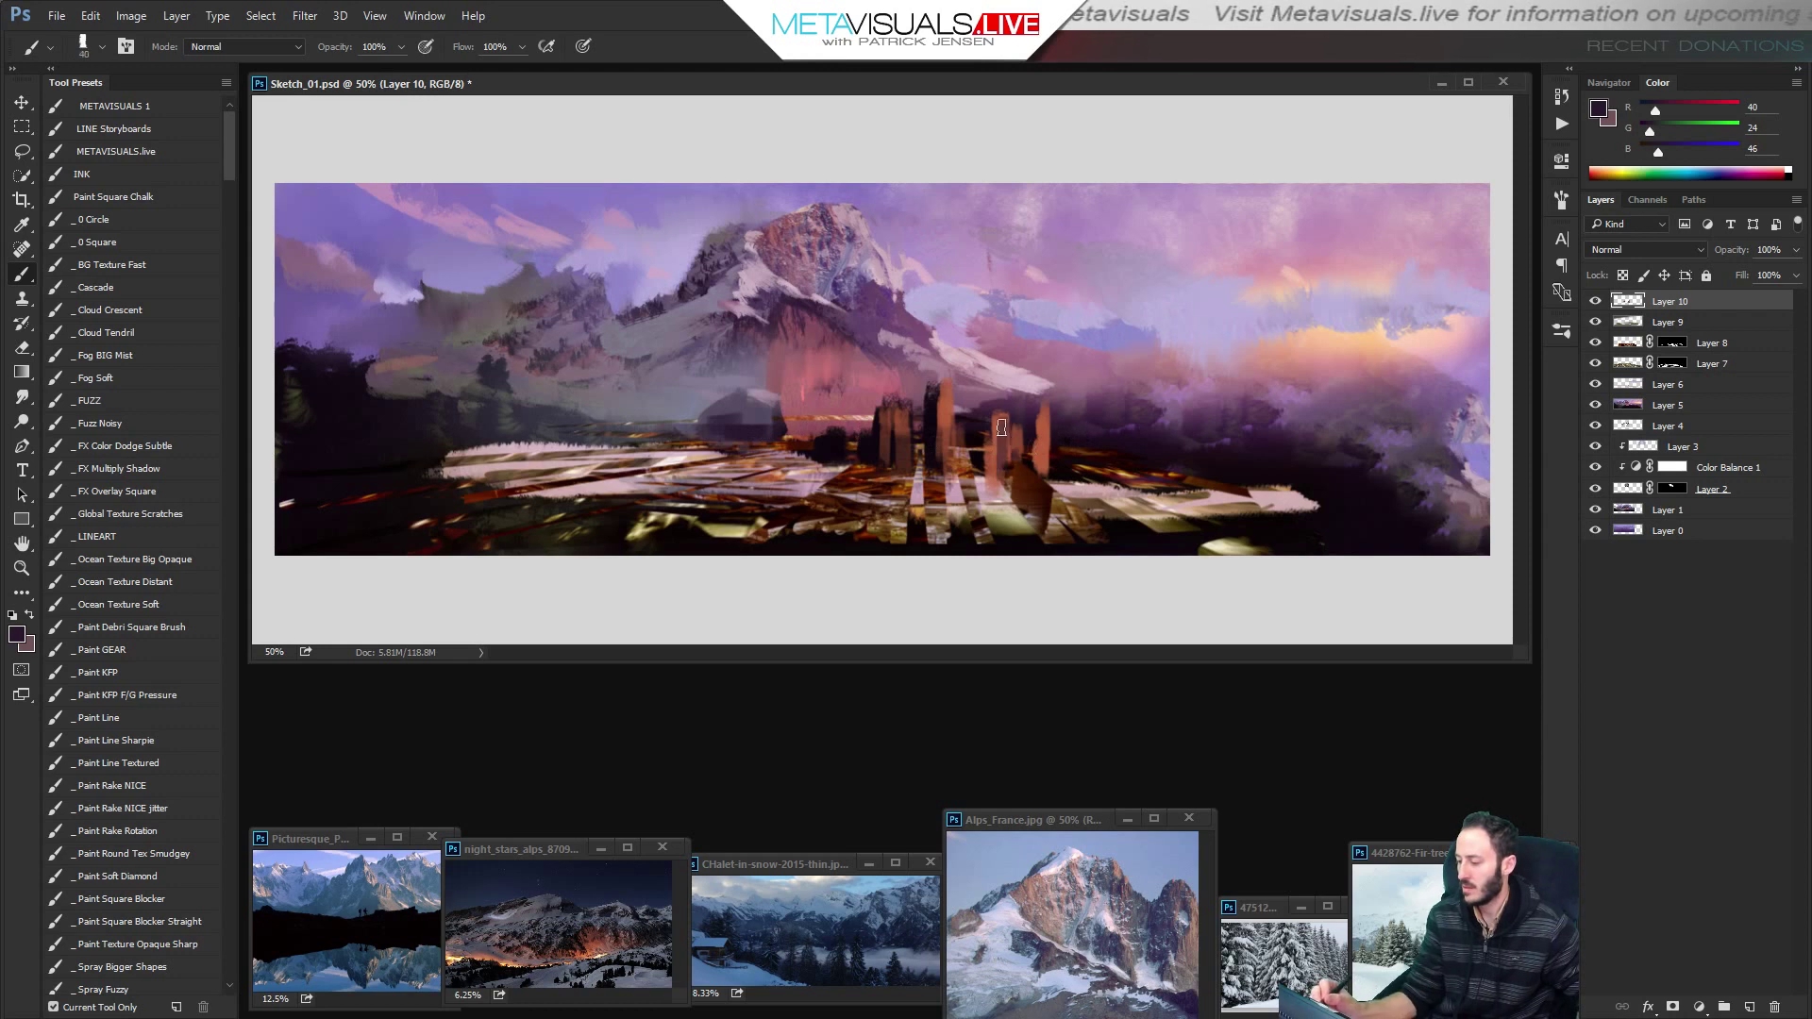
left_click_drag(1046, 411, 1044, 469)
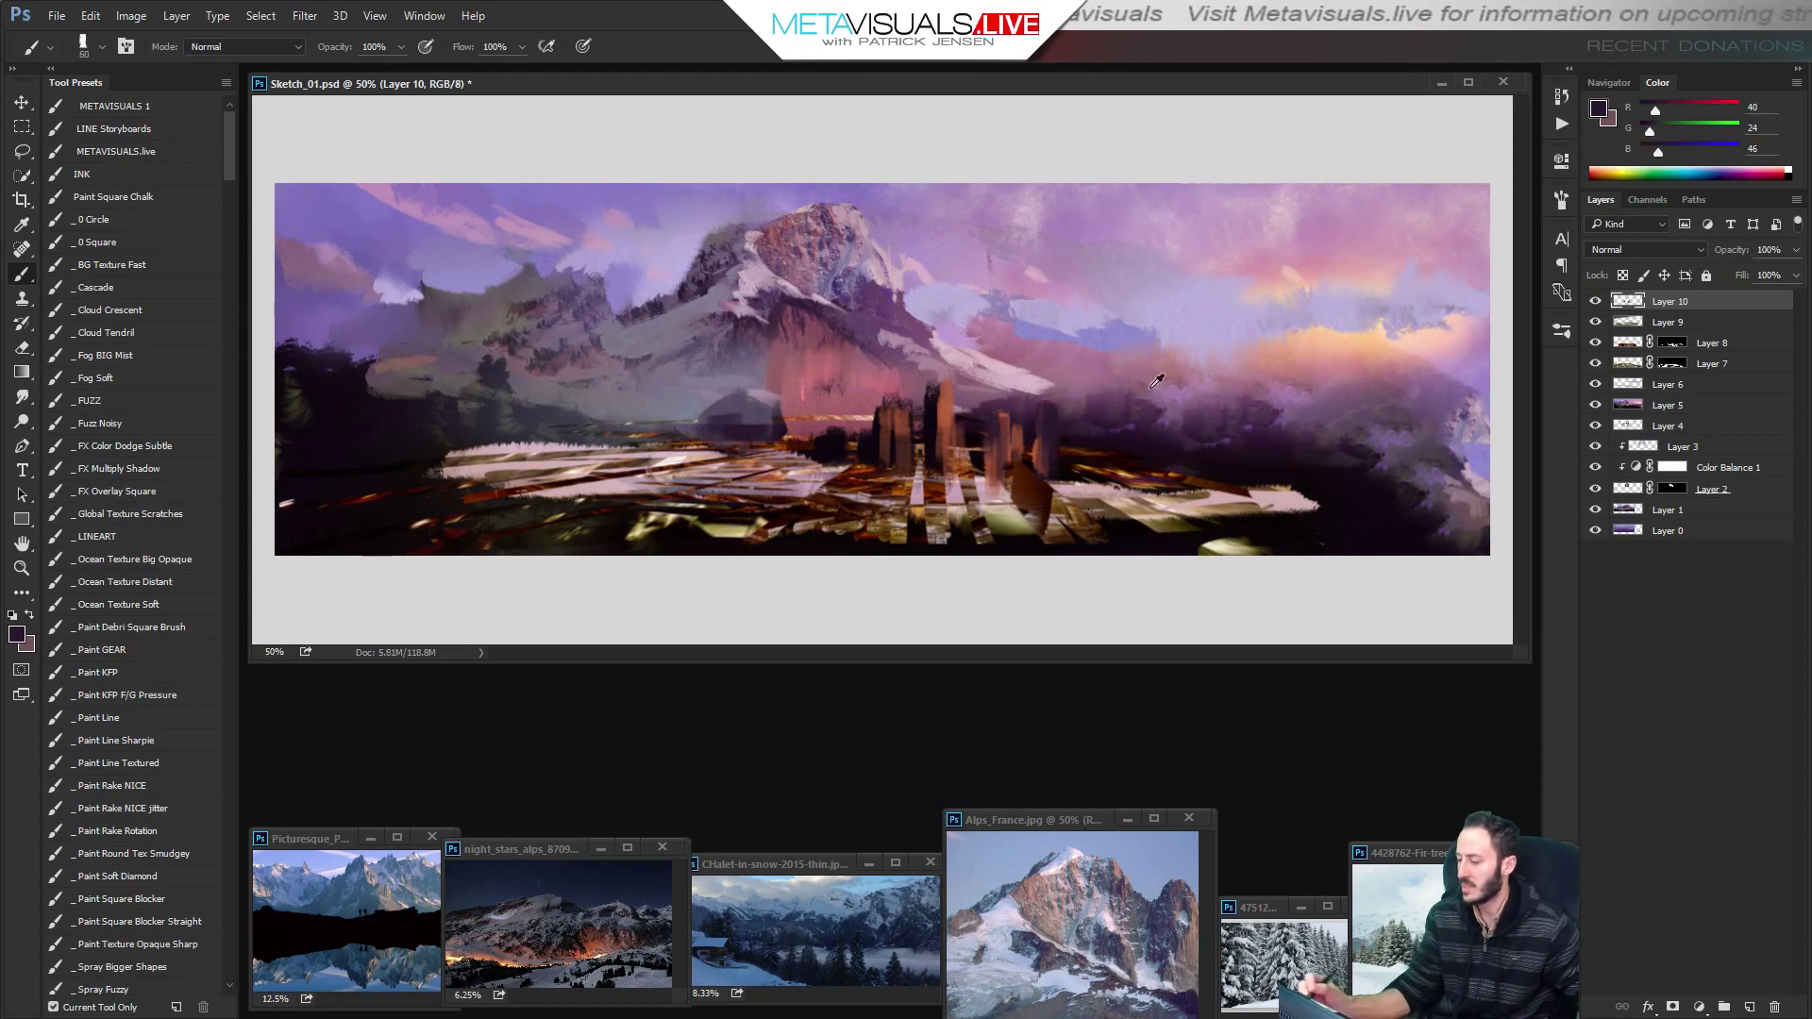
Sample a pale peach from the sunset clouds and paint light towers of varying width along the valley's right side.
left_click(1234, 363, "alt")
mouse_move(1091, 411)
left_mouse_down()
mouse_move(1098, 438)
mouse_move(1162, 423)
mouse_move(1169, 458)
mouse_move(1262, 453)
left_mouse_up()
key("bracketleft")
key("bracketleft")
key("bracketleft")
key("bracketleft")
key("bracketleft")
key("bracketright")
key("bracketright")
key("bracketright")
left_click_drag(1277, 418, 1281, 453)
key("bracketright")
mouse_move(1286, 381)
left_mouse_down()
mouse_move(1291, 450)
mouse_move(1302, 430)
left_mouse_up()
Set the brush colour to a saturated orange, RGB 239, 154, 0, and paint it over the tallest right-hand tower.
left_click(1286, 412, "alt")
left_click_drag(1710, 132, 1640, 152)
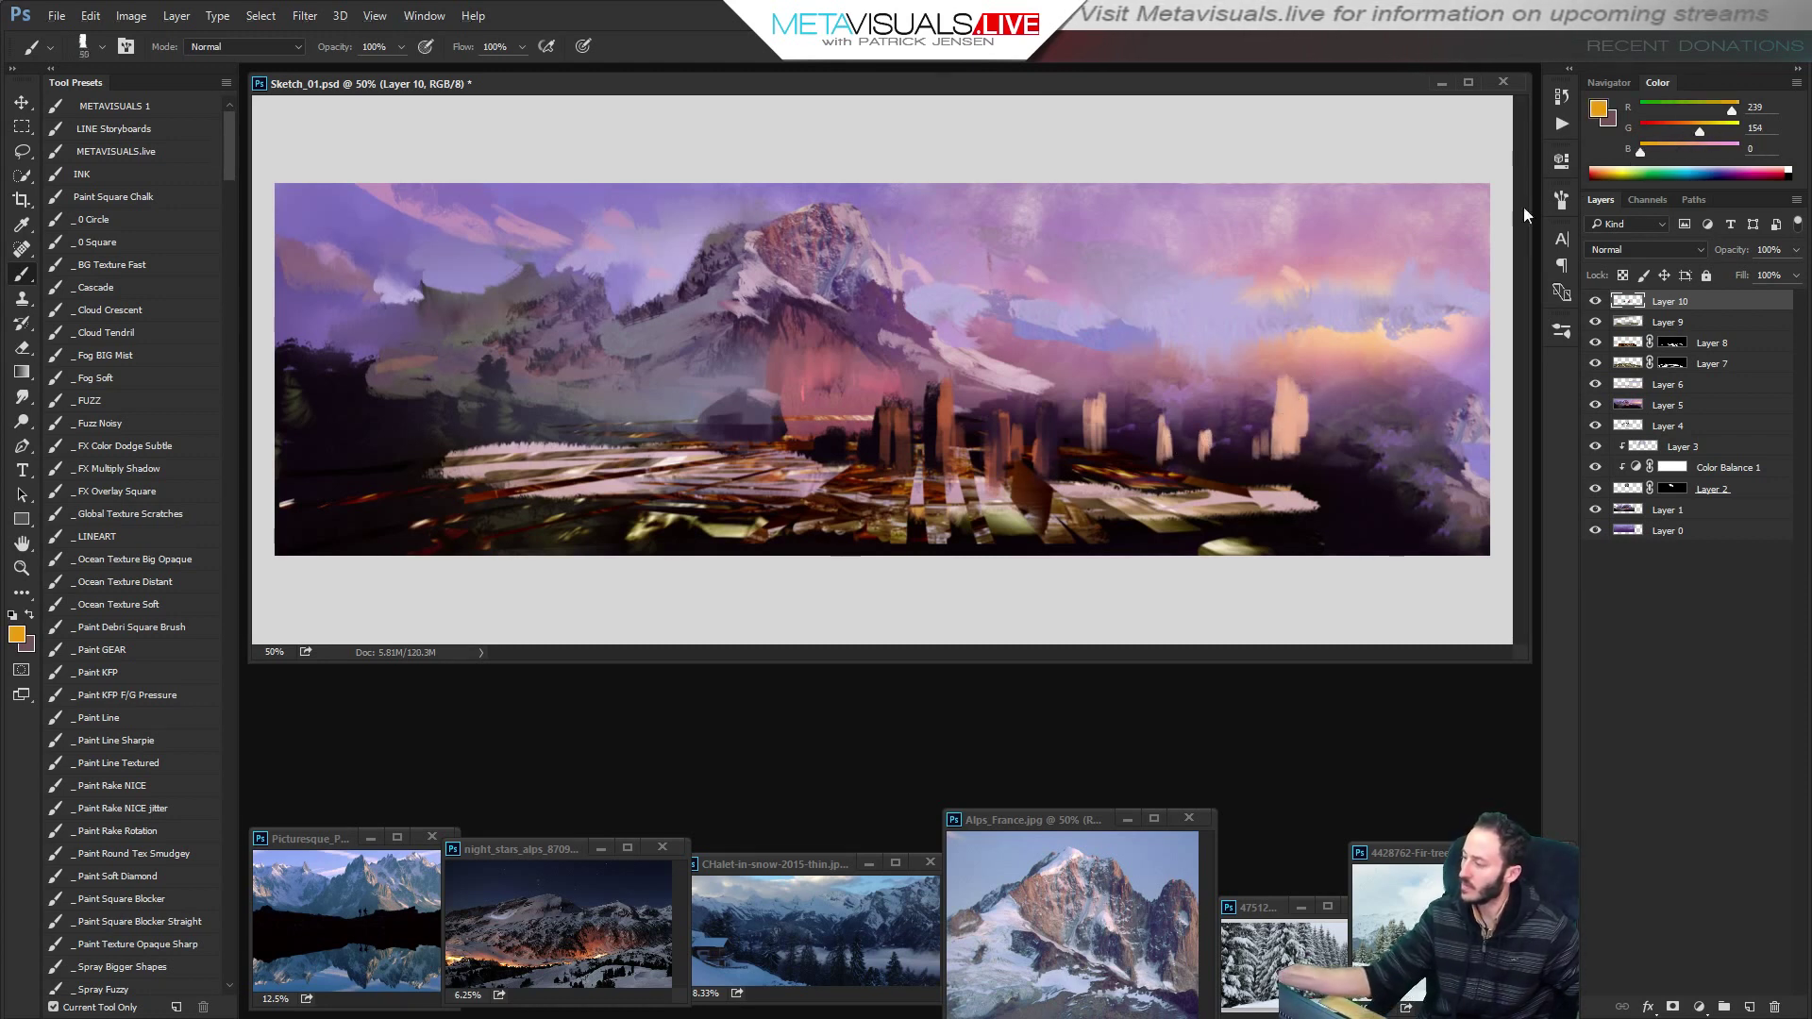
key("bracketright")
key("bracketright")
key("bracketright")
mouse_move(1291, 452)
left_mouse_down()
mouse_move(1288, 386)
mouse_move(1281, 451)
left_mouse_up()
Paint saturated orange accents on the tallest central tower with a smaller brush.
key("bracketleft")
key("bracketleft")
key("bracketleft")
key("bracketleft")
key("bracketleft")
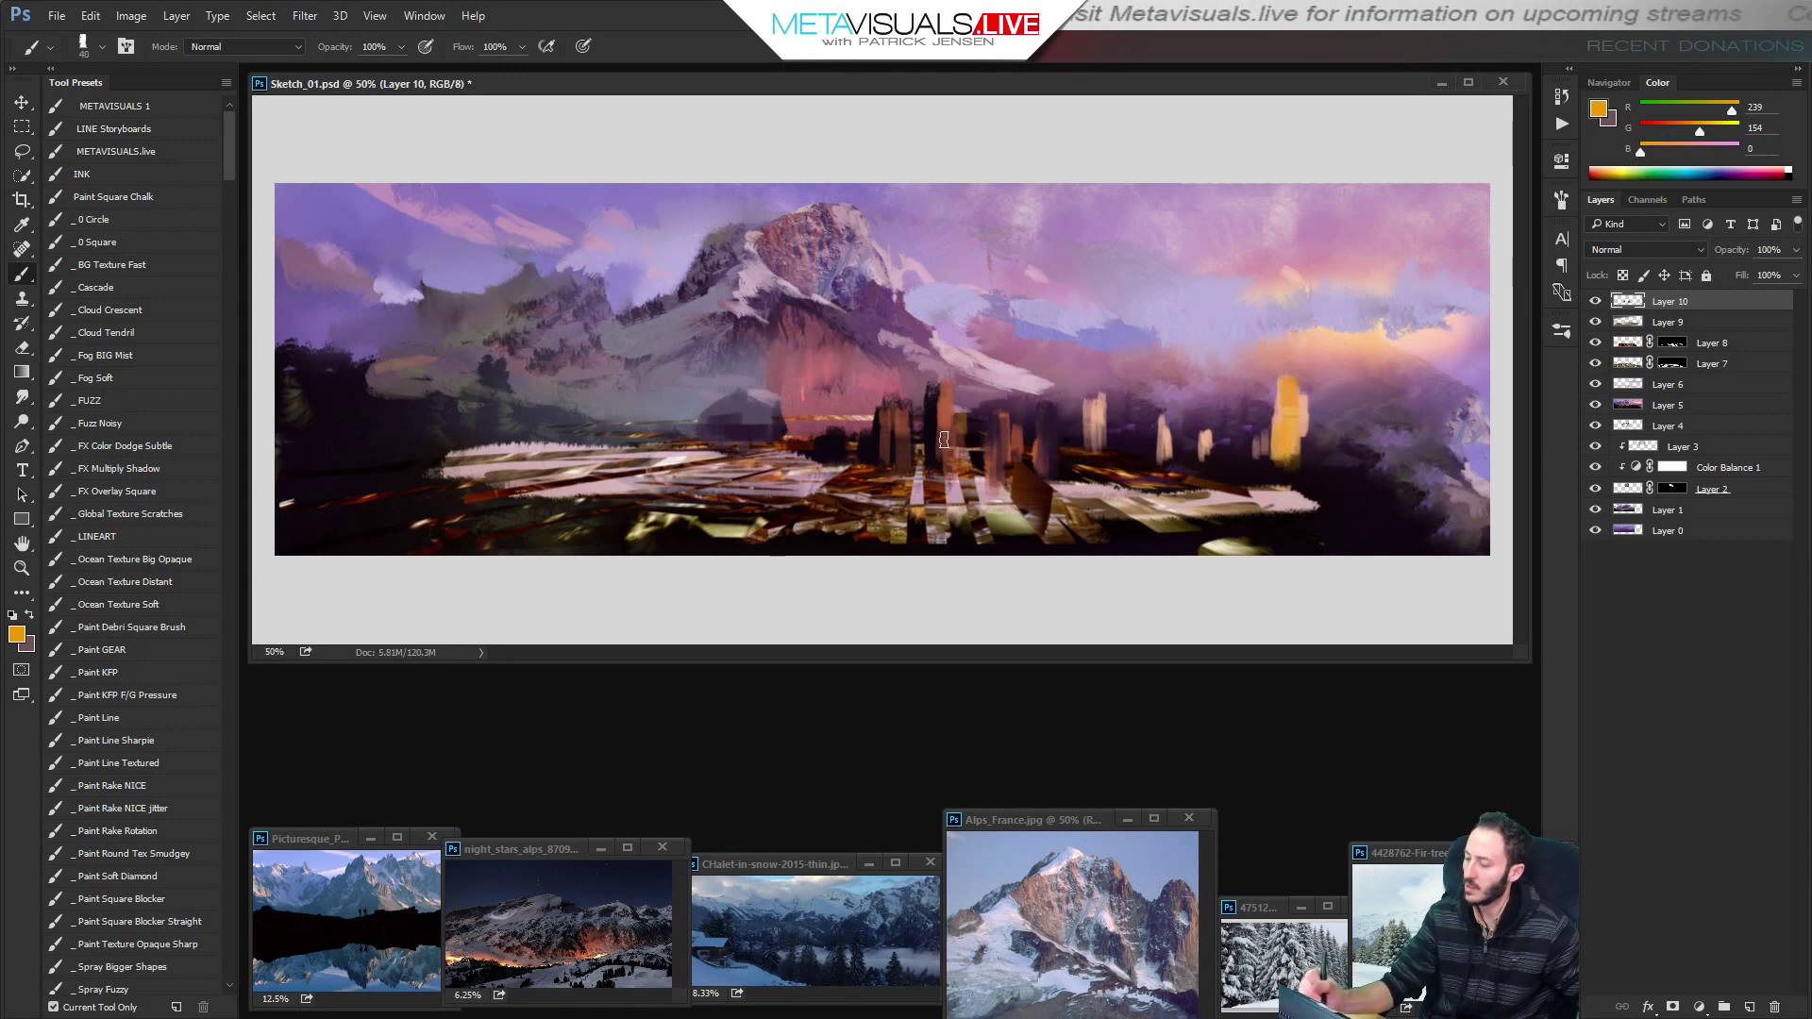
left_click_drag(960, 418, 959, 430)
mouse_move(945, 389)
left_mouse_down()
mouse_move(940, 425)
mouse_move(945, 401)
left_mouse_up()
Paint a small orange accent on the right edge of the dome building with a finer brush.
key("bracketleft")
key("bracketleft")
key("bracketleft")
key("bracketleft")
key("bracketleft")
key("bracketleft")
key("bracketright")
key("bracketright")
key("bracketright")
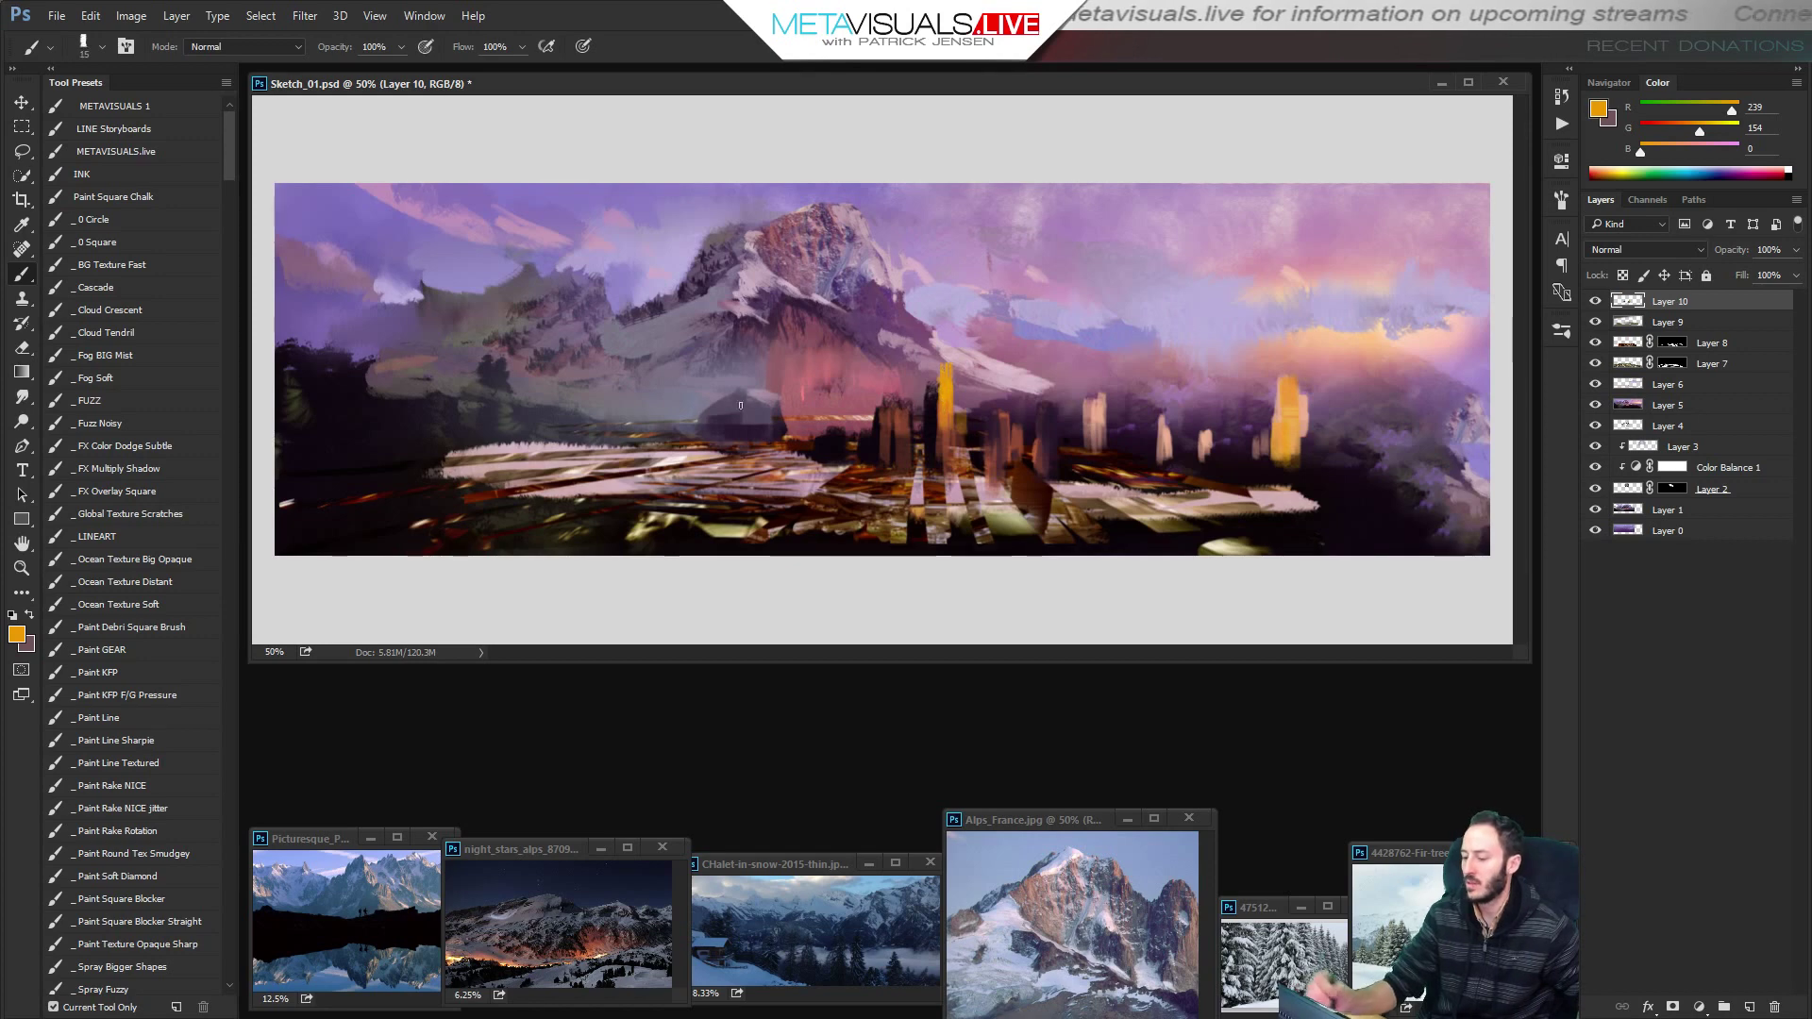
mouse_move(711, 411)
left_mouse_down()
mouse_move(763, 411)
mouse_move(767, 401)
left_mouse_up()
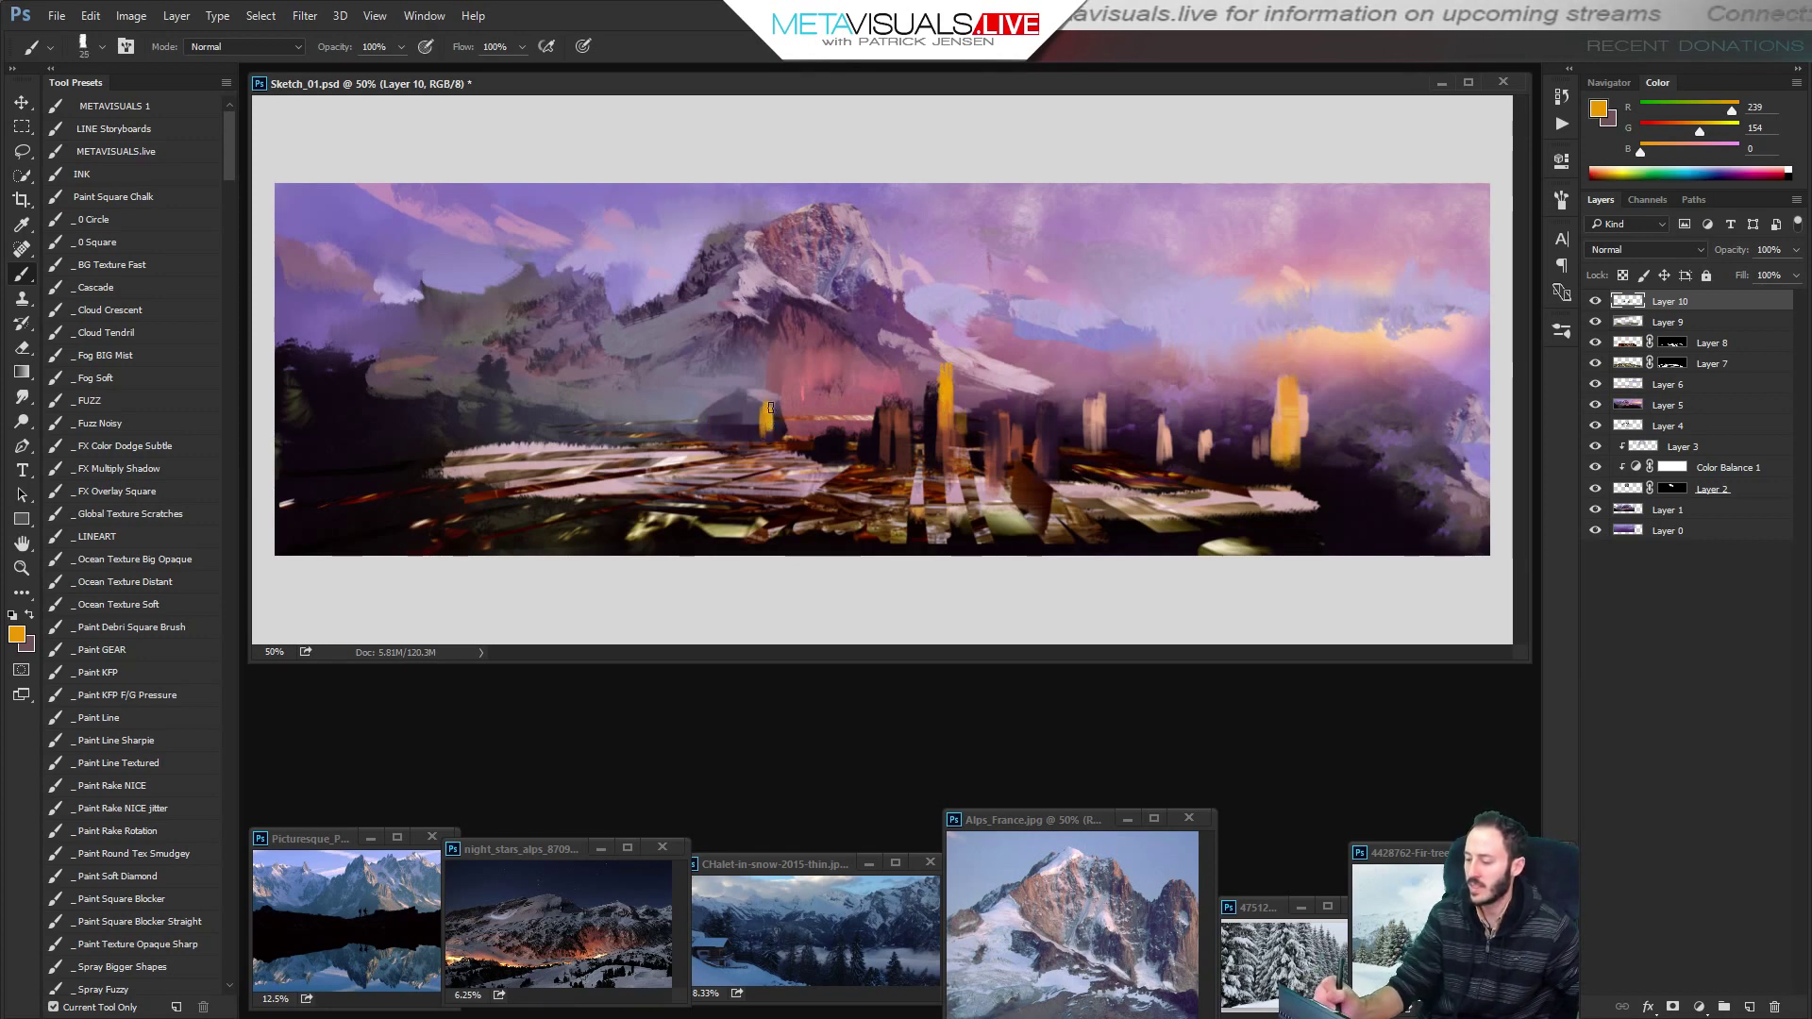
key("h")
key("space")
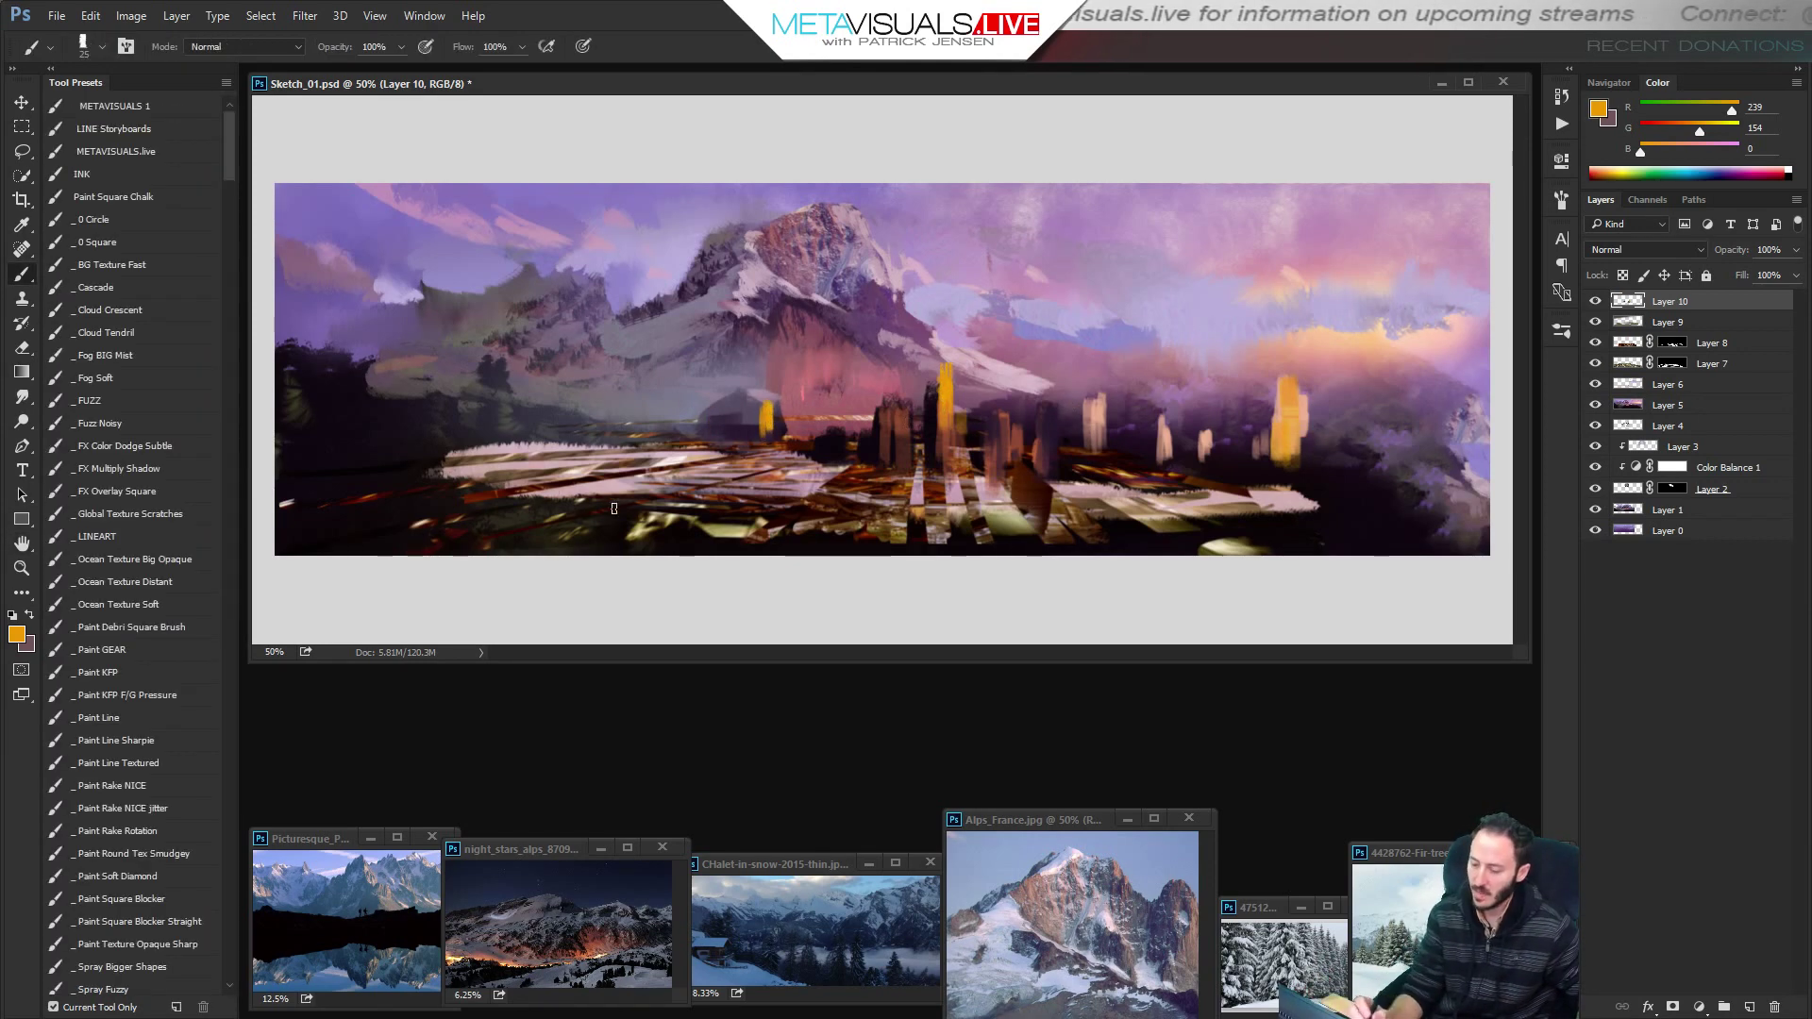
Sample a near-black from the foreground and paint a dark block on the left part of the lit ground.
key("bracketright")
key("bracketright")
key("bracketright")
left_click(491, 536, "alt")
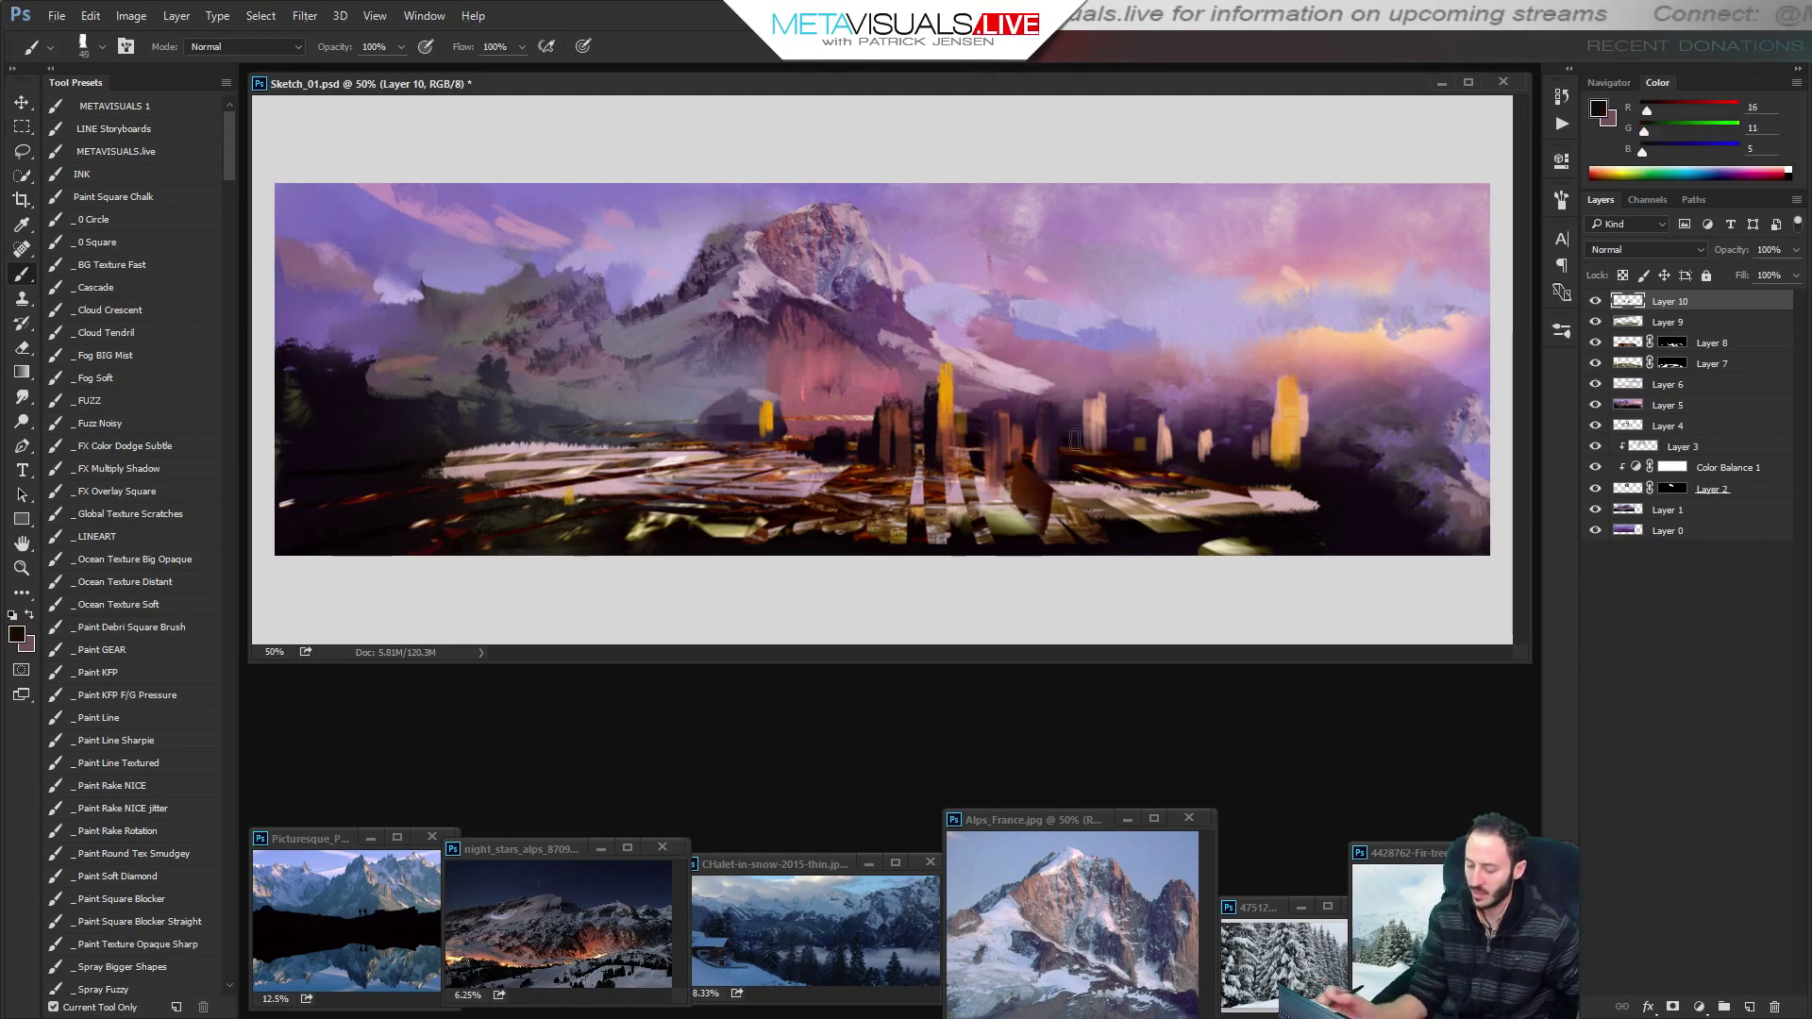
key("bracketright")
key("bracketright")
key("bracketright")
mouse_move(581, 511)
left_mouse_down()
mouse_move(534, 566)
mouse_move(539, 513)
left_mouse_up()
key("space")
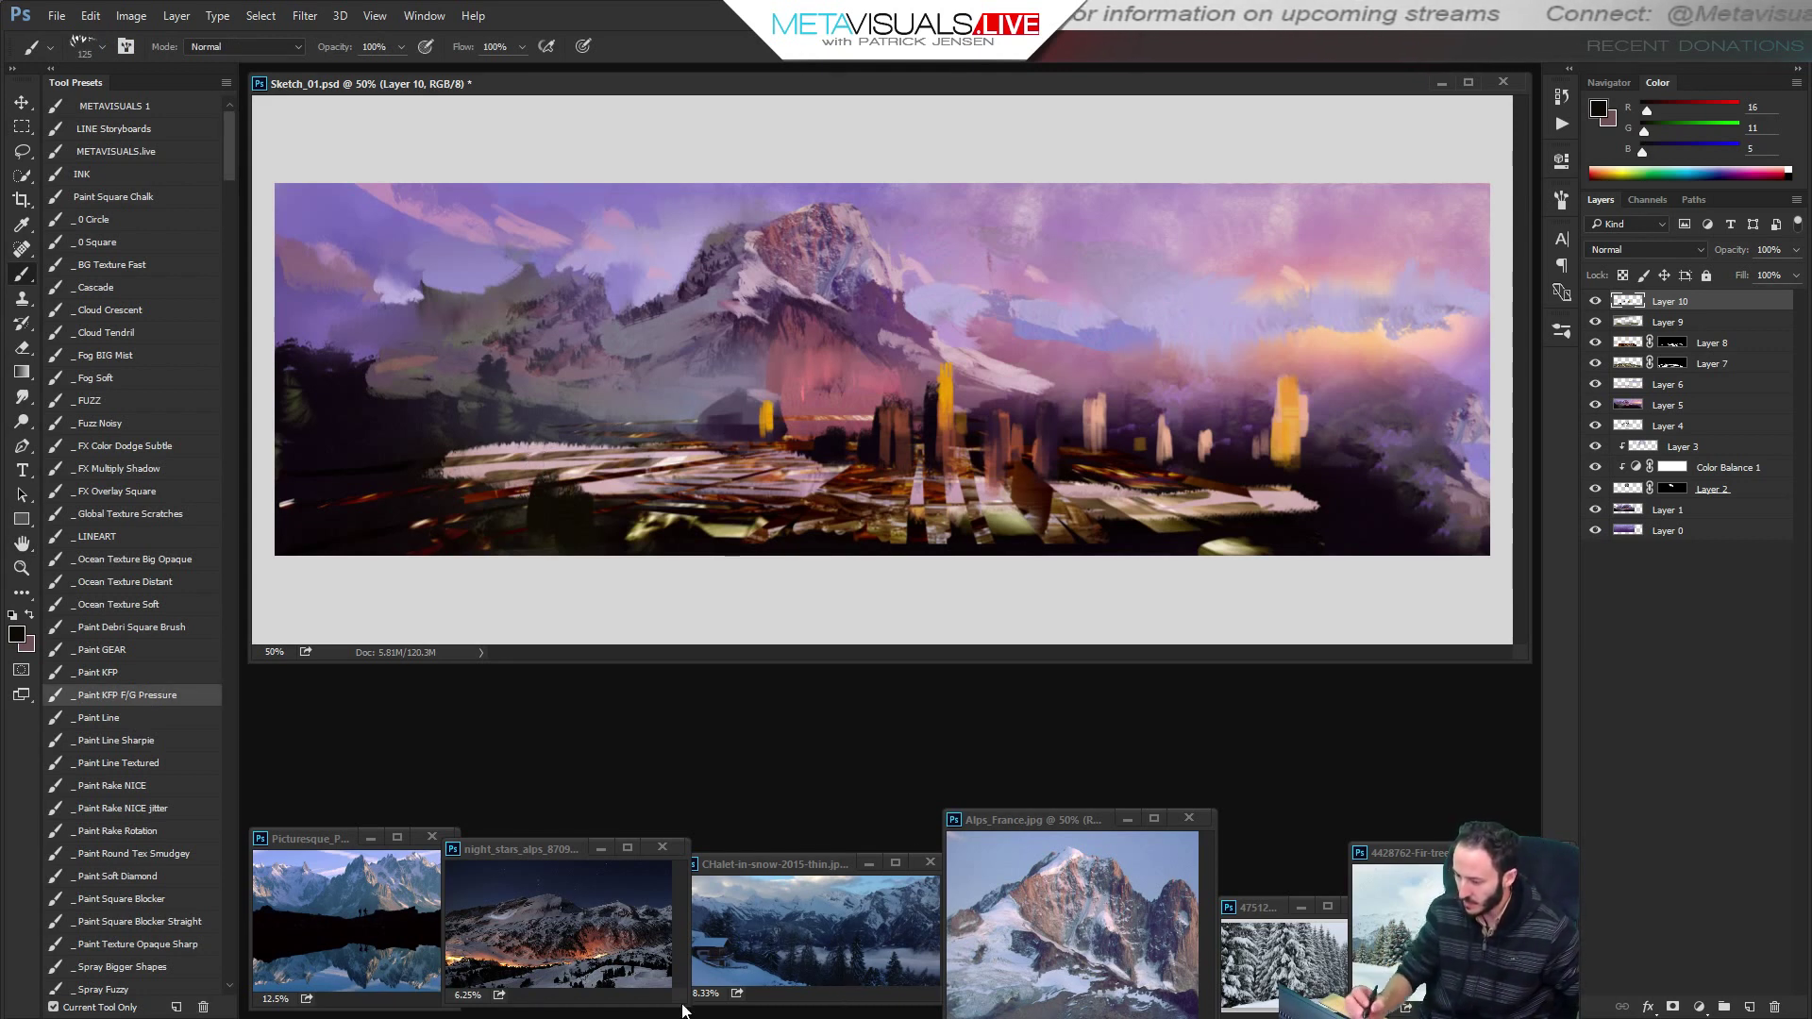
Examine the fir trees in the snowy chalet reference photo up close, and return to the Sketch_01.psd painting.
left_click(862, 960)
key("z")
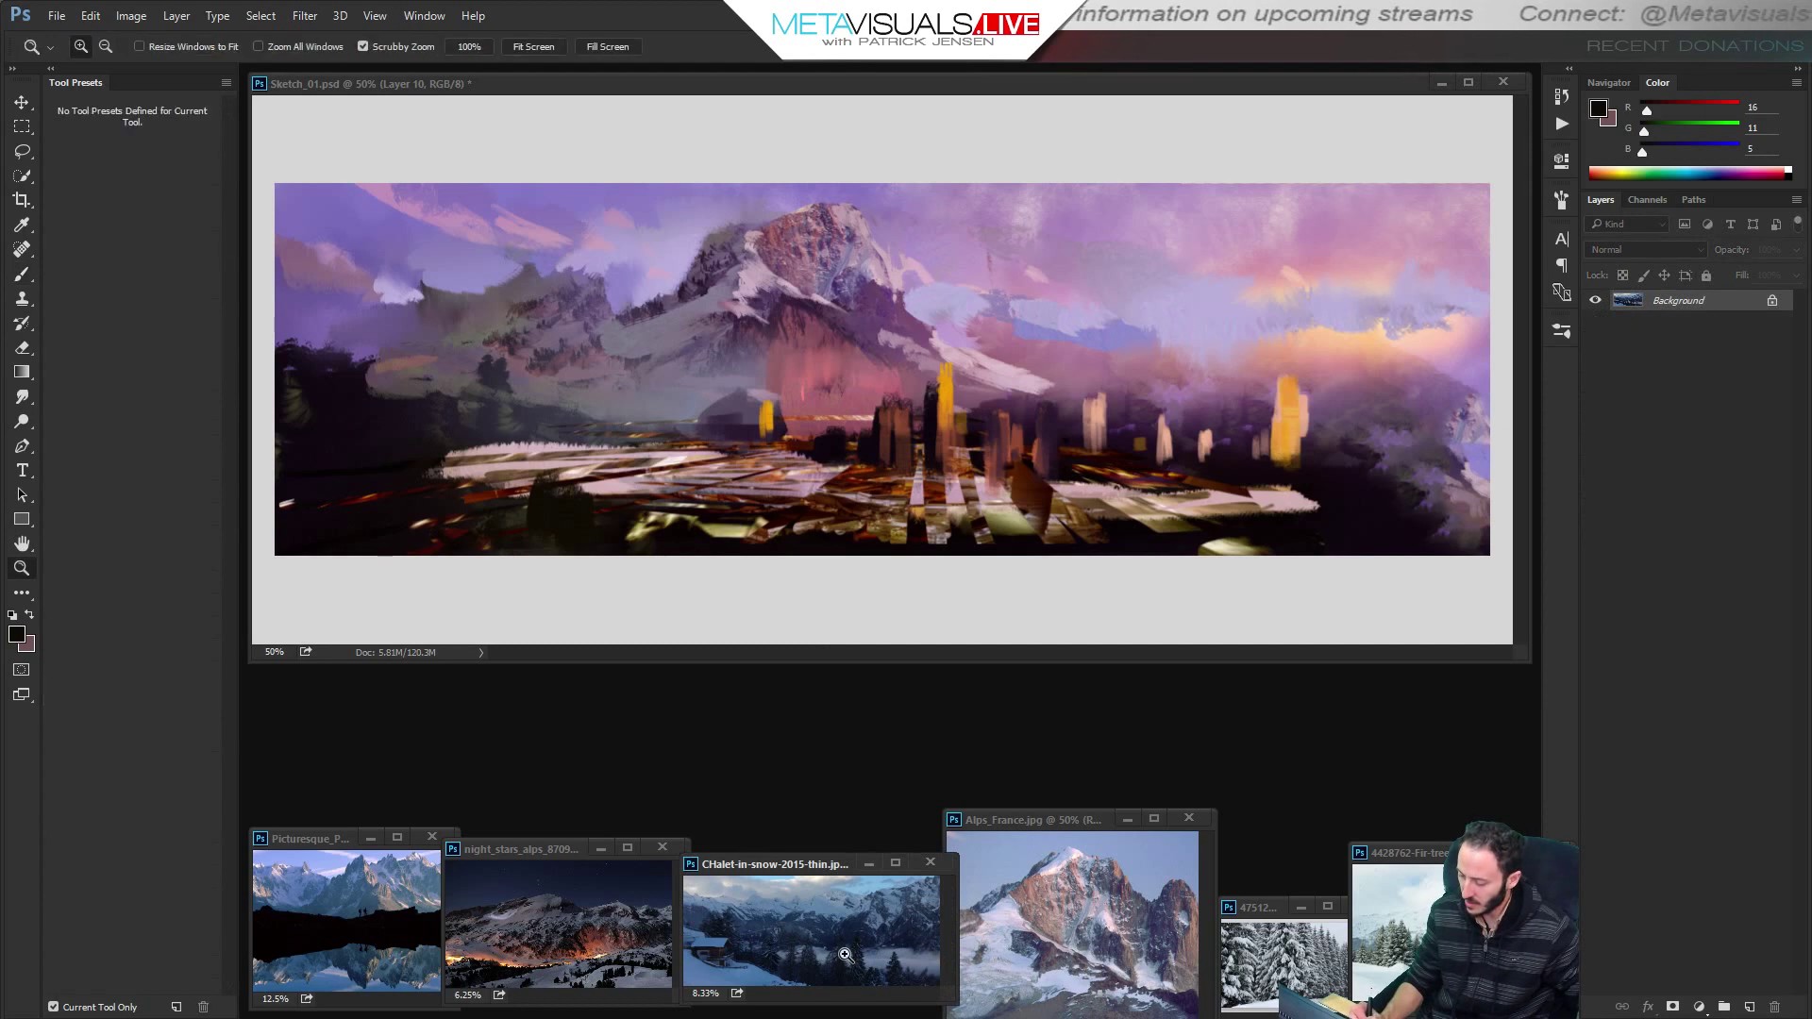
left_click(854, 945)
key("space")
left_click_drag(854, 945, 811, 910)
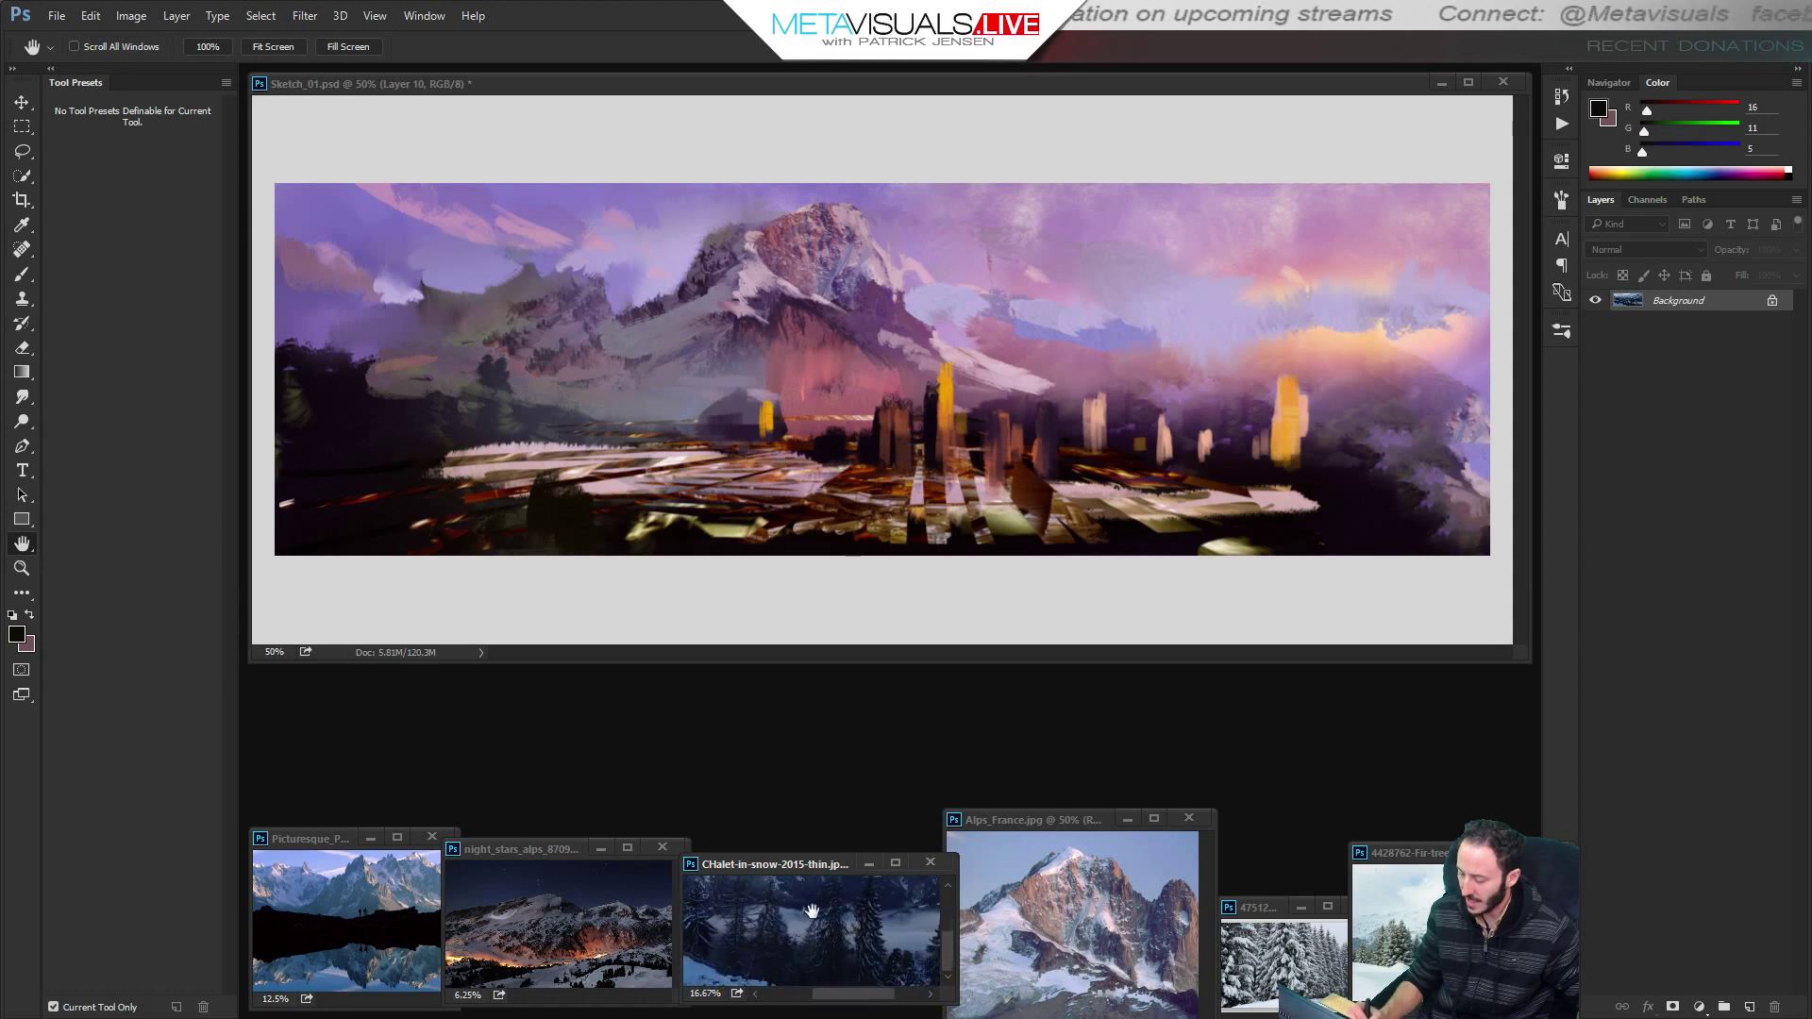
left_click(763, 556)
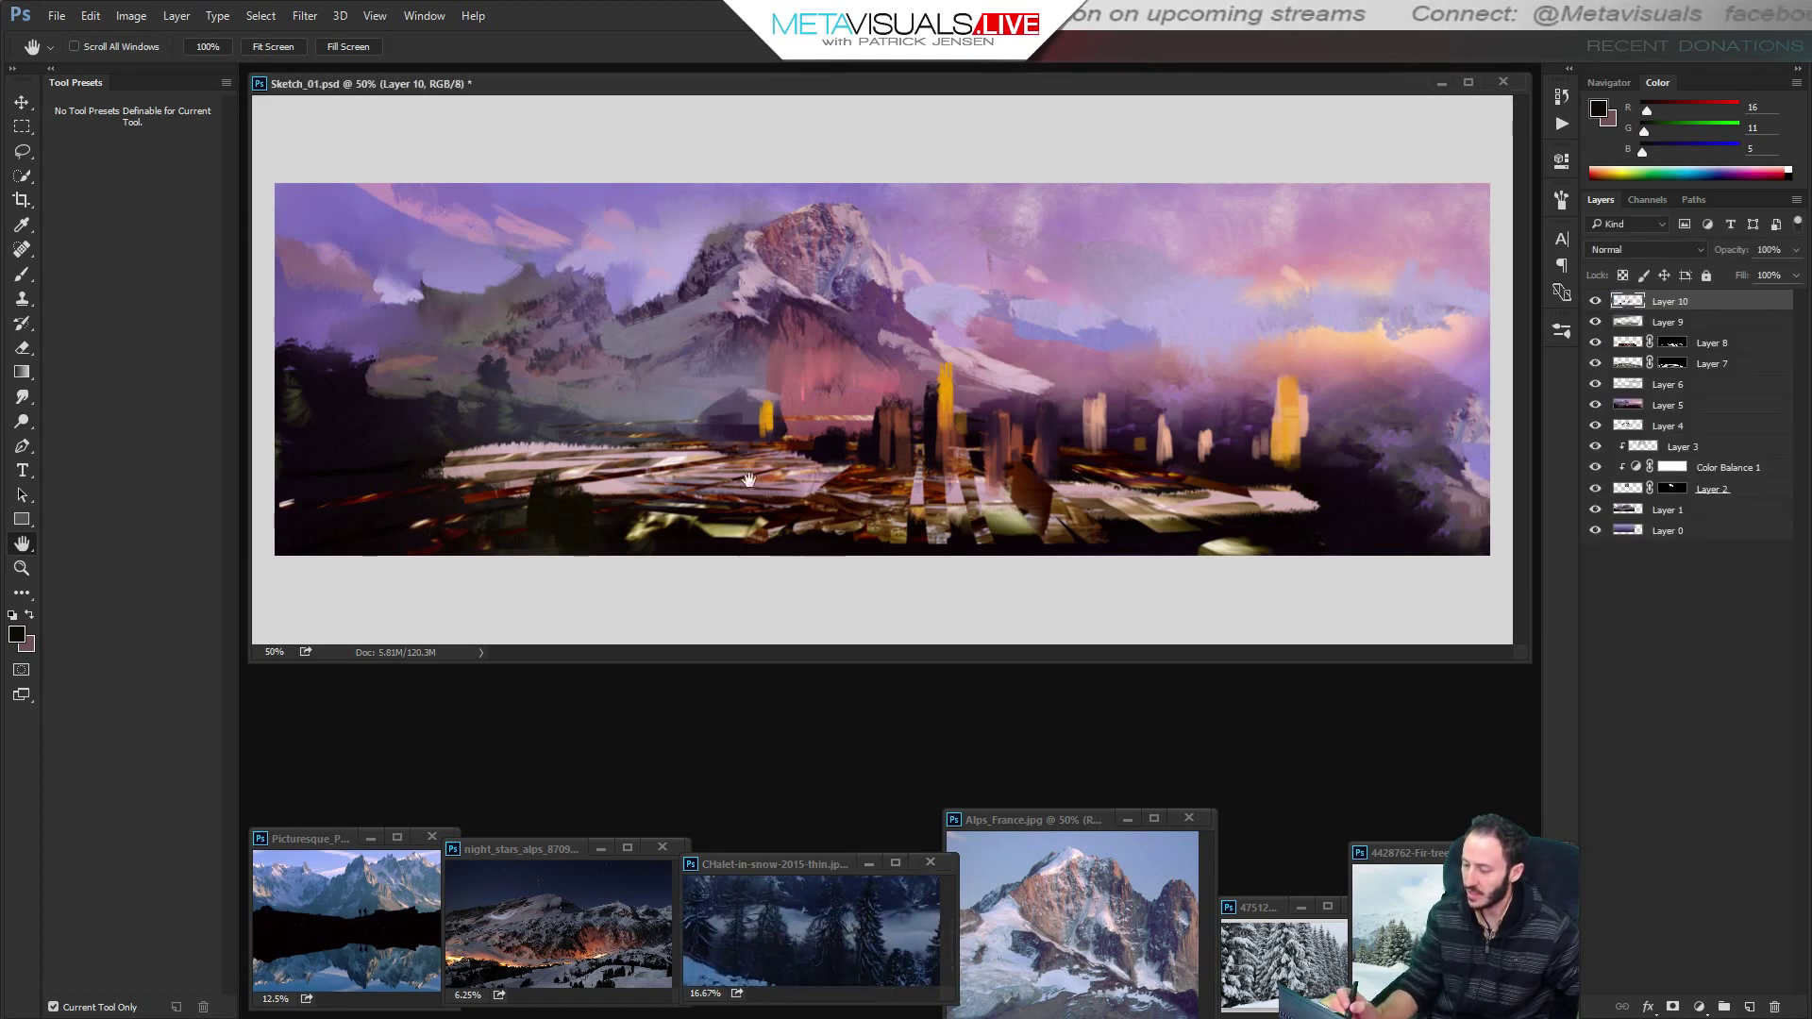
key("b")
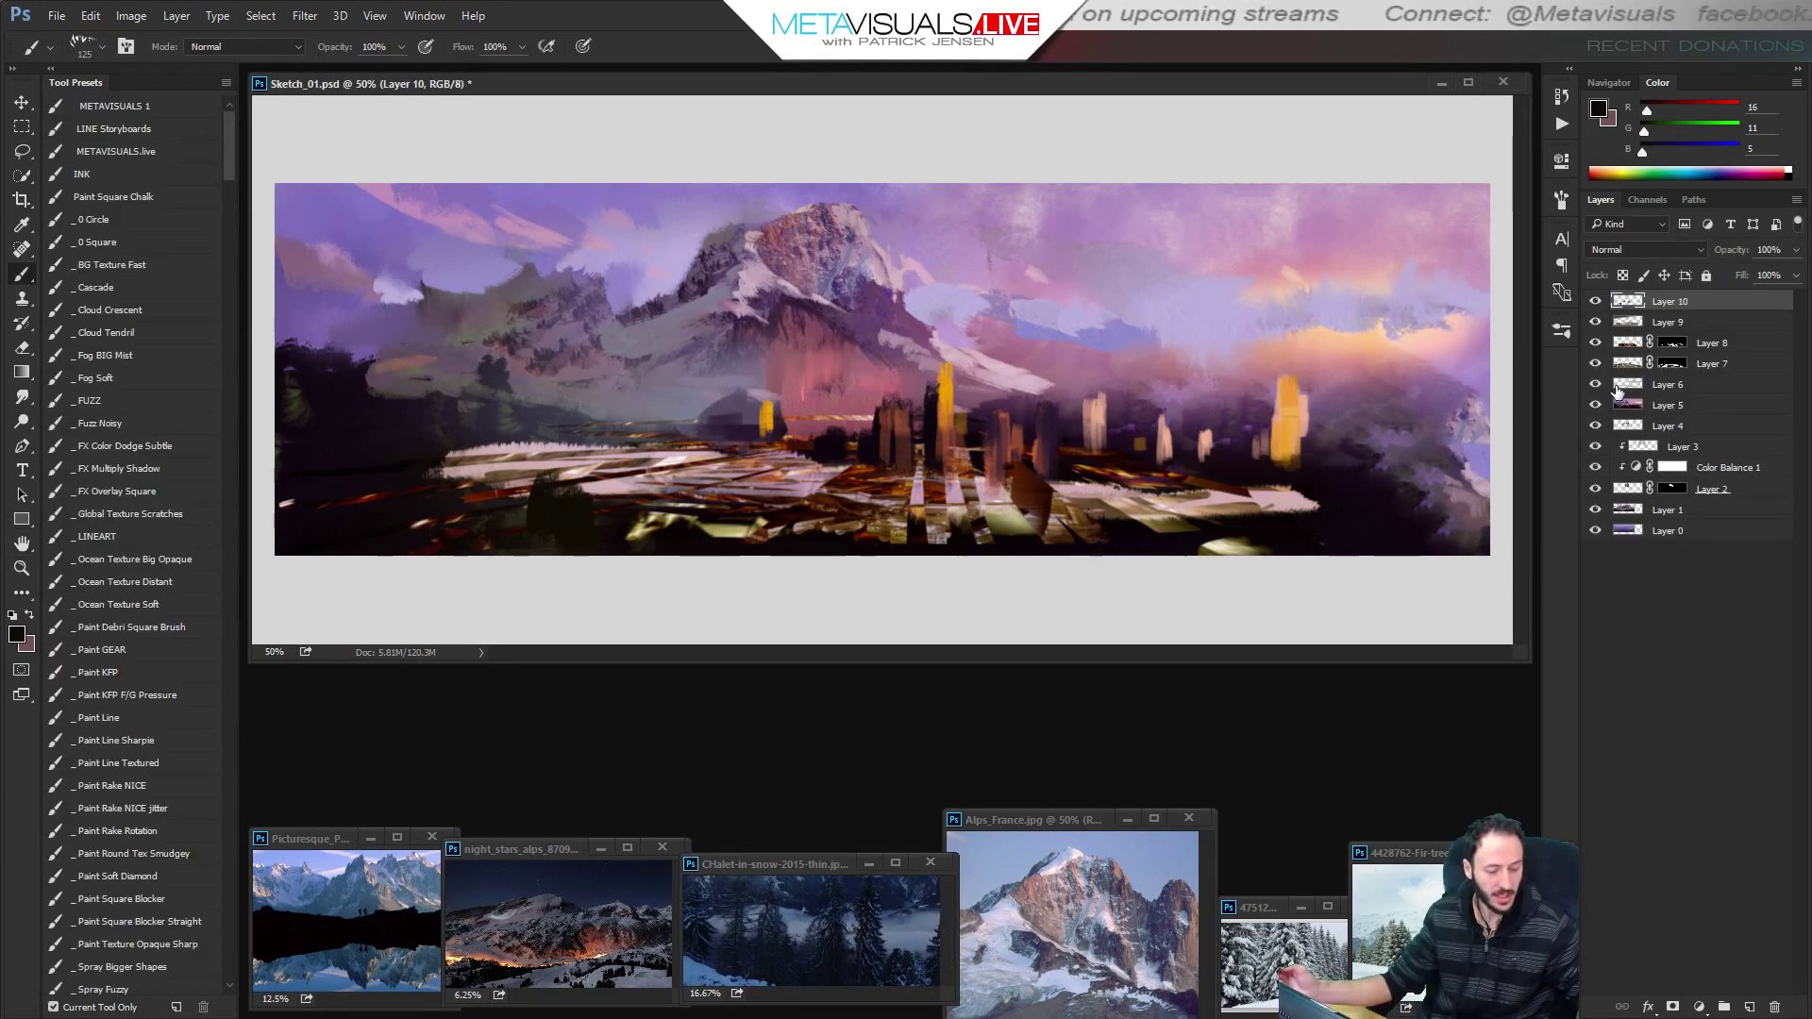
Create a MIST layer group and an FG group above it, each holding one new empty layer.
key("ctrl+shift+alt+n")
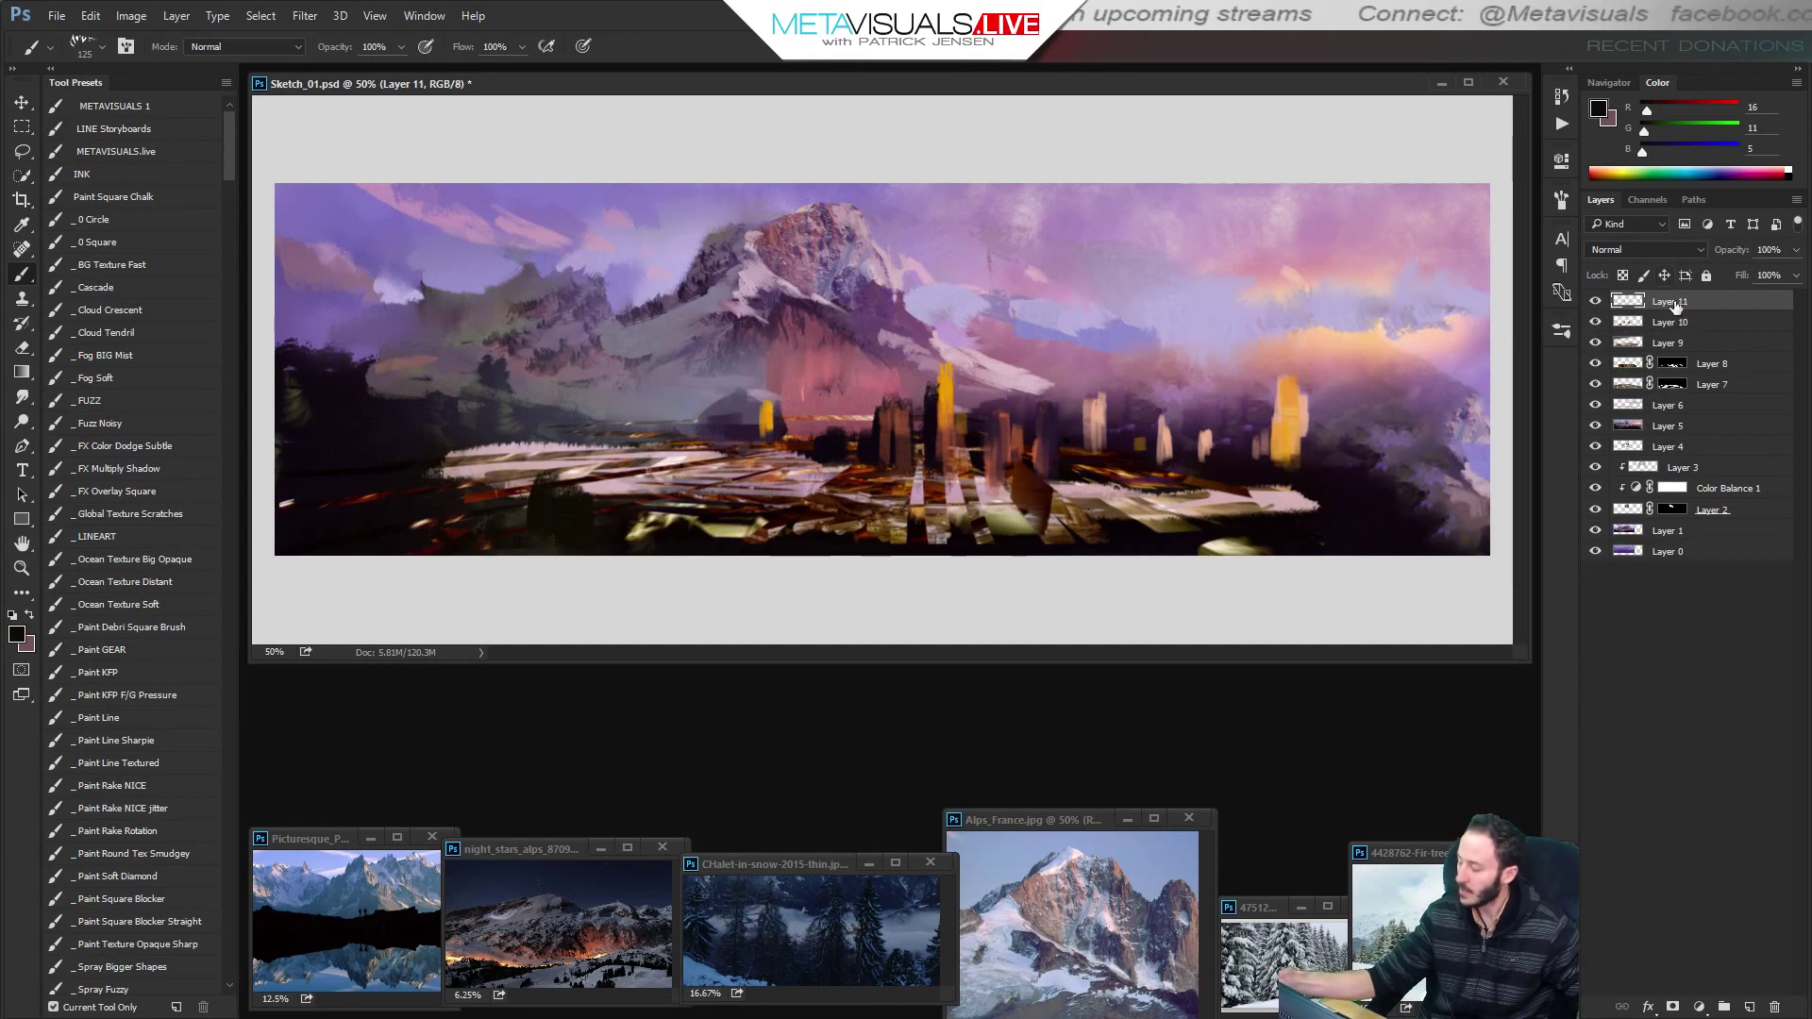
key("ctrl+g")
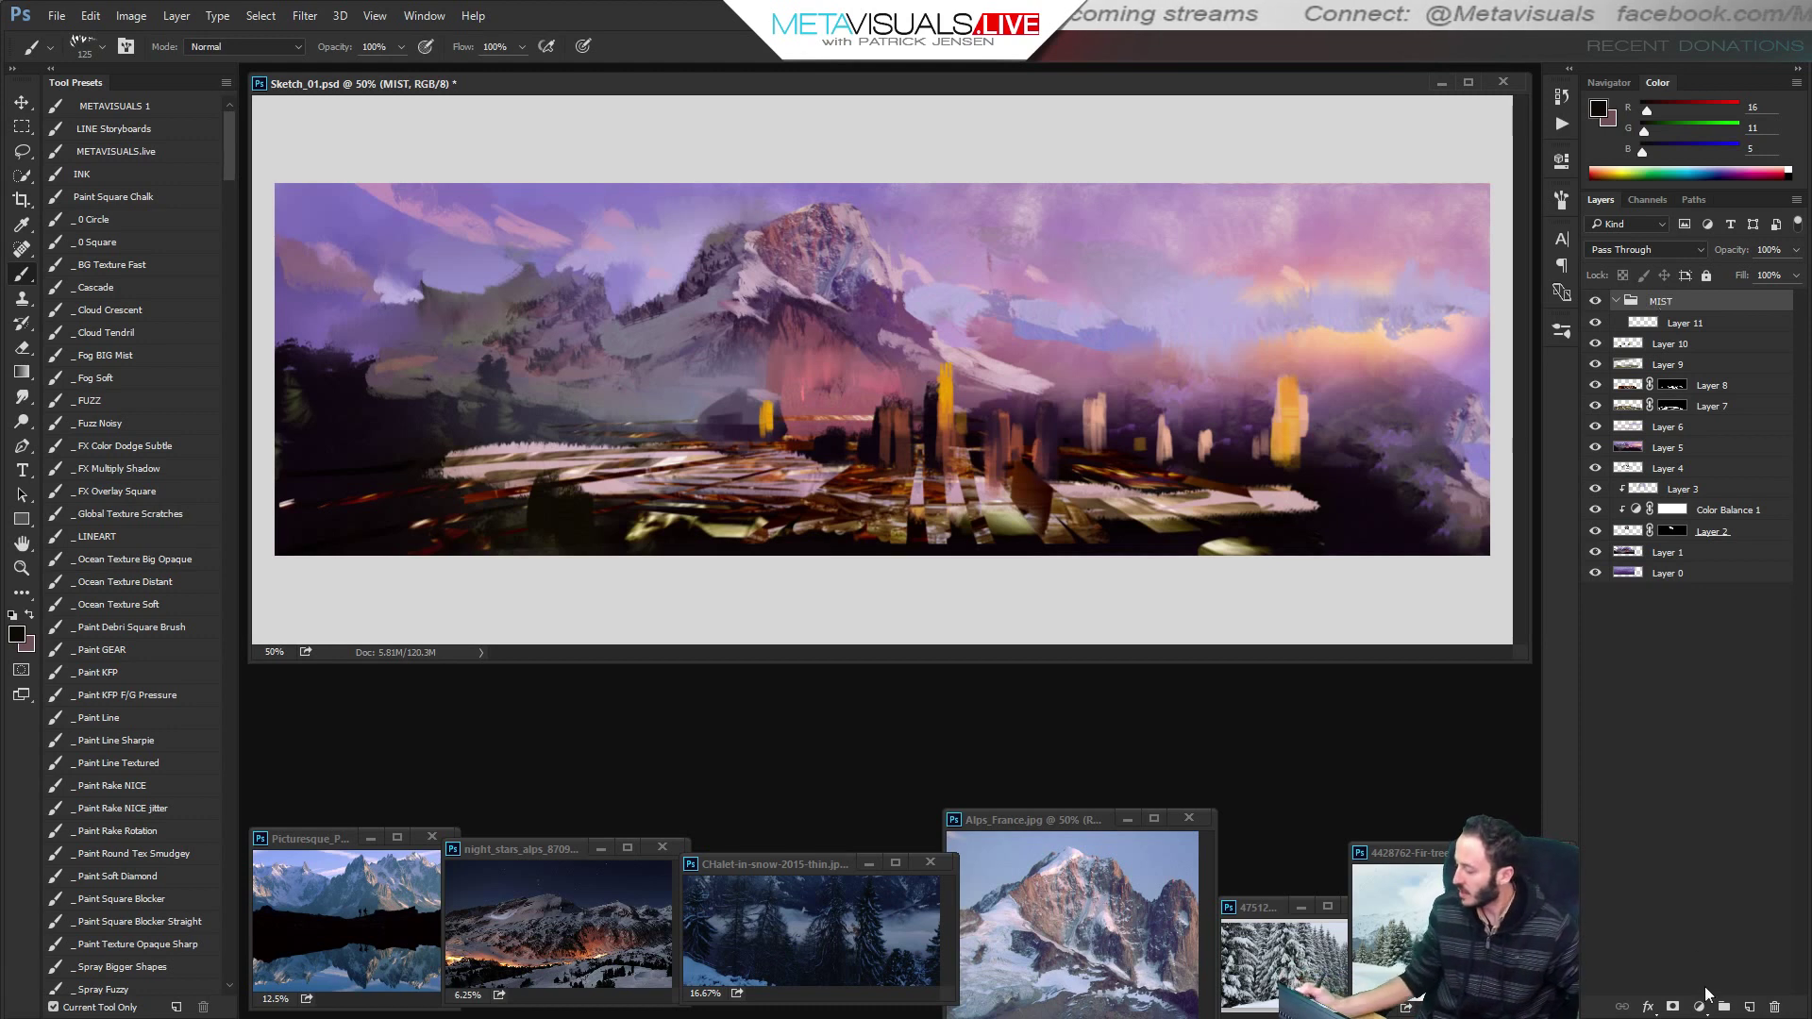
left_click(1726, 1008)
left_click(1750, 1008)
double_click(1665, 302)
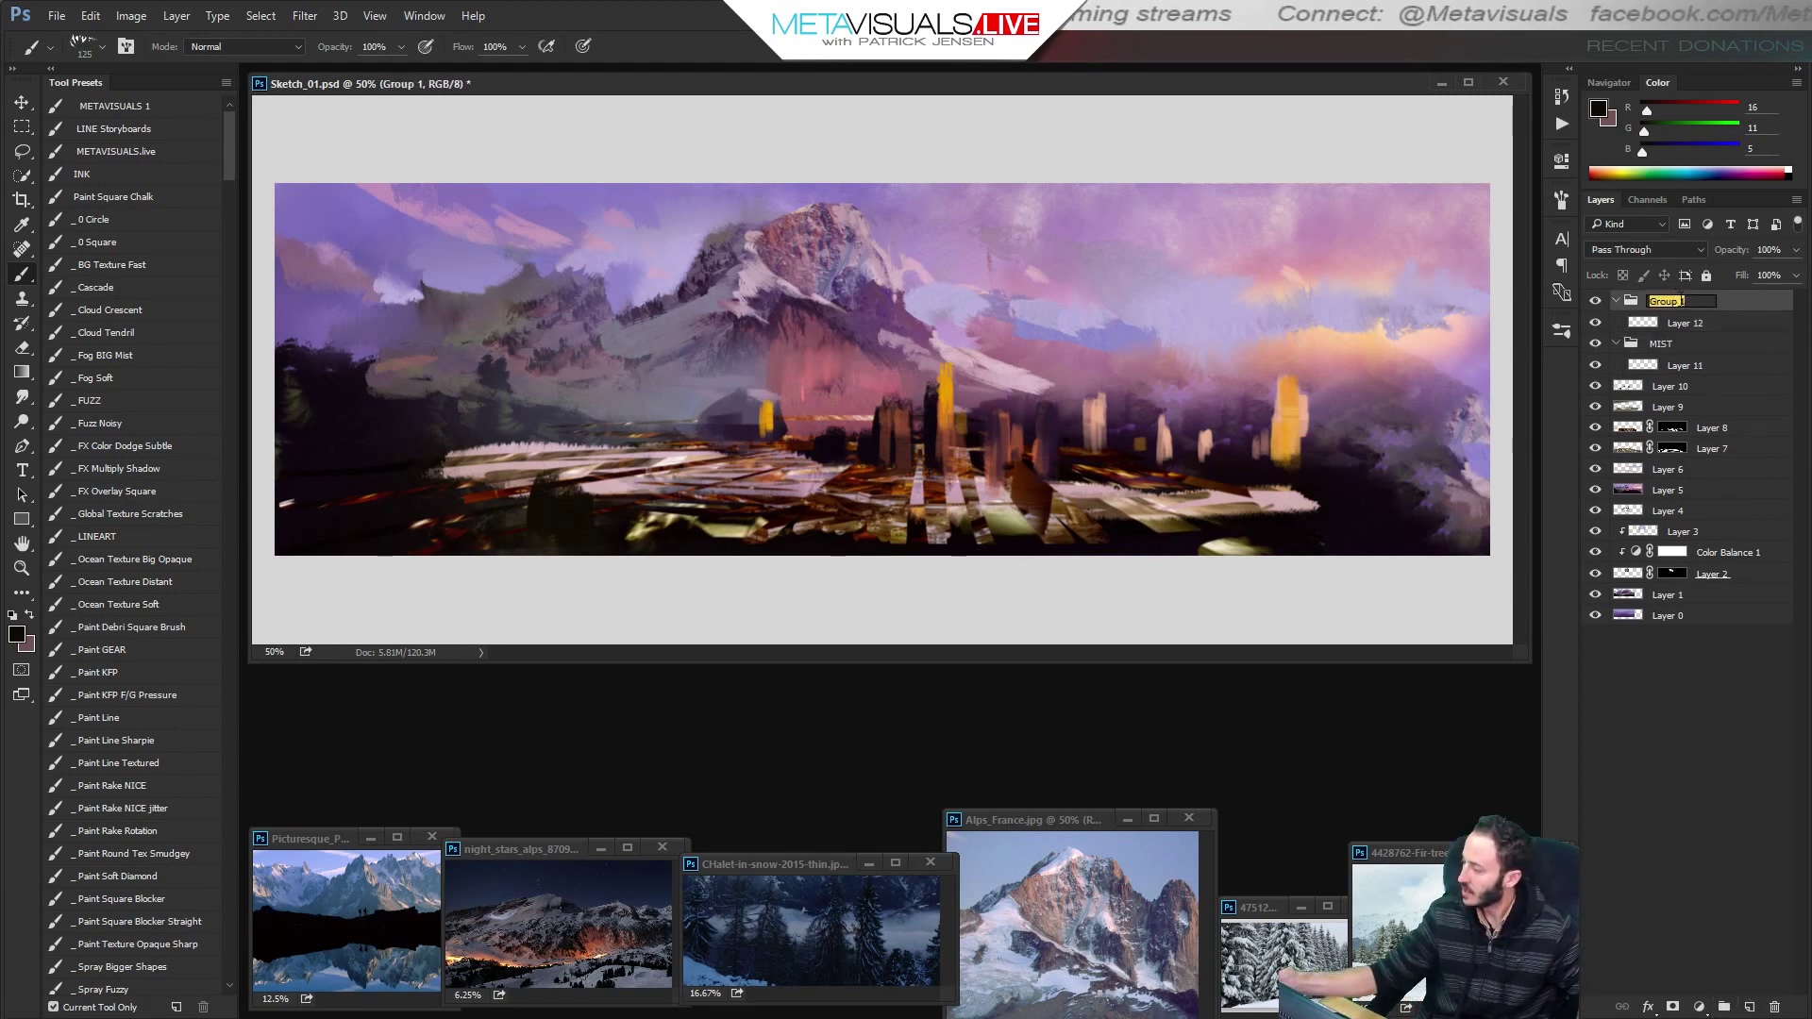
left_click(1699, 324)
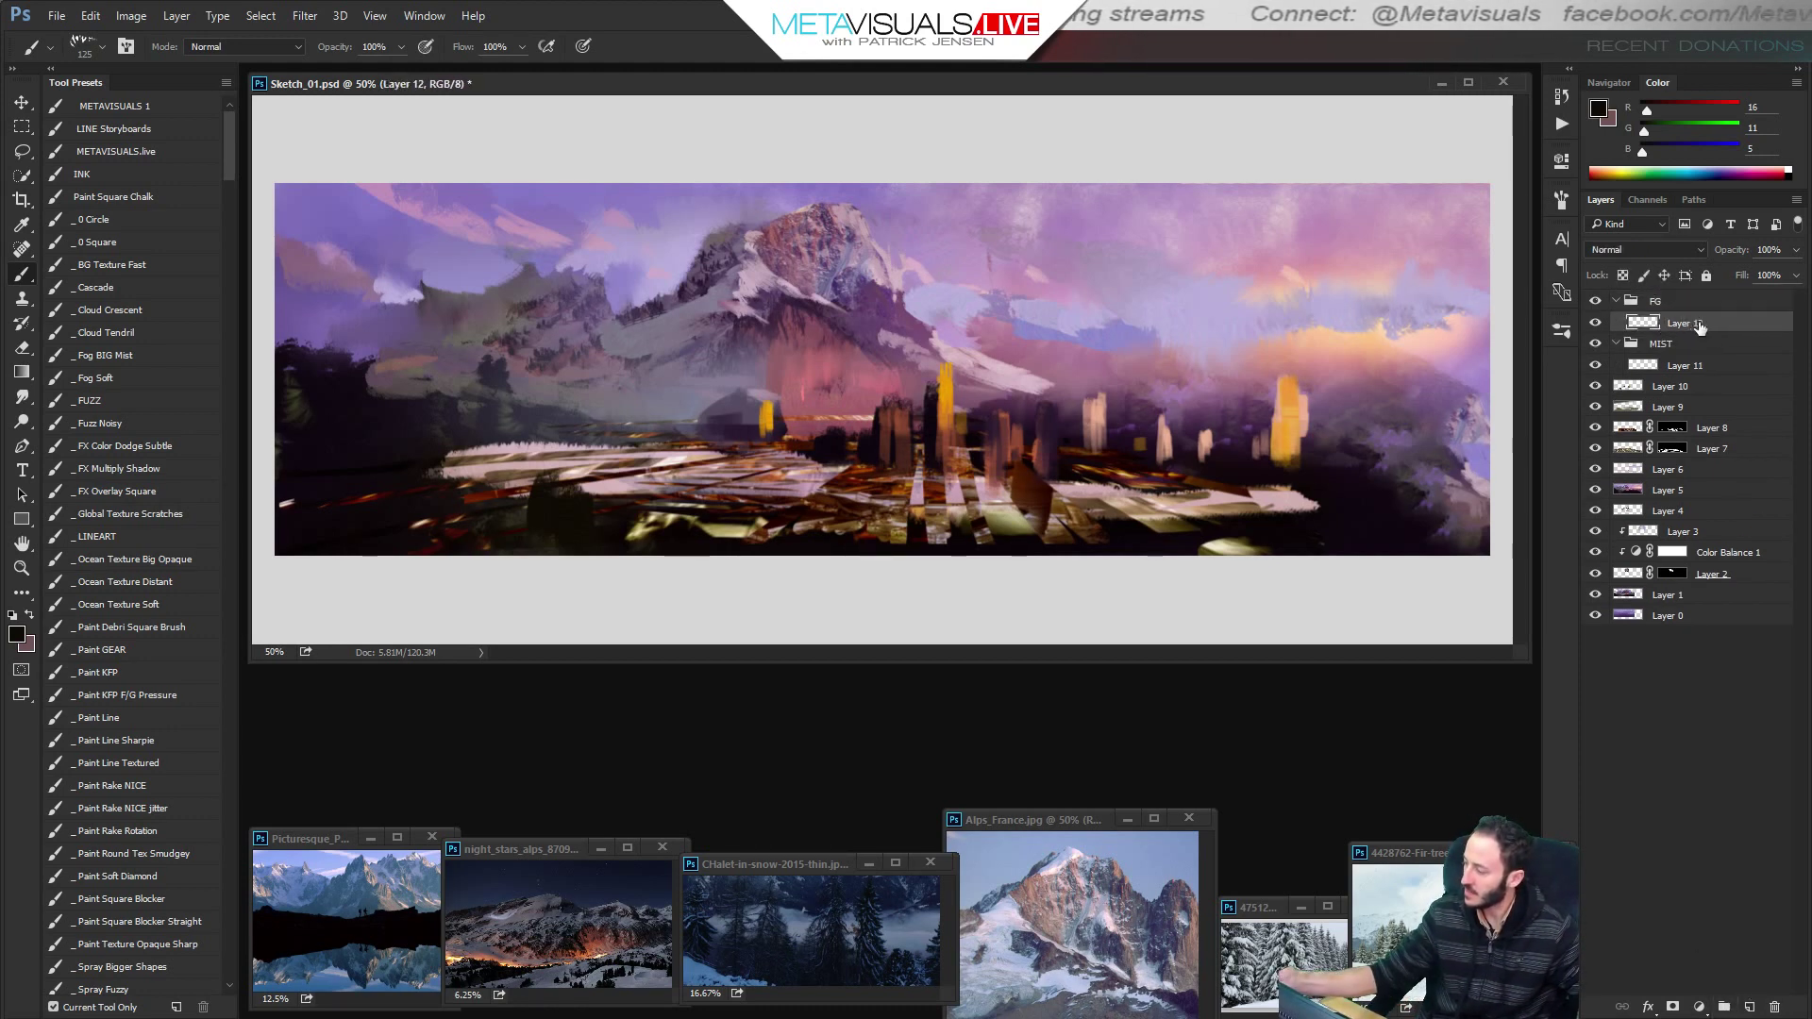
On the MIST group's layer, paint broad mist across the valley with the _FUZZ brush in pale lavender sampled from the sky.
left_click(1661, 368)
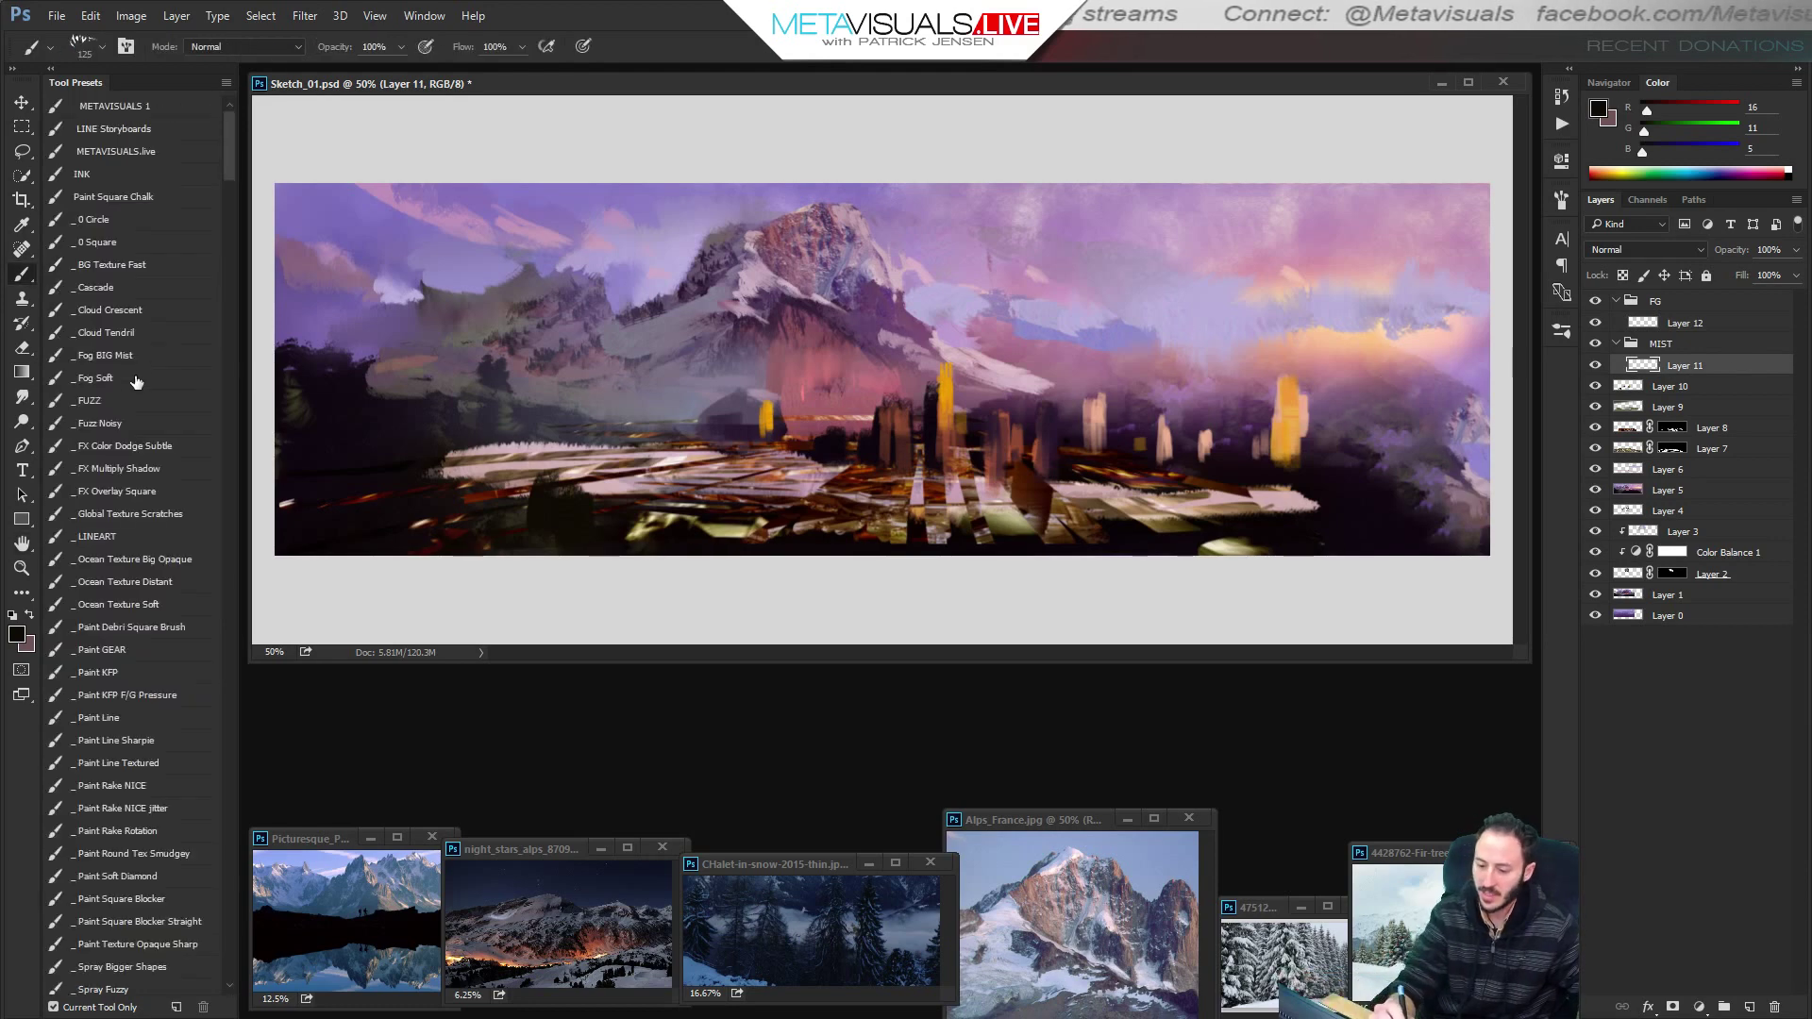
left_click(123, 401)
mouse_move(1095, 411)
left_mouse_down()
mouse_move(745, 444)
mouse_move(514, 406)
left_mouse_up()
key("ctrl+z")
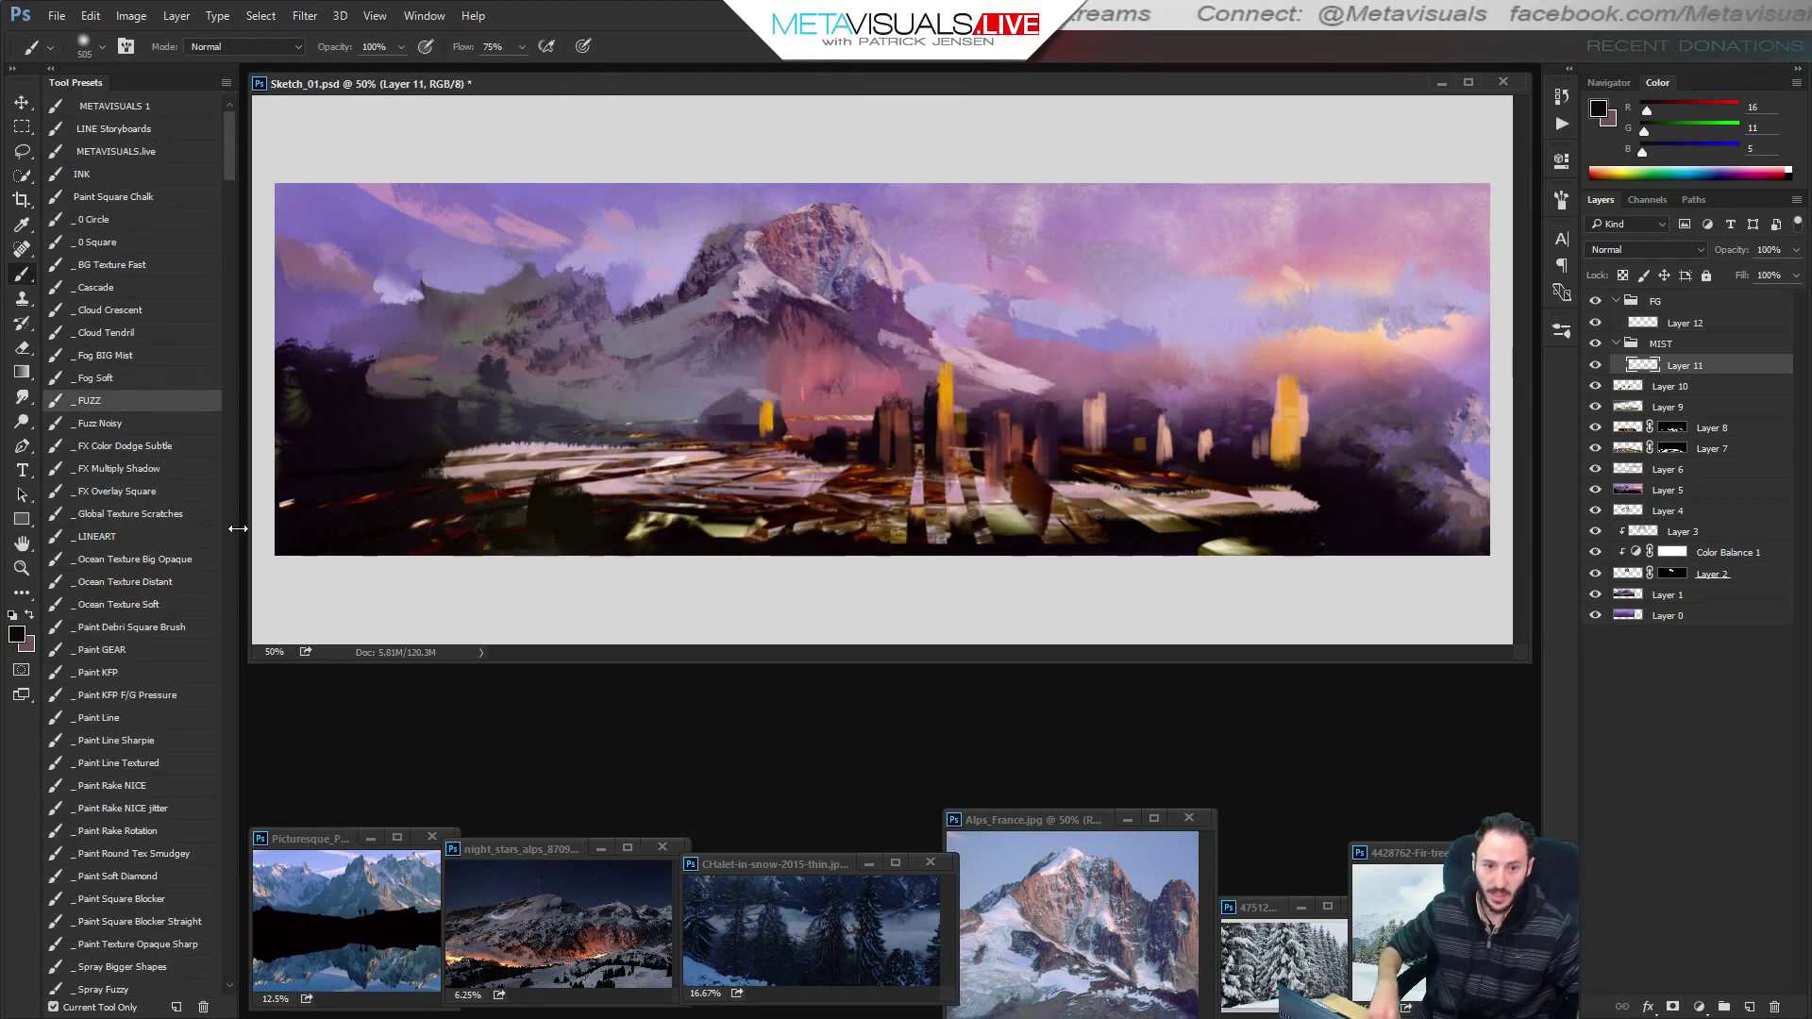
left_click(668, 232, "alt")
key("bracketleft")
key("bracketleft")
key("bracketleft")
key("bracketleft")
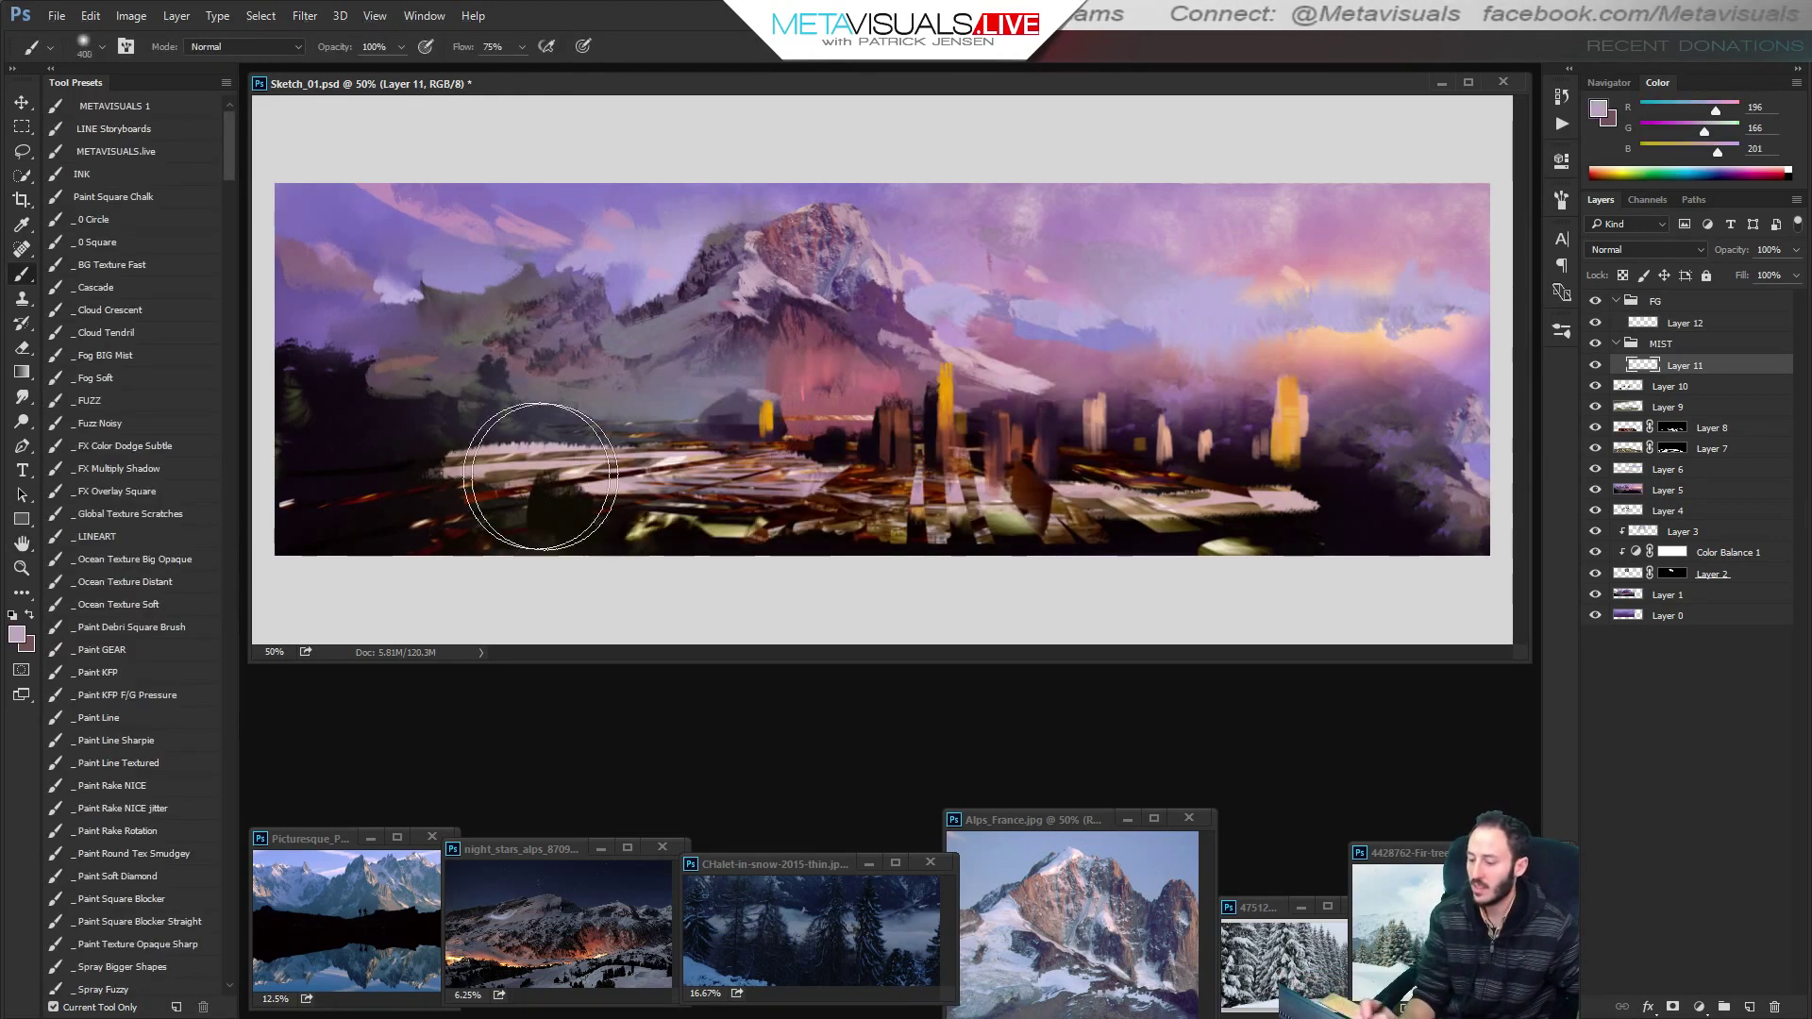
left_click_drag(378, 461, 1363, 478)
left_click_drag(348, 491, 1233, 484)
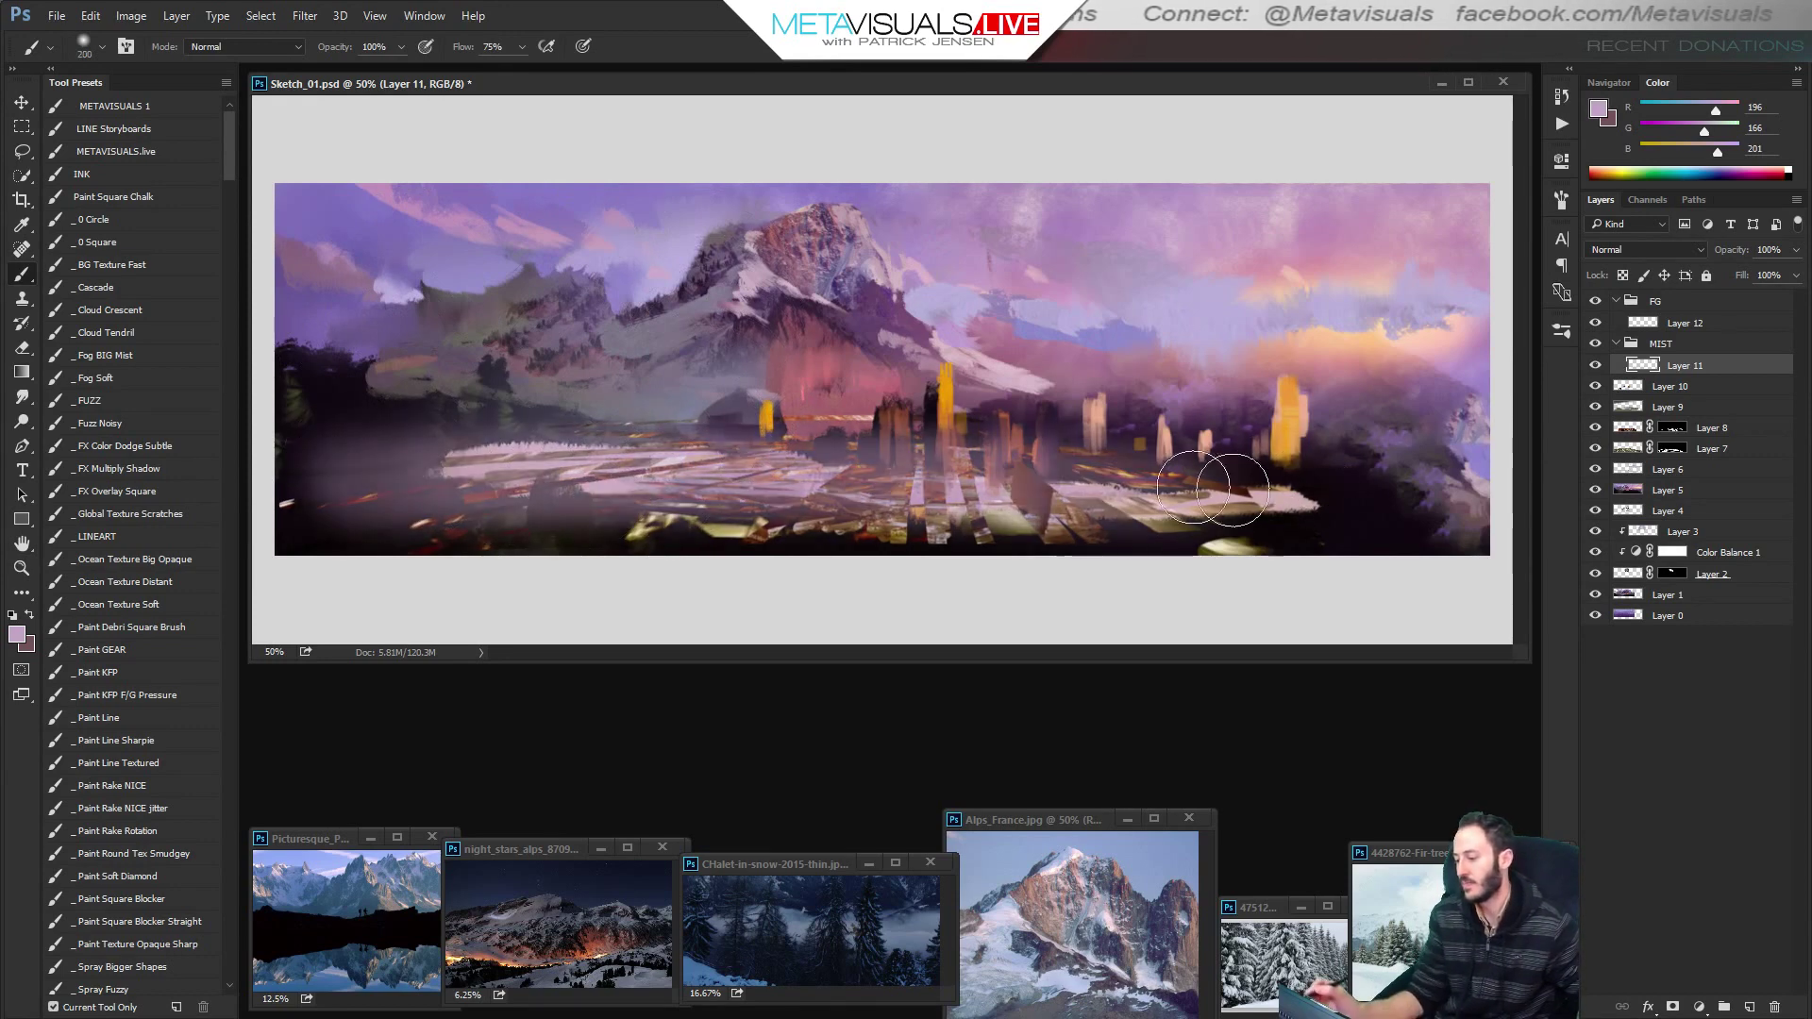
Add narrower lavender mist strokes over the lower central valley floor with a smaller brush.
key("bracketleft")
key("bracketleft")
key("bracketleft")
key("bracketleft")
left_click_drag(519, 502, 991, 510)
key("bracketleft")
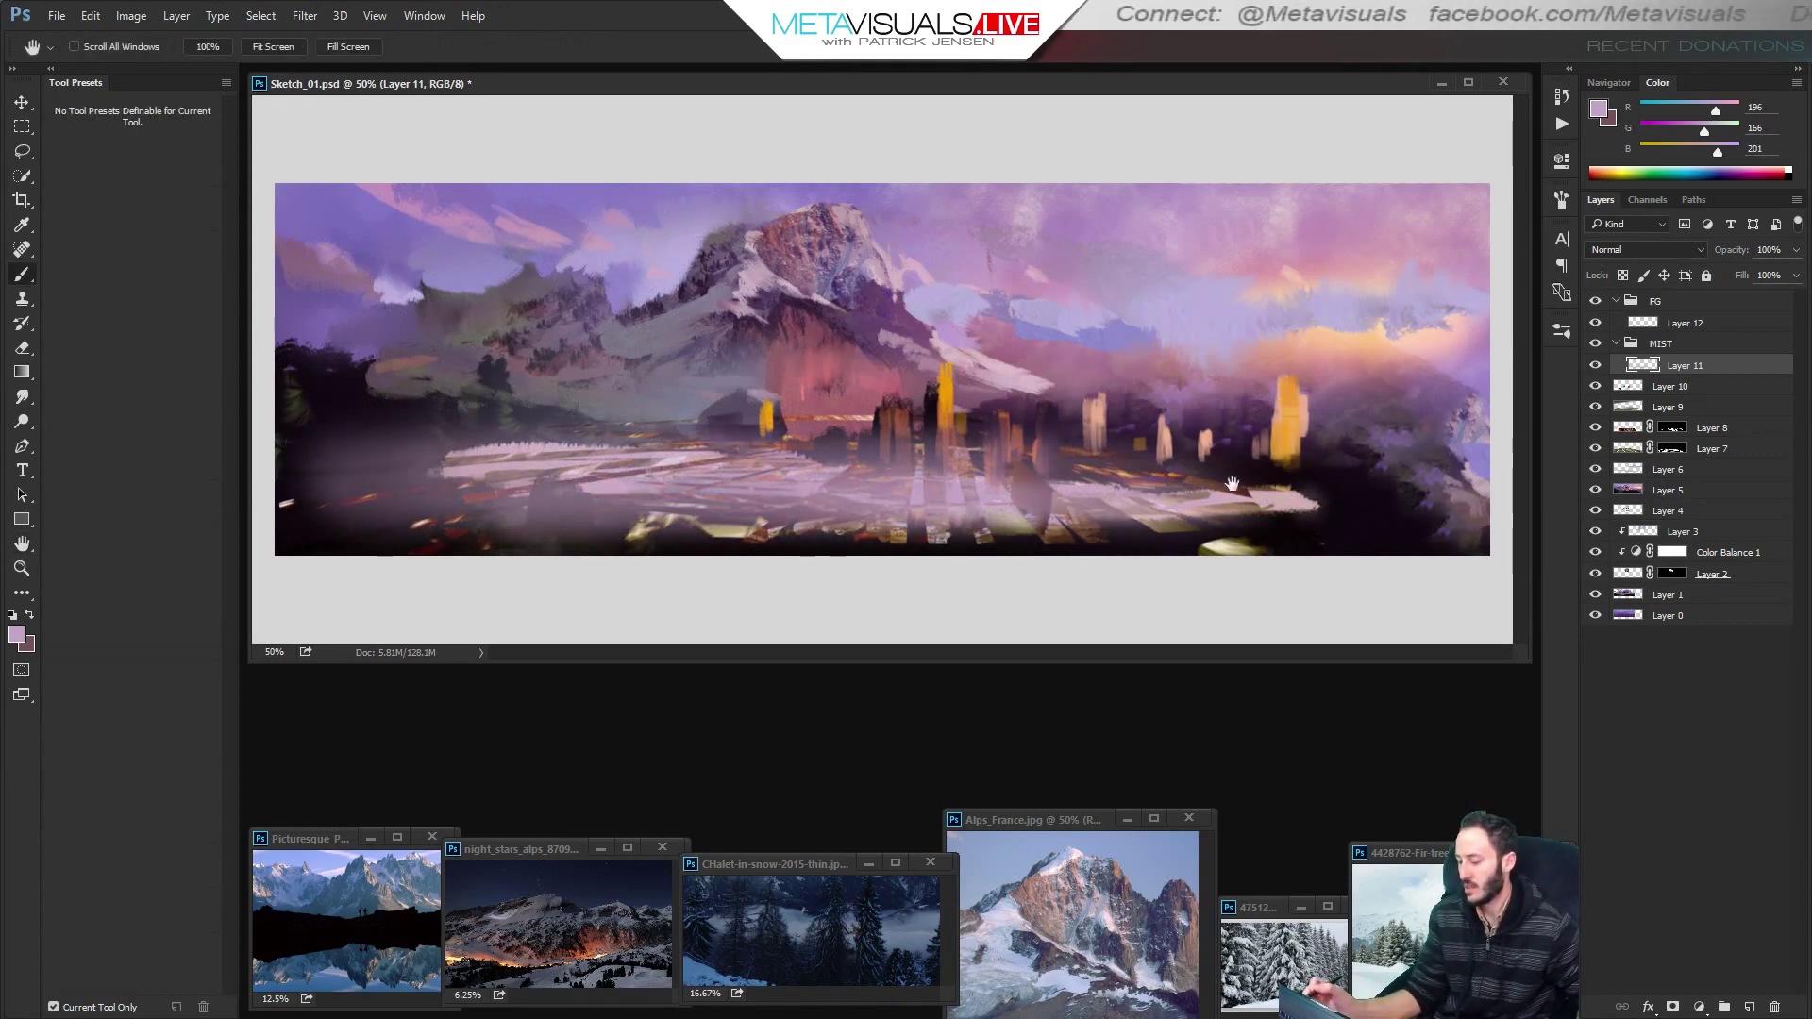
Adjust the mist layer's Hue/Saturation to hue +32, saturation +34 and lightness -46.
left_click(130, 16)
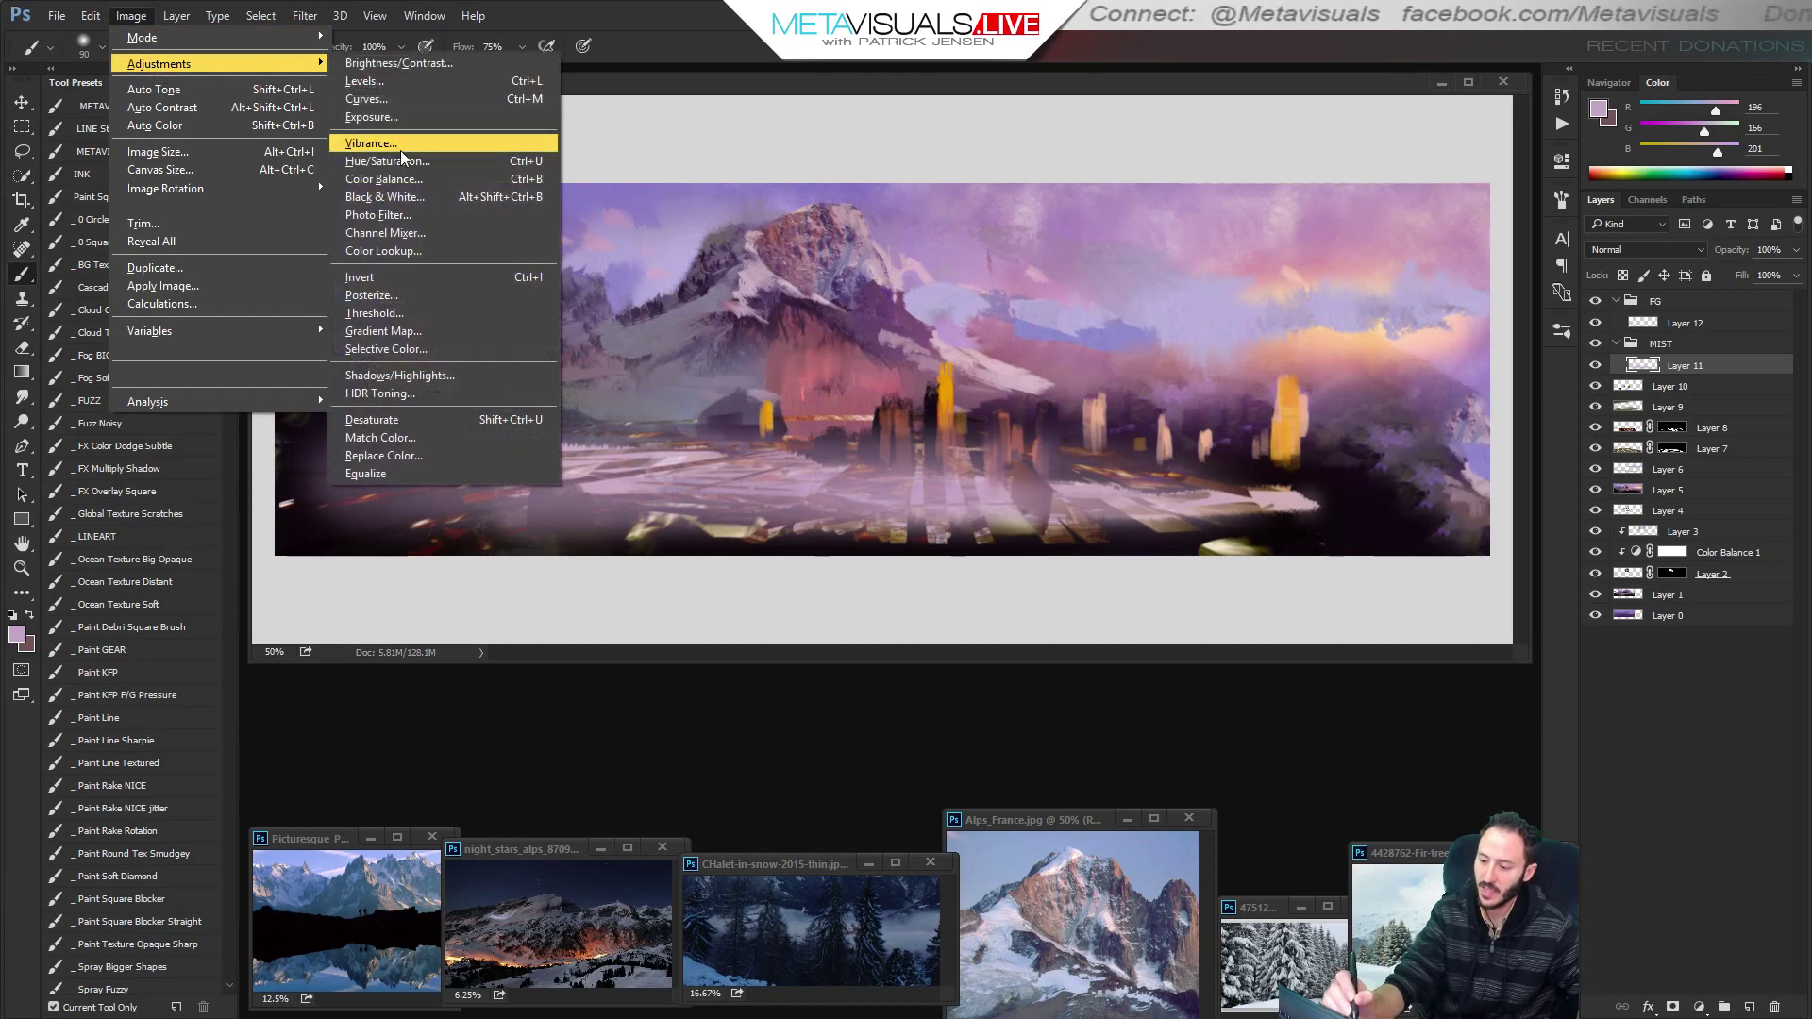
left_click(401, 154)
left_click_drag(1174, 289, 1188, 208)
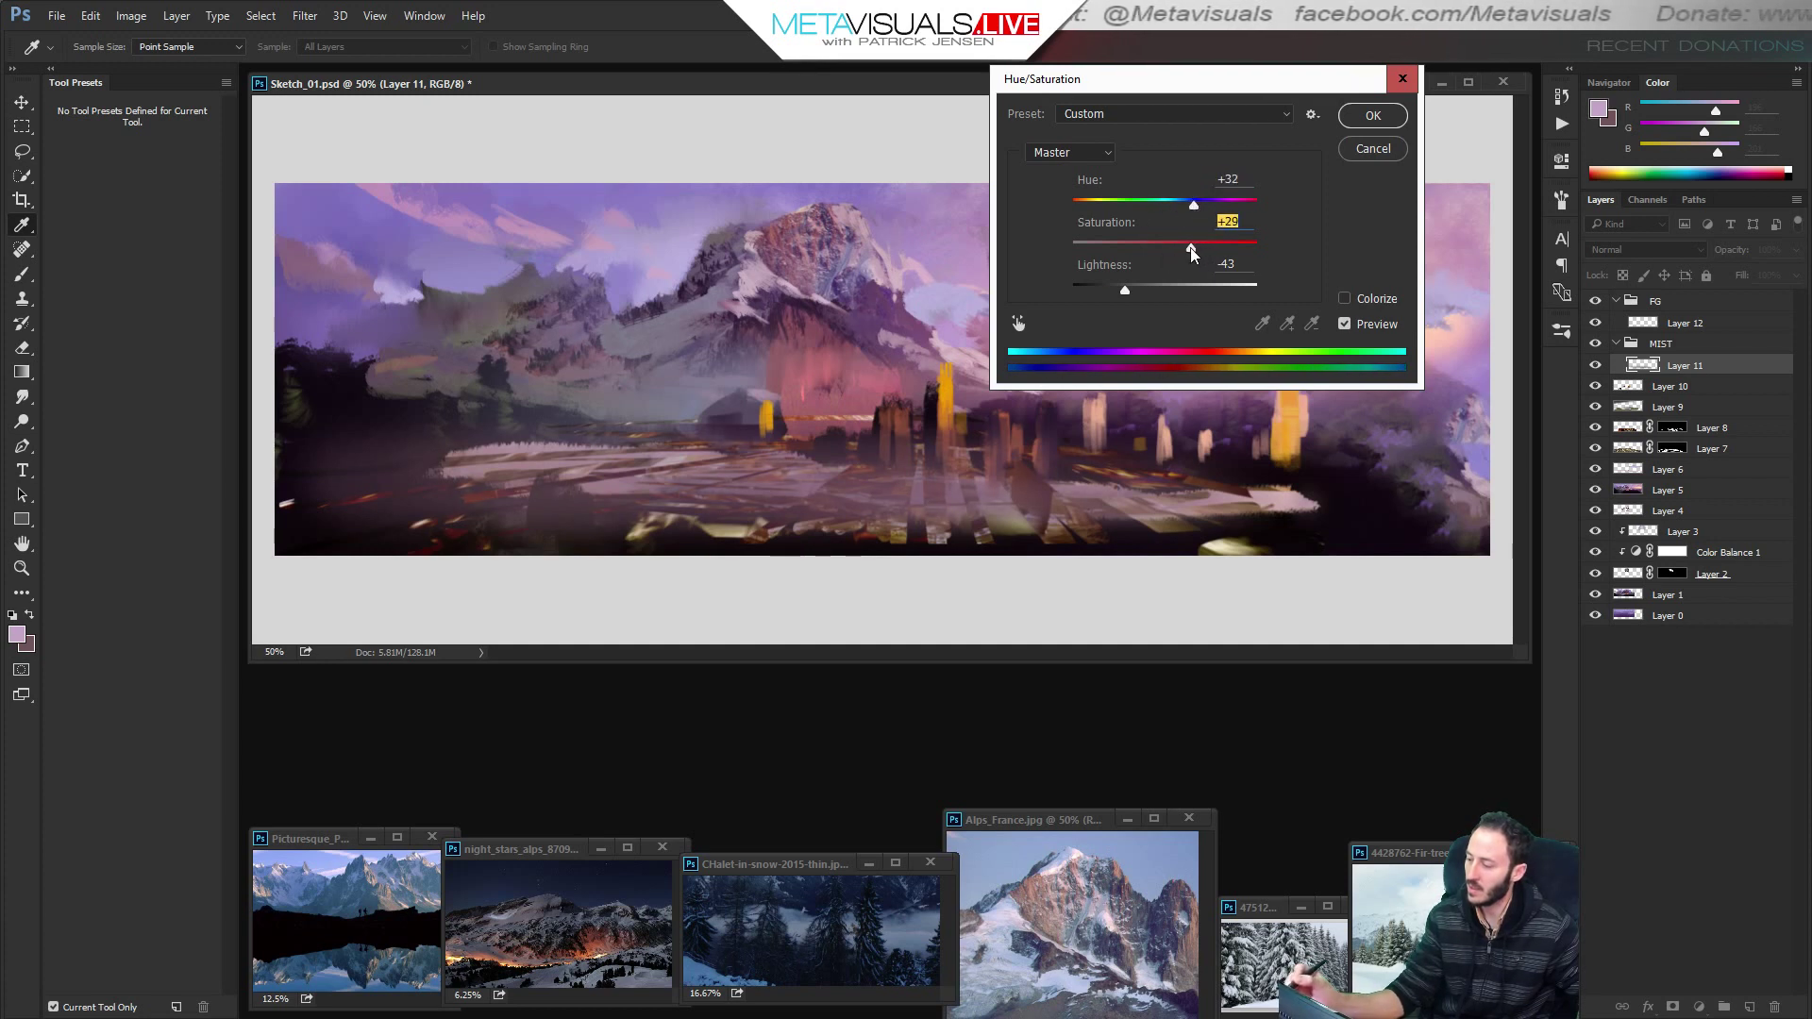
left_click_drag(1126, 291, 1123, 294)
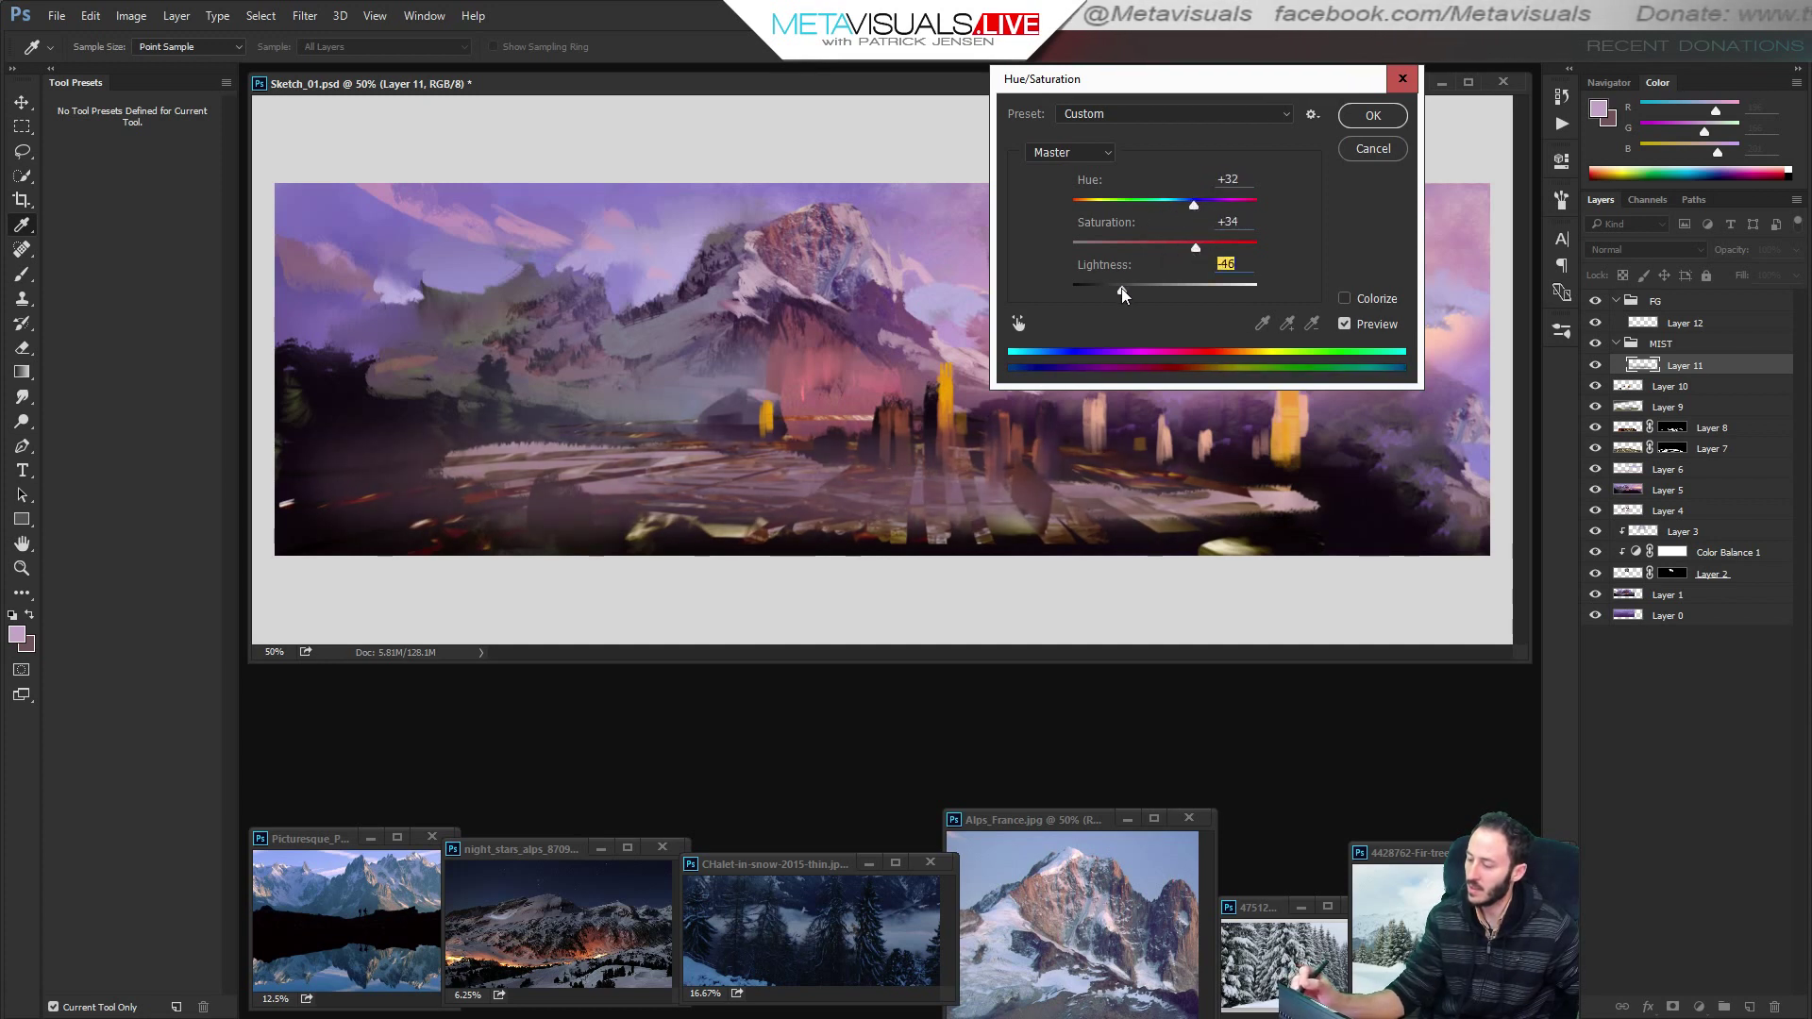
left_click(1371, 117)
Sample a dark muted purple from the valley and paint soft mist over its right side and lower-right corner.
key("b")
left_click(1128, 496, "alt")
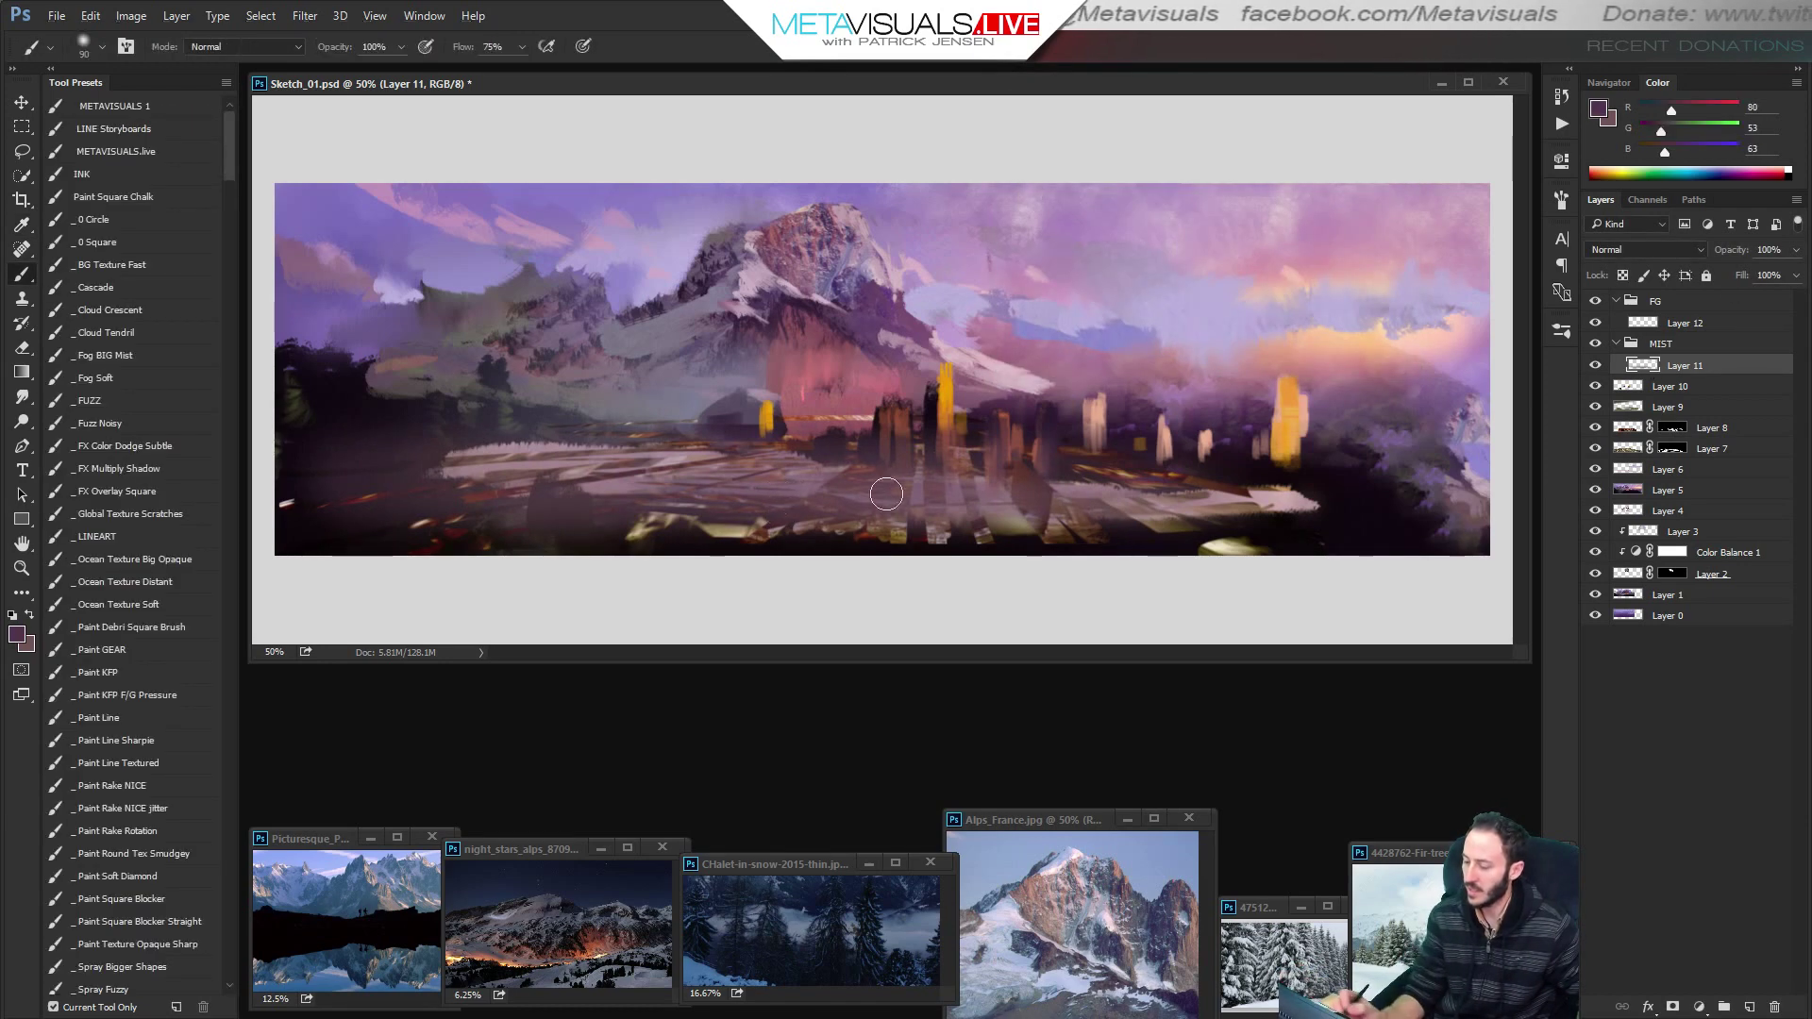
left_click_drag(1128, 500, 543, 527)
key("ctrl+z")
key("]")
key("]")
key("]")
left_click_drag(1000, 498, 1349, 501)
left_click_drag(1125, 504, 1451, 517)
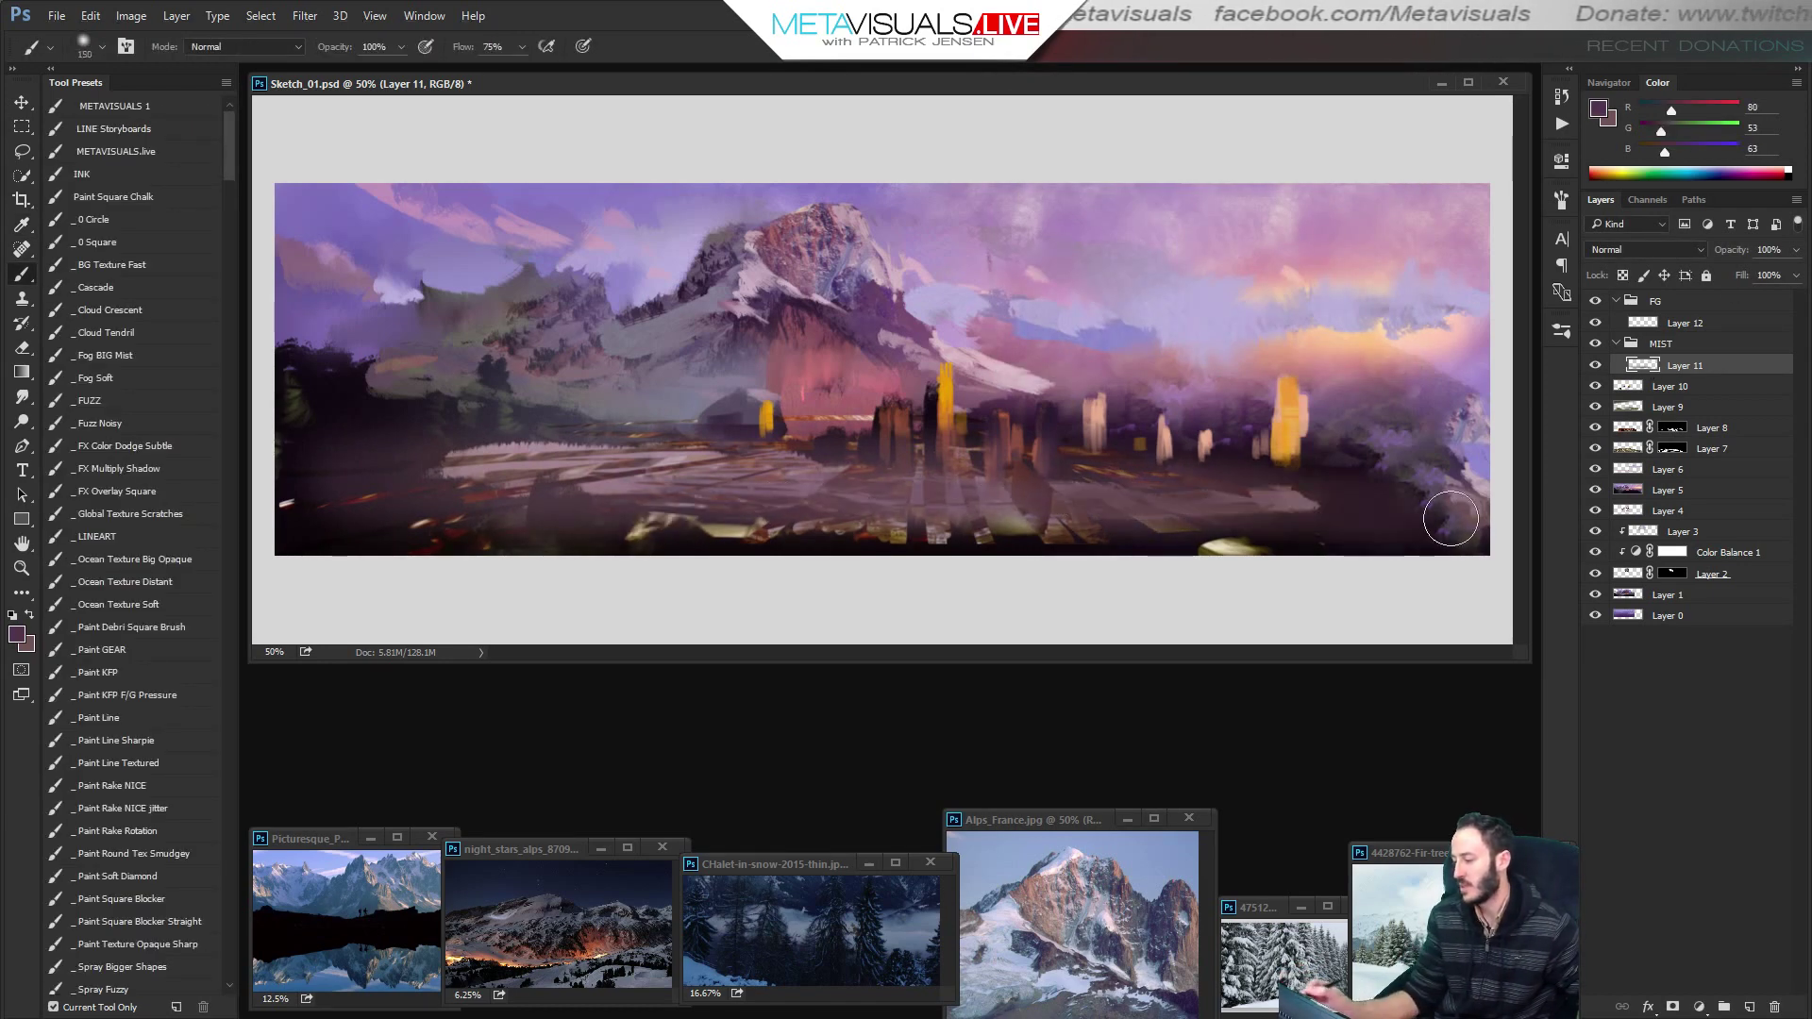
left_click_drag(1255, 515, 1516, 510)
key("bracketleft")
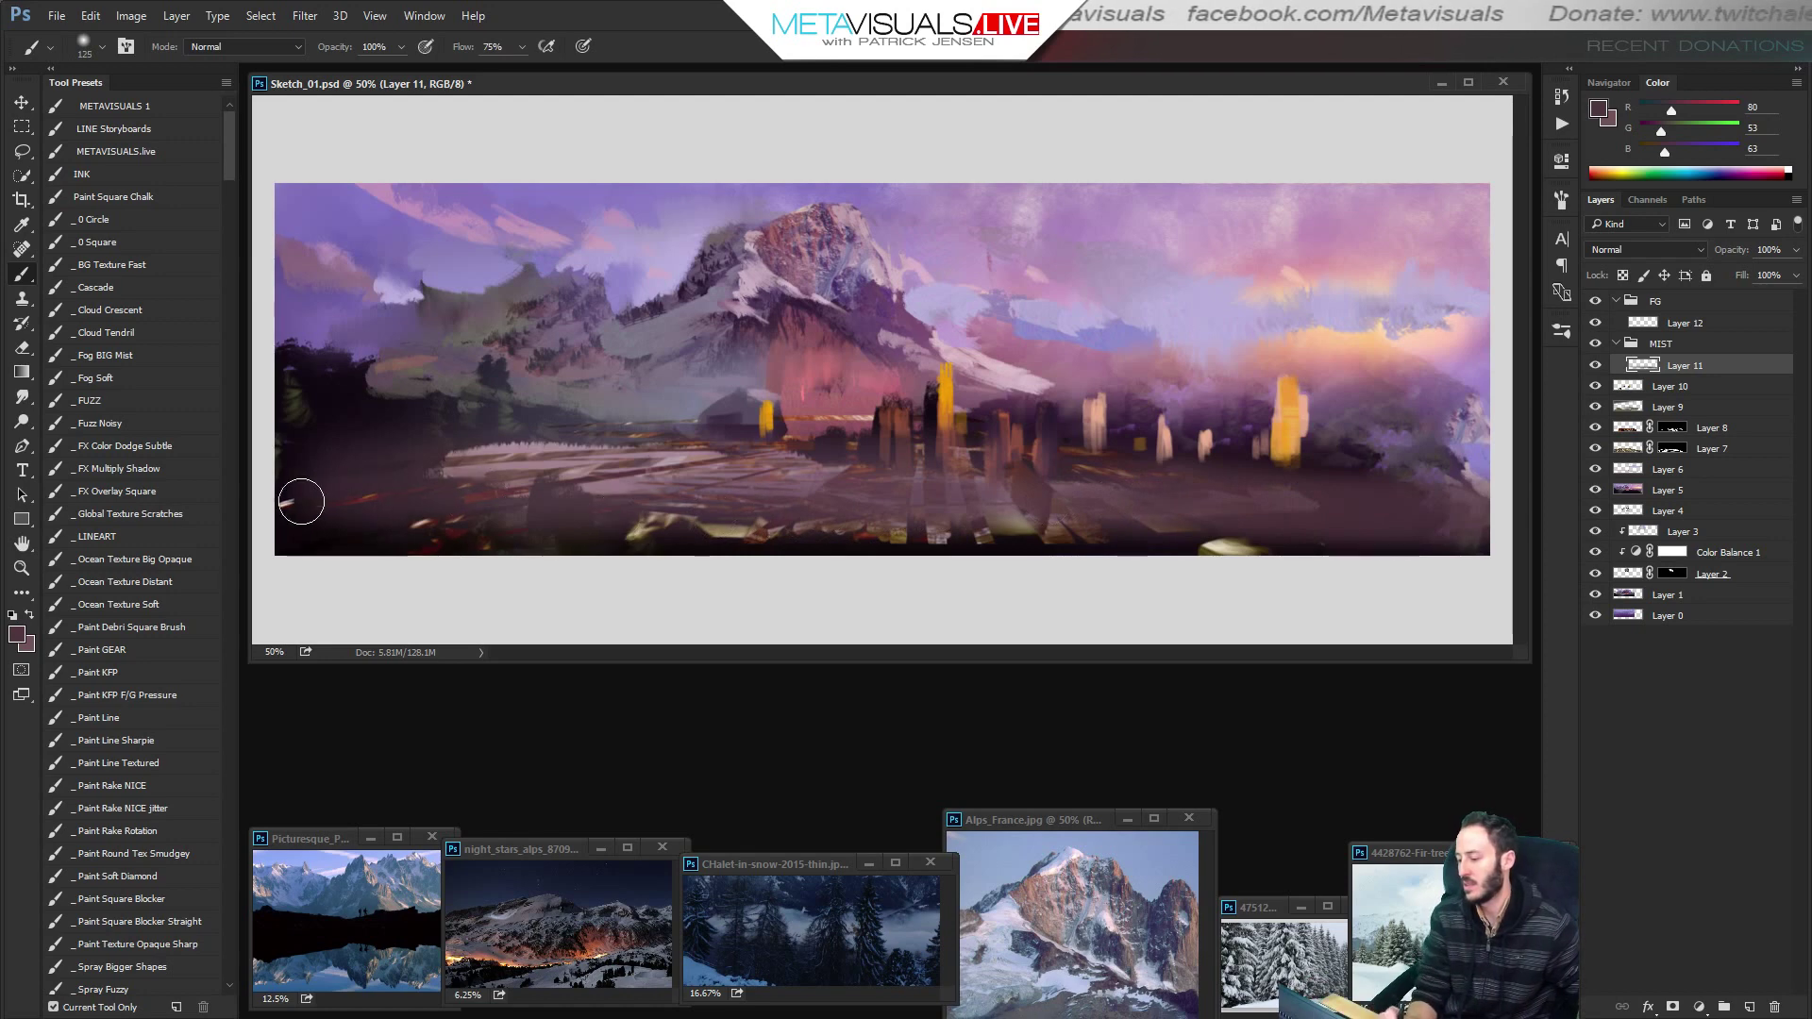
On the FG group's layer, ready the _Paint KFP F/G Pressure brush with sampled near-black foreground and greyish mountain background colours.
key("h")
left_click(1640, 325)
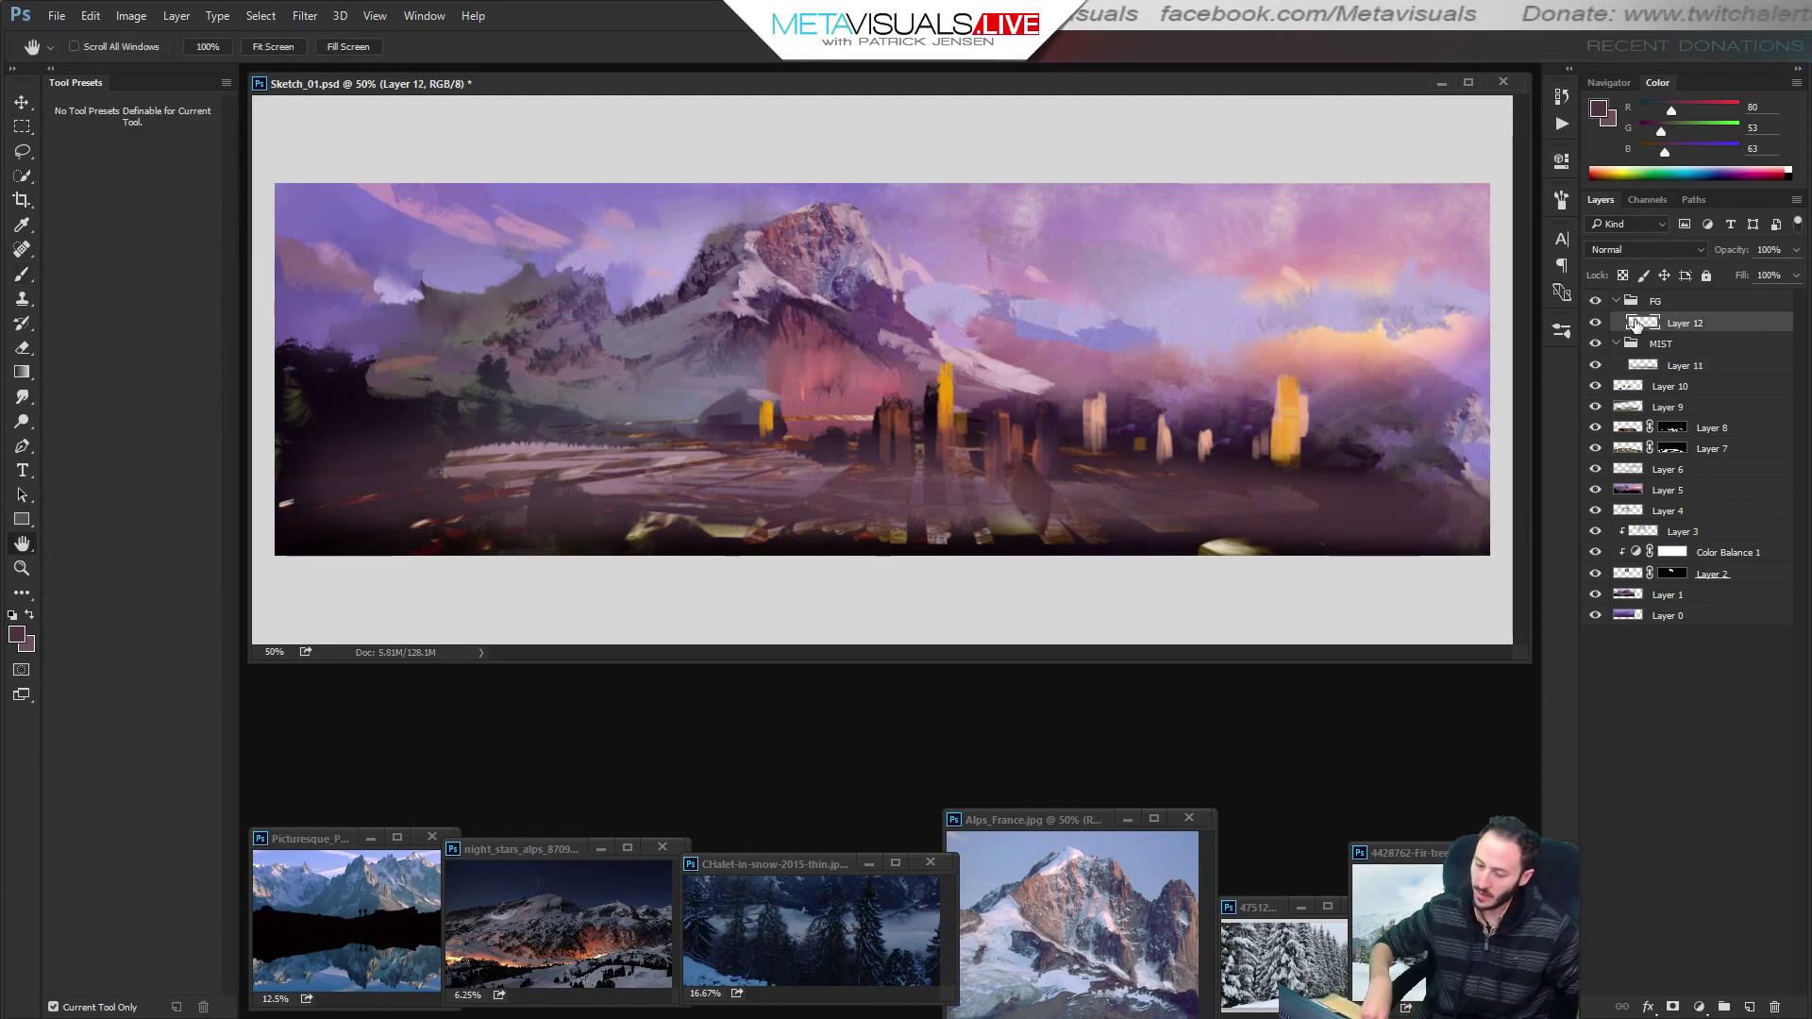
key("b")
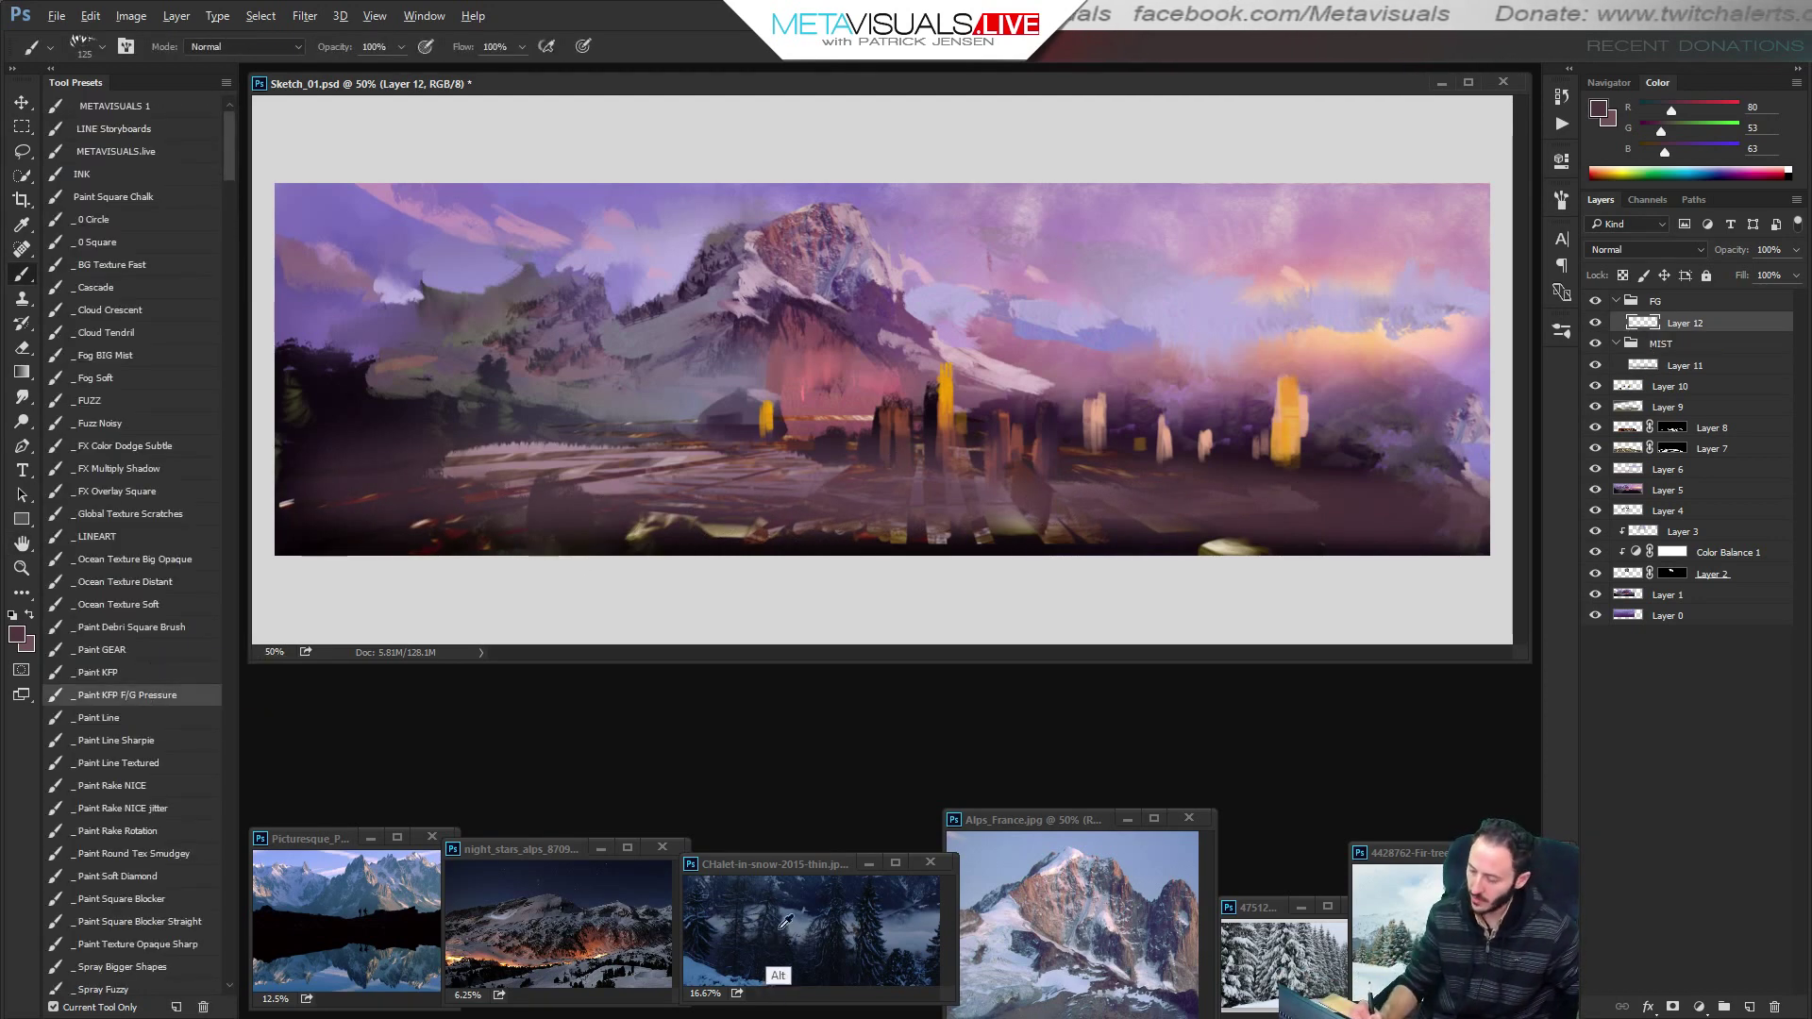
left_click(394, 505, "alt")
key("x")
left_click(663, 354, "alt")
key("x")
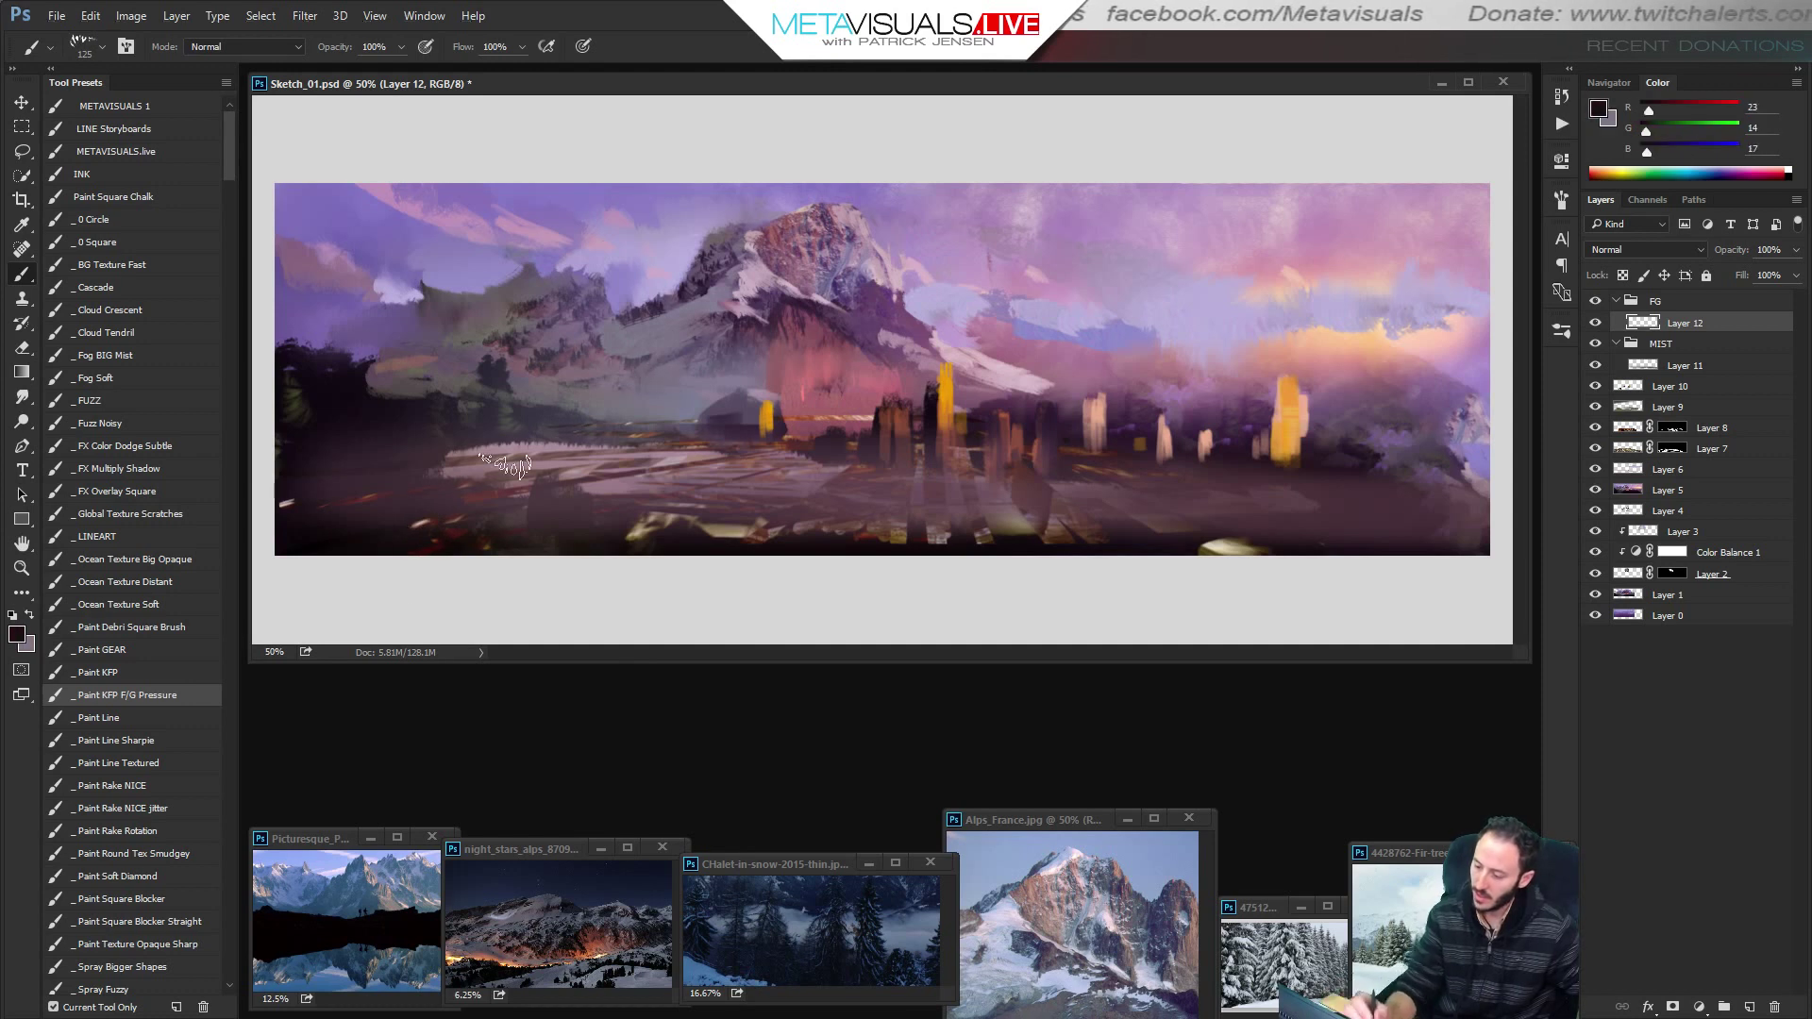
Paint a cluster of tall dark fir silhouettes across the left foreground, tapering to smaller trees toward the centre.
key("]")
left_click(425, 518)
mouse_move(427, 410)
left_mouse_down()
mouse_move(420, 523)
mouse_move(430, 373)
left_mouse_up()
key("]")
mouse_move(405, 483)
left_mouse_down()
mouse_move(441, 516)
mouse_move(455, 488)
mouse_move(474, 502)
mouse_move(452, 405)
mouse_move(464, 347)
mouse_move(470, 505)
left_mouse_up()
mouse_move(508, 486)
left_mouse_down()
mouse_move(516, 524)
mouse_move(520, 429)
mouse_move(518, 509)
mouse_move(544, 507)
left_mouse_up()
key("[")
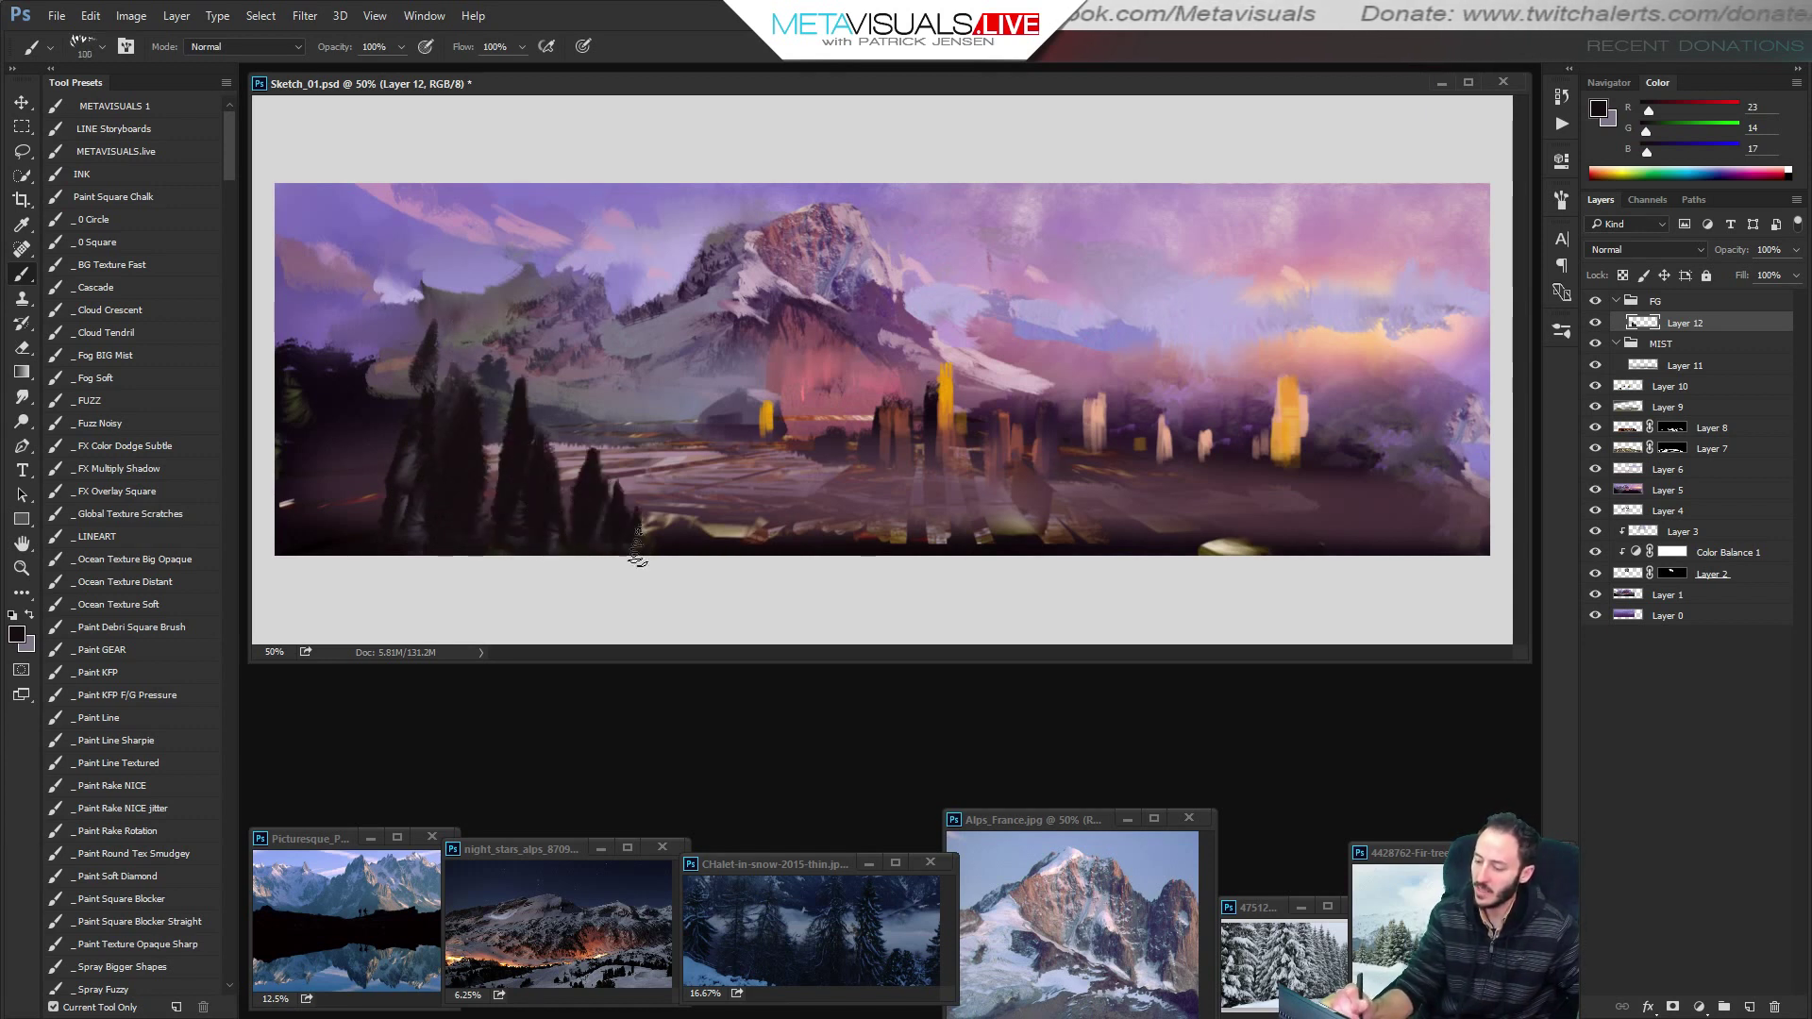
Paint smaller dark firs along the lower centre with a reduced brush, and a tall fir in the right foreground.
left_click_drag(689, 509, 681, 441)
key("bracketleft")
key("bracketleft")
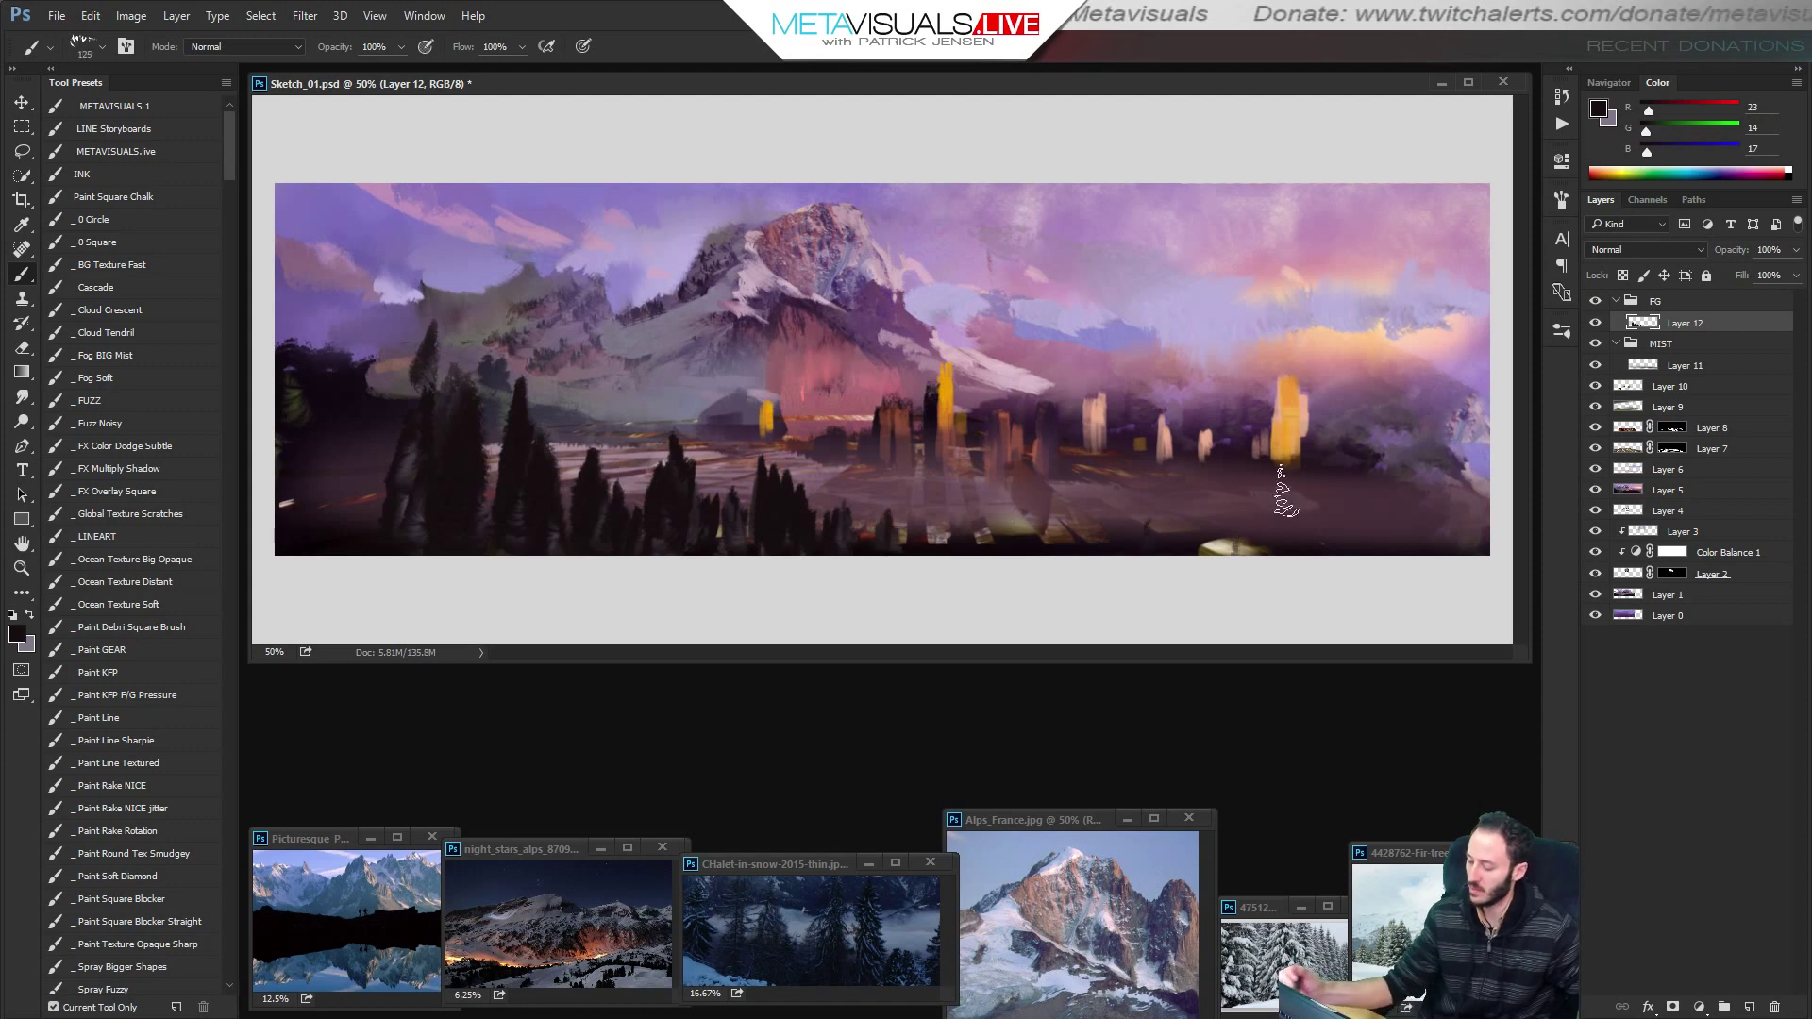
mouse_move(1274, 562)
left_mouse_down()
mouse_move(1230, 498)
mouse_move(1248, 458)
left_mouse_up()
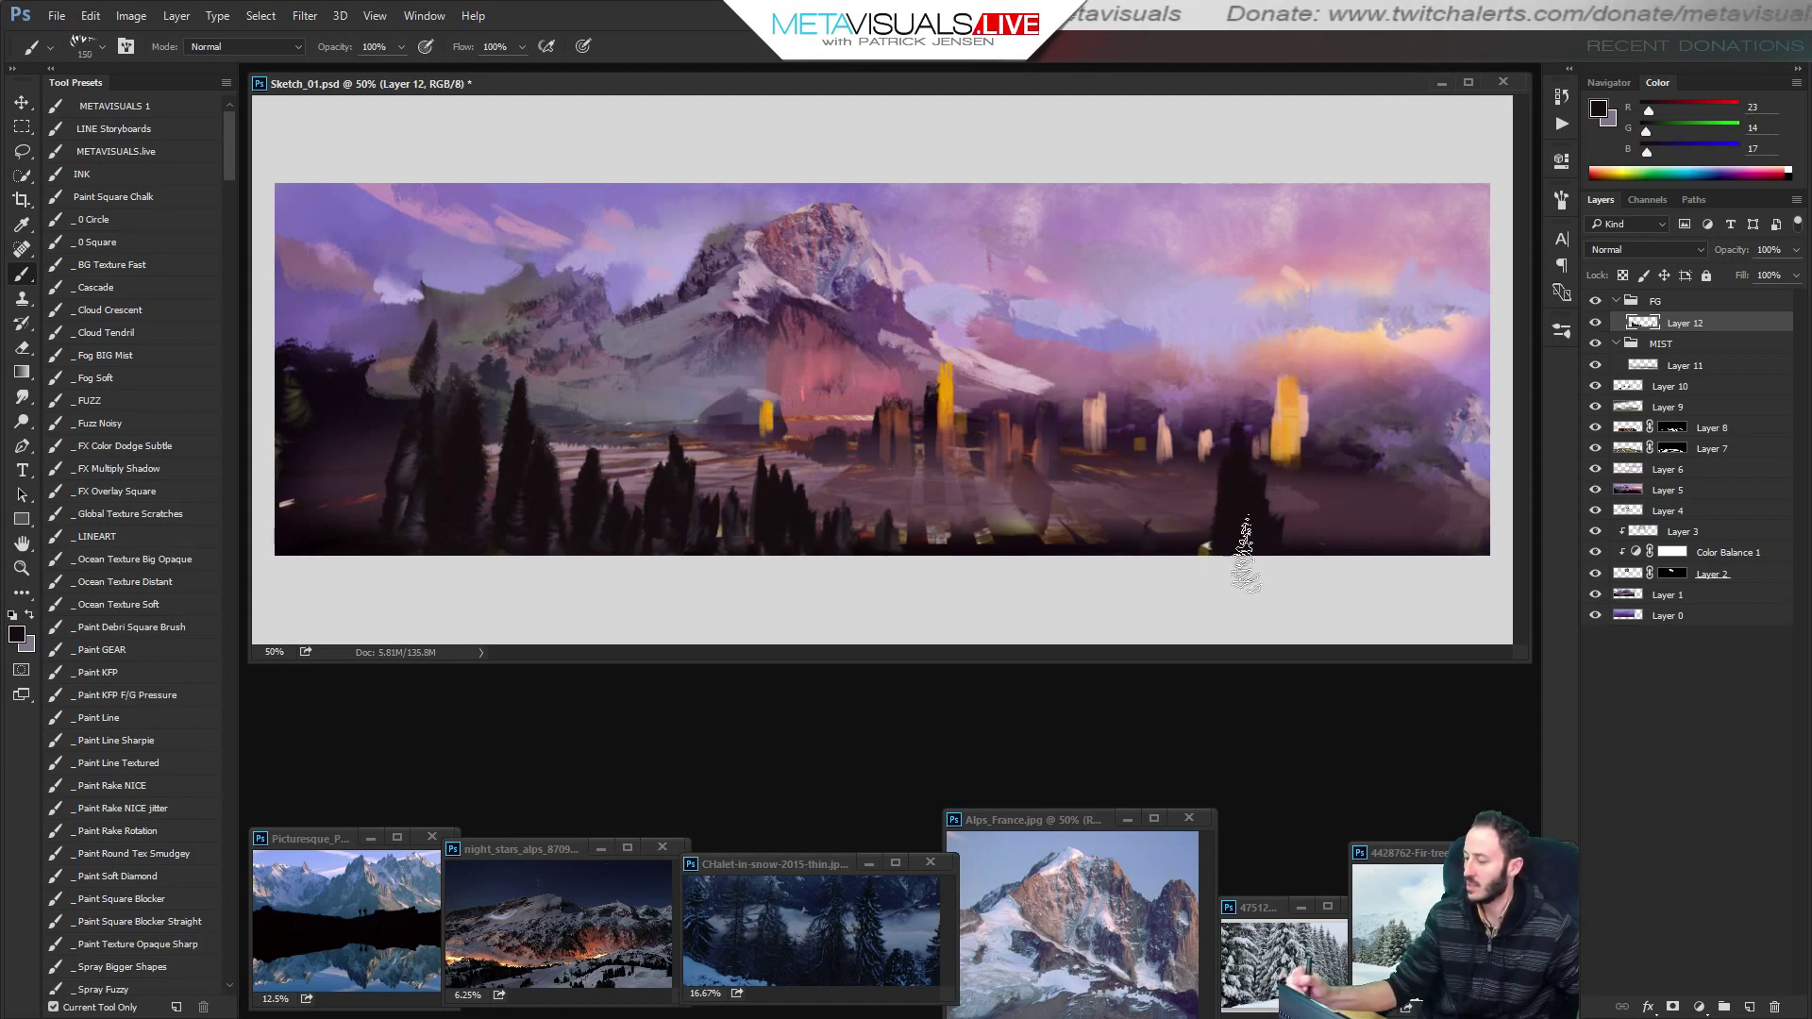
Paint dark tree silhouettes along the right foreground on Layer 12, varying the brush size.
key("bracketright")
left_click_drag(1219, 574, 1213, 566)
key("bracketleft")
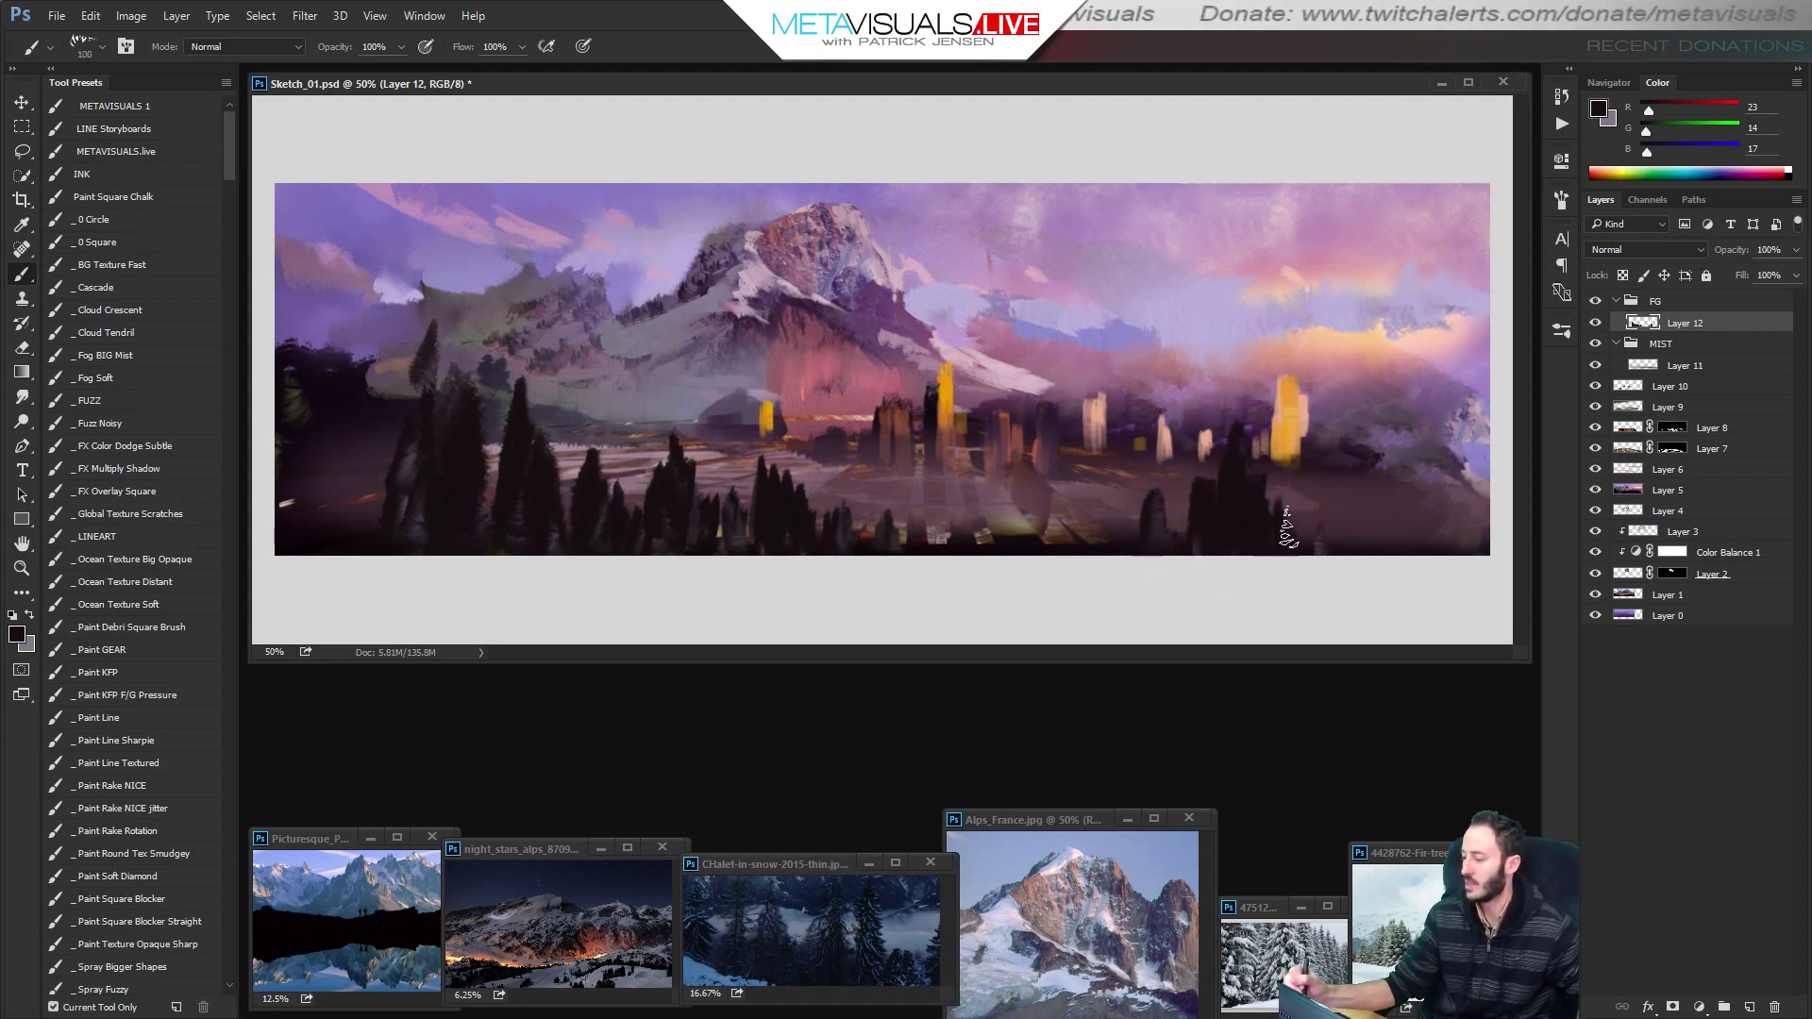
key("bracketright")
key("bracketright")
key("bracketright")
key("bracketright")
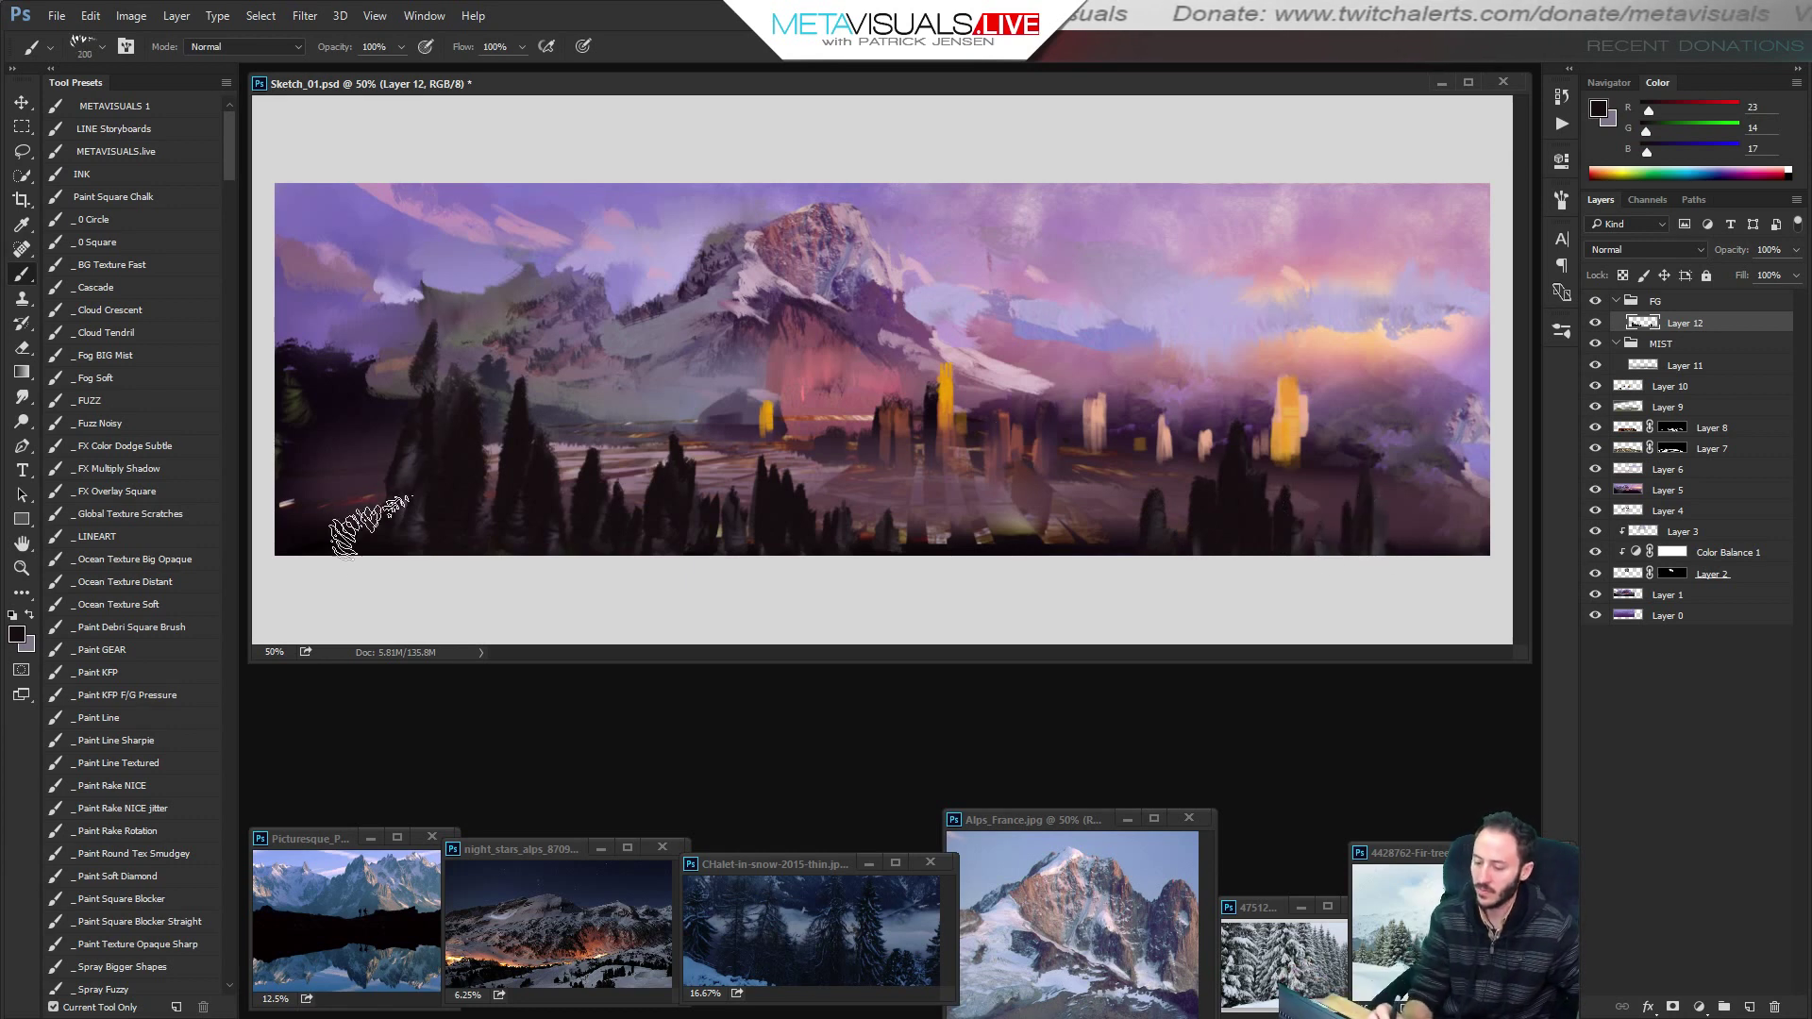
Pan the CHalet-in-snow reference photo to the cabin and snowy slope, and return to painting Sketch_01.psd.
key("h")
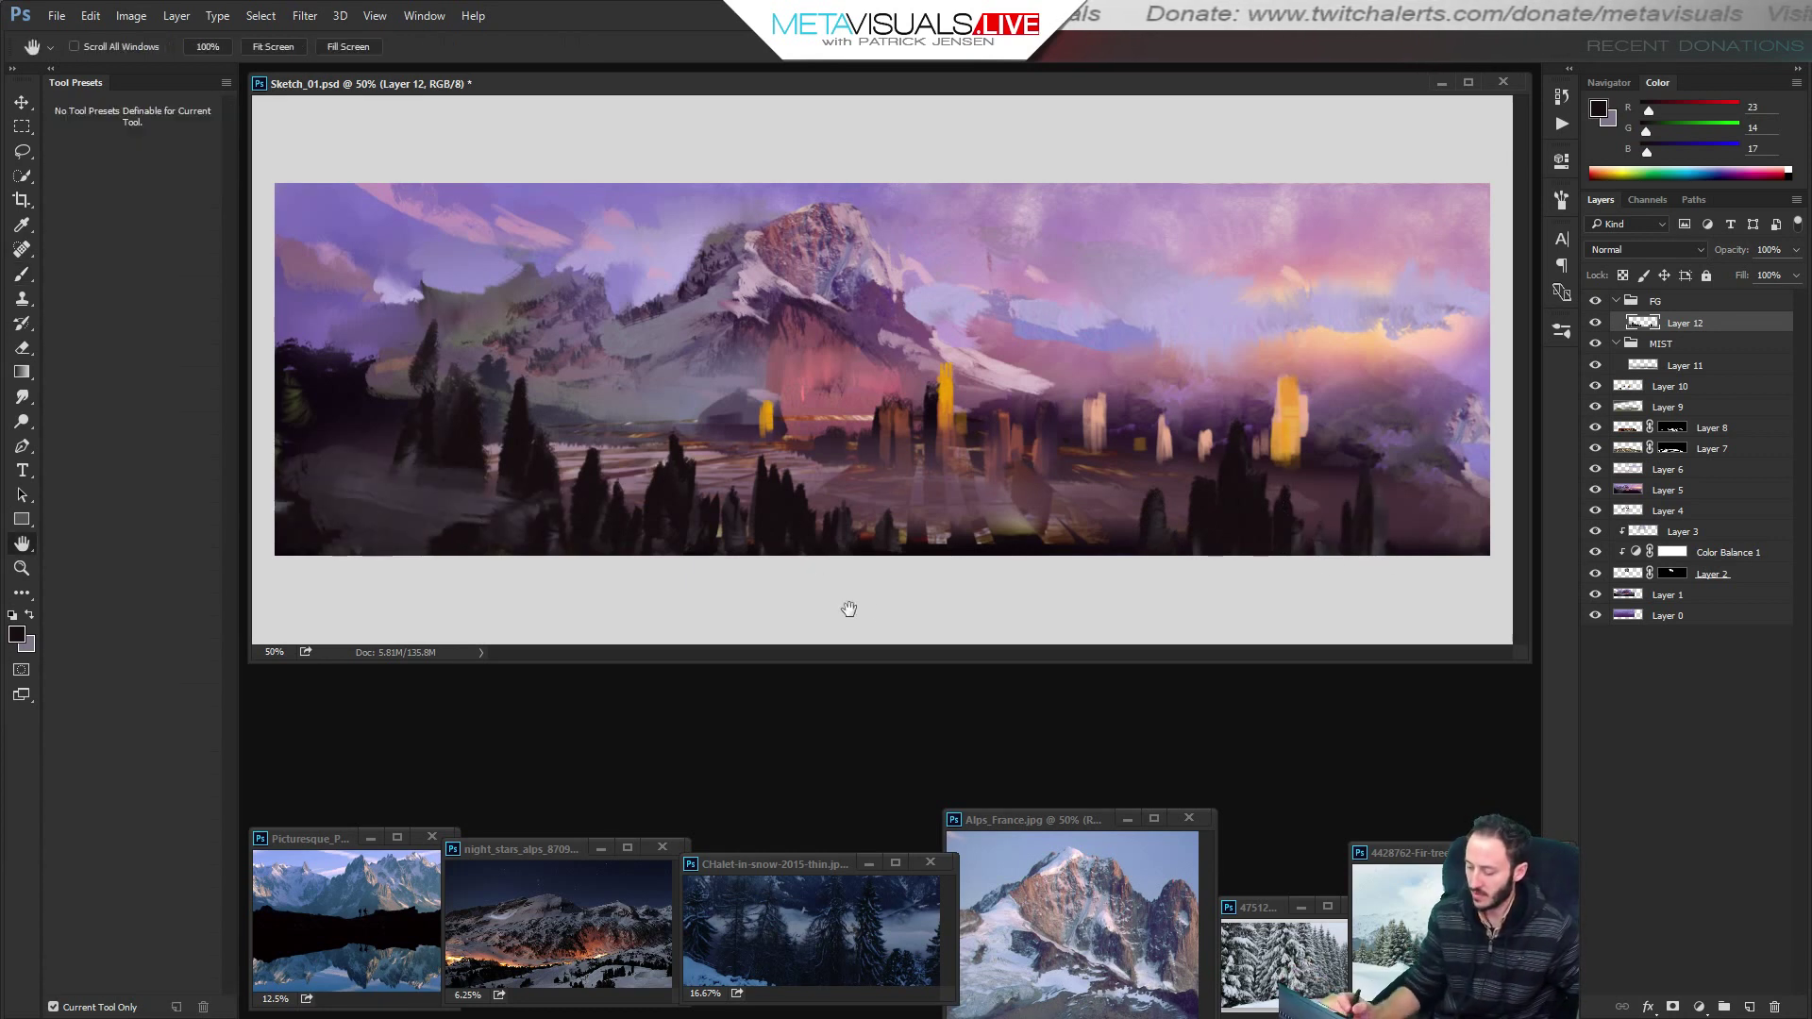
left_click_drag(801, 971, 930, 873)
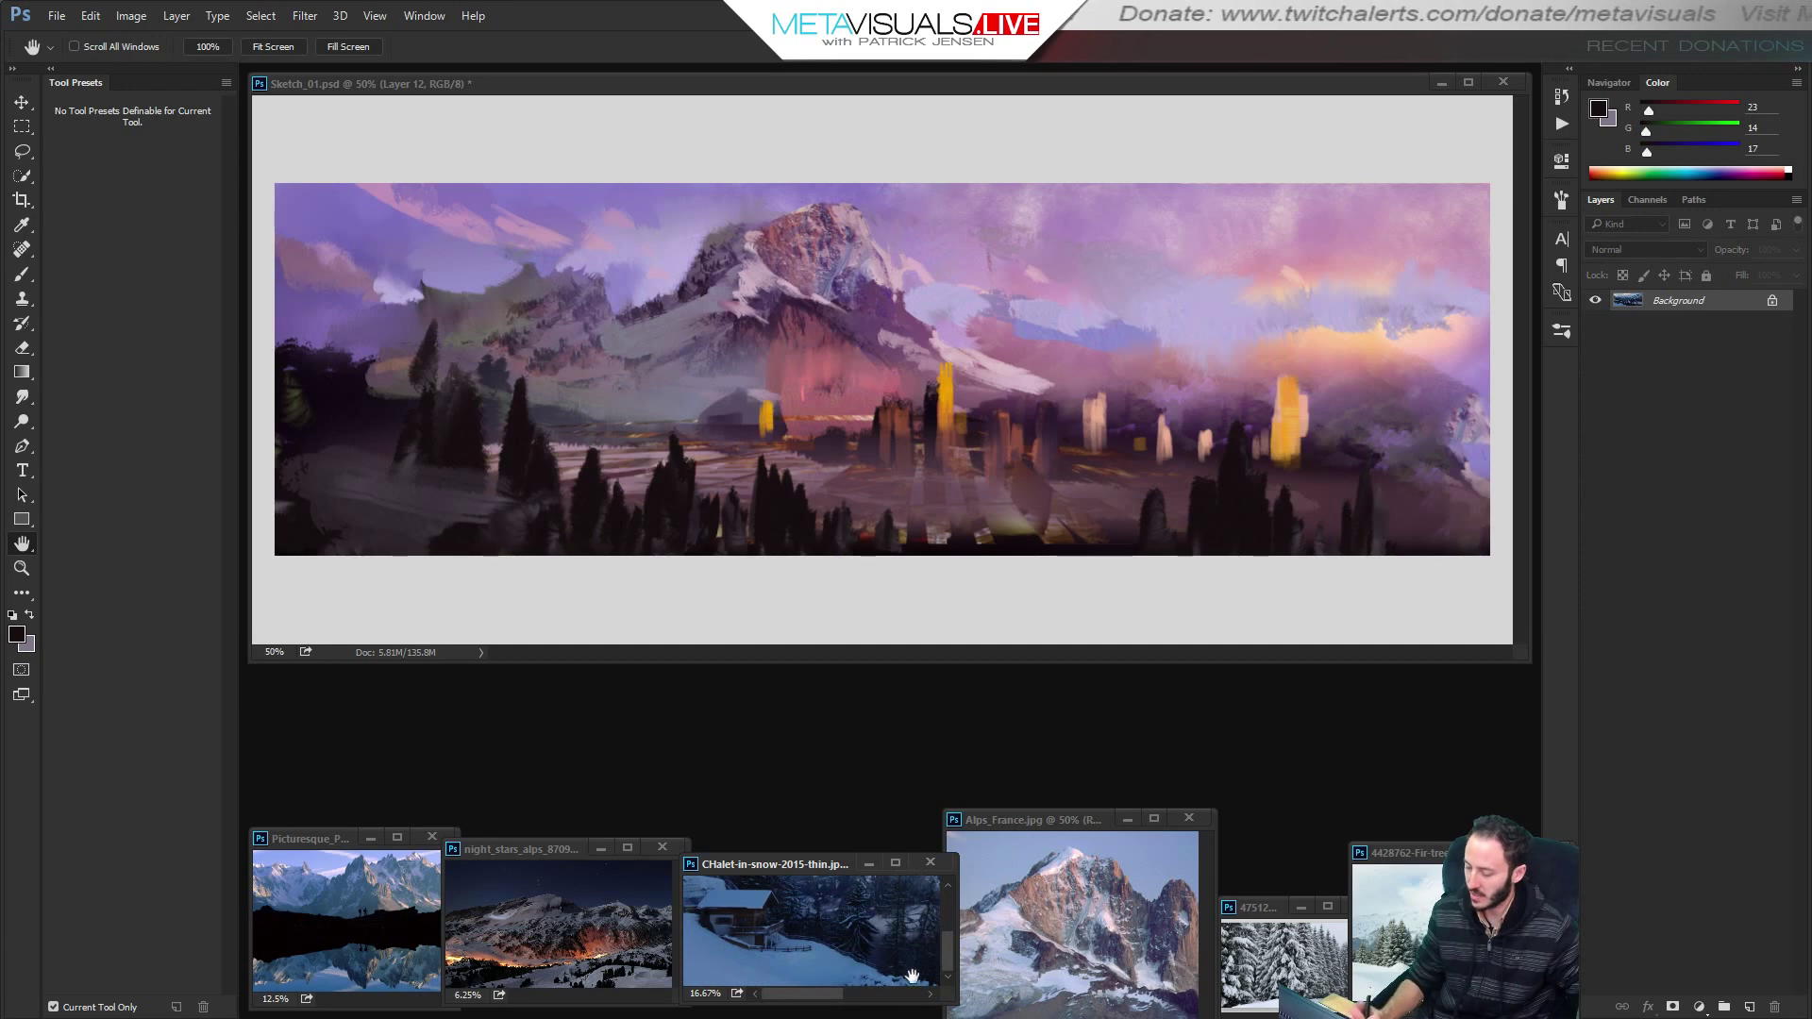
left_click(910, 562)
key("b")
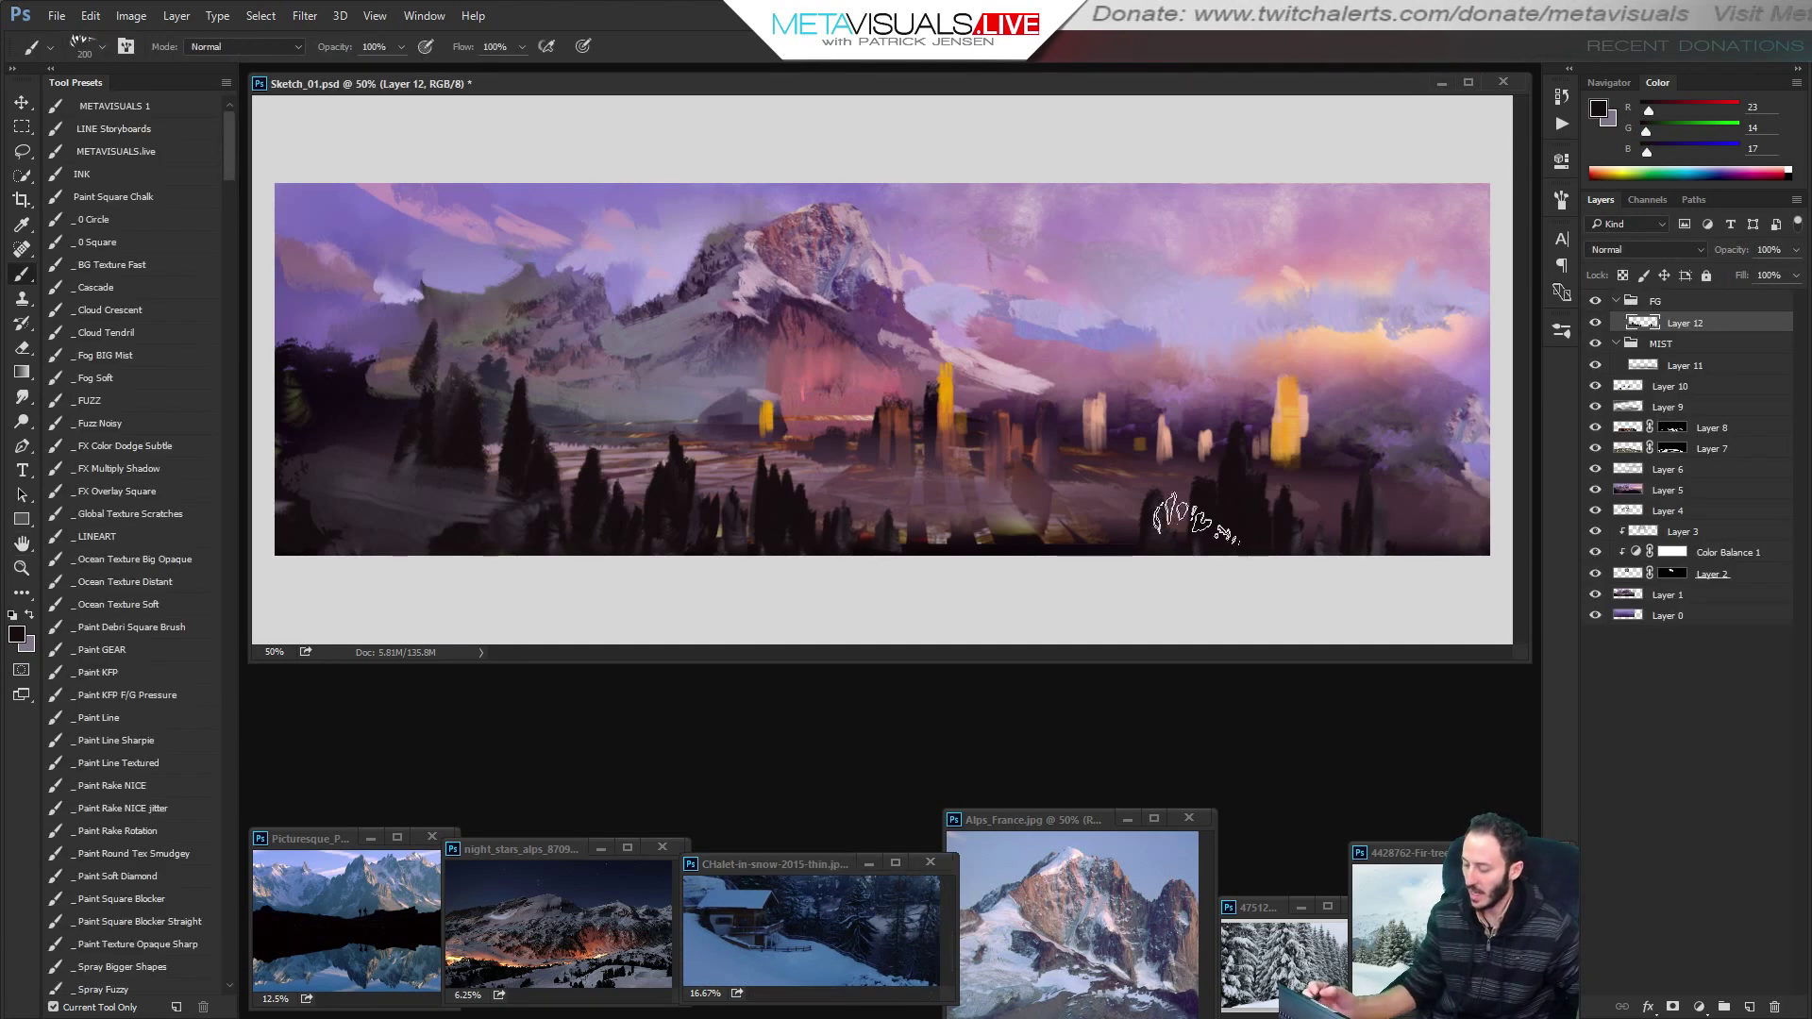
Sample the pale pink of the mountain's snow and paint a bright snow patch in the lower-left foreground with a smaller brush.
left_click(1012, 380, "alt")
left_click_drag(319, 489, 652, 572)
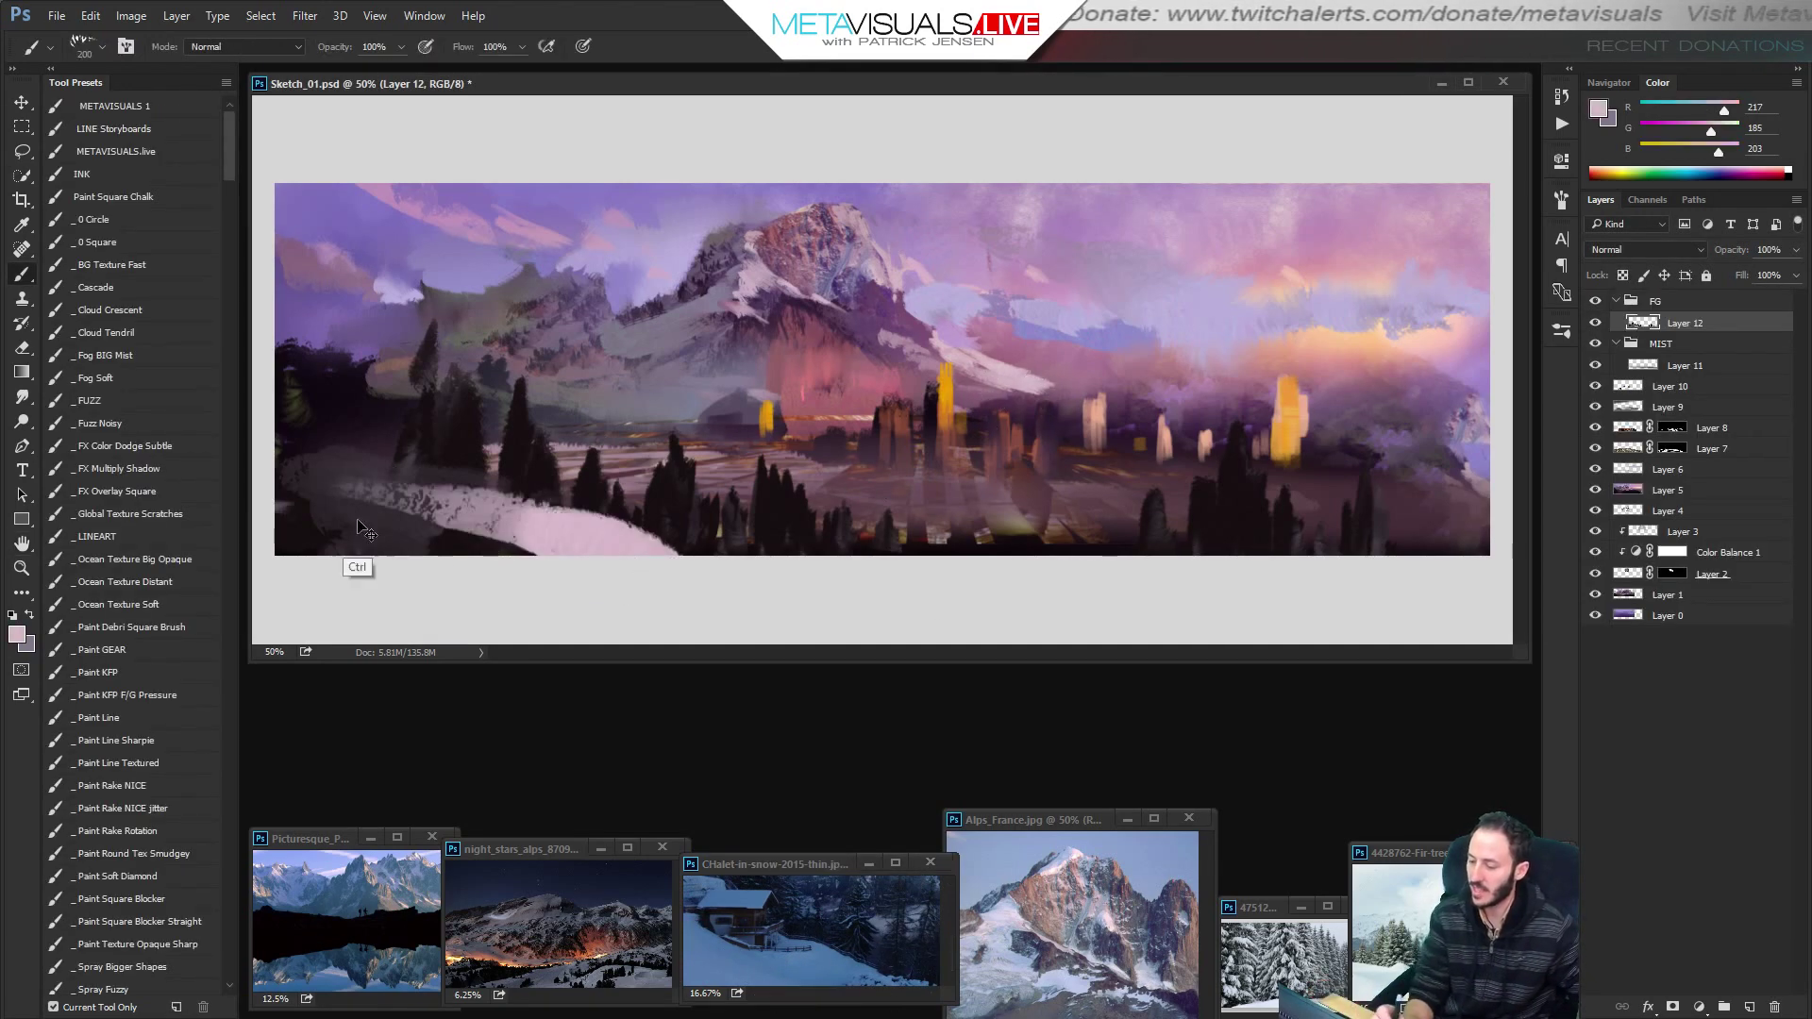
key("ctrl+z")
key("bracketleft")
key("bracketleft")
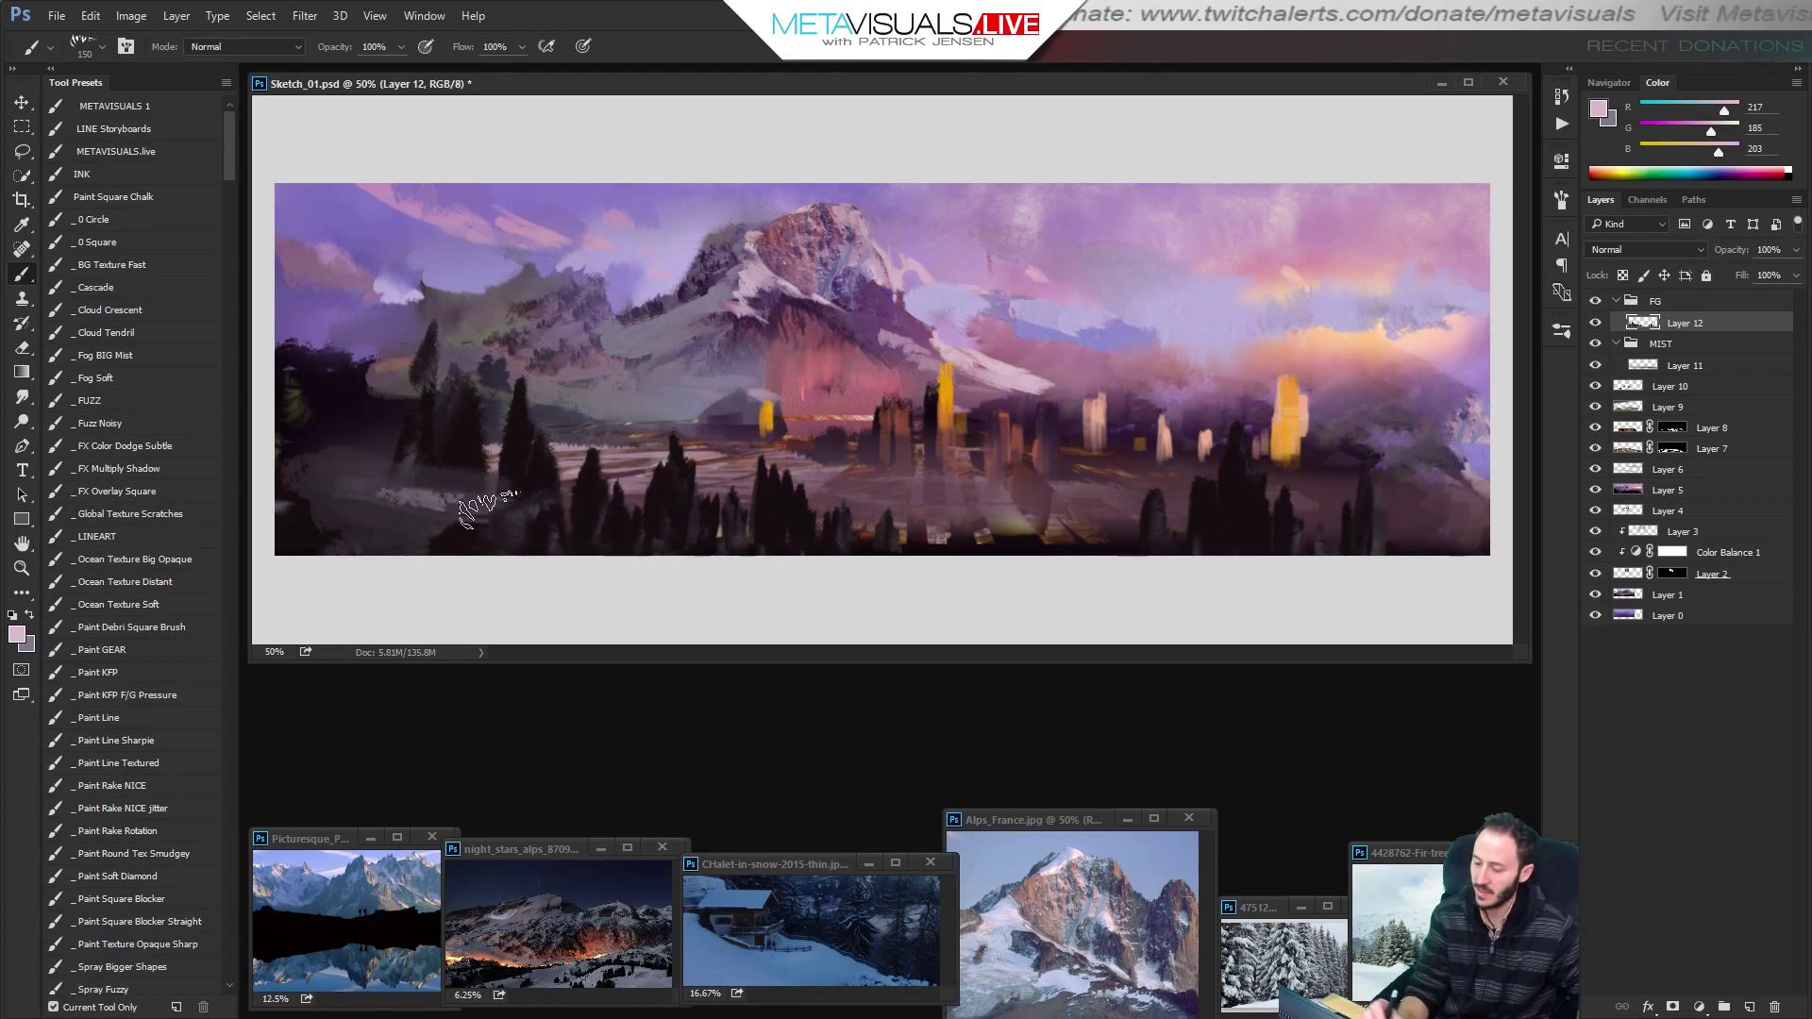
left_click_drag(489, 509, 653, 548)
key("bracketleft")
key("bracketleft")
key("bracketleft")
mouse_move(425, 516)
left_mouse_down()
mouse_move(561, 549)
mouse_move(377, 511)
mouse_move(524, 562)
mouse_move(401, 513)
mouse_move(501, 529)
mouse_move(535, 559)
left_mouse_up()
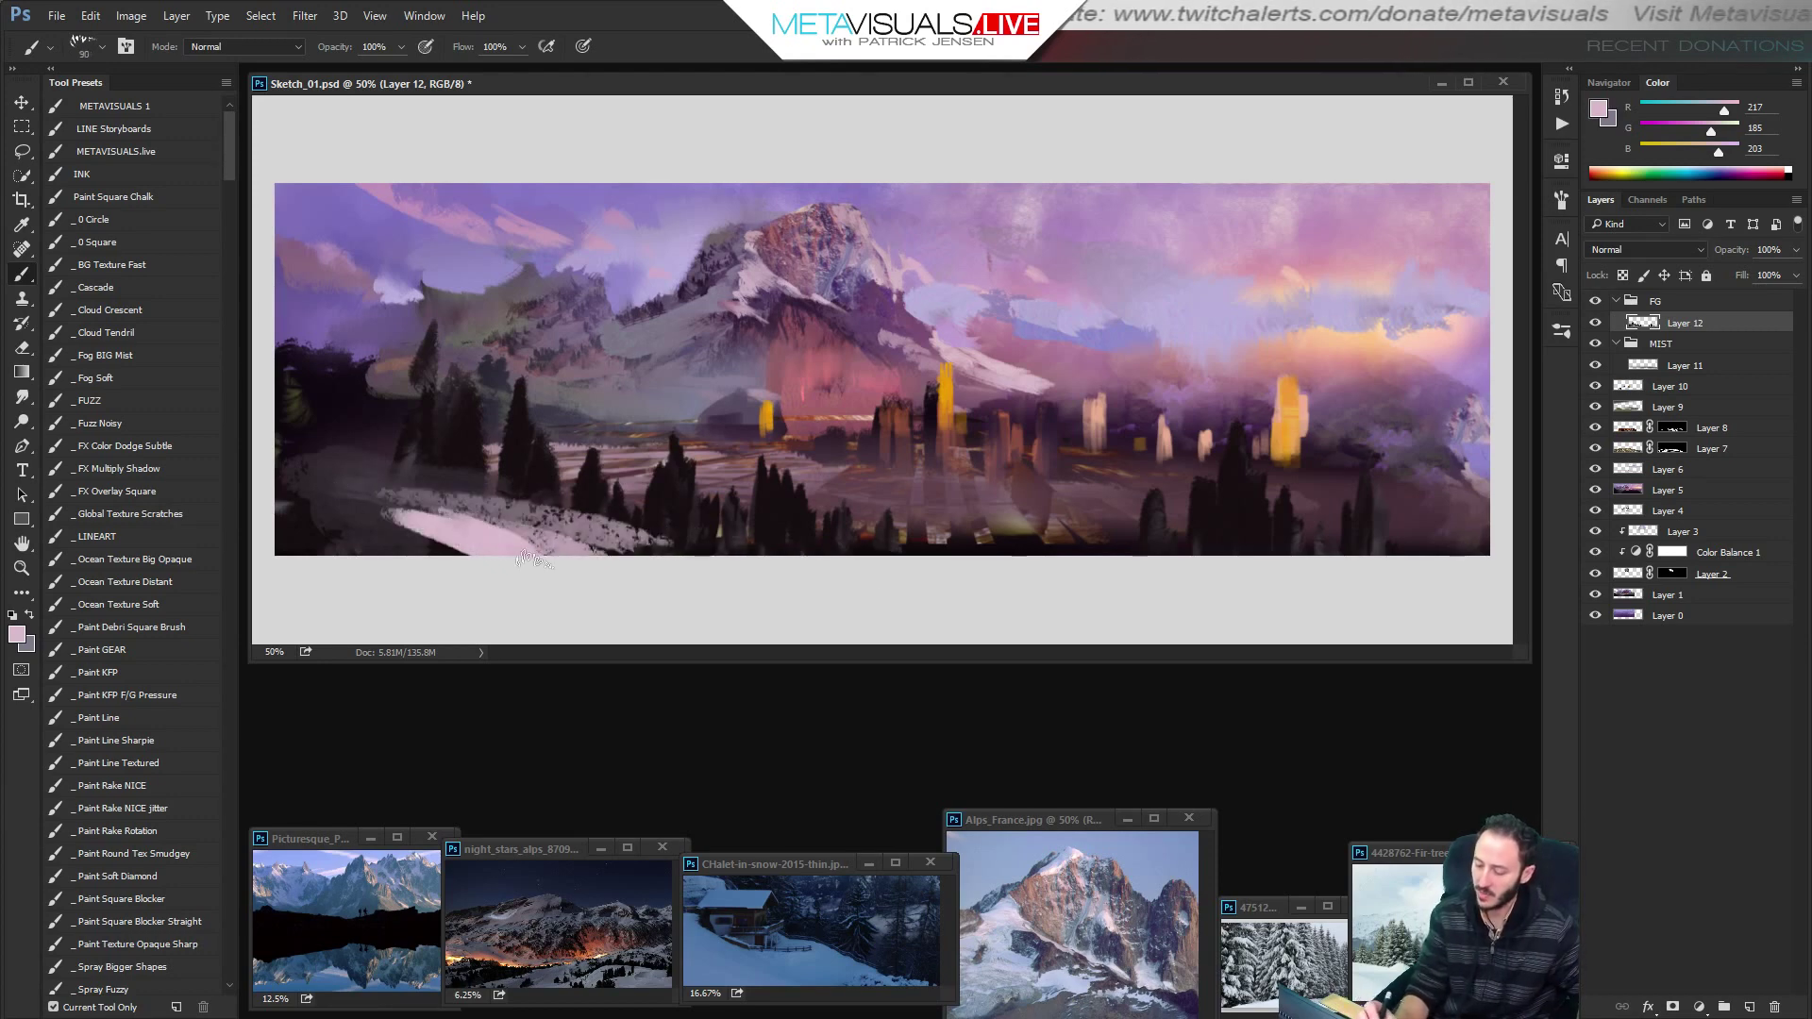
Sample a dark tone beside the snow patch, set its red value to 66, and brush cool shadow above the patch at size 150.
left_click(476, 505, "alt")
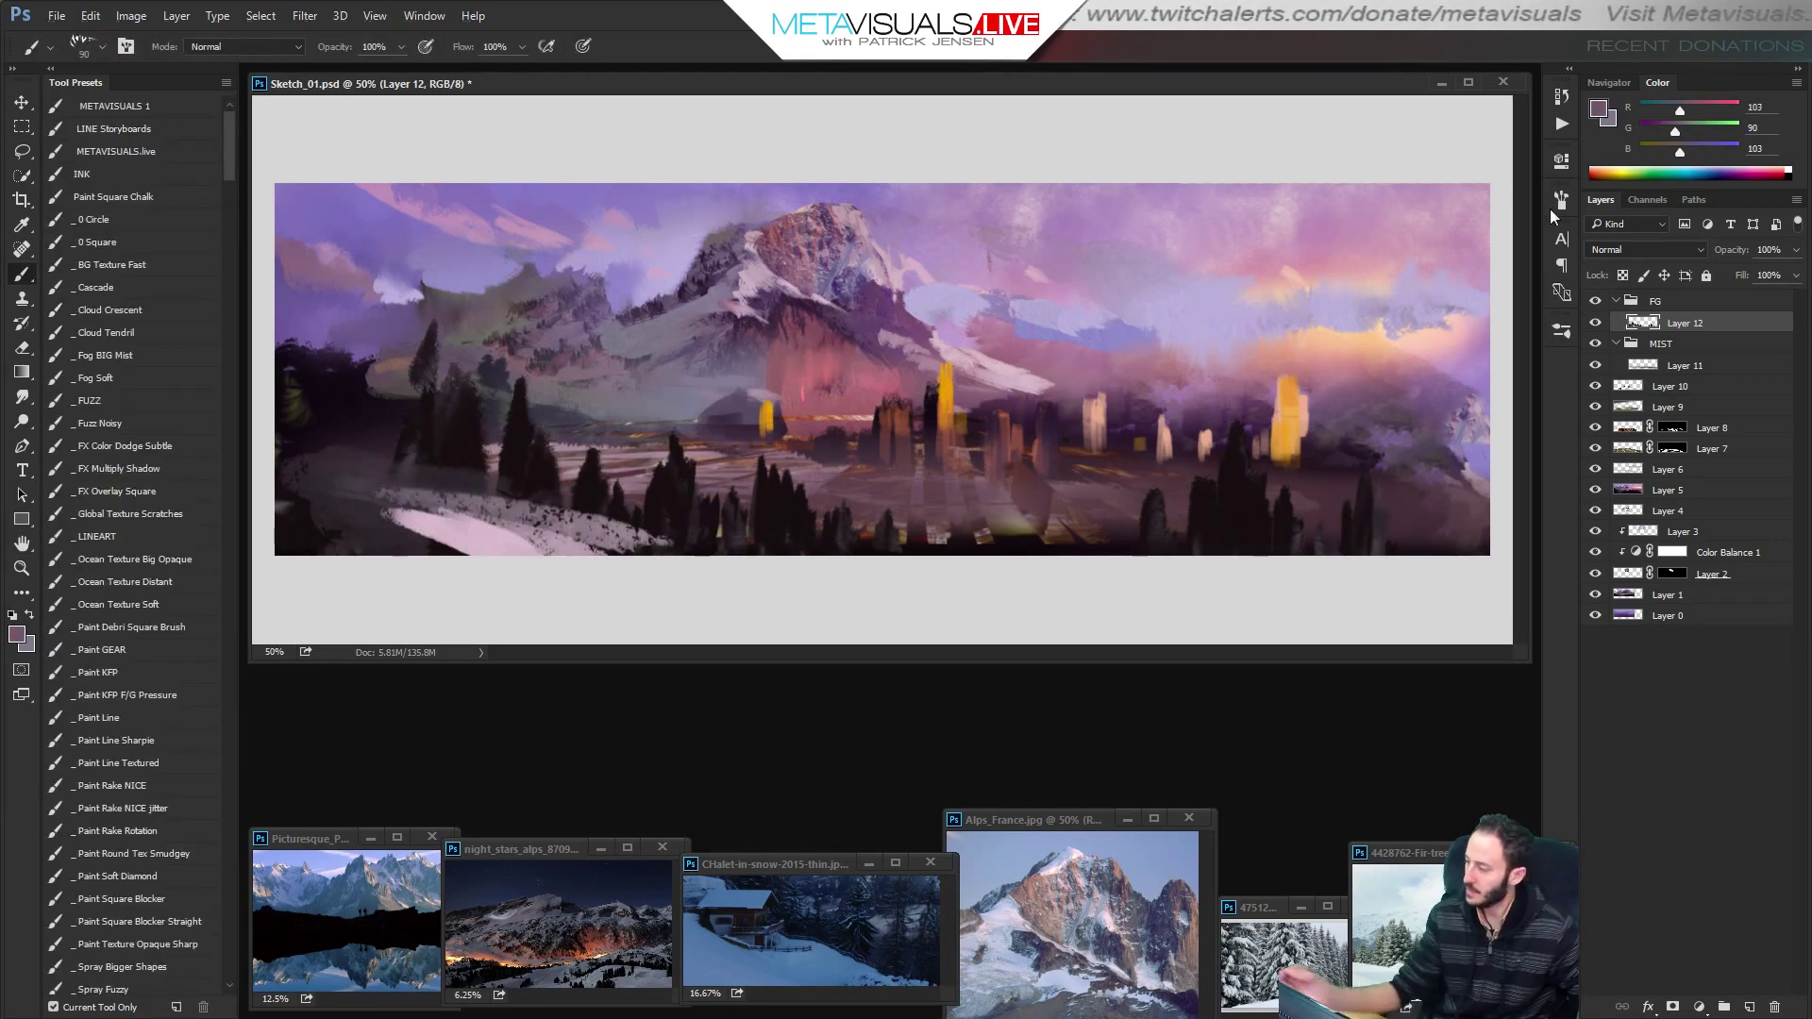
left_click_drag(1681, 110, 1668, 111)
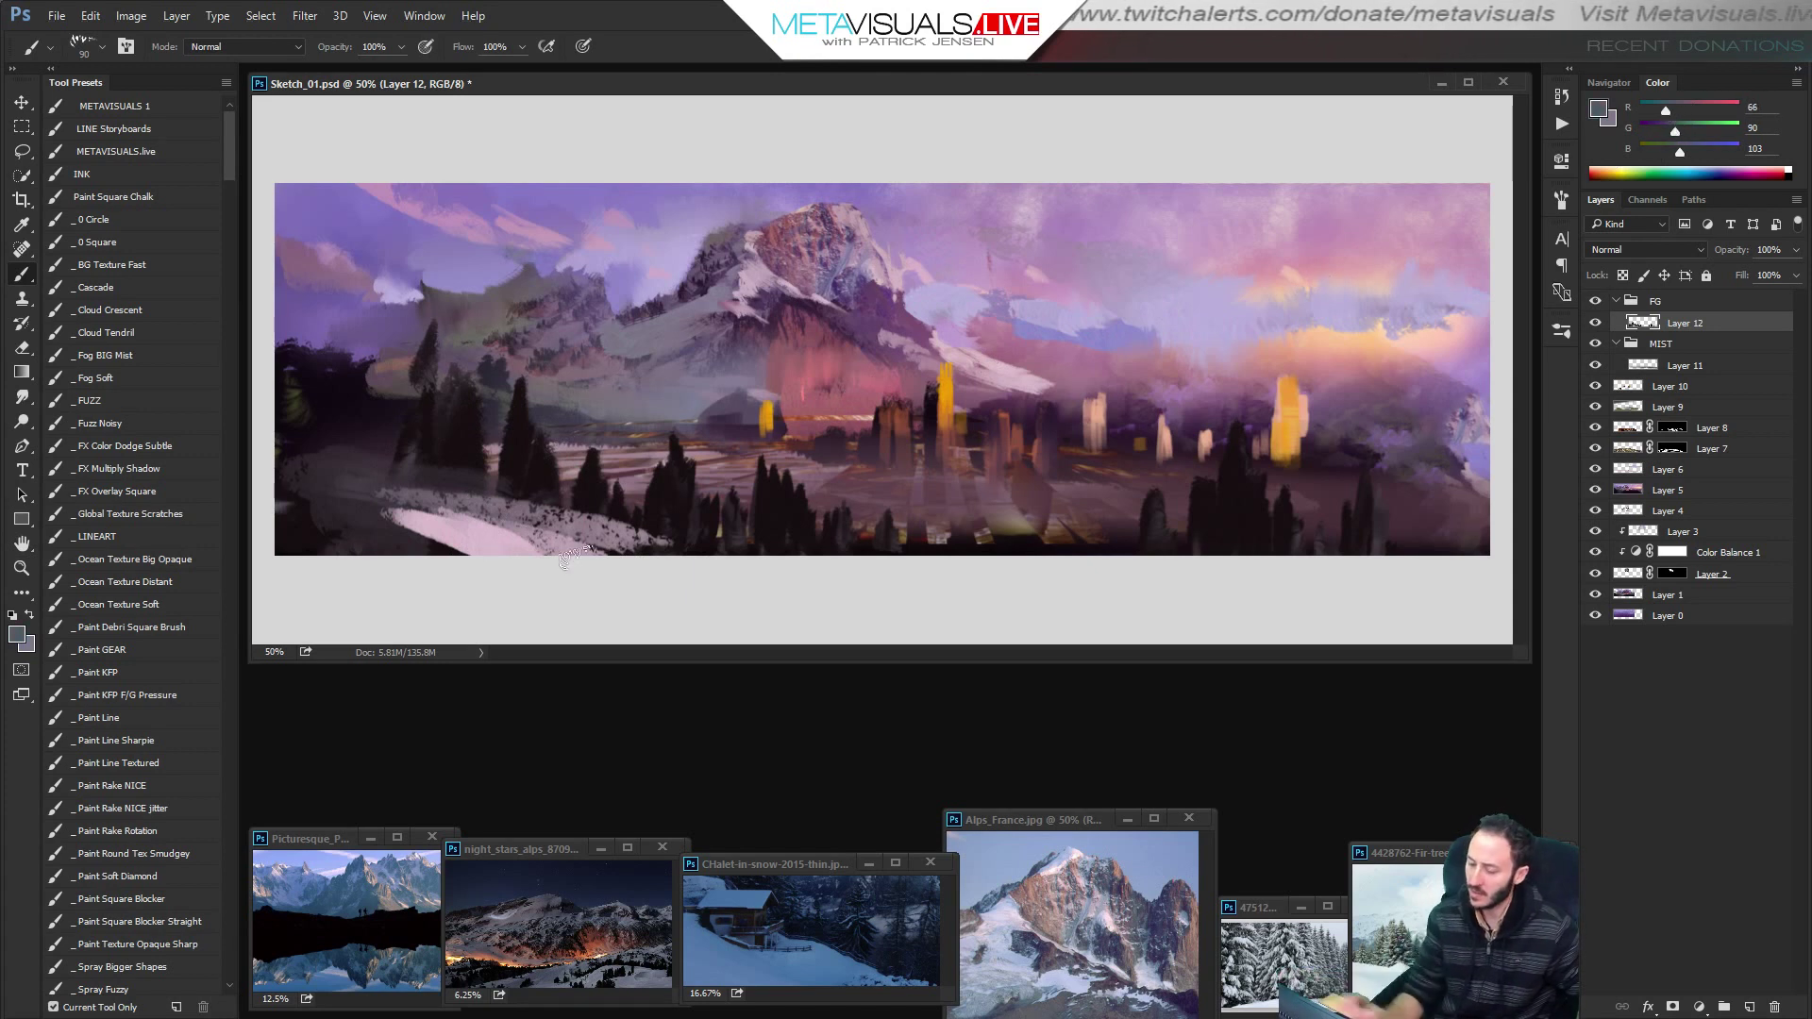
key("bracketright")
key("bracketright")
key("bracketright")
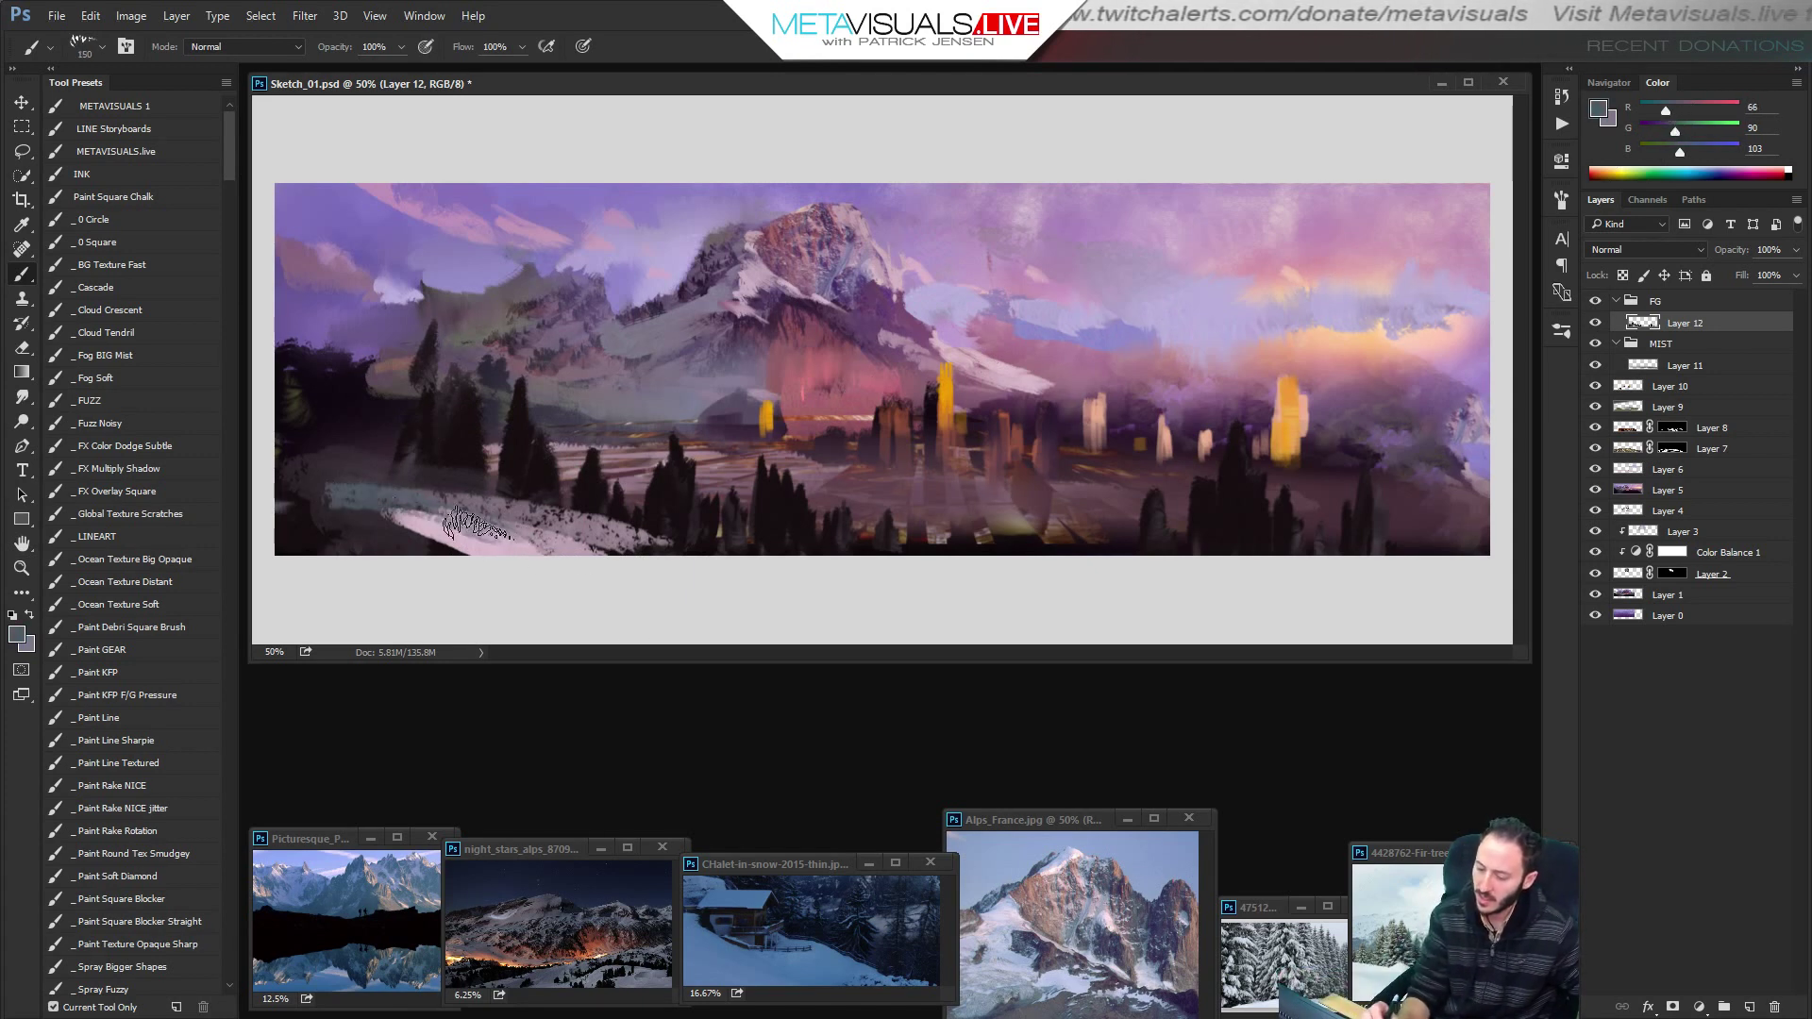
Paint the shaded snow slope in a sampled grey-purple, from the canvas's left edge down past the bright snow patch.
left_click(435, 506, "alt")
left_click_drag(525, 526, 342, 498)
left_click_drag(470, 557, 241, 493)
mouse_move(451, 490)
left_mouse_down()
mouse_move(295, 450)
mouse_move(487, 516)
mouse_move(332, 479)
left_mouse_up()
key("bracketleft")
key("bracketleft")
key("bracketleft")
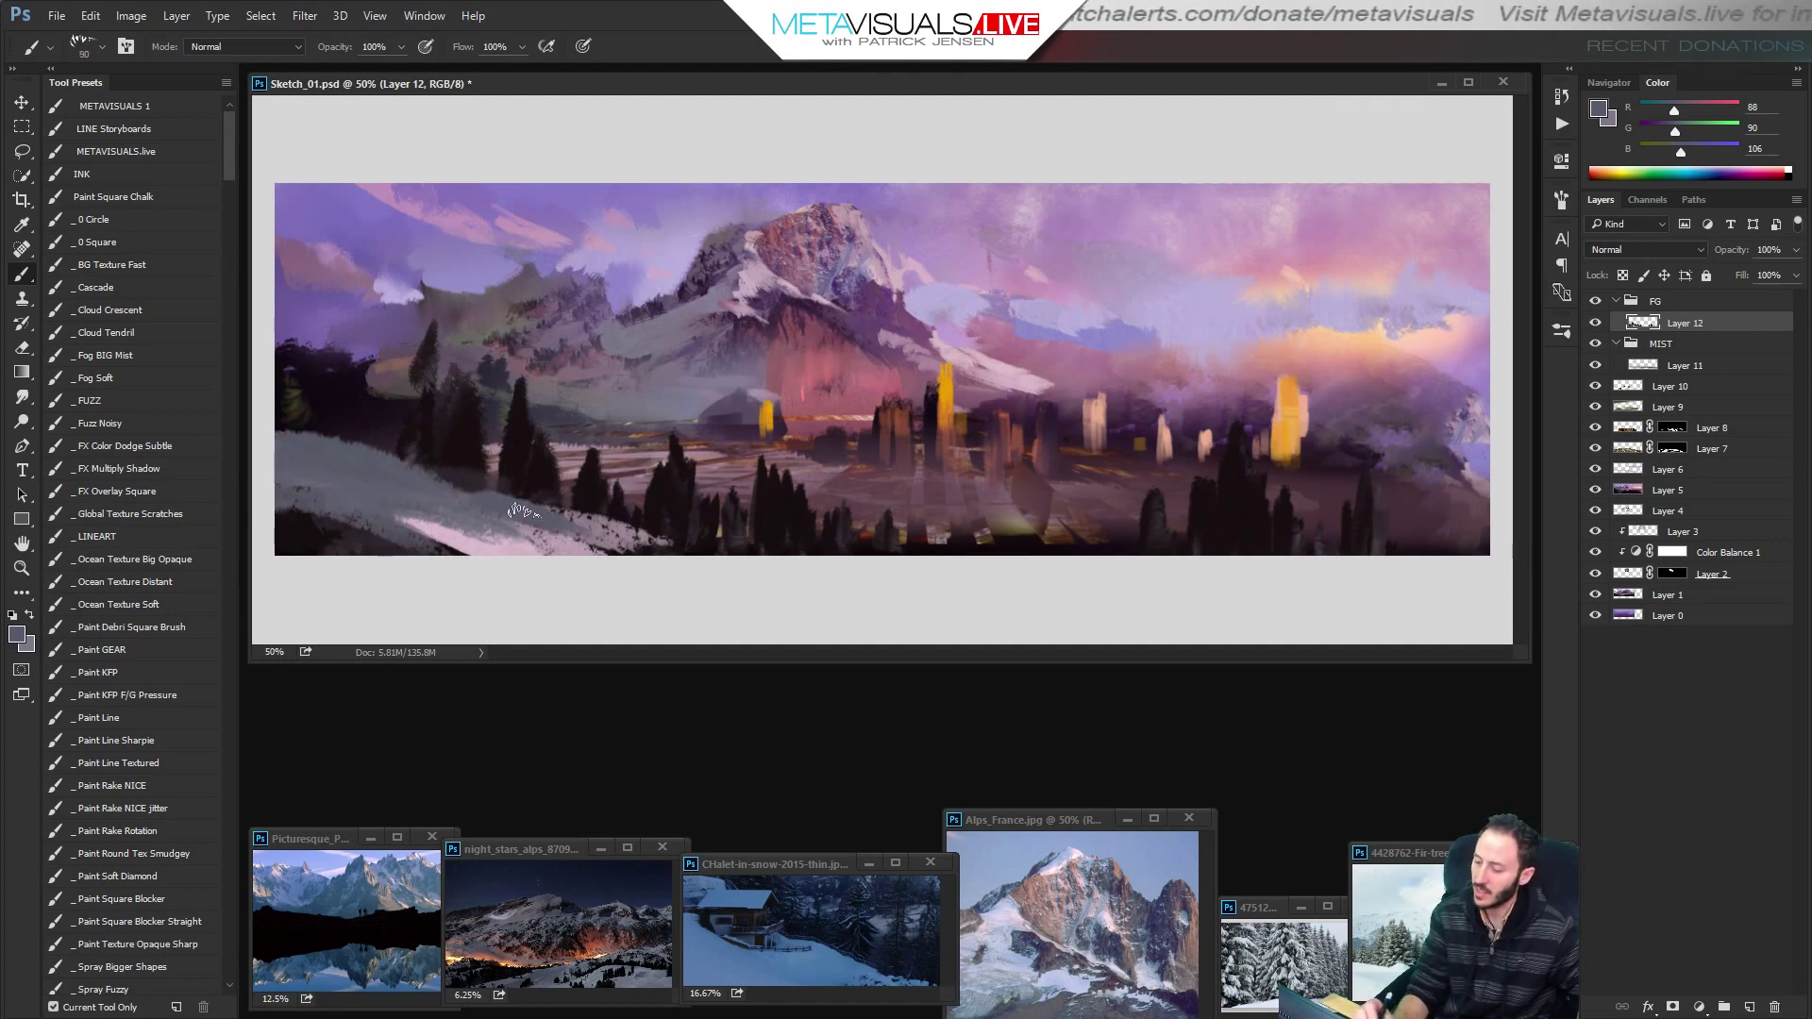
key("bracketleft")
mouse_move(552, 521)
left_mouse_down()
mouse_move(737, 561)
mouse_move(581, 521)
mouse_move(702, 579)
mouse_move(808, 574)
left_mouse_up()
Sample the pale pink snow and extend the sunlit snowbank rightward along the bottom, below the small dark trees.
left_click(507, 541, "alt")
key("bracketright")
key("bracketright")
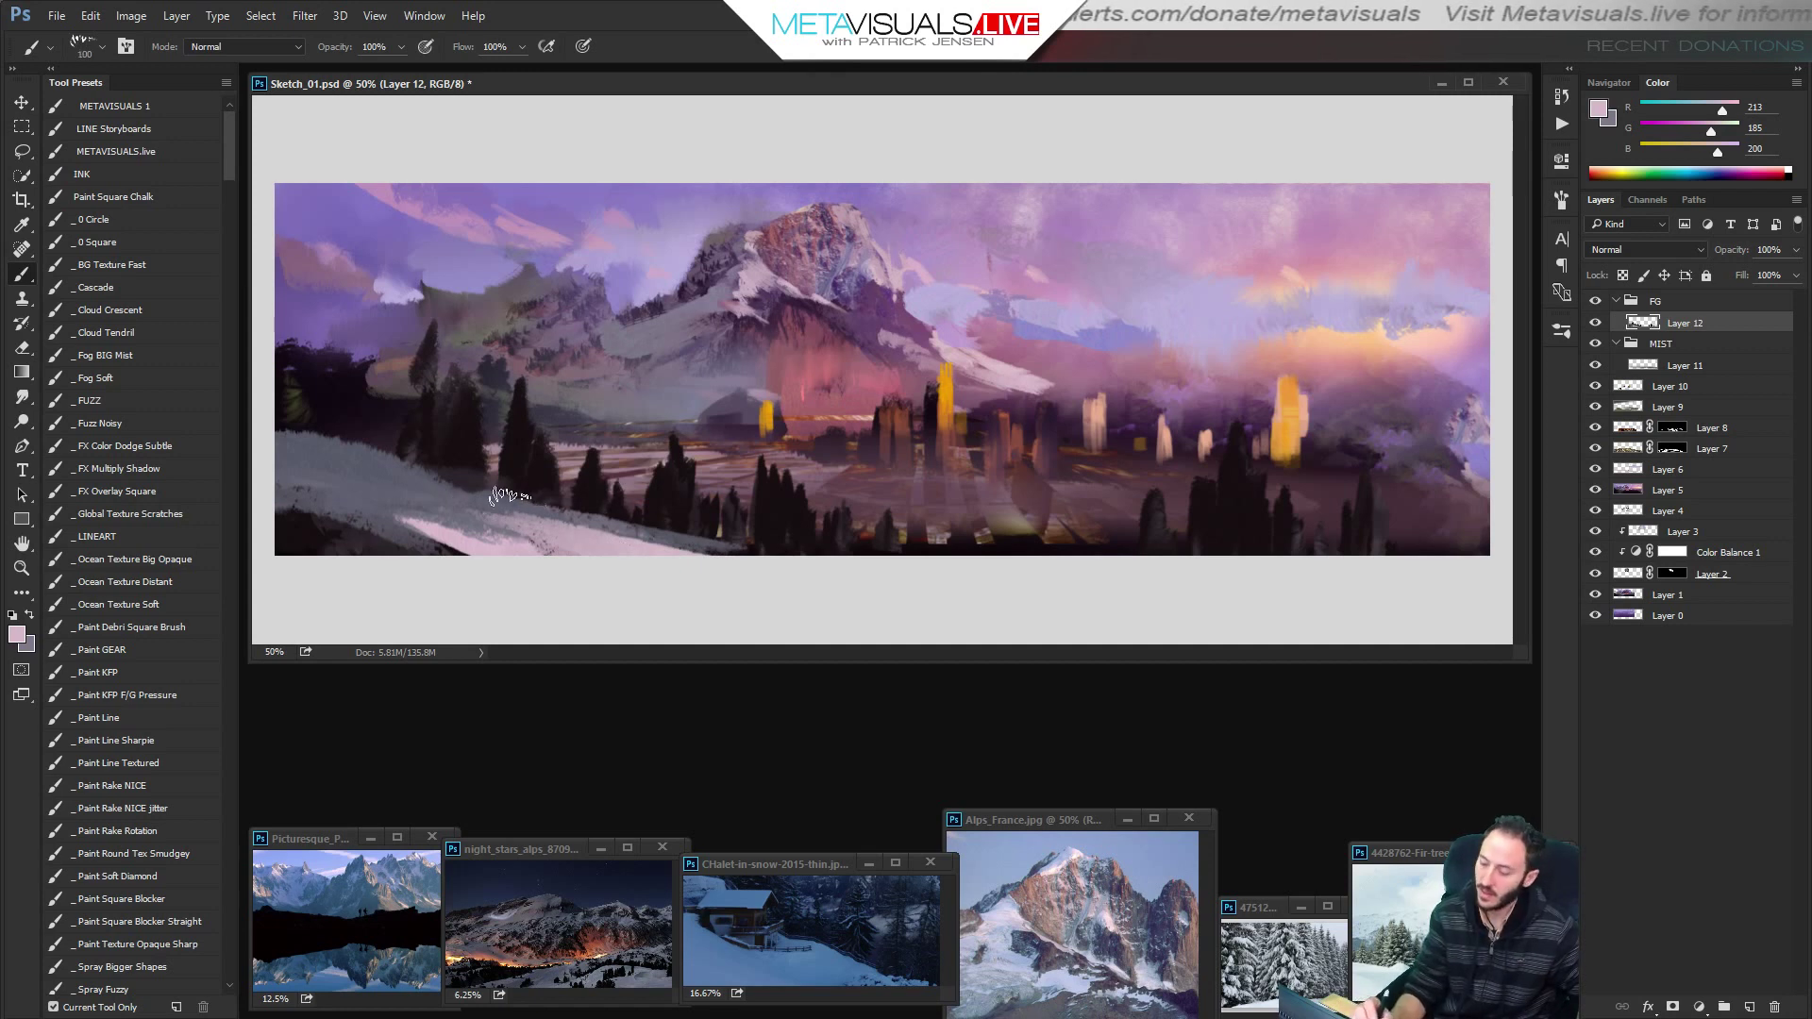
left_click_drag(525, 510, 894, 561)
left_click_drag(574, 524, 891, 559)
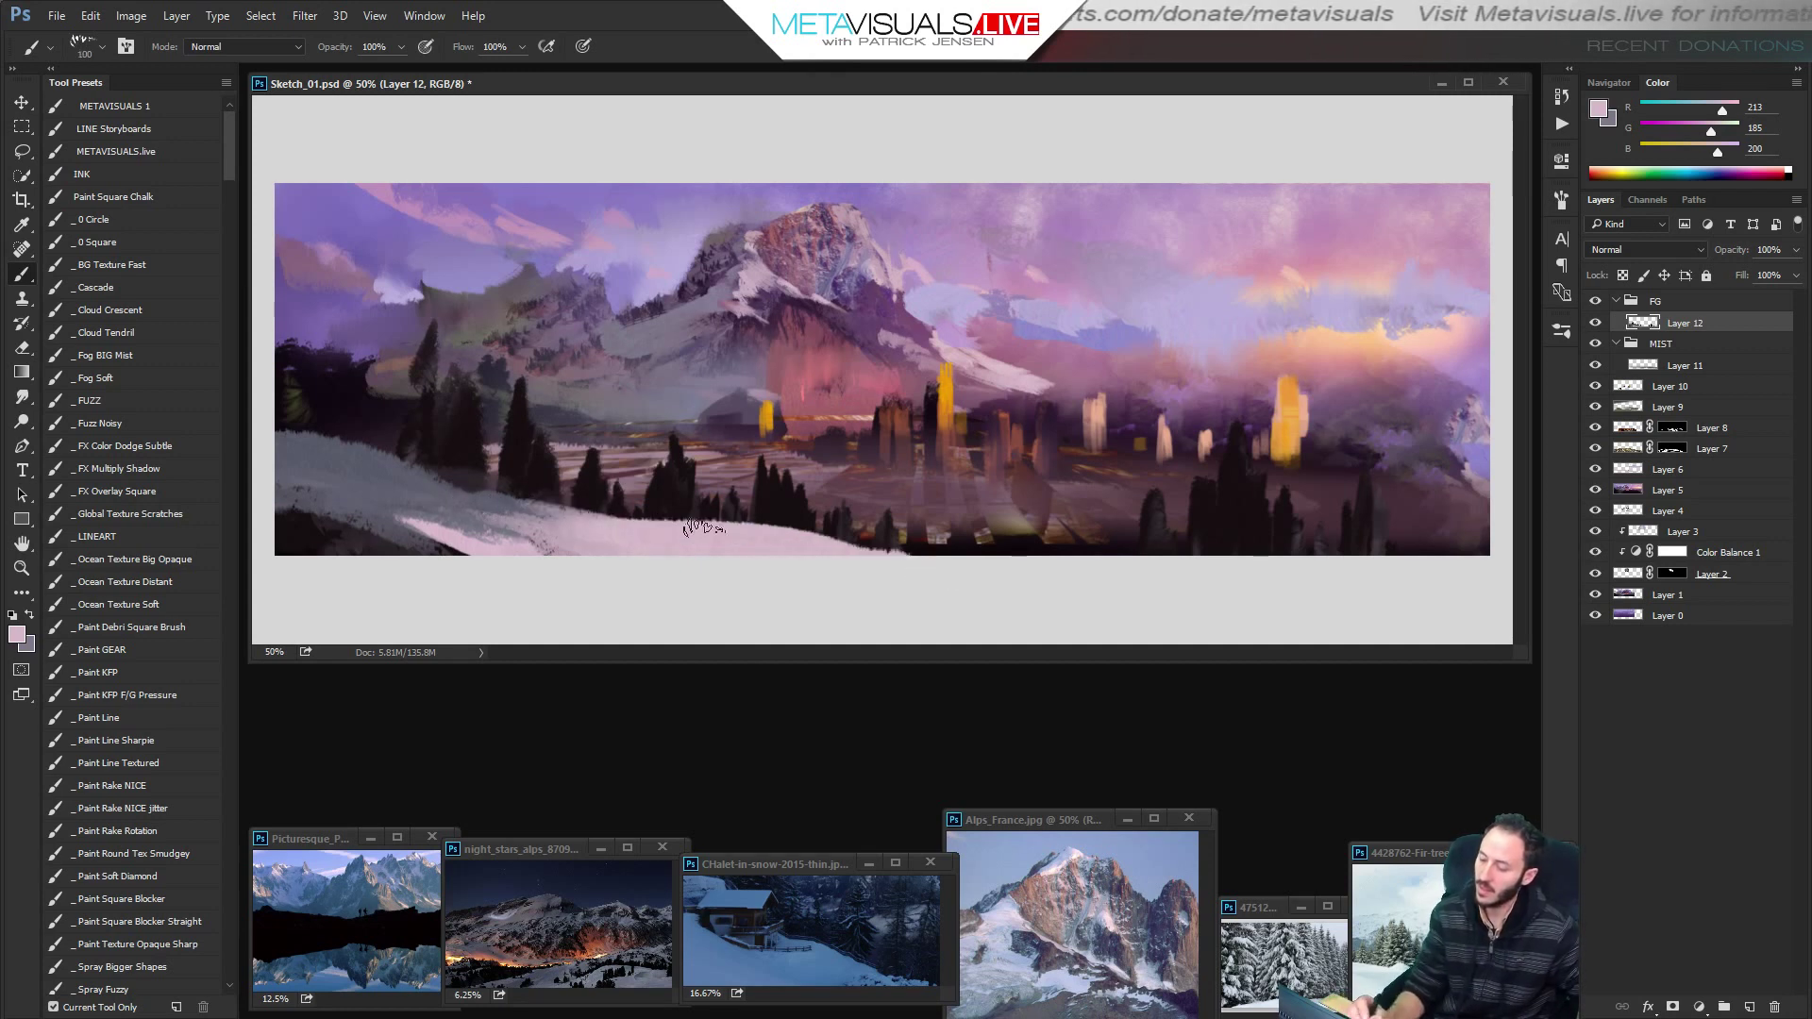
left_click_drag(704, 529, 885, 550)
Sample the slope's grey shadow tone and paint thin shadow strokes across the sunlit snow with a smaller brush.
left_click(381, 490, "alt")
key("bracketleft")
key("bracketleft")
key("bracketleft")
key("bracketleft")
key("bracketleft")
key("bracketleft")
mouse_move(649, 520)
left_mouse_down()
mouse_move(776, 524)
mouse_move(606, 526)
left_mouse_up()
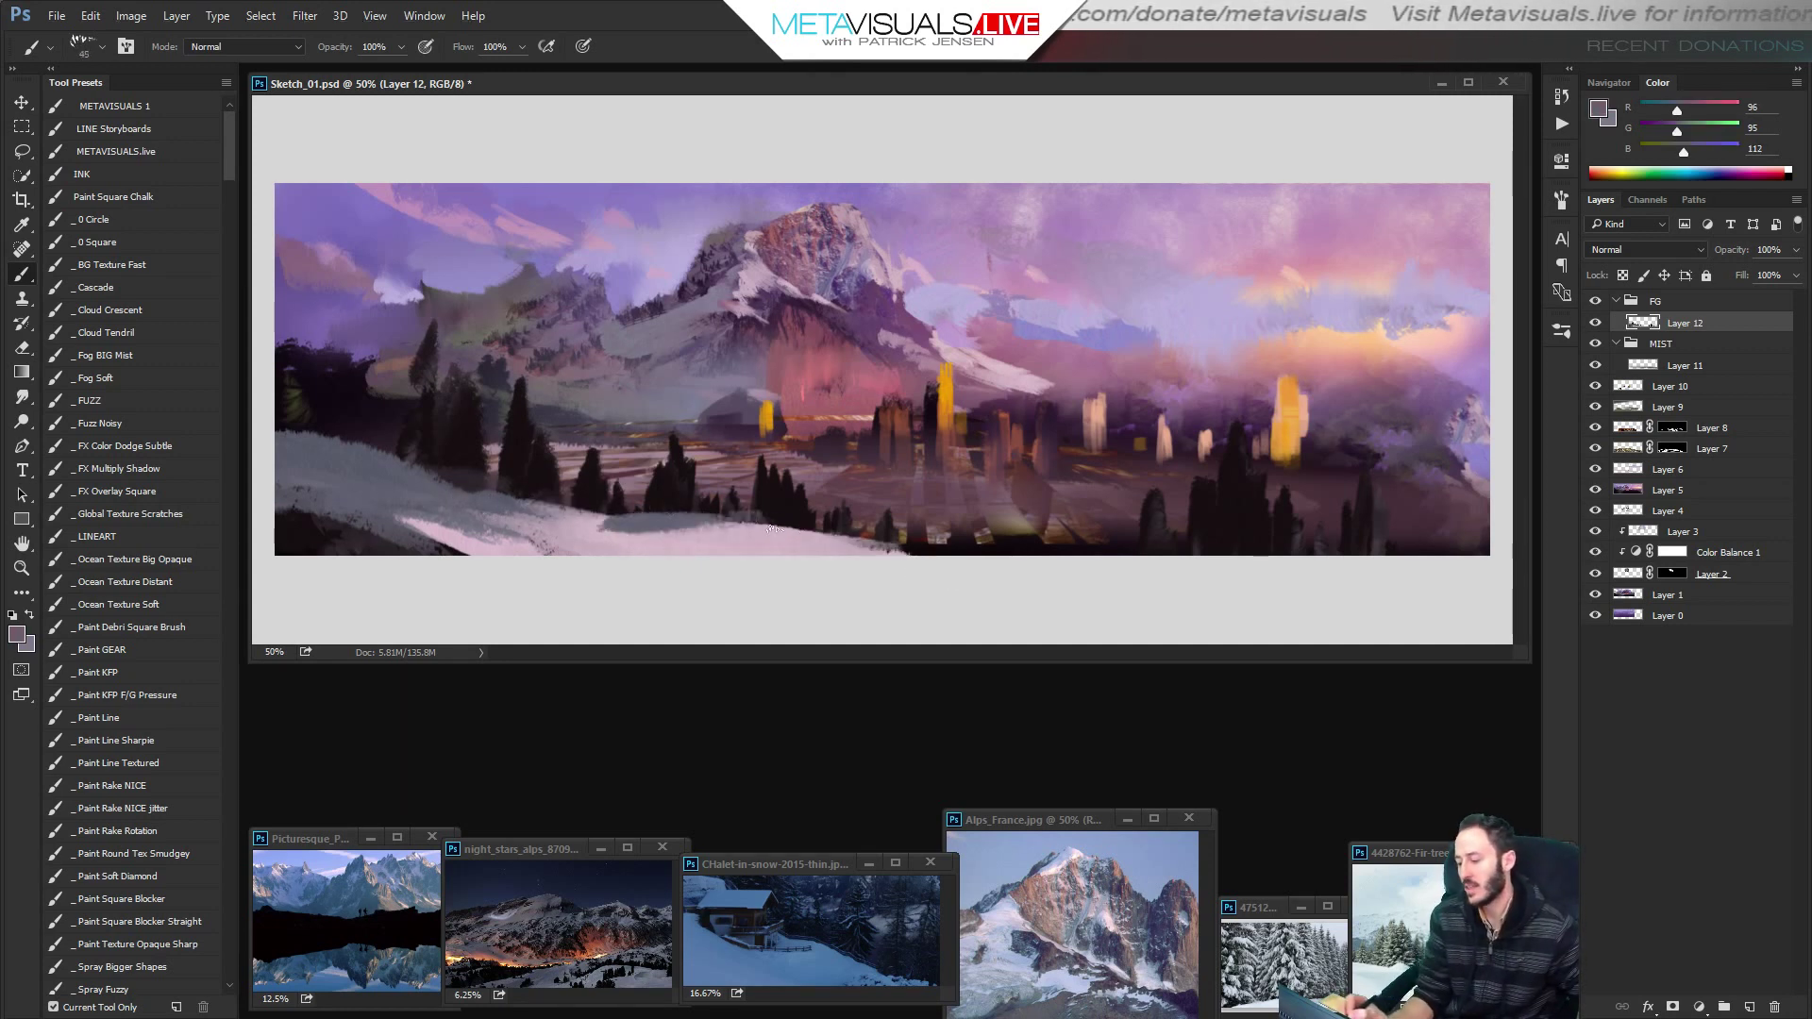
left_click_drag(720, 525, 949, 555)
key("space")
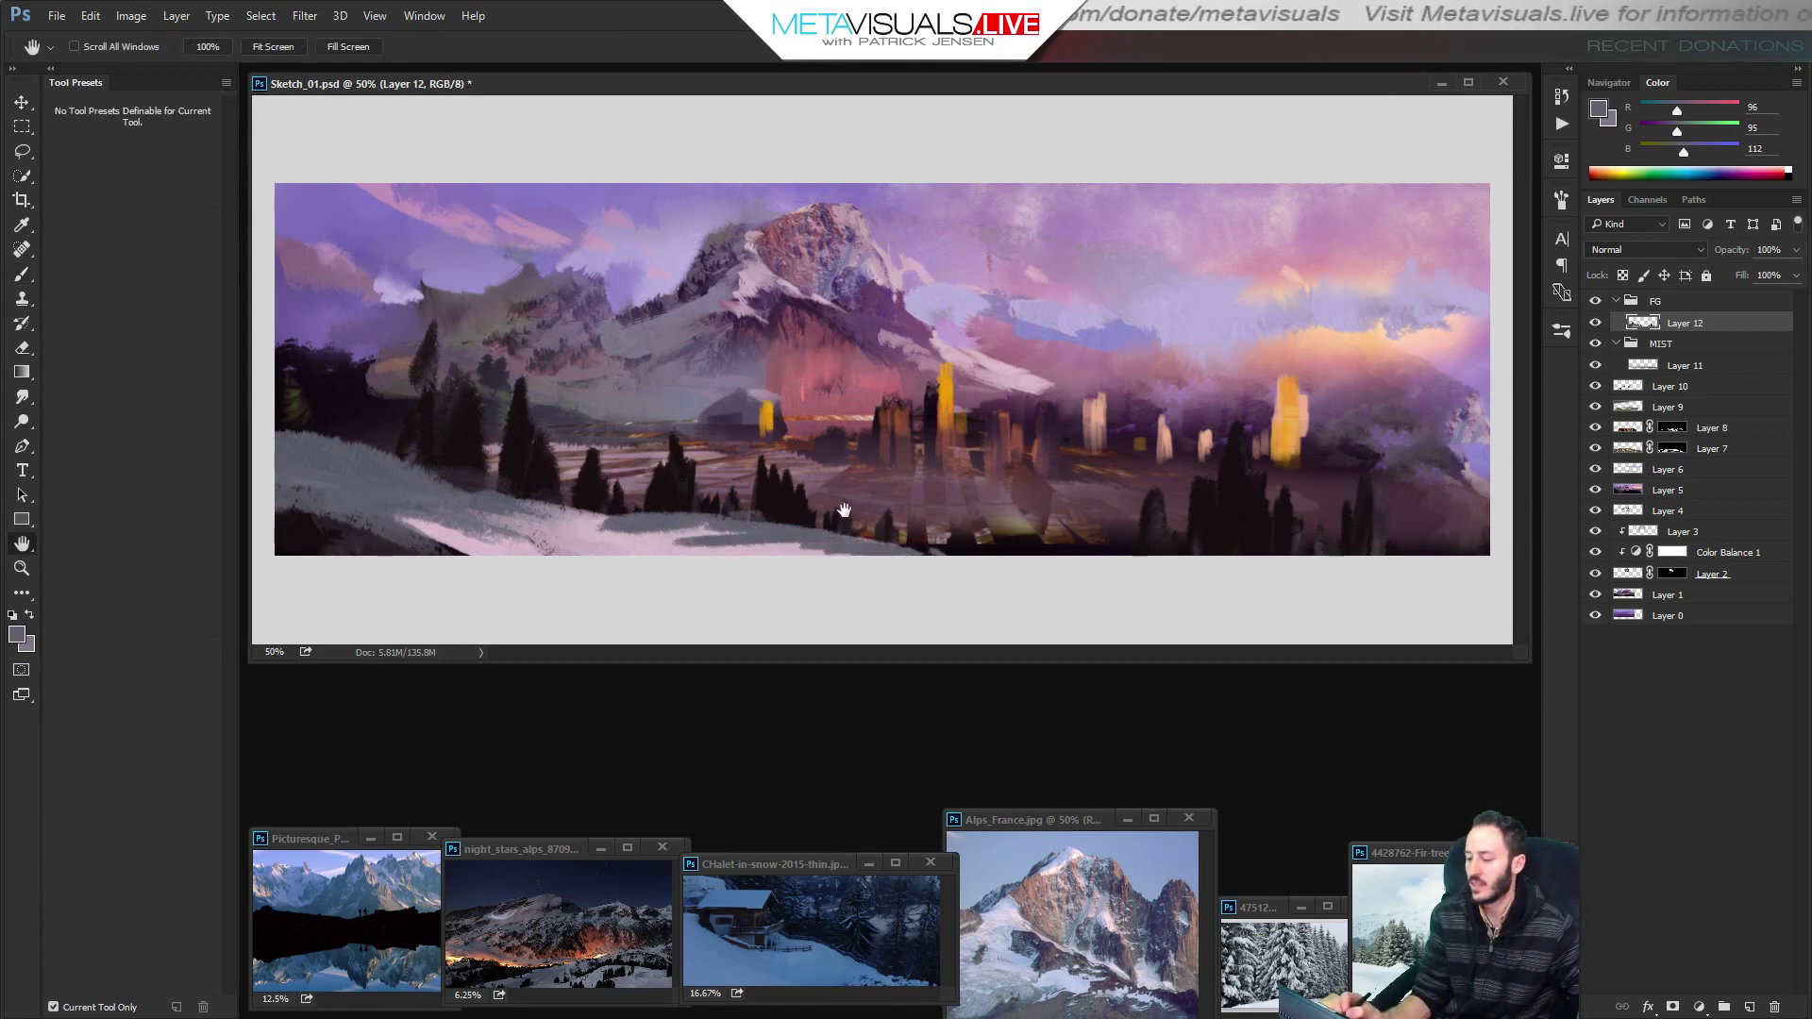
Refine the transitions between light and shadow on the foreground snow slope using tones sampled from it.
left_click(593, 525, "alt")
left_click(714, 512, "alt")
key("bracketright")
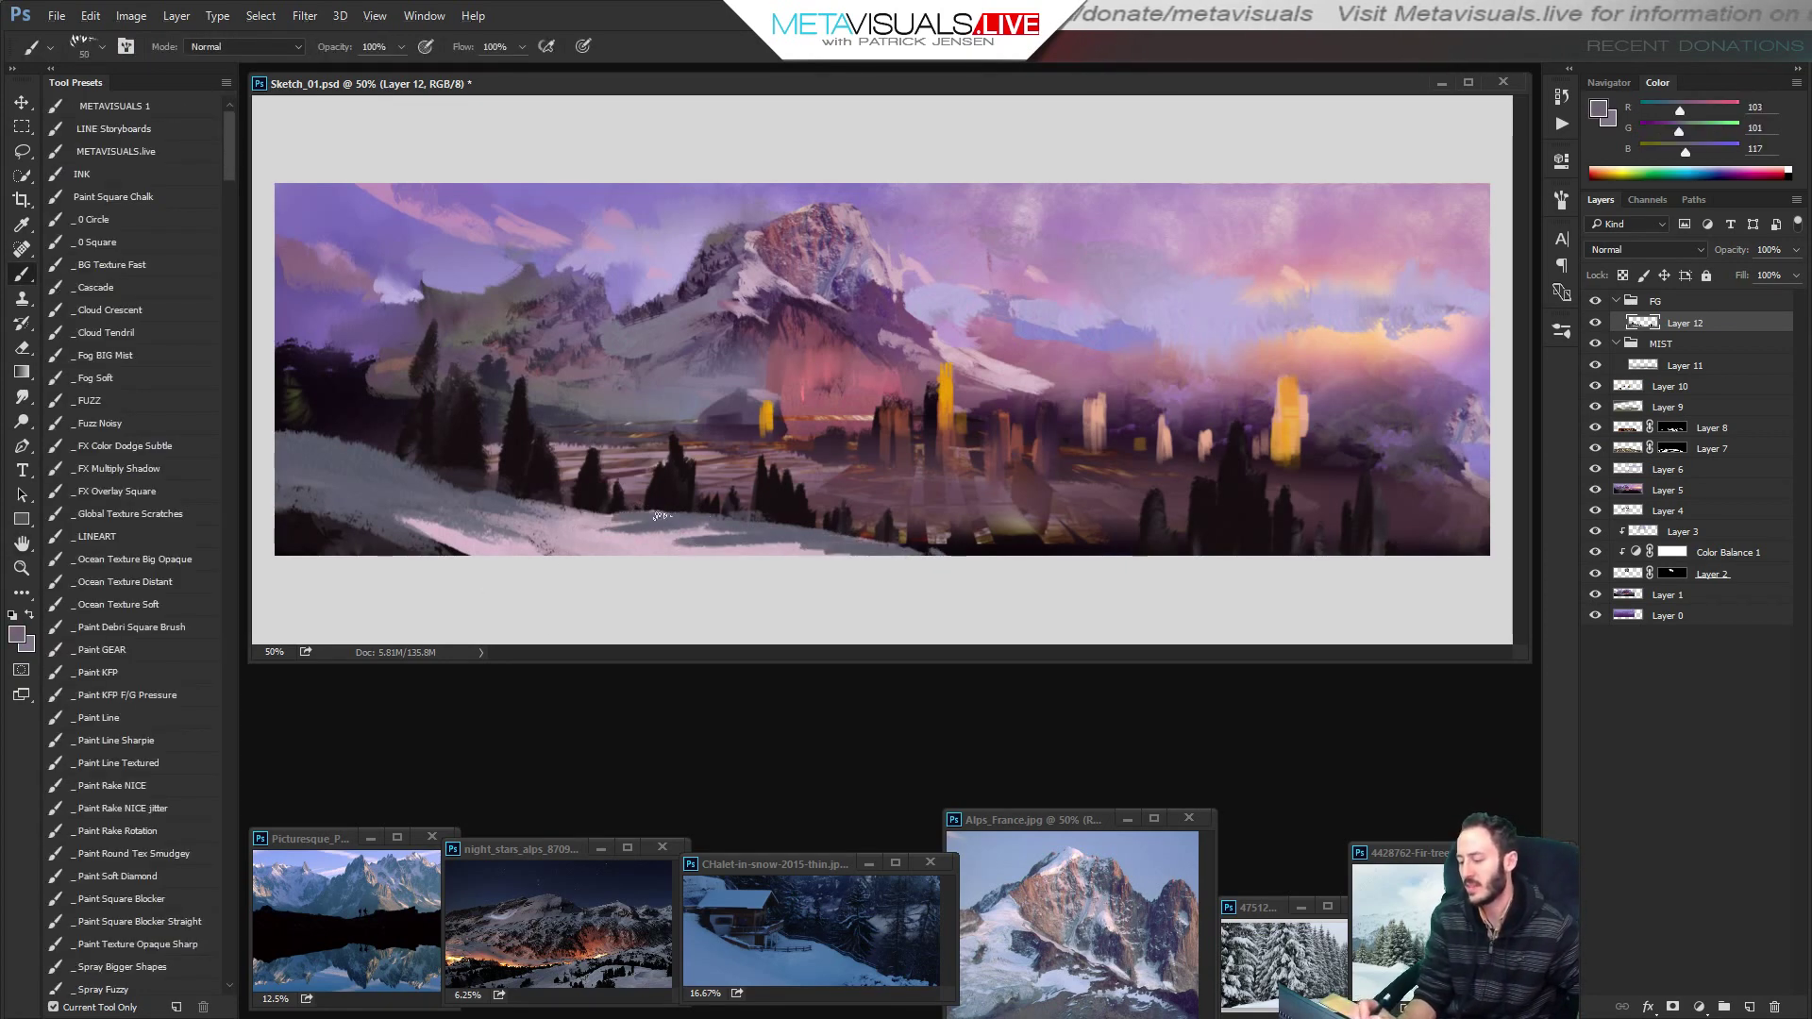
left_click(585, 547, "alt")
key("bracketright")
key("bracketright")
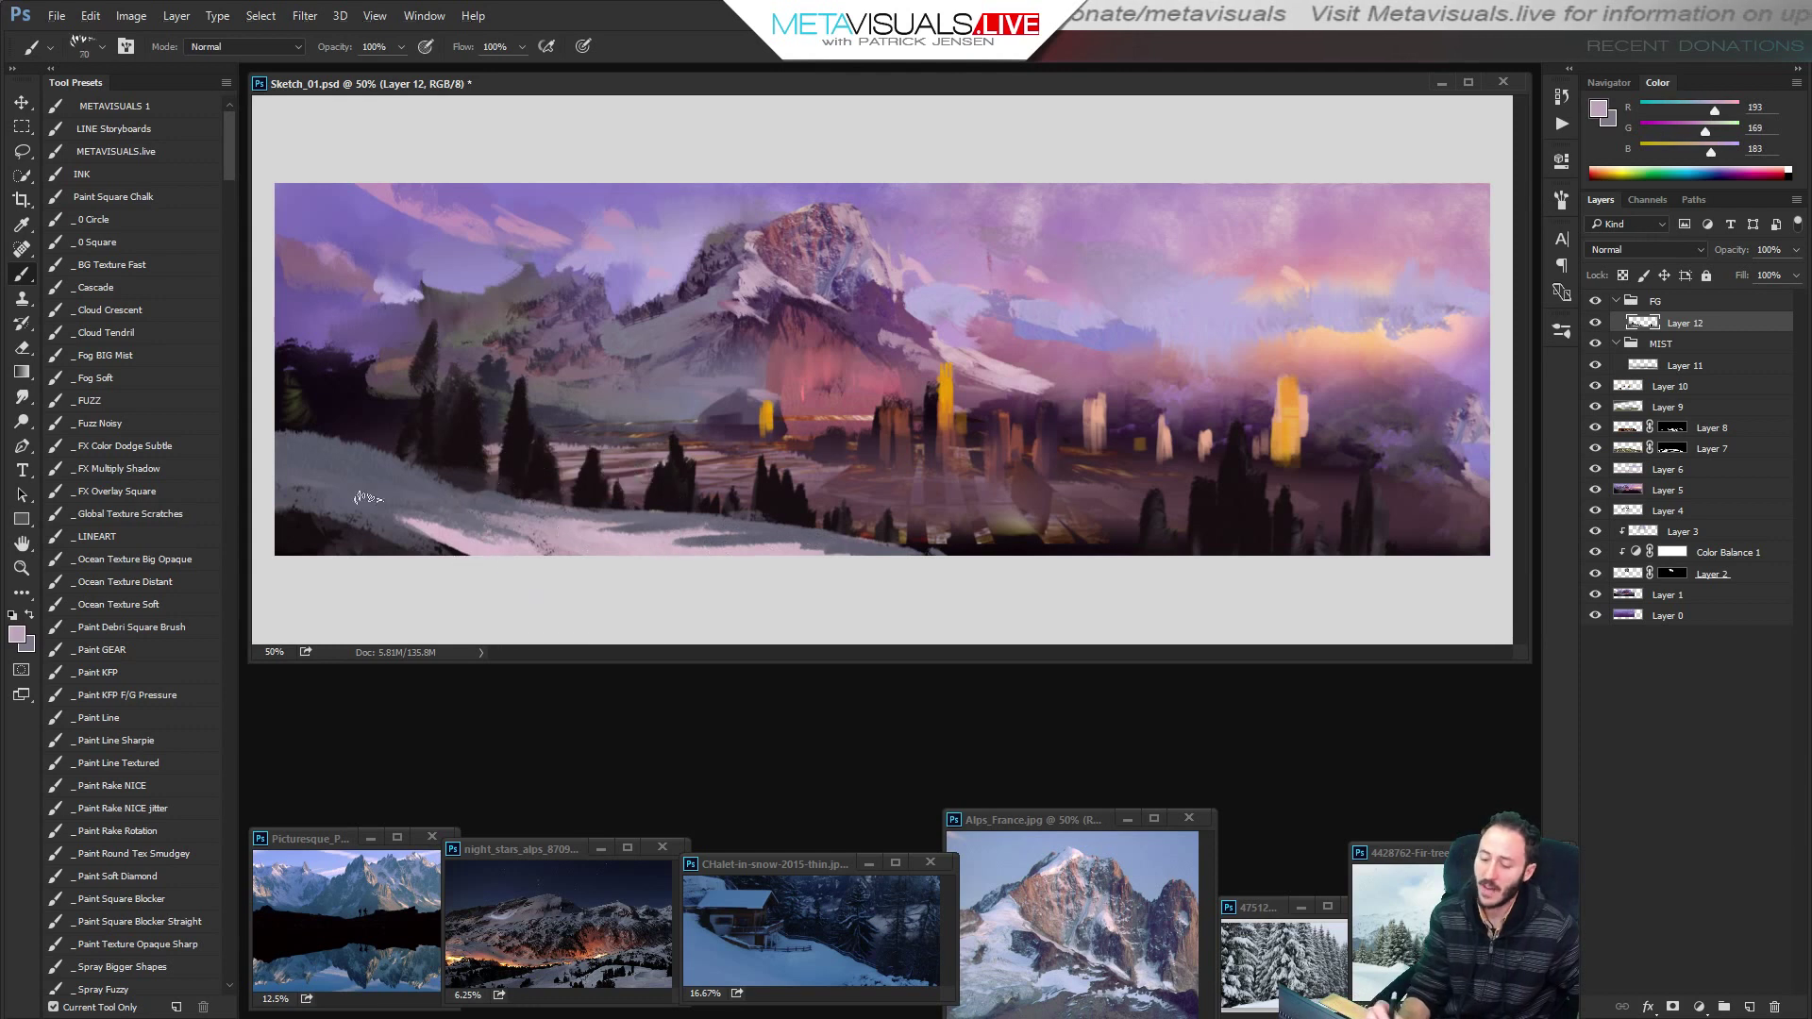
left_click(361, 517, "alt")
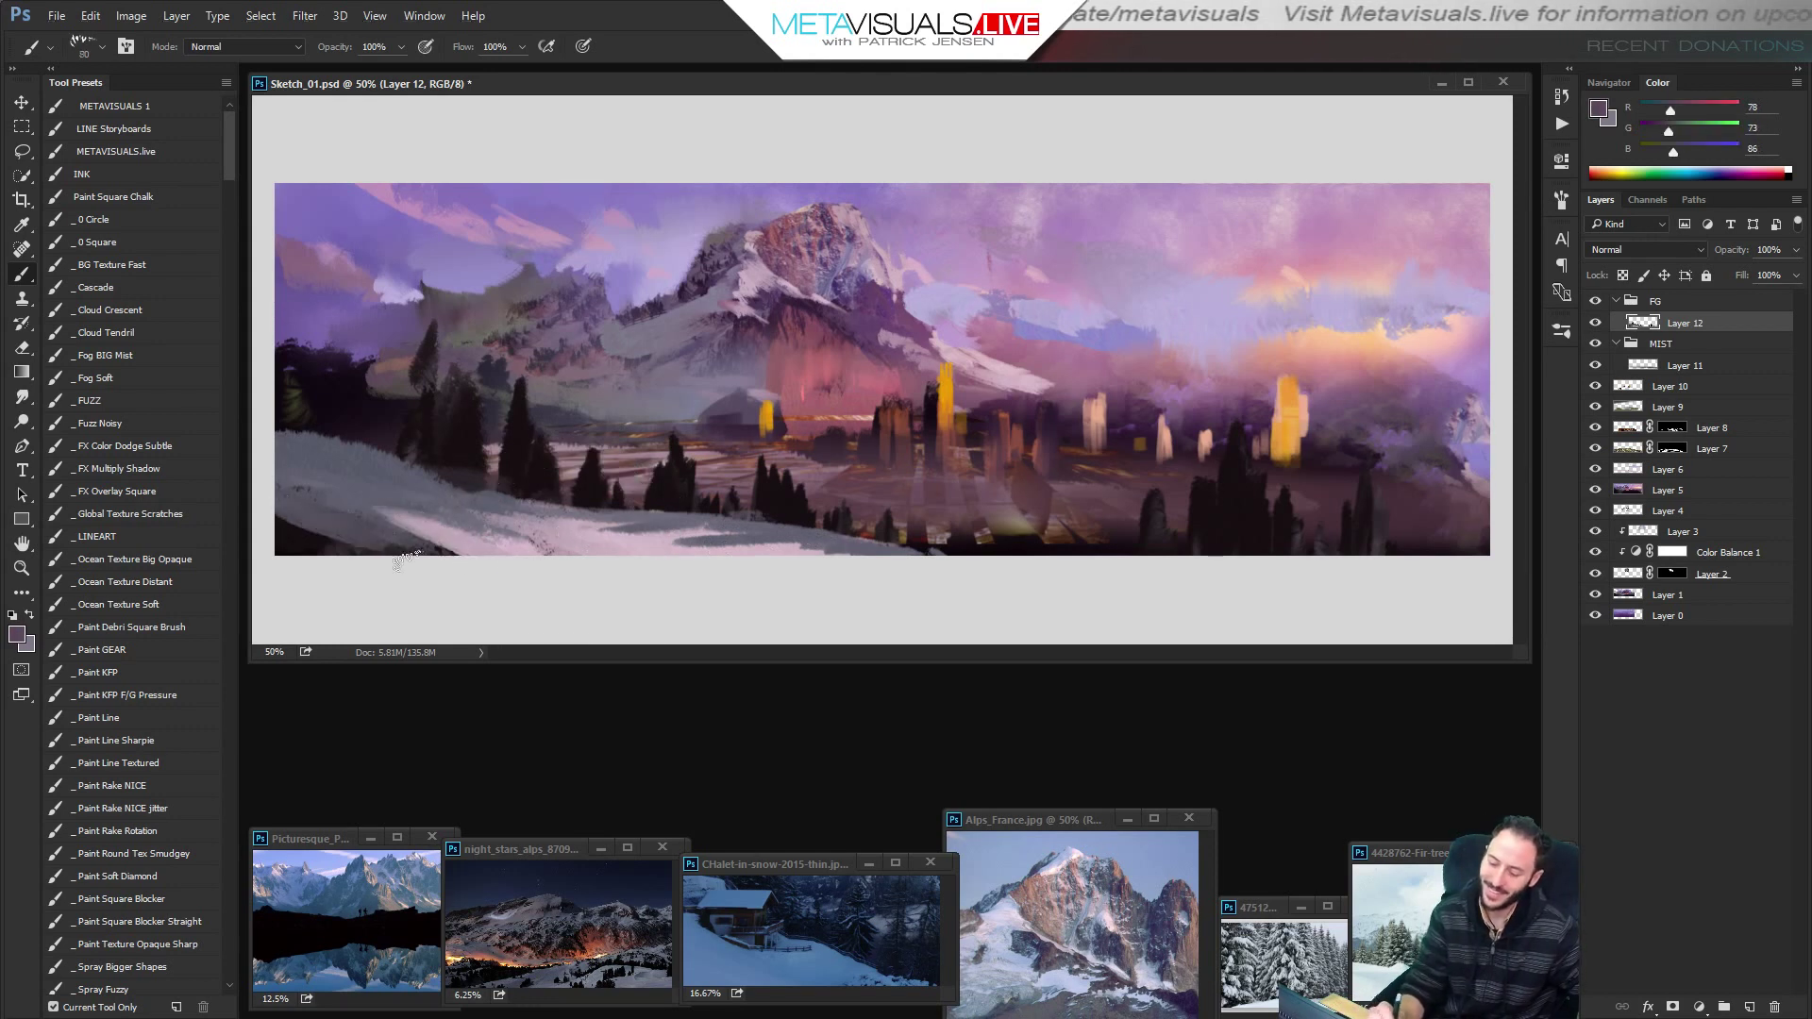
Smudge the snow slope's lower edge into the dark bottom-left corner and save the file with maximized compatibility.
key("r")
left_click_drag(341, 501, 511, 596)
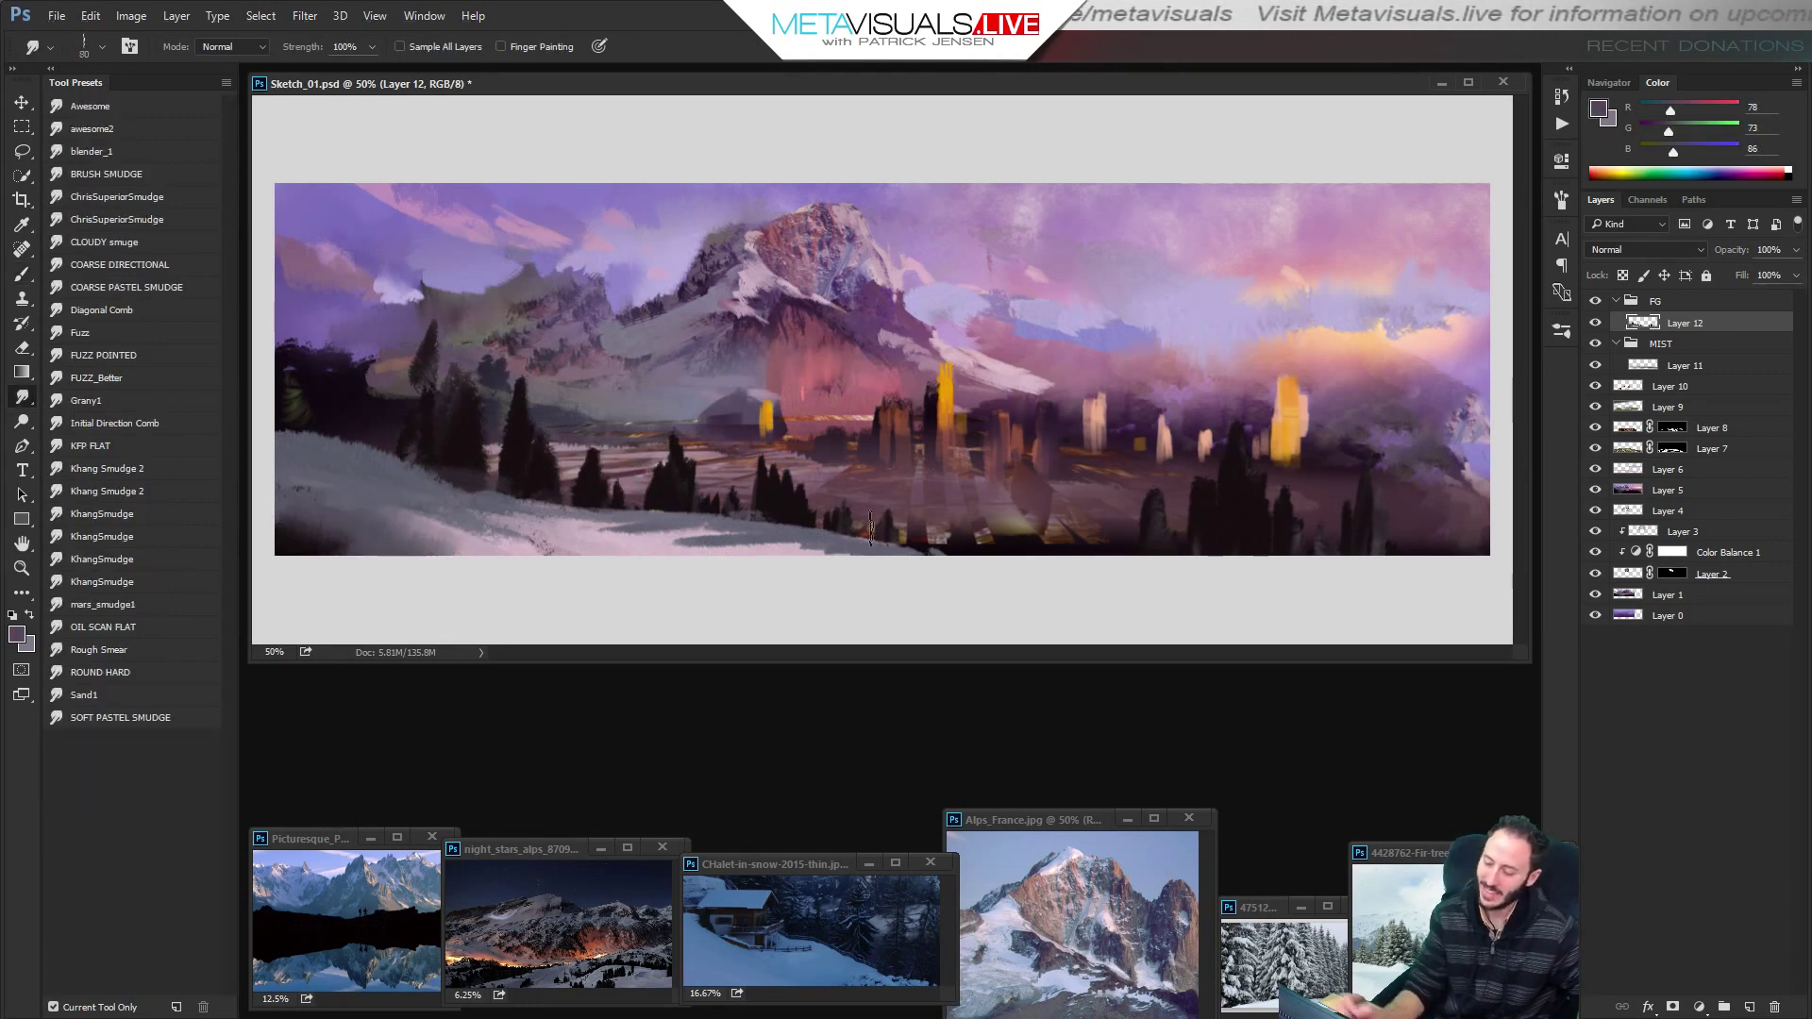
left_click(1076, 472, "alt")
left_click(1153, 463, "ctrl")
key("b")
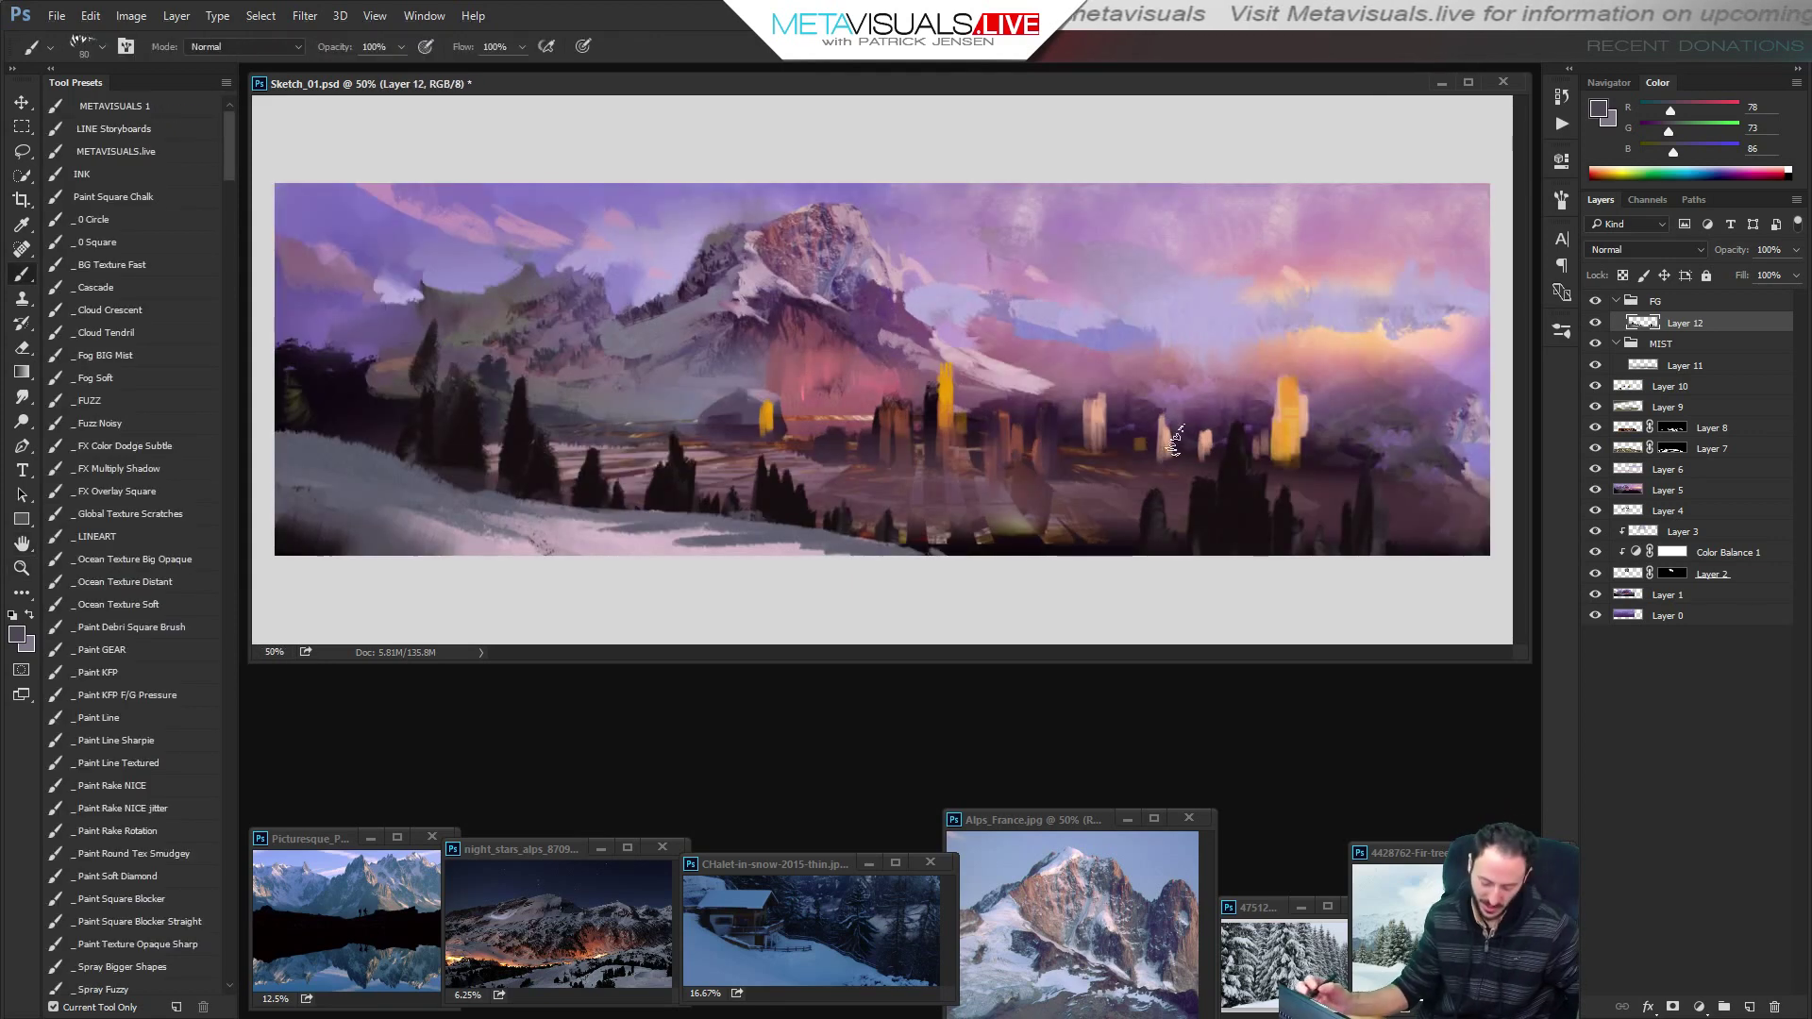
key("ctrl+s")
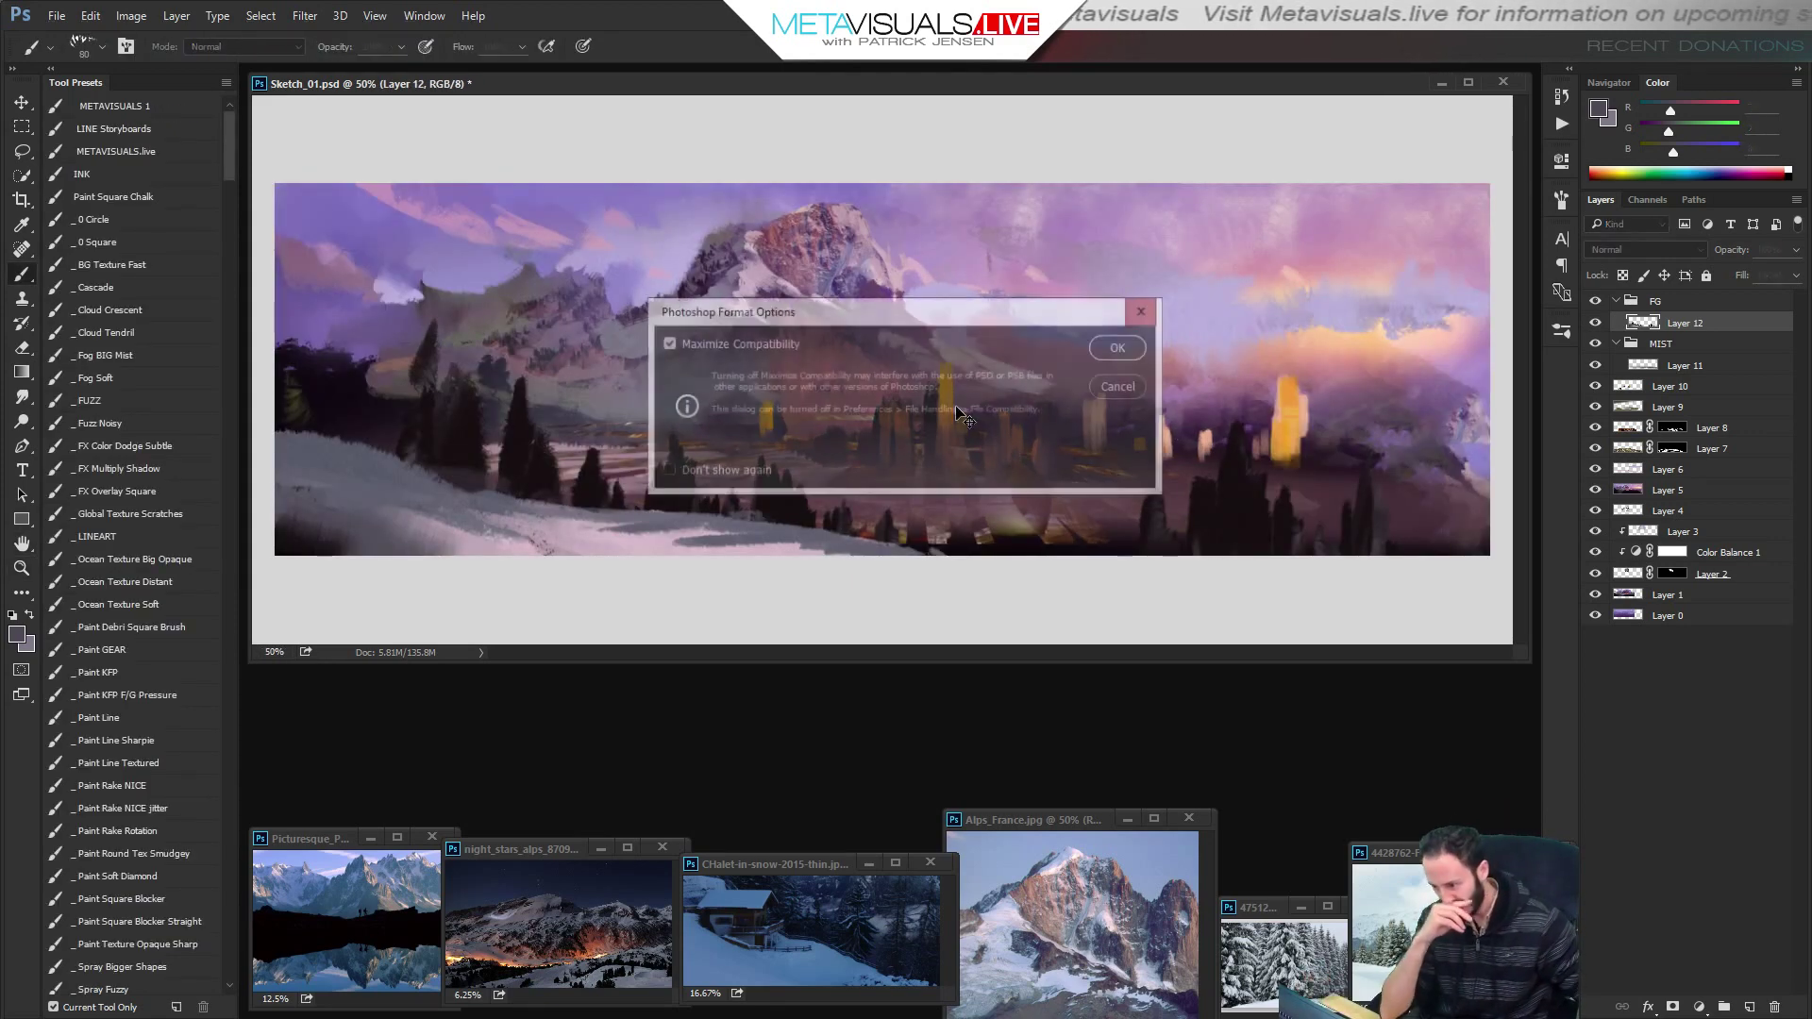
key("Return")
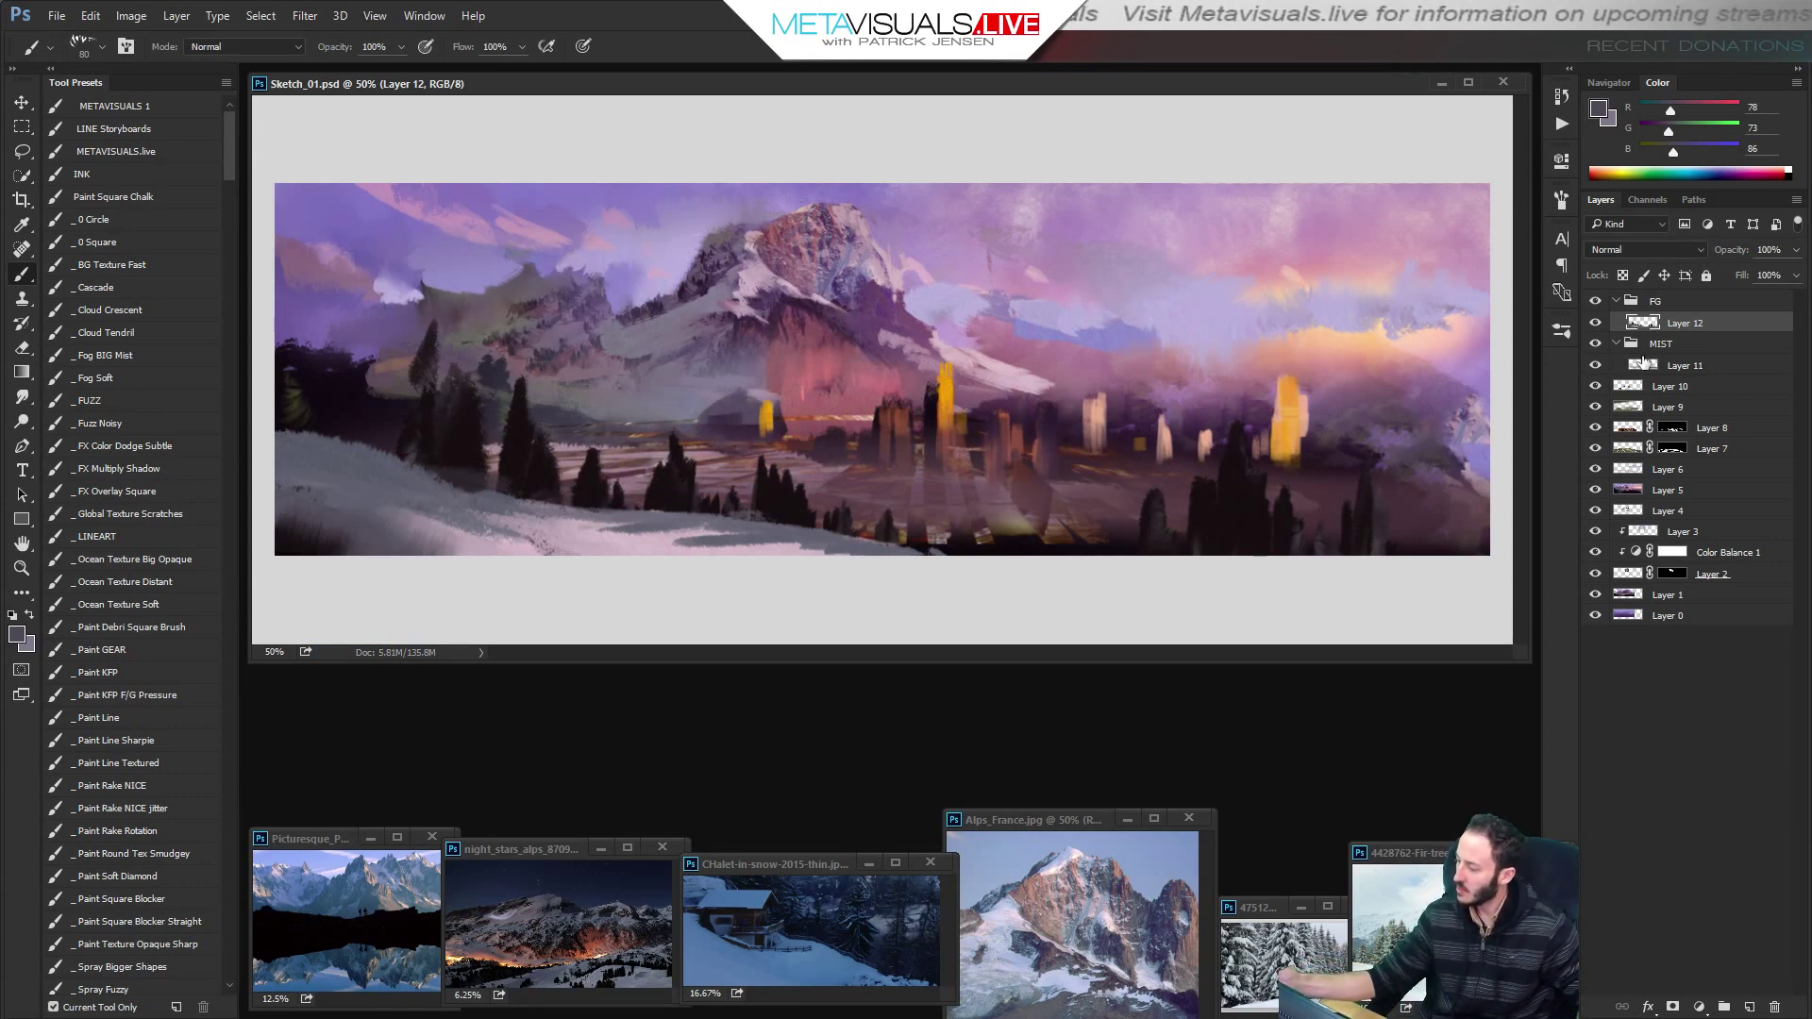
Compare the painting with and without mist Layer 11 and the FG group by toggling their visibility.
left_click(1596, 366)
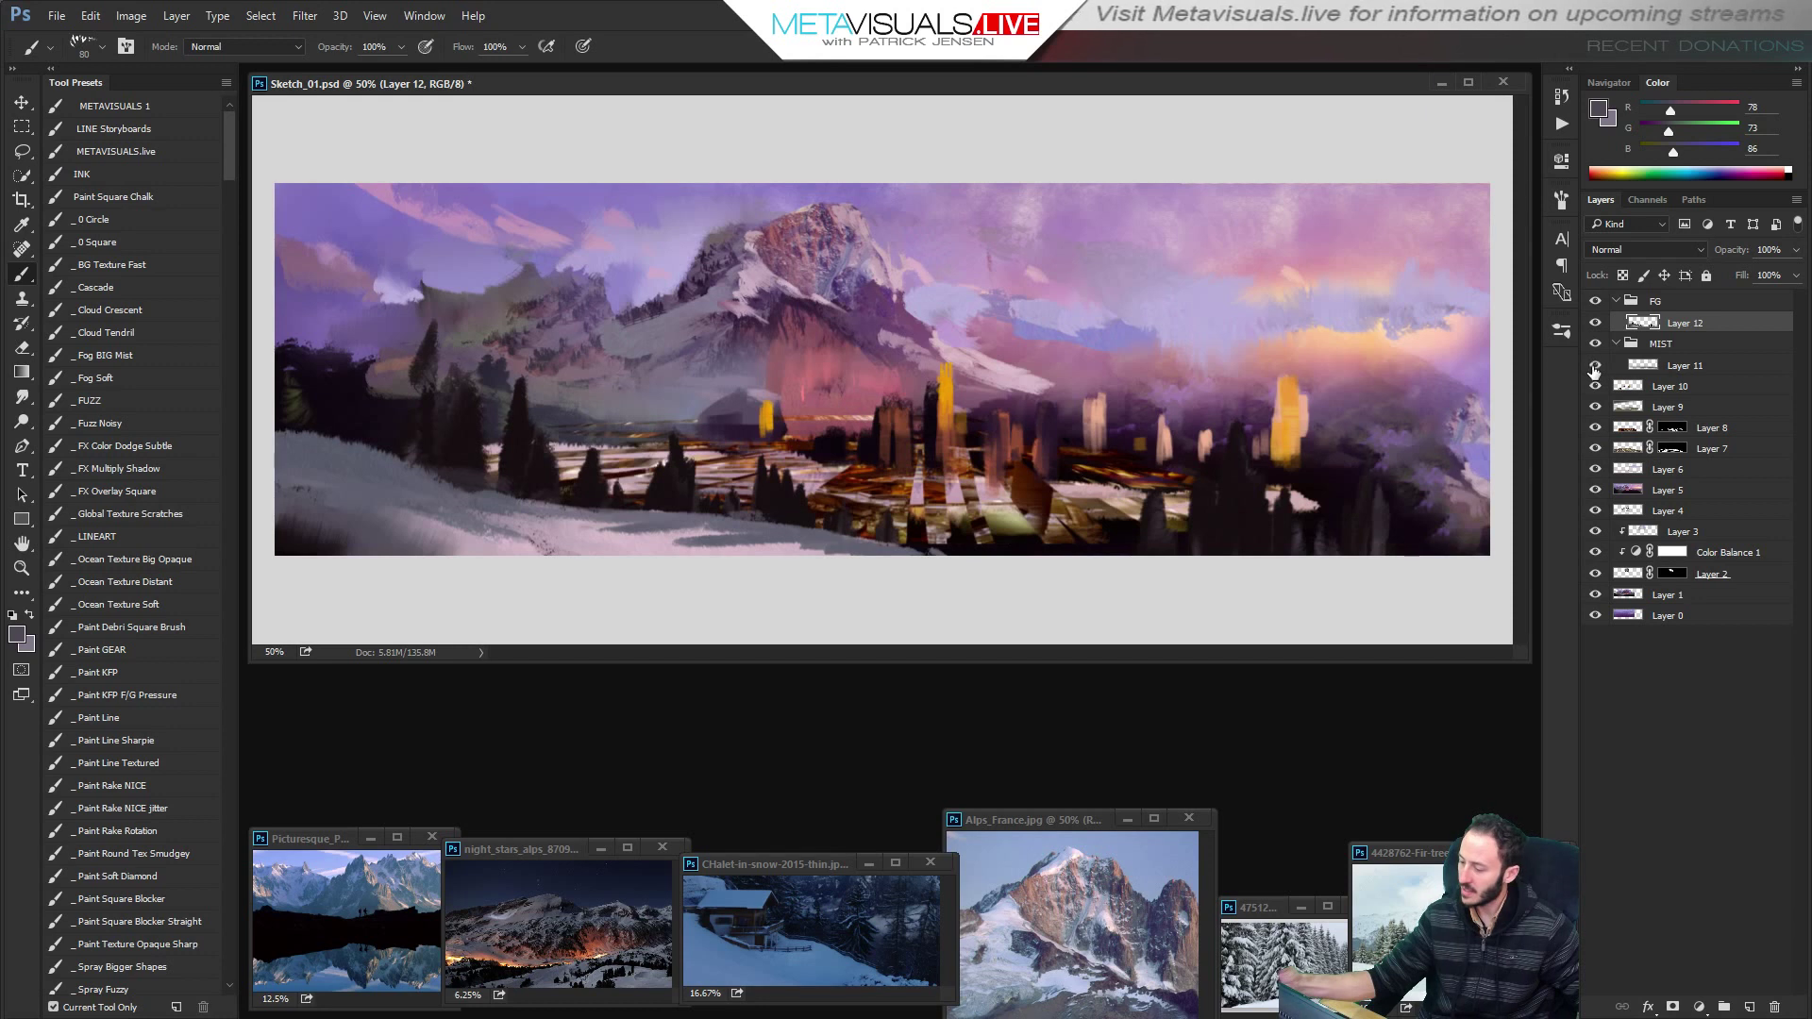
left_click(1595, 366)
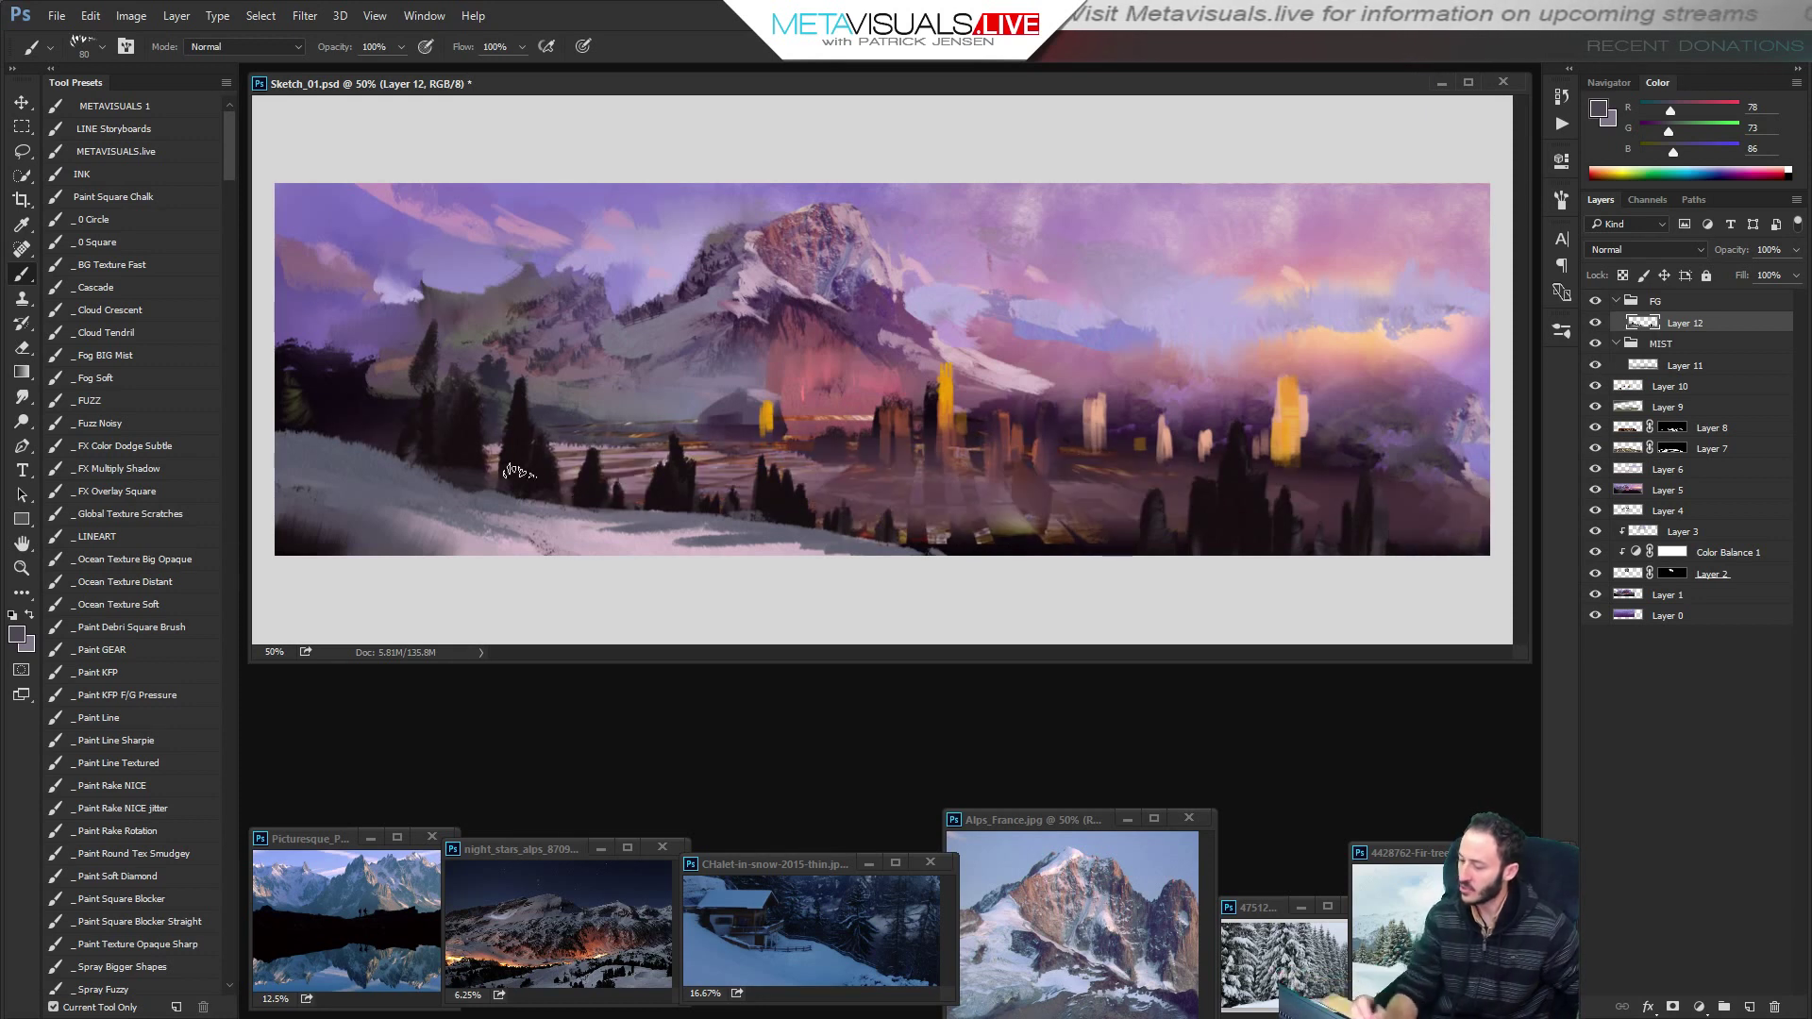
left_click(1595, 303)
left_click(1596, 302)
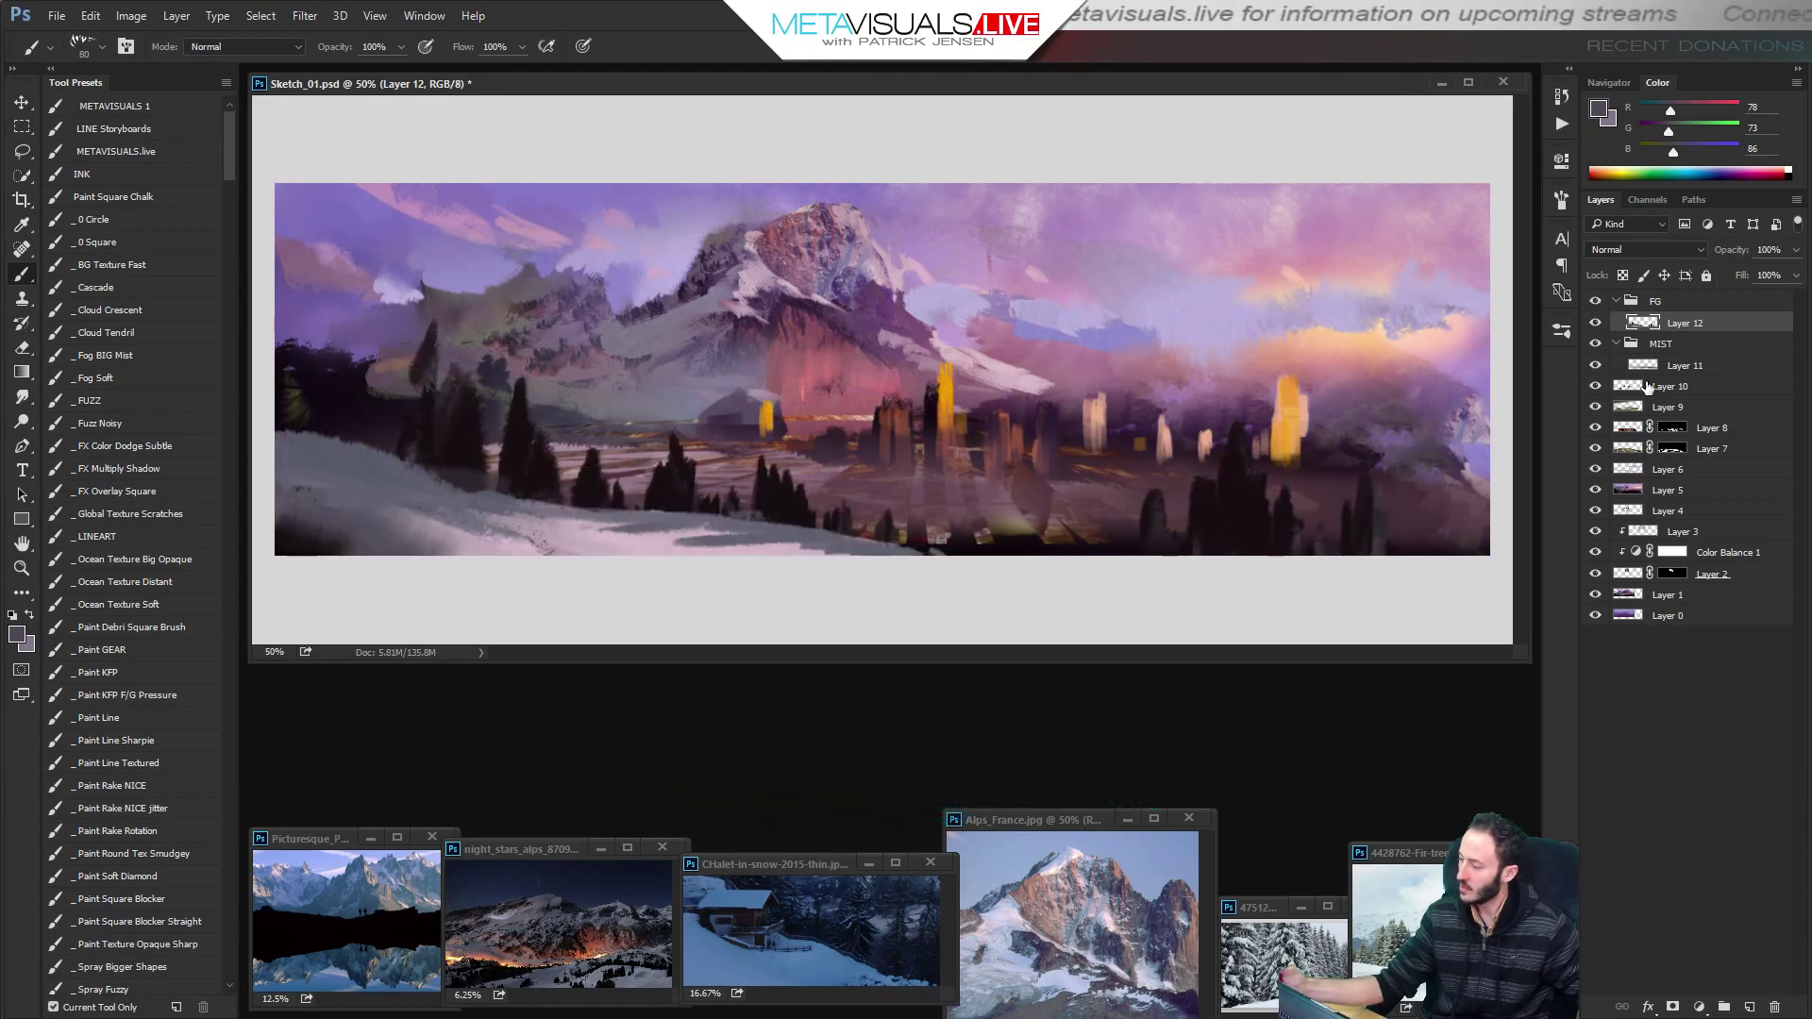
Create a BG layer group above Layer 10, move Layer 10 through Layer 0 into it, and check its visibility.
left_click(1676, 386)
left_click(1723, 1008)
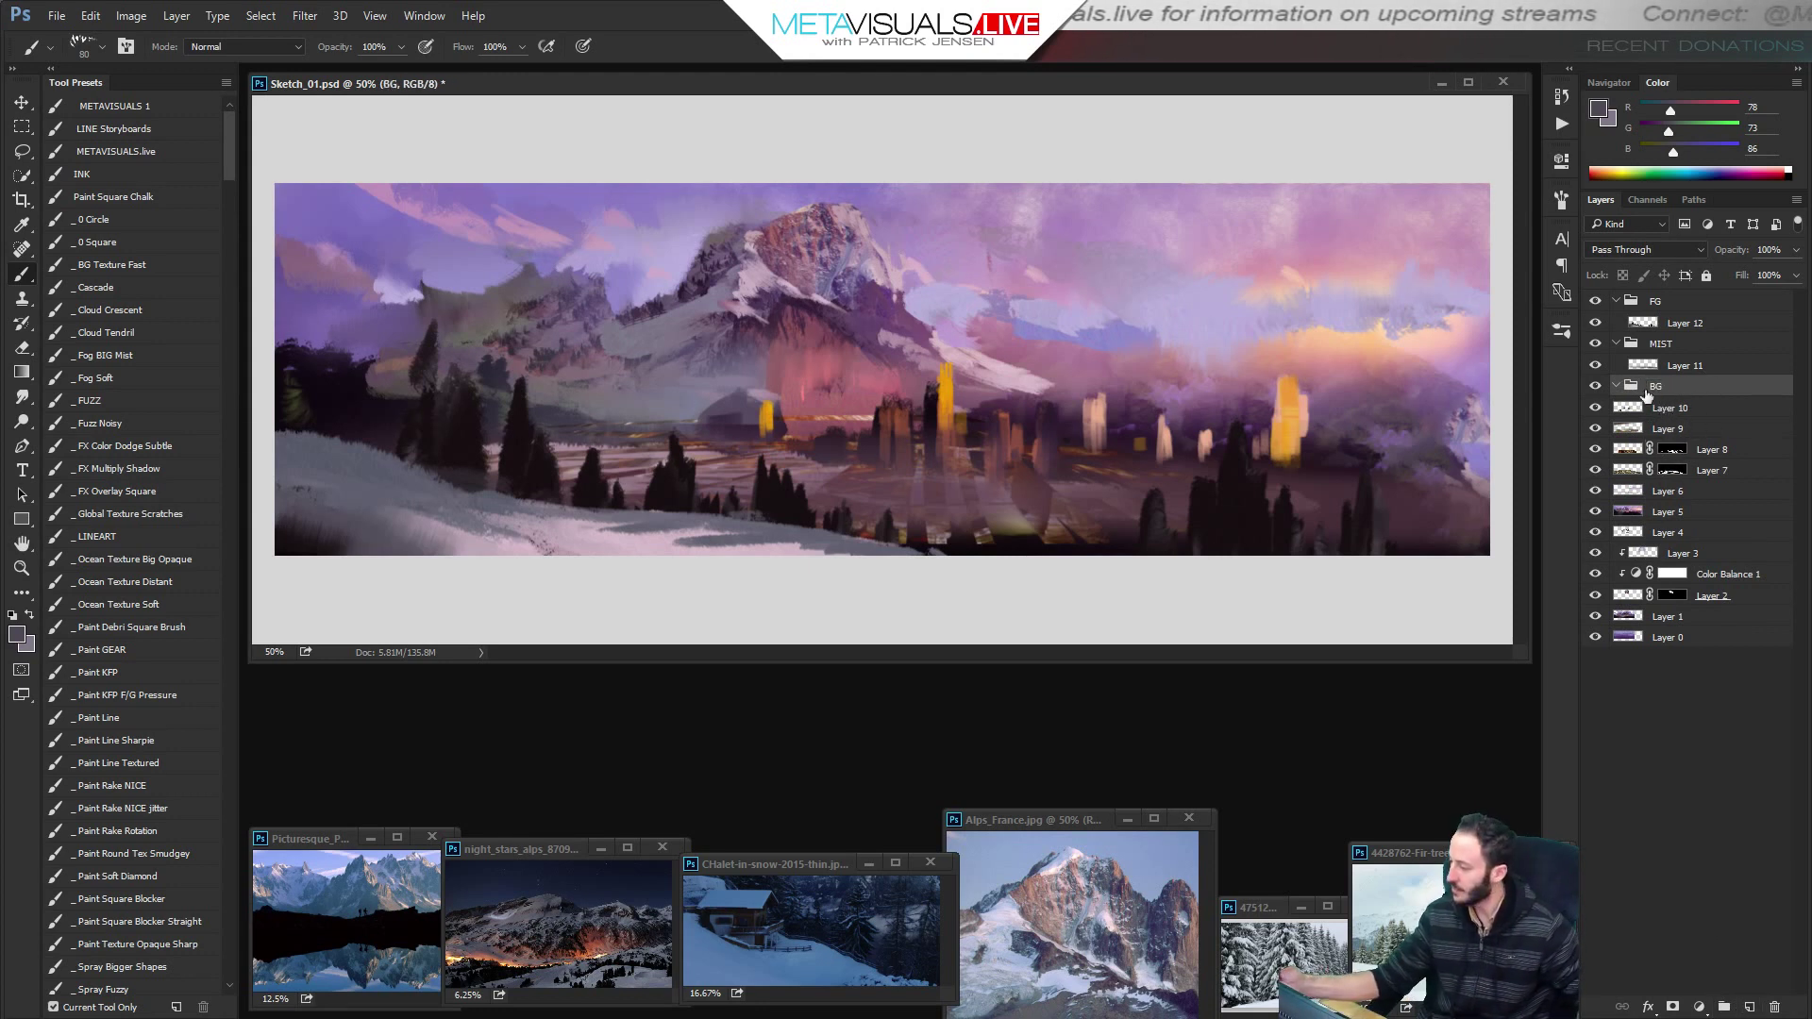
left_click(1637, 408)
left_click(1628, 637, "shift")
left_click_drag(1635, 408, 1622, 387)
left_click(1596, 387)
left_click(1596, 387)
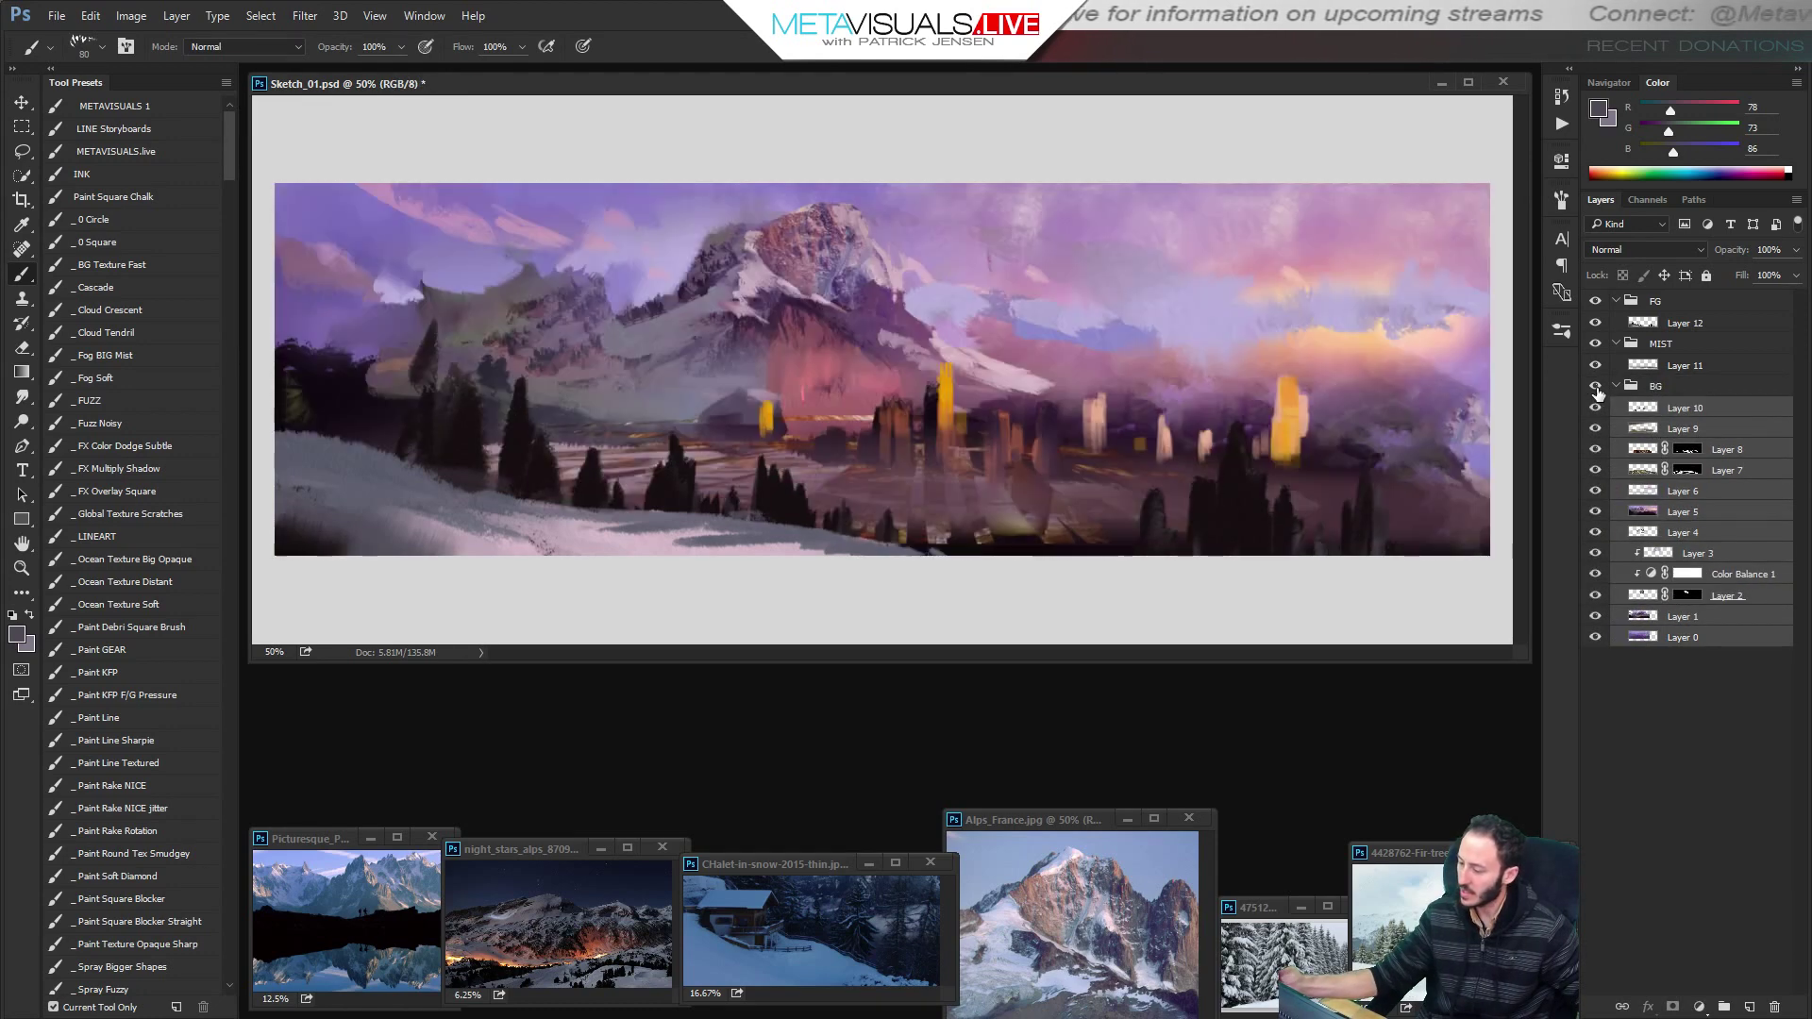
Add a Levels adjustment above Layer 10 in the BG group with input levels 39, 0.81 and 226.
left_click(1708, 408)
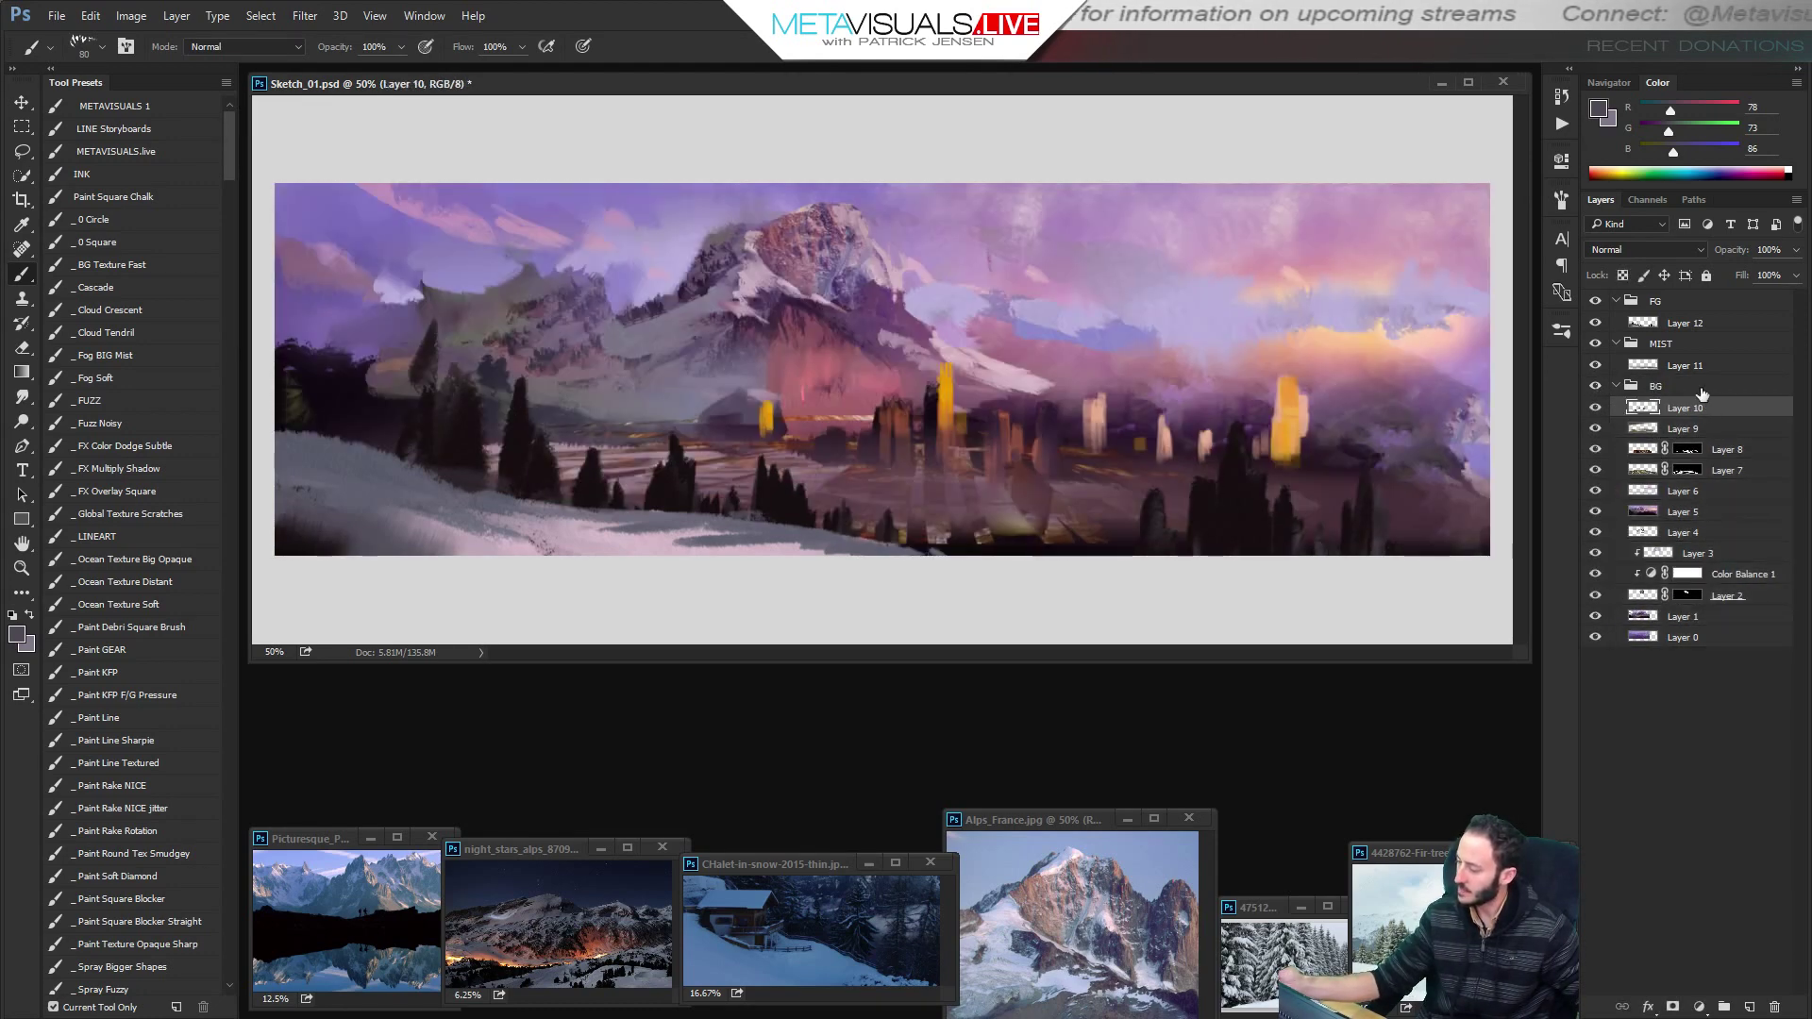
left_click(1699, 1006)
left_click(1680, 699)
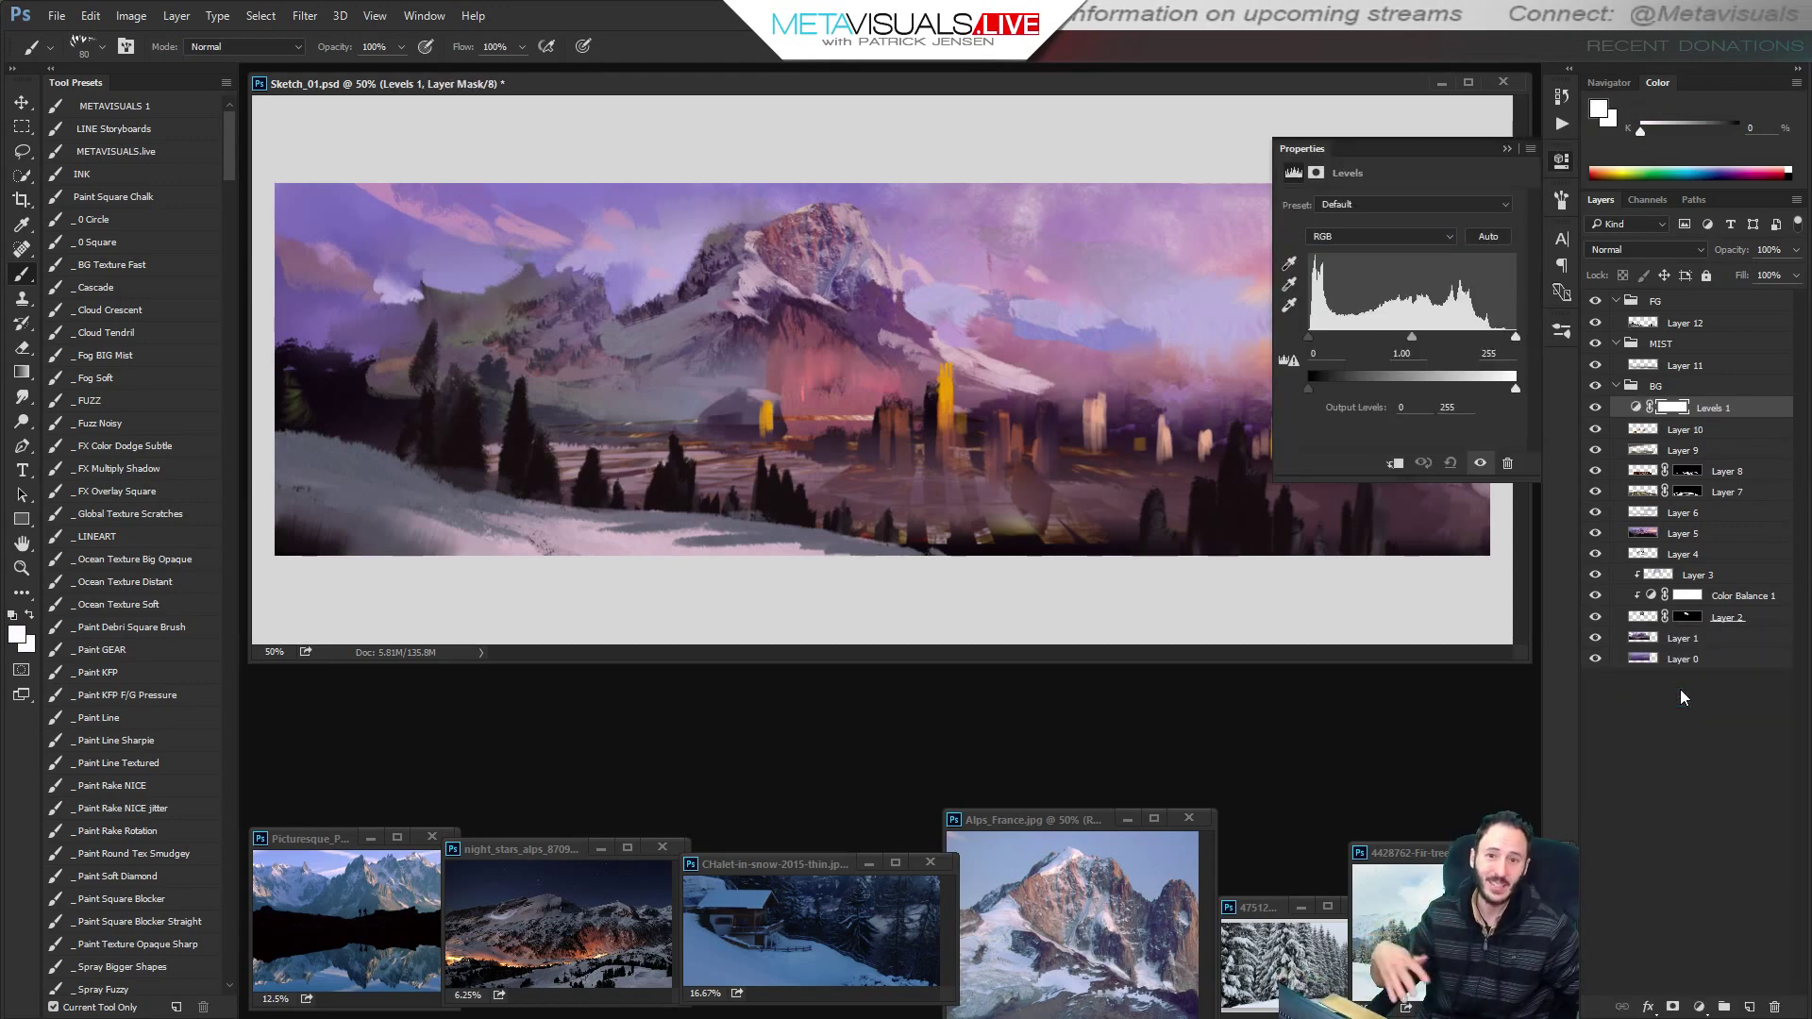
left_click_drag(1516, 337, 1492, 337)
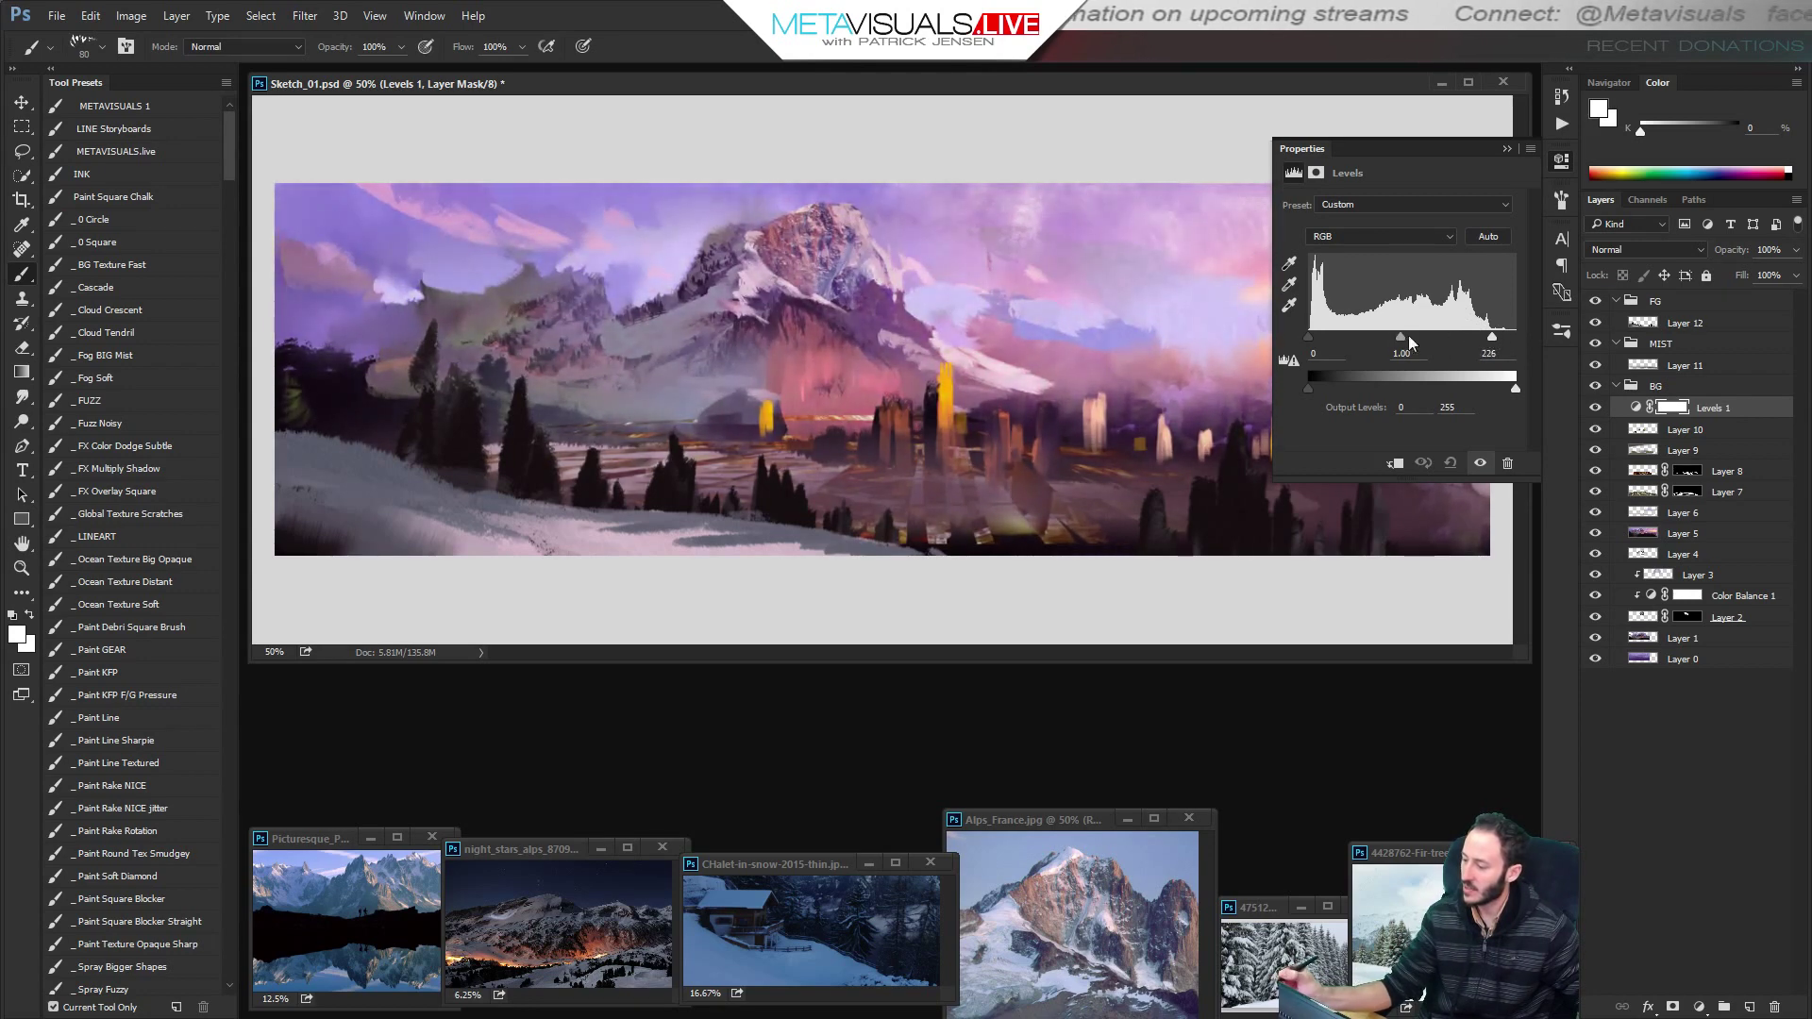
mouse_move(1308, 337)
left_mouse_down()
mouse_move(1425, 338)
mouse_move(1306, 338)
mouse_move(1341, 338)
left_mouse_up()
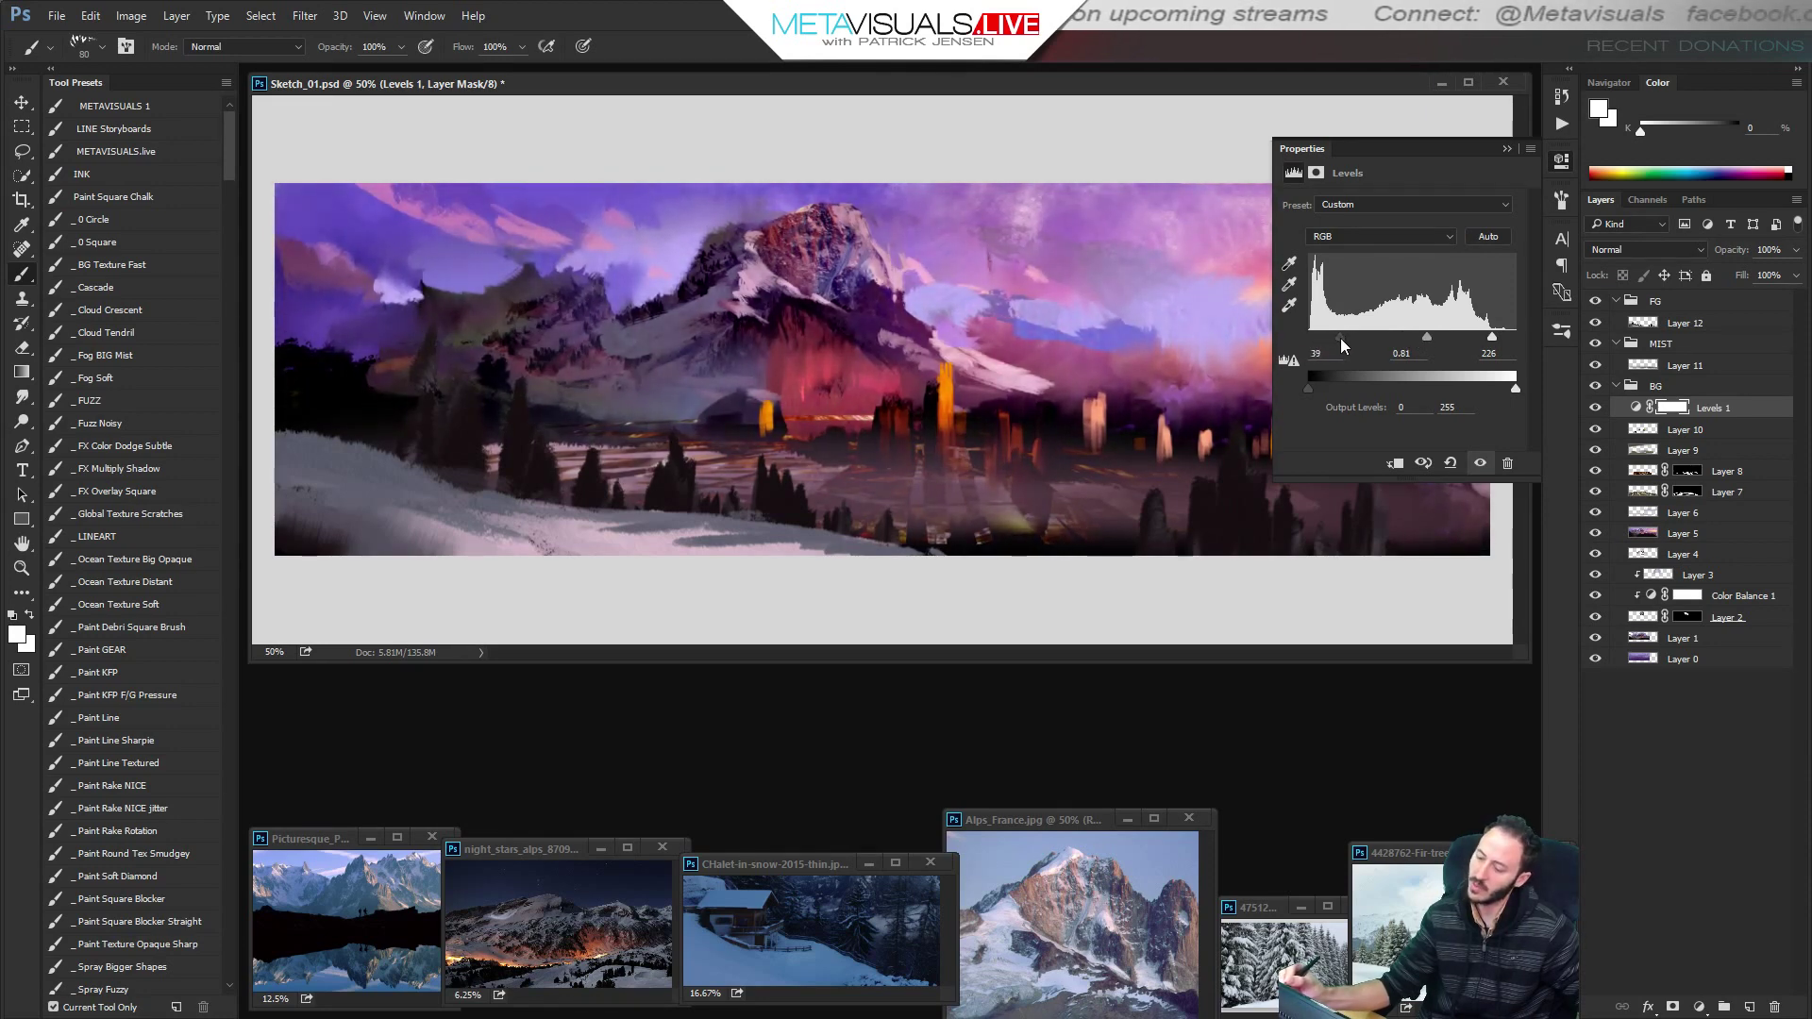
left_click(1507, 149)
Compare the background before and after the Levels adjustment by toggling that layer's visibility.
left_click(1600, 408)
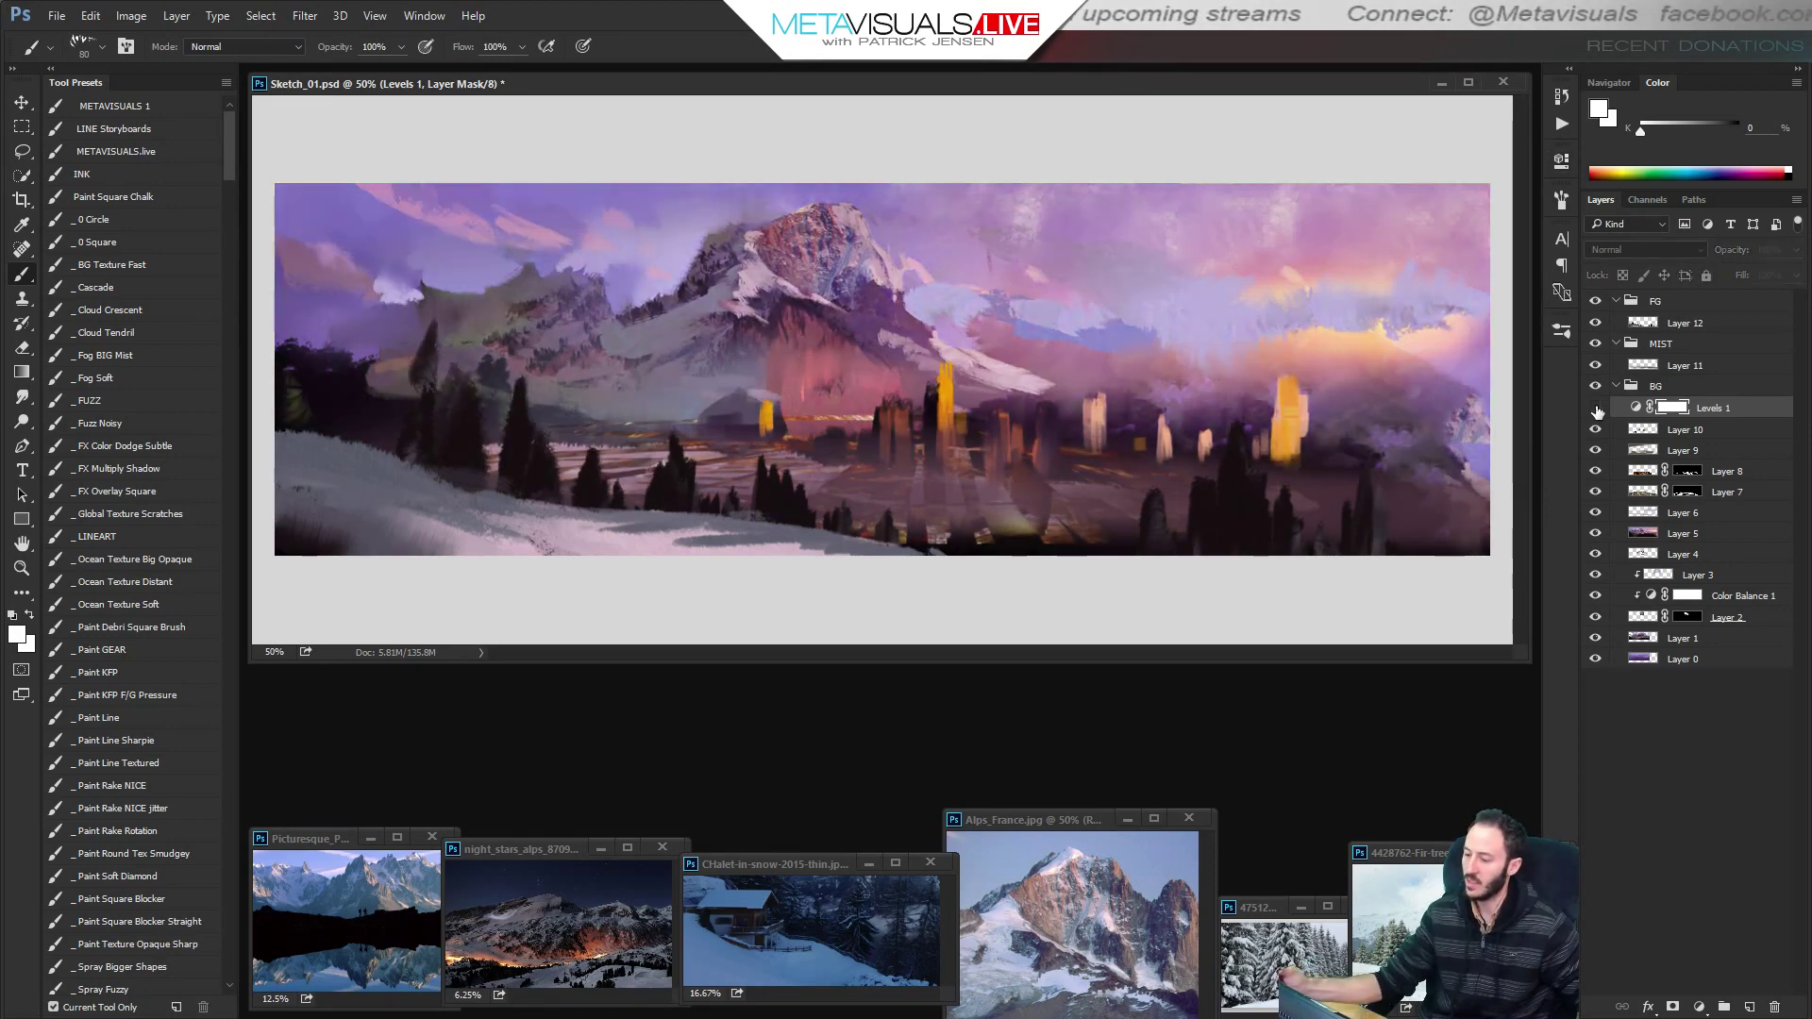
left_click(1600, 408)
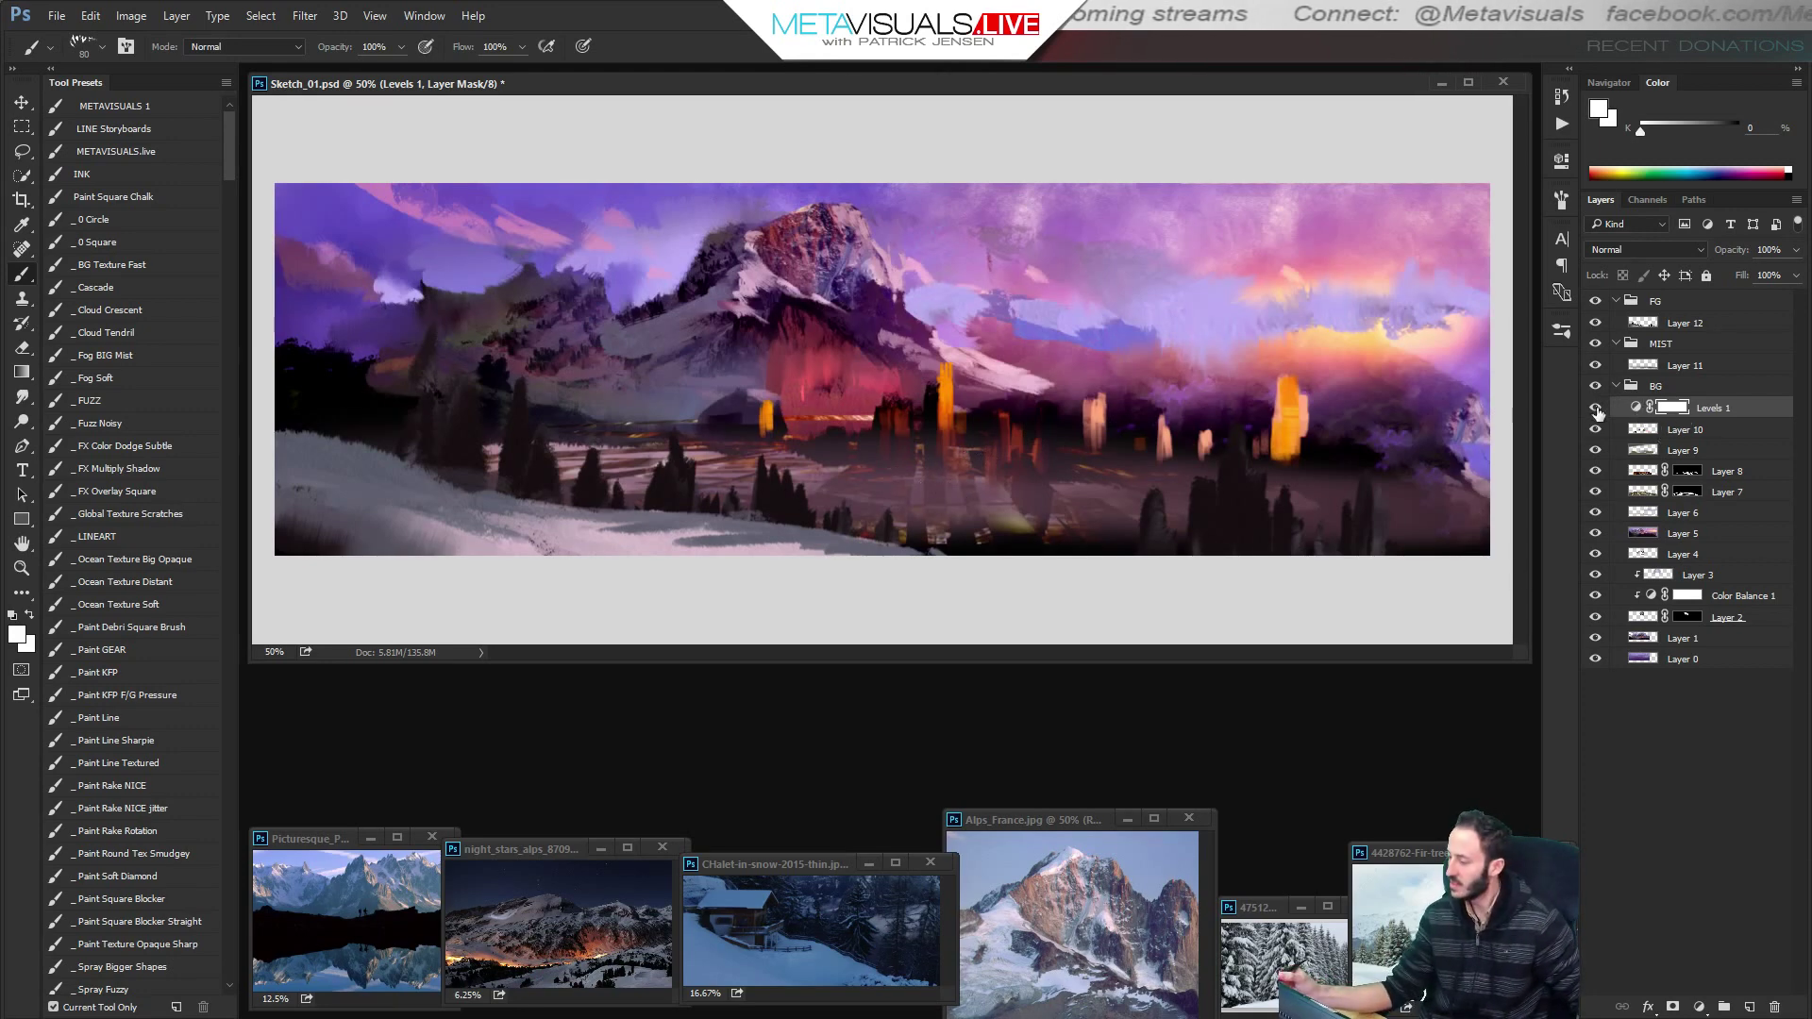
left_click(1596, 408)
left_click(1597, 409)
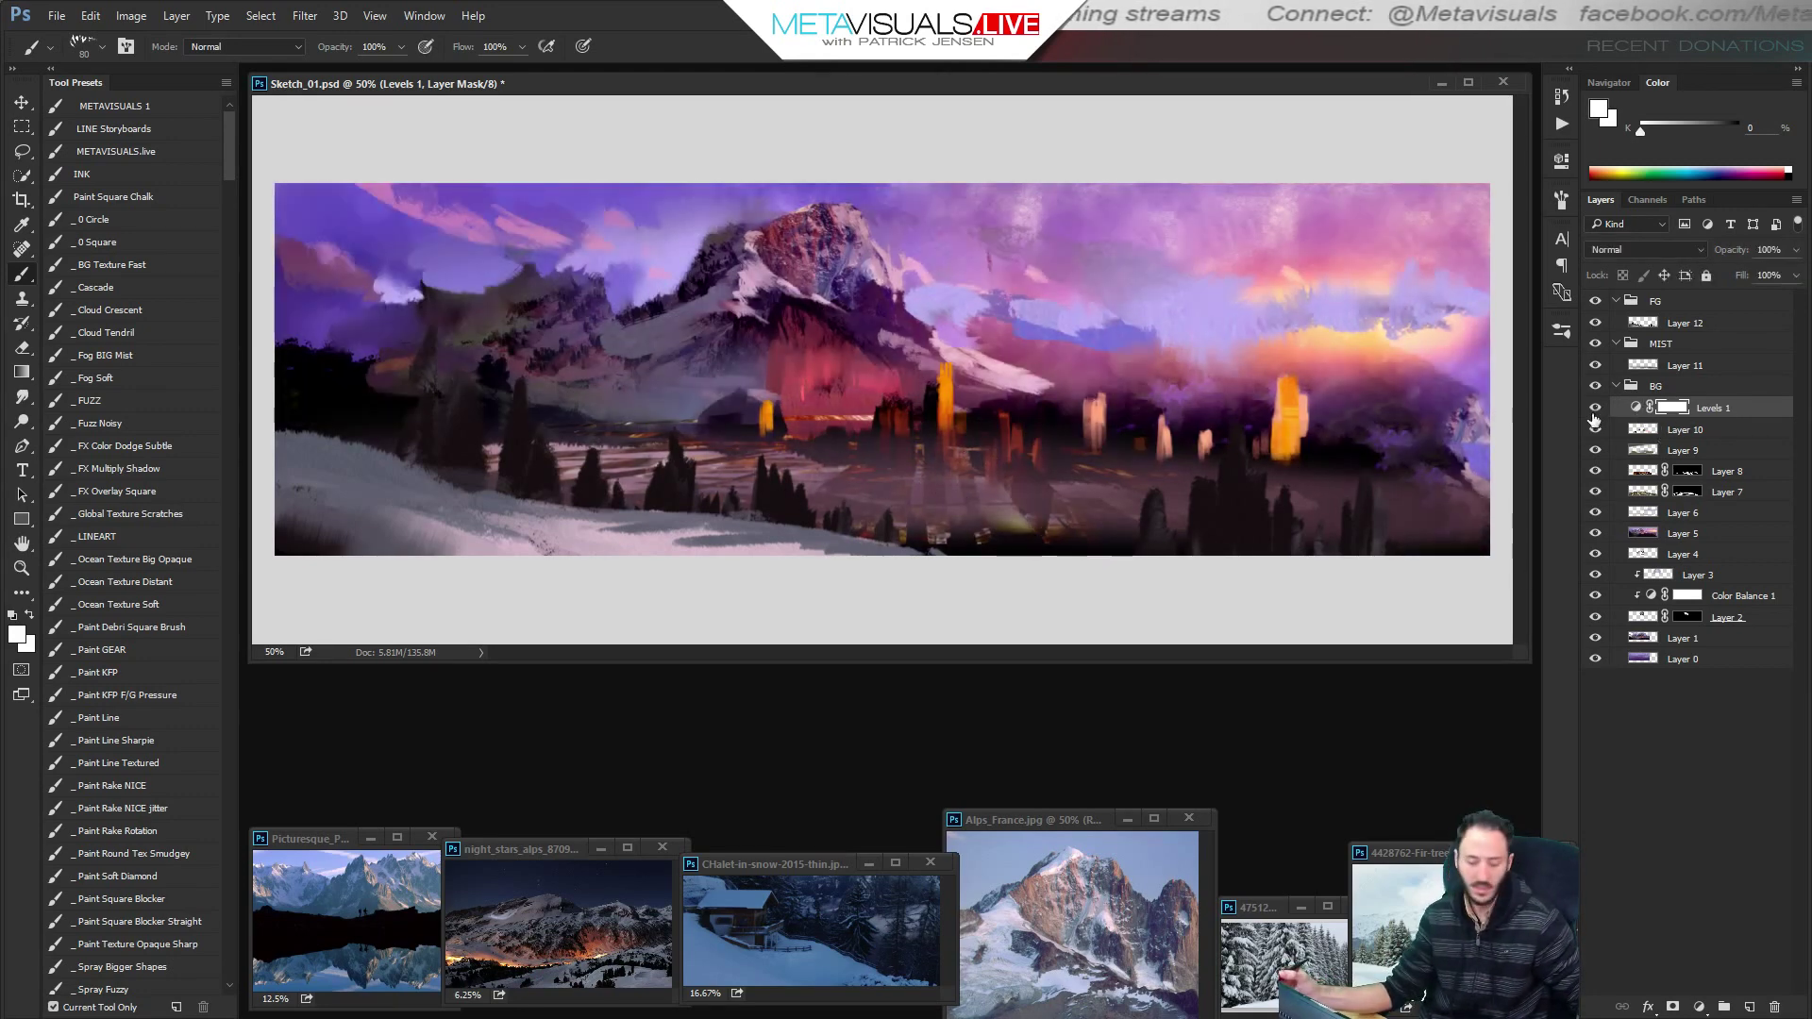
Invert the Levels 1 mask and paint the contrast back over the mountains and dark slopes with the _FUZZ brush.
key("ctrl+i")
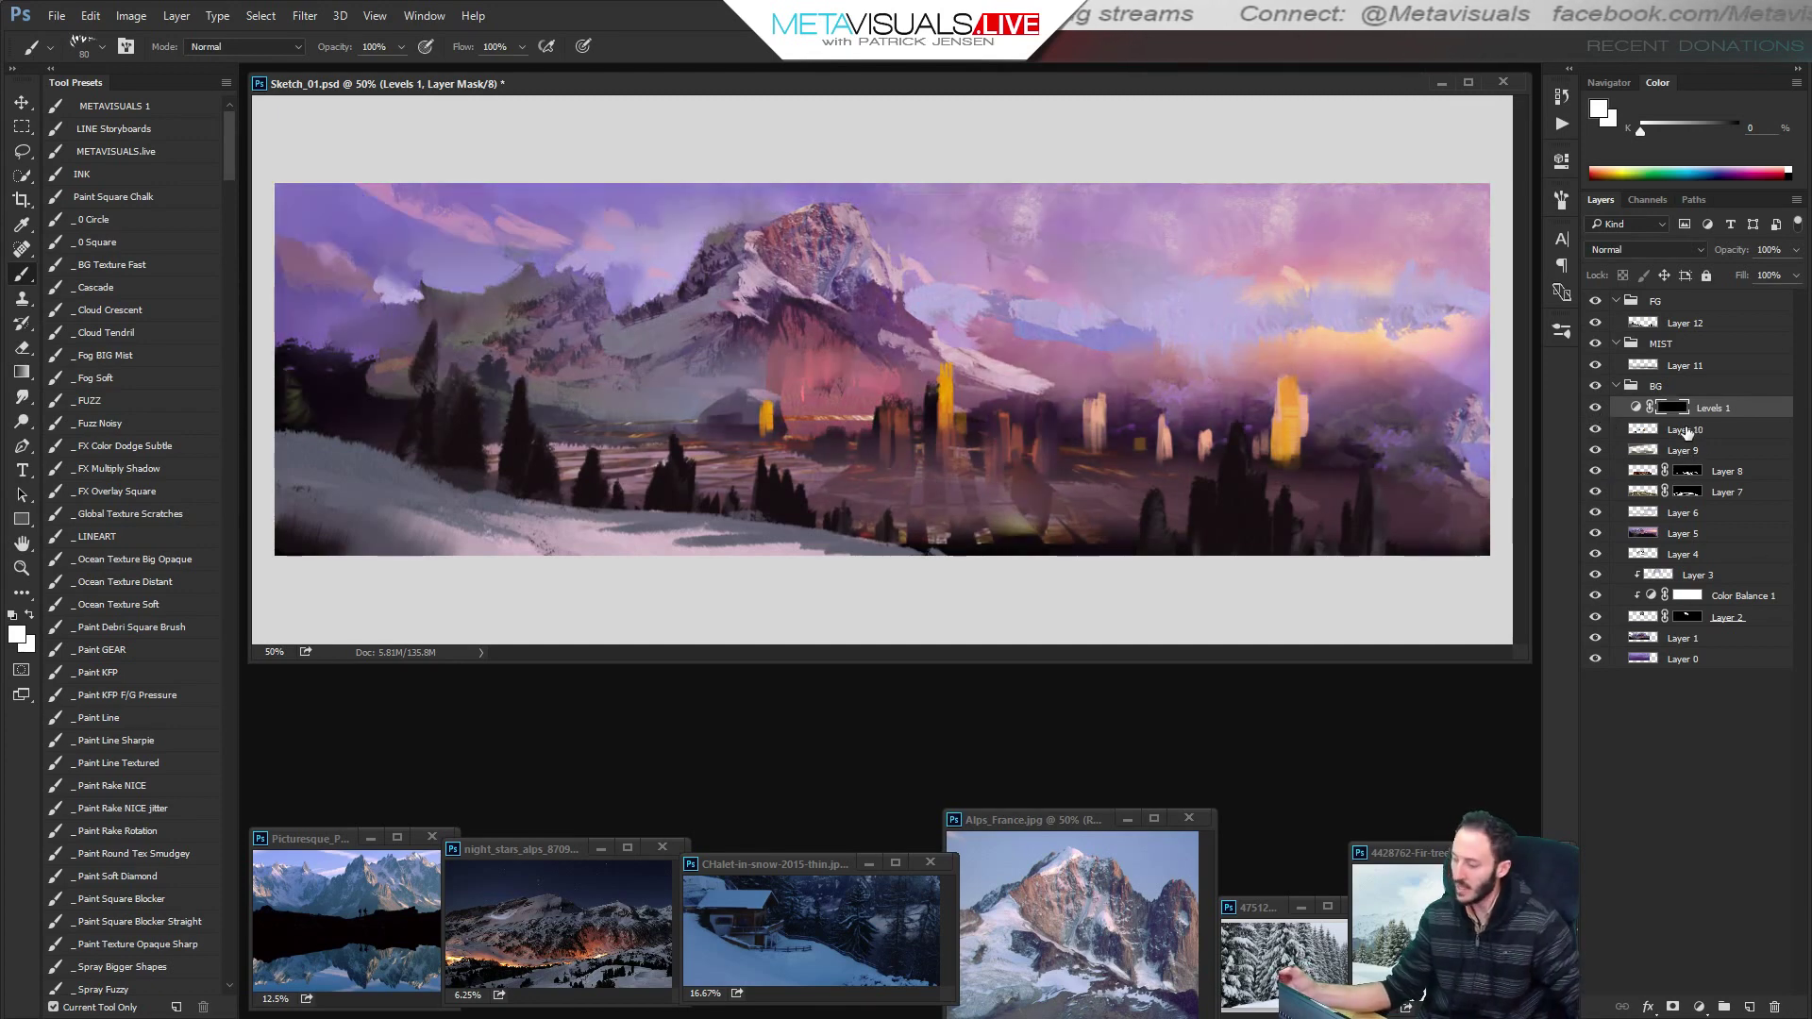
left_click(106, 401)
mouse_move(831, 340)
left_mouse_down()
mouse_move(687, 332)
mouse_move(576, 359)
left_mouse_up()
key("ctrl+z")
mouse_move(1082, 385)
left_mouse_down()
mouse_move(878, 343)
mouse_move(356, 381)
left_mouse_up()
key("bracketleft")
key("bracketleft")
key("bracketleft")
key("bracketleft")
key("bracketleft")
key("bracketleft")
key("bracketleft")
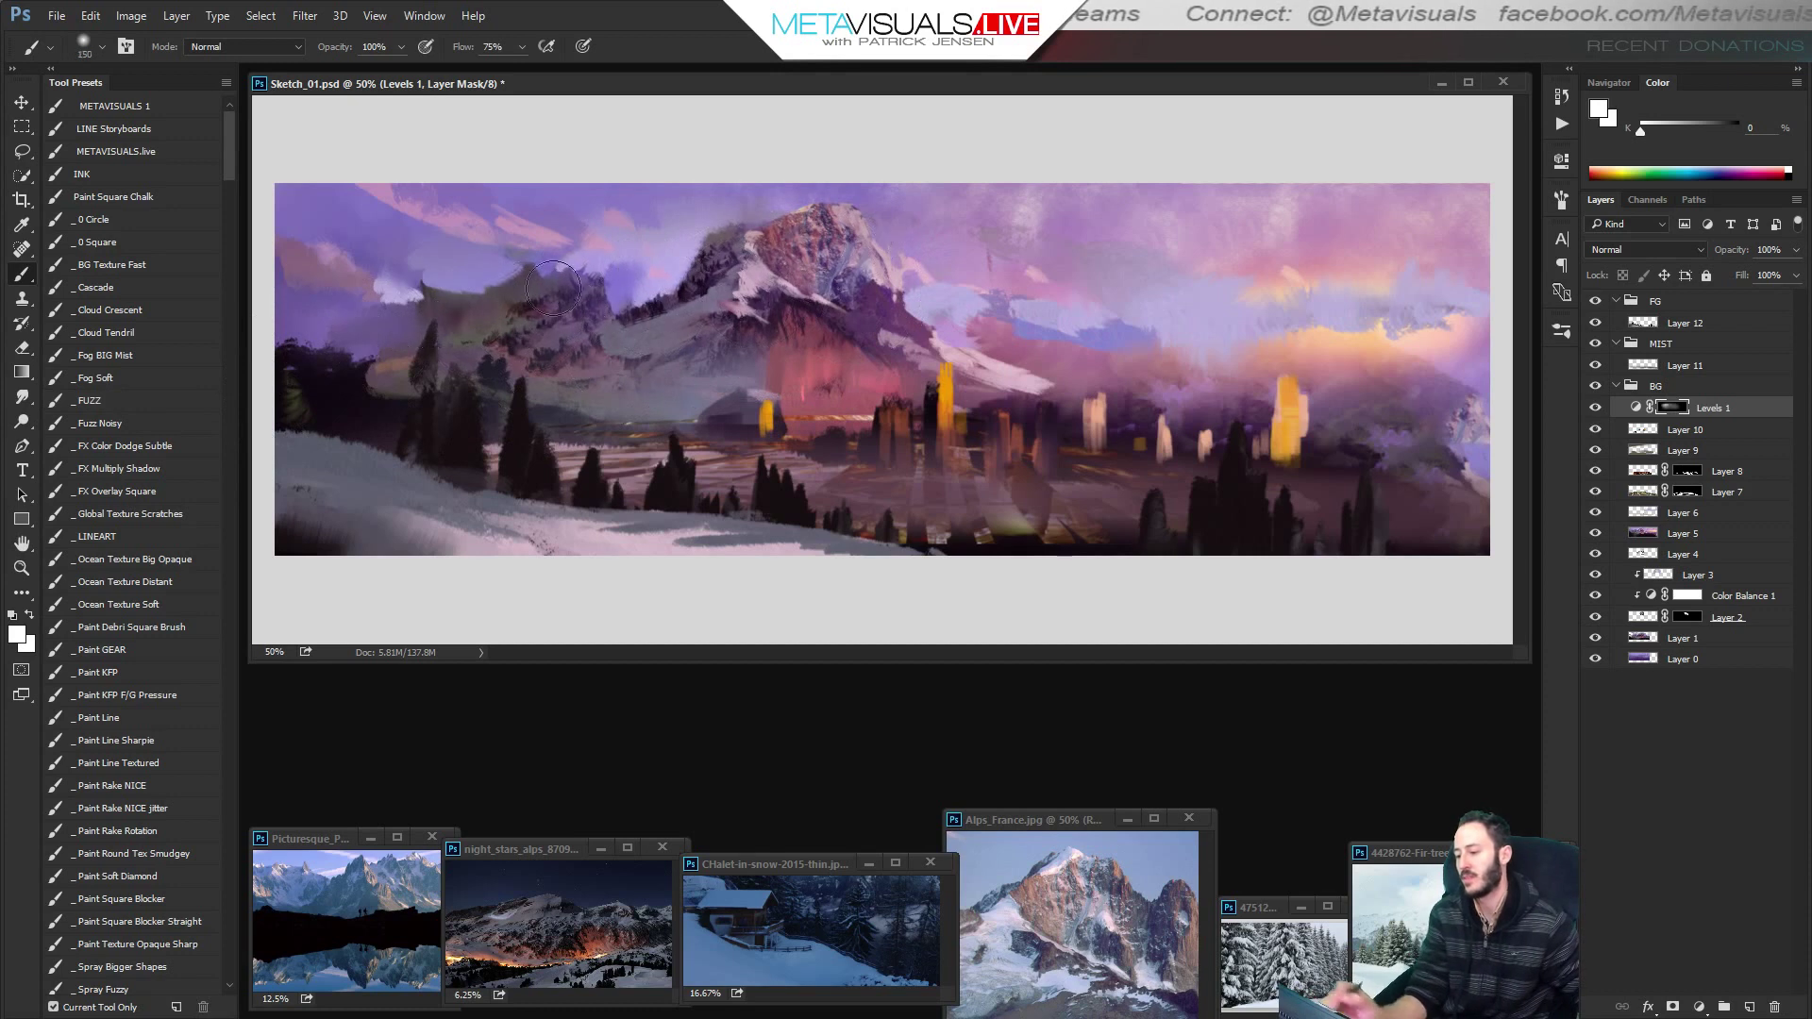
mouse_move(563, 333)
left_mouse_down()
mouse_move(736, 264)
mouse_move(925, 281)
left_mouse_up()
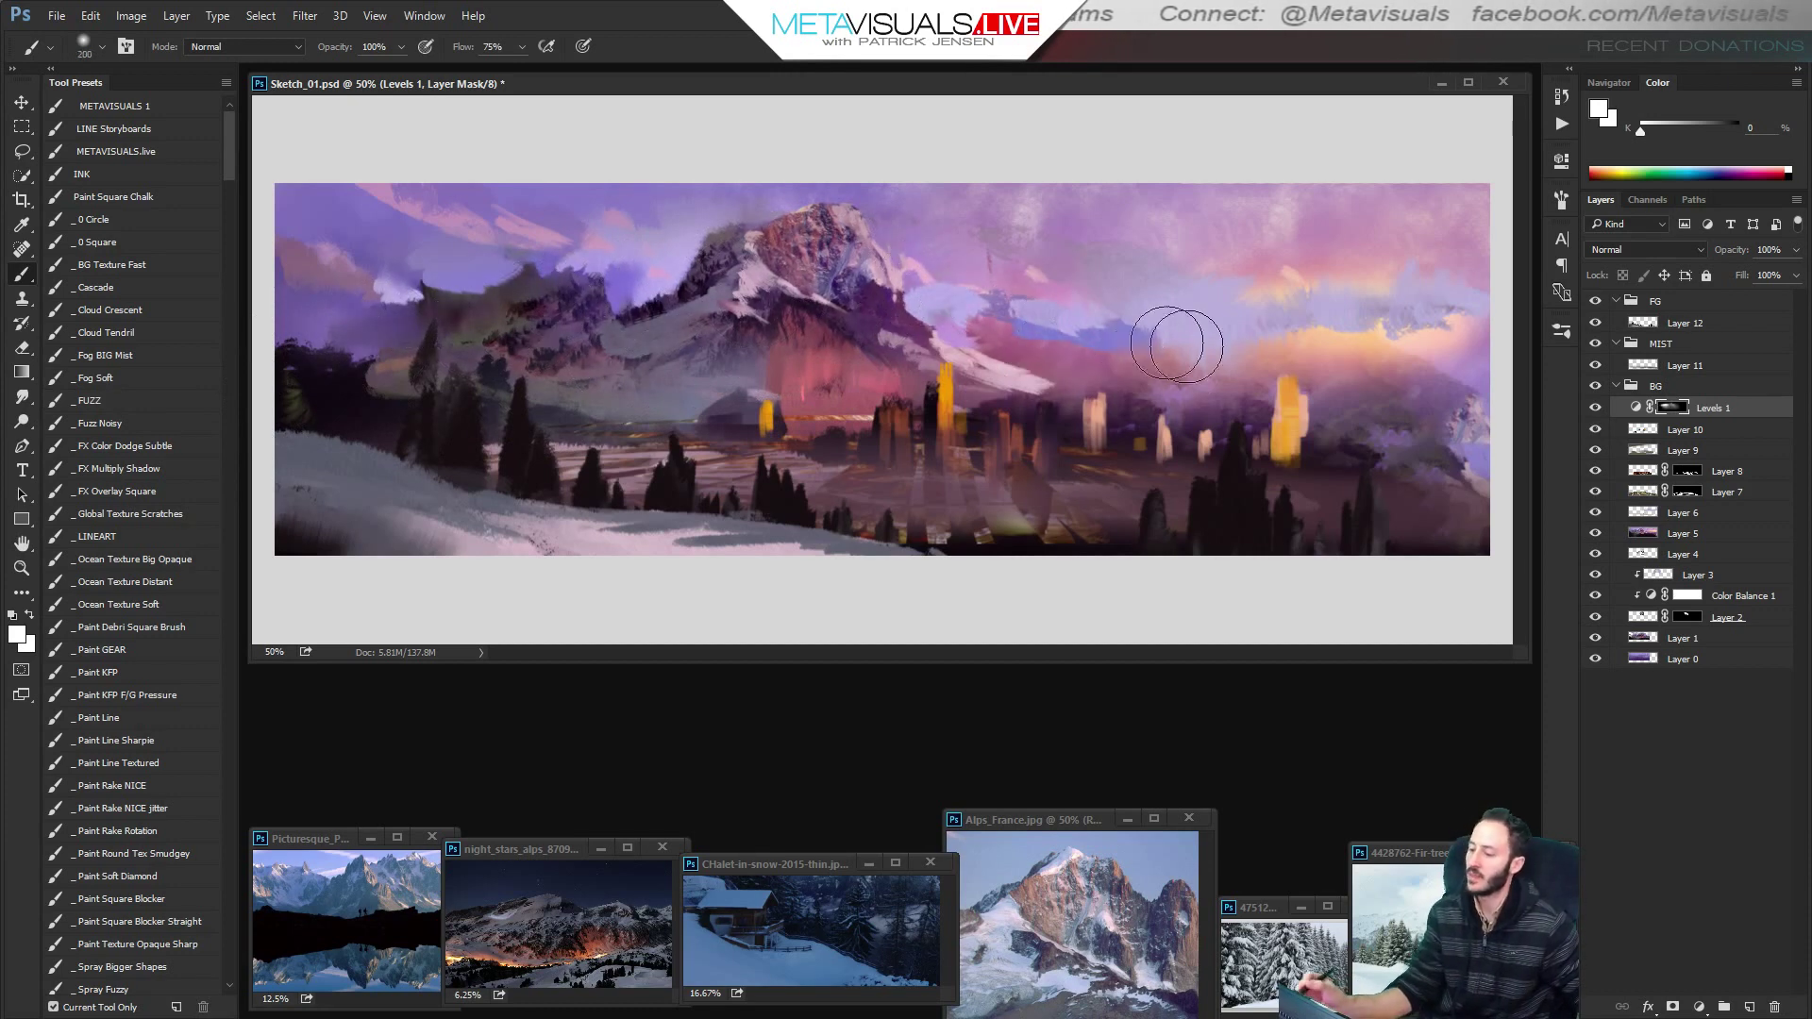
Paint more of the Levels 1 contrast into the mask around the orange city lights with a smaller brush.
mouse_move(991, 408)
left_mouse_down()
mouse_move(892, 407)
mouse_move(963, 445)
left_mouse_up()
key("bracketleft")
key("bracketleft")
key("bracketleft")
key("bracketleft")
key("bracketleft")
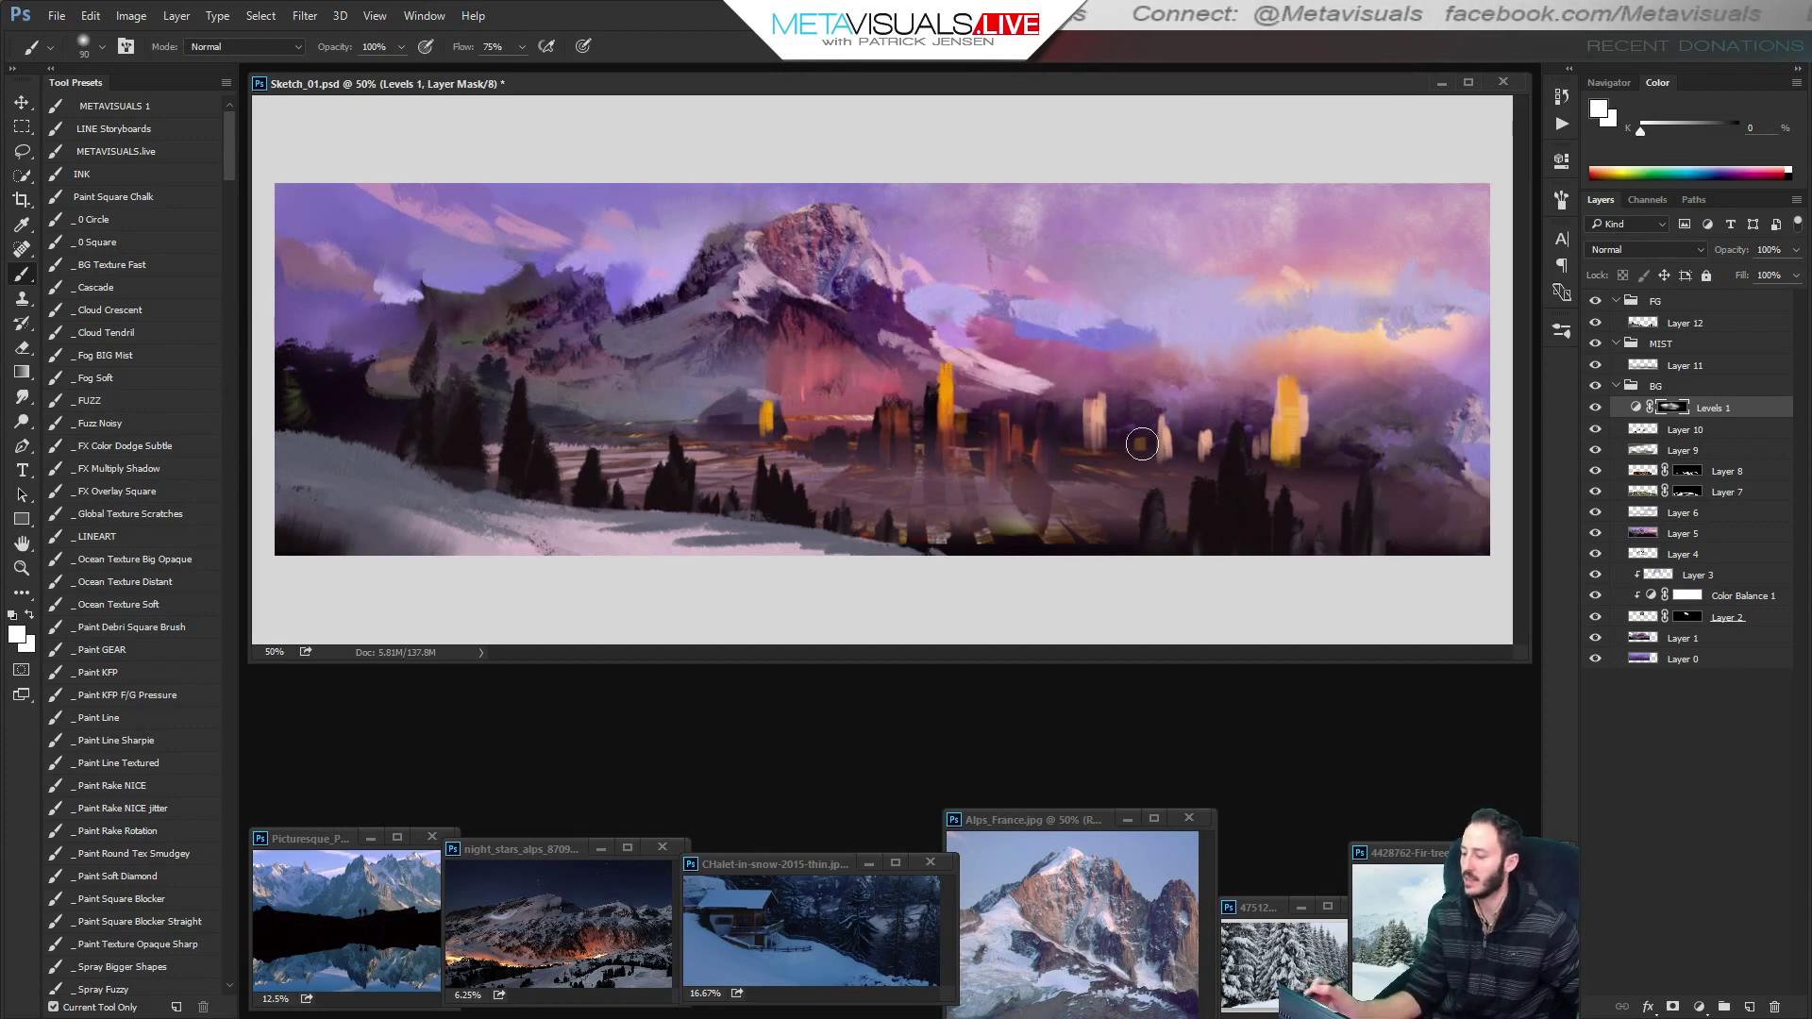
left_click_drag(1128, 430, 746, 434)
key("r")
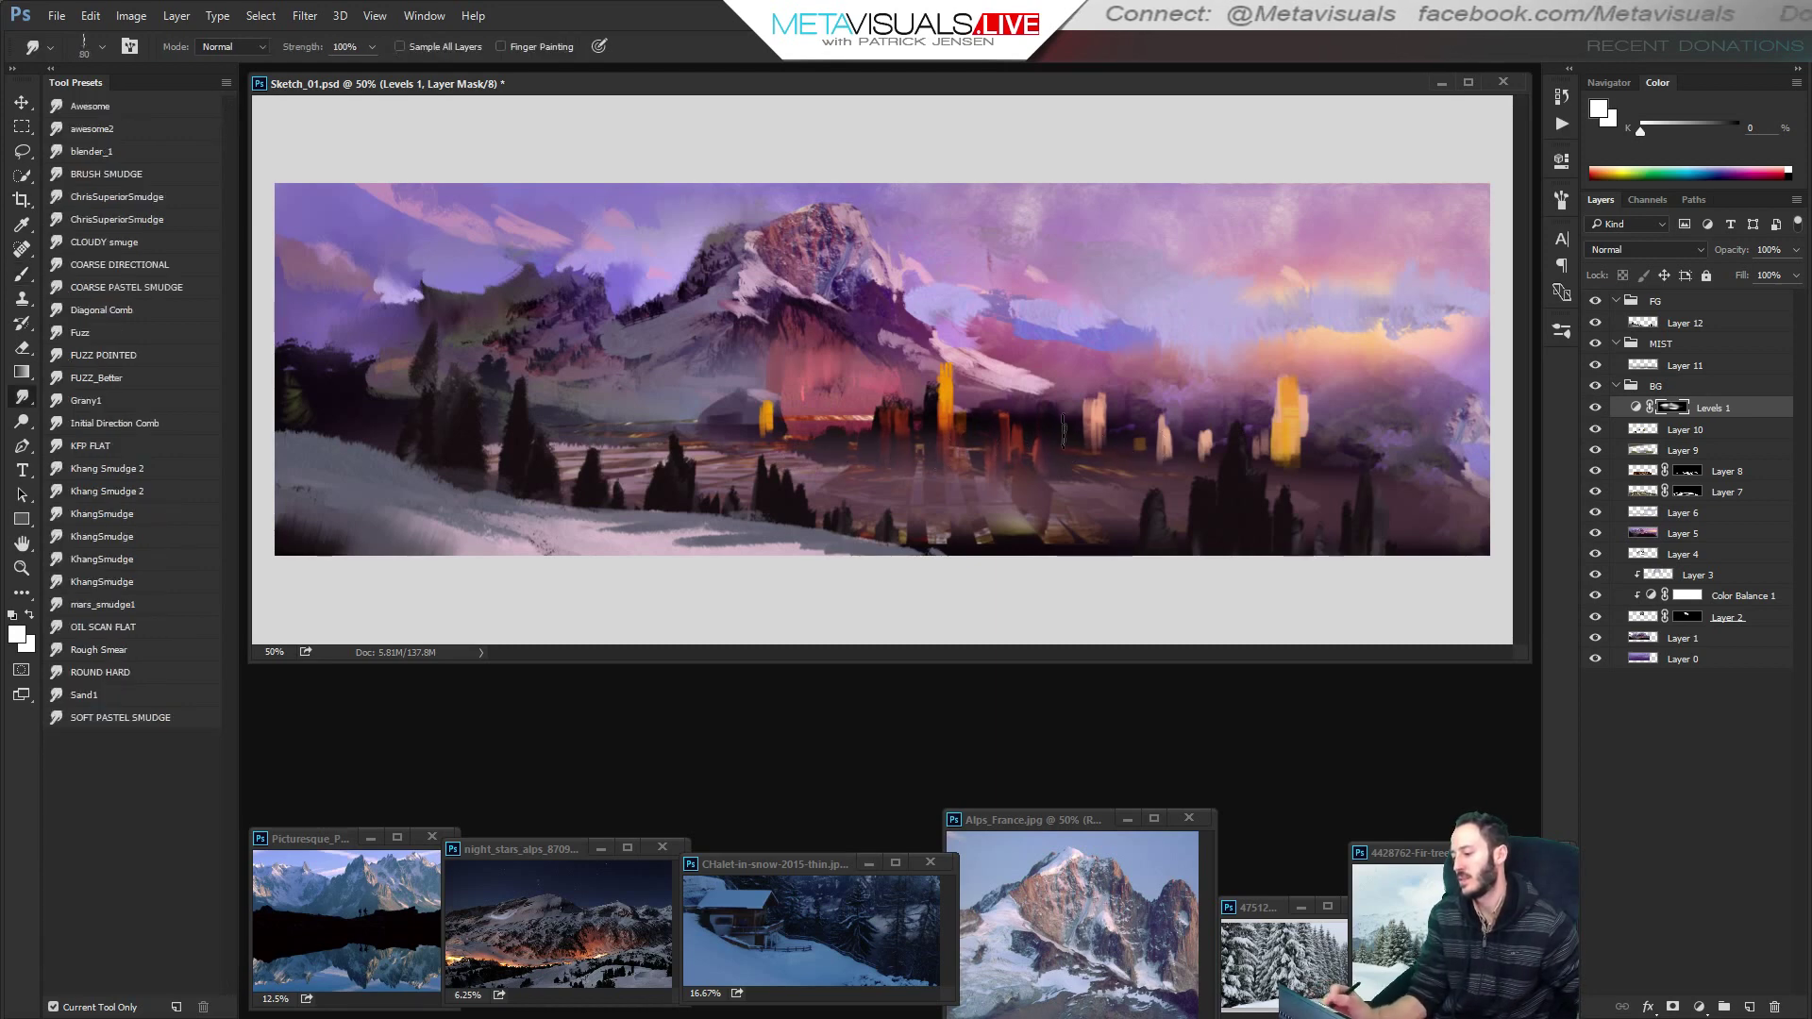
key("b")
Add a Hue/Saturation adjustment above Levels 1 with saturation at -10.
left_click(1699, 1007)
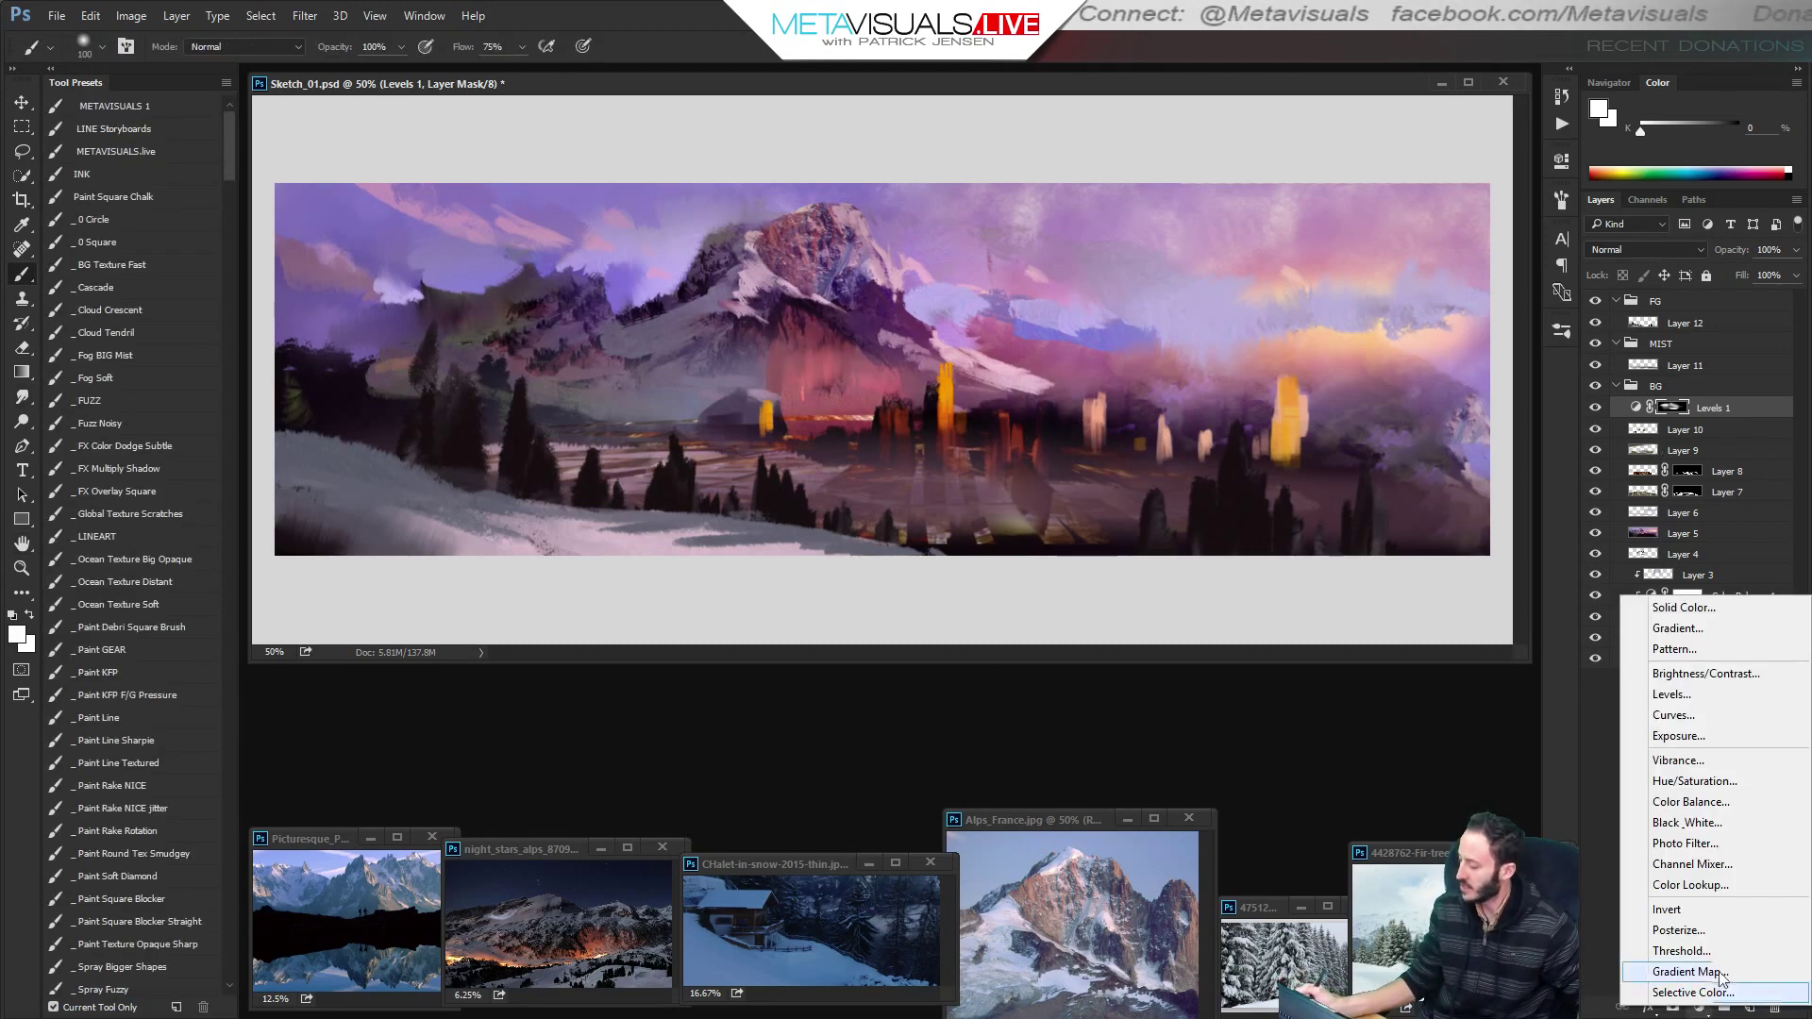
left_click(1666, 791)
mouse_move(1401, 304)
left_mouse_down()
mouse_move(1375, 306)
mouse_move(1403, 308)
left_mouse_up()
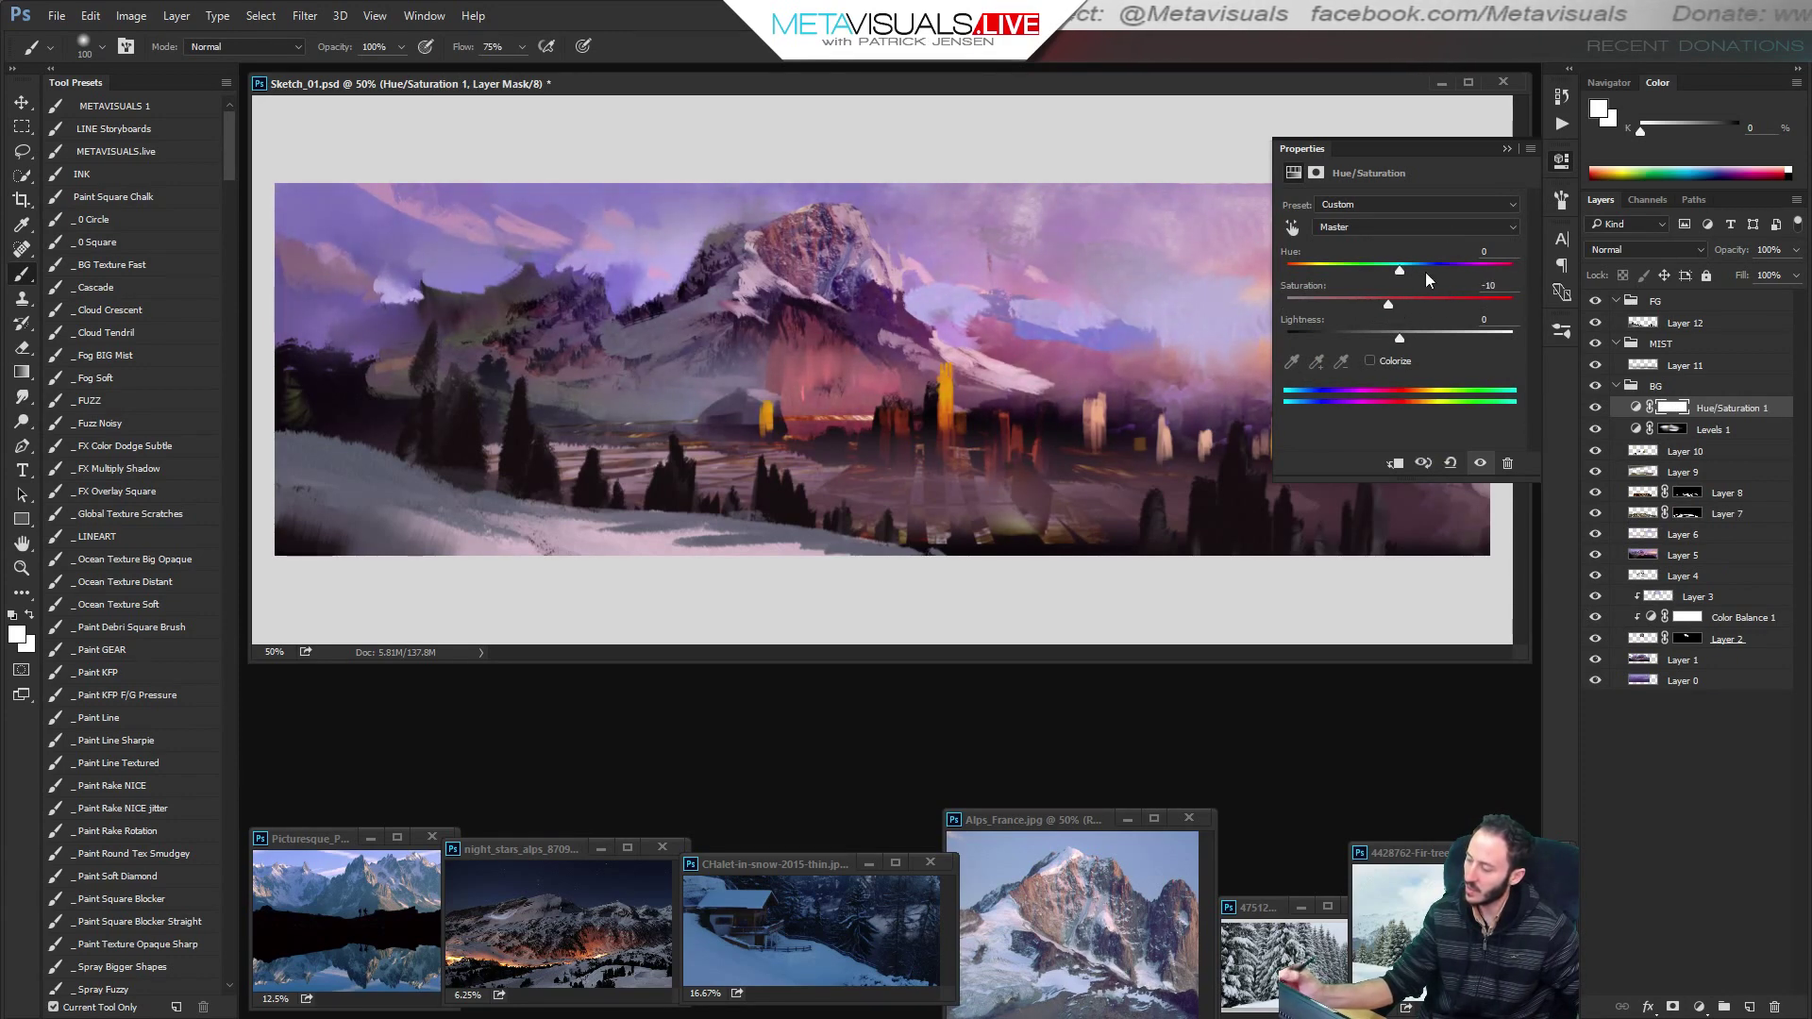
left_click(1507, 148)
Examine the overall contrast and color of the whole painting at a reduced view size.
key("z")
left_click(1038, 439, "alt")
left_click(1038, 439, "alt")
left_click(1037, 439, "alt")
left_click(1052, 450, "ctrl")
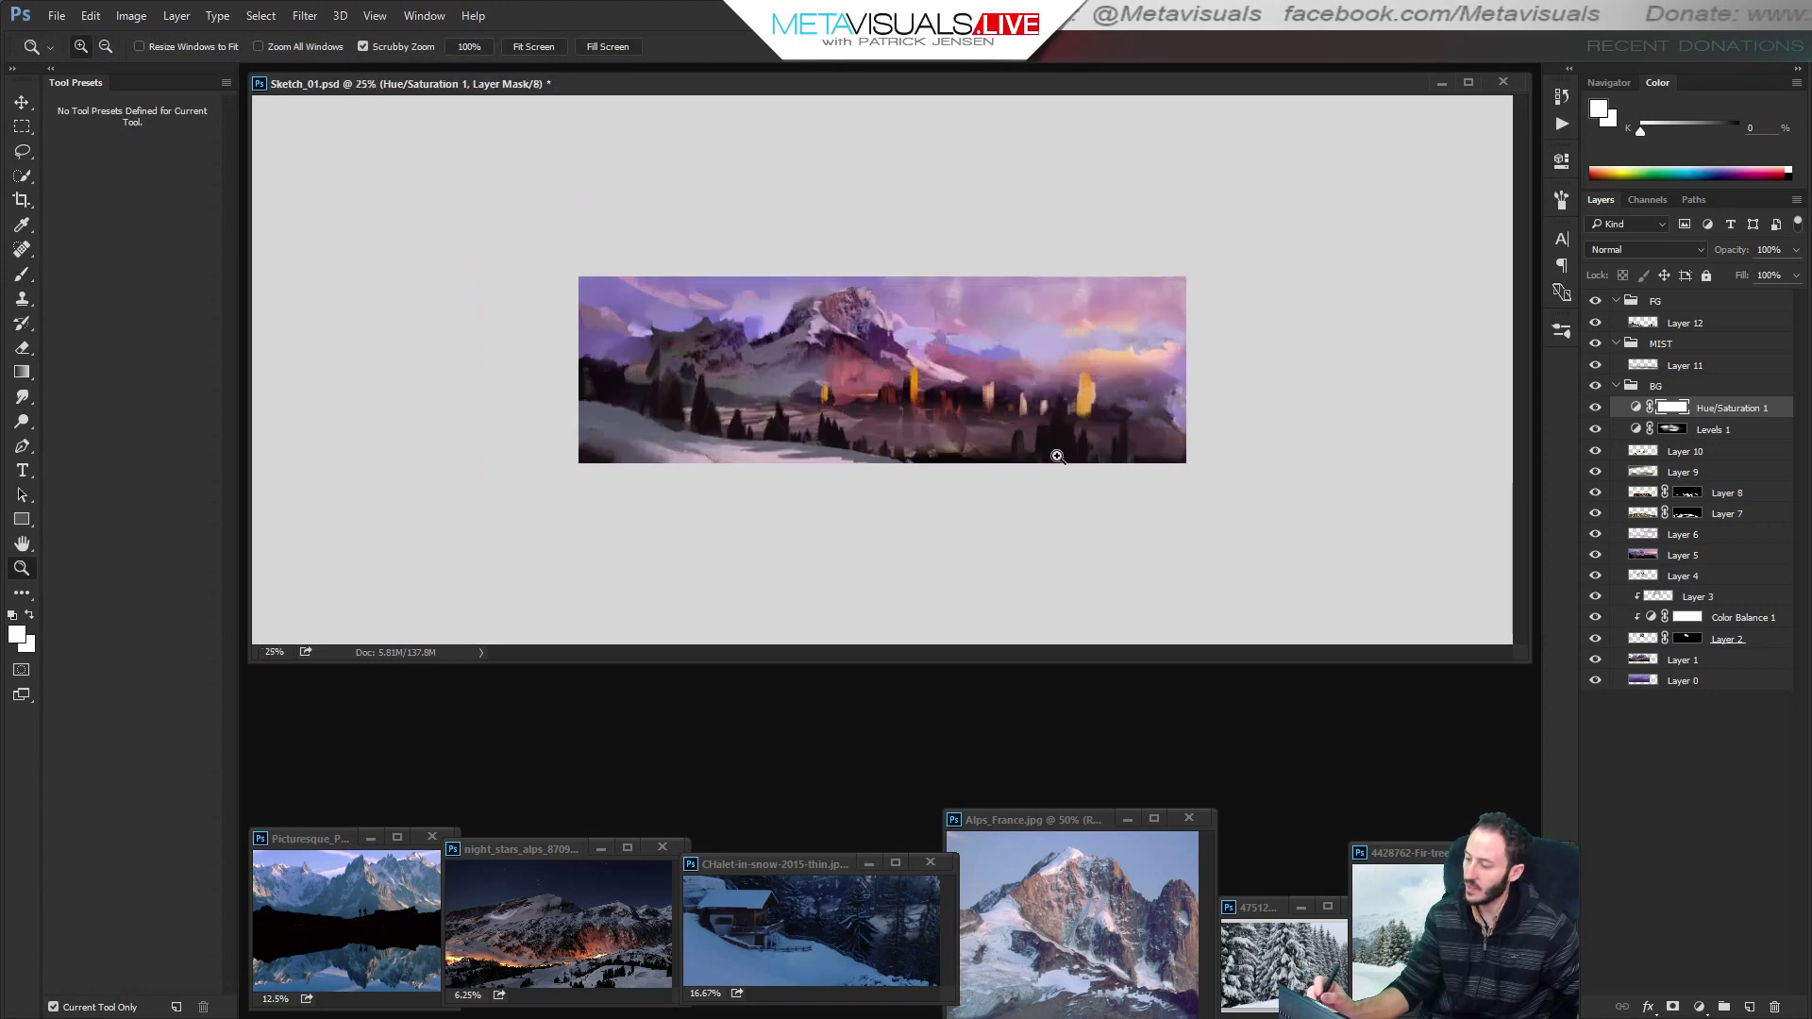
left_click(1059, 457, "ctrl")
left_click(1076, 483, "ctrl")
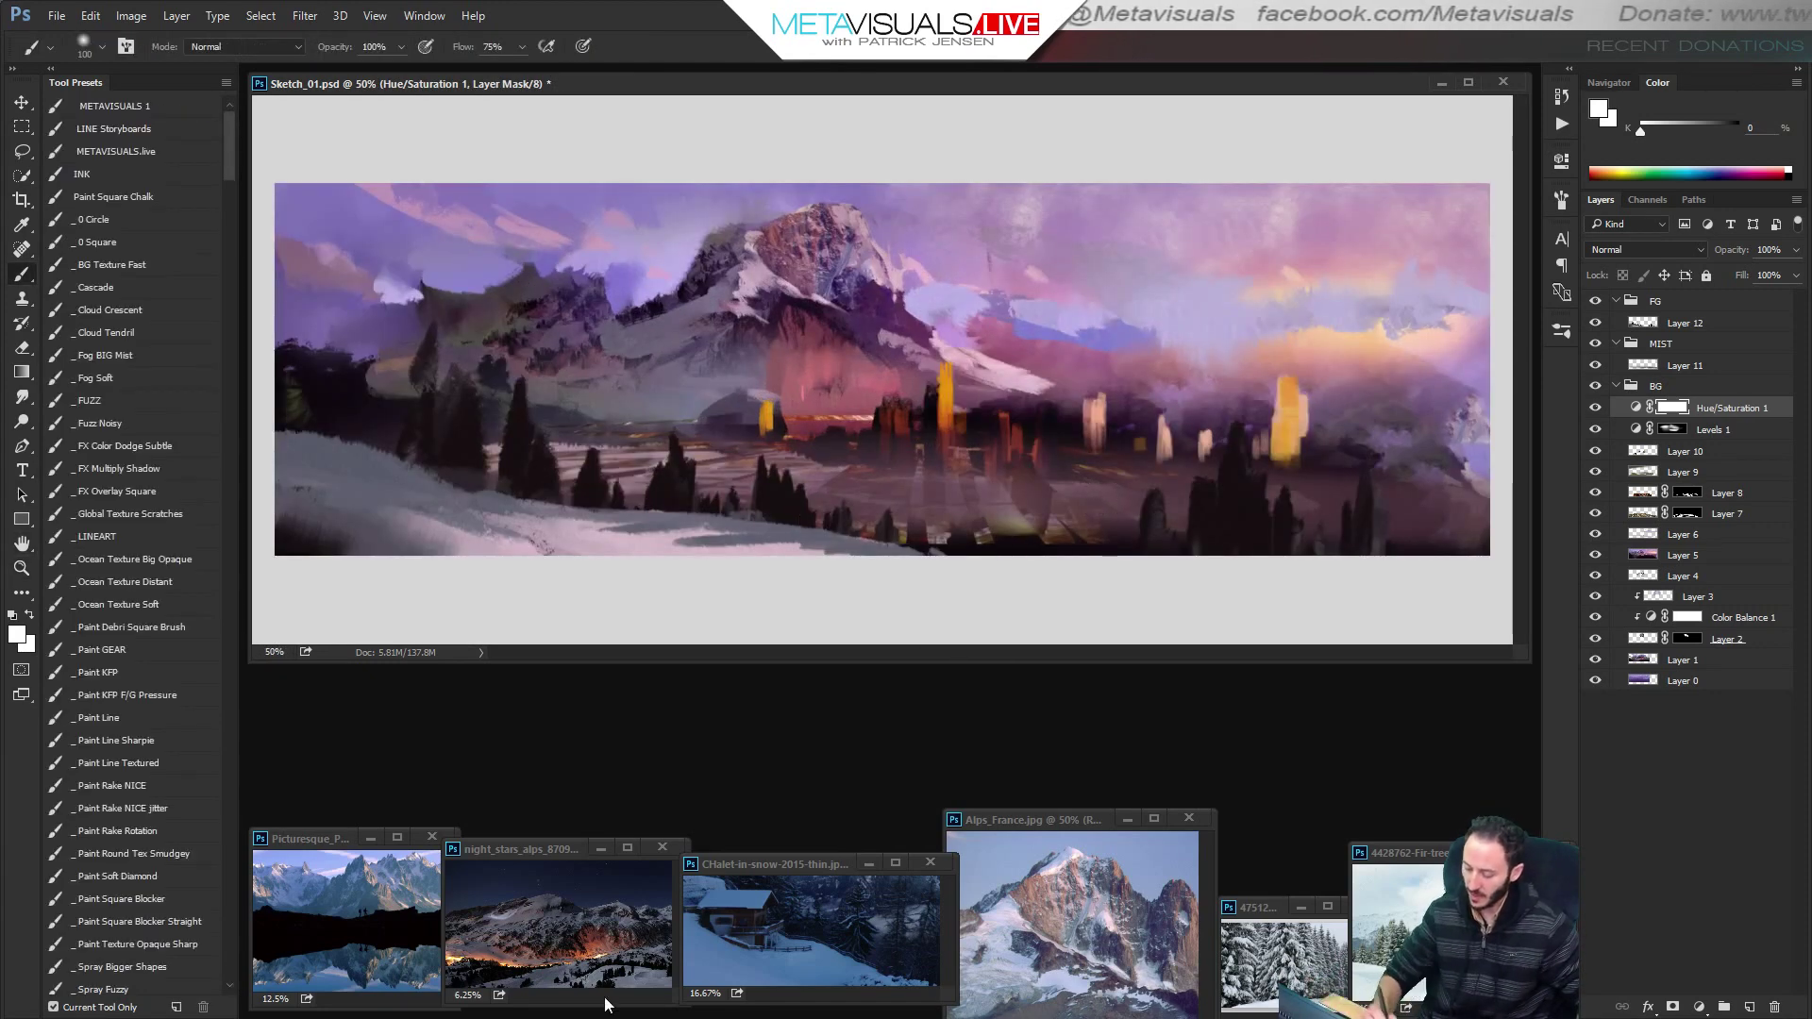
Switch to the Chrome browser and search Google Images for "dubai night".
key("alt+Tab")
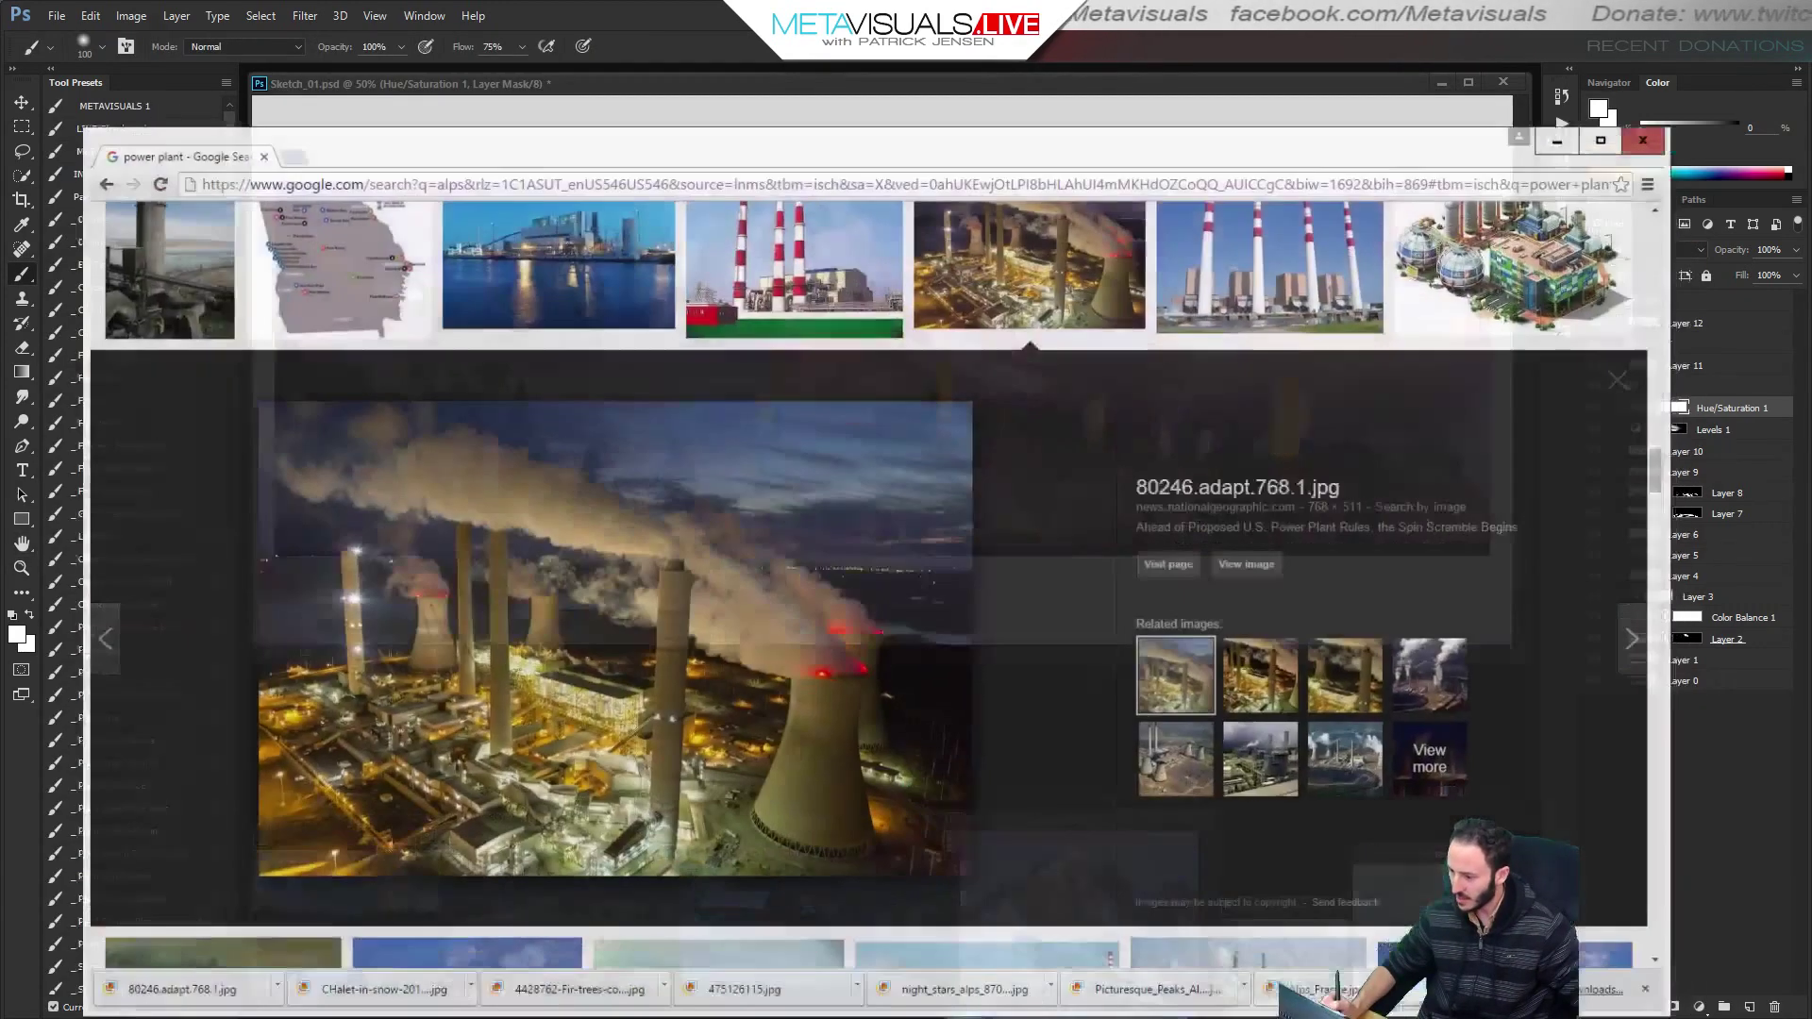
left_click_drag(1646, 444, 1644, 215)
left_click_drag(272, 206, 113, 233)
type("dubai night")
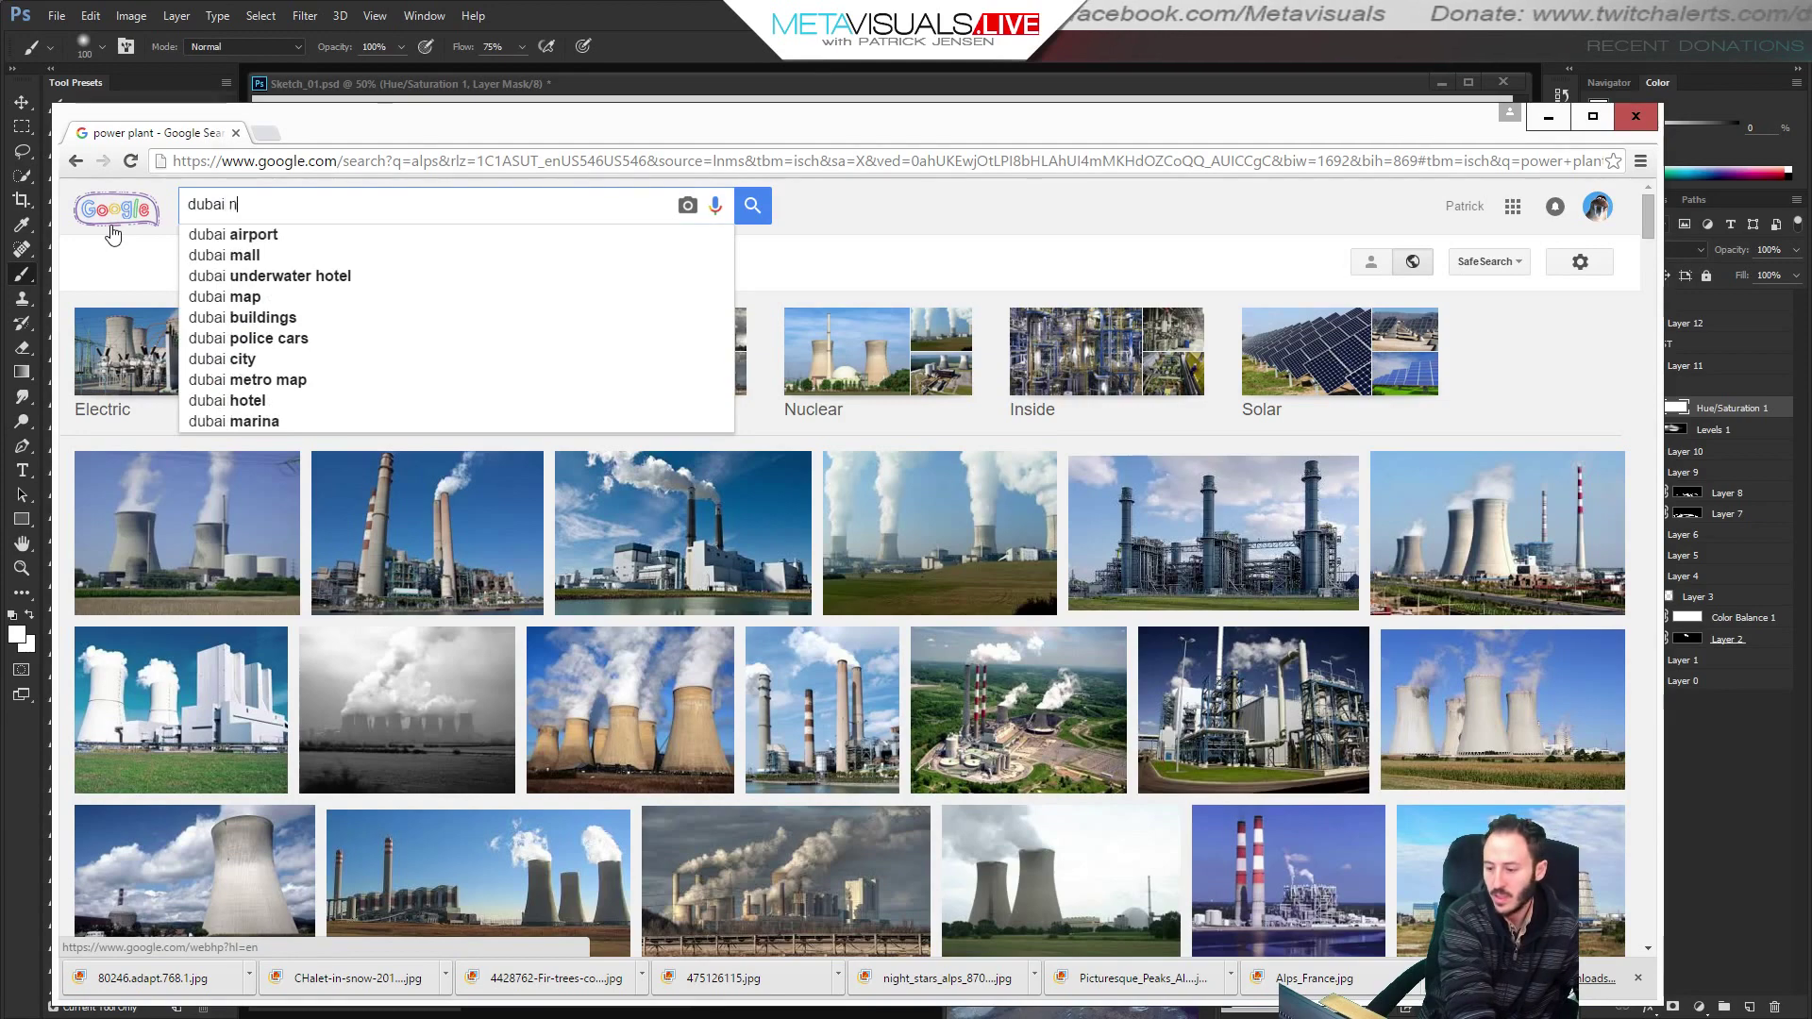
key("Return")
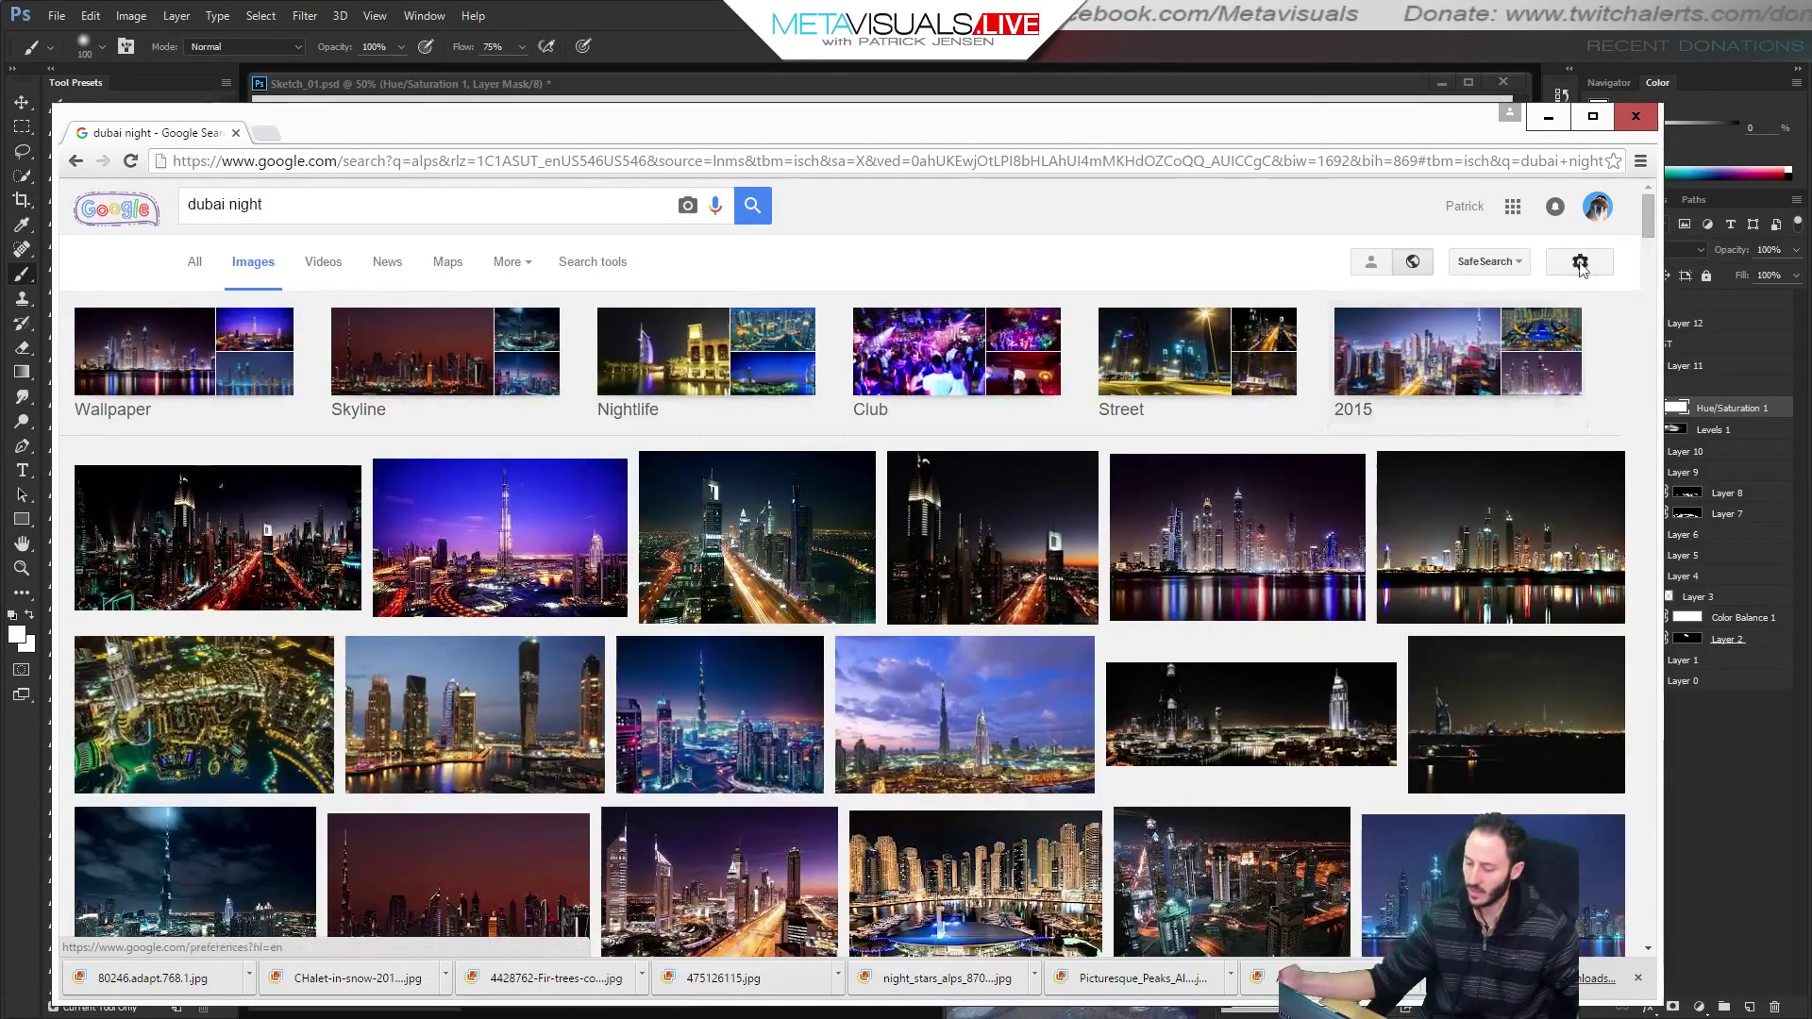
Browse the night skyline results, preview the sunset photo "Lost in Shots: Dubai Night" and copy the image.
left_click_drag(1647, 226, 1645, 236)
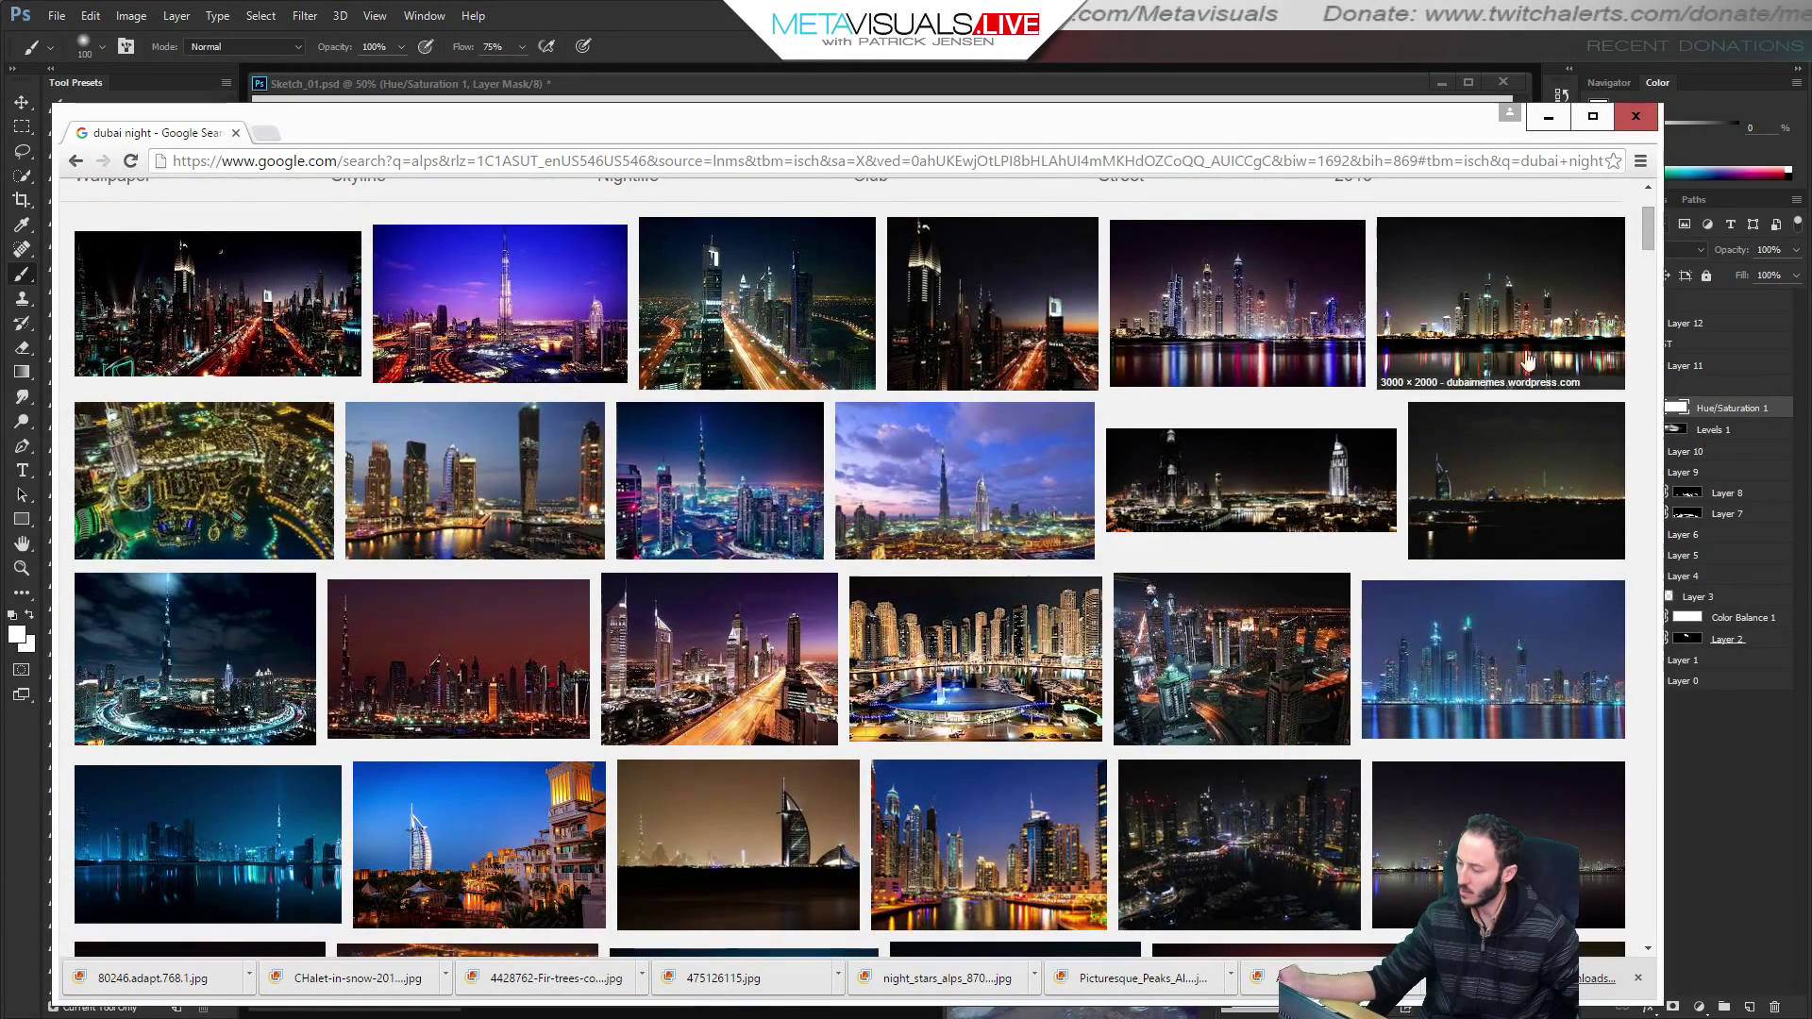
left_click(1234, 476)
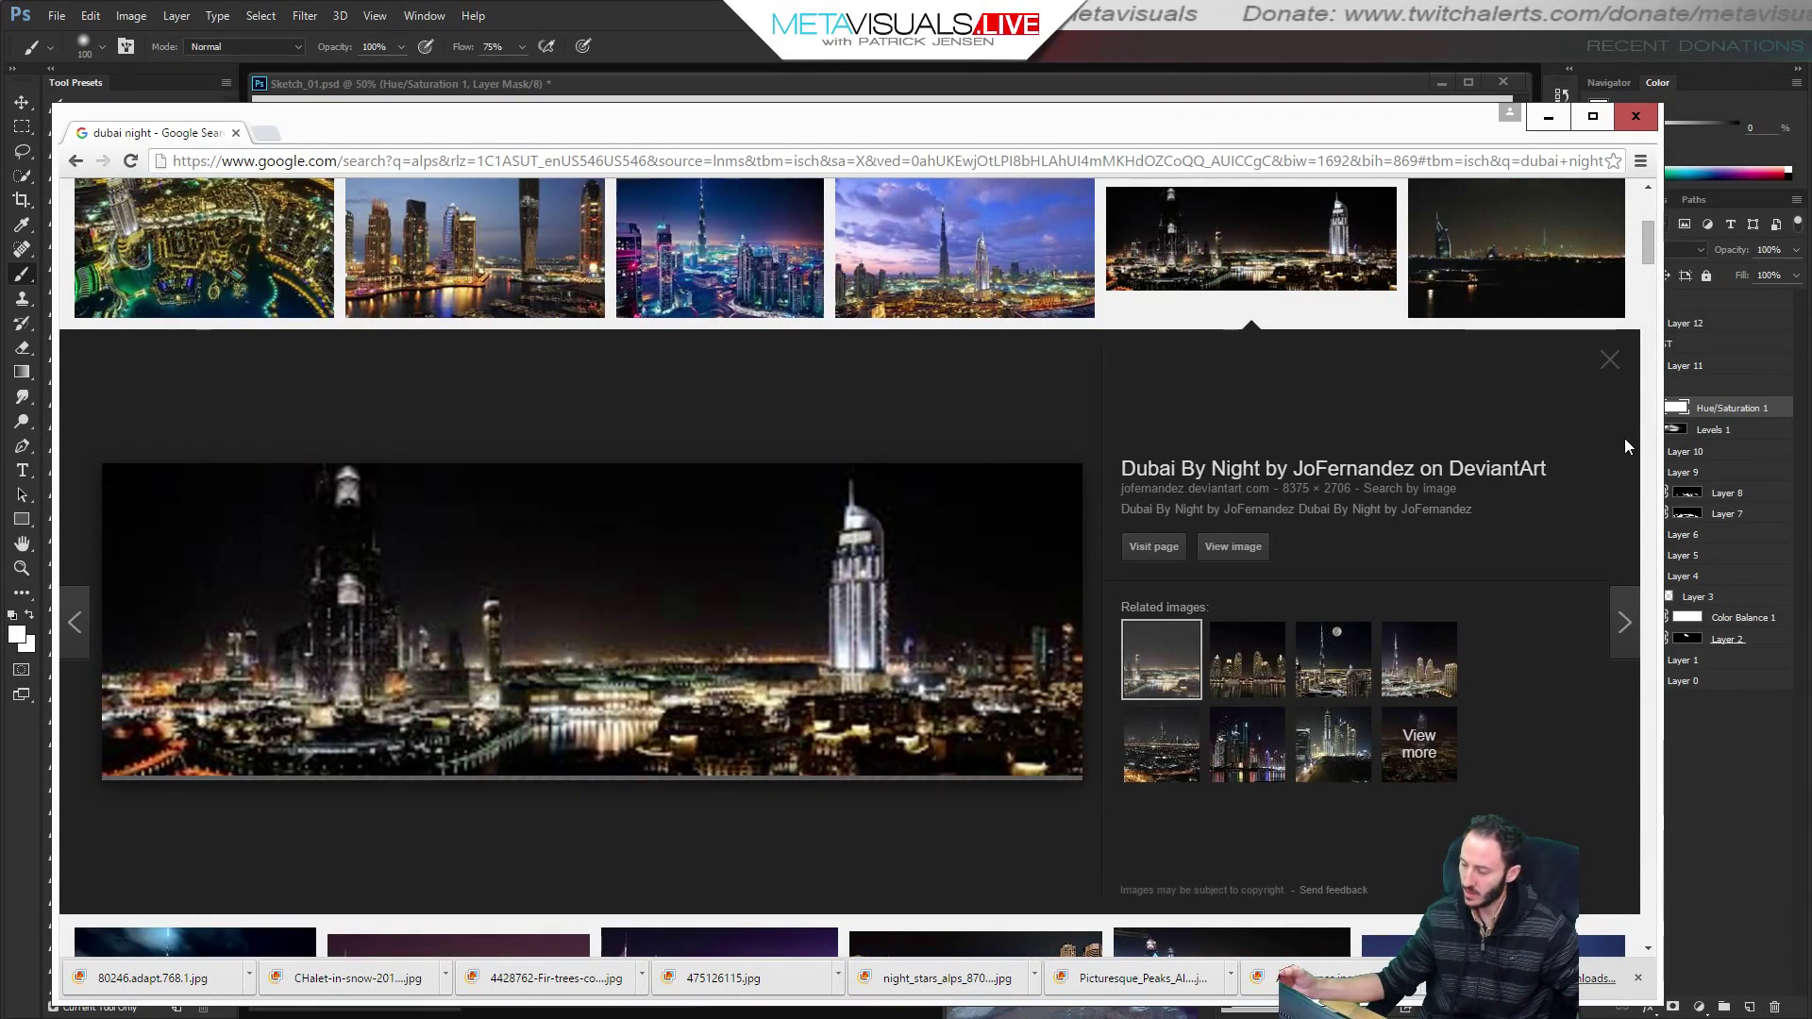
left_click(1265, 679)
mouse_move(1652, 264)
left_mouse_down()
mouse_move(1646, 226)
mouse_move(1641, 299)
left_mouse_up()
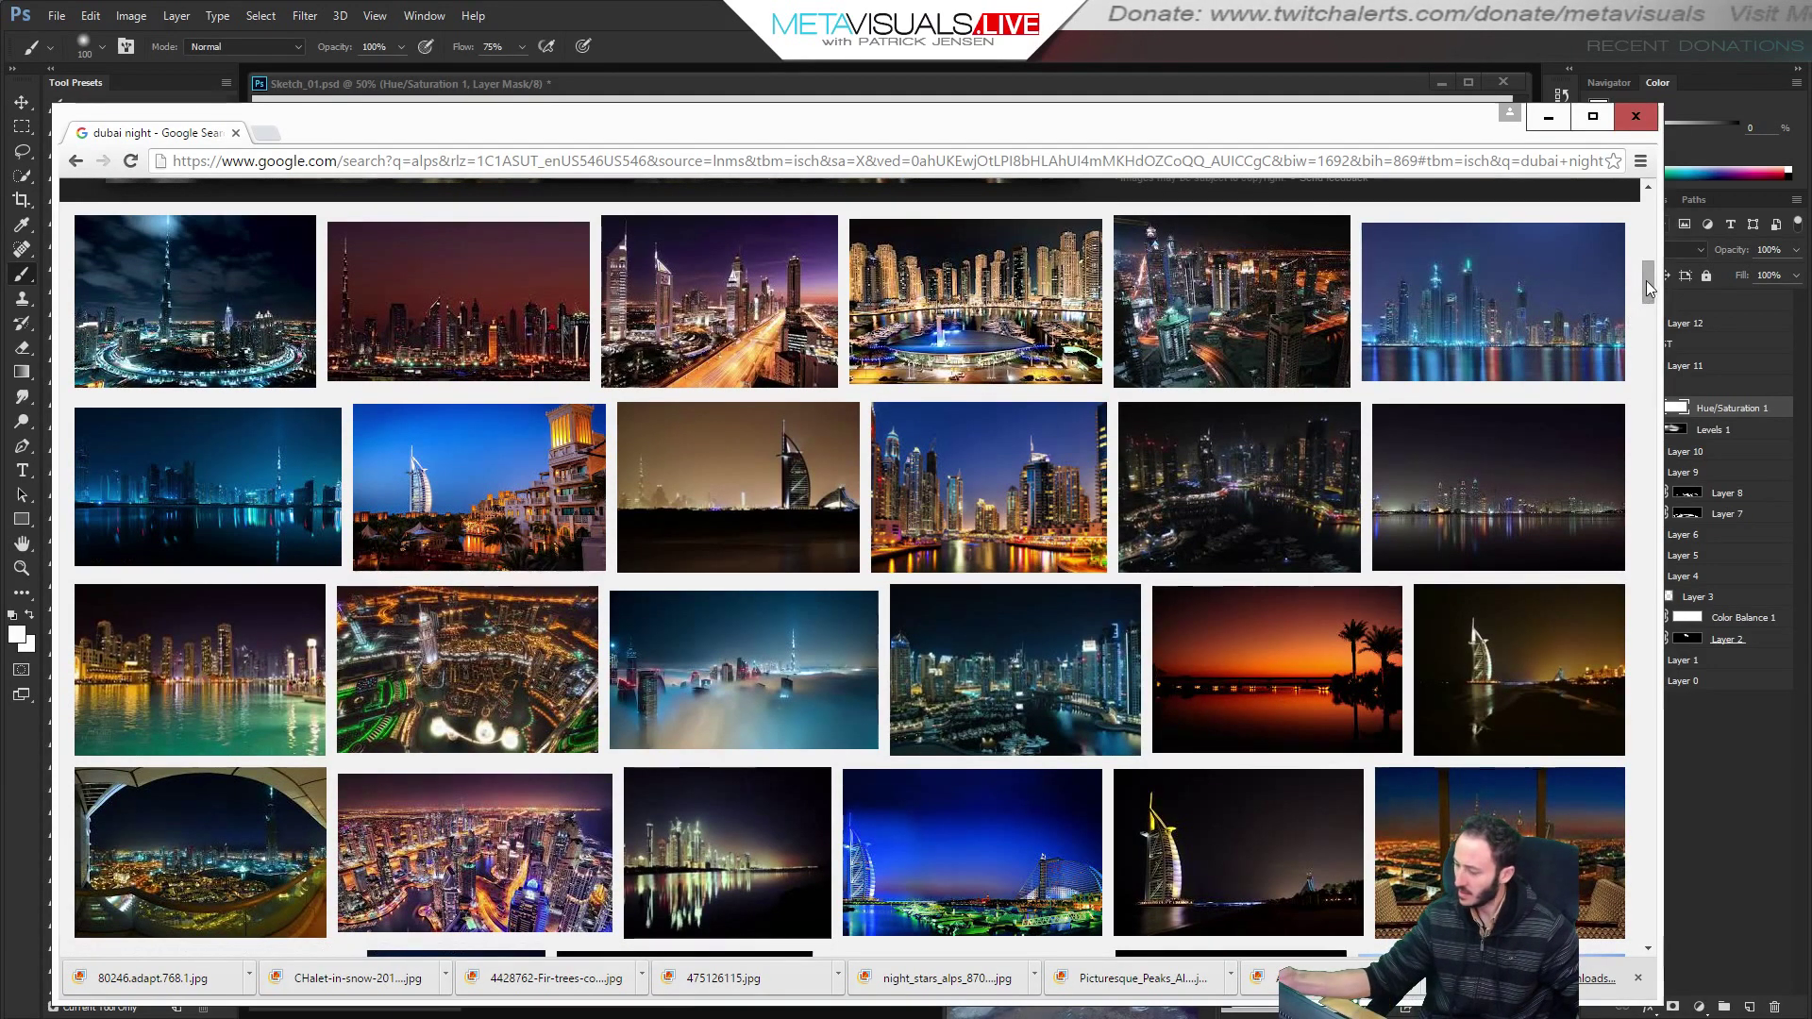
left_click_drag(1646, 281, 1644, 315)
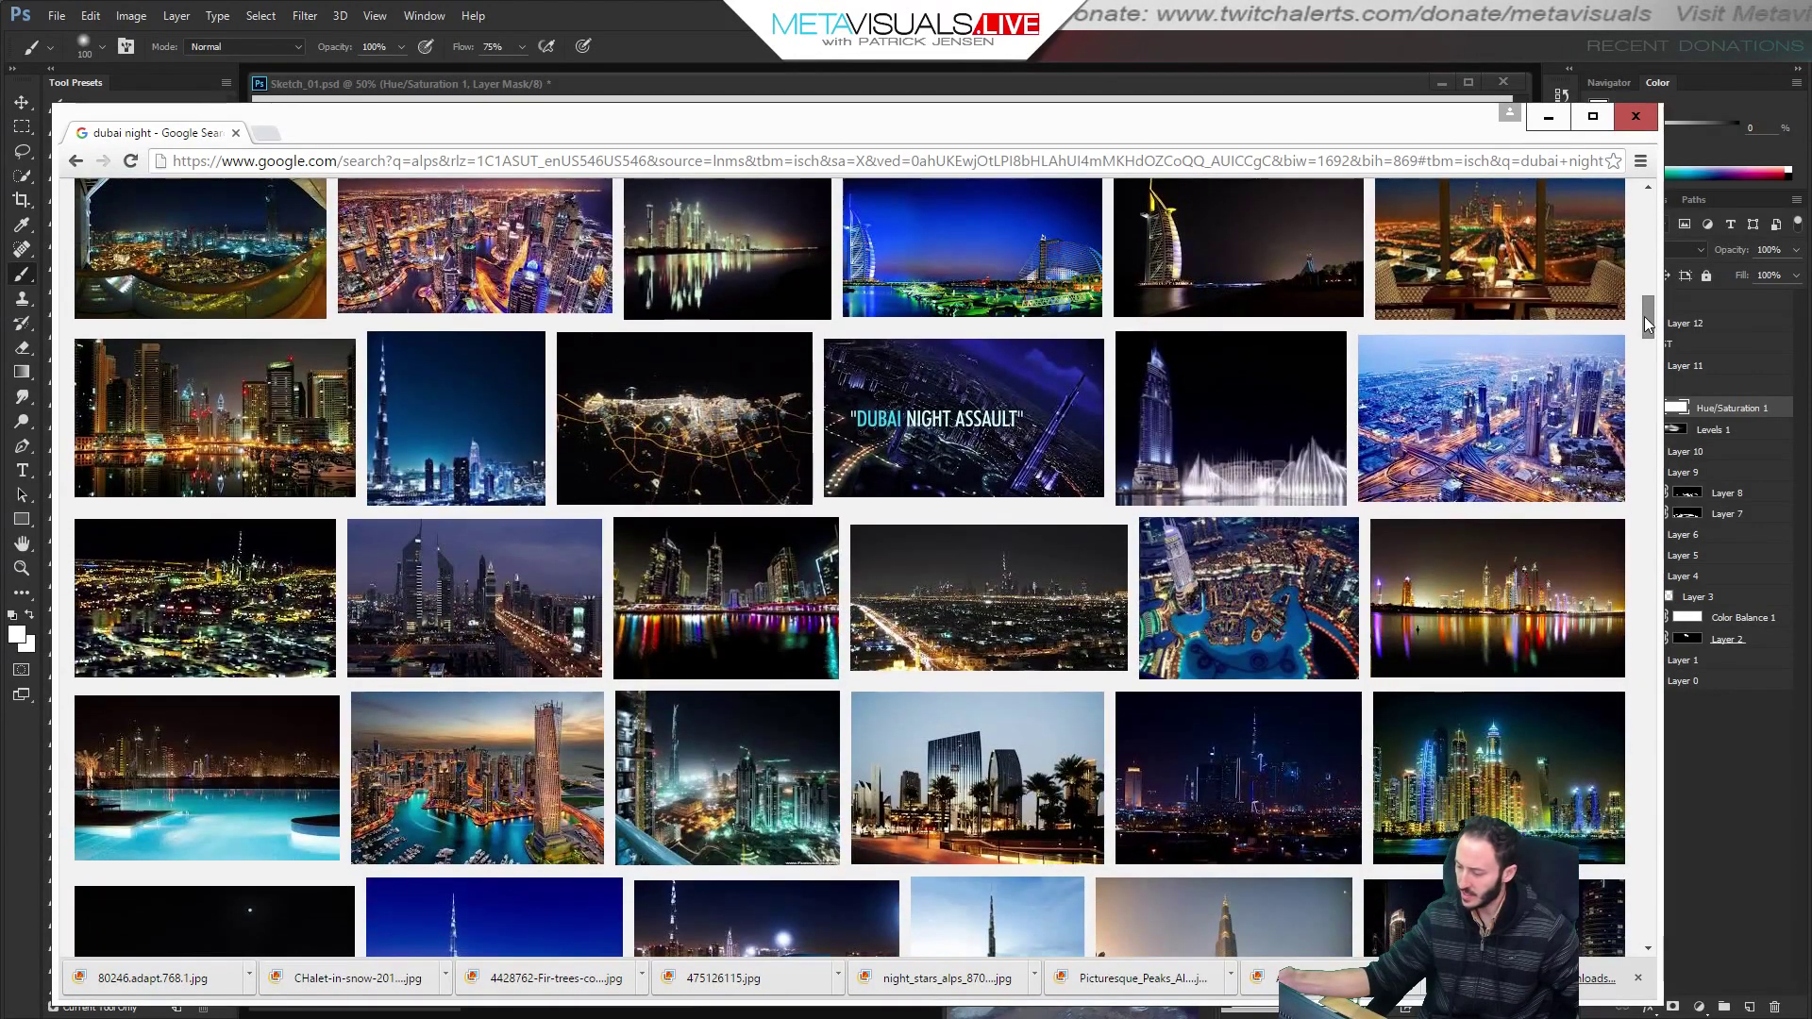
left_click_drag(1644, 315, 1639, 399)
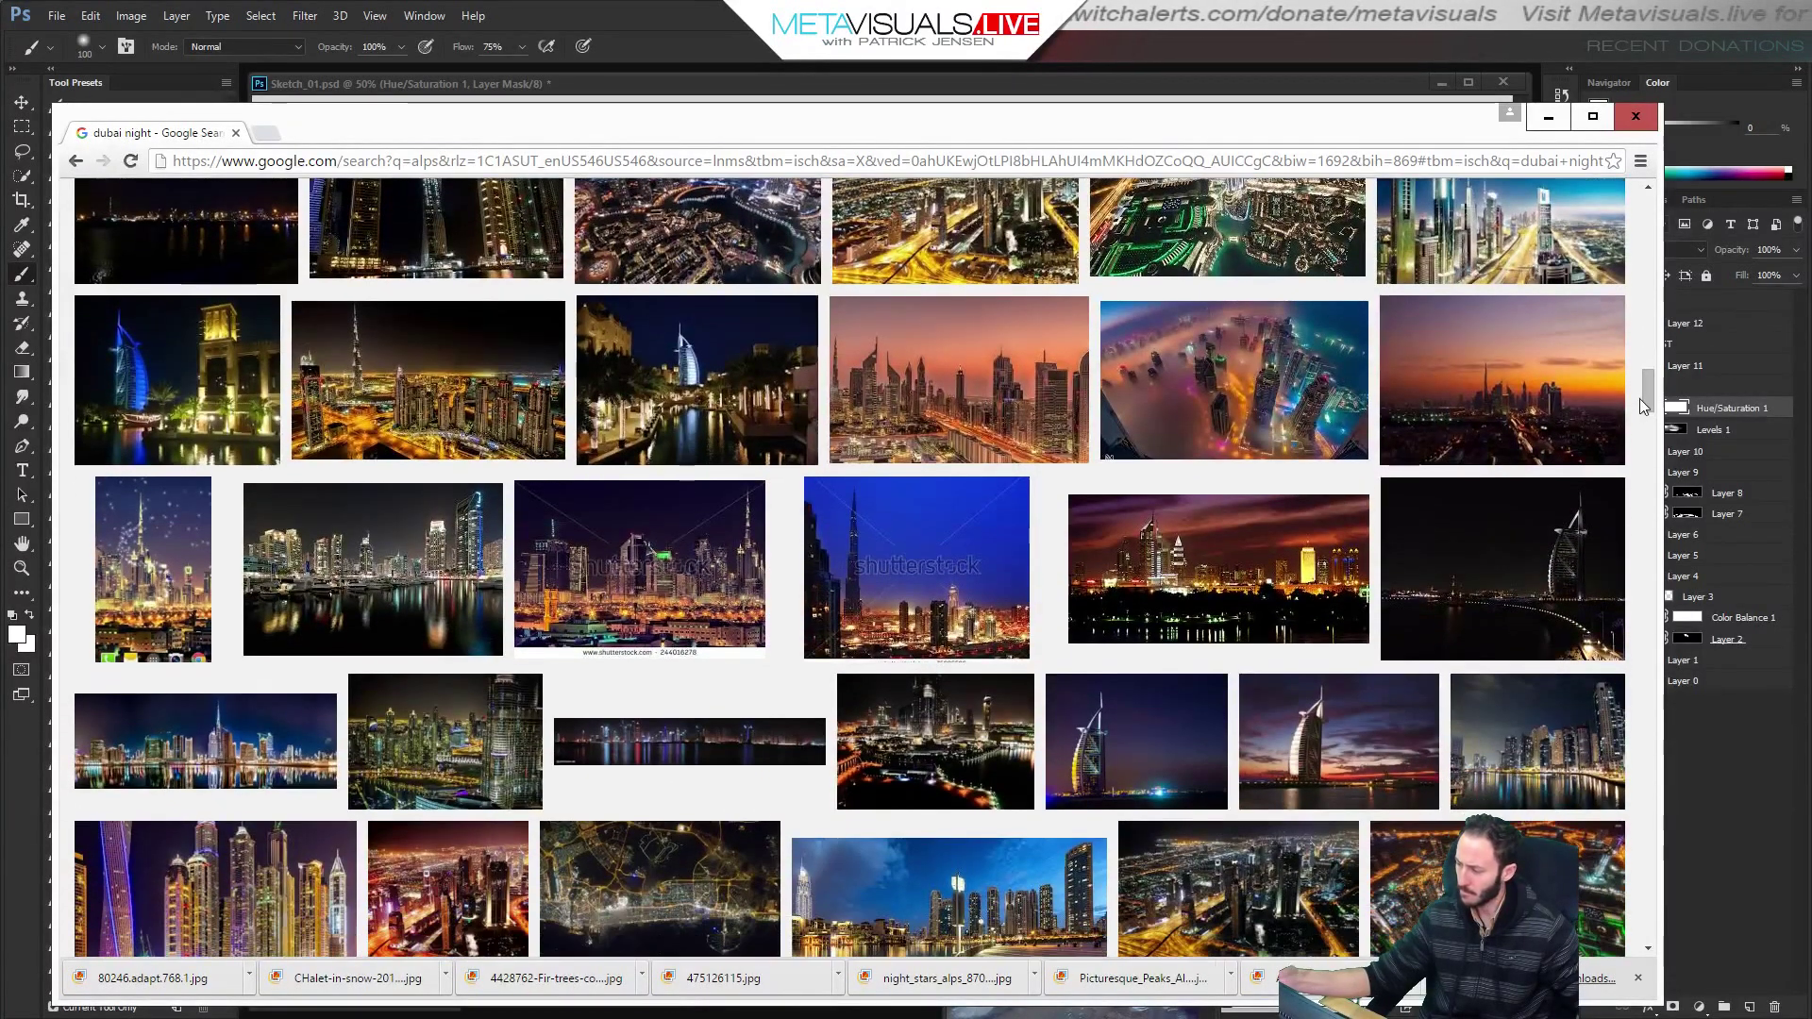
left_click(1539, 411)
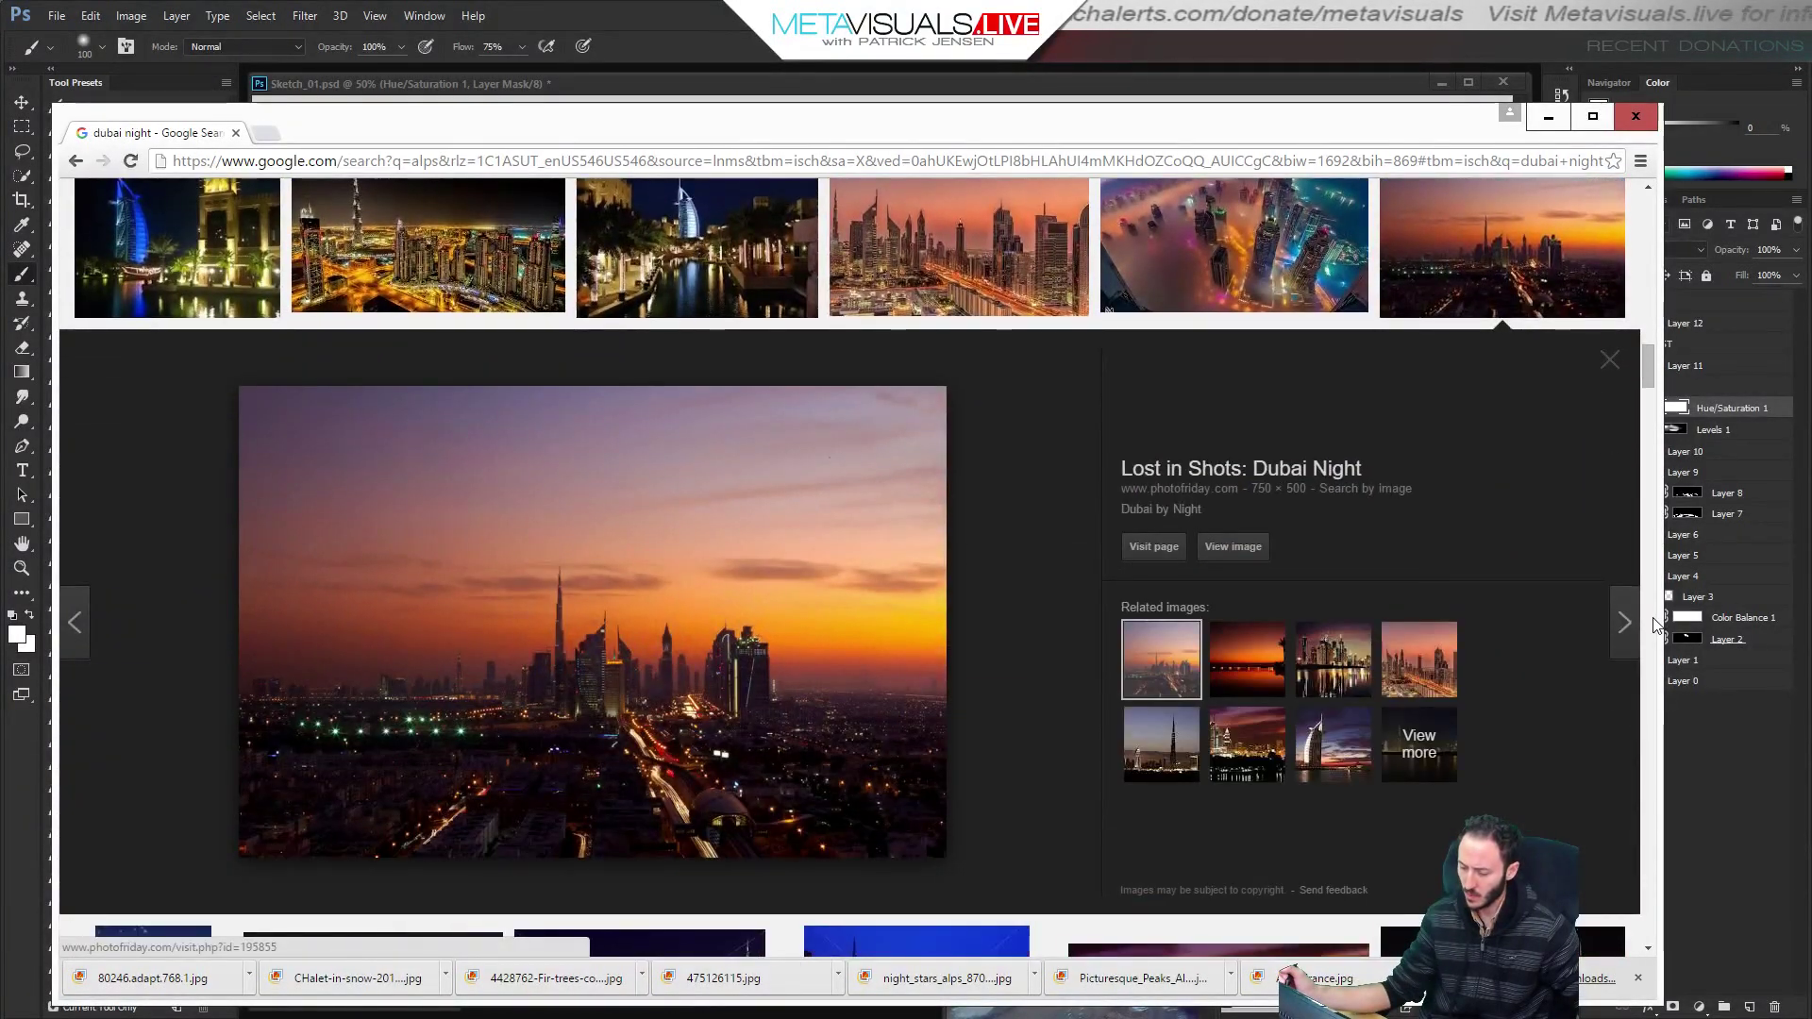
right_click(535, 650)
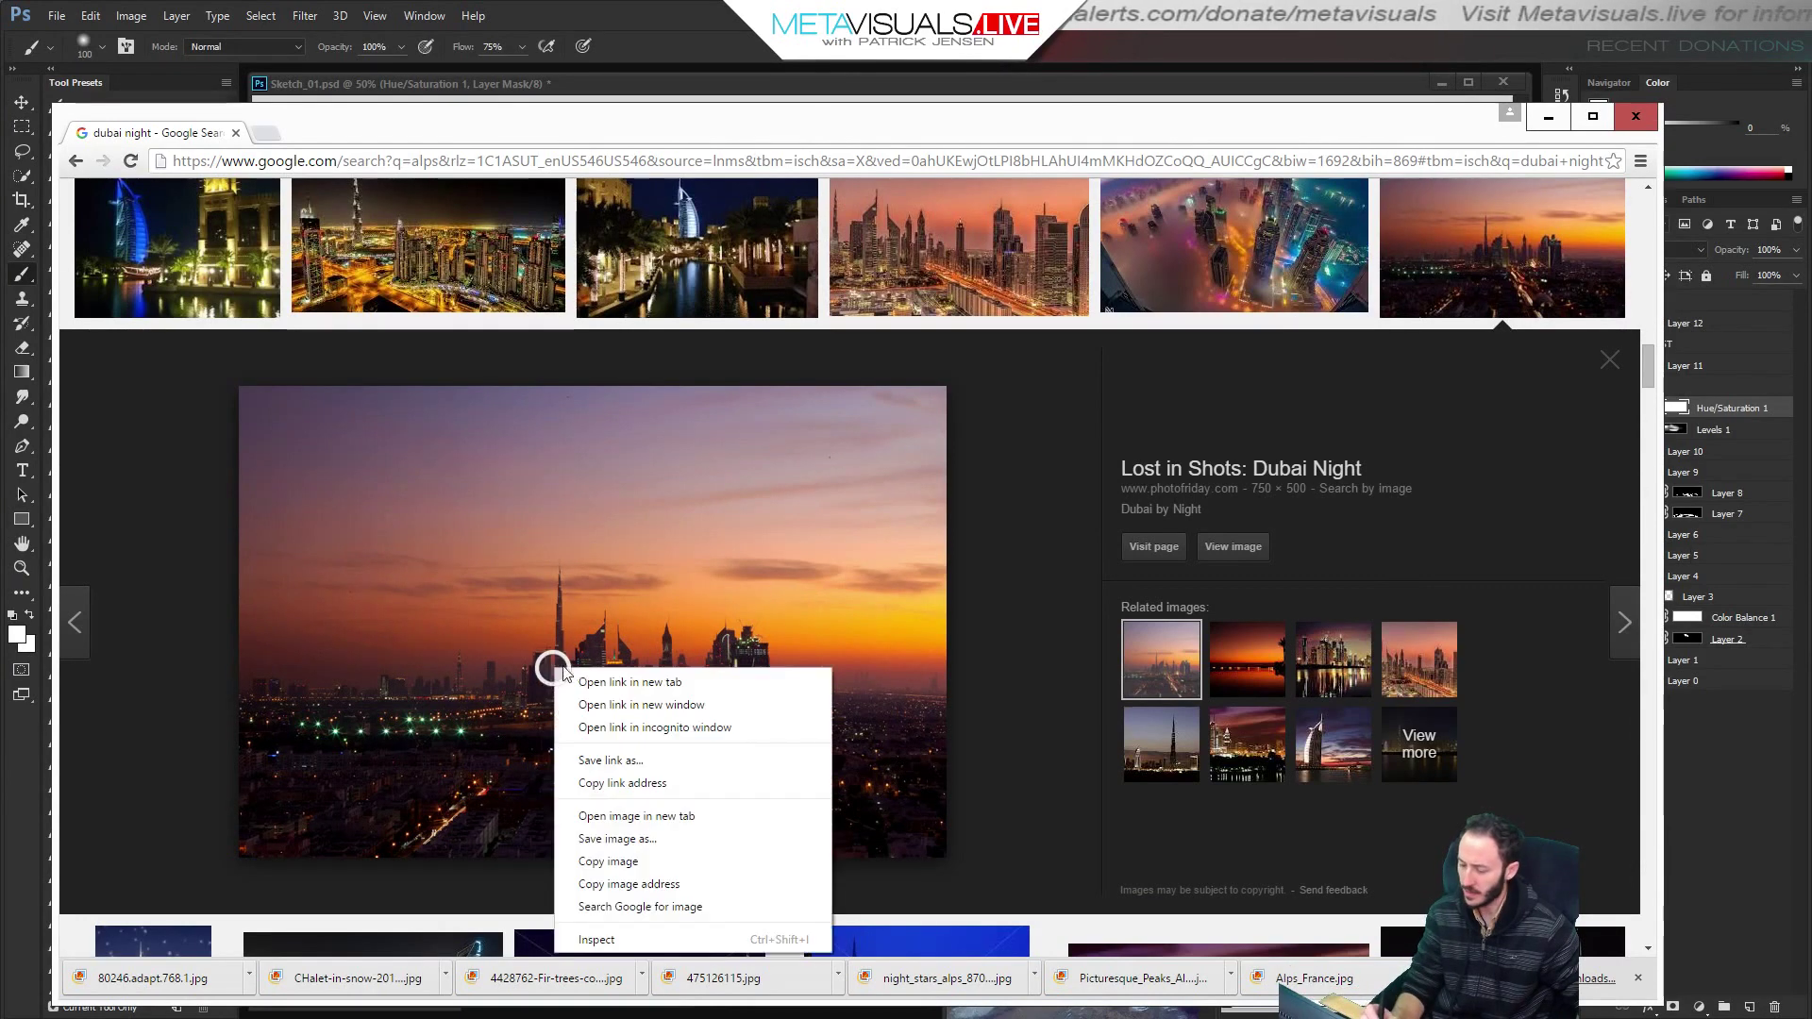
left_click(662, 840)
Return to Photoshop, paste the skyline photo above Hue/Saturation 1 in the BG group, and scale it to about 226%.
left_click(1548, 116)
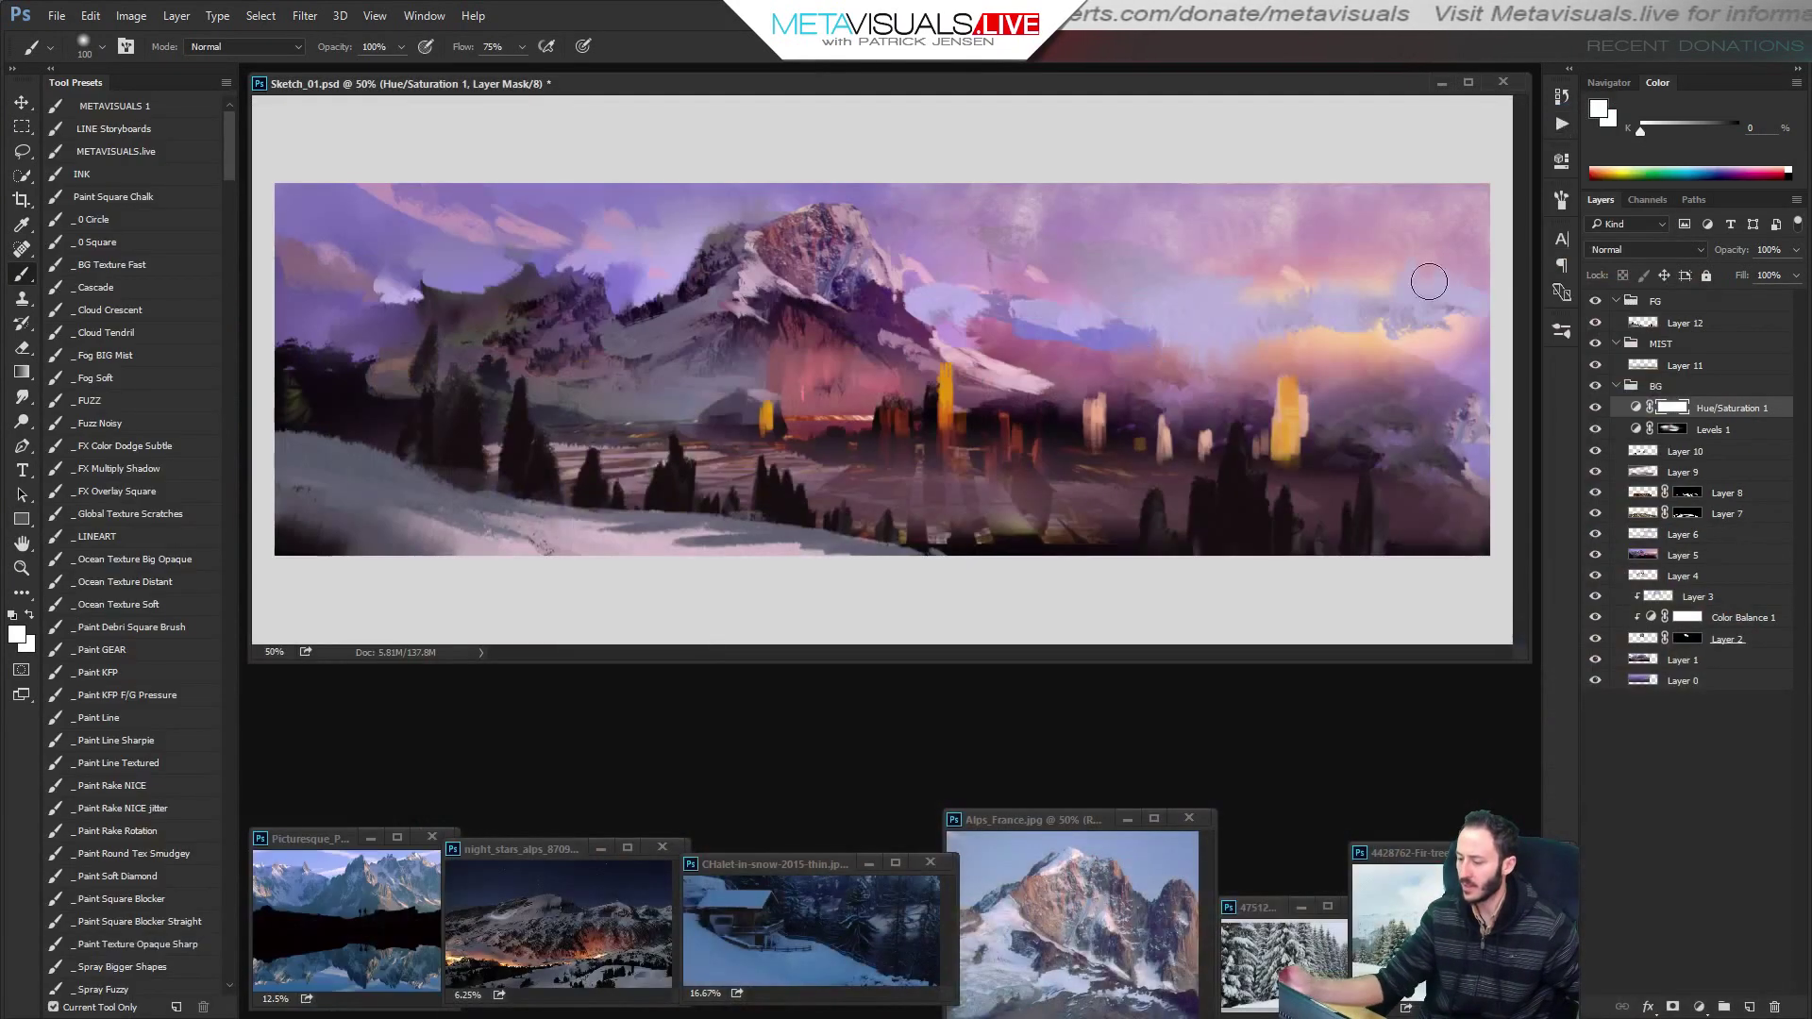
key("ctrl+v")
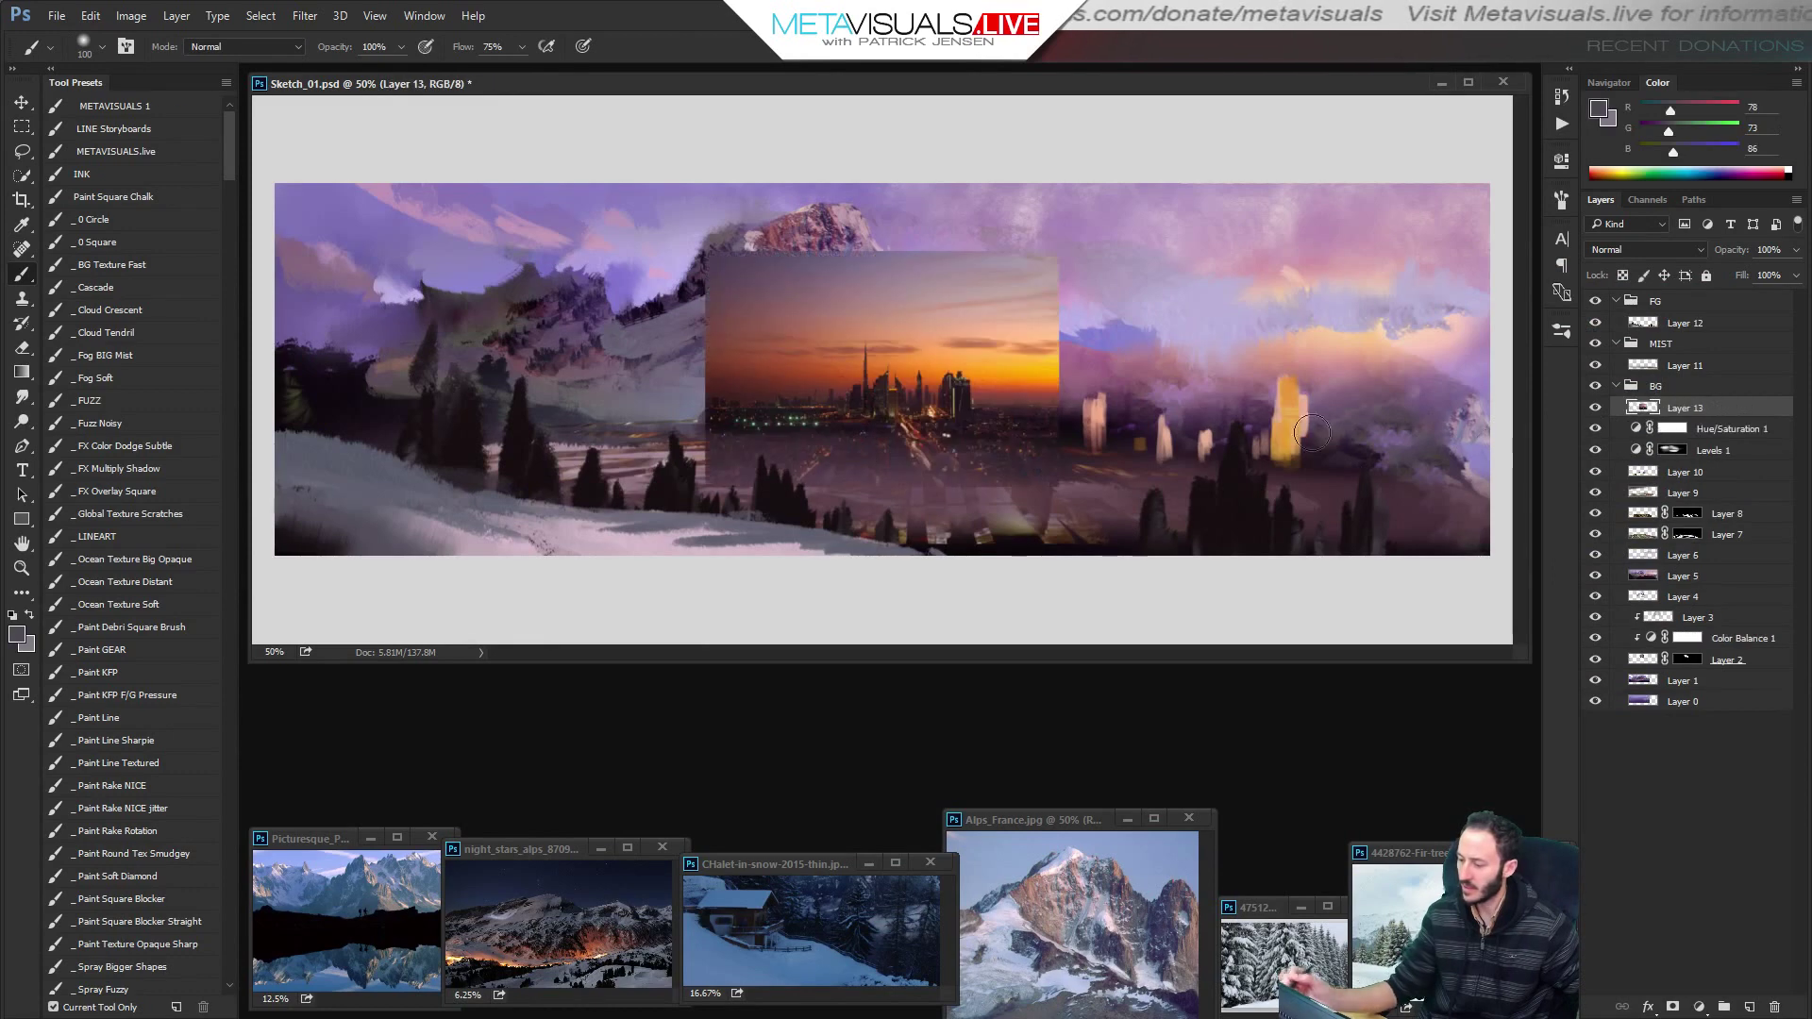
key("v")
left_click_drag(973, 453, 1007, 399)
key("ctrl+t")
left_click_drag(727, 346, 1122, 406)
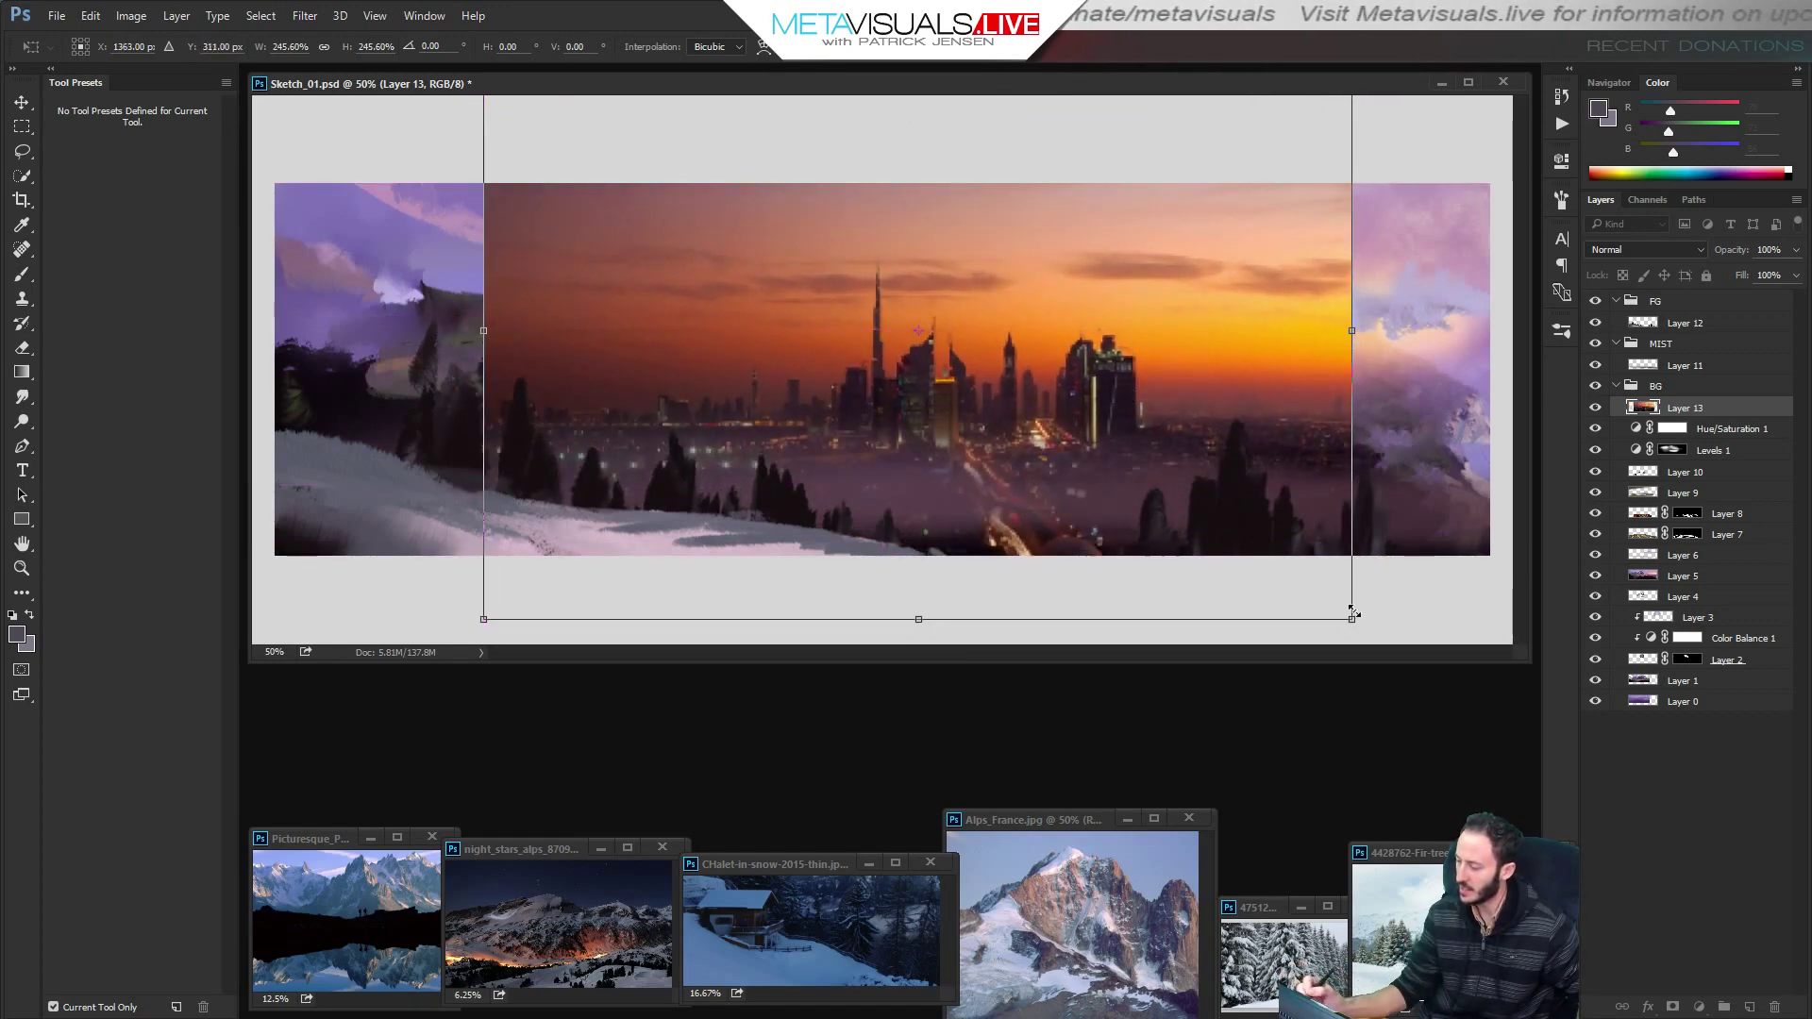
left_click_drag(1353, 614, 1283, 573)
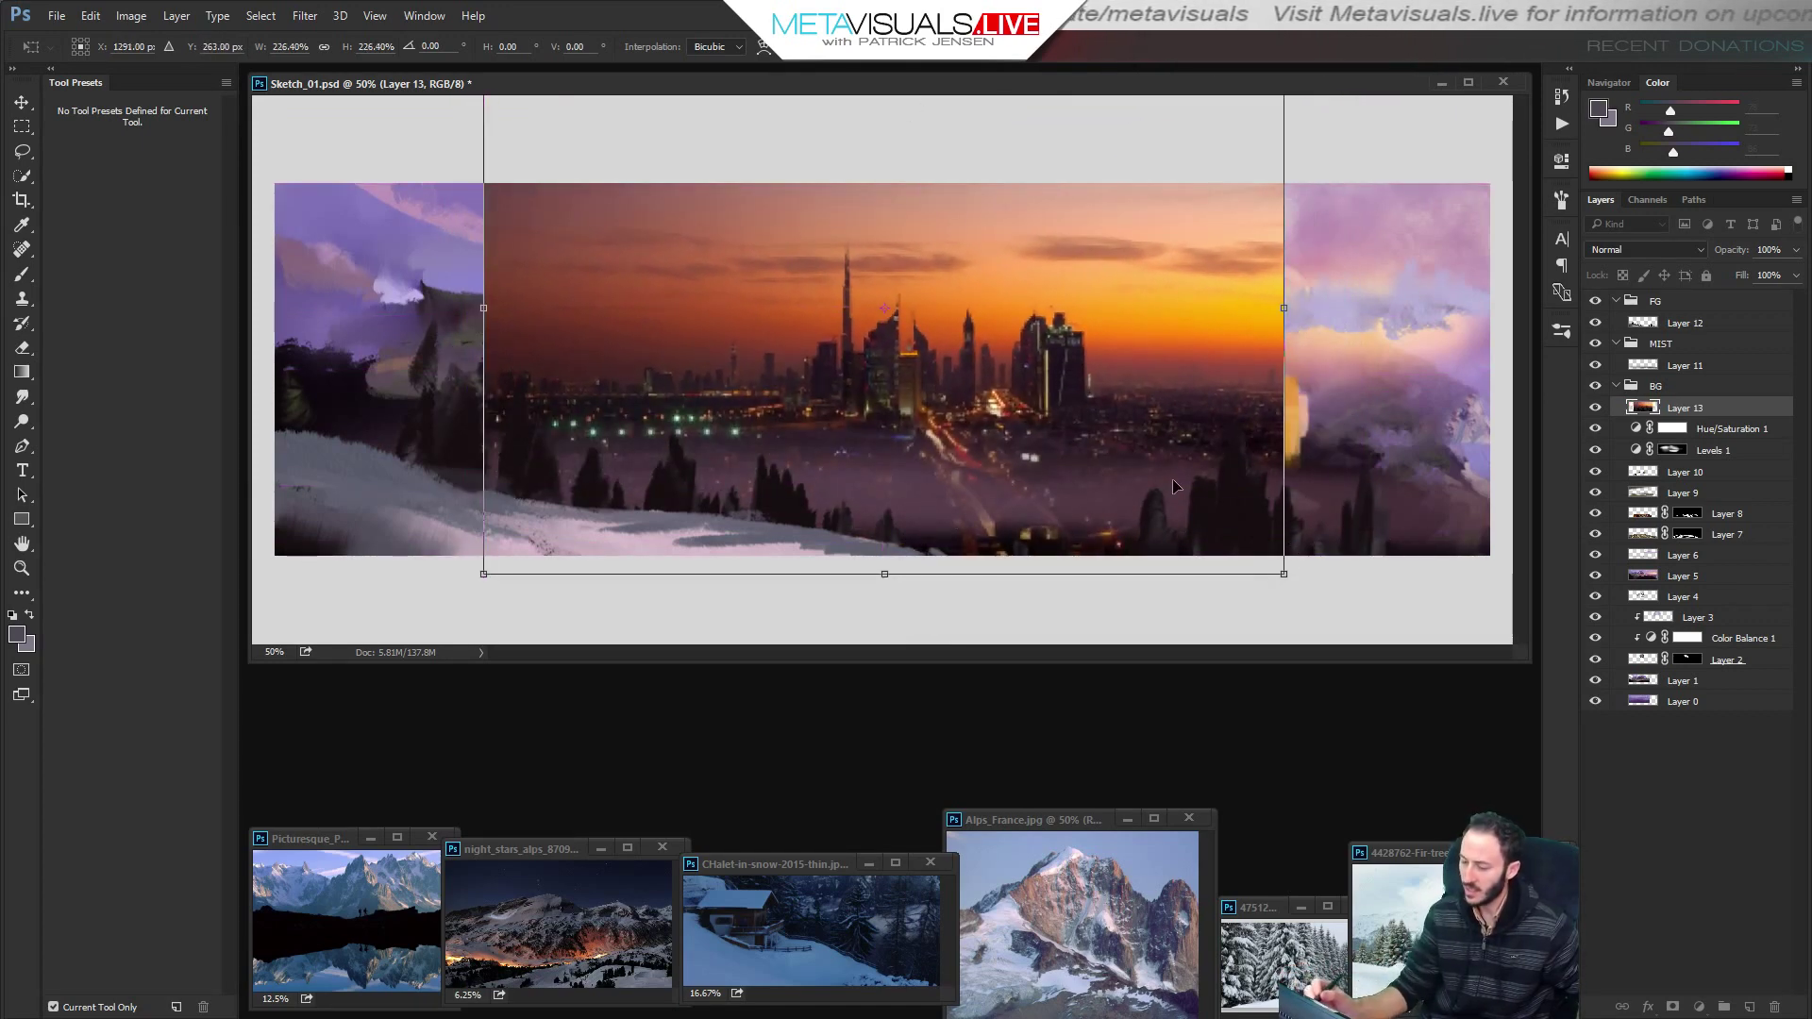
key("Return")
Reposition the skyline photo so its towers stand in the valley behind the foreground trees.
left_click_drag(1070, 424, 1145, 263)
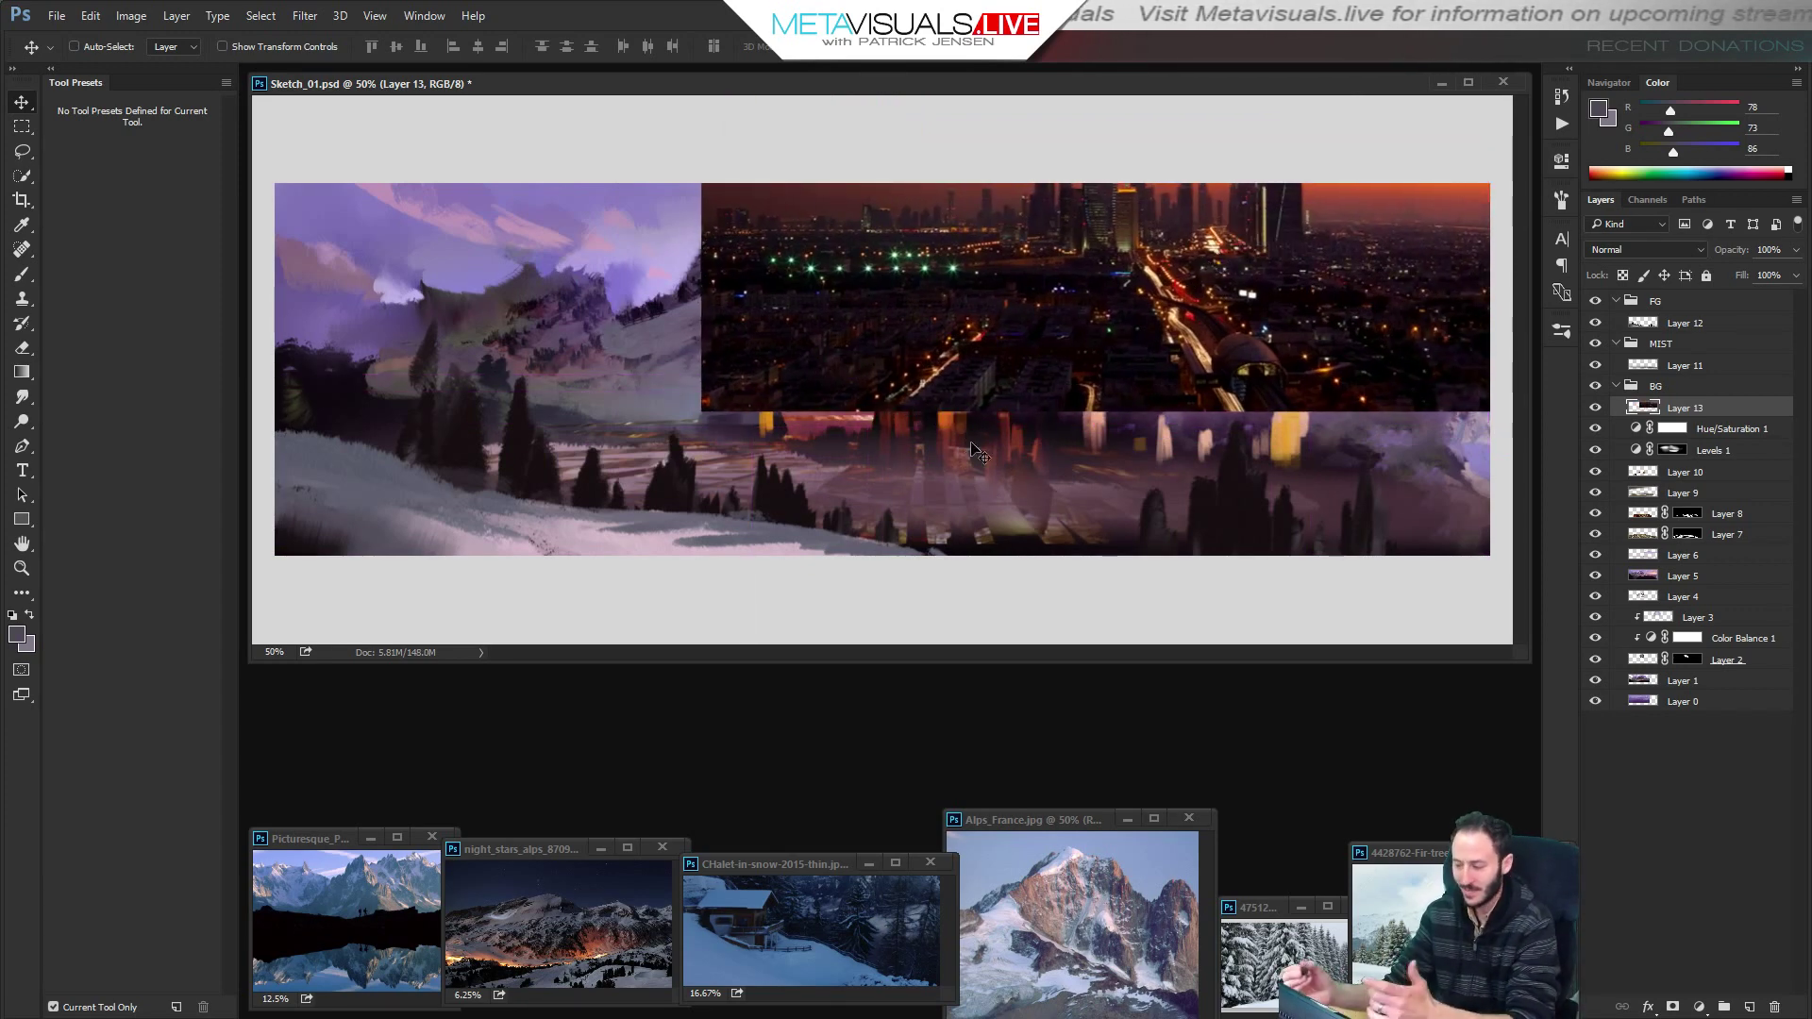
left_click_drag(1227, 265, 1123, 432)
key("ctrl")
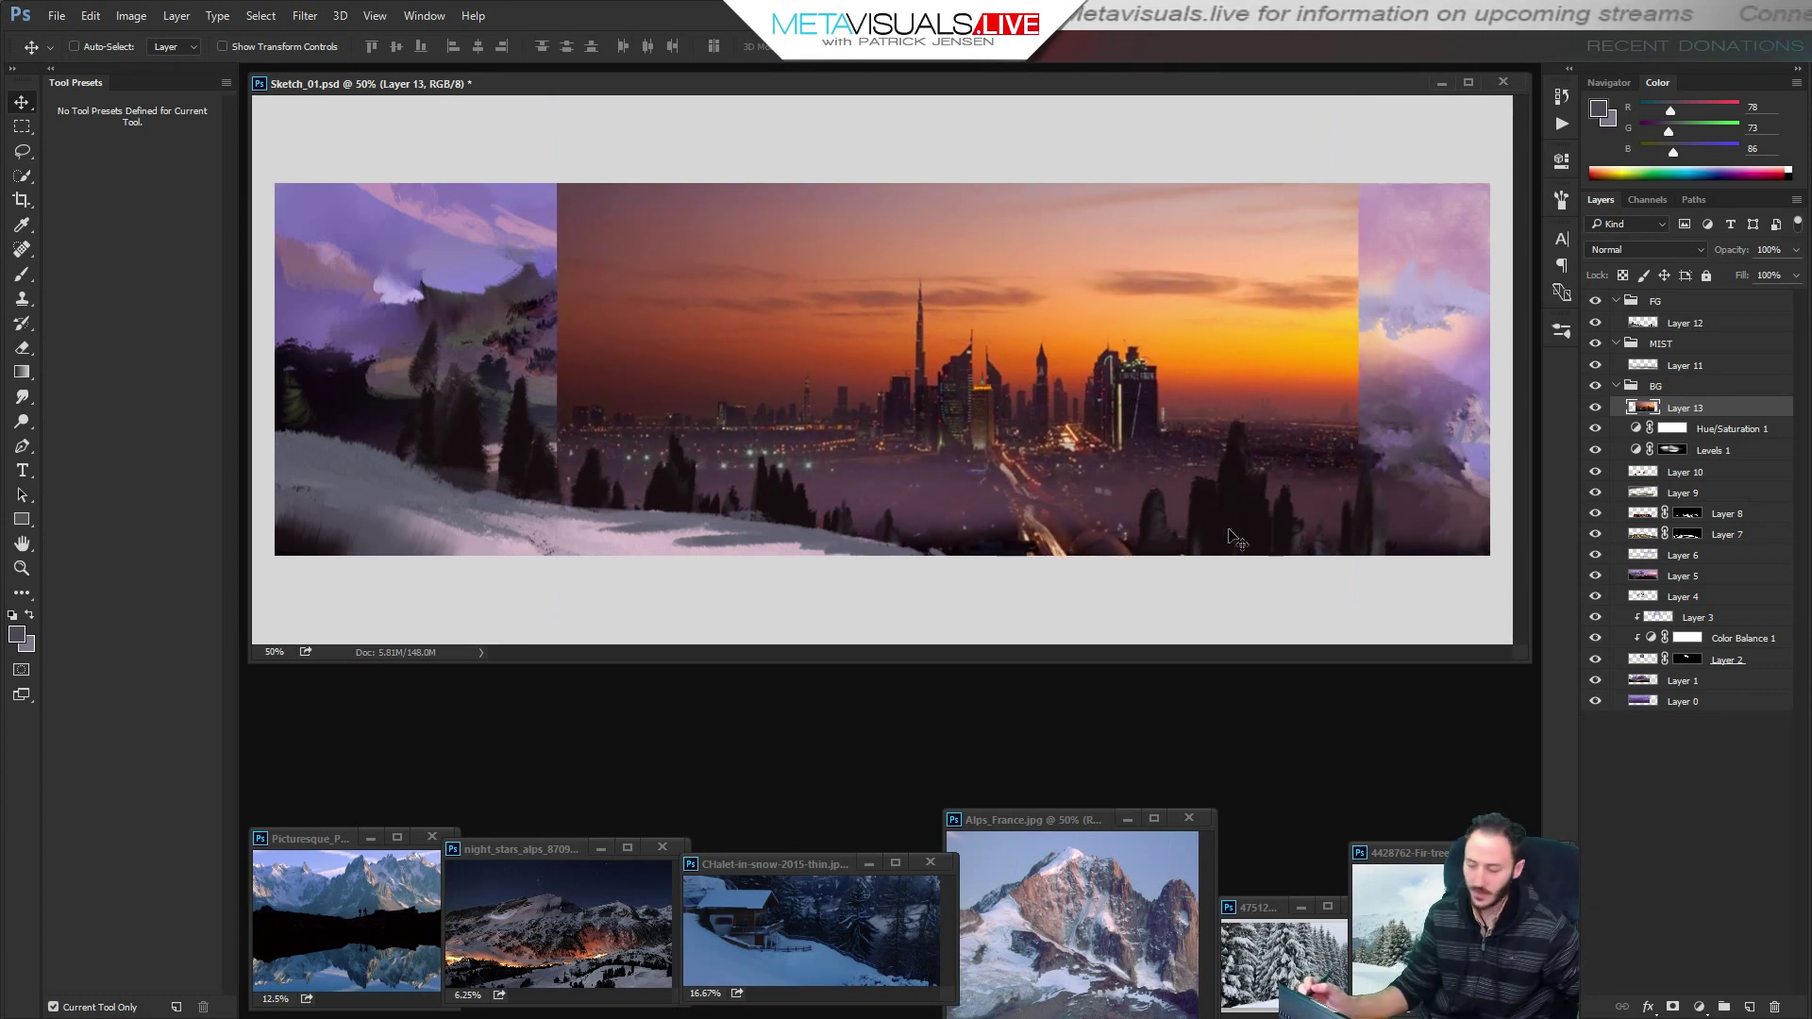
Lasso the ground area below the skyline in the photo and copy it to a new layer.
key("l")
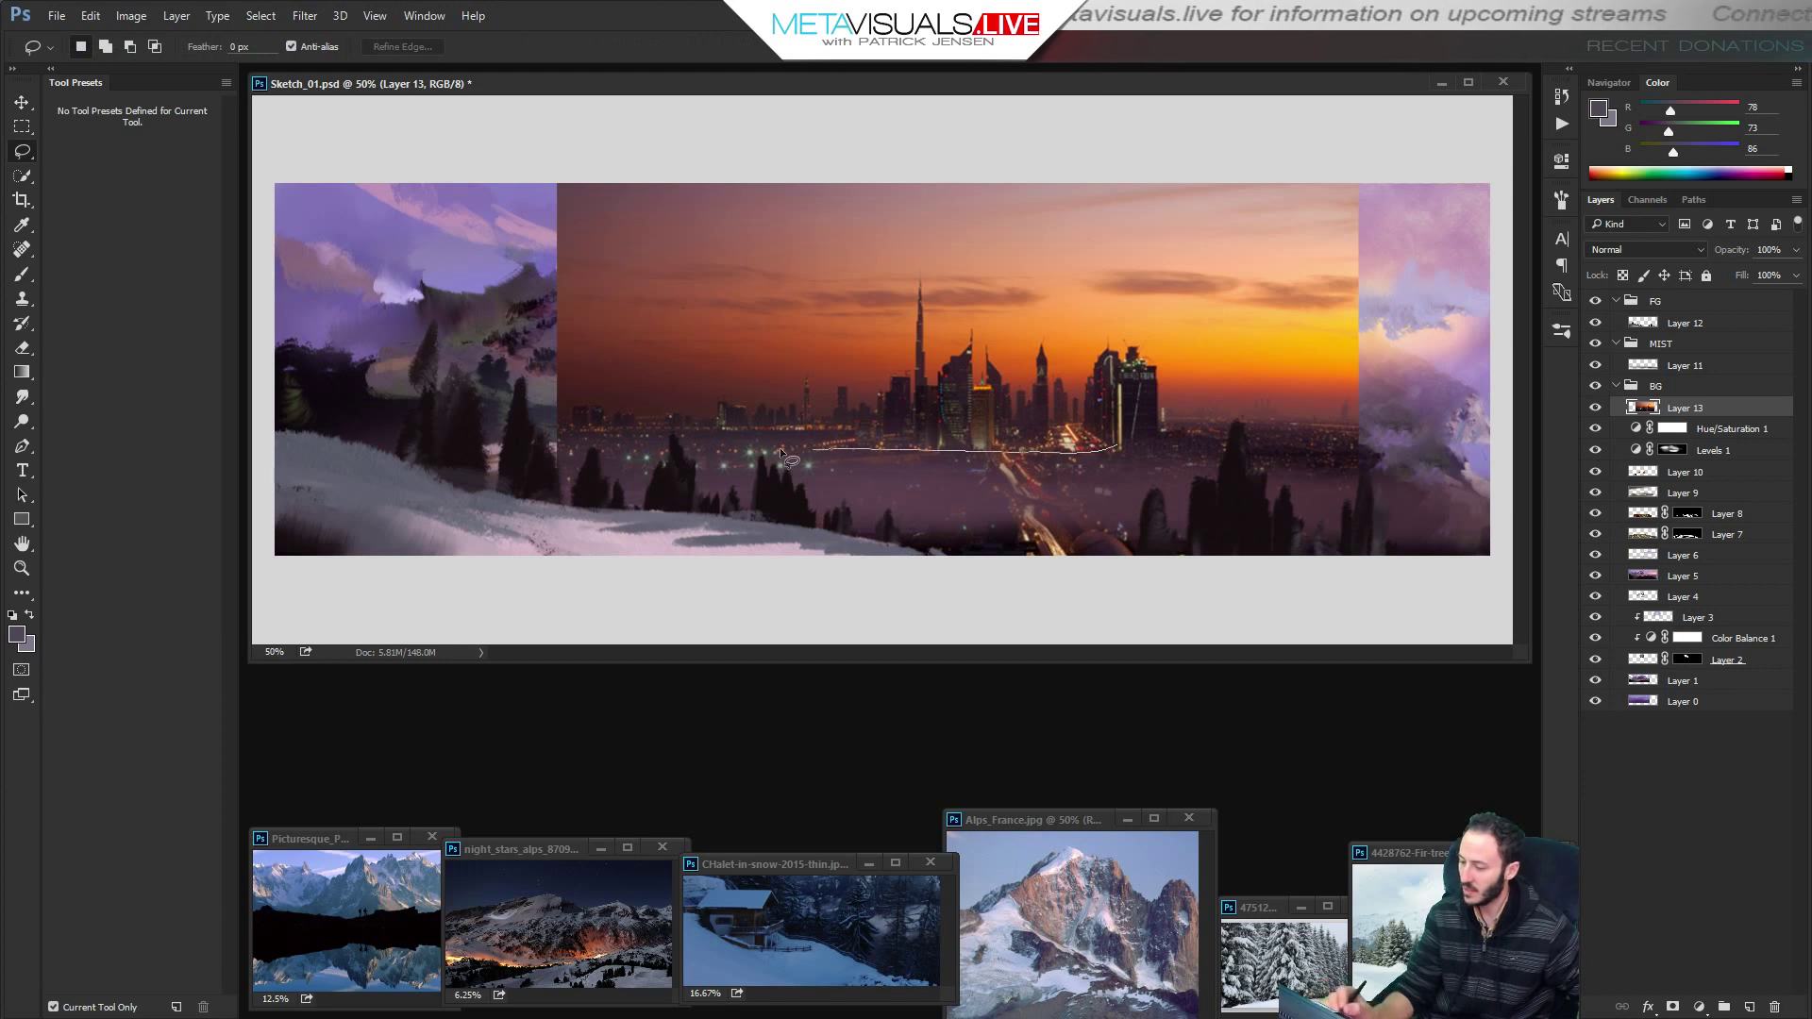
left_click_drag(755, 553, 1352, 436)
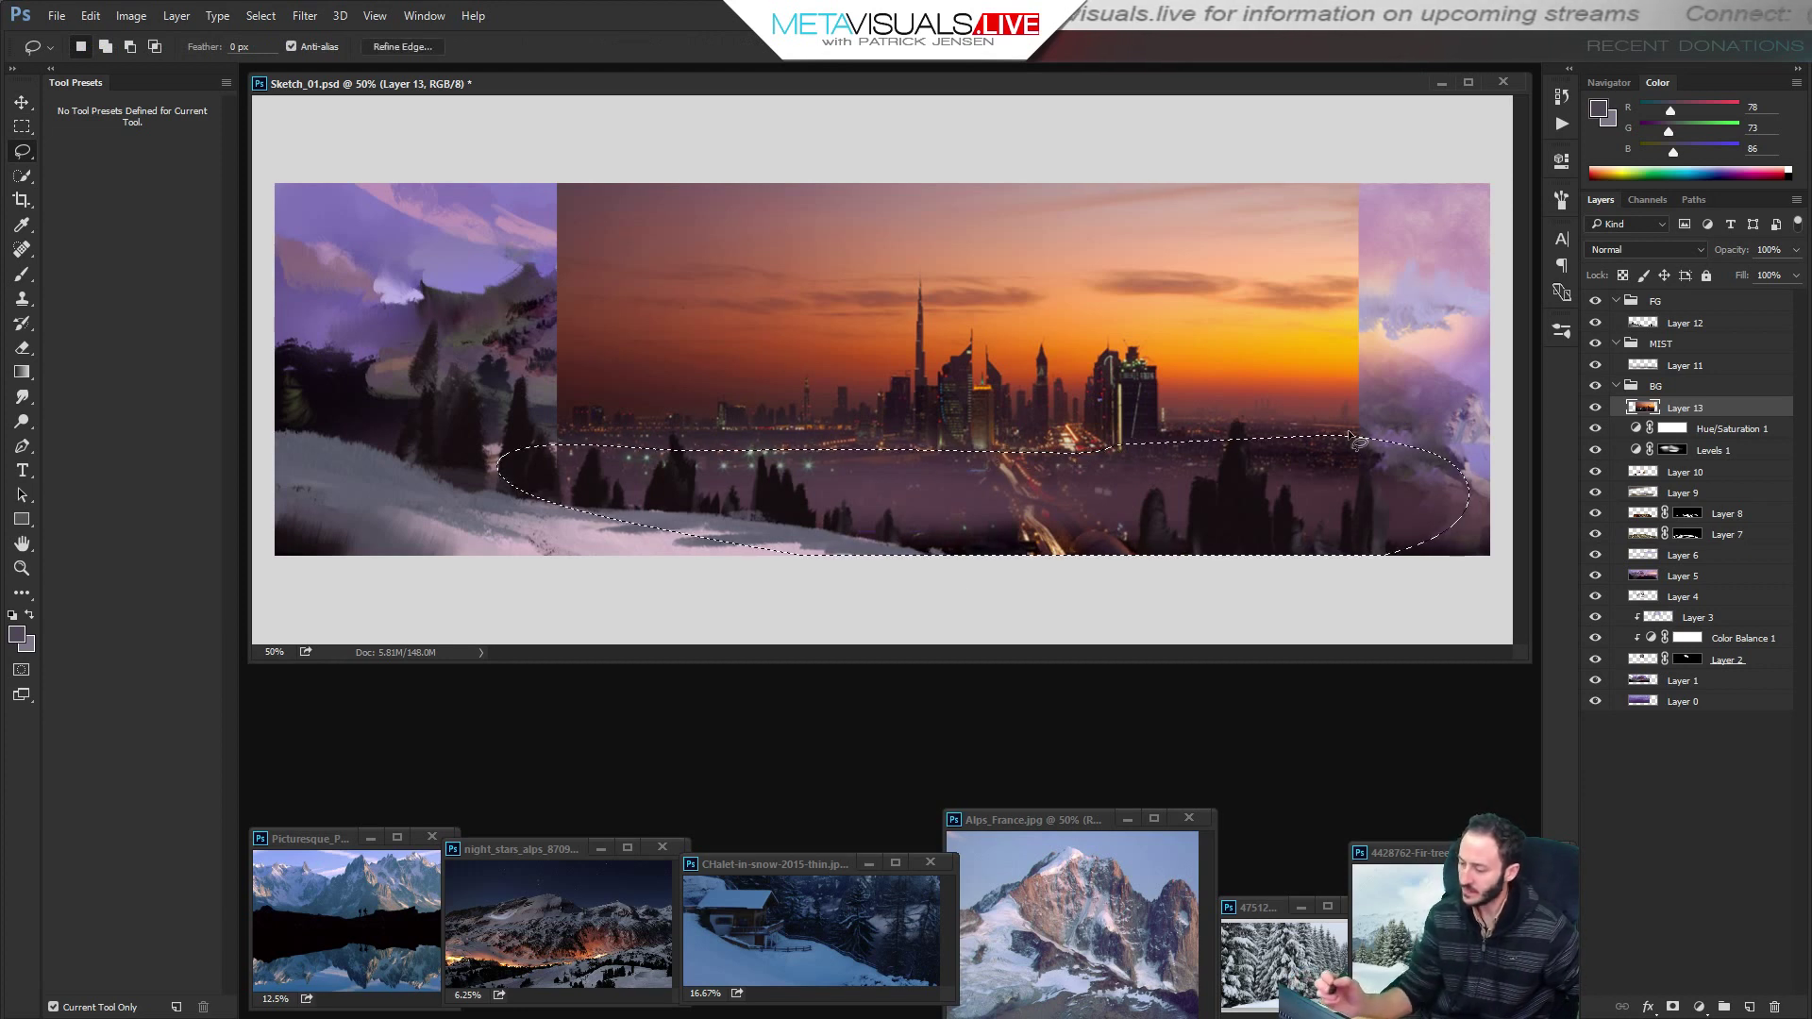
key("ctrl+j")
mouse_move(1227, 514)
left_mouse_down()
mouse_move(1213, 420)
mouse_move(1180, 418)
left_mouse_up()
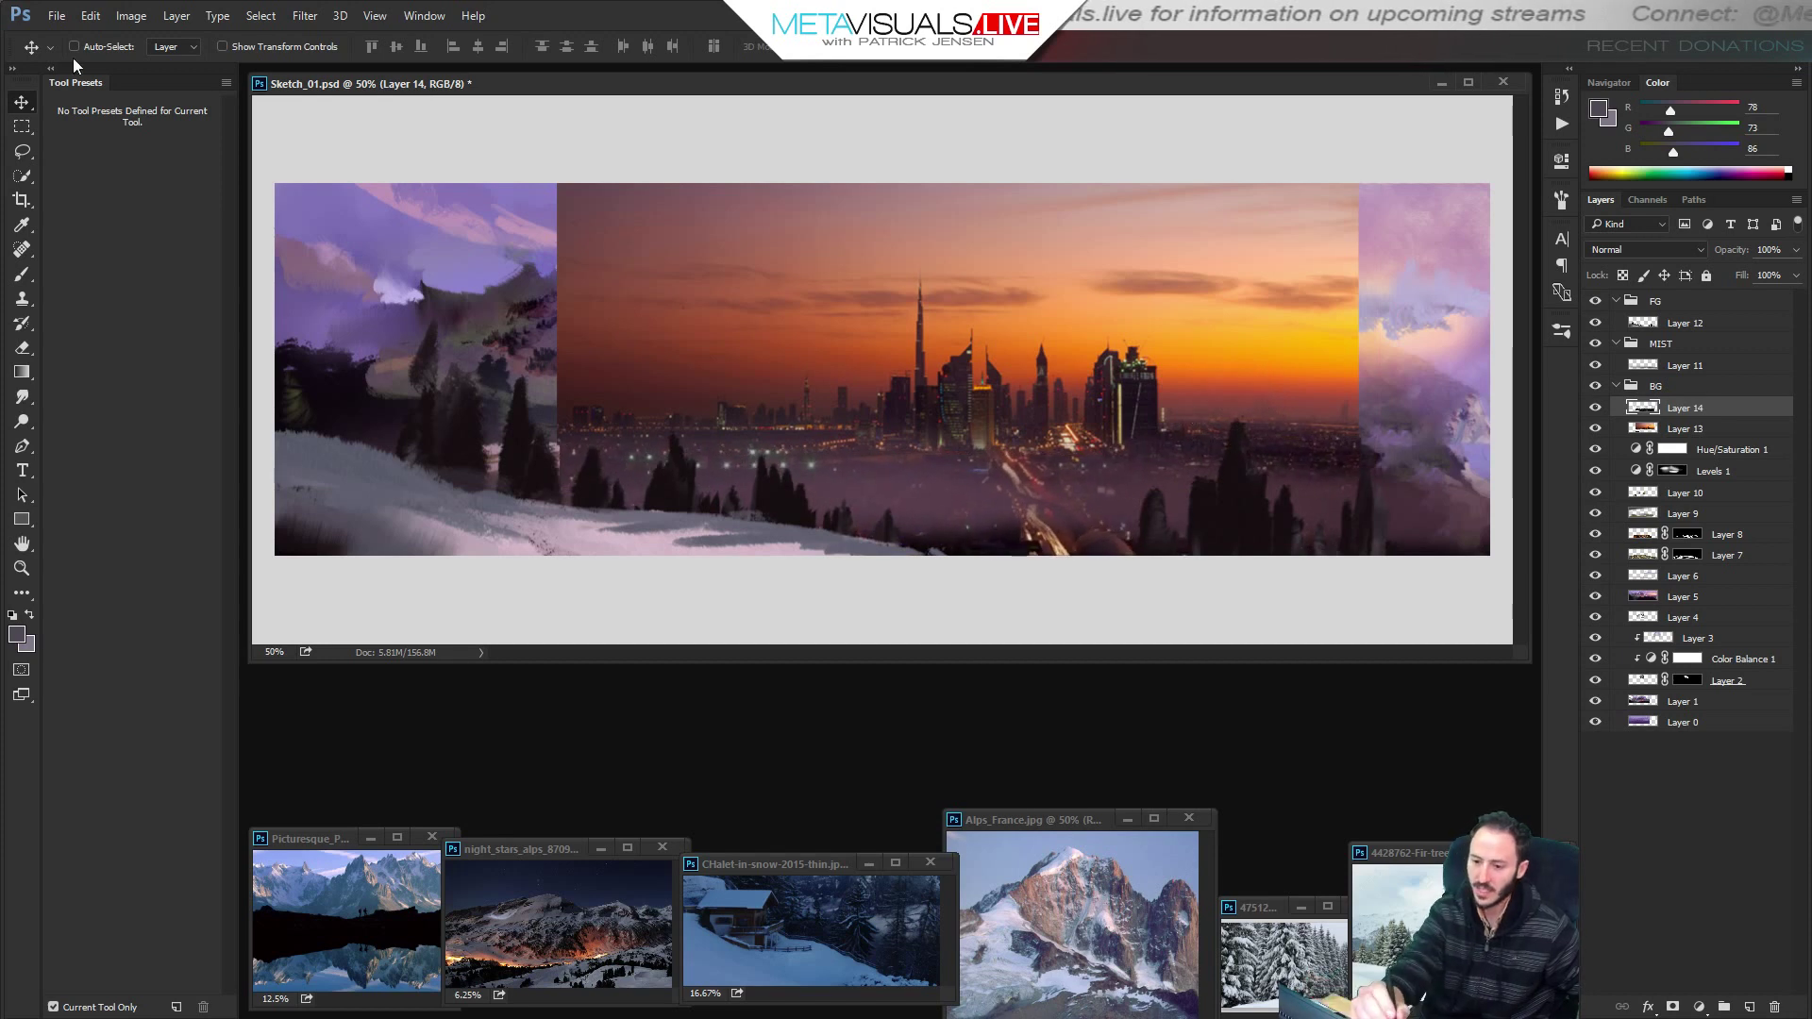
Flip the copied ground piece horizontally and shift it toward the painting's right side.
left_click(90, 16)
mouse_move(197, 399)
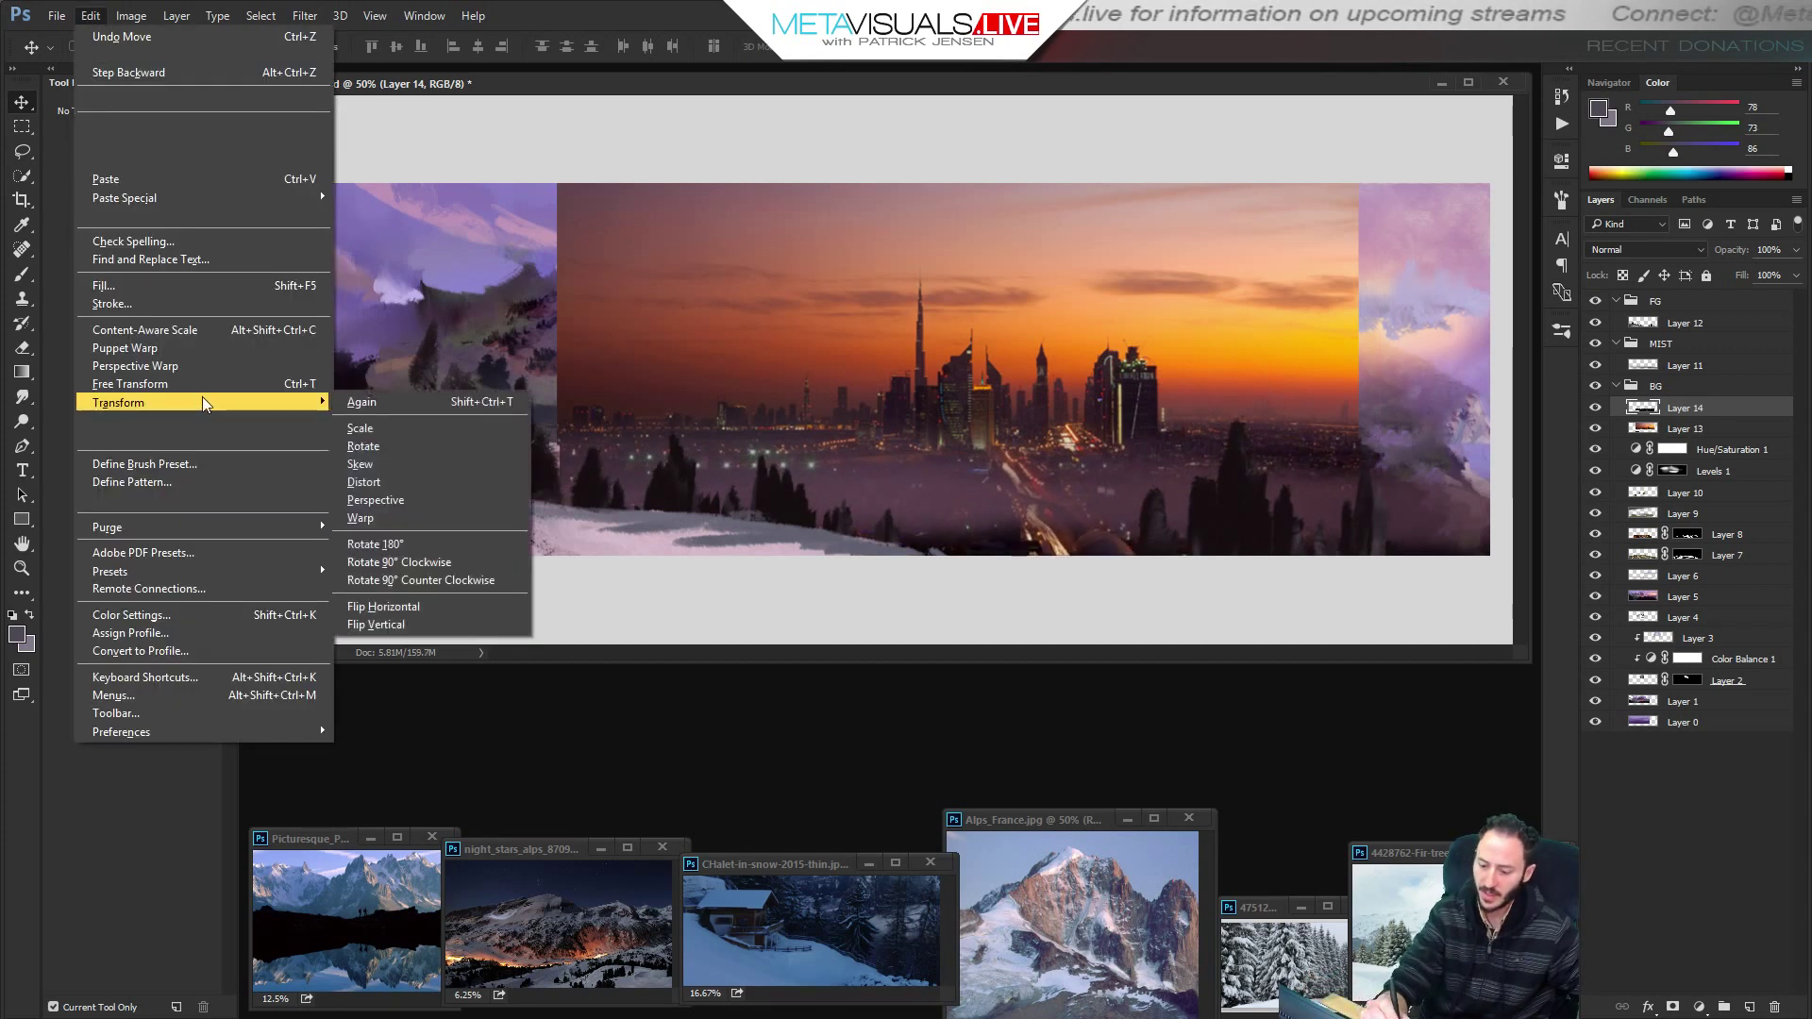
left_click(419, 606)
left_click_drag(1061, 520, 1211, 512)
Squash the flipped ground piece to about 76% height and widen it in perspective across the valley floor.
key("ctrl+t")
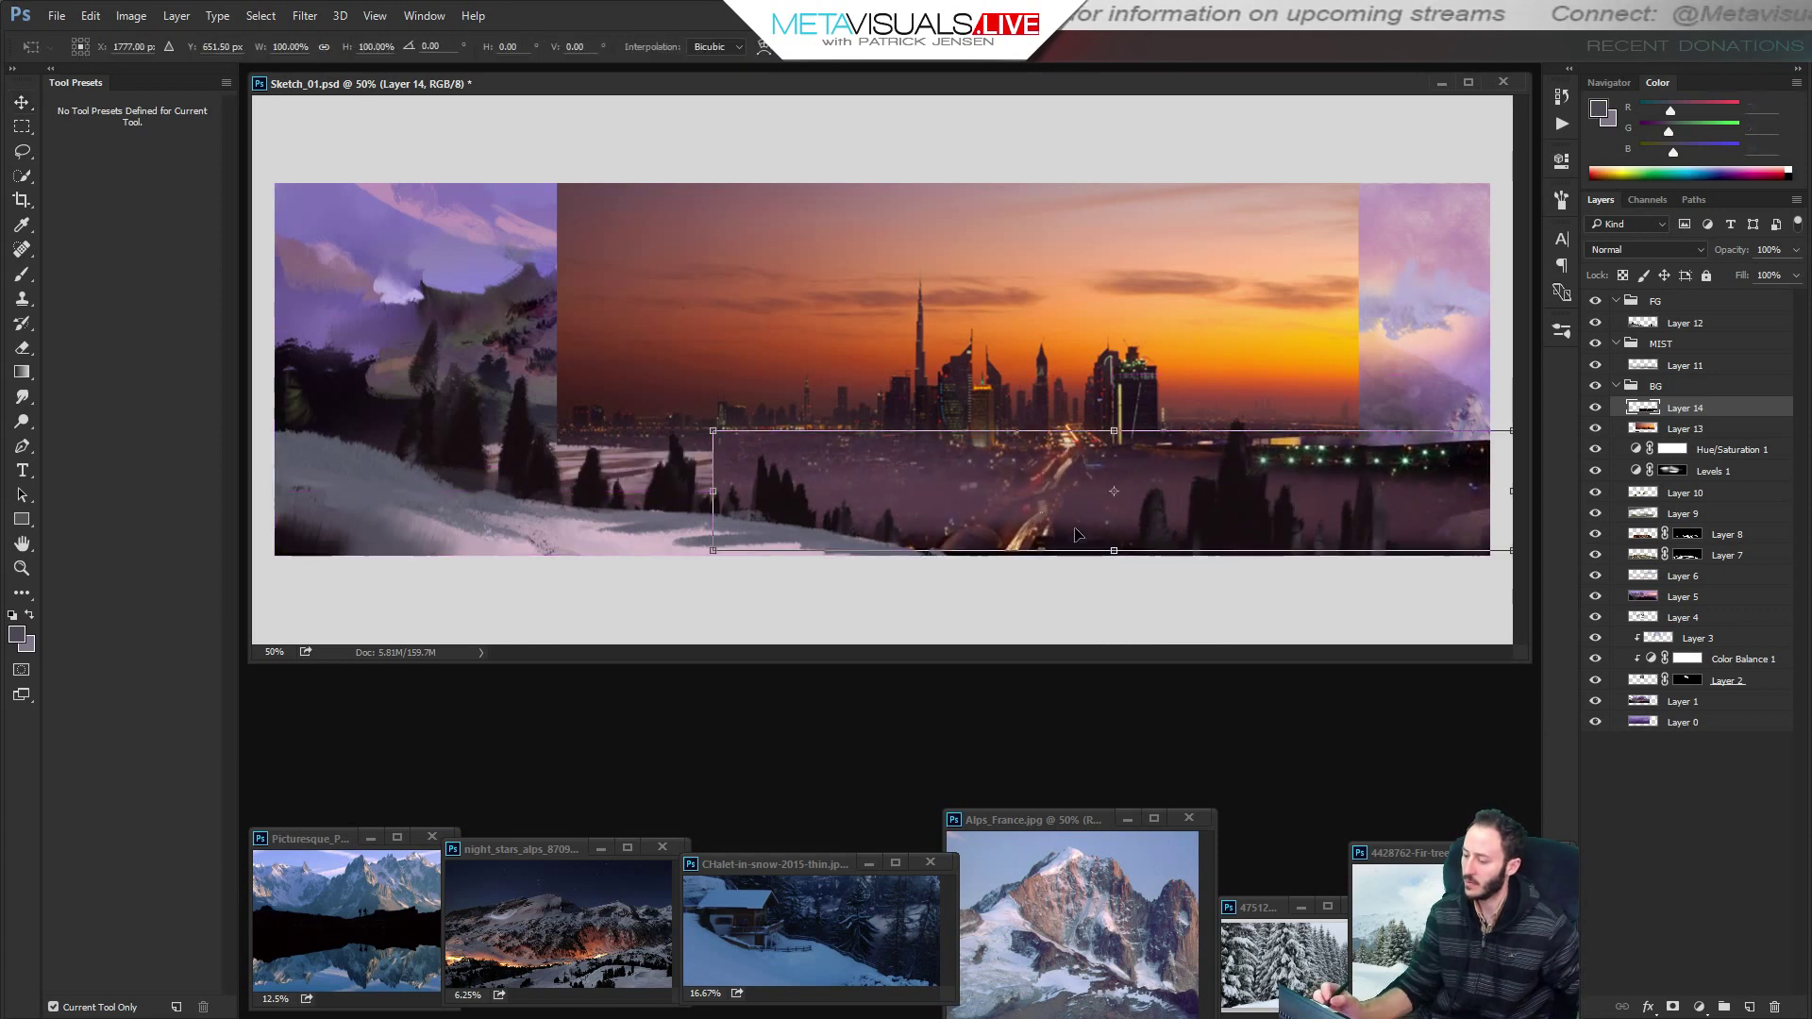
left_click_drag(1116, 548, 1116, 521)
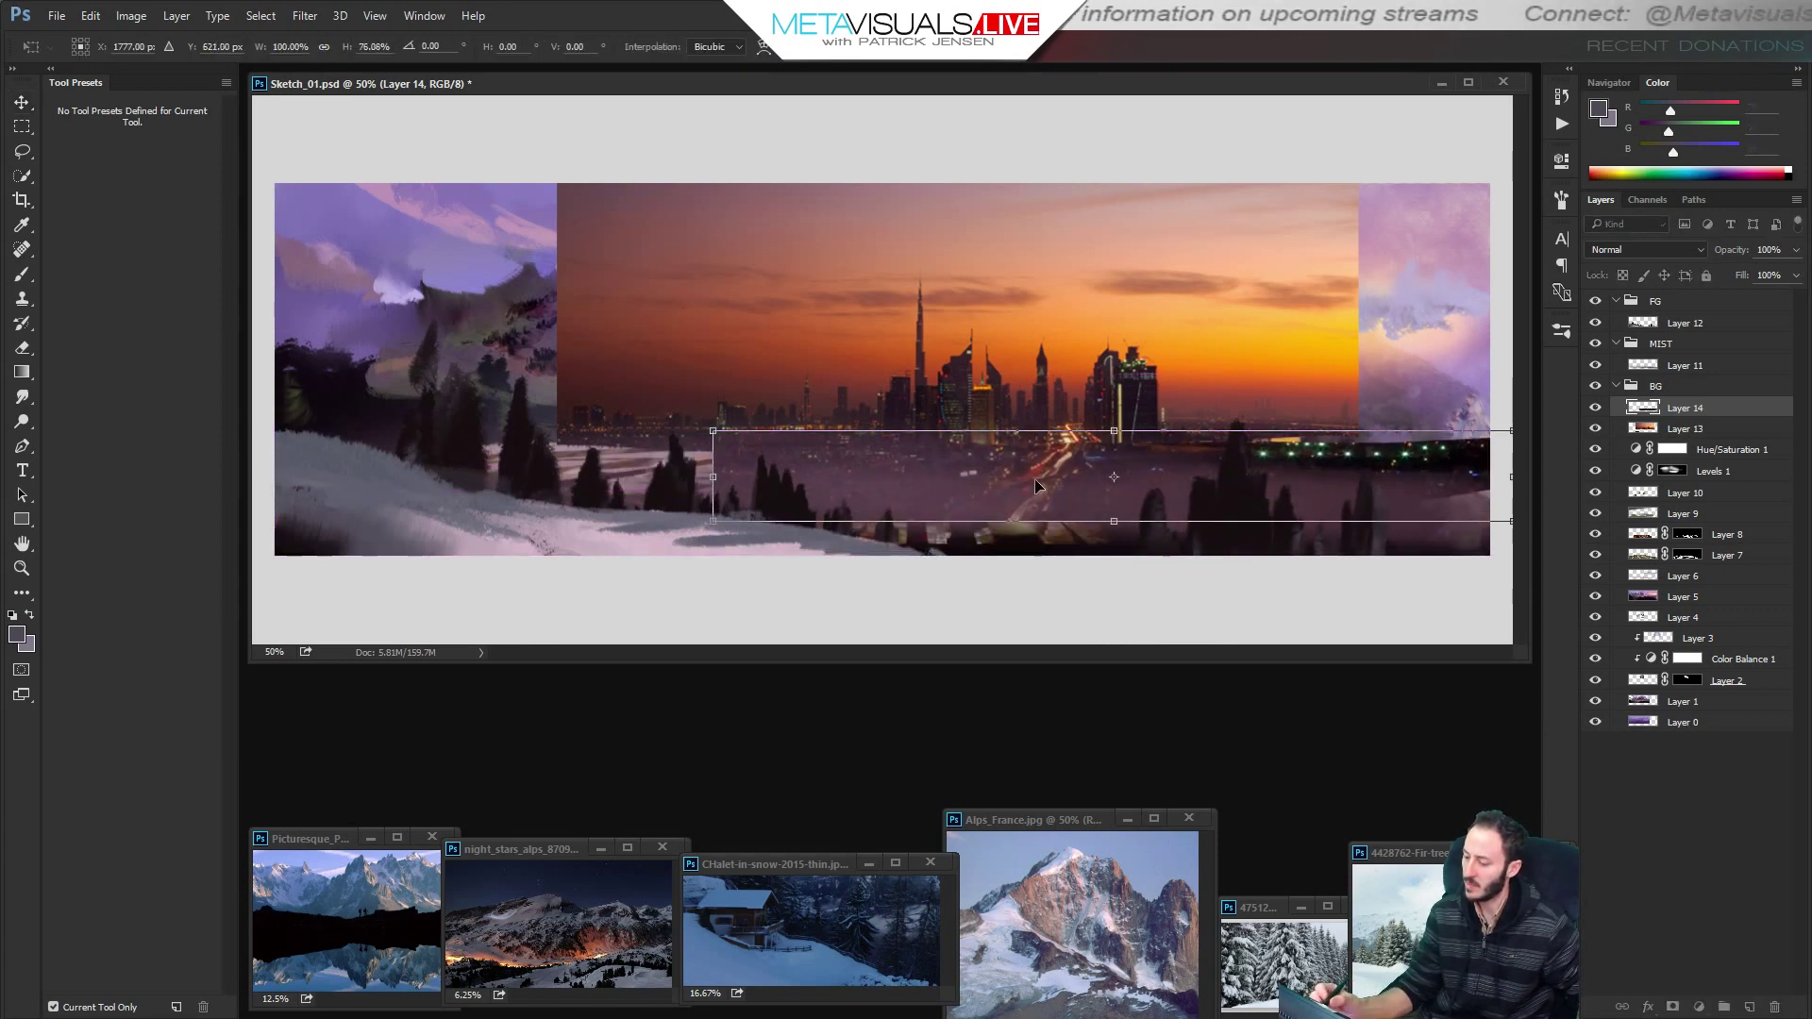
right_click(1038, 487)
left_click(1140, 566)
left_click_drag(713, 521, 121, 427)
left_click_drag(1035, 461, 1066, 485)
key("Return")
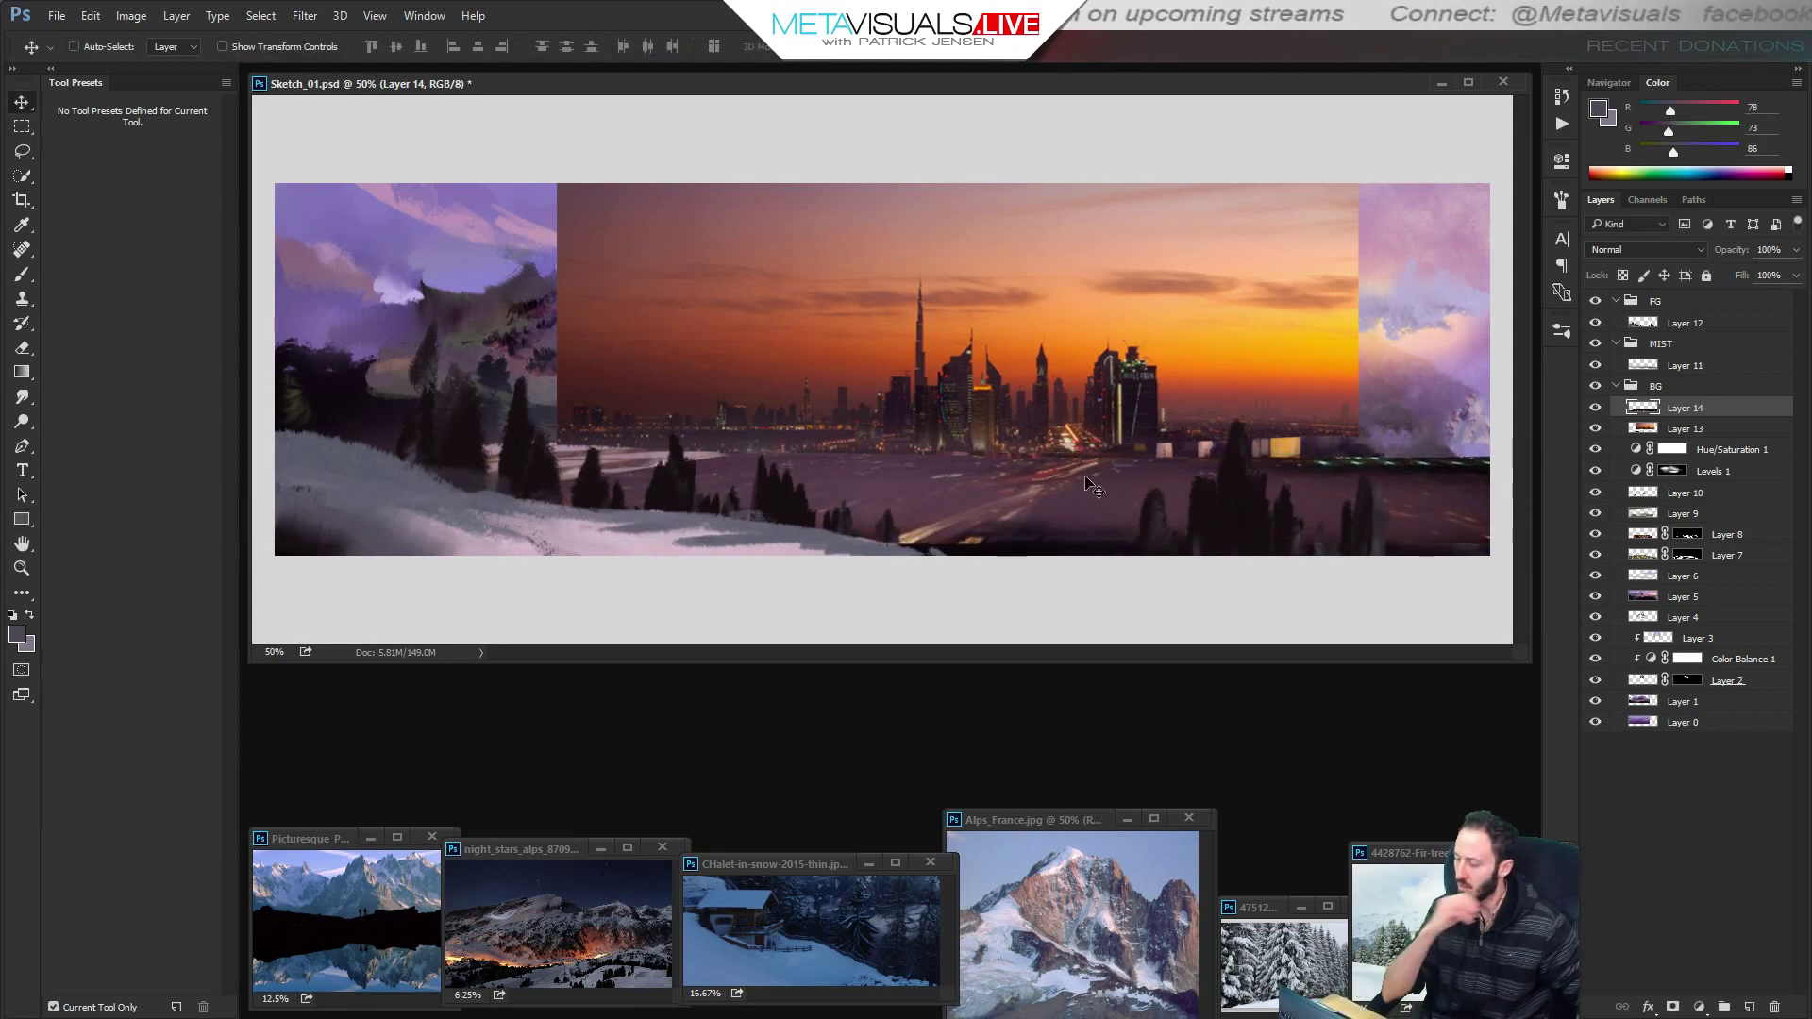
Compare the ground piece before and after its perspective change, and flatten it further above the dark foreground strip.
key("ctrl+z")
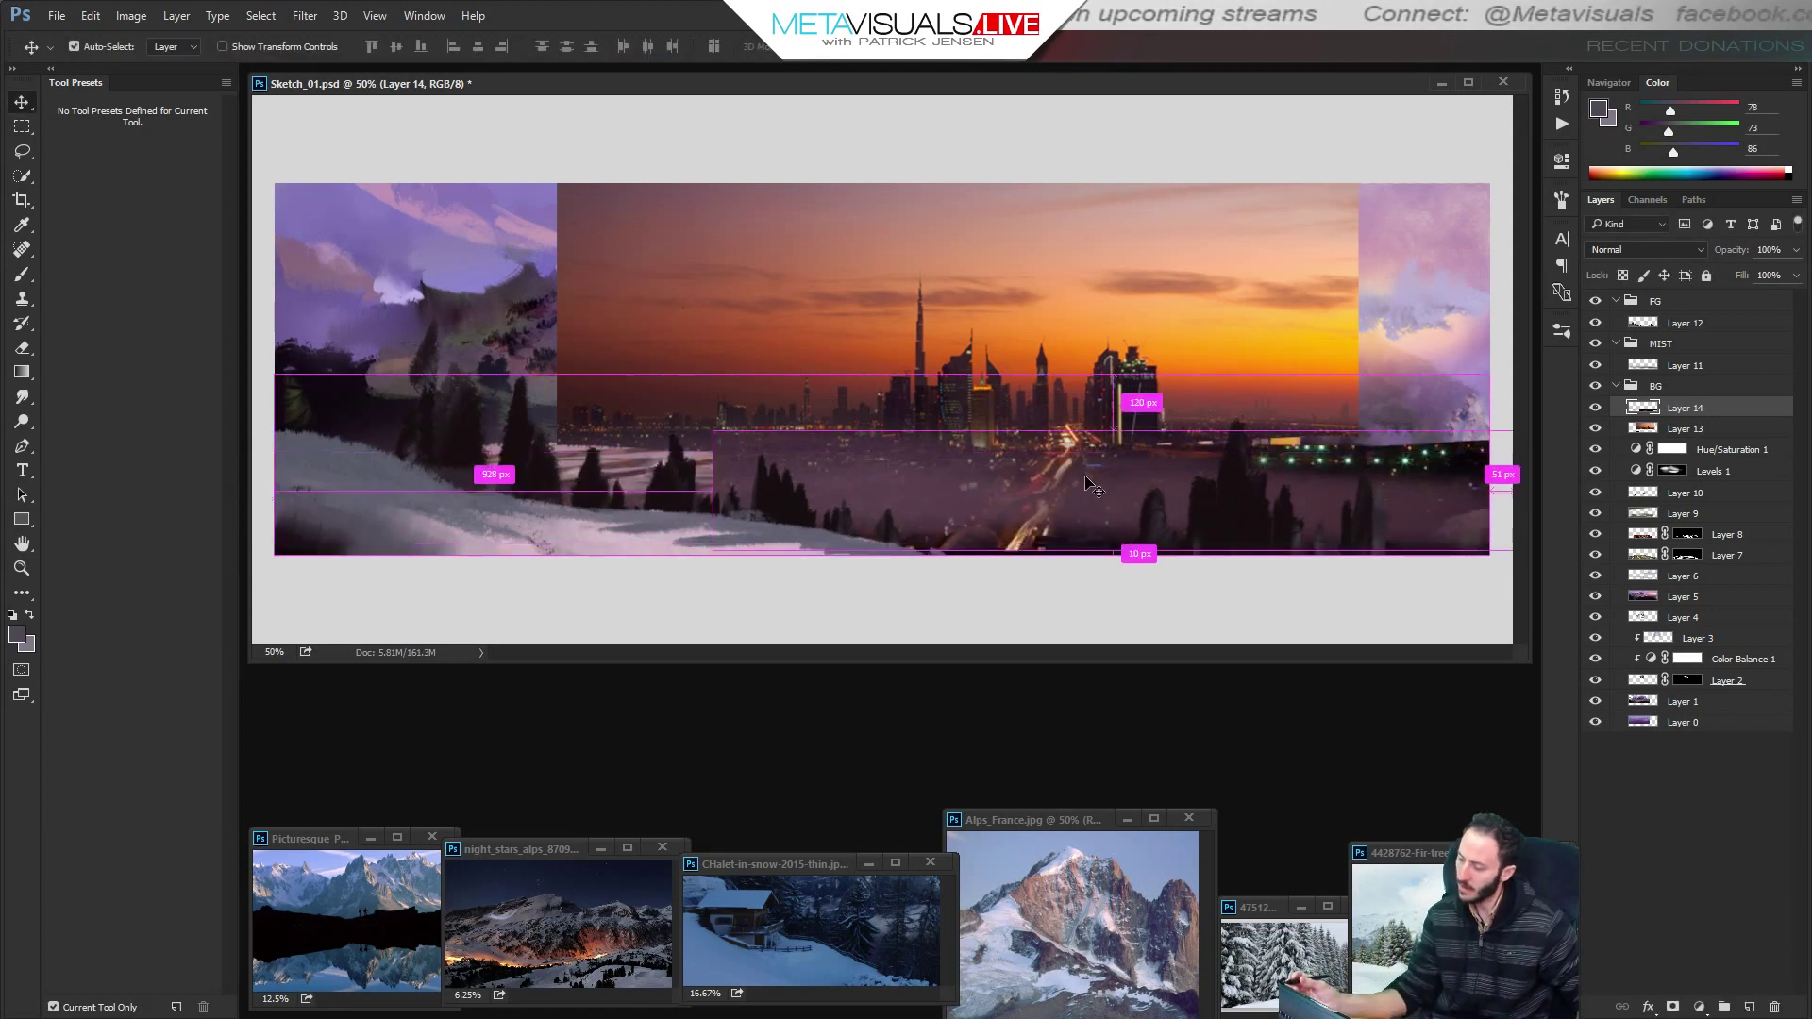
key("ctrl+z")
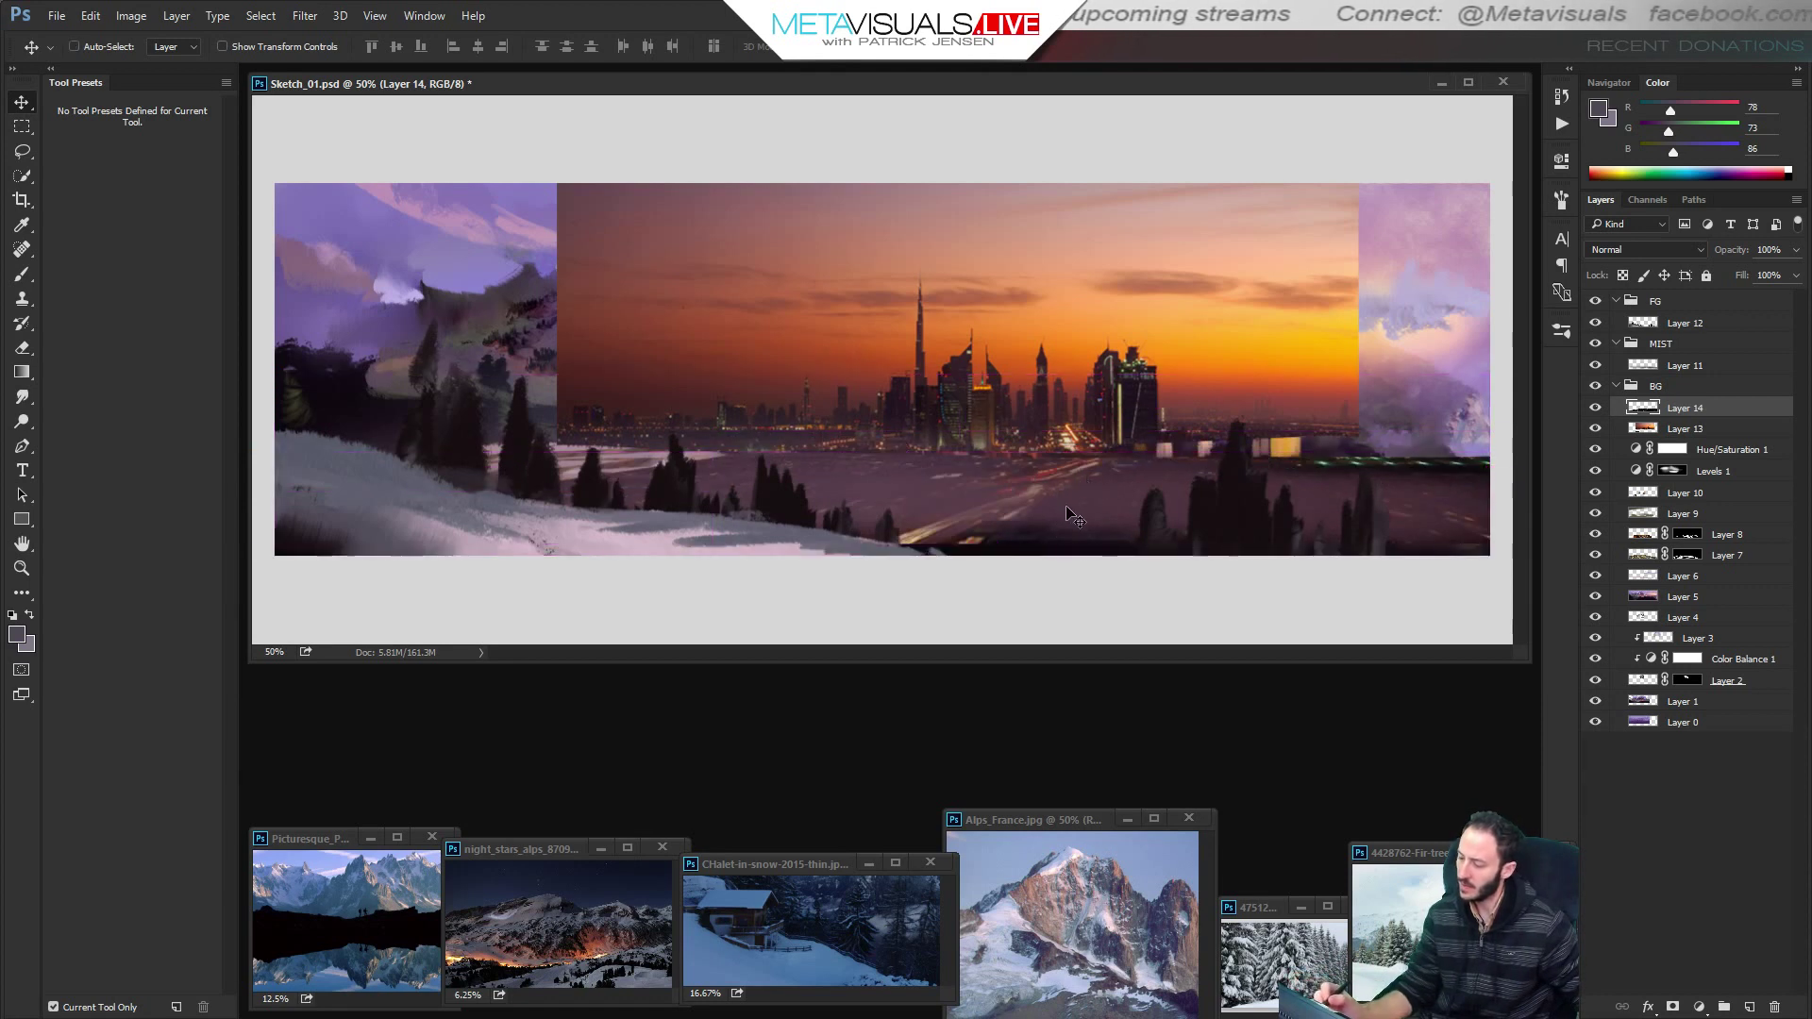
key("ctrl+t")
left_click_drag(960, 546, 1091, 481)
key("Return")
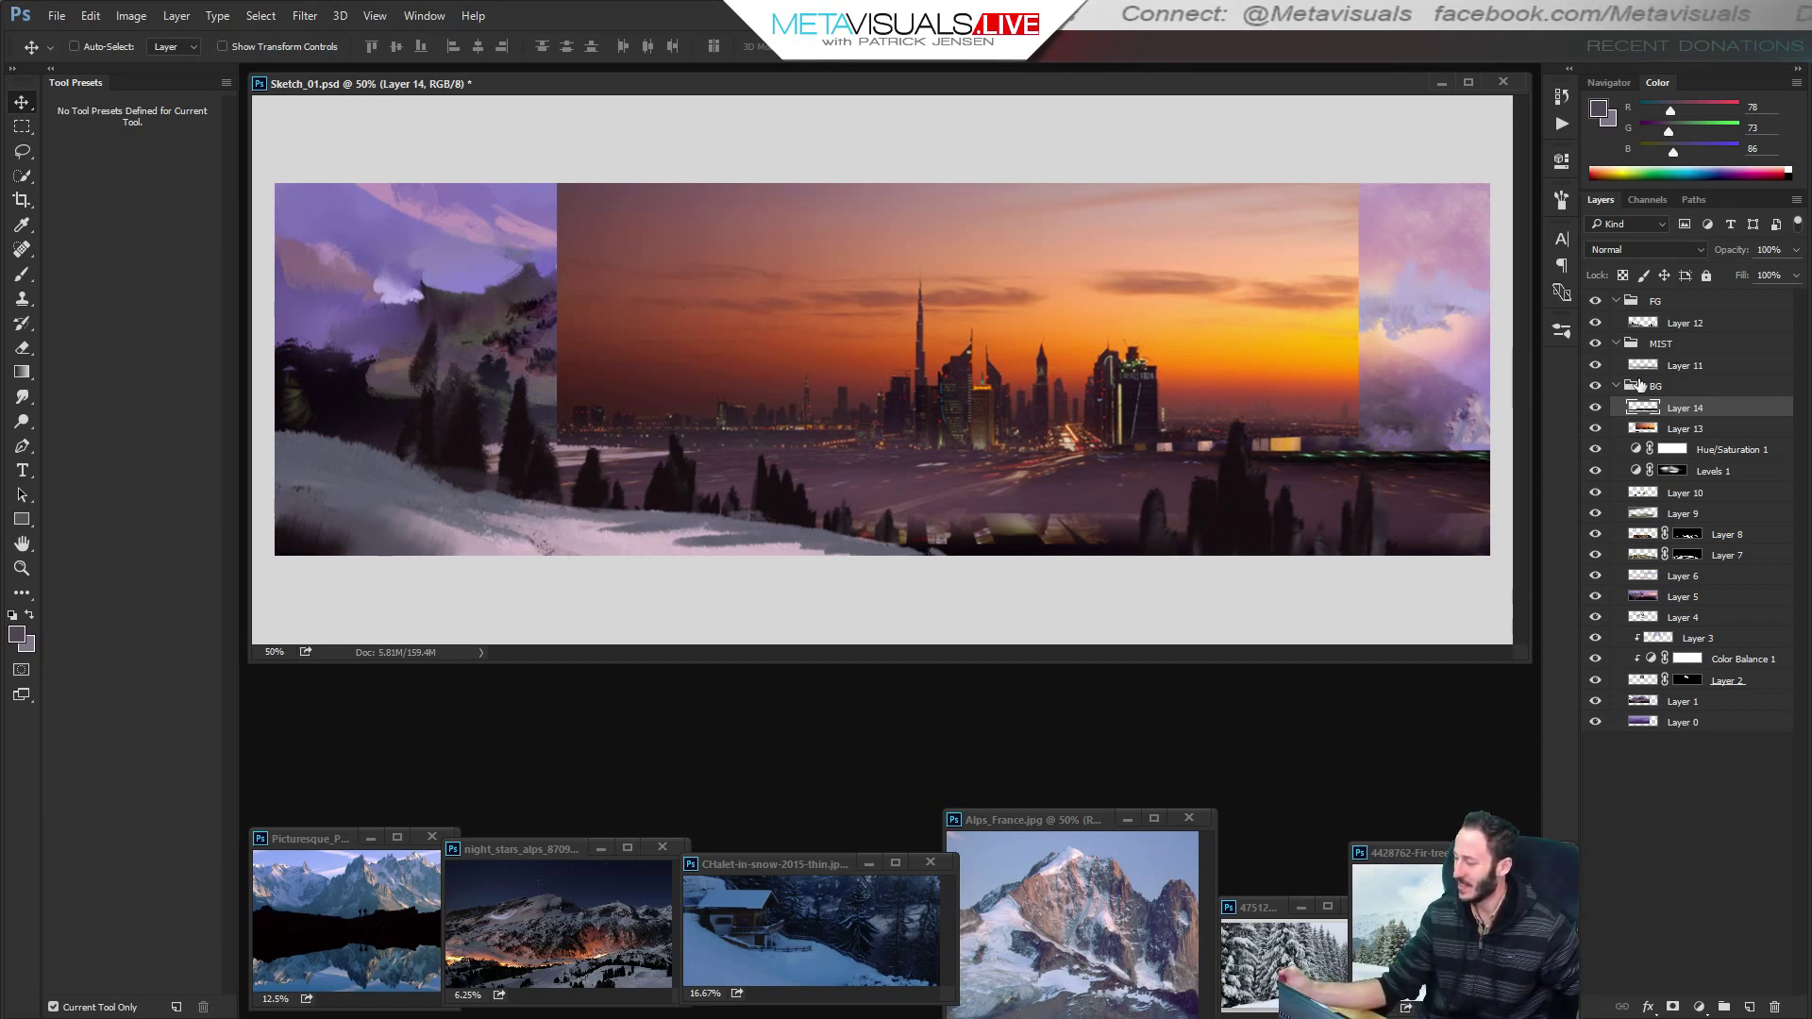
Compare the painting with and without the ground piece, and nudge the mist layer slightly right over the valley.
left_click(1595, 408)
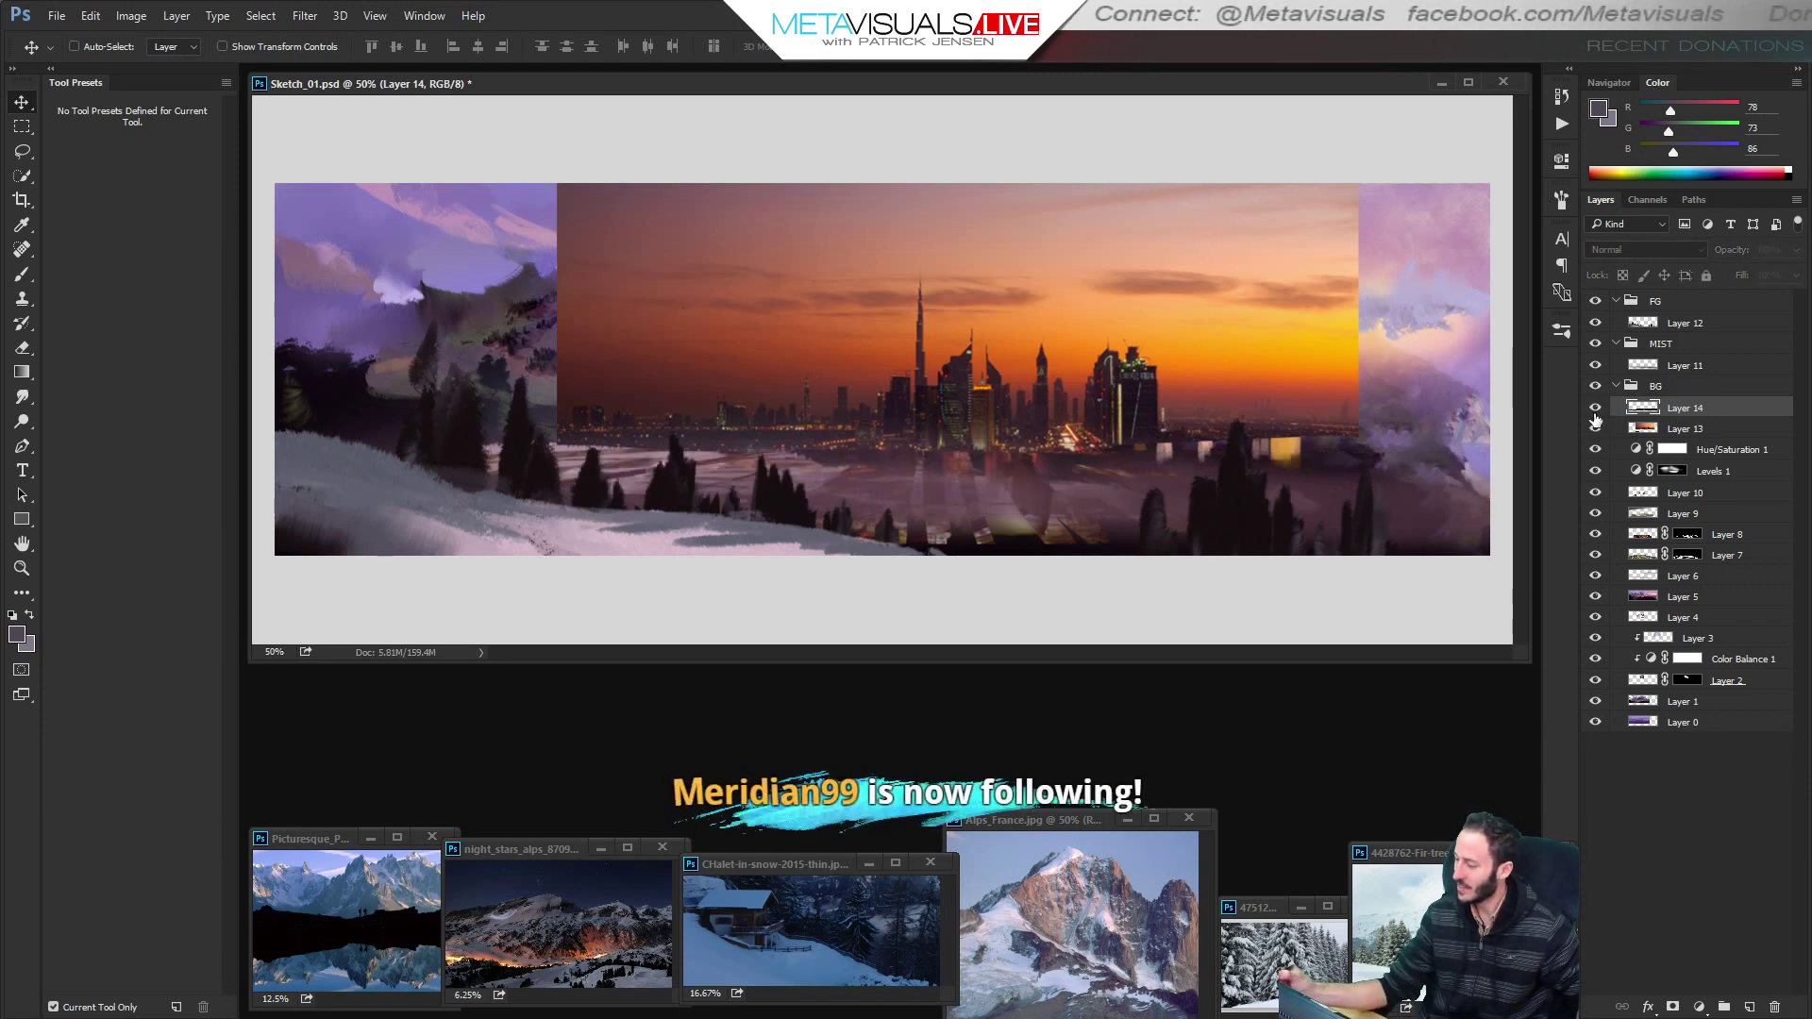
left_click(1595, 414)
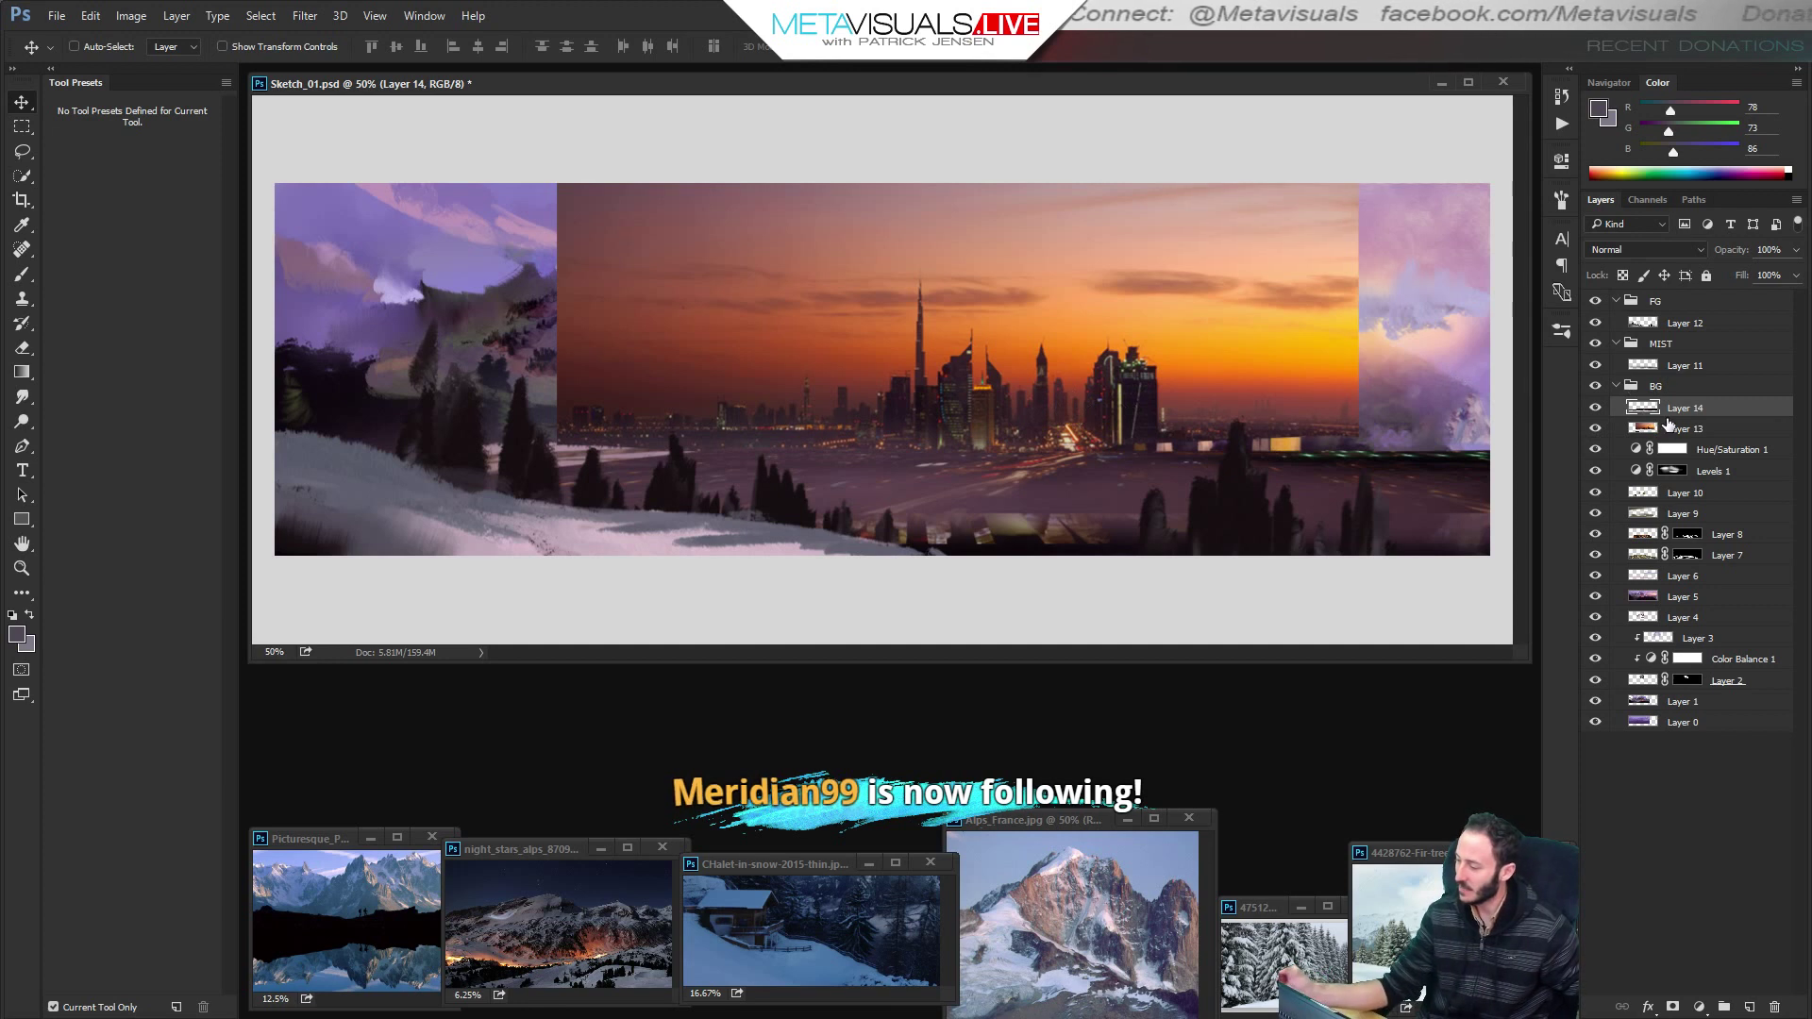
left_click(1685, 366)
mouse_move(1184, 471)
left_mouse_down()
mouse_move(1187, 497)
mouse_move(1208, 472)
left_mouse_up()
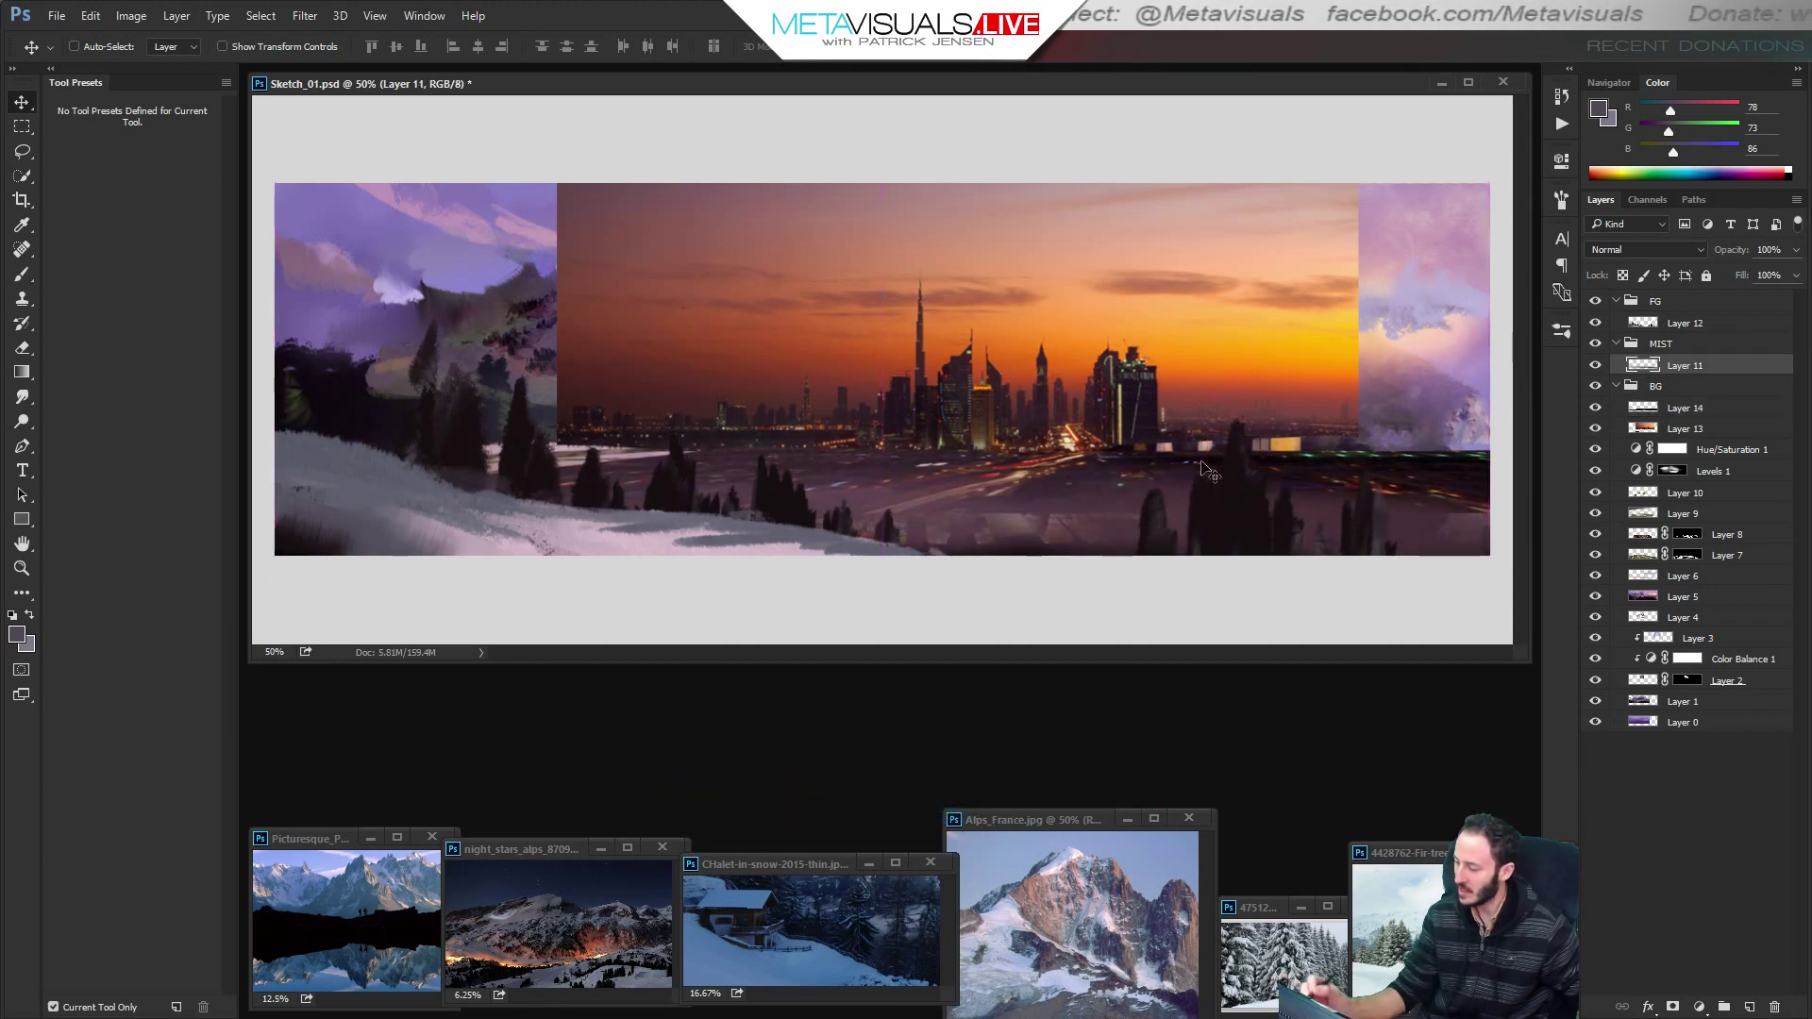
Group the skyline photo and ground piece layers, and hide the group behind an inverted black layer mask.
left_click(1678, 408)
left_click(1694, 428, "shift")
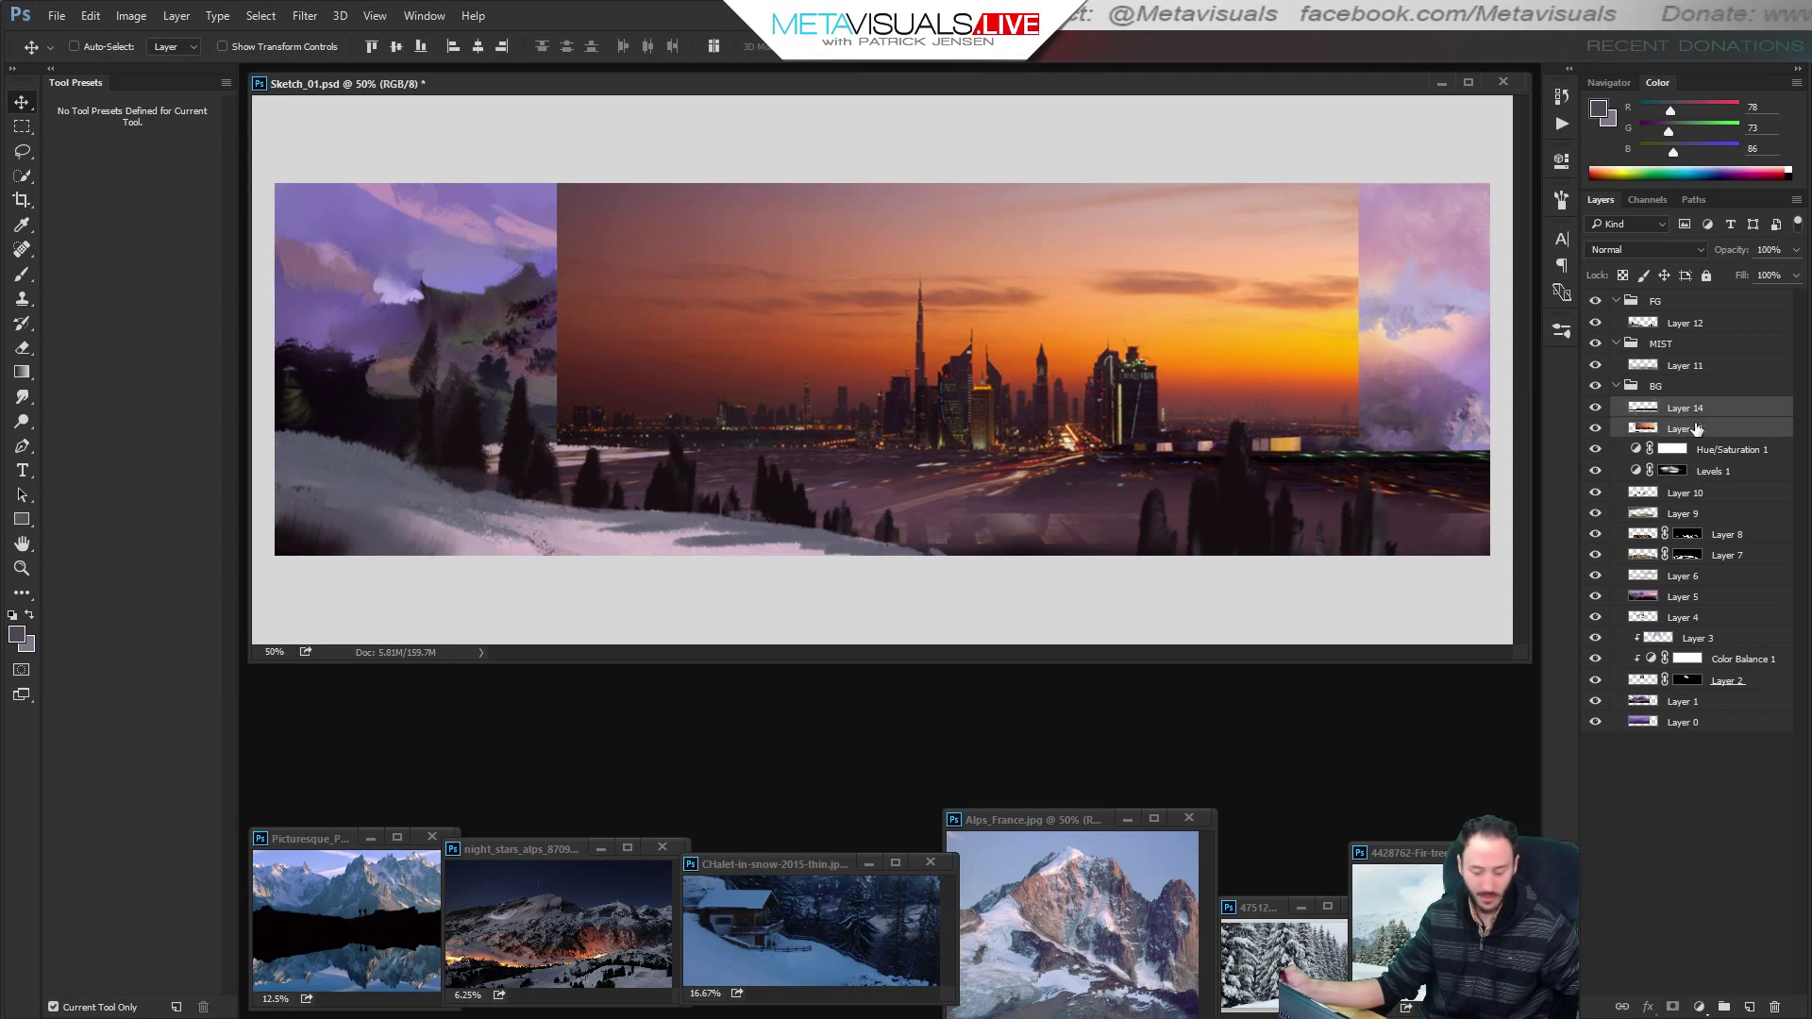
key("ctrl+g")
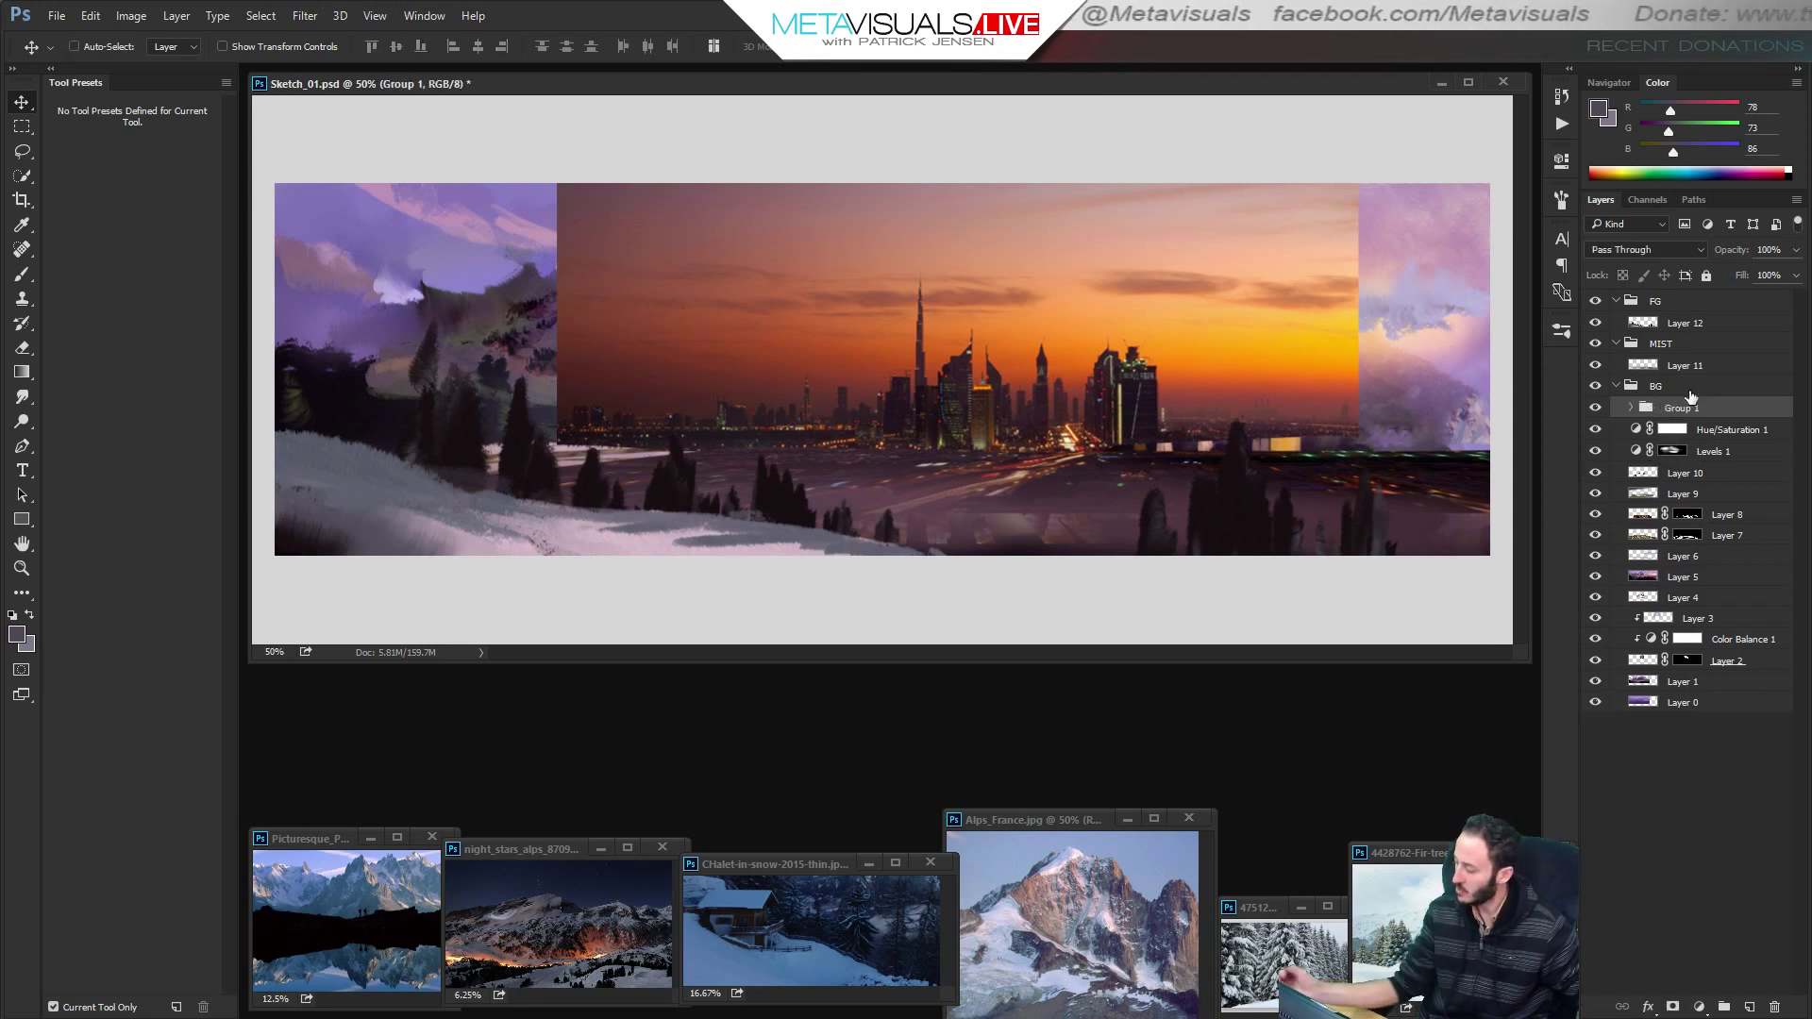
left_click(1673, 1008)
key("ctrl+i")
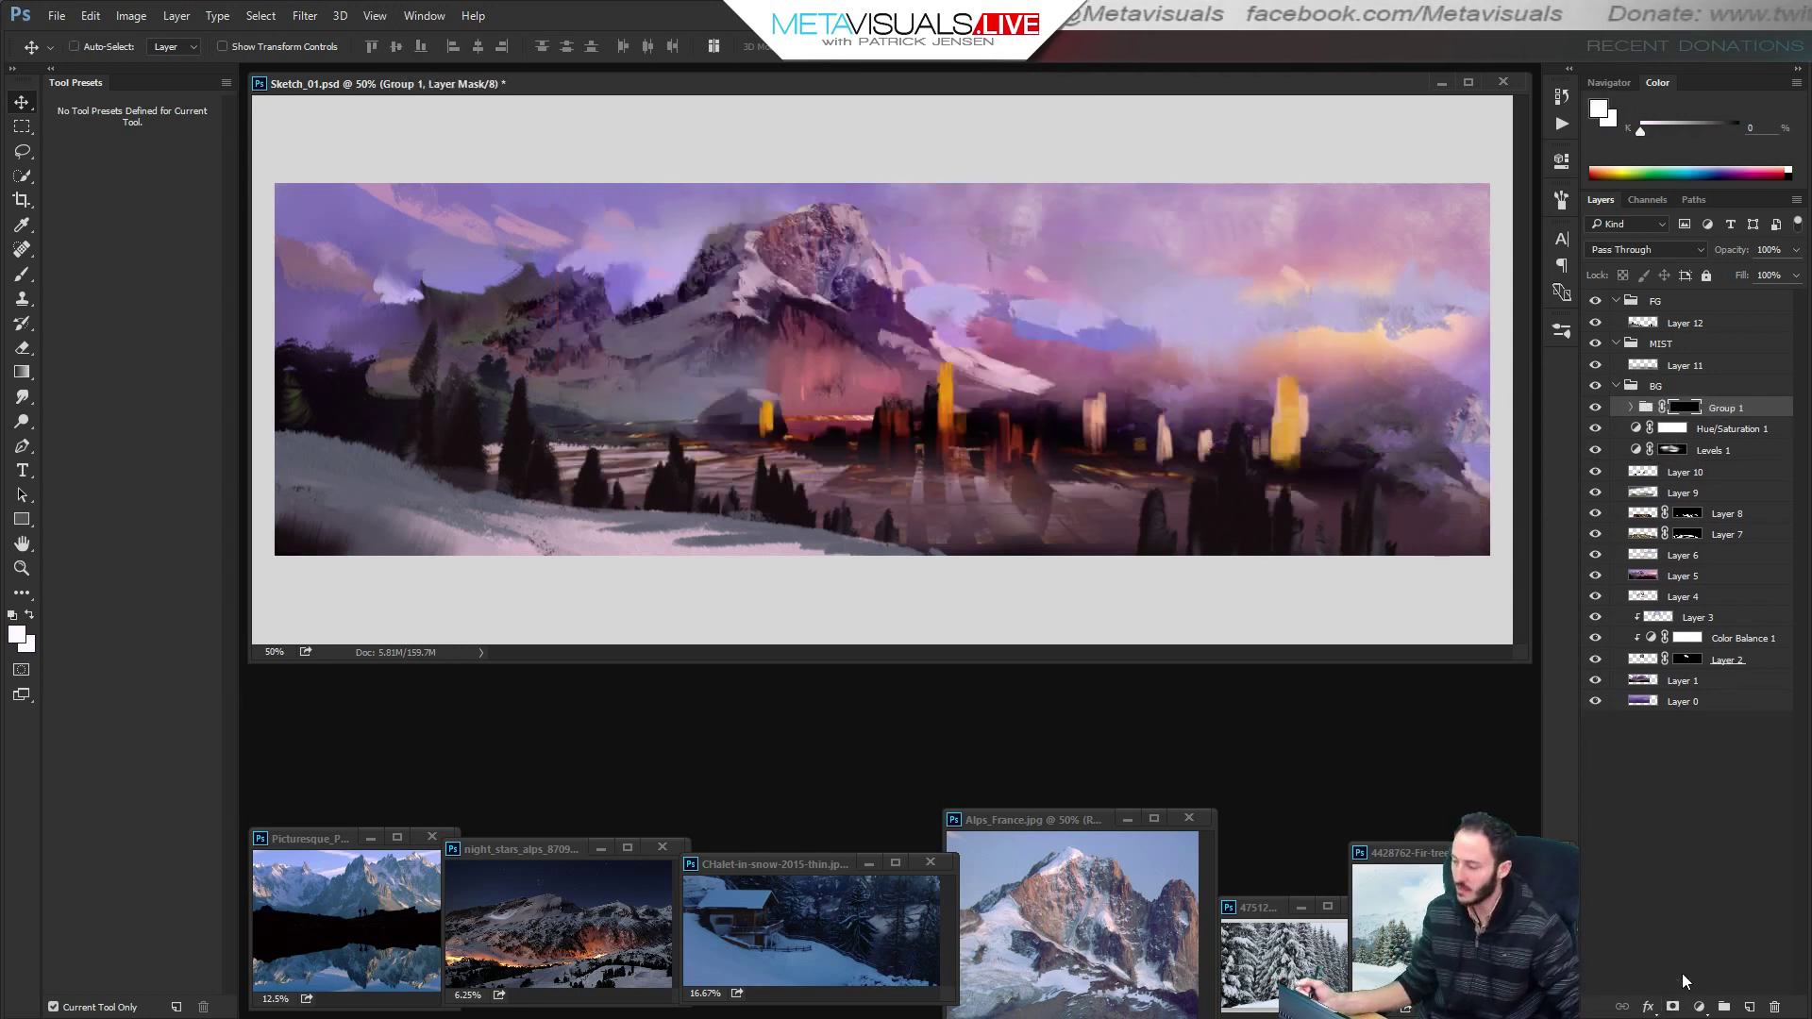
Reveal the photo's street lights at the valley centre on the group mask, using the FUZZ brush at a reduced size.
key("b")
left_click(115, 407)
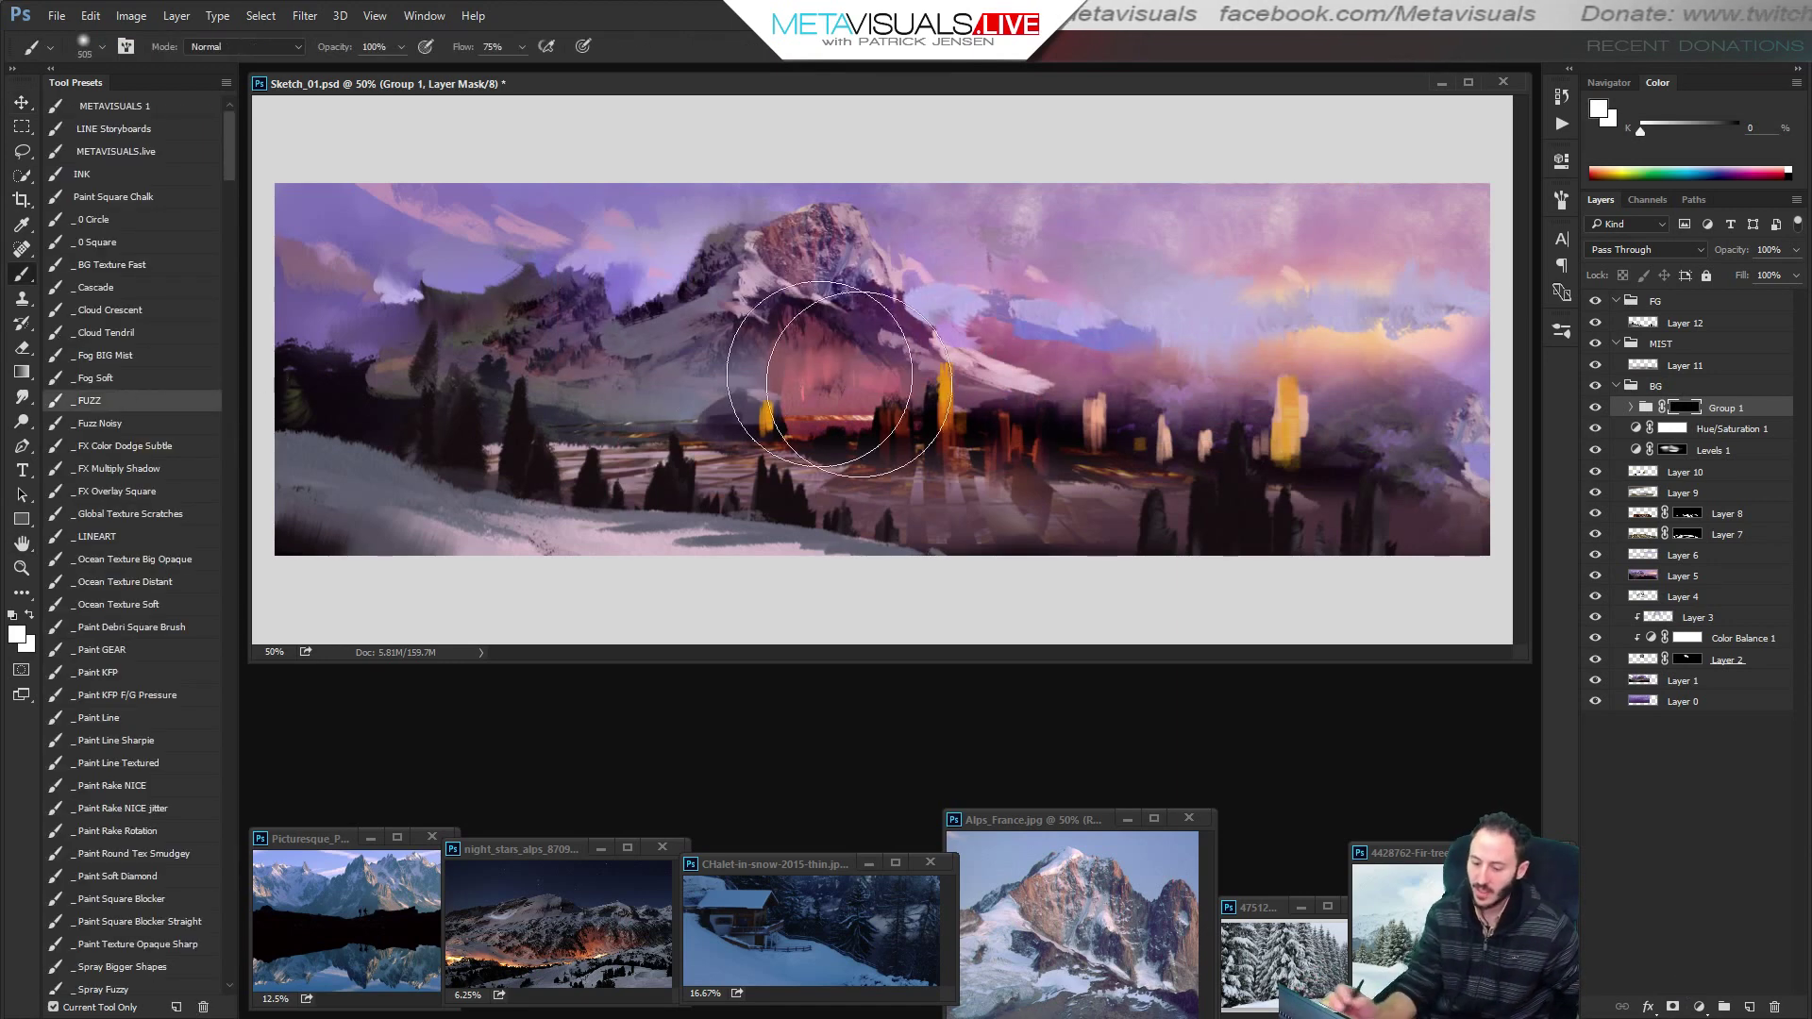
left_click_drag(1100, 441, 755, 448)
key("ctrl+z")
key("bracketleft")
key("bracketleft")
key("bracketleft")
key("bracketleft")
key("bracketleft")
key("bracketleft")
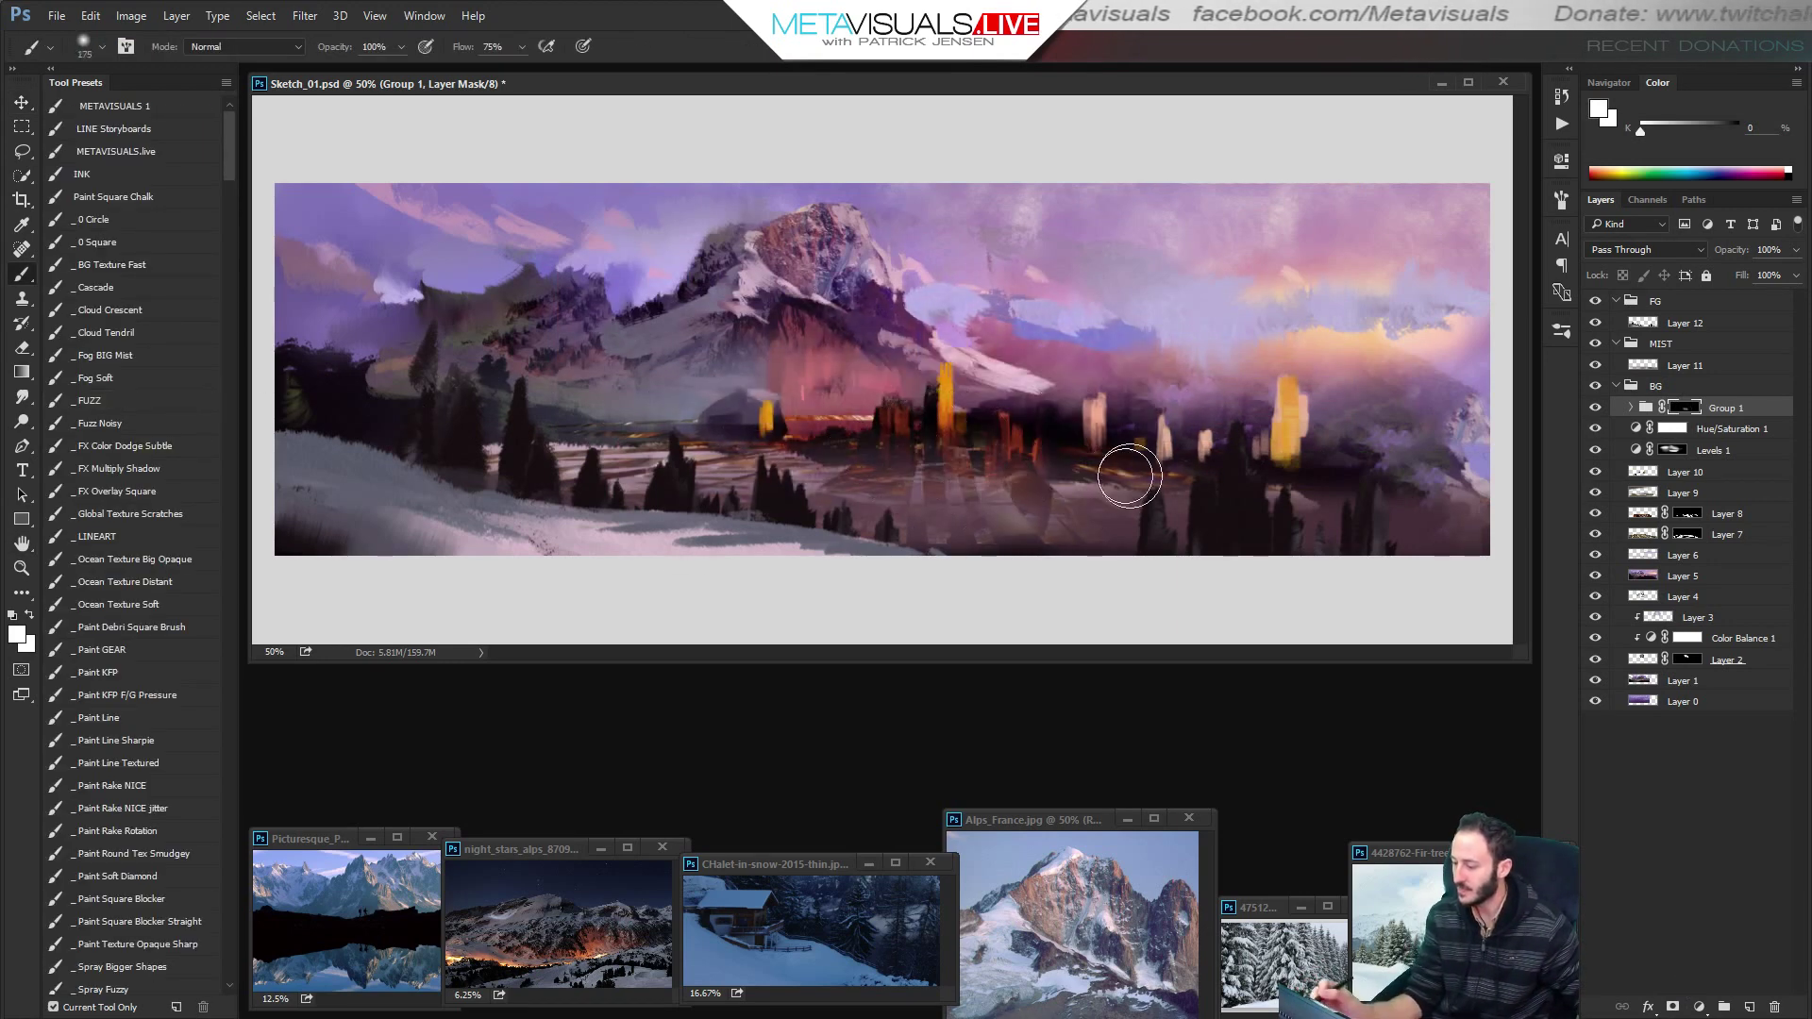
key("bracketleft")
key("bracketleft")
key("bracketleft")
key("bracketleft")
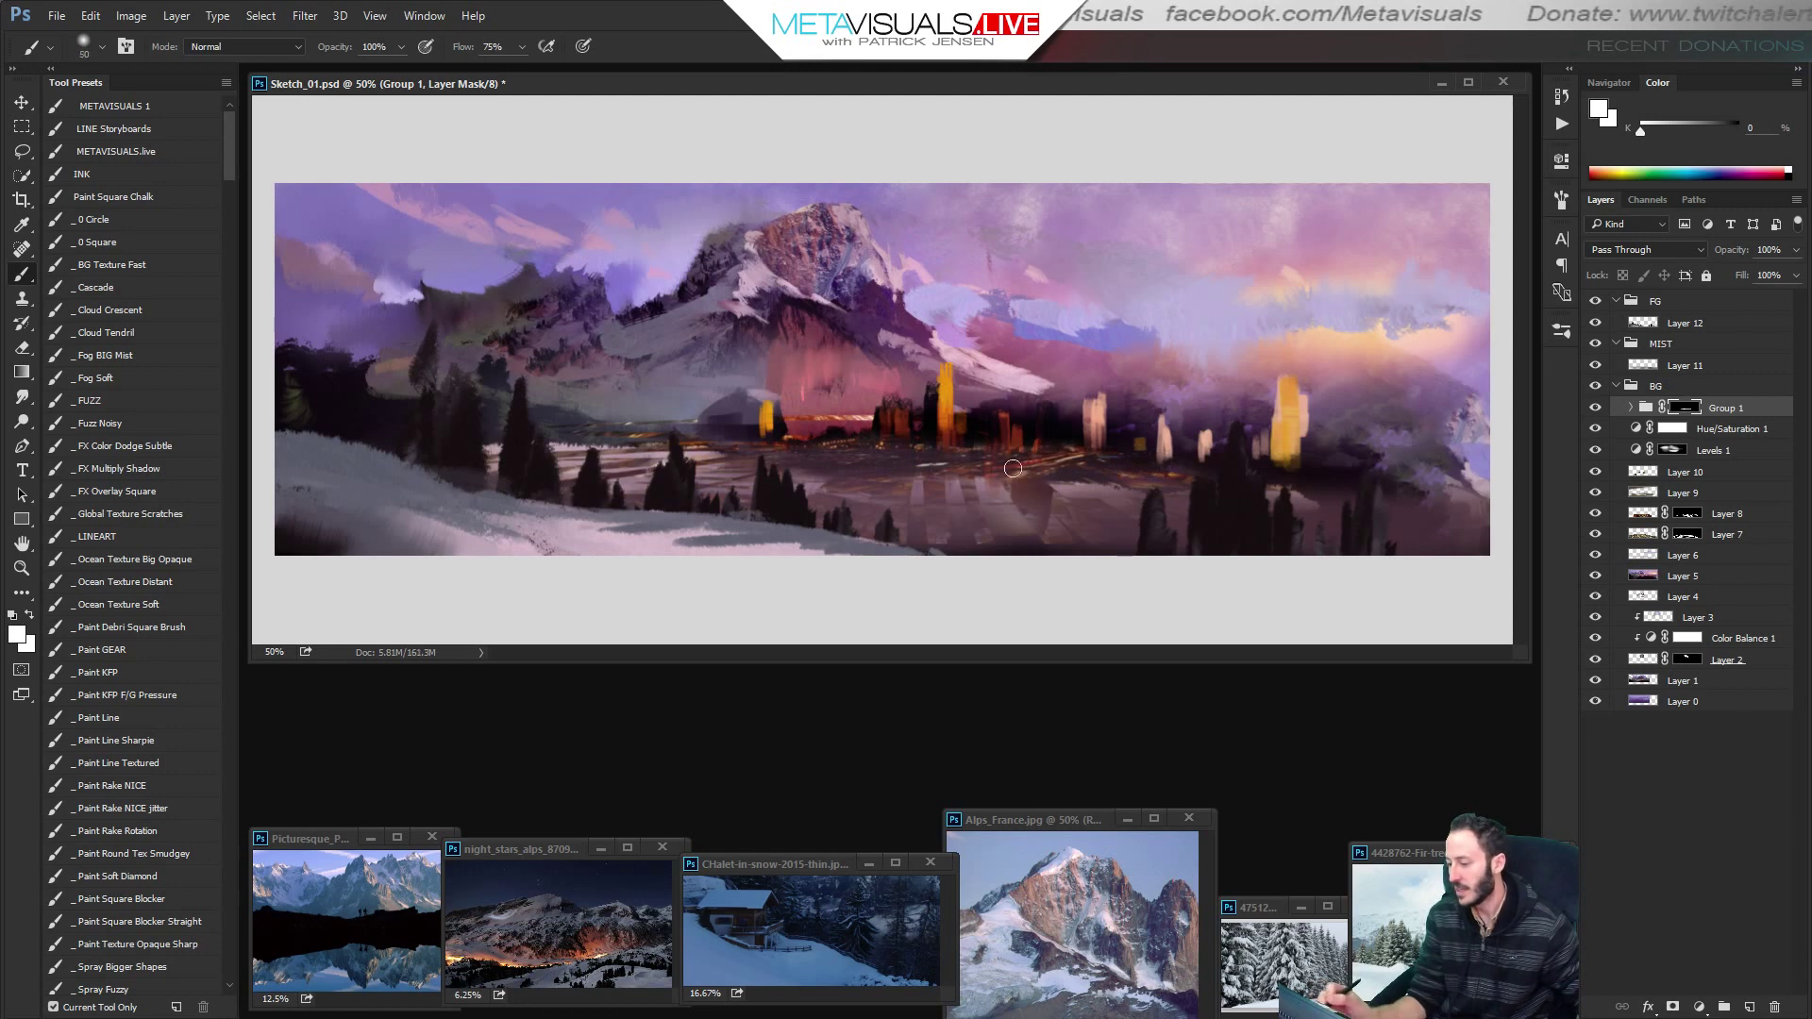
Reveal the skyline's main towers and the orange glow around them on the group mask with a larger FUZZ brush.
mouse_move(1099, 436)
left_mouse_down()
mouse_move(1025, 446)
mouse_move(1082, 398)
mouse_move(1019, 422)
mouse_move(1029, 376)
mouse_move(991, 376)
mouse_move(1053, 408)
mouse_move(1192, 423)
mouse_move(1120, 434)
mouse_move(1244, 434)
left_mouse_up()
key("bracketright")
key("bracketright")
key("bracketright")
key("bracketright")
key("bracketright")
key("bracketright")
key("bracketright")
key("bracketright")
key("bracketleft")
key("bracketleft")
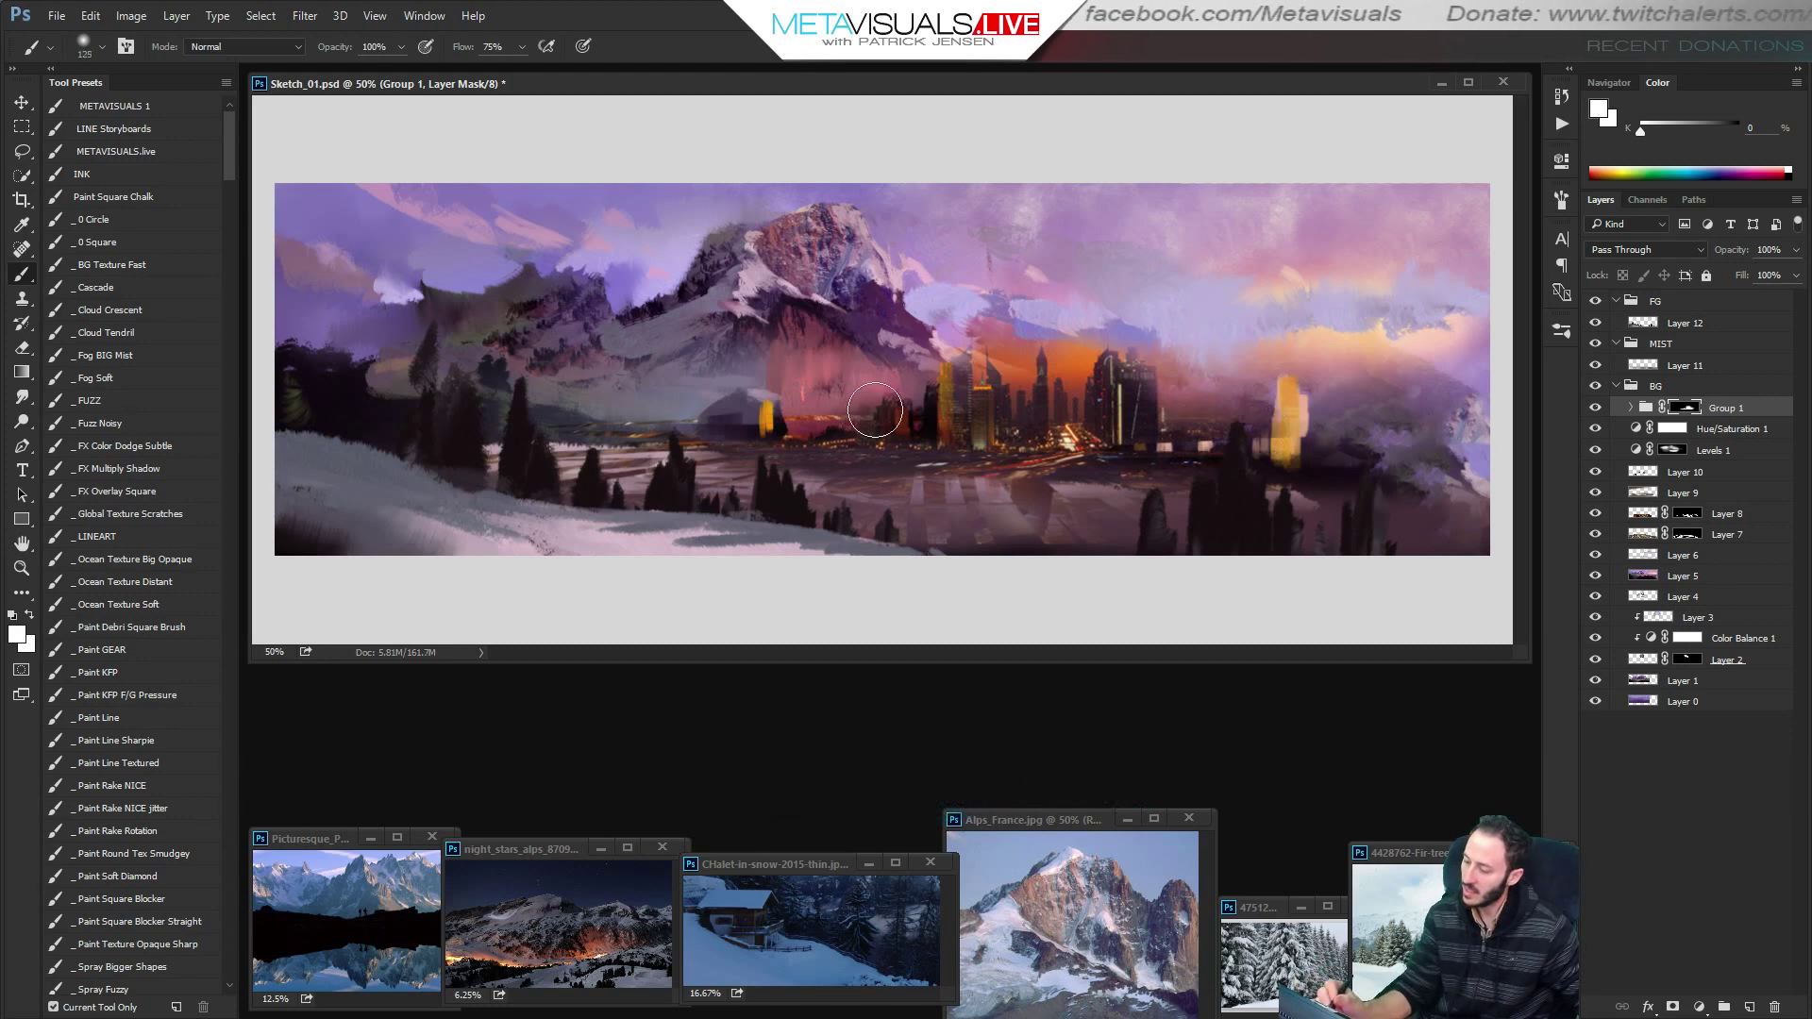
Extend the revealed city lights along the horizon on both sides of the towers with a smaller brush.
key("bracketleft")
key("bracketleft")
key("bracketleft")
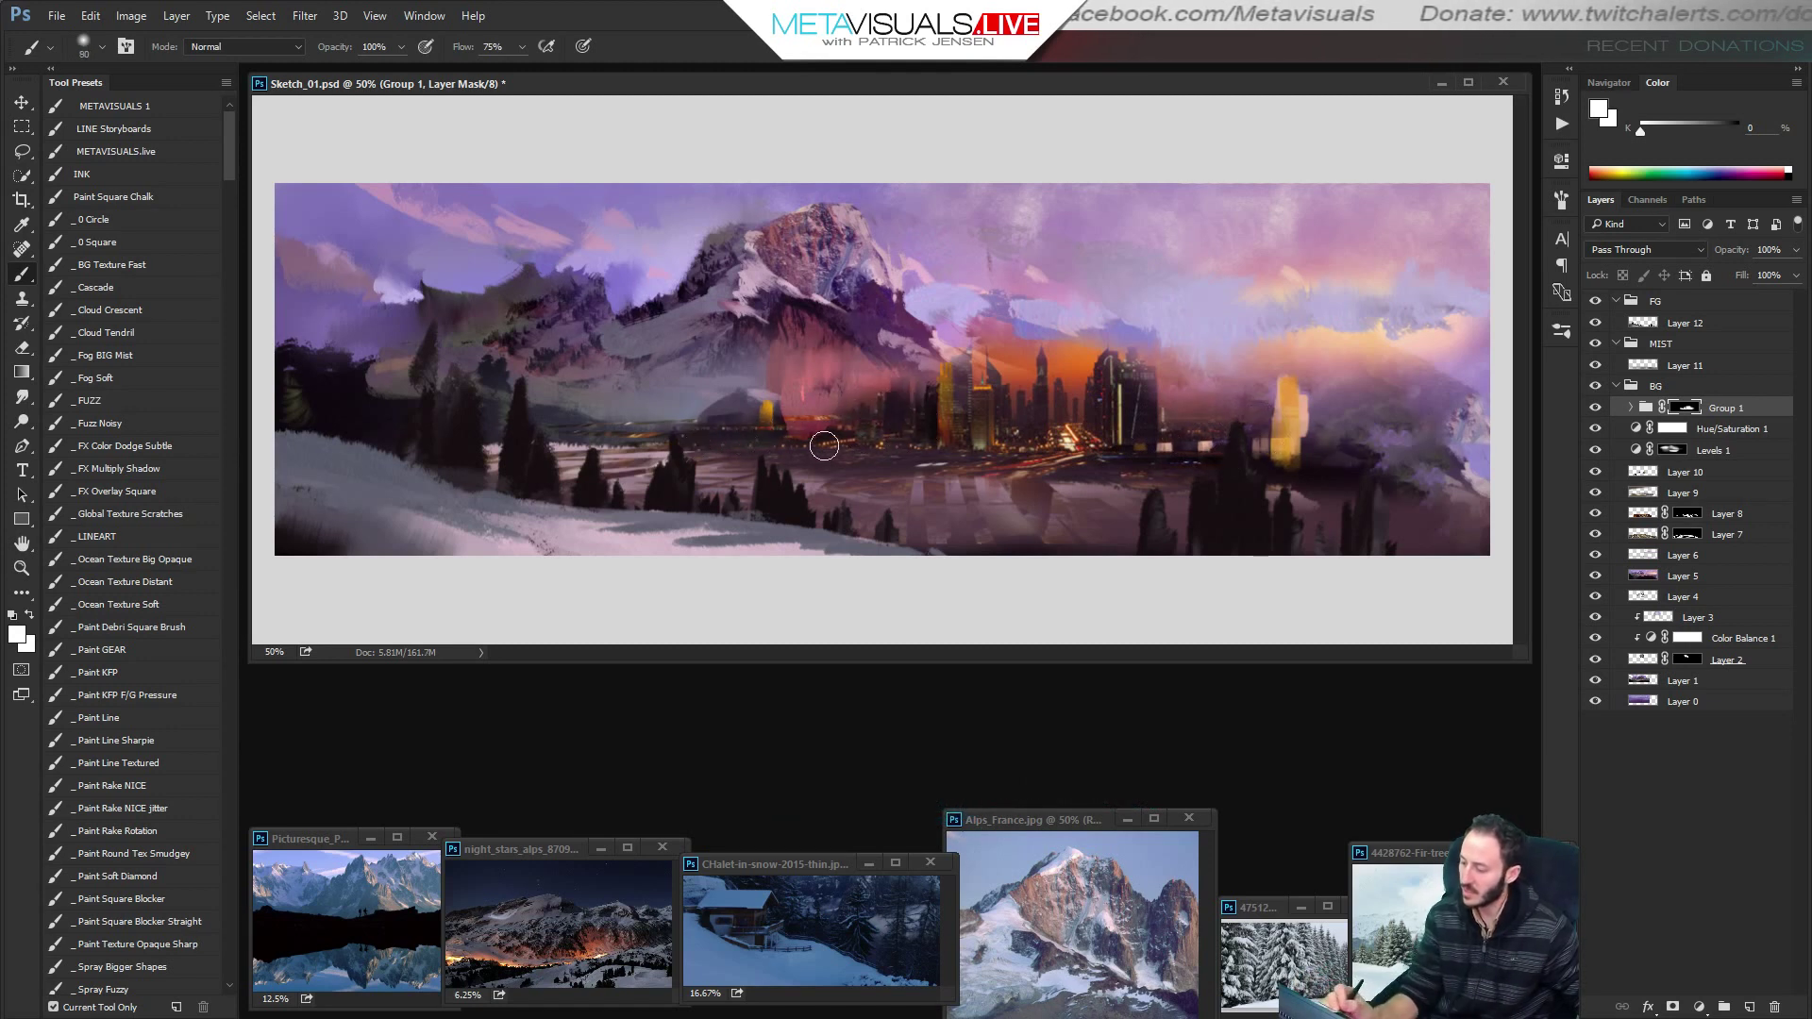
mouse_move(1236, 441)
left_mouse_down()
mouse_move(1321, 434)
mouse_move(1286, 423)
left_mouse_up()
key("space")
key("r")
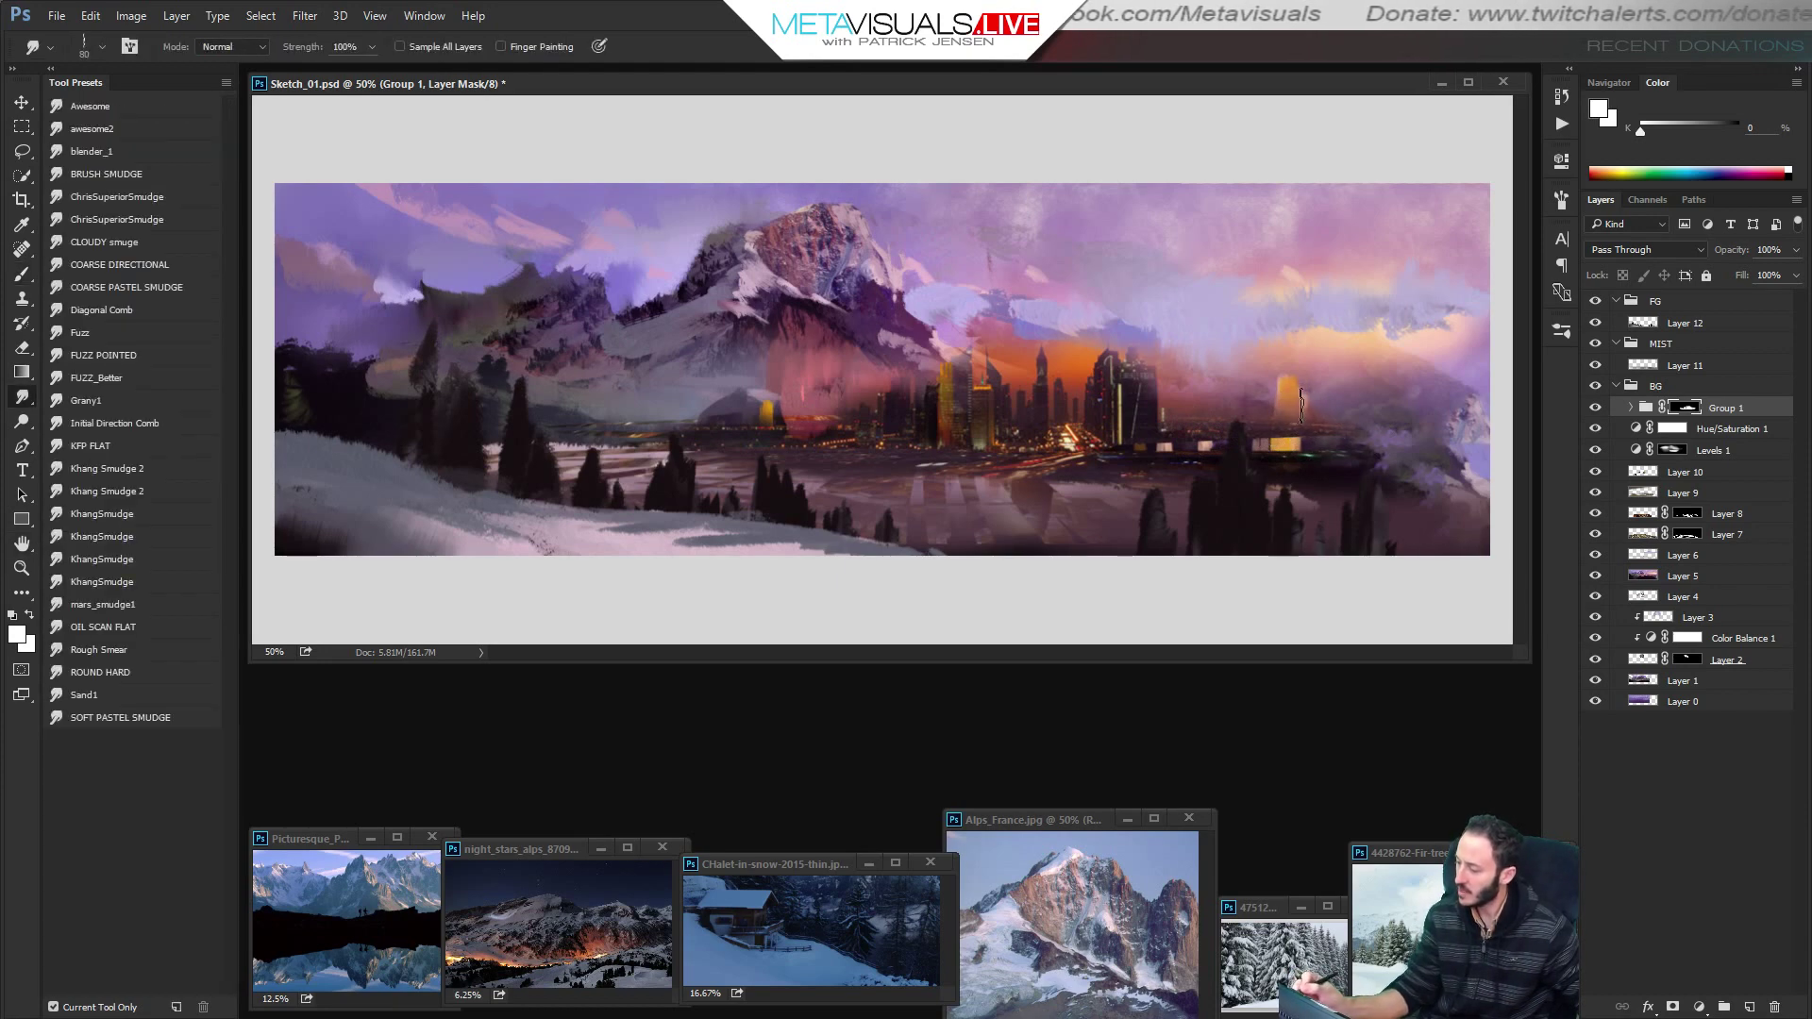
key("space")
key("b")
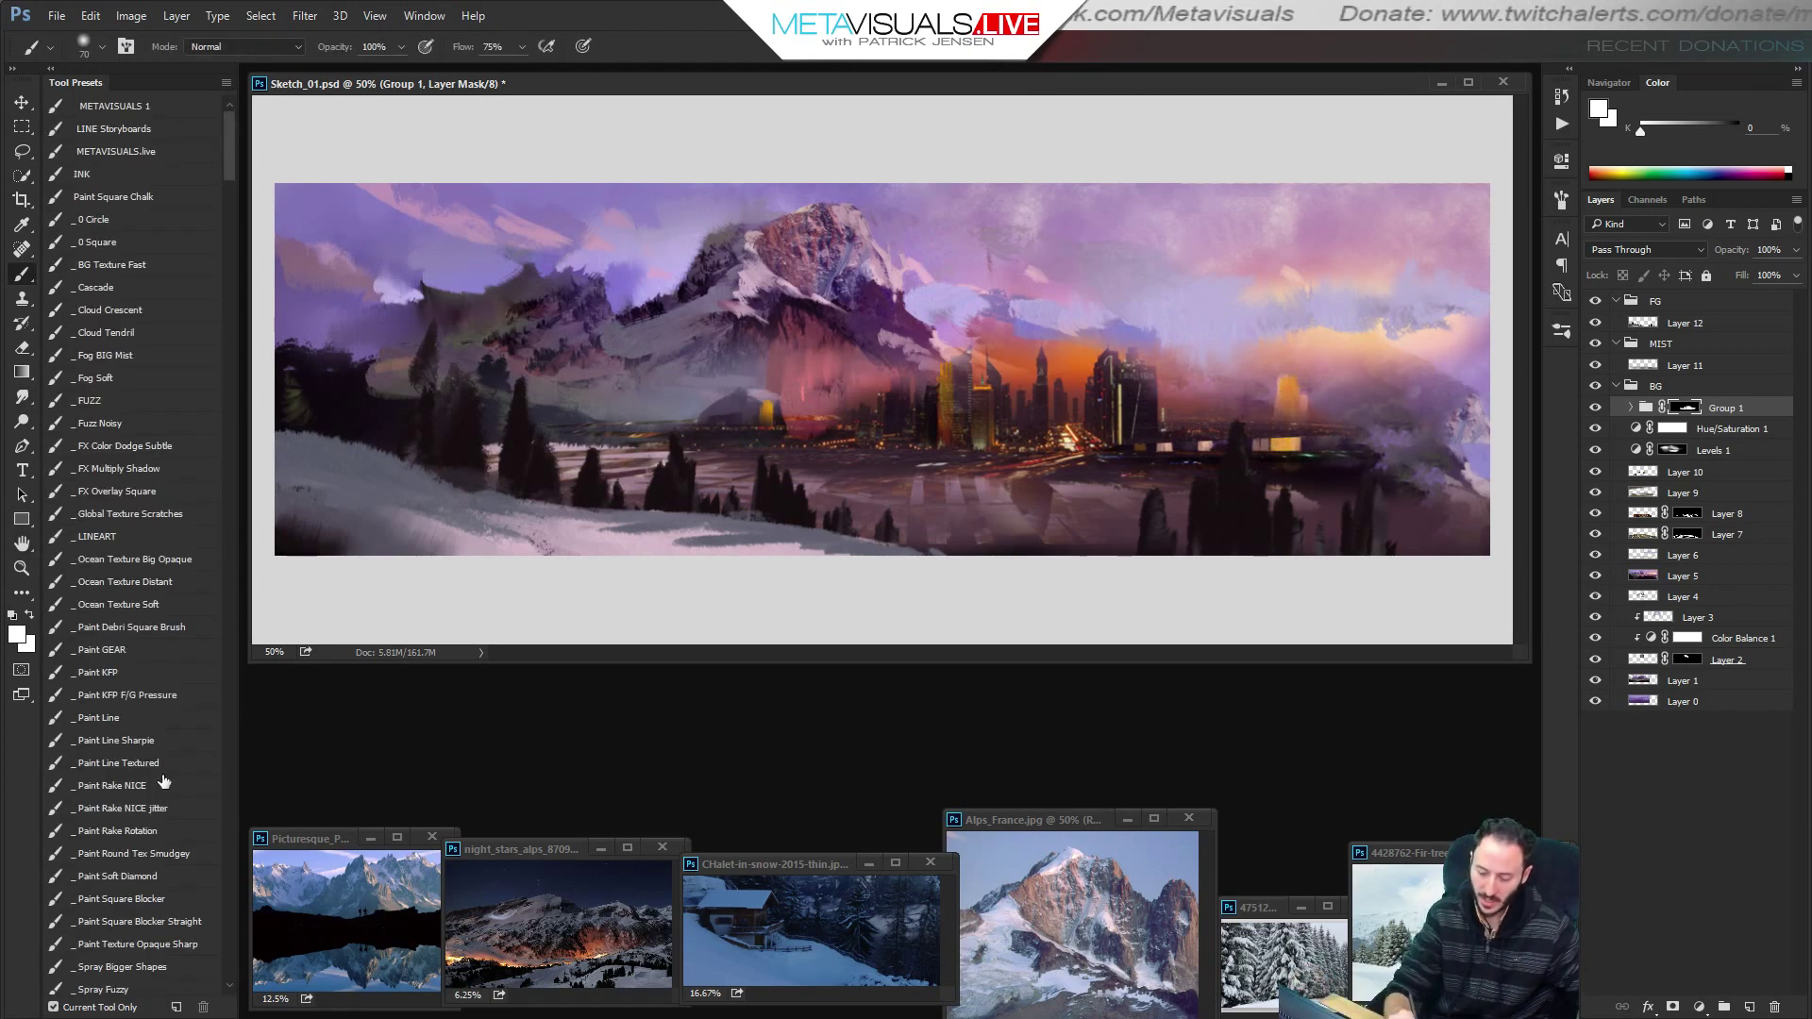
Mask out the orange photo sky around the towers in black with the Paint Square Blocker Straight brush.
left_click(175, 919)
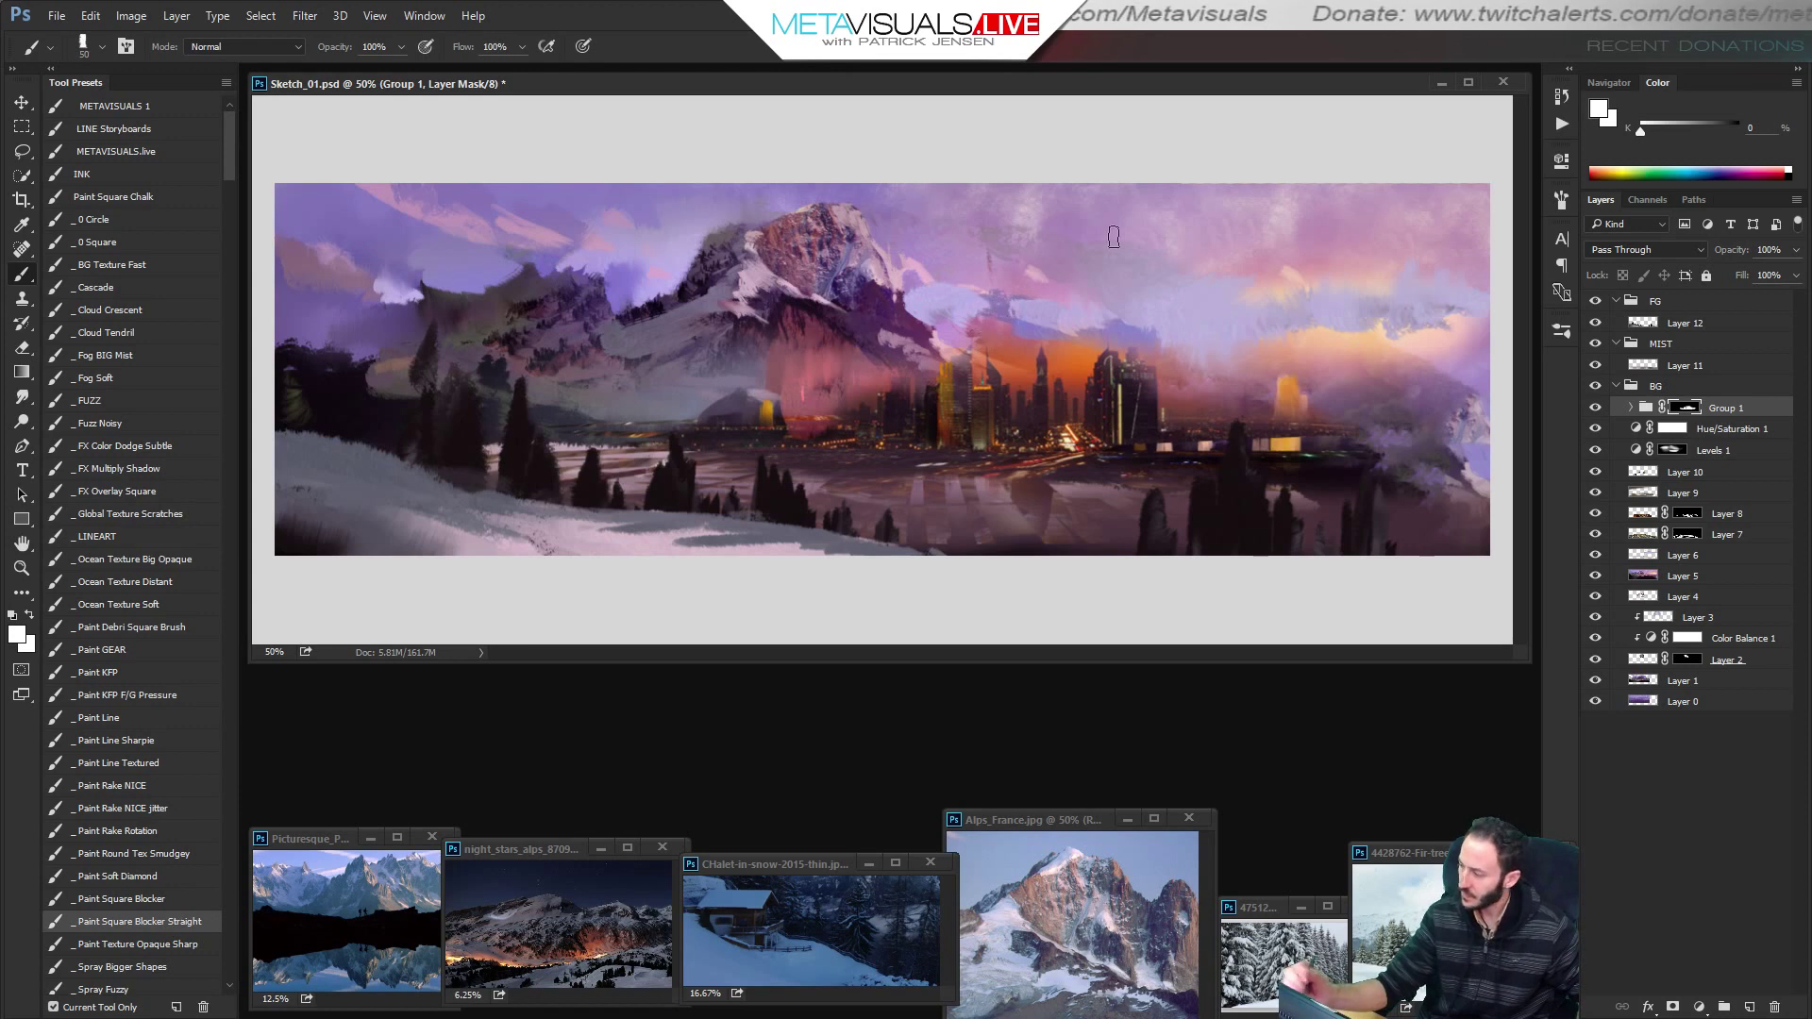
key("x")
mouse_move(977, 337)
left_mouse_down()
mouse_move(978, 371)
mouse_move(979, 341)
left_mouse_up()
key("ctrl+z")
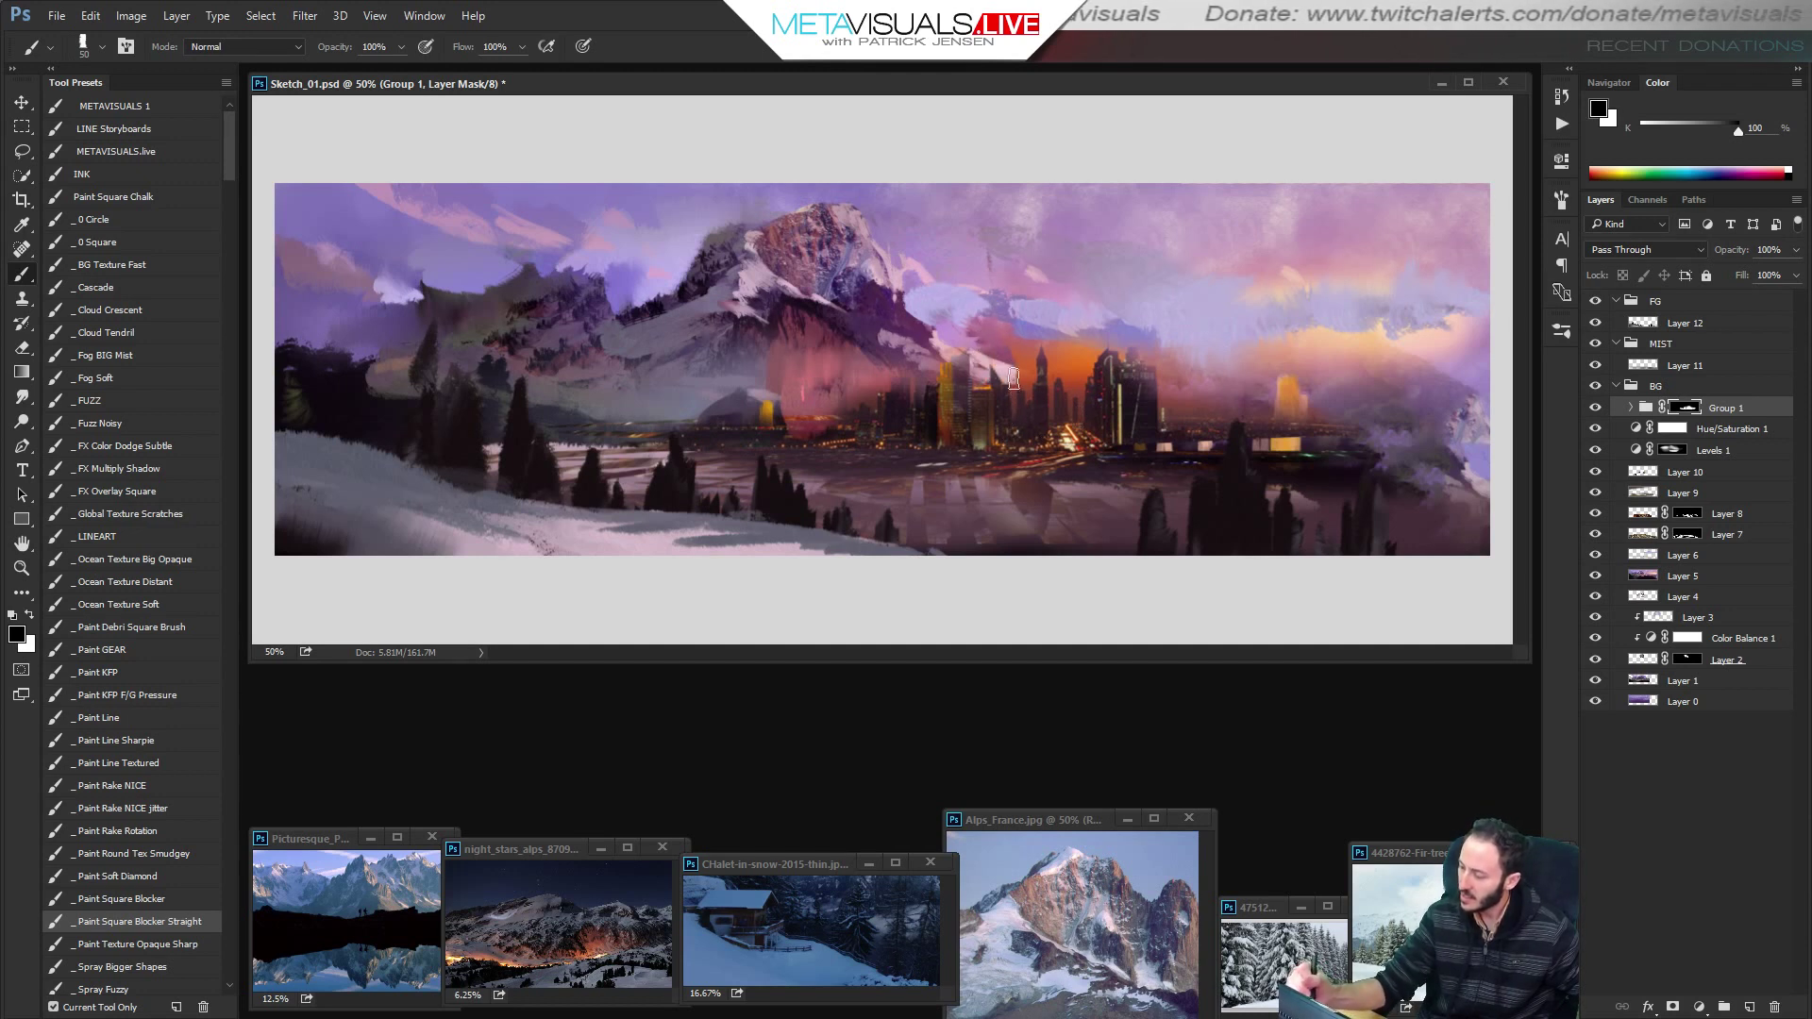
key("bracketleft")
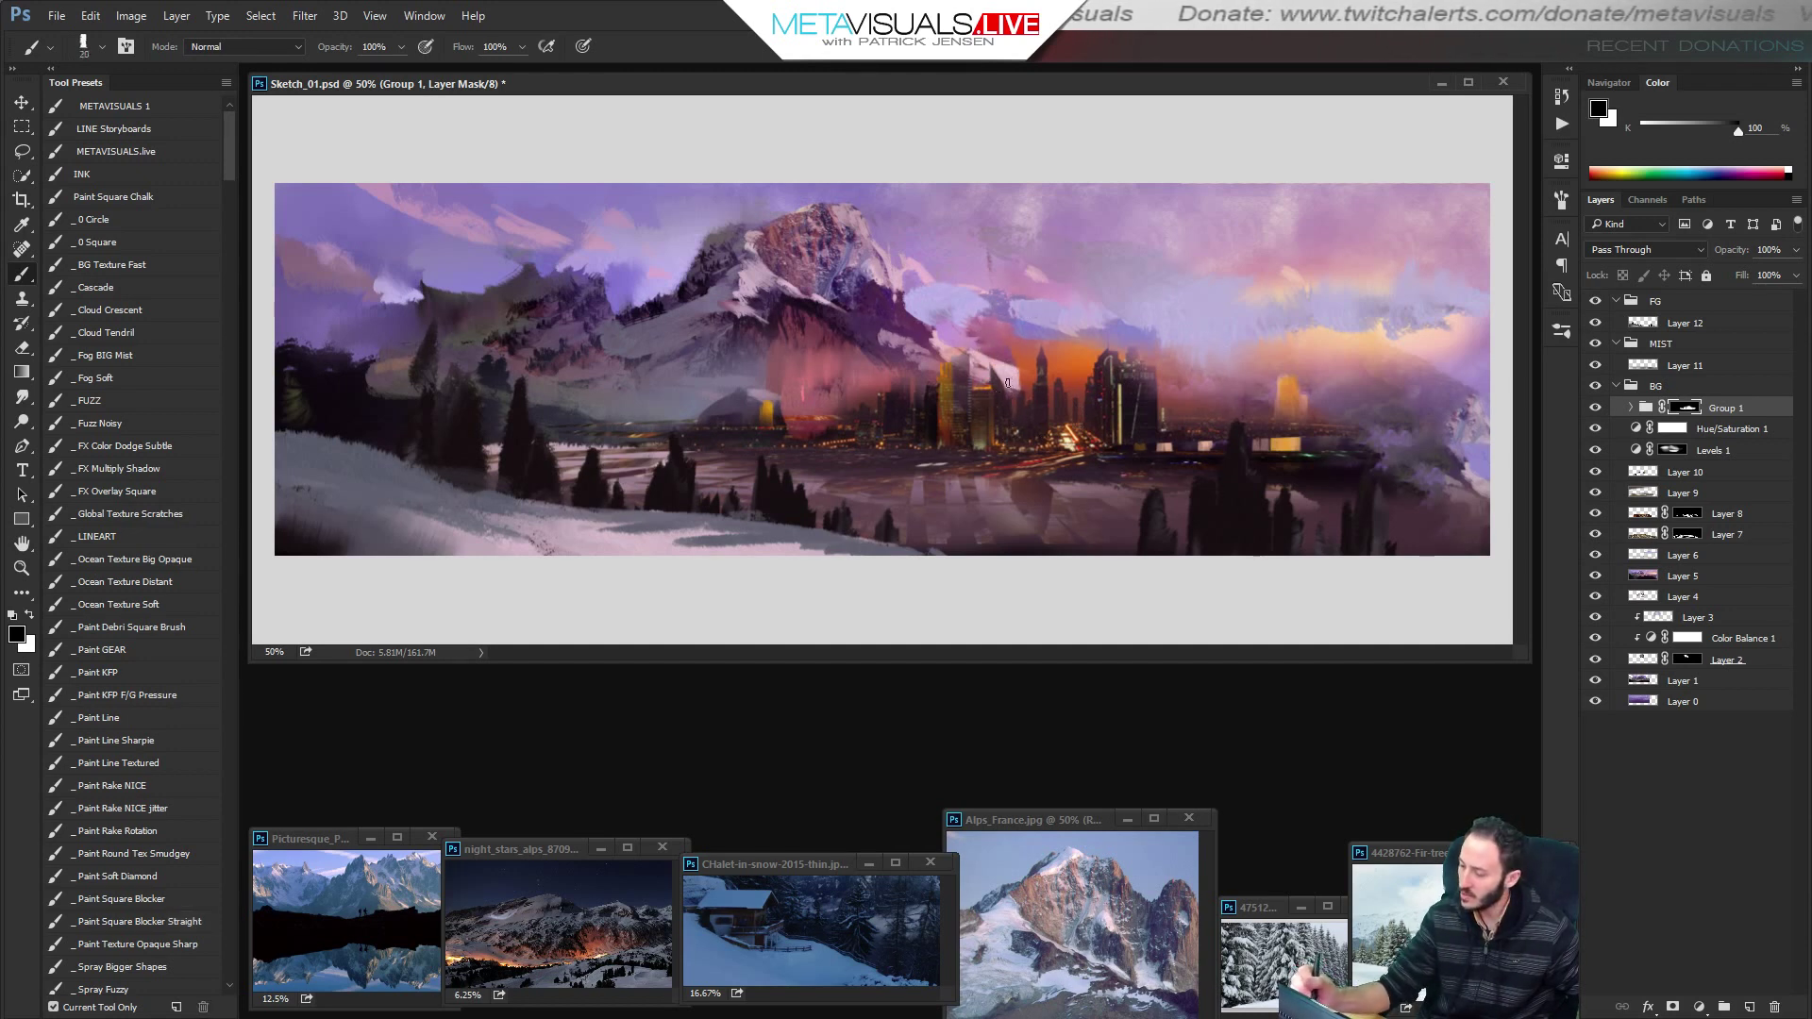
key("bracketright")
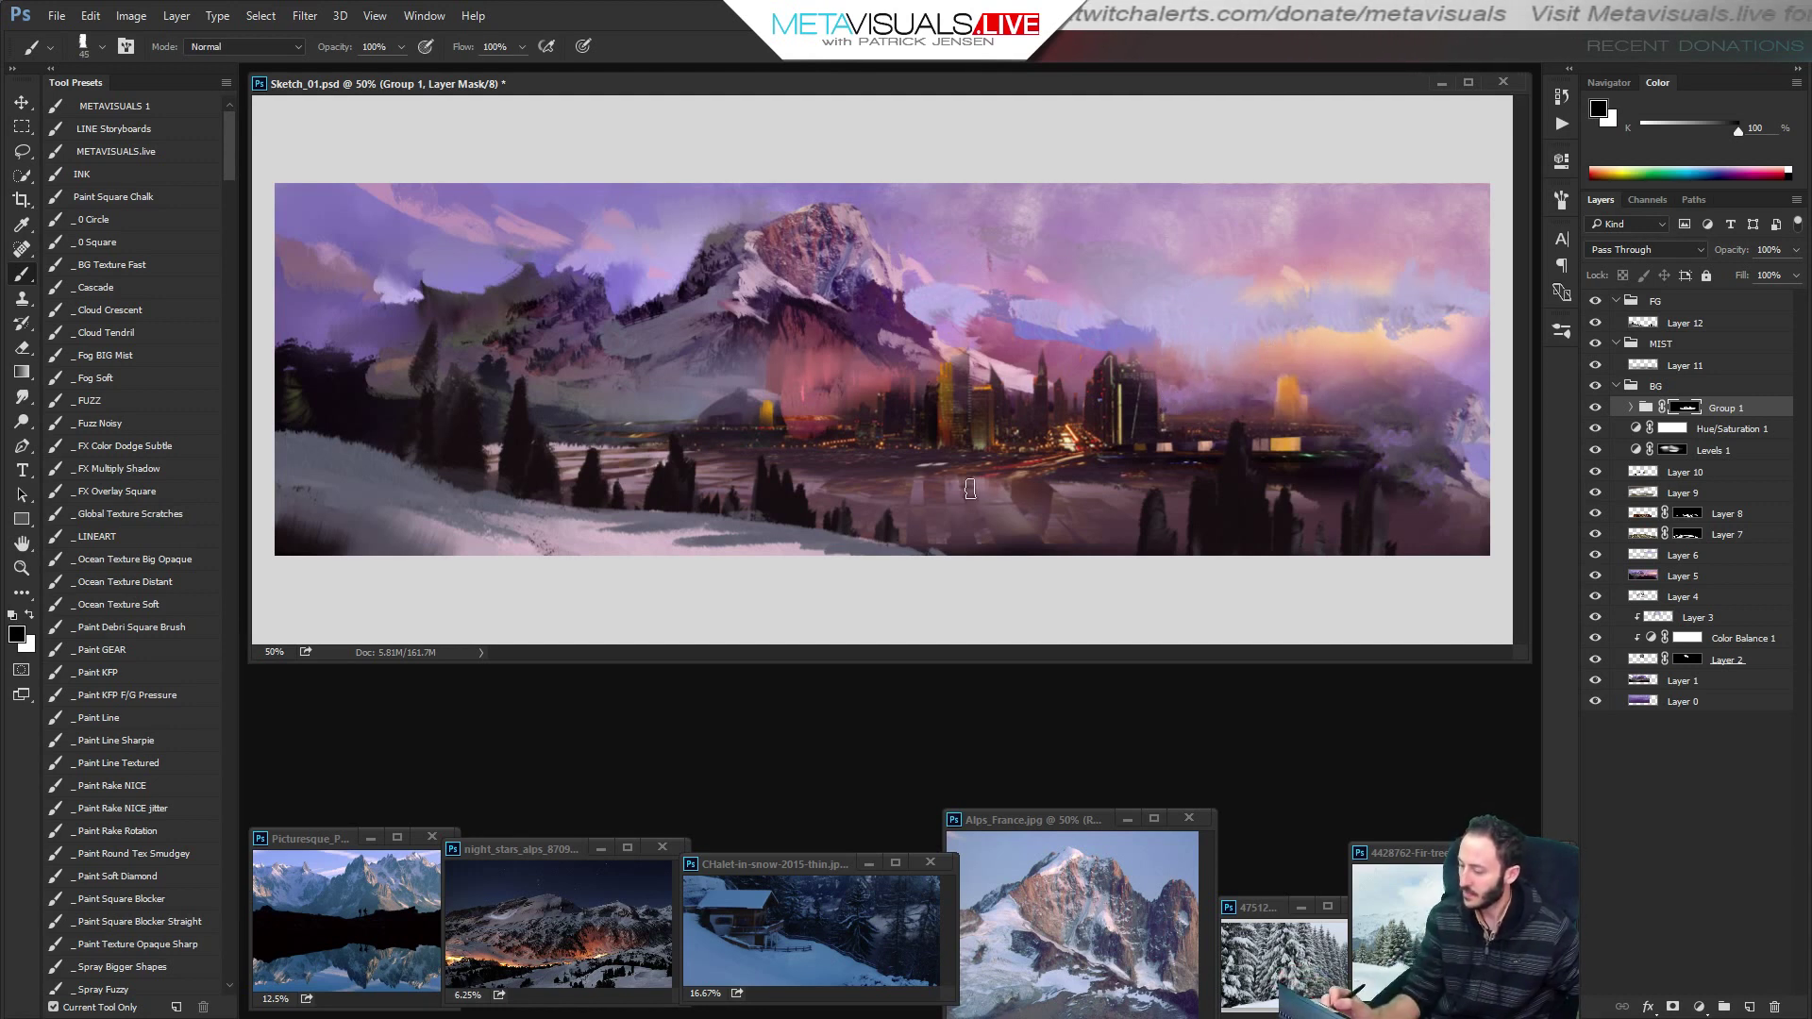
Reveal the photo's dark ground across the valley floor behind the foreground trees by painting white on the group mask.
key("]")
key("]")
key("]")
mouse_move(1025, 492)
left_mouse_down()
mouse_move(1076, 495)
mouse_move(838, 505)
left_mouse_up()
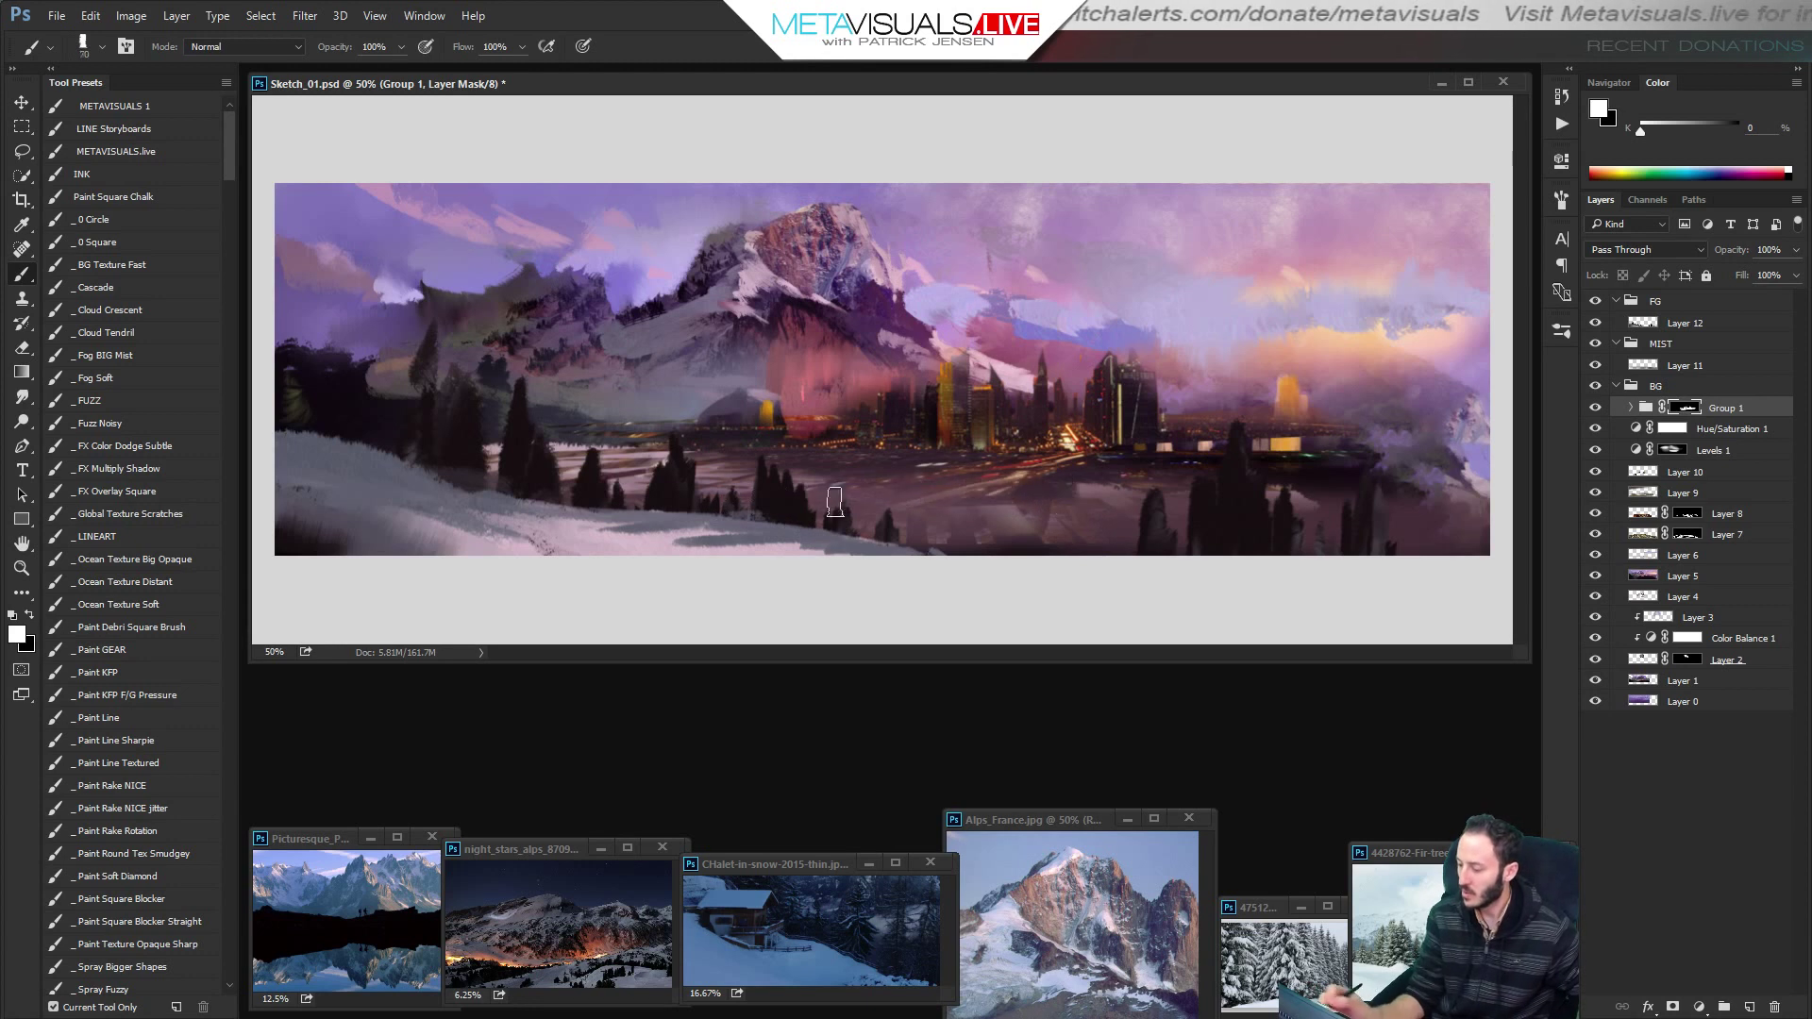
left_click_drag(1125, 507, 948, 510)
left_click_drag(745, 482, 530, 482)
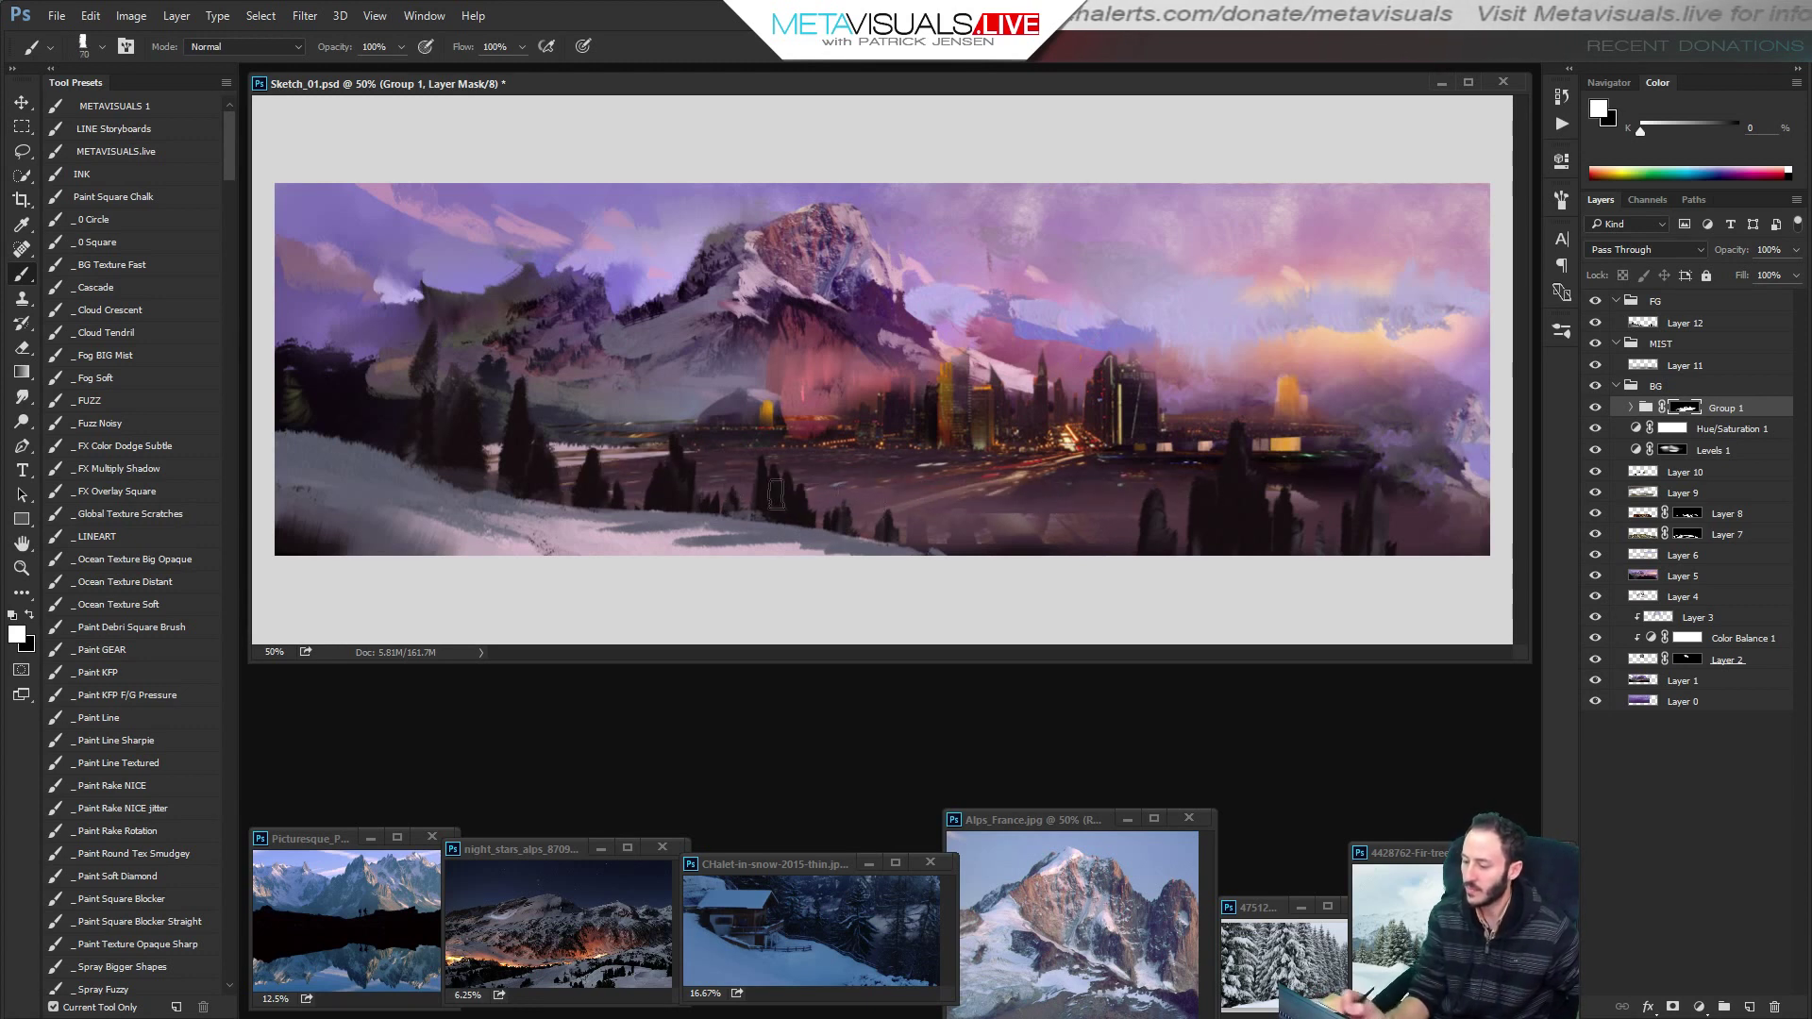
left_click_drag(1369, 491, 1445, 487)
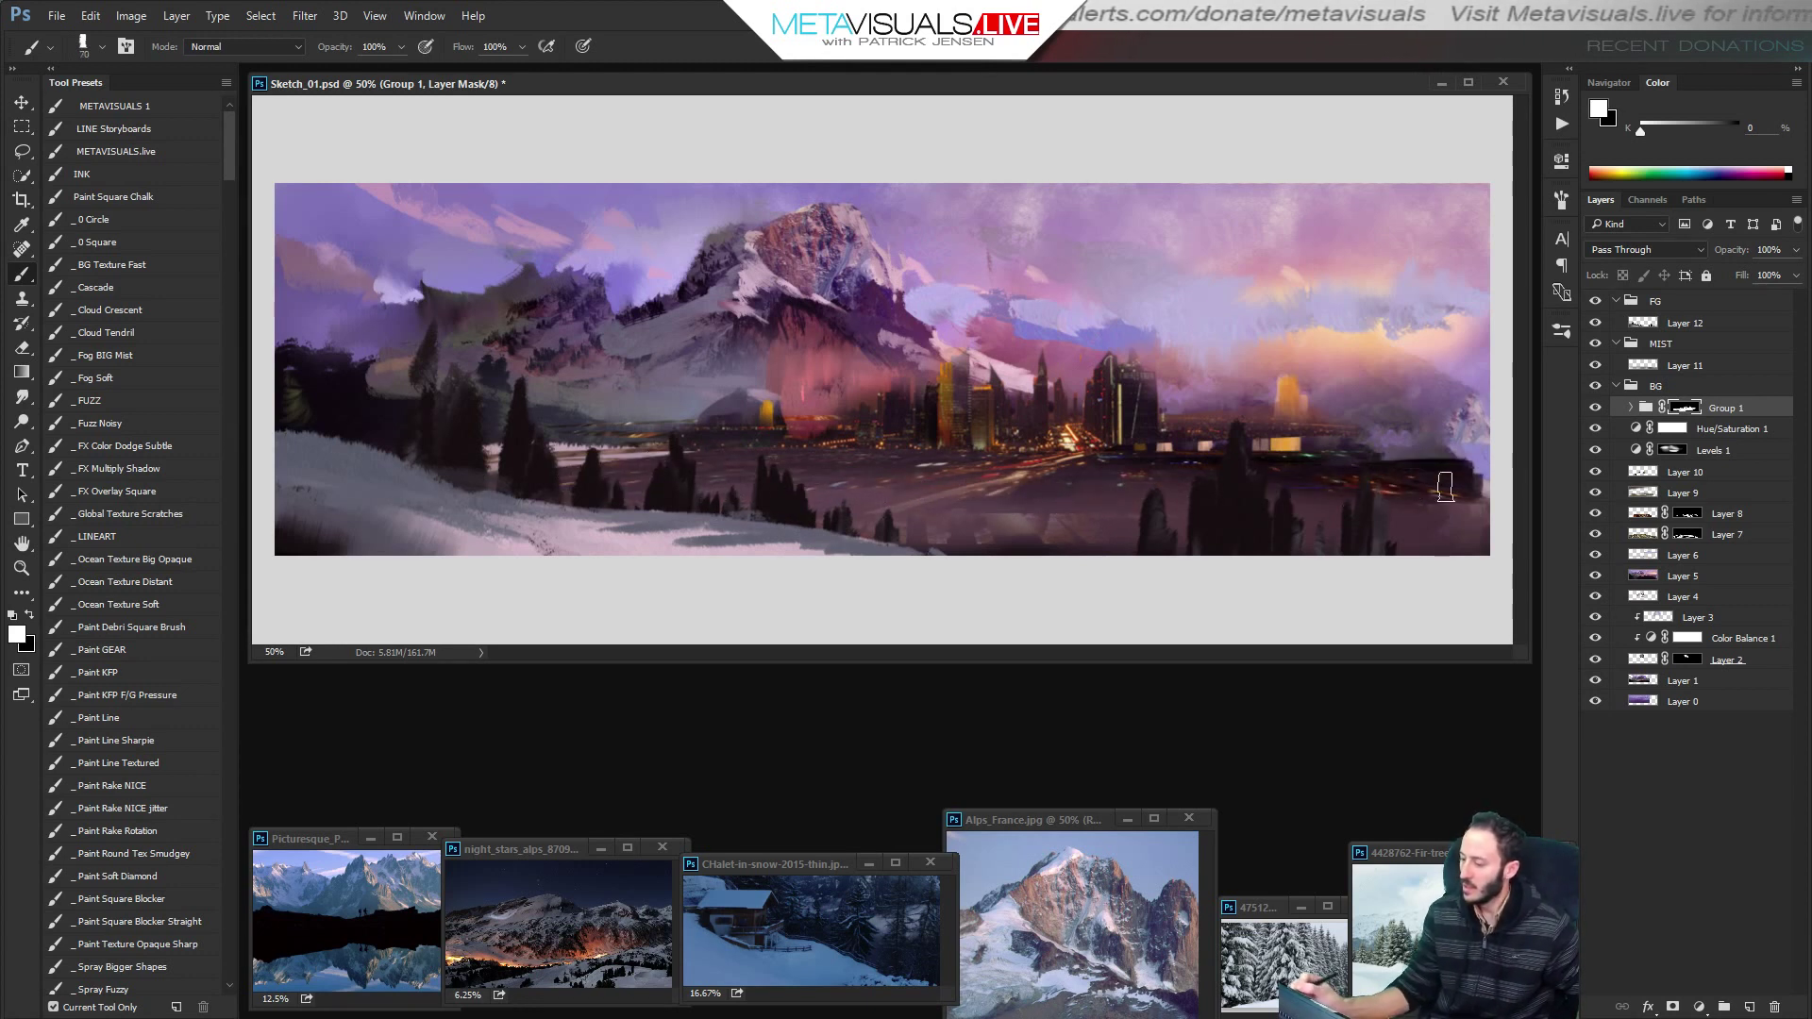
Compare the painting with and without the masked city group.
left_click(1597, 410)
left_click(1597, 412)
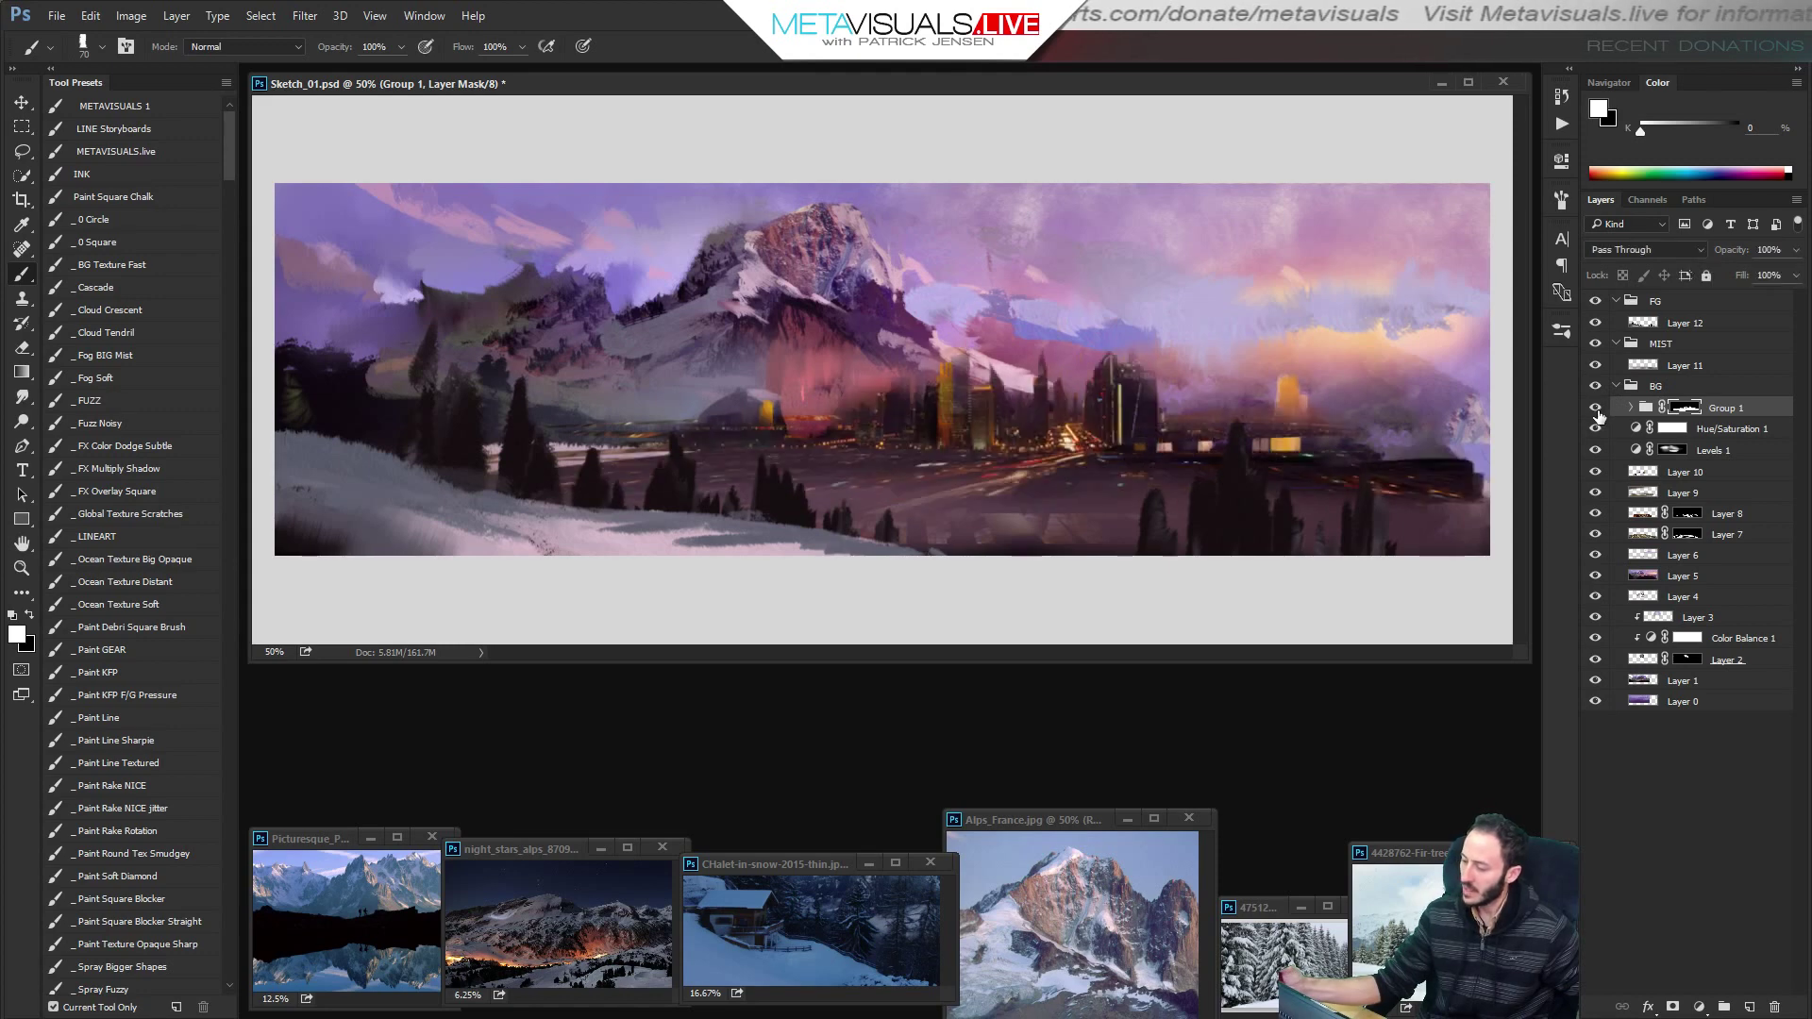
left_click(1596, 410)
left_click(1597, 410)
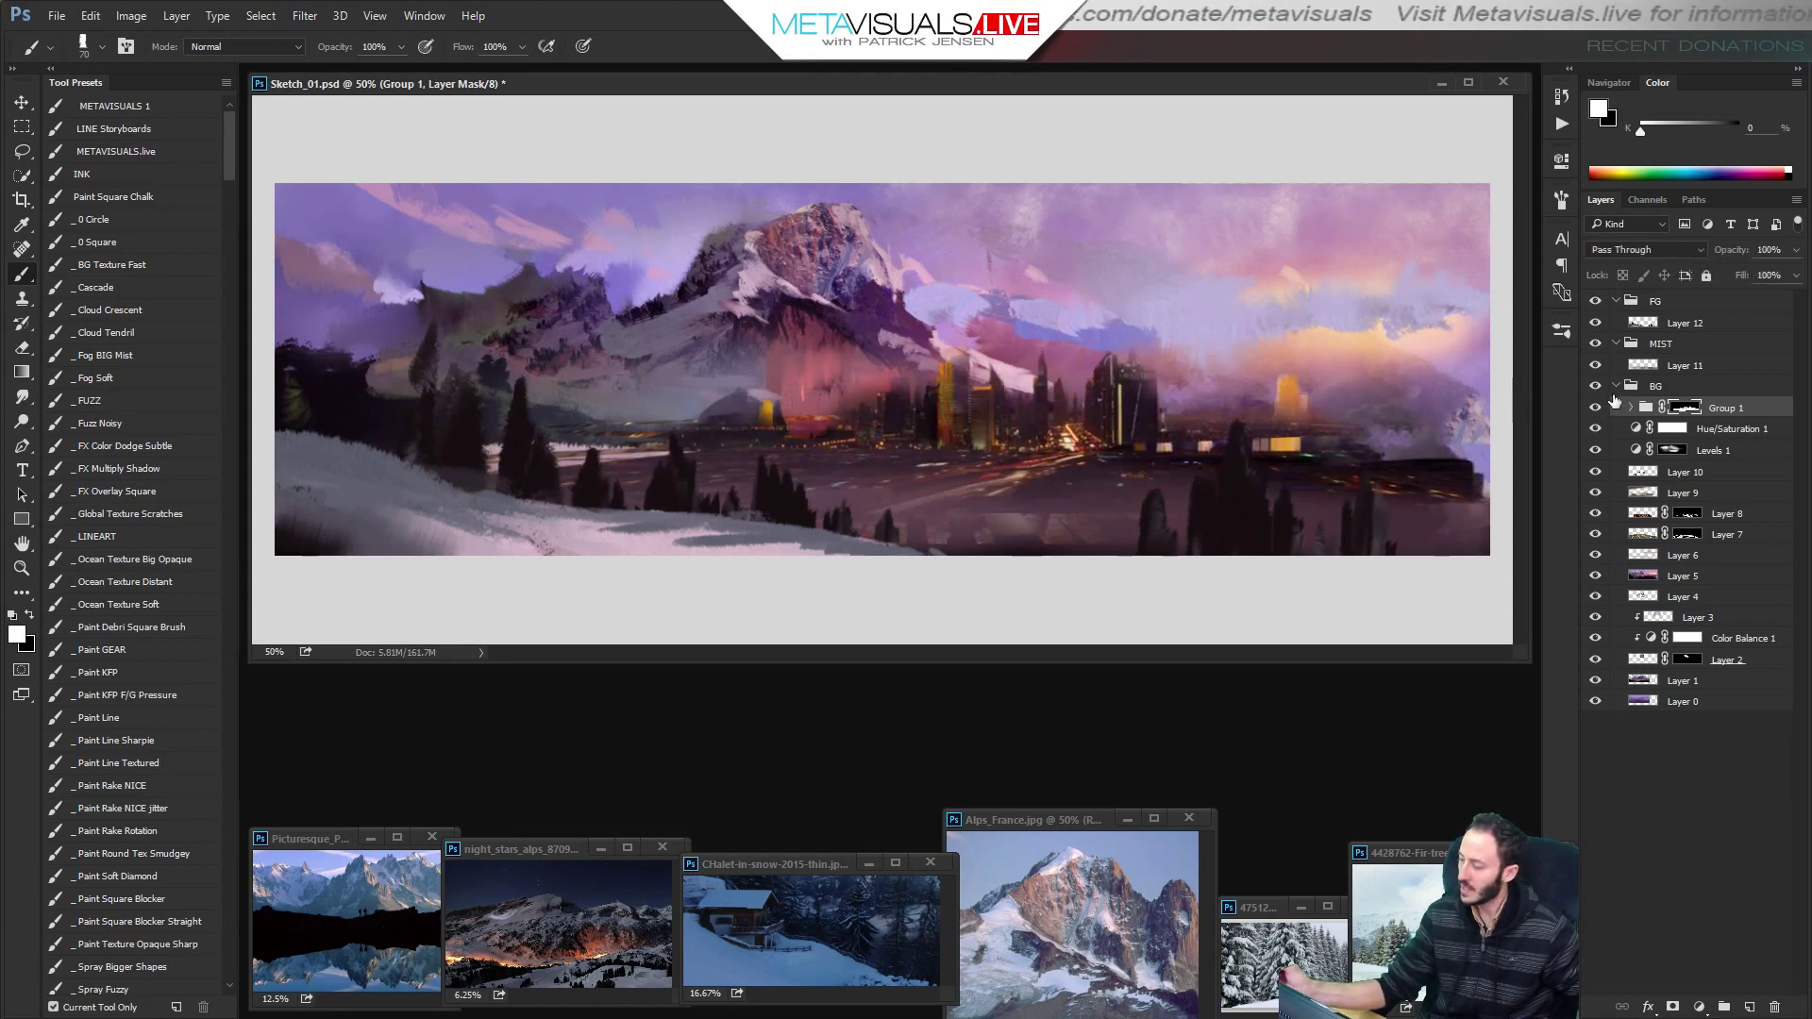
left_click(1594, 410)
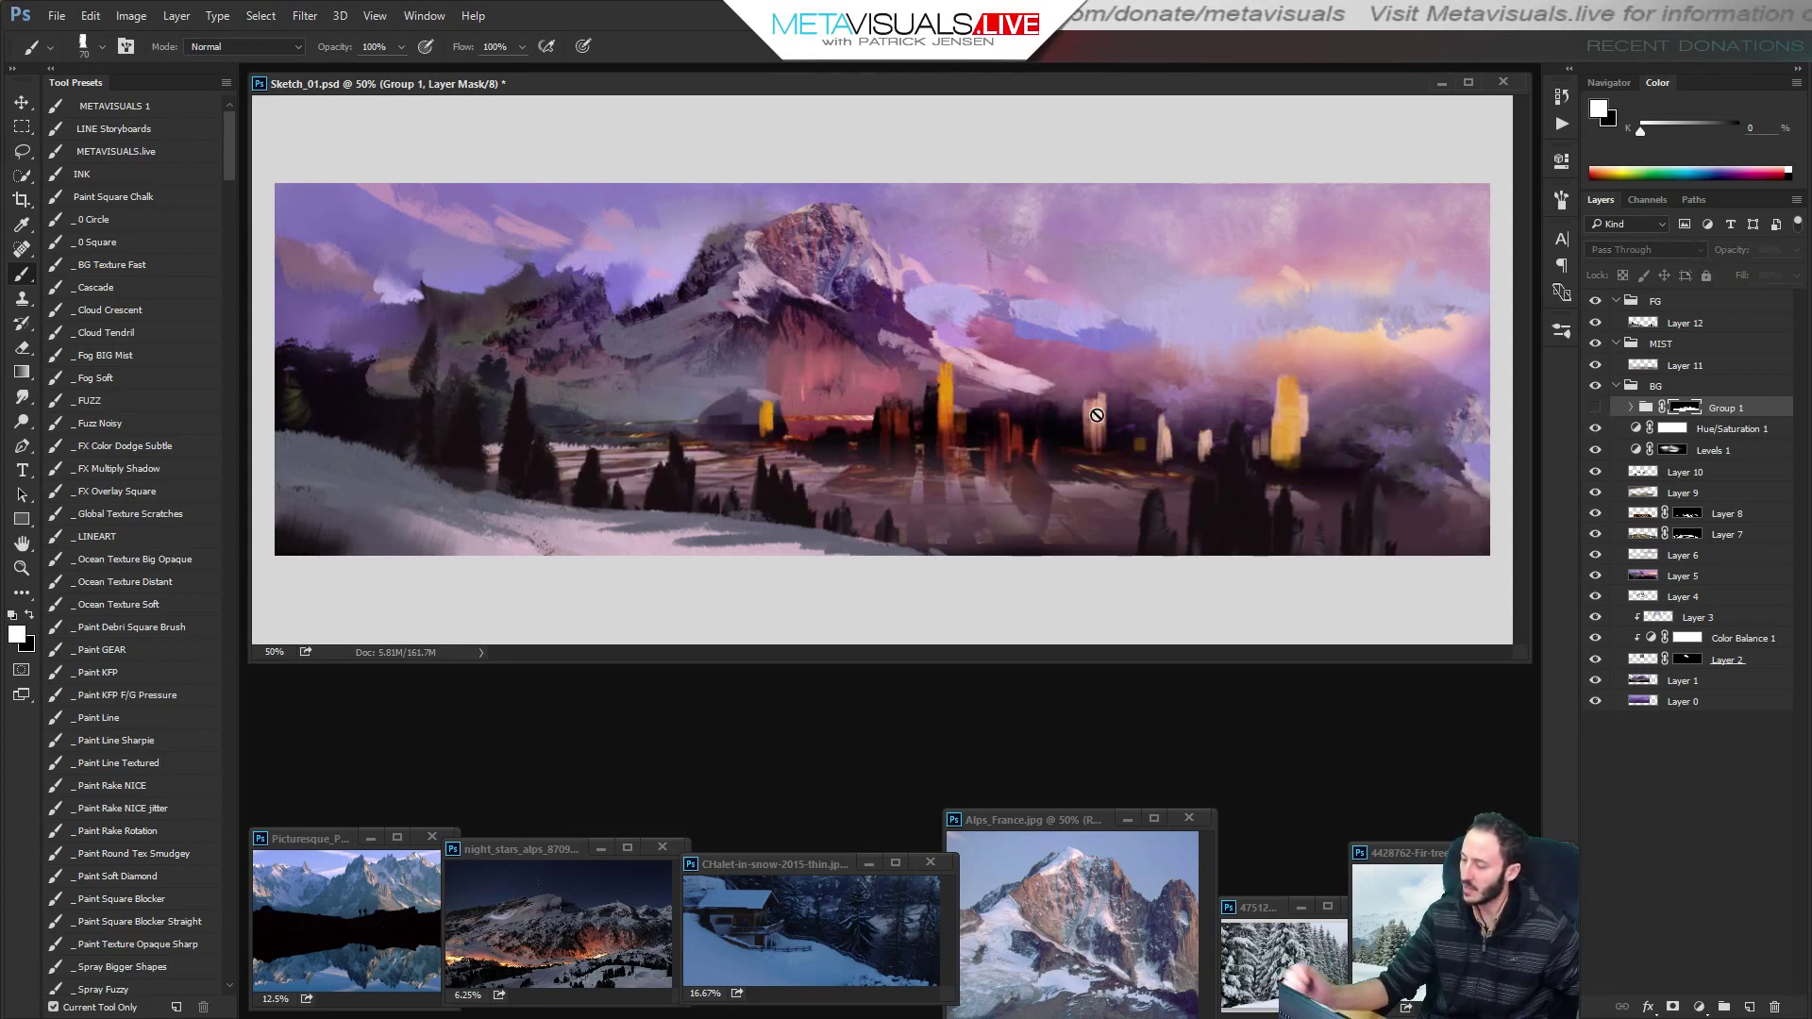
left_click(1595, 410)
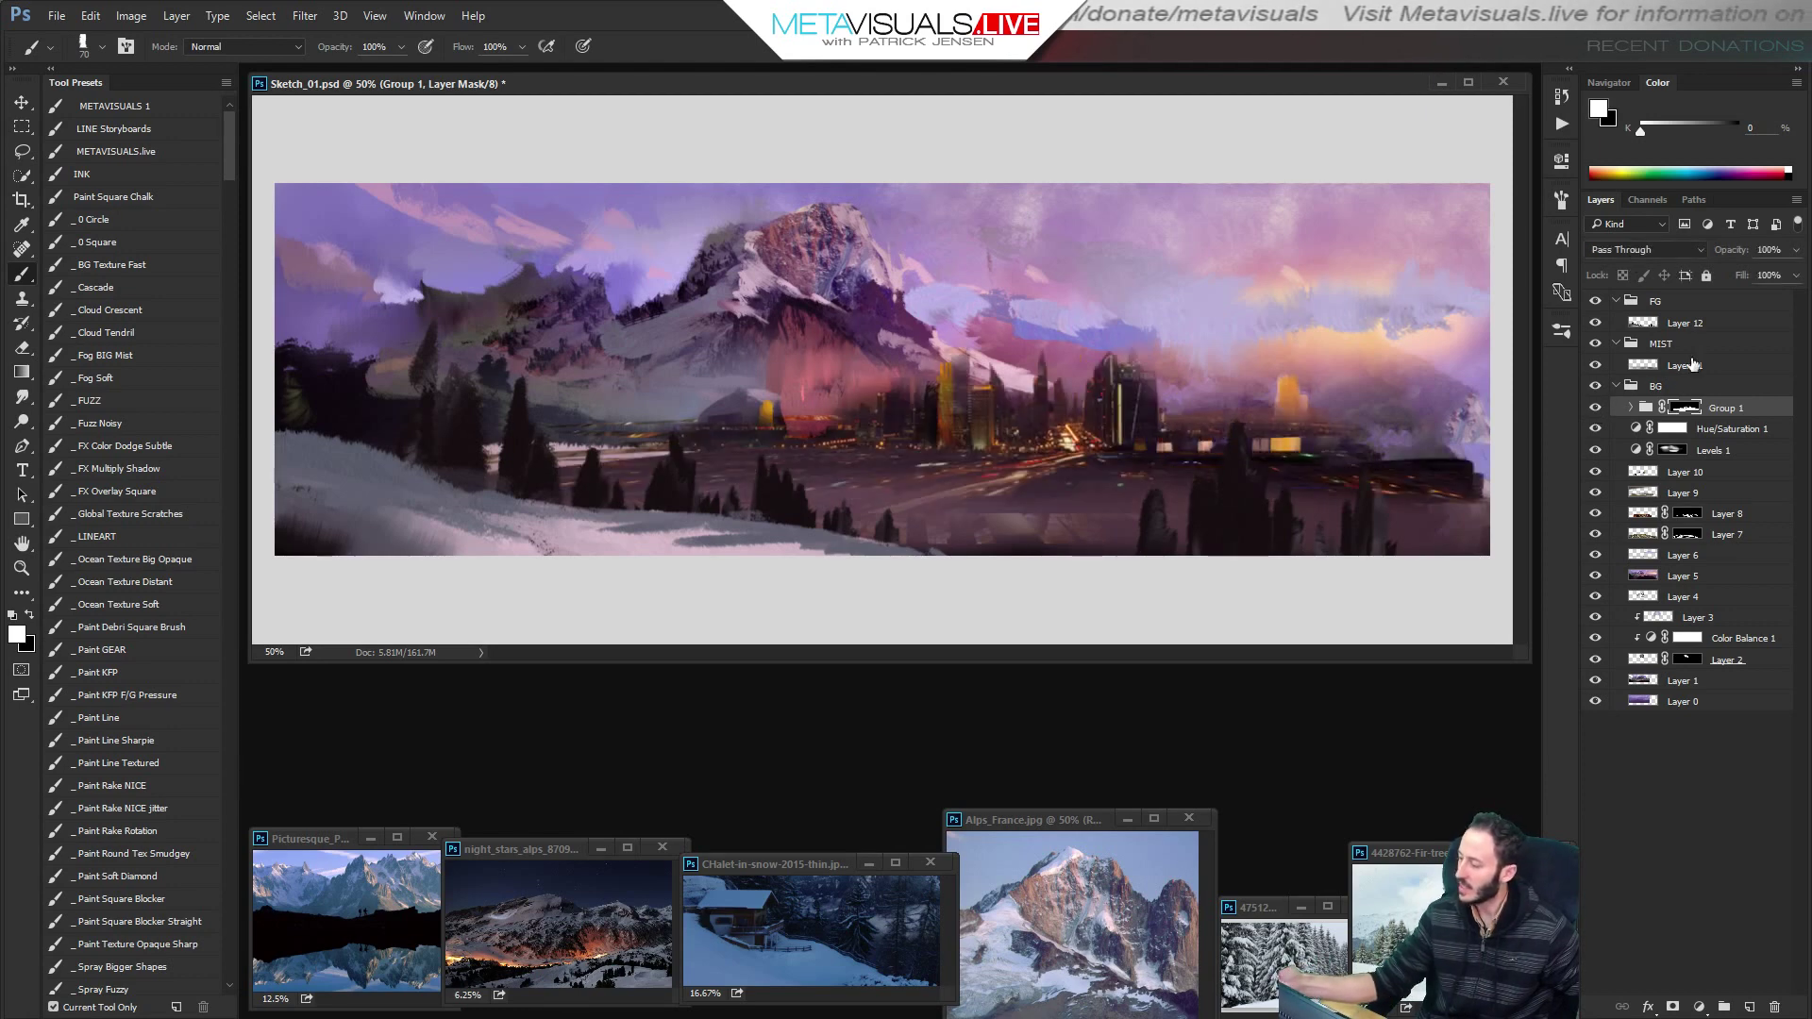
Add a Levels adjustment atop the BG group with white input 143 and slightly raised black input, and invert its mask to black.
left_click(1660, 388)
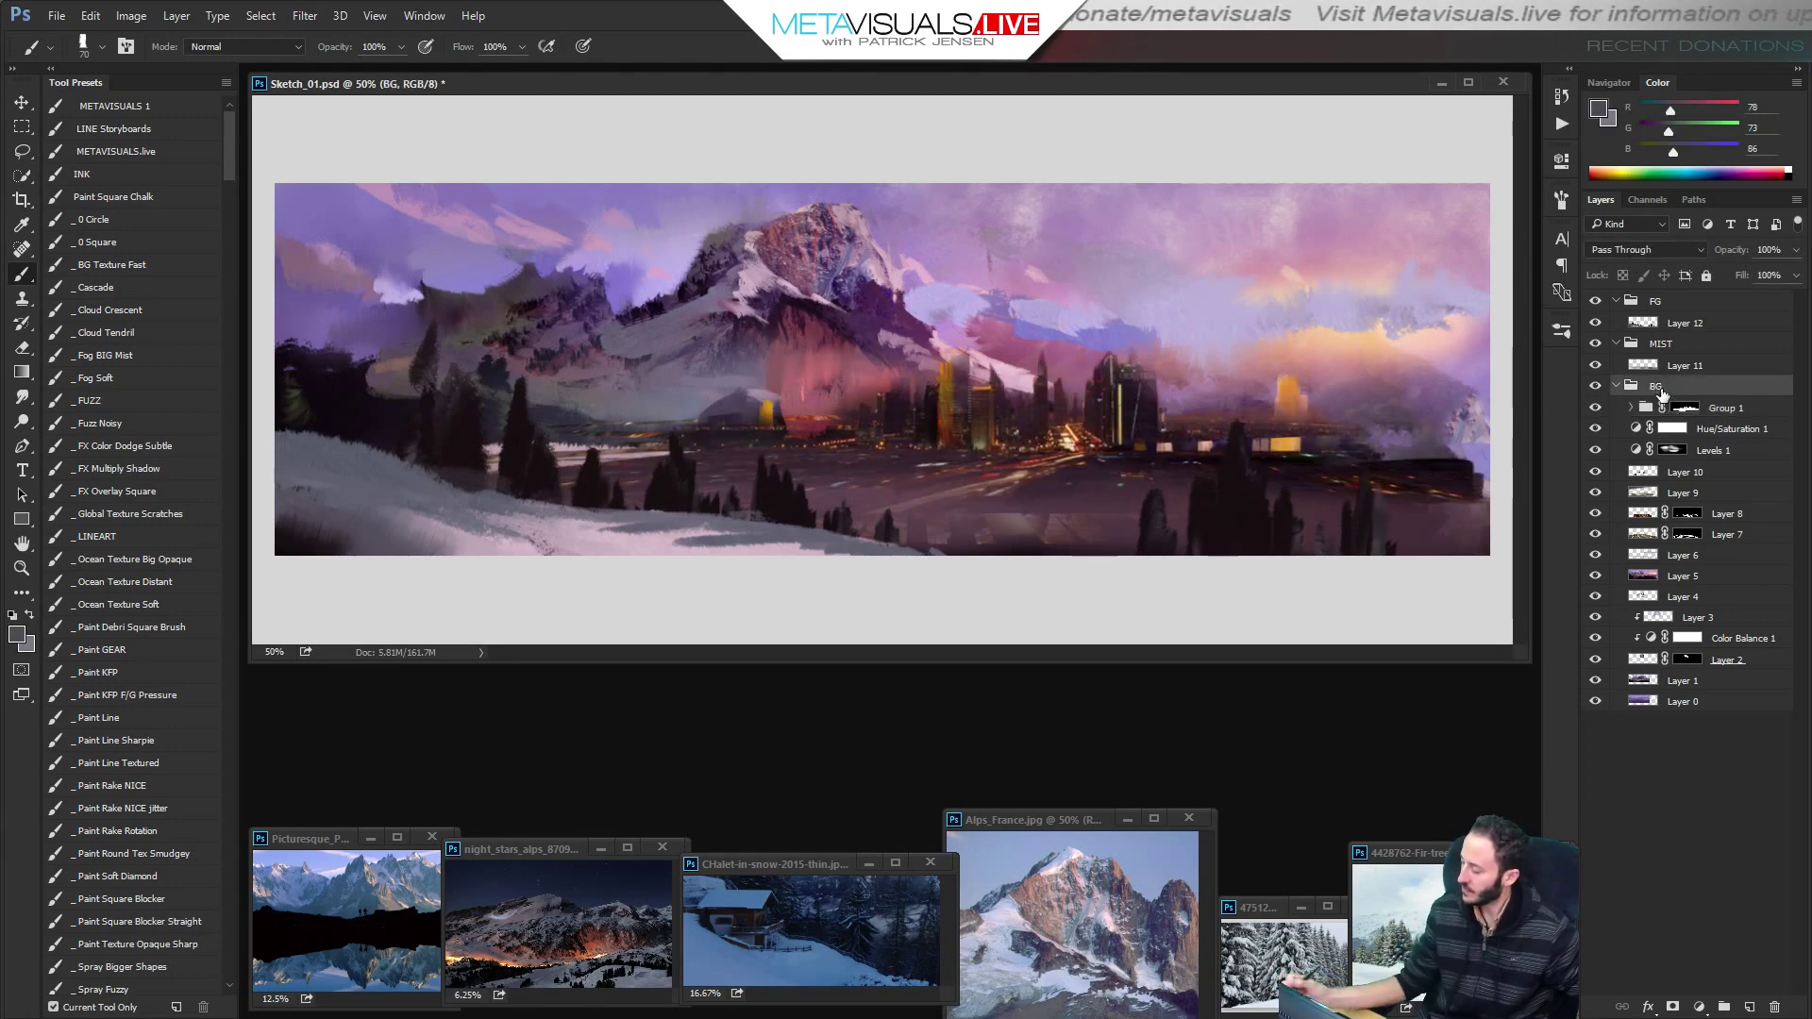
left_click(1698, 1009)
left_click(1690, 694)
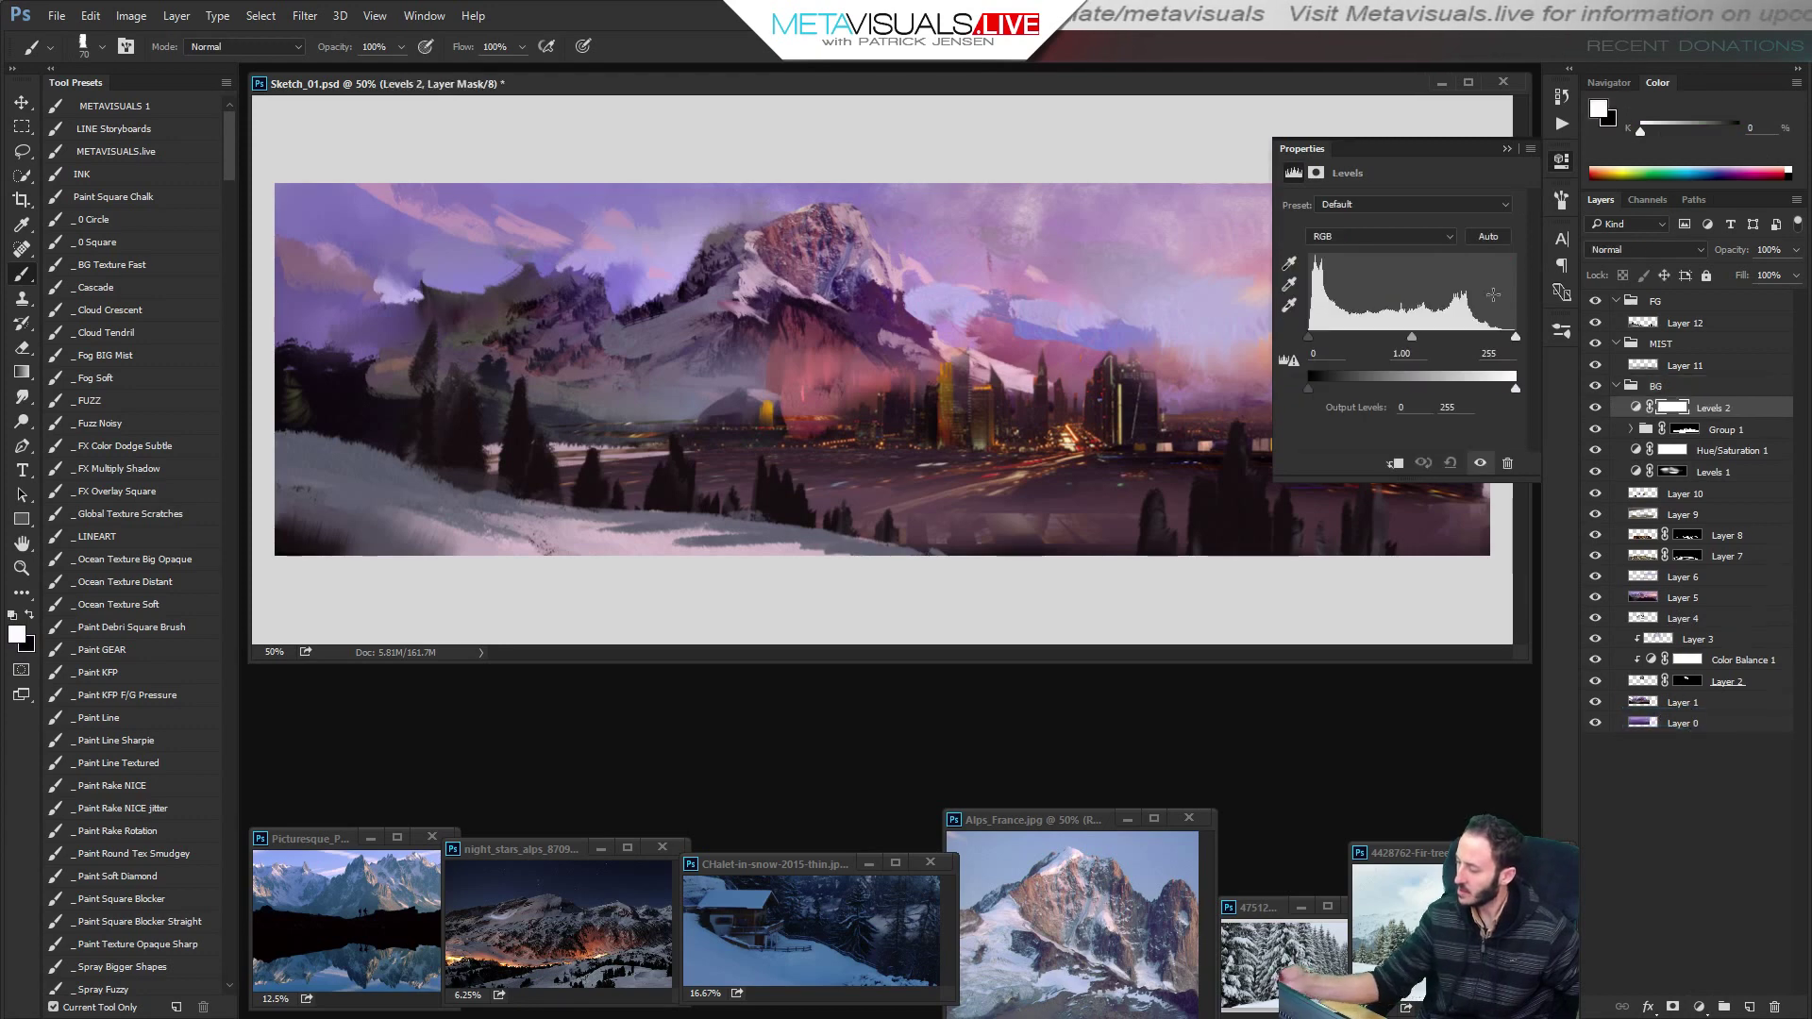
left_click_drag(1515, 336, 1424, 343)
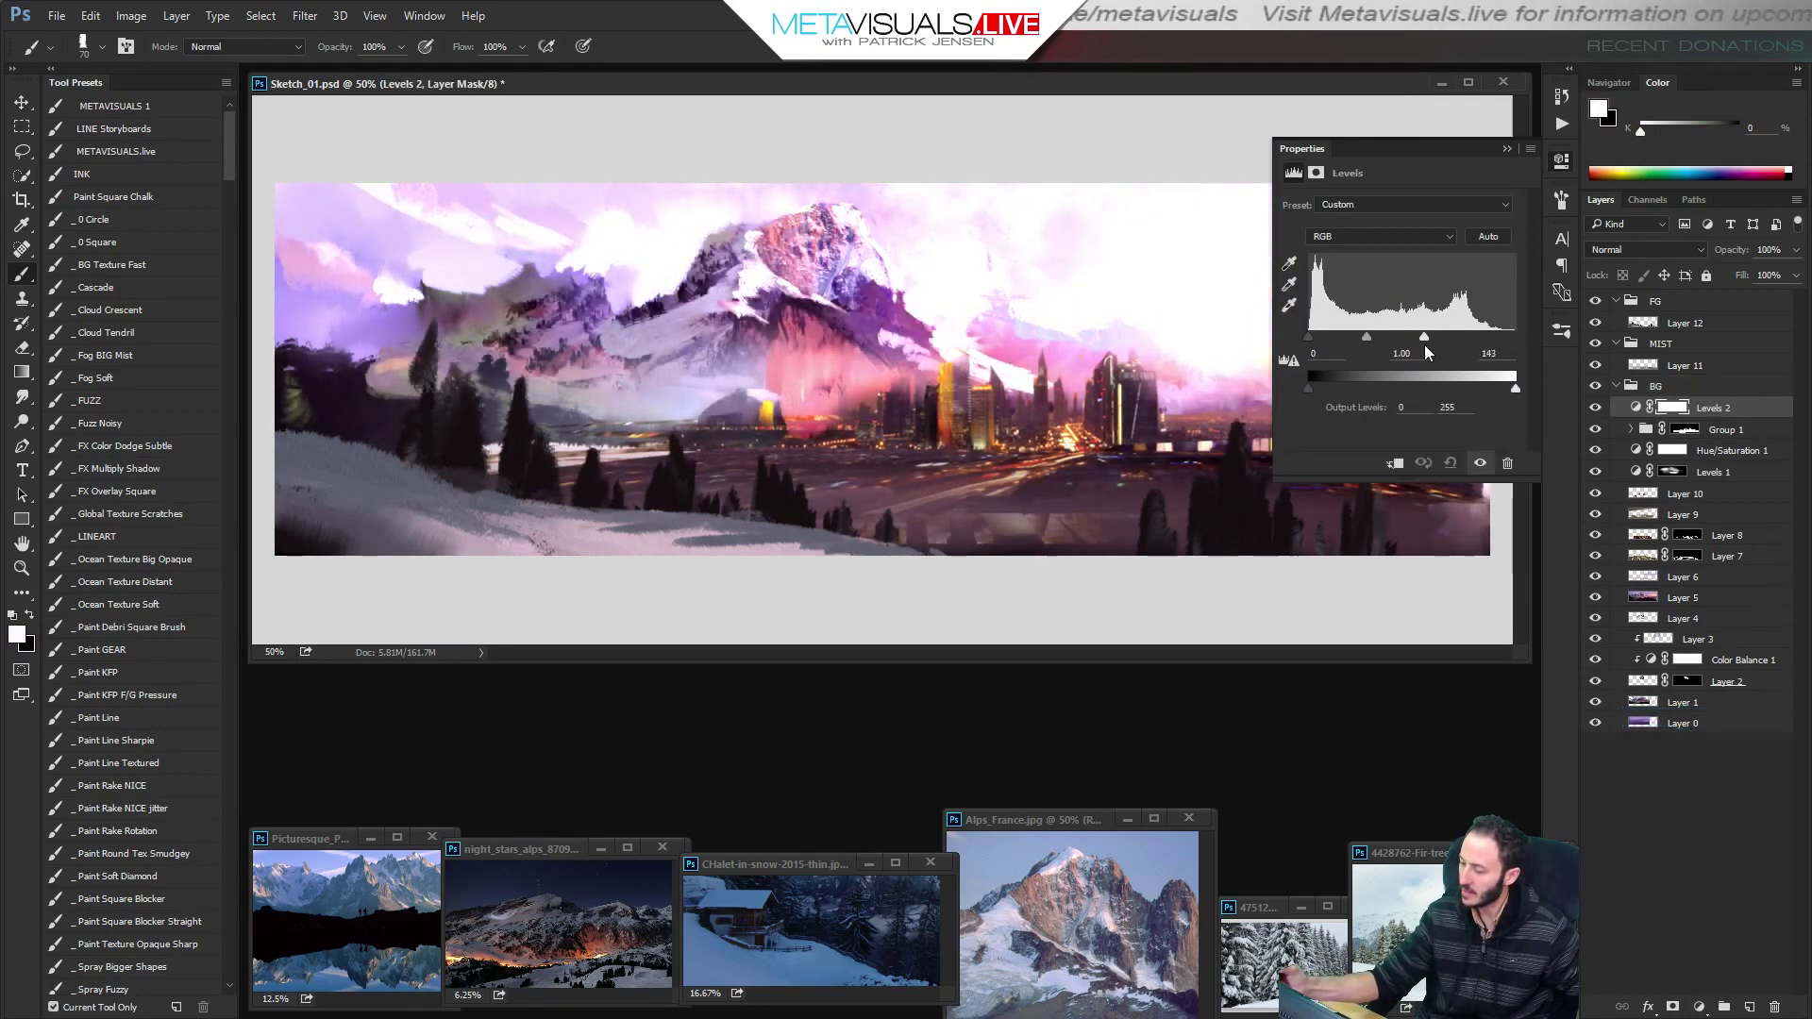
left_click_drag(1312, 339, 1318, 339)
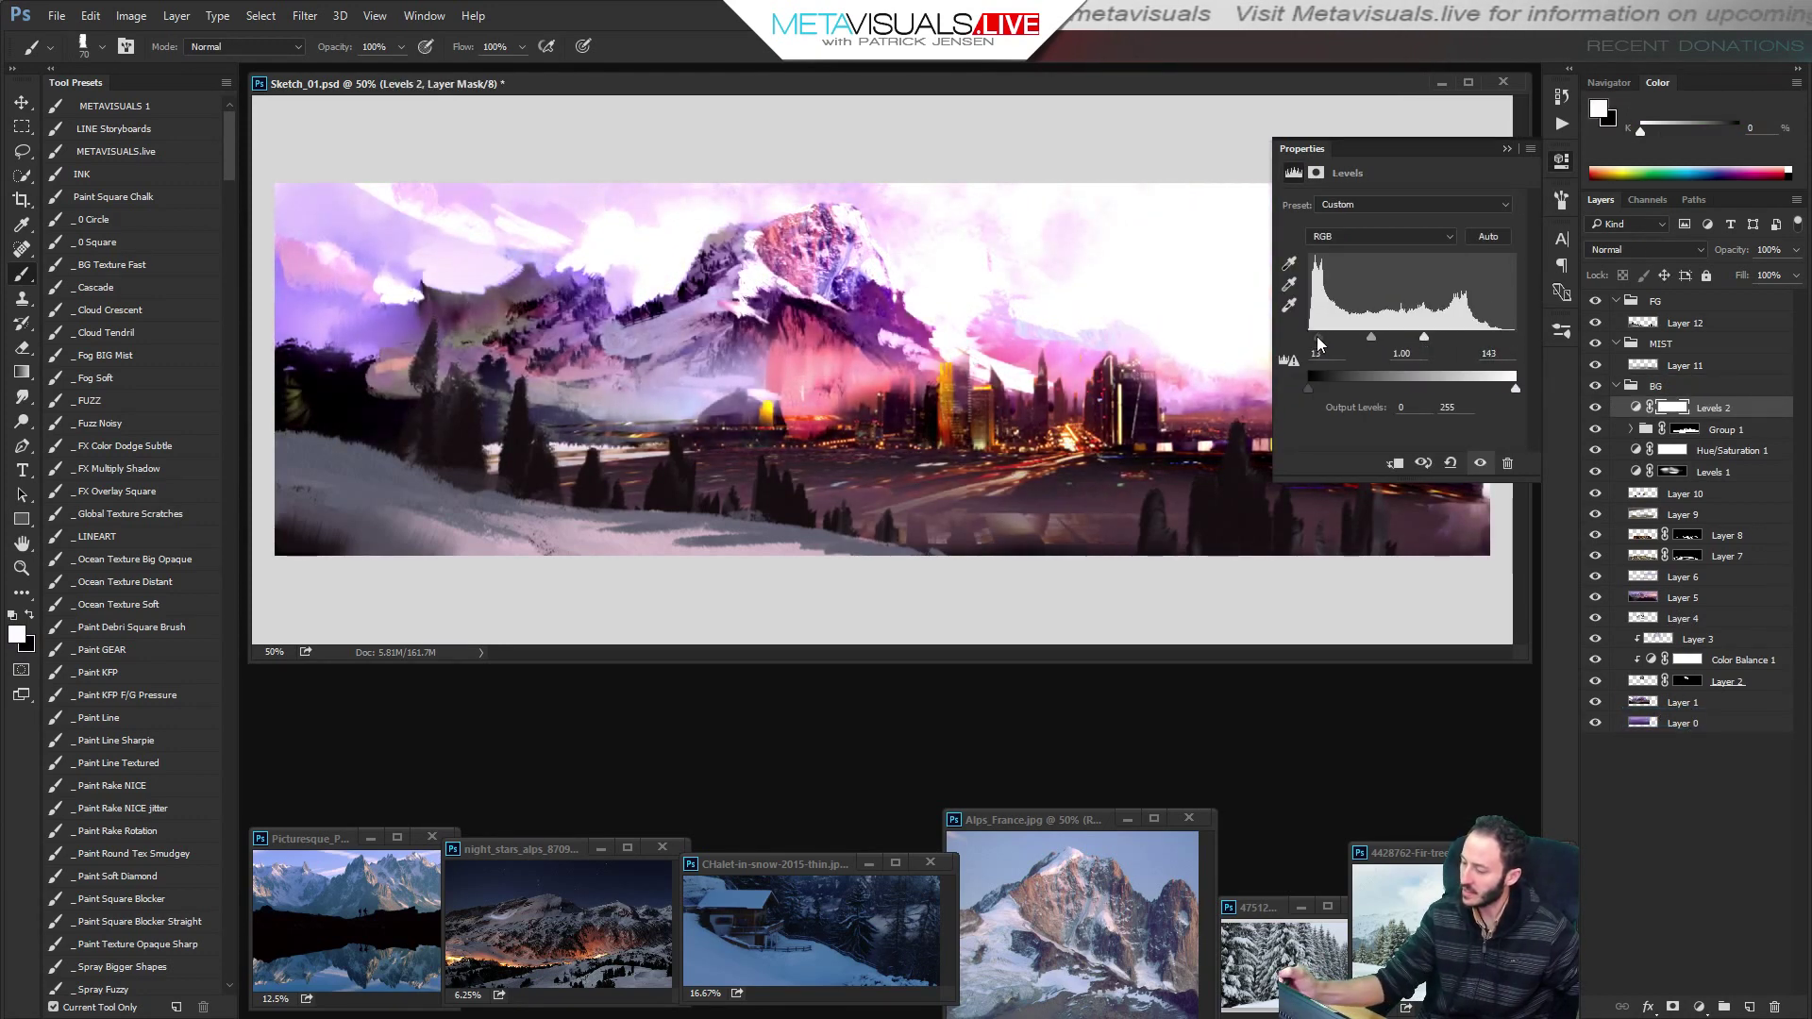
left_click(1508, 148)
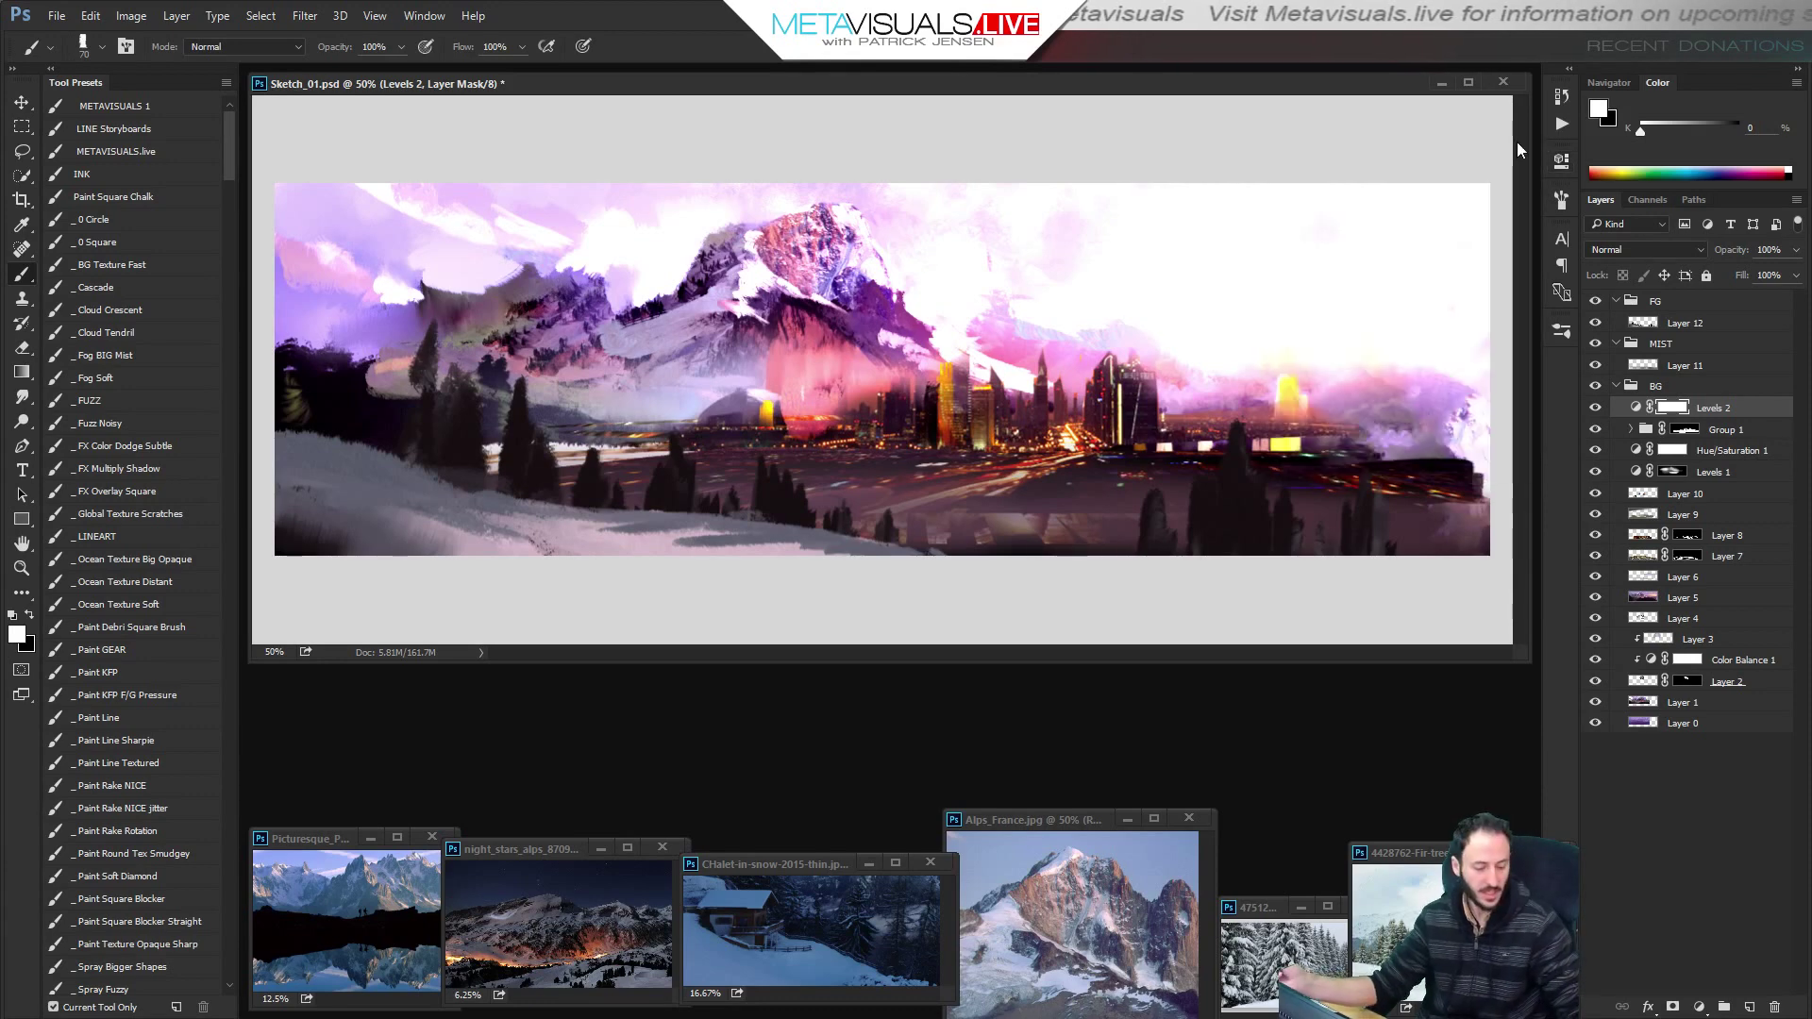
key("ctrl+i")
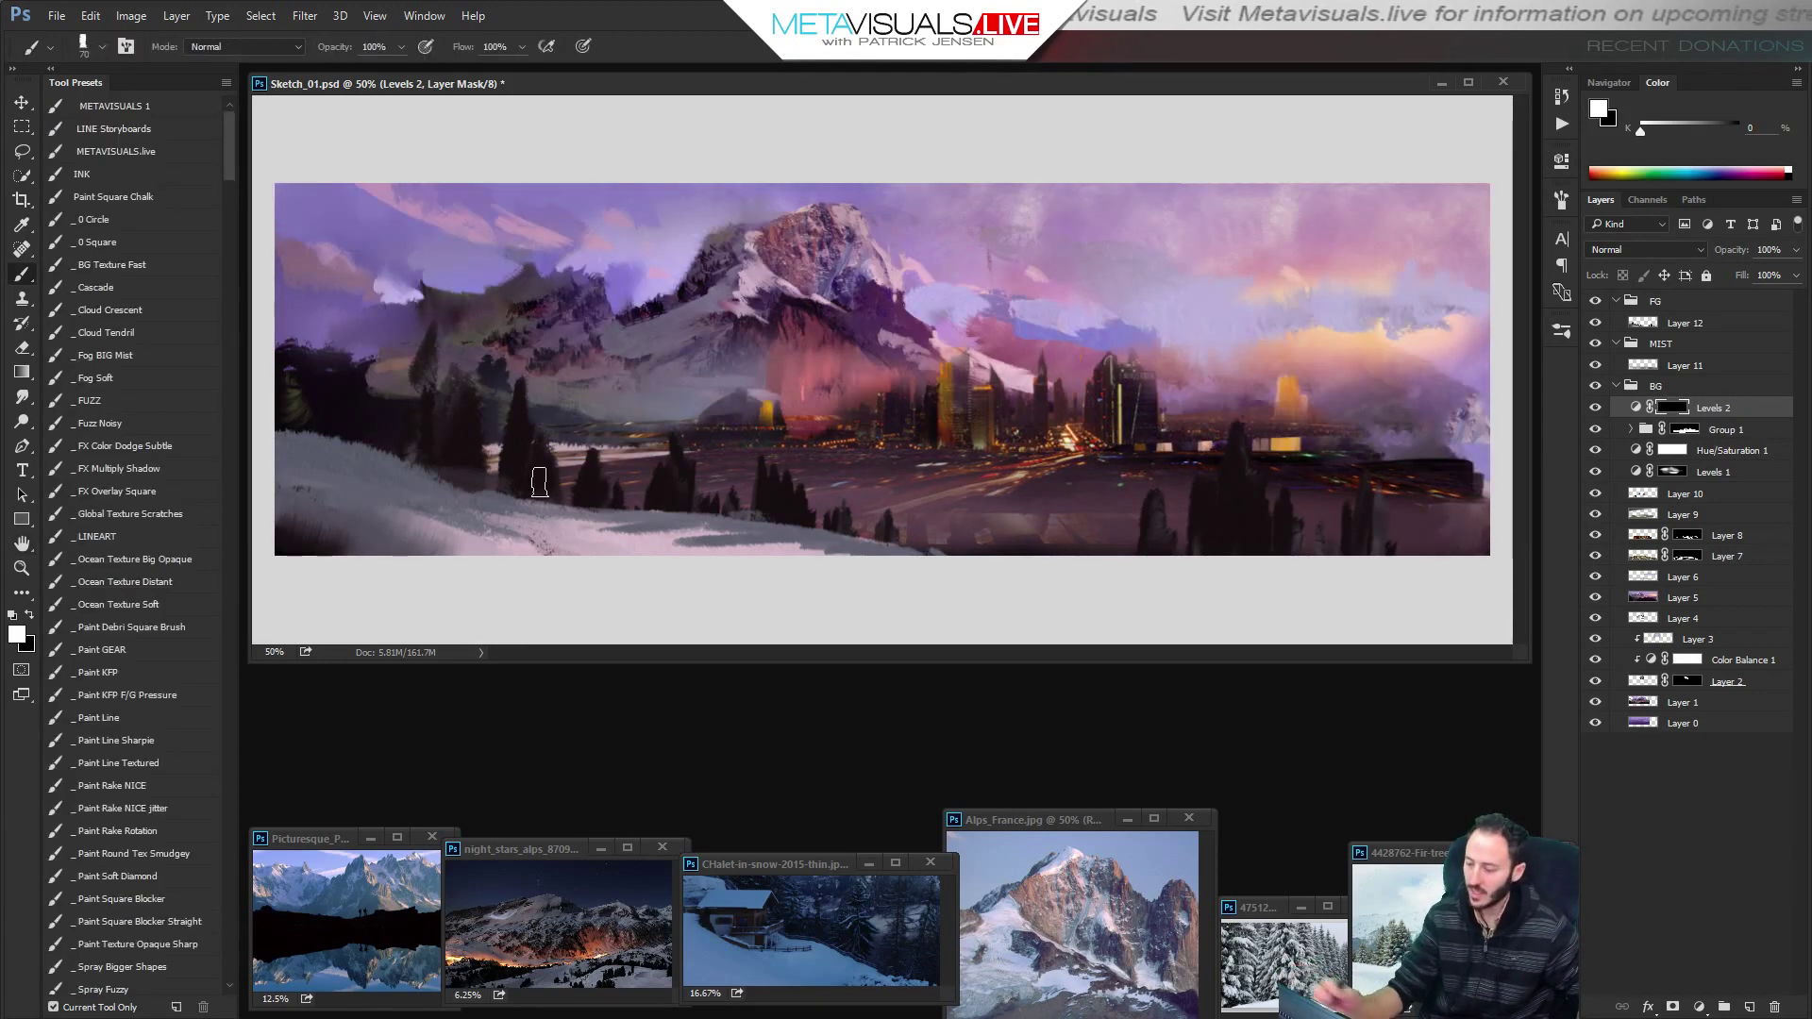
Paint the Levels brightening onto the yellow-lit towers at the city's centre with a small brush, undoing a stray stroke.
left_click_drag(950, 427, 951, 378)
key("[")
key("ctrl+alt+z")
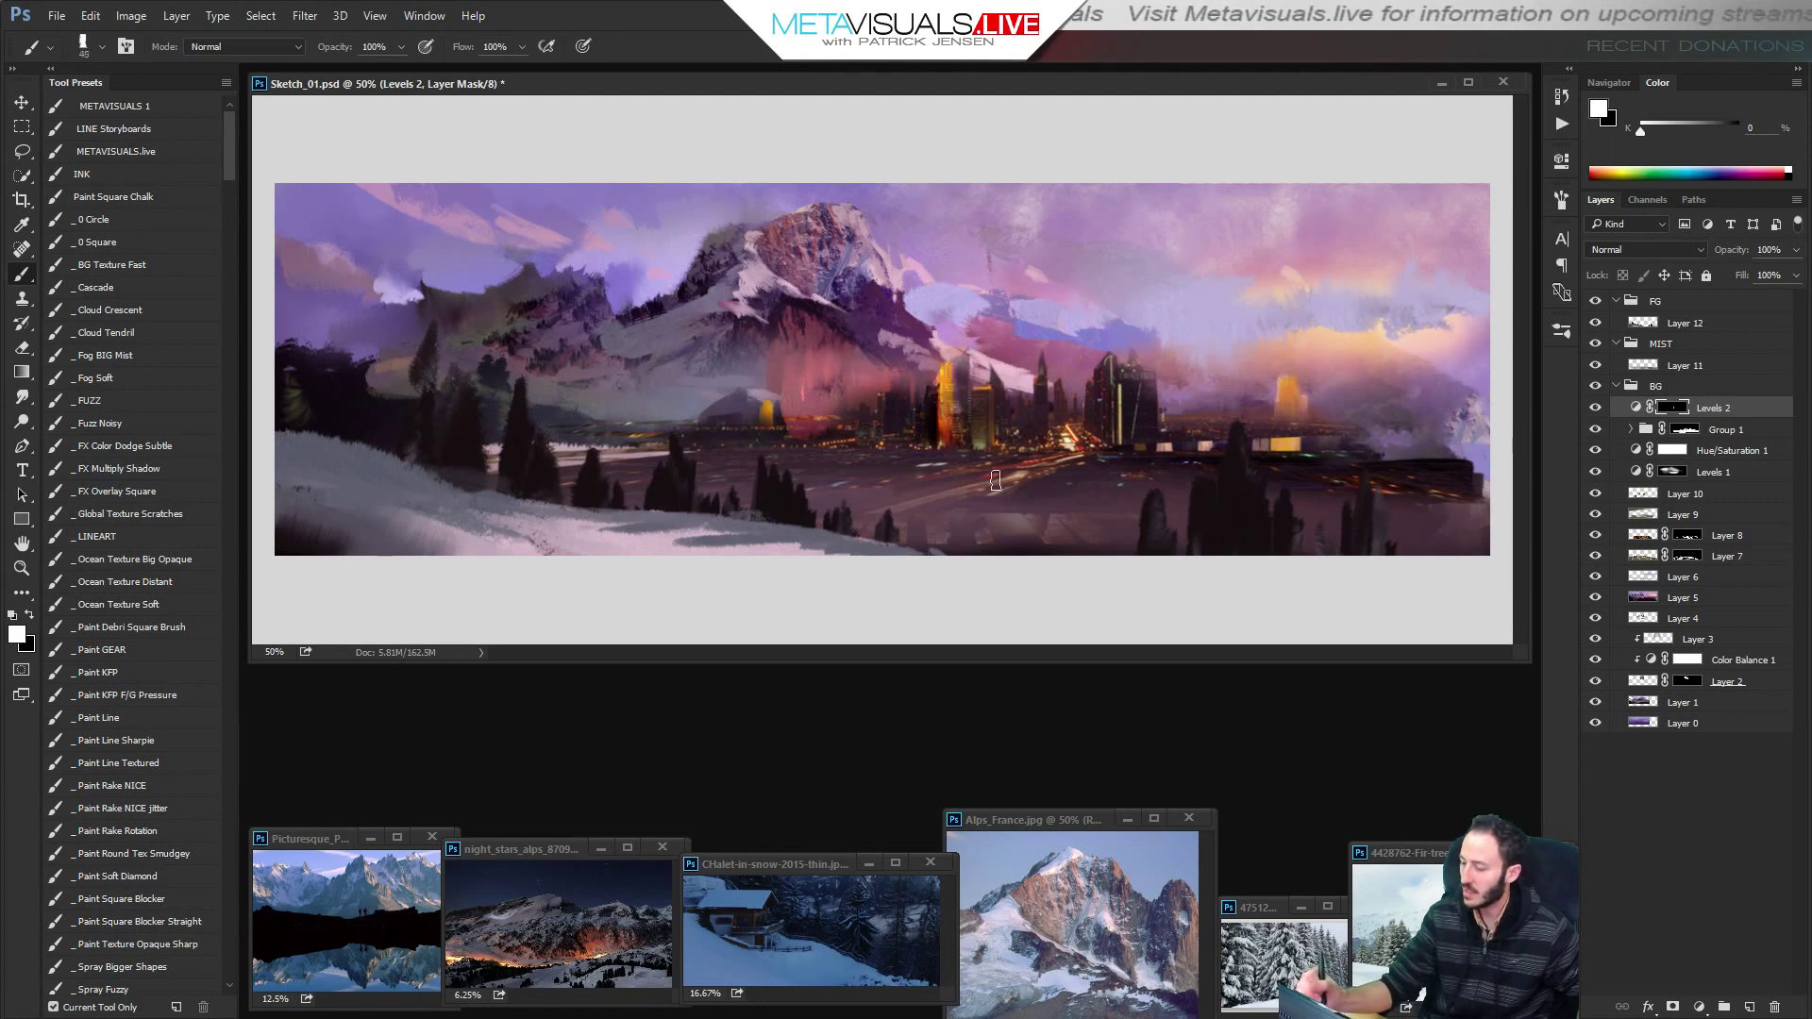
key("[")
key("[")
key("[")
key("[")
left_click_drag(988, 442, 989, 395)
Paint the Levels brightening onto the tall towers farther right, the street lights and the lit windows along the horizon.
key("bracketright")
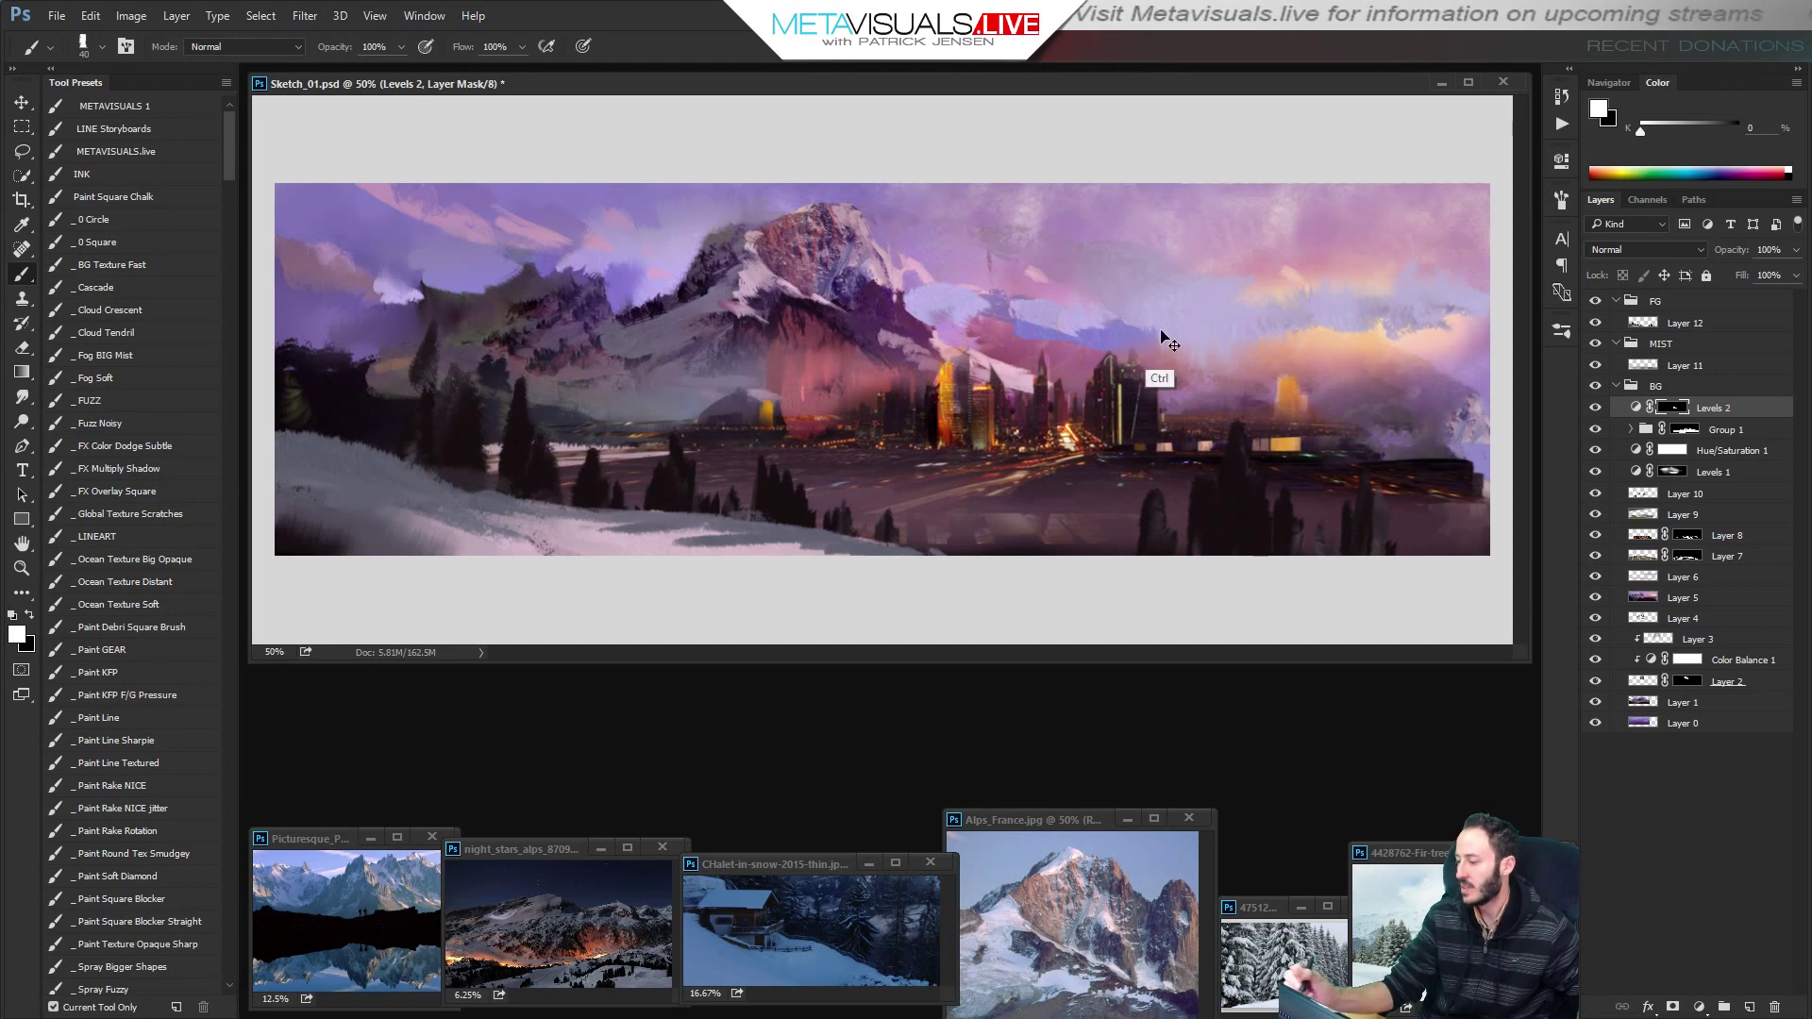
key("bracketright")
key("bracketright")
key("bracketright")
key("bracketright")
key("bracketright")
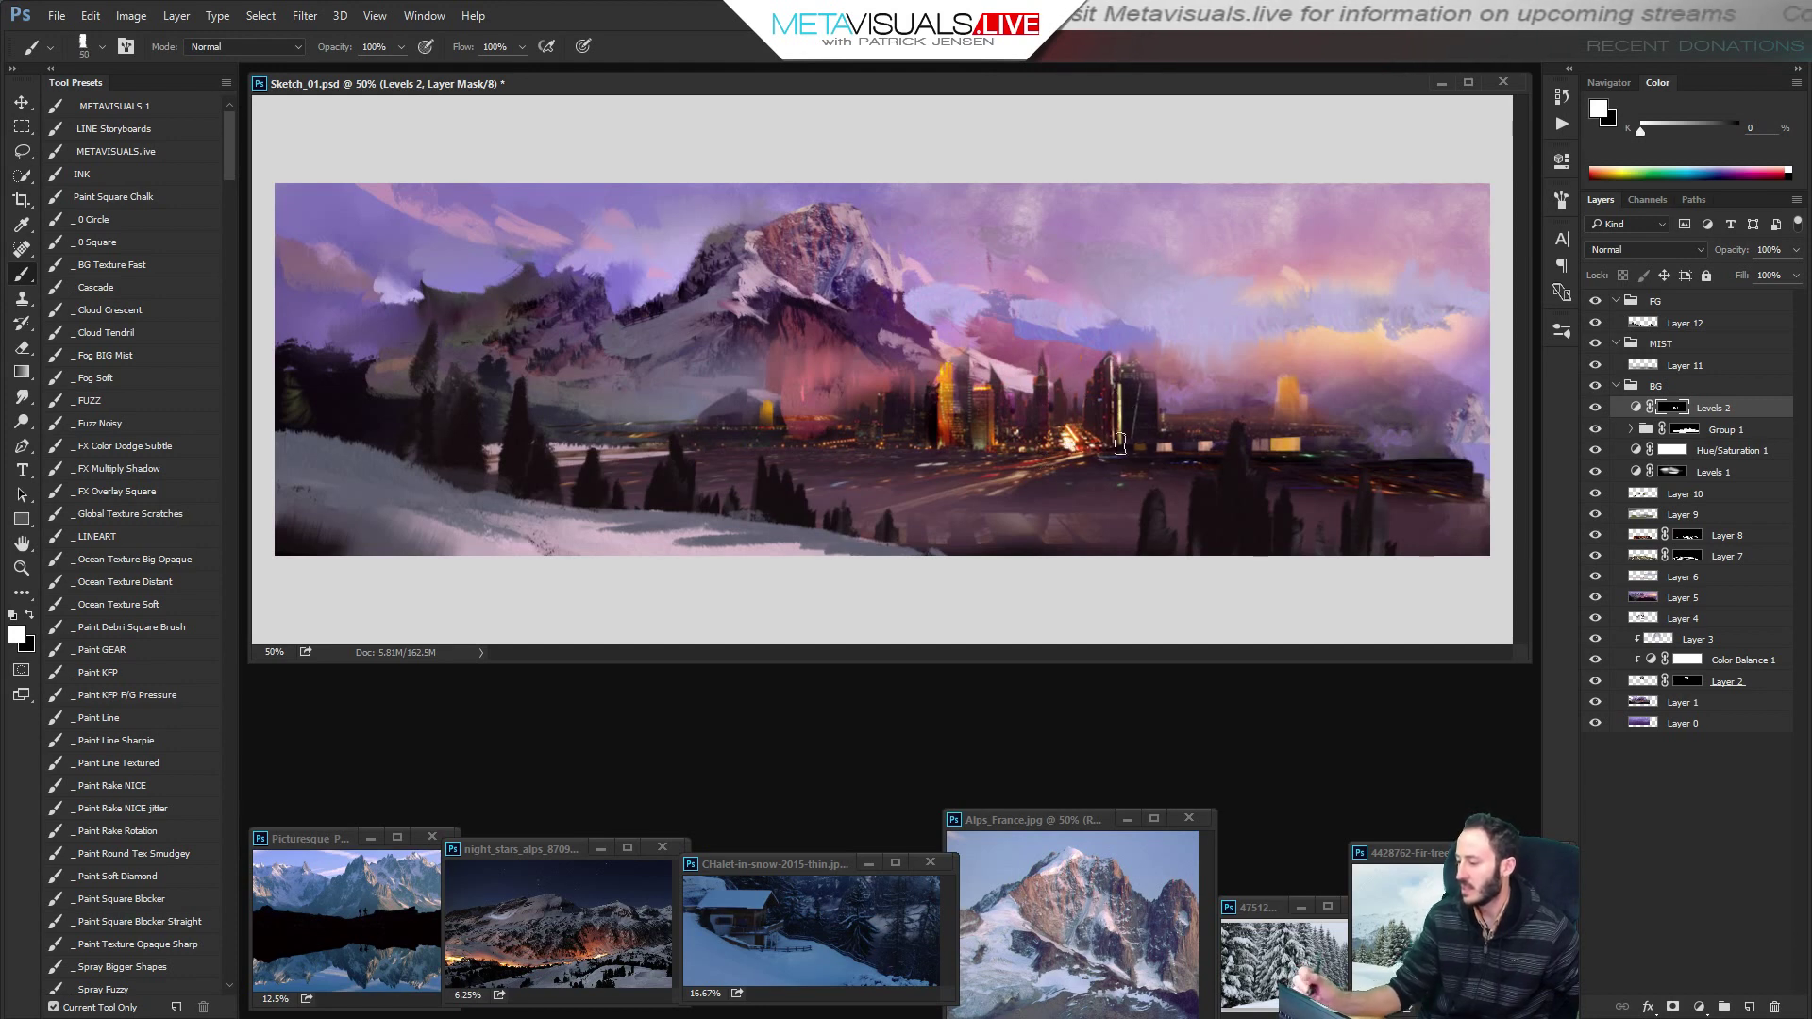
key("bracketleft")
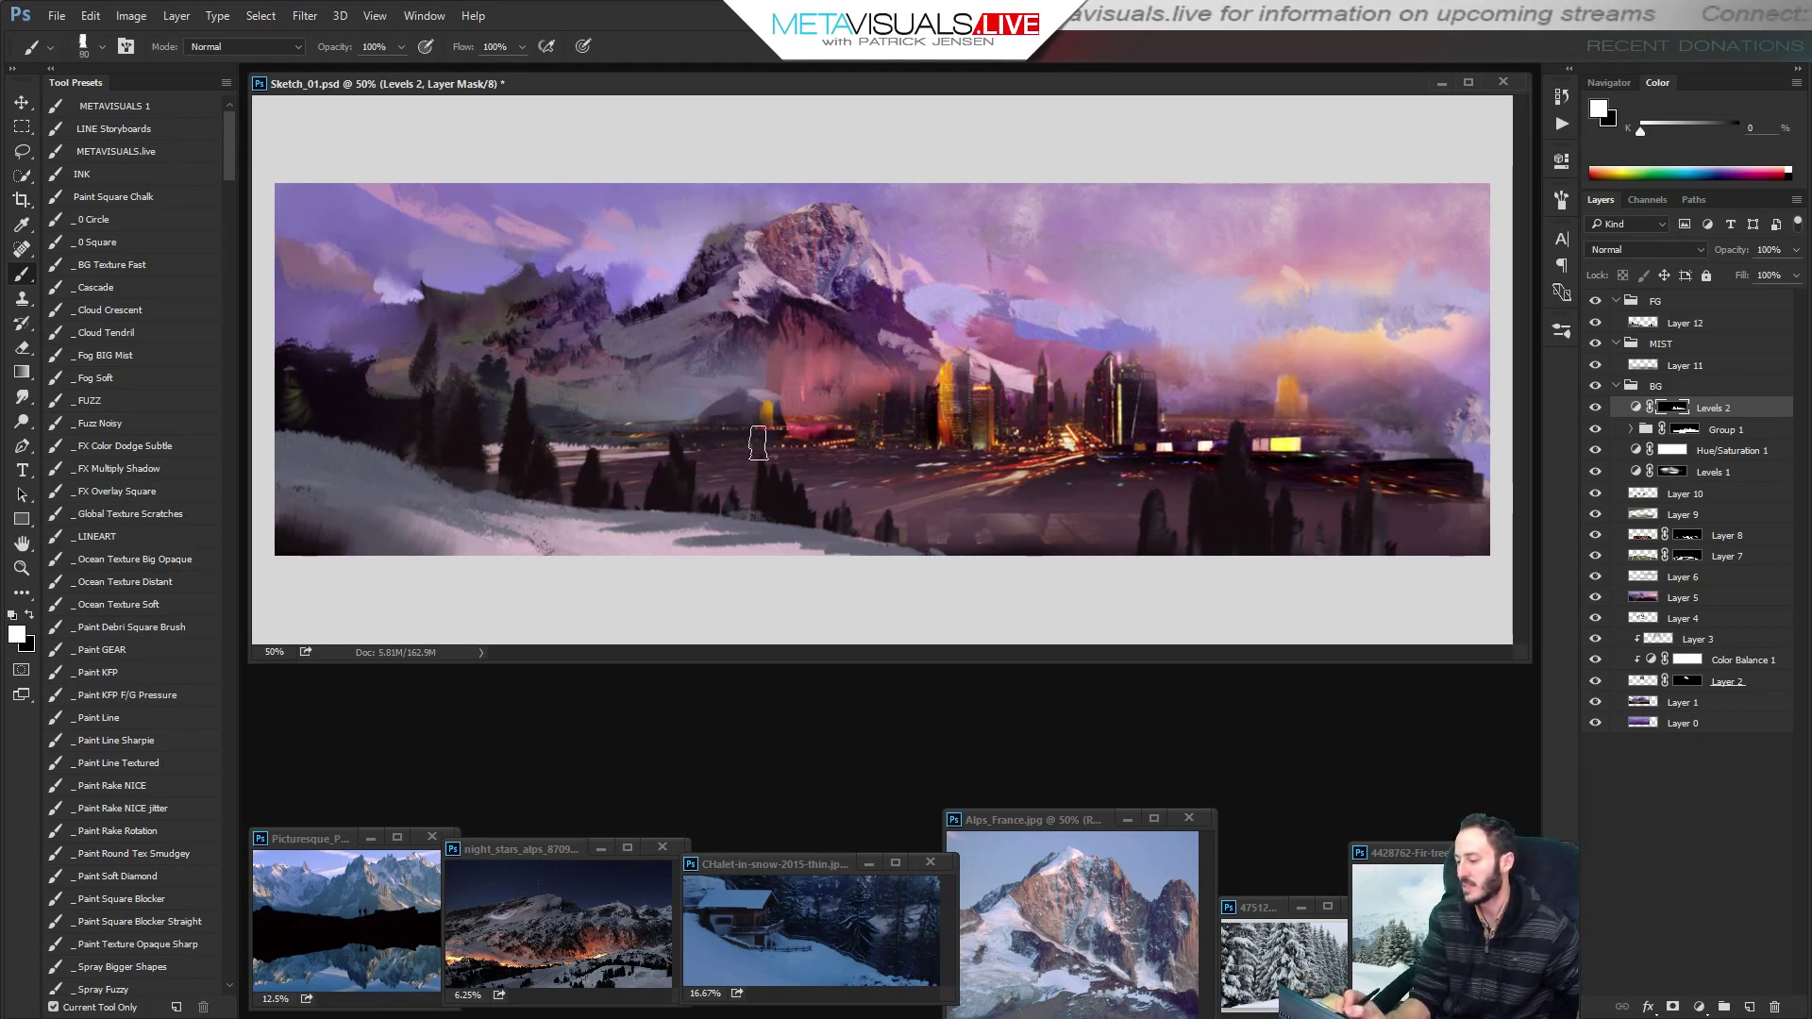
left_click_drag(679, 431, 489, 450)
key("z")
left_click(1223, 444, "alt")
left_click(1222, 445, "alt")
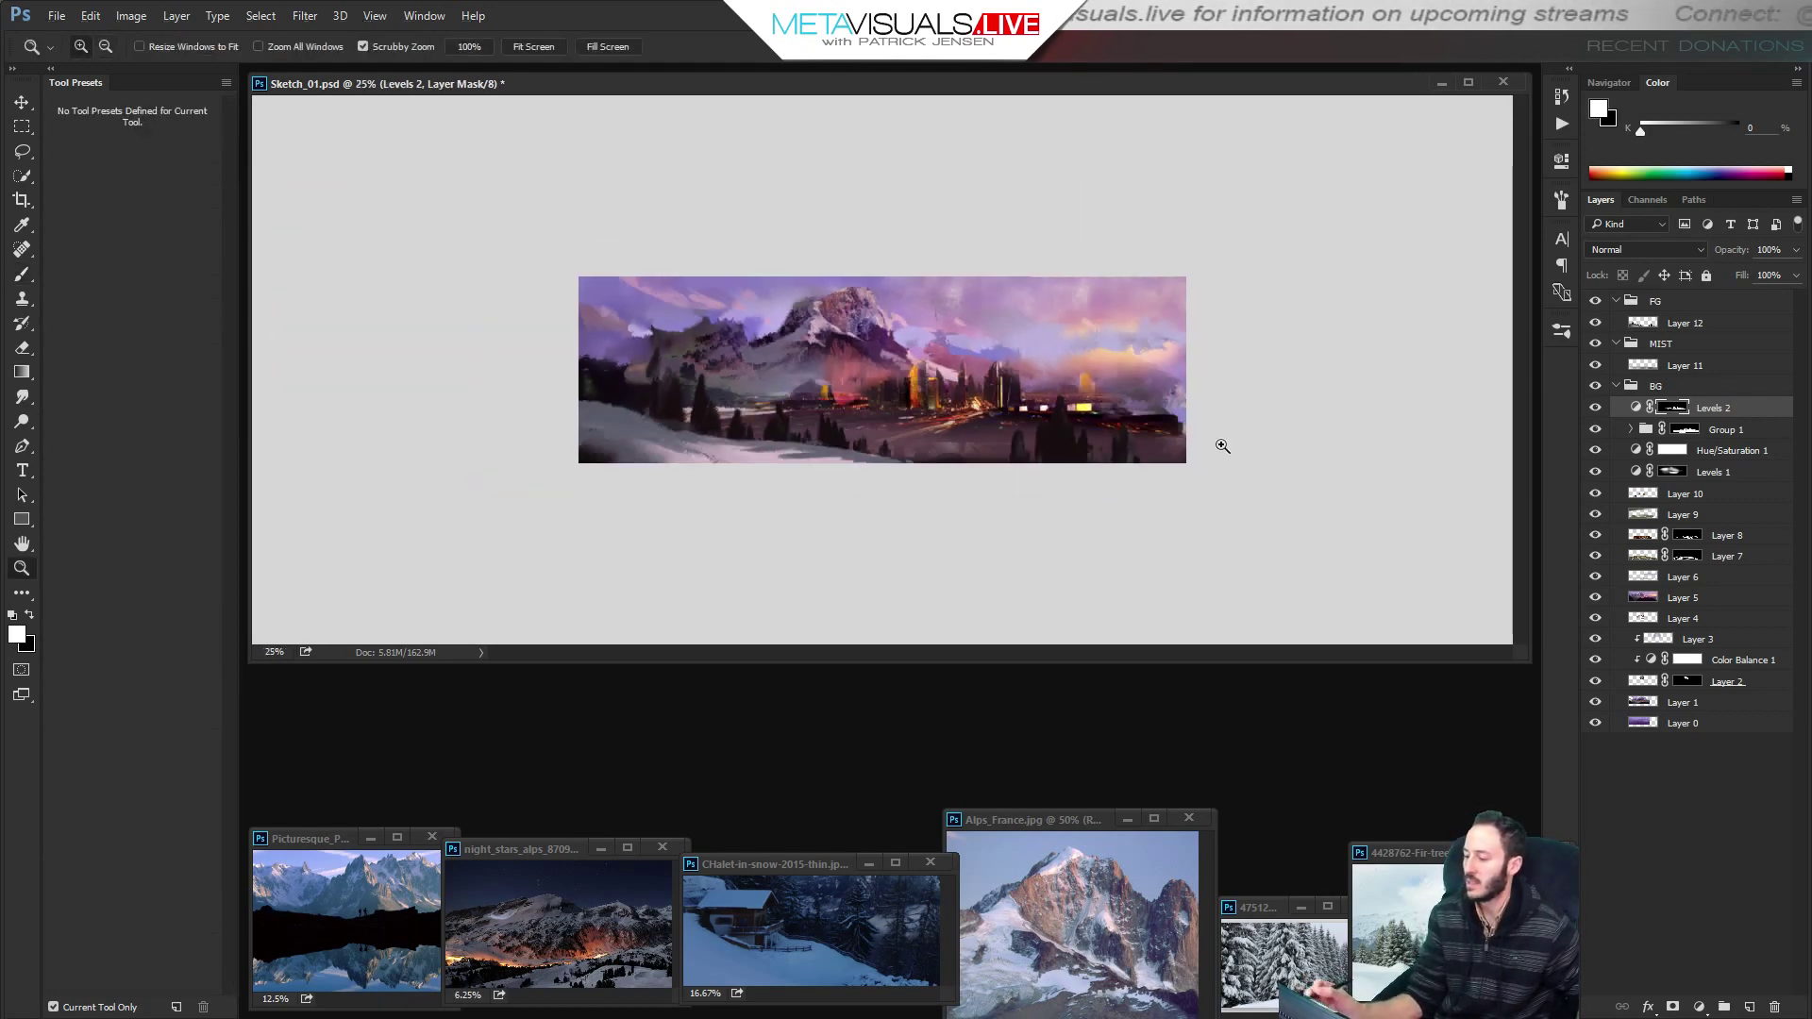
Choose the _Fuzz Noisy brush preset and add a new layer above Levels 2 in the BG group.
left_click(1180, 483)
left_click(1180, 484)
left_click(1180, 484)
left_click(1184, 491, "alt")
key("b")
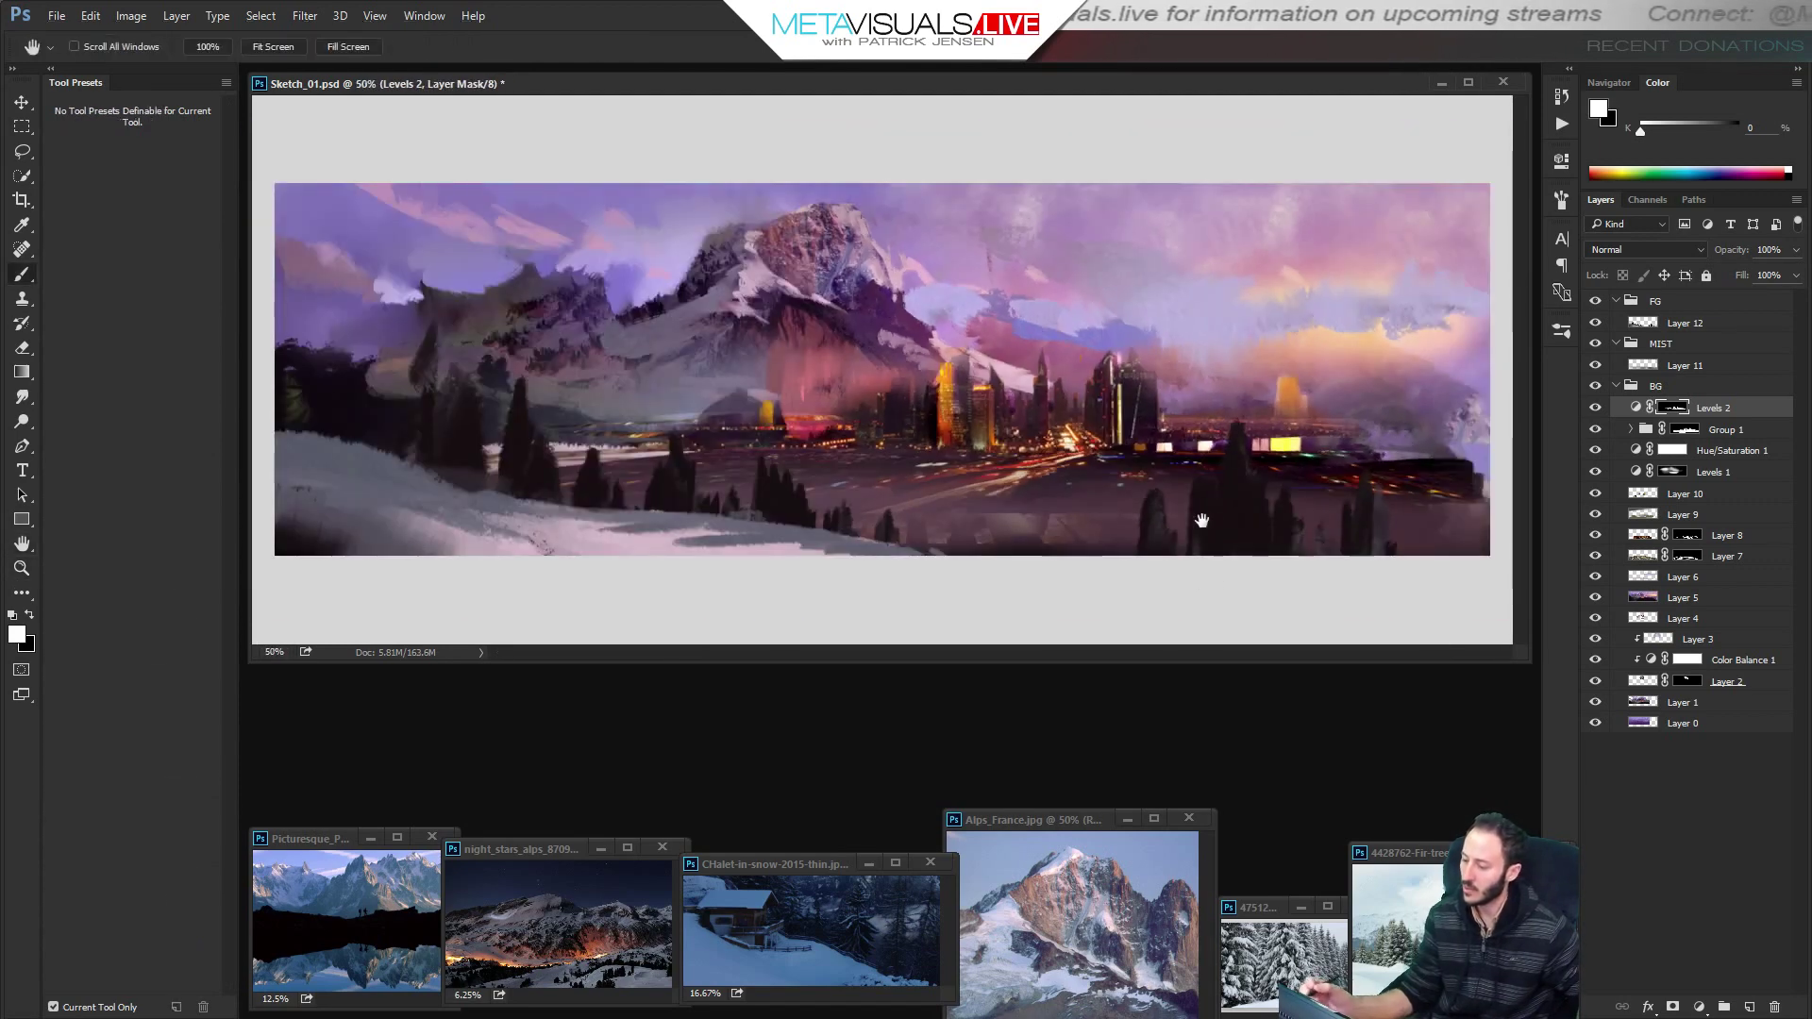
left_click(135, 420)
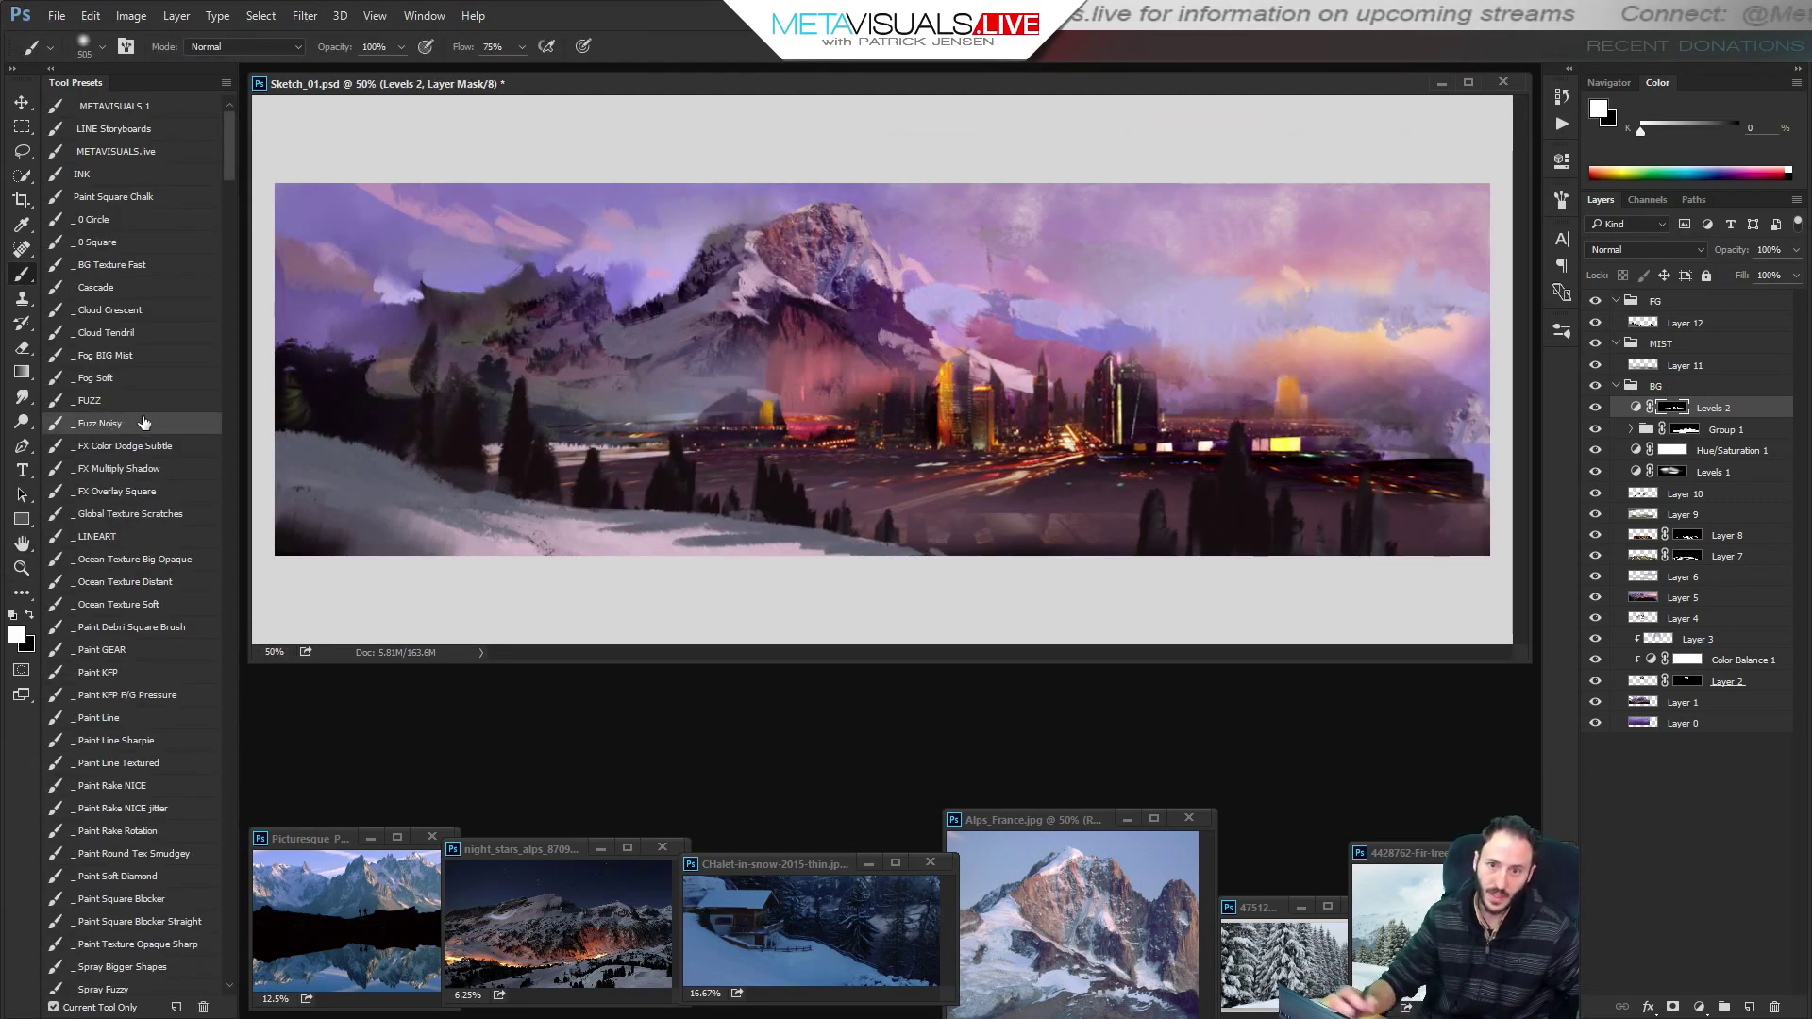
key("ctrl+alt+shift+n")
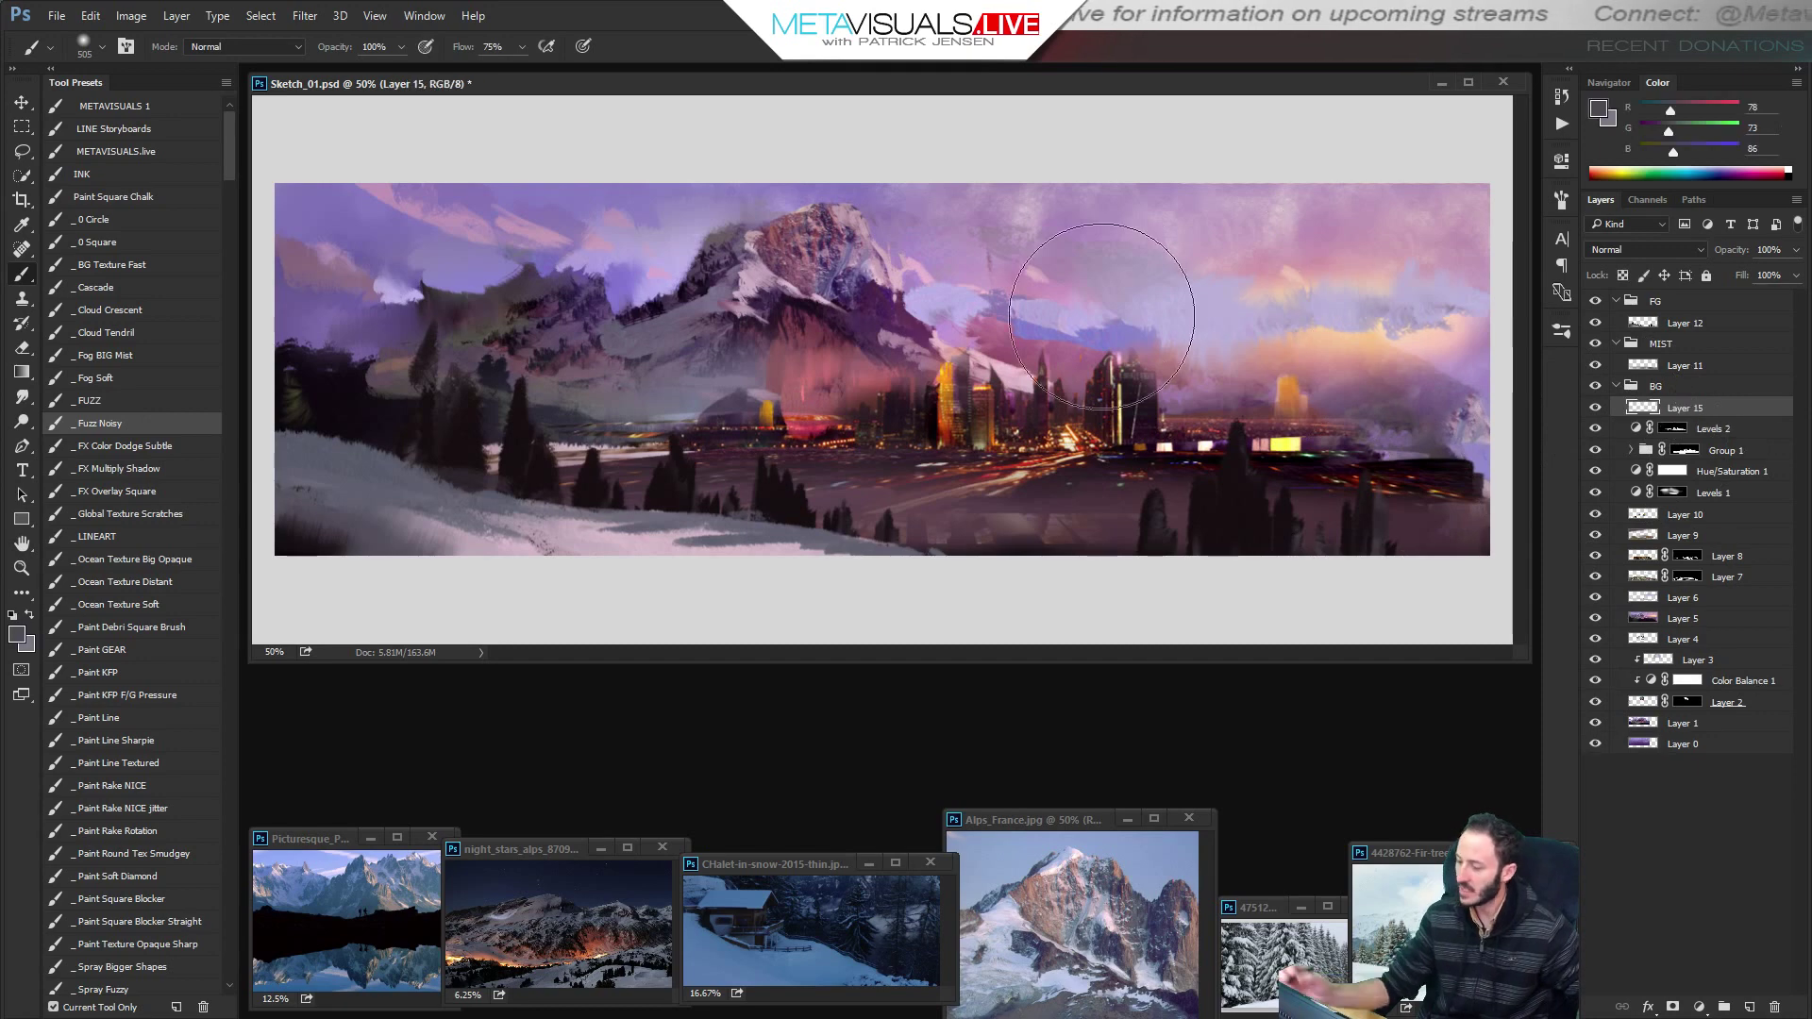
key("space")
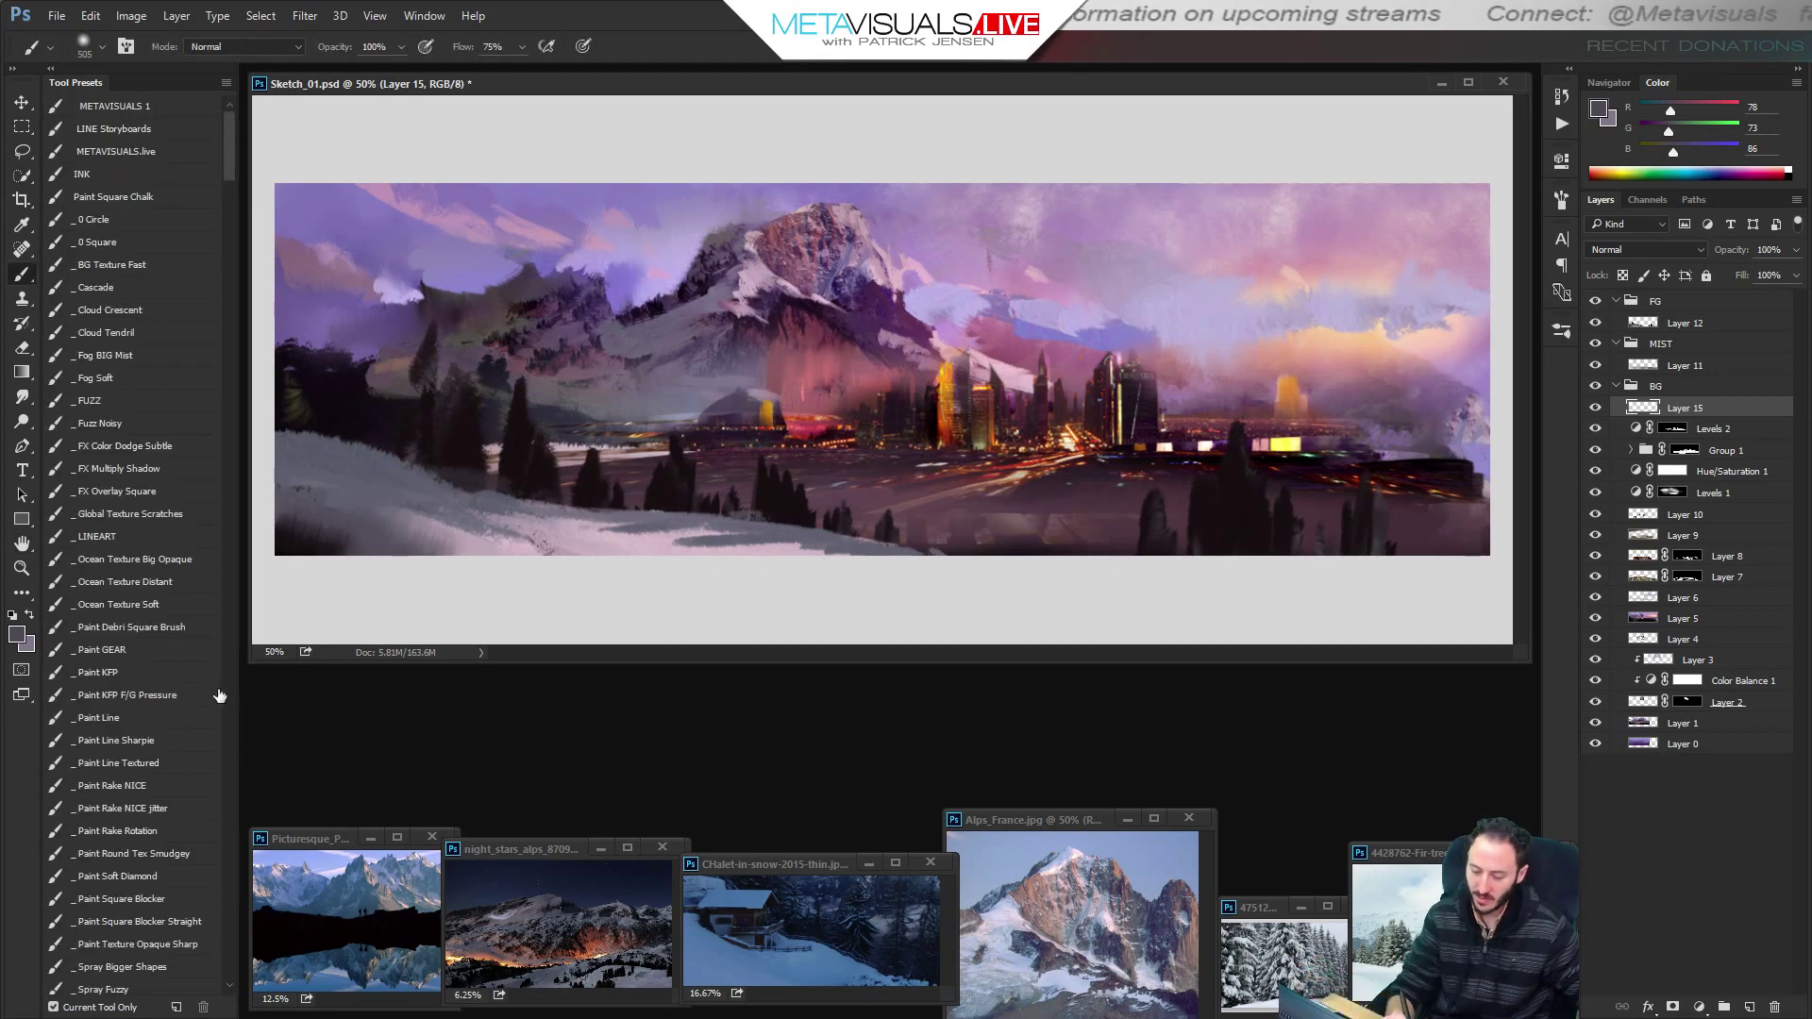
Compare the city with and without Levels 2, and add a new layer between Group 1 and Hue/Saturation 1.
left_click(1595, 431)
left_click(1597, 430)
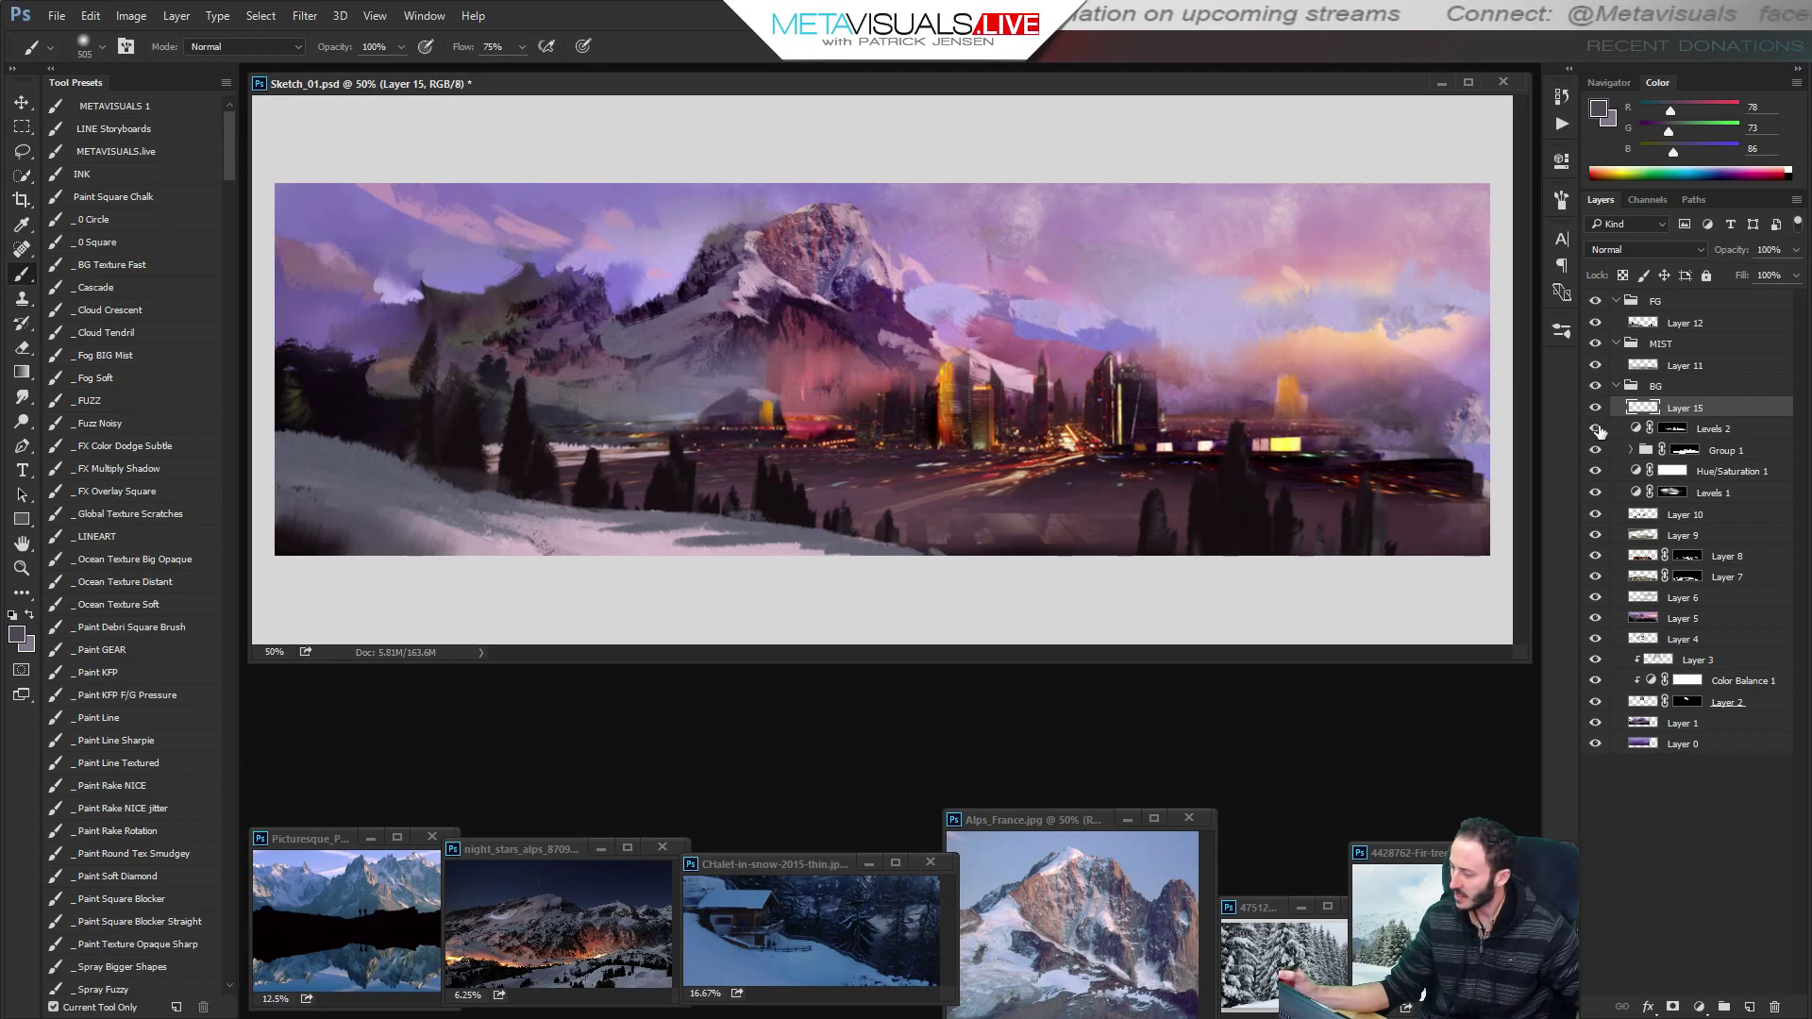
left_click(1640, 472)
key("ctrl+shift+alt+n")
key("space")
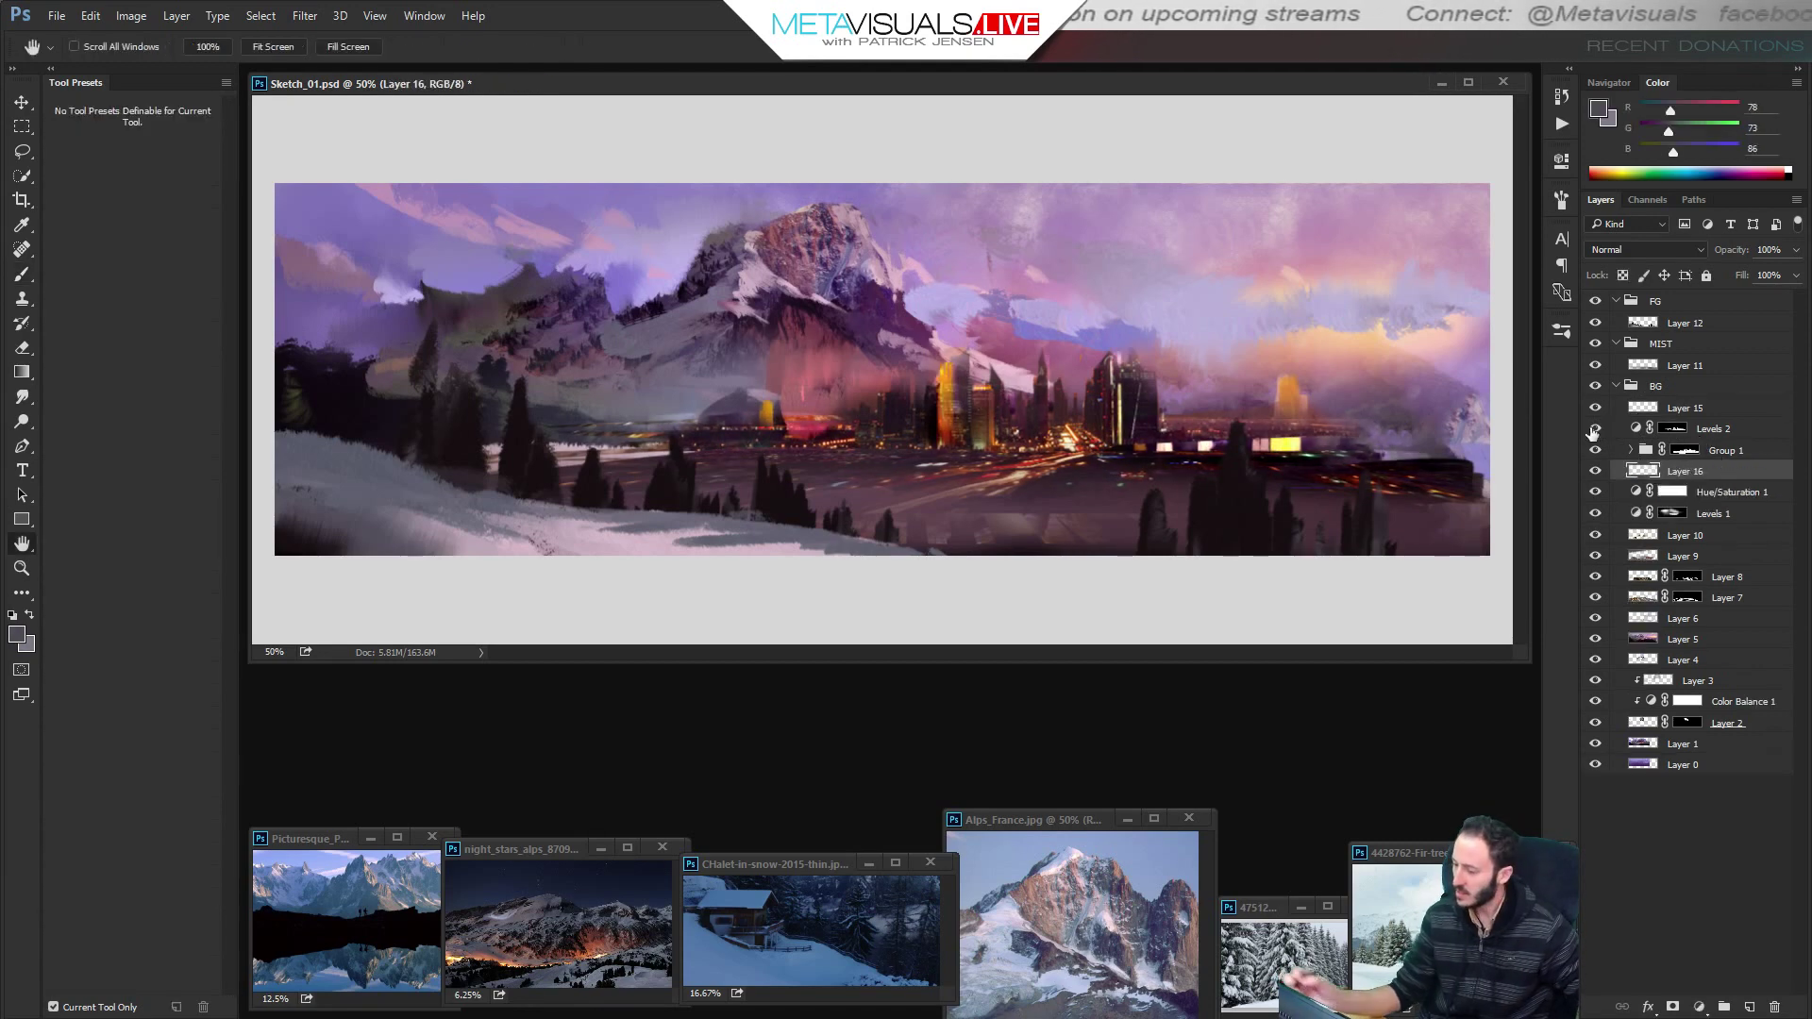
Paint reddish-pink haze, sampled from the mountain's base, across the valley behind the city's left side.
left_click(827, 368, "alt")
key("bracketleft")
key("bracketleft")
key("bracketleft")
key("bracketleft")
key("bracketleft")
key("bracketleft")
mouse_move(784, 373)
left_mouse_down()
mouse_move(807, 389)
mouse_move(637, 403)
left_mouse_up()
key("bracketleft")
key("bracketleft")
key("bracketleft")
key("bracketleft")
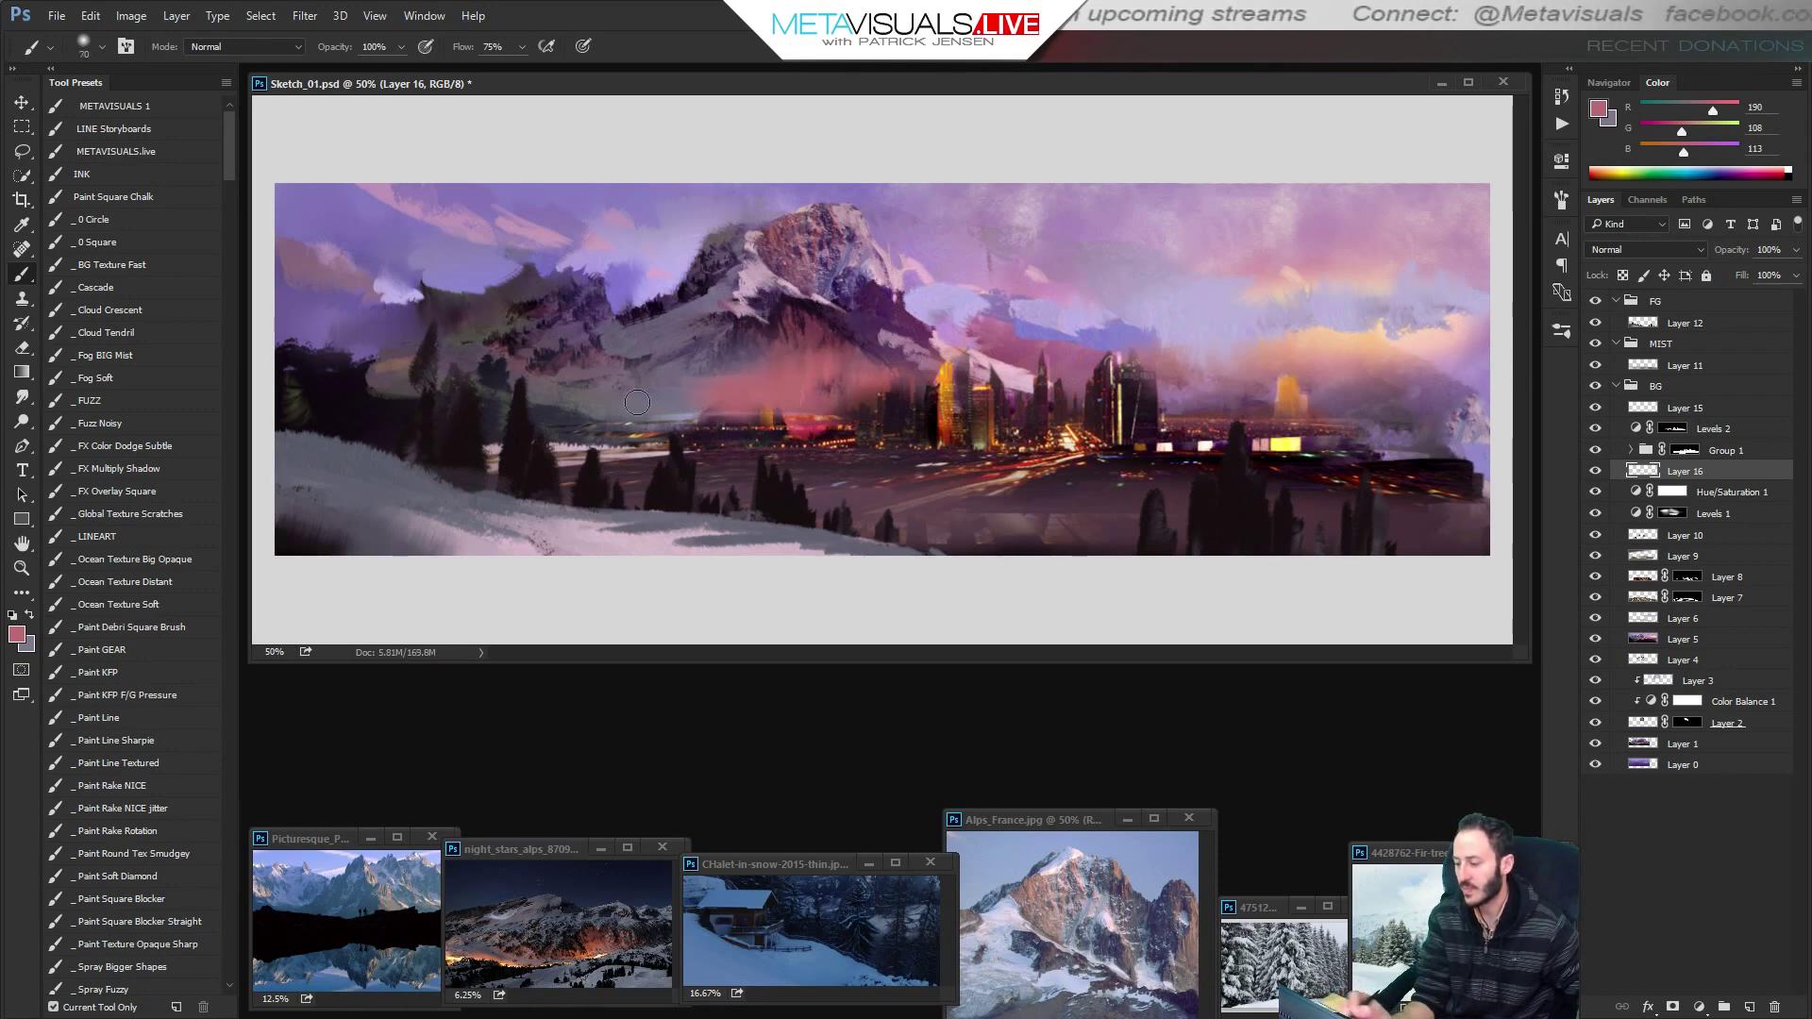
Blend the valley haze with sampled mauve and plum tones from the mountain's foot to behind the tall towers.
left_click(752, 357, "alt")
key("bracketright")
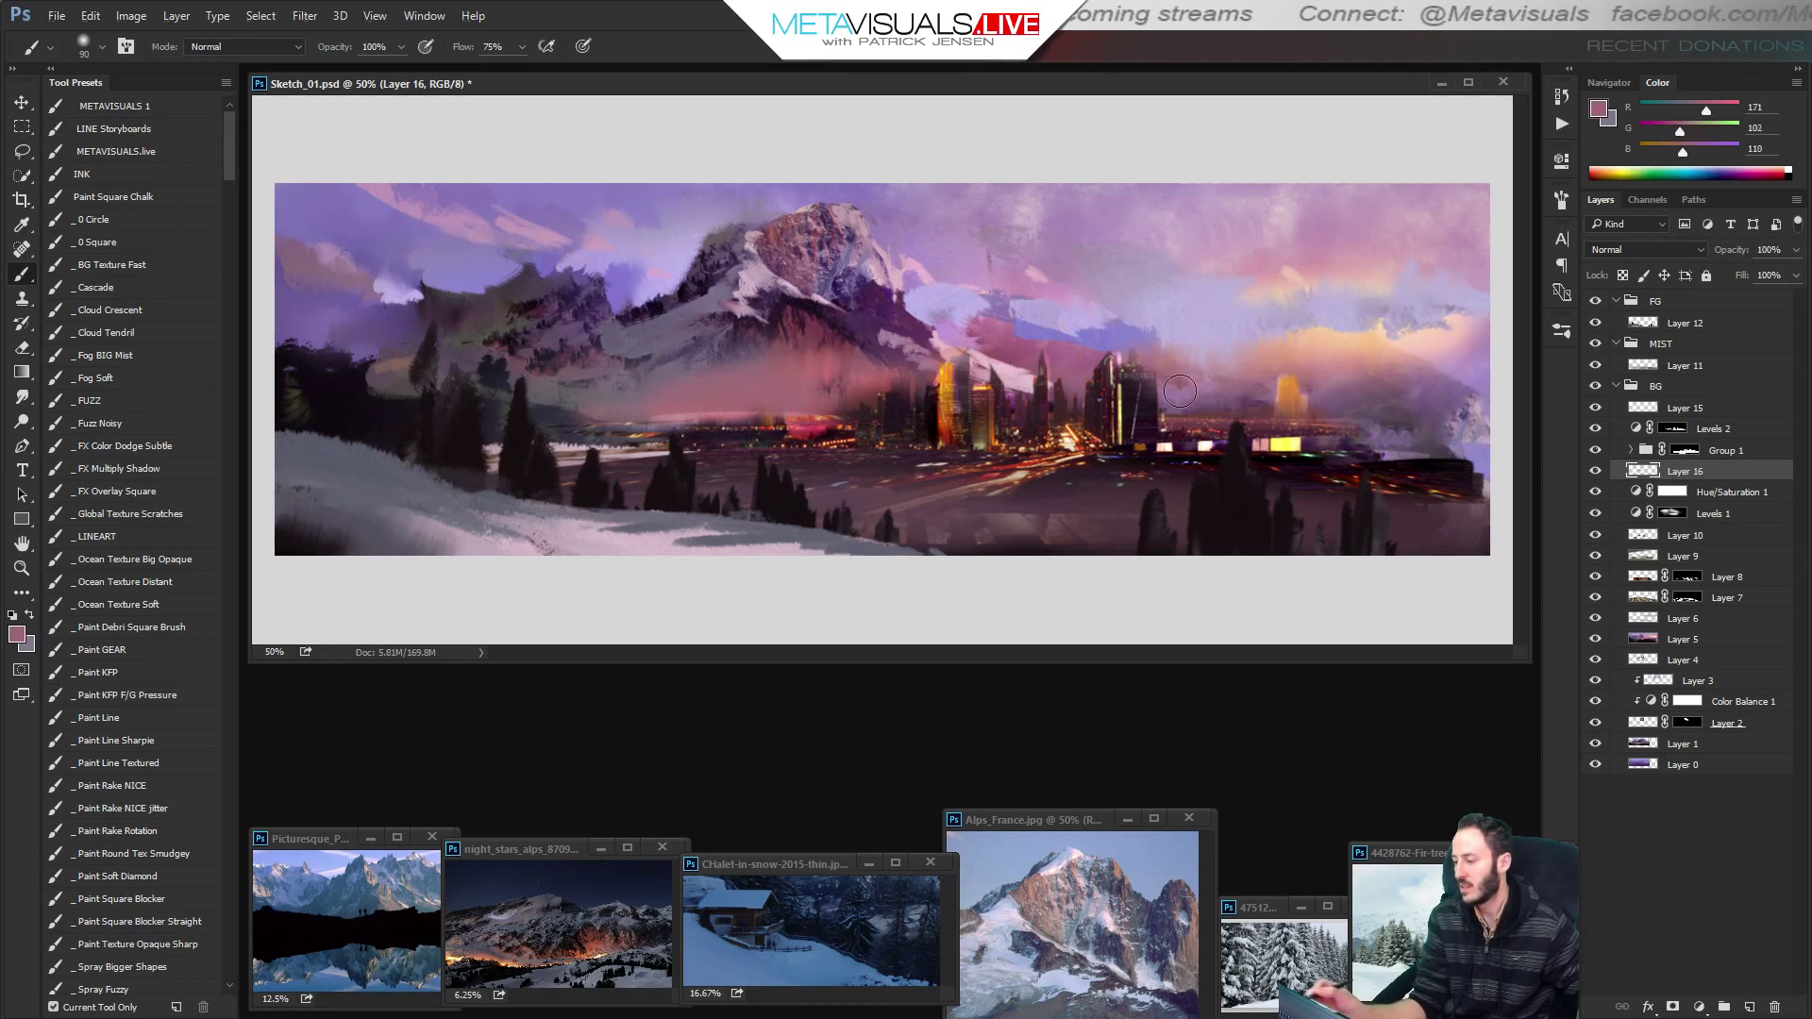
left_click(1239, 413, "alt")
key("bracketright")
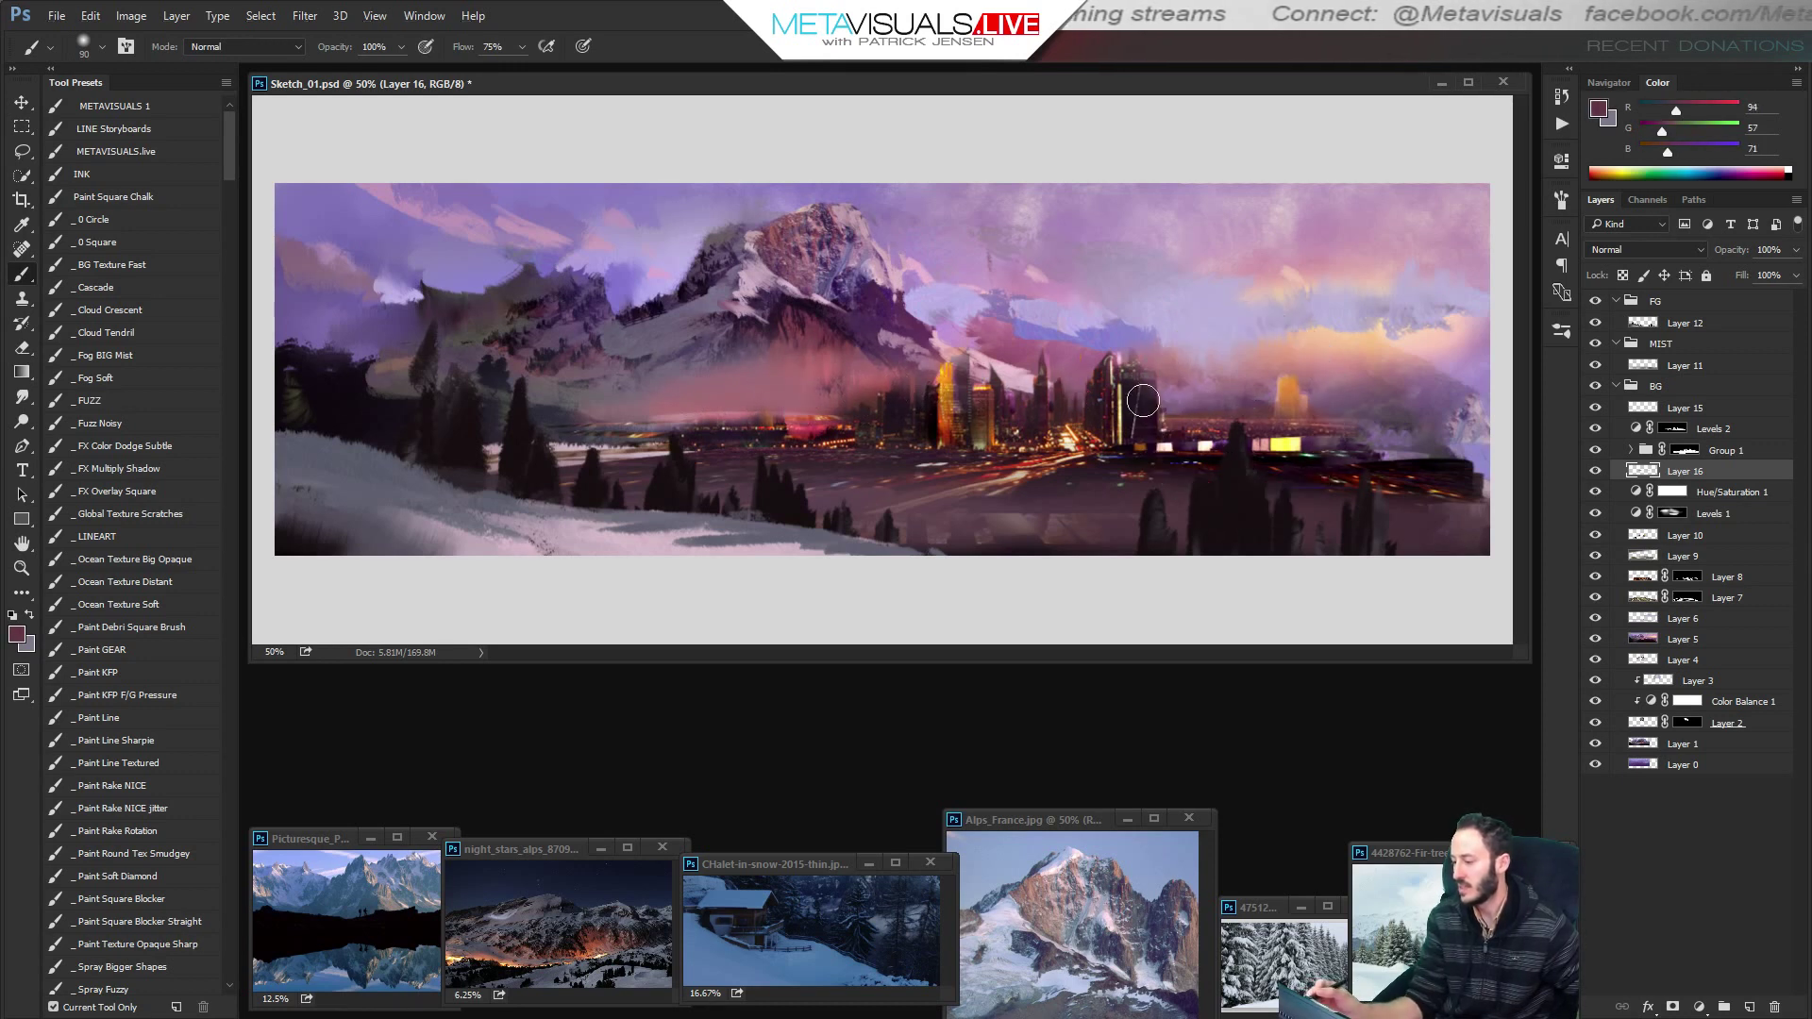
left_click(813, 381, "alt")
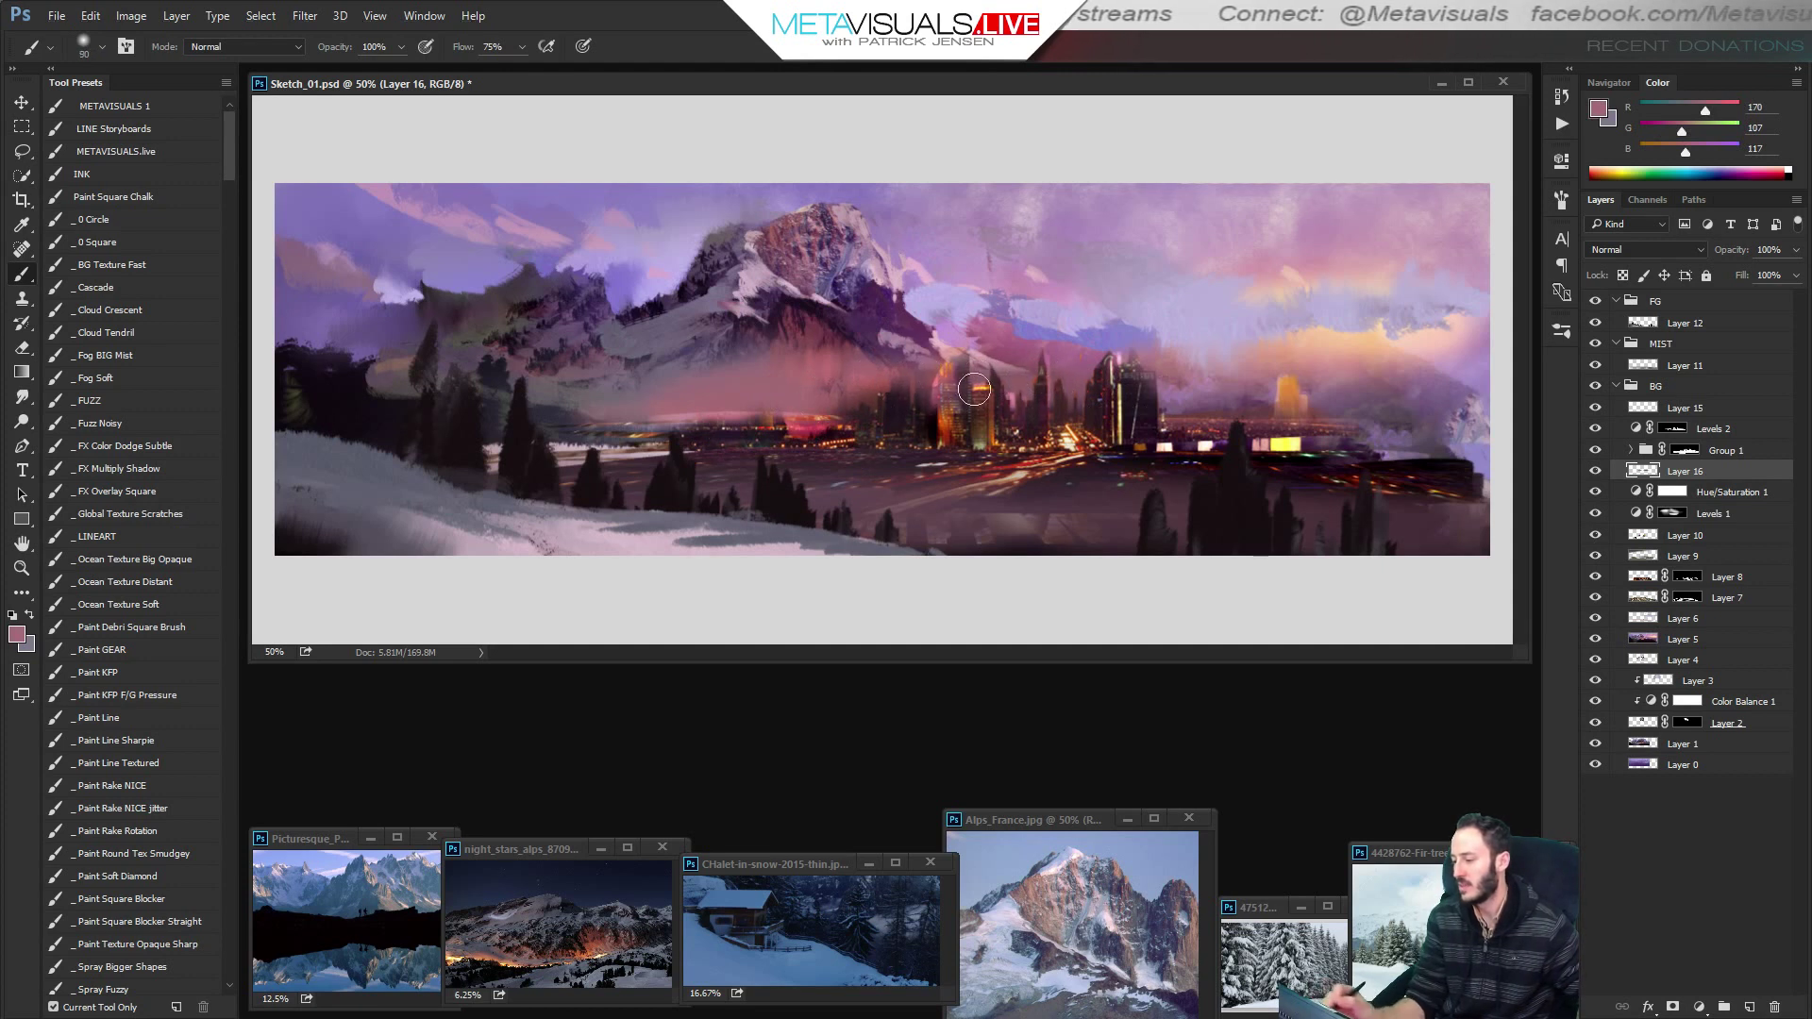
Brush soft purple haze over the mountain's lower slopes with an enlarged brush.
left_click(859, 359, "alt")
key("bracketright")
key("bracketright")
key("bracketright")
left_click_drag(743, 328, 810, 335)
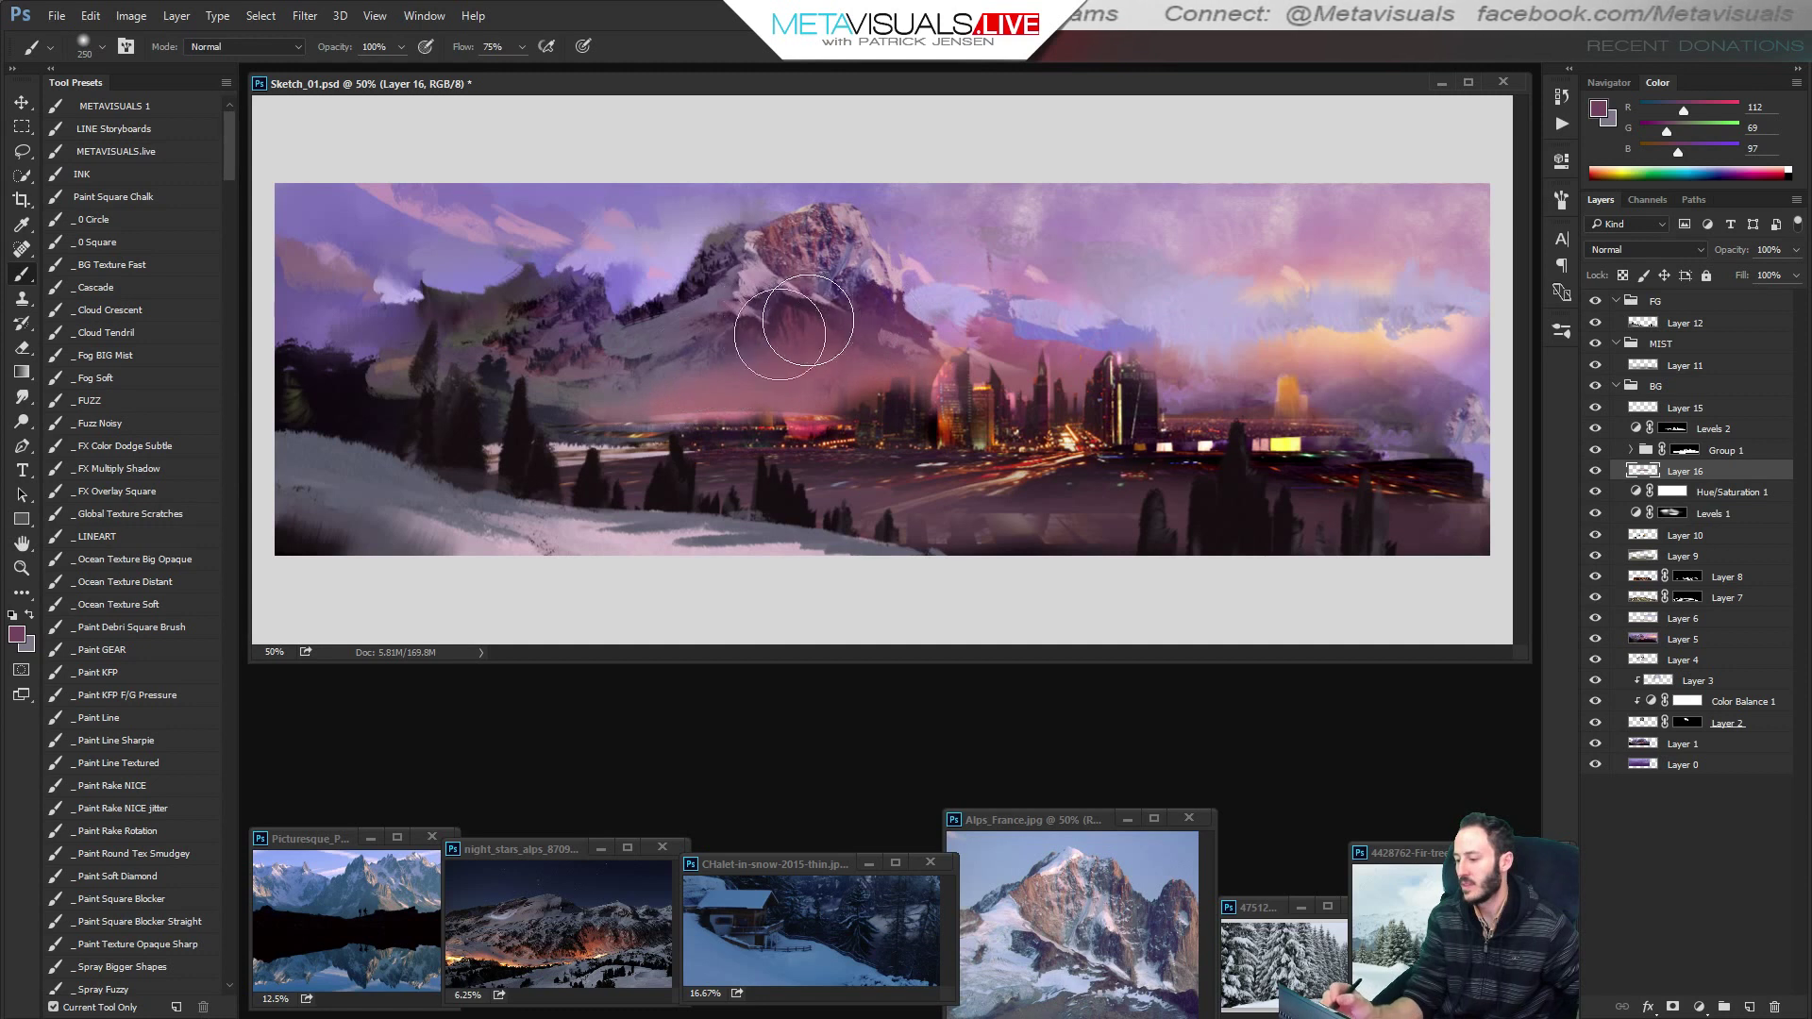
key("bracketleft")
key("bracketleft")
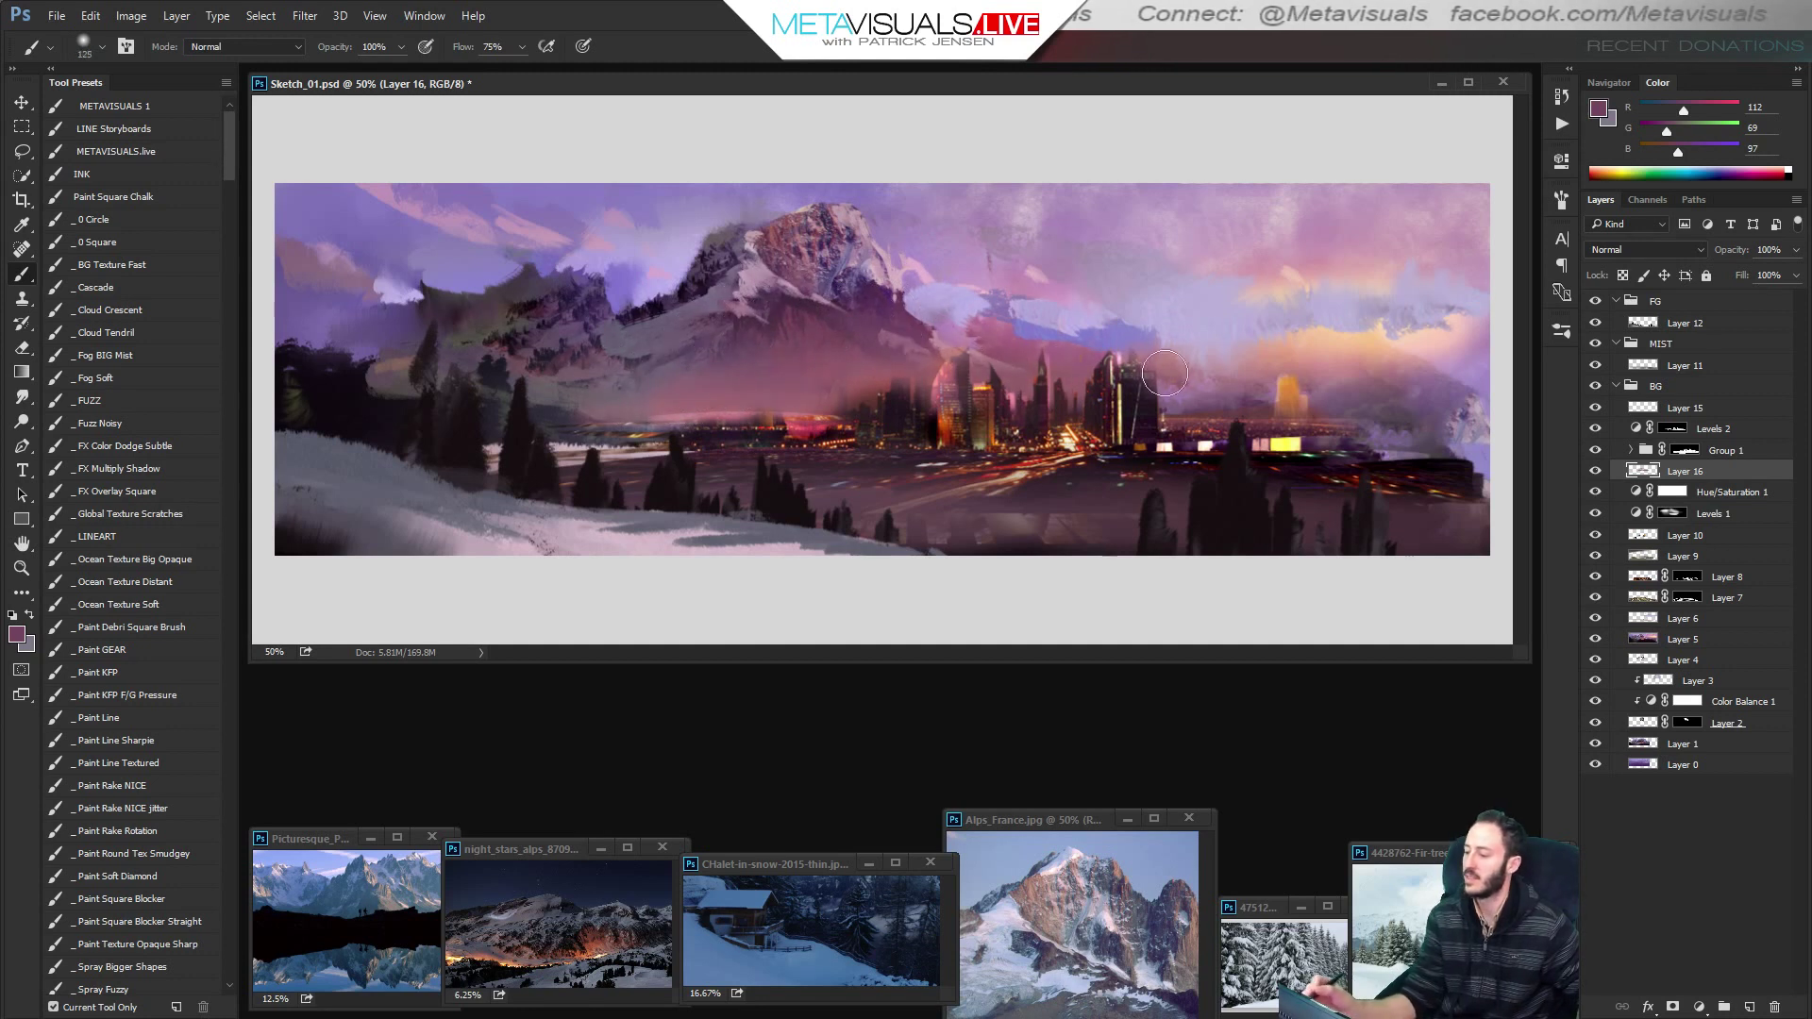
Paint a salmon-pink glow, sampled from the sunset sky, behind the tall towers on the city's right side.
left_click(1335, 401, "alt")
key("bracketleft")
key("bracketleft")
key("bracketleft")
key("bracketleft")
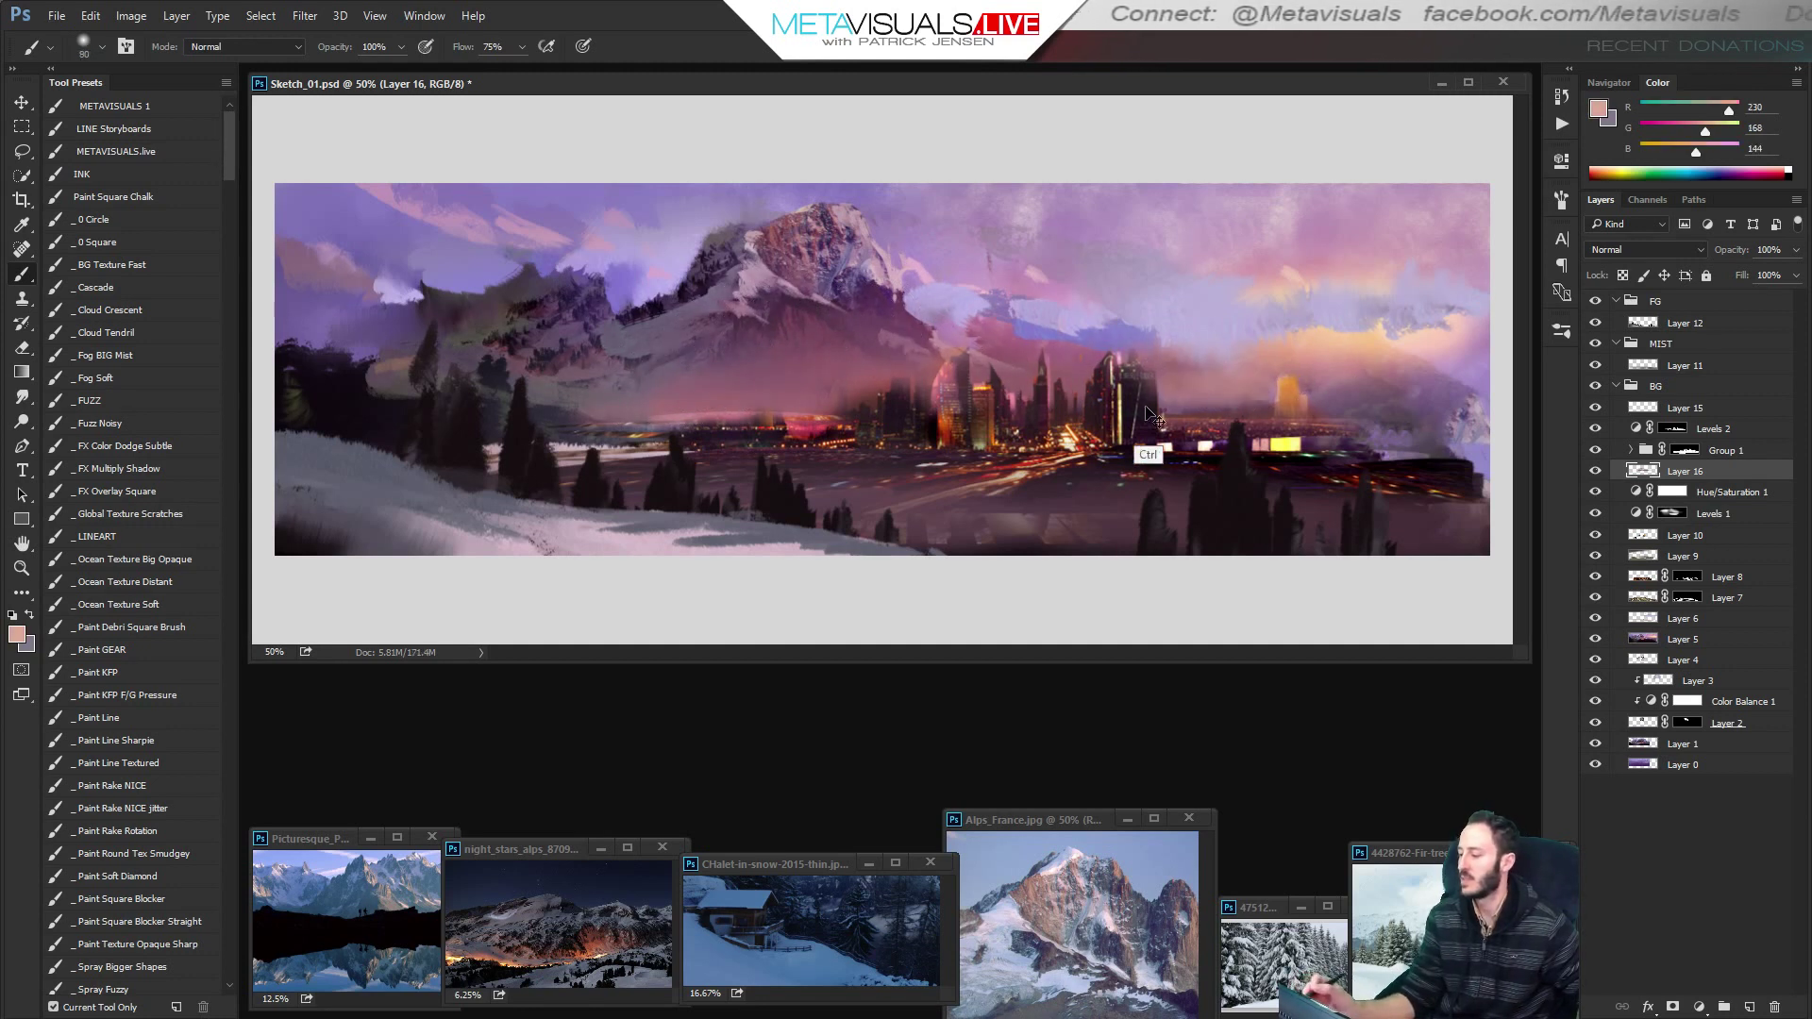
left_click_drag(1236, 398, 1095, 406)
key("bracketleft")
key("bracketleft")
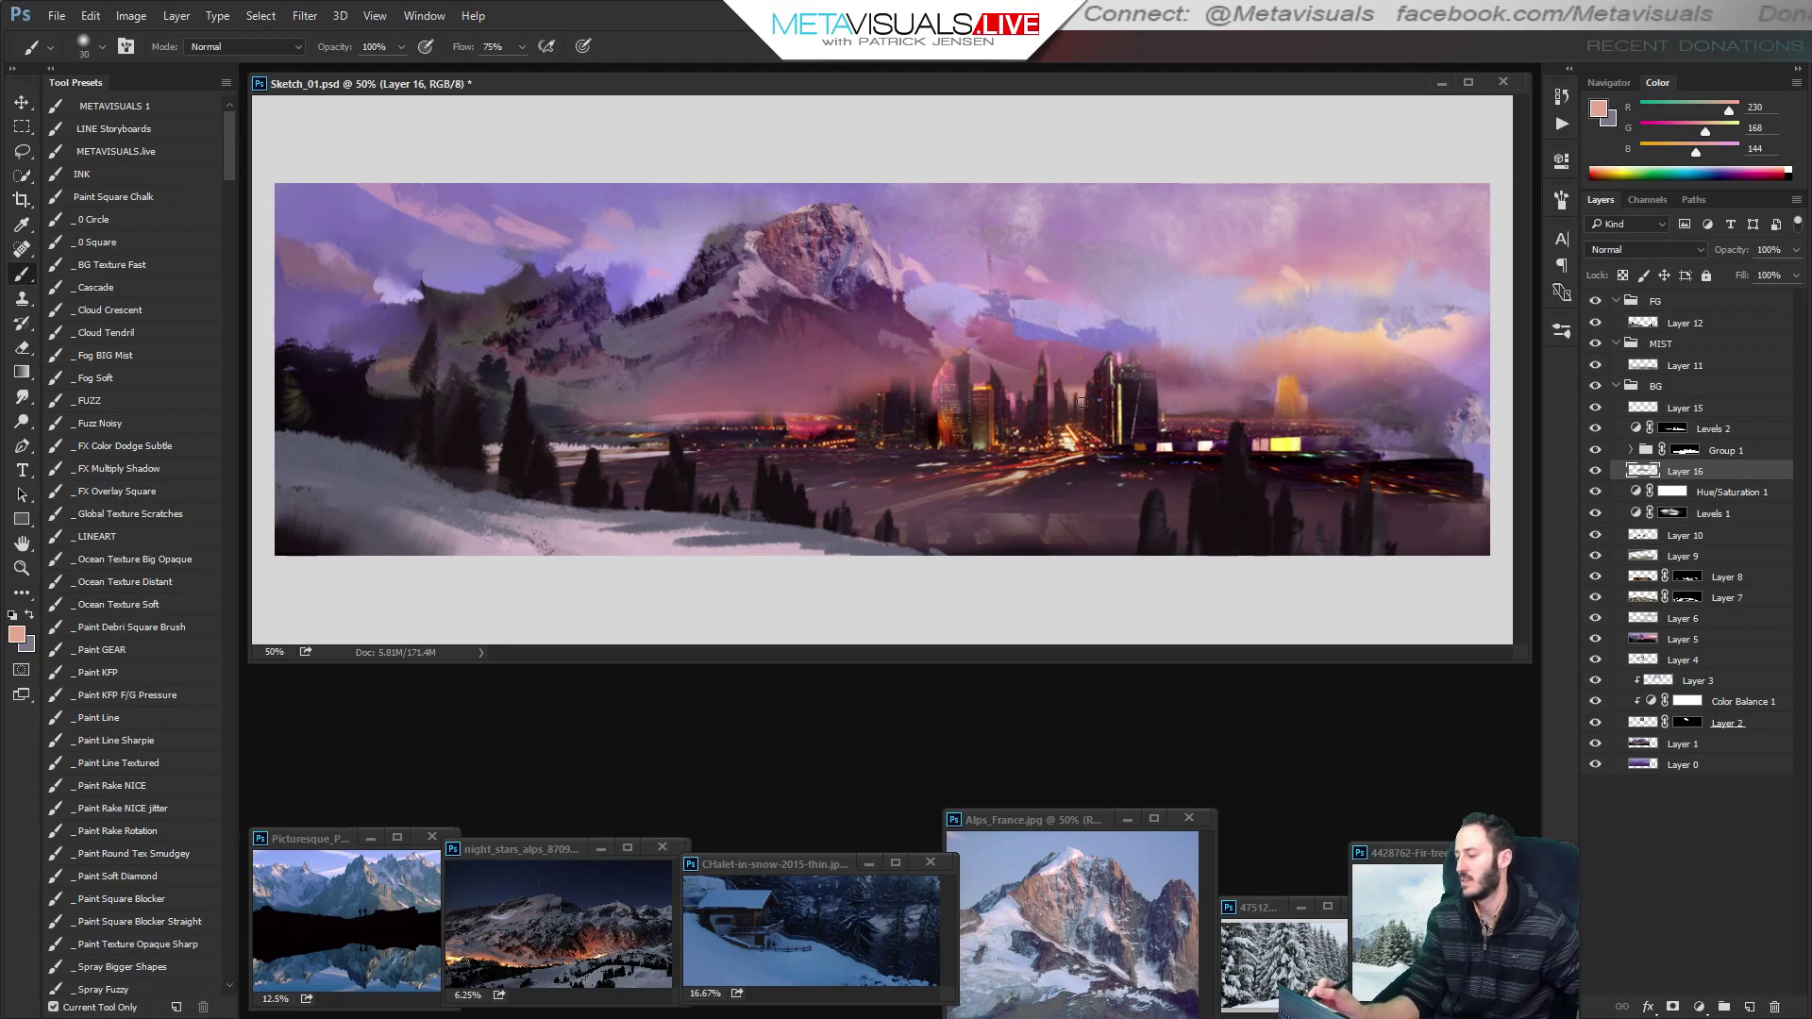
Paint sampled mauve haze behind the tower tops and along the sky just right of them.
left_click(1202, 378, "alt")
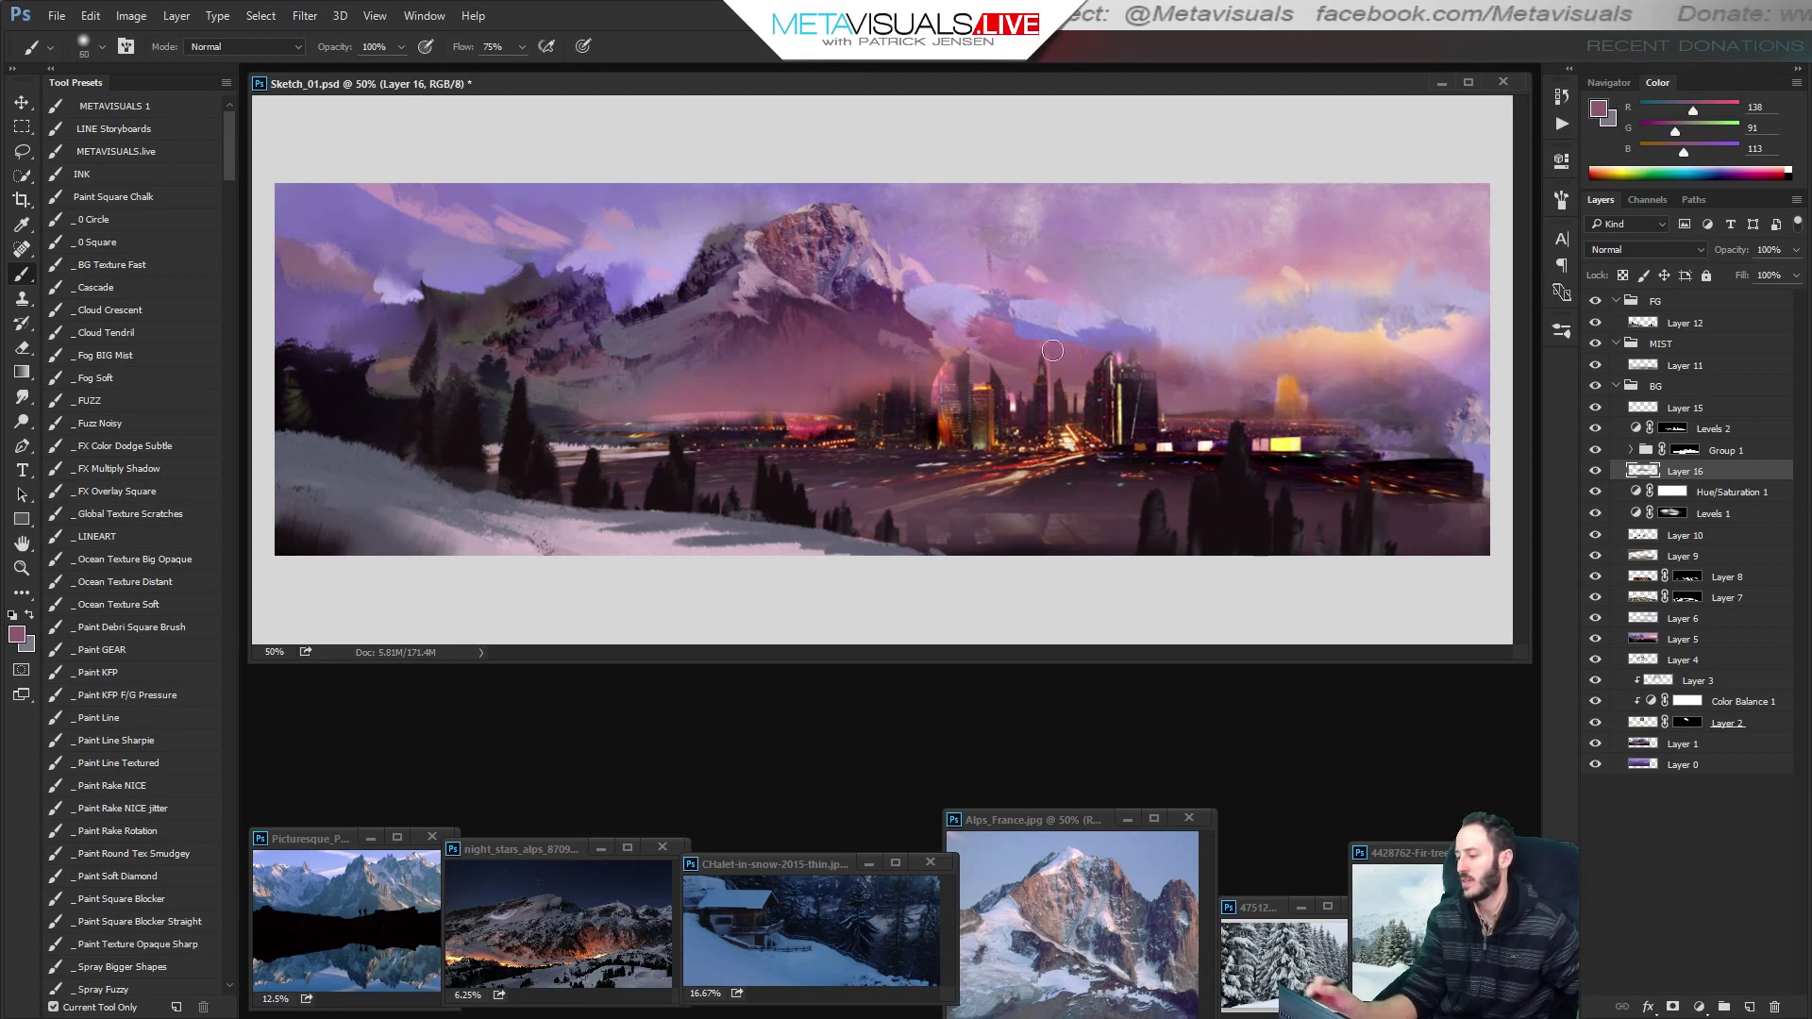
key("bracketright")
key("bracketright")
key("bracketright")
key("bracketright")
key("bracketright")
mouse_move(1052, 351)
left_mouse_down()
mouse_move(1246, 356)
mouse_move(1234, 368)
left_mouse_up()
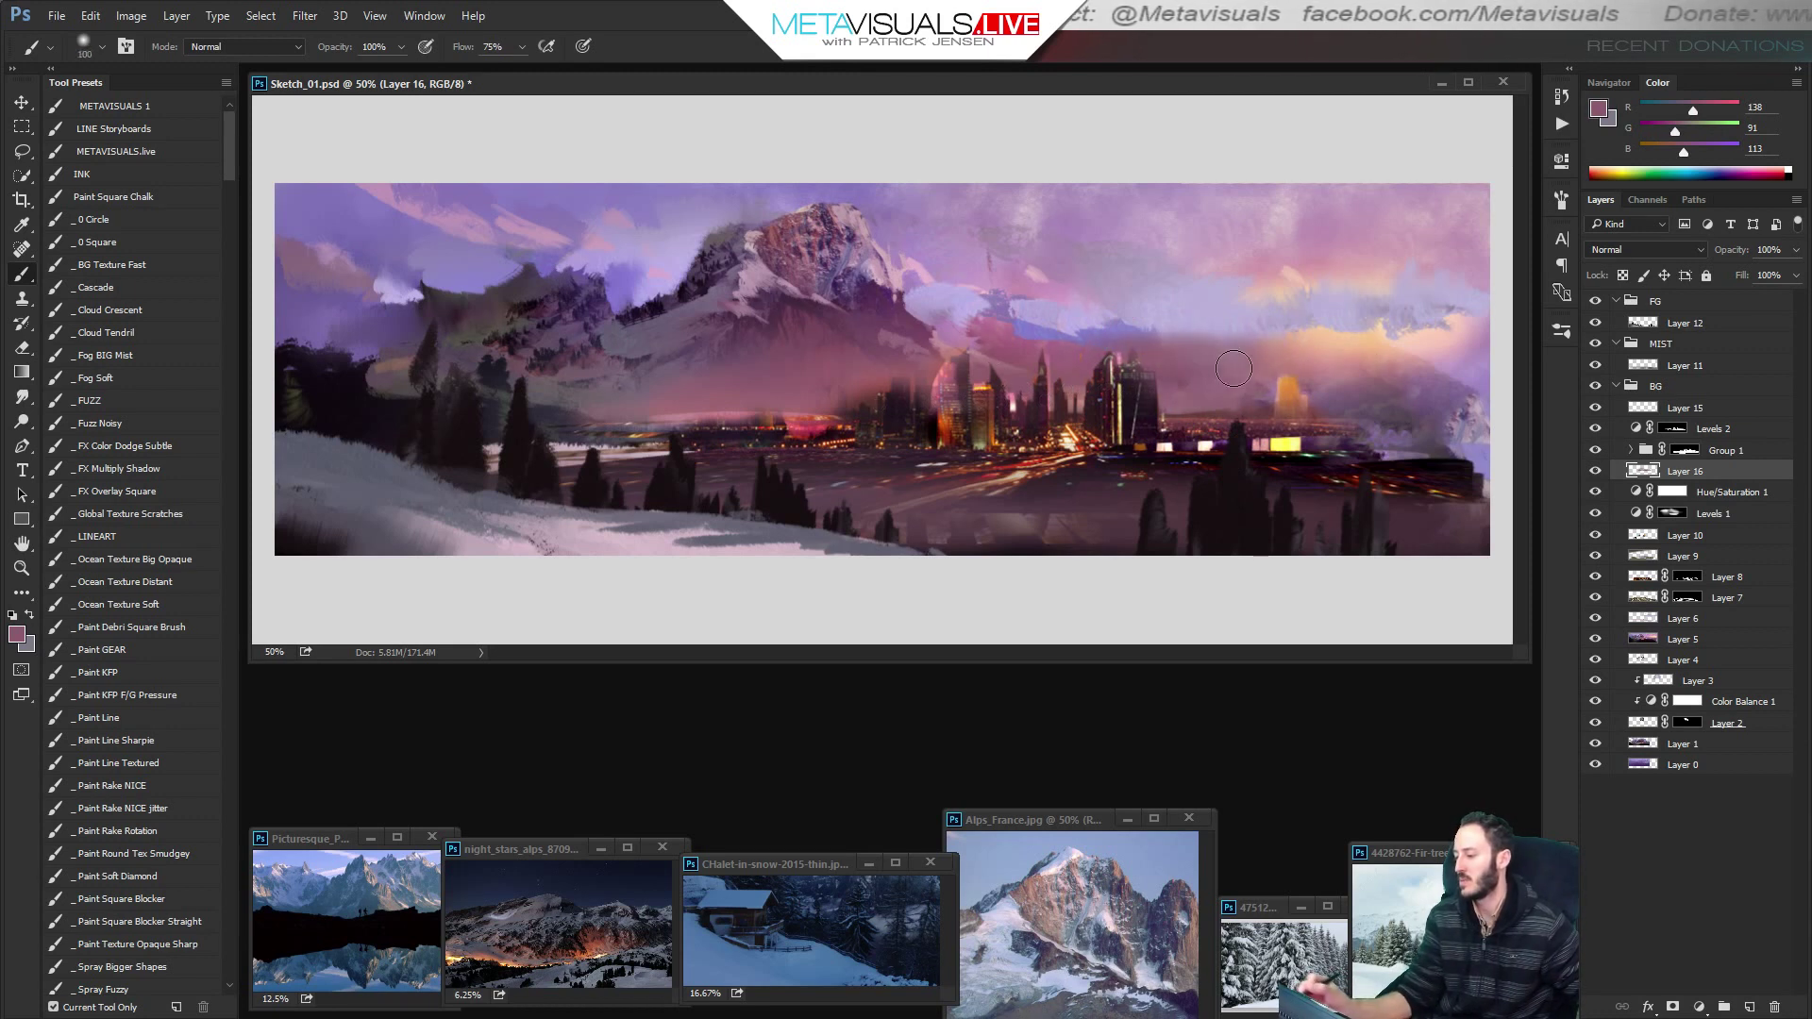
Spread a peach sunset glow across the sky from behind the towers to the painting's right edge with a large brush.
left_click(1330, 340, "alt")
key("bracketright")
key("bracketright")
key("bracketright")
key("bracketright")
left_click_drag(1029, 353, 1298, 366)
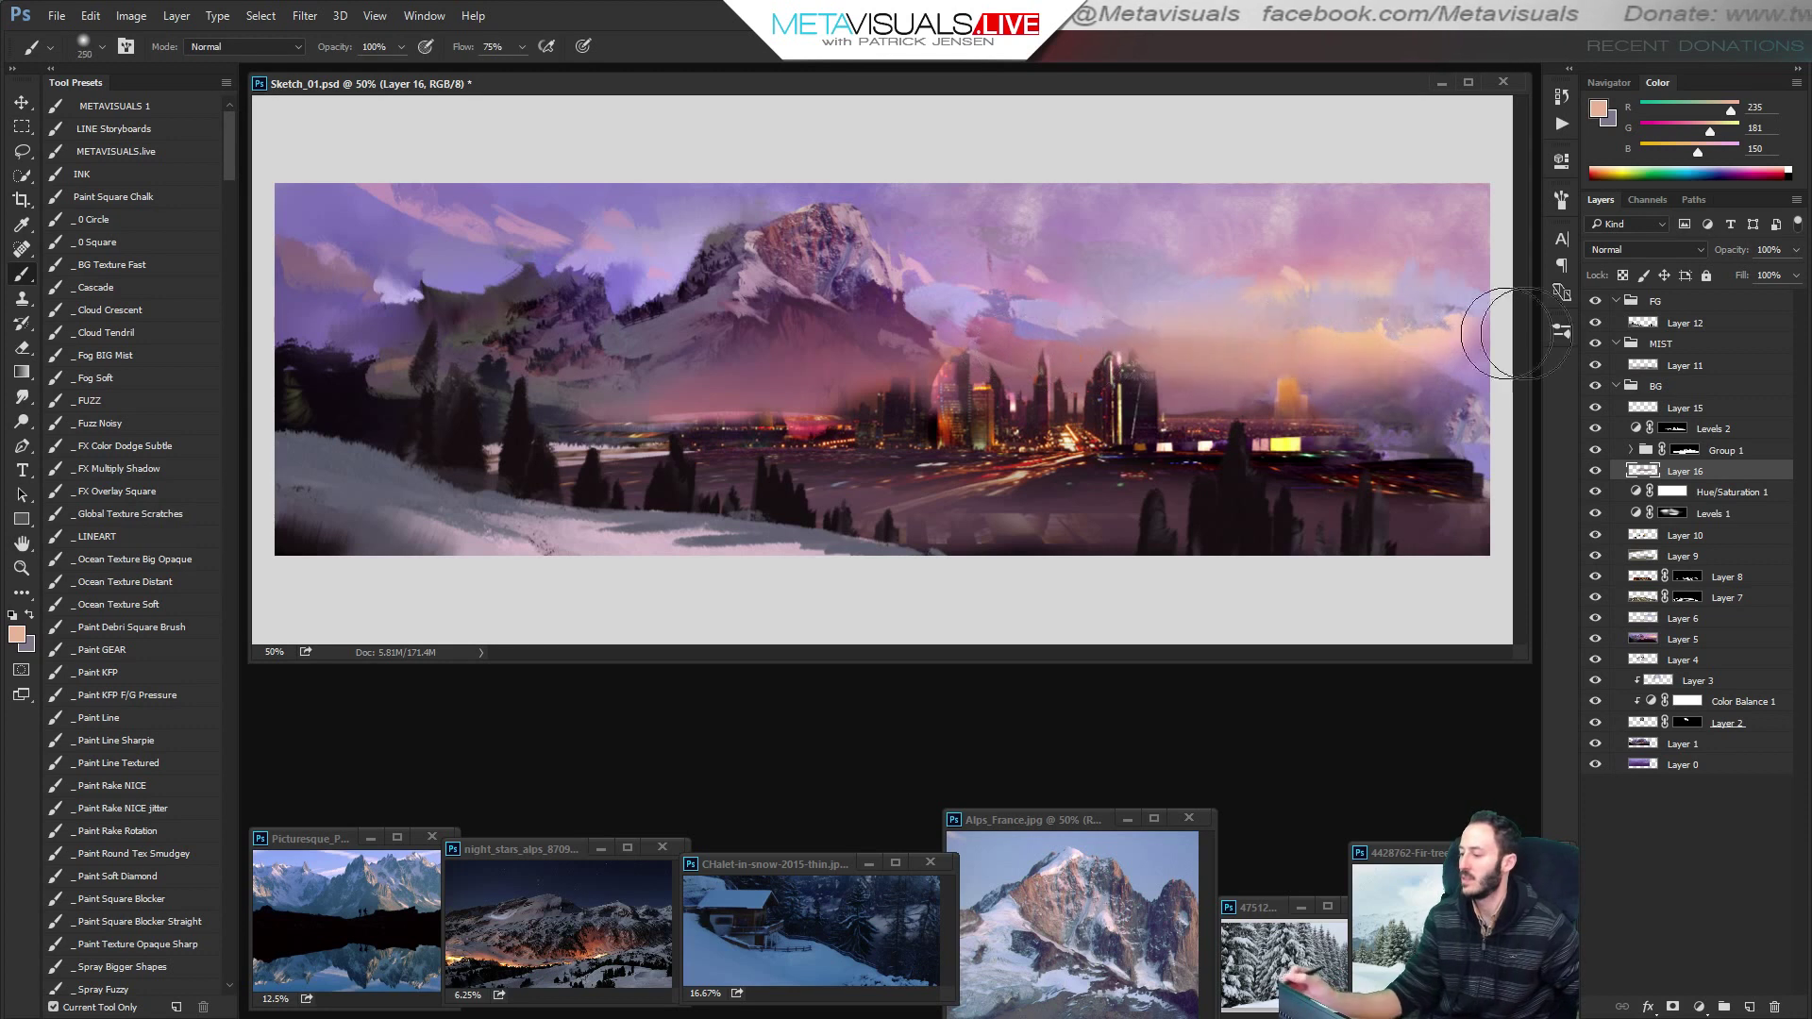
key("bracketright")
key("bracketright")
key("bracketright")
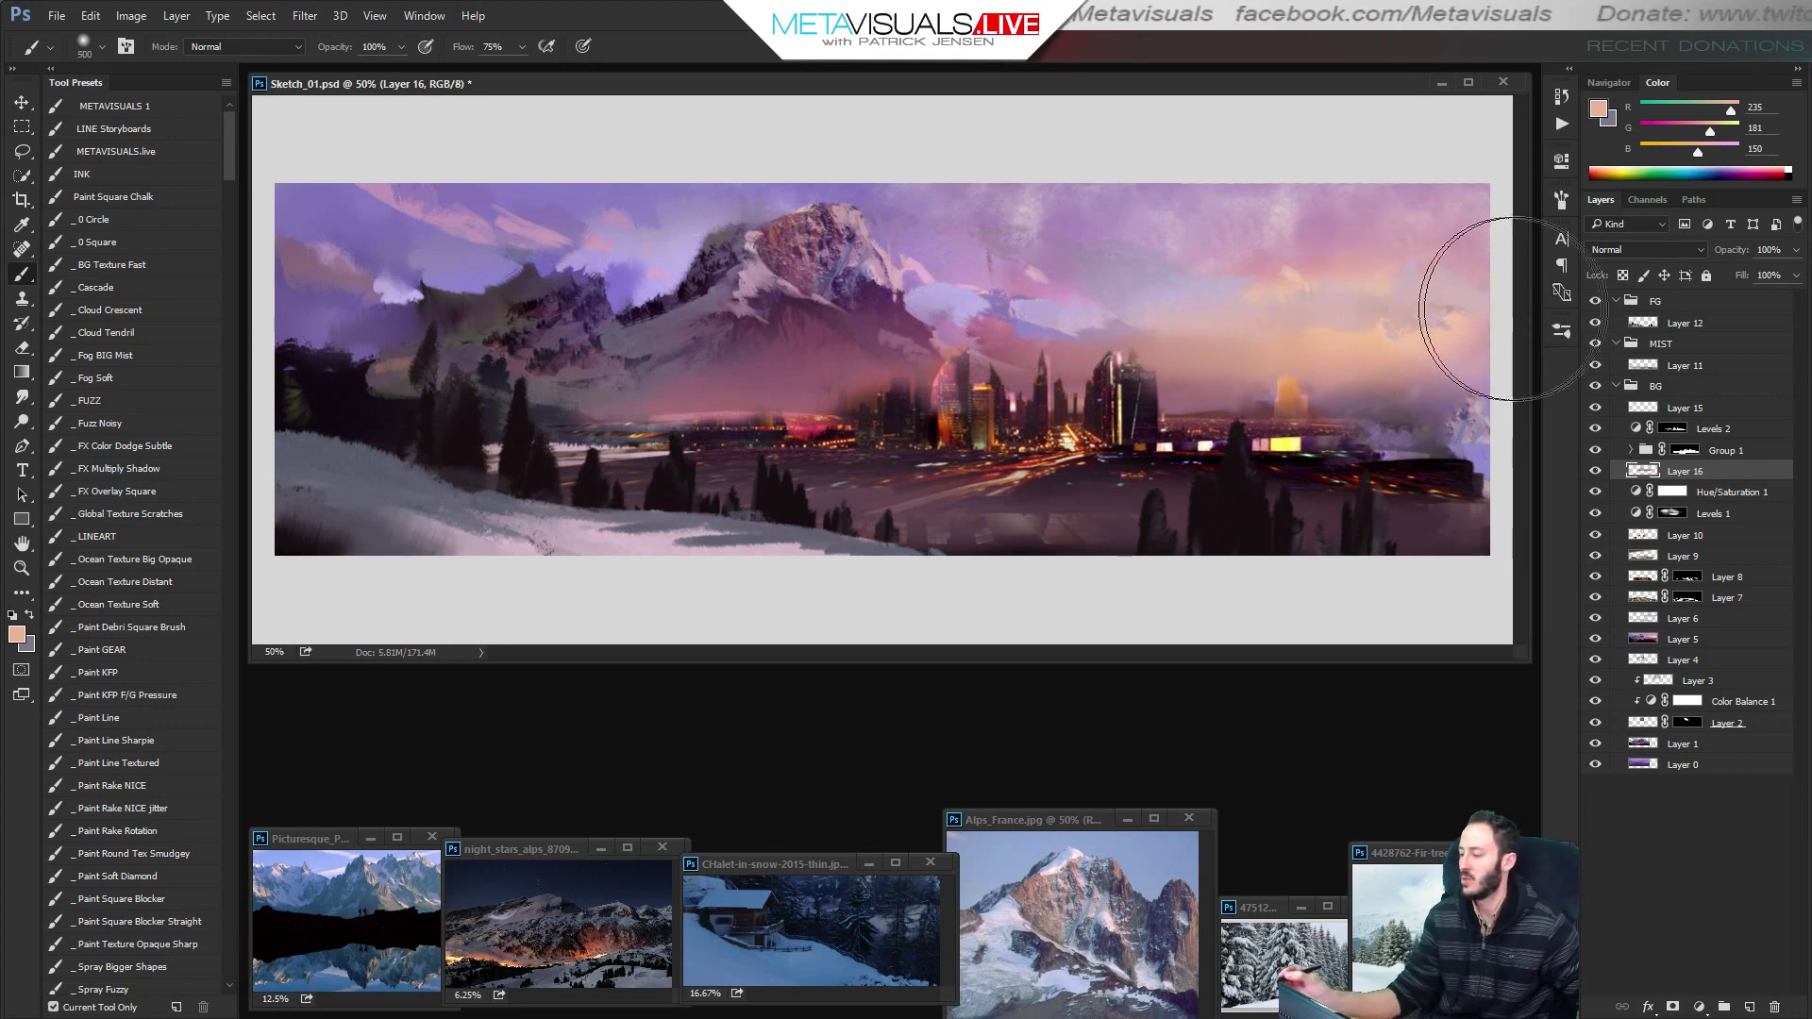
Paint dusky red-brown haze along the horizon right of the towers with a smaller brush.
key("bracketleft")
key("bracketleft")
key("bracketleft")
left_click(1303, 429, "alt")
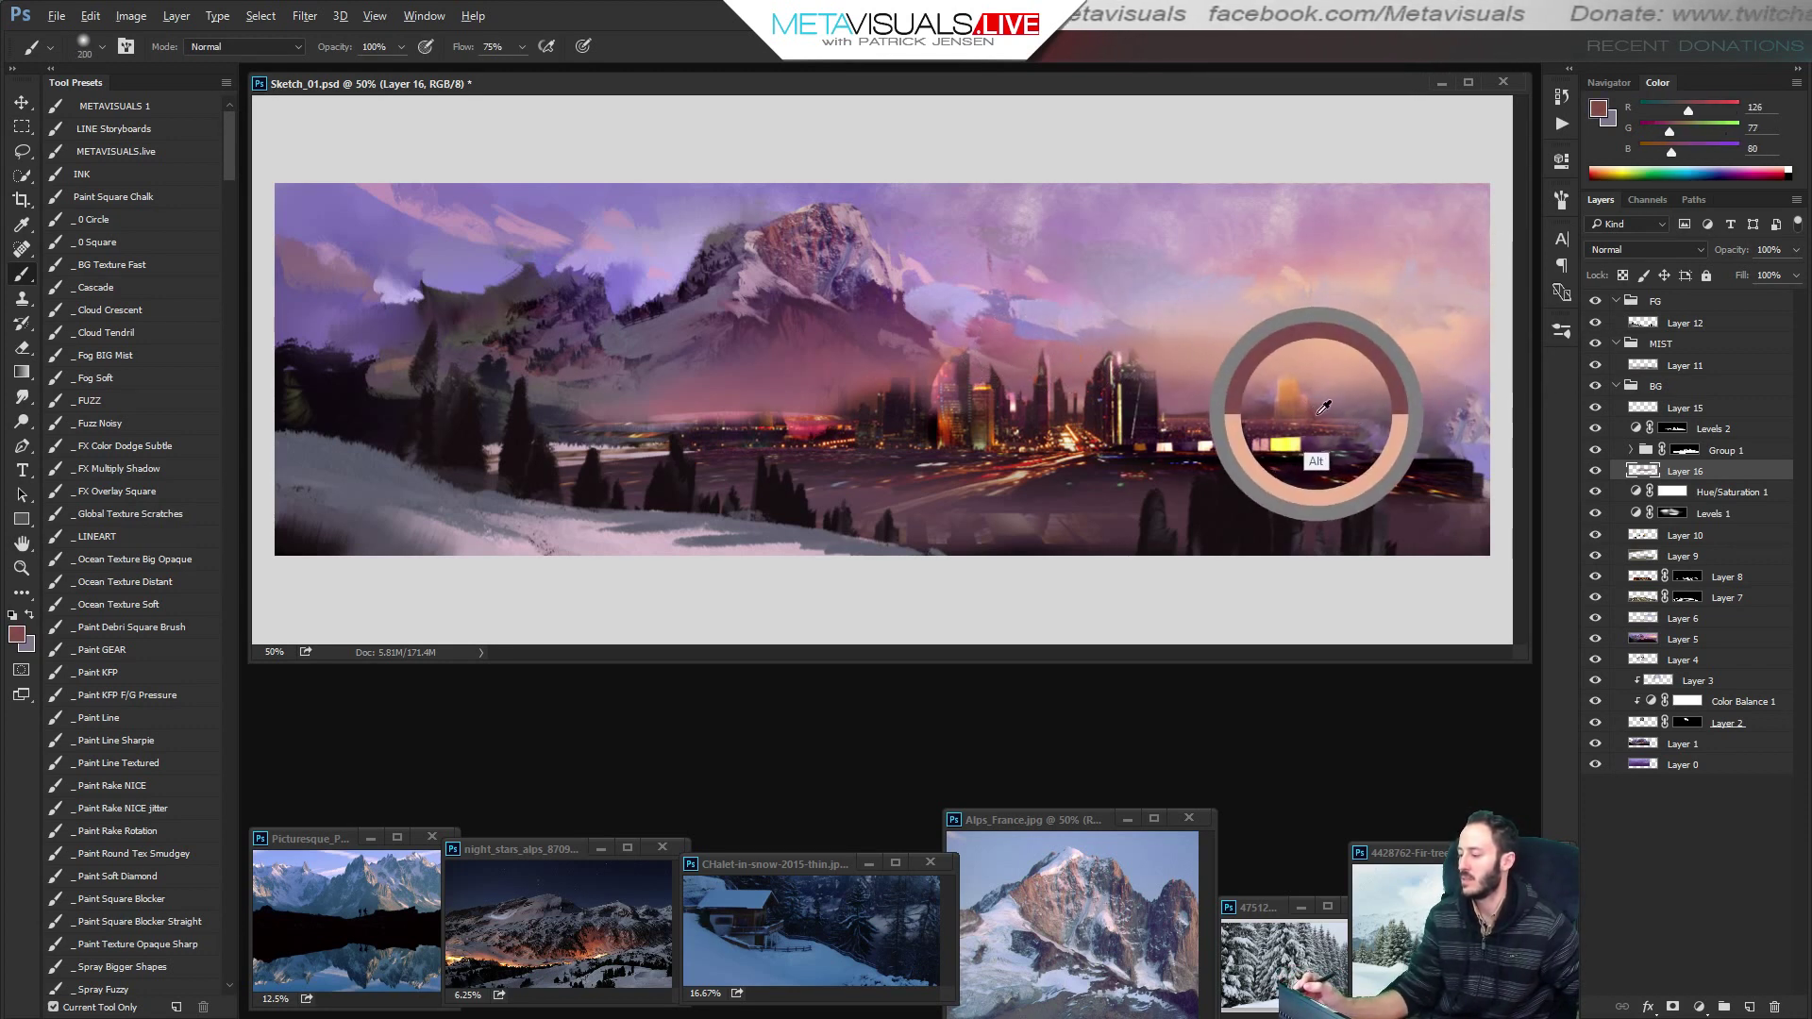
key("bracketleft")
key("bracketleft")
key("bracketleft")
key("bracketleft")
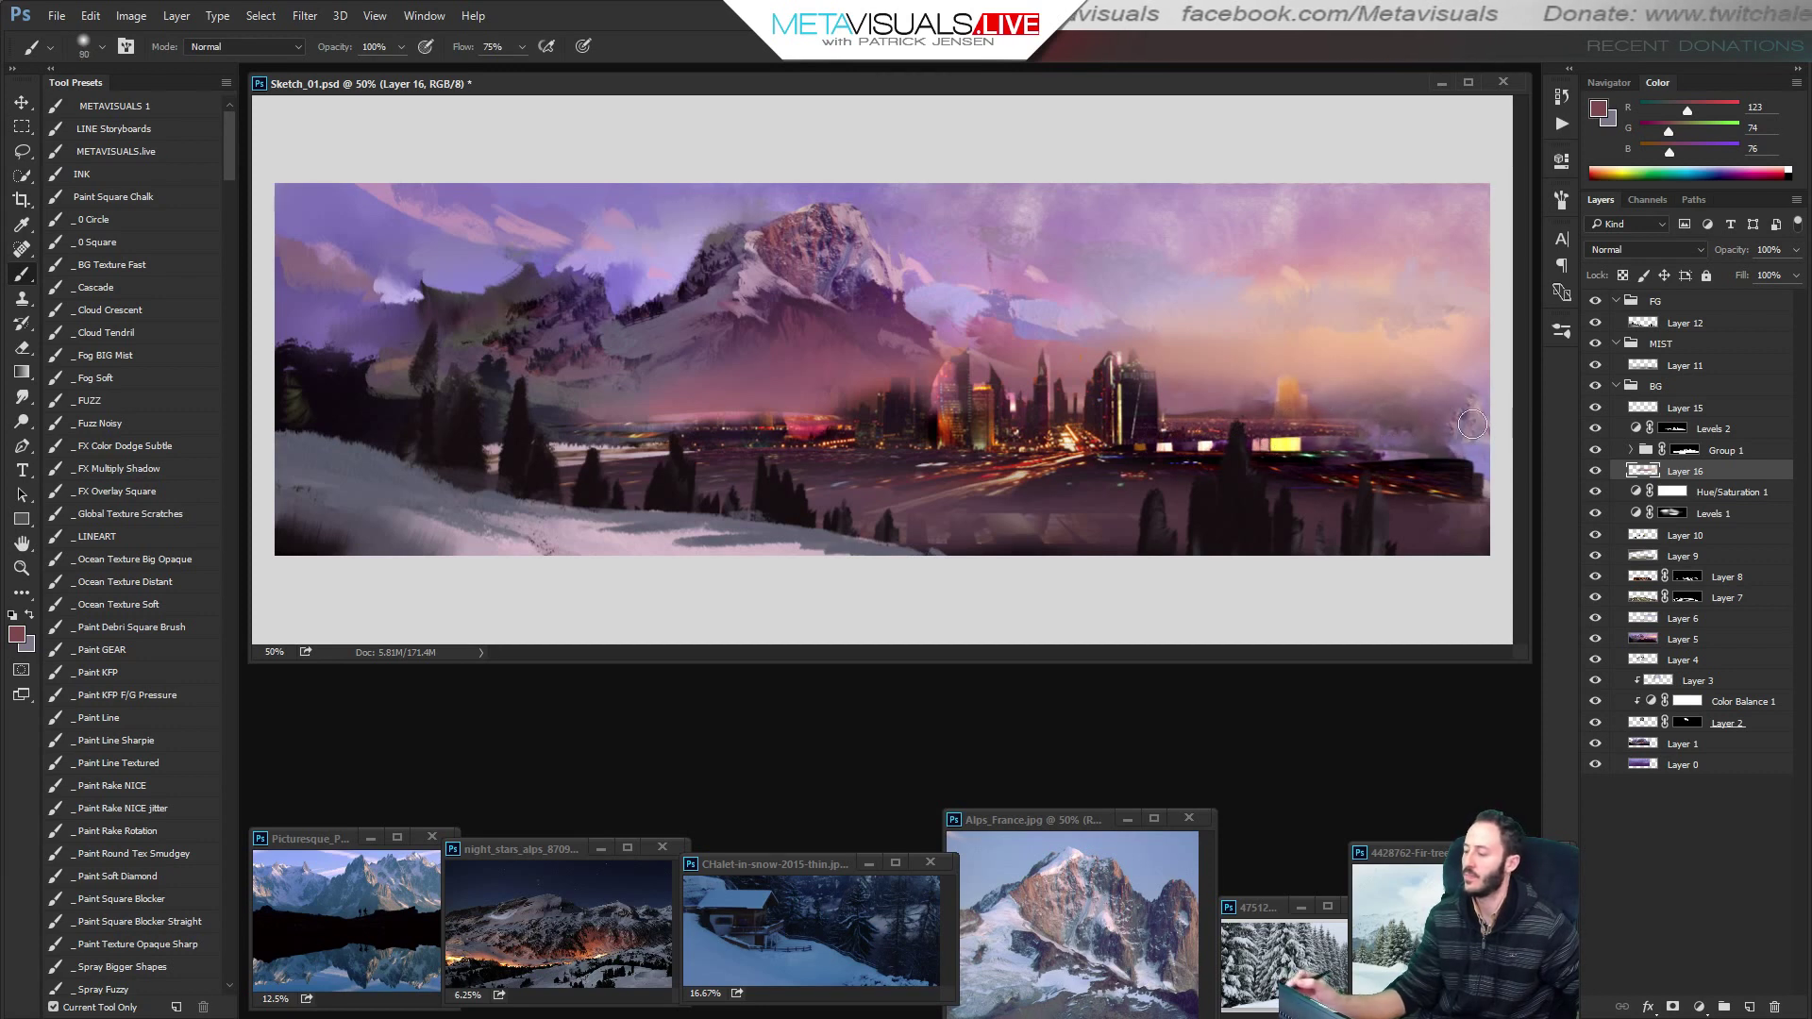
left_click_drag(1380, 389, 1408, 384)
left_click_drag(1210, 406, 1473, 388)
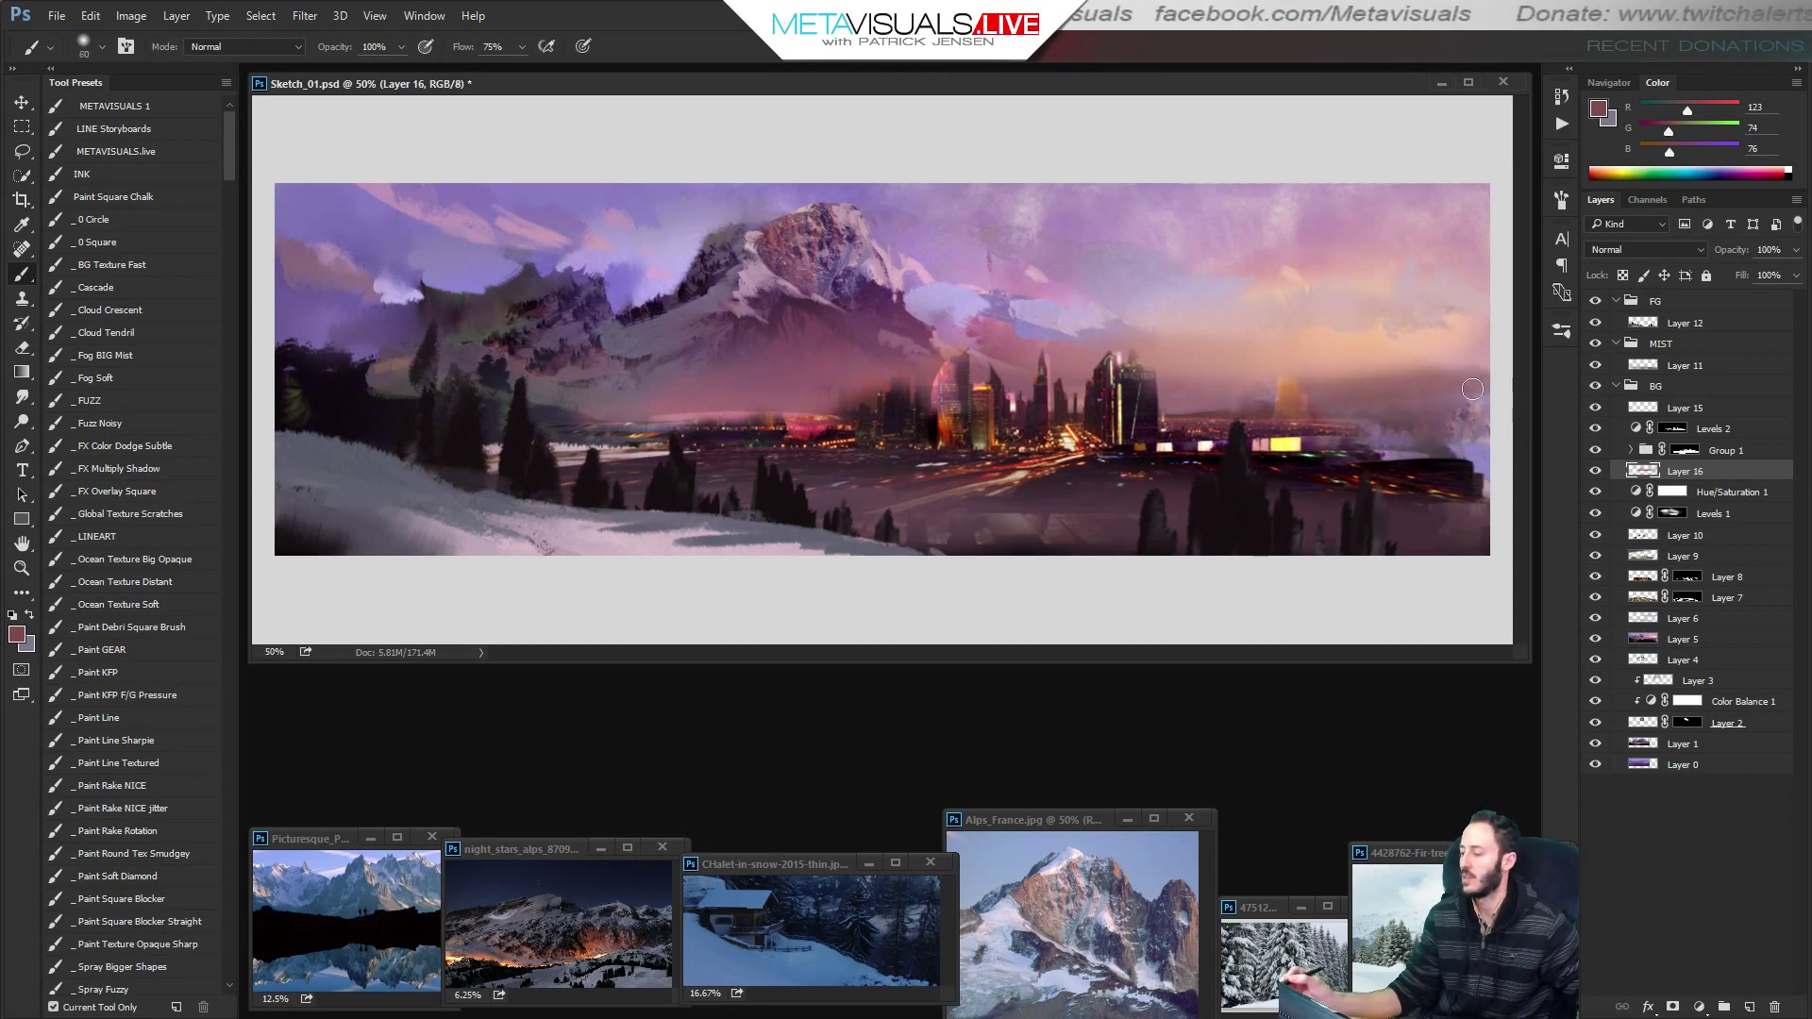
Soften the far-right end of the horizon and plain with sampled mauve and dark haze strokes.
left_click(1435, 425, "alt")
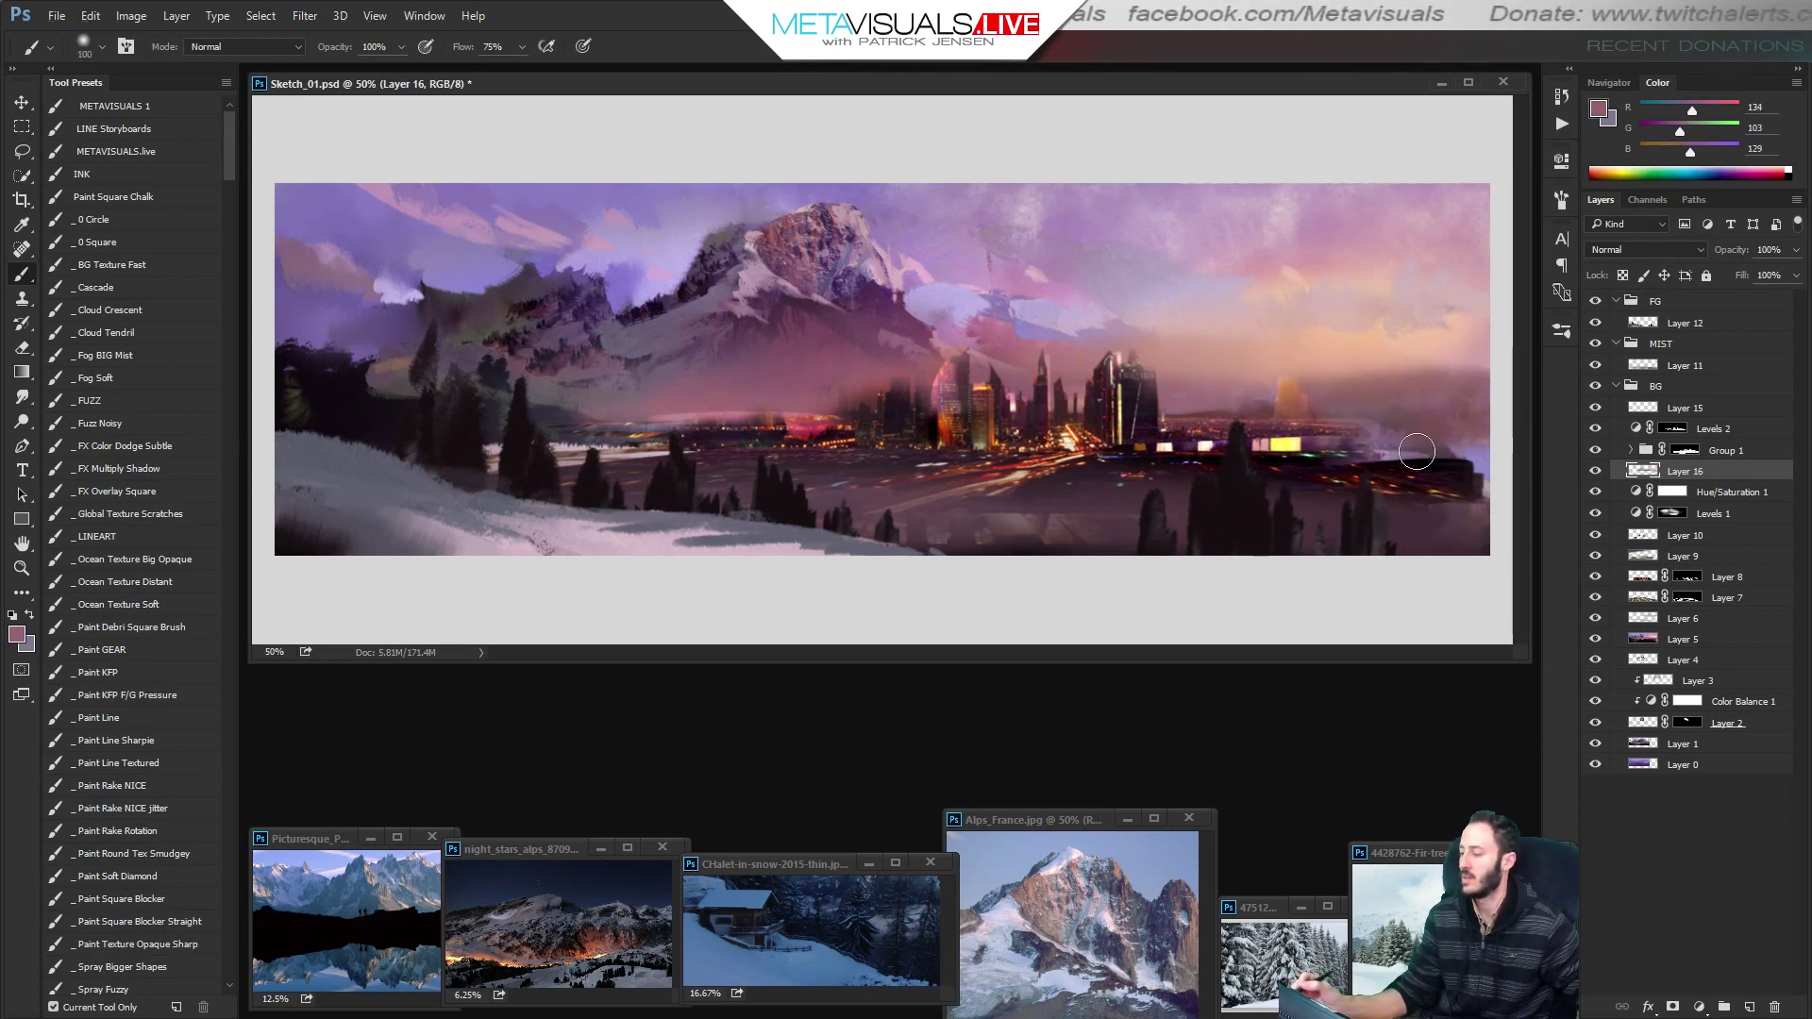
key("bracketright")
key("bracketright")
key("bracketright")
left_click_drag(1285, 469, 1501, 470)
left_click_drag(1355, 475, 1524, 469)
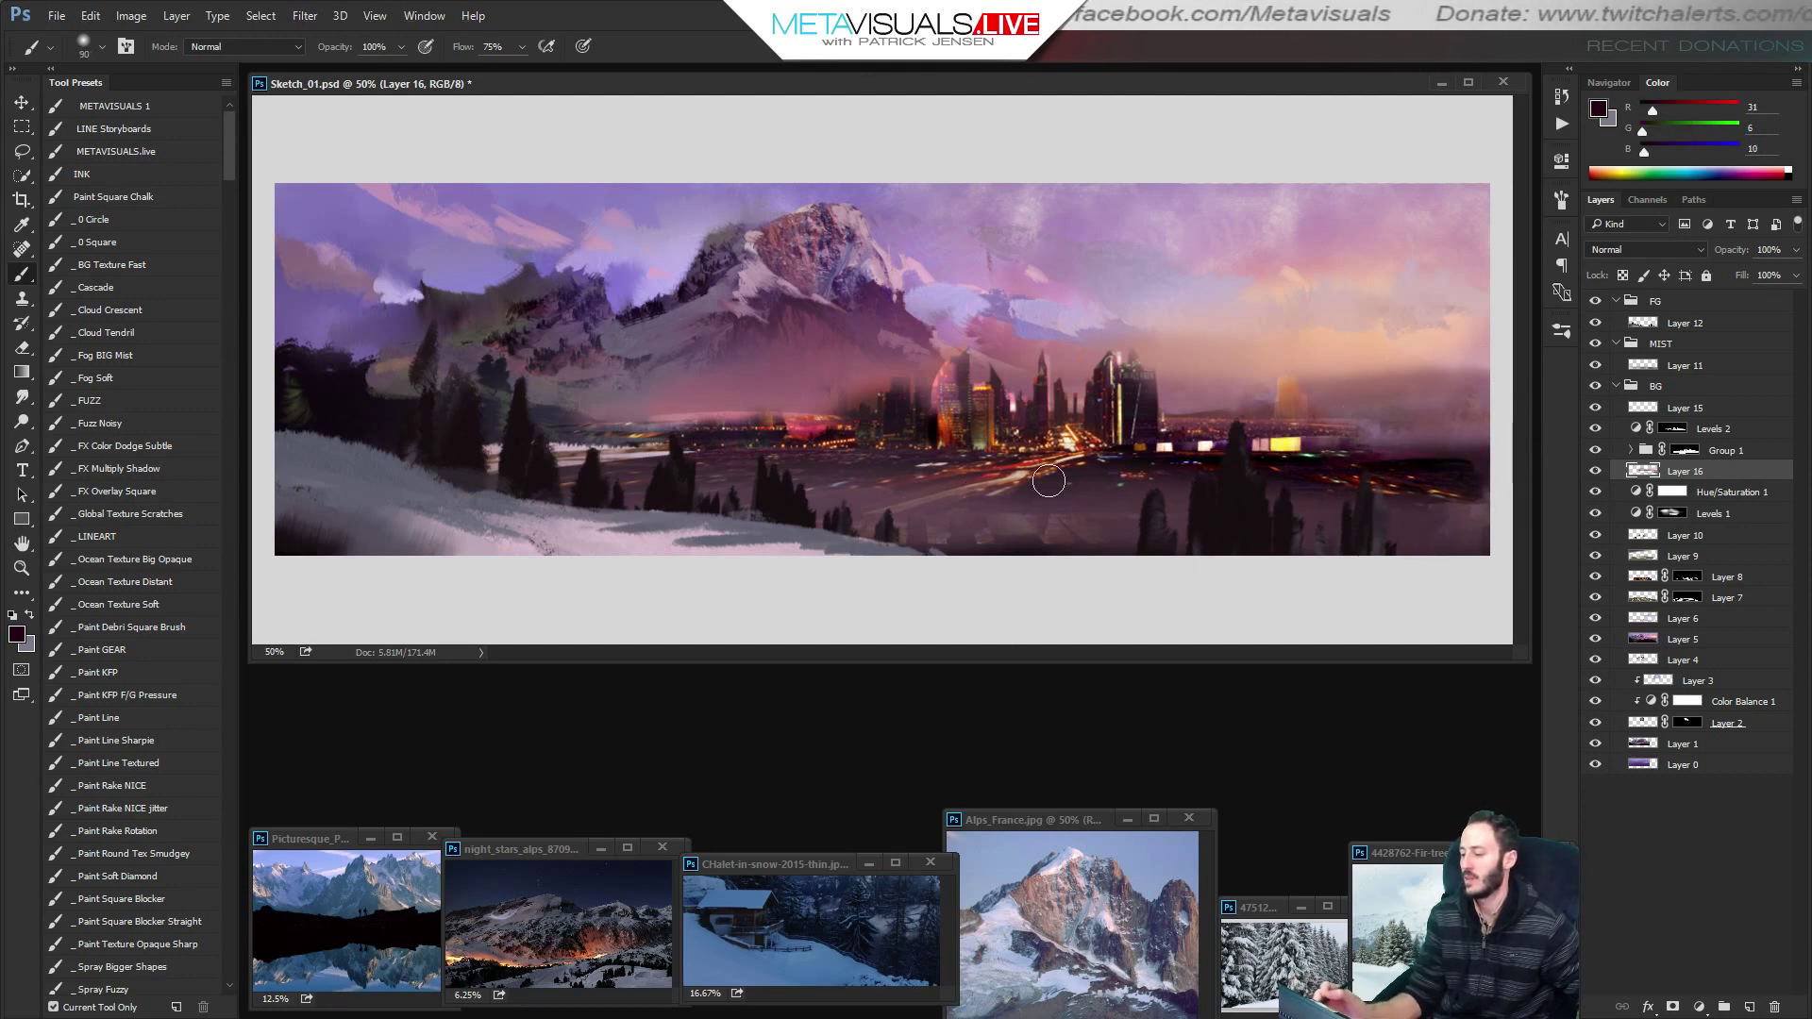
Touch up the haze over the valley's left side and the mountain's foot with sampled muted mauve tones.
left_click(661, 417, "alt")
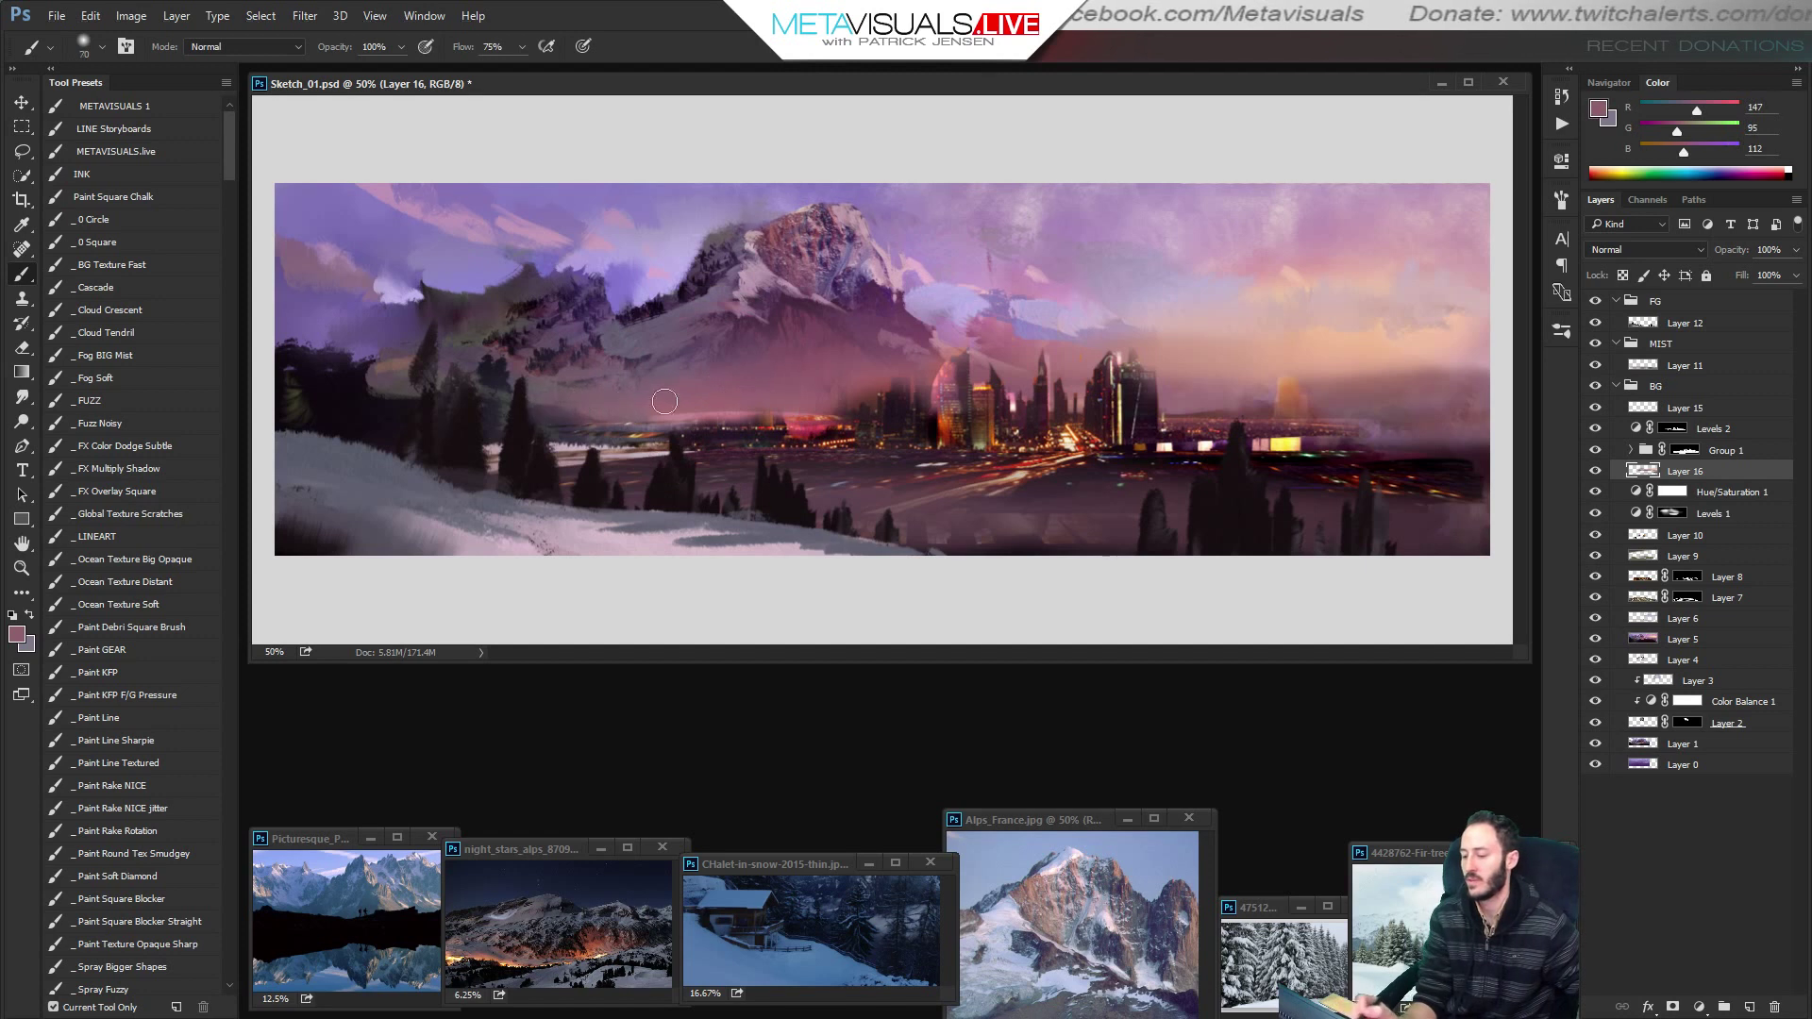
left_click(557, 409, "alt")
key("bracketright")
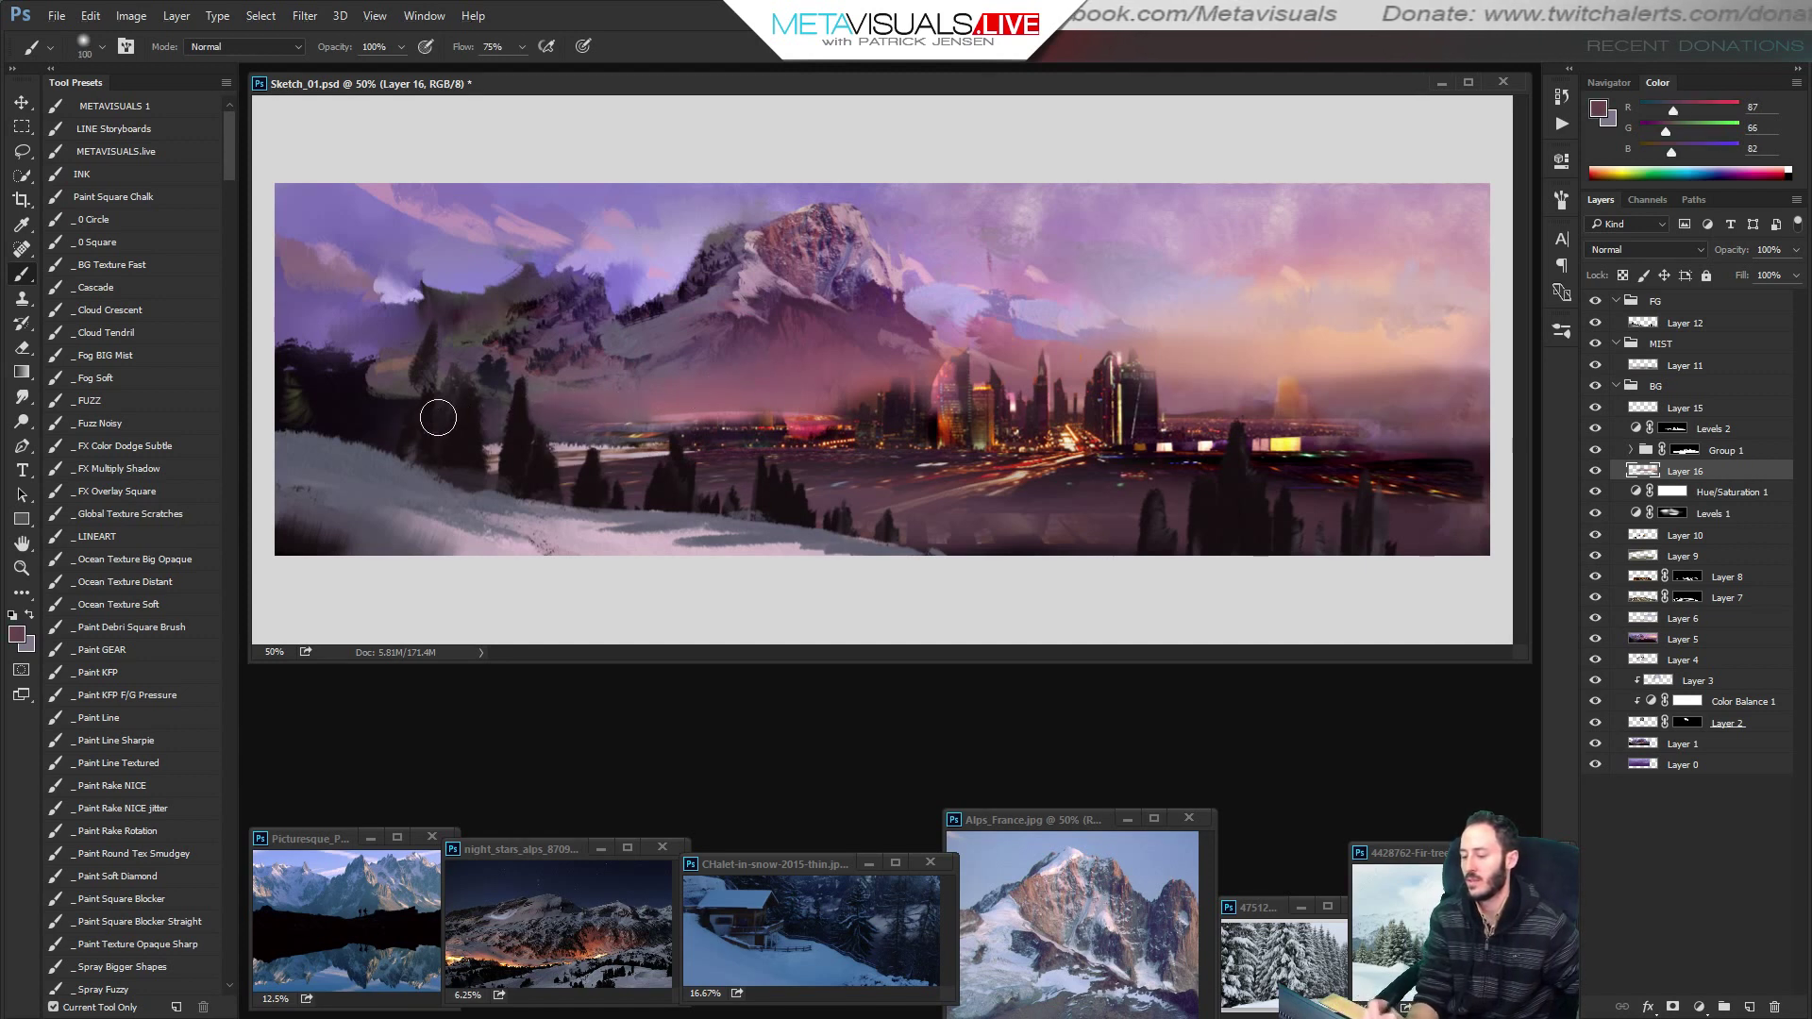
left_click(719, 371, "alt")
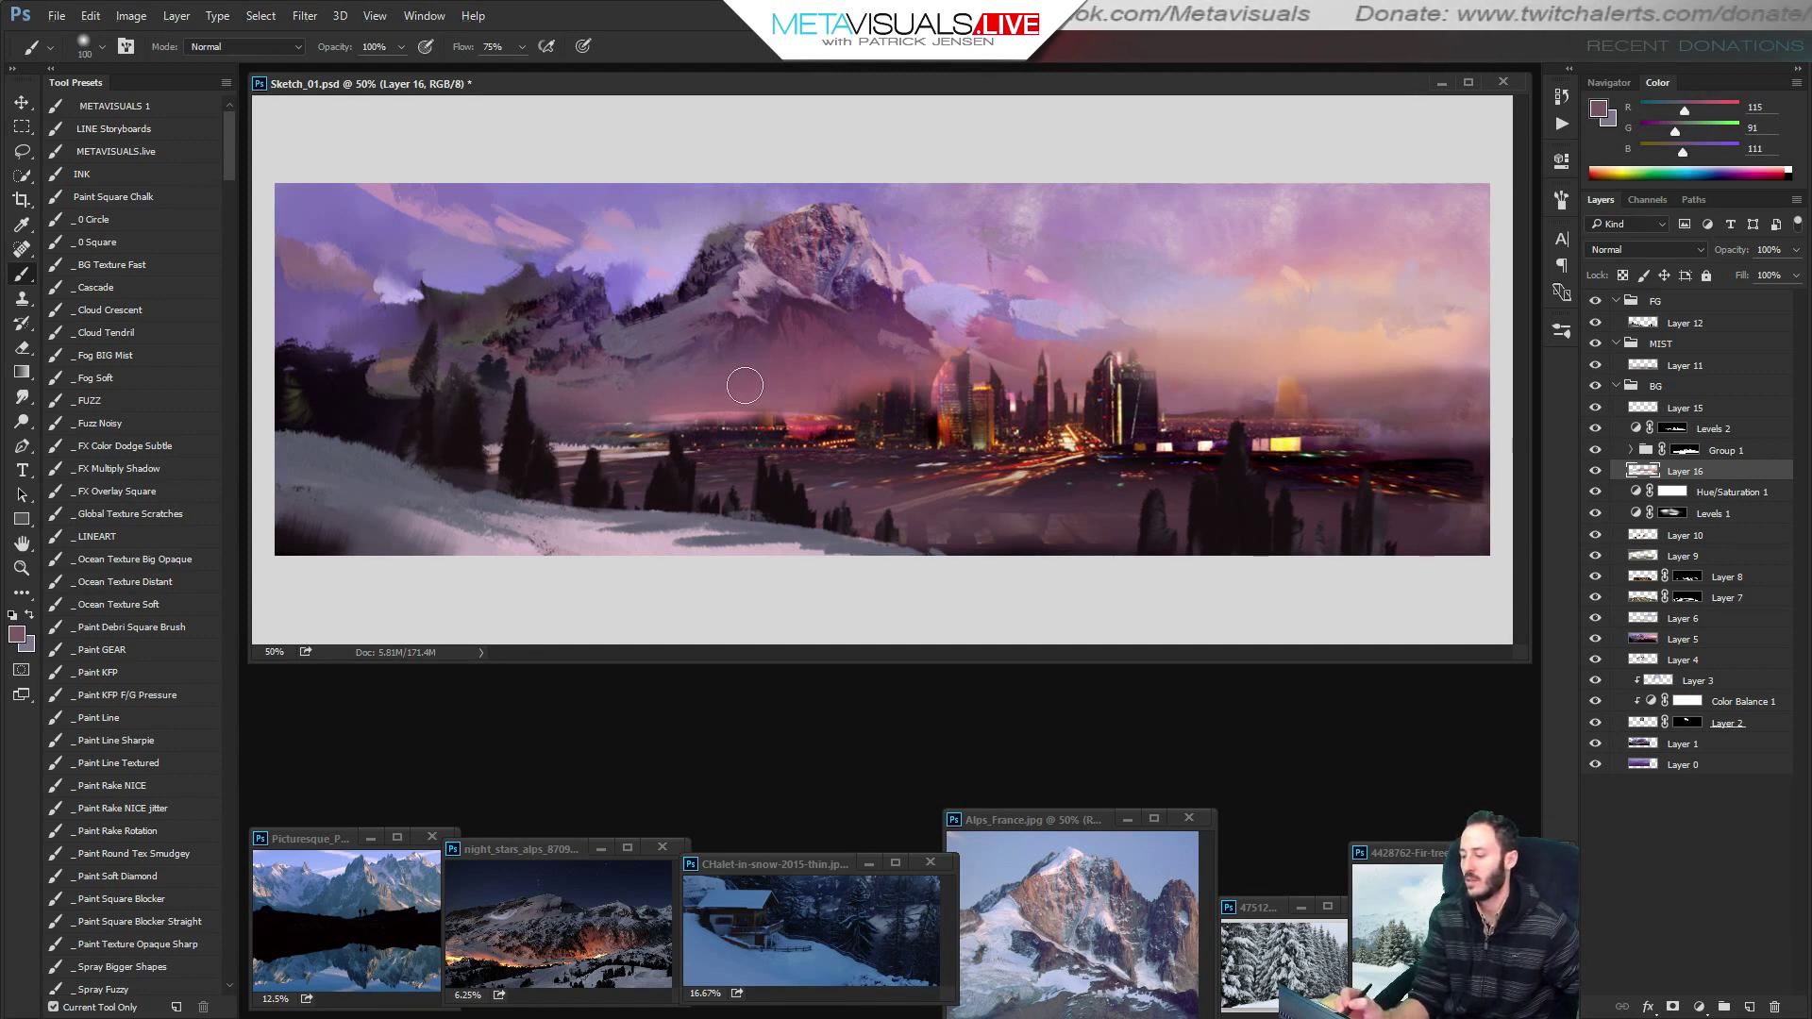
left_click(1082, 452, "alt")
left_click(1077, 470, "ctrl")
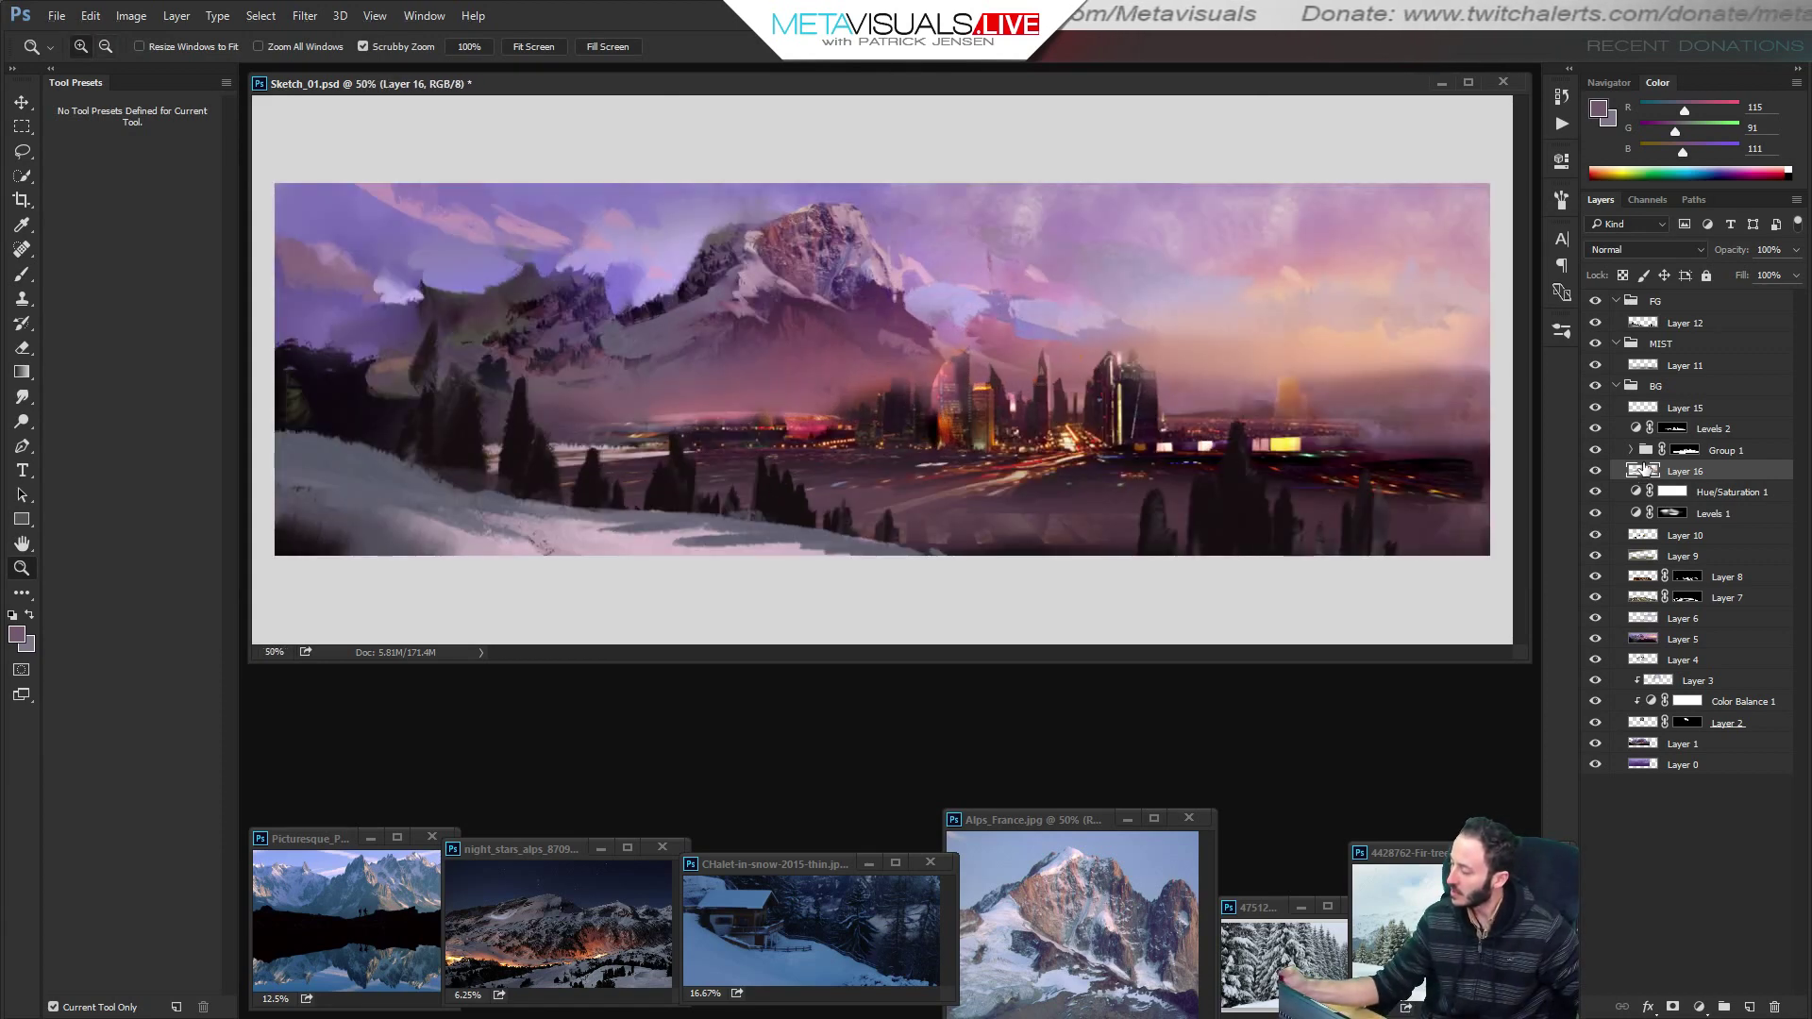
Move Layer 15, Levels 2 and Group 1 above the BG group into a new group named CITY.
left_click(1644, 410)
left_click(1647, 450, "shift")
left_click_drag(1650, 416, 1663, 384)
key("ctrl+g")
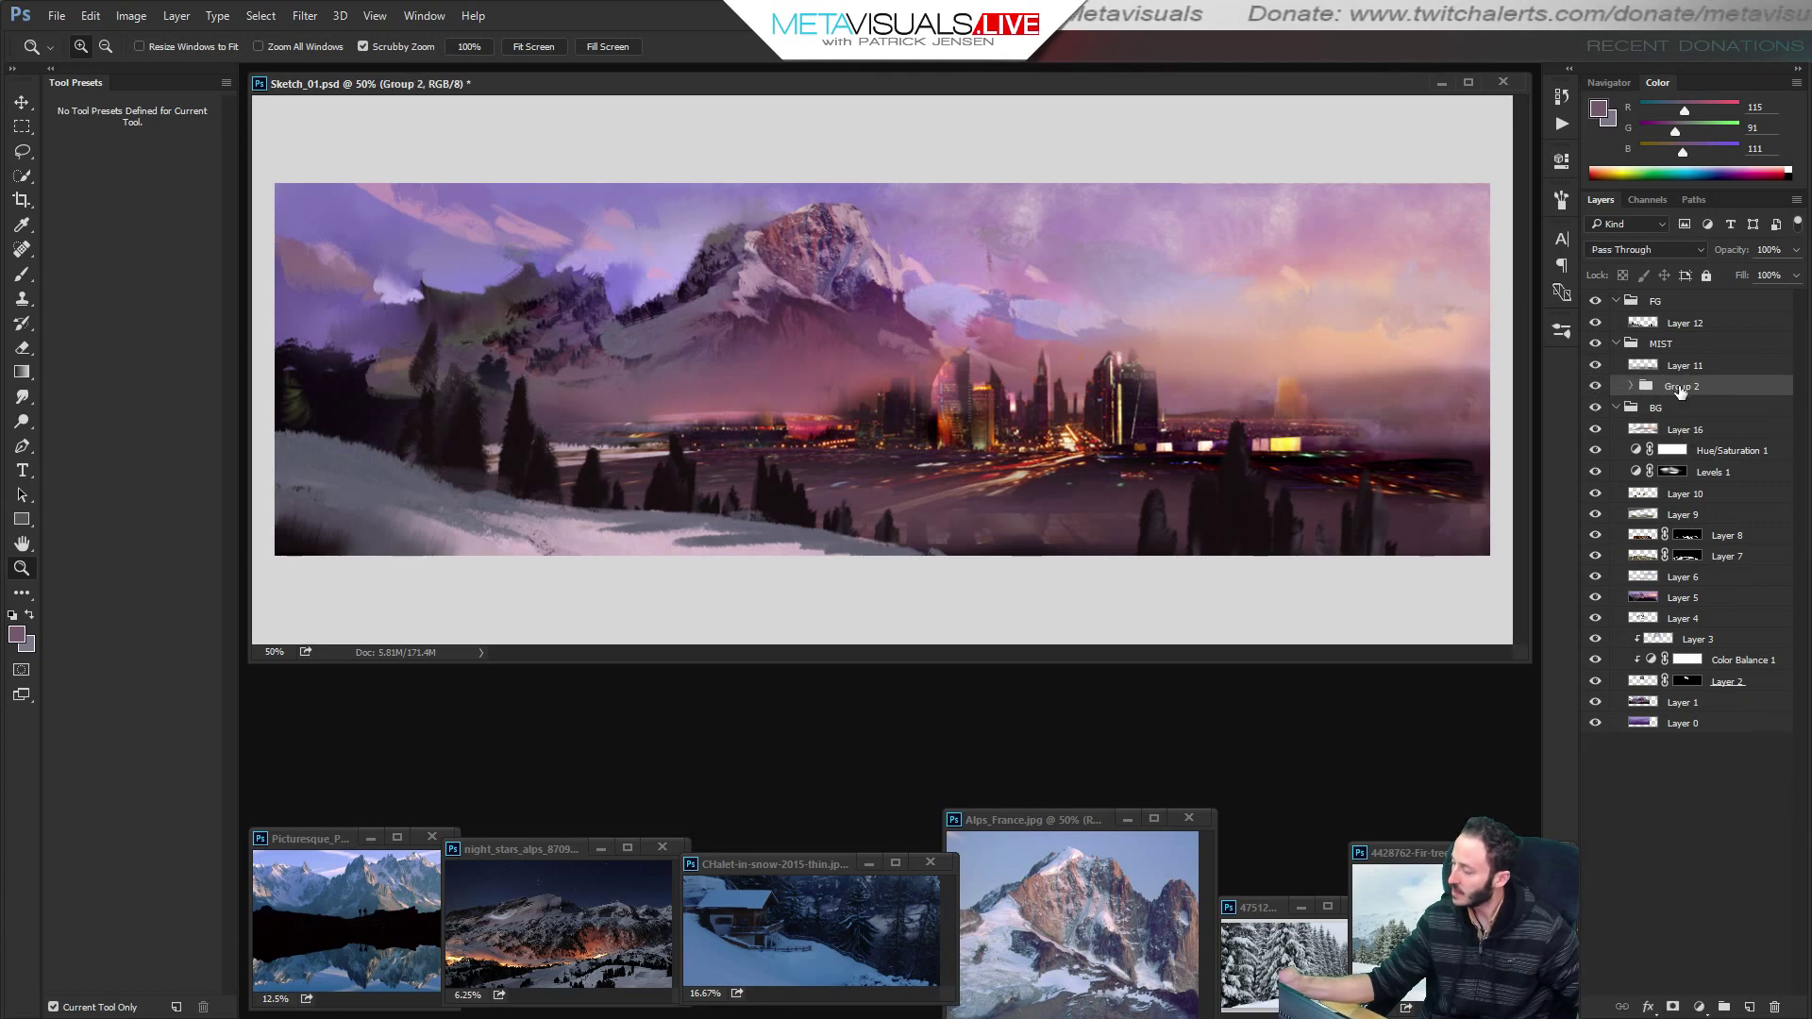
left_click(1636, 412)
key("y")
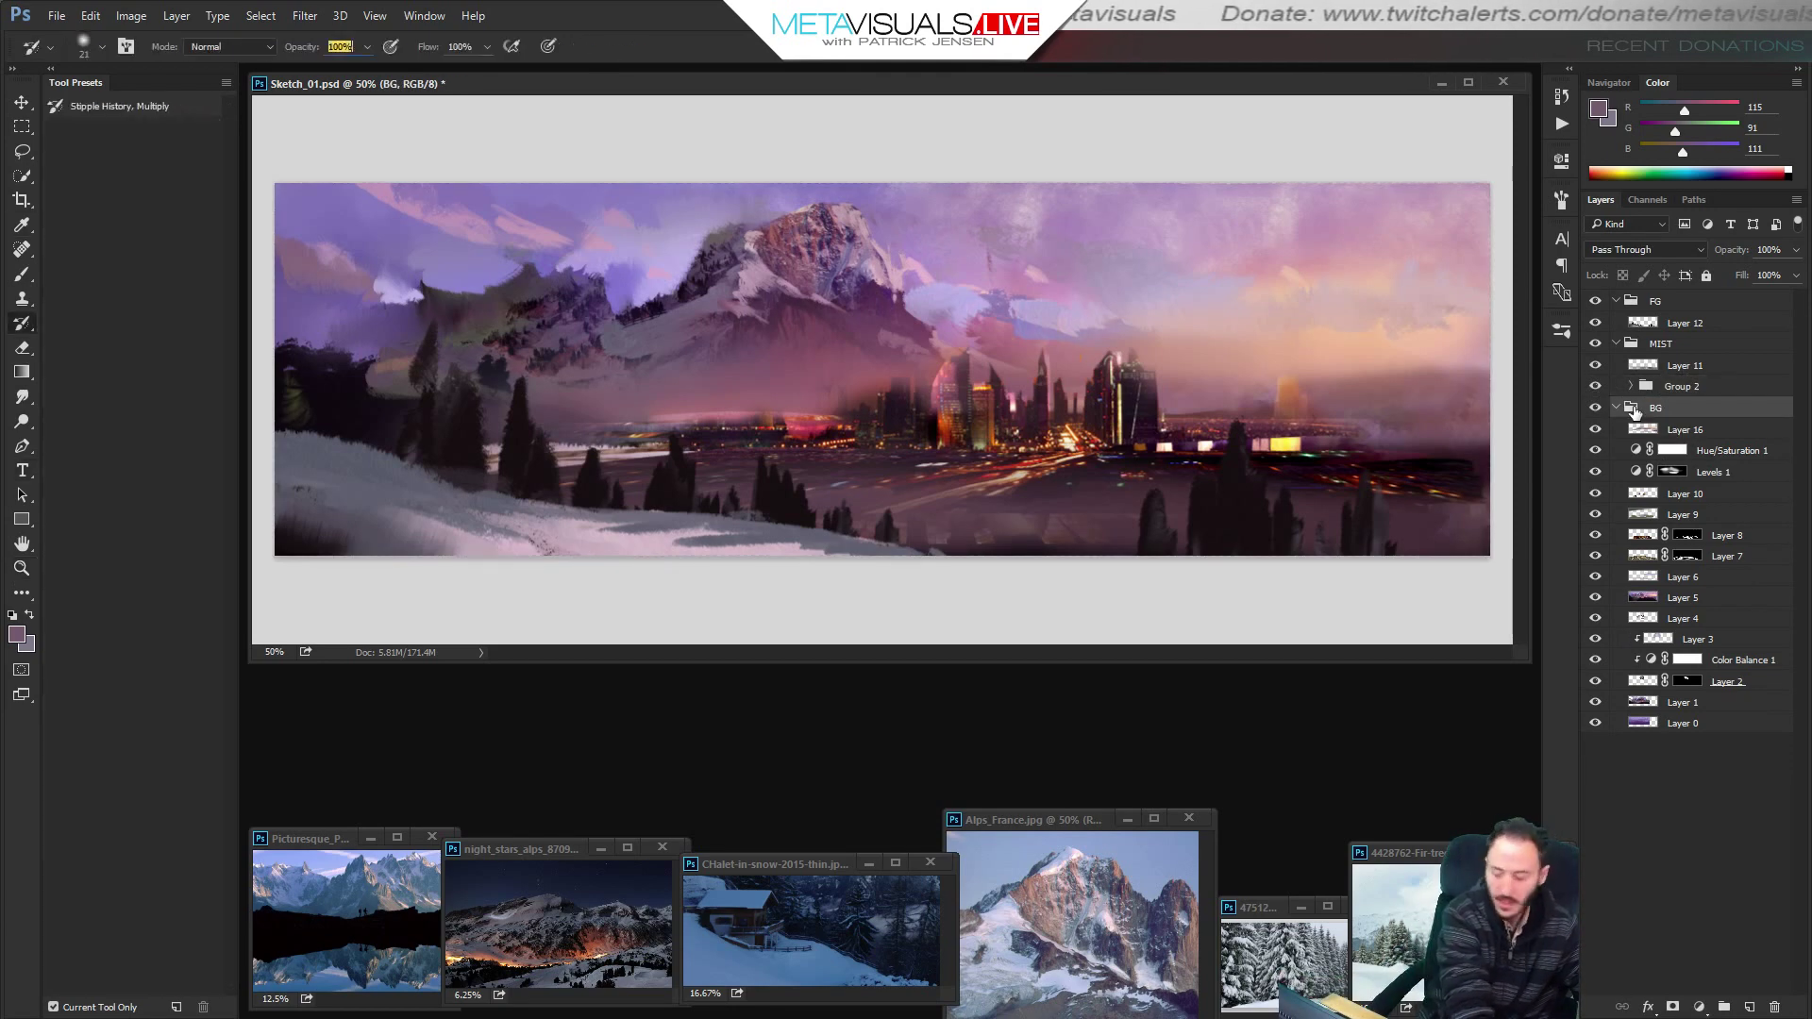
double_click(1679, 387)
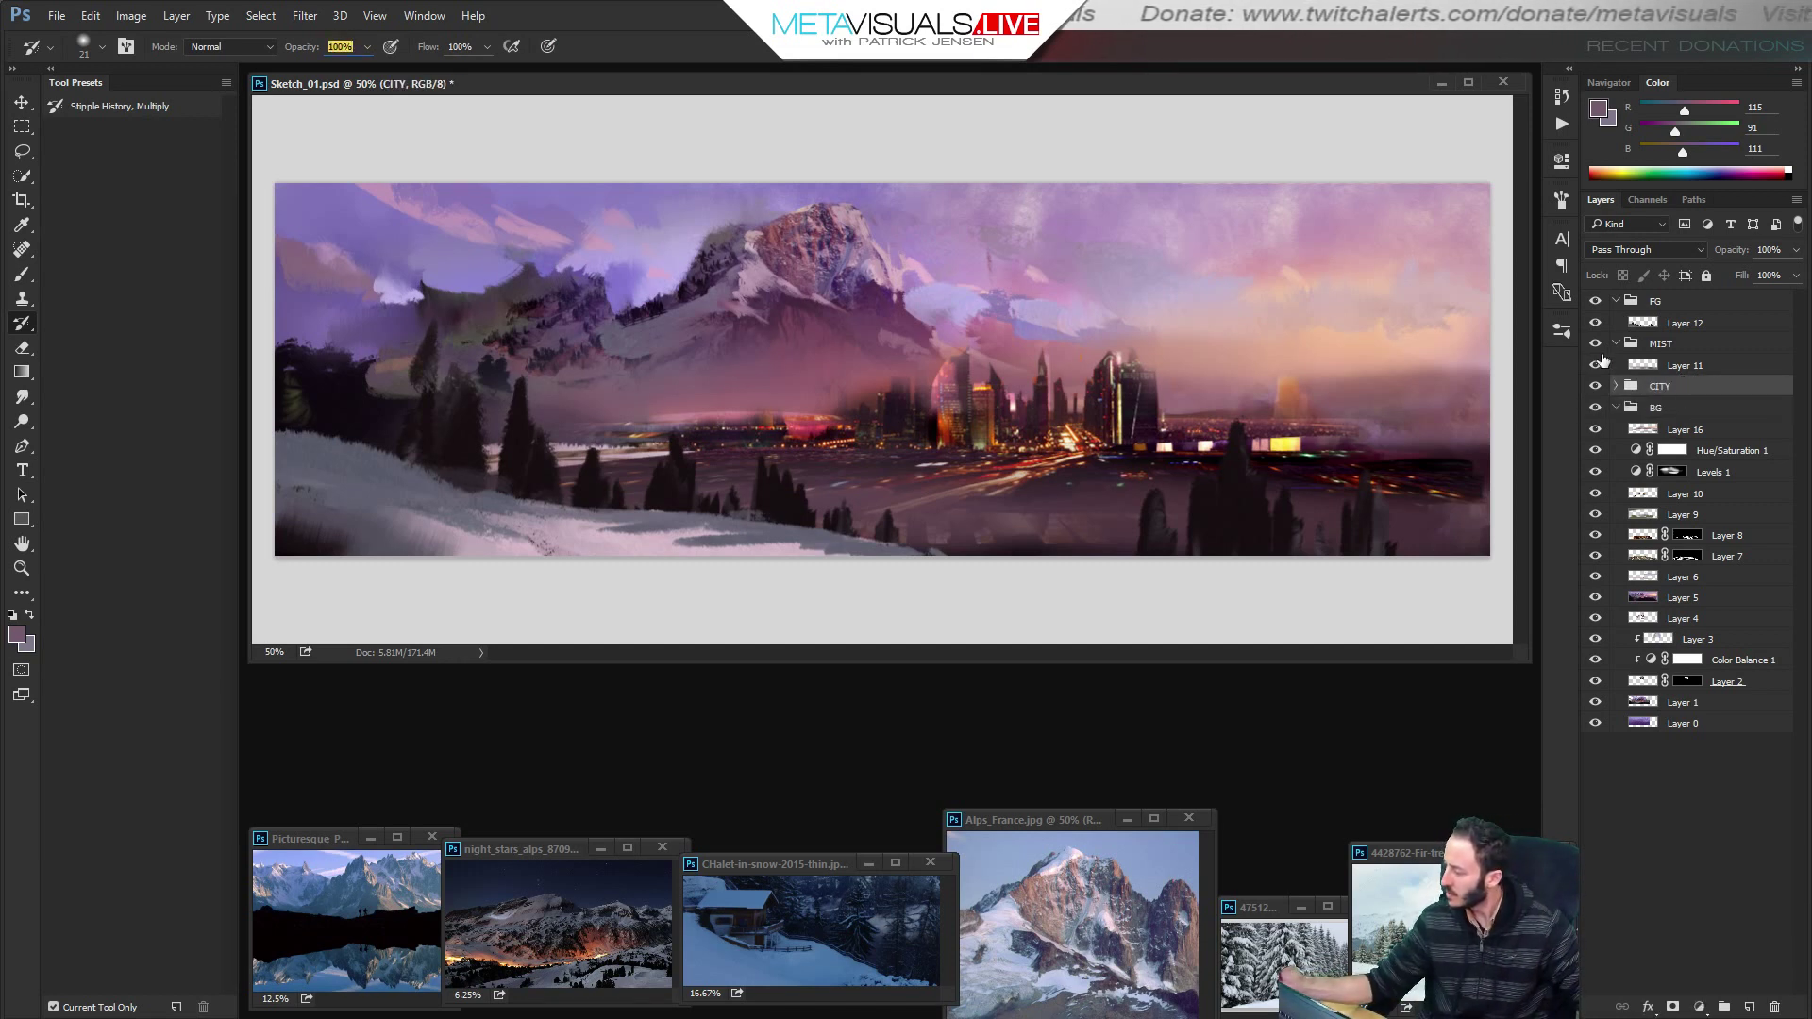
Check what the BG, CITY, MIST and FG groups each contribute by hiding and showing them in turn.
left_click(1662, 409)
left_click(1596, 408)
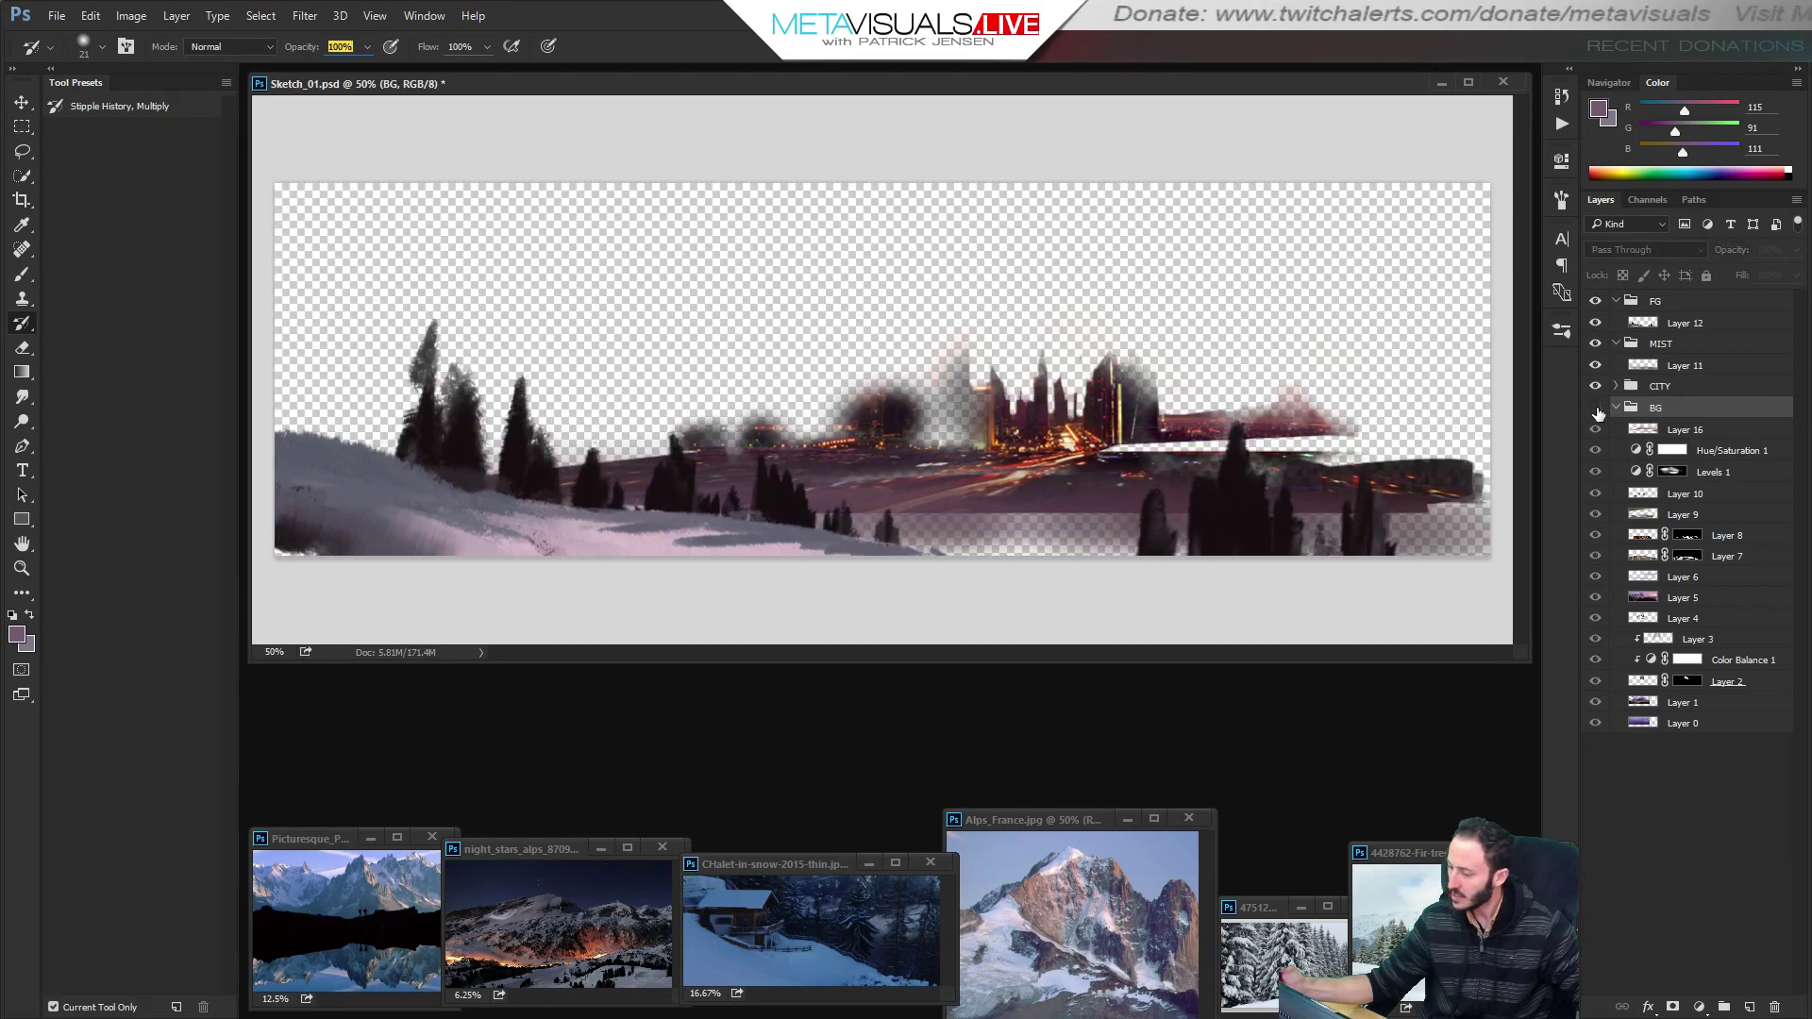
left_click(1596, 408)
left_click(1596, 387)
left_click(1596, 388)
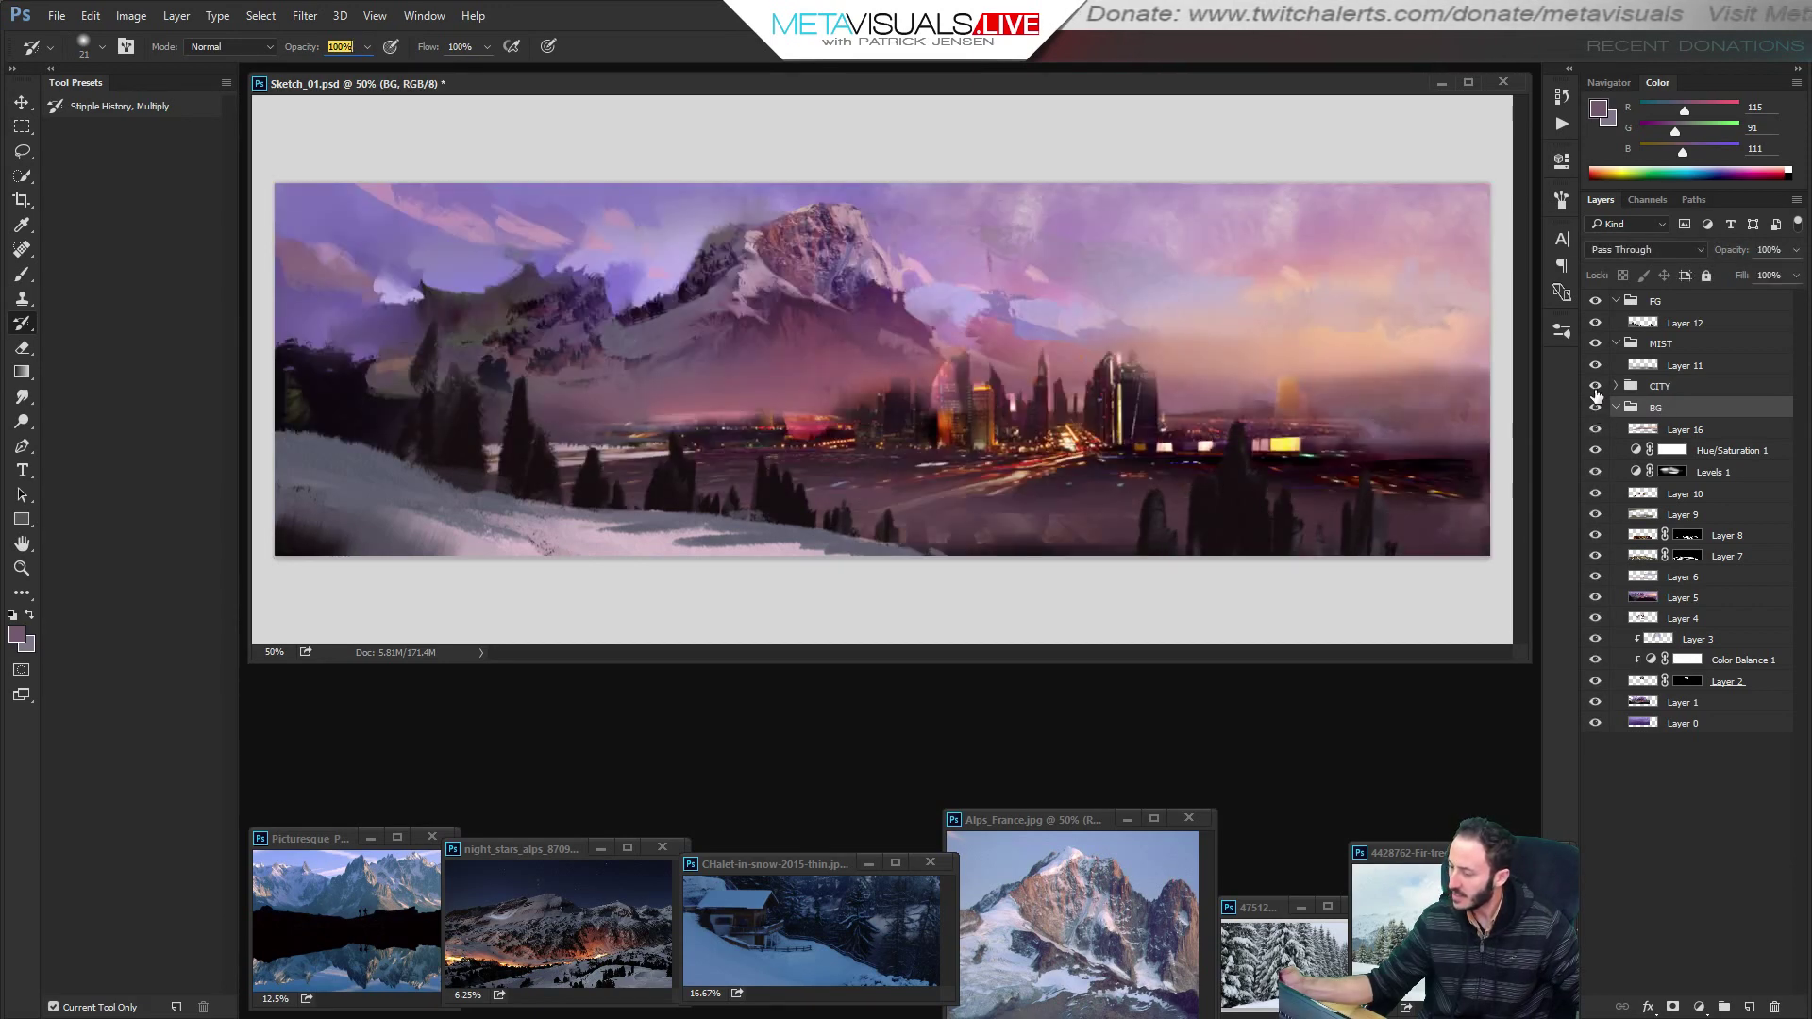
left_click(1596, 387)
left_click(1596, 387)
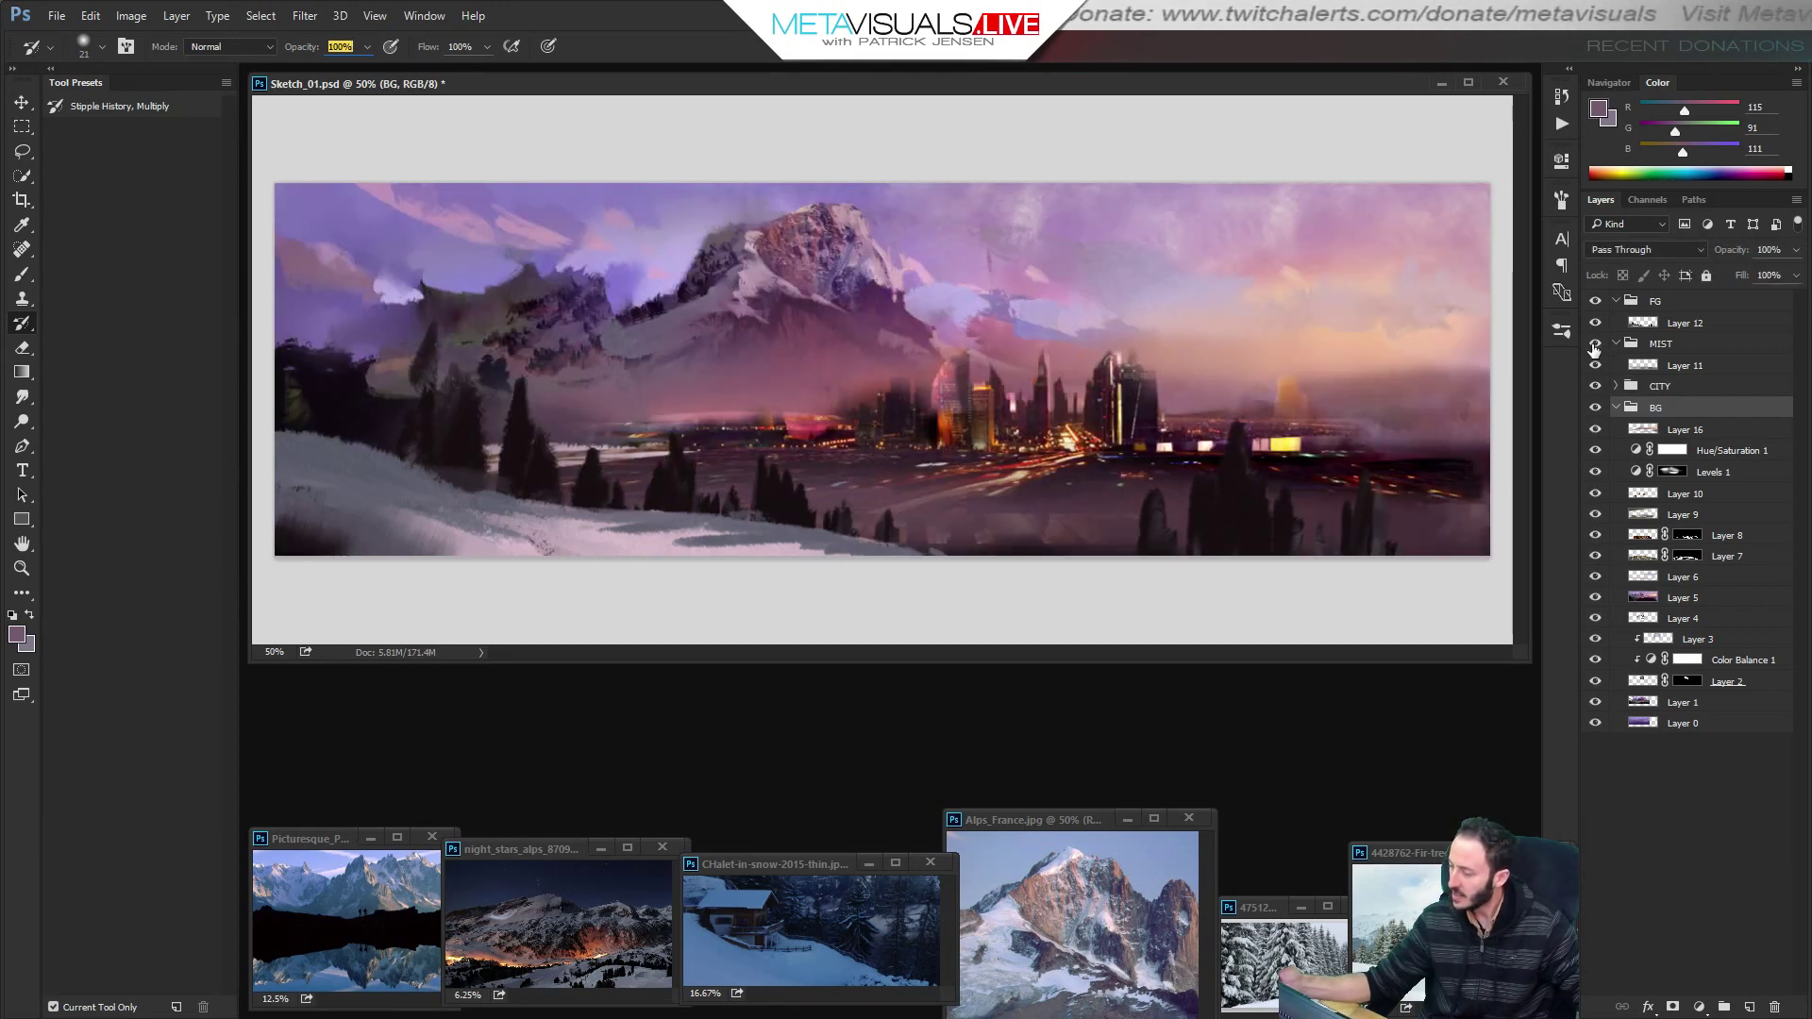
left_click(1596, 344)
left_click(1596, 344)
left_click(1597, 301)
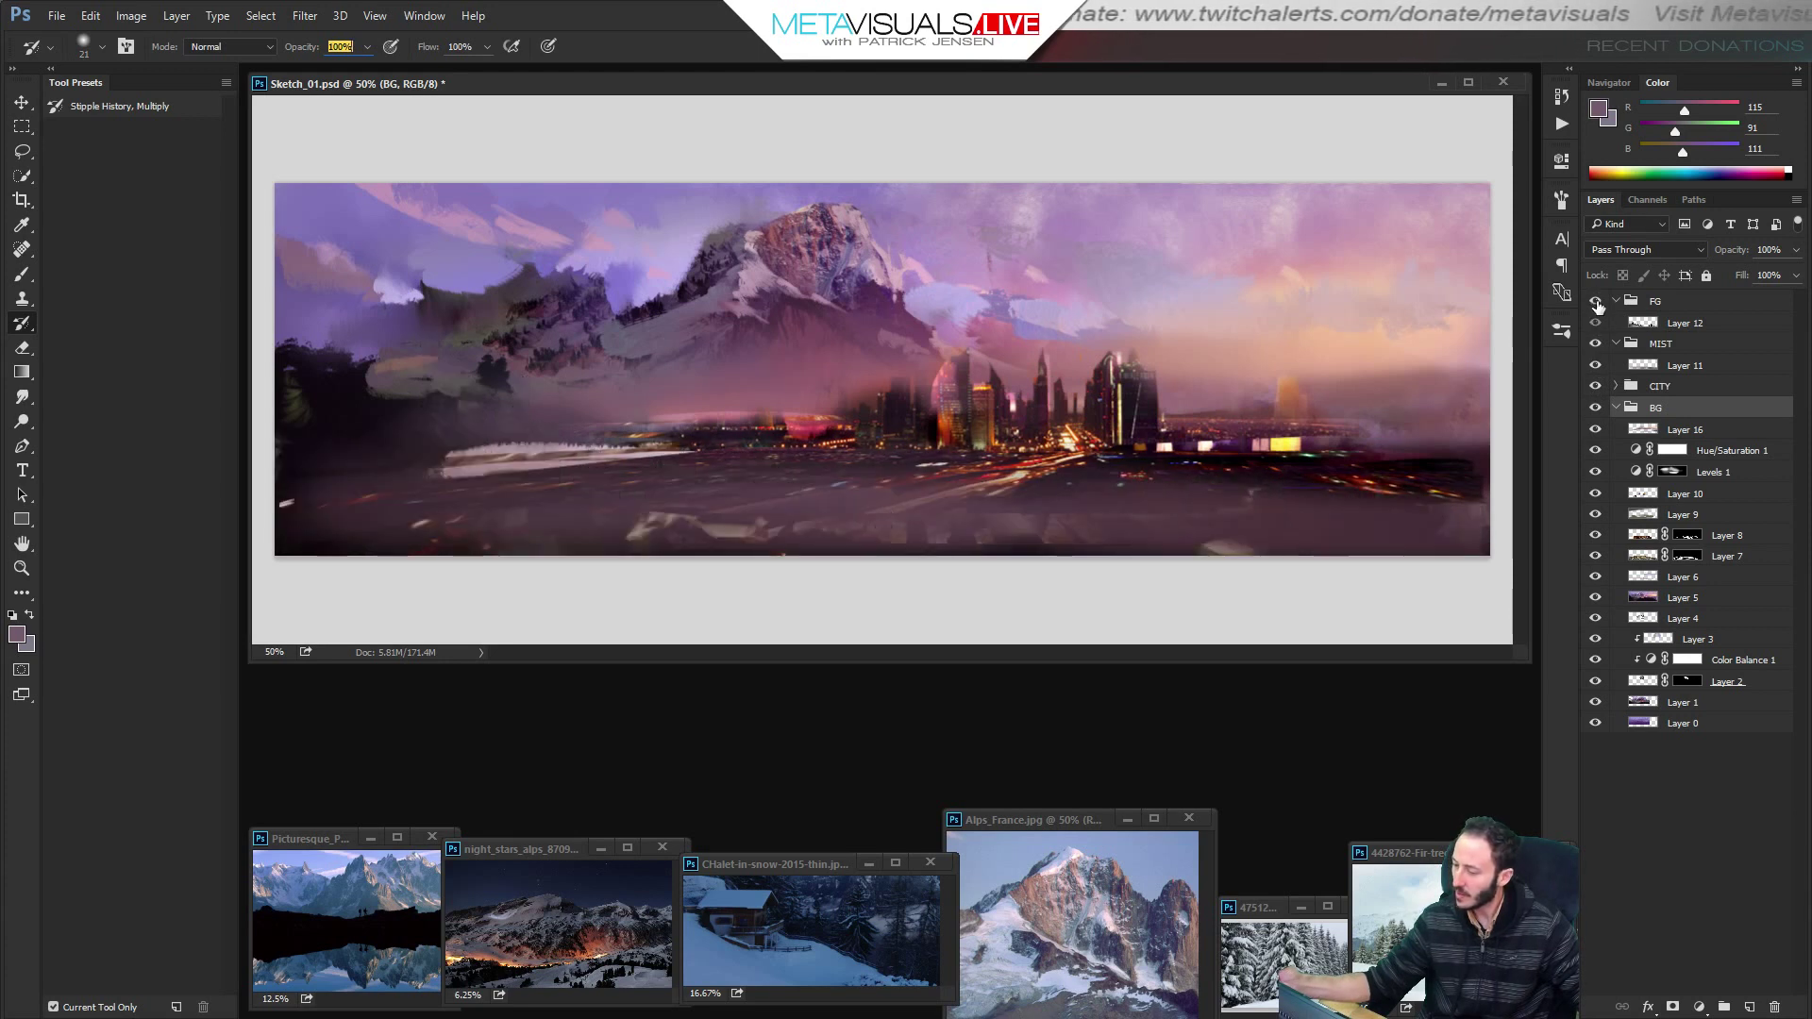
left_click(1596, 301)
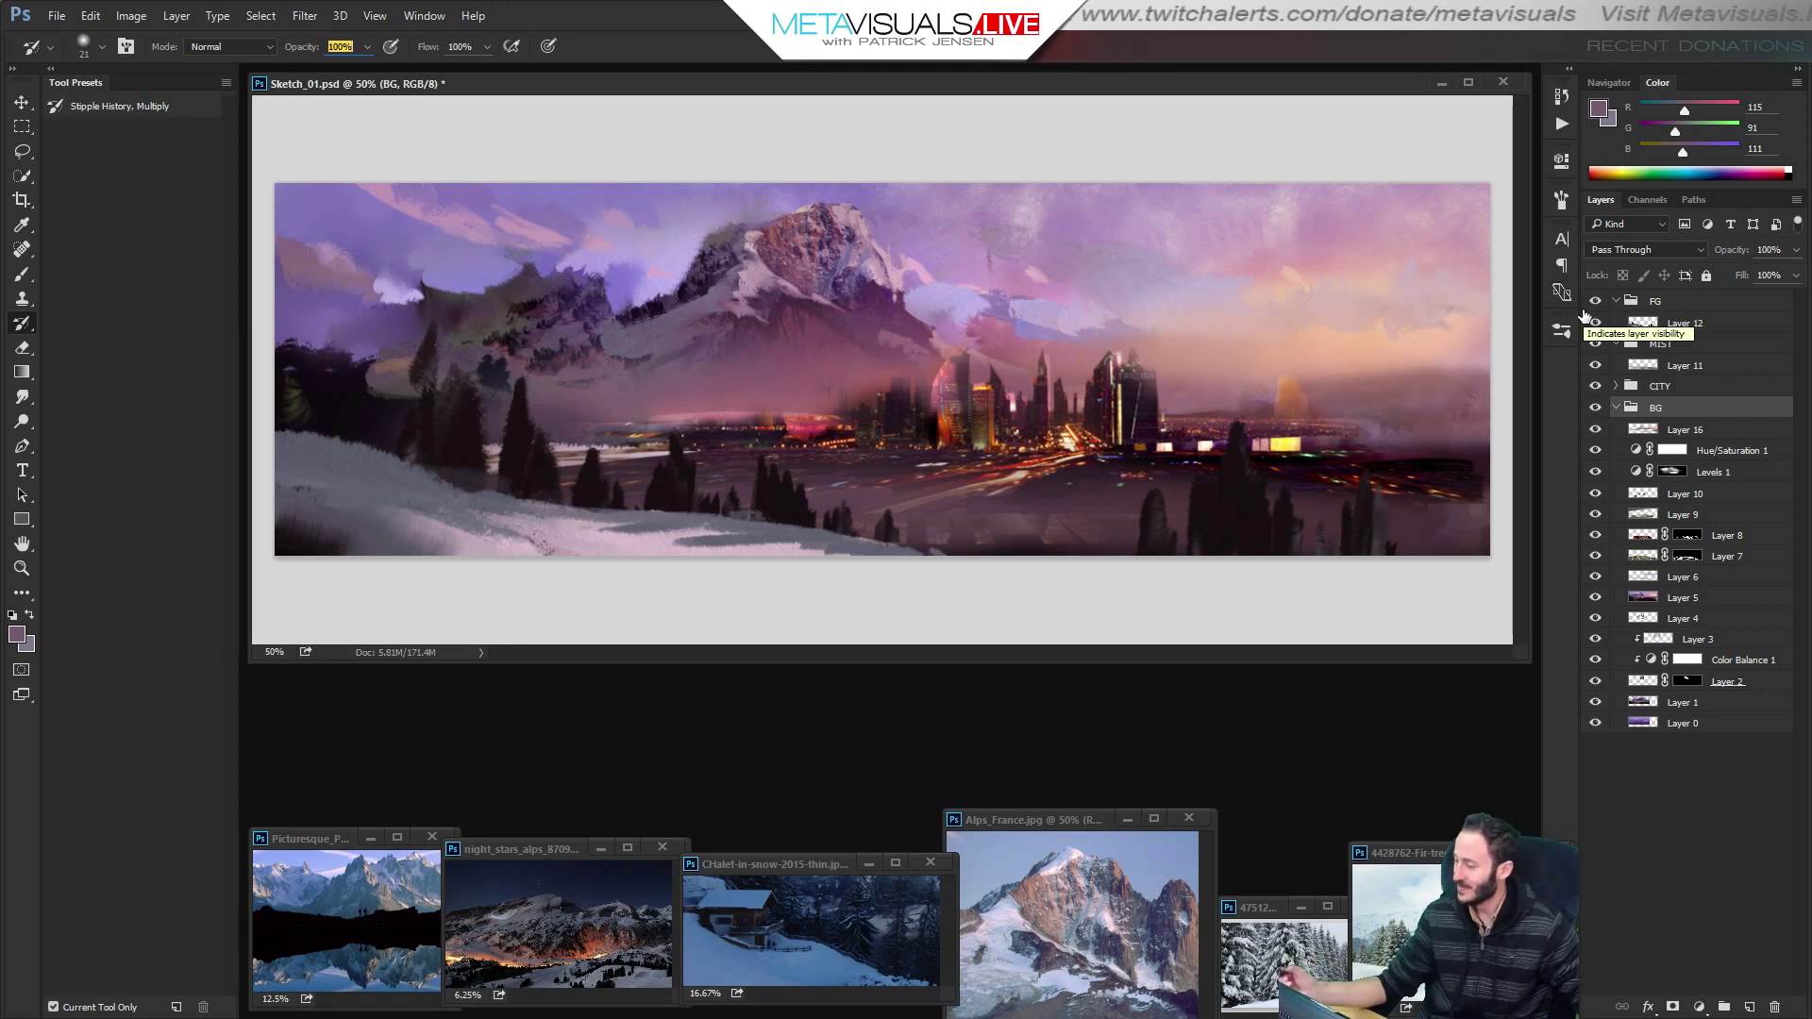
Compare the picture with and without the BG group.
left_click(1596, 409)
left_click(1596, 409)
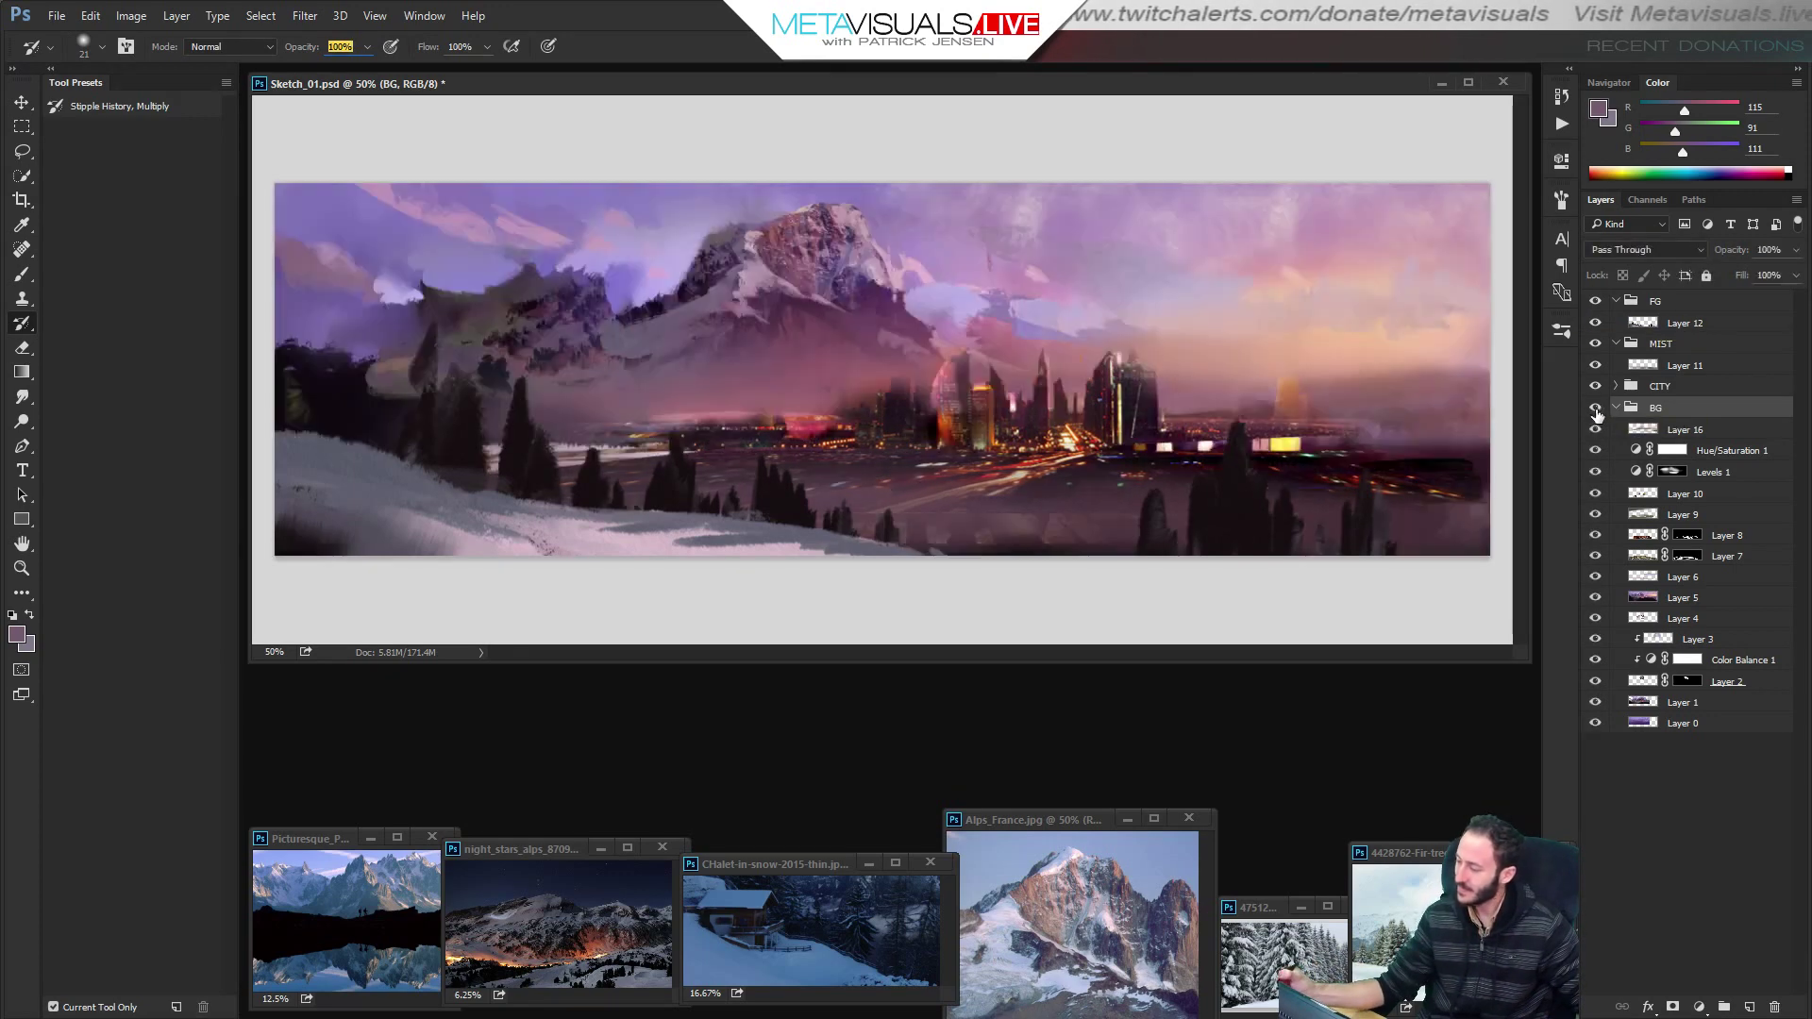
left_click(1025, 480)
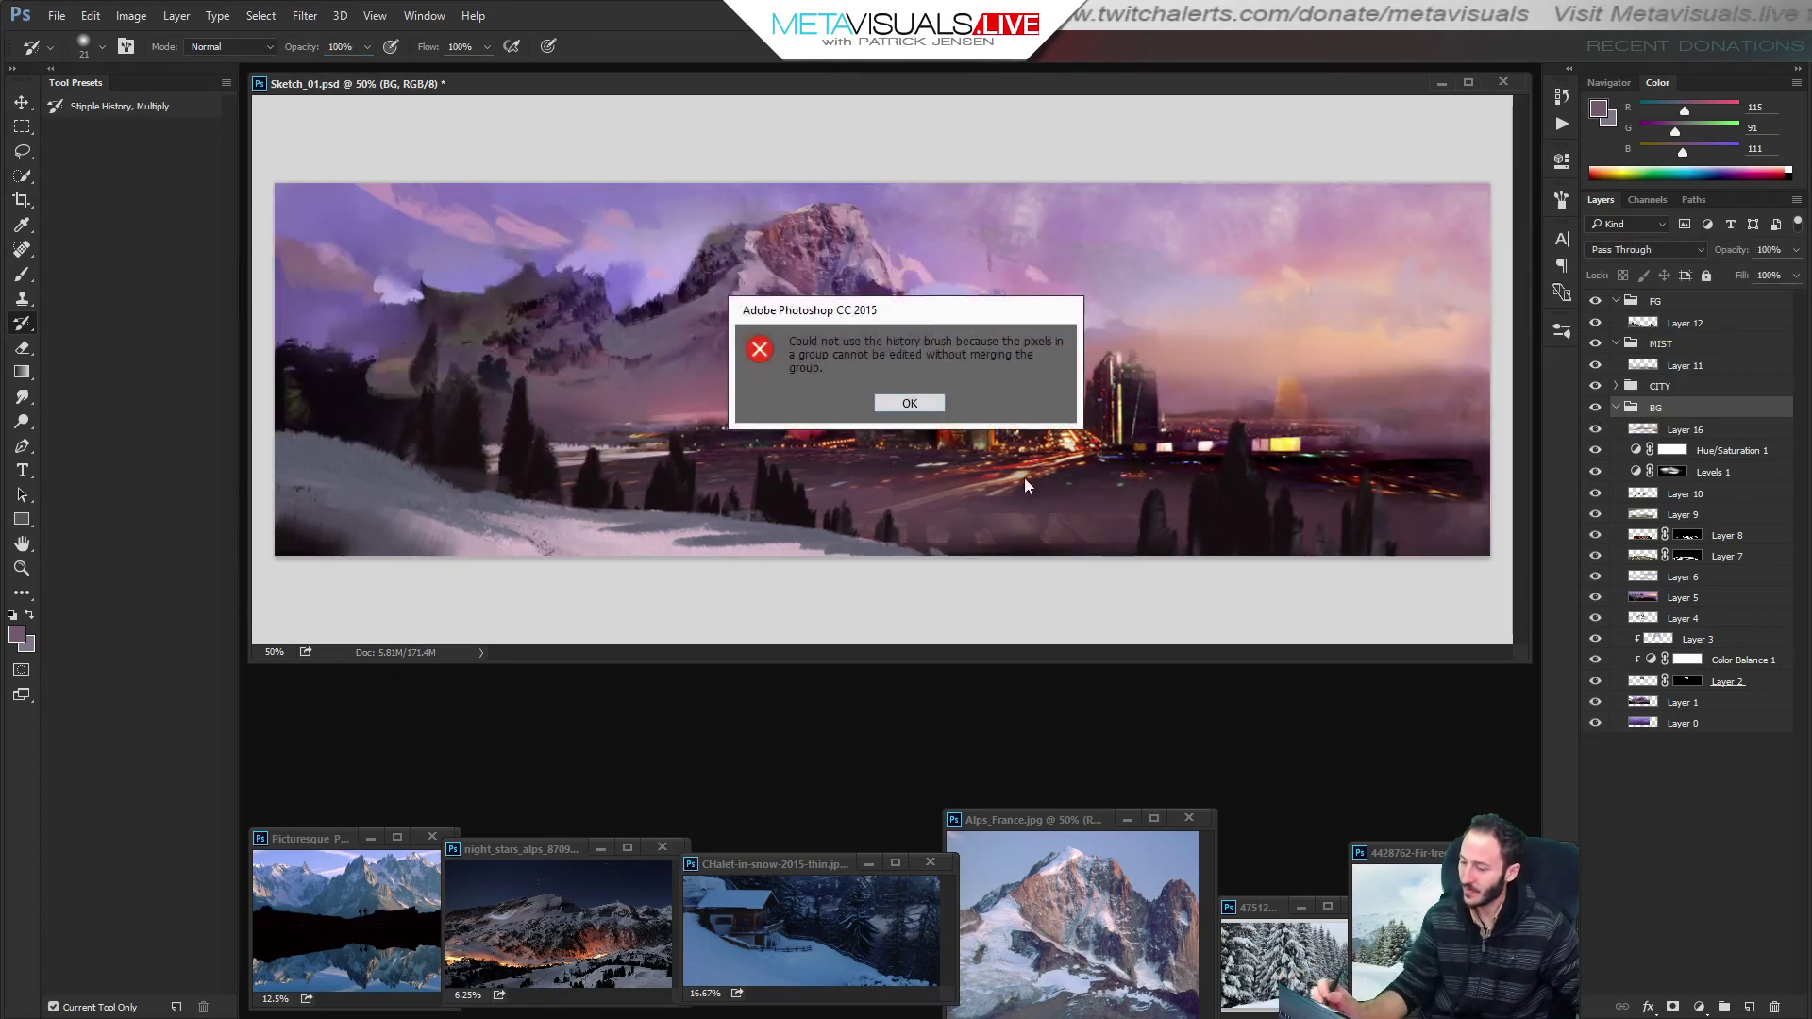
left_click(909, 403)
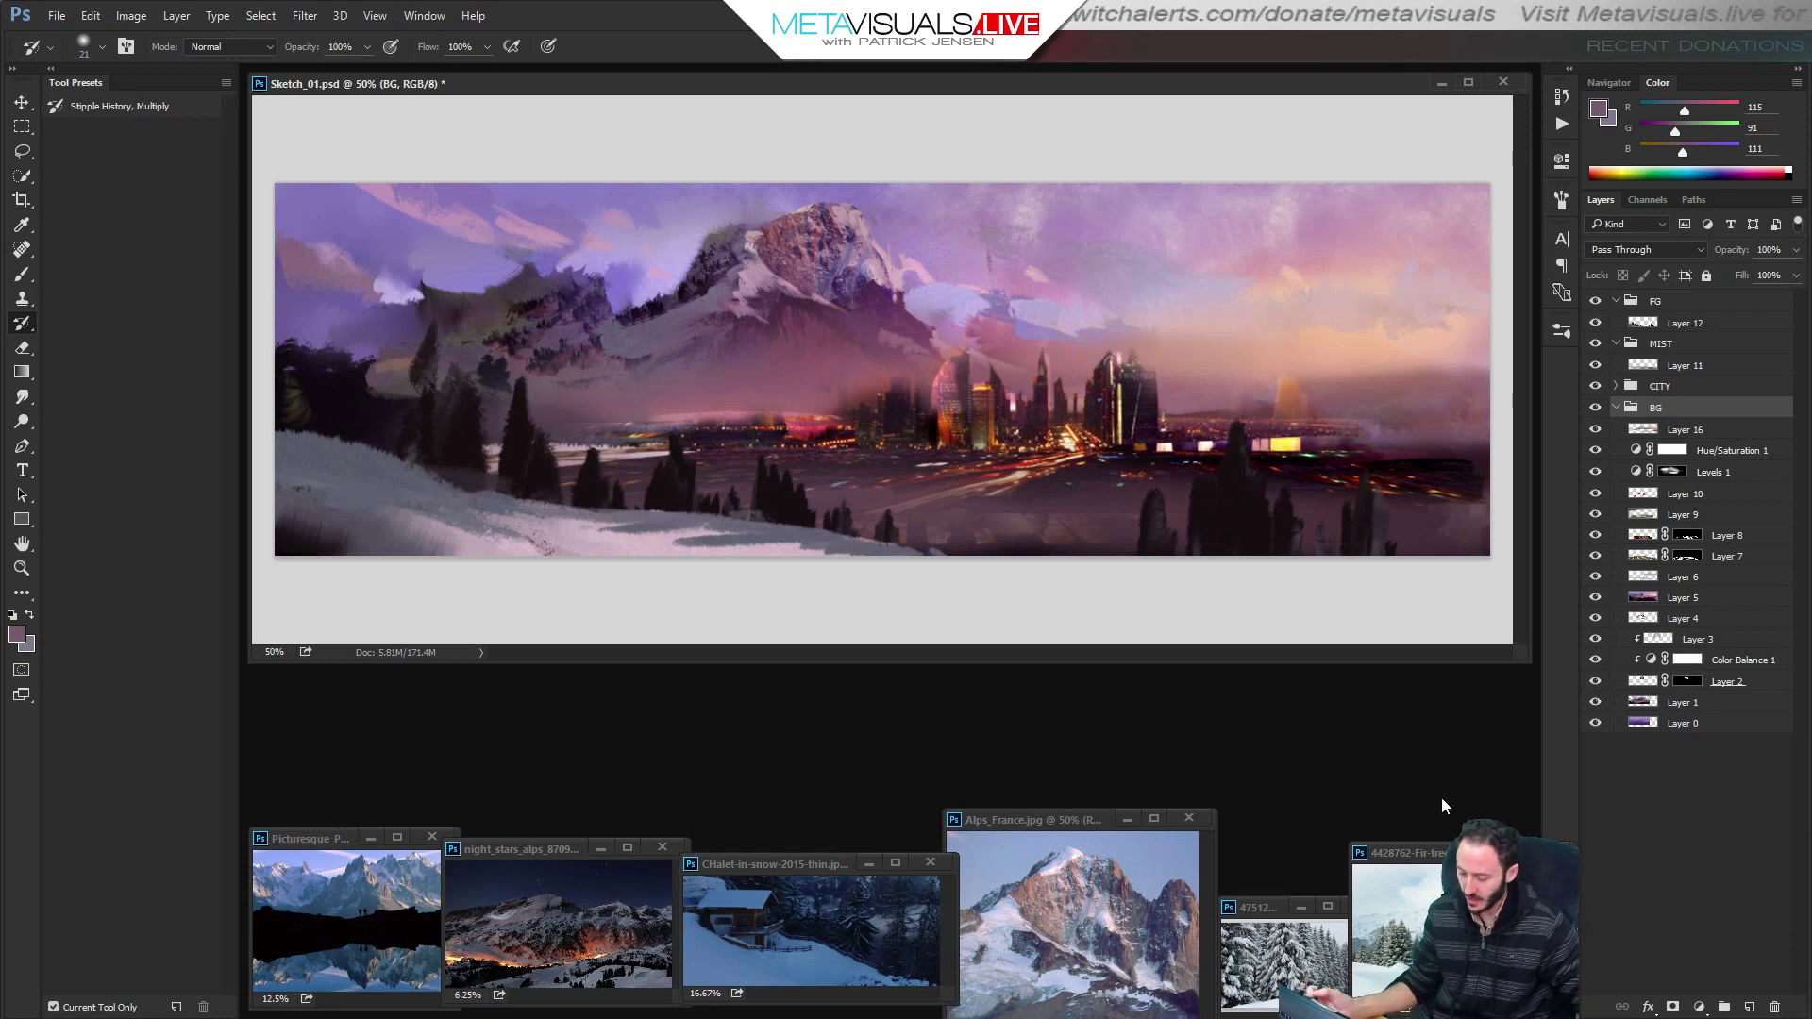
Enlarge the Picturesque_Peaks_Alps_1600_x_1200.jpg window and frame its snowy peaks at 33.33% zoom.
key("z")
left_click(388, 888)
left_click(387, 888)
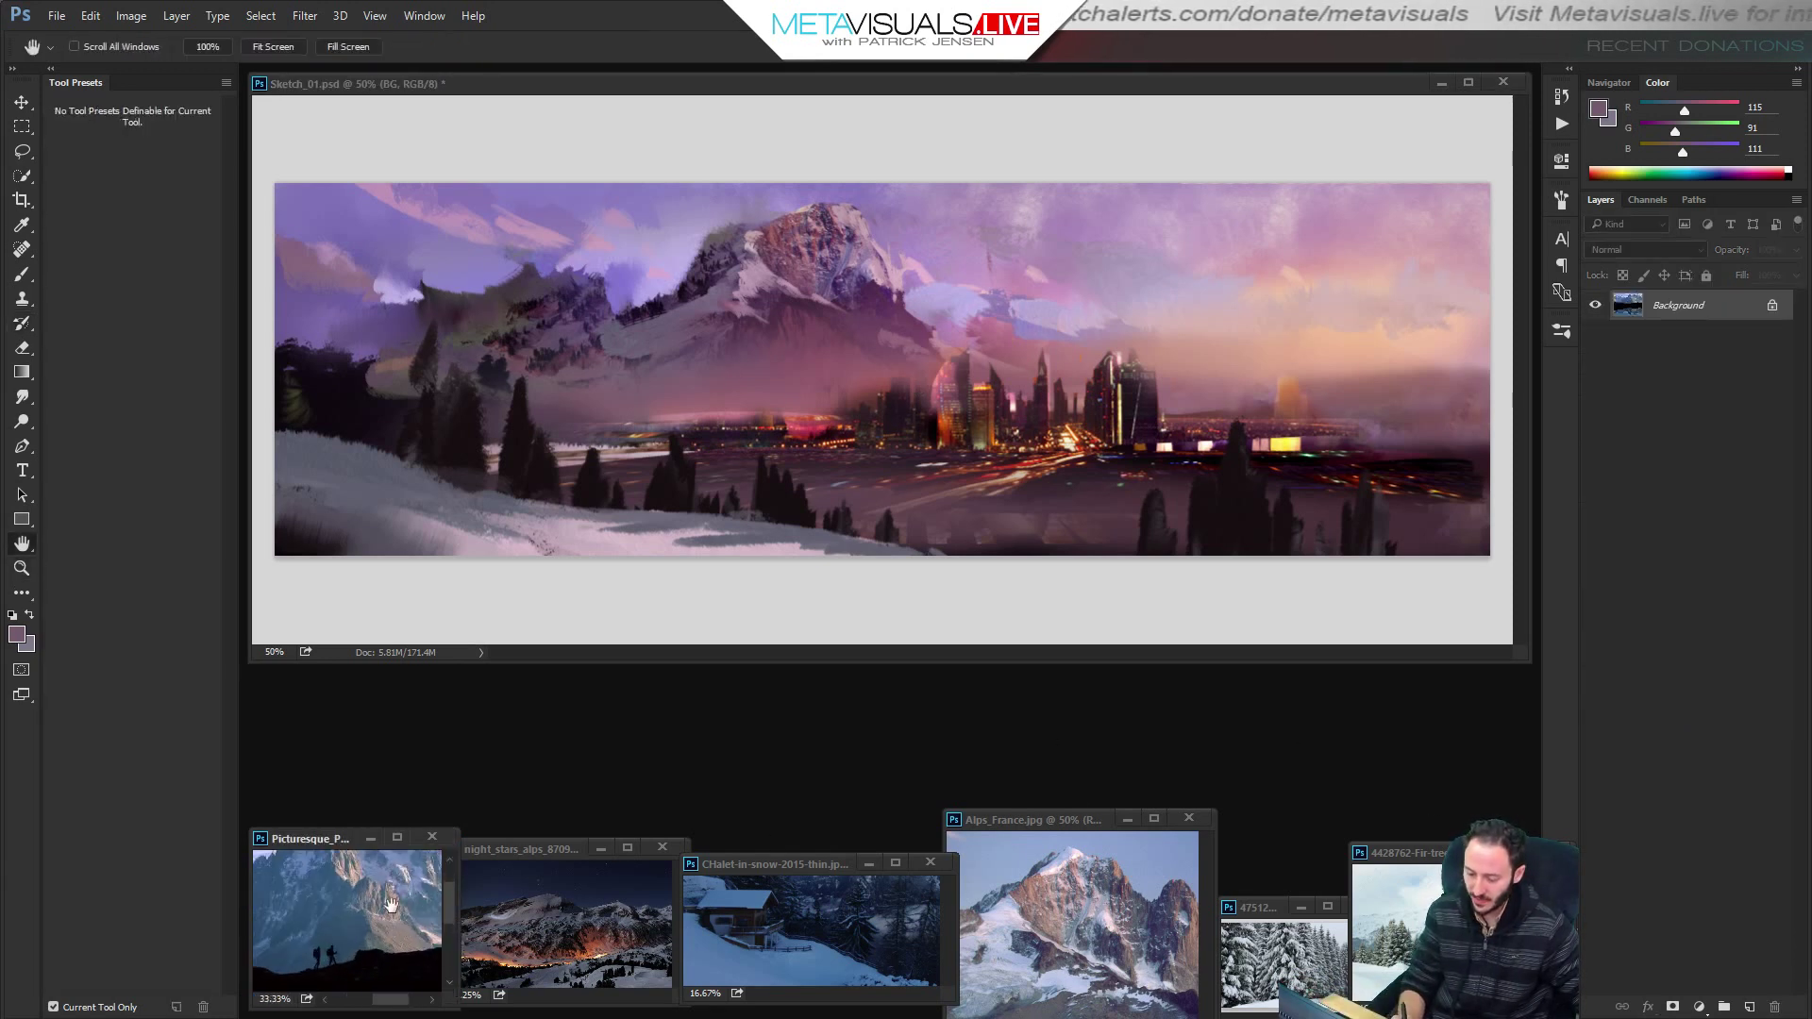
left_click_drag(385, 893, 379, 972)
left_click(379, 974, "alt")
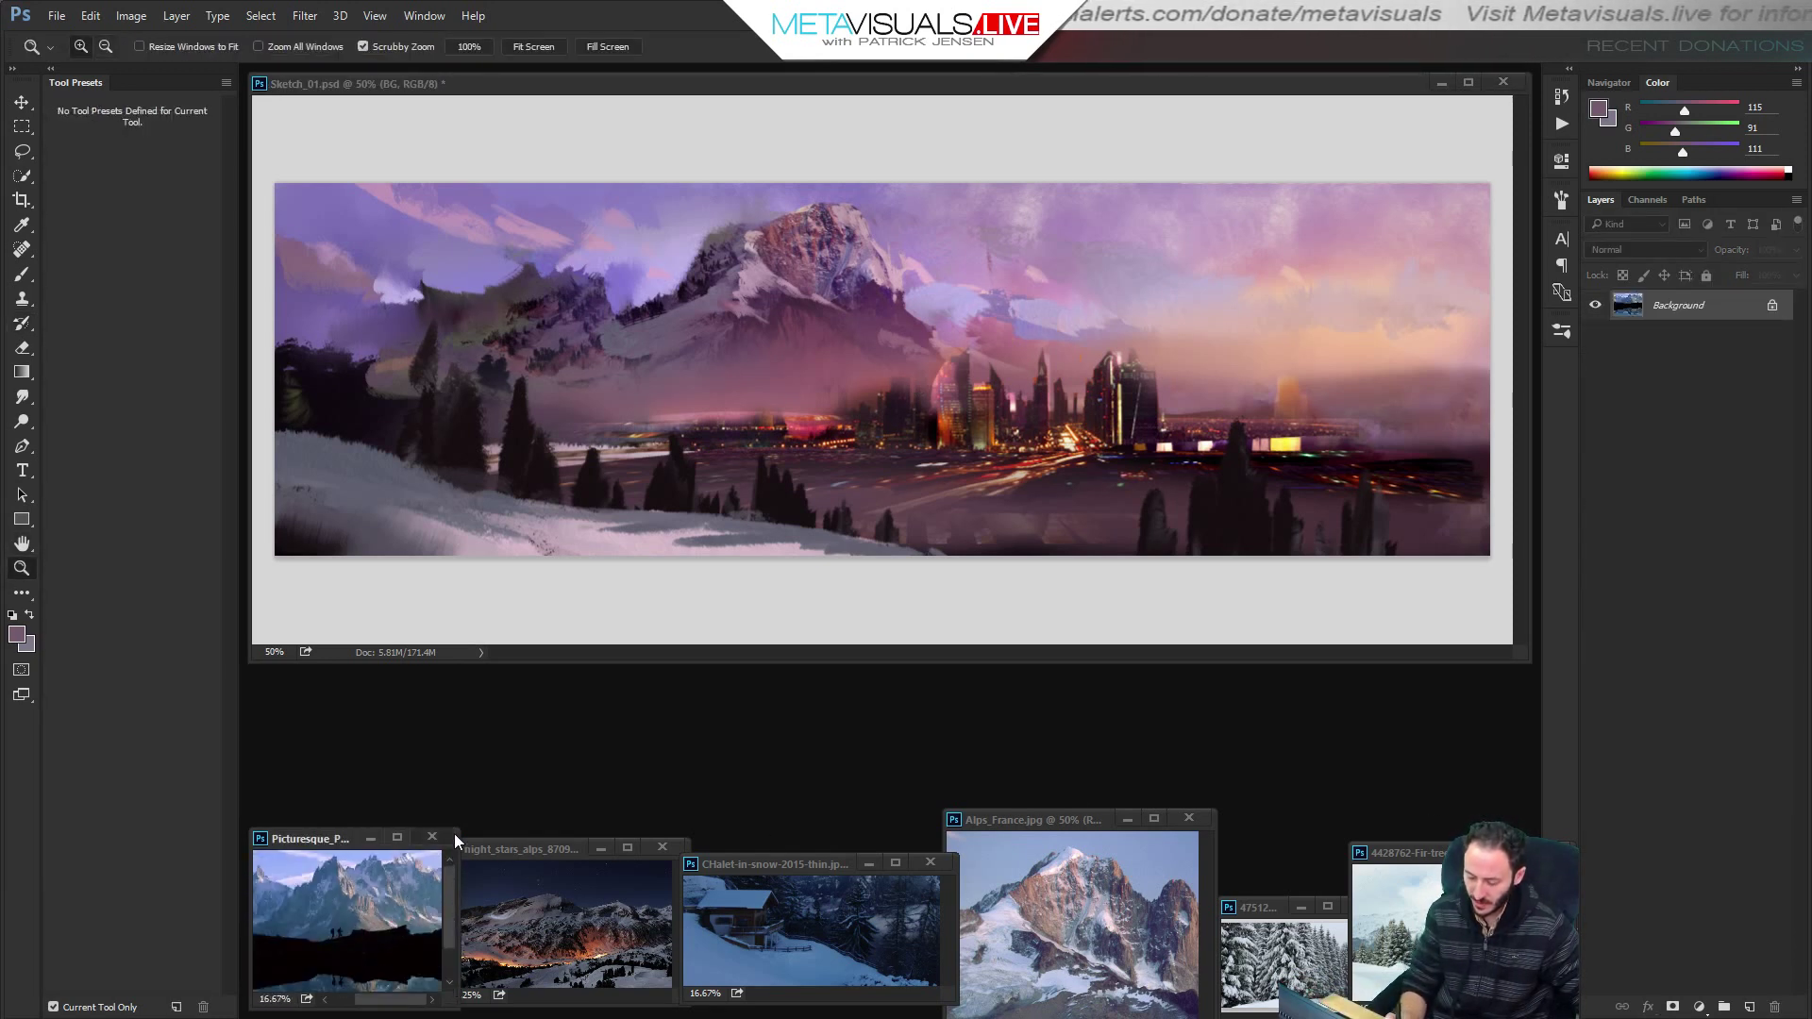
left_click_drag(455, 835, 610, 780)
key("h")
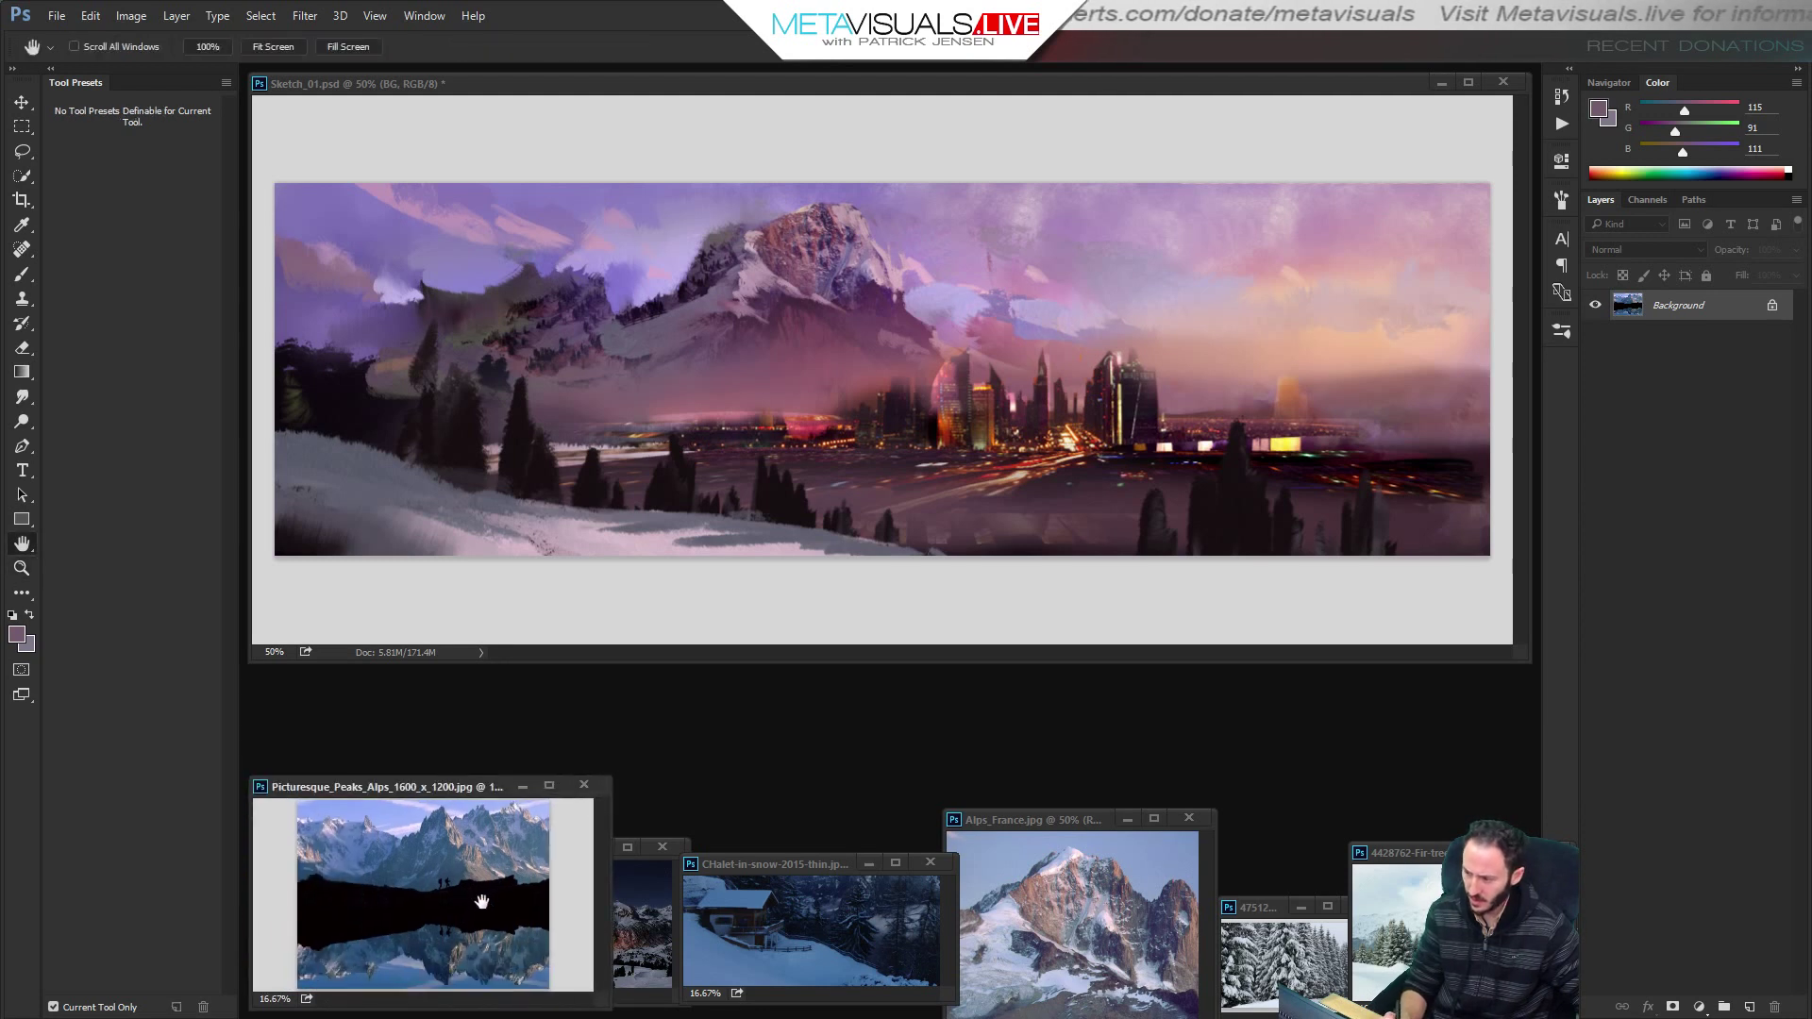
left_click(482, 898, "ctrl")
left_click(483, 897, "ctrl")
left_click_drag(483, 893, 479, 982)
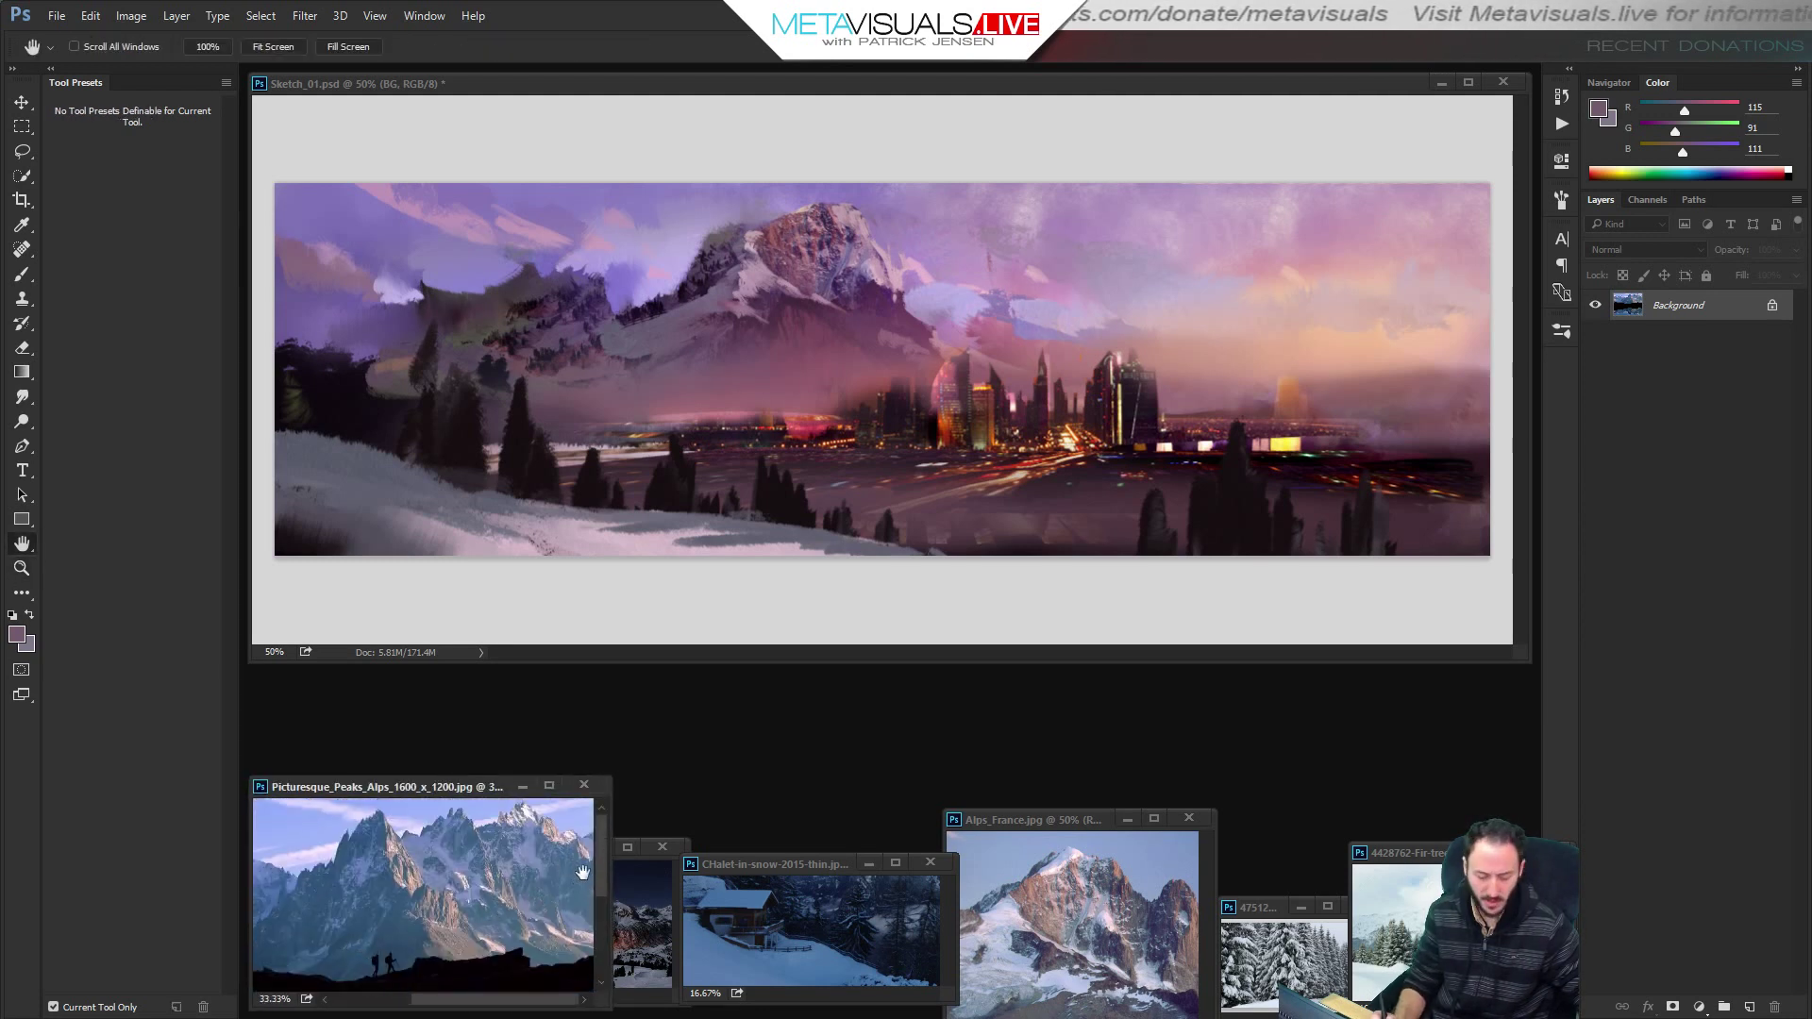
Copy a freehand selection of the snowy peaks from the reference photo and paste it above Layer 16 in Sketch_01.psd.
key("l")
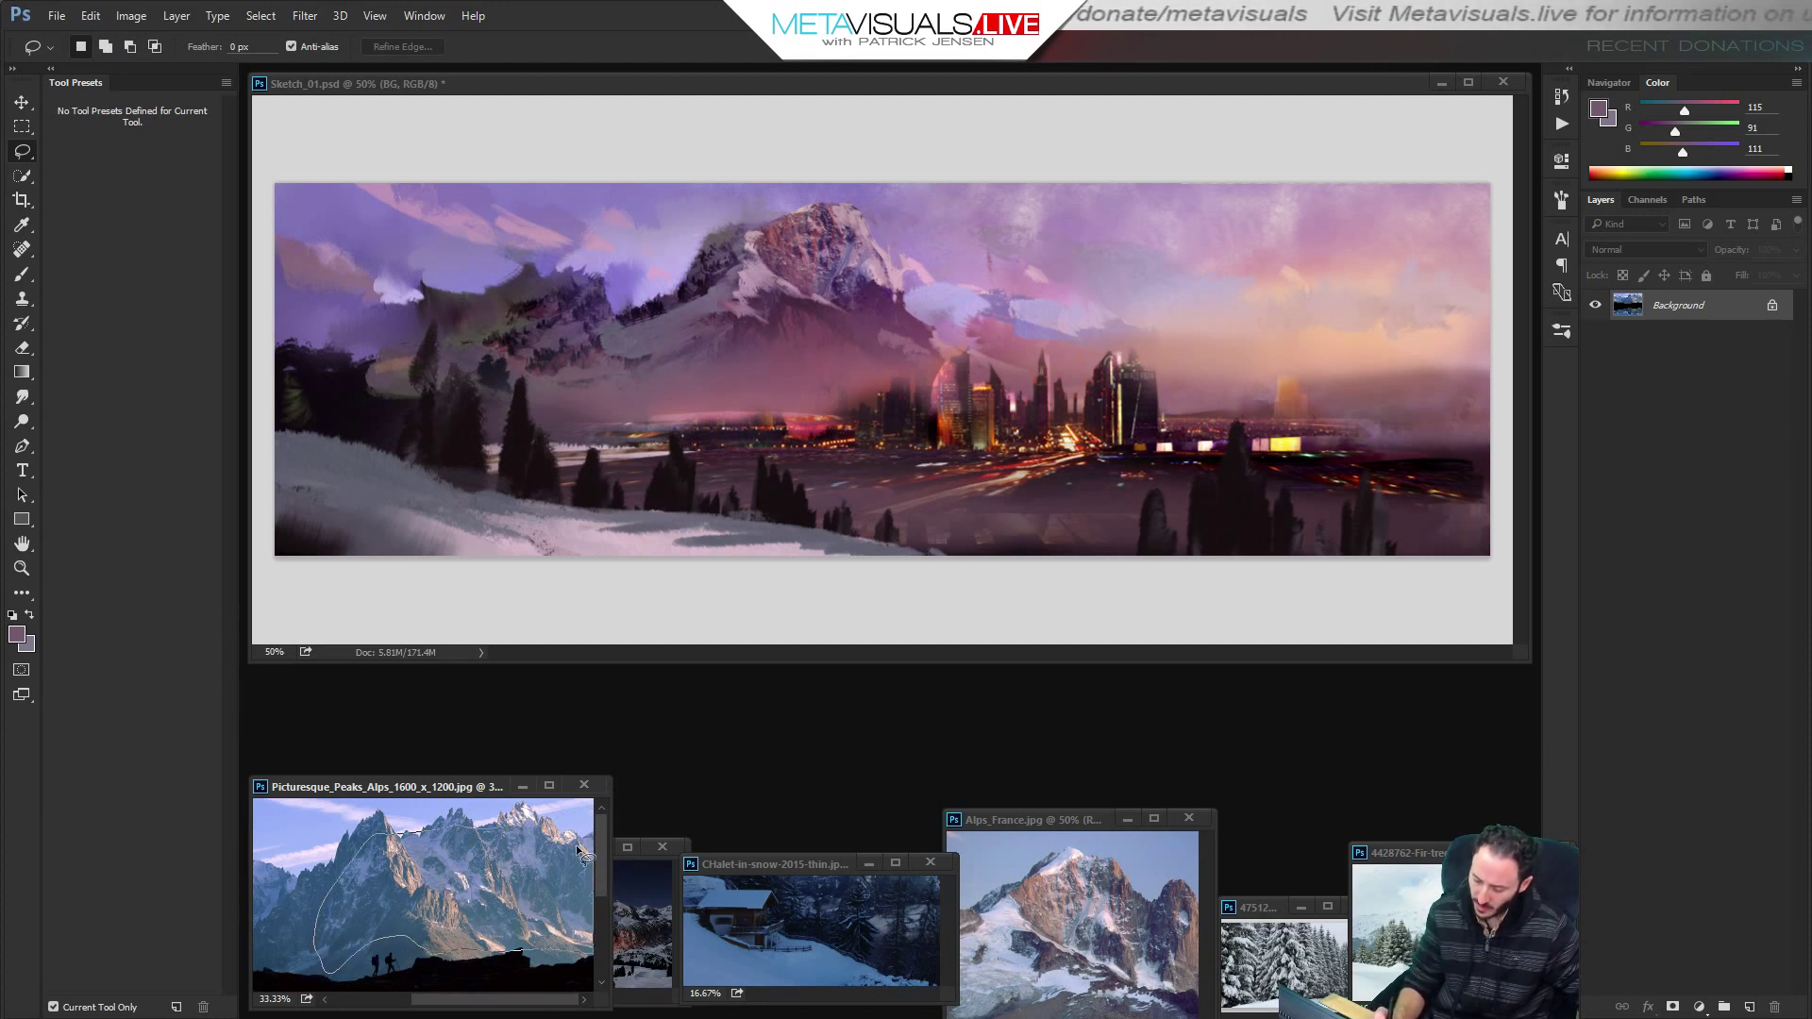
mouse_move(549, 822)
left_mouse_down()
mouse_move(607, 740)
mouse_move(604, 756)
left_mouse_up()
key("shift")
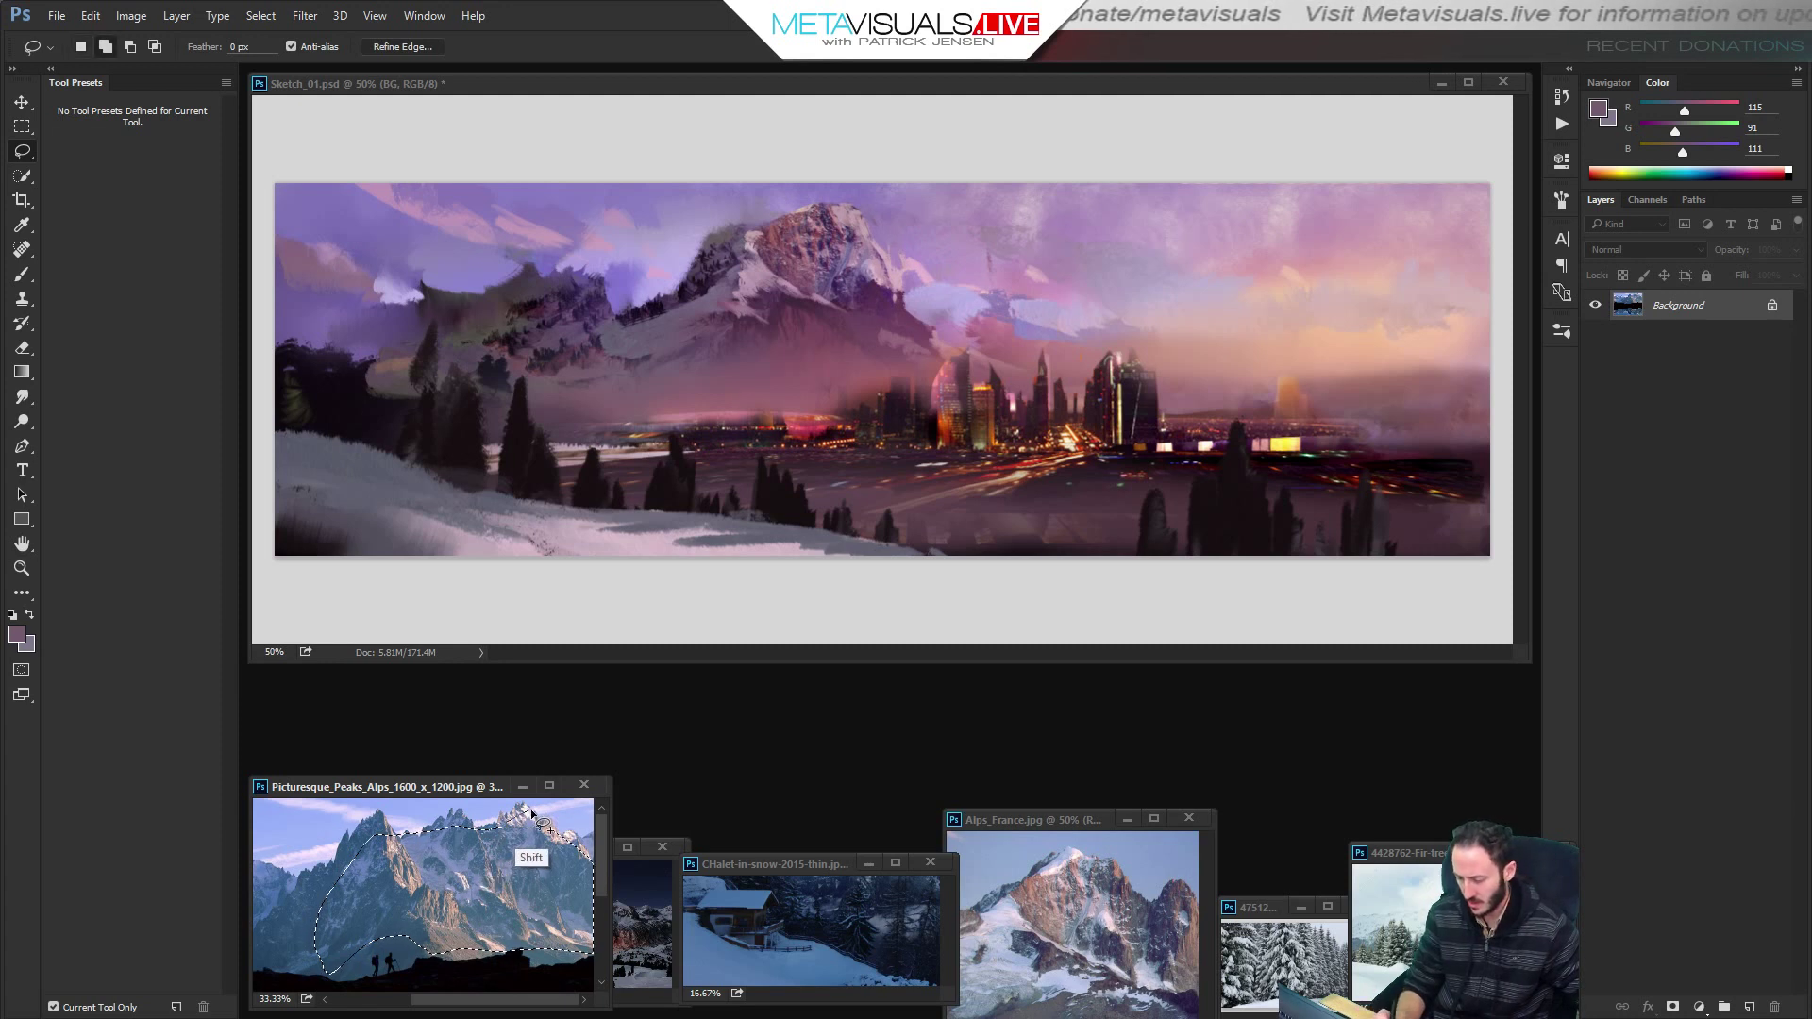
left_click(1025, 360)
key("ctrl+v")
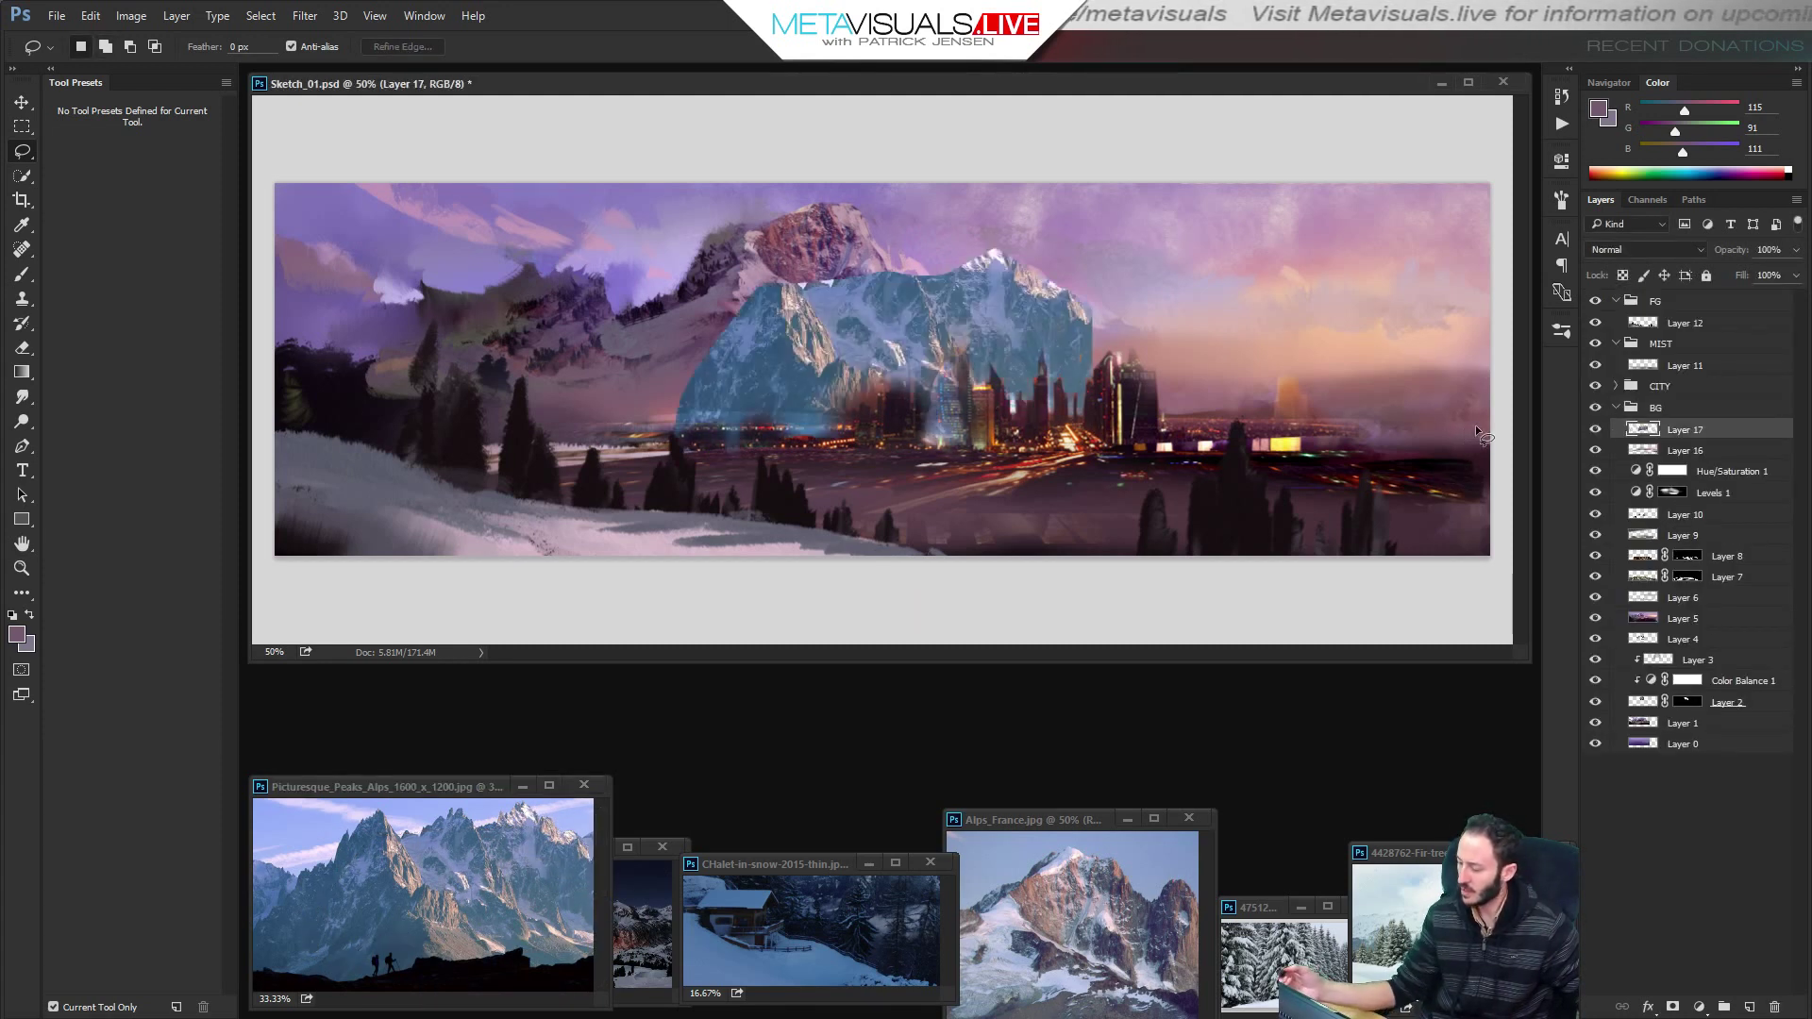
Place the pasted peaks behind the city's right half, enlarge them to reach the picture's right edge, and raise them slightly.
key("v")
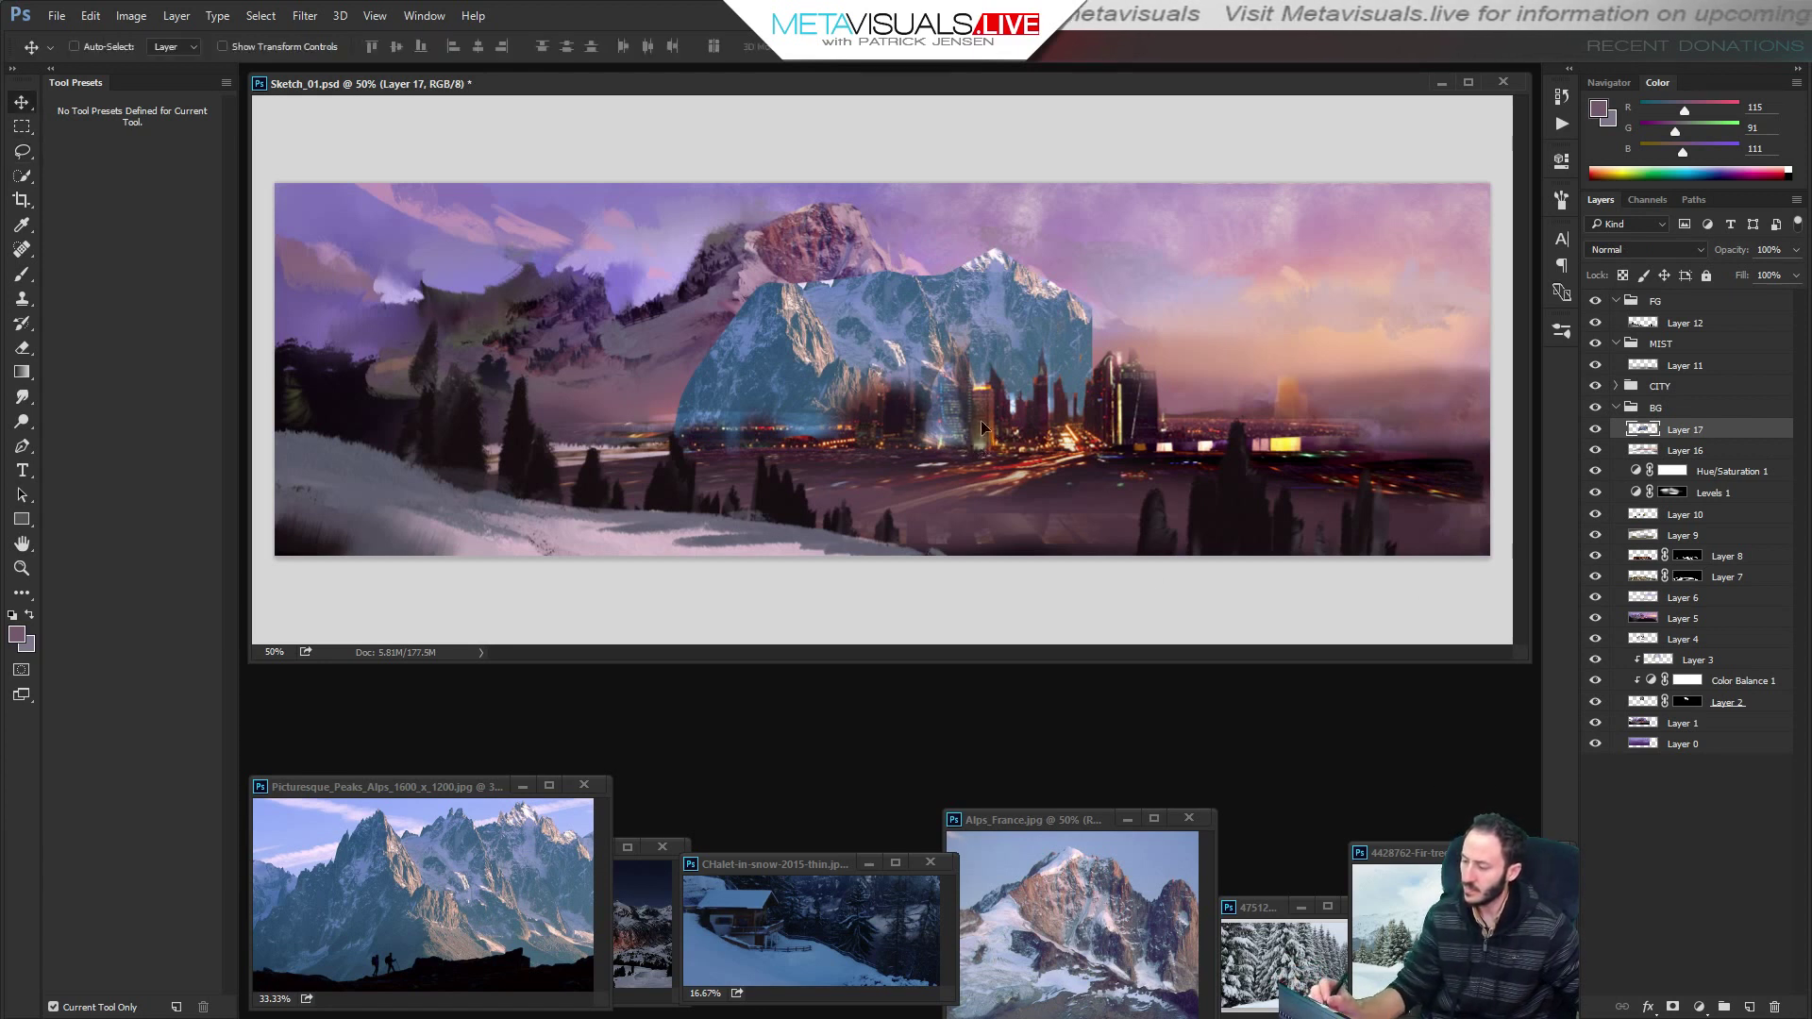
mouse_move(990, 451)
left_mouse_down()
mouse_move(1280, 349)
mouse_move(1118, 382)
mouse_move(1196, 342)
mouse_move(1236, 435)
left_mouse_up()
key("ctrl+t")
left_click_drag(1340, 203, 1503, 247)
key("Return")
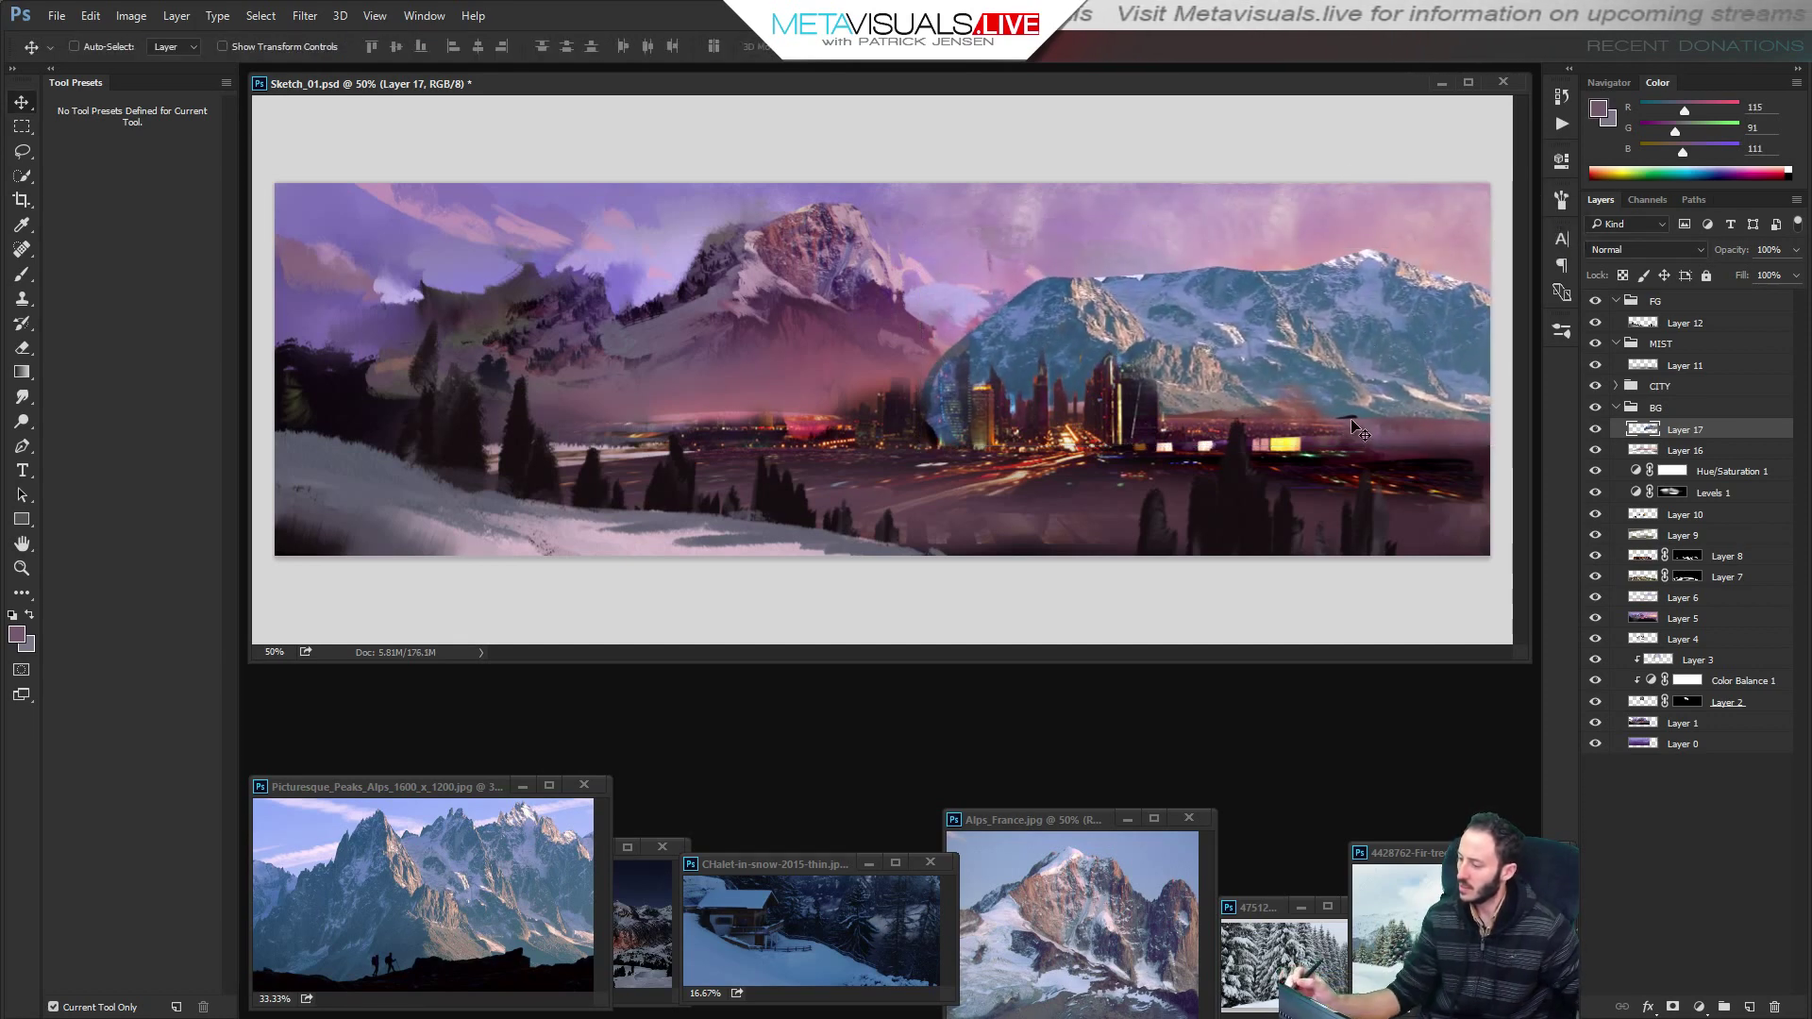
mouse_move(1357, 429)
left_mouse_down()
mouse_move(1351, 375)
mouse_move(1351, 404)
left_mouse_up()
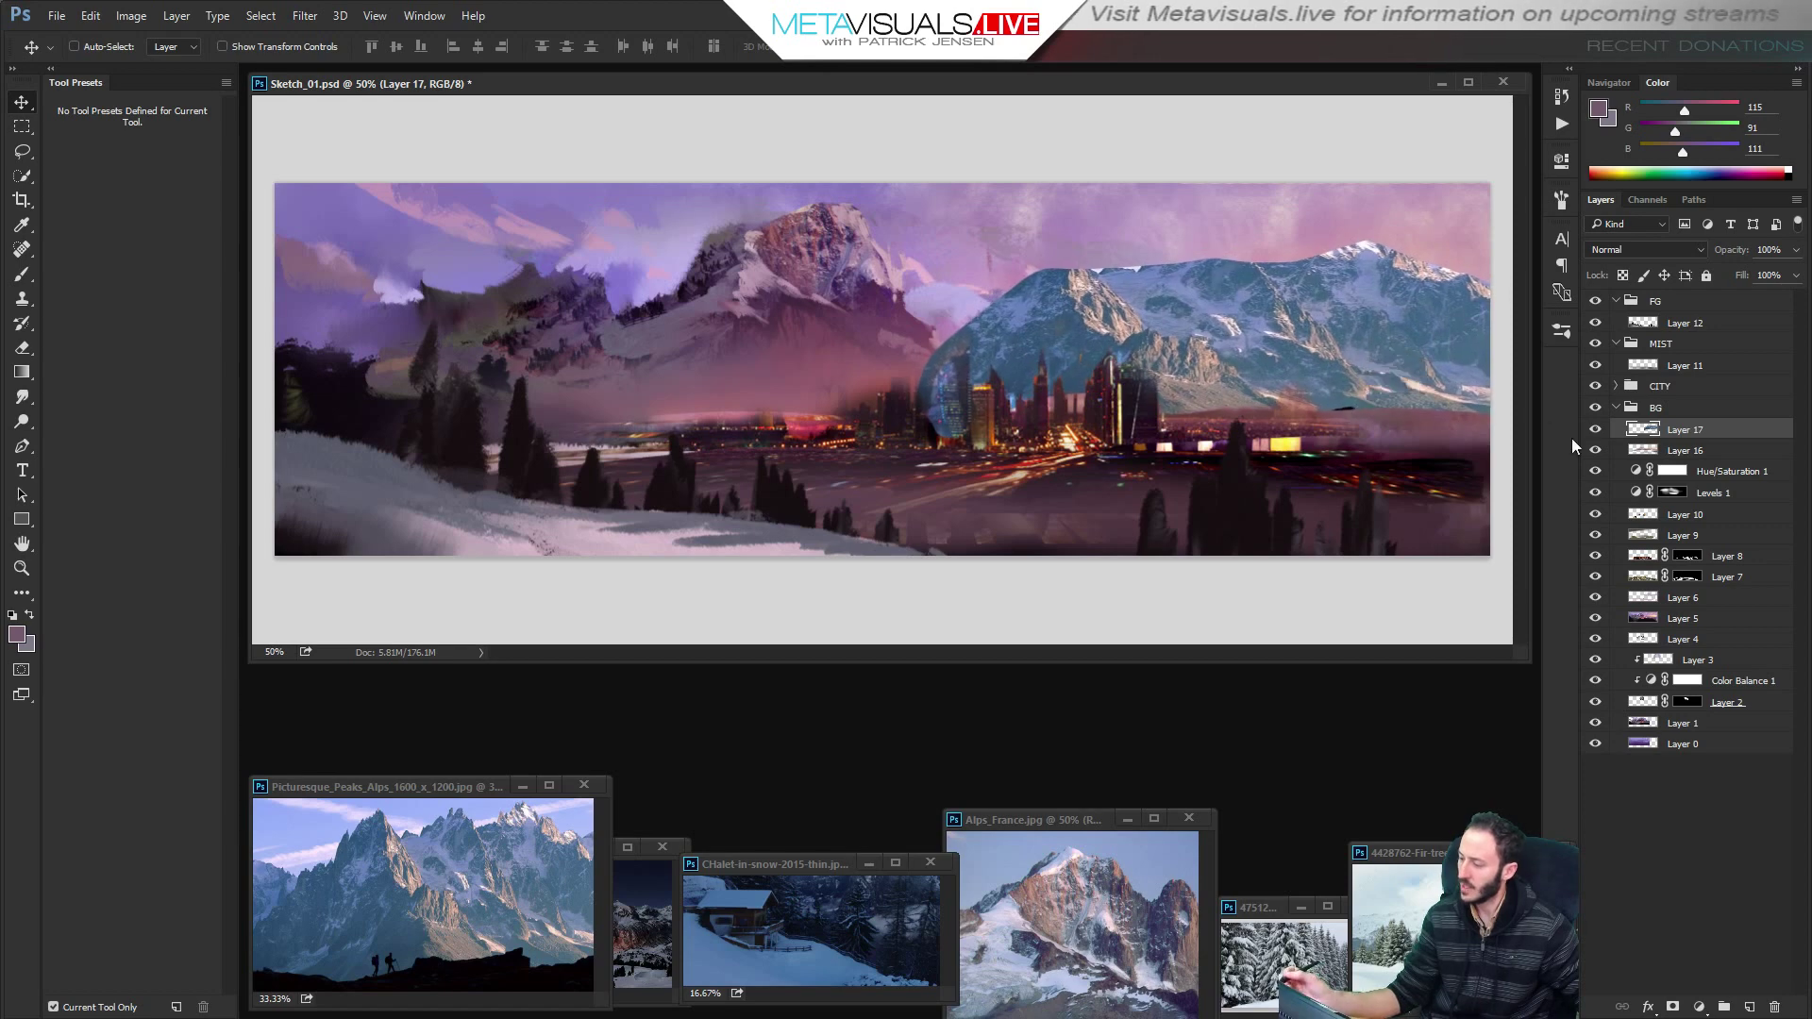
Lower the saturation of the pasted blue peaks with a Hue/Saturation adjustment.
left_click(131, 16)
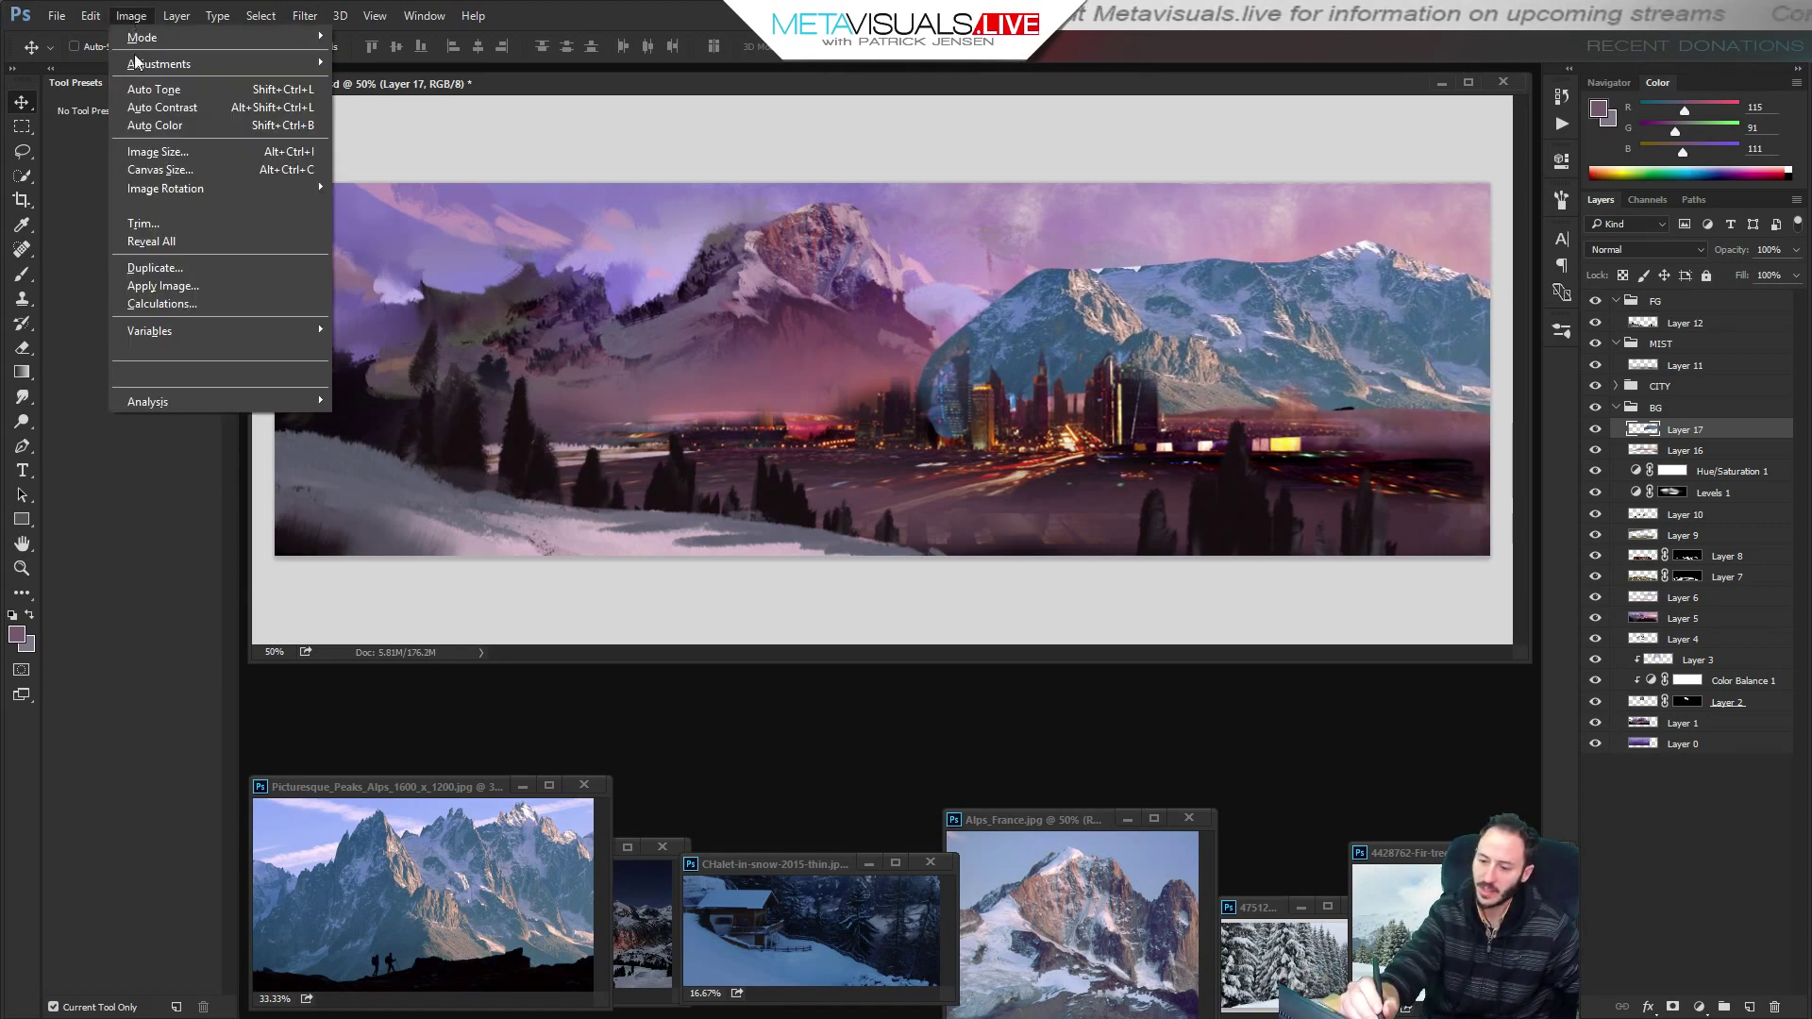
mouse_move(137, 64)
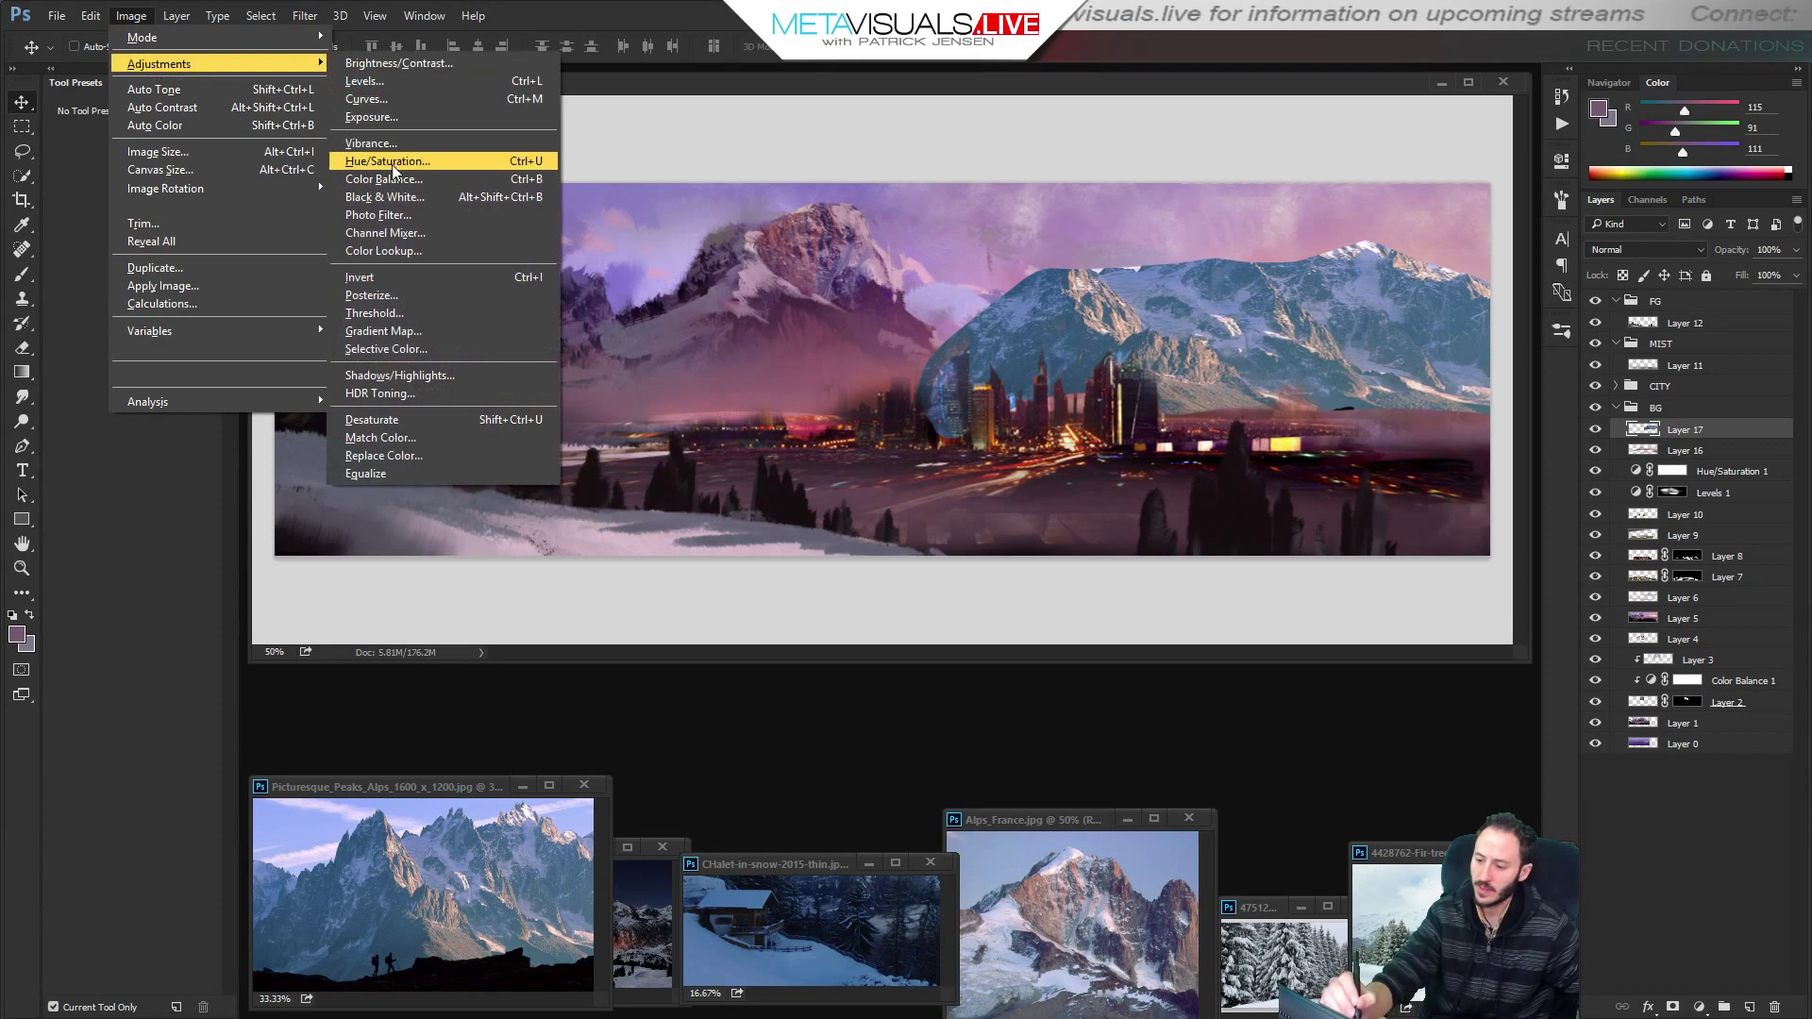
left_click(393, 164)
left_click_drag(1199, 85, 1180, 498)
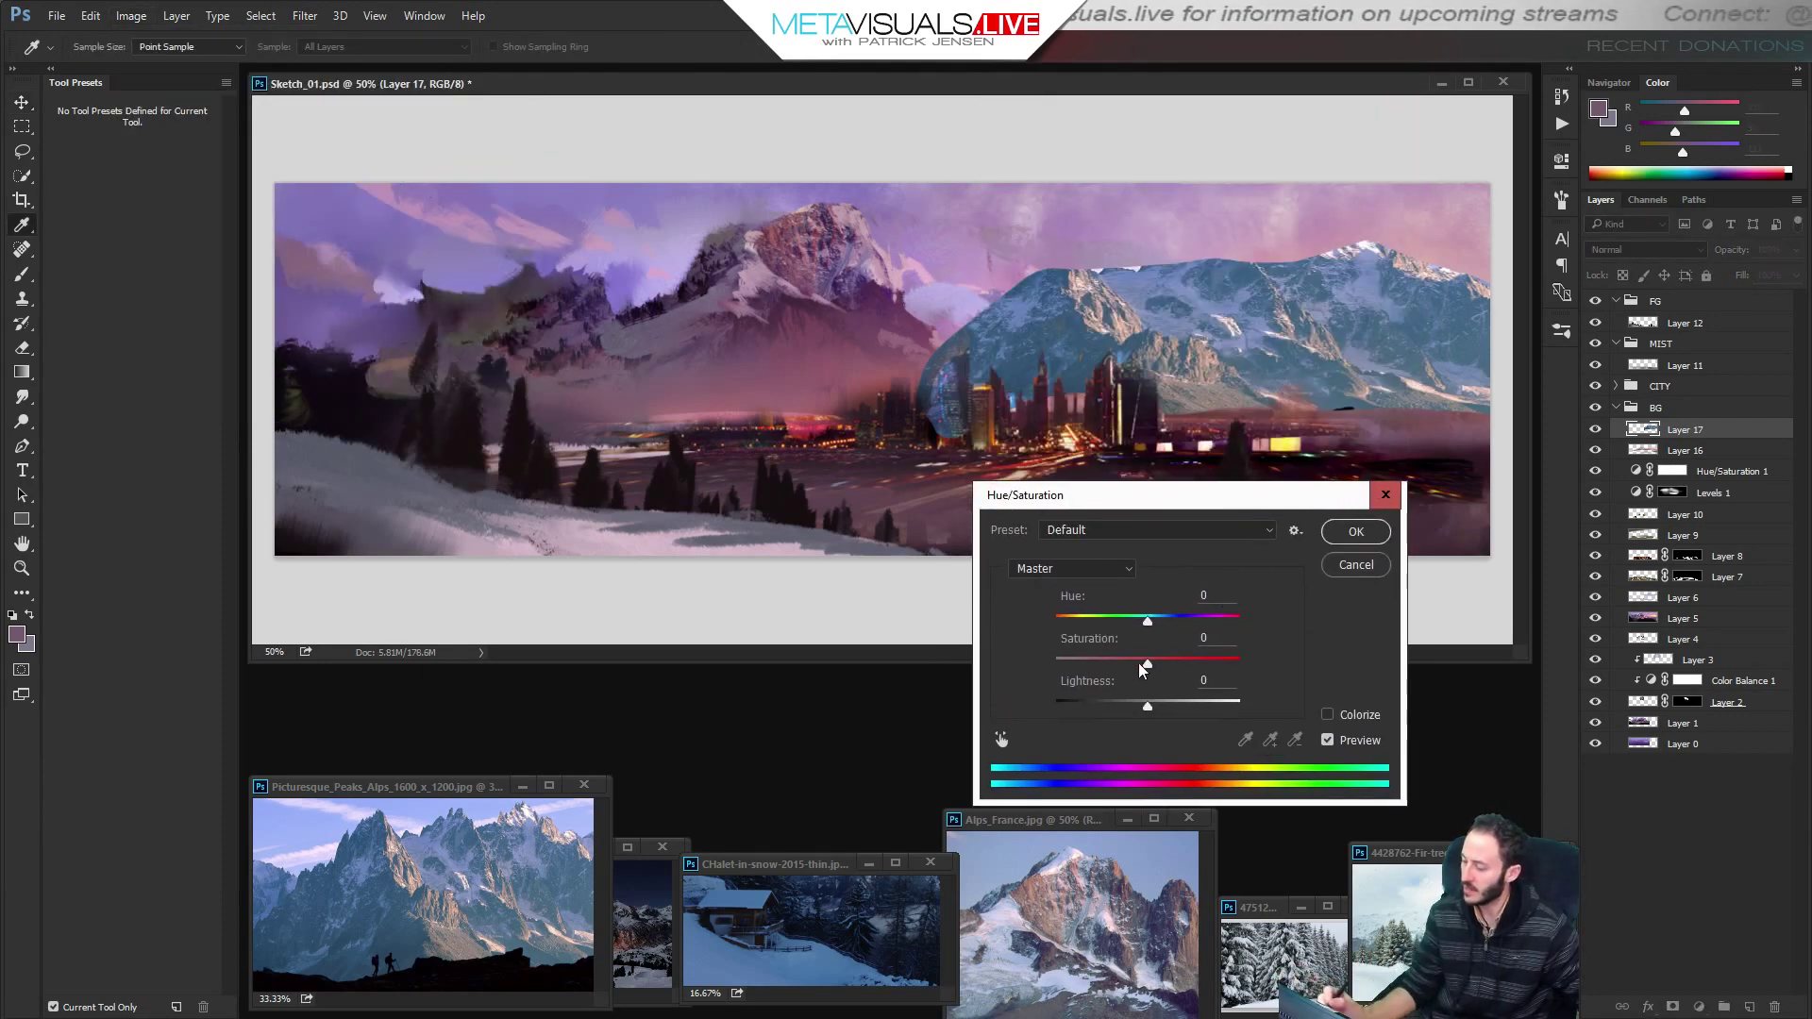
left_click_drag(1138, 662, 1105, 666)
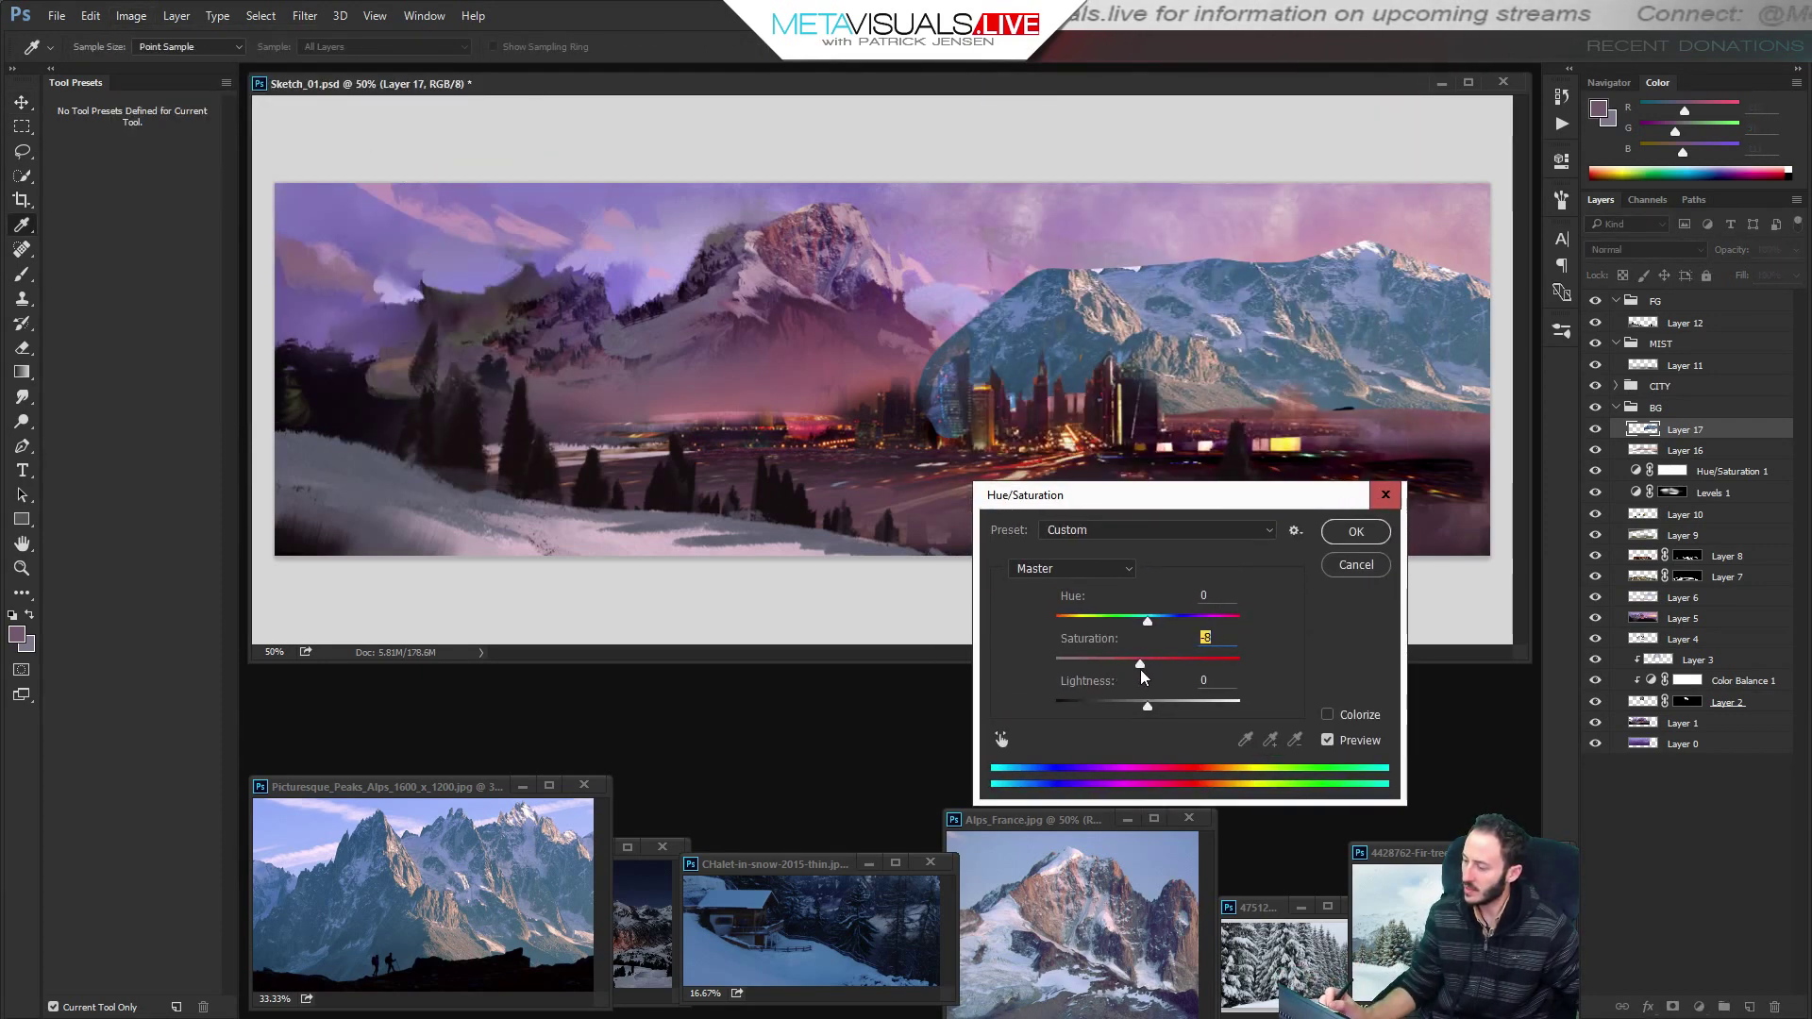
left_click(1356, 531)
Shift the midtones and highlights of the pasted peaks toward the scene's warm purple with Color Balance.
left_click(131, 16)
mouse_move(149, 63)
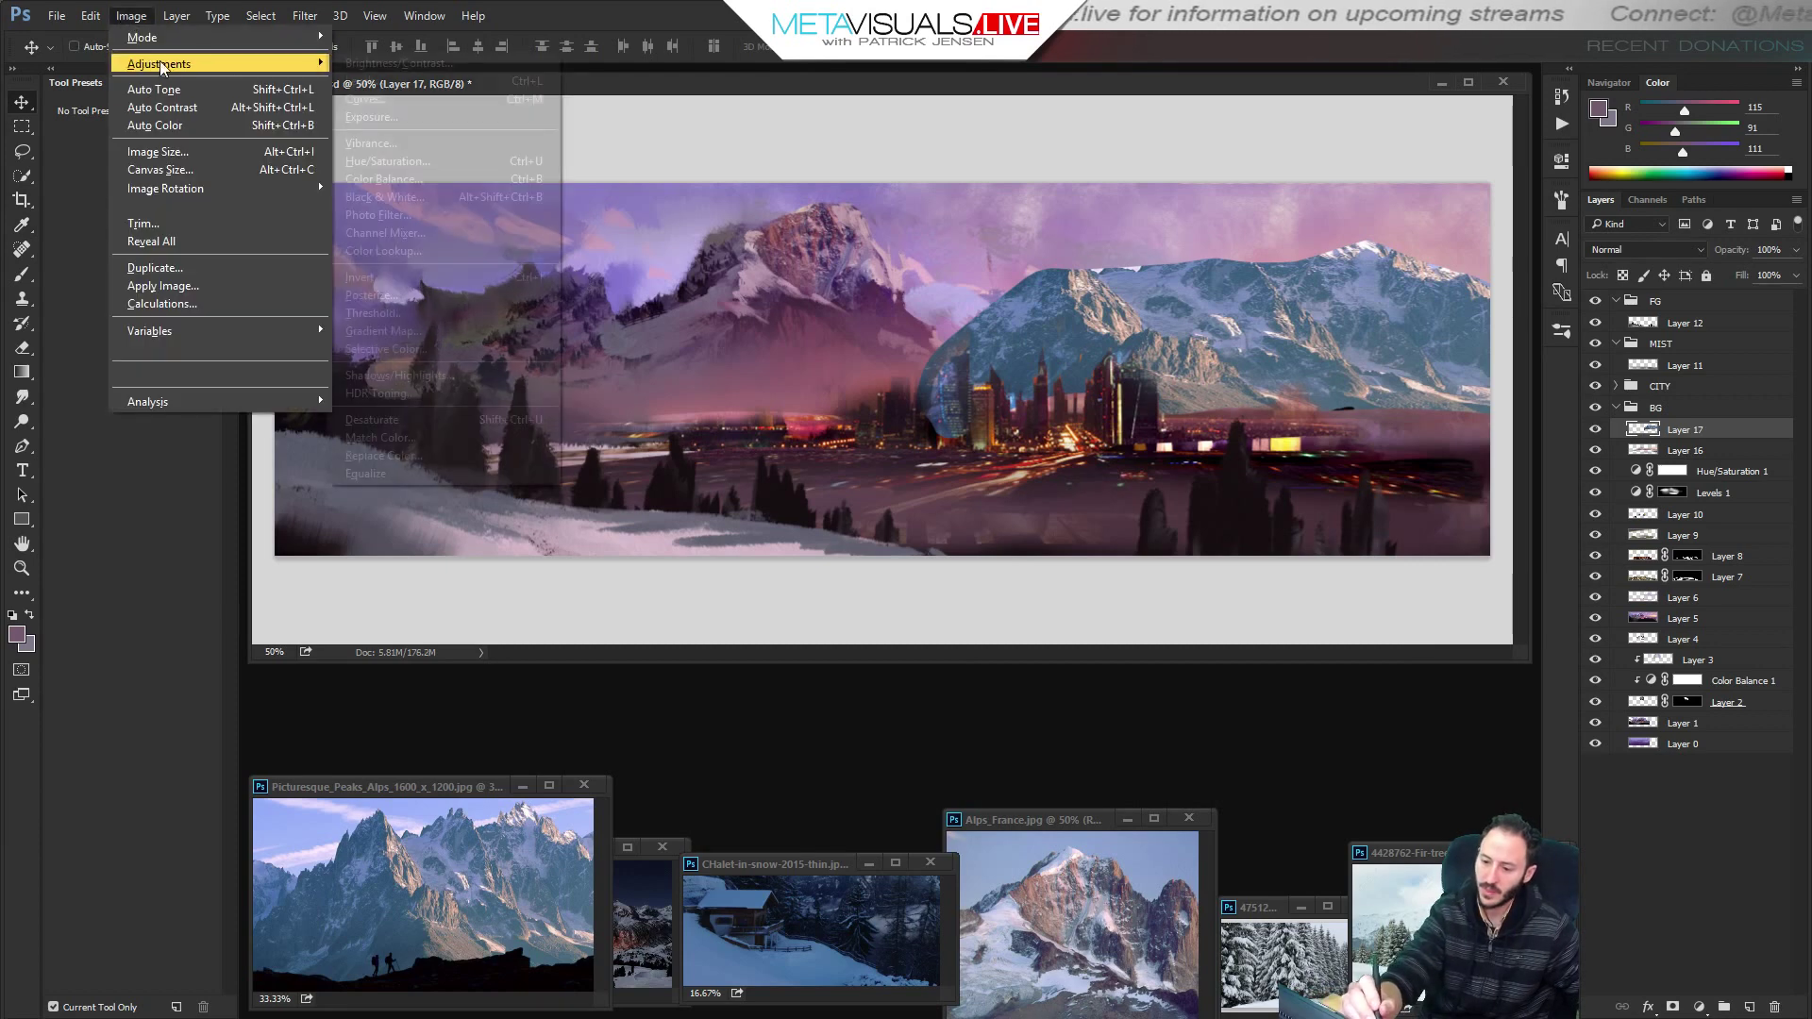
left_click(396, 178)
left_click_drag(1321, 156, 1064, 560)
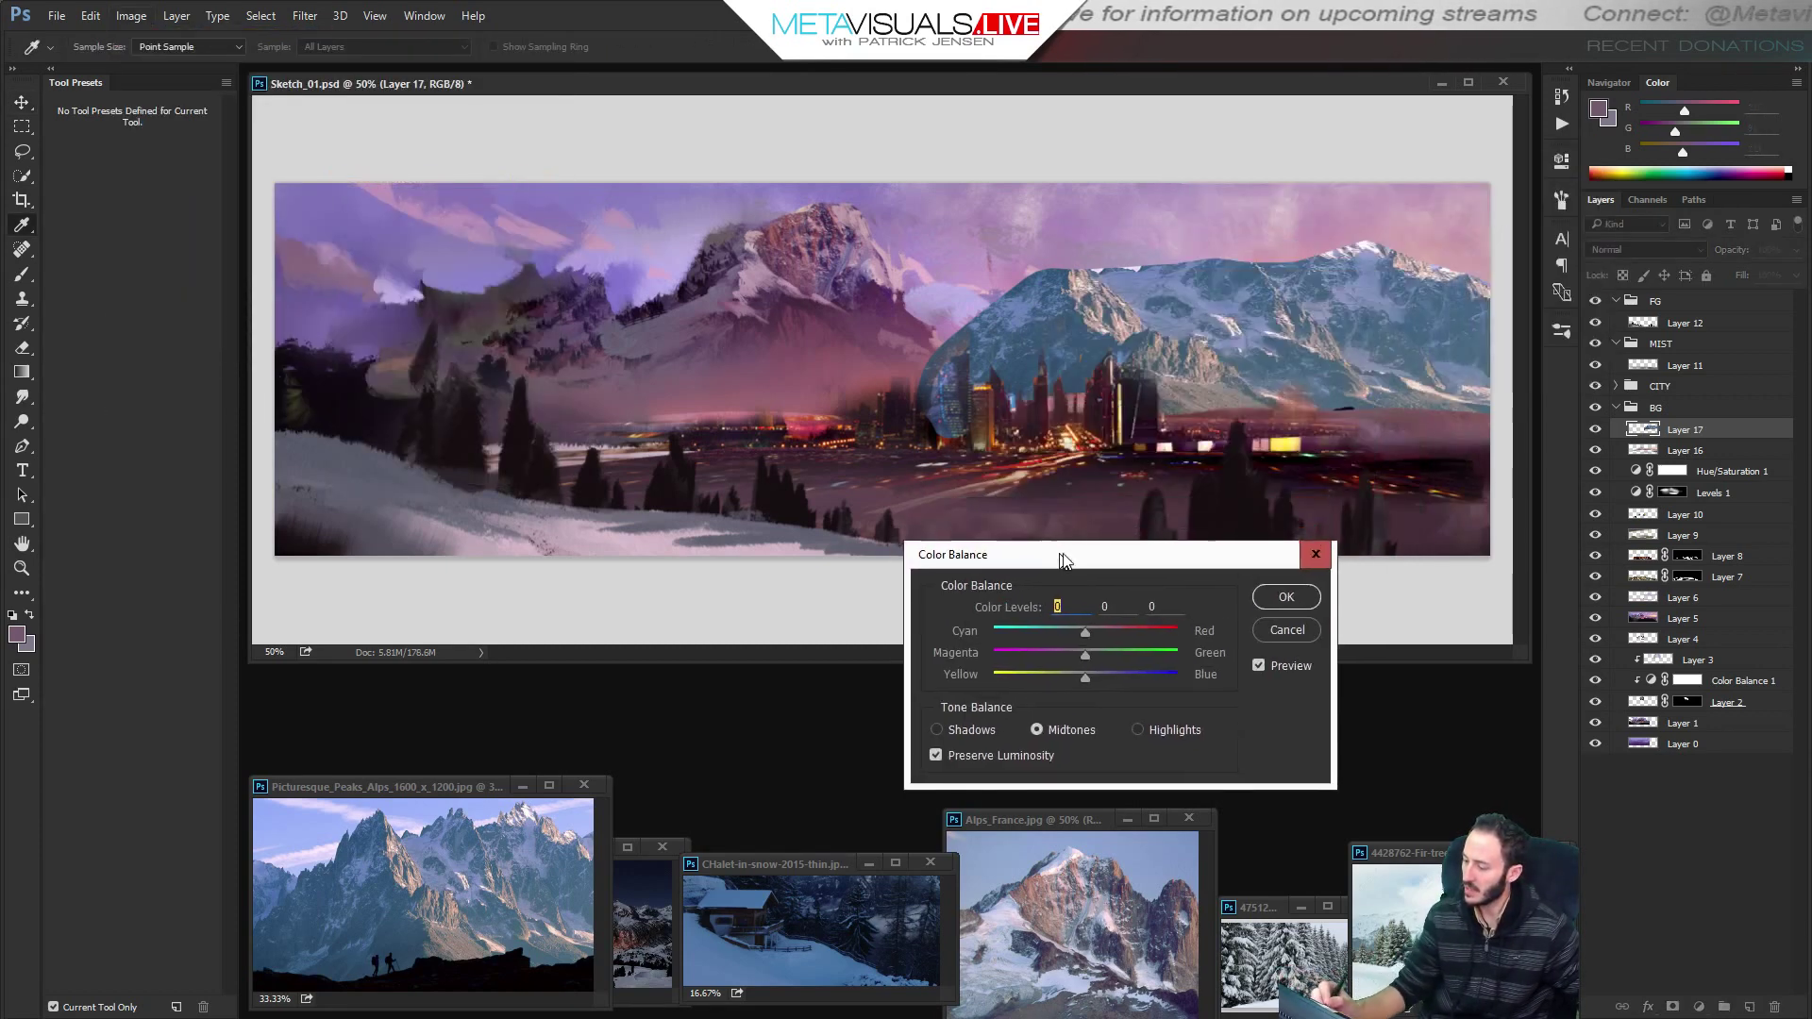
left_click_drag(1095, 631, 1097, 682)
left_click(1171, 731)
left_click_drag(1095, 683, 1093, 684)
left_click(1294, 598)
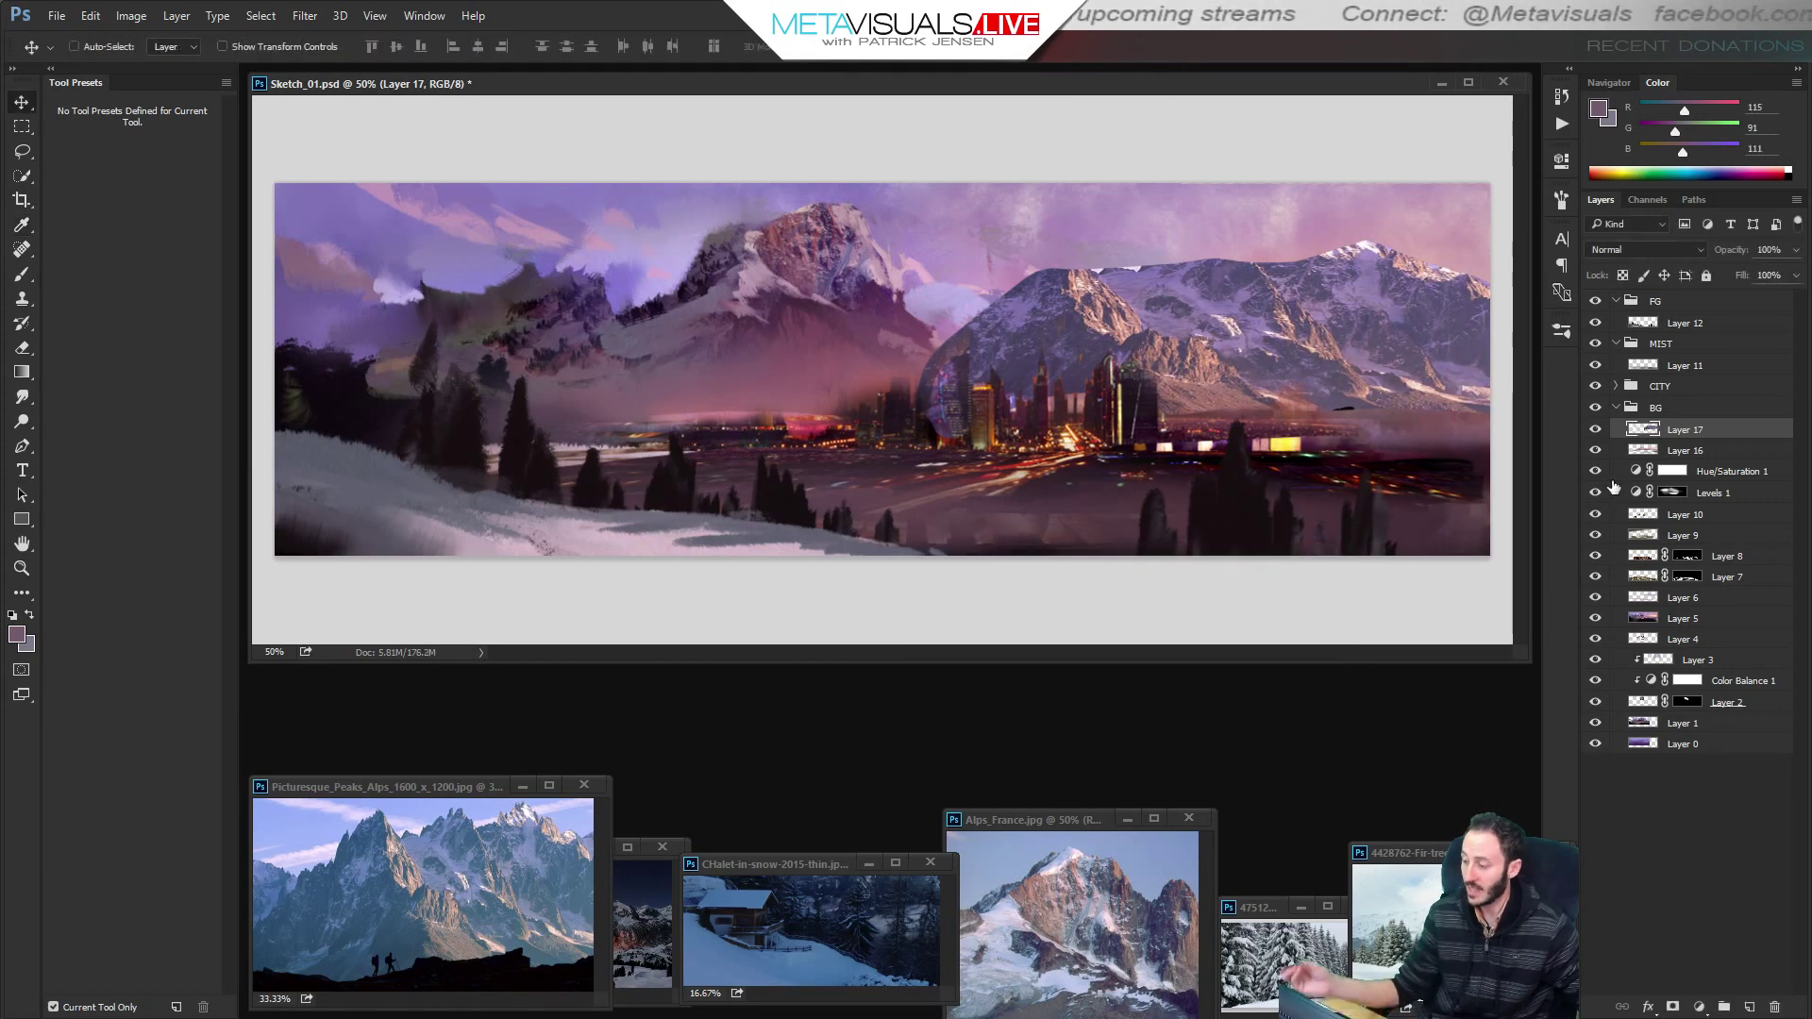
Add an inverted mask to Layer 17 and paint a low range of peaks back in behind the city with the Paint KFP brush.
left_click(1672, 1008)
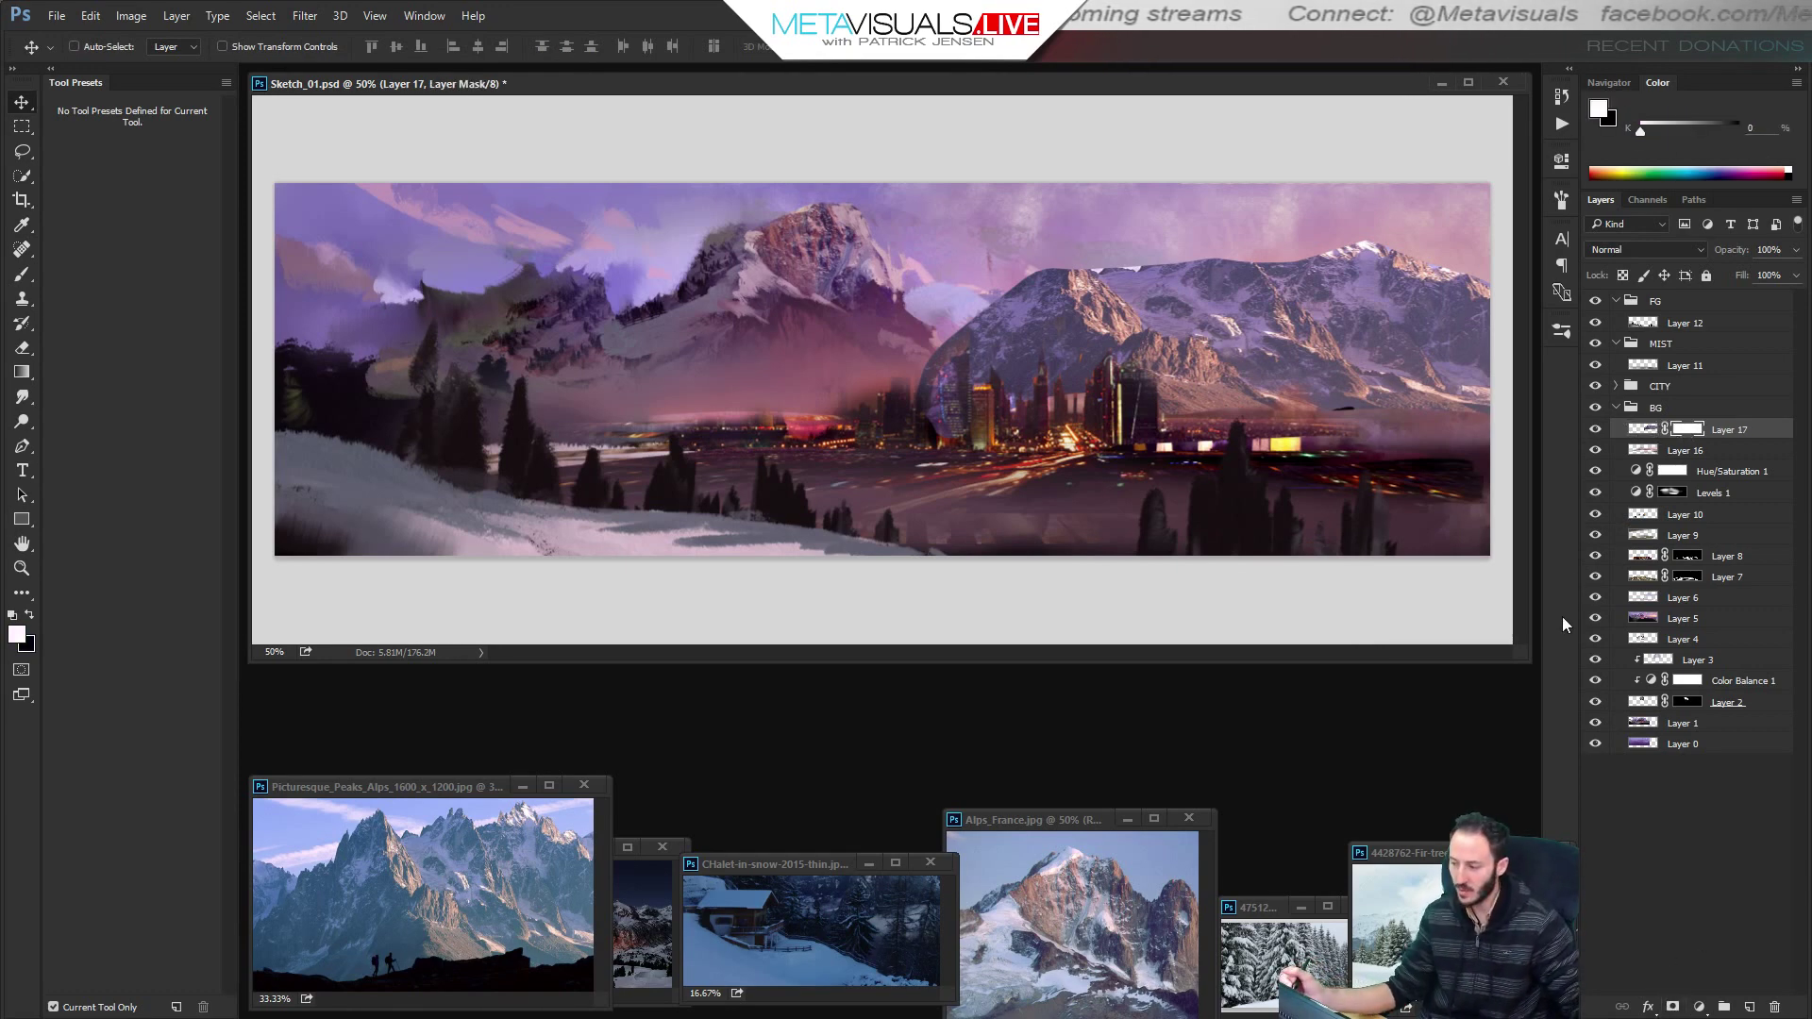
key("ctrl+i")
key("b")
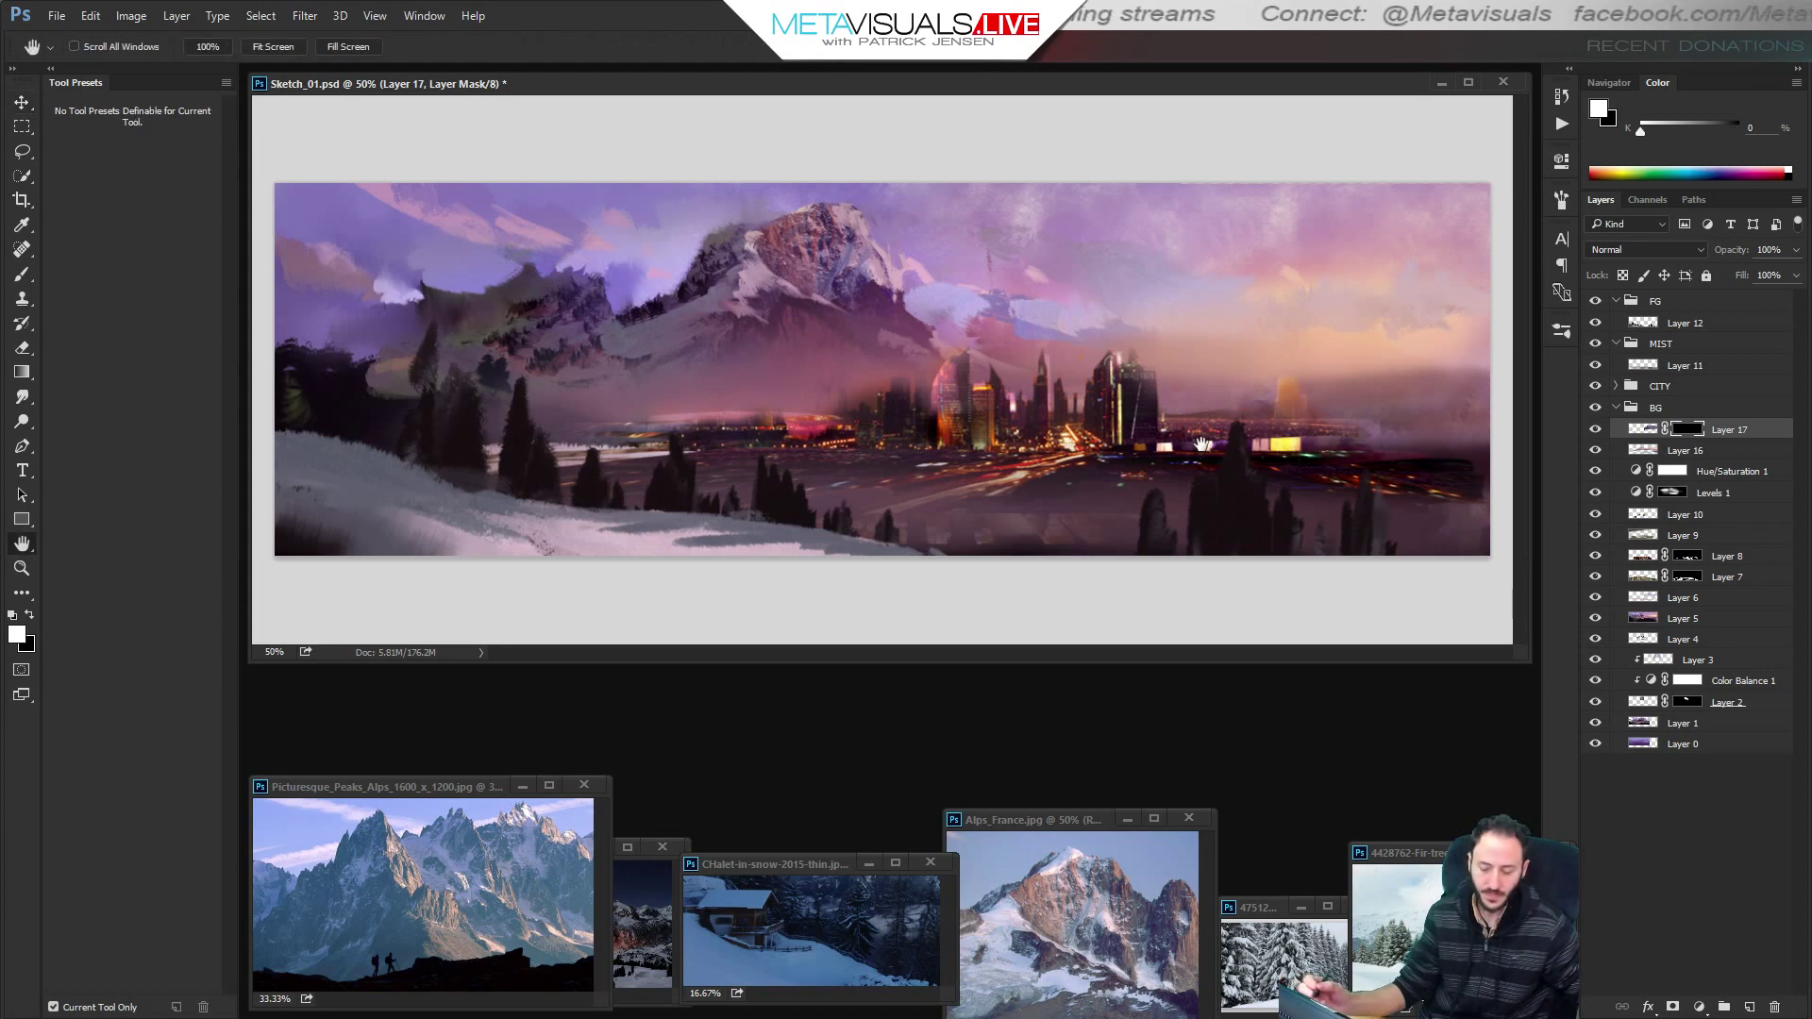
left_click(127, 672)
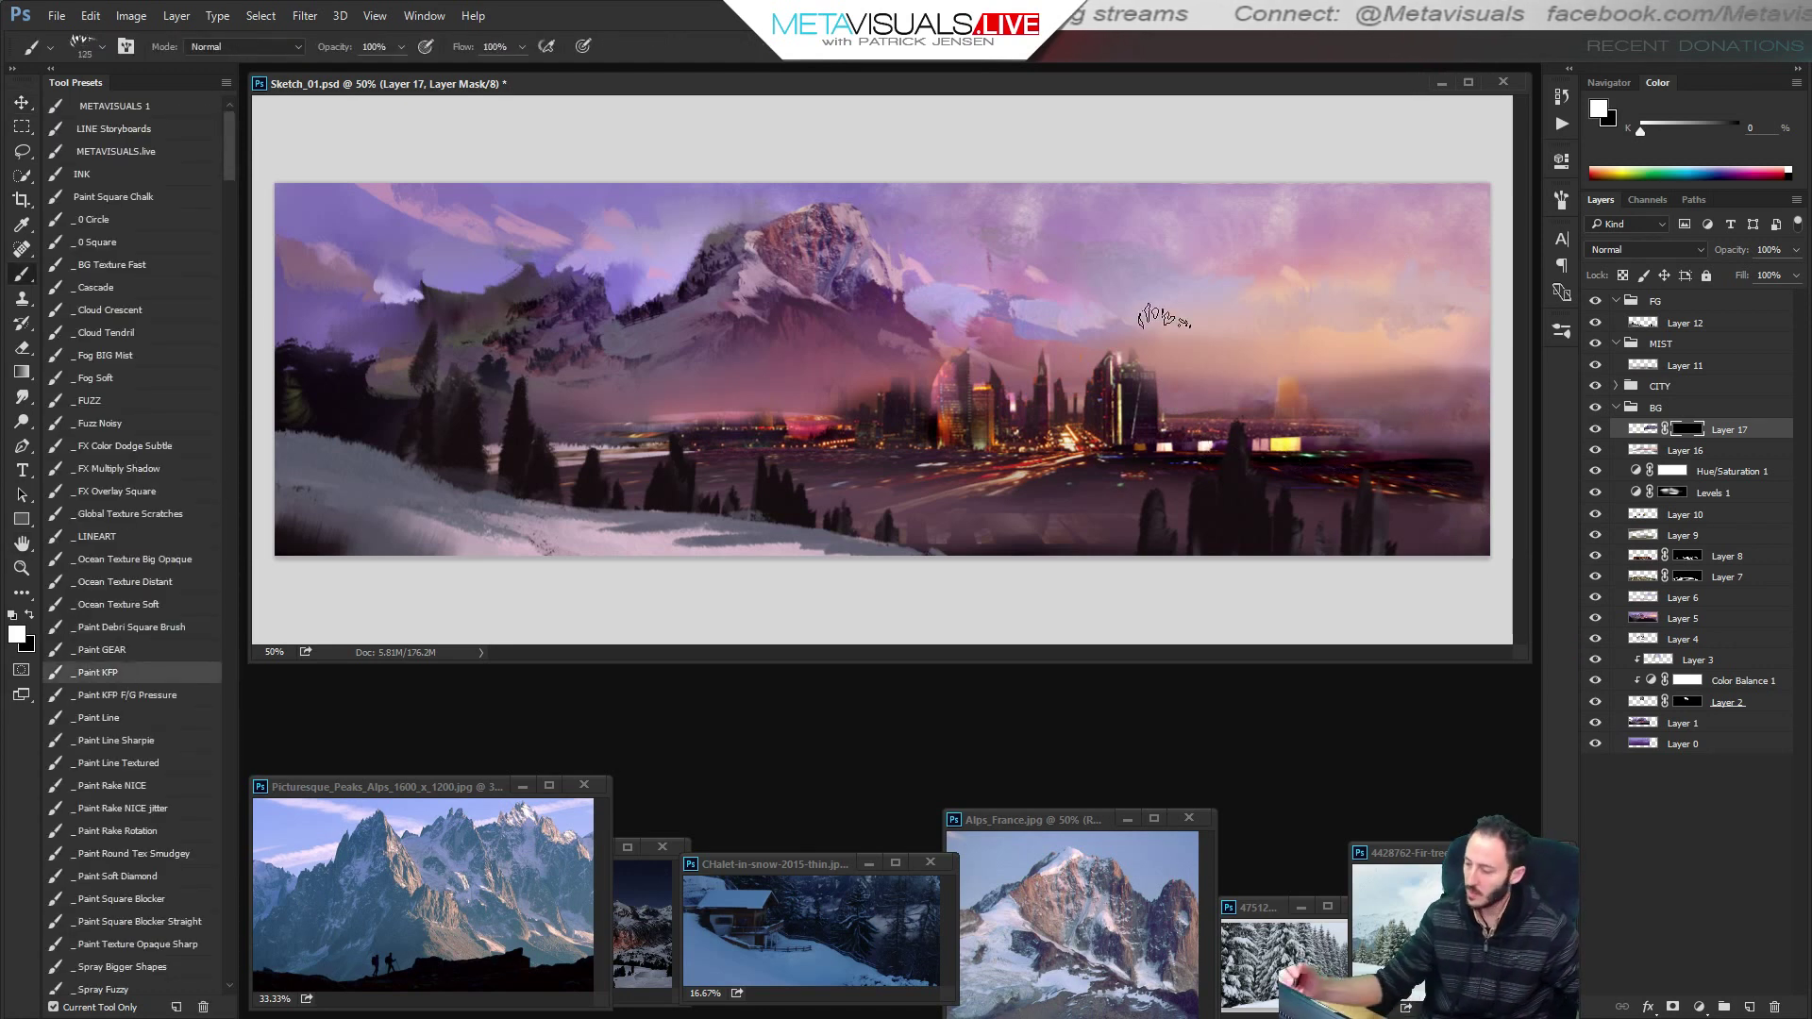
left_click_drag(1161, 363, 1057, 304)
key("ctrl+z")
mouse_move(967, 376)
left_mouse_down()
mouse_move(1030, 355)
mouse_move(1009, 332)
mouse_move(1079, 359)
mouse_move(977, 348)
mouse_move(924, 308)
mouse_move(1071, 336)
mouse_move(1071, 367)
mouse_move(1117, 323)
mouse_move(1219, 375)
mouse_move(1194, 379)
mouse_move(1189, 334)
mouse_move(1286, 373)
left_mouse_up()
key("[")
key("[")
key("[")
key("[")
key("bracketright")
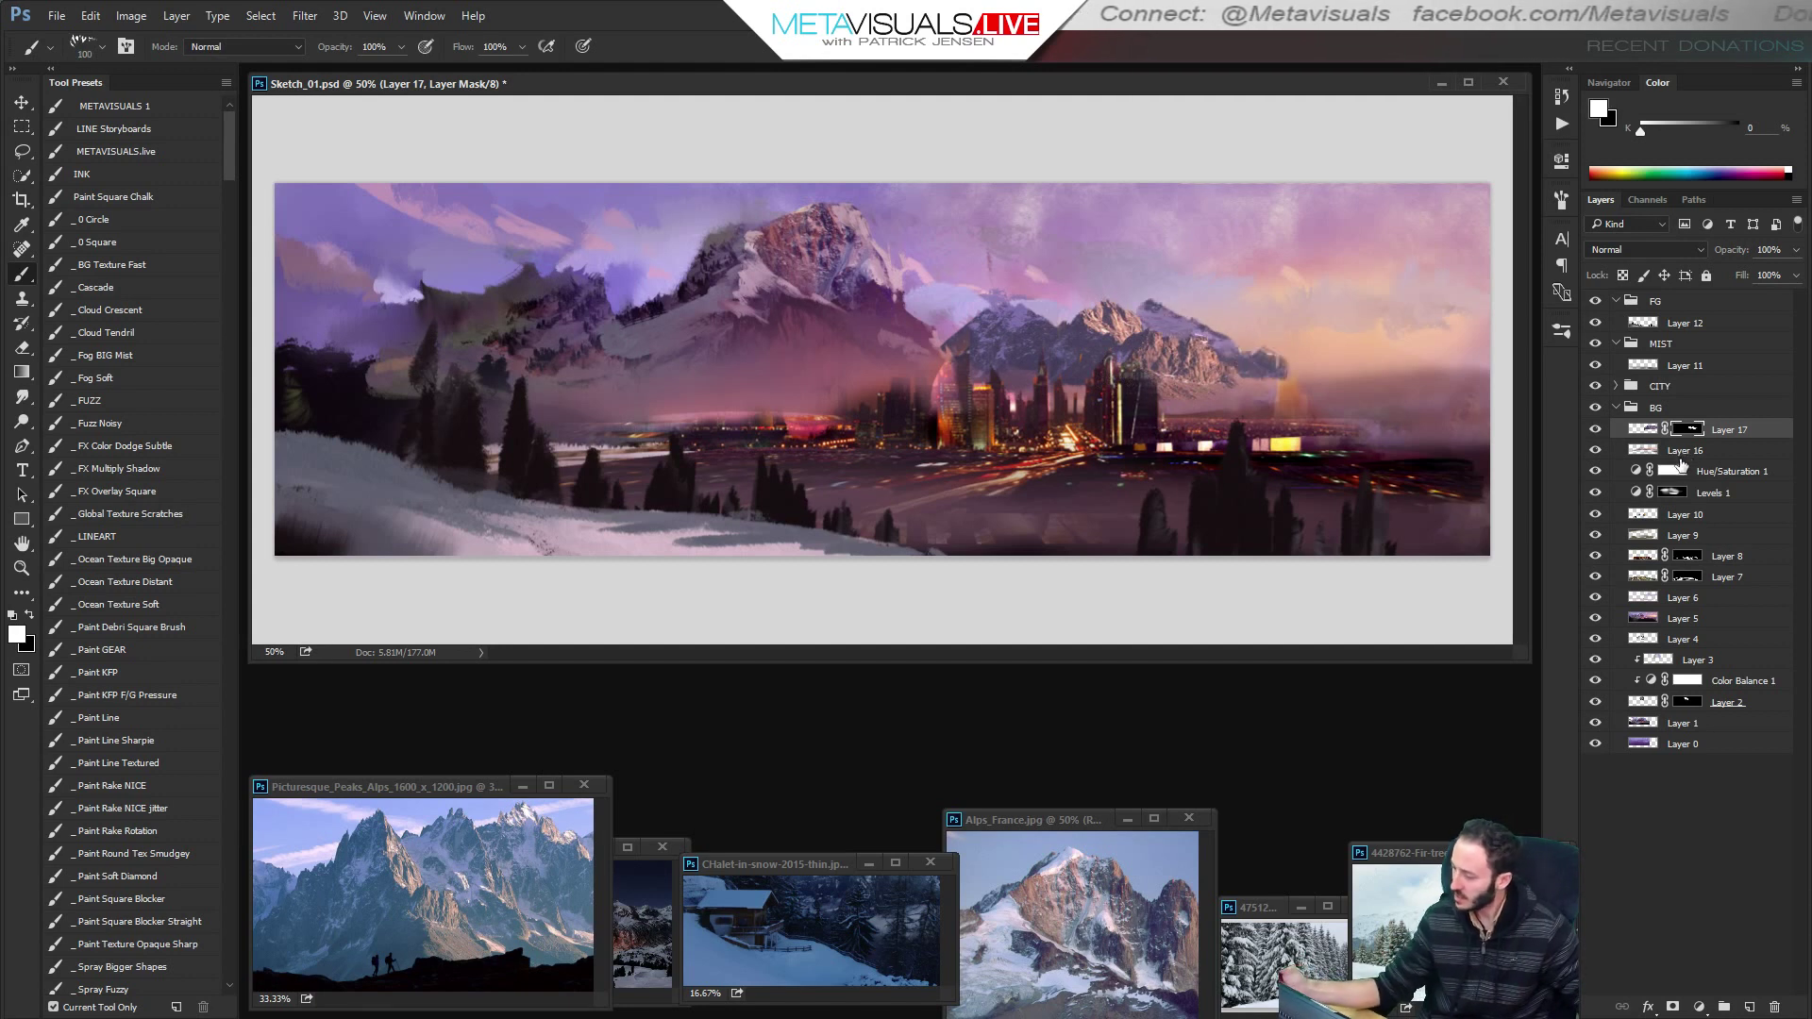
Move Layer 17 below Layer 16 and compare the peaks with and without the Layer 16 haze.
left_click_drag(1643, 433, 1643, 454)
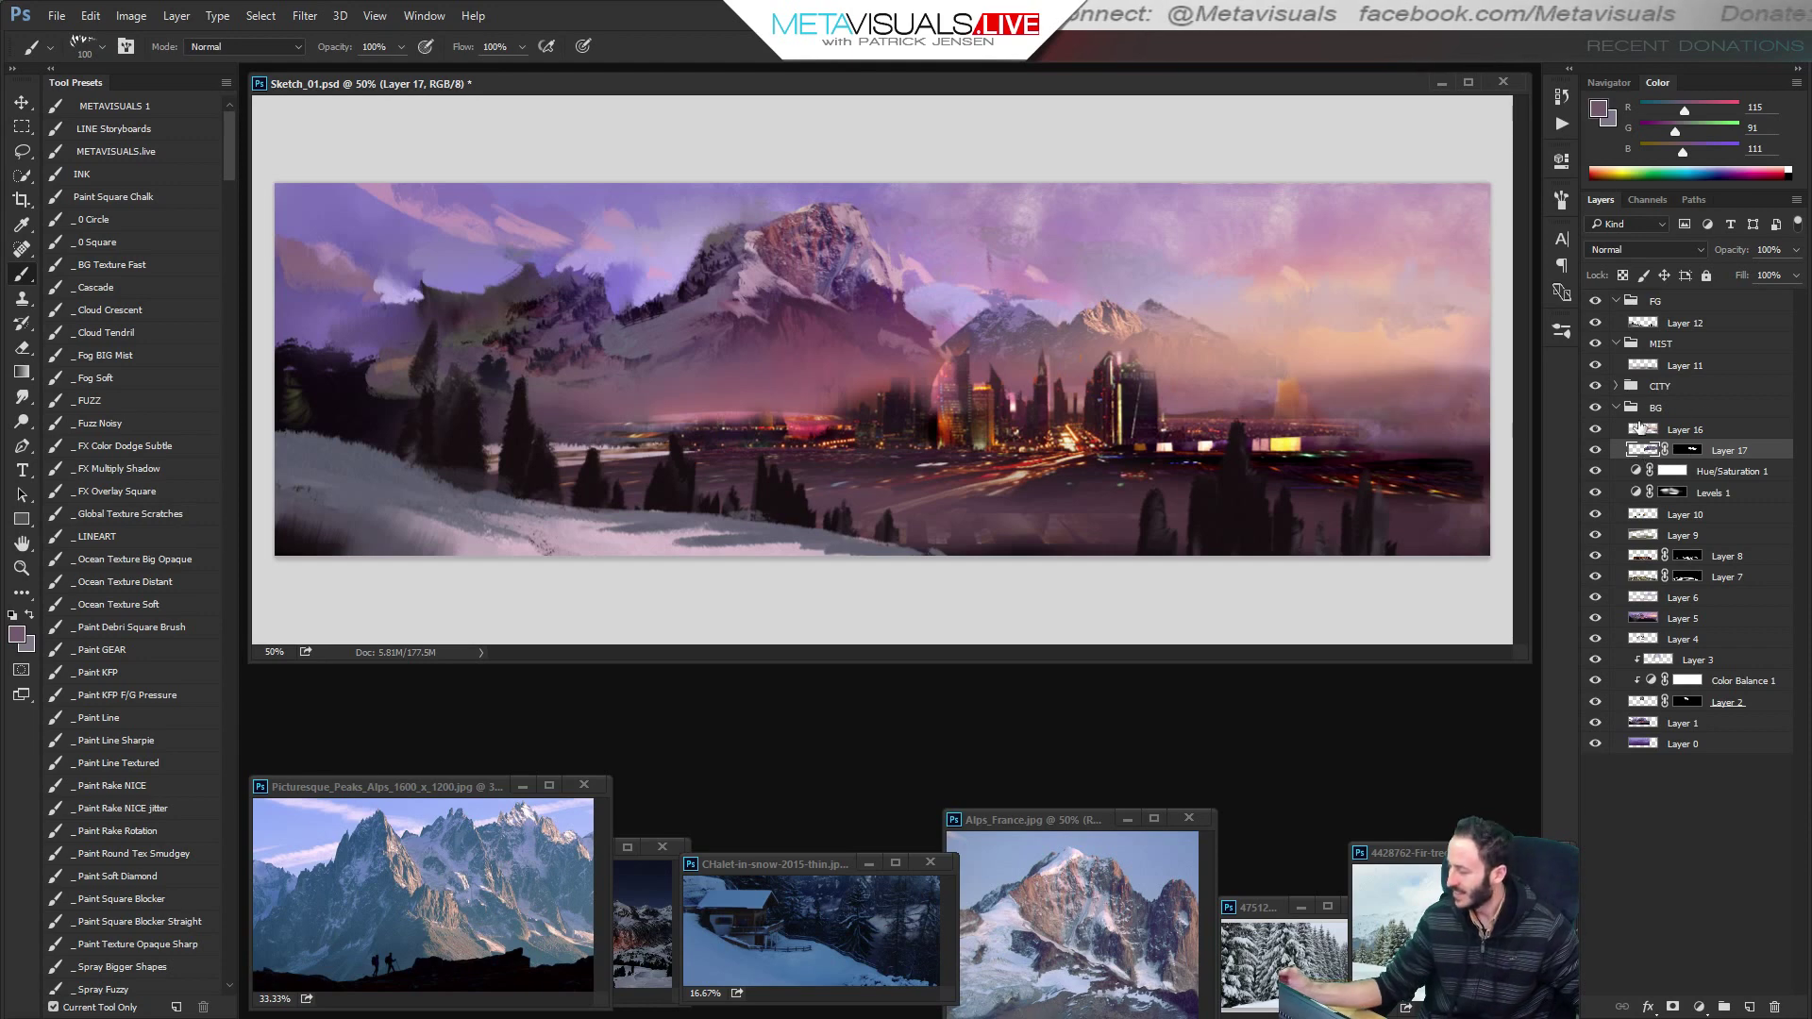
left_click(1596, 430)
left_click(1596, 430)
left_click(1596, 431)
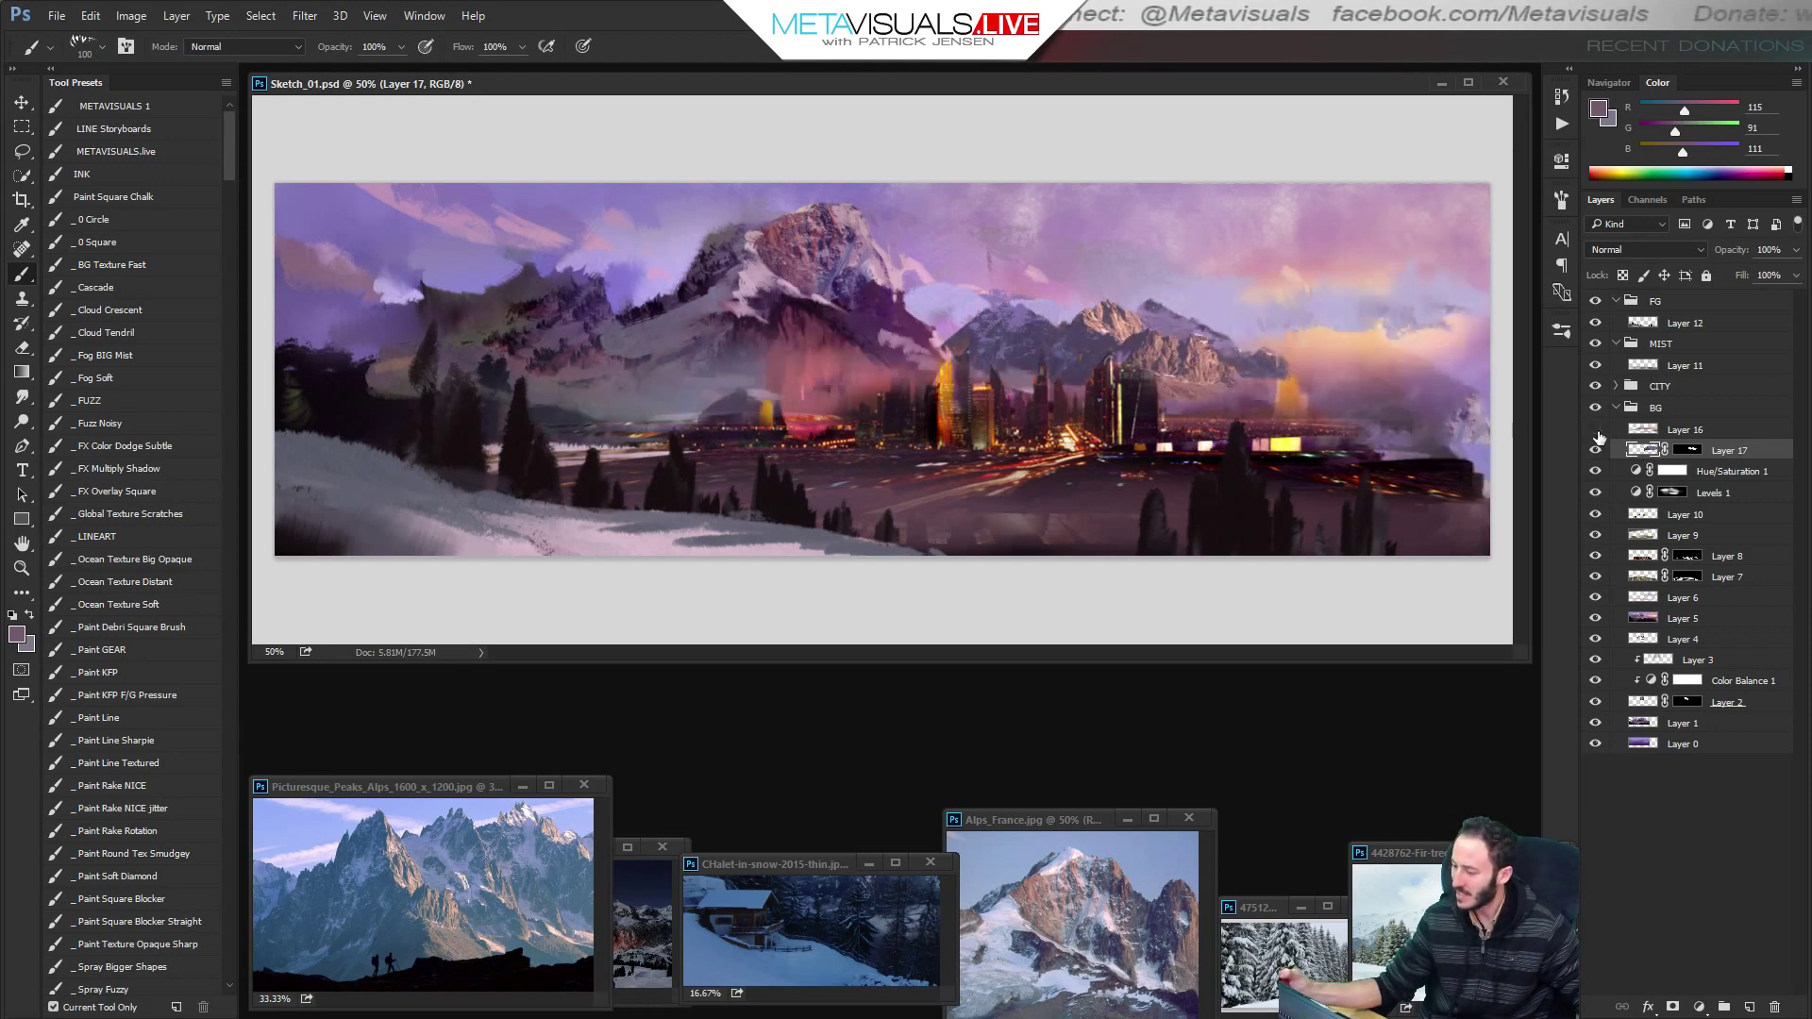
left_click(1596, 431)
Paint white on Layer 17's mask with a larger brush to extend the mountain ridge toward the picture's right edge.
left_click(1689, 454)
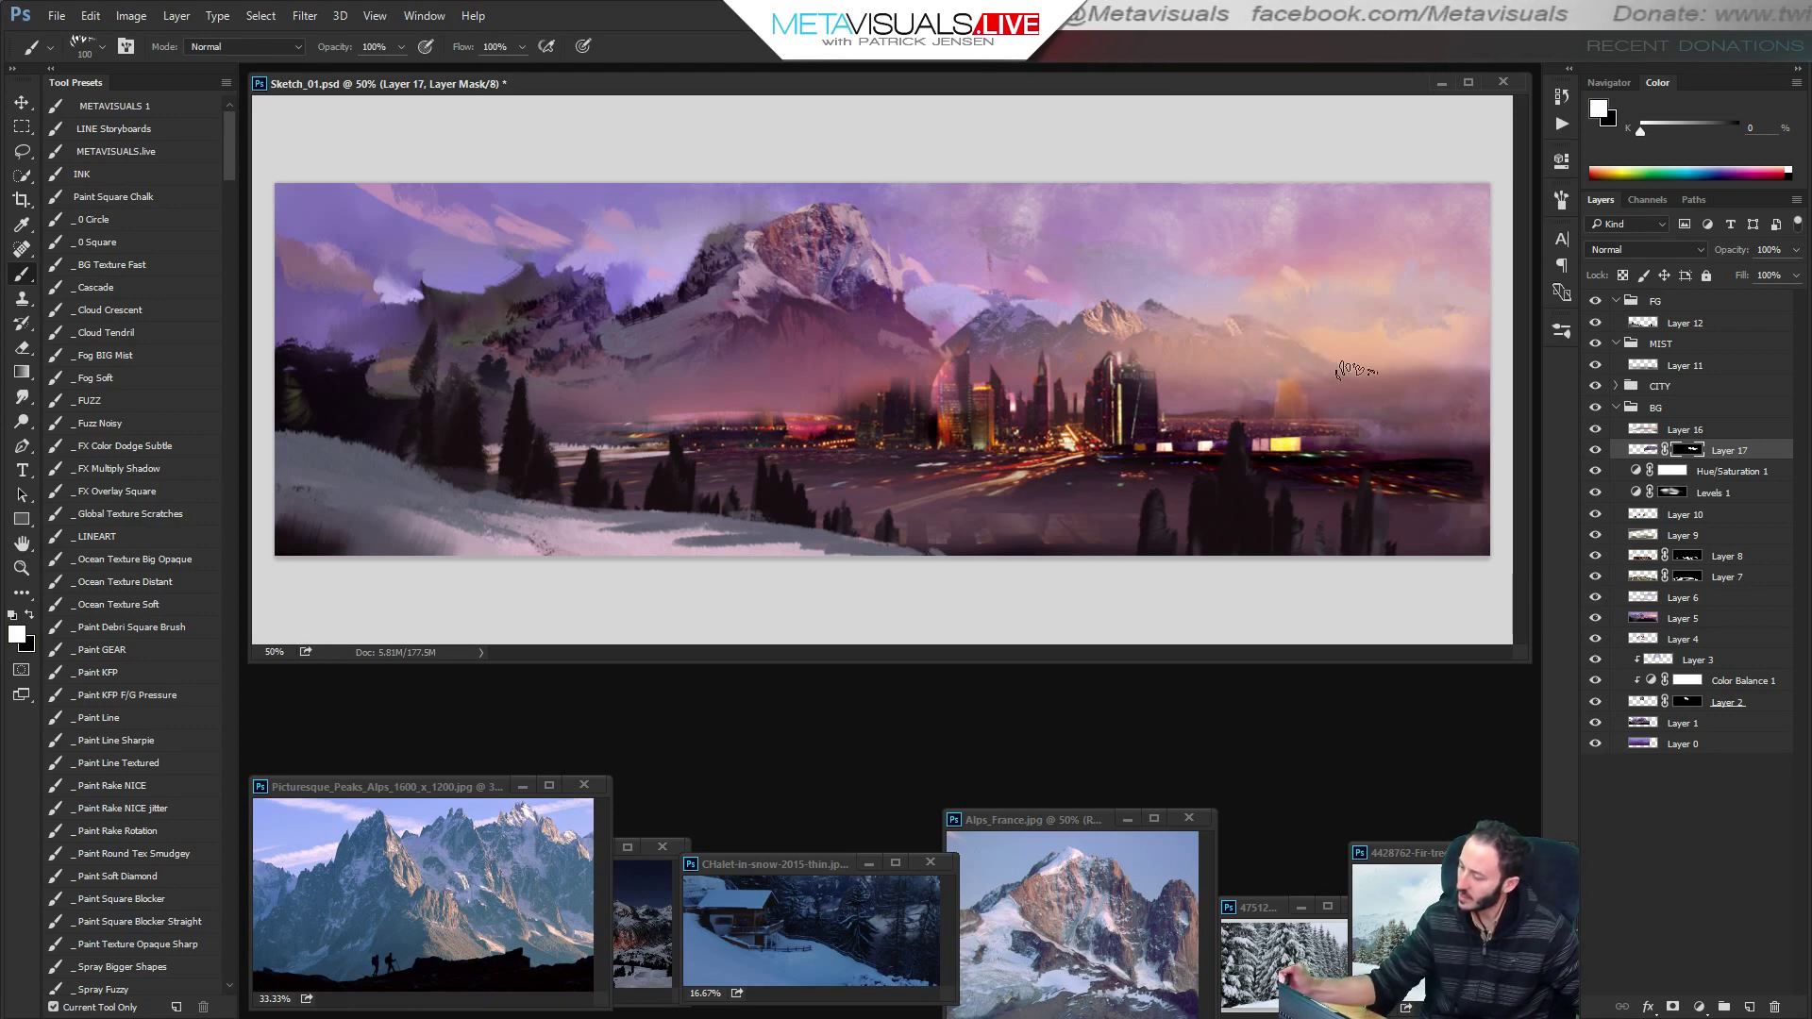
key("bracketright")
key("bracketright")
mouse_move(1324, 323)
left_mouse_down()
mouse_move(1223, 304)
mouse_move(1213, 279)
left_mouse_up()
Reveal a taller pointed peak above the city towers on Layer 17's mask with a smaller brush.
key("bracketleft")
key("bracketleft")
key("bracketleft")
key("bracketleft")
key("bracketleft")
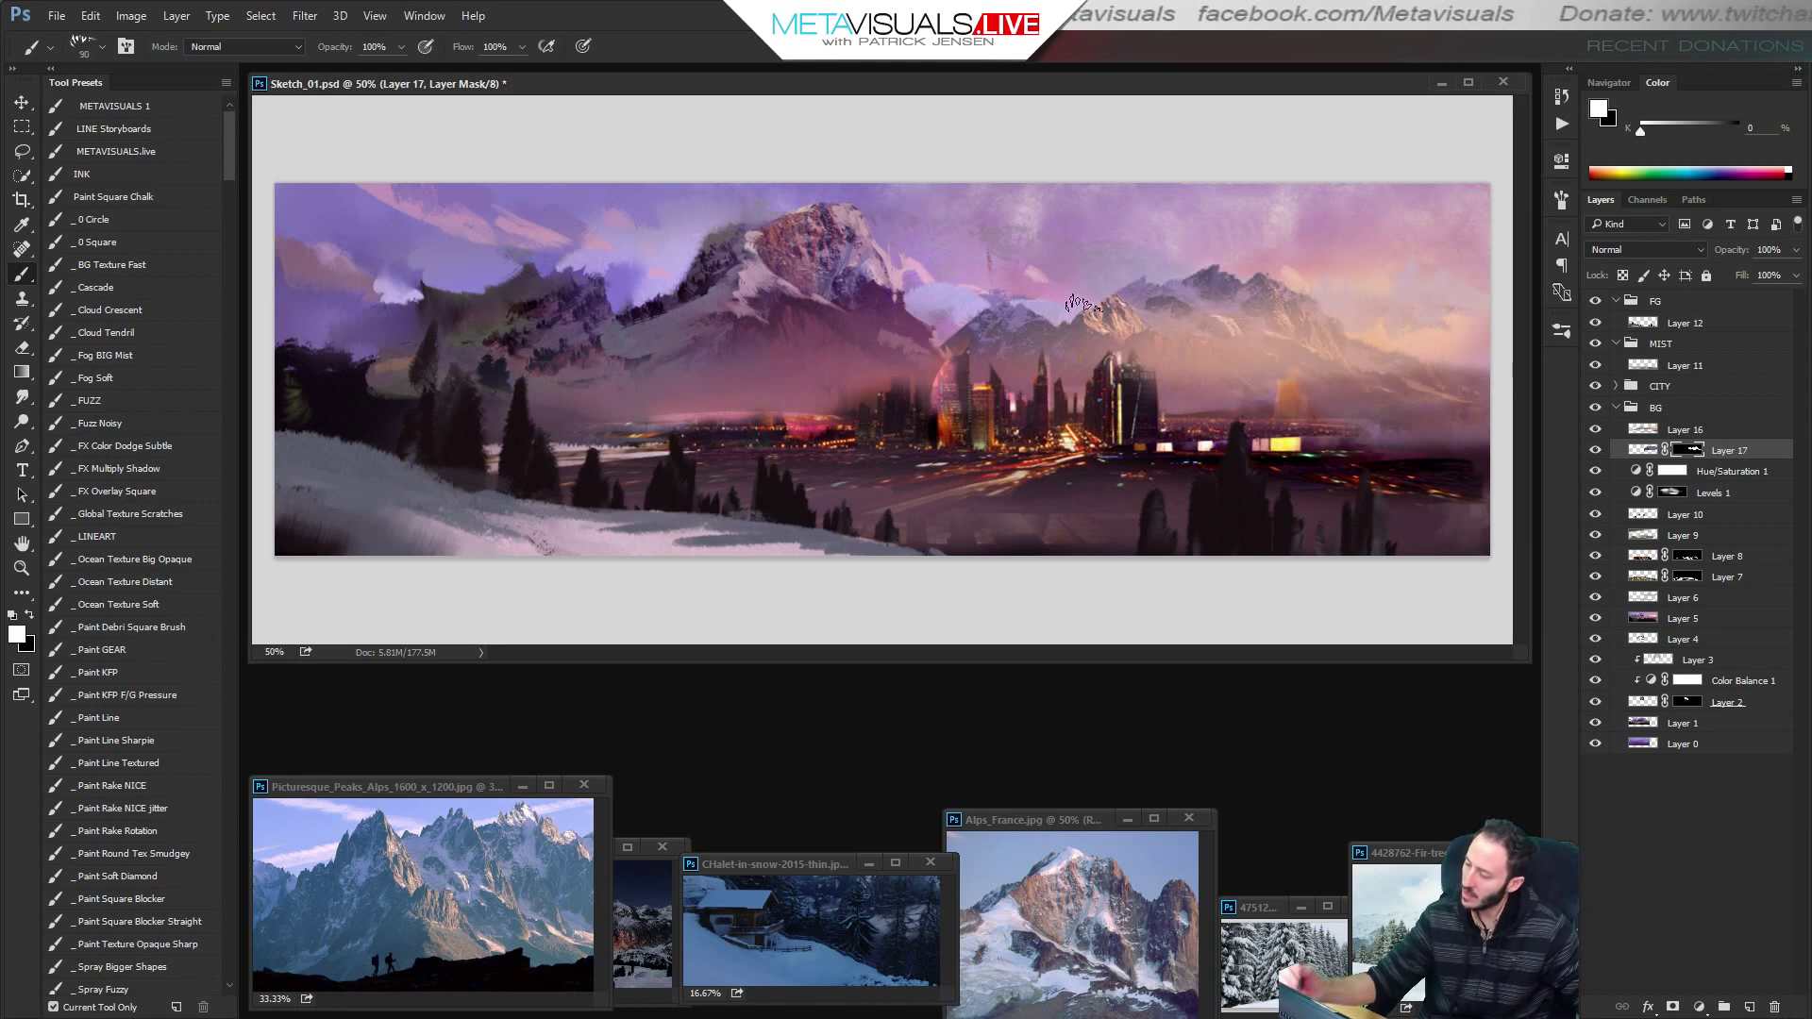
mouse_move(1084, 303)
left_mouse_down()
mouse_move(1090, 331)
mouse_move(1071, 306)
left_mouse_up()
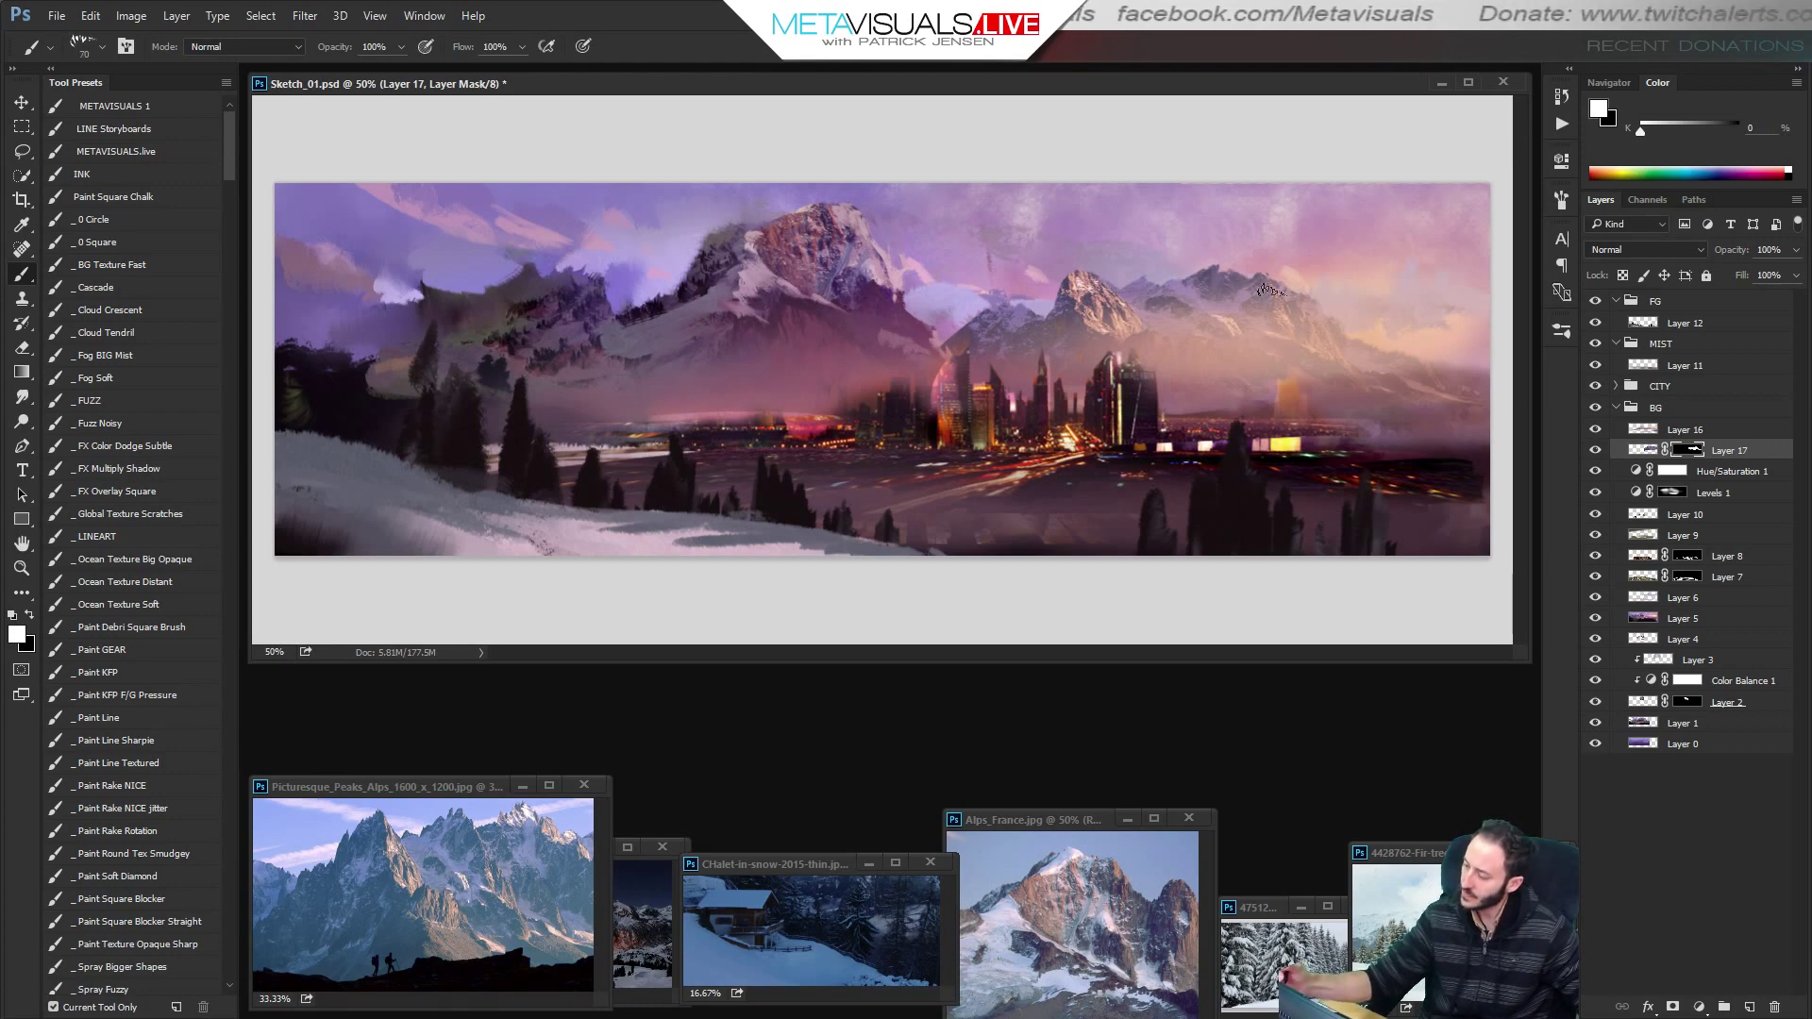
Refine the distant peaks' silhouettes by alternating black and white strokes on Layer 17's mask.
key("x")
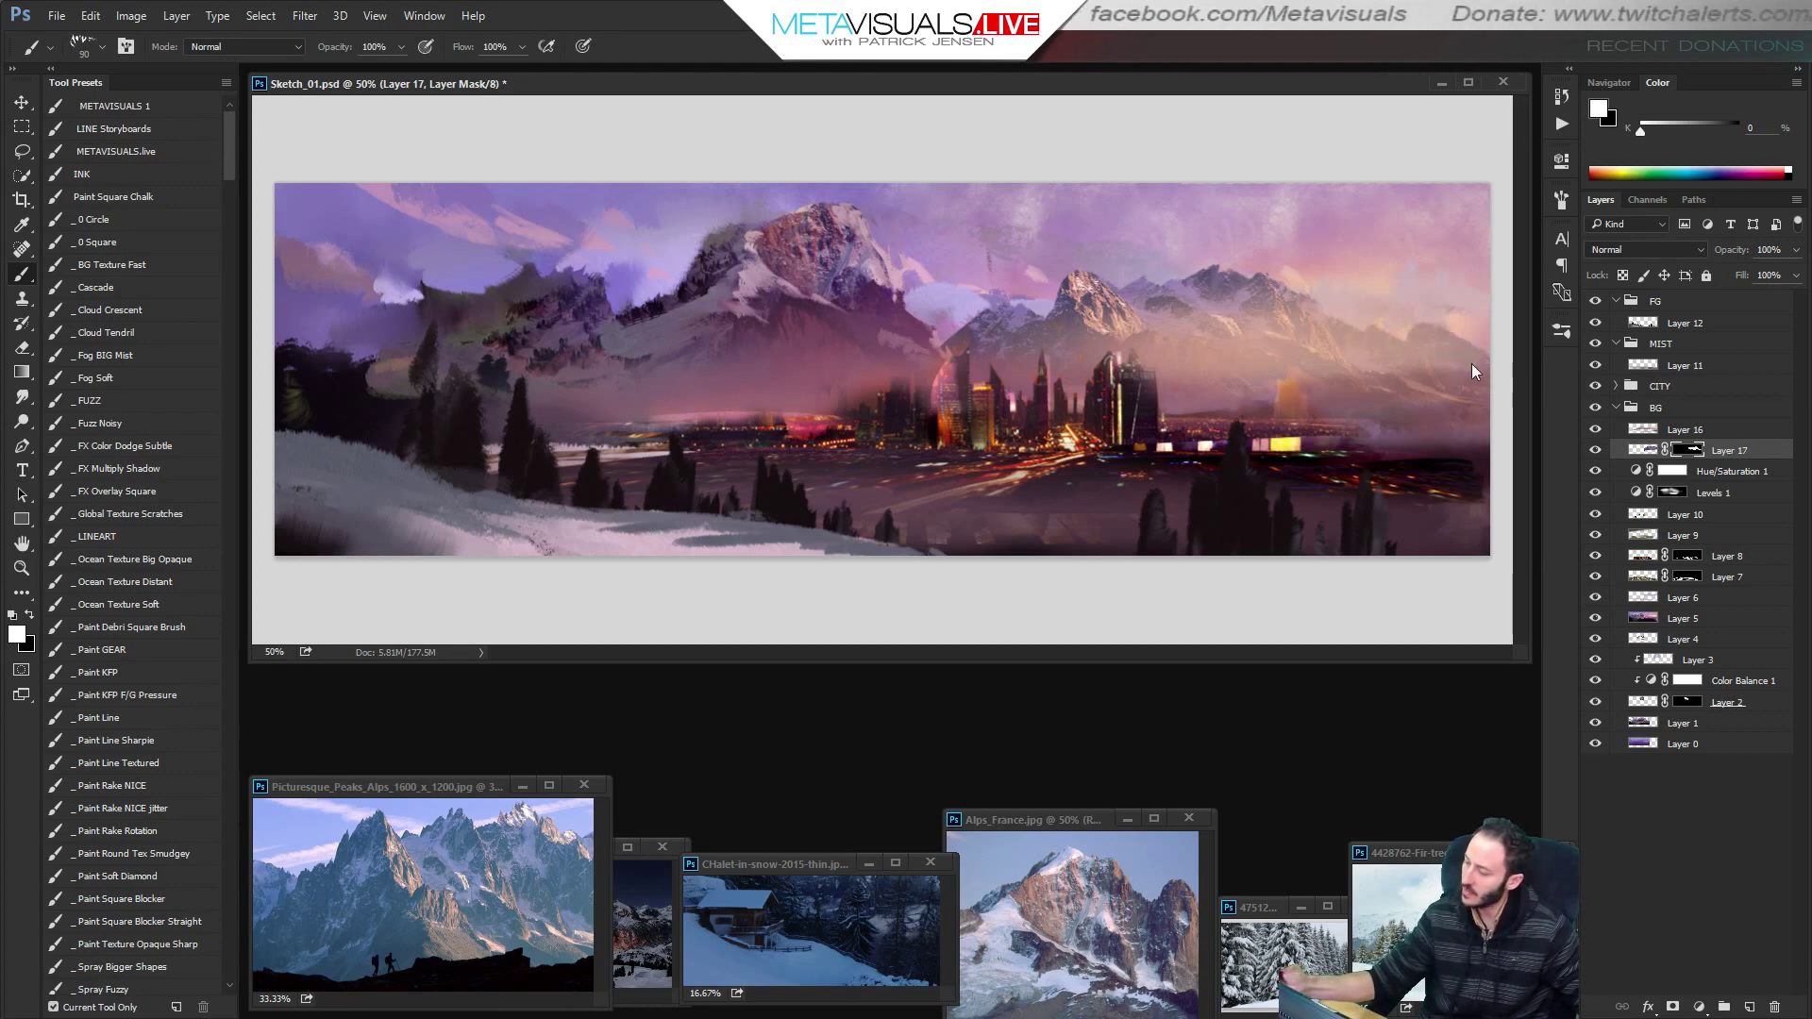
key("bracketleft")
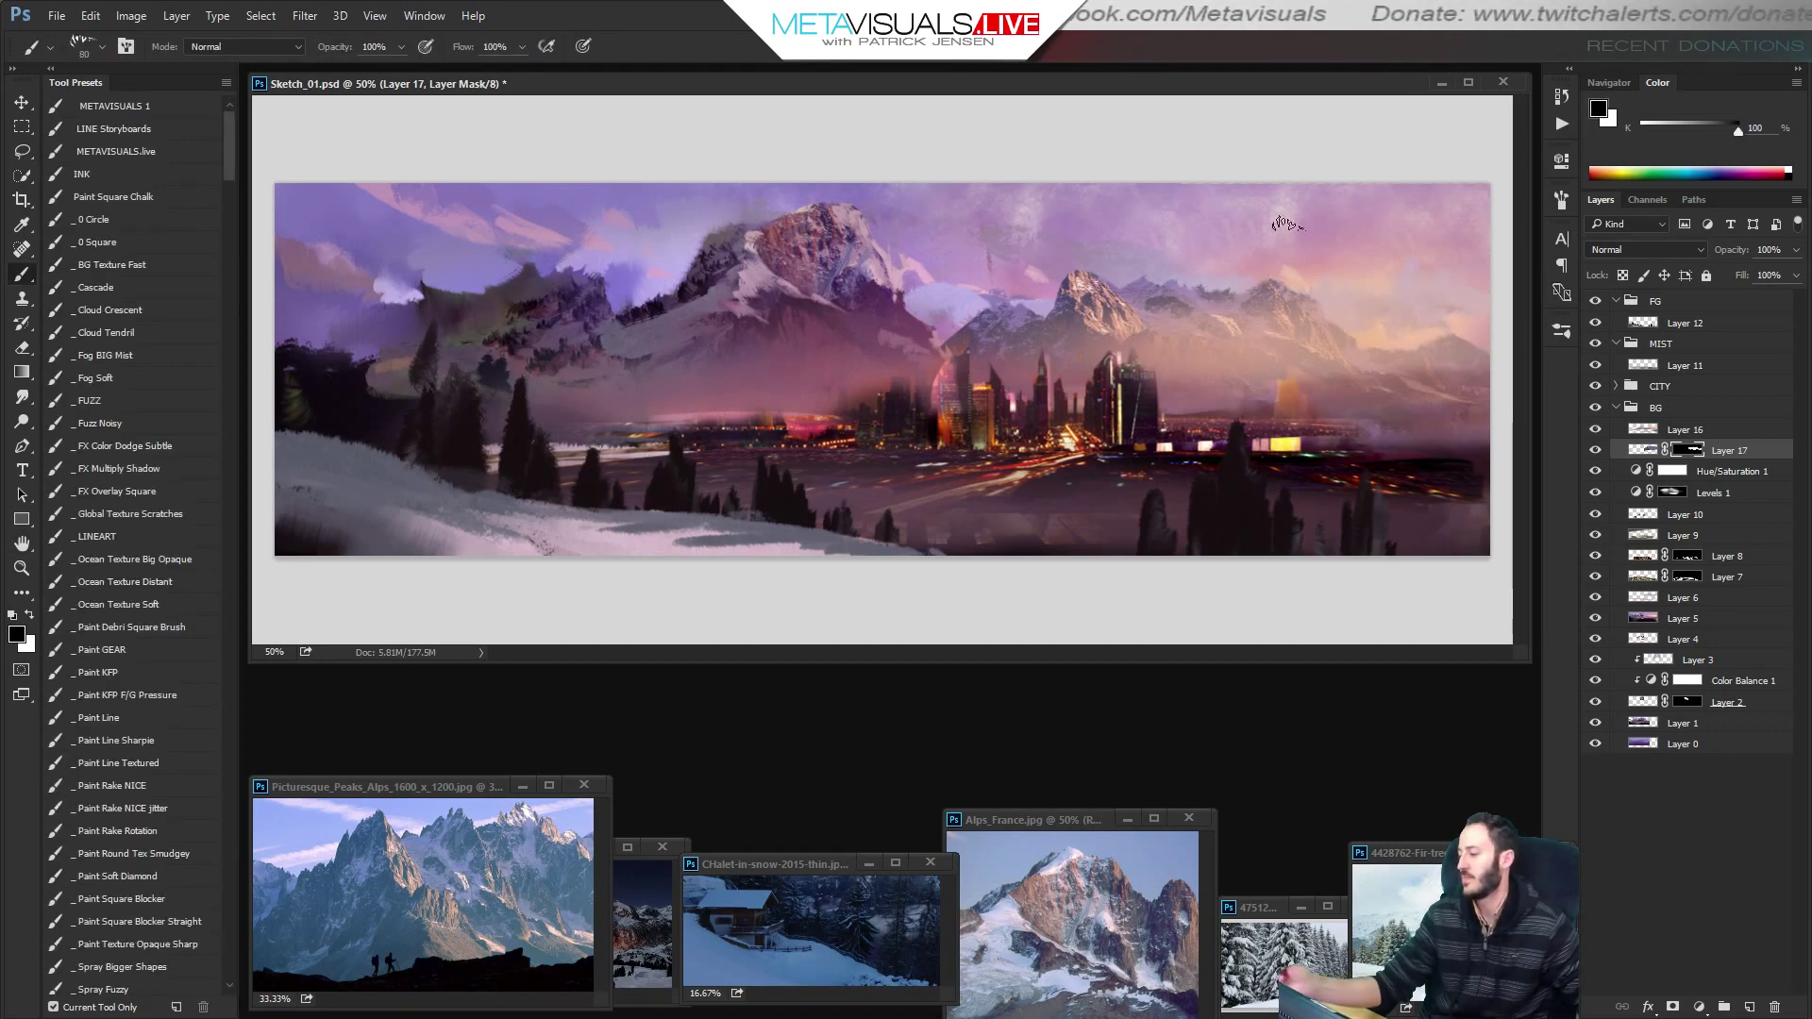
key("x")
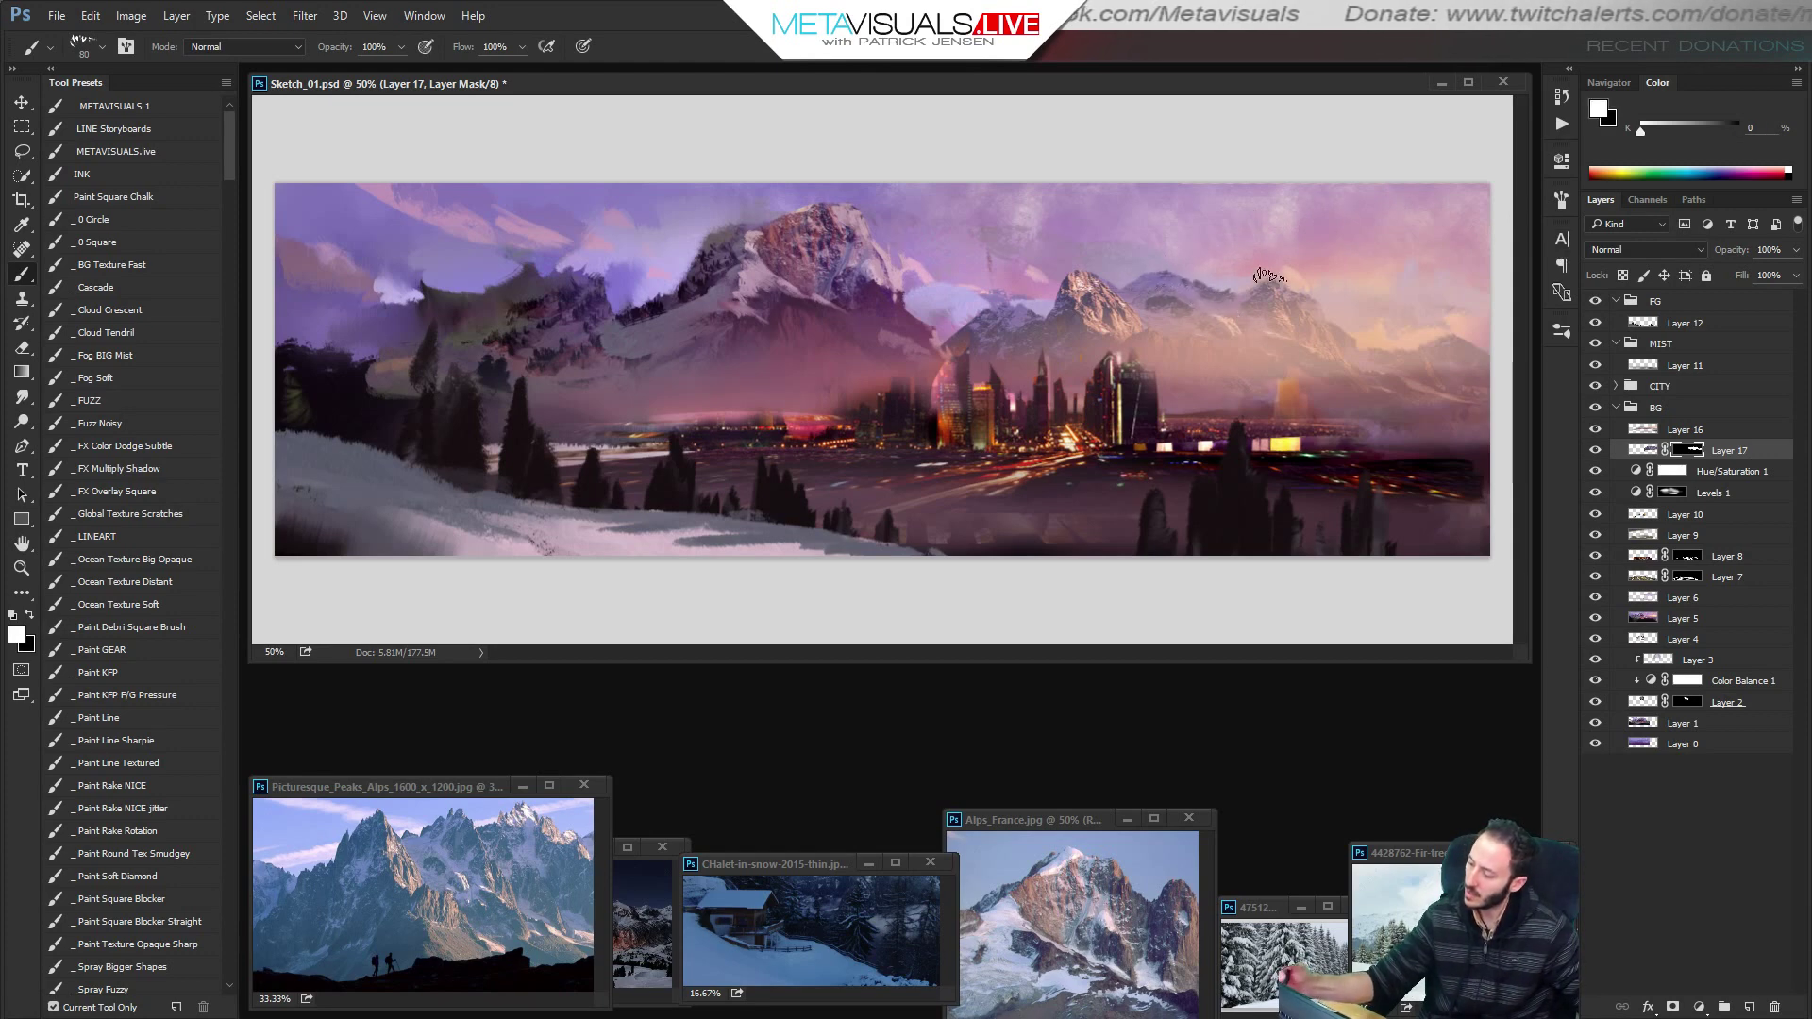
key("x")
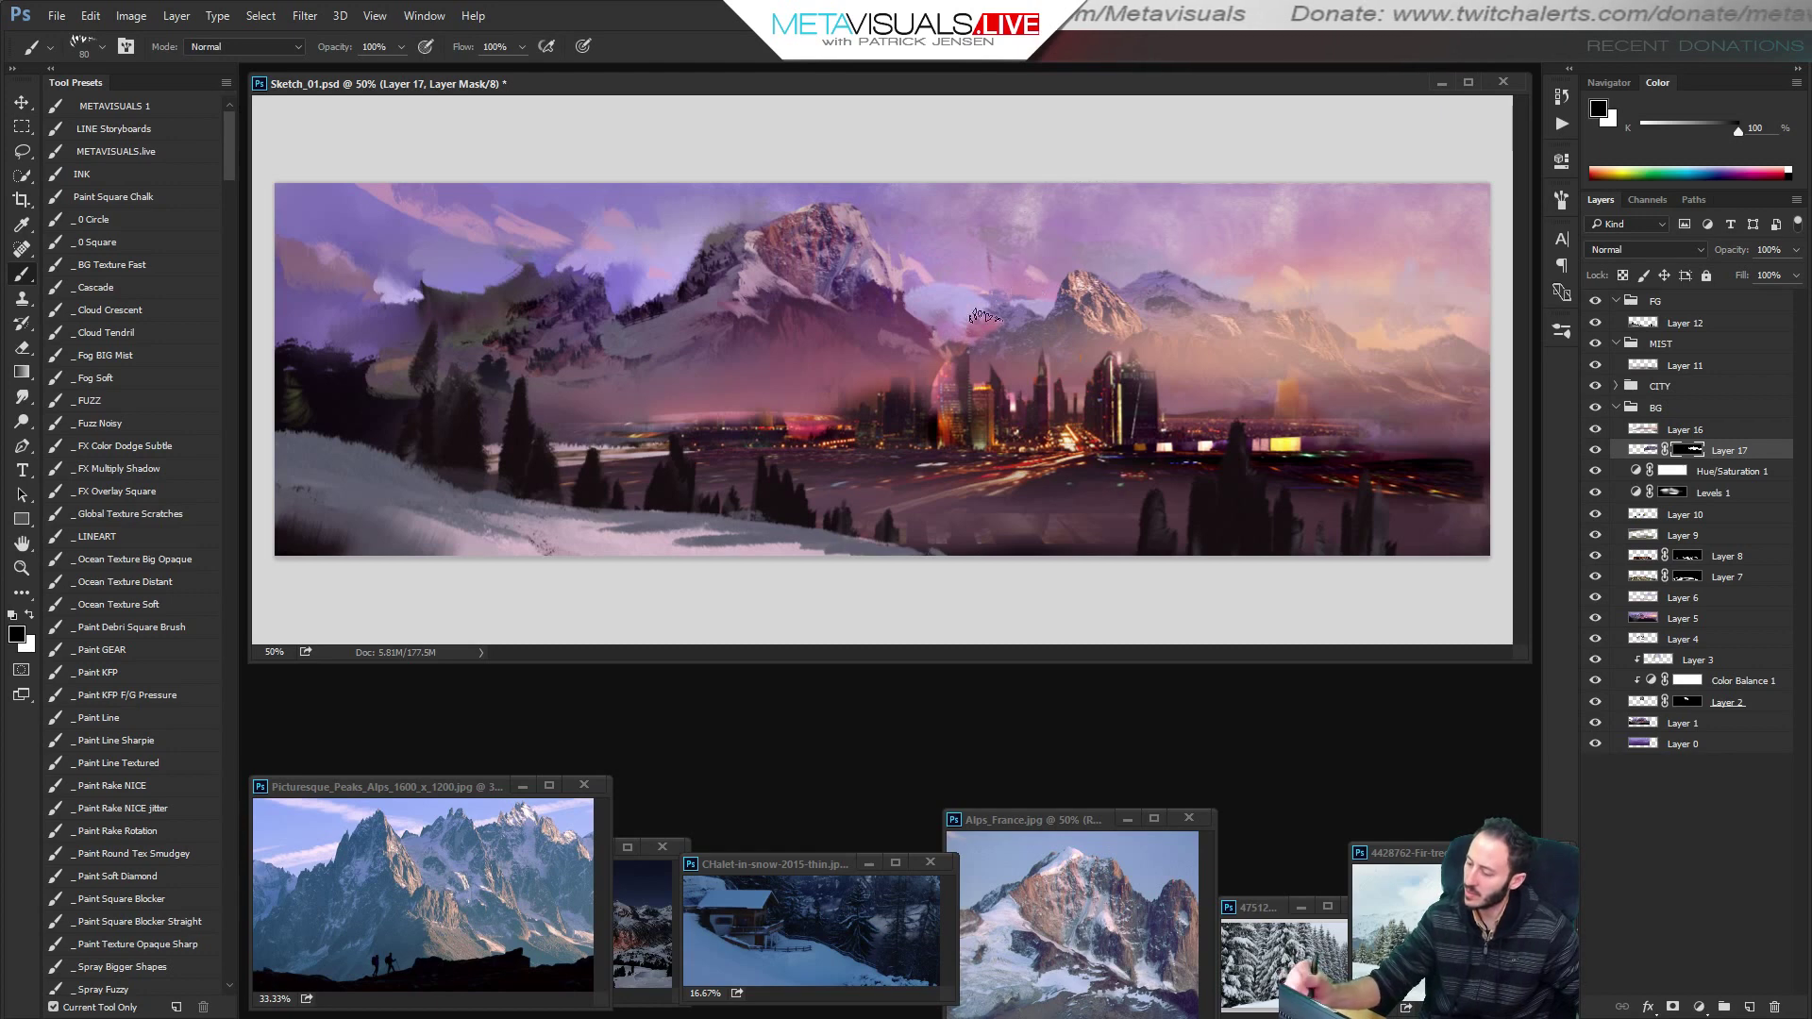
key("x")
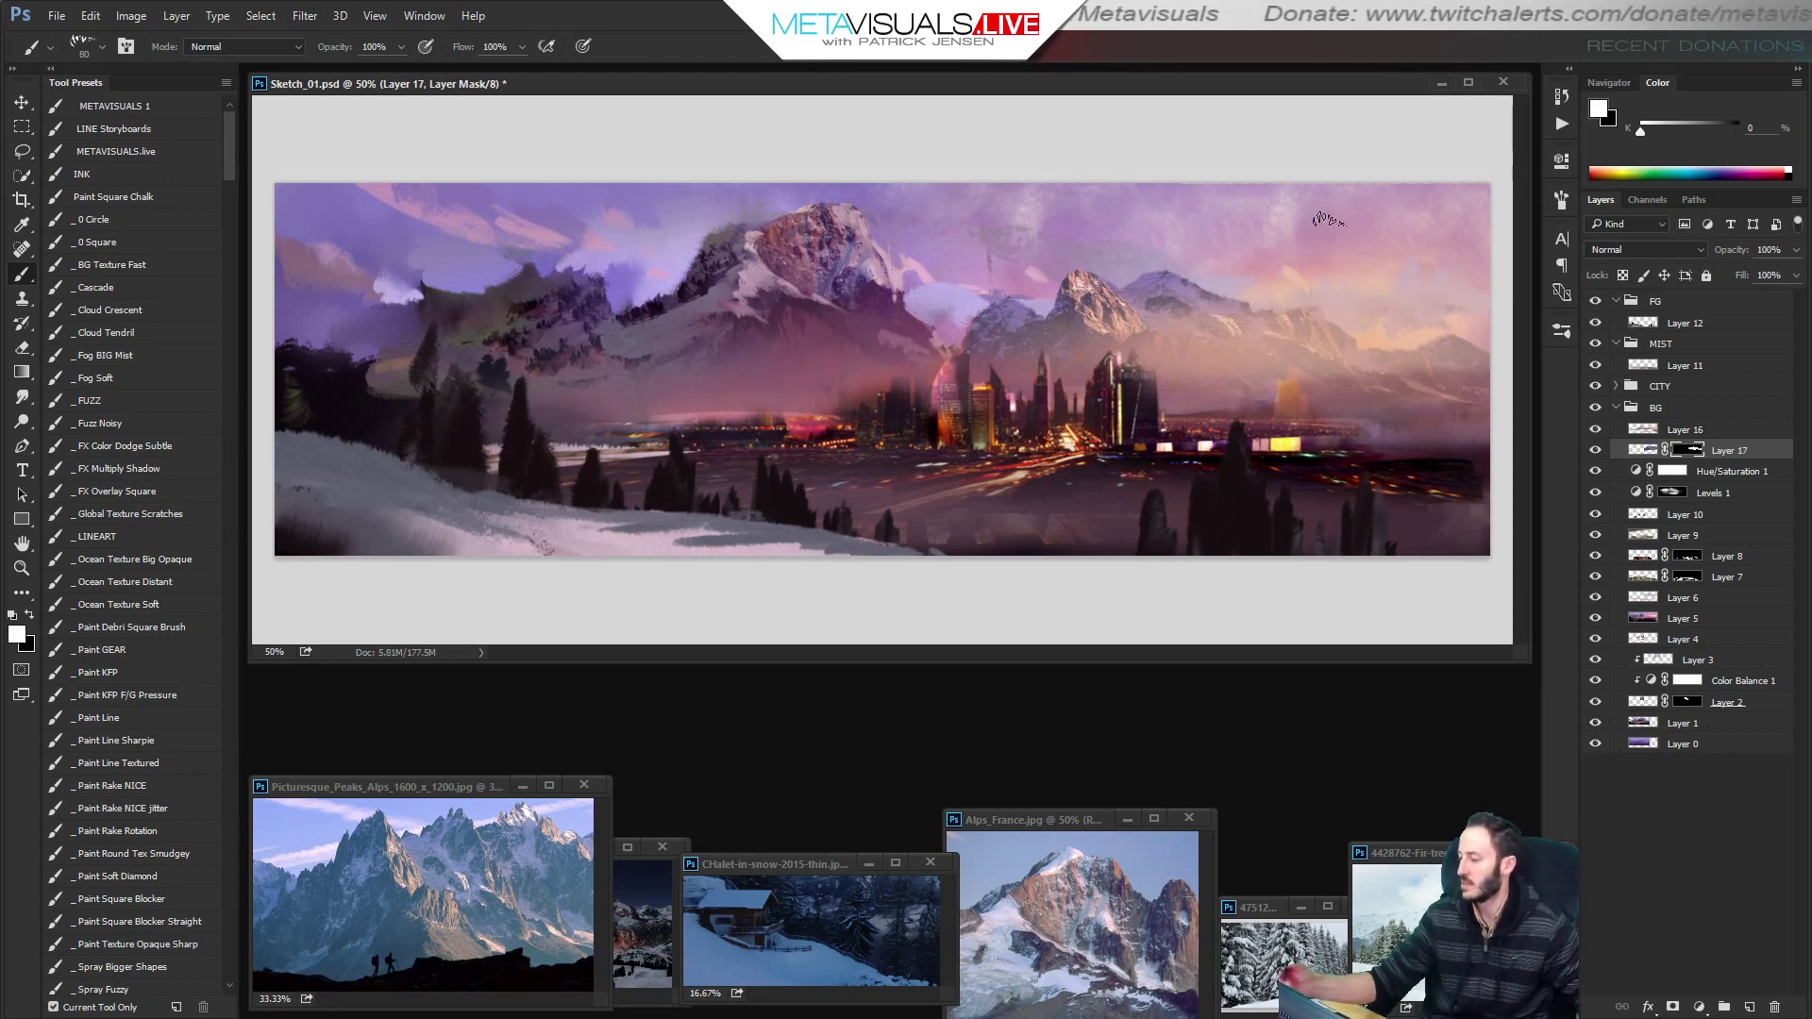
key("x")
key("x")
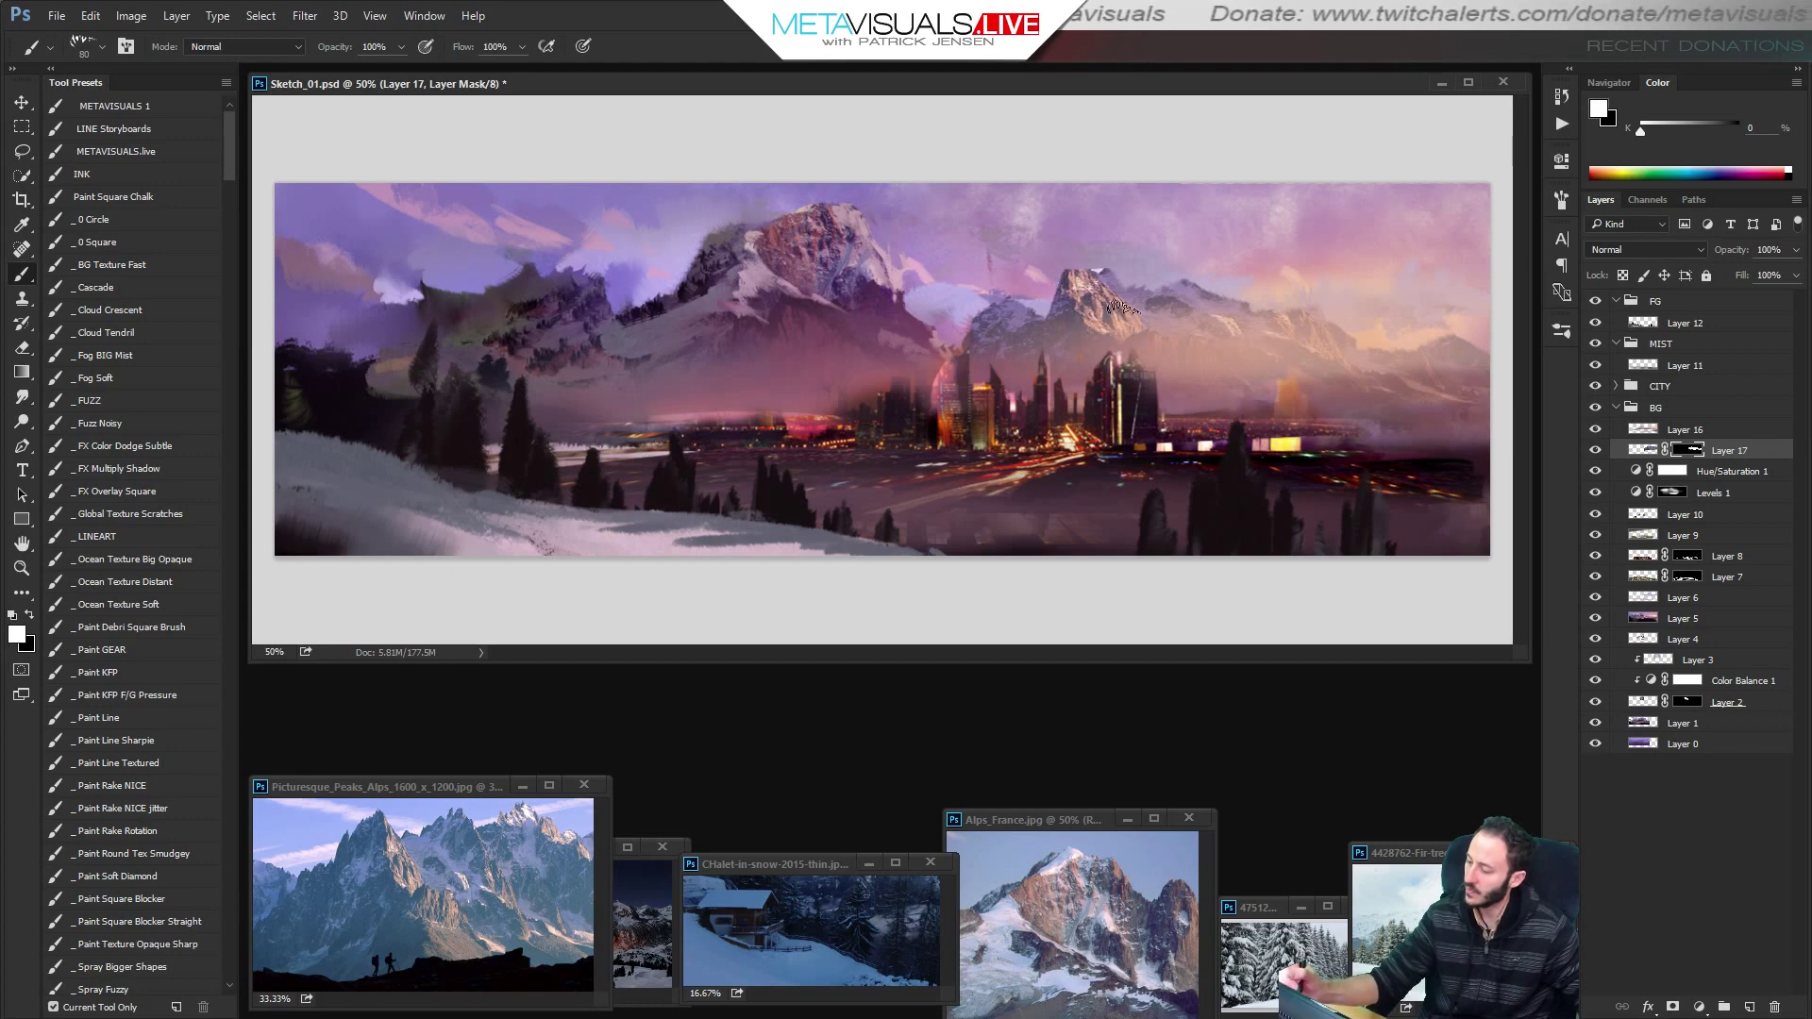
Paint black on Layer 17's mask with a smaller brush to clean up the distant peaks' silhouette above the city.
key("x")
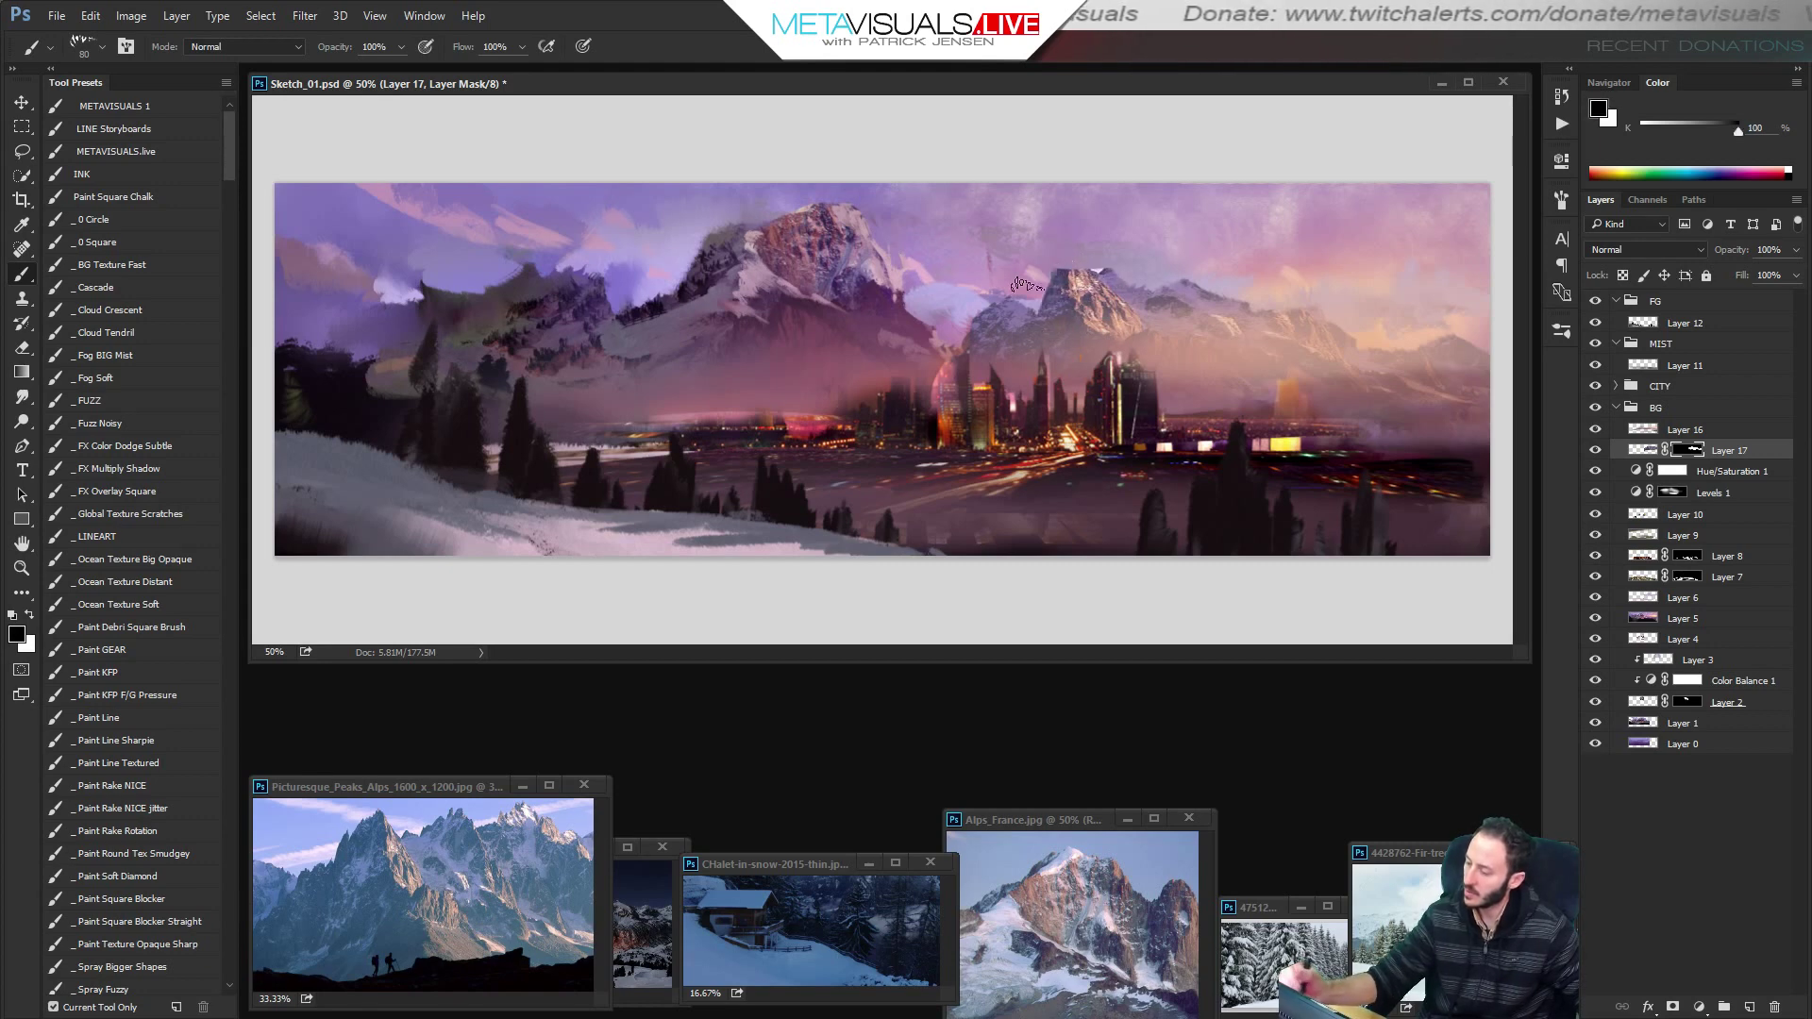
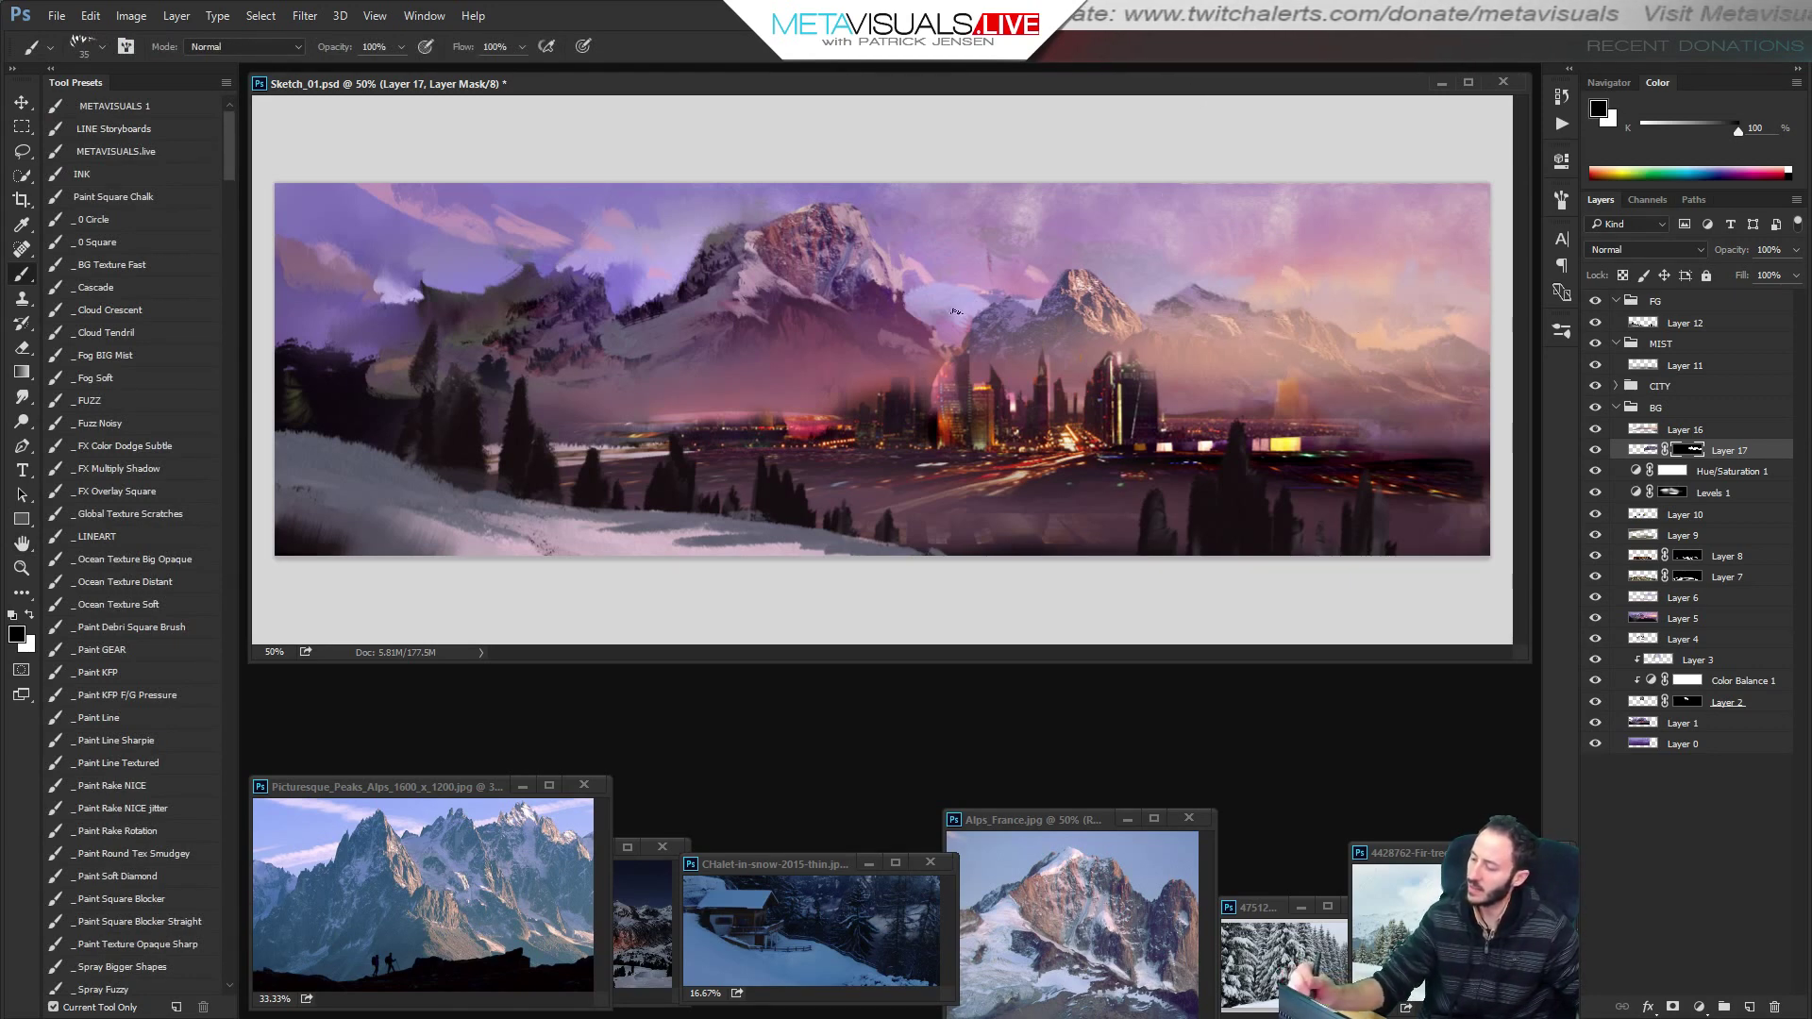
key("h")
key("b")
Add a new empty layer directly above Layer 17 and clip it to Layer 17.
left_click(1642, 450)
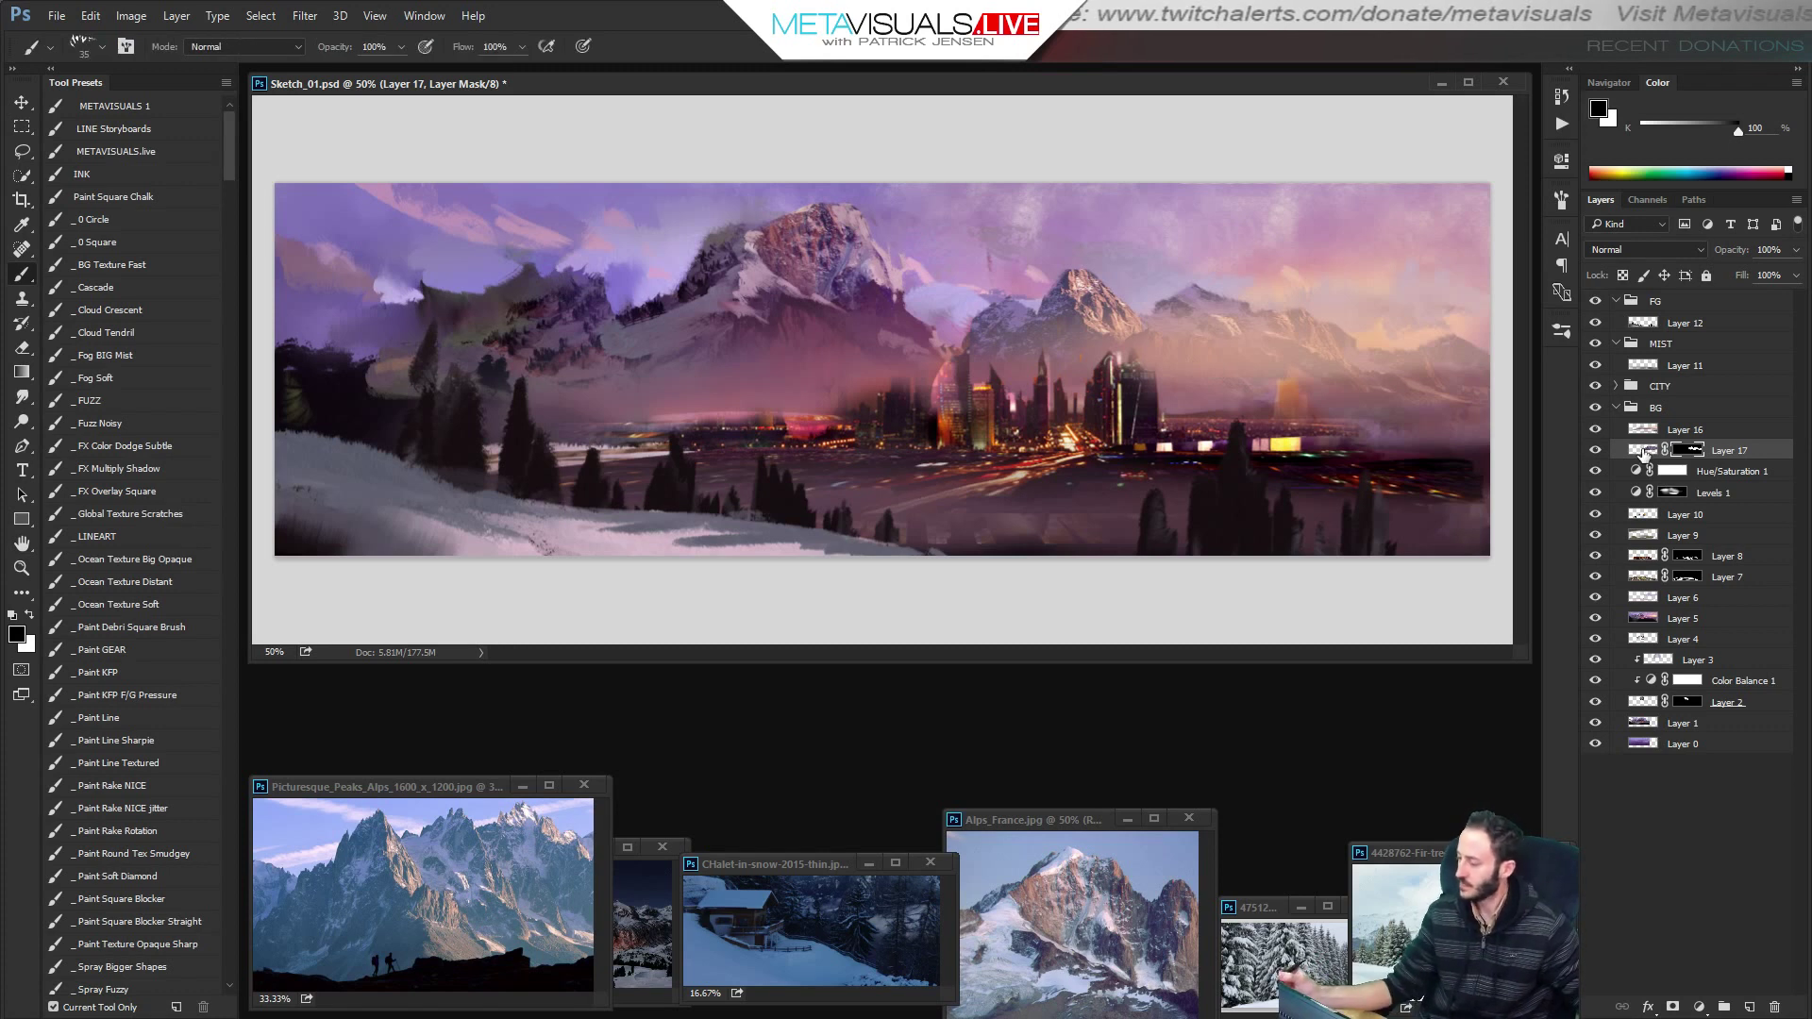
left_click(1749, 1007)
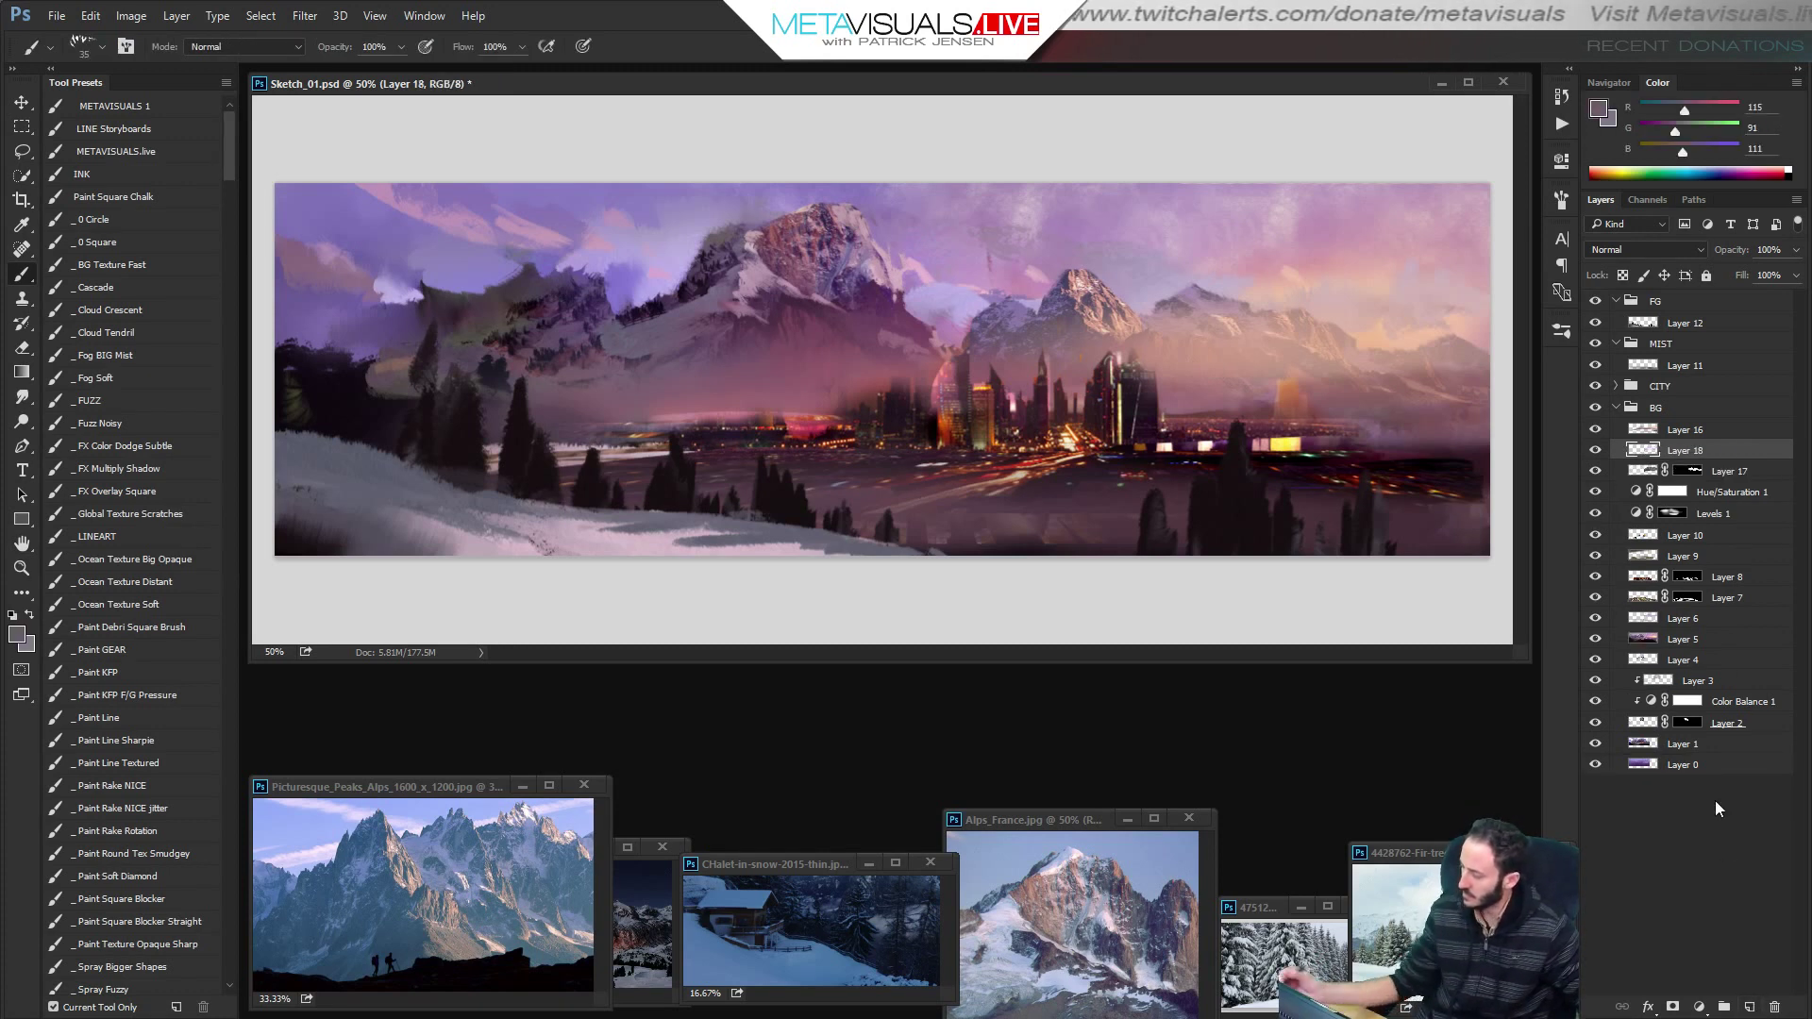
key("ctrl+alt+g")
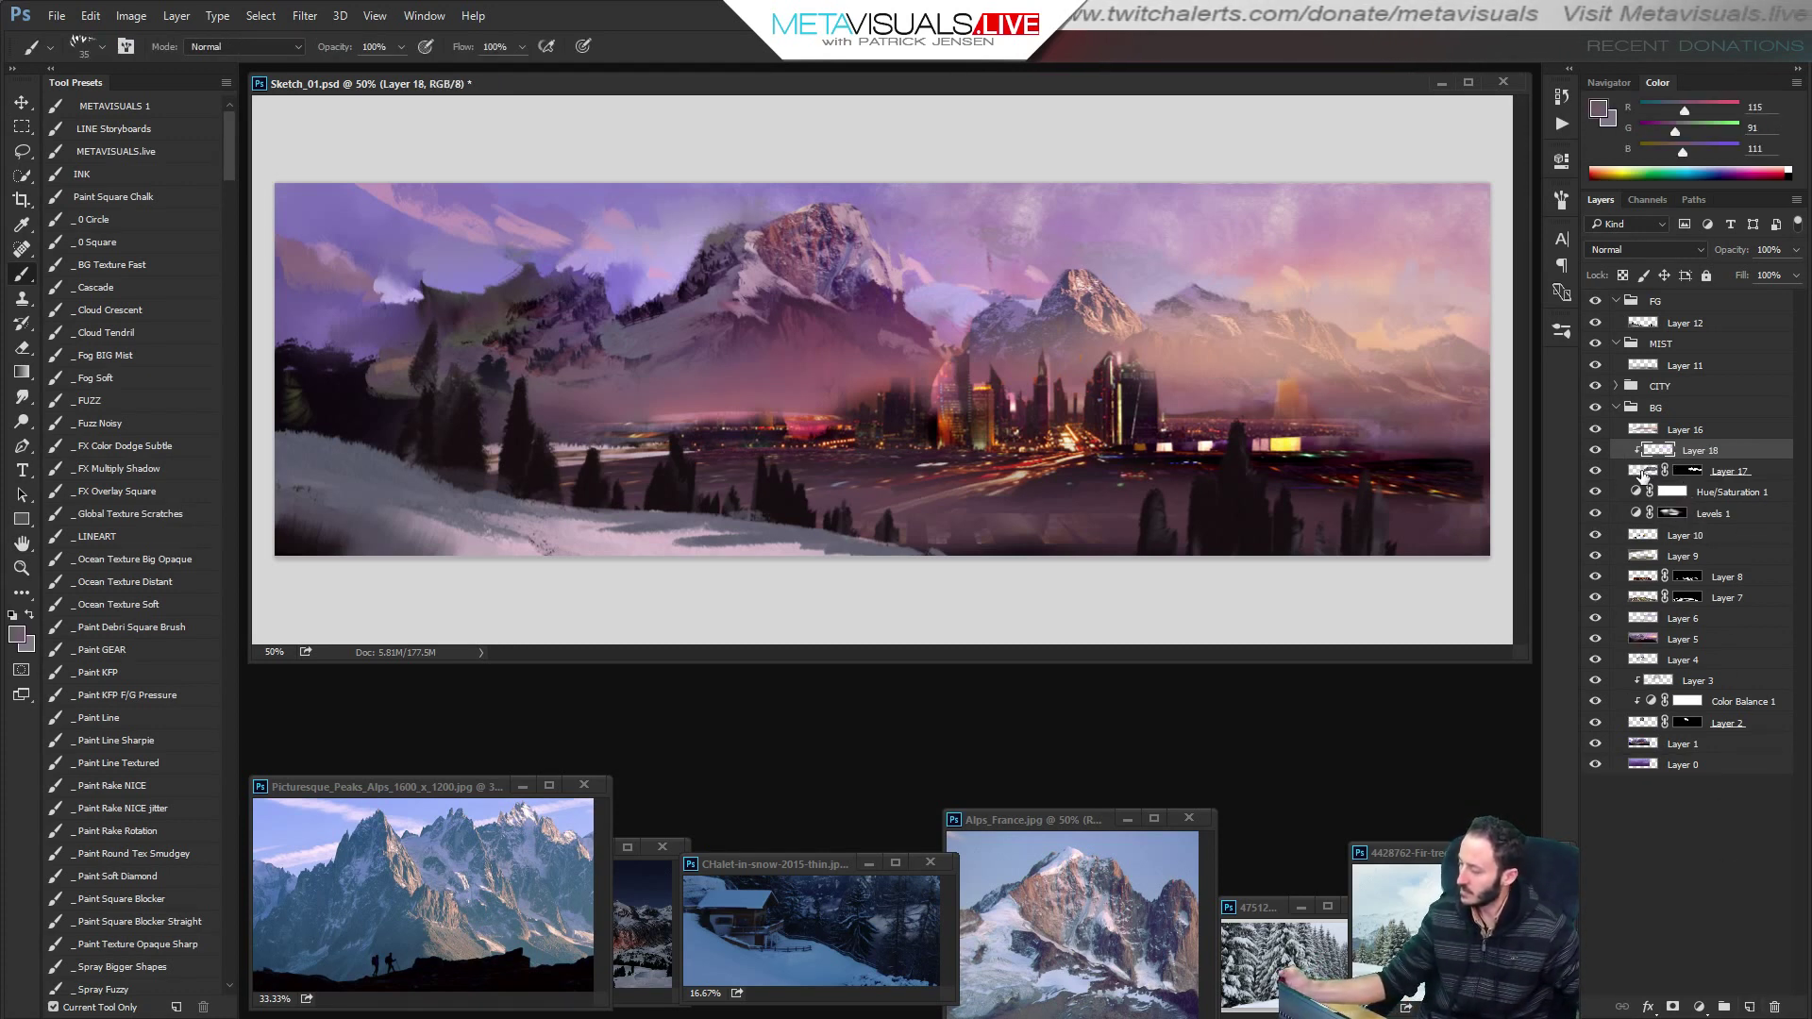
Add a Levels adjustment clipped to Layer 17 and set its black input level to 17.
left_click(1641, 473)
left_click(1699, 1007)
left_click(1671, 689)
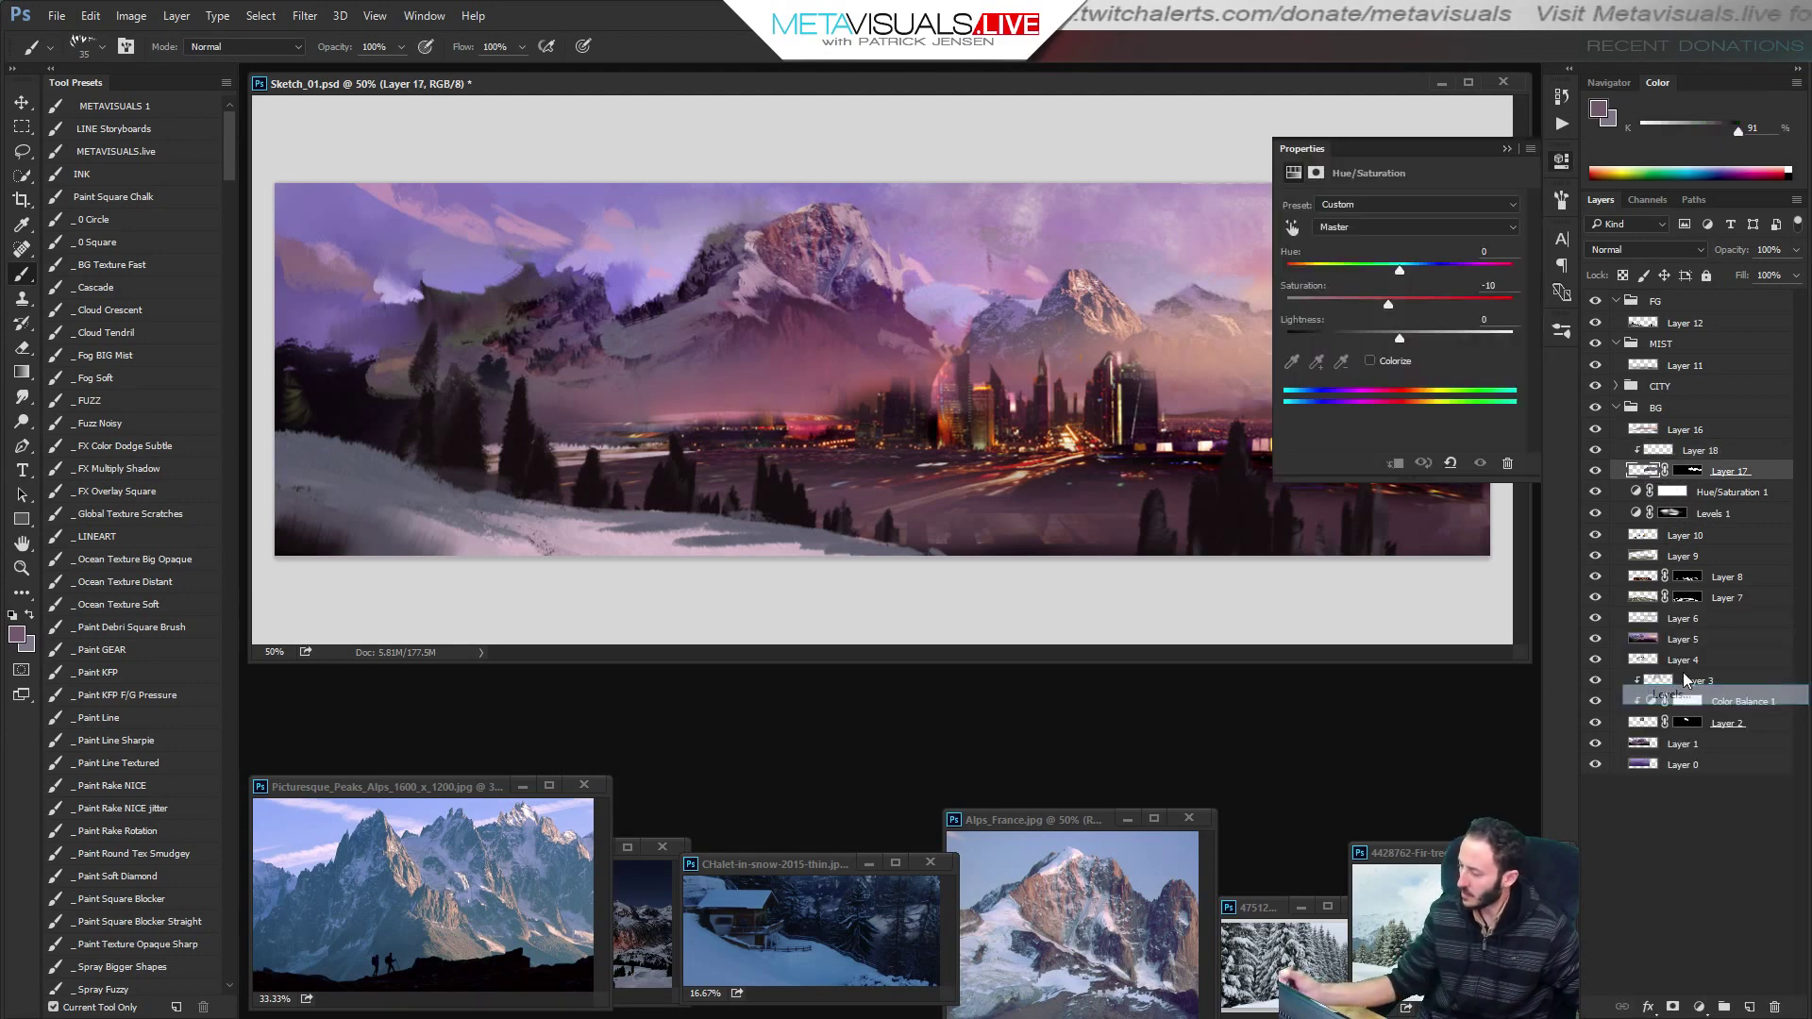
left_click_drag(1308, 338, 1323, 338)
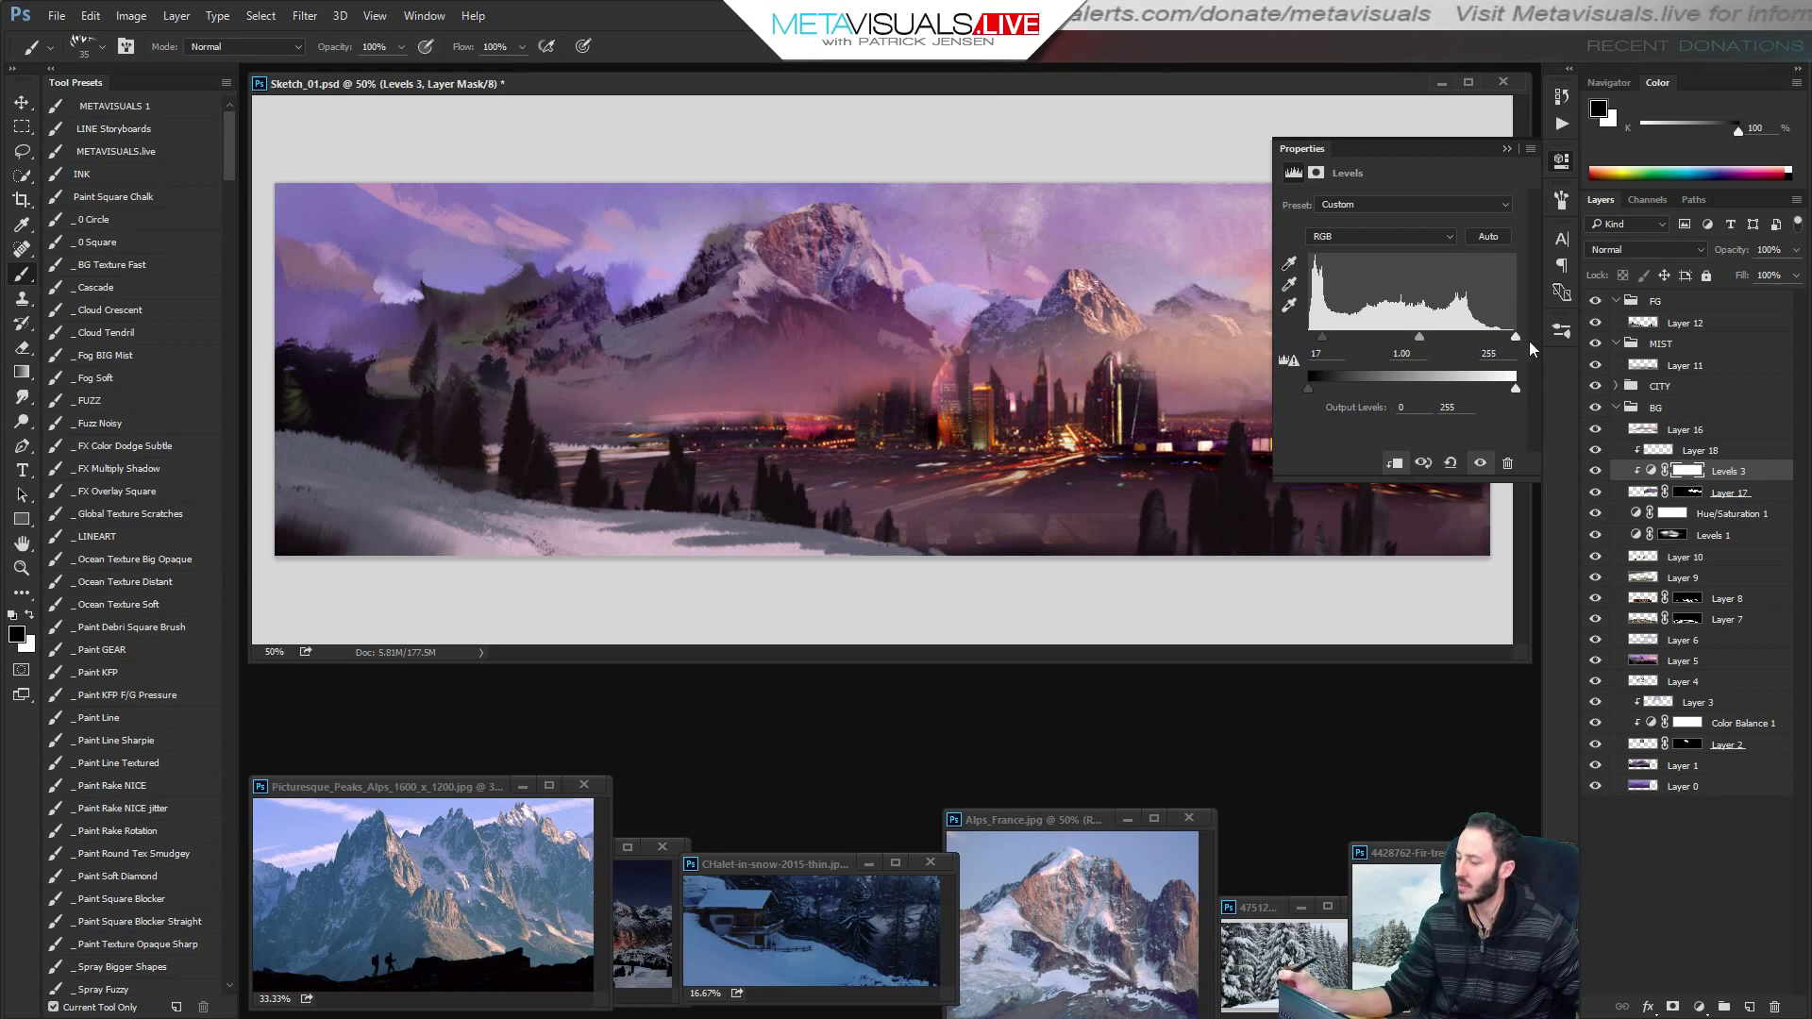
left_click(1507, 148)
Examine the whole picture at reduced zoom to judge how the darkened distant peaks fit the scene.
key("z")
left_click(1142, 482, "alt")
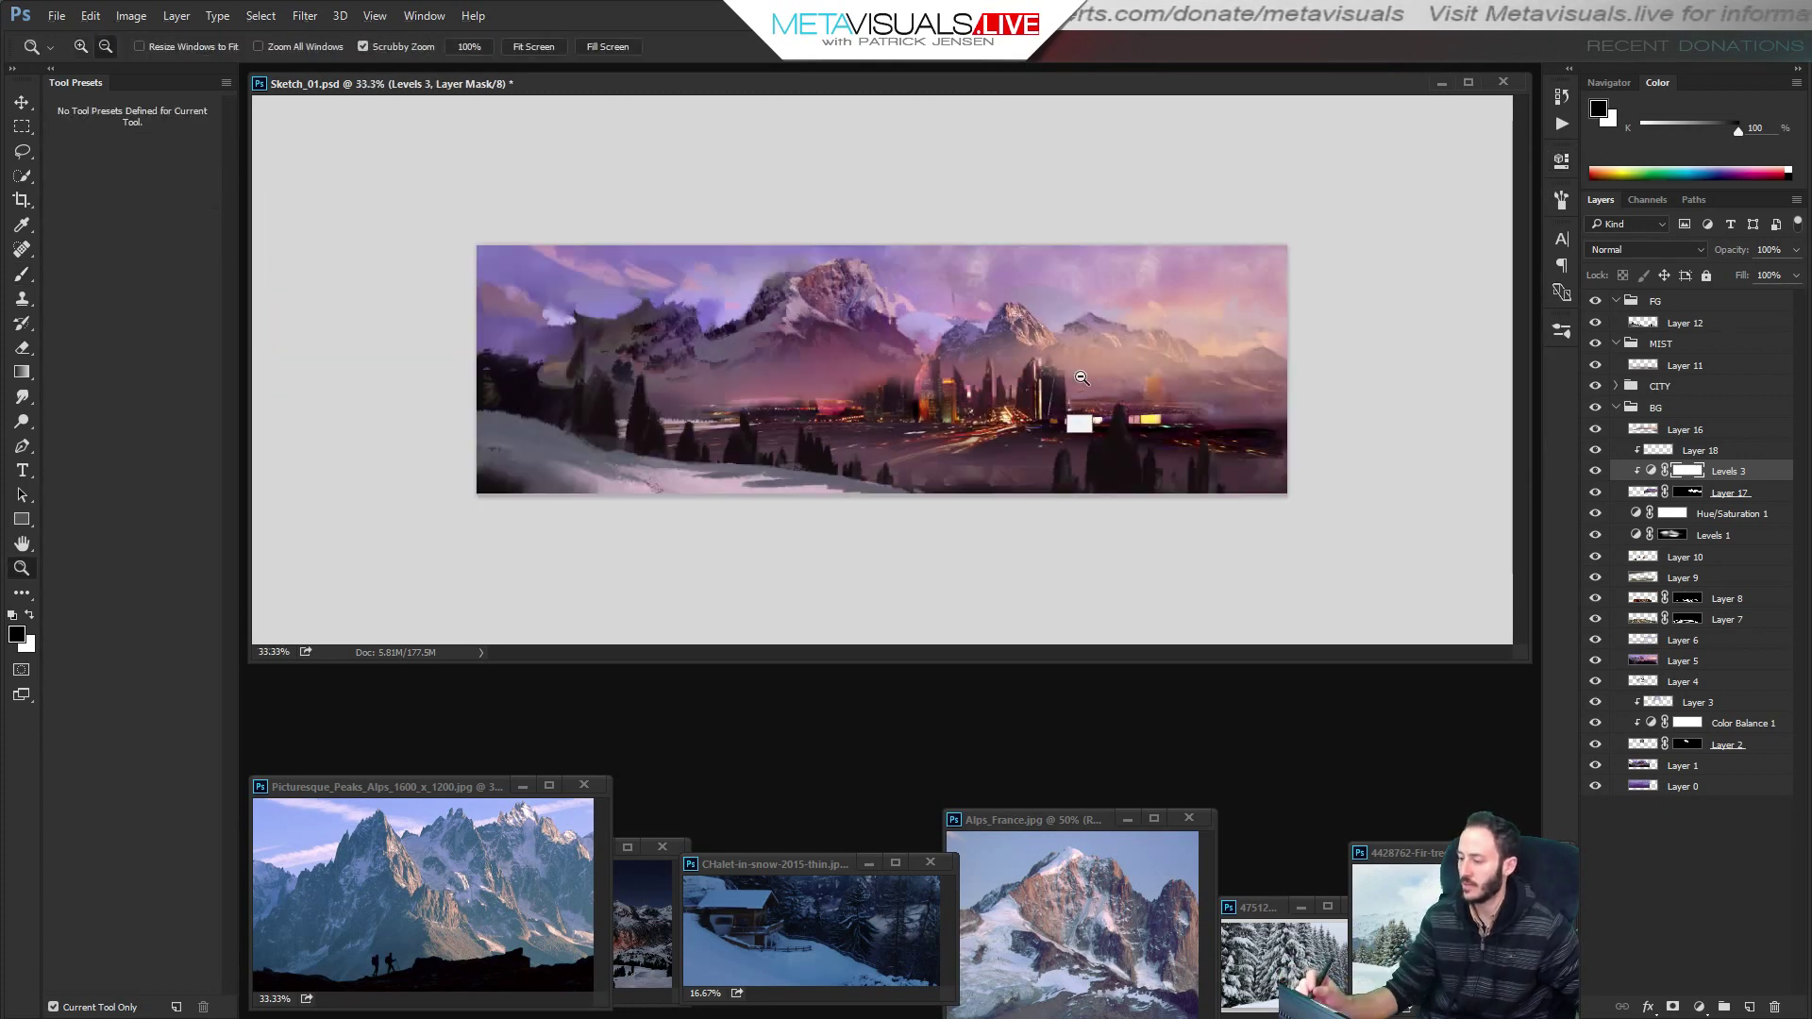
left_click(1142, 483, "alt")
left_click(1142, 482, "alt")
left_click(1144, 484)
left_click(1145, 497)
left_click(1175, 500, "alt")
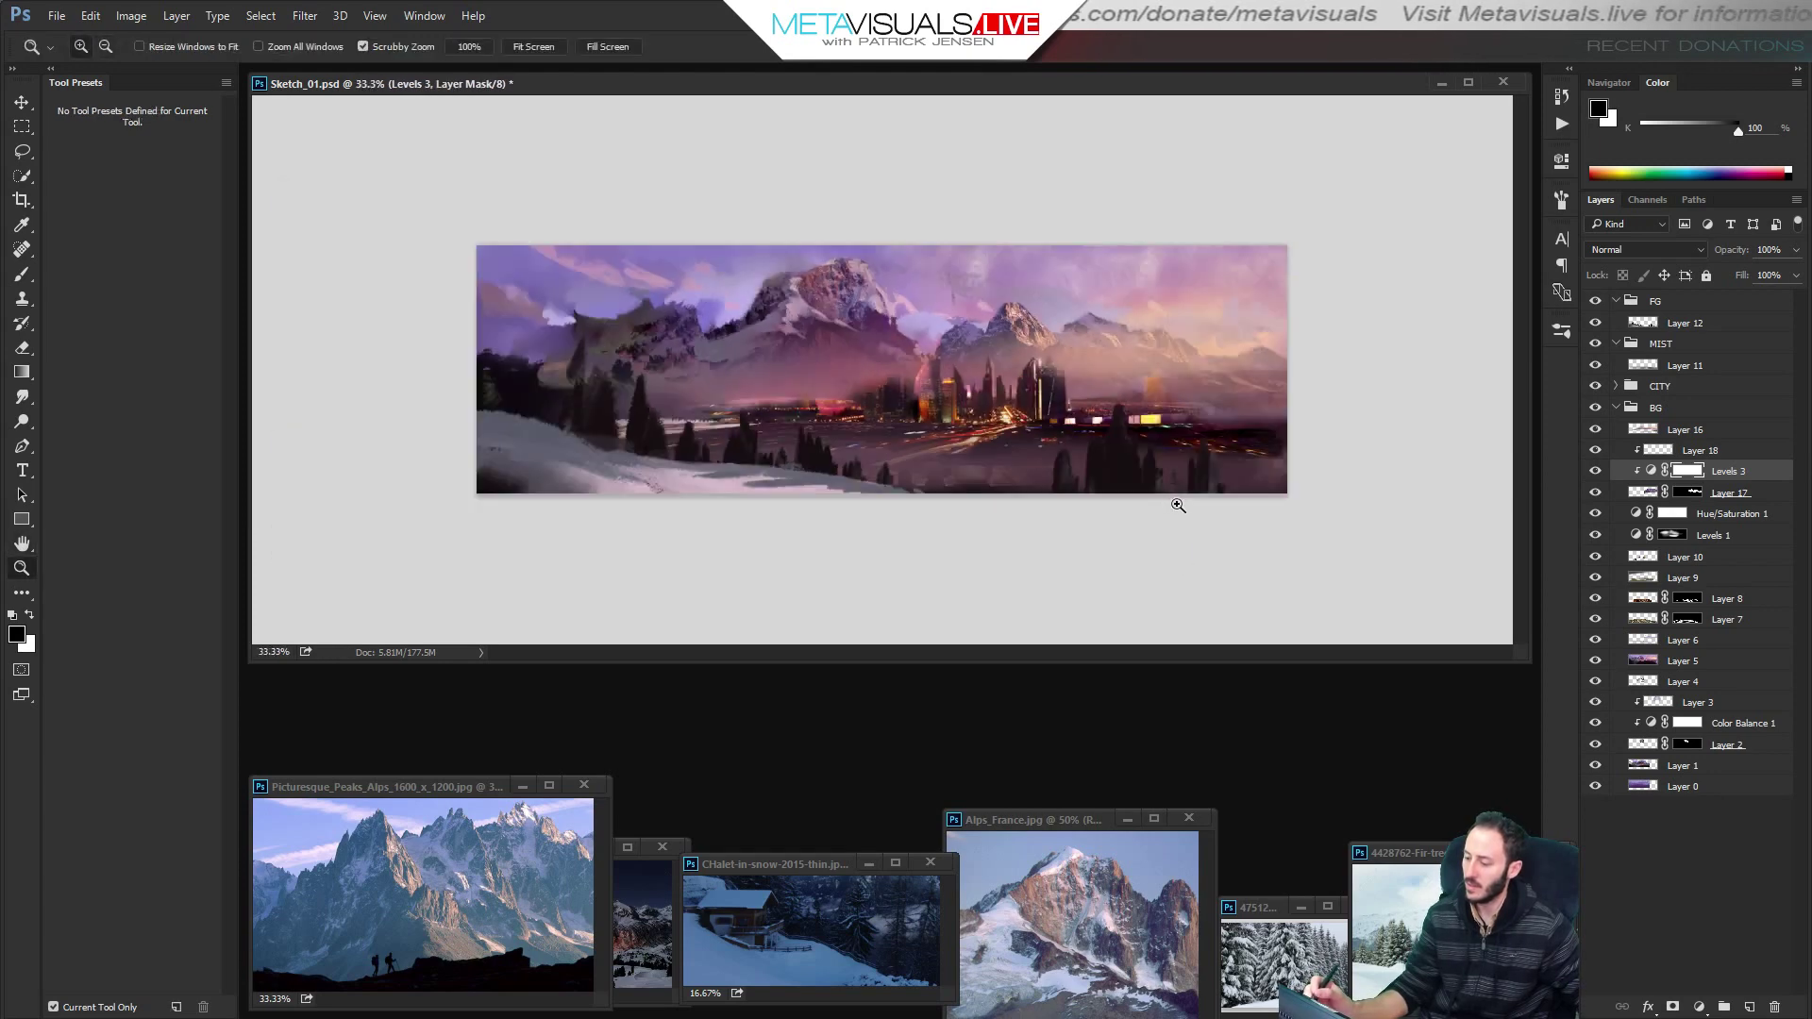
left_click(1178, 506)
key("b")
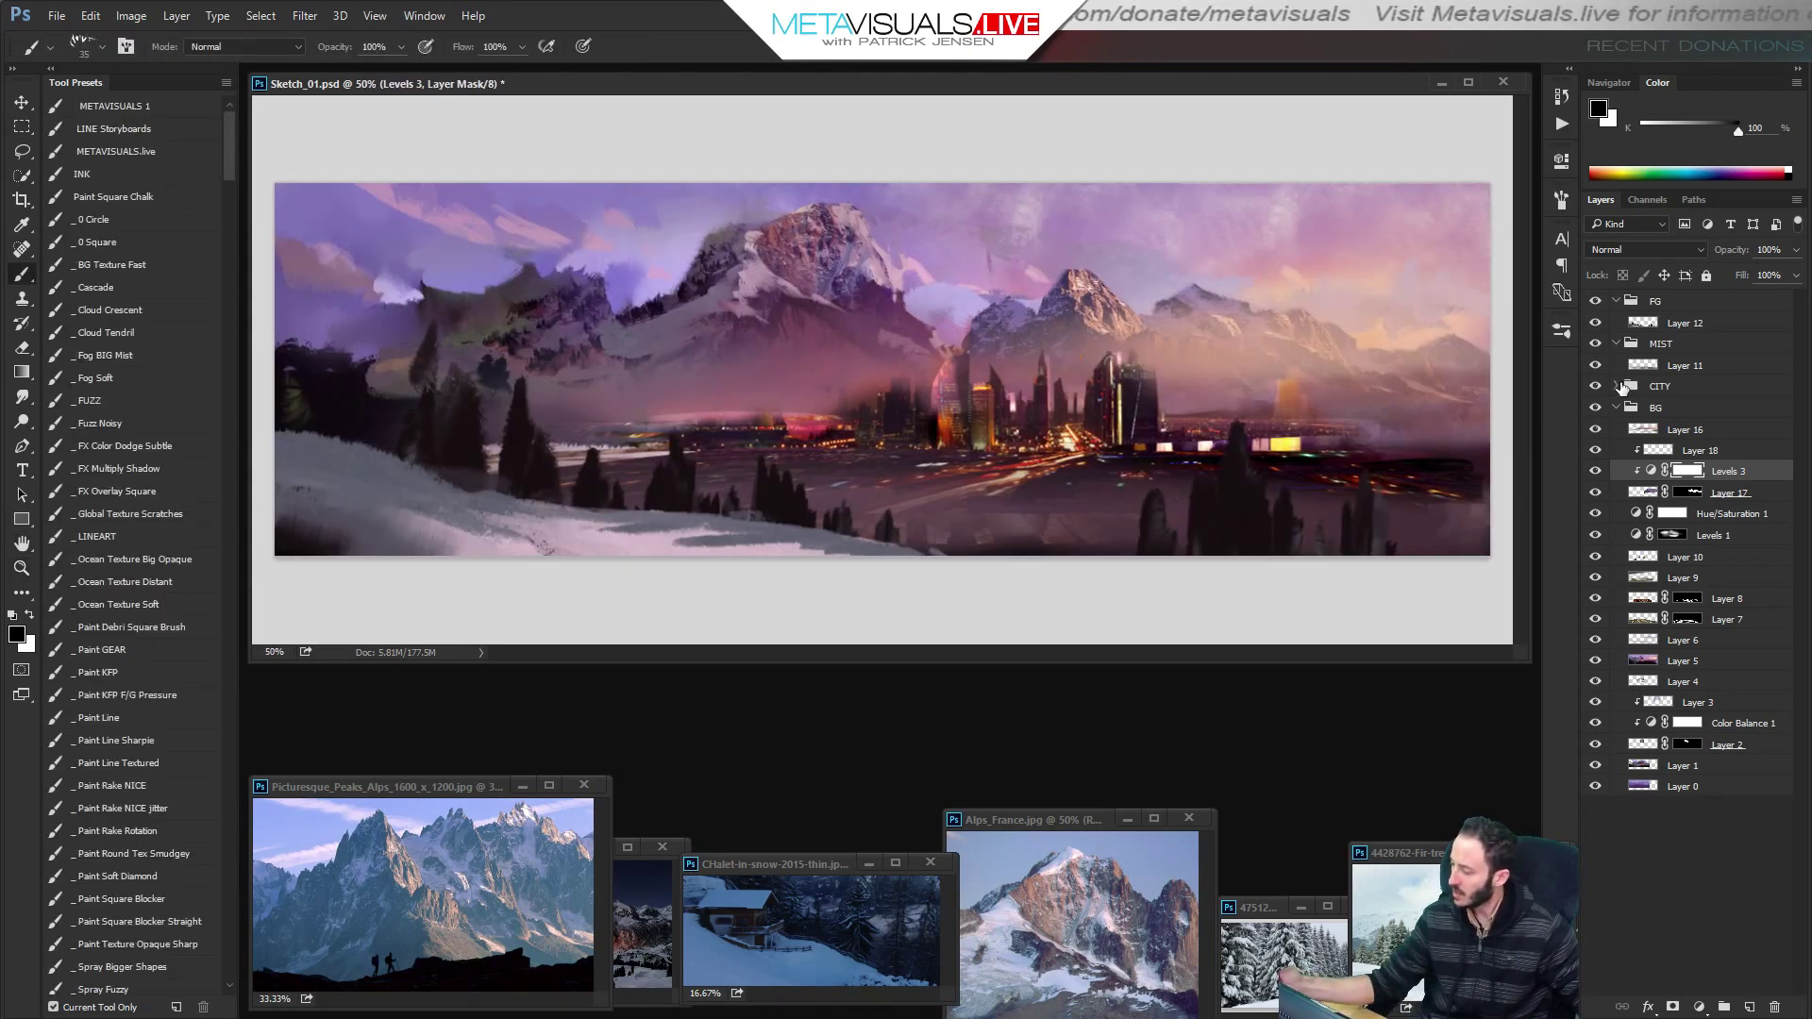
Add a new layer at the top of the CITY group and choose the Paint Square Blocker Straight brush.
left_click(1616, 386)
left_click(1673, 411)
key("ctrl+alt+shift+n")
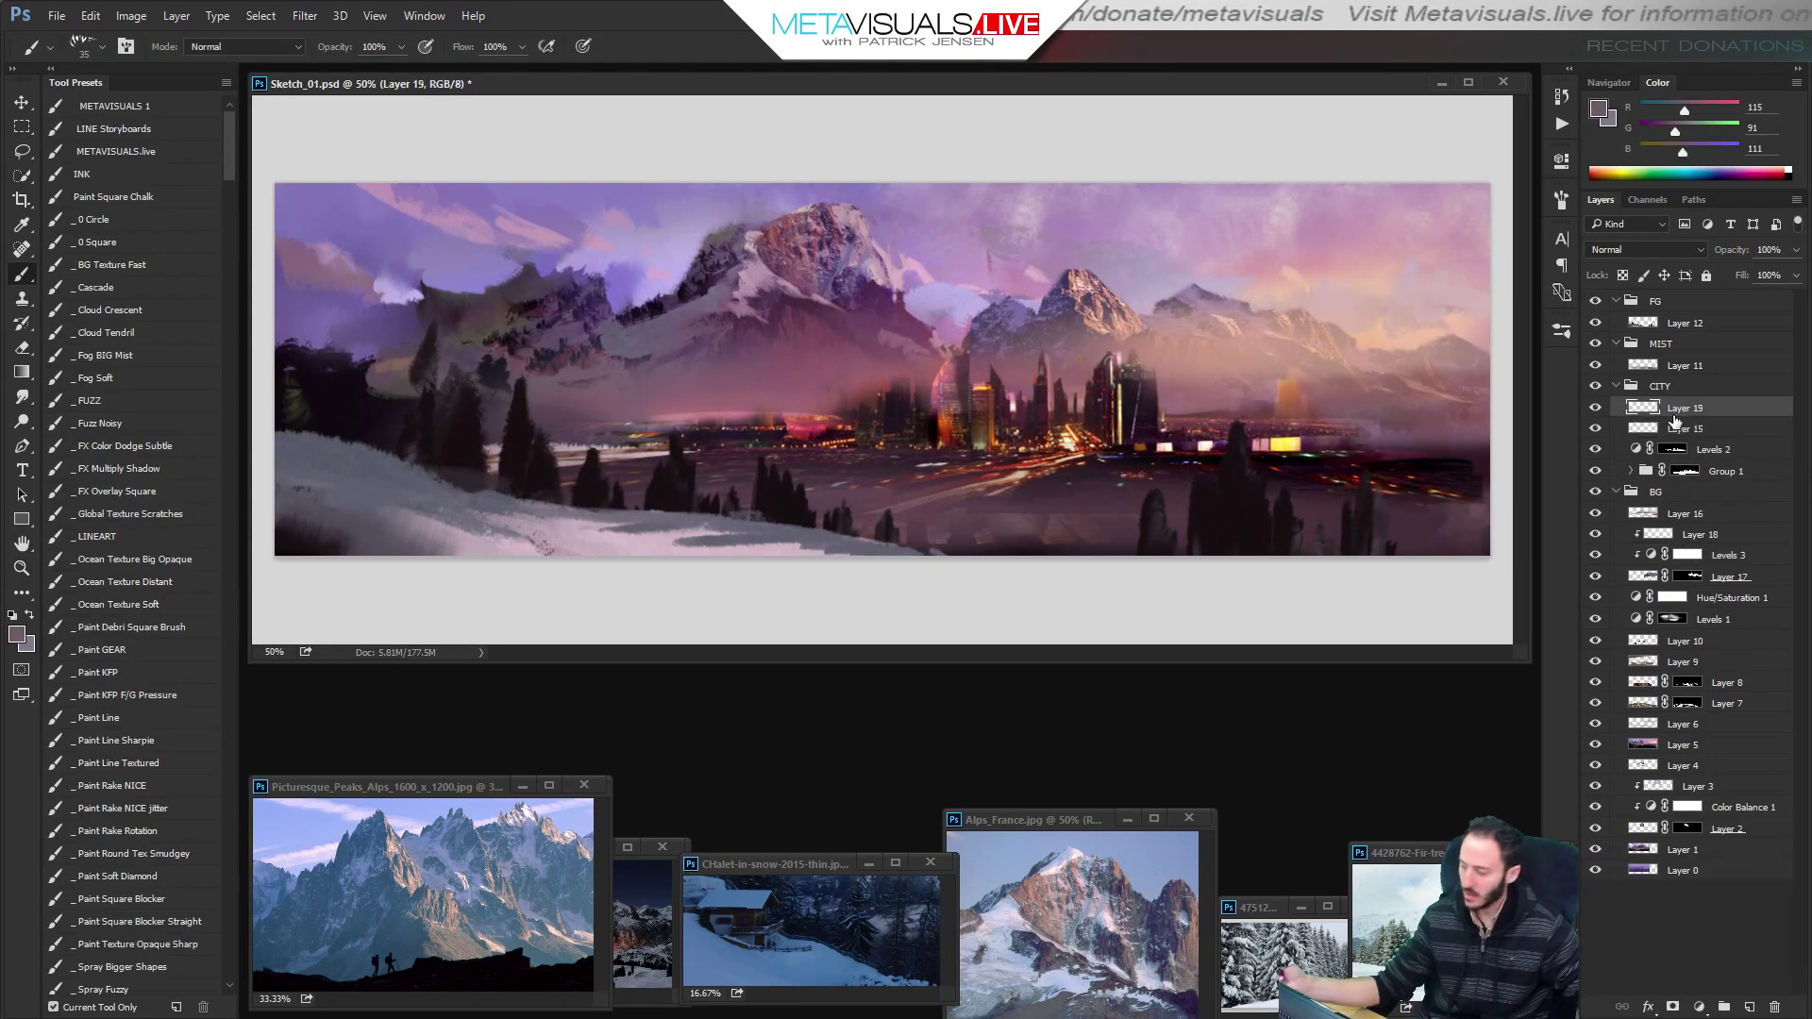
key("space")
key("b")
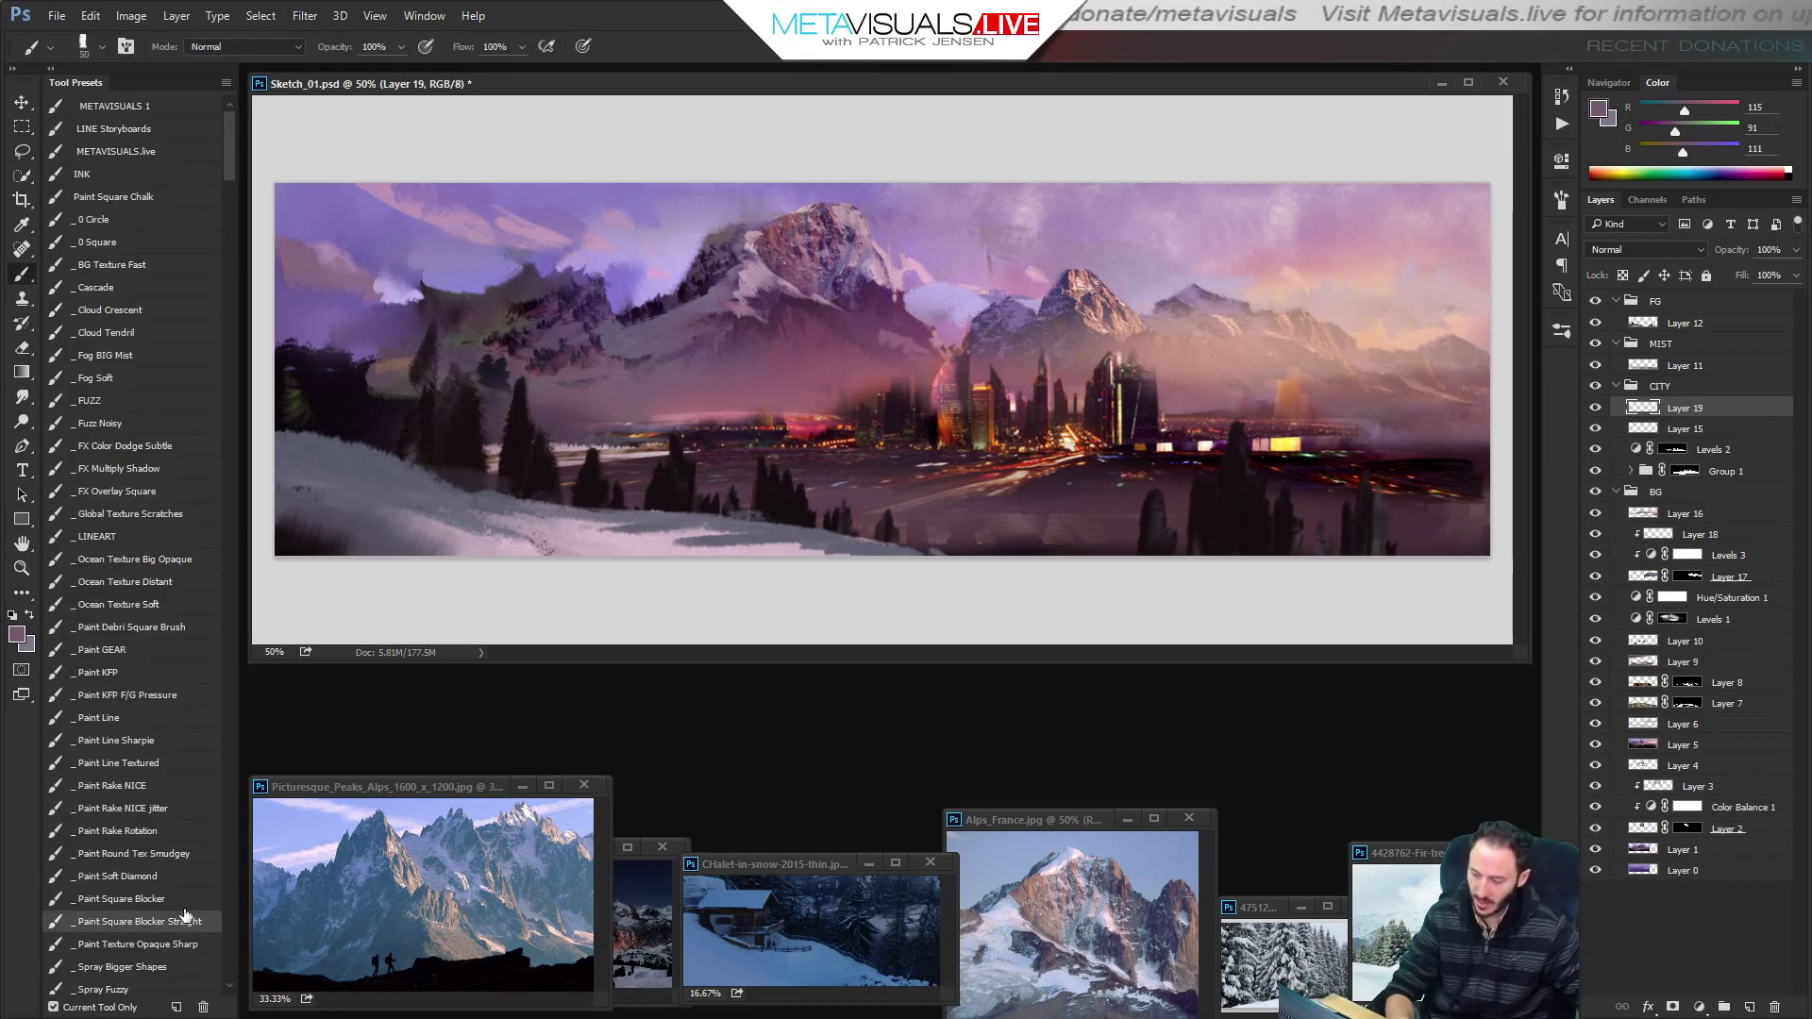
Paint blocky dark towers beside the curved building on Layer 19, using dark purple and haze tones sampled from the picture.
left_click(905, 390, "alt")
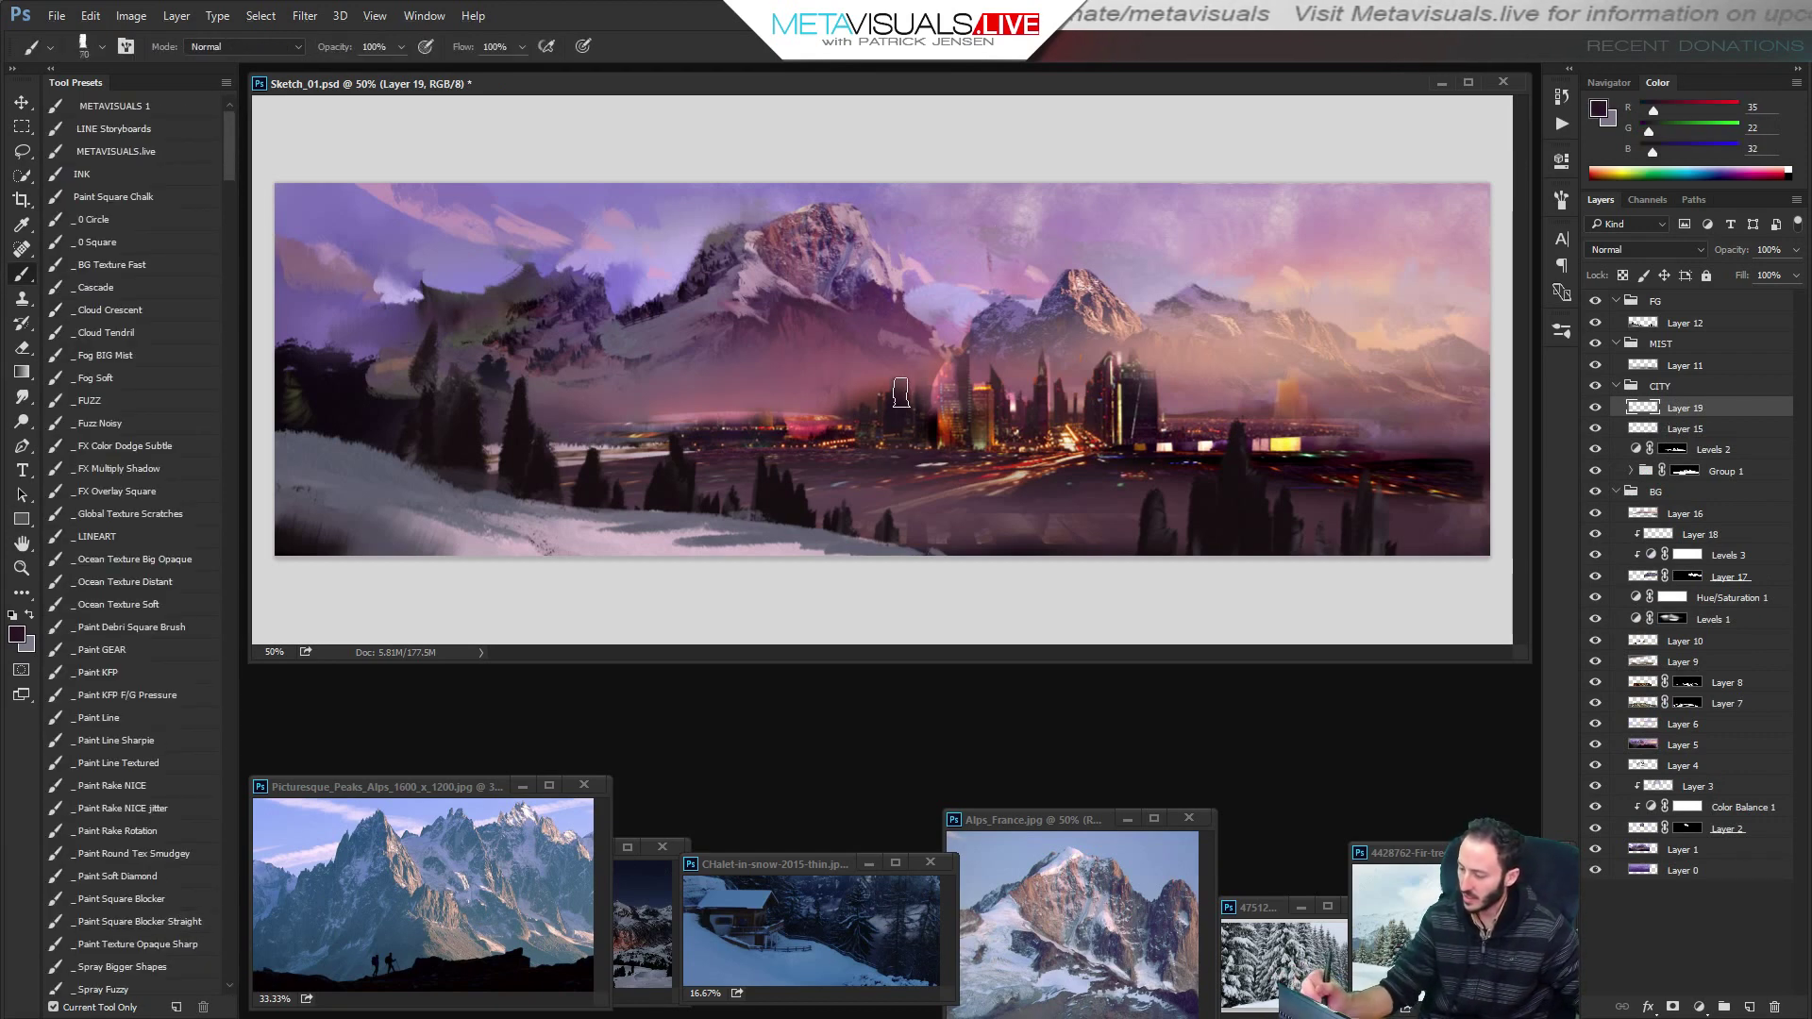
mouse_move(902, 367)
left_mouse_down()
mouse_move(903, 421)
mouse_move(874, 408)
mouse_move(898, 410)
mouse_move(884, 429)
mouse_move(896, 381)
mouse_move(891, 442)
left_mouse_up()
key("[")
left_click(935, 402, "alt")
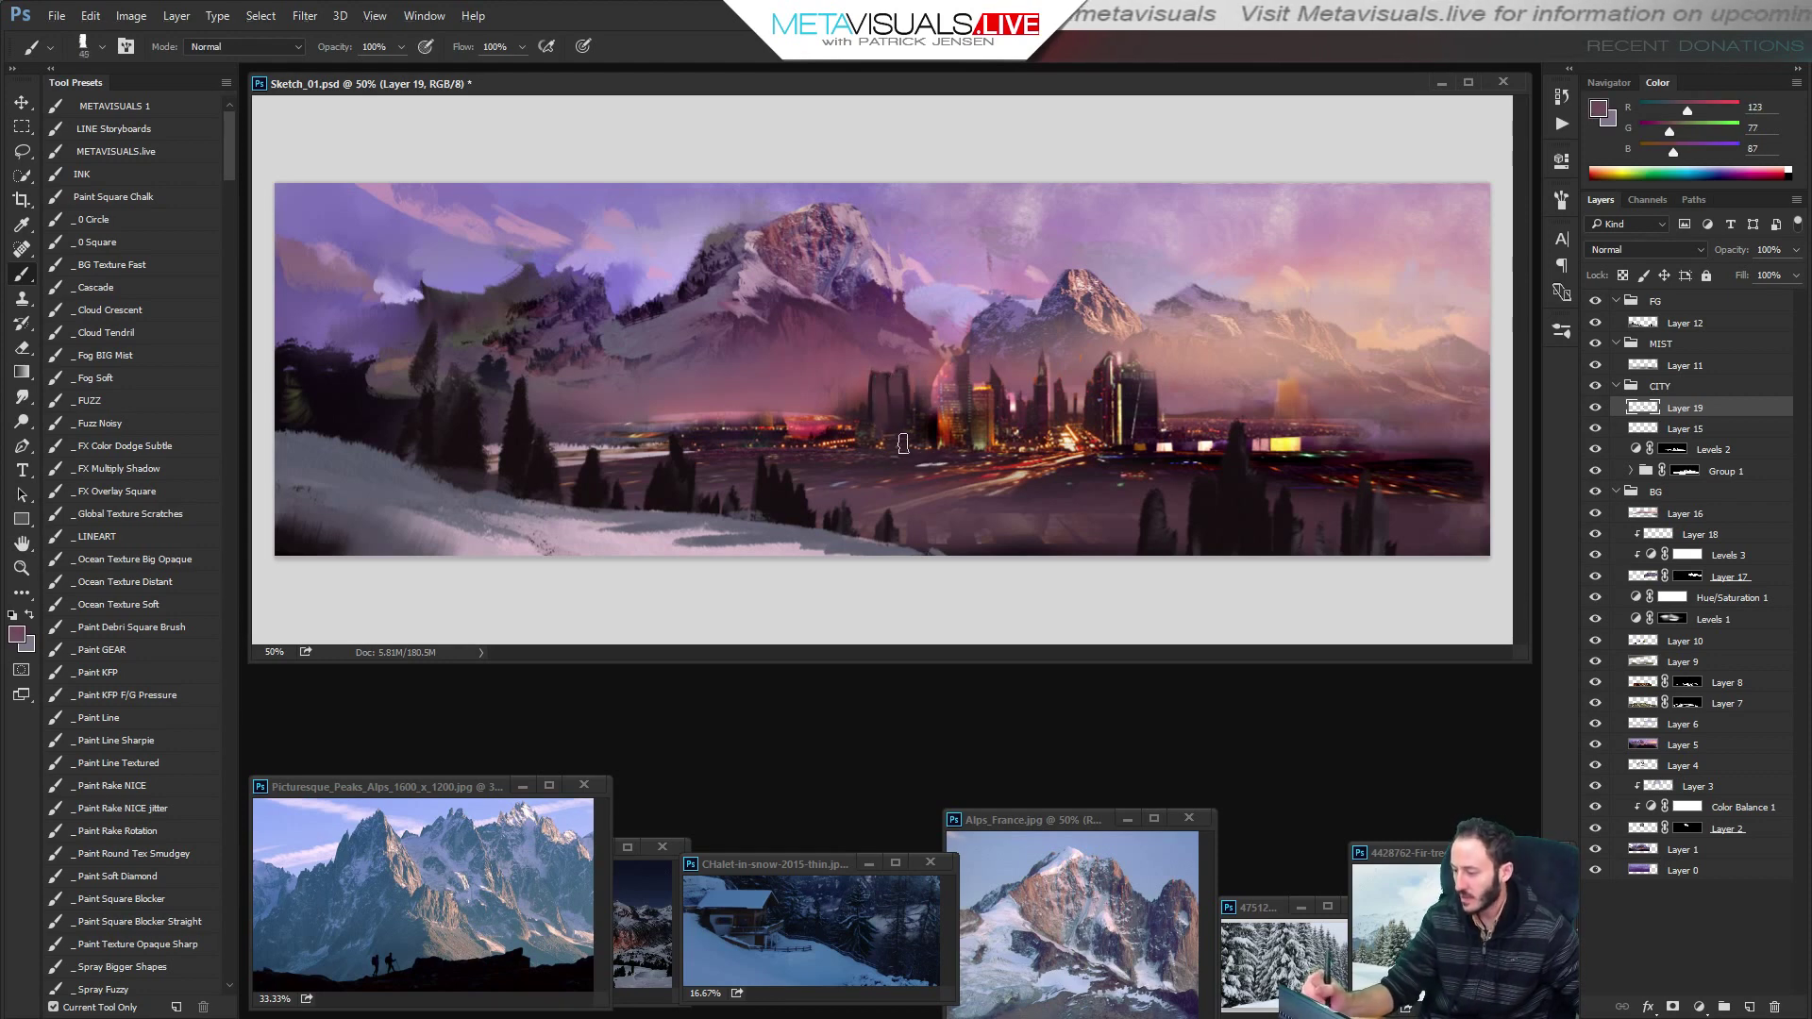
key("bracketleft")
key("bracketleft")
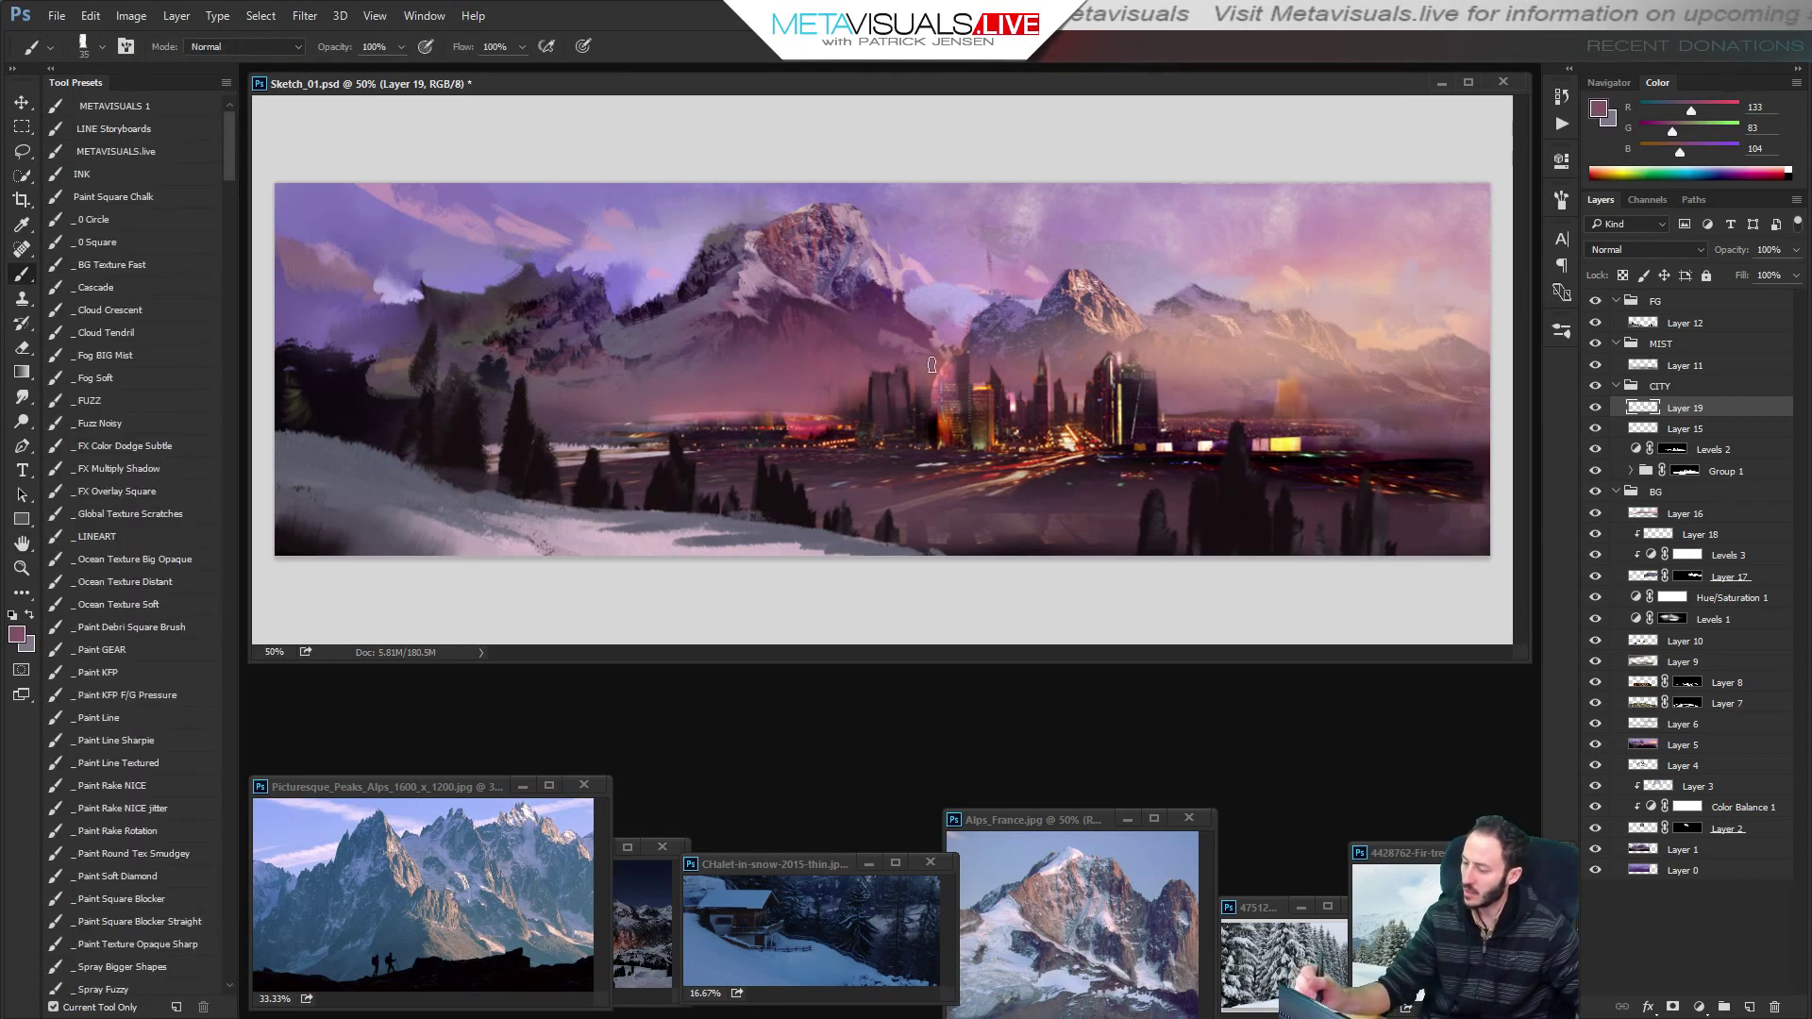
left_click(939, 381, "alt")
key("e")
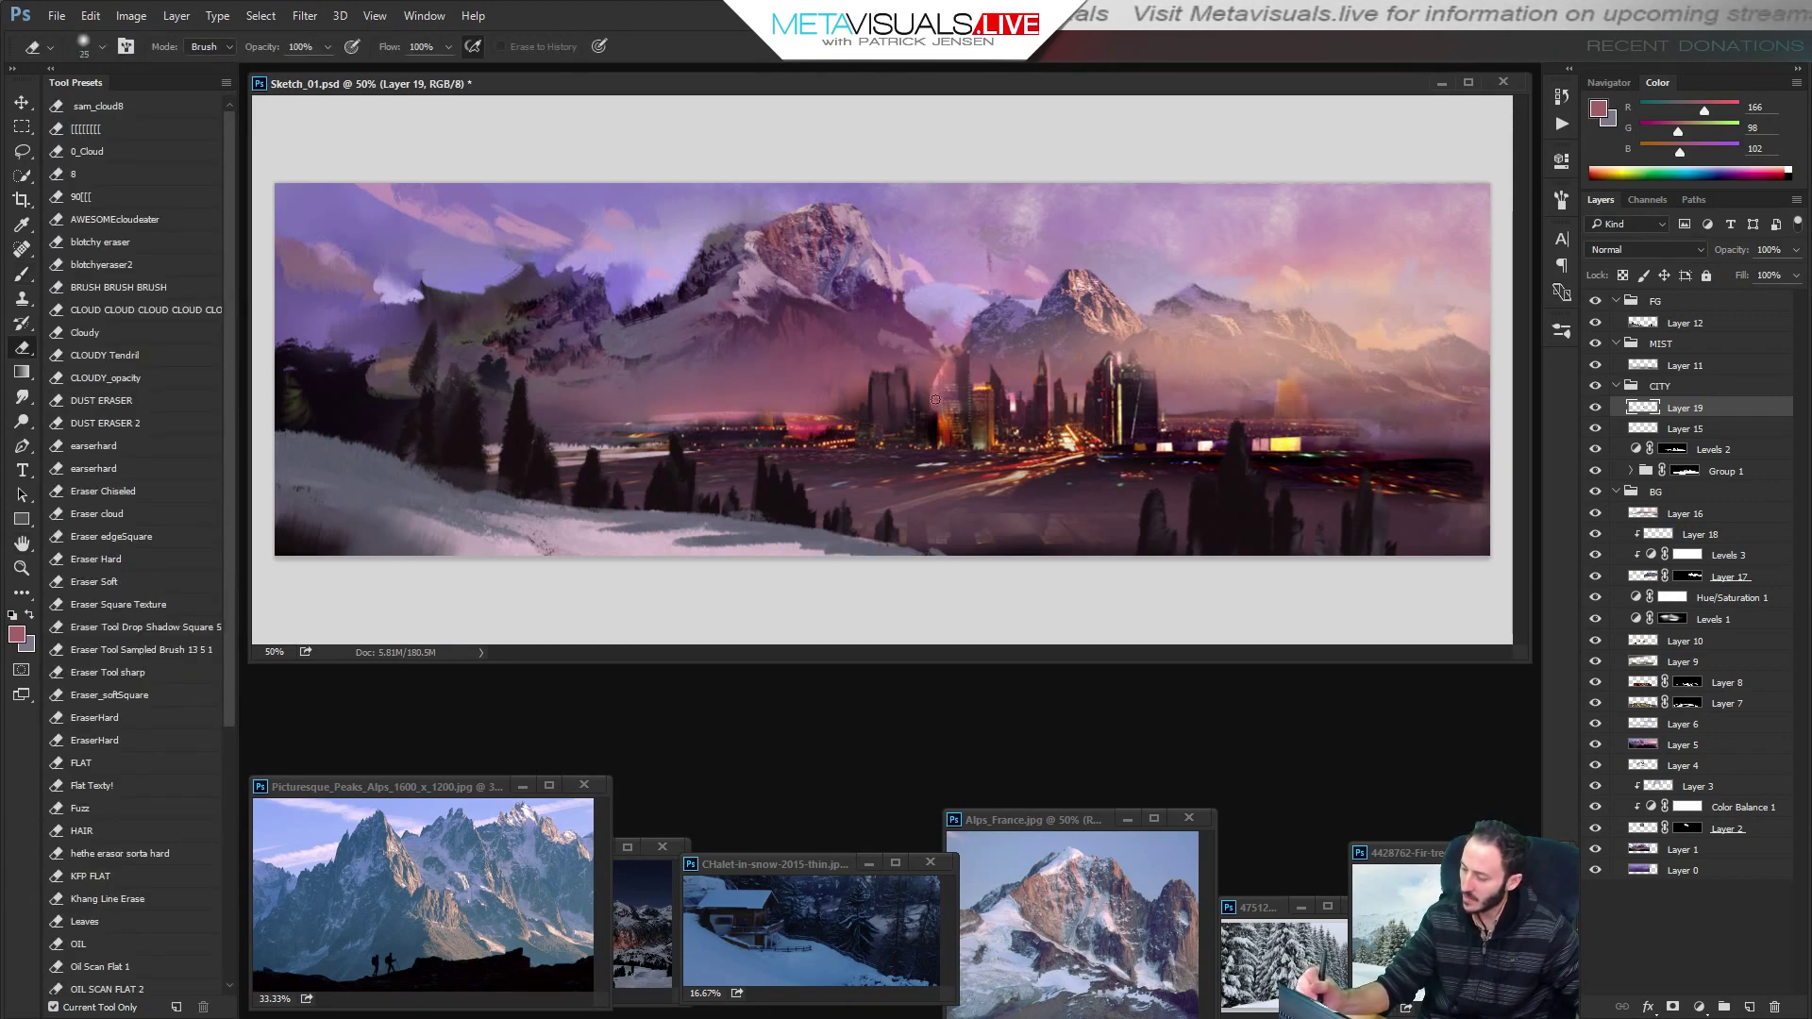
Inspect the city at 100% and compare it with Layer 19, the CITY group and the BG group hidden in turn.
left_click(1063, 382, "ctrl")
left_click(1062, 383, "ctrl")
left_click_drag(1086, 401, 1071, 396)
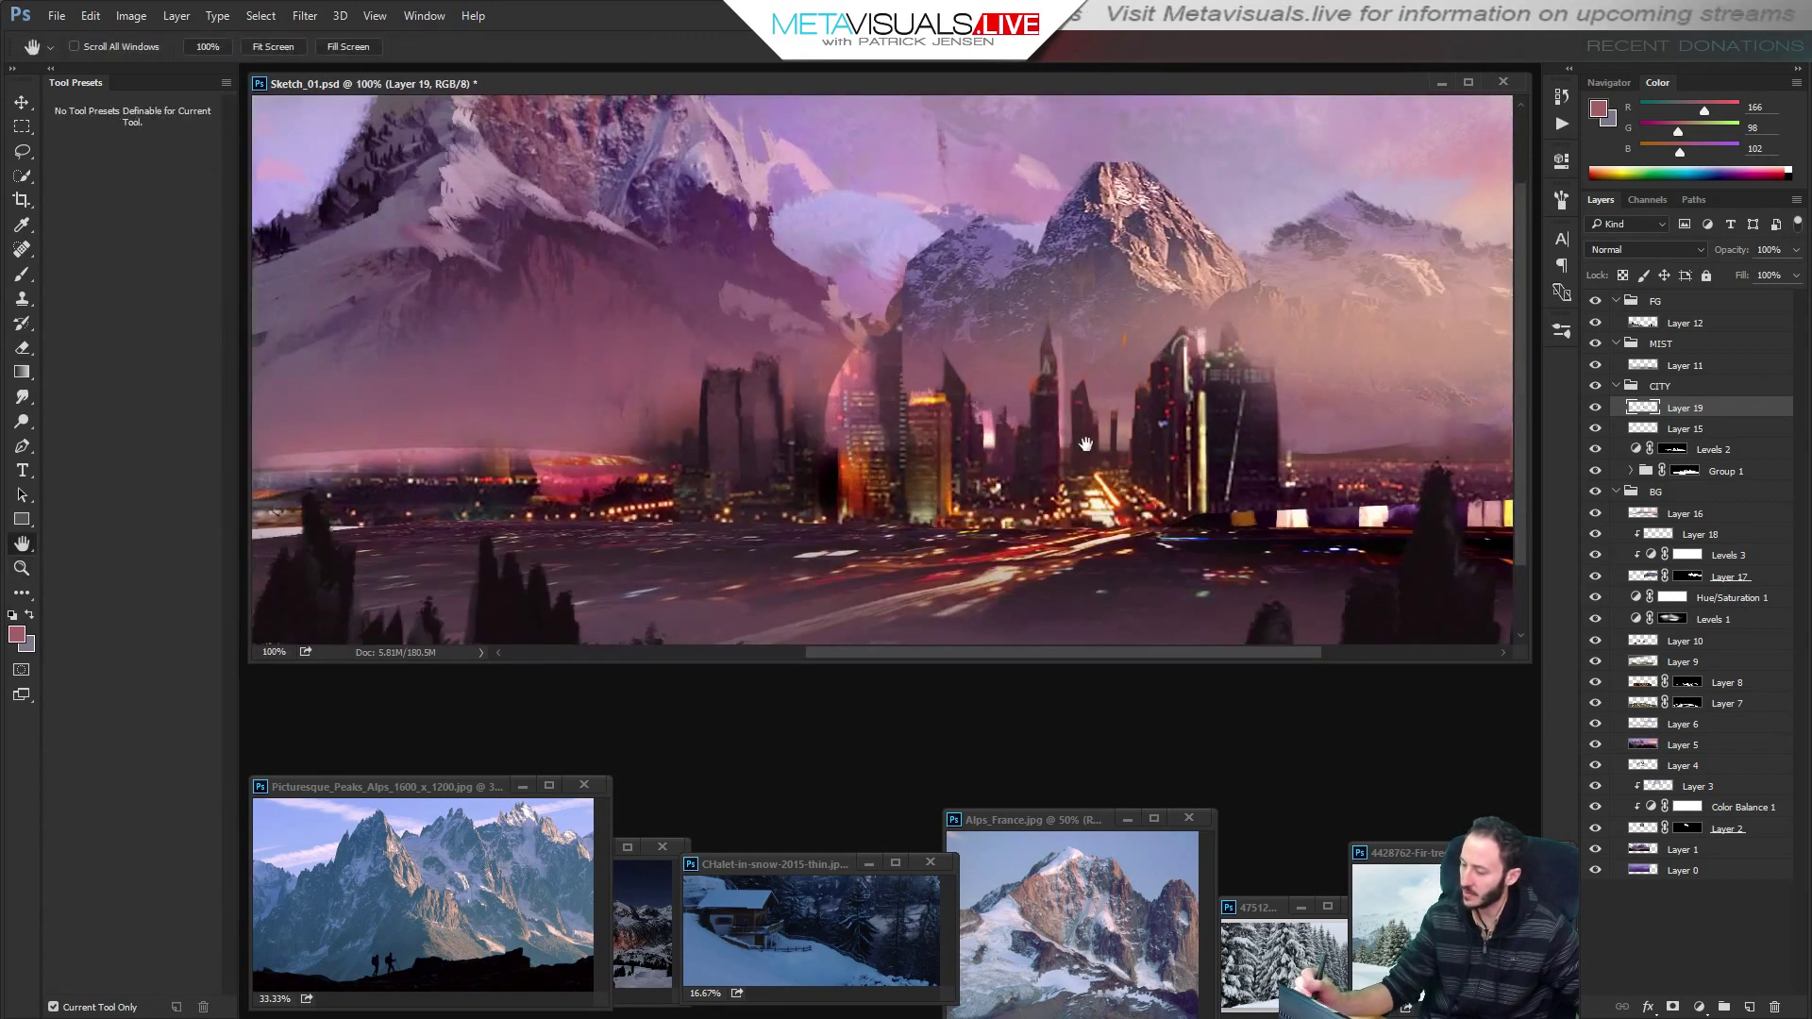
left_click(1208, 472, "alt")
left_click(1261, 491, "ctrl")
key("b")
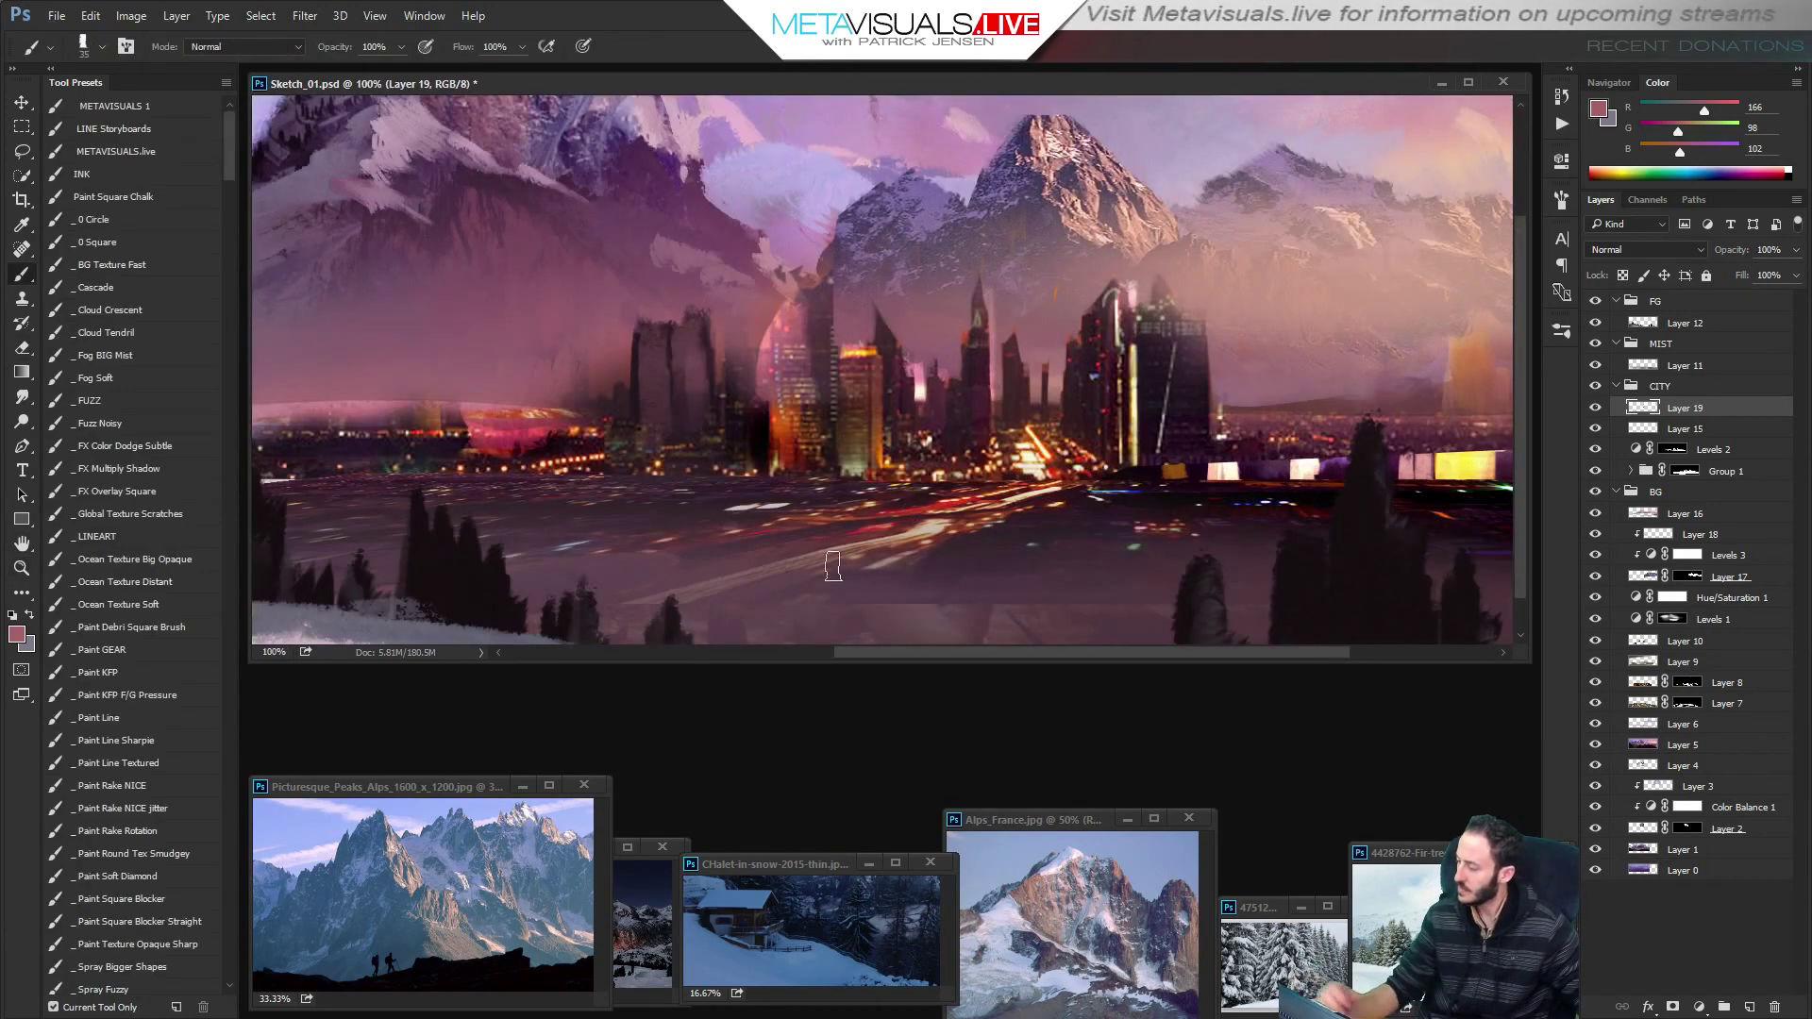
left_click(1596, 410)
left_click(1596, 409)
left_click(1596, 387)
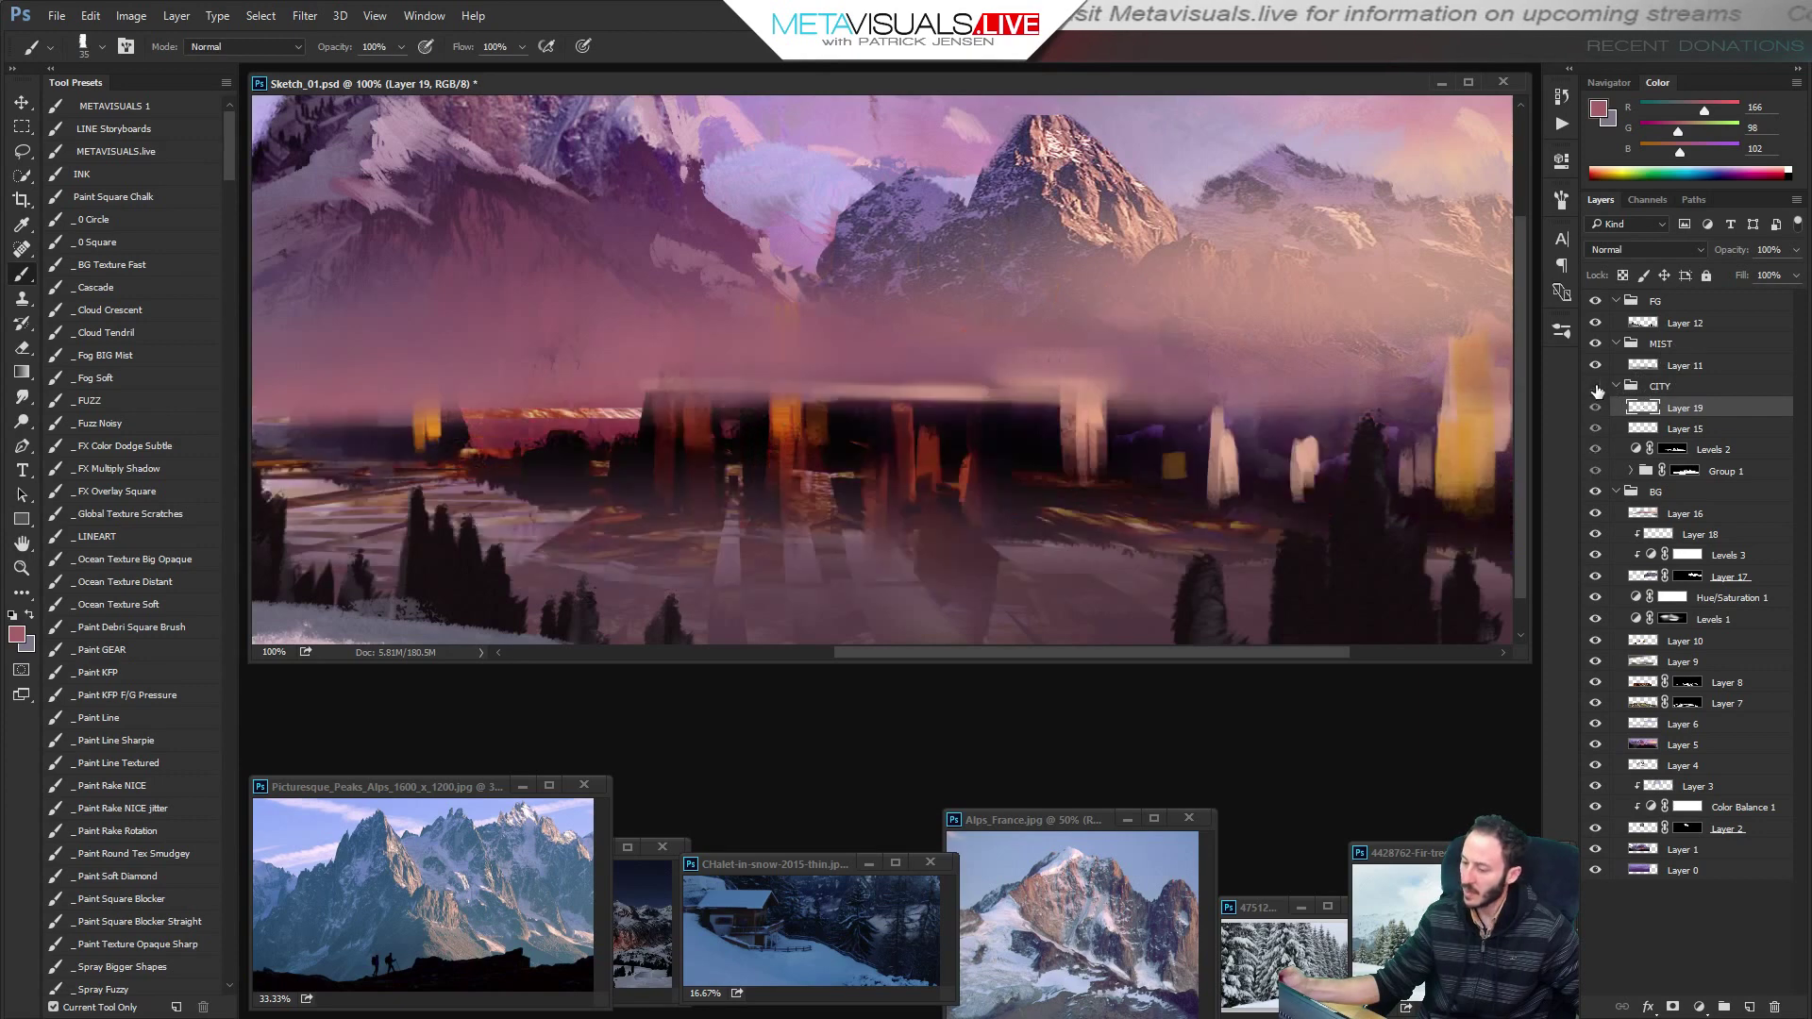
left_click(1597, 388)
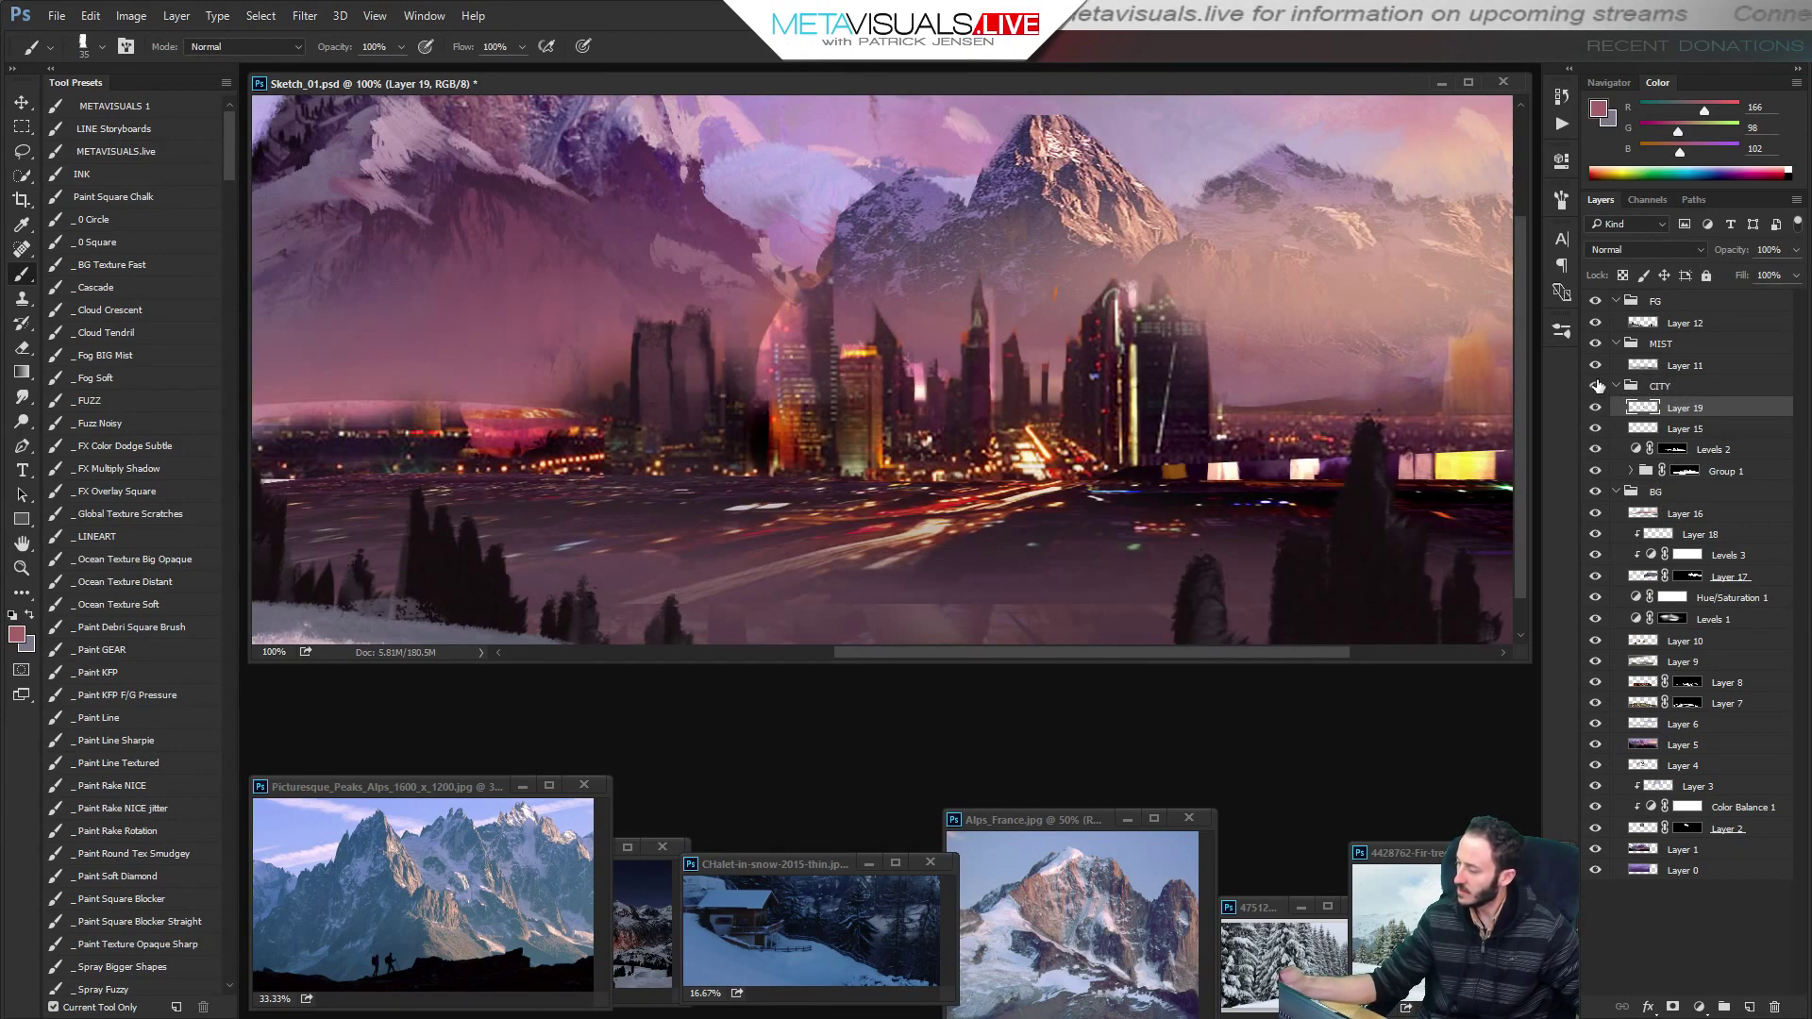
left_click(1596, 493)
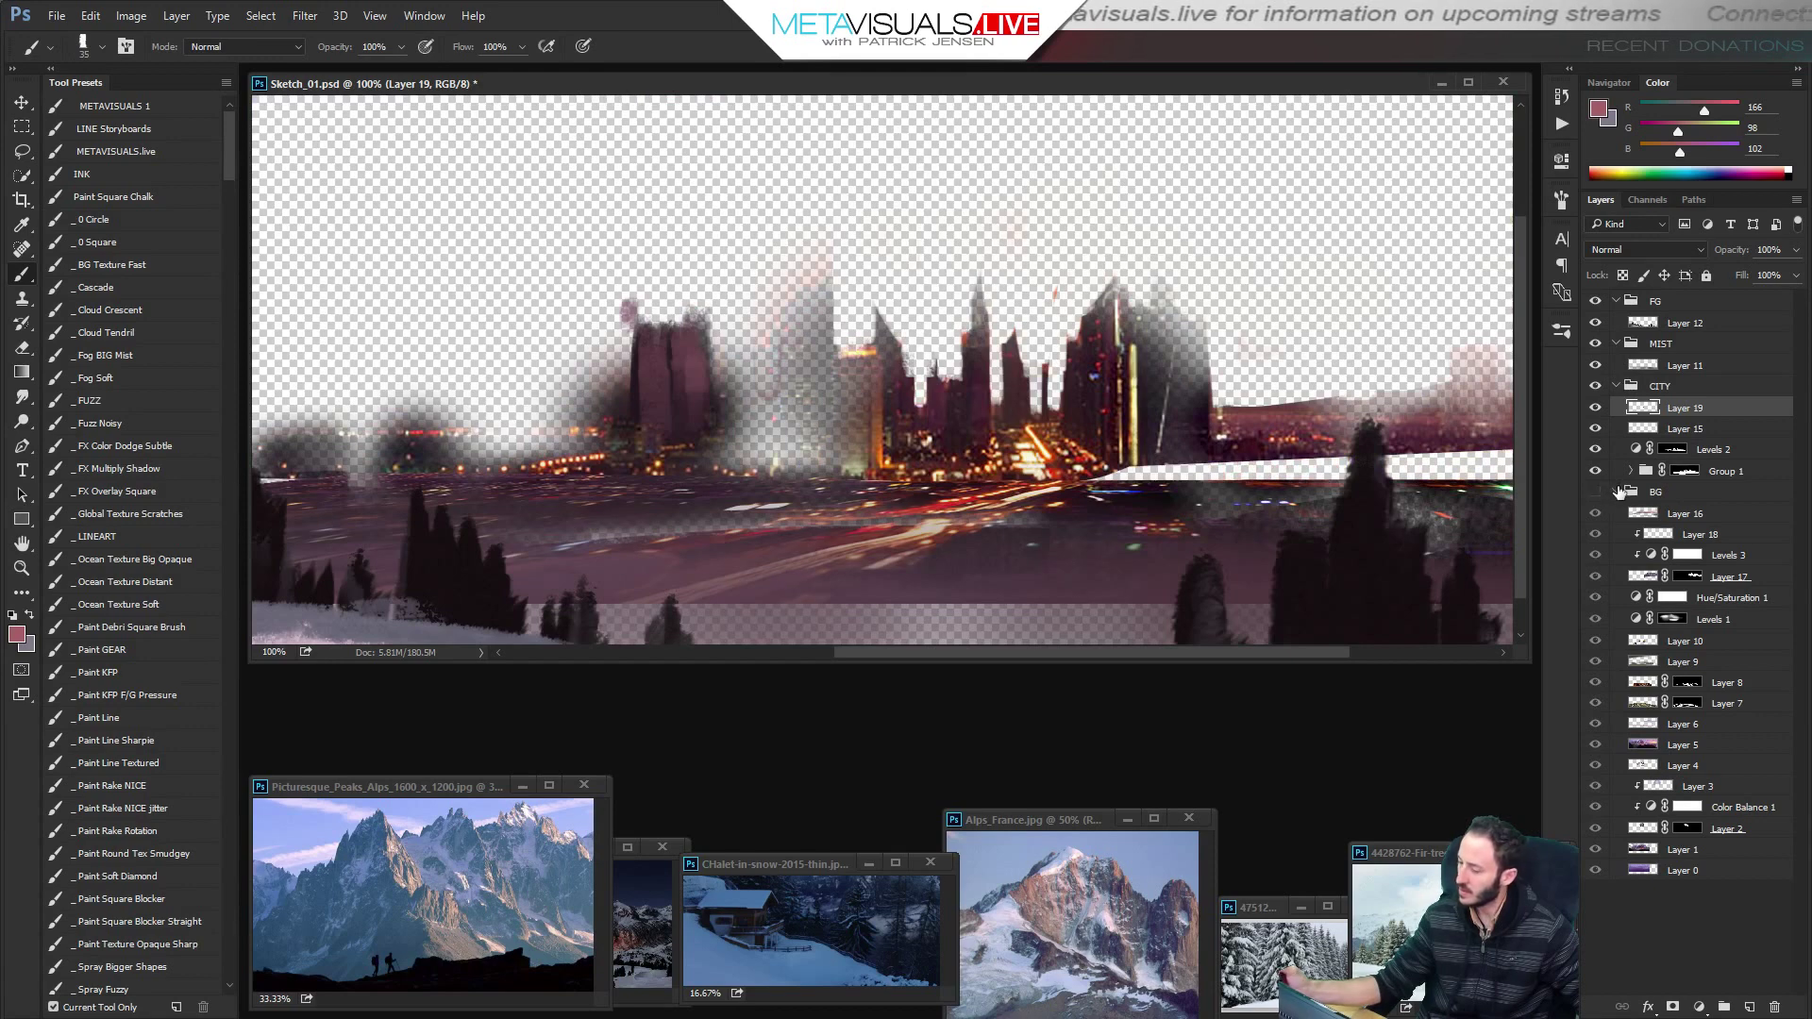
left_click(1596, 493)
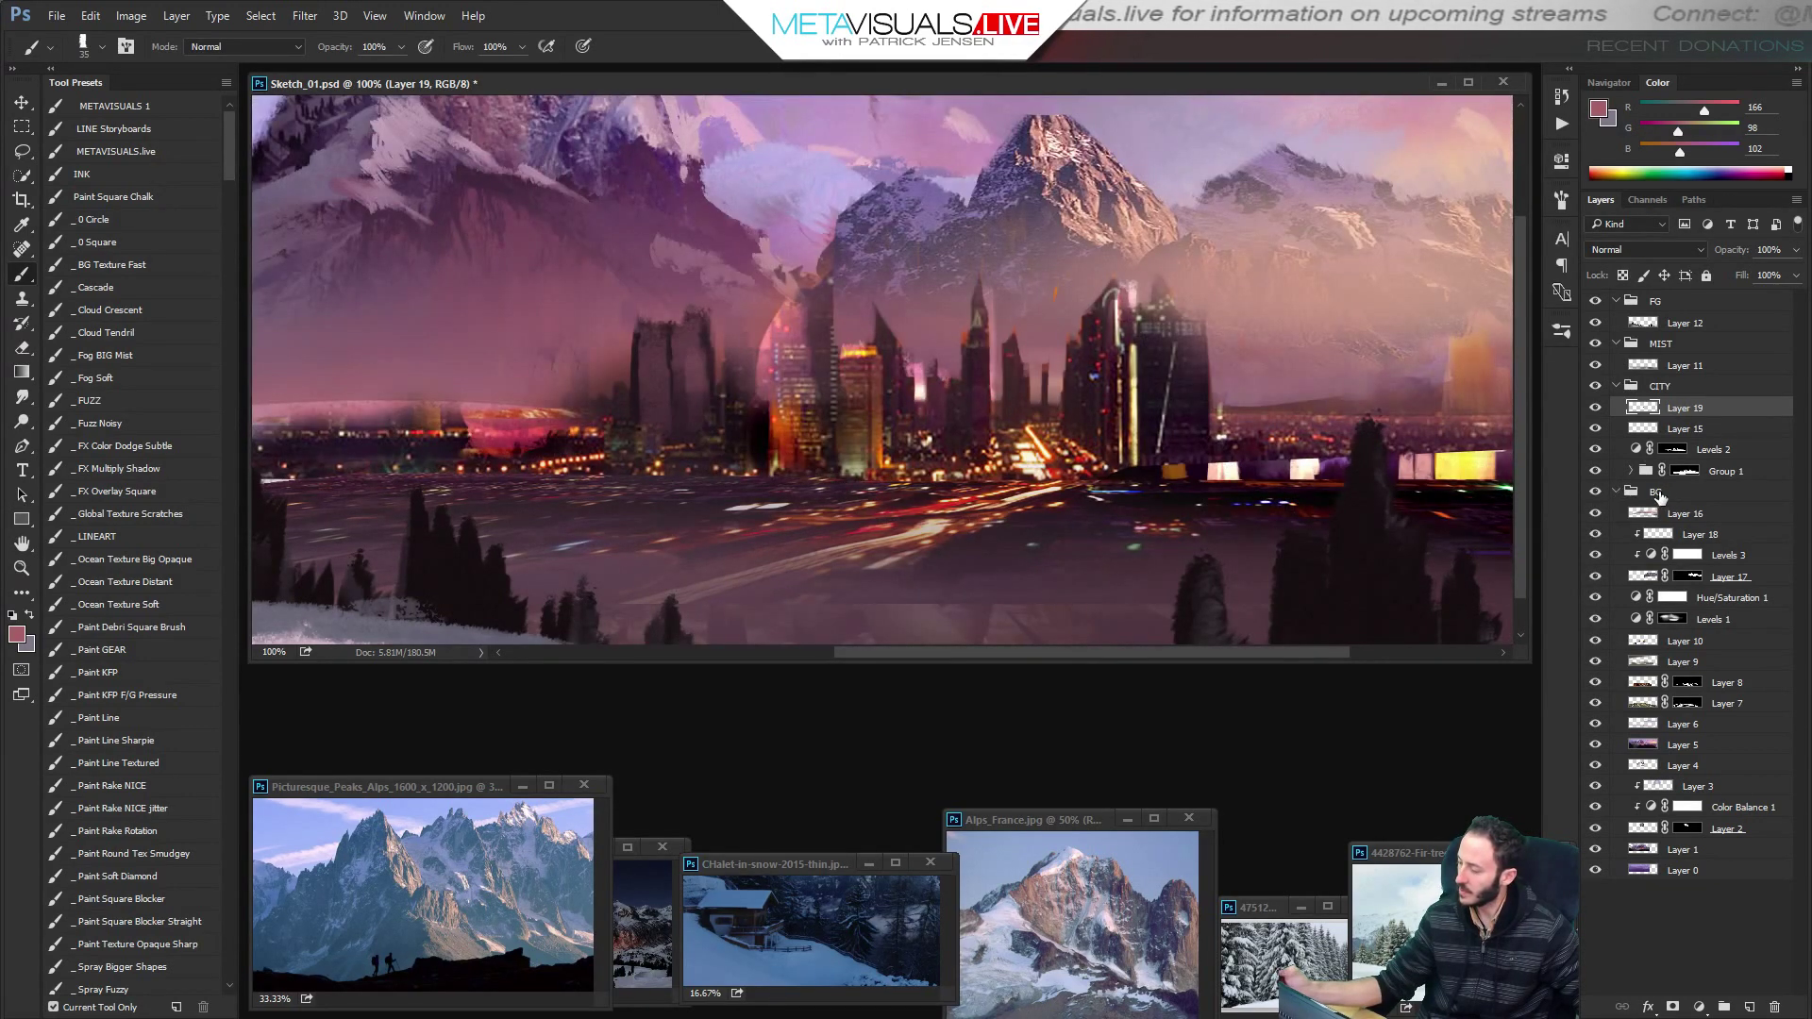
Add a layer at the bottom of the CITY group and fill it with a mauve sampled from the haze (RGB 148, 96, 107).
left_click(1661, 496)
left_click(1751, 1009)
left_click_drag(1647, 516, 1679, 480)
key("g")
left_click(934, 321, "alt")
left_click(936, 339, "alt")
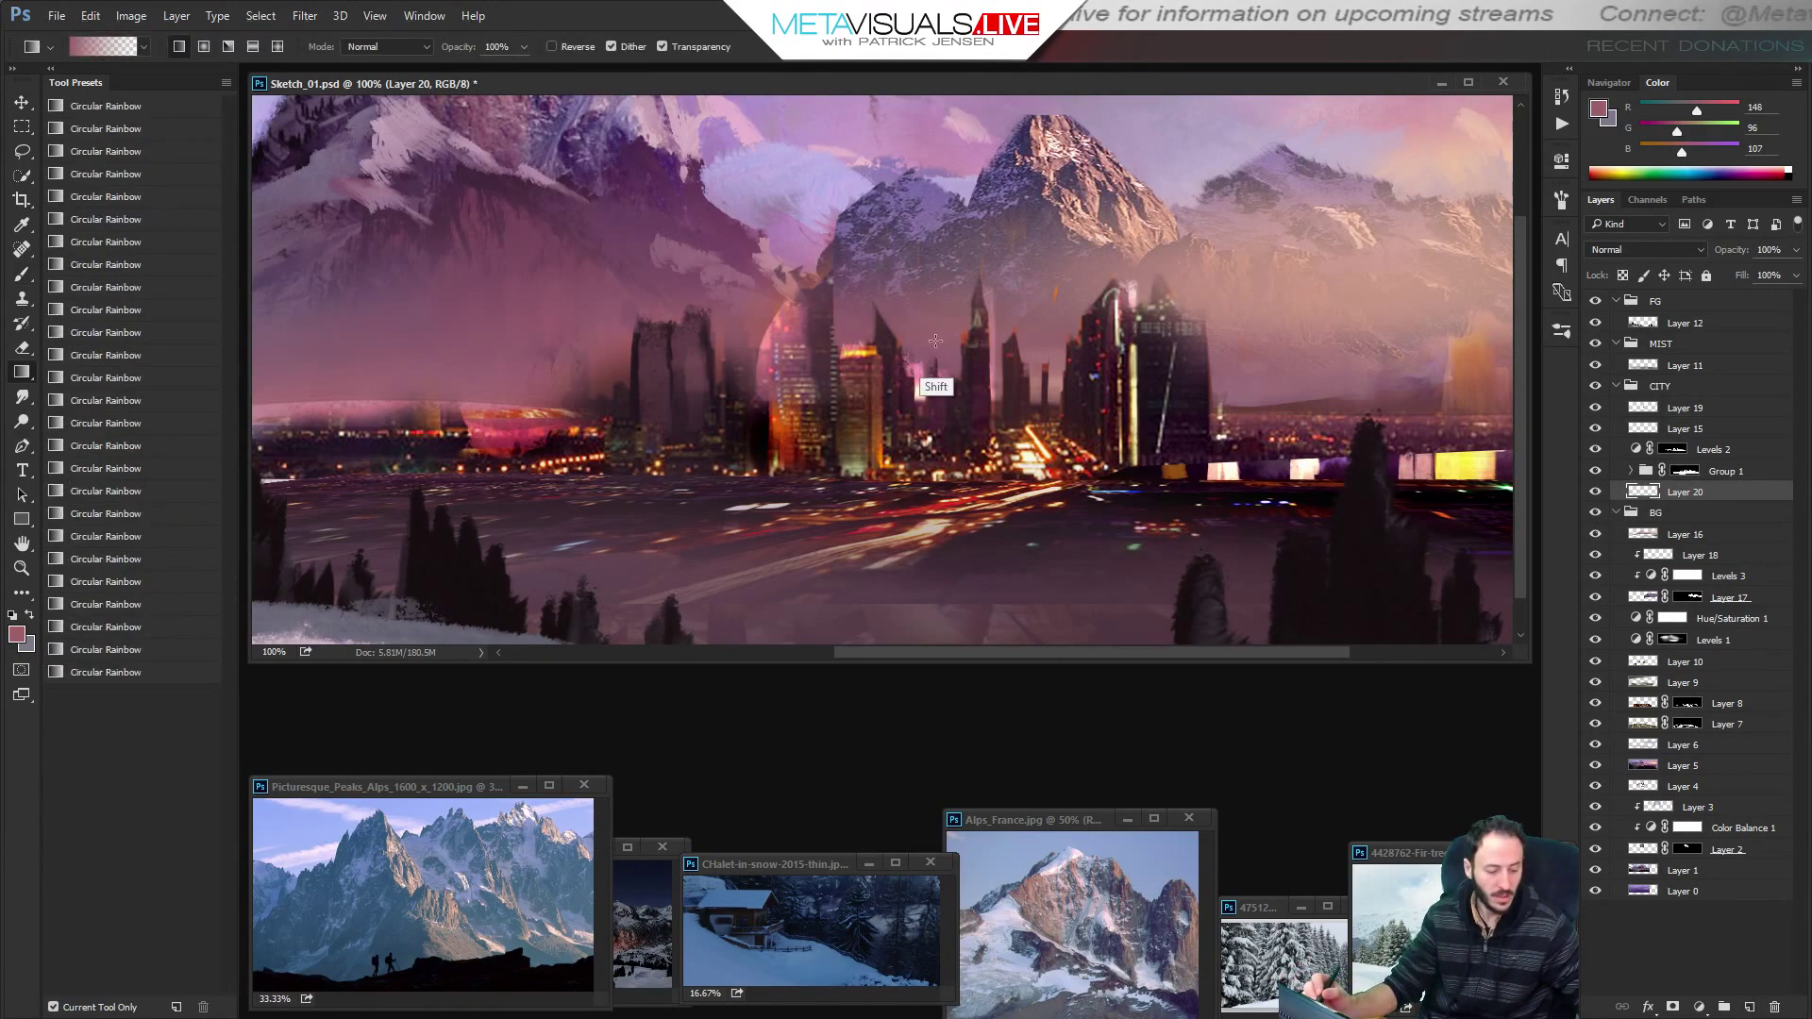
key("shift+g")
left_click(961, 346)
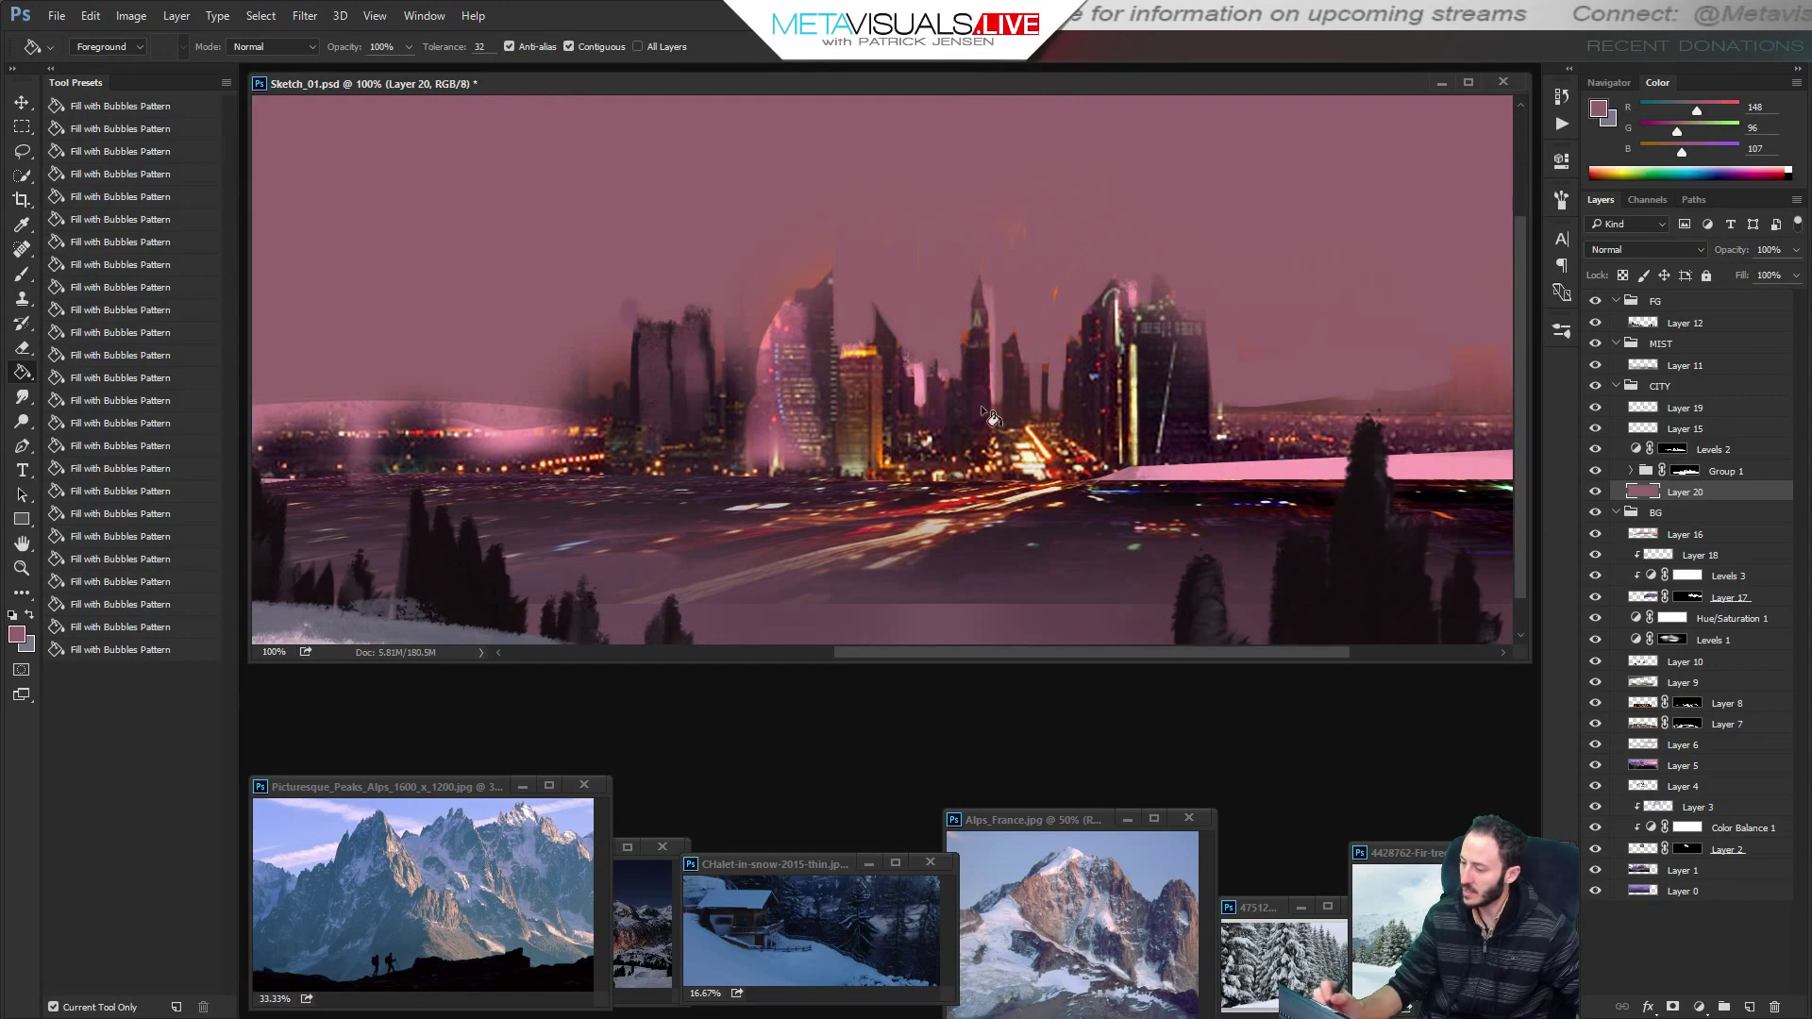
Stamp the CITY layers from Layer 19 down to Group 1 into a new merged copy above them.
key("z")
key("ctrl+minus")
key("ctrl+minus")
left_click(1194, 513)
key("space")
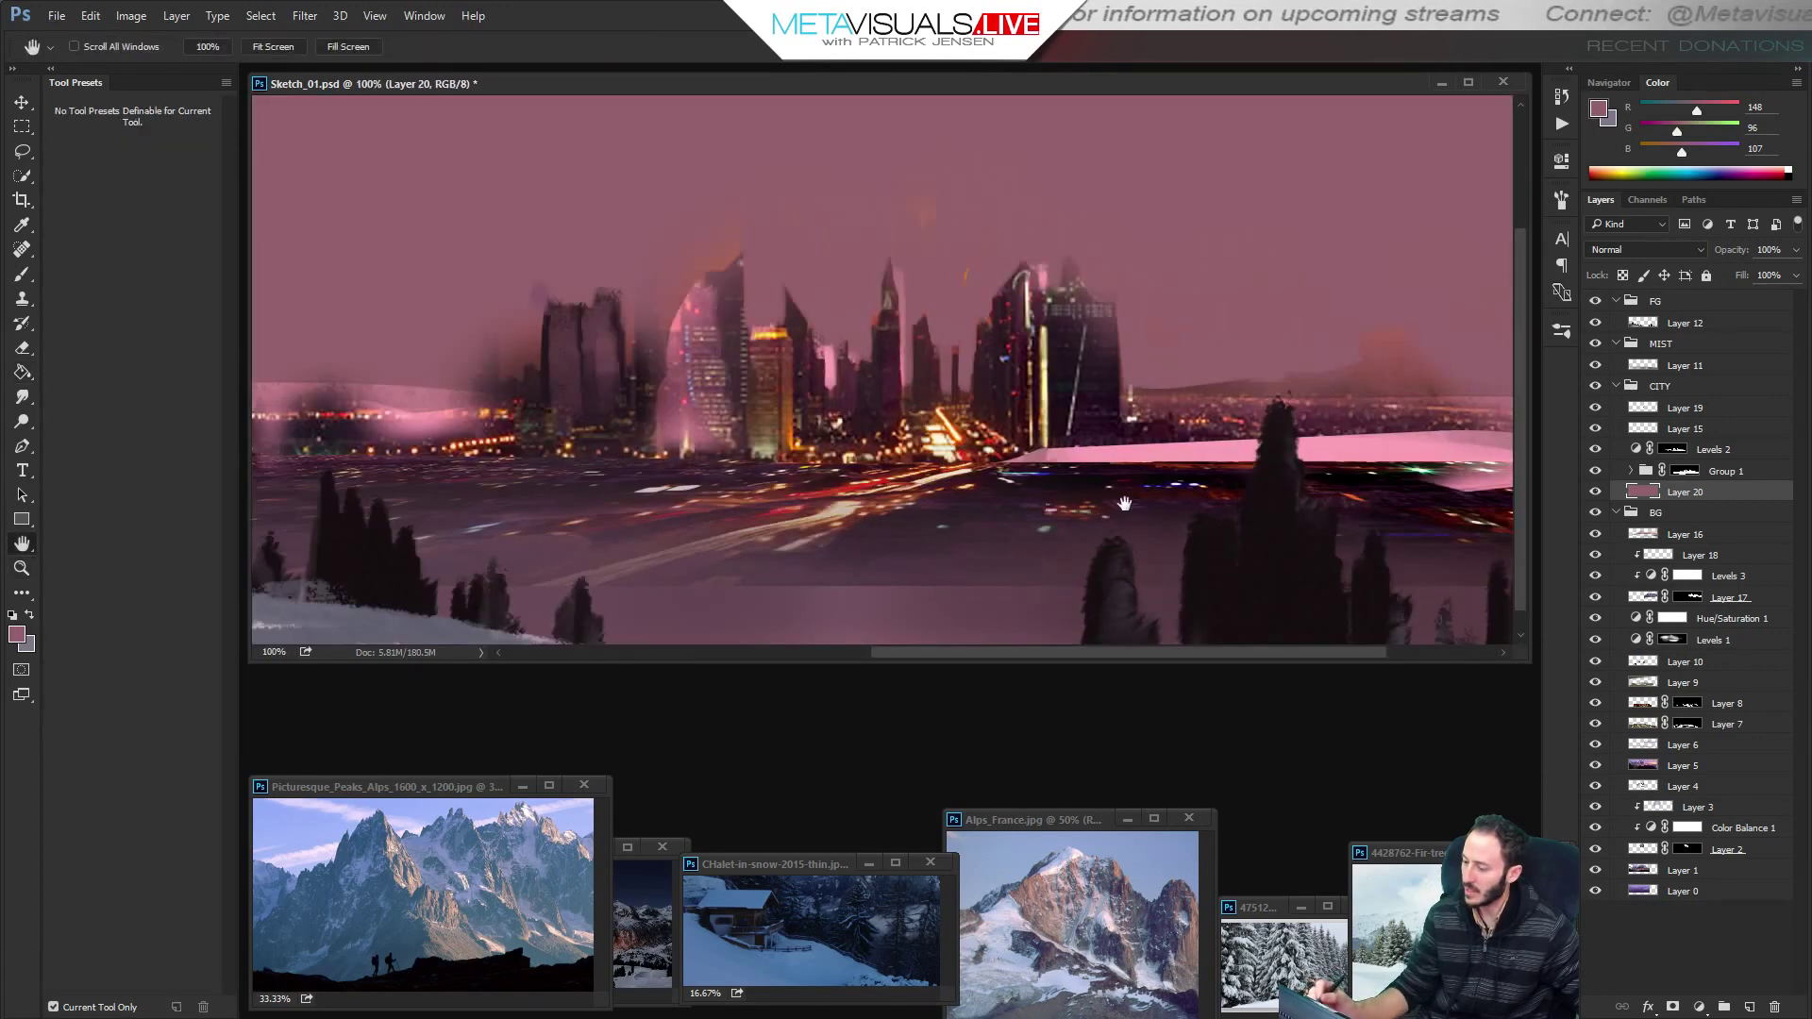
left_click_drag(1175, 510, 1258, 524)
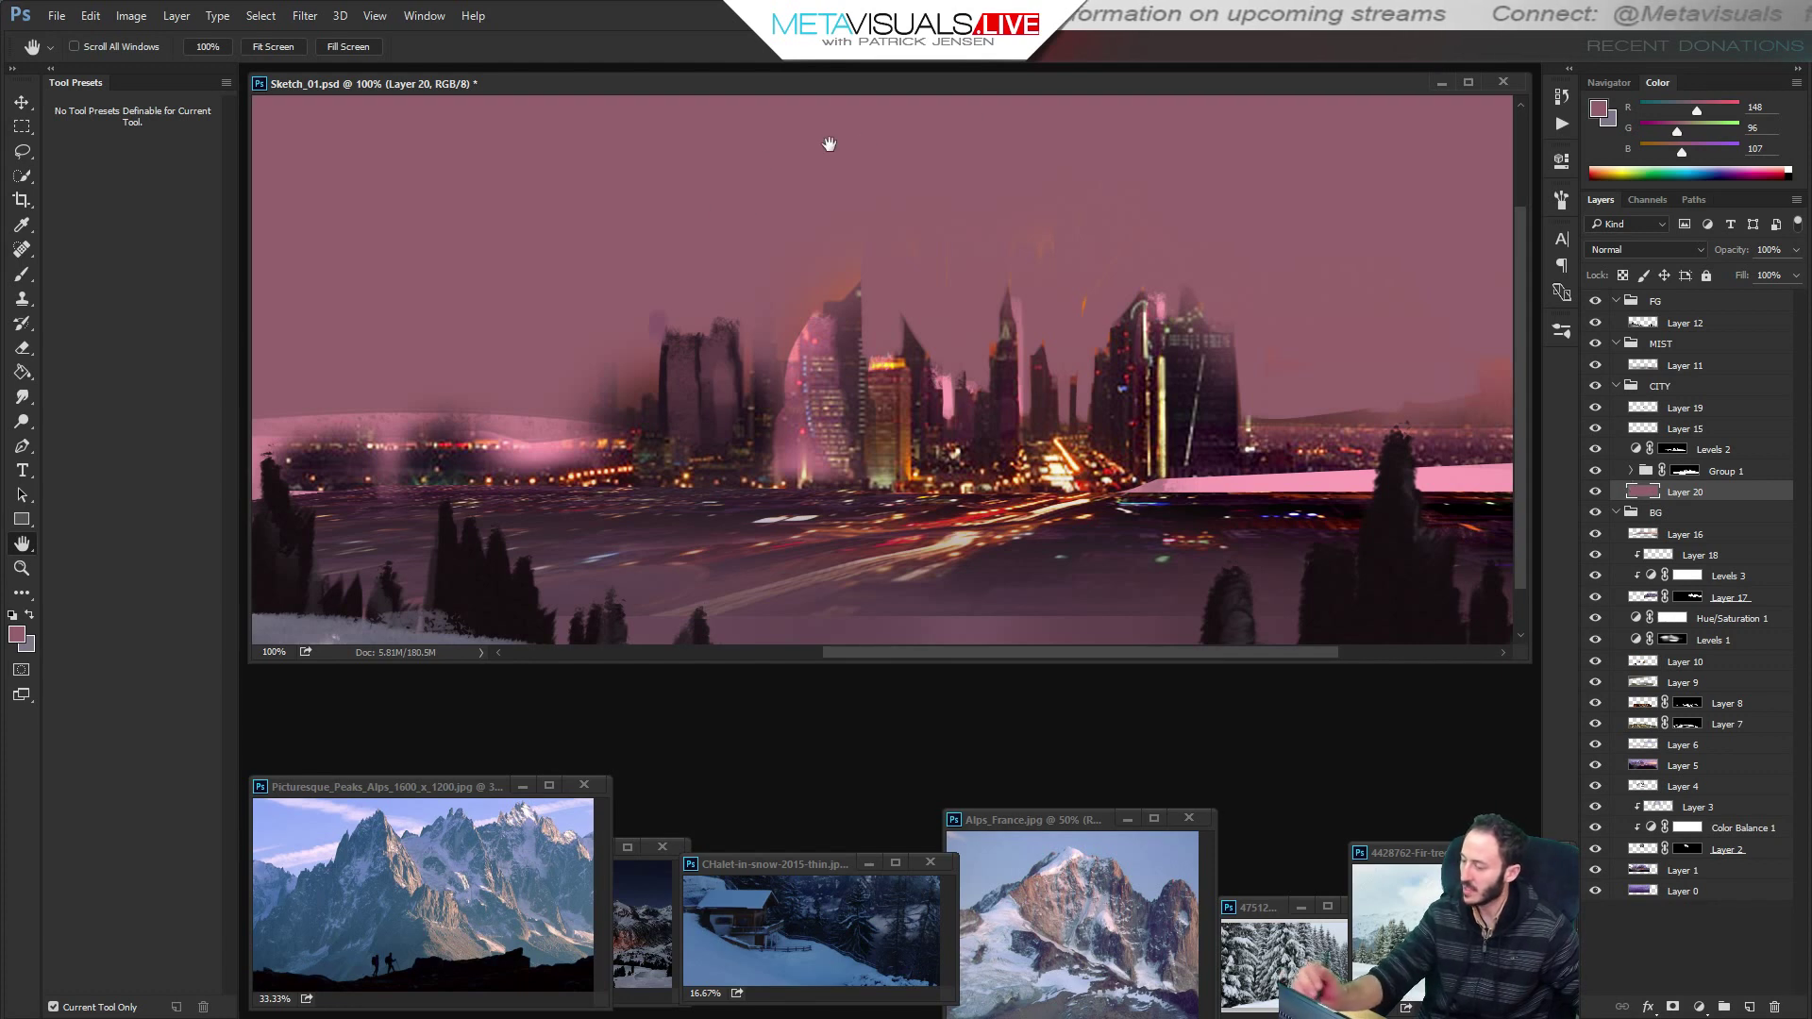
left_click(1648, 407)
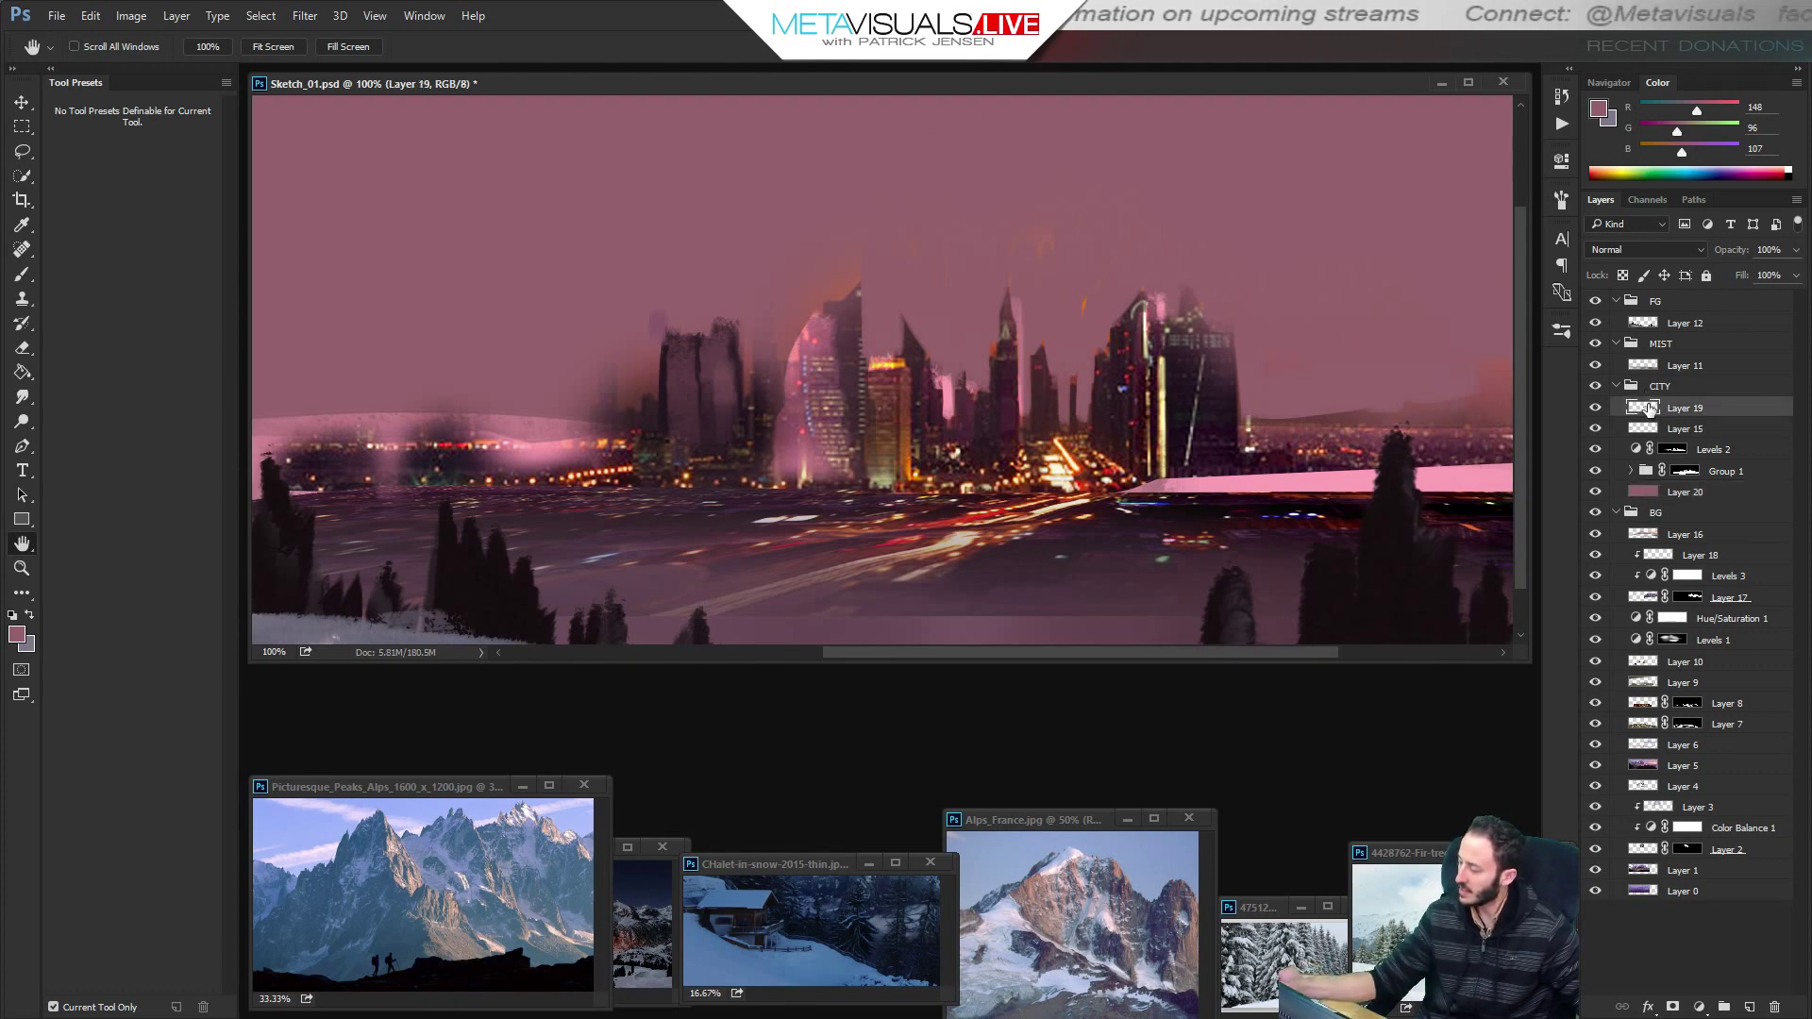
key("ctrl+alt+e")
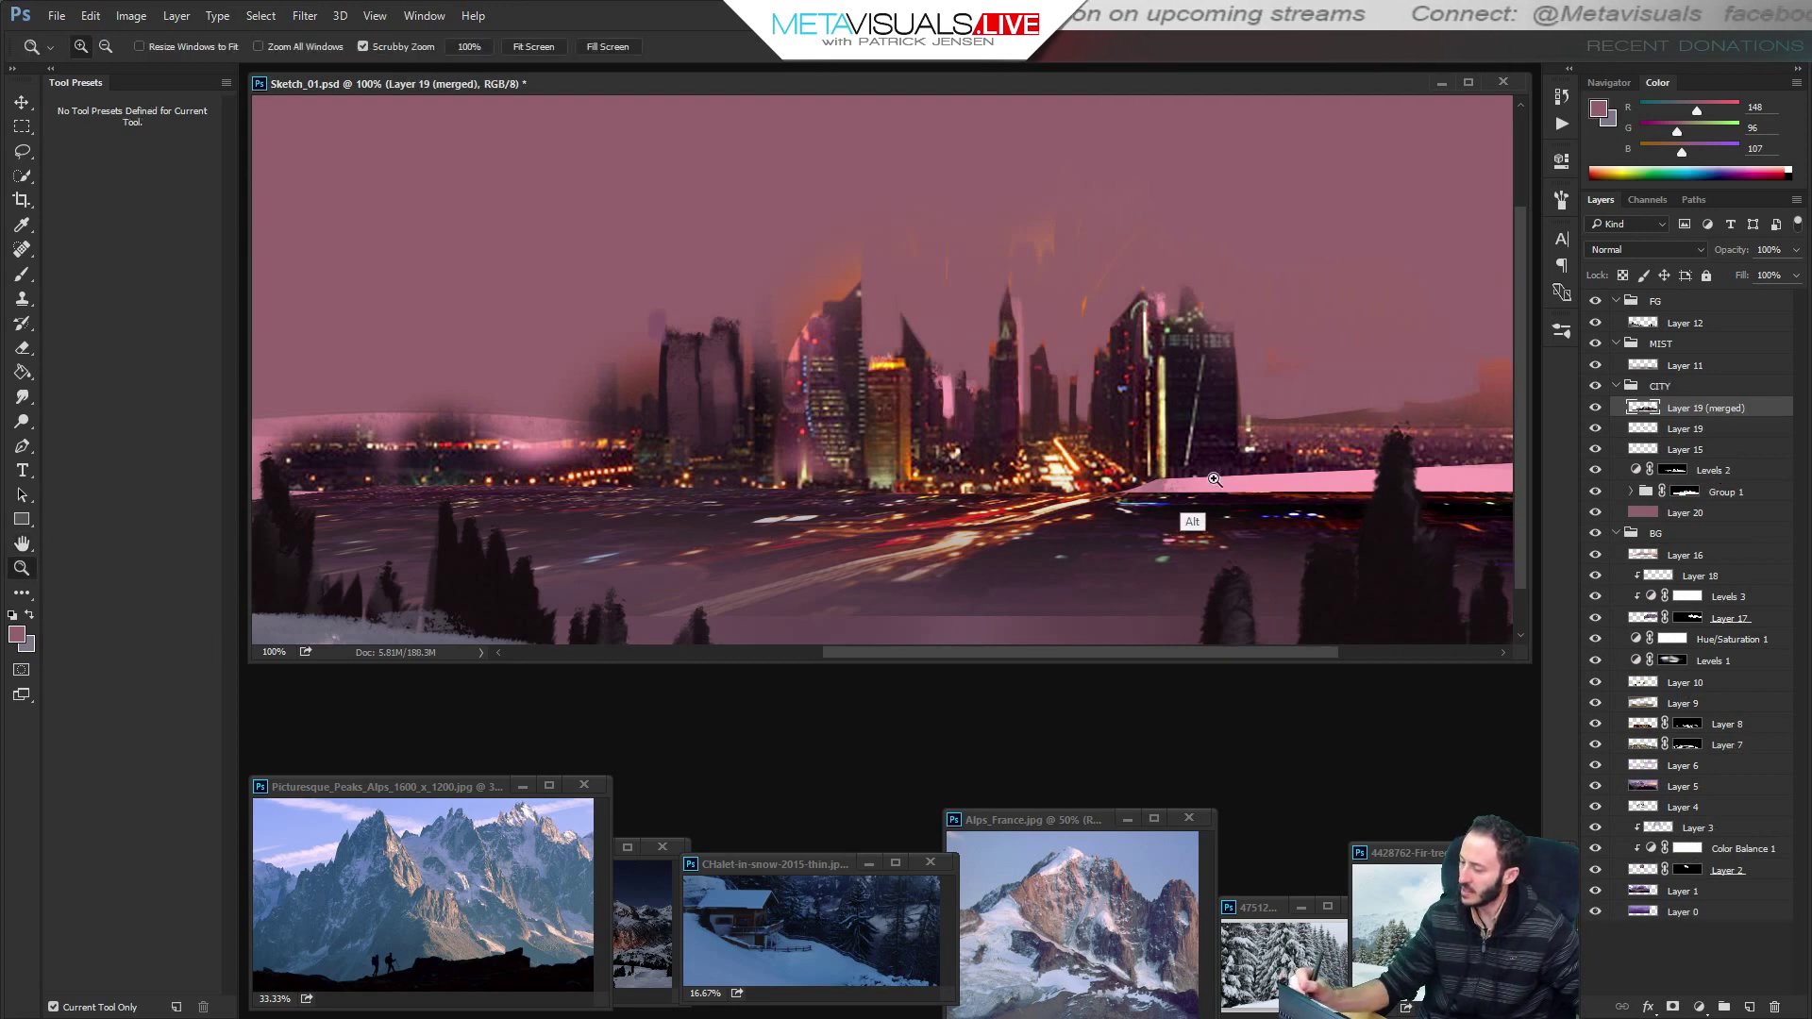
Hide the Layer 20 fill and compare the whole picture with and without the merged city layer.
left_click(1193, 519, "alt")
left_click(1193, 519, "ctrl")
left_click(1240, 514, "alt")
left_click(1246, 505, "alt")
left_click(1263, 453, "alt")
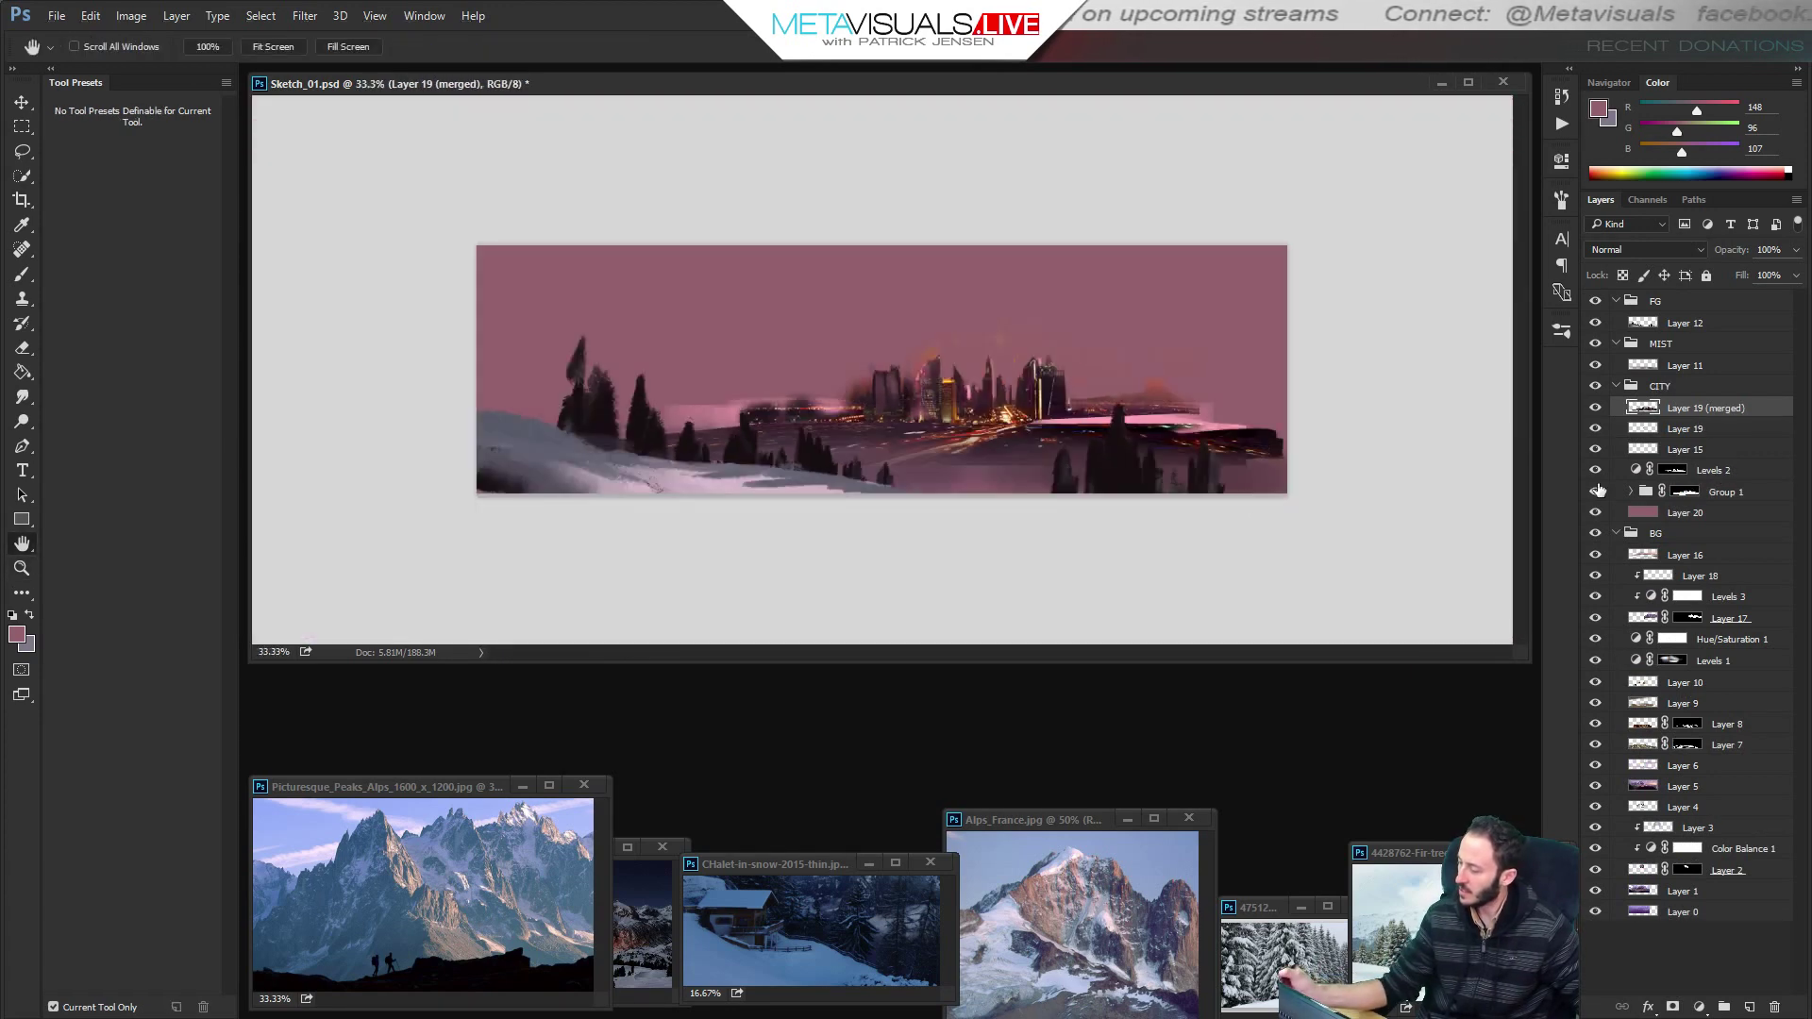
left_click(1595, 513)
left_click(1597, 411)
left_click(1598, 413)
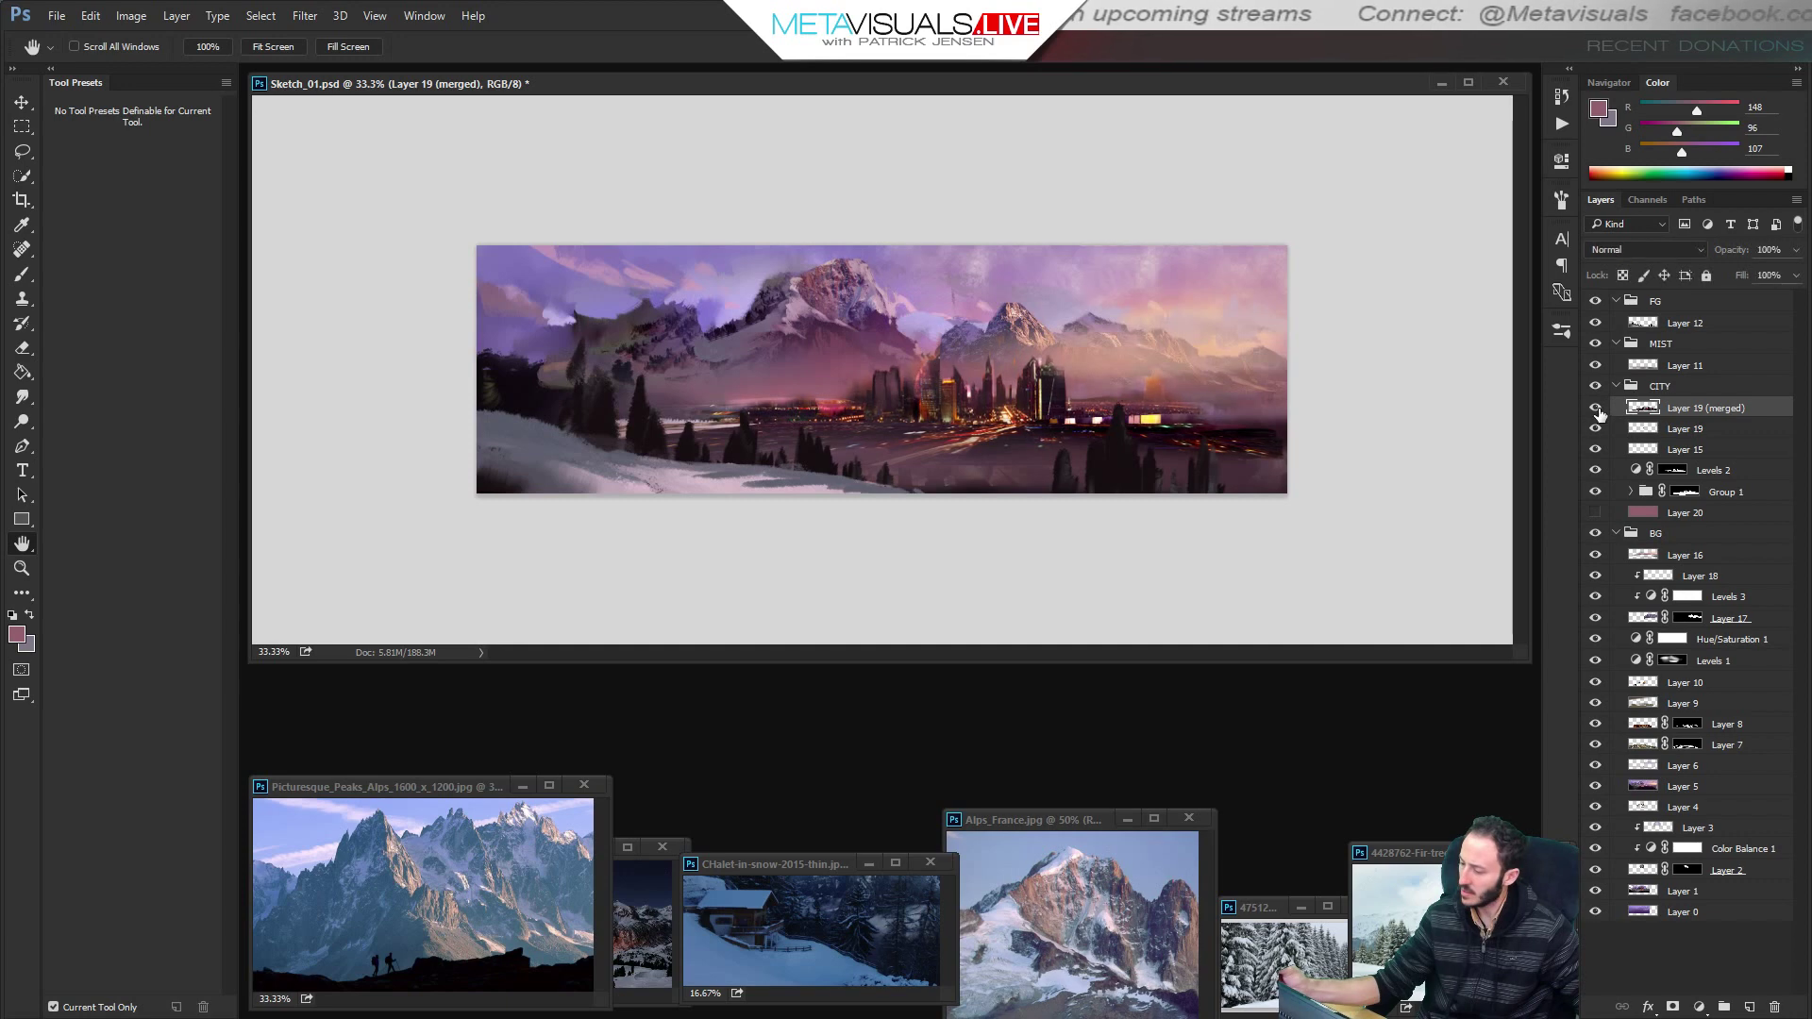
key("z")
left_click(1142, 406)
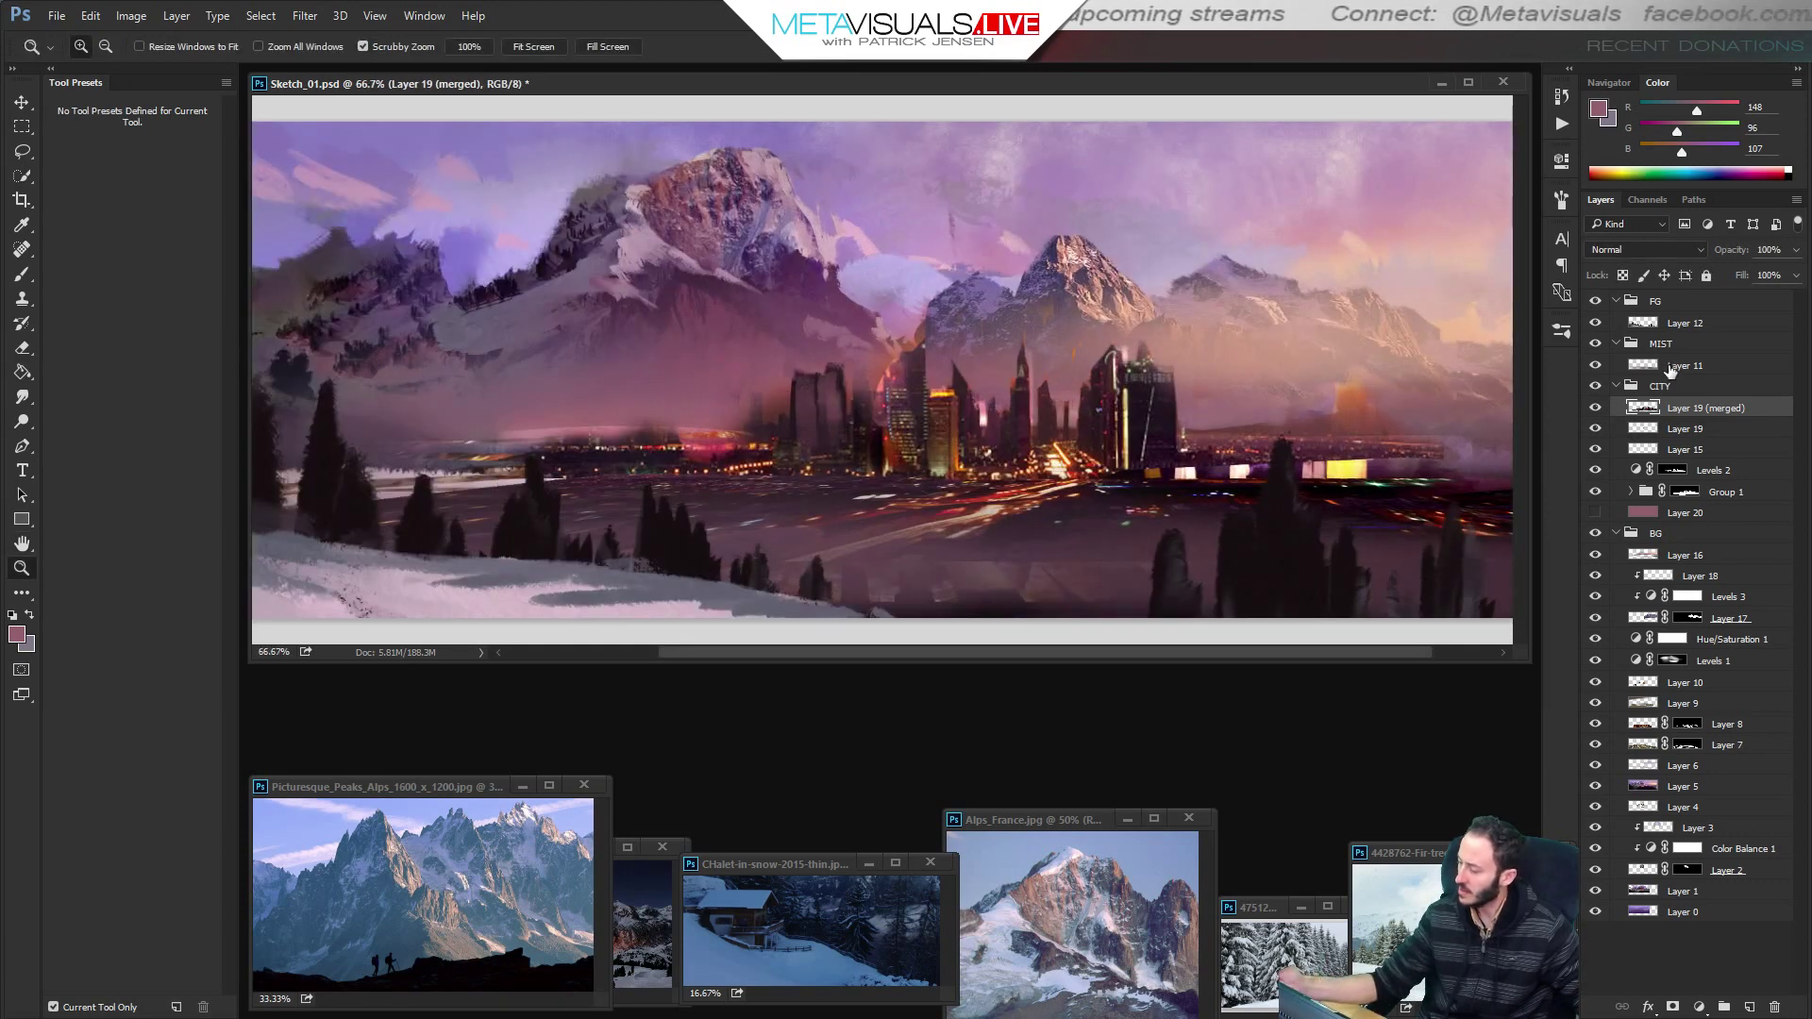
Isolate Layer 19 (merged) over the Layer 20 fill and reinforce its opacity by merging a duplicate into it.
left_click(1597, 513)
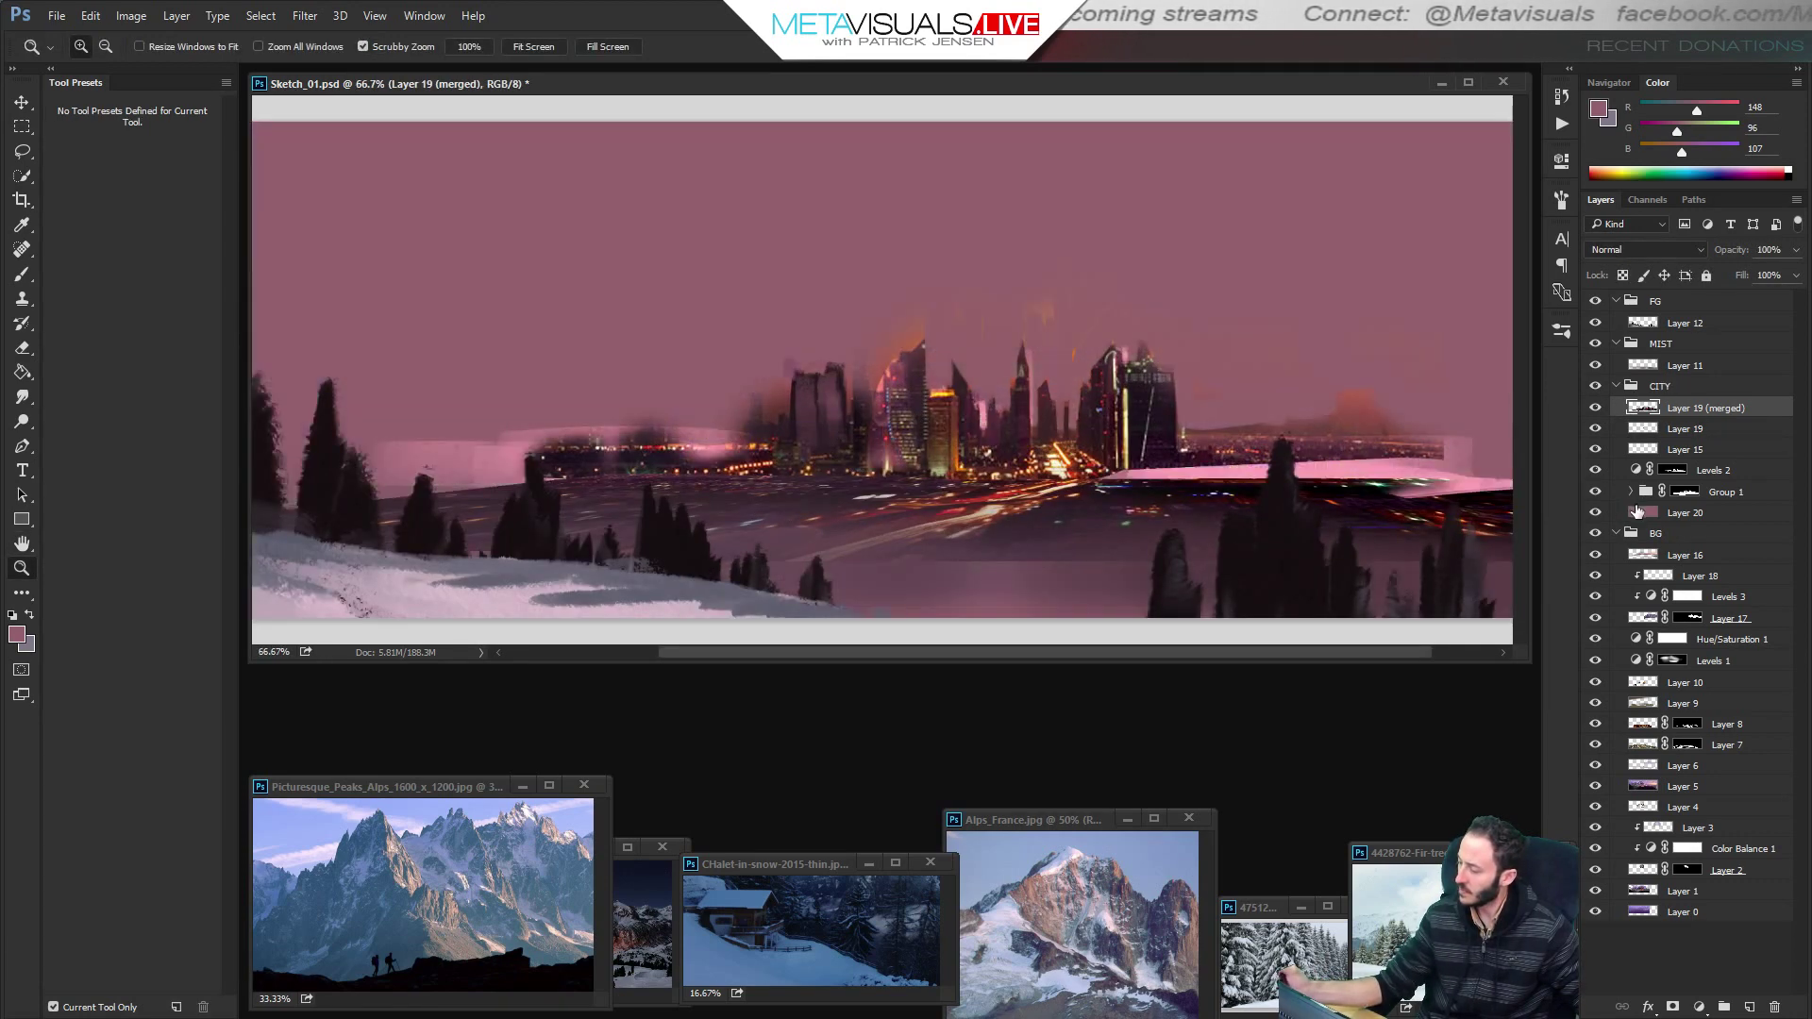
left_click_drag(1597, 442, 1597, 492)
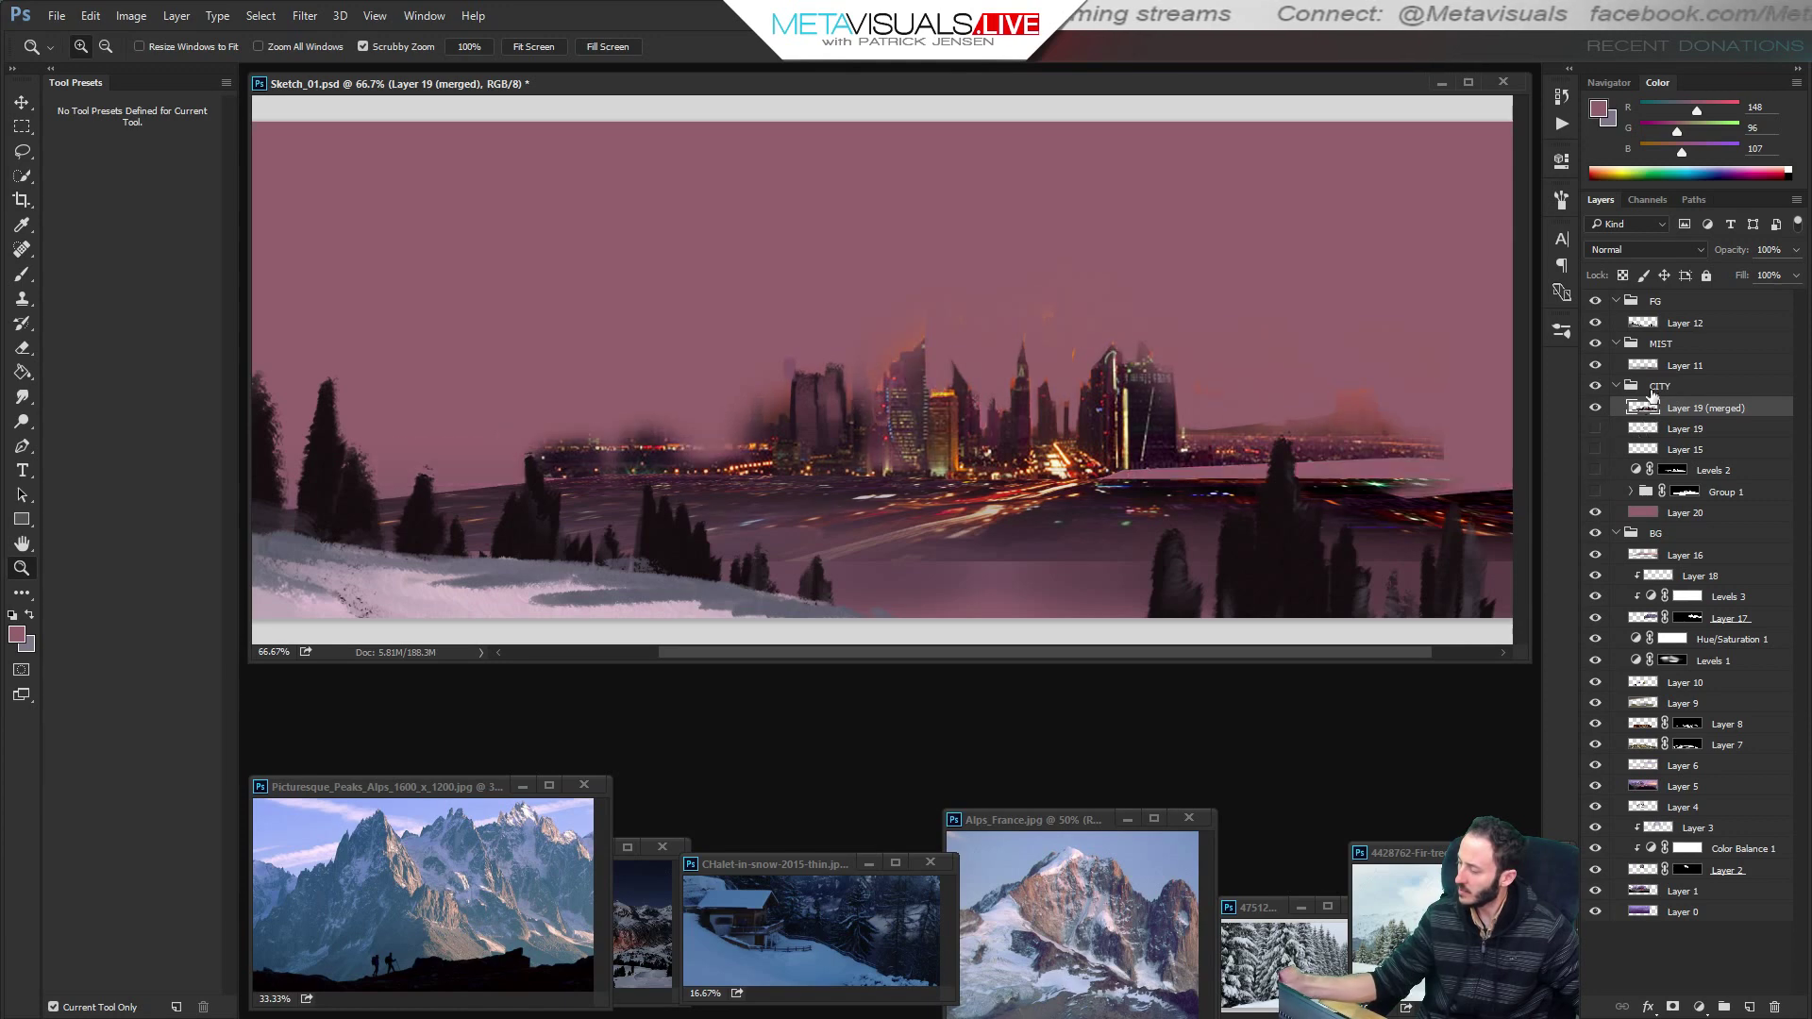
right_click(1685, 408)
left_click(1598, 363)
key("Return")
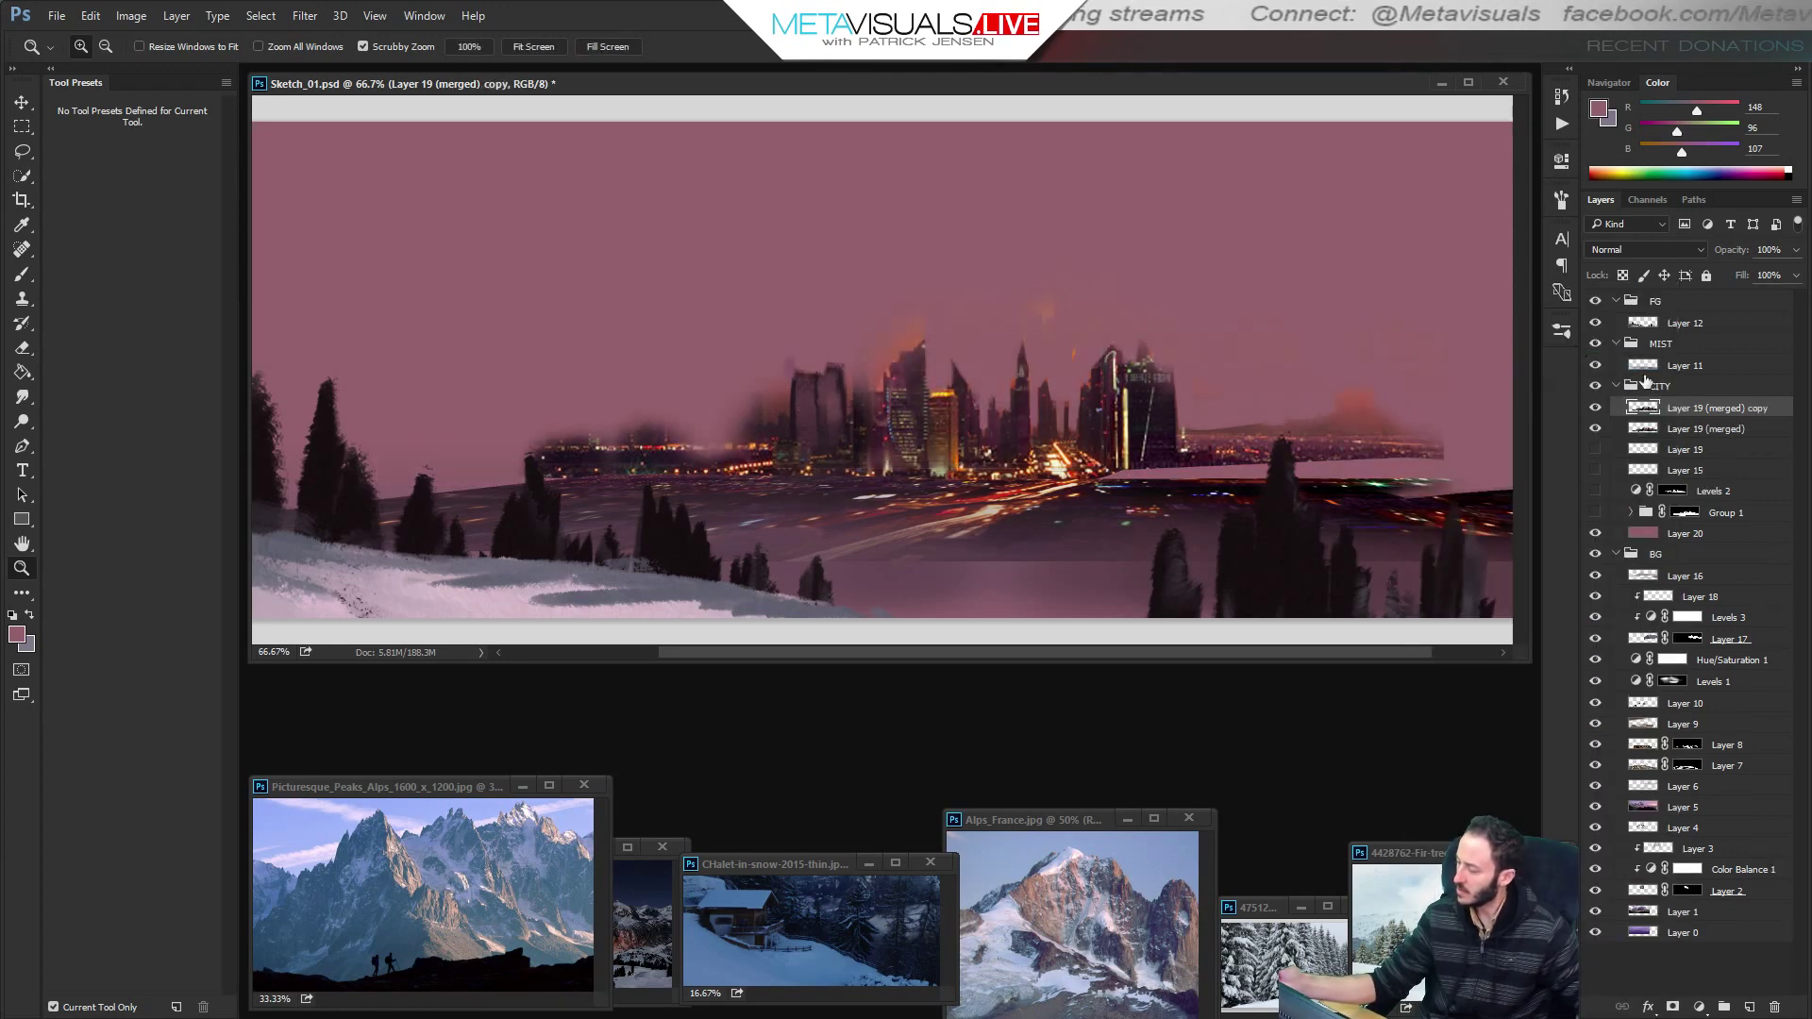
key("ctrl+e")
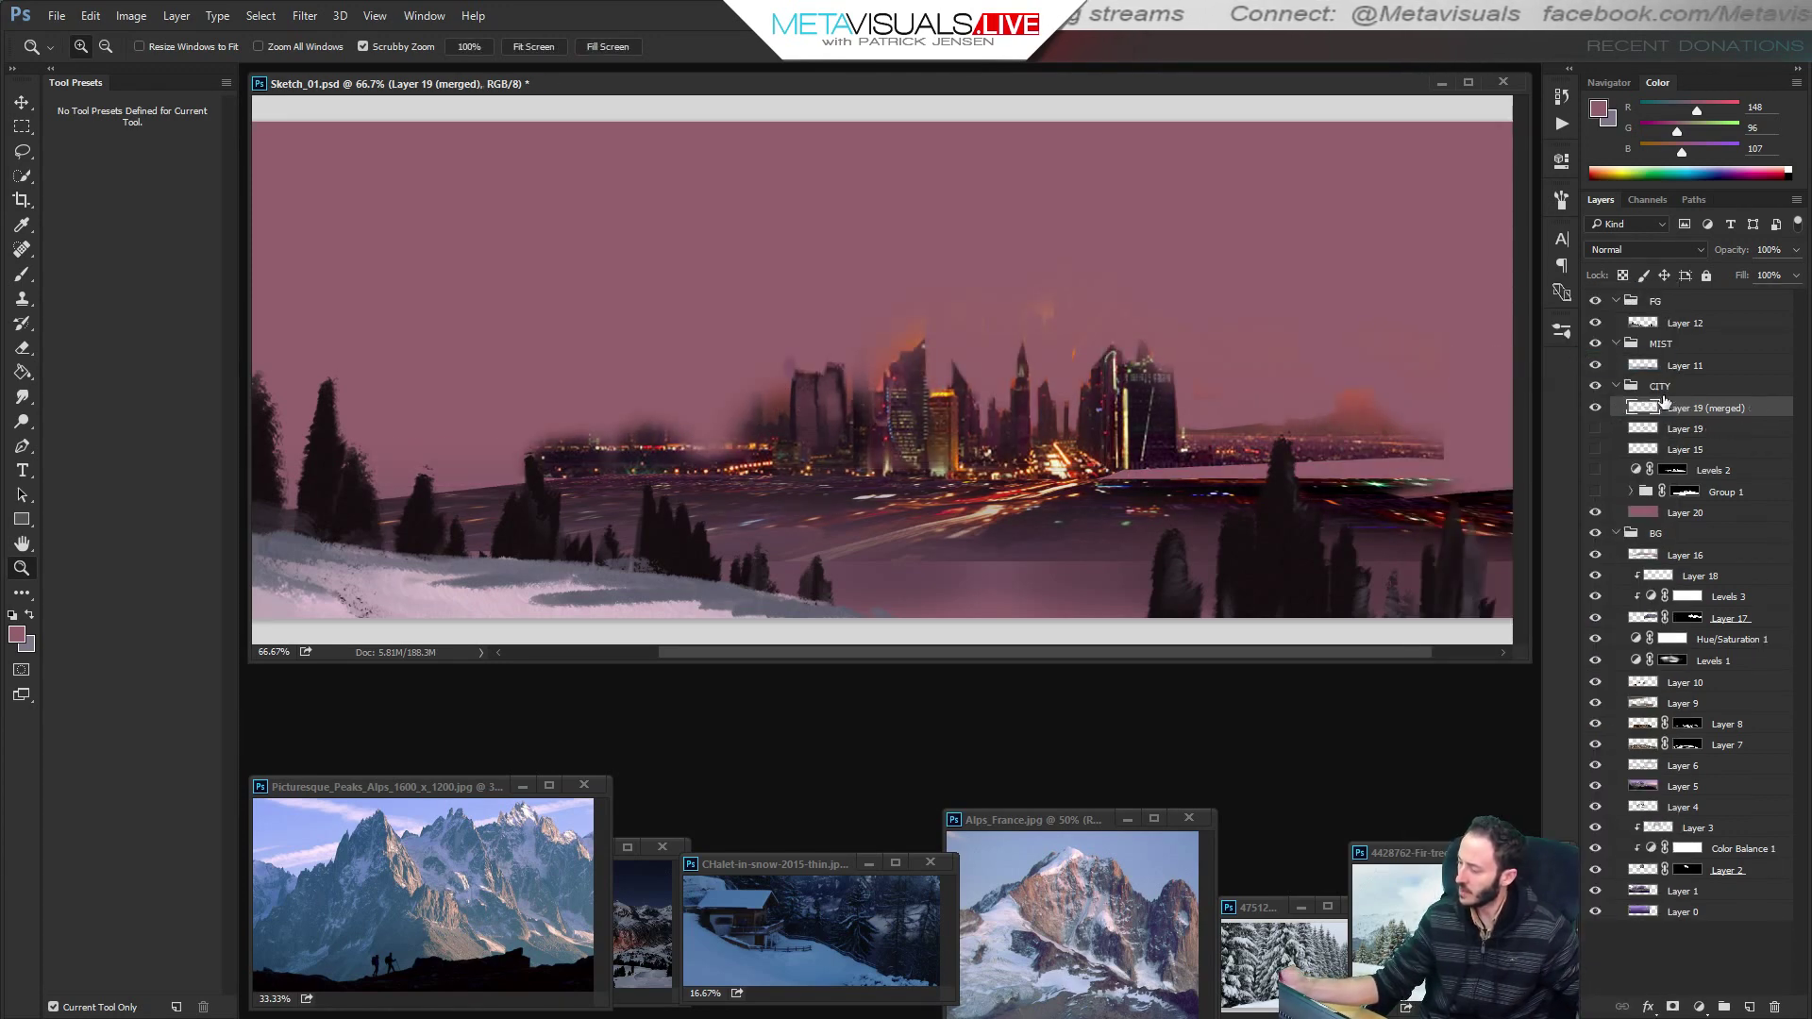
Erase the leftover orange haze above the skyline on Layer 19 (merged) with the EraserHard preset.
left_click(1596, 409)
left_click(1597, 409)
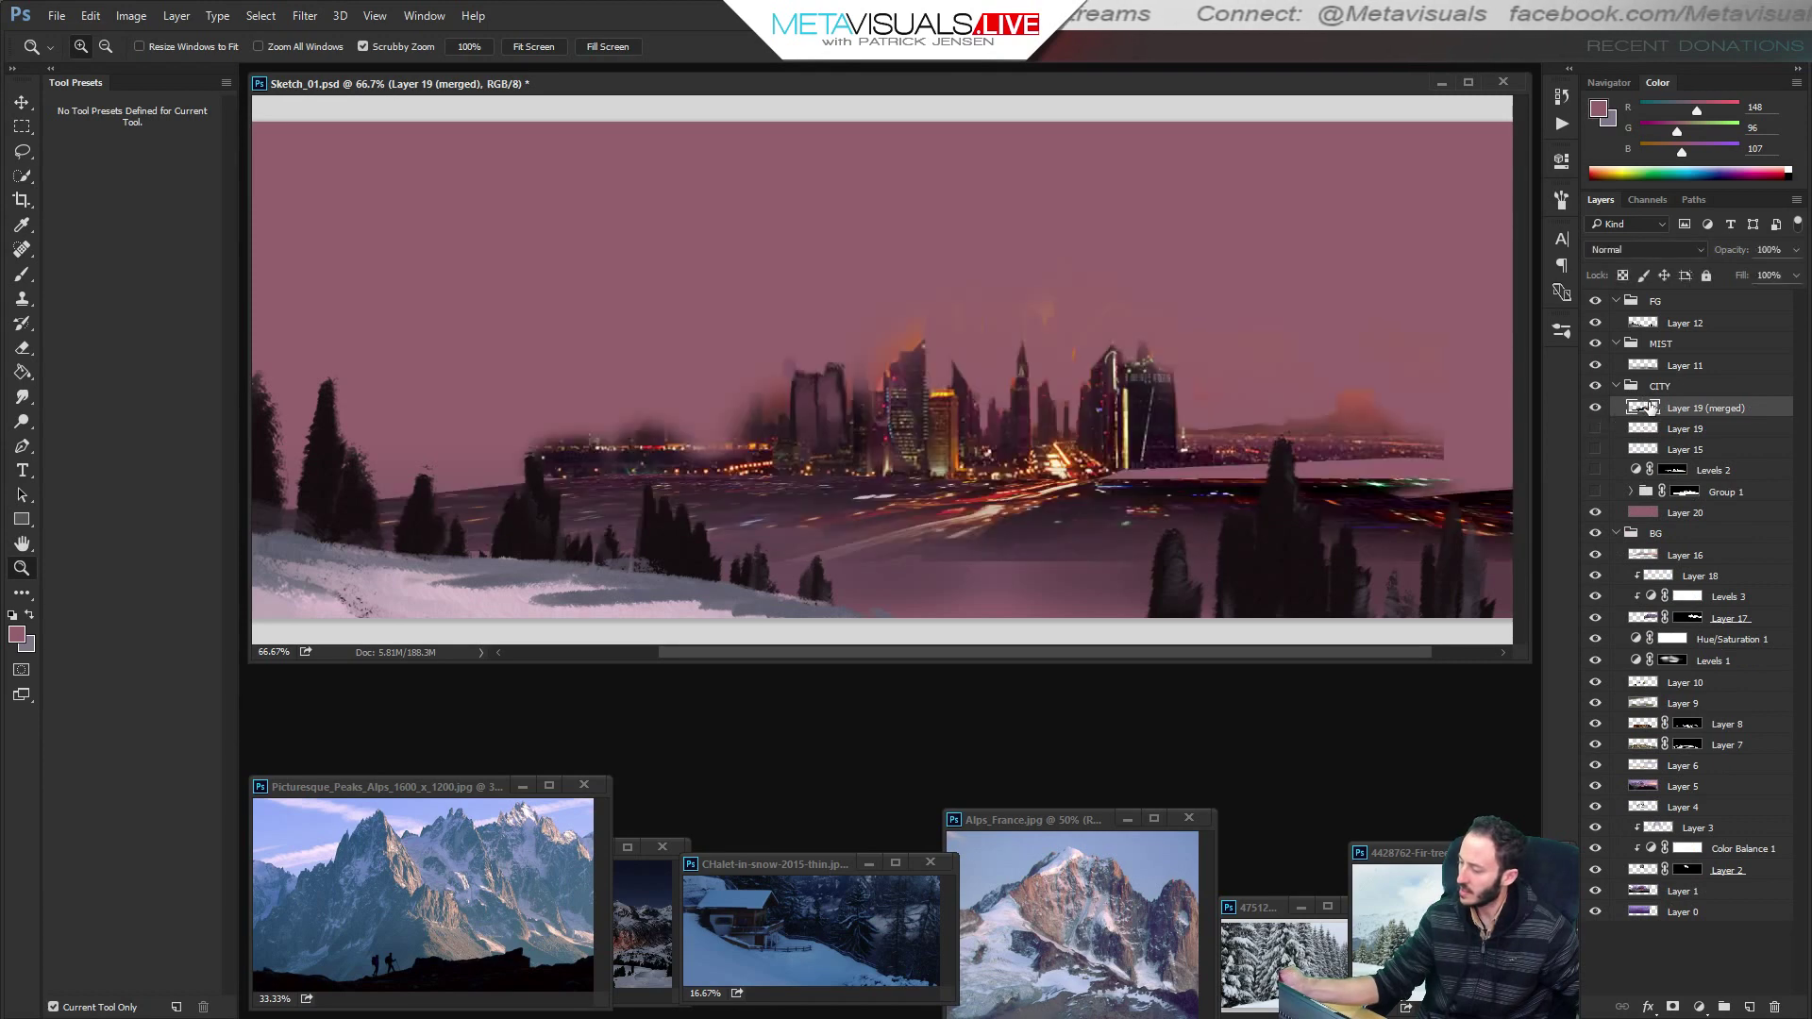
key("e")
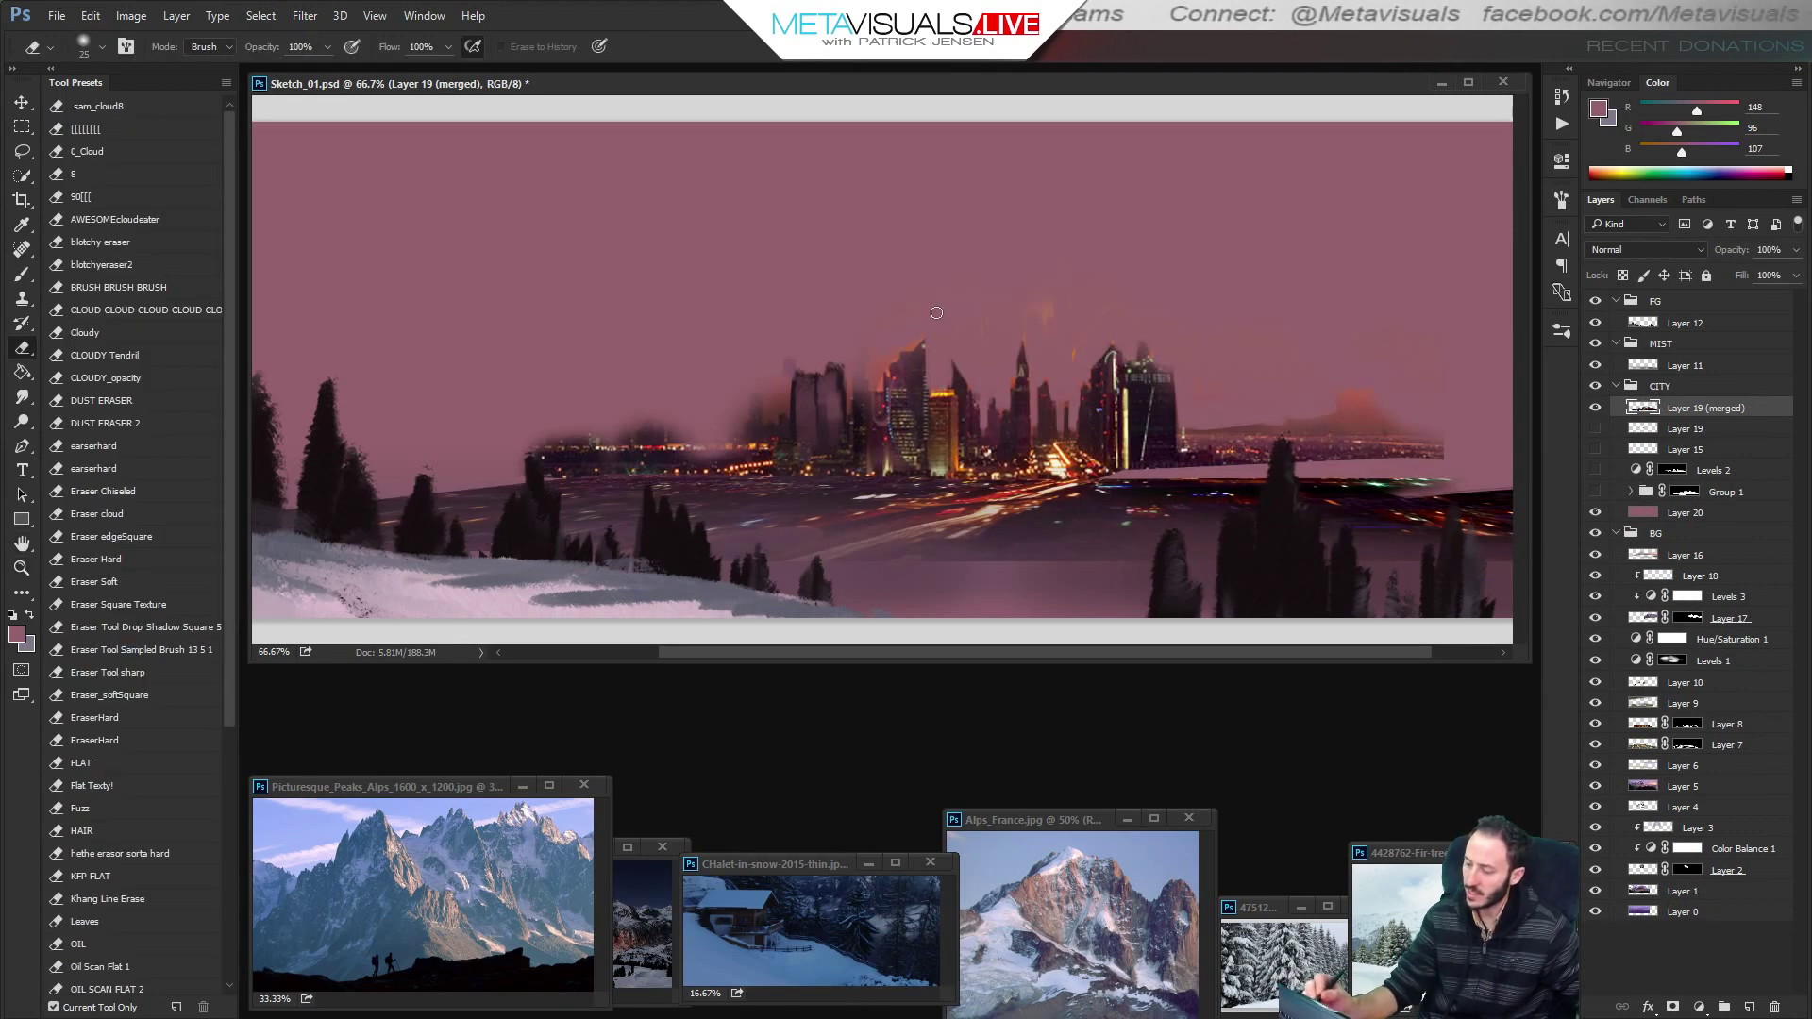
left_click(134, 720)
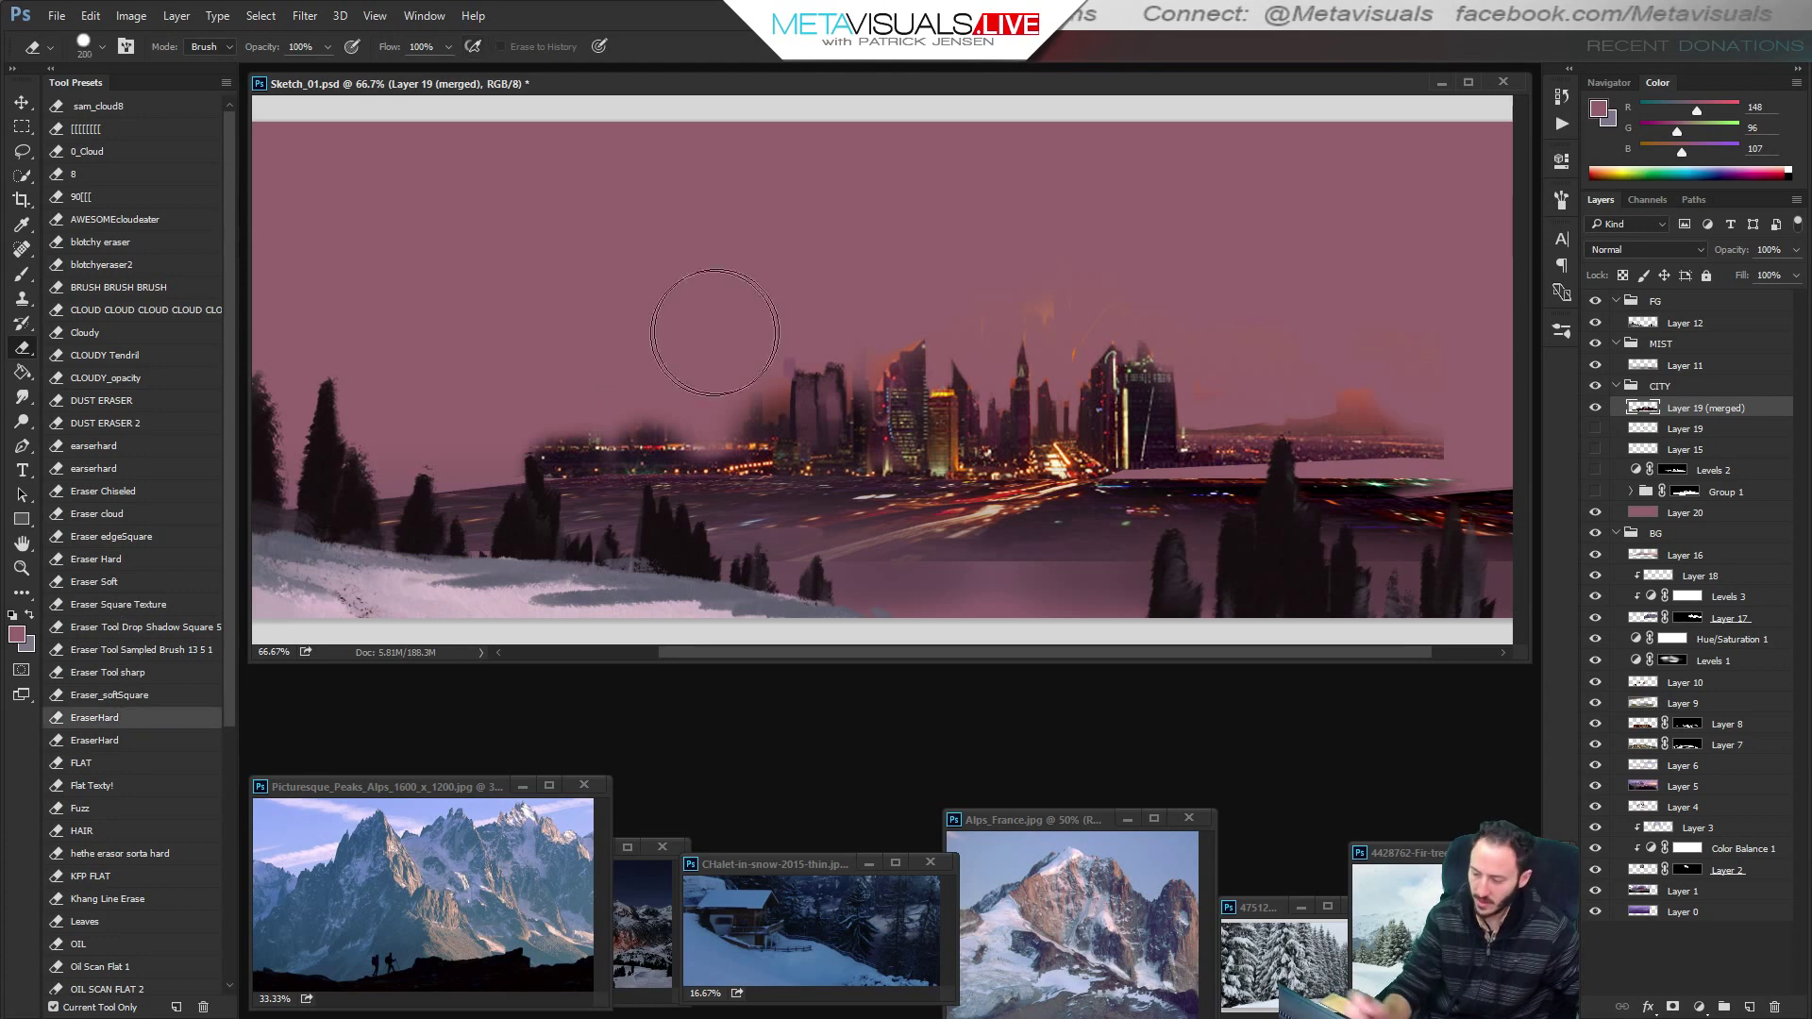
key("bracketleft")
key("bracketleft")
key("bracketleft")
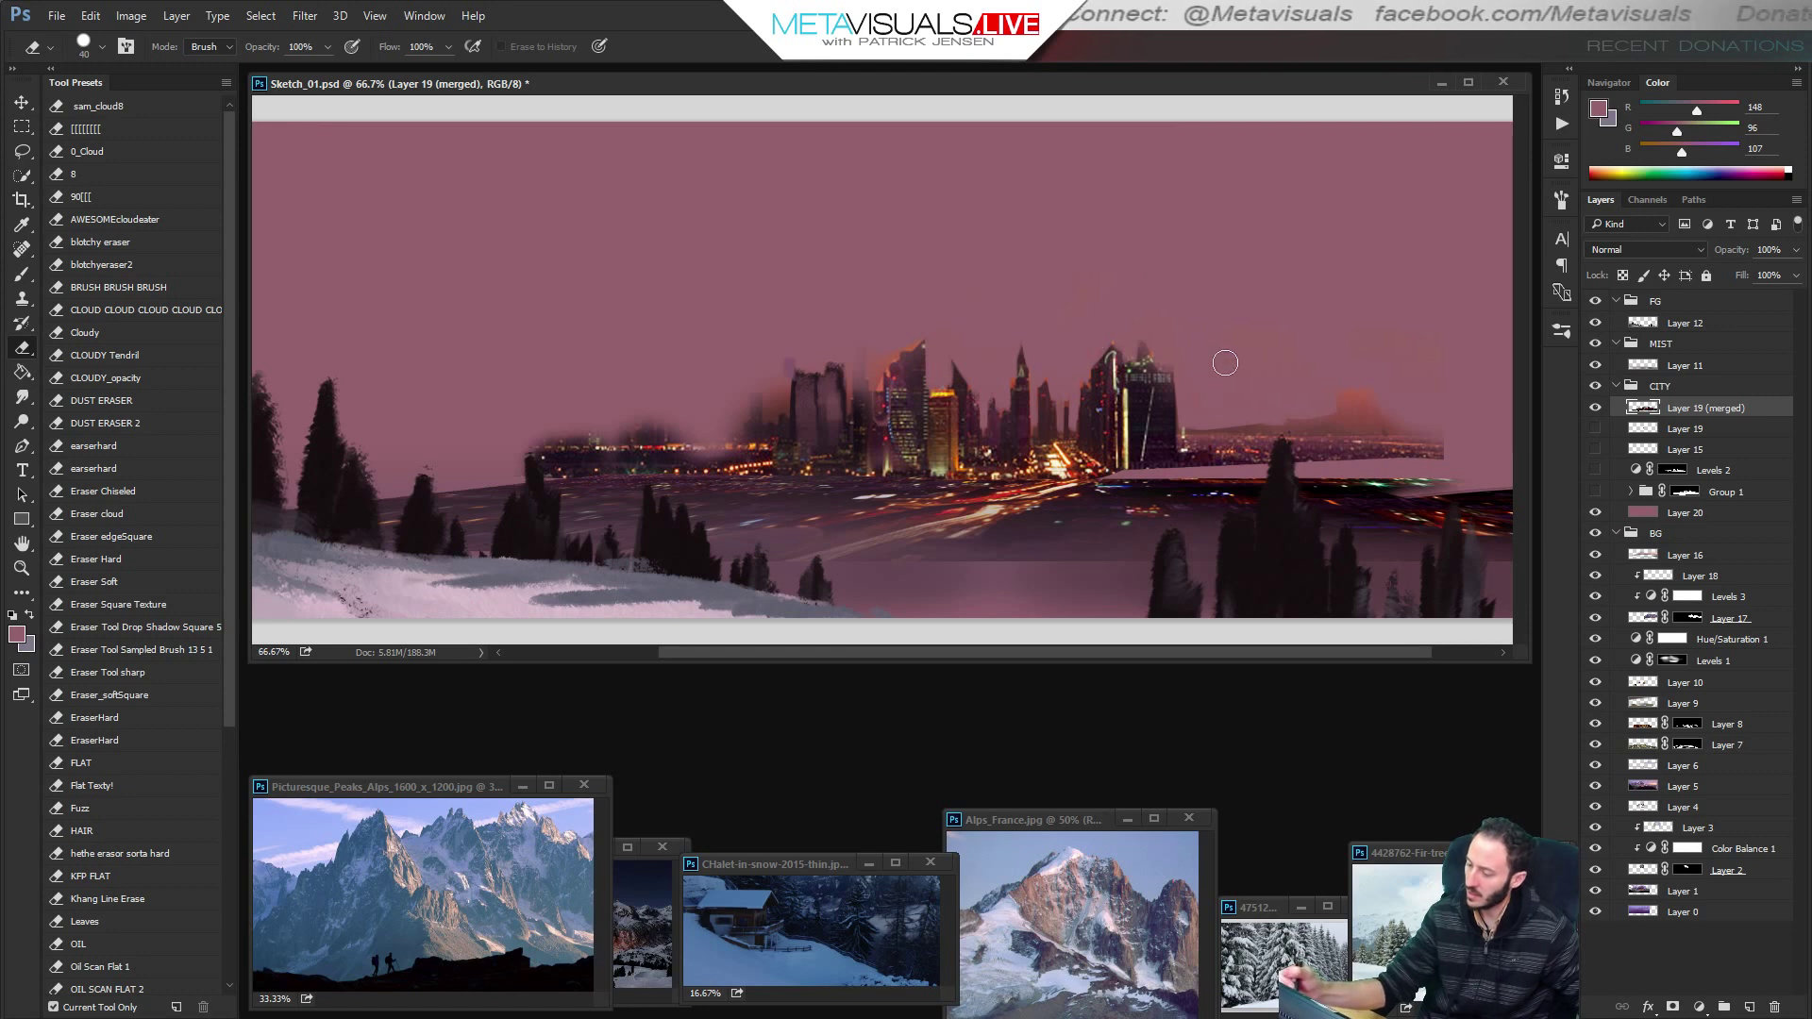
Trim the blurry edges of the western towers and low city blocks into crisp silhouettes with a small hard eraser.
key("bracketleft")
key("bracketleft")
mouse_move(769, 366)
left_mouse_down()
mouse_move(769, 416)
mouse_move(783, 380)
left_mouse_up()
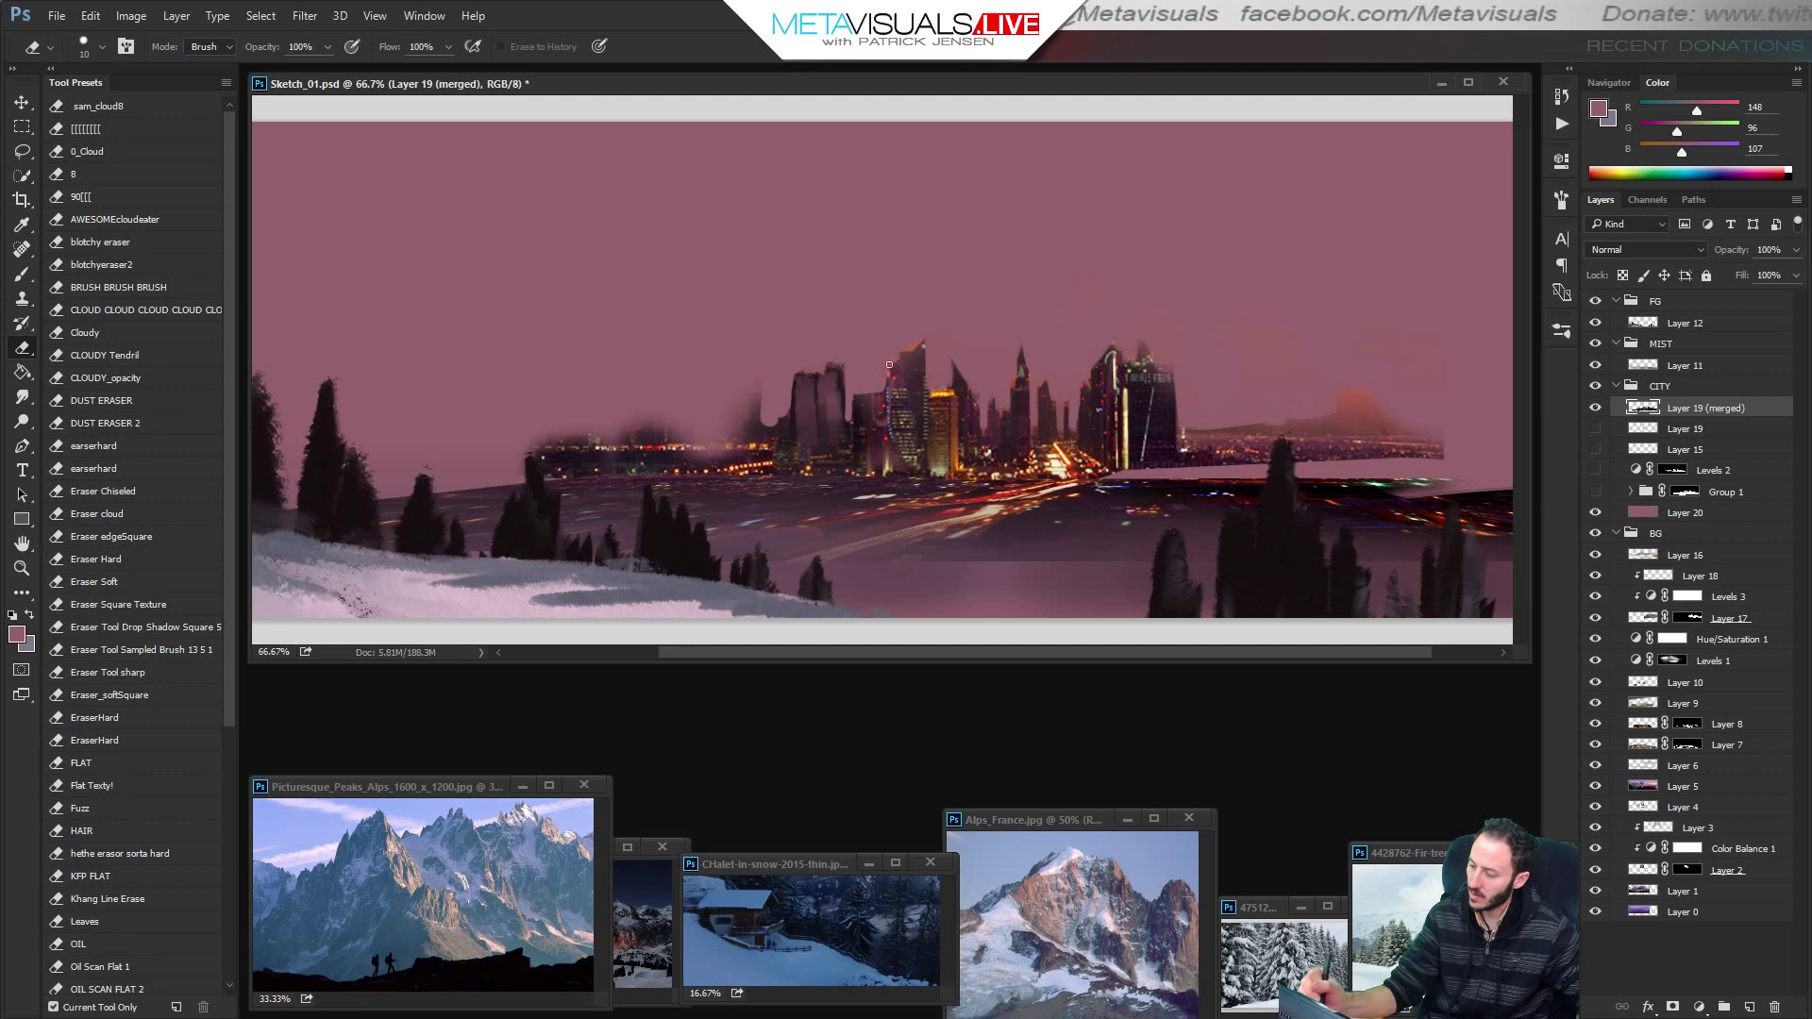
key("]")
left_click_drag(758, 415, 762, 393)
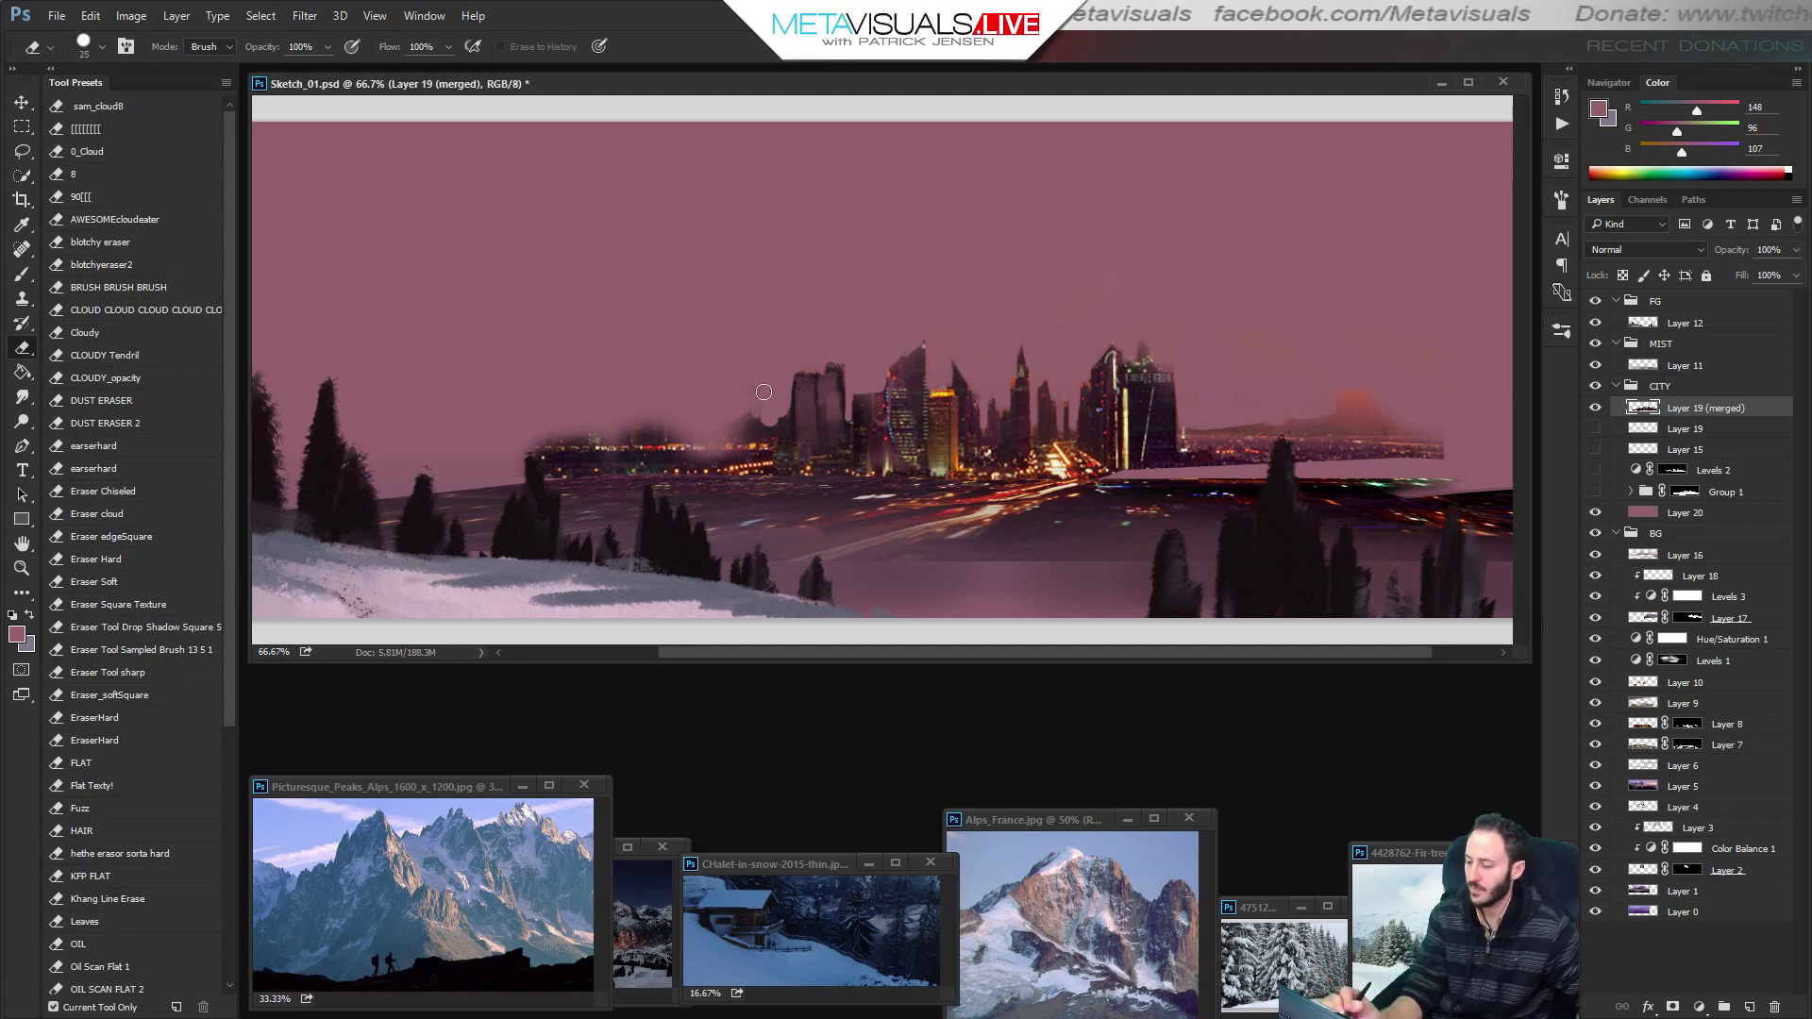
left_click_drag(633, 423, 490, 434)
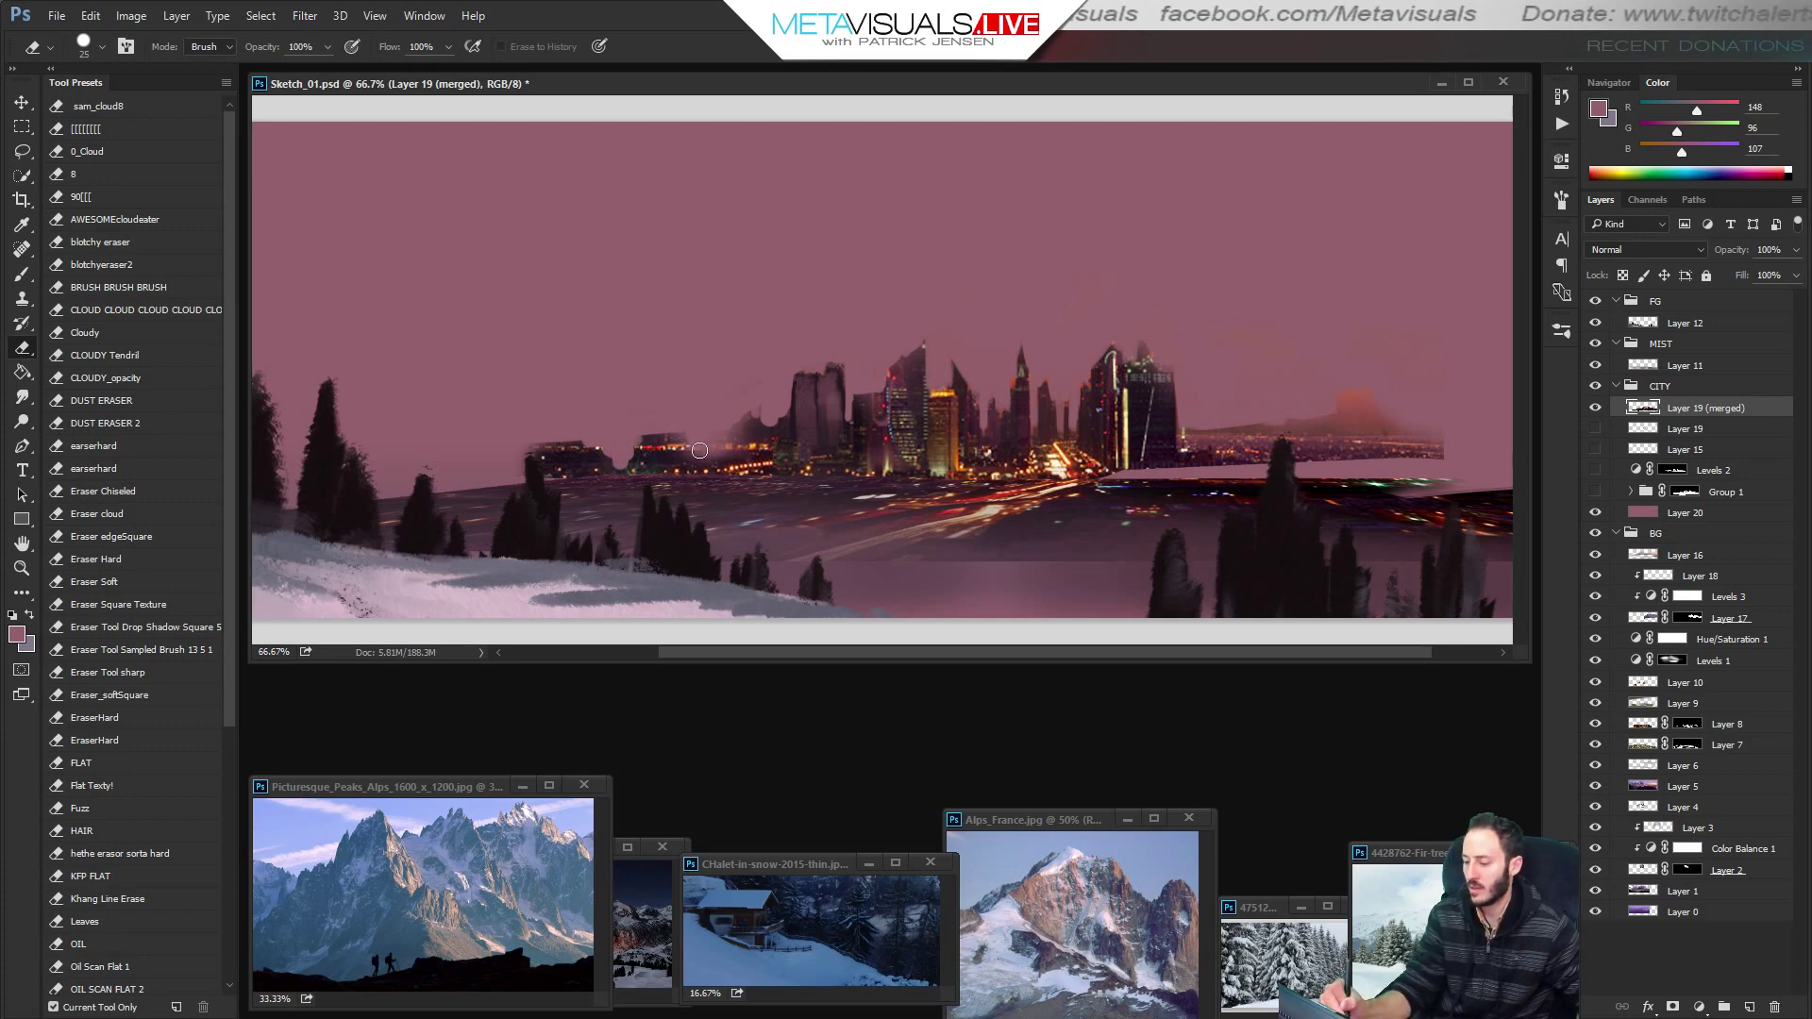
Brush the distant ridge out to the canvas's east edge and fill the pale gap below it with dark purple (RGB 31, 12, 26).
key("b")
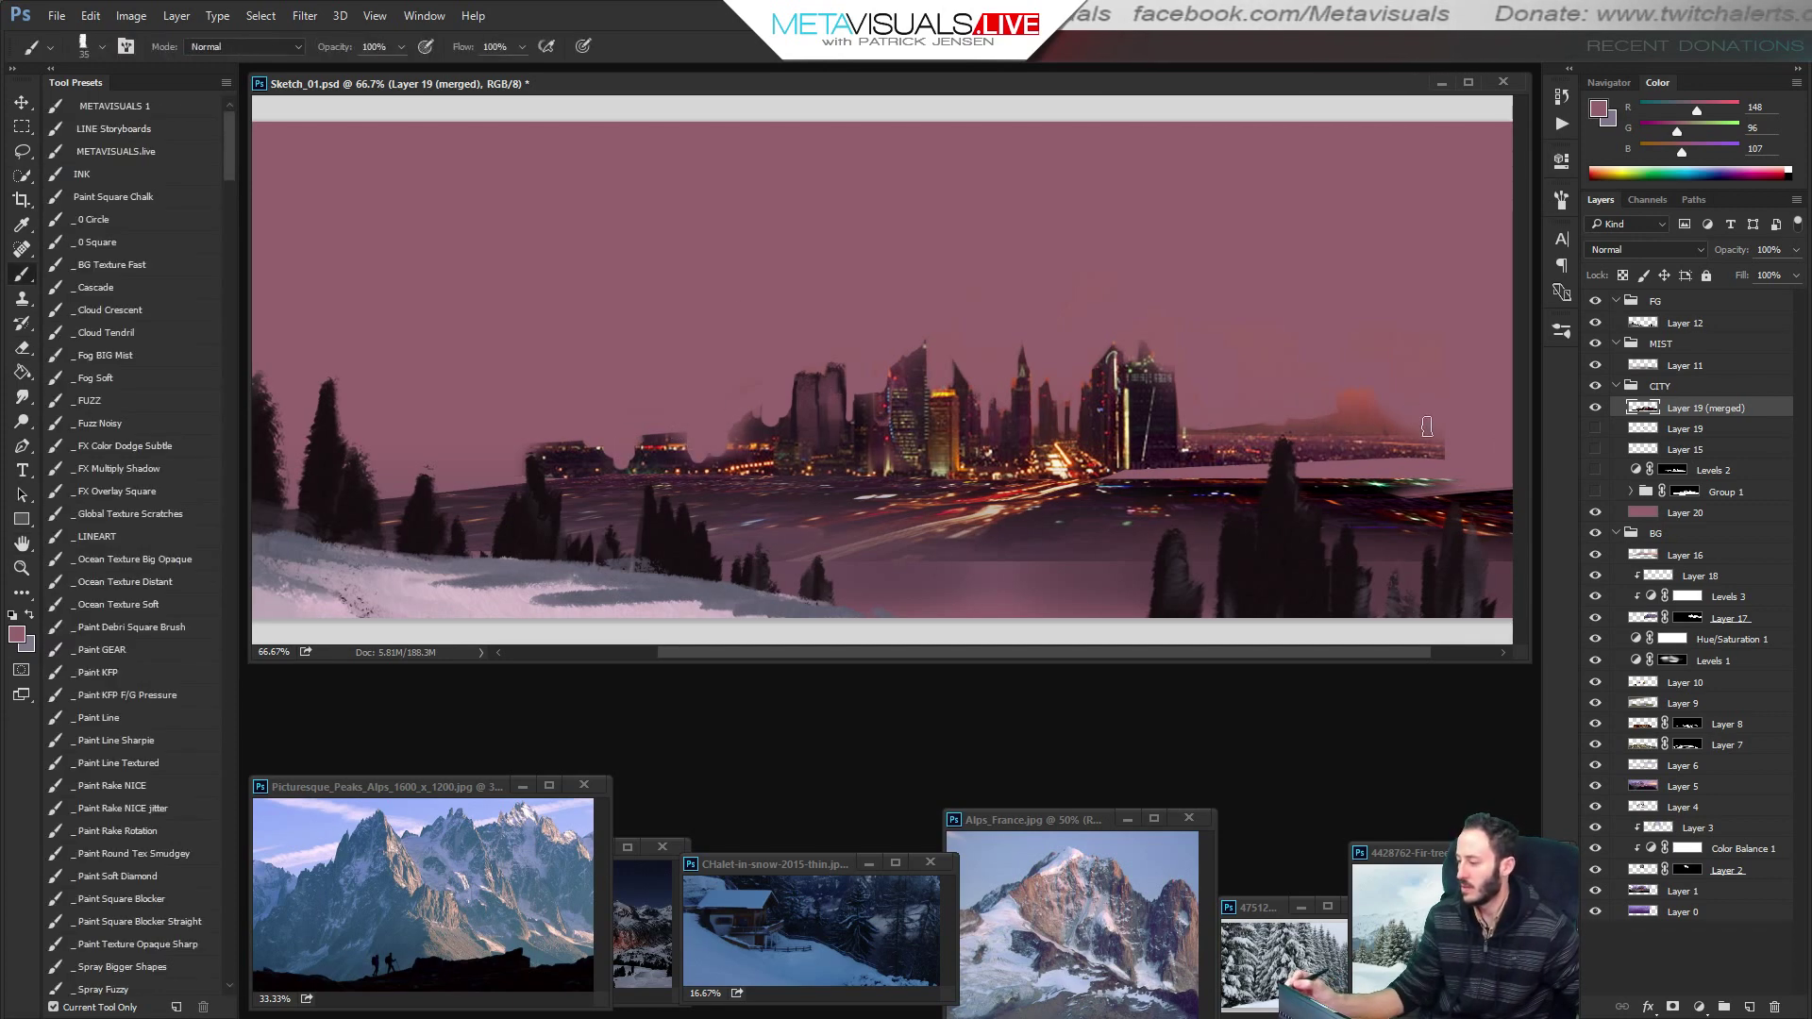
left_click(1307, 426, "alt")
key("[")
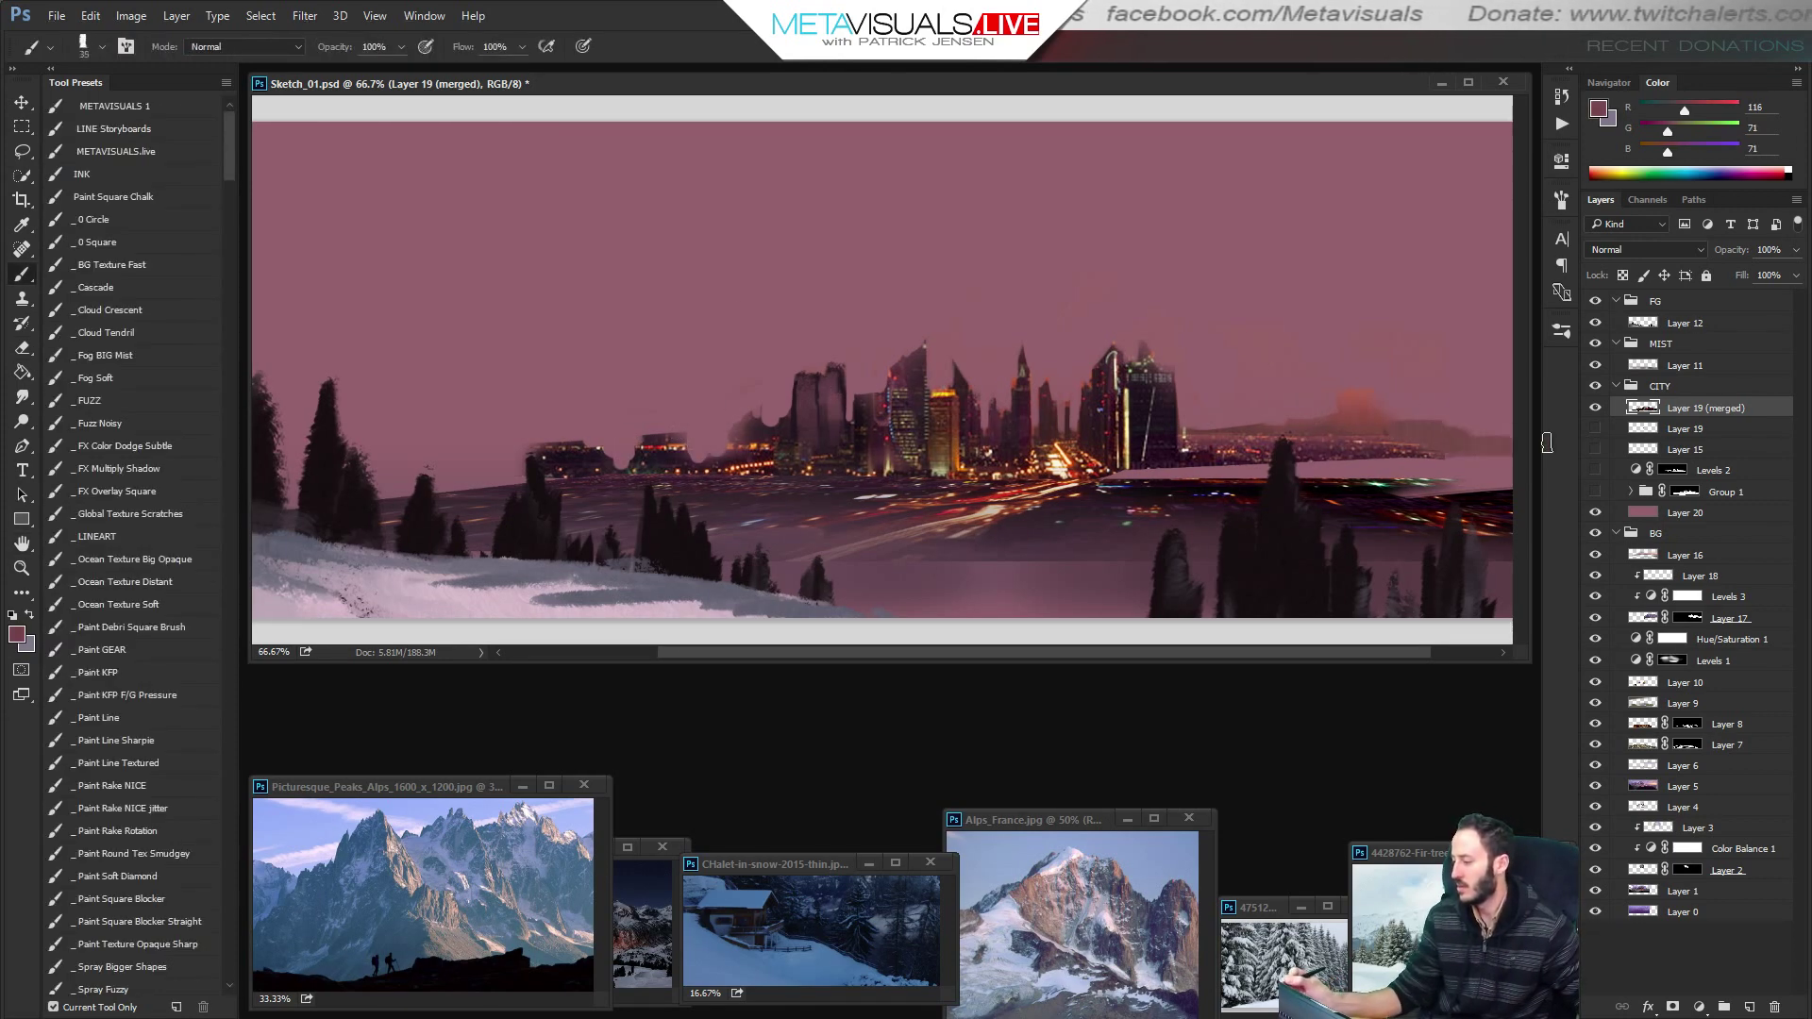
left_click(1430, 452, "alt")
mouse_move(1435, 451)
left_mouse_down()
mouse_move(1486, 460)
mouse_move(1152, 472)
mouse_move(1161, 445)
mouse_move(1242, 473)
mouse_move(1170, 481)
mouse_move(1464, 469)
left_mouse_up()
left_click(1154, 470, "alt")
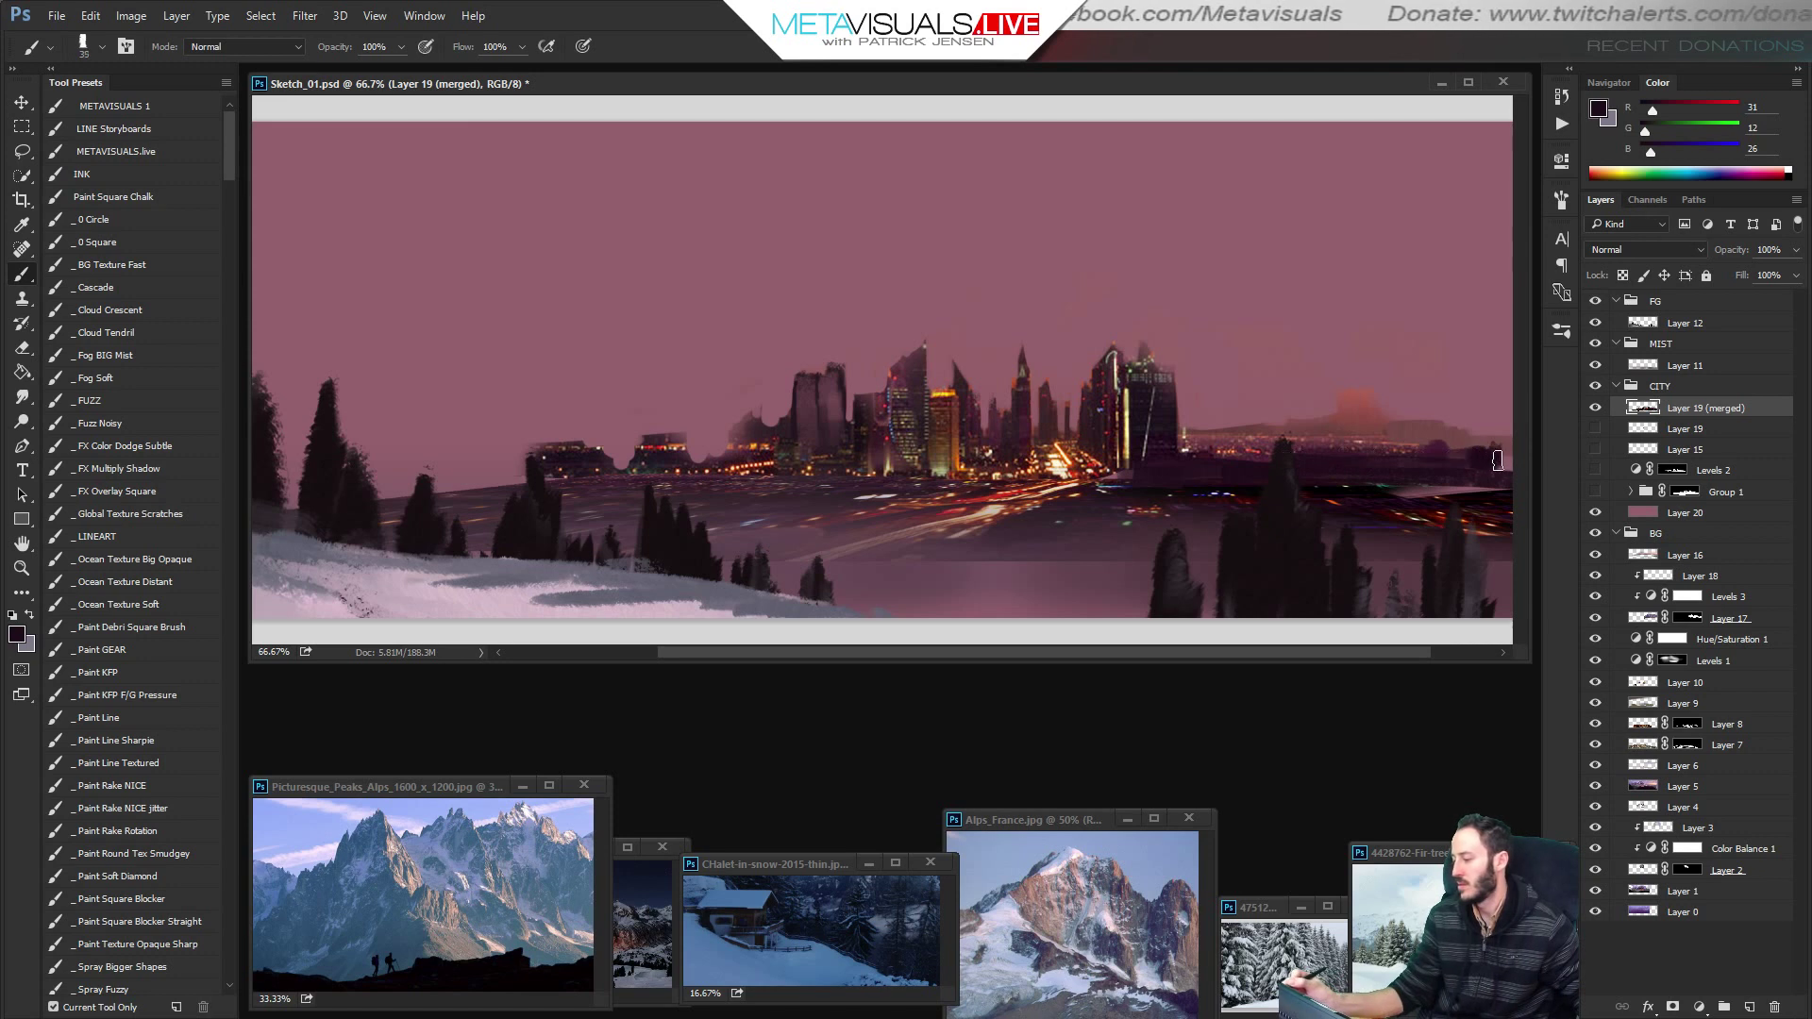
mouse_move(1272, 472)
left_mouse_down()
mouse_move(1017, 427)
mouse_move(1369, 400)
mouse_move(1390, 463)
mouse_move(1449, 466)
left_mouse_up()
Dab small building blocks across the dark band east of the towers in sampled reds (RGB 166, 87, 78 and 111, 58, 68).
left_click(1324, 487)
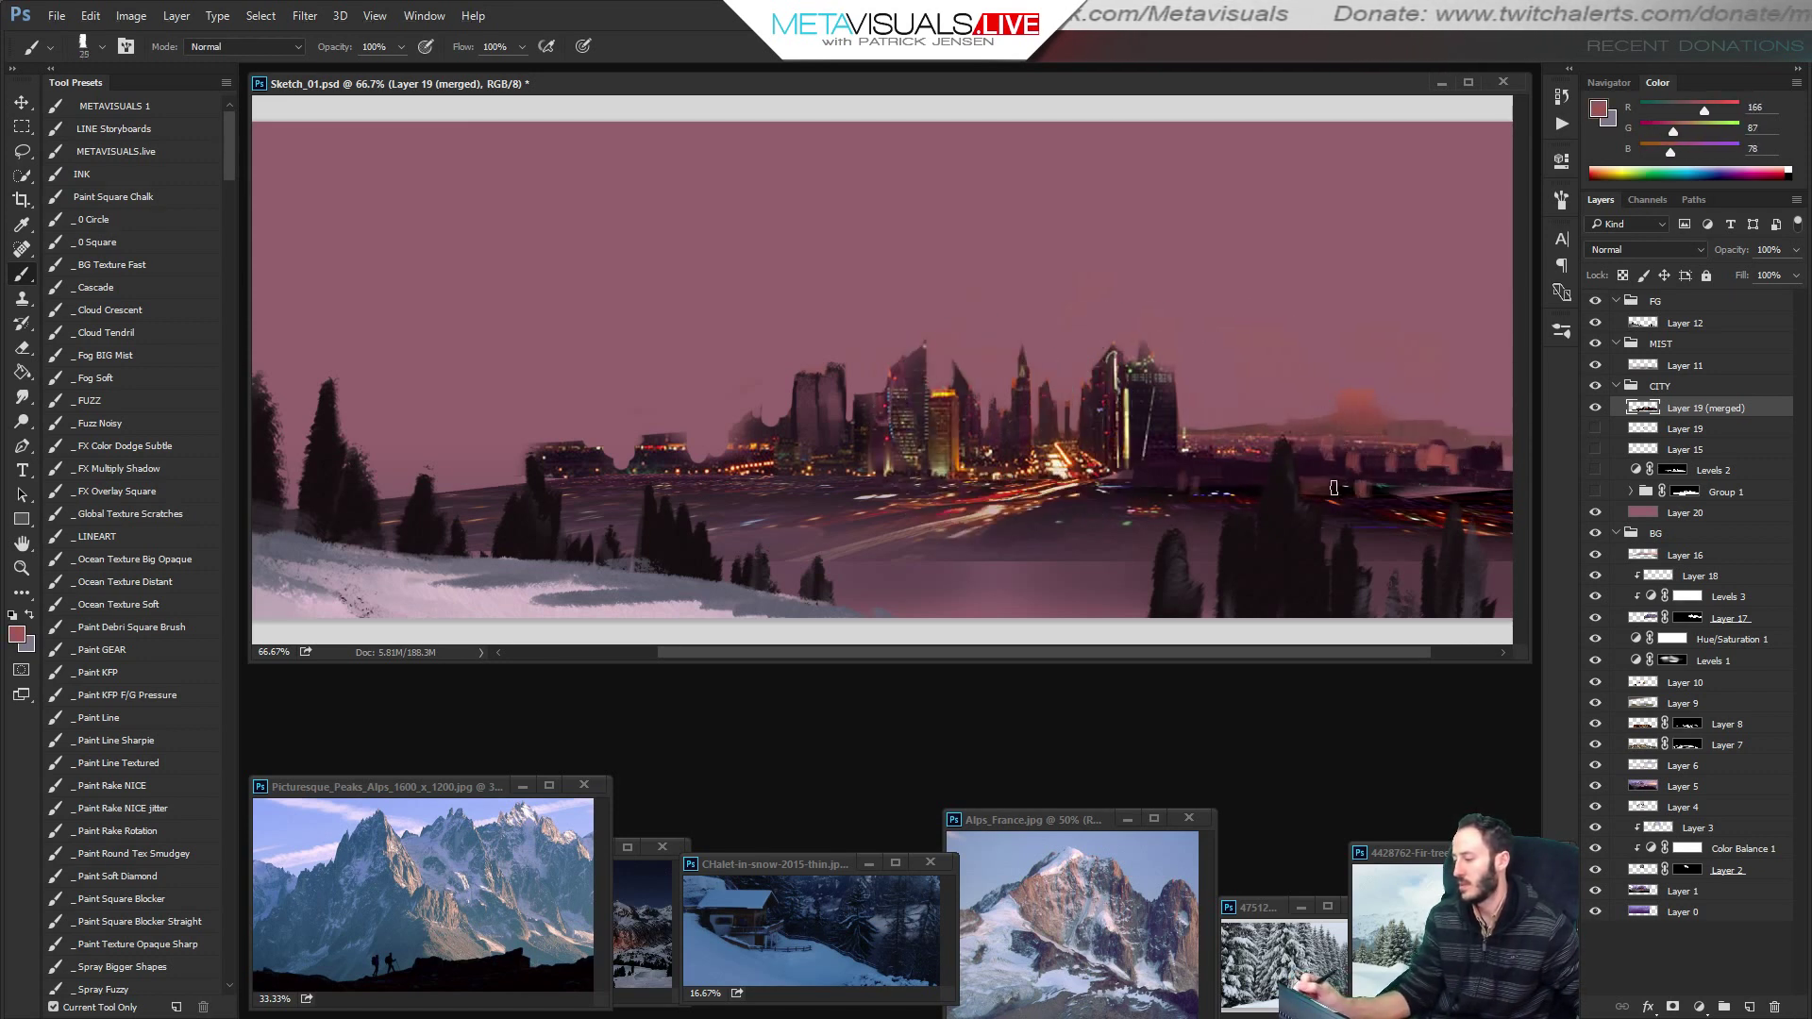
left_click(1171, 487)
left_click(1090, 490)
left_click(1120, 490)
left_click(1309, 488)
left_click(1389, 490)
left_click(1347, 479)
left_click(1214, 445, "alt")
left_click(1249, 476)
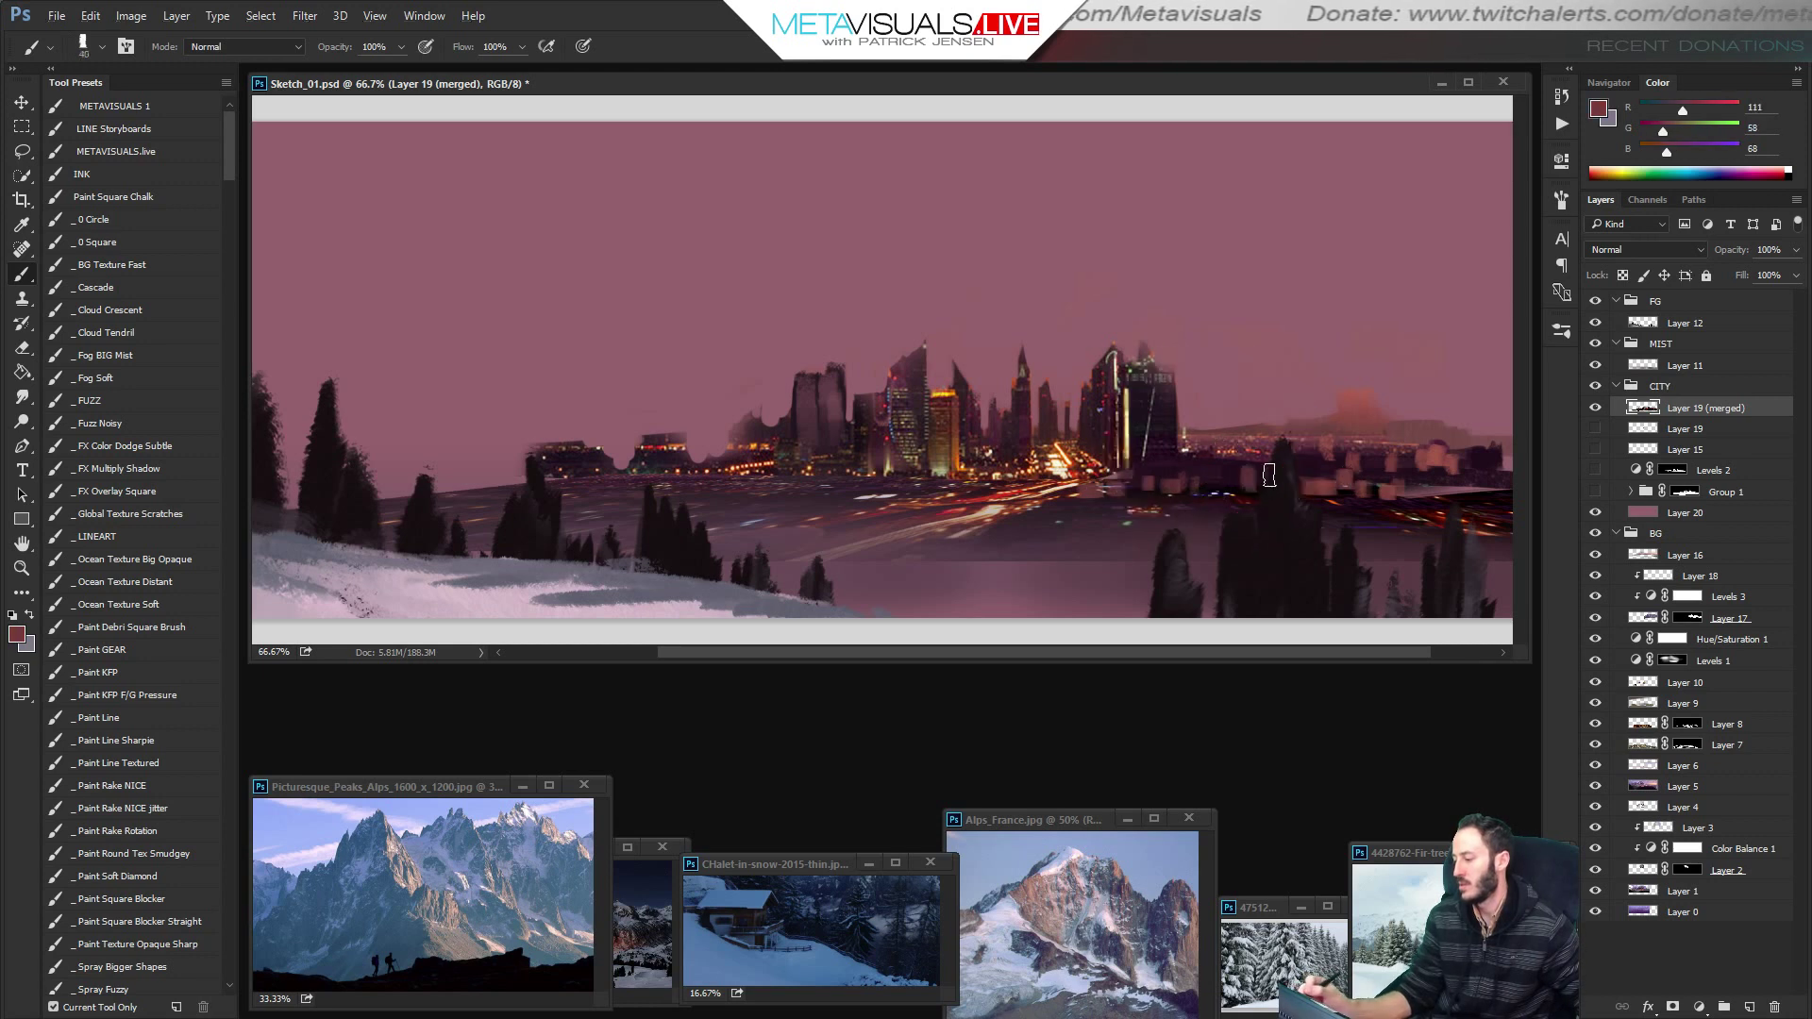
left_click(1369, 472)
left_click(1459, 478)
Darken the plain in front of the city with large strokes of sampled dark purples (RGB 28, 16, 30 and 71, 48, 58).
key("bracketright")
key("bracketright")
key("bracketright")
left_click(1139, 408, "alt")
key("bracketright")
key("bracketright")
key("bracketright")
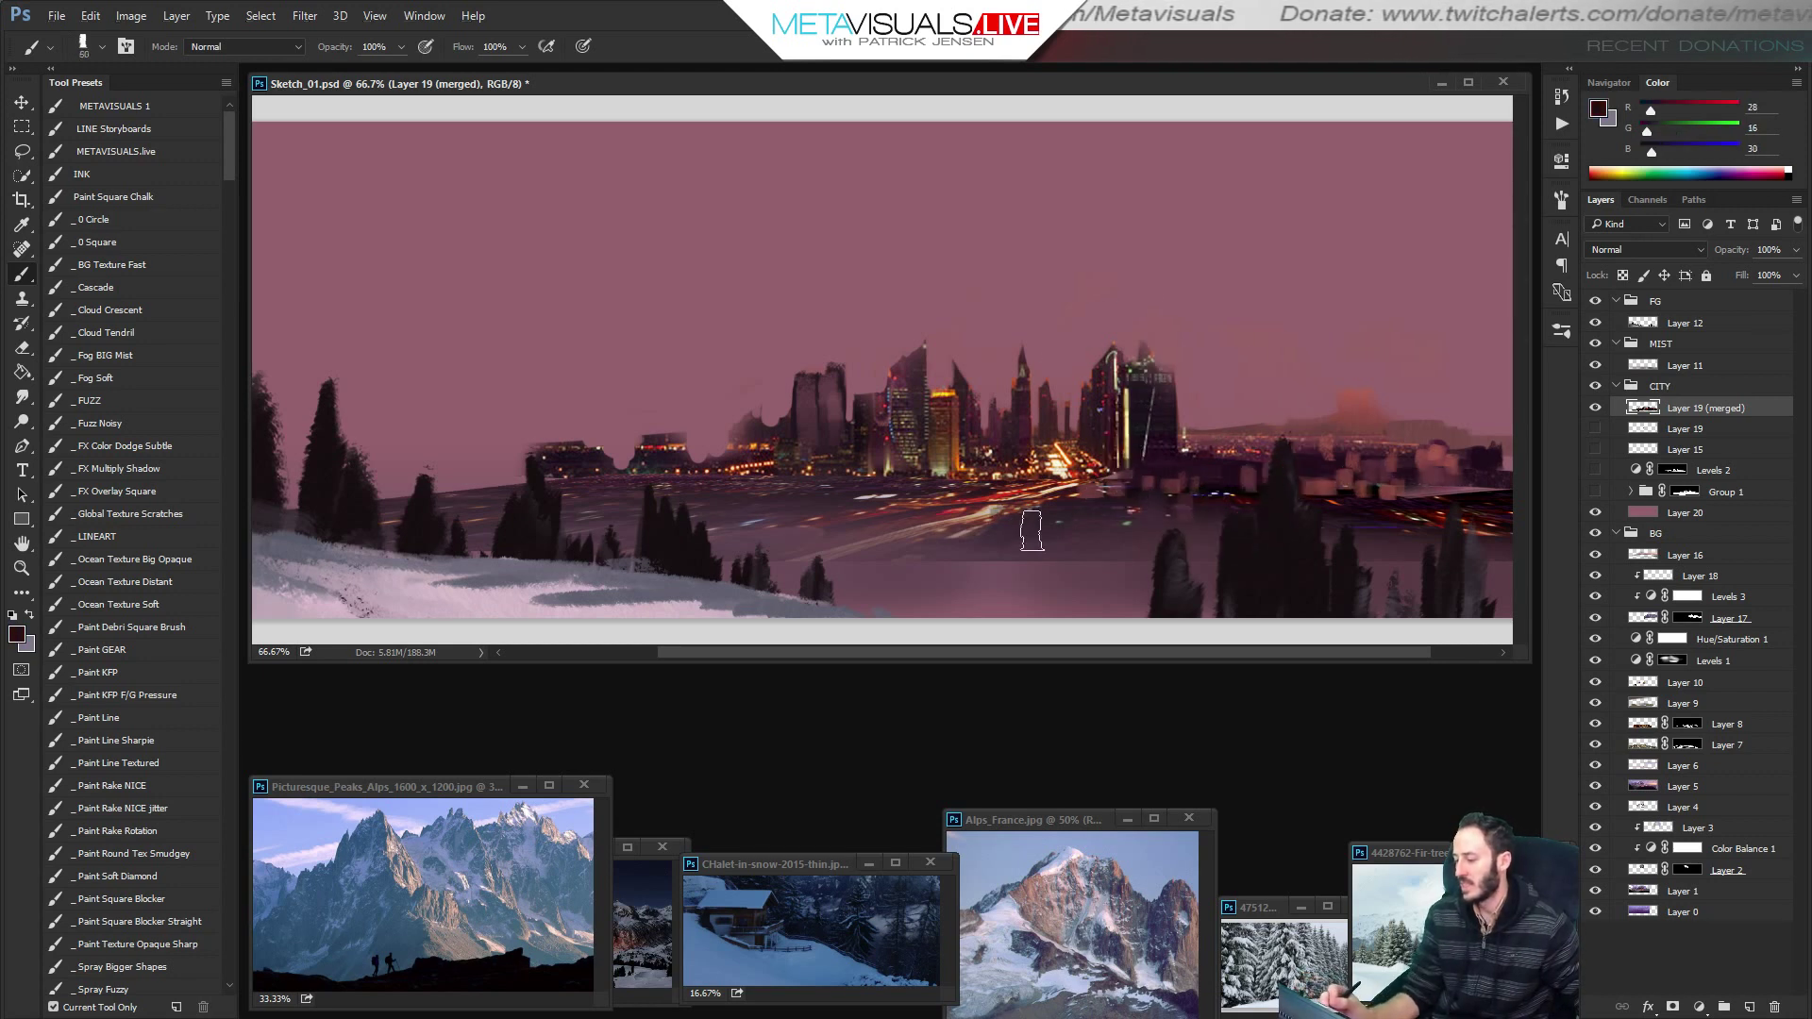
mouse_move(1031, 528)
left_mouse_down()
mouse_move(939, 558)
mouse_move(1152, 557)
mouse_move(888, 575)
mouse_move(1216, 559)
mouse_move(804, 597)
left_mouse_up()
left_click(1099, 544, "alt")
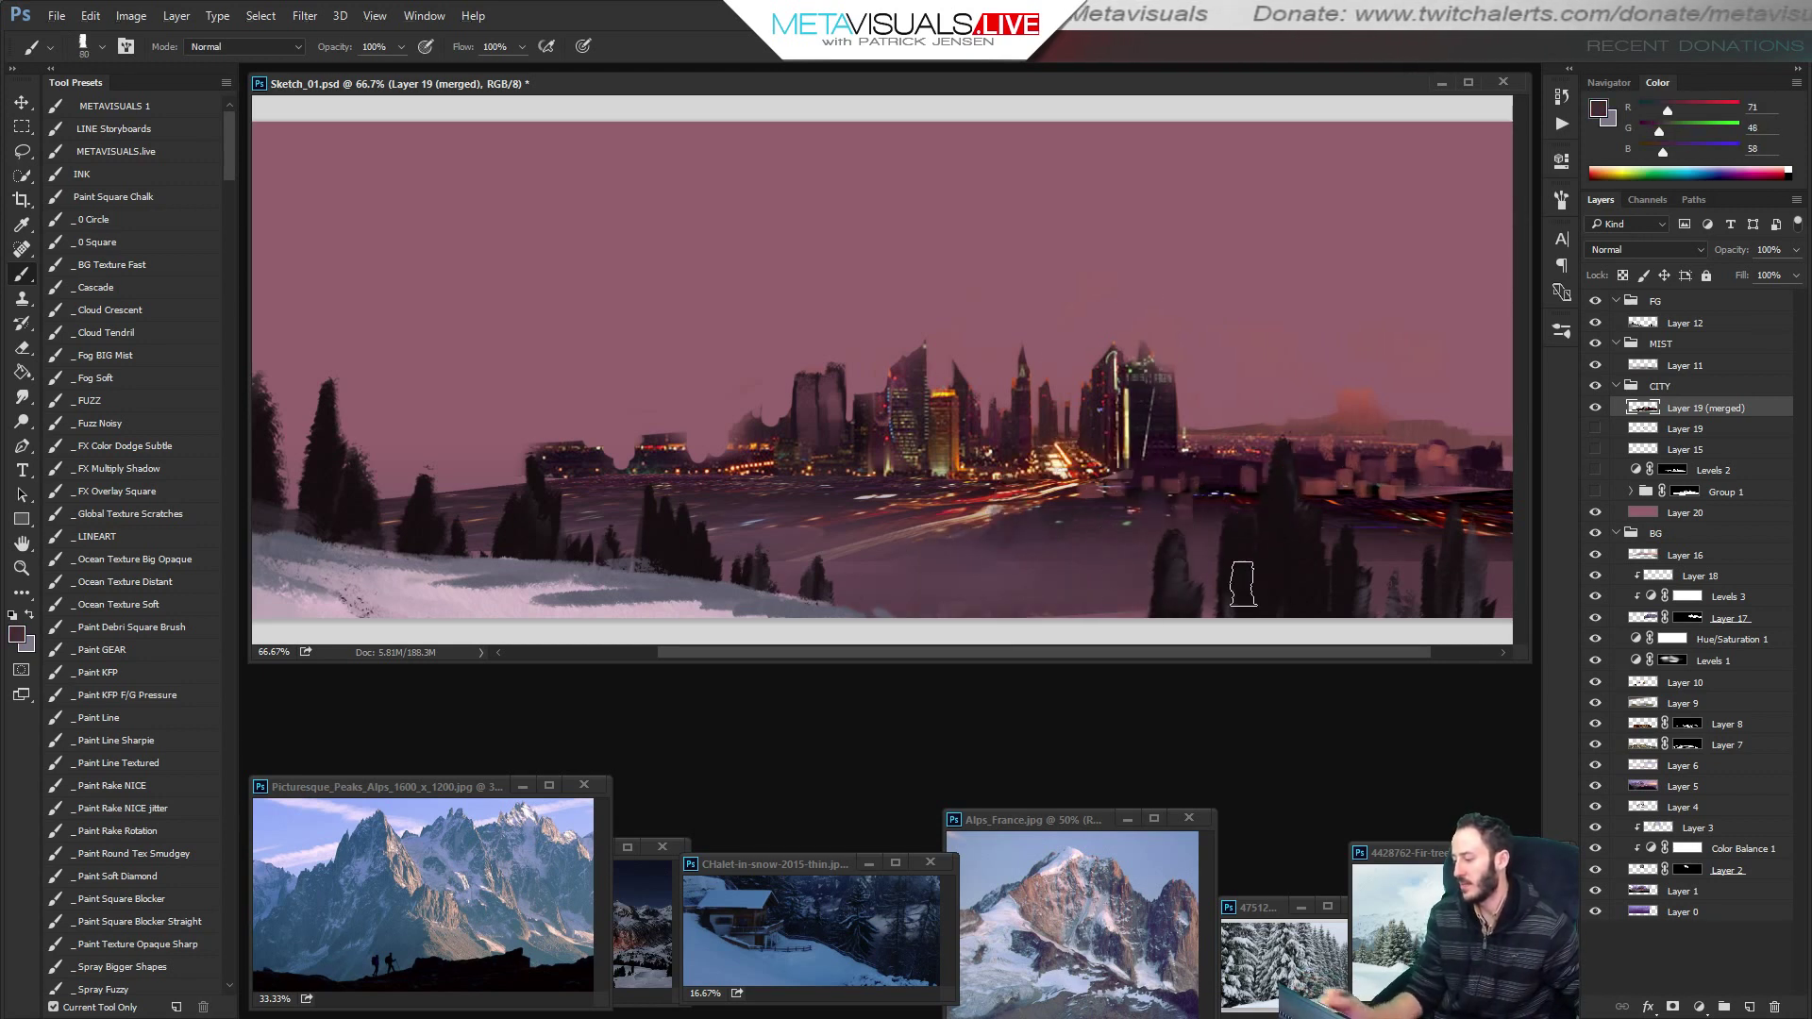
left_click_drag(1147, 601, 1050, 609)
Thicken the pointed central tower with a sampled dark purple (RGB 39, 25, 34).
left_click(1166, 403, "alt")
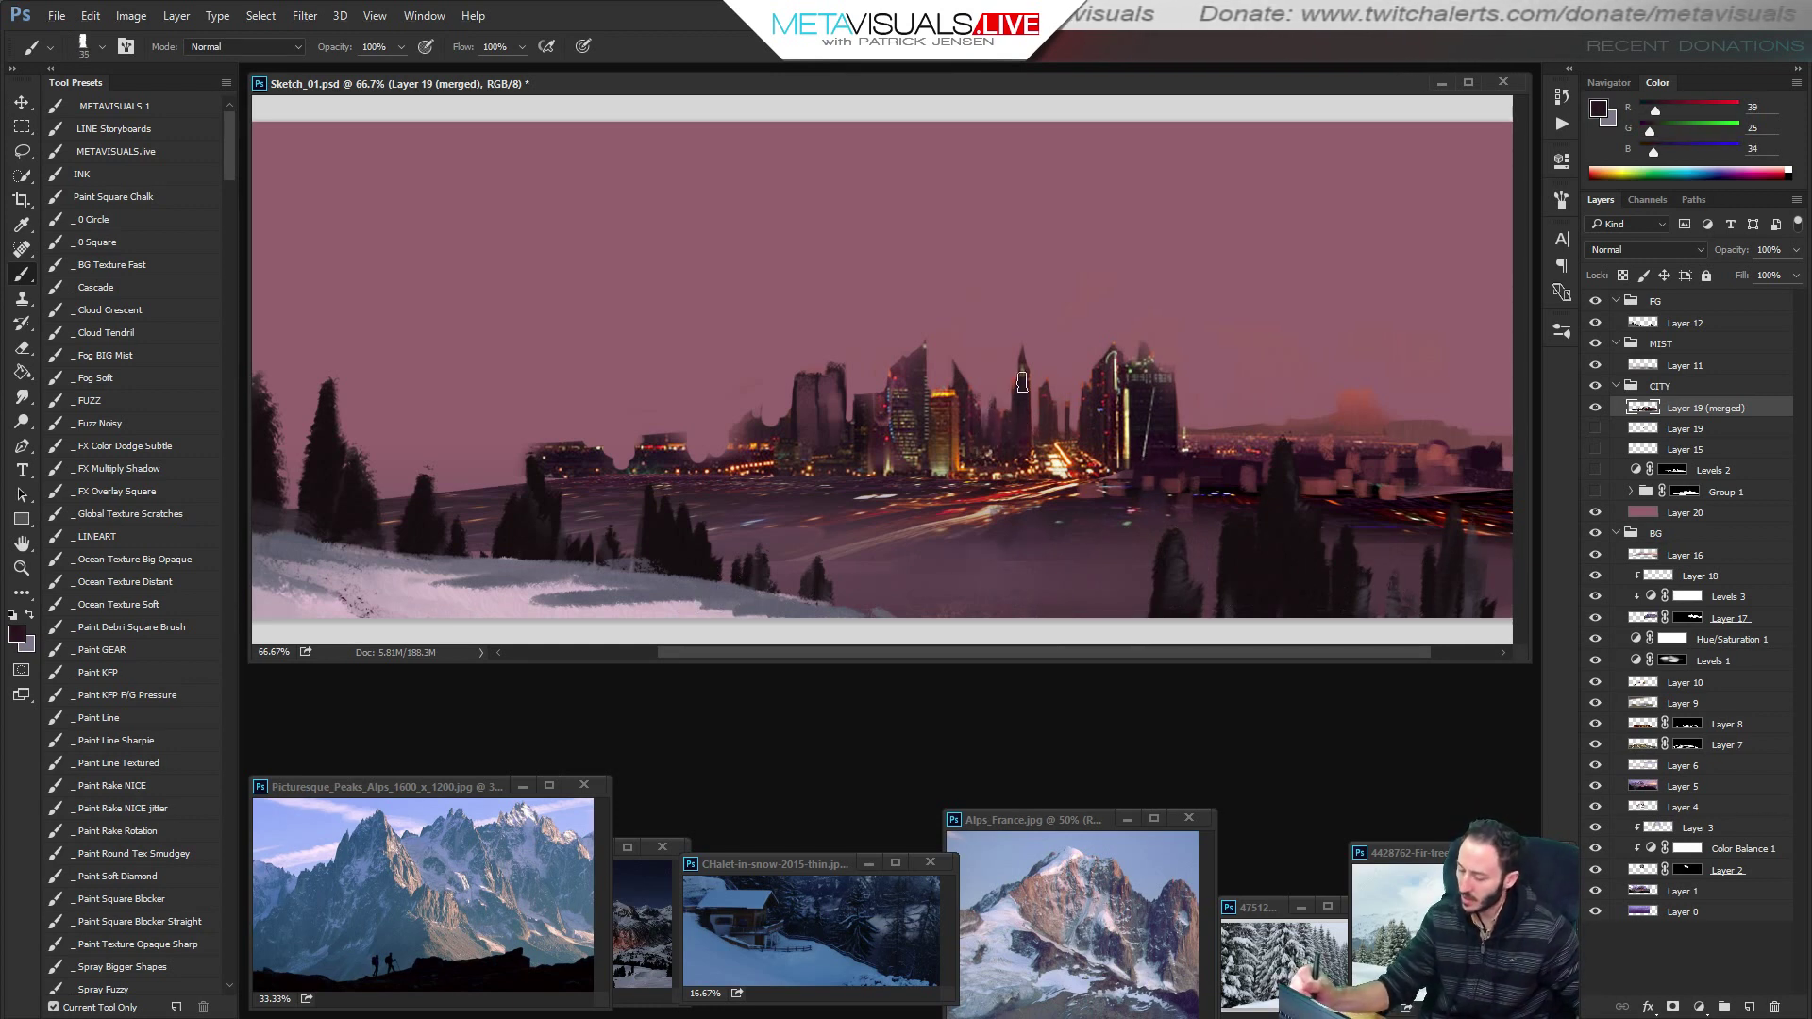
key("space")
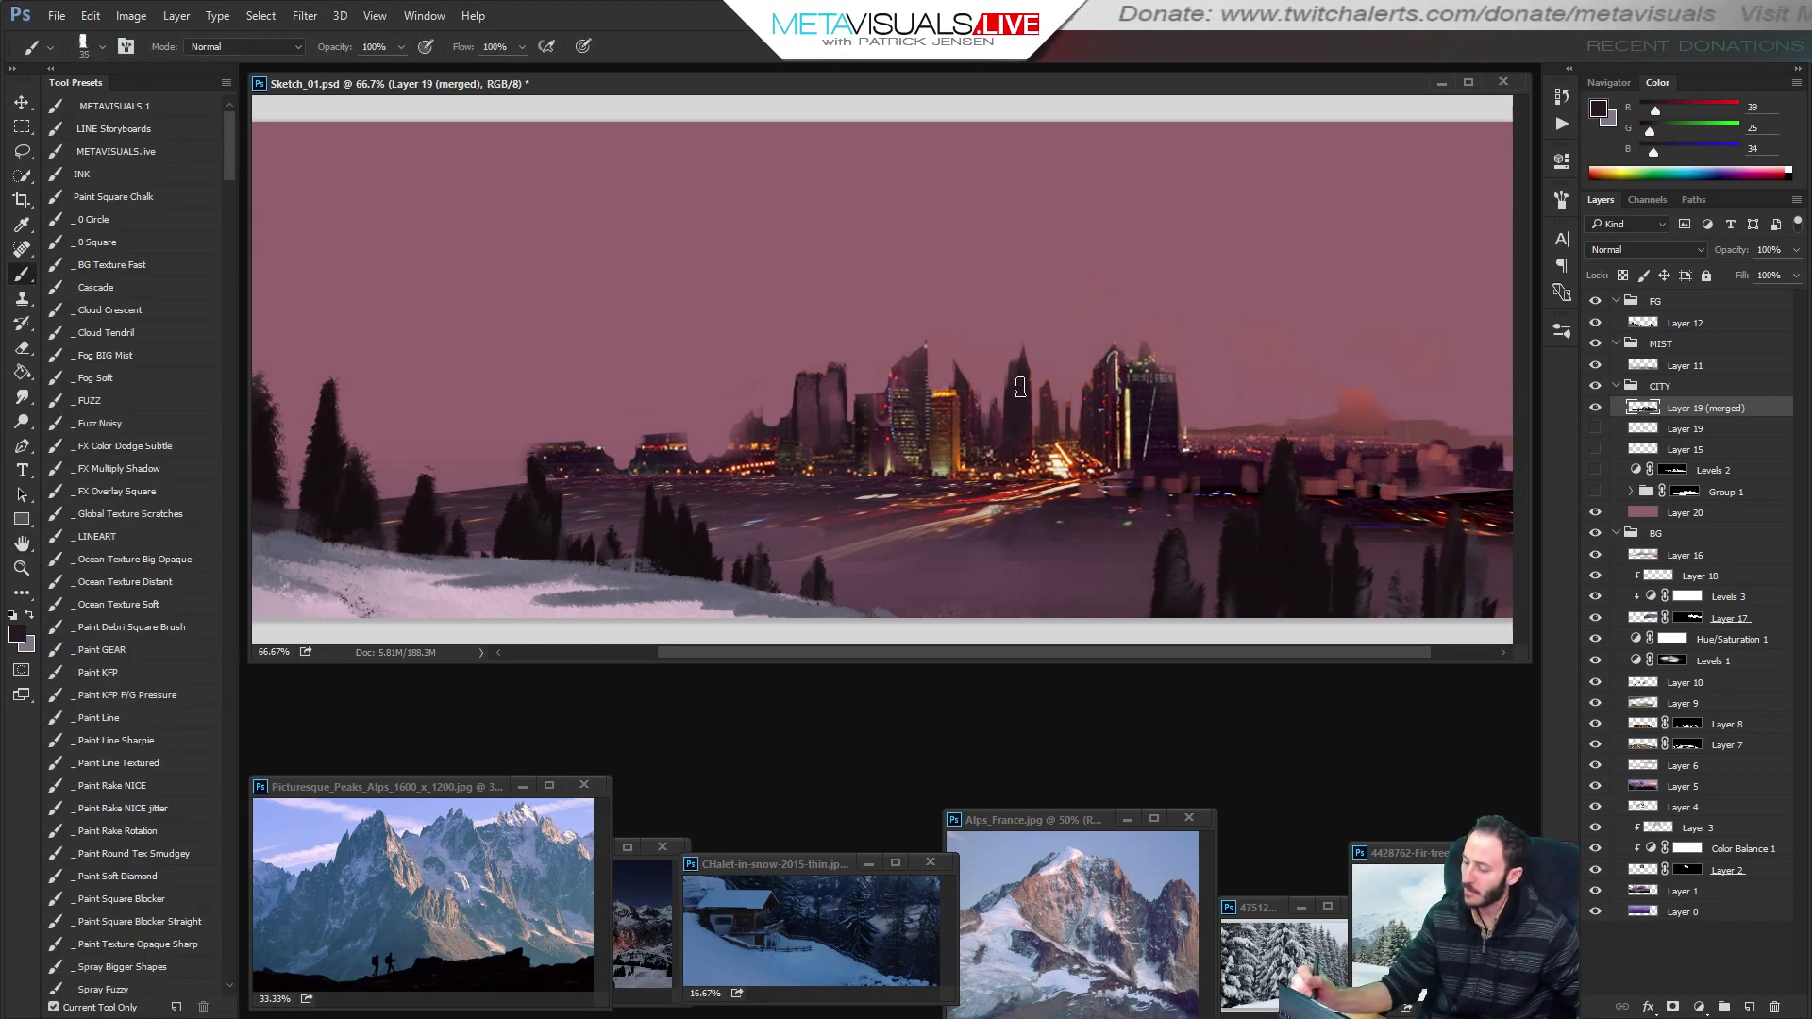
Flatten the brush tip to 32% roundness and paint reddish, orange and cream light streaks across the plain in front of the city.
left_click(1563, 198)
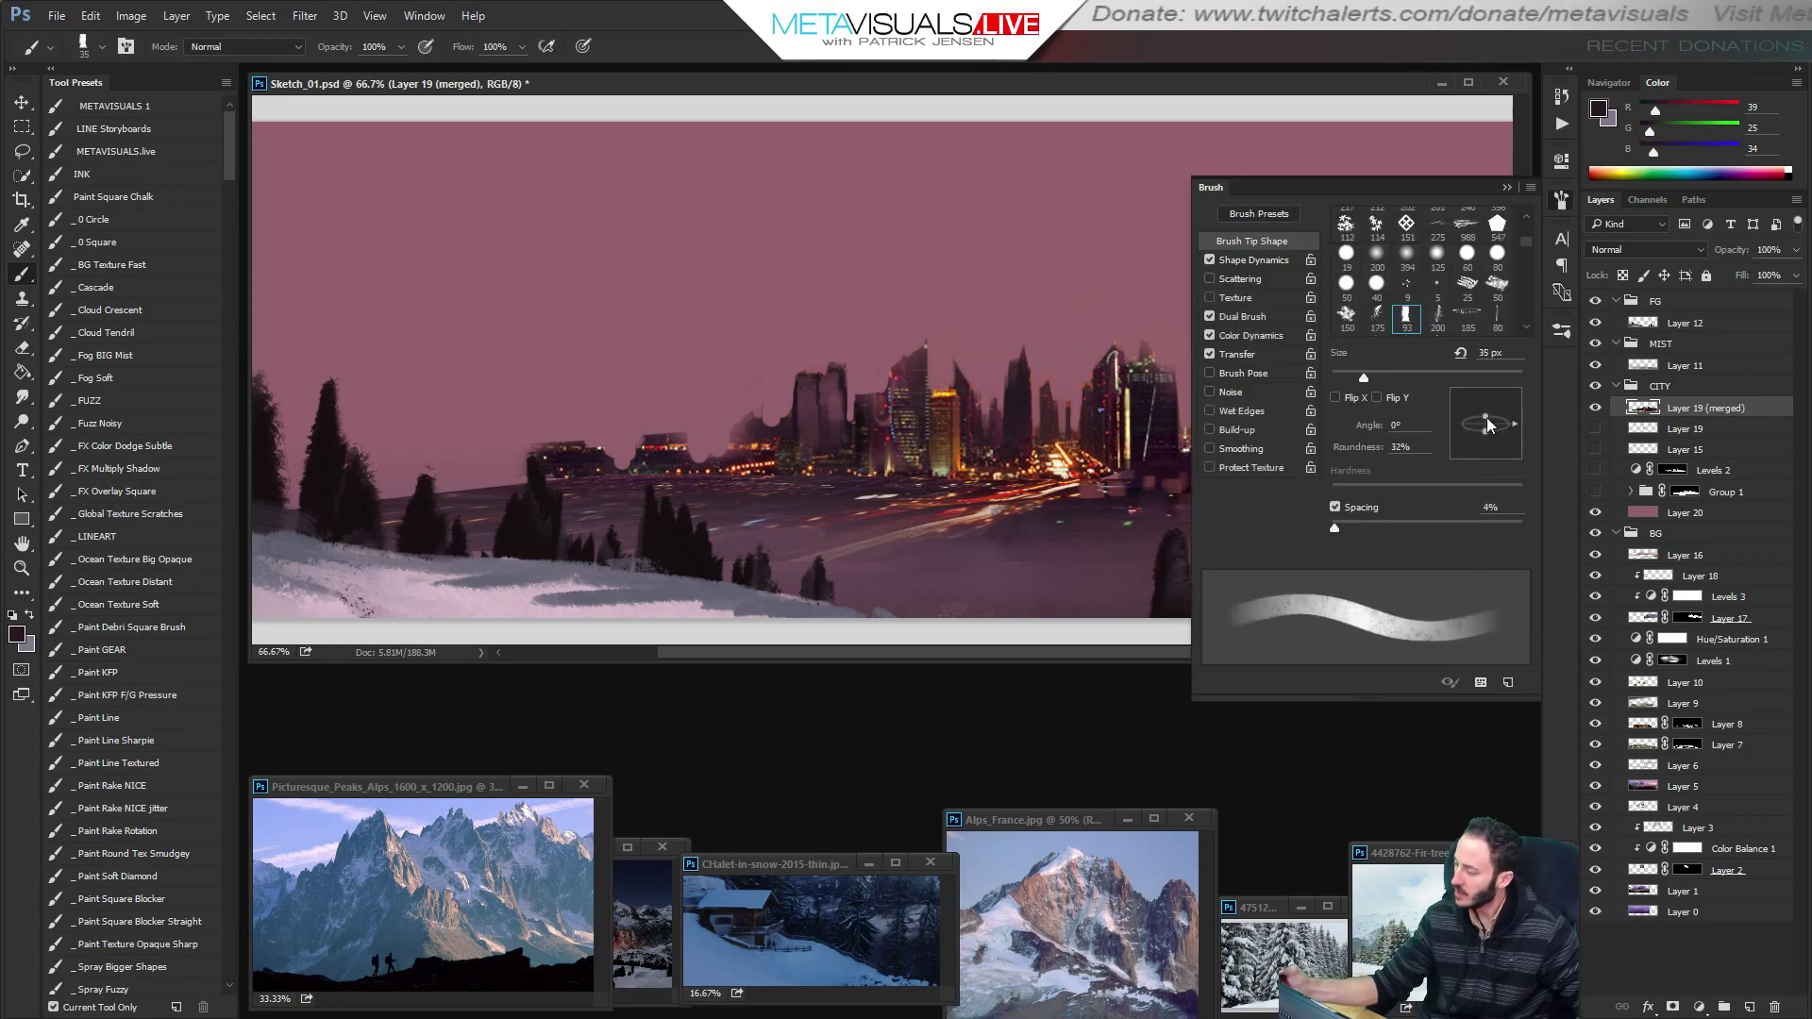
left_click_drag(1488, 418, 1487, 420)
left_click(1561, 202)
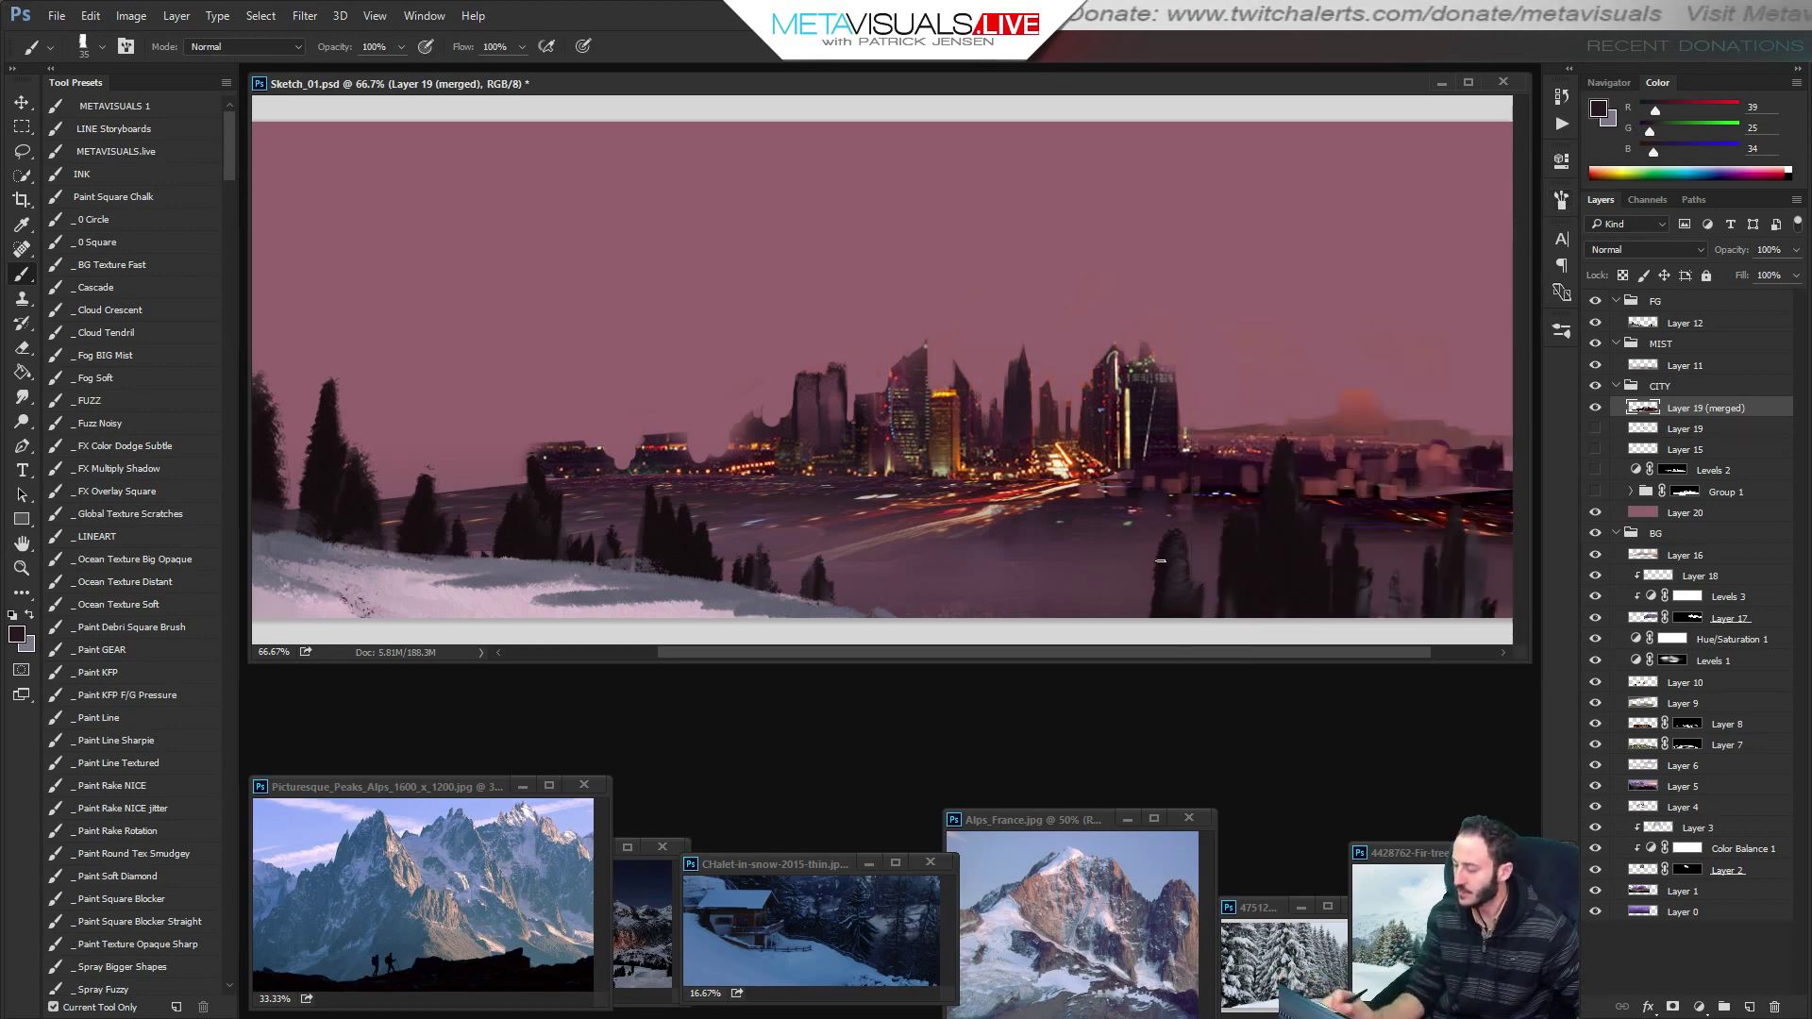
left_click(1142, 359, "alt")
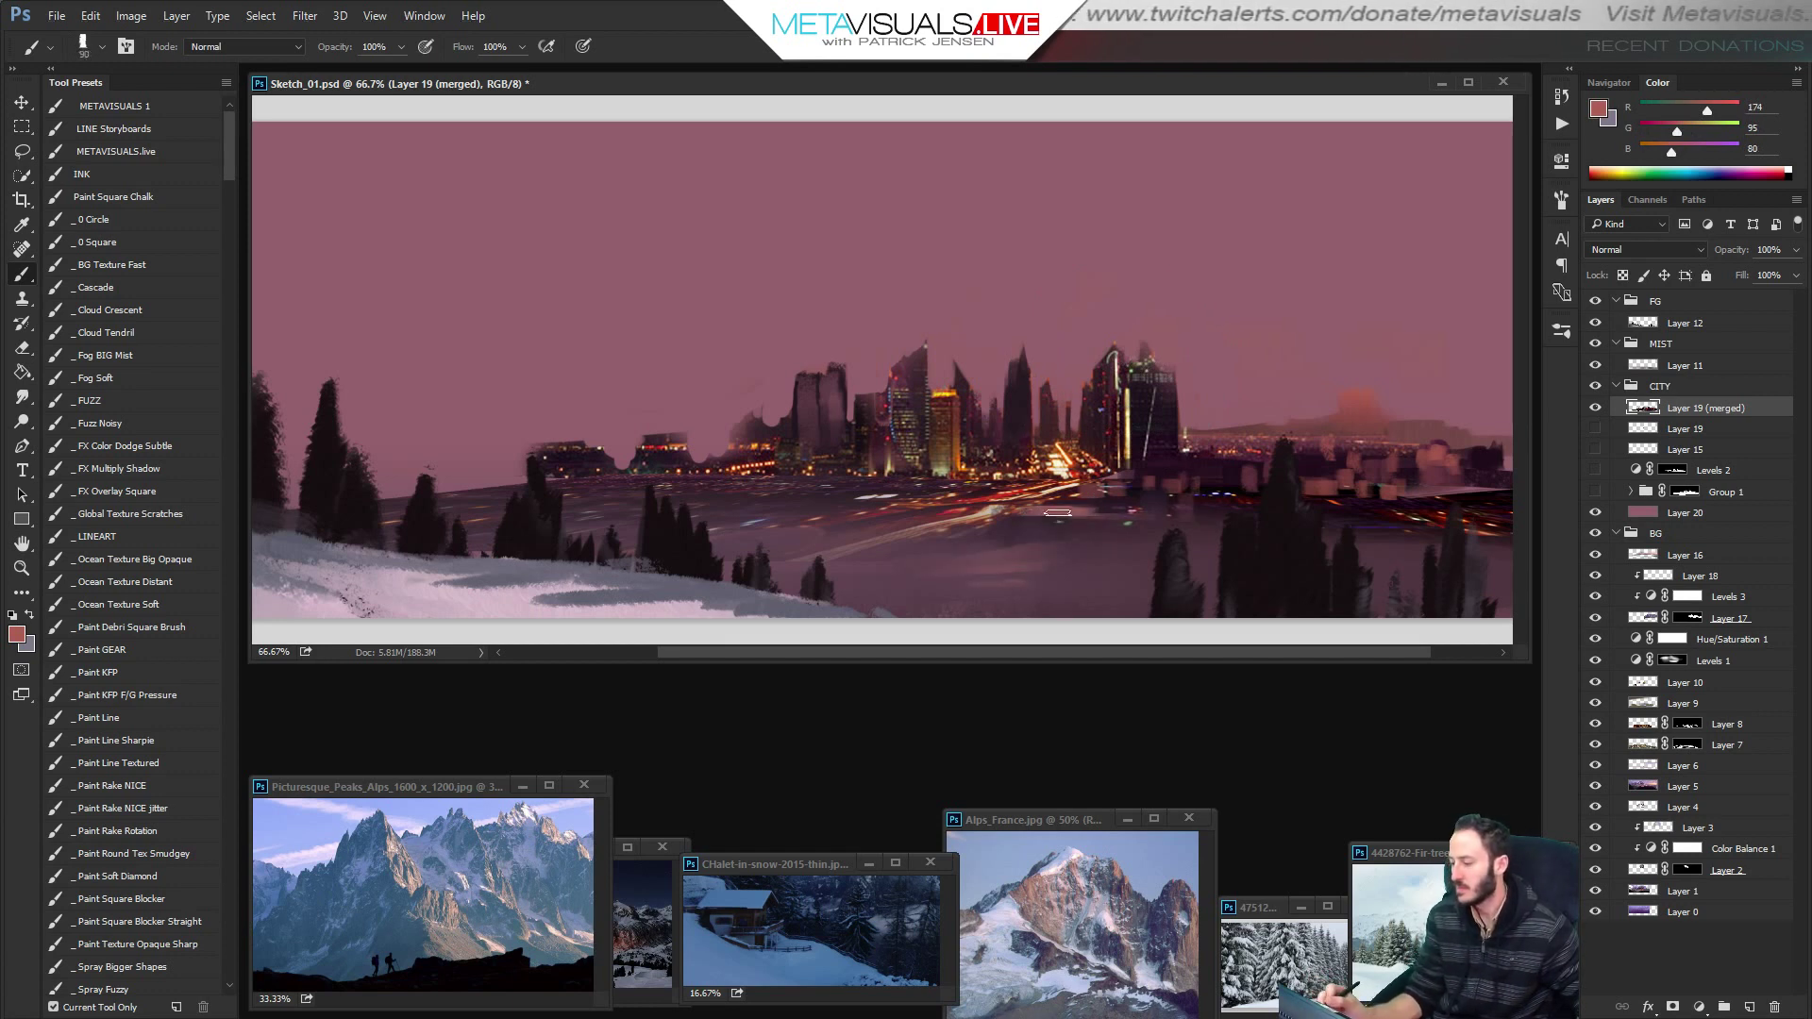
left_click(921, 419, "alt")
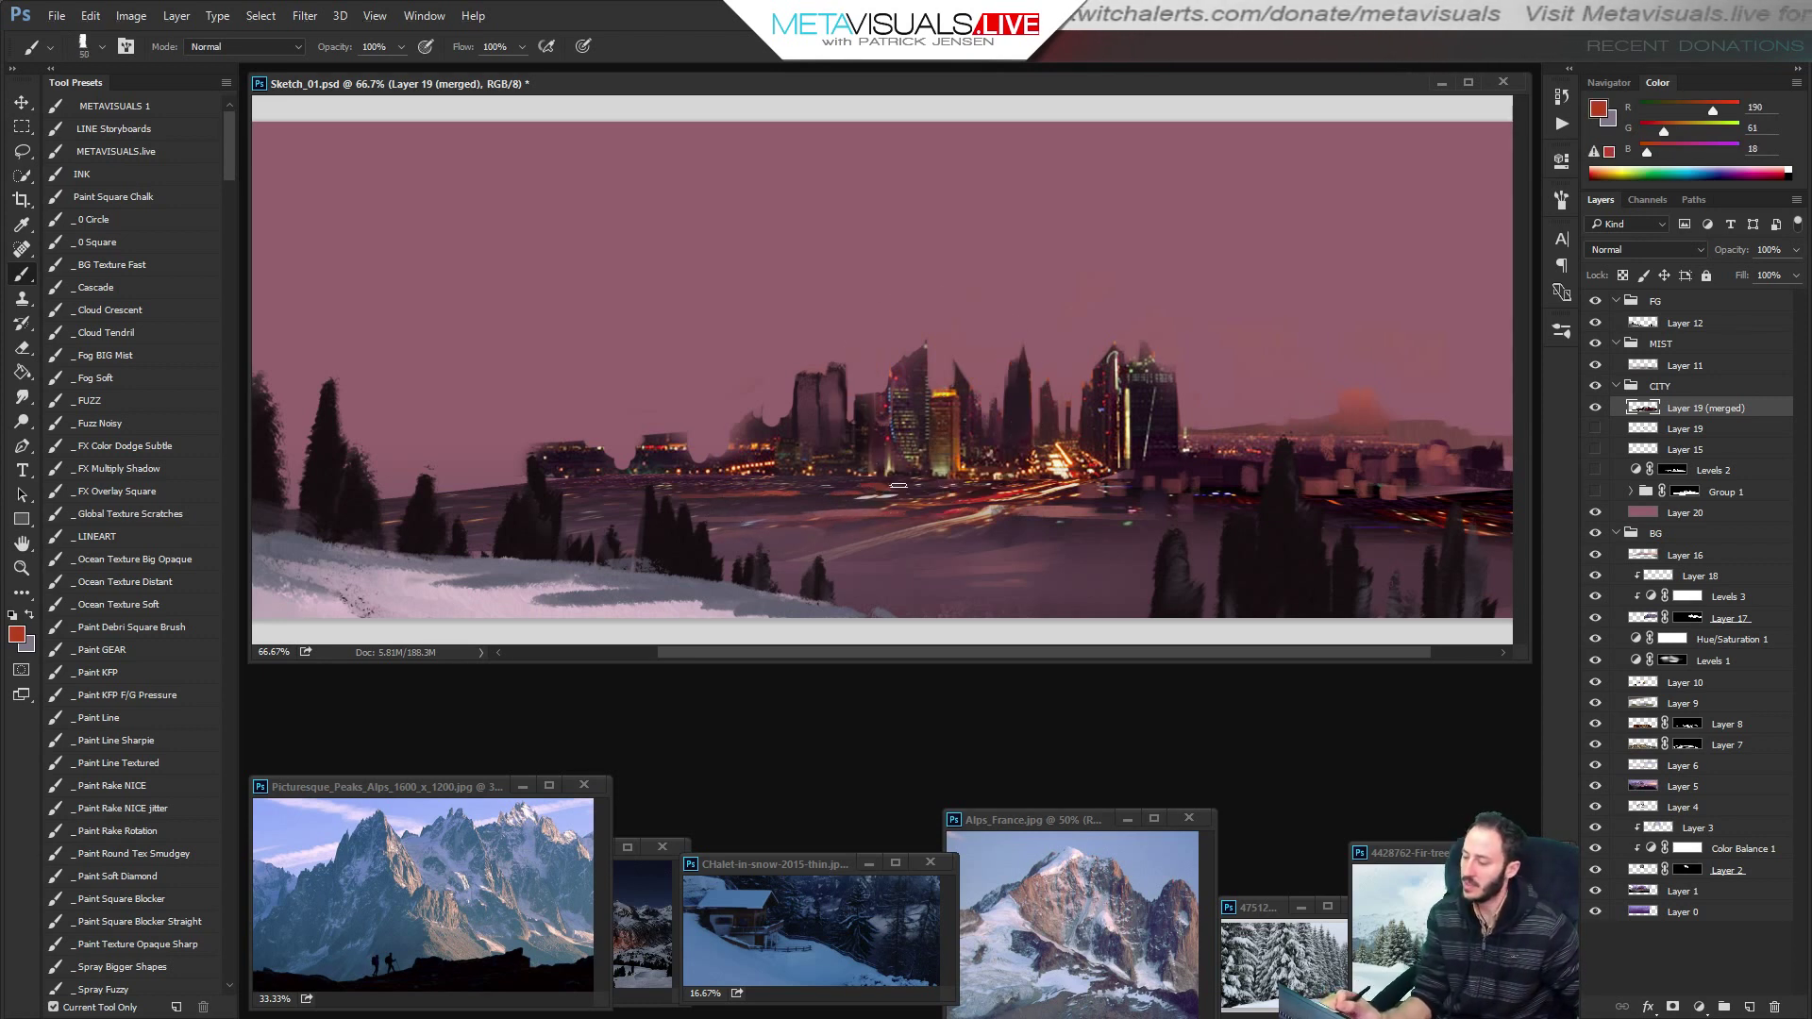
left_click(1056, 467, "alt")
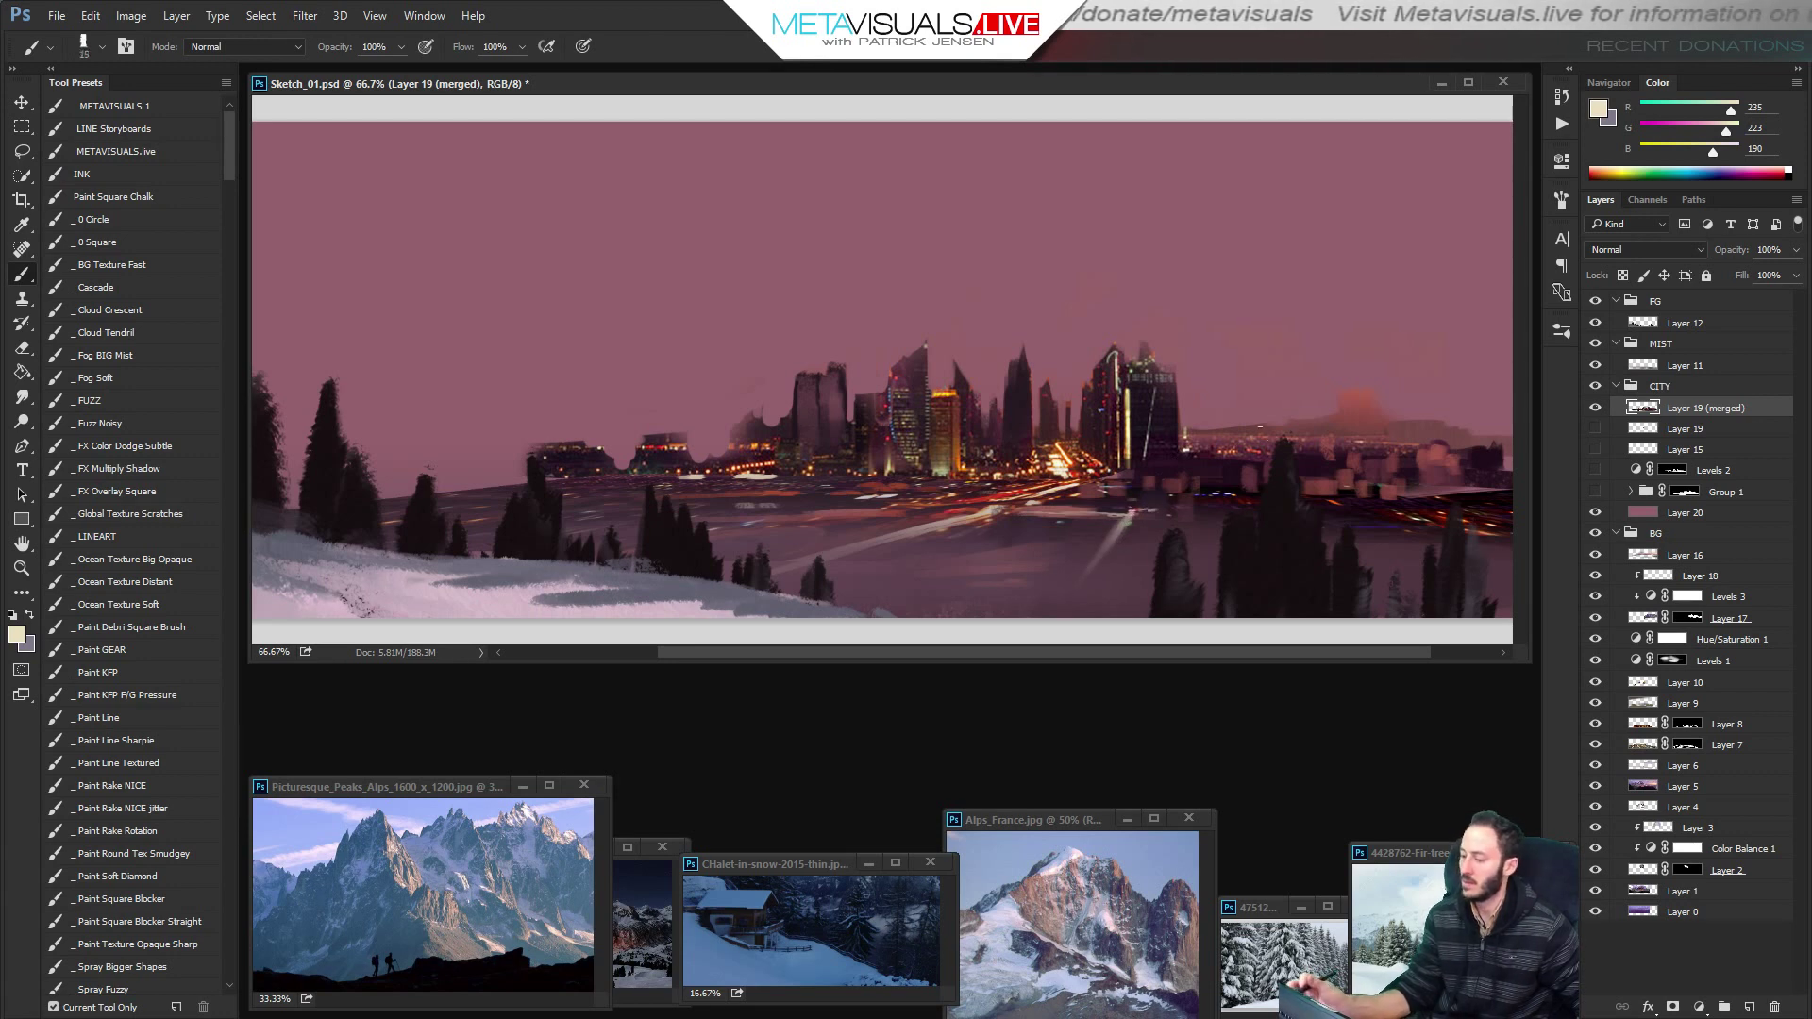
Paint thin straight light lines across the large eastern tower in pale yellow (RGB 249, 246, 184).
left_click(1132, 425, "alt")
left_click(1124, 429, "alt")
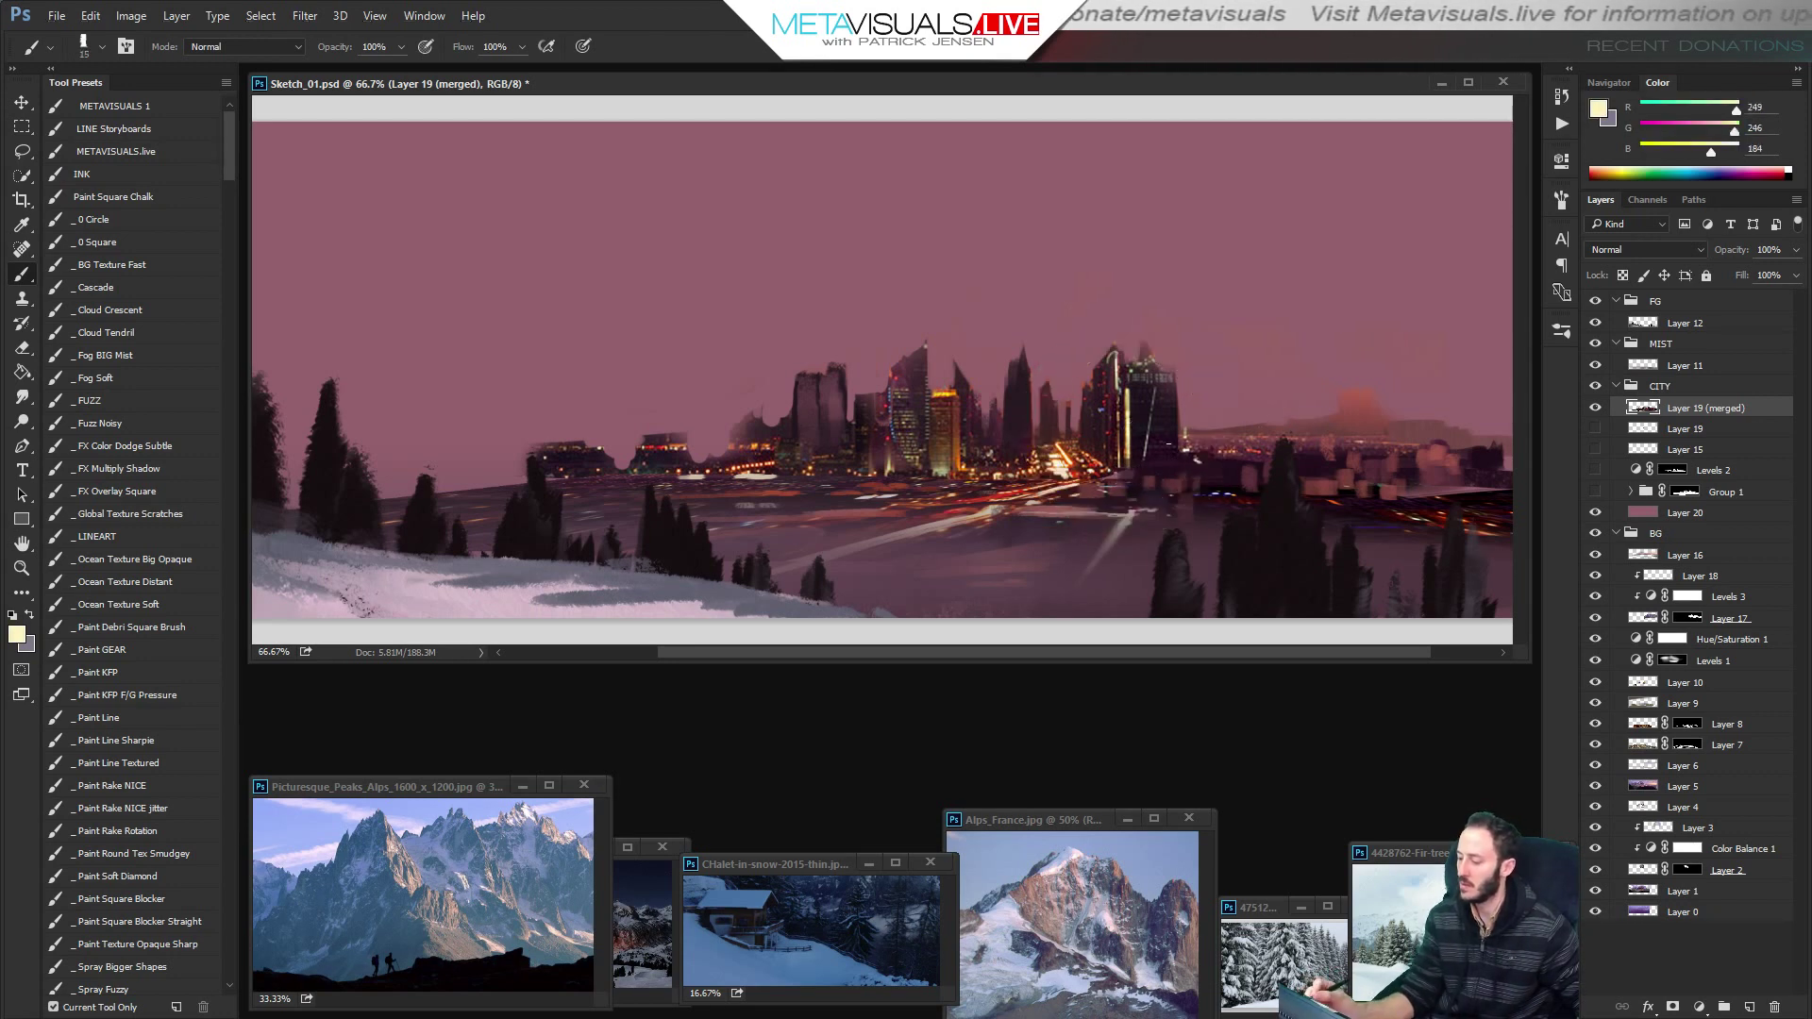
mouse_move(1133, 444)
left_mouse_down()
mouse_move(1173, 443)
mouse_move(1136, 444)
left_mouse_up()
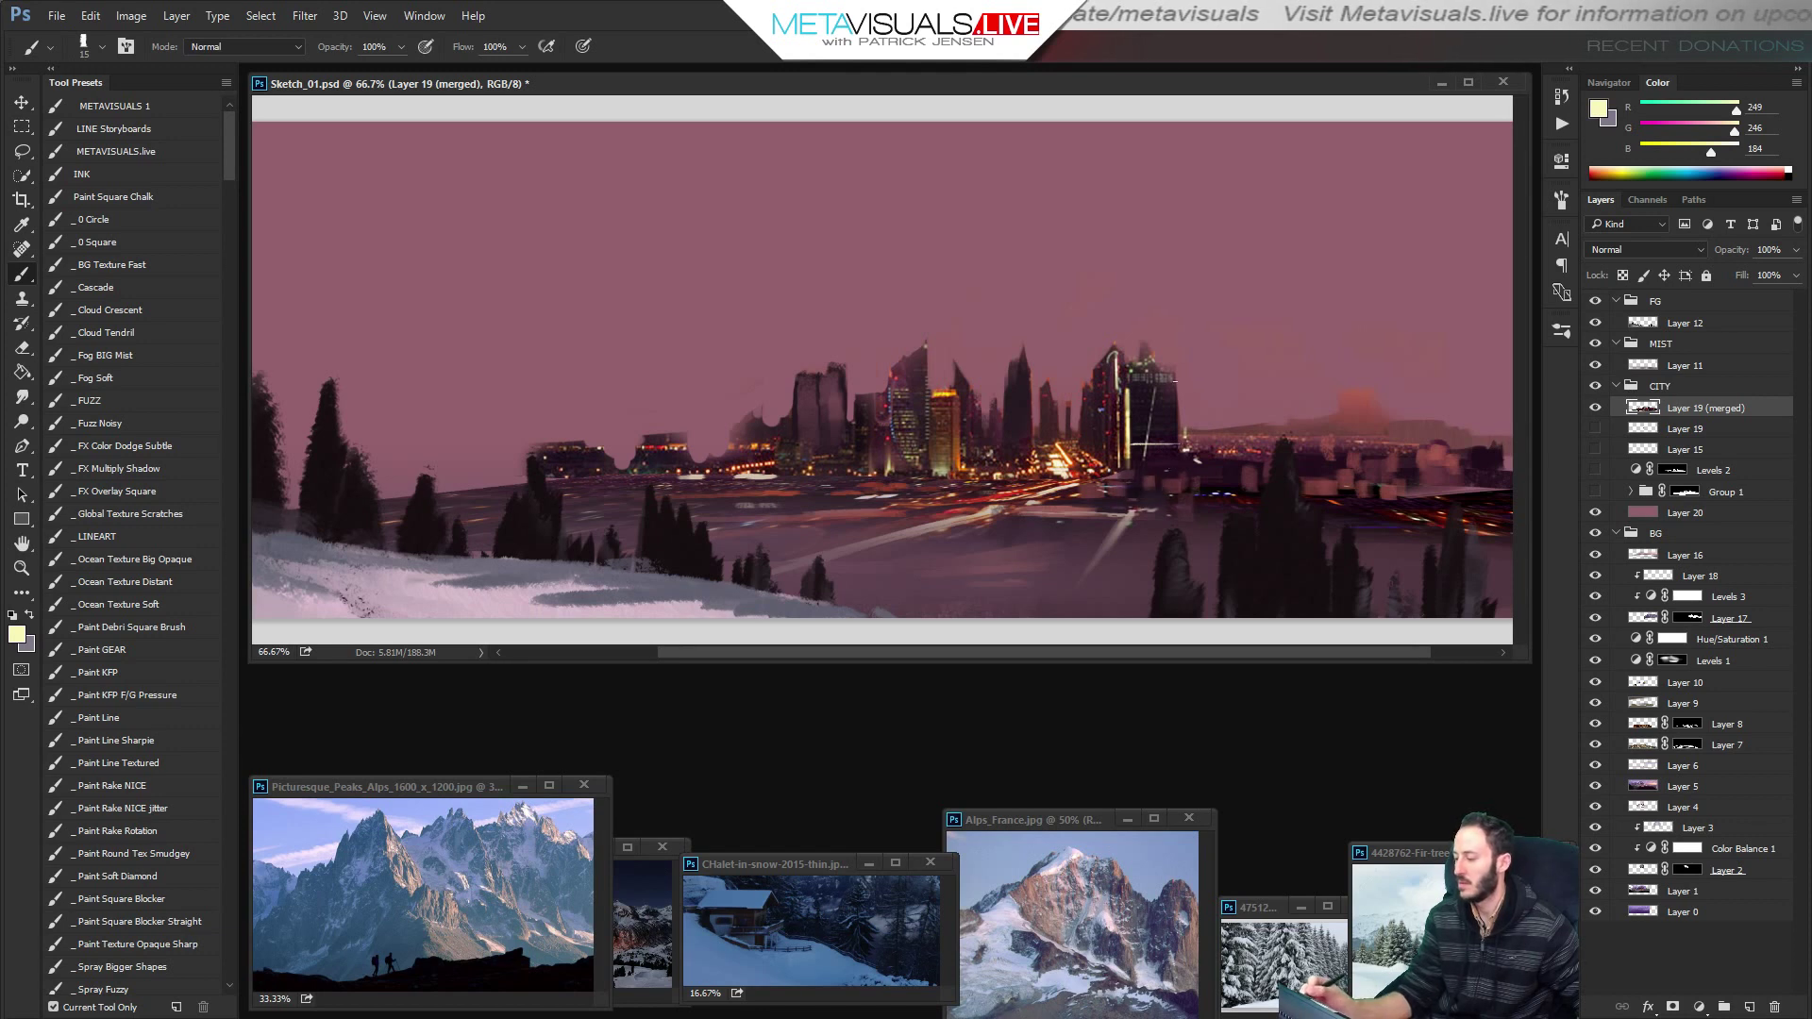
left_click_drag(1174, 382, 1125, 382)
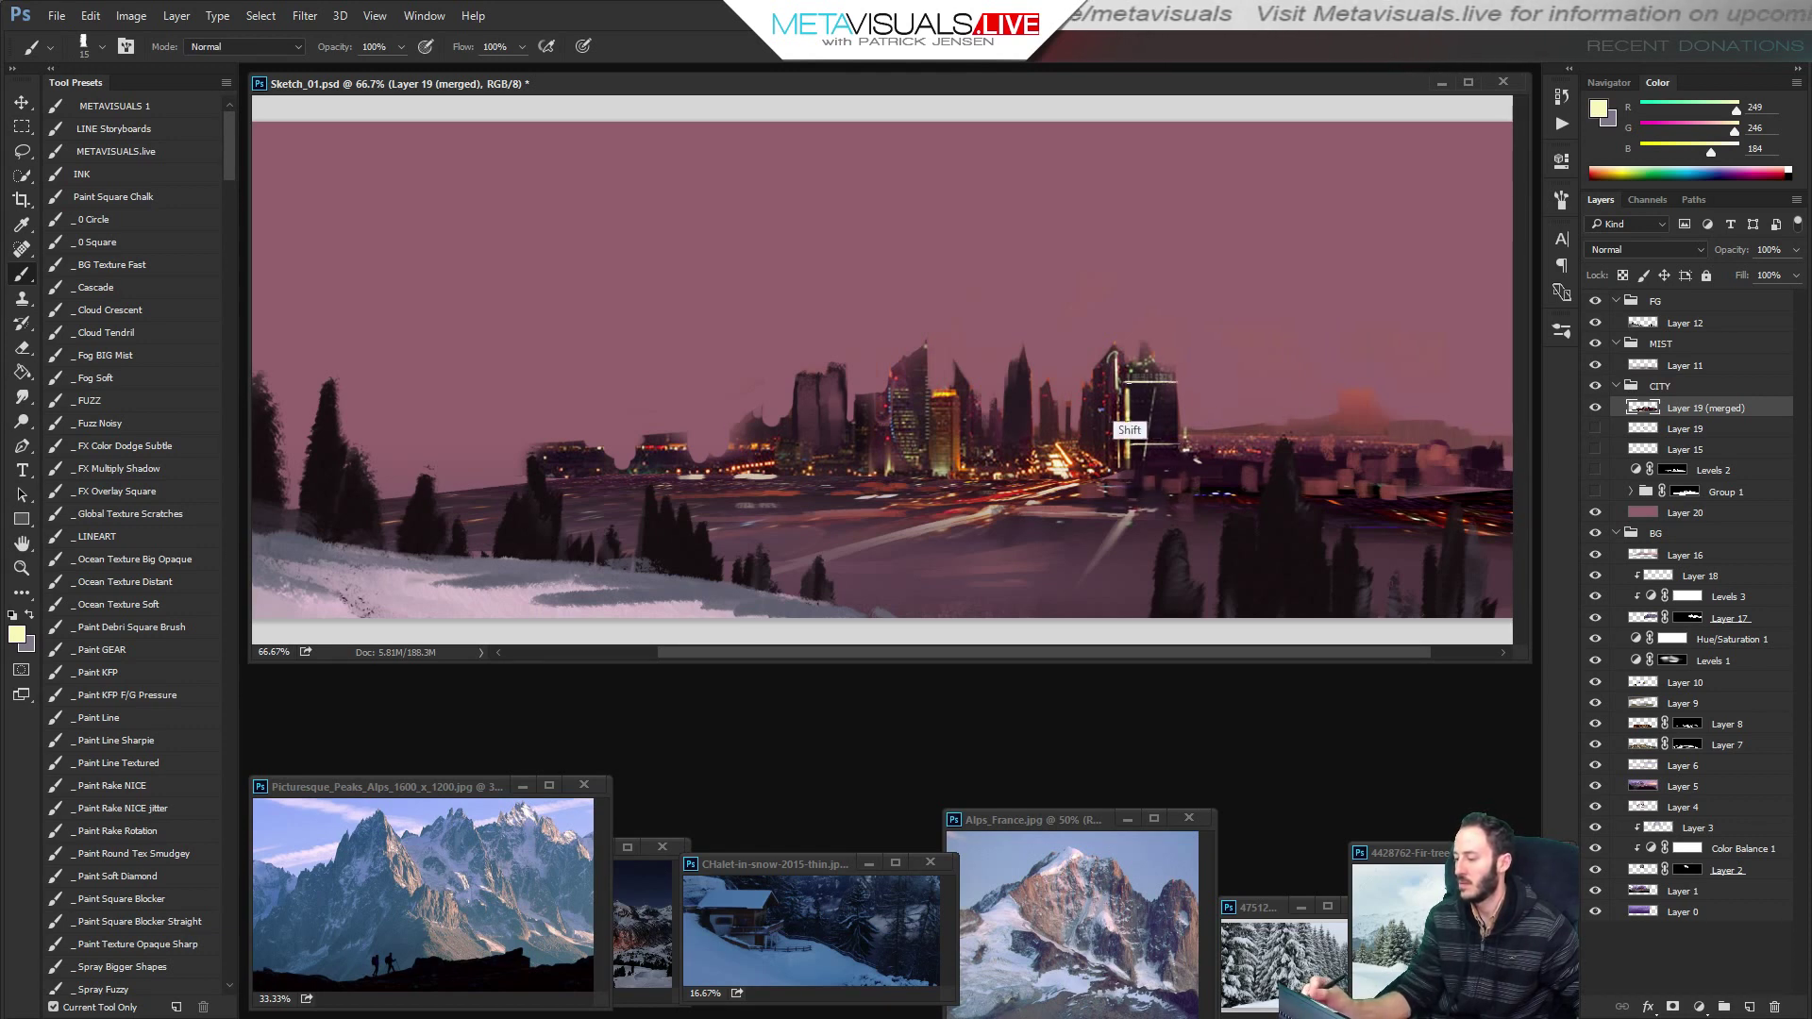
Build a taller dark block on top of the large eastern tower with a sampled near-black purple (RGB 40, 30, 39).
key("bracketright")
key("bracketright")
key("bracketright")
left_click(1142, 360, "alt")
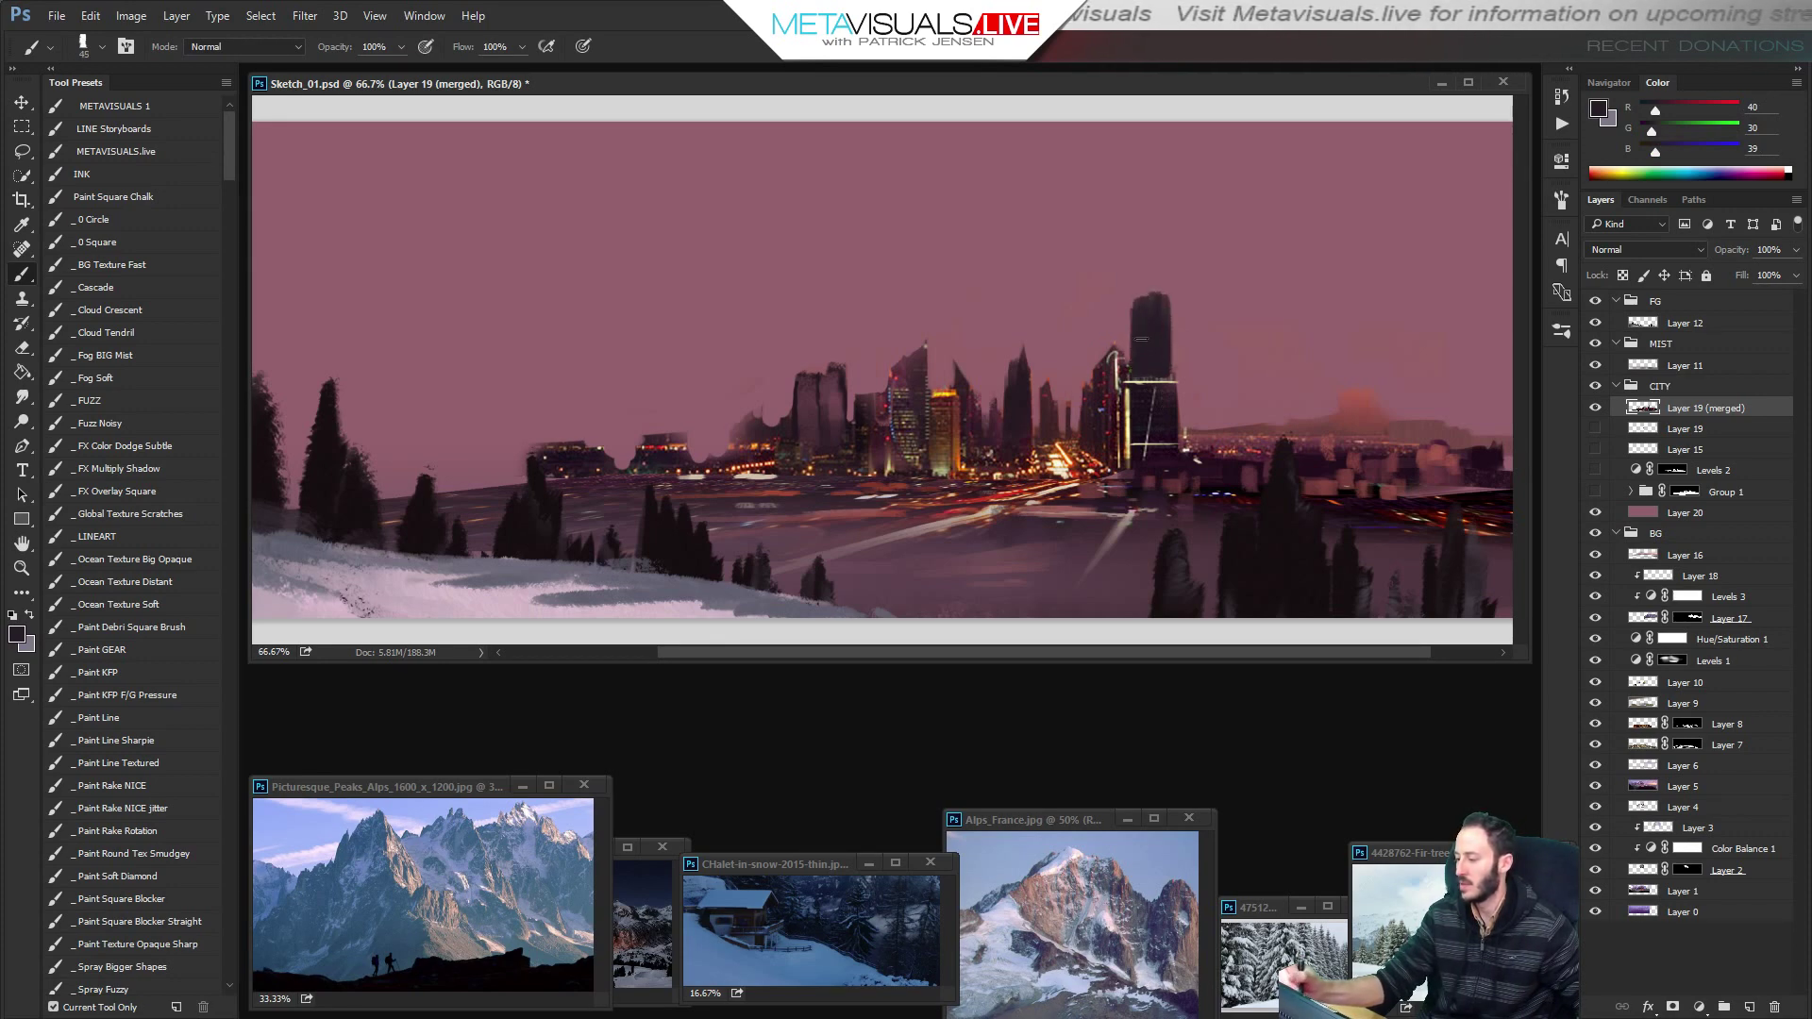
Glaze a warm glow over the tall tower's lower half with sampled orange (RGB 156, 77, 25) and brown (RGB 87, 43, 30).
key("bracketright")
left_click(958, 453, "alt")
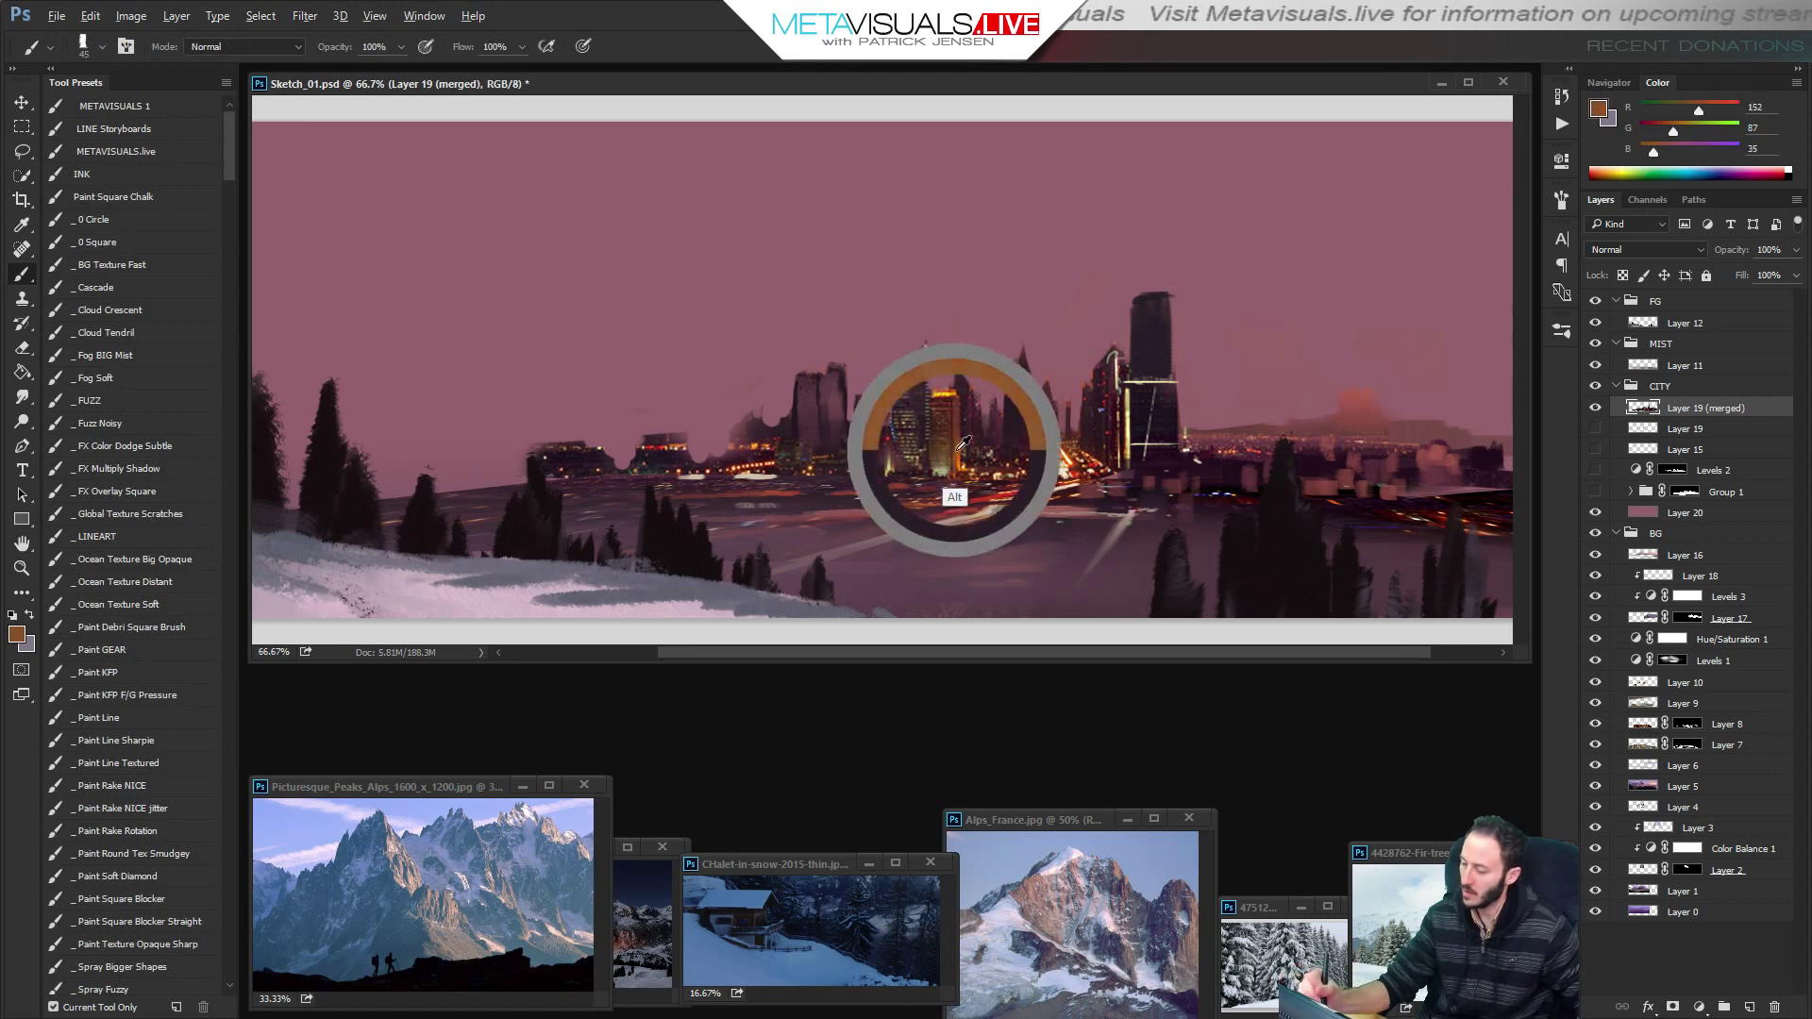
key("bracketright")
key("bracketright")
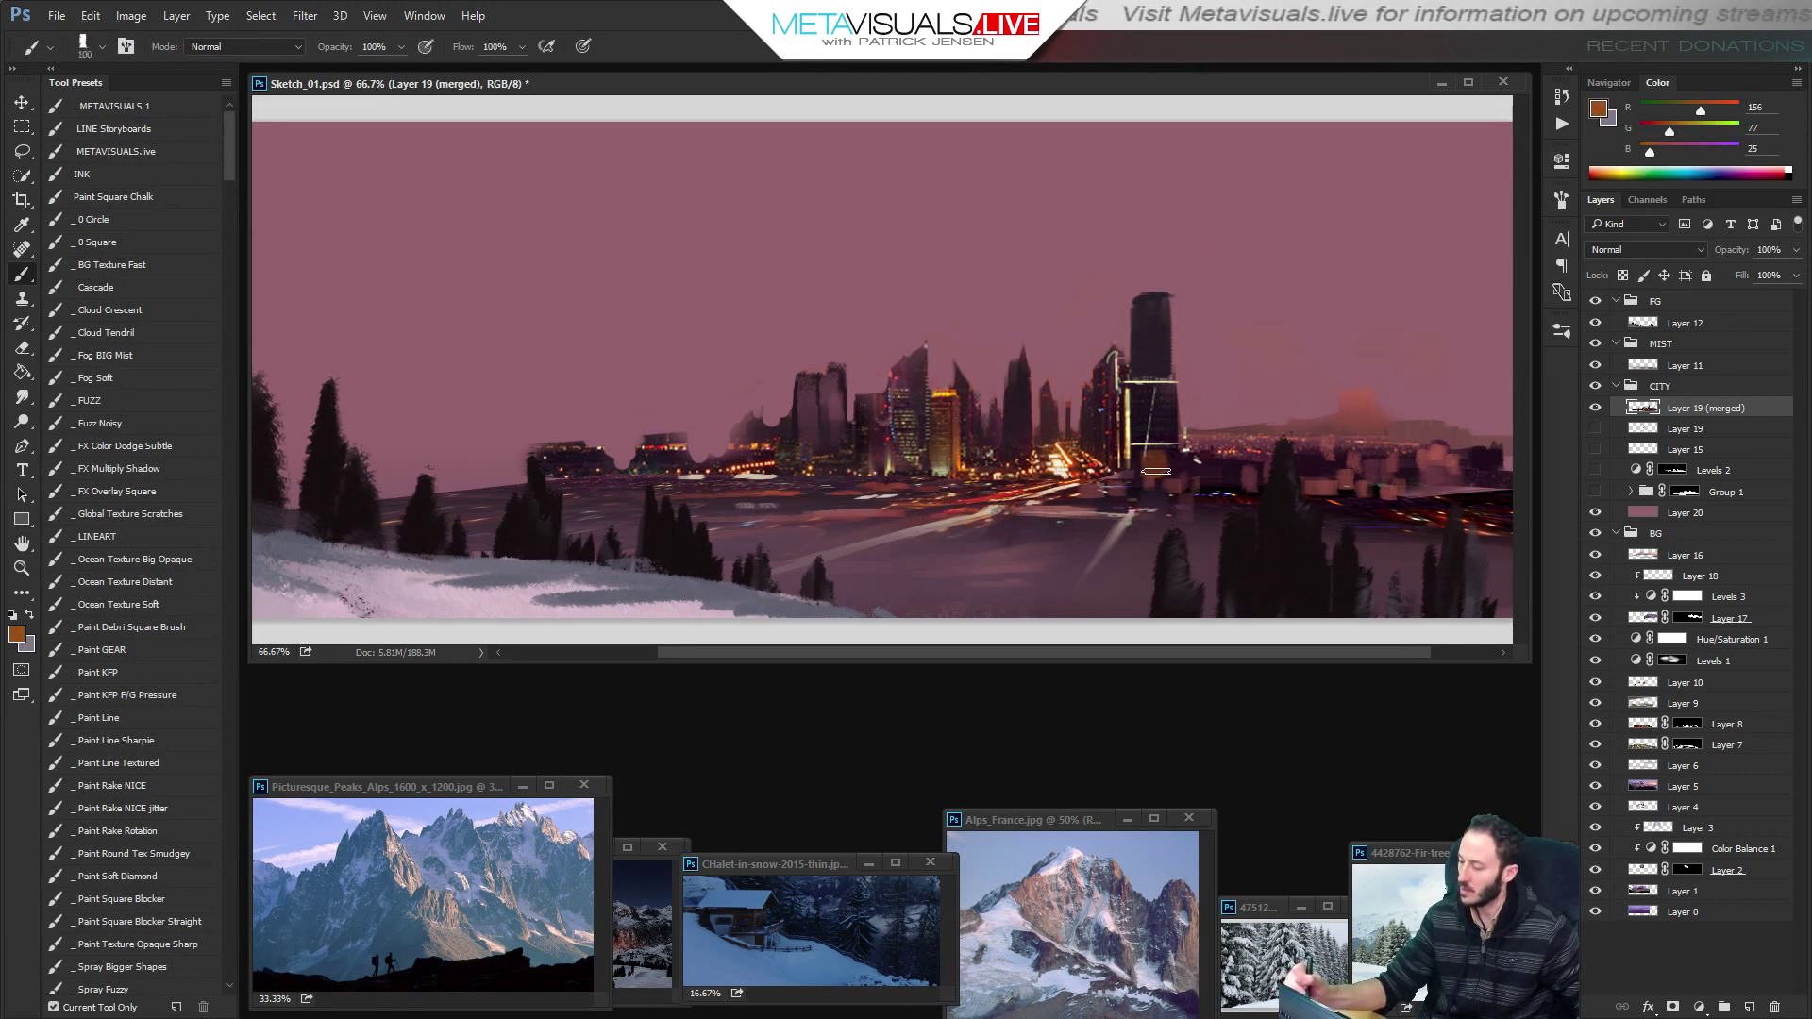
key("bracketleft")
left_click(1156, 429, "alt")
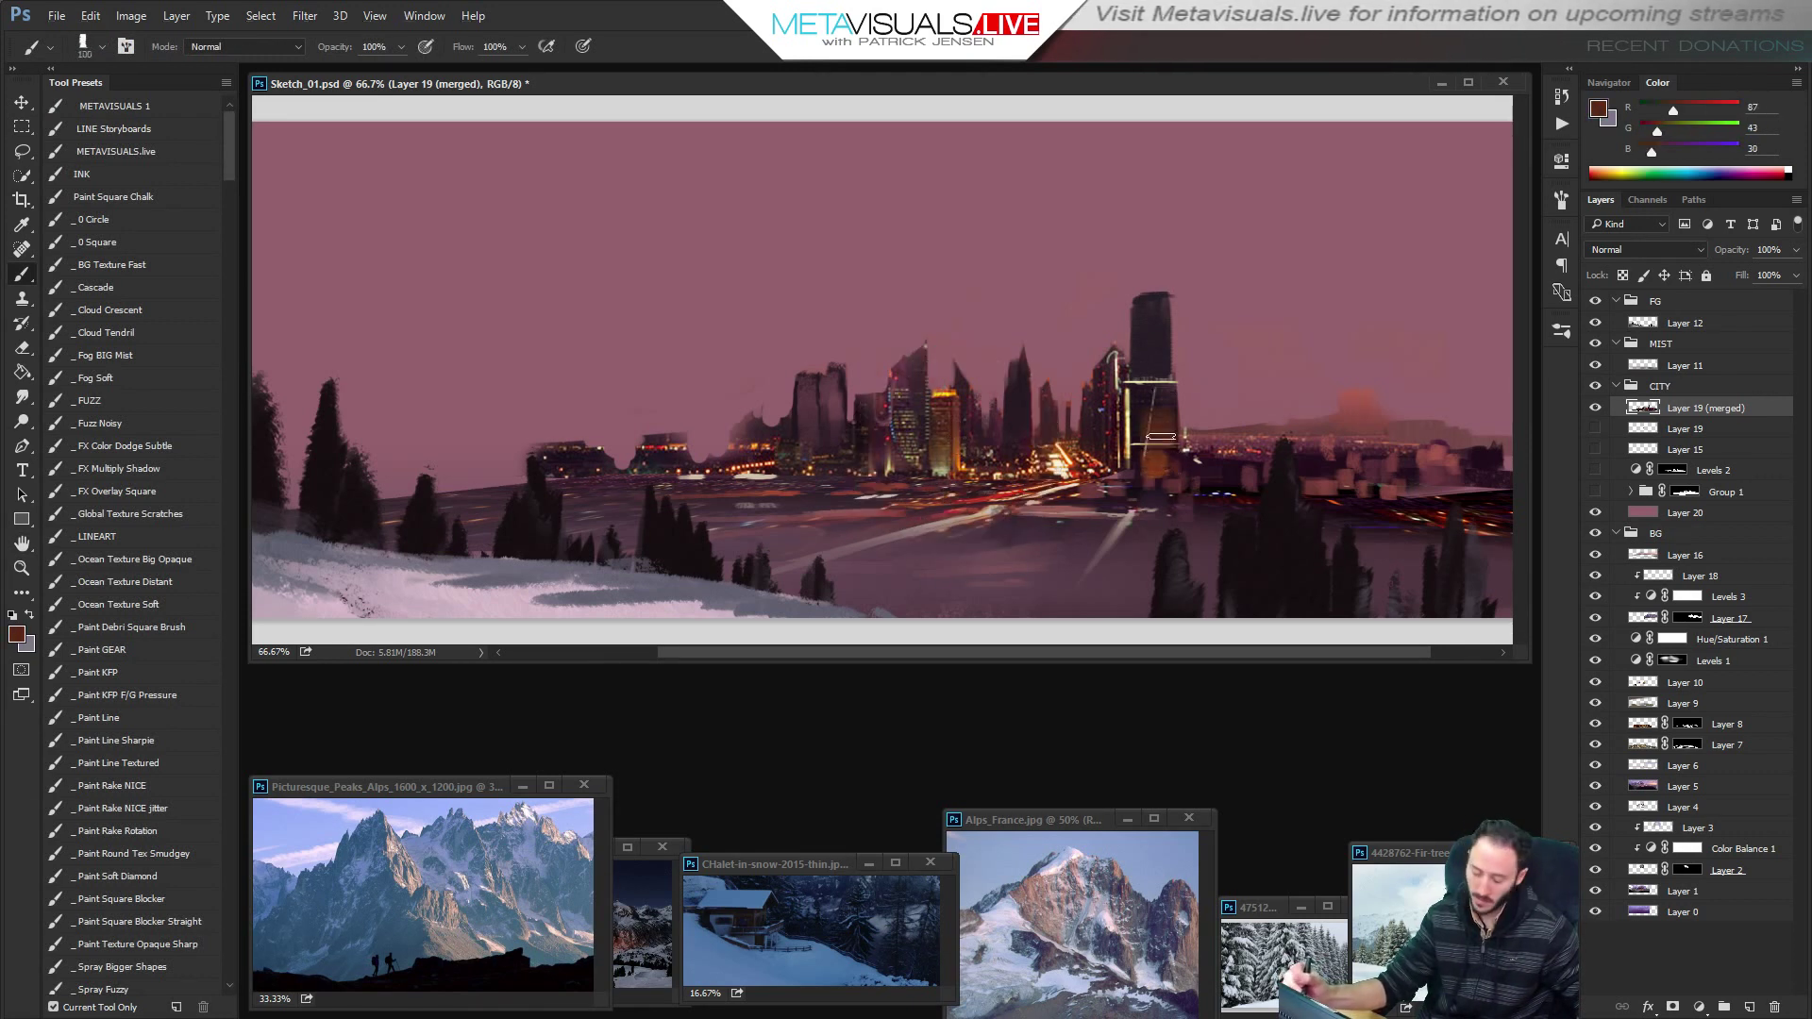
left_click_drag(1160, 422, 1163, 438)
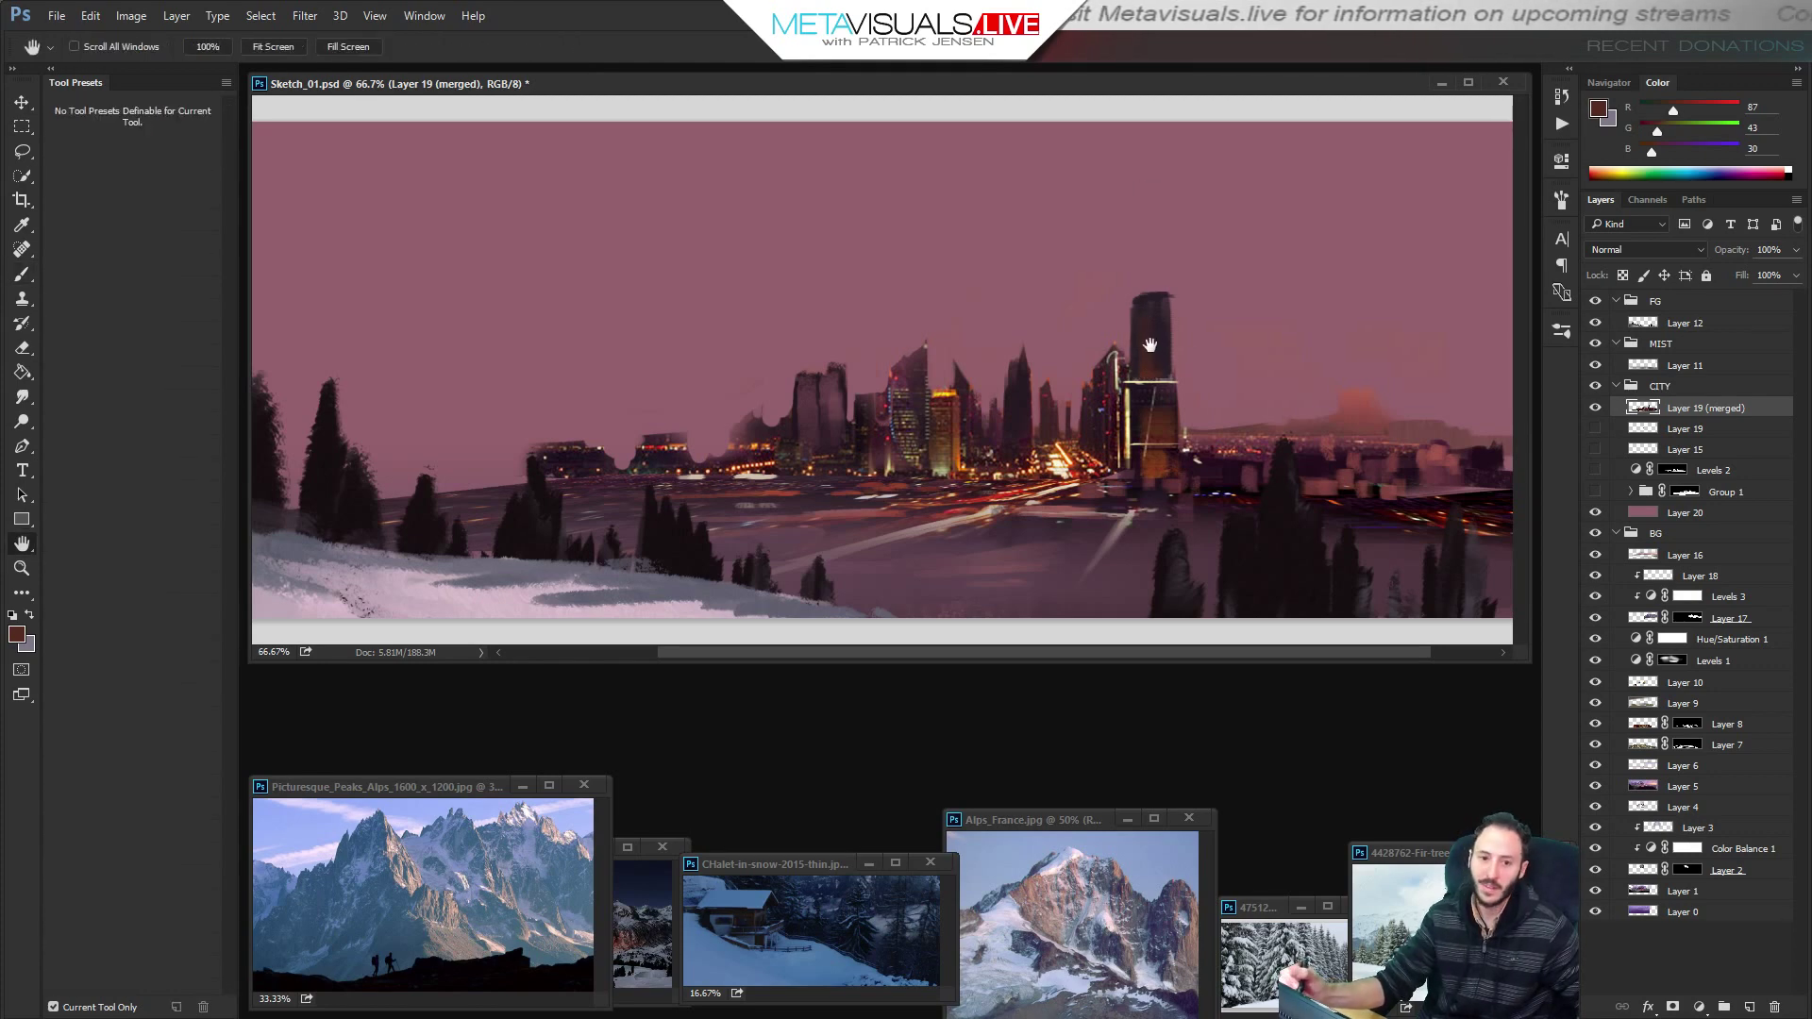
Warm the low buildings beside the tall tower with a sampled reddish brown (RGB 122, 58, 29).
left_click_drag(1148, 344, 1153, 341)
left_click(1196, 399, "alt")
left_click(1197, 400)
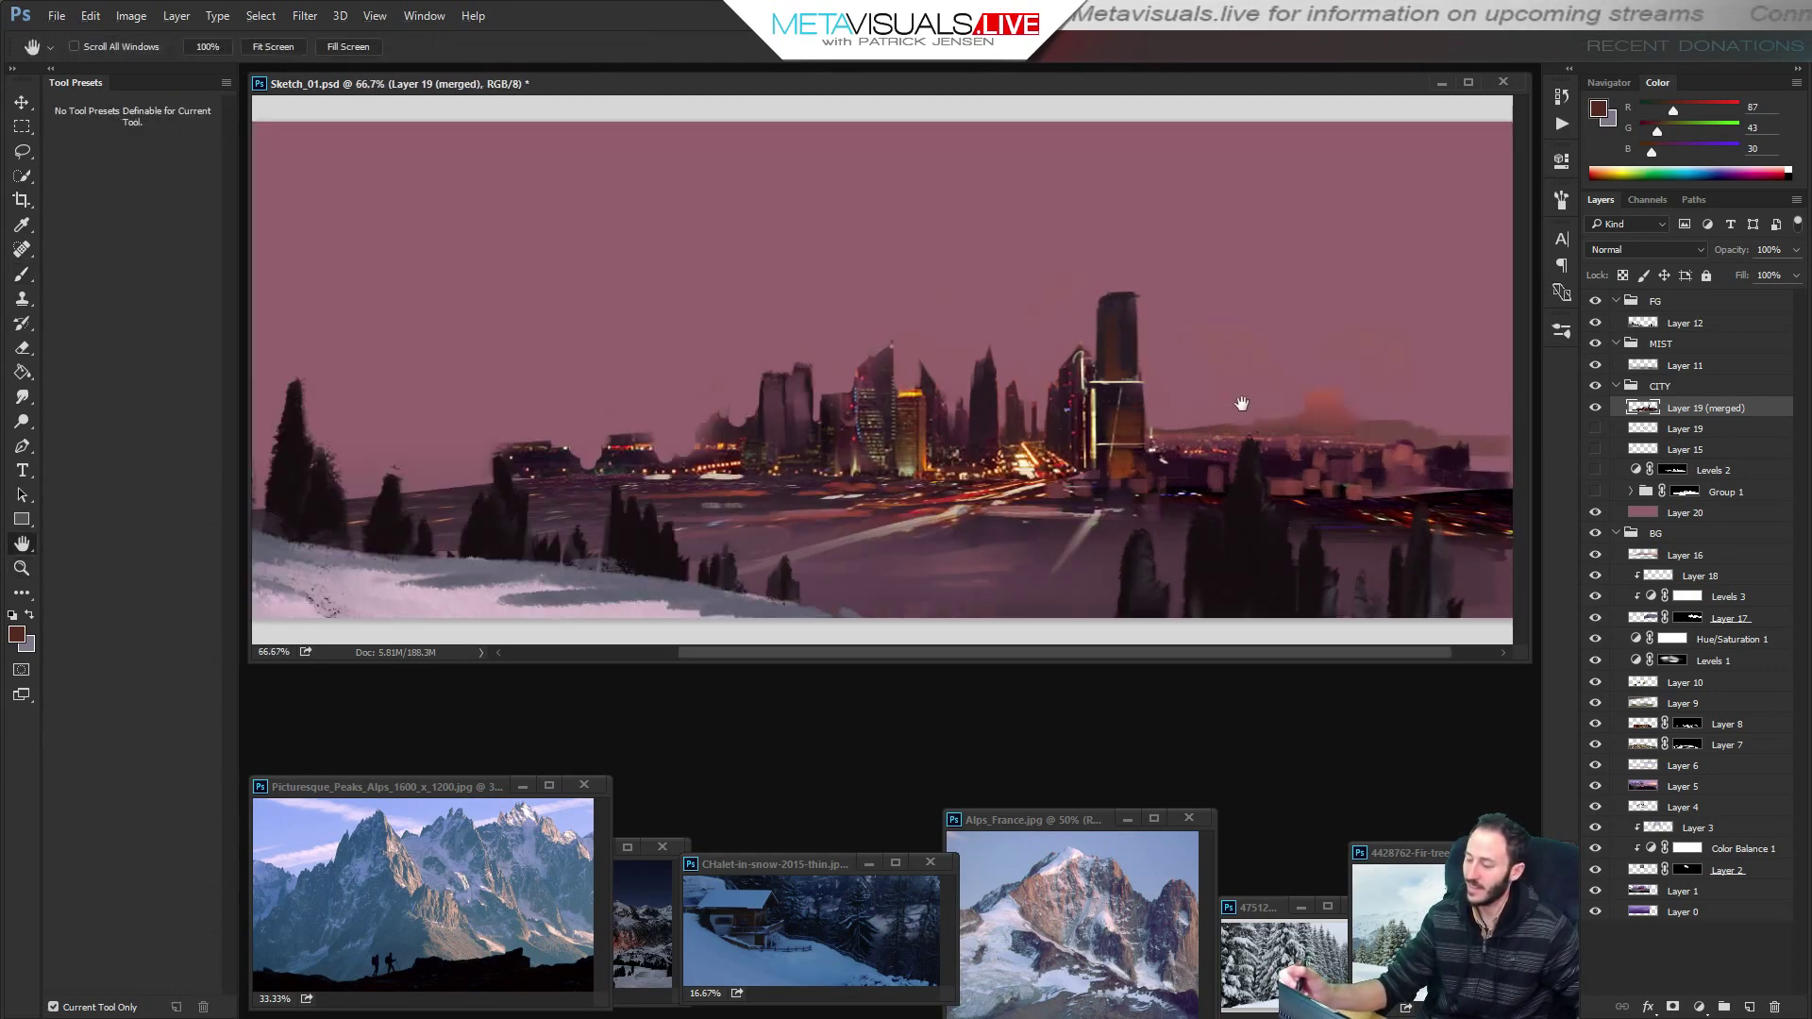
key("b")
left_click(1122, 456, "alt")
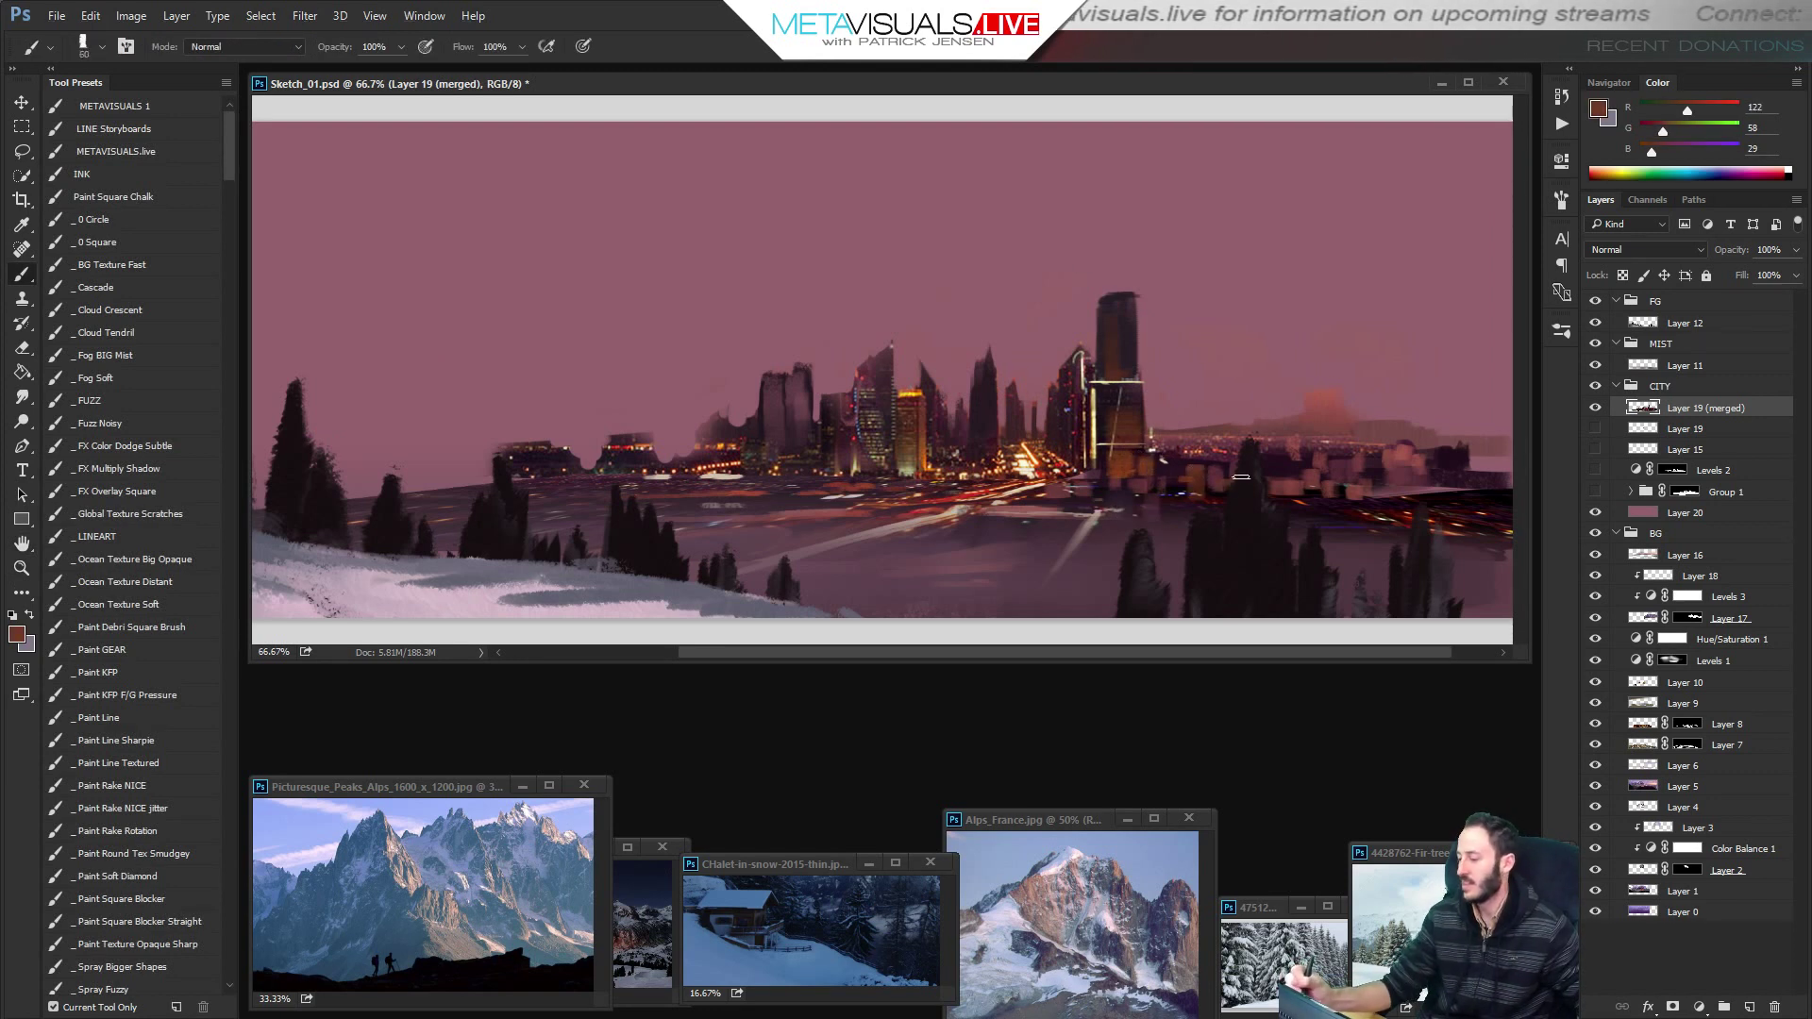
Add thin golden roof highlights (RGB 226, 196, 105) to the western pair of towers with a smaller brush.
left_click(1022, 462, "alt")
key("bracketleft")
key("bracketleft")
key("bracketleft")
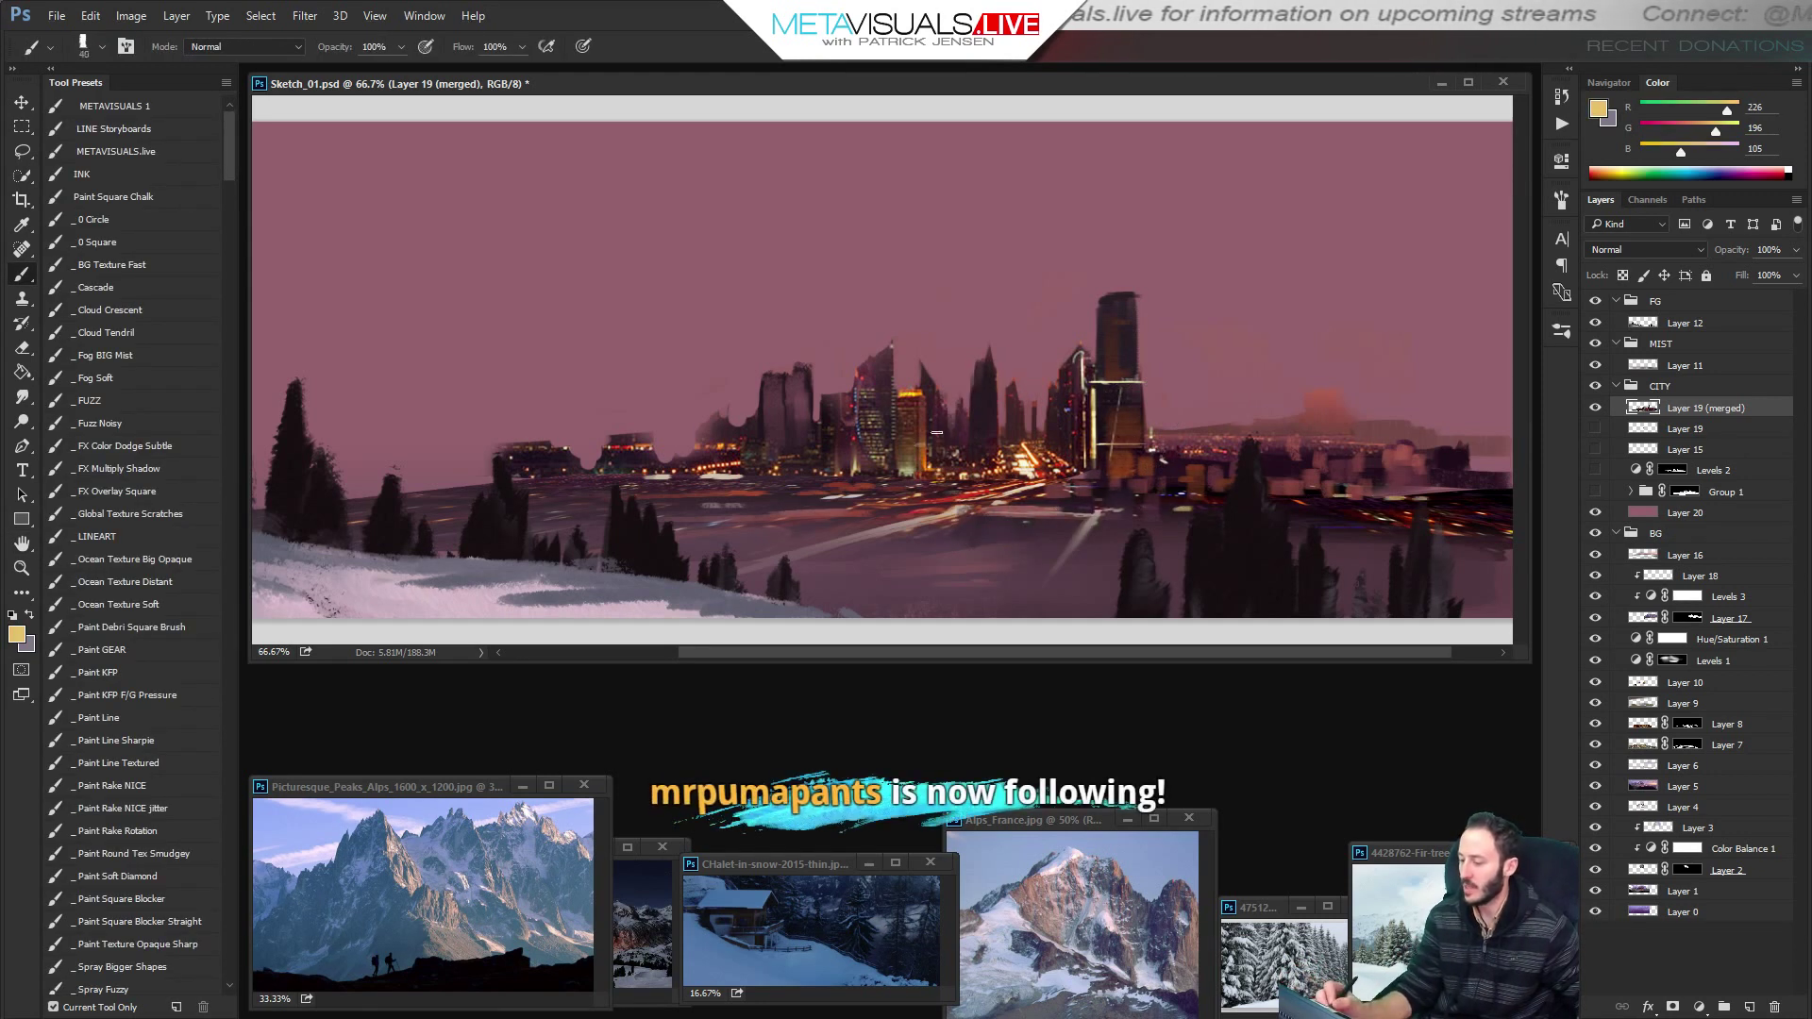
left_click_drag(756, 375, 778, 372)
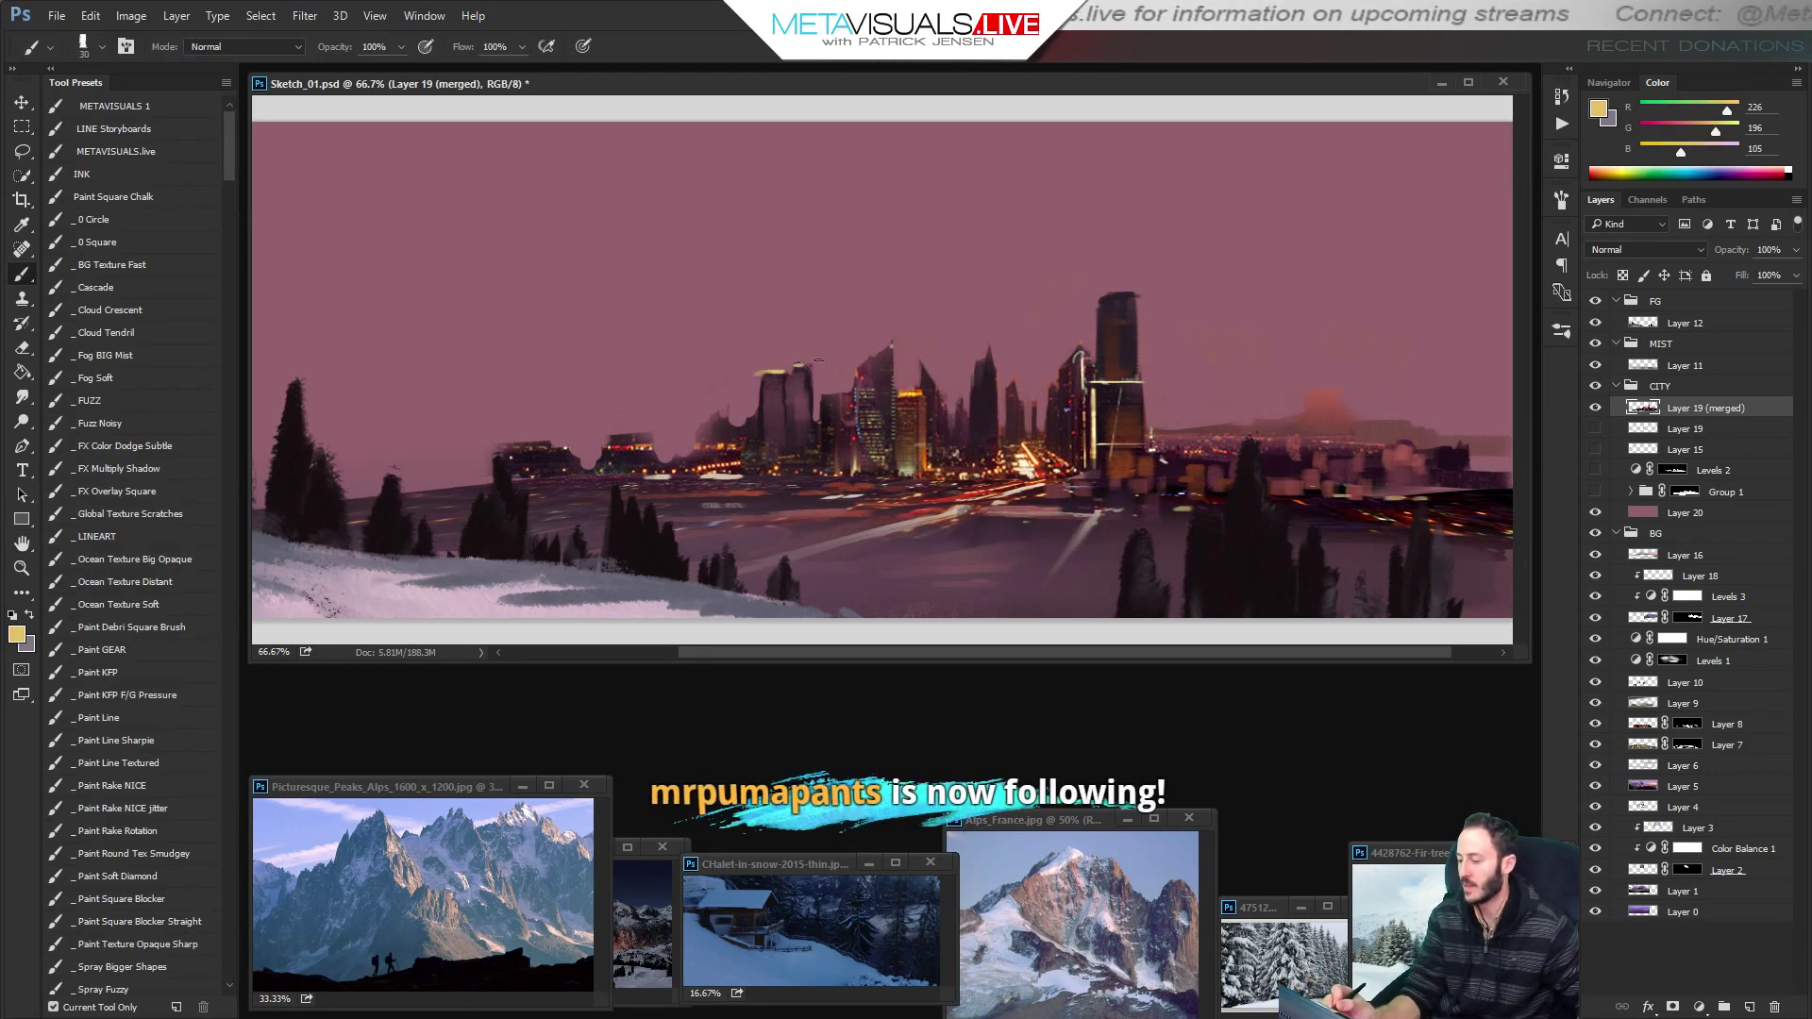
View the whole canvas and hide the Layer 20 fill to show the city against the mountains.
key("z")
left_click(1301, 492, "alt")
left_click(1232, 518)
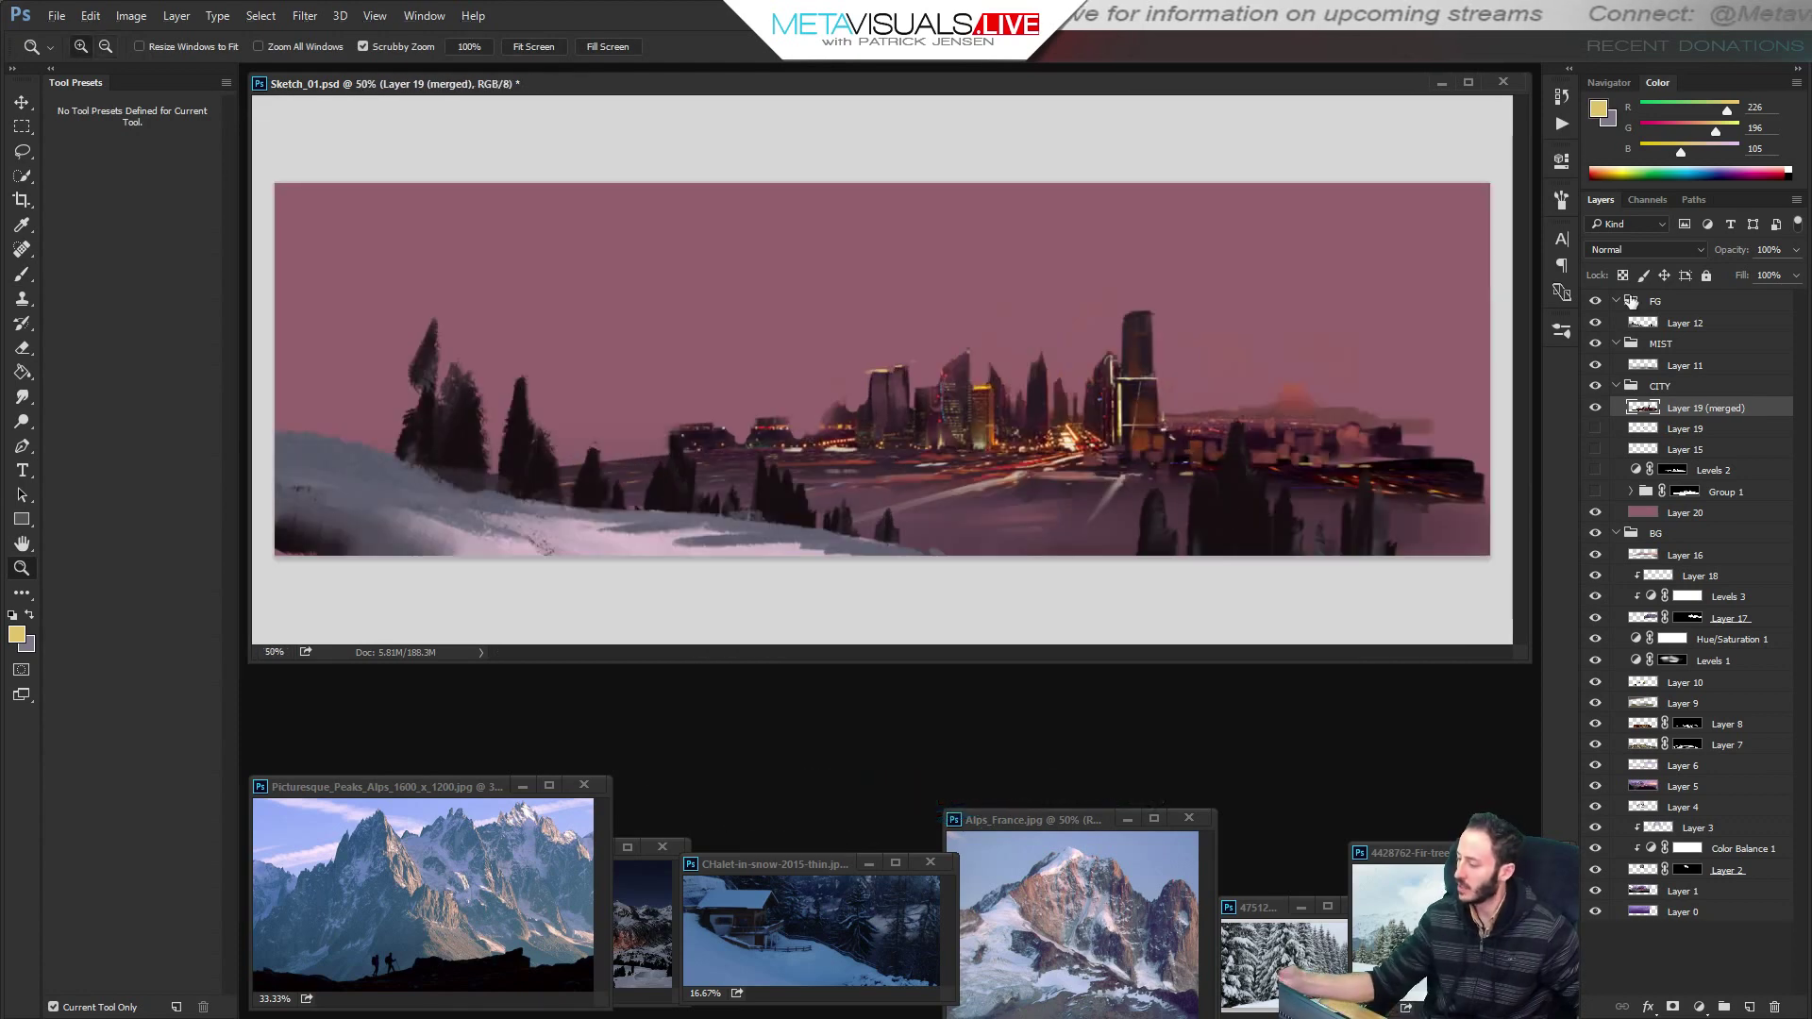
left_click(1596, 513)
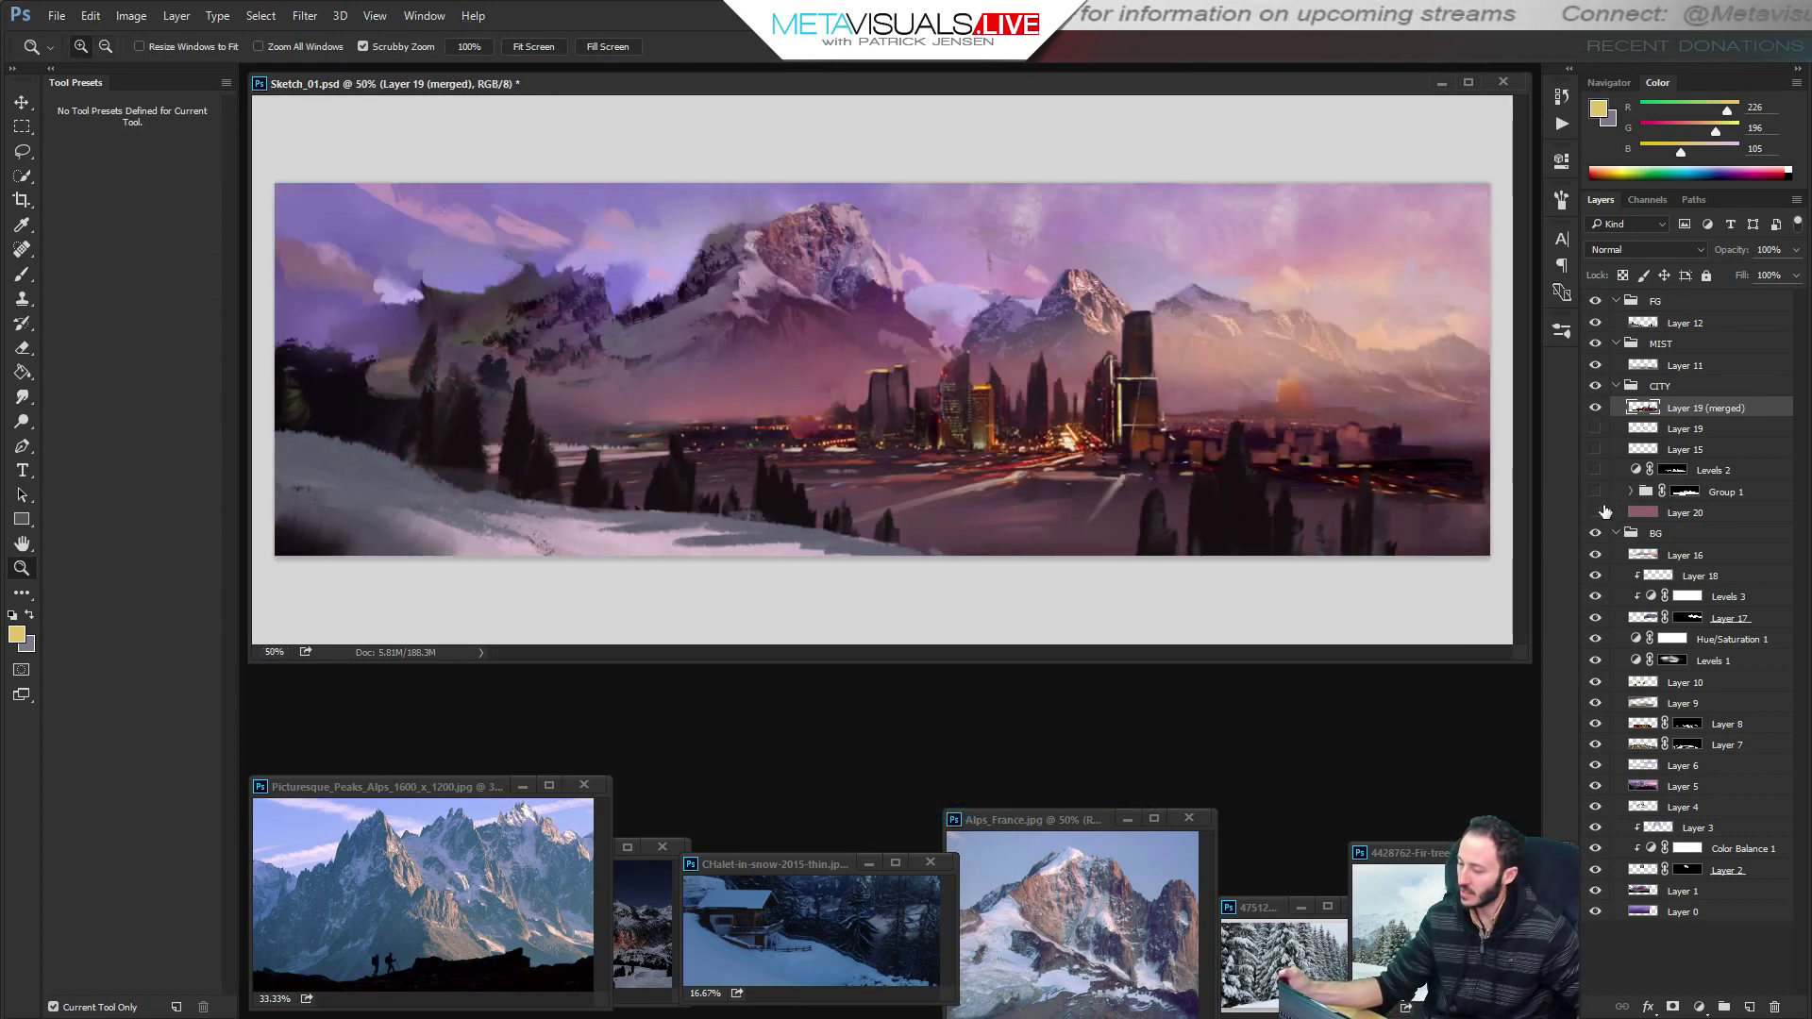
Enlarge the merged city layer proportionally to about 141.6% with Free Transform and reposition it against the mountains.
left_click(1125, 555, "alt")
left_click(1191, 510)
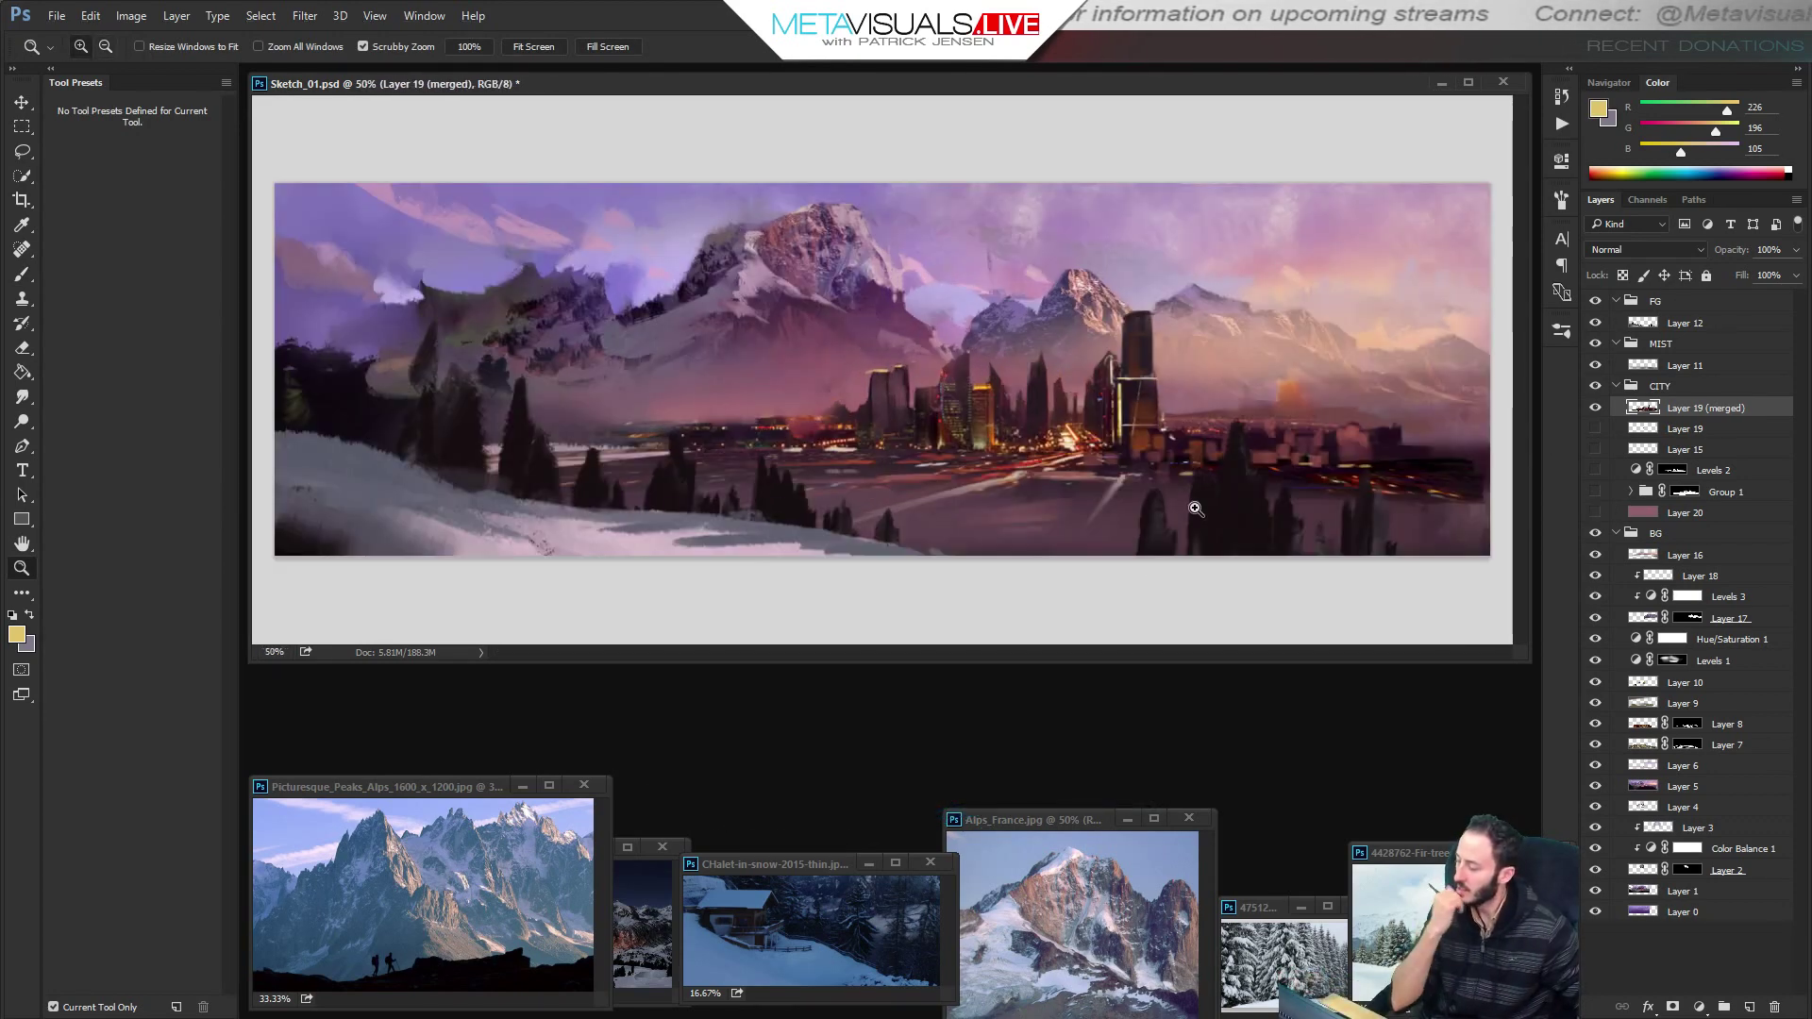
left_click(1161, 521, "alt")
key("ctrl+t")
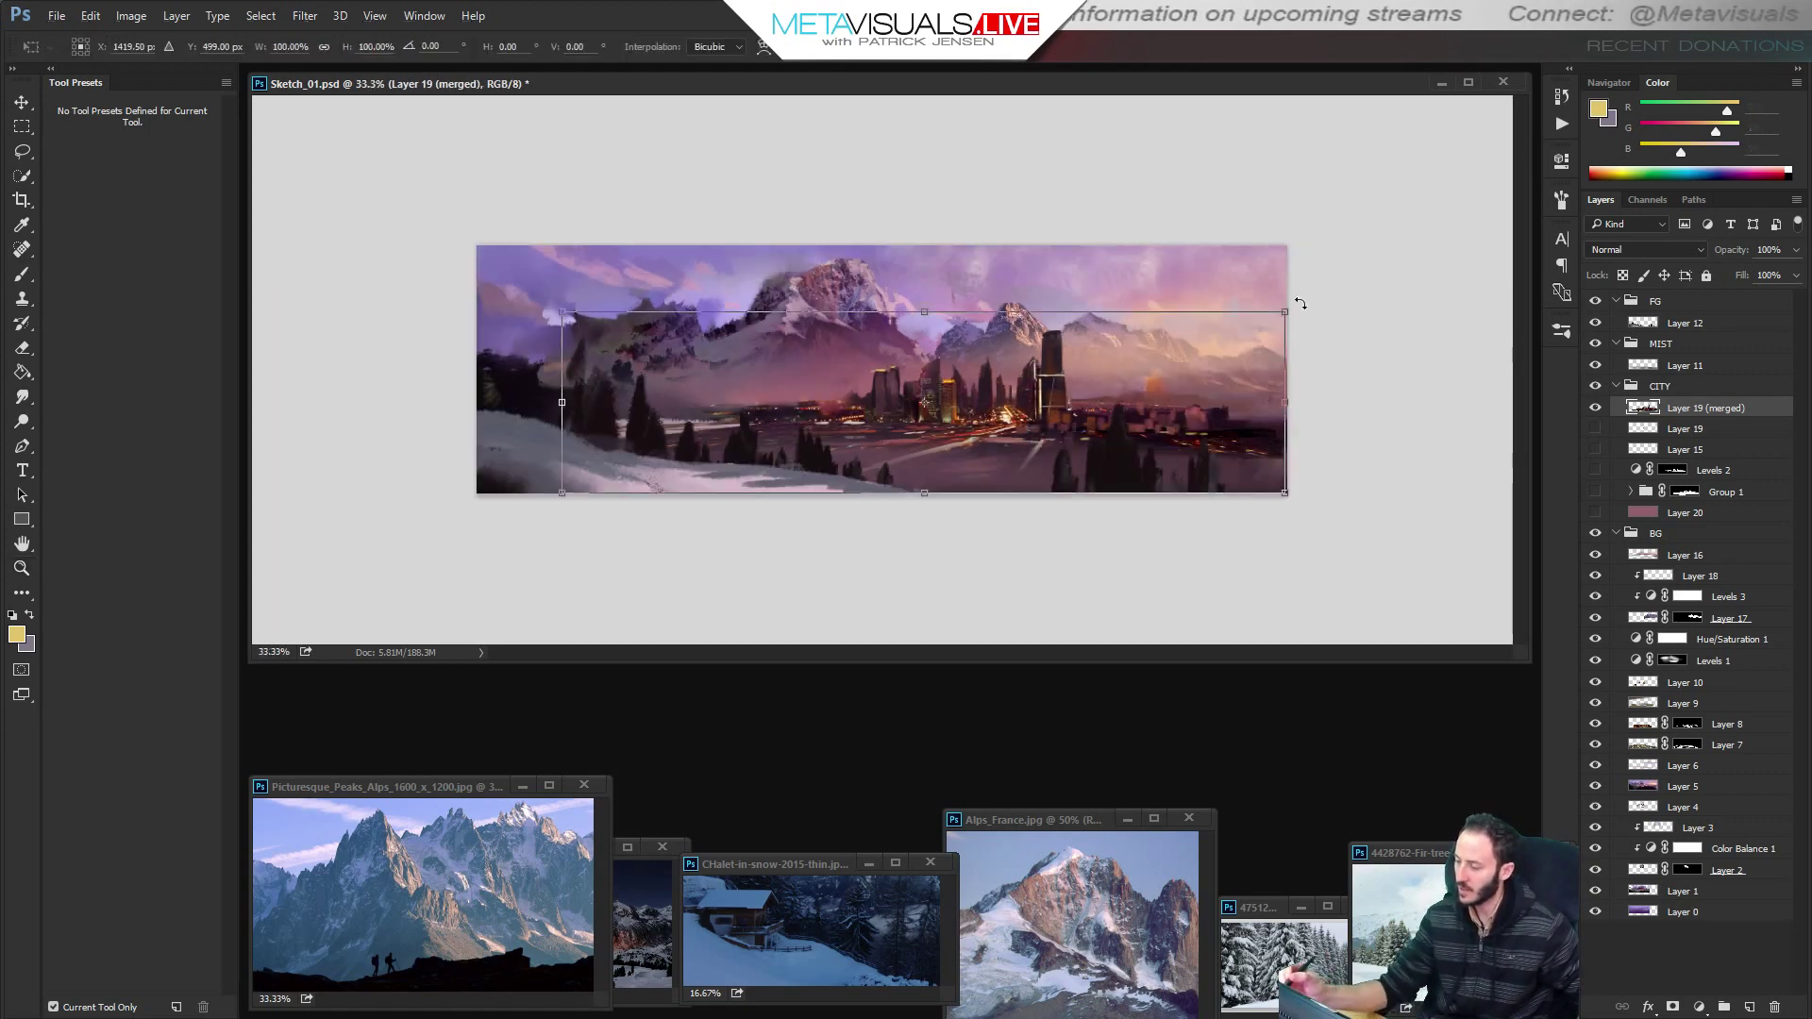
left_click_drag(1300, 303, 1486, 251)
left_click_drag(1303, 335, 1292, 332)
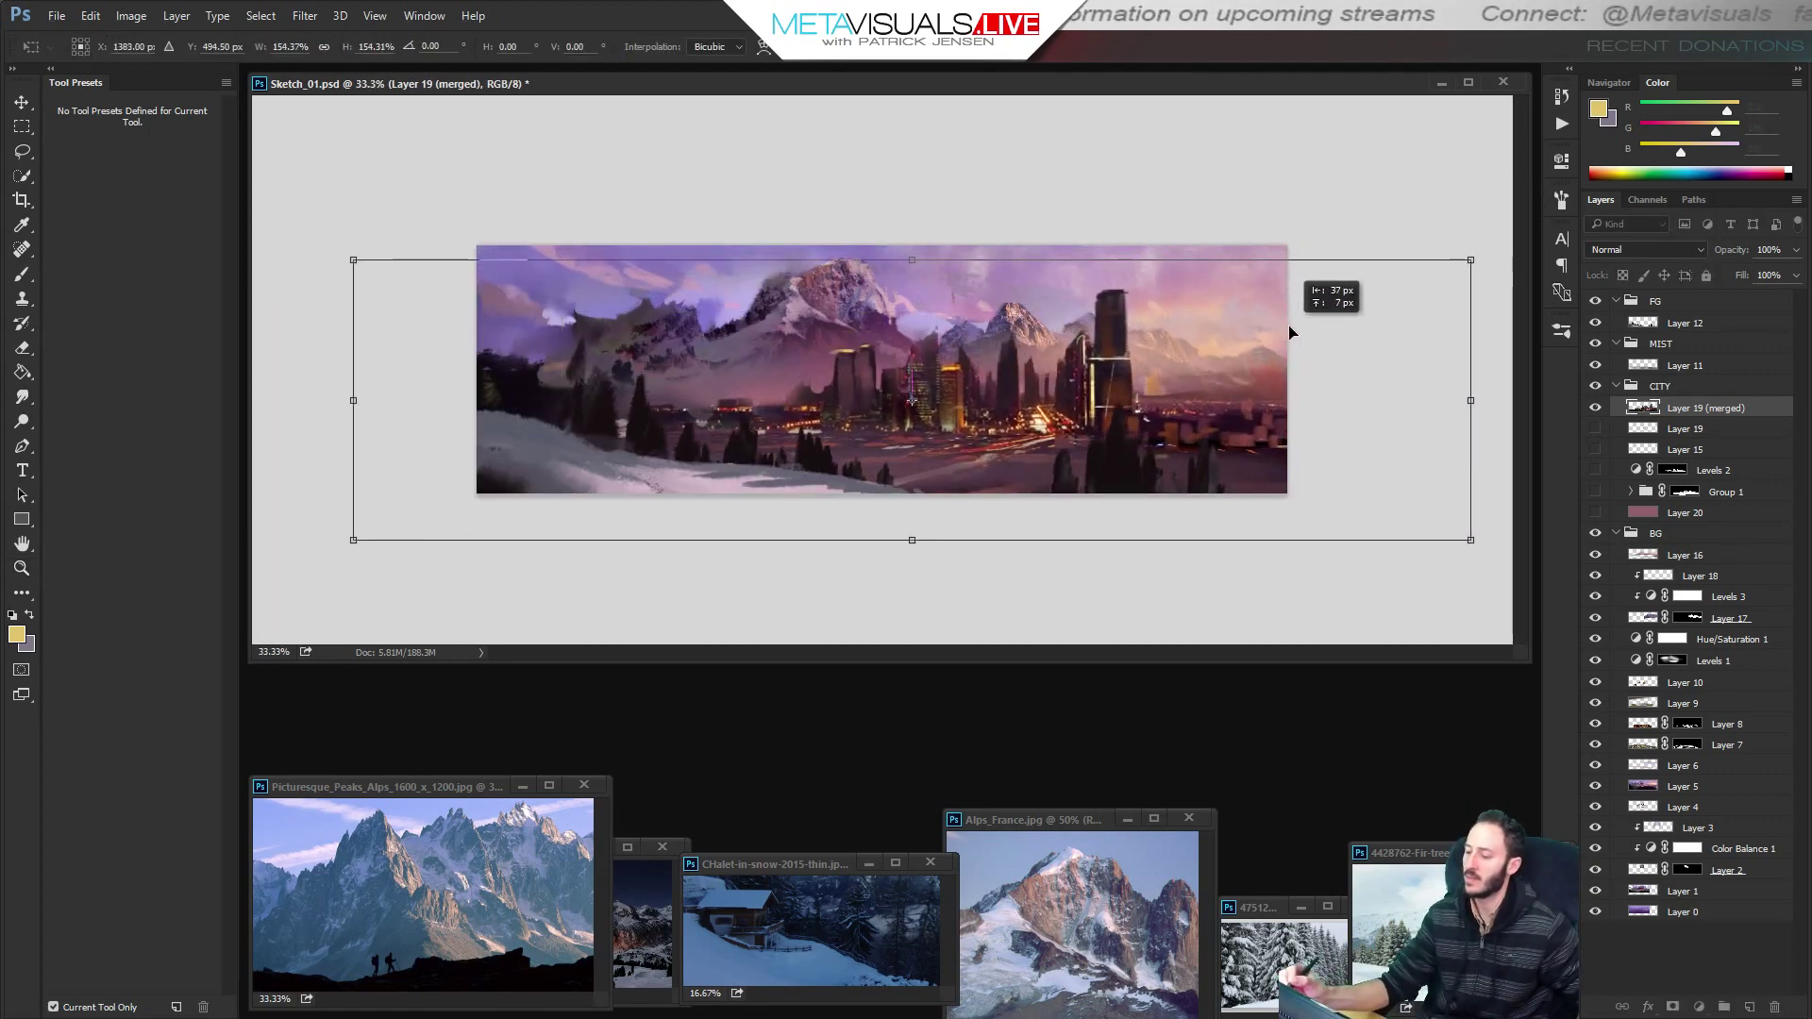
left_click_drag(1471, 259, 1423, 273)
left_click_drag(1317, 330, 1308, 322)
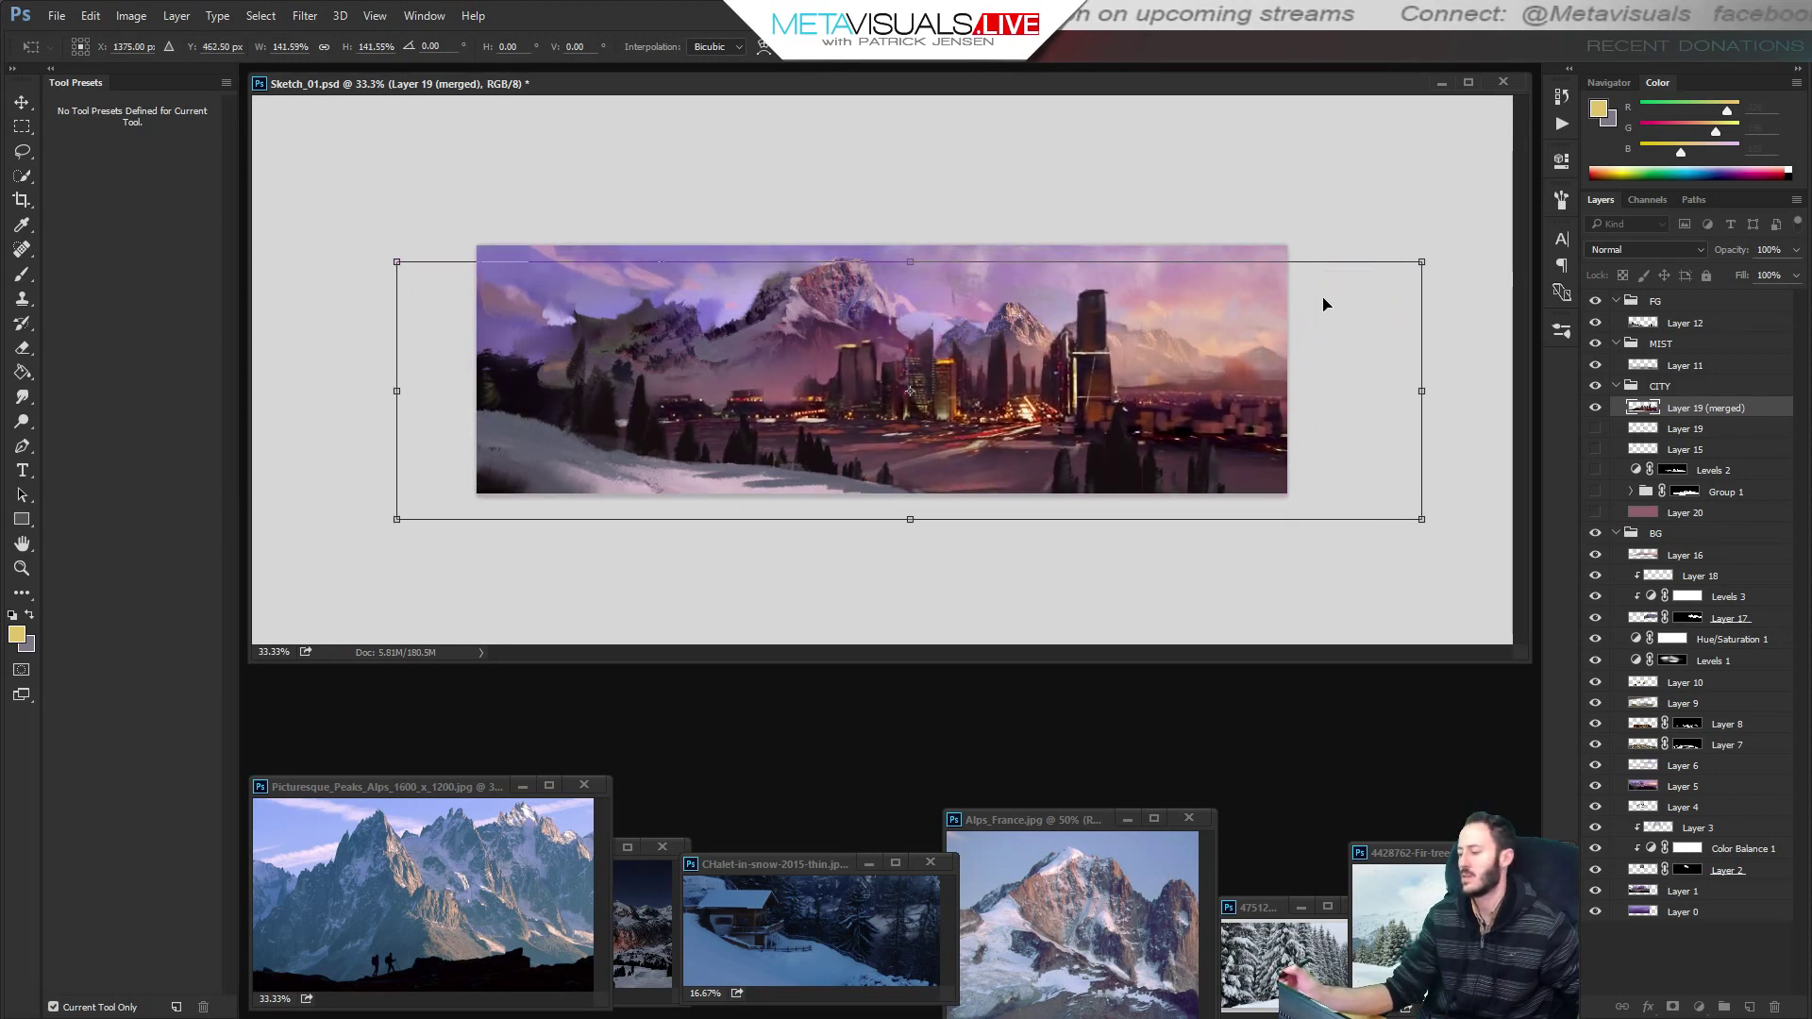
left_click_drag(1277, 434, 1374, 389)
key("Return")
Extend the canvas eastward past the city using Crop, and add a new layer above Layer 16 in the BG group.
key("c")
key("Return")
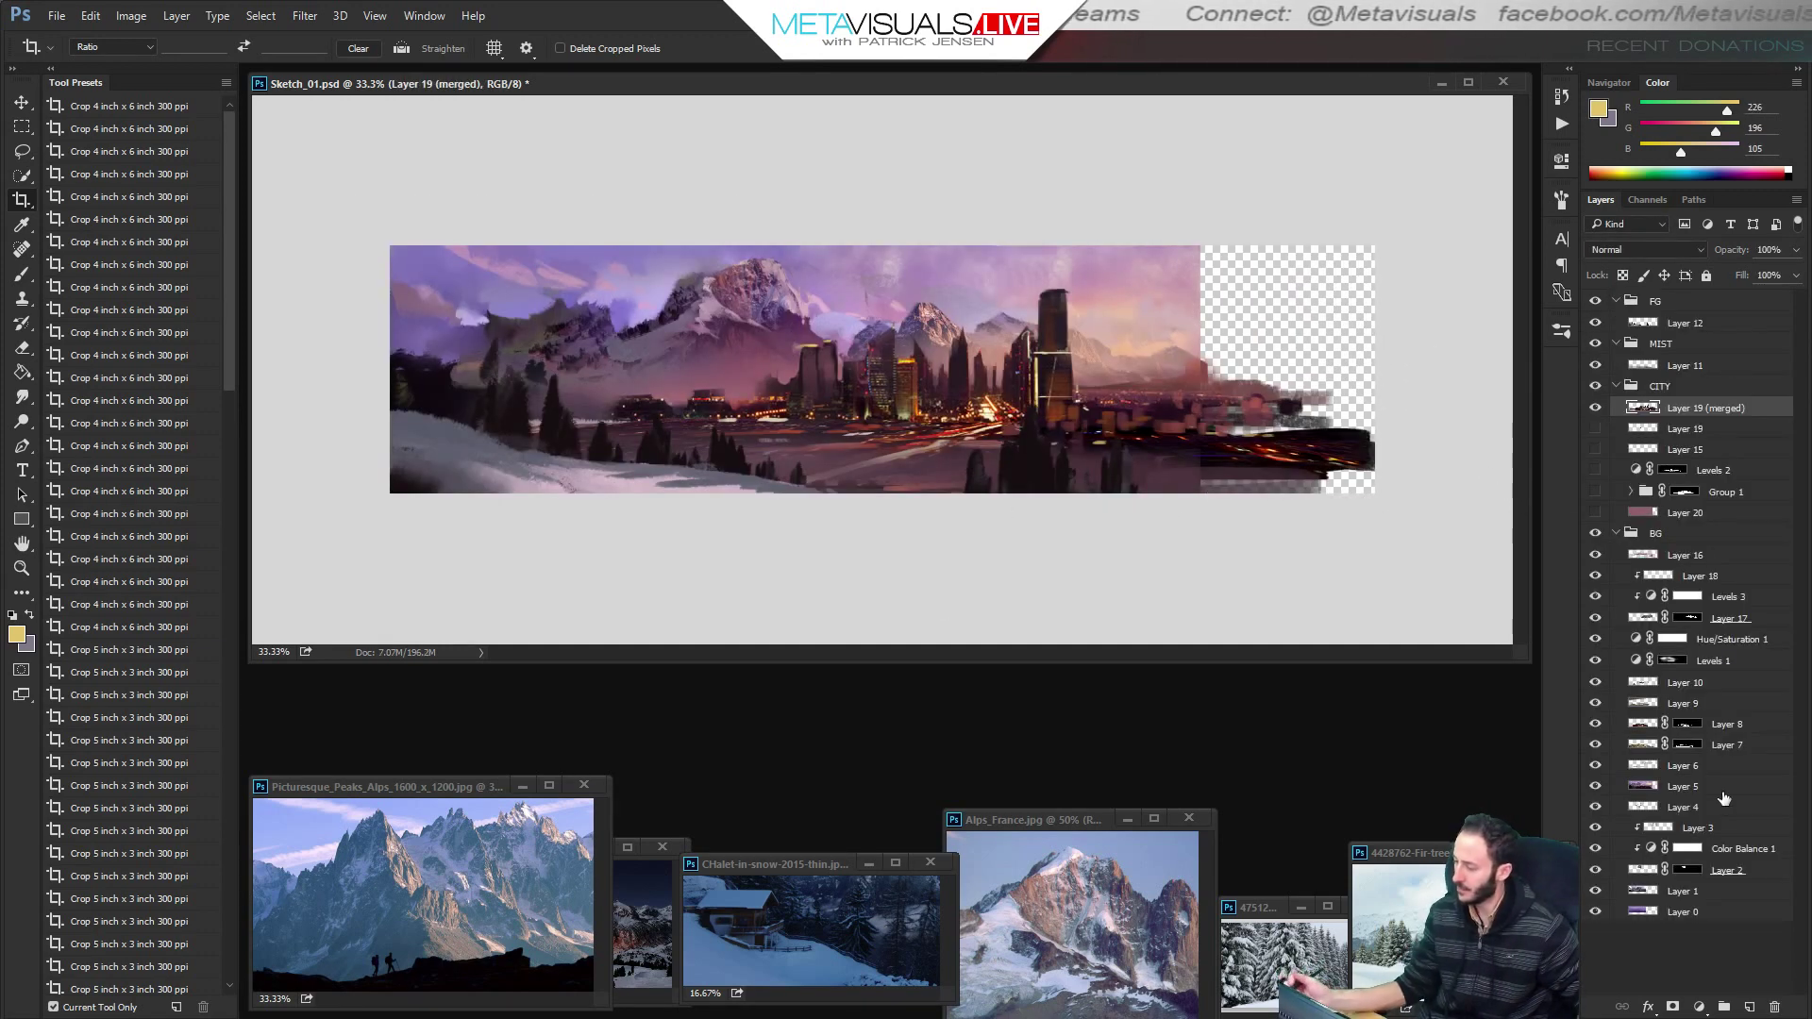
left_click(1647, 556)
key("ctrl+shift+alt+n")
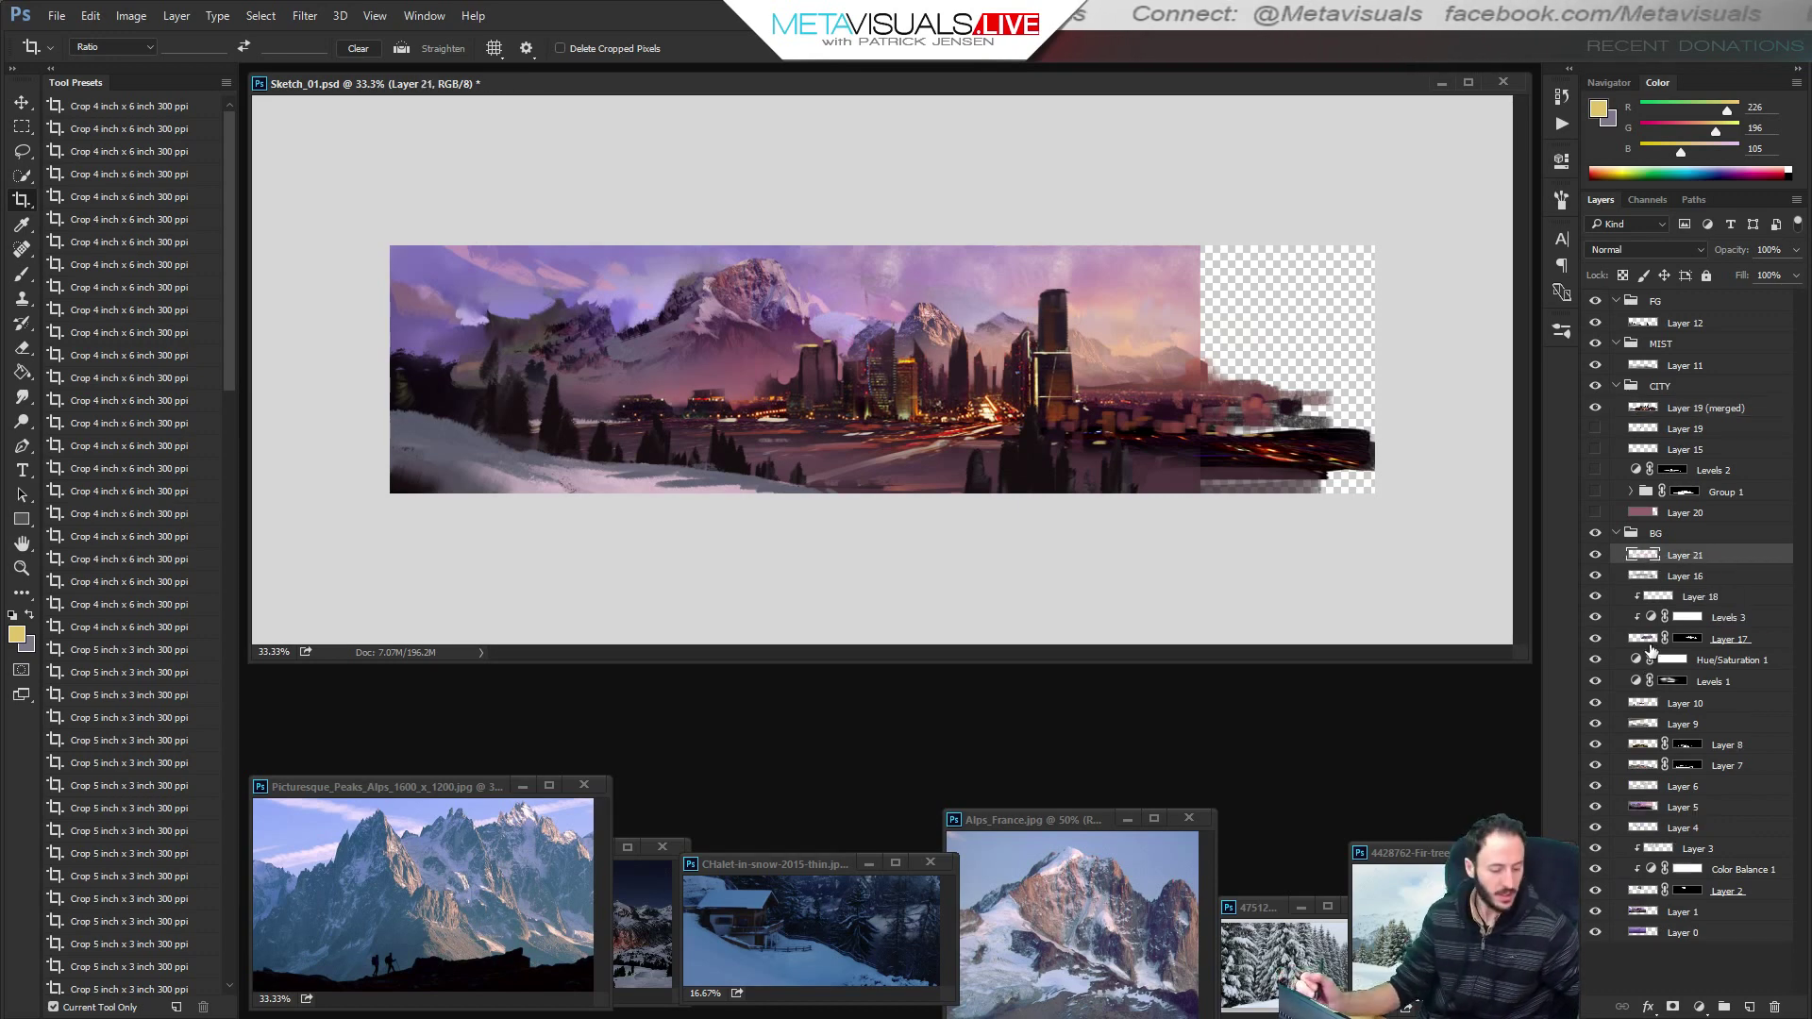
Try painting the sky of the empty canvas extension with a much larger brush in sampled pink (RGB 211, 180, 182).
key("b")
left_click(1189, 303, "alt")
key("bracketright")
key("bracketright")
key("bracketright")
key("bracketright")
key("bracketright")
key("bracketright")
key("bracketright")
key("bracketright")
key("bracketright")
key("bracketright")
key("bracketright")
mouse_move(1212, 269)
left_mouse_down()
mouse_move(1253, 331)
mouse_move(1260, 312)
left_mouse_up()
key("ctrl+z")
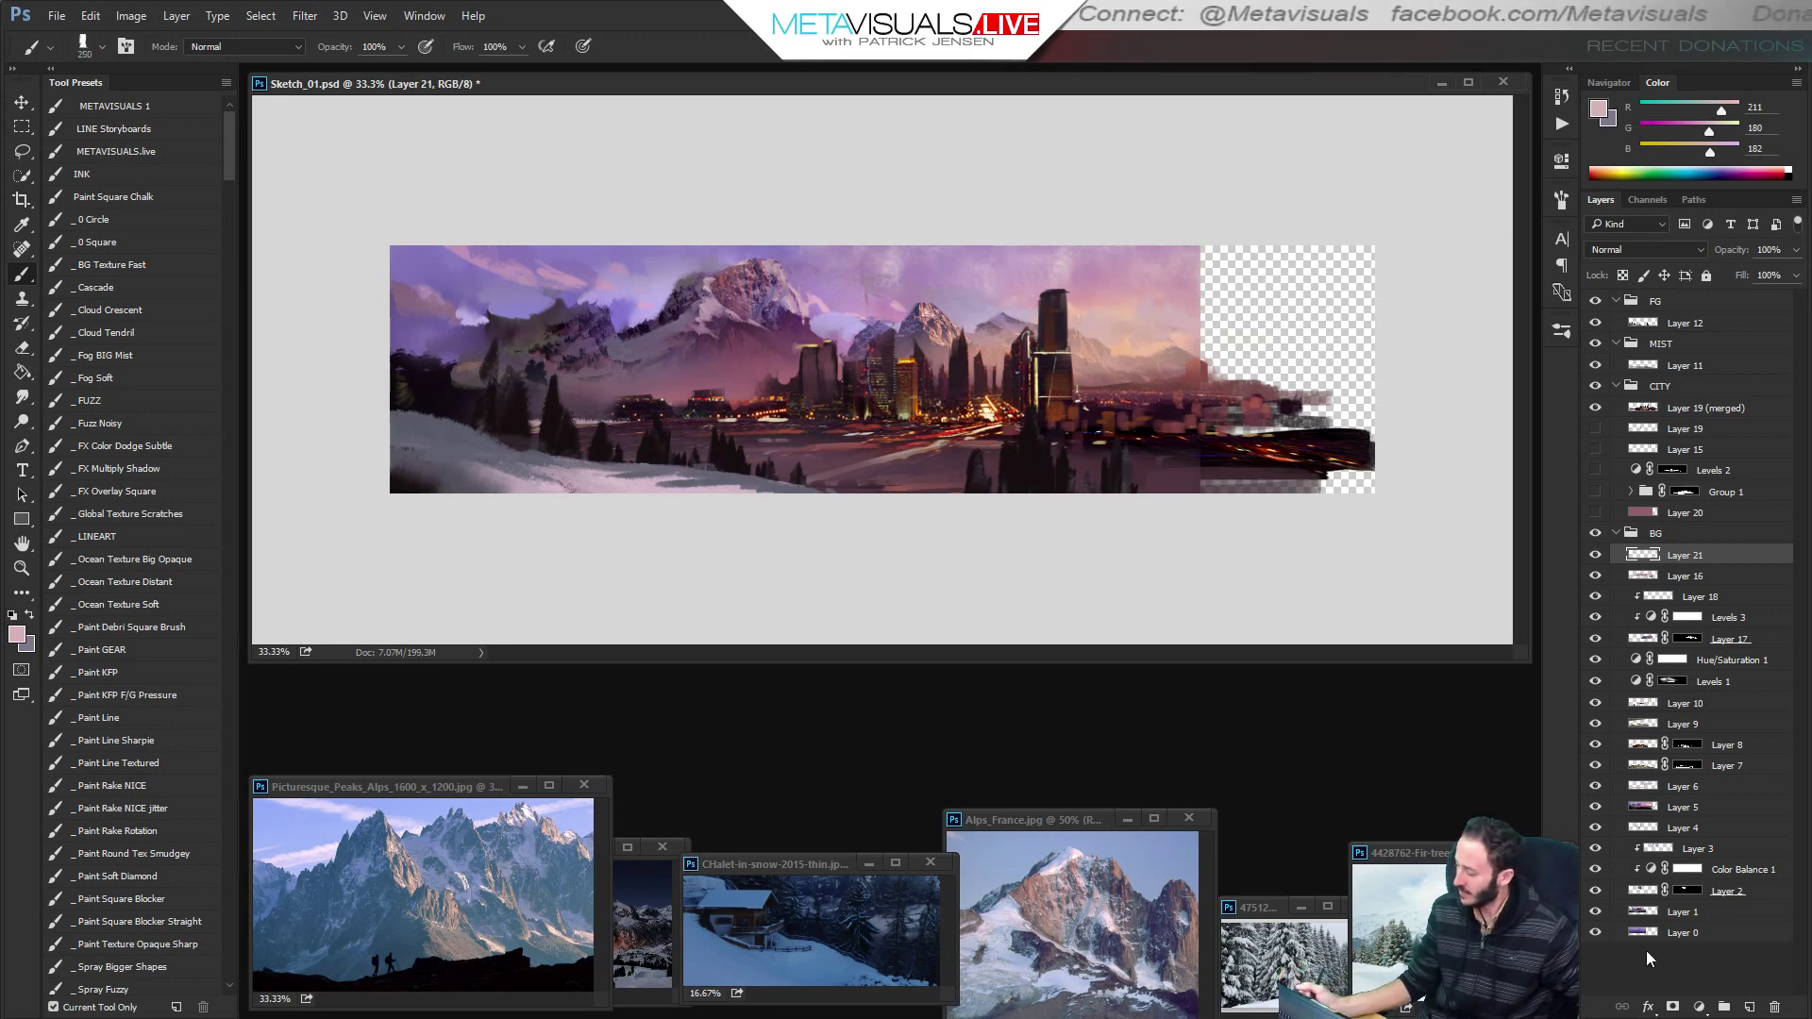
Add a new layer directly above Layer 0 and fill it with dusty pink (RGB 205, 158, 173).
left_click(1654, 934)
key("ctrl+shift+alt+n")
key("g")
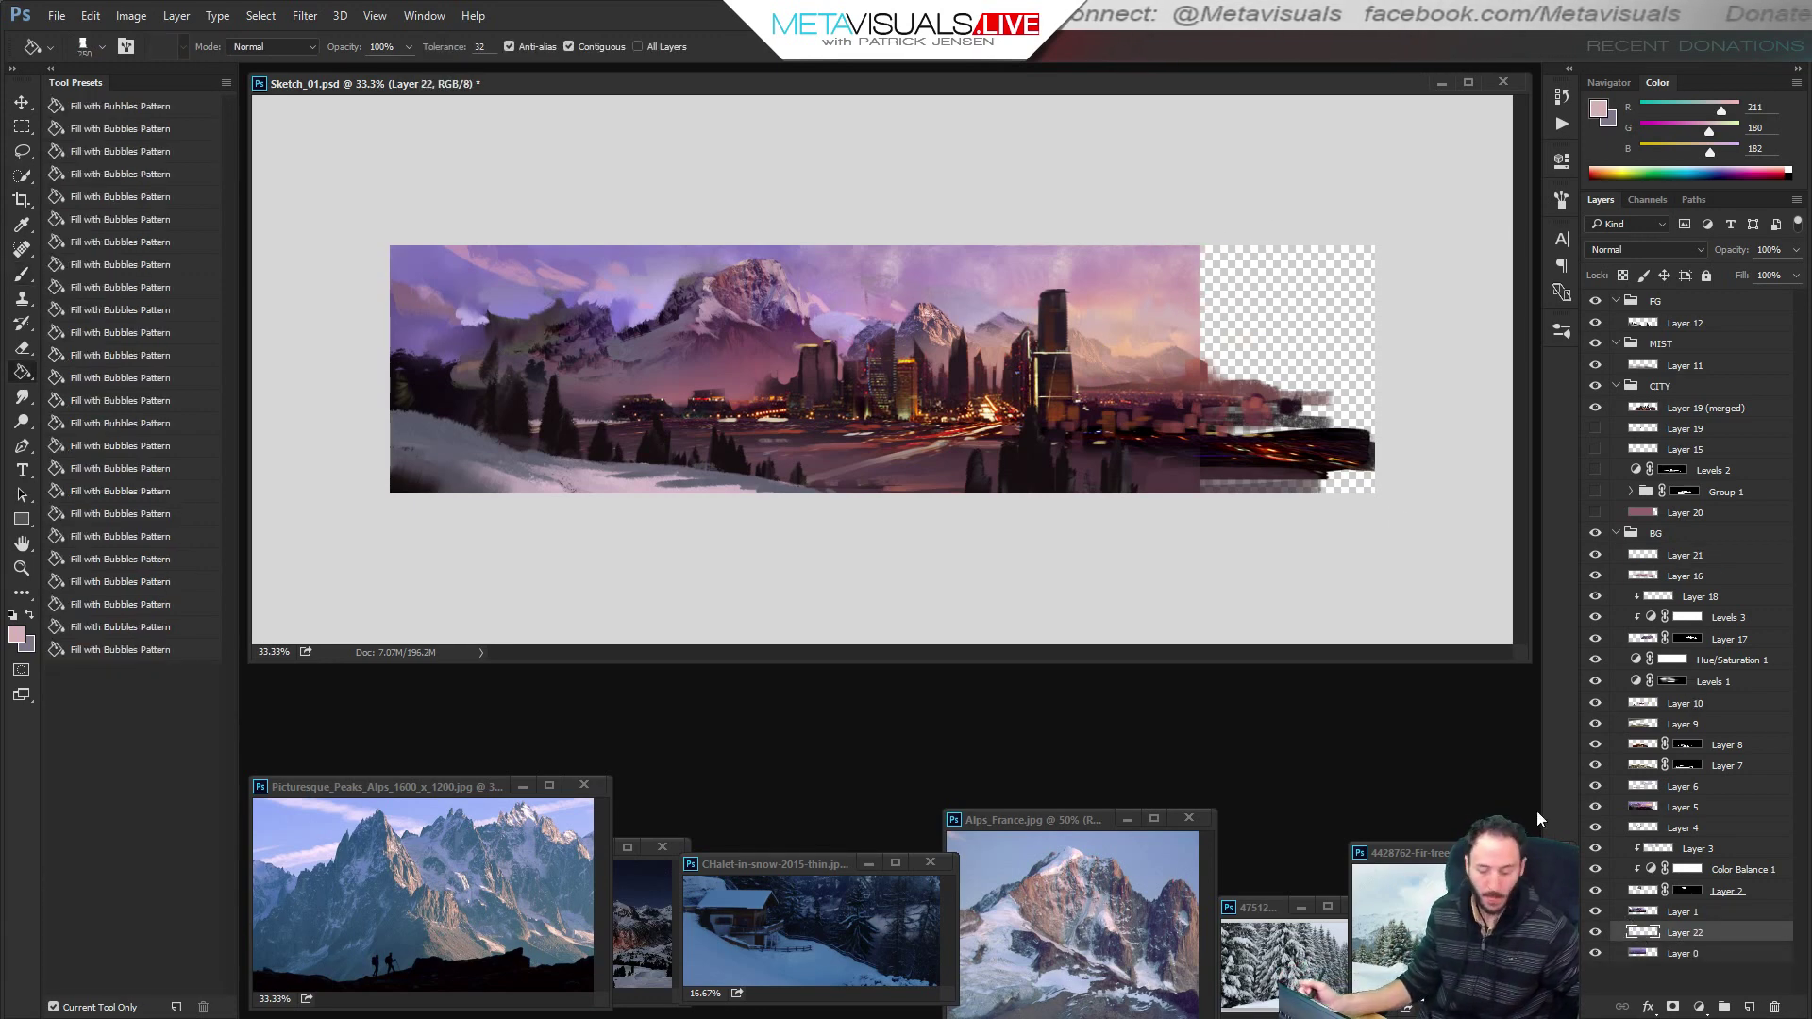
left_click(1331, 338)
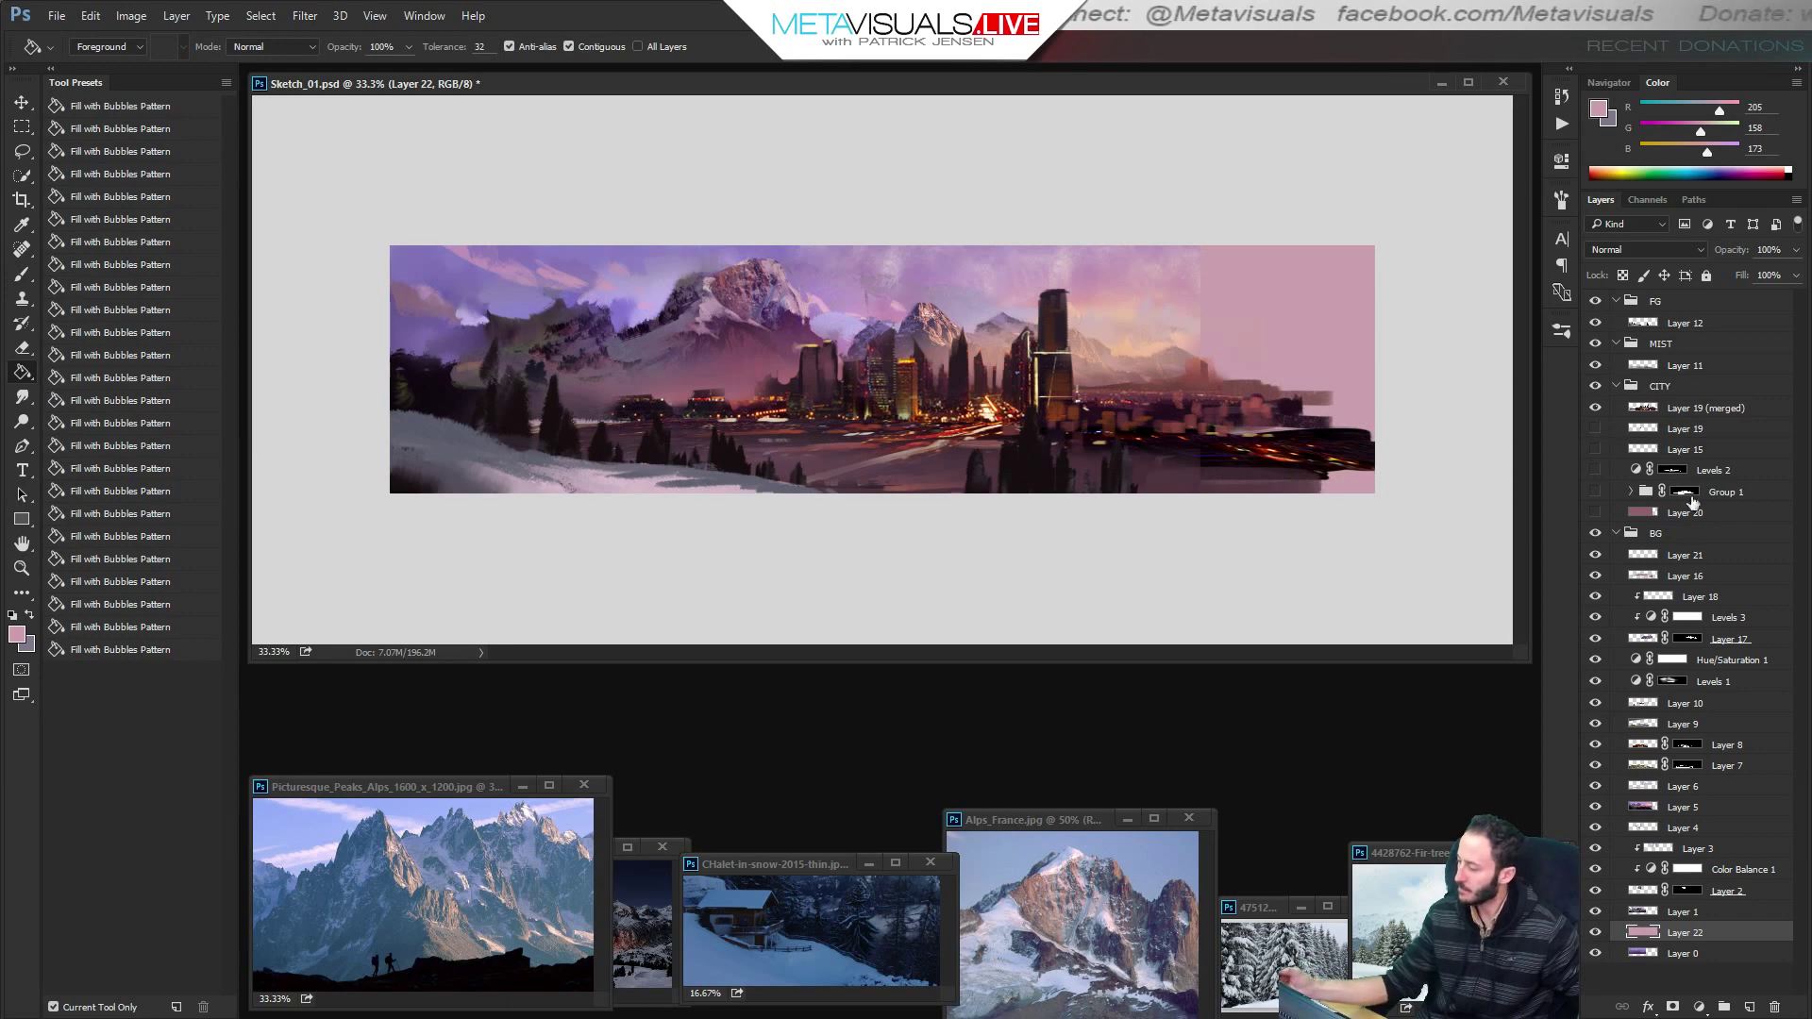
Paint the extended sky on Layer 21 with sampled warm pink (RGB 230, 179, 167) and mauve (RGB 204, 167, 185) using a large brush.
left_click(1685, 554)
key("b")
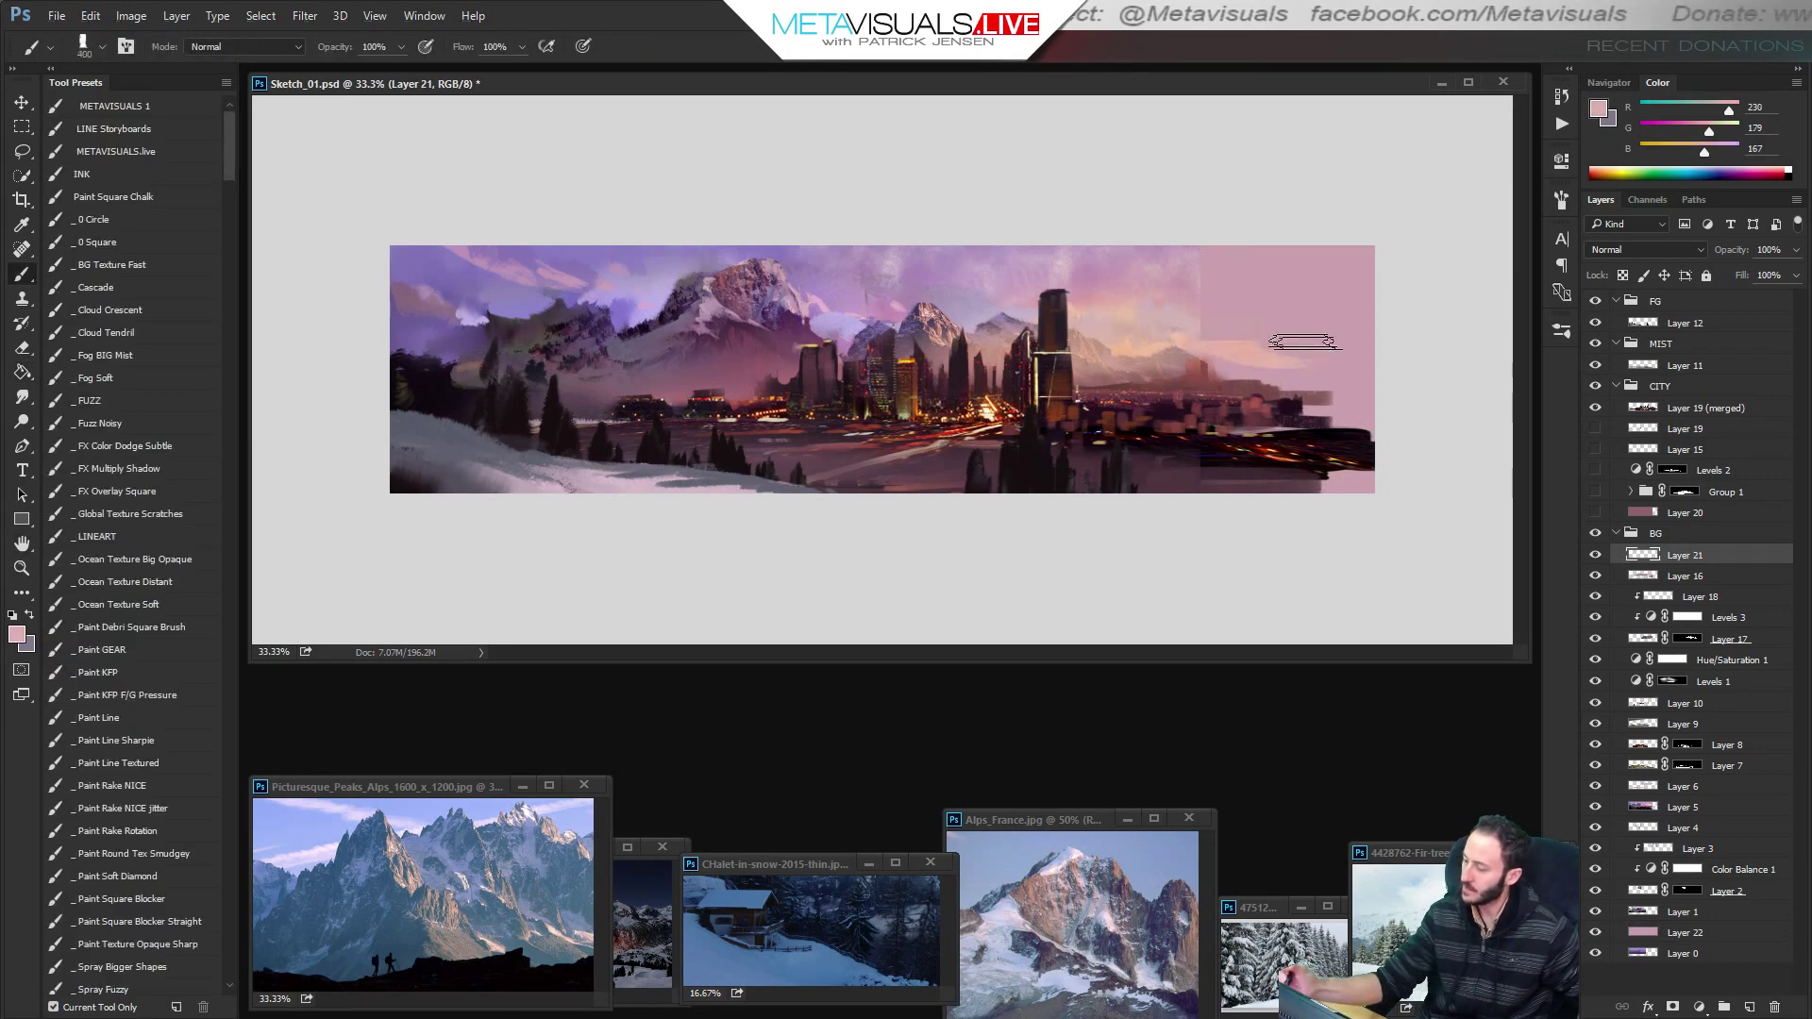
mouse_move(1337, 335)
left_mouse_down()
mouse_move(1274, 282)
mouse_move(1243, 307)
mouse_move(1263, 266)
mouse_move(1250, 246)
mouse_move(1146, 264)
mouse_move(1259, 246)
mouse_move(1330, 281)
left_mouse_up()
left_click(1144, 263, "alt")
key("bracketright")
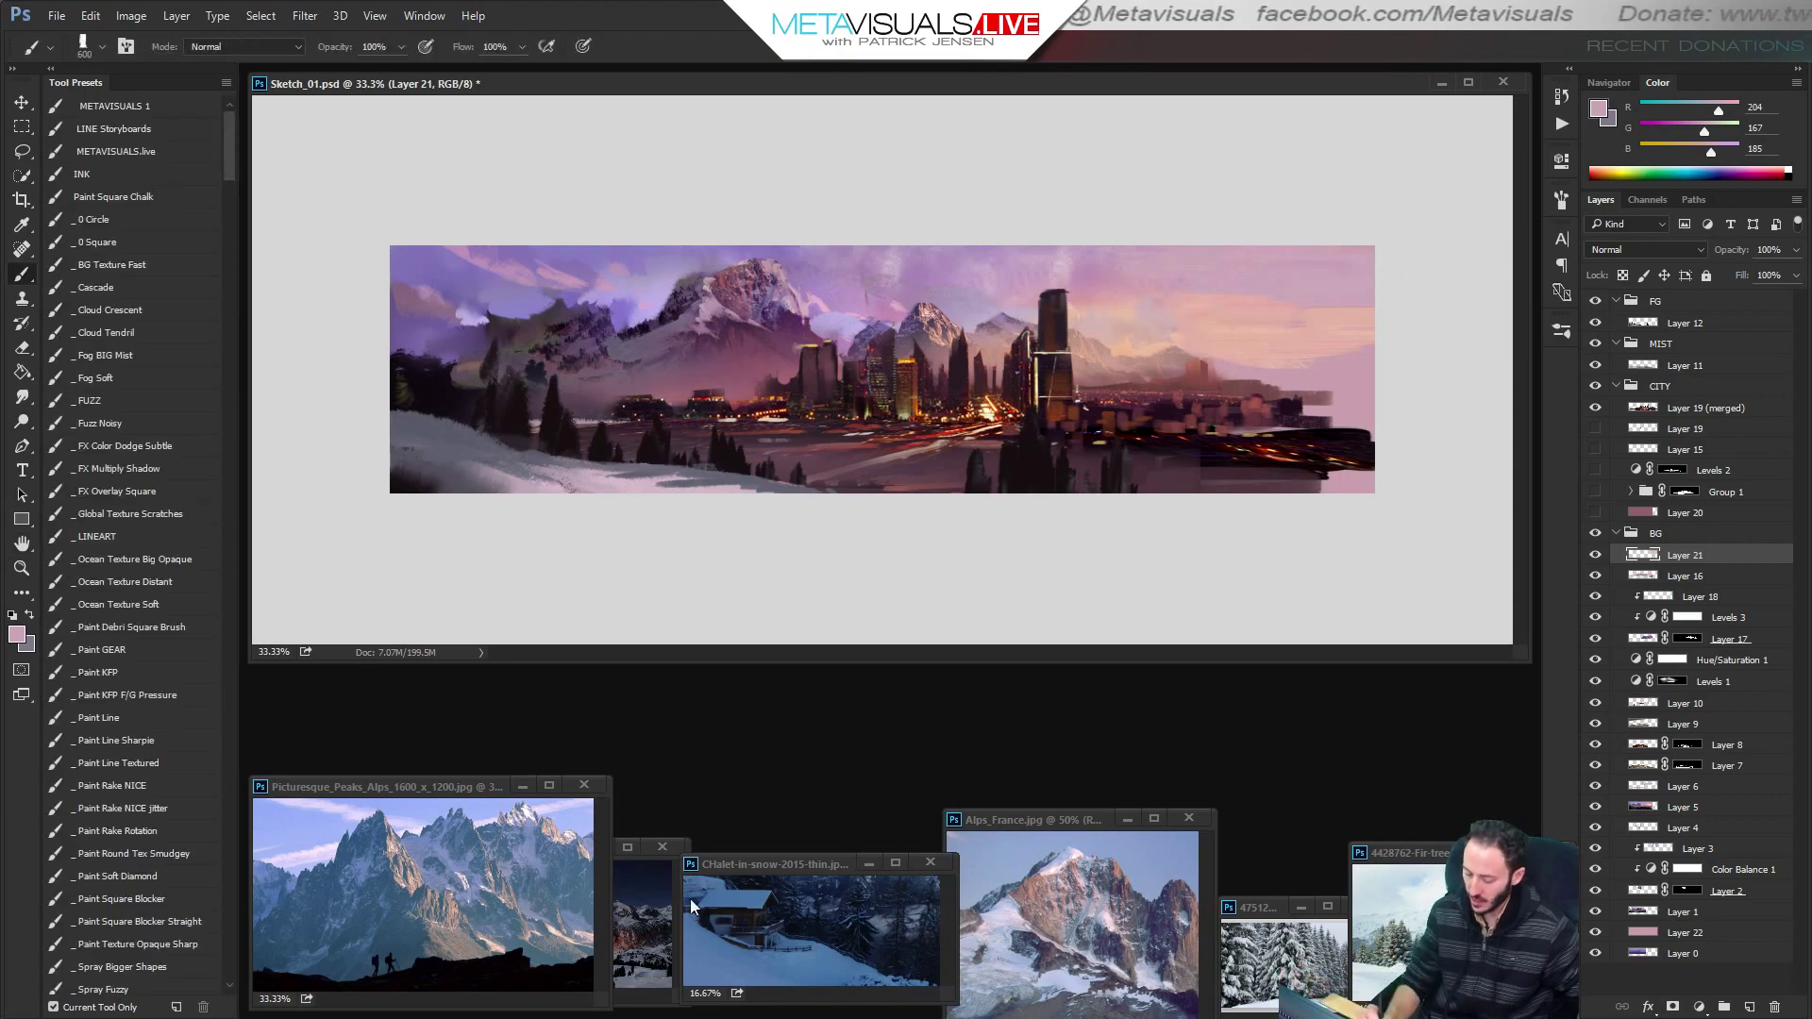
Switch to Chrome and search Google Images for "cloudy sunset".
key("alt+Tab")
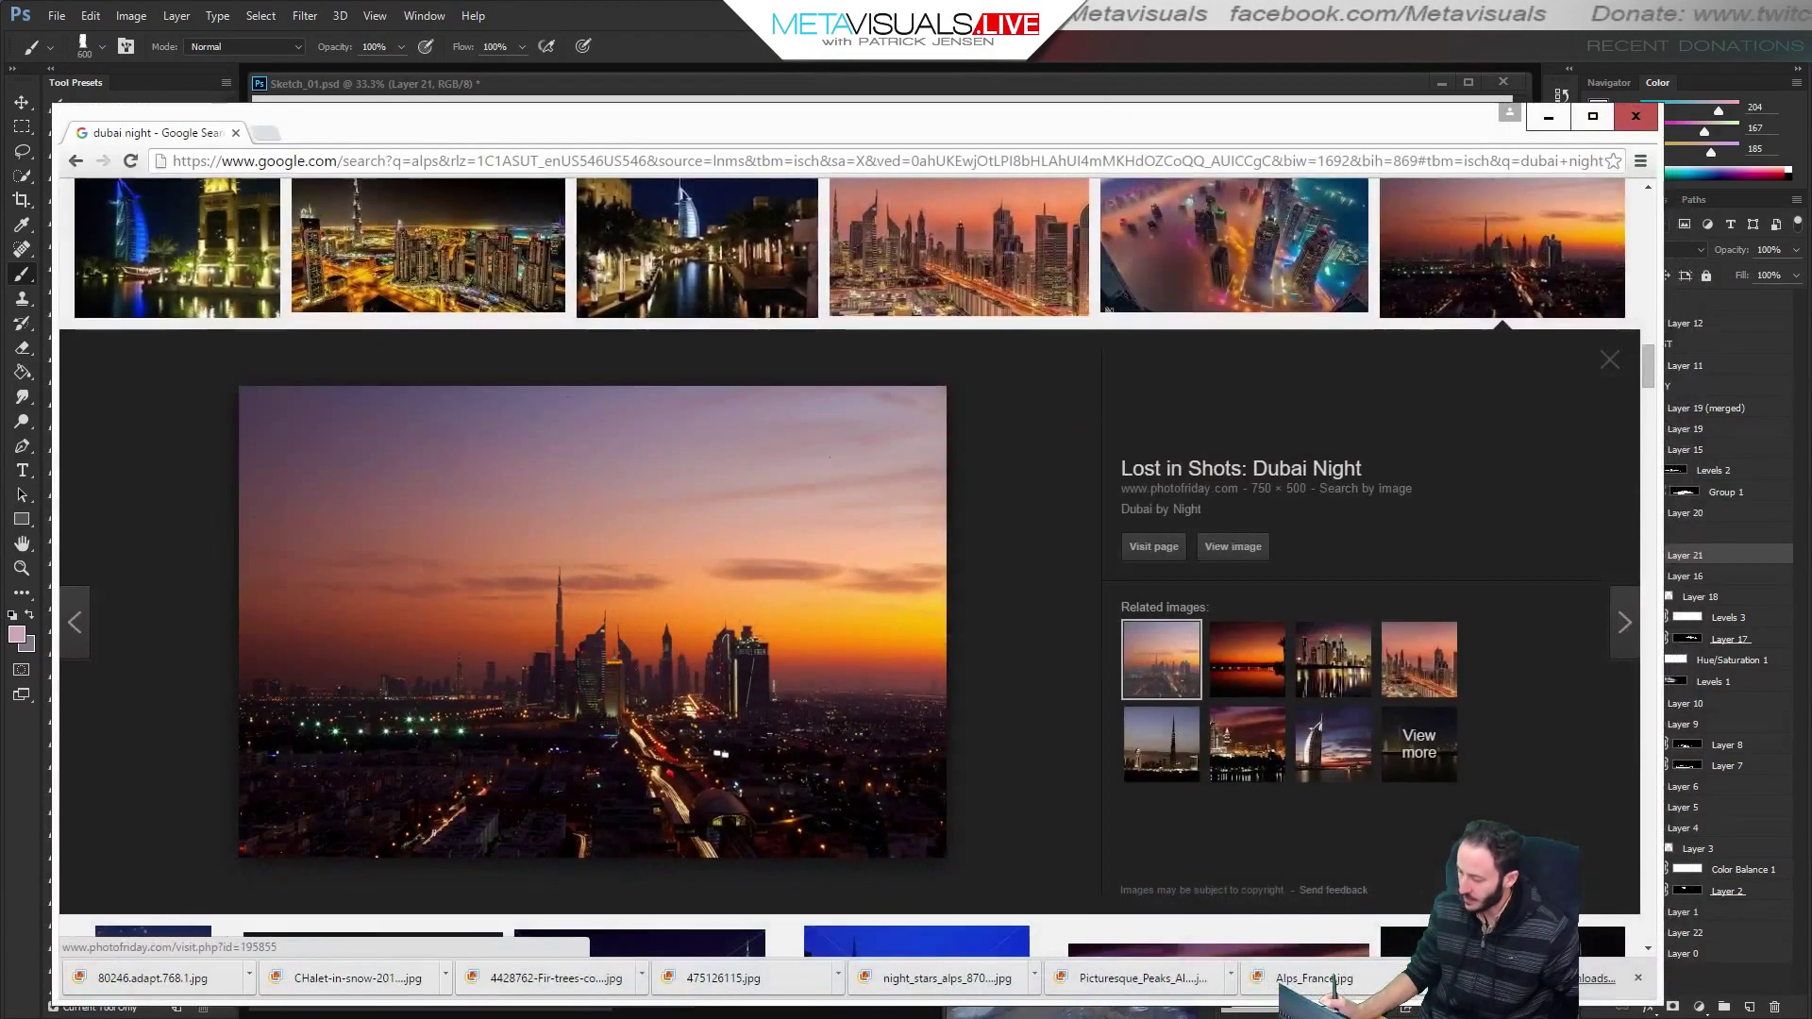
left_click_drag(1648, 366, 1648, 204)
left_click(298, 207)
key("ctrl+a")
type("c")
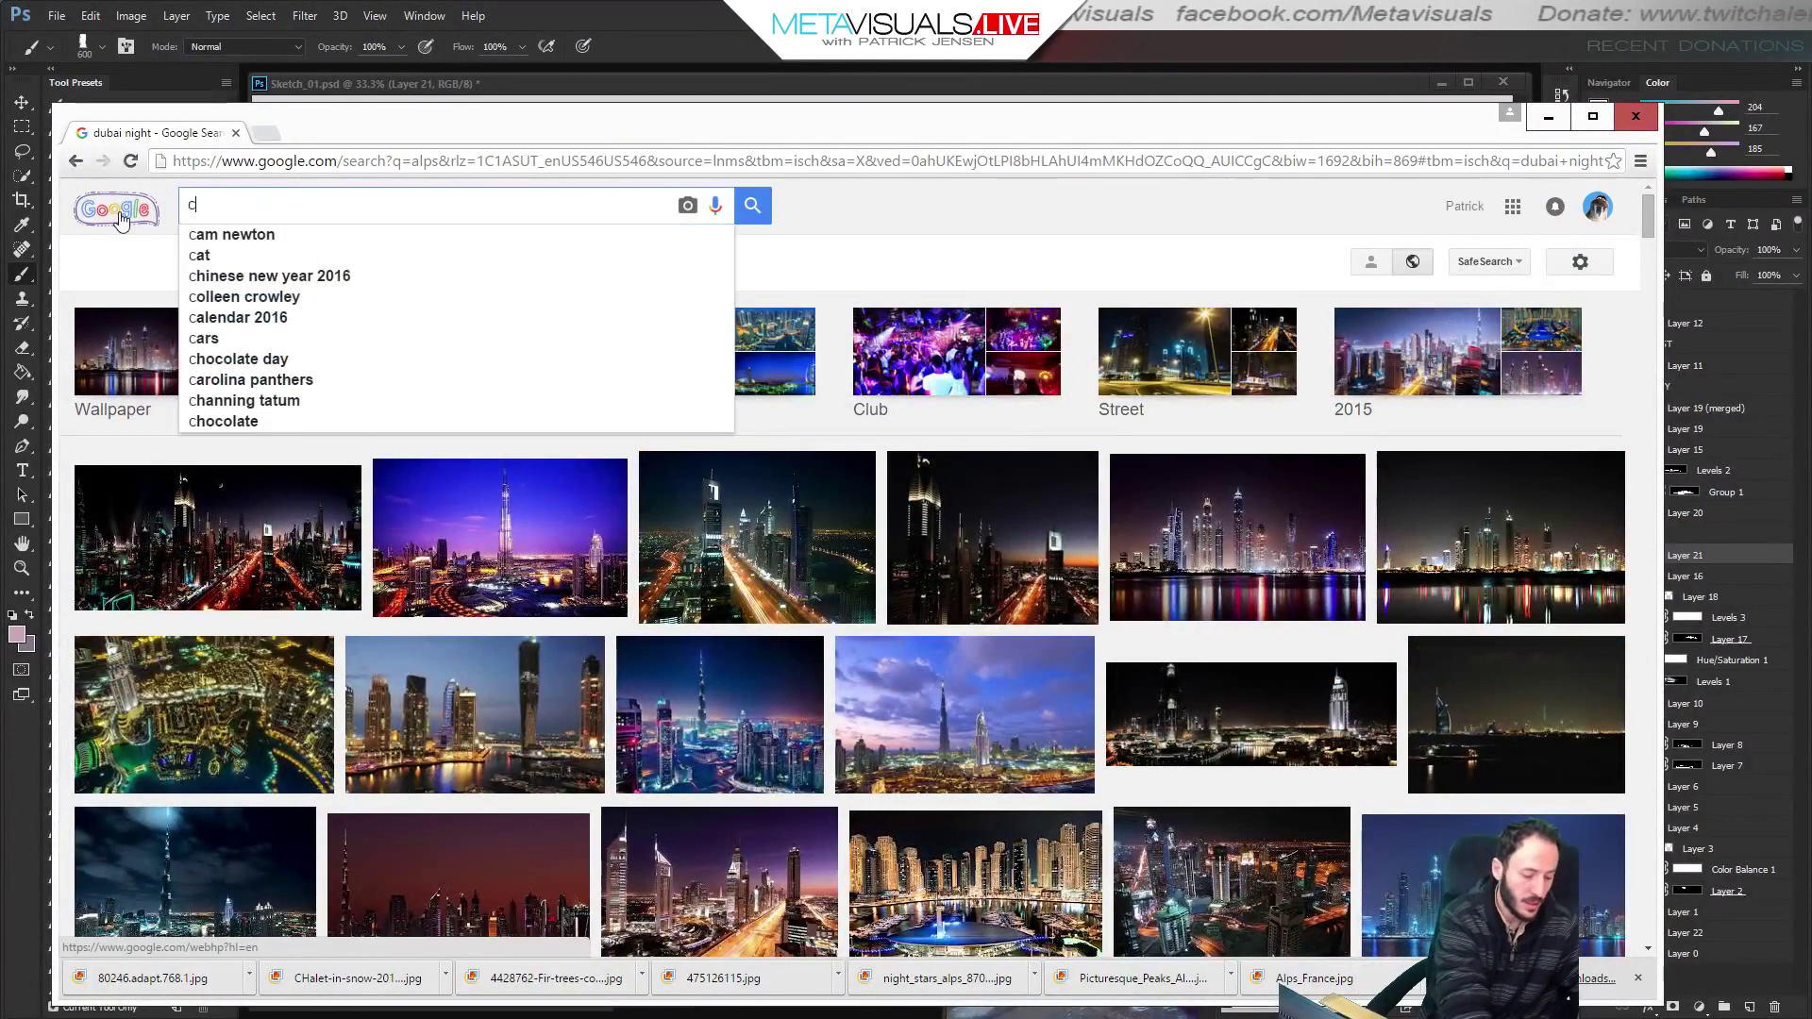
type("loudy sunset")
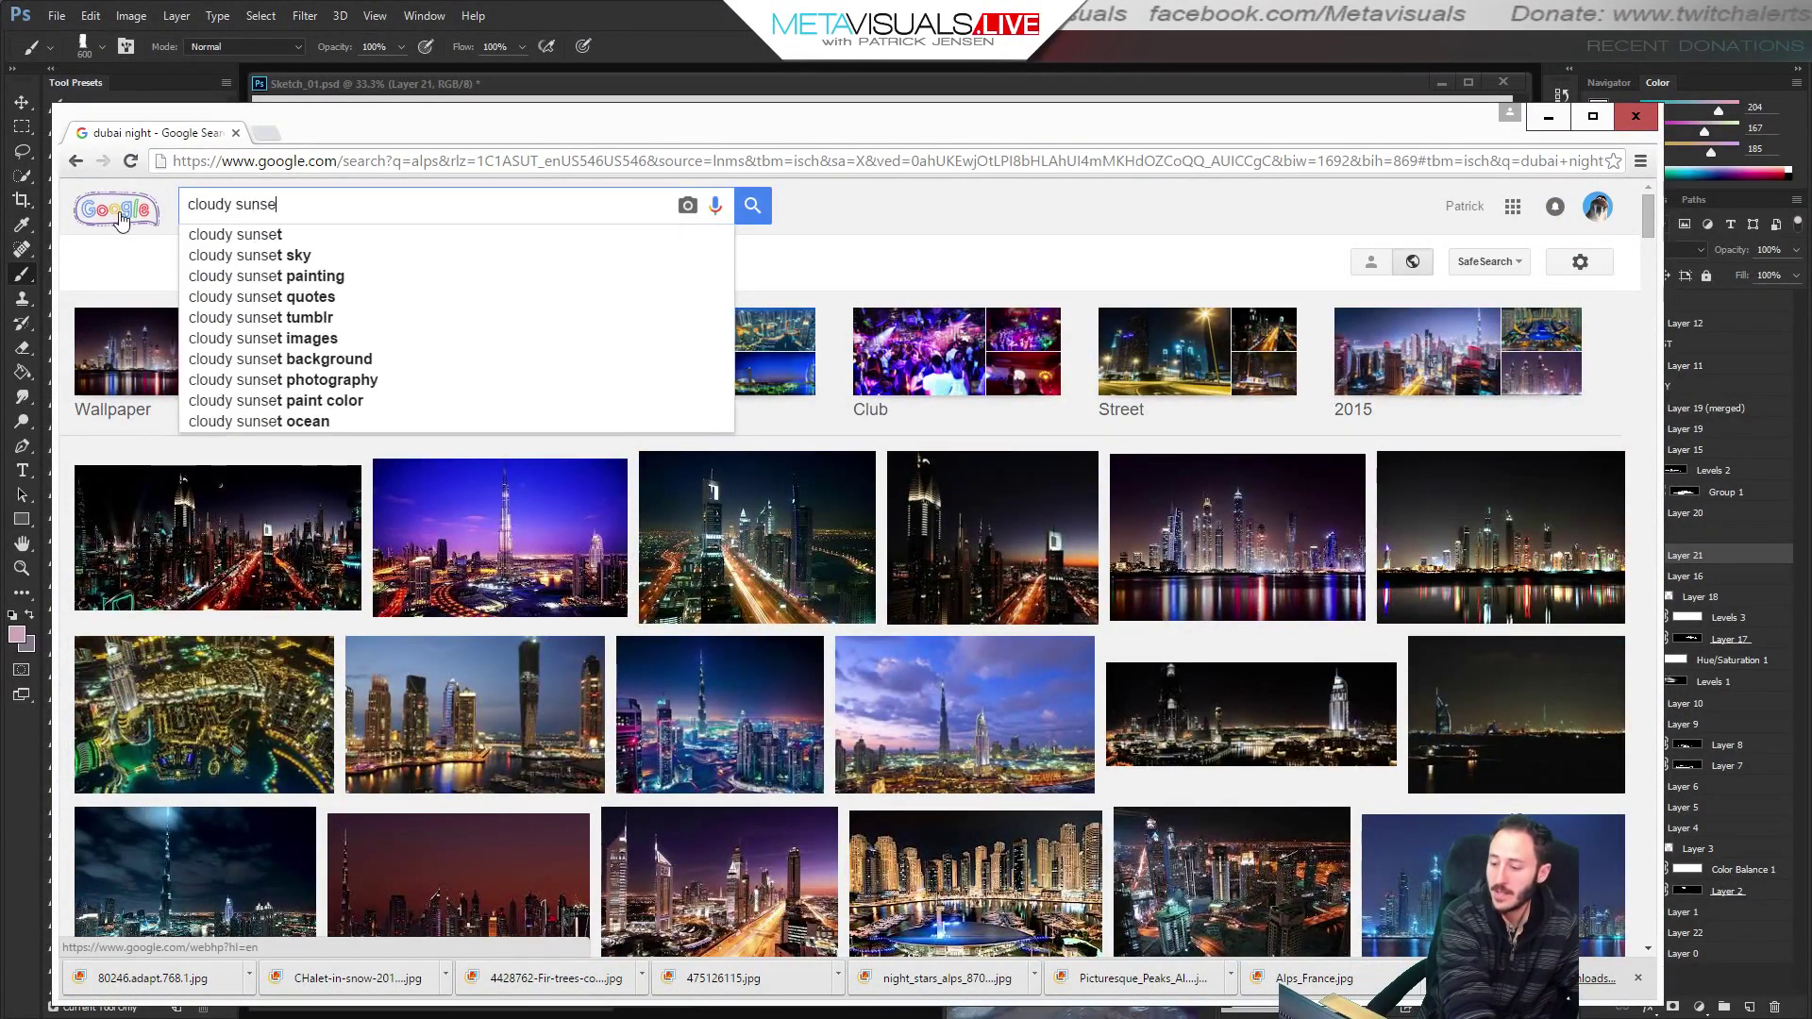
key("Return")
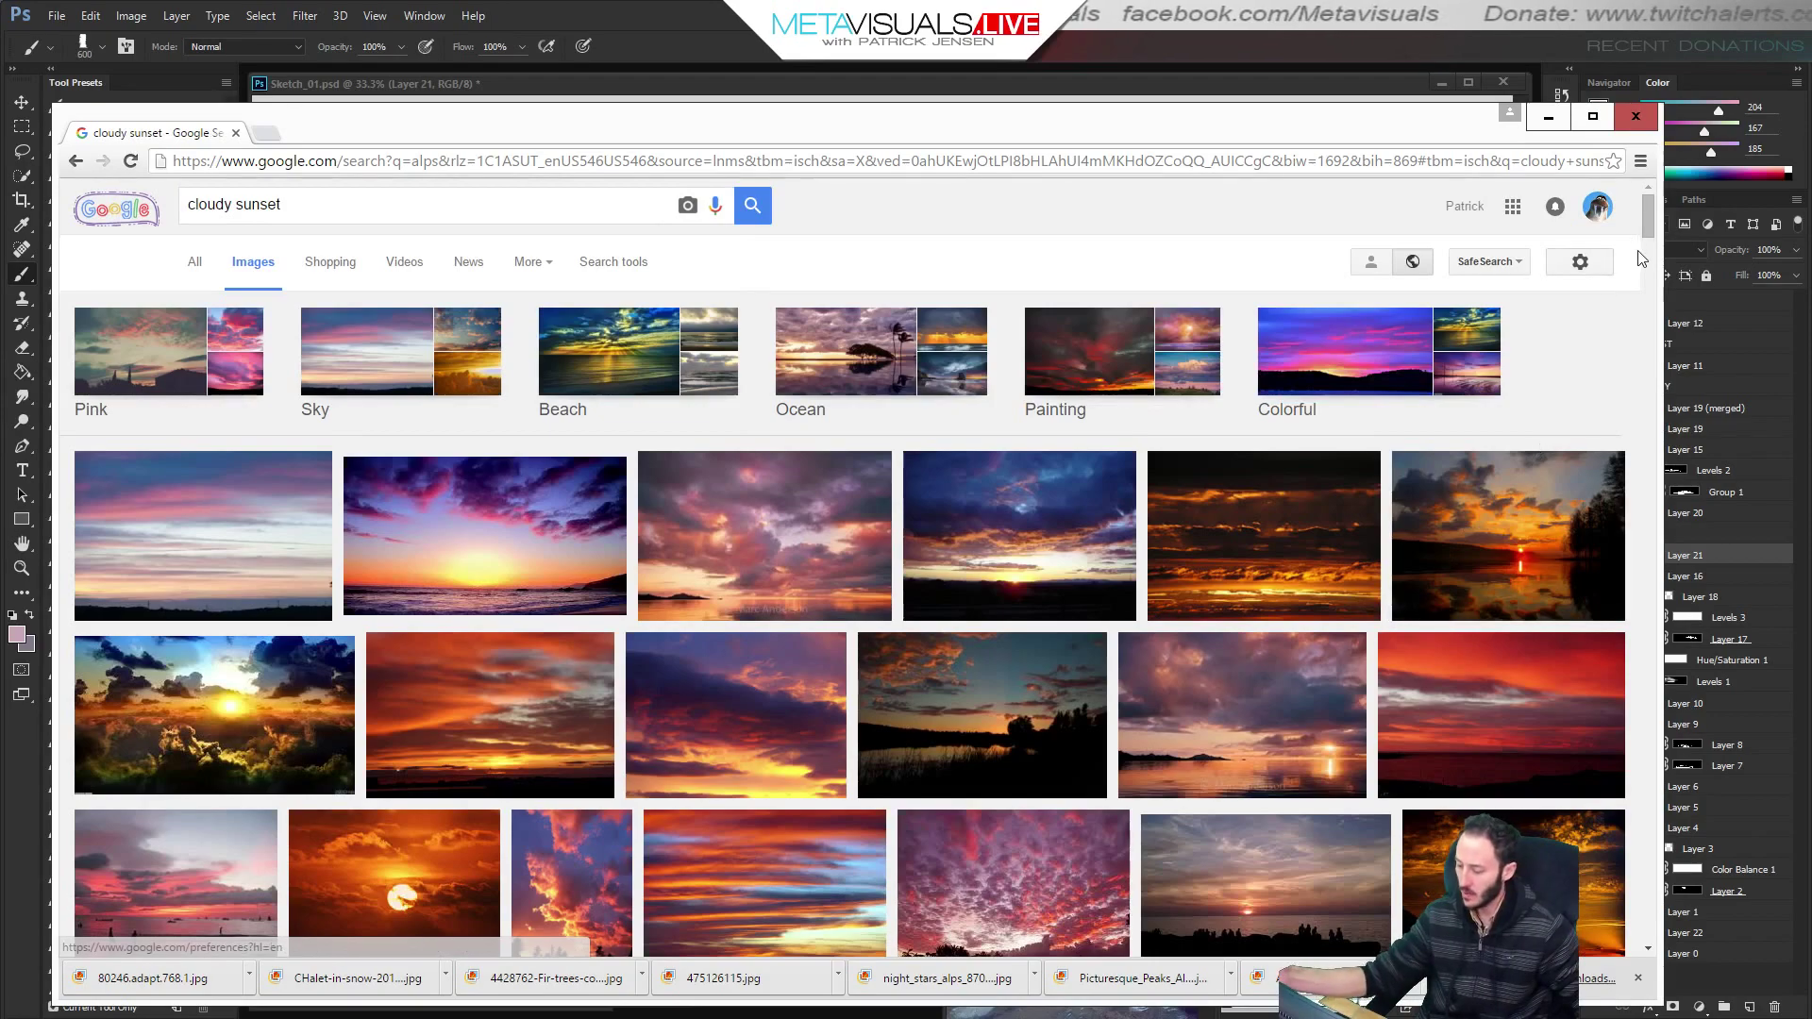
Find the 123rf photo "Summer Sunset With Beautiful Cloudy Sky" in the results and copy the image.
left_click_drag(1649, 222, 1623, 449)
left_click(438, 874)
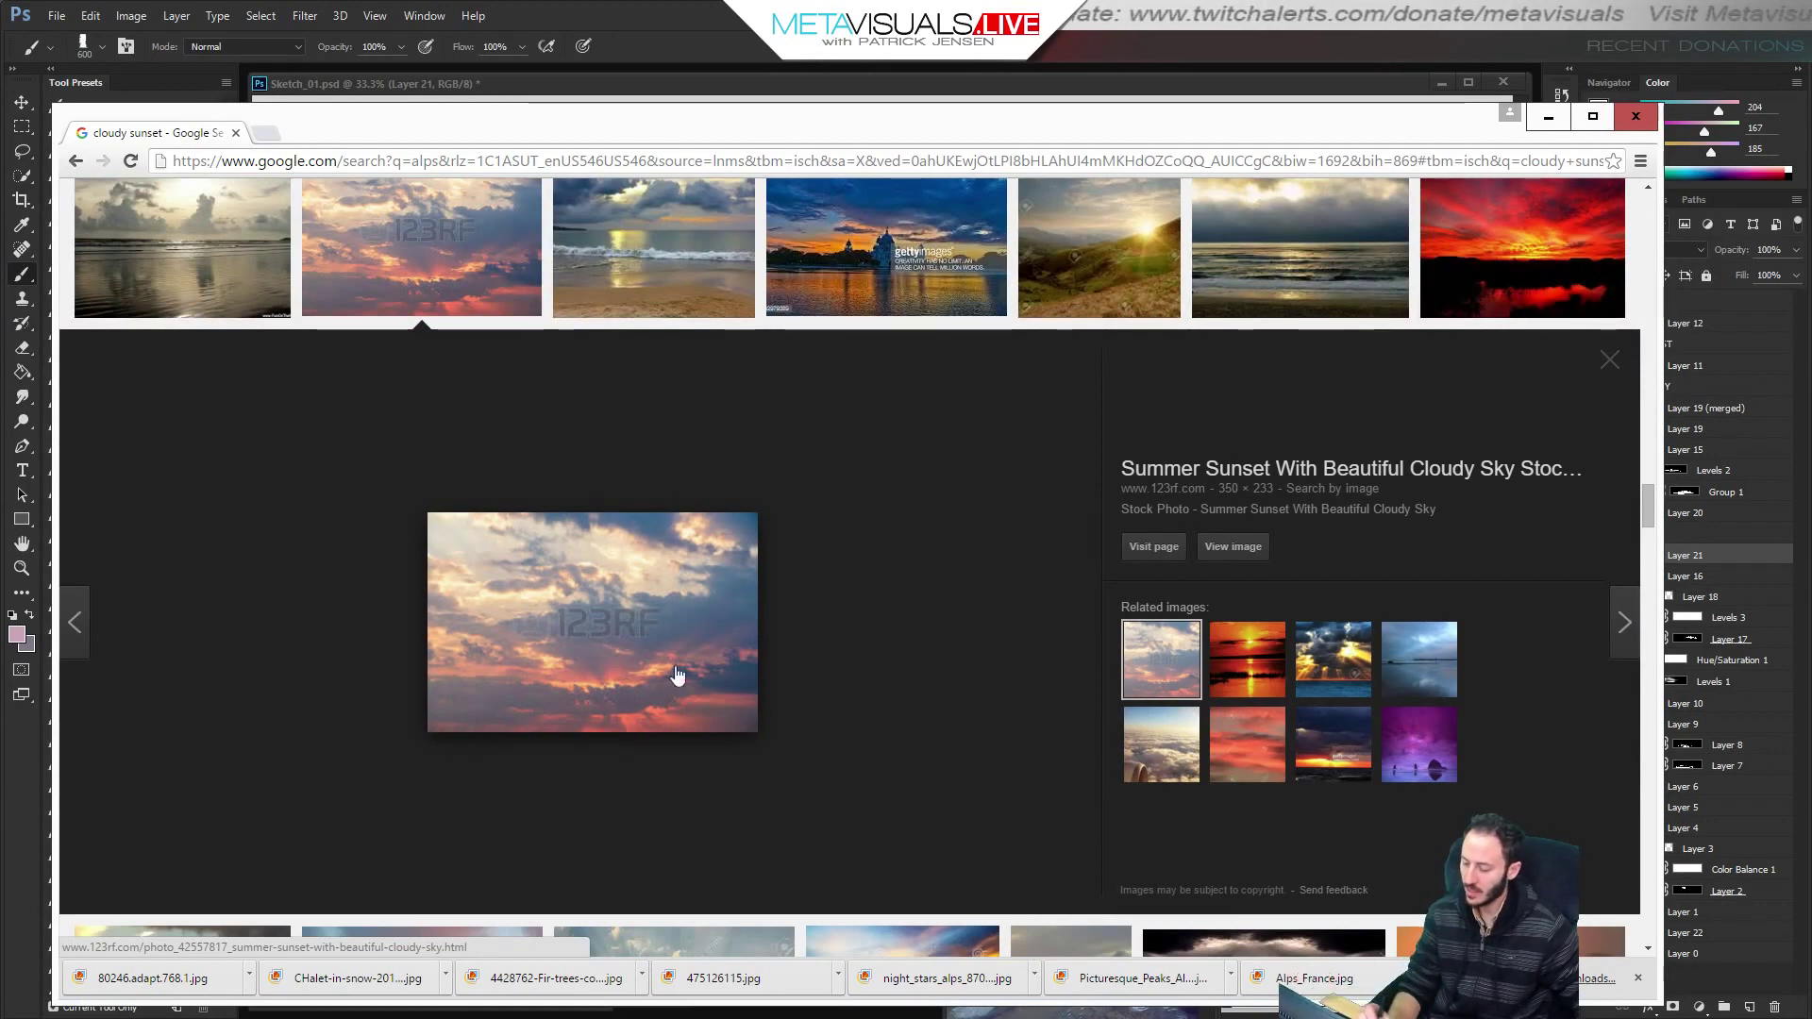
right_click(586, 694)
left_click(672, 871)
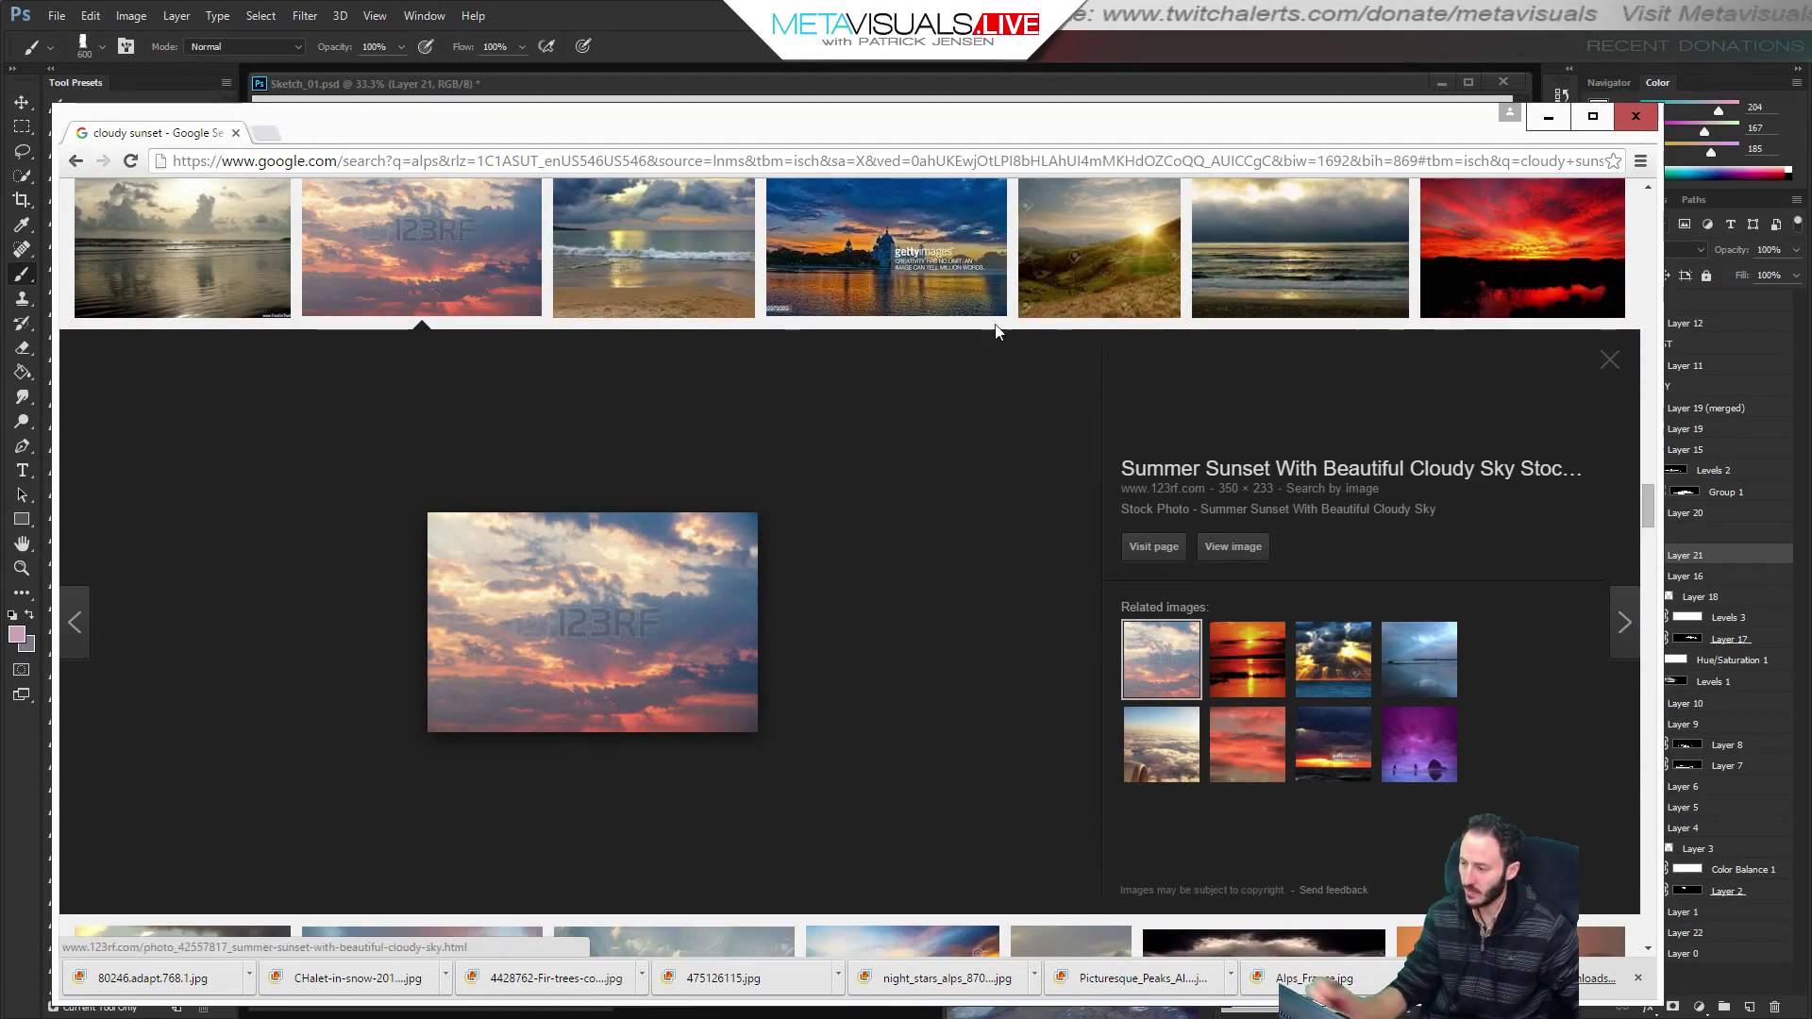
Switch to Photoshop, paste the copied sky into a new document, and place its window among the reference photos.
key("alt+Tab")
key("ctrl+n")
key("Return")
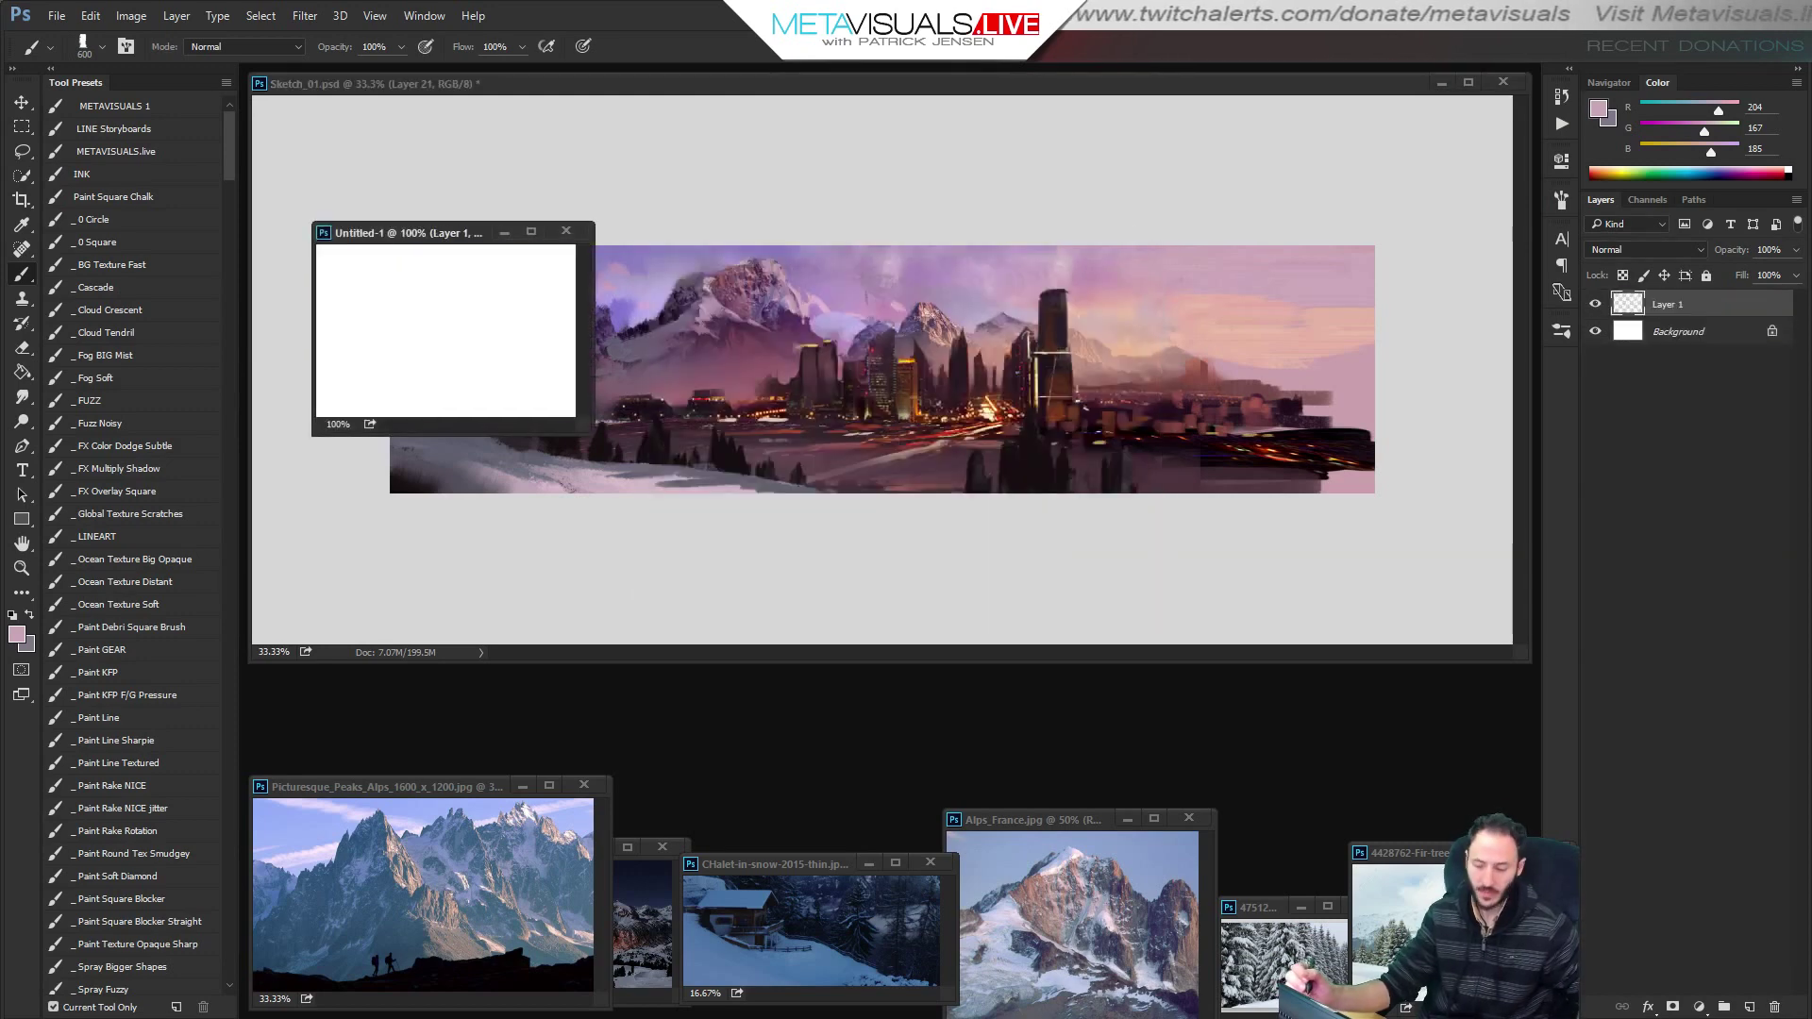
key("ctrl+v")
left_click_drag(431, 234, 700, 724)
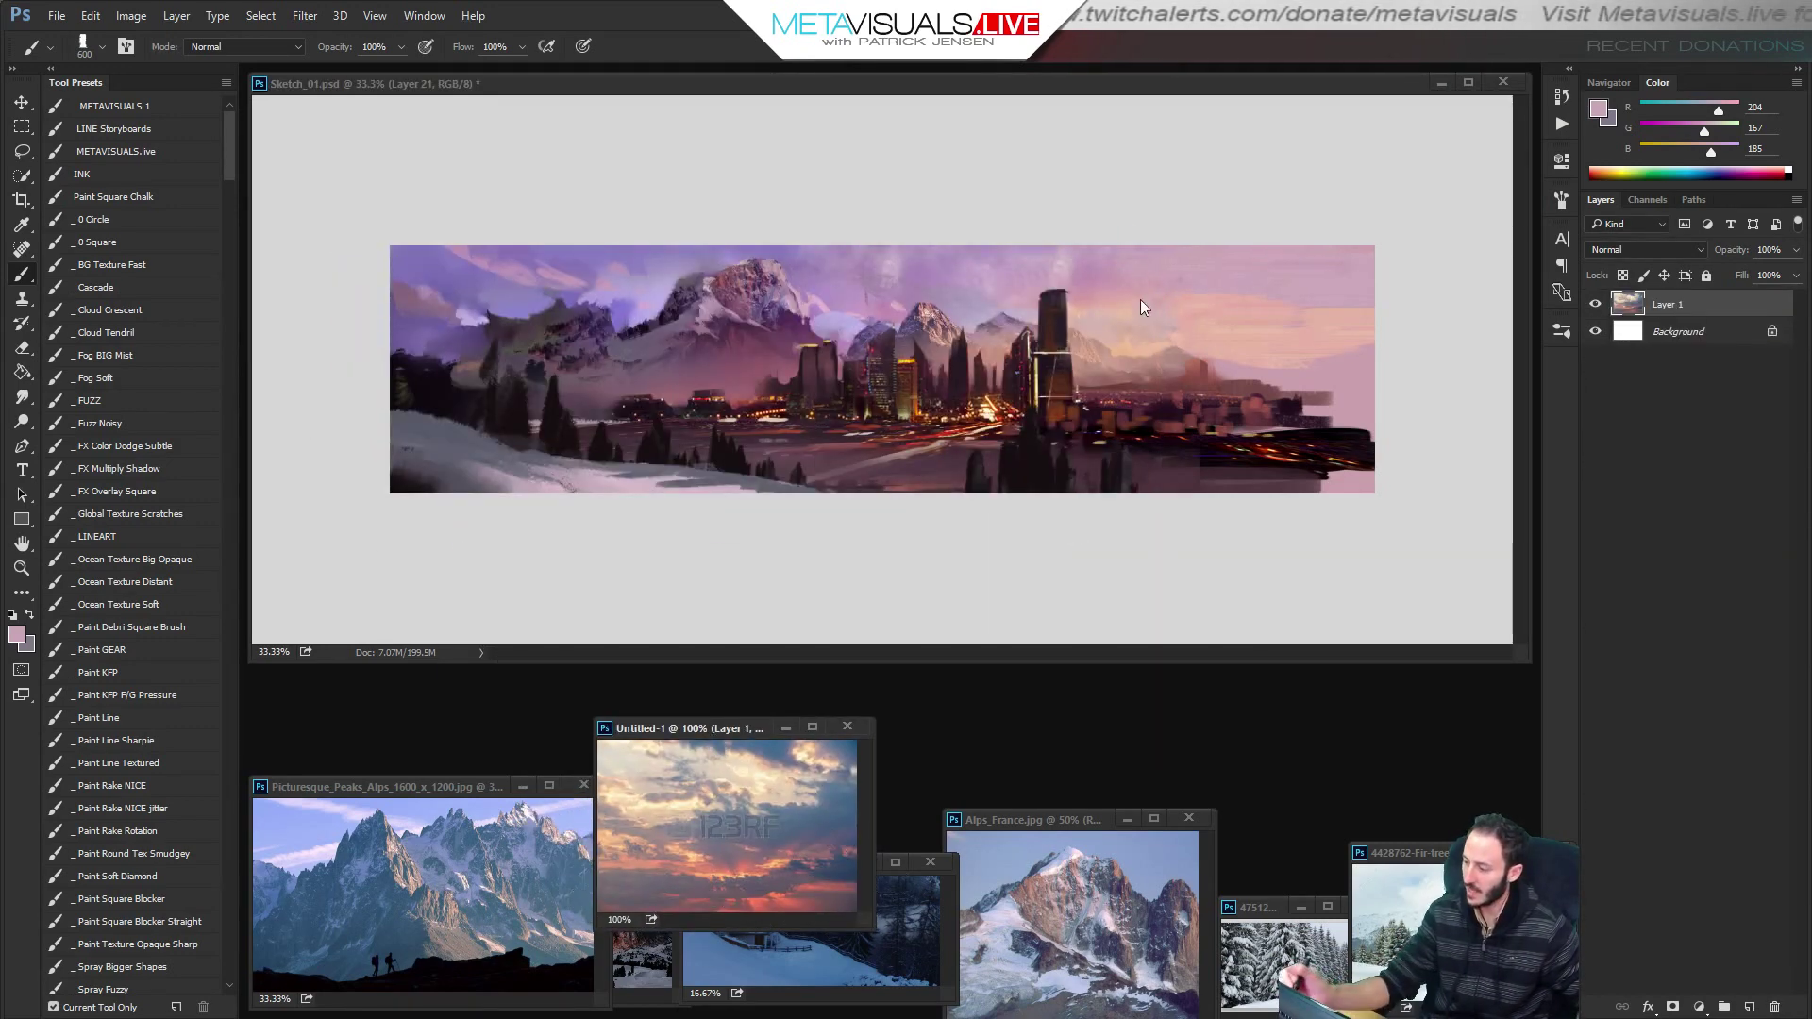
Switch back to Chrome, open the Wikimedia Commons result "Cloudy sunset.jpg" and copy the image.
key("alt+Tab")
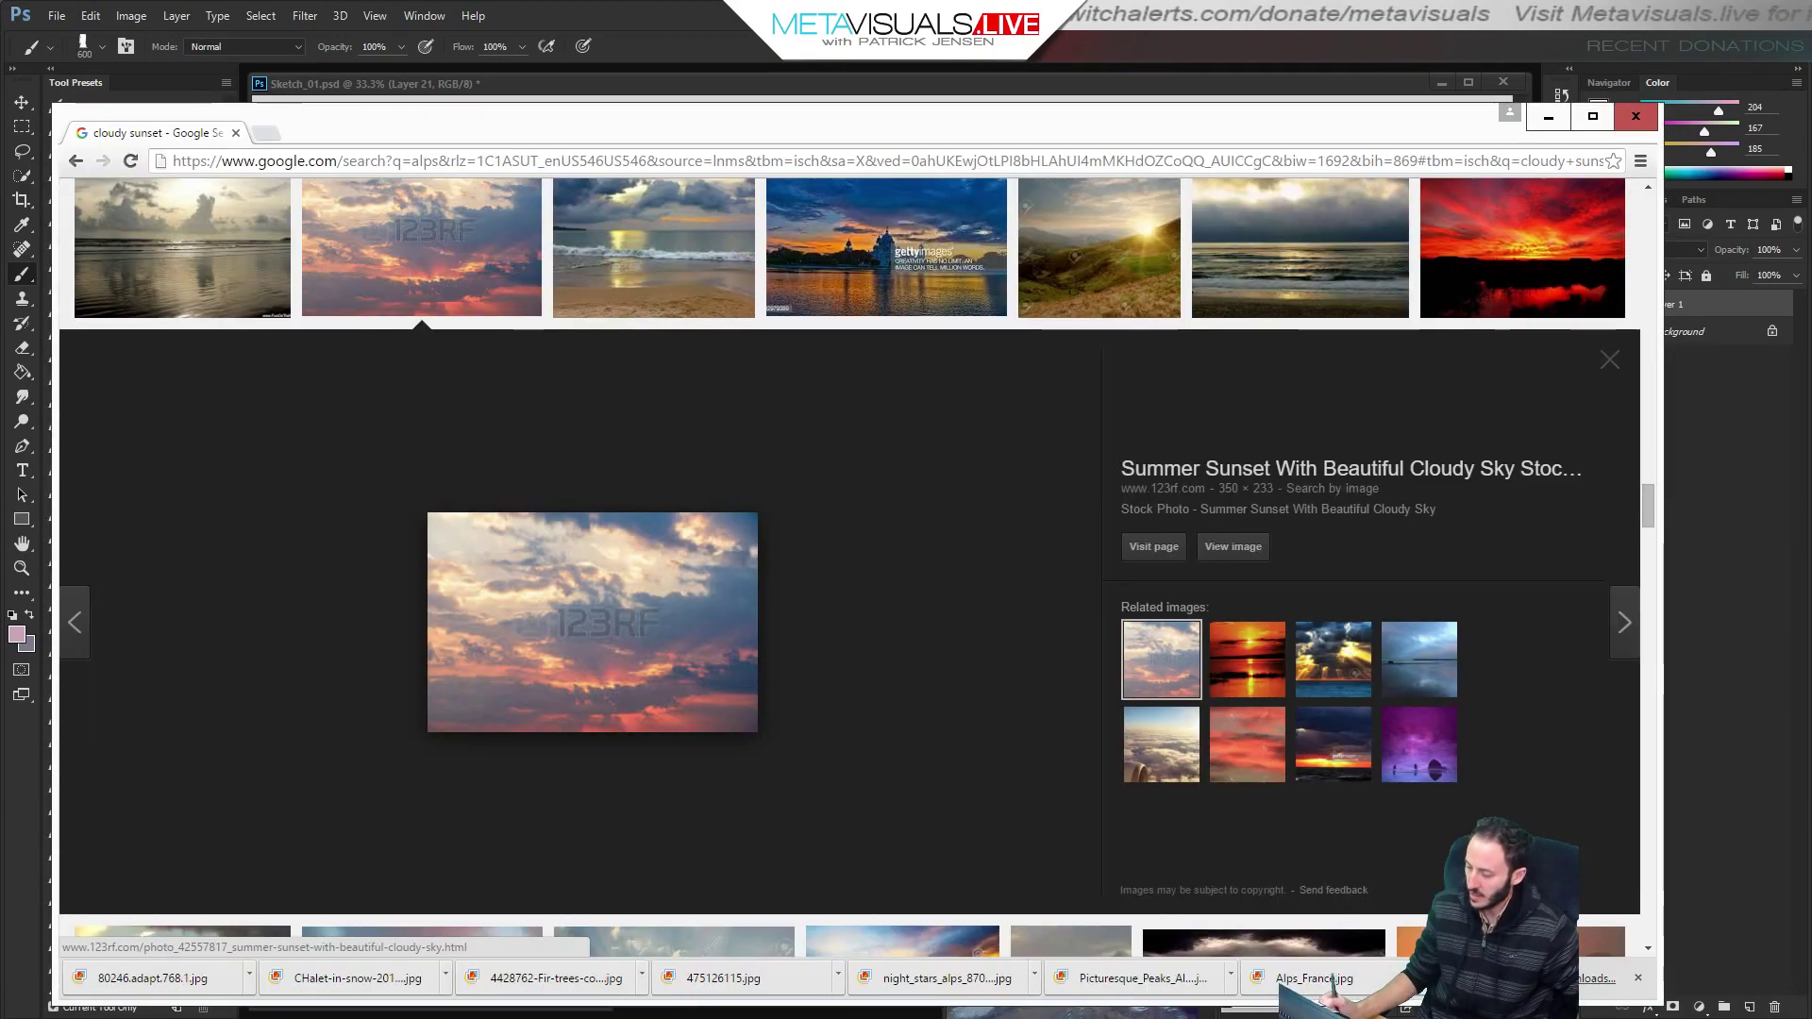
left_click_drag(1652, 509, 1652, 217)
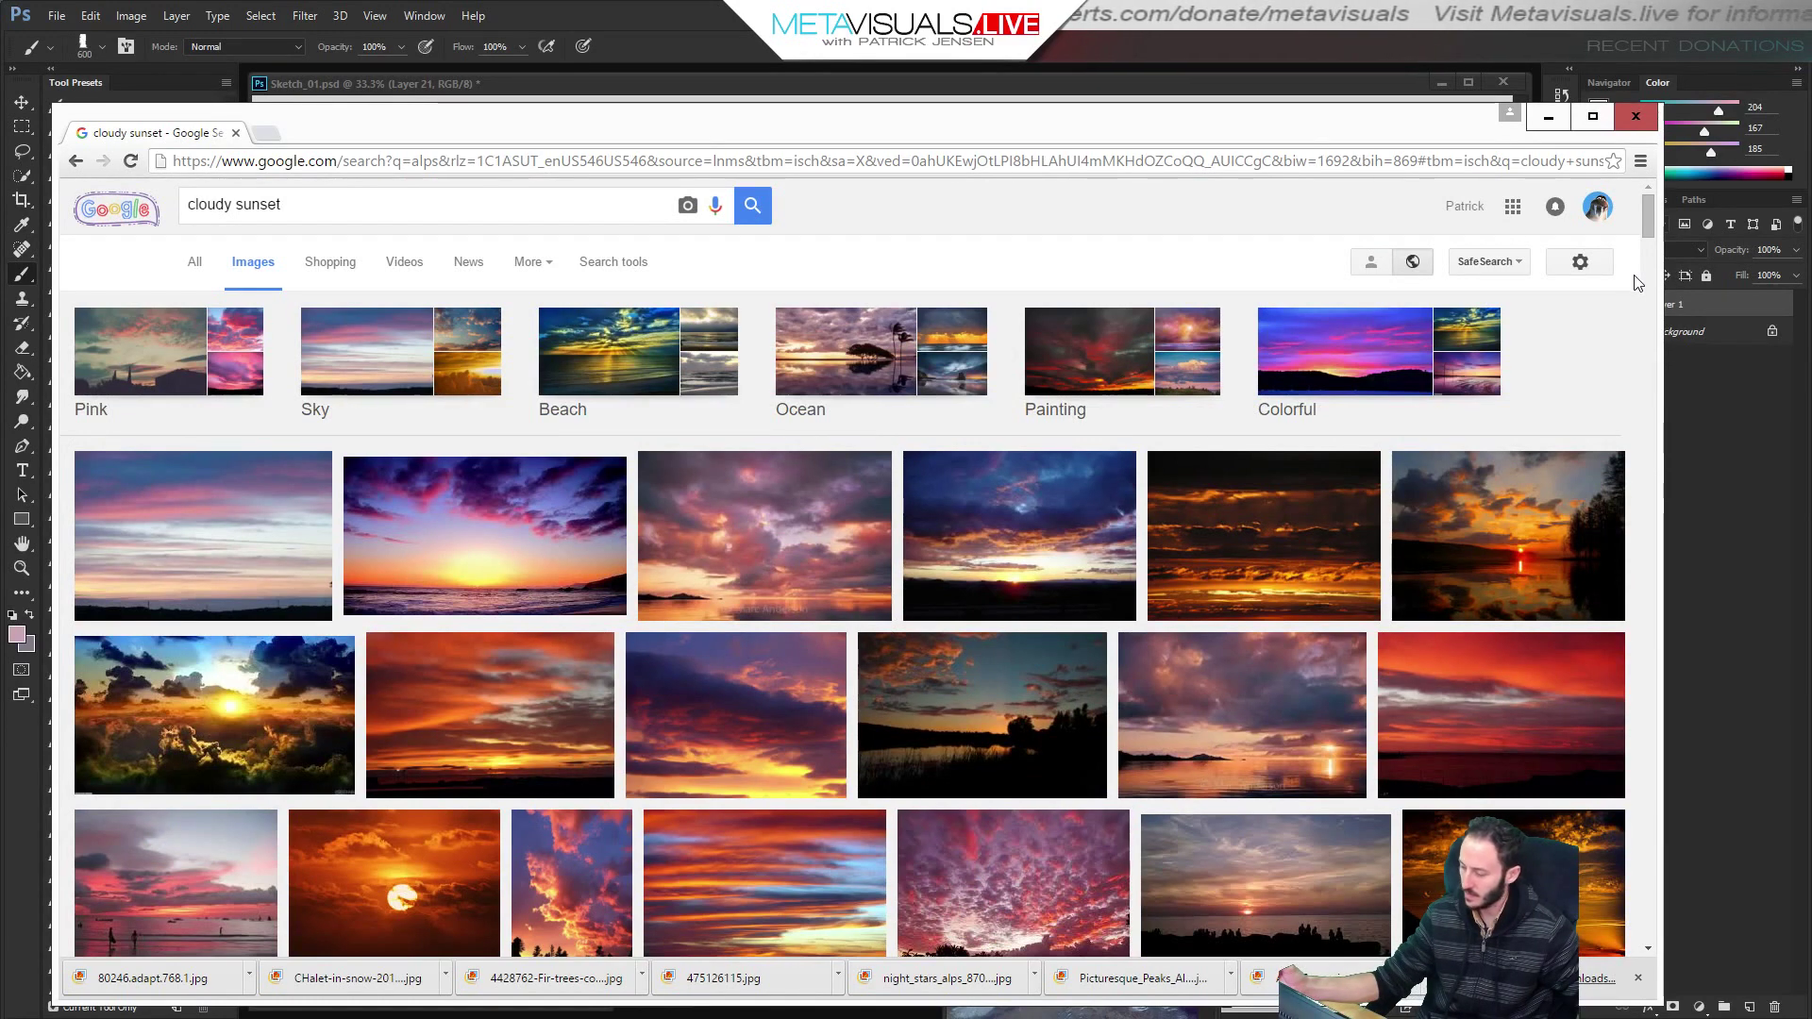
scroll(1648, 229, "down", 1)
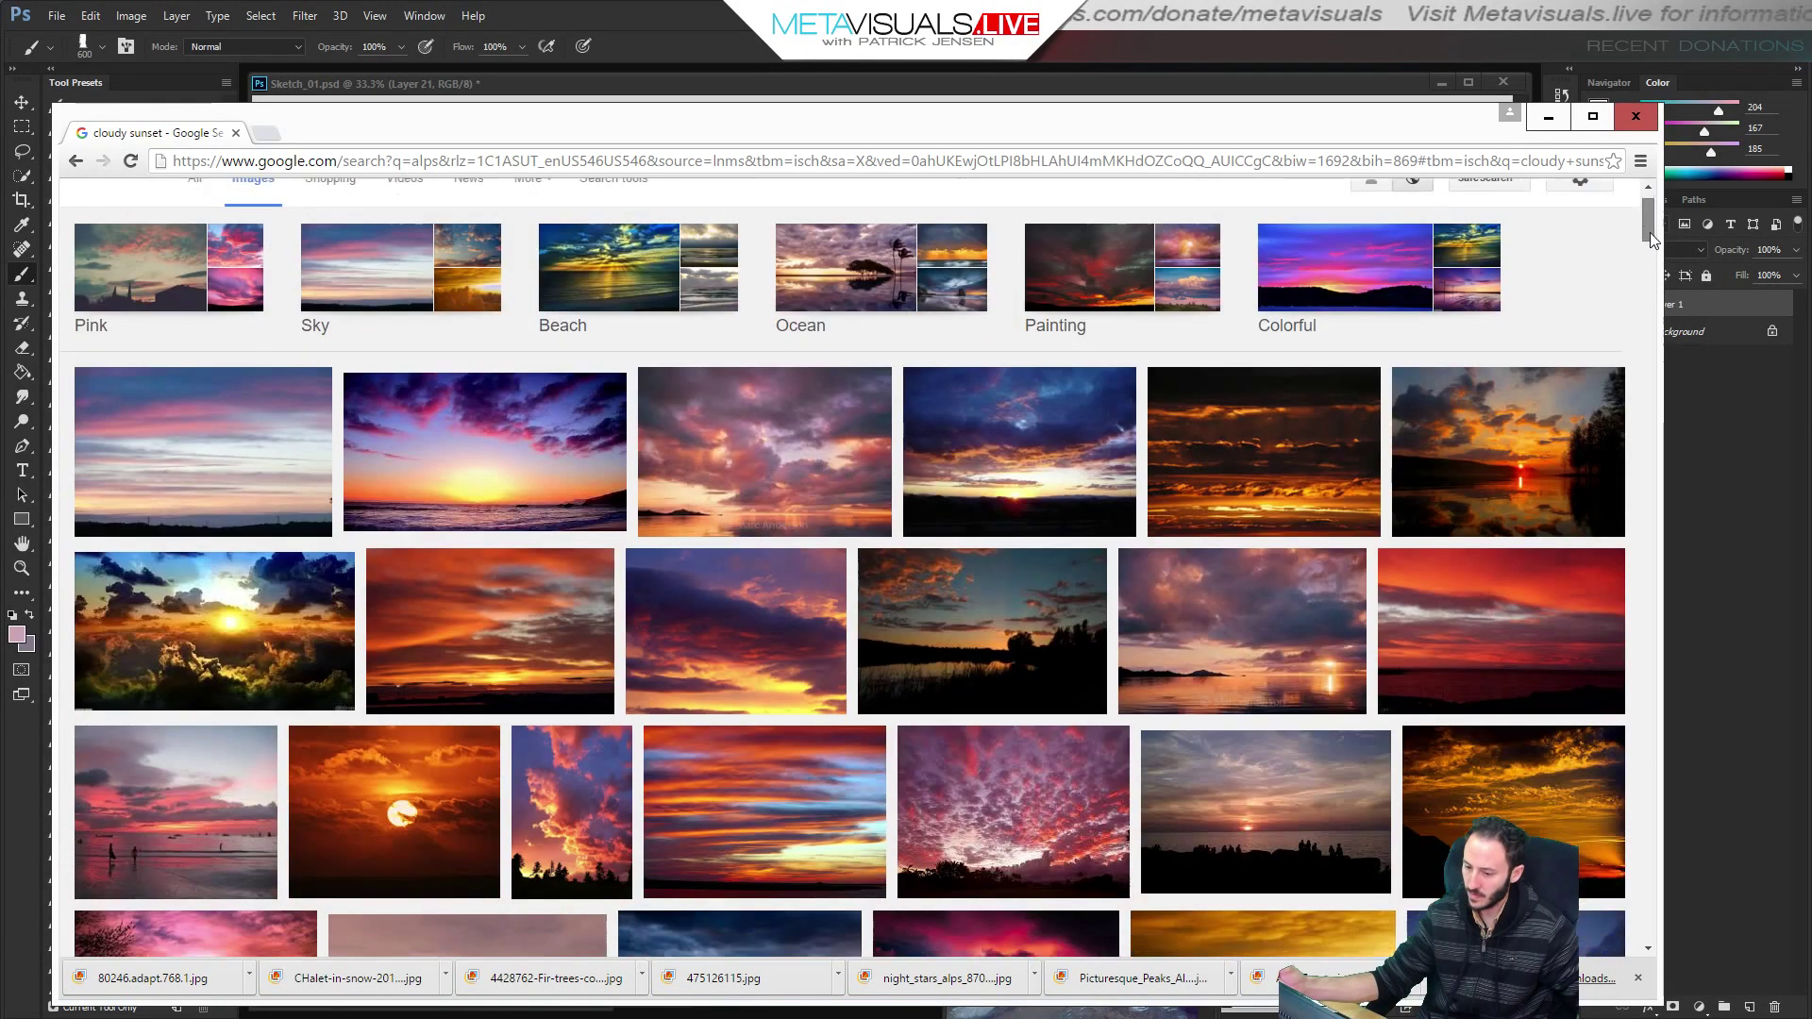
scroll(1650, 234, "down", 2)
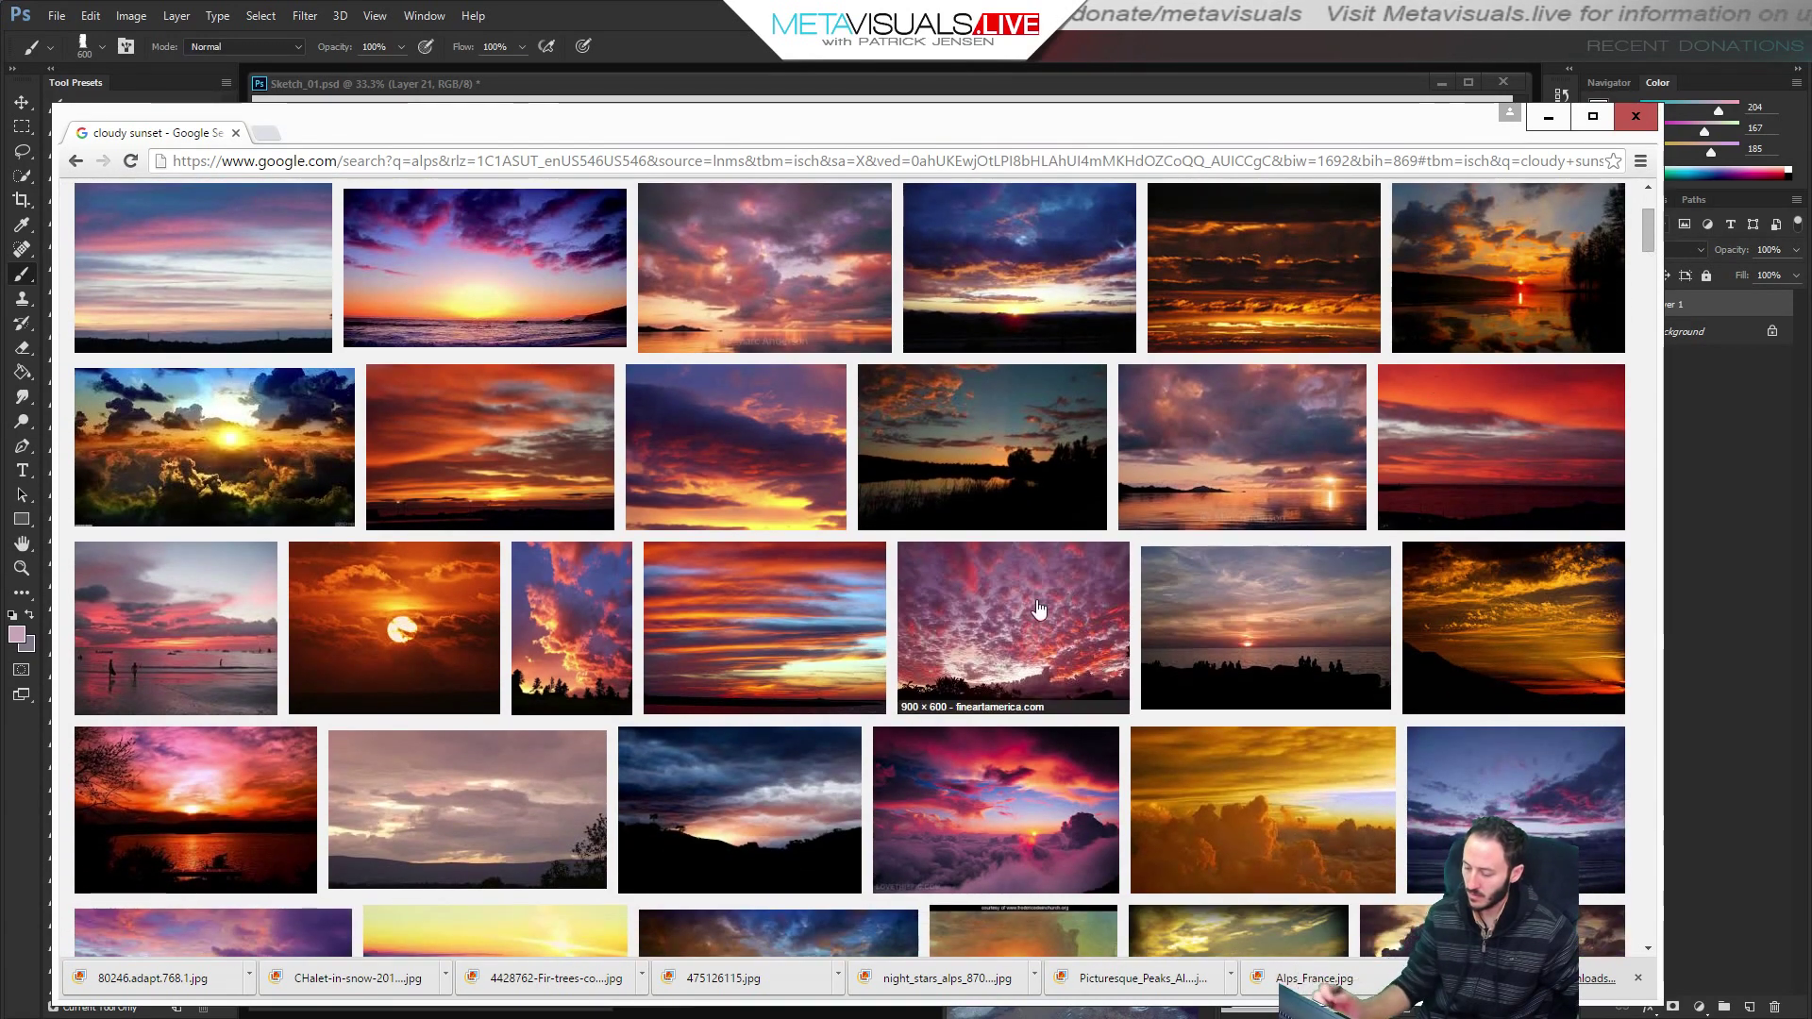
left_click(788, 803)
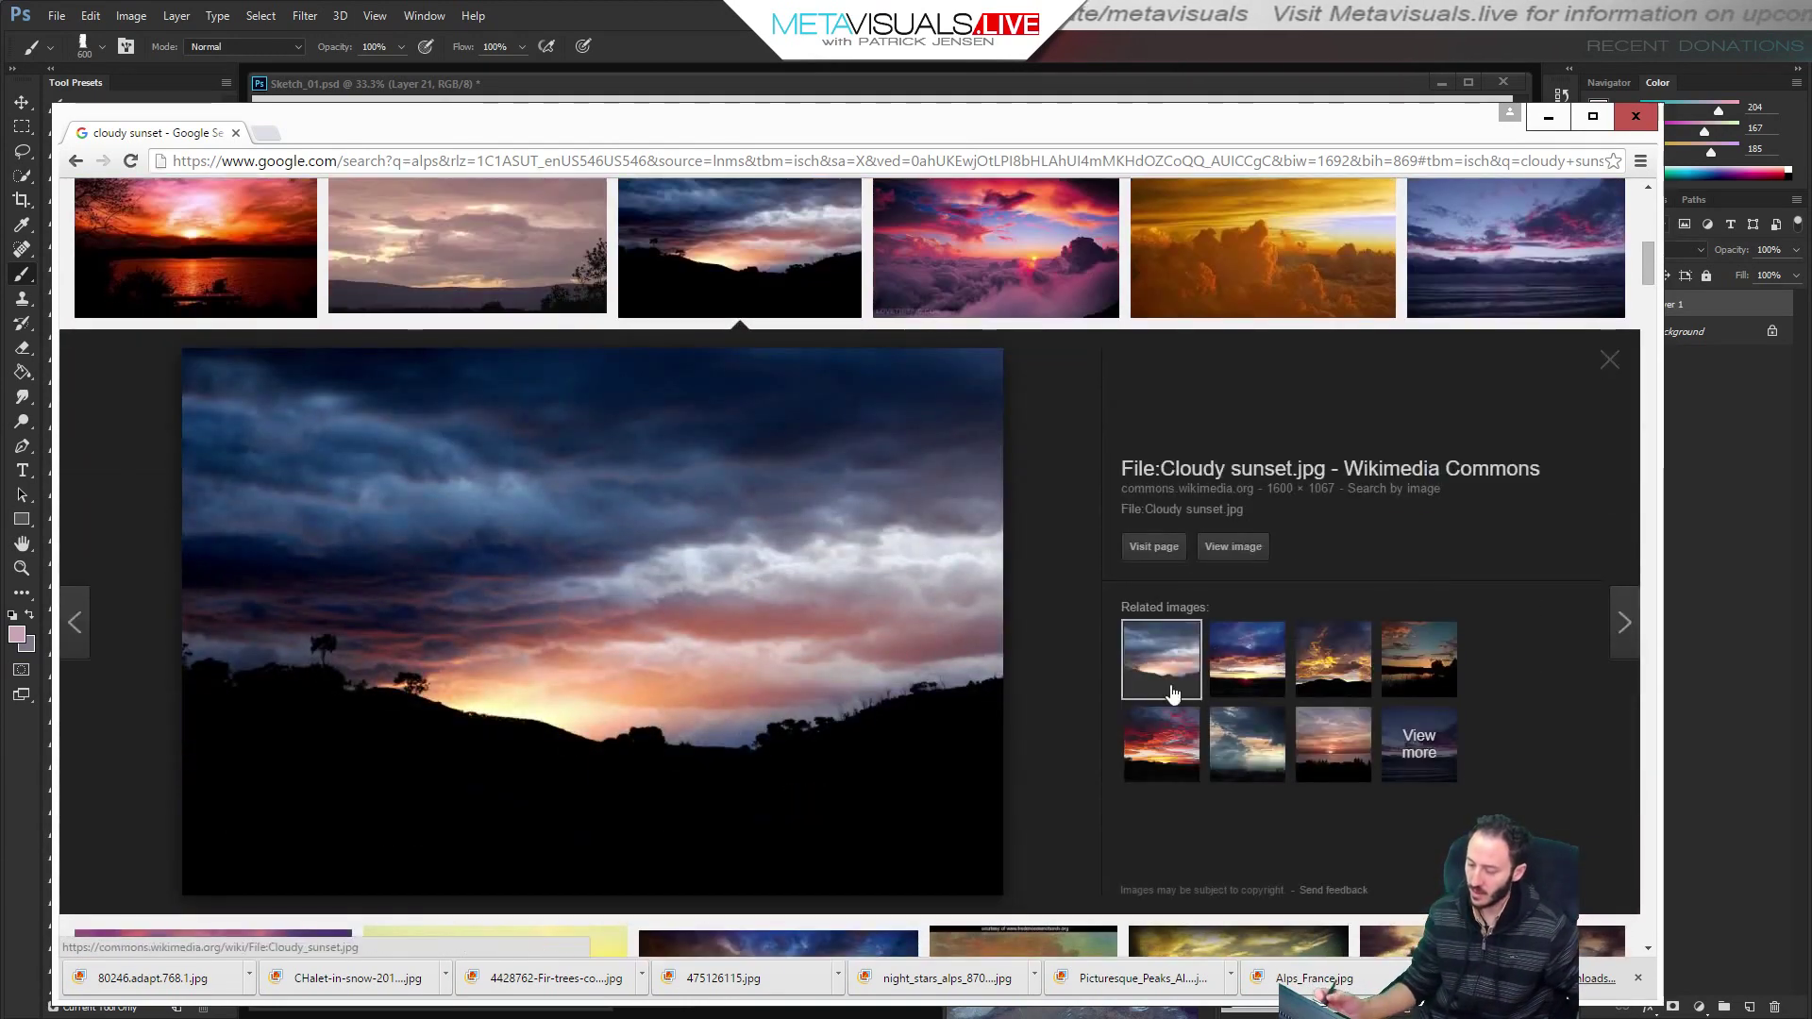
right_click(607, 605)
left_click(738, 795)
Switch to Photoshop, paste the sunset photo above Layer 21 in Sketch_01.psd, move it behind the city, and flip it horizontally.
left_click(1078, 65)
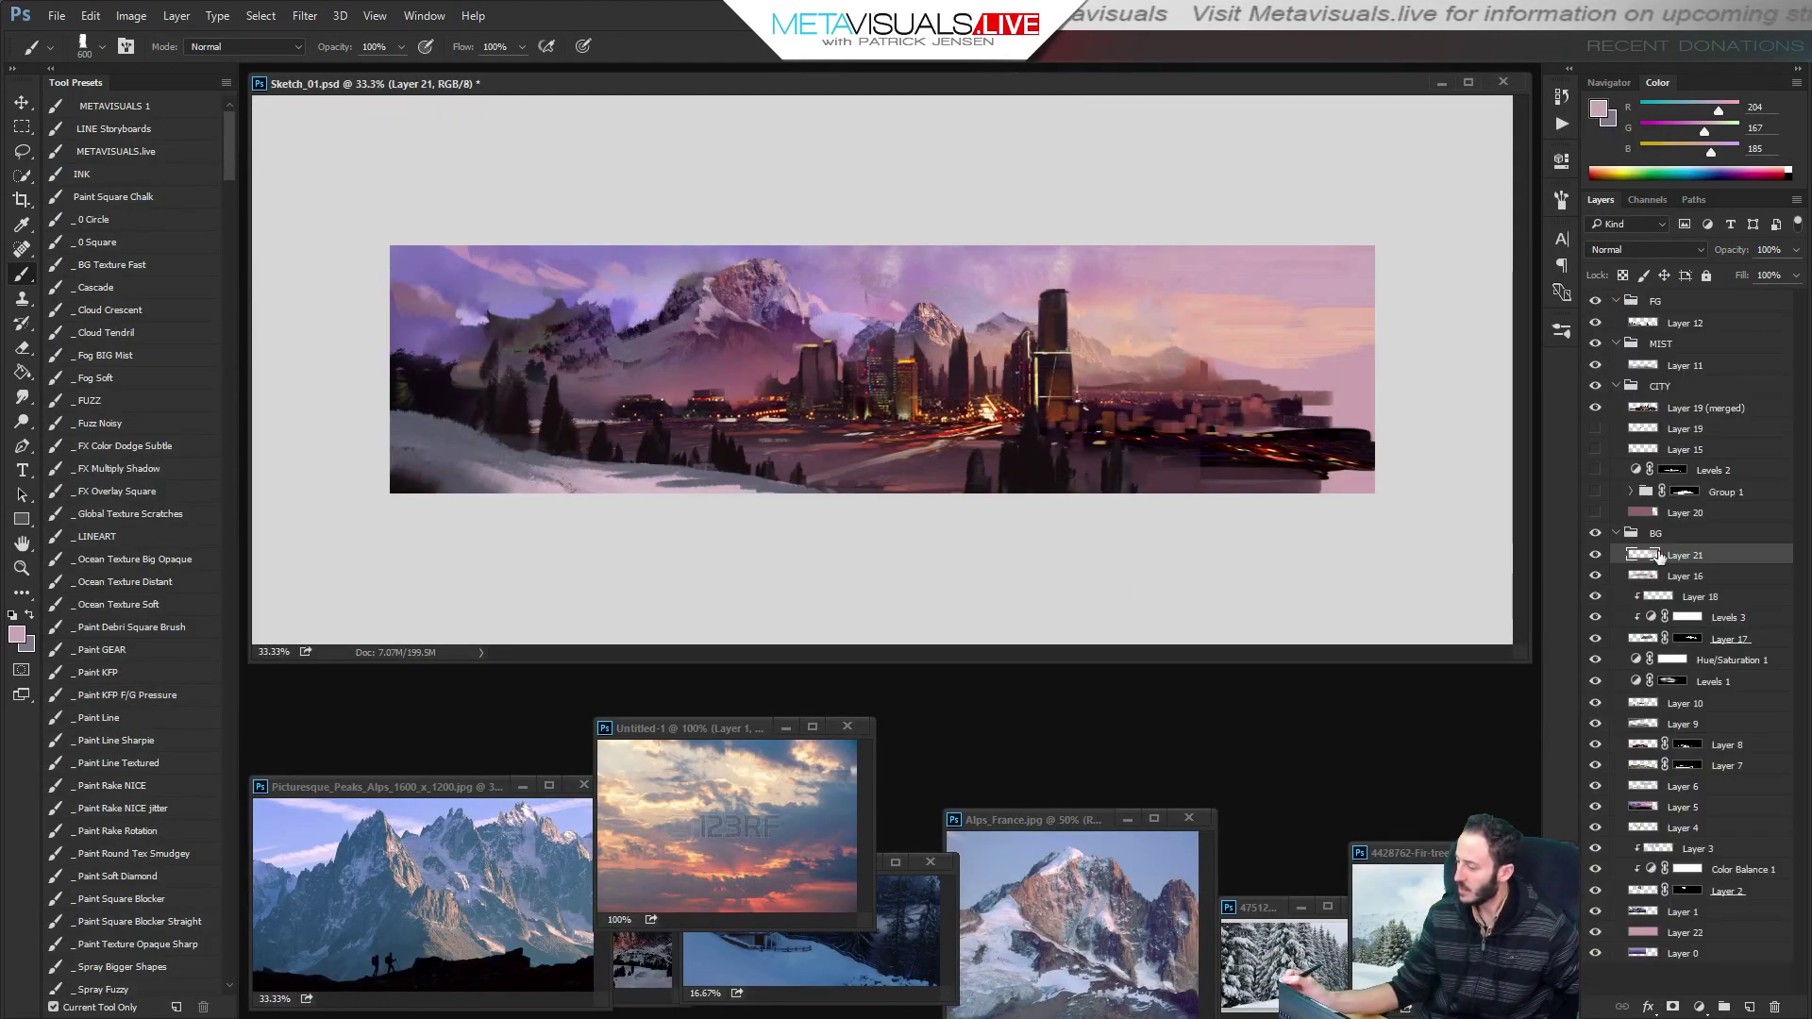
key("ctrl+v")
left_click_drag(898, 513, 1225, 370)
left_click(91, 16)
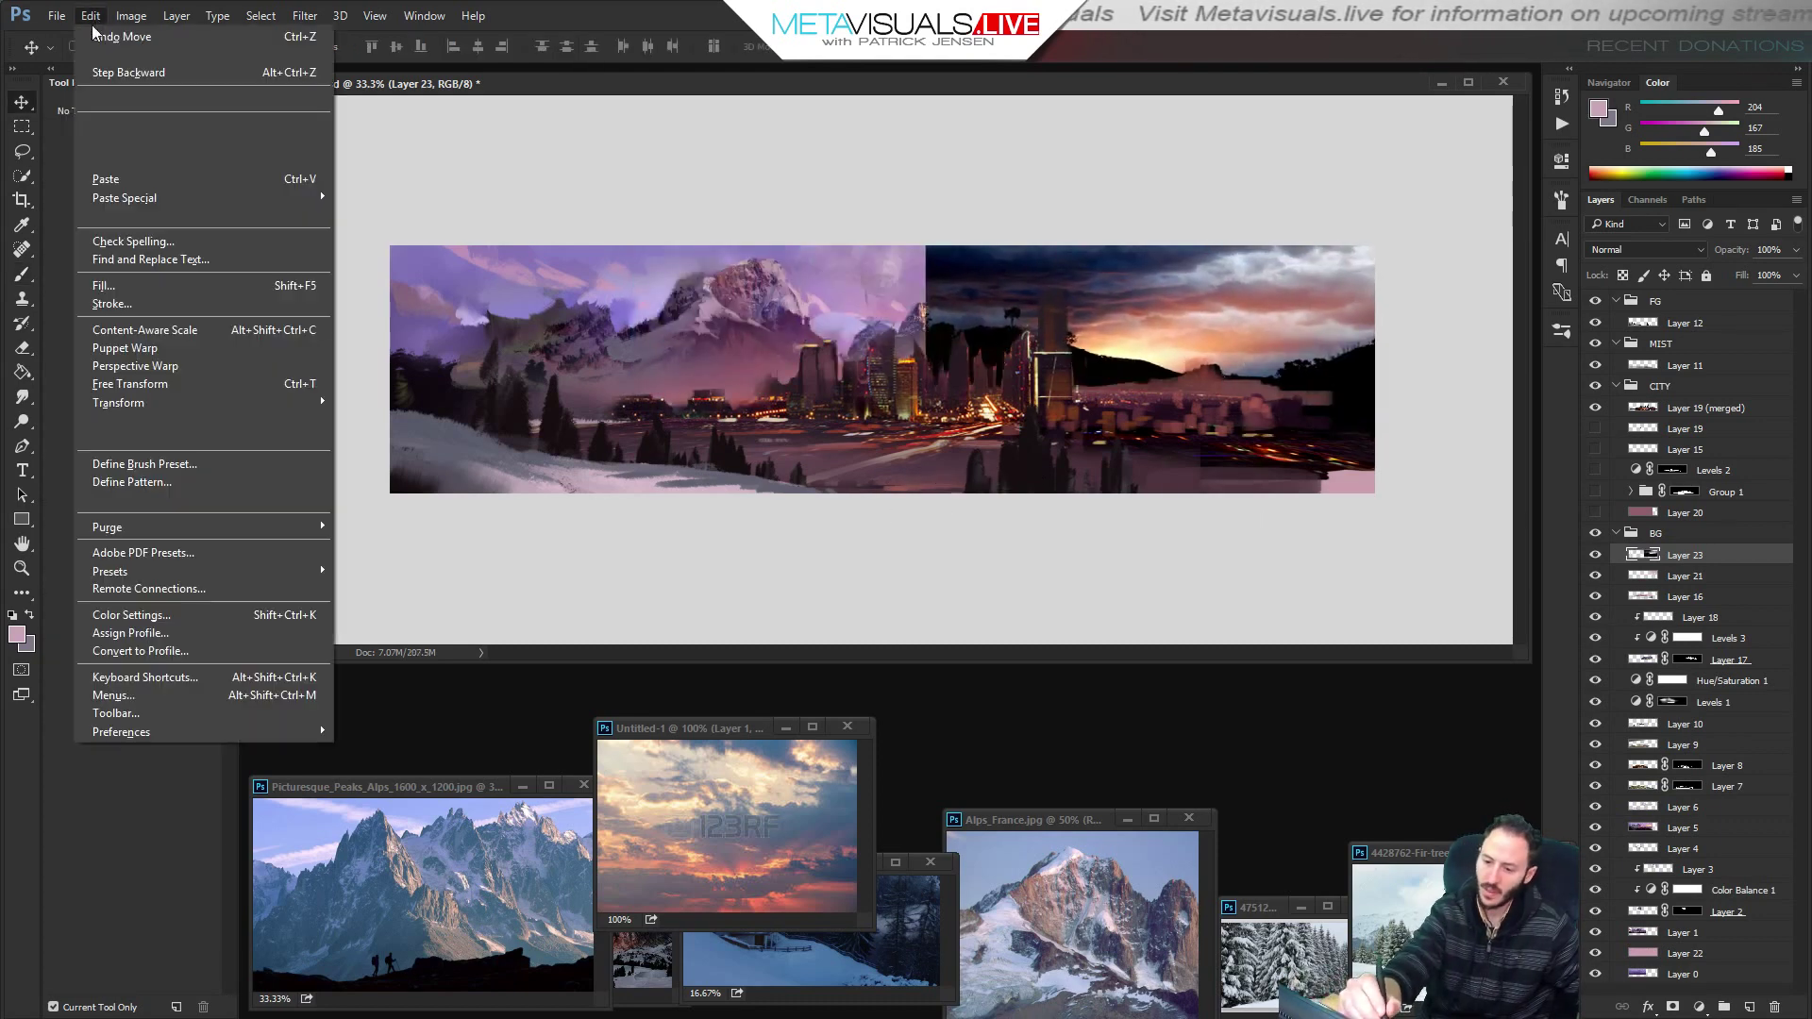
mouse_move(257, 406)
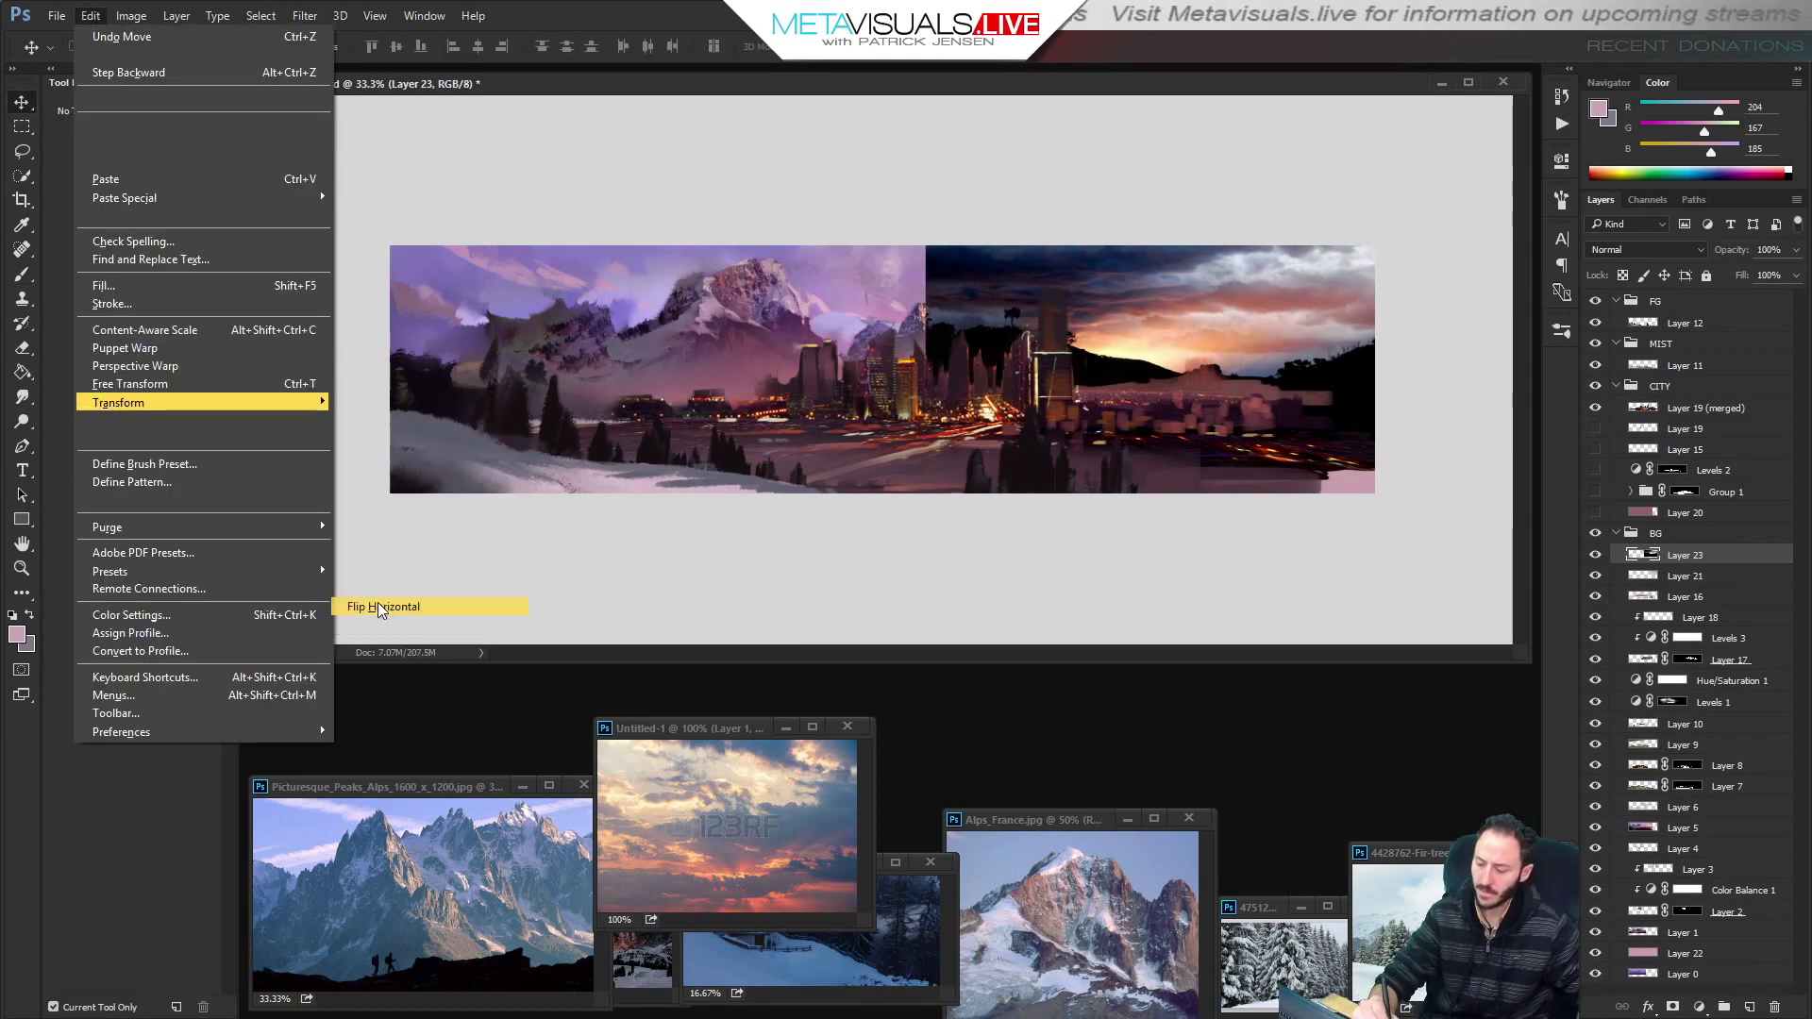
left_click(378, 602)
Move and scale the flipped sunset photo with Free Transform so it covers the sky from the city to the canvas's eastern edge.
left_click_drag(1216, 469, 1049, 408)
key("ctrl+t")
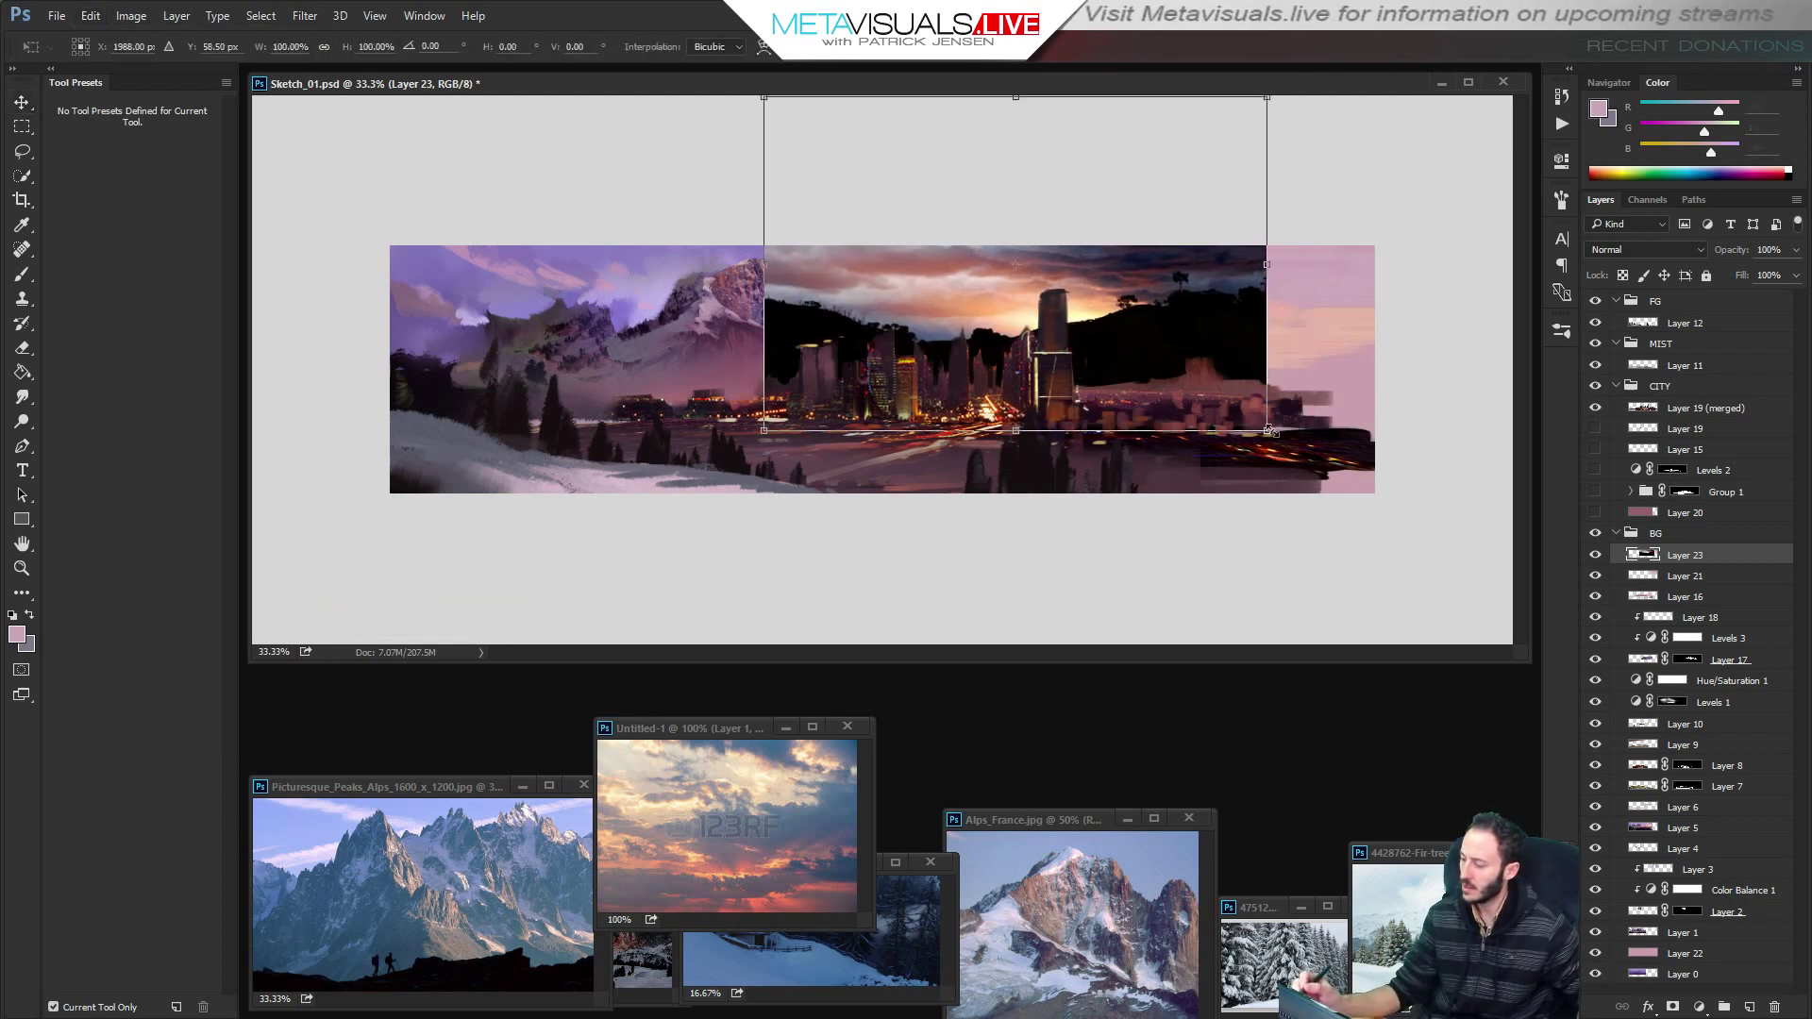
left_click_drag(1267, 431, 1535, 483)
left_click_drag(1168, 545, 1319, 448)
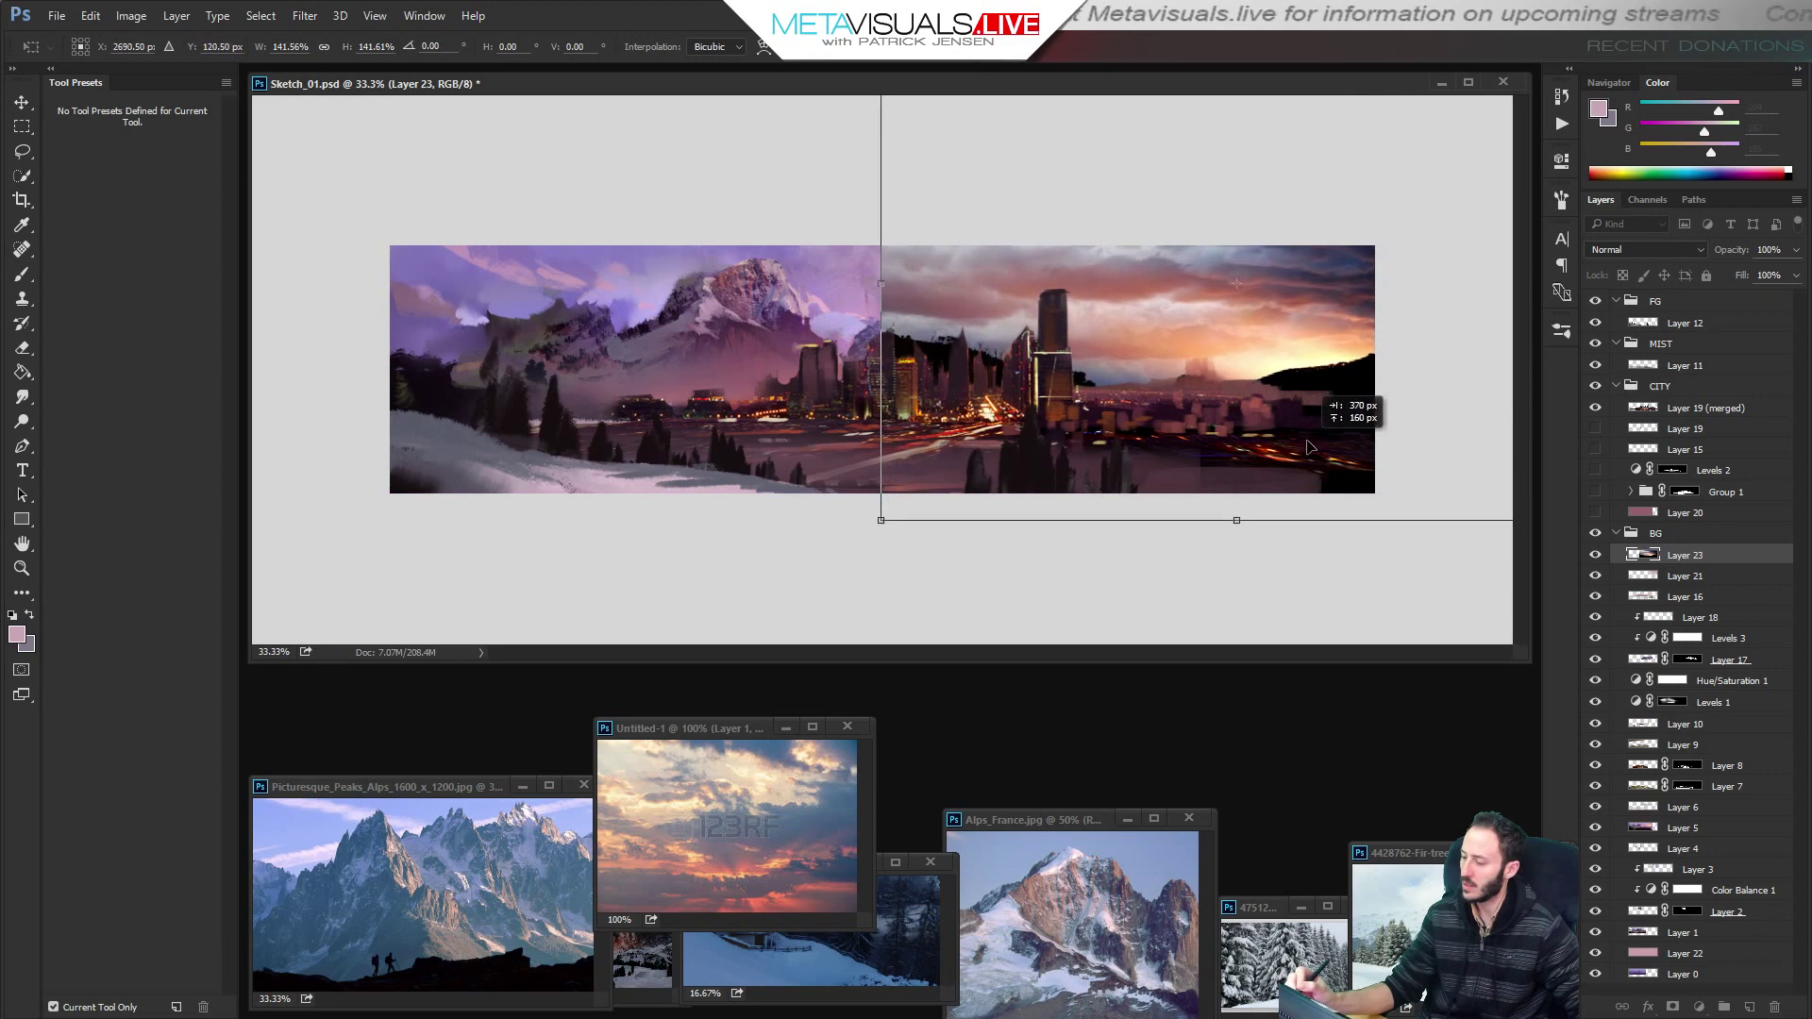
left_click_drag(879, 520, 868, 386)
left_click_drag(1309, 296, 1297, 378)
key("Return")
Set the sunset photo layer's blend mode to Soft Light and toggle its visibility to compare the sky.
left_click(1627, 252)
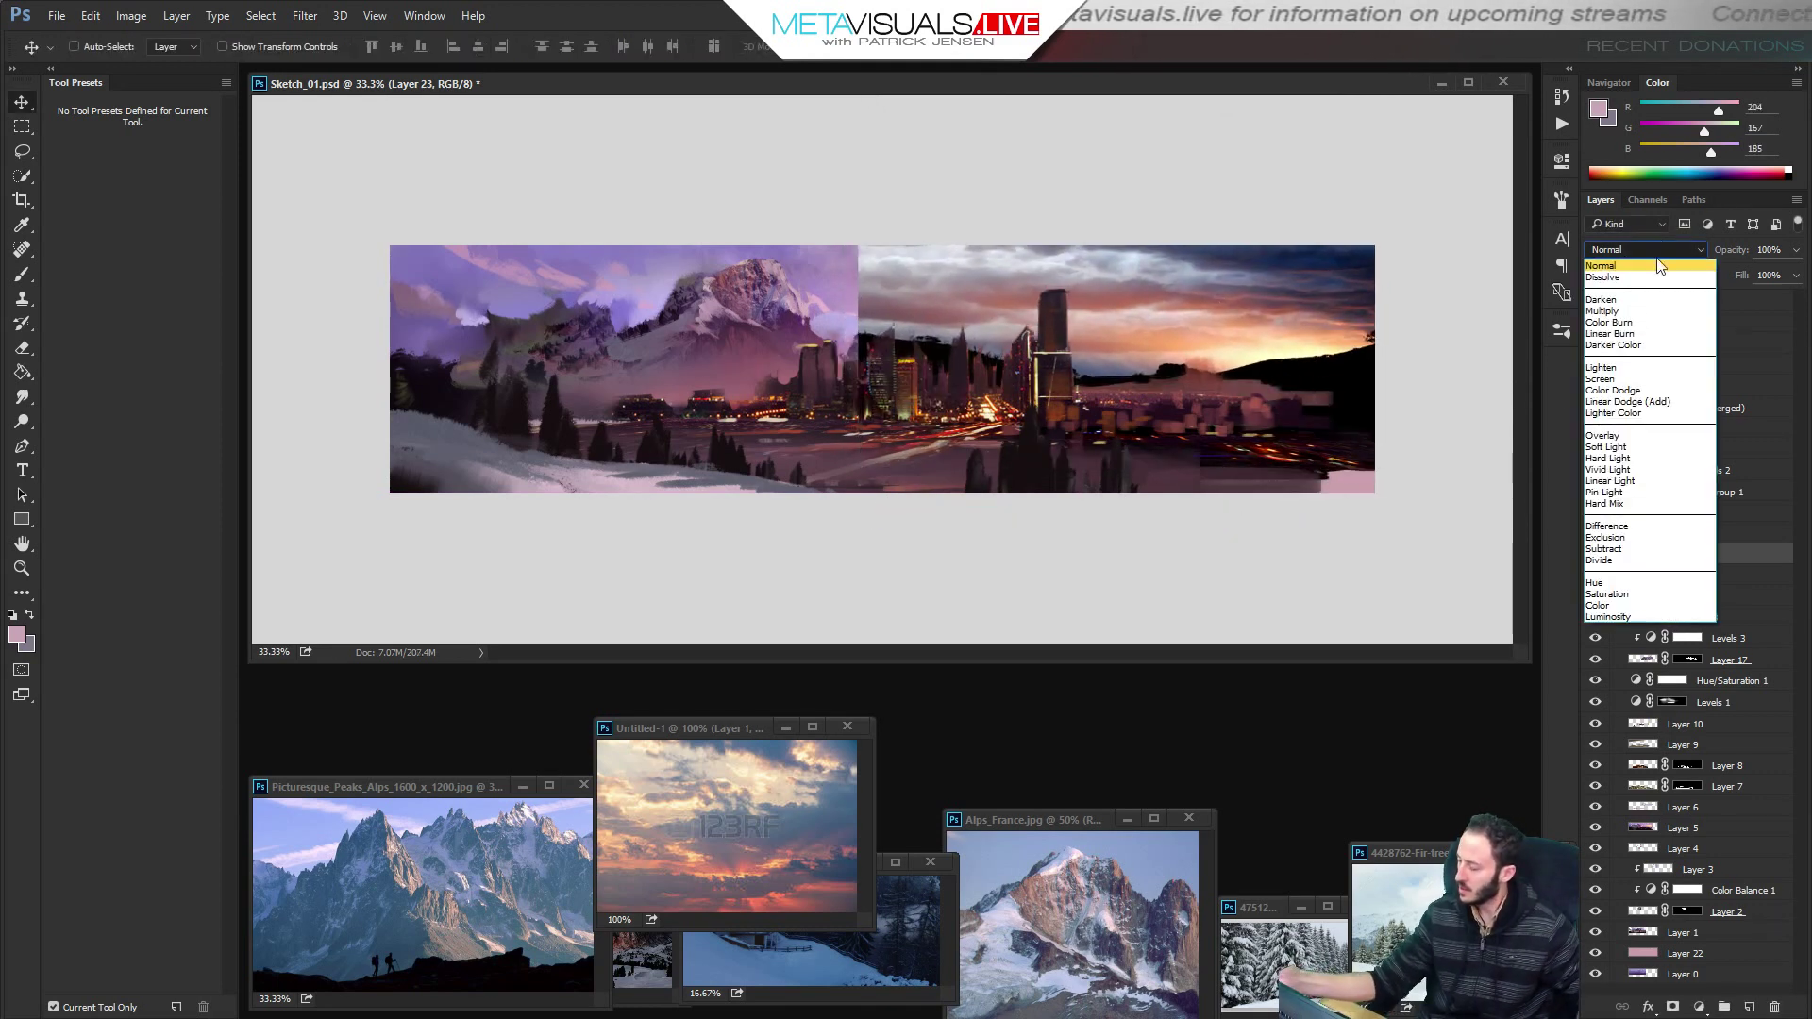
left_click(1636, 447)
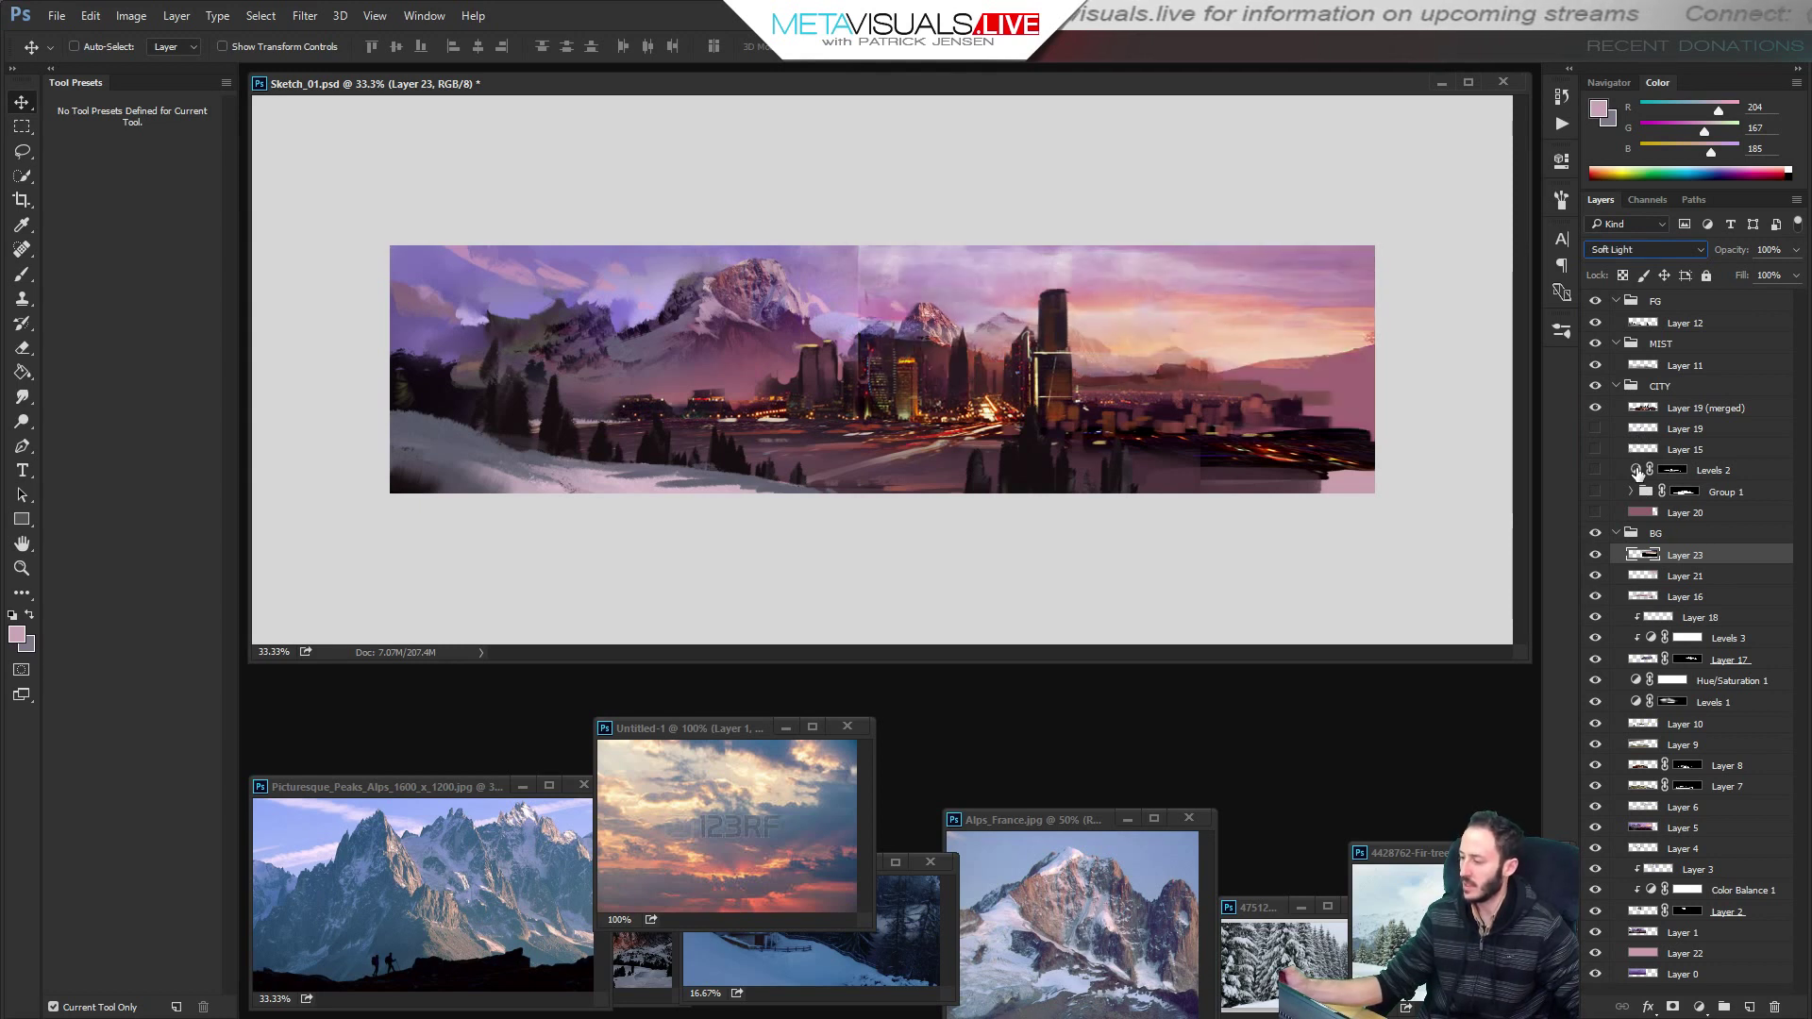
key("Down")
key("Up")
key("Down")
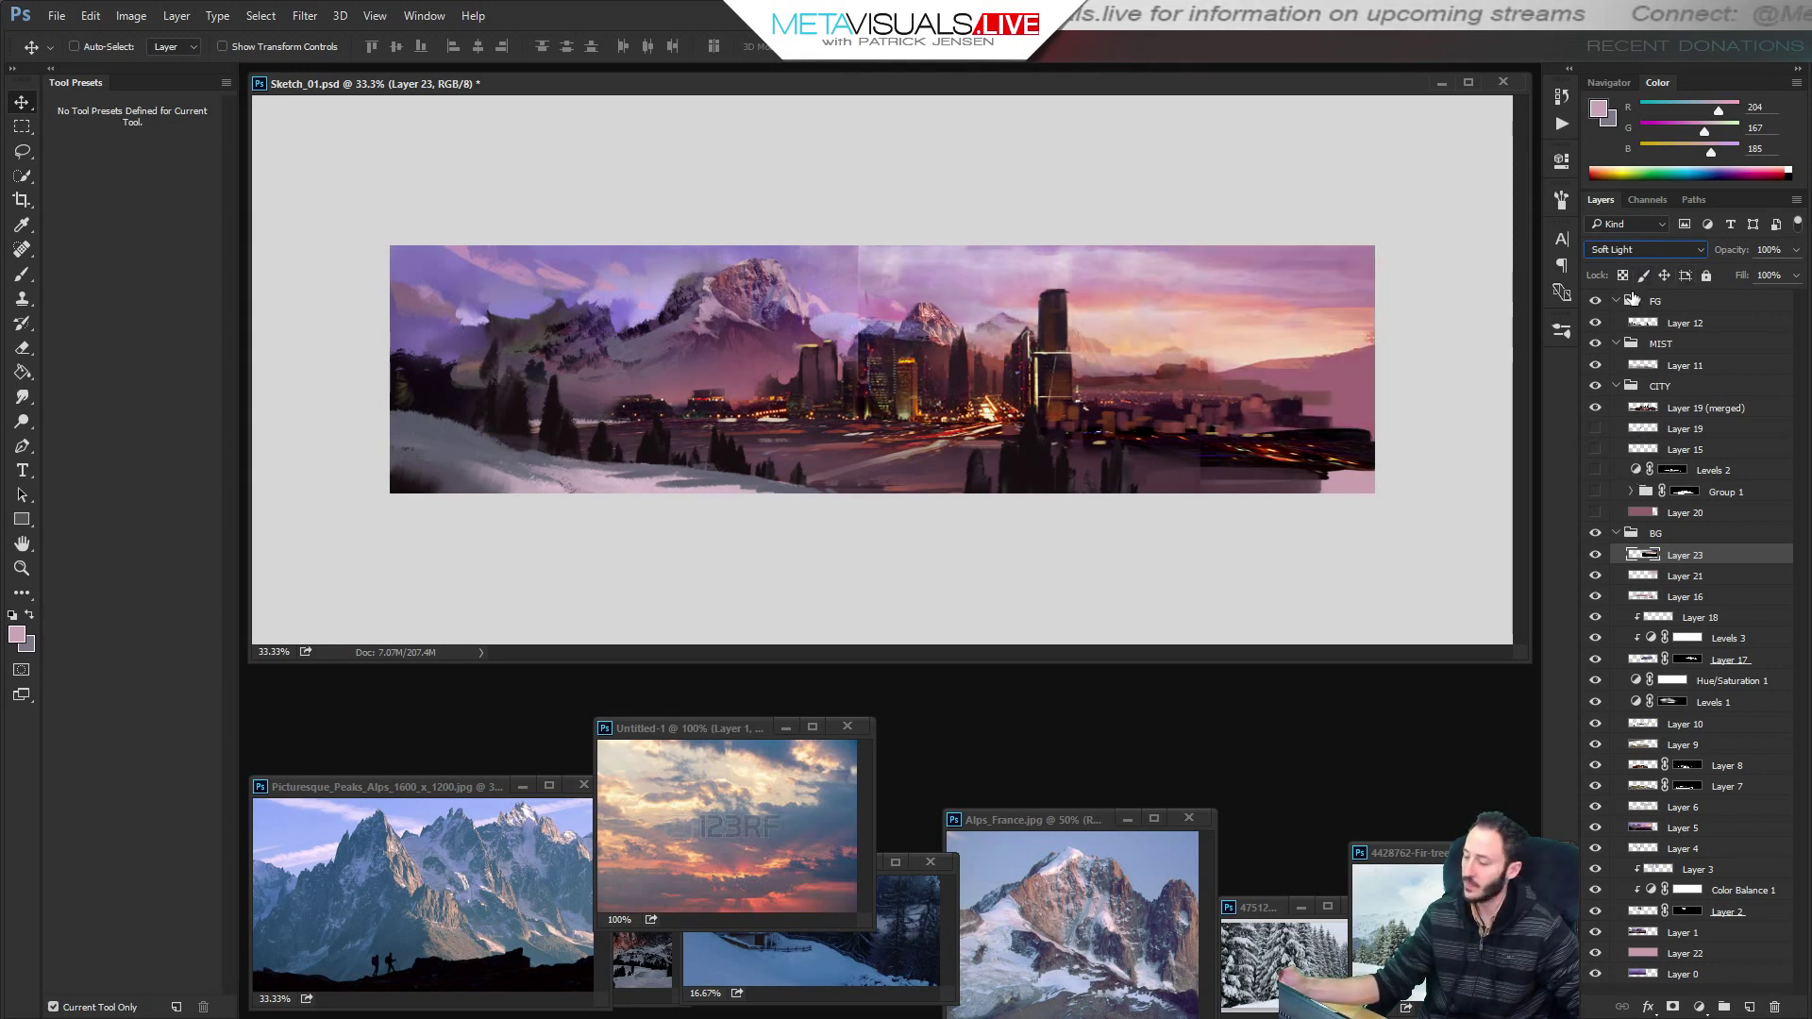
key("Down")
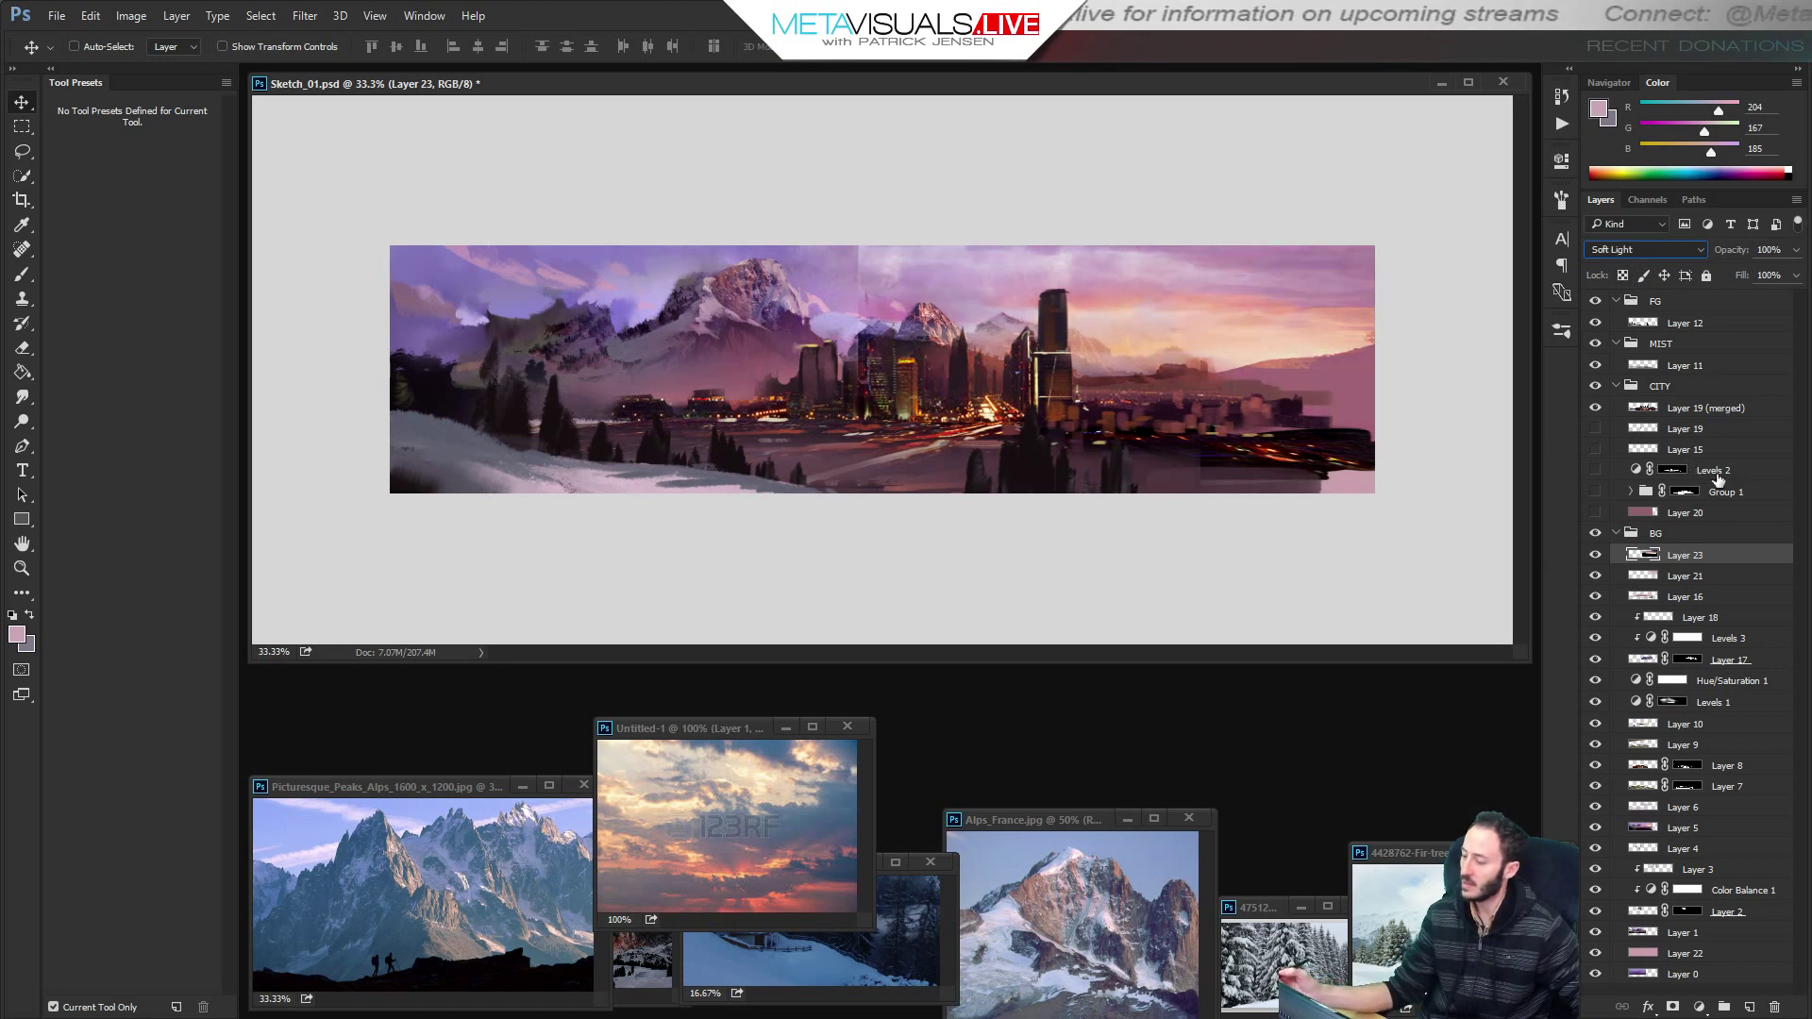
left_click(1595, 556)
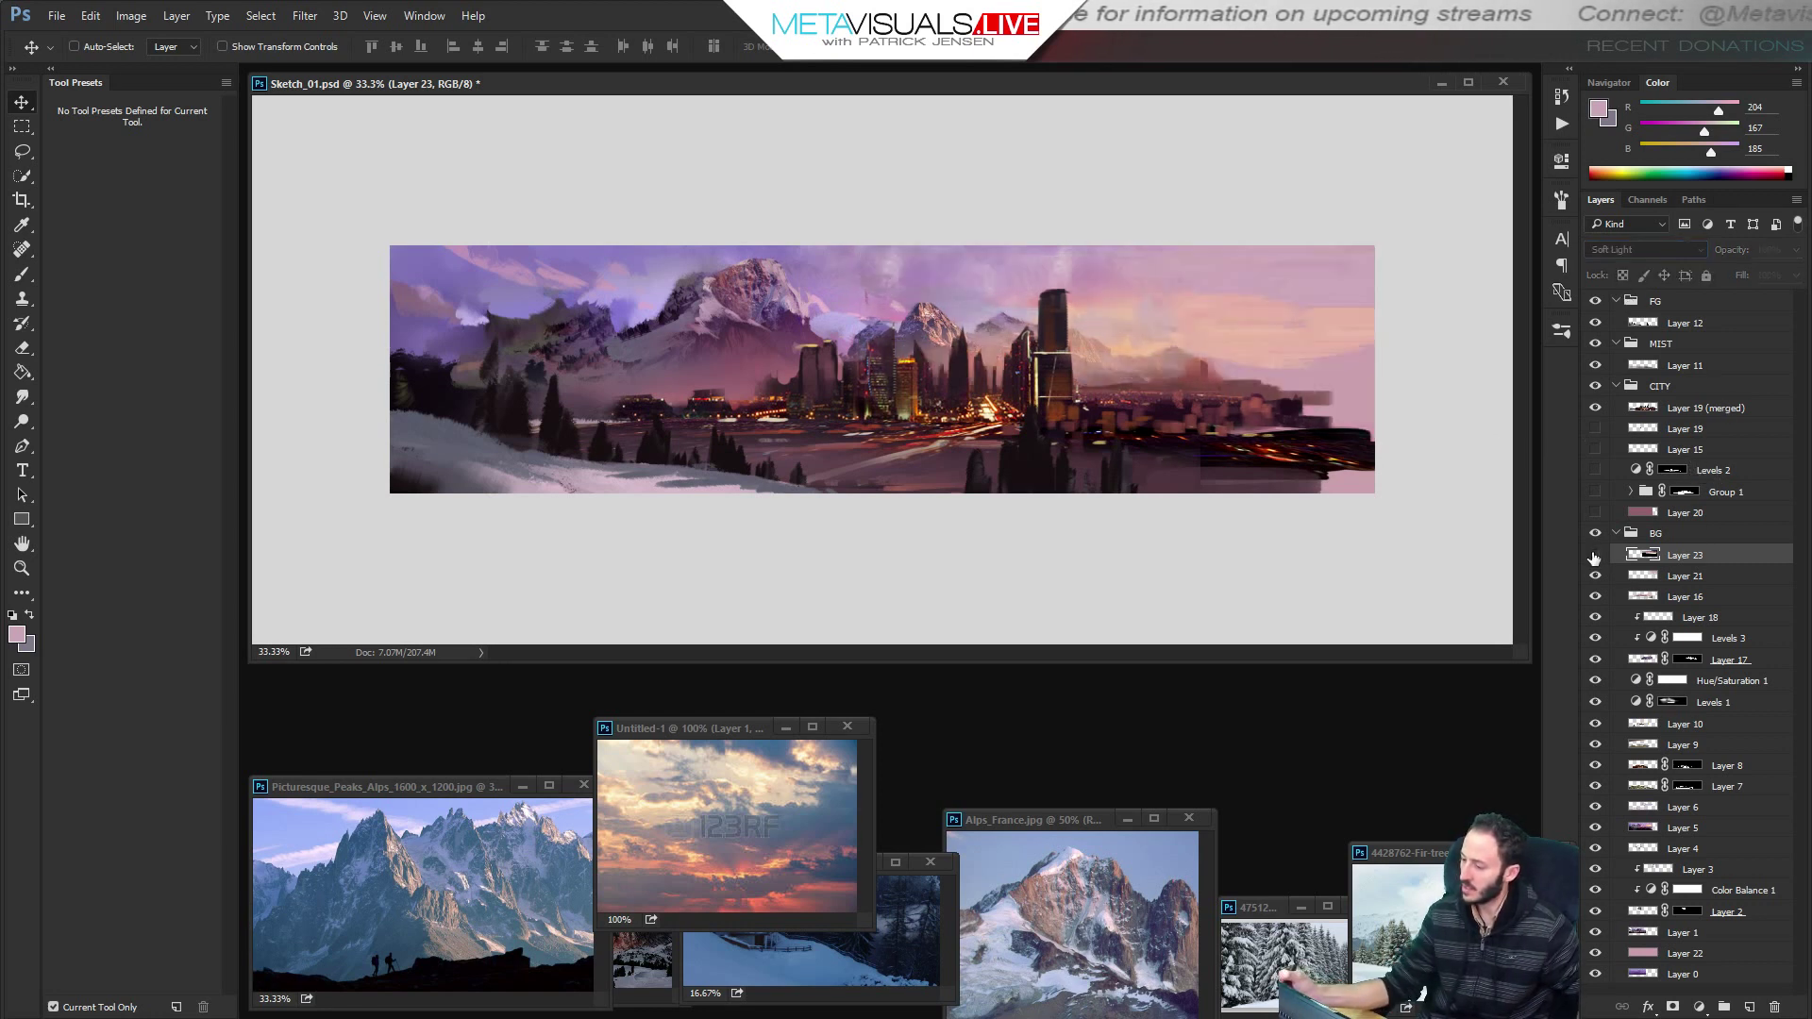
left_click(1595, 556)
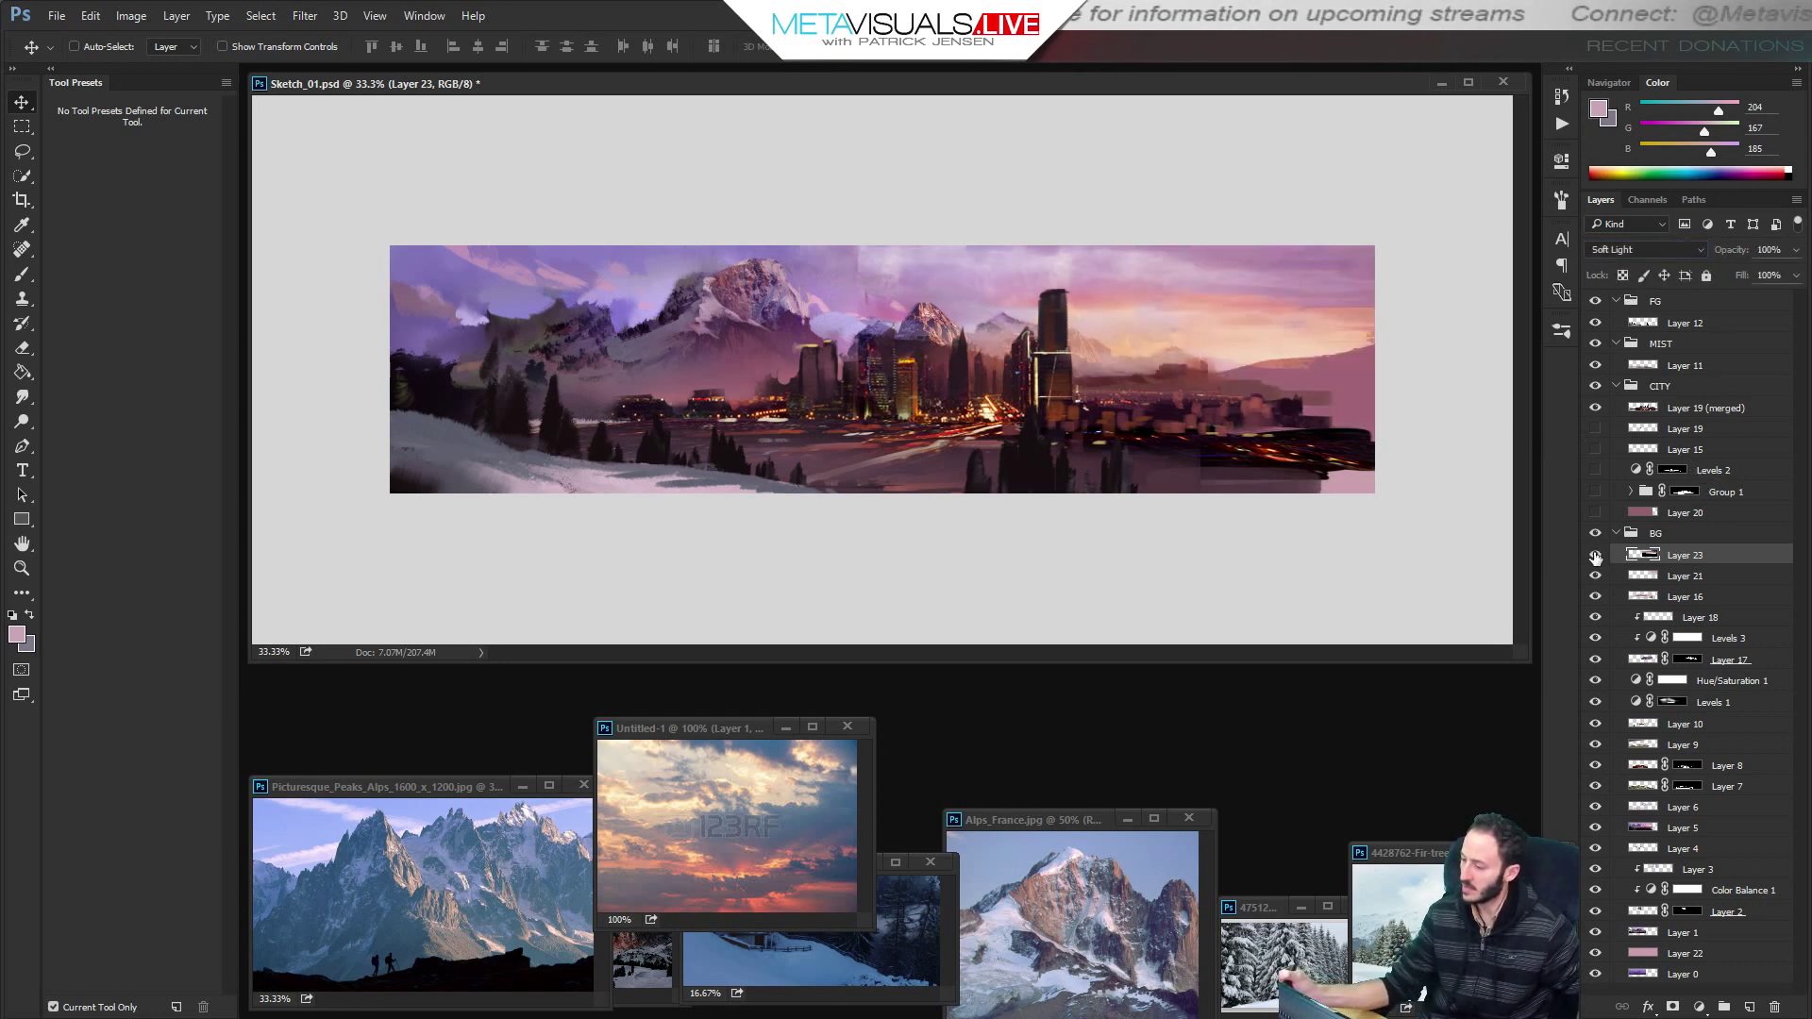
Compare the sunset photo layer in Normal mode, set its blend mode to Overlay, and add a layer mask to it.
left_click(1618, 251)
left_click(1620, 266)
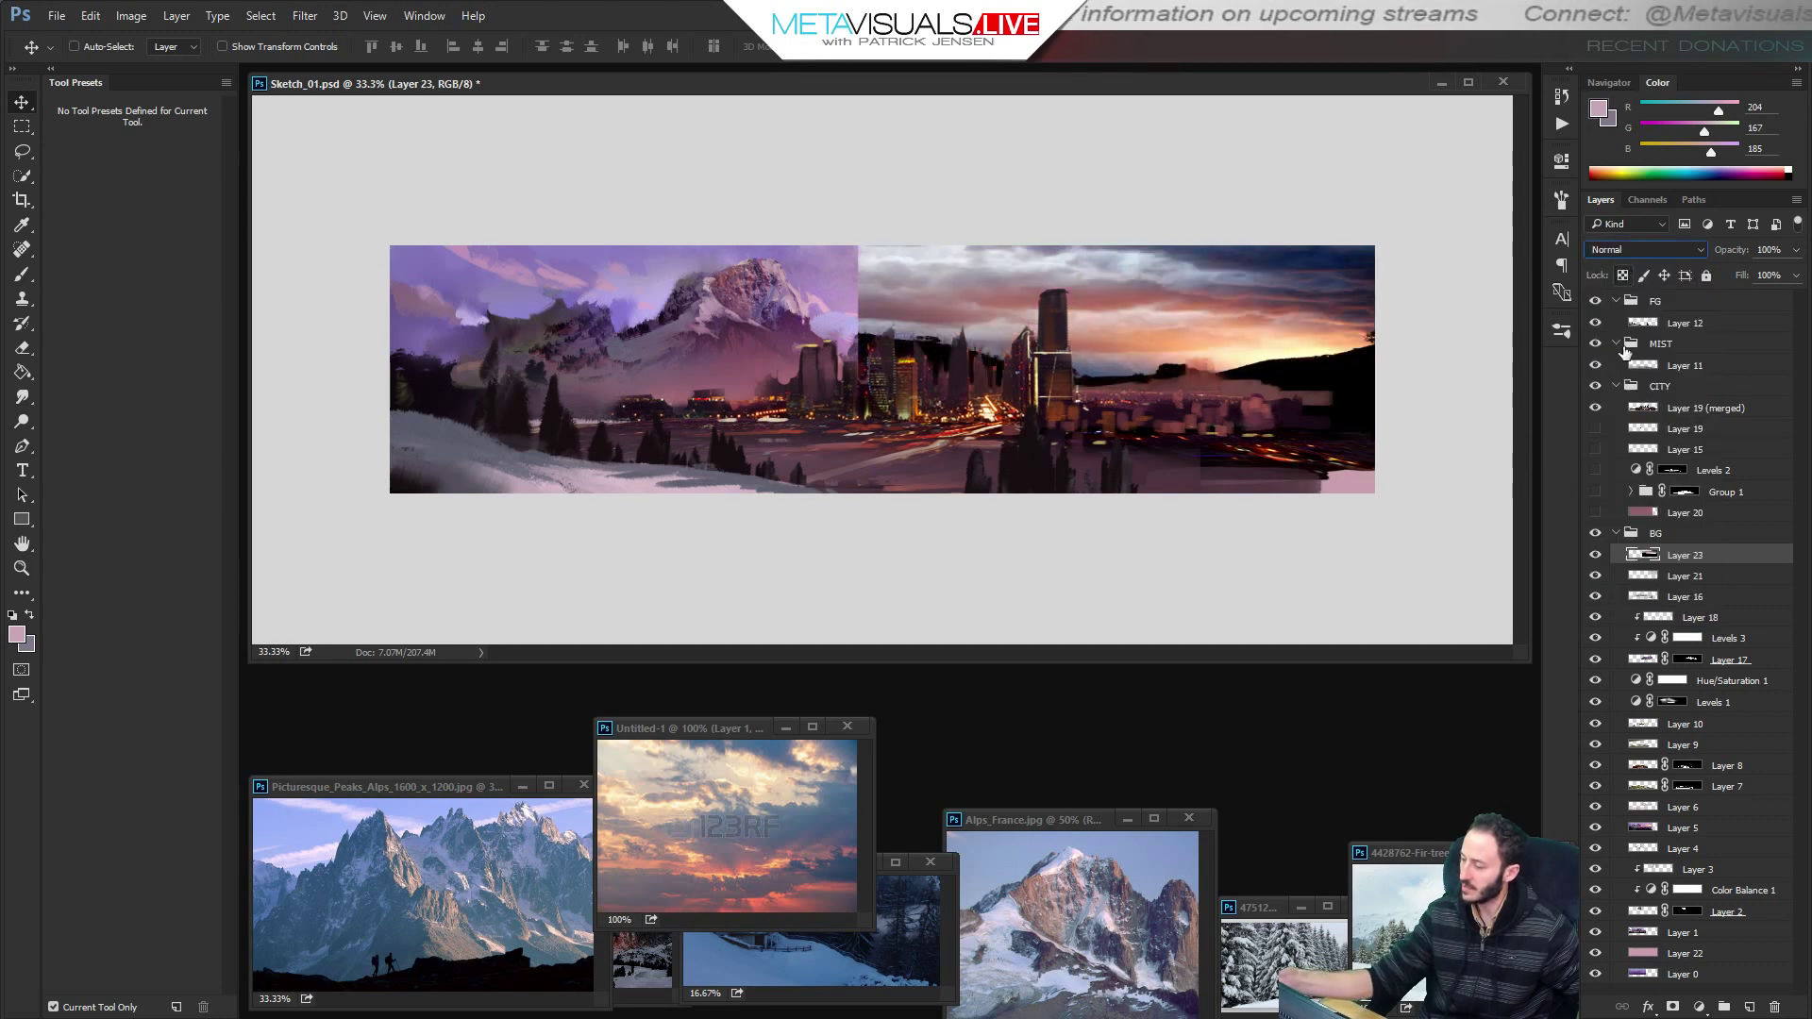
left_click(1622, 251)
left_click(1624, 446)
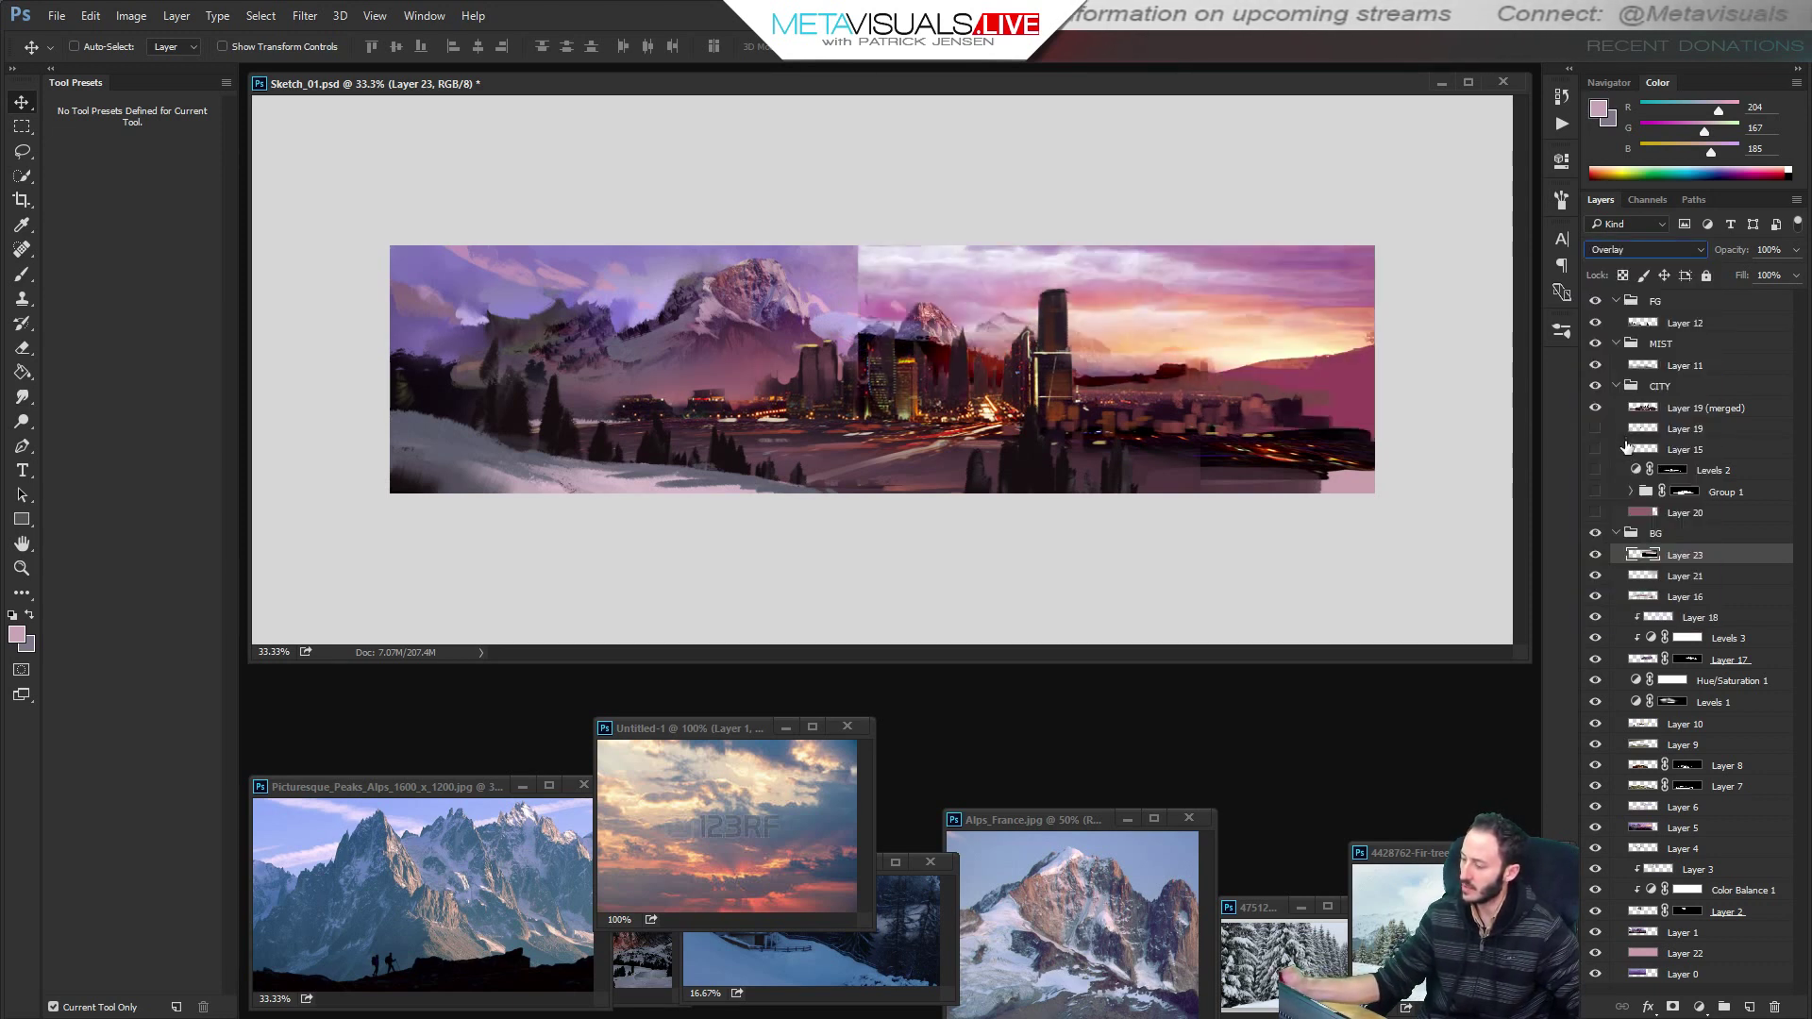
left_click(1673, 1008)
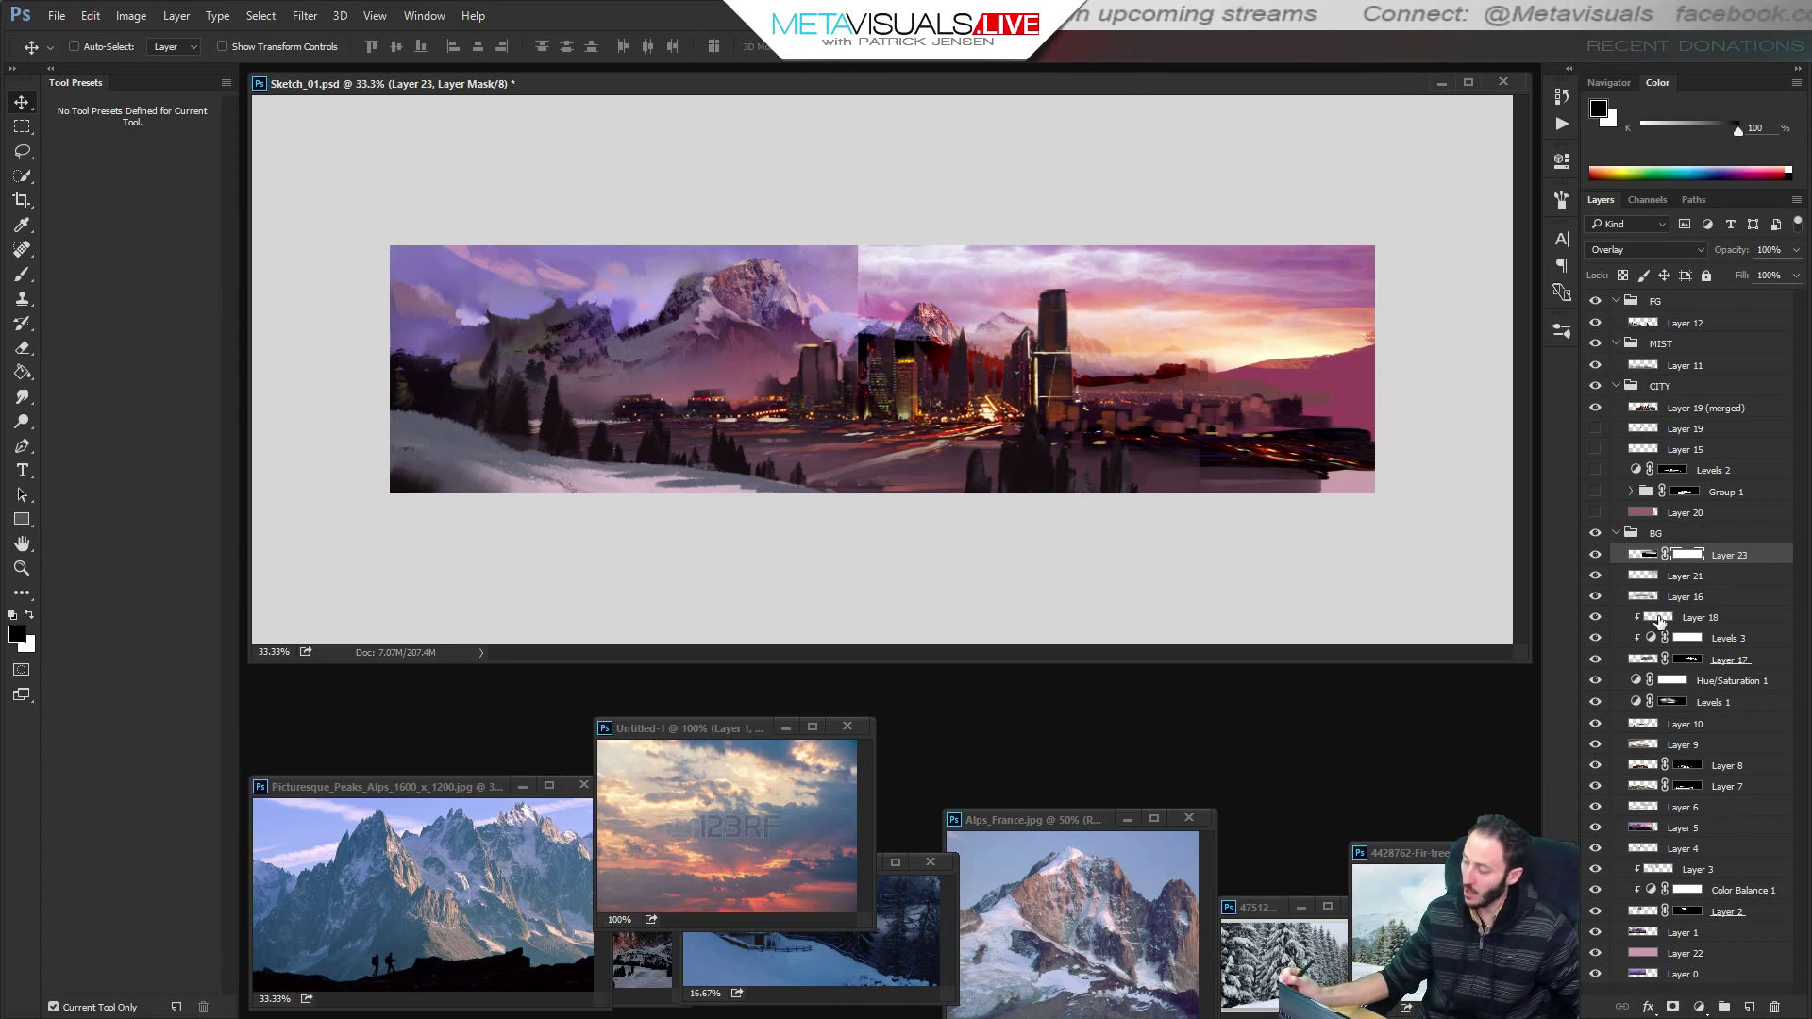
Select Layer 19 (merged) in the CITY group and hide the sunset photo on Layer 23.
left_click(1653, 621)
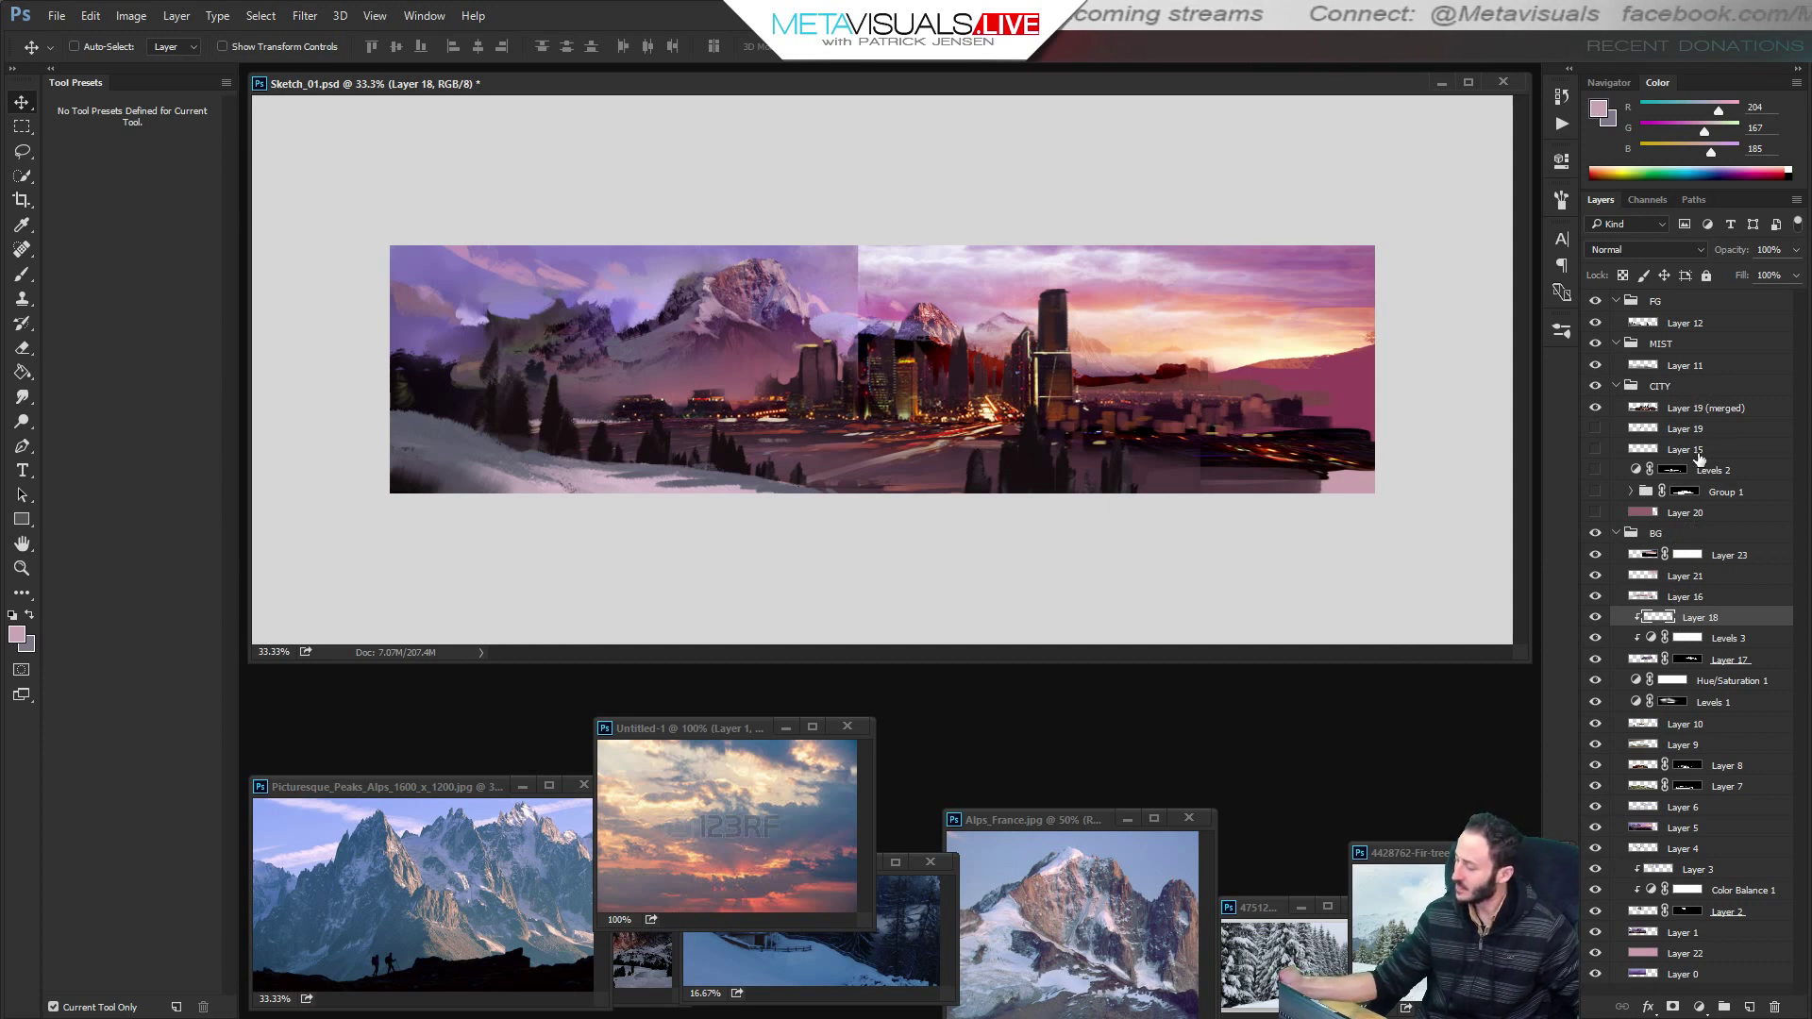
left_click(1642, 408)
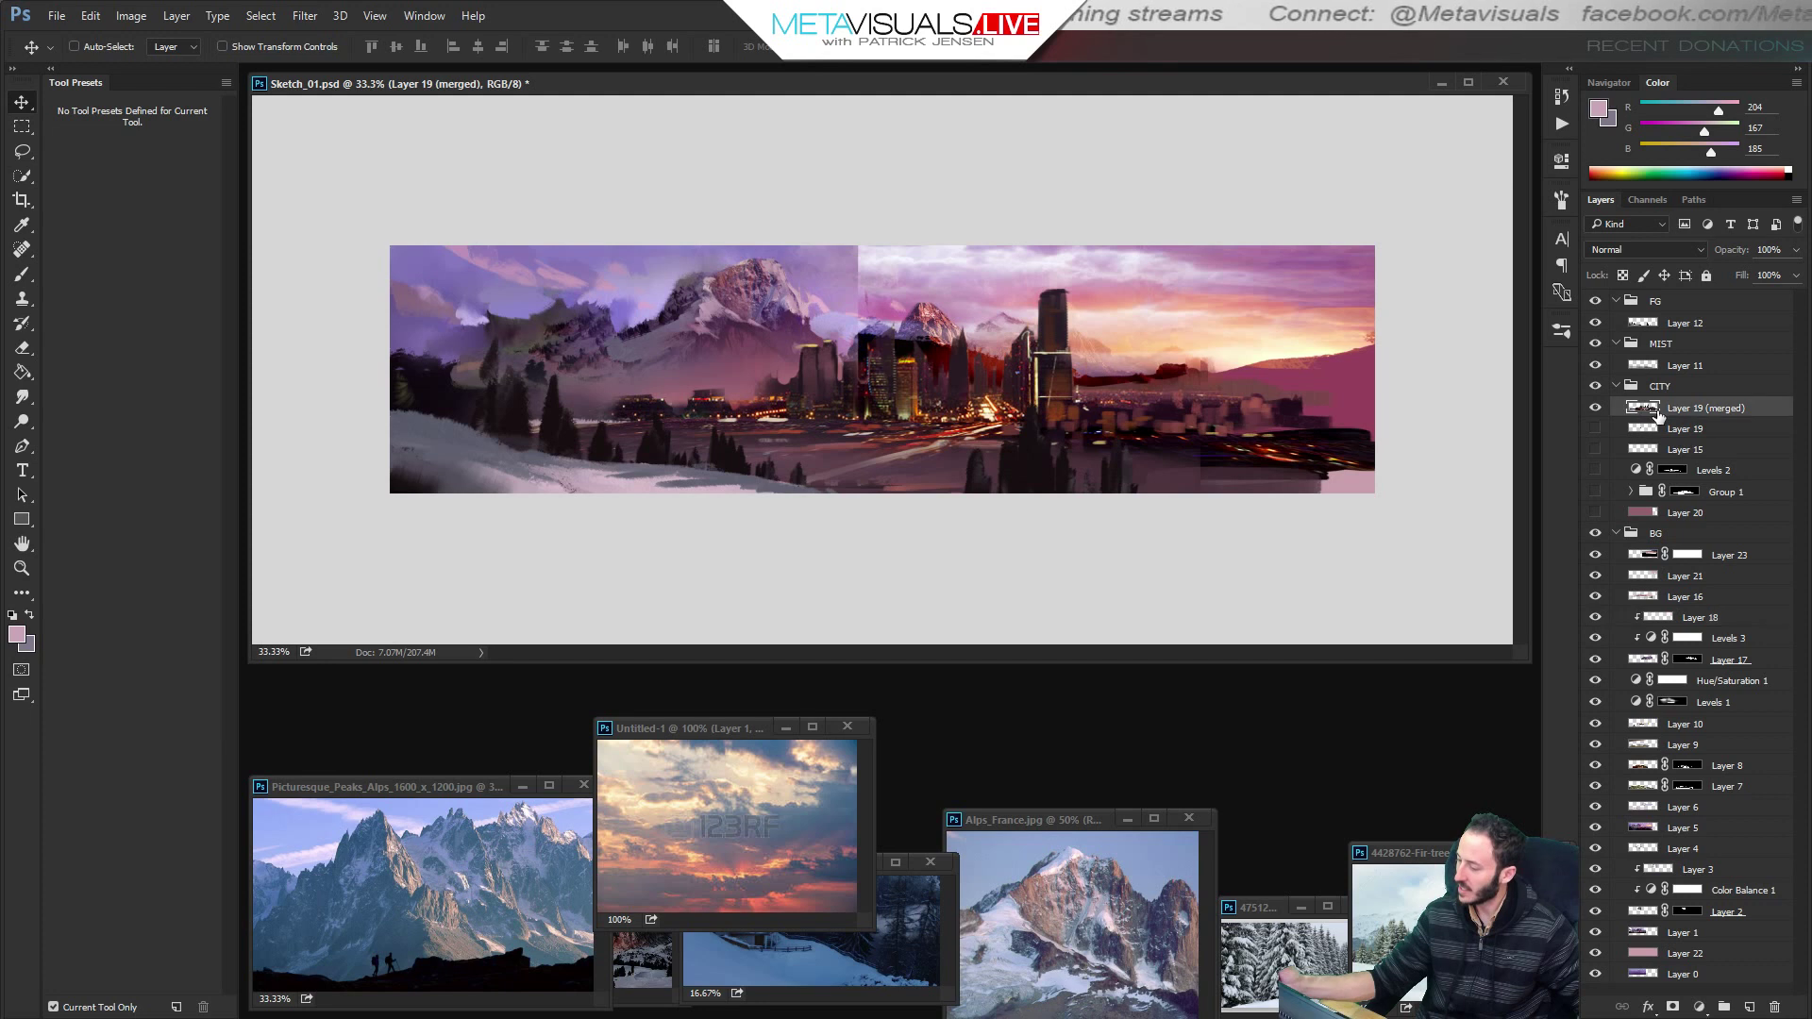
left_click(1595, 556)
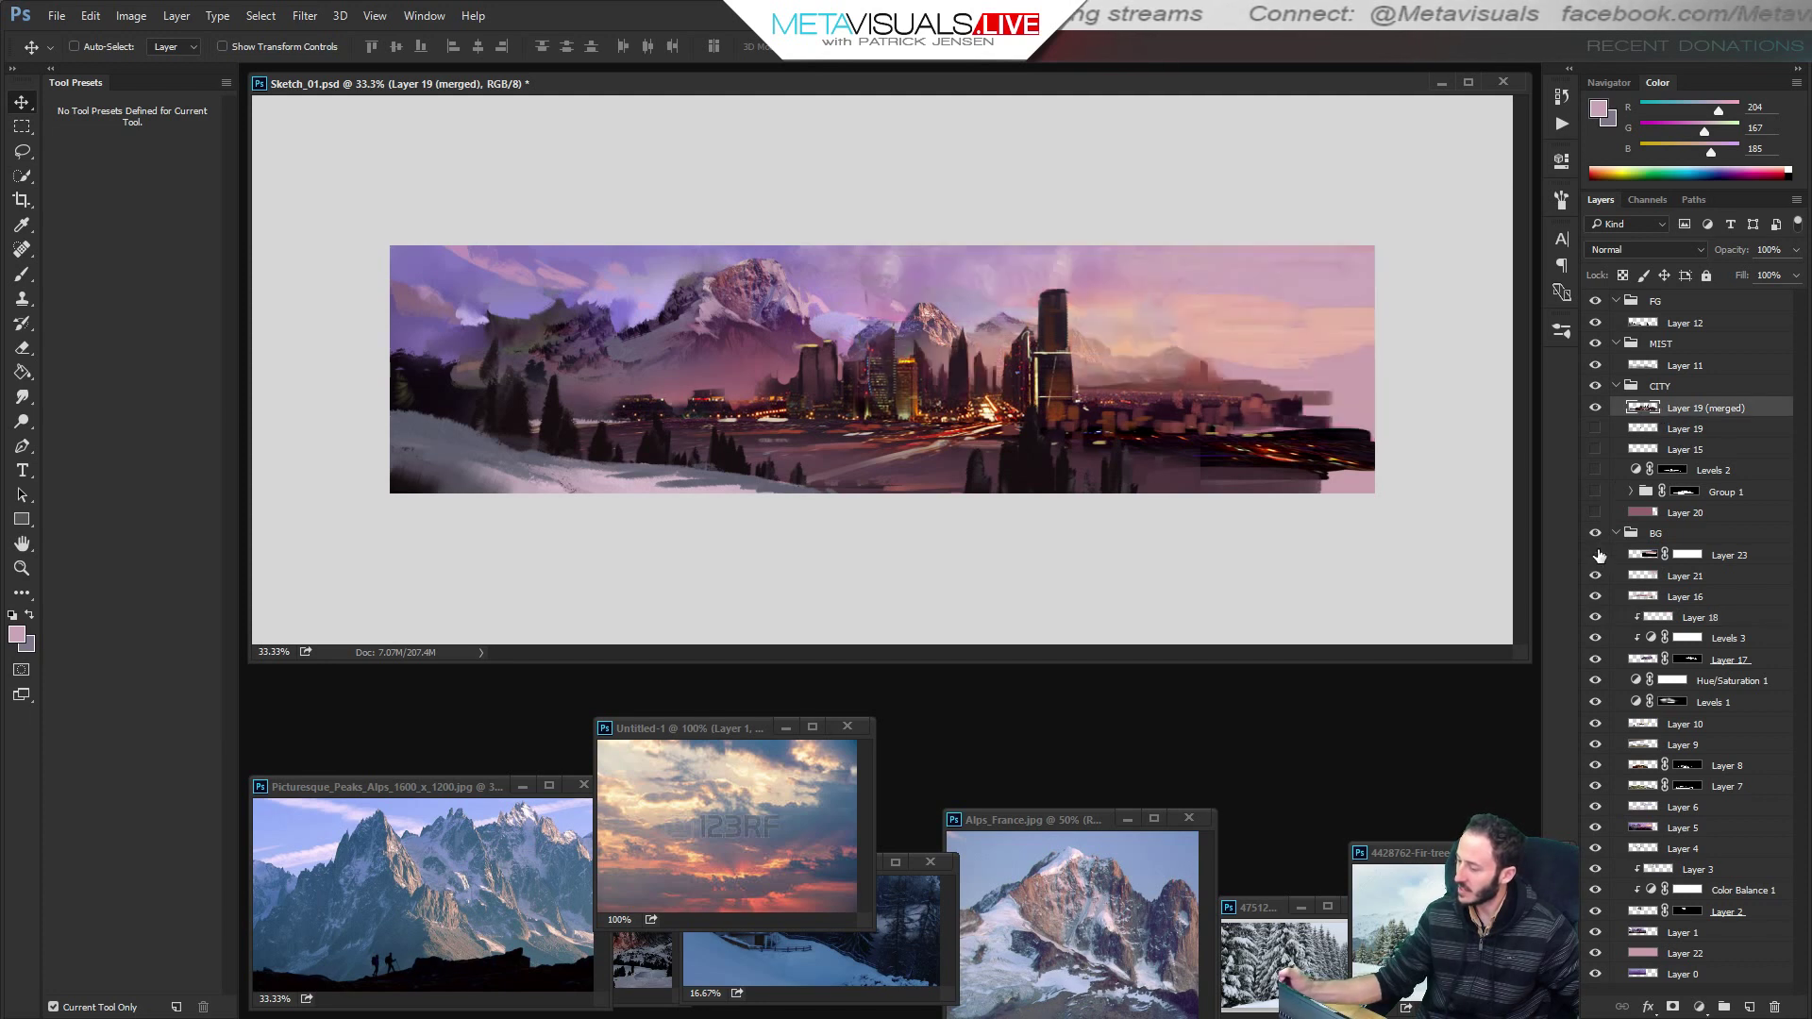
left_click(1595, 409)
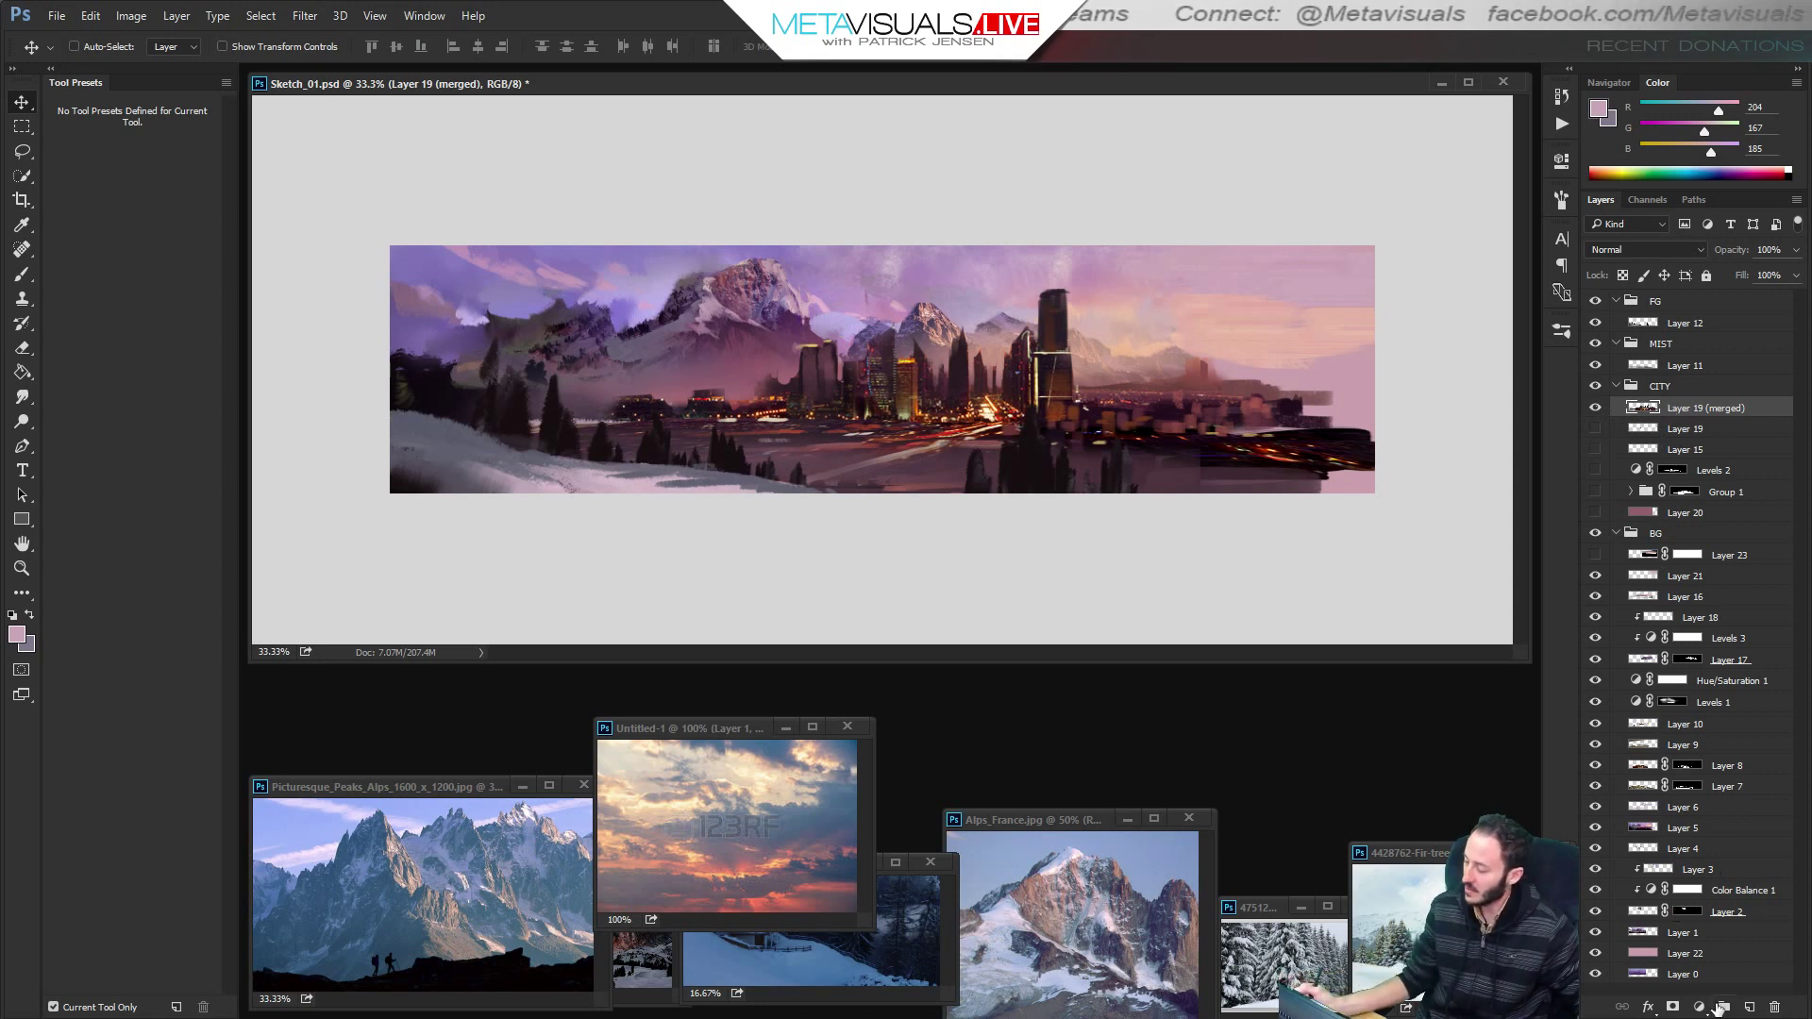
Add a Hue/Saturation adjustment with saturation +70 above Layer 19 (merged) and clip it to the city layer.
left_click(1703, 1007)
left_click(1703, 786)
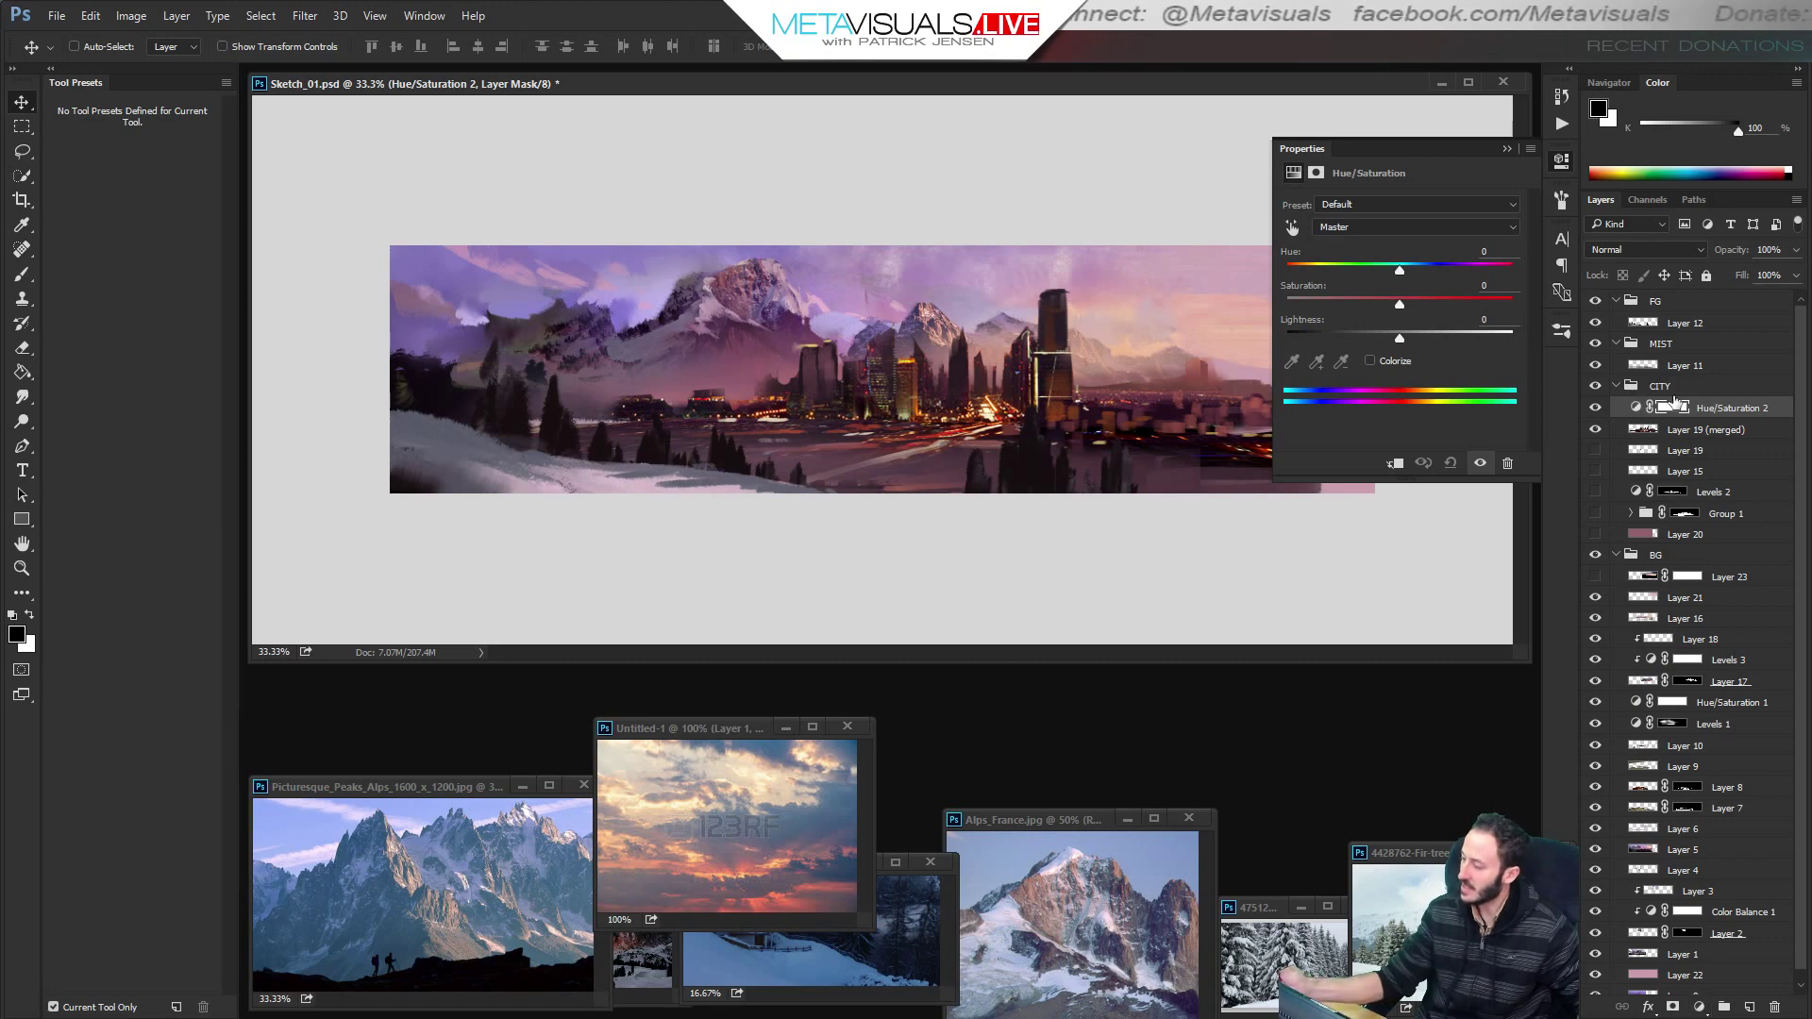
left_click_drag(1397, 305, 1479, 300)
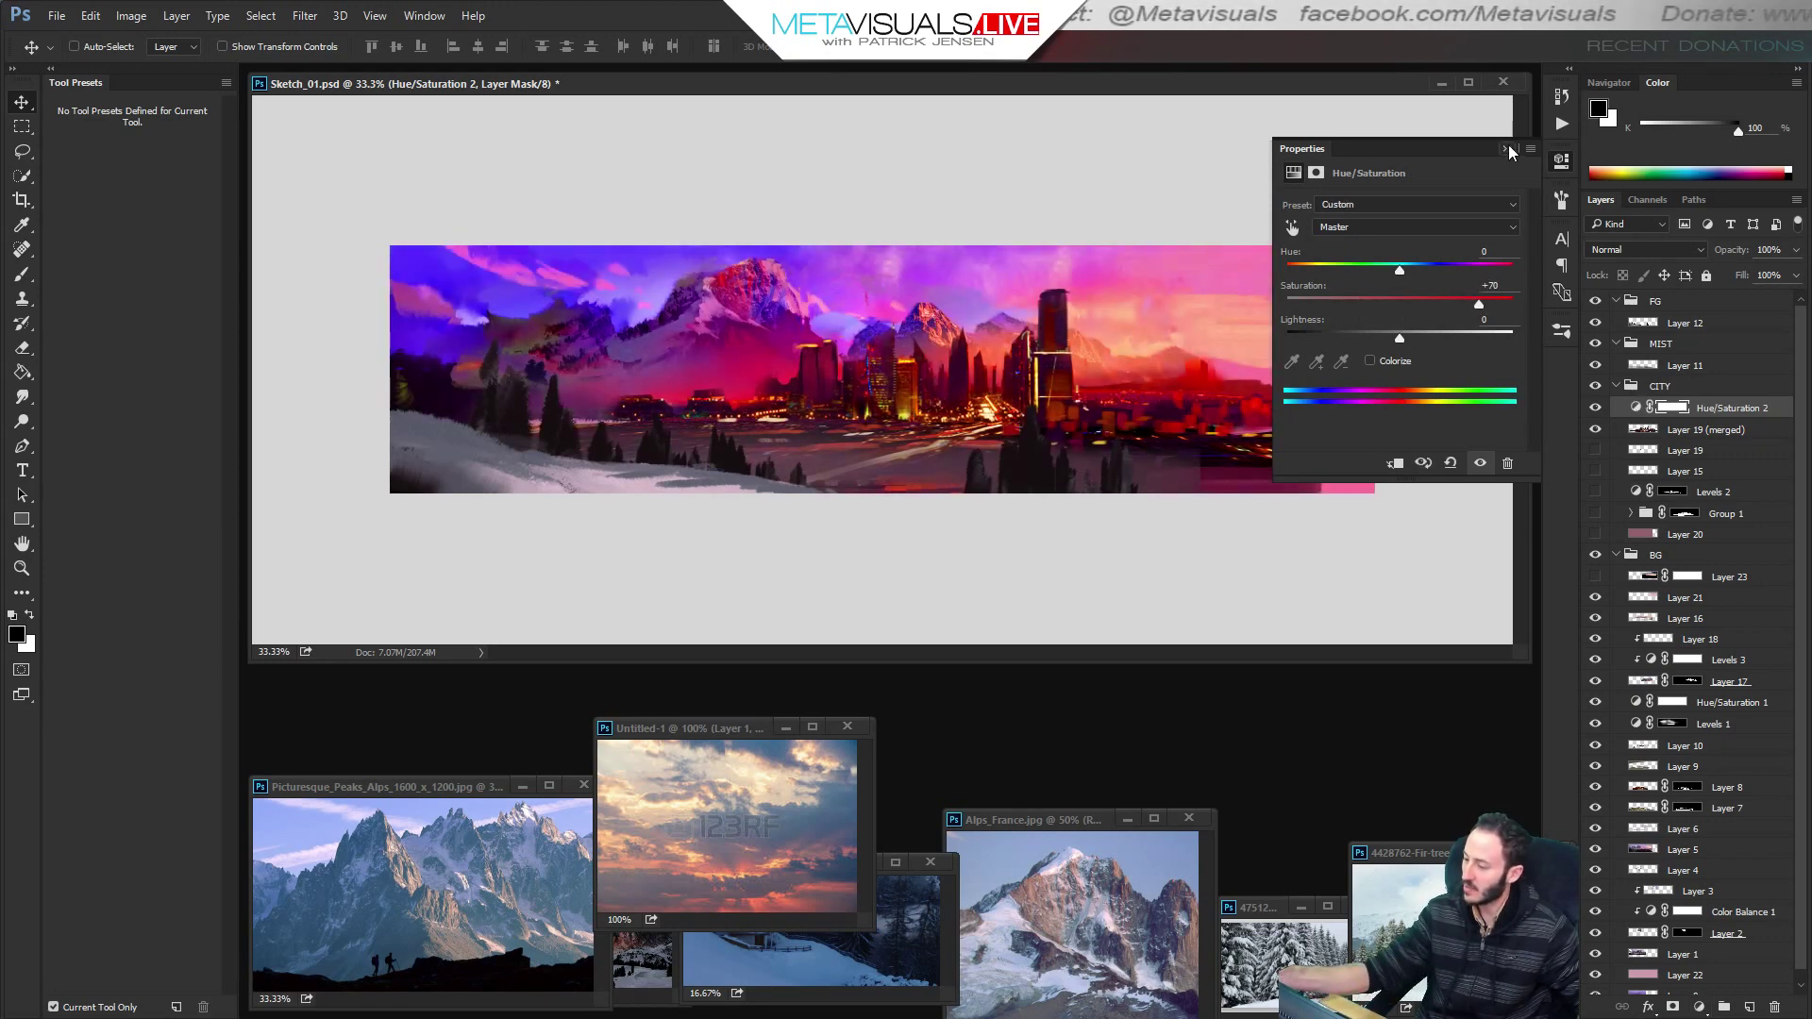
left_click(1506, 148)
left_click(1669, 420, "alt")
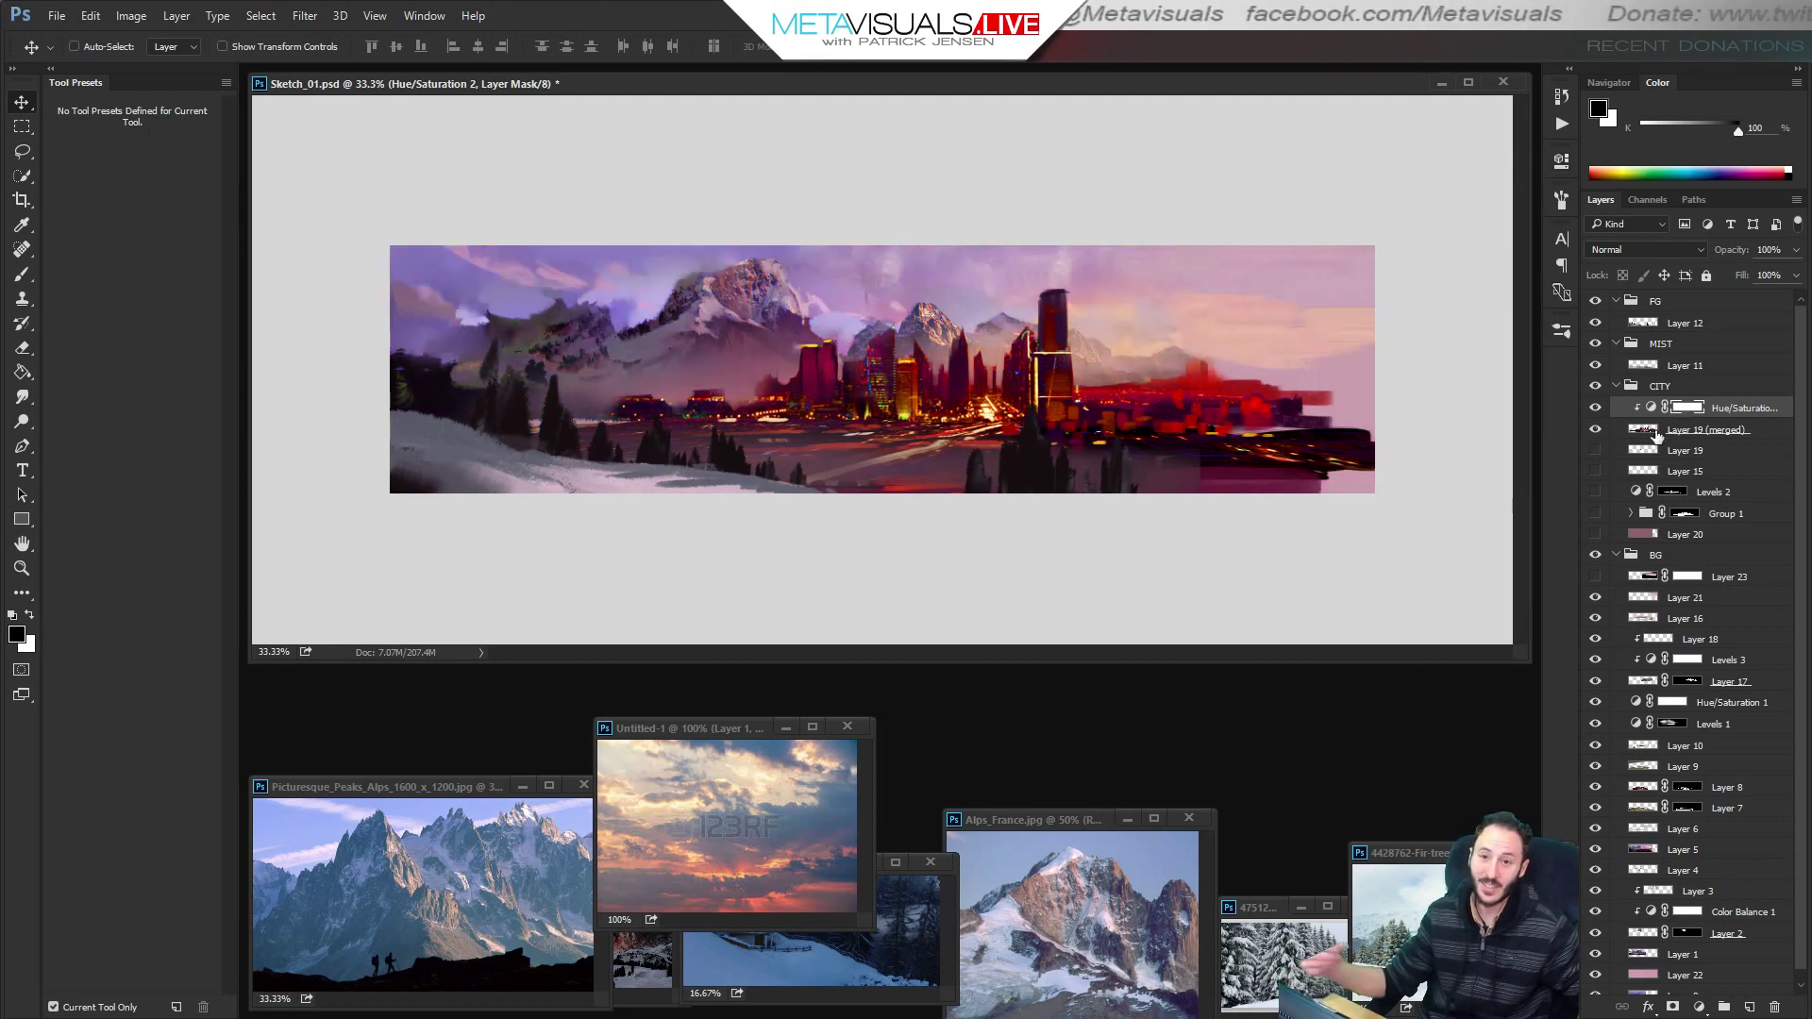
Delete the clipped Hue/Saturation adjustment from the city layer.
right_click(1739, 406)
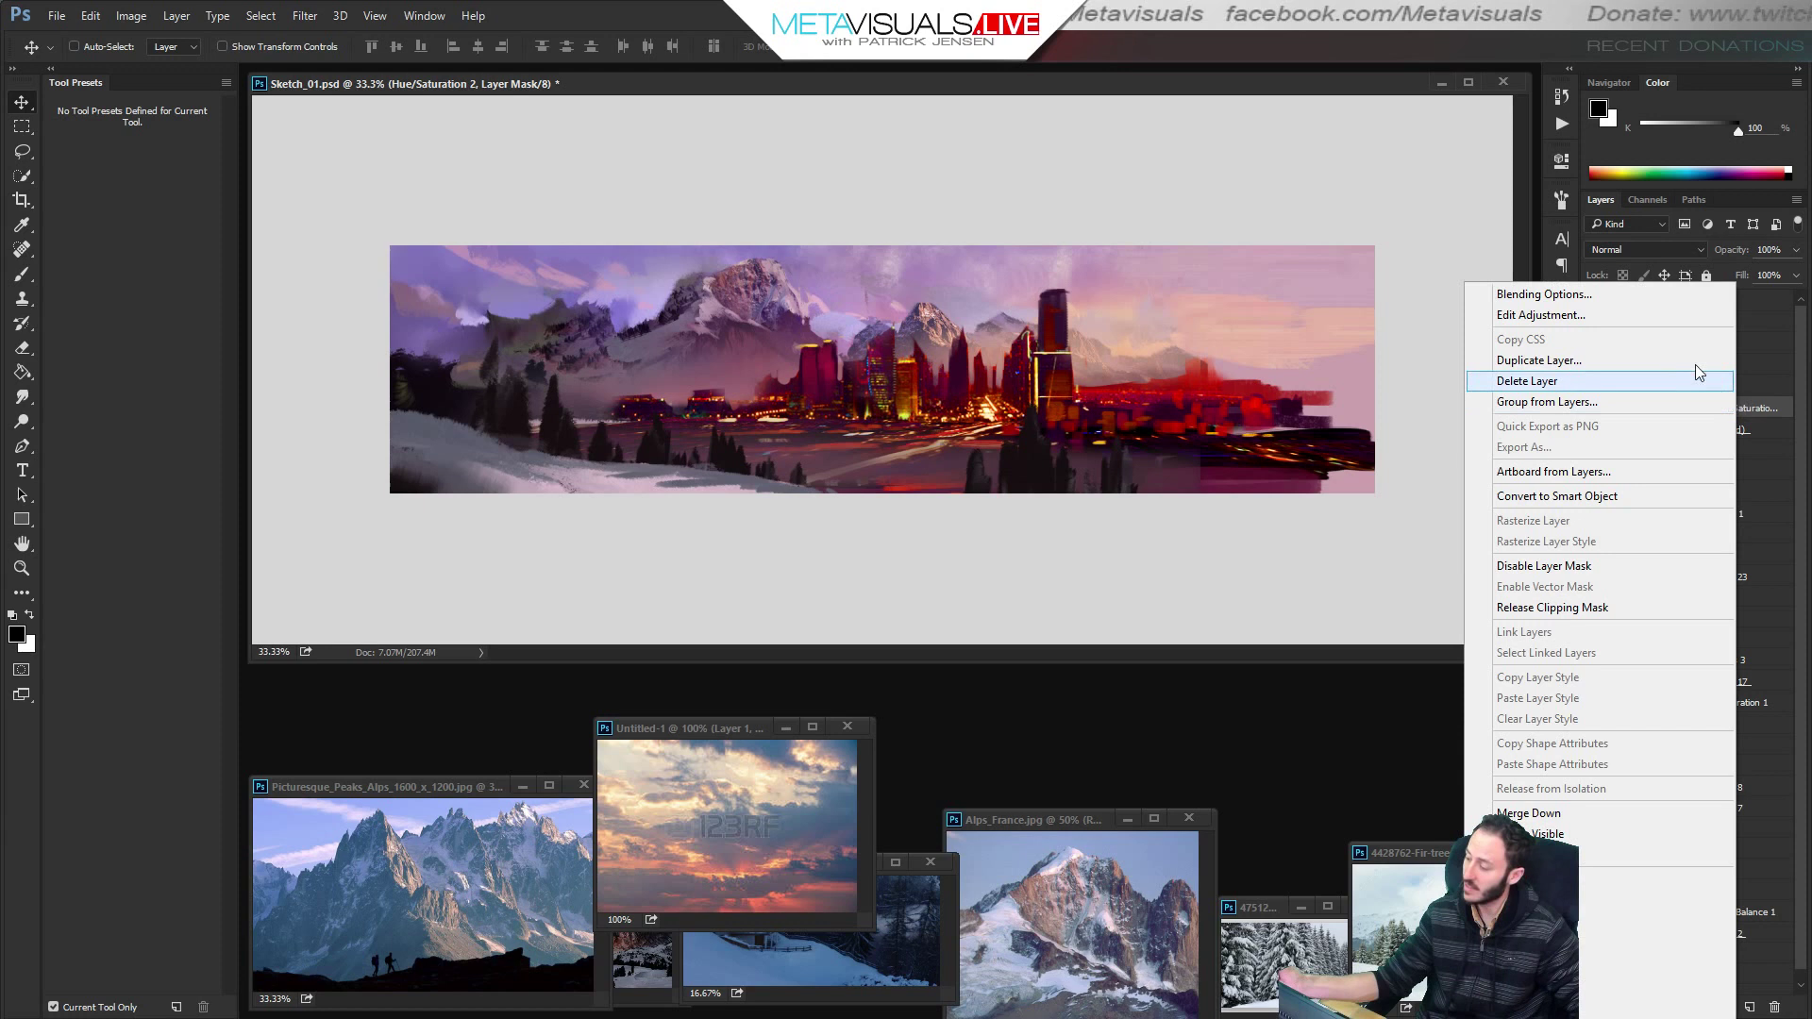
left_click(1594, 379)
key("Return")
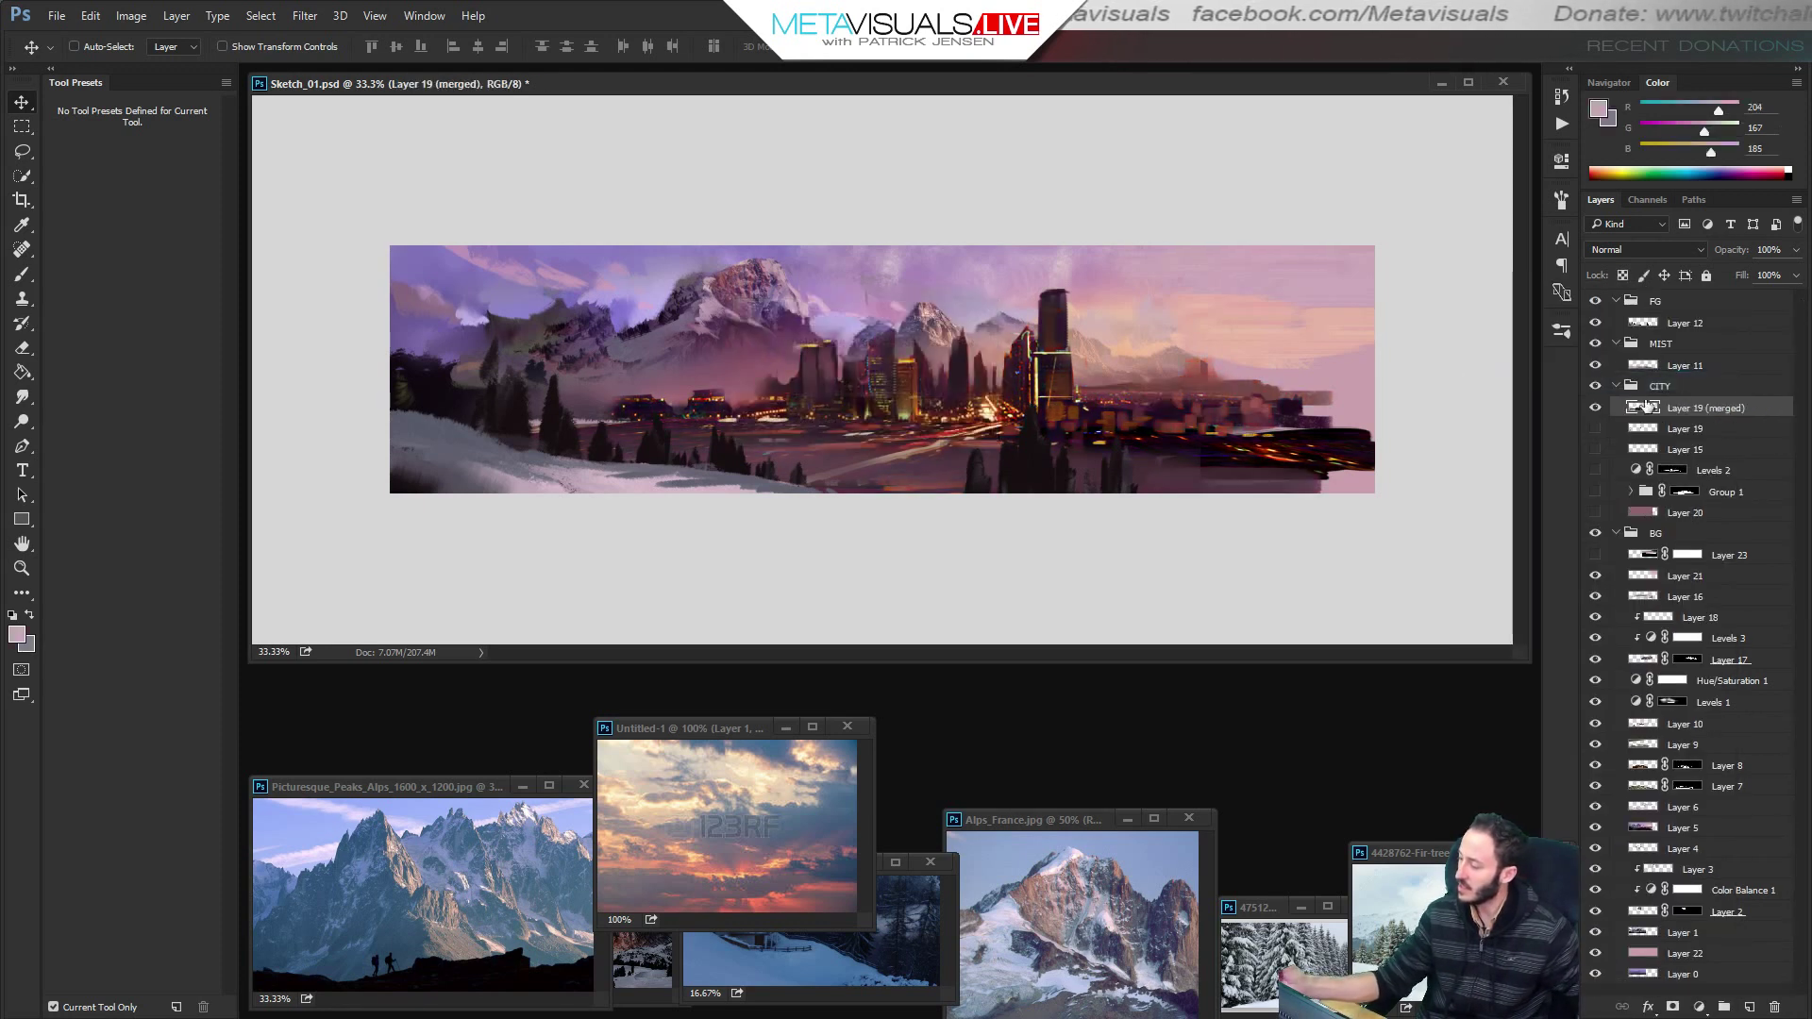
Clip a new empty layer to Layer 19 (merged), and add a clipped Levels adjustment beneath it with midtones at 0.90.
left_click(1751, 1008)
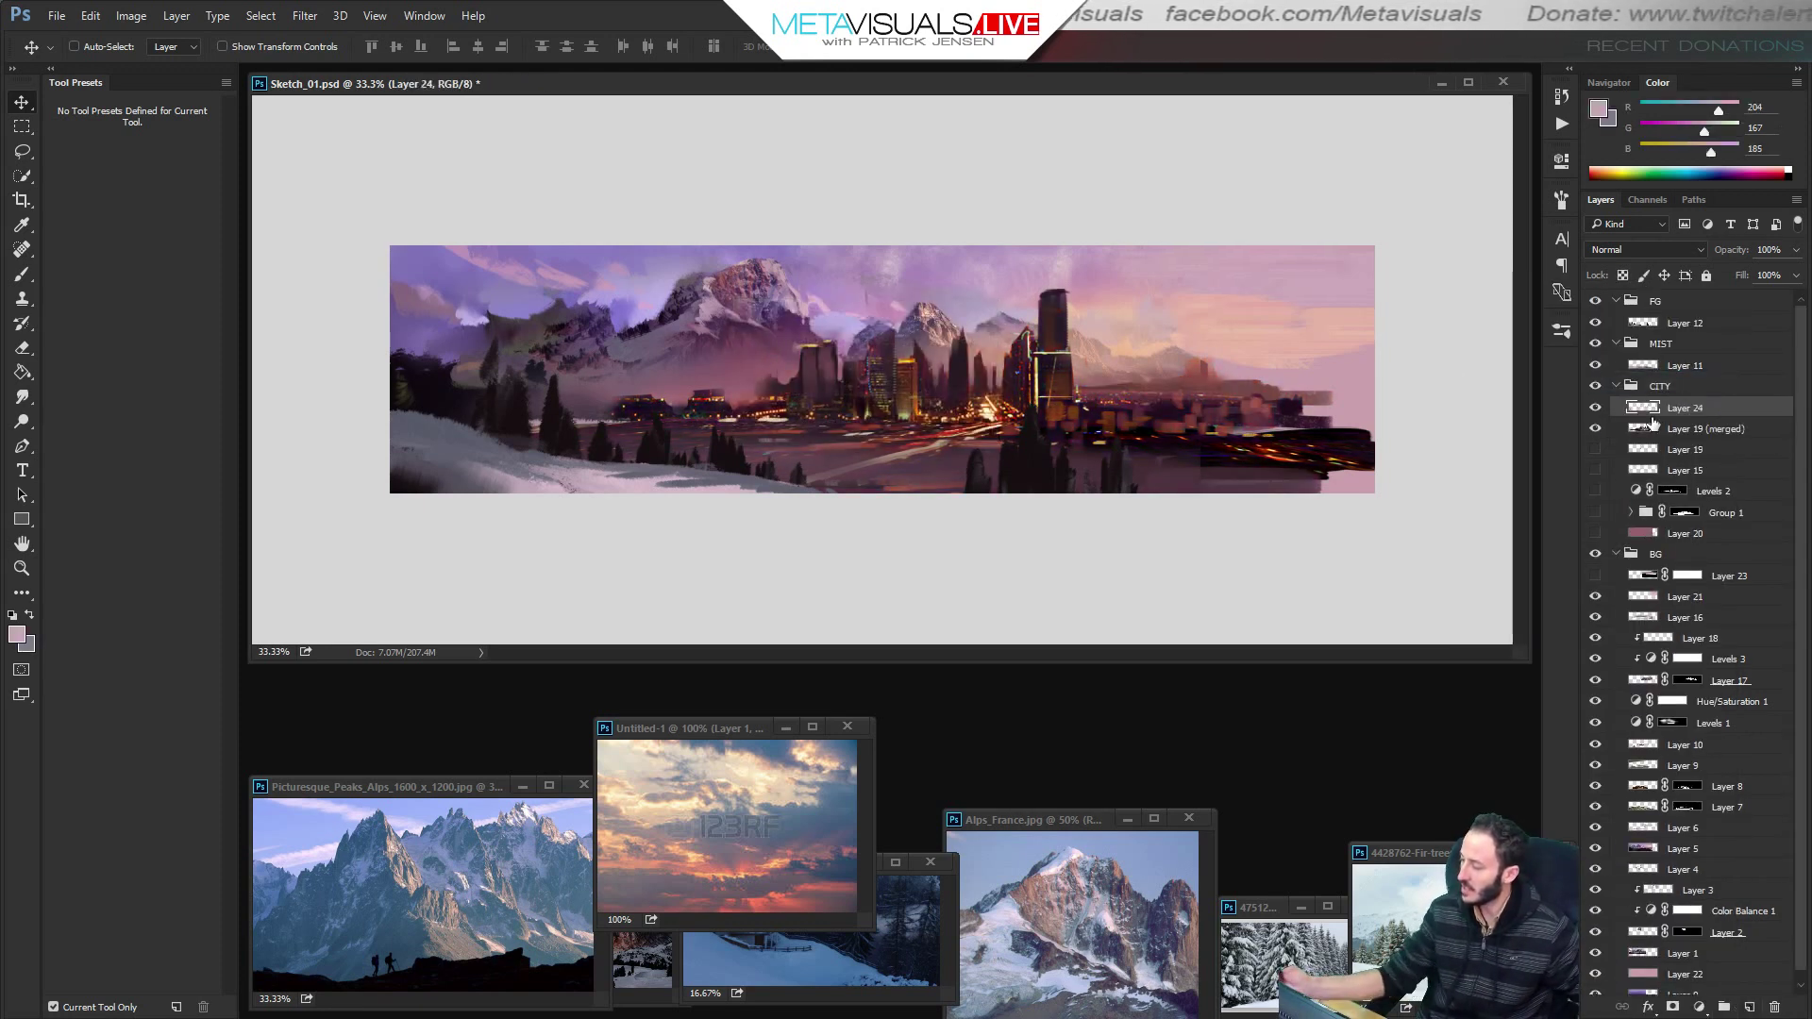
left_click(1670, 420, "alt")
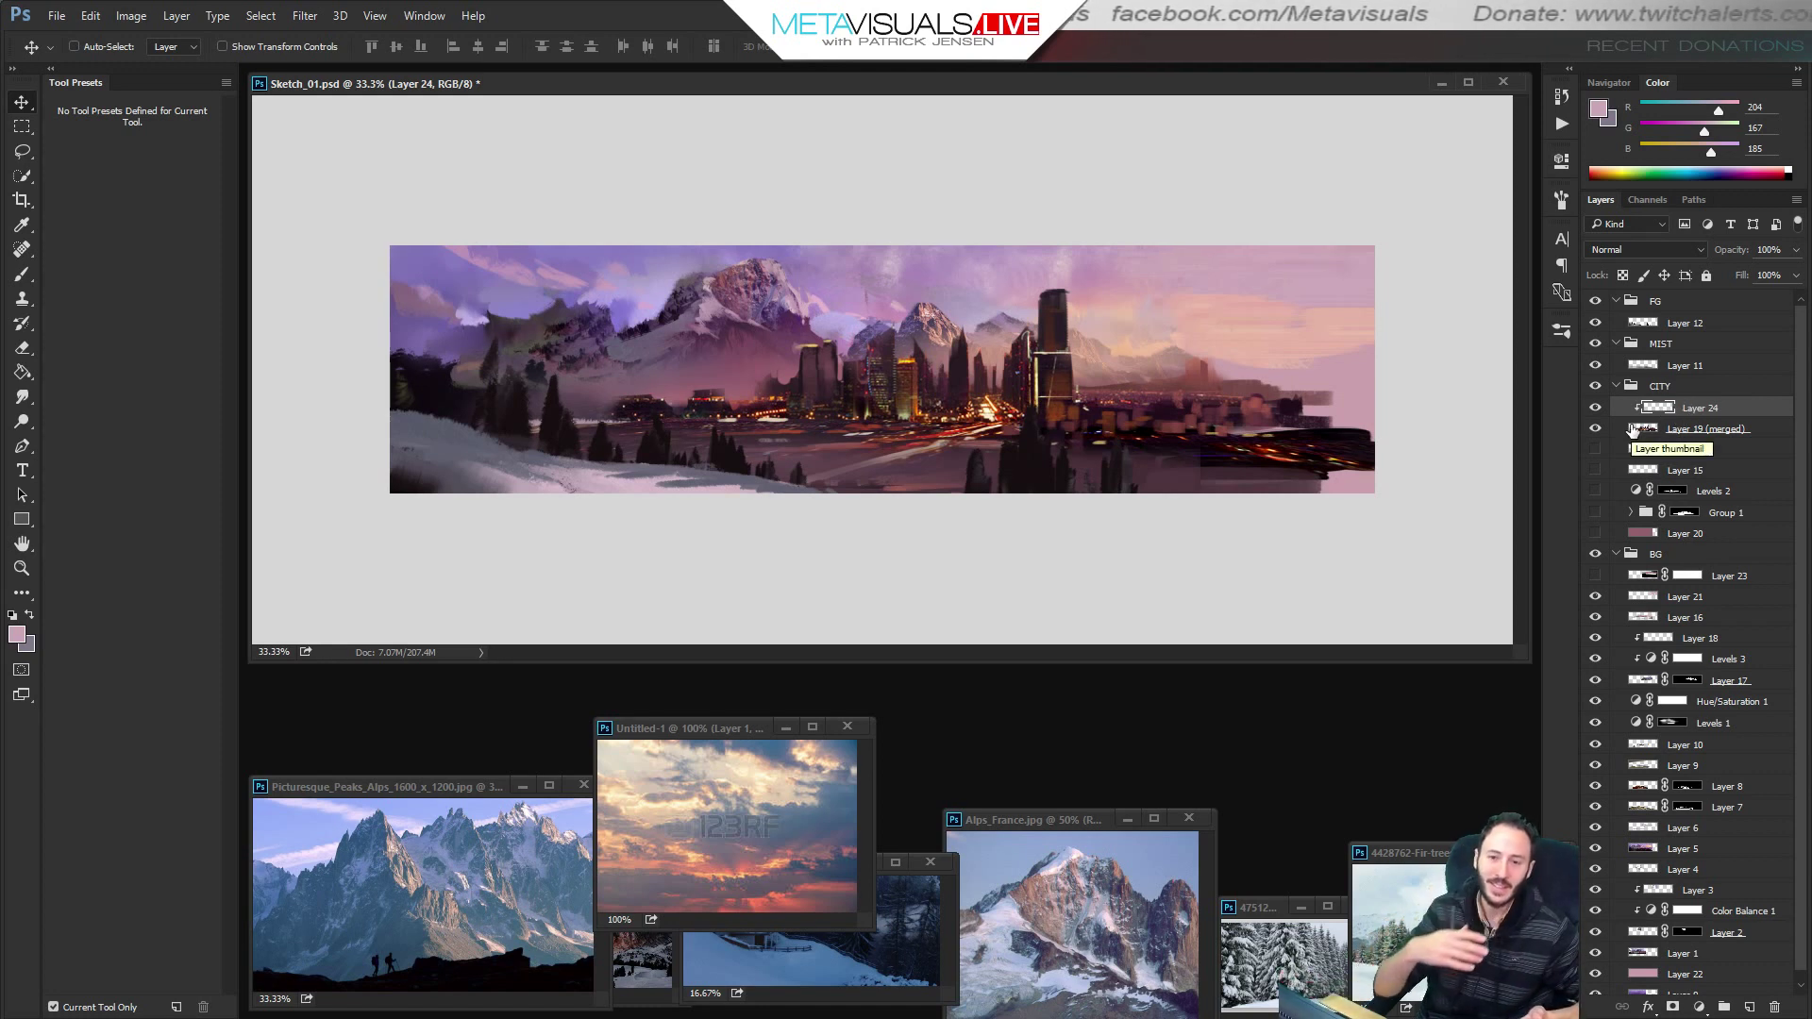
left_click(1633, 430)
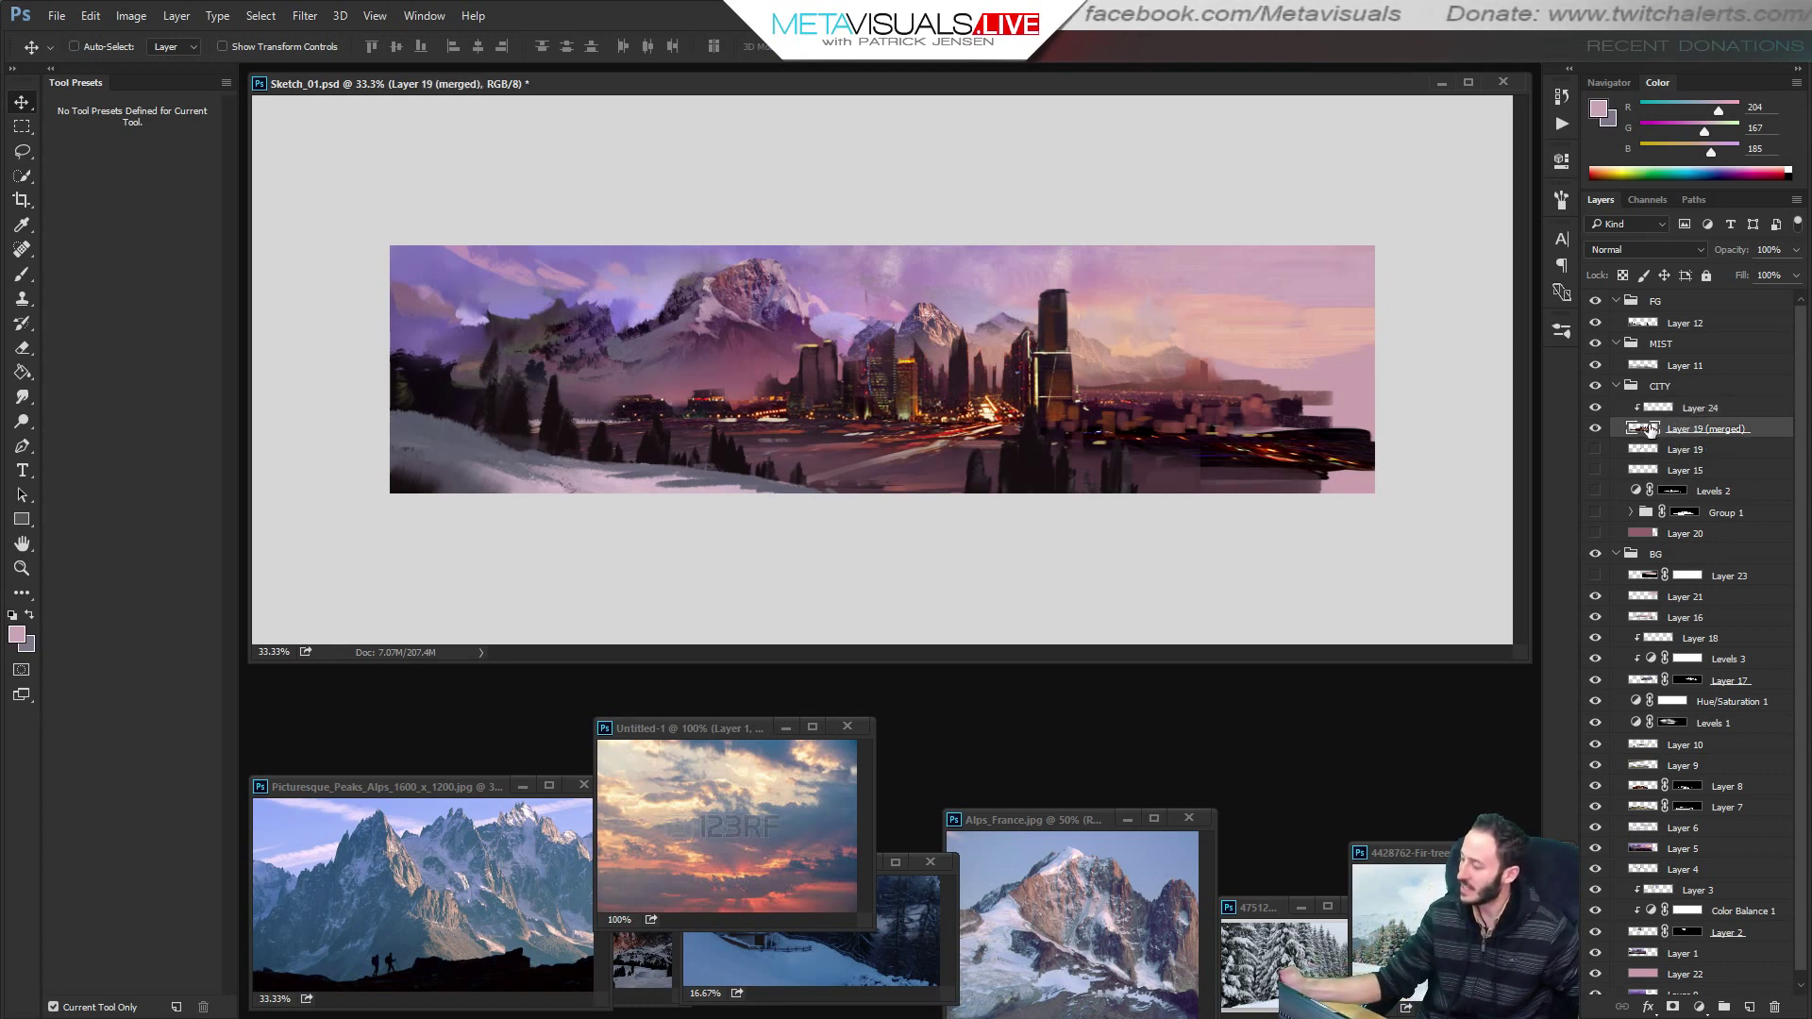
left_click(1699, 1008)
left_click(1708, 694)
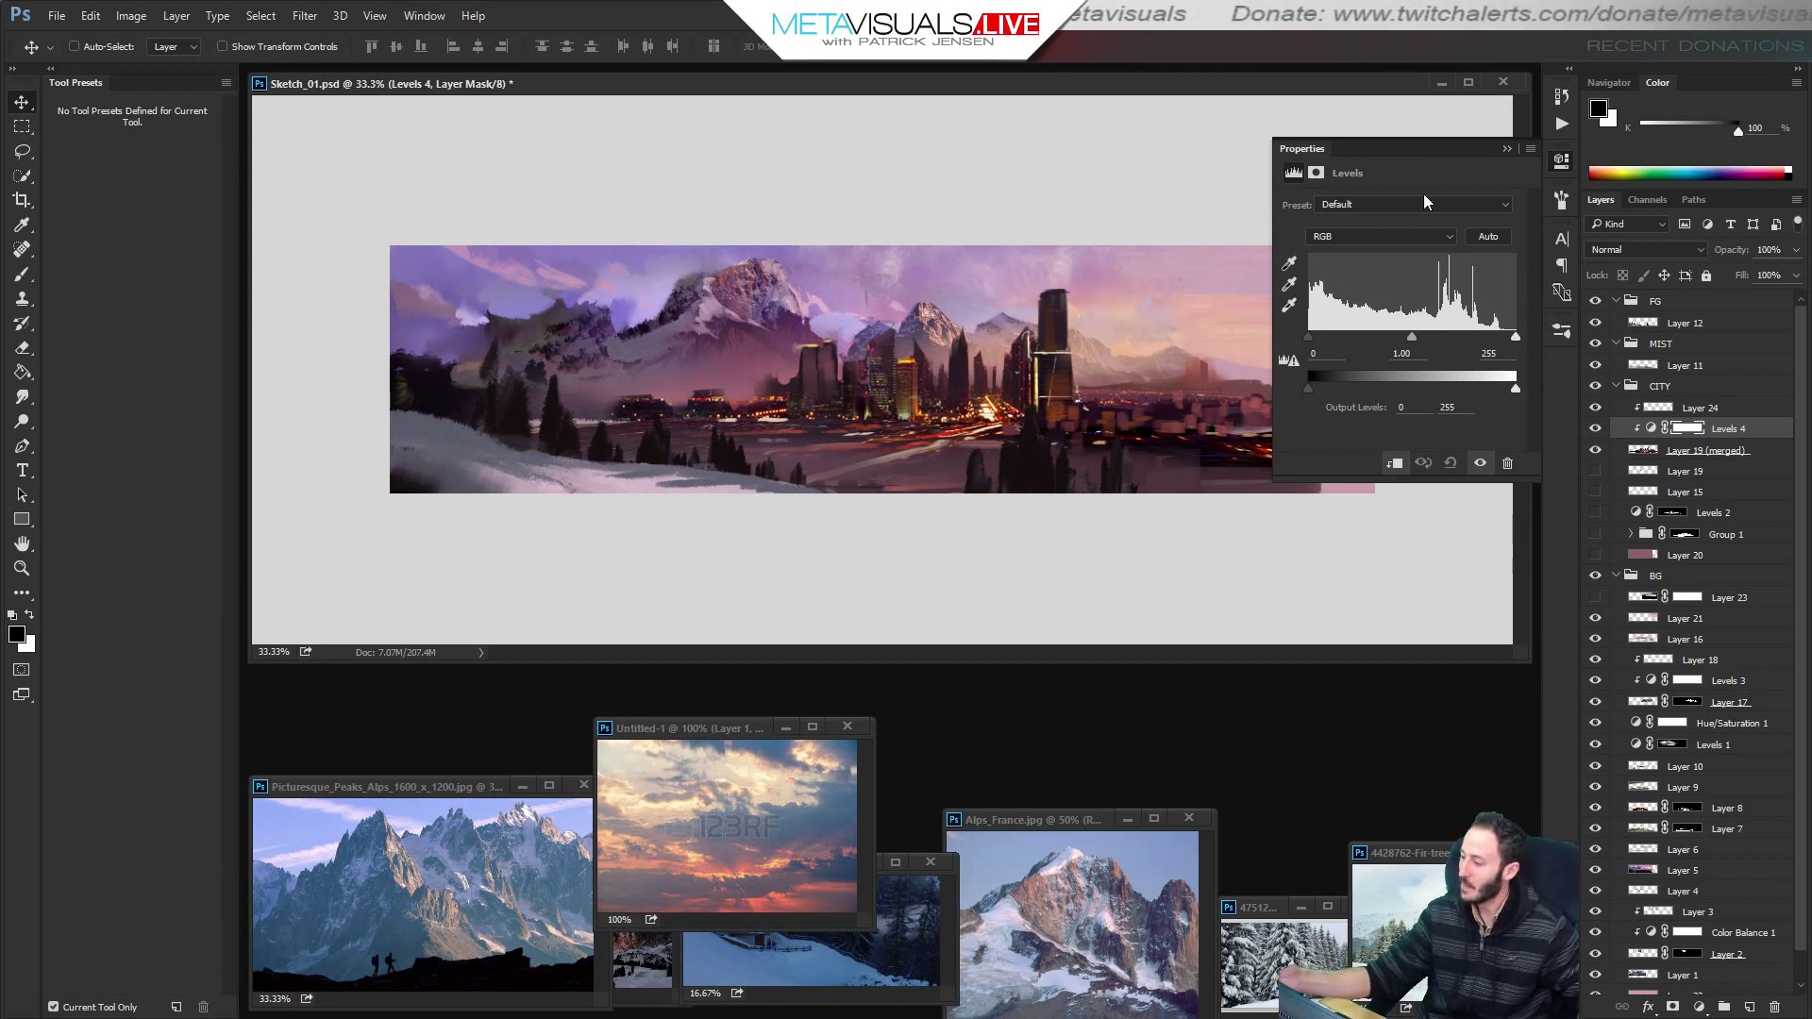
left_click_drag(1412, 336, 1420, 336)
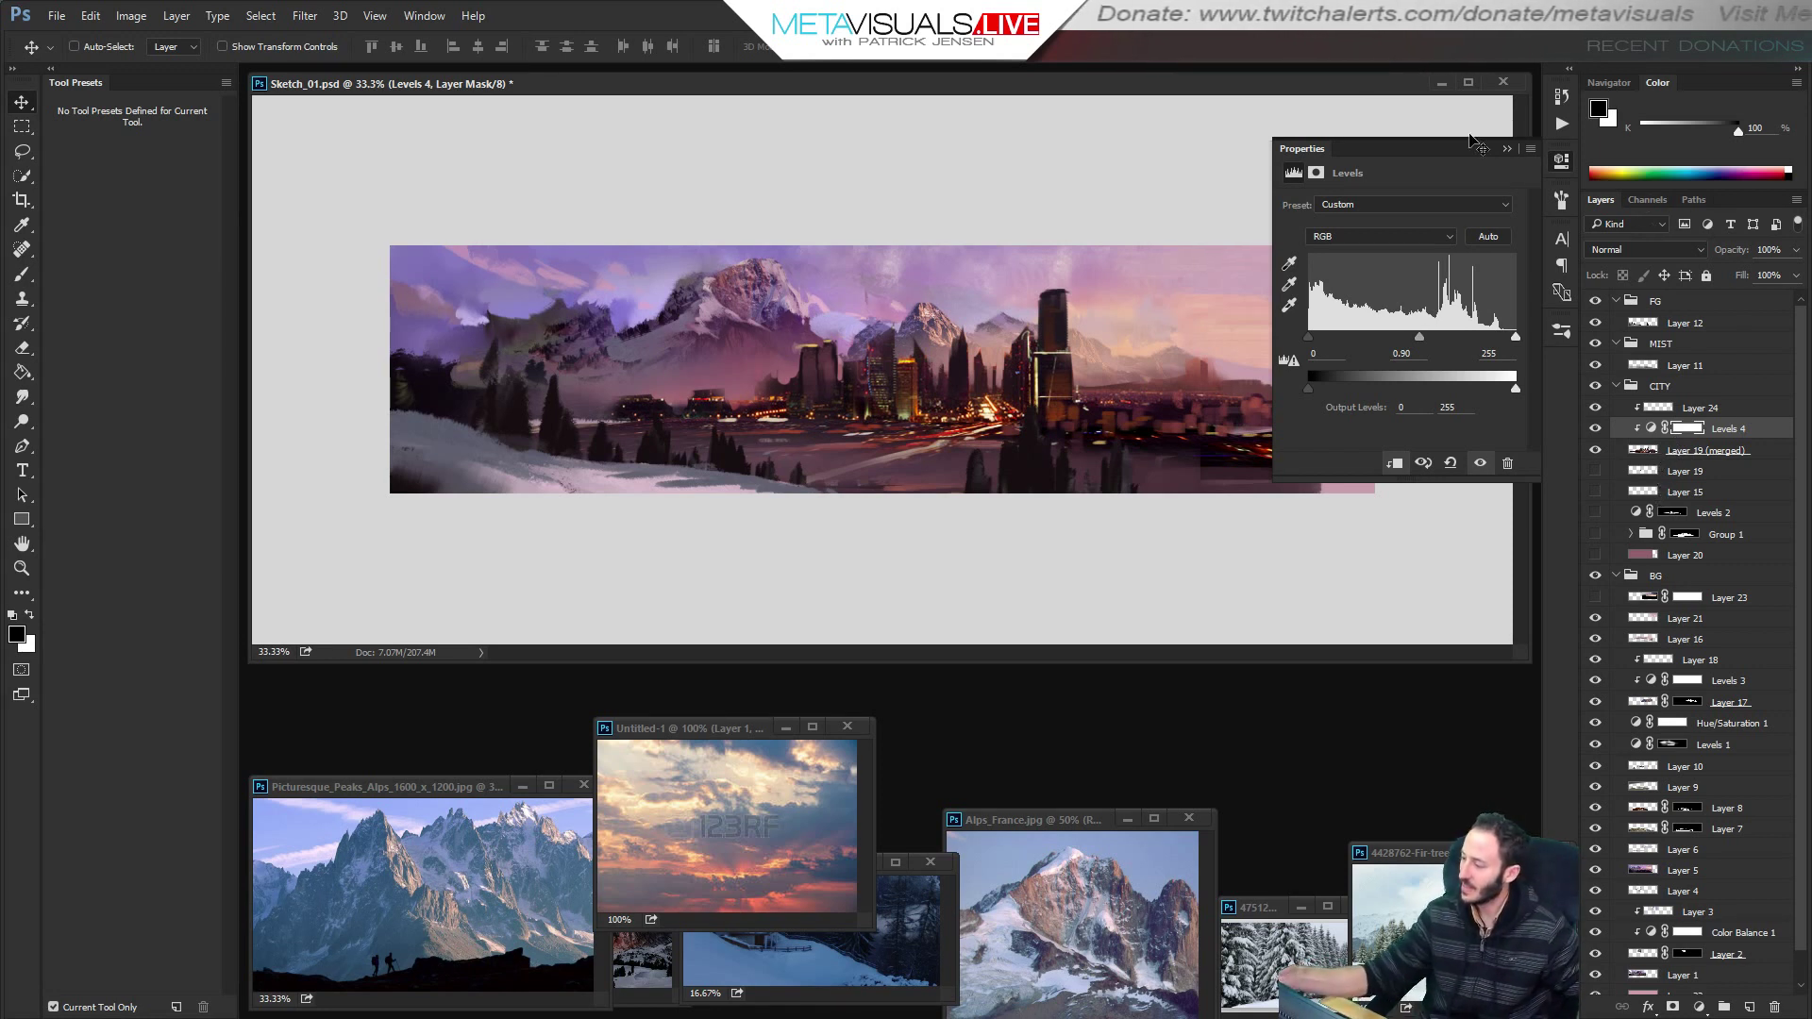
left_click(1508, 147)
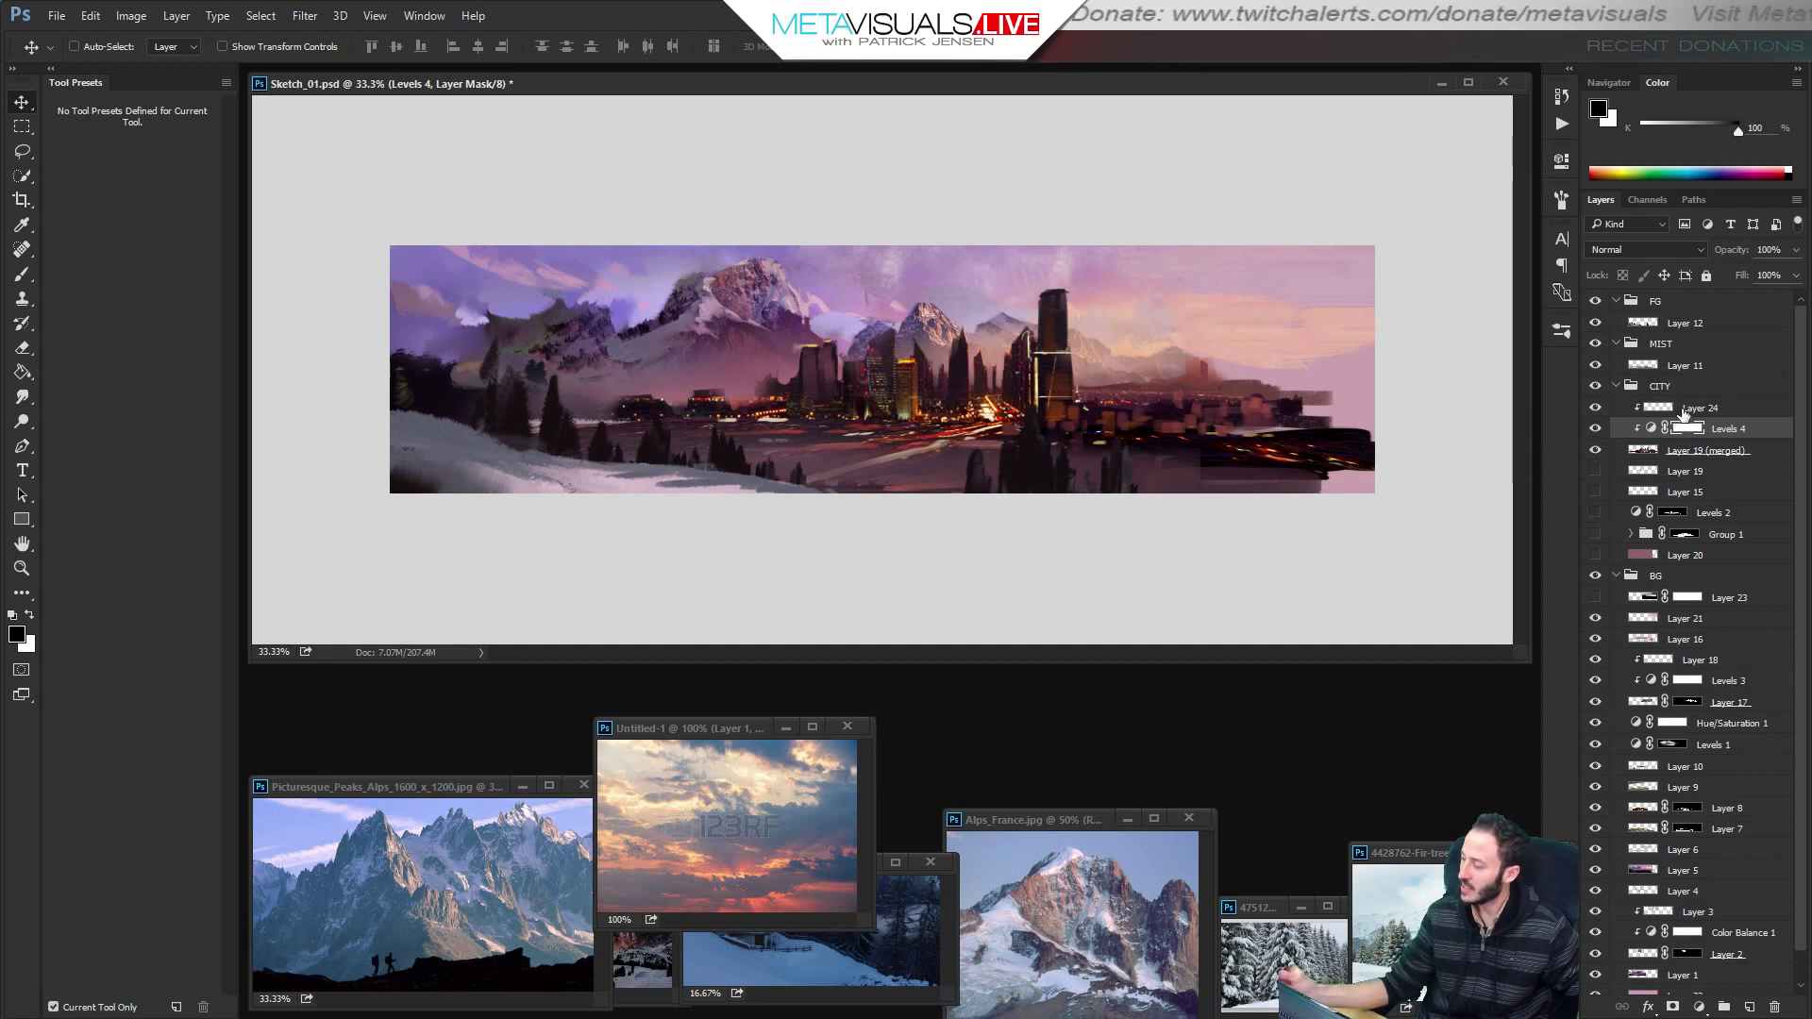
Show the sunset photo on Layer 23 again and select it.
left_click(1595, 597)
left_click(1647, 598)
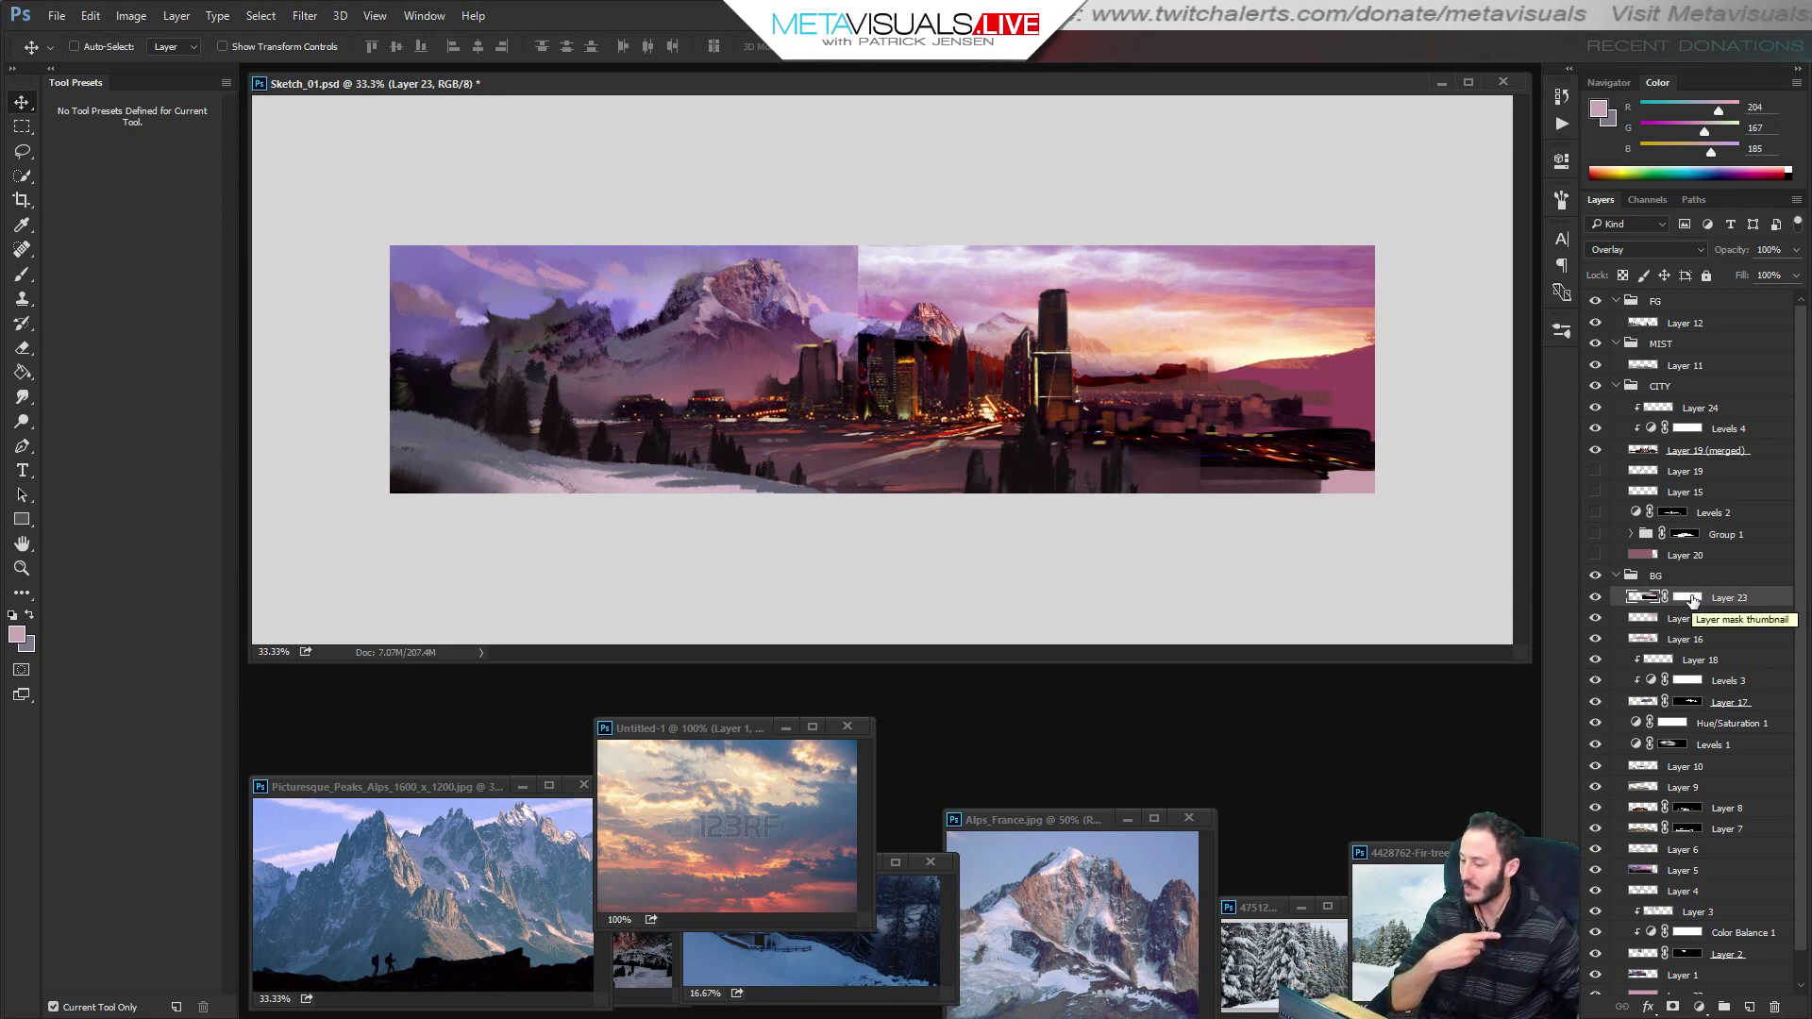
Try clipping a new empty layer to the sunset photo on Layer 23, and delete that empty layer.
key("ctrl+shift+alt+n")
key("ctrl+alt+g")
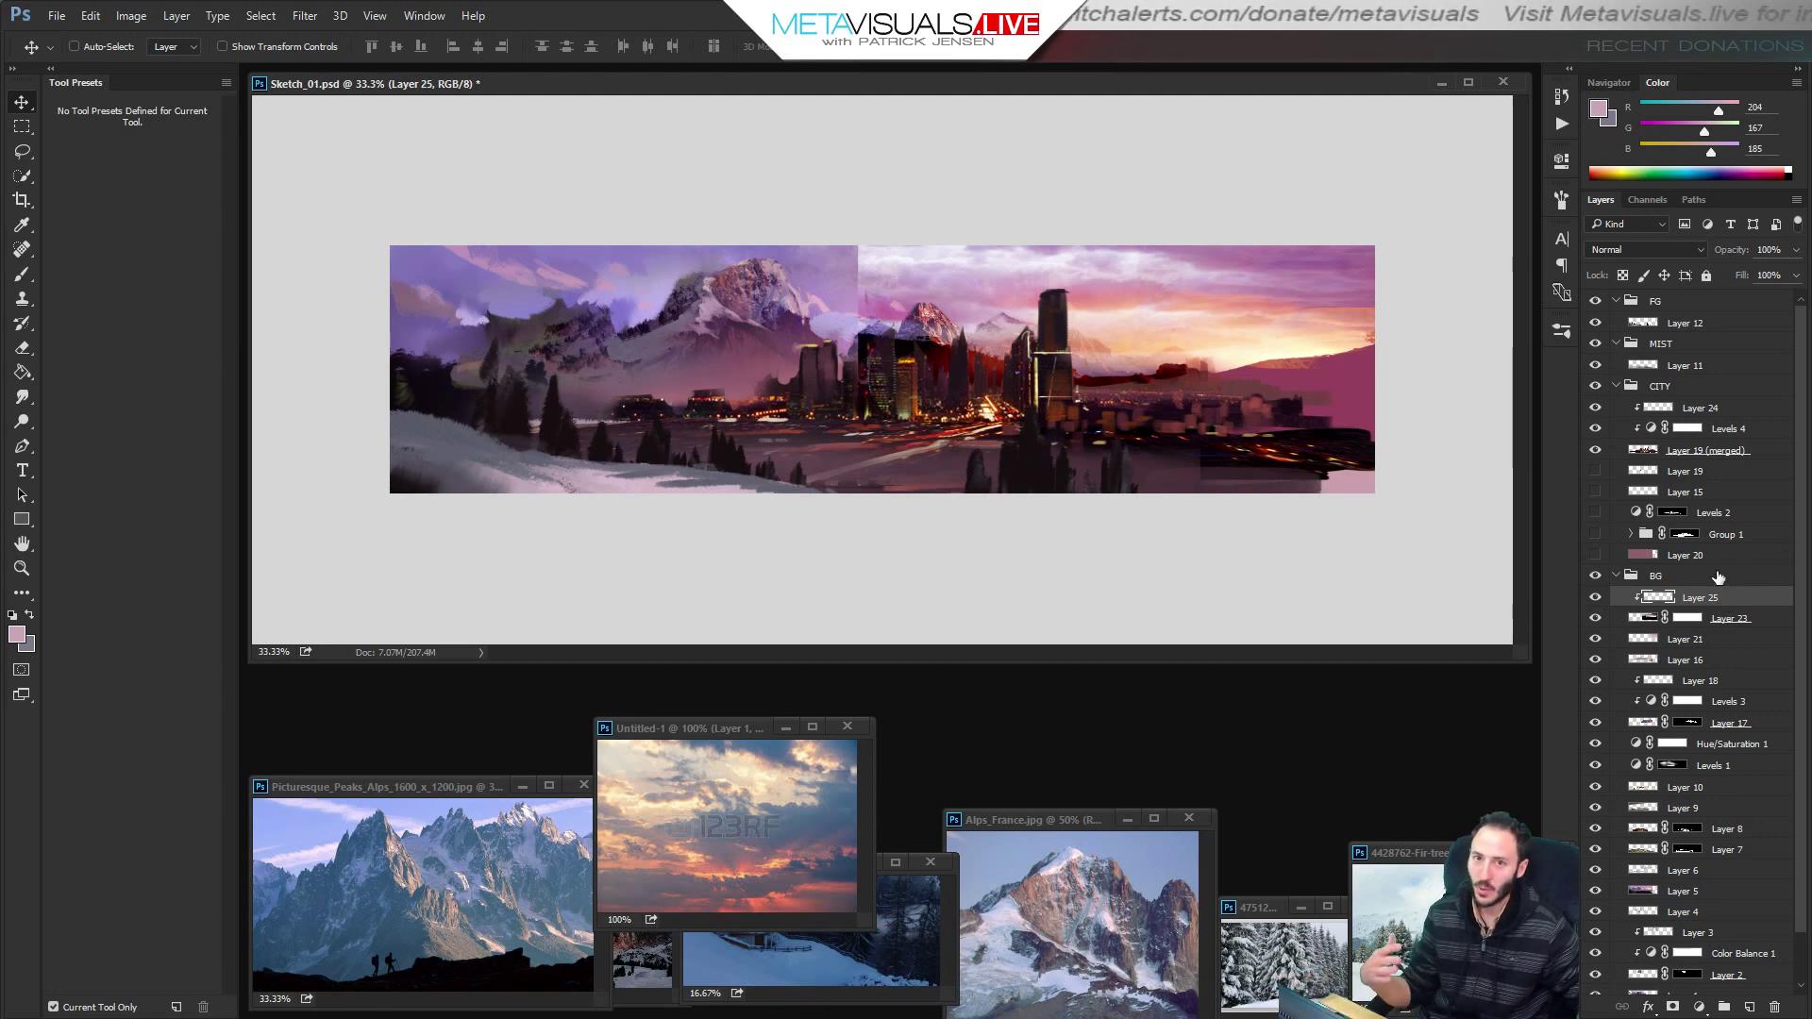
left_click(1733, 620)
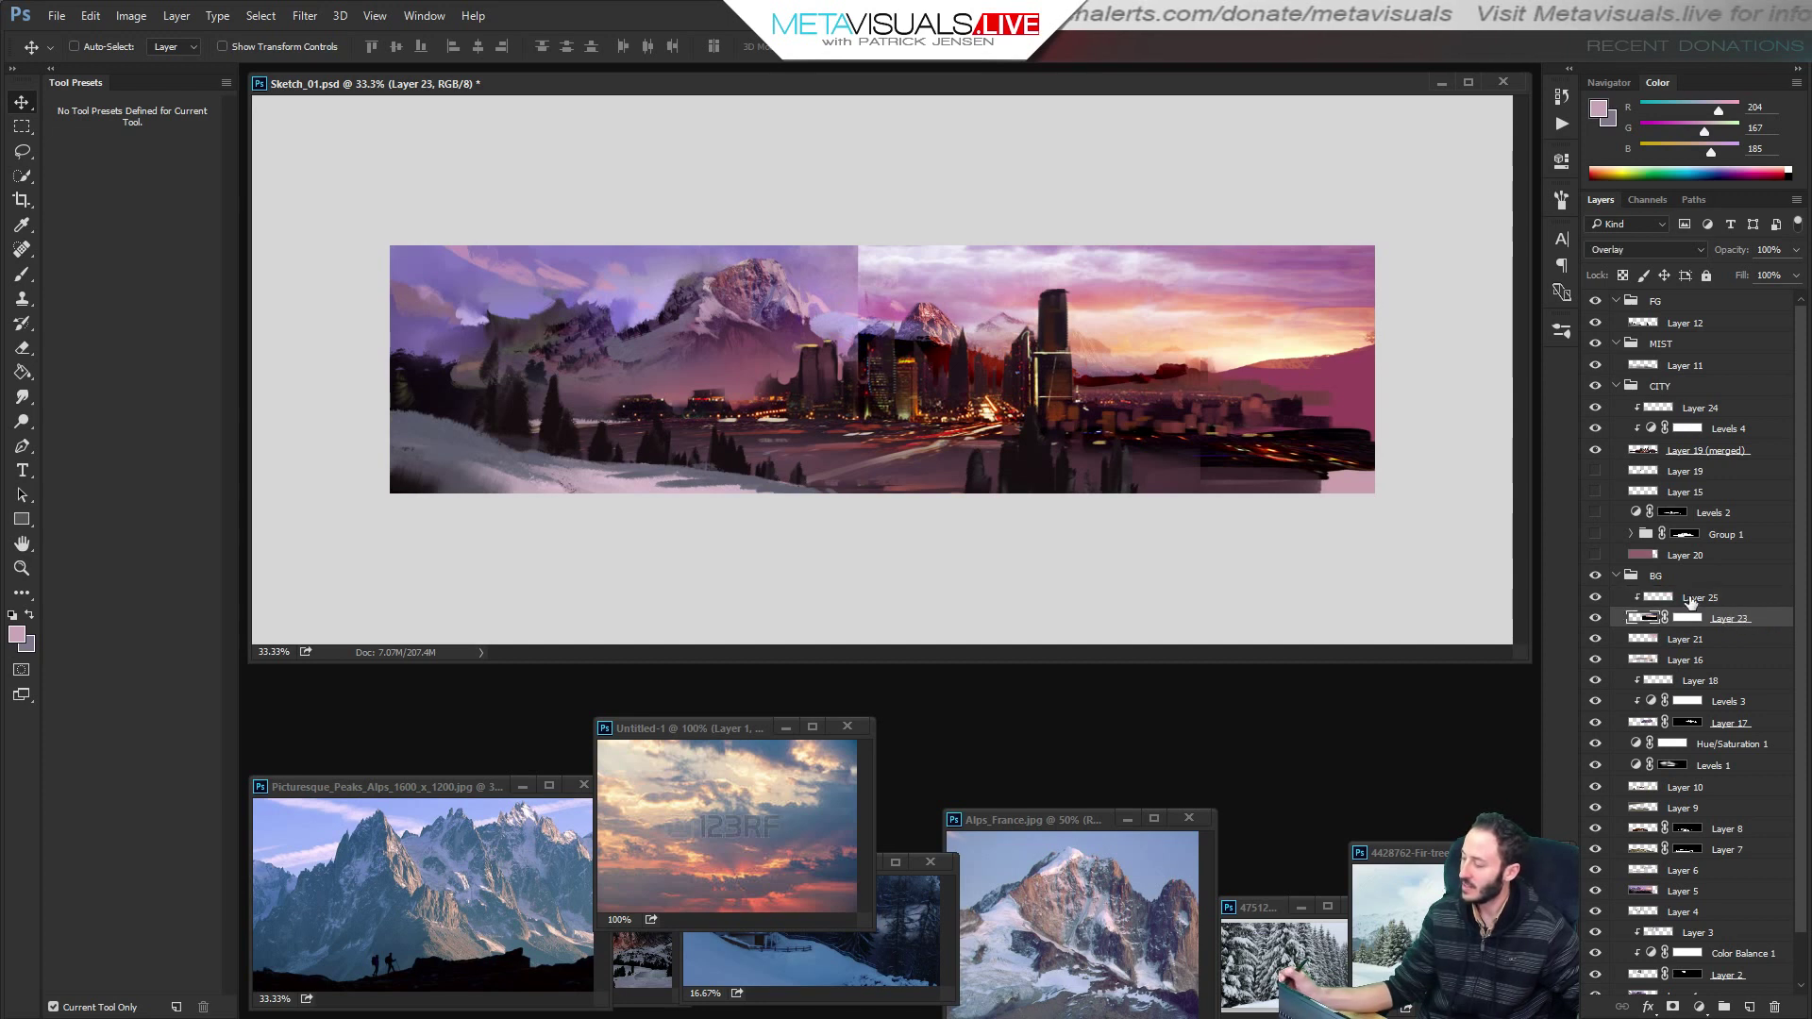
left_click(1700, 1008)
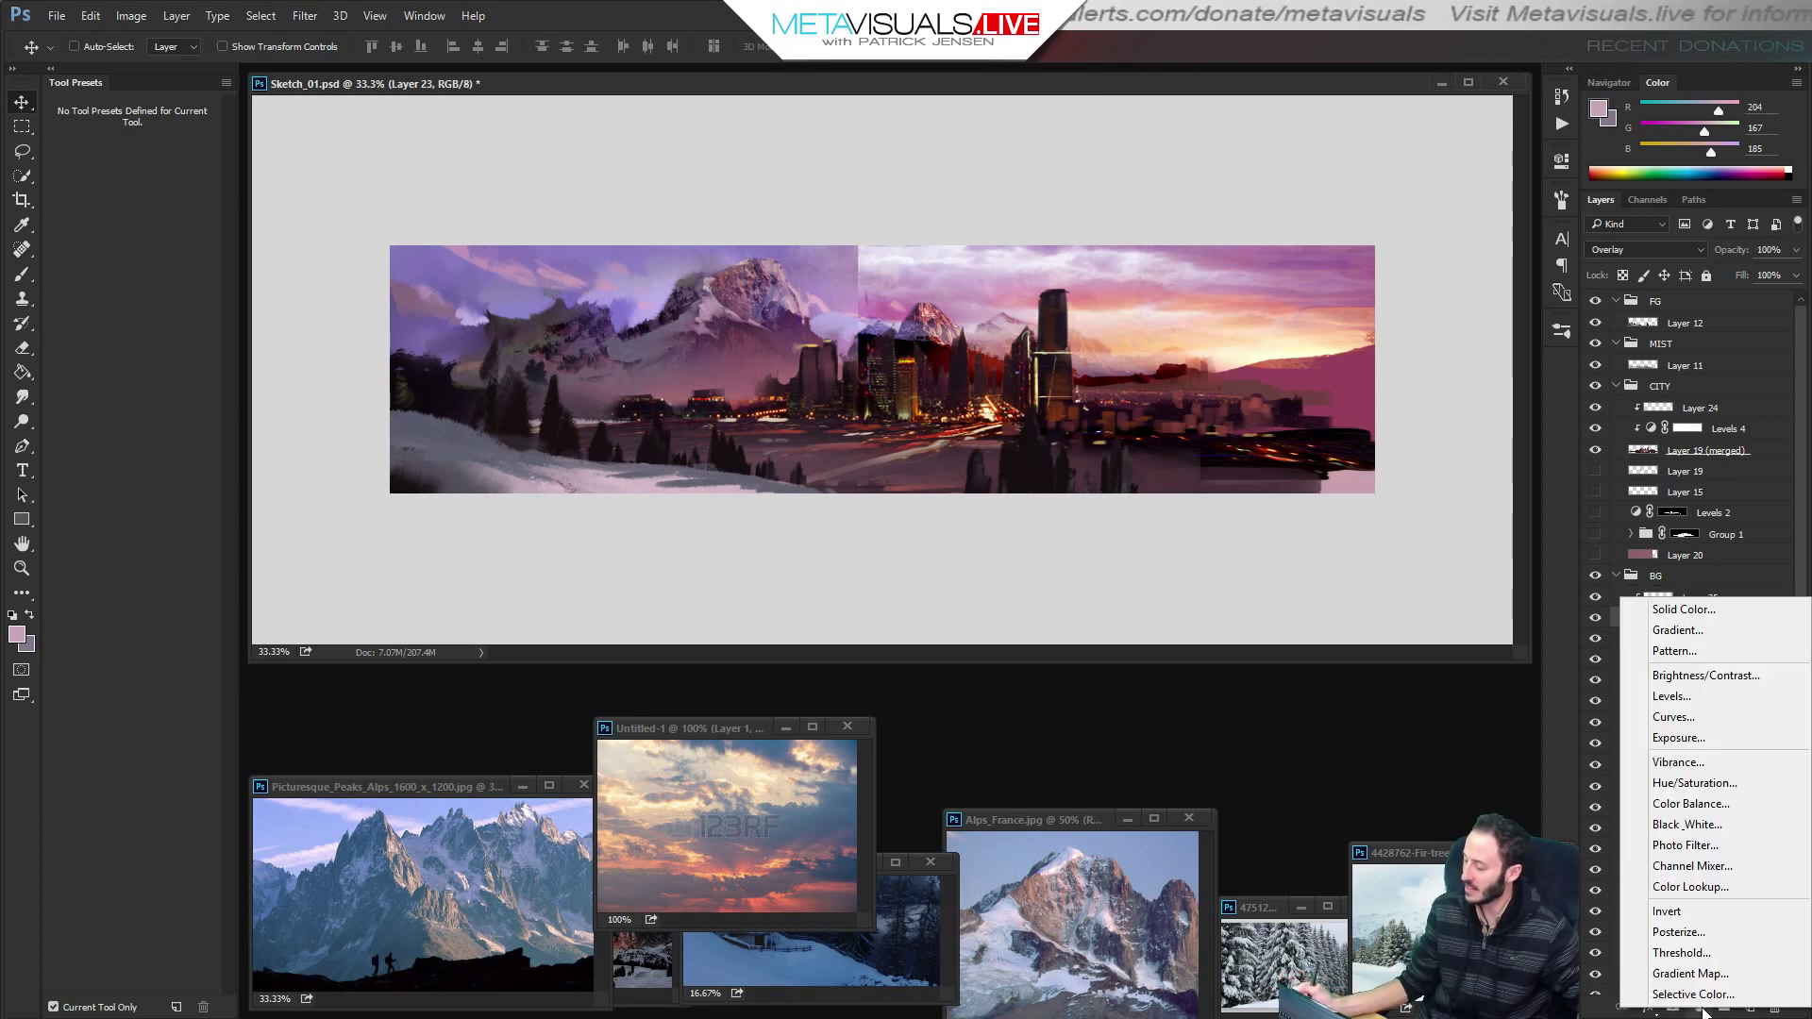
left_click(1692, 578)
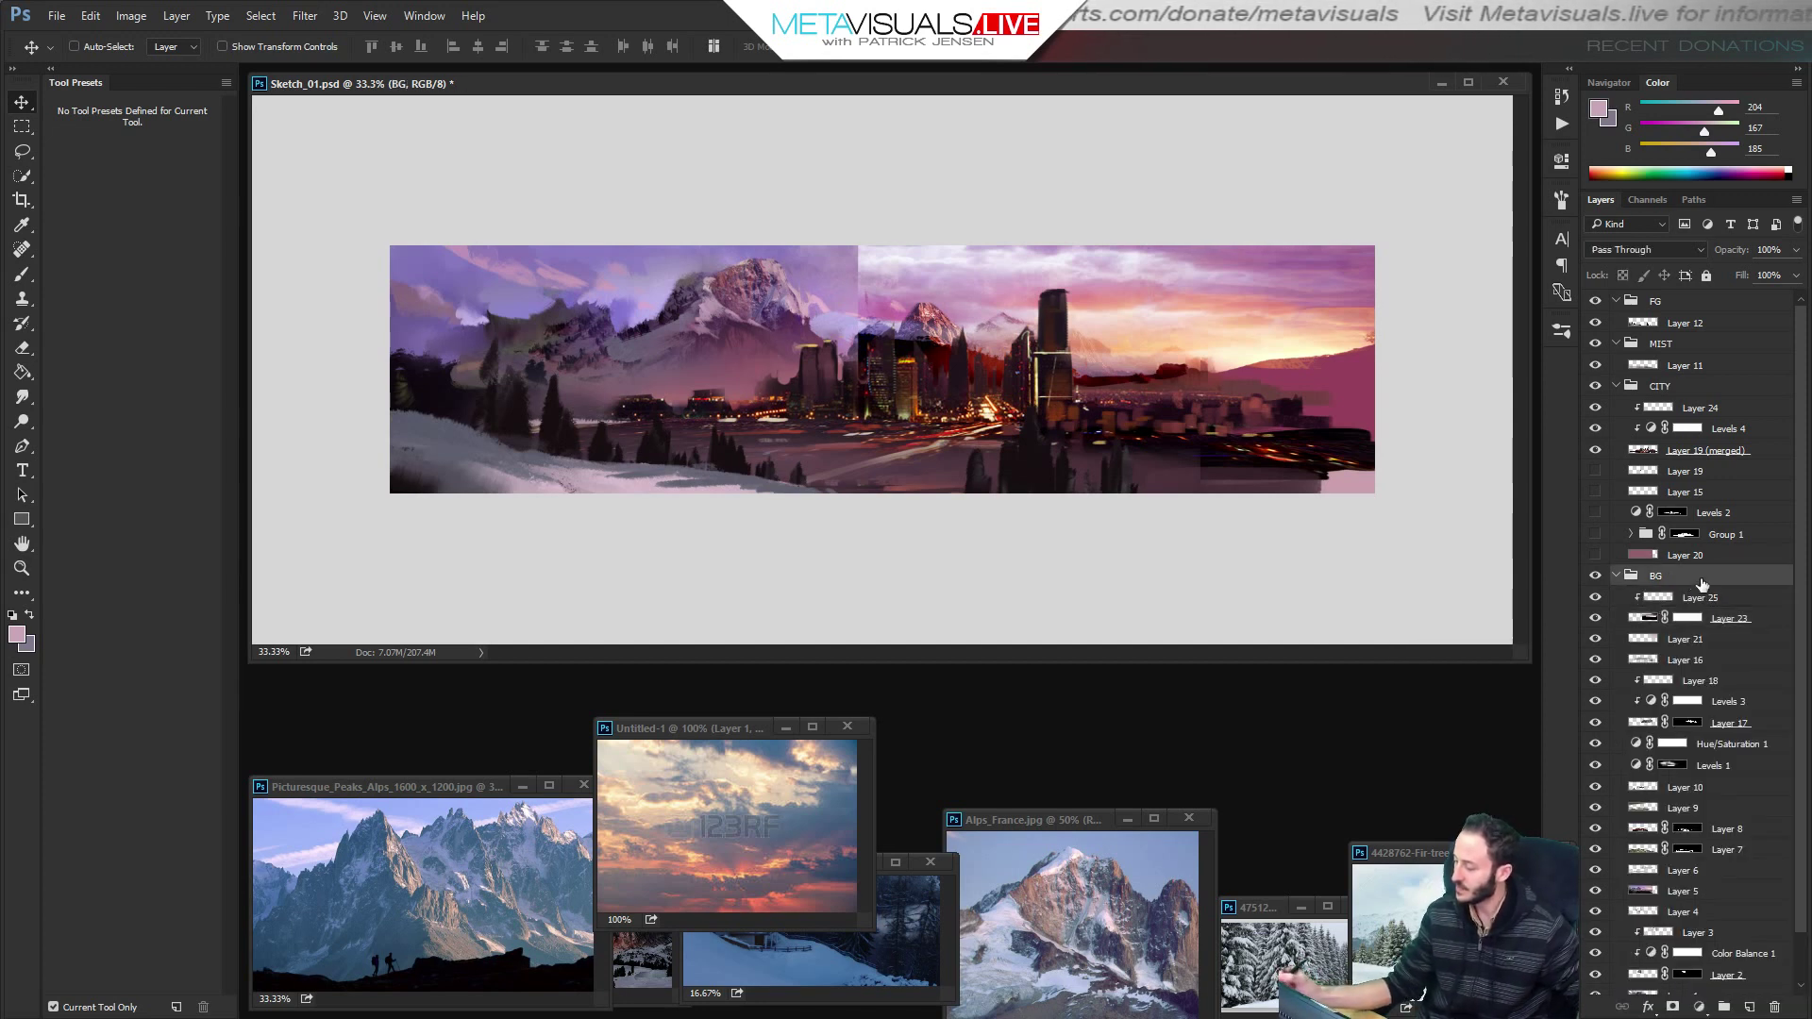
right_click(1712, 592)
left_click(1550, 379)
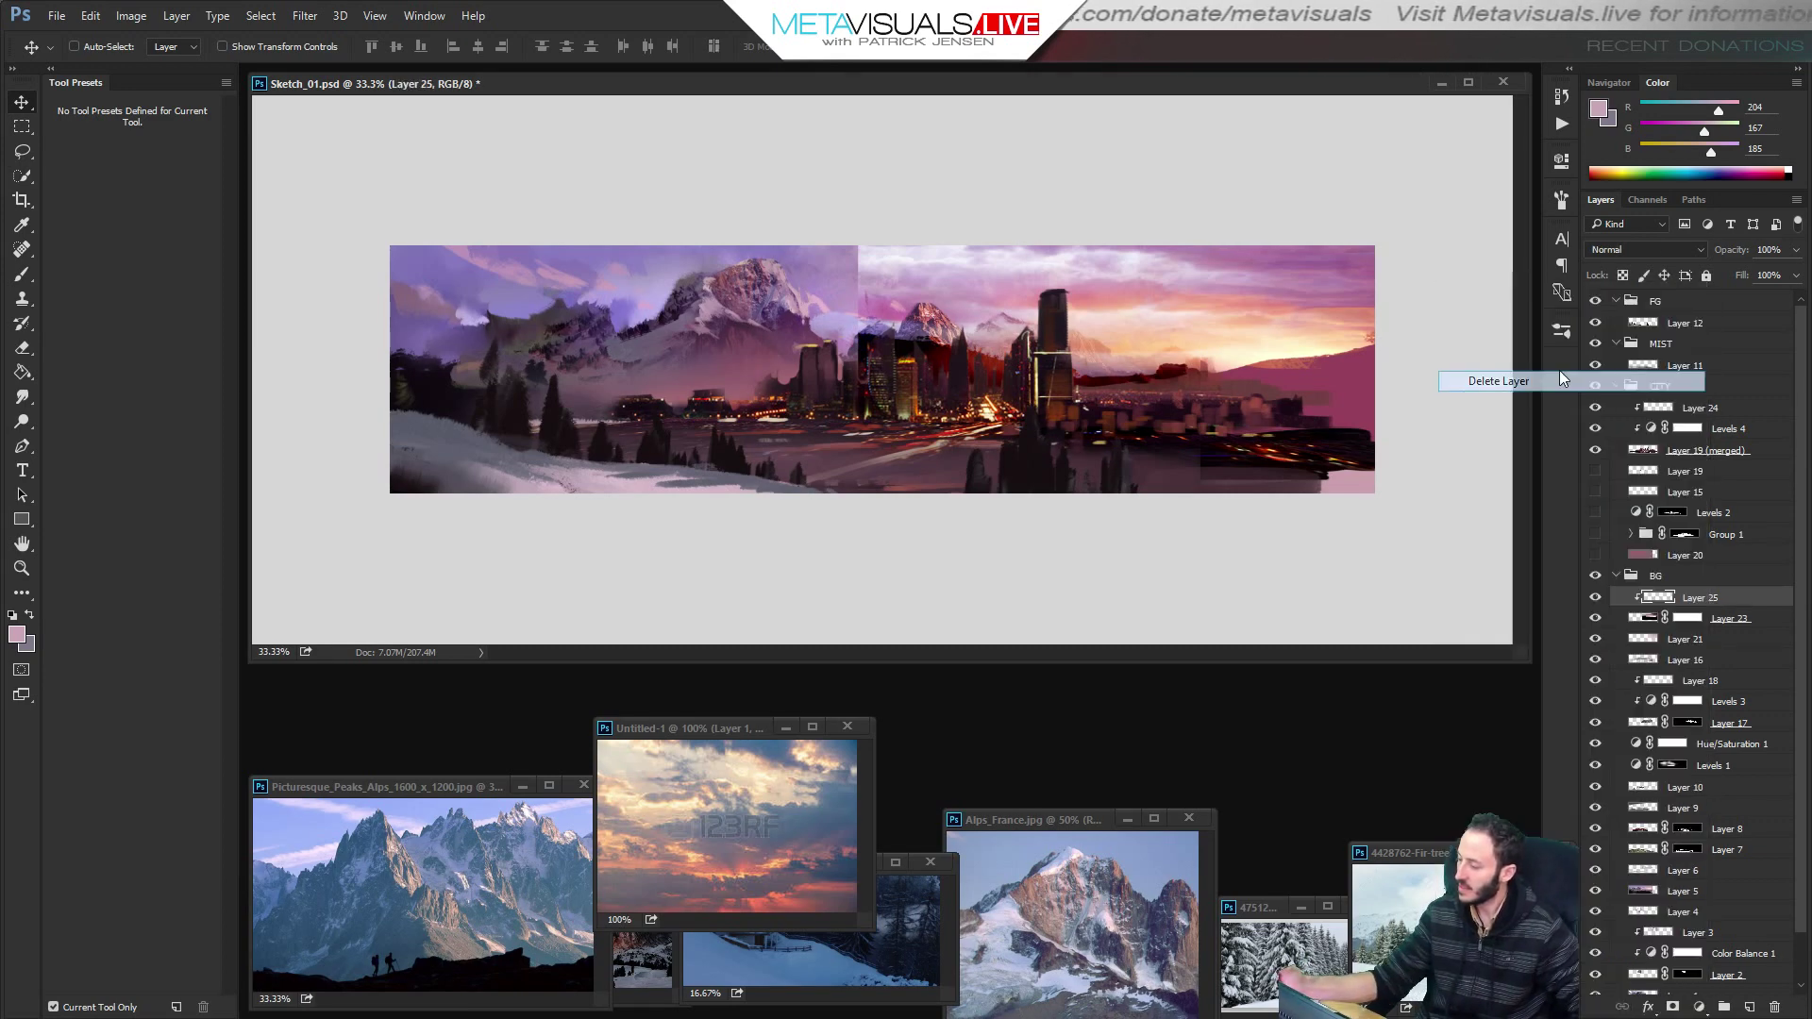
key("Return")
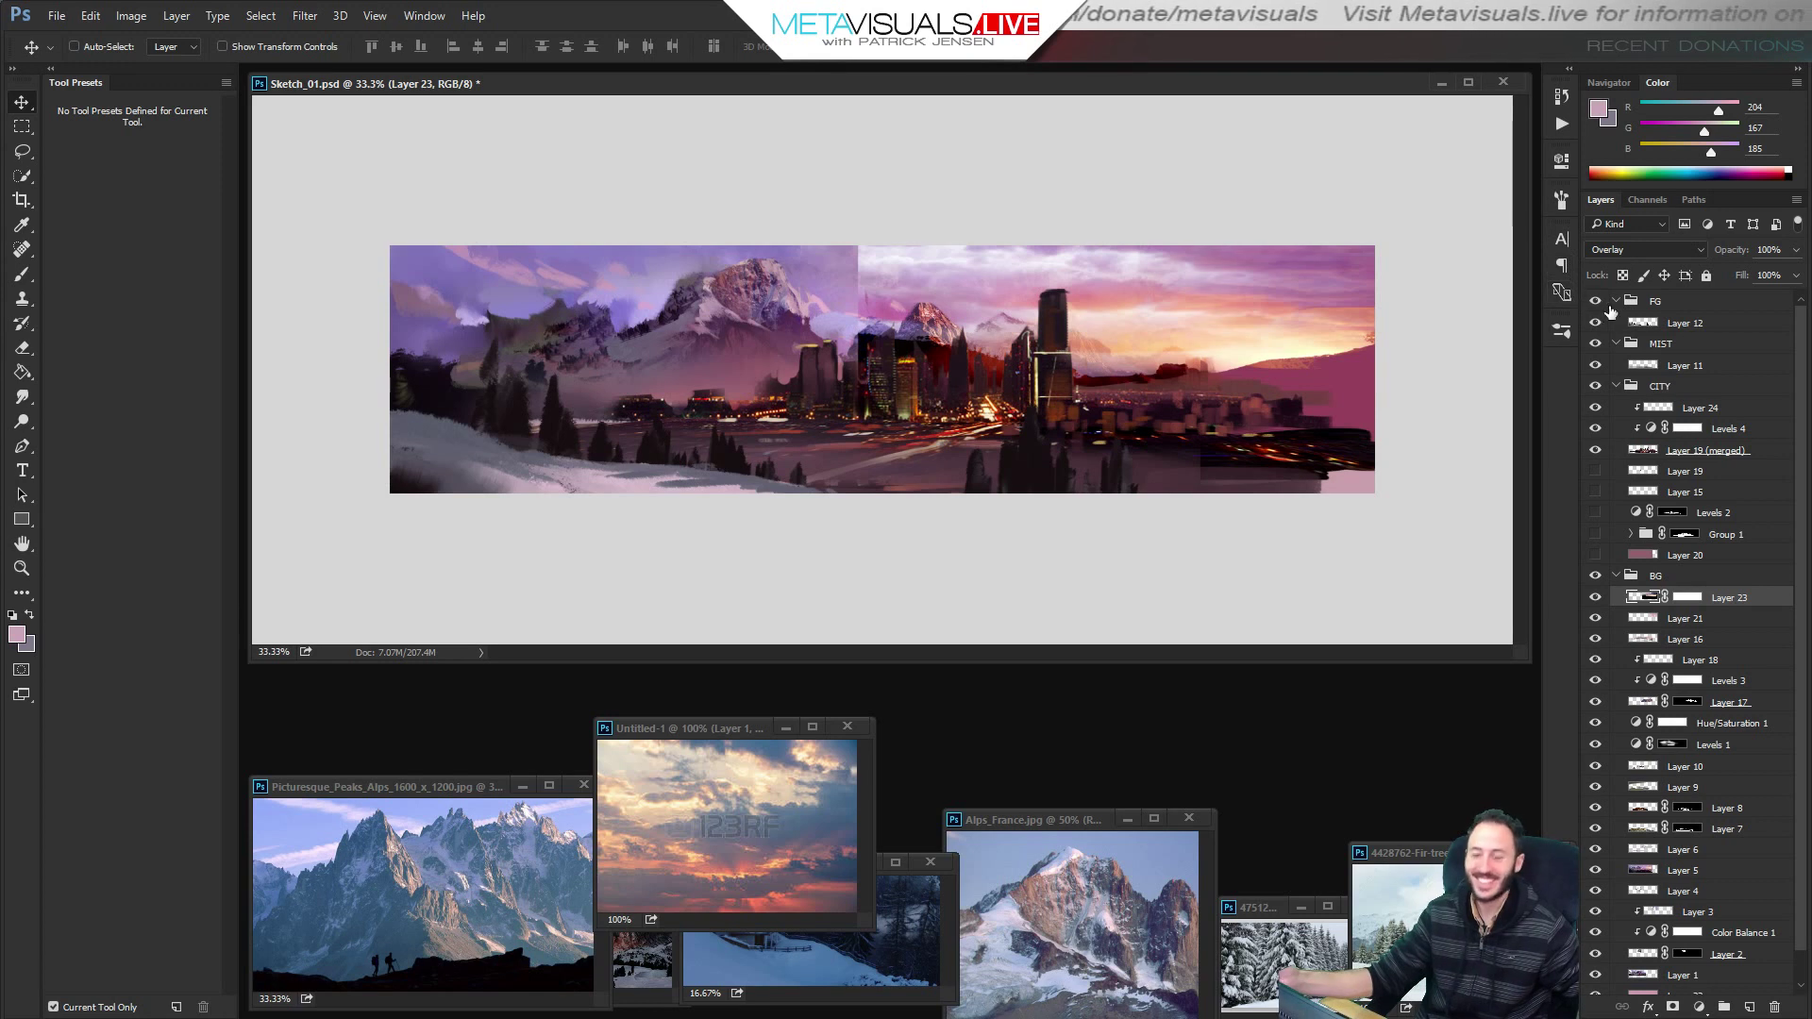
Toggle the merged city layer's visibility to inspect the sunset behind it, and invert the mask of Layer 23 to black.
left_click(1597, 450)
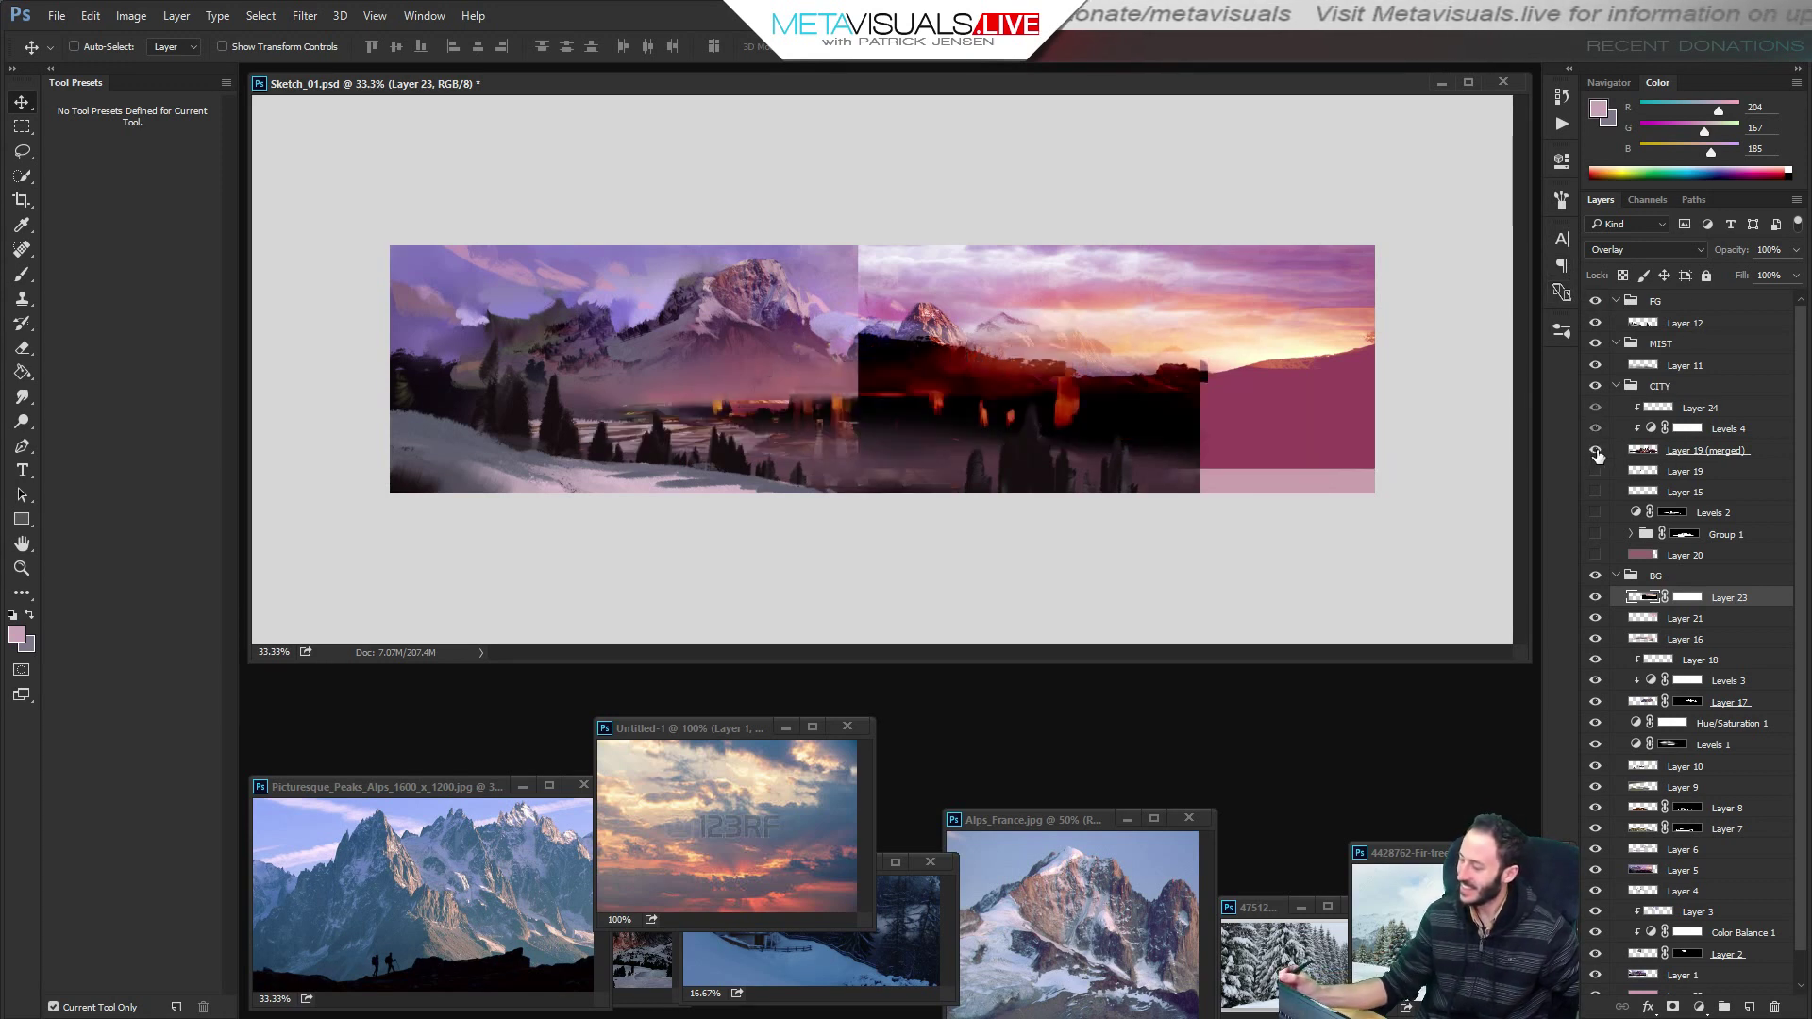
left_click(1596, 450)
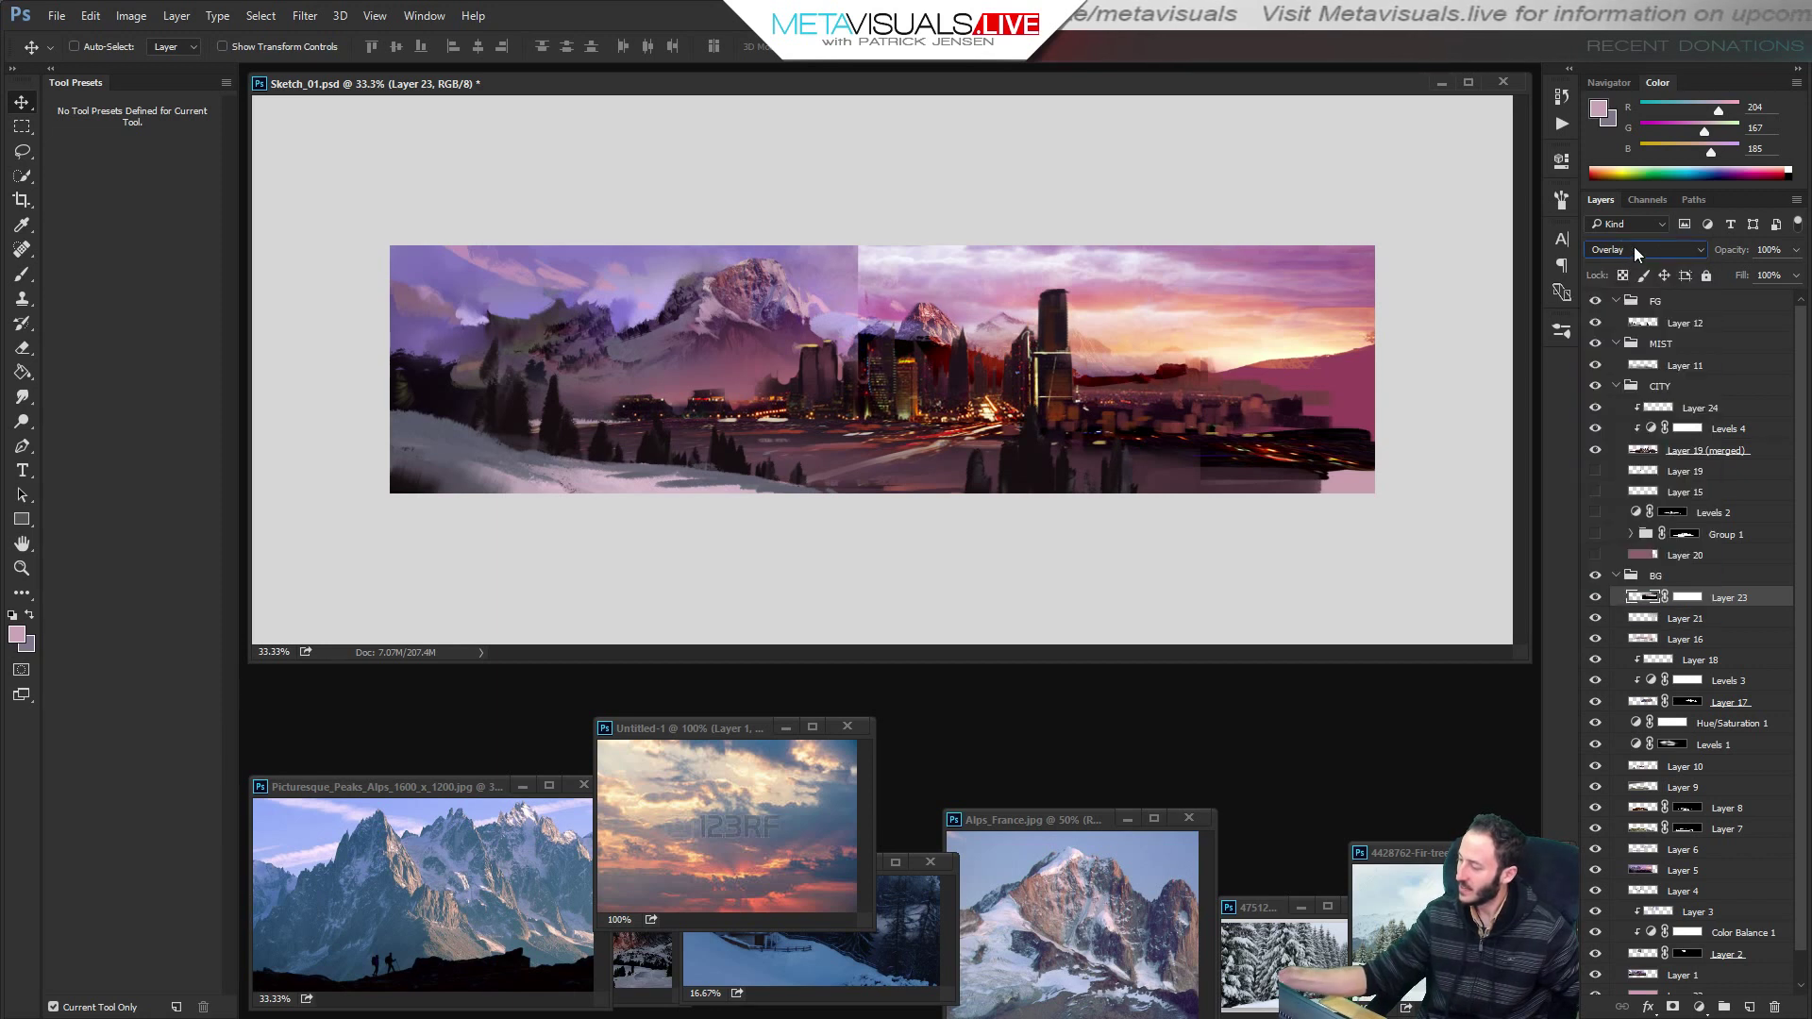
left_click(1691, 597)
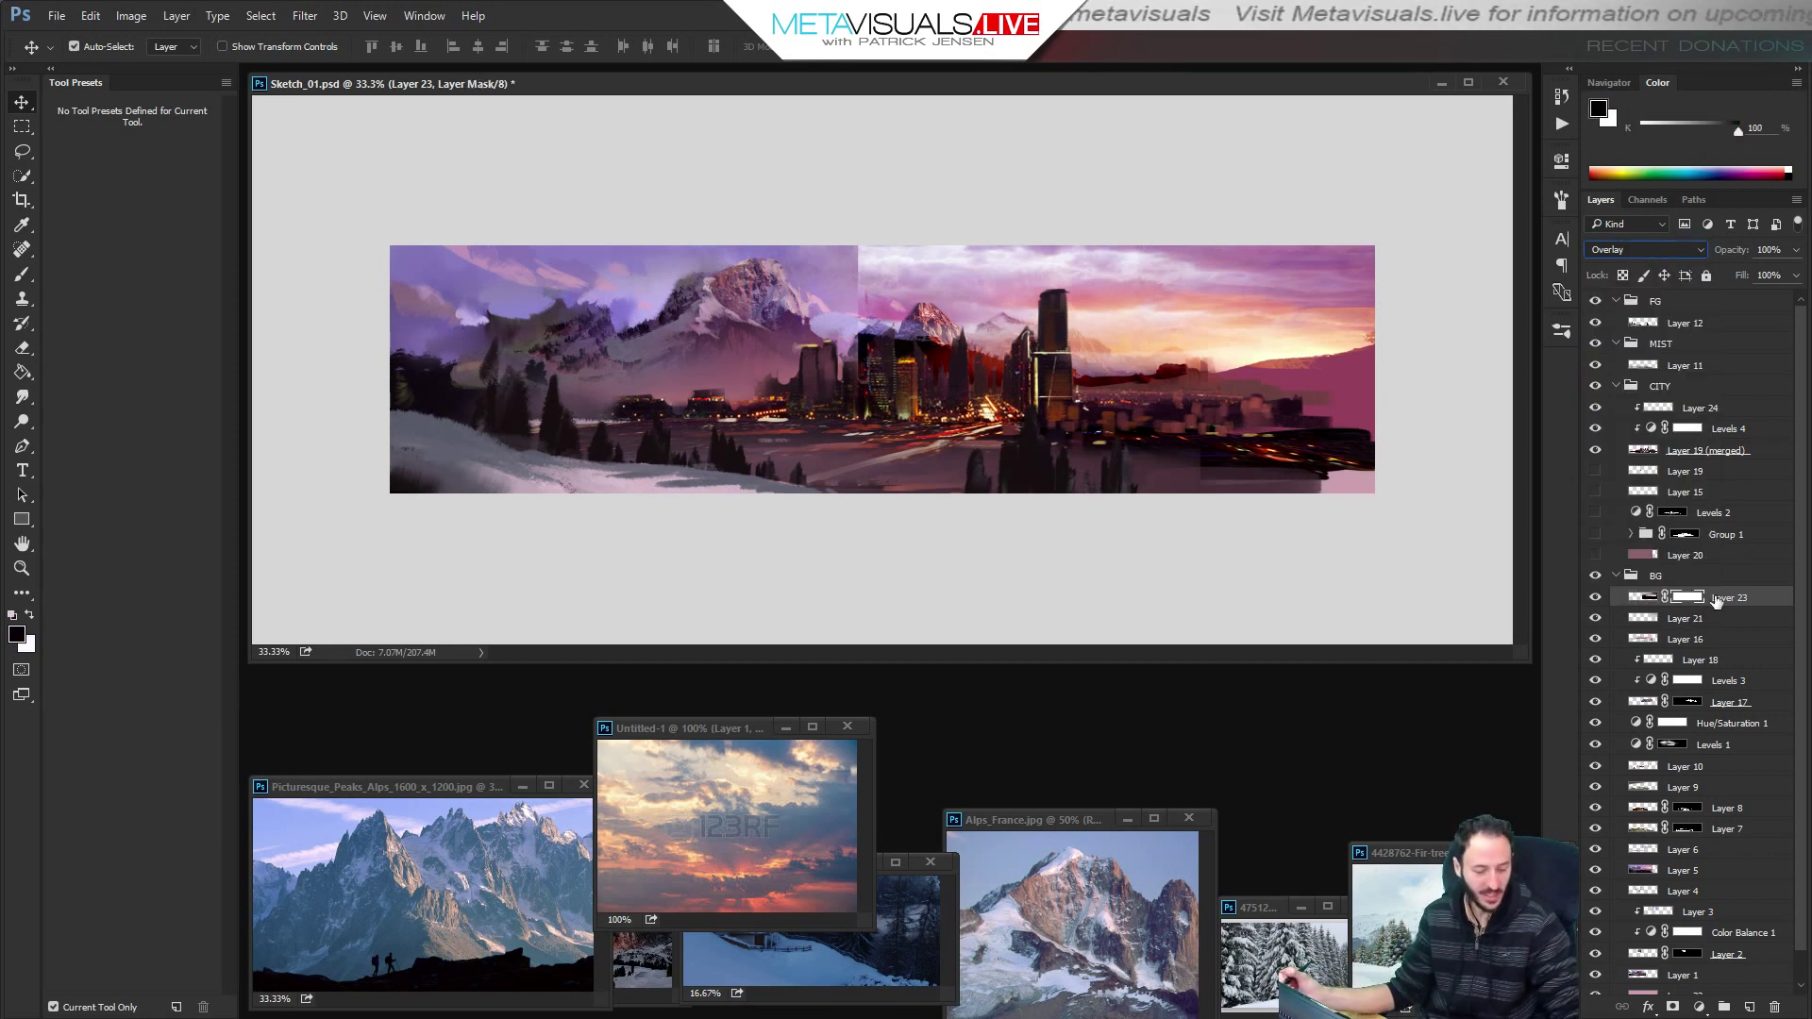
key("ctrl+i")
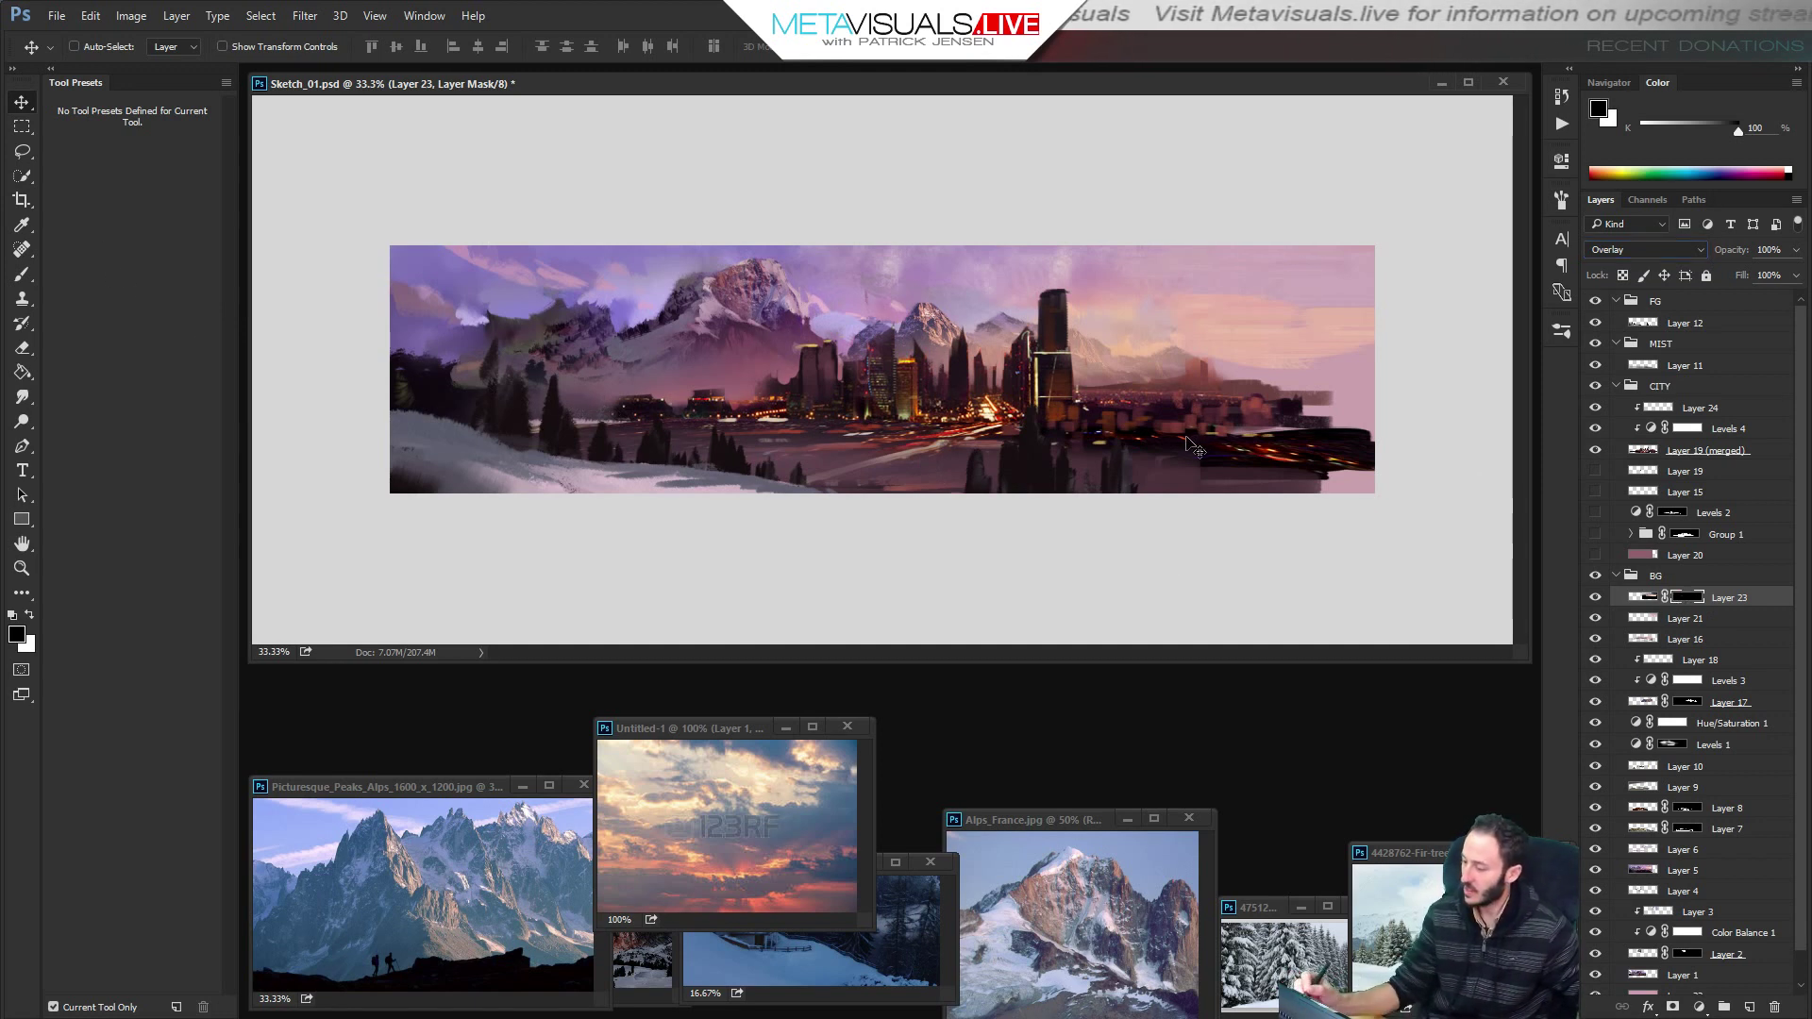
Choose the _ Fuzz Noisy brush with white paint, undo a trial stroke on the sky mask, and reduce the brush size to 200.
key("b")
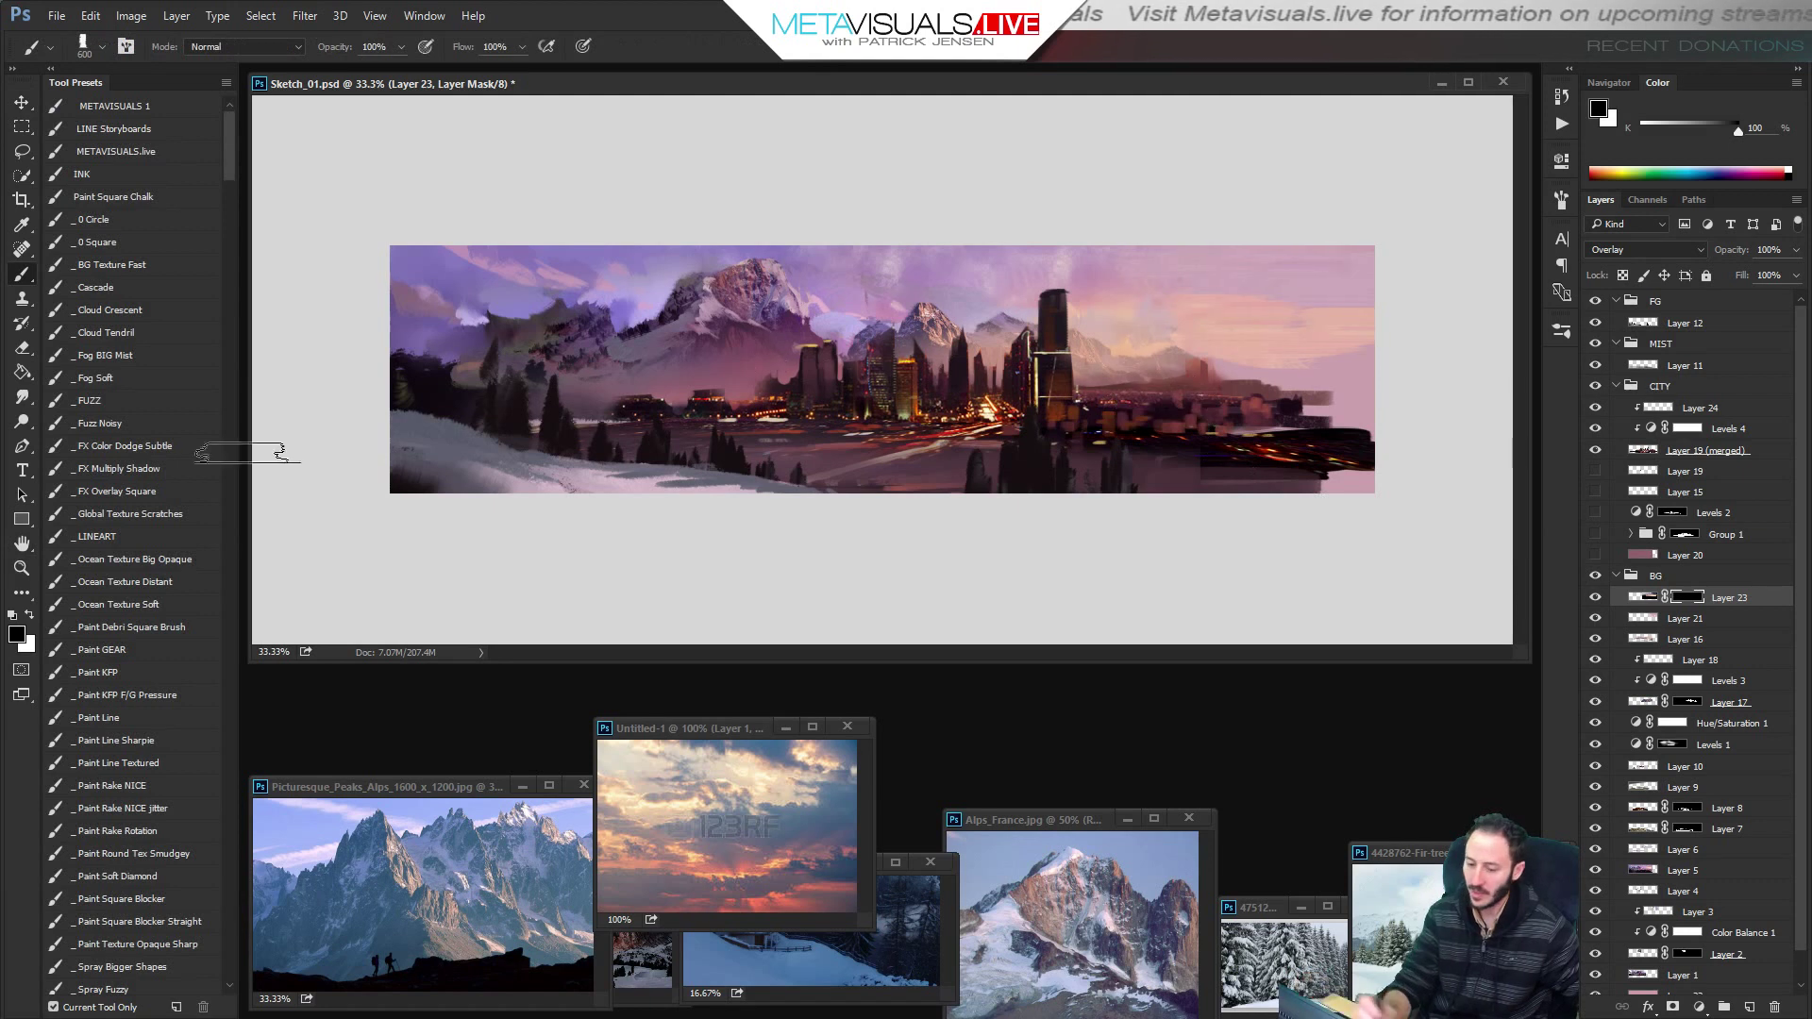
left_click(115, 426)
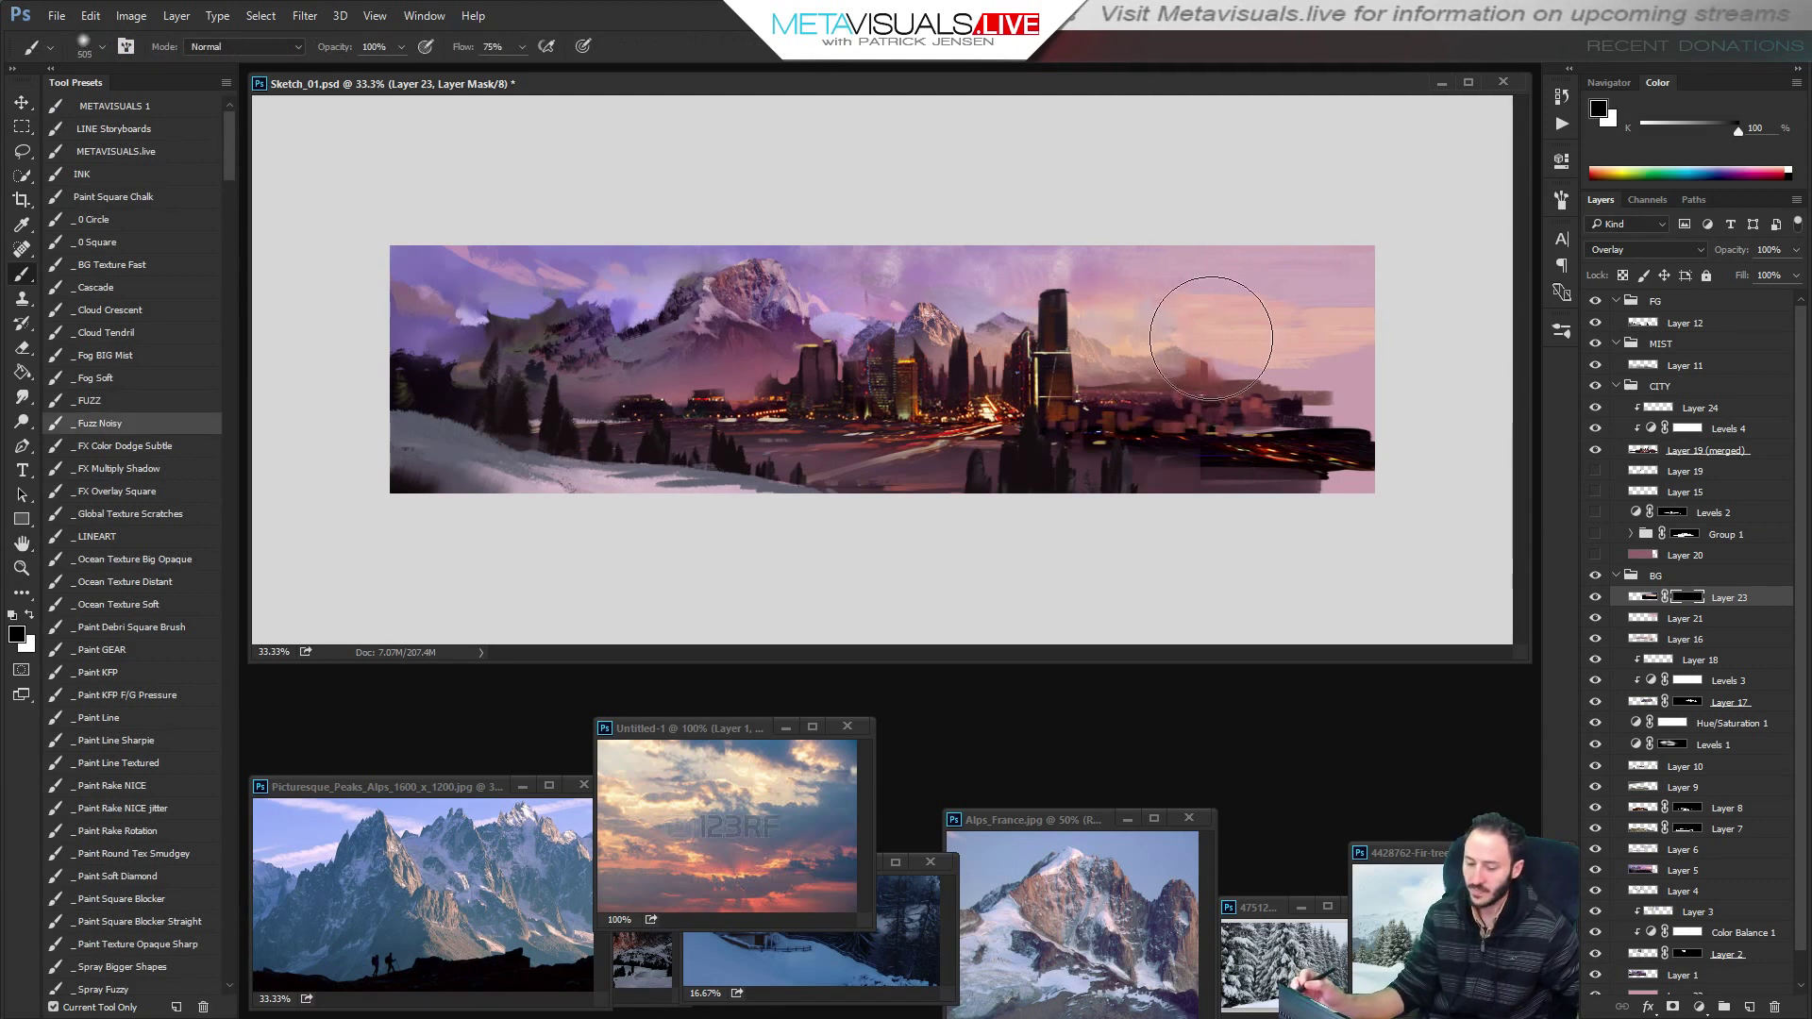
key("x")
mouse_move(1208, 290)
left_mouse_down()
mouse_move(1418, 297)
mouse_move(1280, 321)
mouse_move(1019, 291)
mouse_move(1355, 314)
left_mouse_up()
key("ctrl+z")
key("bracketleft")
key("bracketleft")
key("bracketleft")
key("bracketleft")
key("bracketleft")
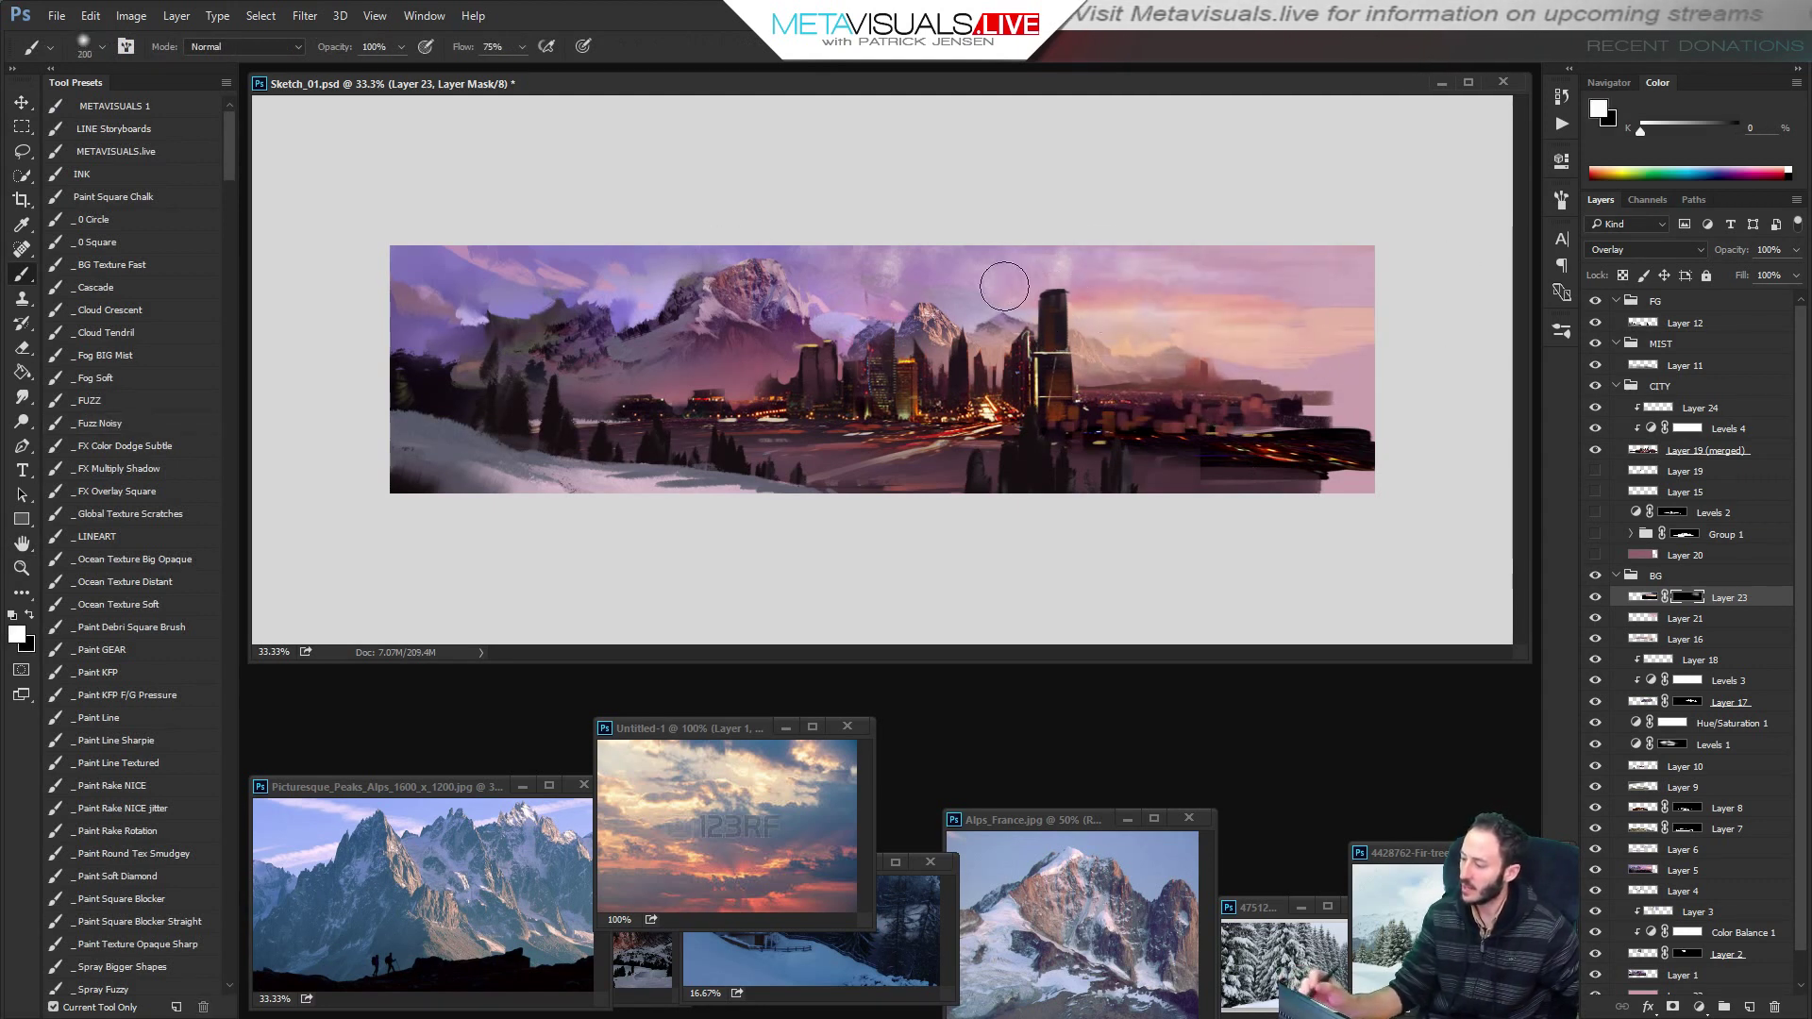
Paint white on Layer 23's mask across the sky, from above the towers to the canvas's eastern edge, to reveal the sunset clouds.
left_click_drag(1086, 272, 1345, 304)
key("bracketleft")
left_click_drag(1021, 309, 980, 294)
key("bracketright")
left_click_drag(867, 295, 1291, 303)
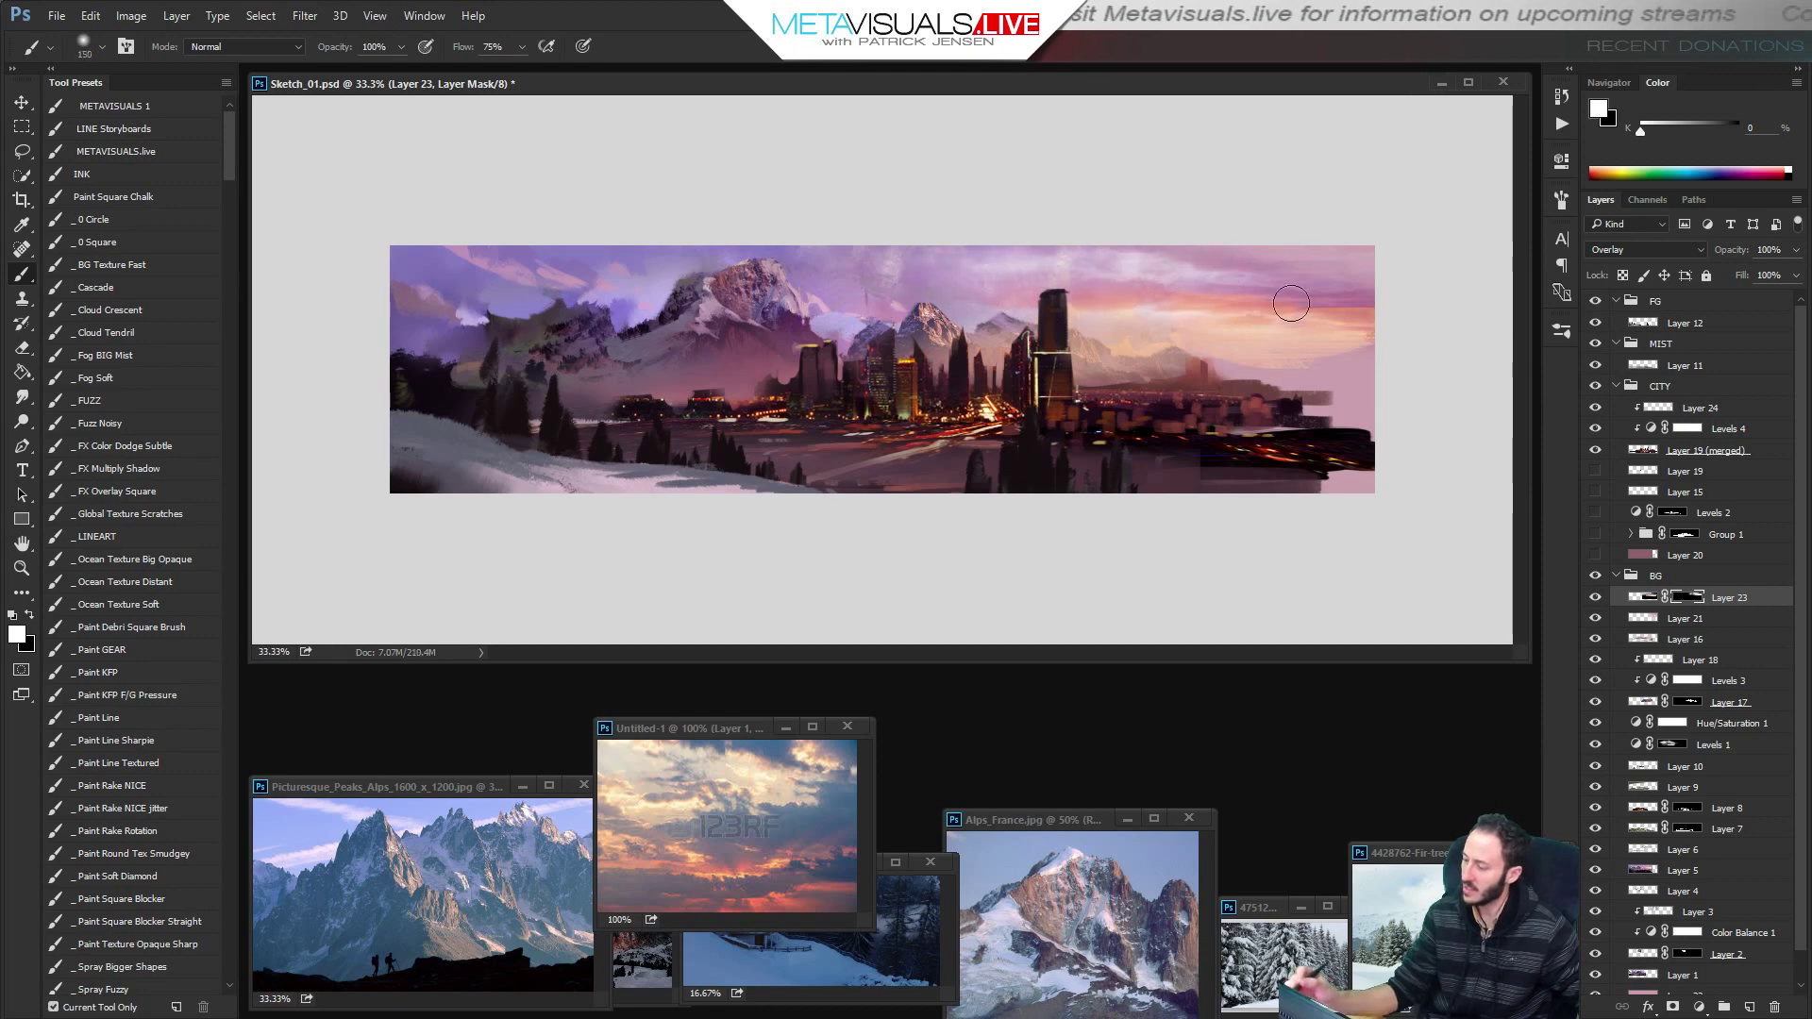
key("x")
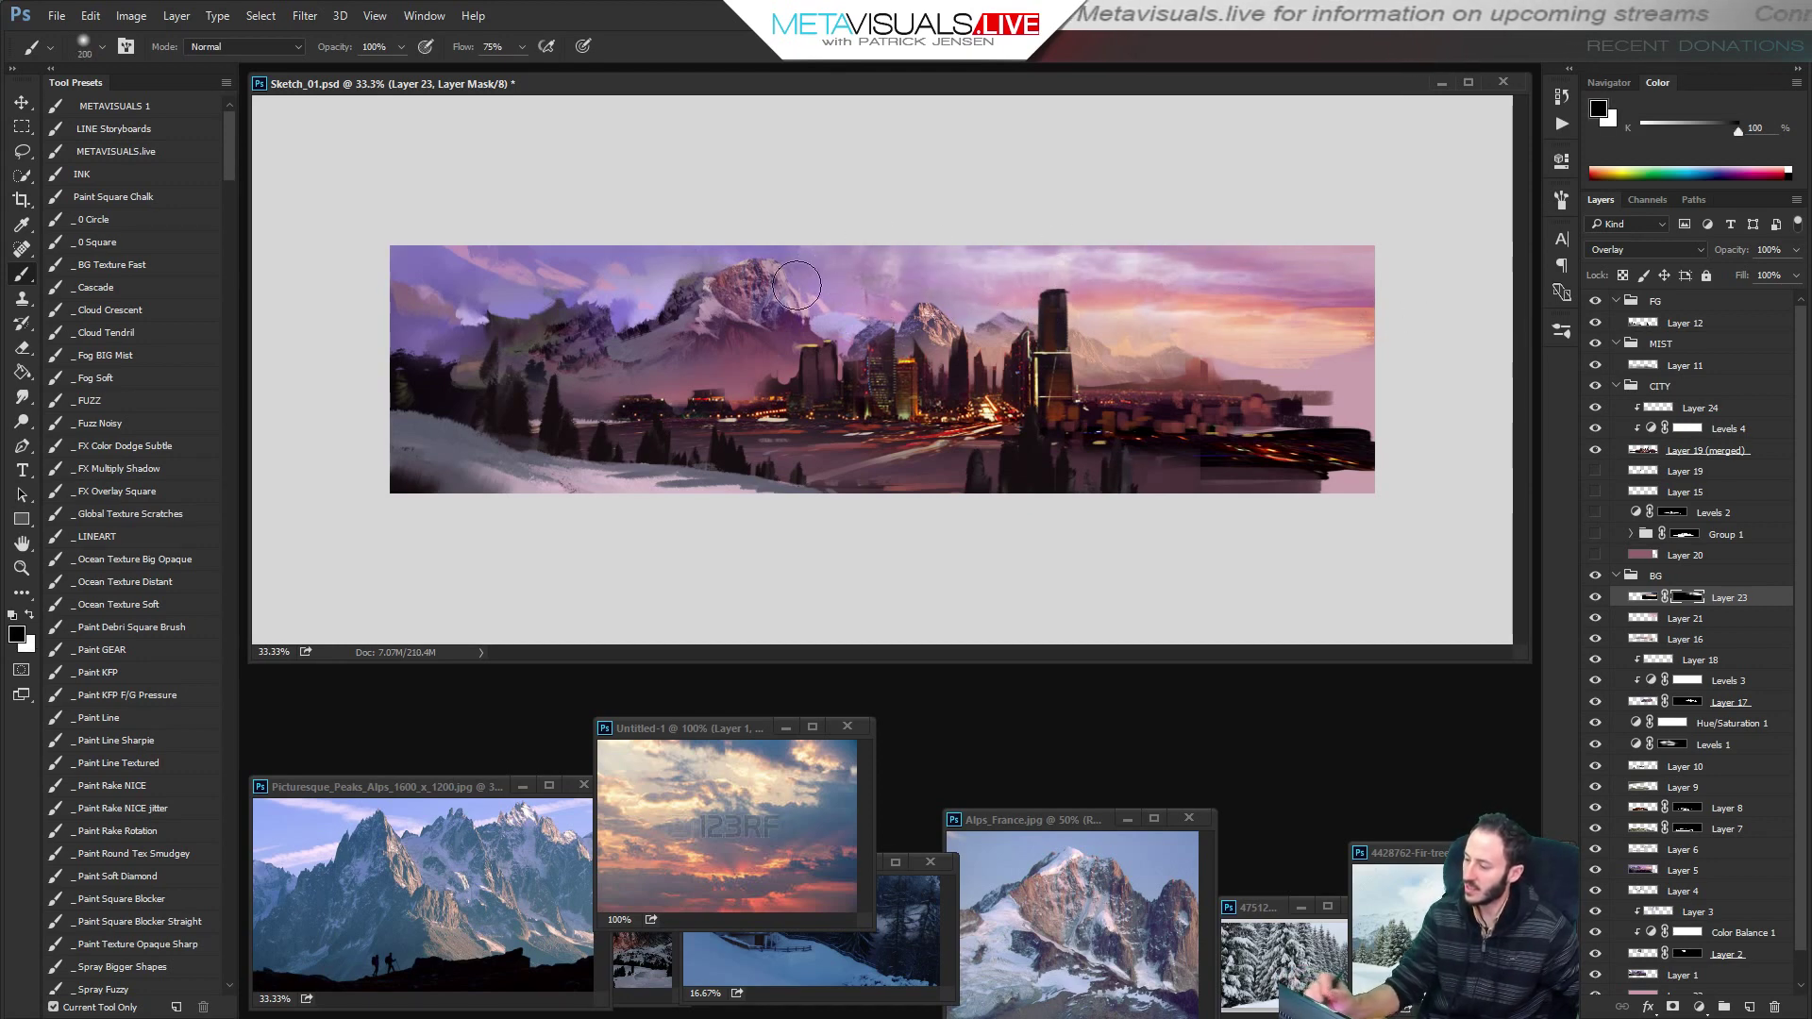
key("h")
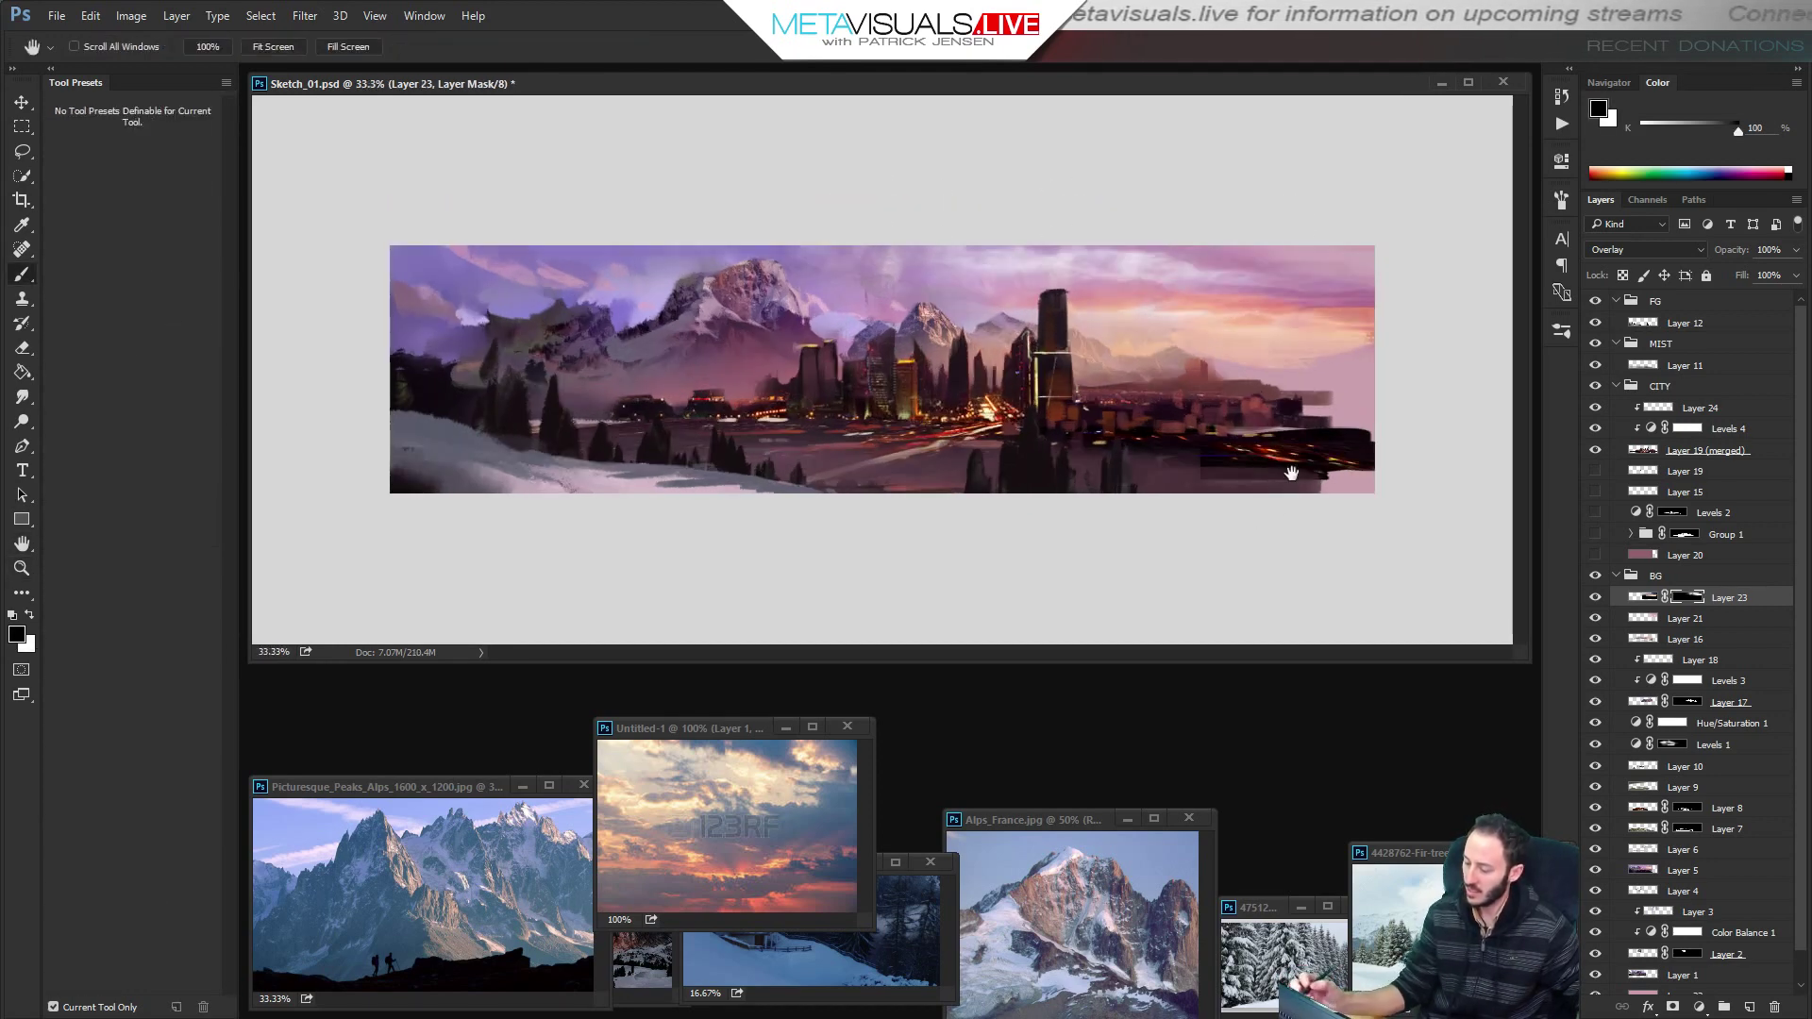
Lasso the lower cloud area of the Untitled-1 sunset photo and copy it into Sketch_01.psd as a new layer.
key("b")
left_click(781, 829, "alt")
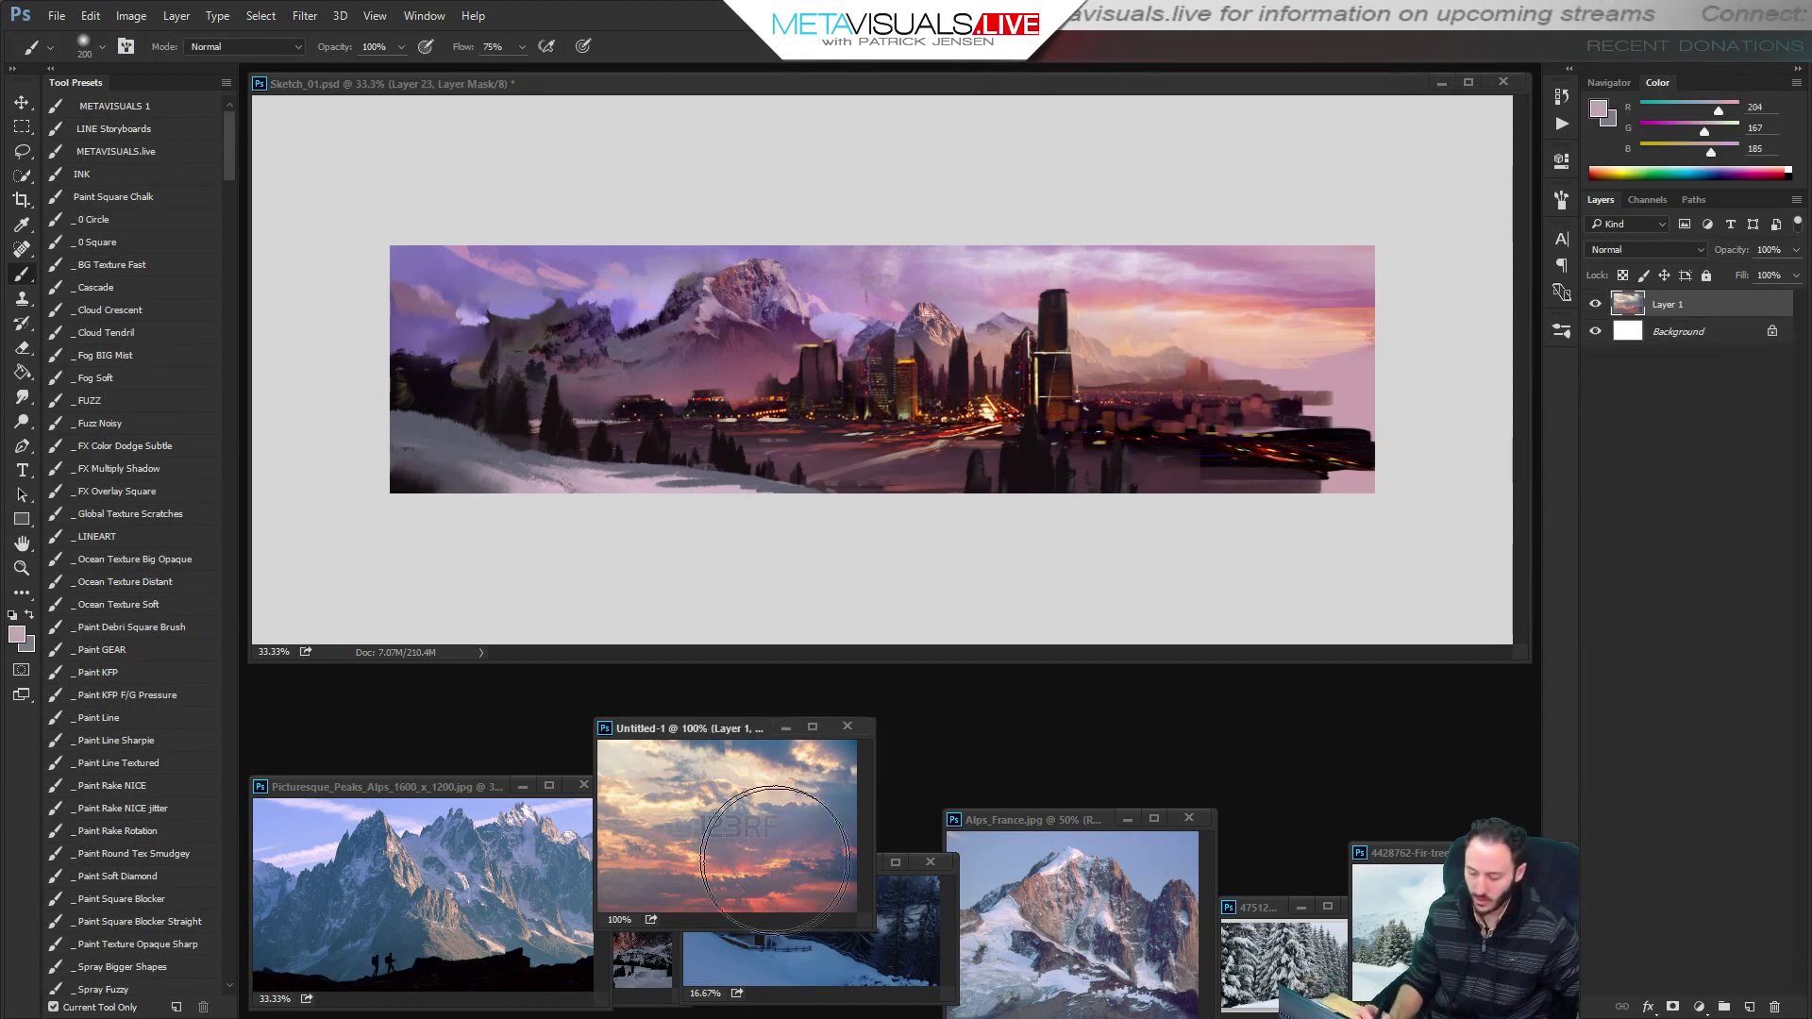
key("l")
mouse_move(818, 842)
left_mouse_down()
mouse_move(594, 829)
mouse_move(601, 908)
left_mouse_up()
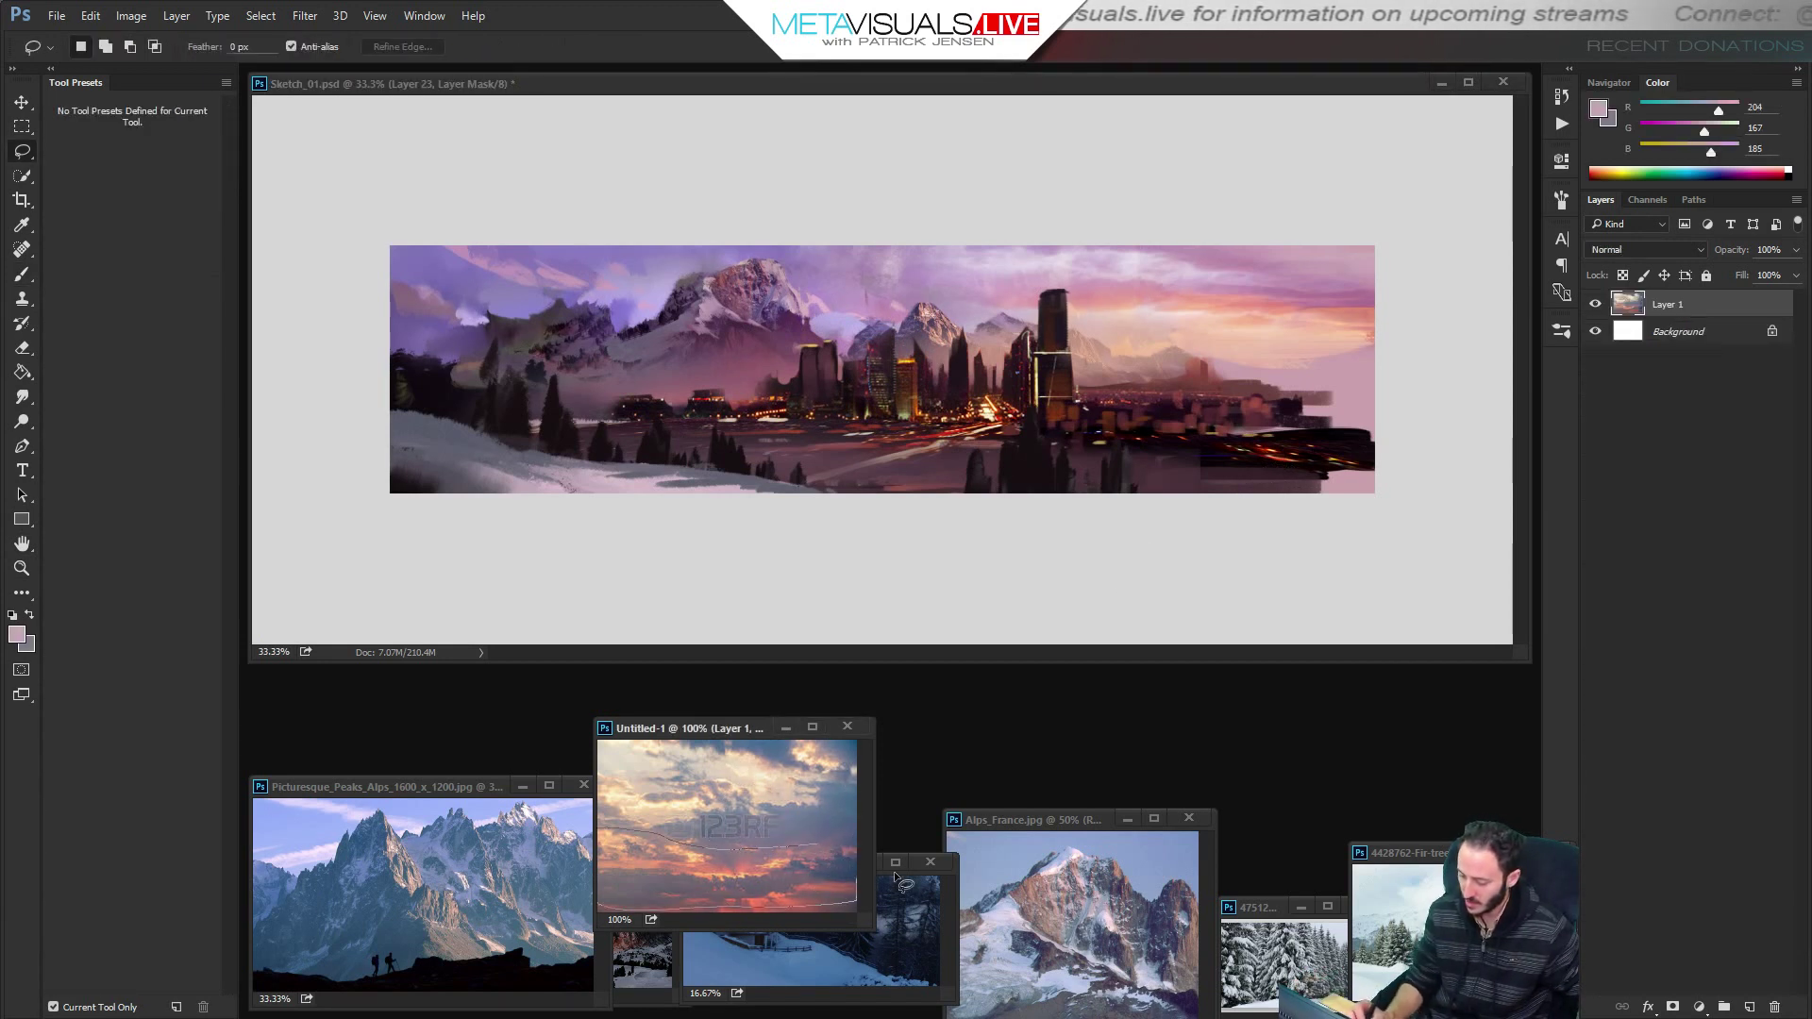
key("ctrl+c")
left_click(1123, 389)
key("ctrl+v")
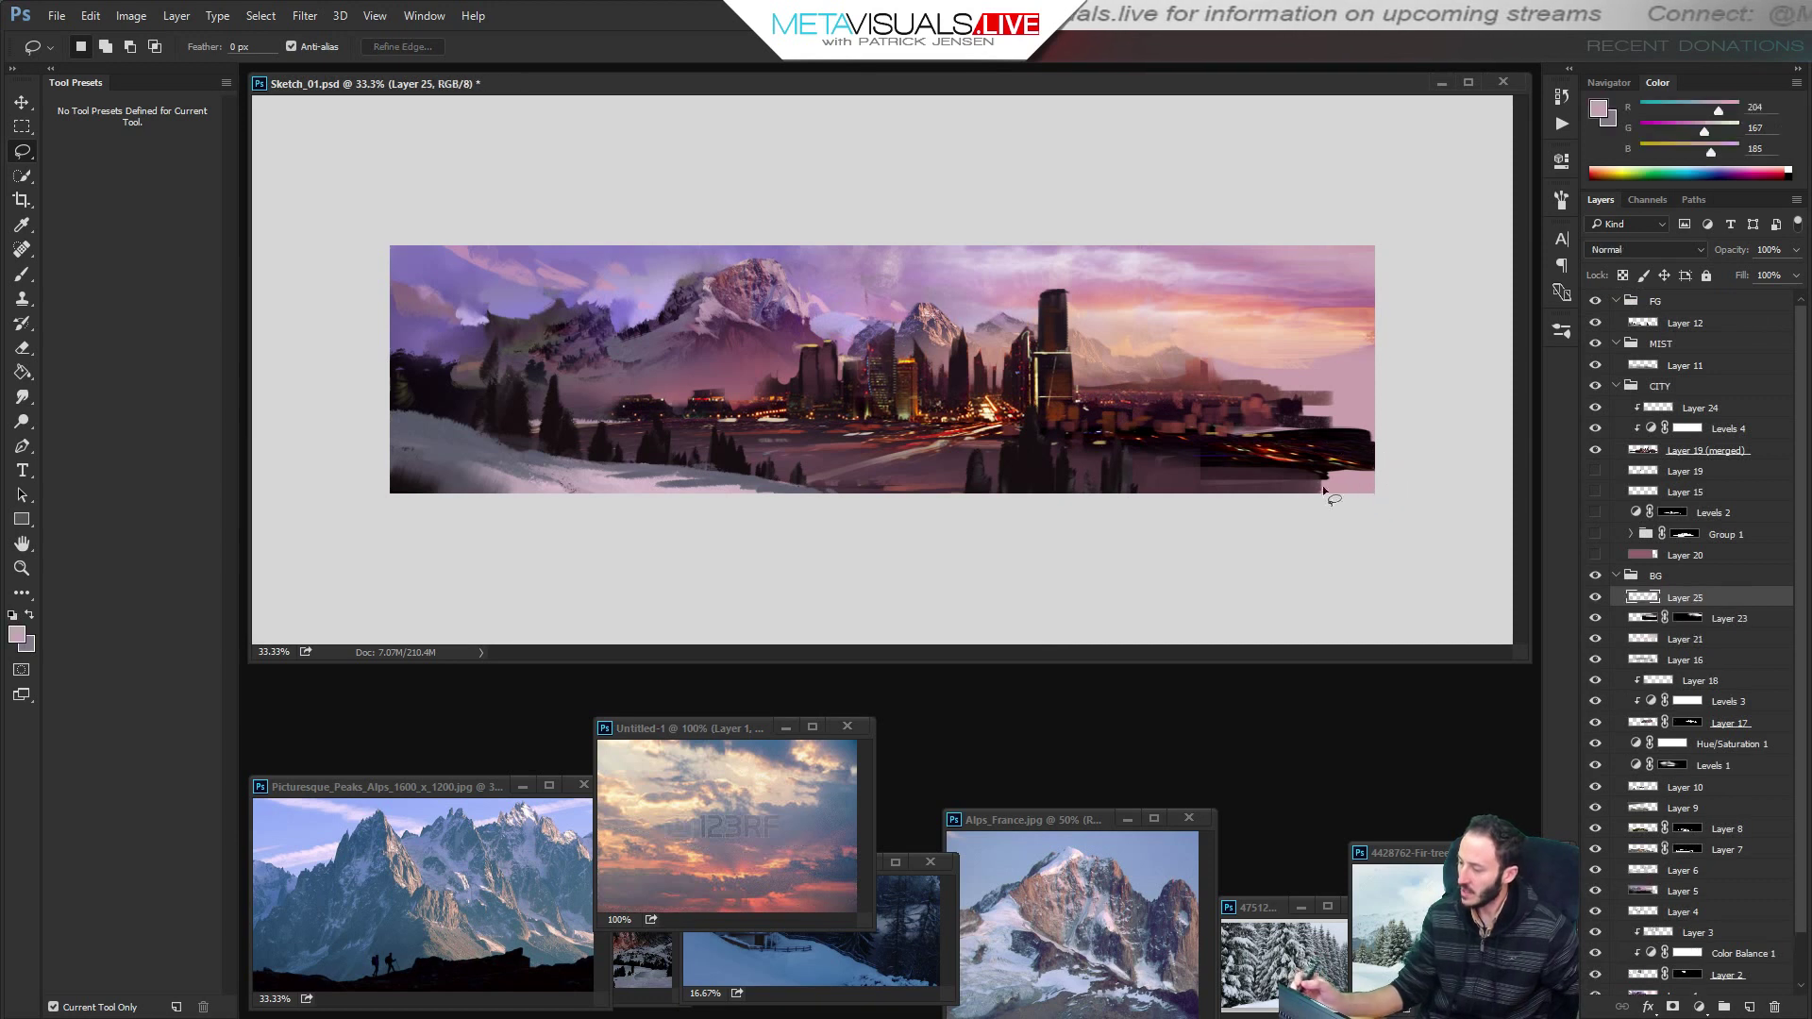
Move the pasted clouds into the eastern sky, scale them to about 387%, and reposition them behind the tall tower.
key("v")
left_click_drag(875, 461, 1097, 378)
key("ctrl+t")
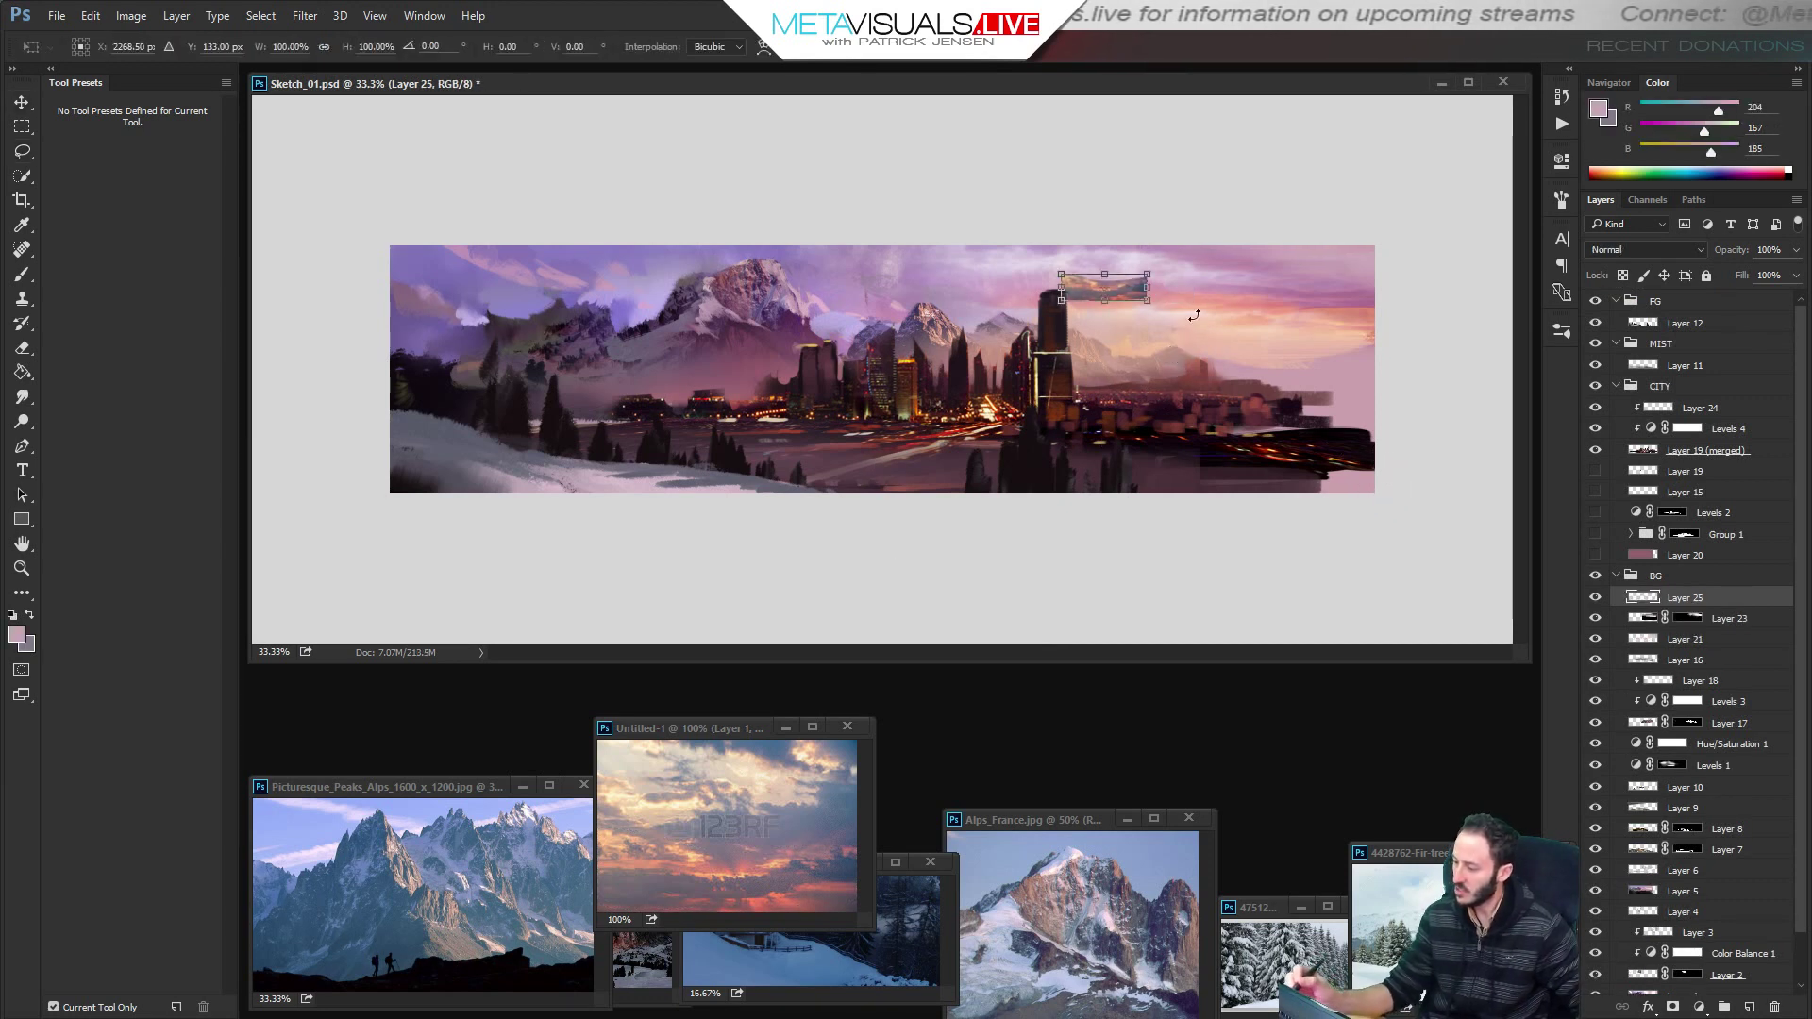
left_click_drag(1154, 302, 1393, 383)
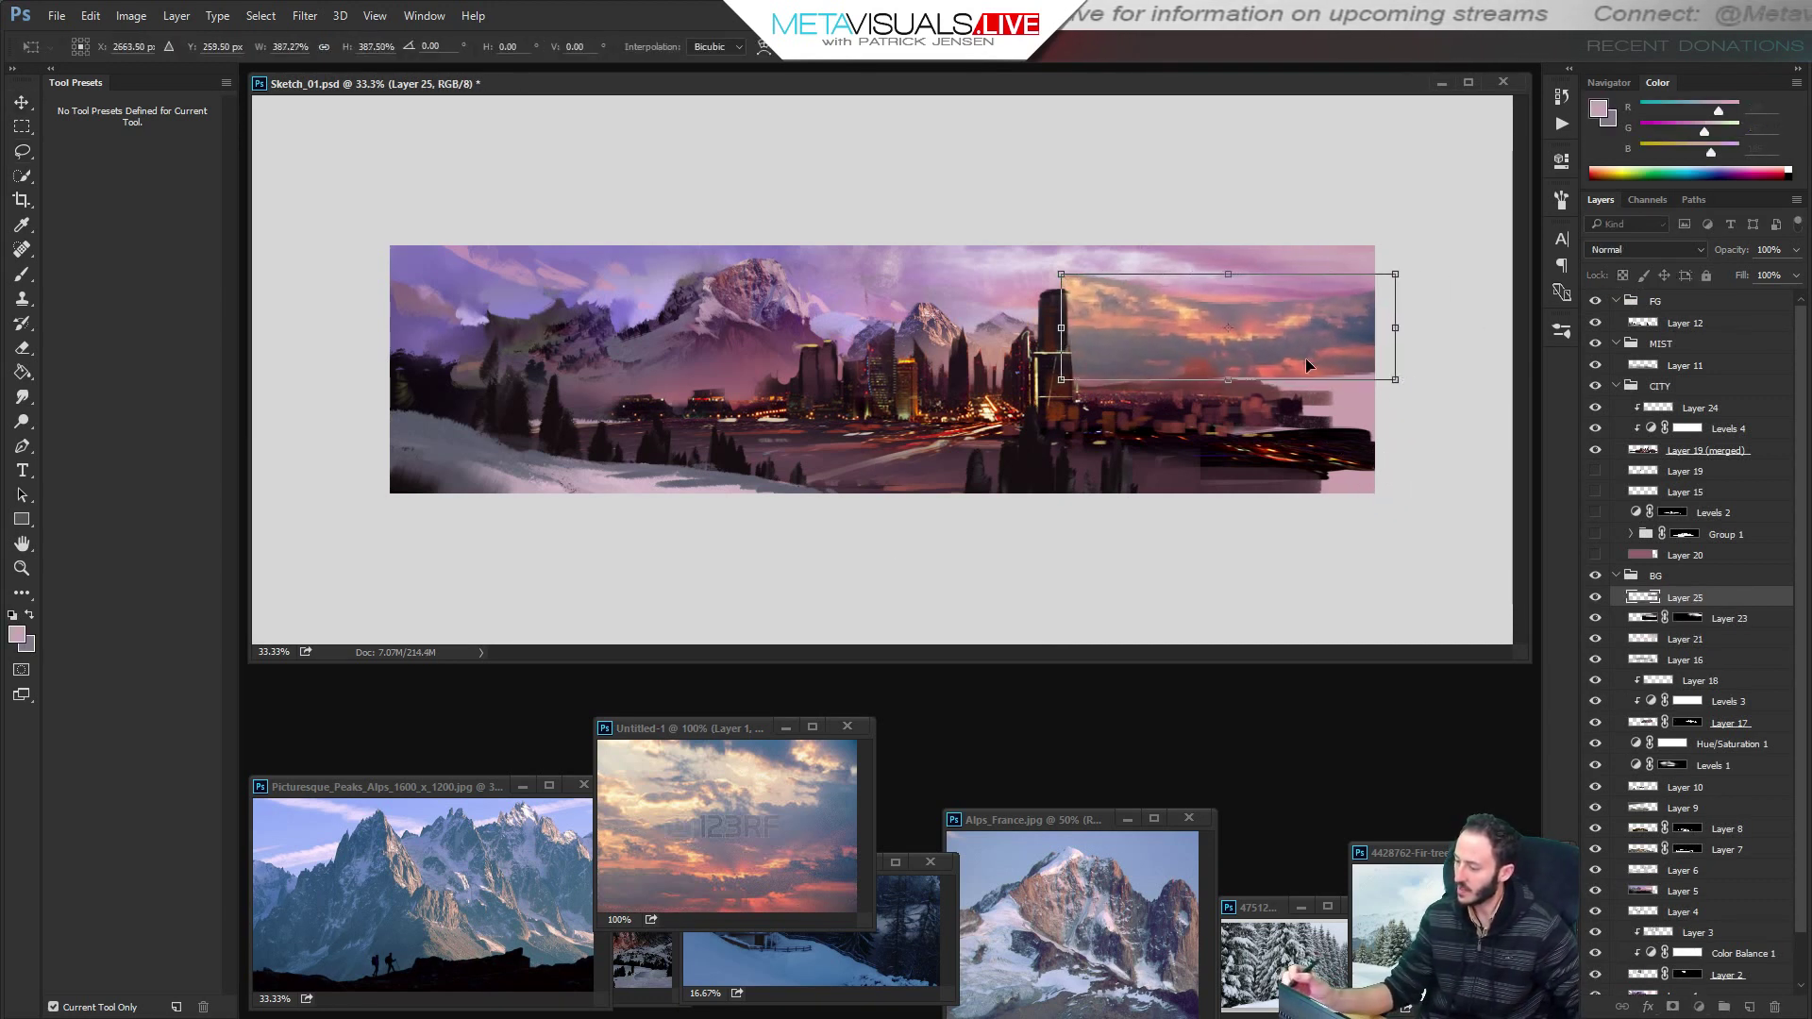
key("Return")
left_click_drag(1285, 357, 1246, 325)
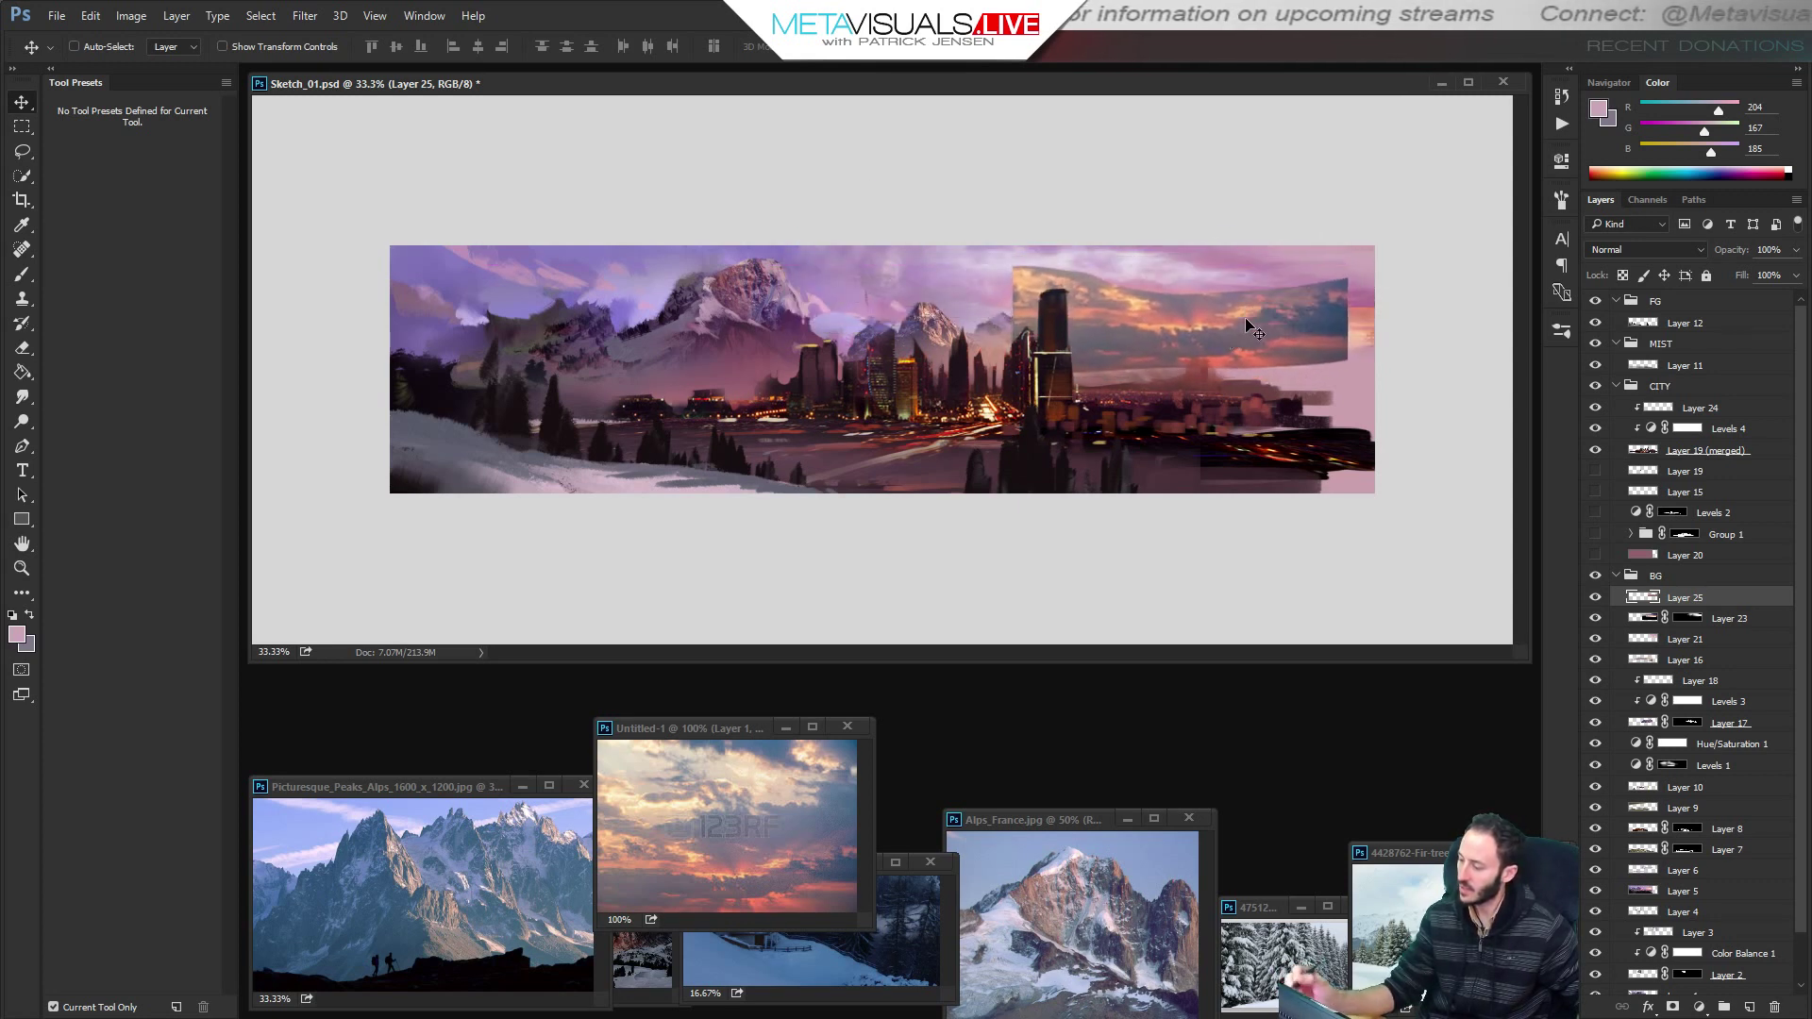
Adjust the midtone colours of the pasted clouds on Layer 25 with Color Balance.
left_click(131, 16)
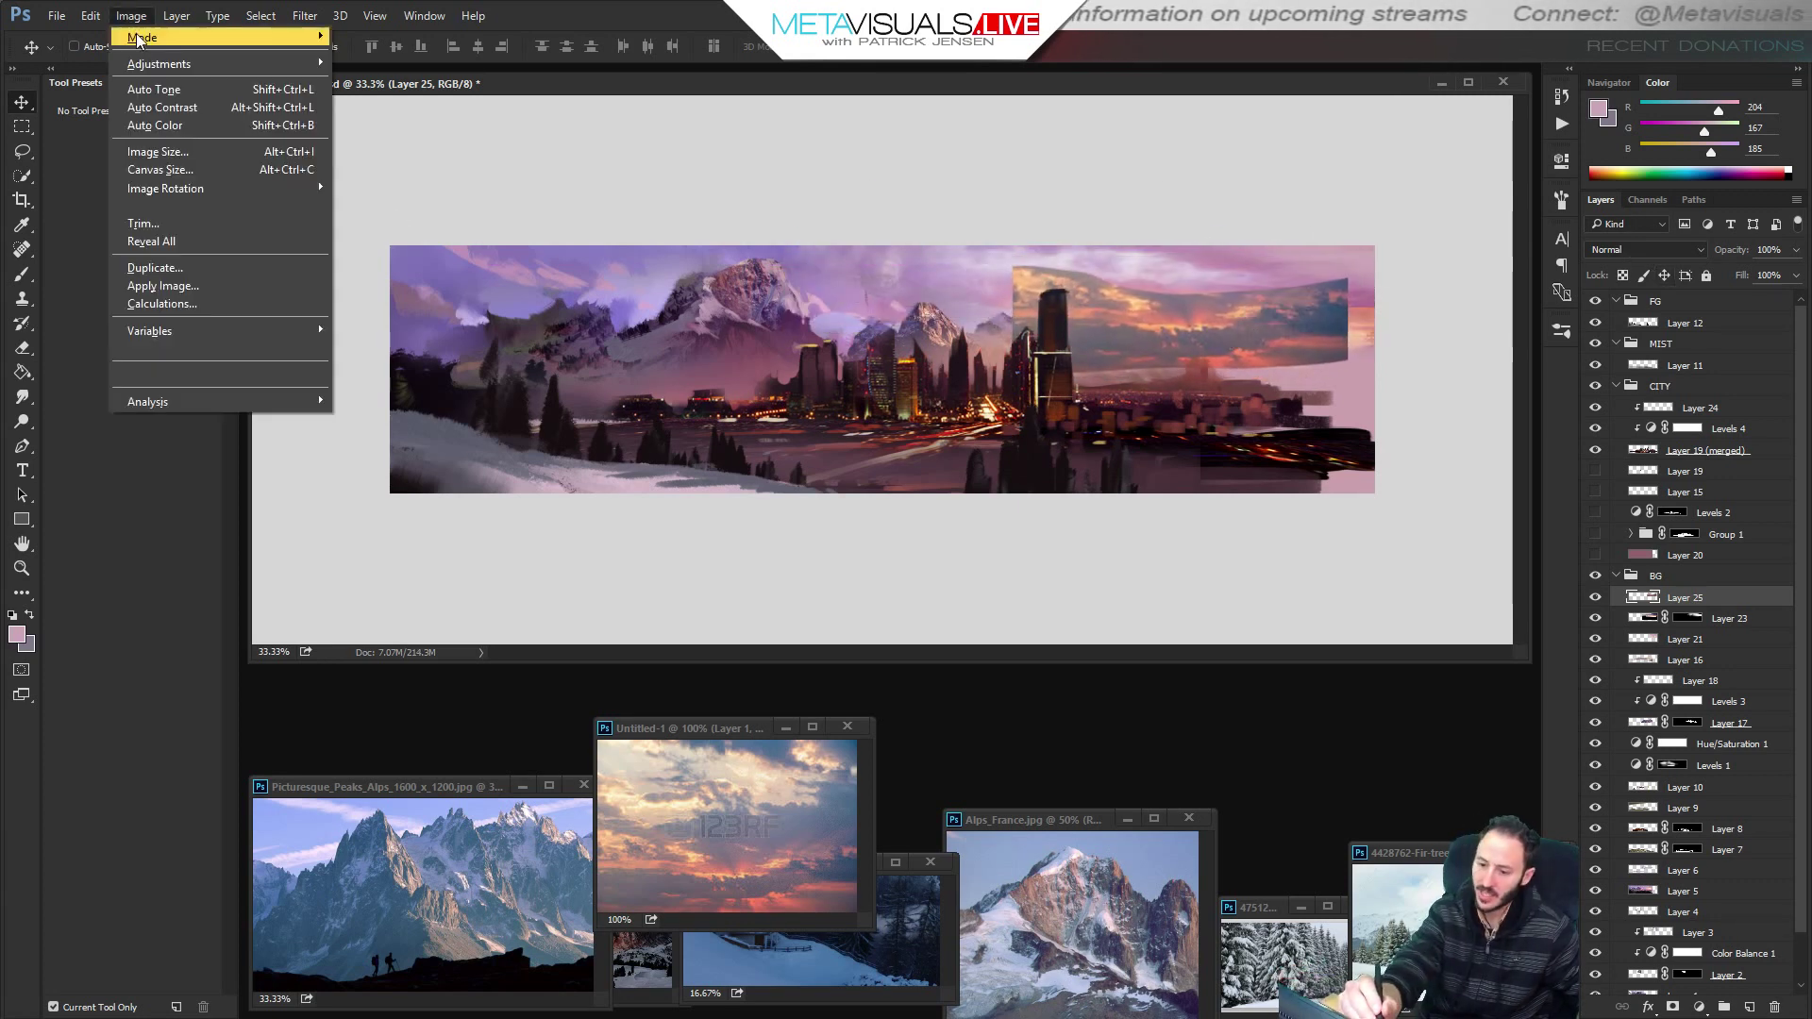
mouse_move(274, 62)
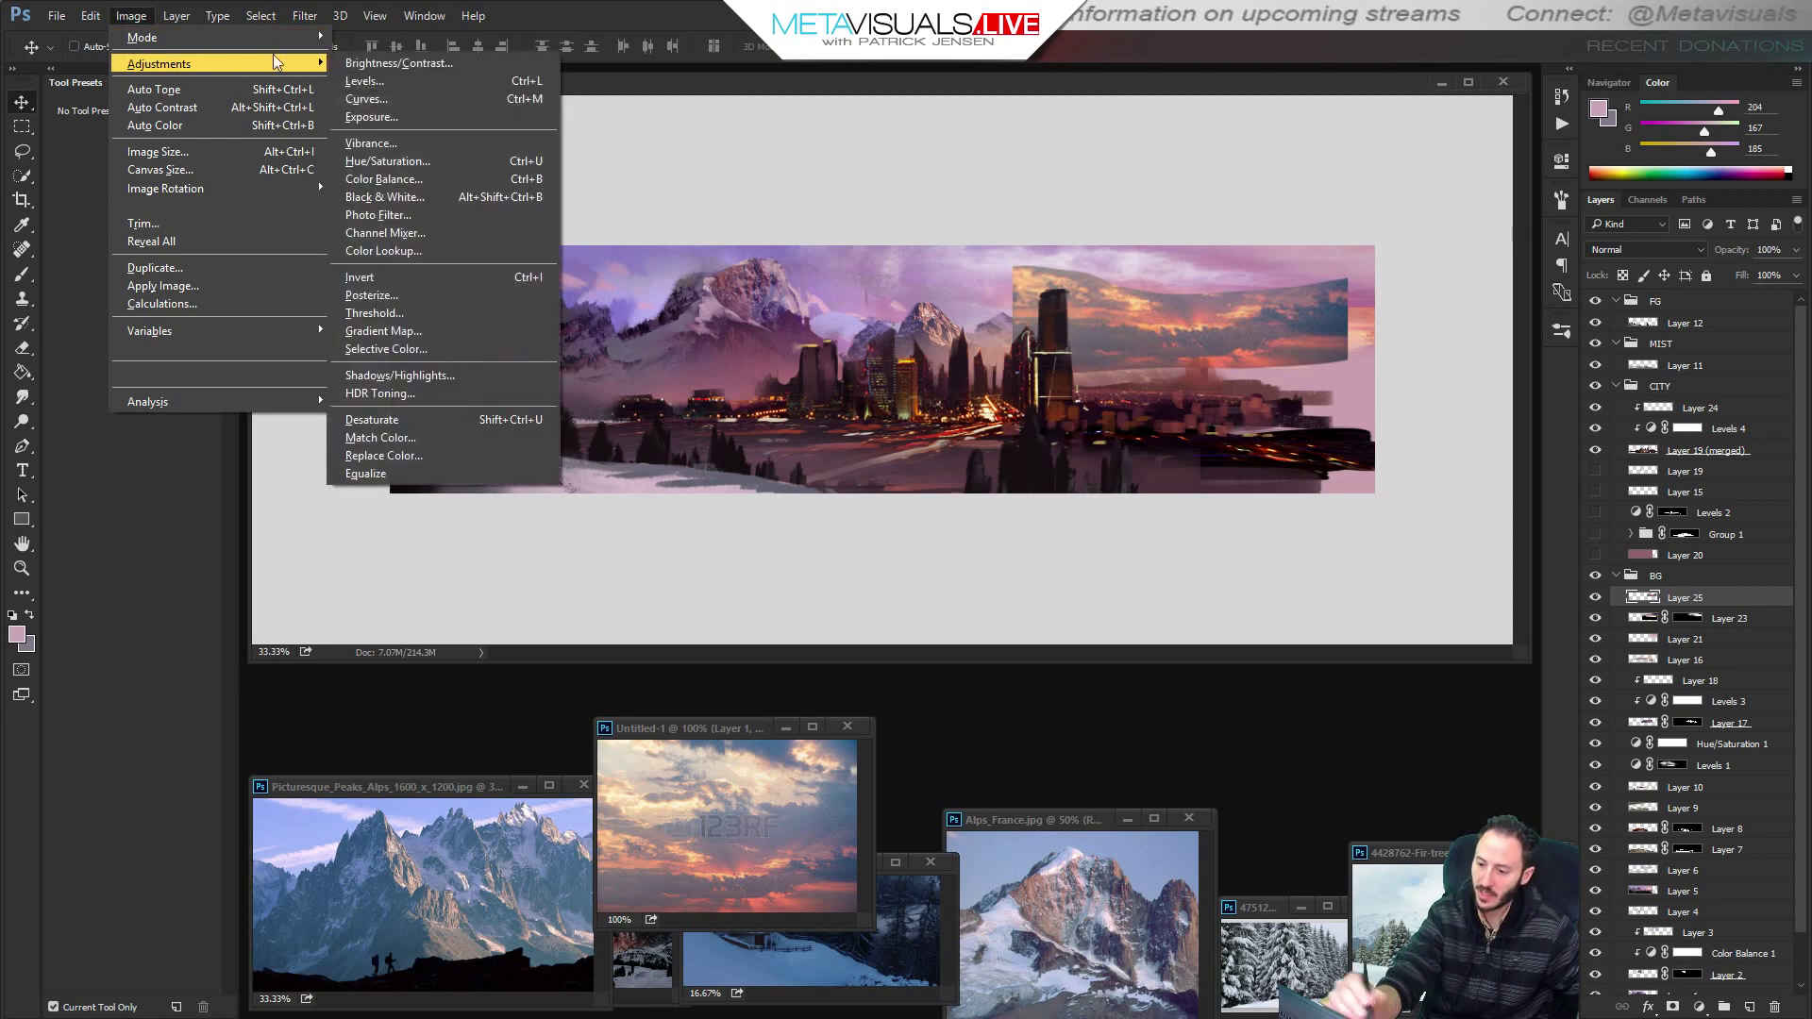
left_click(395, 179)
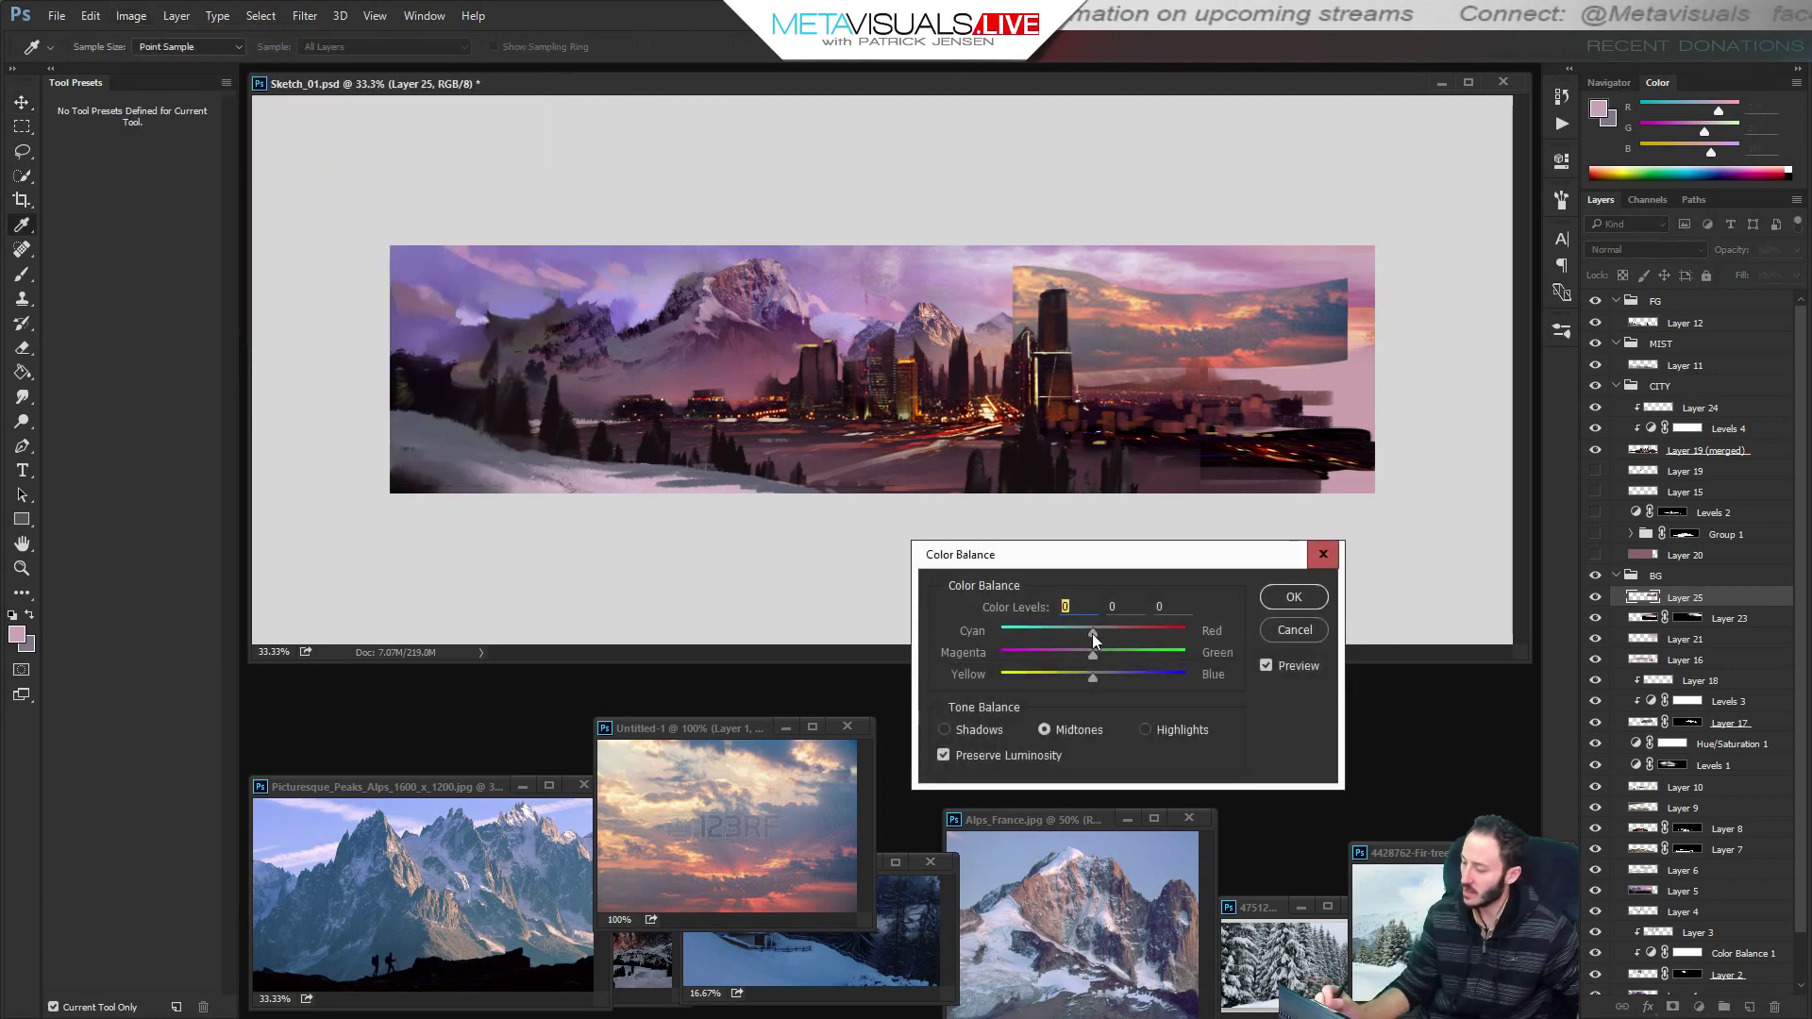
left_click_drag(1074, 639, 1086, 687)
left_click(1087, 660)
left_click(1302, 597)
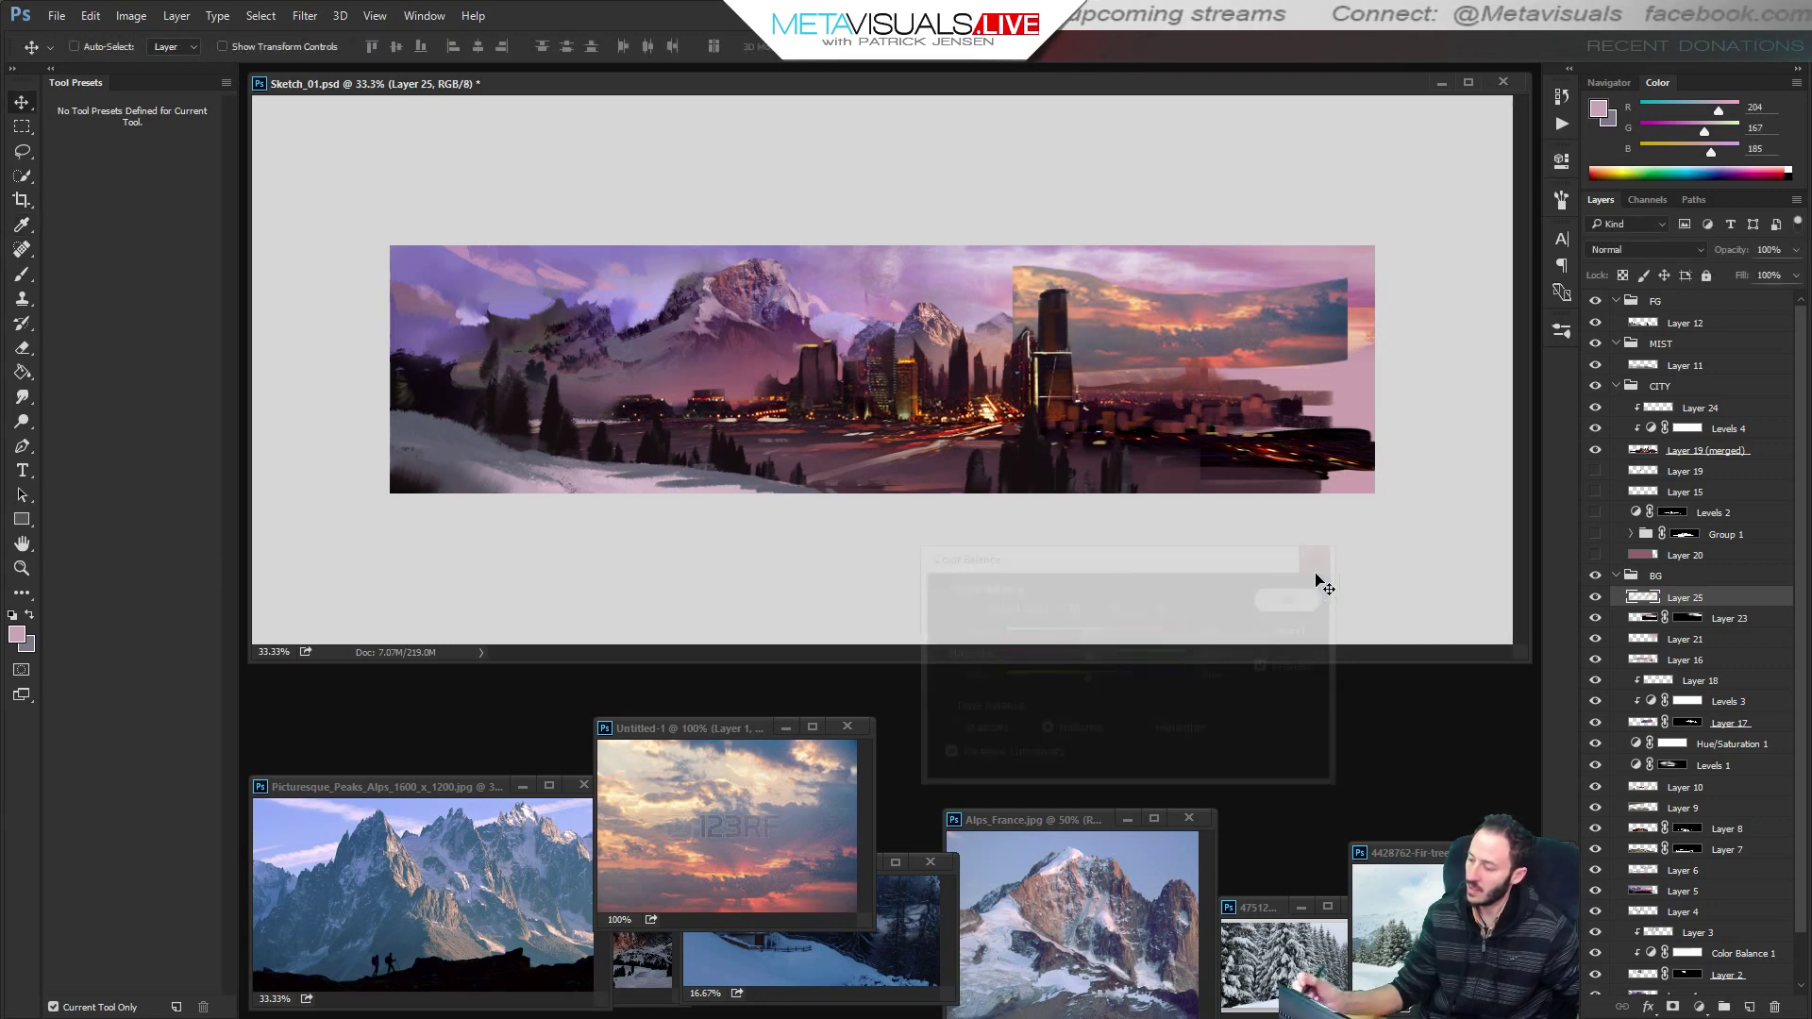
Adjust the tones of the pasted clouds with Levels, lowering the white input to about 233 and shifting the midtones.
left_click(131, 16)
left_click(372, 82)
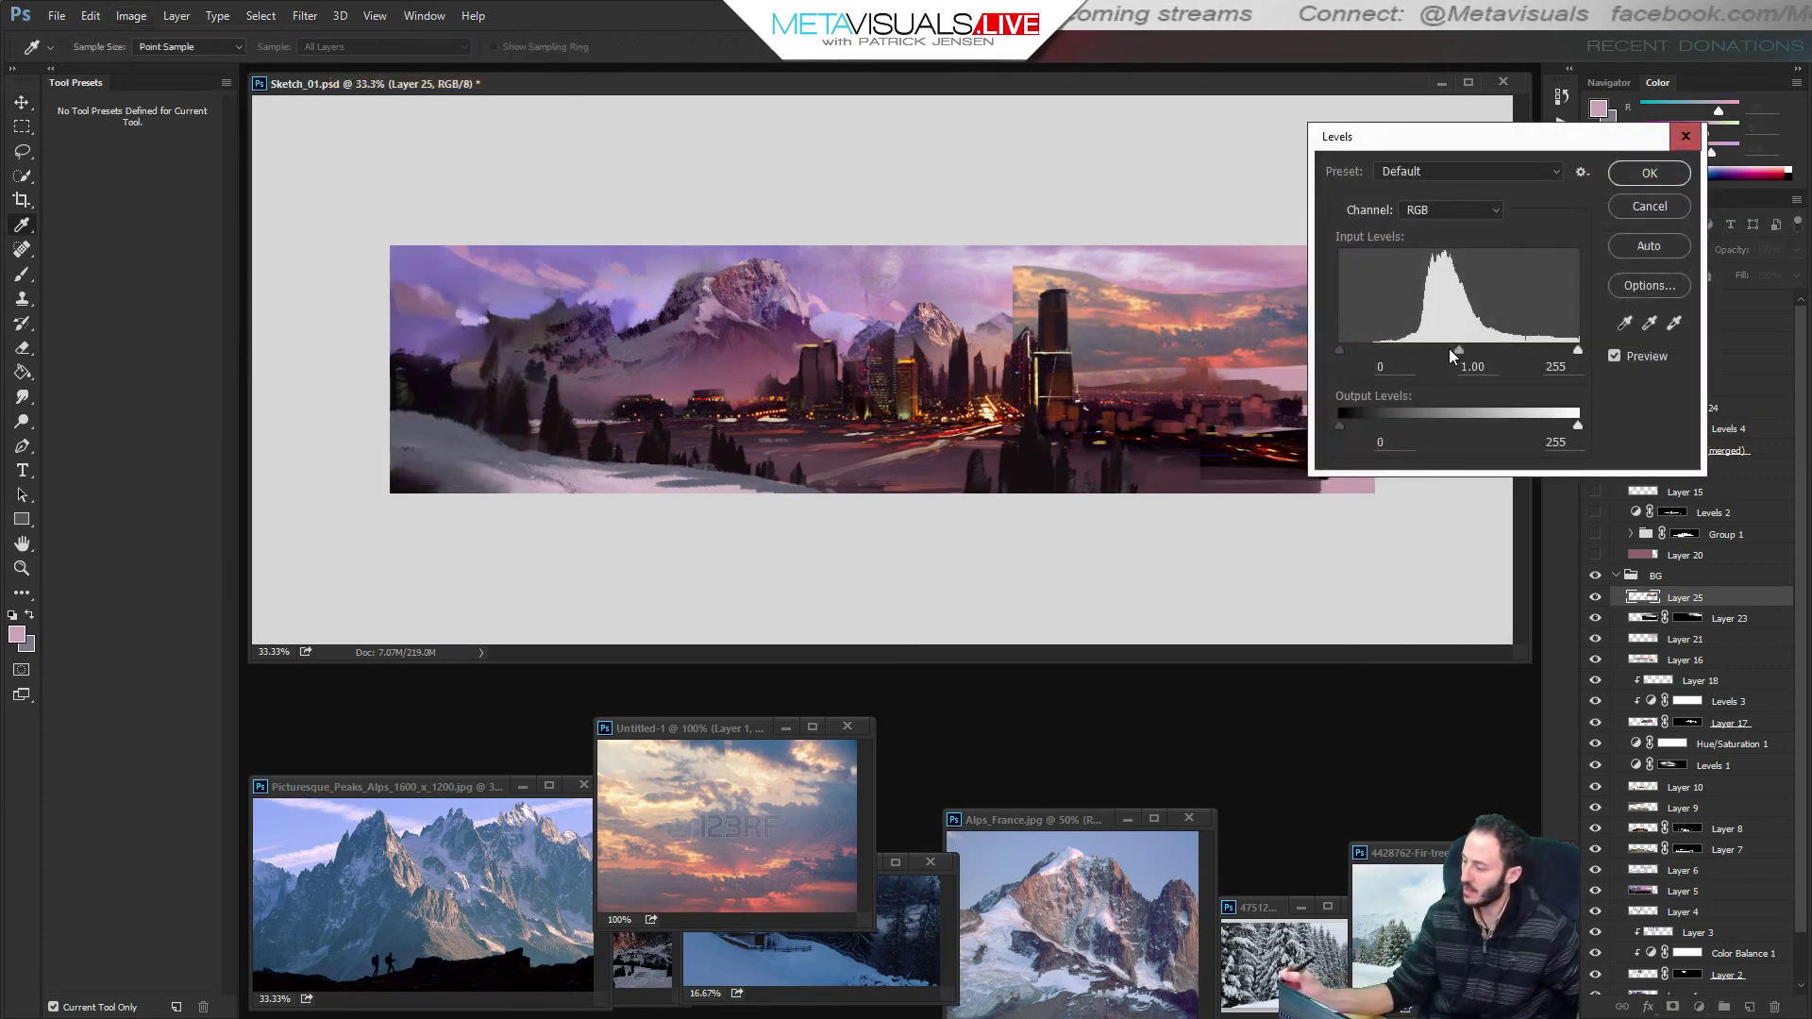
left_click_drag(1455, 350, 1429, 351)
mouse_move(1578, 349)
left_mouse_down()
mouse_move(1503, 348)
mouse_move(1583, 349)
mouse_move(1557, 351)
left_mouse_up()
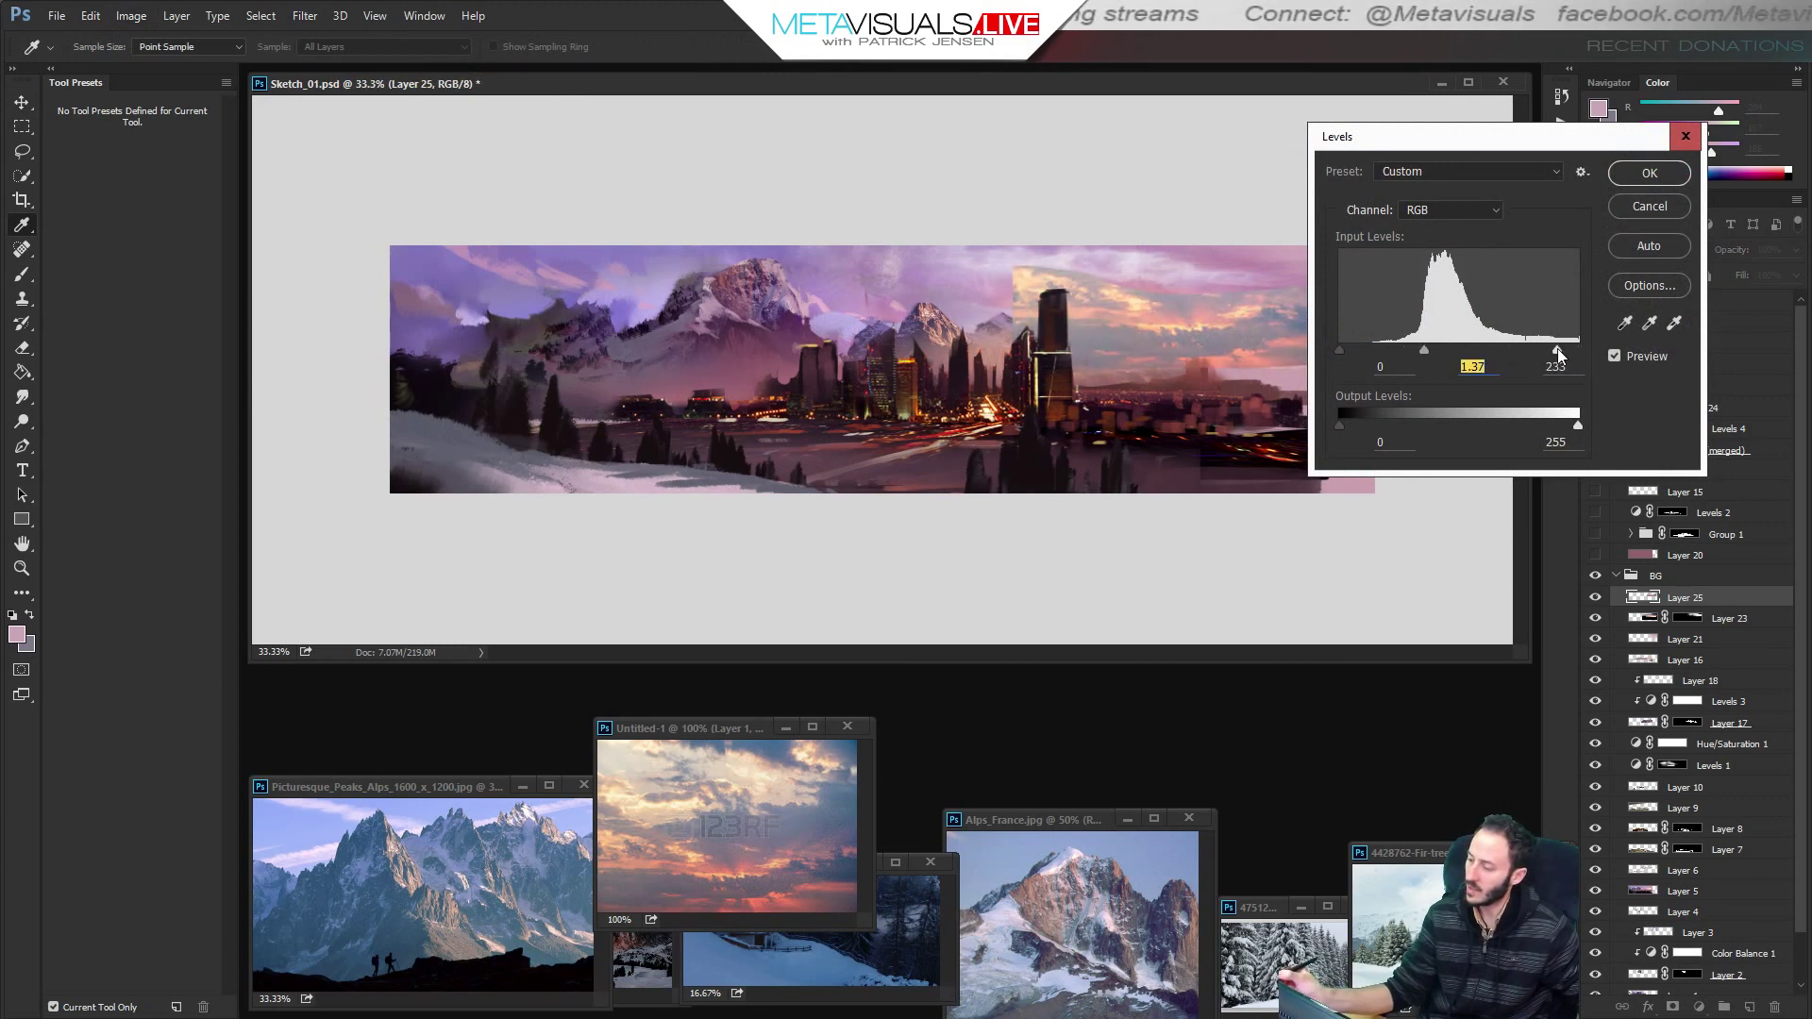
left_click_drag(1429, 349, 1361, 347)
left_click(1650, 172)
key("v")
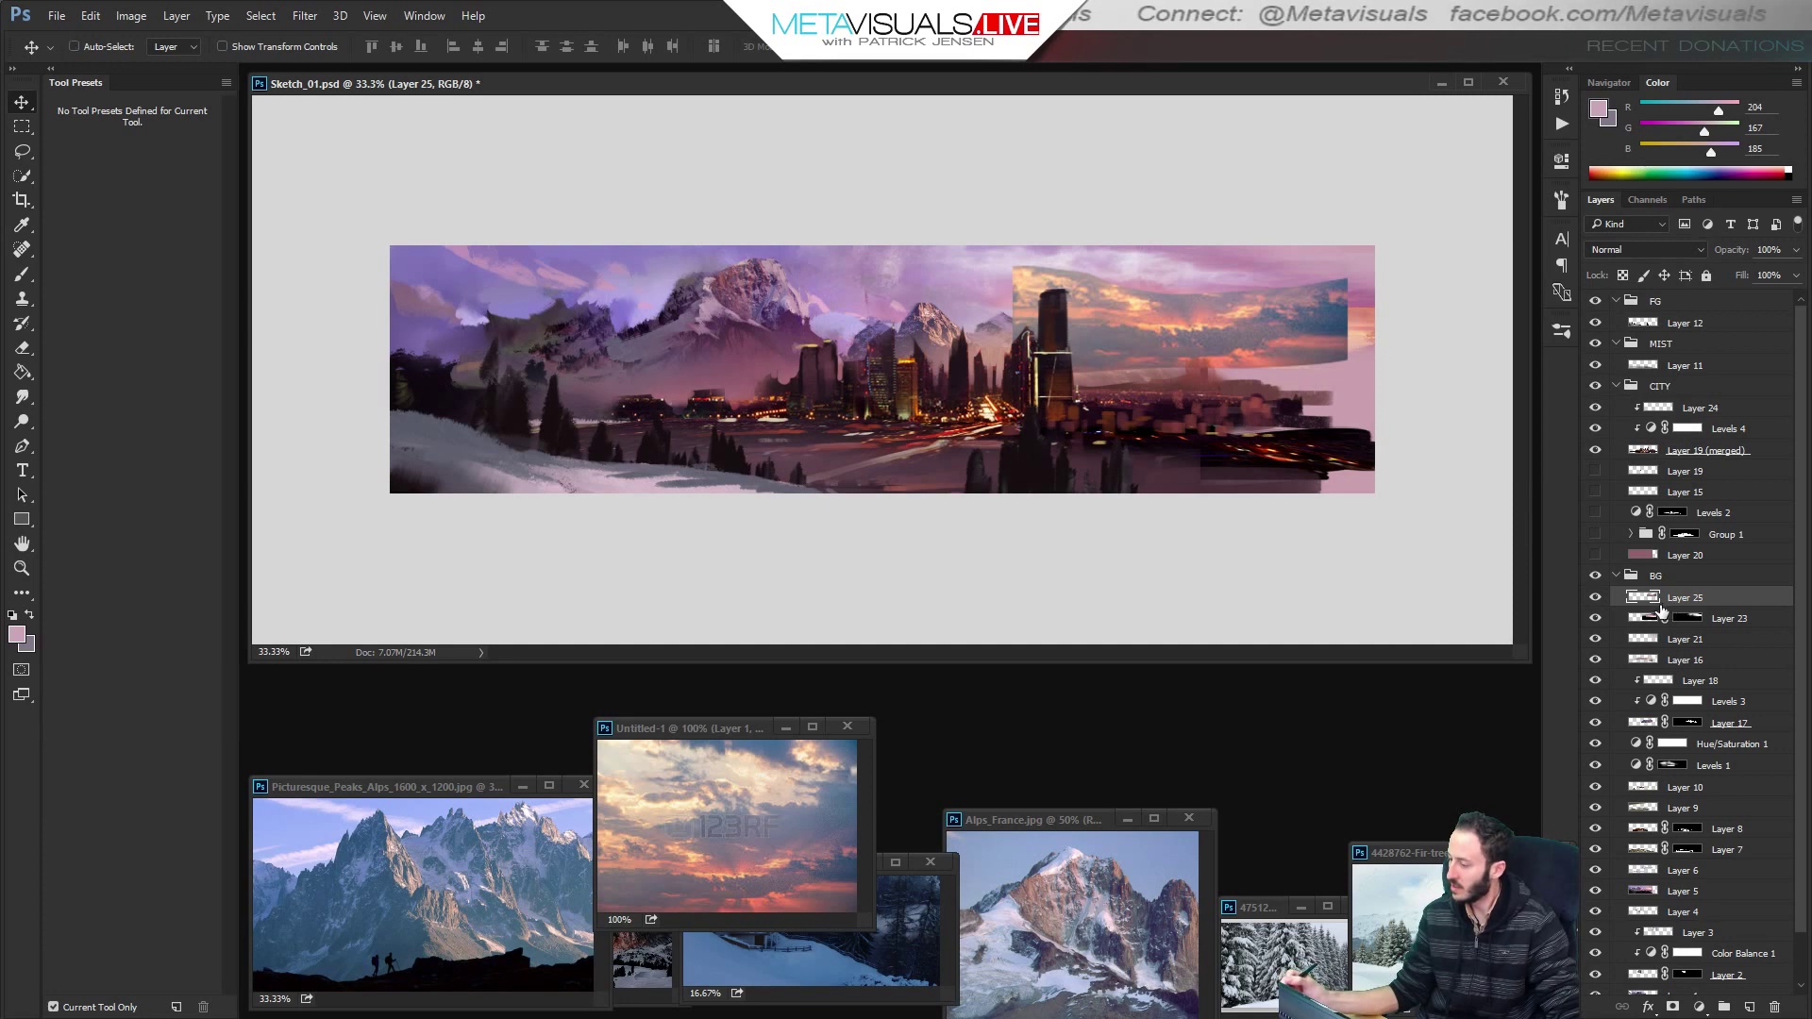
Erase the pasted clouds' upper and western edges with the Eraser Soft preset.
key("e")
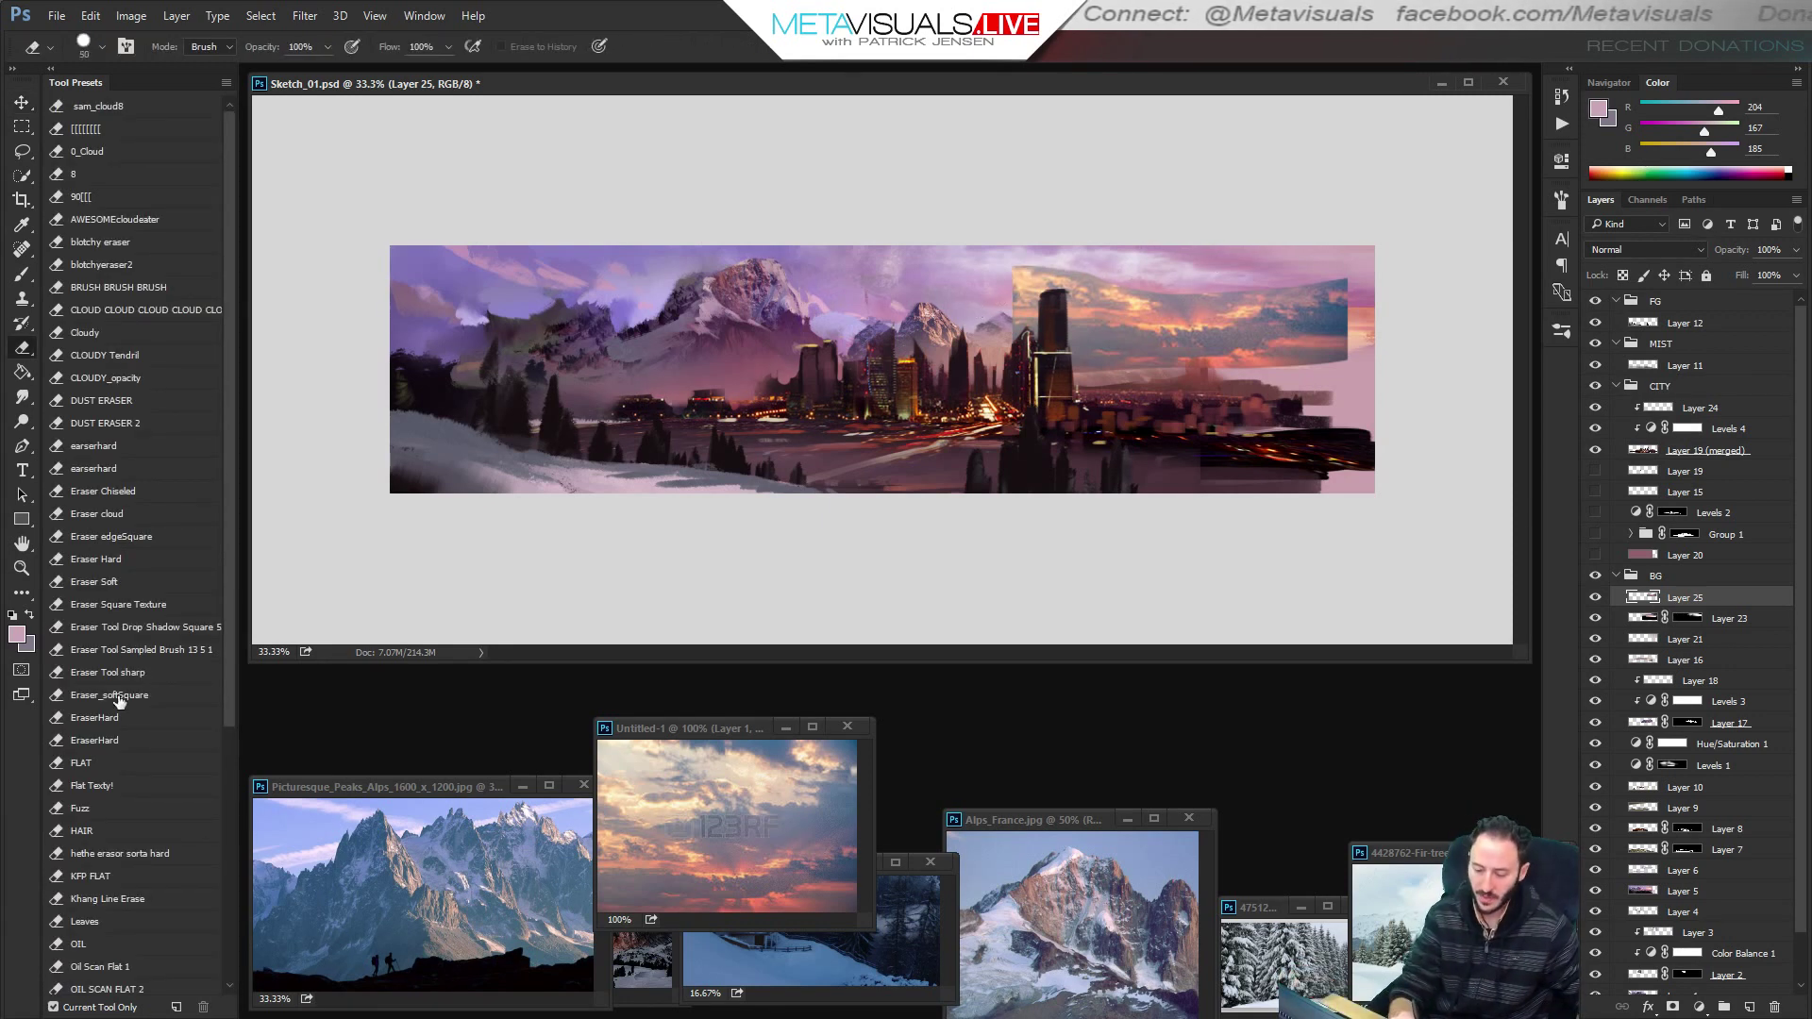
left_click(131, 583)
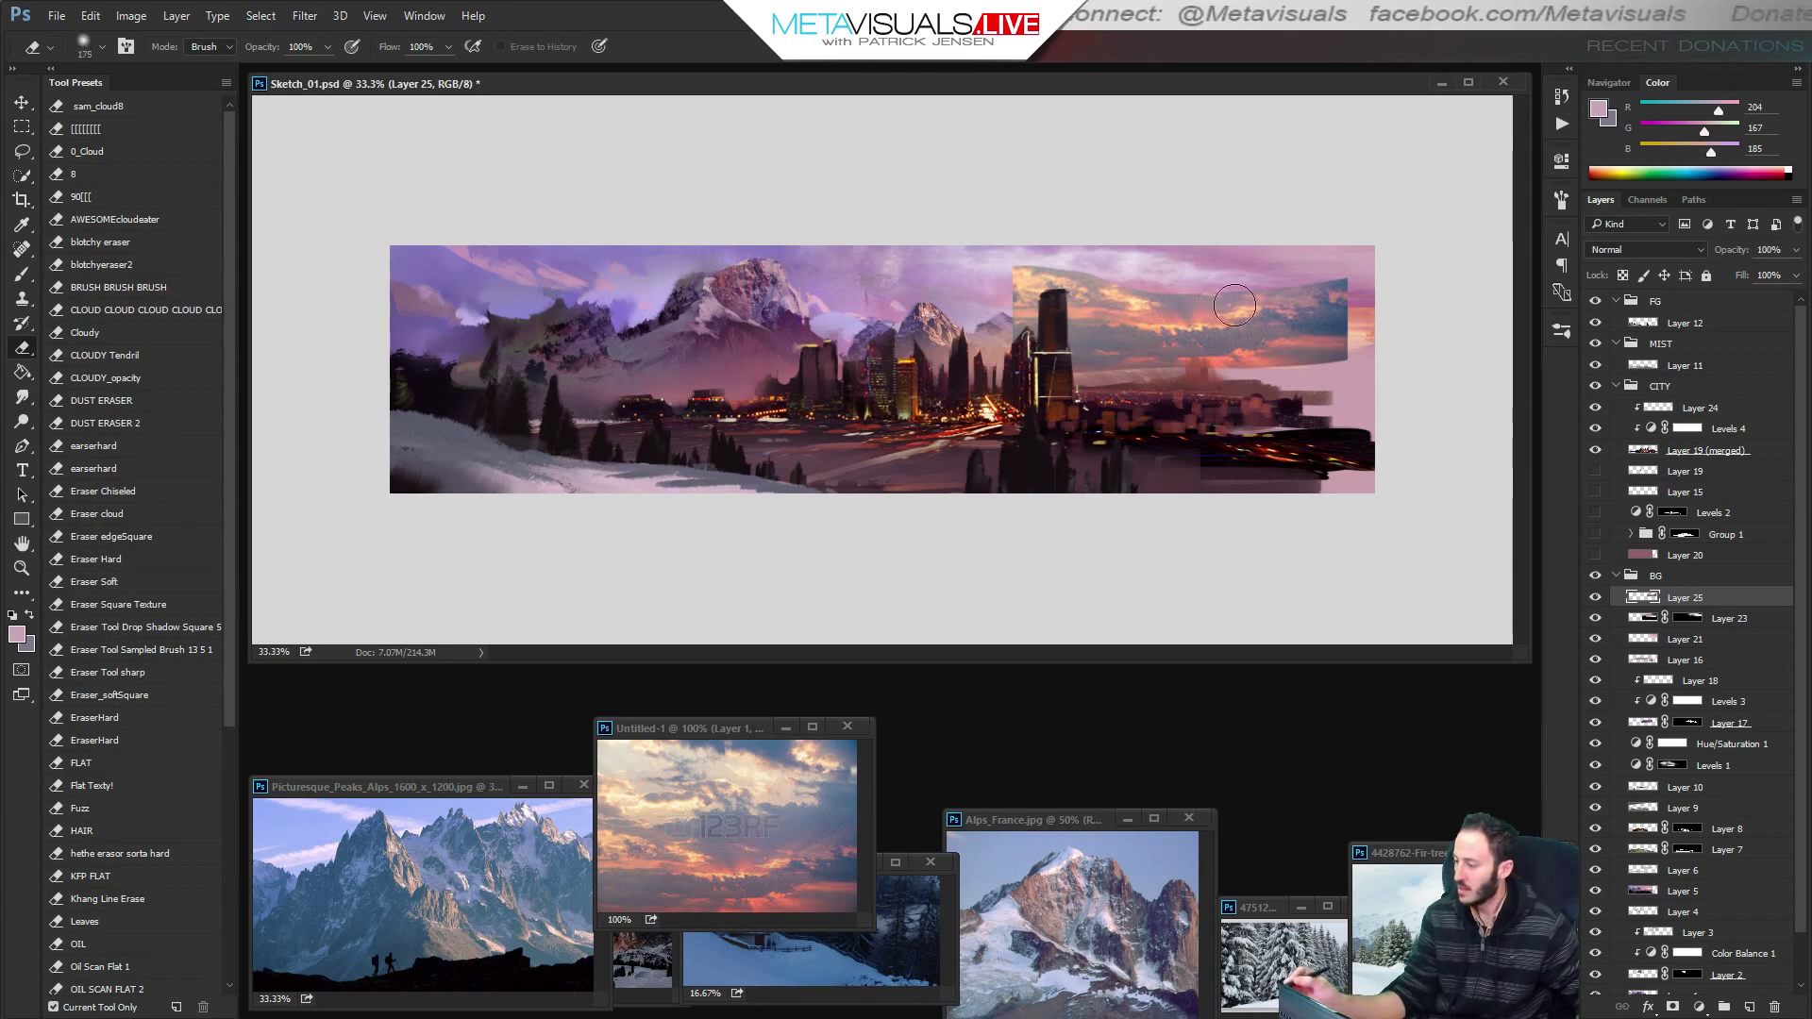
left_click_drag(1416, 314, 941, 349)
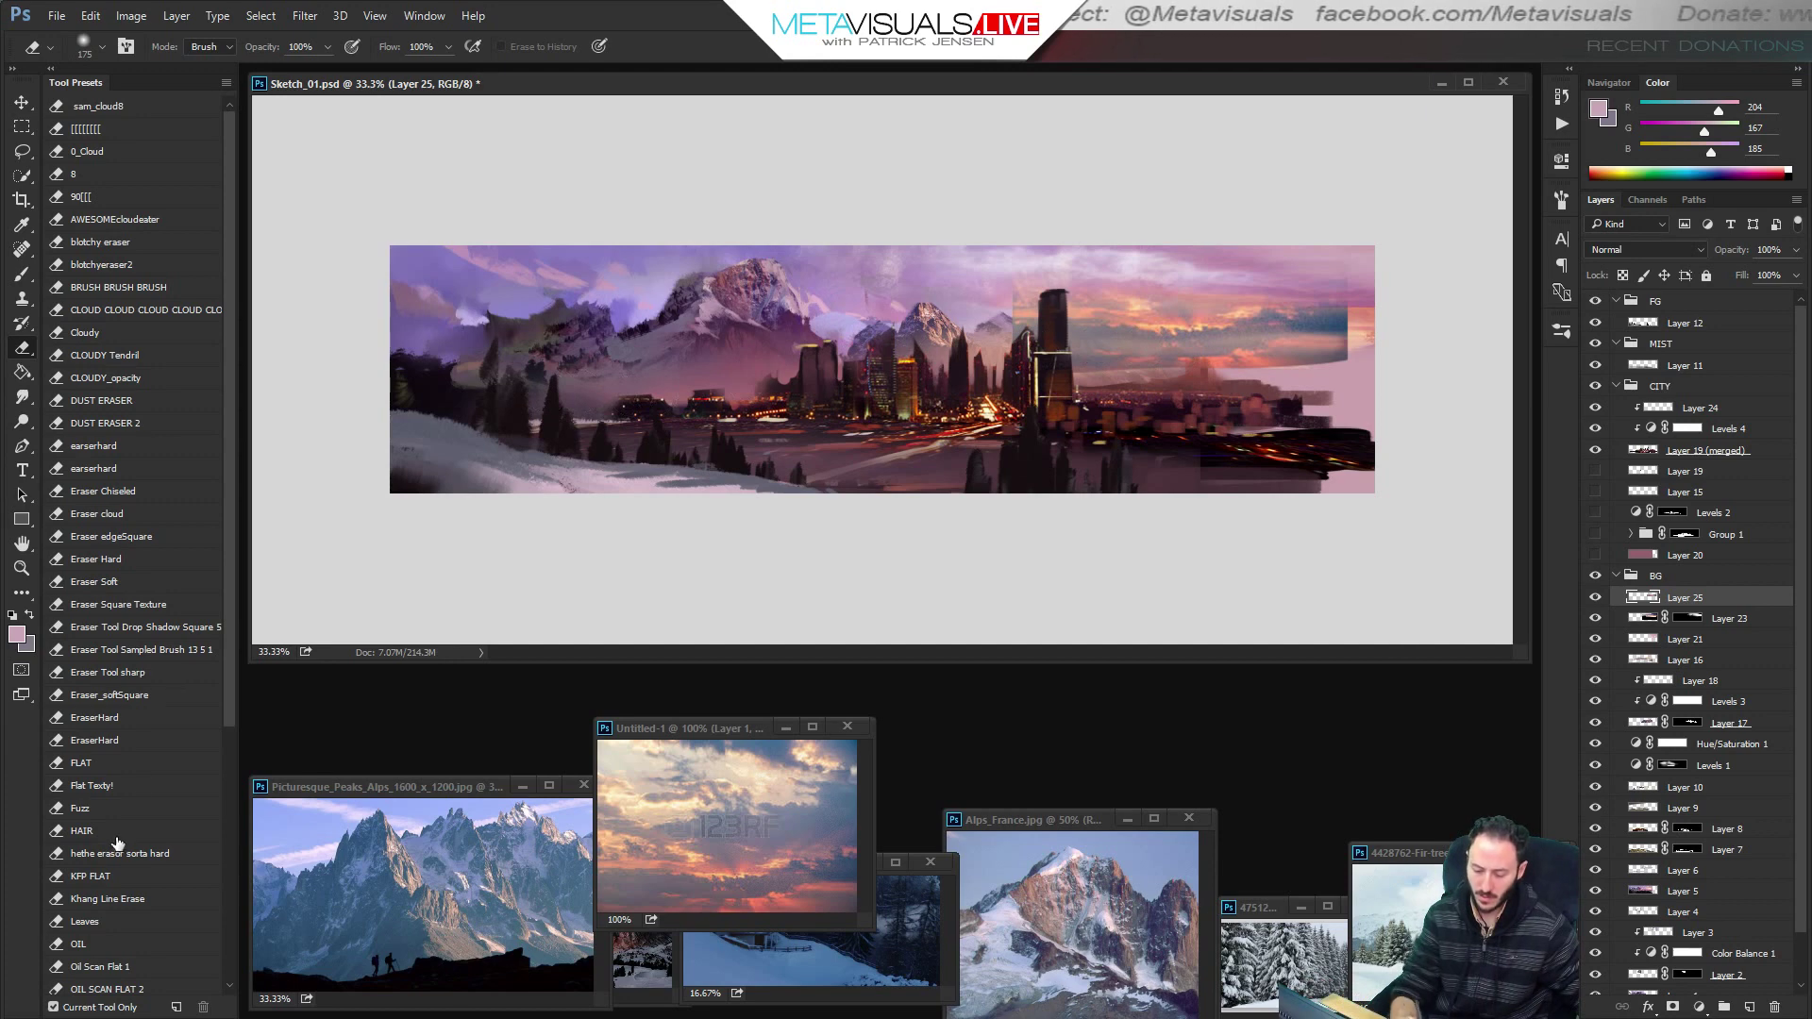
Blend the remaining cloud edges on Layer 25 into the sky using the Fuzz eraser, ending at size 200.
left_click(127, 809)
key("bracketleft")
key("bracketleft")
key("bracketleft")
key("bracketleft")
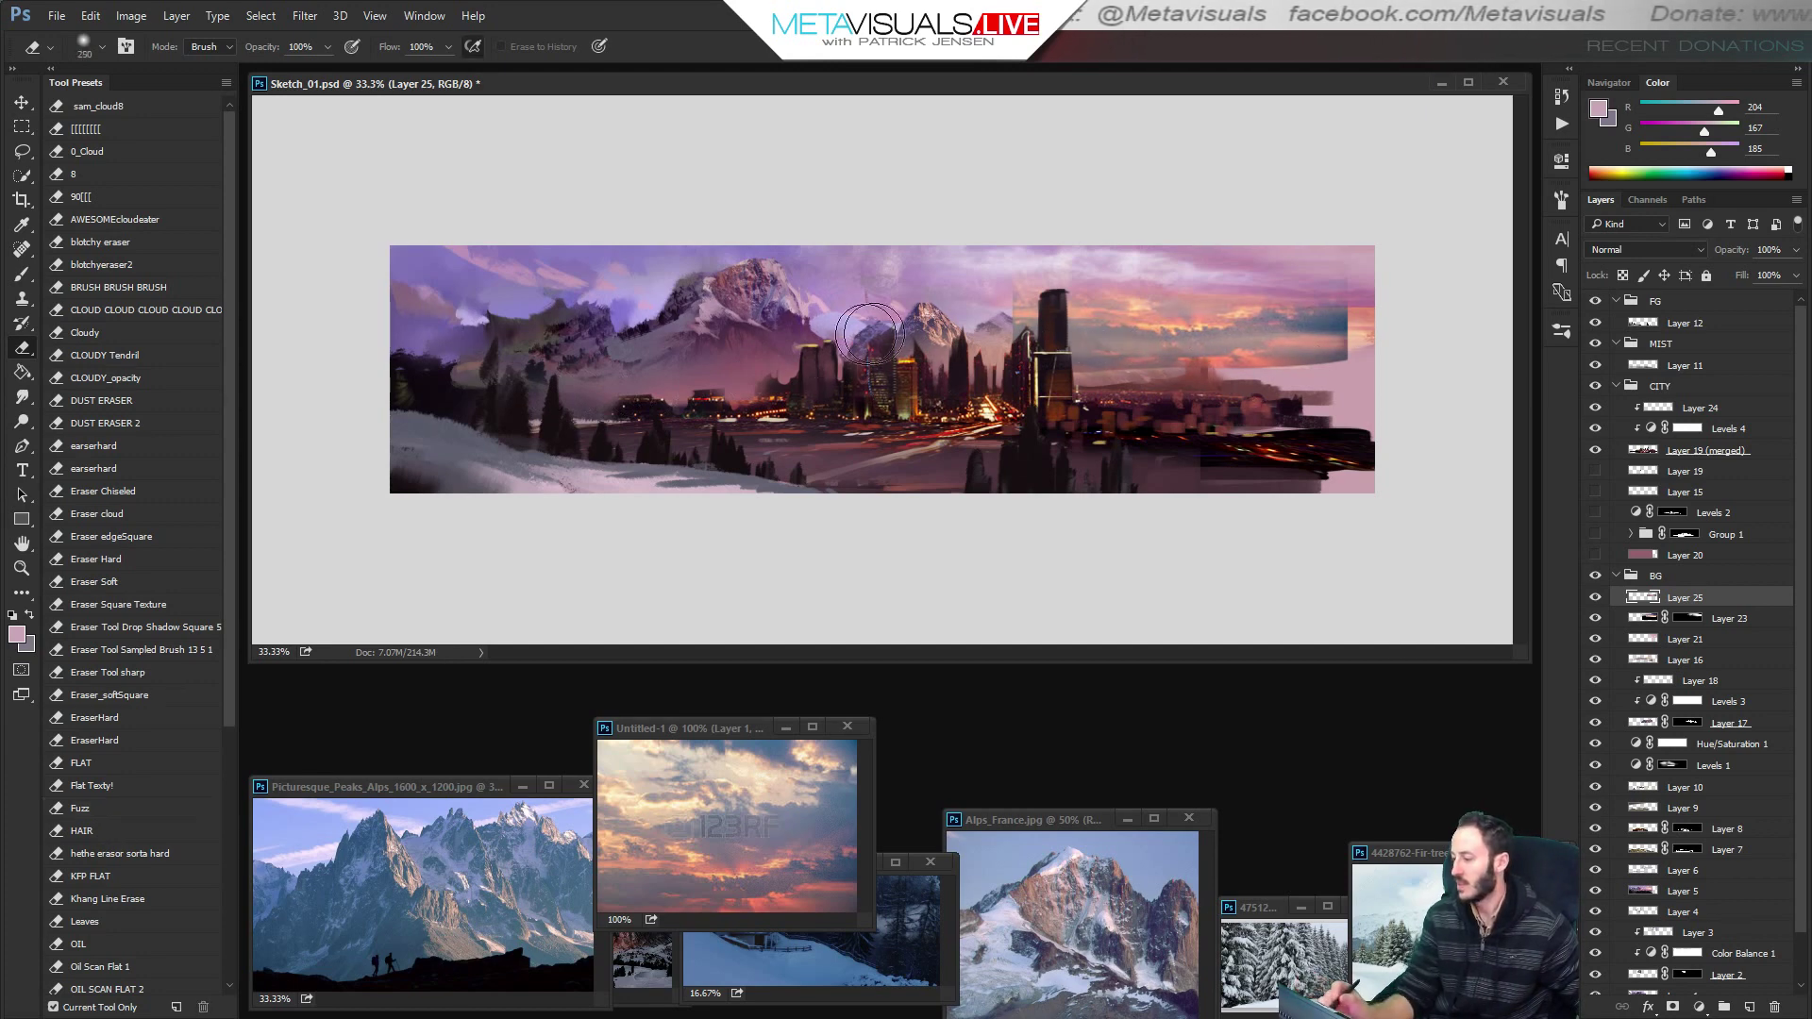
left_click_drag(1197, 335, 1411, 307)
key("bracketright")
key("bracketright")
mouse_move(1256, 330)
left_mouse_down()
mouse_move(1432, 310)
mouse_move(1312, 356)
mouse_move(1360, 378)
mouse_move(1008, 419)
mouse_move(1192, 385)
mouse_move(1058, 374)
mouse_move(1262, 358)
mouse_move(1026, 358)
mouse_move(1358, 367)
mouse_move(1029, 329)
left_mouse_up()
key("bracketright")
key("bracketleft")
key("bracketleft")
key("bracketright")
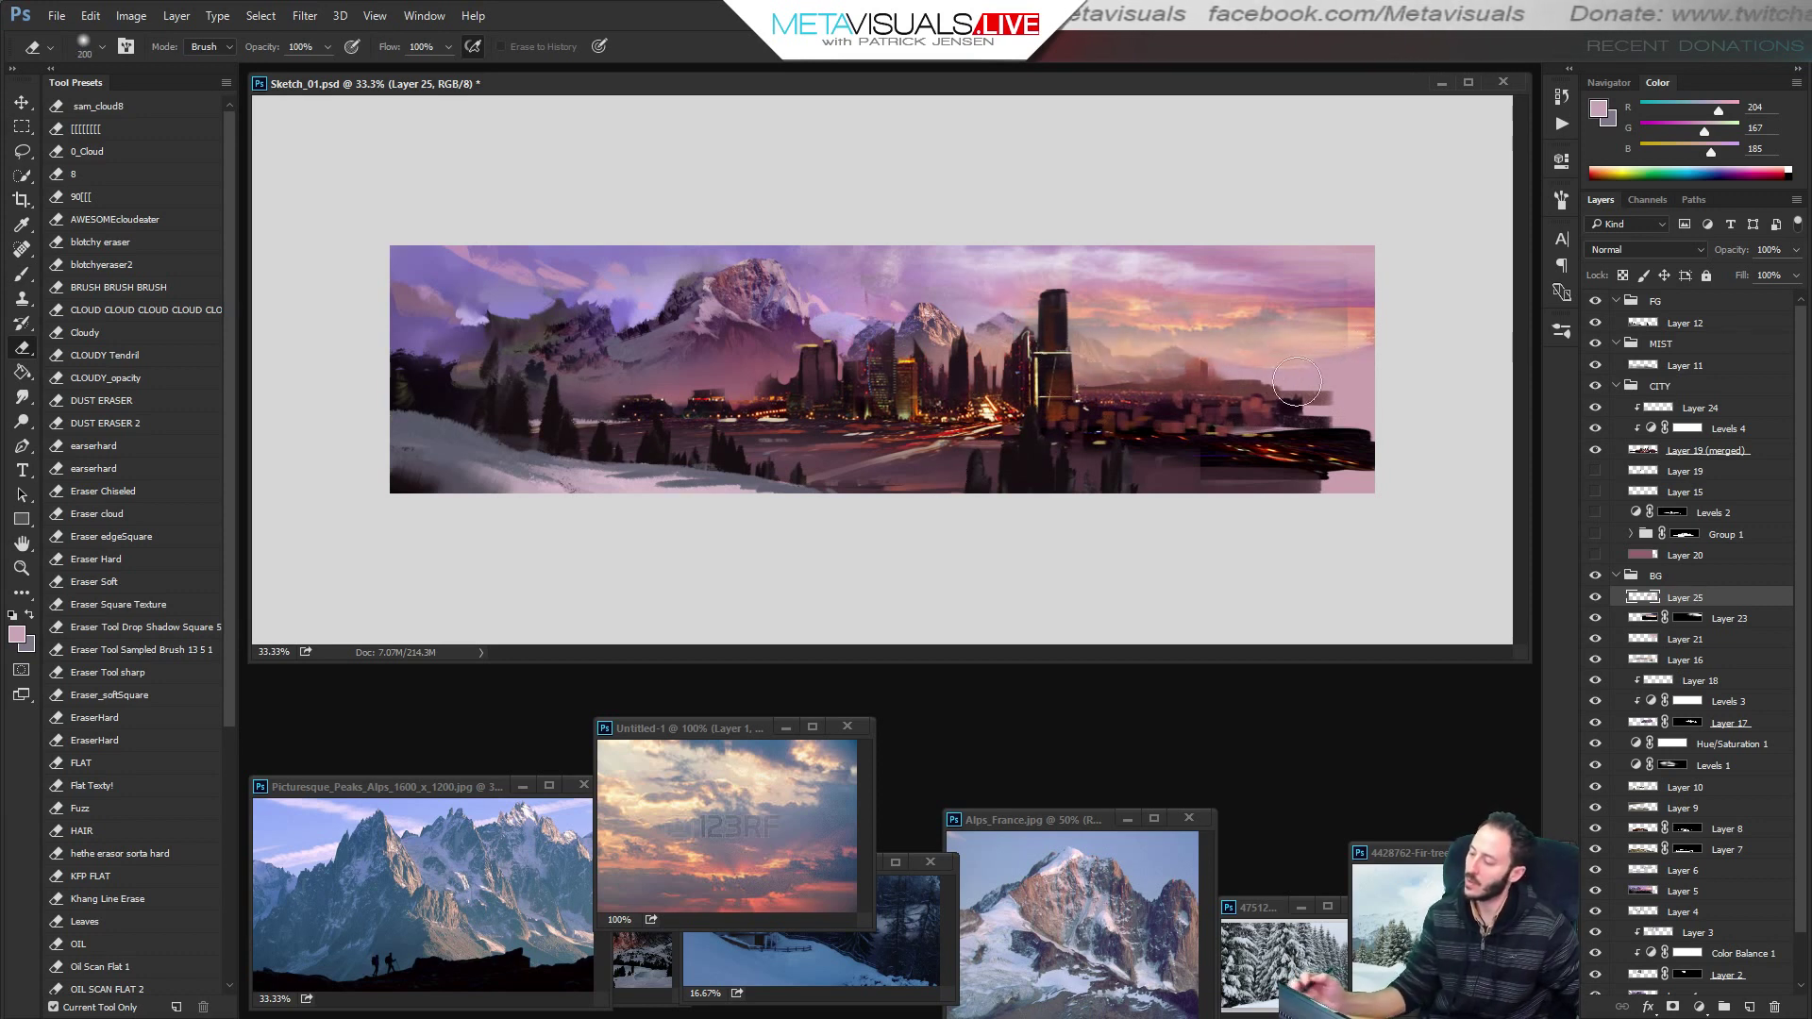
Add a Levels adjustment layer above Layer 25, lowering the white input to about 204 and raising the black input.
left_click(1697, 1010)
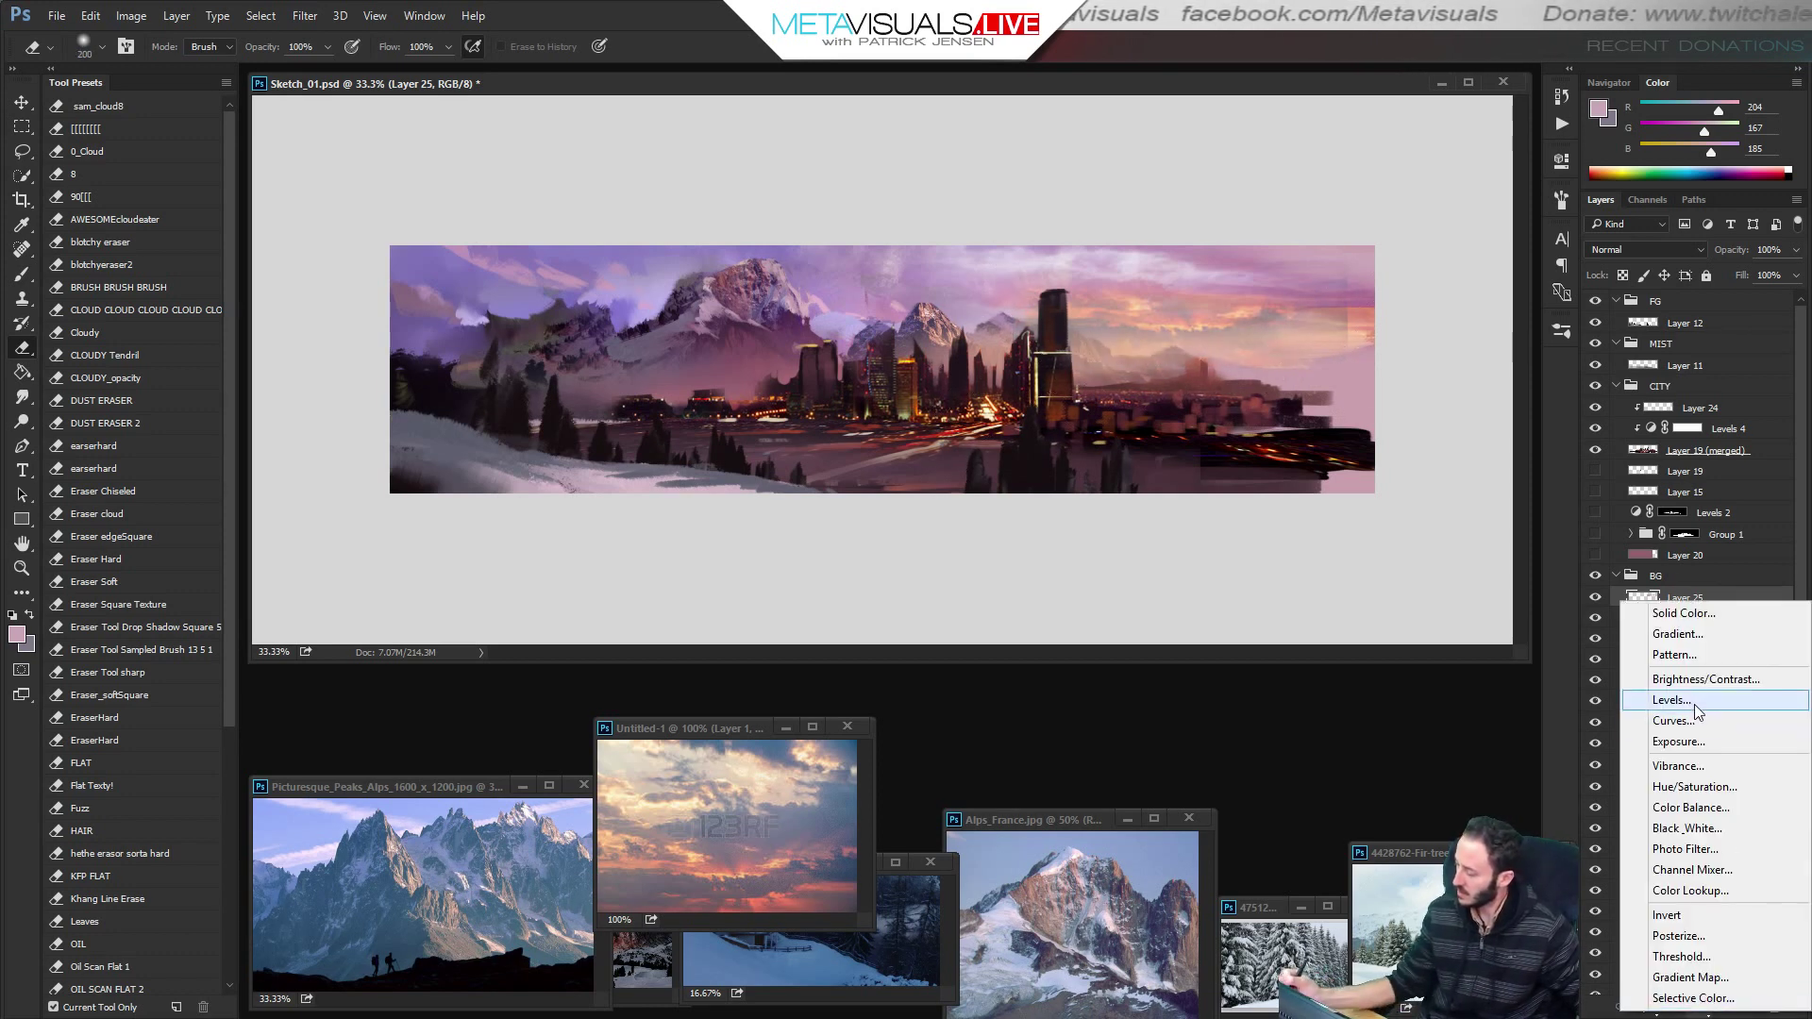
left_click(1661, 703)
left_click_drag(1514, 337, 1471, 337)
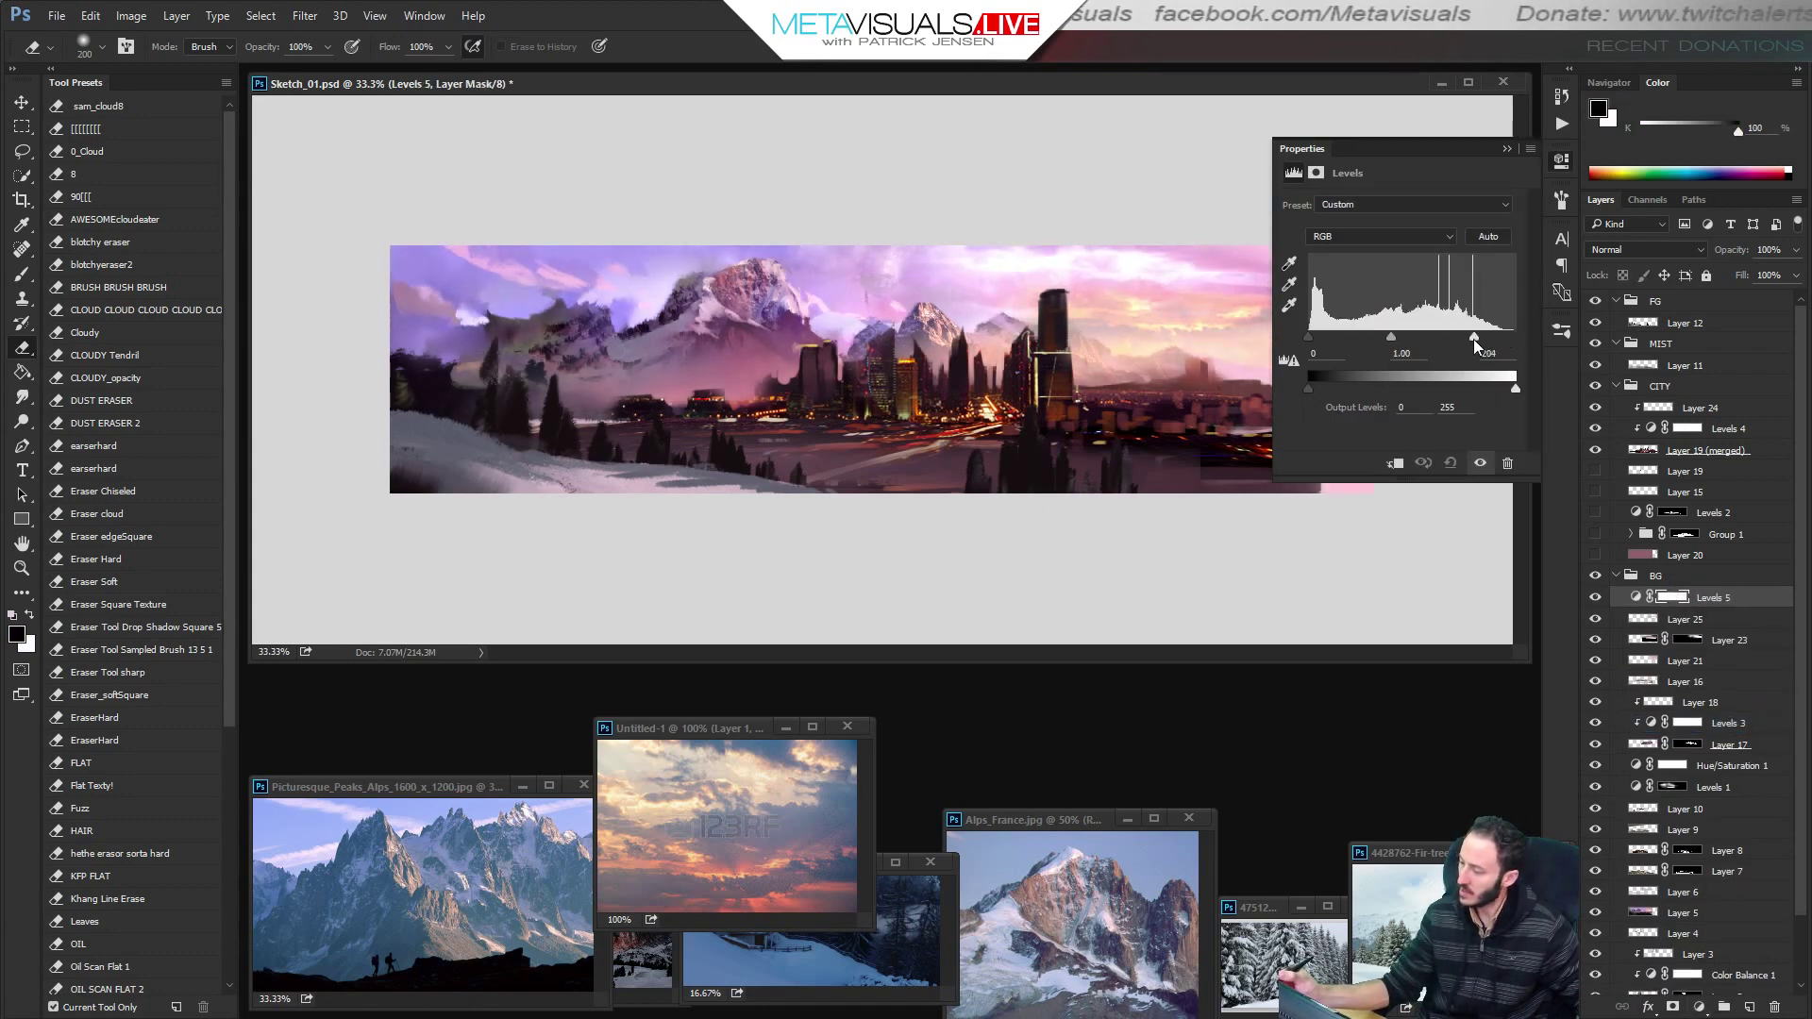
left_click_drag(1308, 337, 1419, 338)
left_click(1511, 143)
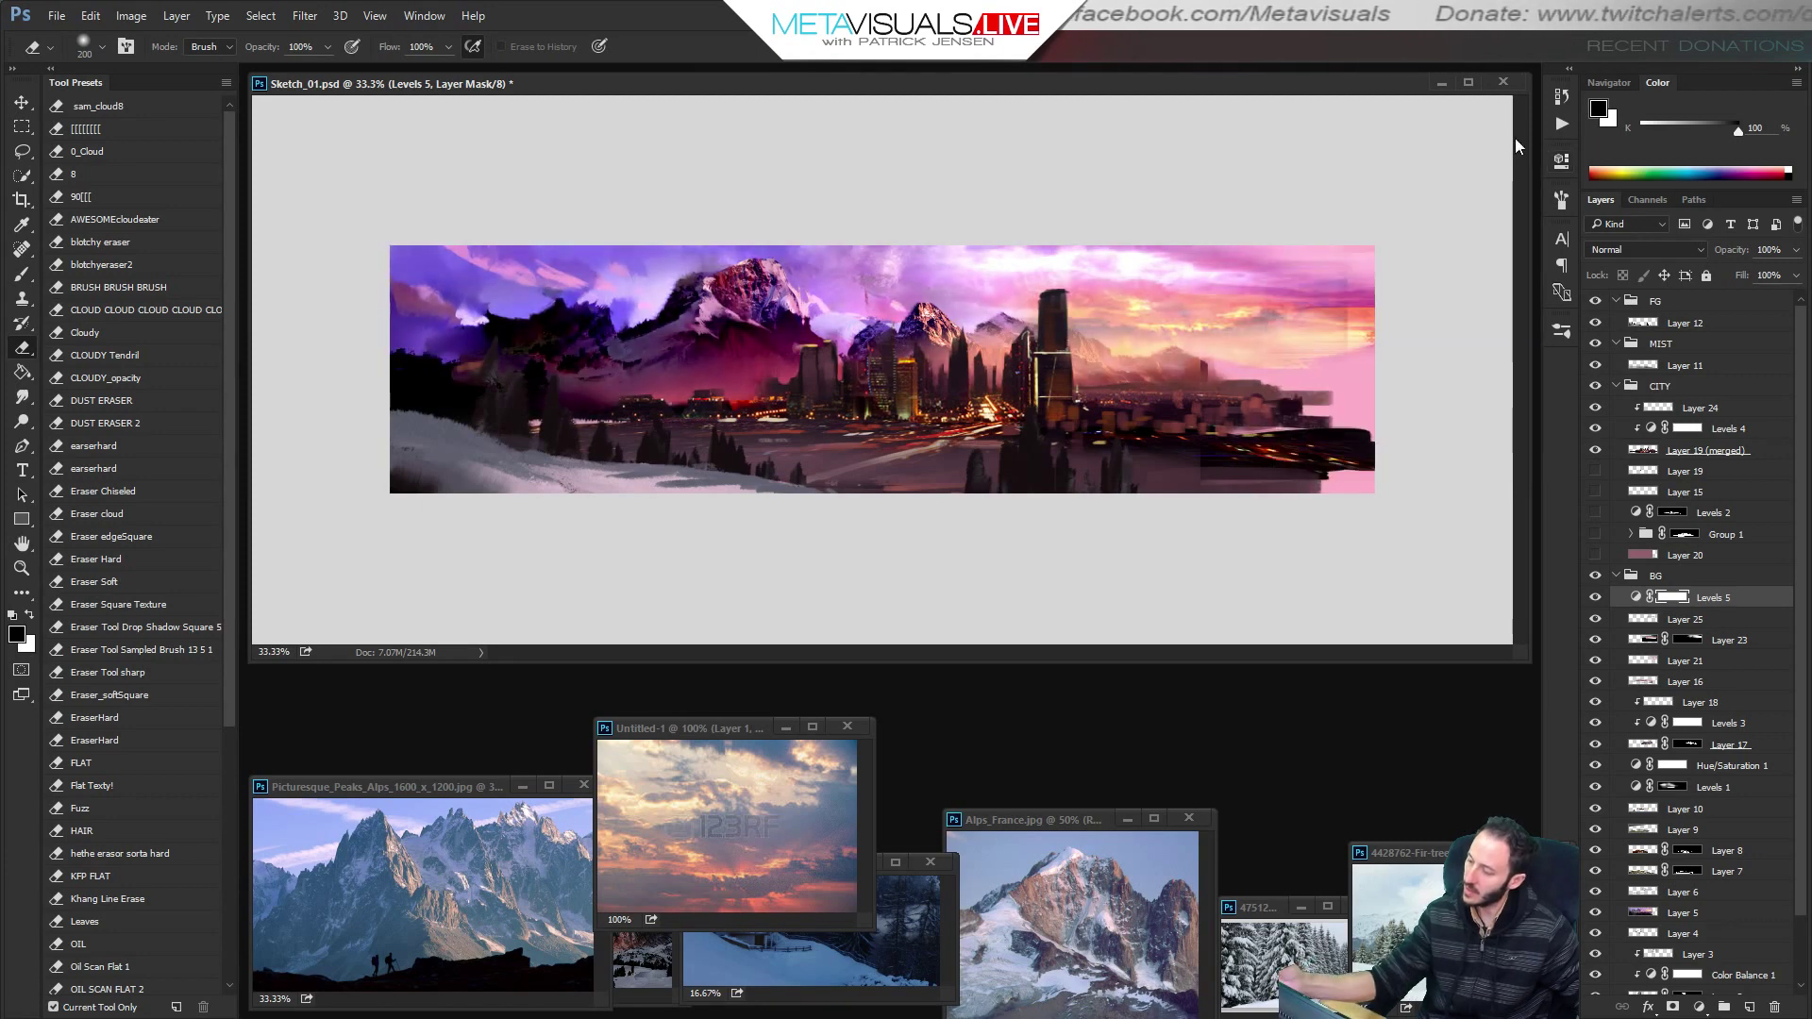
Invert the new Levels mask to black and paint white over the sunset clouds, enlarging the brush to 500.
key("ctrl+i")
key("b")
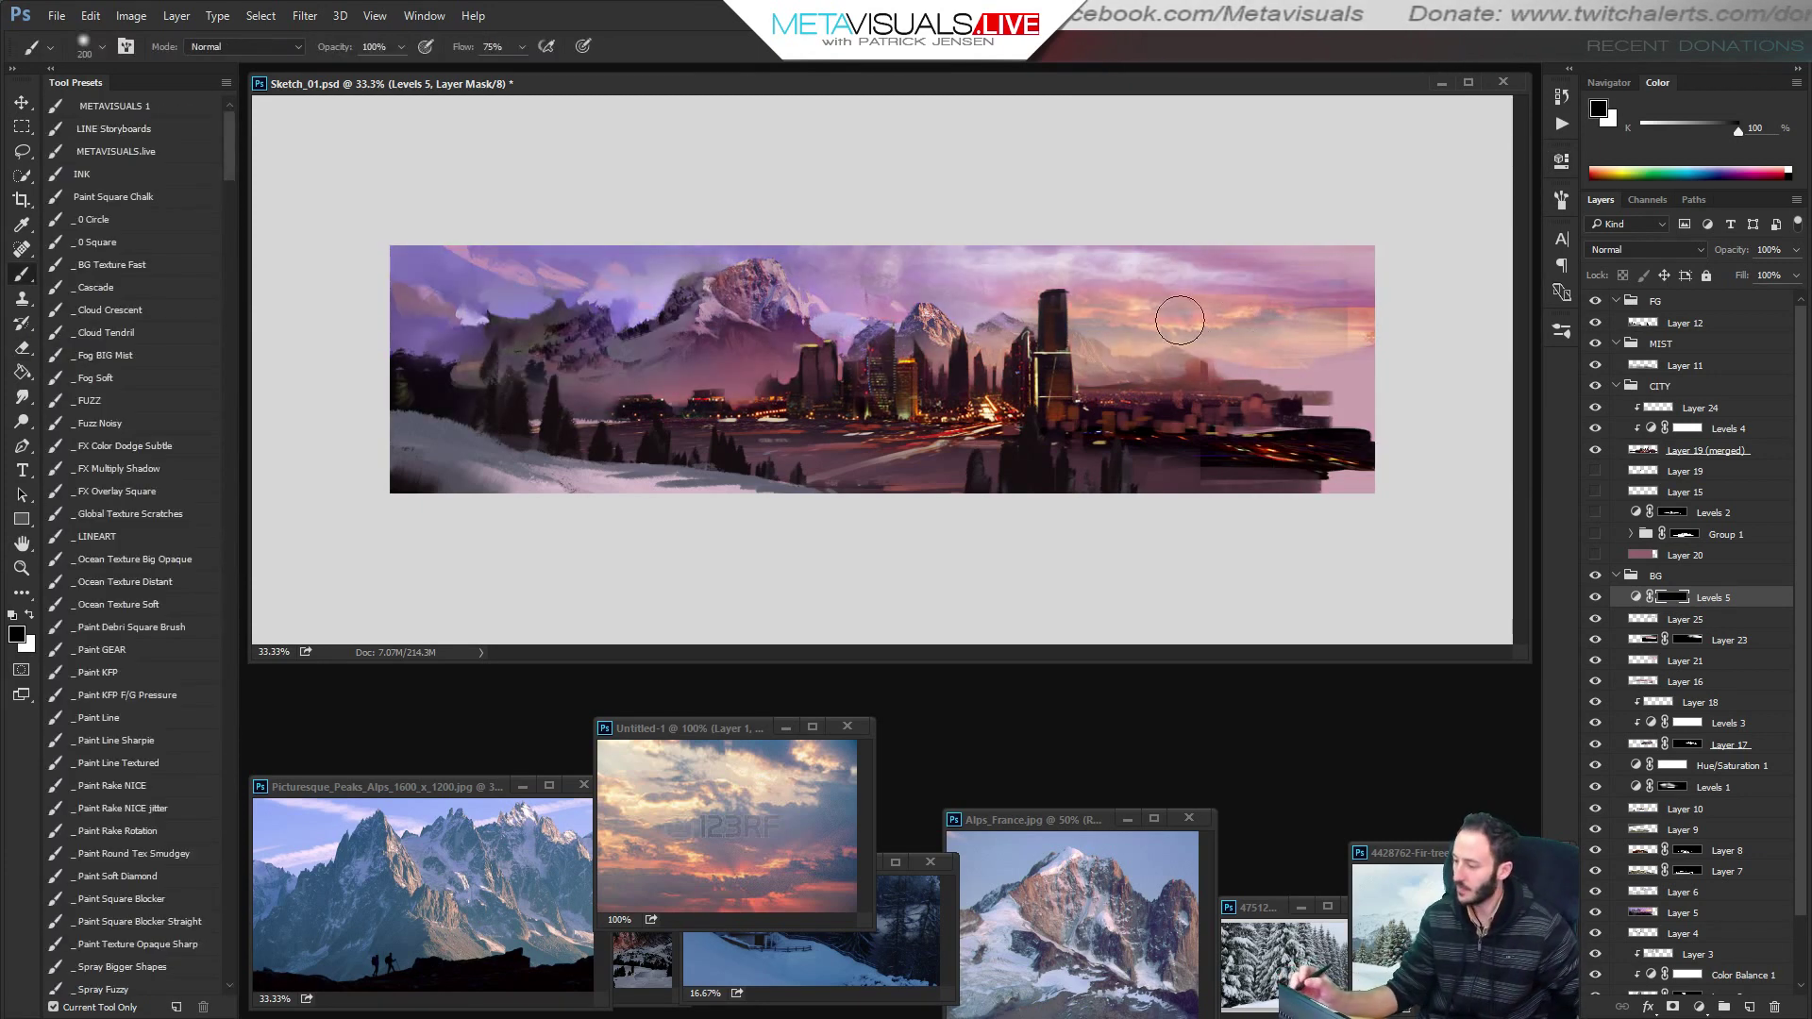
key("x")
key("bracketright")
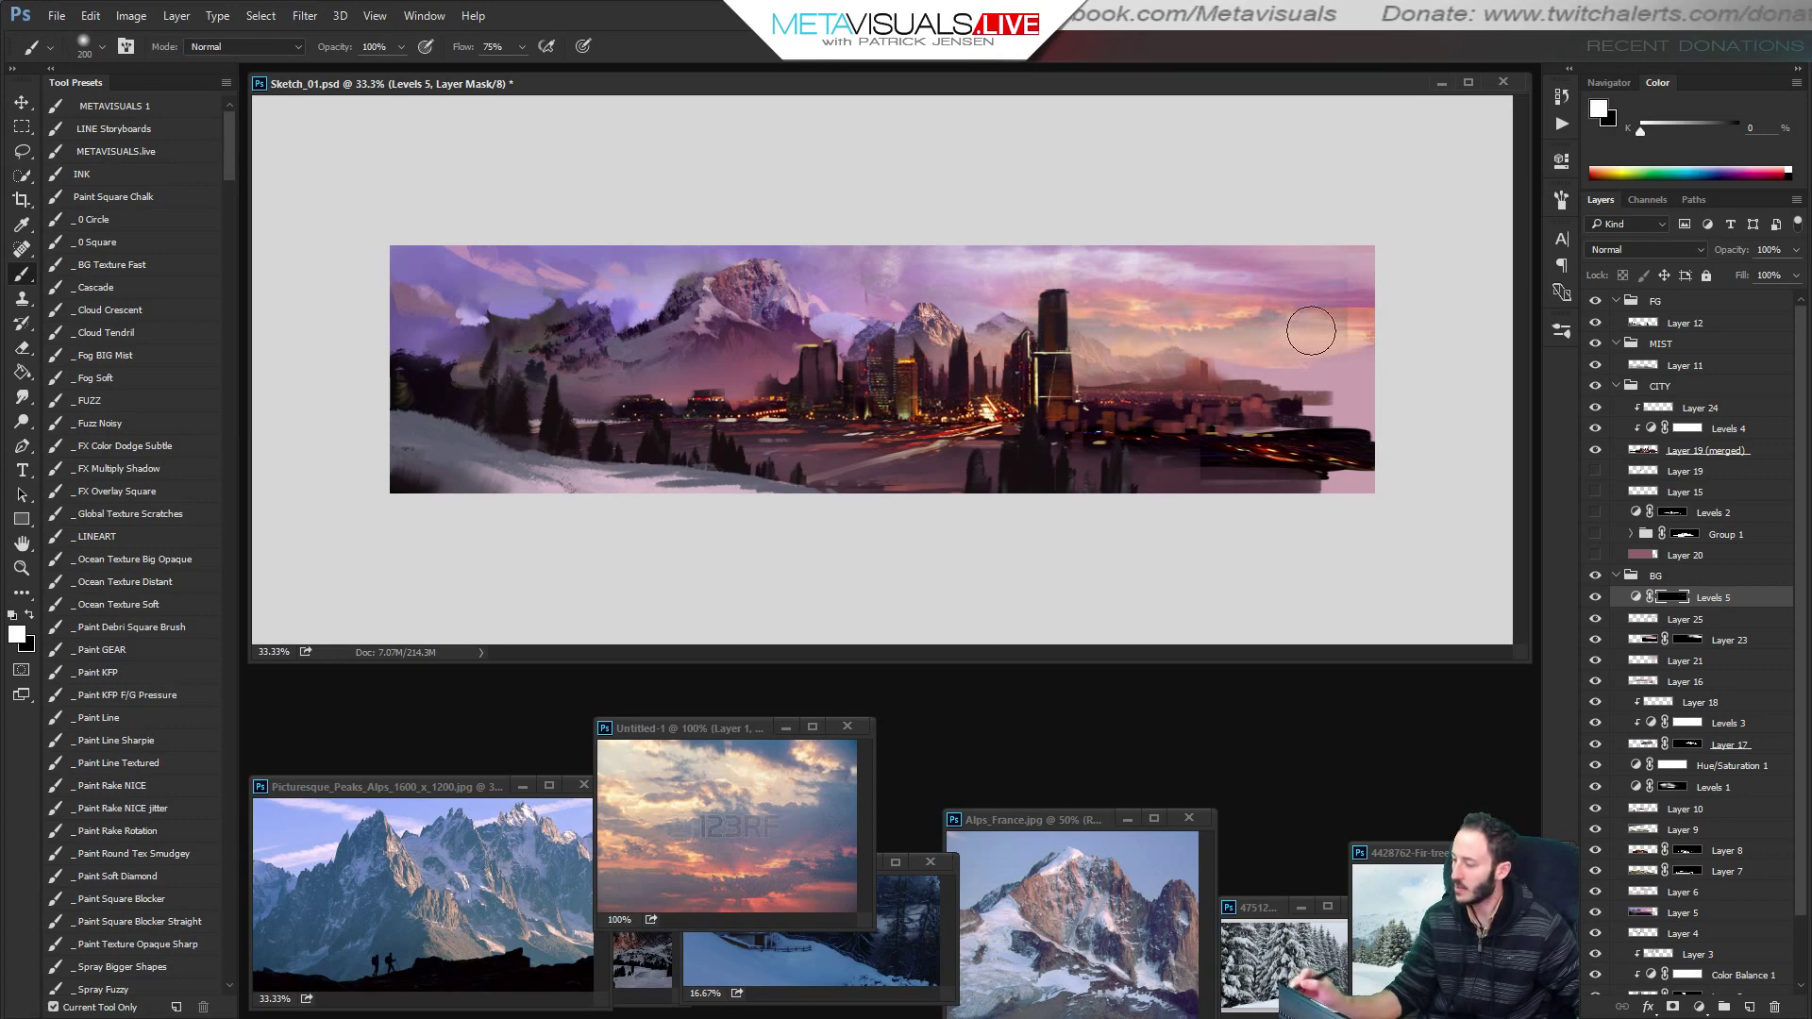
left_click_drag(1128, 337, 1186, 326)
key("bracketright")
key("bracketright")
key("bracketright")
left_click_drag(1326, 326, 1086, 349)
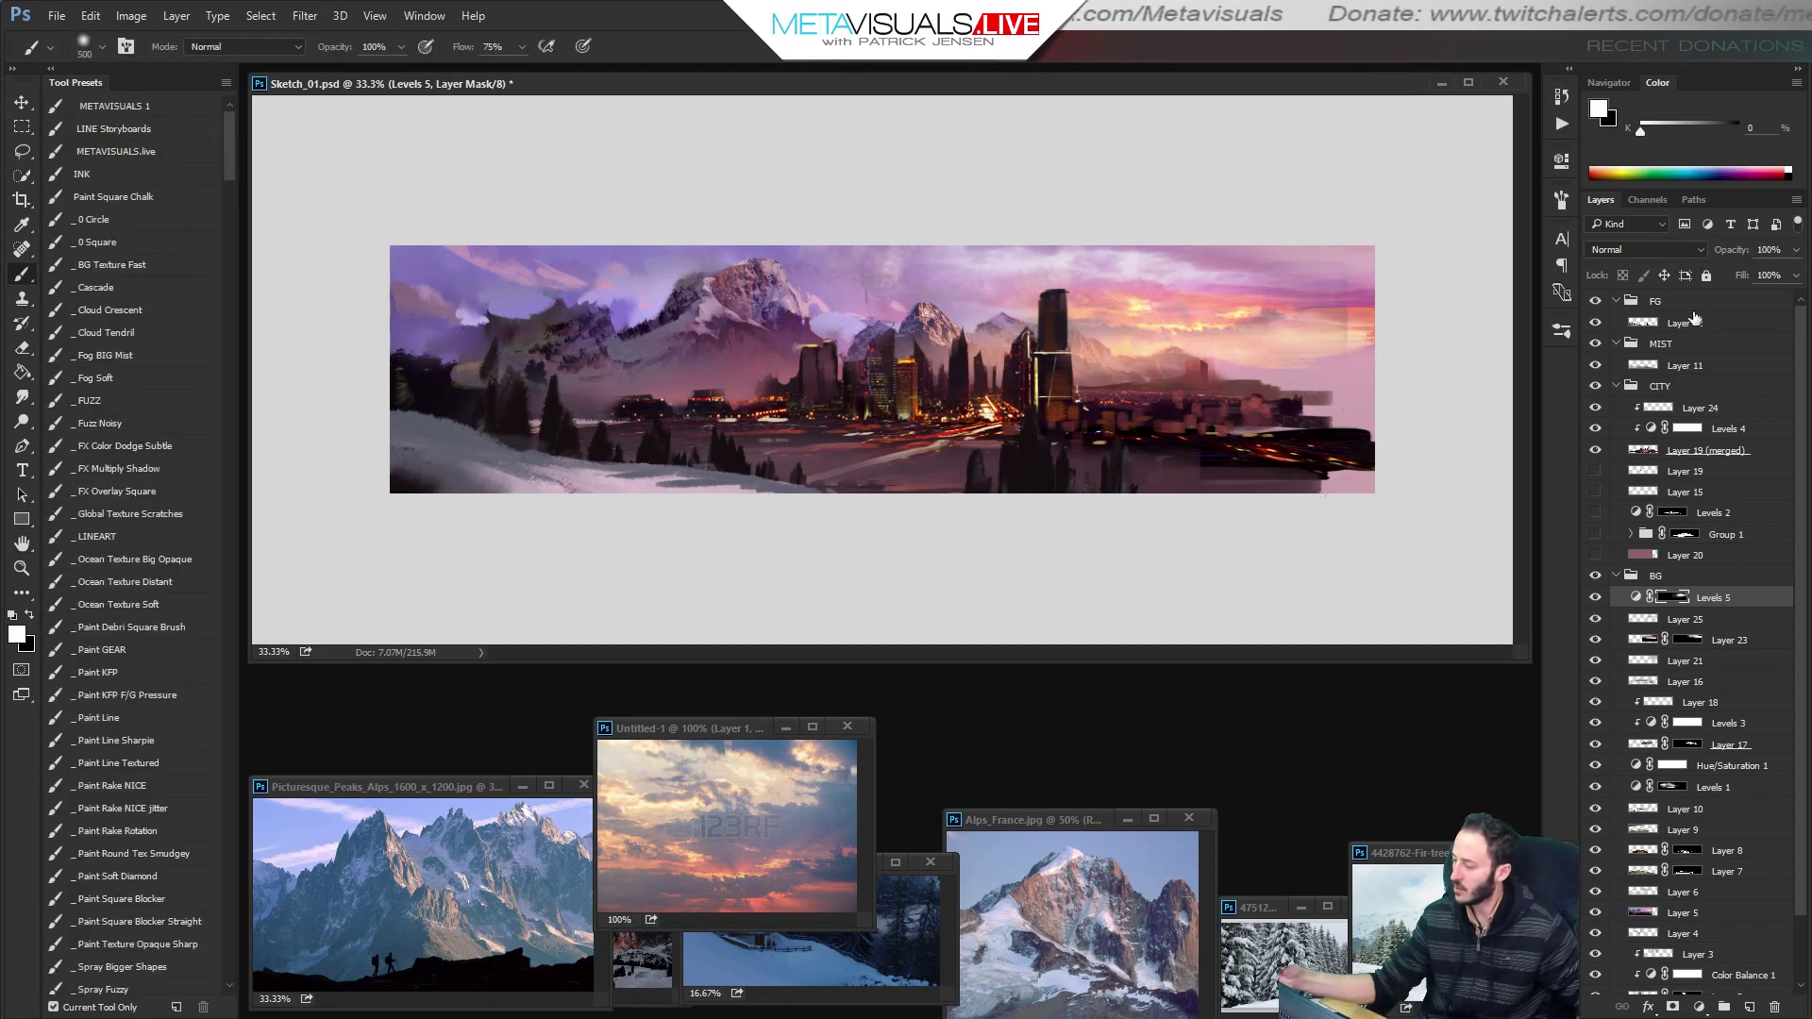
Toggle the visibility of Layer 24 in the CITY group to check it, and set its blend mode to Hard Light.
left_click(1697, 409)
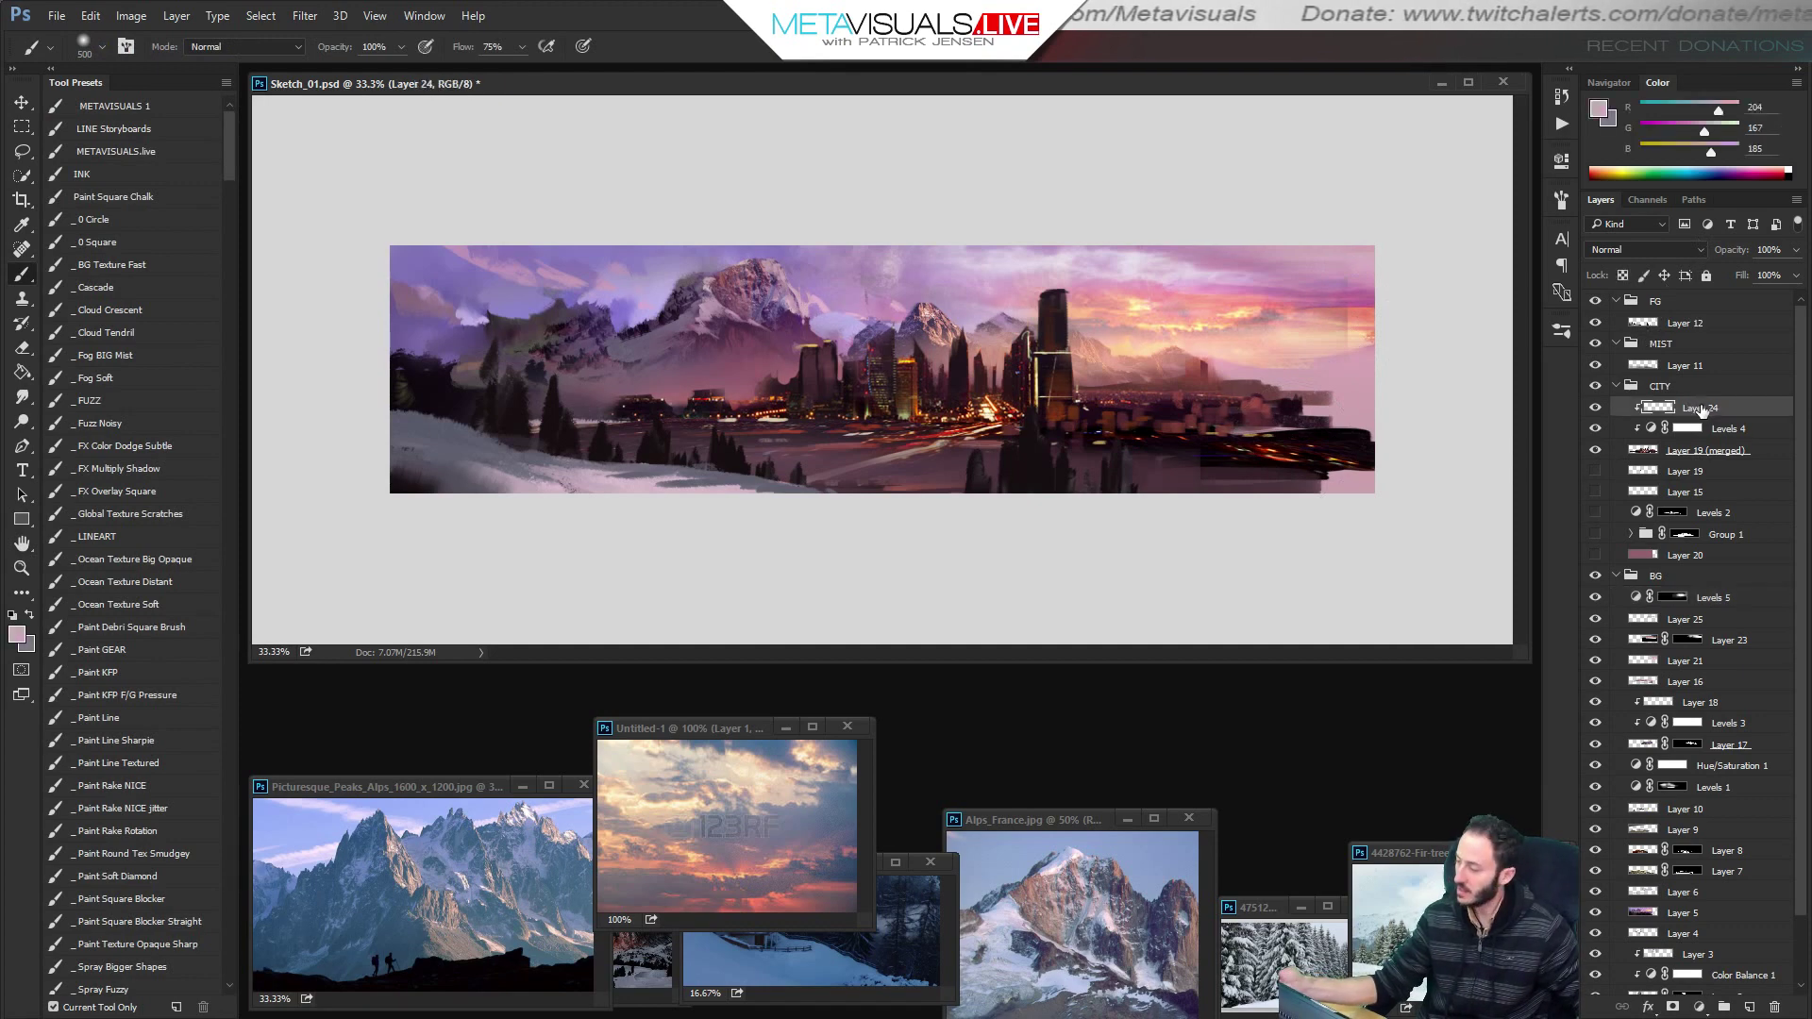
left_click(1657, 251)
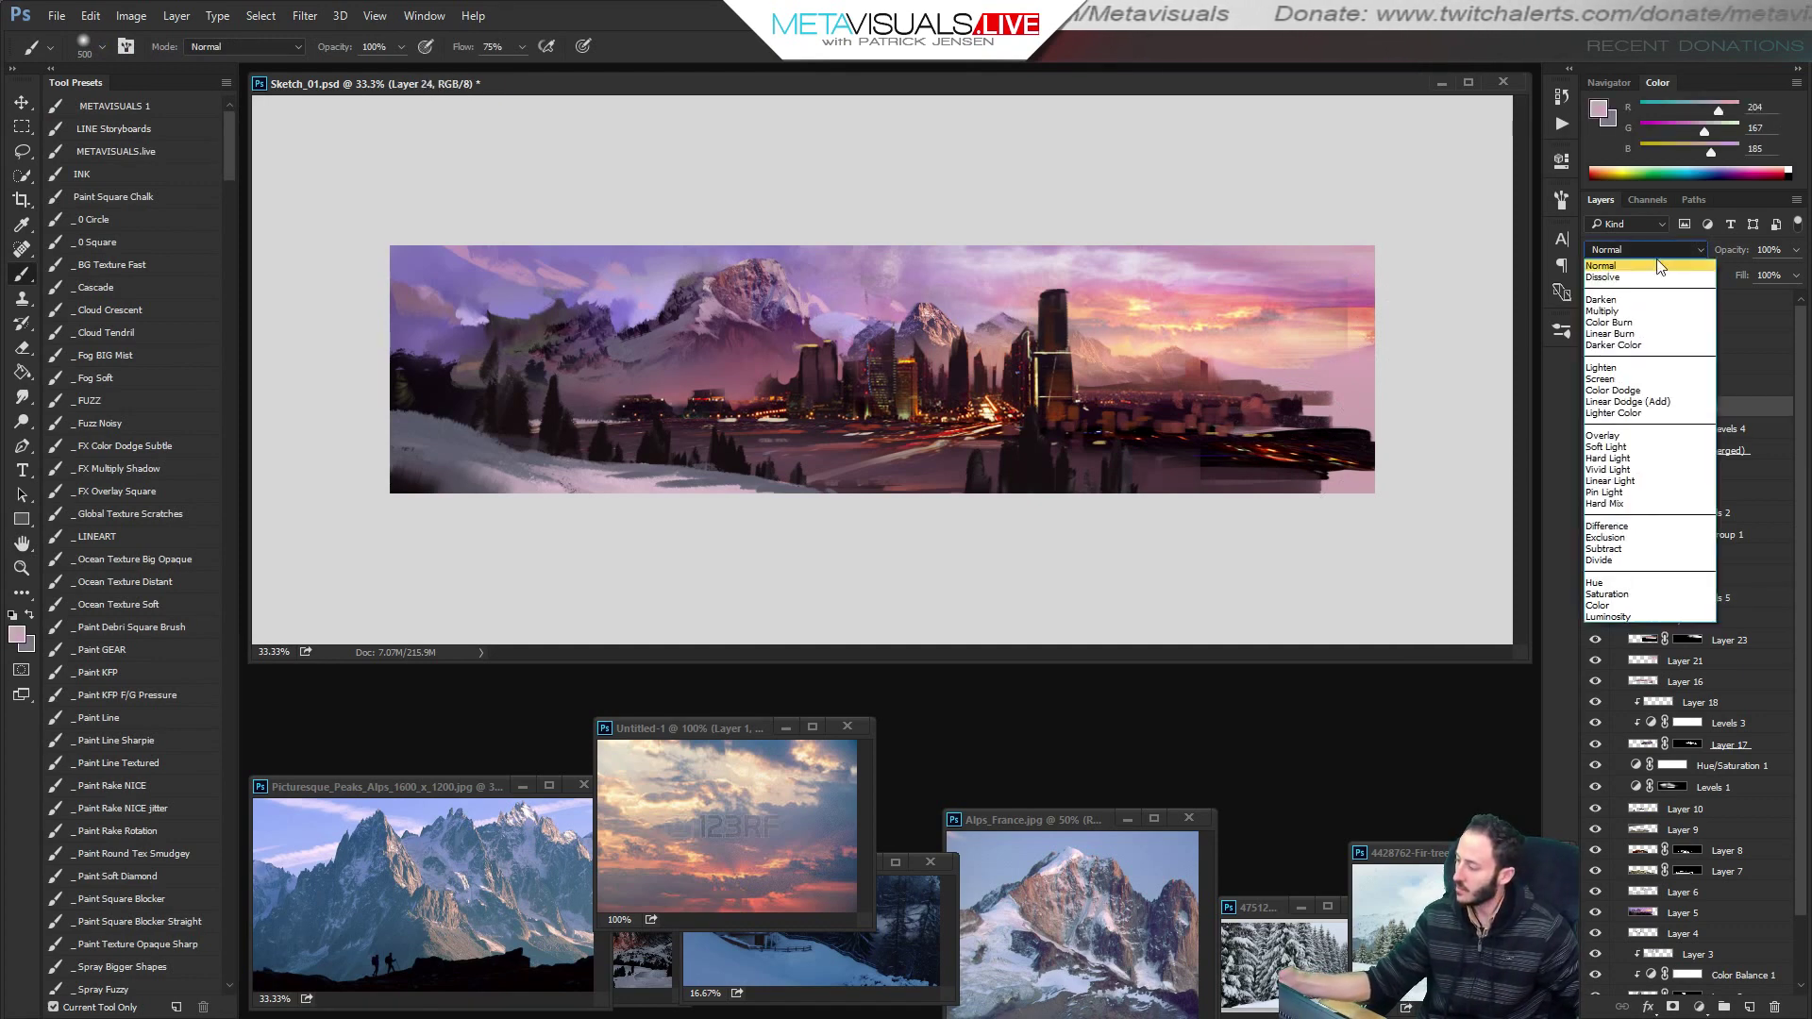
left_click(1659, 250)
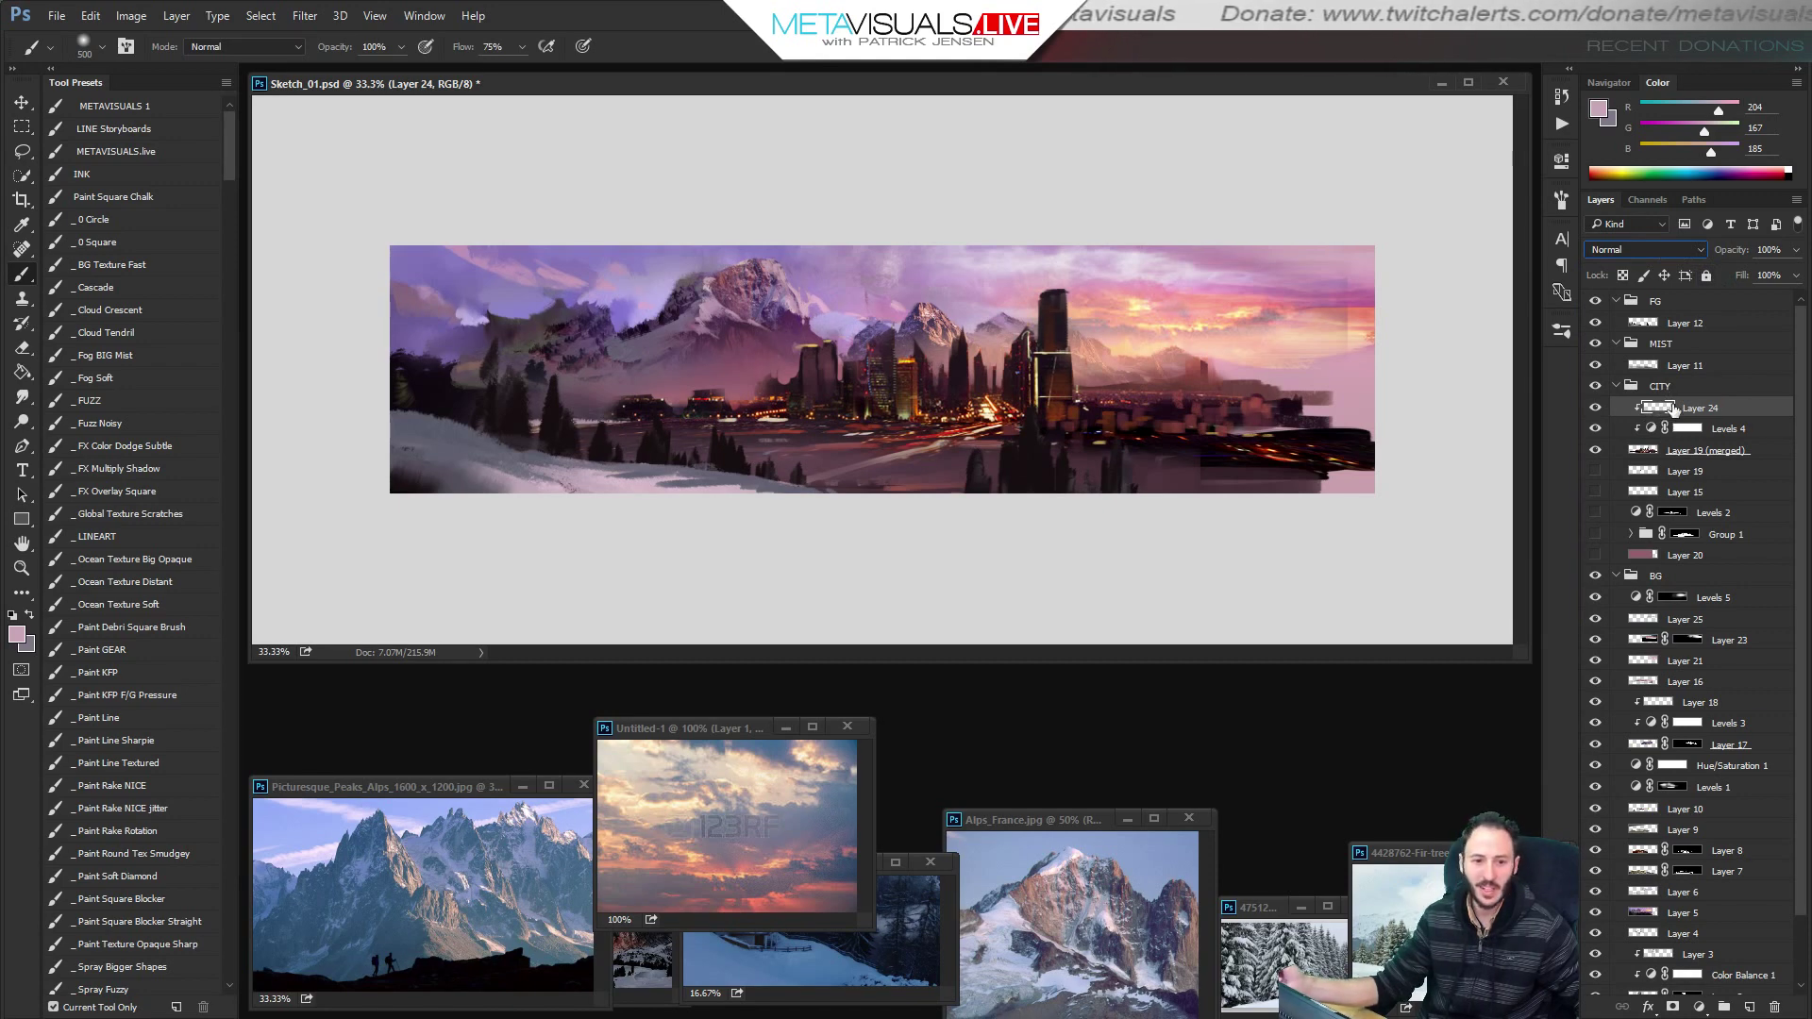
left_click(1596, 409)
left_click(1596, 410)
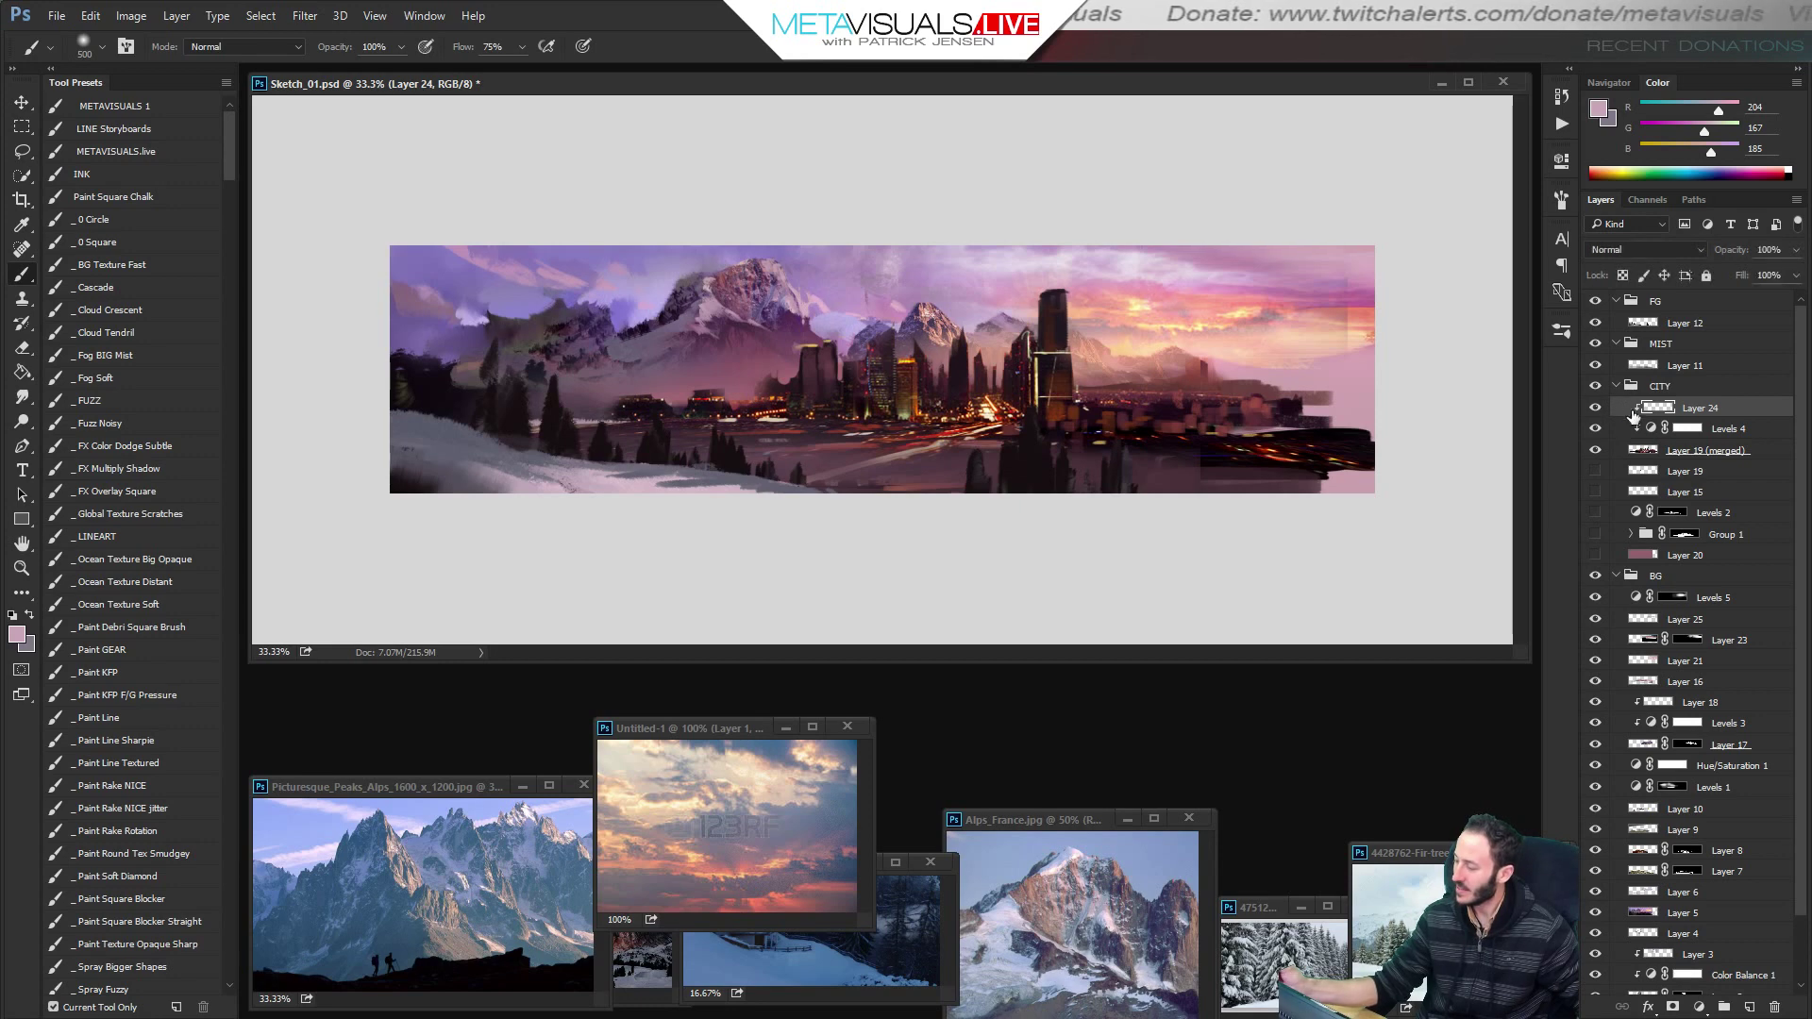
left_click(1608, 251)
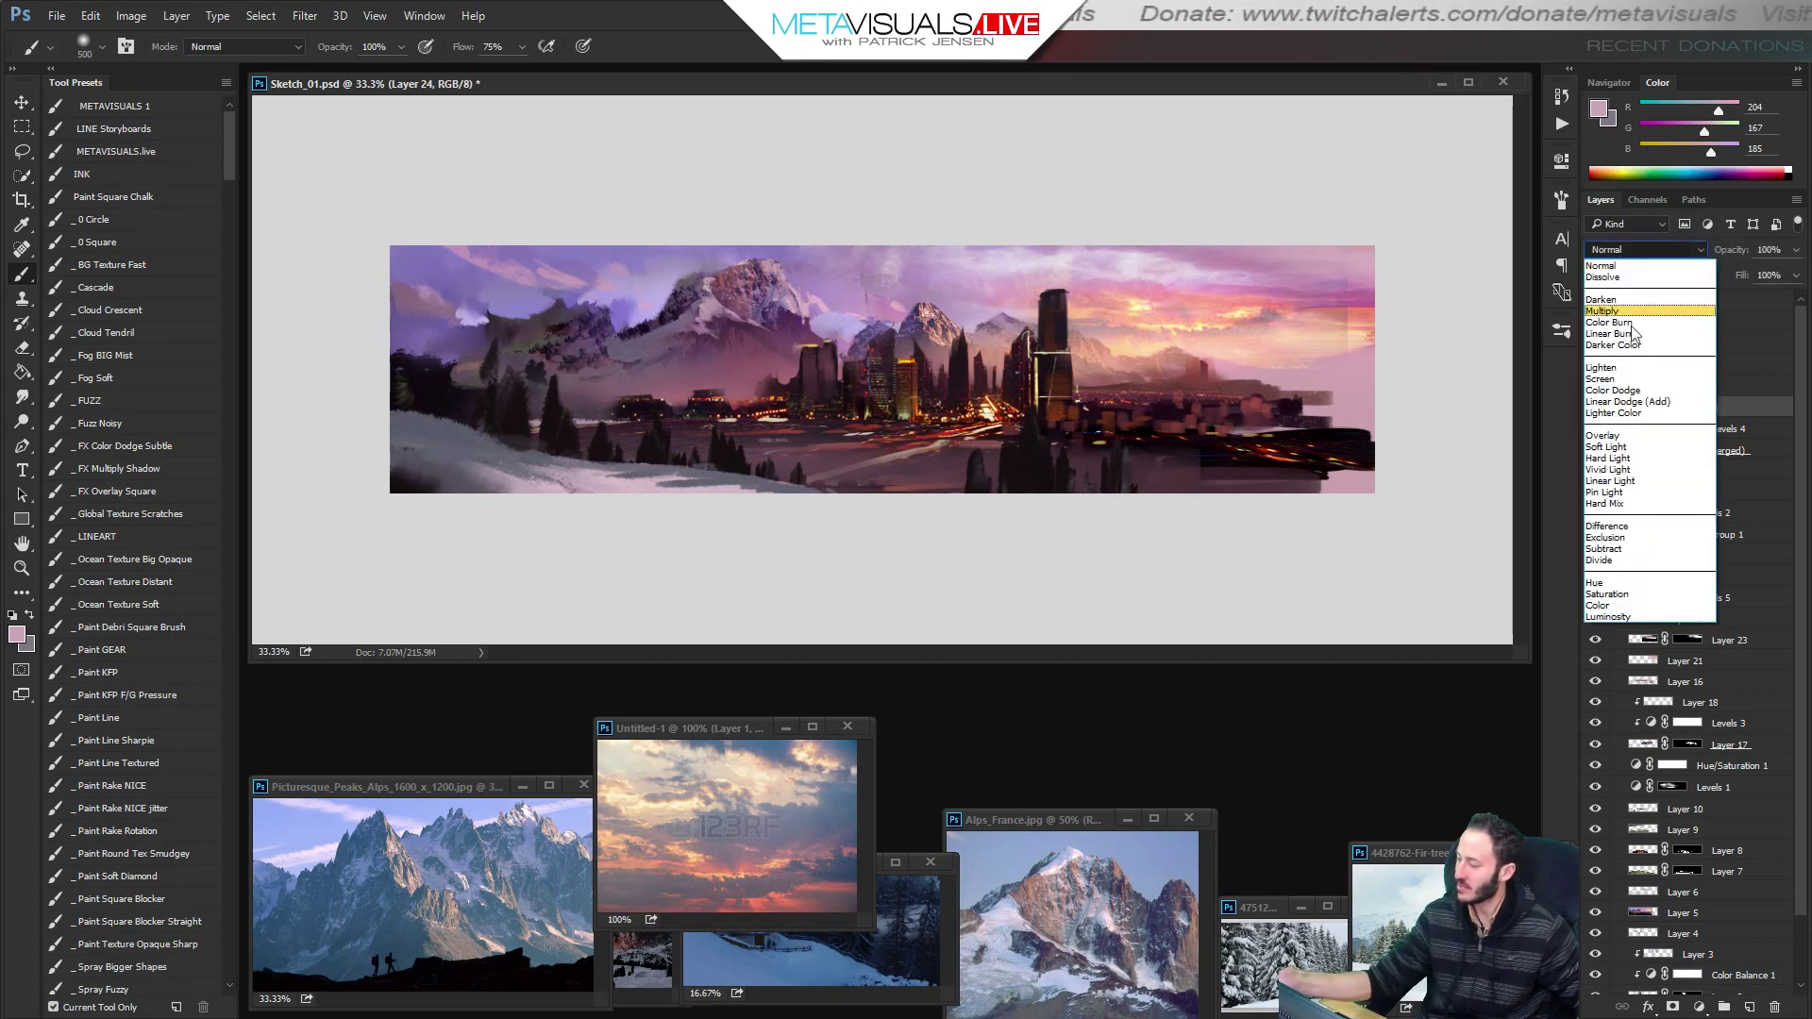
left_click(1623, 451)
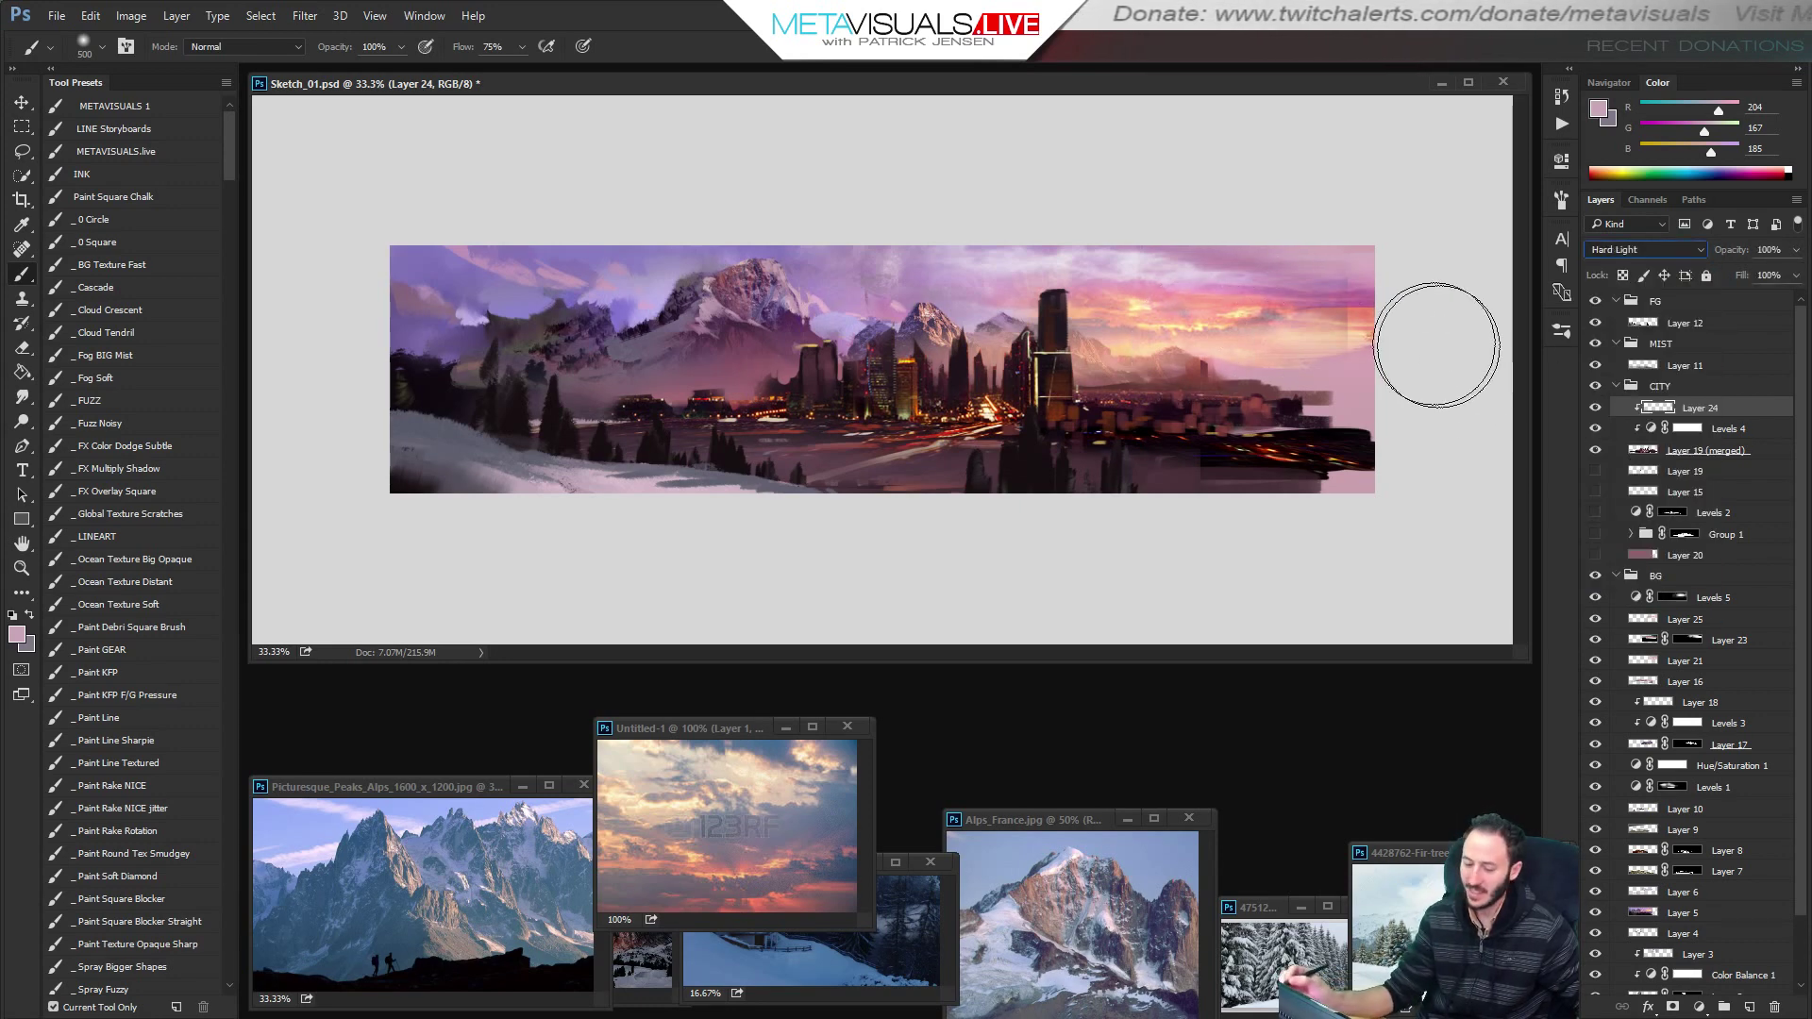
Sample pink from the sunset sky, shift the paint colour to orange at RGB 242, 152, 78, and enlarge the brush to 1000.
left_click(1204, 360, "alt")
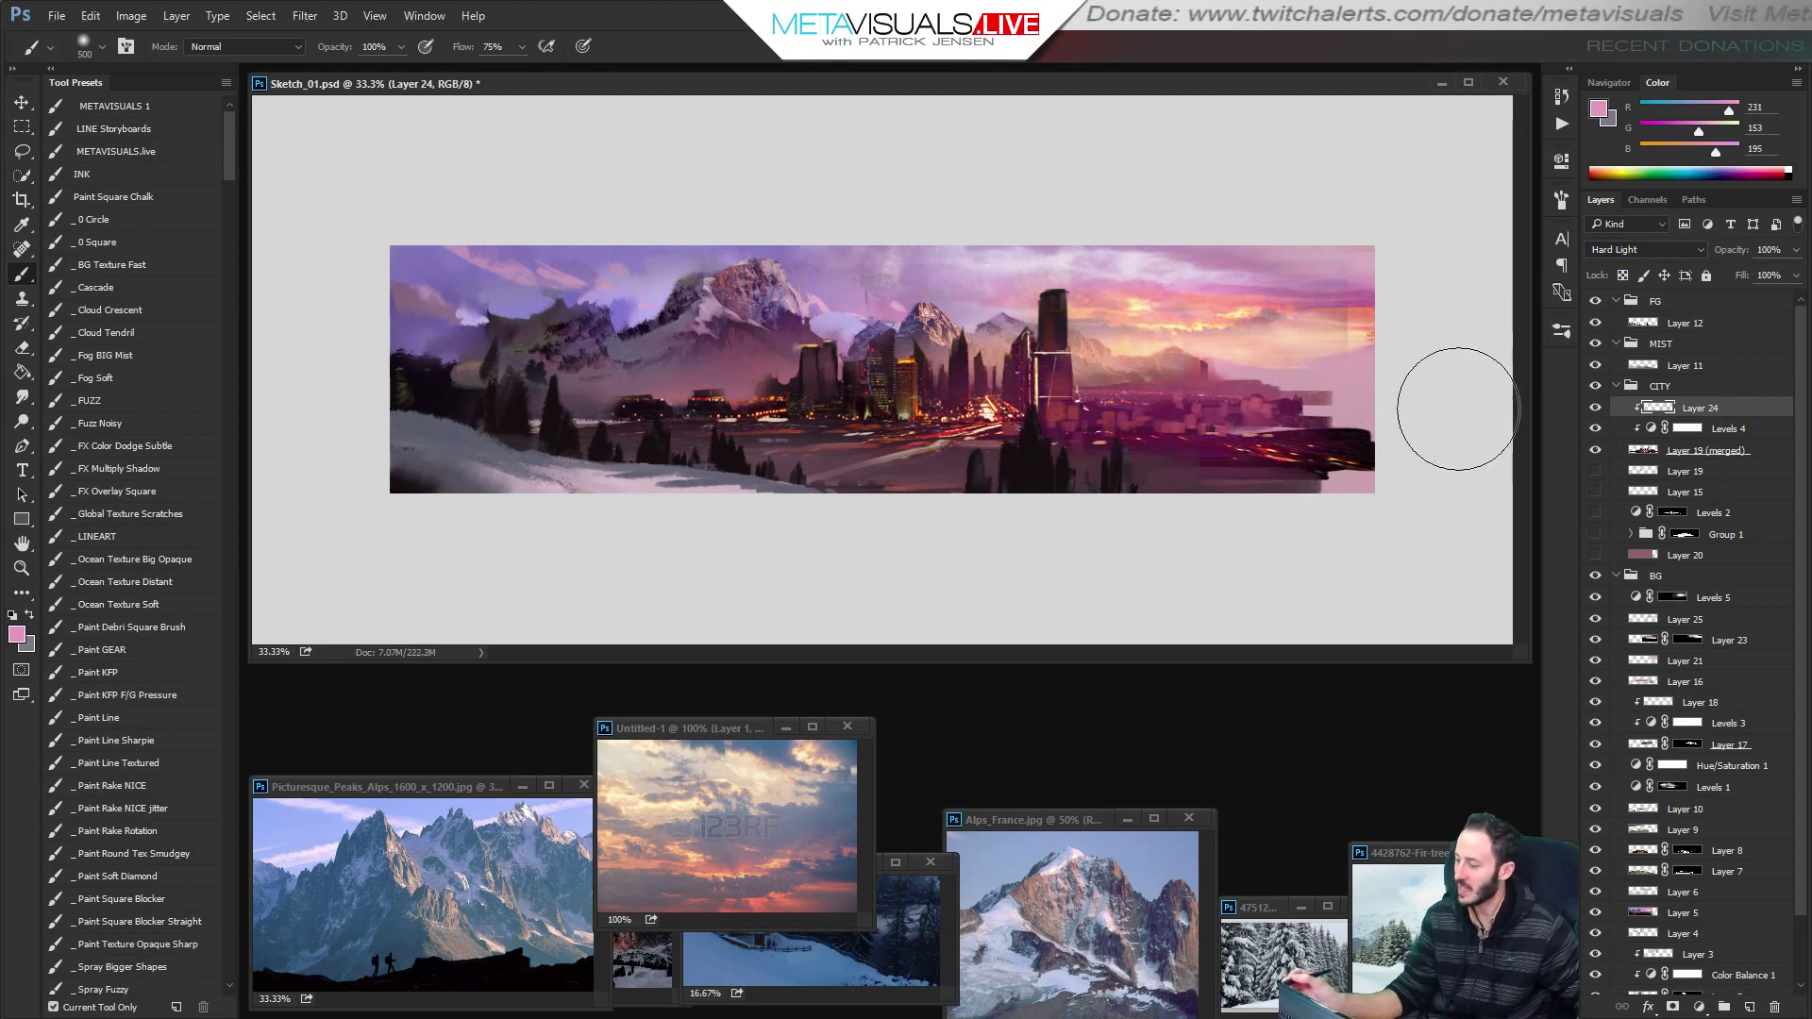
left_click(1151, 311, "alt")
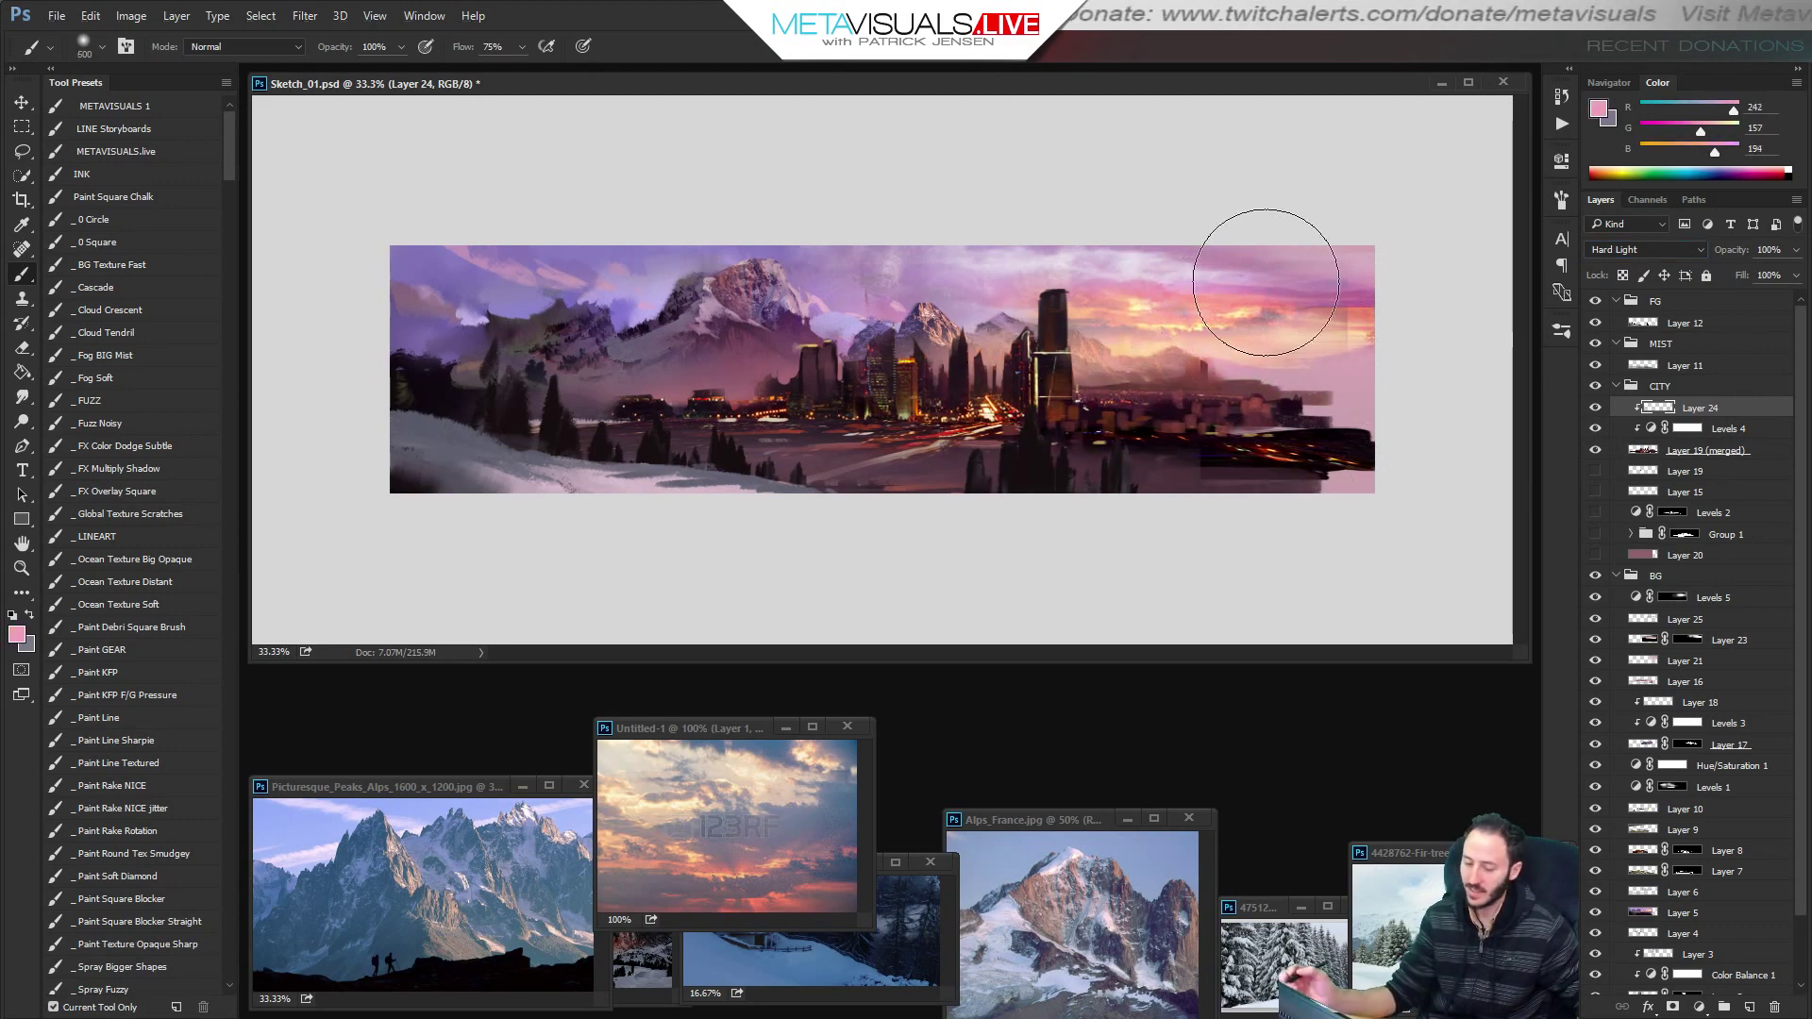
left_click(1711, 167)
key("]")
key("]")
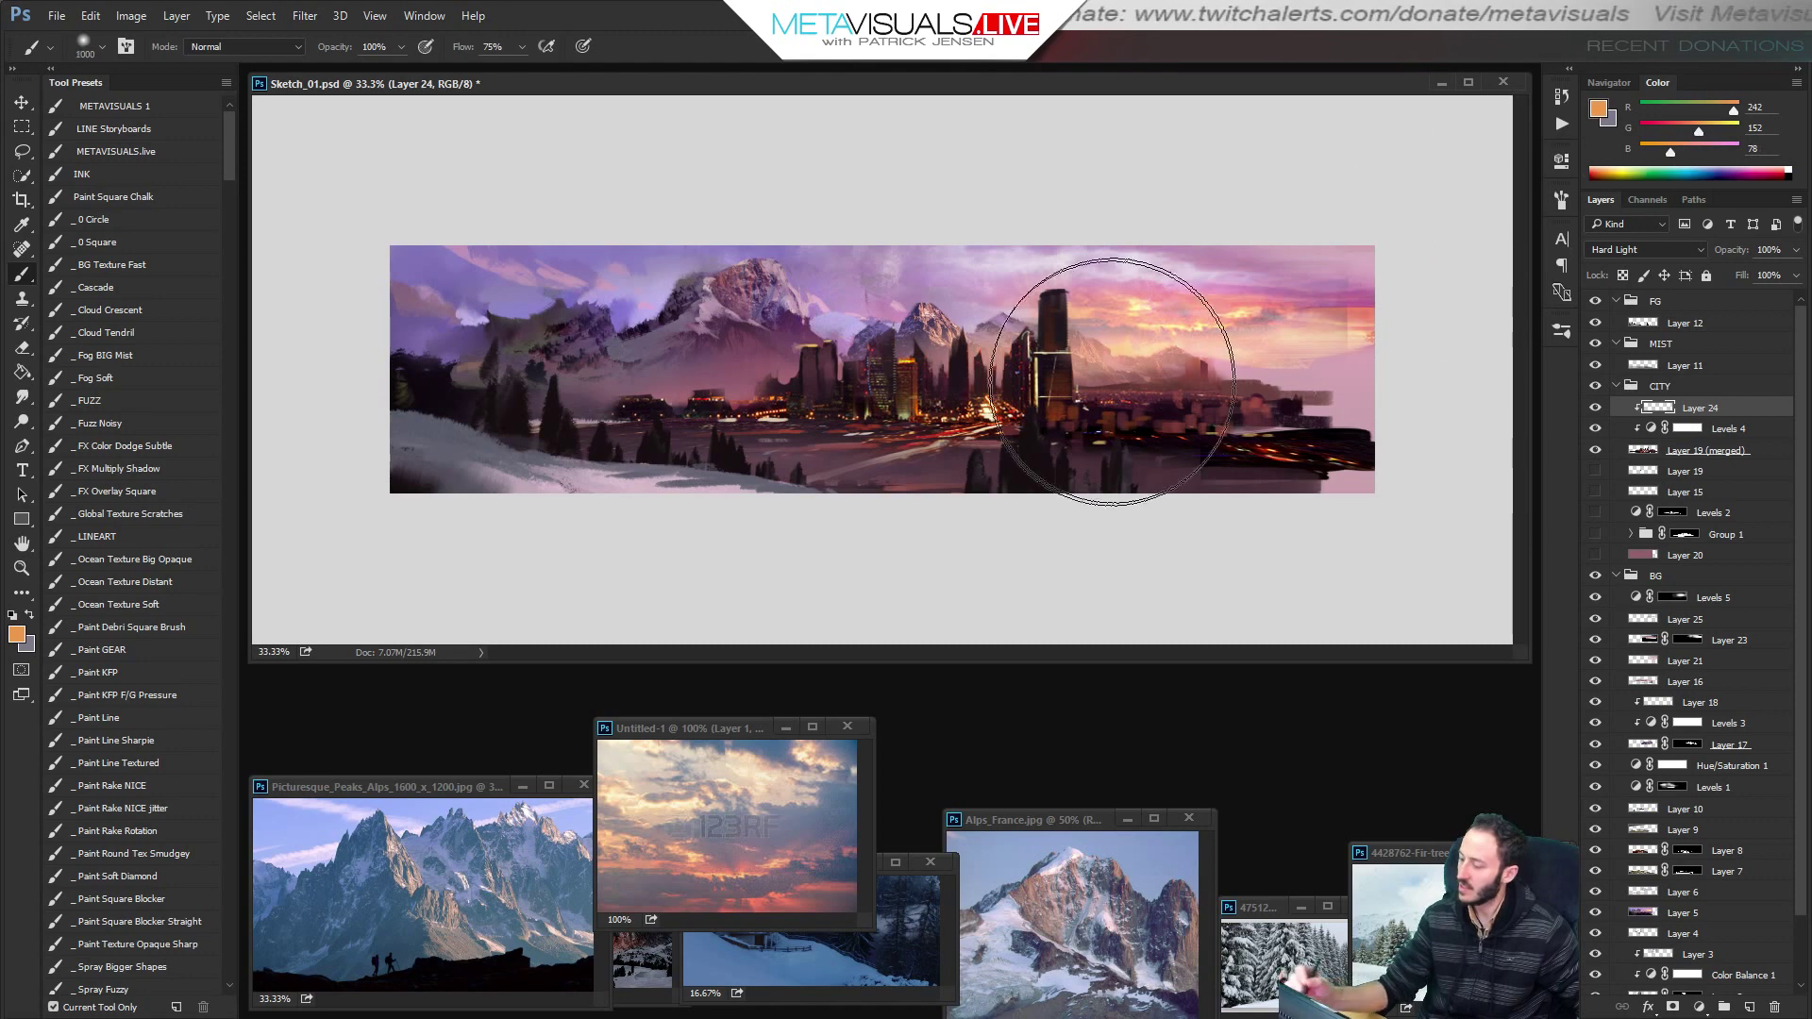
Undo a trial orange stroke over the city, reduce the brush size to 800, and paint an orange glow on the tall tower.
left_click_drag(1114, 381, 1141, 380)
key("ctrl+z")
key("]")
key("]")
left_click(1109, 312)
key("bracketleft")
key("bracketleft")
key("bracketleft")
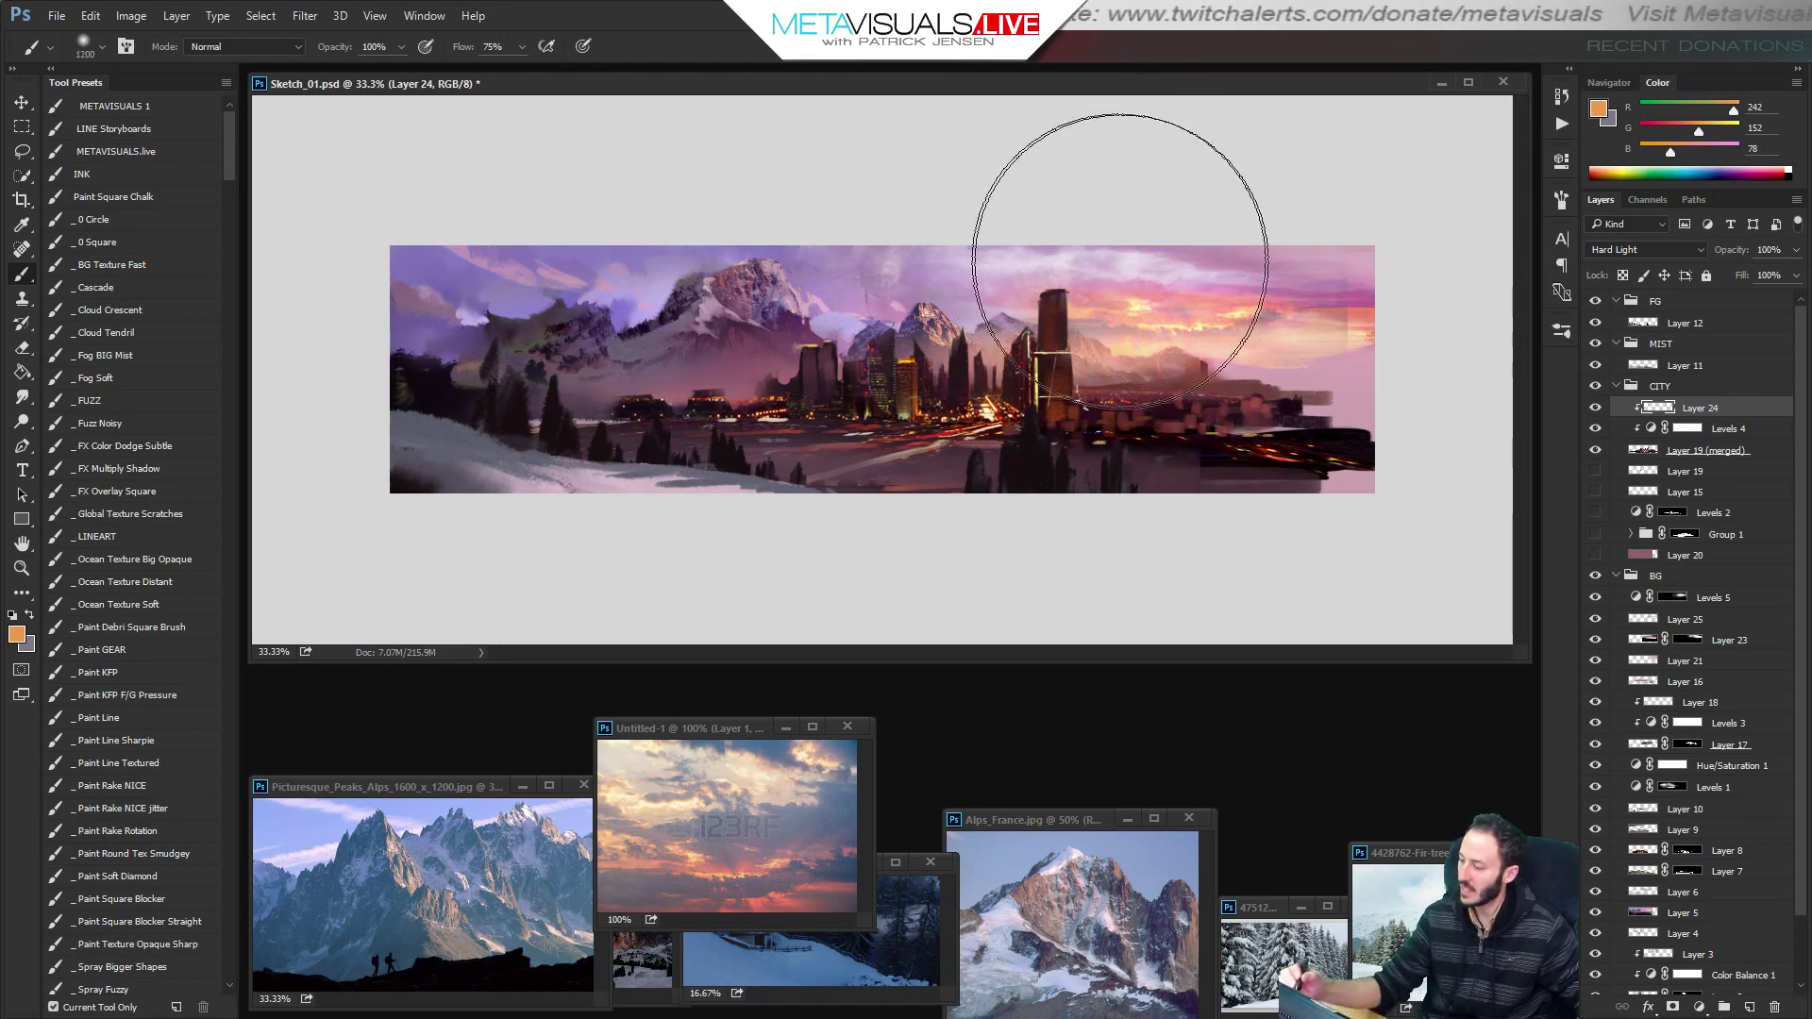
key("bracketleft")
key("bracketleft")
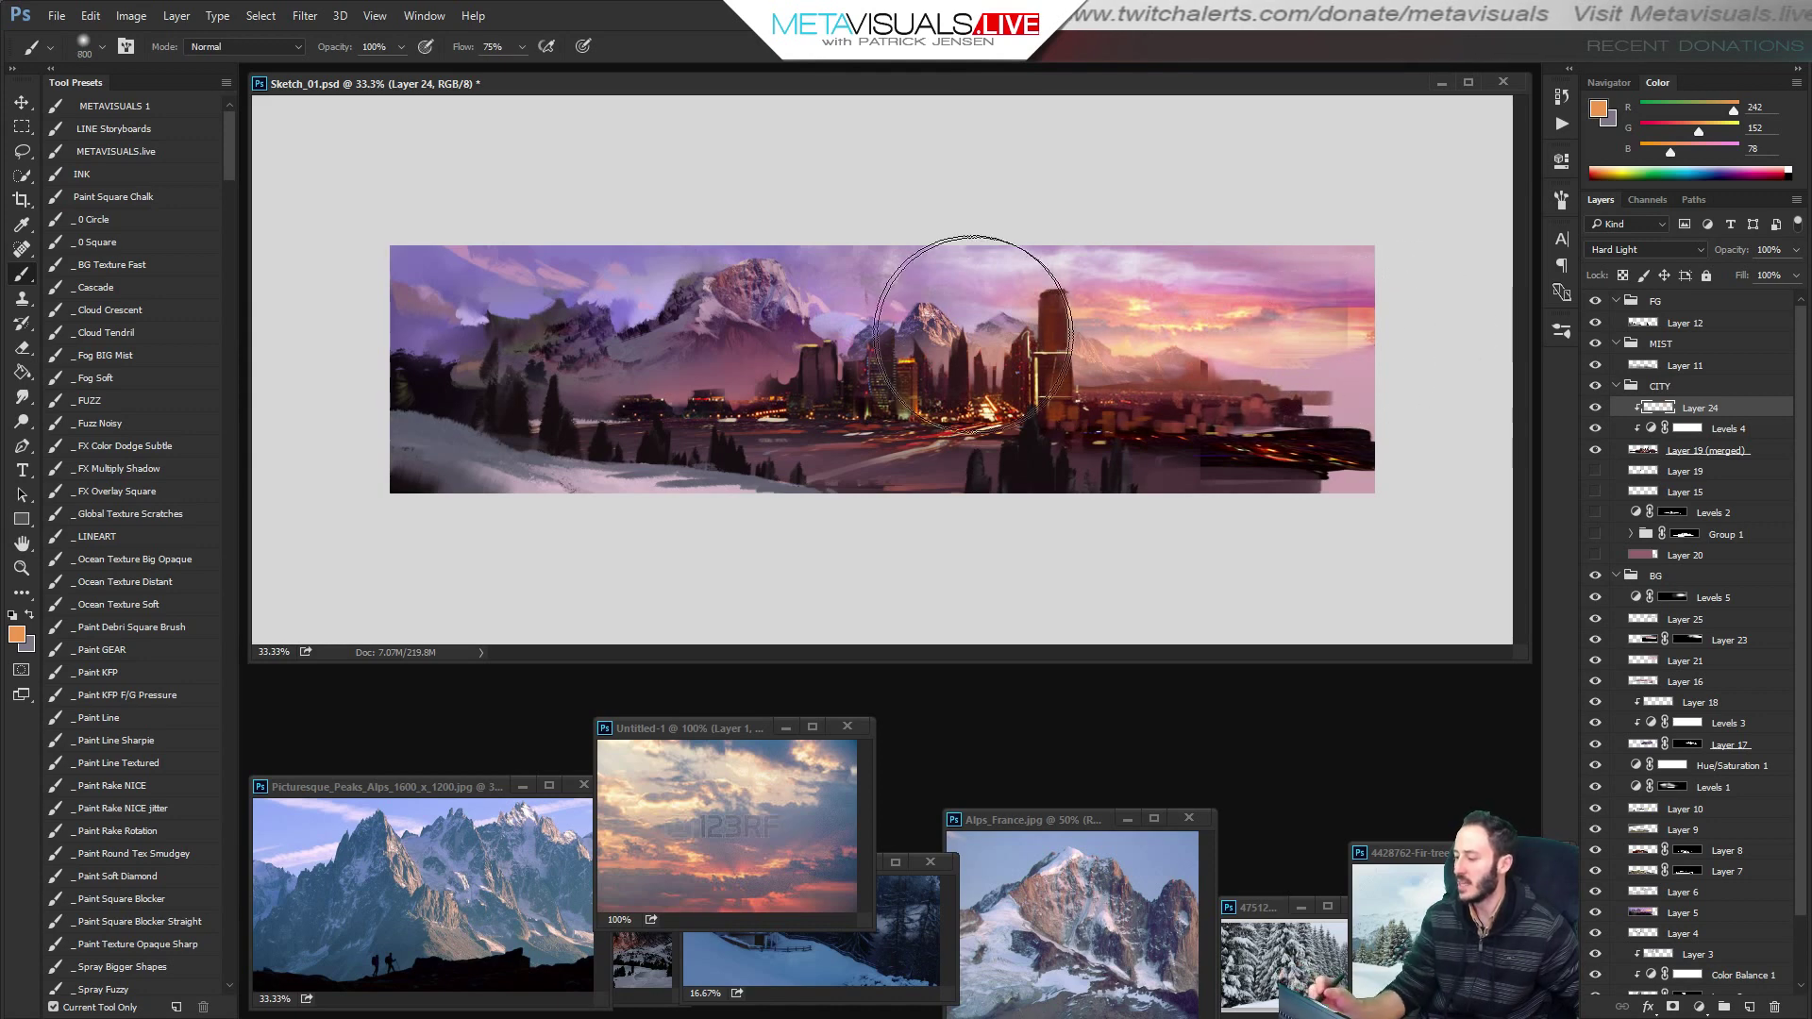
Reduce the brush size to 500 and check the overall painting with the sunset glow.
key("bracketleft")
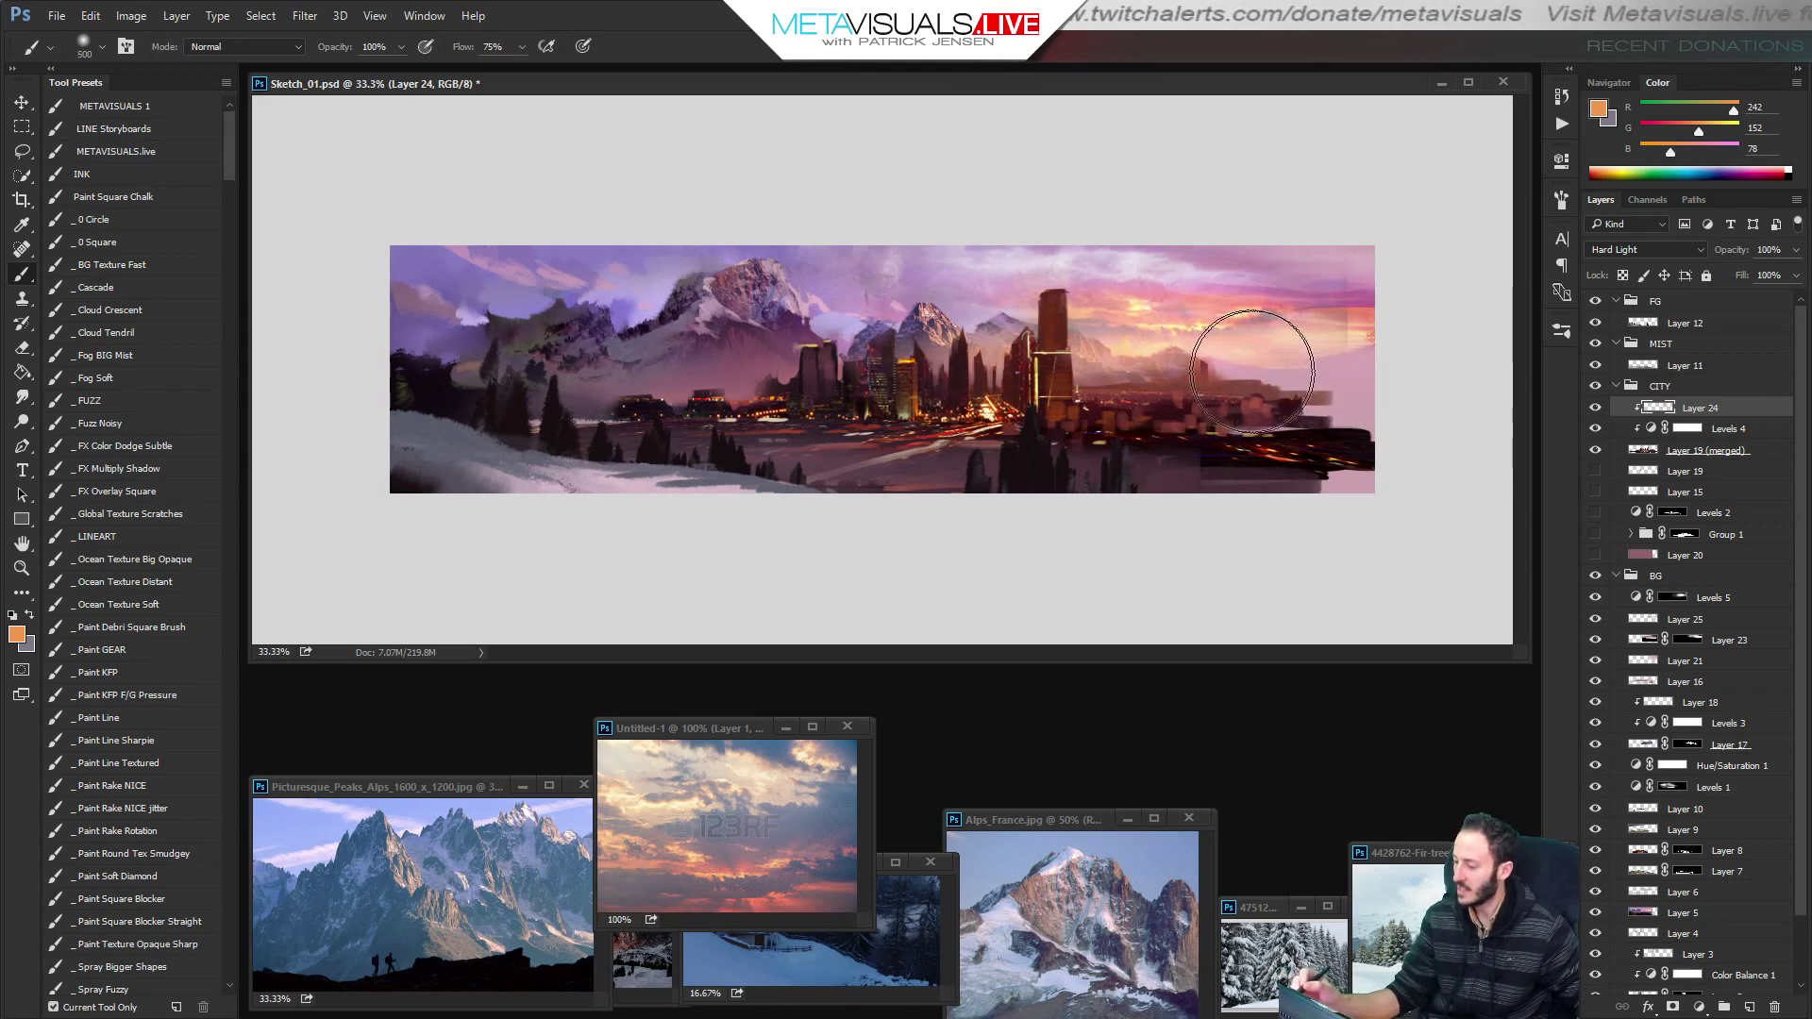
key("bracketleft")
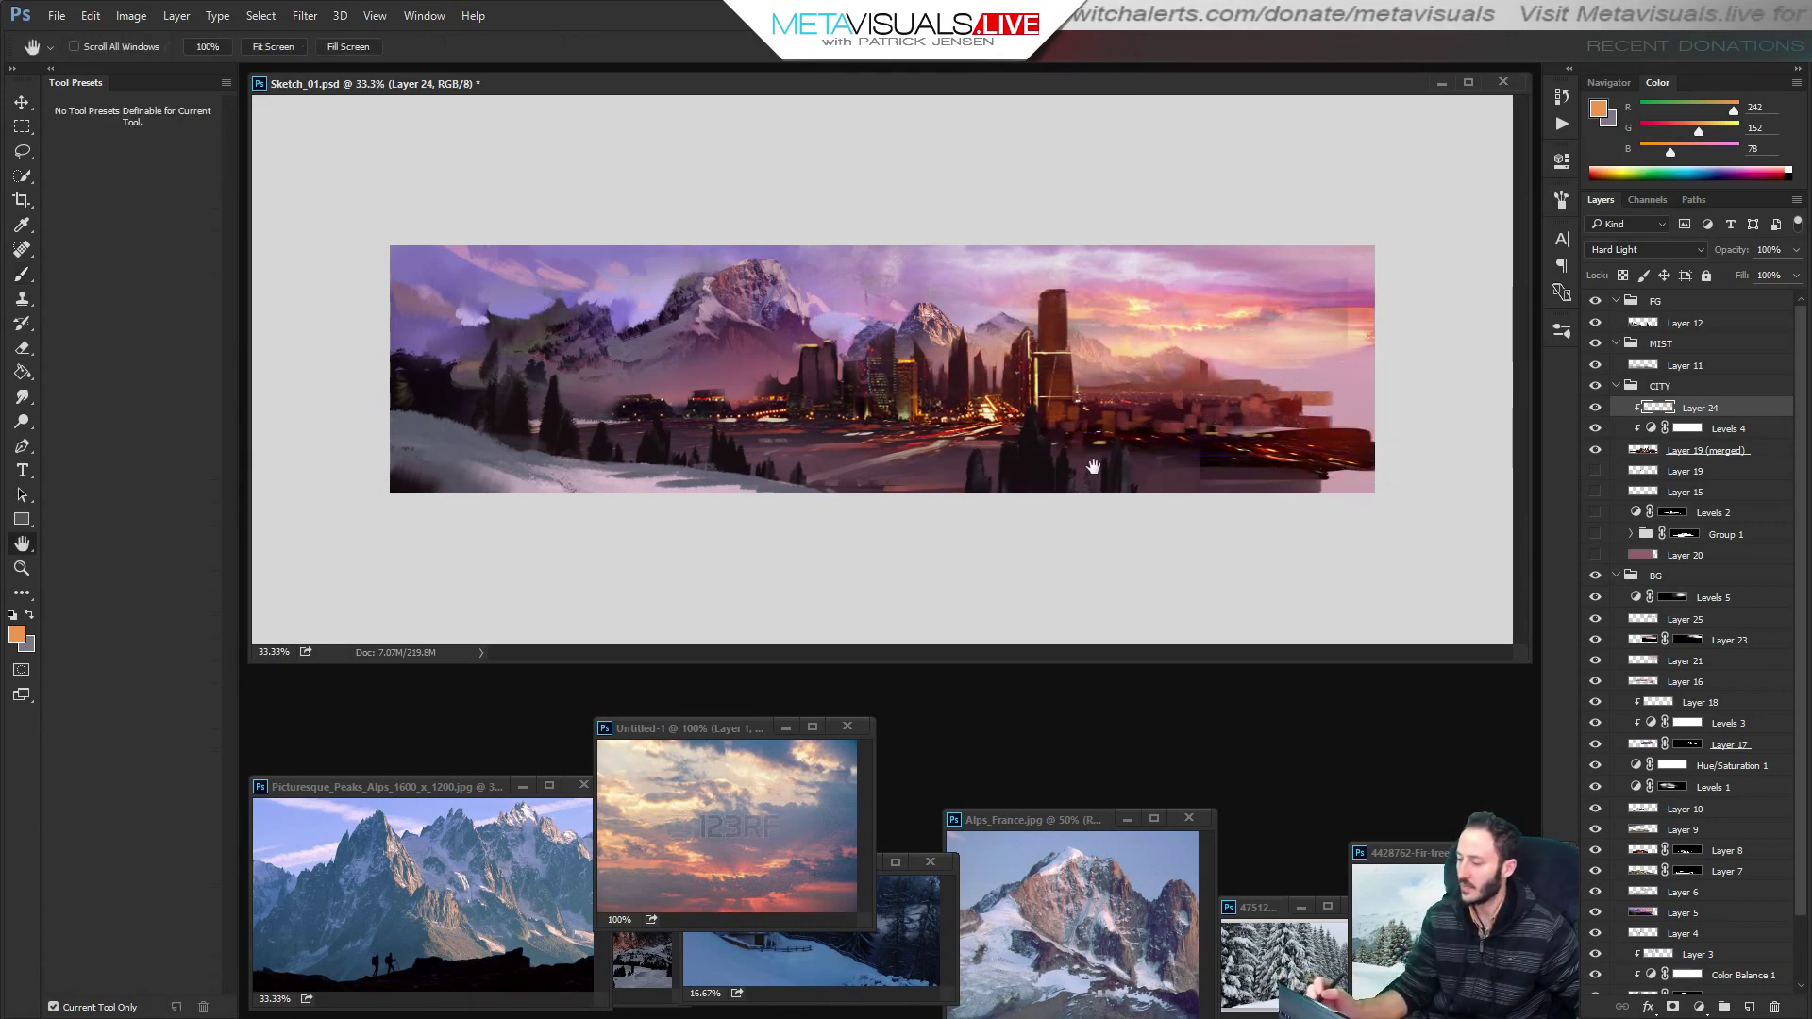
key("z")
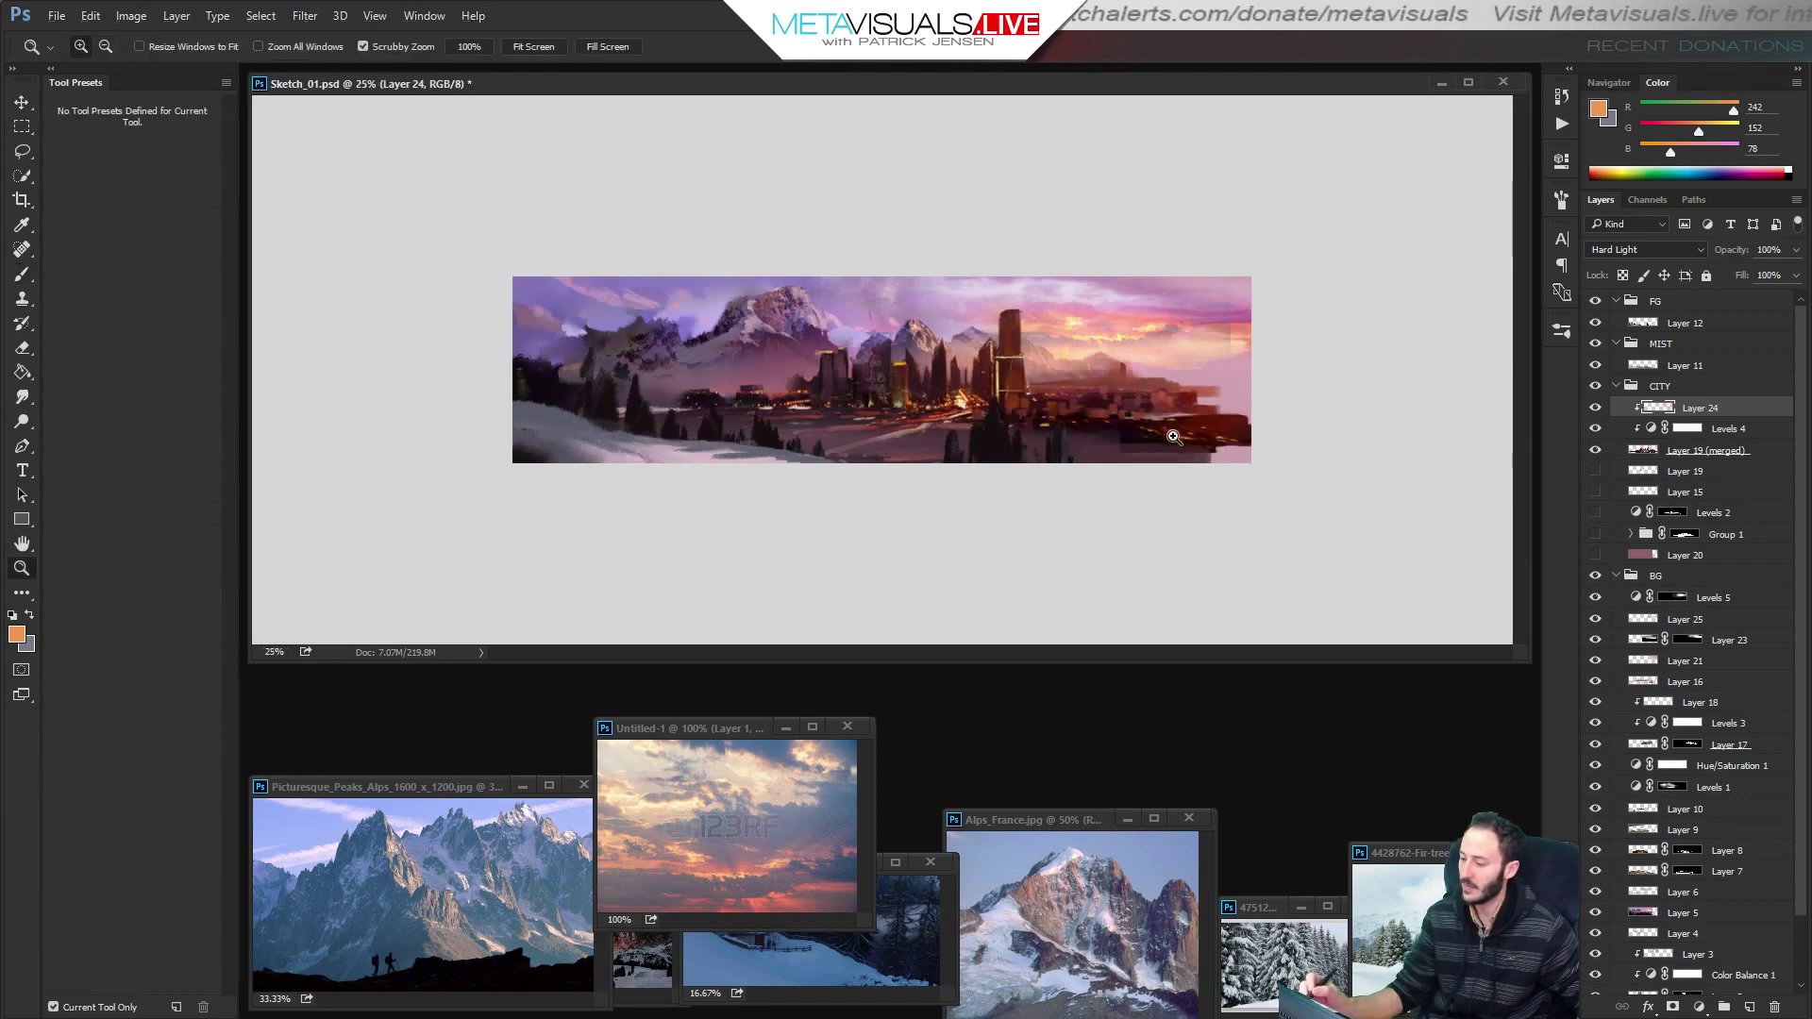
key("b")
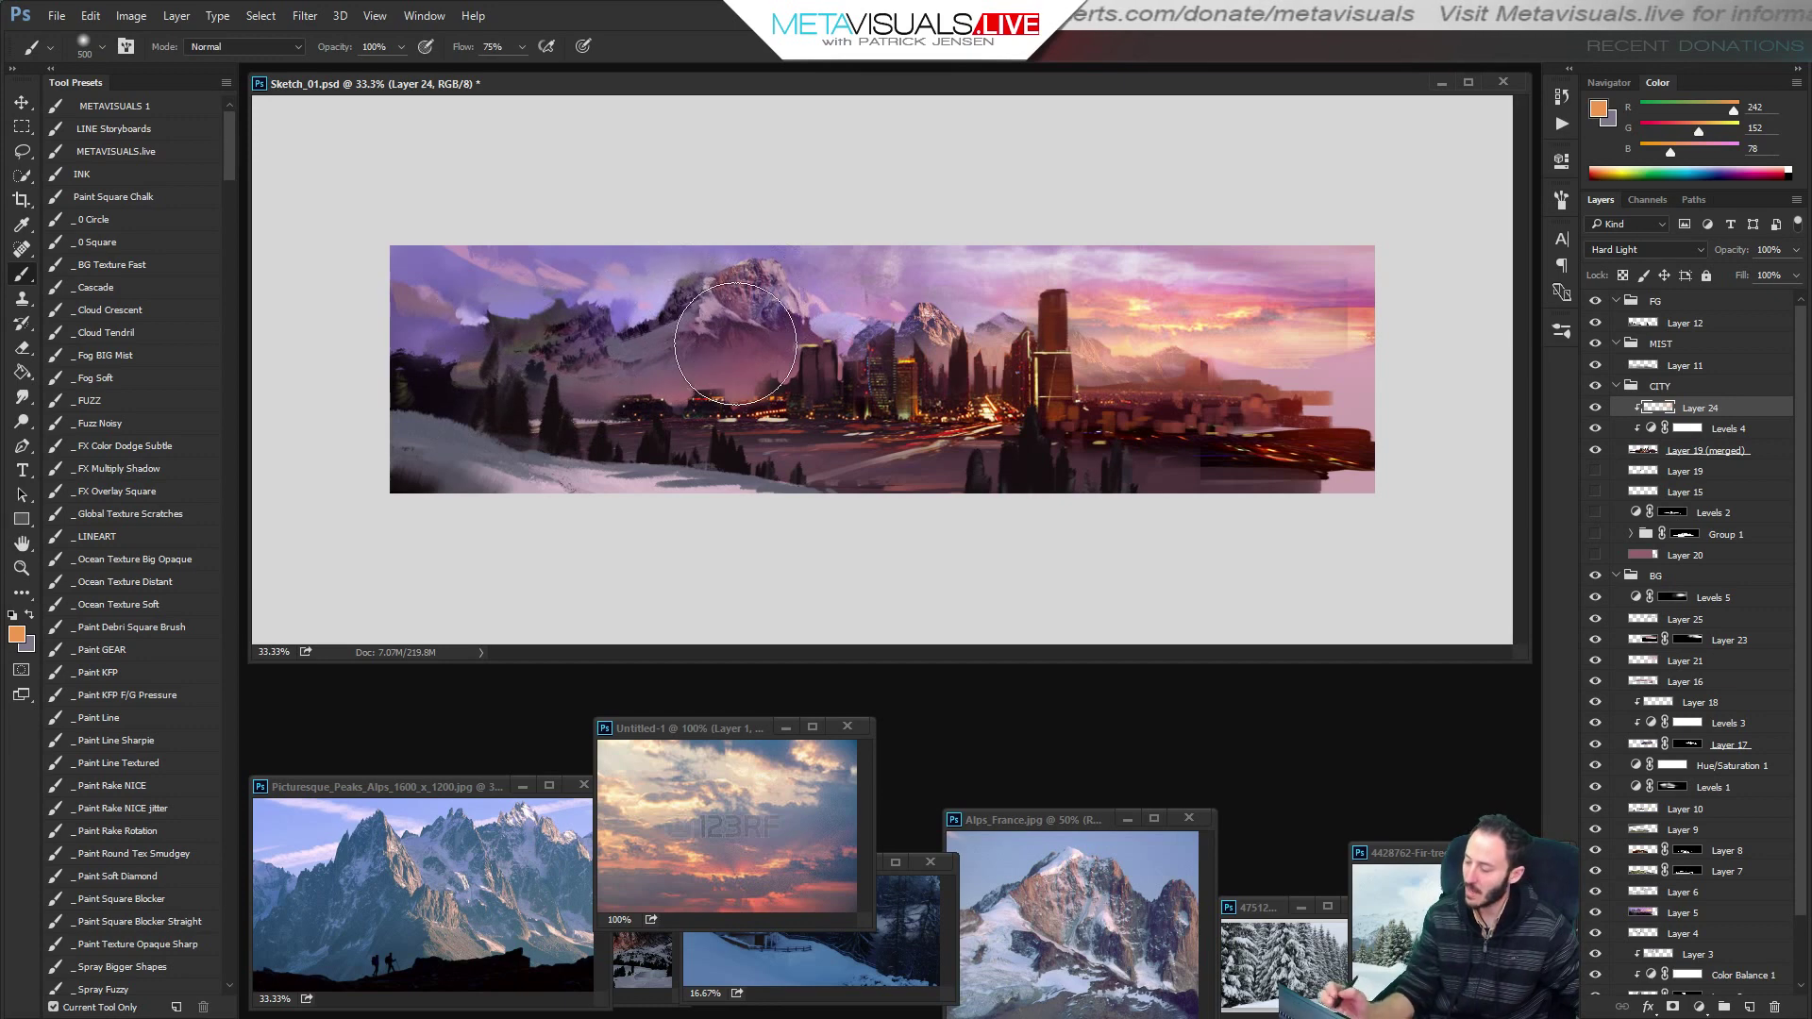
Add a Curves adjustment layer above Levels 5 in the BG group and pull the RGB curve down to darken the background.
left_click(1663, 598)
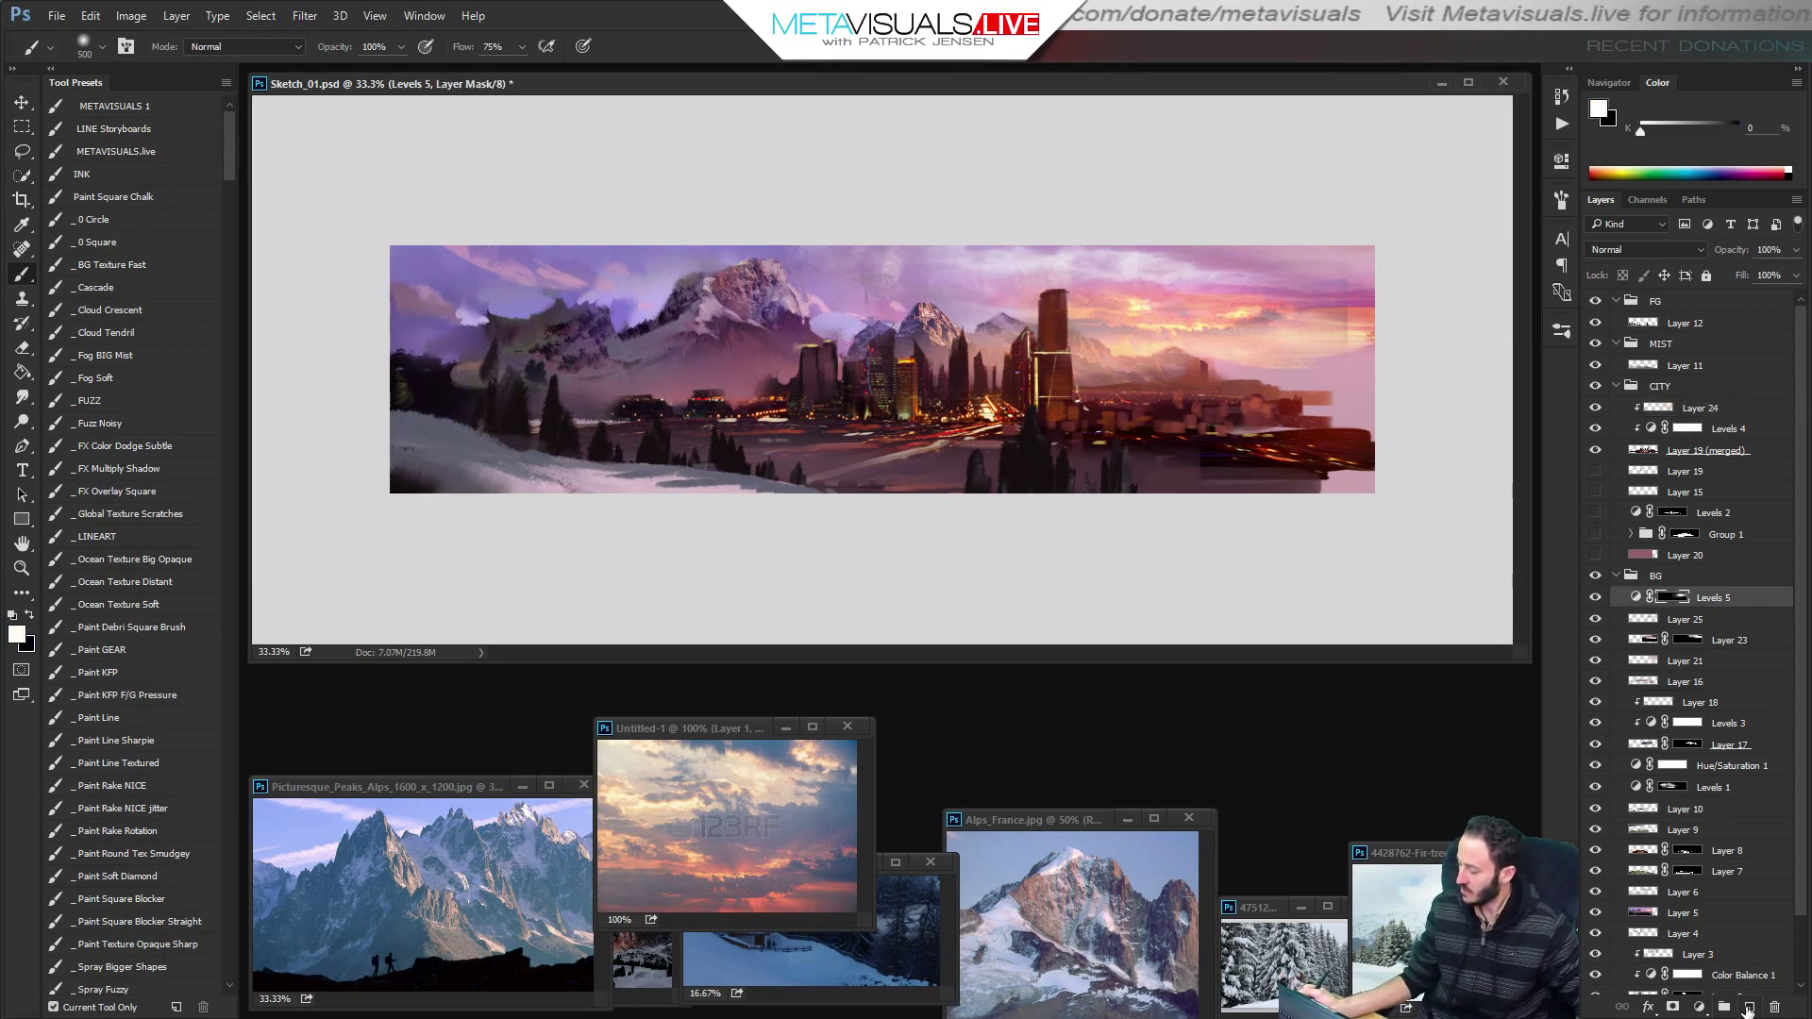
left_click(1701, 1010)
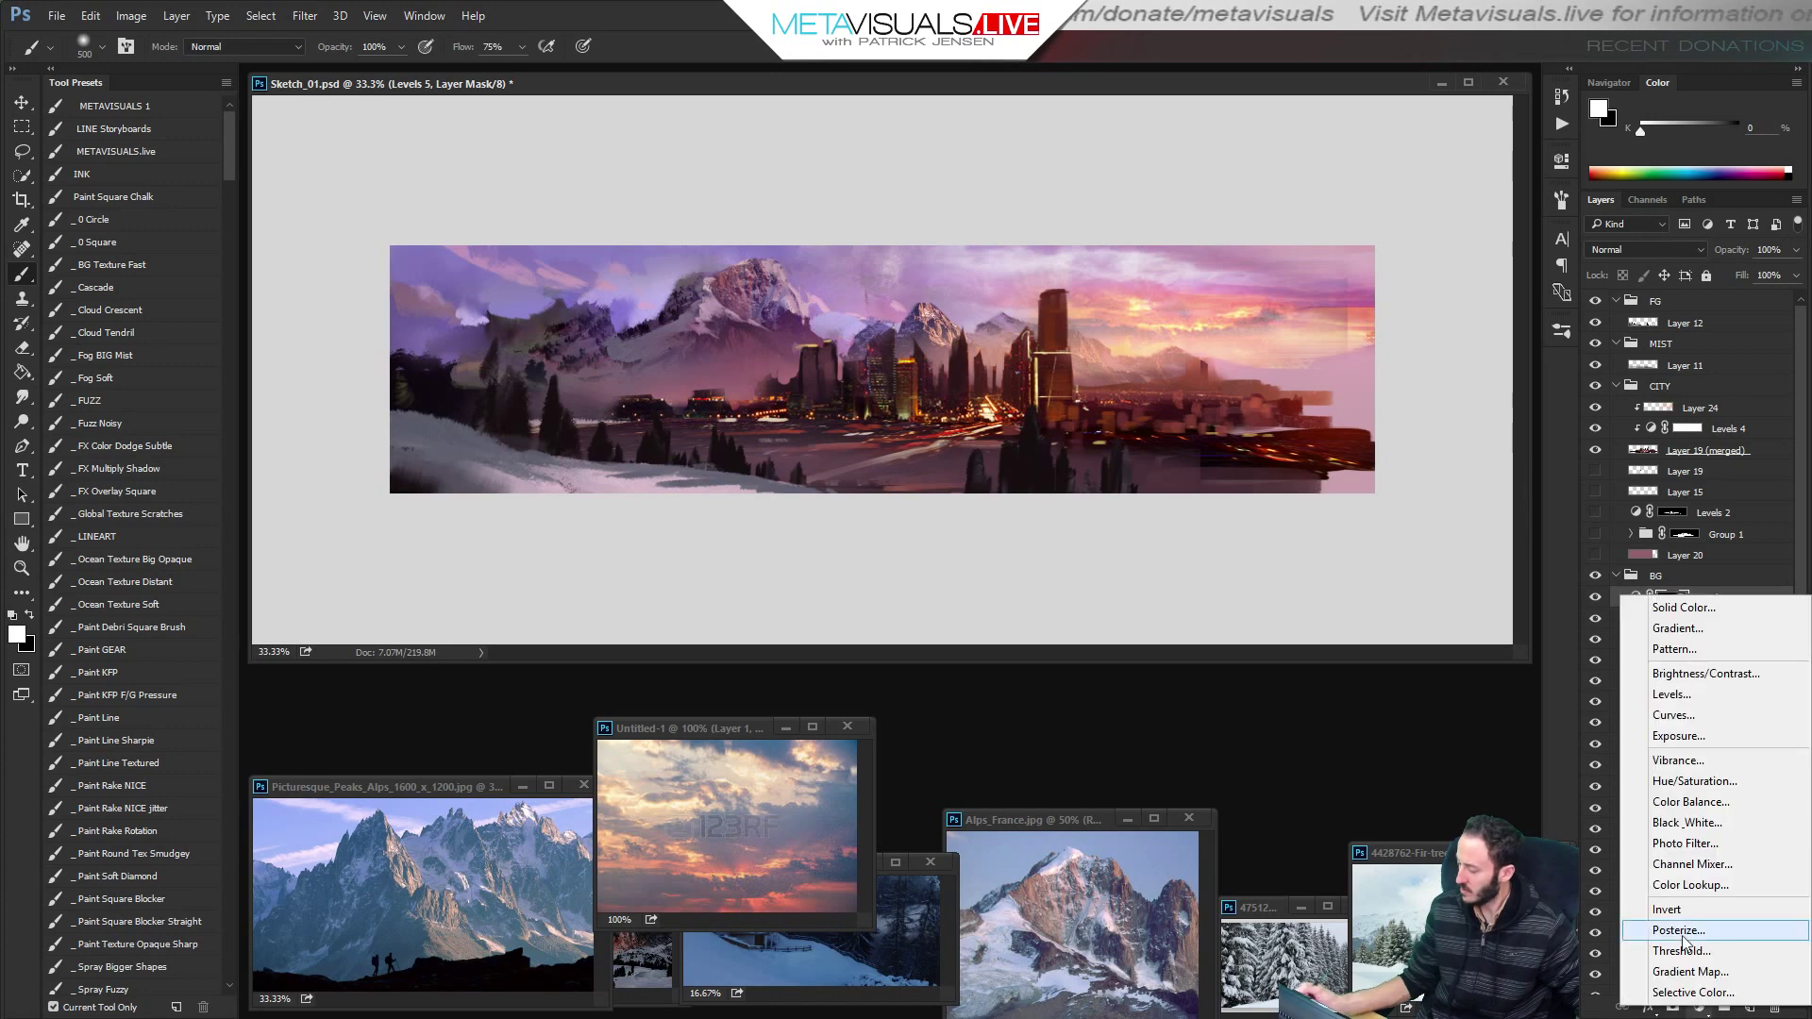
left_click(1672, 716)
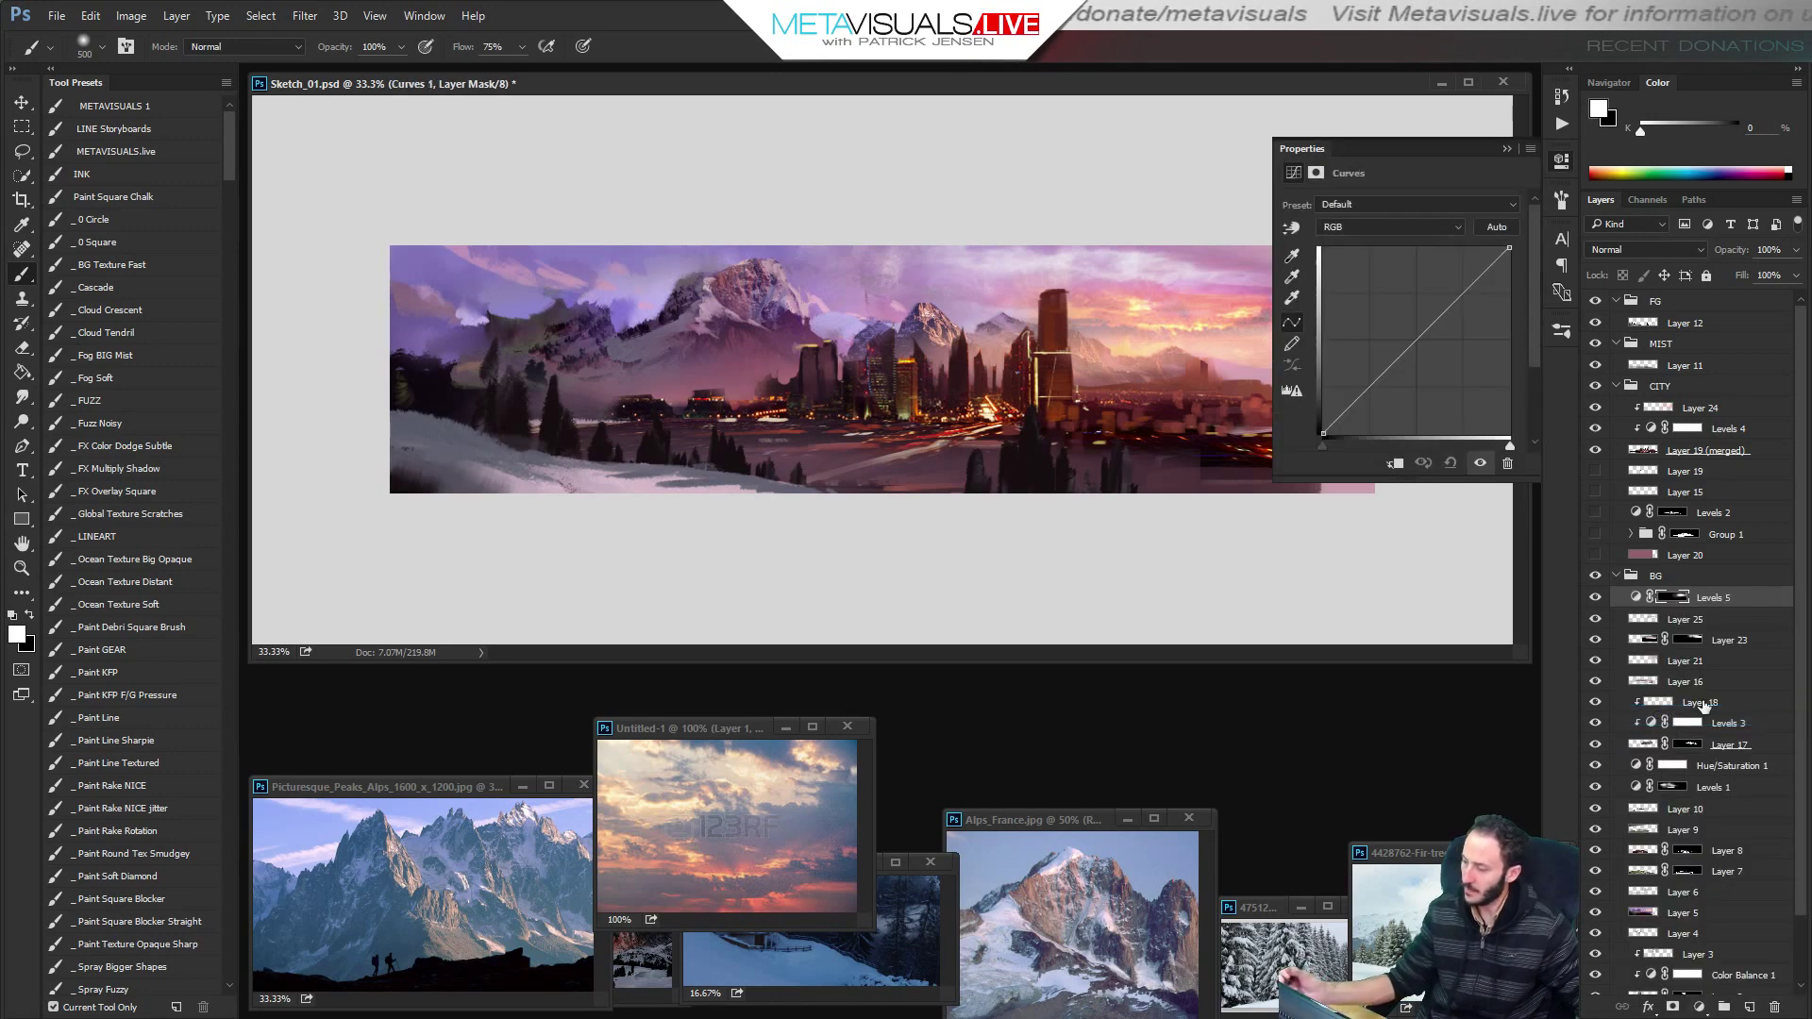
left_click_drag(1378, 379, 1389, 395)
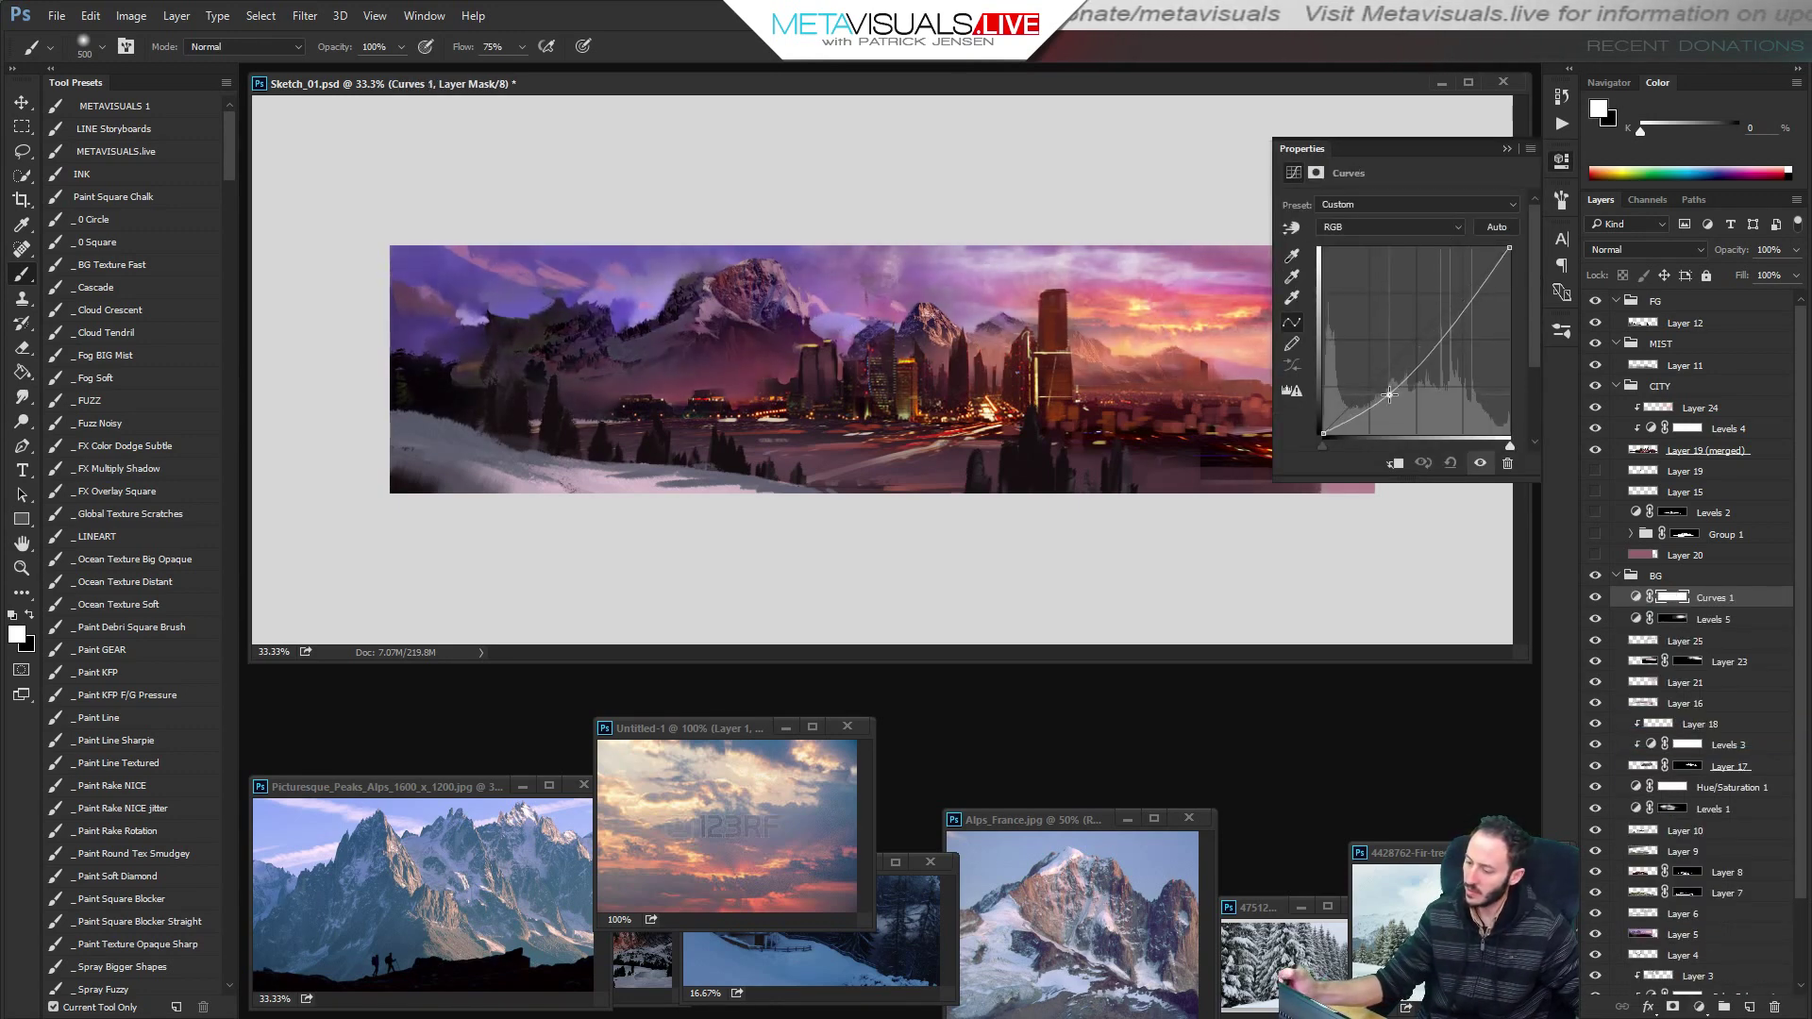
Lower the highlight end point of the Red channel's curve, and do the same for the Green channel.
left_click(1397, 227)
left_click(1441, 251)
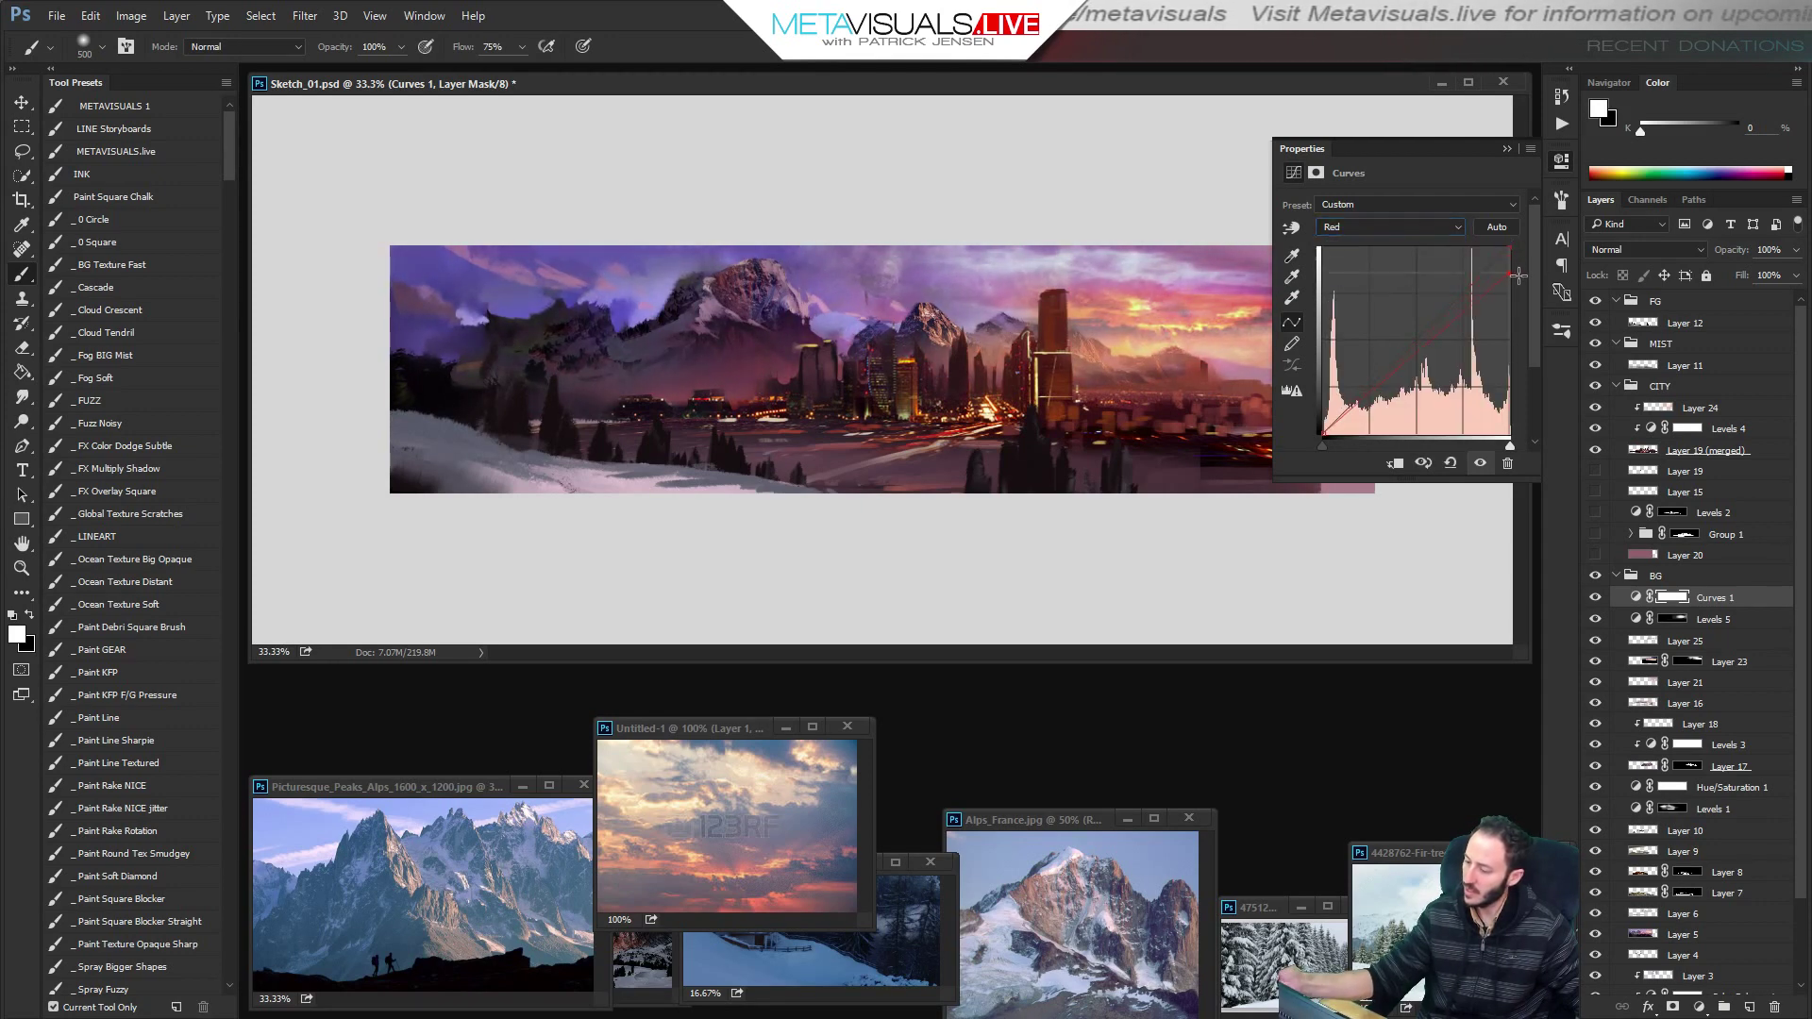
left_click_drag(1518, 274, 1510, 277)
left_click(1397, 227)
left_click(1415, 267)
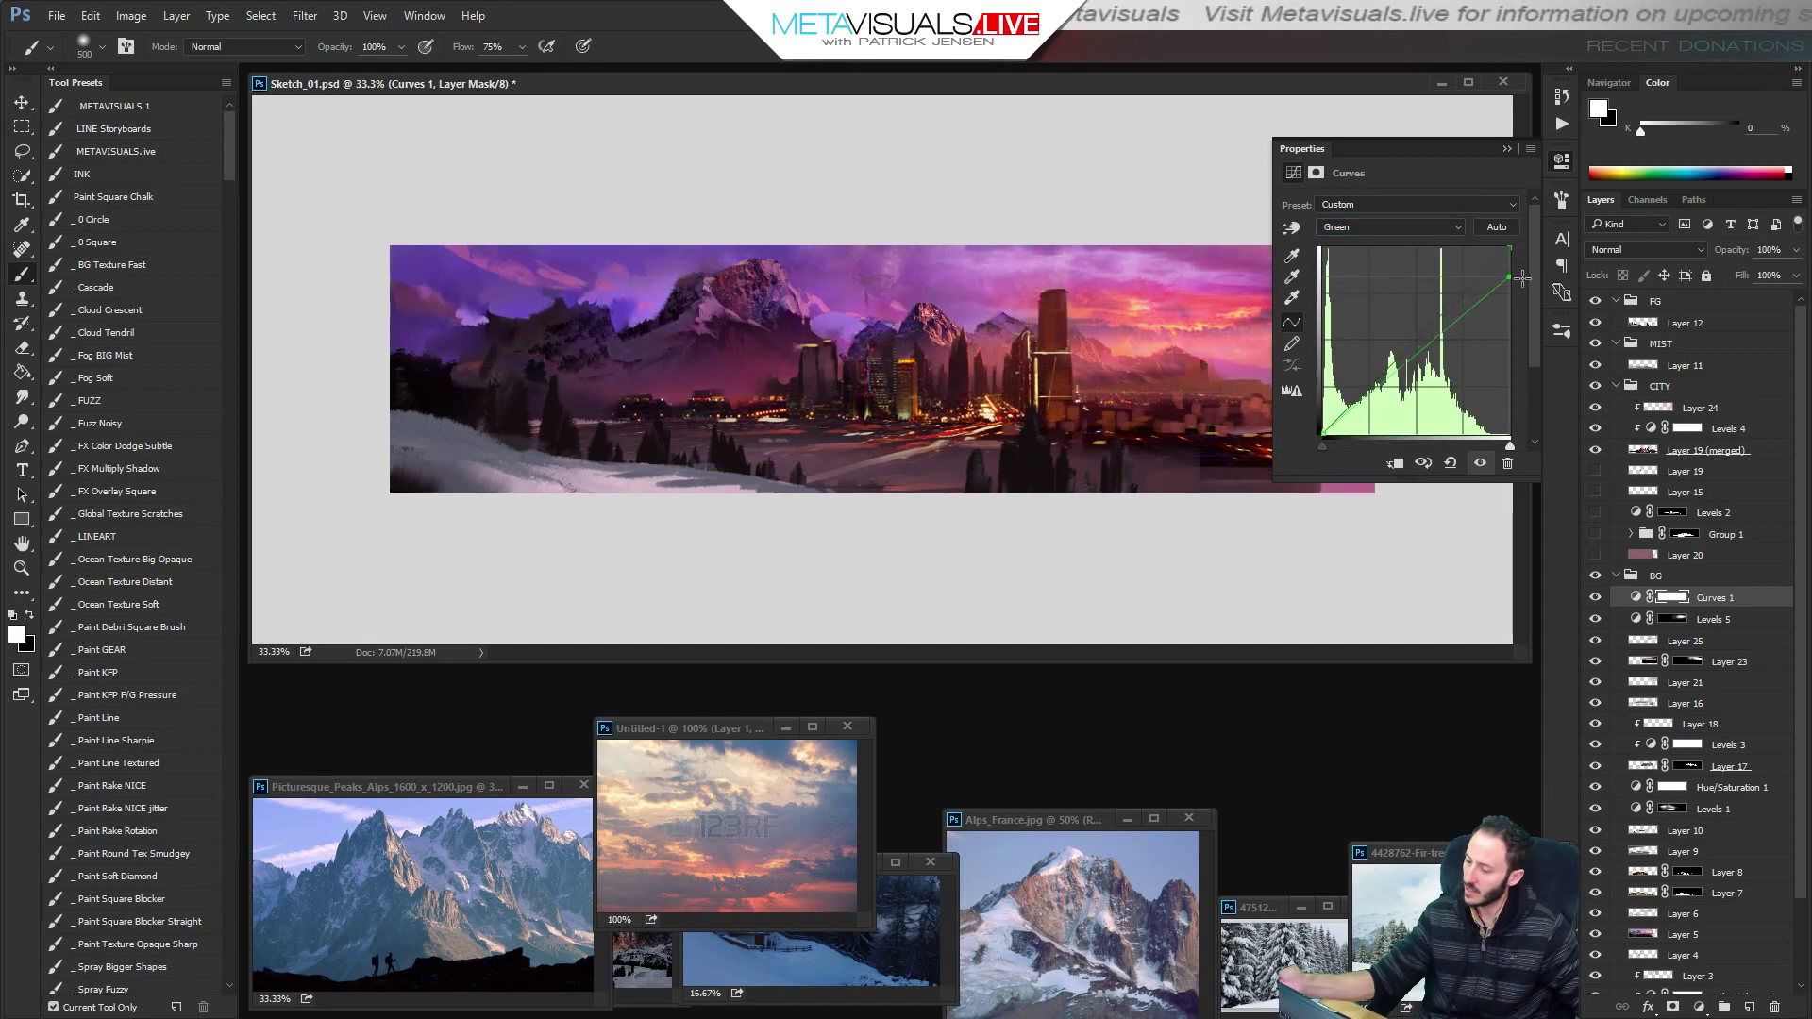
Lower the blue channel's highlights in the Curves 1 adjustment and slightly darken the lower midtones of its RGB curve.
left_click(1416, 229)
left_click(1417, 276)
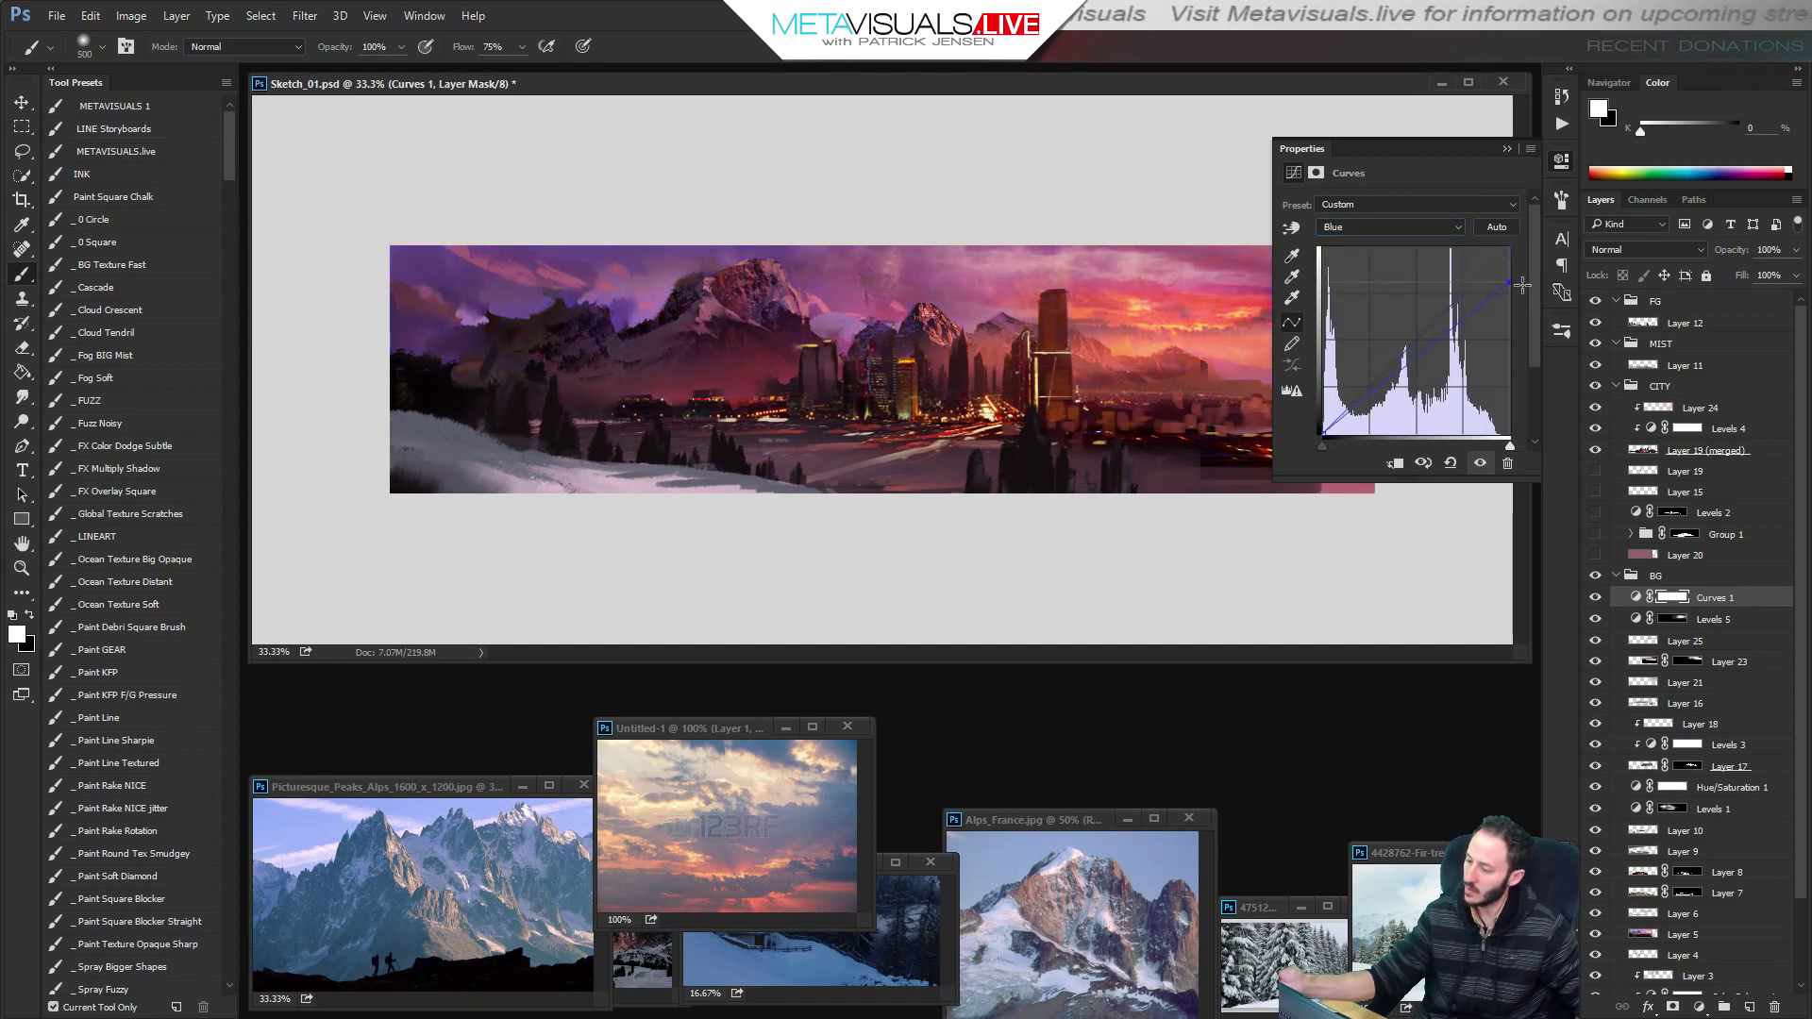
left_click_drag(1523, 297, 1527, 324)
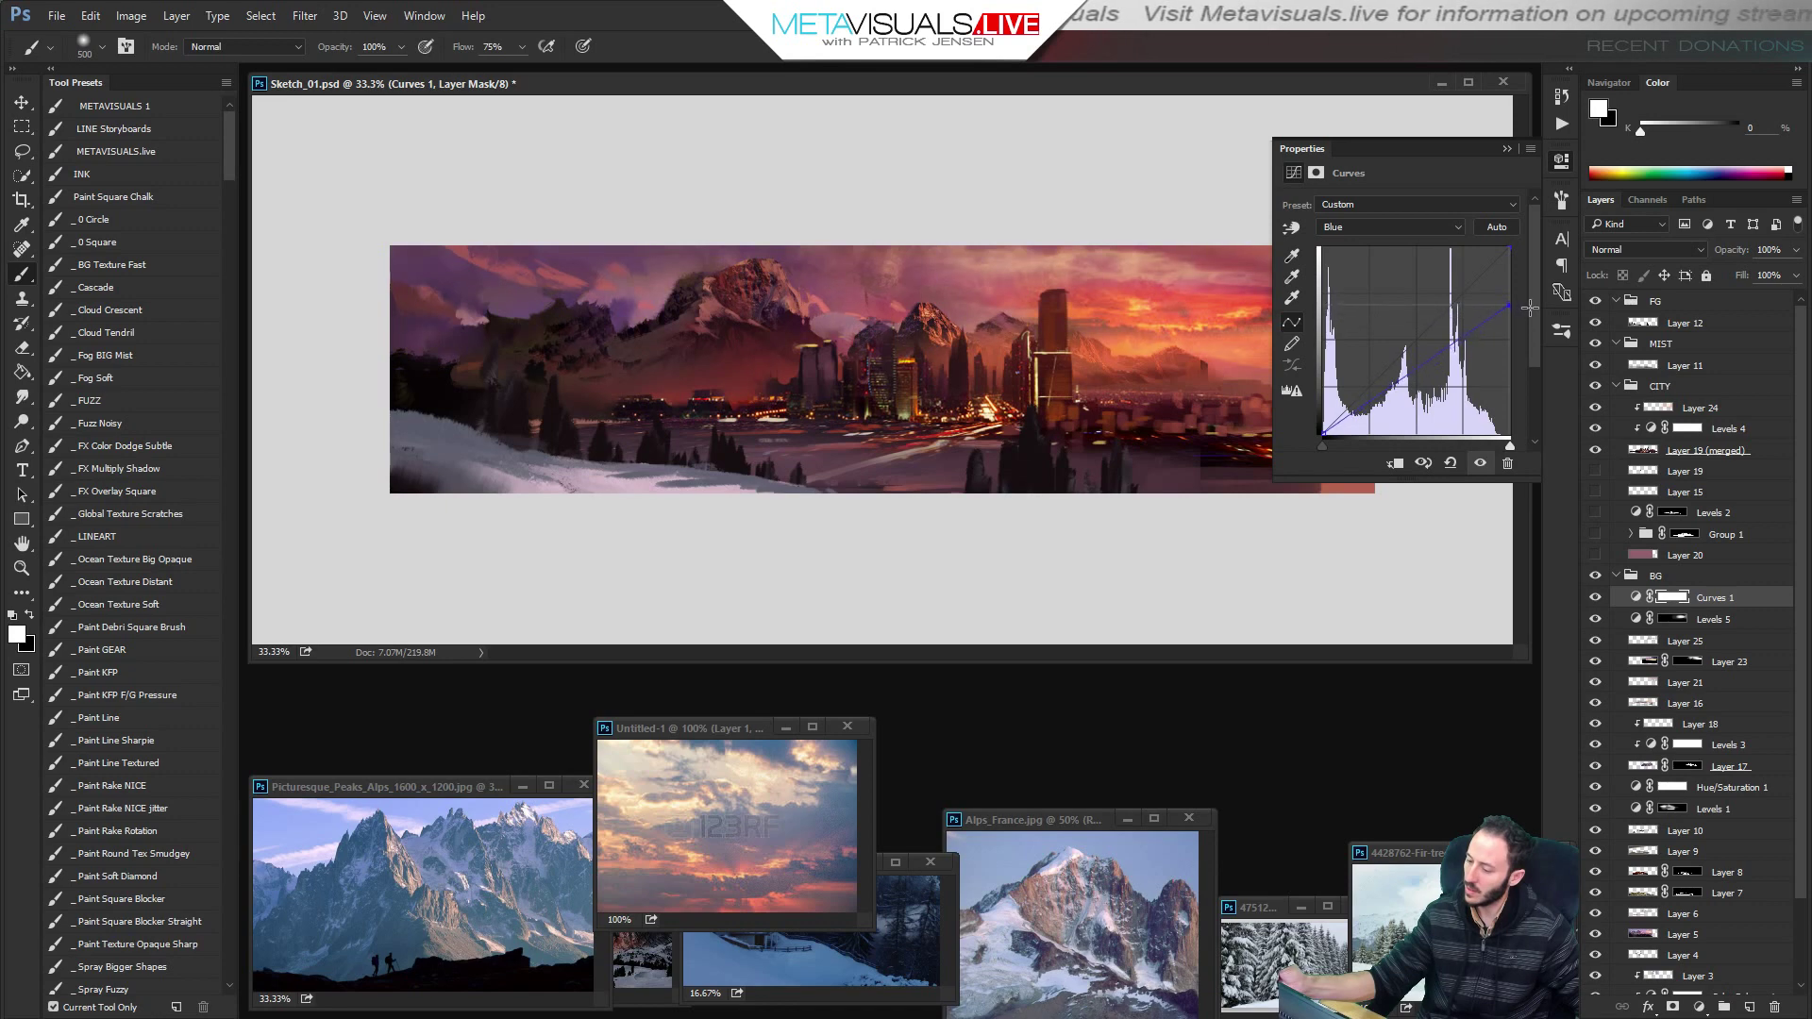
left_click(1391, 226)
left_click(1392, 241)
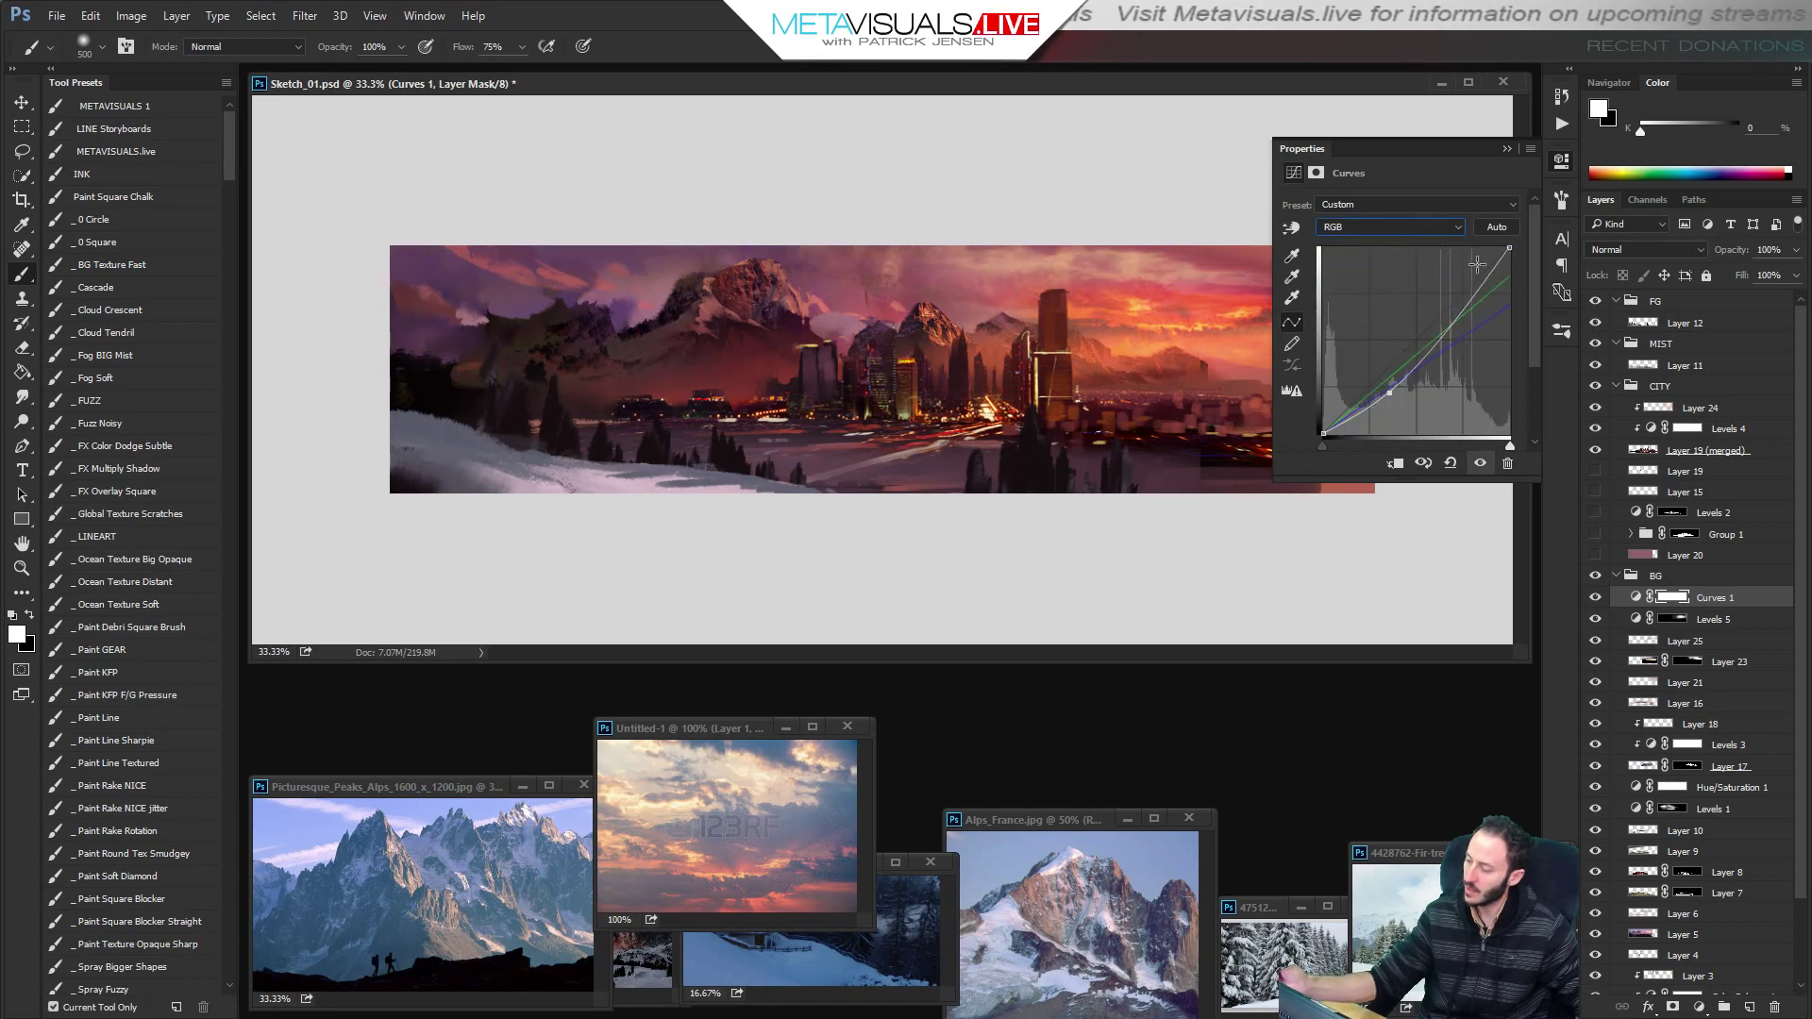
left_click_drag(1392, 388, 1394, 391)
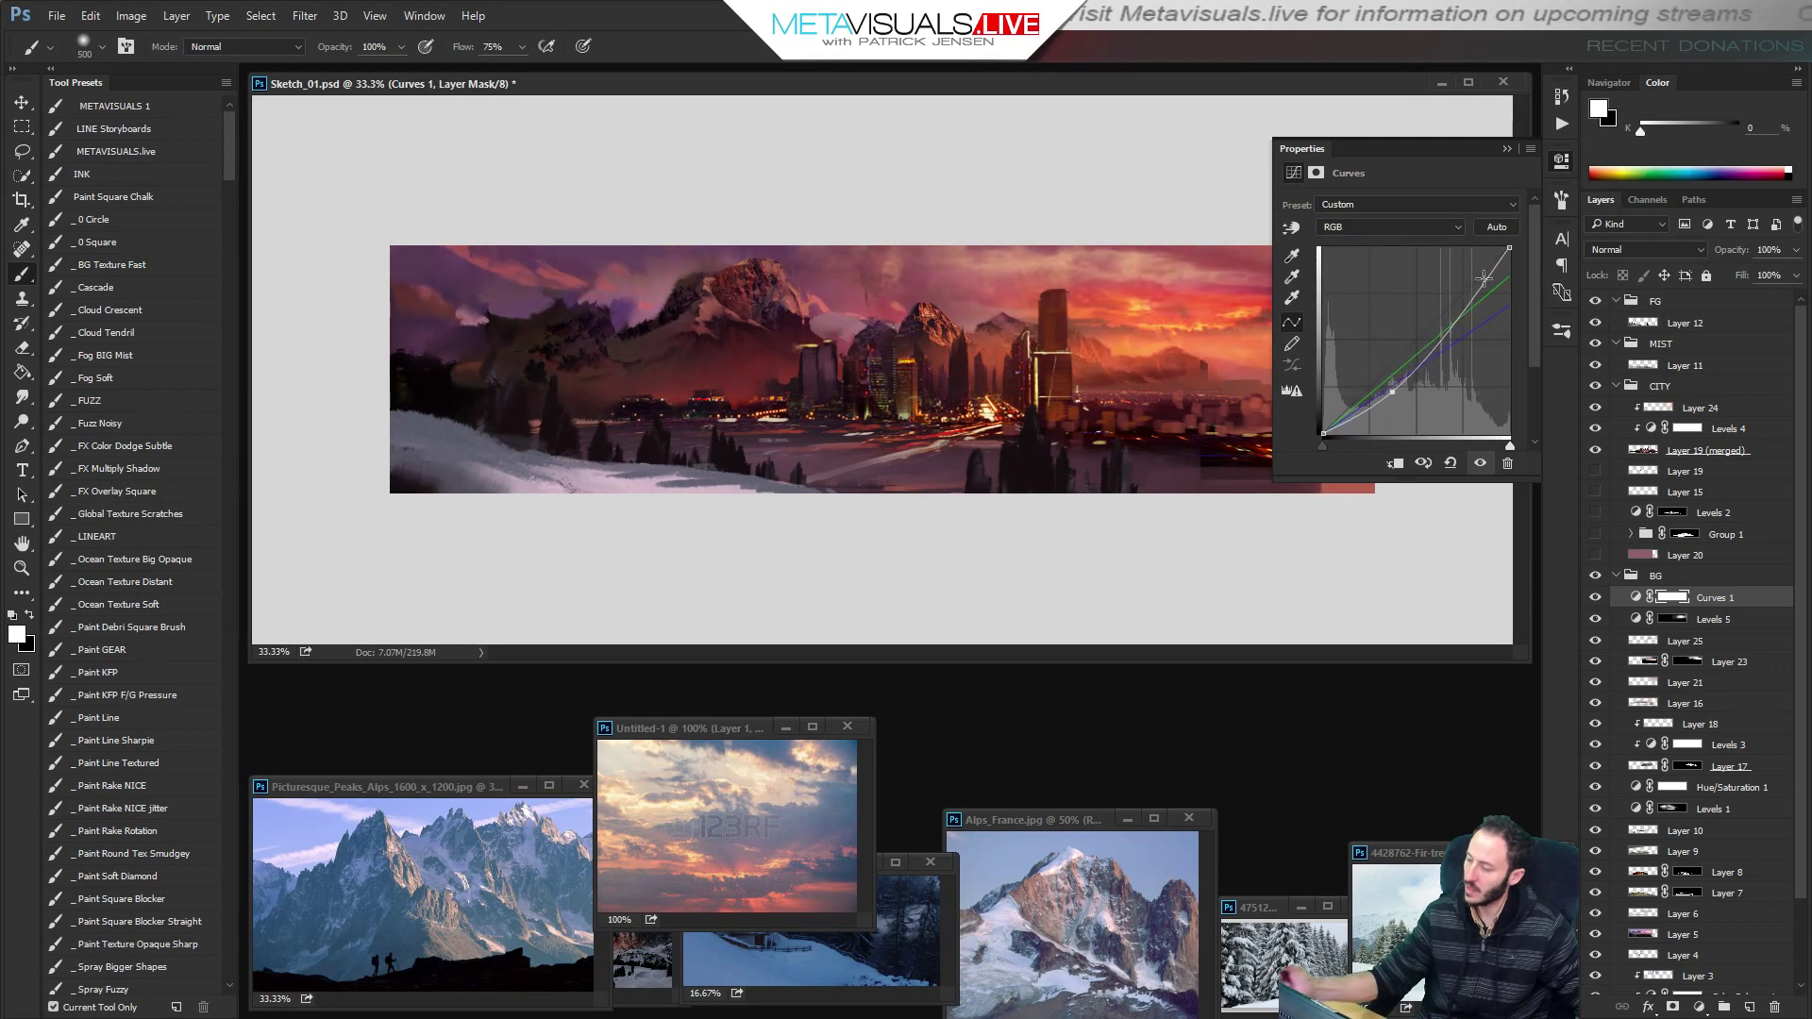
left_click(1507, 148)
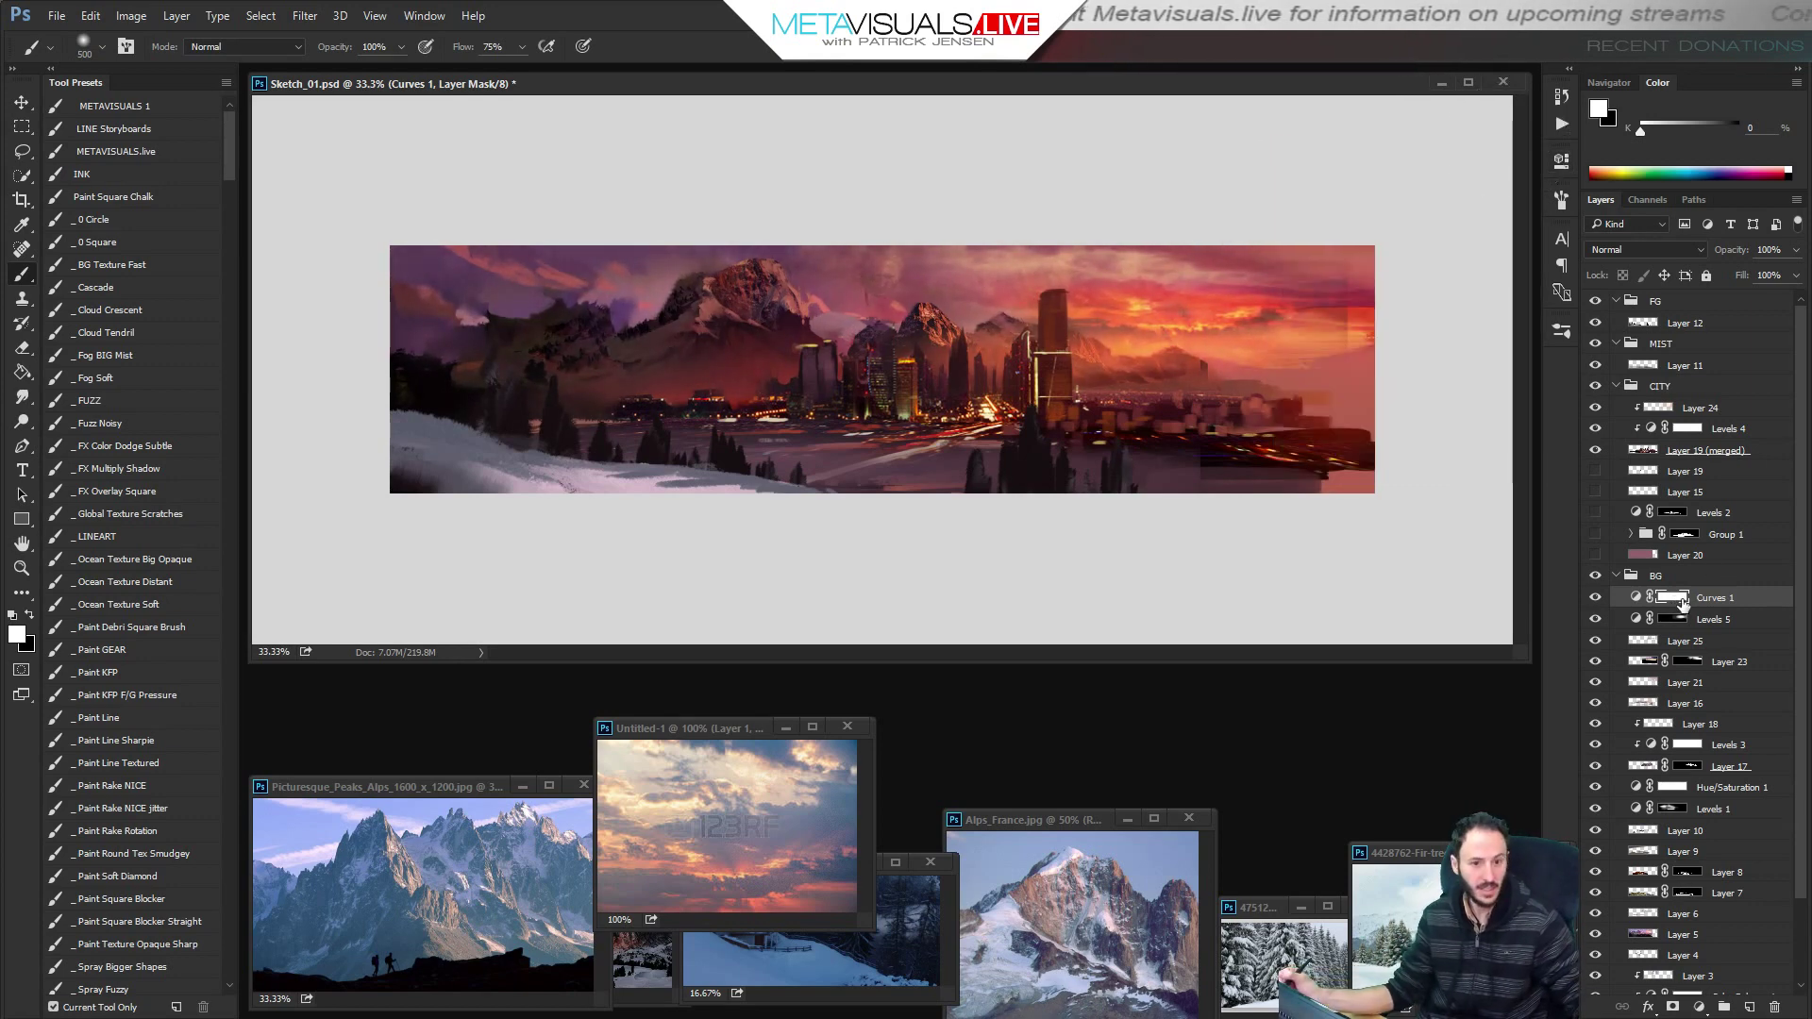
Invert the Curves 1 layer mask to black so the adjustment is hidden across the painting.
key("ctrl+i")
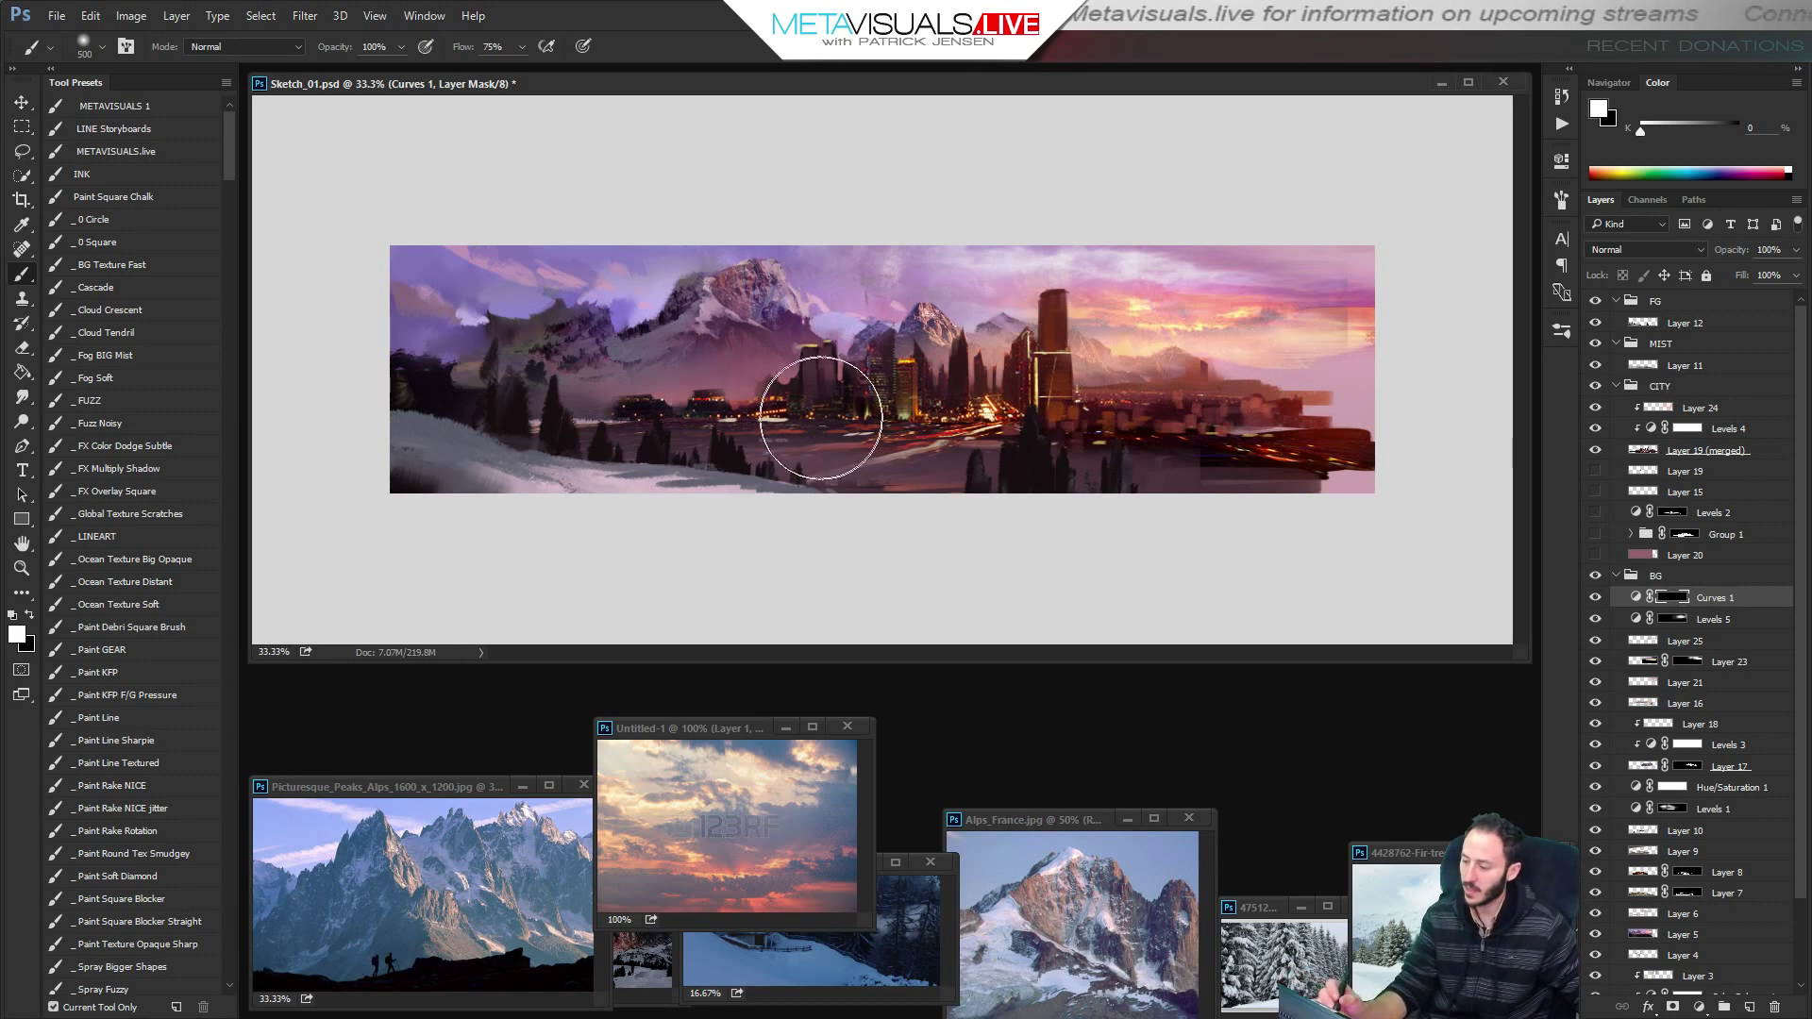
key("ctrl+i")
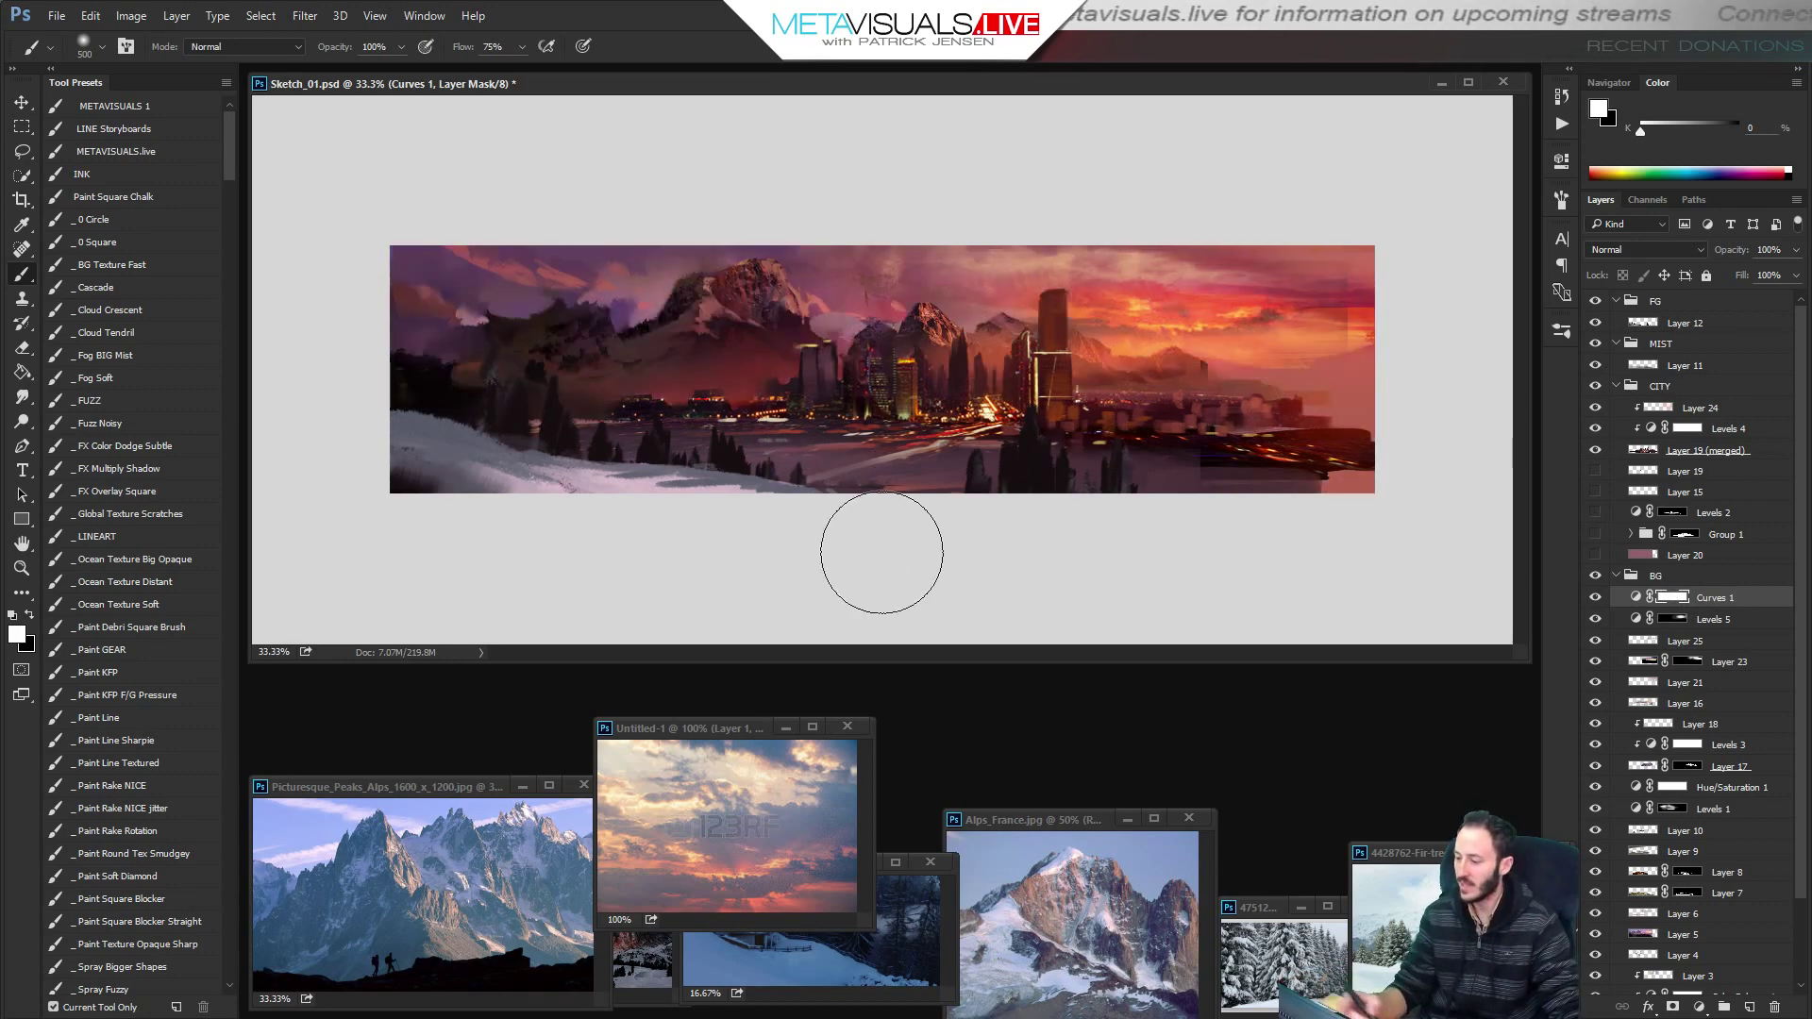
key("ctrl+i")
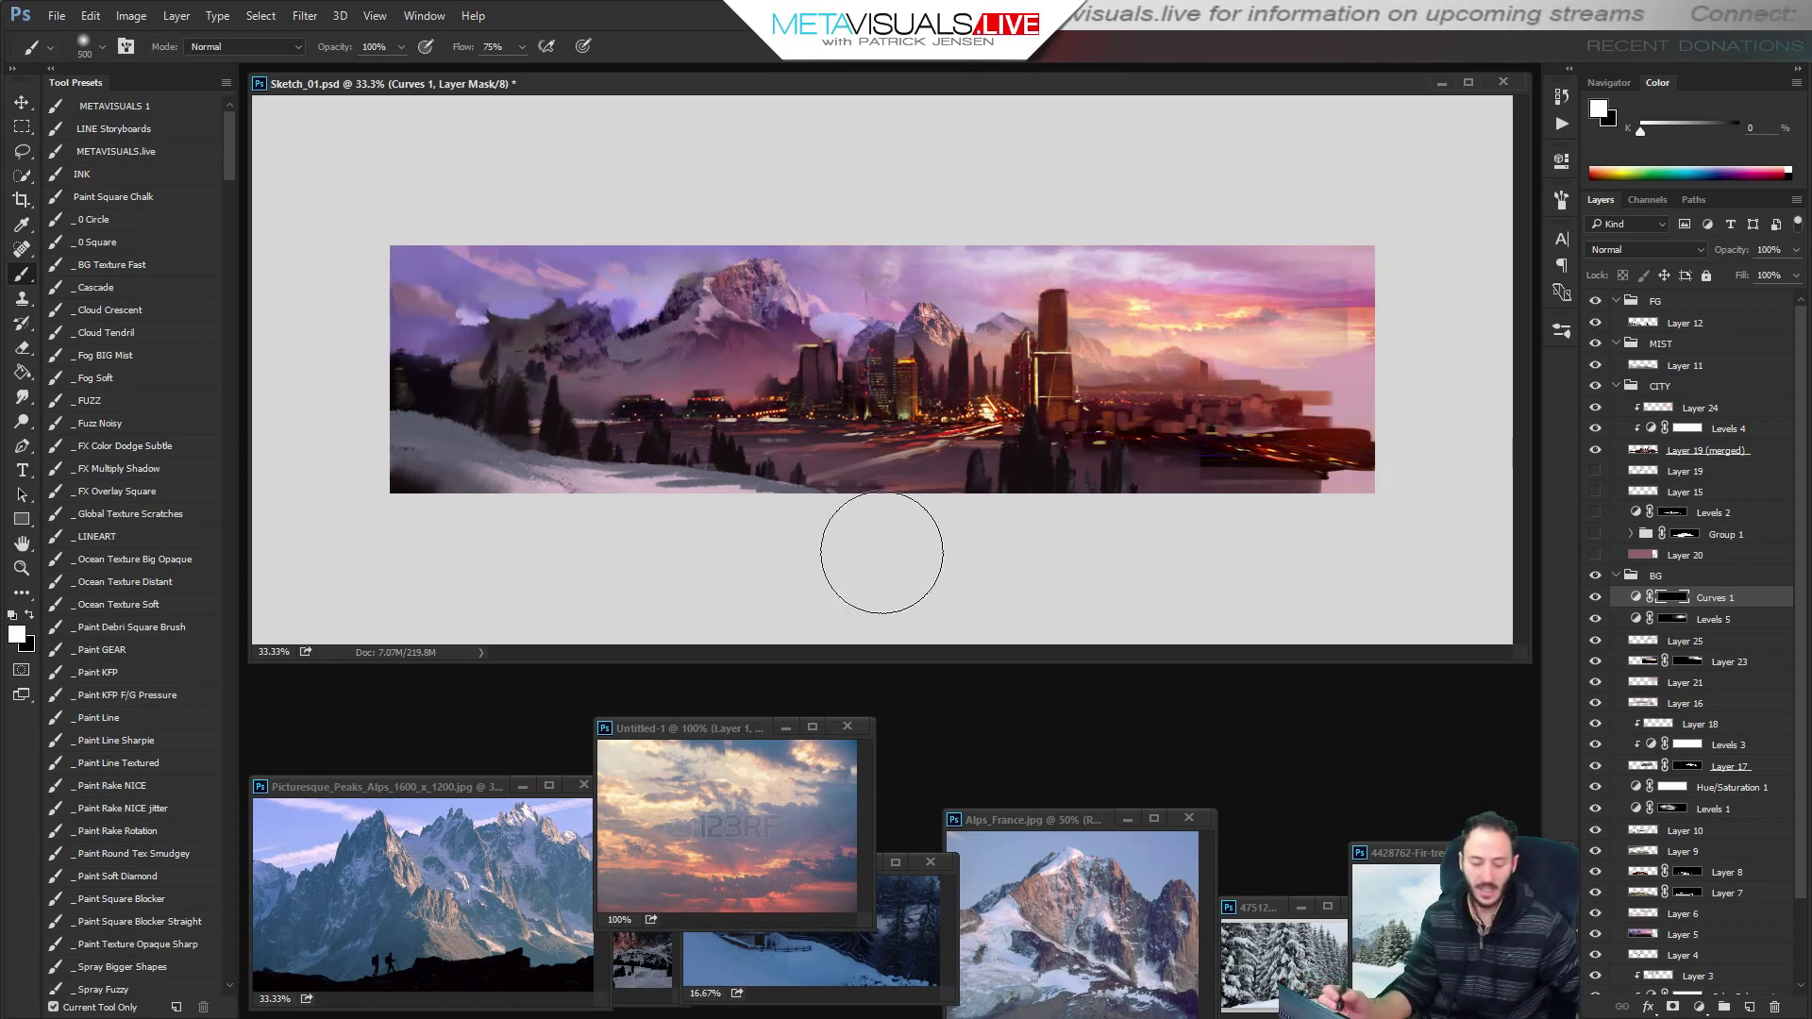
Paint white on the Curves 1 mask with the _Paint KFP brush to darken and warm the far-left hill.
key("space")
left_click(133, 671)
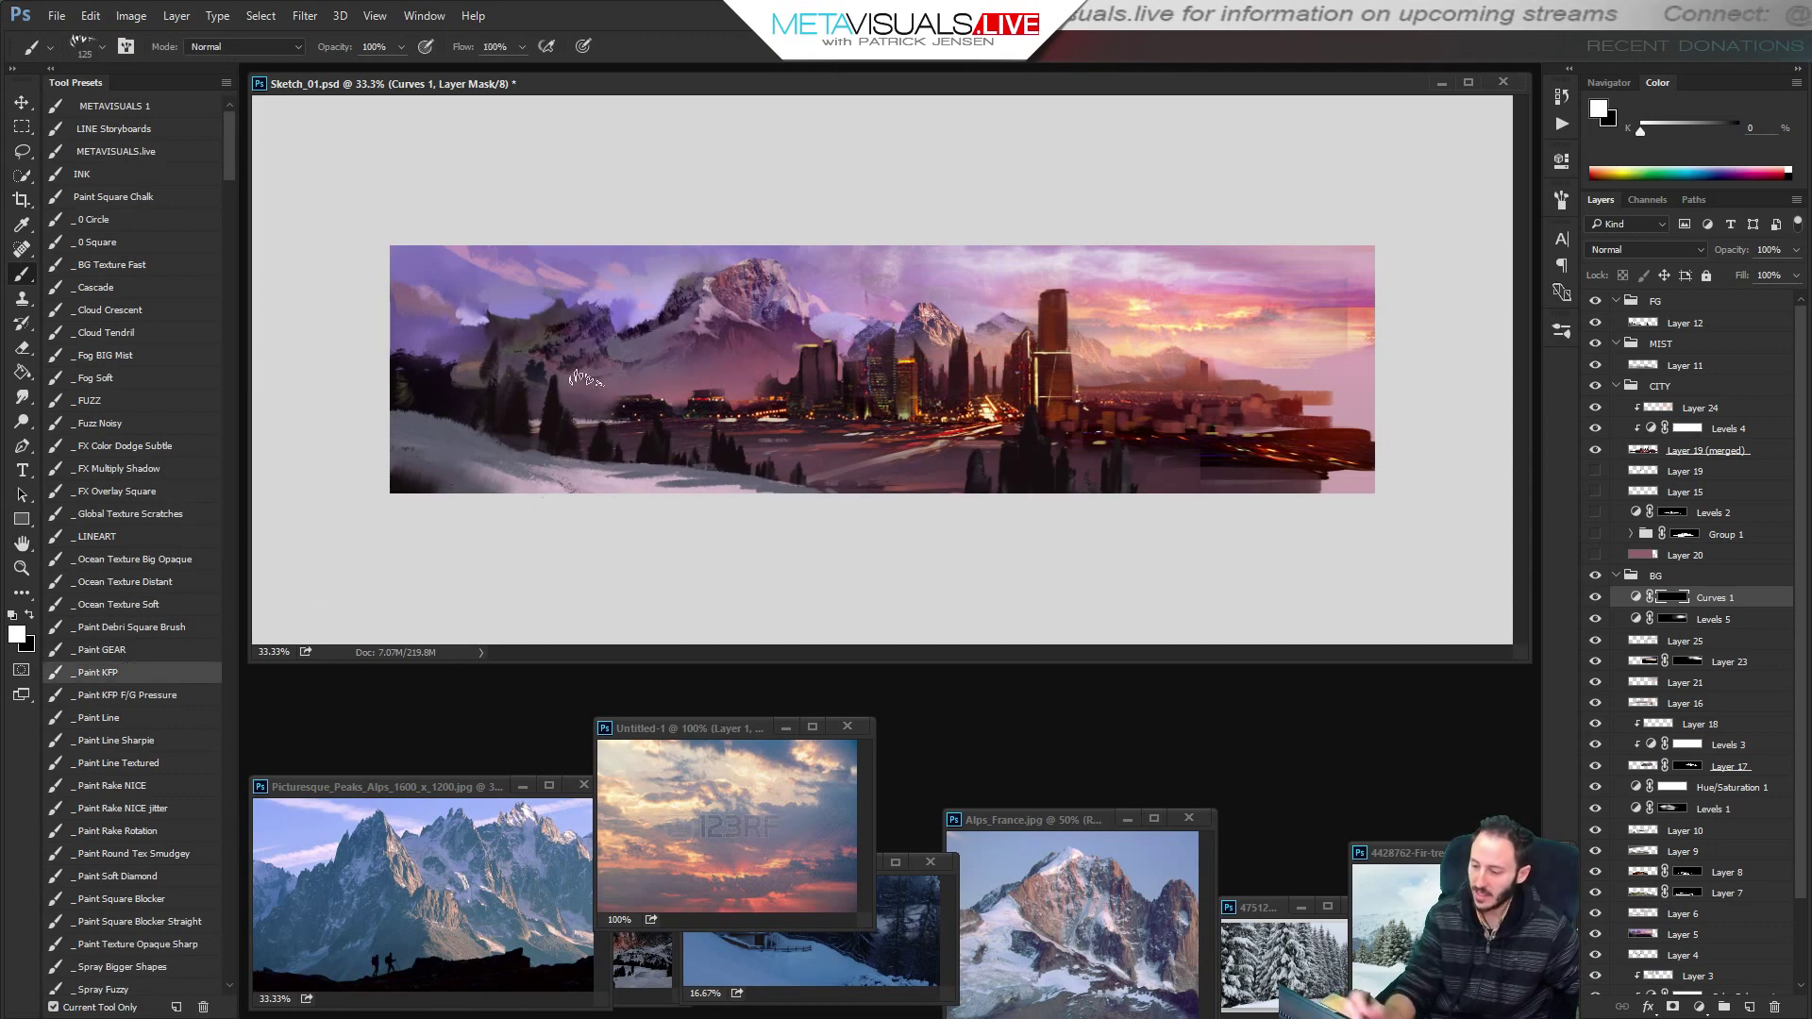
key("bracketright")
key("bracketright")
key("bracketright")
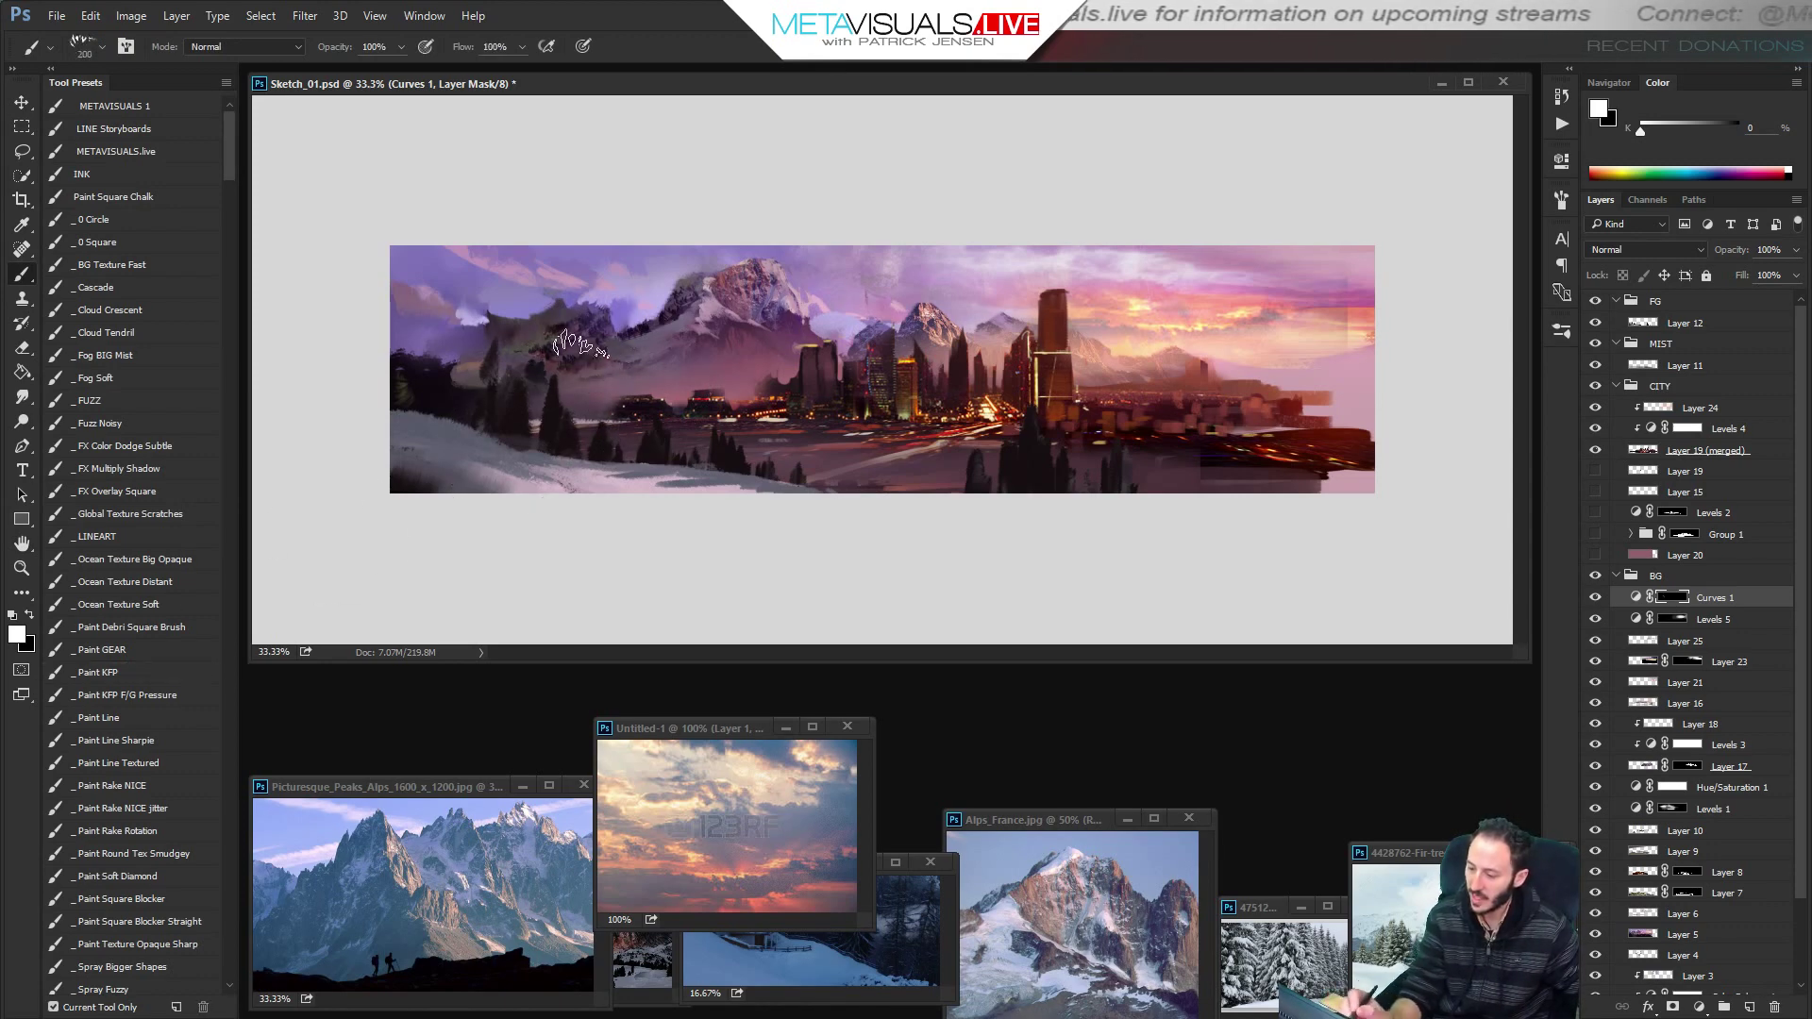
key("bracketleft")
key("bracketleft")
key("bracketleft")
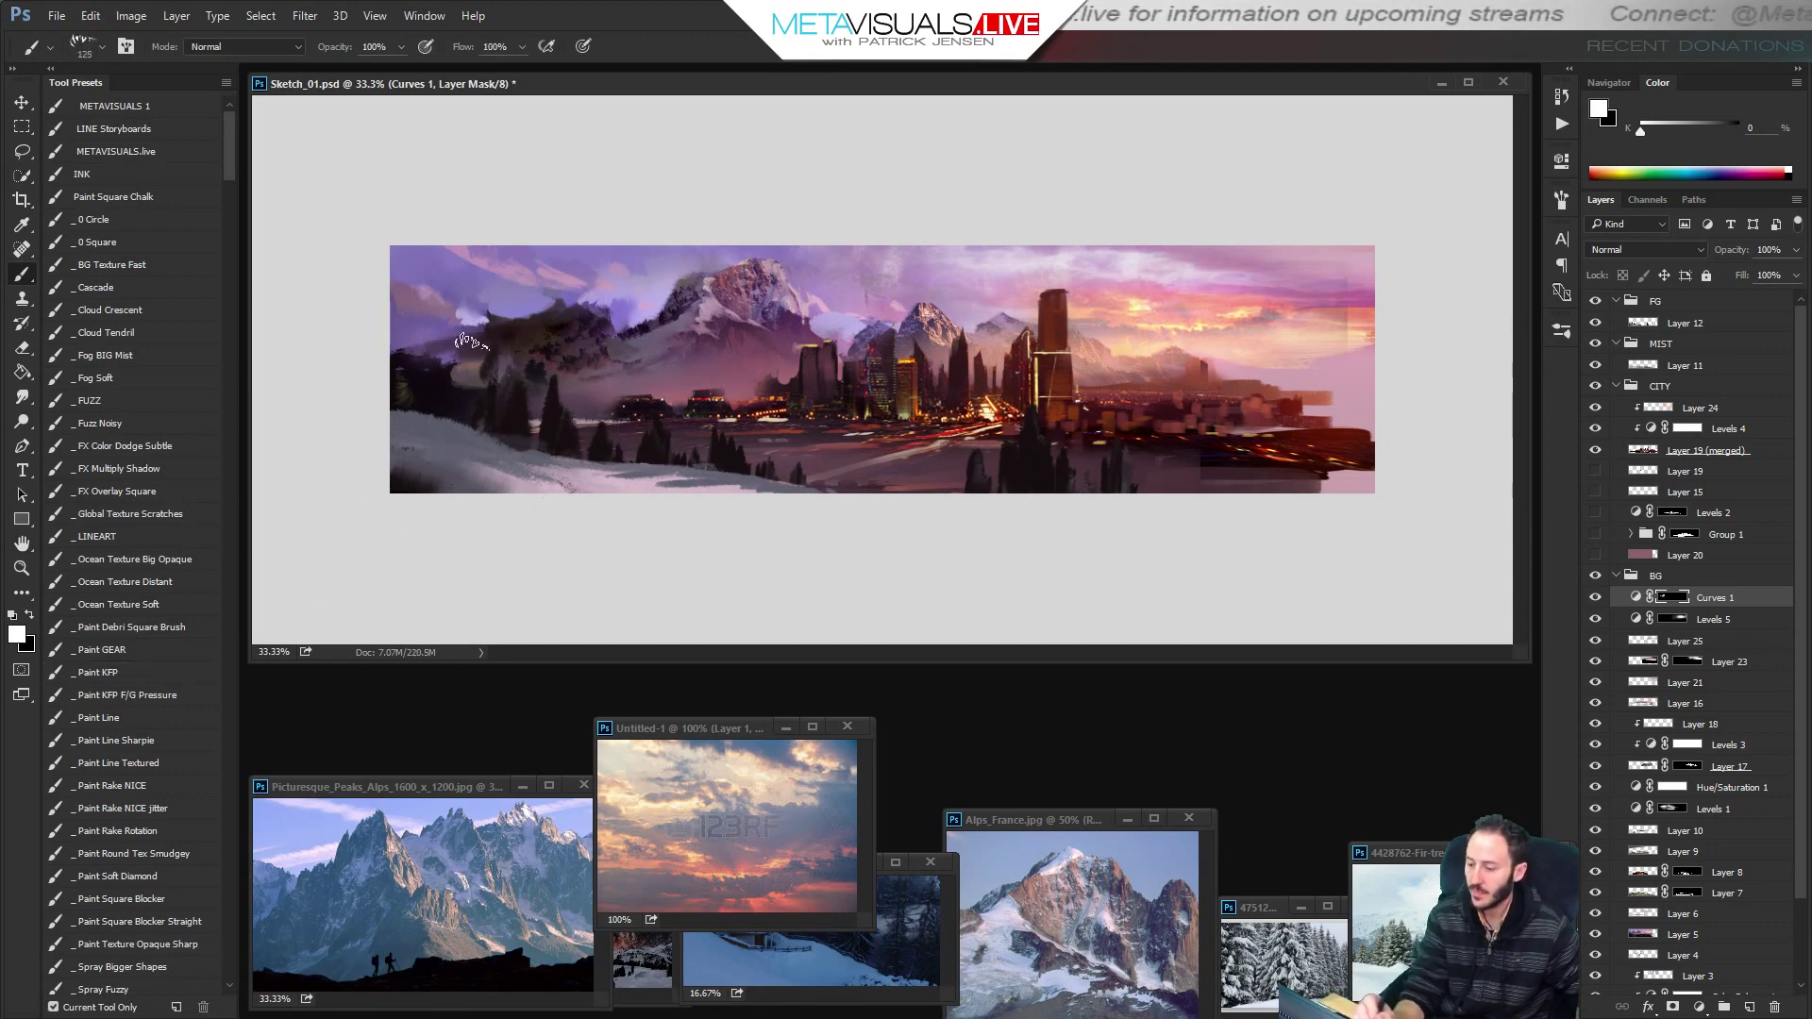
key("bracketleft")
key("bracketleft")
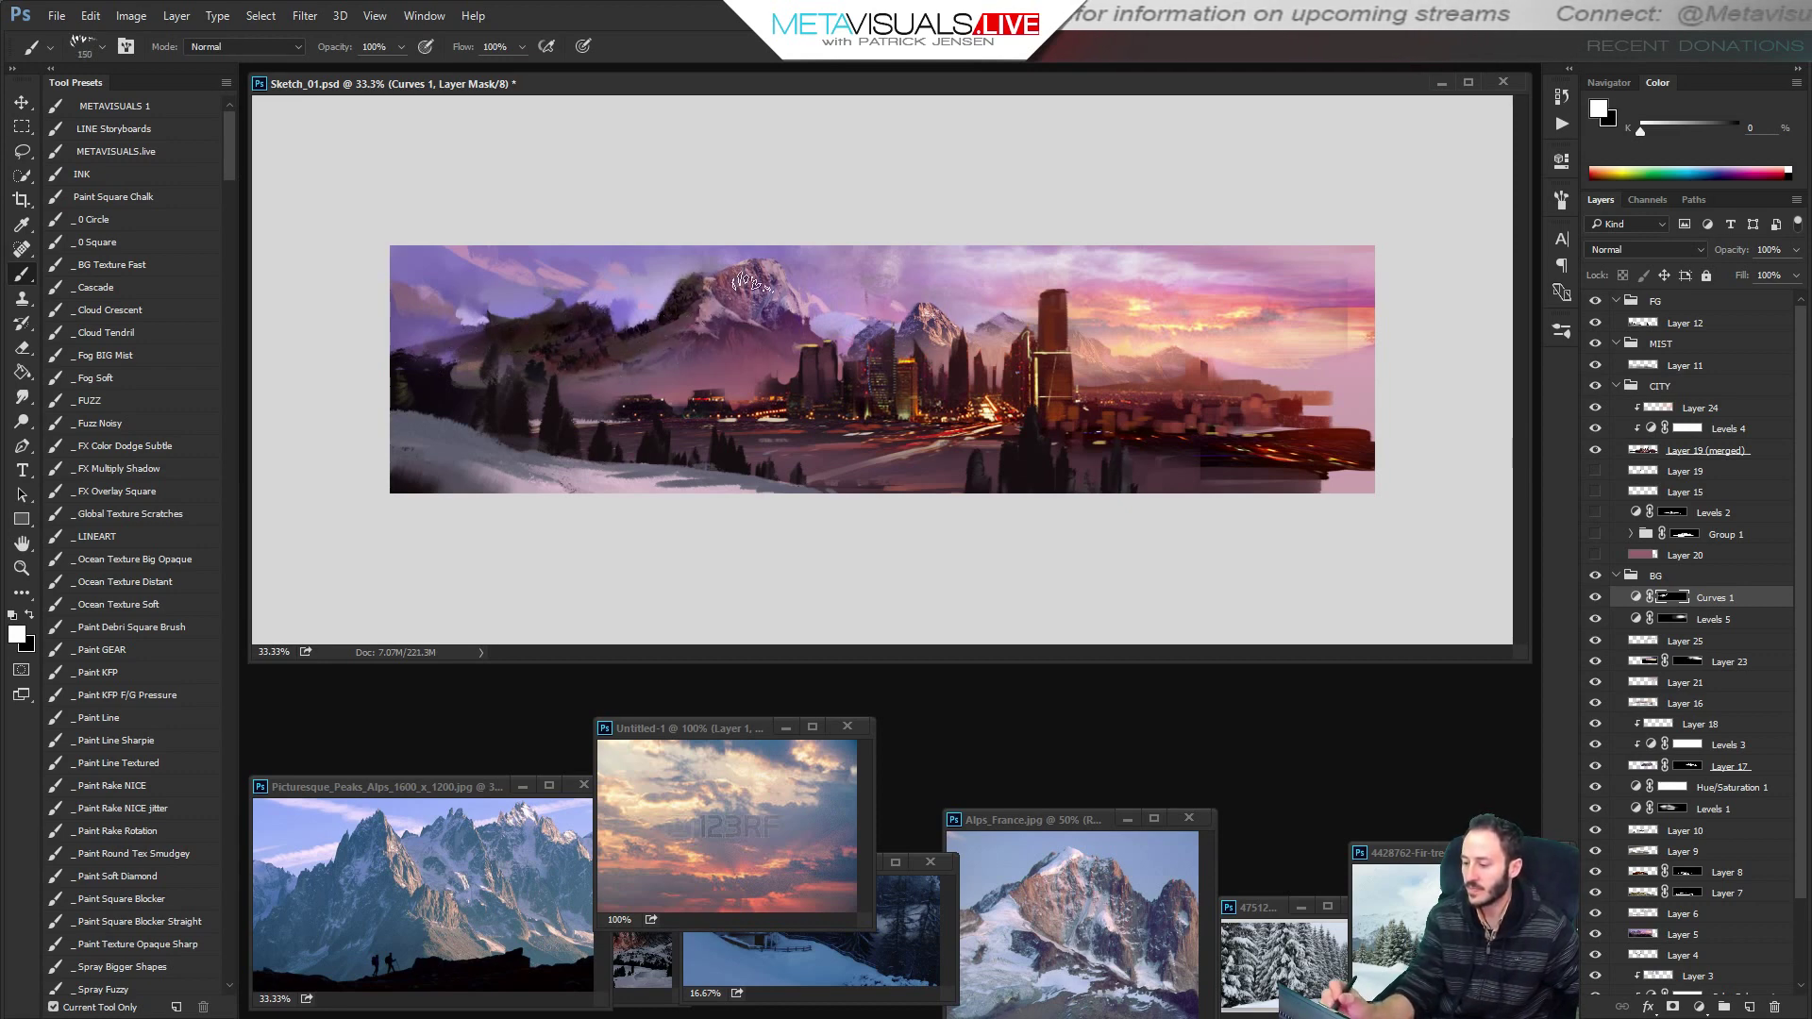
Extend the white mask painting over the large mountain, its base and the central peak, varying the brush size.
key("bracketright")
key("bracketright")
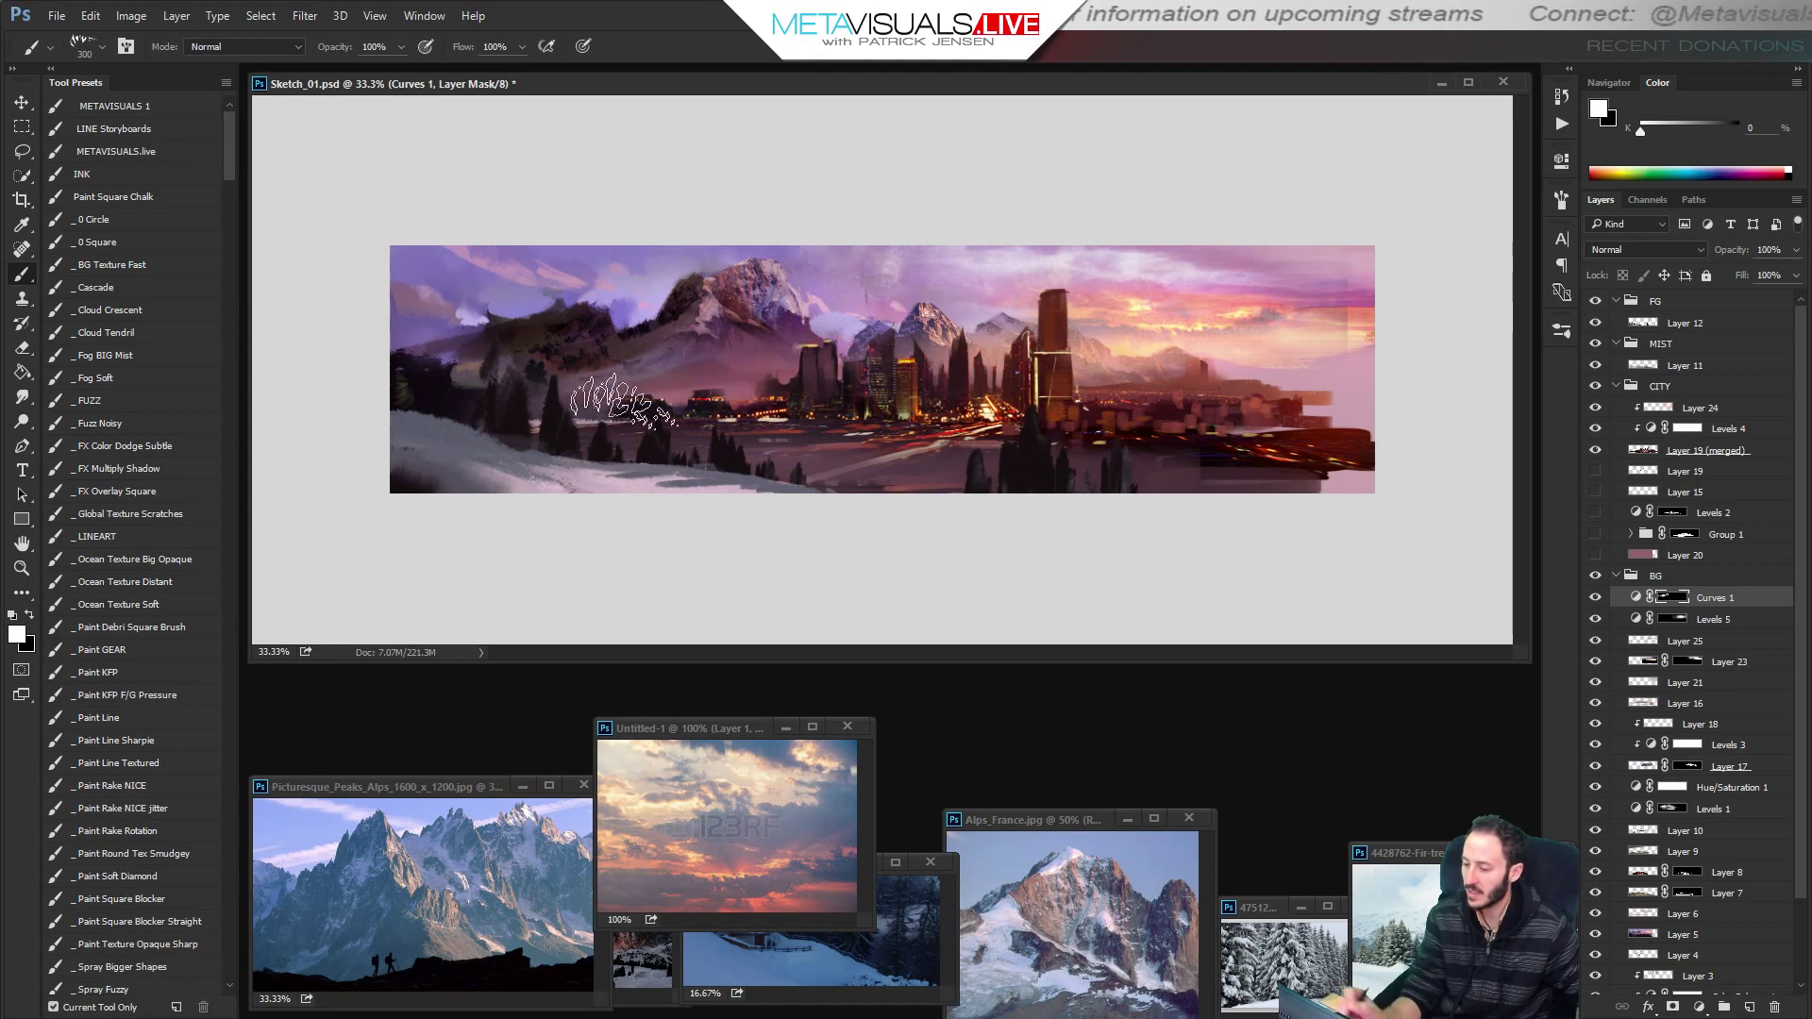
key("bracketleft")
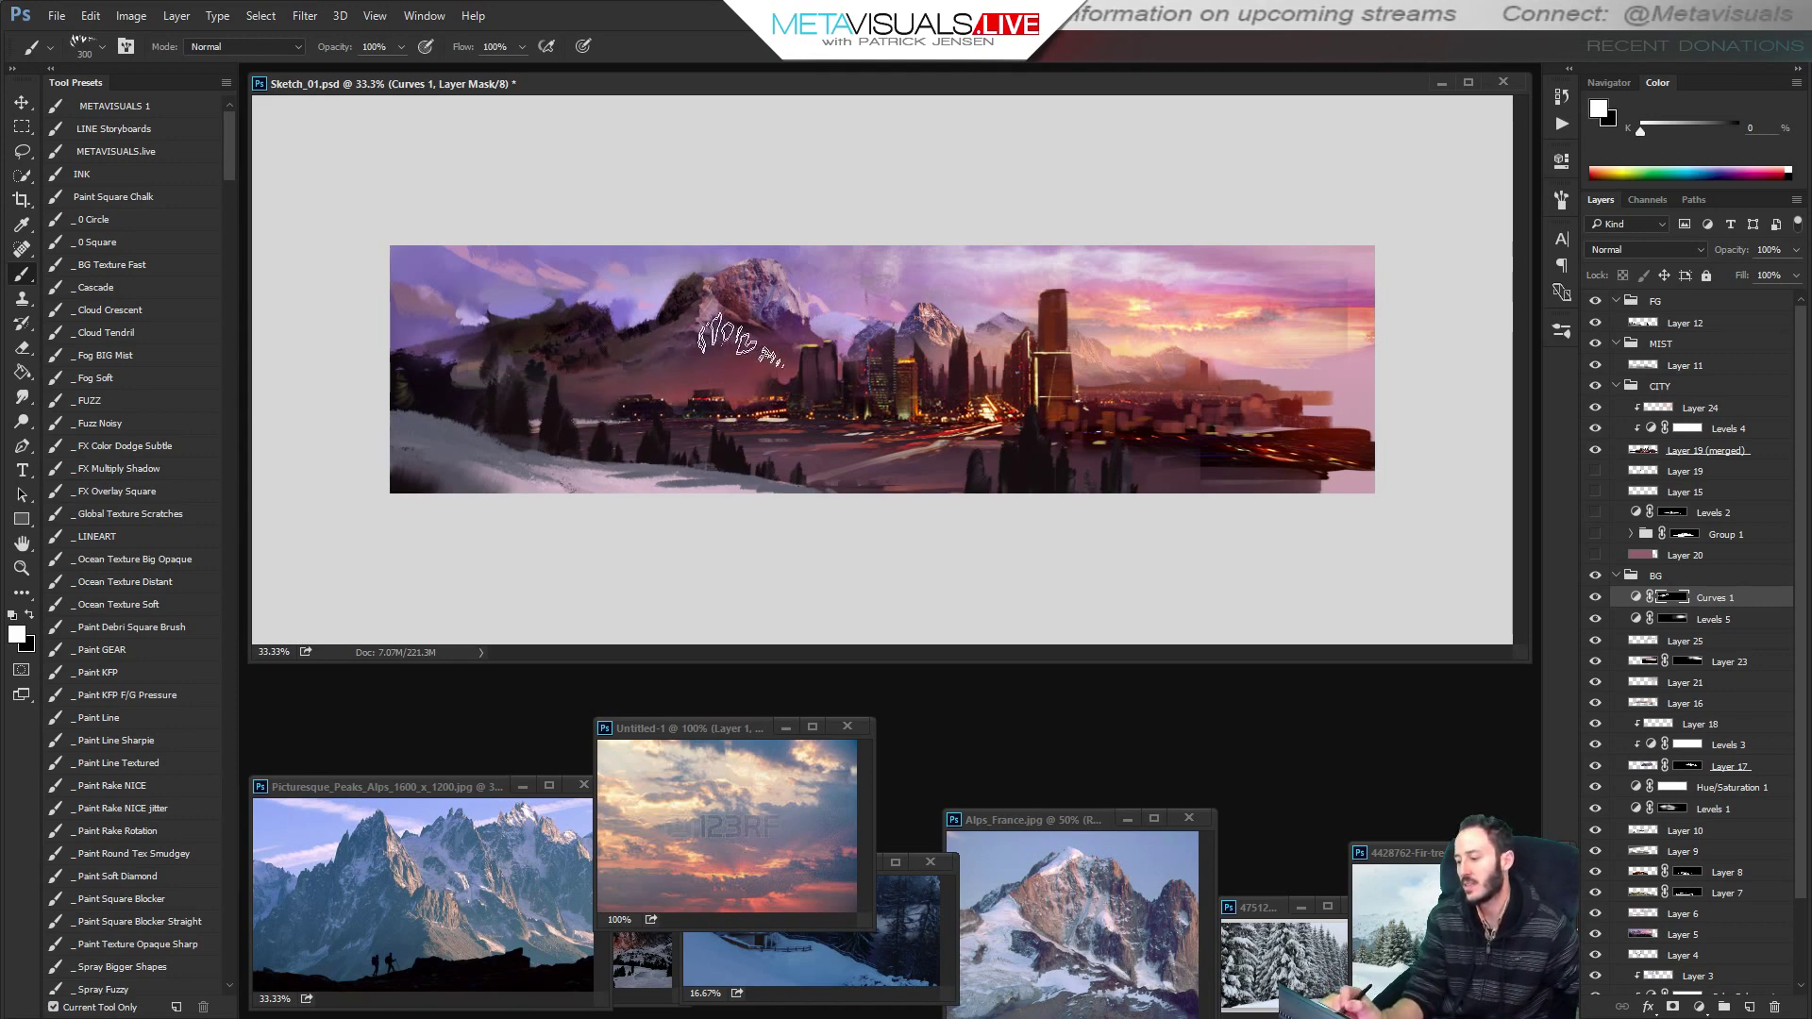
key("bracketleft")
key("bracketleft")
key("bracketleft")
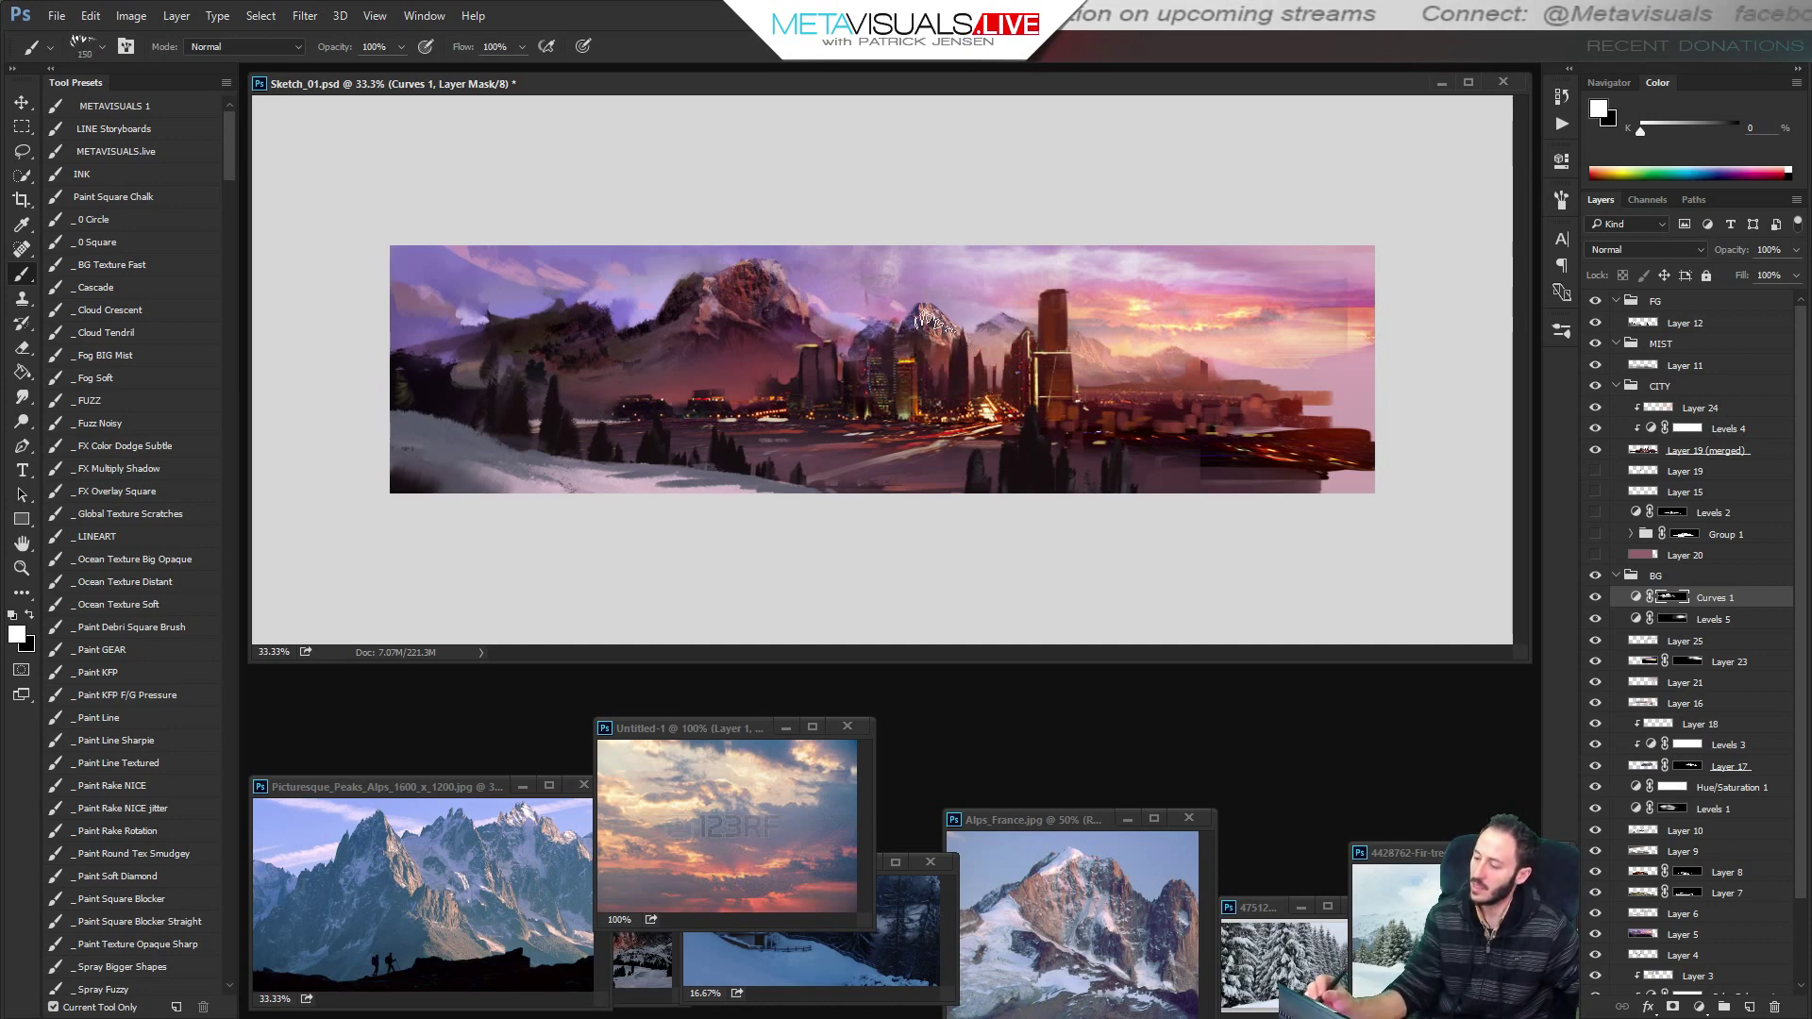
left_click(1104, 425, "alt")
left_click(1104, 425, "alt")
left_click(1105, 424, "ctrl")
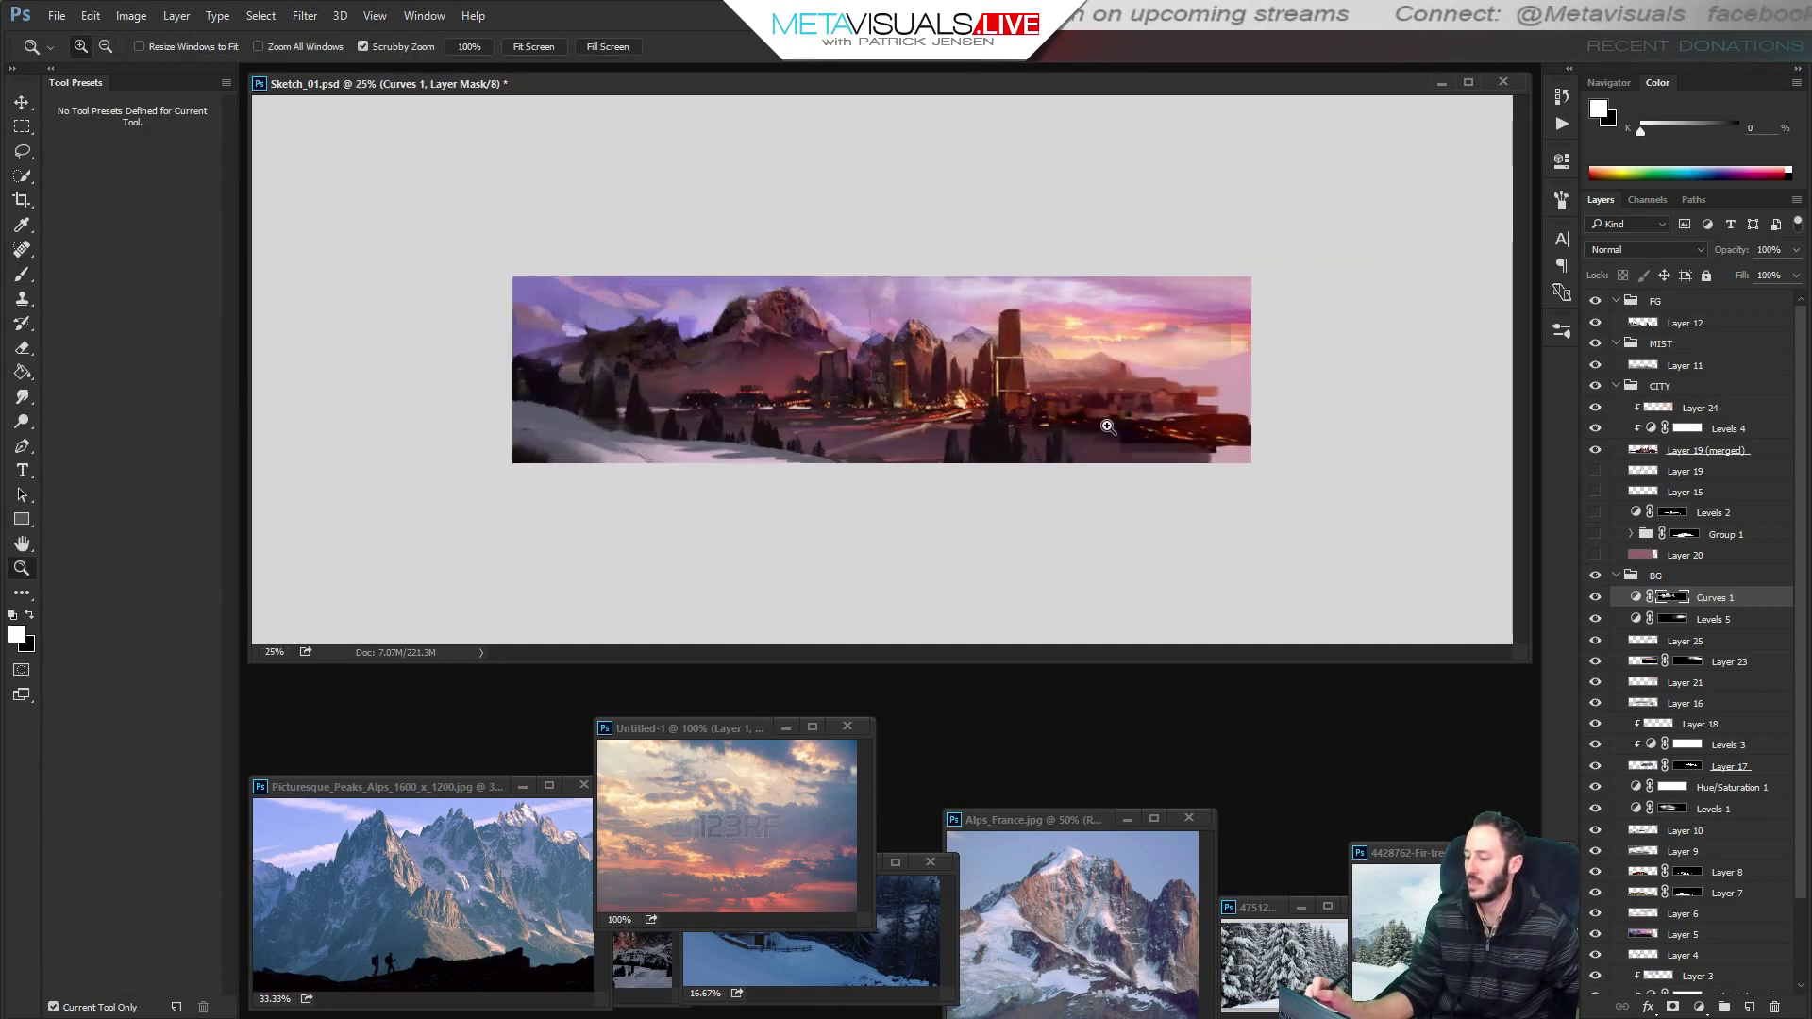
left_click(1106, 425, "ctrl")
key("b")
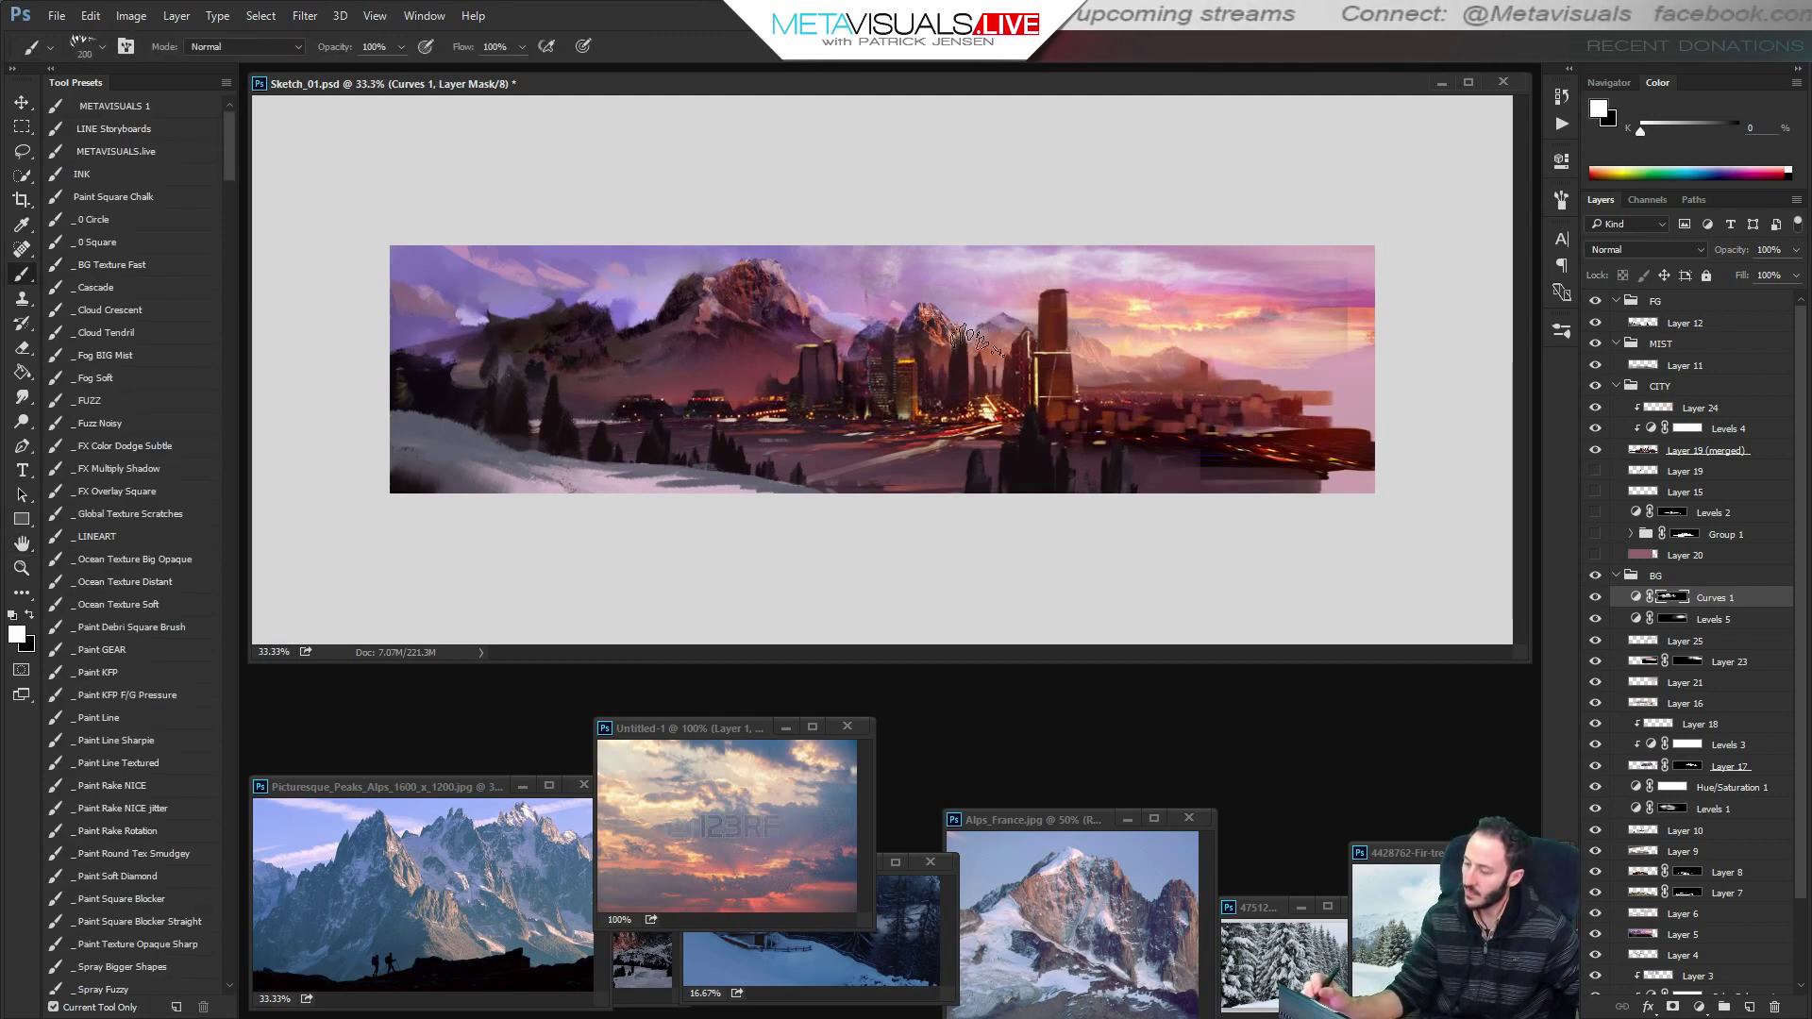
Add a layer above Curves 1 and paint soft haze in a sampled mauve over the mountains with the _Fuzz Noisy brush.
left_click(133, 423)
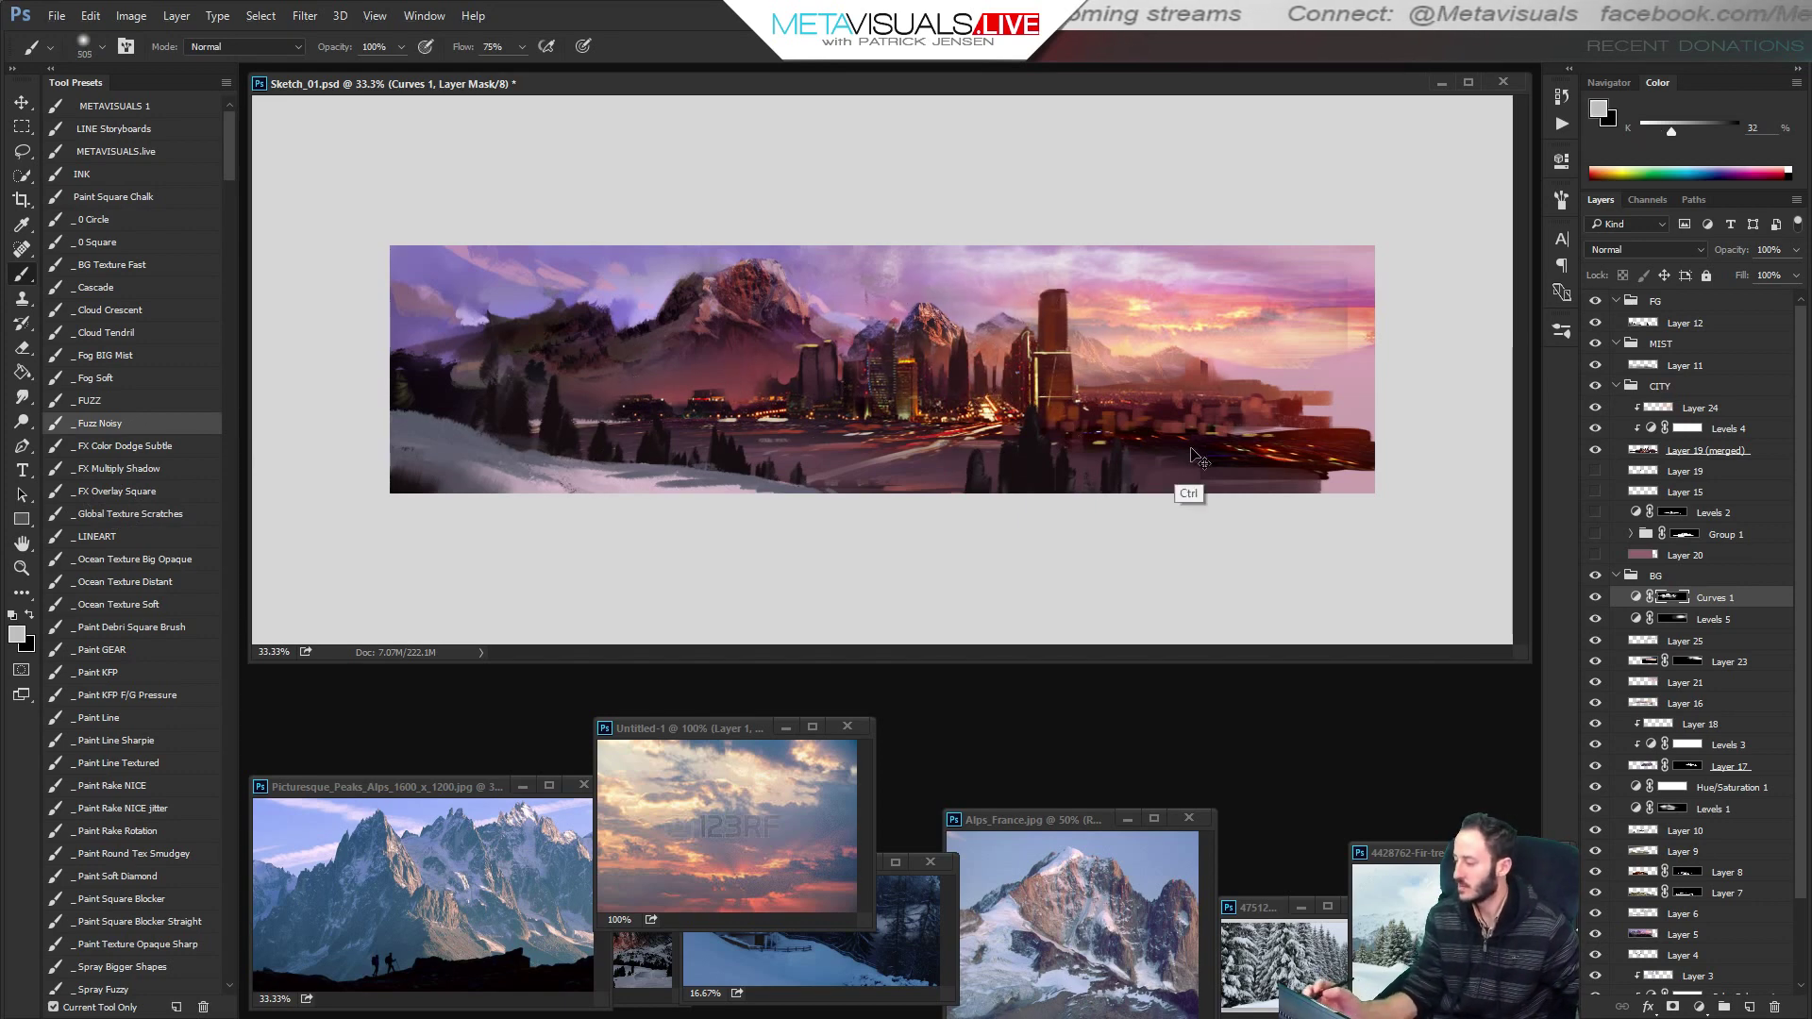
key("ctrl+alt+shift+n")
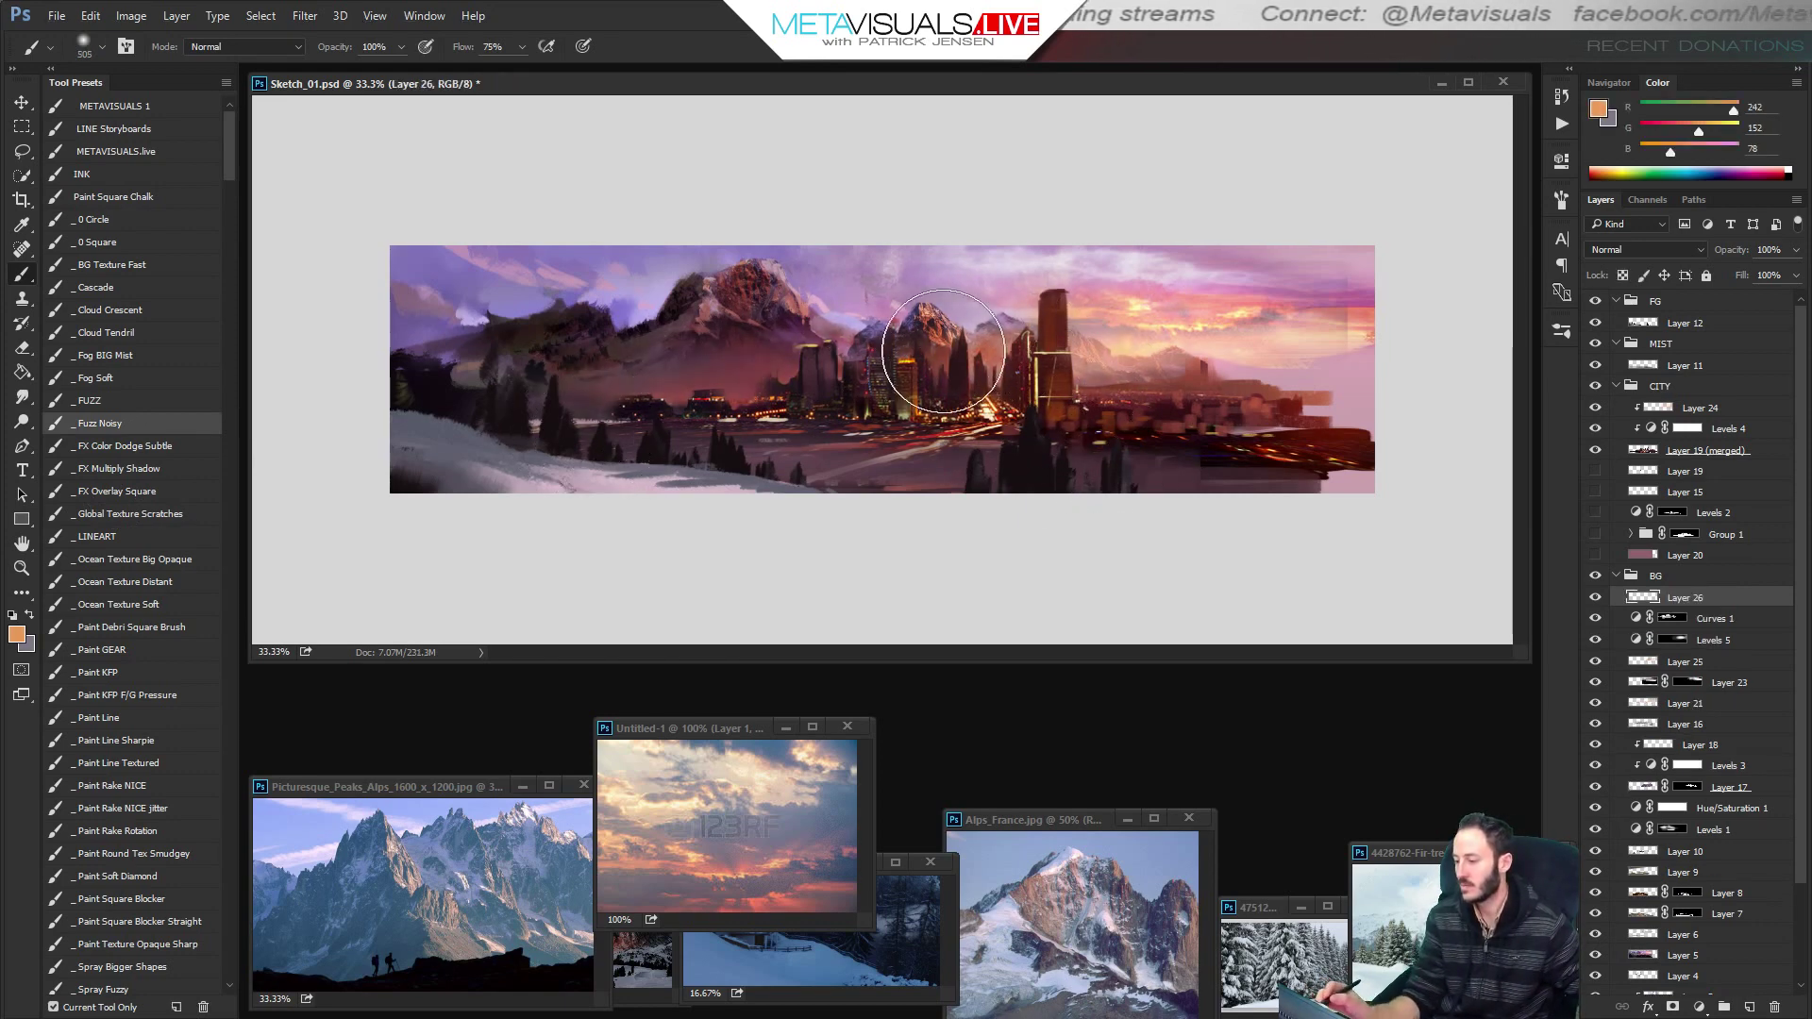
key("[")
left_click(999, 323, "alt")
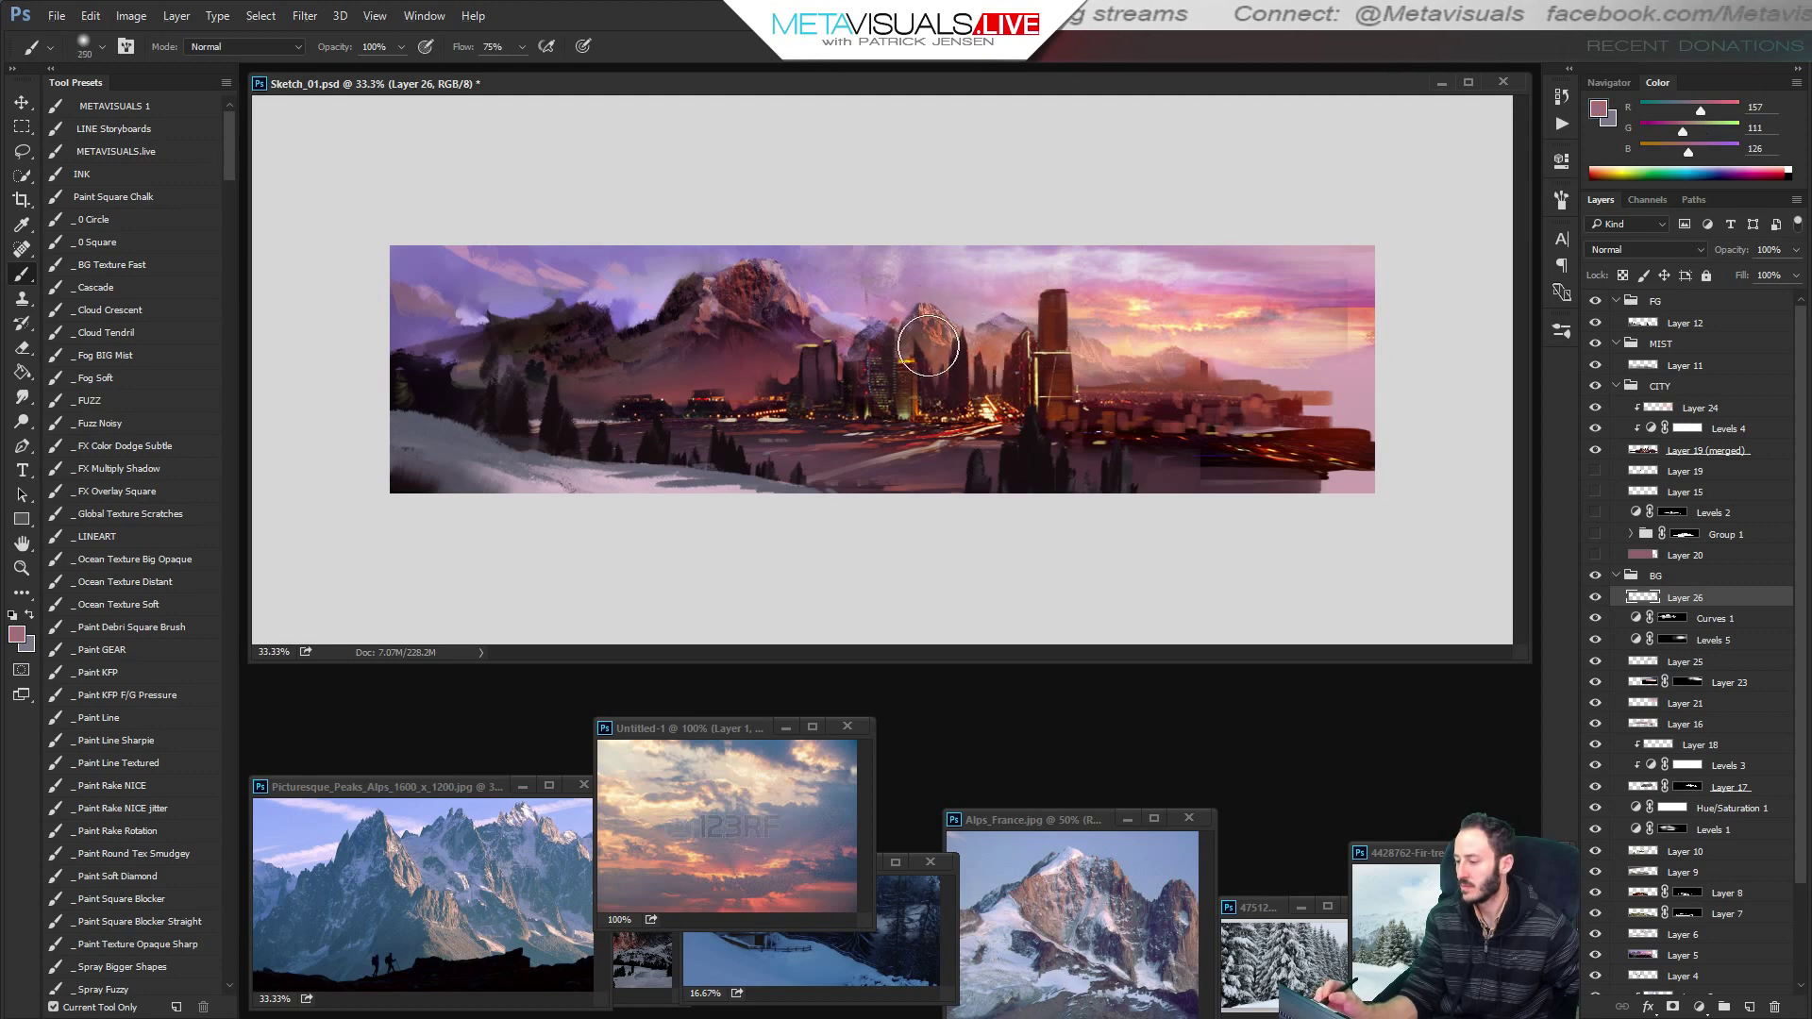
key("]")
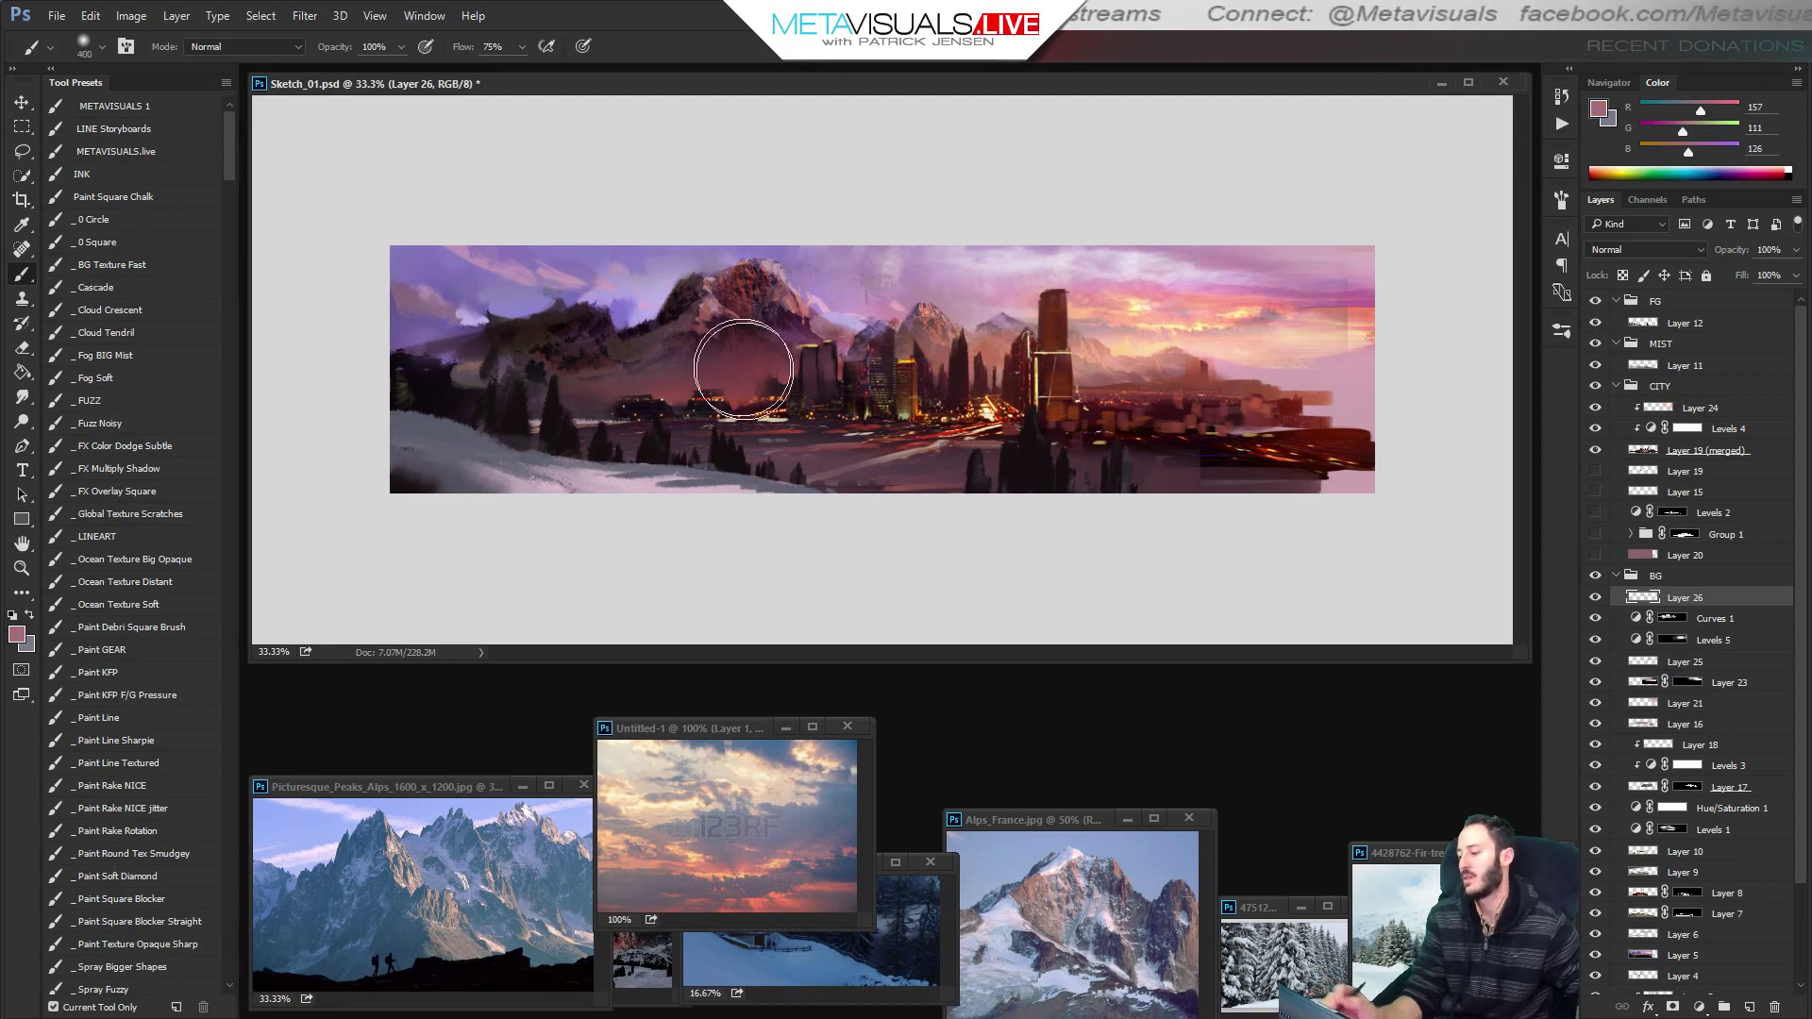
left_click_drag(738, 359, 782, 358)
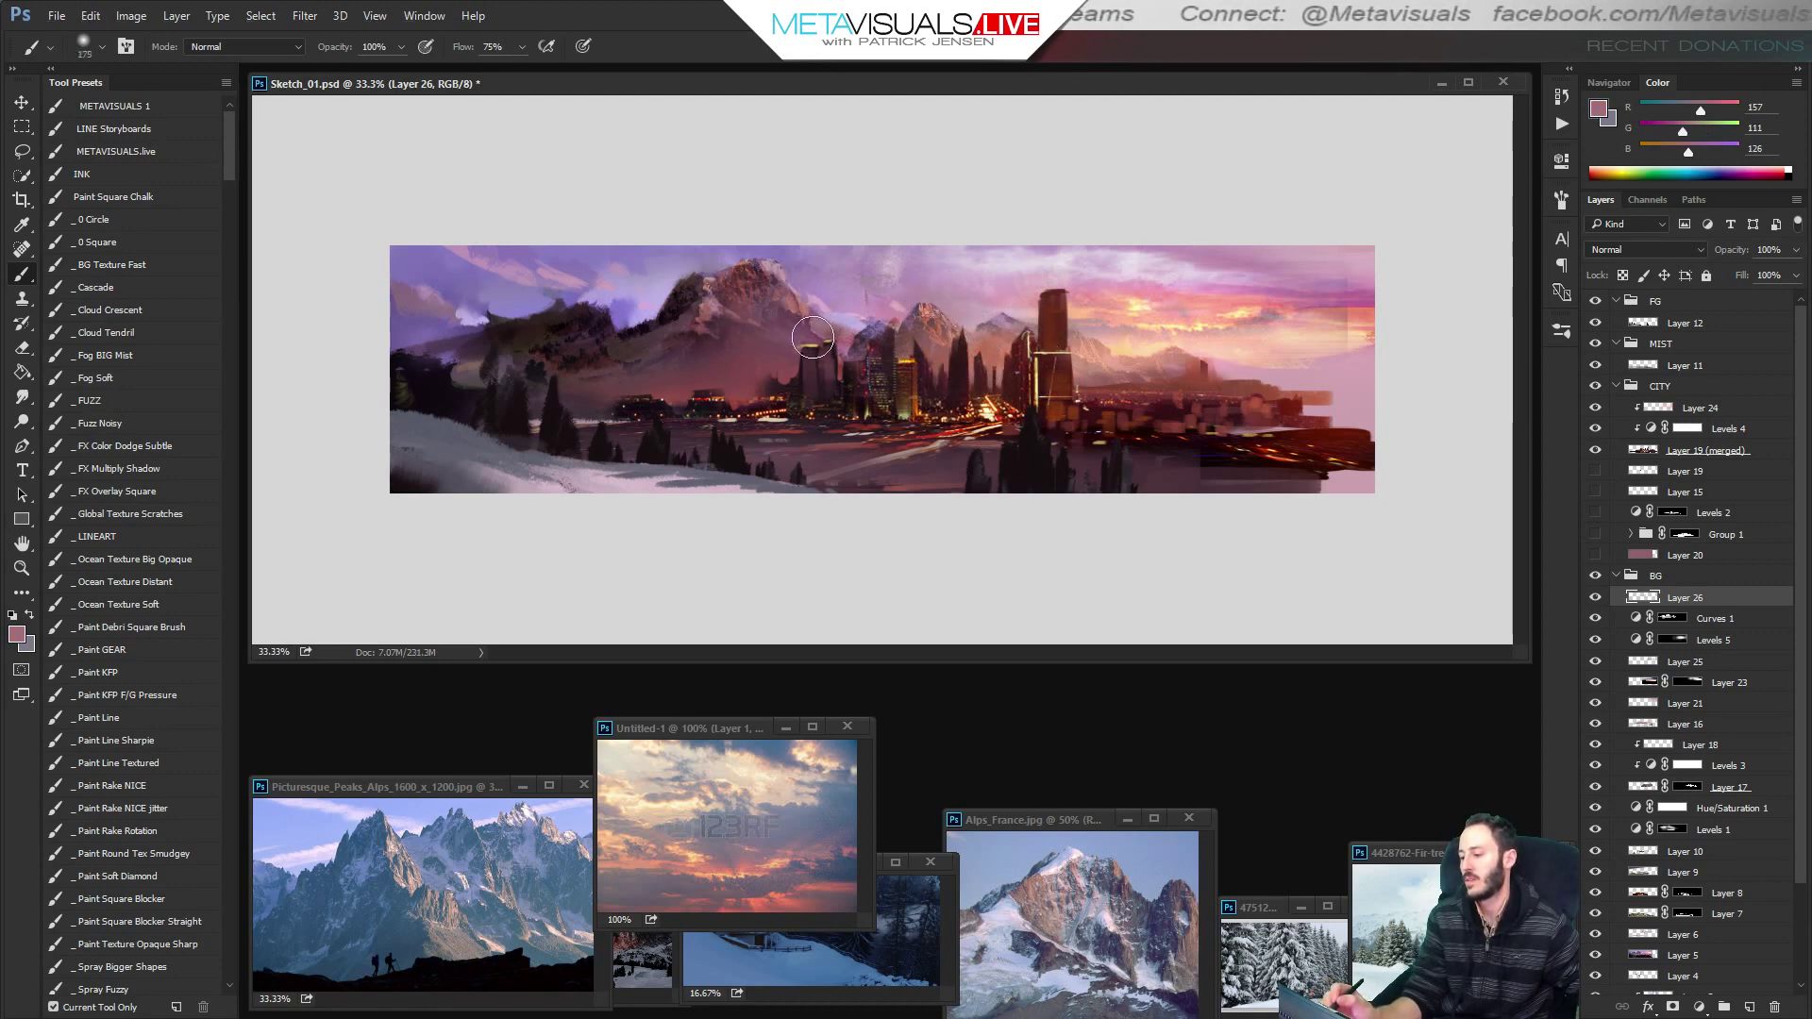
left_click_drag(709, 336, 734, 327)
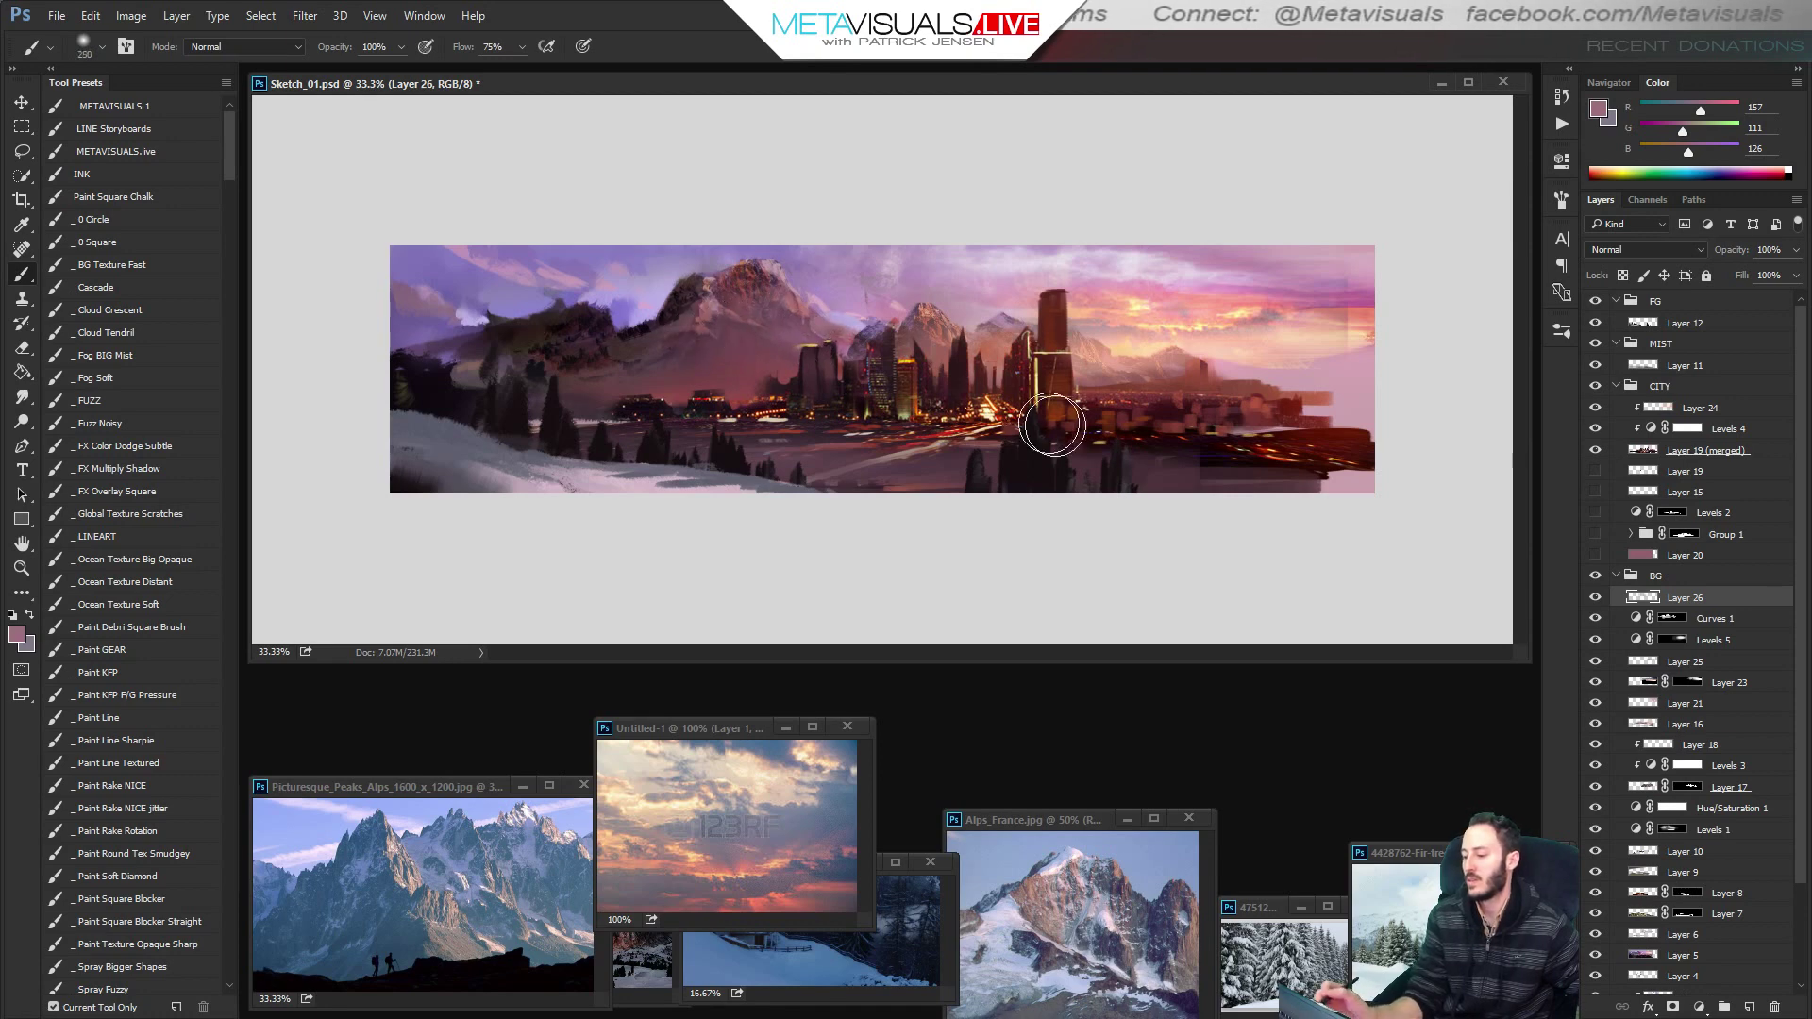
left_click(1132, 417, "ctrl+alt")
left_click(1133, 416, "ctrl+alt")
left_click(1157, 440, "ctrl")
left_click(1162, 439, "ctrl")
key("space")
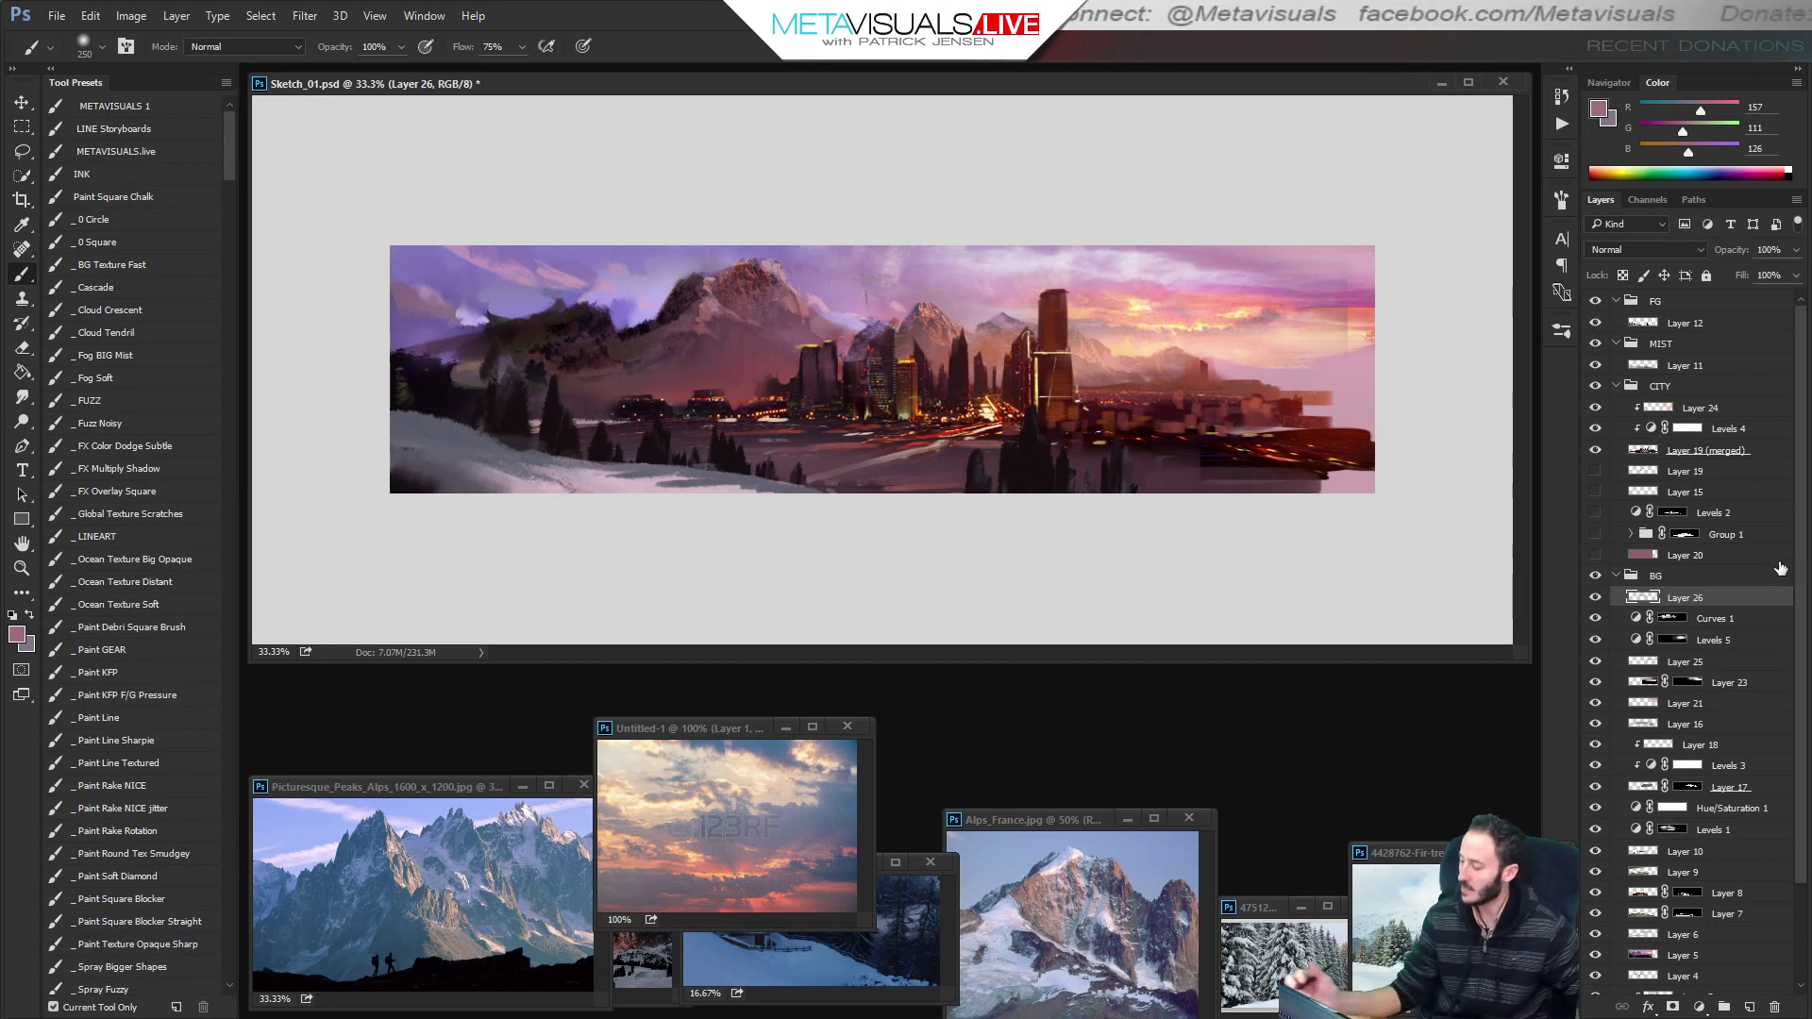
Shrink the sunset reference to 66.67% and the Picturesque_Peaks_Alps photo to 12.5%, and move both windows out of the way.
left_click_drag(710, 731, 598, 810)
key("ctrl+minus")
left_click(352, 789)
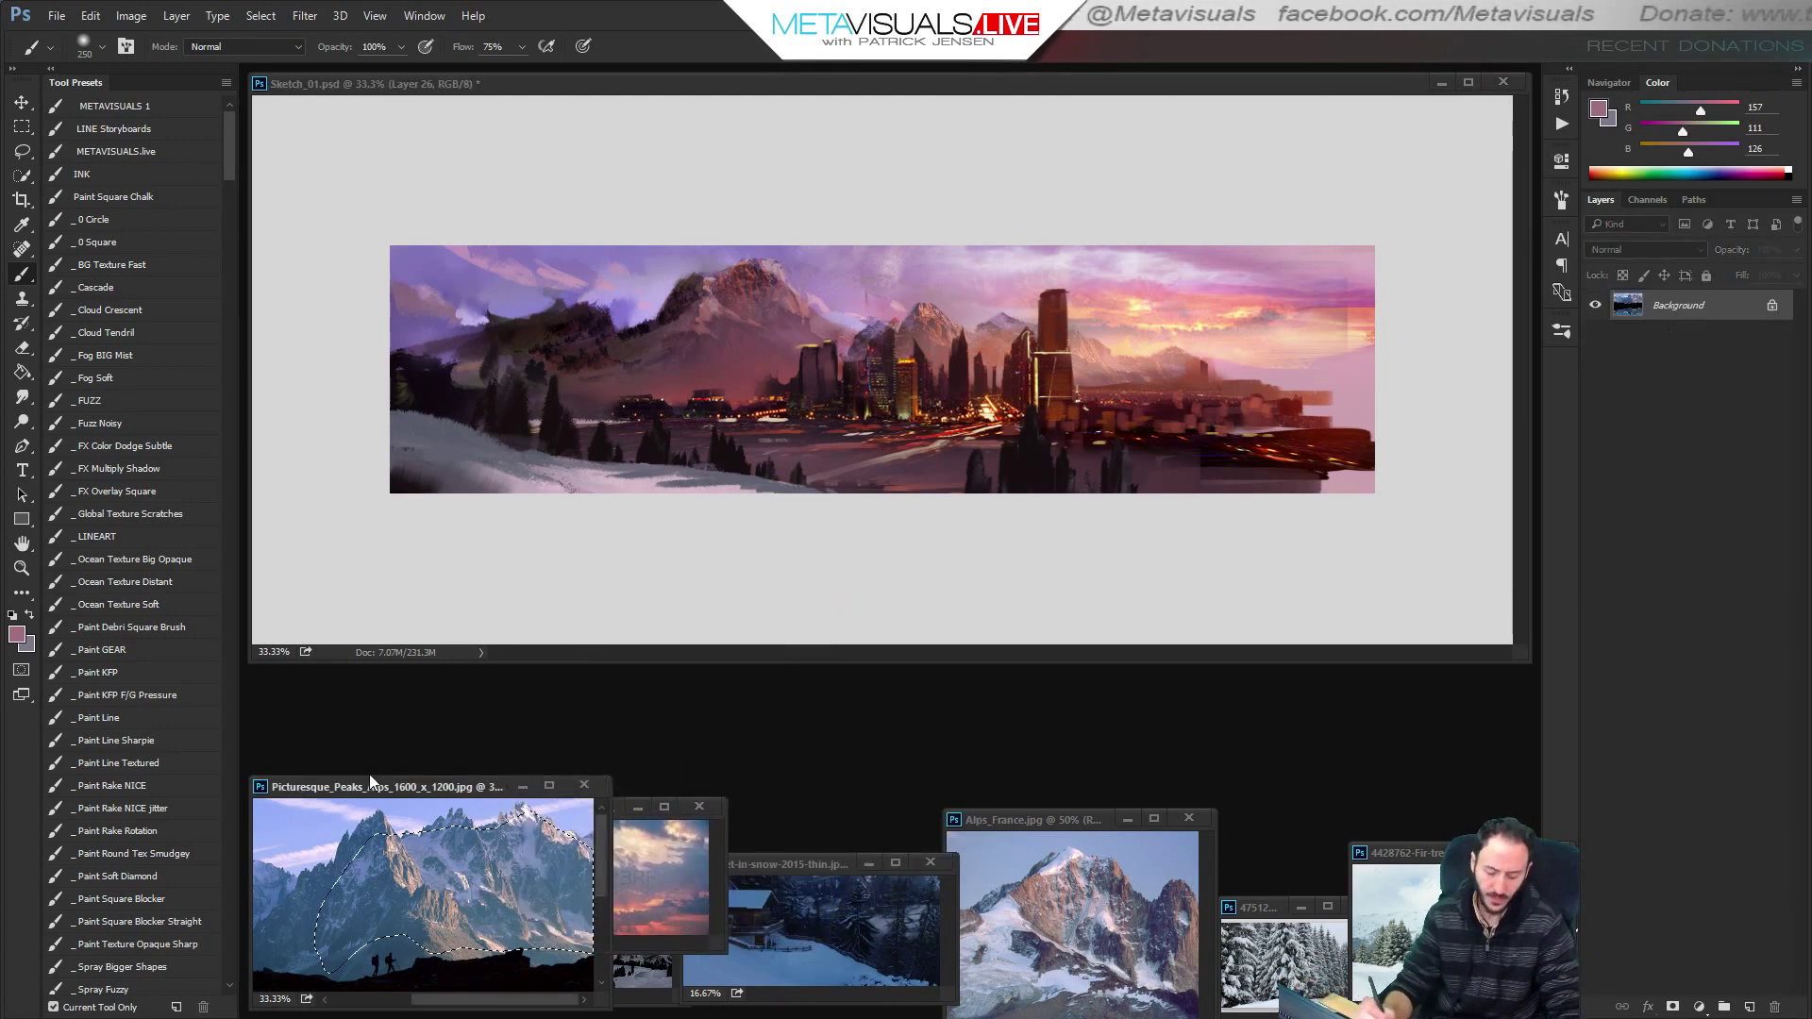
key("ctrl+minus")
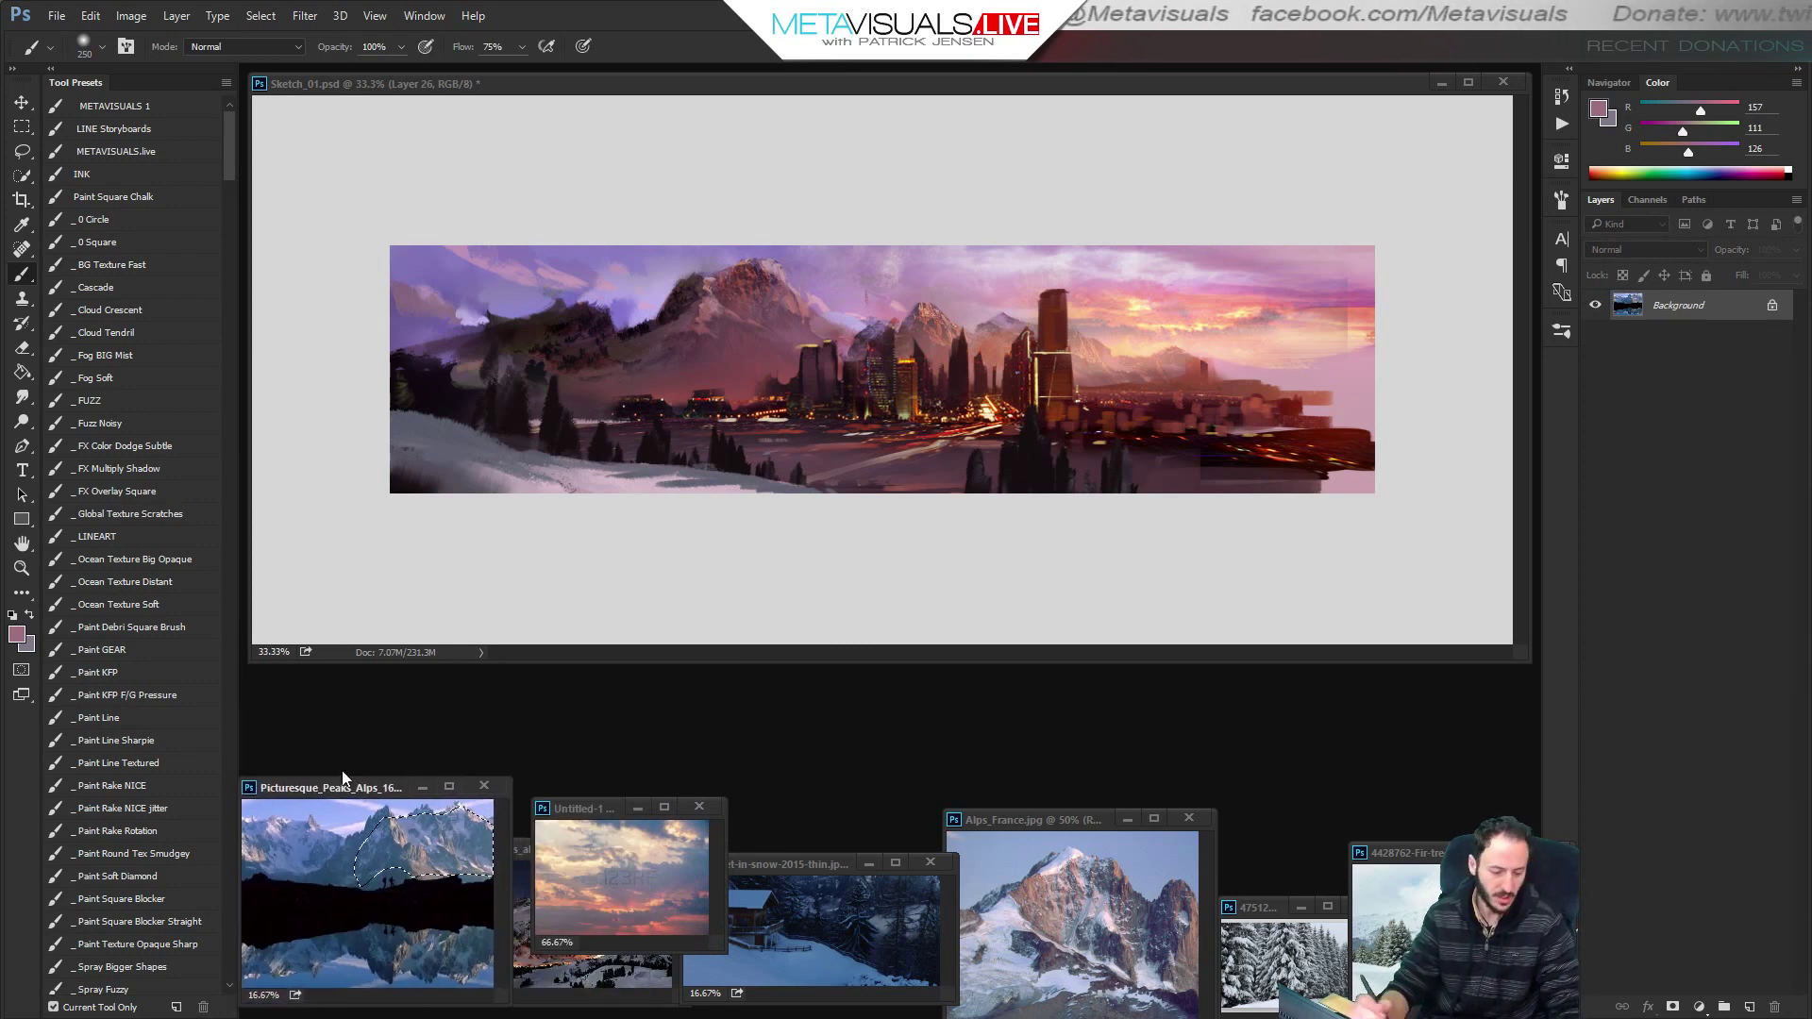
key("ctrl+minus")
left_click_drag(314, 785, 312, 838)
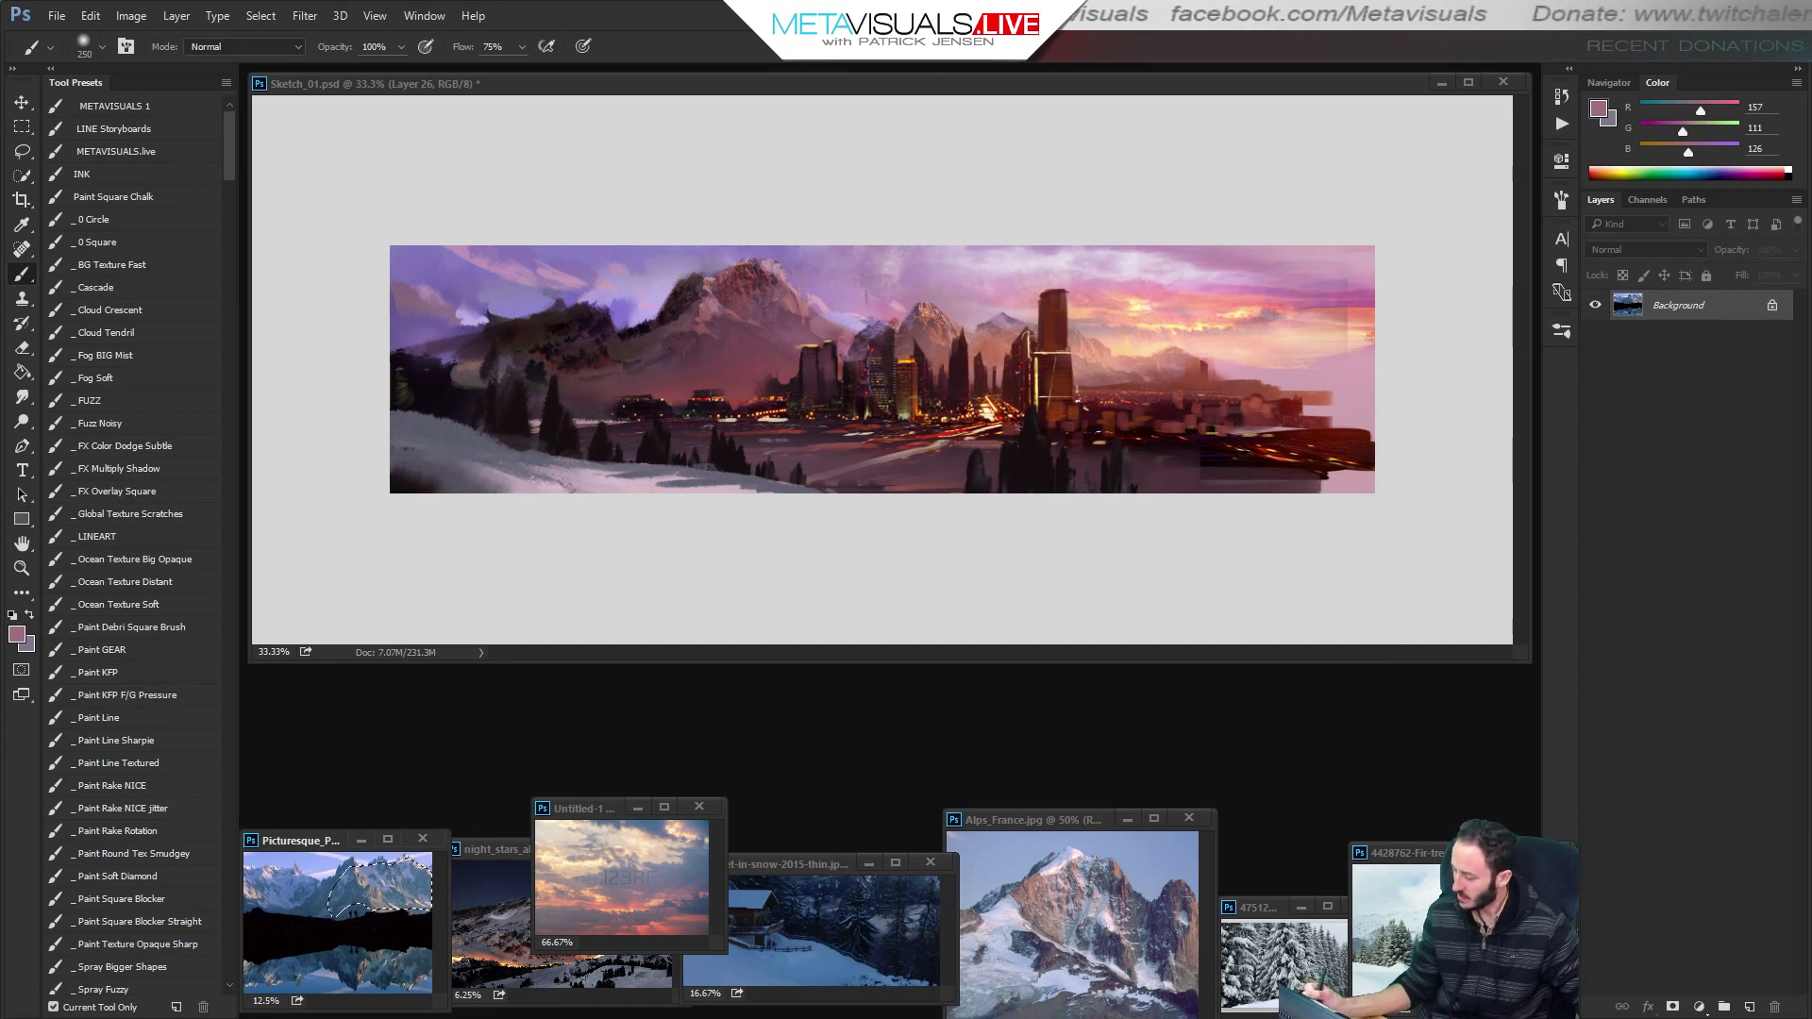
Lasso the snowy firs in the fir-tree photo and place them over the painting's left trees, above Layer 12 in the FG group.
left_click(1435, 853)
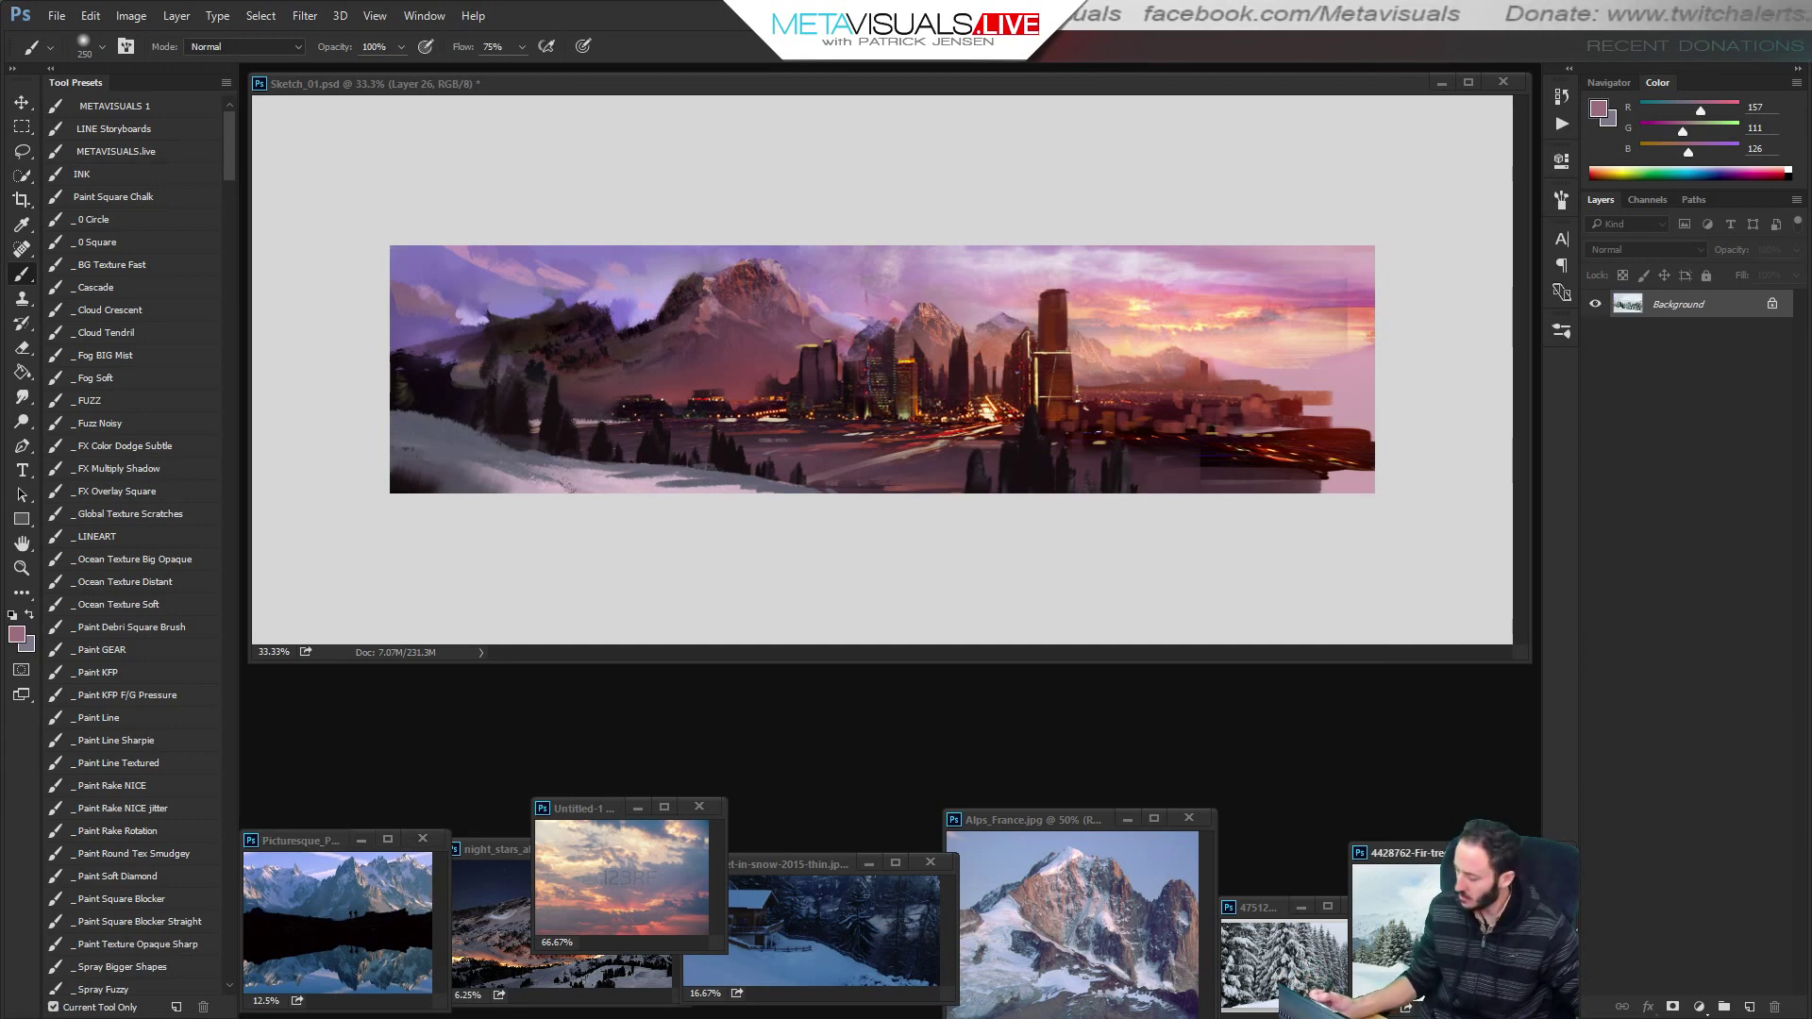
key("l")
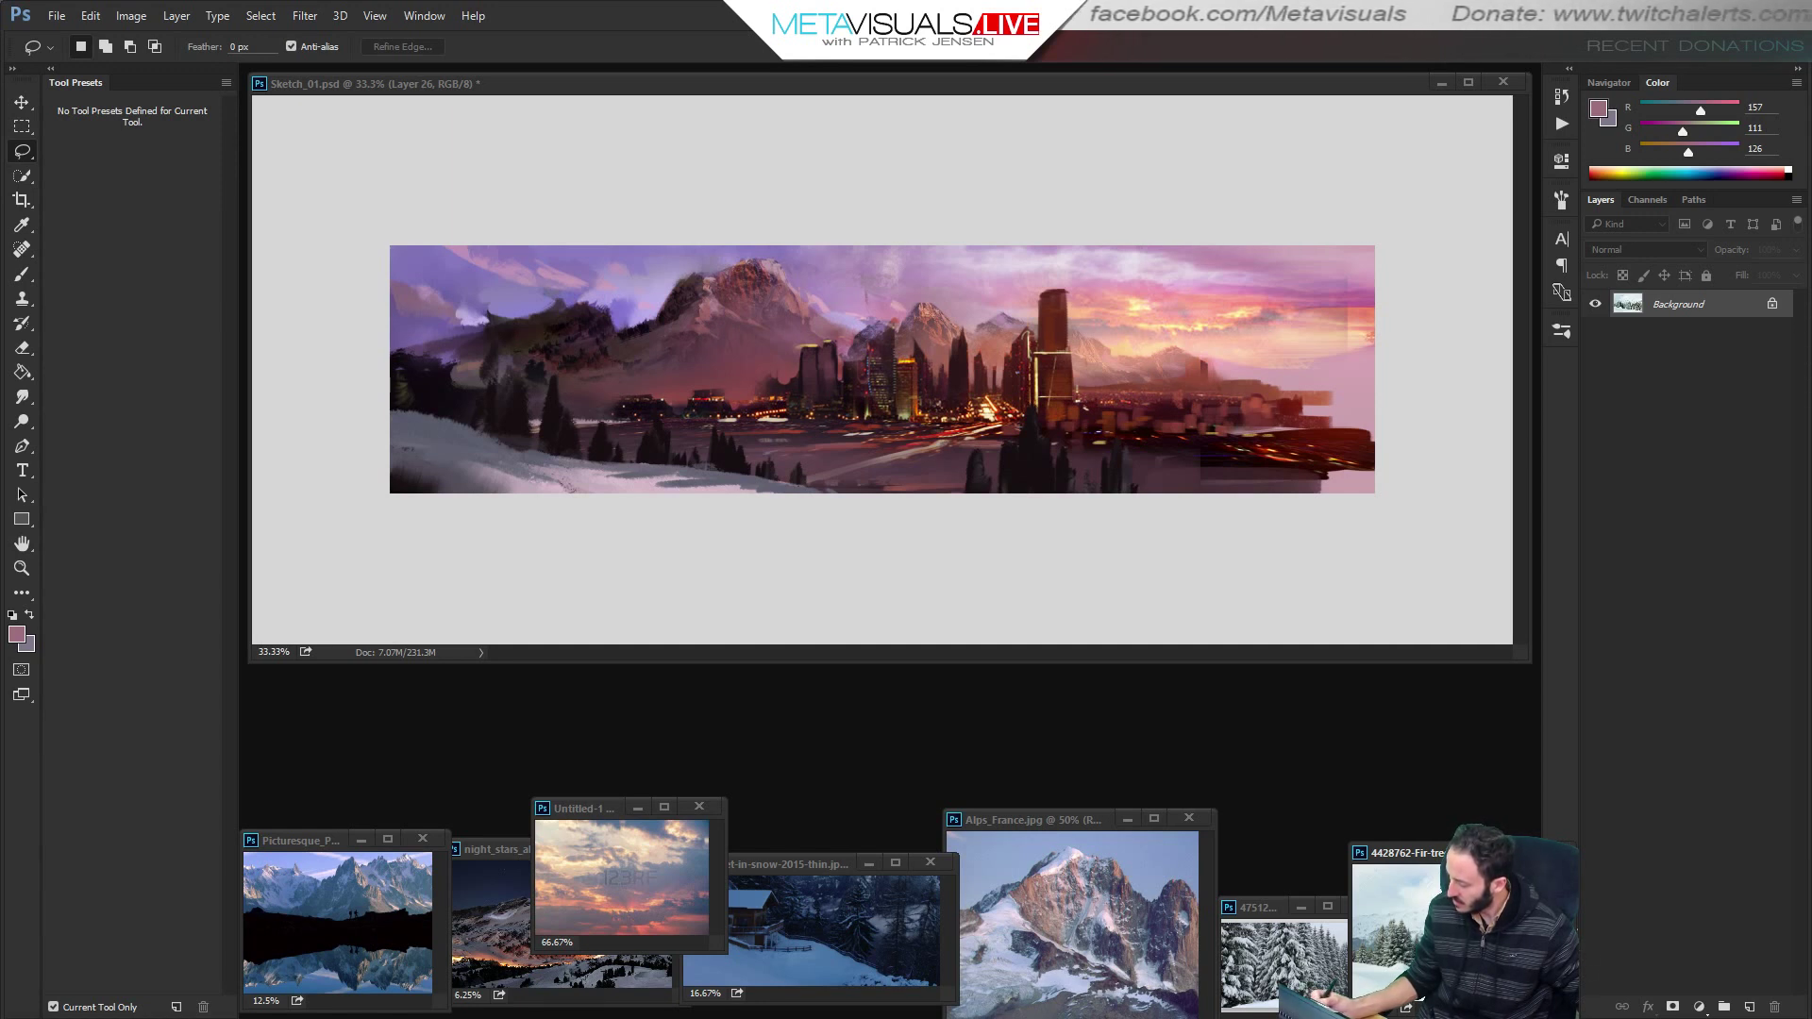
mouse_move(902, 456)
left_mouse_down()
mouse_move(884, 377)
mouse_move(519, 393)
mouse_move(535, 401)
left_mouse_up()
key("v")
left_click_drag(1644, 596, 1666, 319)
left_click_drag(694, 437, 734, 451)
Set the pasted fir-tree layer's blending mode to Soft Light.
left_click(1623, 251)
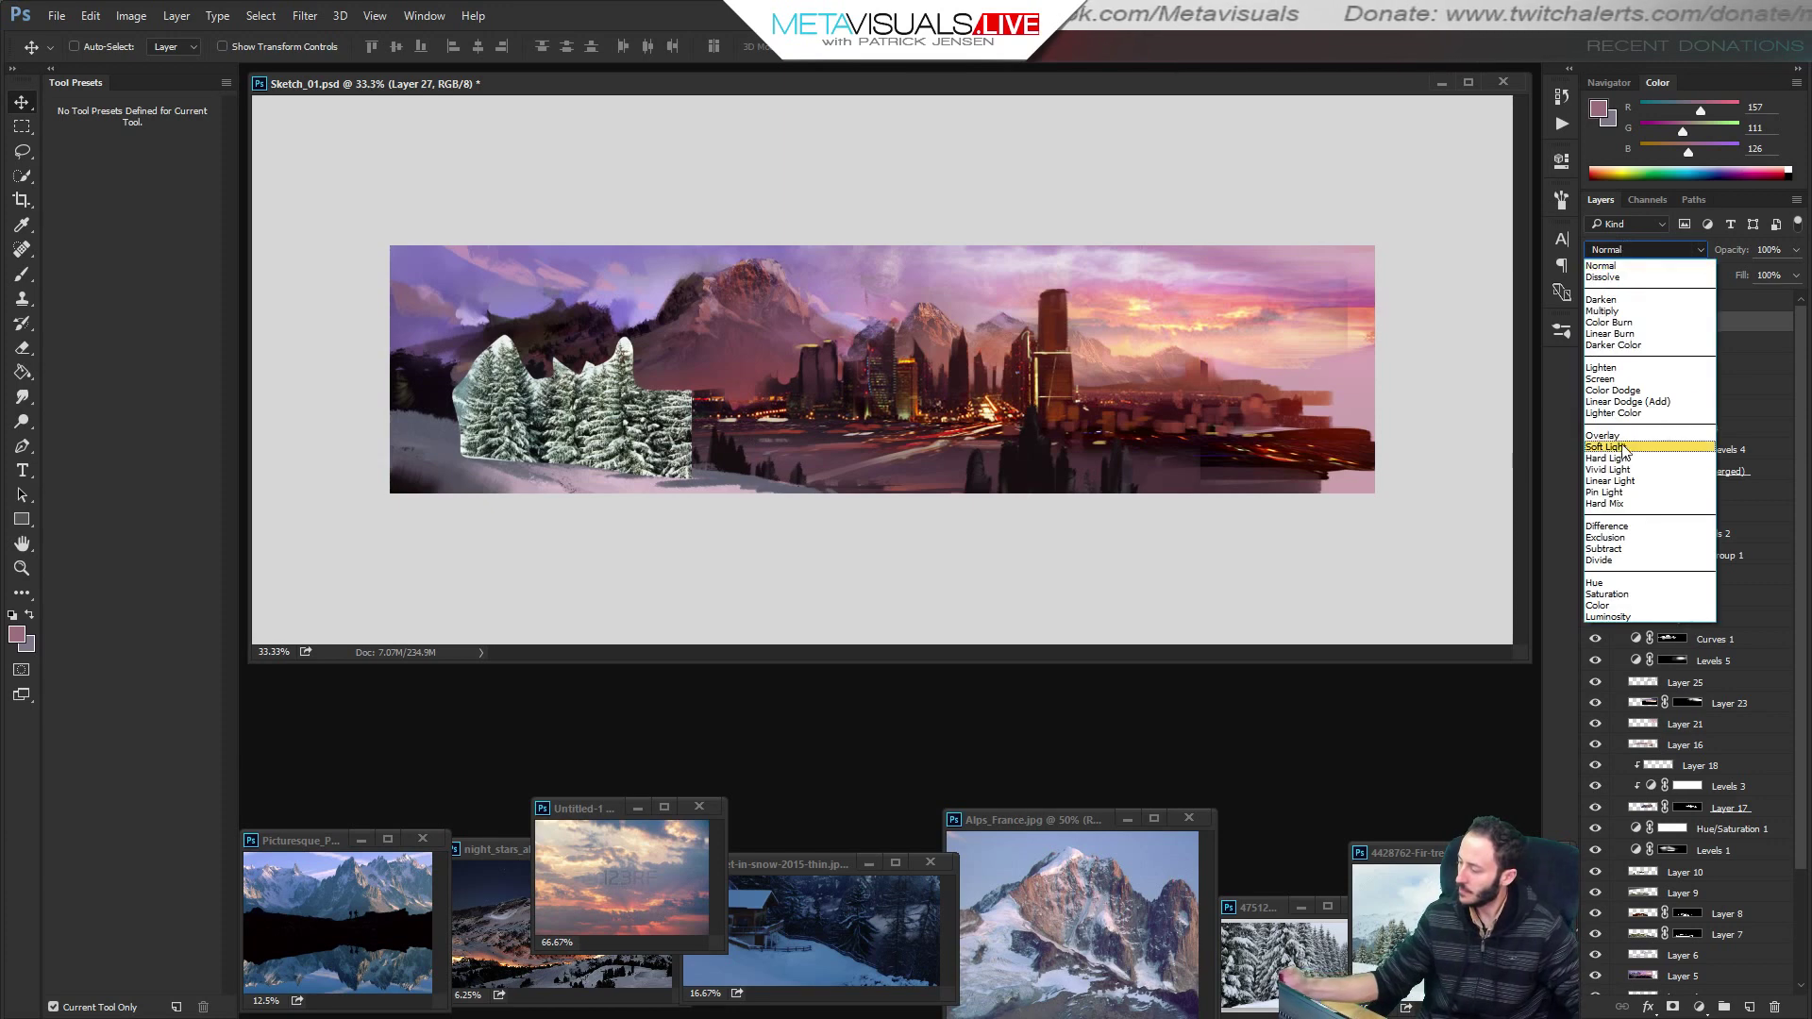
left_click(1625, 443)
key("Up")
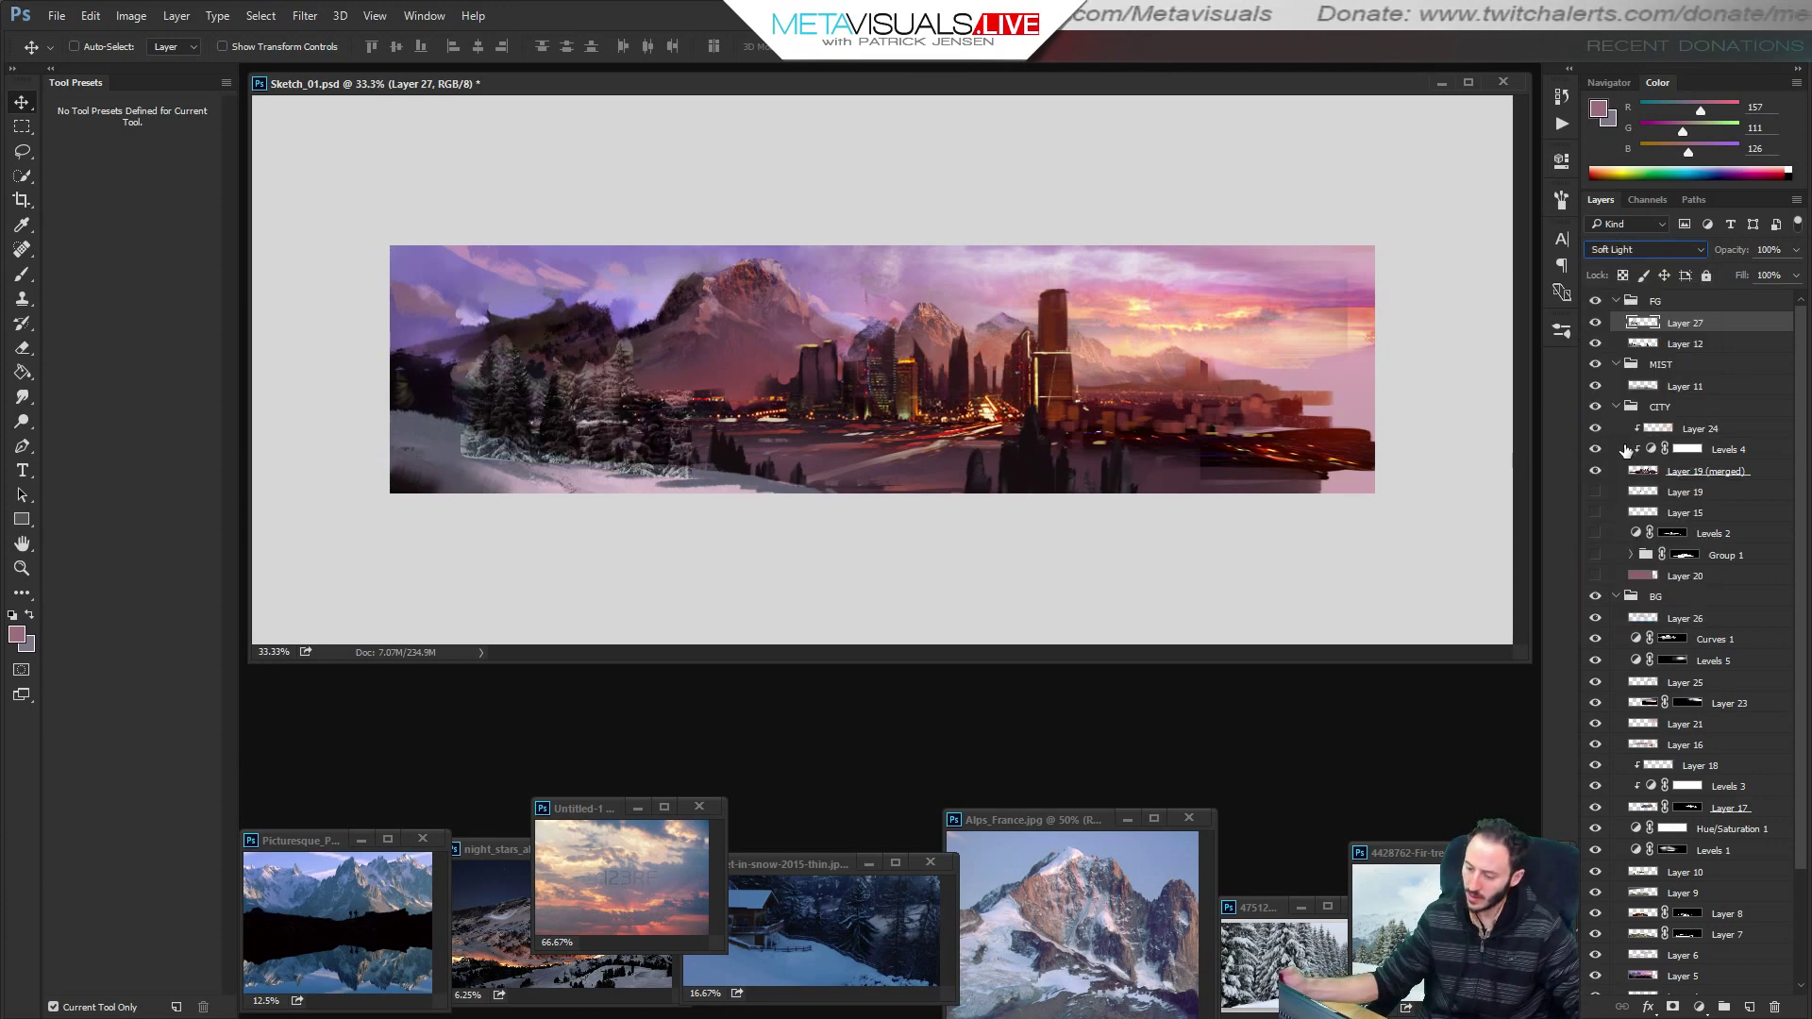
Add a layer mask to the fir-tree layer and clip the layer to Layer 12.
key("z")
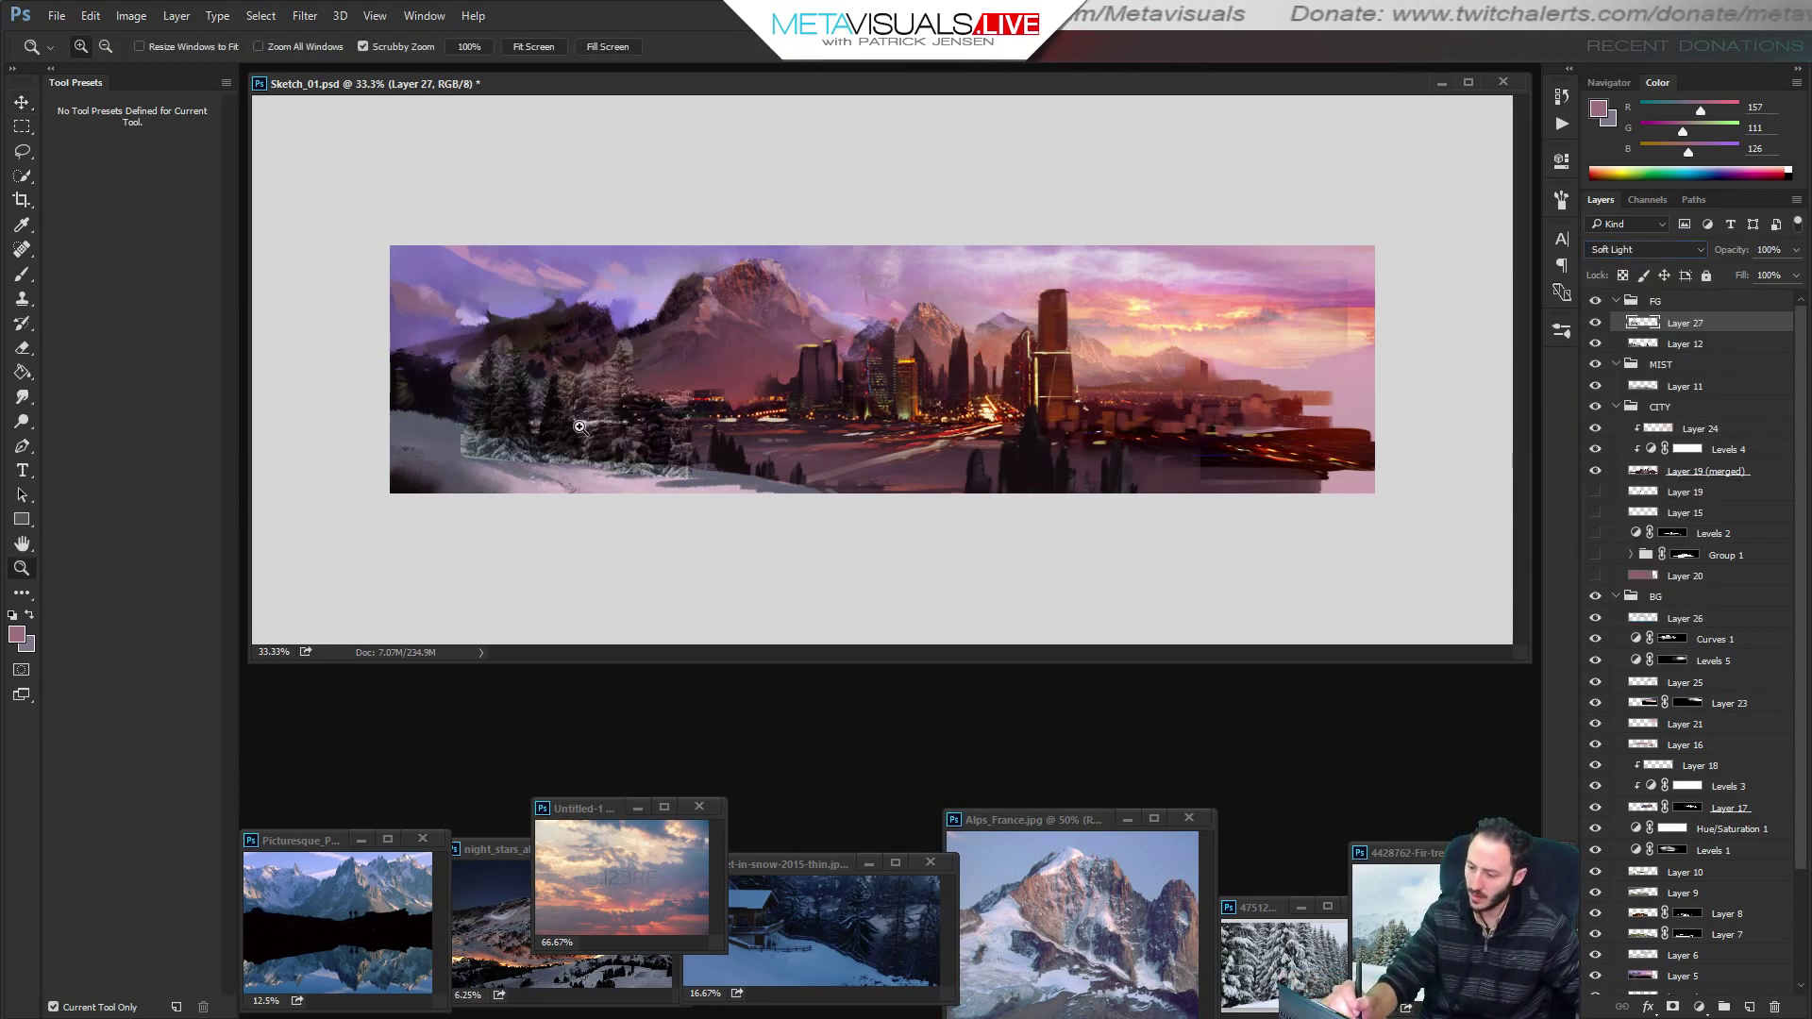
left_click(631, 477)
left_click(634, 479)
left_click(641, 432, "alt")
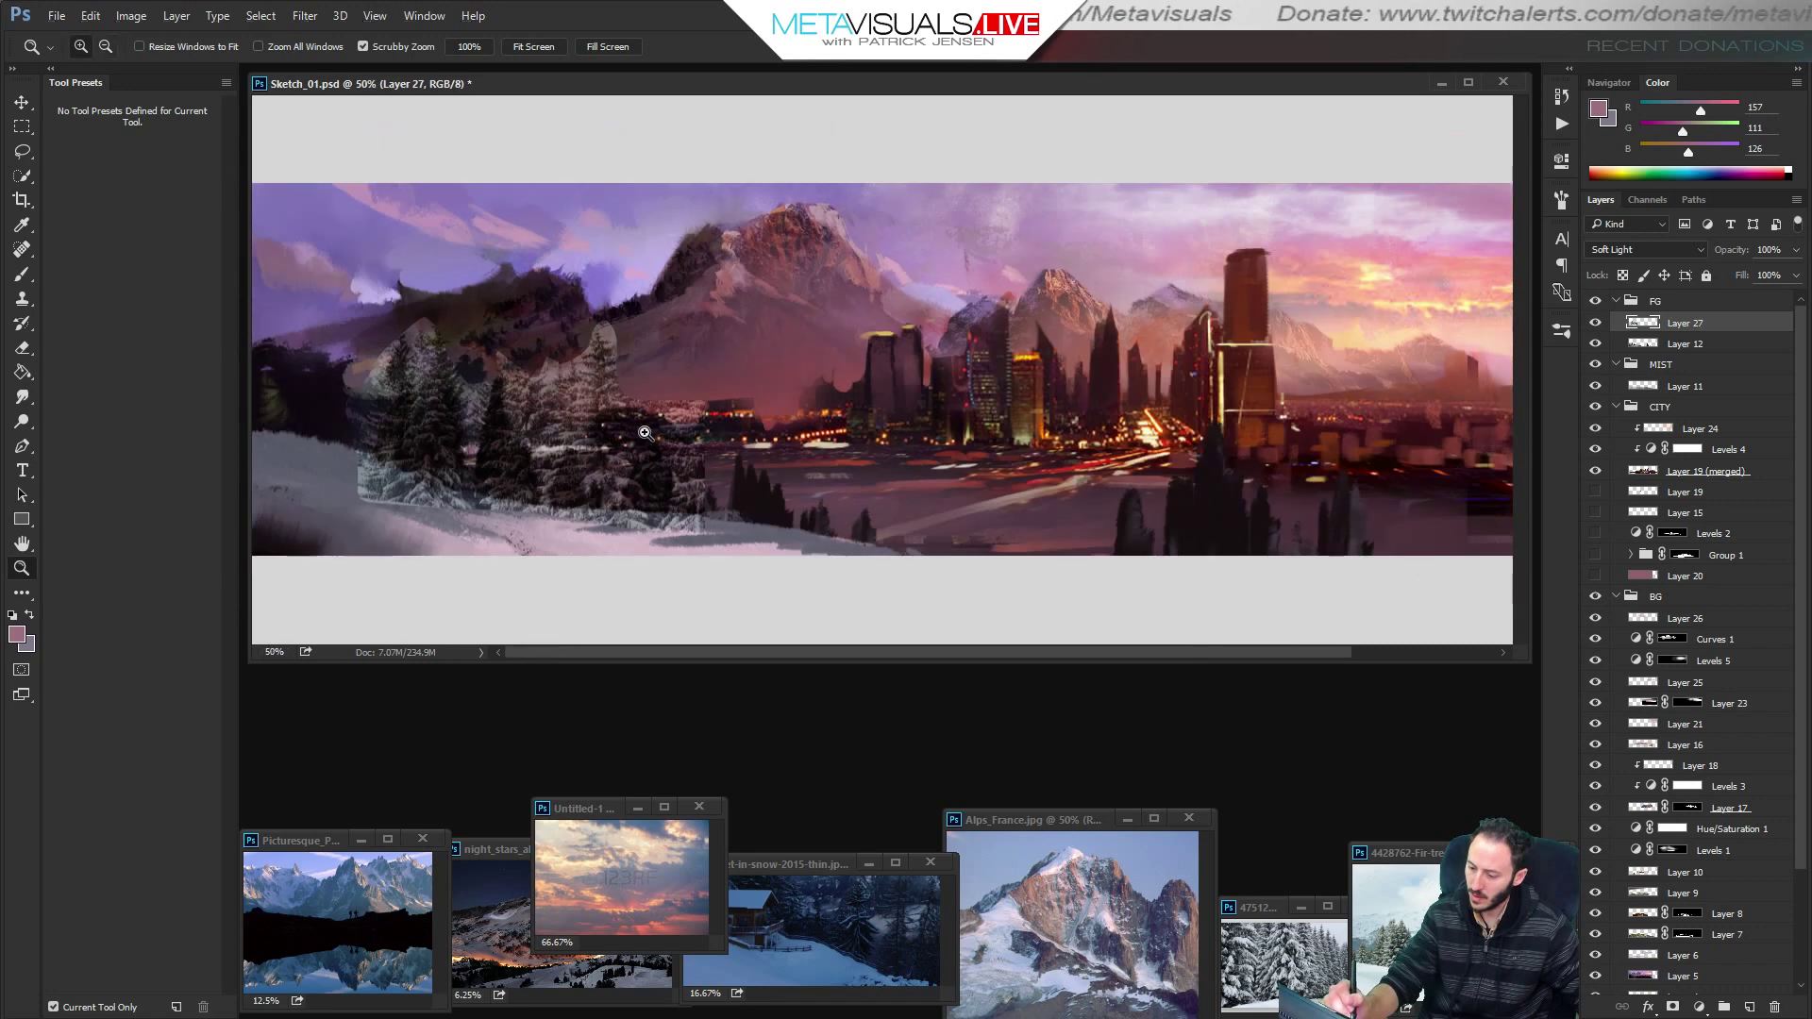
left_click(1670, 1004)
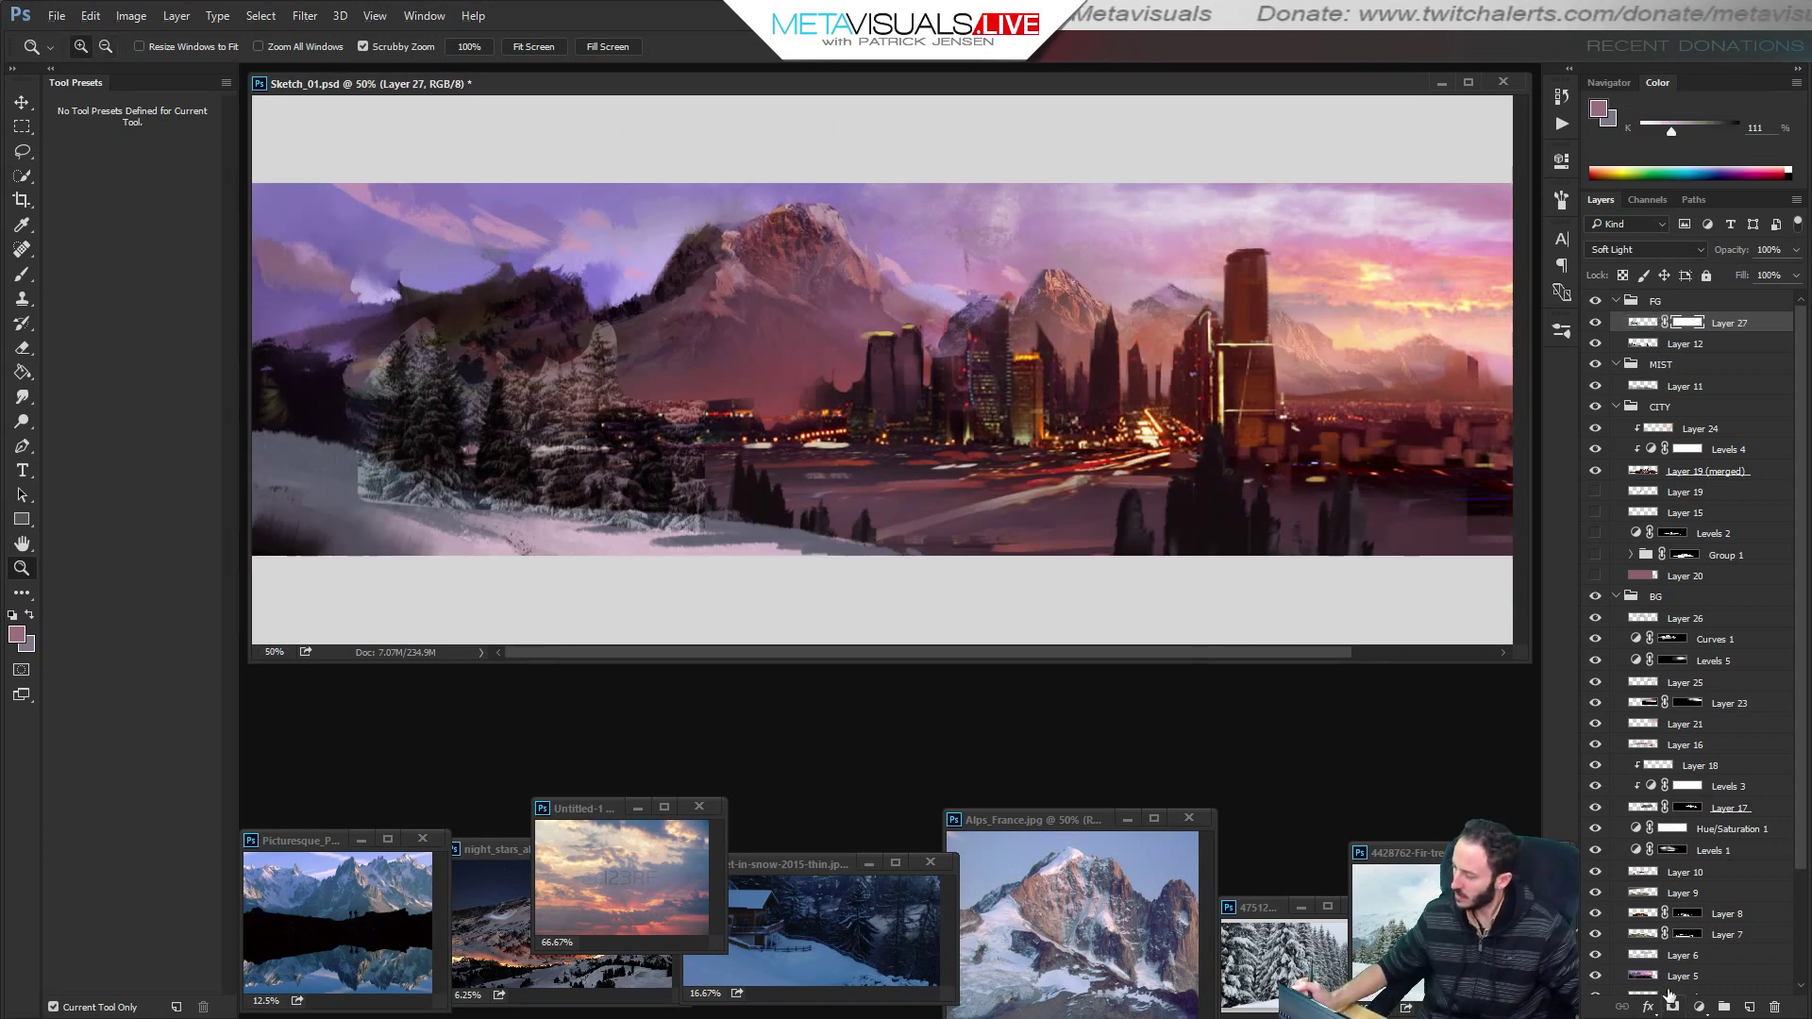
left_click(1643, 332, "alt")
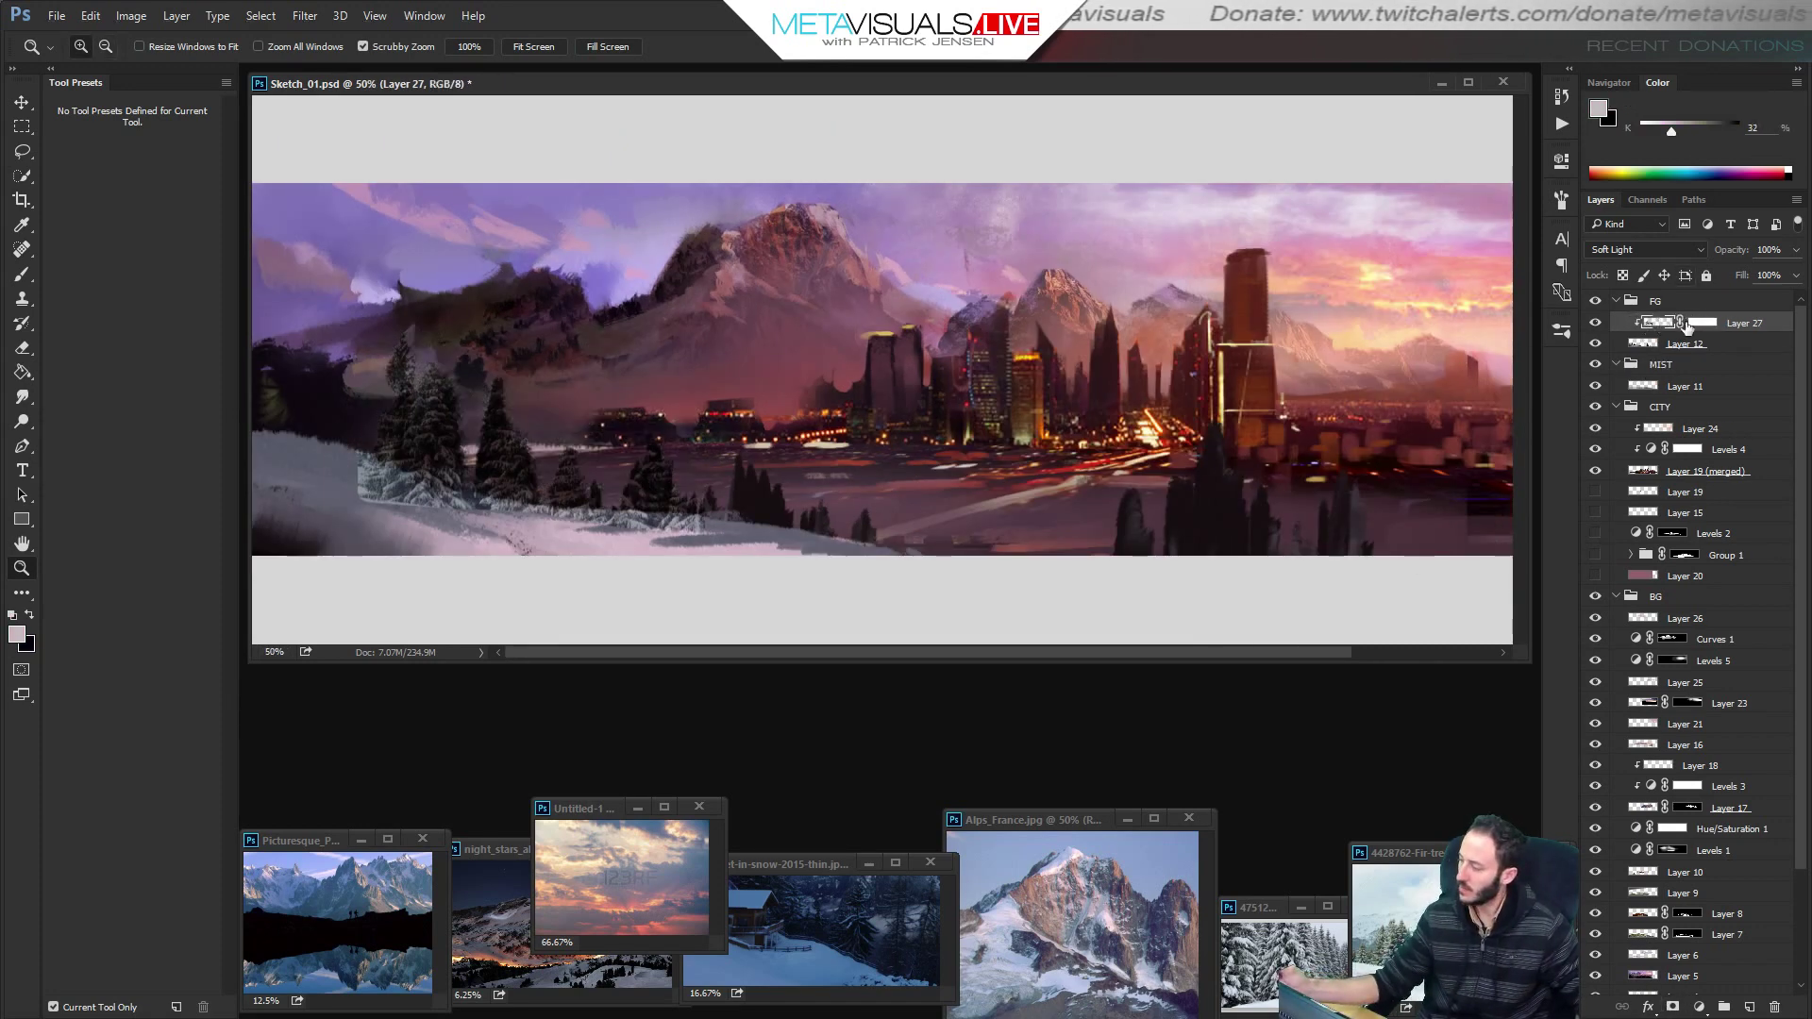
Reposition the fir-tree texture layer and warp it to fit the painted fir trees beside the snowy slope.
key("v")
mouse_move(961, 437)
left_mouse_down()
mouse_move(959, 396)
mouse_move(991, 406)
mouse_move(972, 410)
left_mouse_up()
key("ctrl+t")
right_click(570, 410)
left_click(668, 551)
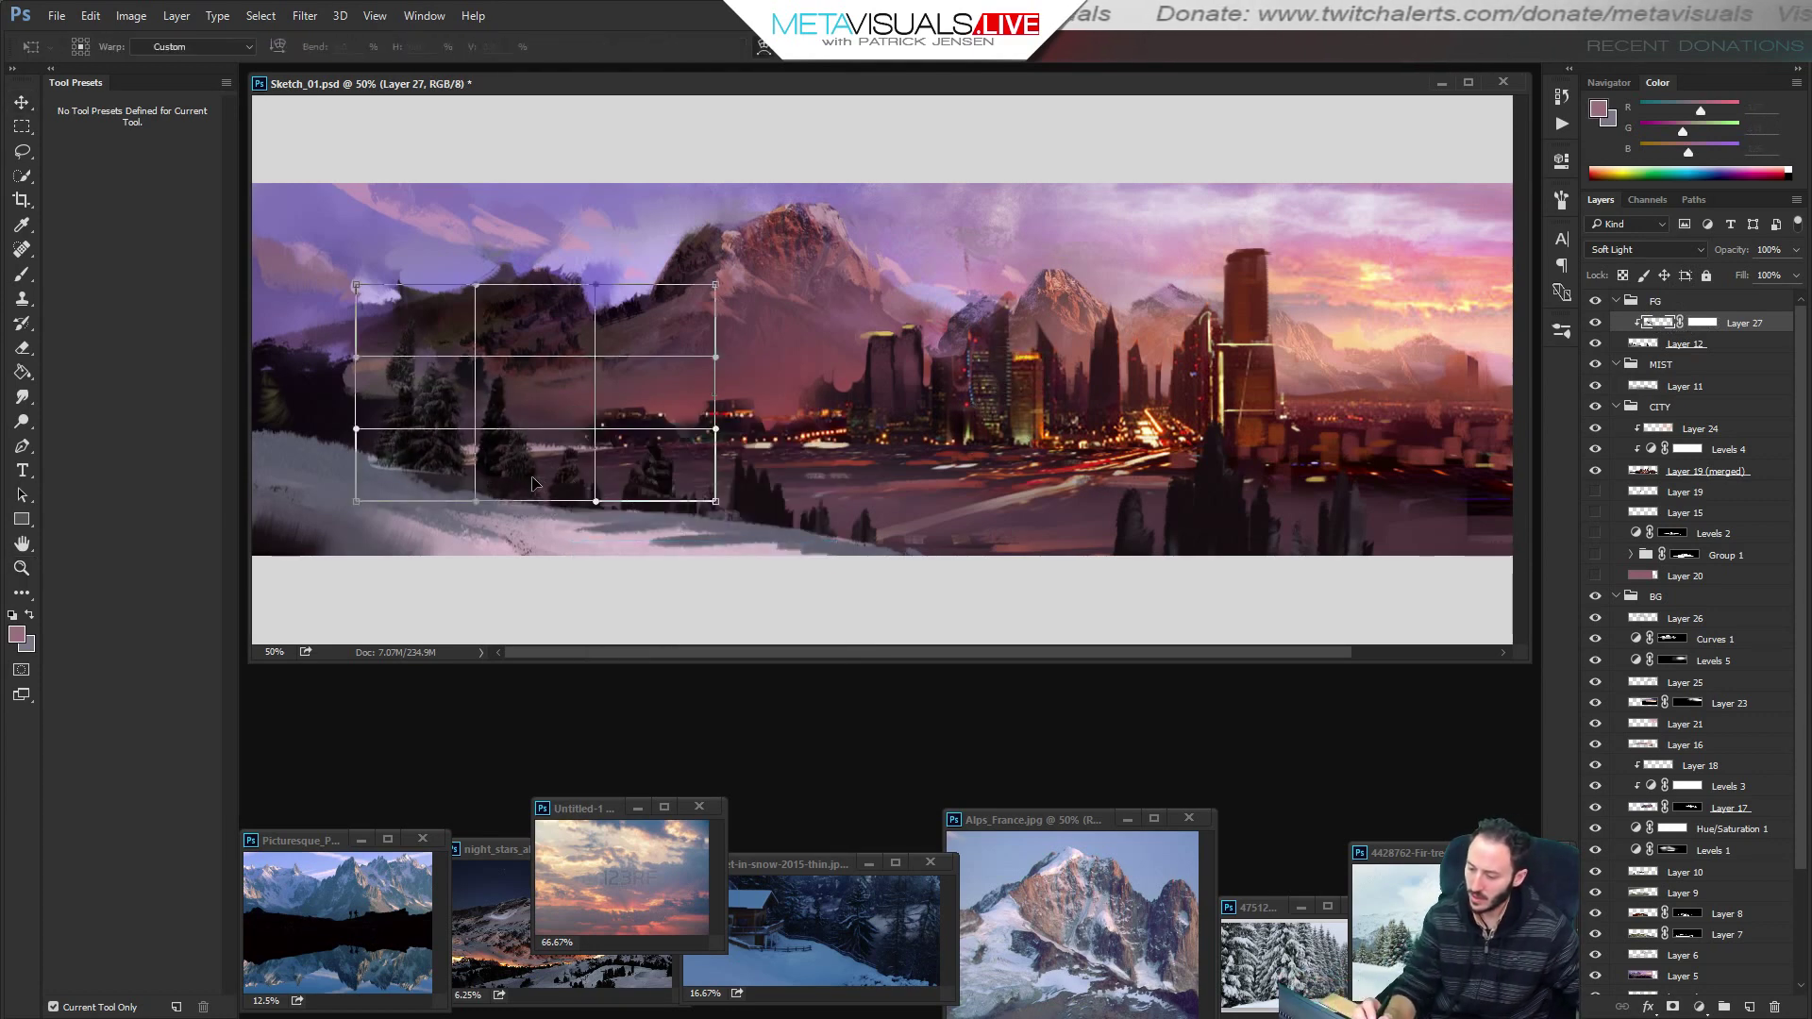
left_click_drag(540, 462, 544, 486)
mouse_move(681, 307)
left_mouse_down()
mouse_move(730, 321)
mouse_move(708, 269)
mouse_move(653, 302)
left_mouse_up()
key("Return")
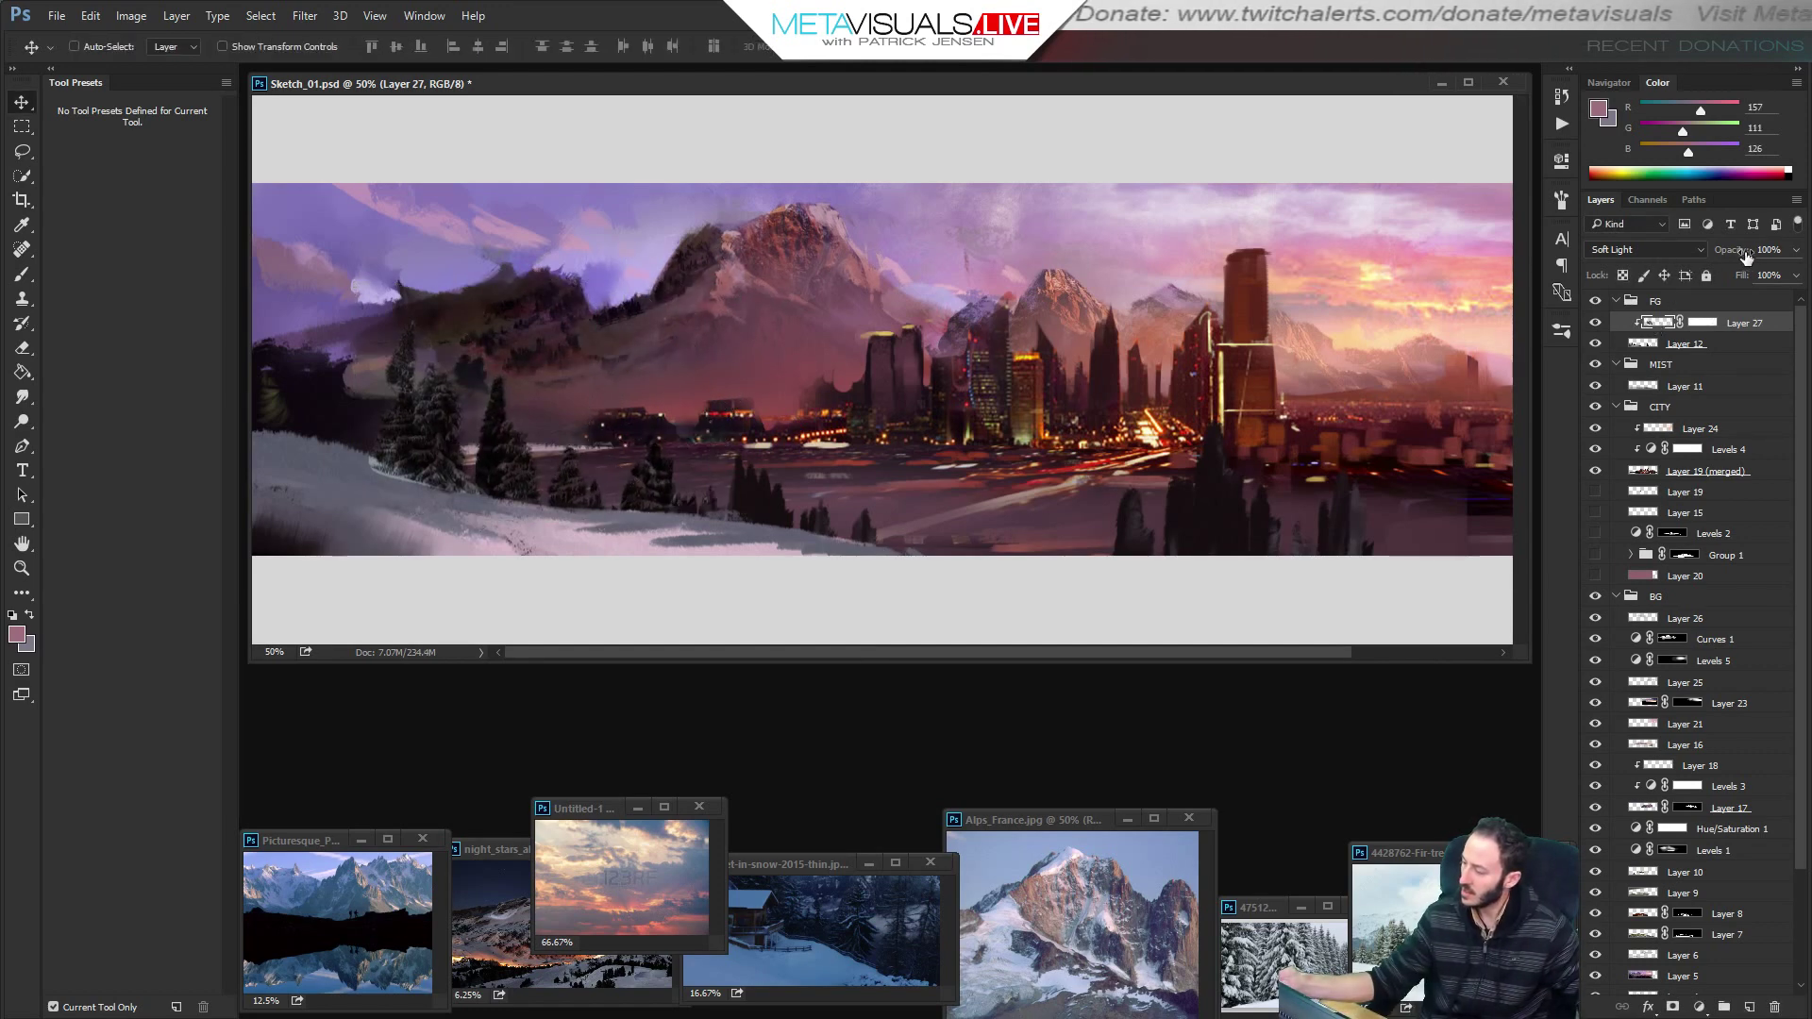
Apply a Levels adjustment to the fir-tree texture layer with input black at 21 and input white at 224.
left_click(134, 21)
mouse_move(164, 66)
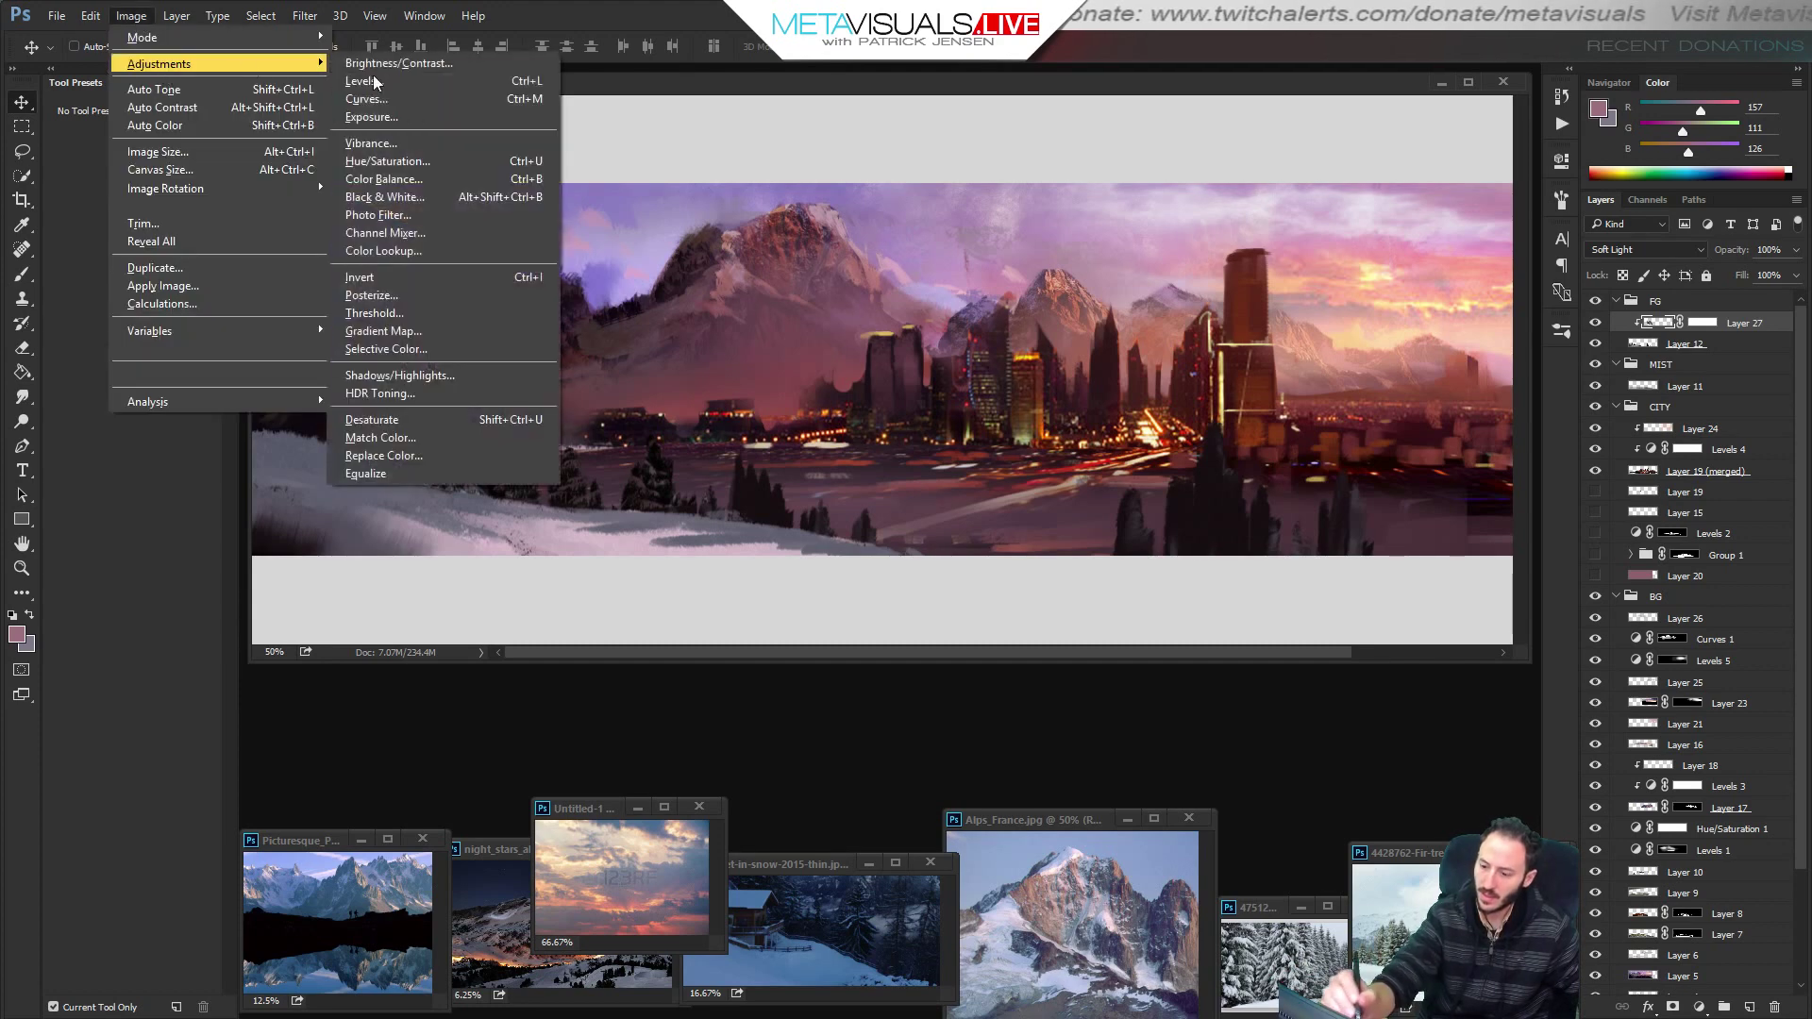
left_click(389, 79)
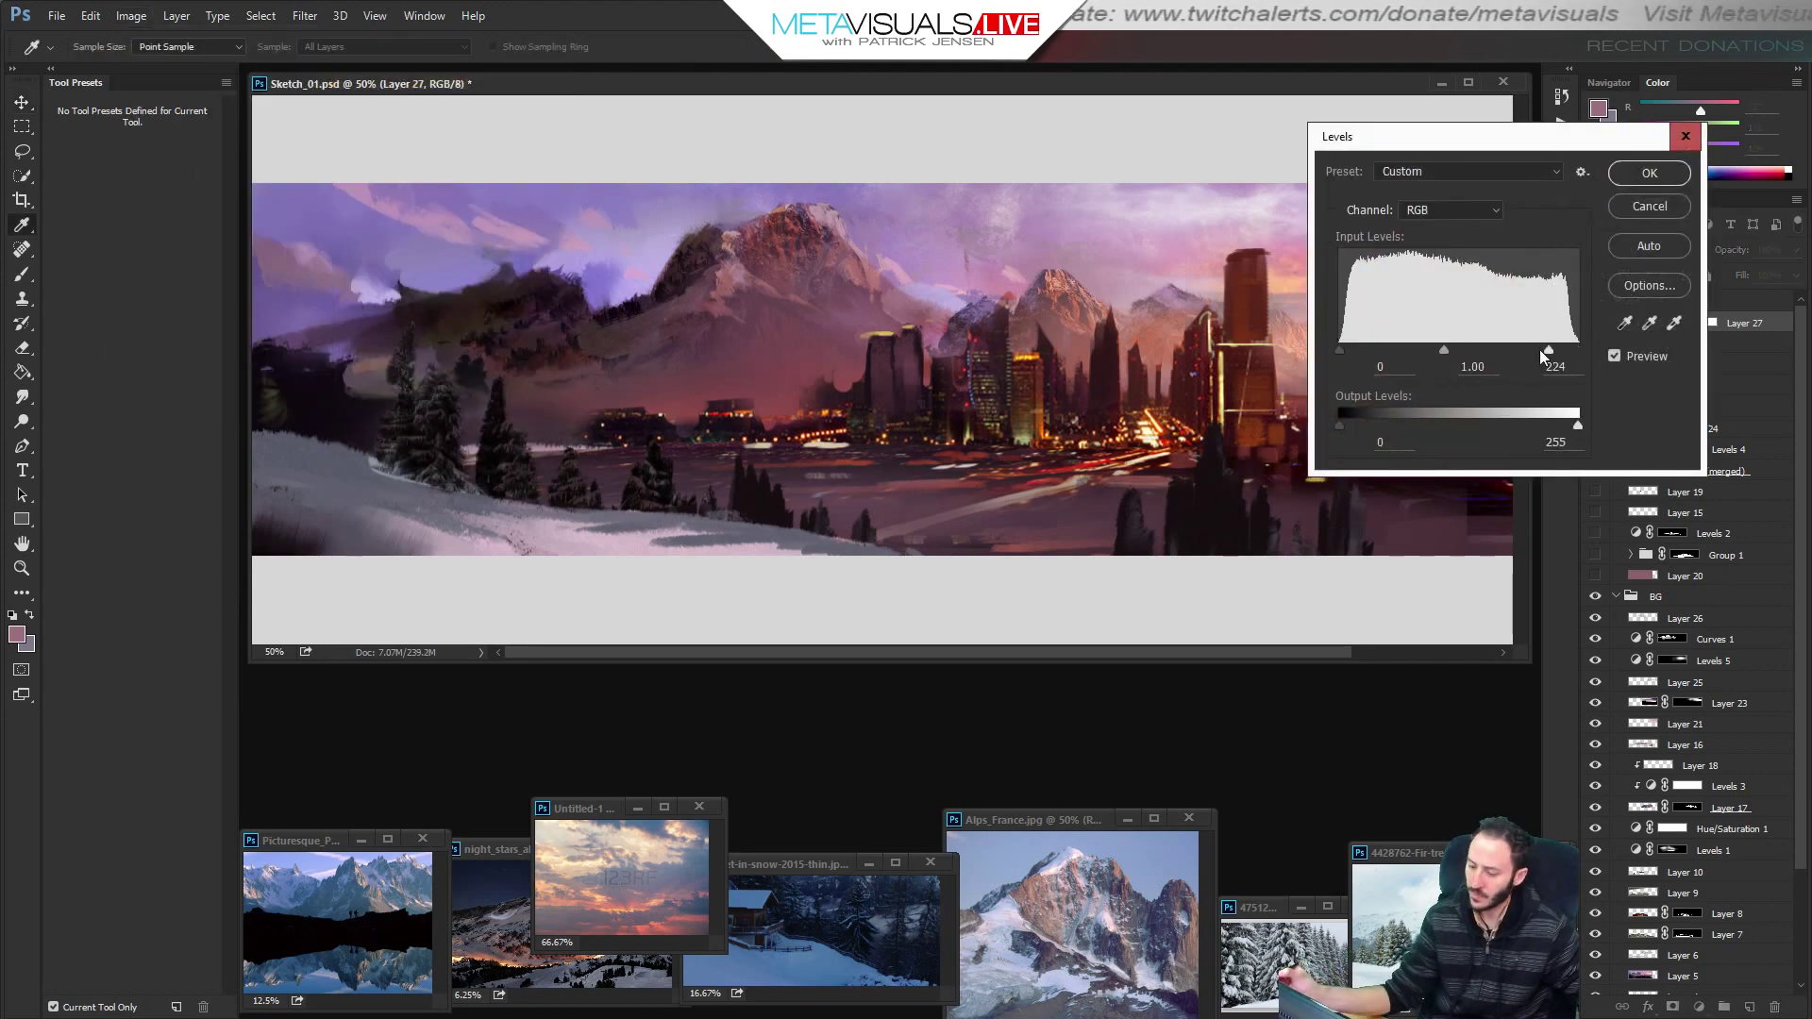
mouse_move(1540, 351)
left_mouse_down()
mouse_move(1481, 351)
mouse_move(1550, 353)
left_mouse_up()
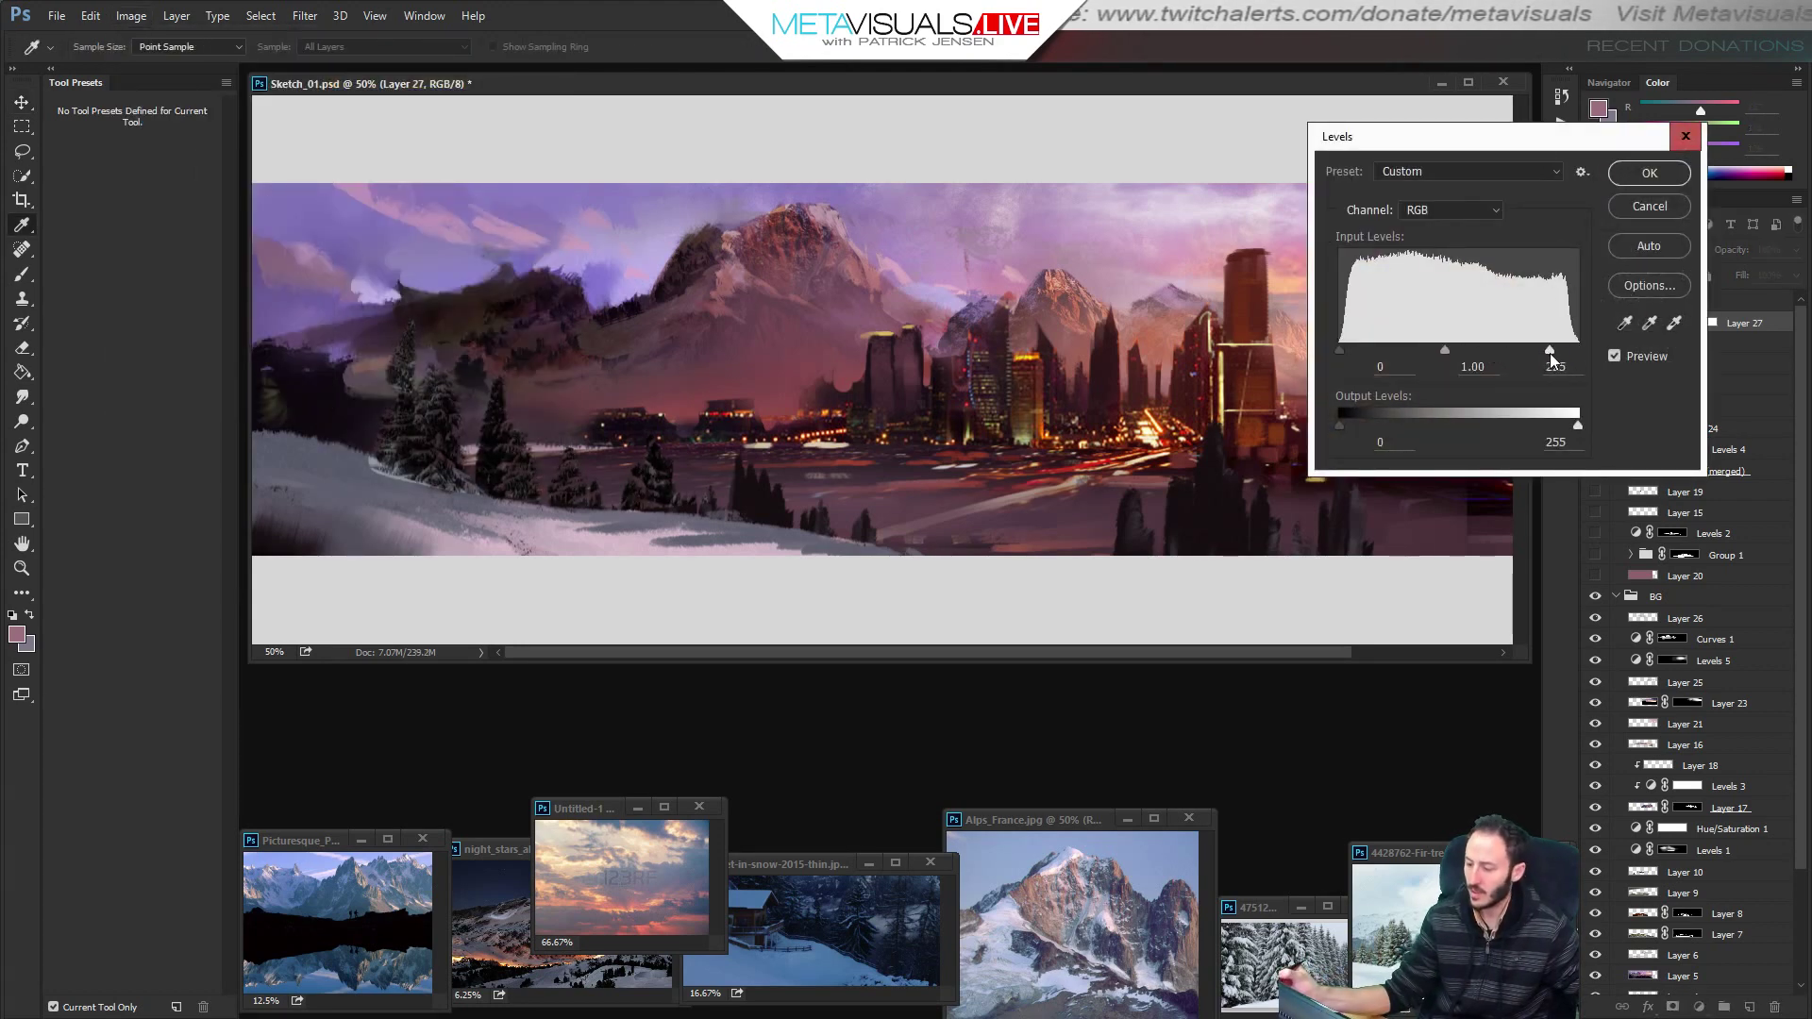
left_click_drag(1372, 349, 1350, 349)
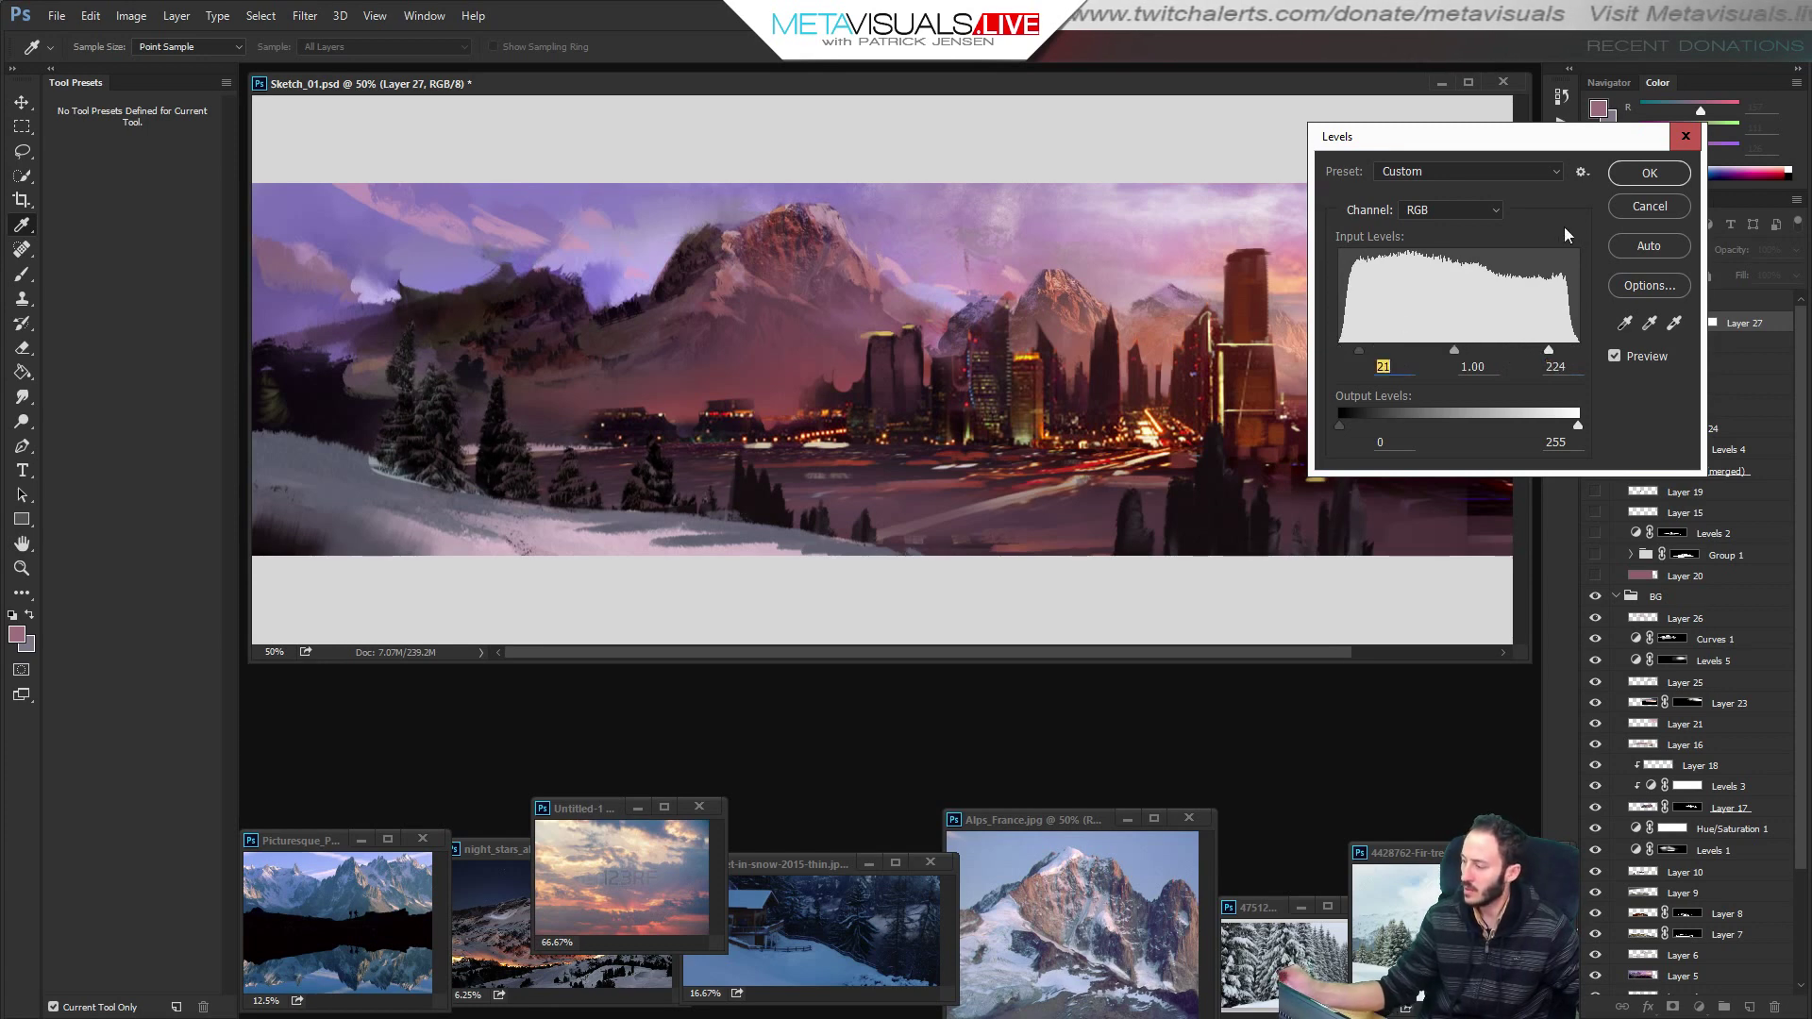
left_click(1642, 171)
key("h")
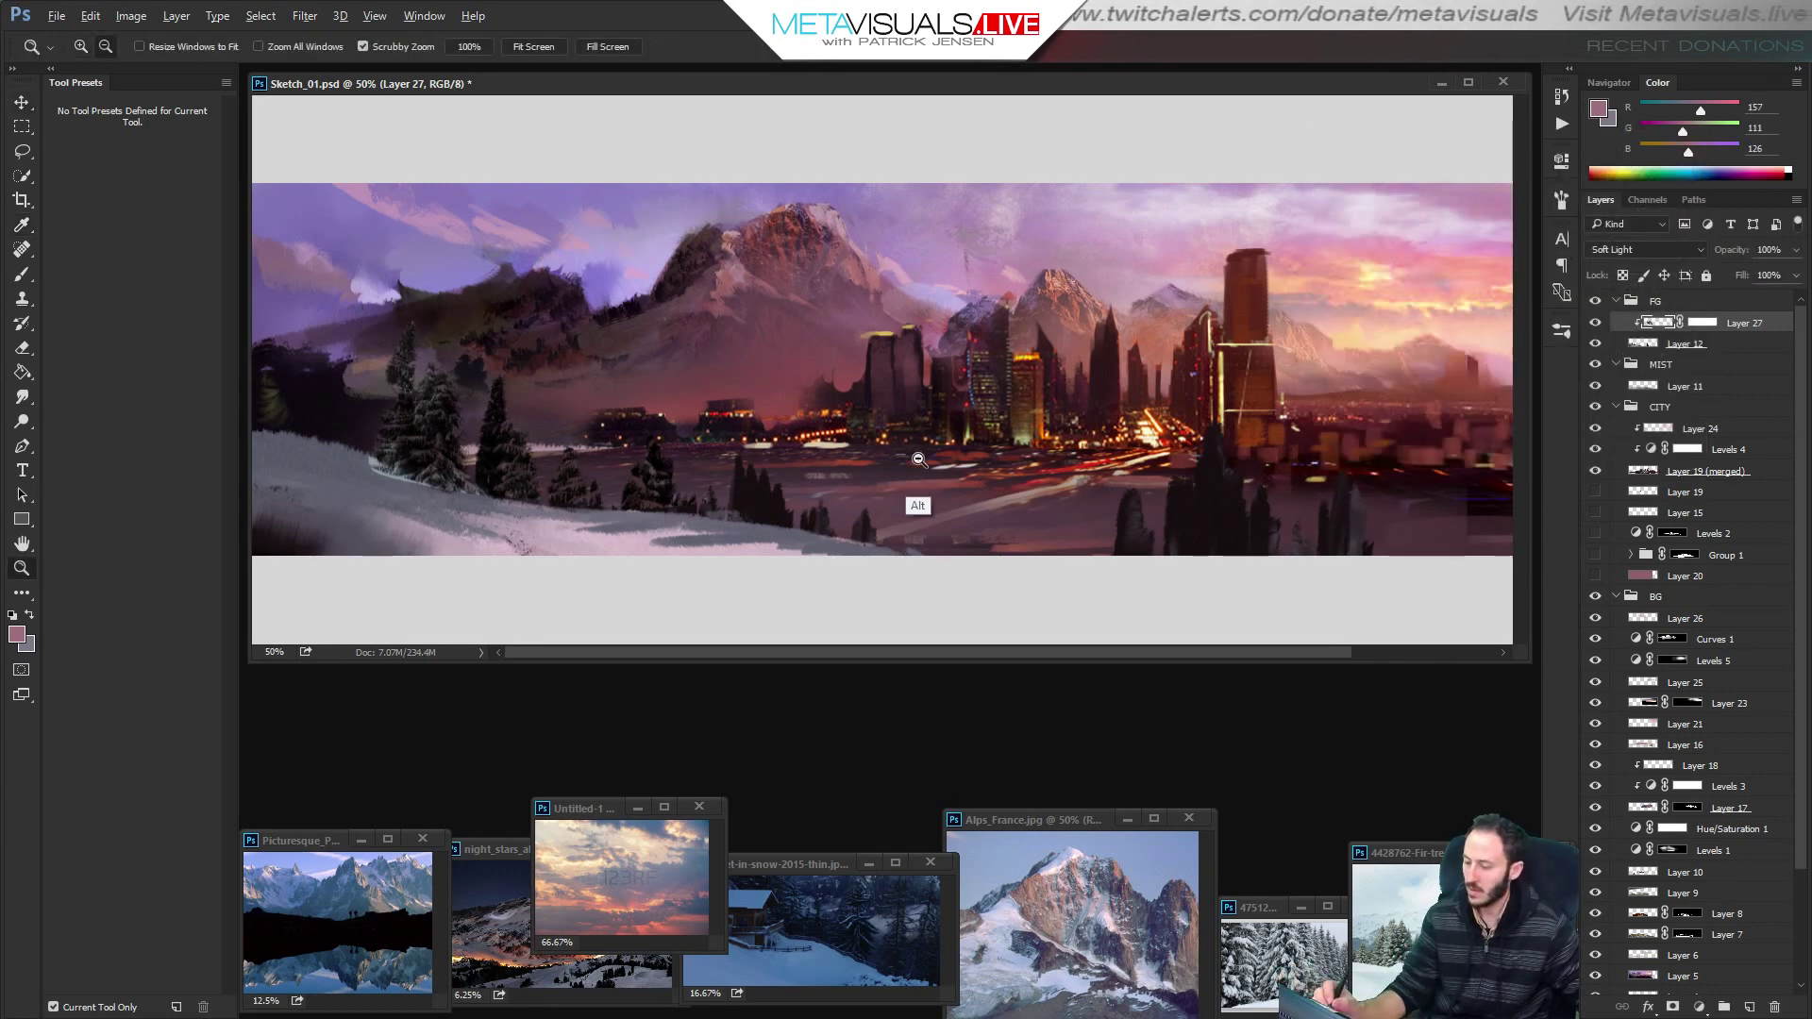
mouse_move(923, 506)
left_mouse_down()
mouse_move(942, 518)
mouse_move(910, 554)
mouse_move(839, 500)
mouse_move(975, 493)
left_mouse_up()
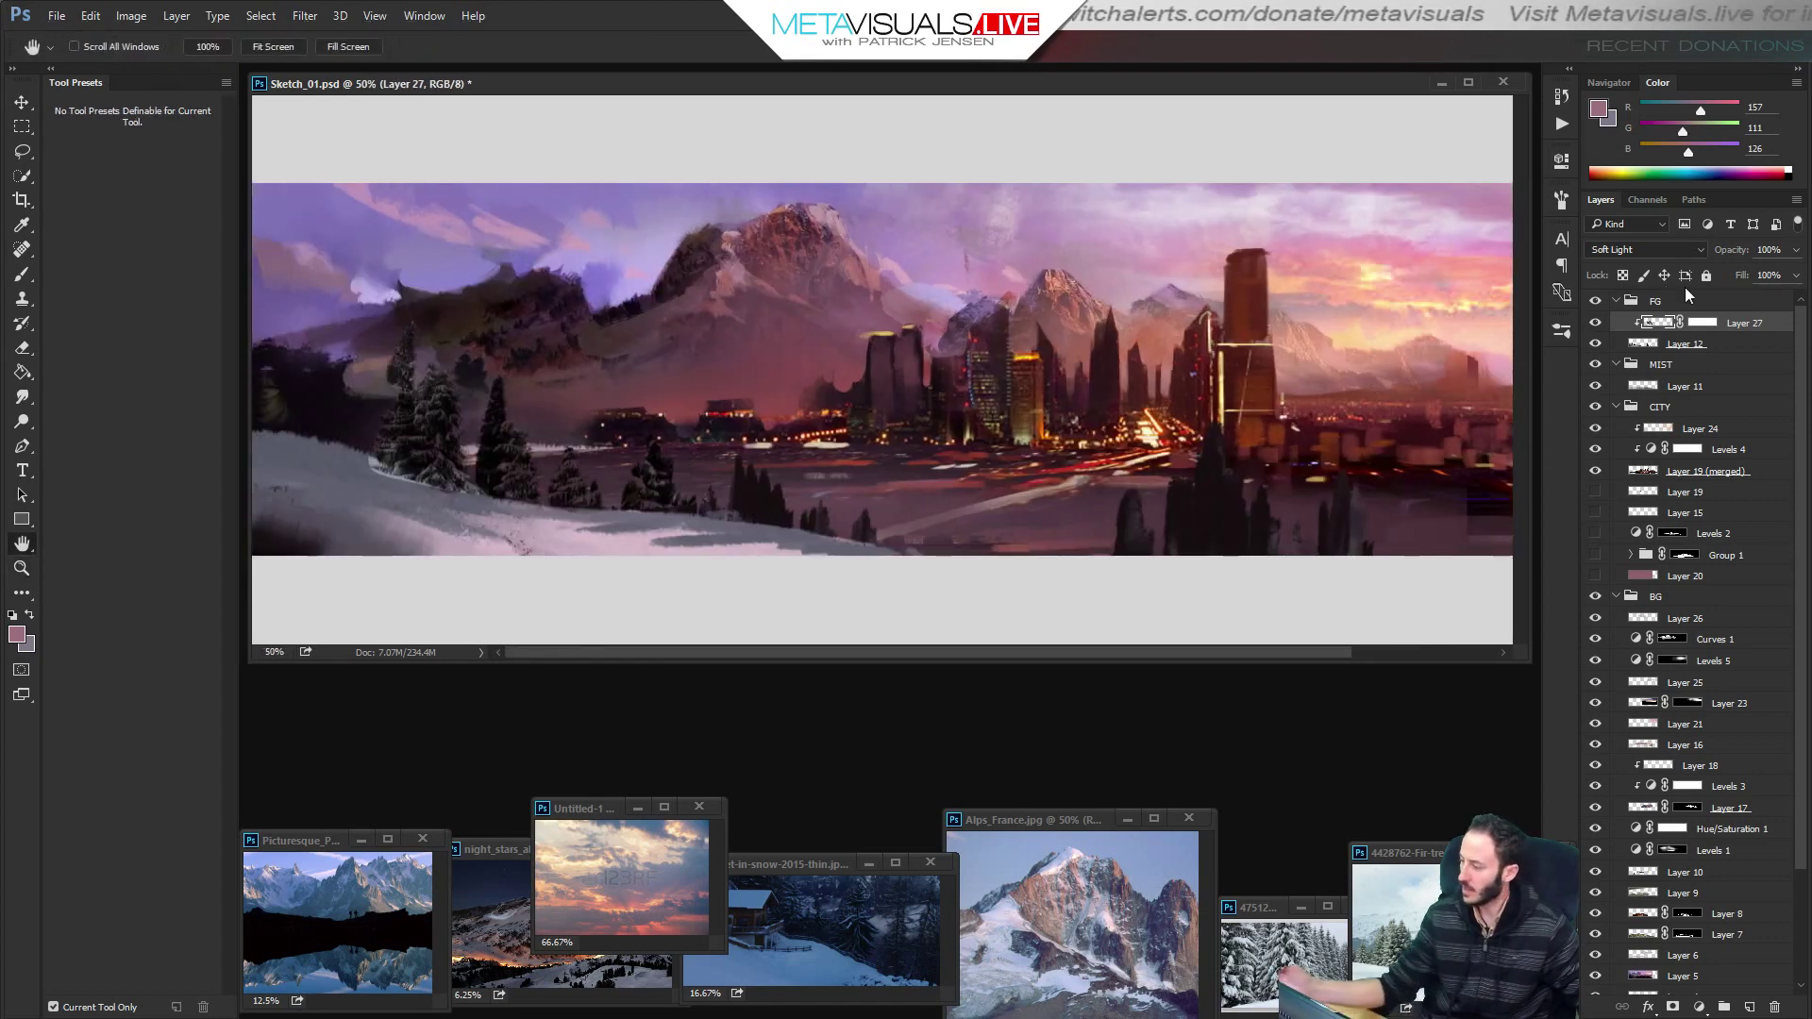
Create a layer group named PAINTOVER above the FG group, containing a new empty layer.
left_click(1664, 303)
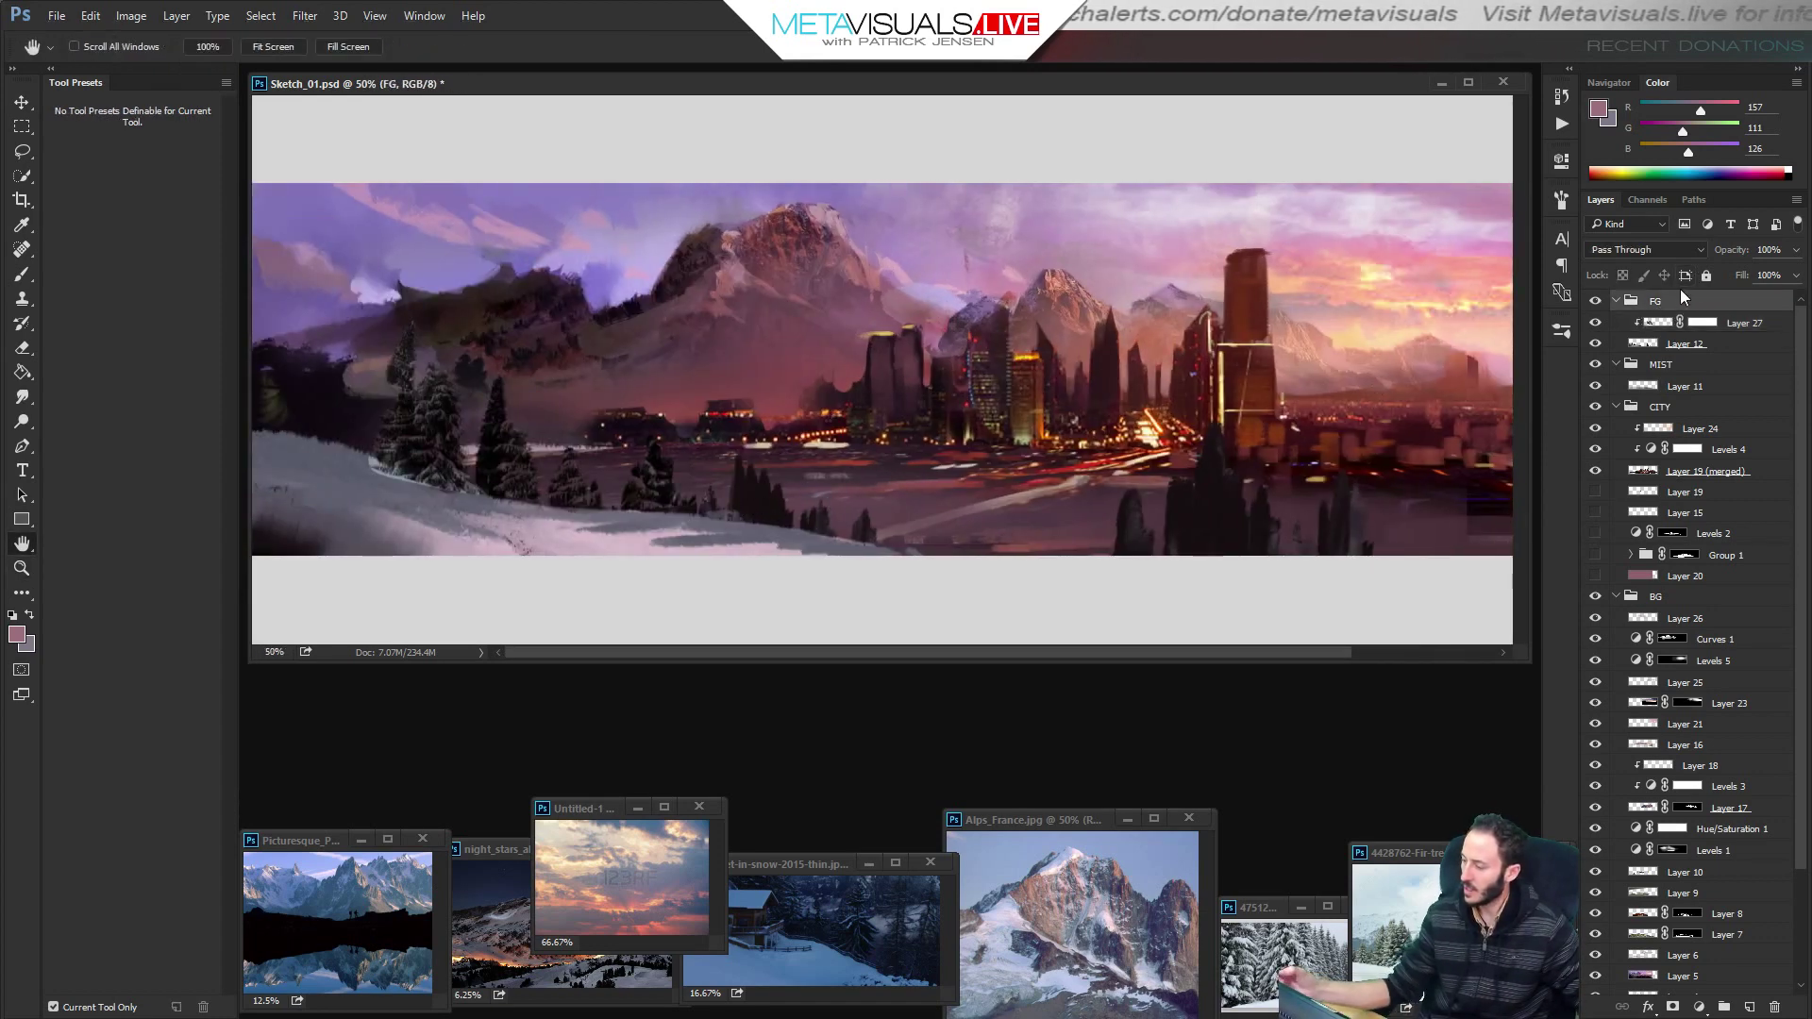
left_click(1723, 1008)
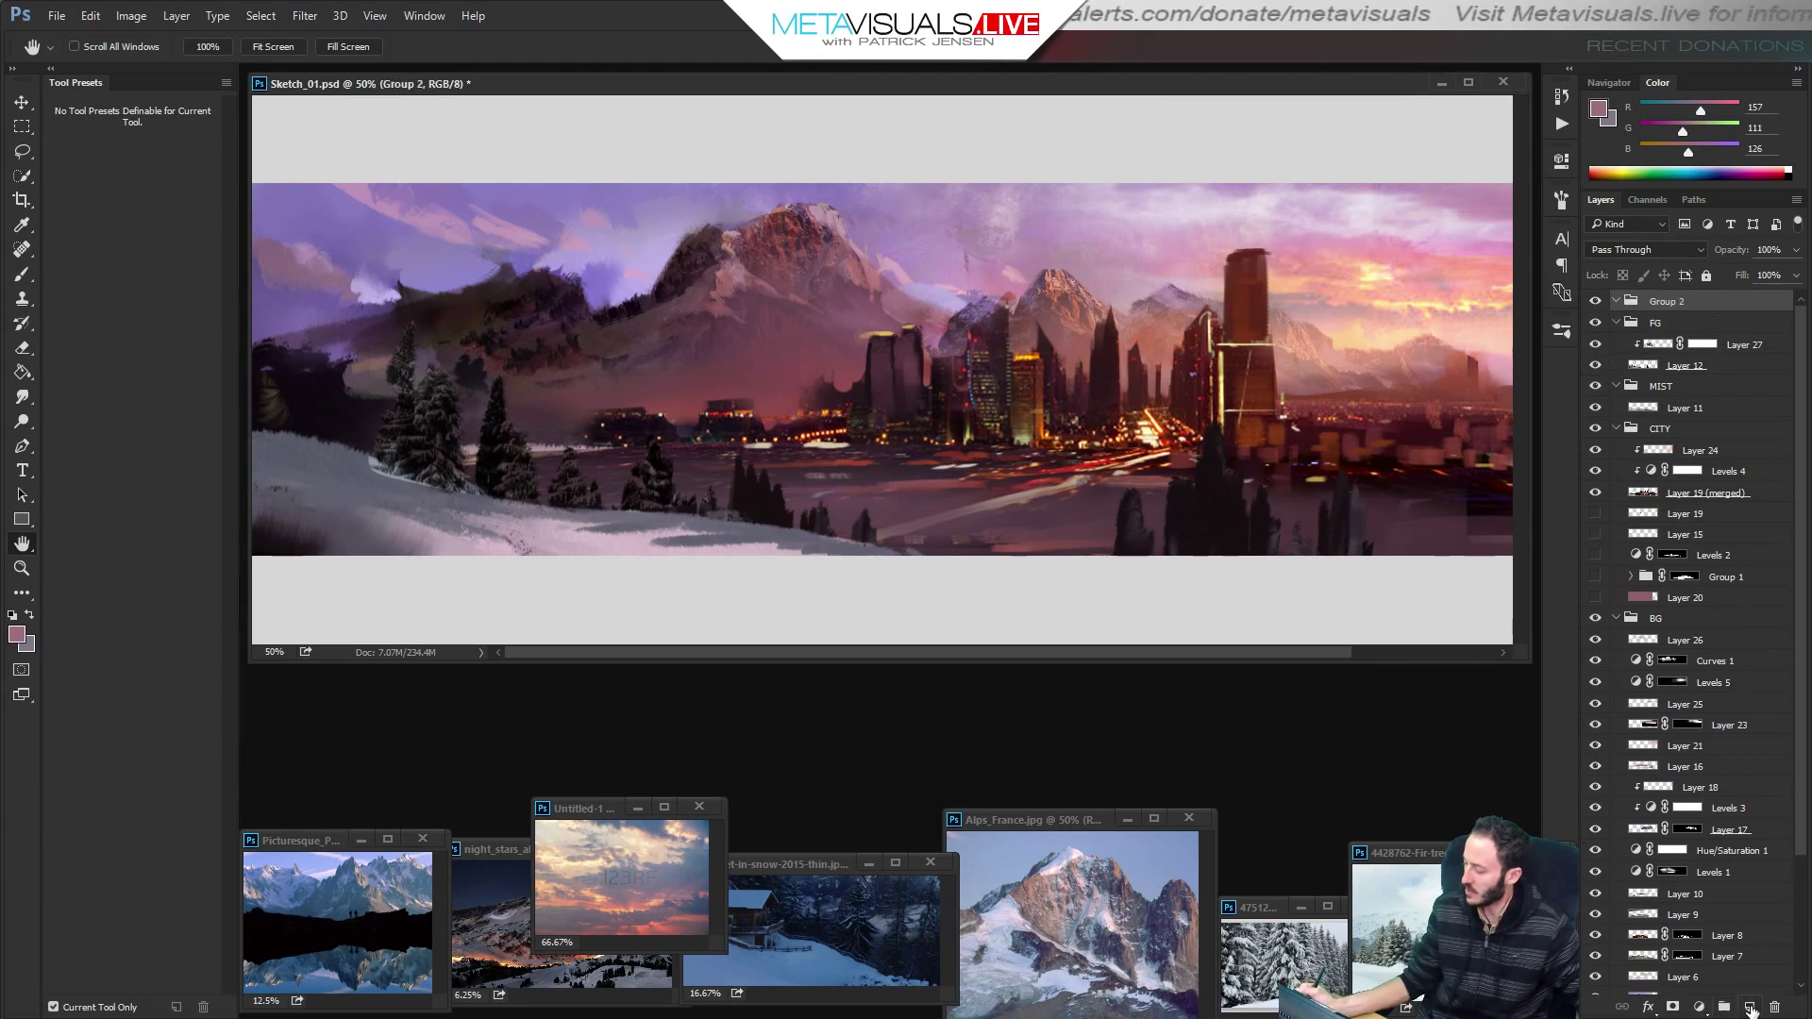
left_click(1749, 1008)
double_click(1671, 302)
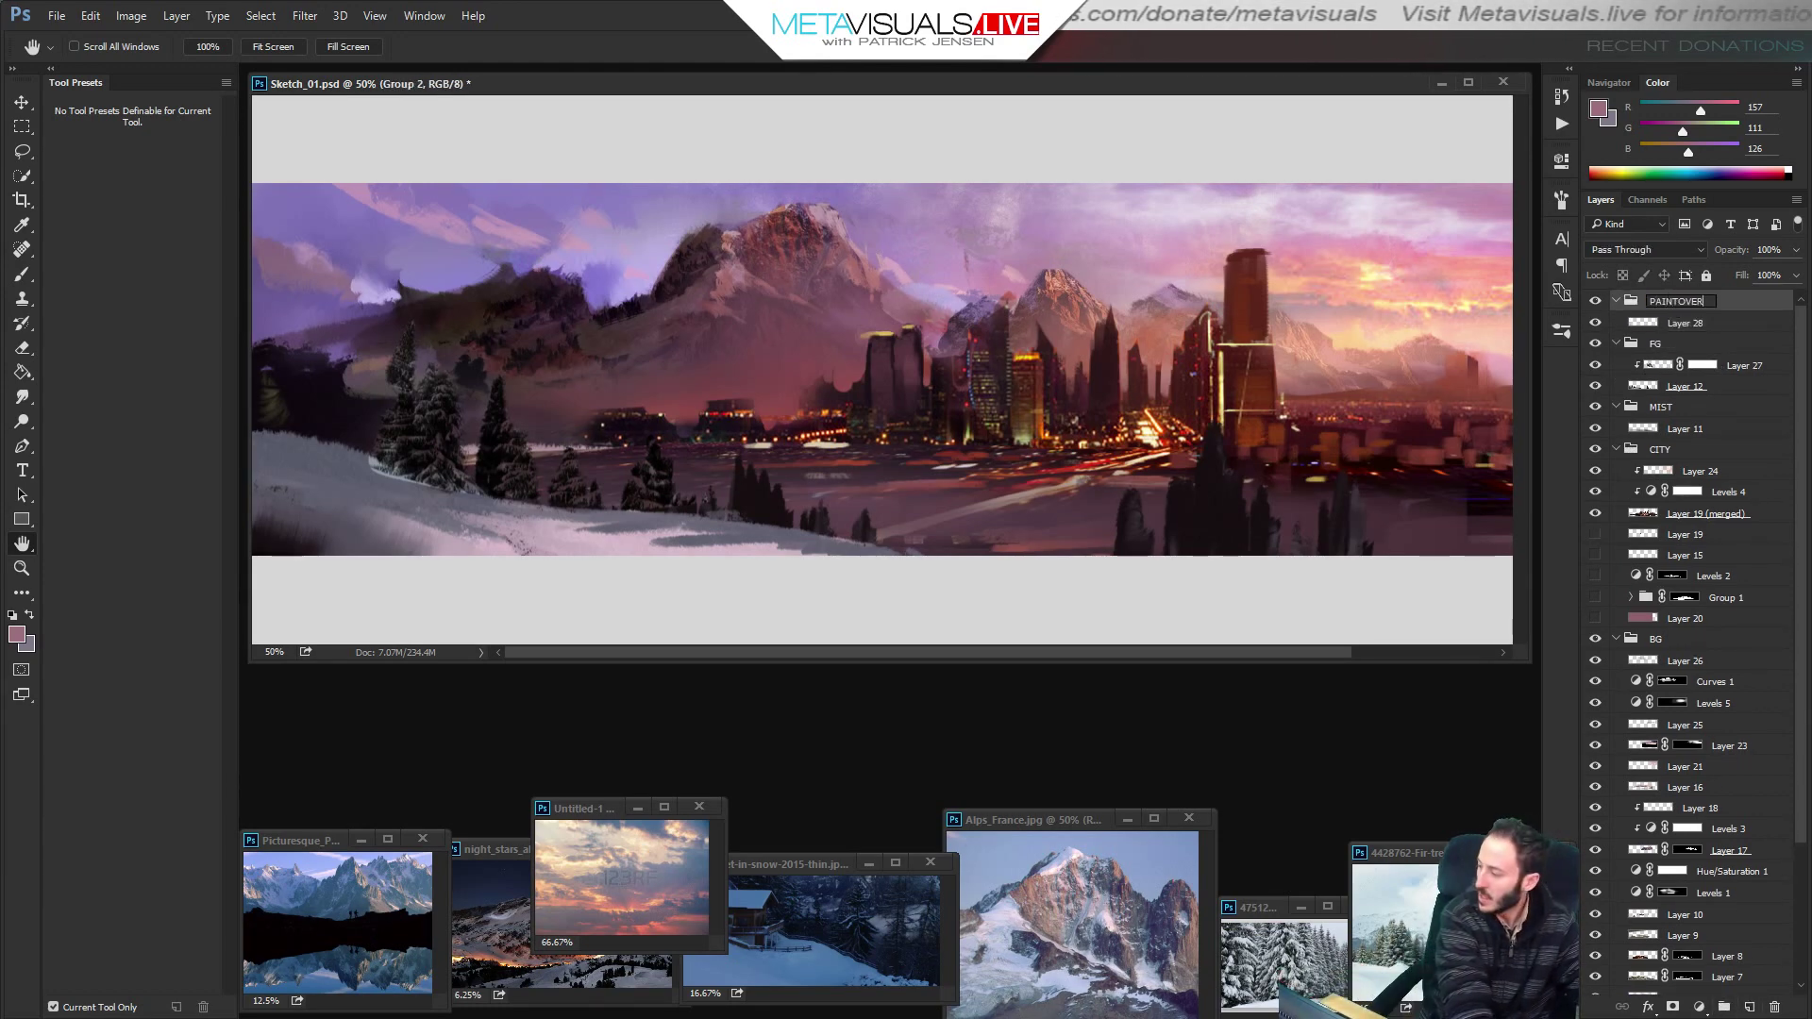
left_click(1648, 326)
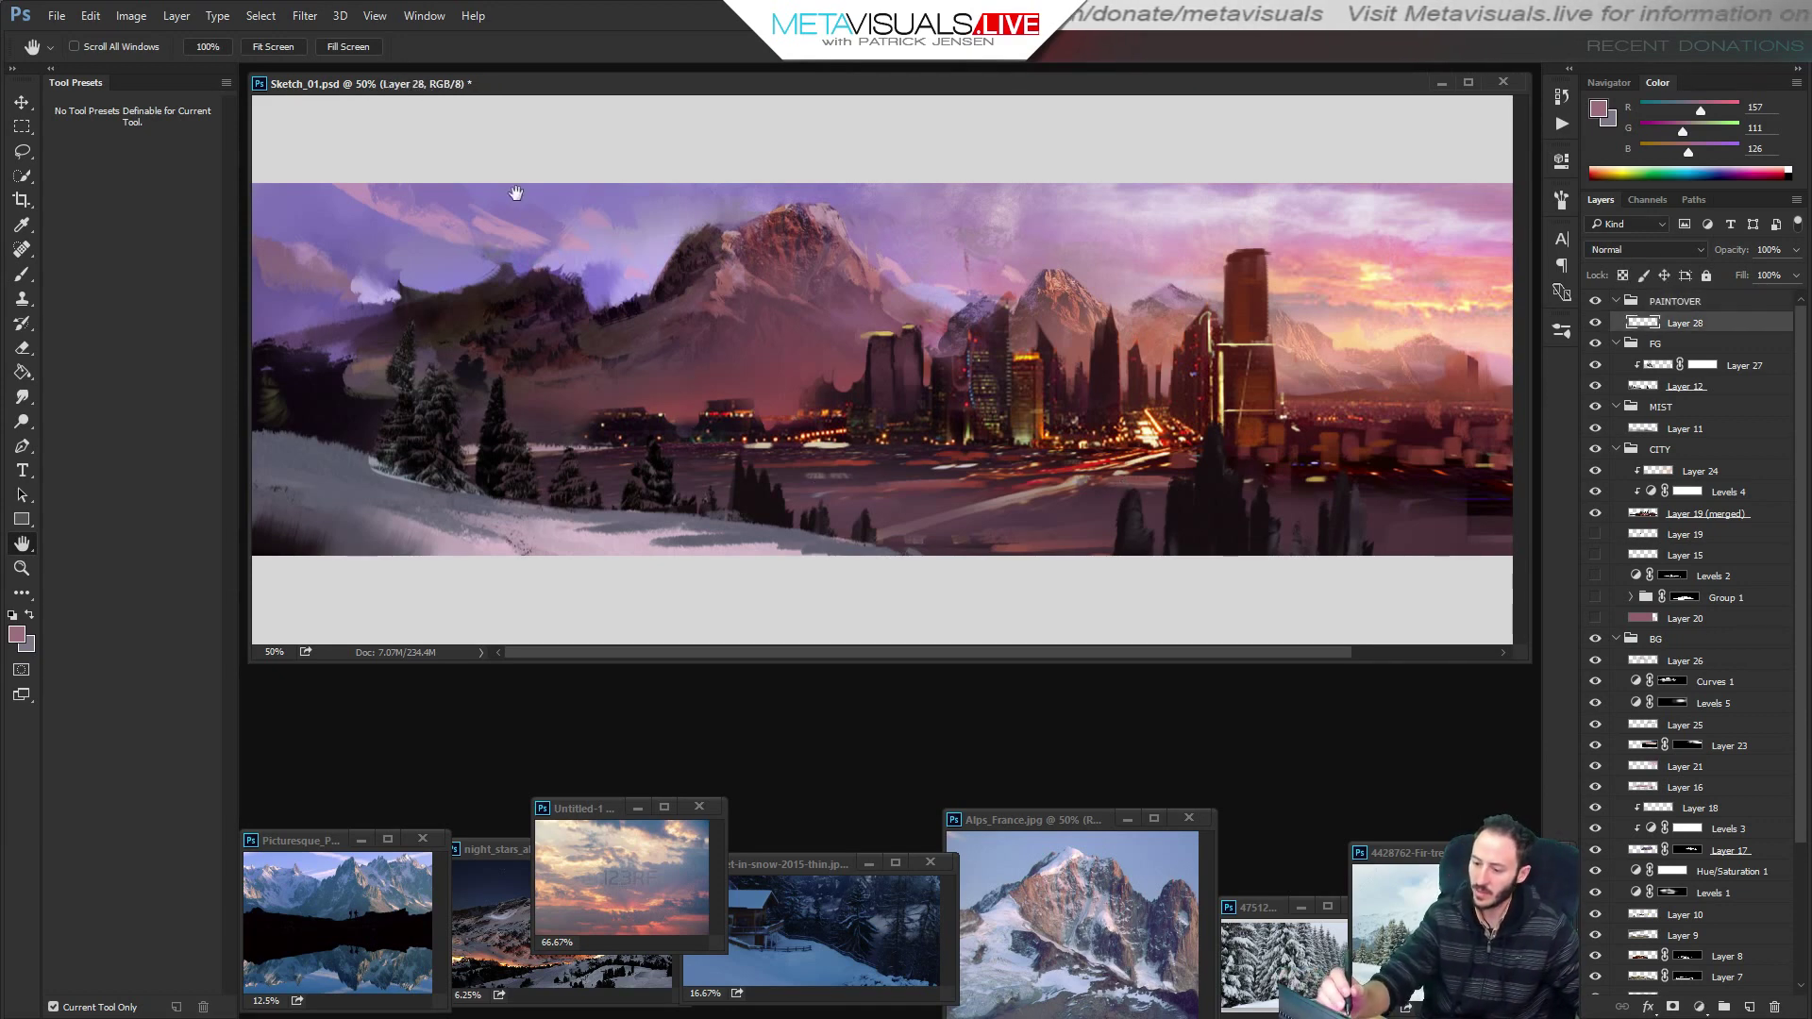
Choose the Paint Rake NICE brush preset and sample a pale pink snow colour from the large central mountain.
key("b")
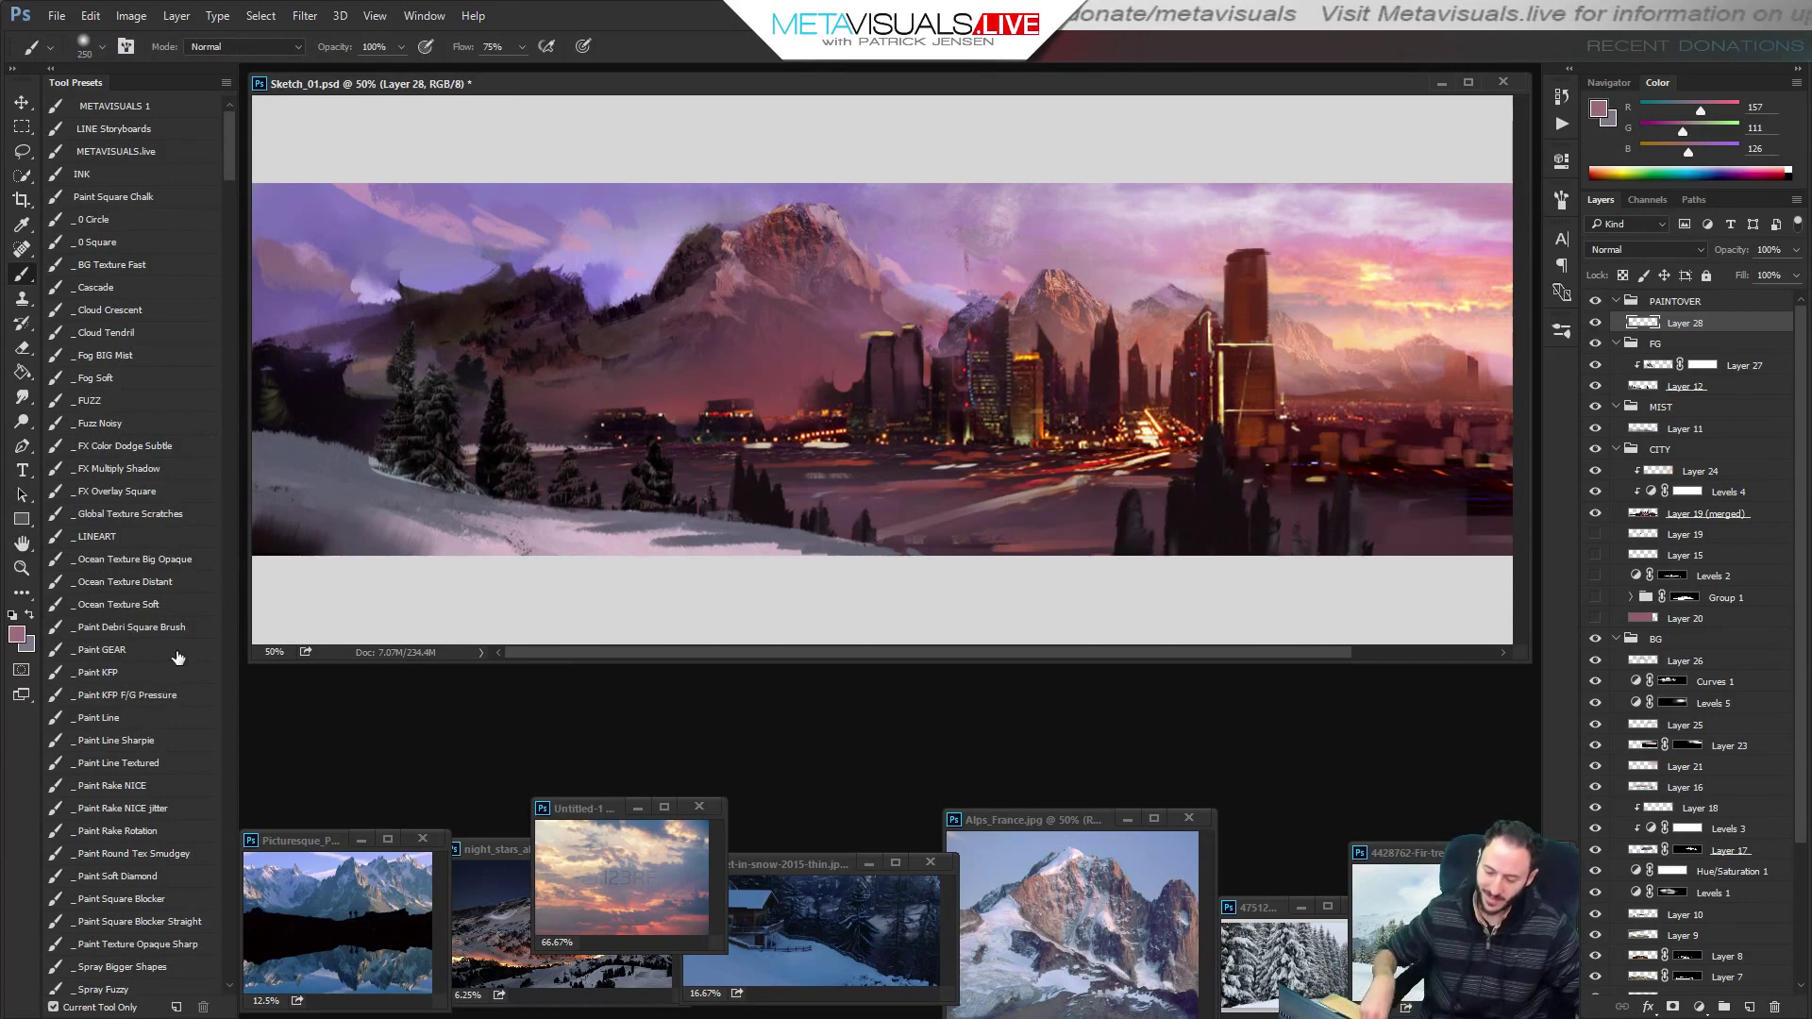
left_click(151, 831)
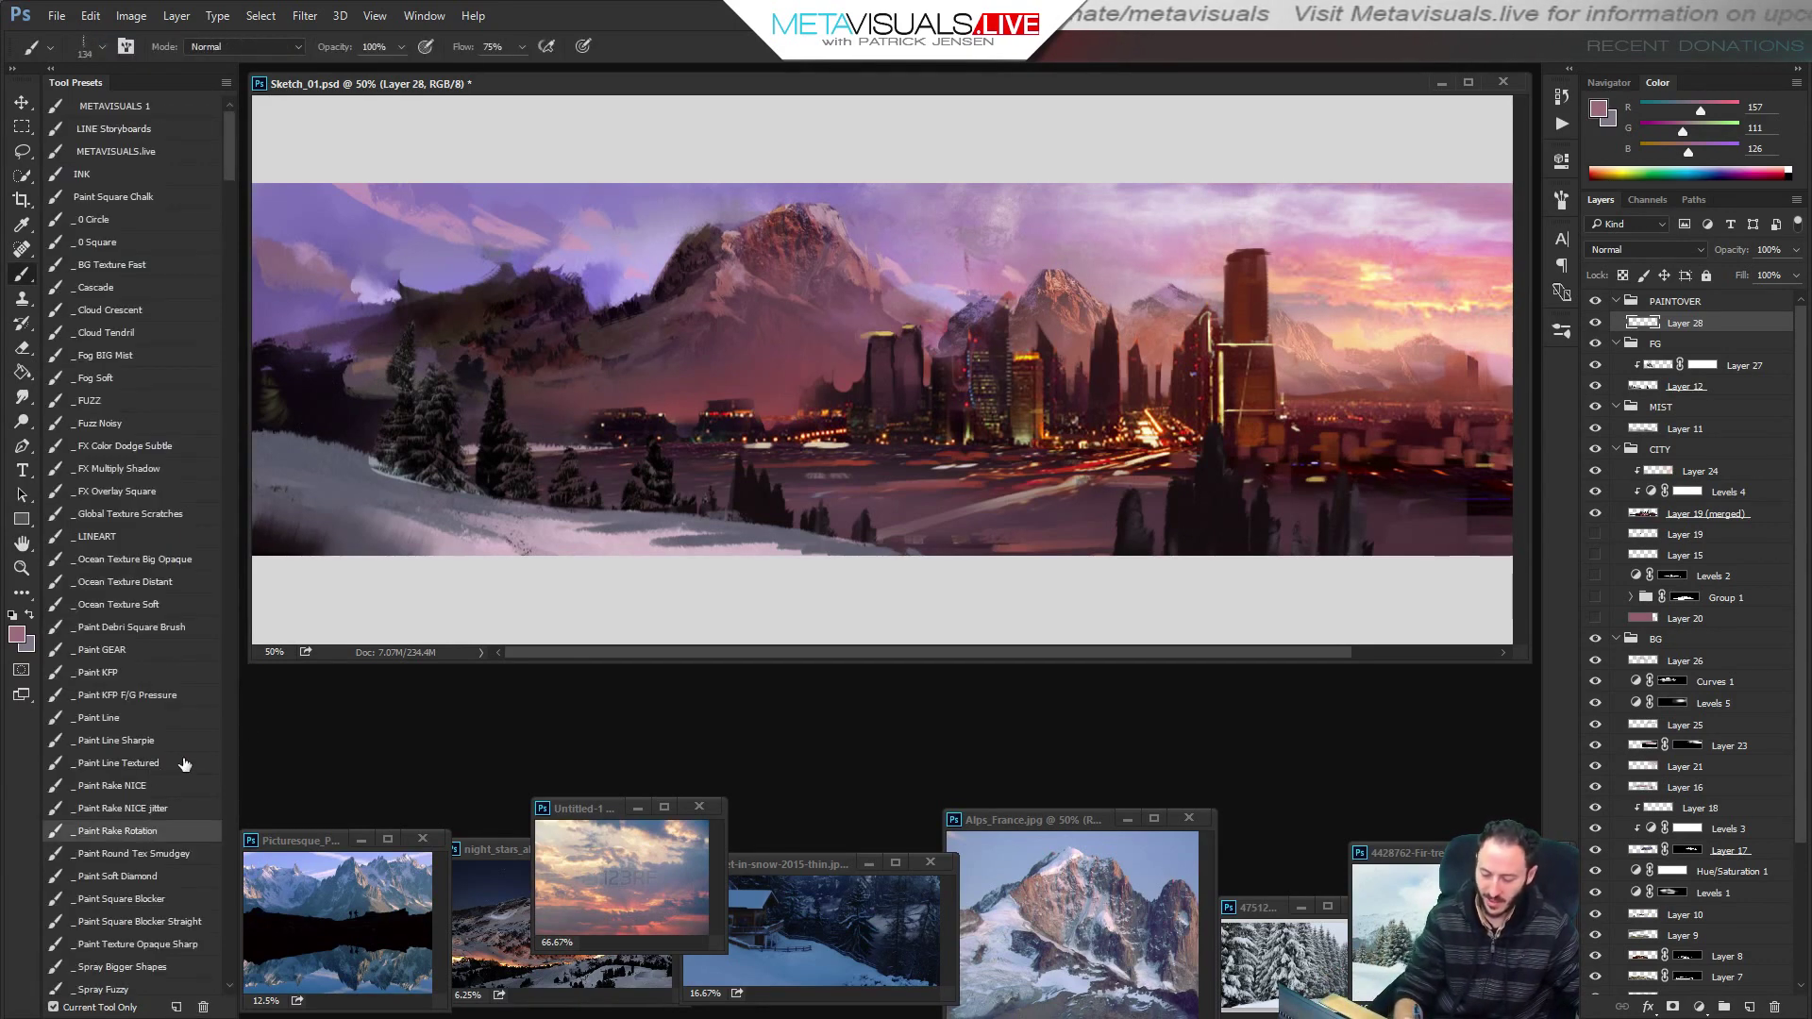
left_click(154, 789)
left_click(728, 264, "alt")
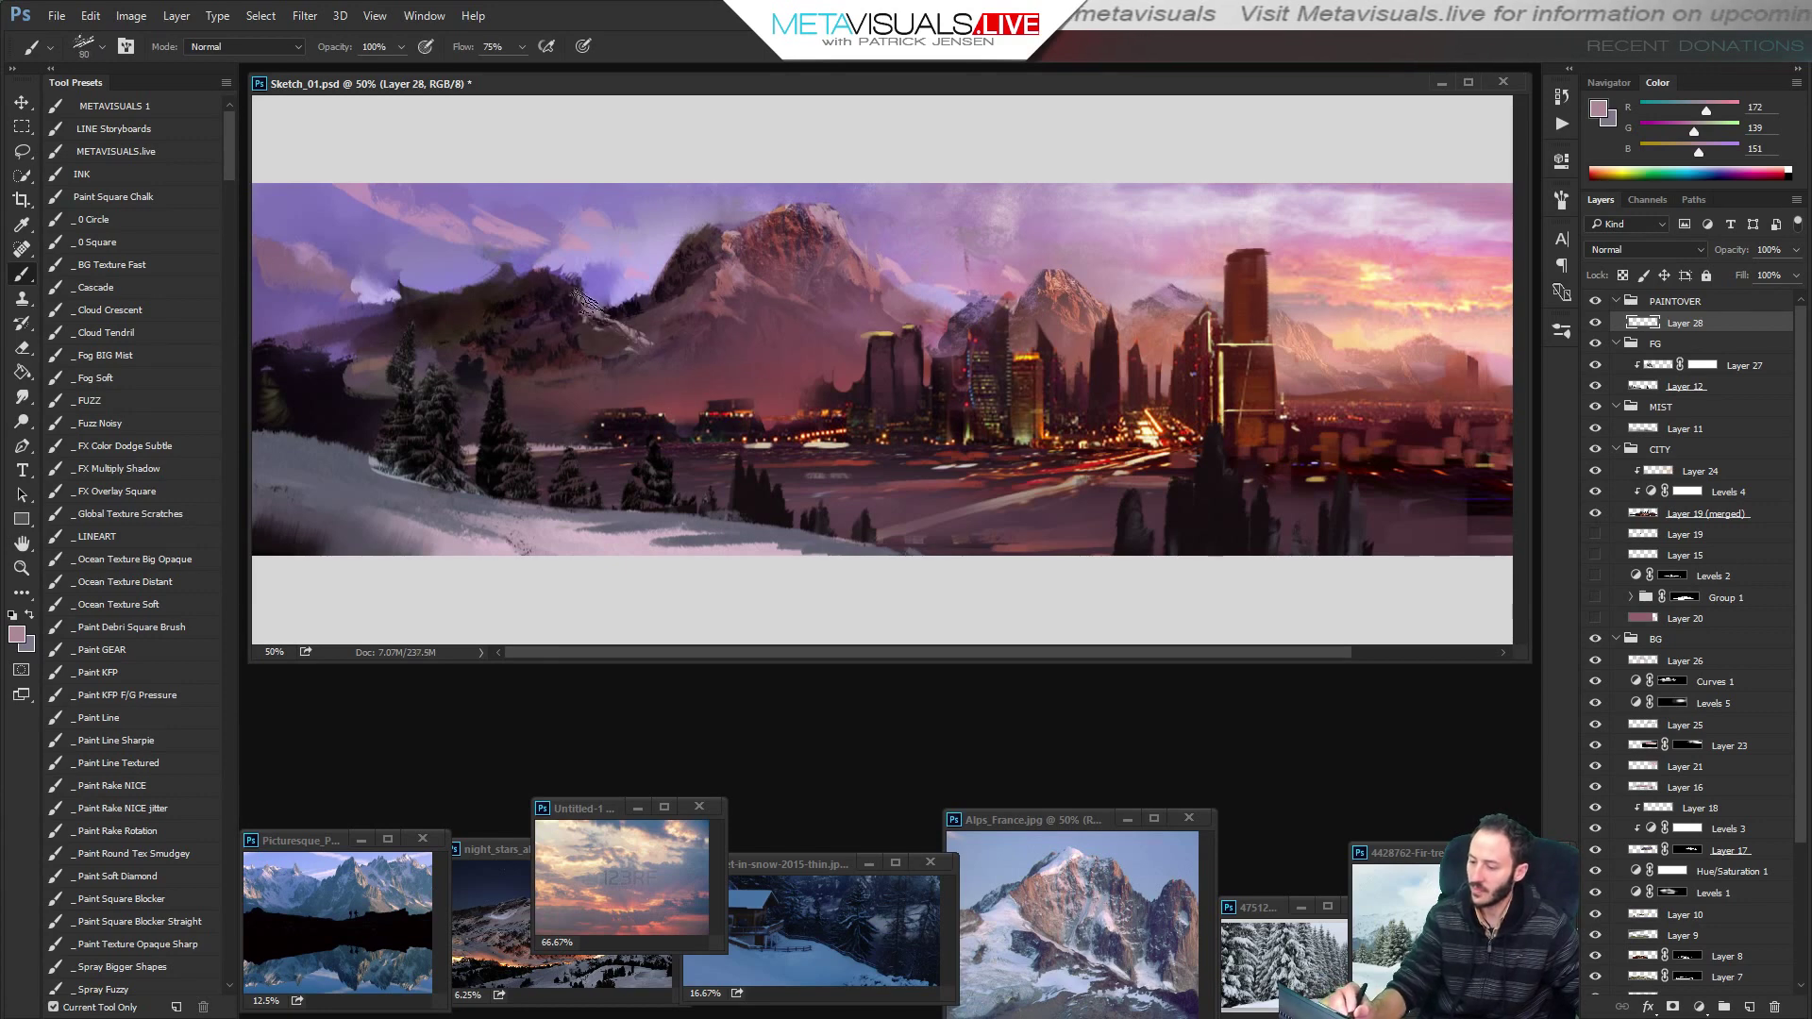
Open a second window of Sketch_01.psd, place it below the main one at matching width and enlarge its view to 39.37%.
left_click(423, 15)
mouse_move(434, 38)
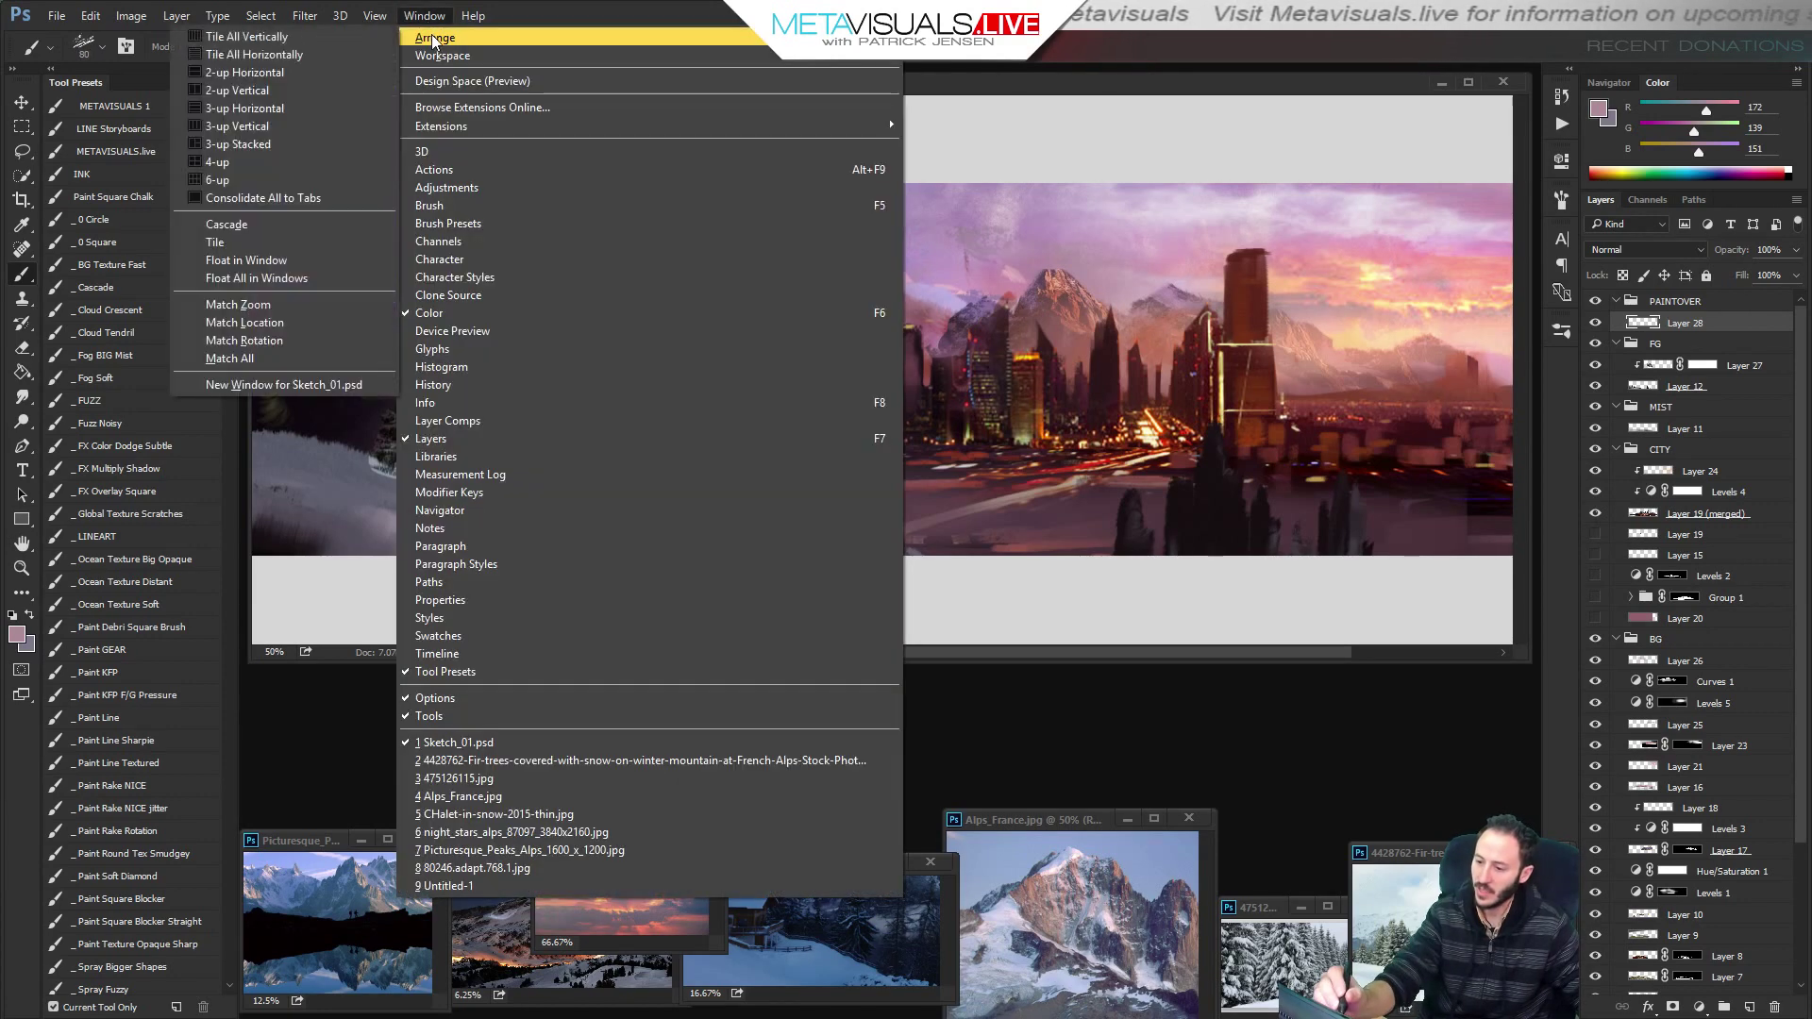
left_click(274, 384)
left_click_drag(712, 267, 703, 737)
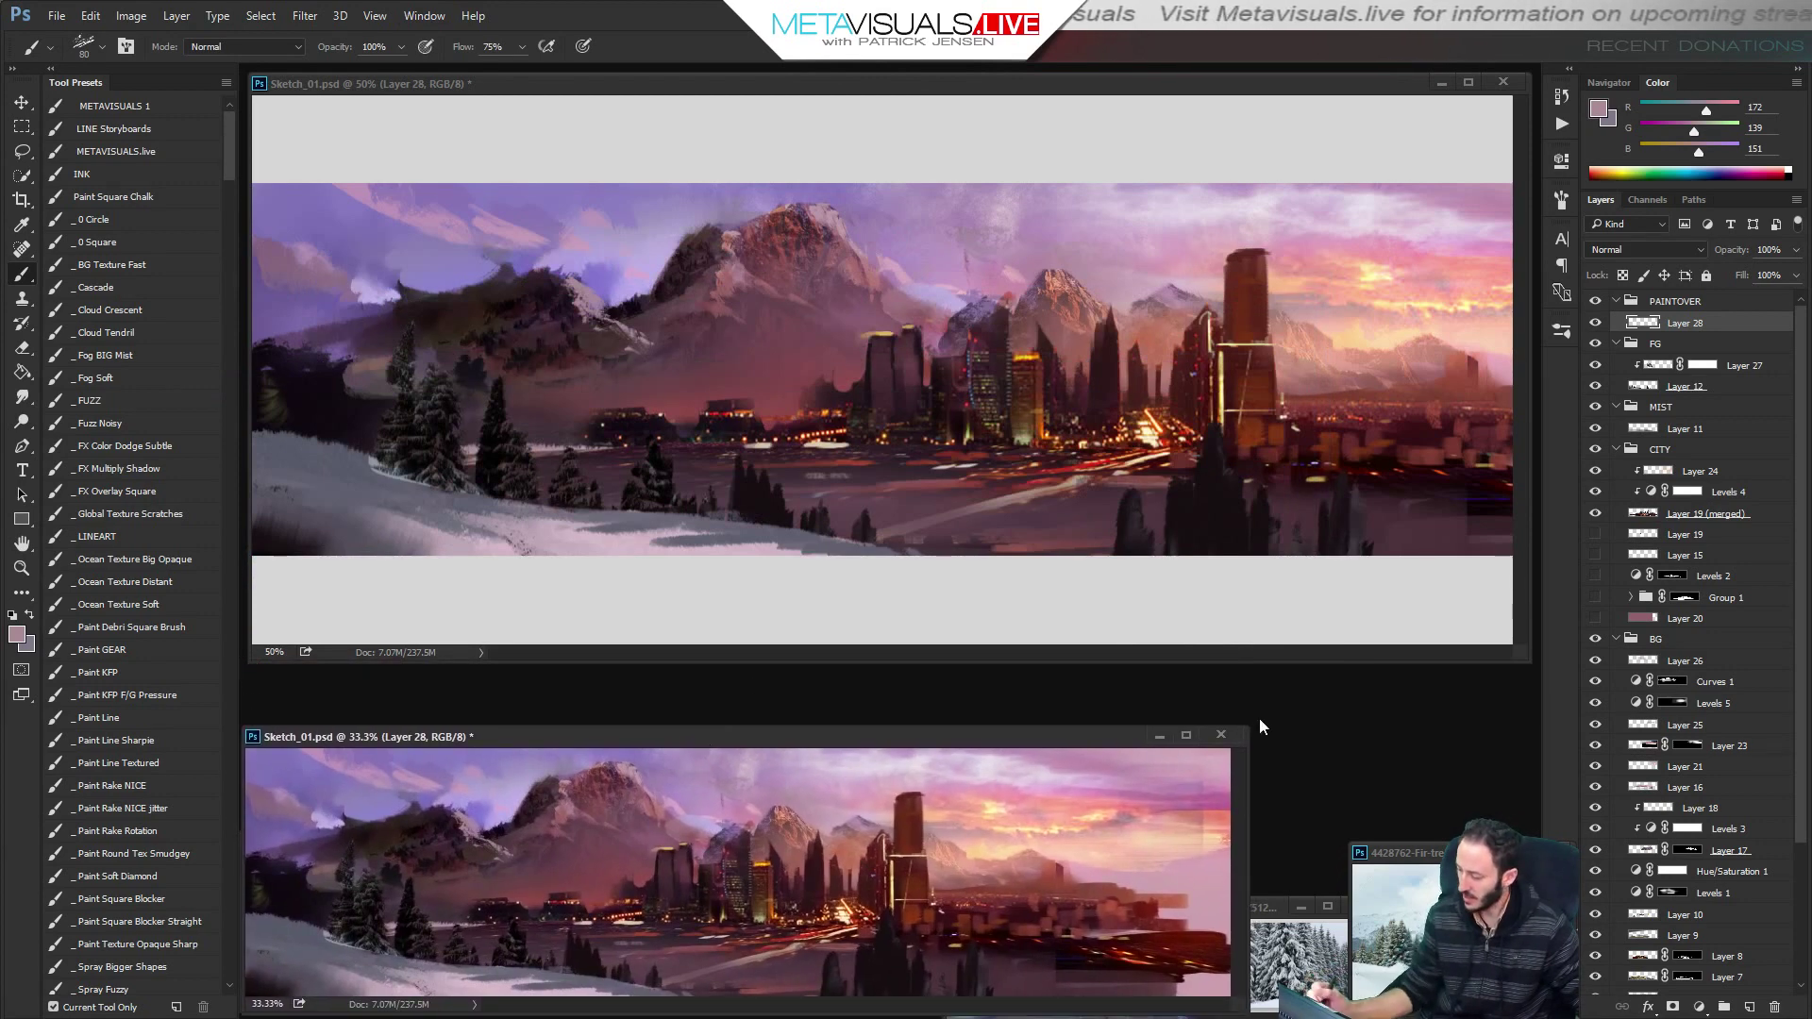
left_click_drag(1248, 730, 1540, 653)
key("z")
left_click_drag(918, 832, 973, 835)
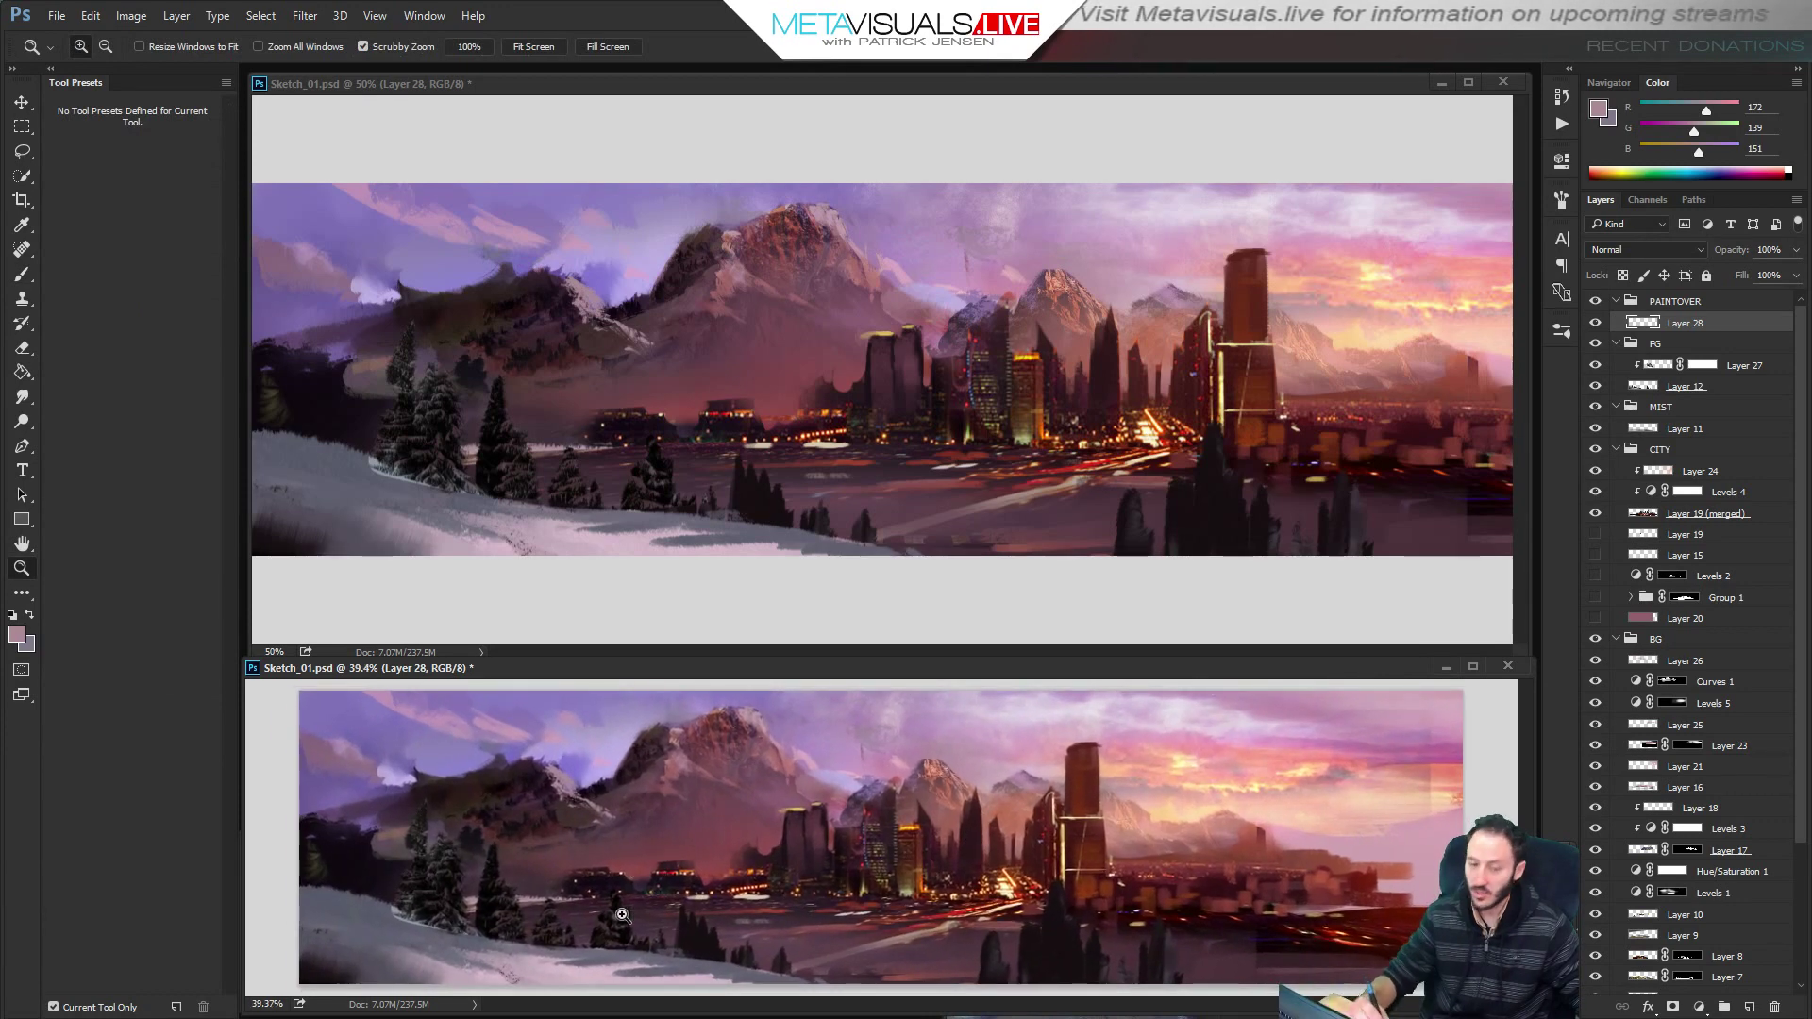
Paint a diagonal snow slope in pale pink down the dark left mountain's ridge, adding warmer sunlit pink strokes.
left_click(680, 319)
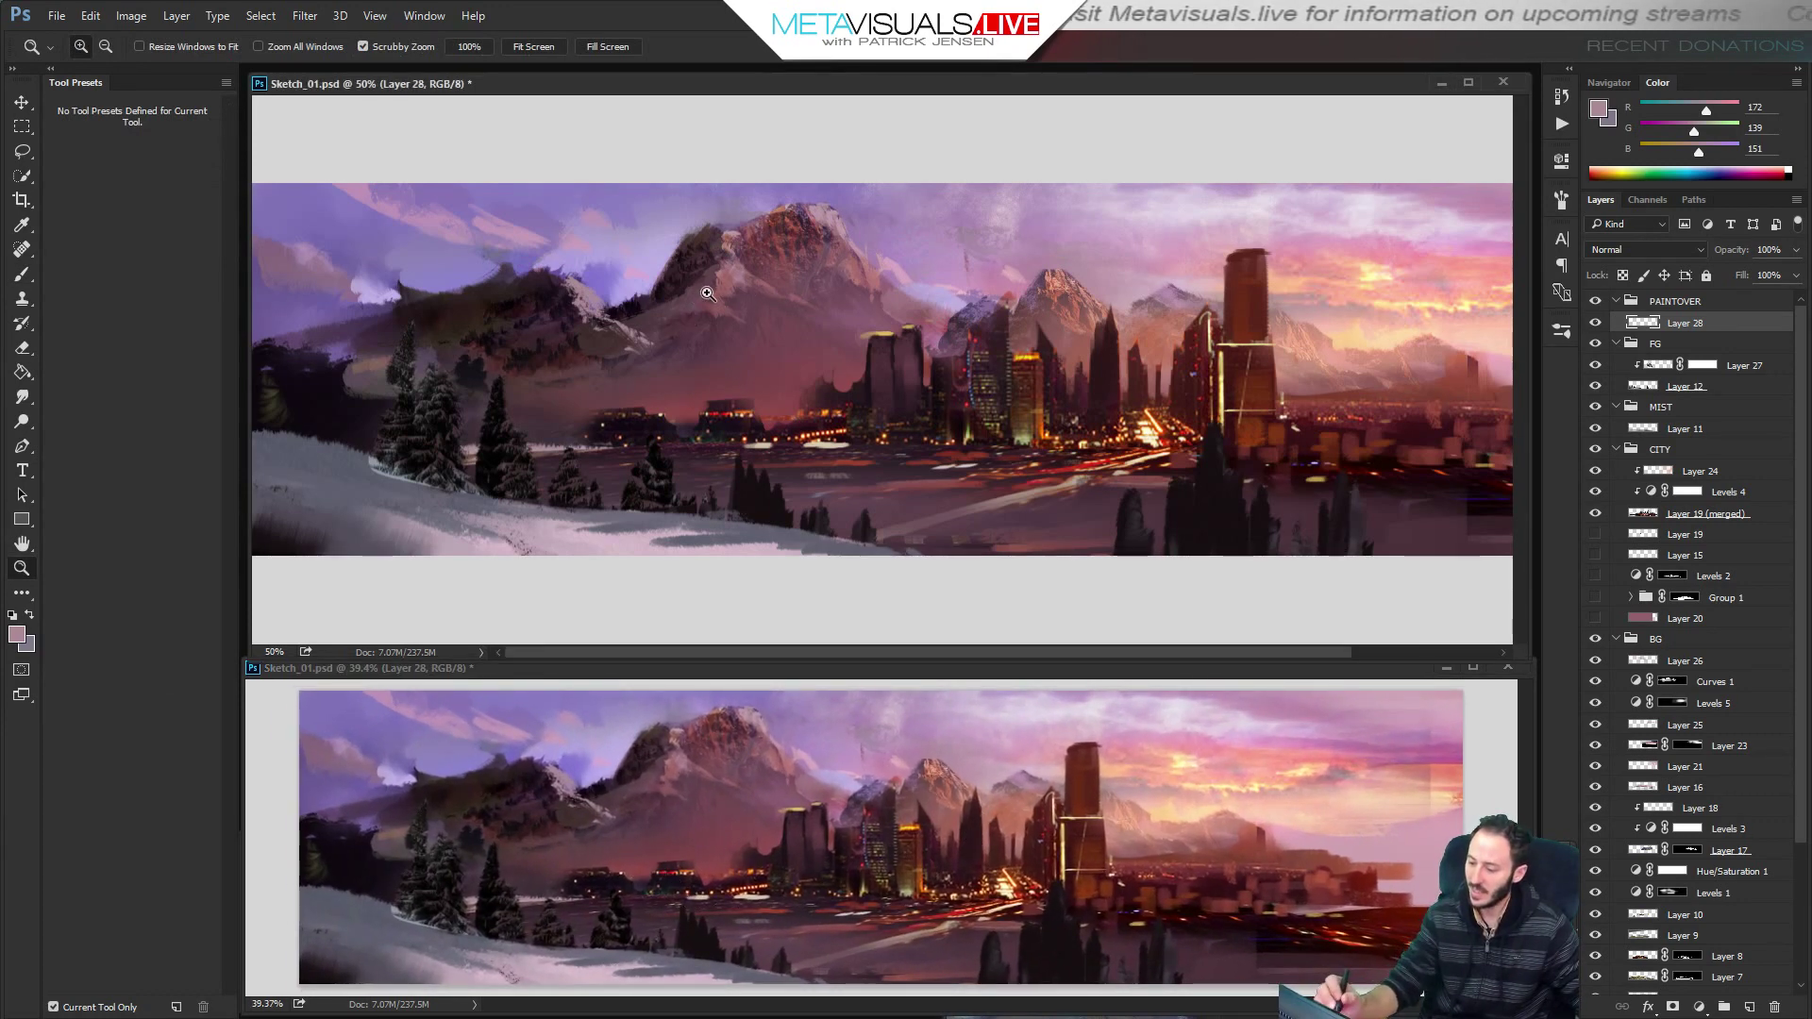
double_click(714, 319)
left_click_drag(716, 320, 951, 321)
key("b")
left_click_drag(714, 294, 814, 368)
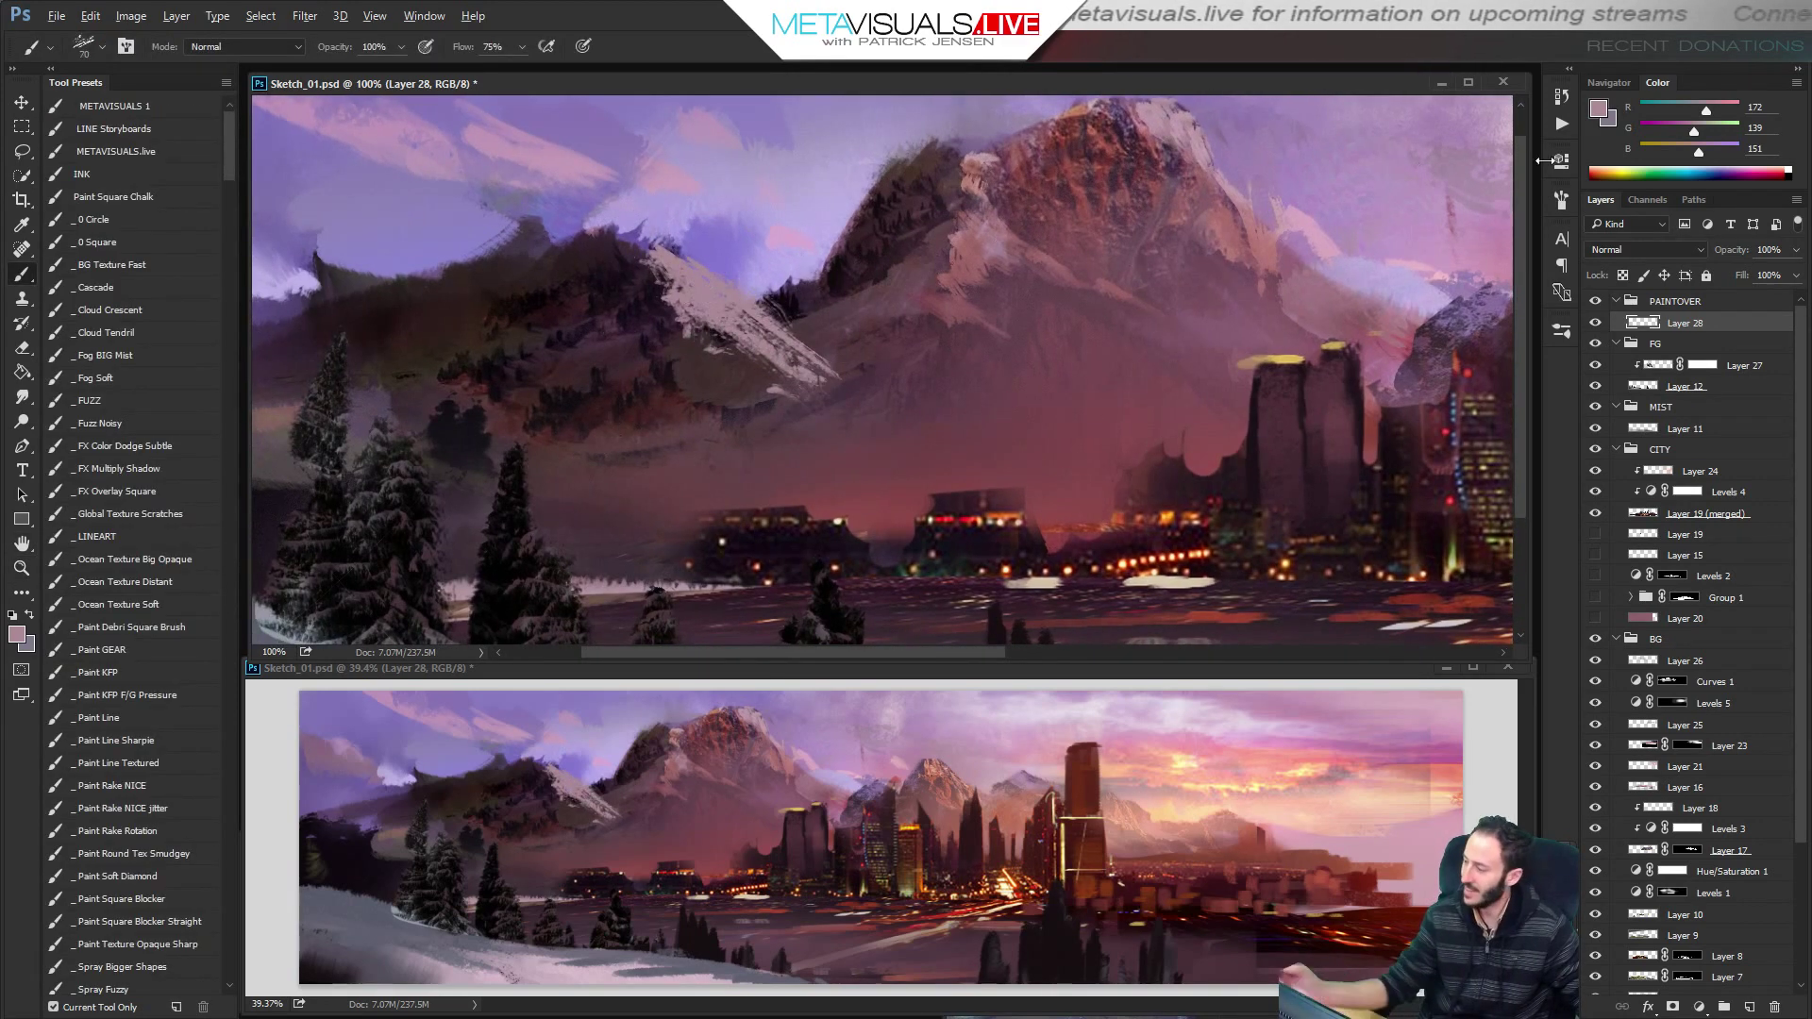
left_click_drag(694, 291, 797, 357)
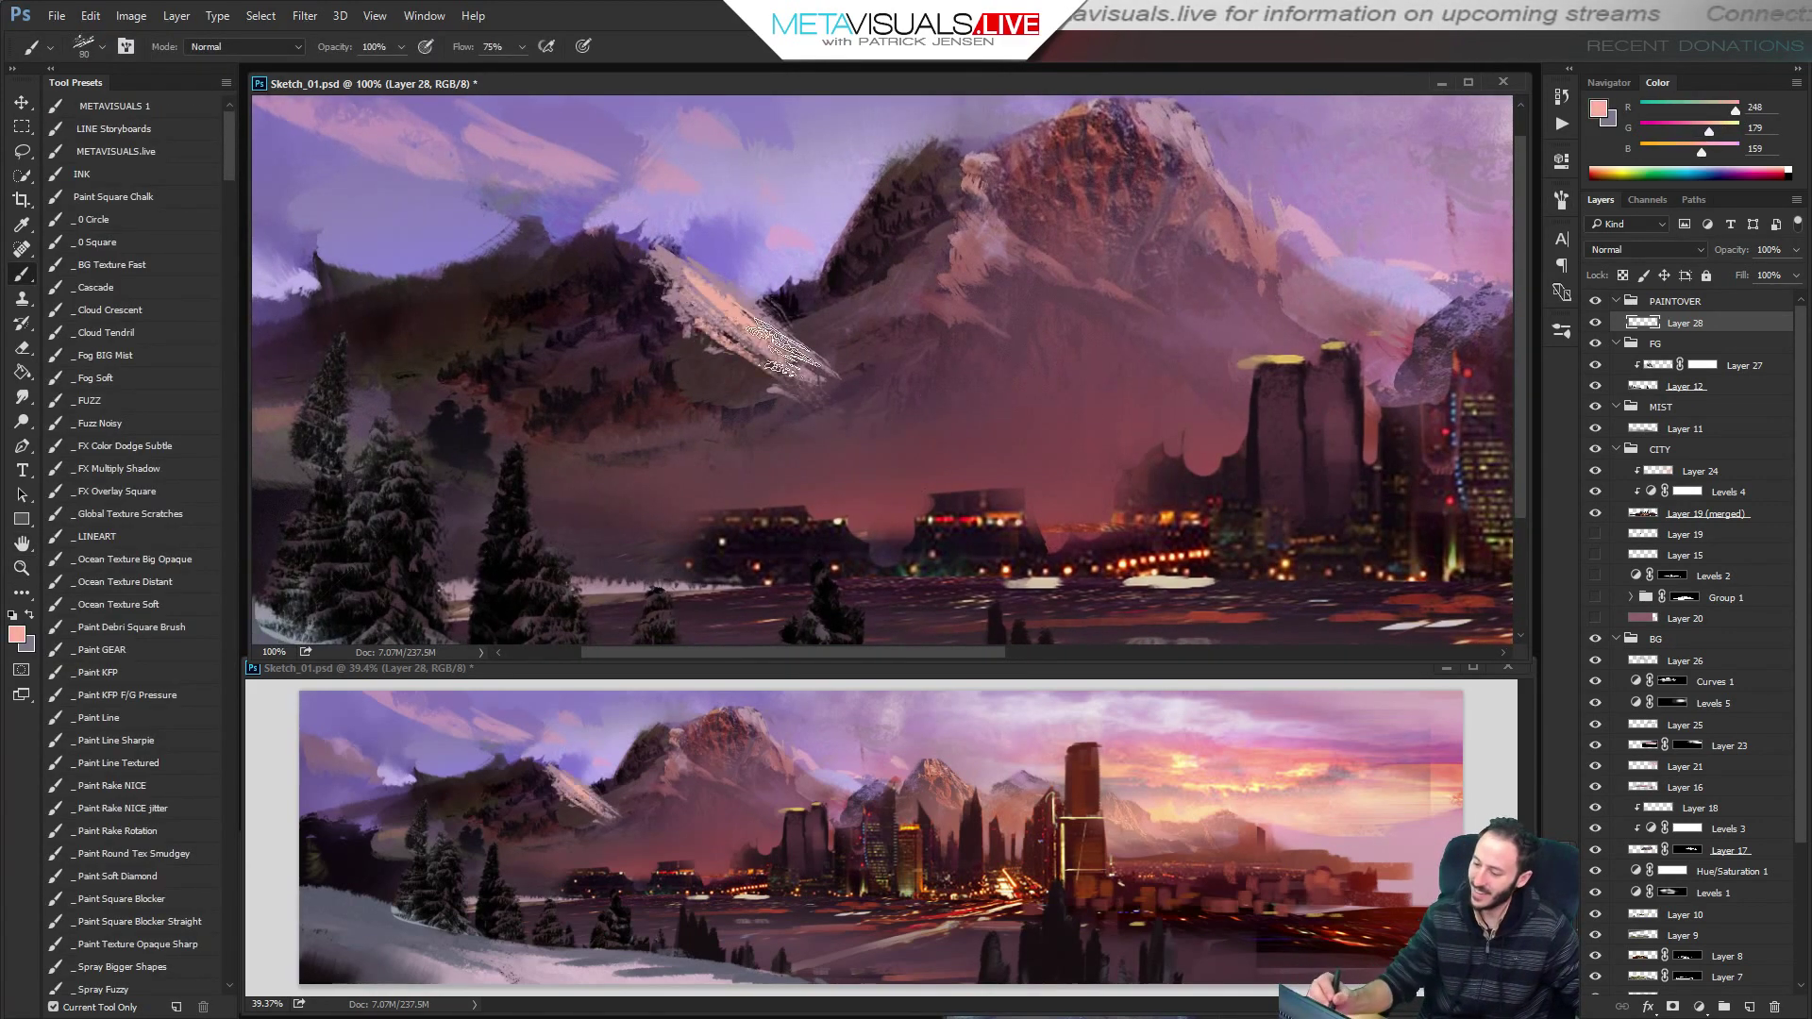
left_click_drag(668, 255, 700, 272)
Extend the left mountain's snow slope downhill with textured peach strokes sampled from the sunlit mountain behind the city.
key("ctrl+alt+space")
left_click(1038, 355, "ctrl+alt")
left_click(995, 319)
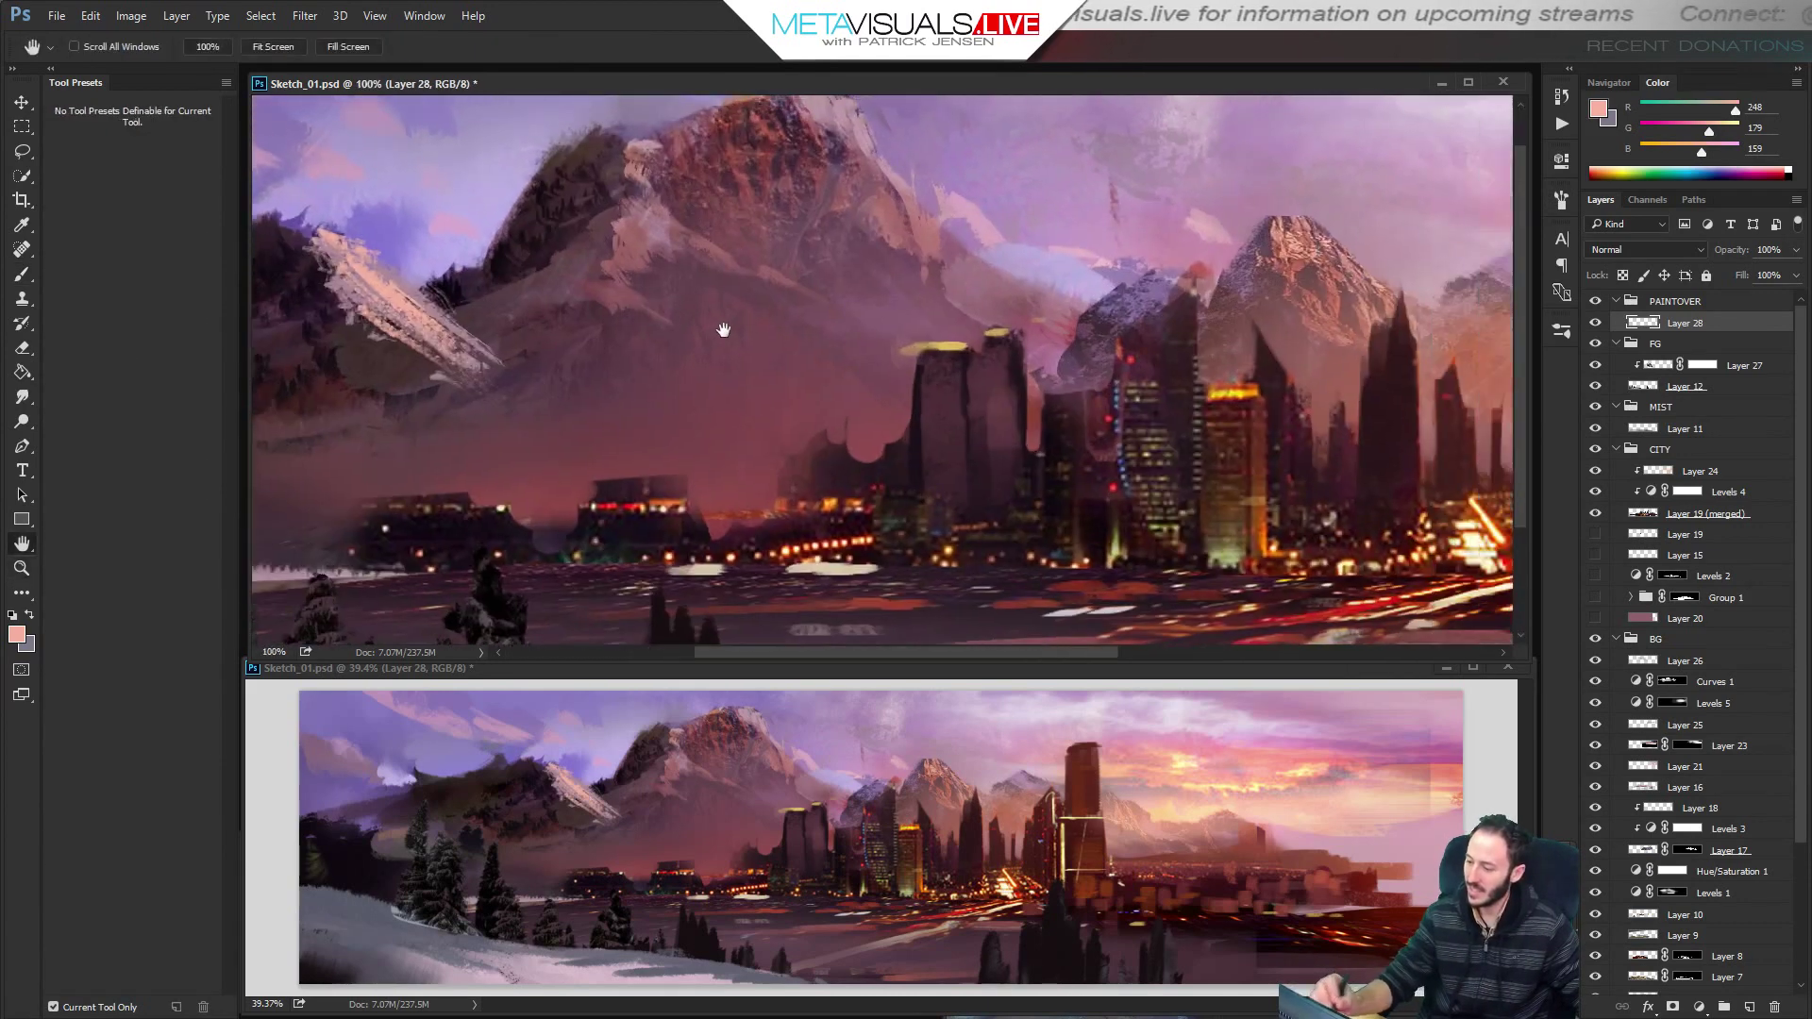
key("b")
left_click(1362, 220, "alt")
key("bracketleft")
mouse_move(609, 376)
left_mouse_down()
mouse_move(547, 347)
mouse_move(482, 269)
mouse_move(632, 373)
mouse_move(538, 358)
mouse_move(576, 396)
mouse_move(660, 387)
left_mouse_up()
key("bracketright")
key("space")
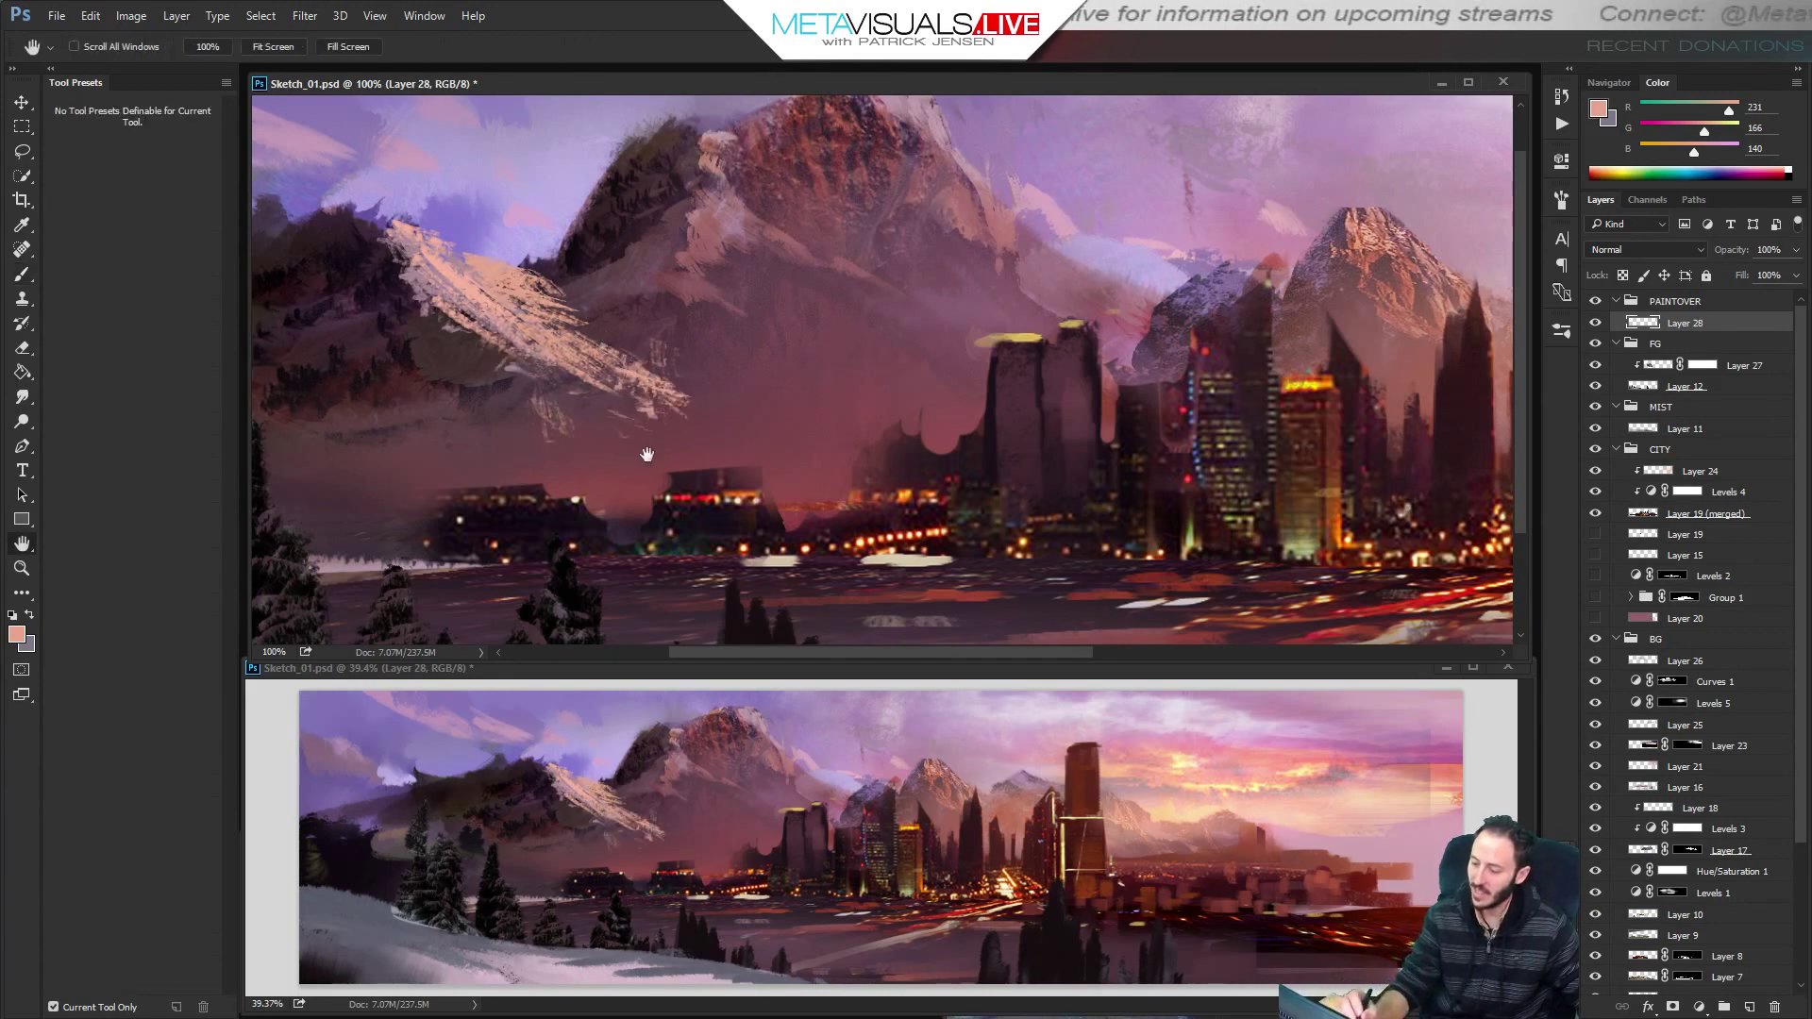
Smudge the painted snow on the left mountain downhill and towards its ridge to blend the strokes.
left_click_drag(648, 453, 800, 449)
key("r")
left_click_drag(708, 387, 713, 420)
left_click_drag(793, 372, 817, 418)
mouse_move(717, 363)
left_mouse_down()
mouse_move(604, 313)
mouse_move(625, 305)
mouse_move(557, 236)
left_mouse_up()
key("h")
Paint snow highlights across the left mountain's lit slope using a colour sampled from the central mountain.
key("b")
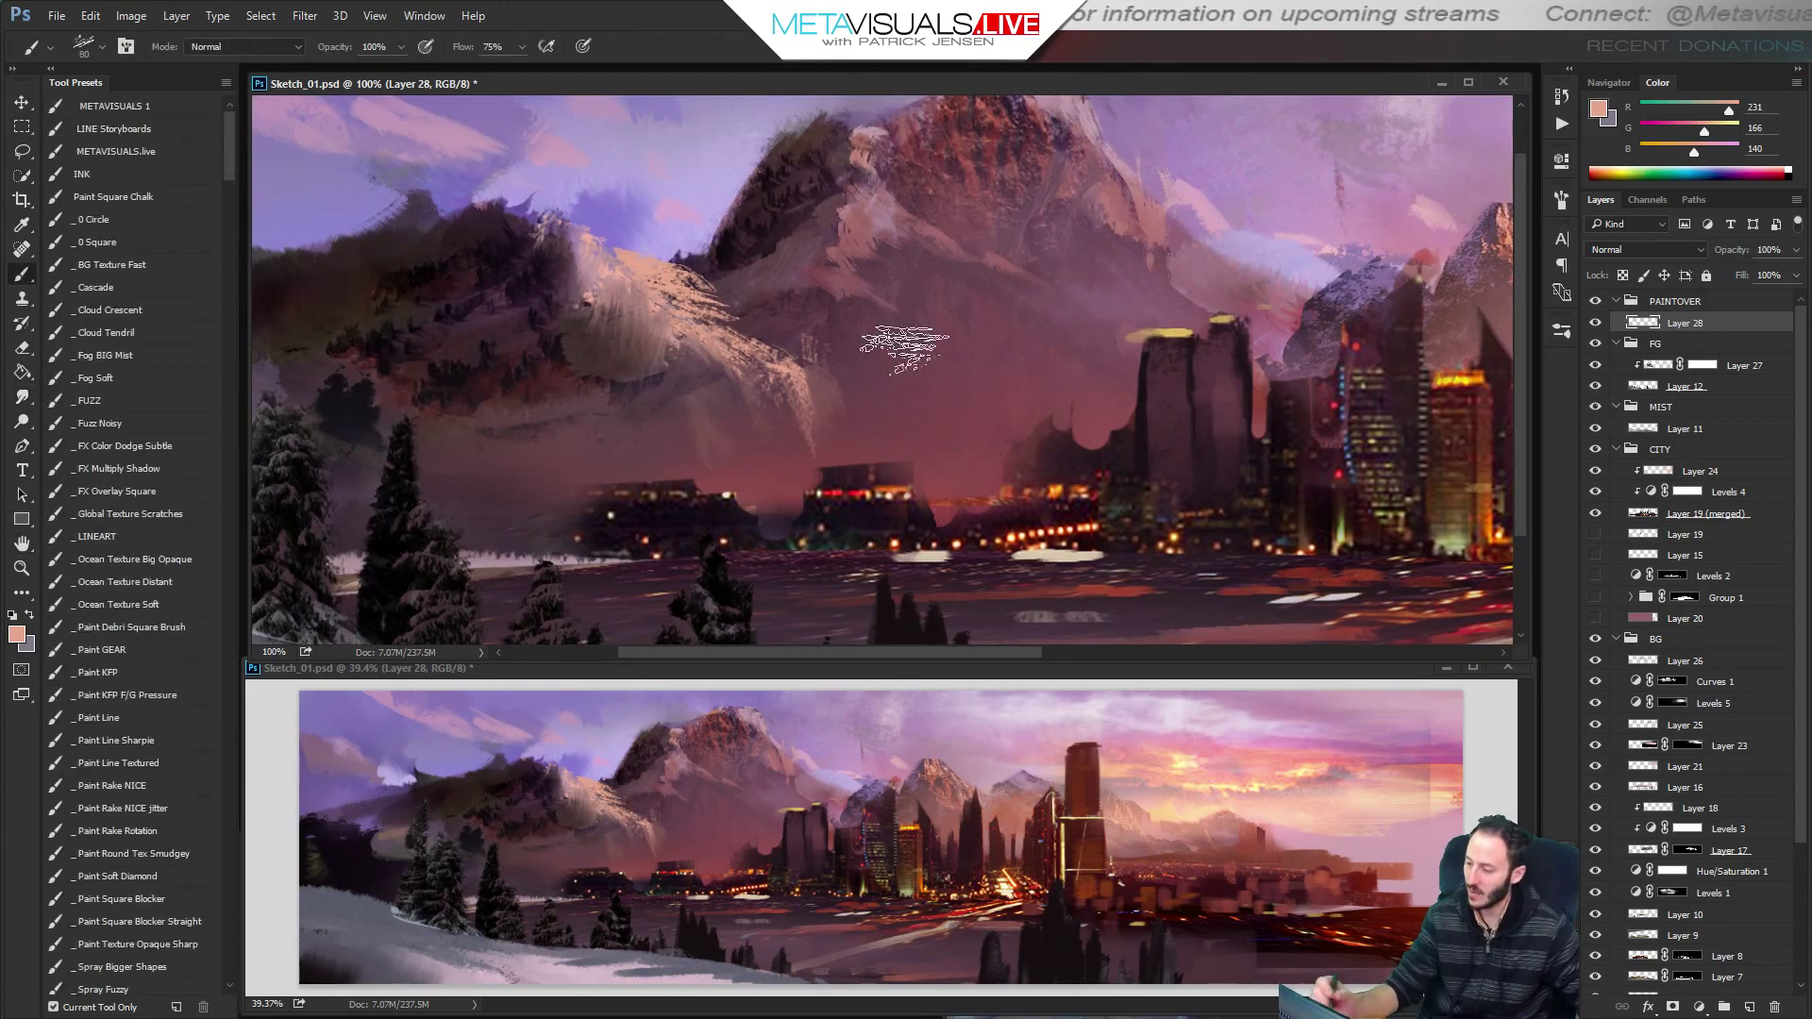
left_click(867, 249, "alt")
mouse_move(706, 306)
left_mouse_down()
mouse_move(745, 286)
mouse_move(785, 315)
left_mouse_up()
Paint dark textured rock over the central mountain's shaded left face using a sampled dark brown.
key("space")
mouse_move(953, 372)
left_mouse_down()
mouse_move(829, 429)
mouse_move(757, 434)
left_mouse_up()
key("[")
left_click(614, 246, "alt")
key("]")
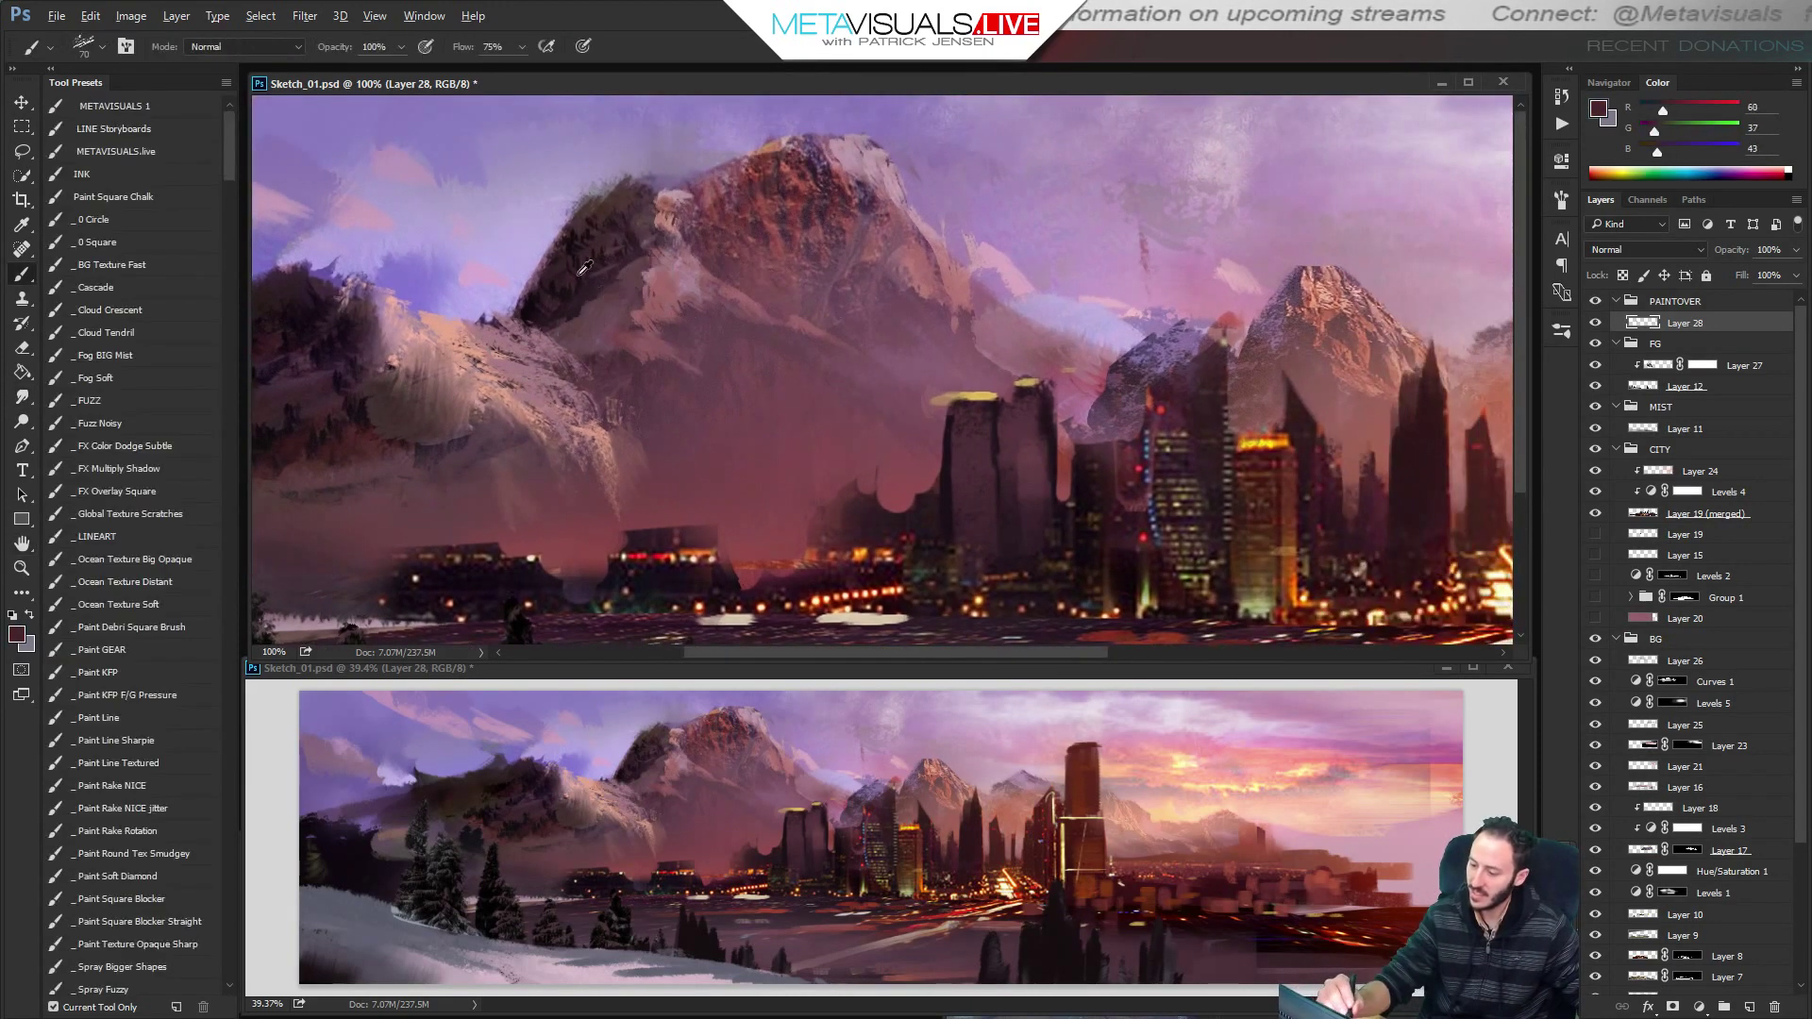
mouse_move(606, 307)
left_mouse_down()
mouse_move(634, 357)
mouse_move(647, 217)
mouse_move(621, 193)
mouse_move(496, 306)
mouse_move(526, 352)
mouse_move(626, 332)
left_mouse_up()
key("bracketleft")
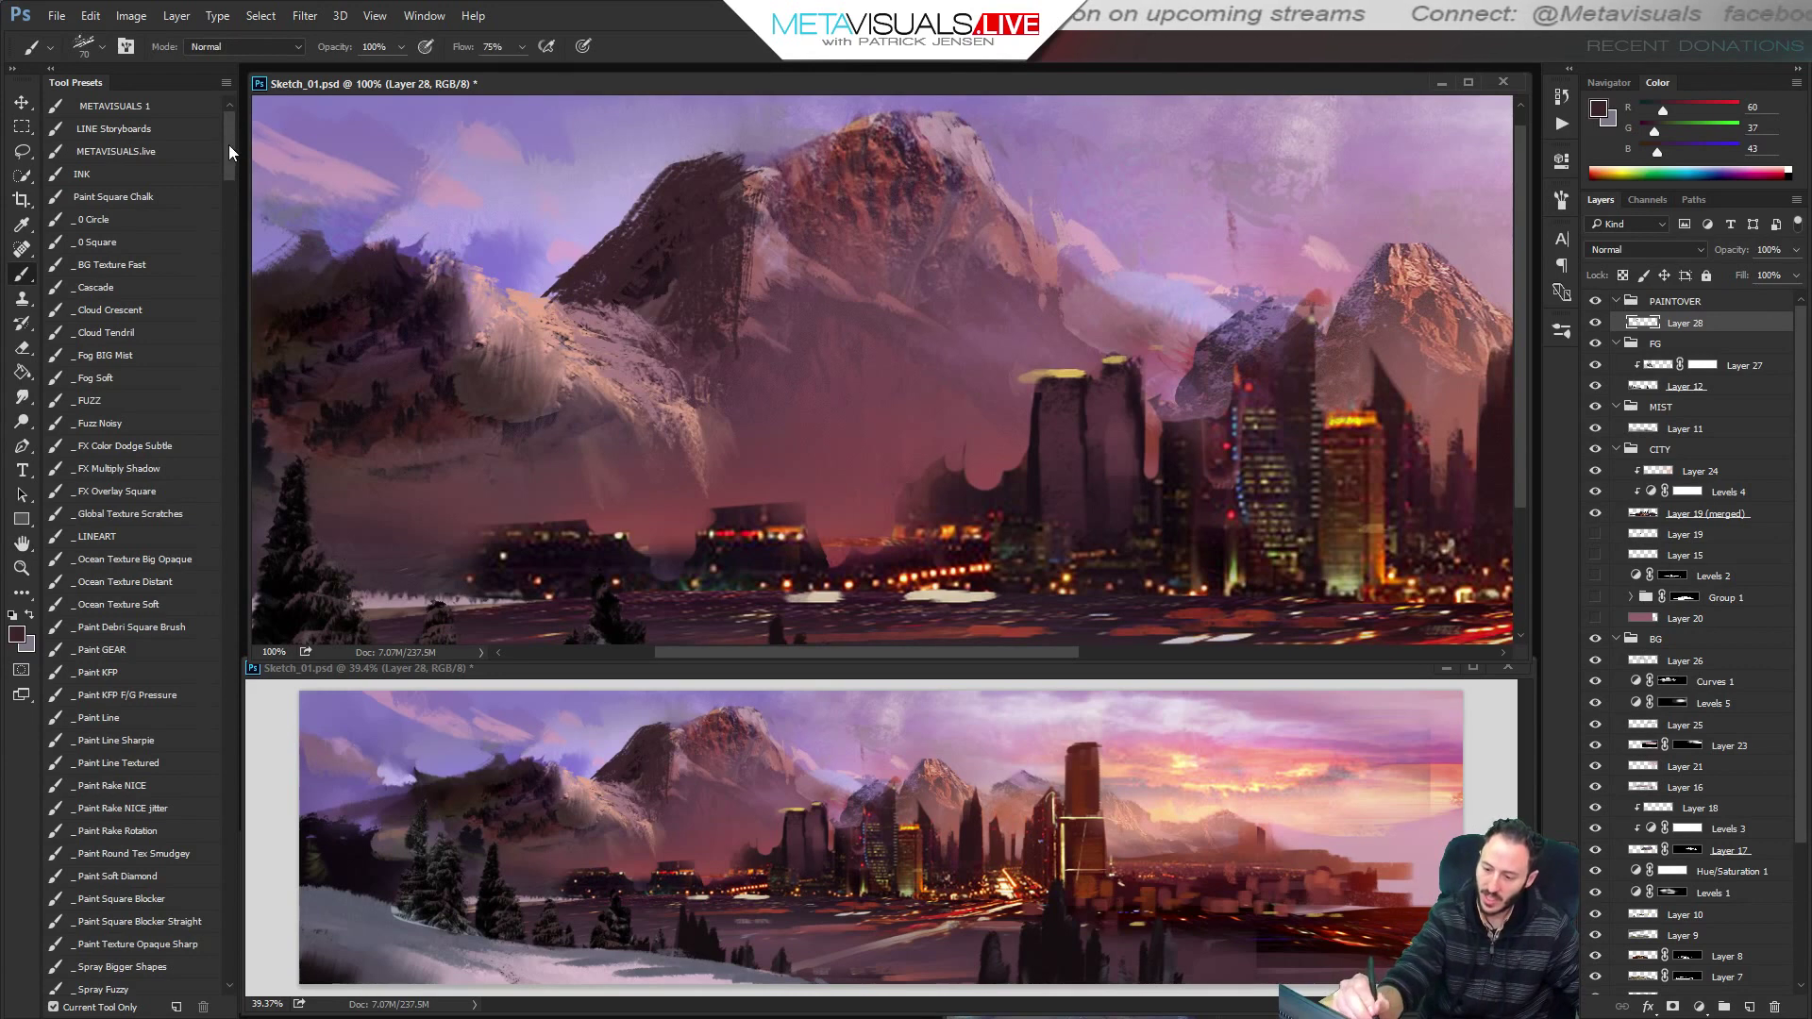
Switch to another brush preset and paint over the central mountain's shaded left face with sampled mountain tones.
left_click_drag(229, 144, 224, 185)
left_click(111, 720)
left_click_drag(788, 337, 1035, 359)
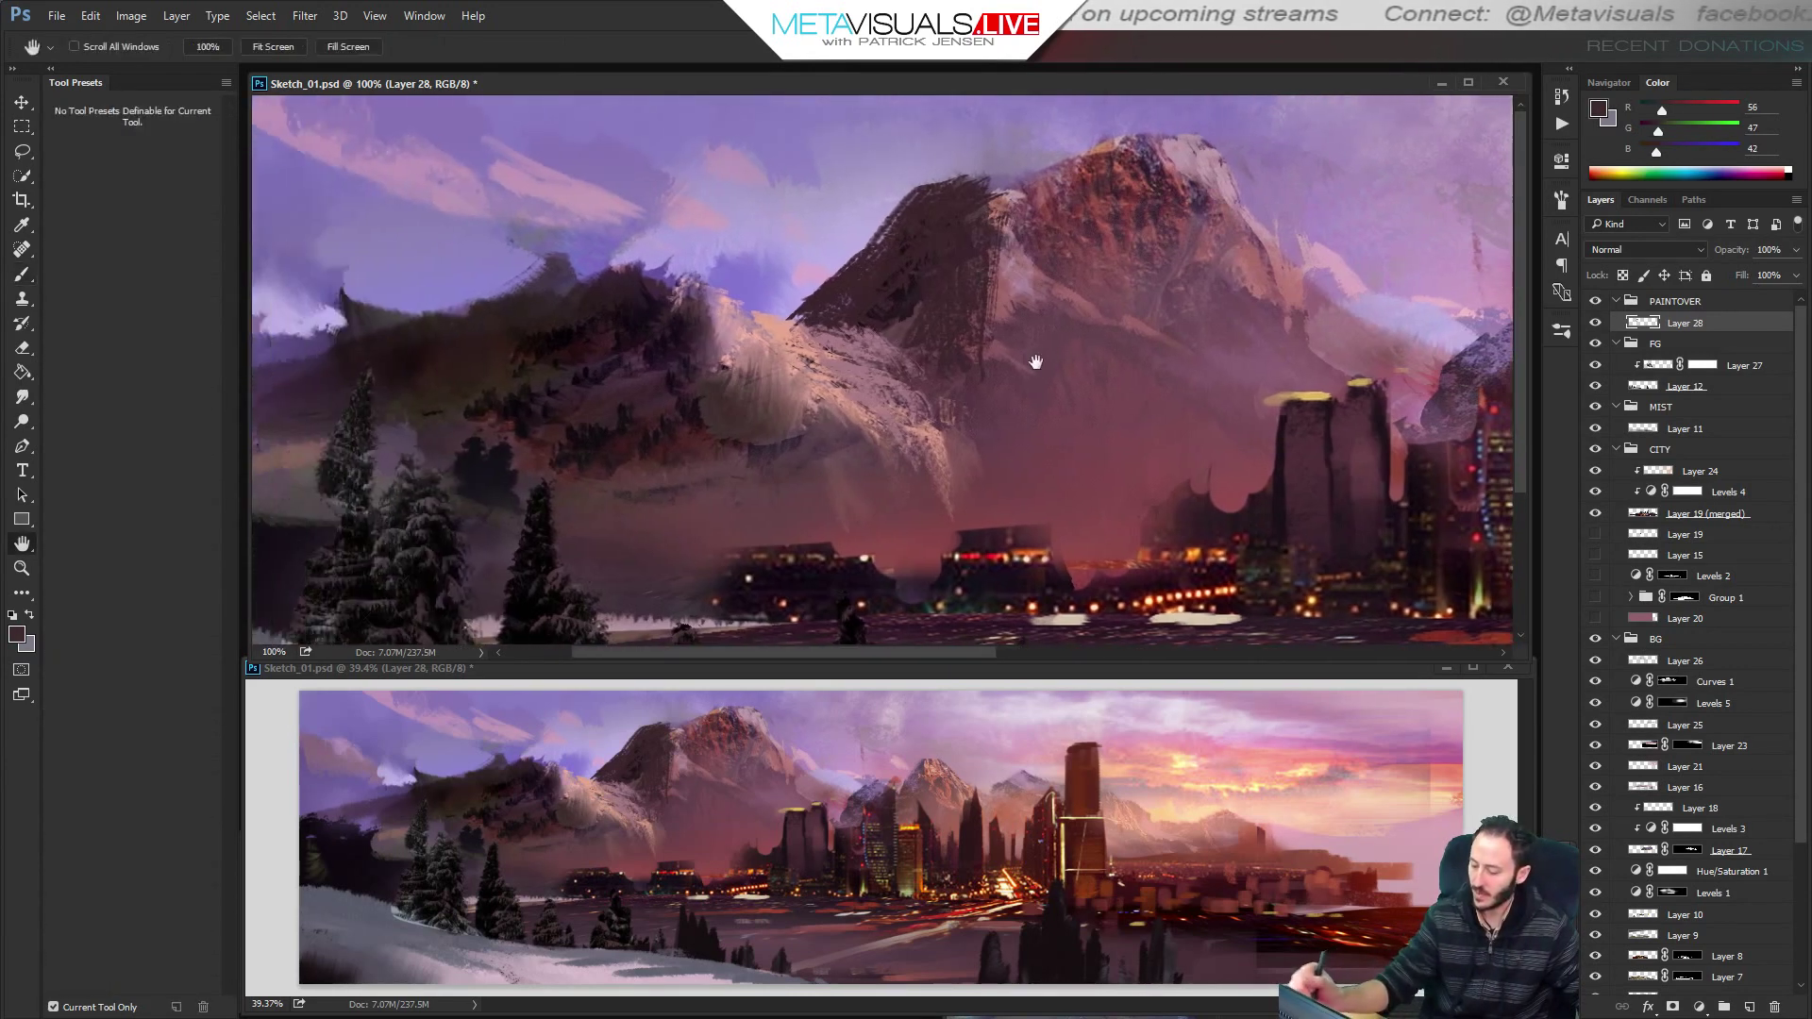
left_click(986, 274, "alt")
mouse_move(961, 305)
left_mouse_down()
mouse_move(950, 234)
mouse_move(933, 275)
mouse_move(998, 237)
mouse_move(845, 302)
left_mouse_up()
Dab small pink snow patches onto the central mountain's shaded face and extend its left ridge in sampled dark purple.
key("bracketleft")
key("bracketleft")
key("bracketleft")
key("bracketleft")
key("bracketleft")
key("bracketleft")
left_click(1013, 286, "alt")
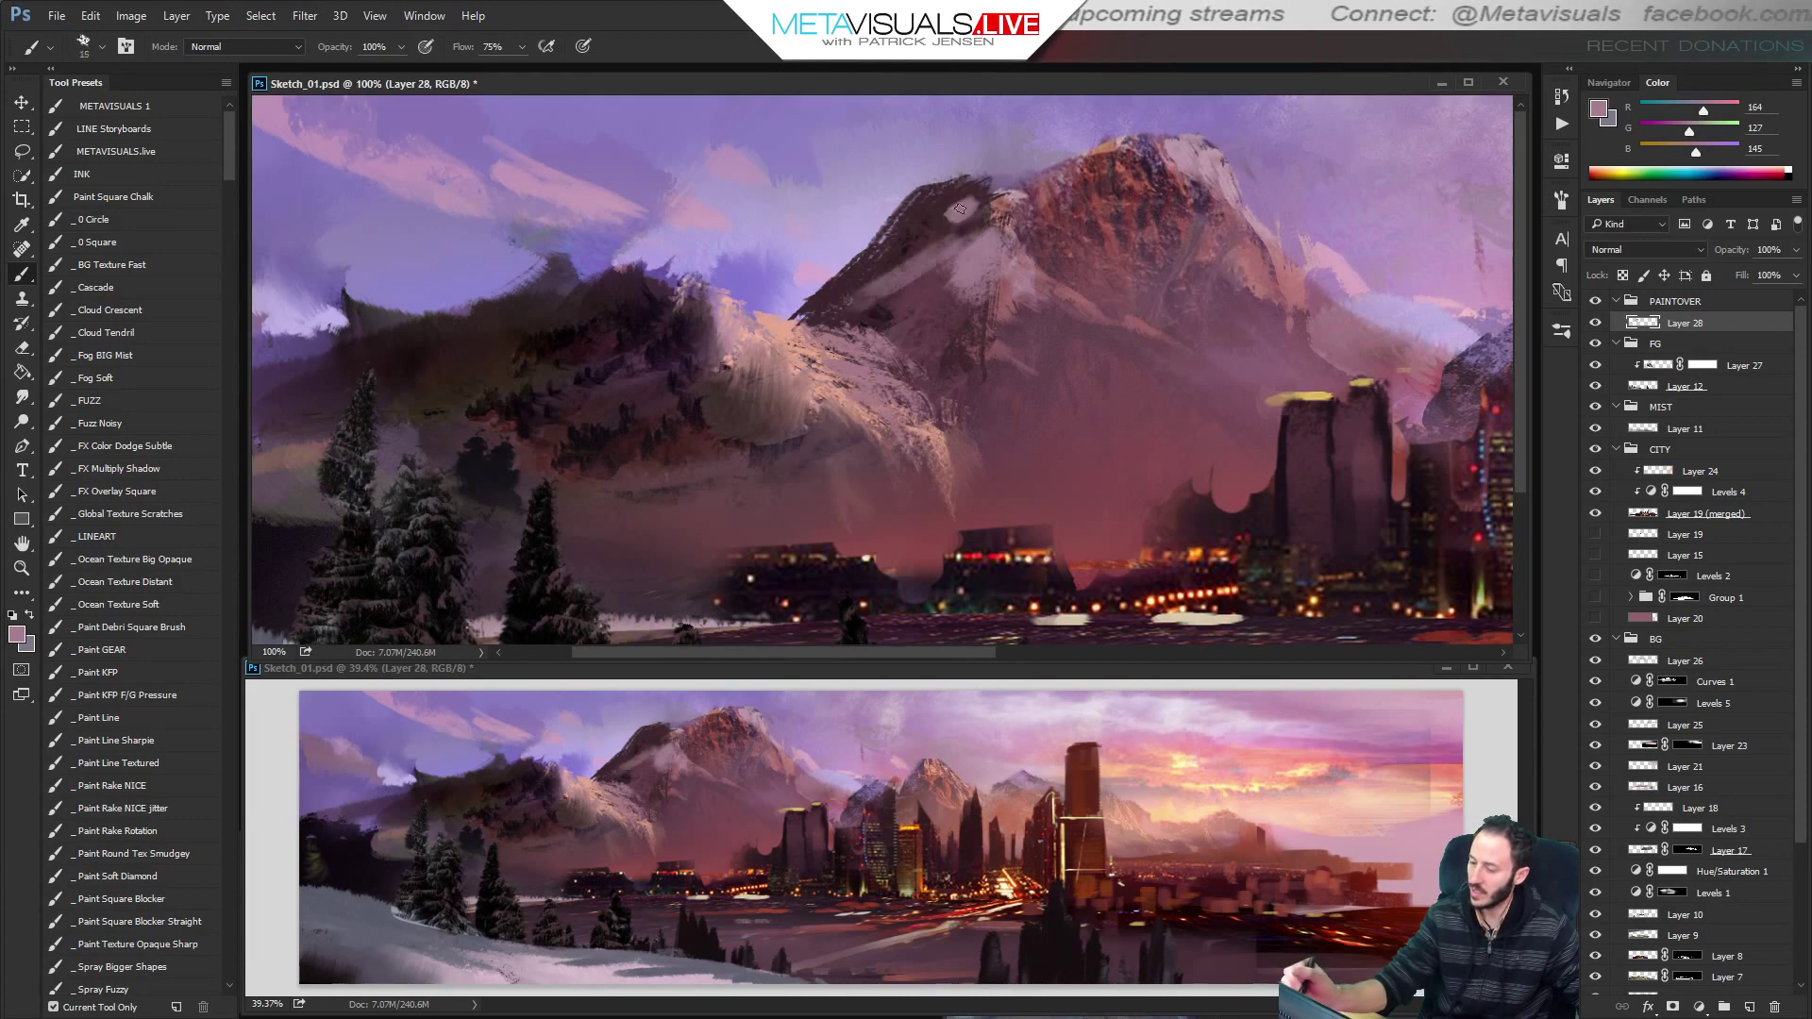
left_click(294, 368, "alt")
key("bracketright")
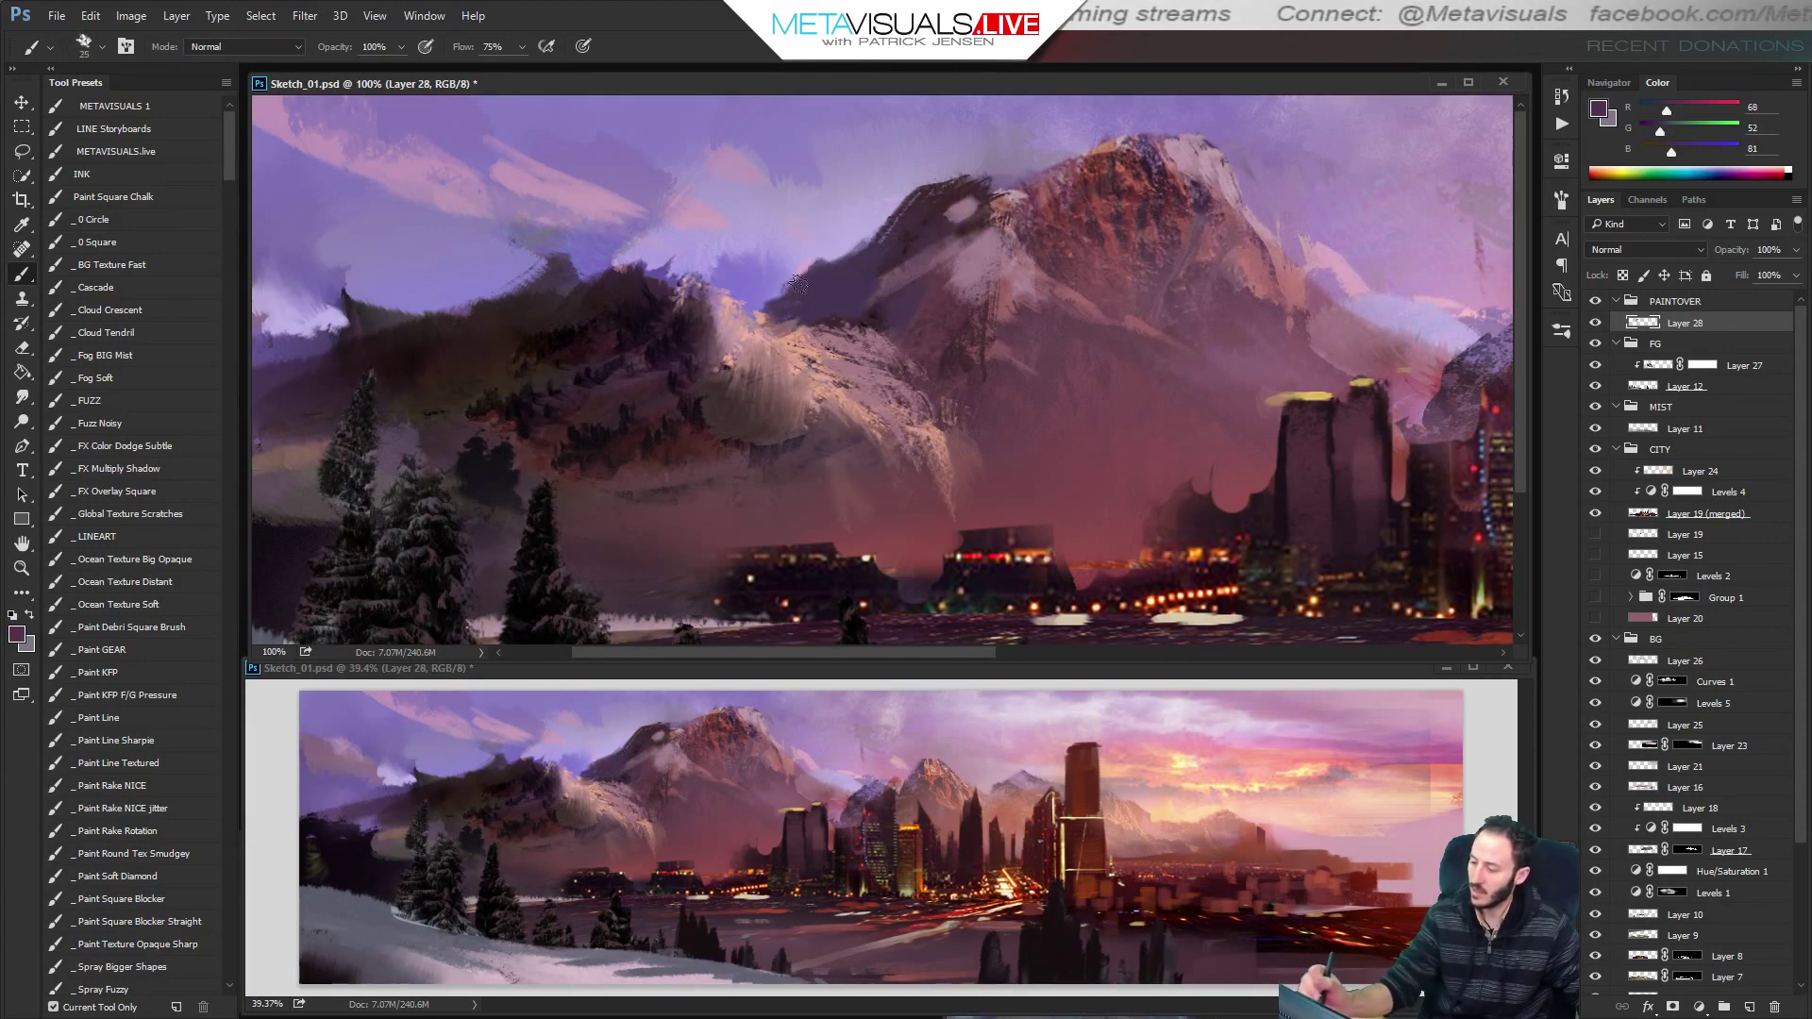
Reshape the central mountain's upper left ridge by painting sampled light purple sky colour along its edge.
left_click(886, 204, "alt")
left_click_drag(925, 183, 880, 232)
key("space")
left_click_drag(1035, 308, 1009, 307)
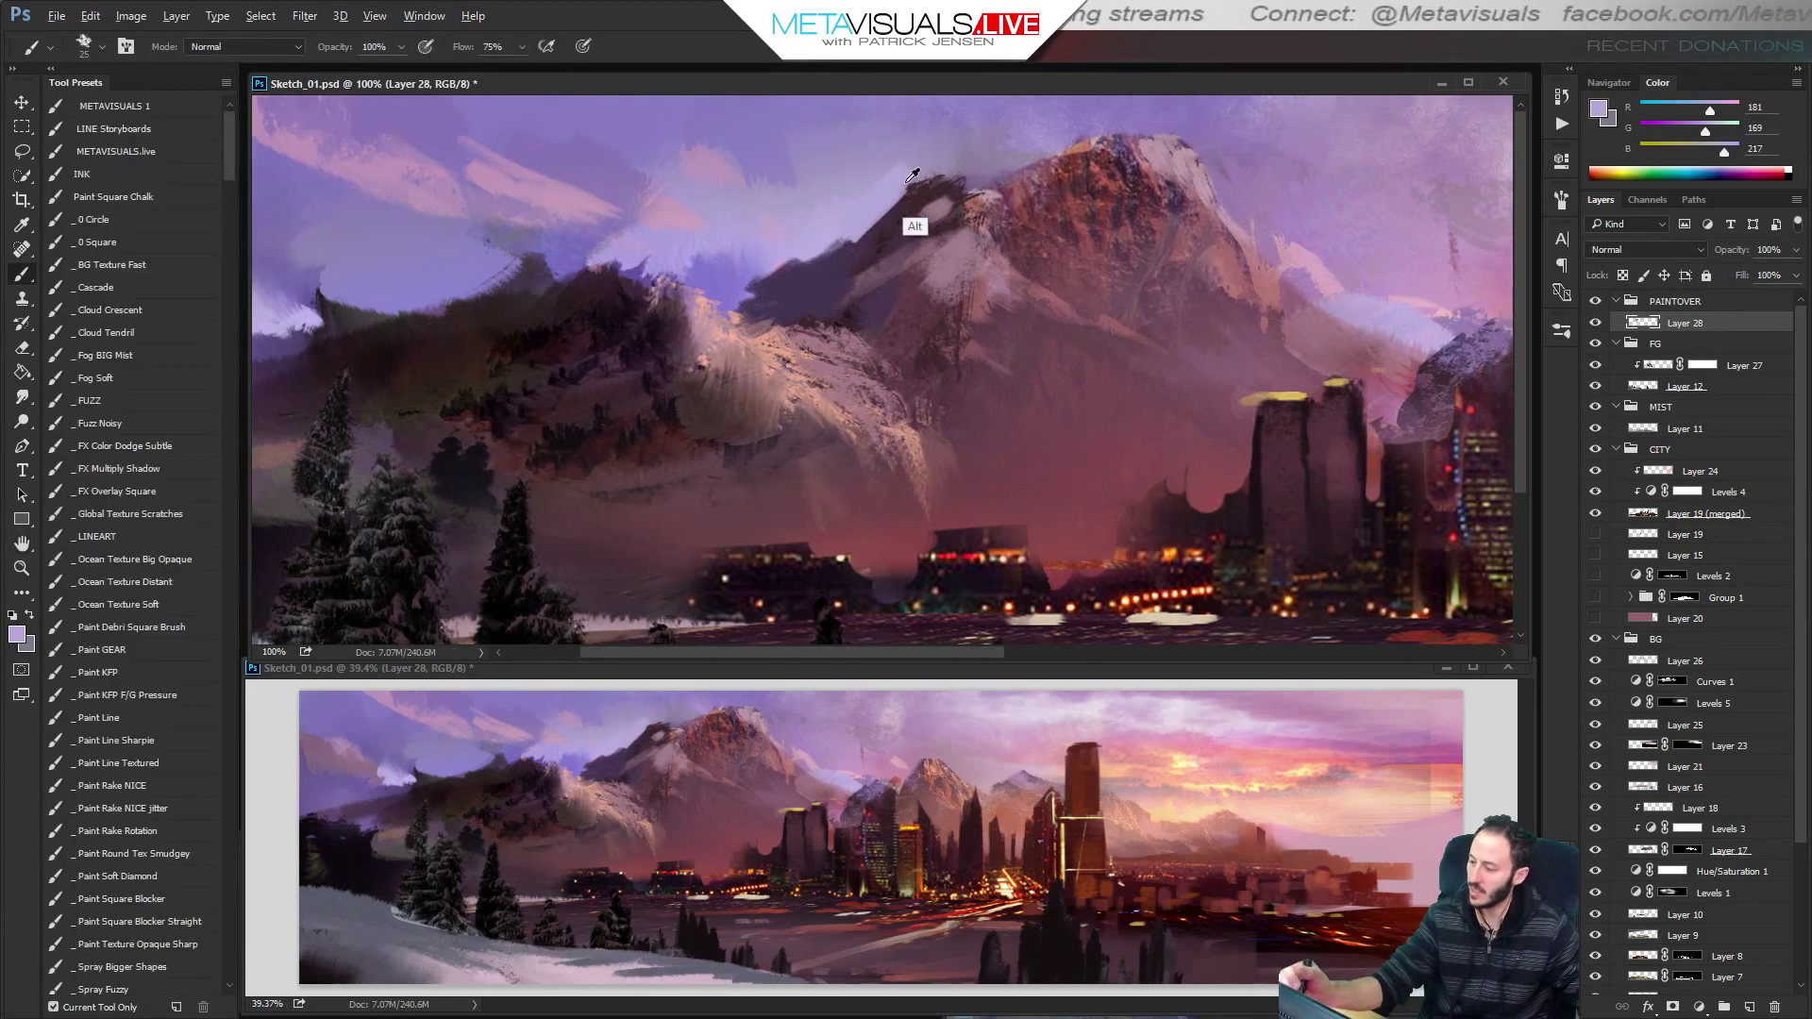
left_click_drag(908, 185, 1052, 167)
mouse_move(889, 200)
left_mouse_down()
mouse_move(1067, 132)
mouse_move(960, 183)
mouse_move(1066, 159)
left_mouse_up()
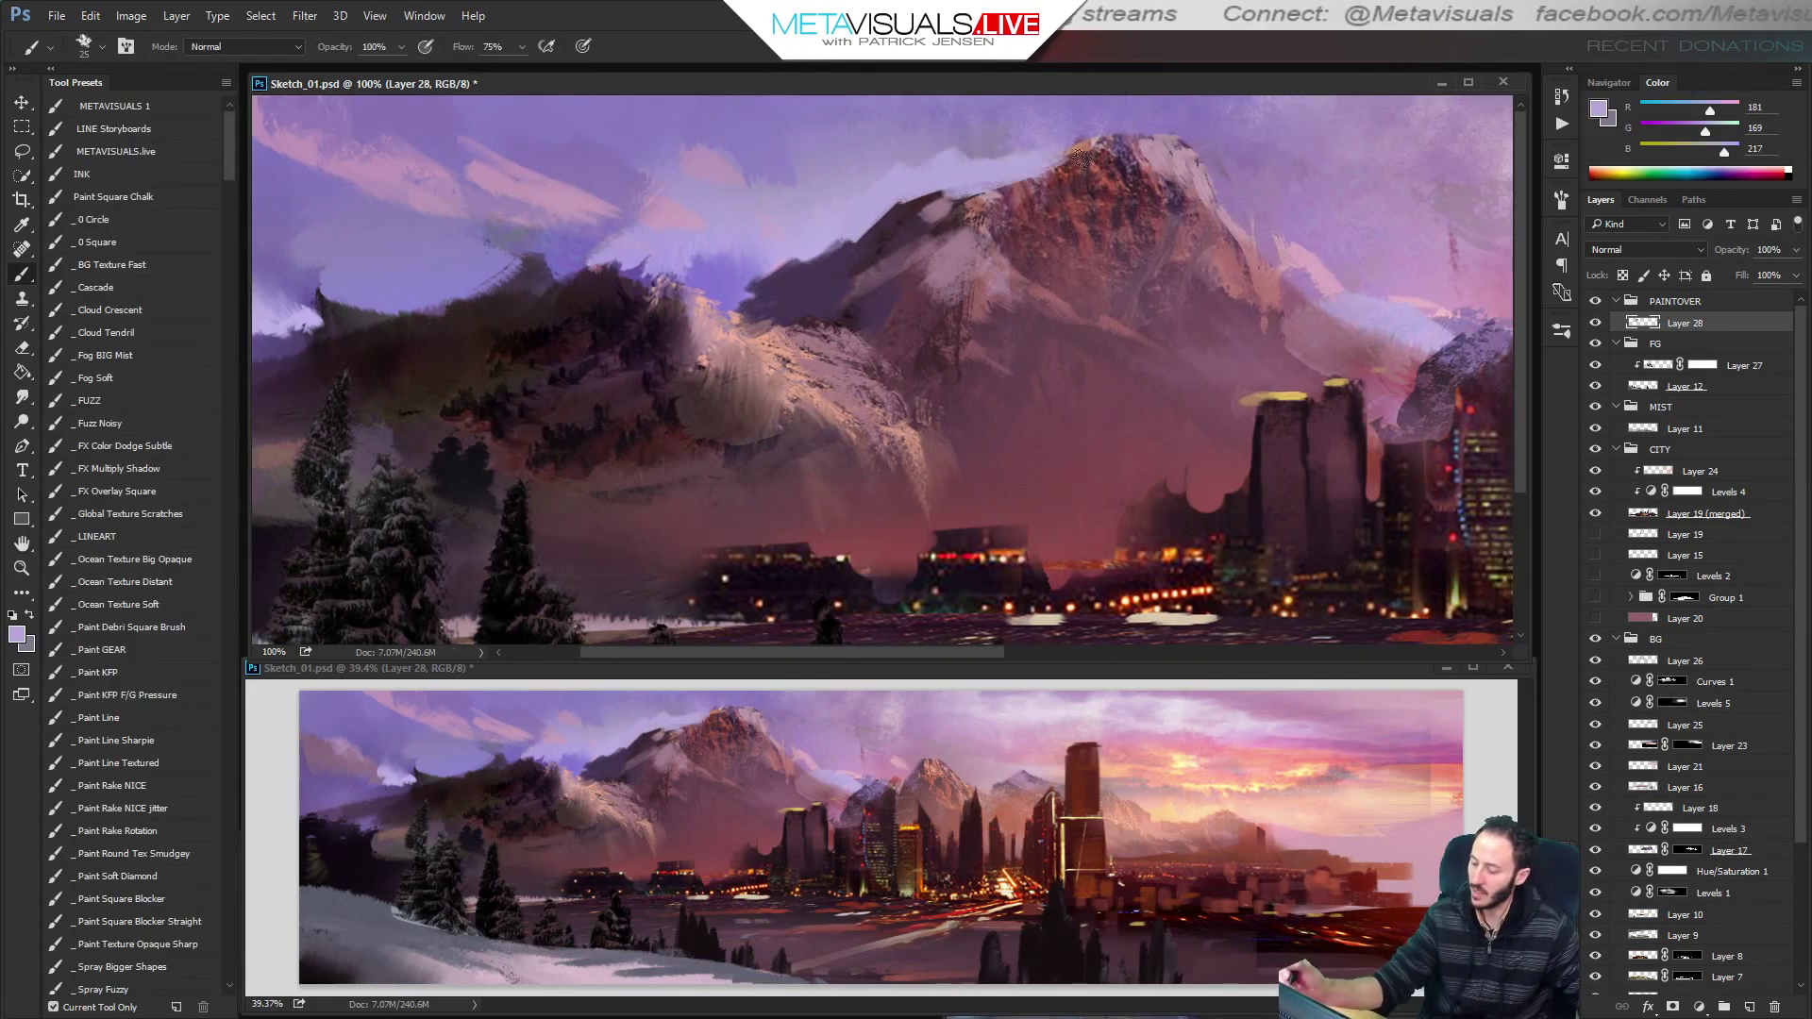
Paint pinkish snow streaks down the central mountain's summit using a sampled colour.
key("space")
left_click_drag(1062, 359, 718, 360)
left_click(837, 168, "alt")
left_click_drag(824, 176, 823, 268)
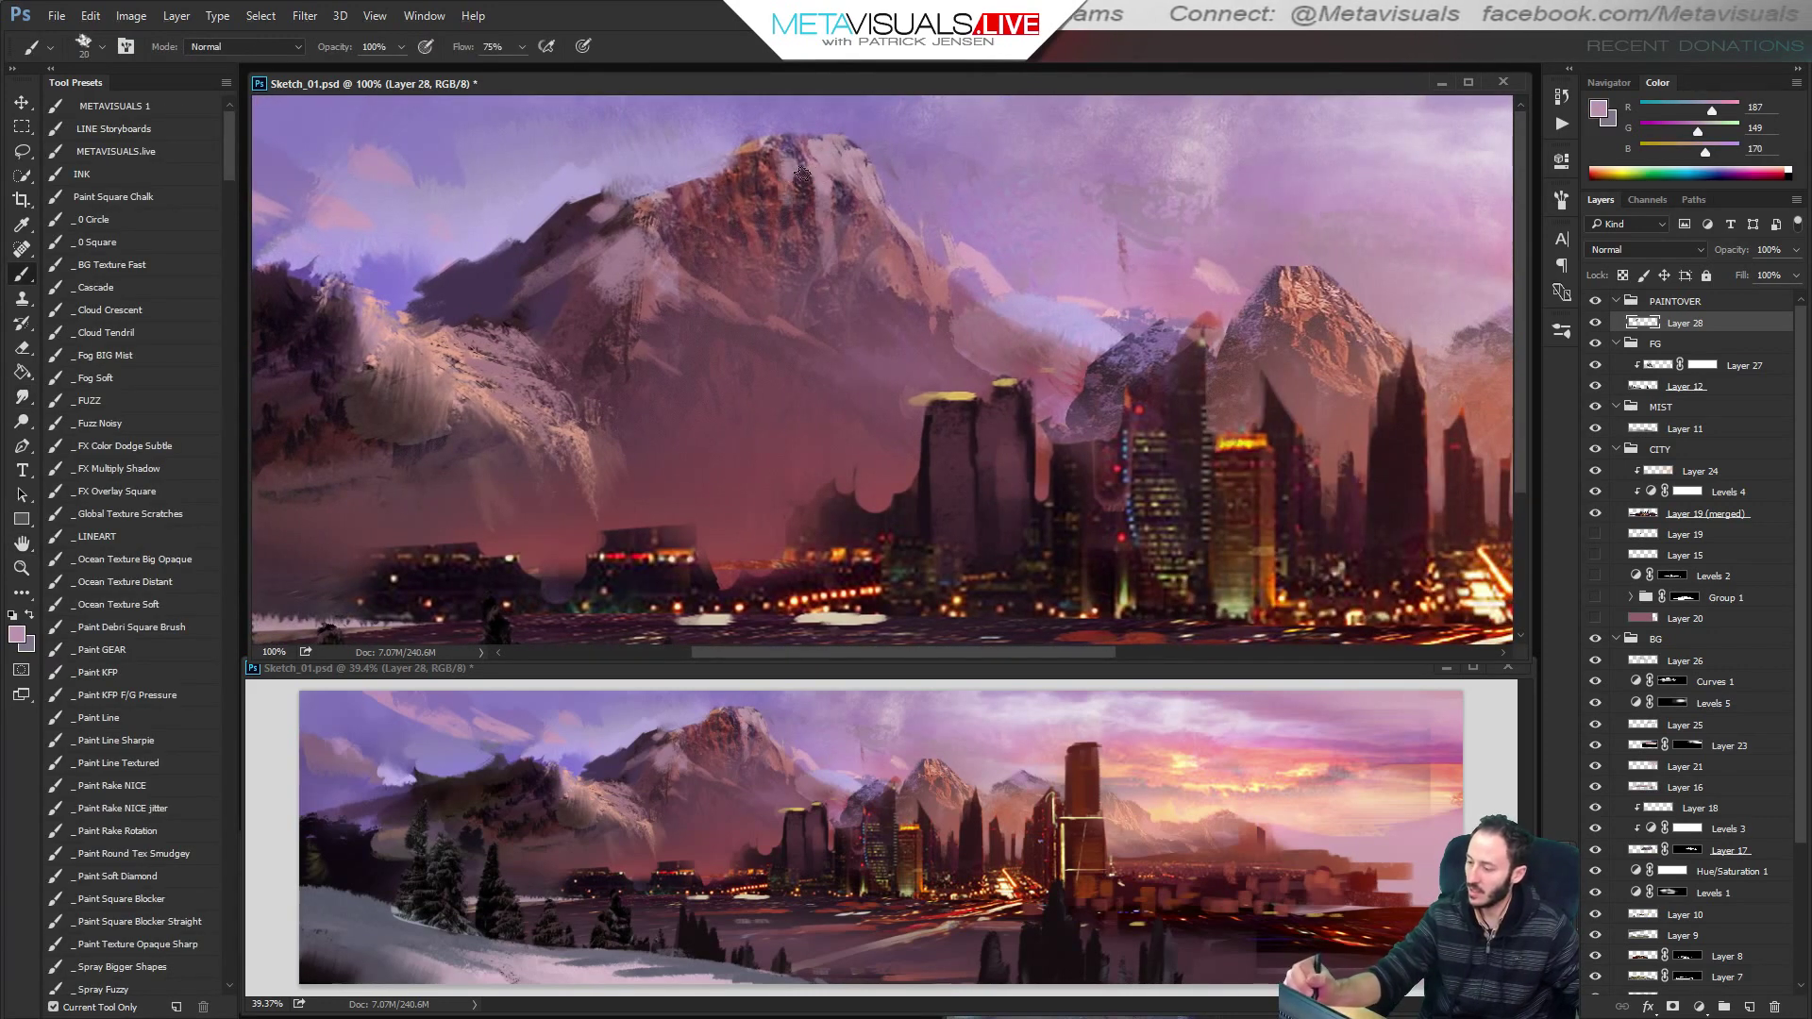
Paint over the ridge descending from the central mountain's right side with sampled purple and light pink sky tones.
key("space")
left_click_drag(1180, 245, 1078, 245)
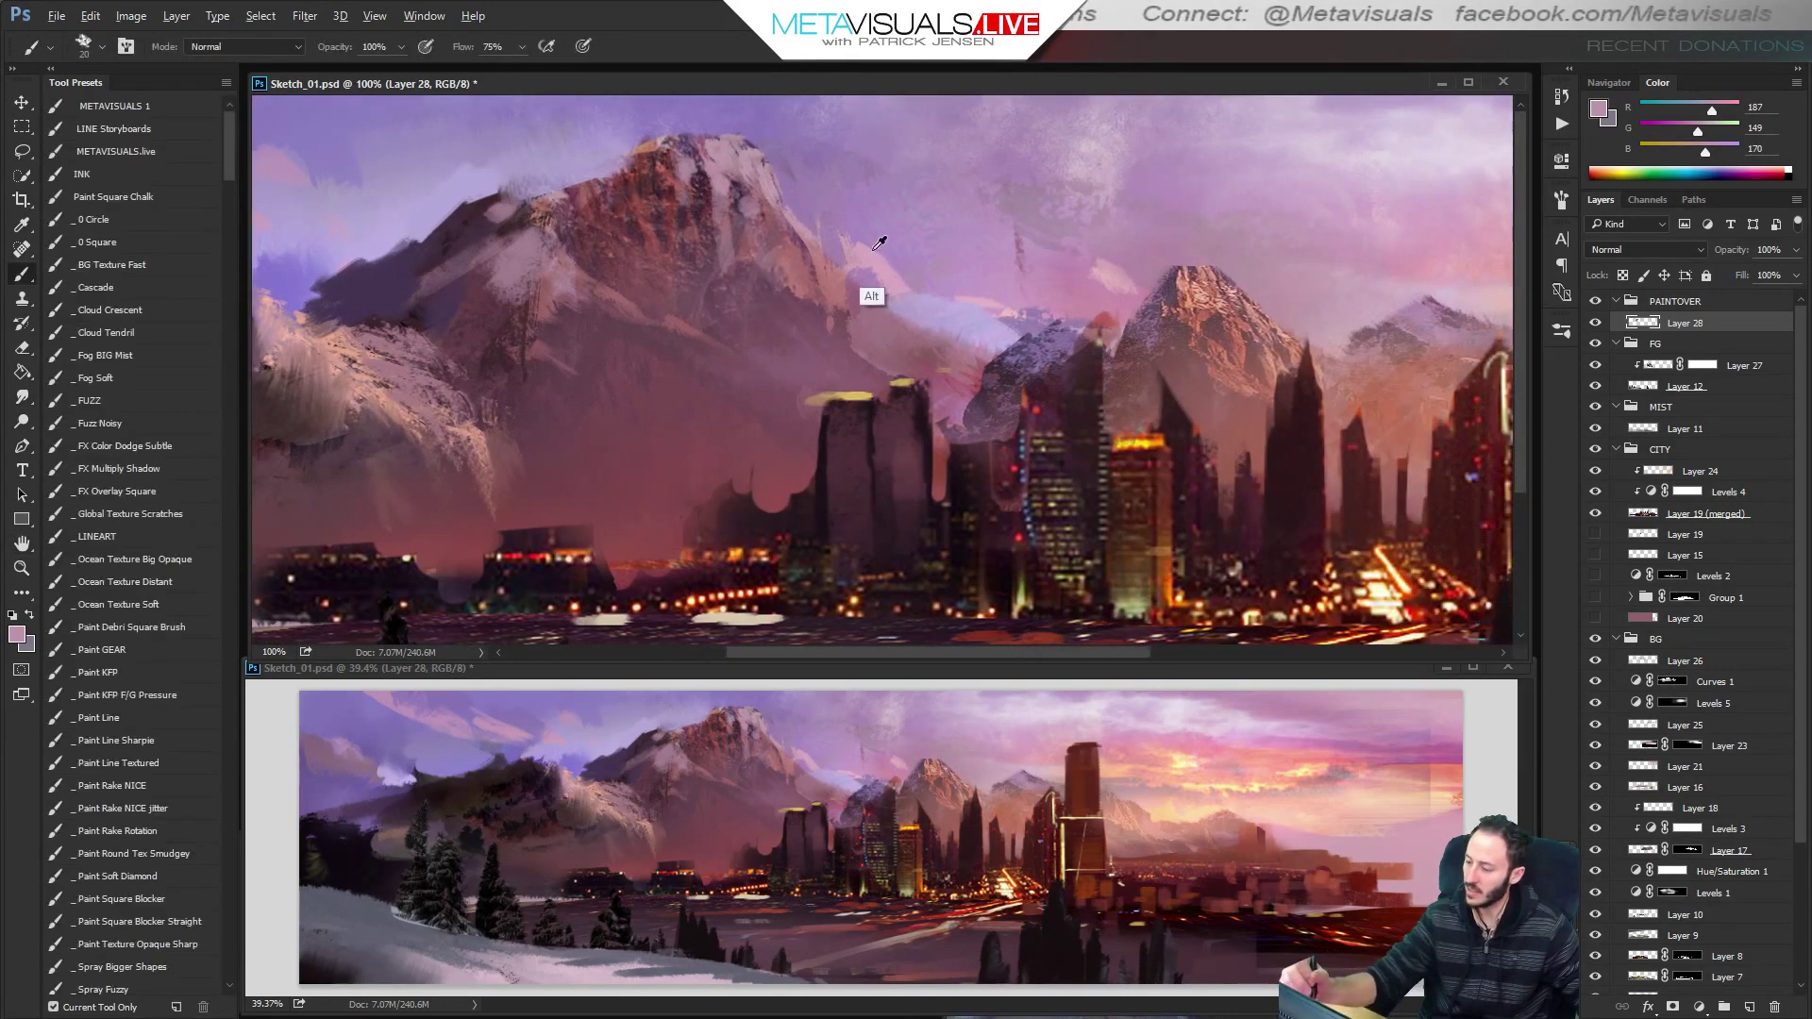
key("bracketright")
left_click(815, 244, "alt")
left_click(865, 248, "alt")
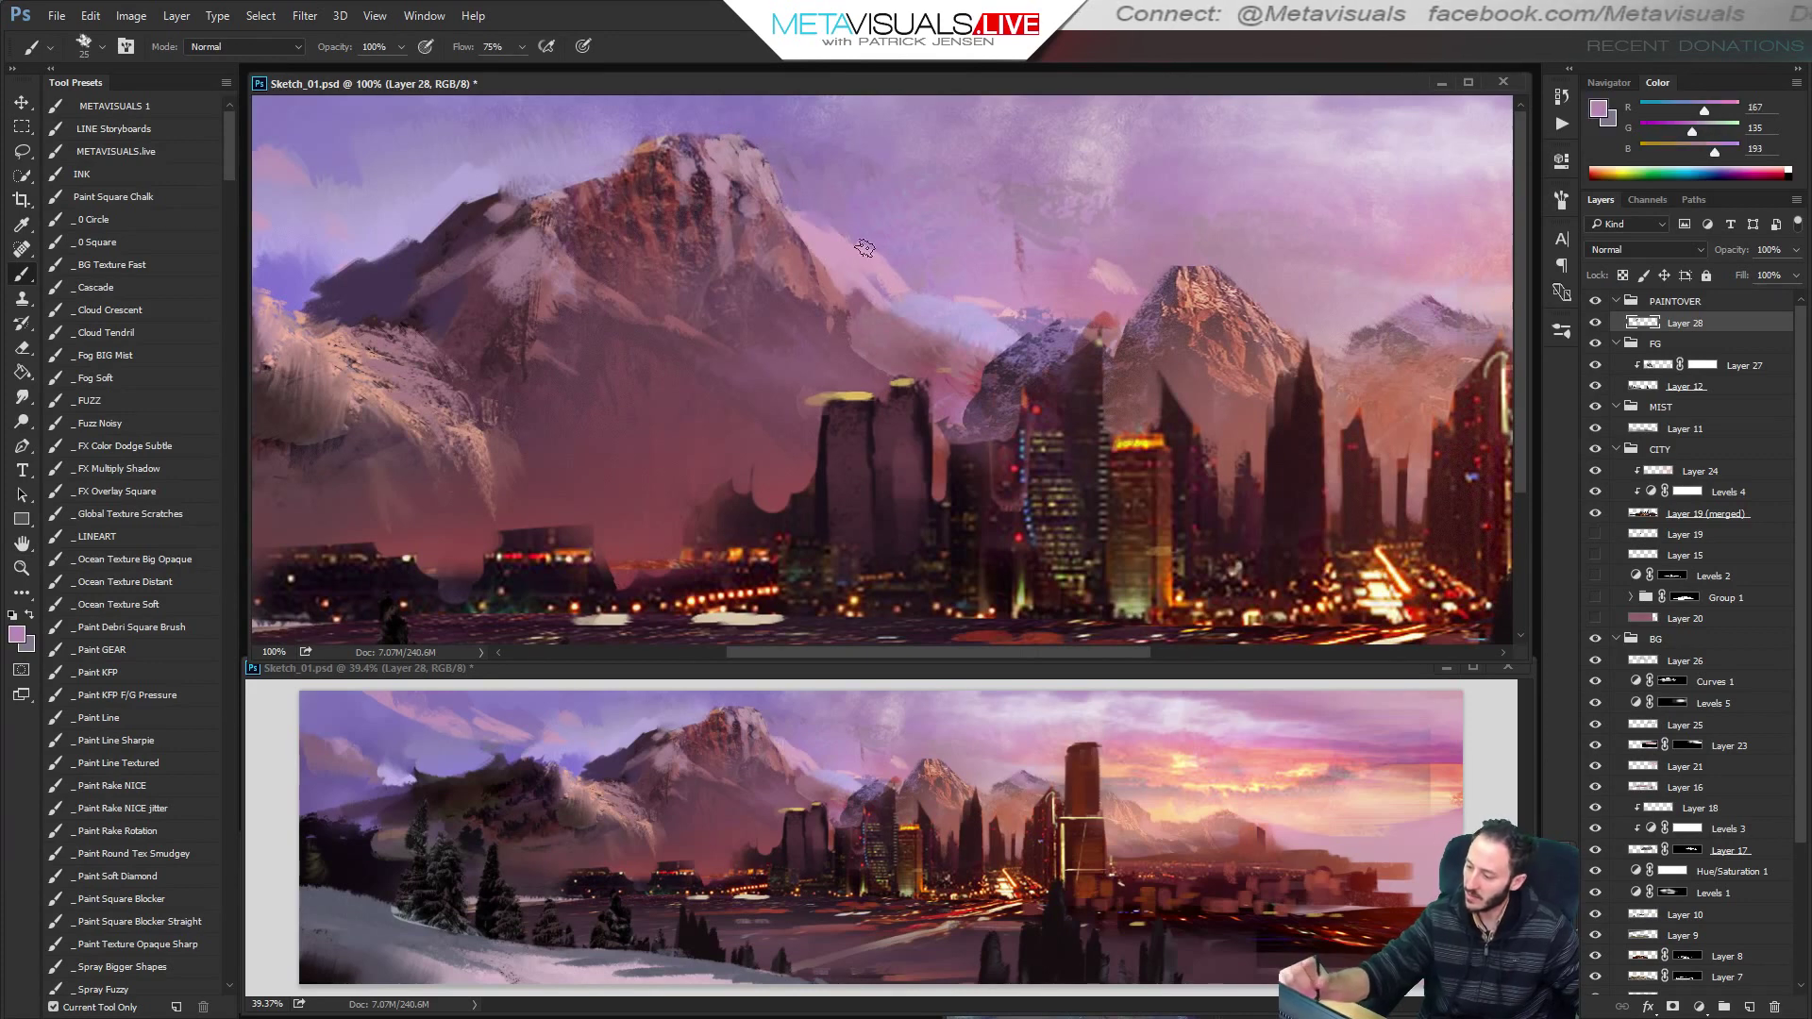
key("bracketright")
left_click(922, 353, "alt")
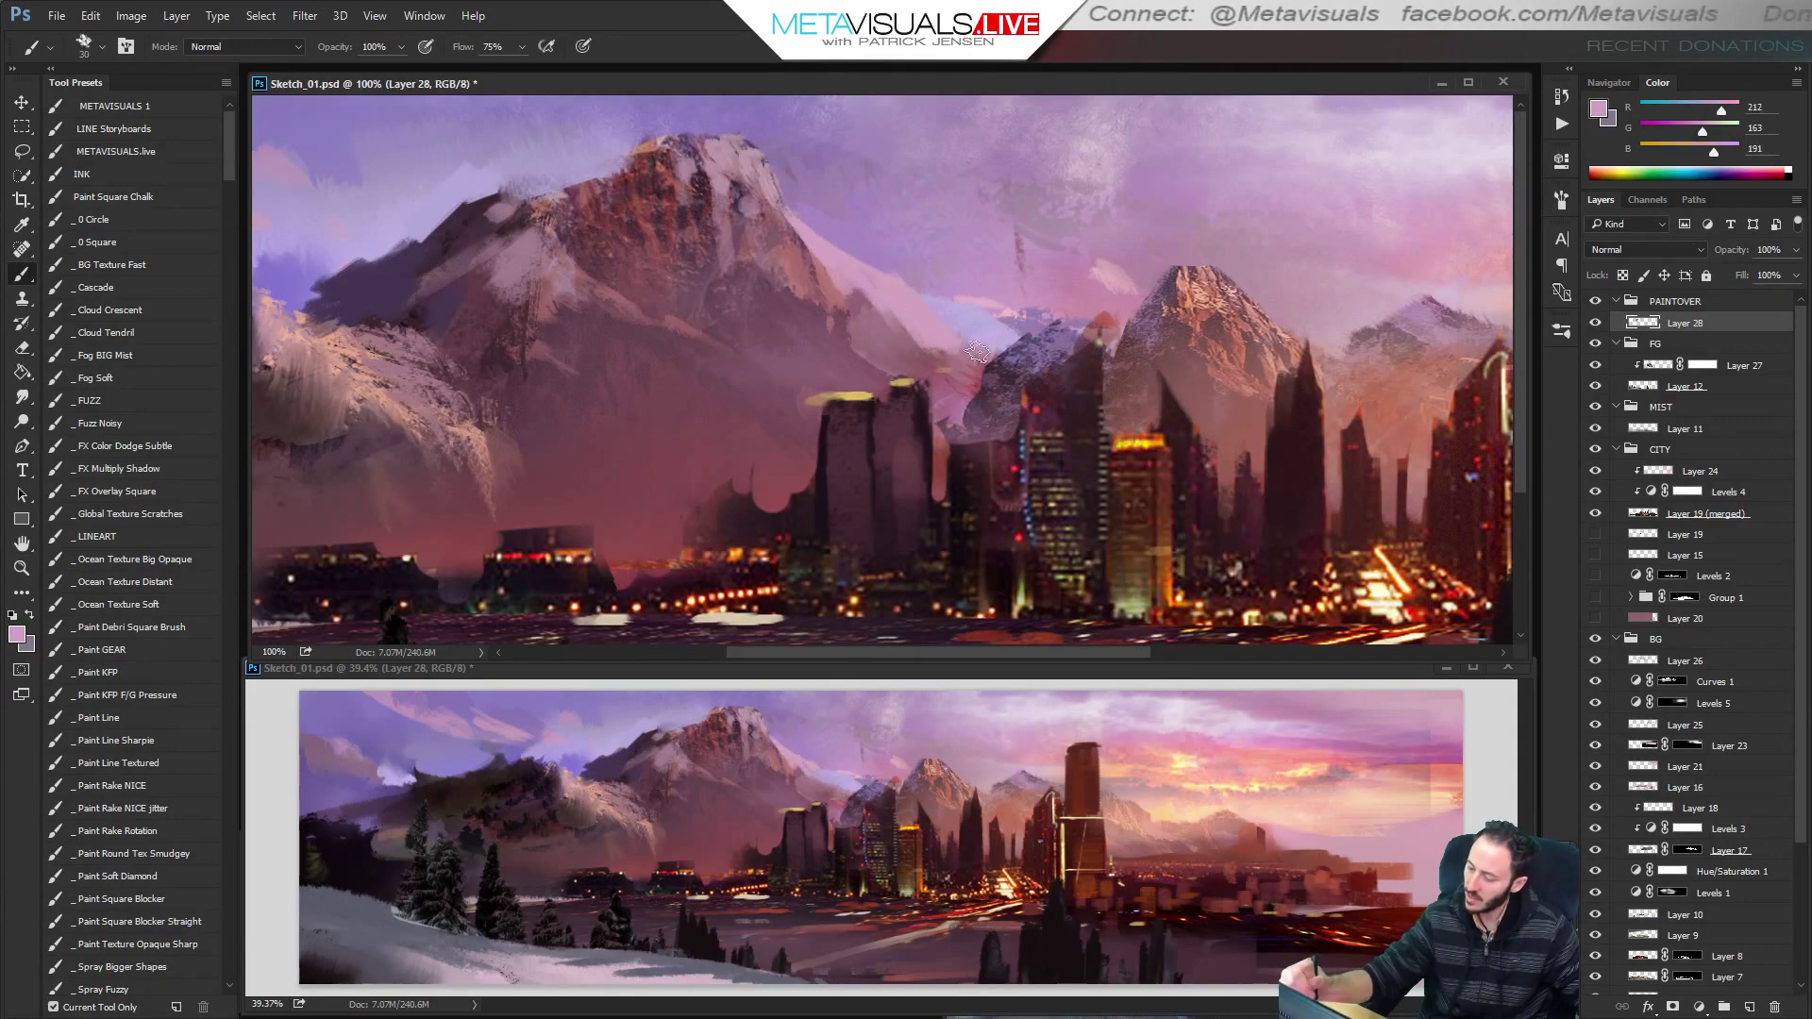
key("space")
left_click_drag(841, 267, 739, 267)
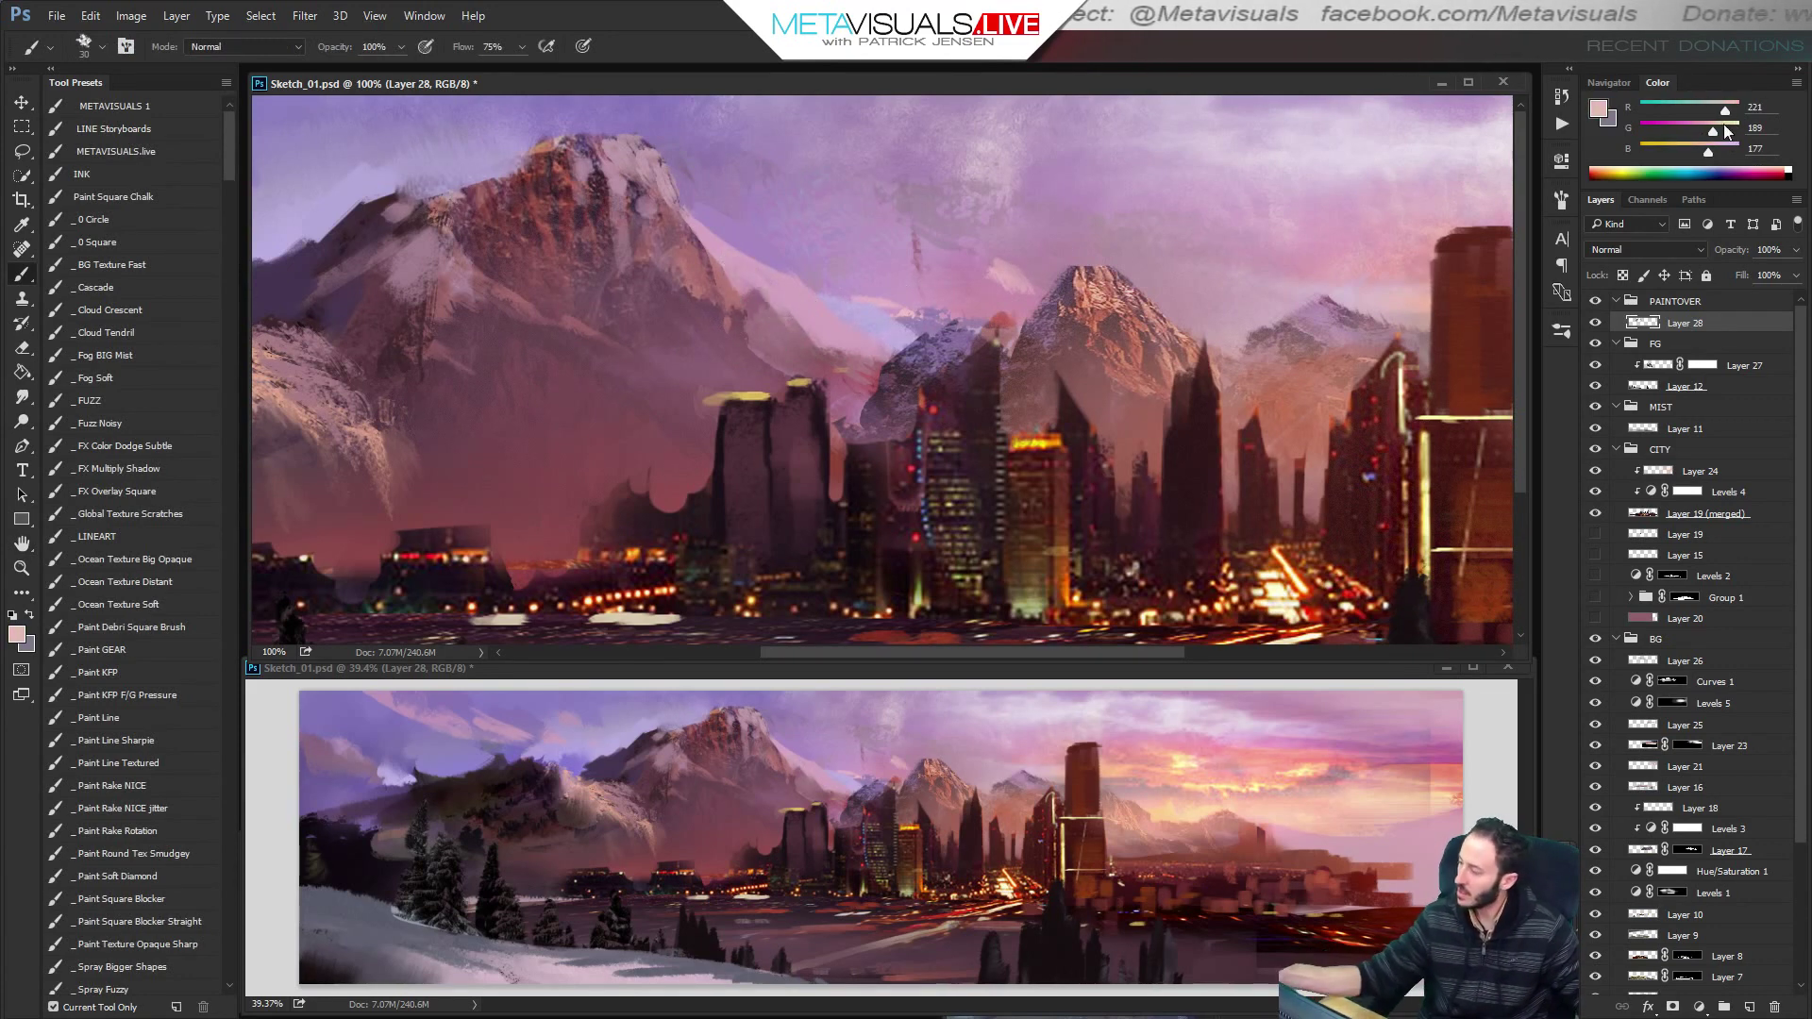
Mix a peach colour (255, 199, 181), switch to the _Paint Rake NICE preset and undo a trial stroke beside the right ridge.
left_click_drag(1714, 132, 1710, 152)
left_click_drag(781, 314, 756, 270)
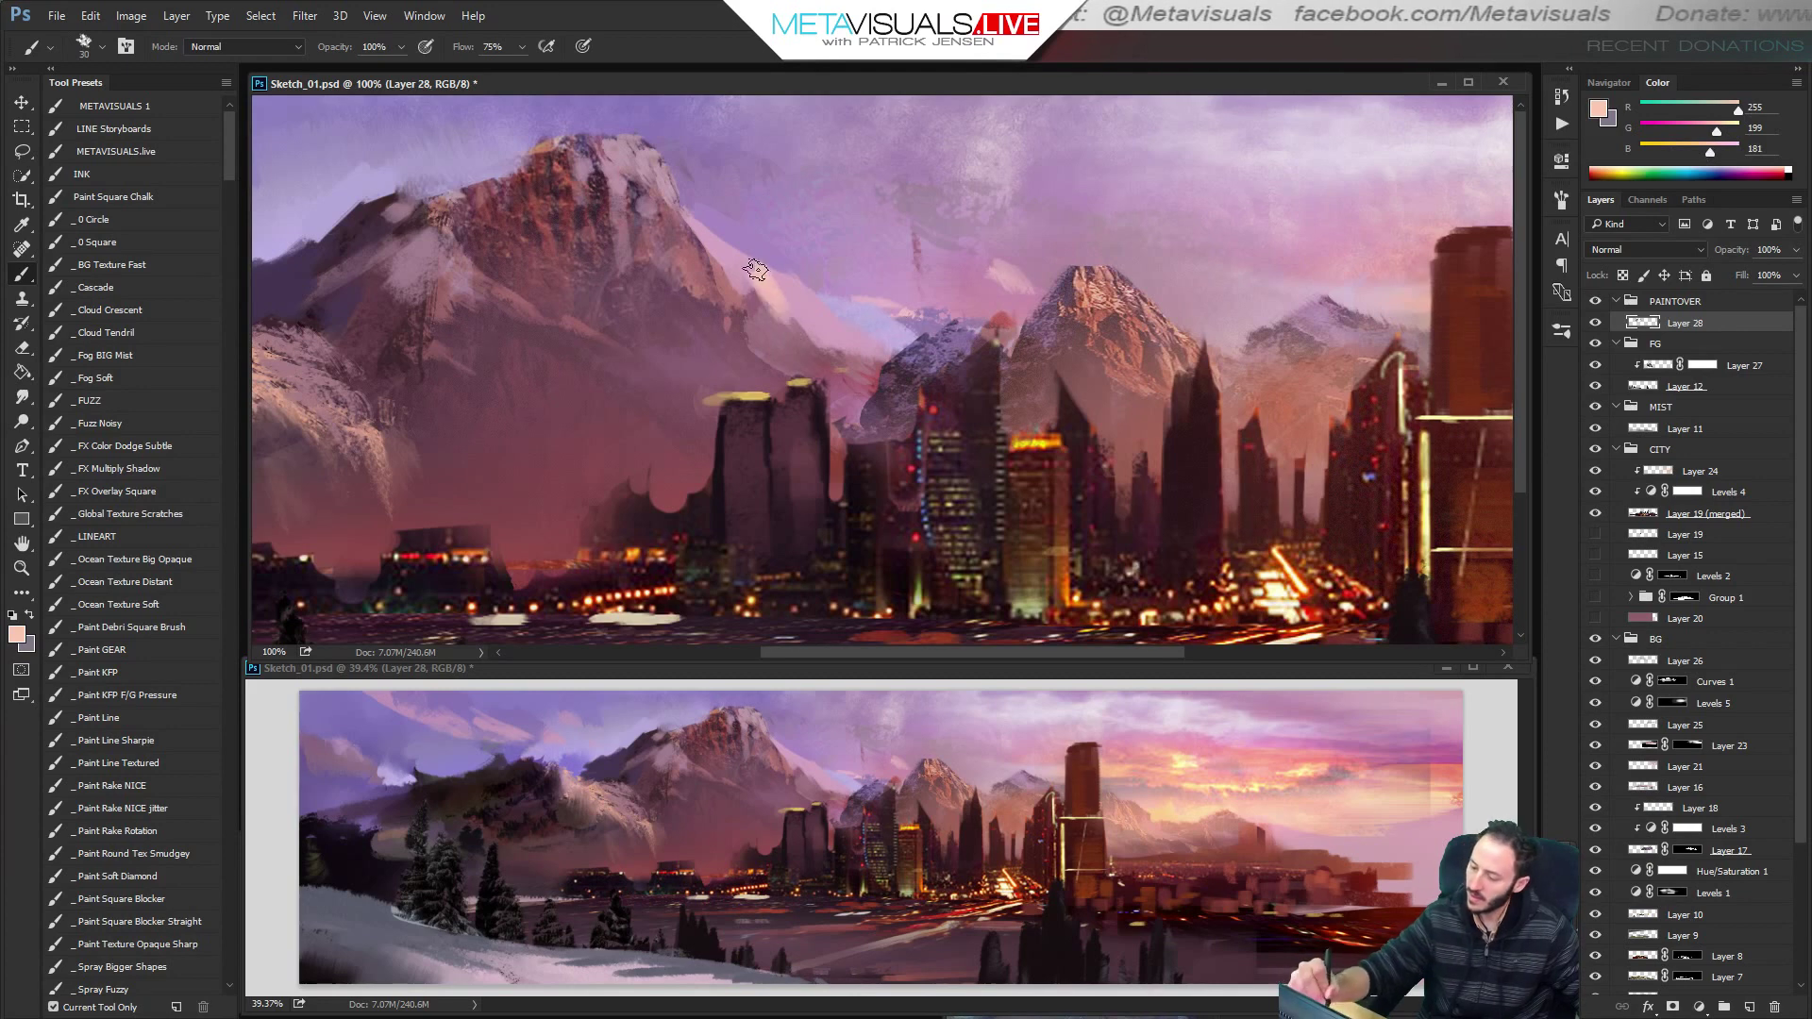
left_click(151, 785)
key("space")
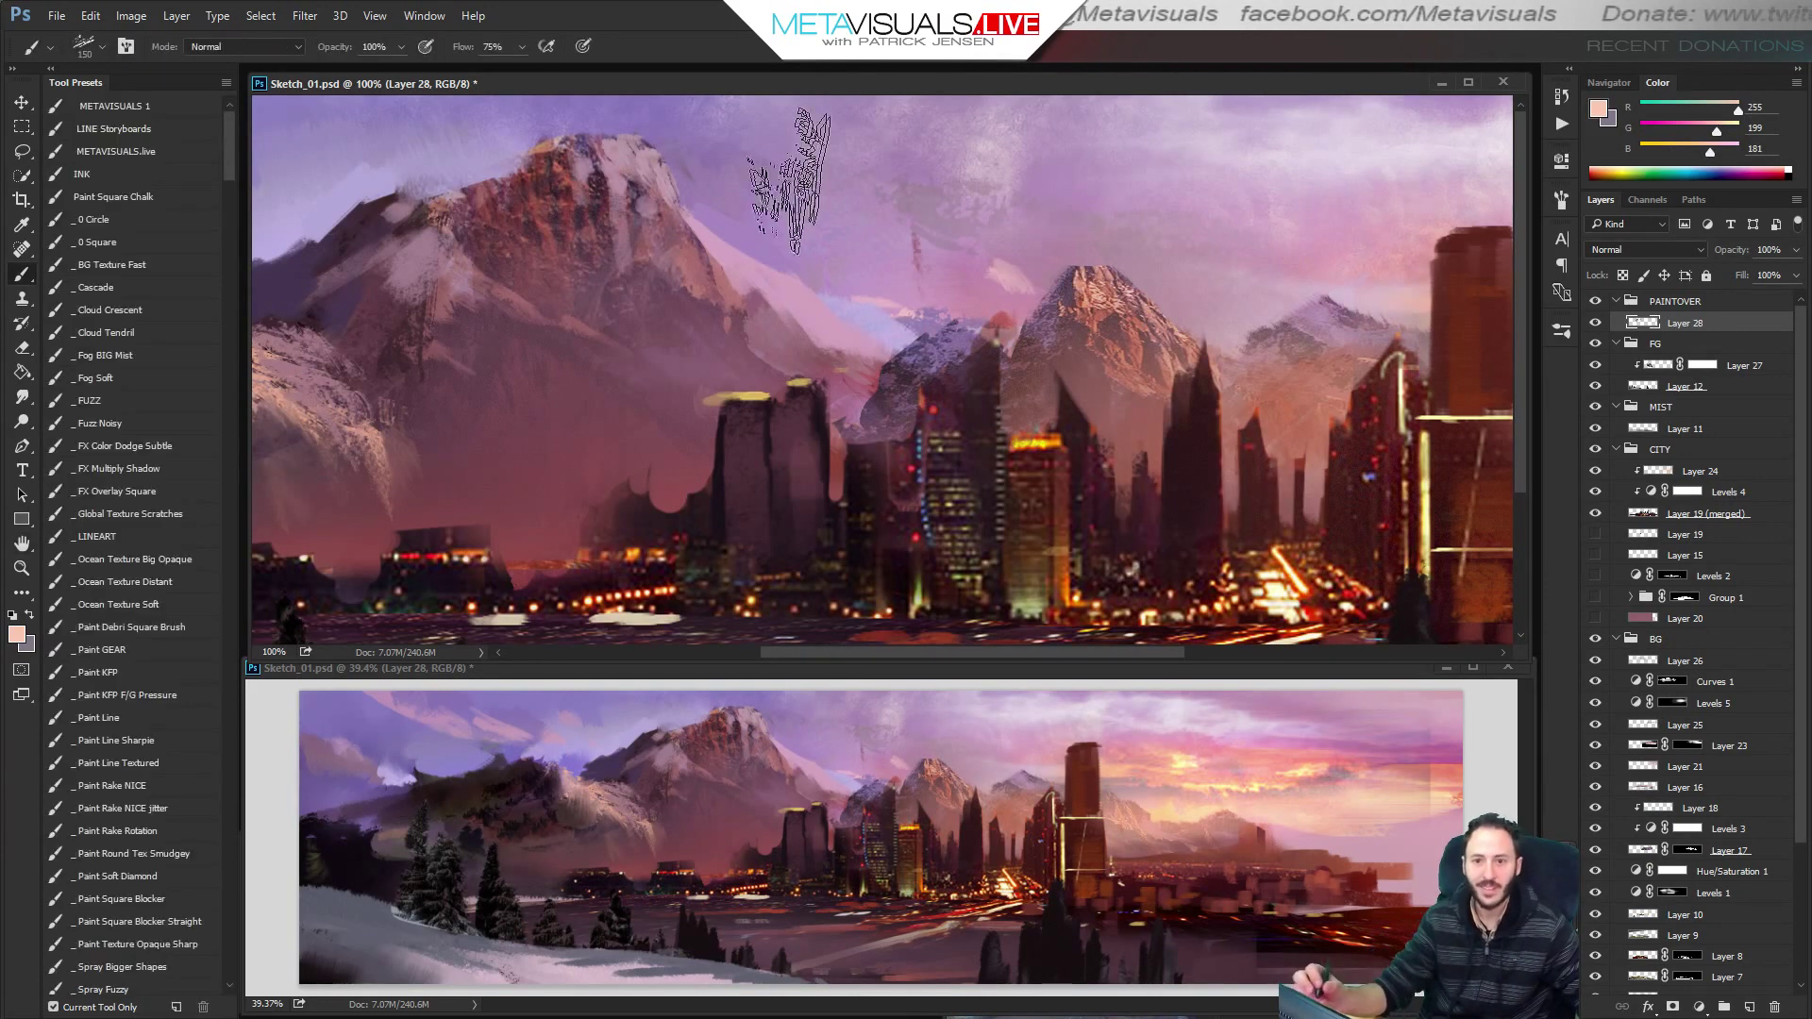
left_click_drag(805, 304, 812, 289)
key("ctrl+z")
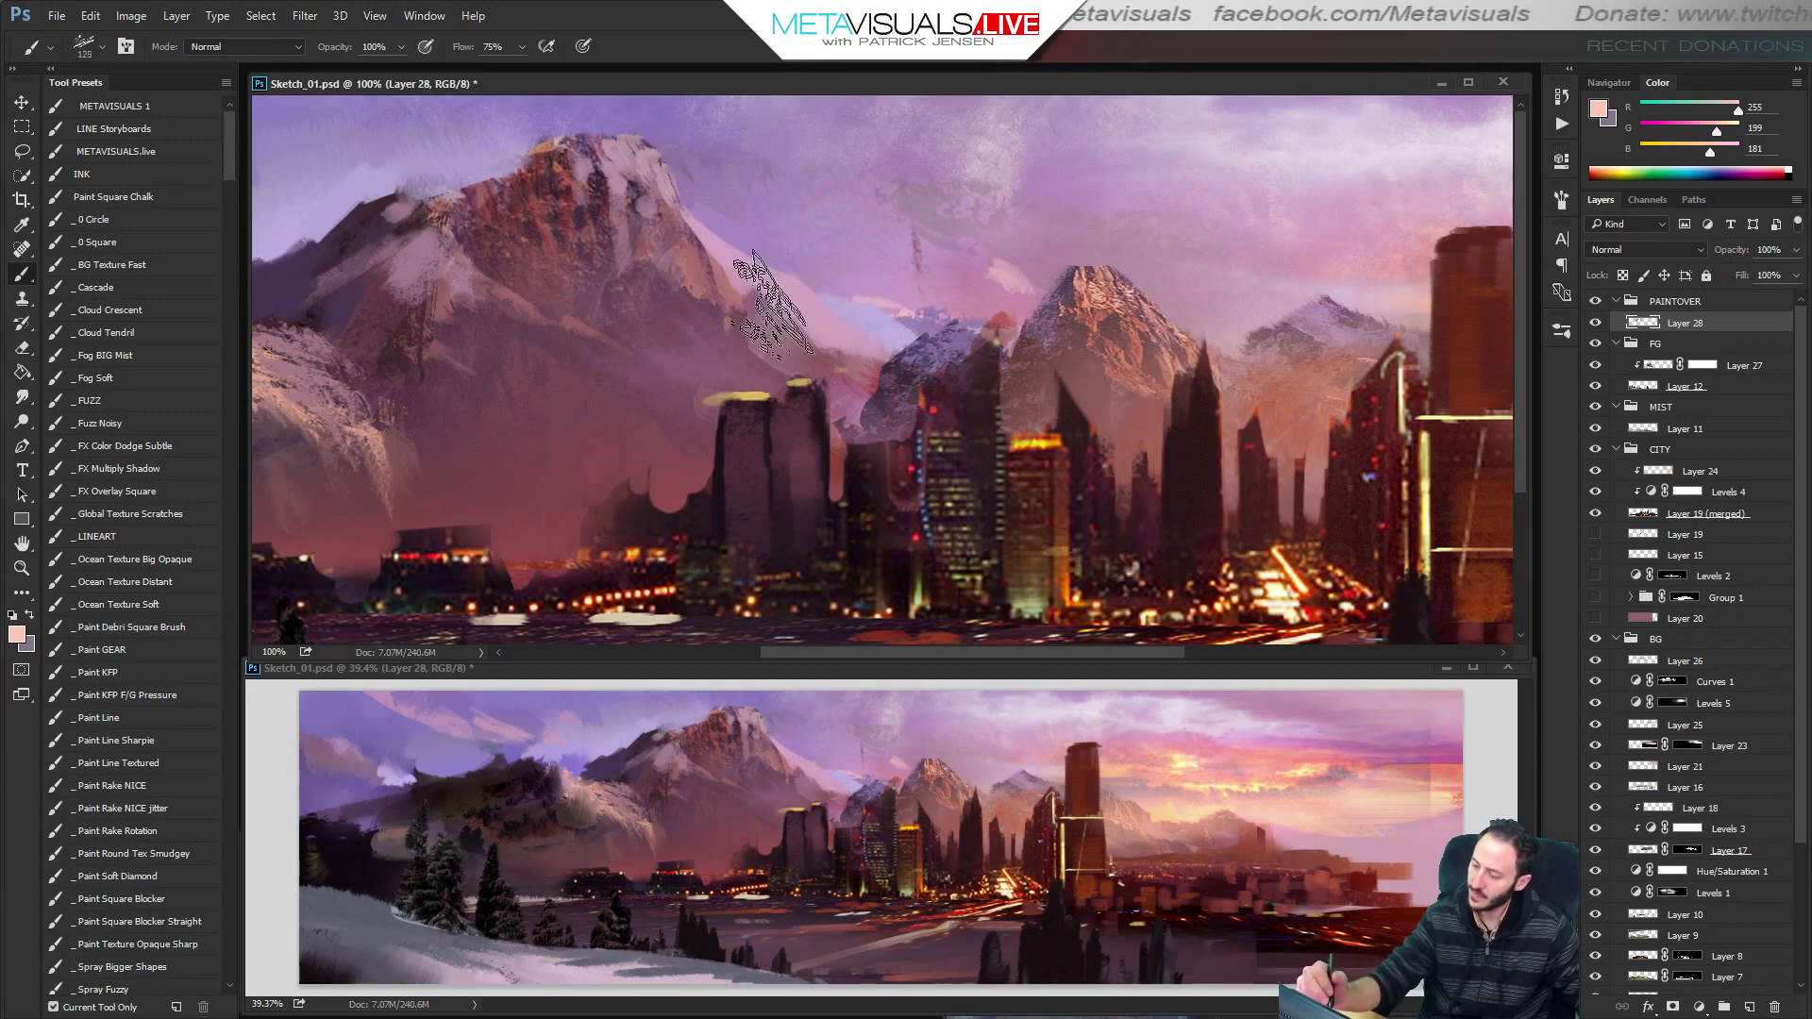
Paint fine peach snow streaks down the central mountain's right ridge with a much smaller rake brush.
key("bracketleft")
key("bracketleft")
key("bracketleft")
key("bracketleft")
key("bracketleft")
key("bracketleft")
key("bracketleft")
mouse_move(703, 225)
left_mouse_down()
mouse_move(797, 279)
mouse_move(851, 355)
mouse_move(818, 291)
mouse_move(892, 324)
mouse_move(856, 321)
mouse_move(910, 318)
mouse_move(807, 286)
left_mouse_up()
key("bracketright")
key("bracketright")
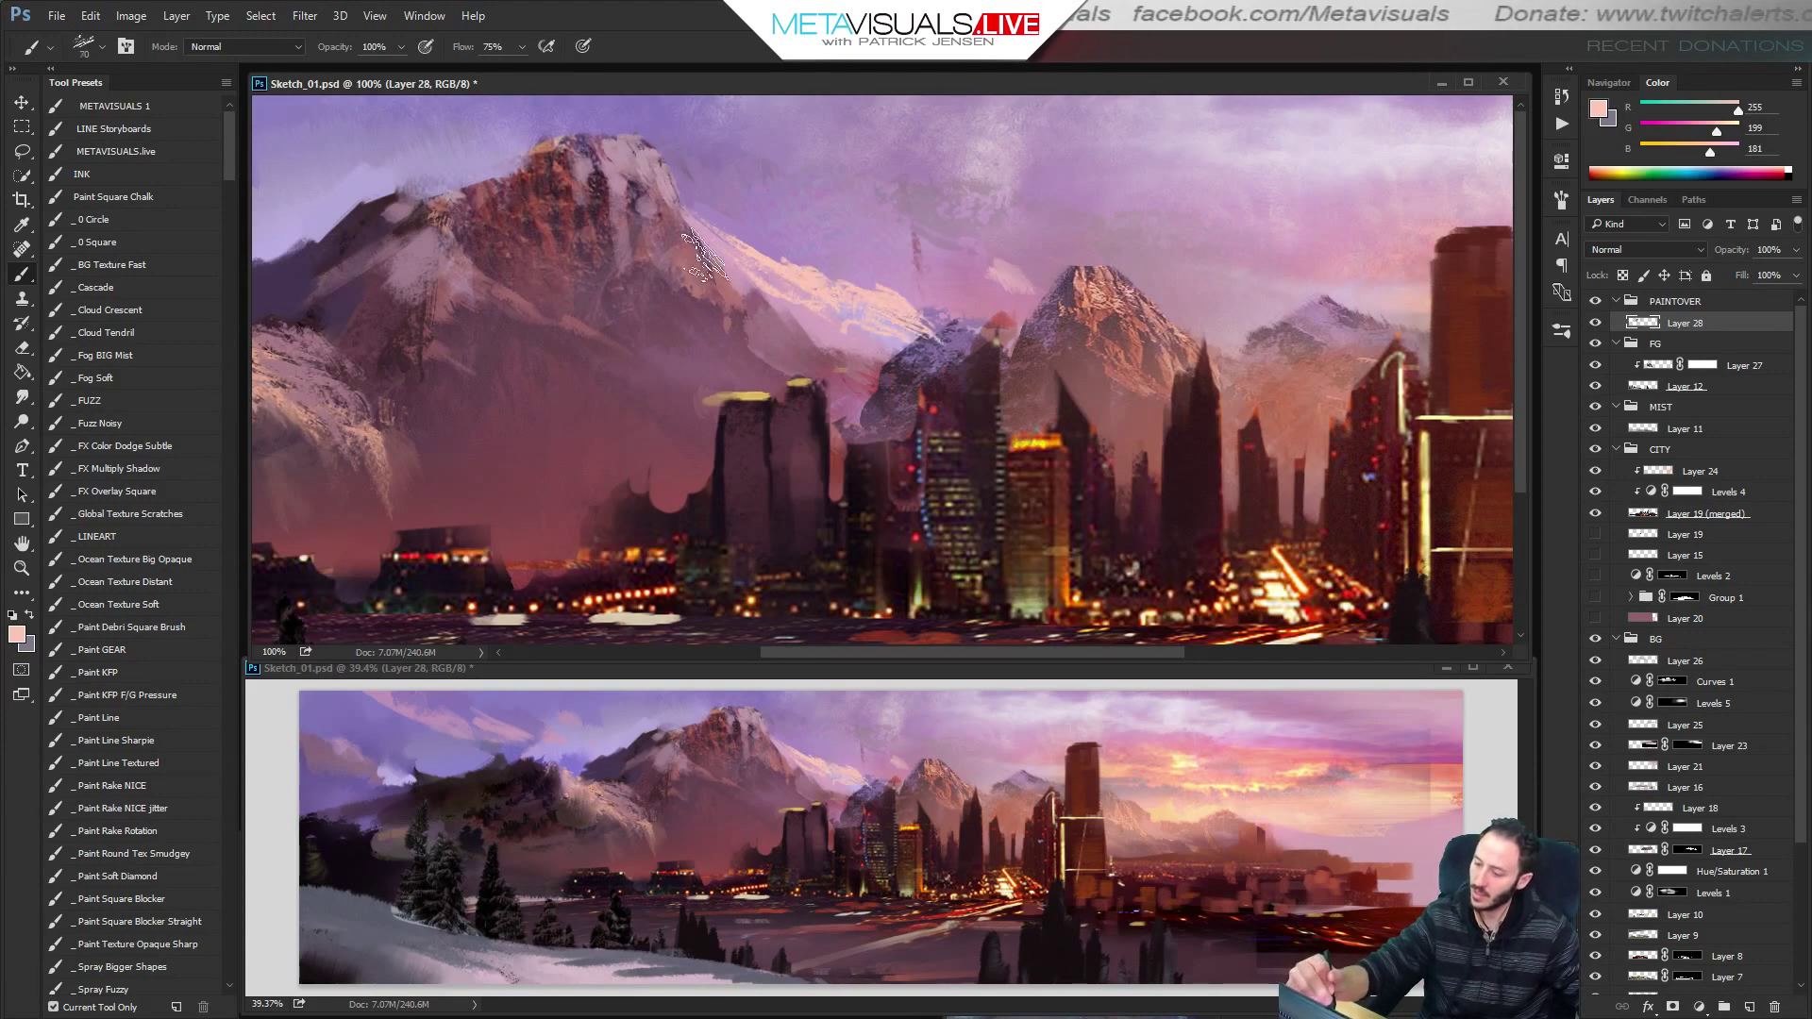
Brush peach sunlit snow onto the central mountain's summit edge and across its left shoulder.
mouse_move(666, 174)
left_mouse_down()
mouse_move(701, 283)
mouse_move(660, 203)
left_mouse_up()
key("bracketright")
key("bracketright")
left_click_drag(455, 263, 480, 286)
left_click_drag(441, 227, 540, 291)
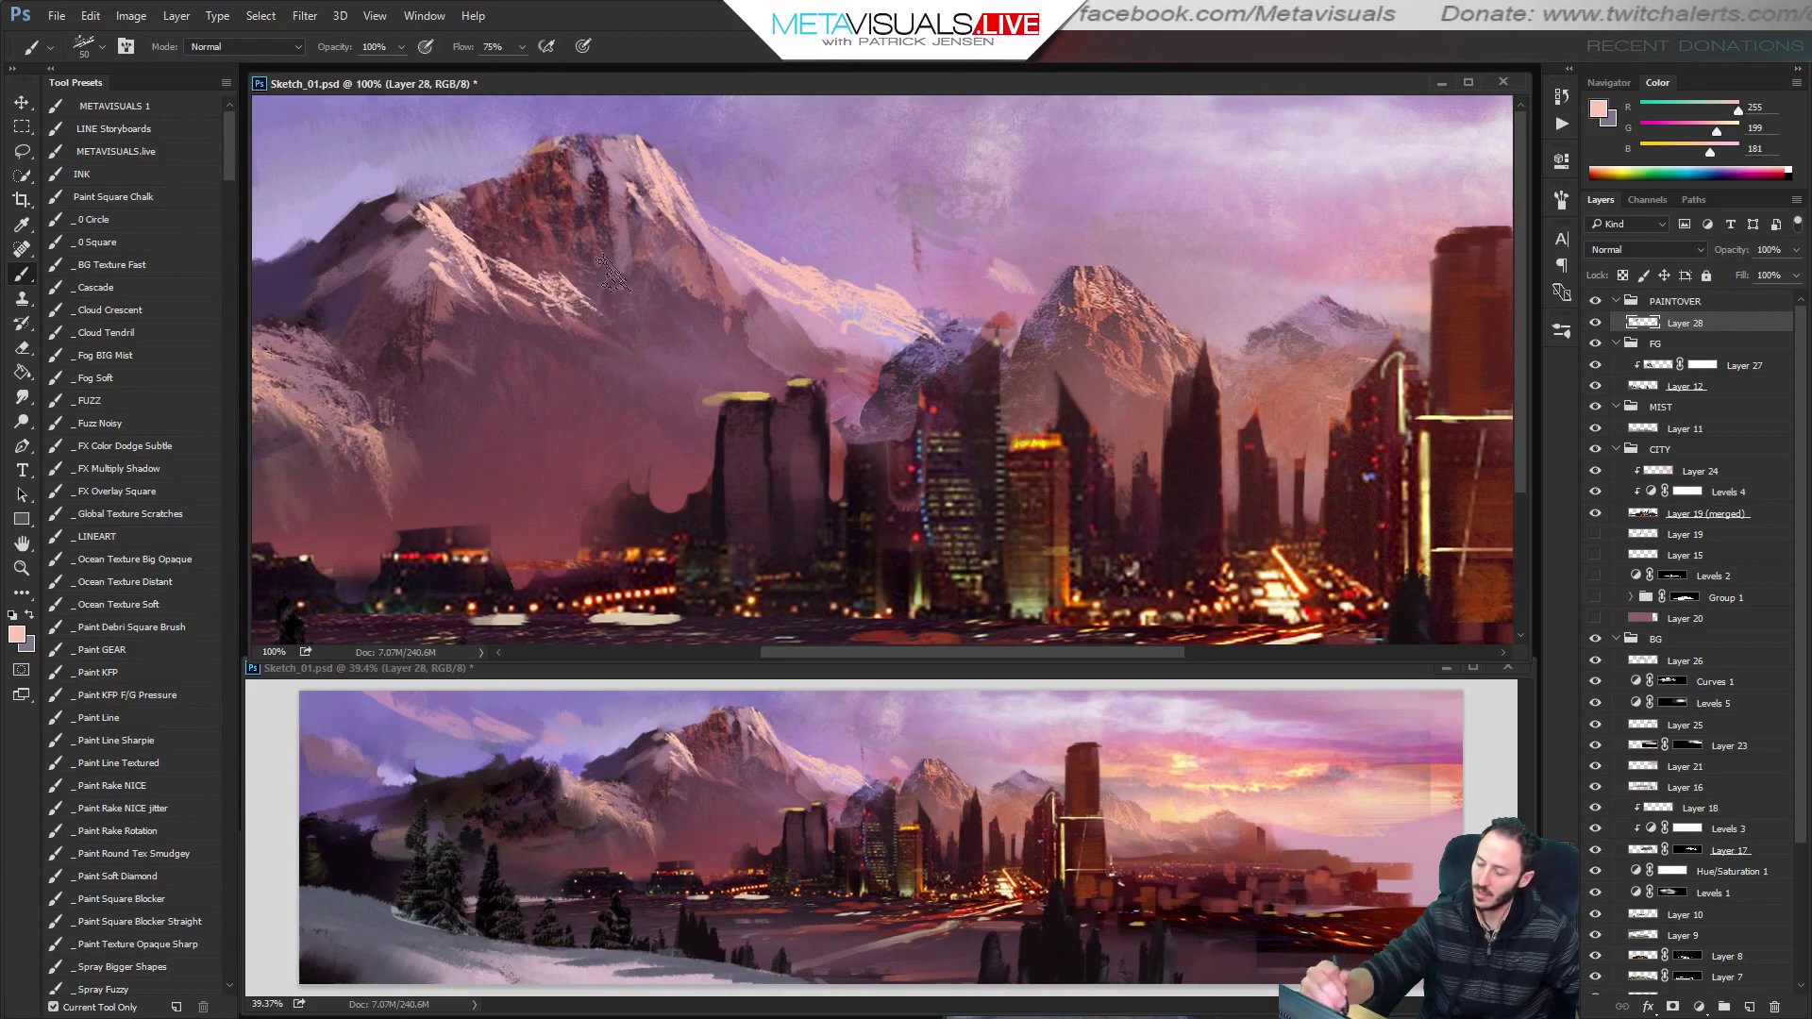
Touch up the smaller mountain behind the skyscrapers with sampled peach and salmon tones.
key("space")
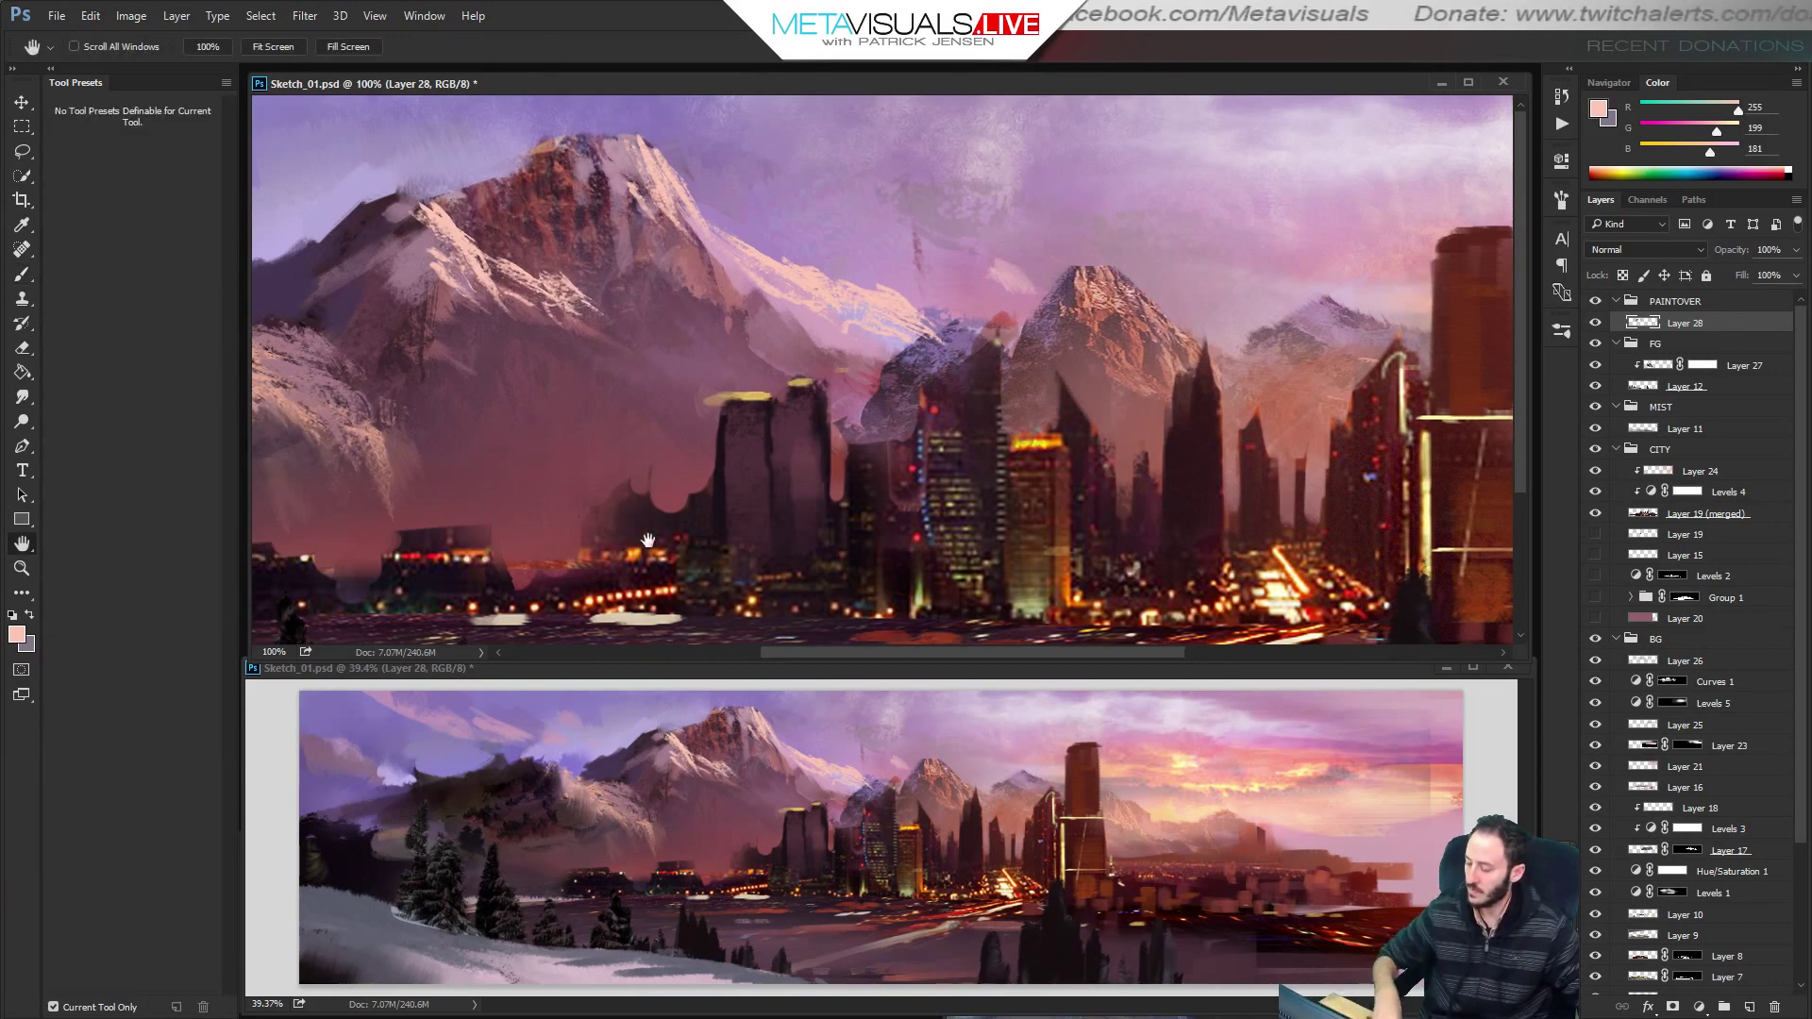
left_click_drag(647, 540, 506, 517)
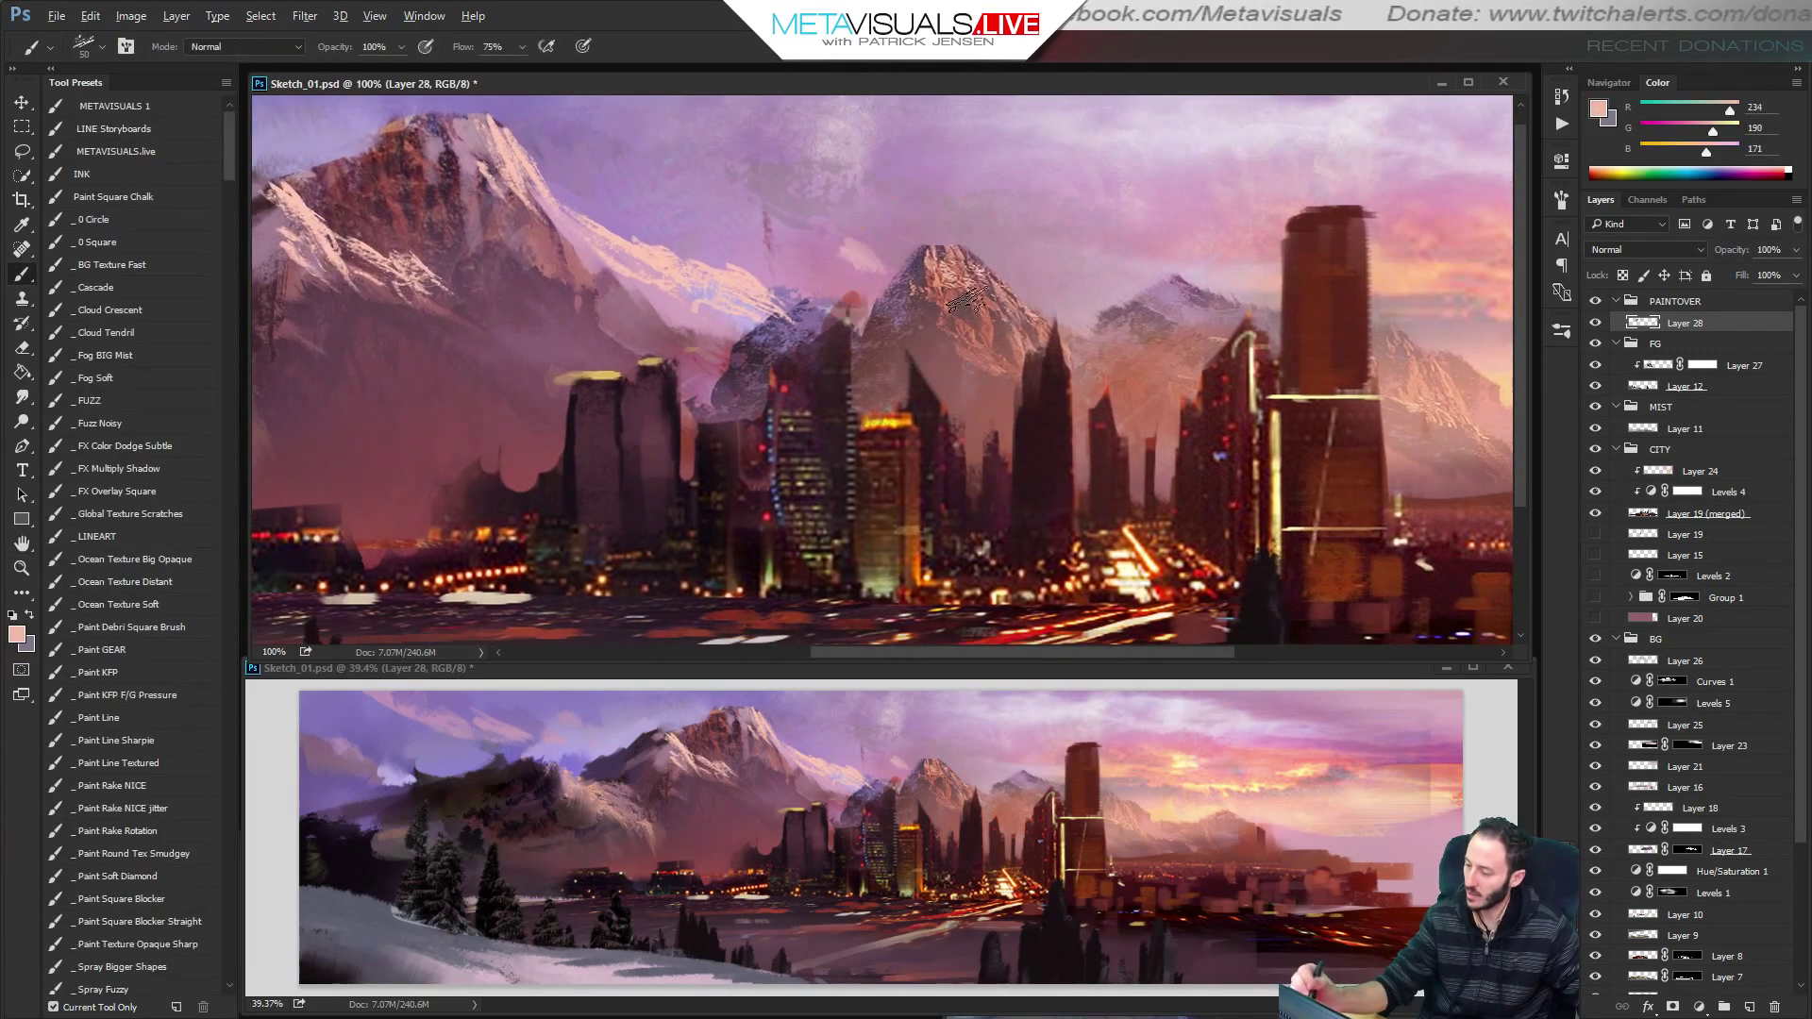
key("bracketright")
key("bracketright")
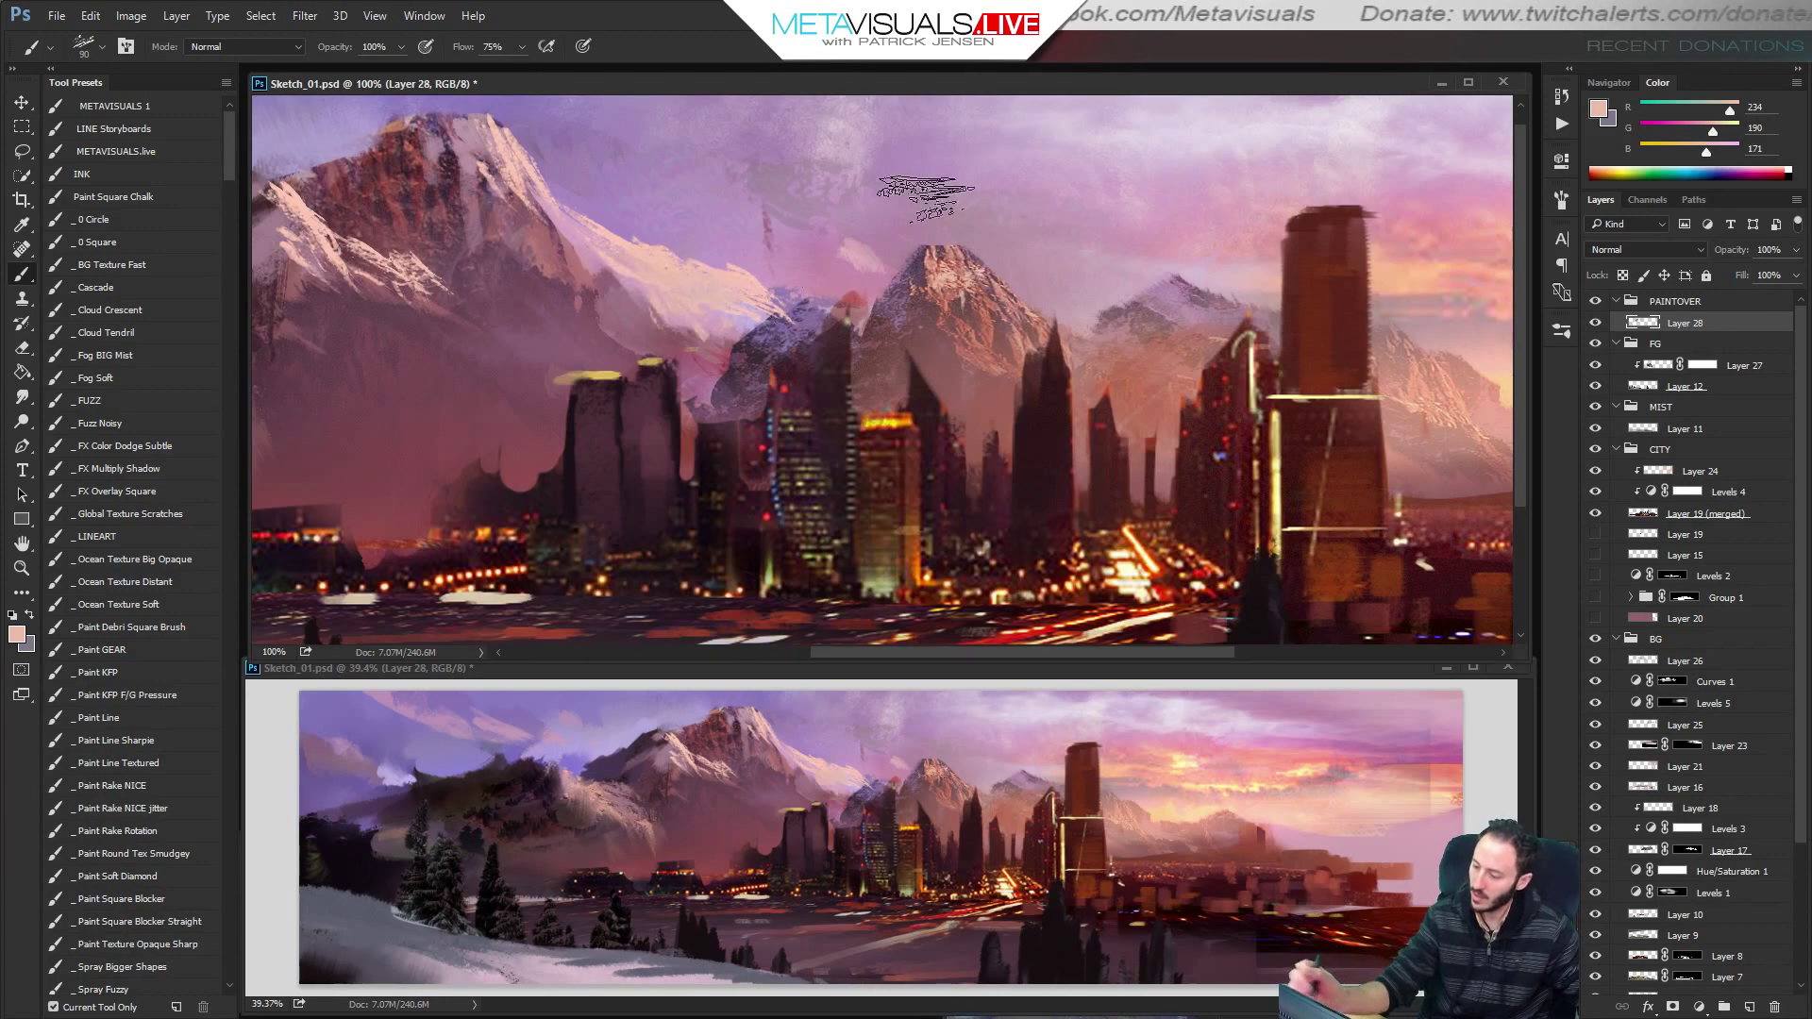
key("alt")
left_click(946, 265, "alt")
key("bracketleft")
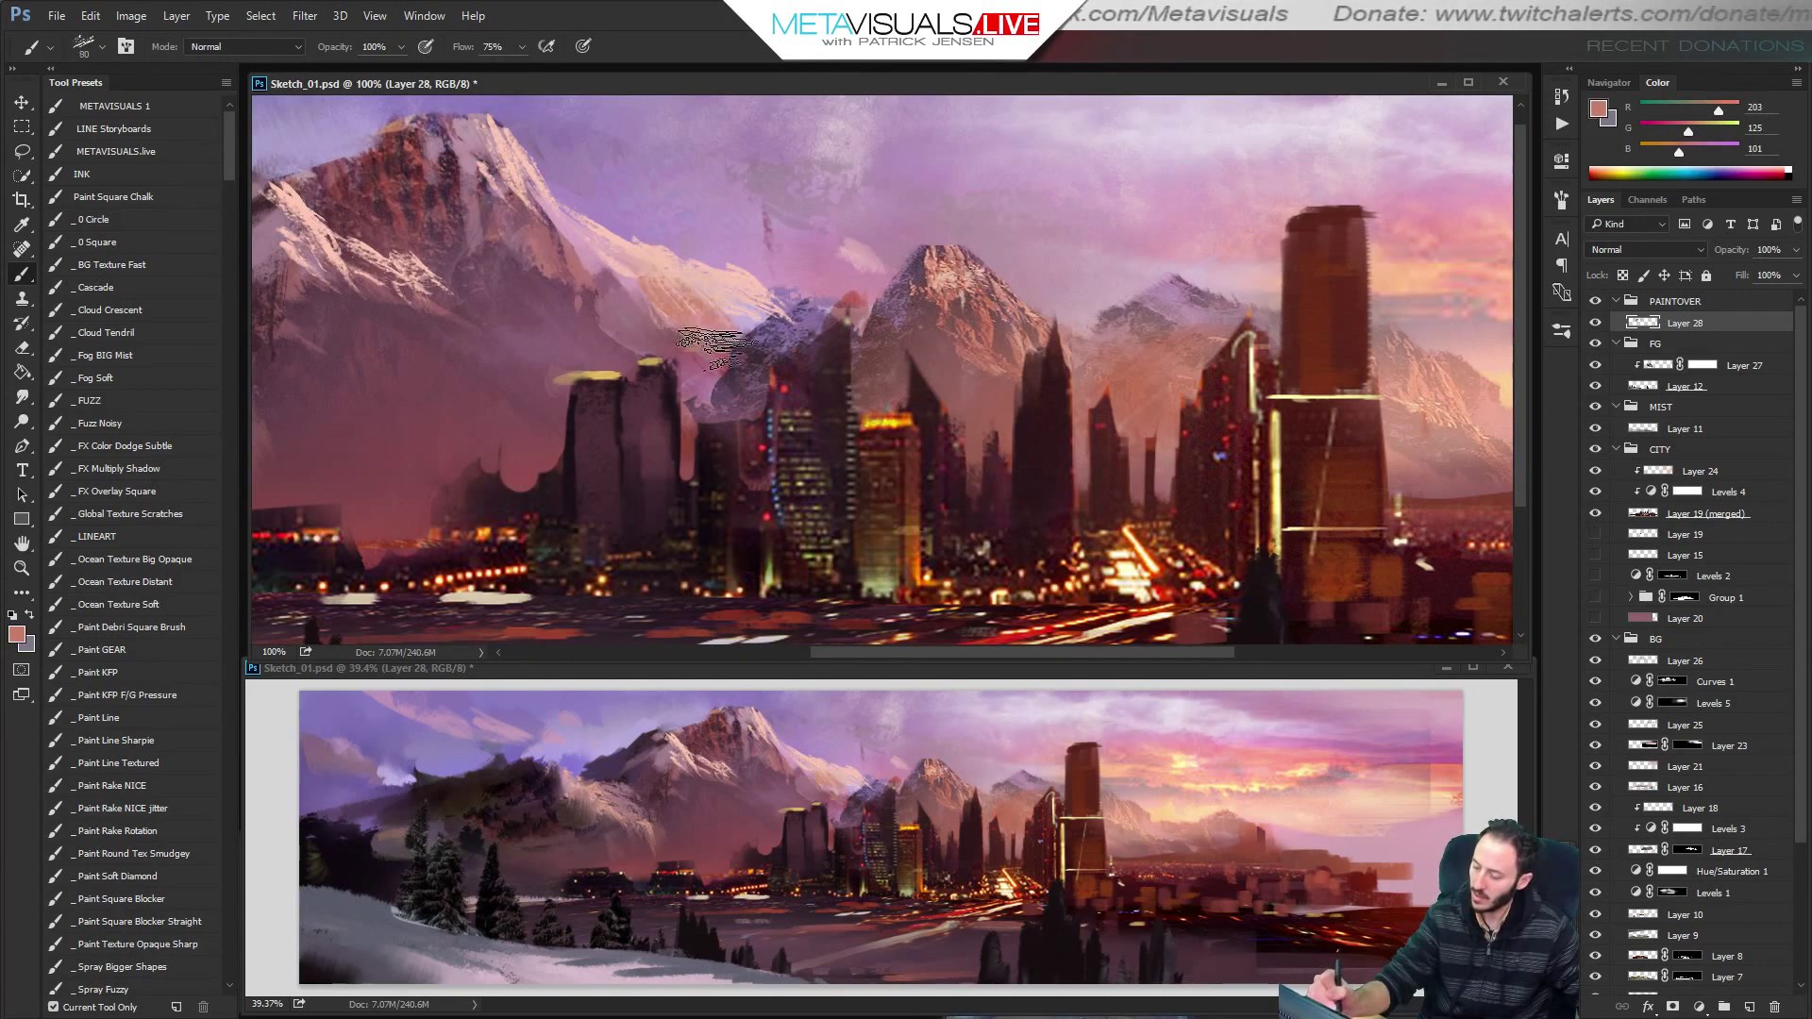
Paint a distant mountain slope at the panorama's far right end in a sampled dusty pink.
left_click_drag(1191, 424, 1039, 375)
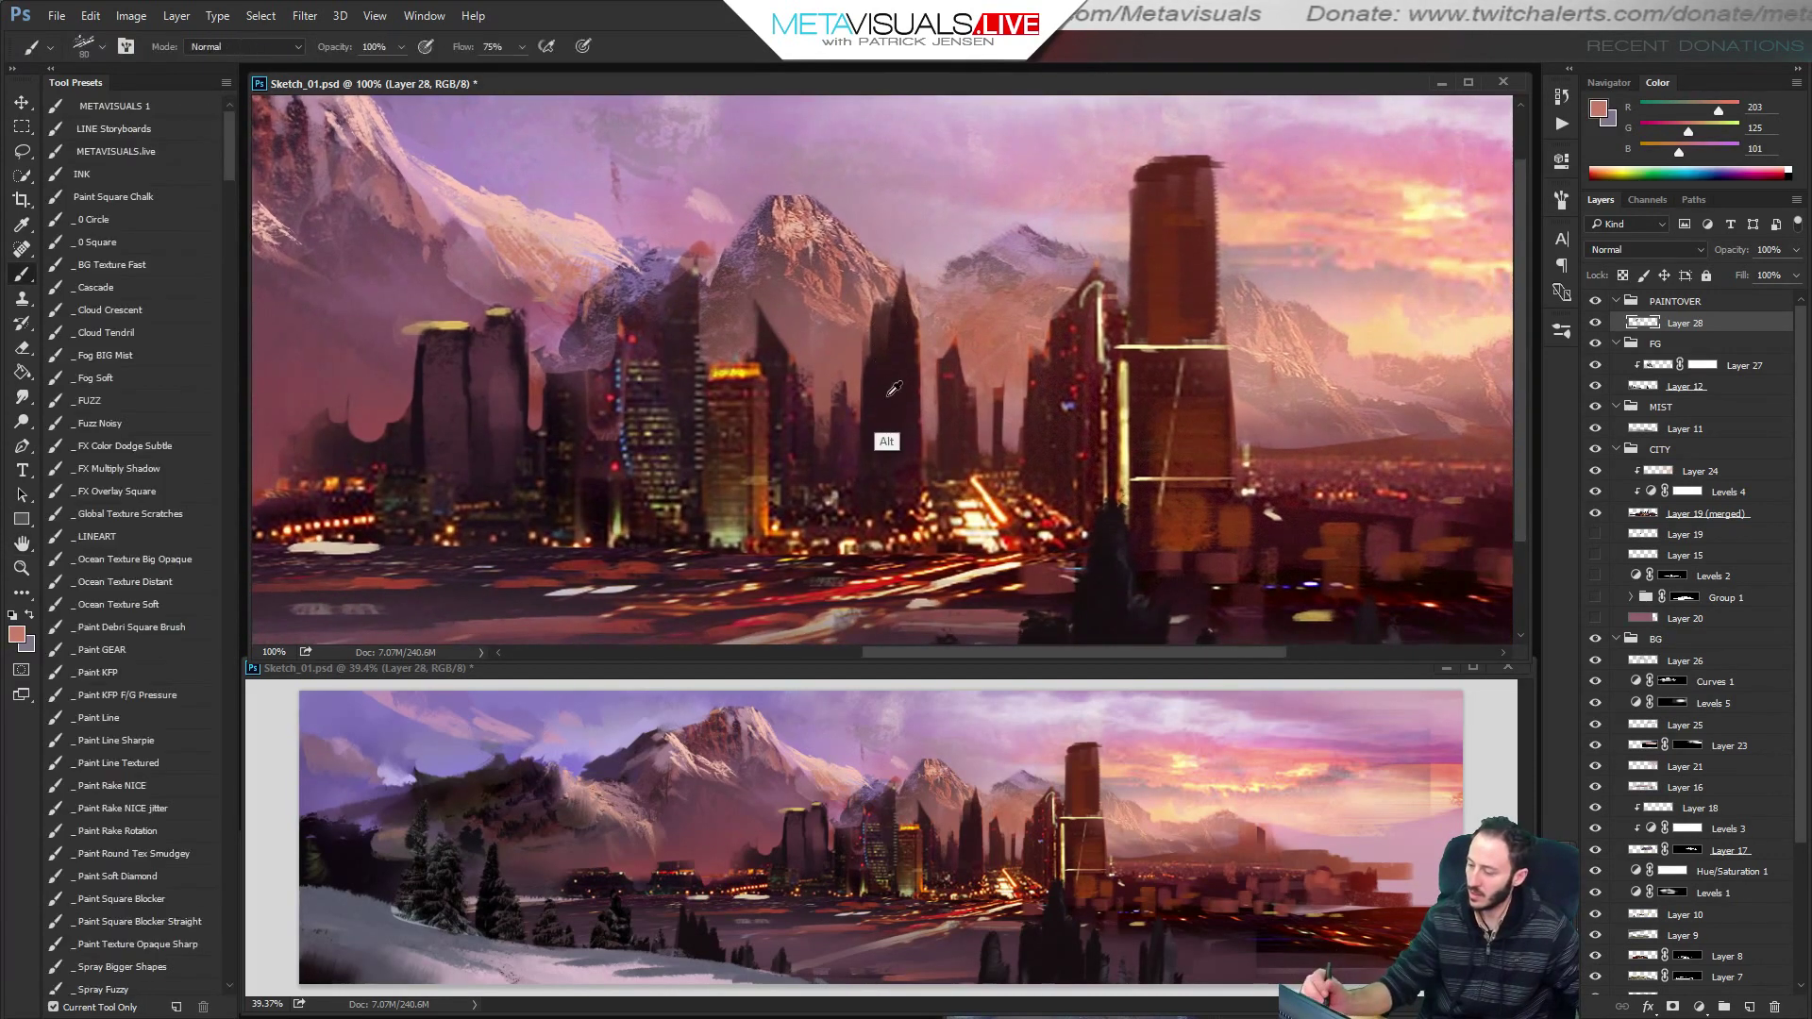
left_click(886, 440, "alt")
left_click_drag(930, 326, 931, 375)
left_click_drag(1154, 481, 1049, 456)
left_click_drag(1320, 323, 1018, 234)
mouse_move(1081, 353)
left_mouse_down()
mouse_move(1241, 378)
mouse_move(1463, 330)
left_mouse_up()
key("bracketright")
key("bracketright")
mouse_move(1293, 356)
left_mouse_down()
mouse_move(1473, 295)
mouse_move(1392, 377)
mouse_move(1315, 386)
mouse_move(1227, 467)
left_mouse_up()
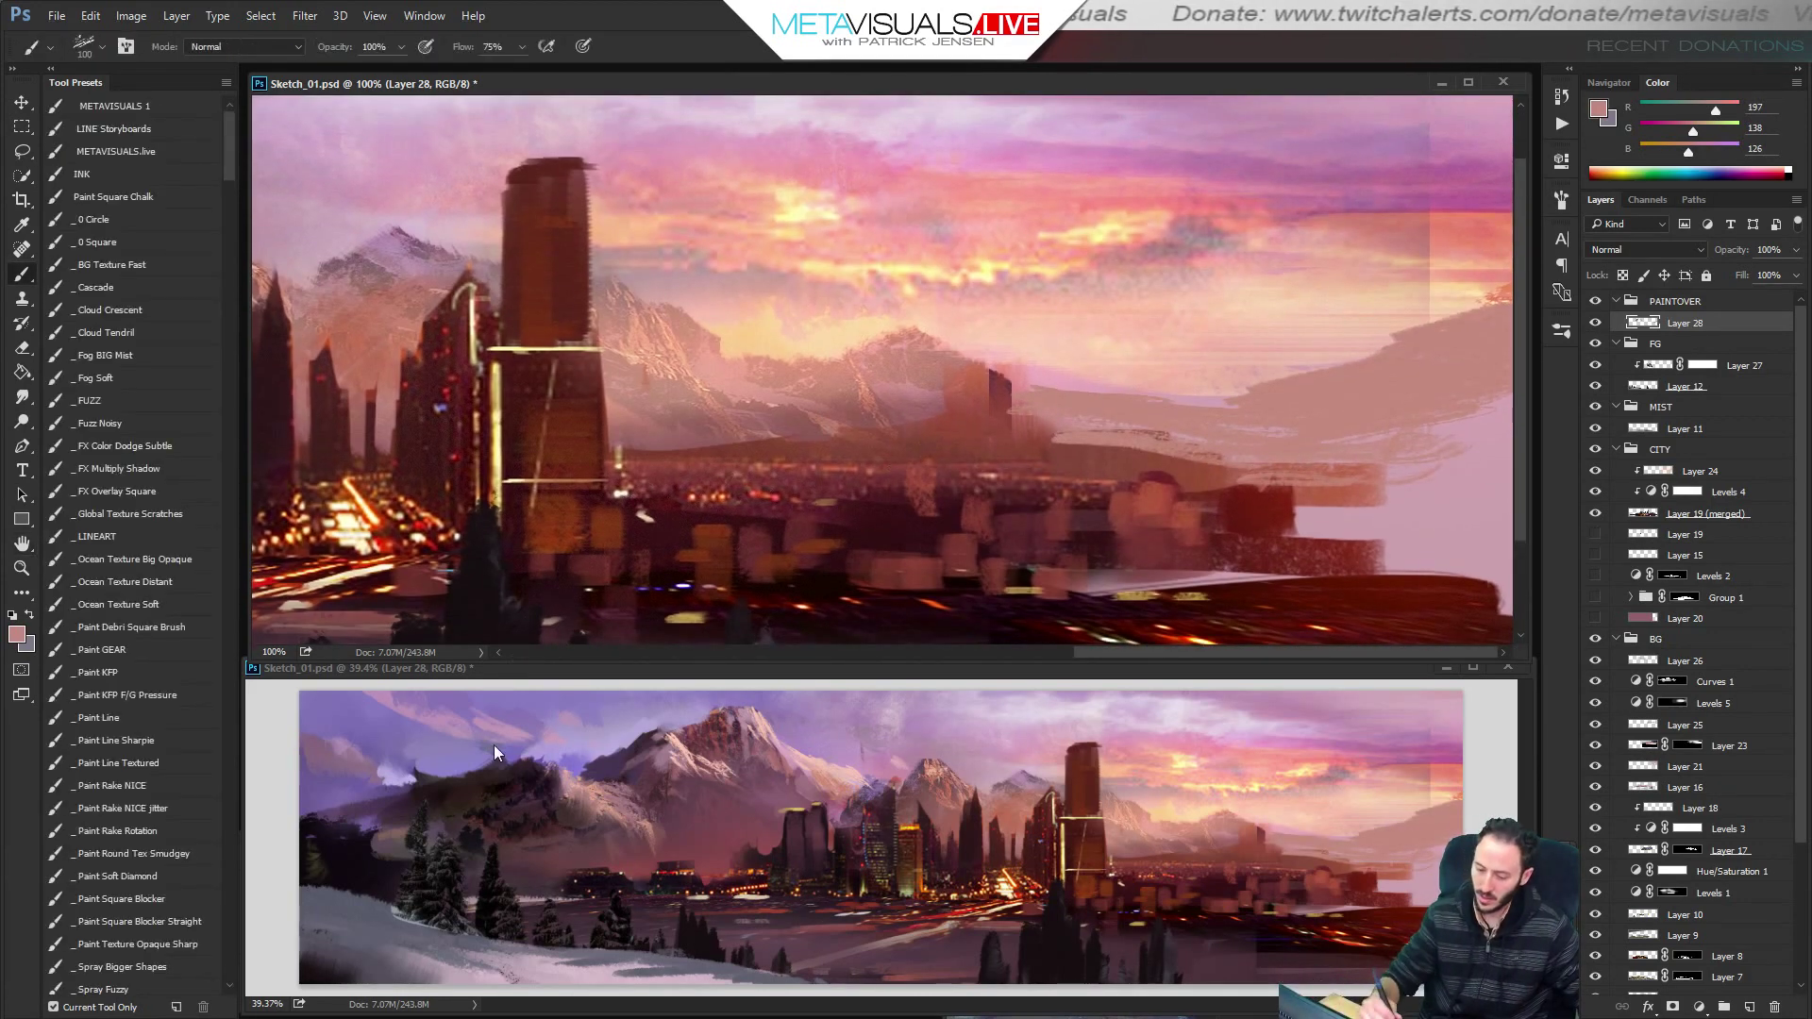
Switch to the _Paint KPP F/G Pressure preset and paint a reddish-brown hill band below the distant slope.
left_click(149, 695)
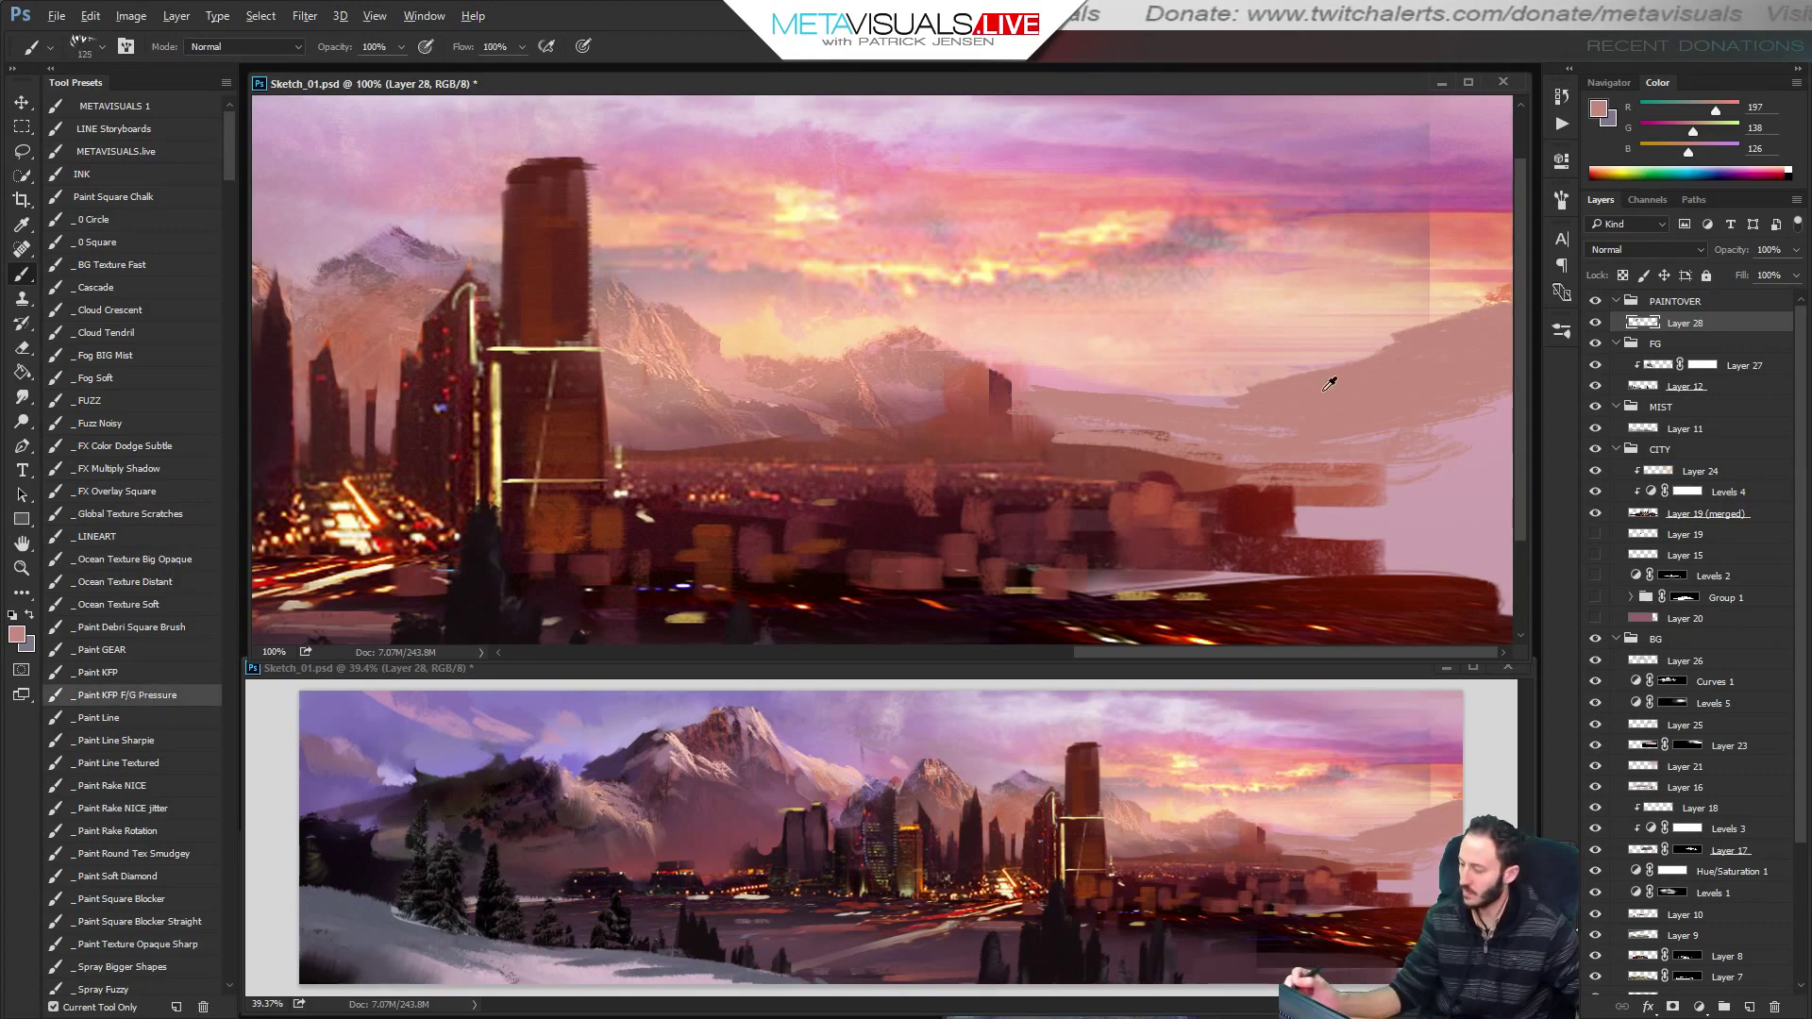
key("bracketleft")
key("bracketleft")
key("bracketleft")
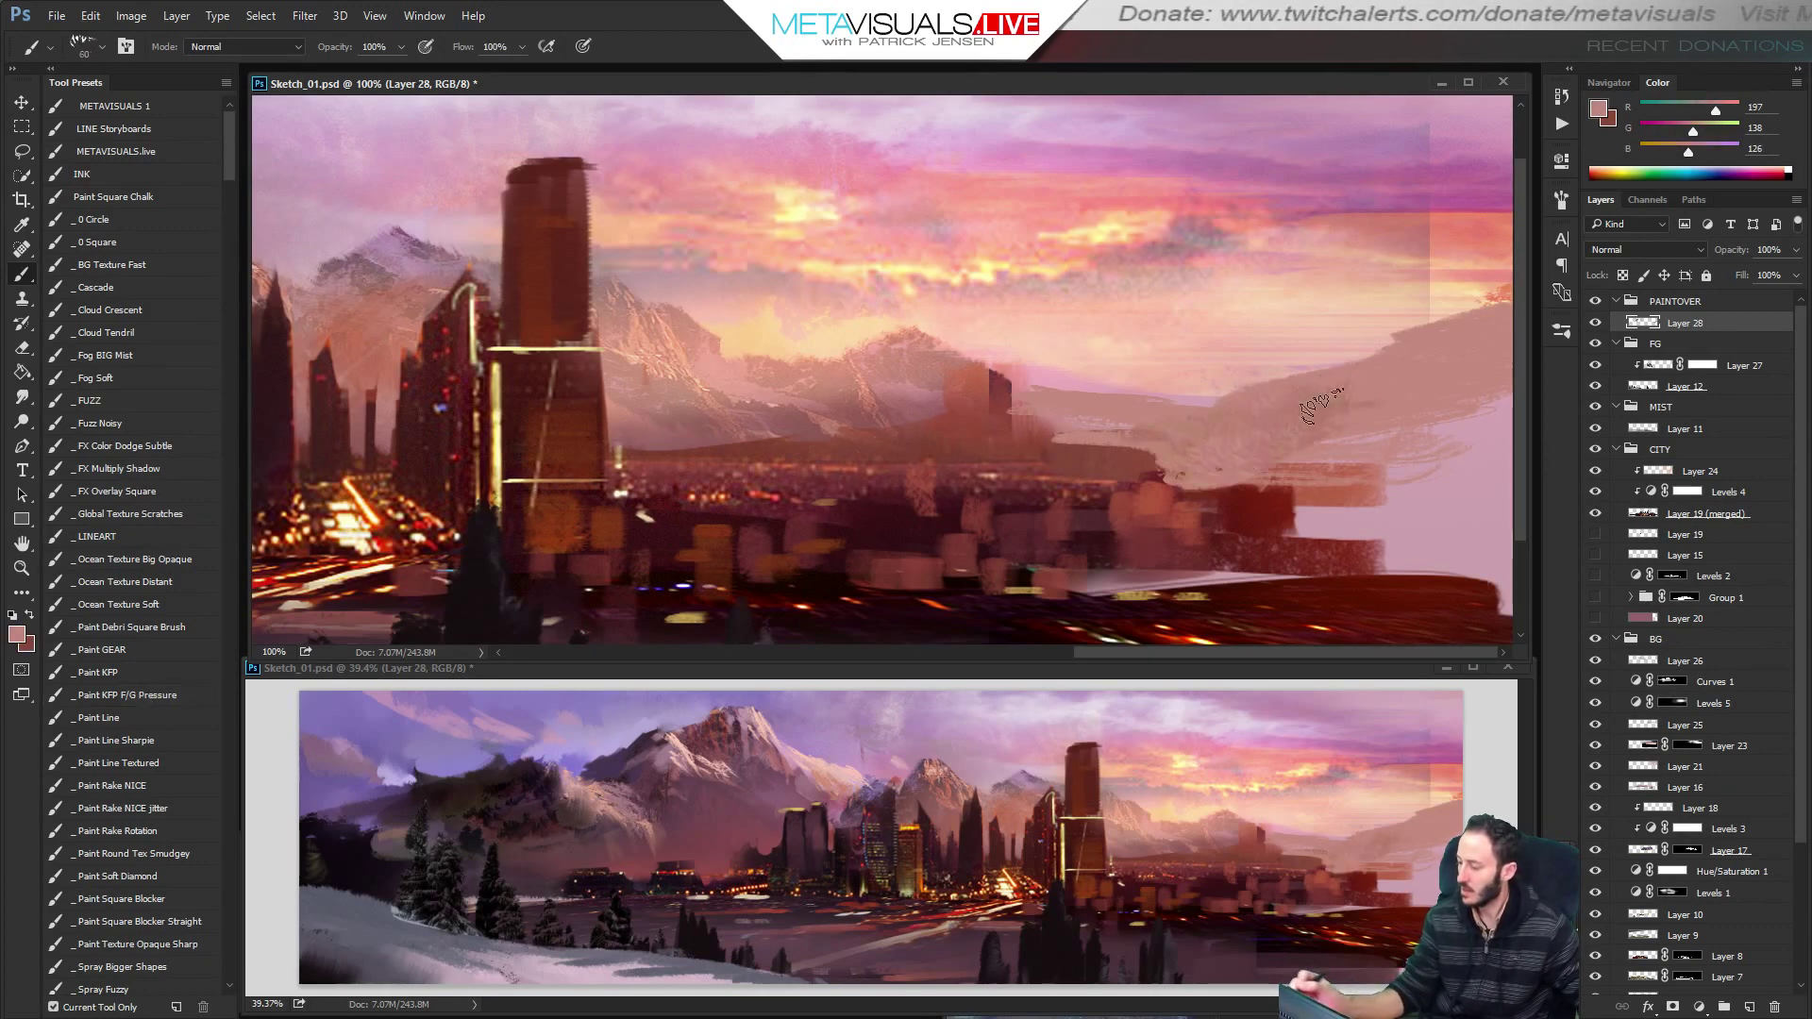
key("x")
key("bracketright")
key("bracketright")
key("bracketright")
mouse_move(1227, 437)
left_mouse_down()
mouse_move(1092, 439)
mouse_move(1189, 451)
mouse_move(1504, 421)
mouse_move(1326, 491)
left_mouse_up()
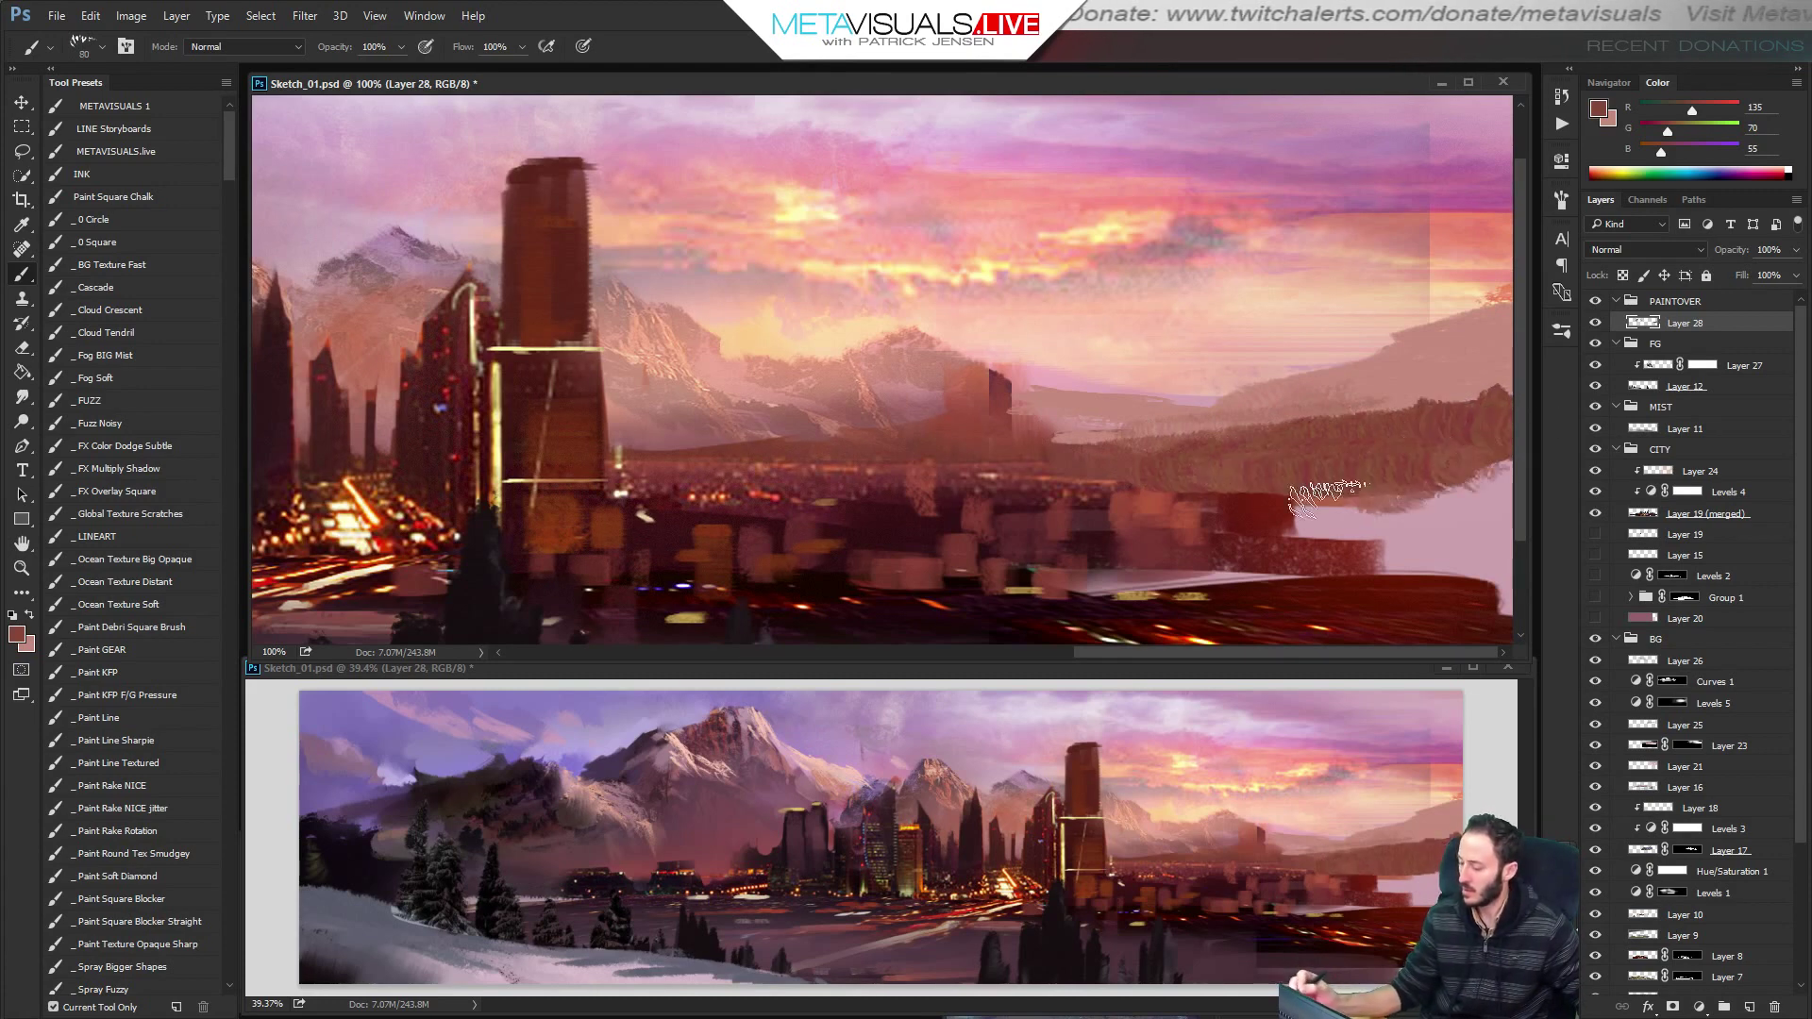
Block in dark maroon tree clumps along the right side of the city using a sampled shadow colour.
left_click_drag(917, 508, 918, 510)
left_click(671, 521, "alt")
key("bracketleft")
mouse_move(1033, 516)
left_mouse_down()
mouse_move(1033, 474)
mouse_move(1034, 515)
left_mouse_up()
key("bracketright")
key("bracketright")
mouse_move(1194, 557)
left_mouse_down()
mouse_move(1227, 453)
mouse_move(1217, 330)
mouse_move(1274, 463)
mouse_move(1308, 411)
mouse_move(1298, 443)
mouse_move(1274, 434)
left_mouse_up()
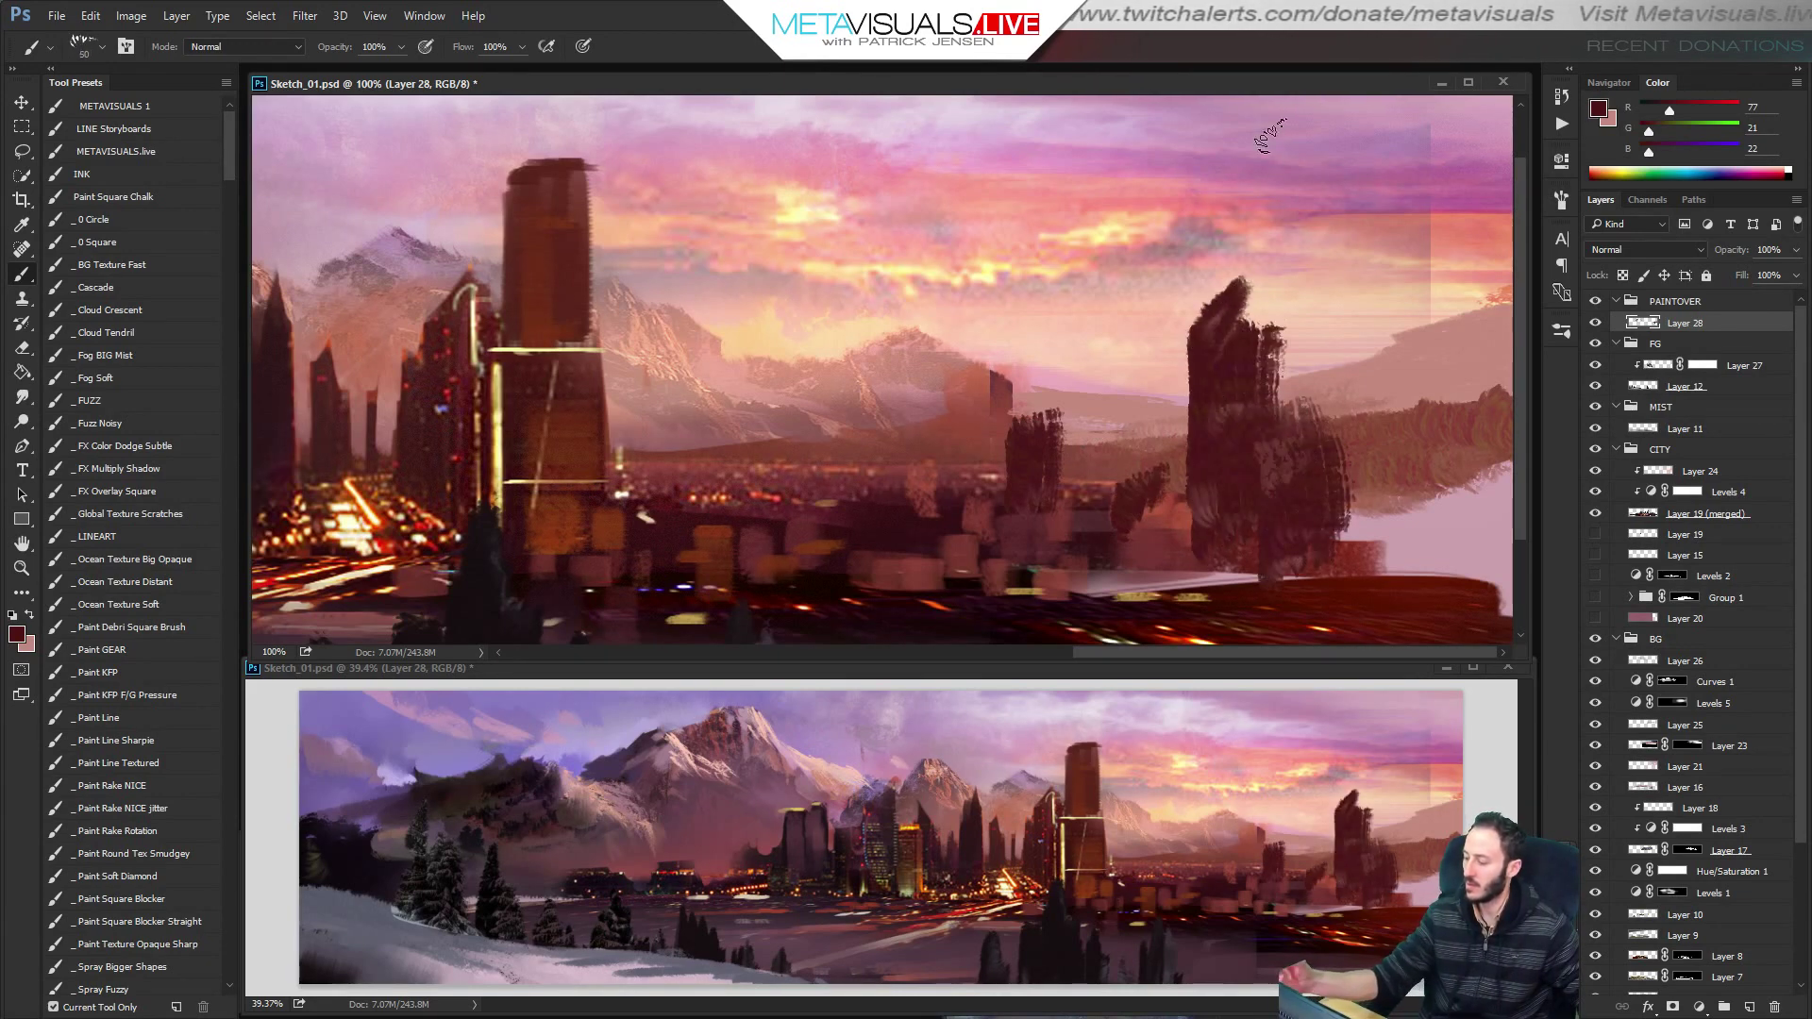
Extend the largest right-hand tree upward into a tall, pointed cypress silhouette against the sunset sky.
mouse_move(1262, 216)
left_mouse_down()
mouse_move(1248, 236)
mouse_move(1272, 378)
left_mouse_up()
left_click_drag(1271, 142, 1276, 392)
left_click_drag(1283, 222, 1282, 353)
key("space")
key("alt+space")
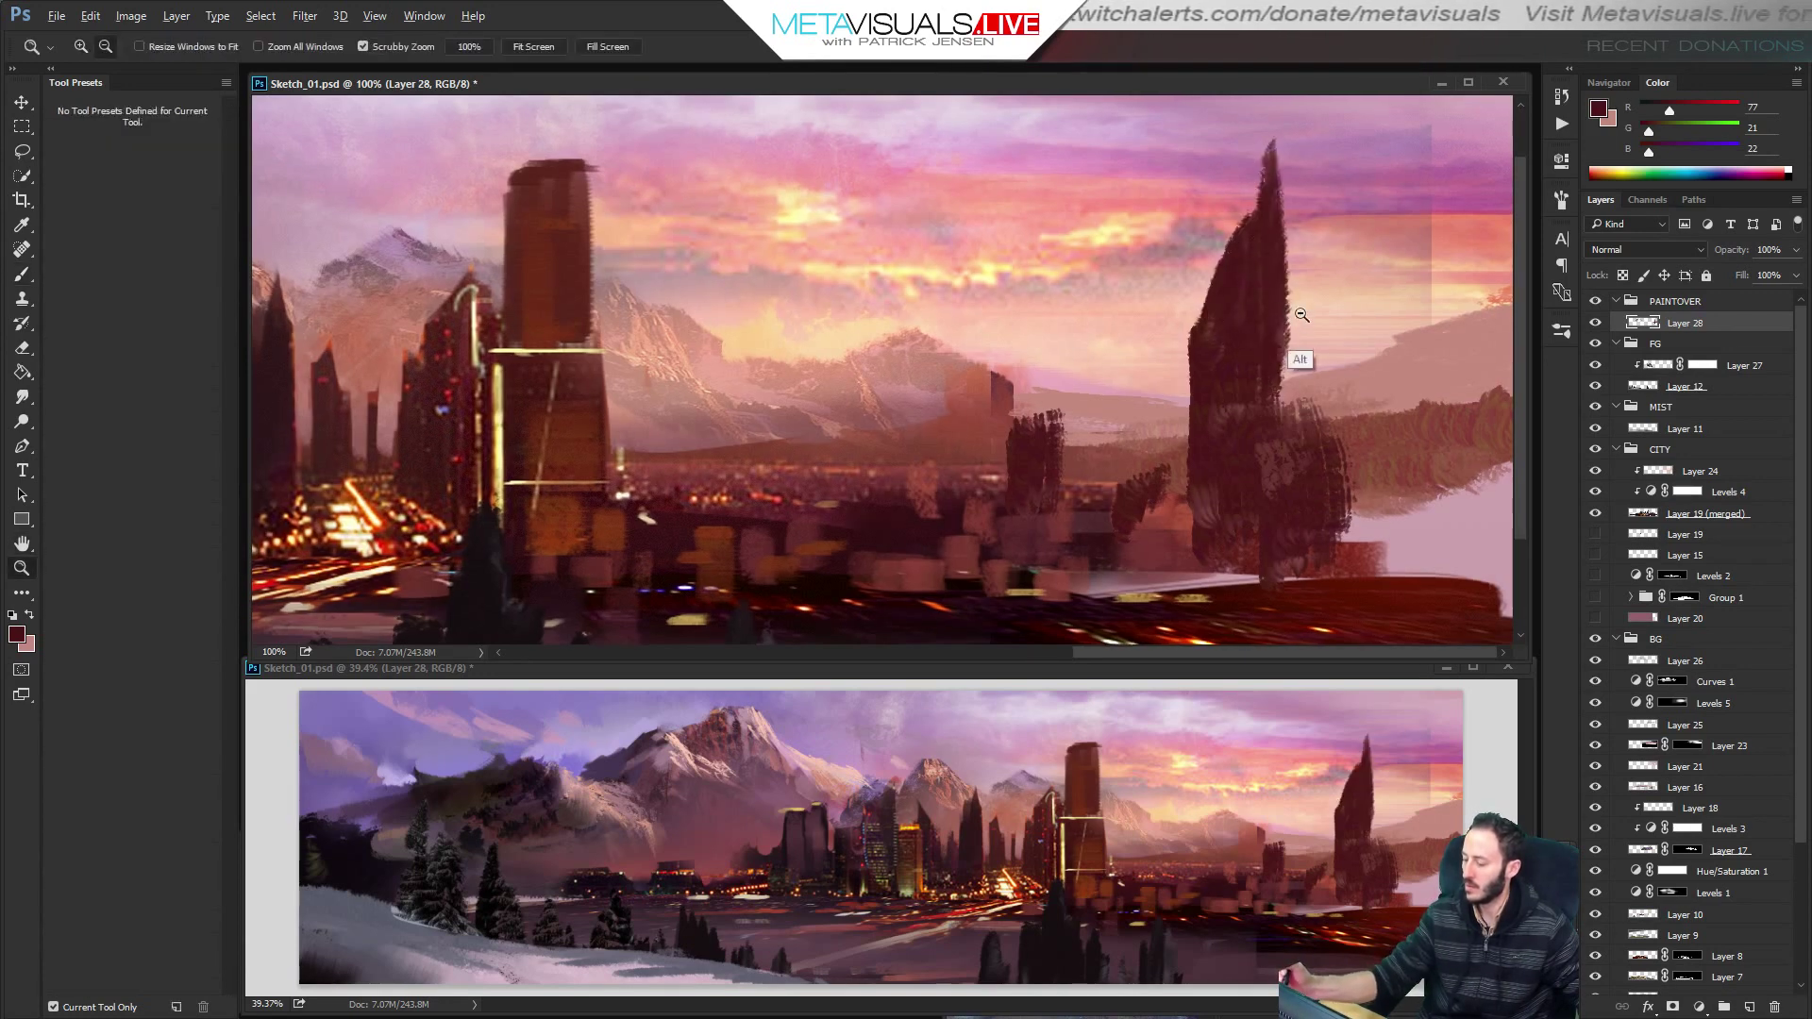
left_click(1302, 314, "alt")
left_click(1302, 314, "alt")
left_click(1300, 514, "ctrl")
left_click_drag(1311, 530, 1230, 487)
left_click(1284, 470, "ctrl")
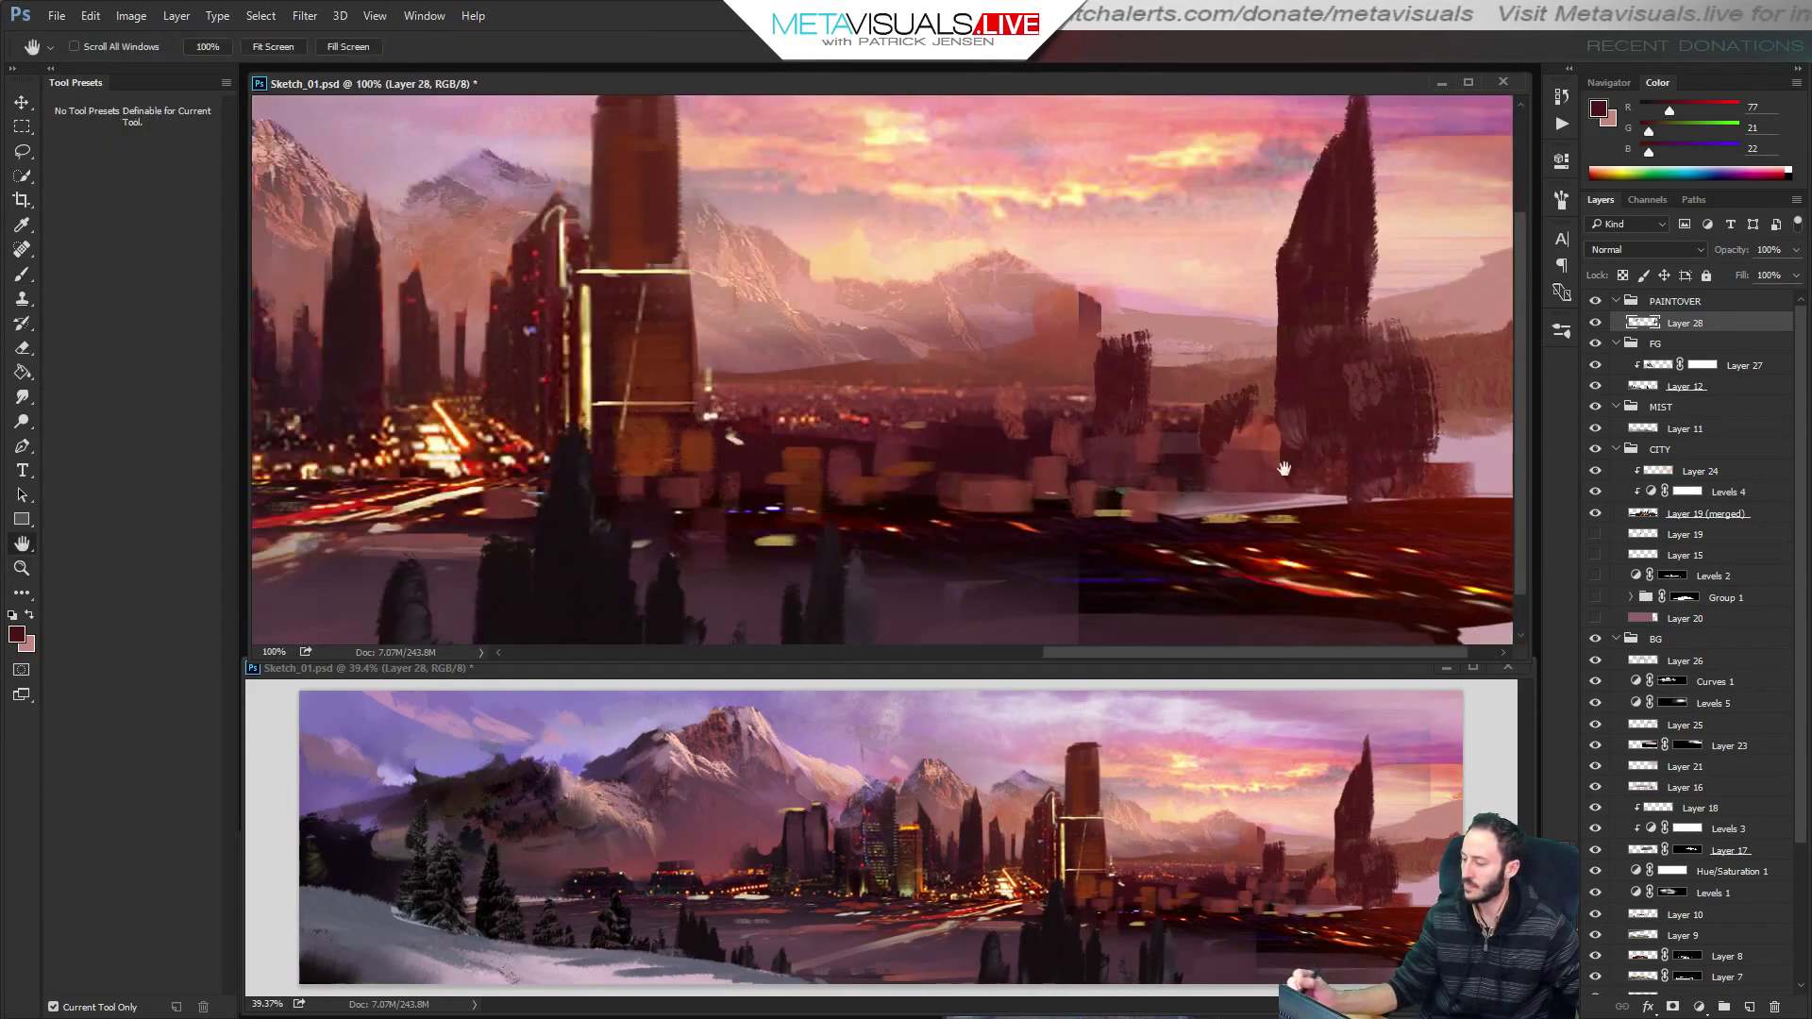
Paint the distant city plain beyond the tall tower in sampled brown and add cream and peach light streaks.
key("b")
left_click(768, 406, "alt")
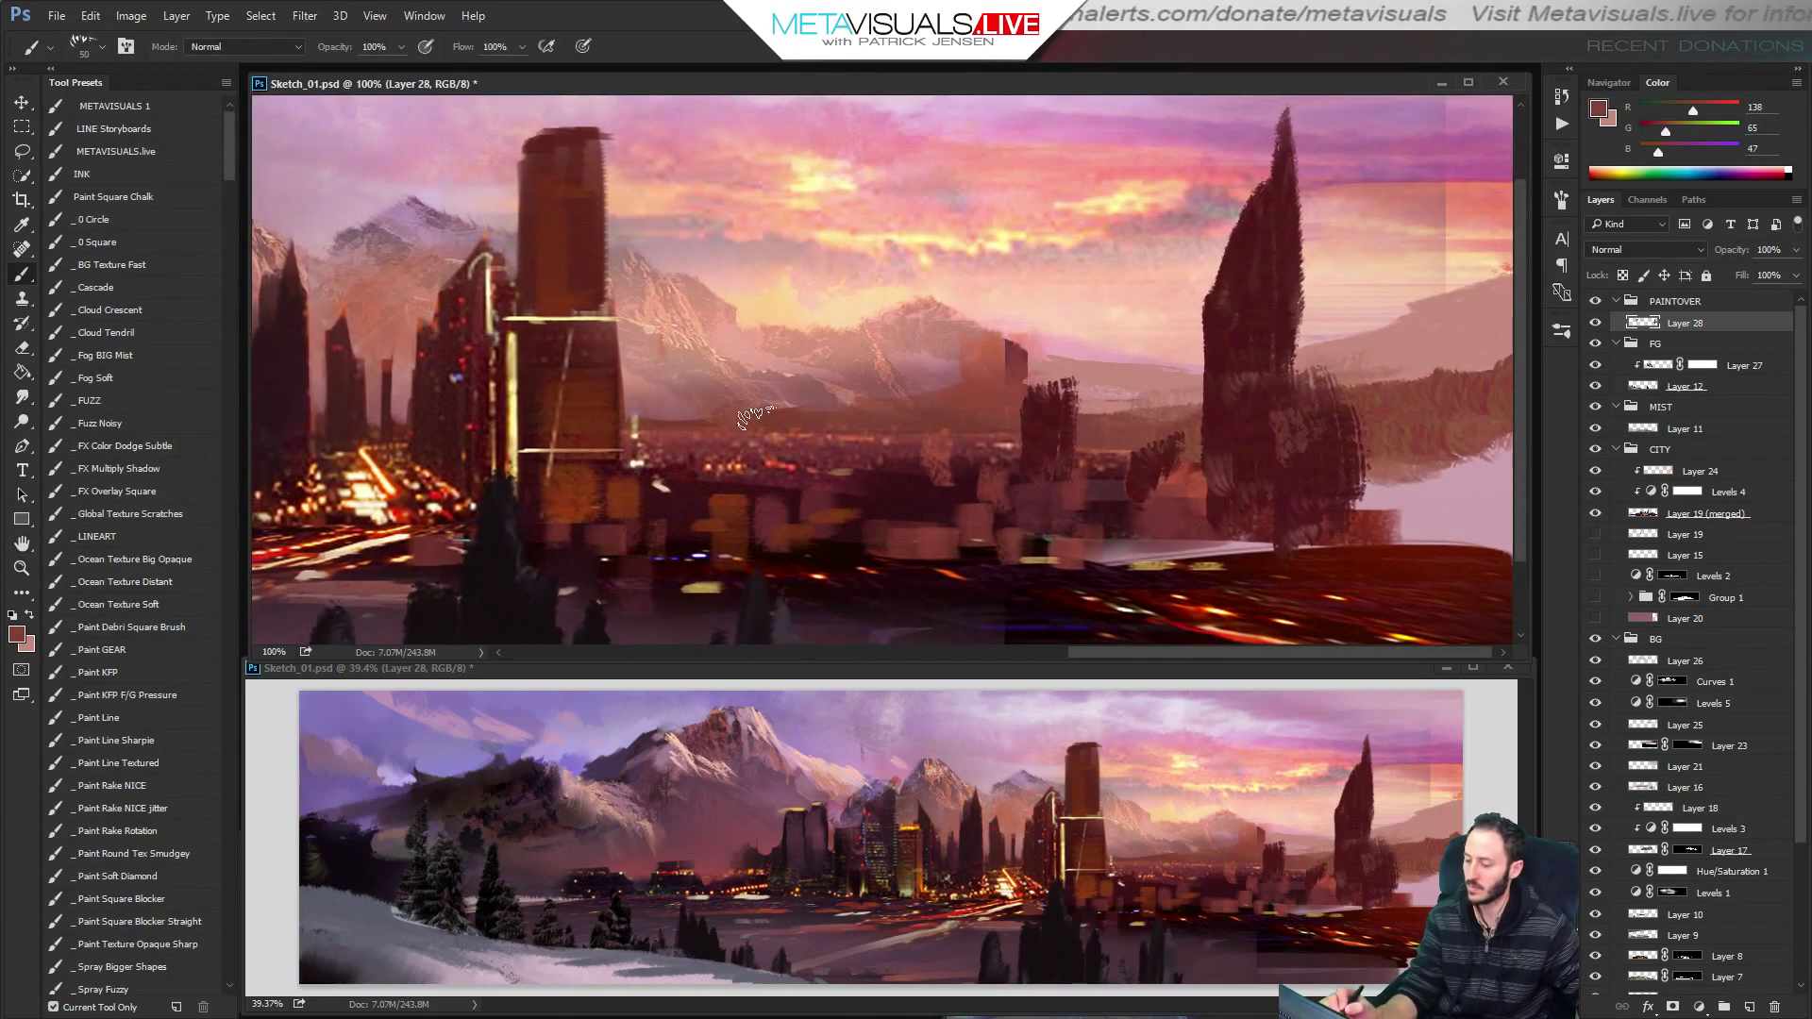
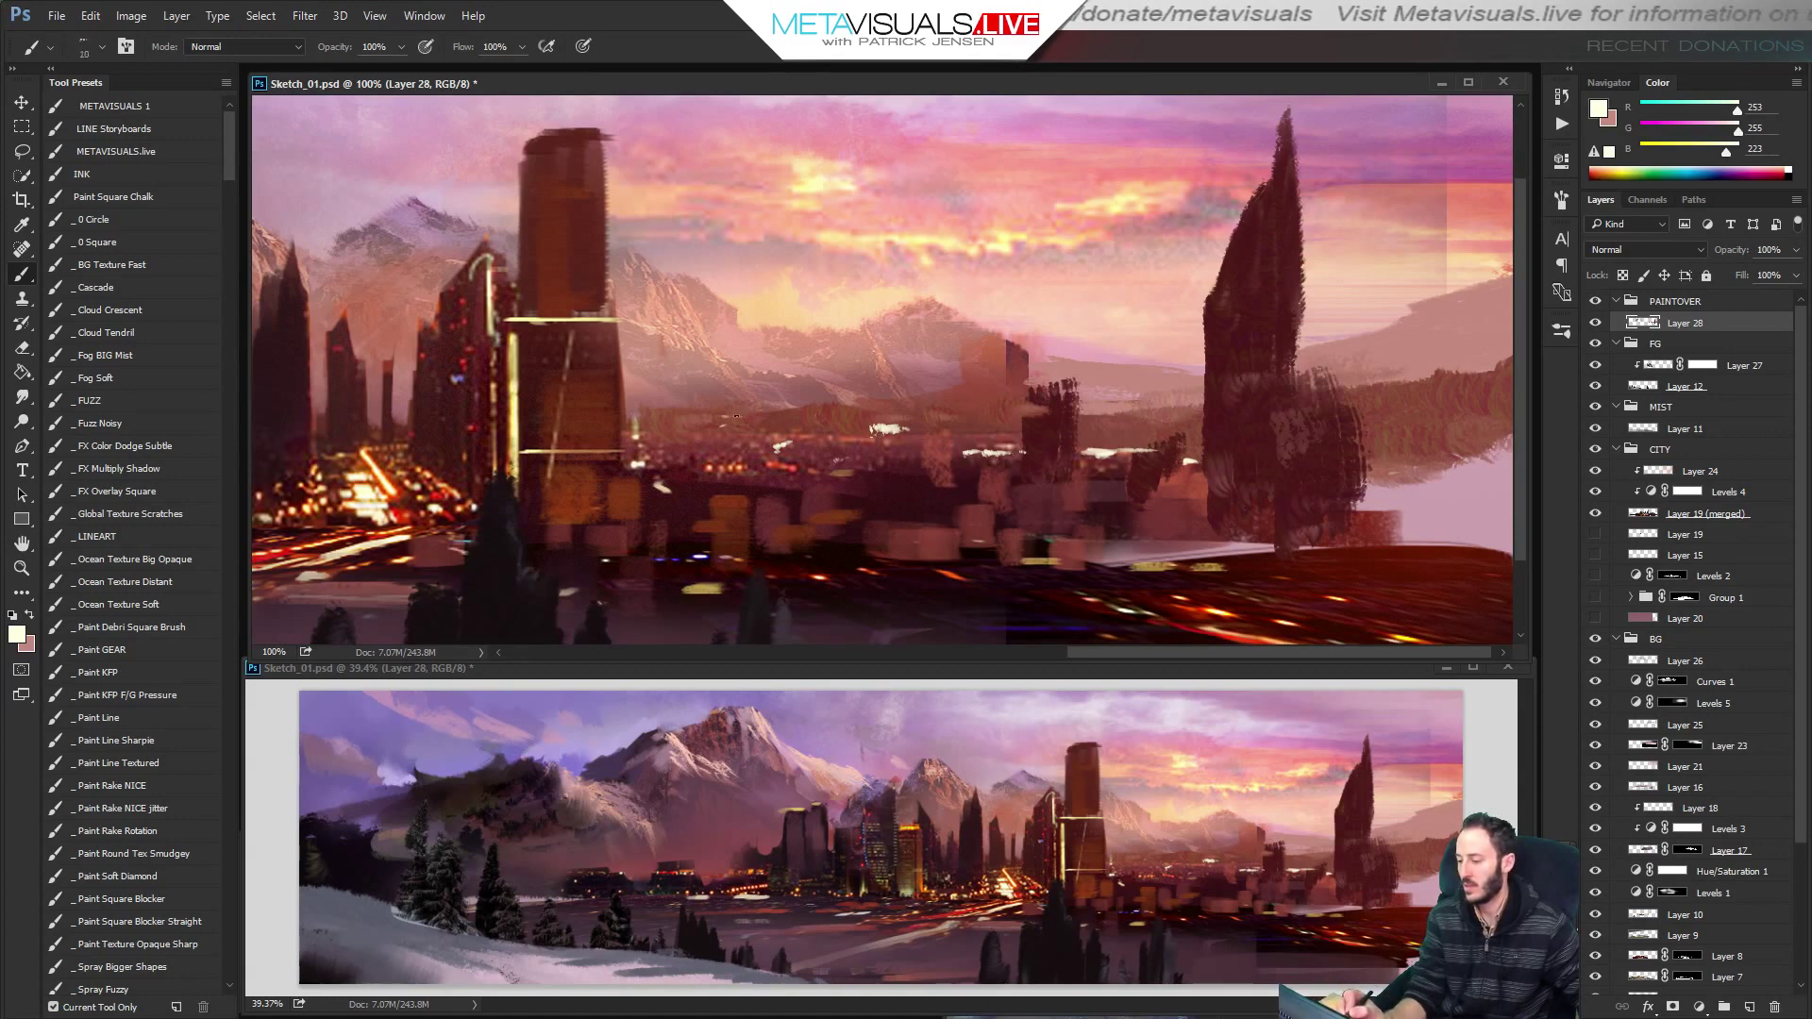
left_click(862, 232, "alt")
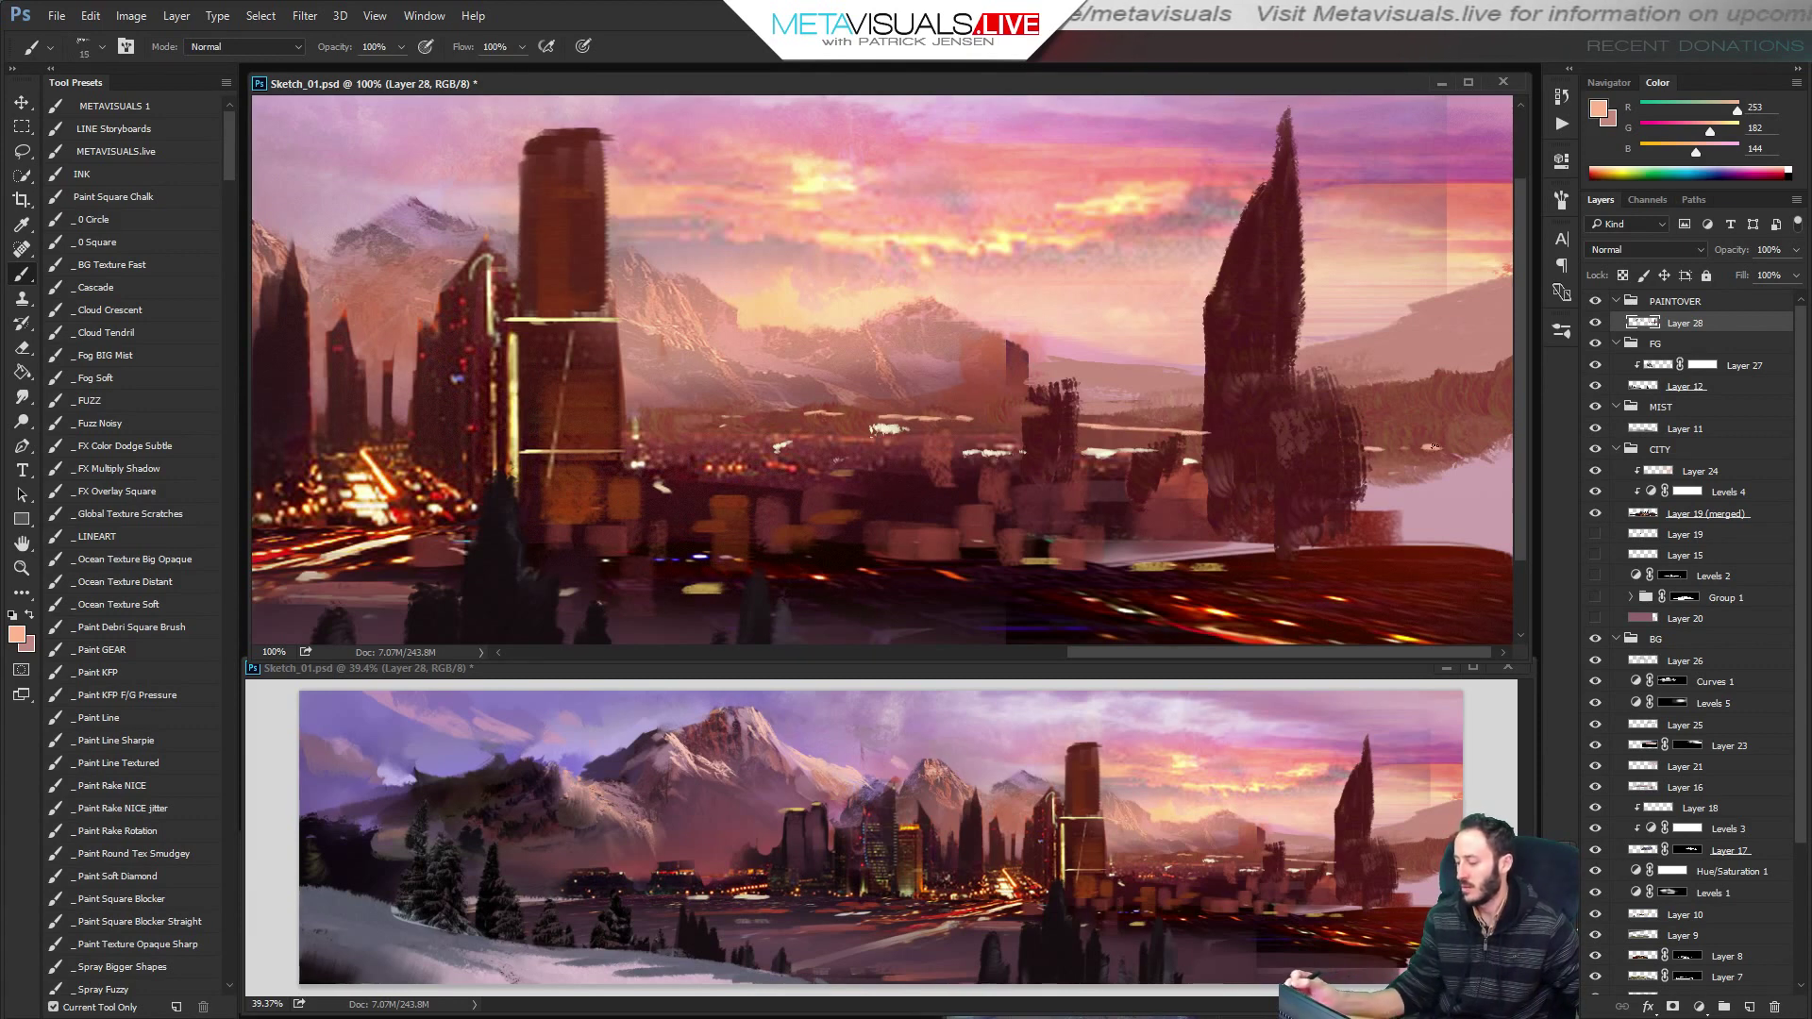
left_click_drag(1080, 513, 991, 528)
key("bracketright")
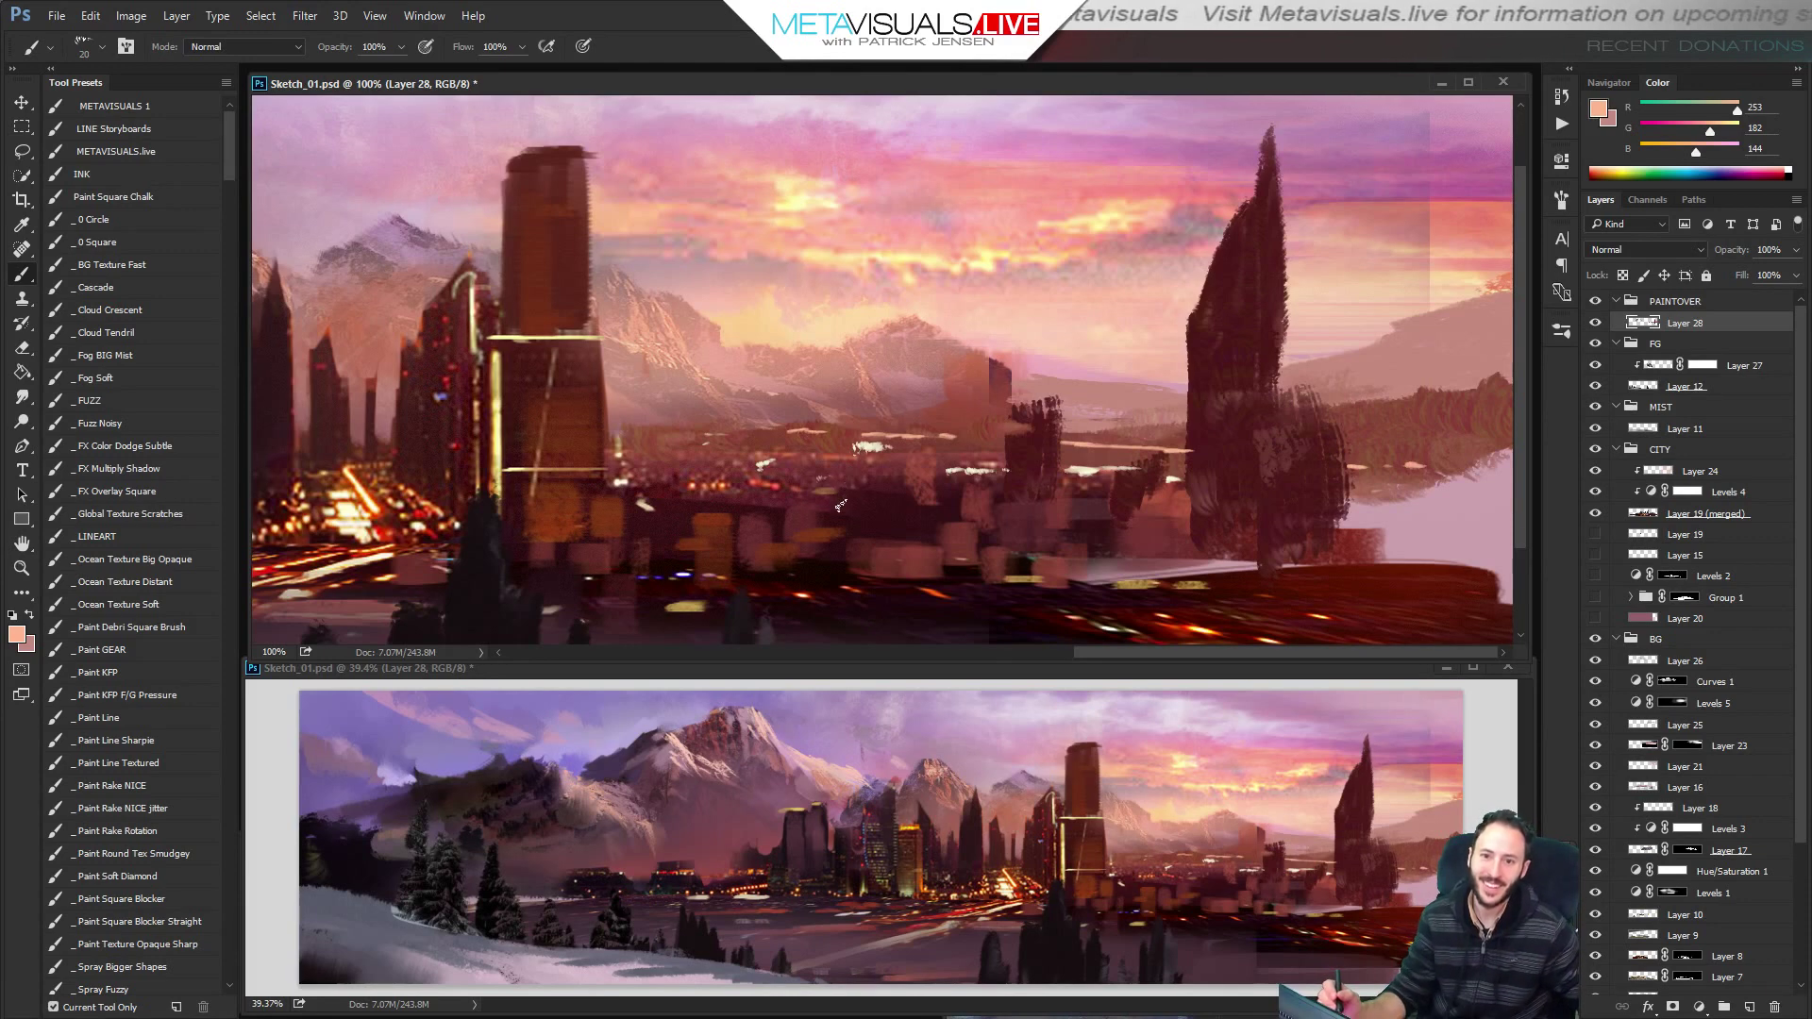
left_click(948, 385, "alt")
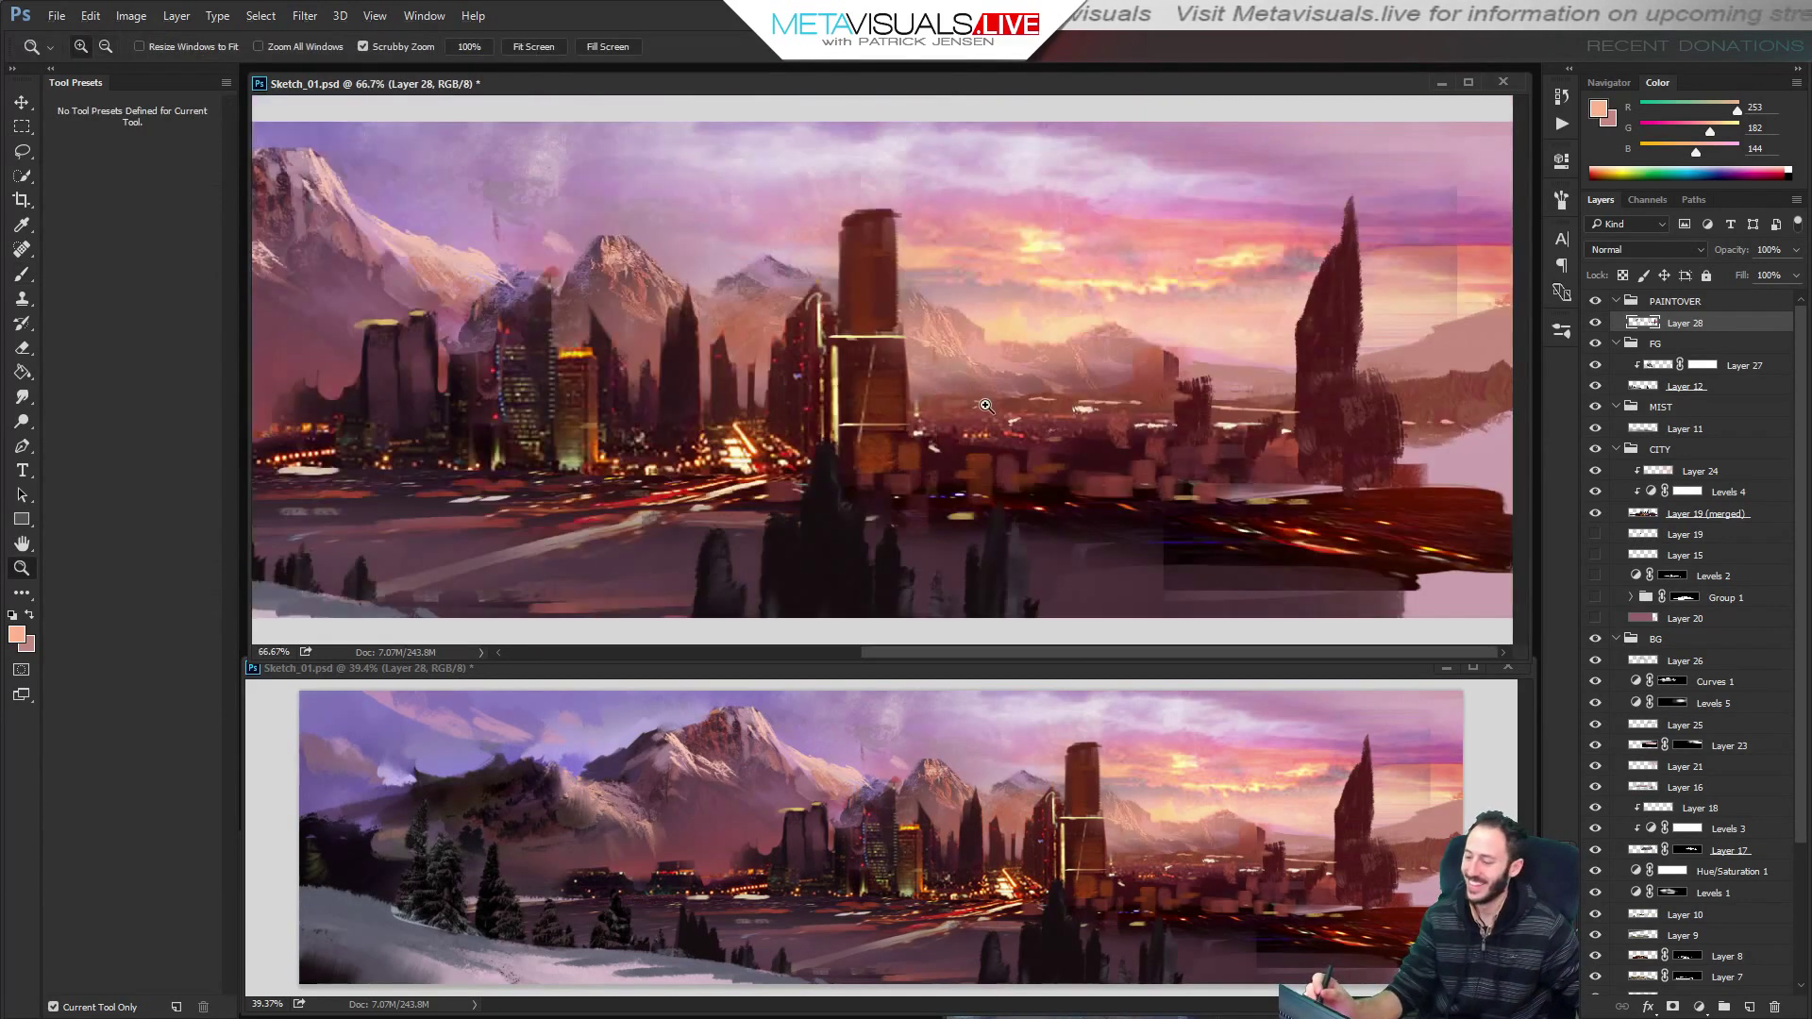
left_click(1053, 435, "ctrl")
left_click_drag(1063, 431, 924, 490)
left_click_drag(1057, 492, 1020, 492)
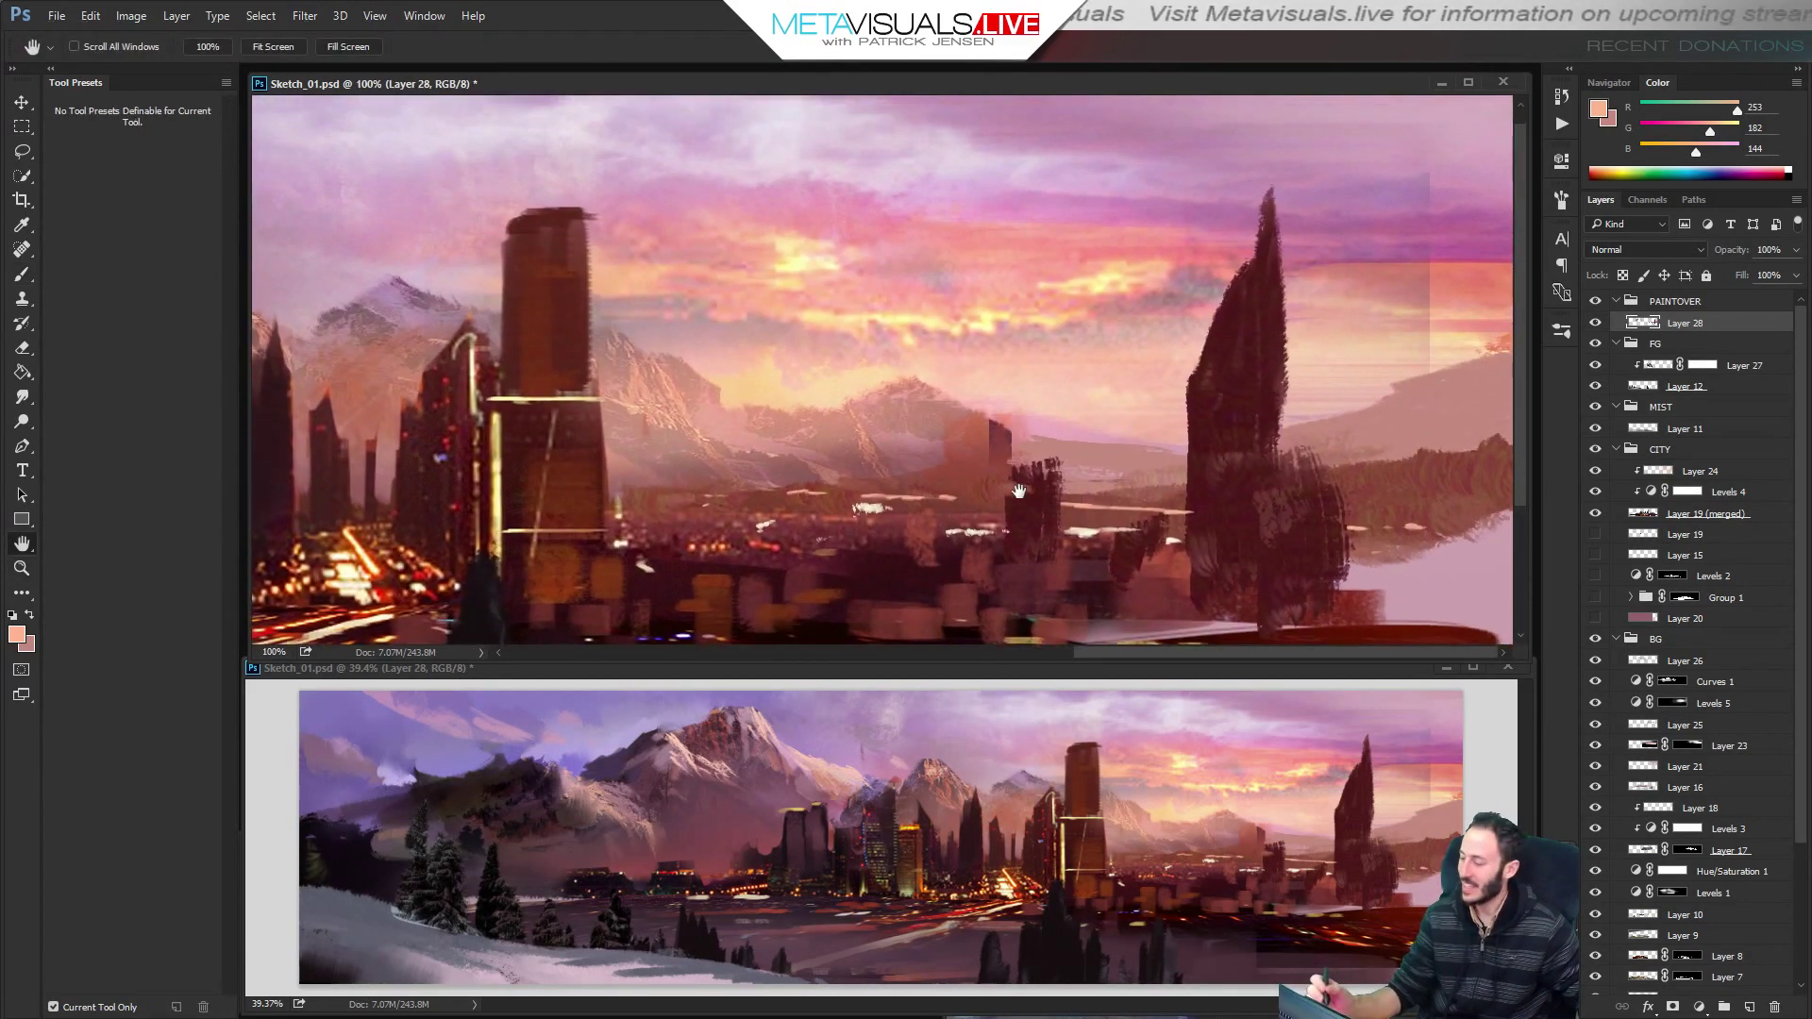
left_click_drag(925, 444, 852, 466)
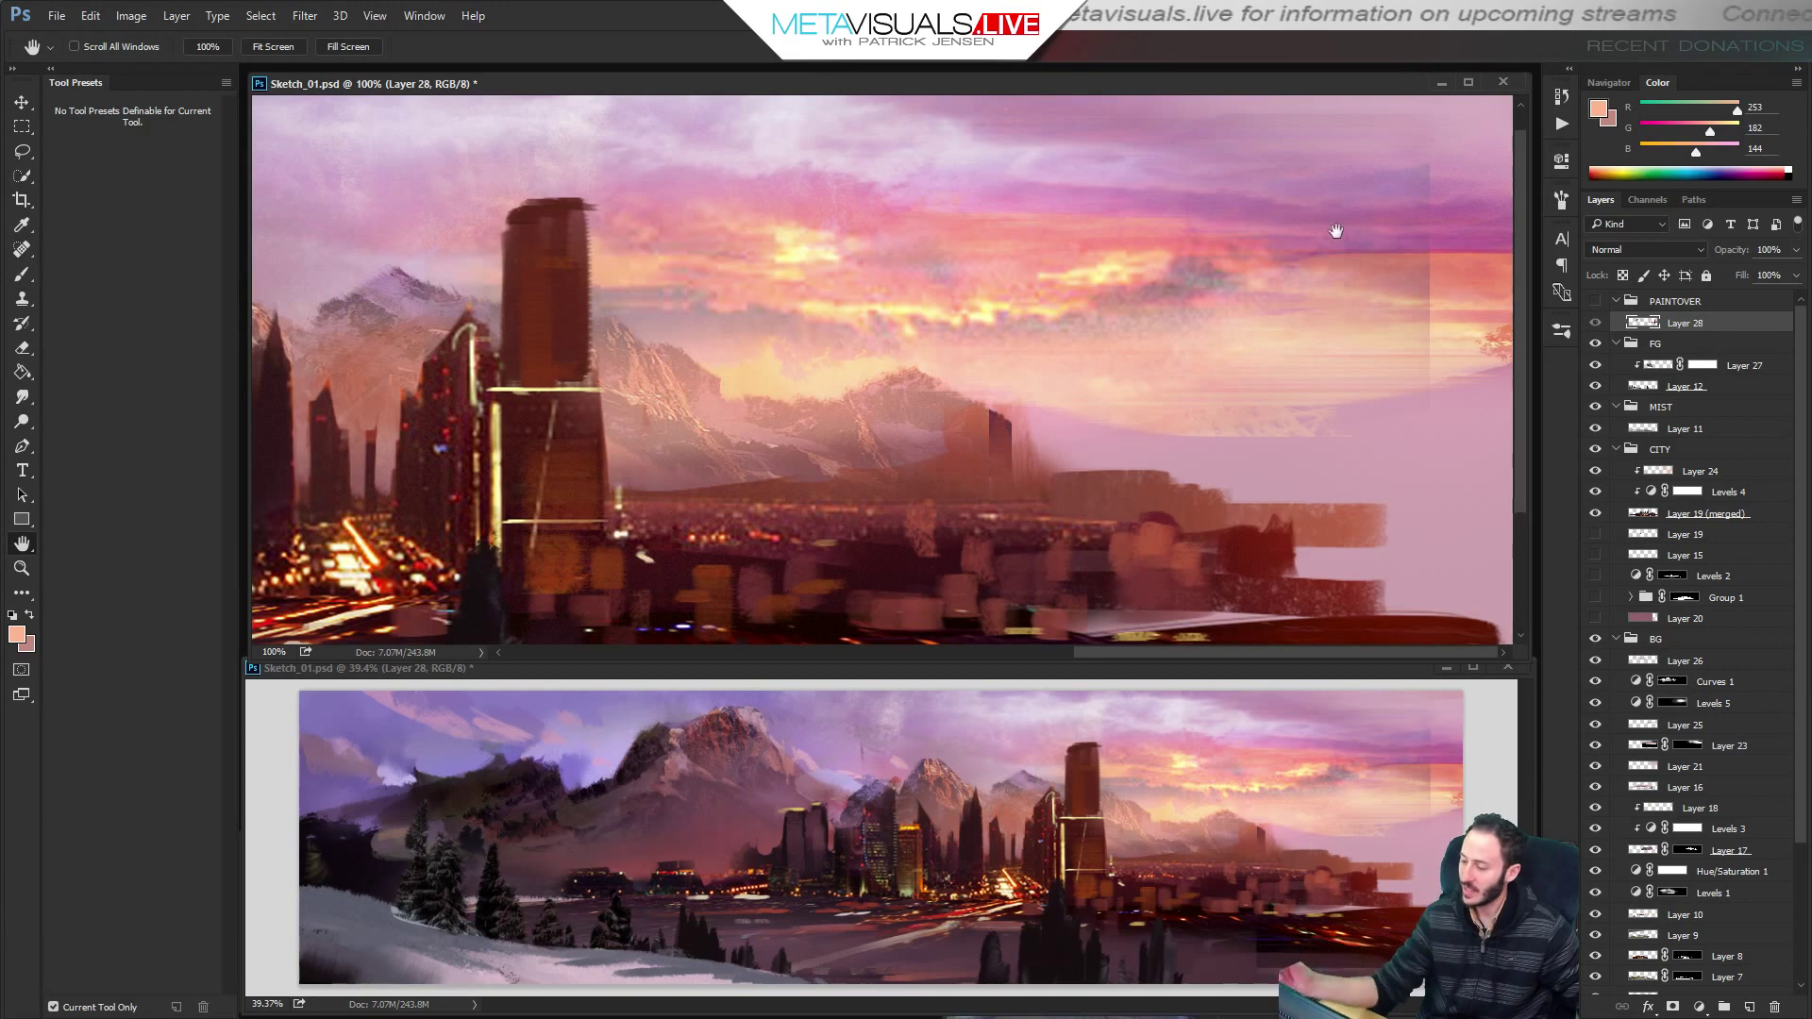
Create a new layer and fill a rectangular selection over the sunset sky with dark maroon (52, 15, 23).
key("m")
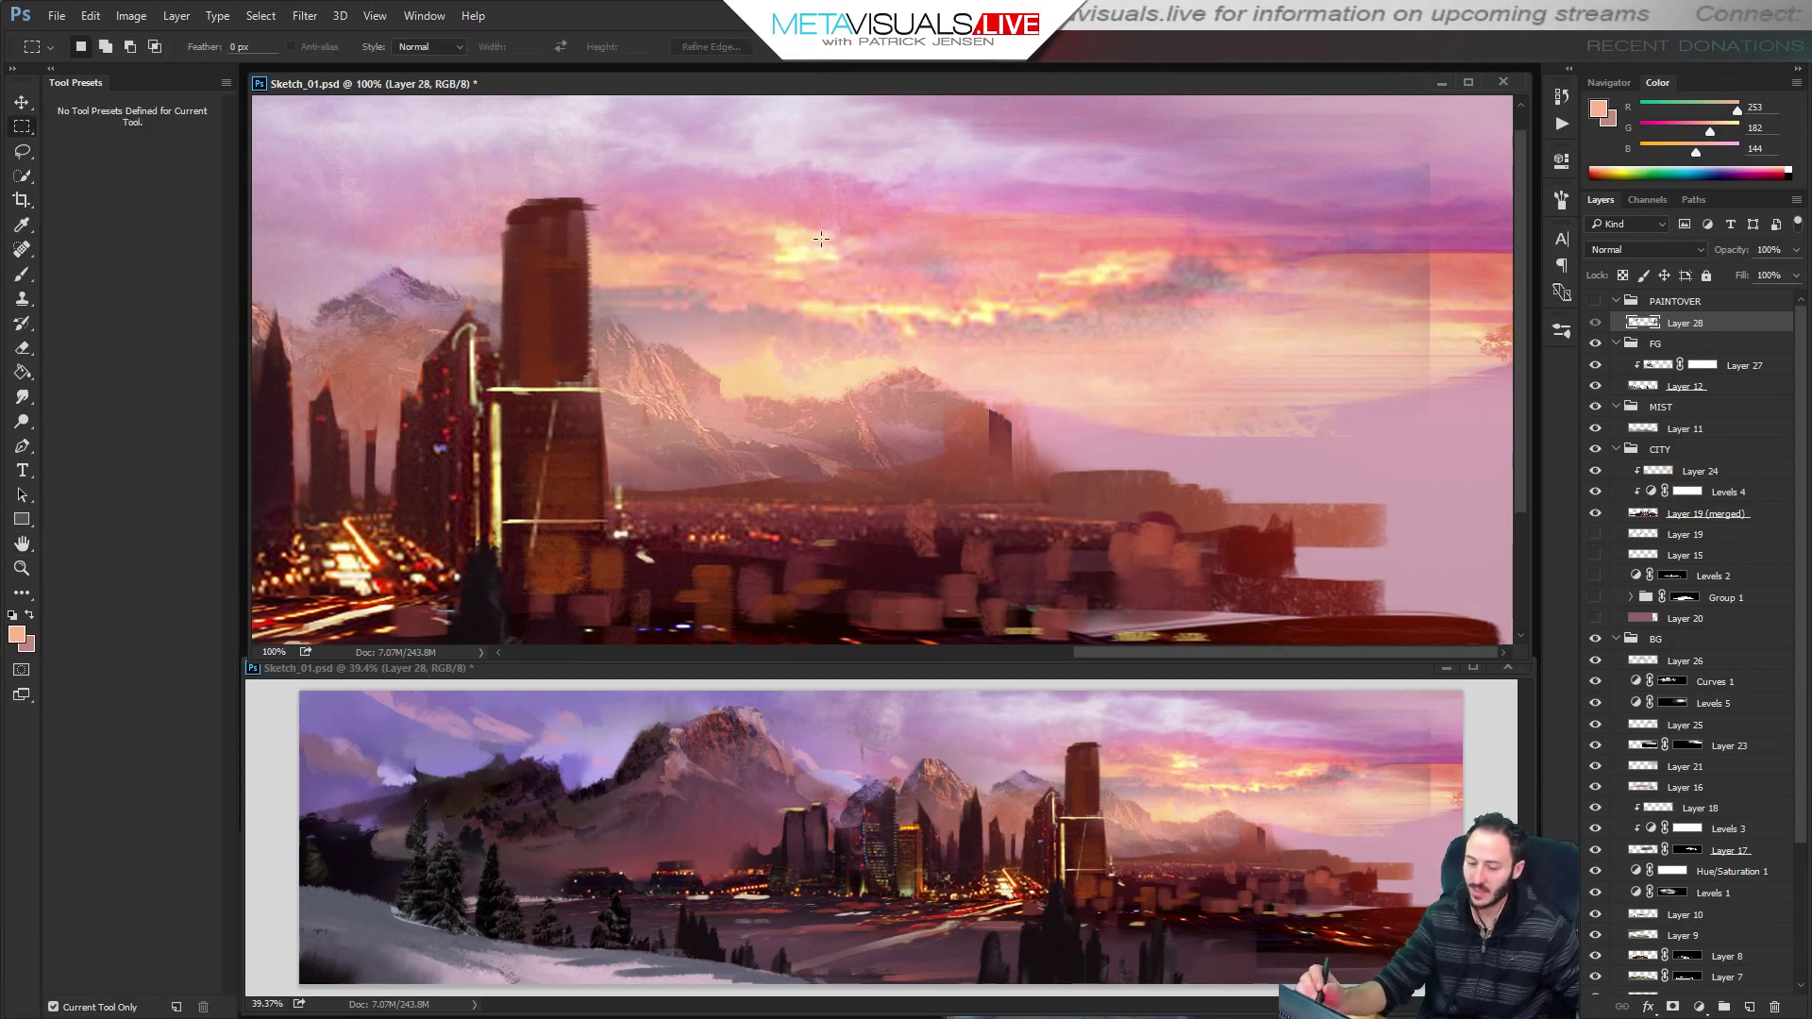
key("ctrl+shift+alt+n")
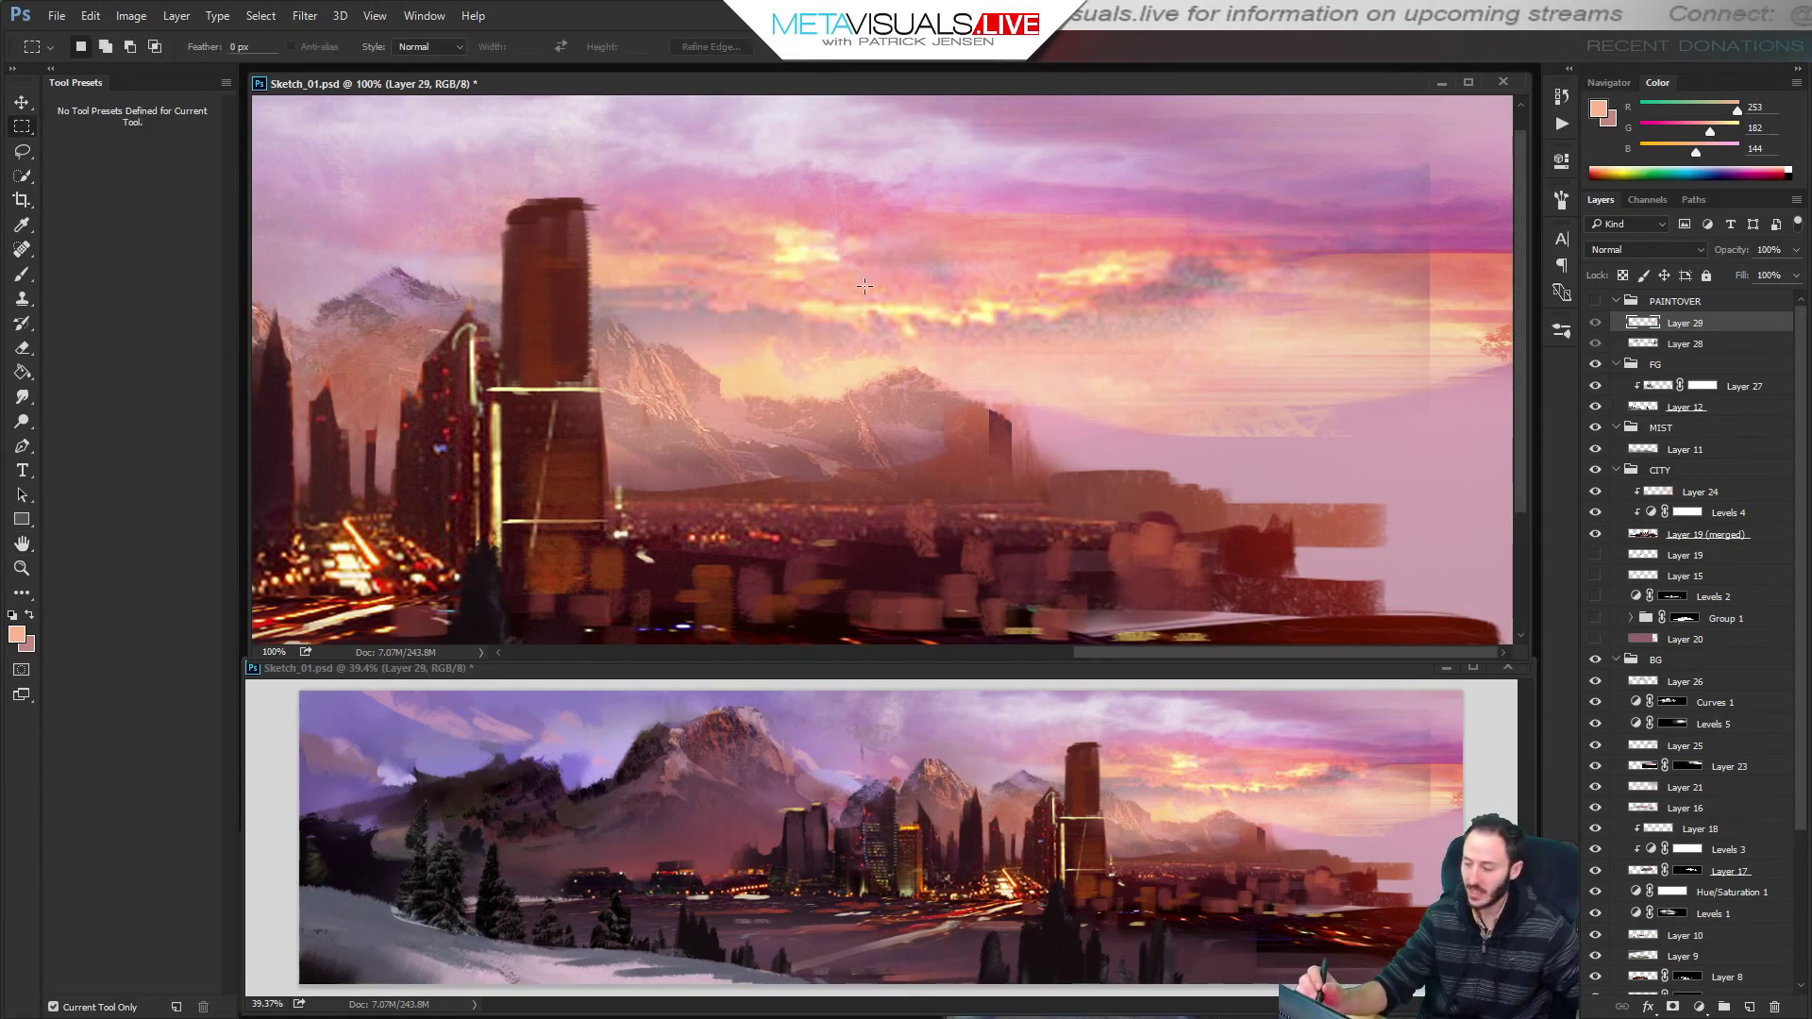
left_click_drag(883, 320, 1239, 511)
key("g")
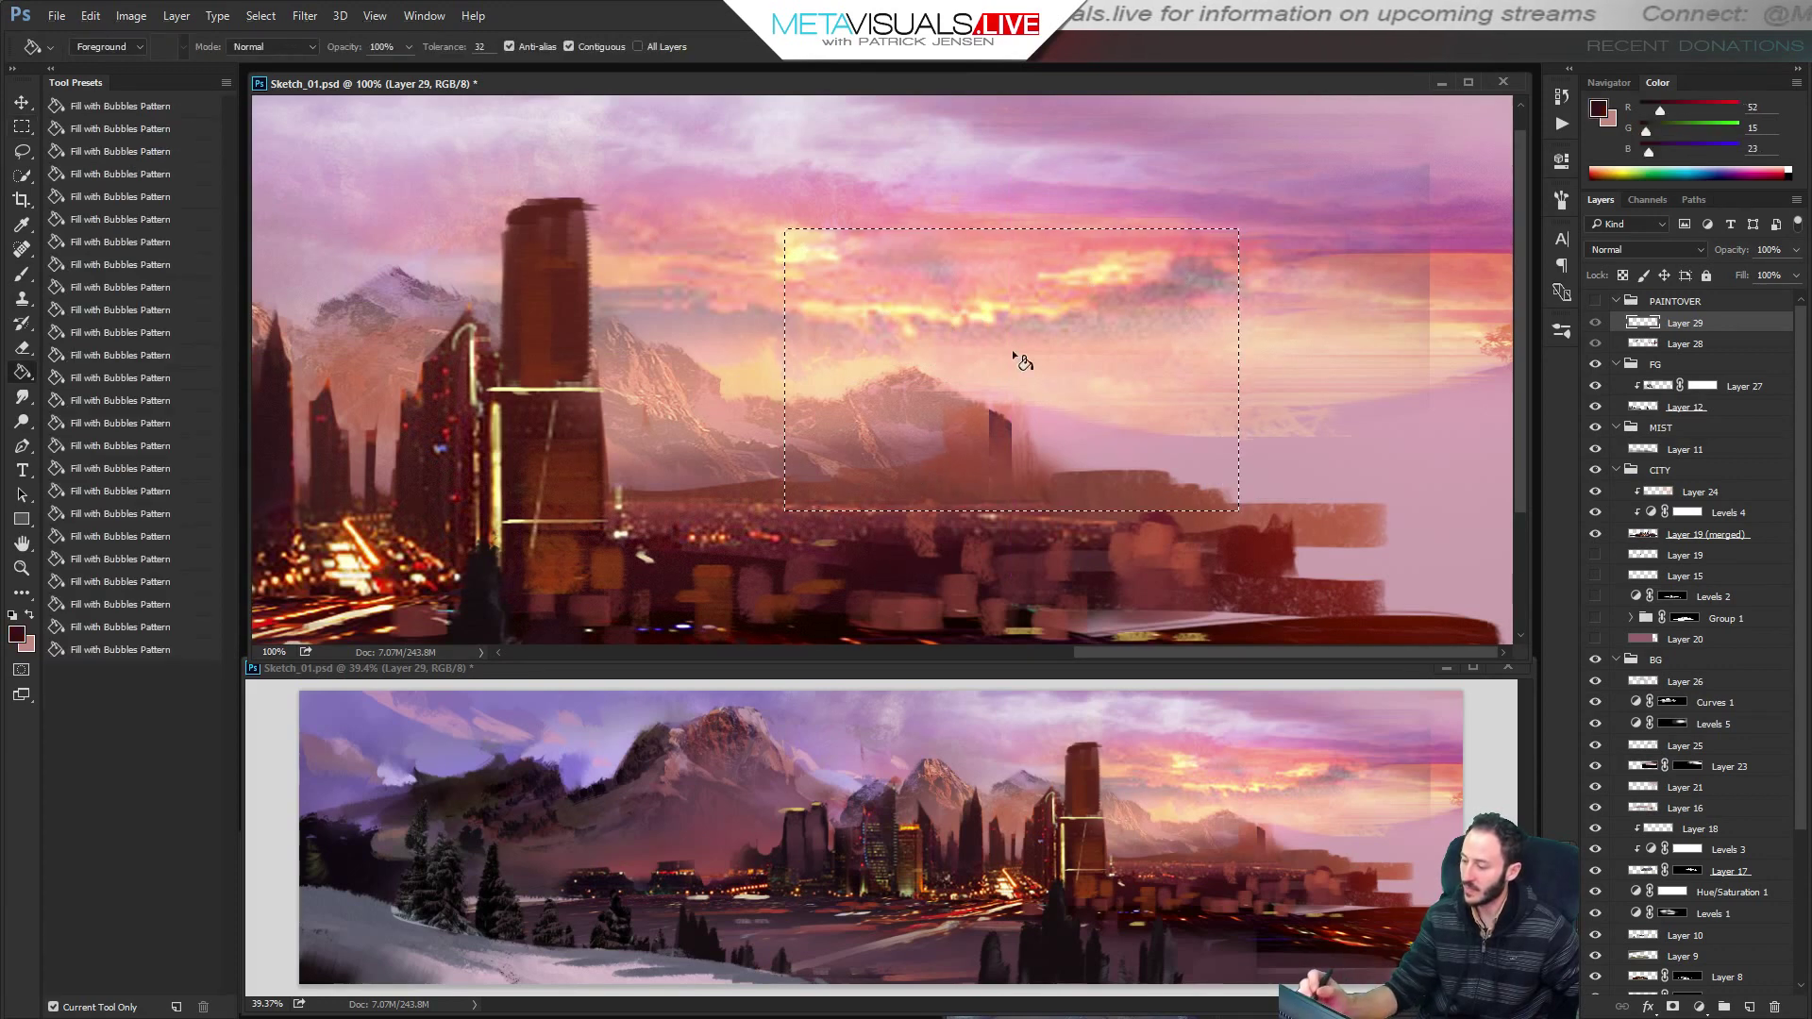
left_click(1084, 394)
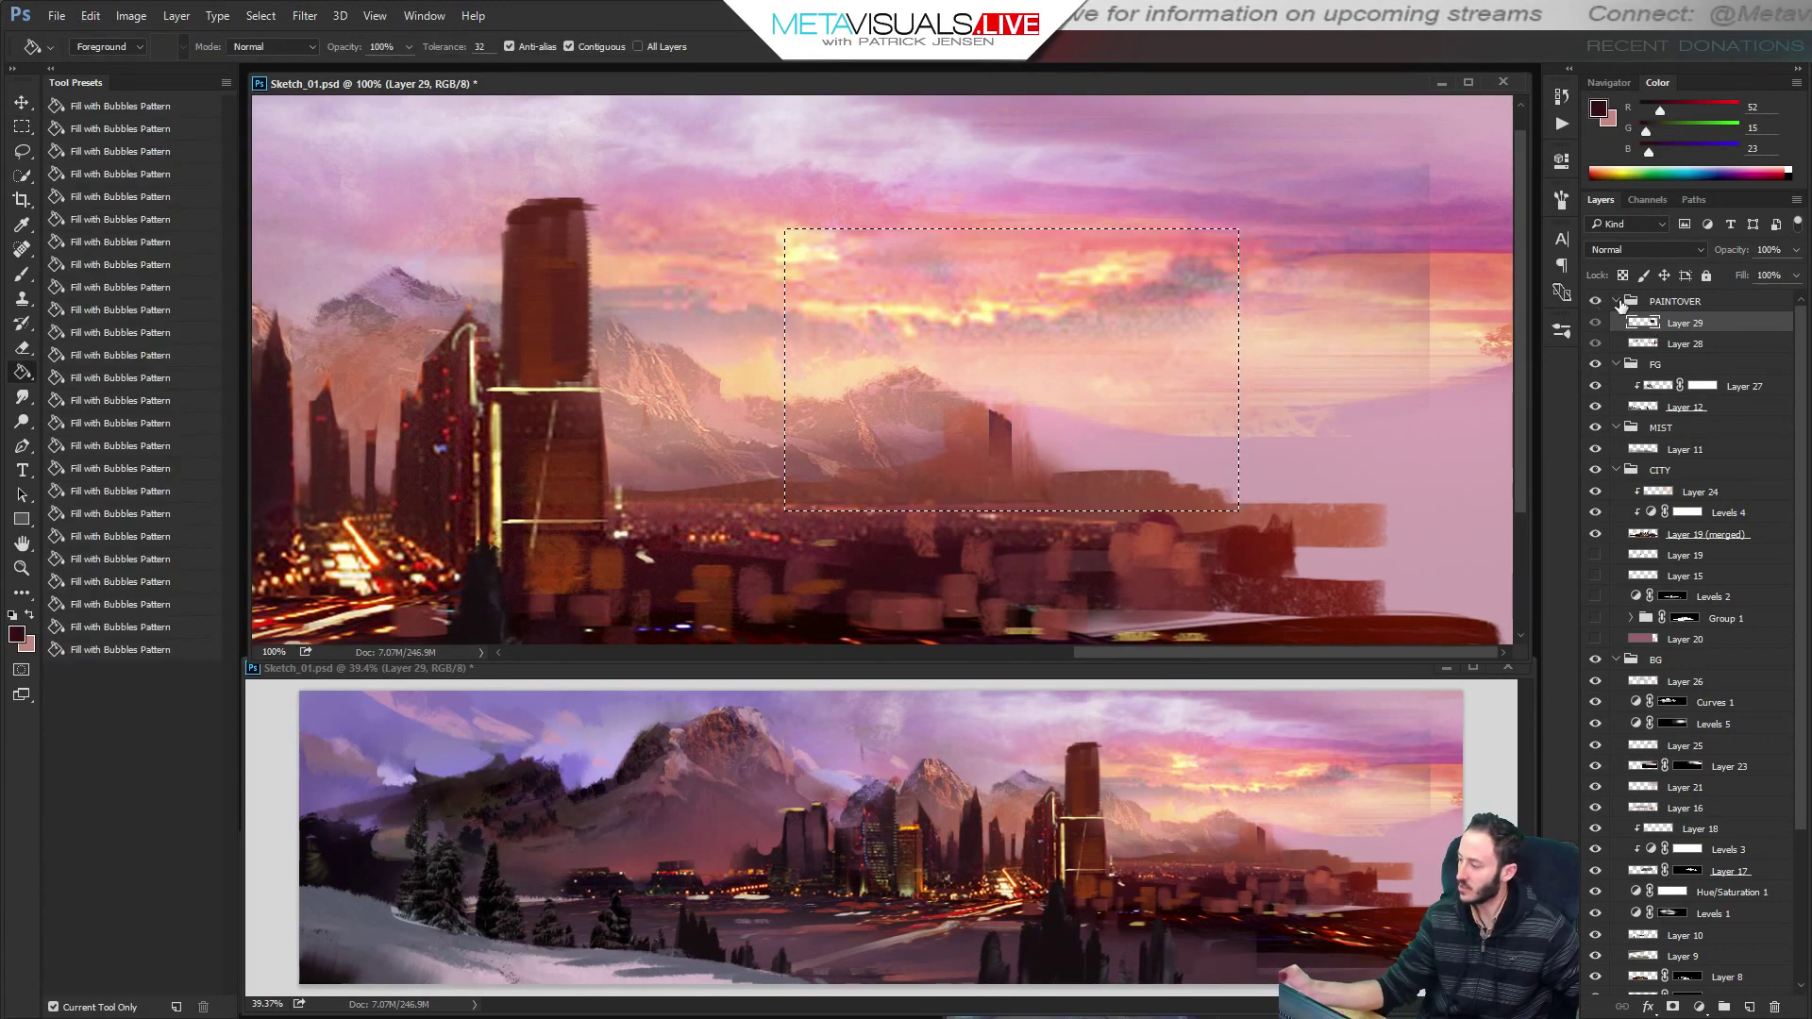
Show the PAINTOVER group with Layer 28 hidden, and move the dark maroon rectangle slightly up and left.
left_click(1595, 301)
left_click(1596, 345)
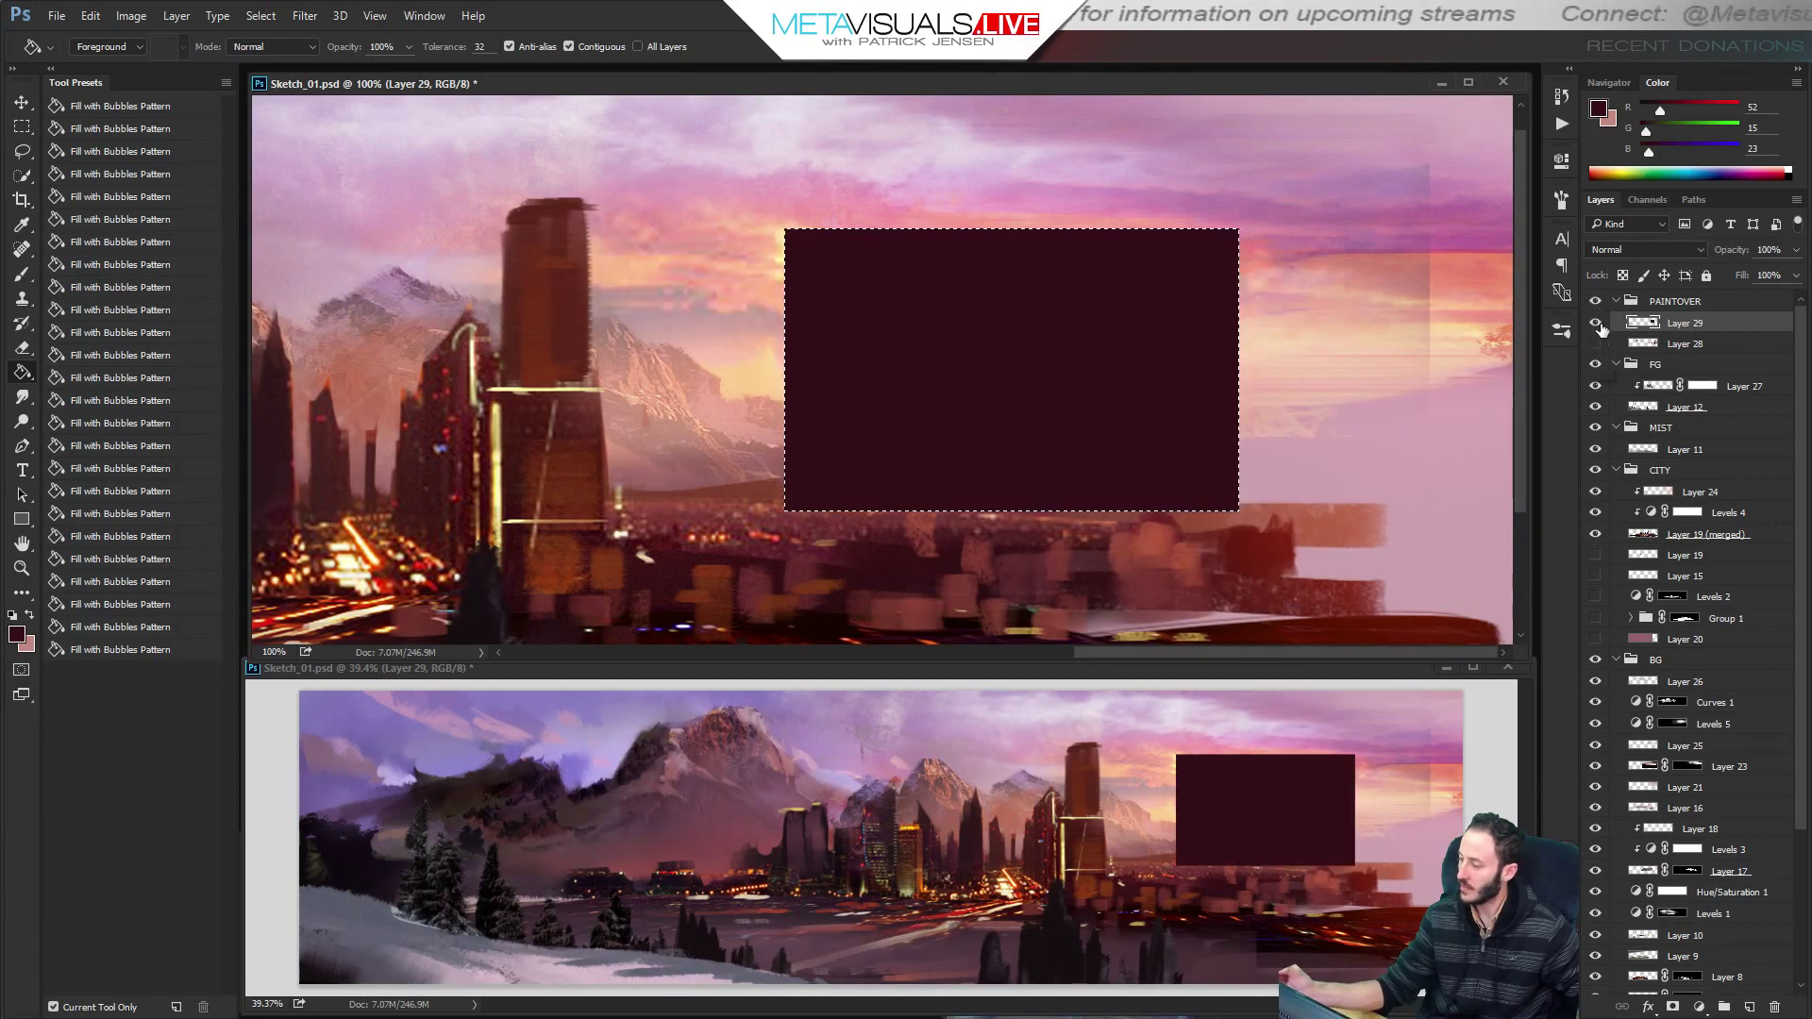
left_click(1597, 325)
left_click(1597, 326)
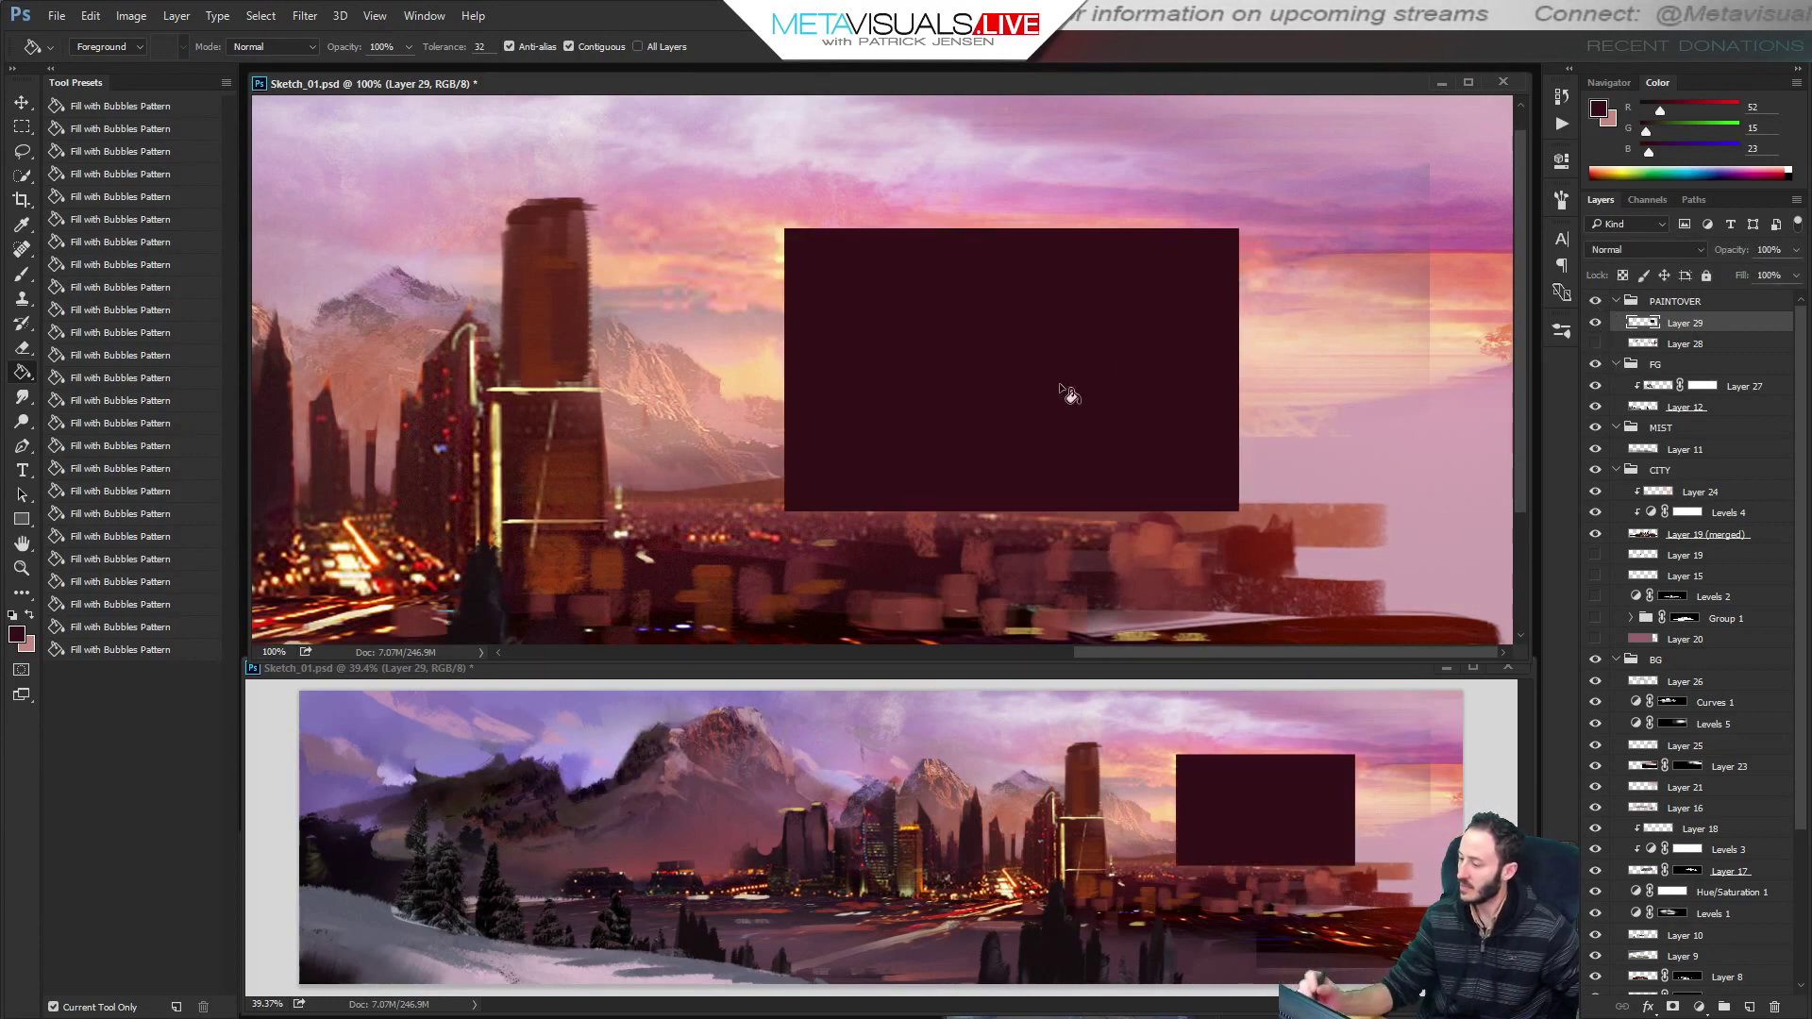
key("v")
mouse_move(1106, 454)
left_mouse_down()
mouse_move(981, 431)
mouse_move(1043, 411)
left_mouse_up()
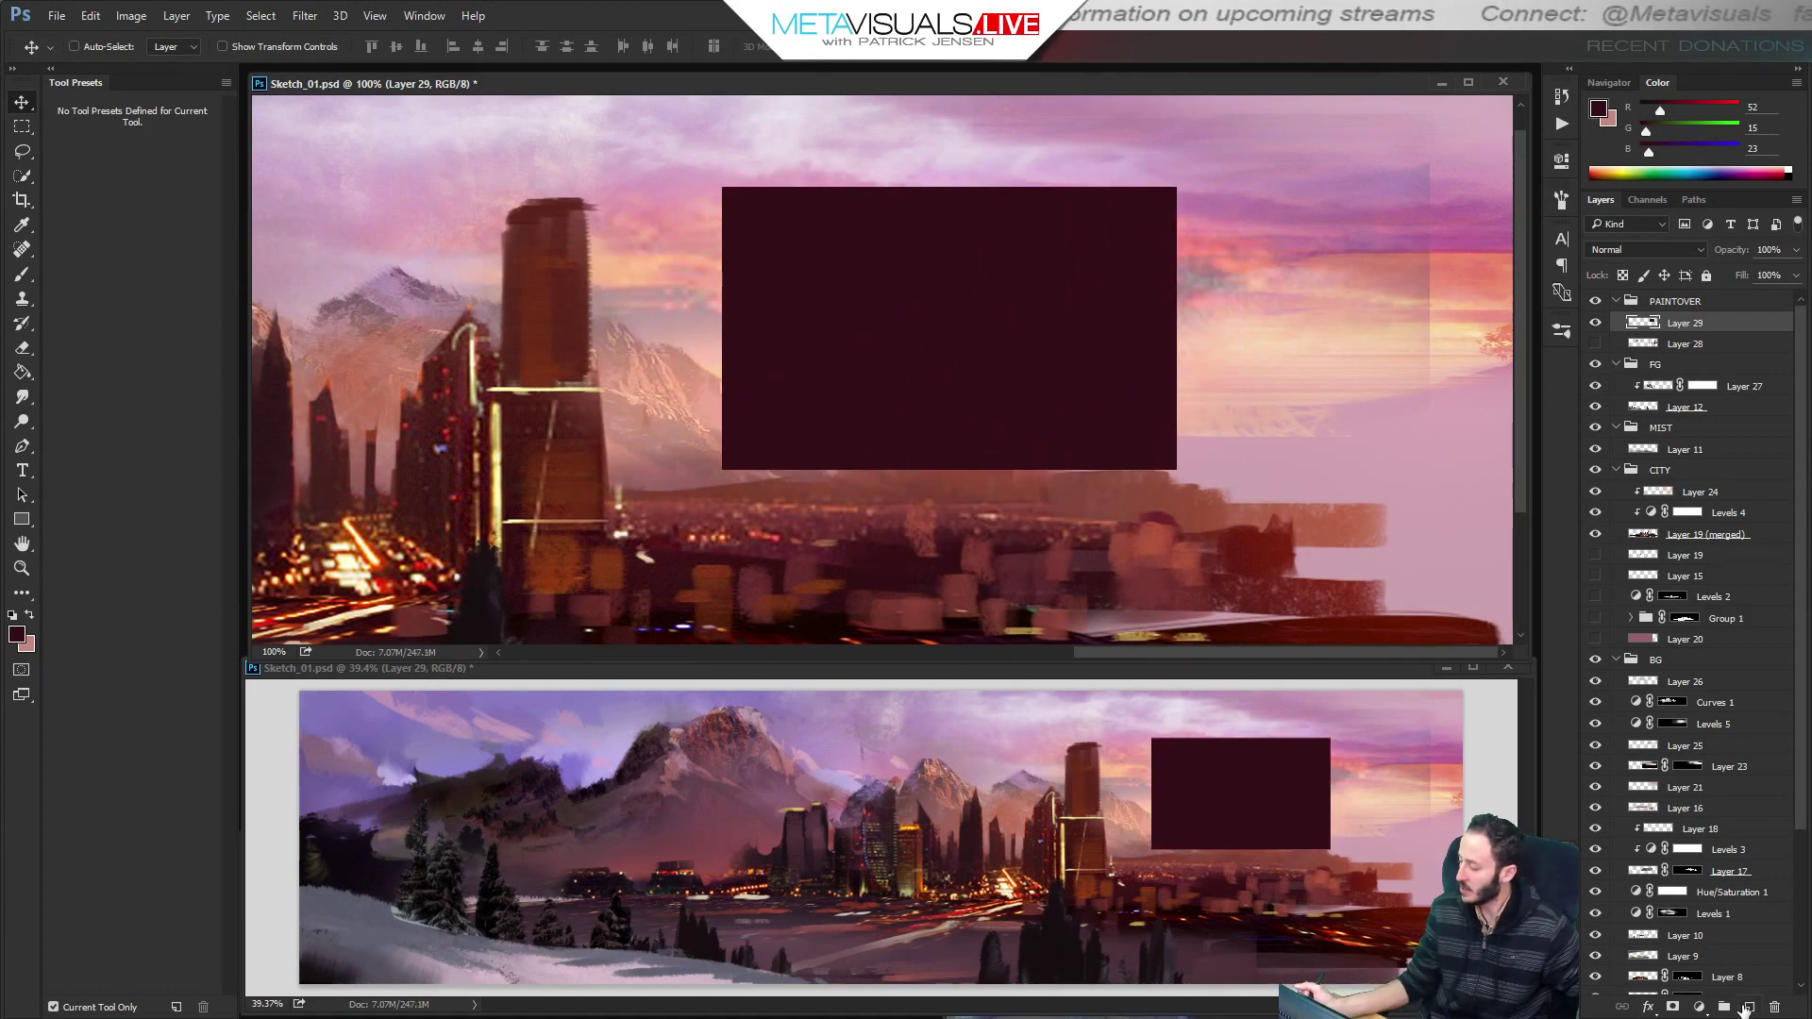
Clip a new layer to the dark maroon rectangle, and scribble brown strokes on the rectangle's own Layer 29.
left_click(1748, 1007)
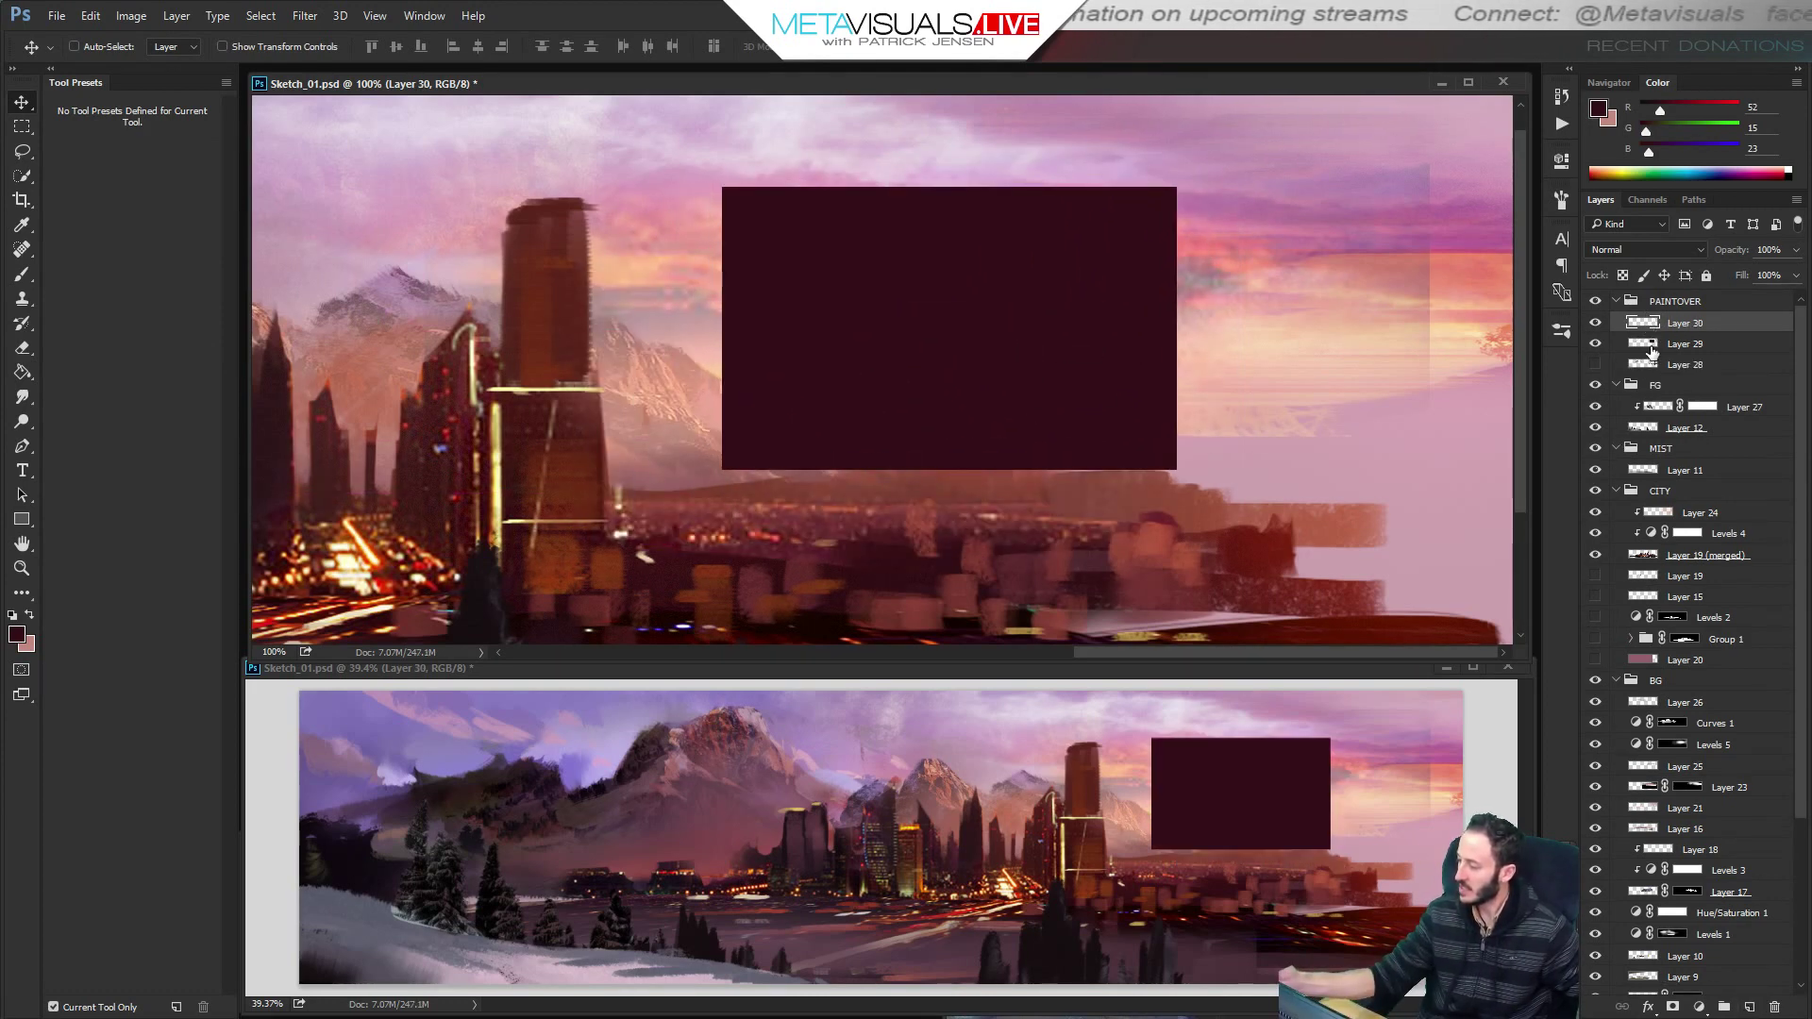
key("ctrl+alt+g")
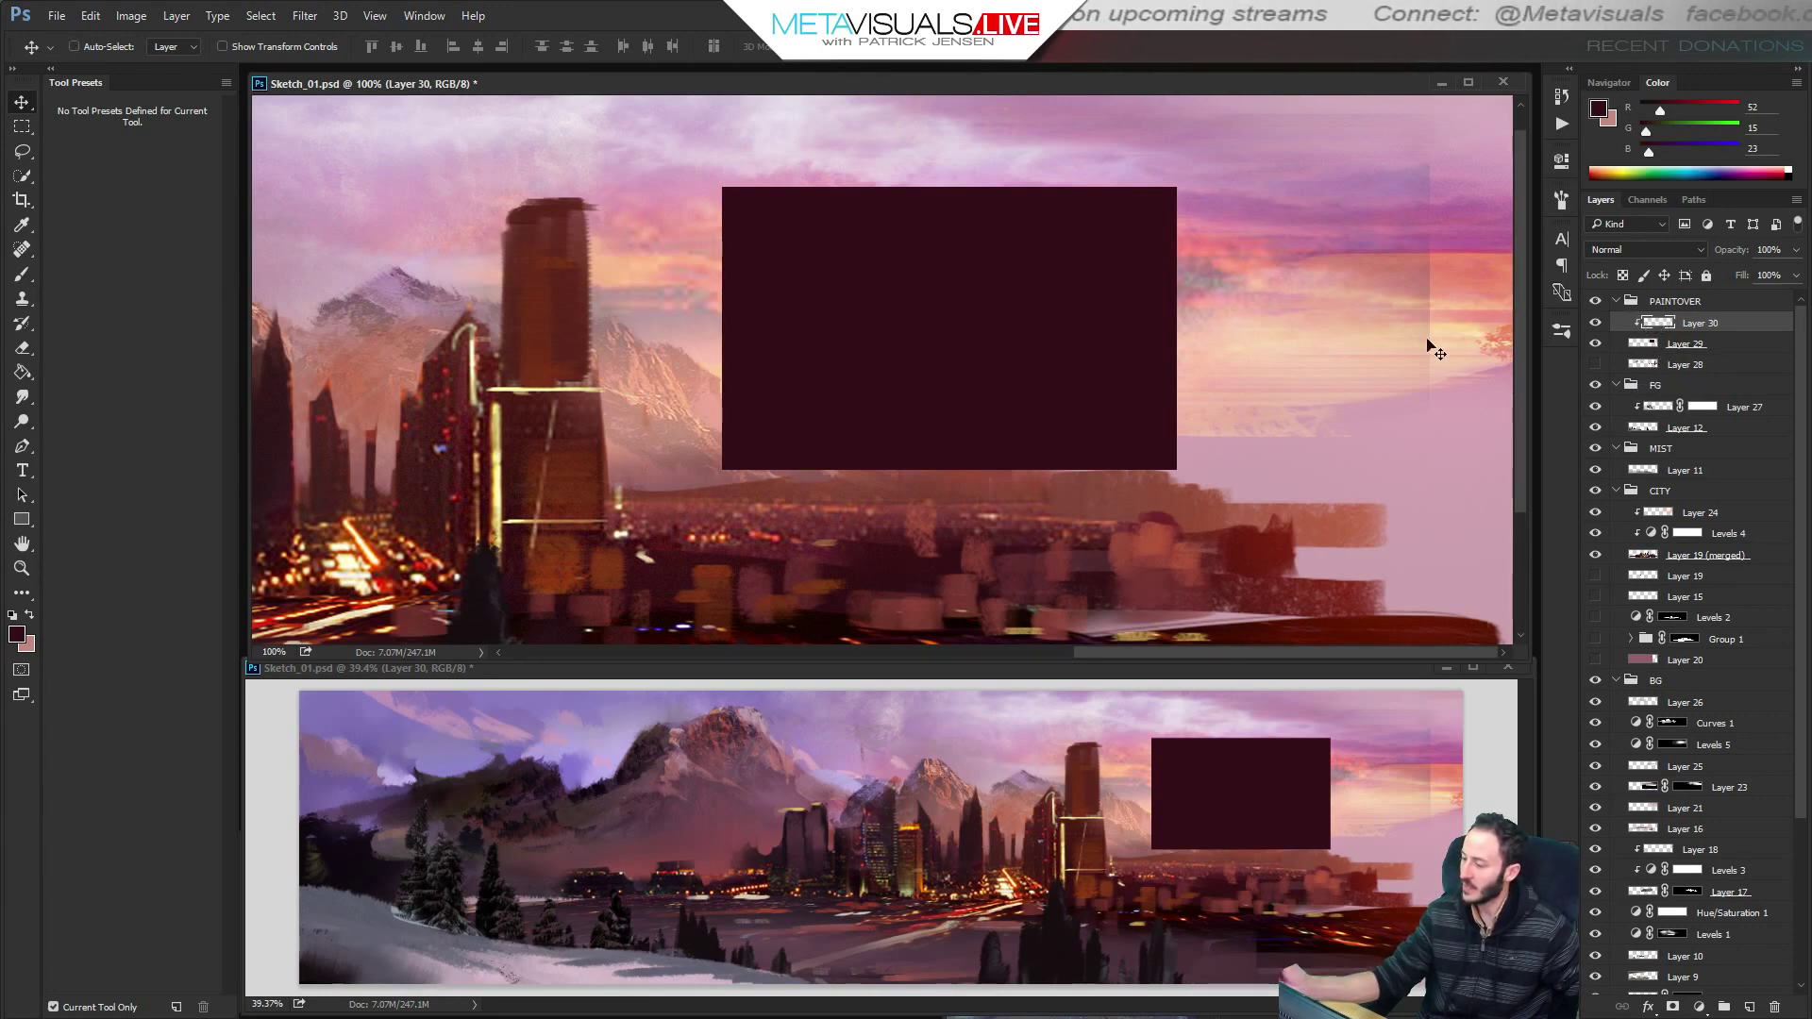
left_click(1659, 343)
key("b")
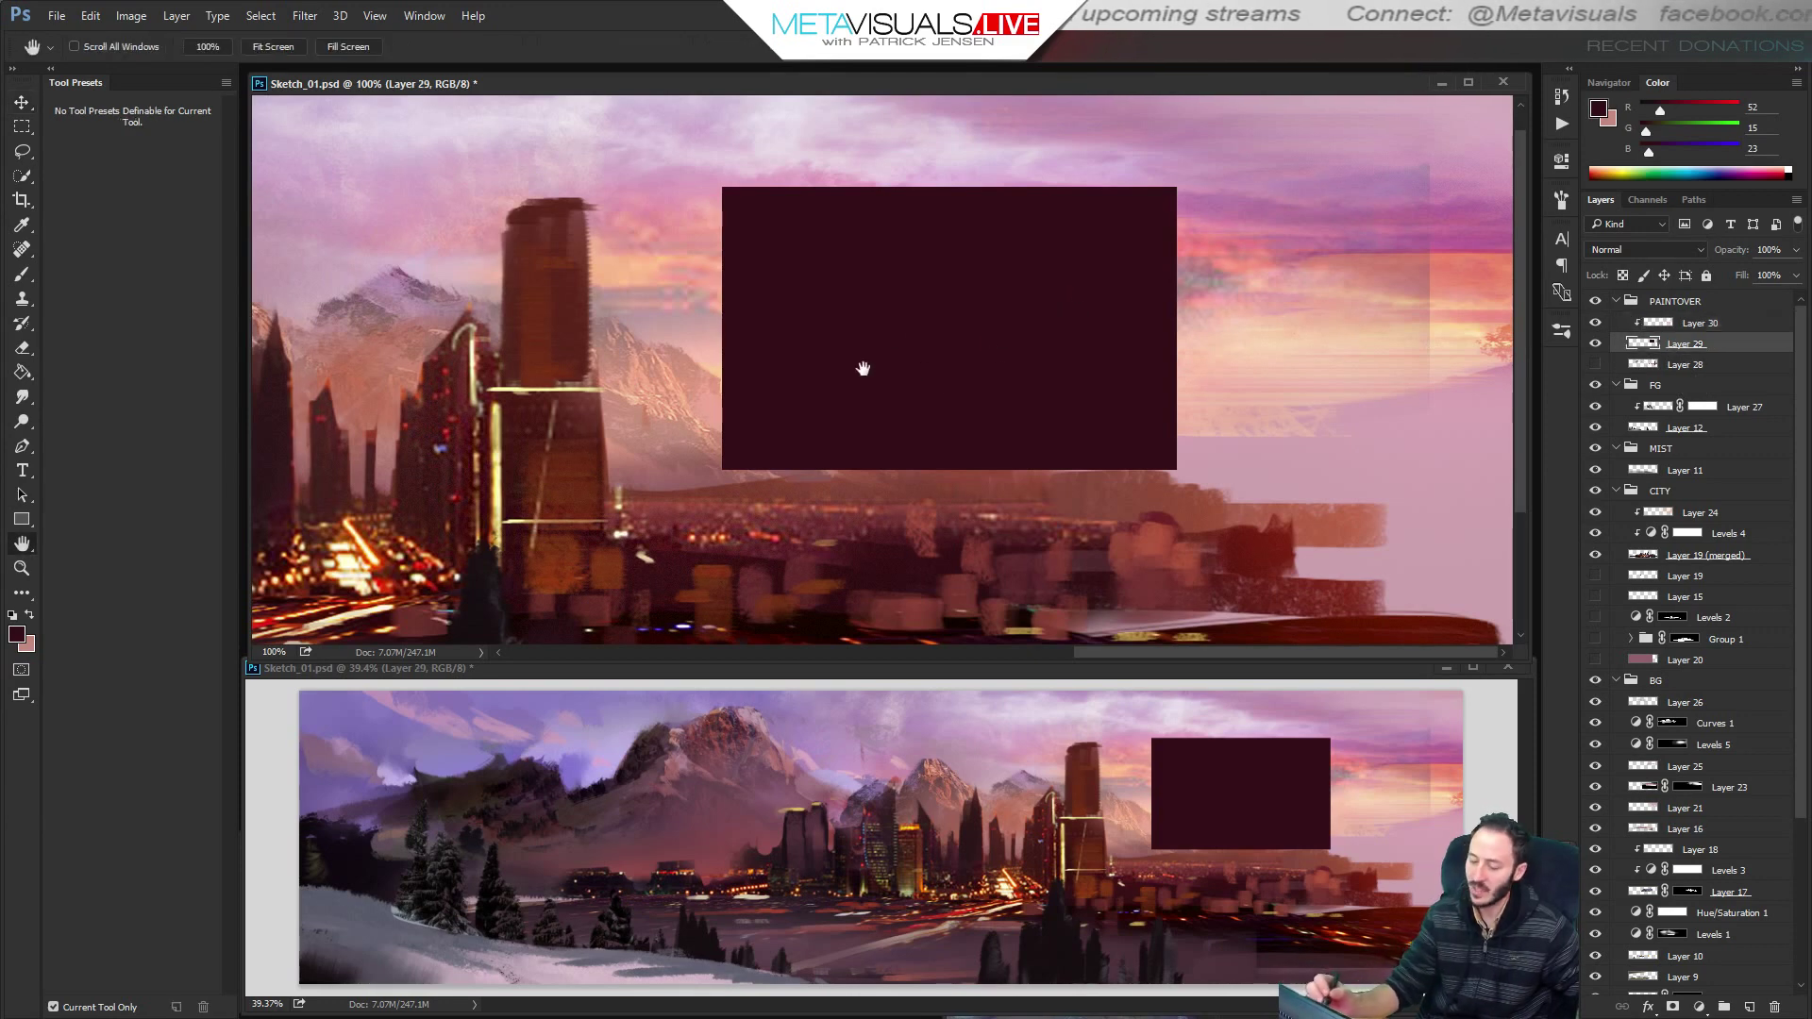
mouse_move(776, 363)
left_mouse_down()
mouse_move(954, 368)
mouse_move(1076, 331)
mouse_move(1126, 363)
left_mouse_up()
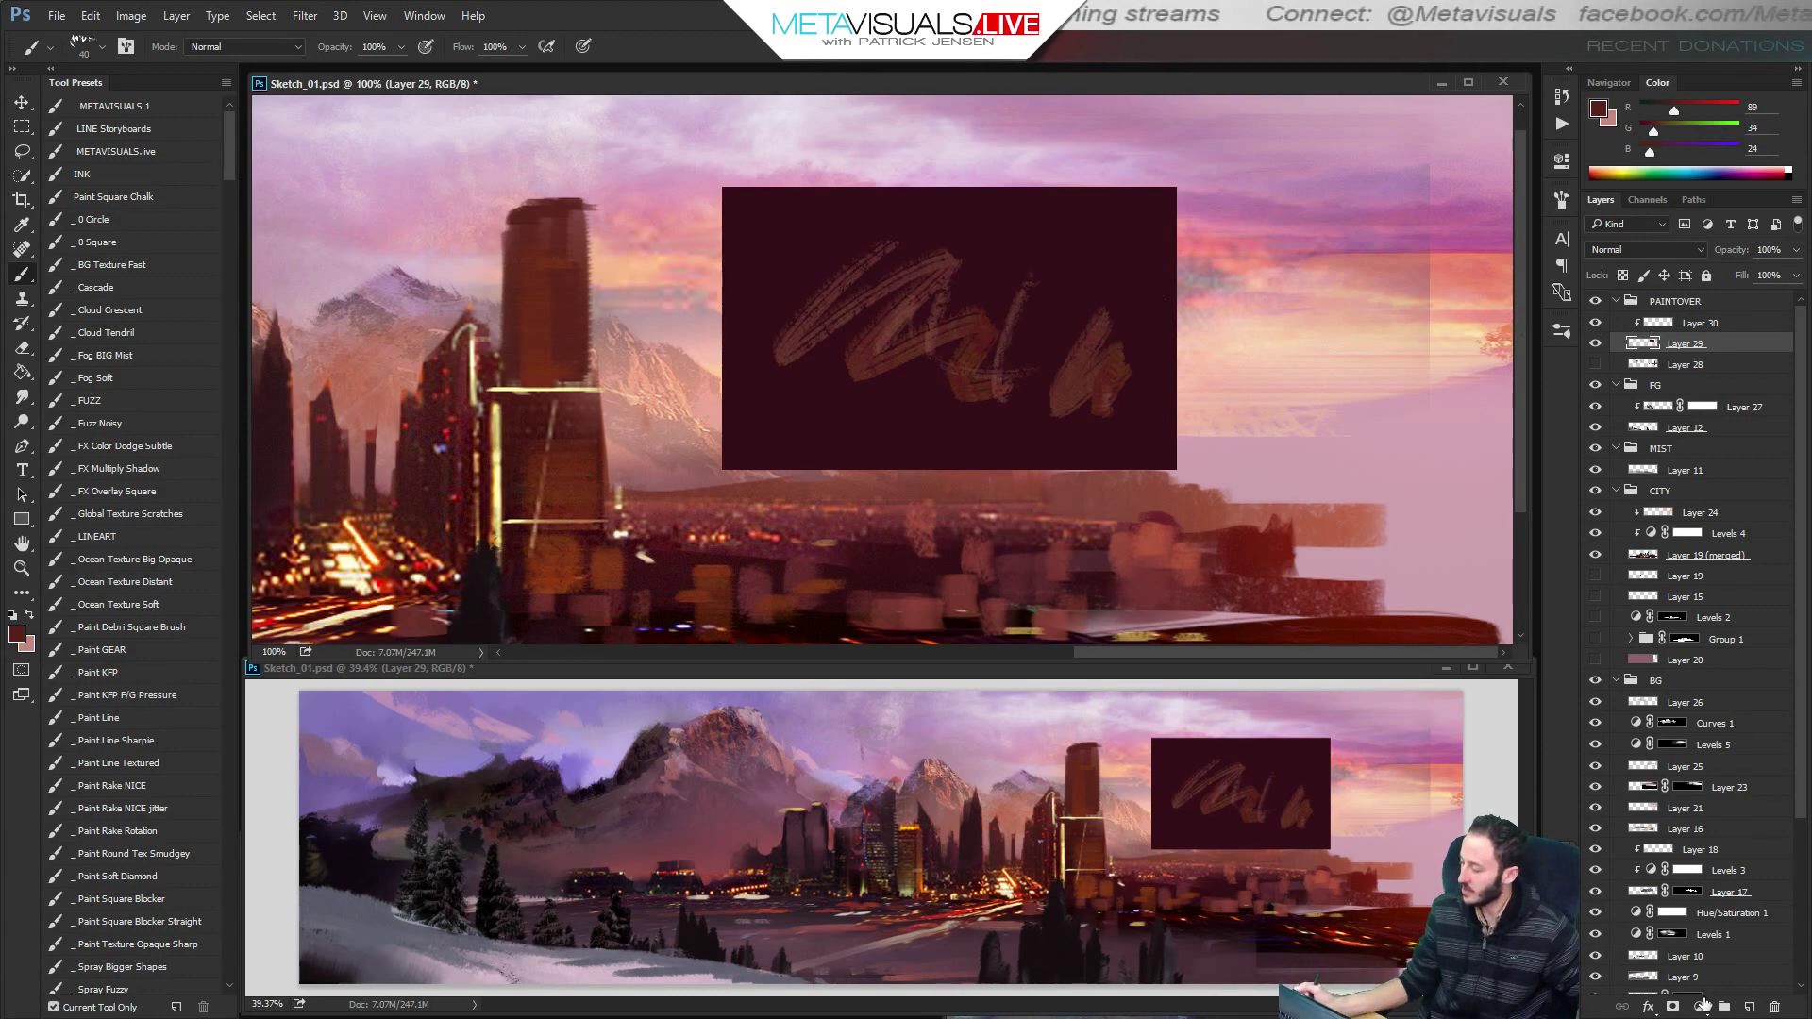
Add a Levels adjustment clipped to the scribbled rectangle and vary its midtones.
left_click(1702, 1007)
left_click(1662, 712)
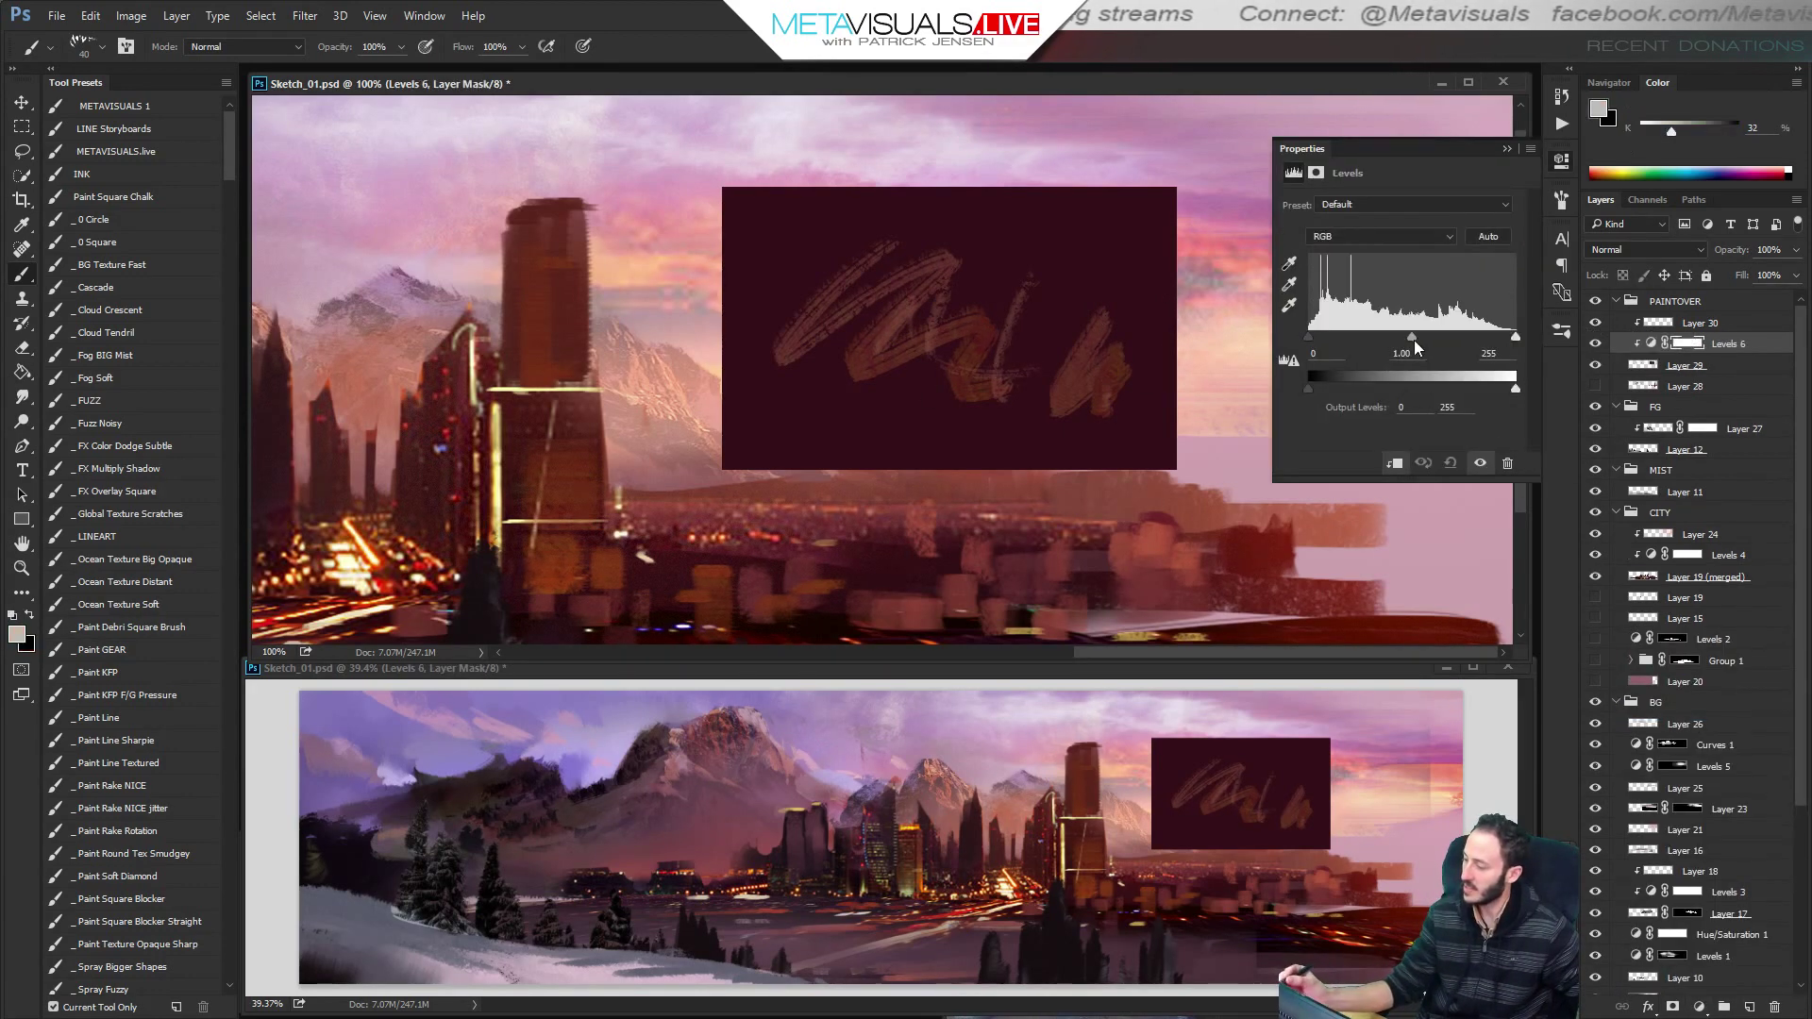
left_click_drag(1415, 346, 1386, 342)
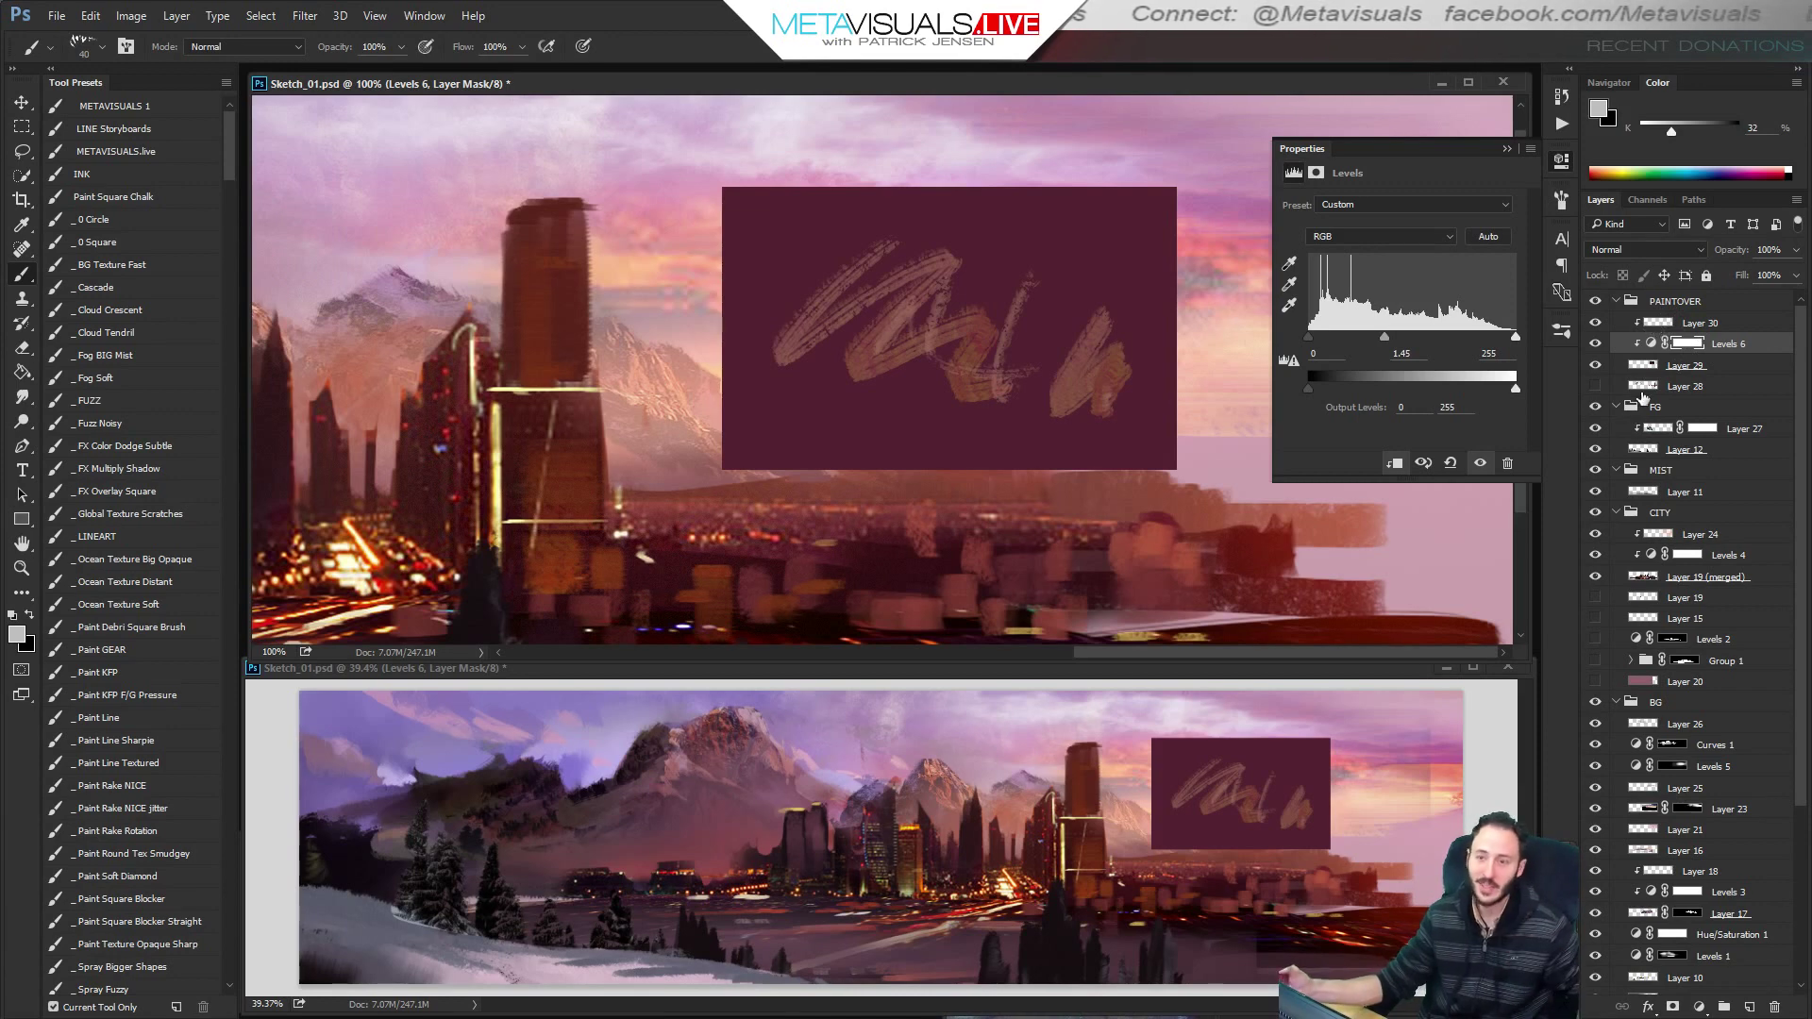
left_click_drag(1383, 335, 1401, 338)
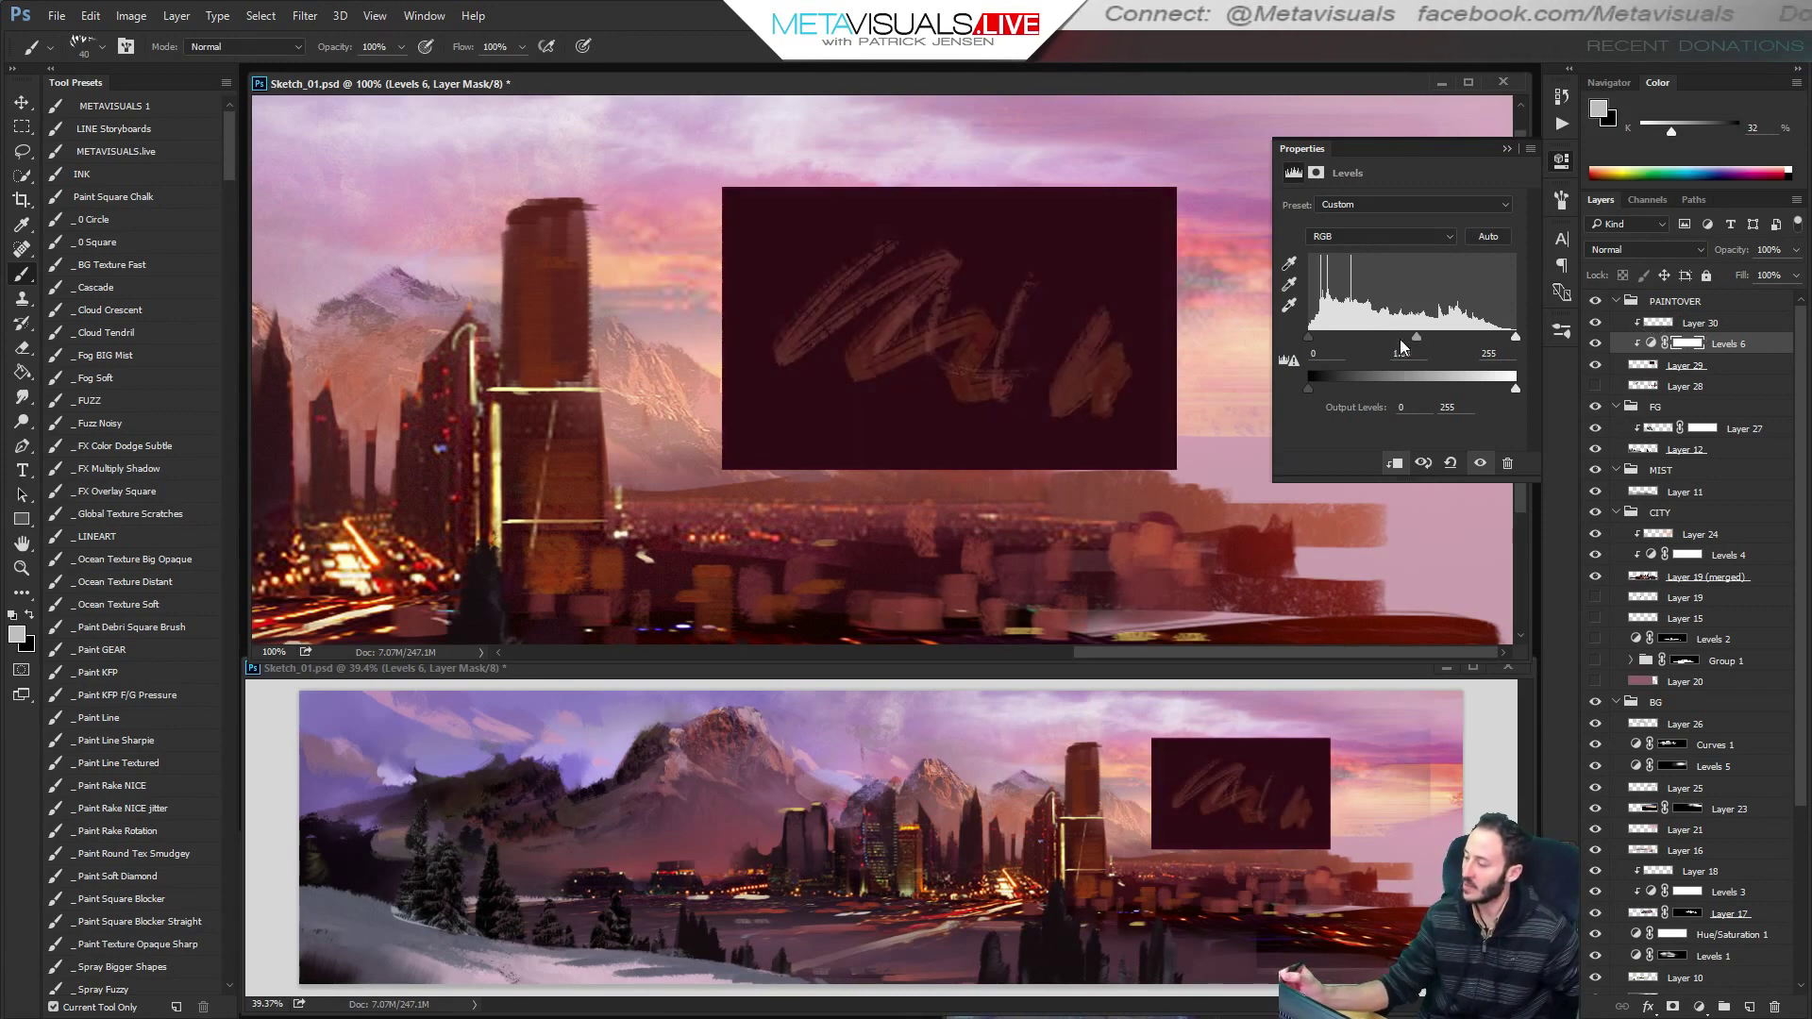
left_click(1507, 149)
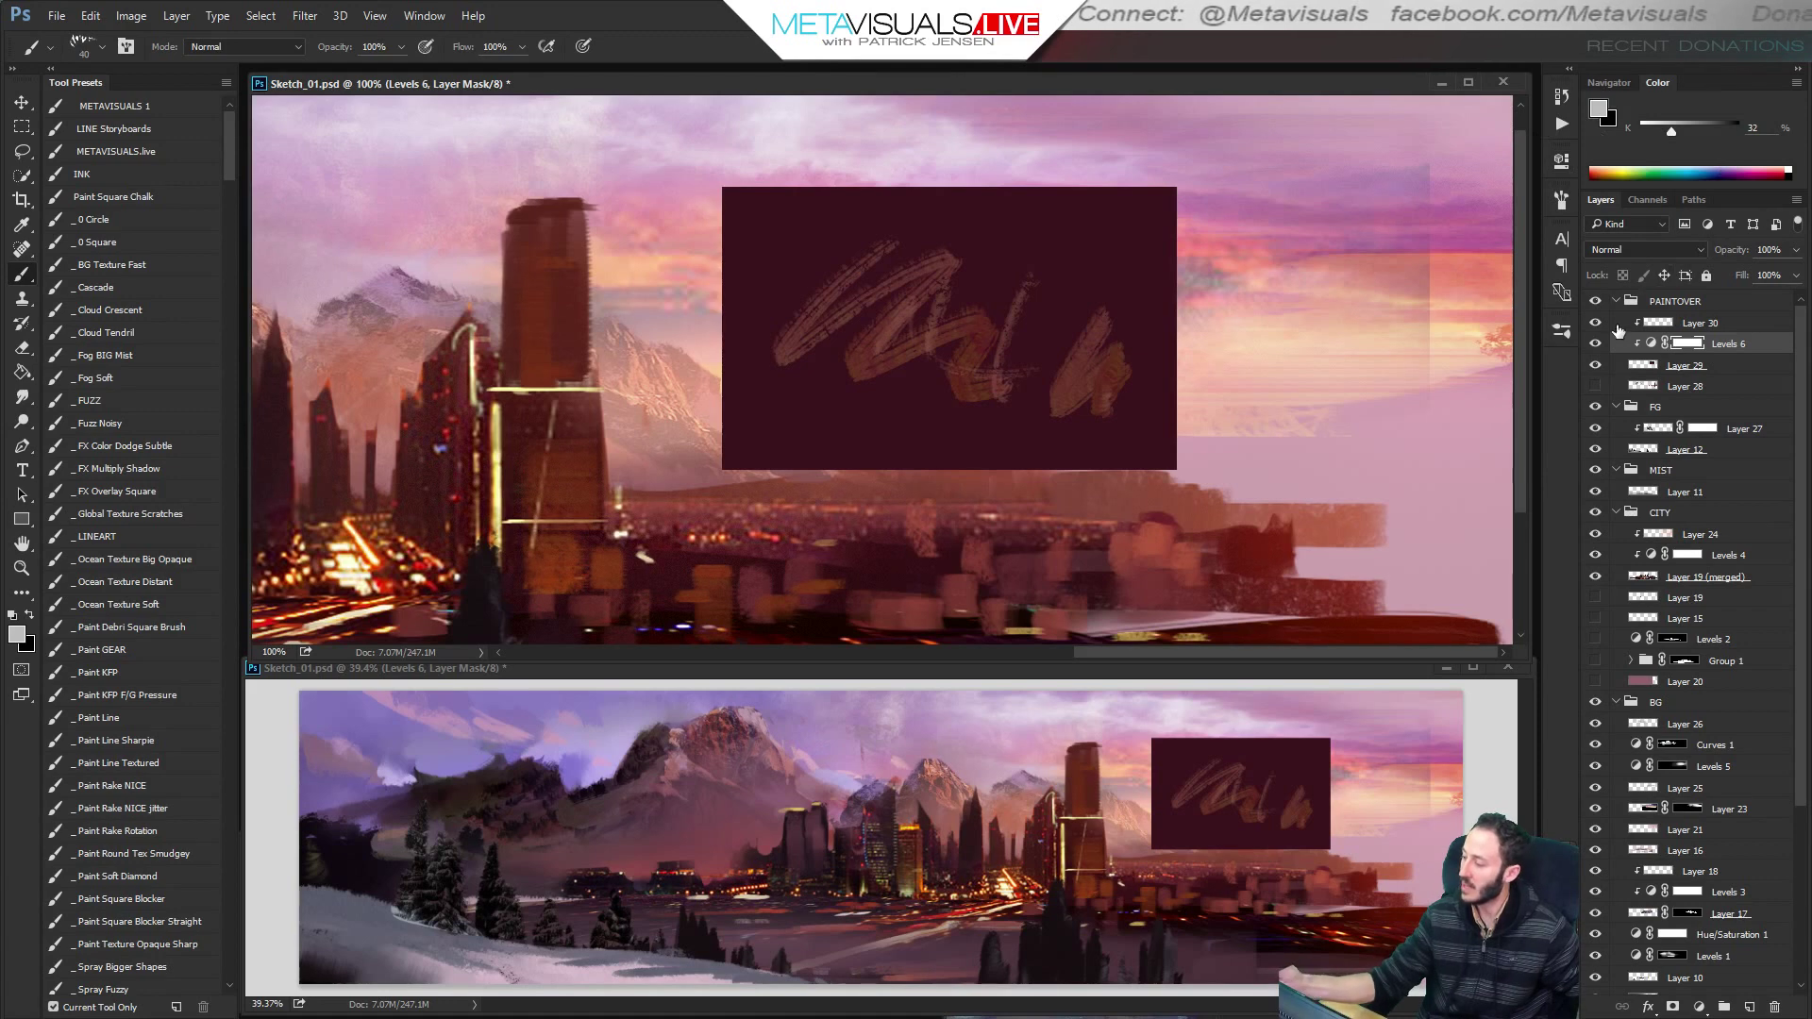
Hide the clipped Levels adjustment and delete it together with the empty clipped Layer 30.
left_click(1596, 343)
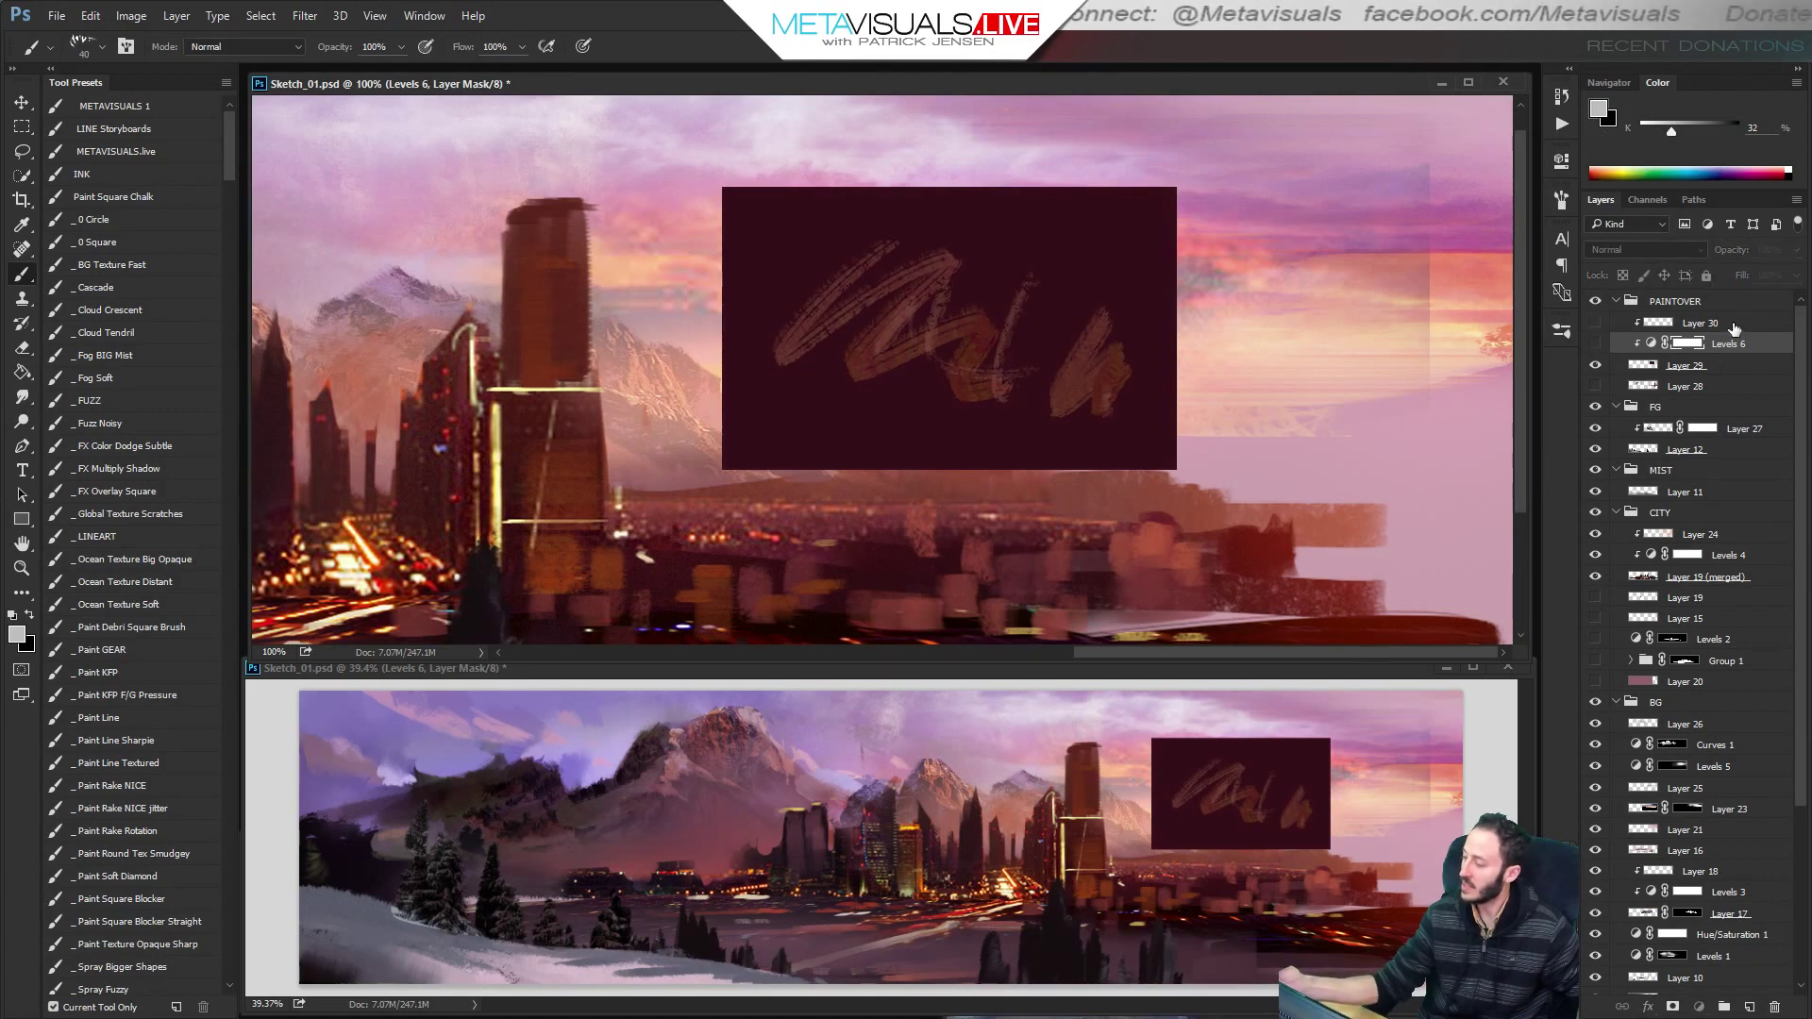
left_click(1699, 322, "shift")
right_click(1735, 324)
left_click(1671, 383)
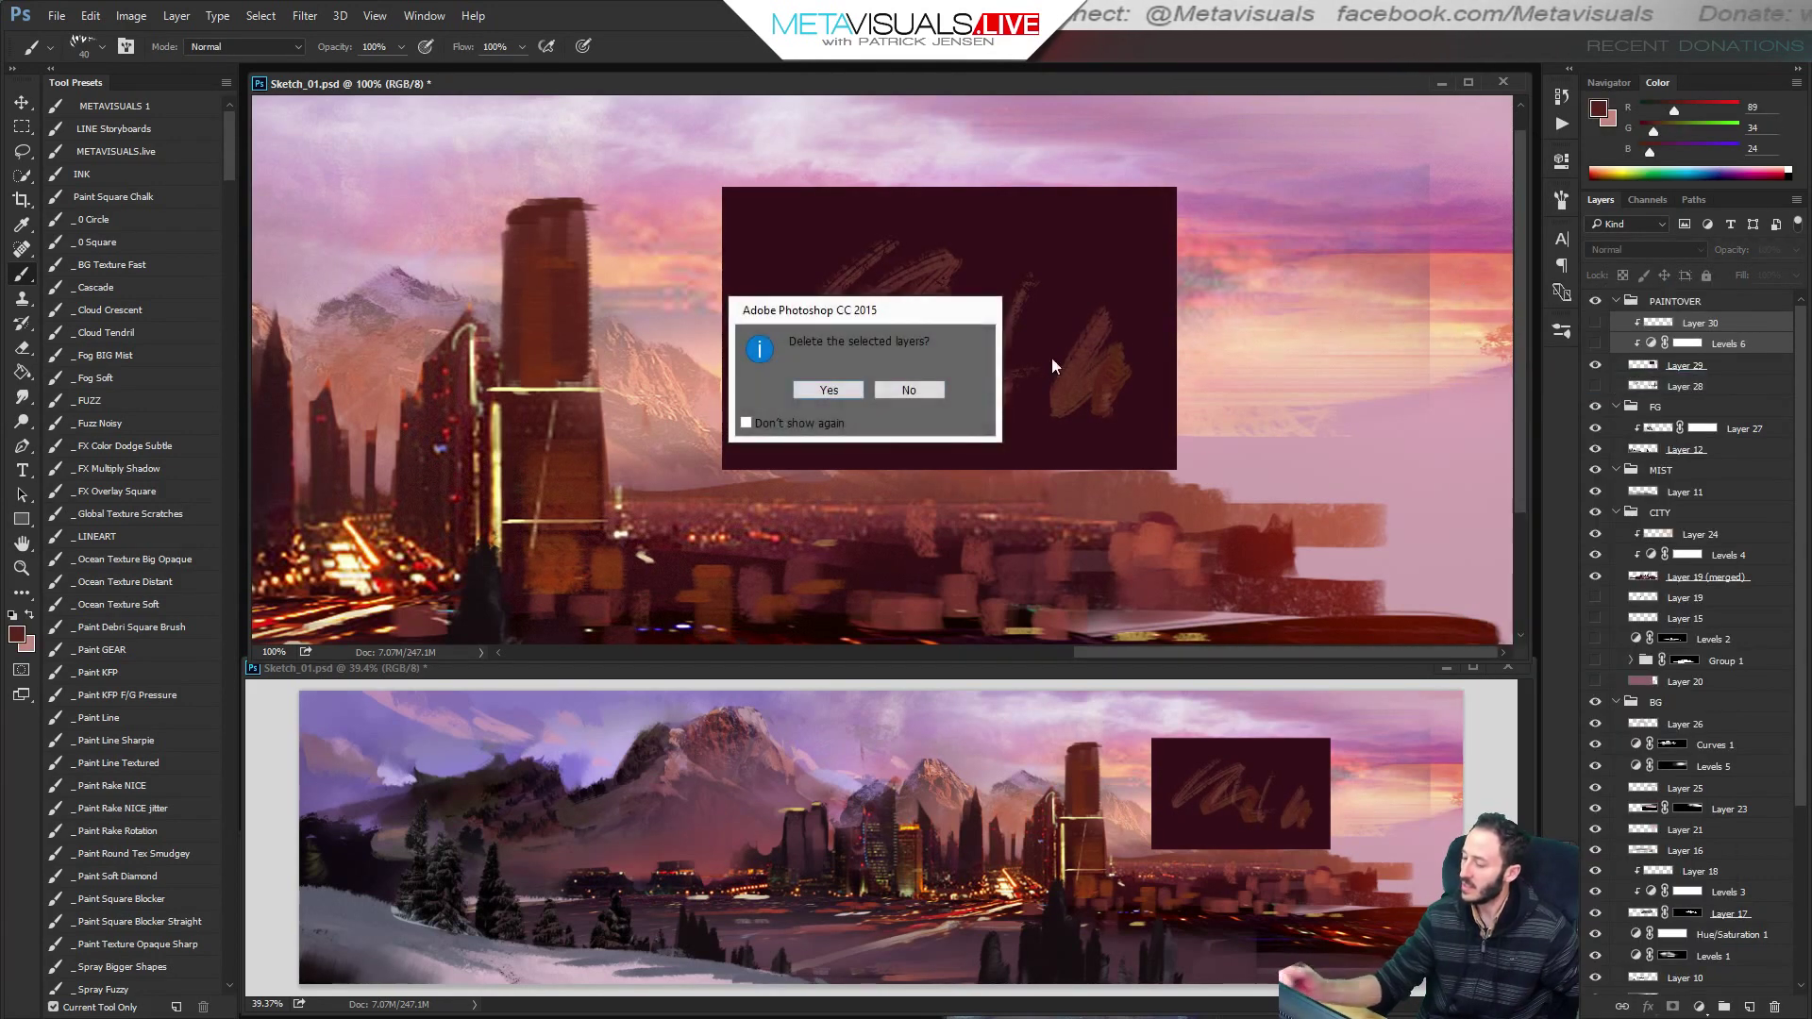
left_click(835, 391)
Add a Levels adjustment clipped to the maroon rectangle on Layer 29, with midtones at 1.56.
left_click(1702, 1004)
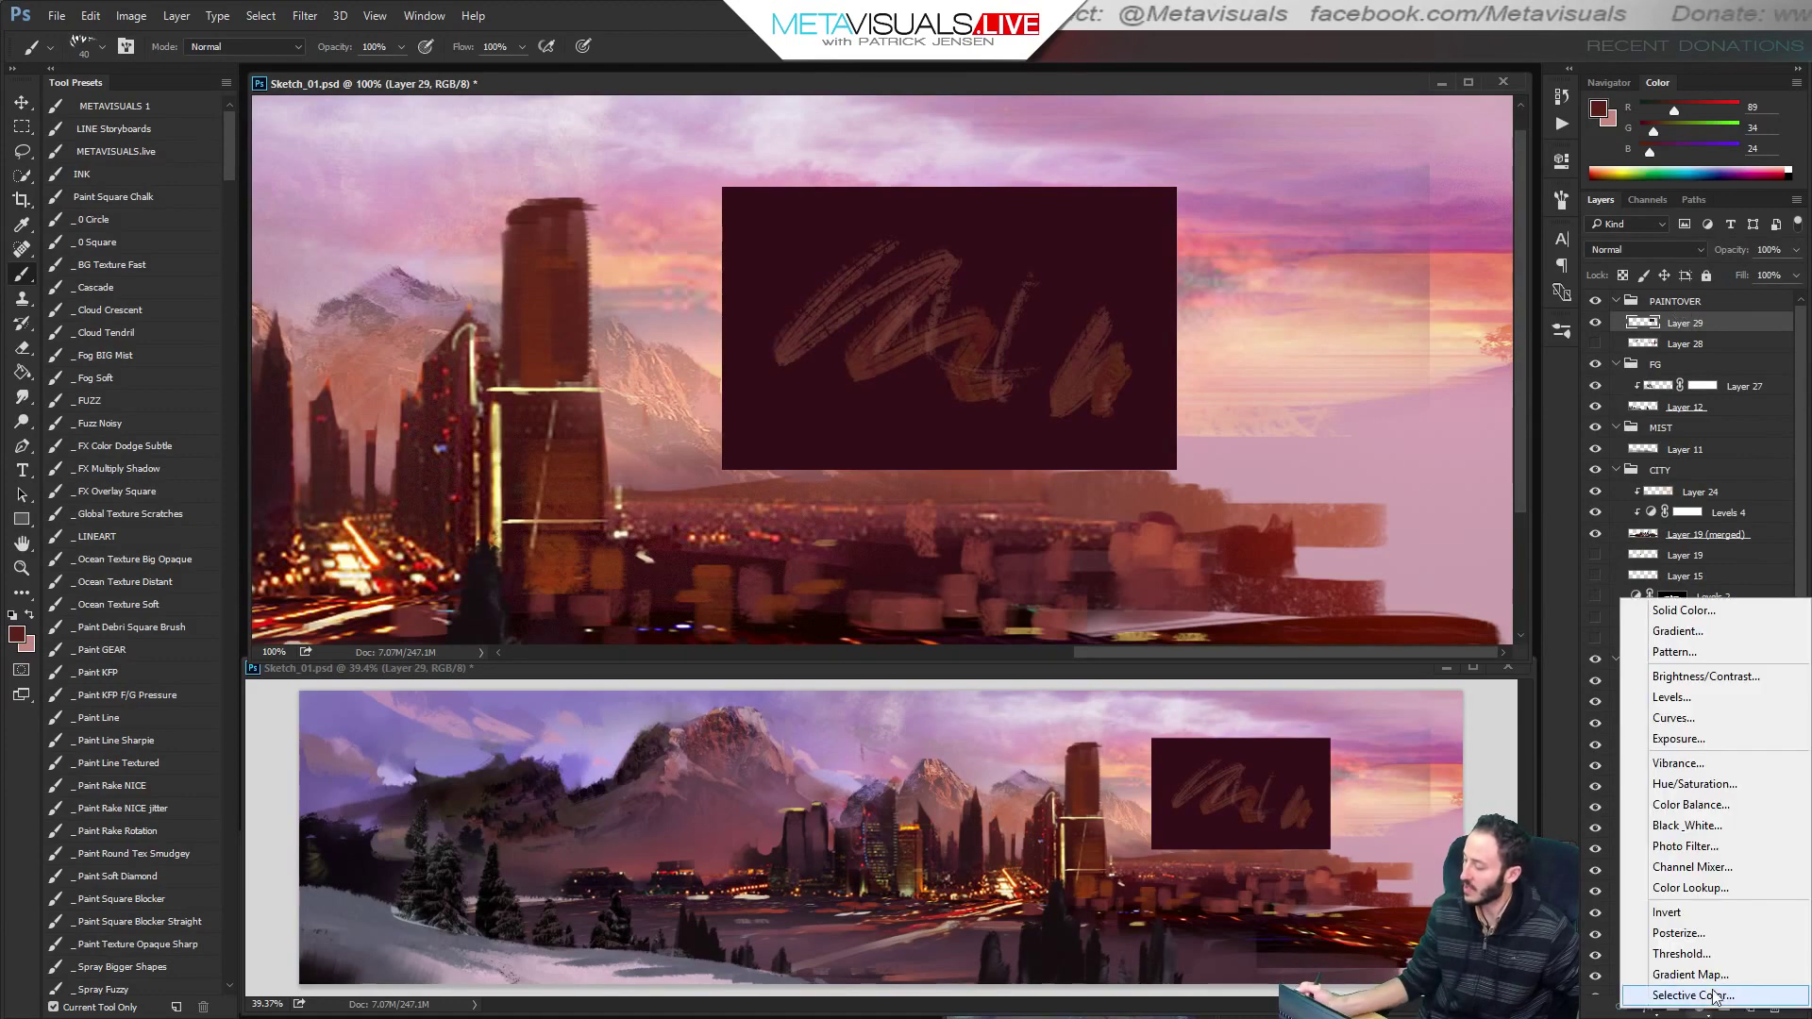
left_click(1661, 703)
mouse_move(1411, 337)
left_mouse_down()
mouse_move(1359, 337)
mouse_move(1405, 337)
mouse_move(1377, 337)
left_mouse_up()
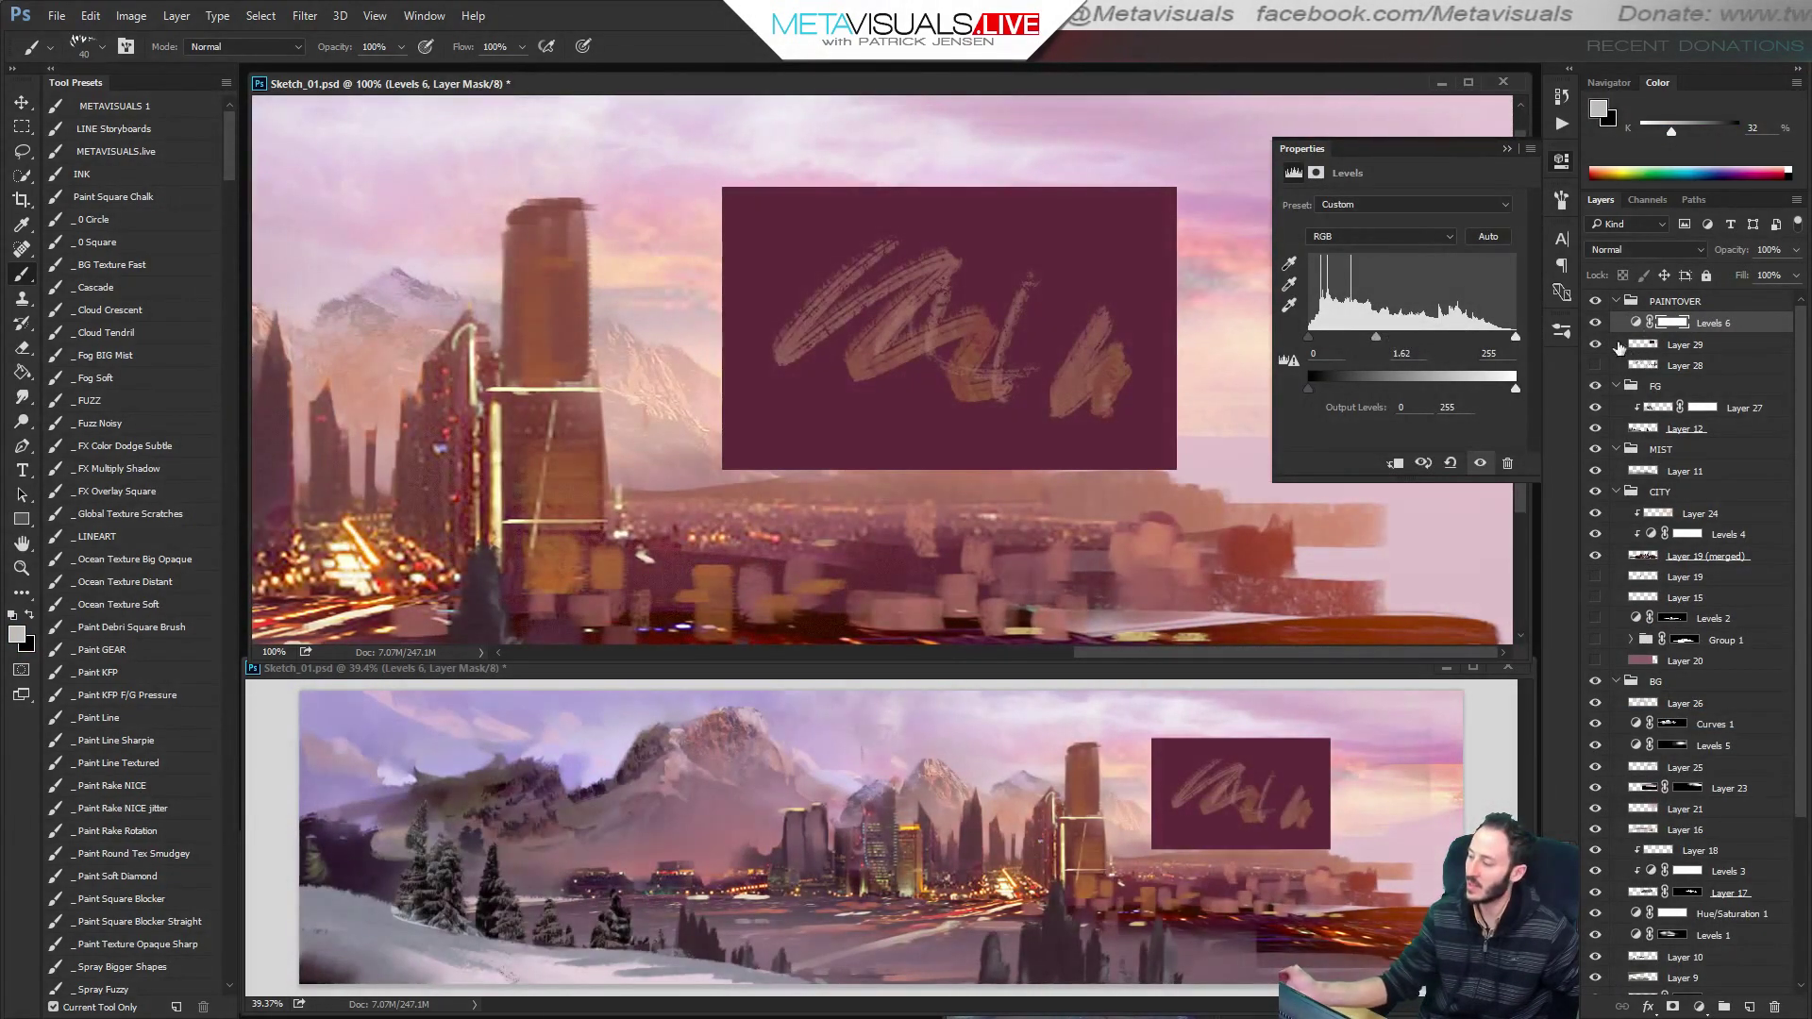
key("ctrl+alt+g")
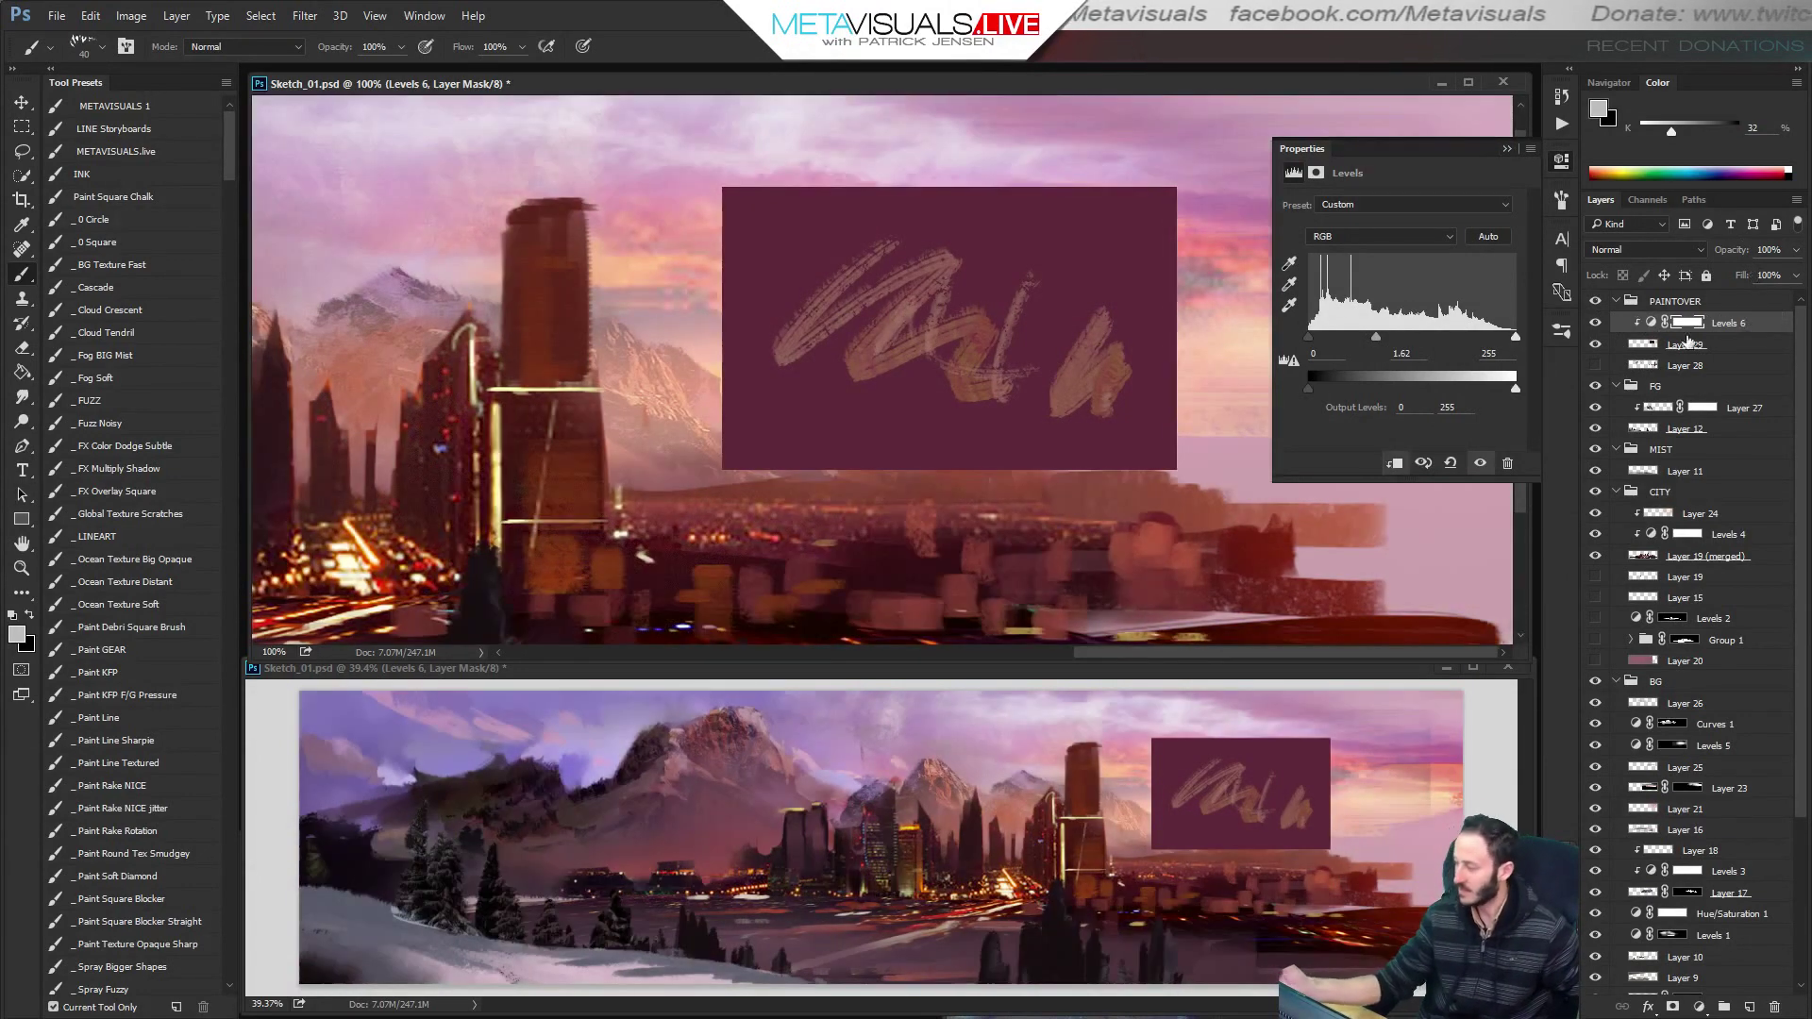
left_click_drag(1377, 338, 1379, 337)
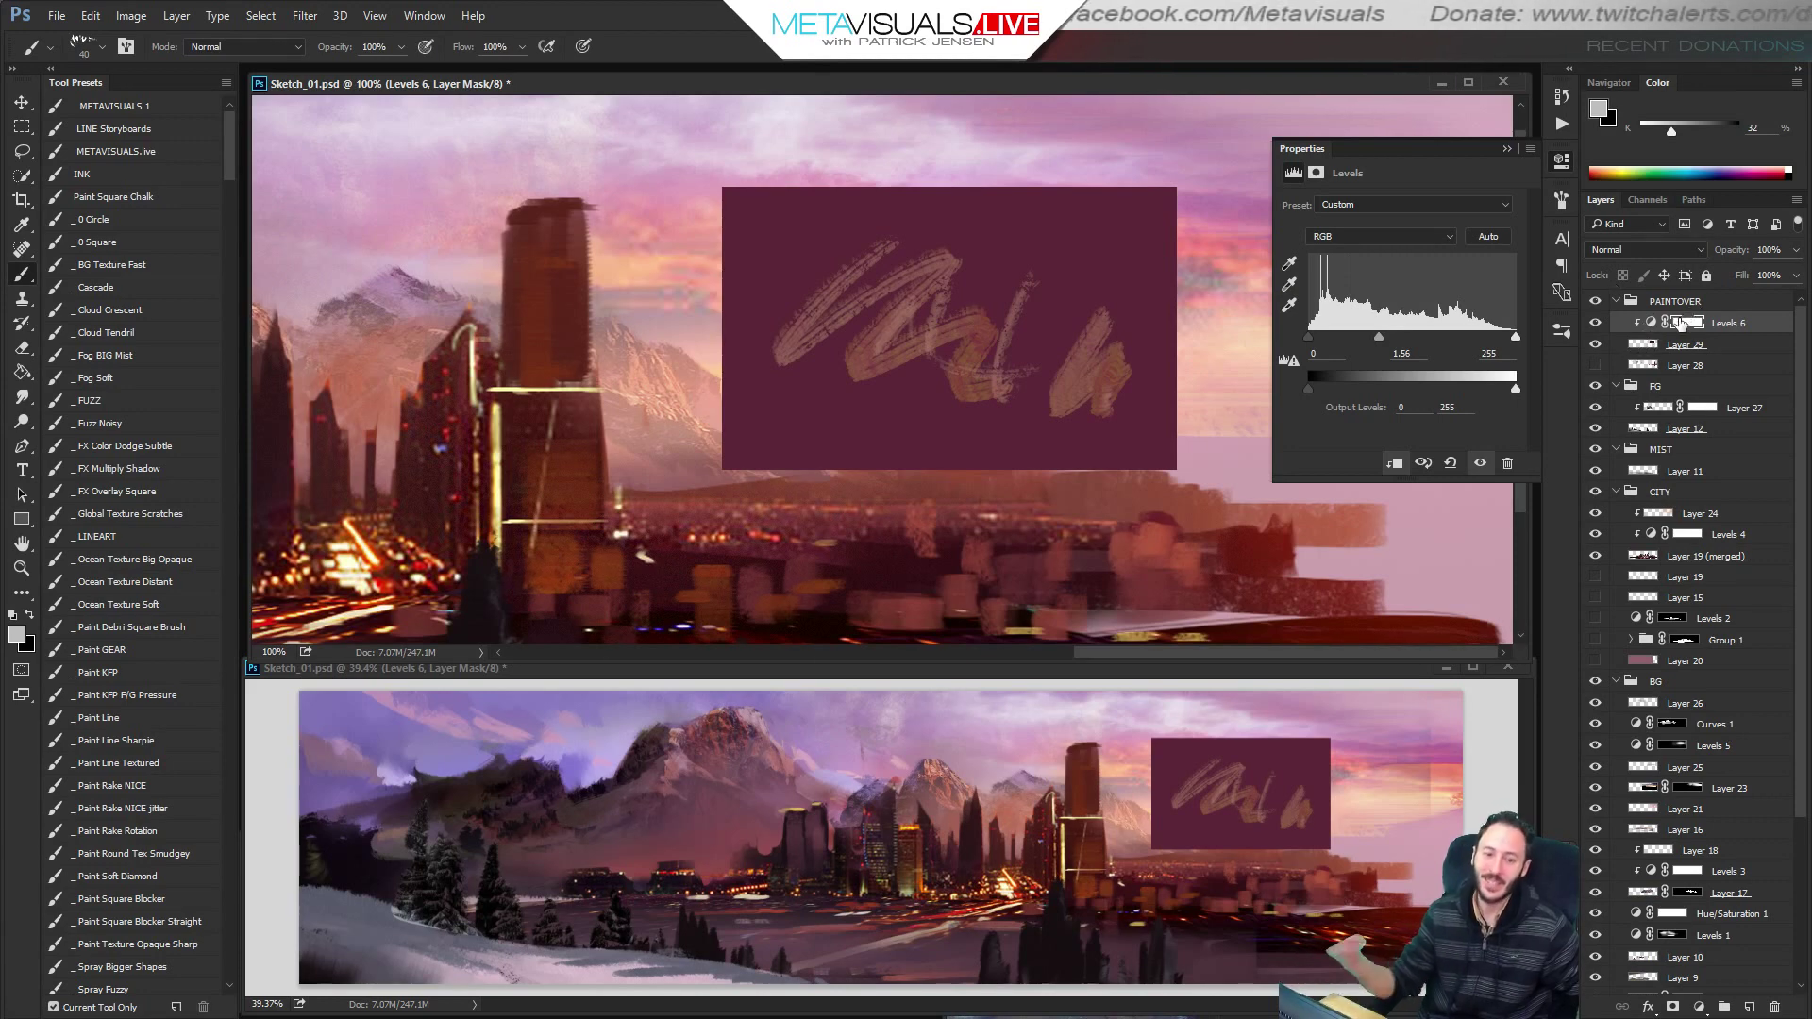
left_click(1506, 149)
Delete the clipped Levels adjustment and the maroon rectangle layer, and show the Layer 28 paintover again.
right_click(1729, 325)
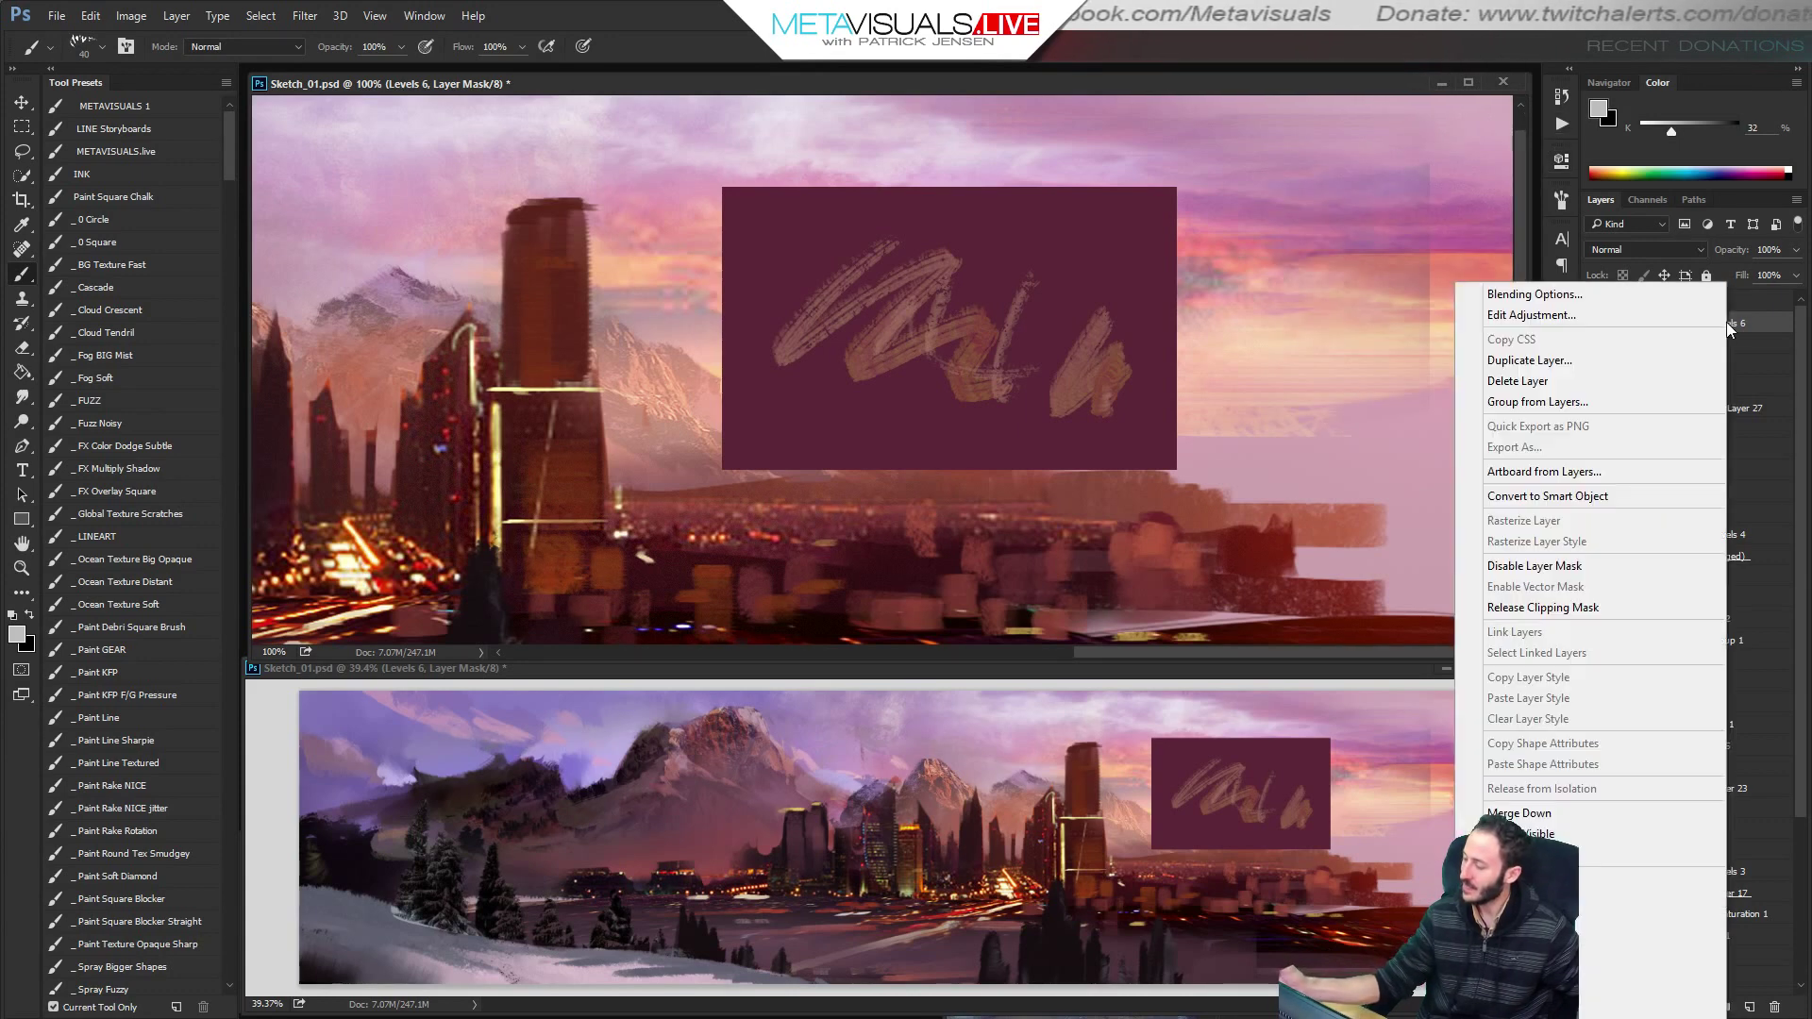
left_click(1518, 380)
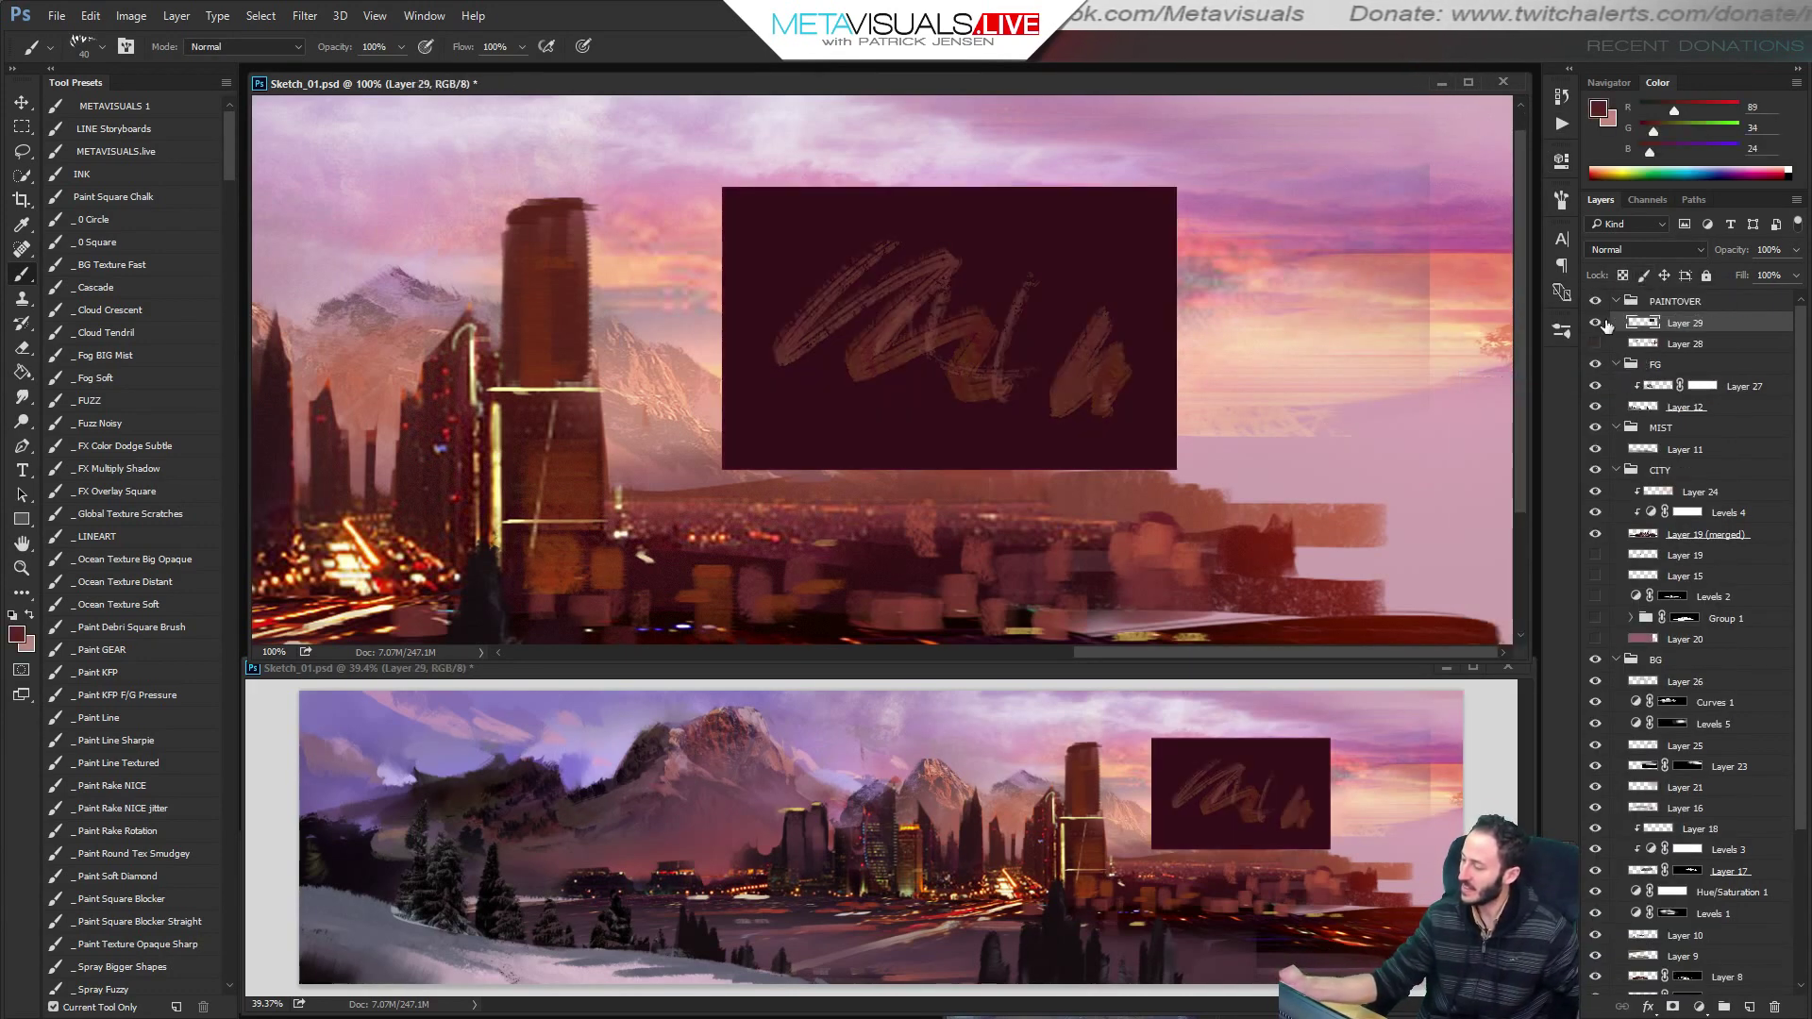
left_click(1596, 323)
right_click(1689, 323)
left_click(1514, 380)
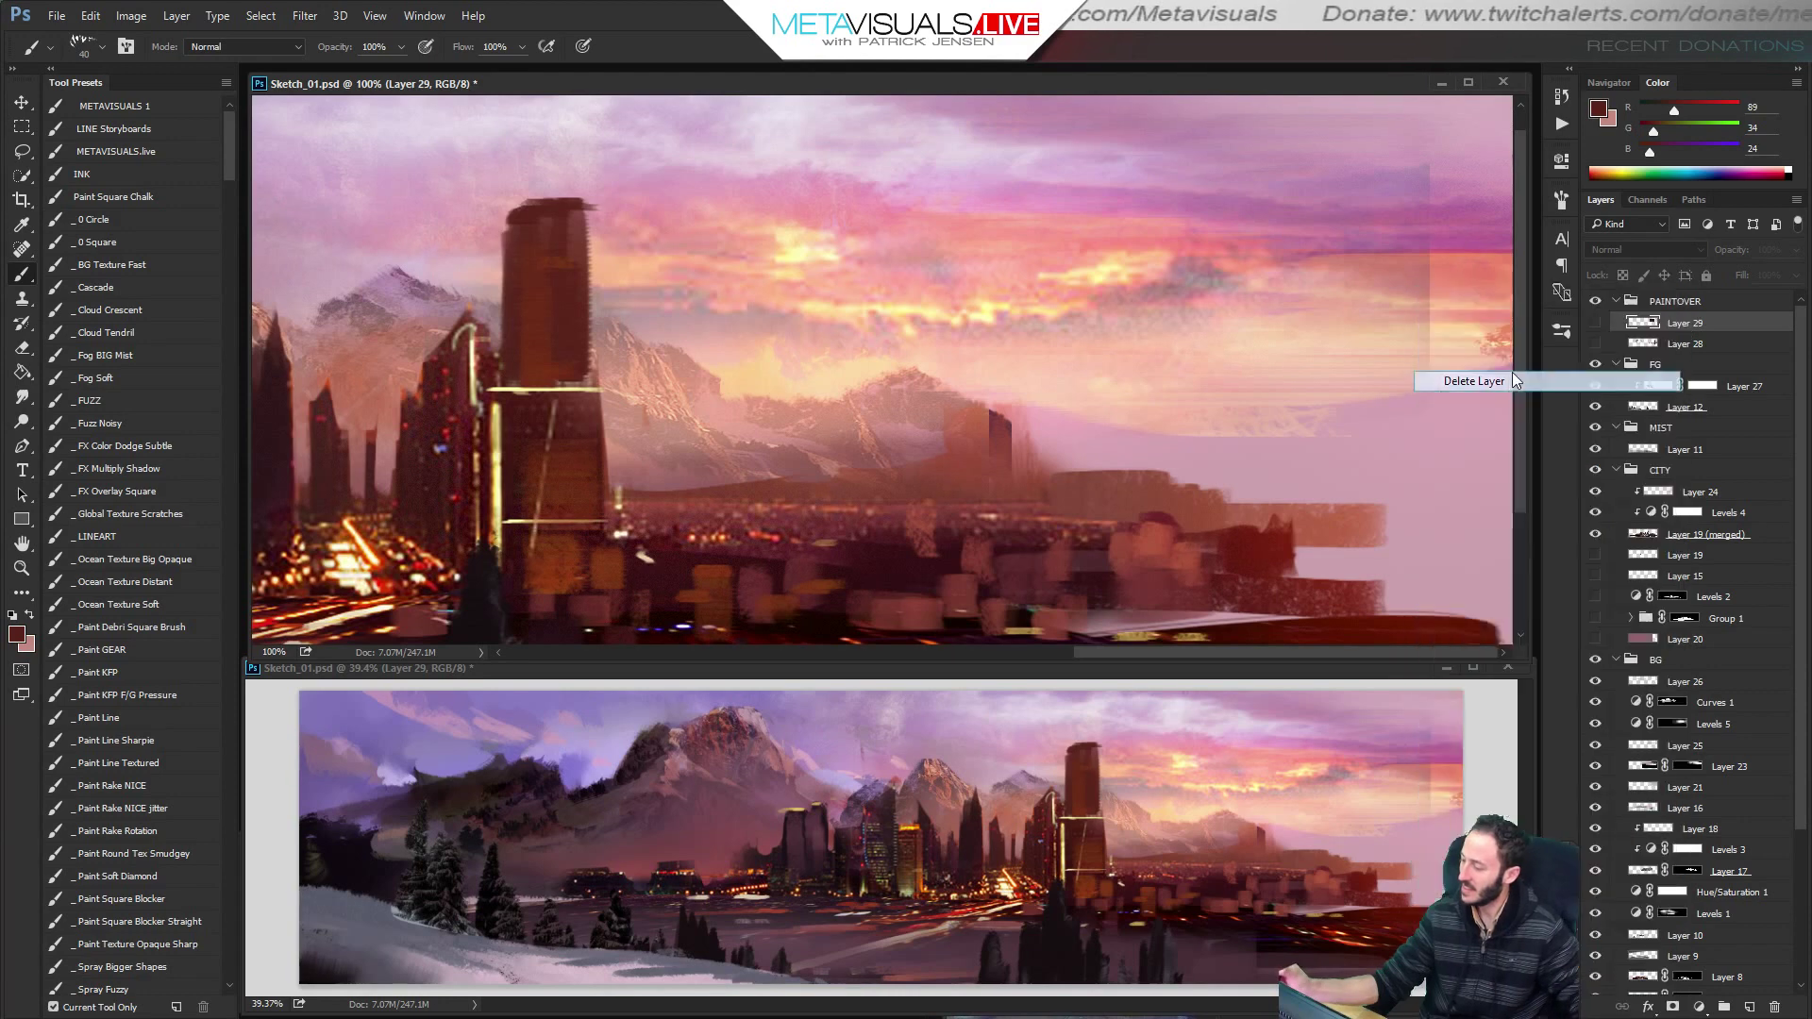
left_click(1595, 323)
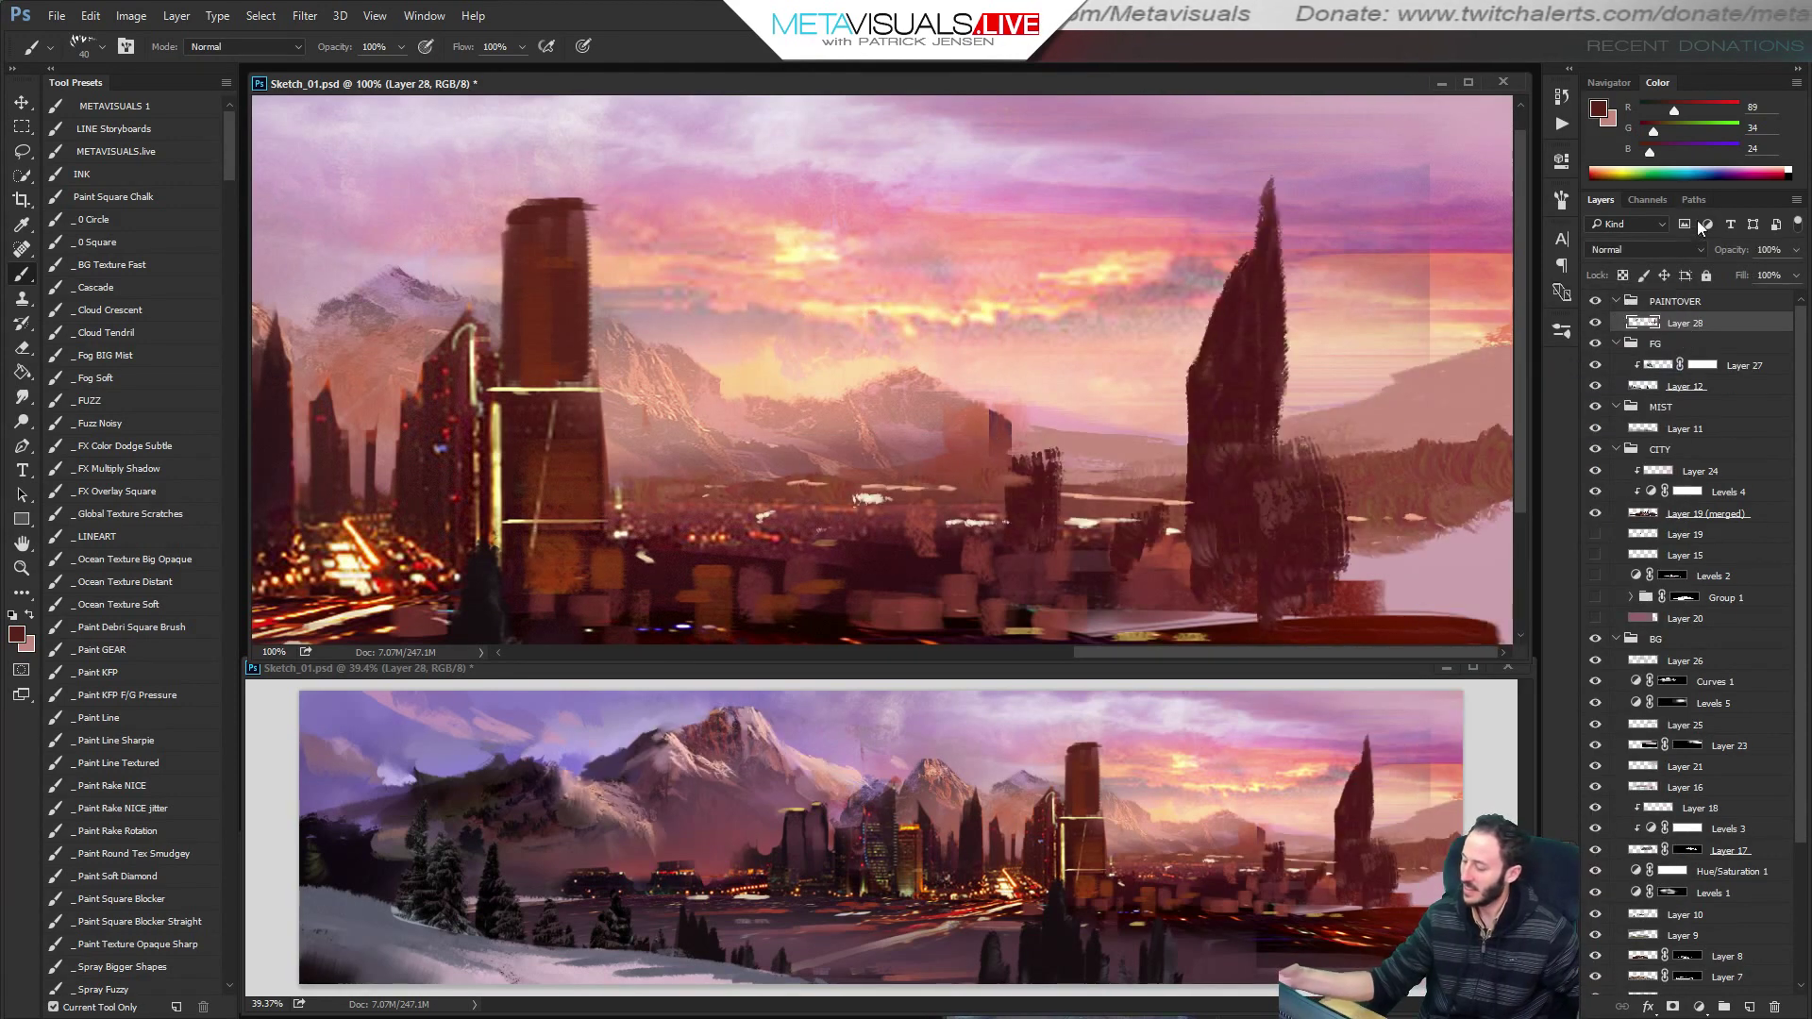
Paint sampled peach over the vertical seam in the lower sky beyond the tall cypress.
left_click(1423, 332, "alt")
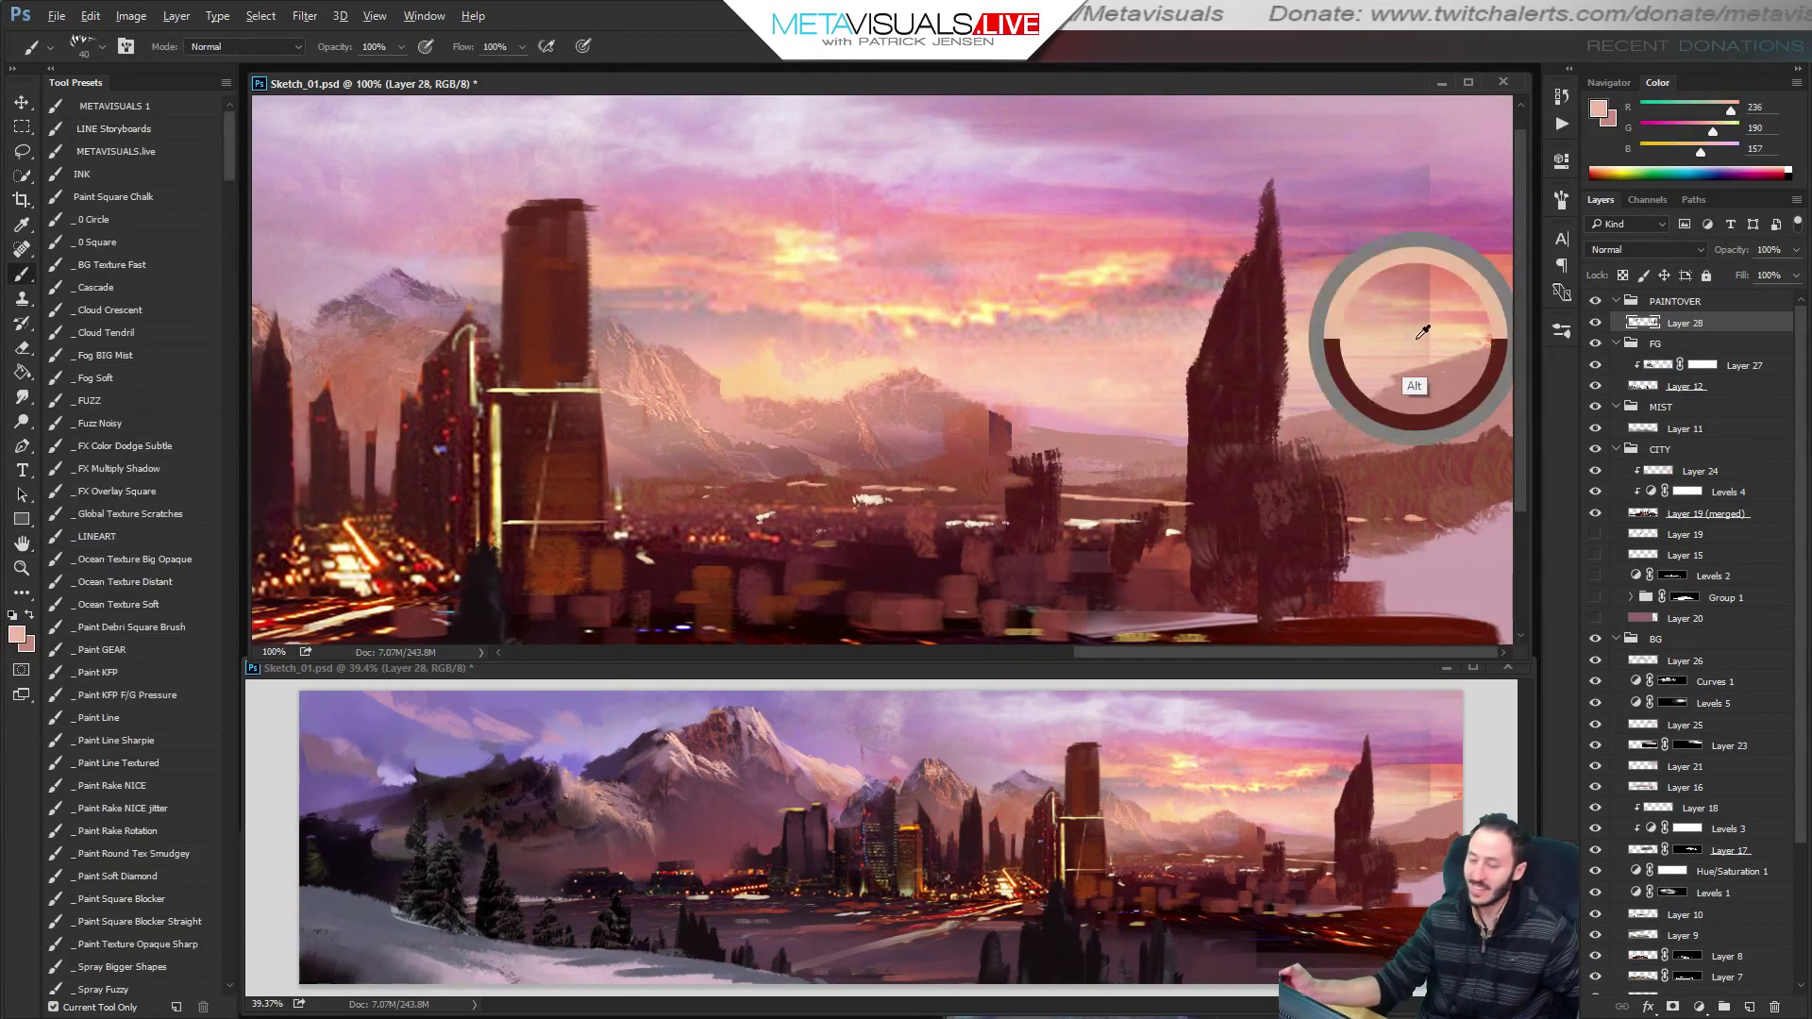
scroll(1406, 345, "up", 2)
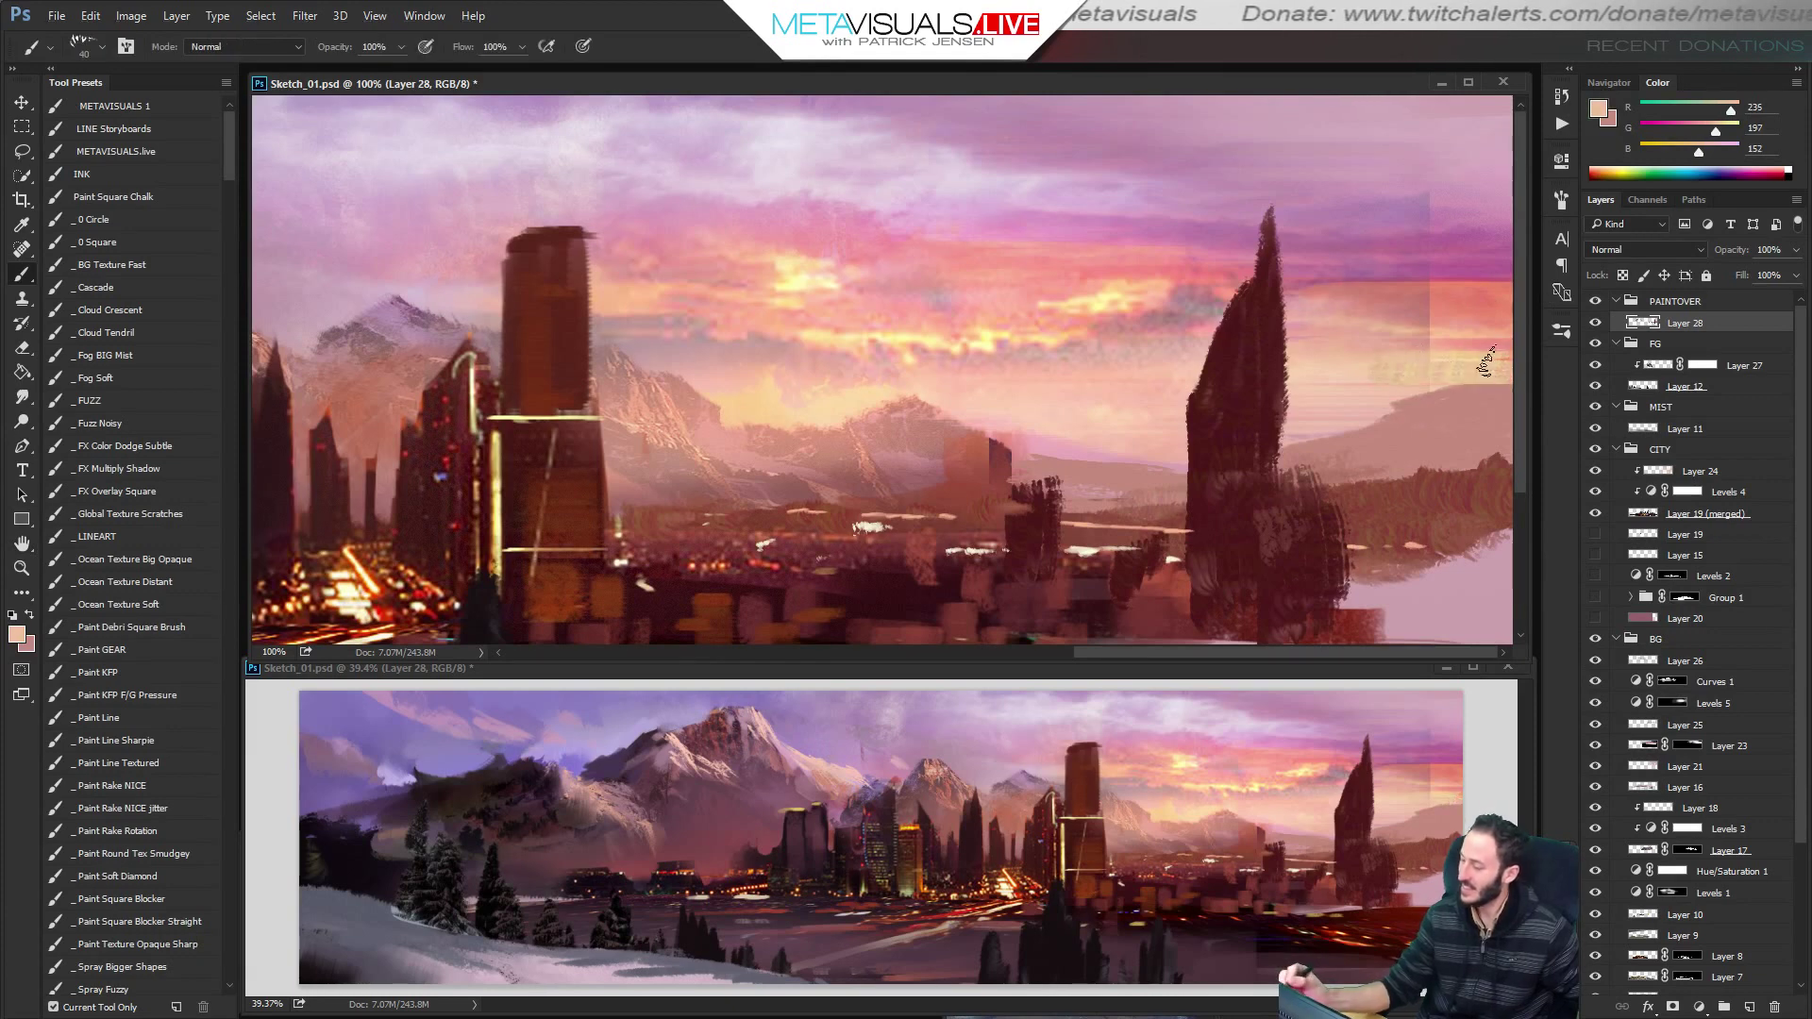
mouse_move(1487, 363)
left_mouse_down()
mouse_move(1392, 357)
mouse_move(1499, 302)
mouse_move(1397, 307)
left_mouse_up()
left_click(1425, 404, "alt")
key("]")
Cover the seam in the upper sky beyond the cypress with broad strokes of sampled pink.
left_click(1420, 260, "alt")
left_click(1321, 245, "alt")
key("]")
key("]")
key("]")
left_click_drag(1321, 245, 1491, 258)
key("[")
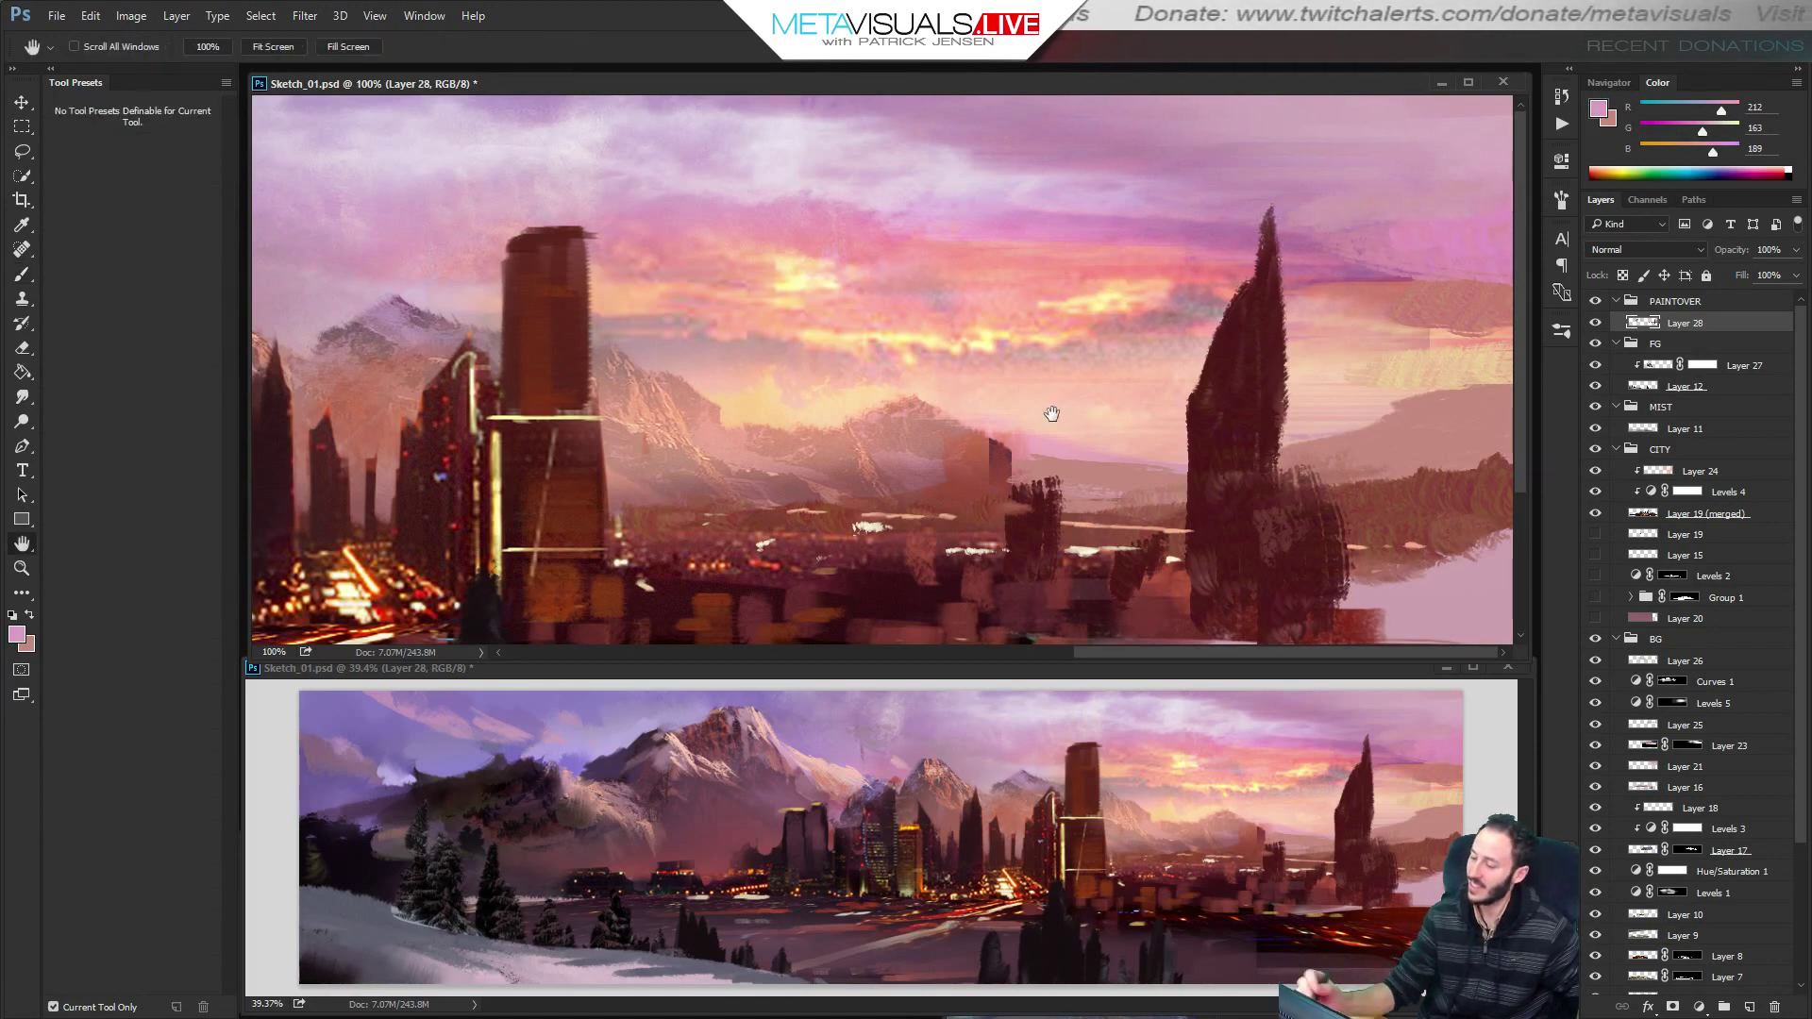
Paint pale lilac clouds in the sky between the large snowy peak and the smaller central mountain.
left_click(1090, 457, "alt")
left_click(1090, 457, "alt")
left_click(1145, 214, "alt")
key("bracketright")
left_click_drag(798, 219, 770, 223)
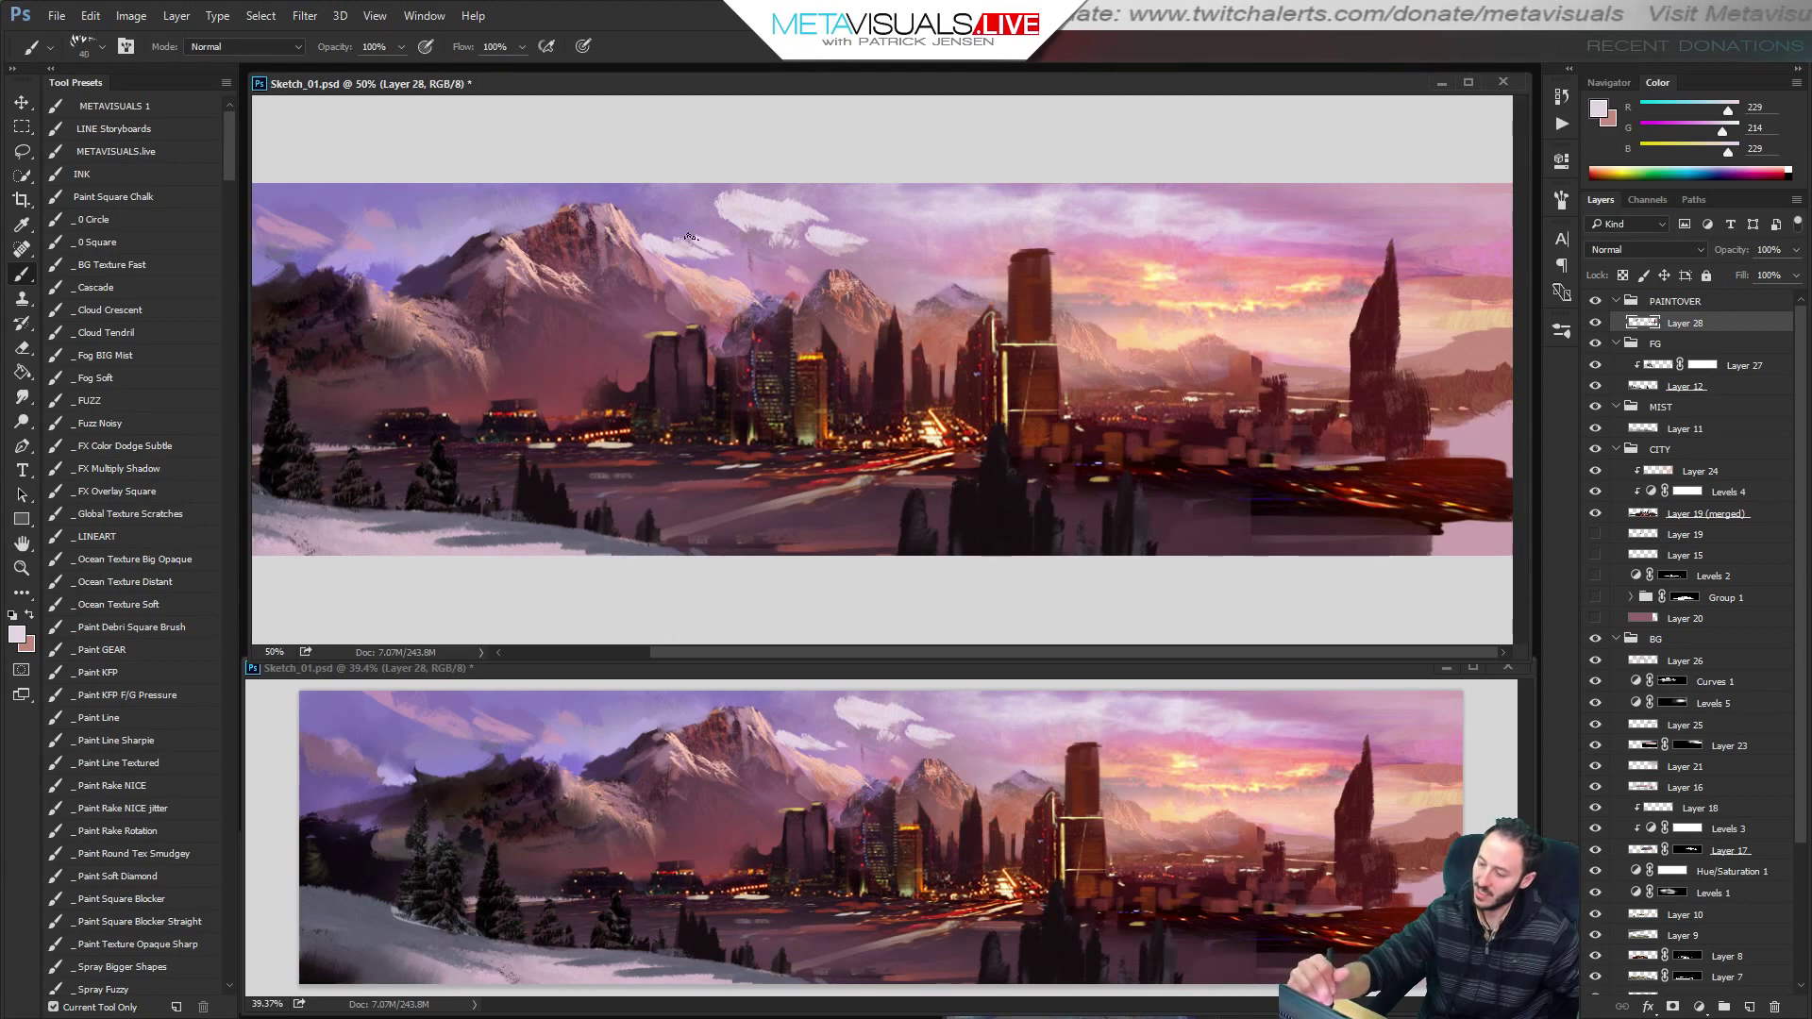
Add sampled salmon touches to the clouds beside the large snowy peak and smudge their edges.
left_click(1145, 266, "alt")
key("bracketright")
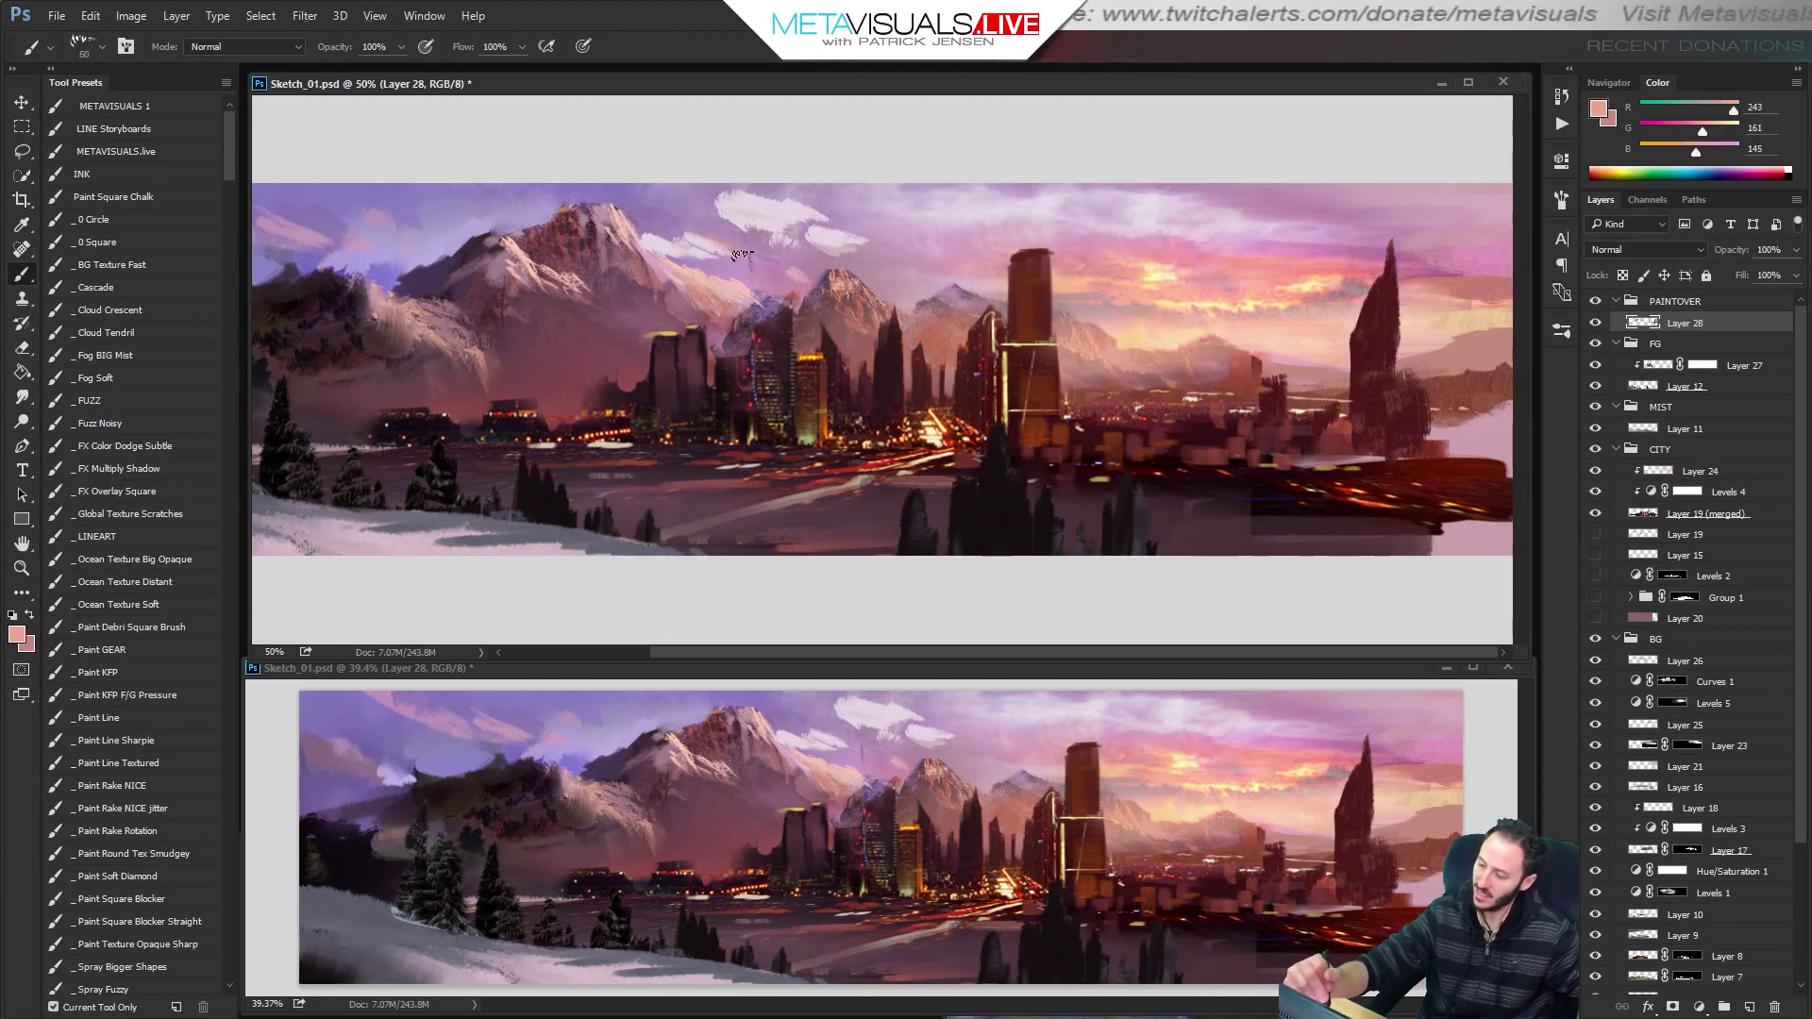
left_click_drag(705, 210, 728, 218)
key("r")
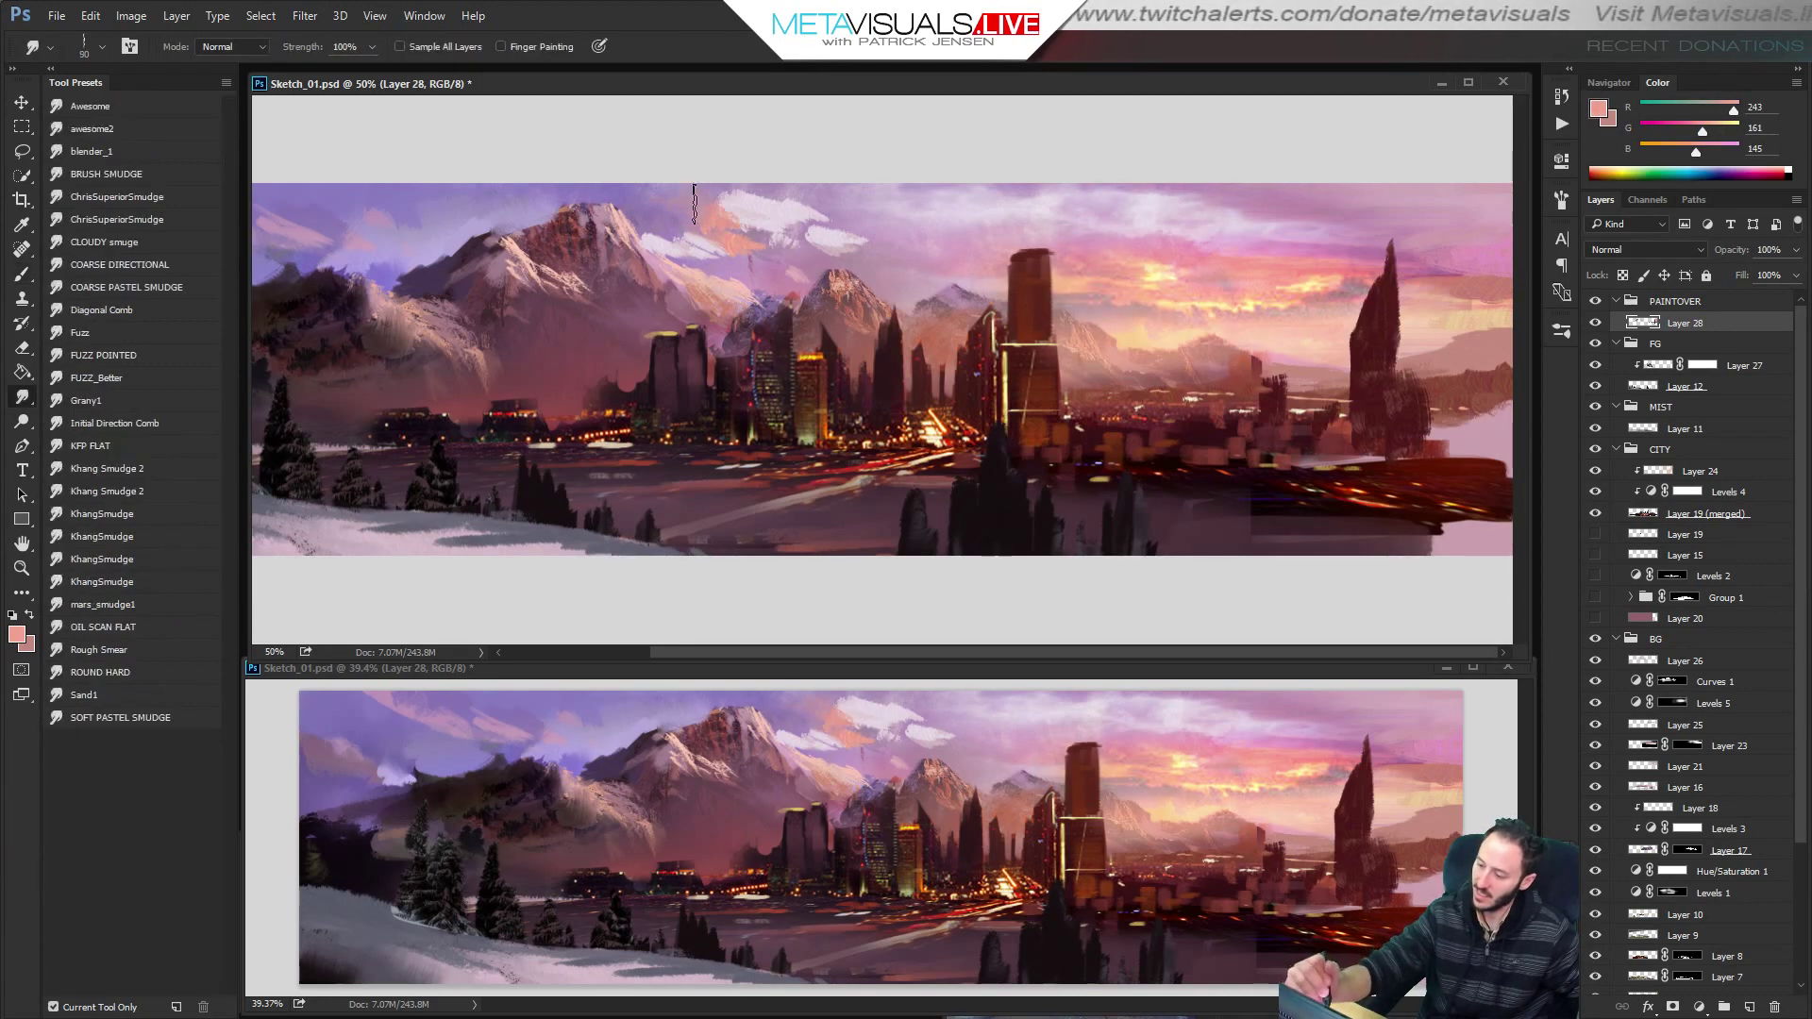
key("b")
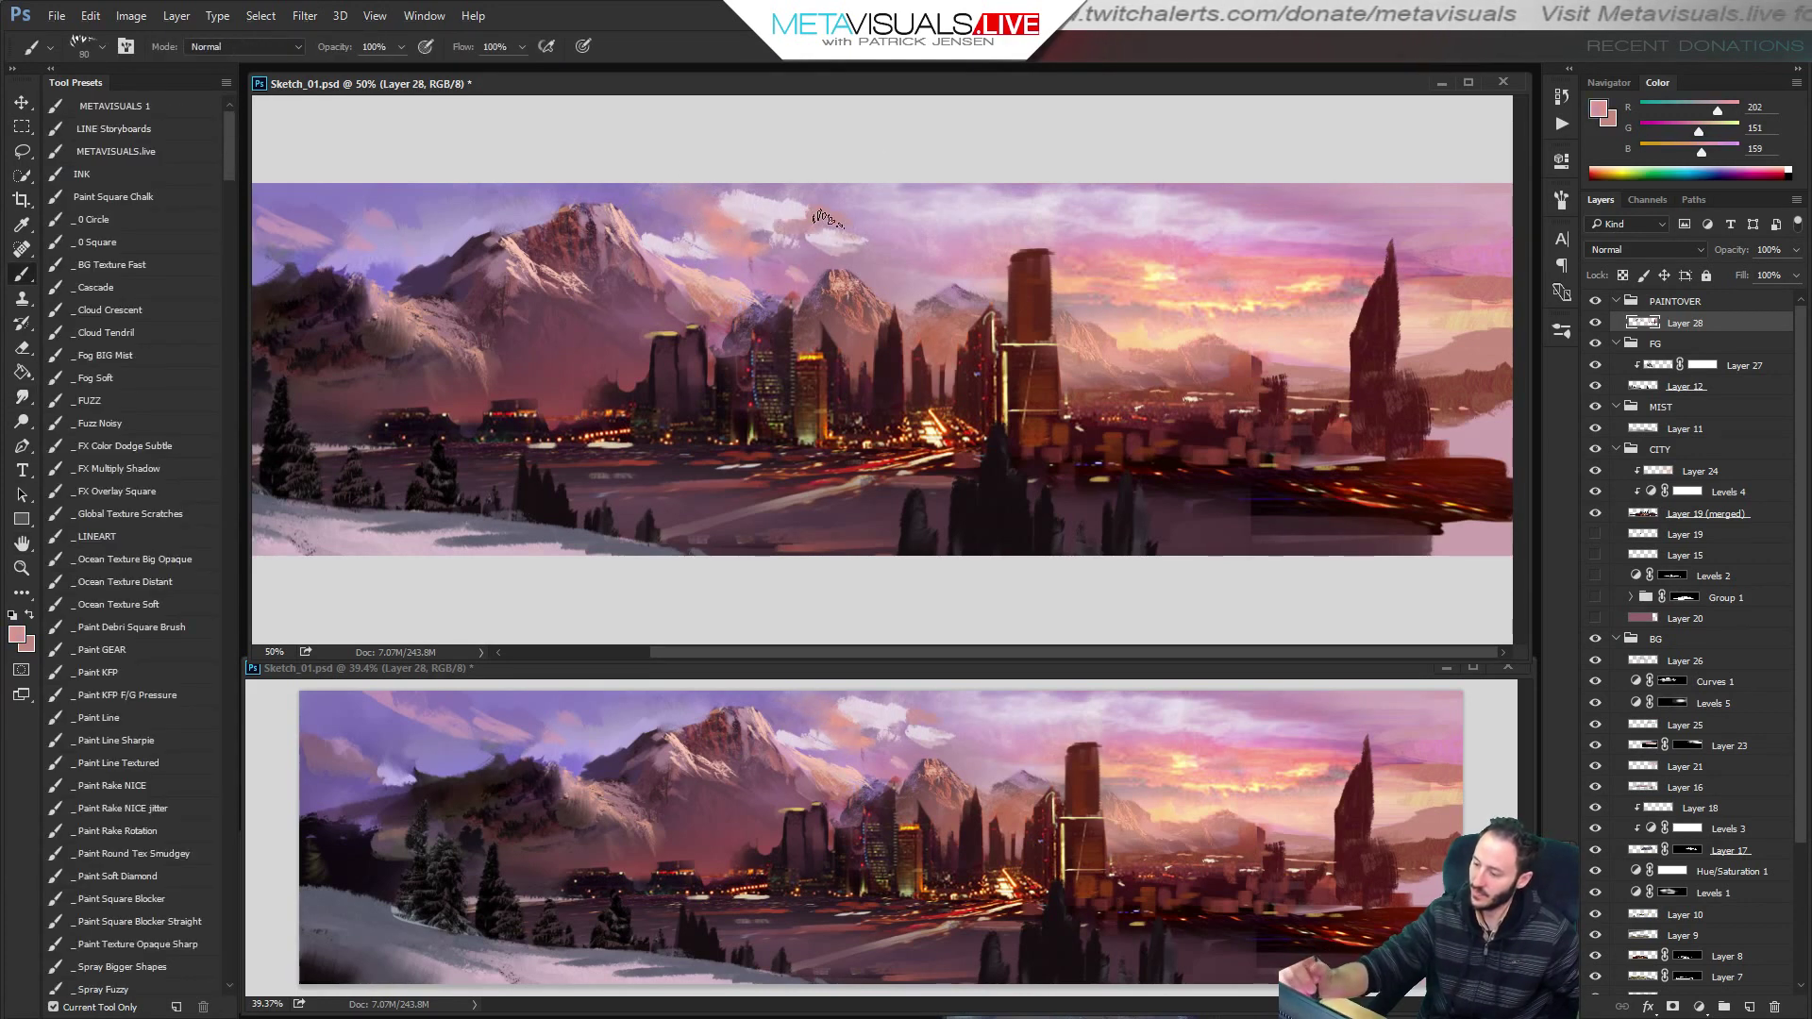
Paint cream, peach and salmon-pink clouds high above the sunset using colors sampled from the glowing sky.
key("bracketleft")
key("bracketleft")
left_click(1164, 325, "alt")
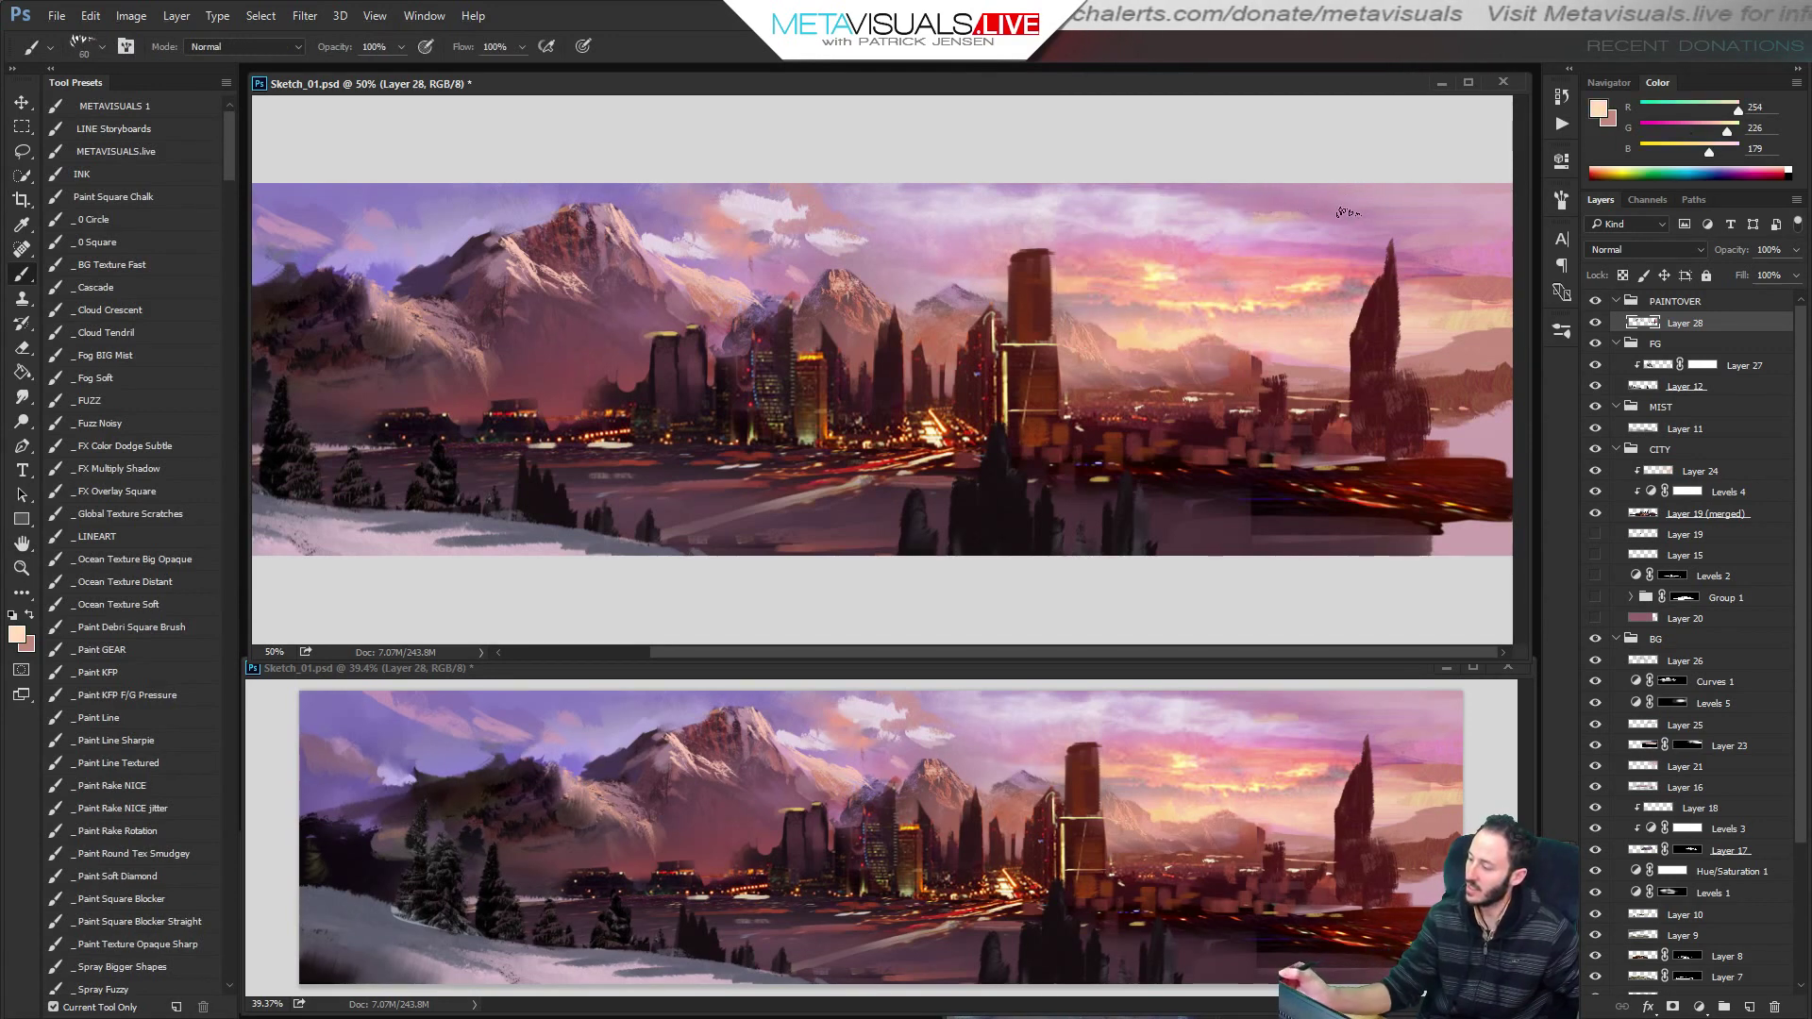
left_click(1261, 274, "alt")
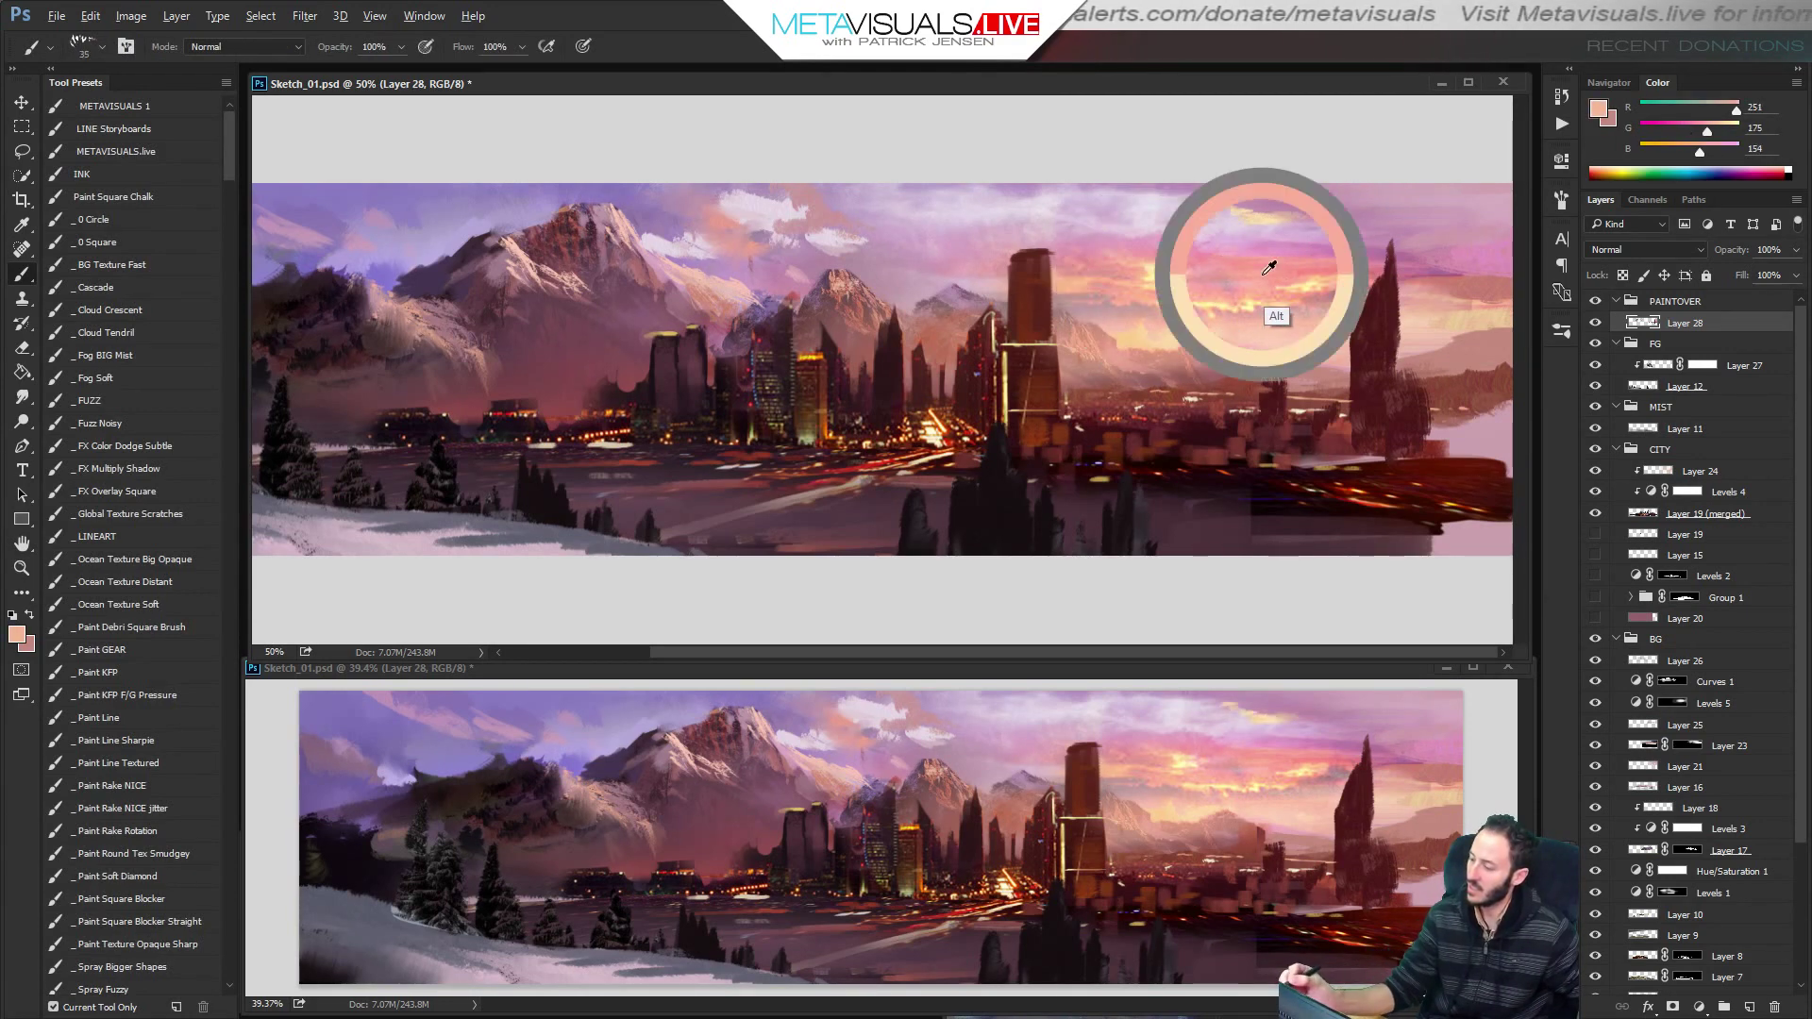
key("bracketright")
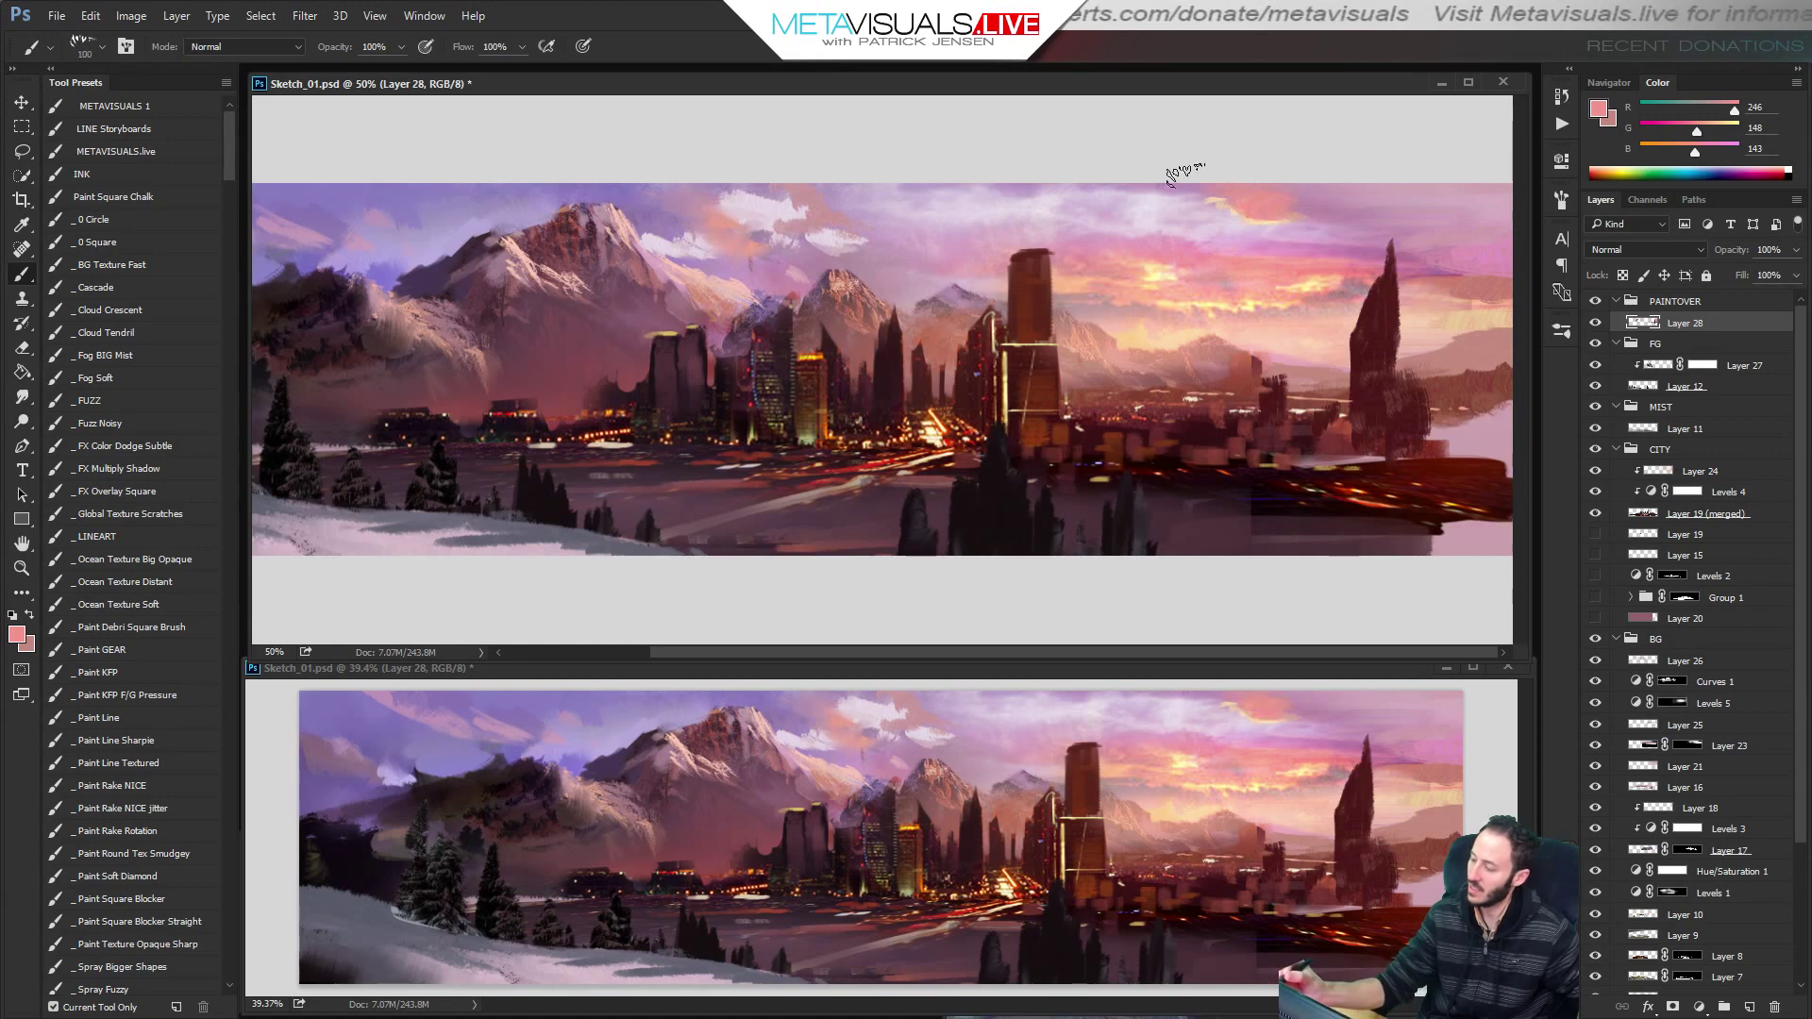
key("r")
key("b")
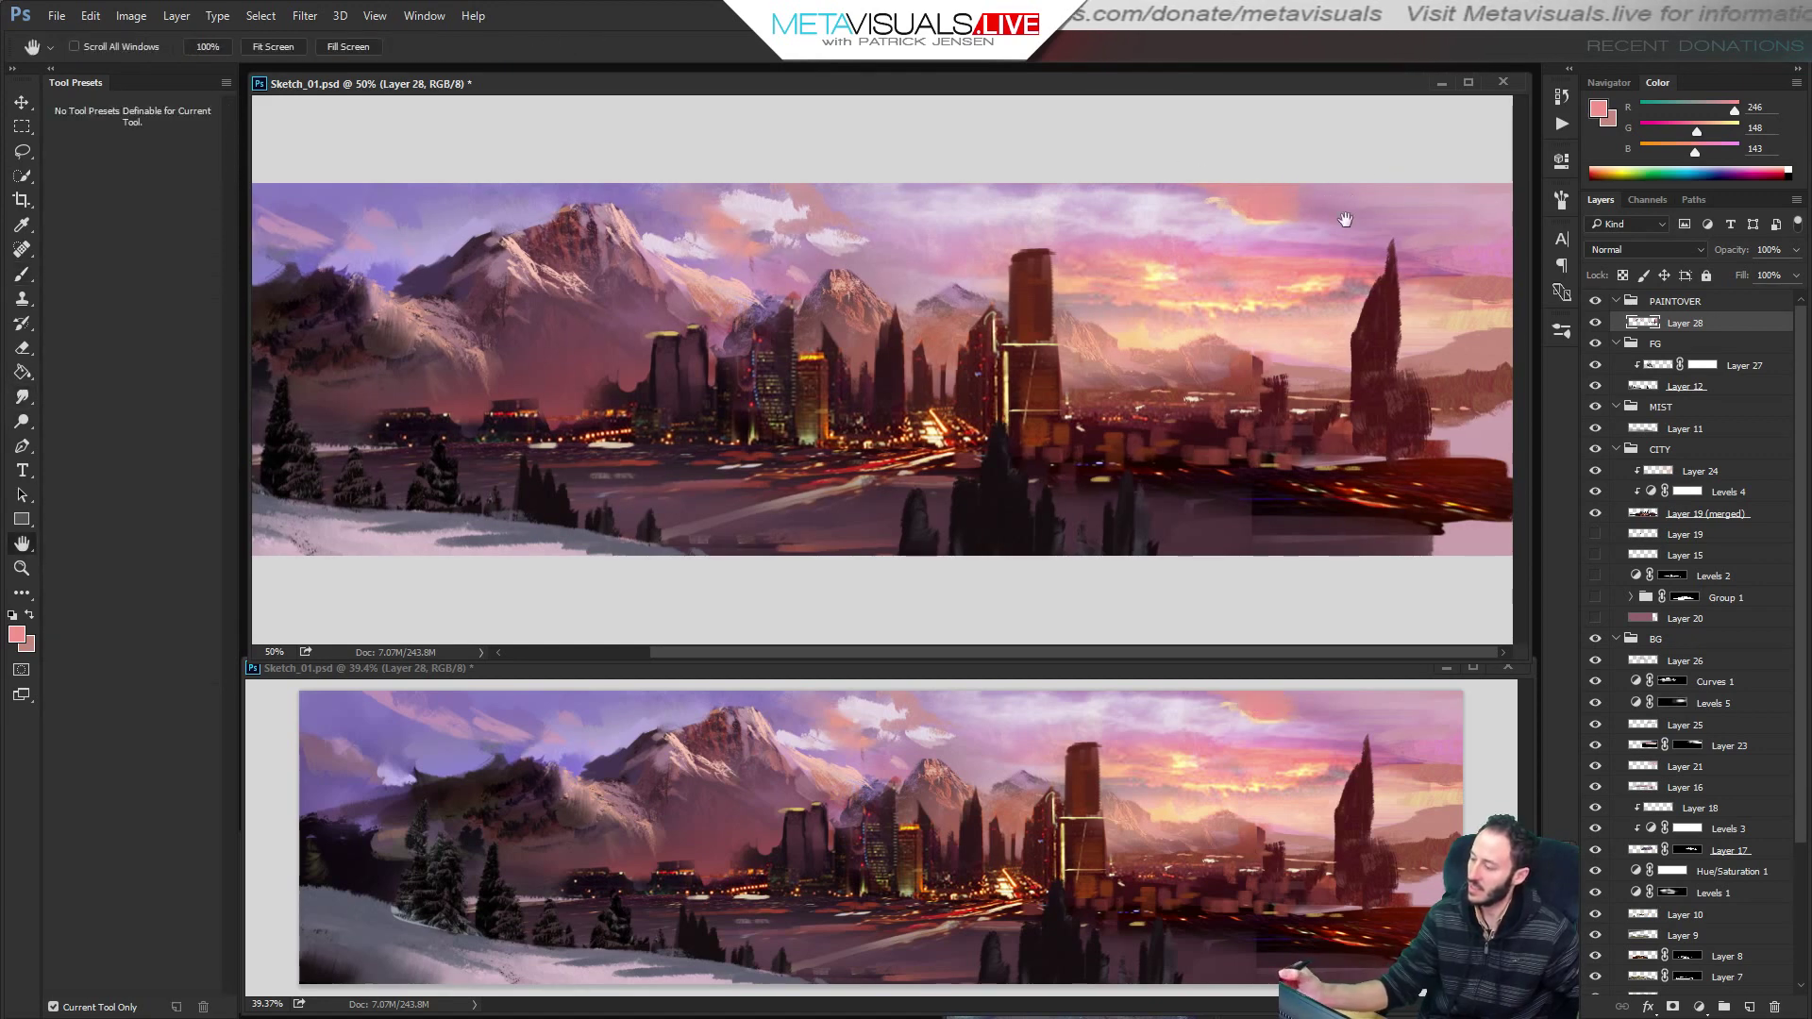
Paint dusky pink clouds (219, 147, 149) above the cypress and in the violet sky over the left mountains.
left_click(1286, 168, "alt")
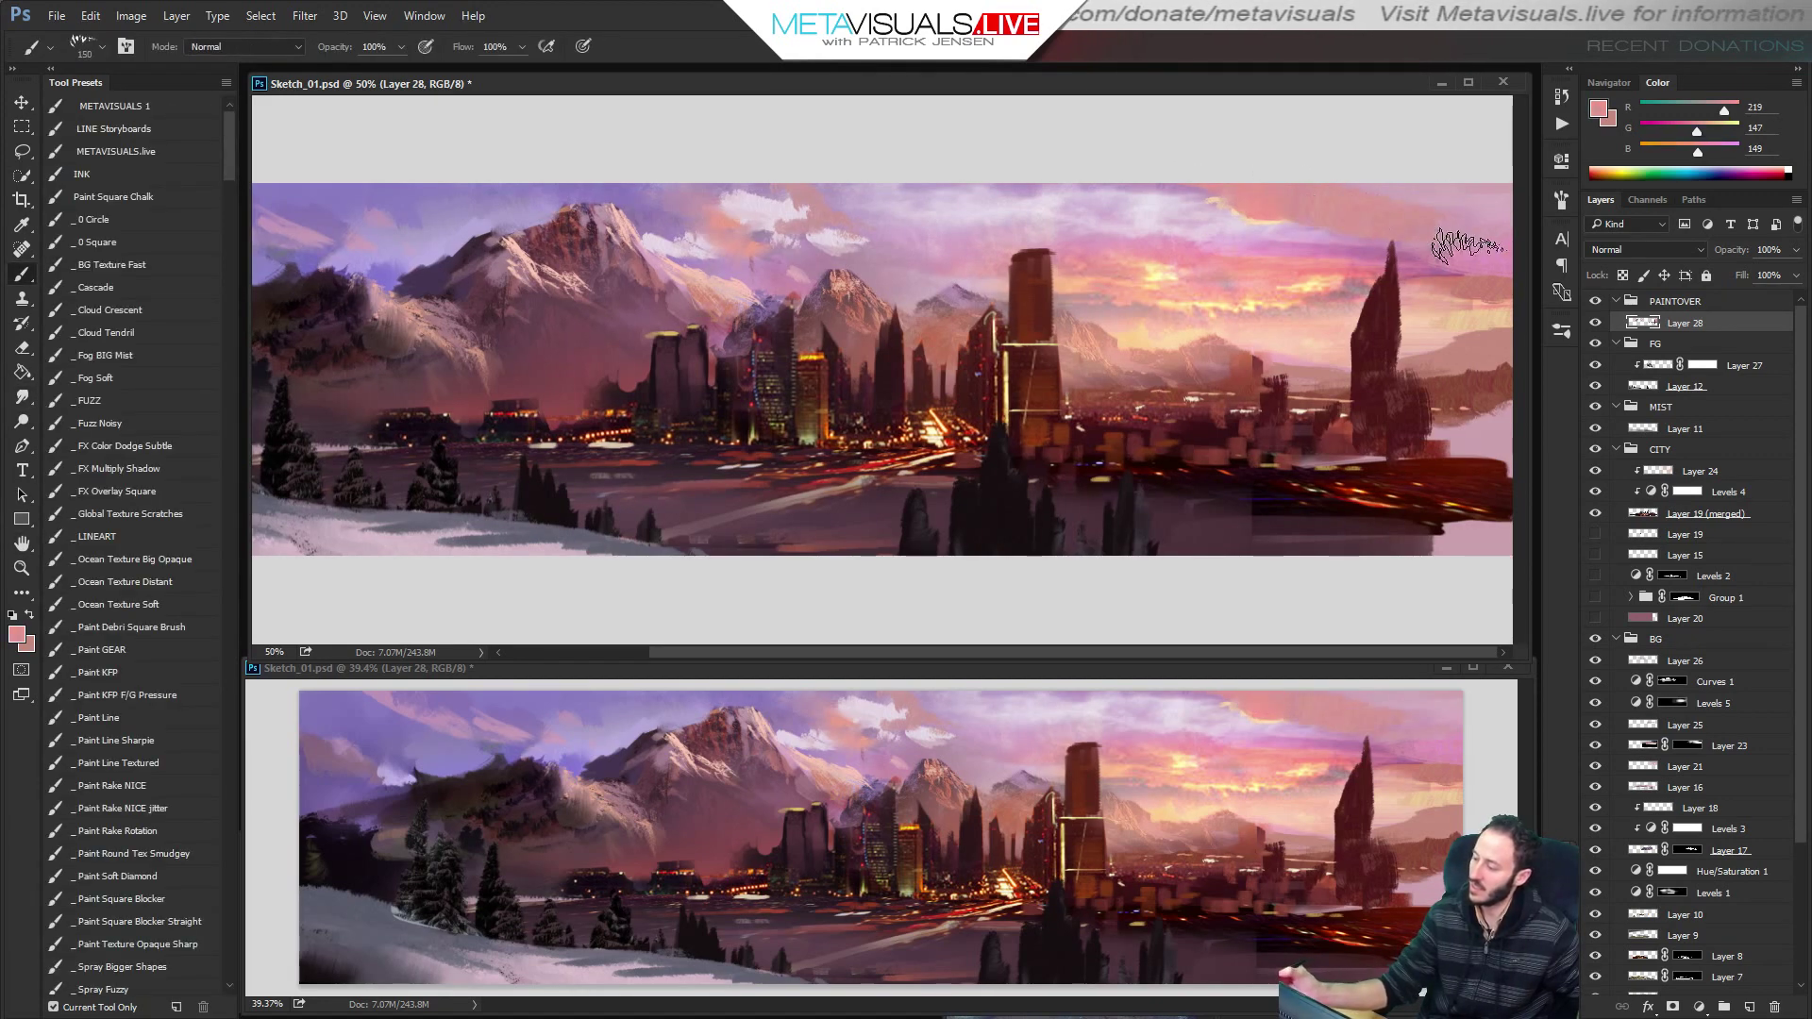
left_click_drag(831, 334, 1046, 333)
key("bracketleft")
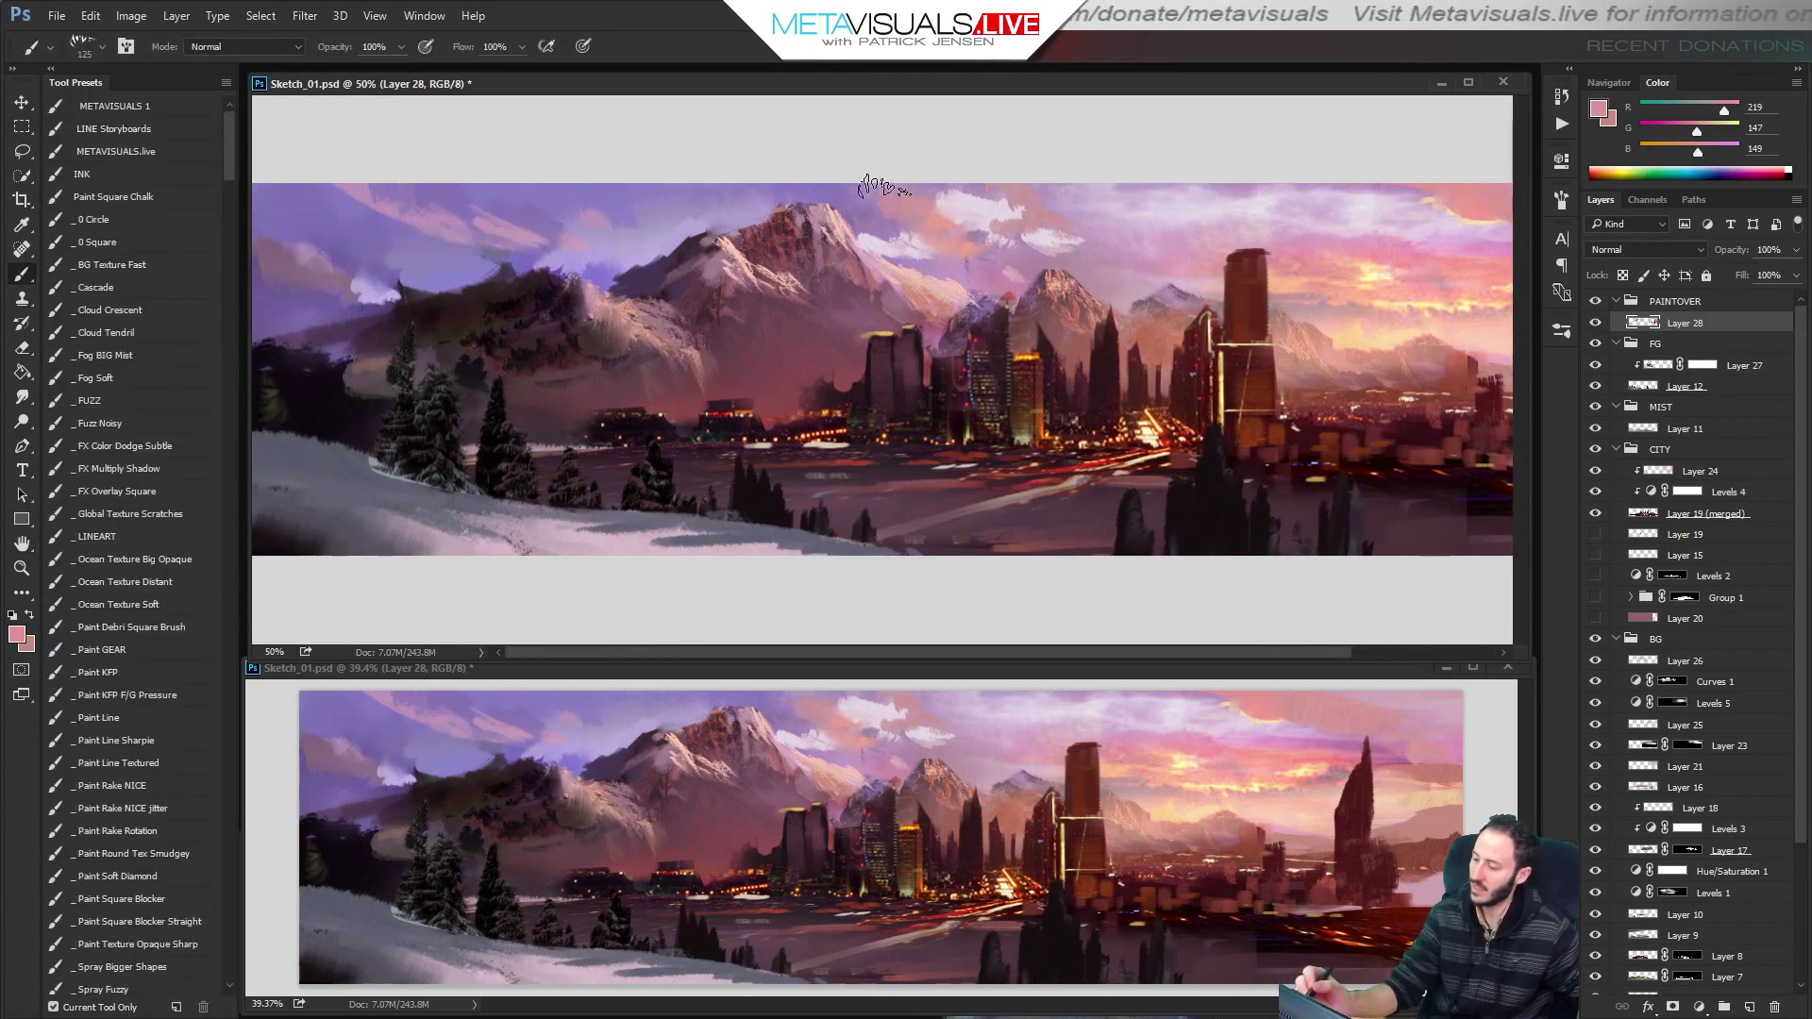
key("bracketleft")
key("bracketleft")
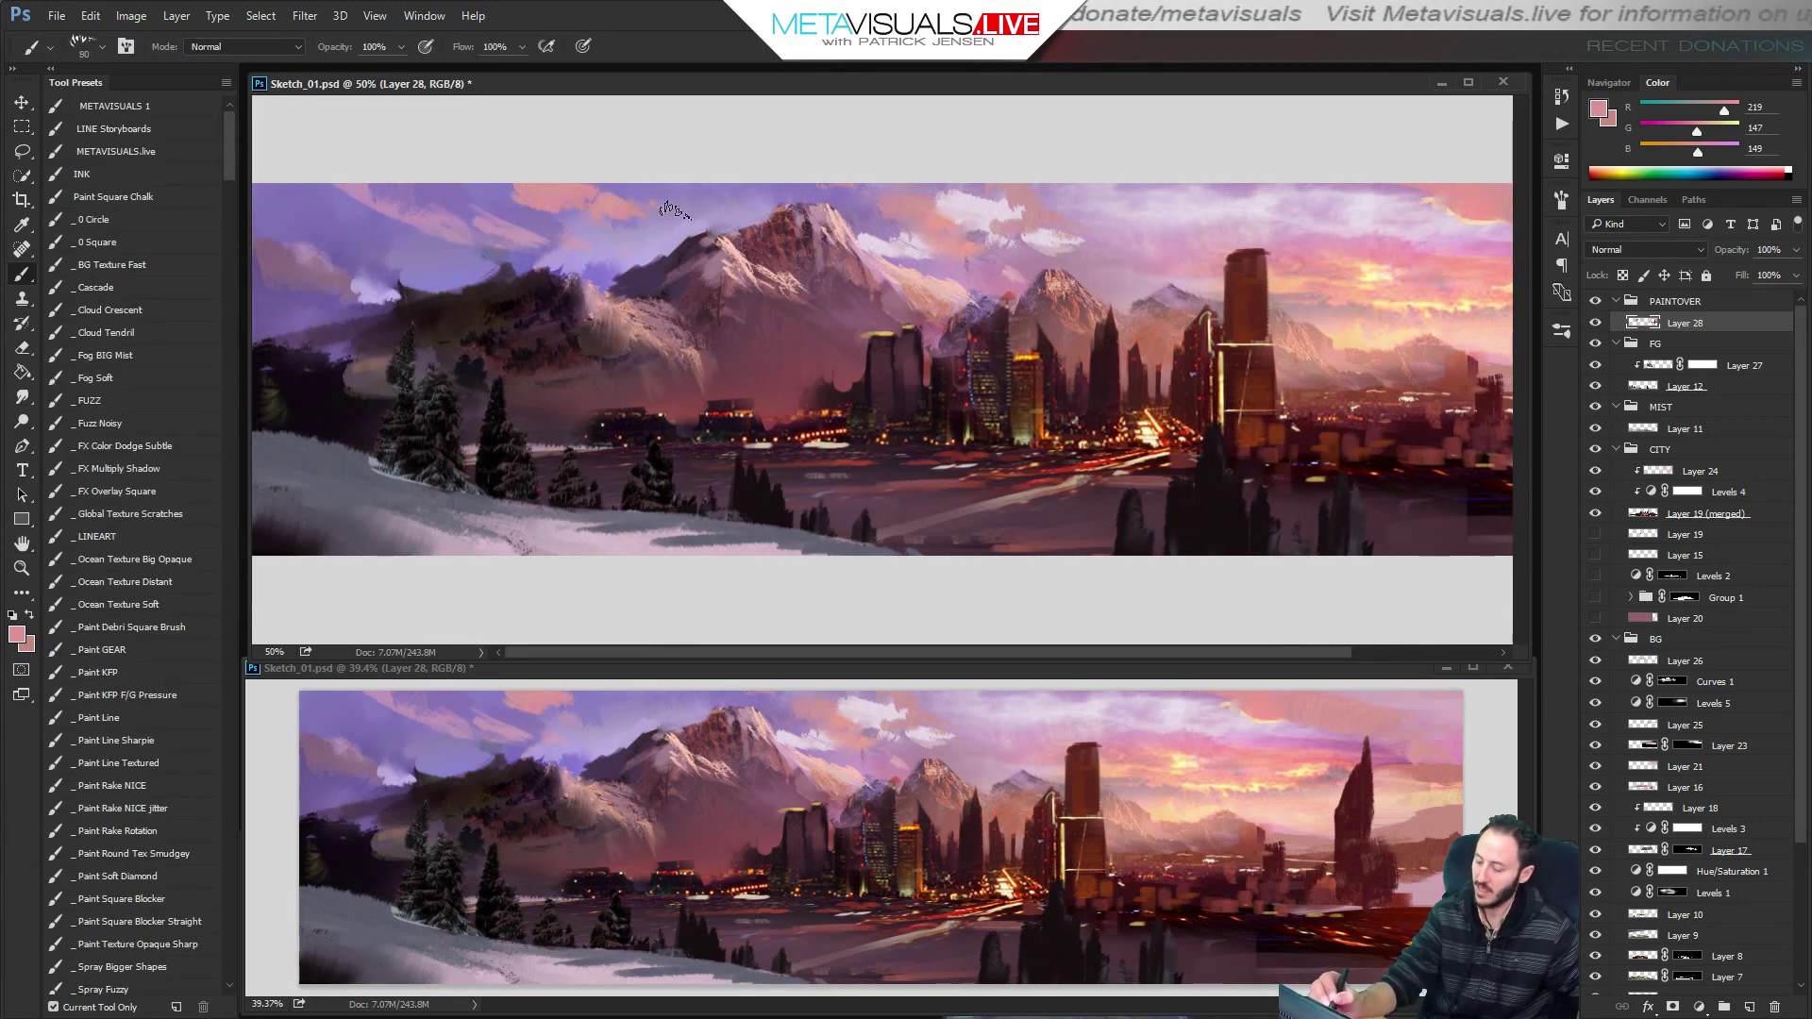
Add a Levels adjustment above the topmost paintover layer with the black input level set to 23.
left_click_drag(1221, 529, 1156, 524)
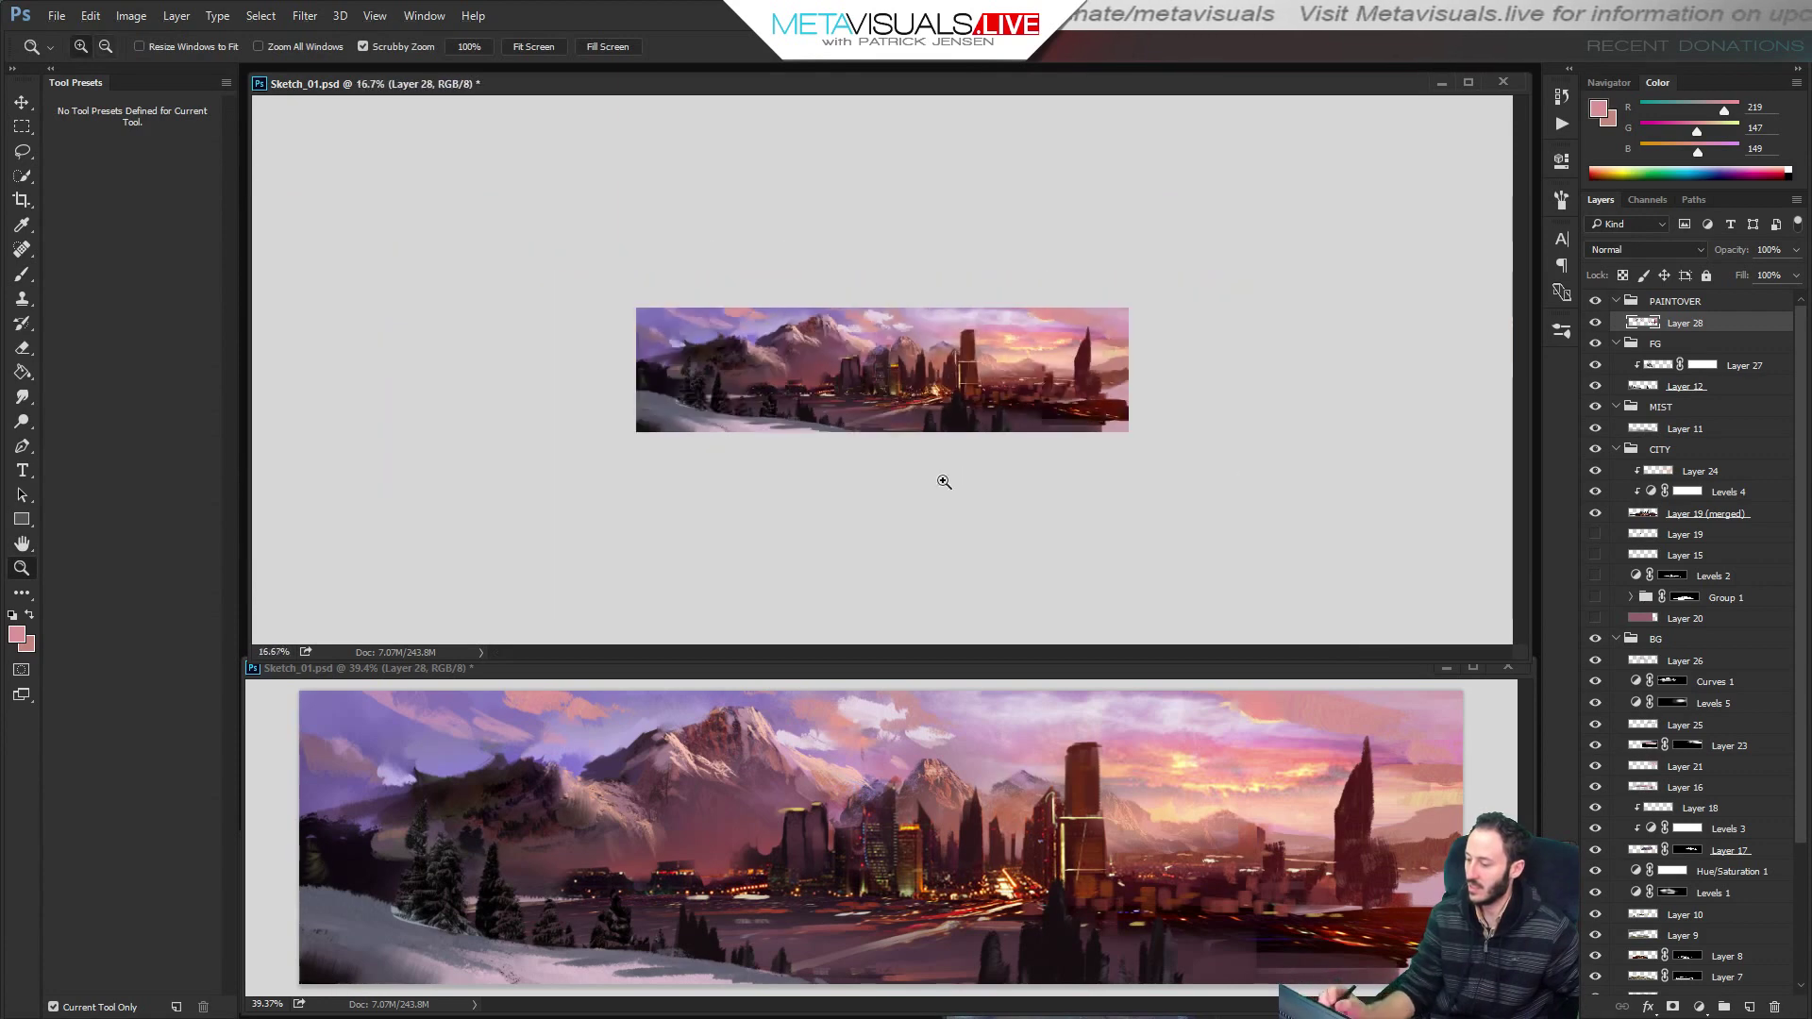
left_click_drag(943, 481, 984, 487)
left_click_drag(1133, 501, 1113, 497)
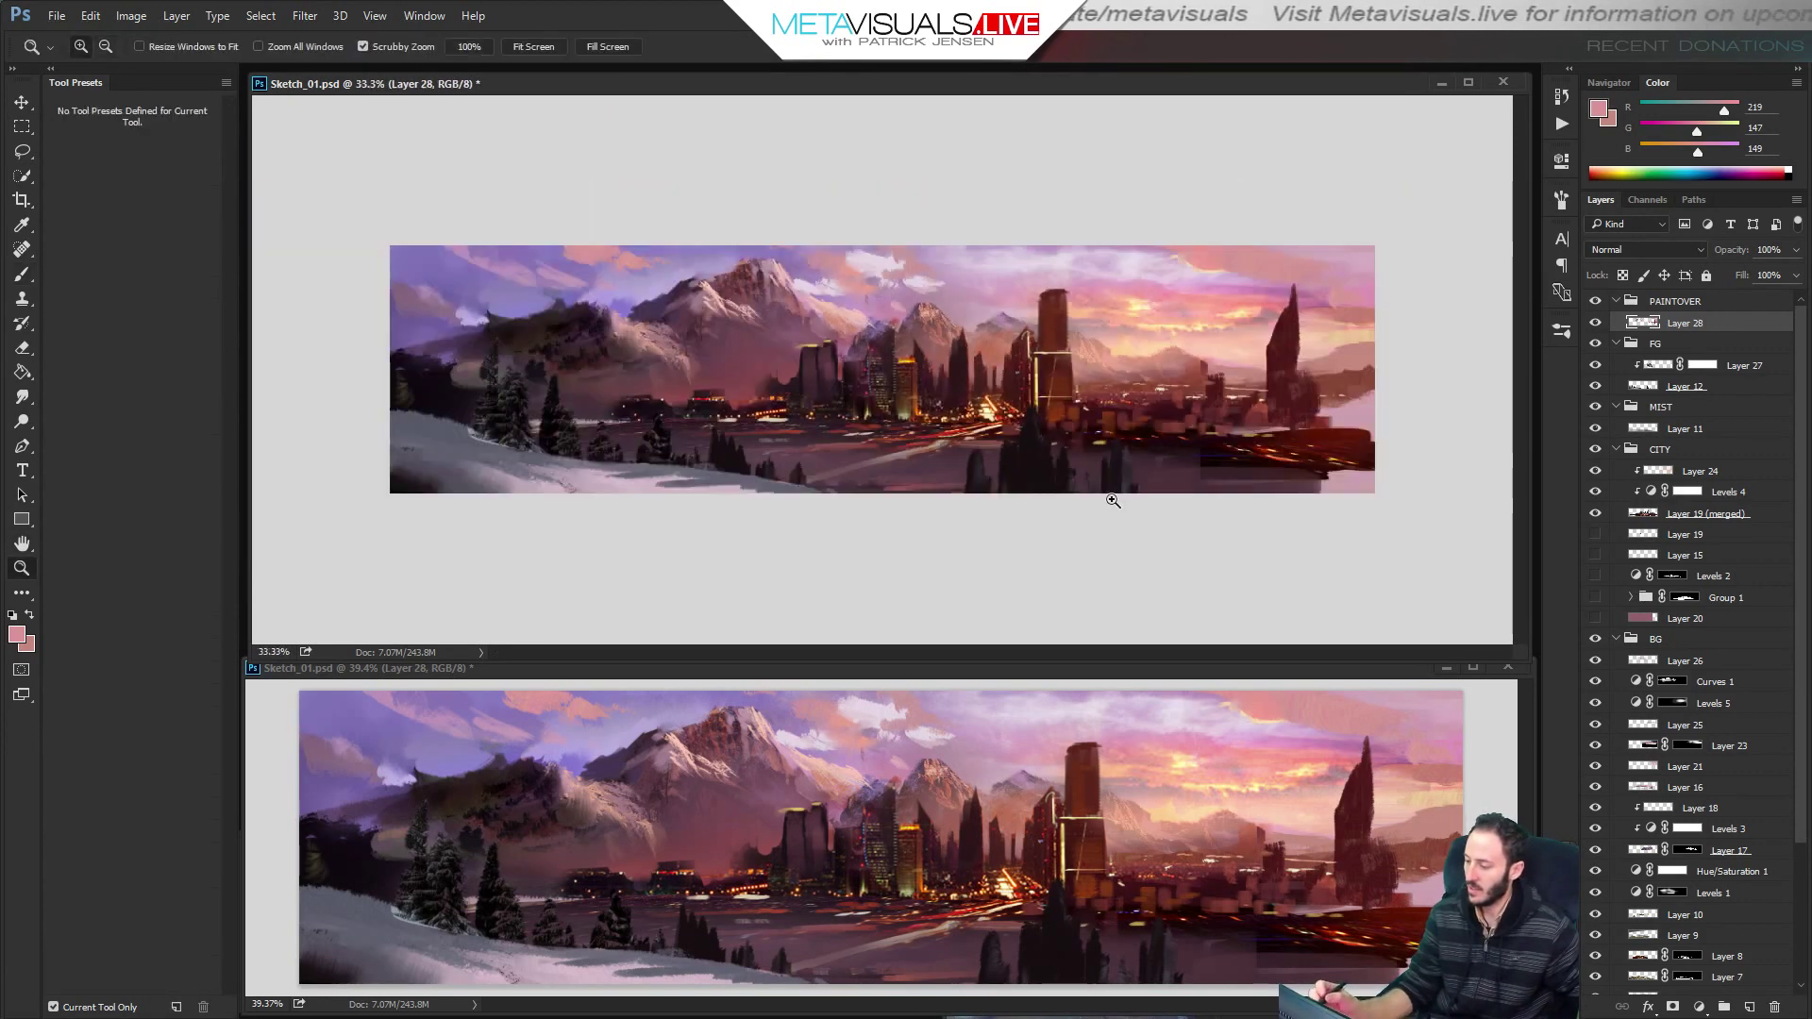
left_click(1699, 1007)
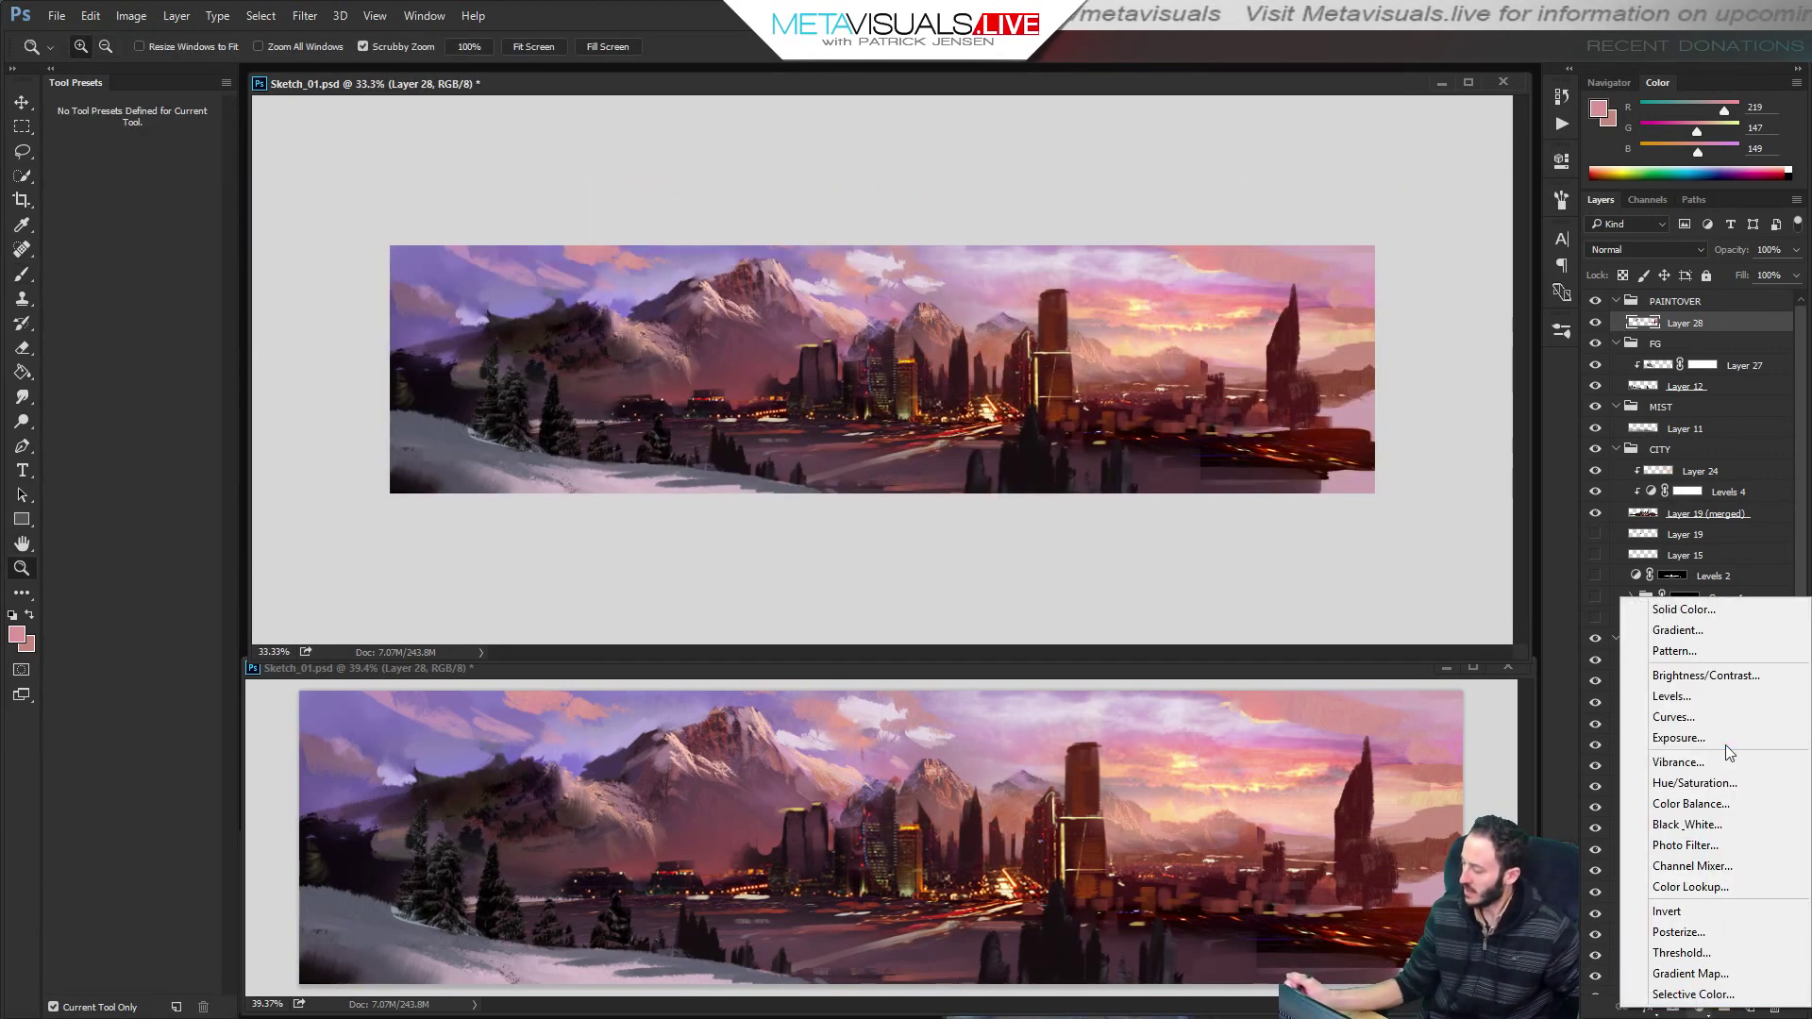
left_click(1698, 694)
left_click_drag(1308, 337, 1330, 340)
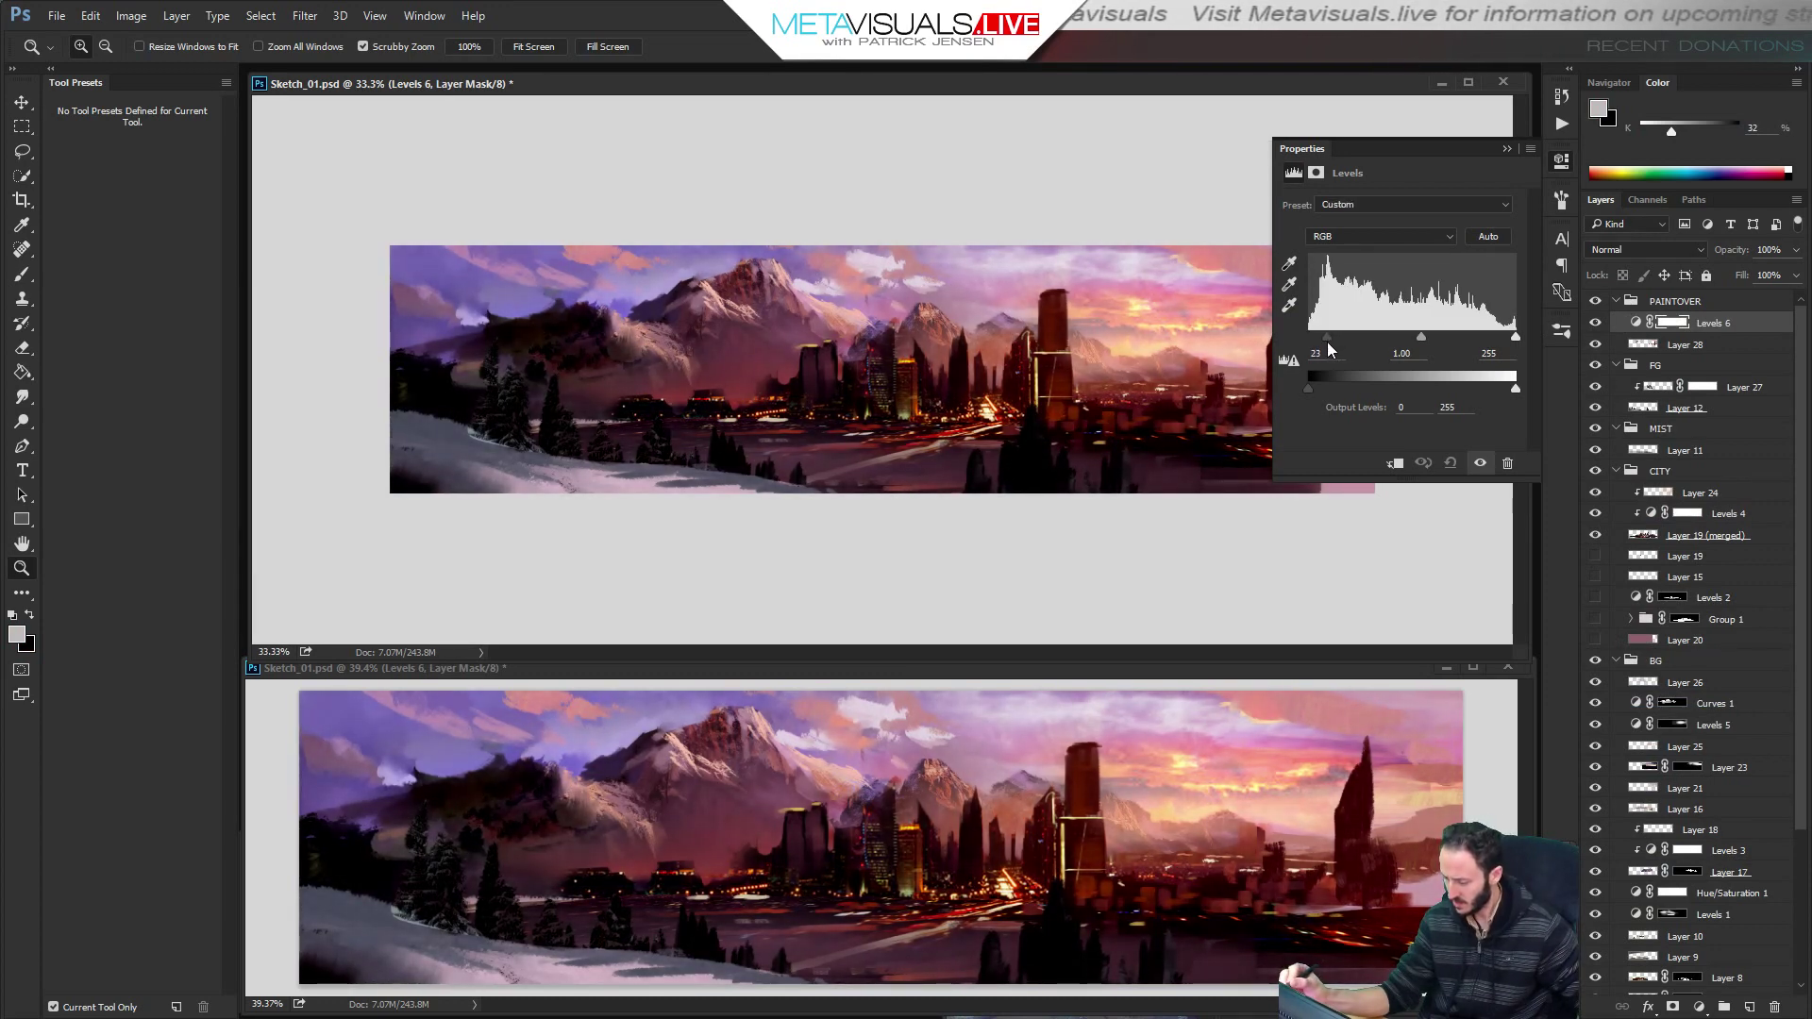
left_click(1506, 149)
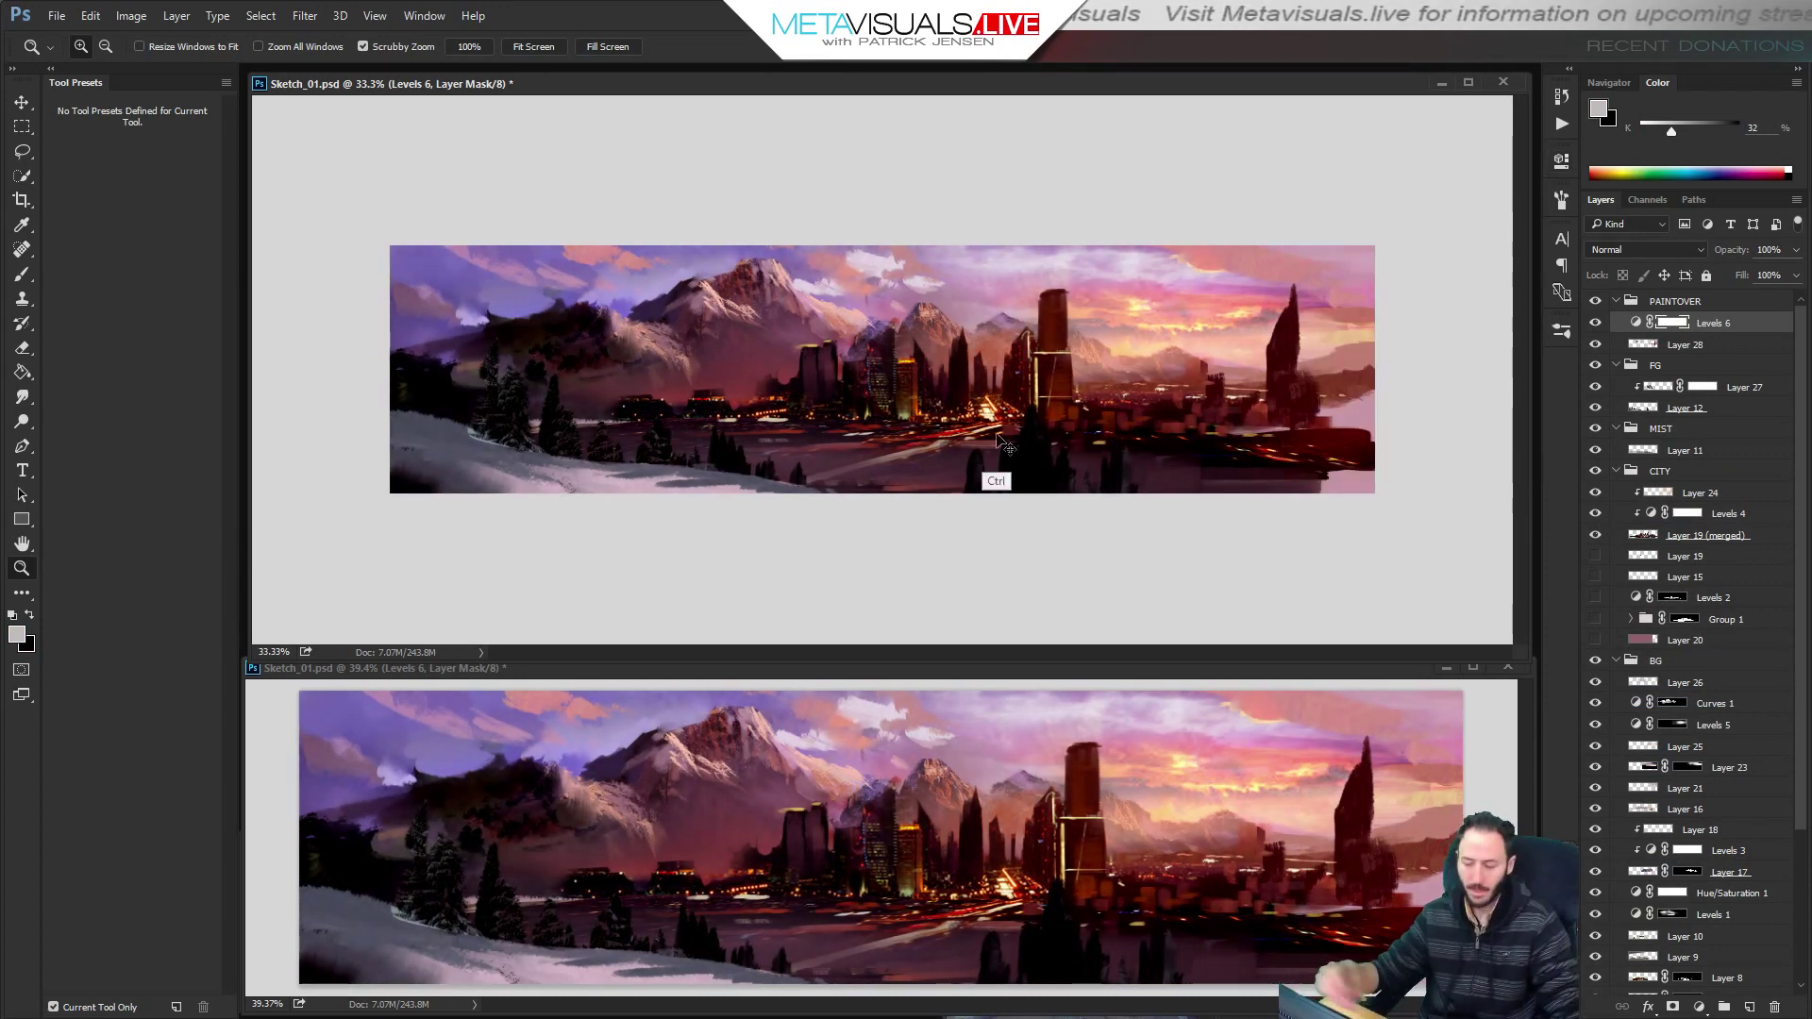
Invert the new Levels mask and brush the darkening softly back in along the foreground below the city.
key("ctrl+i")
key("b")
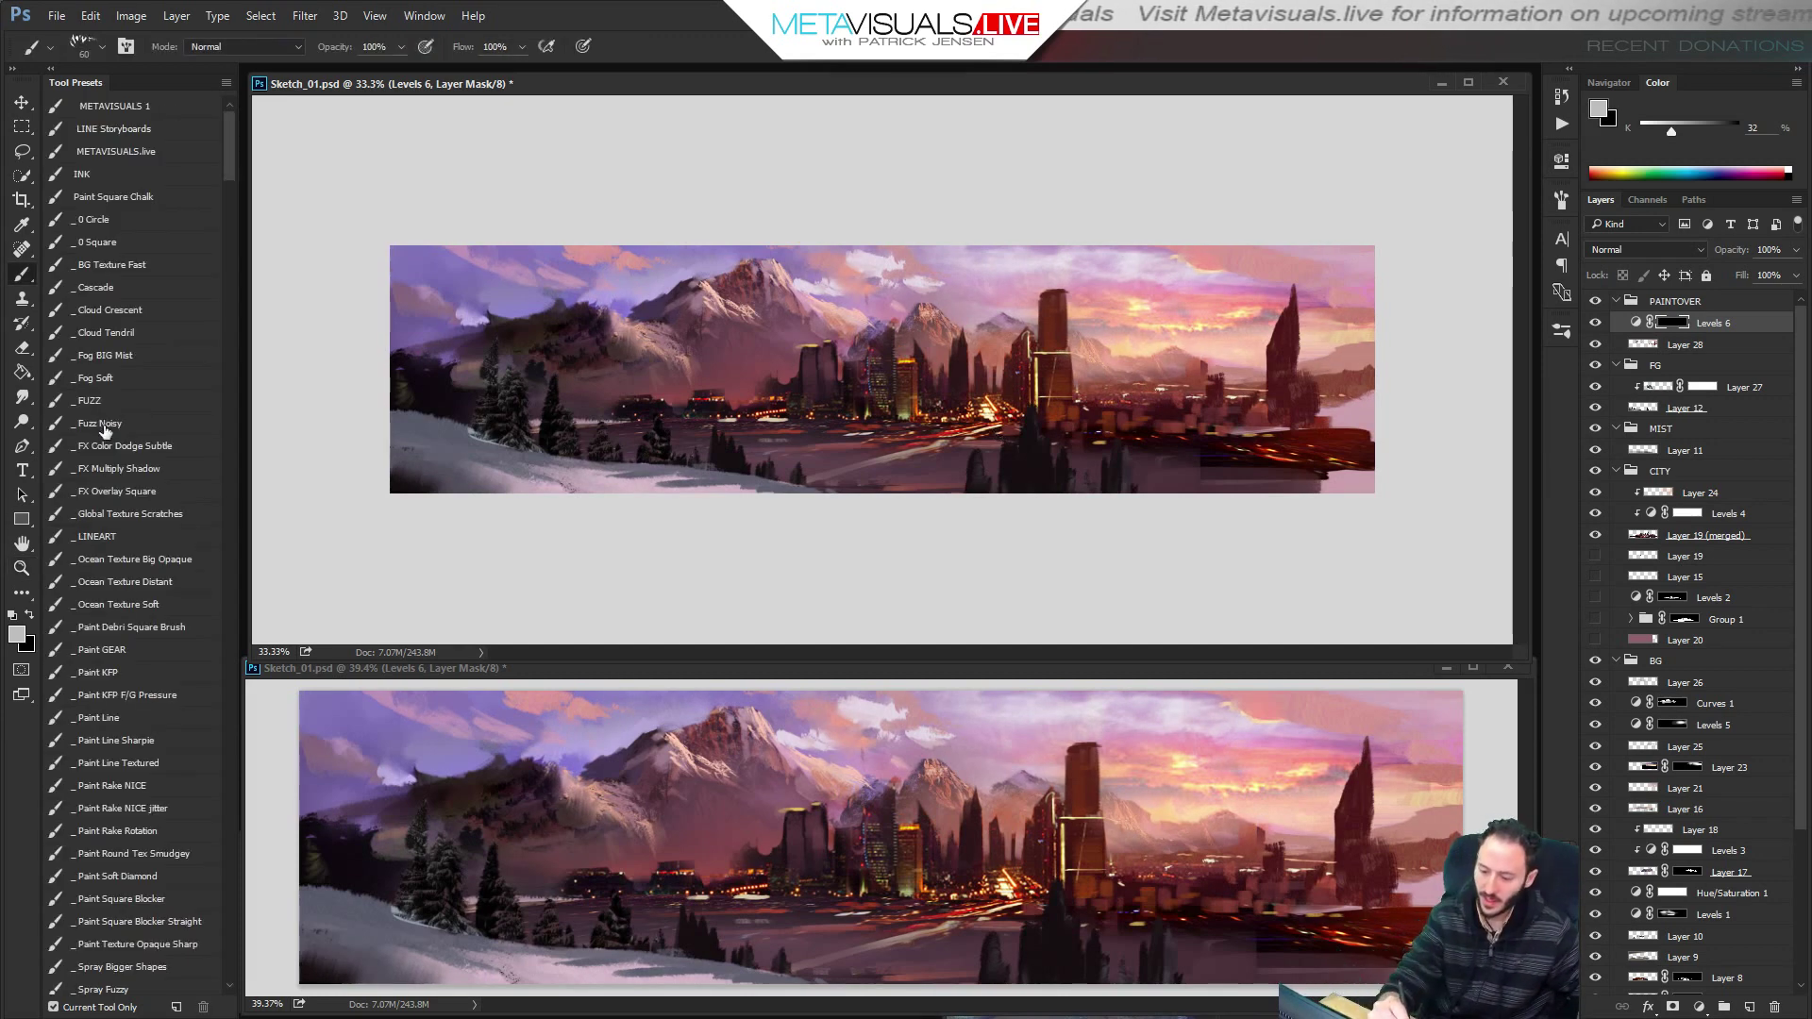
left_click_drag(1045, 457, 613, 448)
key("ctrl+z")
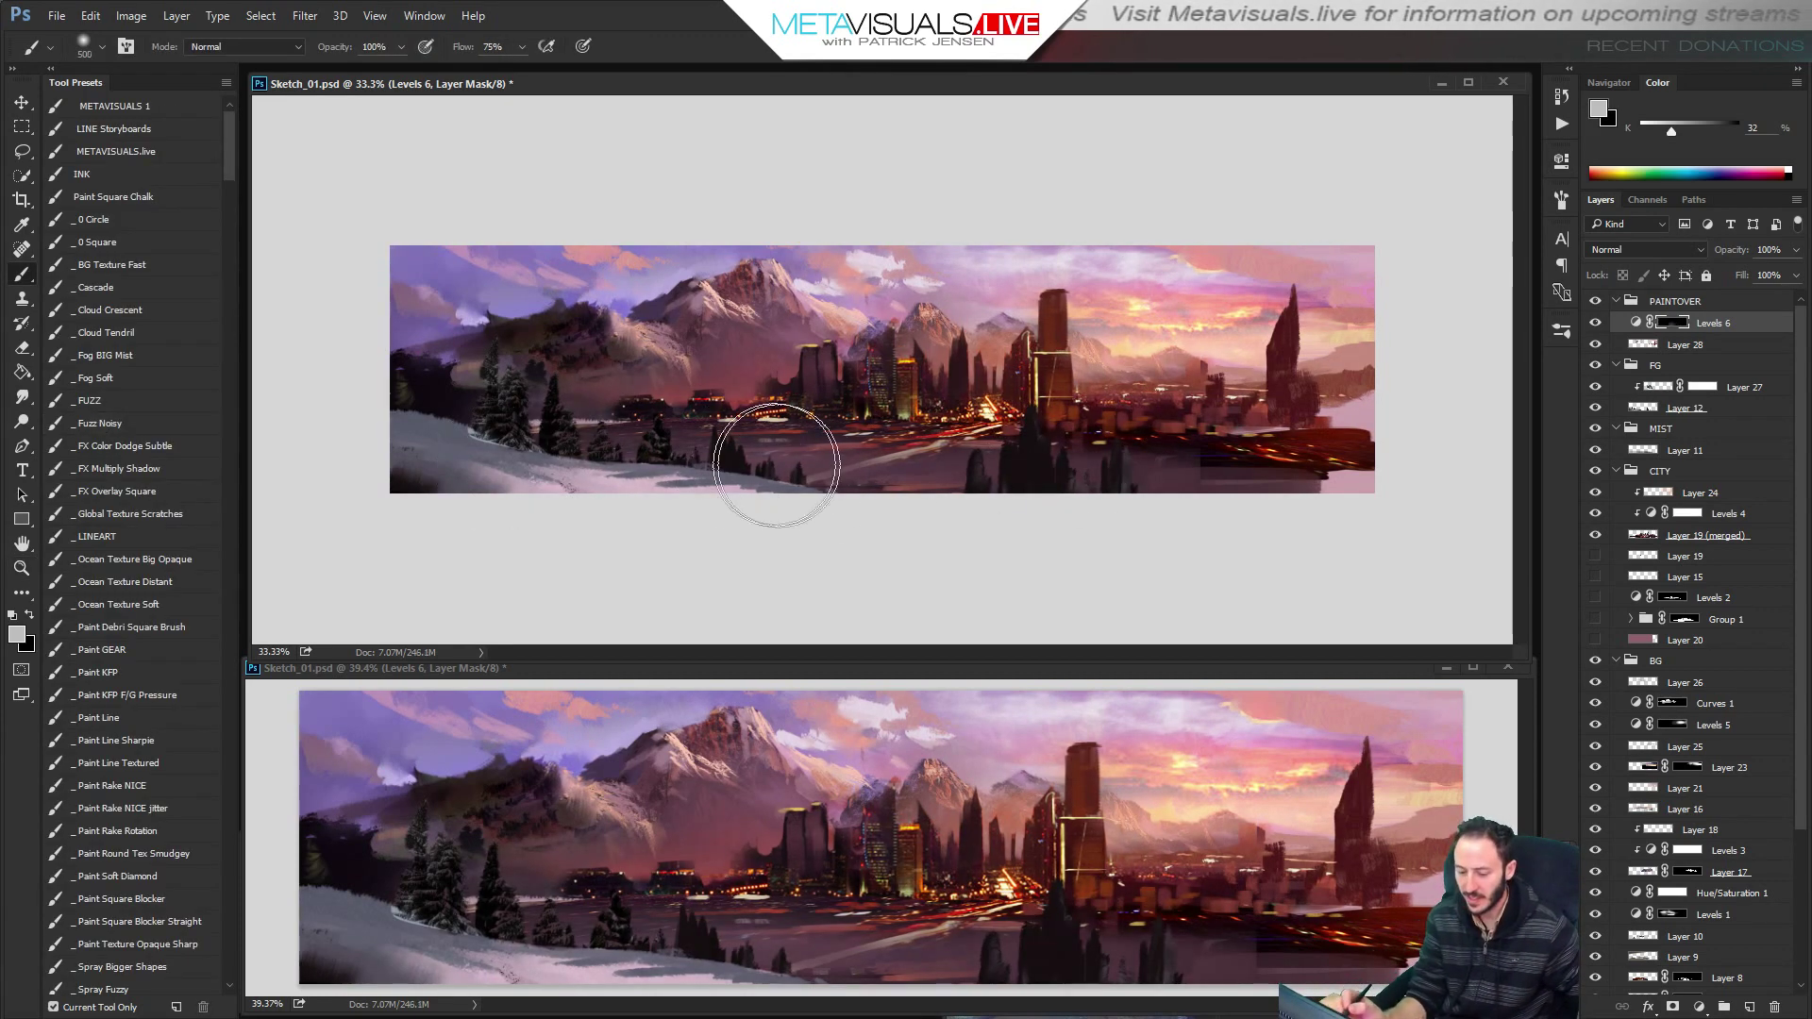
key("bracketleft")
key("bracketleft")
key("bracketleft")
left_click_drag(849, 472, 1230, 482)
Set the mask paint to pure white and brush the darkening over the tall tower's base and the right-hand foreground.
left_click_drag(1672, 132, 1641, 132)
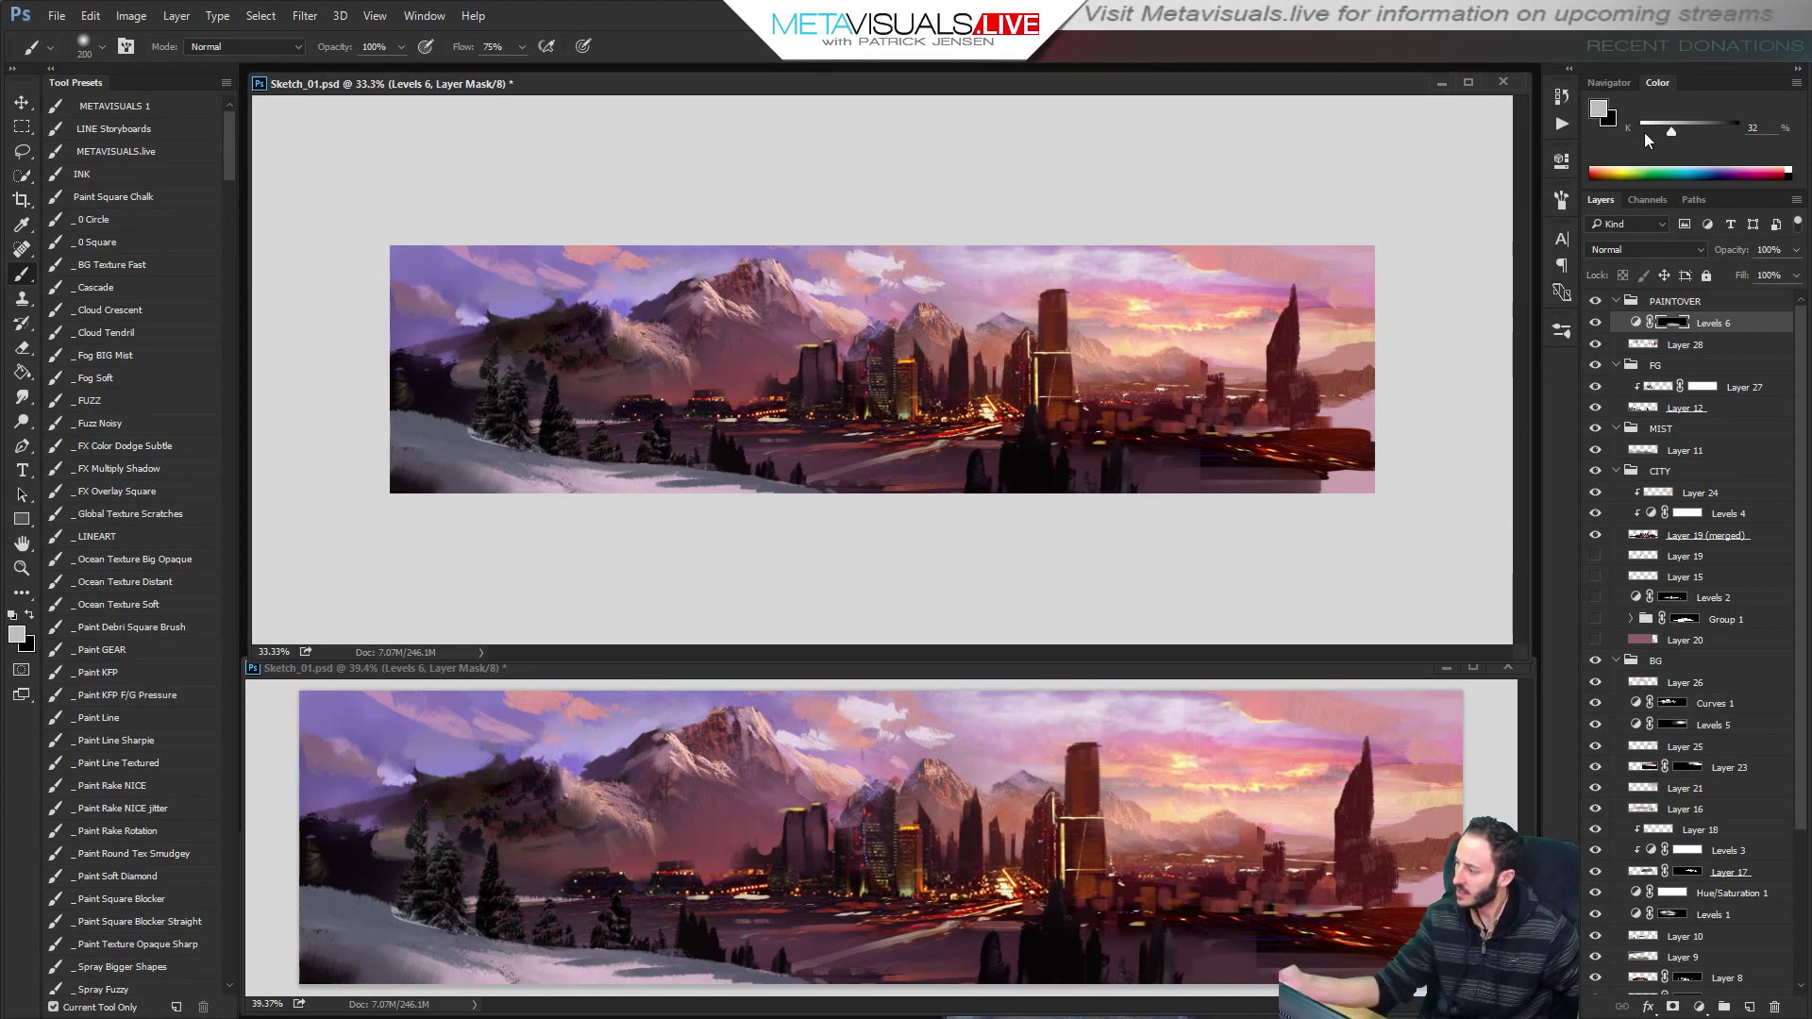
key("bracketleft")
key("bracketleft")
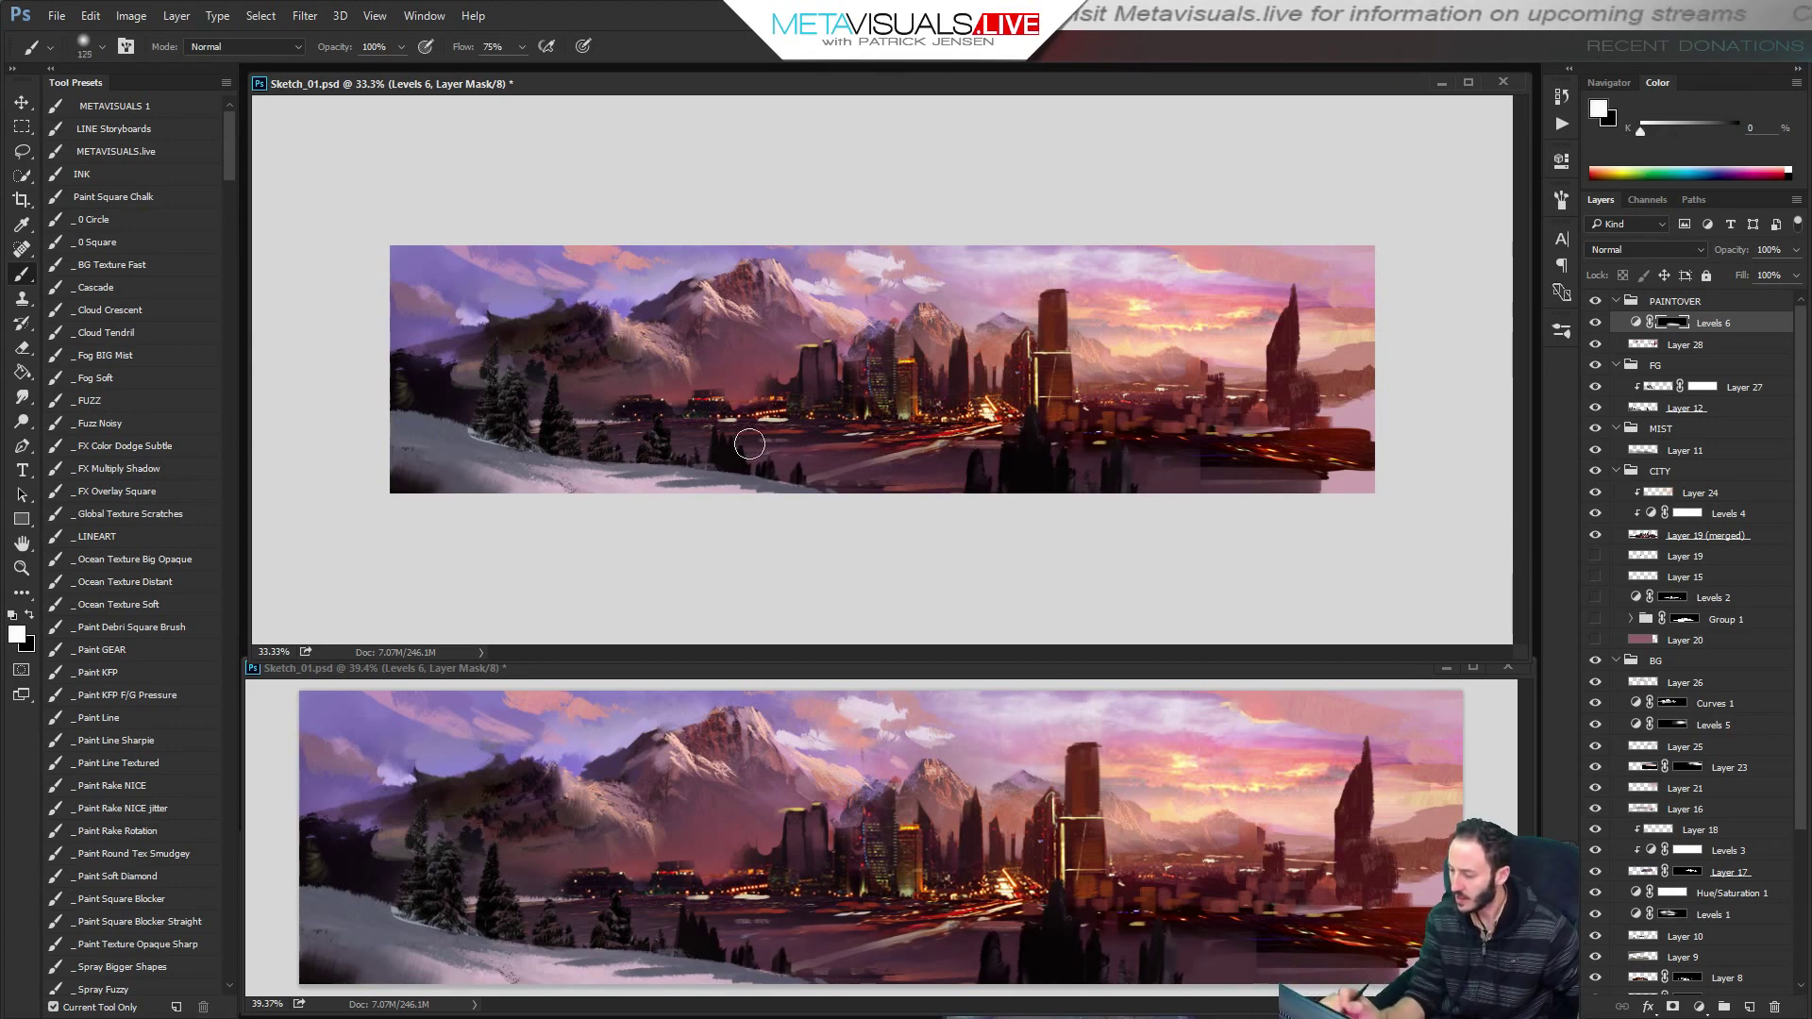
left_click_drag(1225, 409, 831, 410)
key("ctrl+z")
key("bracketright")
key("bracketright")
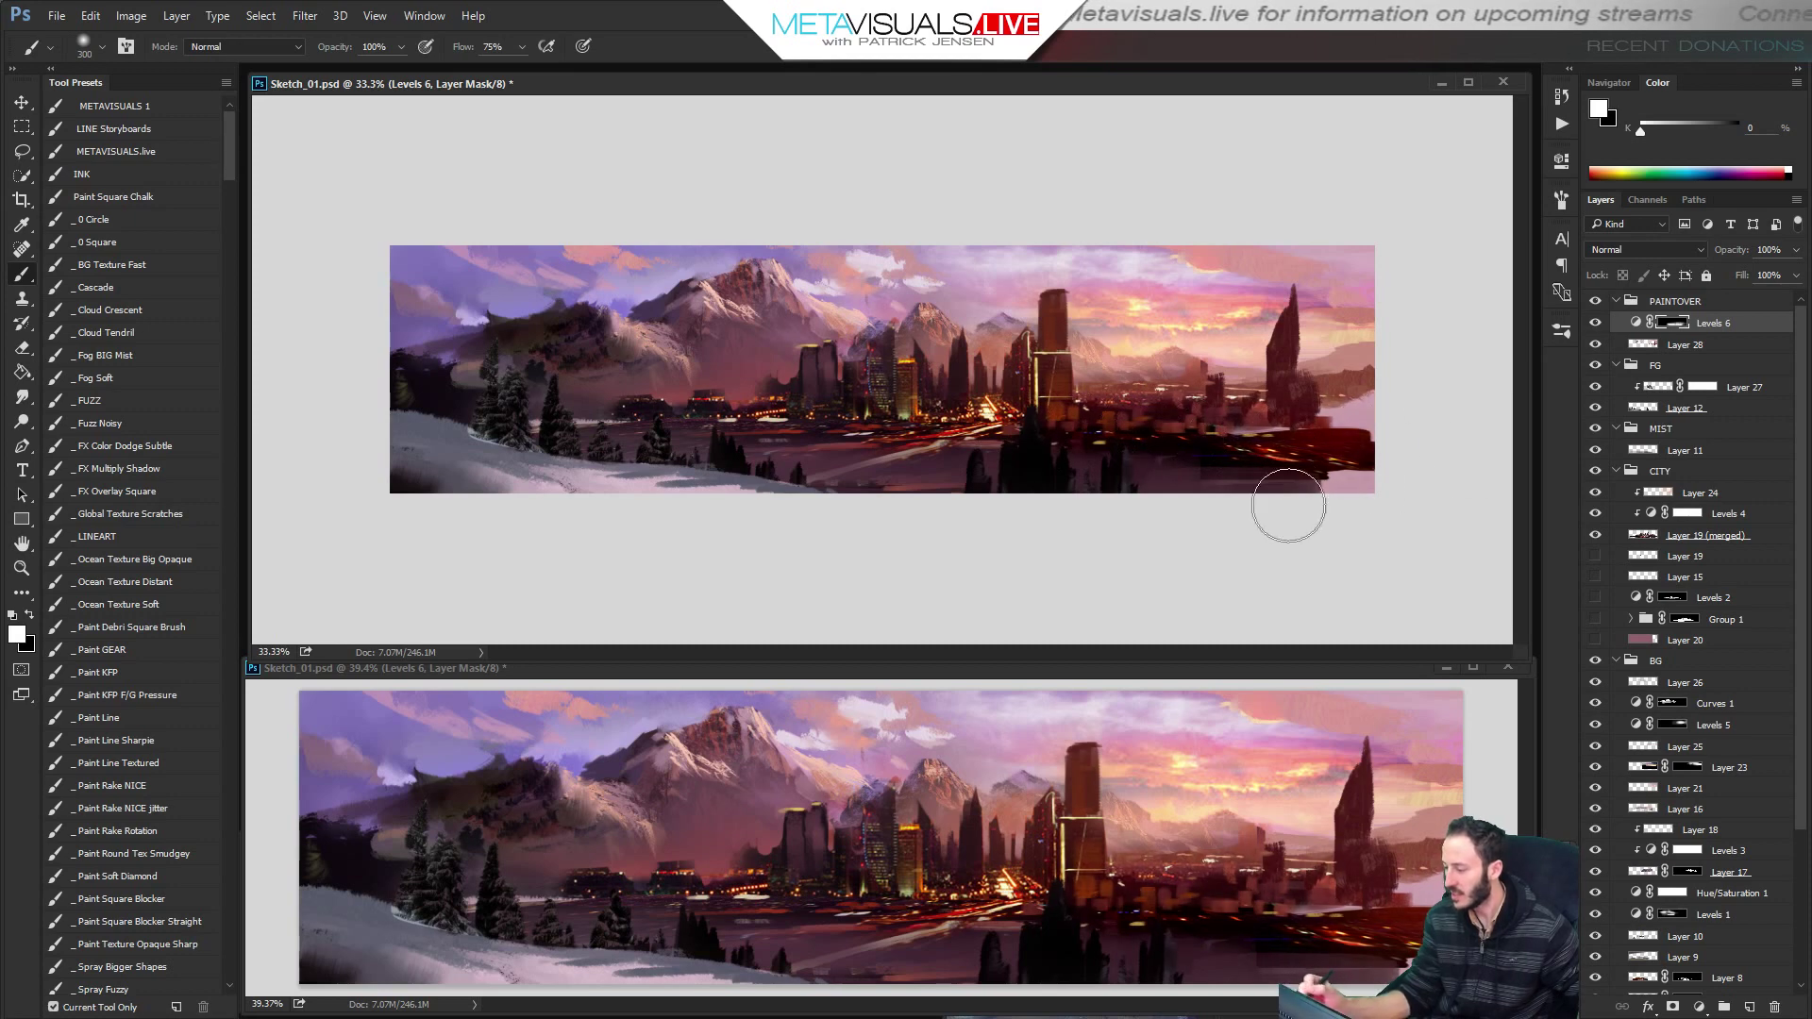
key("space")
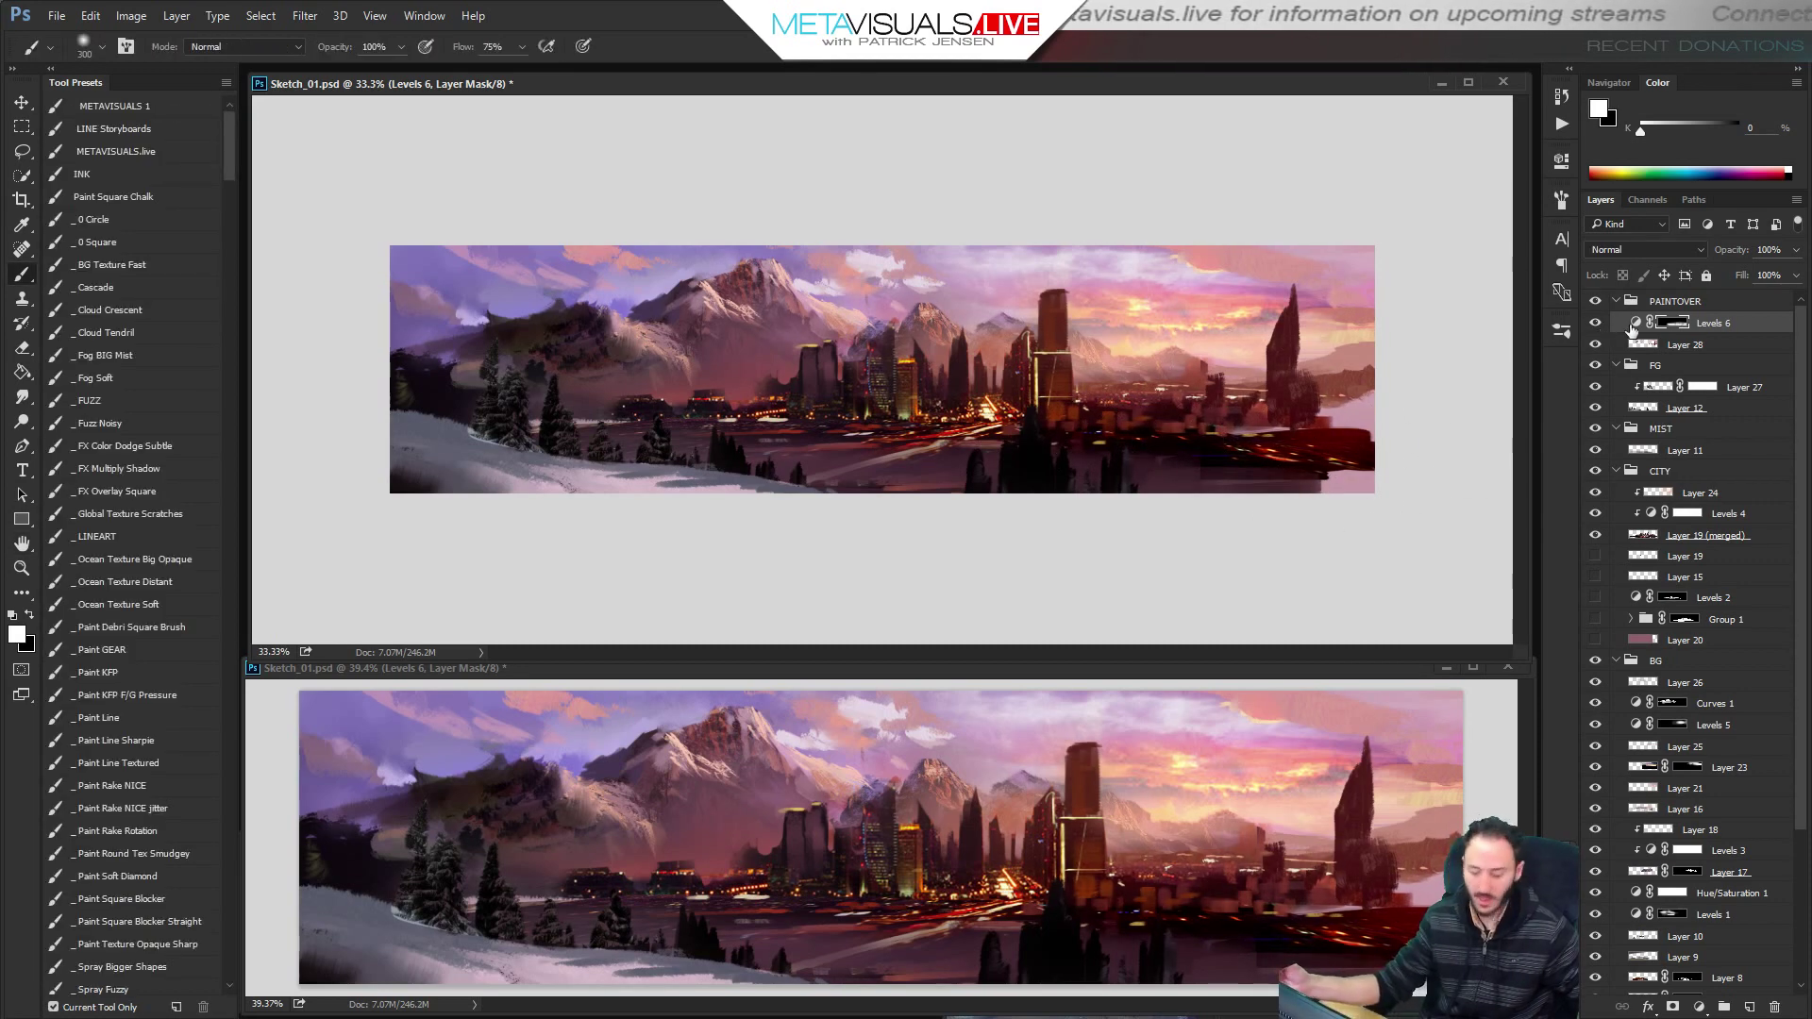
Create a new layer above the Levels adjustment and set its blending mode to Hard Light.
key("ctrl+alt+shift+n")
left_click(1639, 250)
left_click(1643, 457)
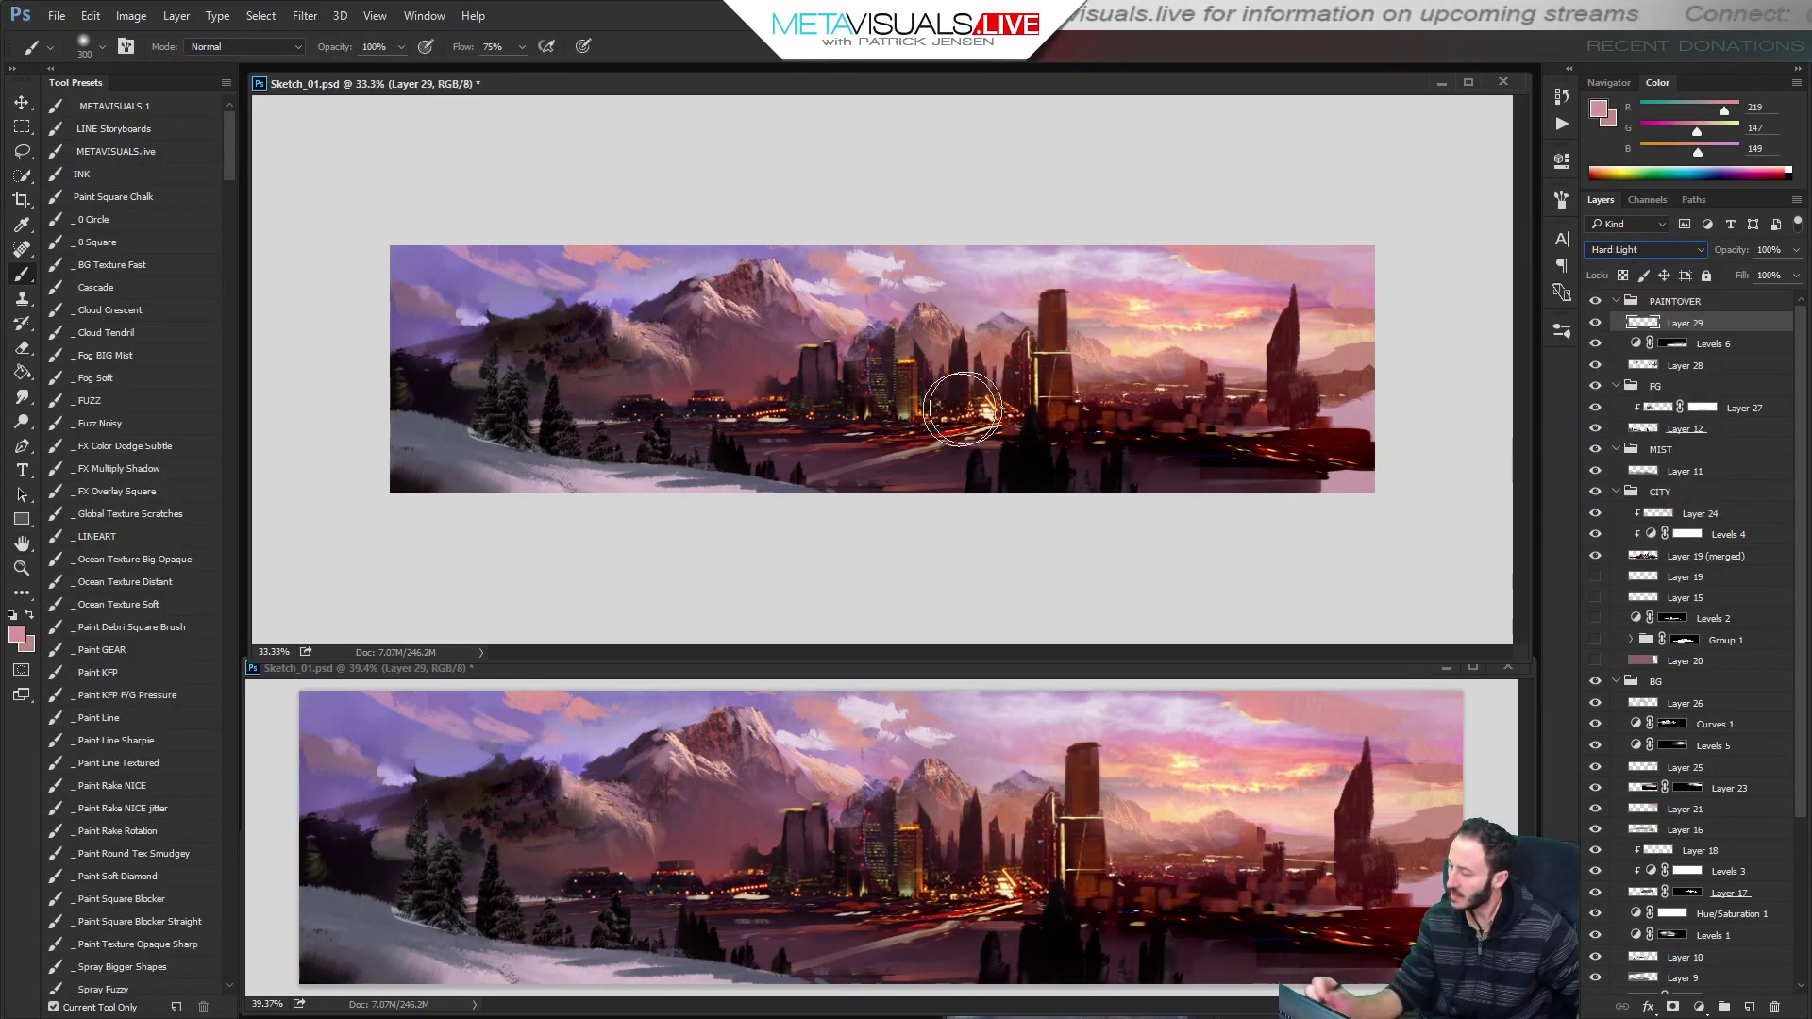
Paint a soft dusky pink glow (219, 147, 149) around the bright city lights and the tall tower's base.
key("ctrl+z")
key("]")
key("]")
key("]")
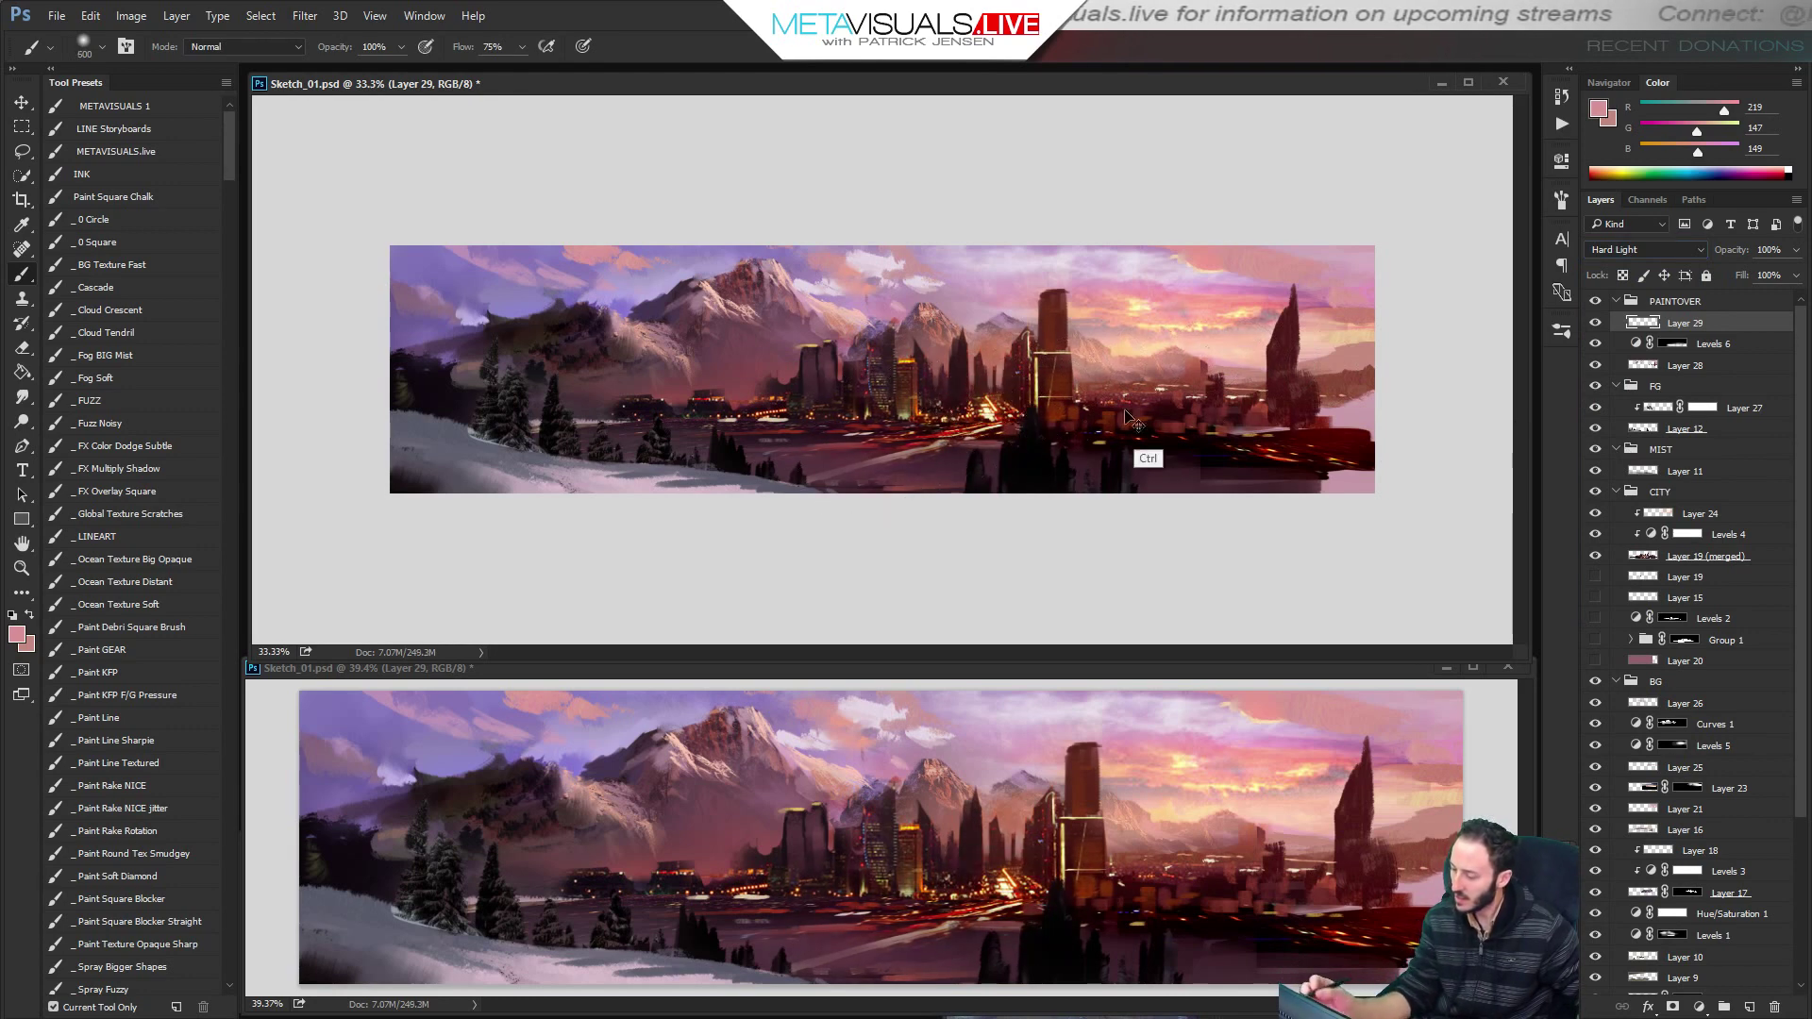
key("[")
key("bracketleft")
key("bracketleft")
key("bracketleft")
key("bracketleft")
key("bracketleft")
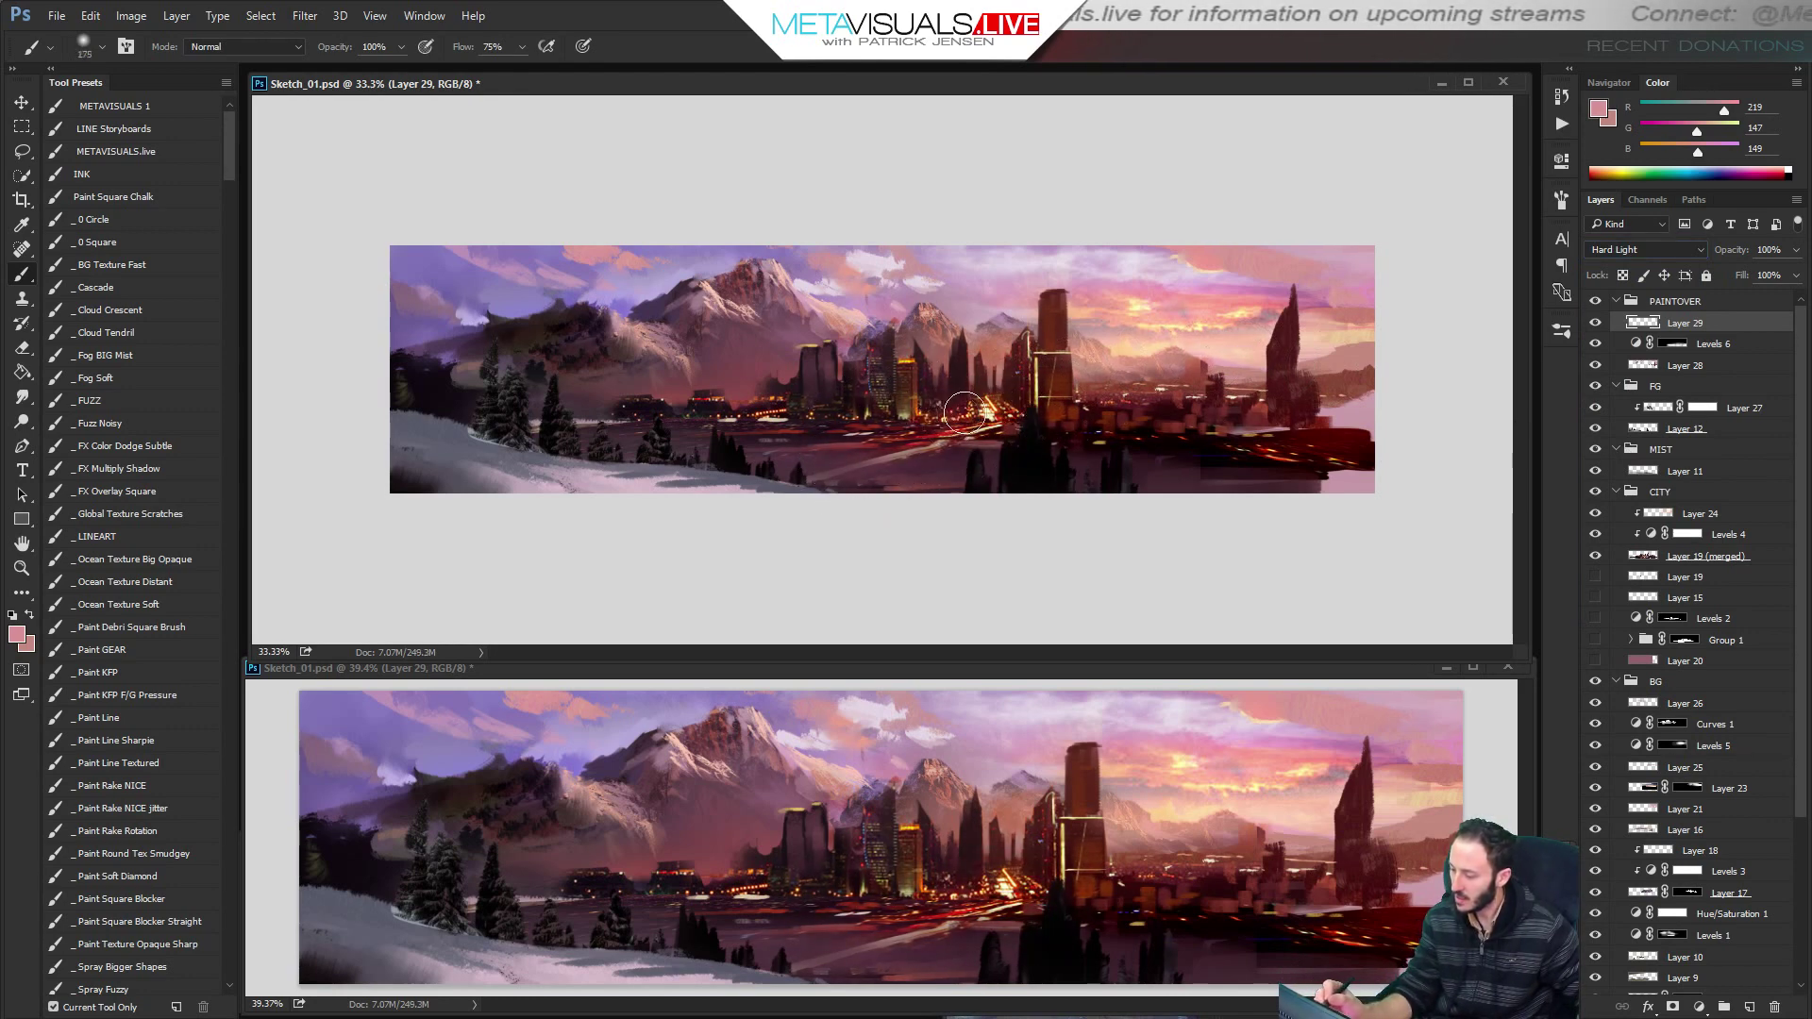
key("bracketright")
left_click_drag(963, 391, 962, 380)
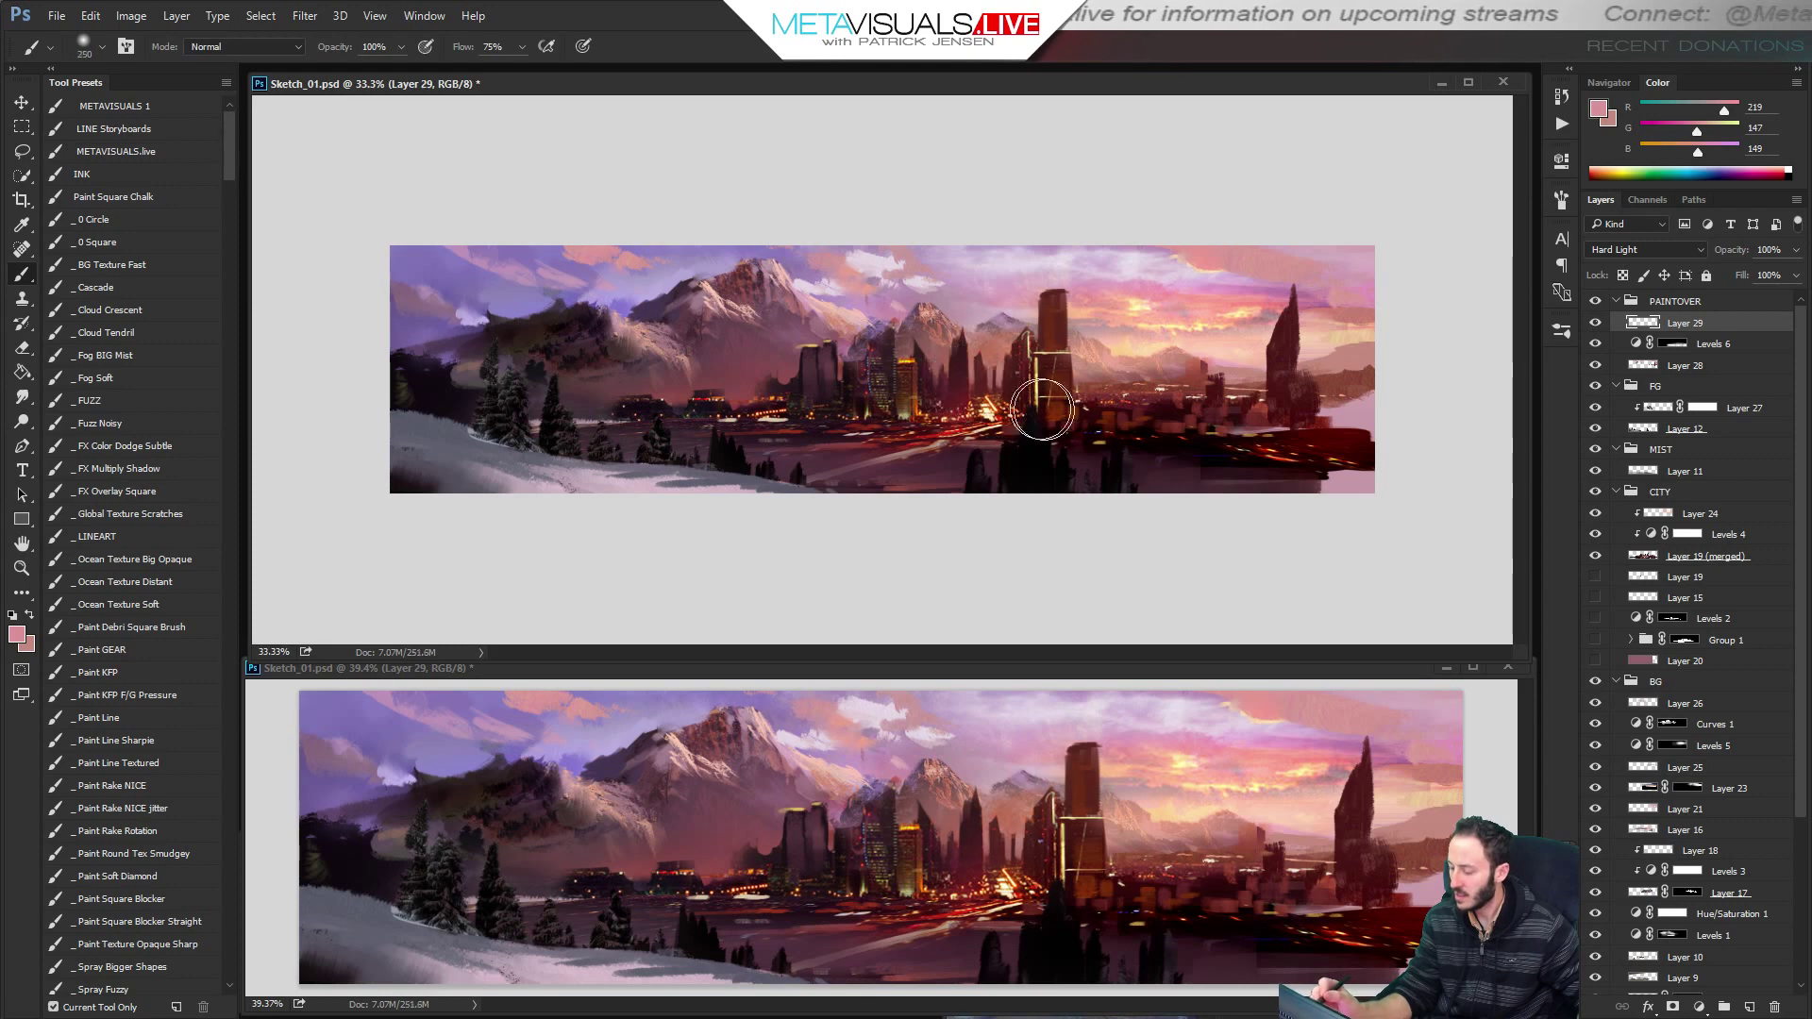
key("bracketright")
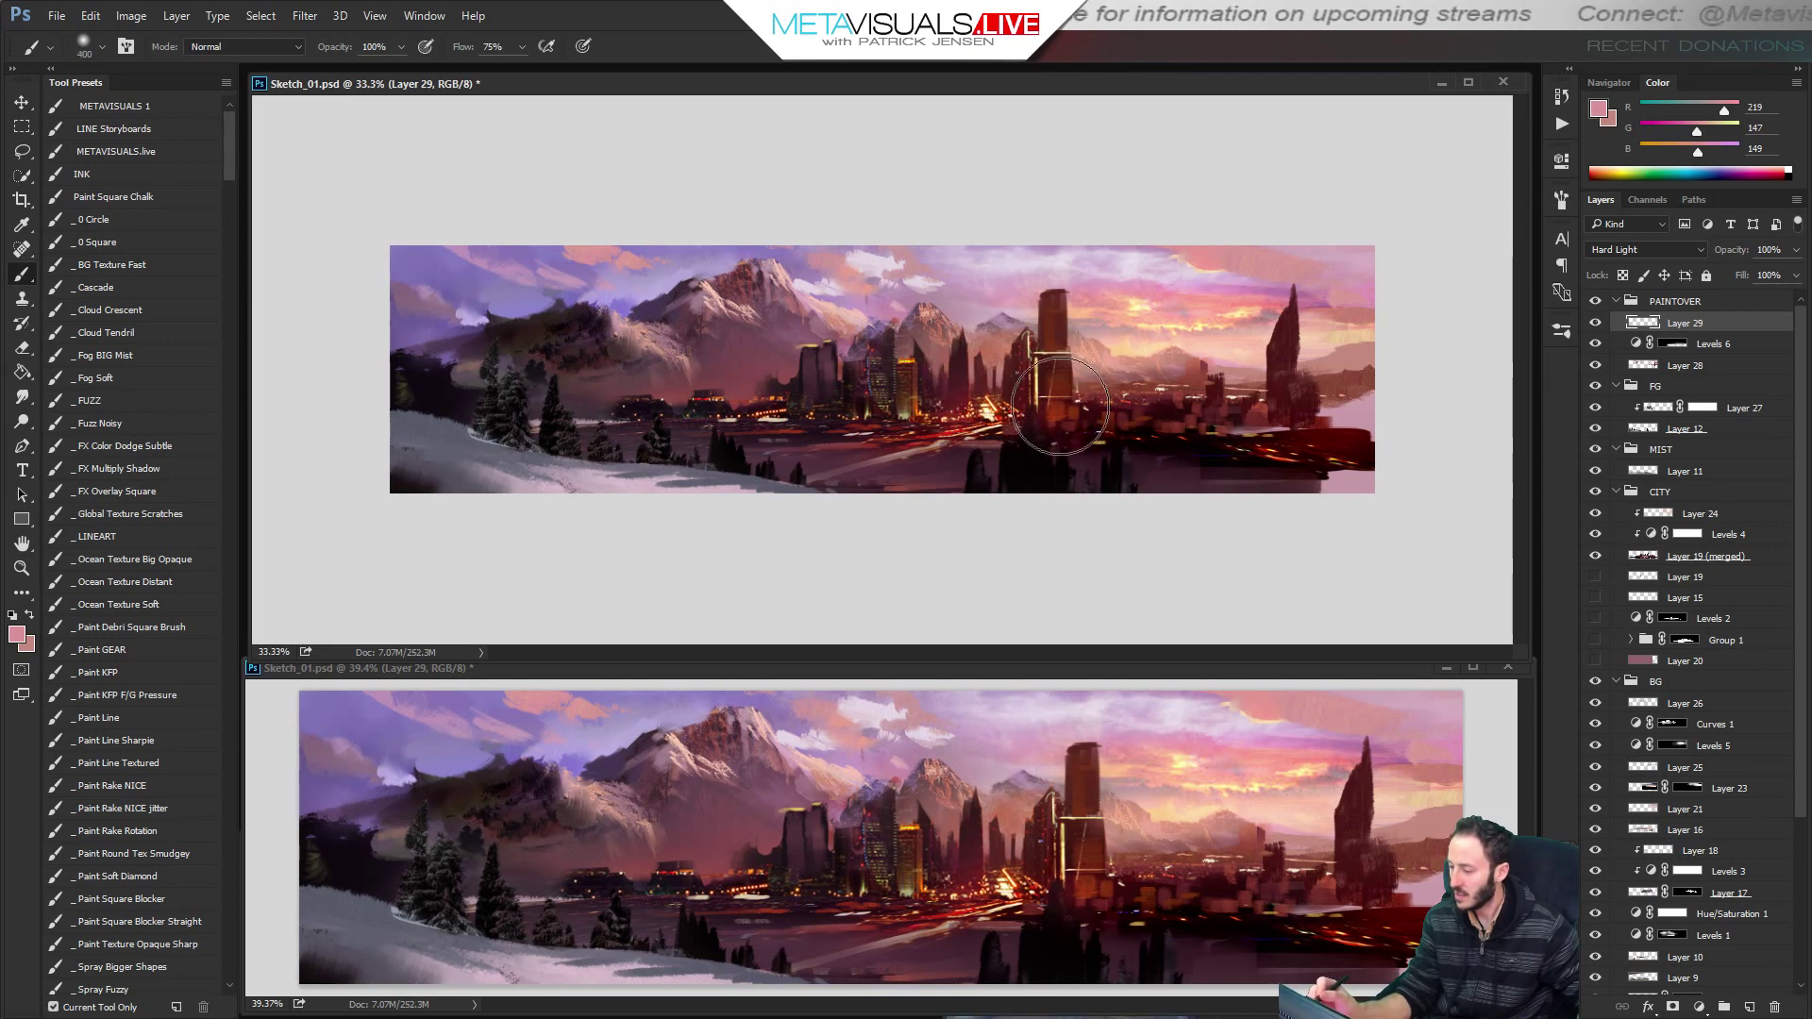
key("bracketright")
key("bracketright")
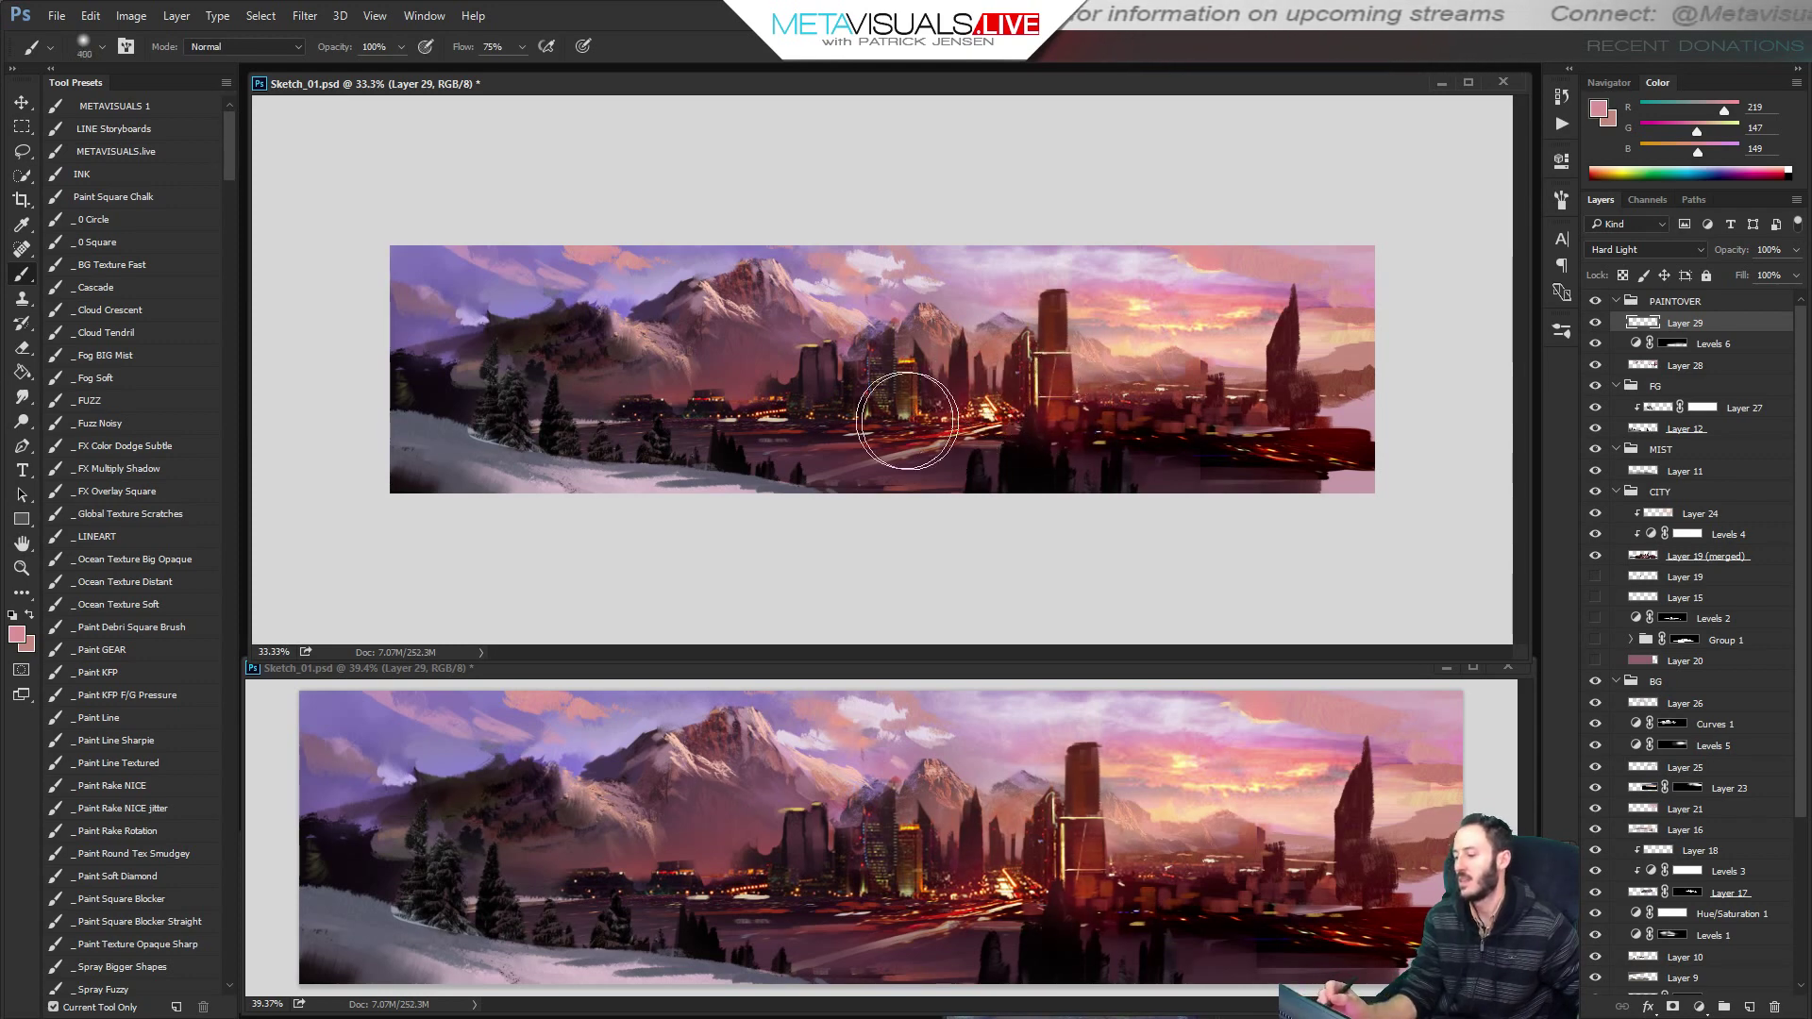
Set the brush colour to grey (150, 147, 142) and try soft glow strokes over the city.
left_click(818, 387)
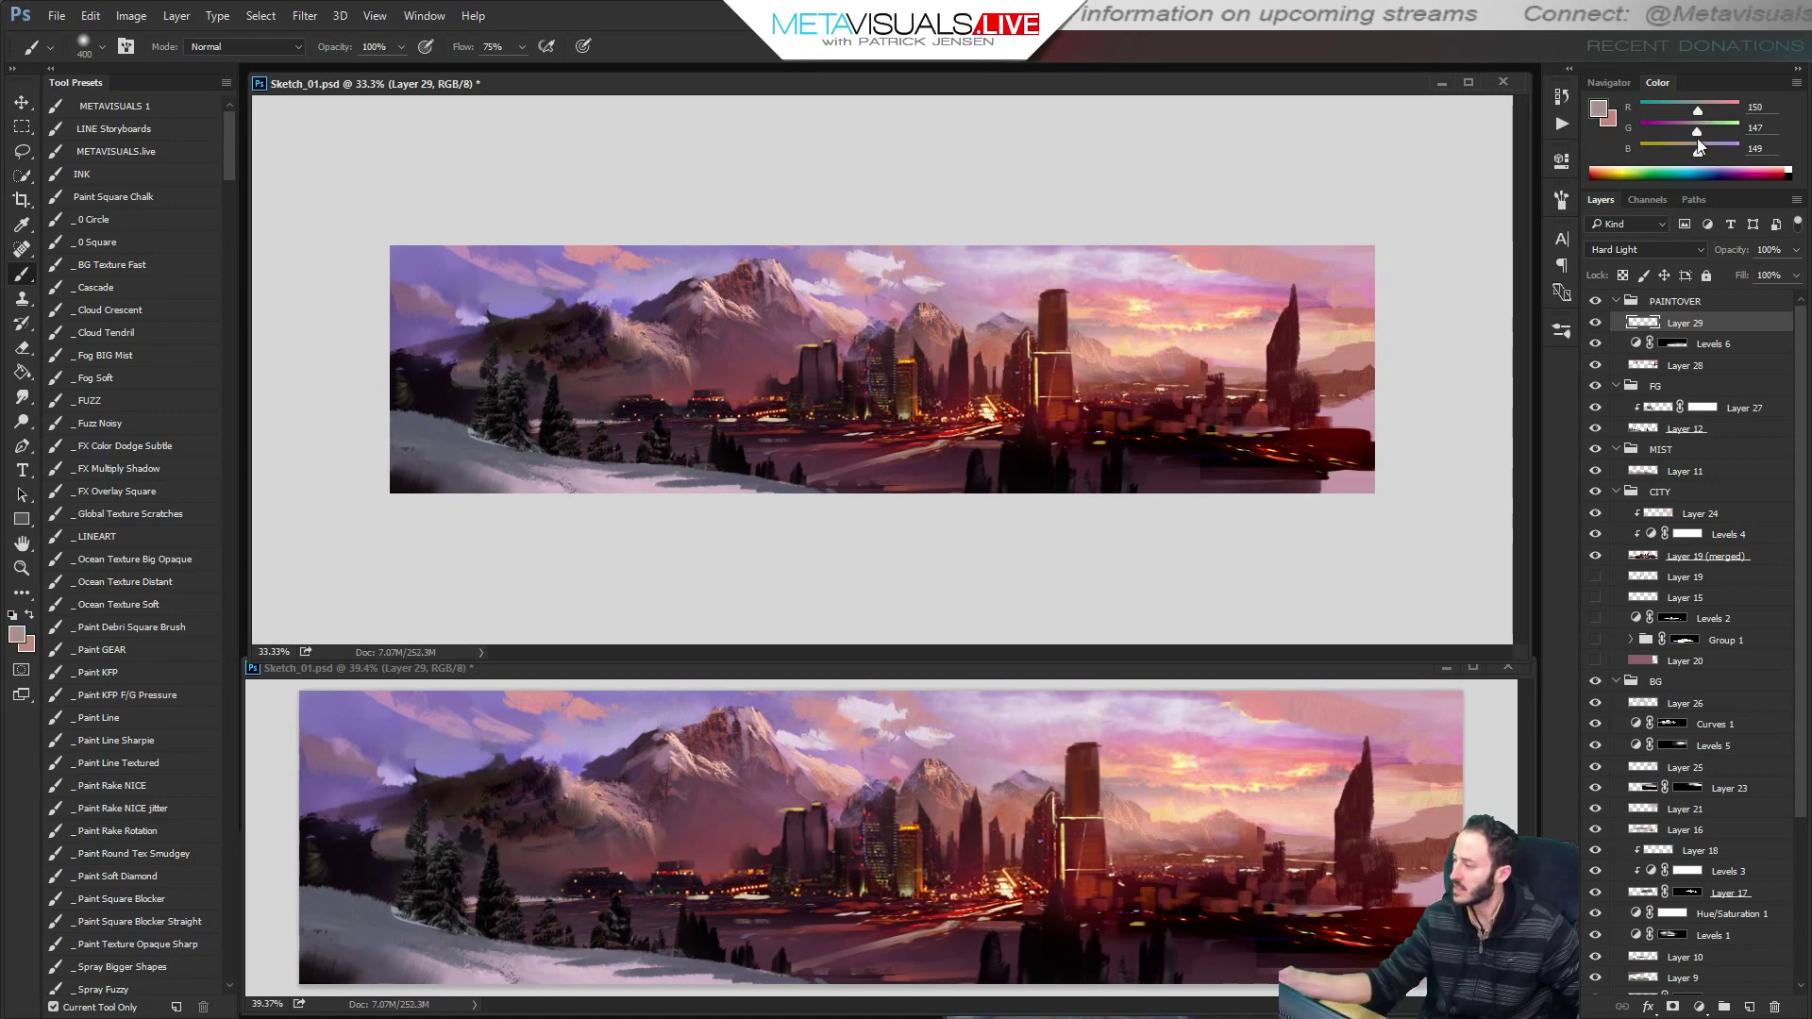
left_click(1696, 146)
key("bracketright")
key("bracketright")
key("ctrl+z")
key("bracketleft")
key("bracketleft")
key("bracketleft")
key("bracketleft")
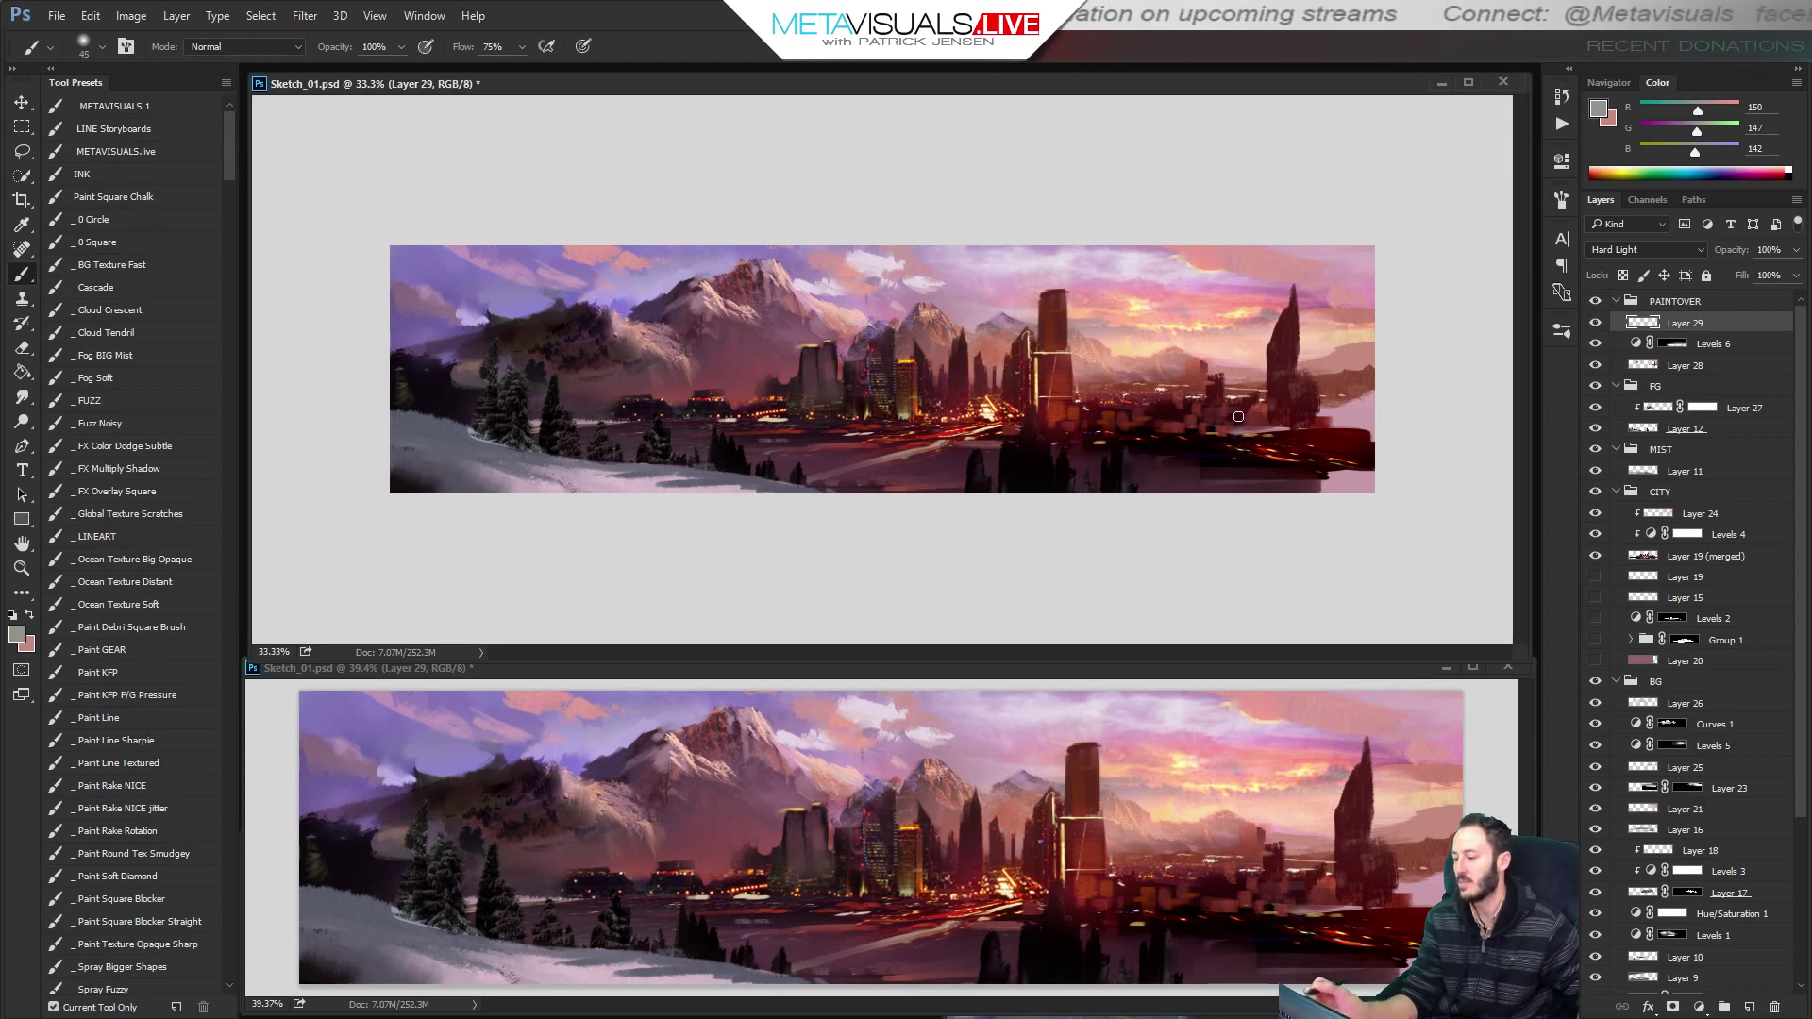
key("h")
left_click_drag(1096, 501, 1108, 466)
key("b")
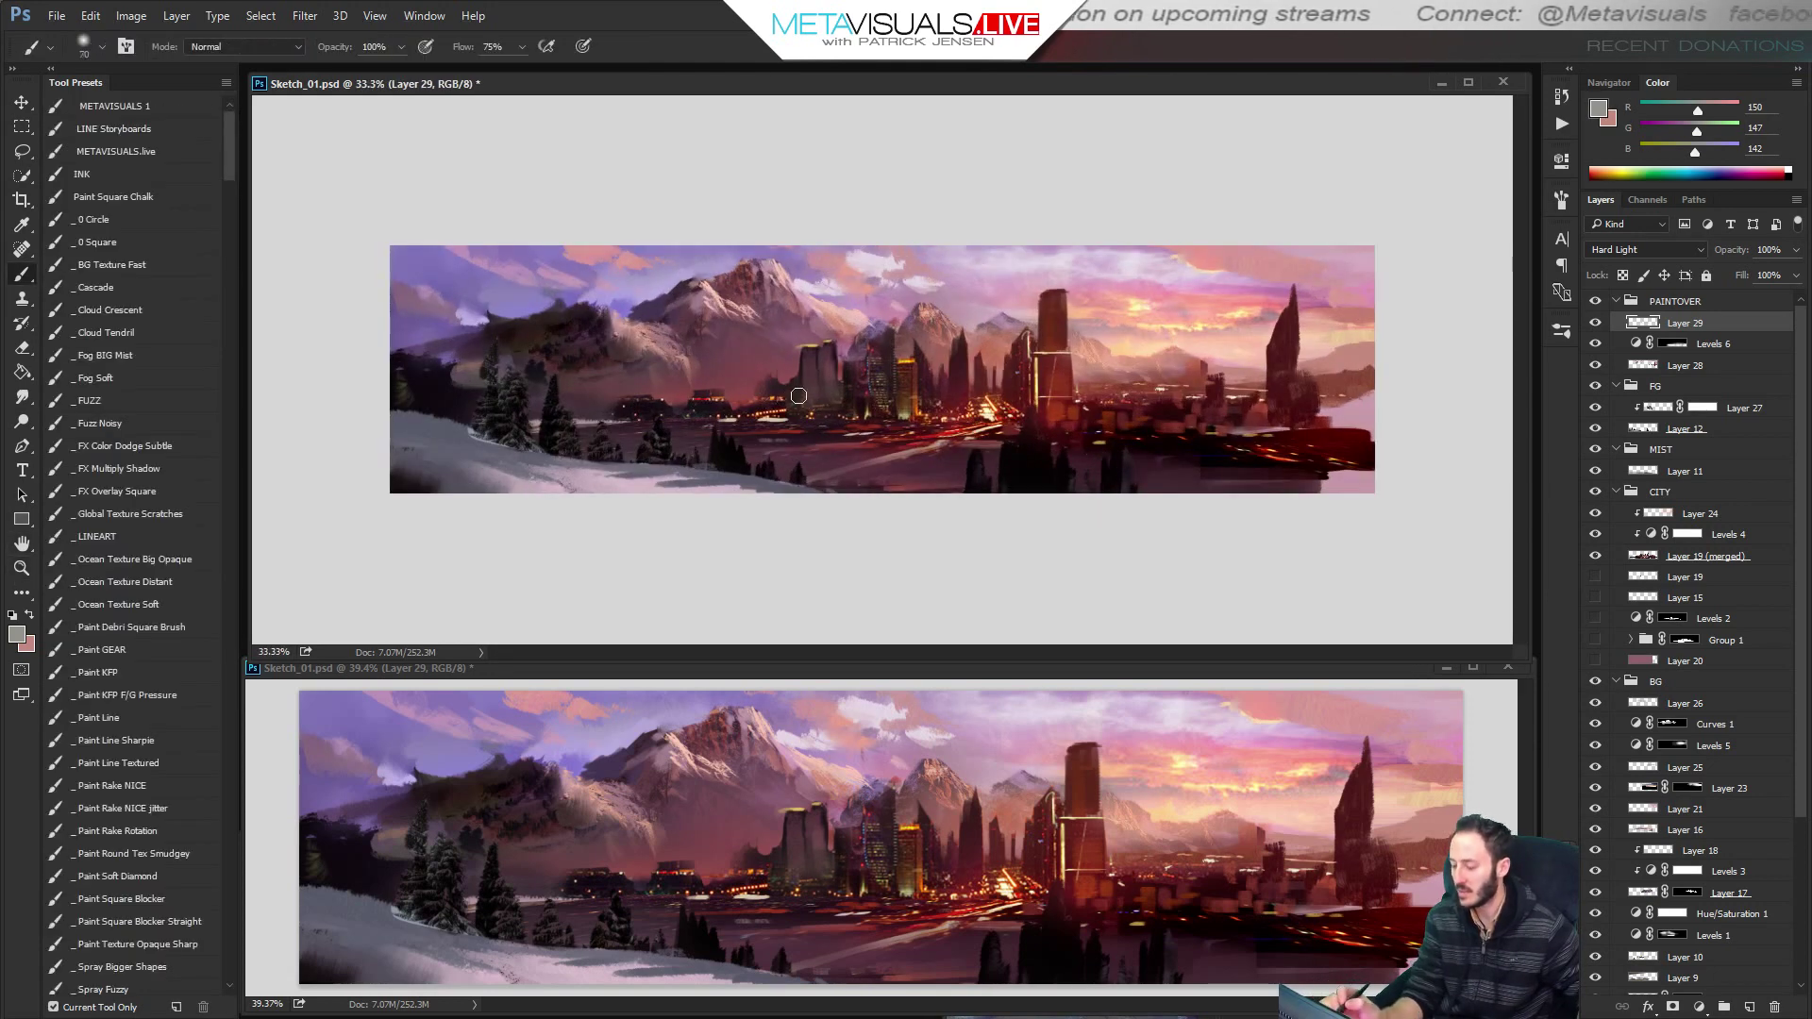
Try a large soft pale-yellow glow (254, 238, 187) over the city's central towers.
key("bracketright")
key("bracketright")
key("bracketright")
key("bracketright")
key("bracketright")
key("bracketright")
key("bracketright")
key("bracketright")
key("bracketright")
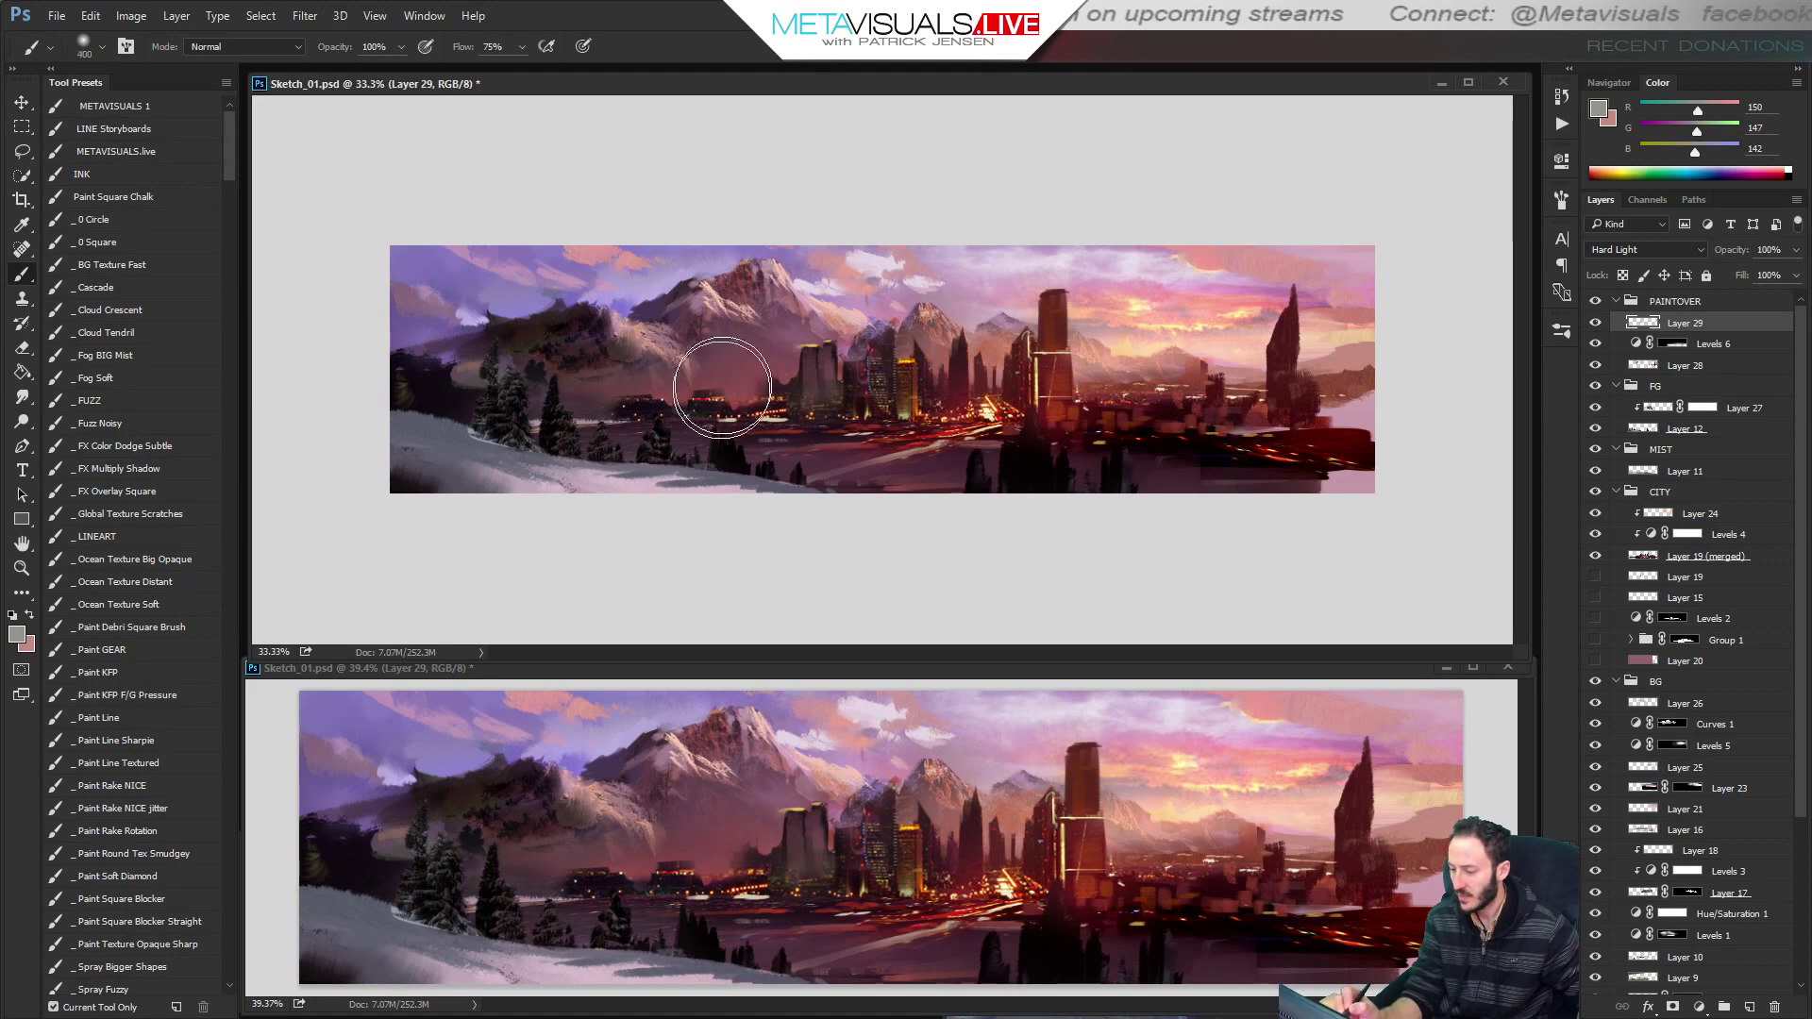
left_click_drag(1038, 363, 1133, 307)
left_click(742, 388)
key("ctrl+z")
left_click_drag(882, 398, 857, 410)
key("bracketleft")
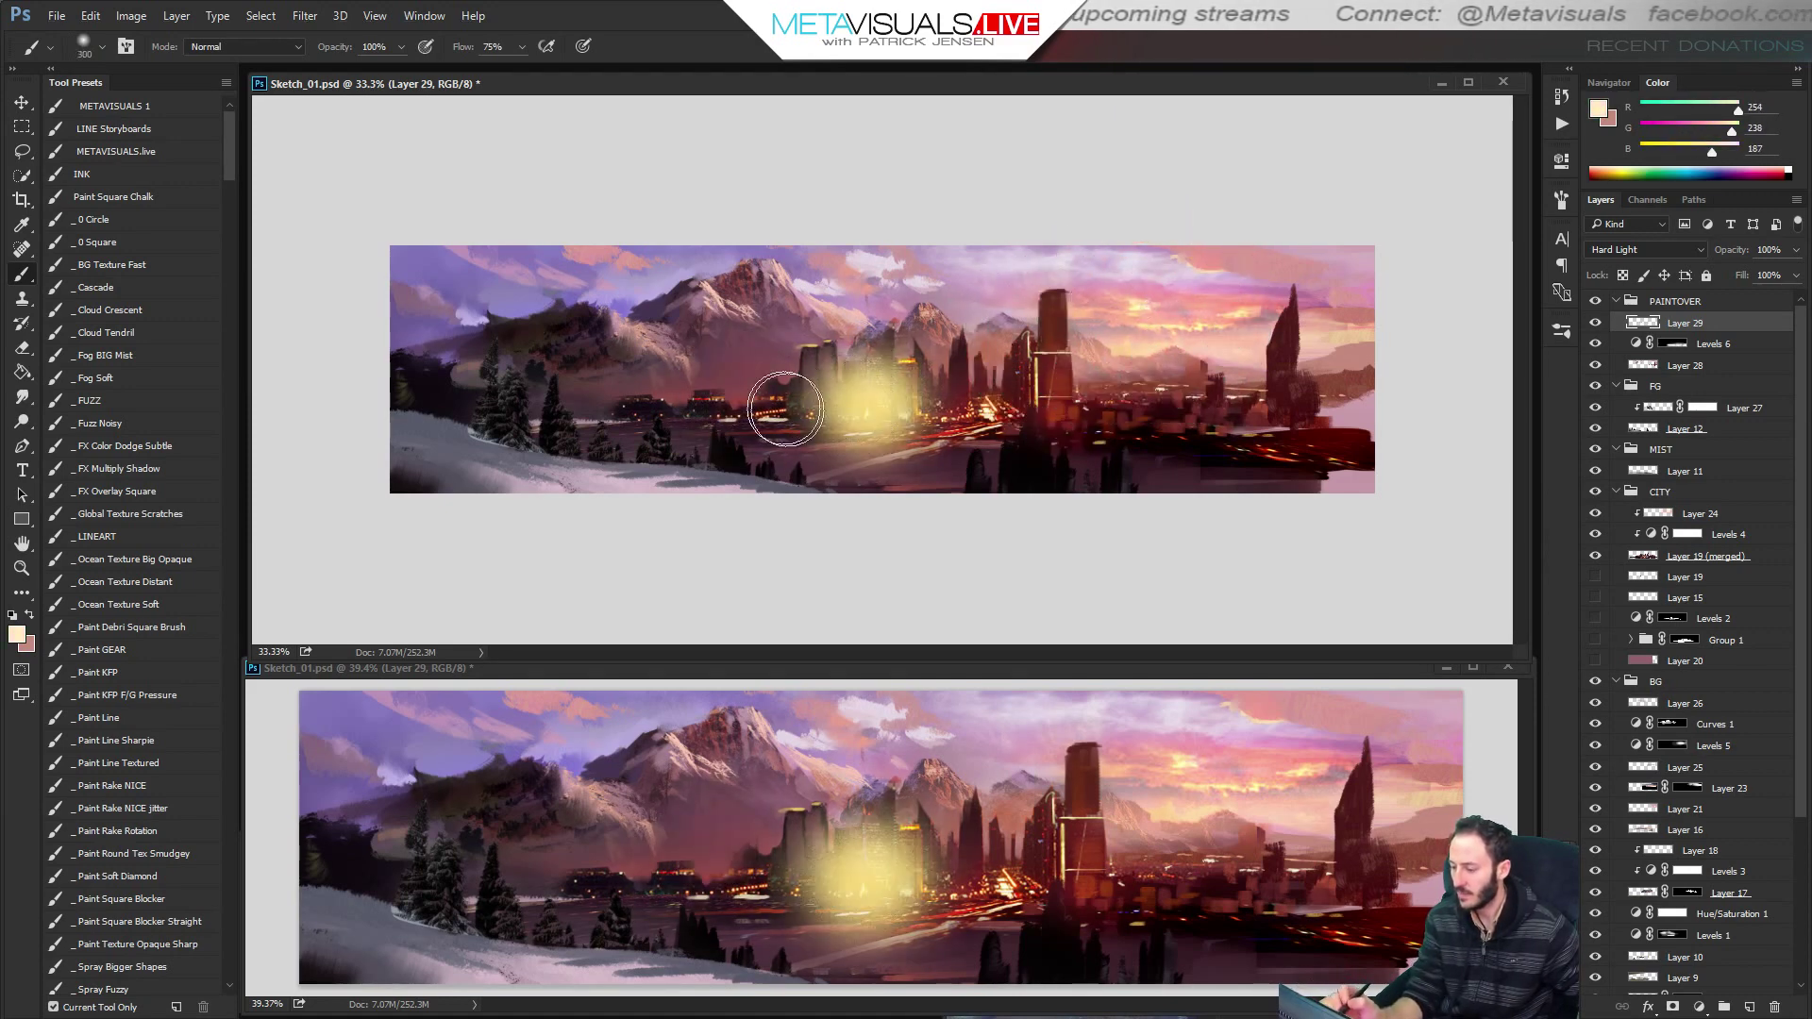
key("ctrl+z")
Try a larger pale-yellow glow over the low city lights beside the twin grey towers.
key("z")
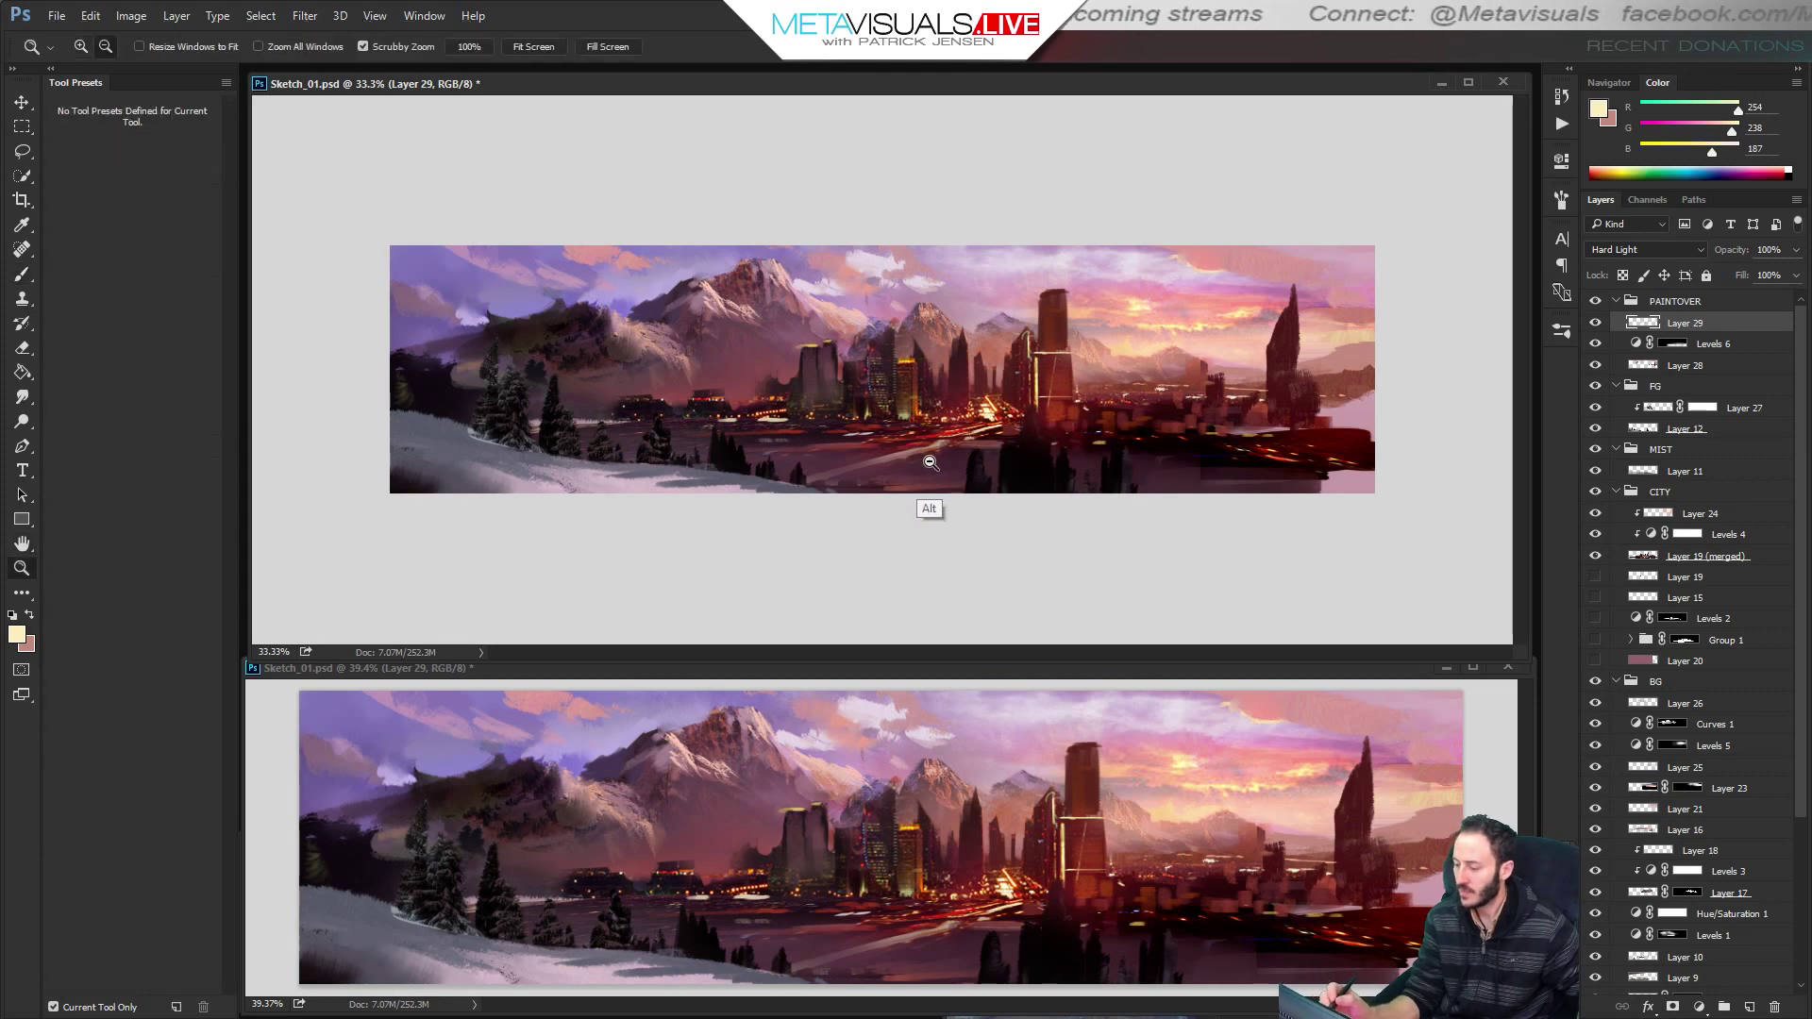
key("ctrl+minus")
left_click(938, 463)
key("b")
key("bracketright")
key("bracketright")
left_click(749, 405)
key("ctrl+z")
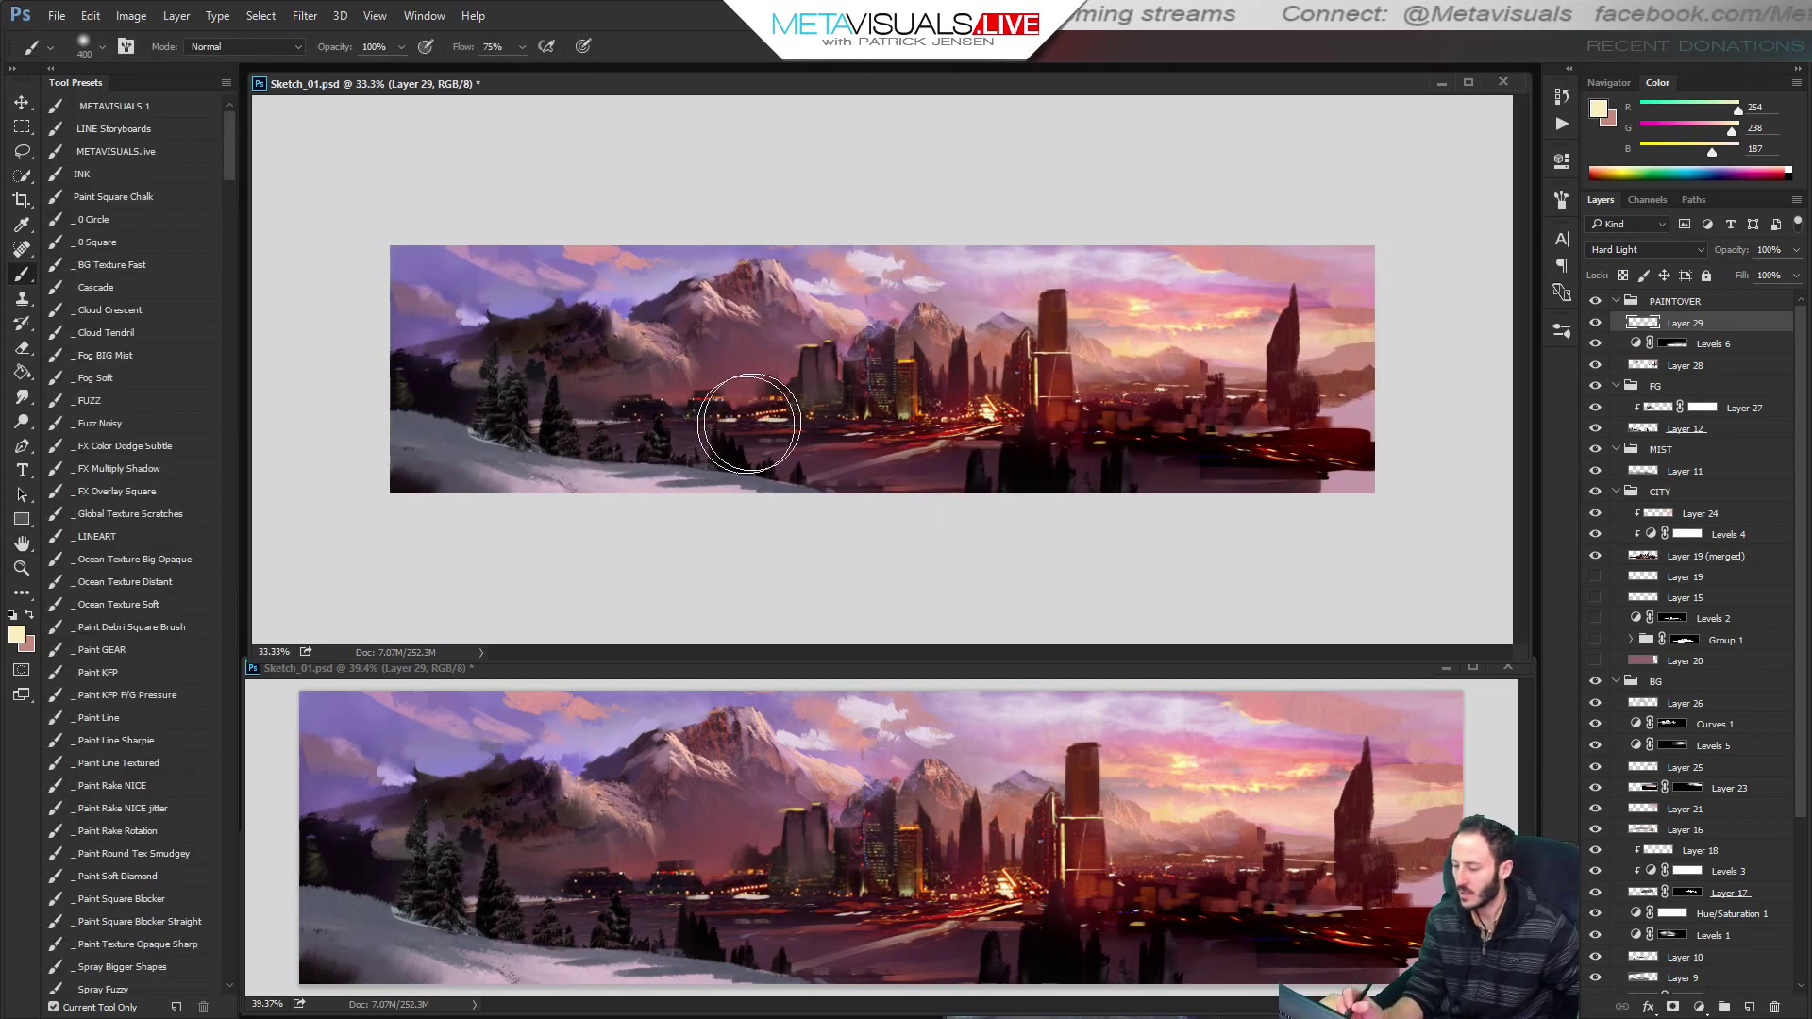
Sample lilac (207, 177, 203) from the sky and paint a pale haze on the twin grey towers.
left_click(828, 275, "alt")
key("bracketleft")
key("bracketleft")
key("bracketleft")
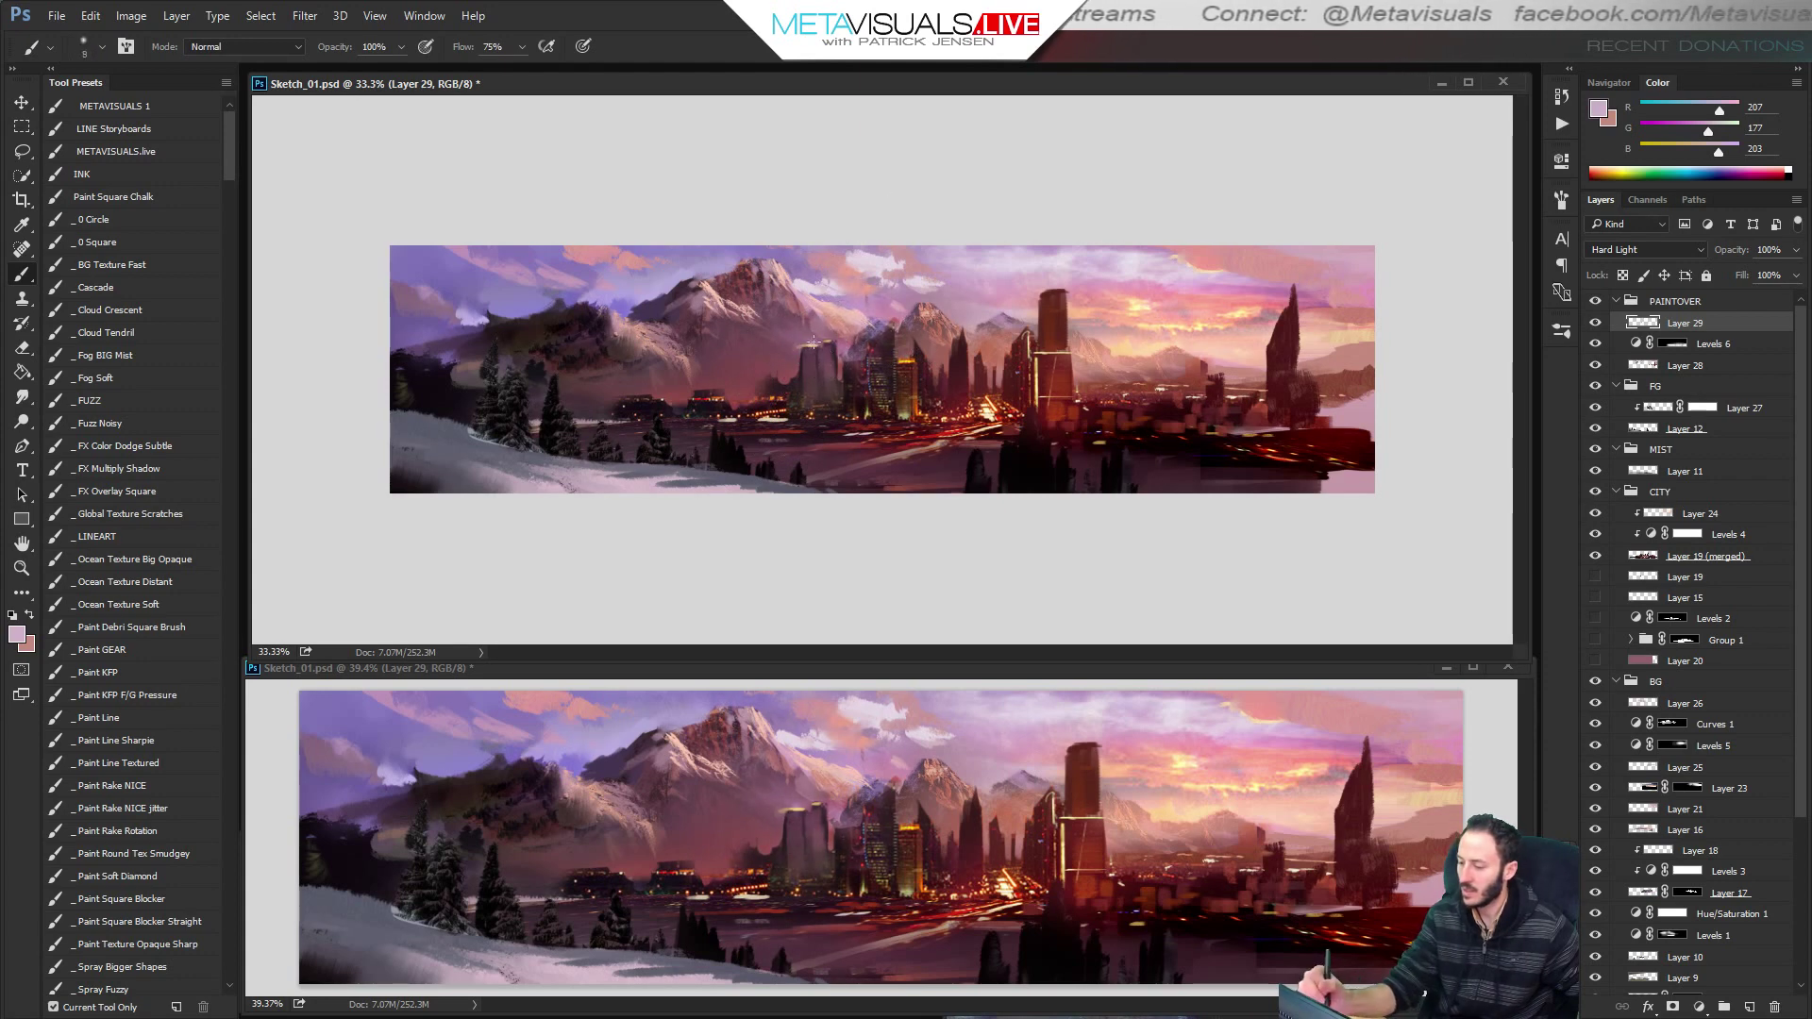
key("r")
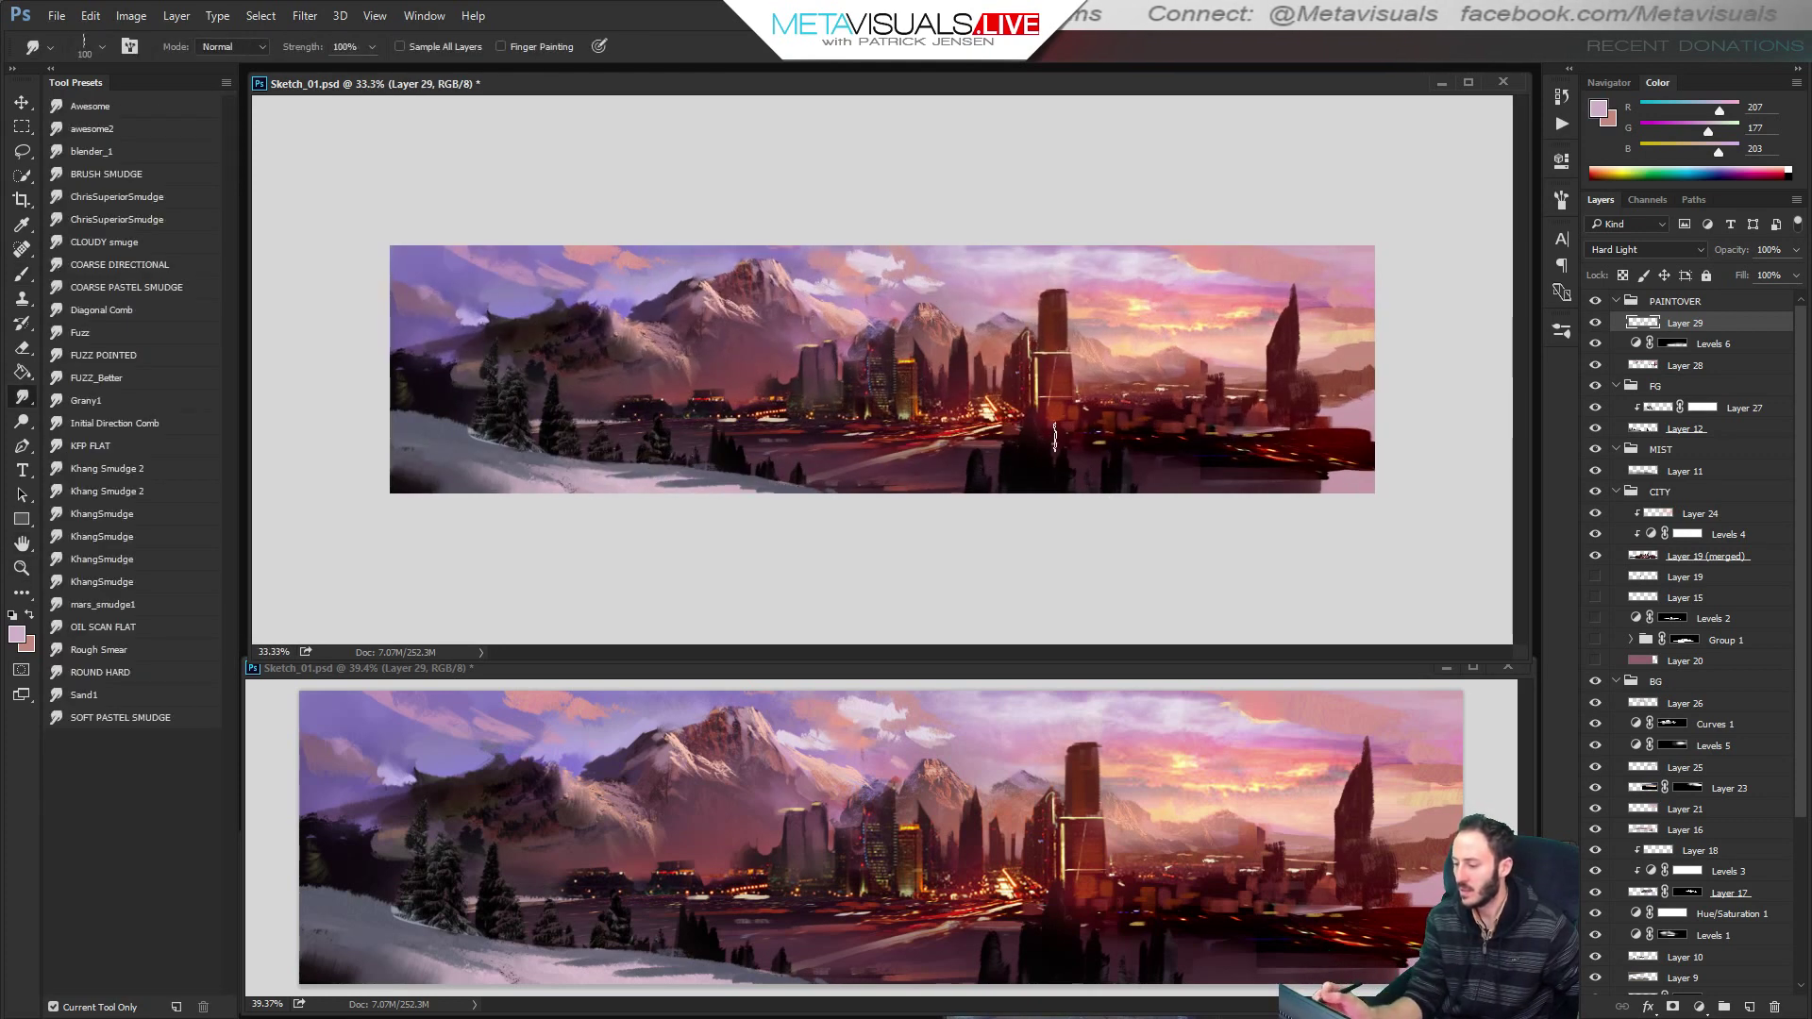
Paint fine lilac and golden-yellow (248, 211, 116) light trails along the diagonal road below the city.
key("b")
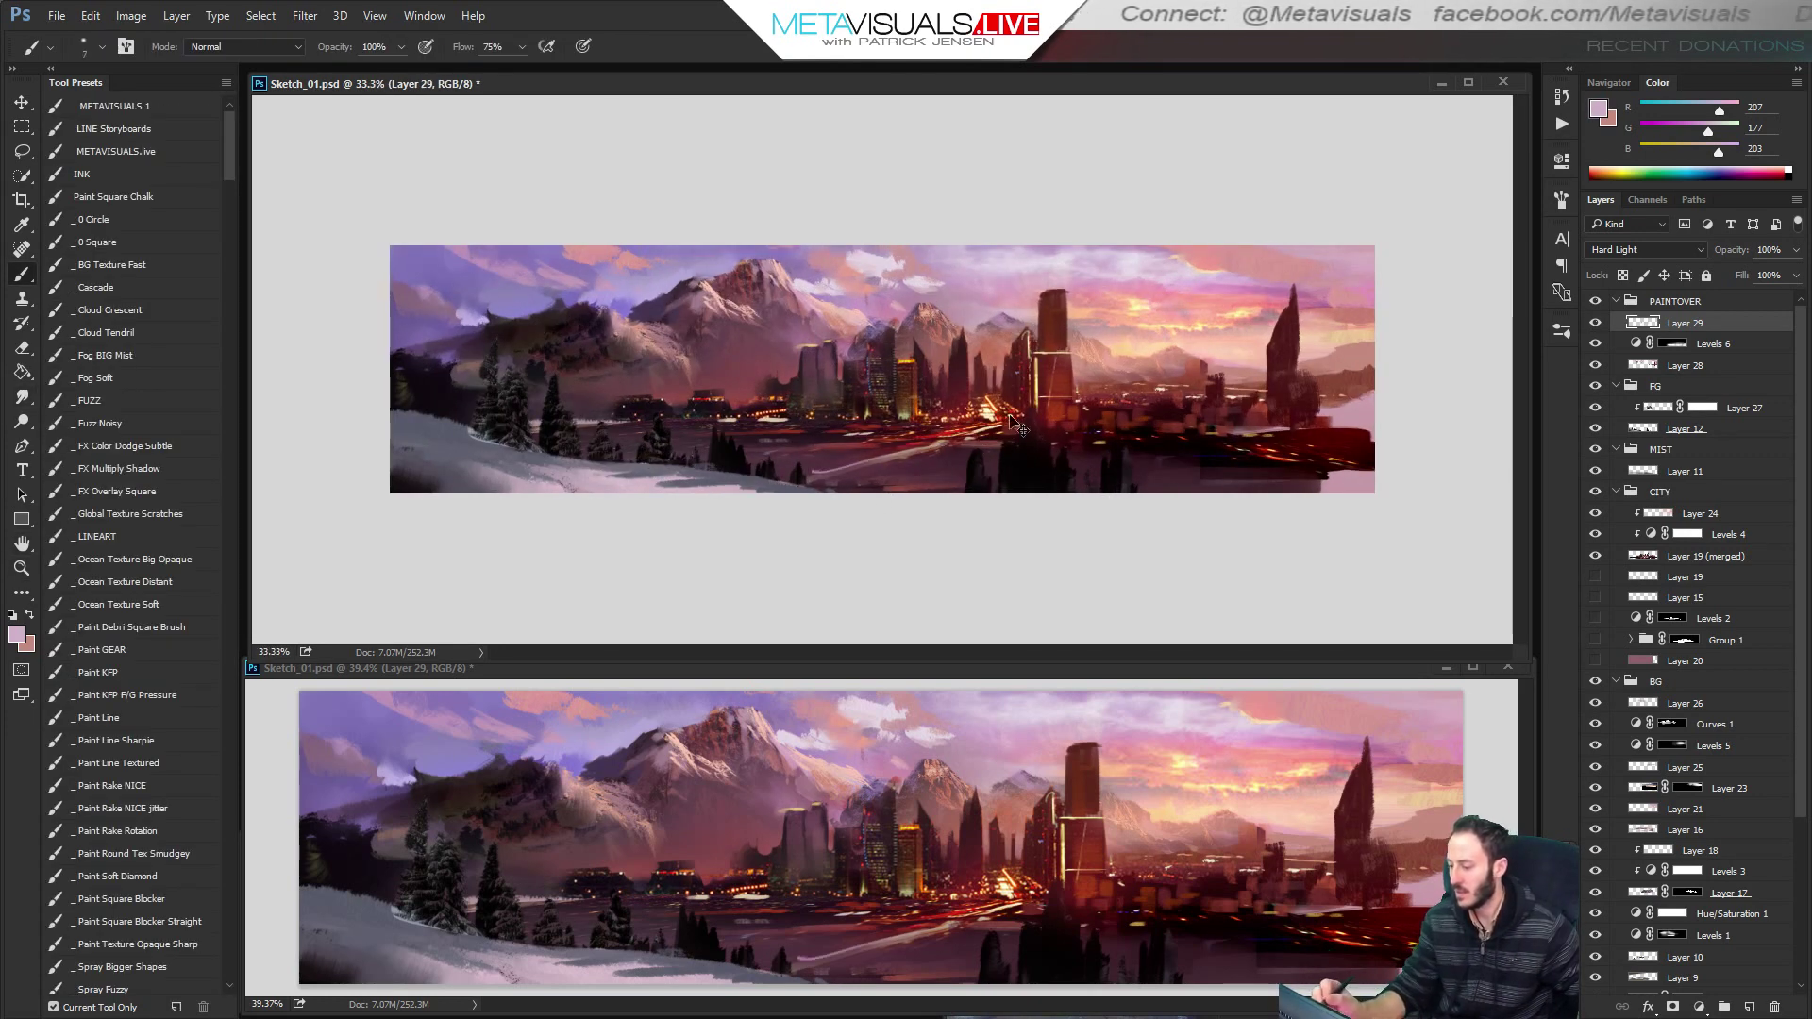
left_click(991, 405, "alt")
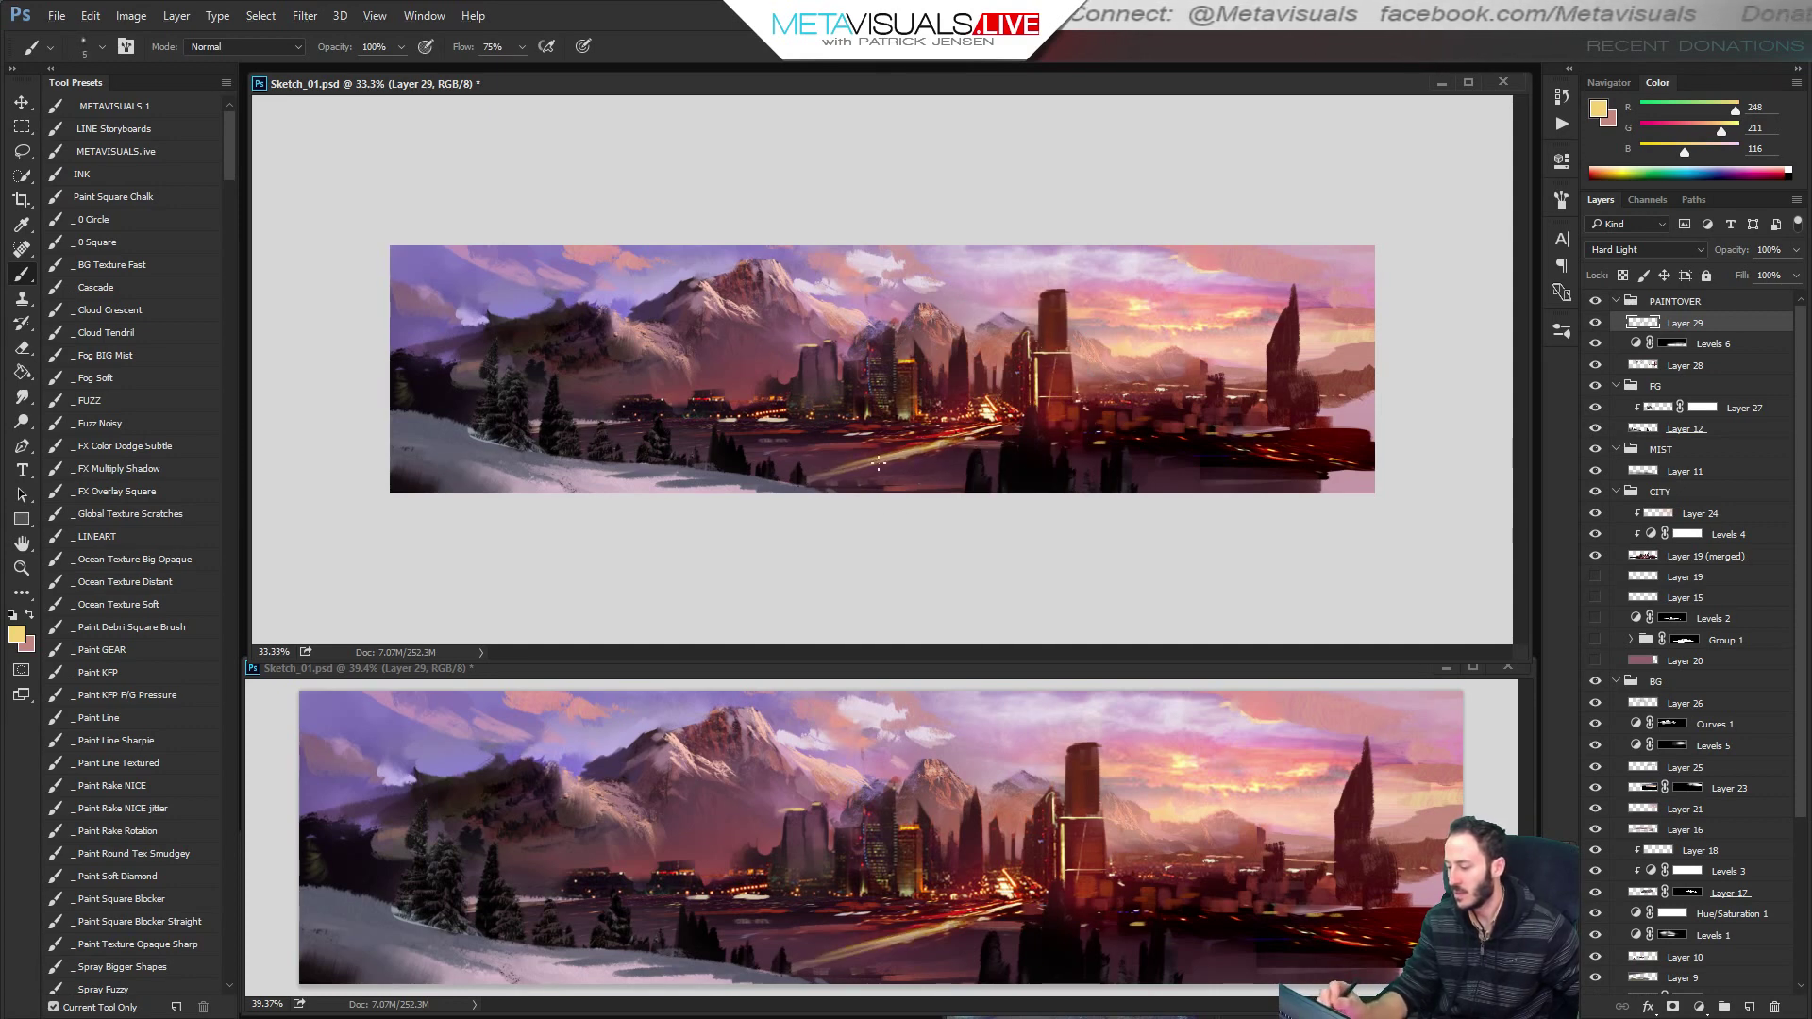
key("bracketleft")
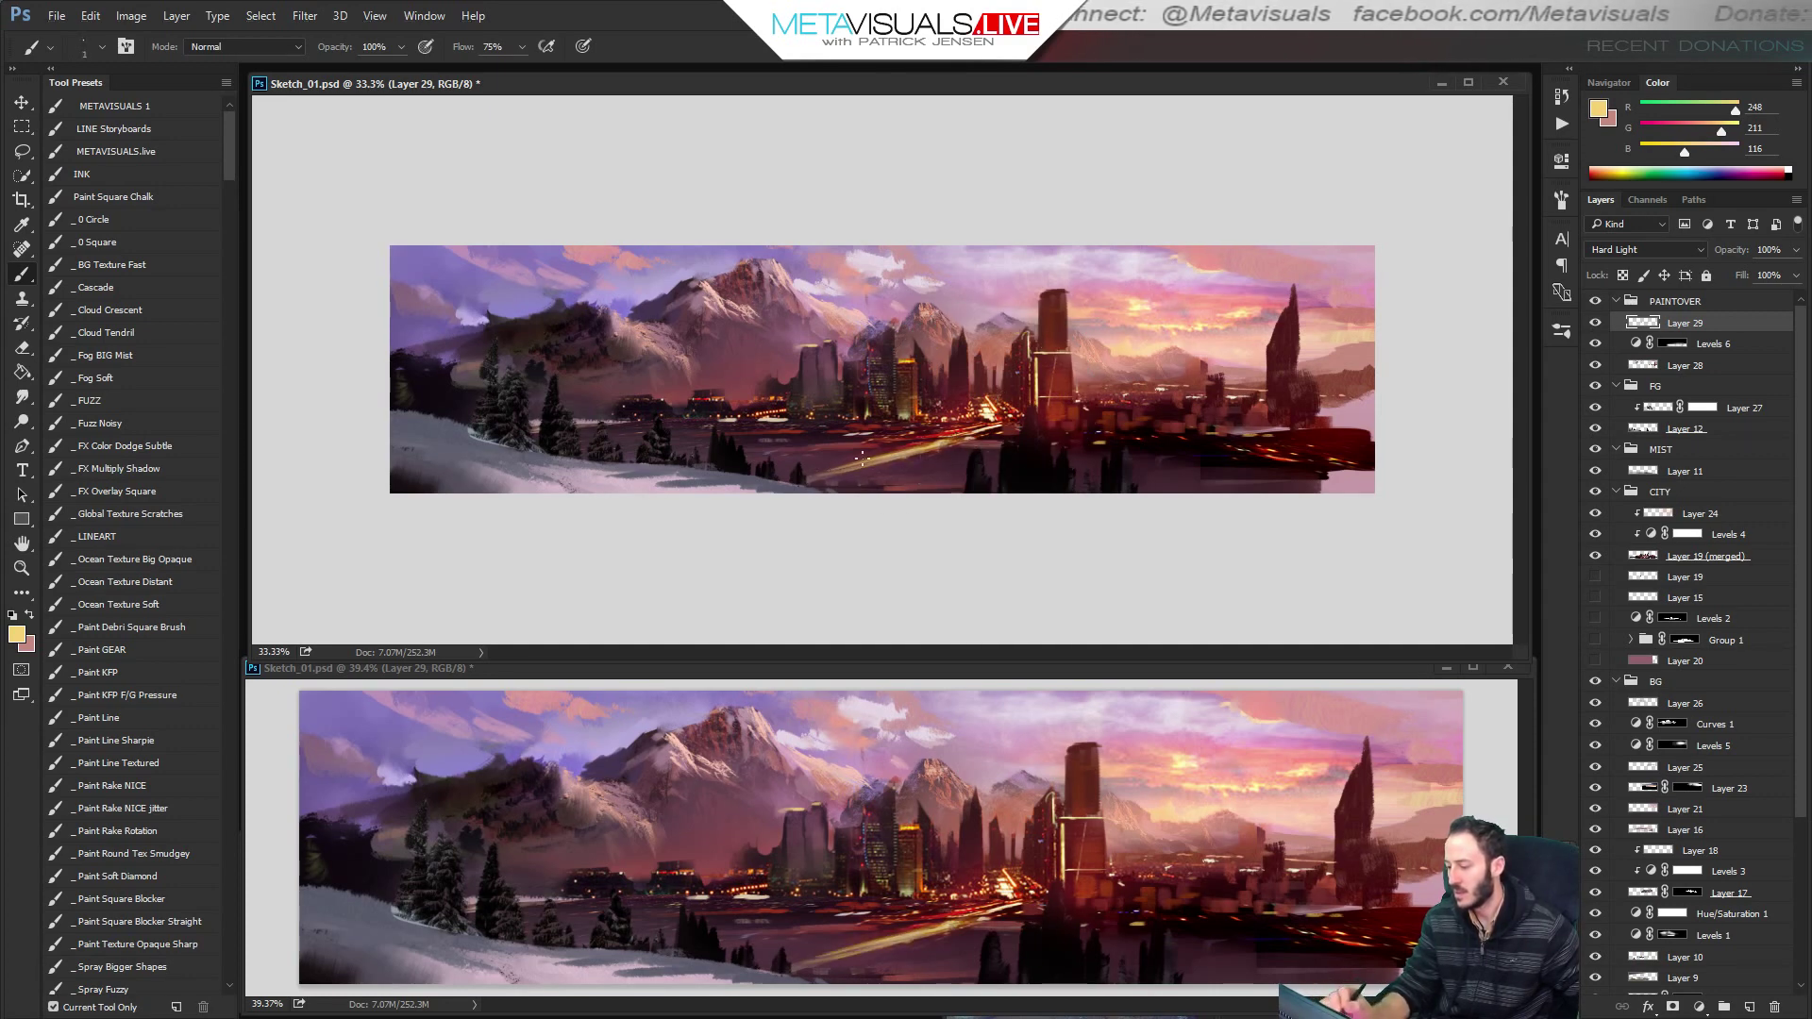
Set the brush mode to Color Dodge and paint red and orange (232, 95, 32) light trails on the dark ground beside the road.
left_click(244, 46)
left_click(253, 212)
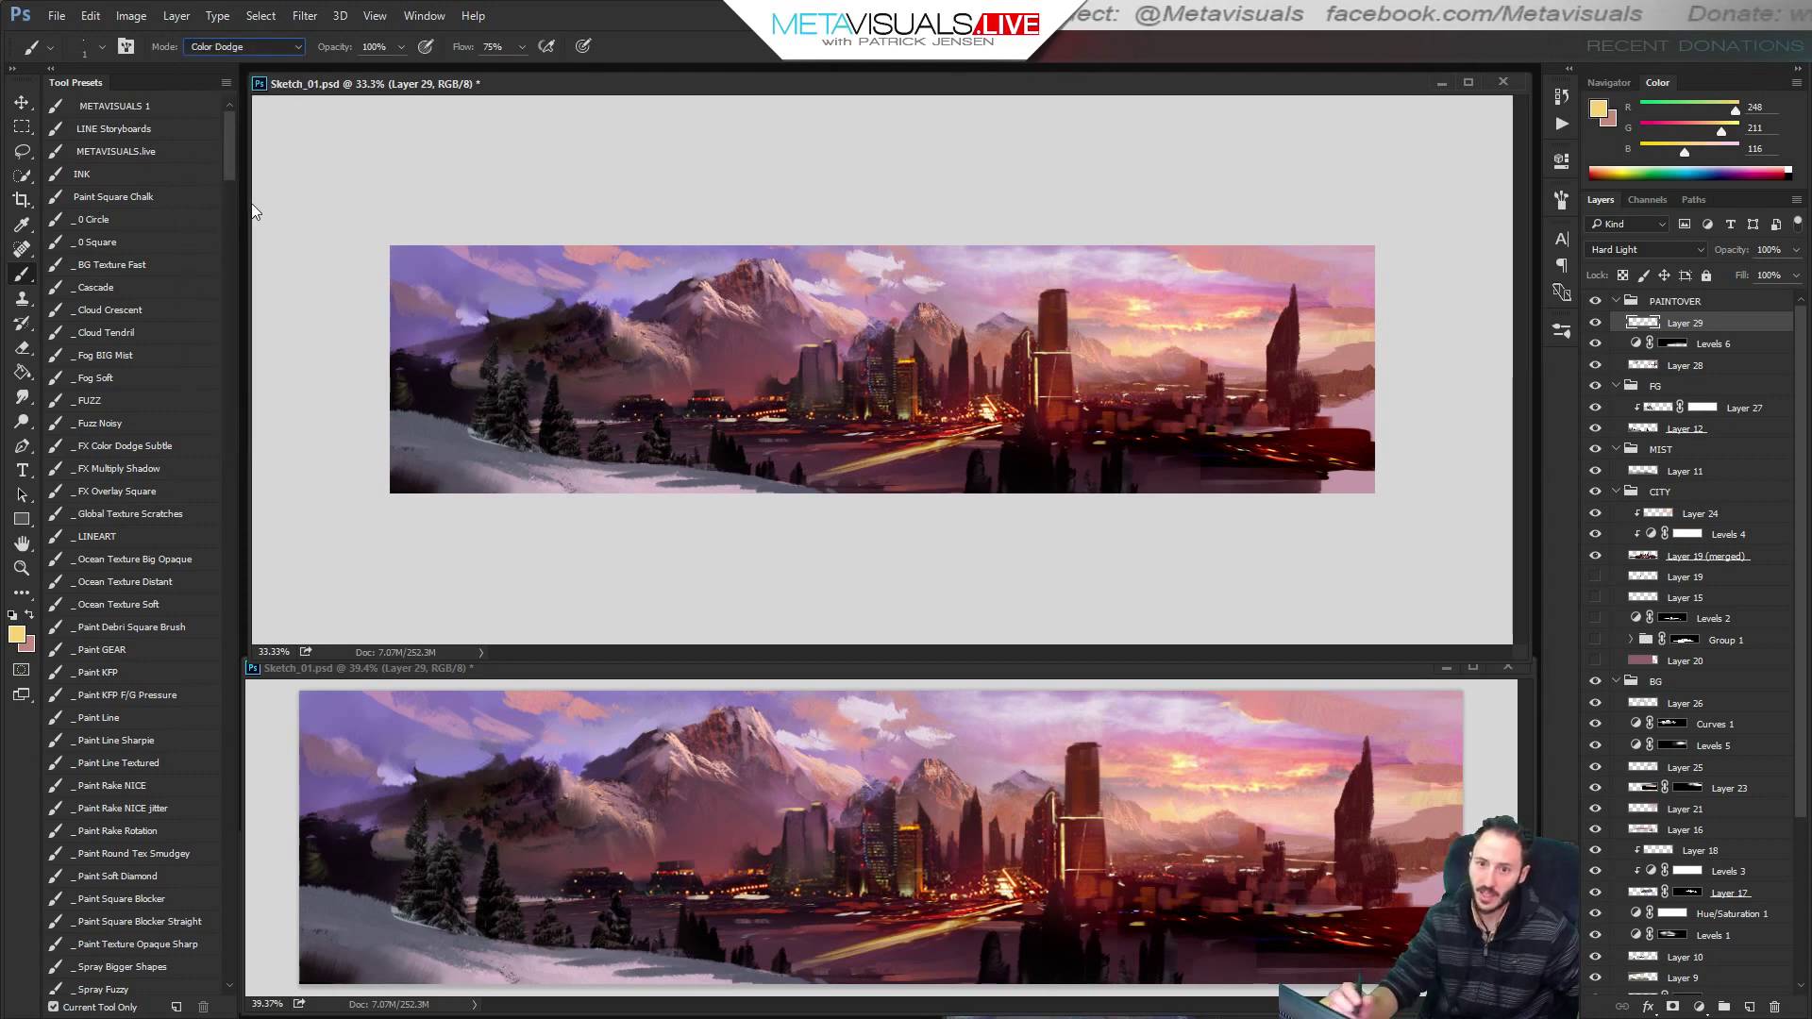
left_click(966, 413, "ctrl")
left_click(967, 413, "ctrl")
left_click_drag(1053, 438, 1001, 438)
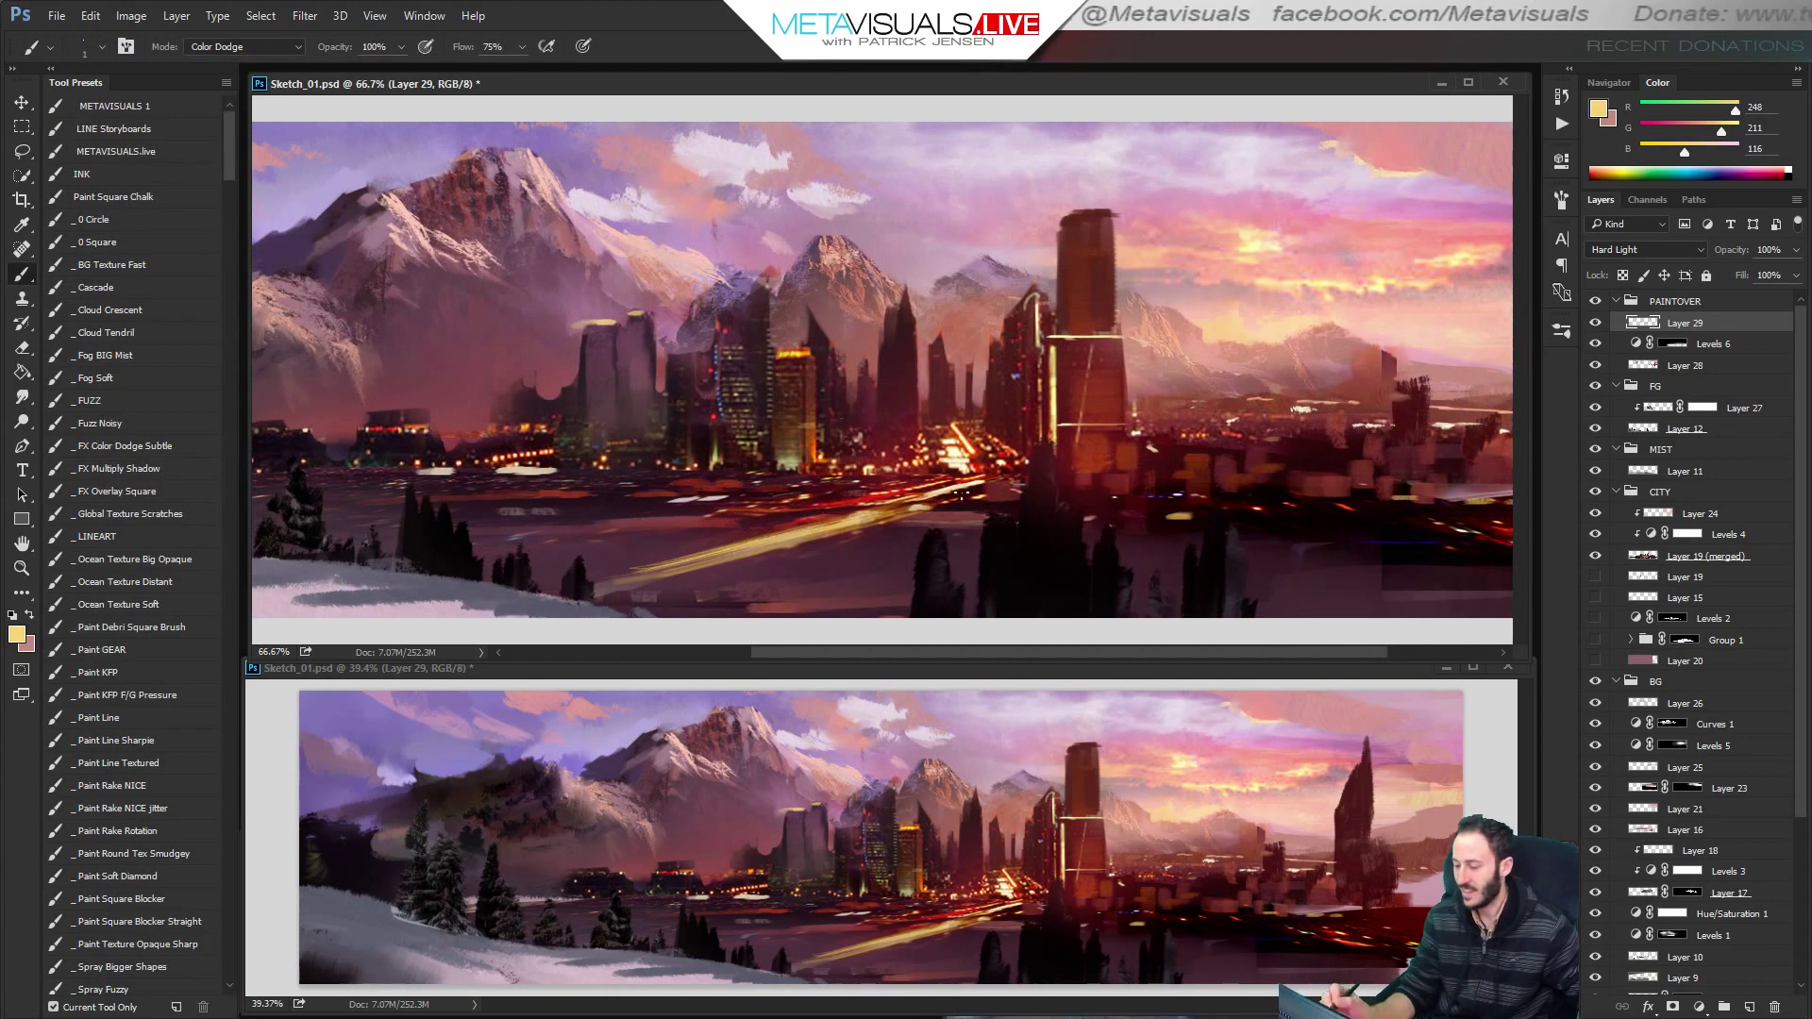
left_click(830, 506, "alt")
left_click(897, 493, "alt")
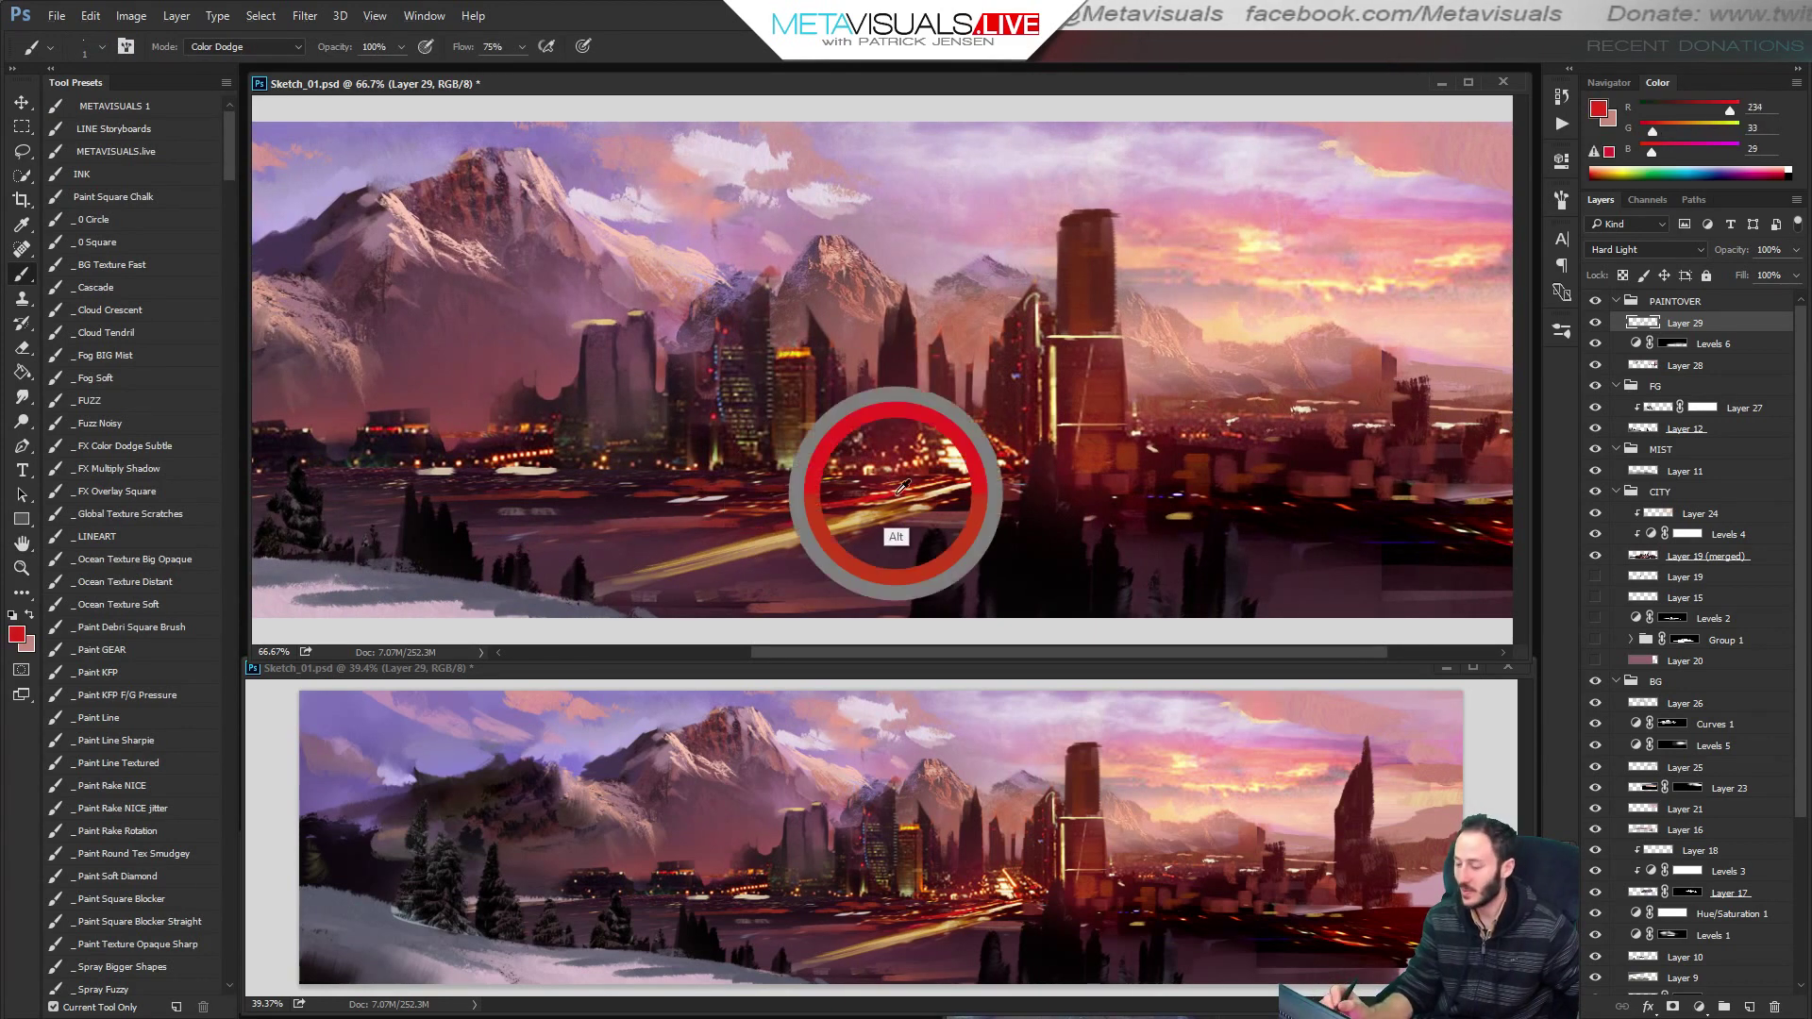
left_click(890, 493, "alt")
key("bracketright")
key("bracketright")
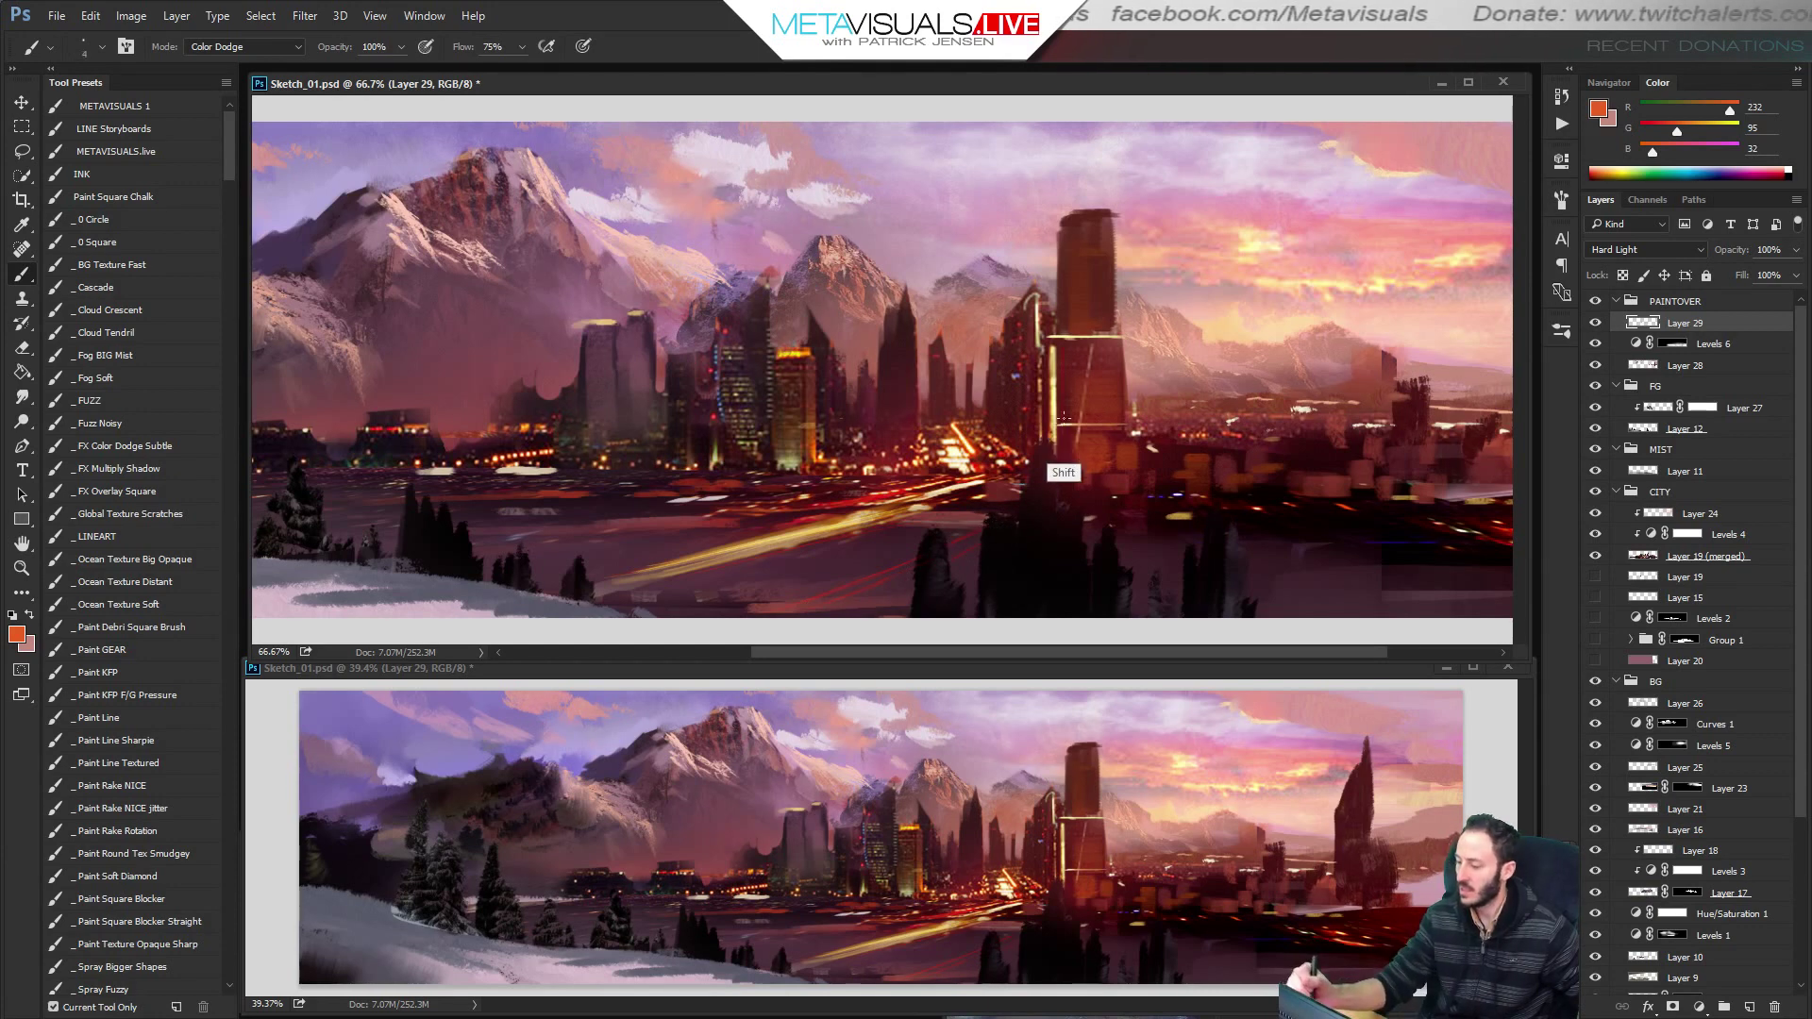
Sample pale yellow (220, 200, 134) from the tall tower's lit band and paint thin light lines along its facade.
left_click(1073, 335, "alt")
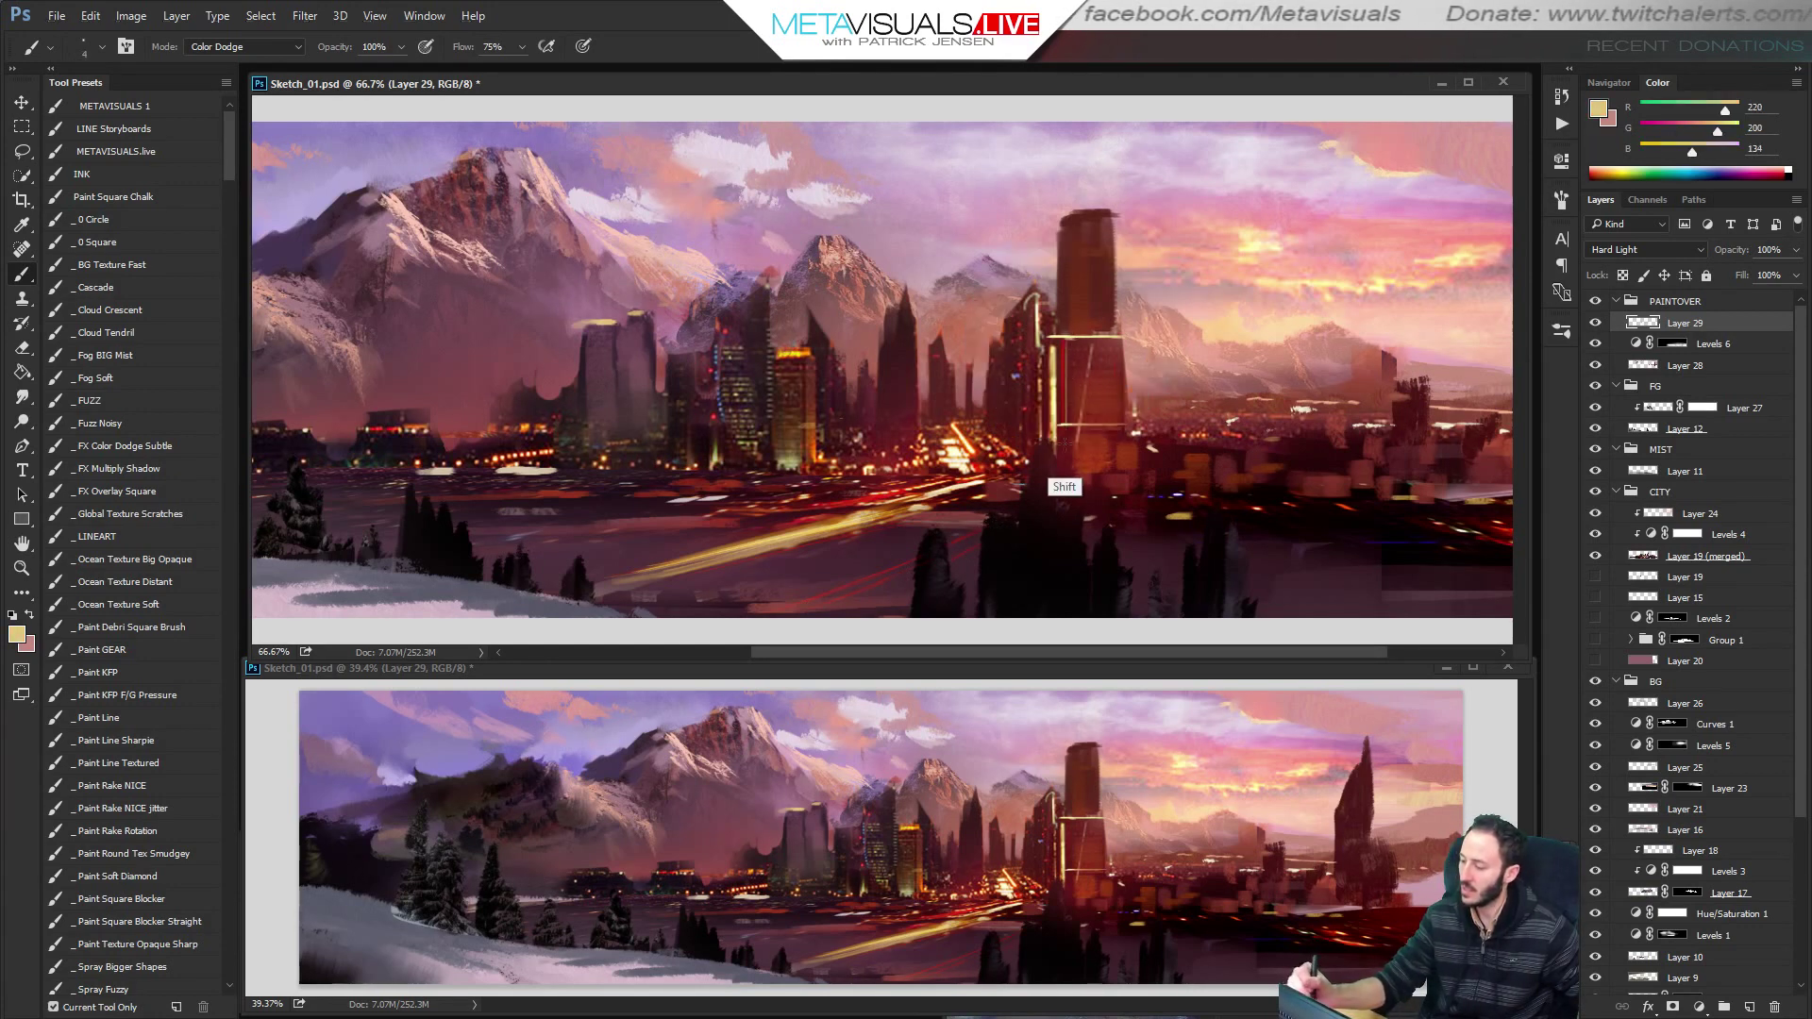
left_click_drag(1065, 444, 1064, 359)
left_click_drag(1061, 432, 1104, 219)
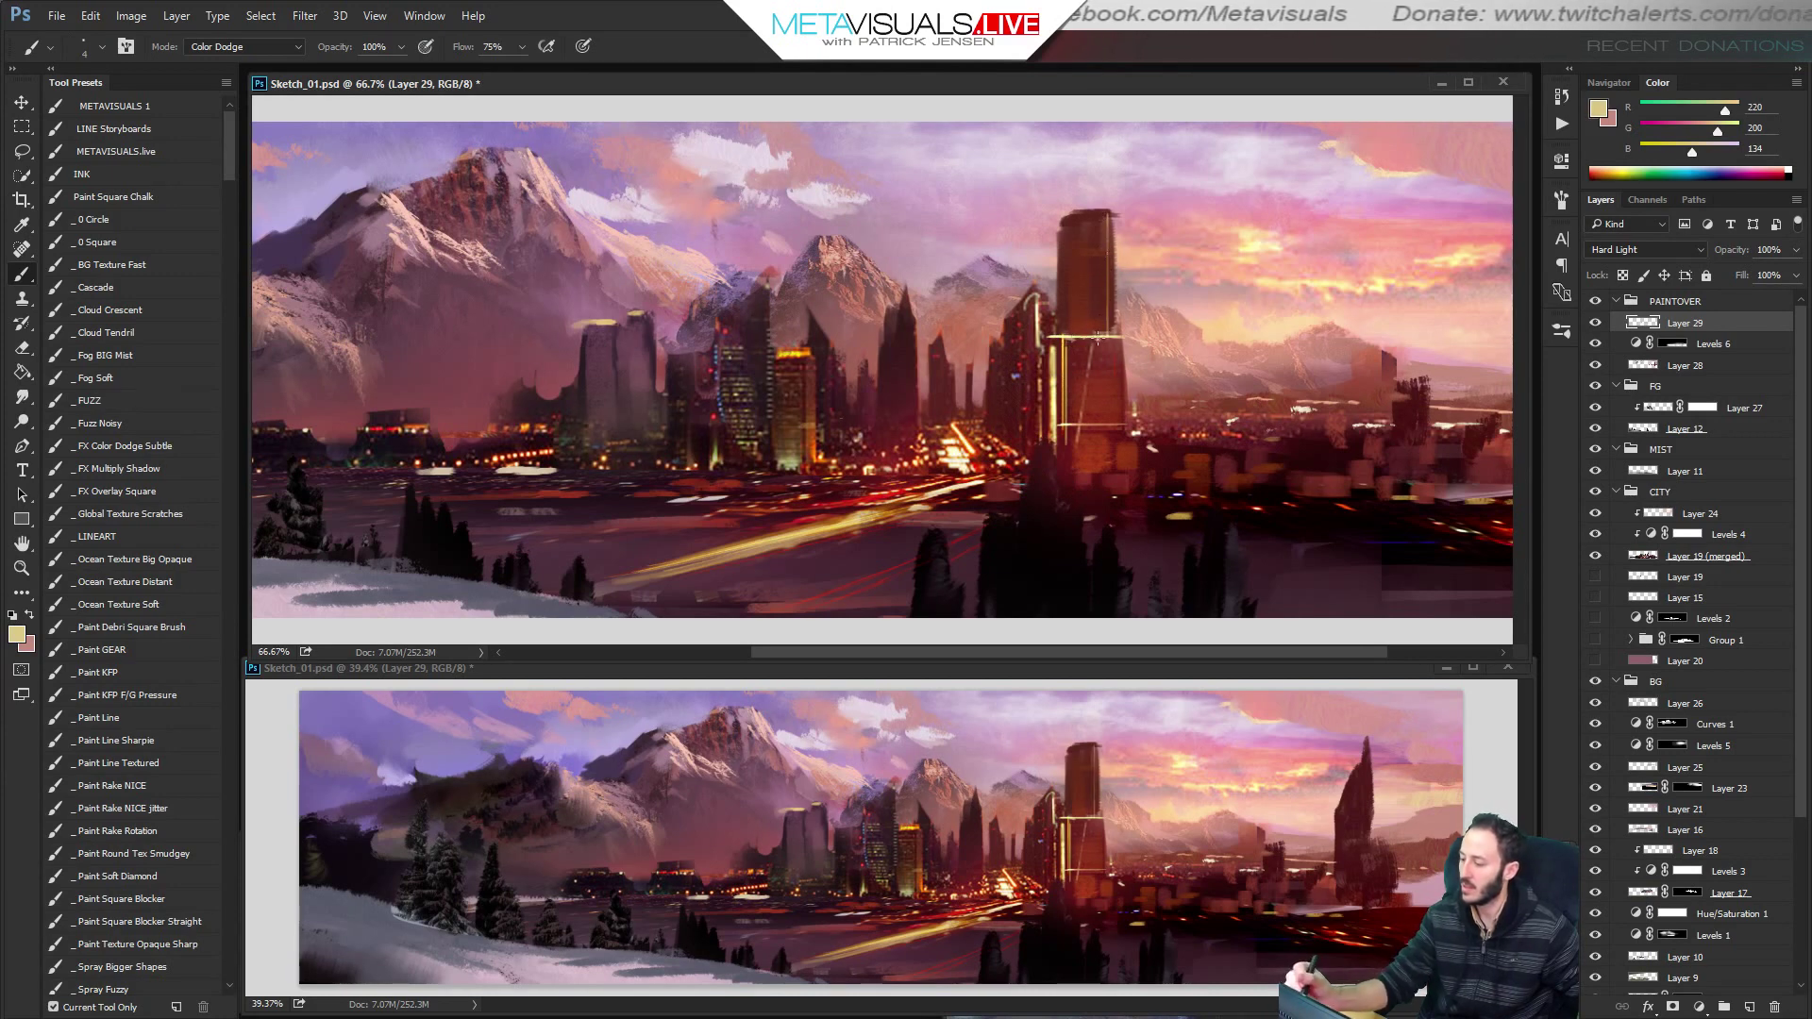
Paint a thin curved light line and a vertical one on the tall tower's upper facade.
left_click(1186, 389, "alt")
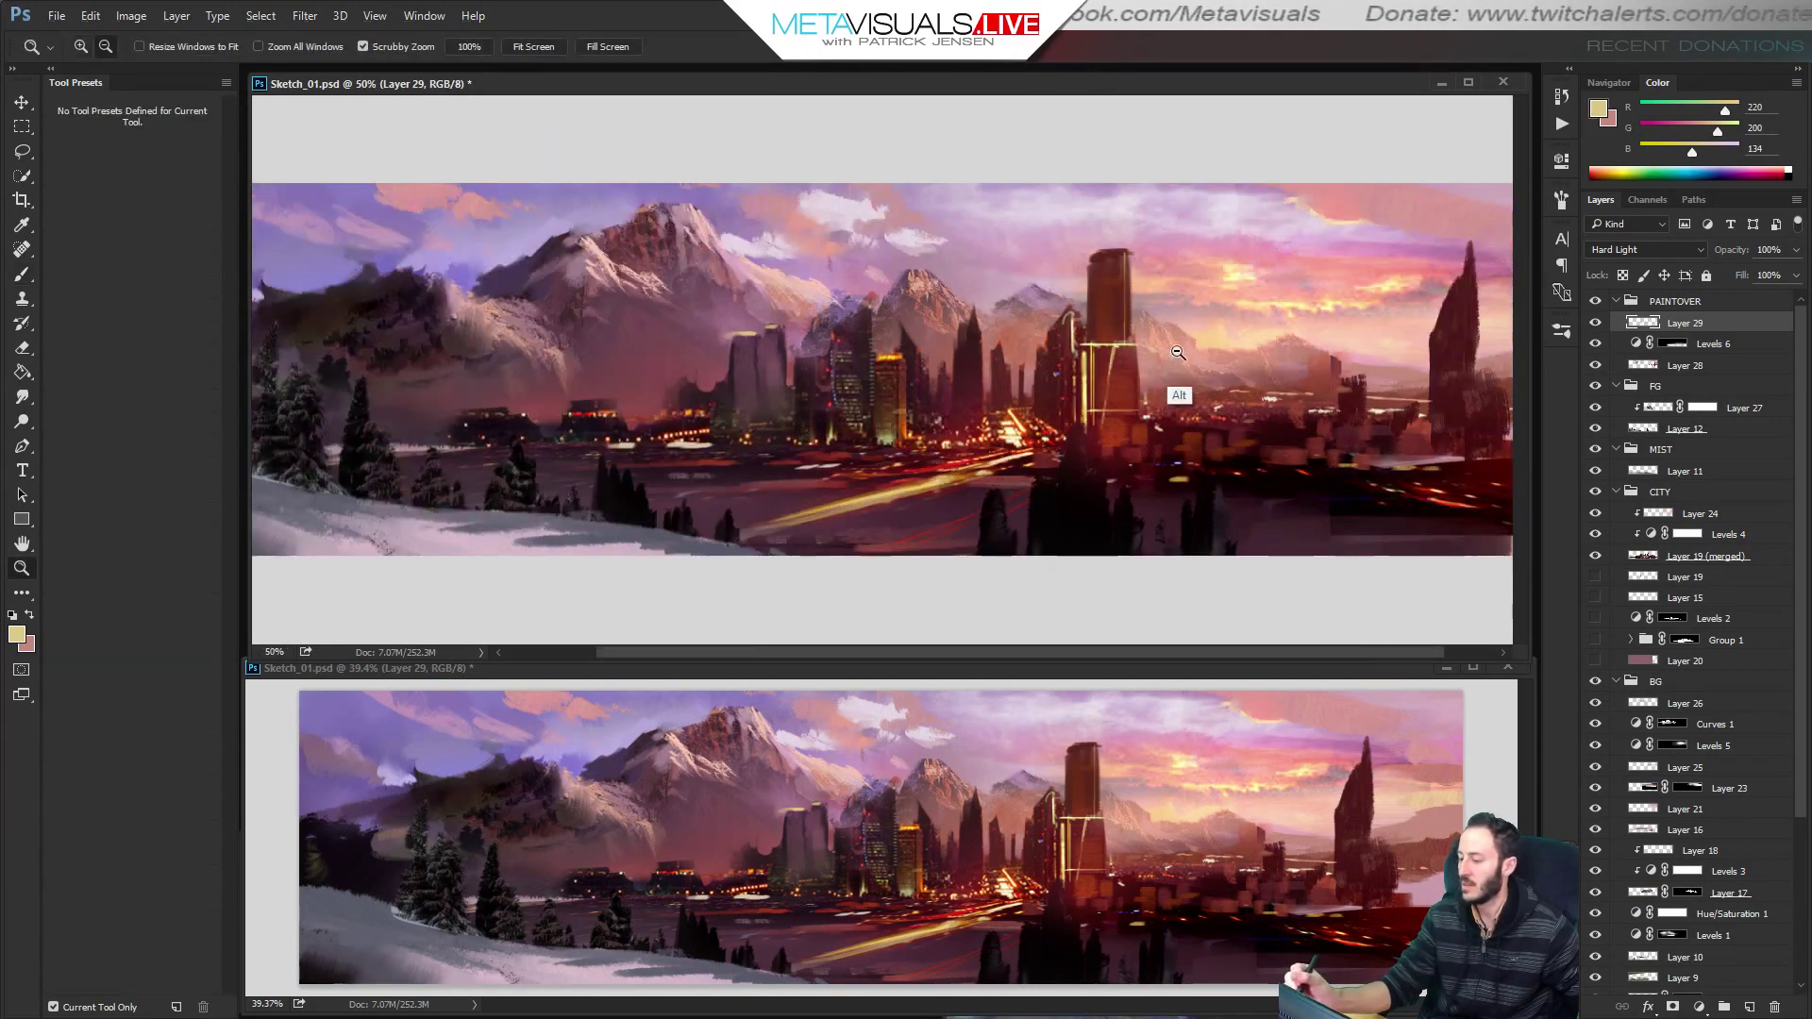
left_click(1187, 389, "alt")
left_click(1162, 445, "ctrl")
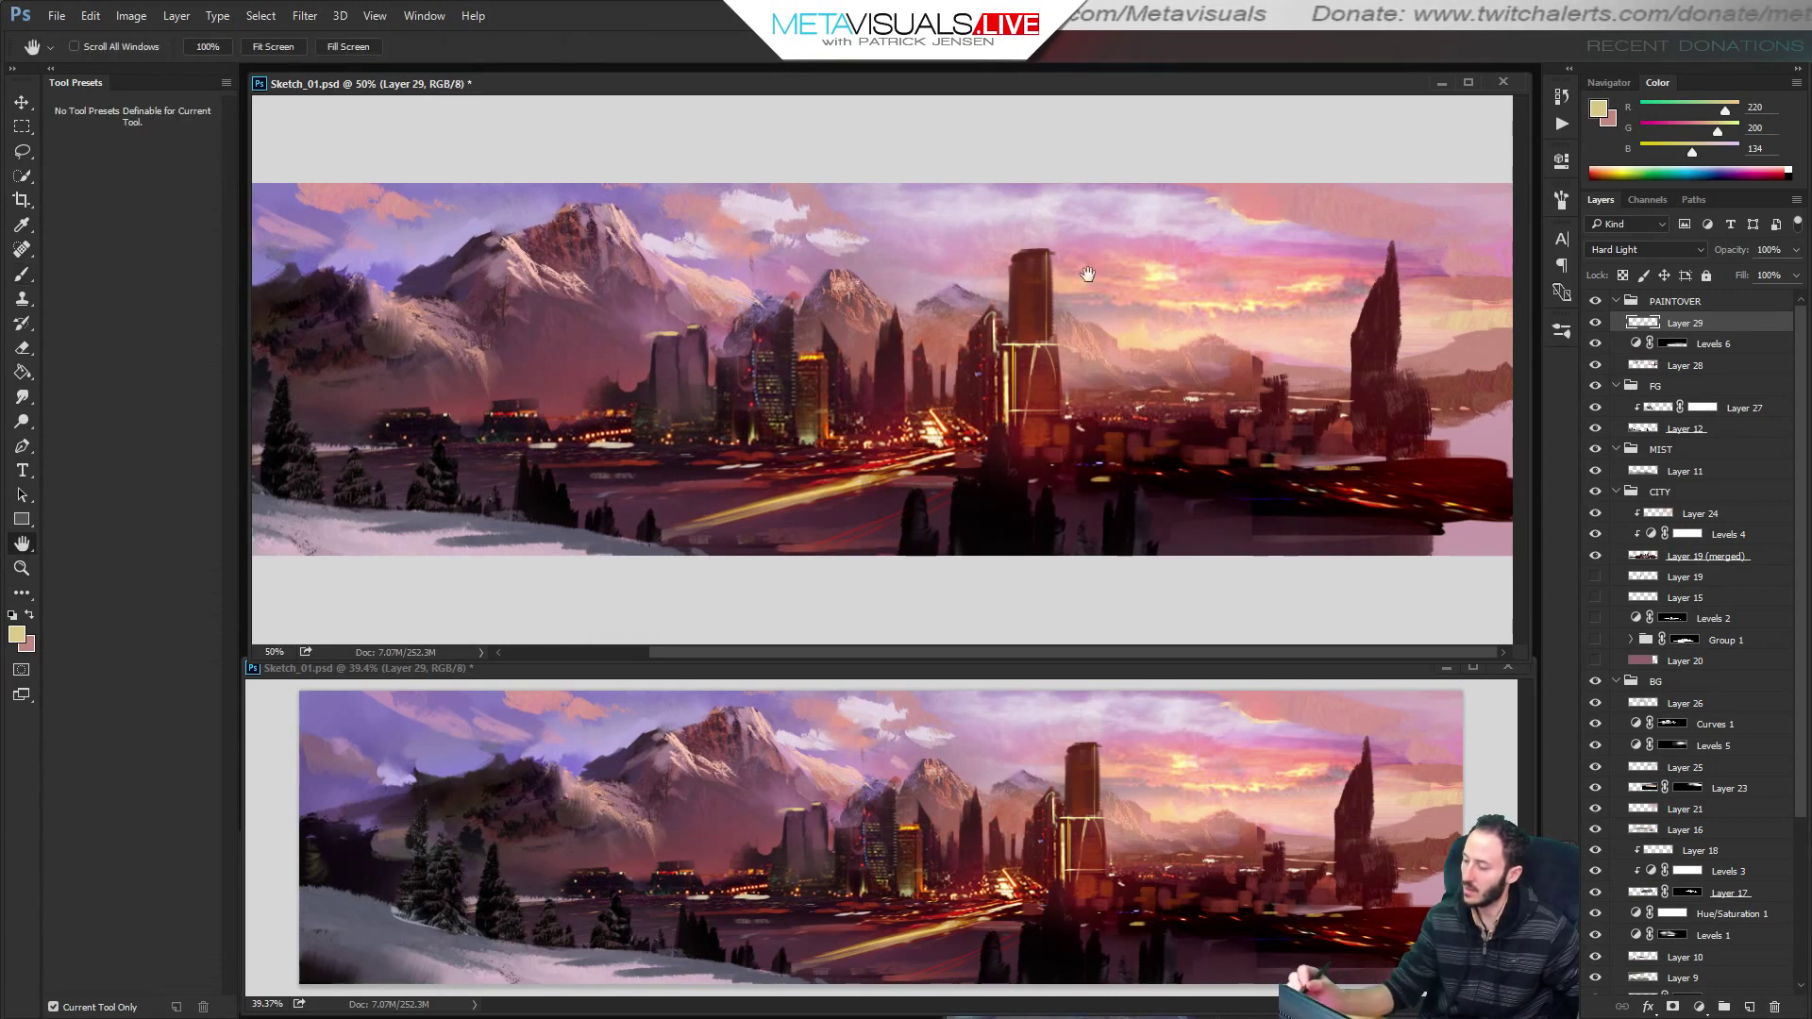
scroll(1043, 247, "up", 1)
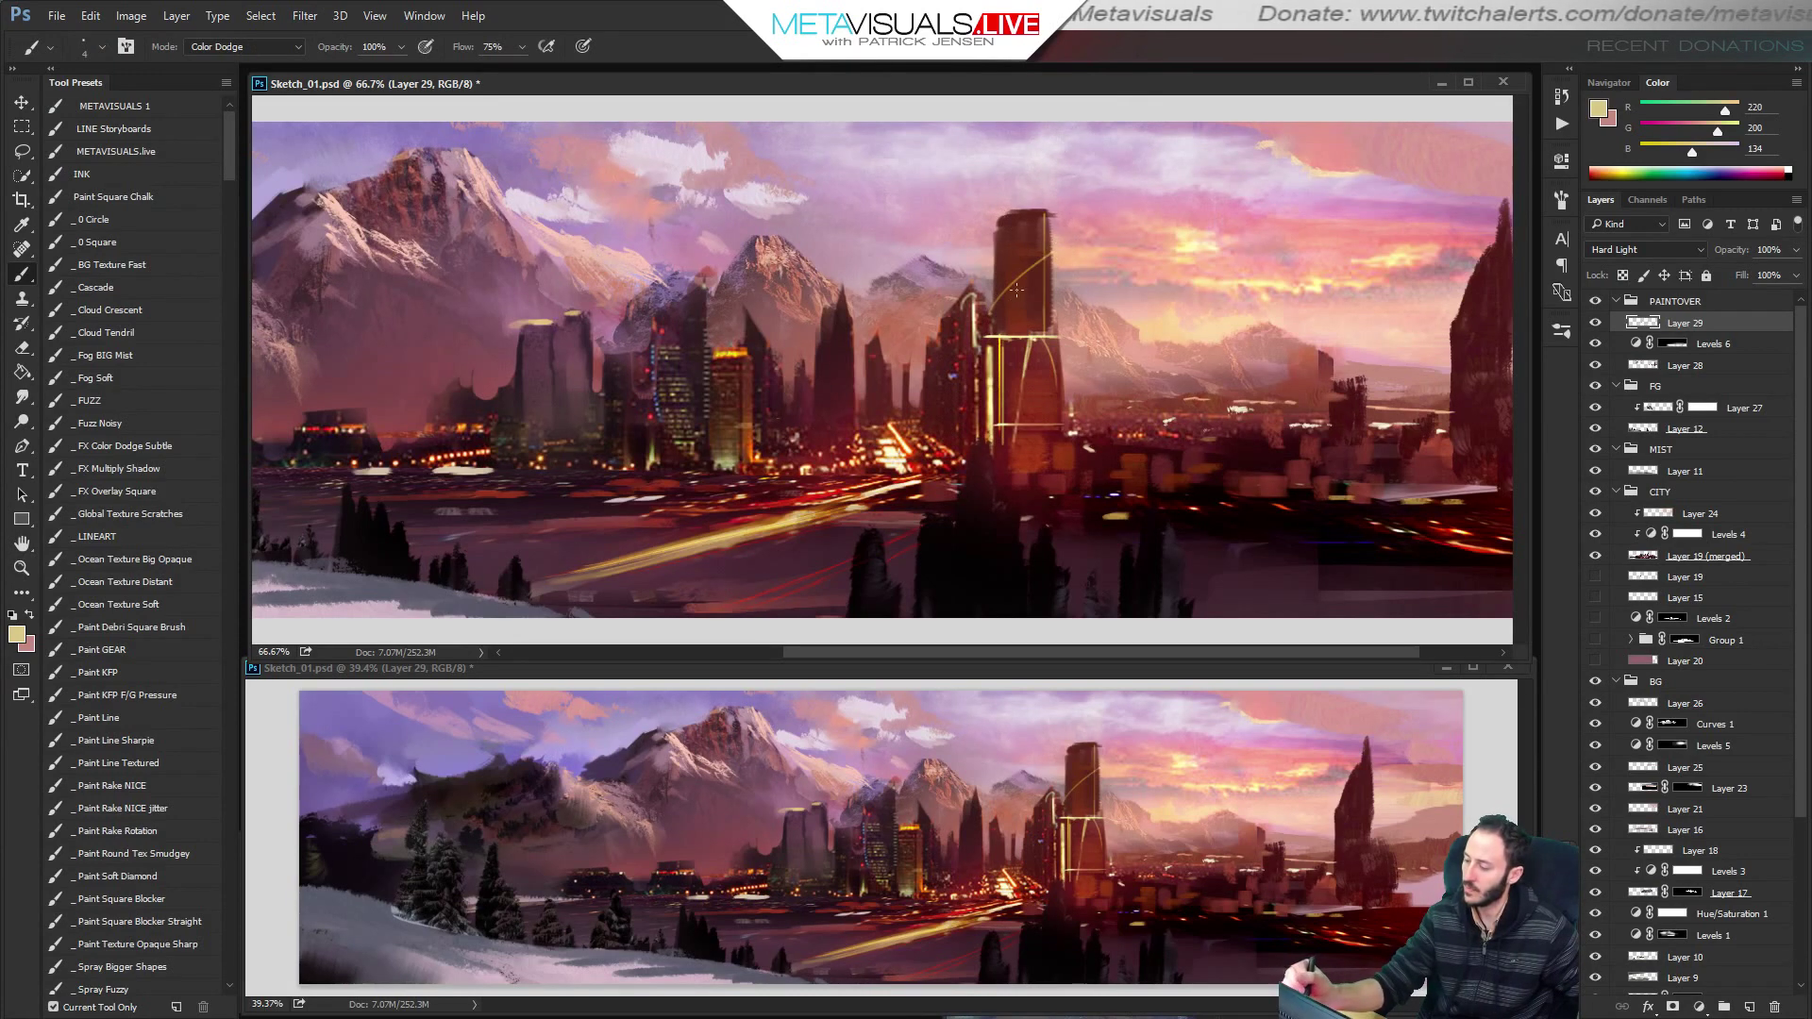
left_click_drag(1008, 279, 1008, 215)
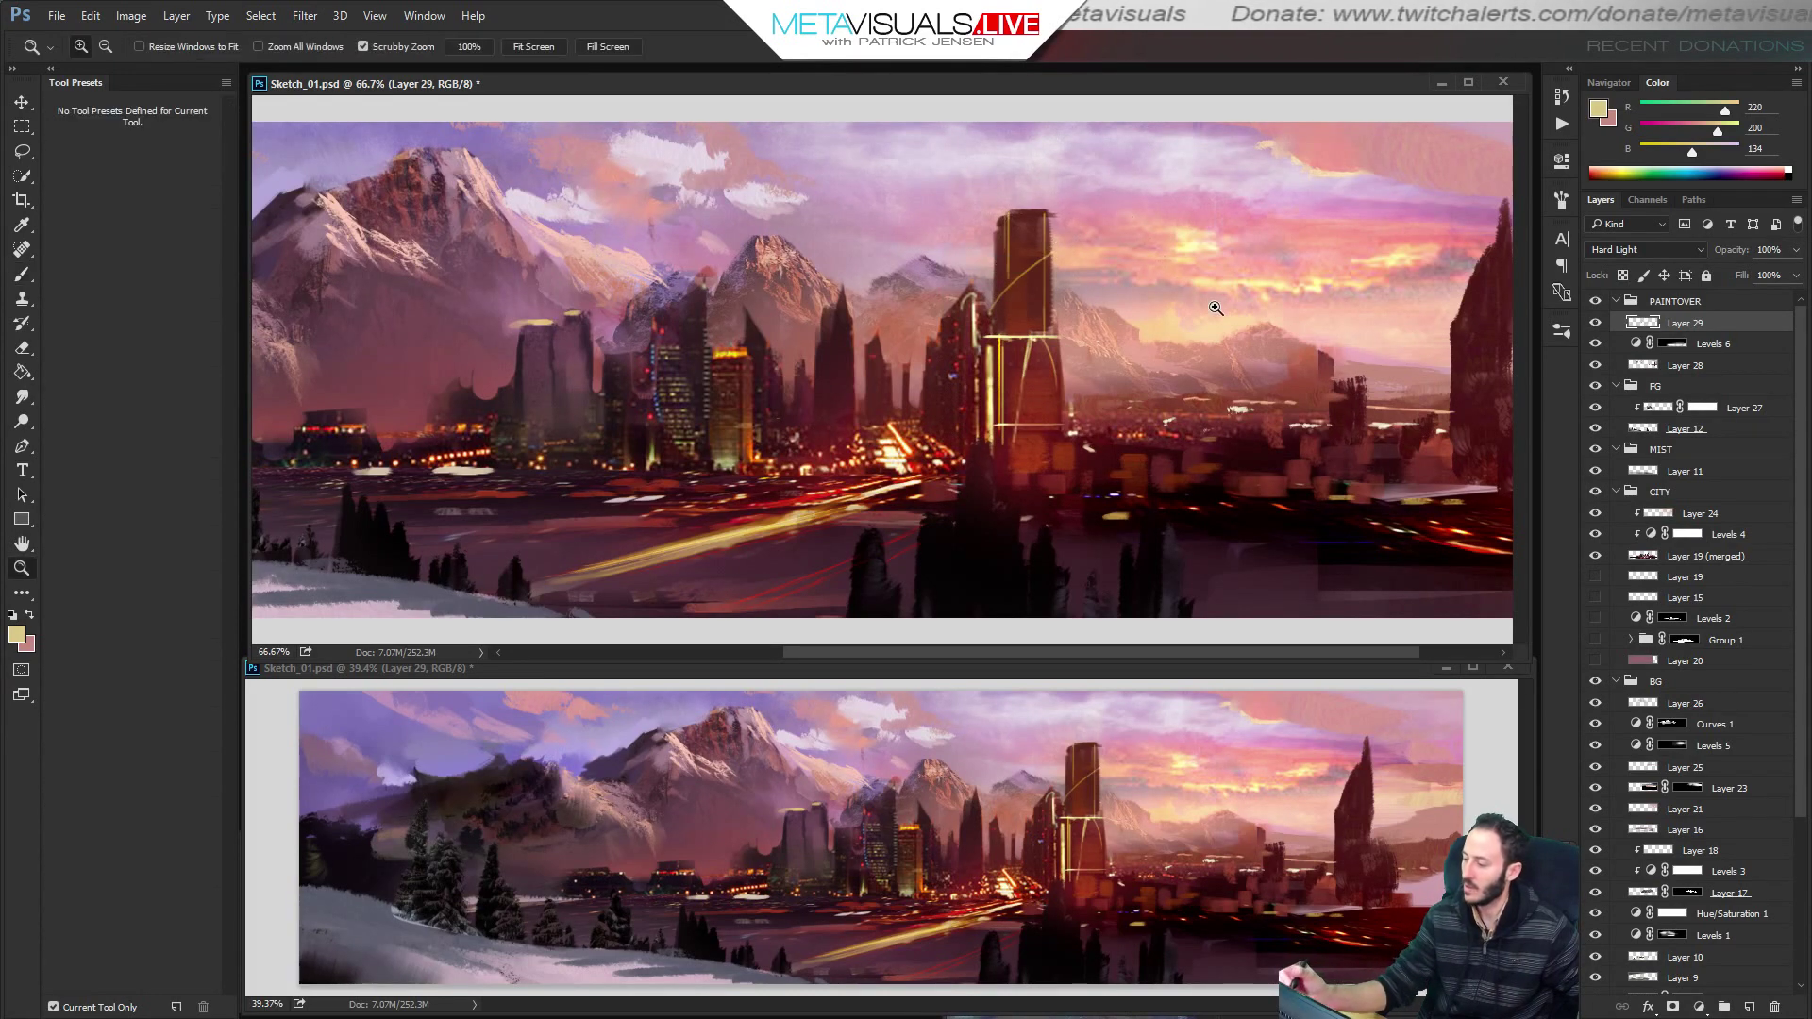
Paint a thin pale yellow light line down the dark spire tower at the right end of the city.
left_click(1219, 352, "alt")
left_click(1343, 536, "ctrl")
left_click_drag(1344, 534, 1235, 425)
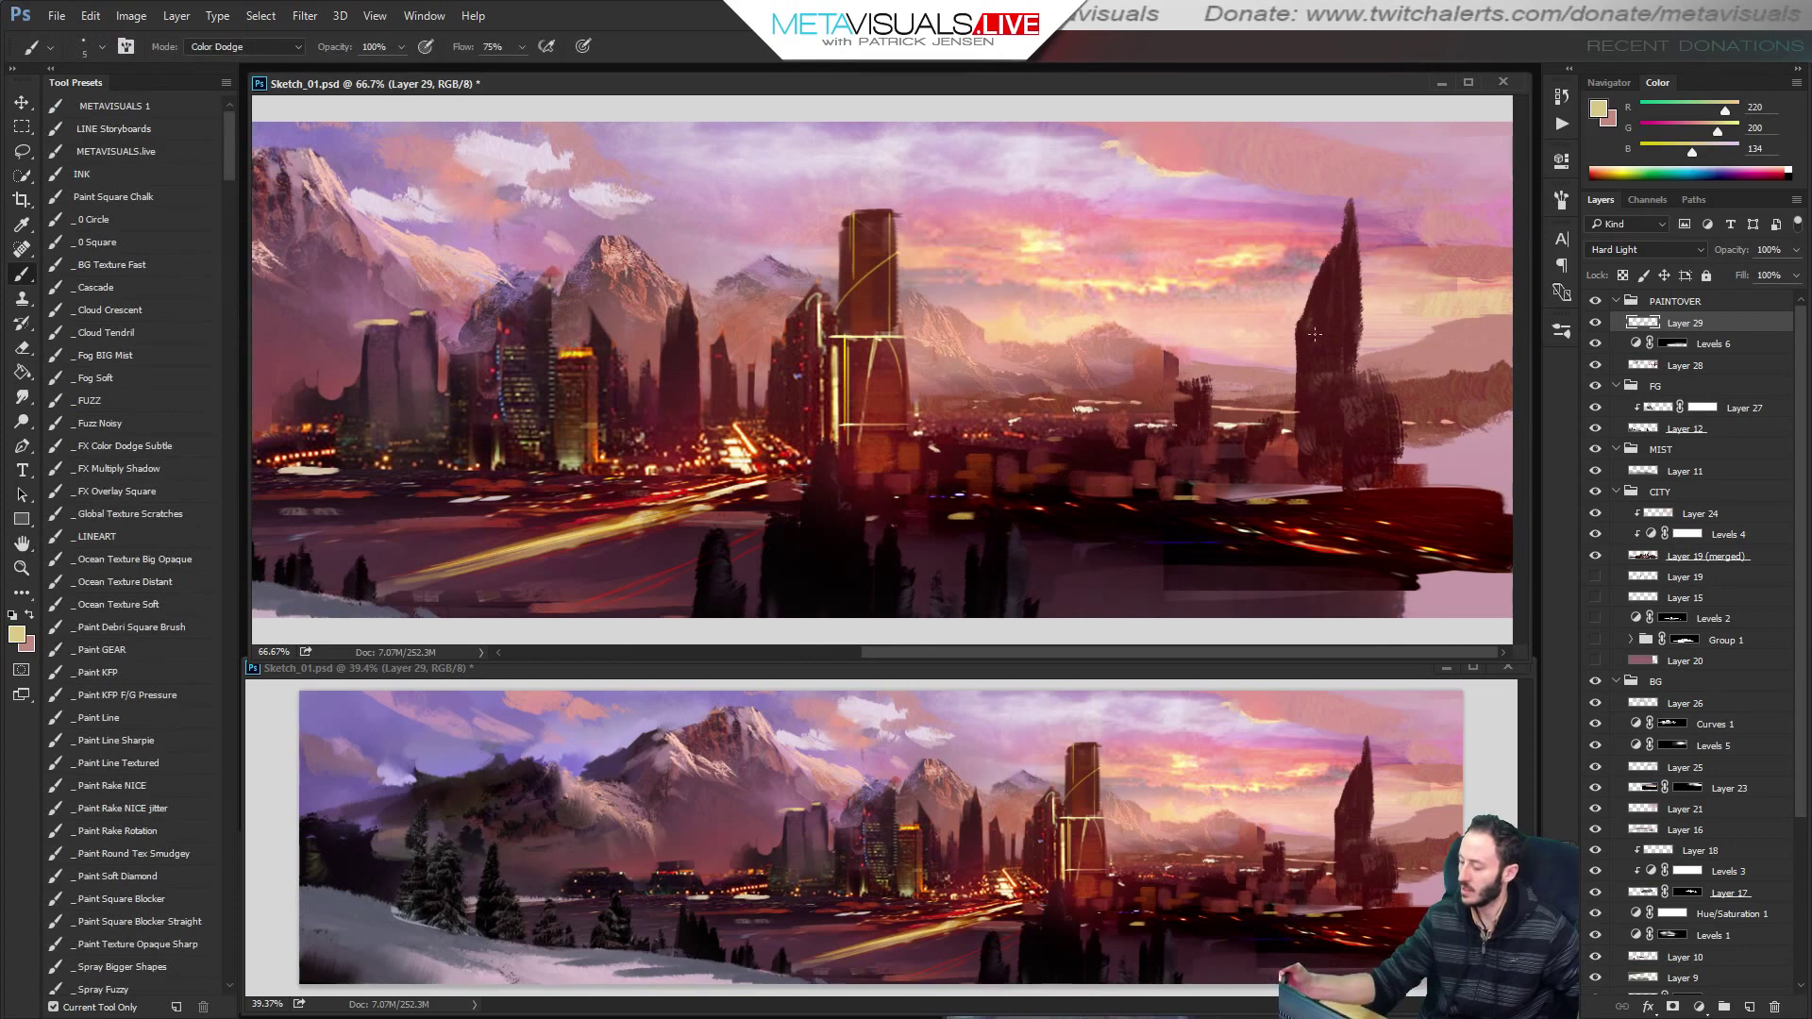
left_click_drag(1329, 259, 1329, 411)
left_click_drag(1328, 255, 1328, 392)
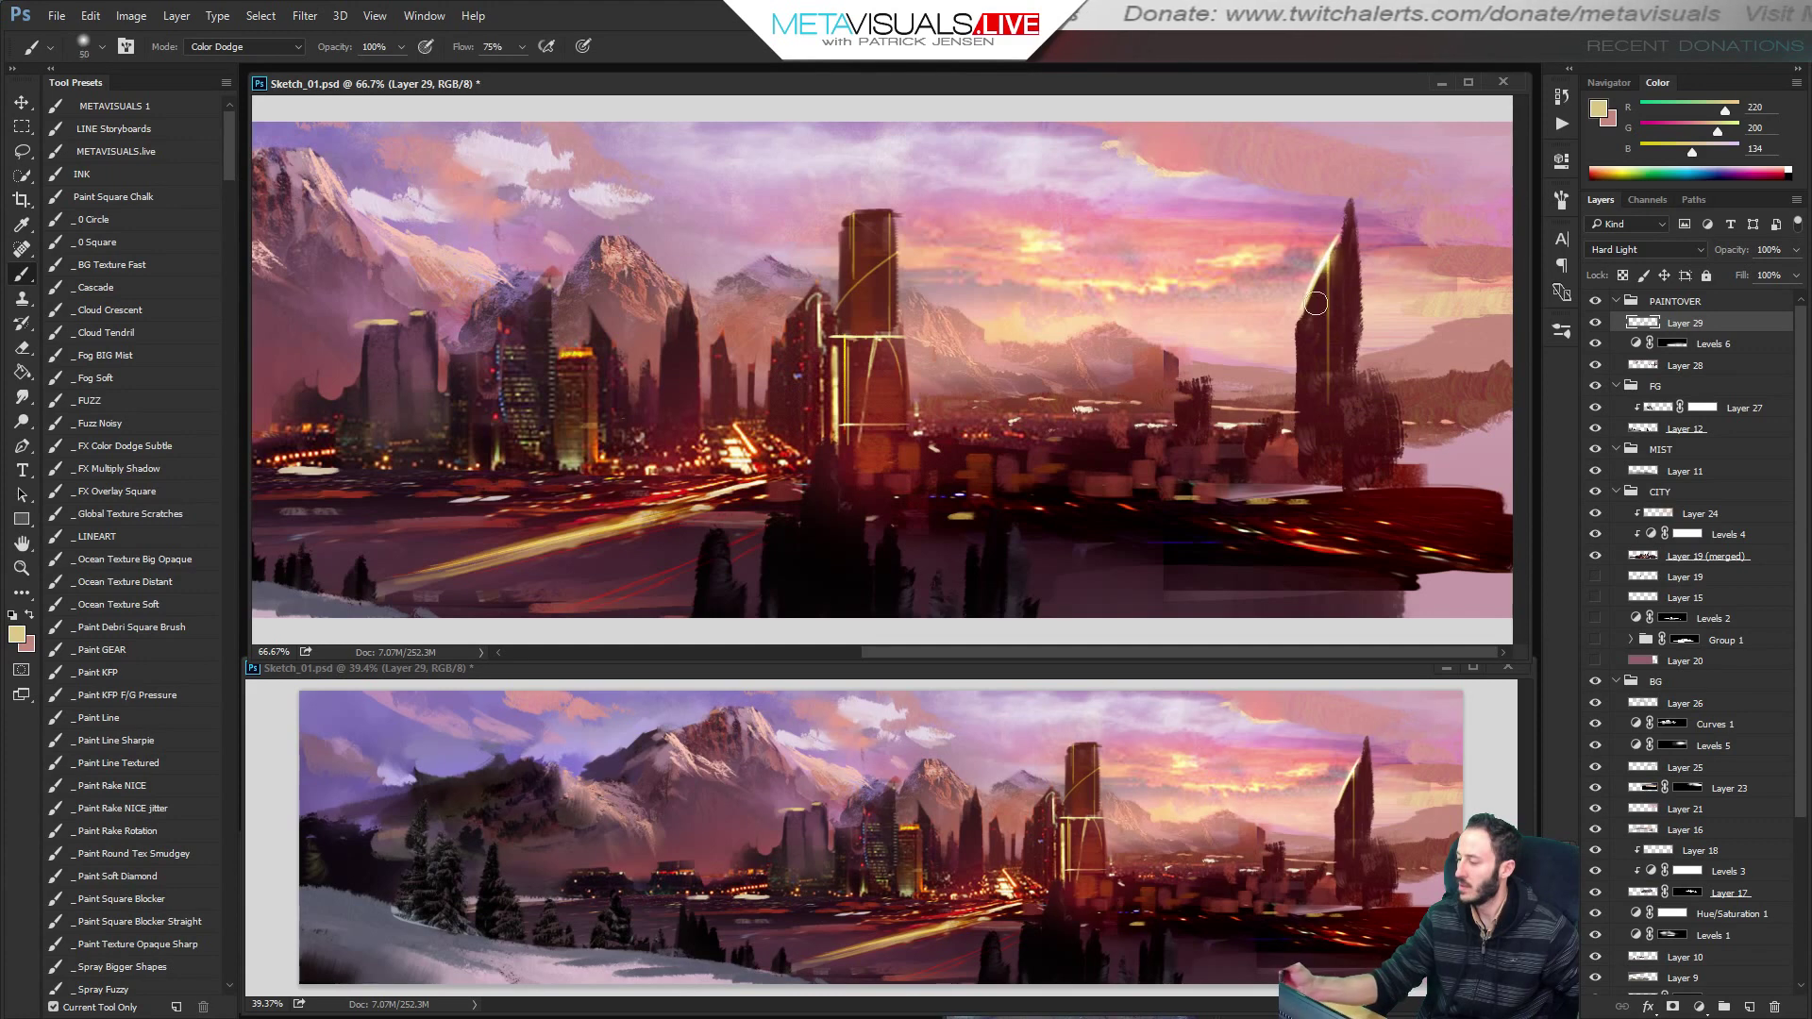
Sample golden brown (152, 113, 53) and brush a bright Color Dodge glow onto the spire tower's upper sunlit edge.
left_click(1332, 257)
left_click(1333, 268, "alt")
key("bracketright")
key("bracketright")
key("bracketright")
key("bracketright")
key("bracketright")
key("bracketright")
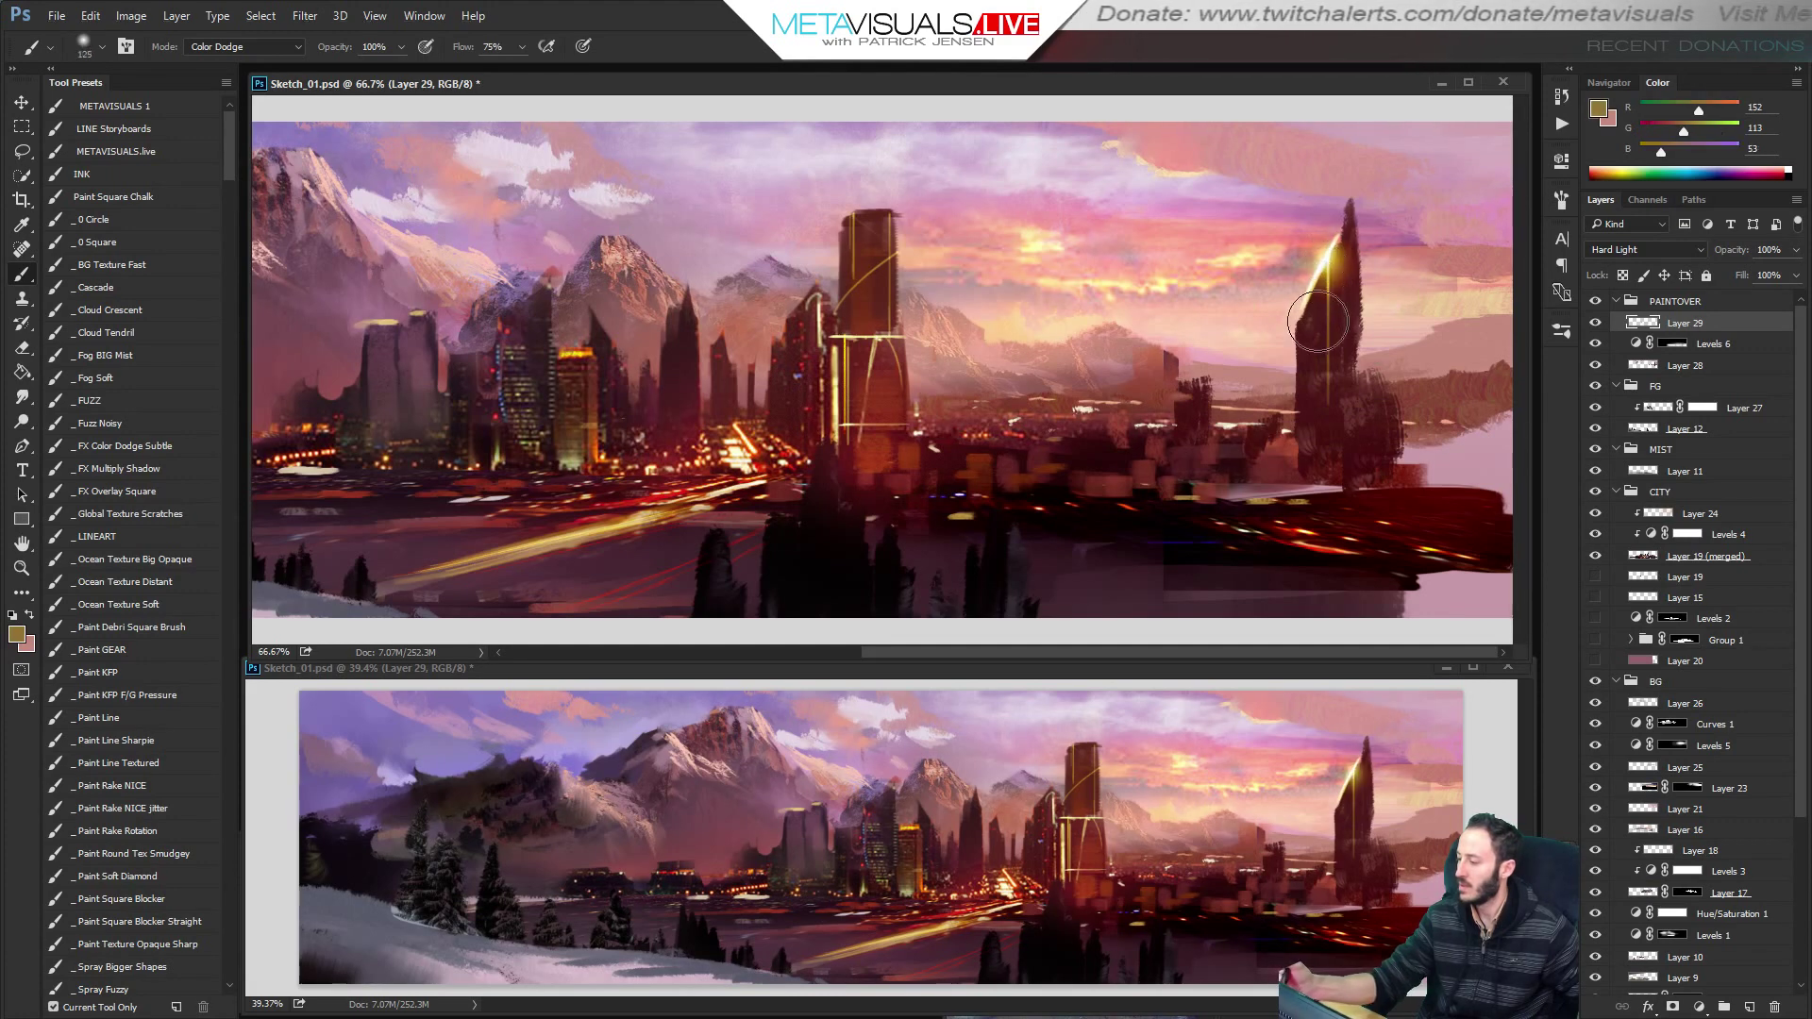
key("bracketleft")
key("bracketleft")
key("bracketleft")
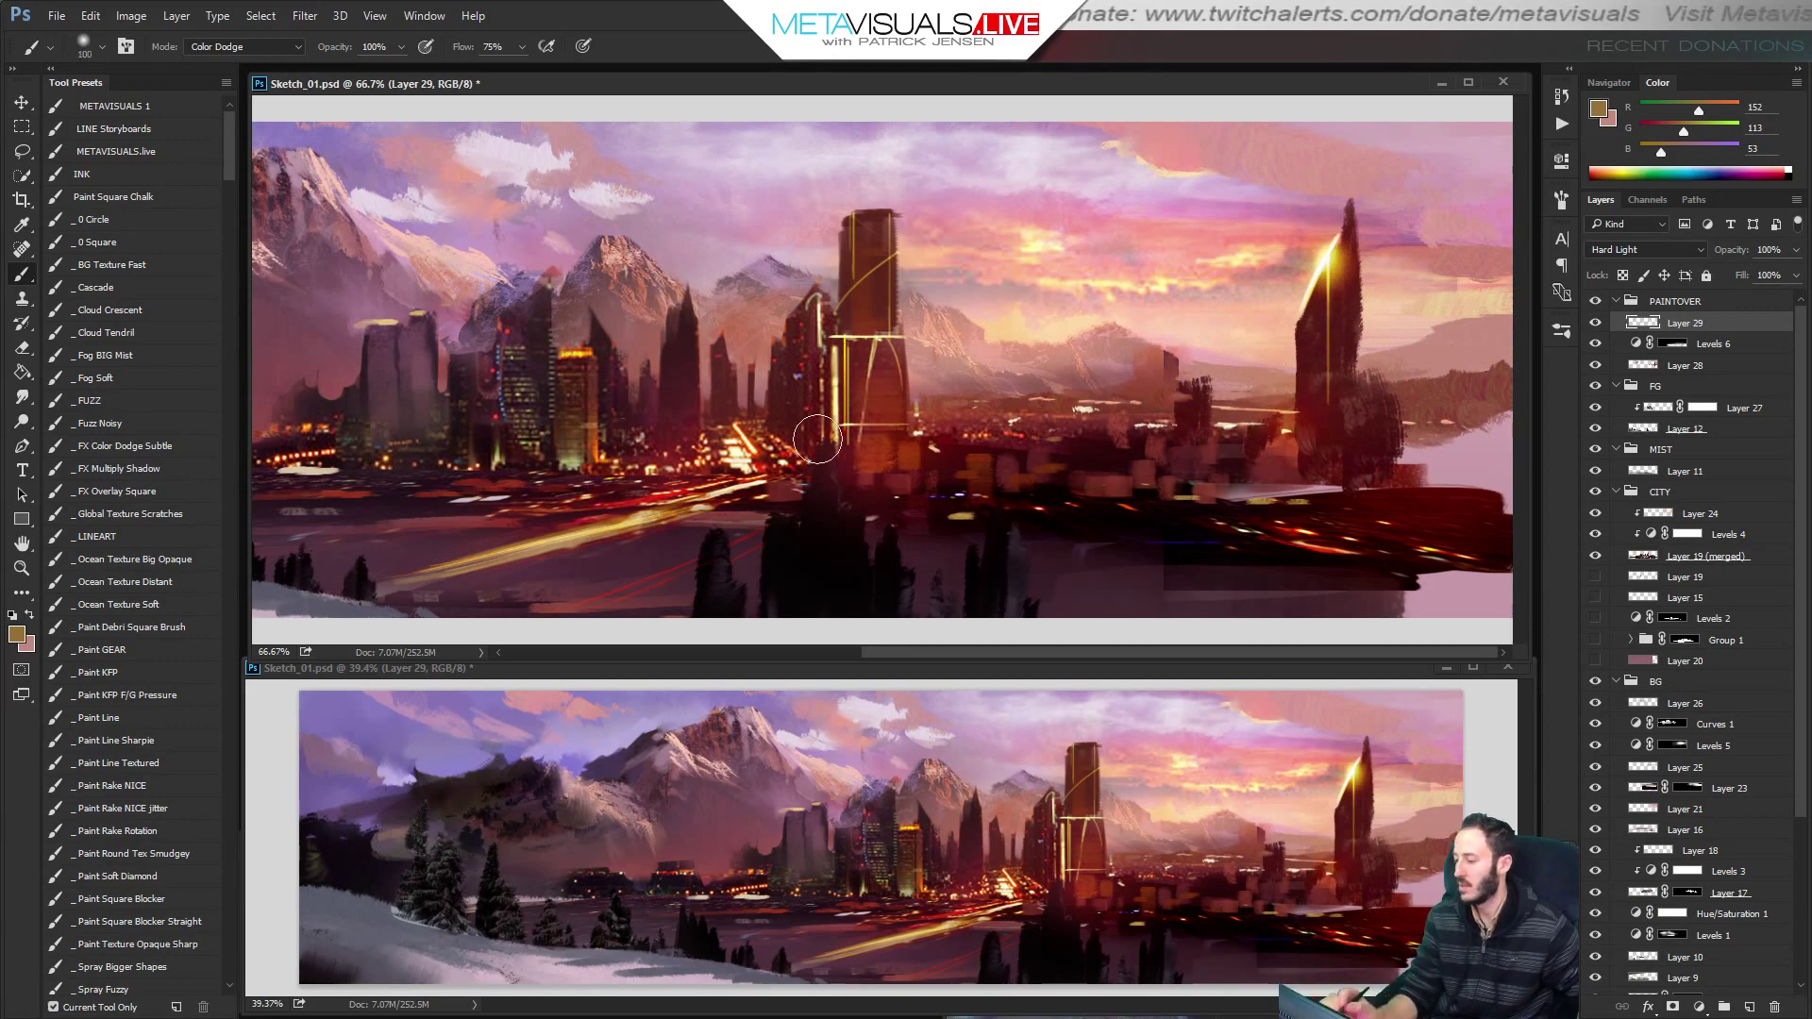
Brush golden brown Color Dodge light over the sunset clouds and the hazy horizon beneath them.
key("bracketright")
key("bracketright")
key("bracketright")
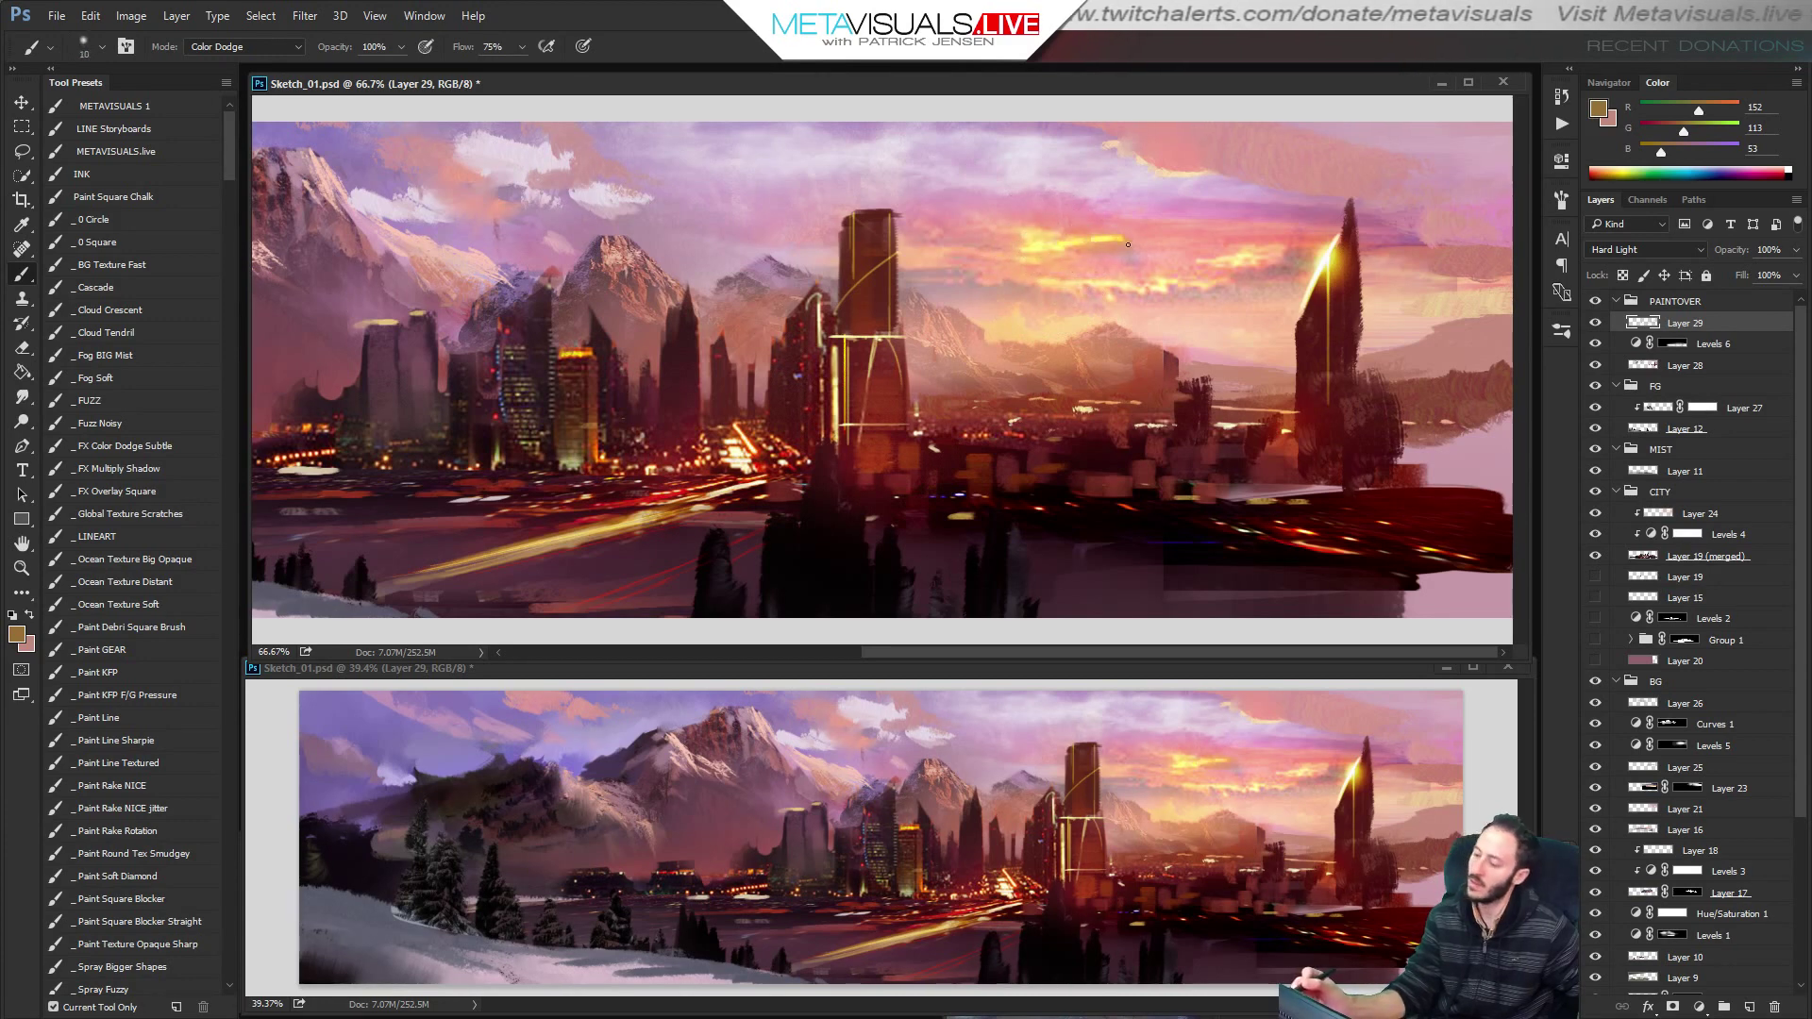
Paint small golden lights along the distant city horizon between the tall tower and the spire.
key("alt+space")
left_click(1212, 416, "alt")
left_click(1239, 453, "alt")
left_click(1123, 483, "ctrl")
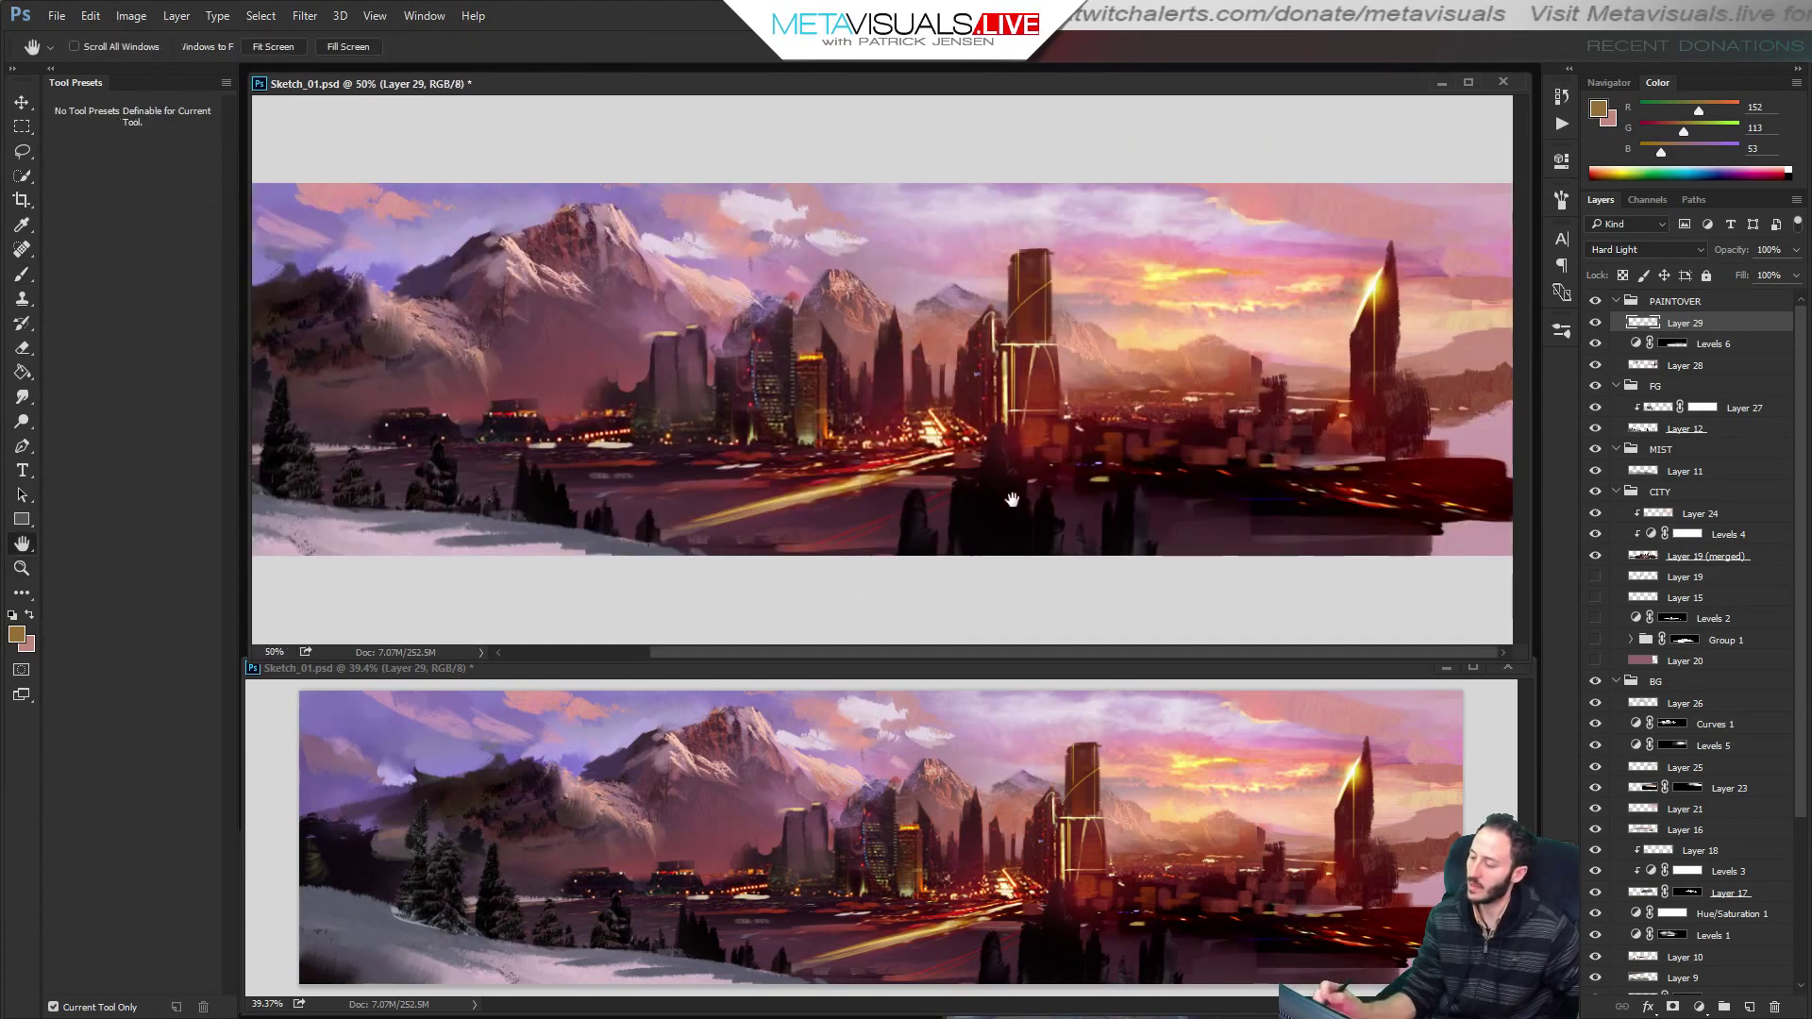
mouse_move(1011, 501)
left_mouse_down()
mouse_move(1161, 490)
mouse_move(938, 501)
left_mouse_up()
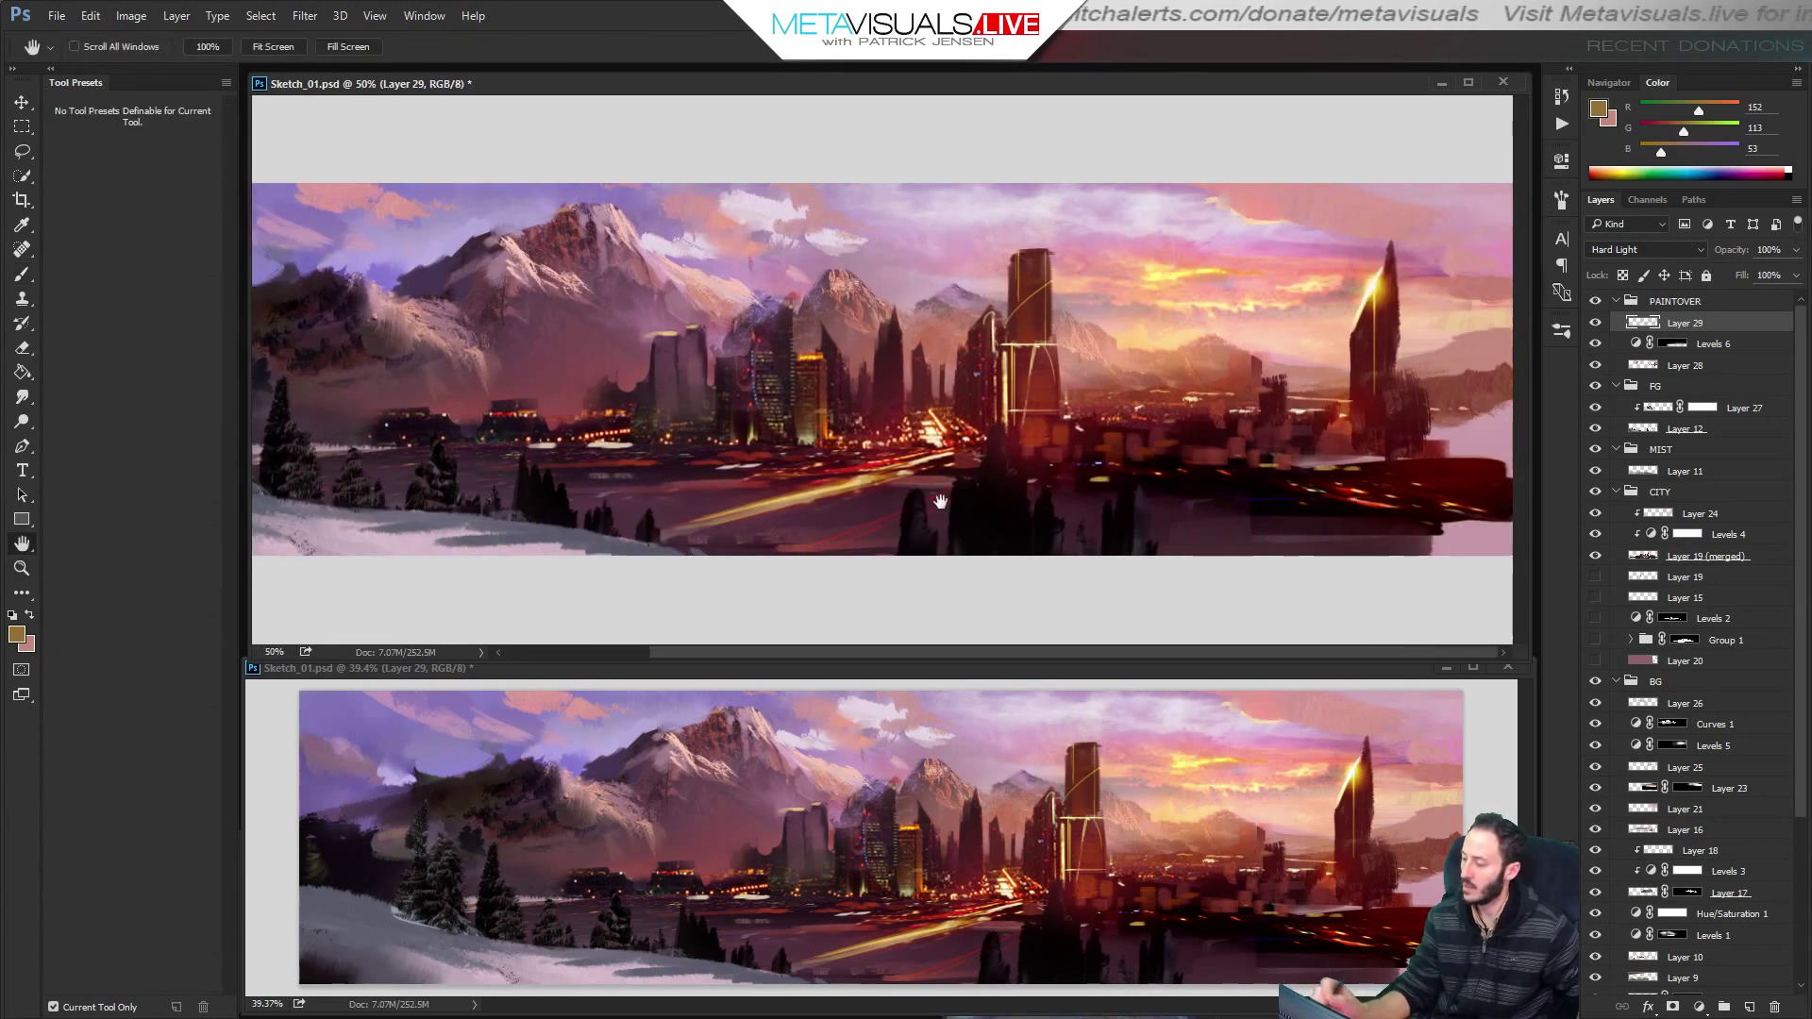
left_click(1190, 422, "ctrl")
key("b")
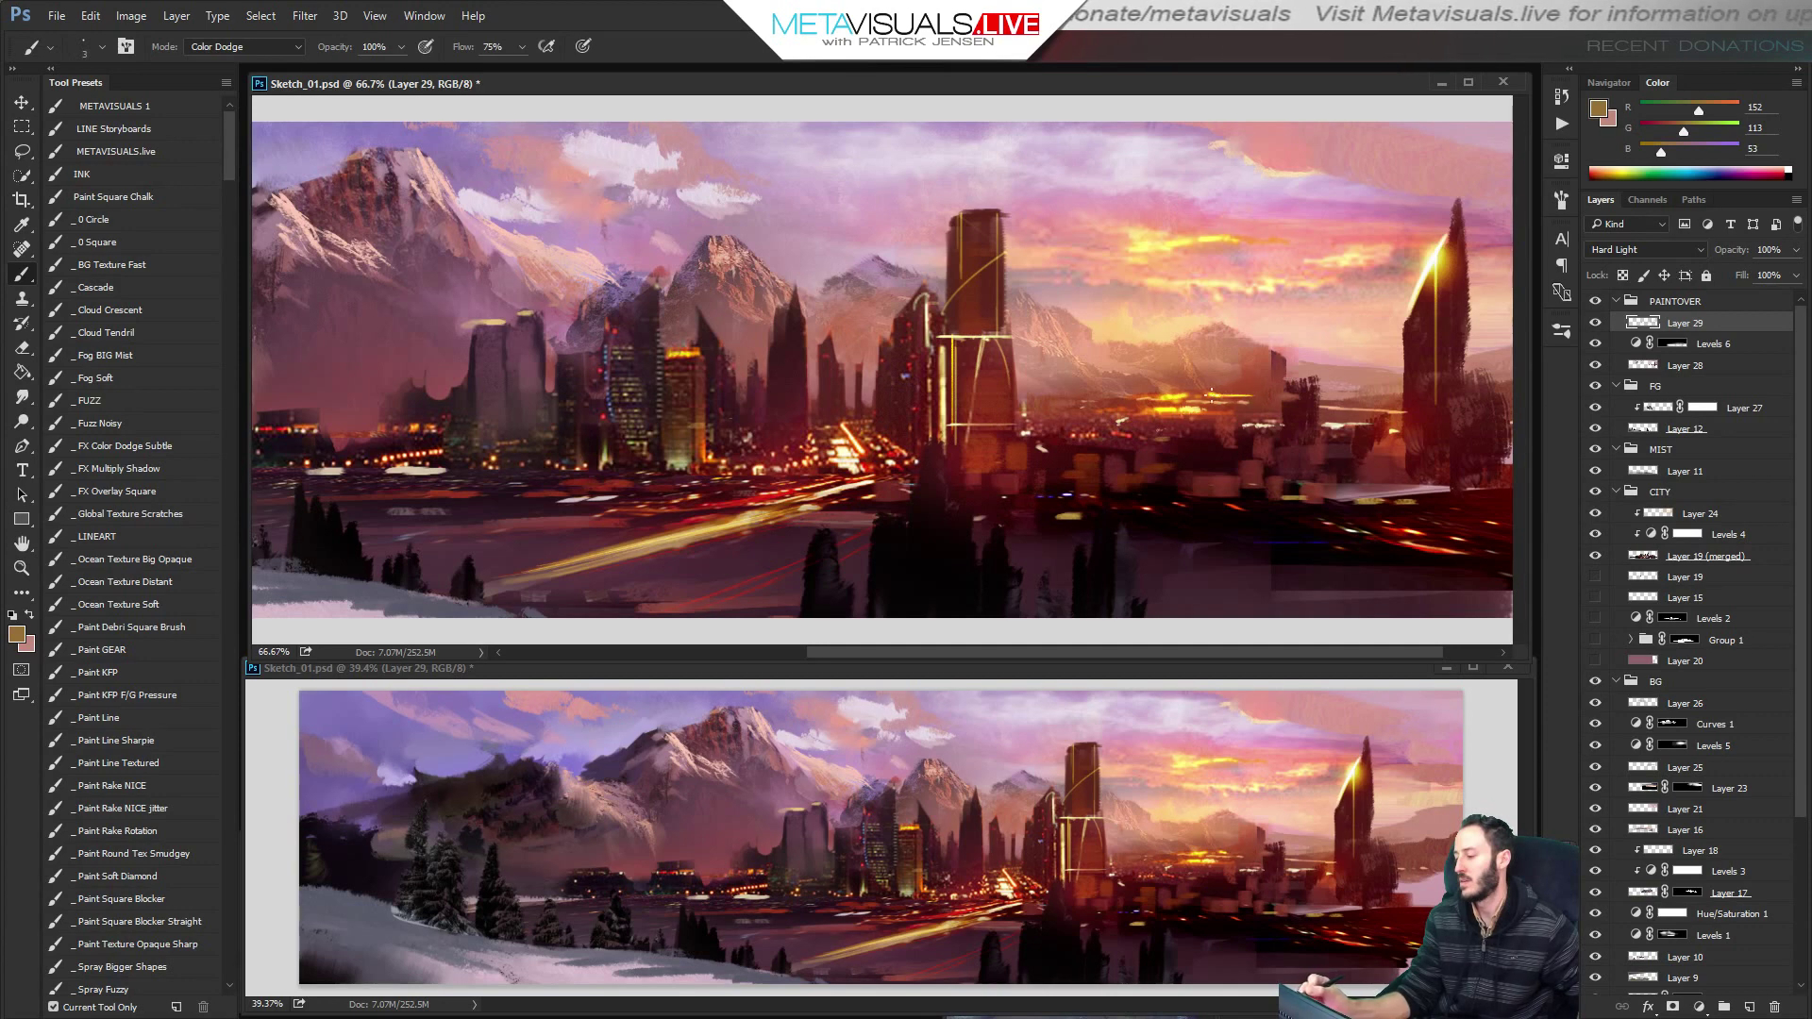
left_click_drag(1145, 450, 1038, 458)
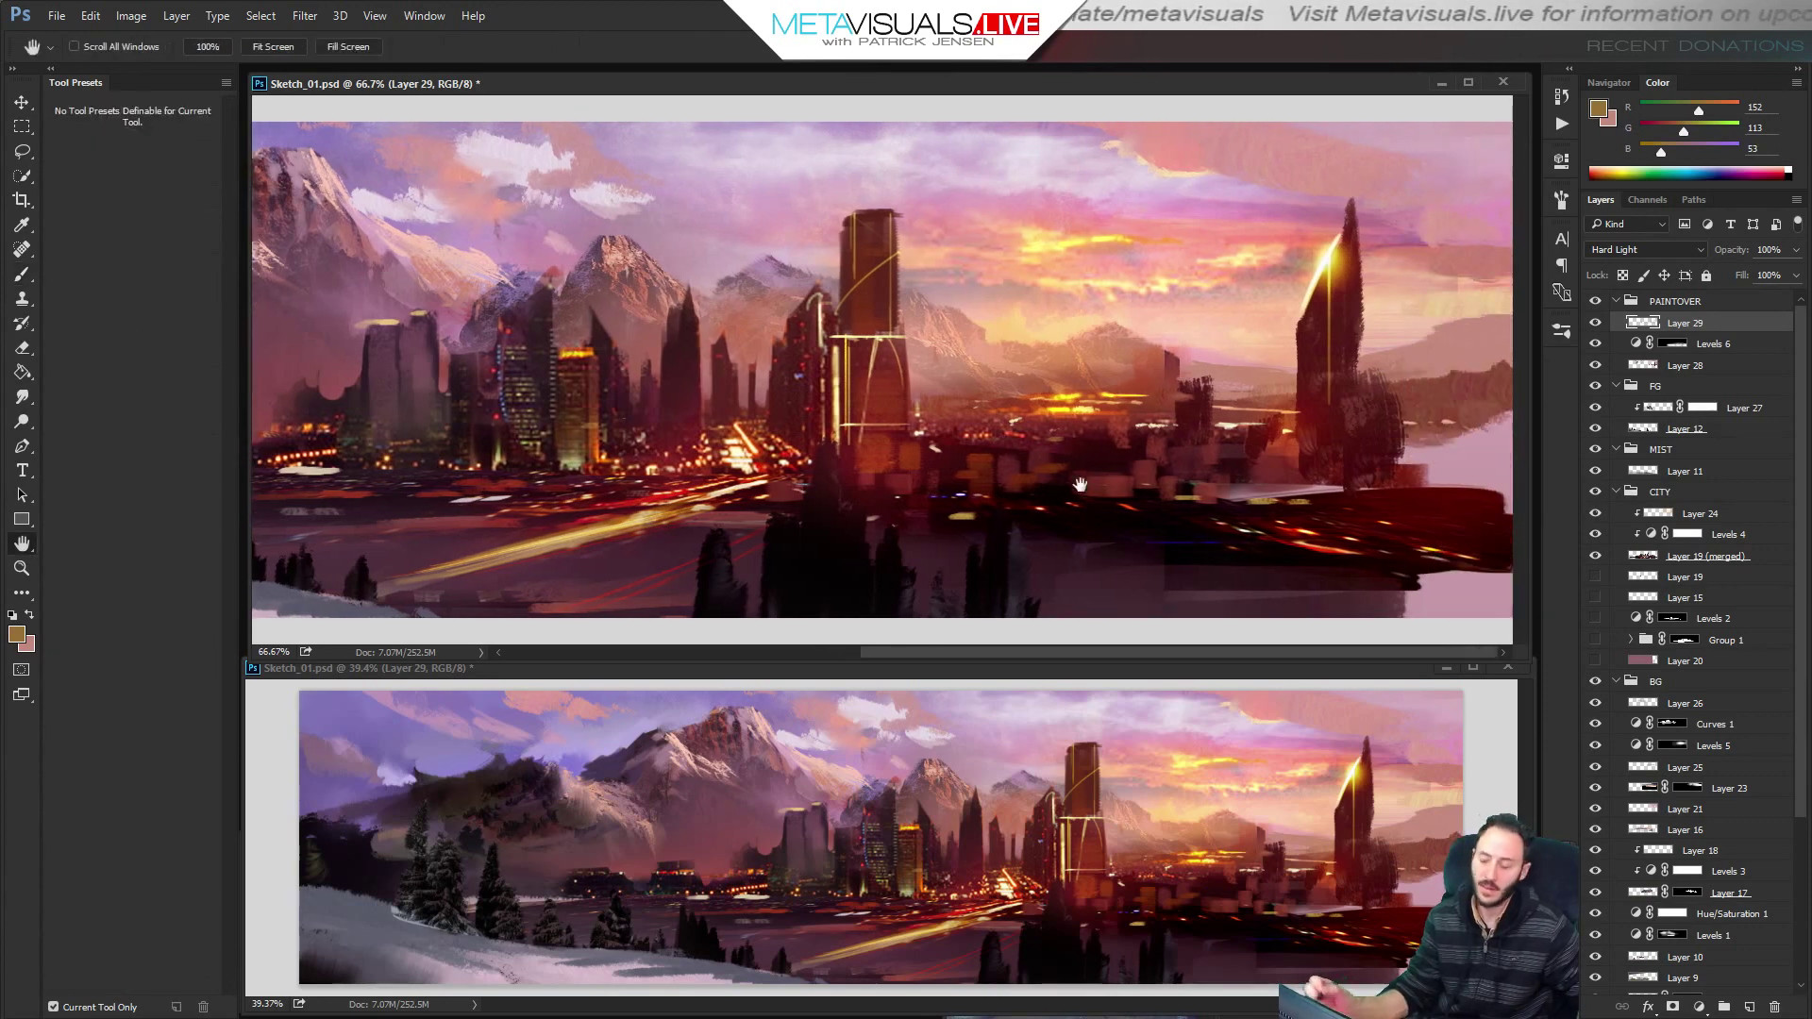
Sample dusty pink (208, 144, 137) and dab a soft glow on the dark plain by the road with a 500-pixel brush.
key("bracketright")
key("bracketright")
key("bracketright")
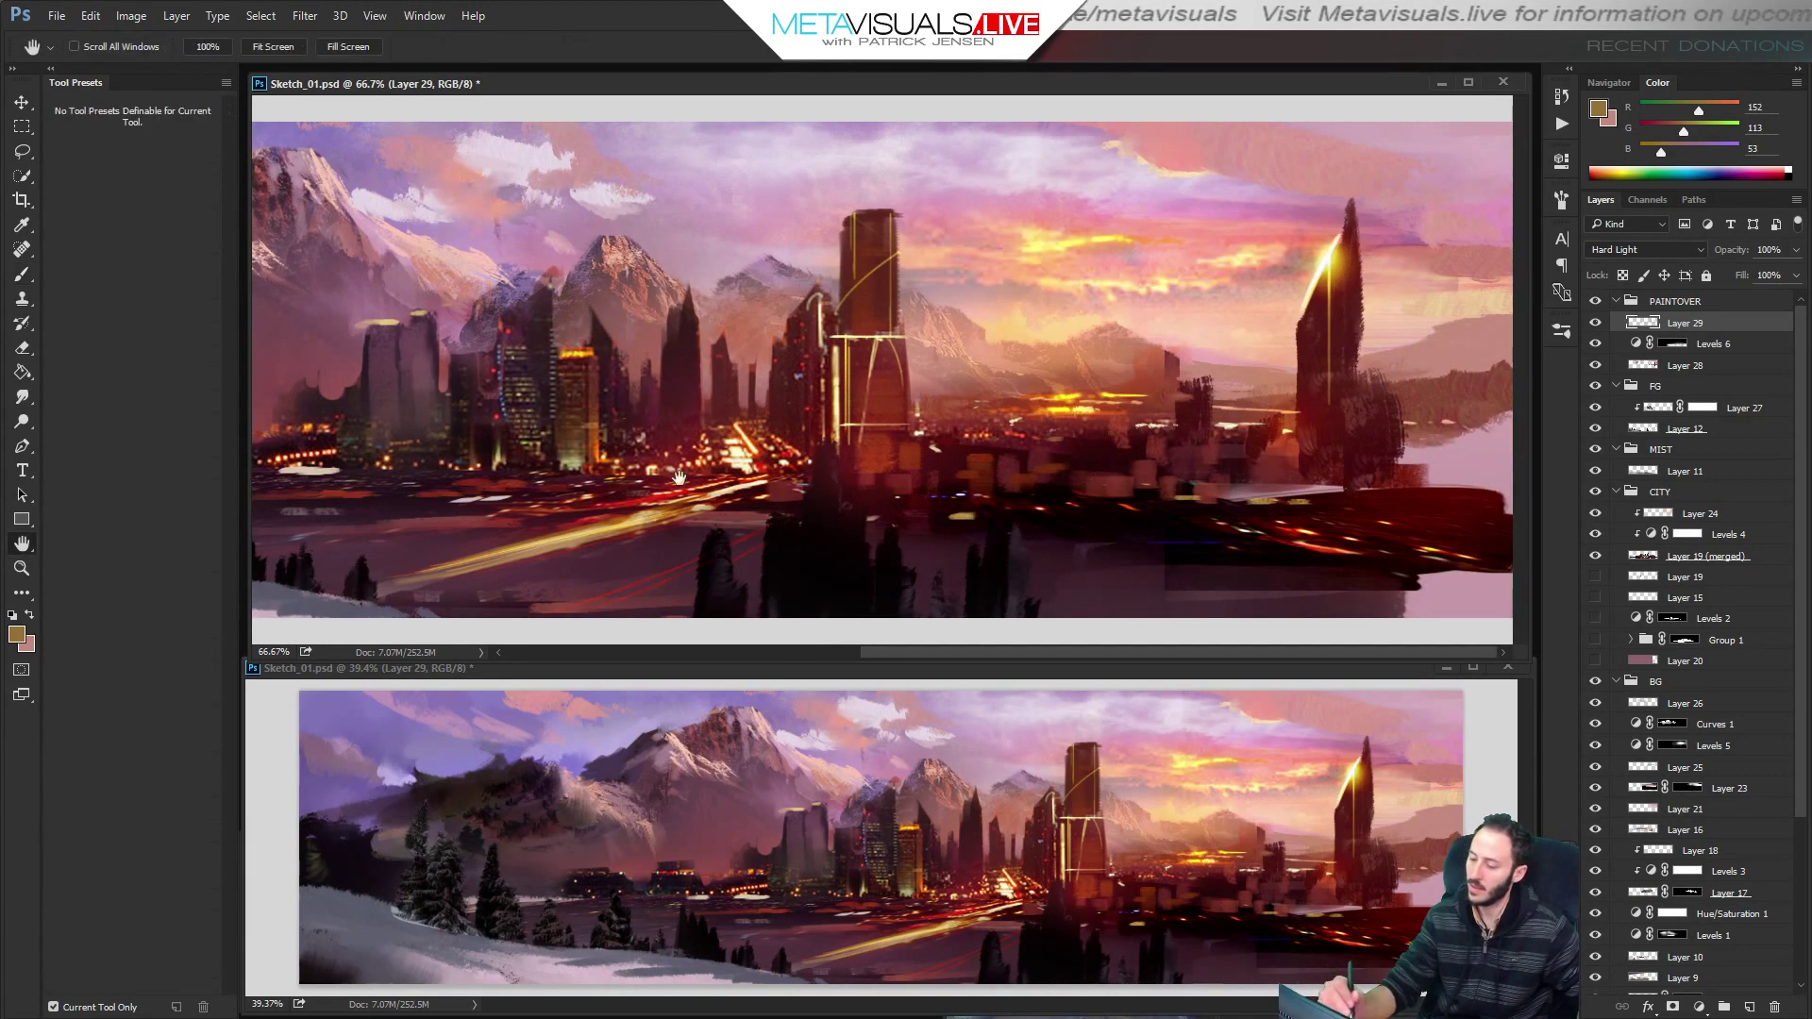
left_click_drag(755, 351, 1150, 354)
left_click(857, 289, "alt")
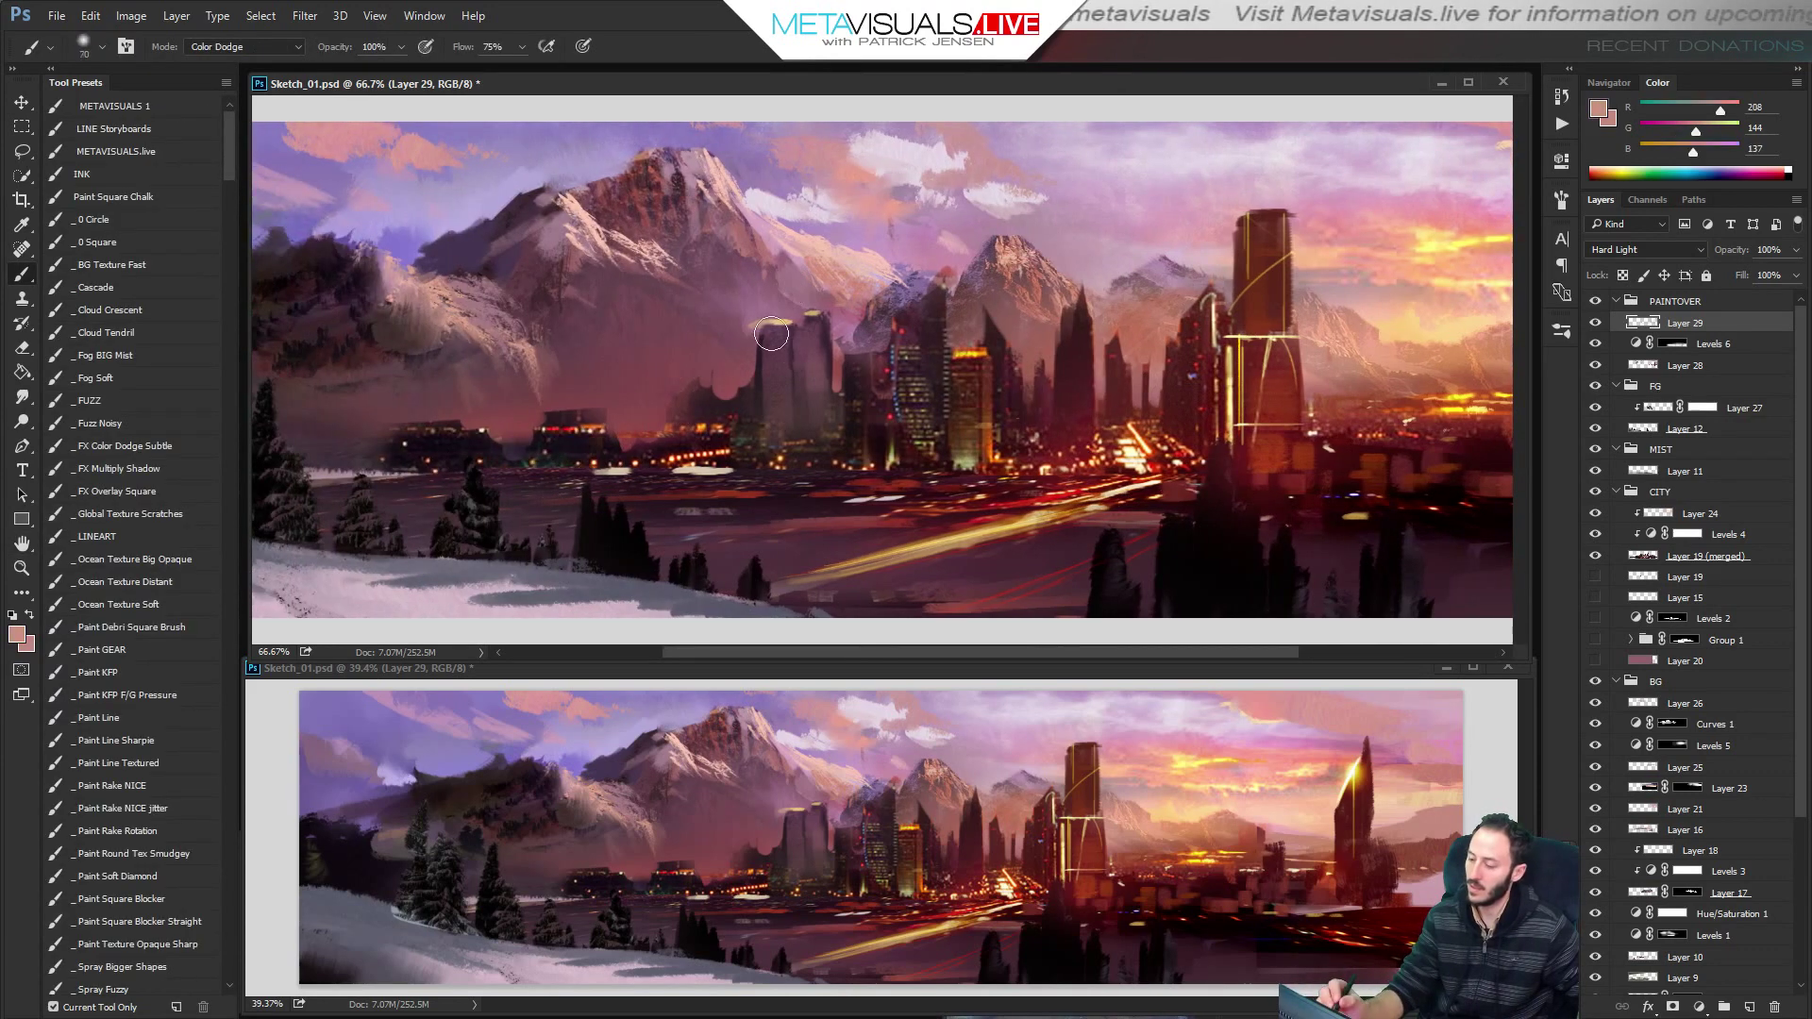
key("bracketright")
key("bracketright")
key("bracketright")
key("bracketright")
key("bracketright")
key("bracketright")
key("bracketright")
key("bracketright")
key("bracketright")
key("bracketright")
key("bracketright")
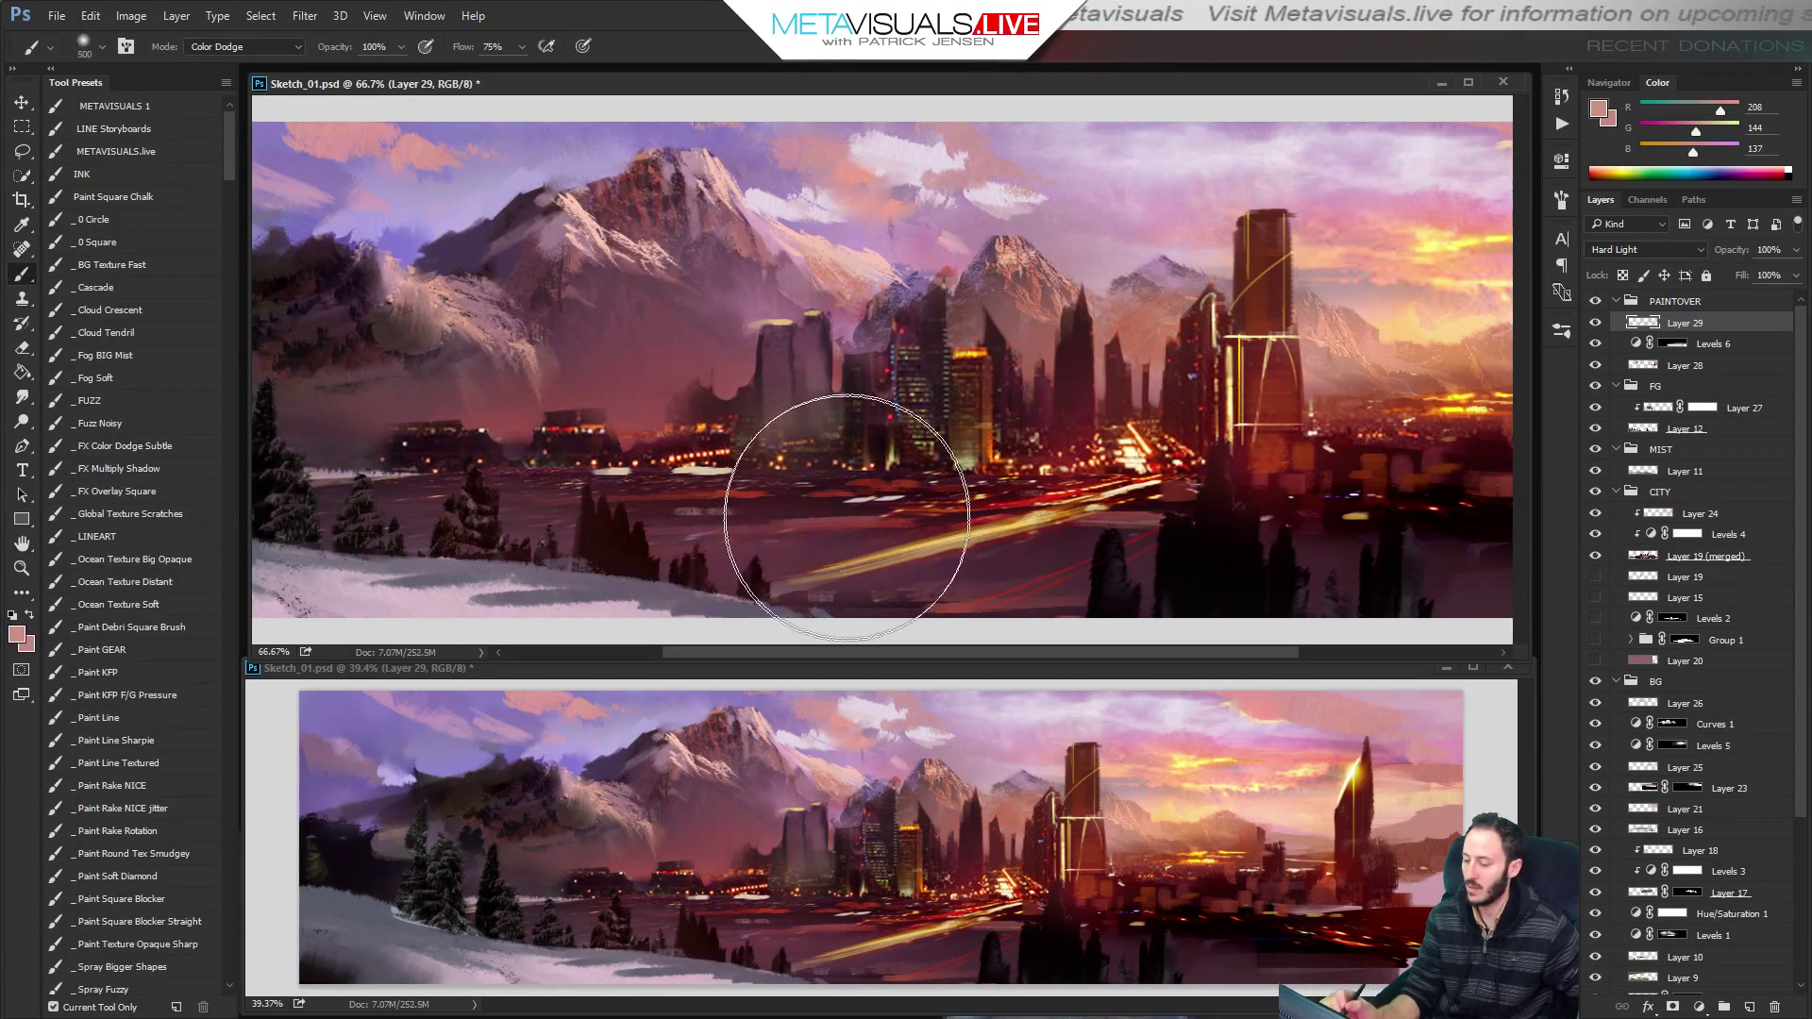
left_click(852, 523)
Brush a large pink haze over the dark foreground below the distant city, right of the tall tower.
left_click(1147, 578, "alt")
left_click(1273, 510, "alt")
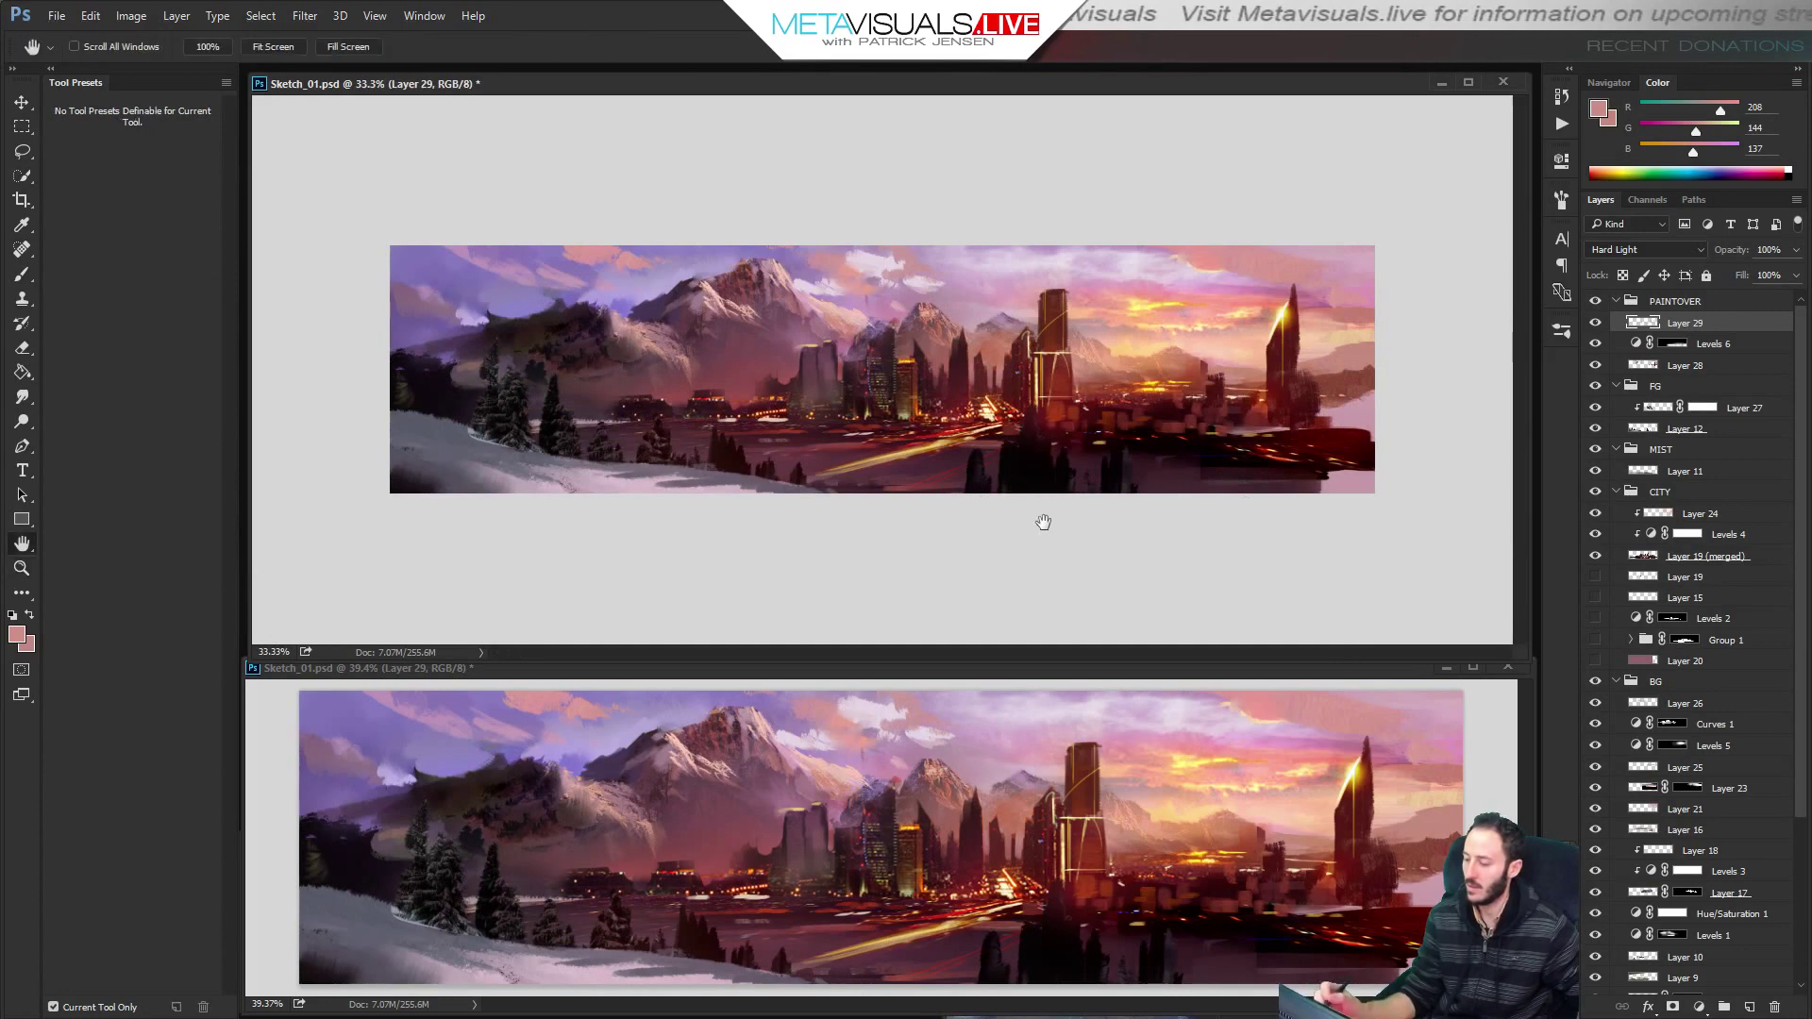
left_click_drag(829, 470, 947, 461)
key("ctrl+z")
key("bracketright")
key("bracketright")
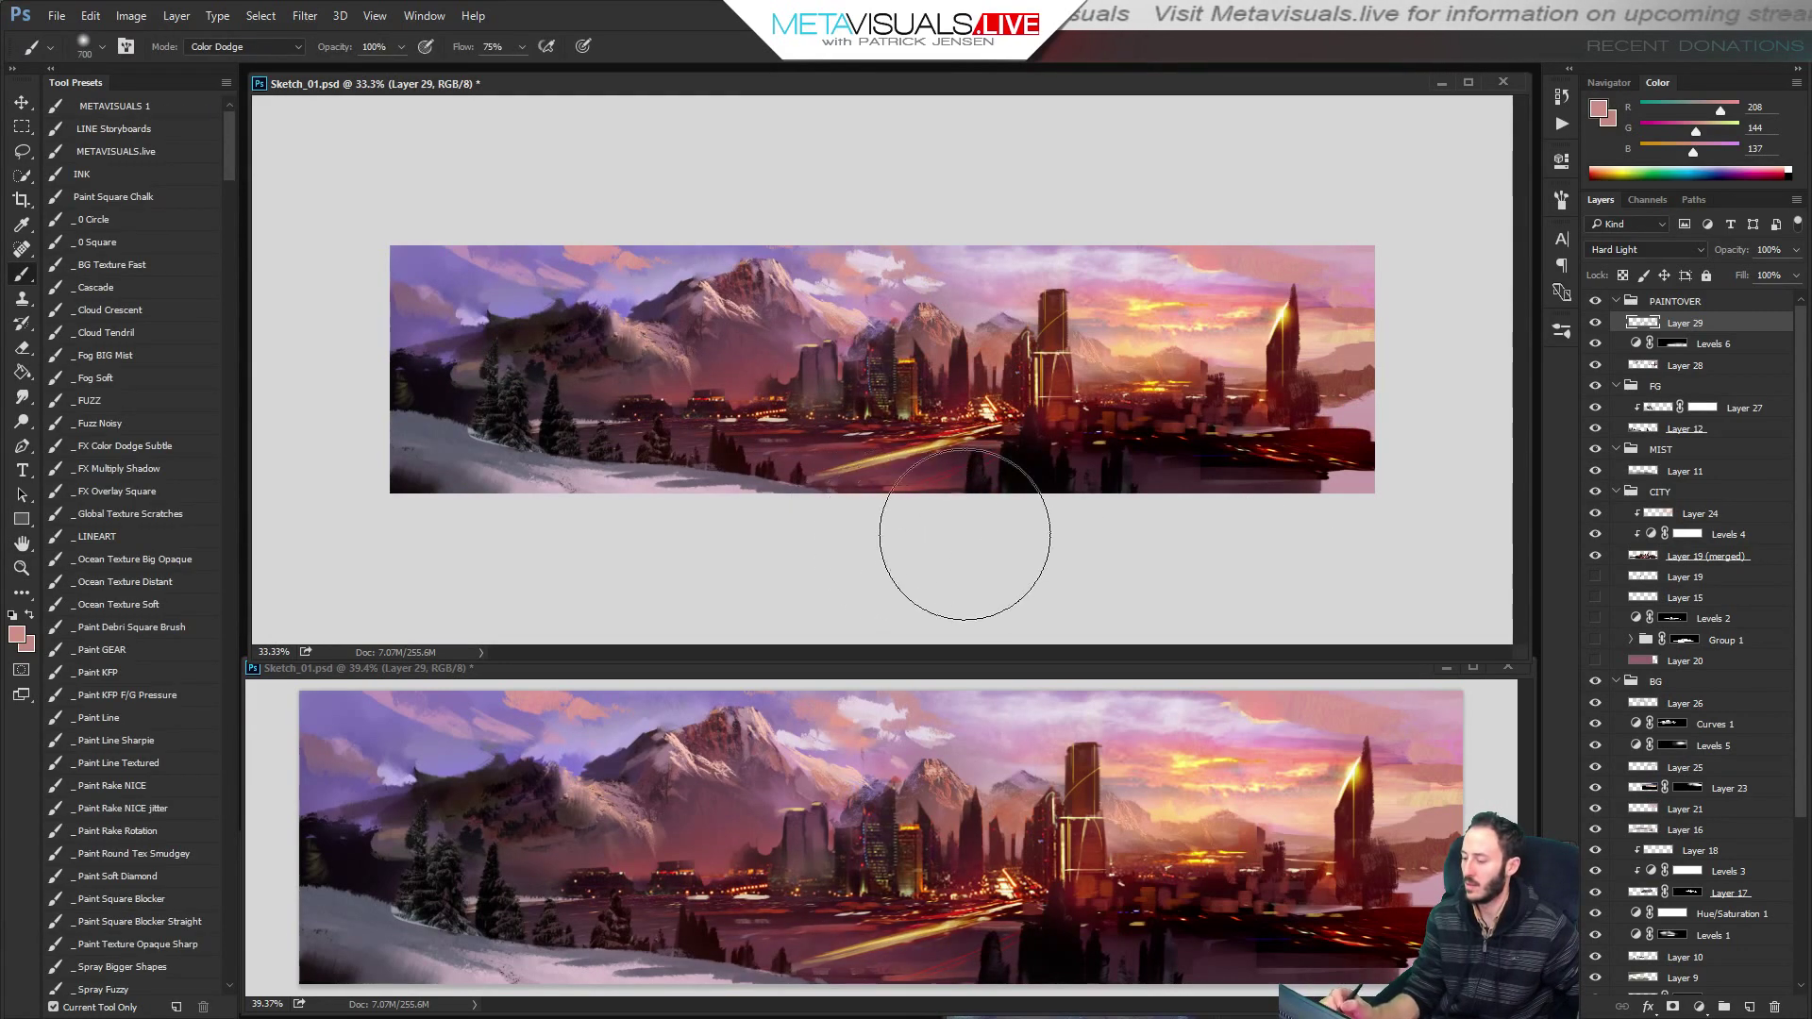
key("bracketleft")
key("bracketleft")
mouse_move(1158, 529)
left_mouse_down()
mouse_move(1166, 445)
mouse_move(1235, 460)
left_mouse_up()
Brush a broad pink haze over the central mountains and the dark towers in front of them.
key("r")
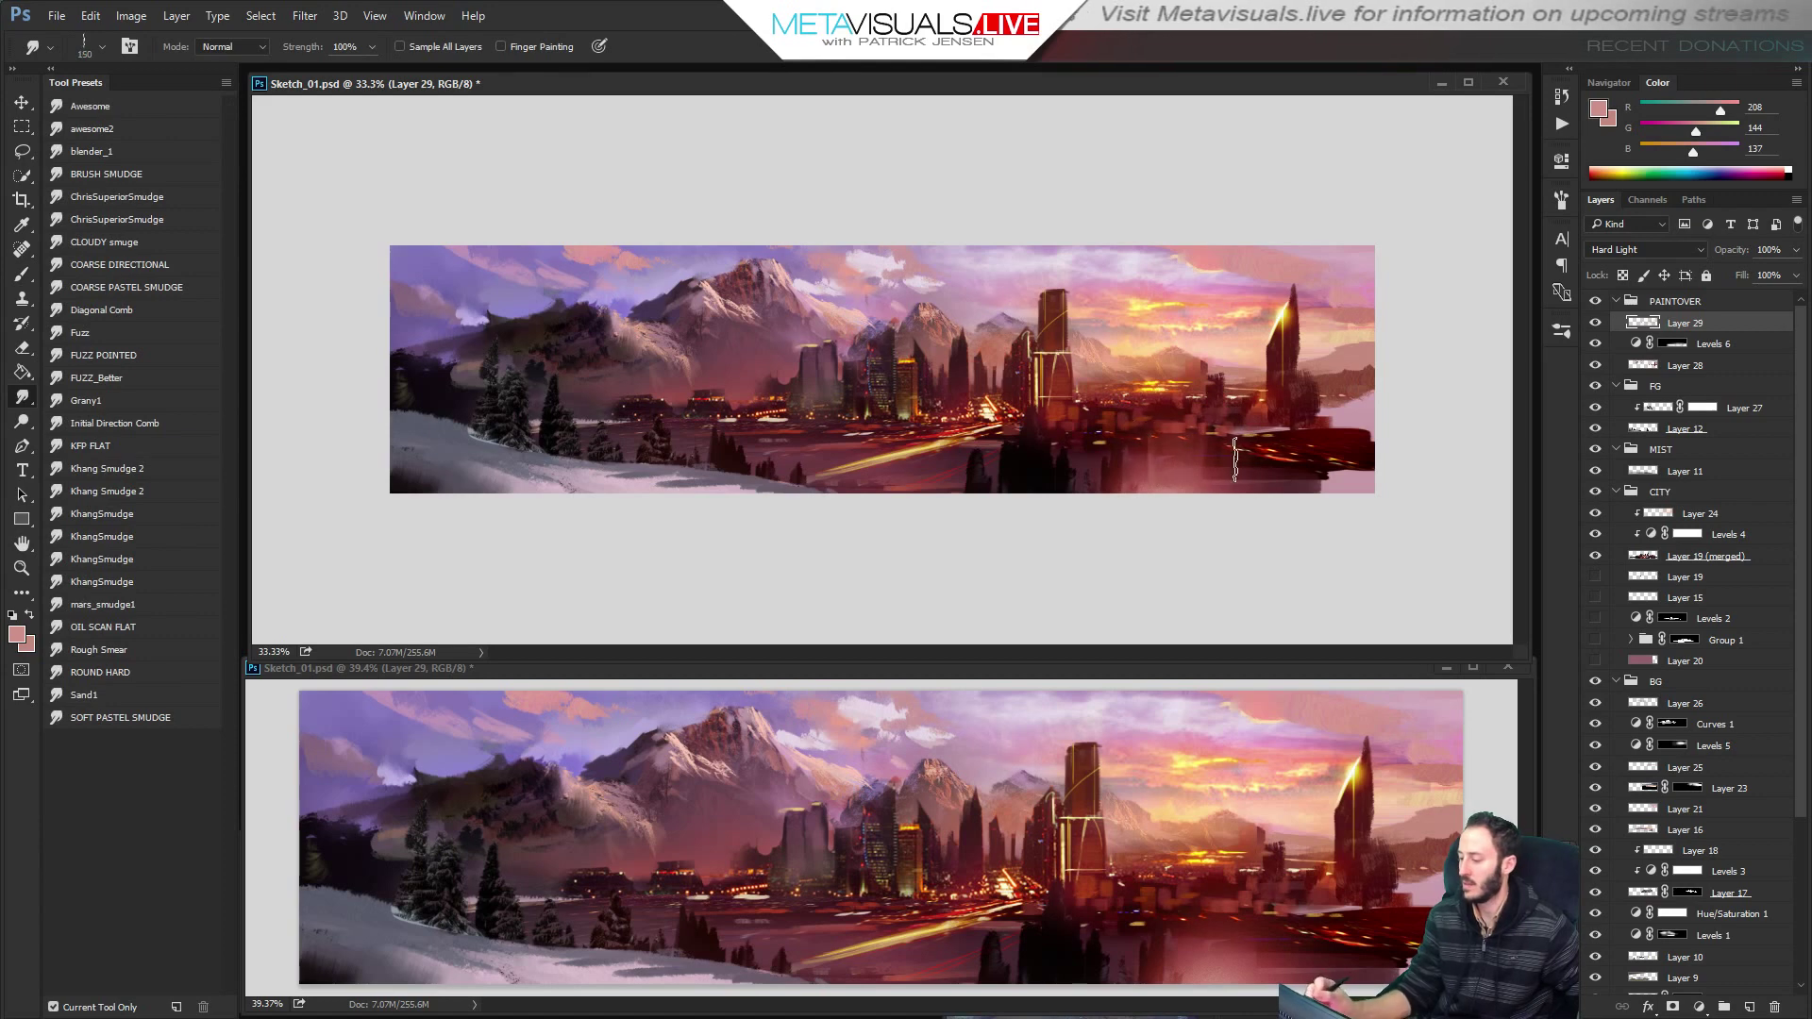
key("b")
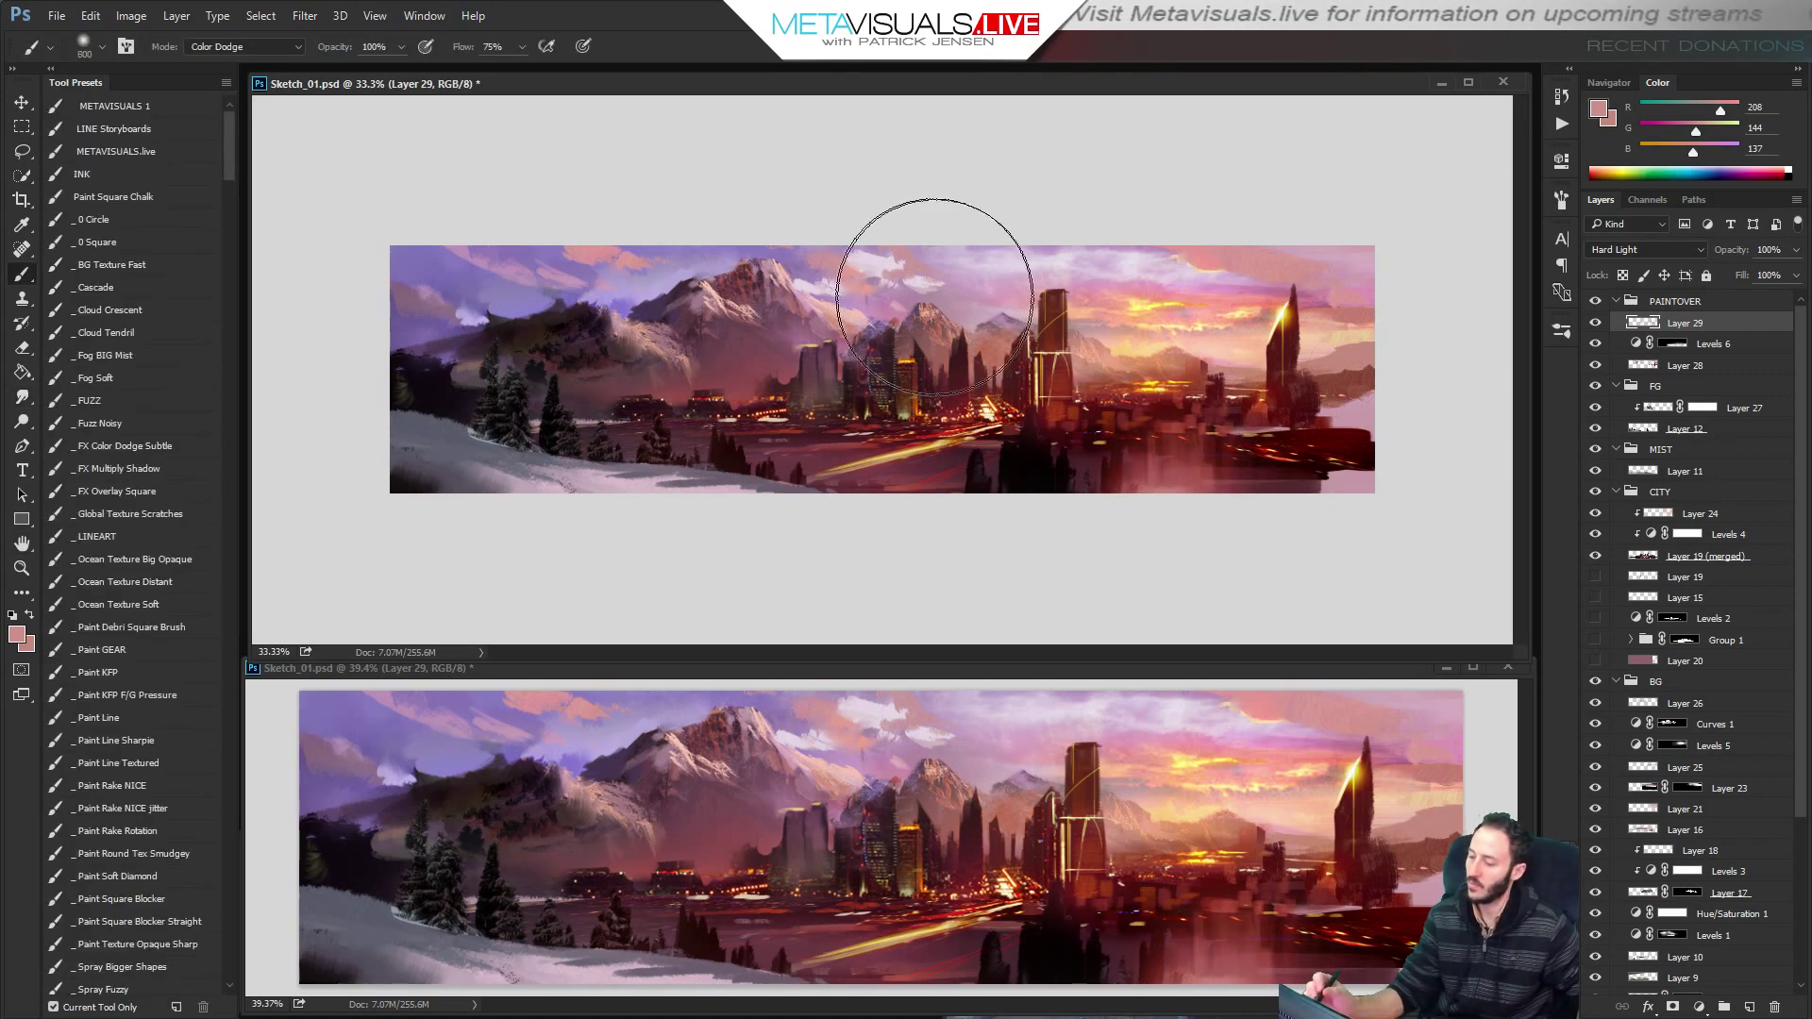
mouse_move(931, 323)
left_mouse_down()
mouse_move(919, 349)
mouse_move(903, 327)
mouse_move(1008, 327)
left_mouse_up()
key("bracketleft")
key("bracketleft")
key("bracketleft")
key("bracketleft")
key("bracketleft")
key("bracketleft")
key("bracketleft")
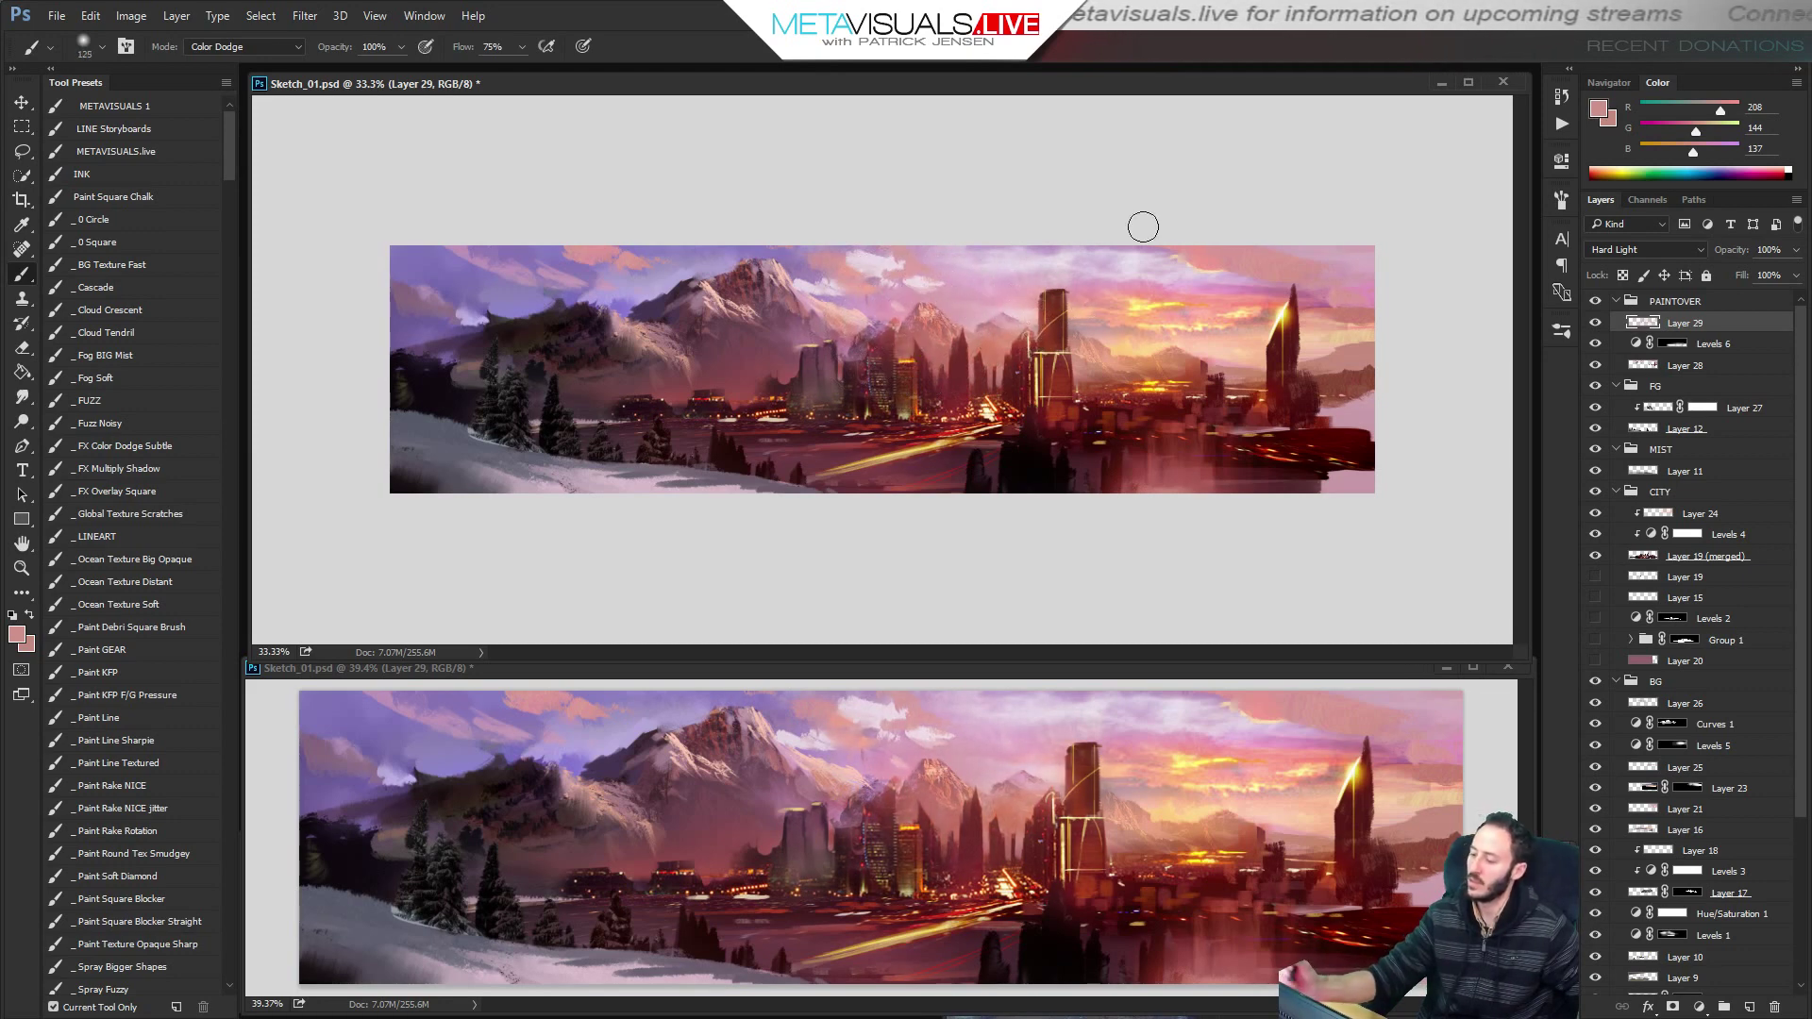
Brush a smaller pink Color Dodge glow across the tall tower's upper facade.
key("bracketleft")
left_click_drag(1047, 340, 1083, 329)
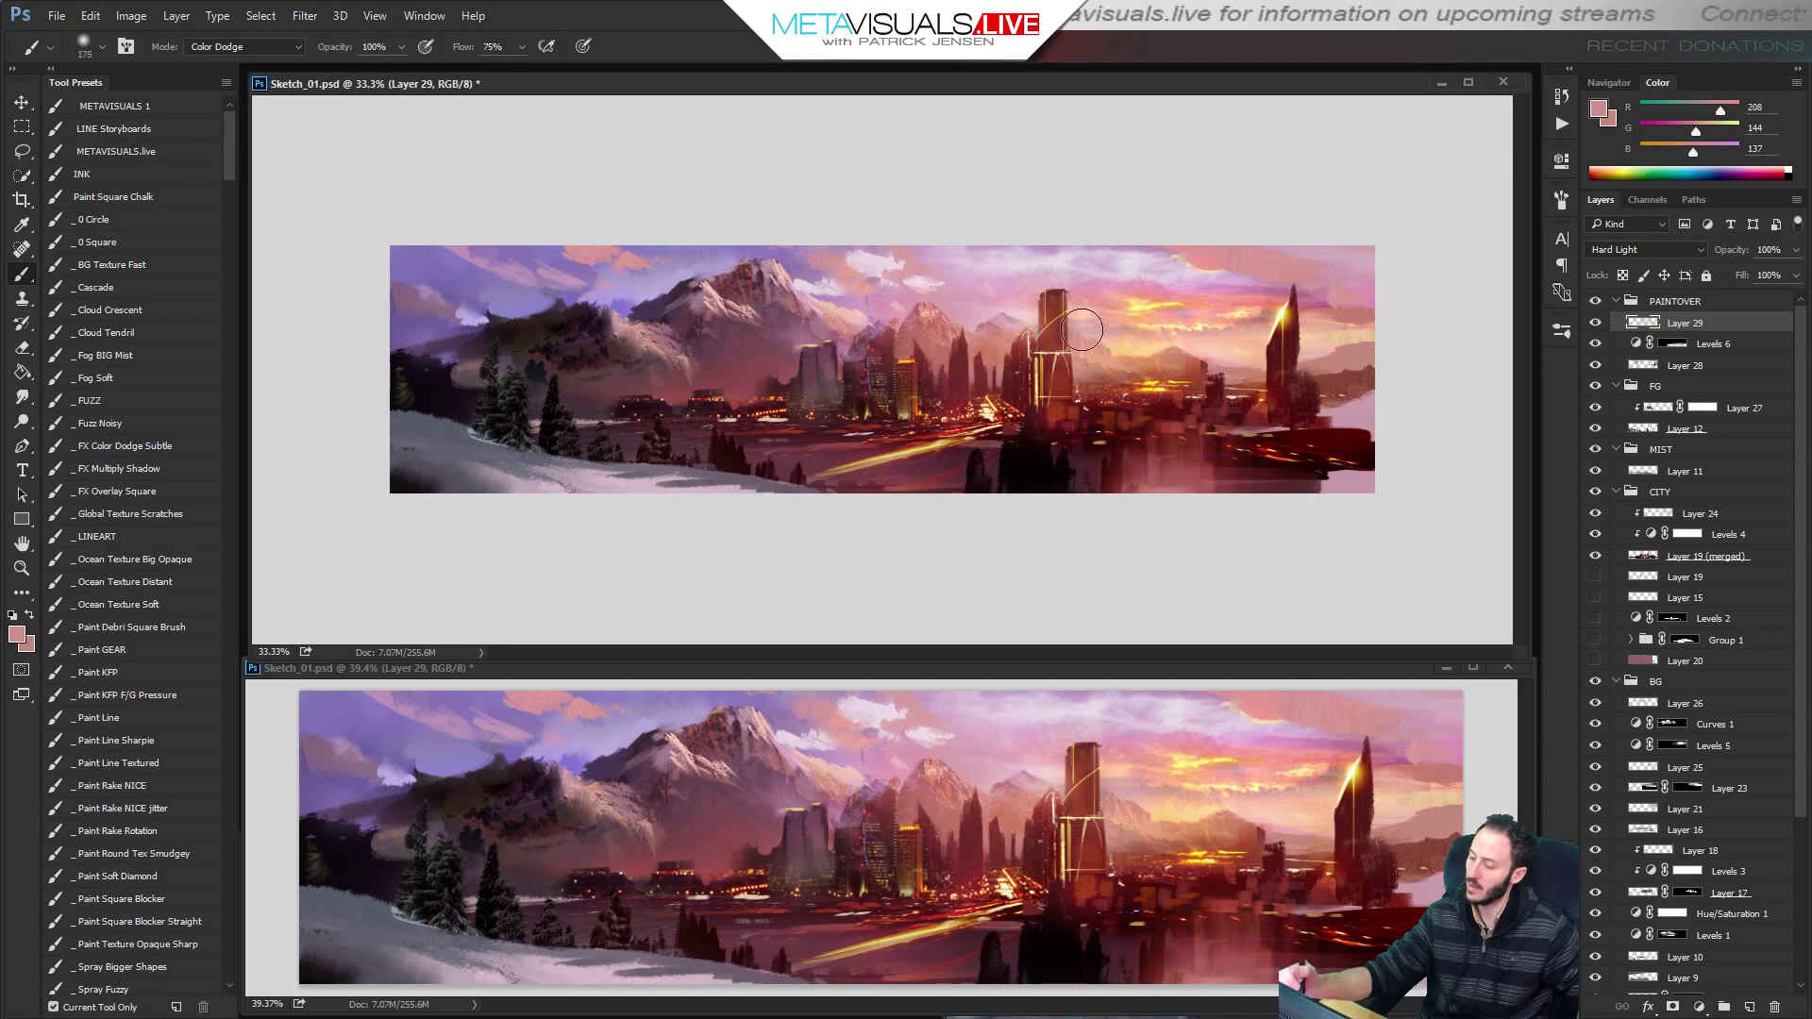
left_click(1264, 457, "alt")
left_click(1243, 457, "ctrl")
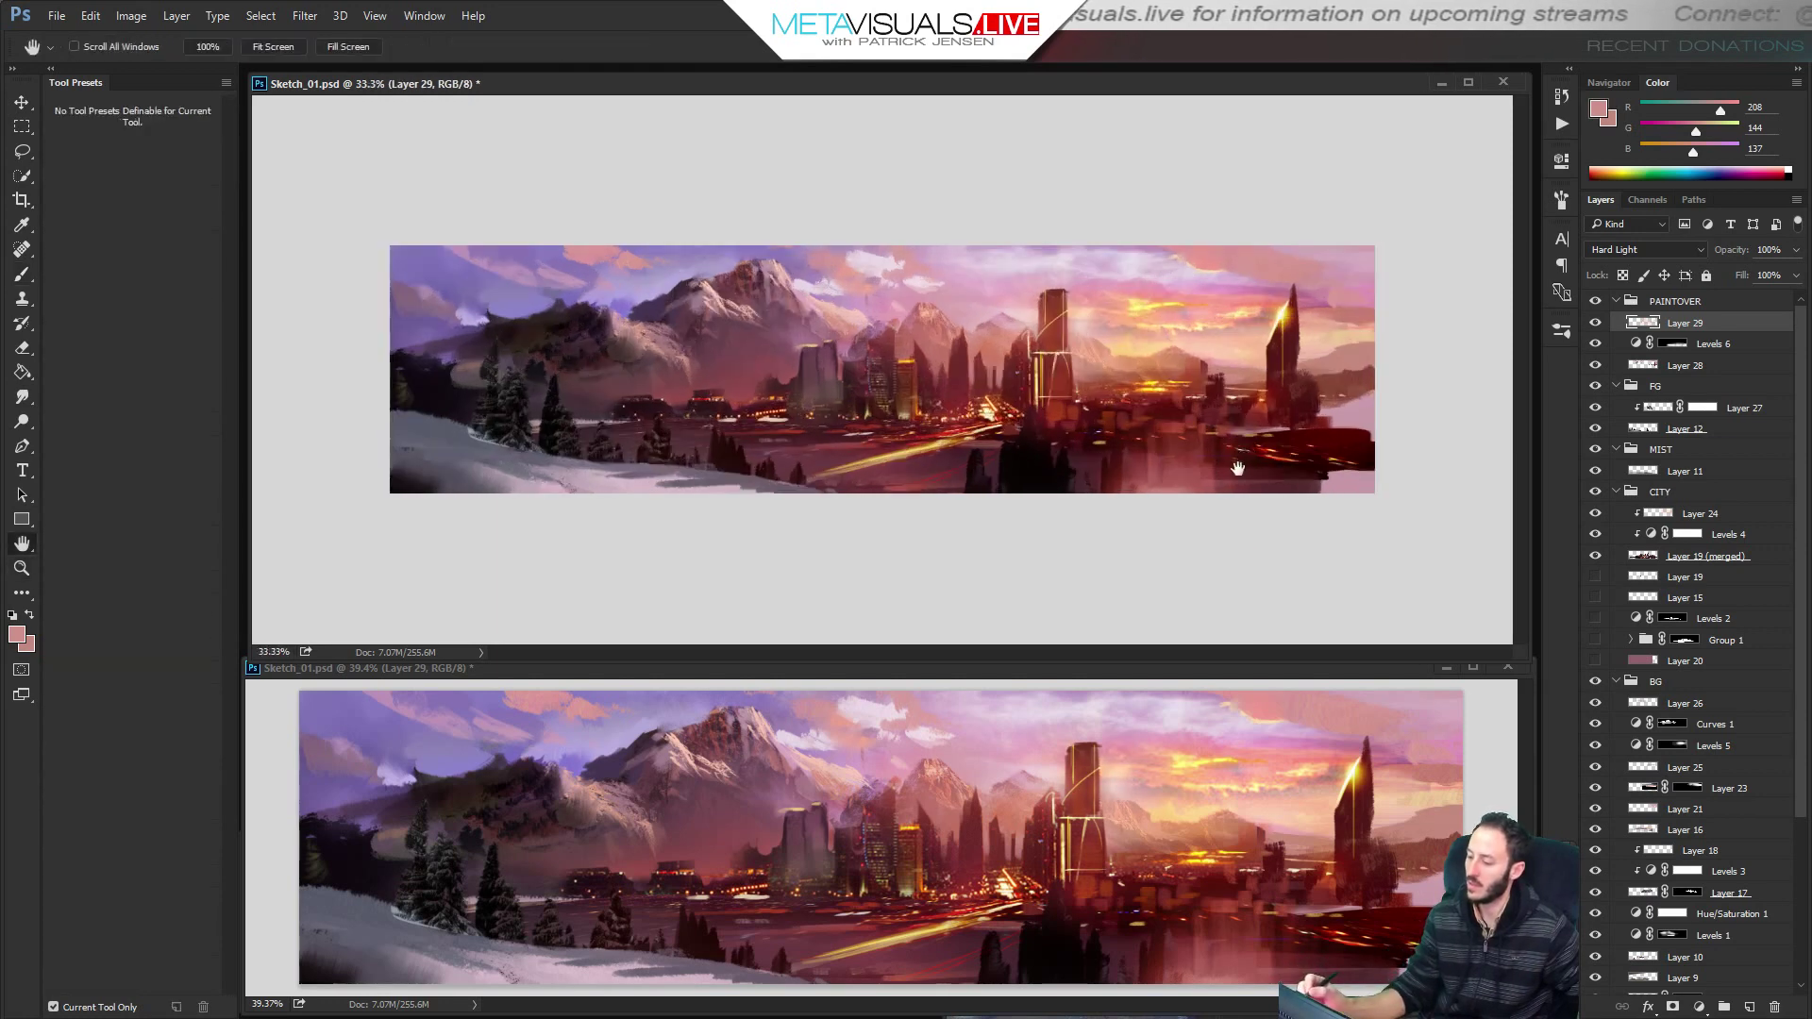
key("space")
Sample lilac (154, 138, 189) from the sky and try a soft glow around the main snowy peak.
key("bracketright")
key("bracketright")
mouse_move(677, 283)
left_mouse_down()
mouse_move(701, 294)
mouse_move(729, 274)
left_mouse_up()
left_click(644, 293, "alt")
left_click(653, 267, "alt")
key("bracketright")
key("bracketright")
key("bracketright")
key("bracketright")
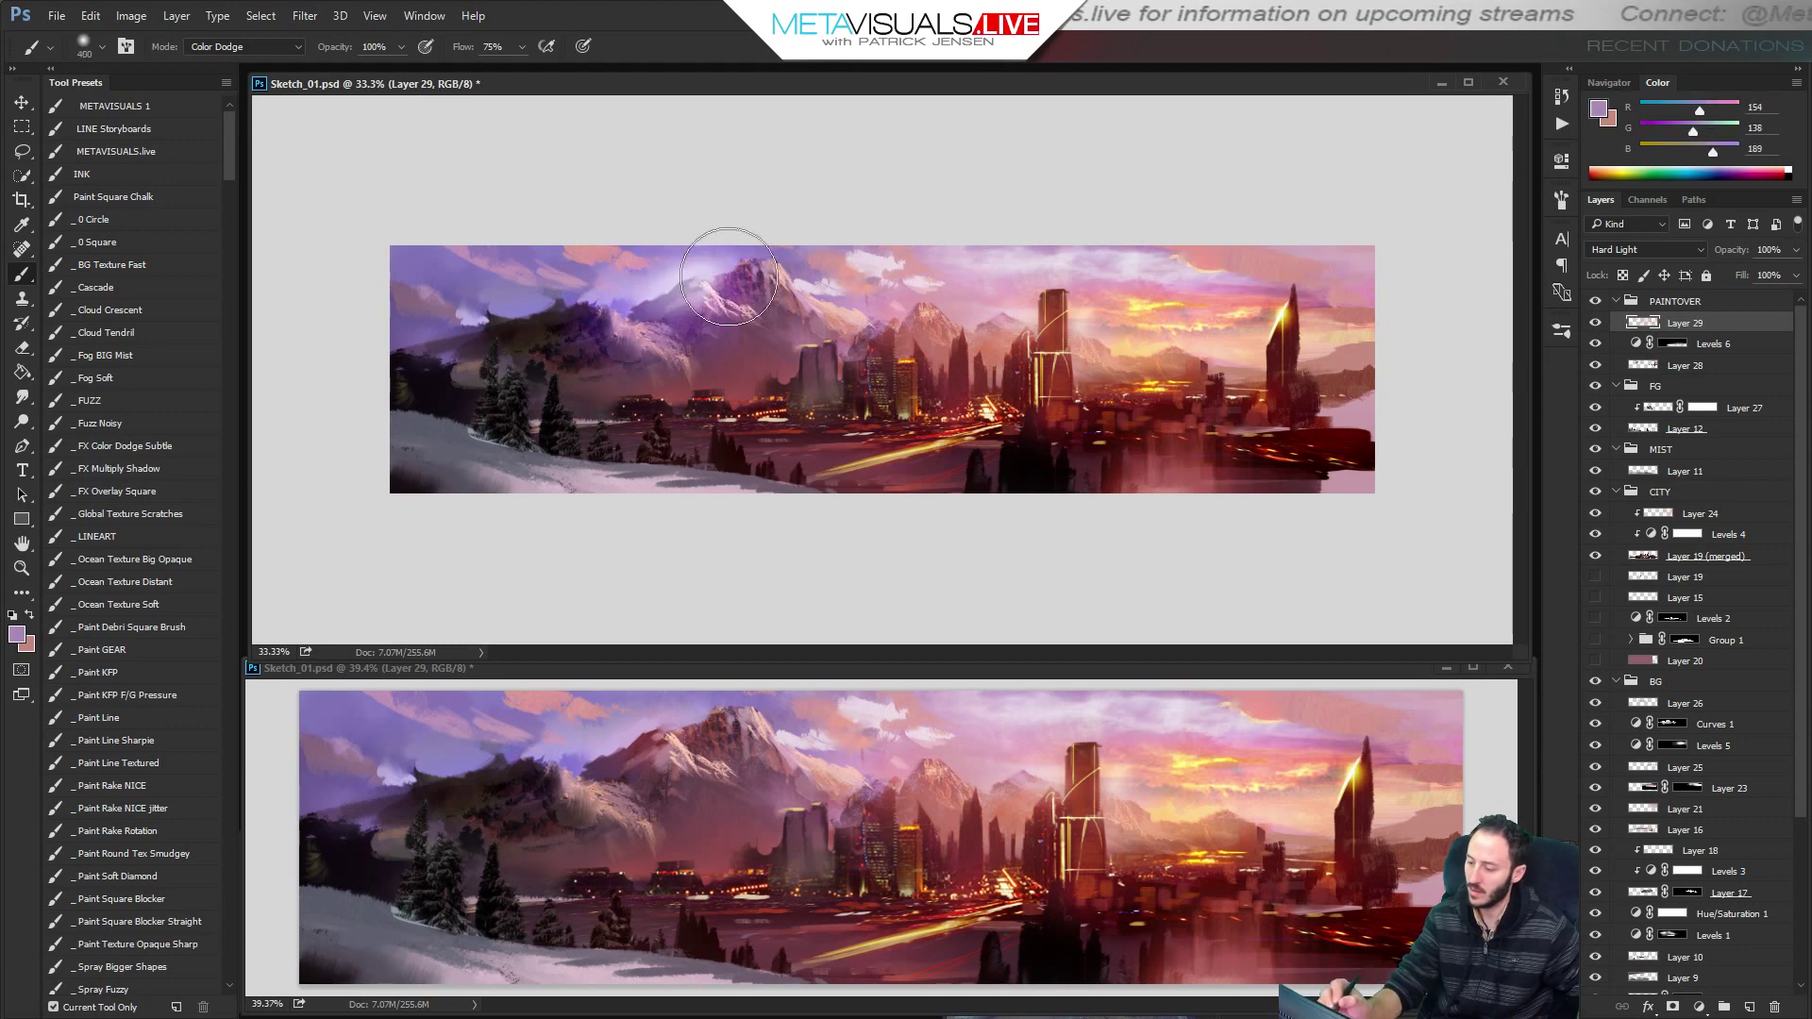
key("ctrl+z")
Brush a soft lilac glow over the dark hill at the painting's far left with a larger brush.
key("bracketright")
key("bracketright")
key("bracketright")
key("bracketright")
mouse_move(452, 340)
left_mouse_down()
mouse_move(474, 322)
mouse_move(475, 337)
left_mouse_up()
key("bracketleft")
key("bracketleft")
key("bracketleft")
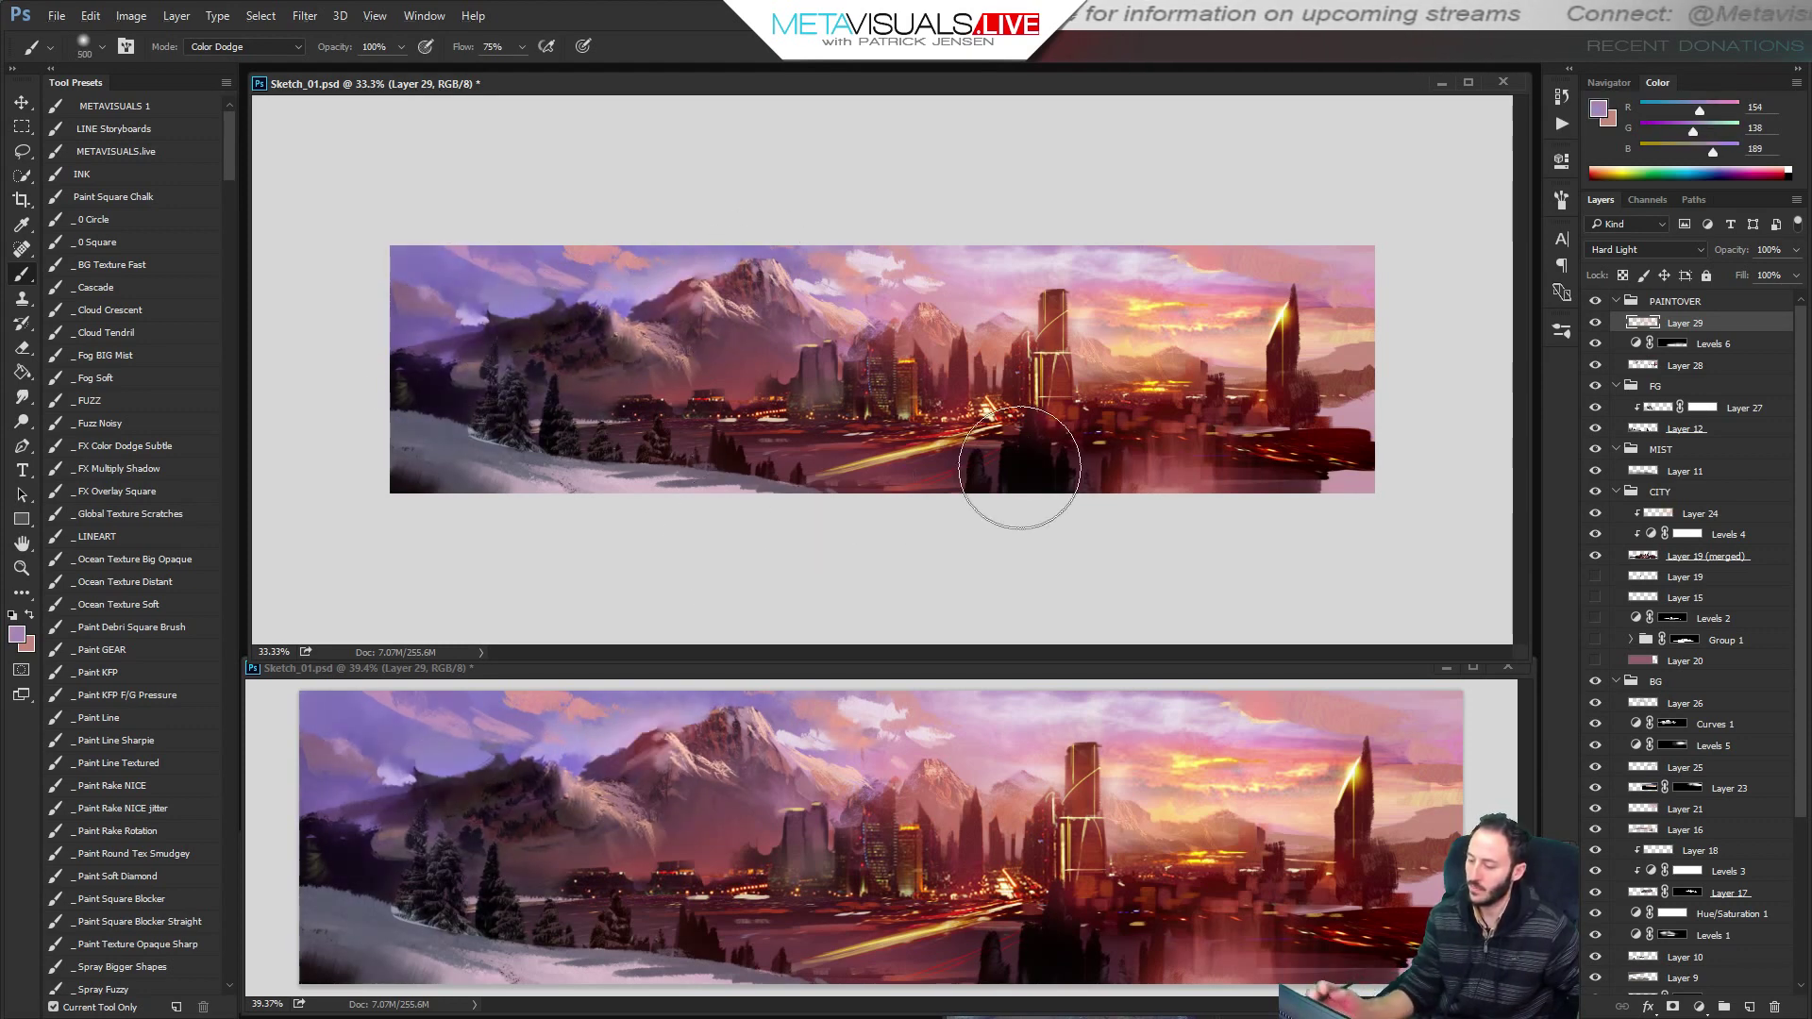
Add a Hue/Saturation adjustment layer above Layer 29 and set its saturation to -19.
key("z")
left_click(1247, 482, "alt")
left_click(1248, 479, "alt")
left_click(1250, 477)
left_click(1251, 478)
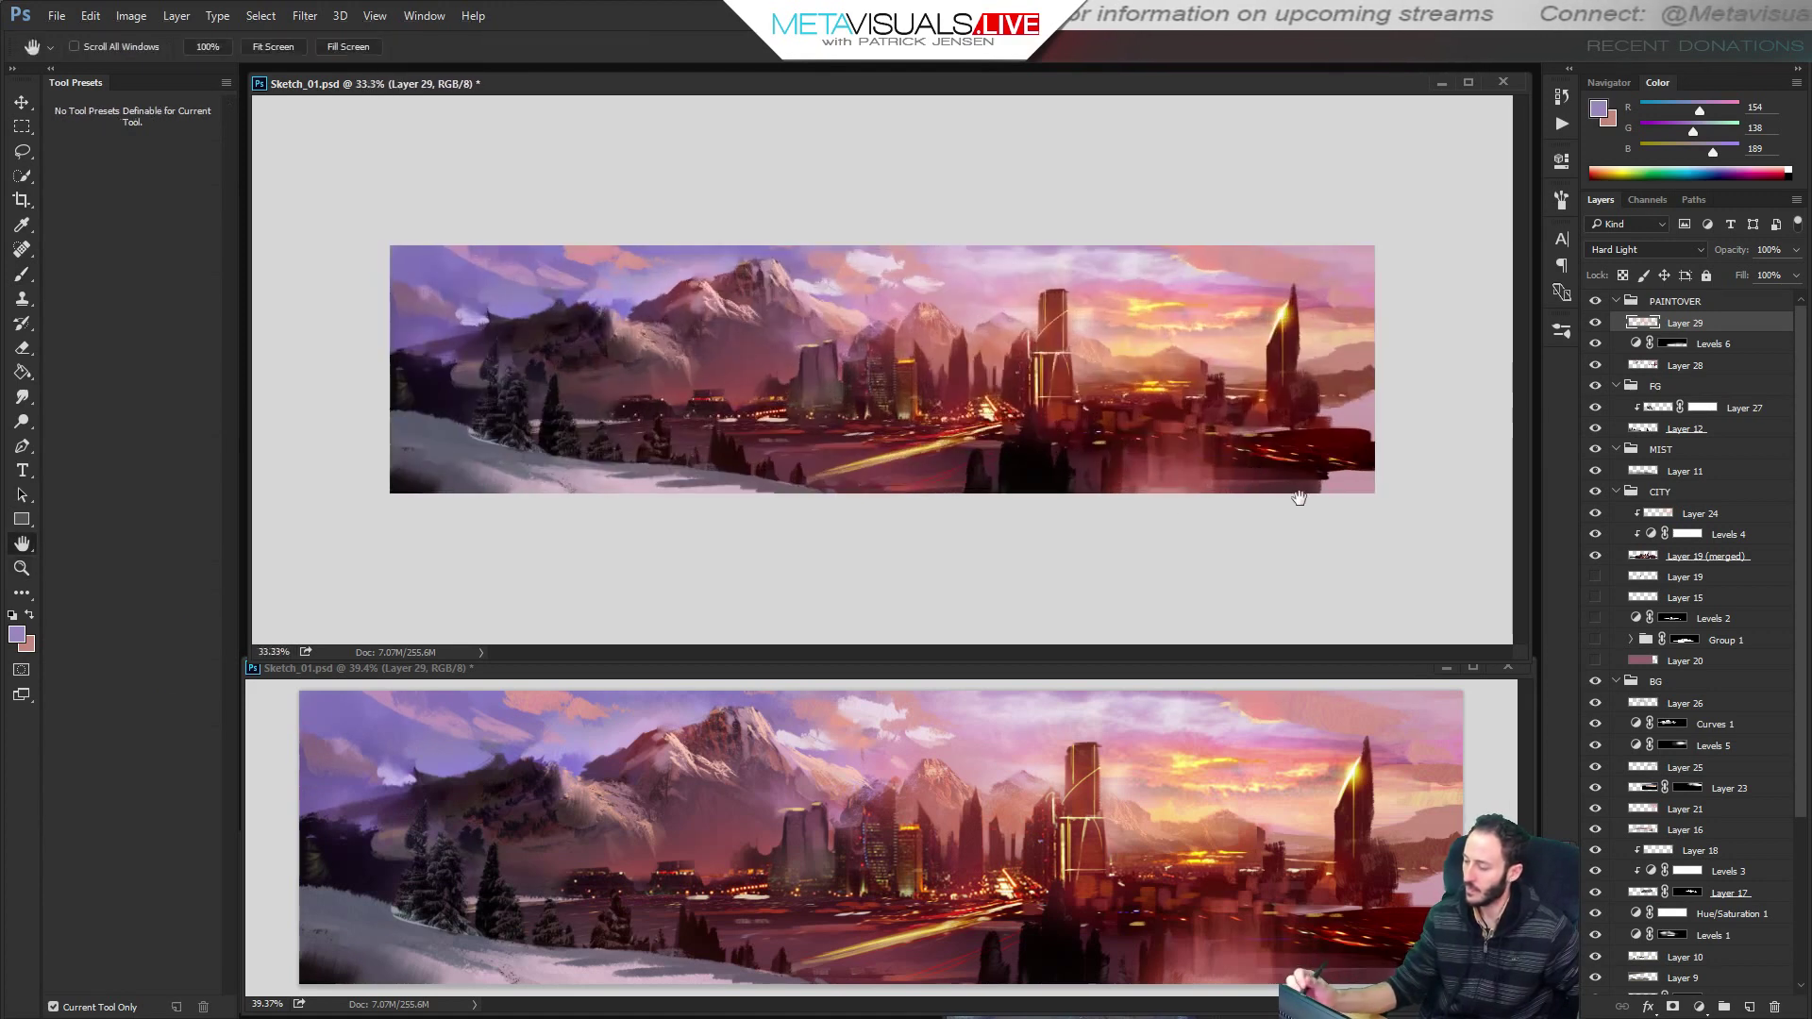
left_click(1699, 1007)
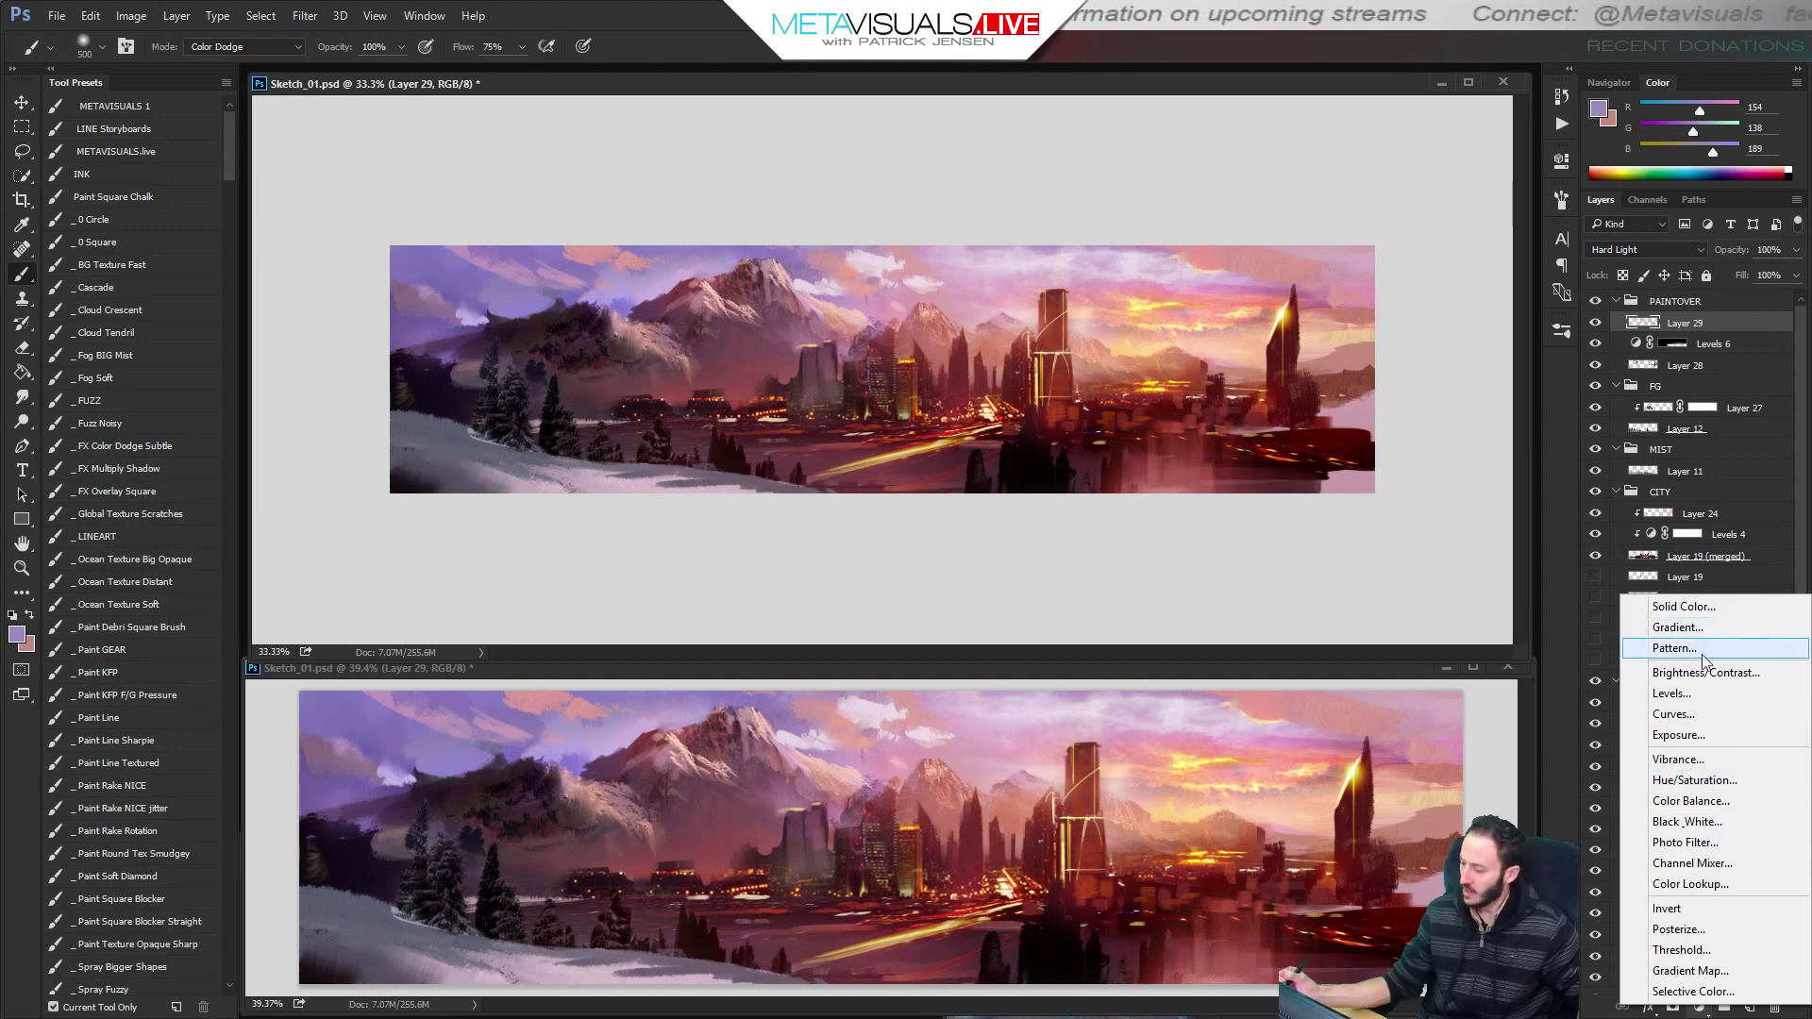
left_click(1697, 779)
left_click_drag(1396, 302, 1379, 304)
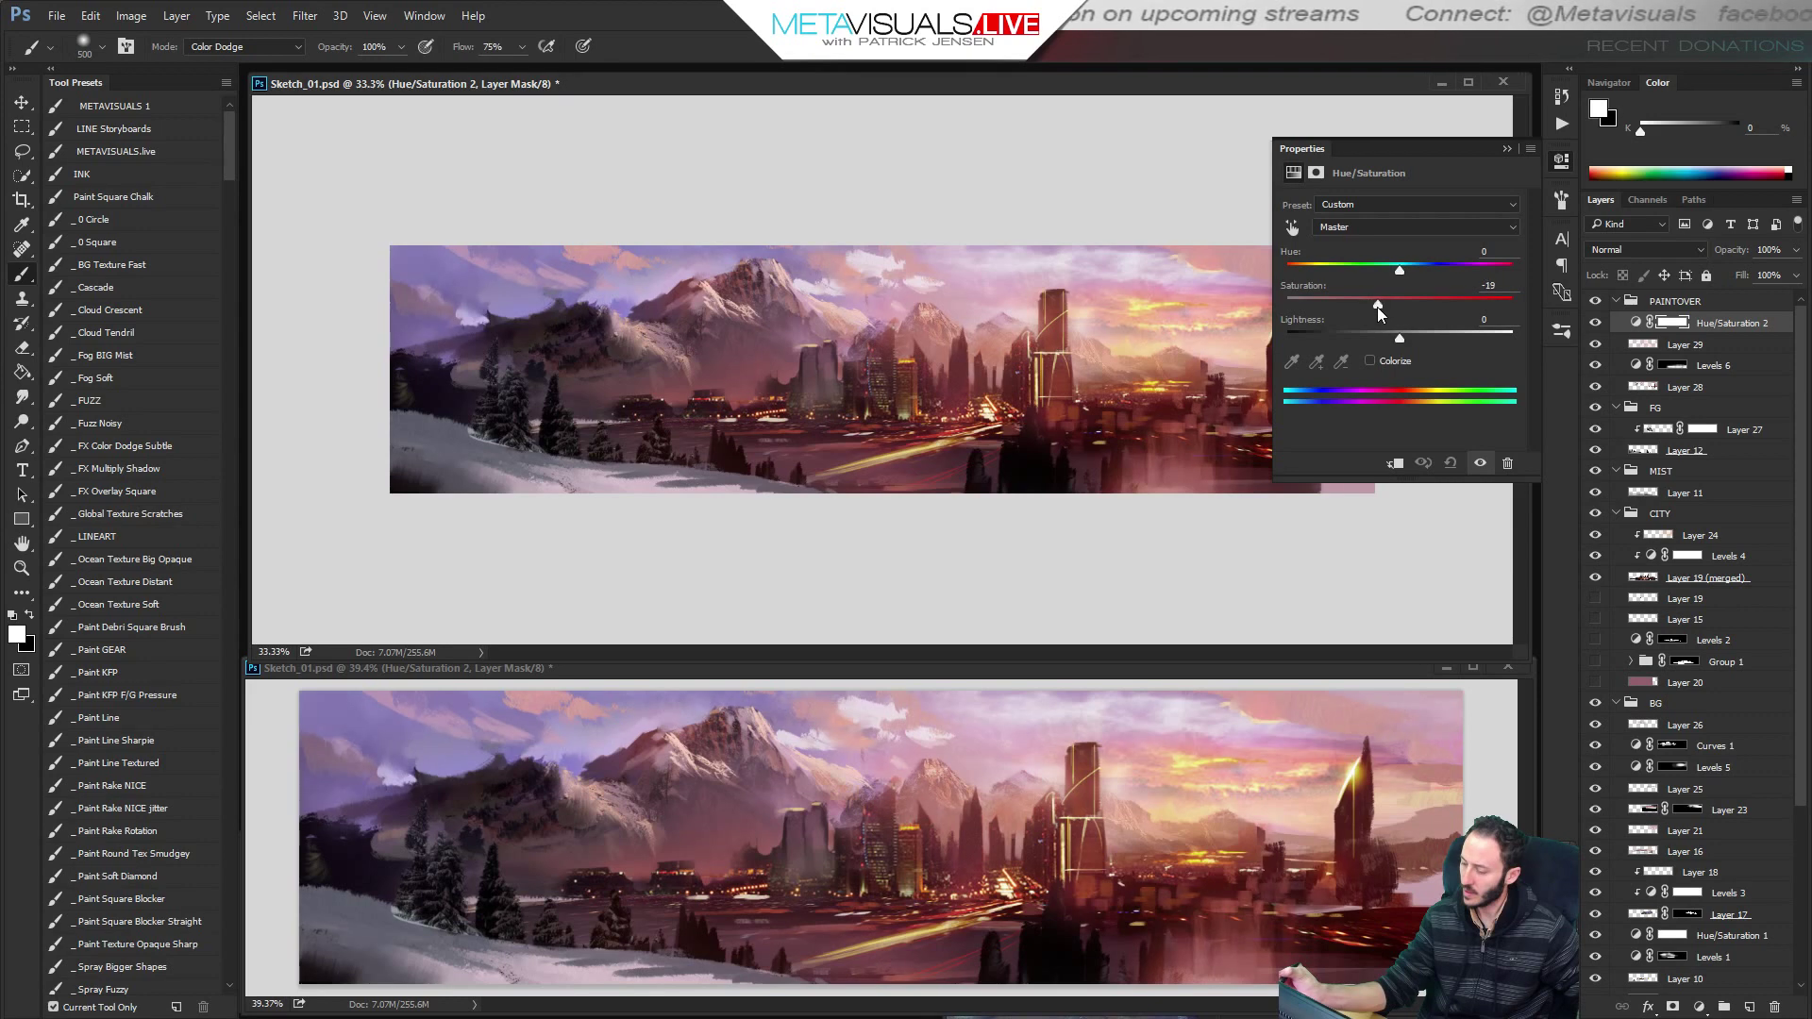
left_click(1508, 150)
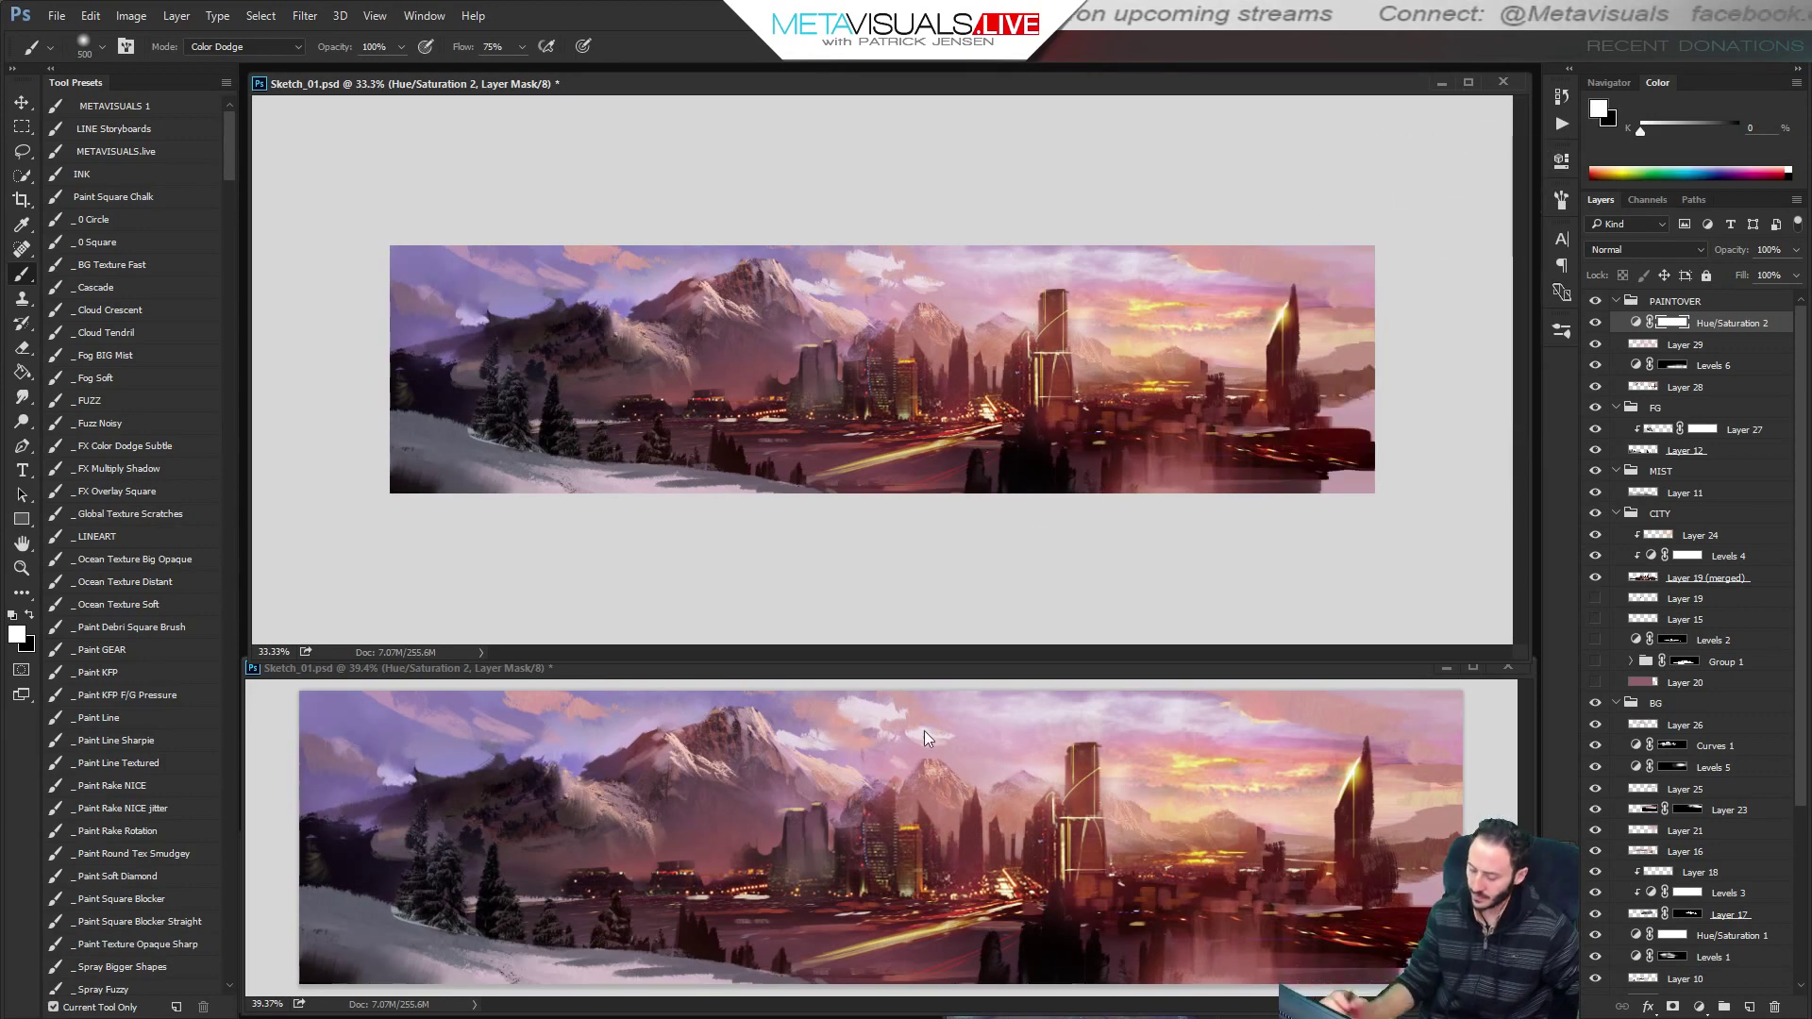
Switch to the Chrome browser and search Google Images for "mountains".
key("alt+Tab")
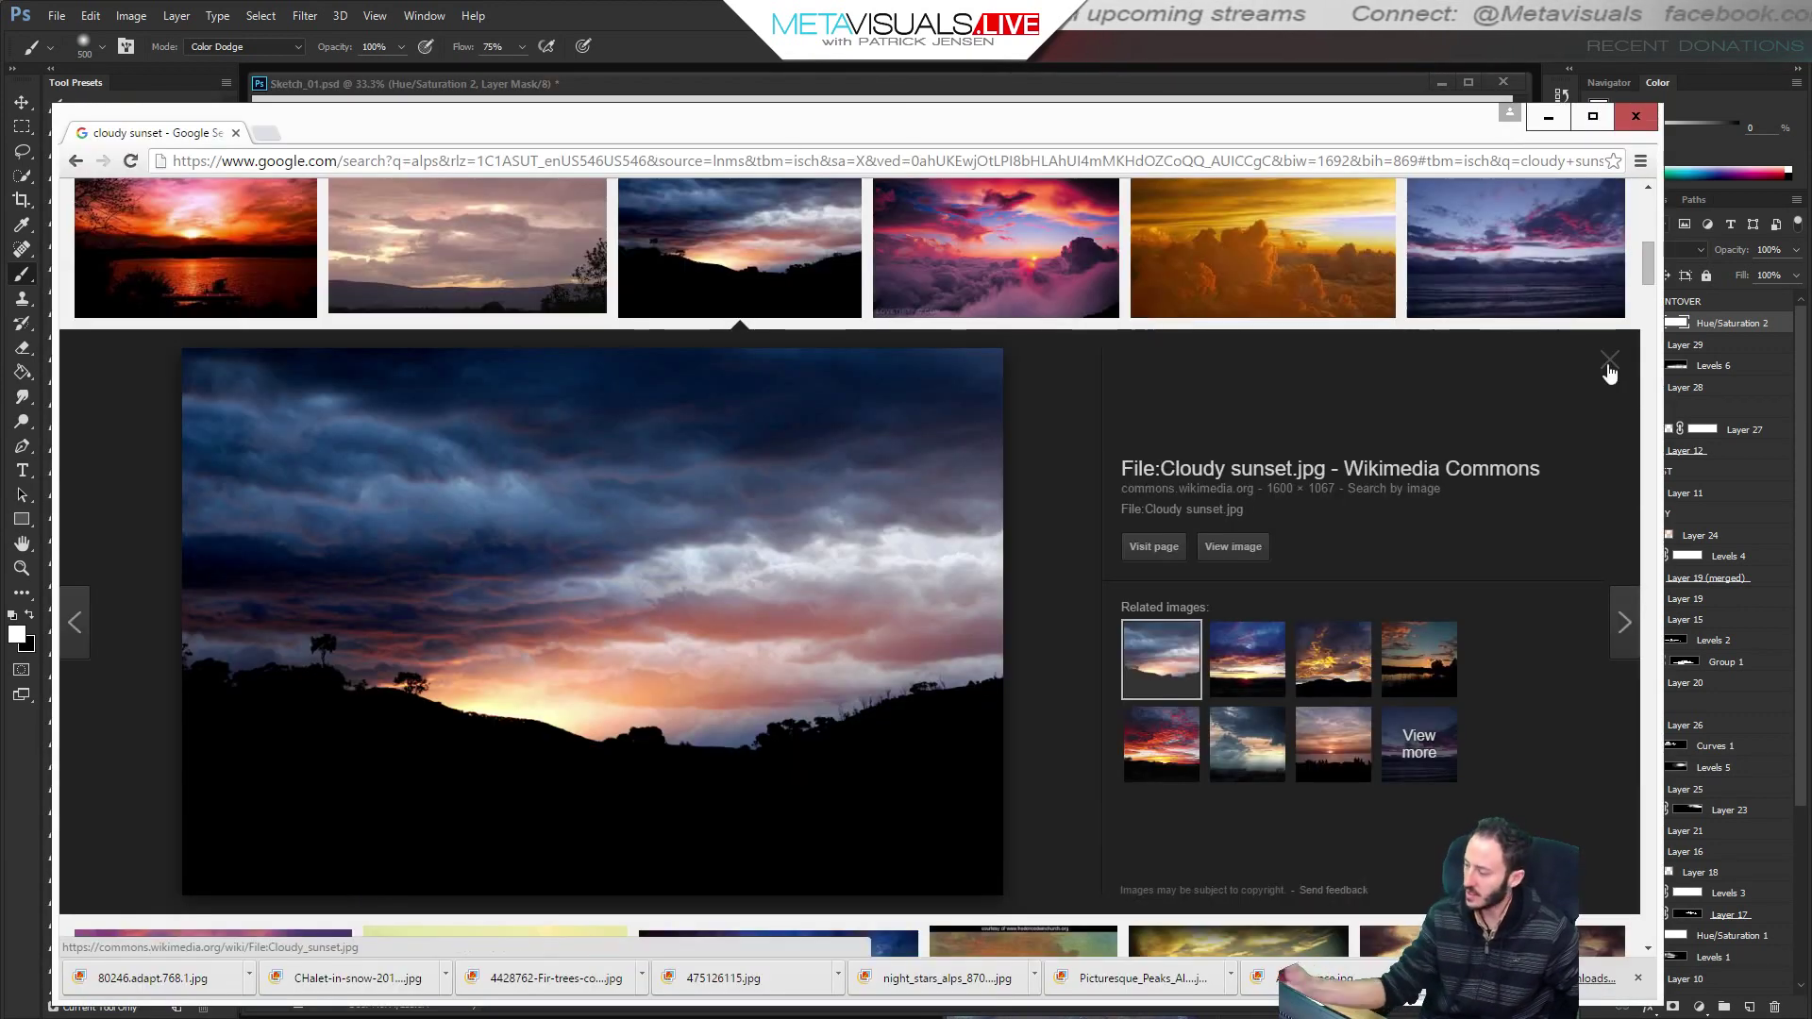
left_click_drag(1650, 272, 1650, 200)
left_click_drag(300, 204, 91, 224)
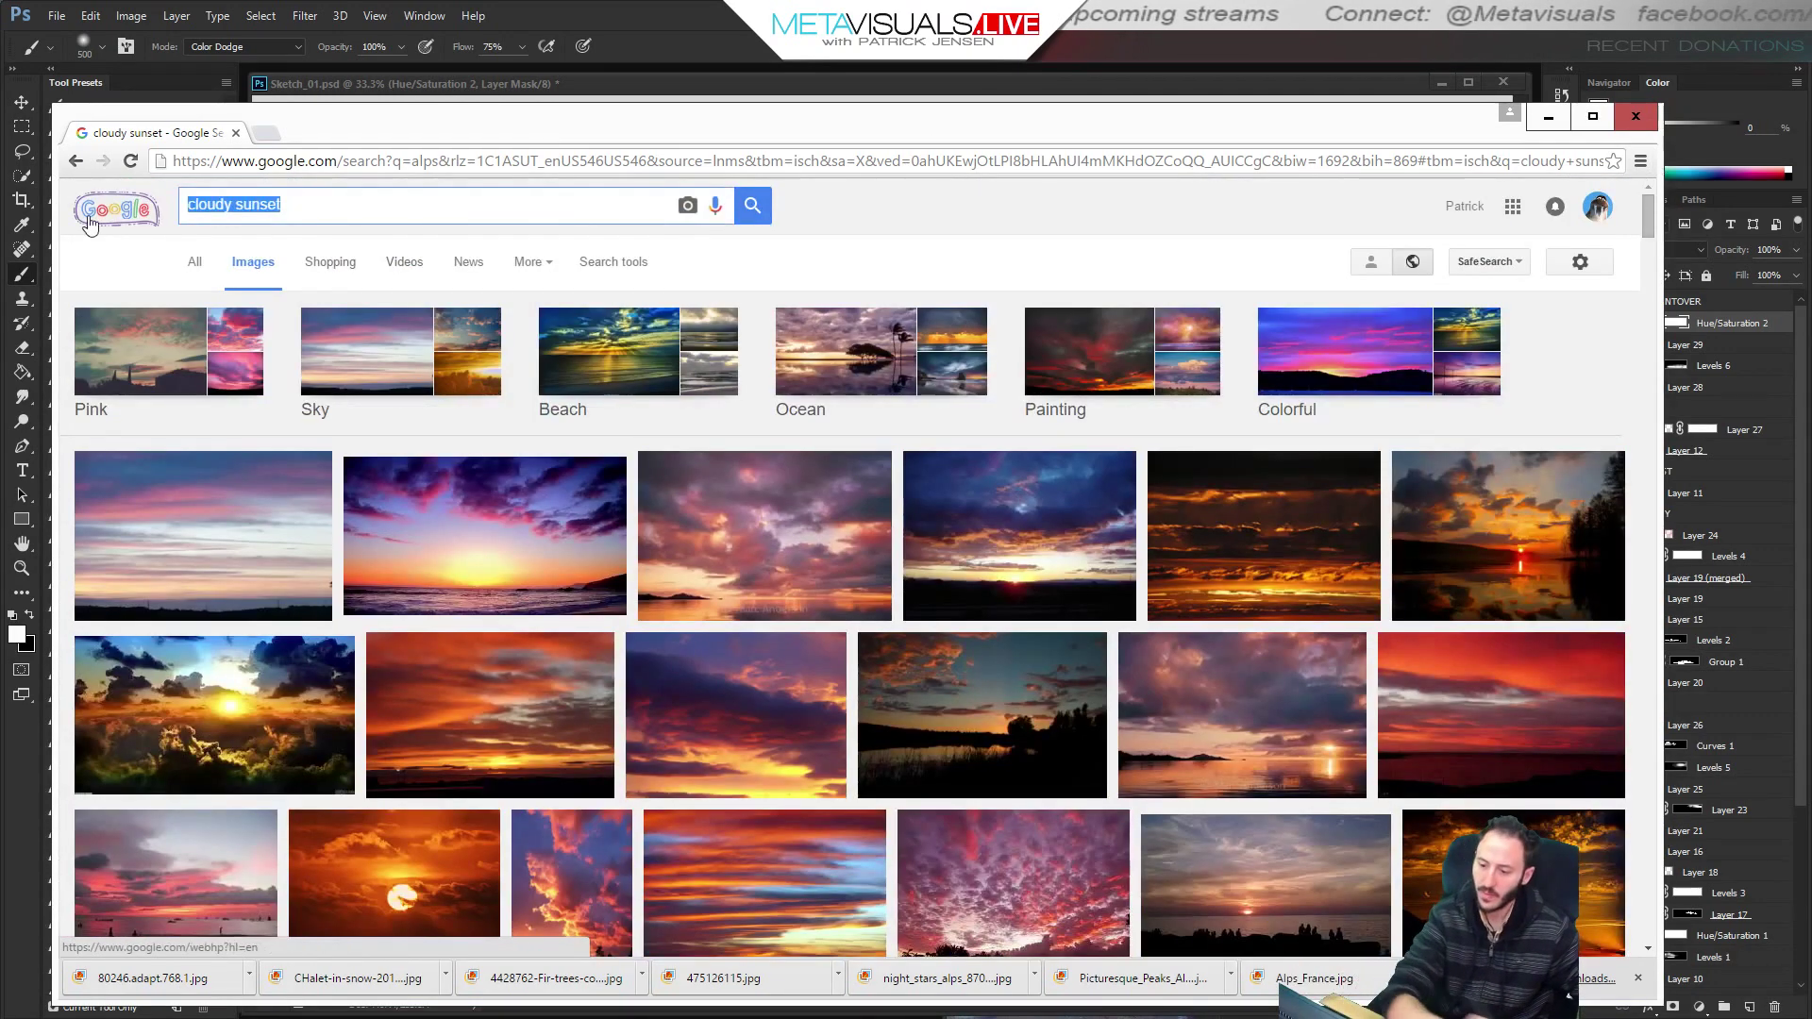
type("mountains")
key("Return")
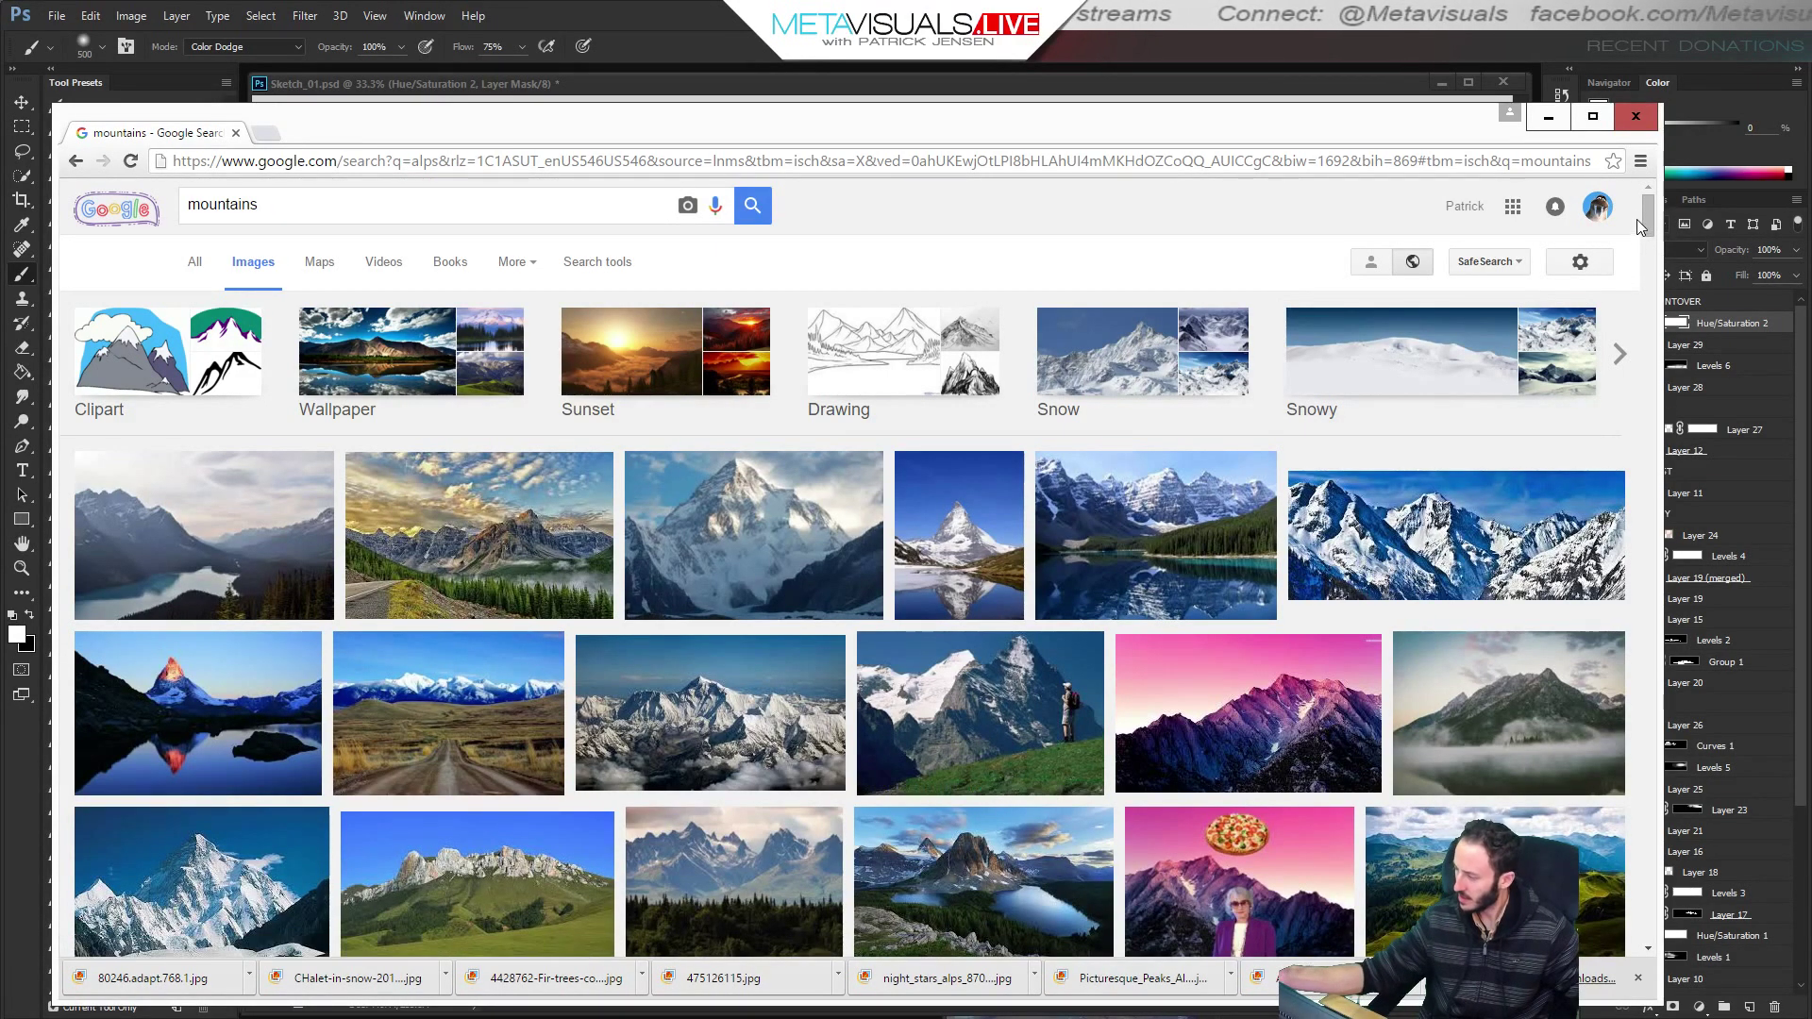
Open the Pexels photo of a blue-toned snowy mountain ridge from the image results and copy it.
left_click_drag(1646, 219, 1631, 243)
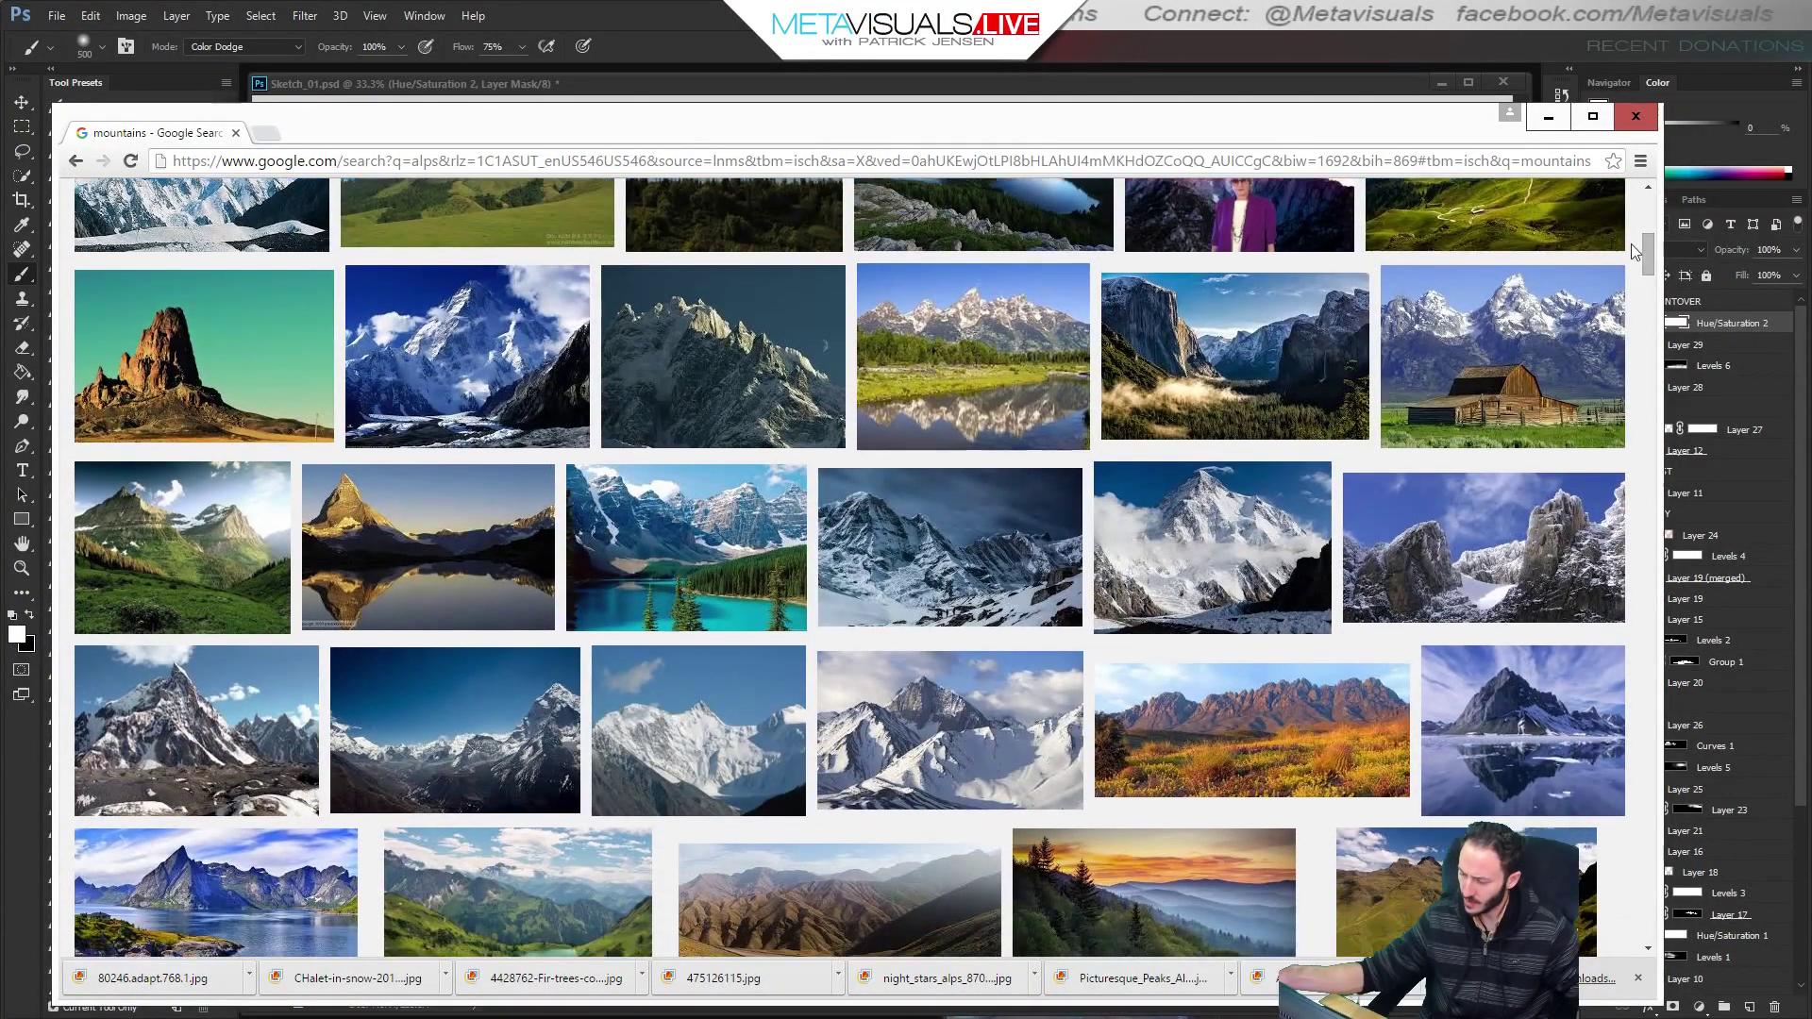
left_click(941, 546)
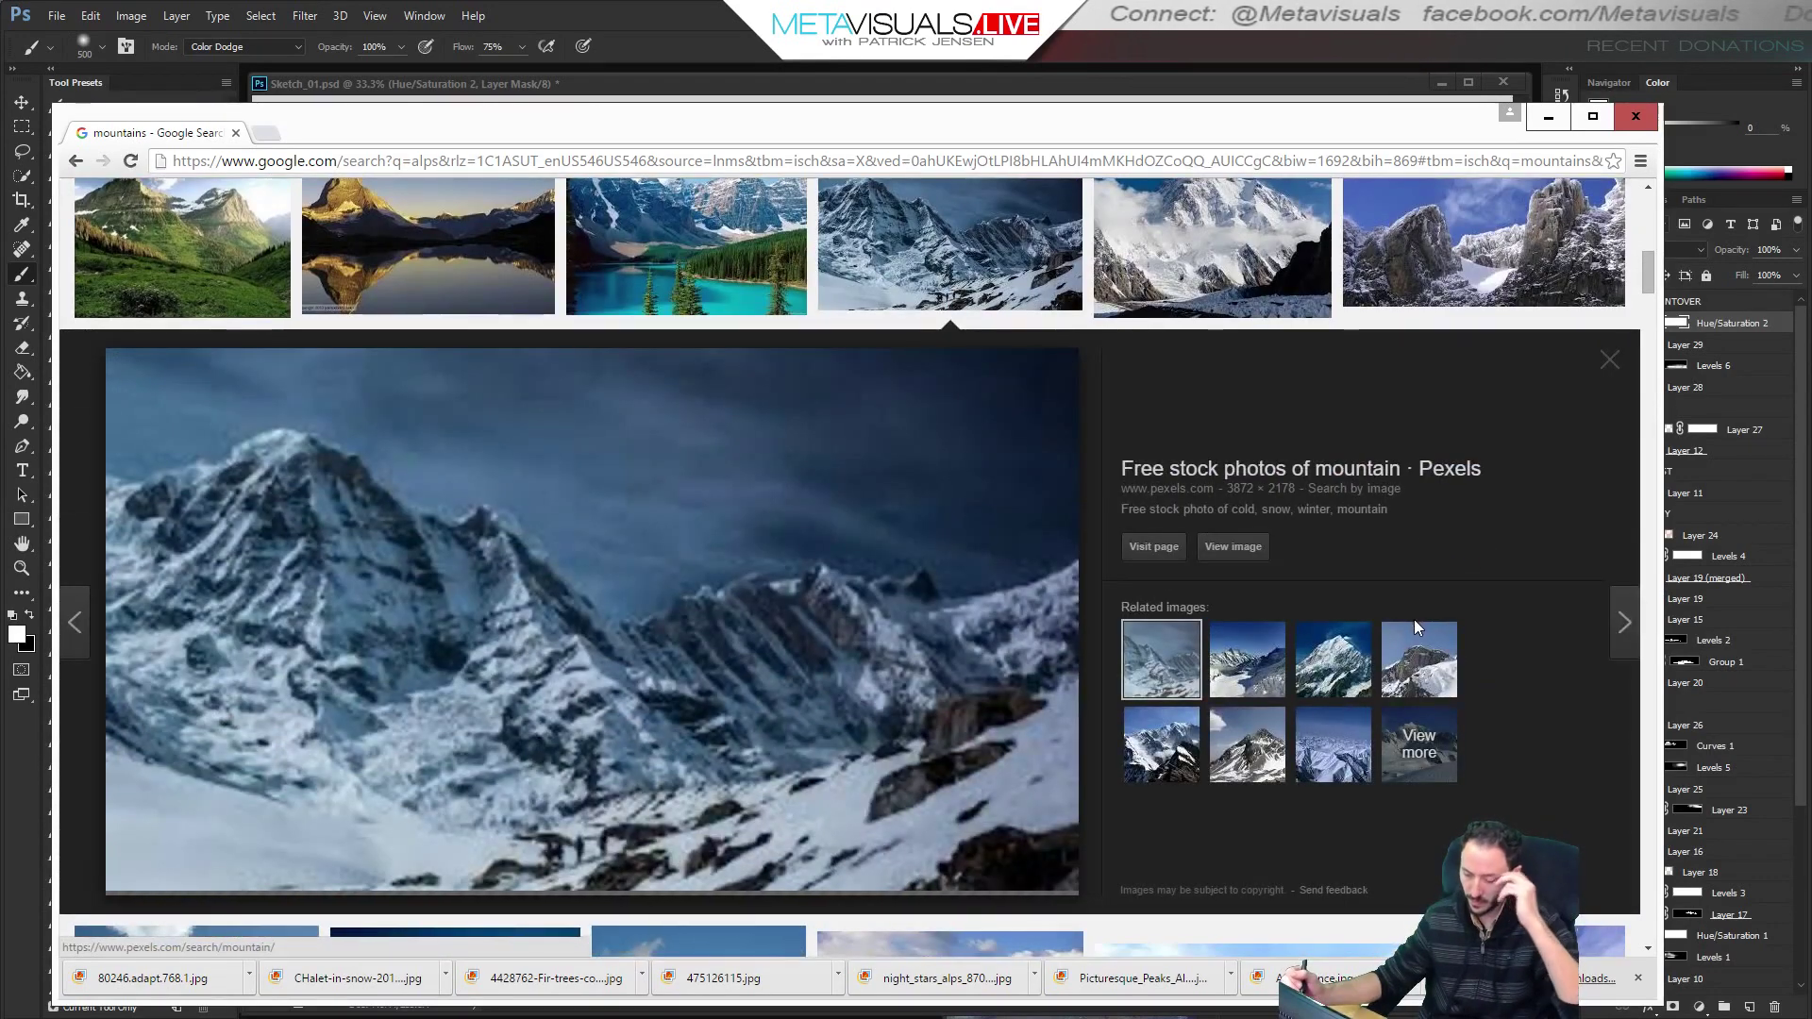
right_click(584, 844)
left_click(680, 887)
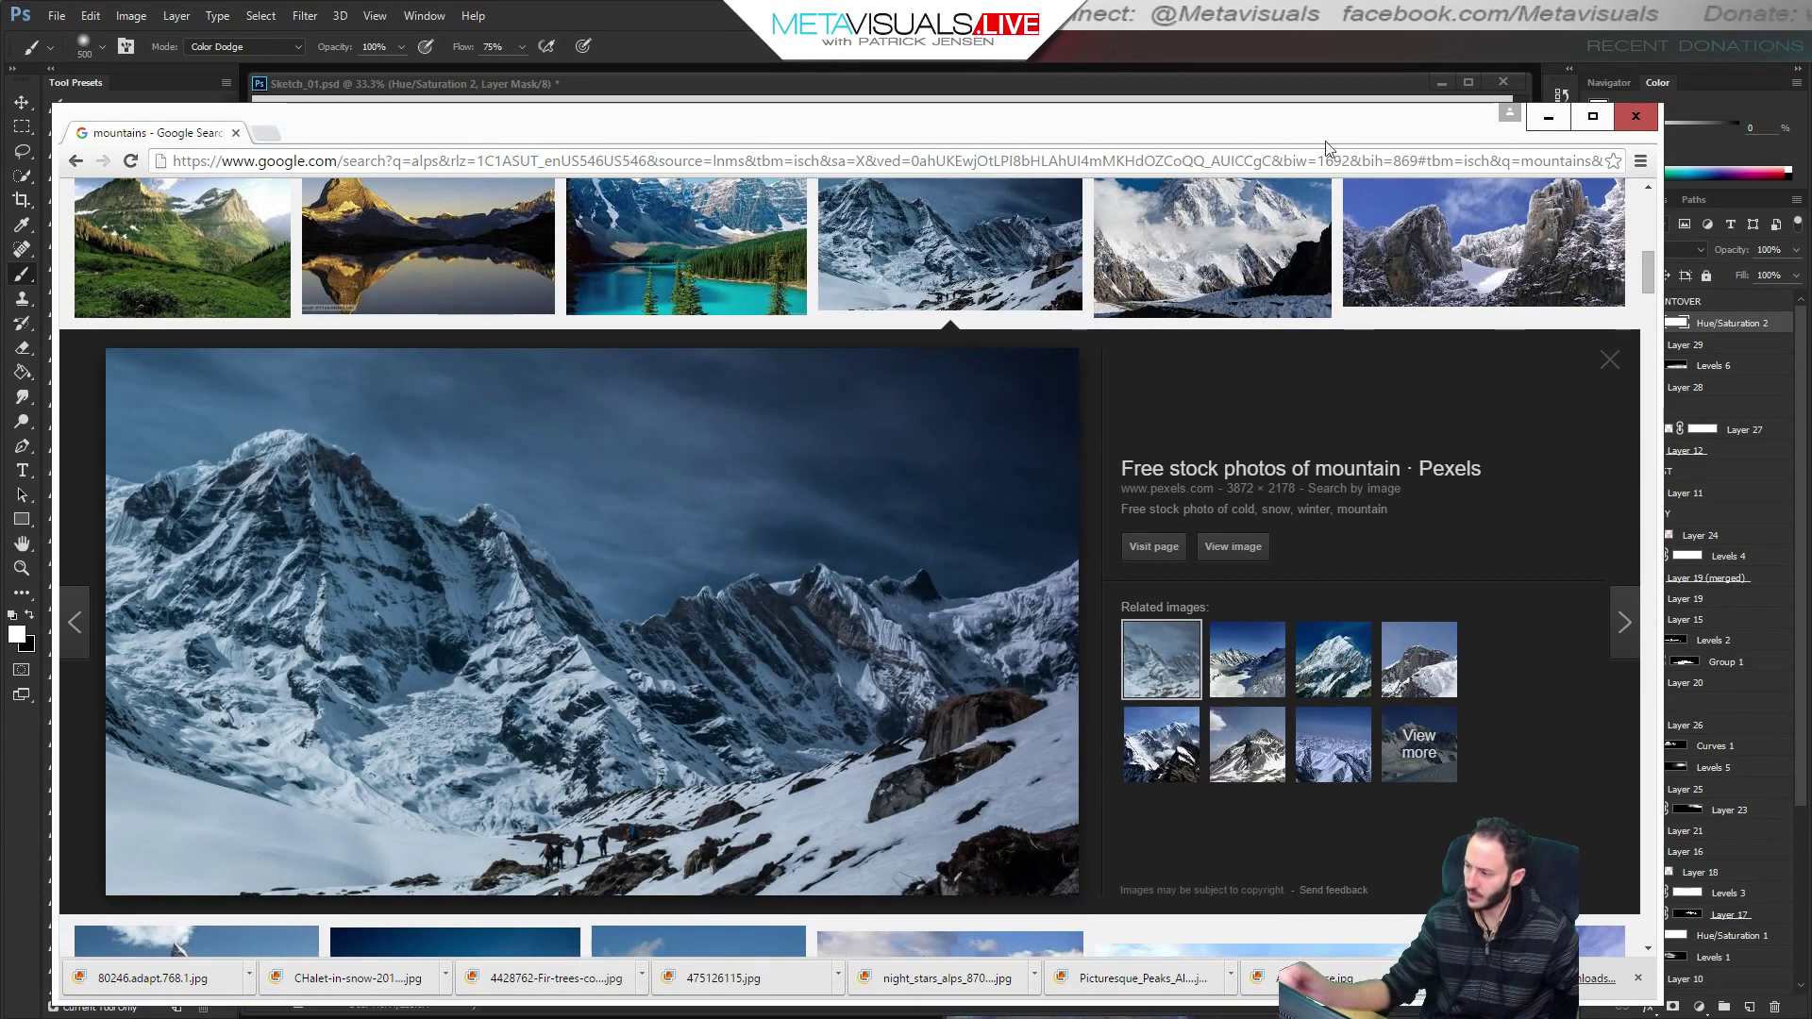
Switch back to Photoshop, paste the copied mountain photo into Sketch_01.psd as a new layer and flip it horizontally.
key("alt+Tab")
key("ctrl+v")
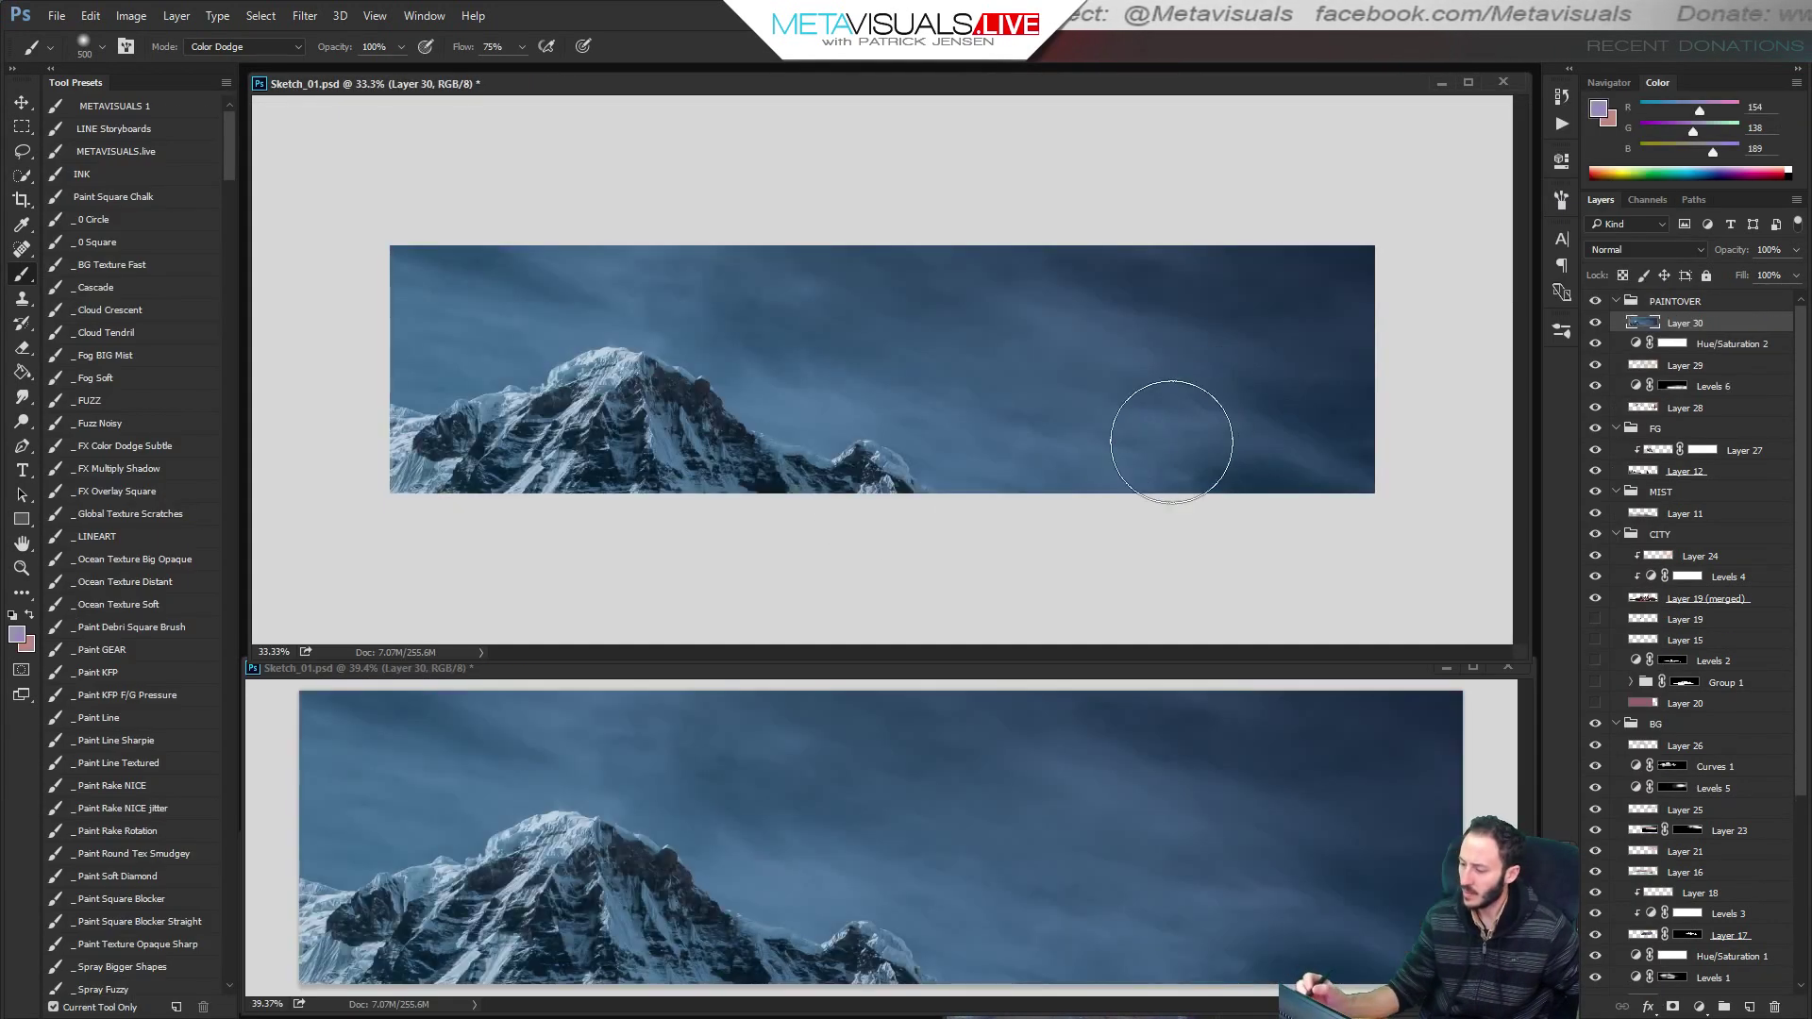
key("v")
left_click_drag(894, 534, 881, 275)
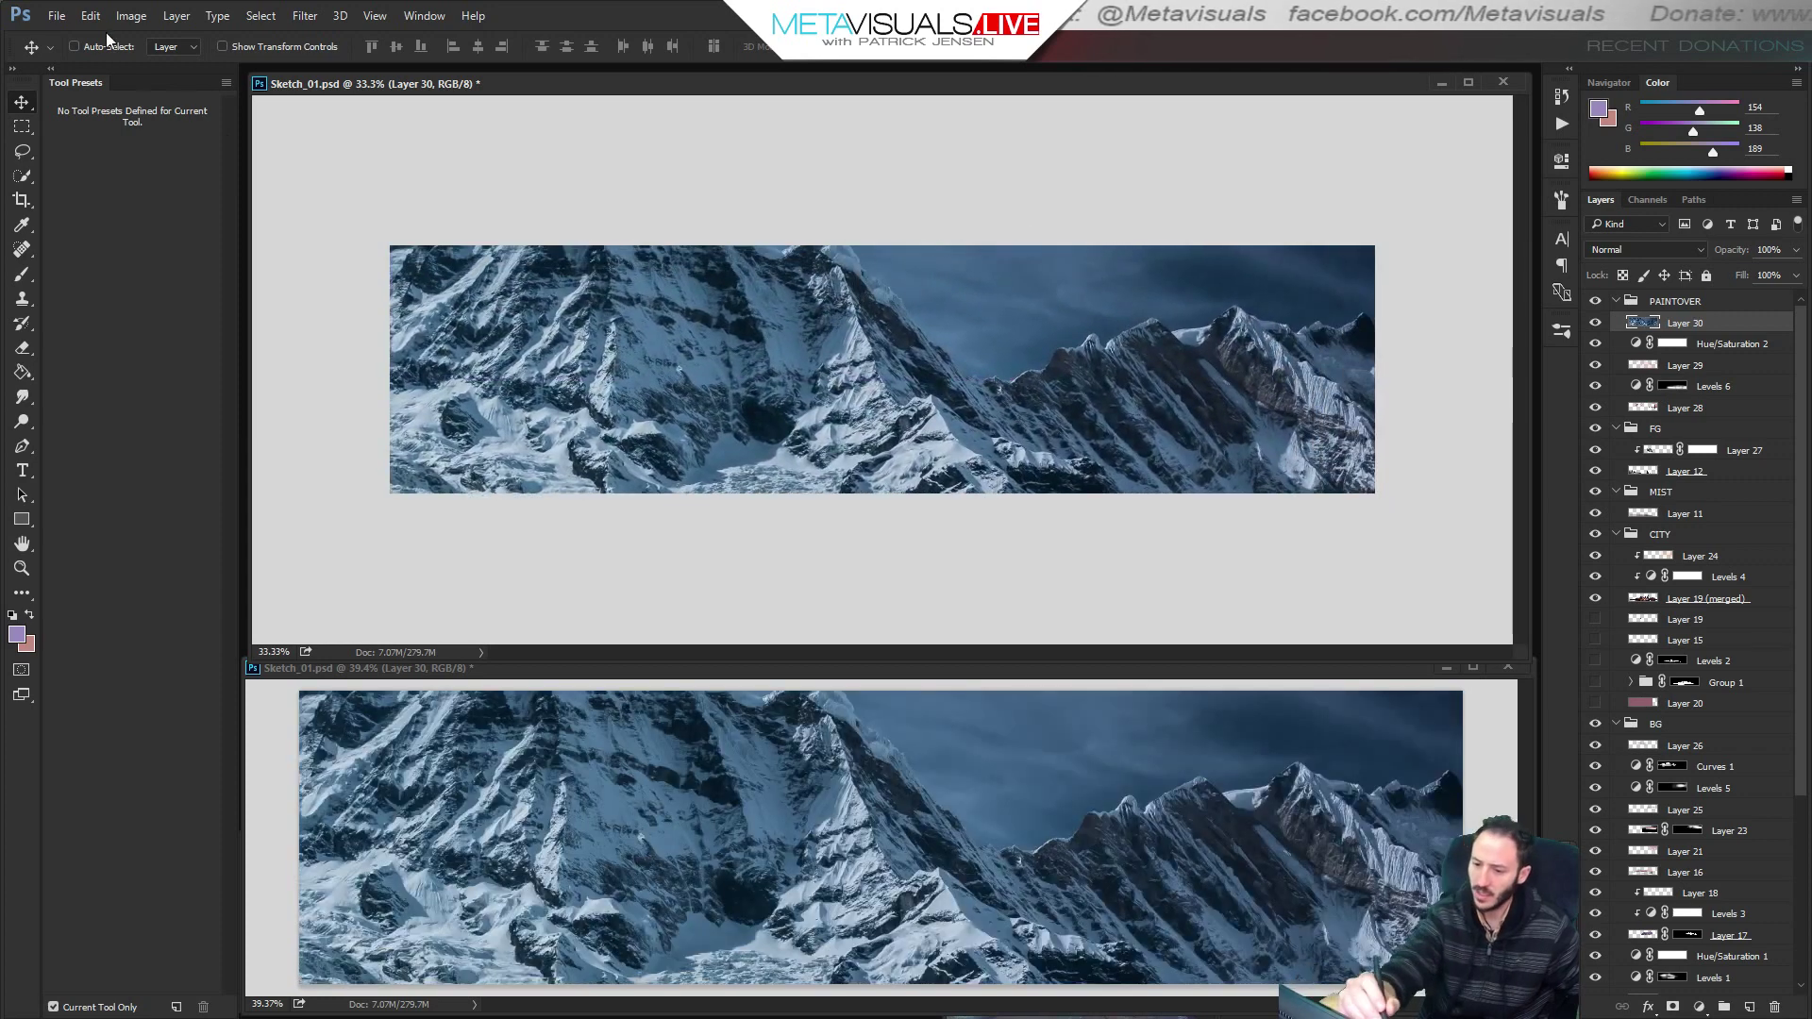
left_click(91, 15)
mouse_move(189, 406)
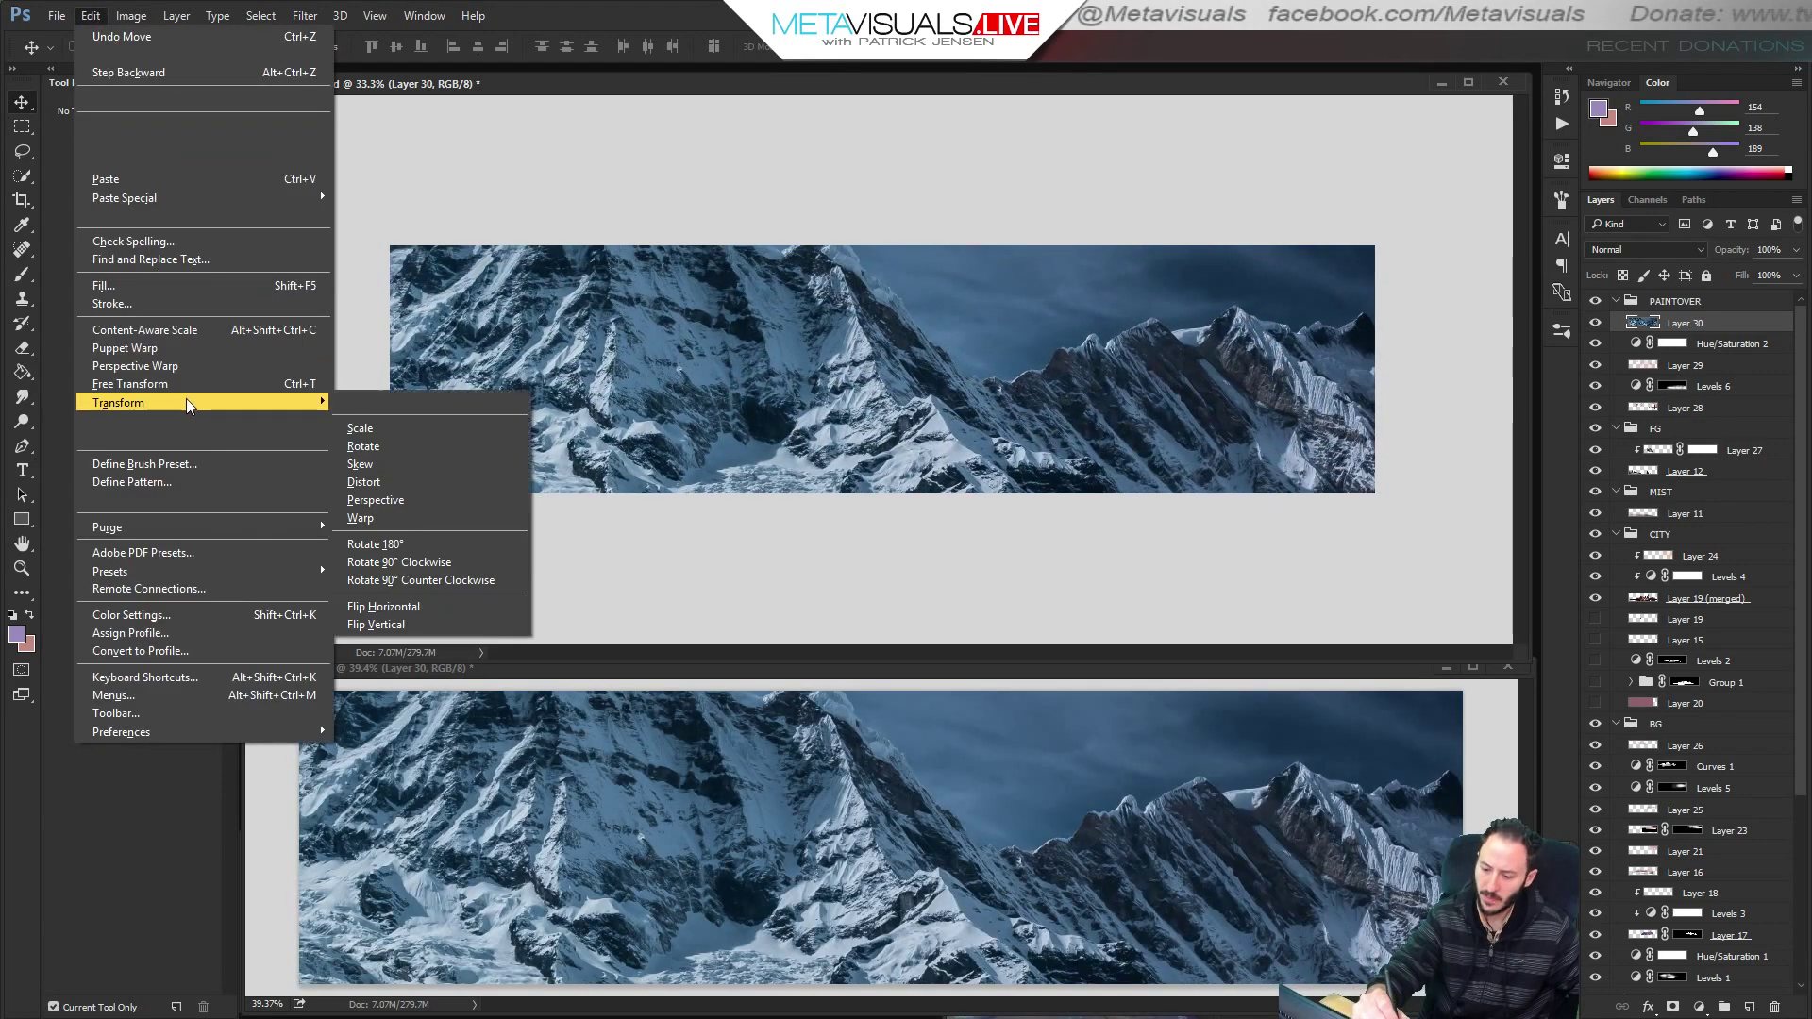
left_click(398, 609)
mouse_move(1149, 552)
left_mouse_down()
mouse_move(770, 418)
mouse_move(951, 505)
mouse_move(946, 521)
left_mouse_up()
Scale the mountain photo to about 49.5% width and 30.6% height and position it over the mountains in the painting's left half.
key("ctrl+t")
left_click_drag(985, 359, 985, 604)
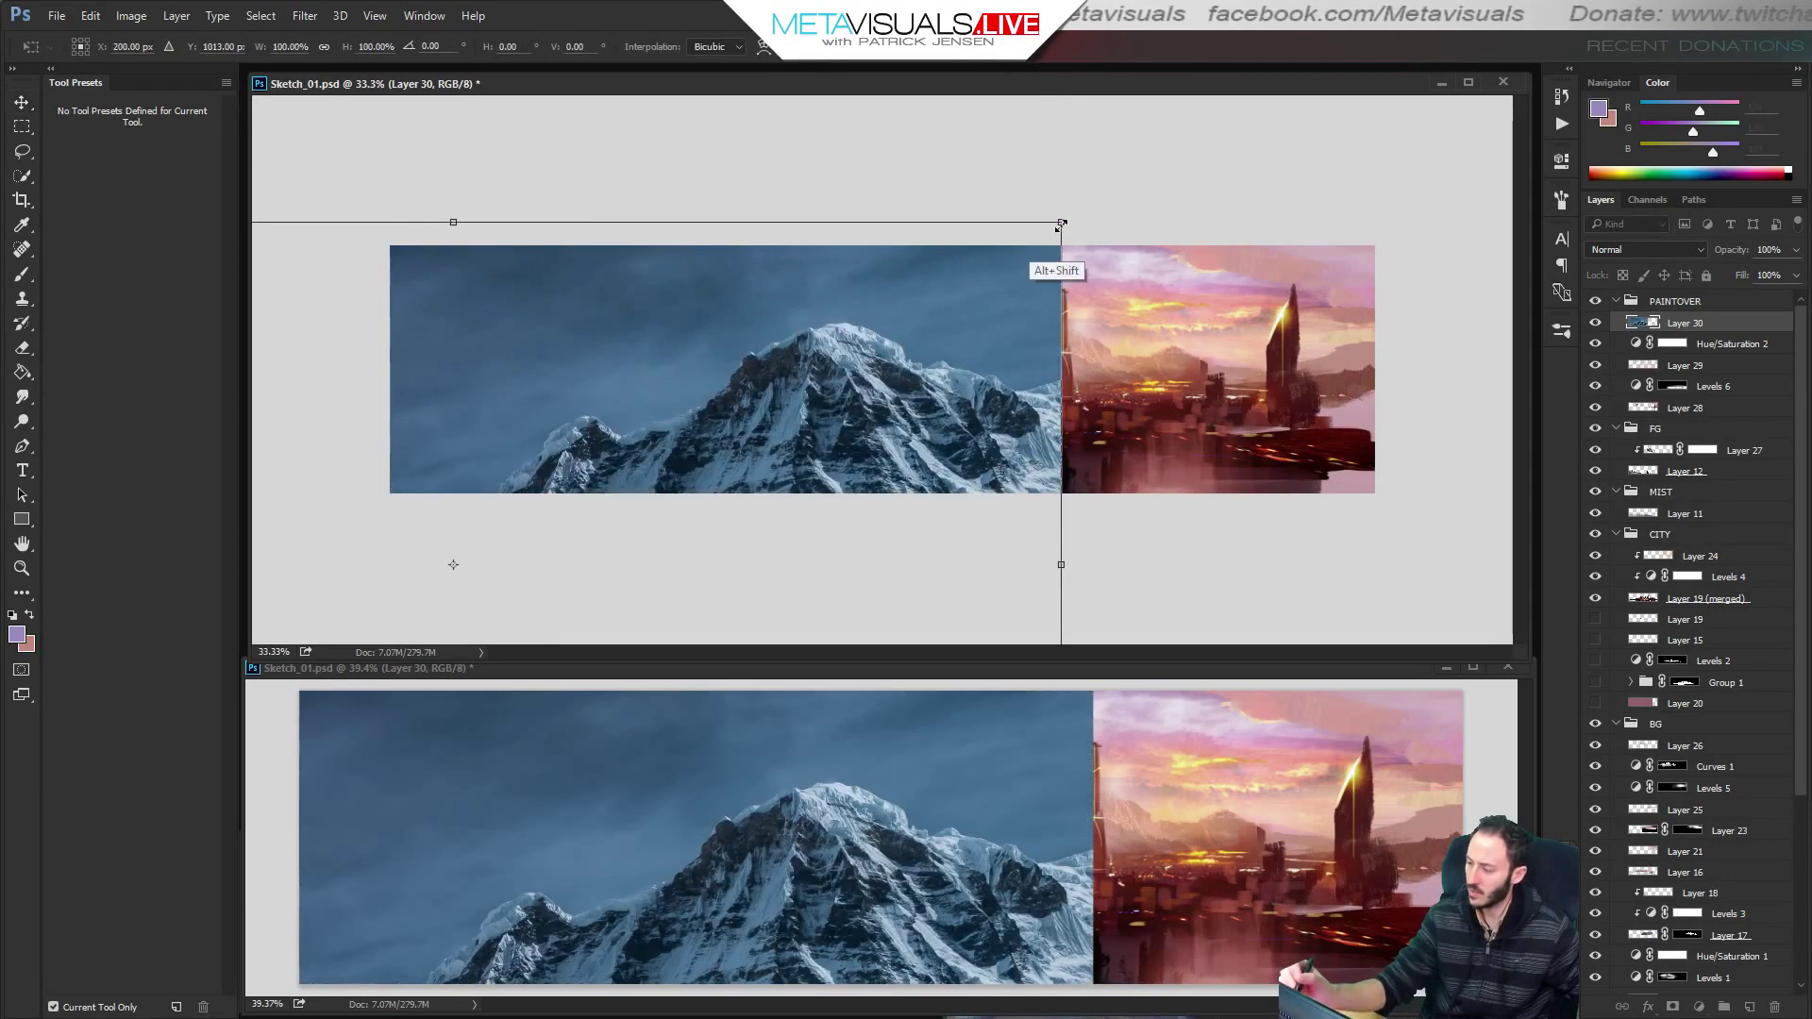
left_click_drag(1061, 224, 648, 453)
left_click_drag(558, 554, 620, 309)
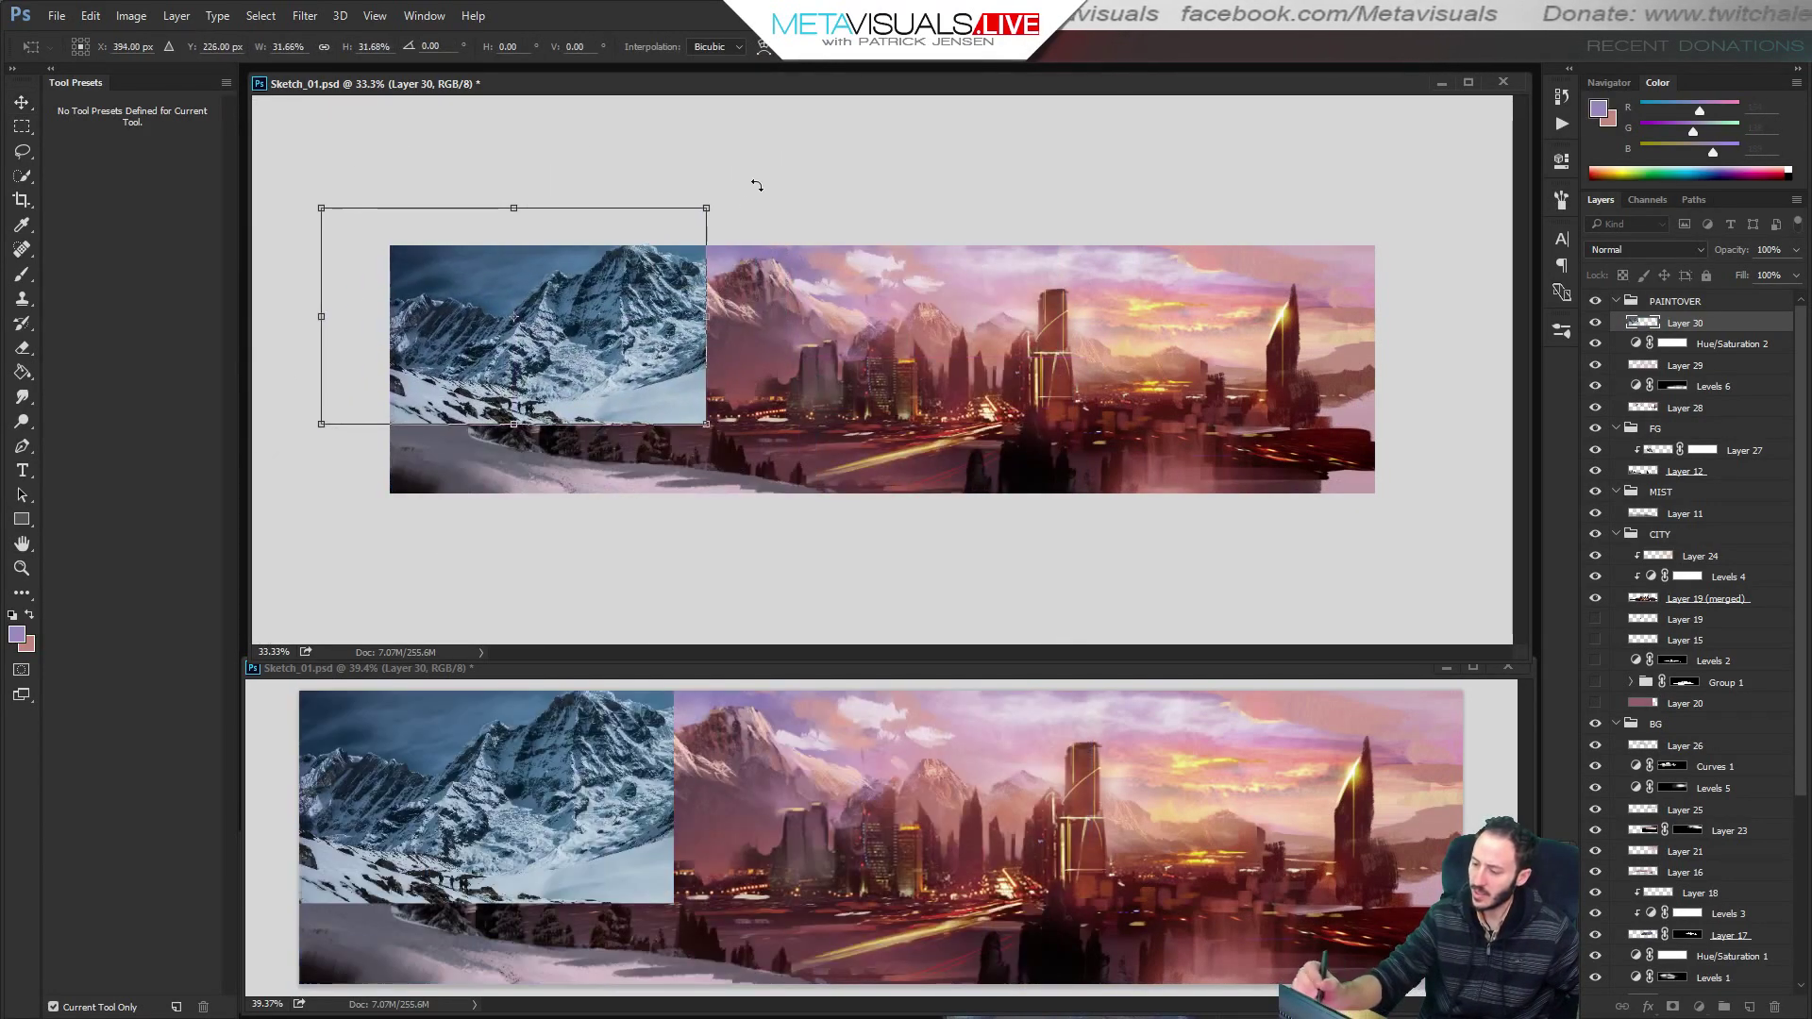
left_click_drag(706, 208, 939, 228)
left_click_drag(769, 155, 907, 205)
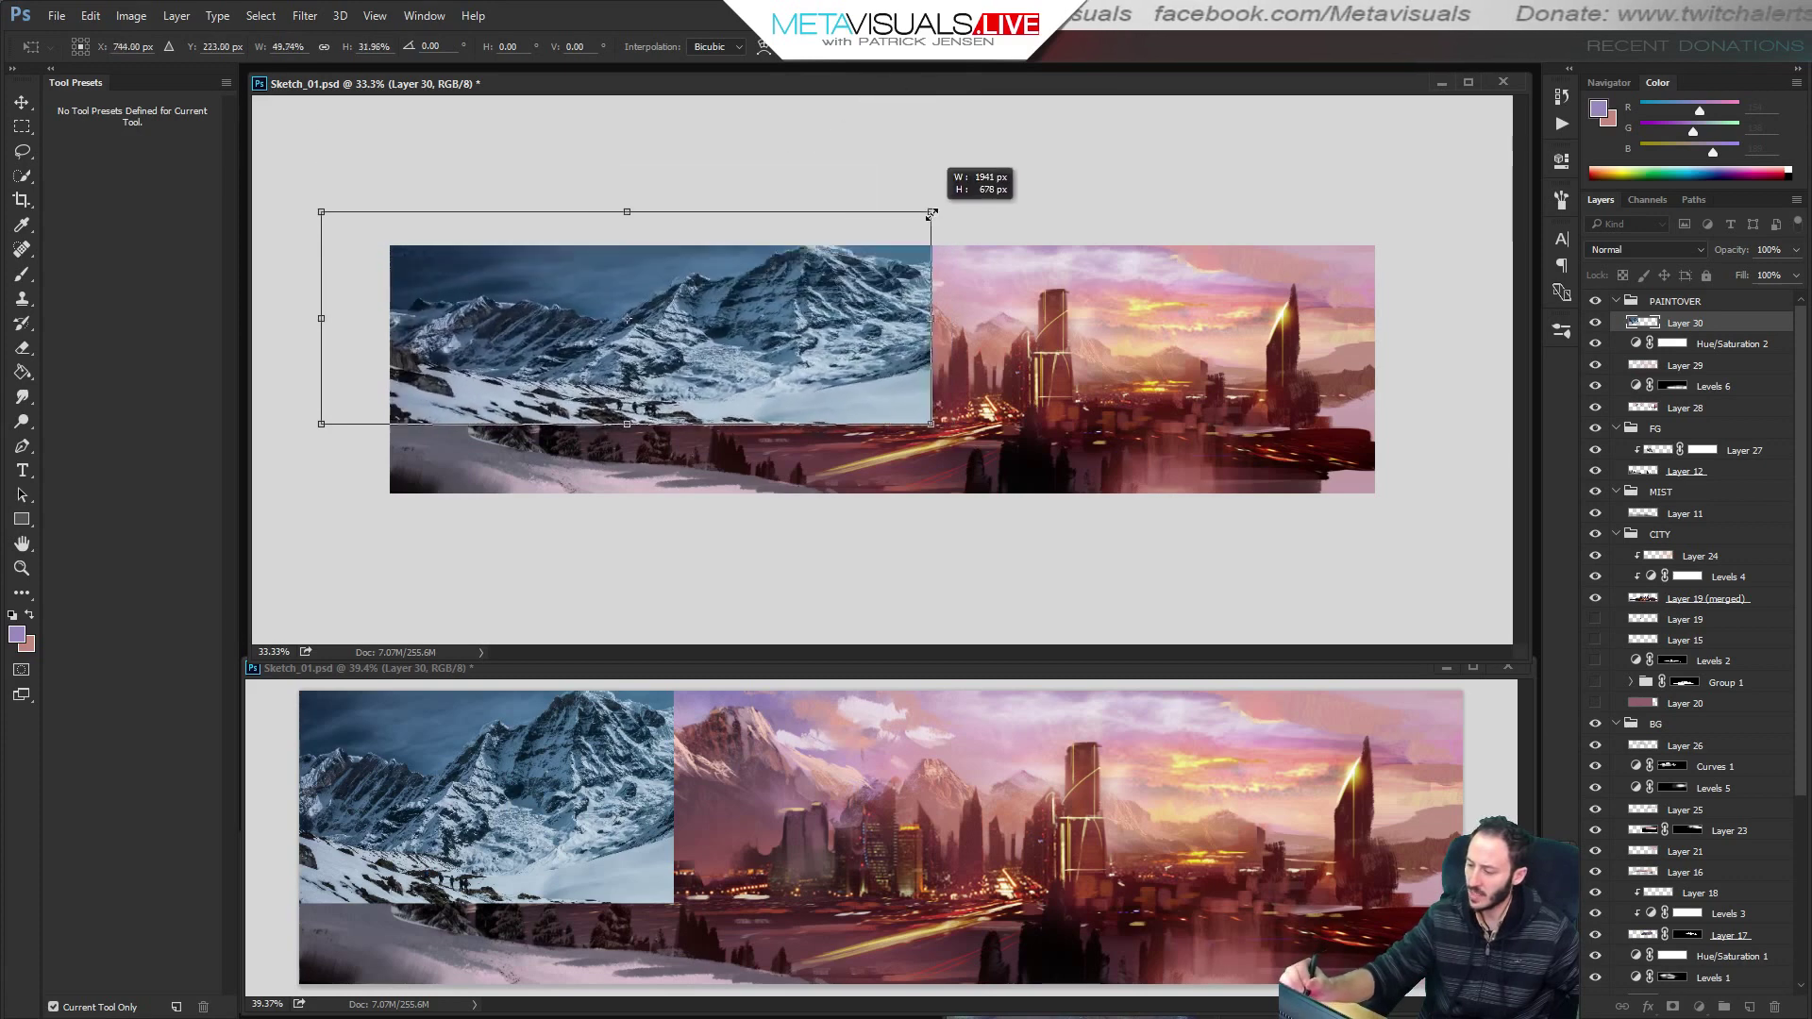
left_click_drag(848, 310, 773, 331)
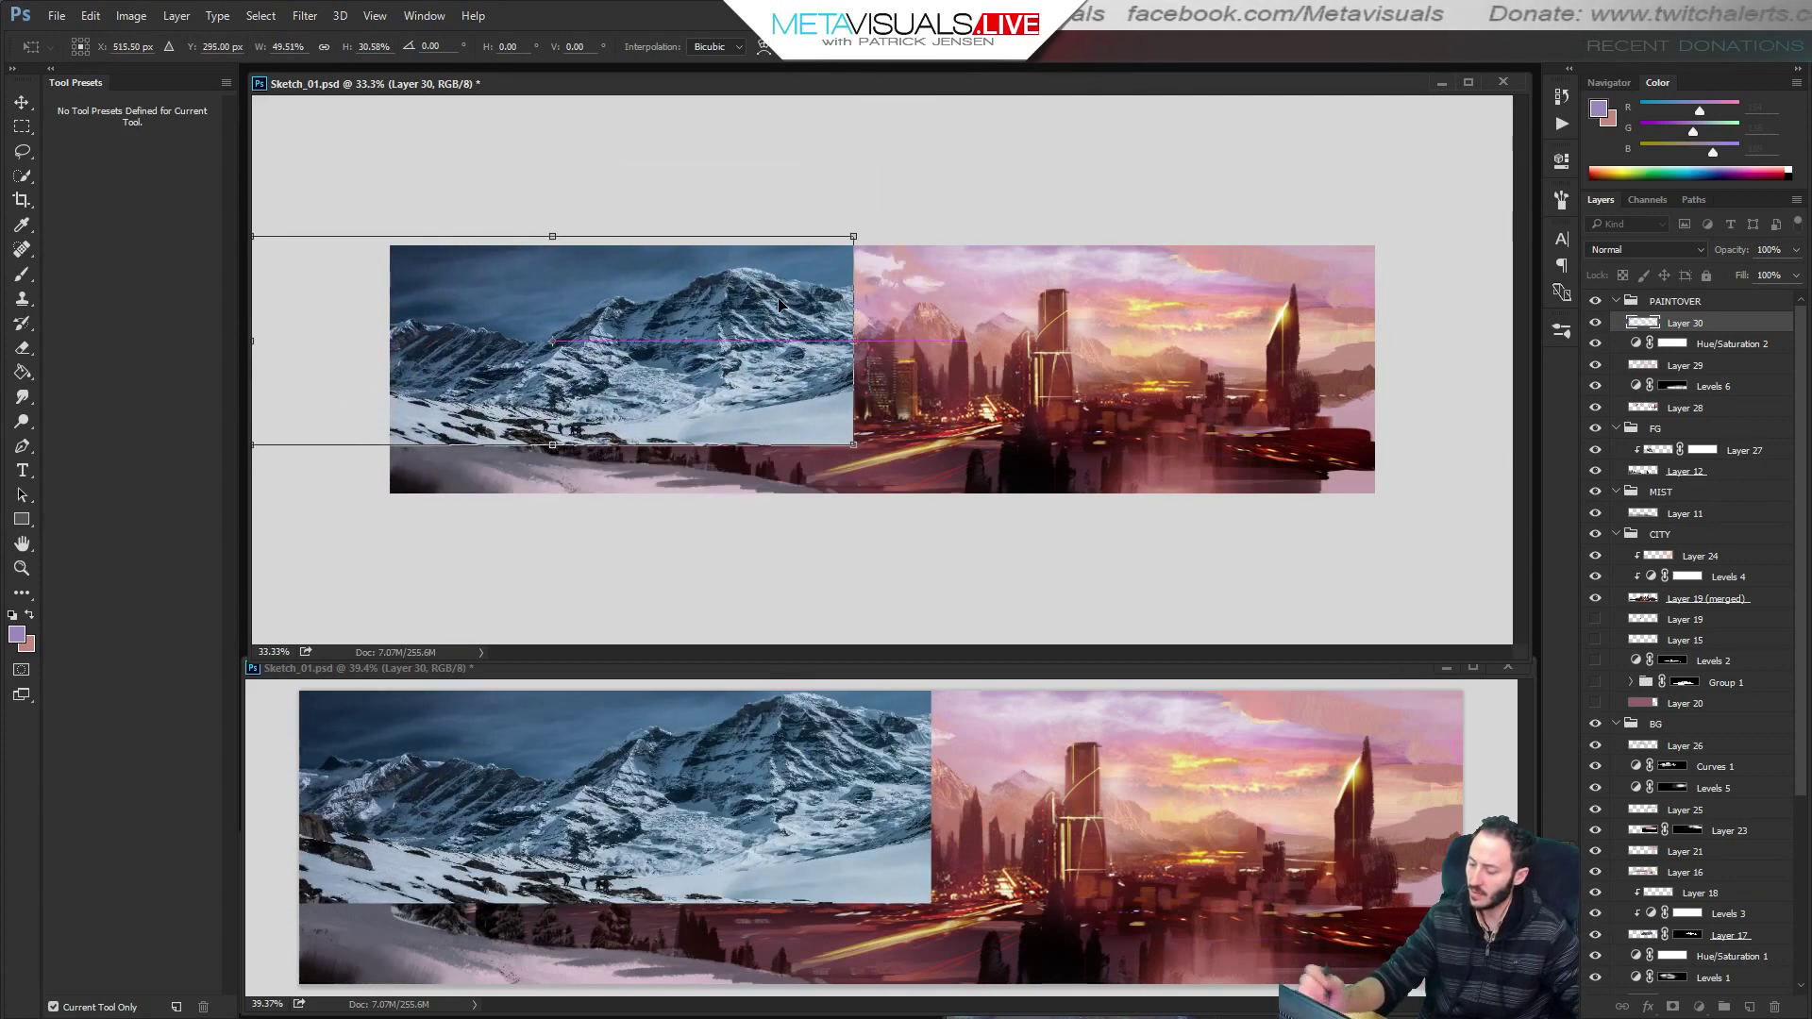
key("Return")
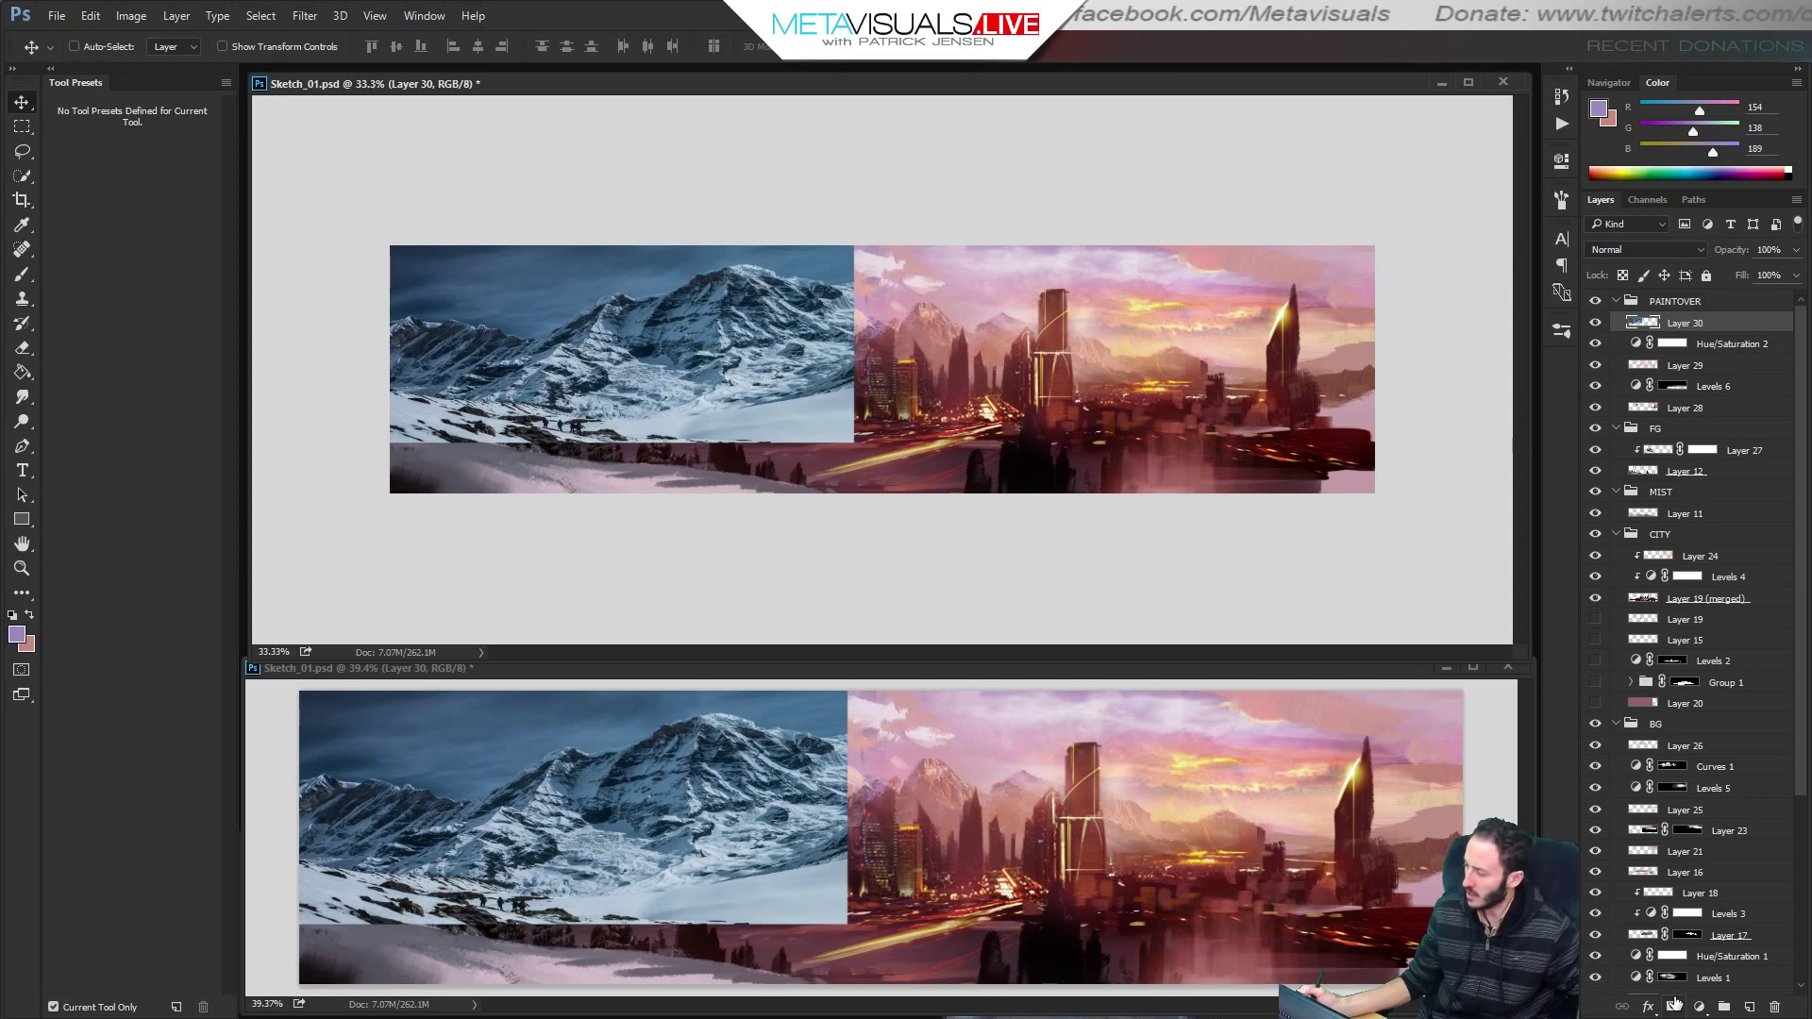
Check the painting's pixel dimensions and resolution in Image Size without changing them.
left_click(126, 18)
left_click(169, 146)
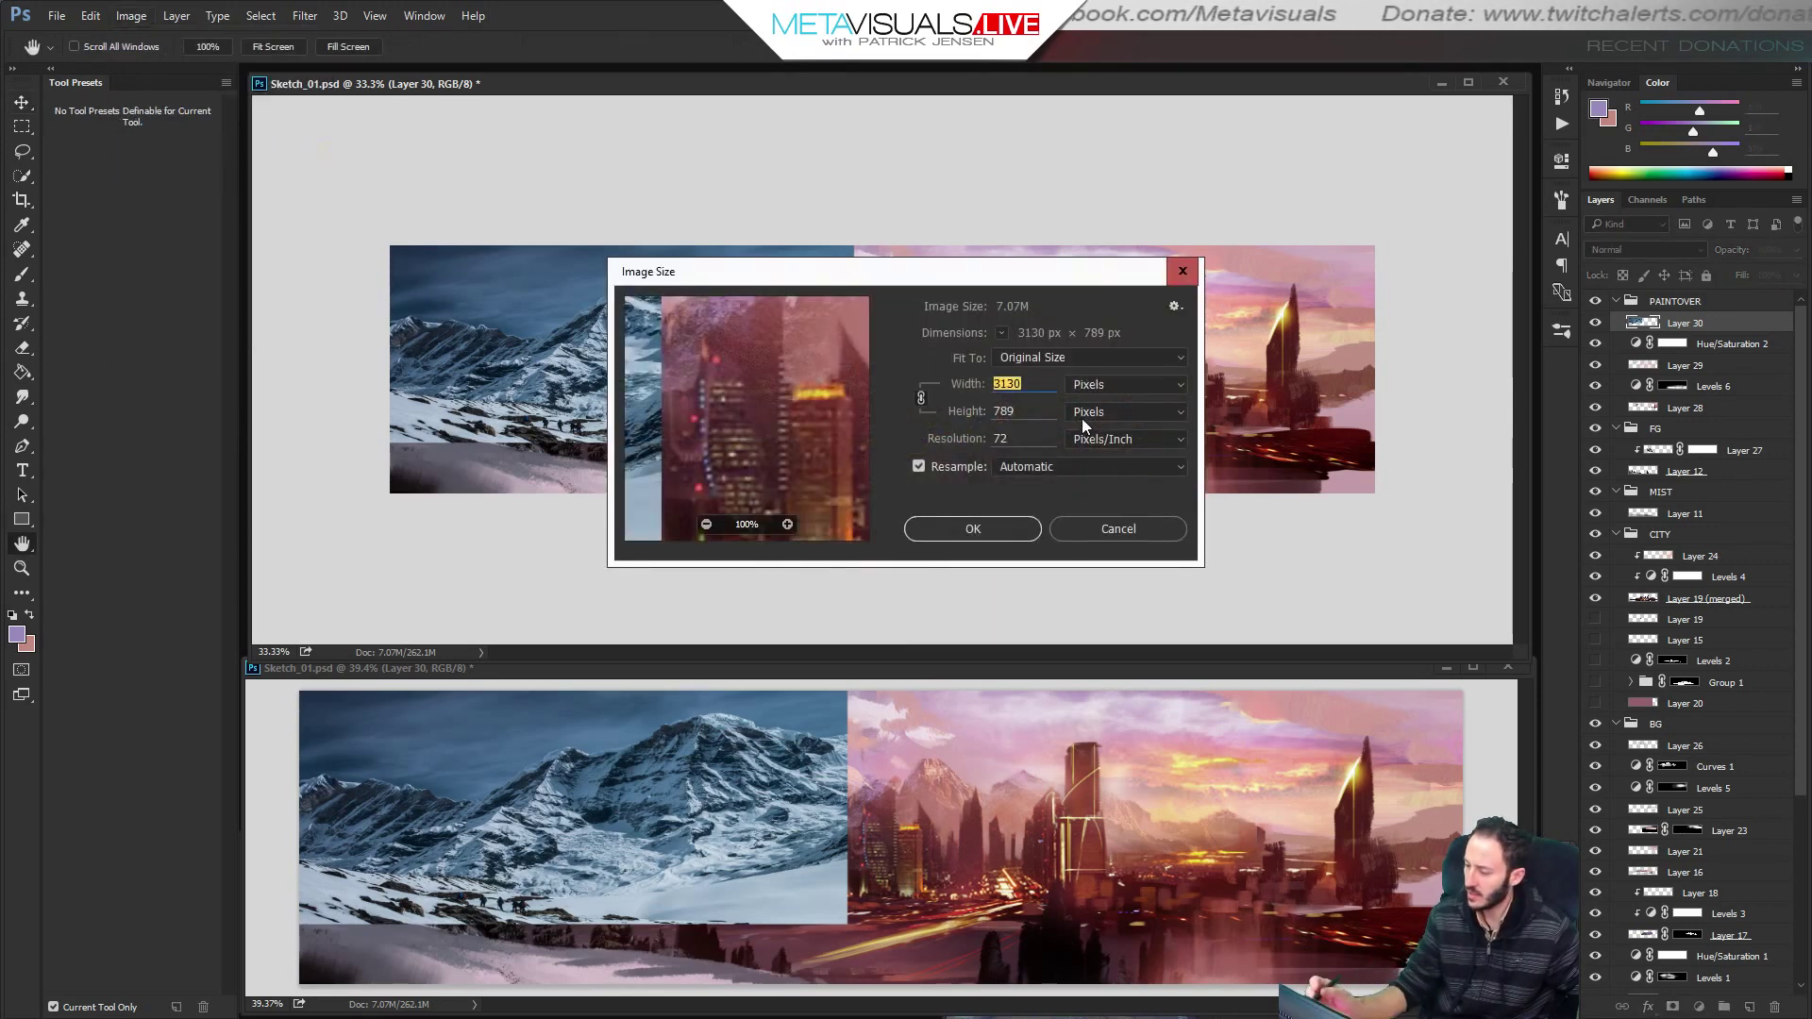
left_click(1100, 529)
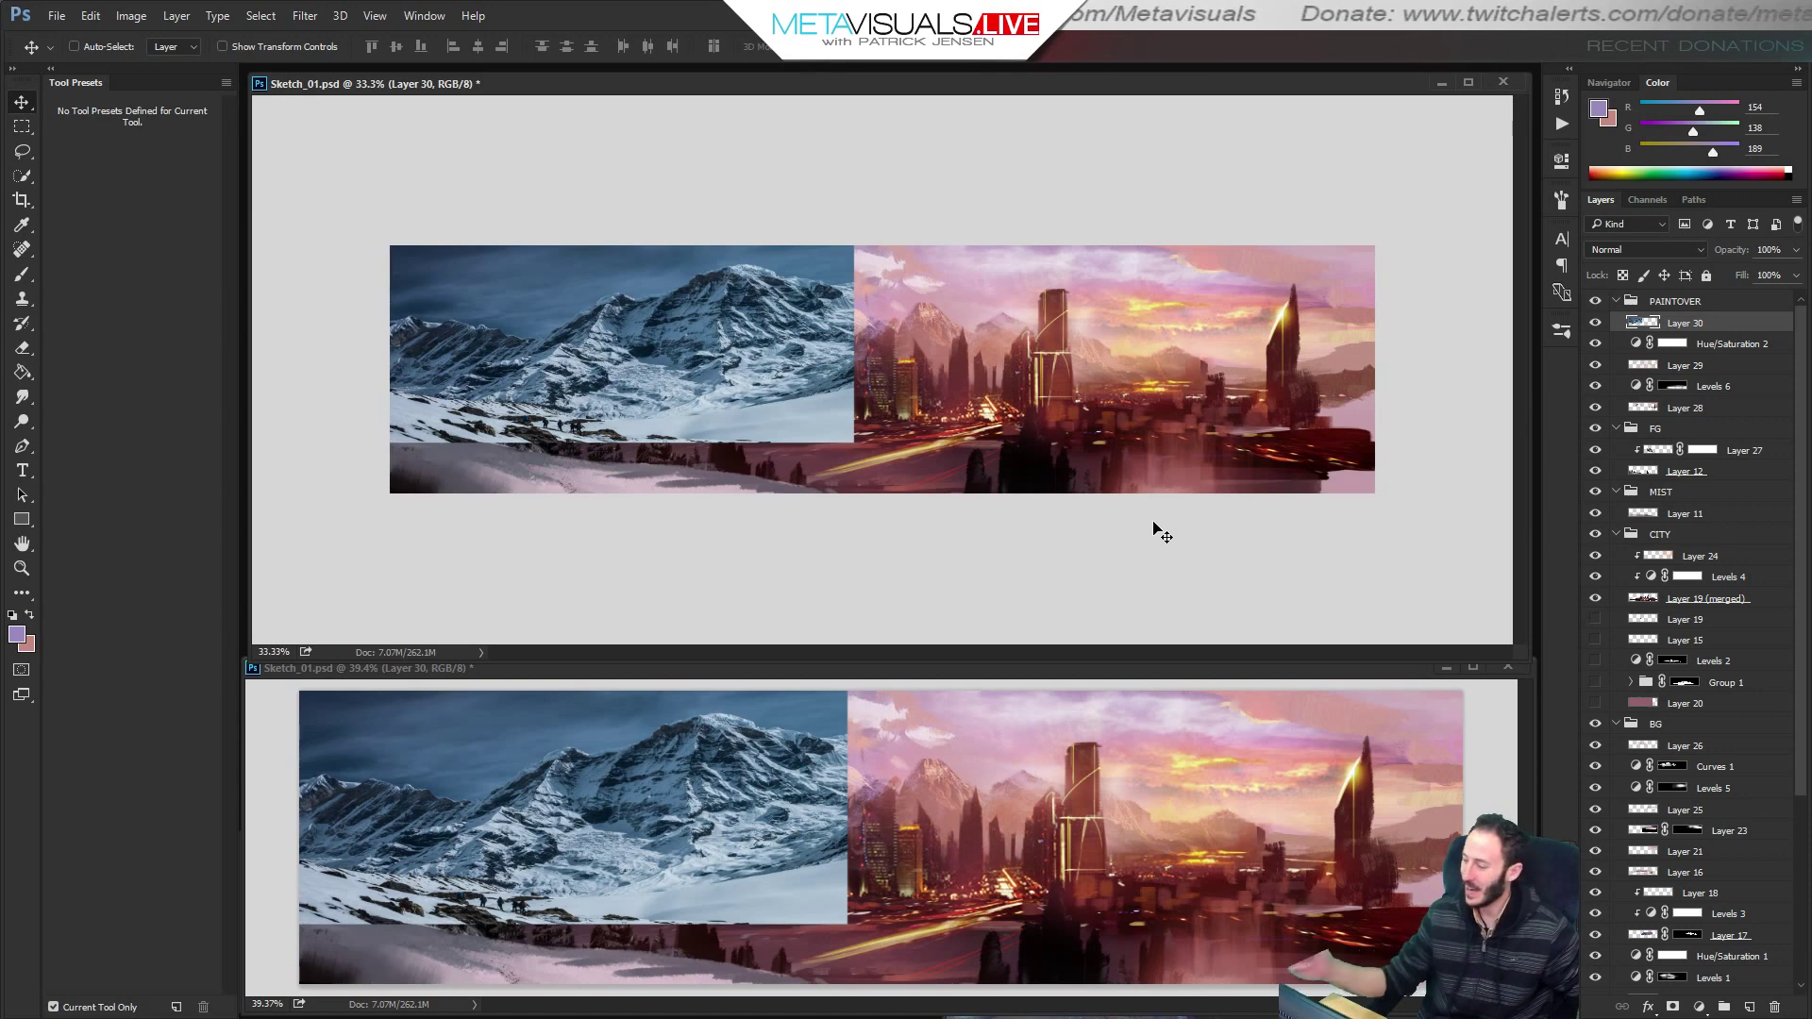
Set the mountain photo layer's blend mode to Soft Light and hide the layer with a black mask.
left_click(1627, 249)
left_click(1617, 461)
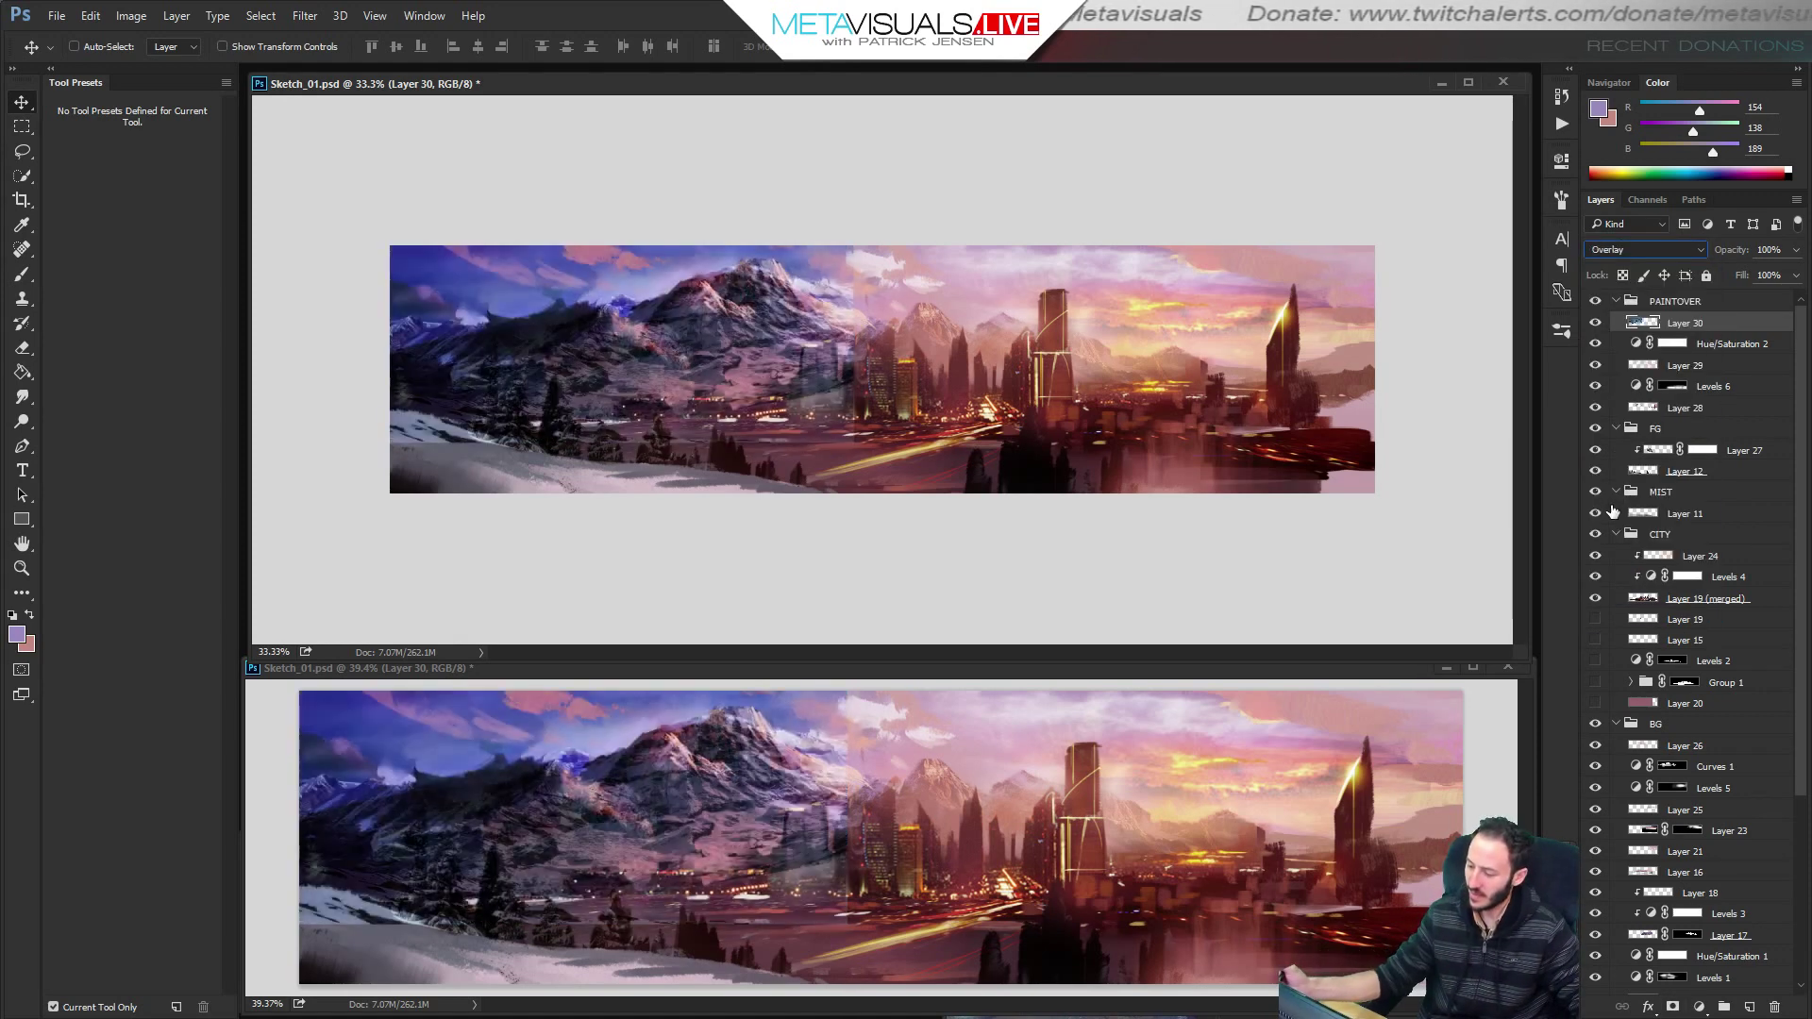
key("Down")
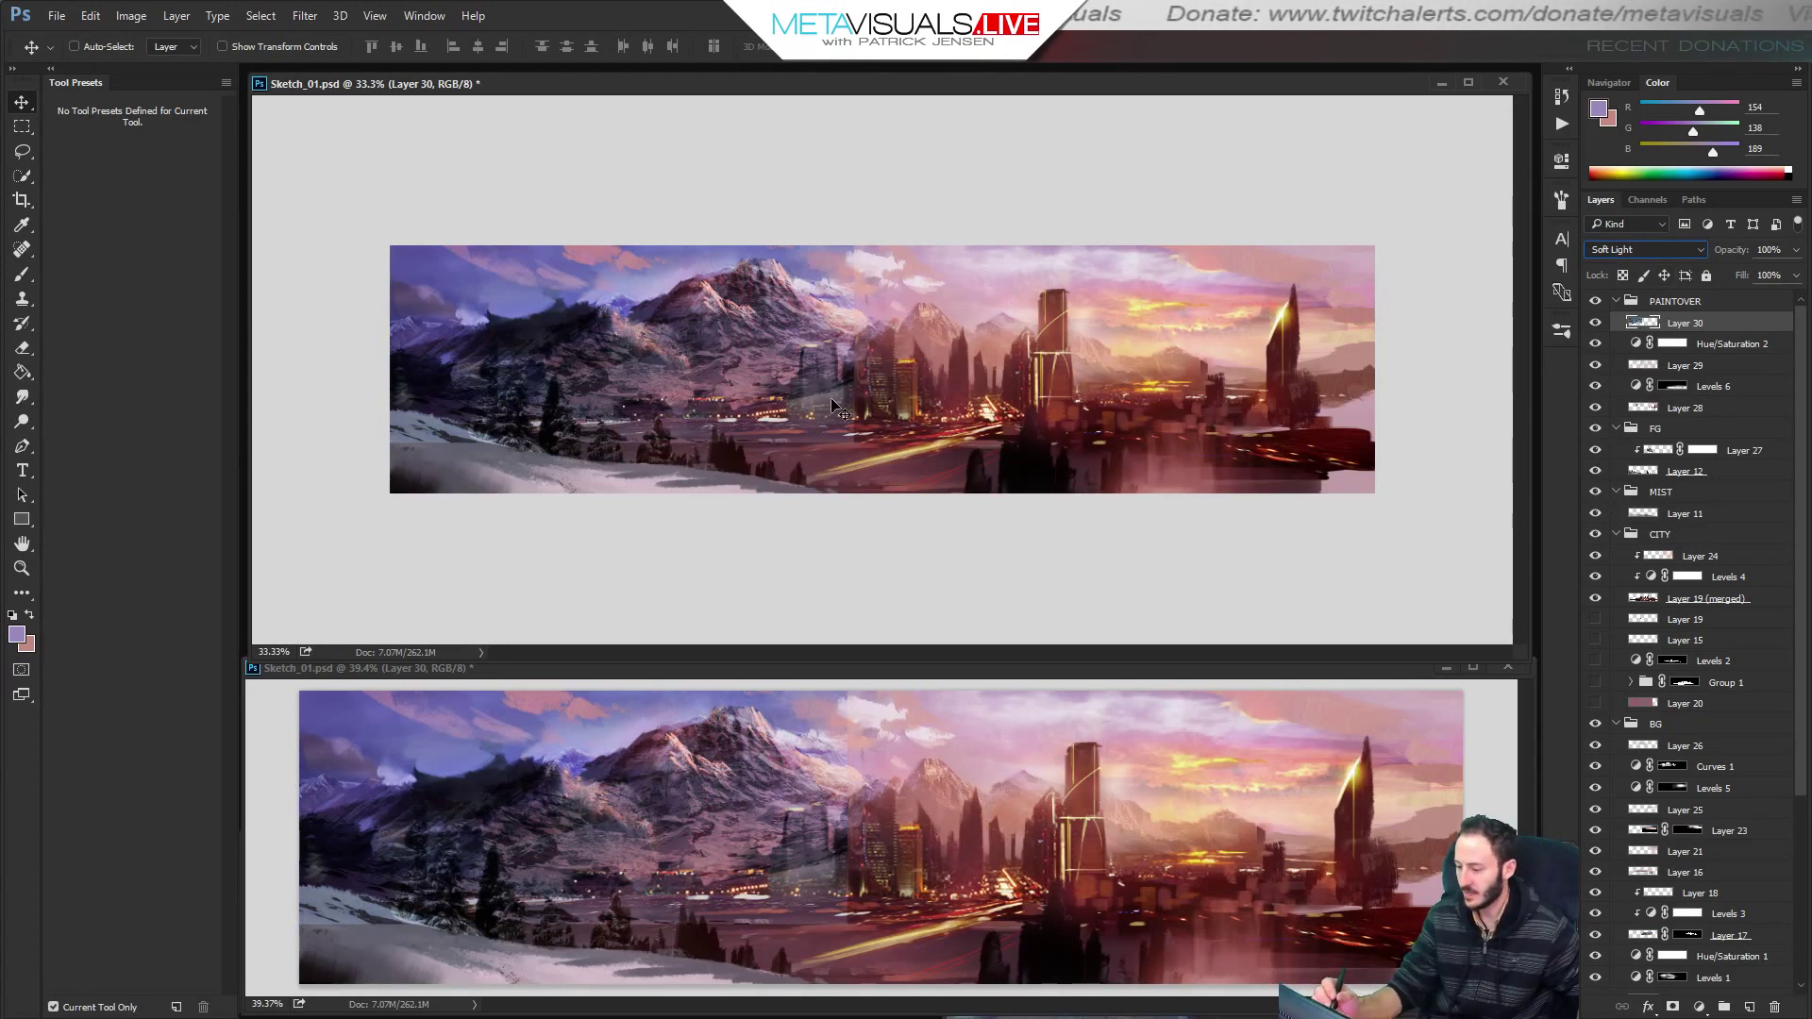
left_click(1672, 1006)
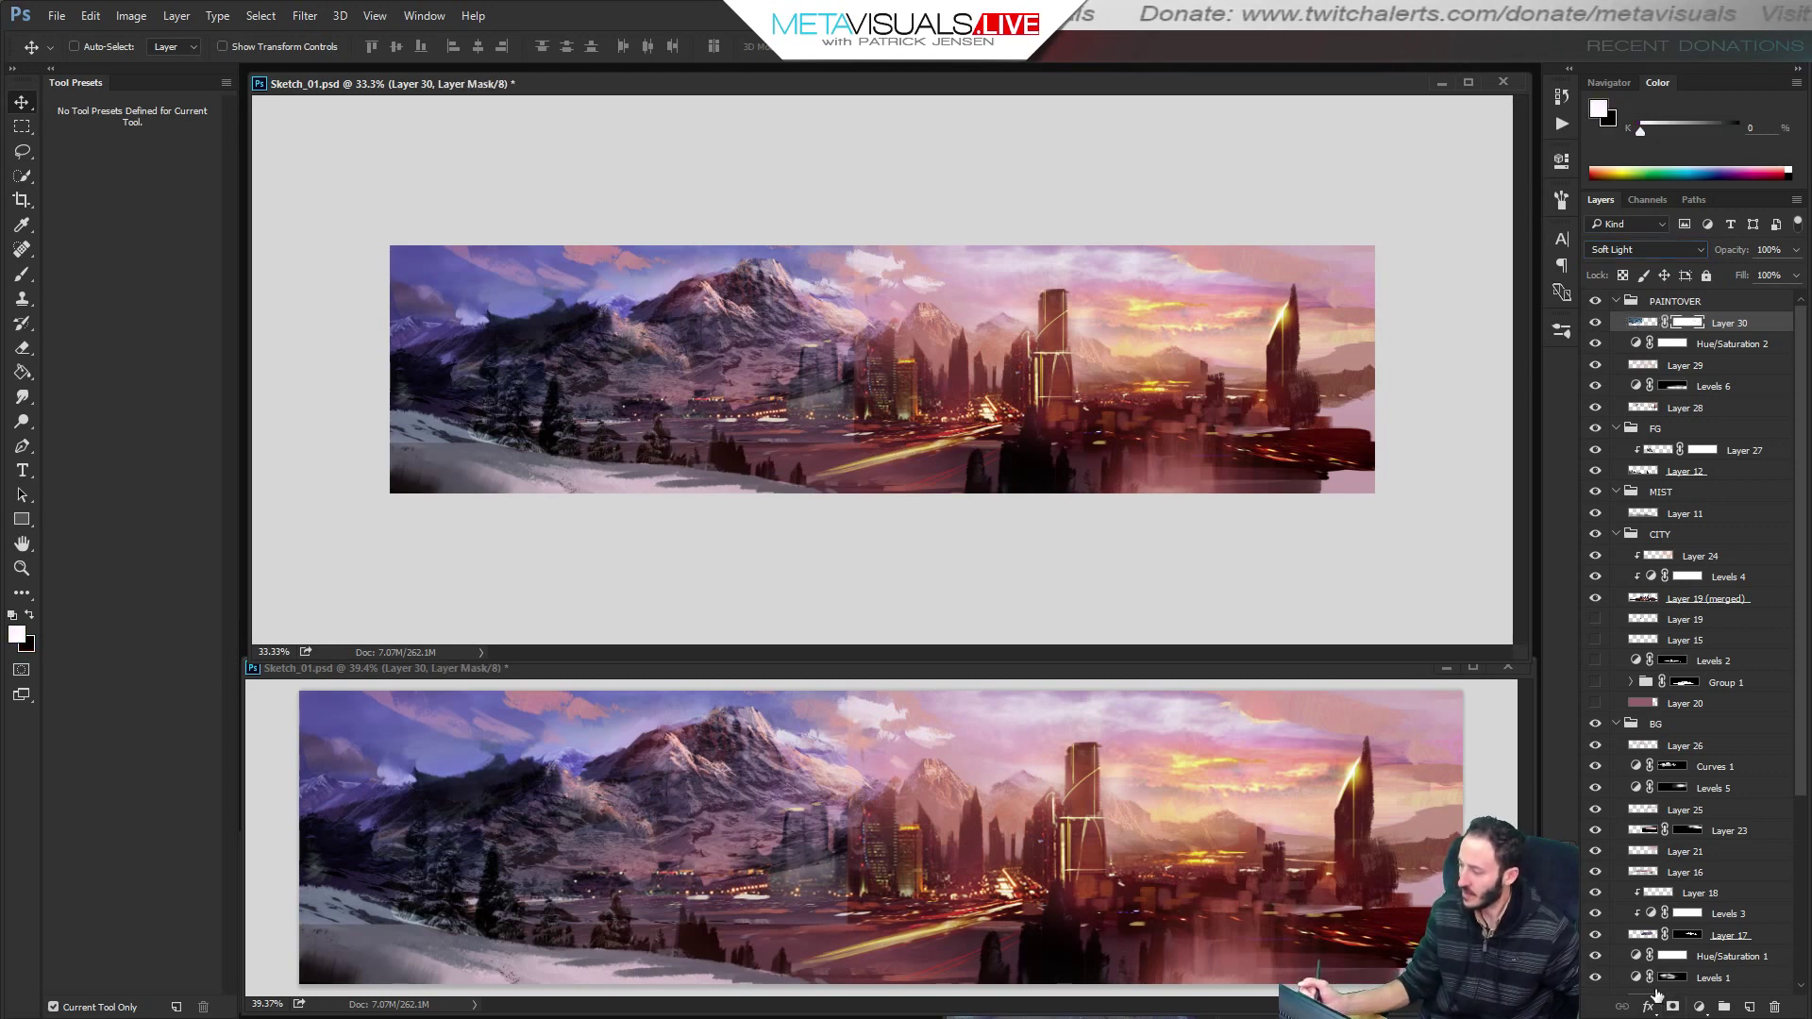
key("ctrl+i")
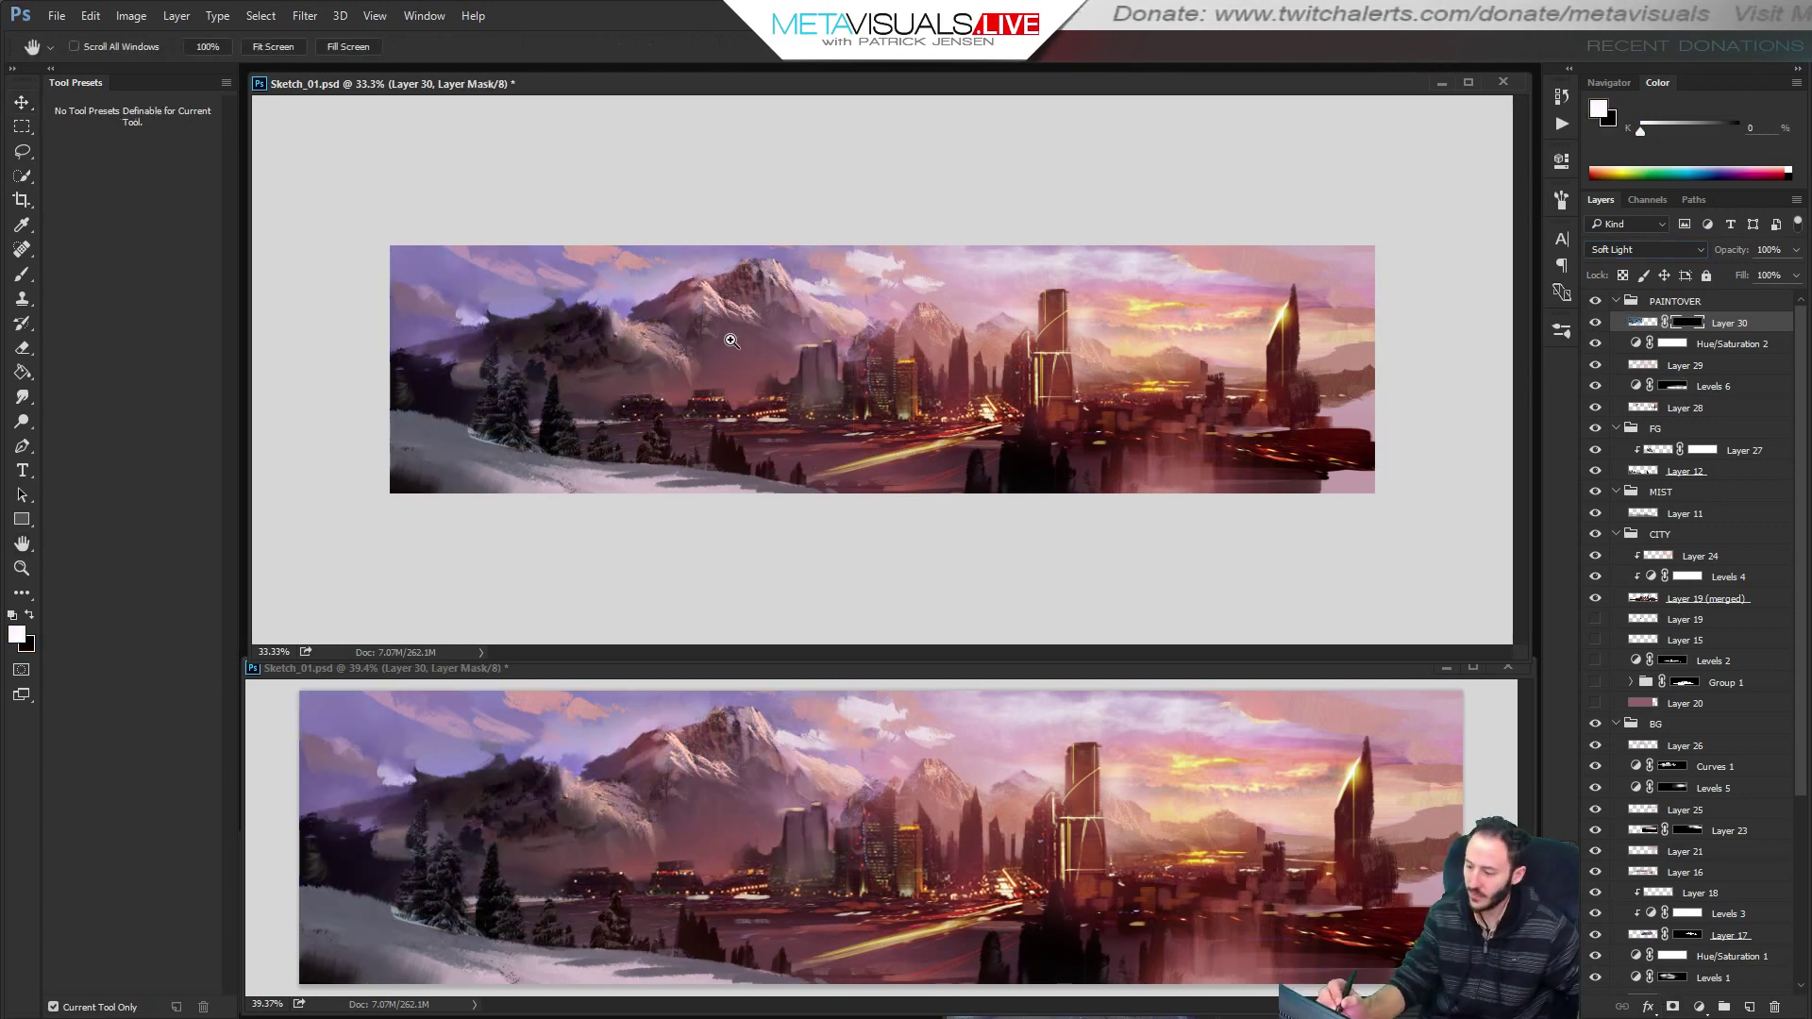
Brush white into the photo layer's mask with varying brush sizes to reveal rock texture on the large mountain's slopes.
left_click(732, 340, "ctrl")
left_click(733, 341, "ctrl")
key("b")
left_click(121, 401)
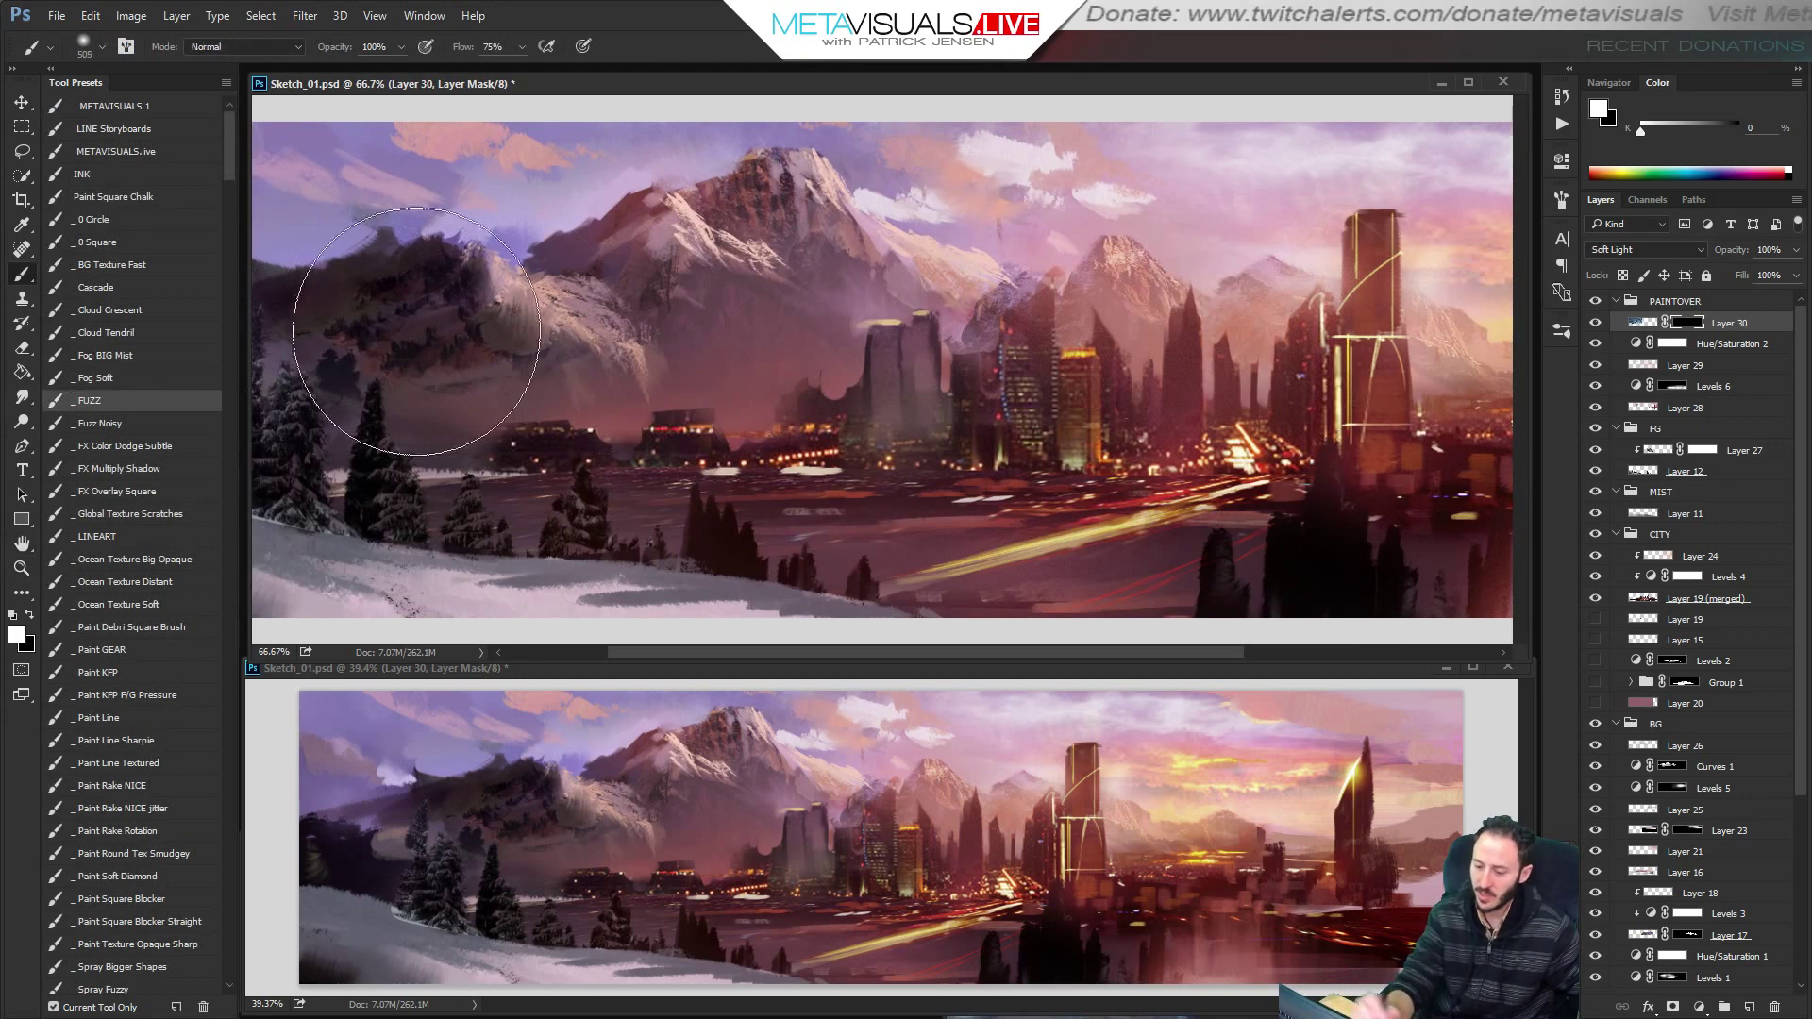
left_click(115, 425)
left_click(674, 342)
key("ctrl+z")
key("bracketleft")
key("bracketleft")
key("bracketleft")
key("bracketleft")
key("bracketleft")
key("bracketleft")
key("bracketleft")
key("bracketleft")
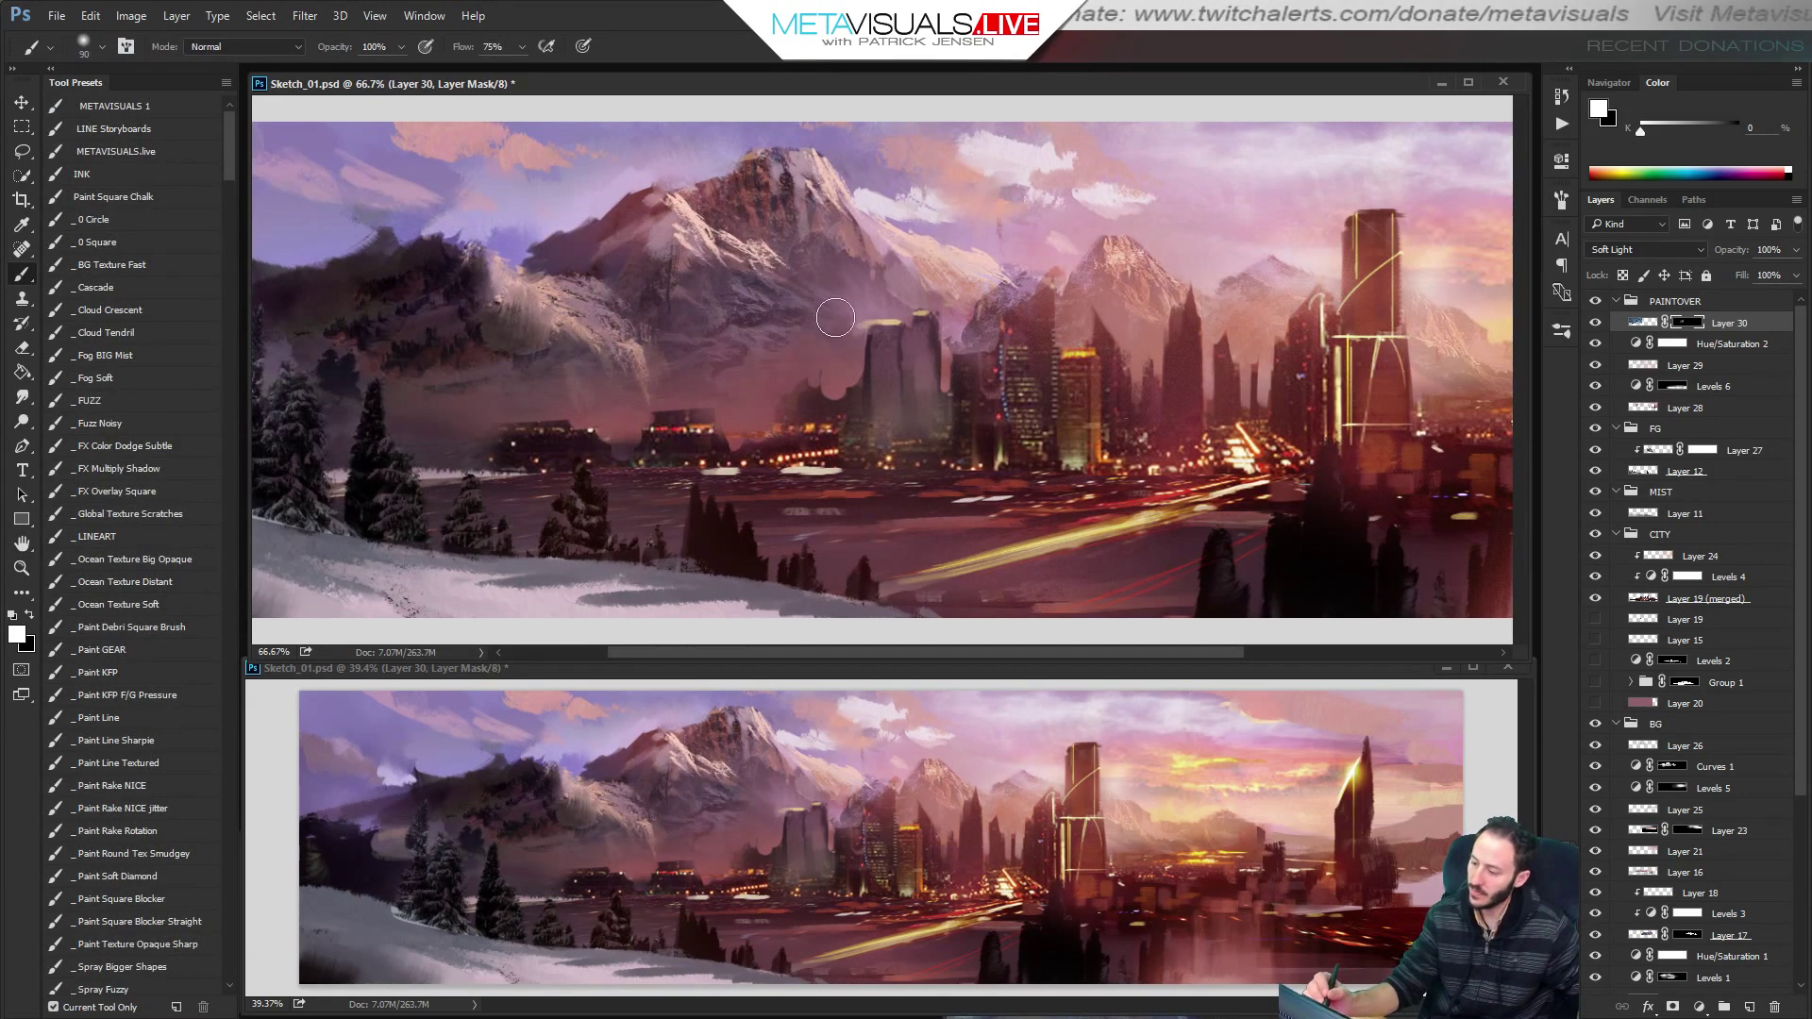
key("bracketright")
key("bracketright")
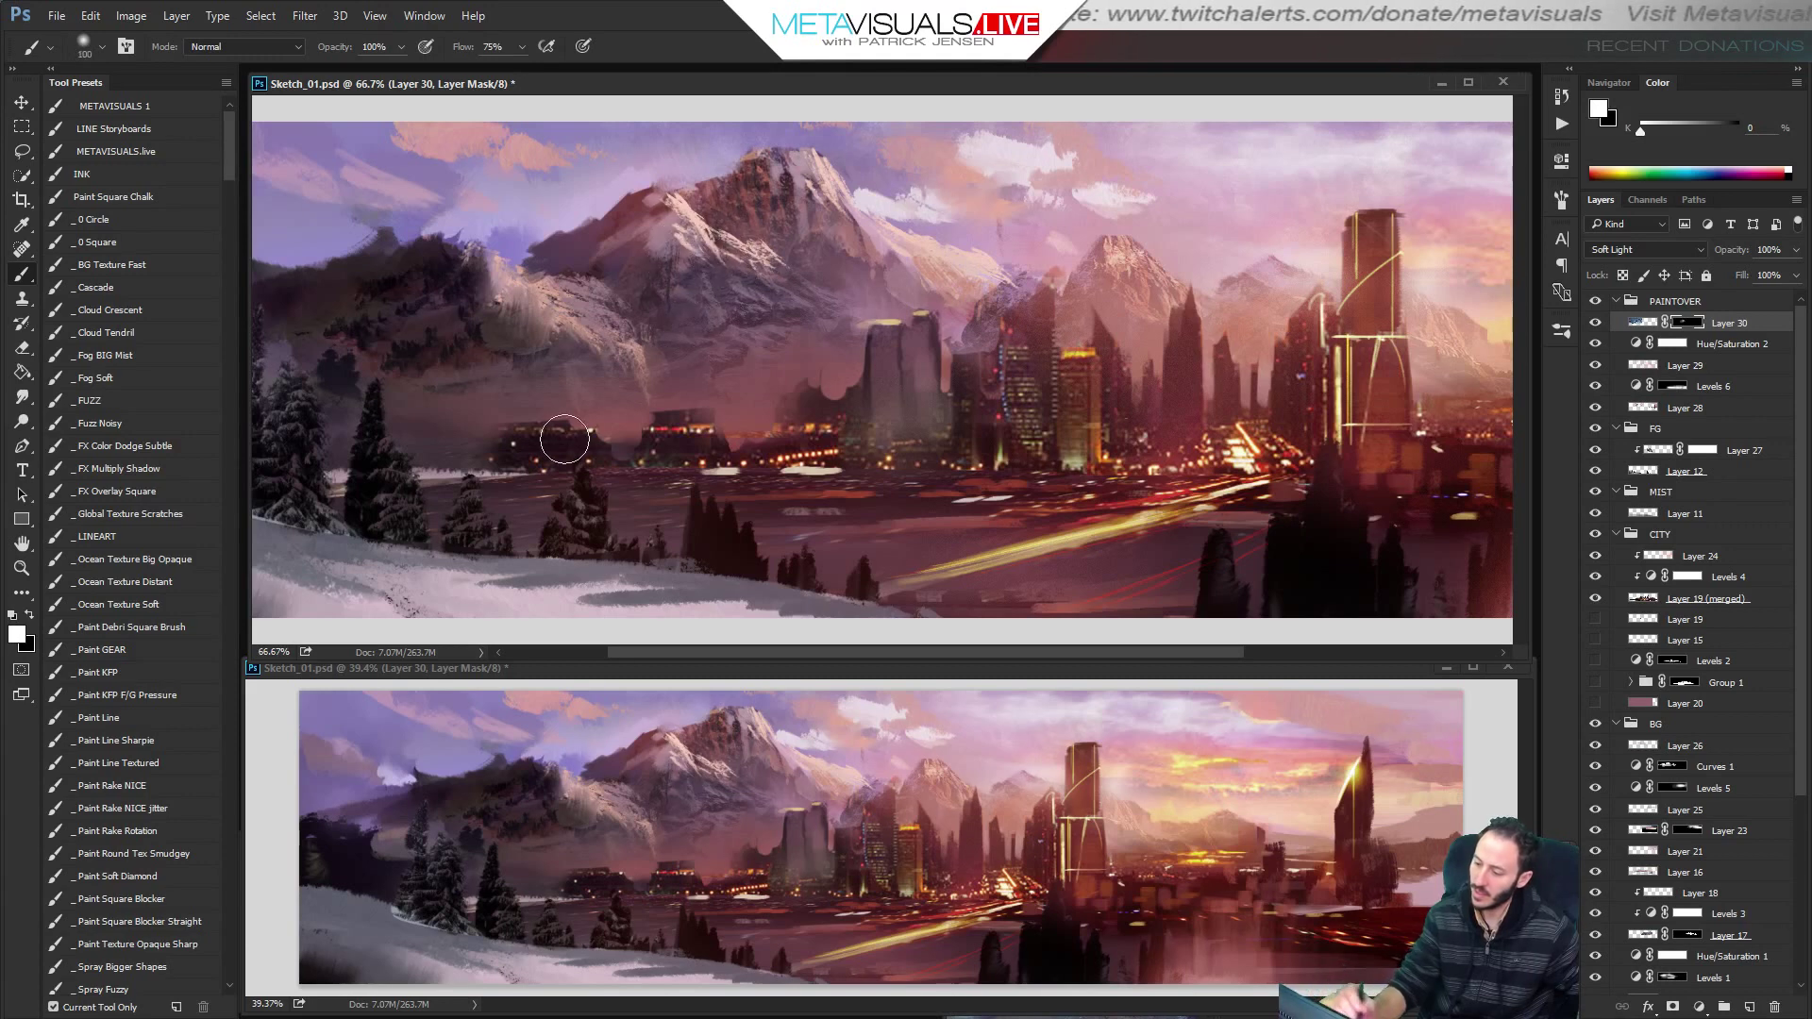
key("bracketright")
key("bracketright")
key("bracketright")
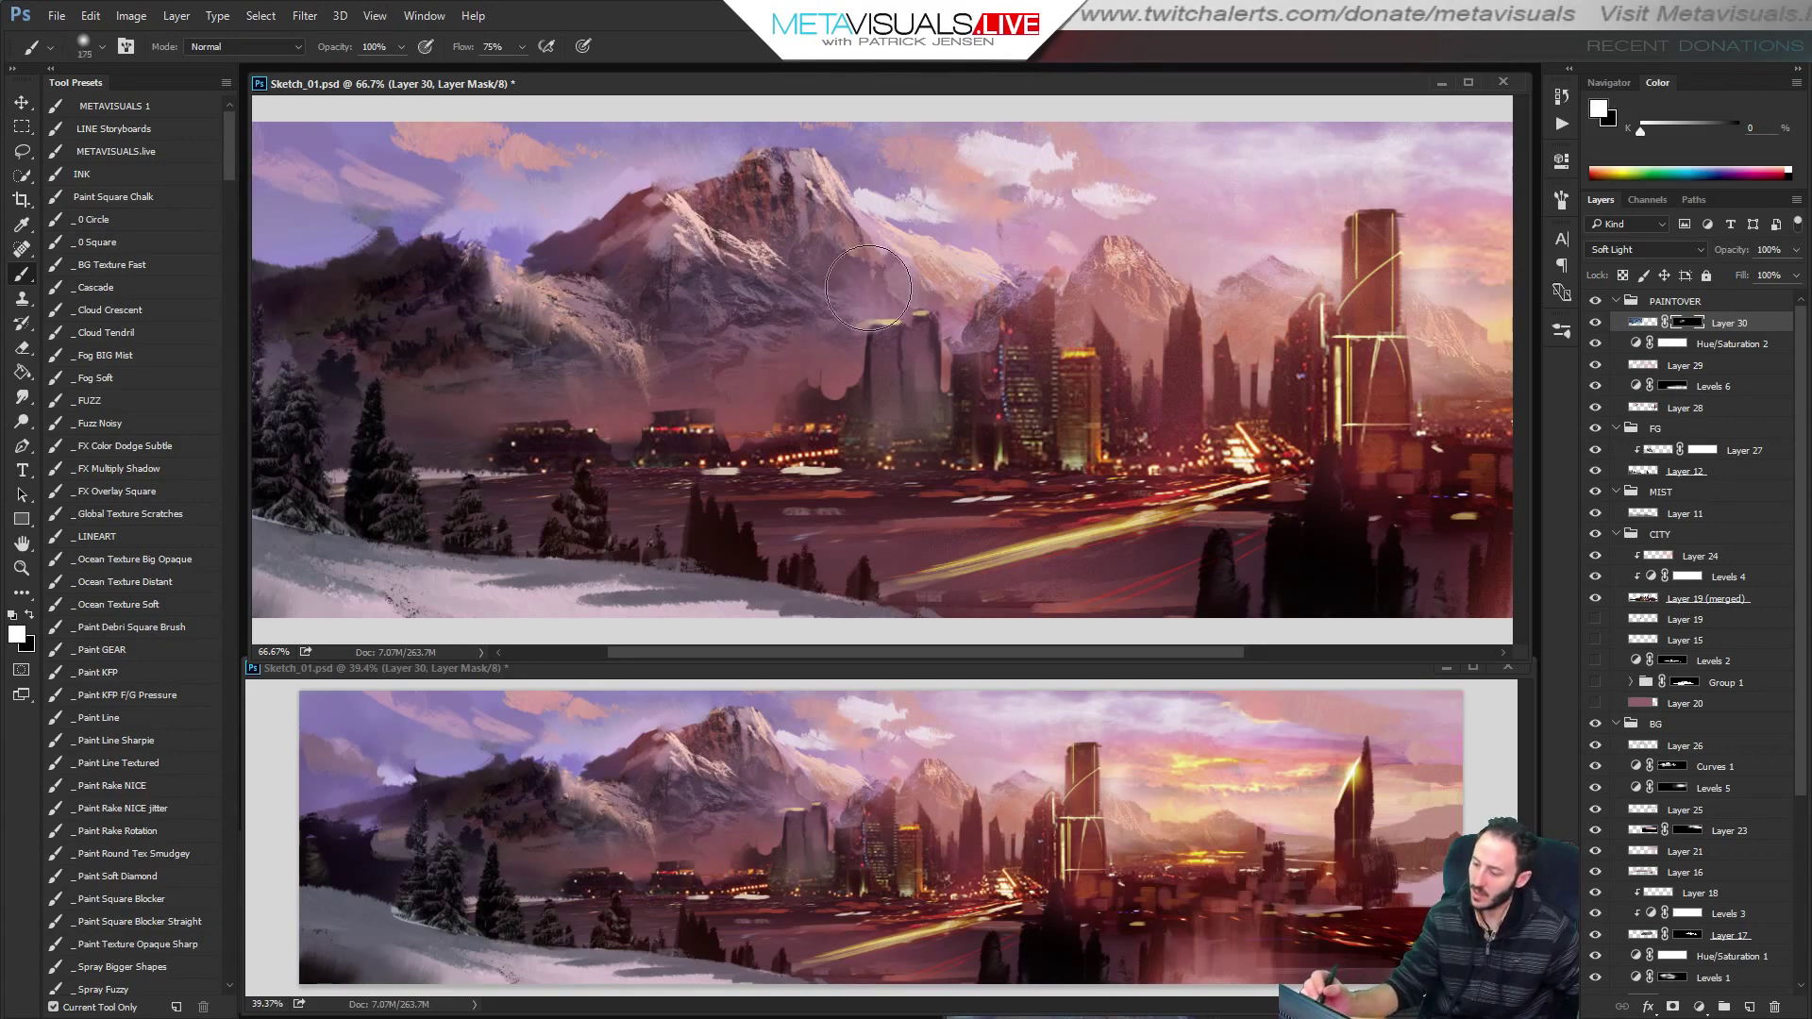
left_click_drag(868, 287, 872, 247)
key("bracketright")
key("bracketright")
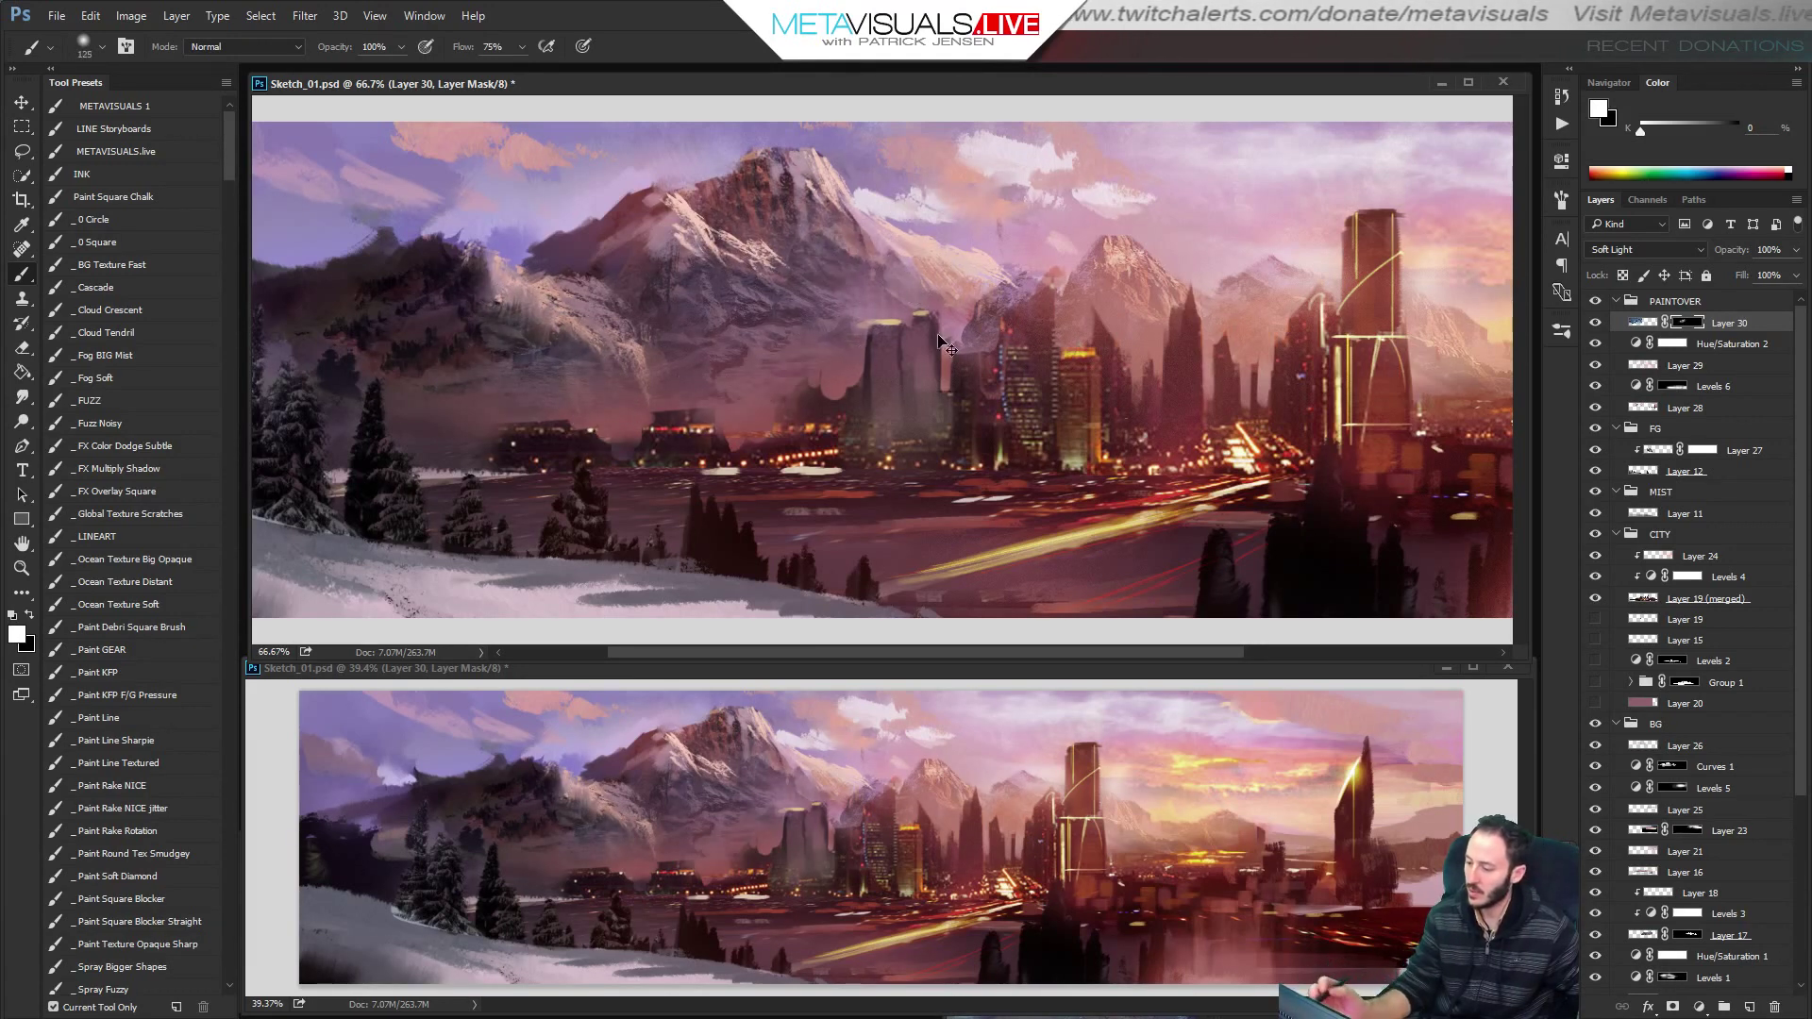
Warm the photo layer's midtones with Color Balance, setting Cyan-Red to +71 and Yellow-Blue to -63.
left_click(1056, 422, "ctrl+alt")
left_click(1056, 422, "ctrl+alt")
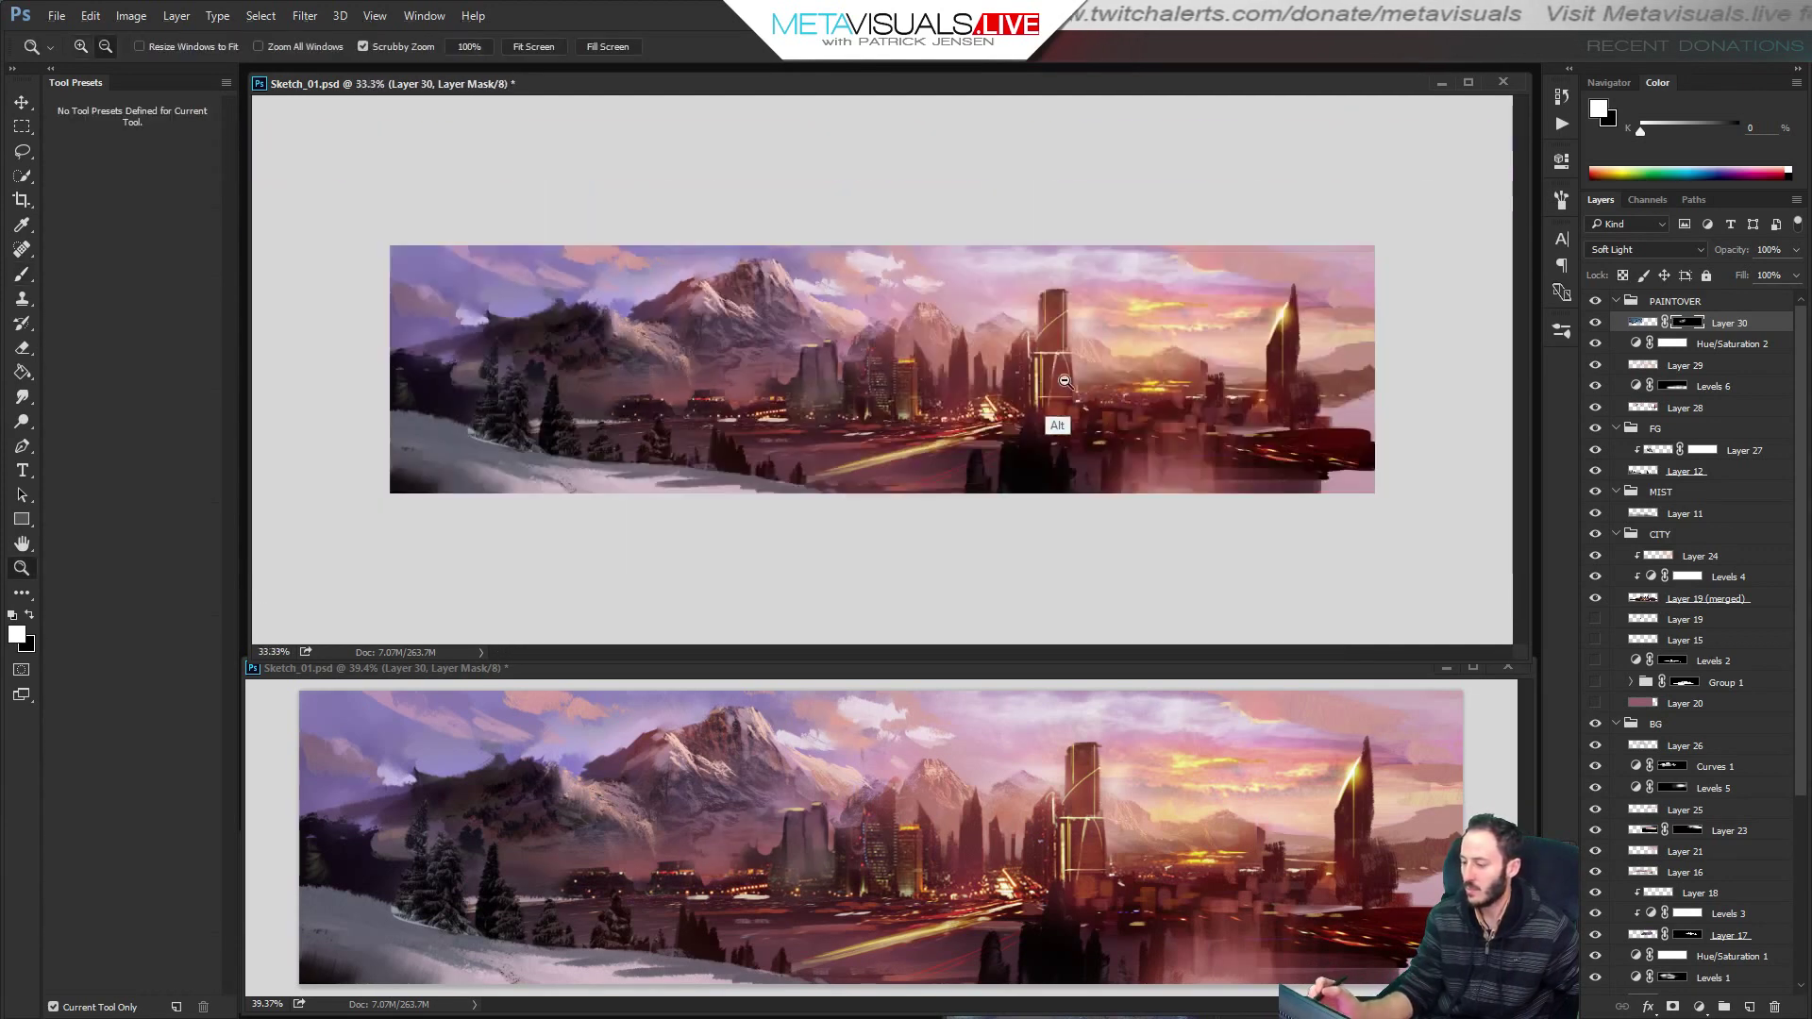
left_click(1171, 472, "ctrl")
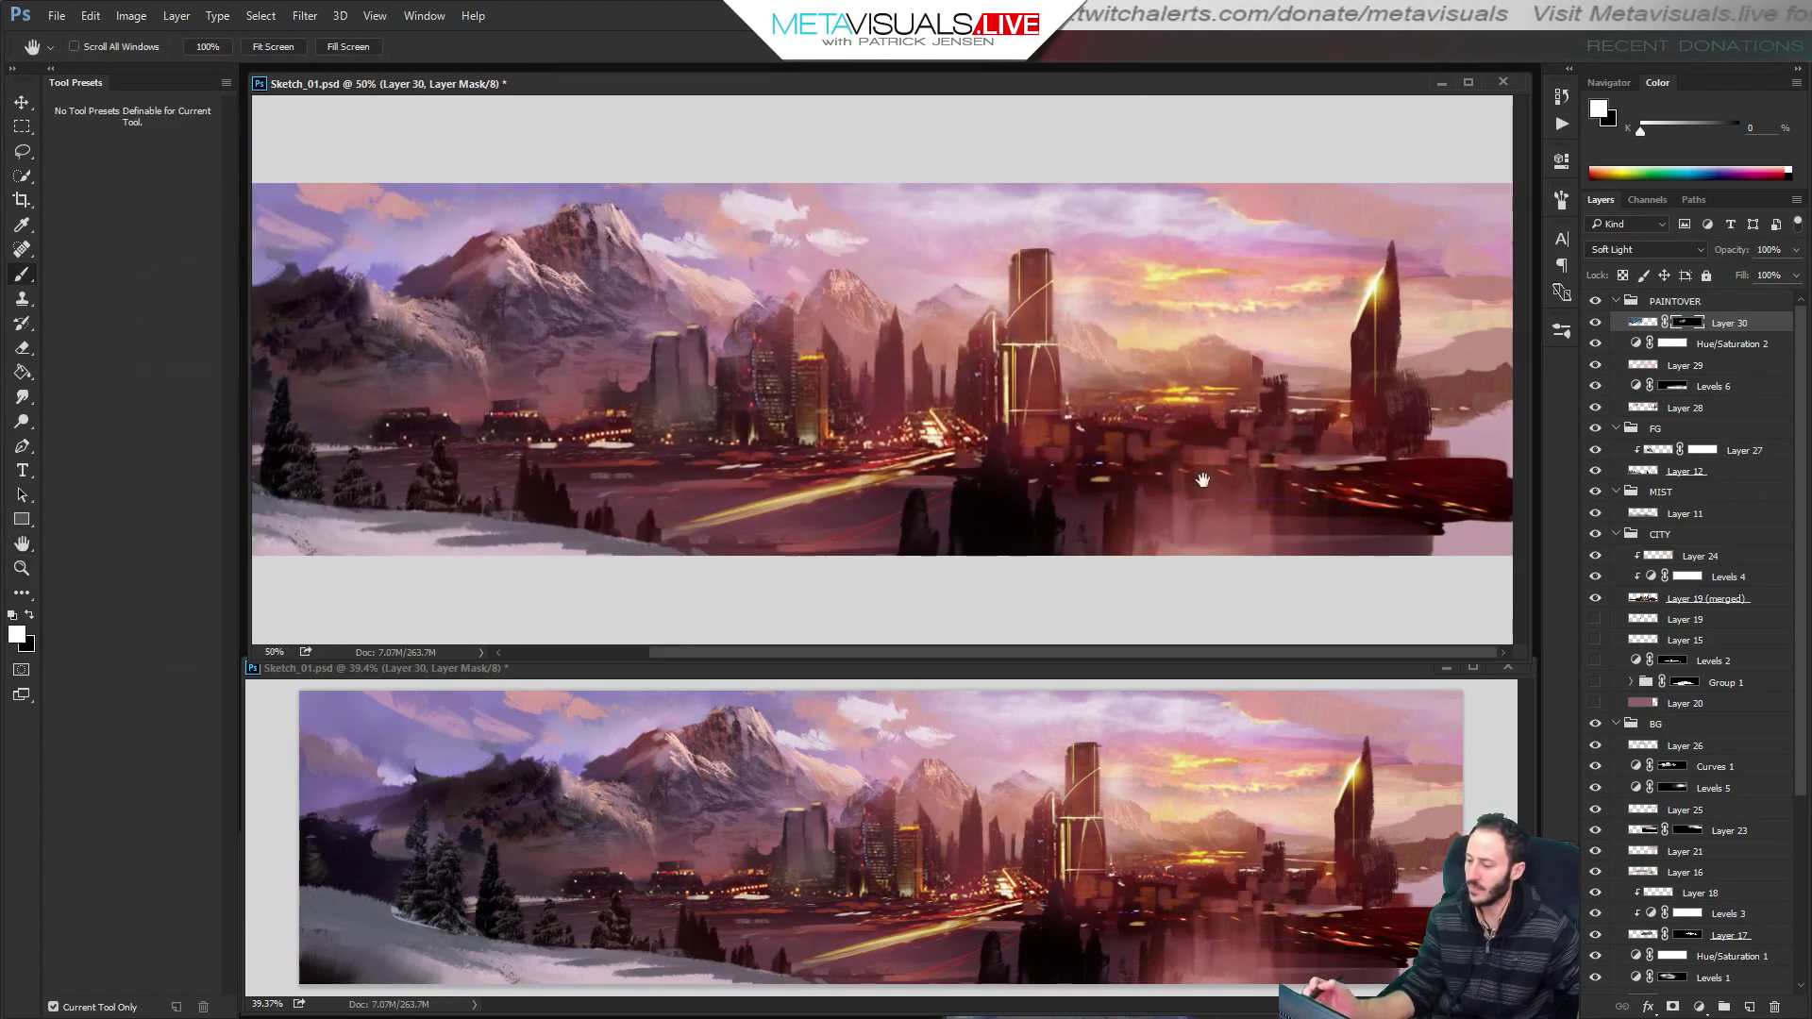
left_click(1645, 323)
left_click(131, 16)
mouse_move(141, 58)
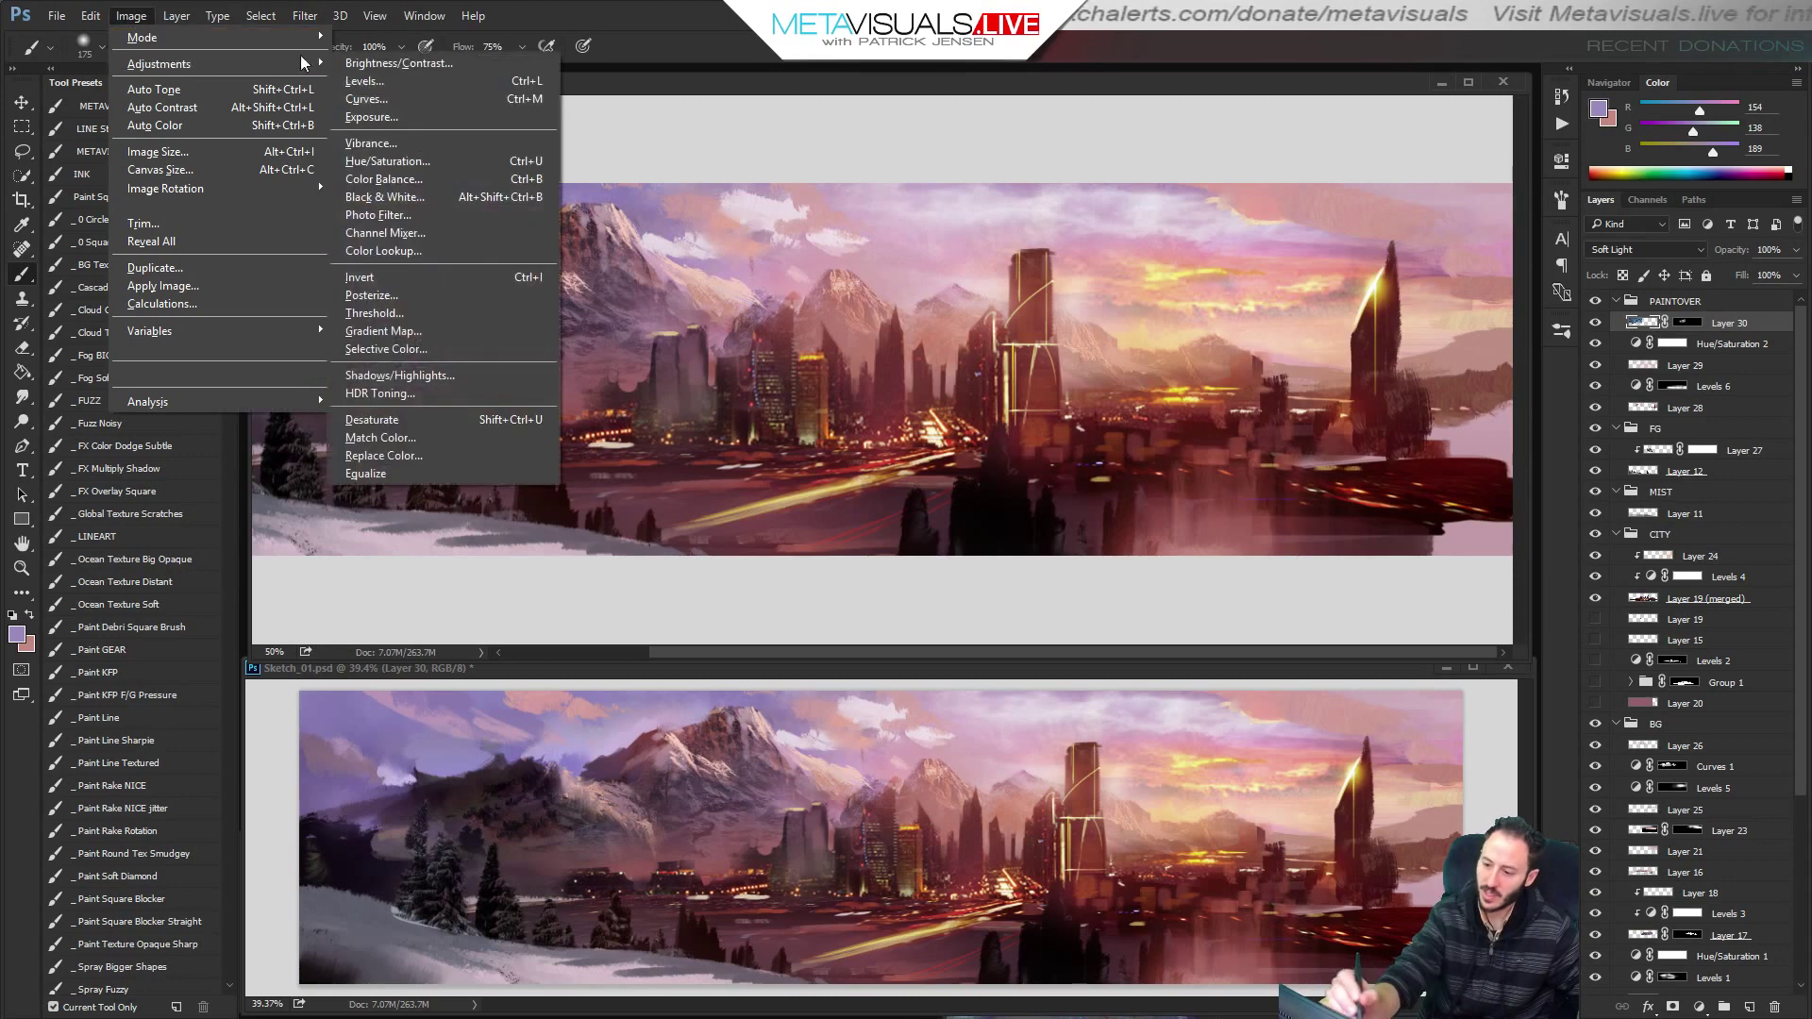
left_click(408, 172)
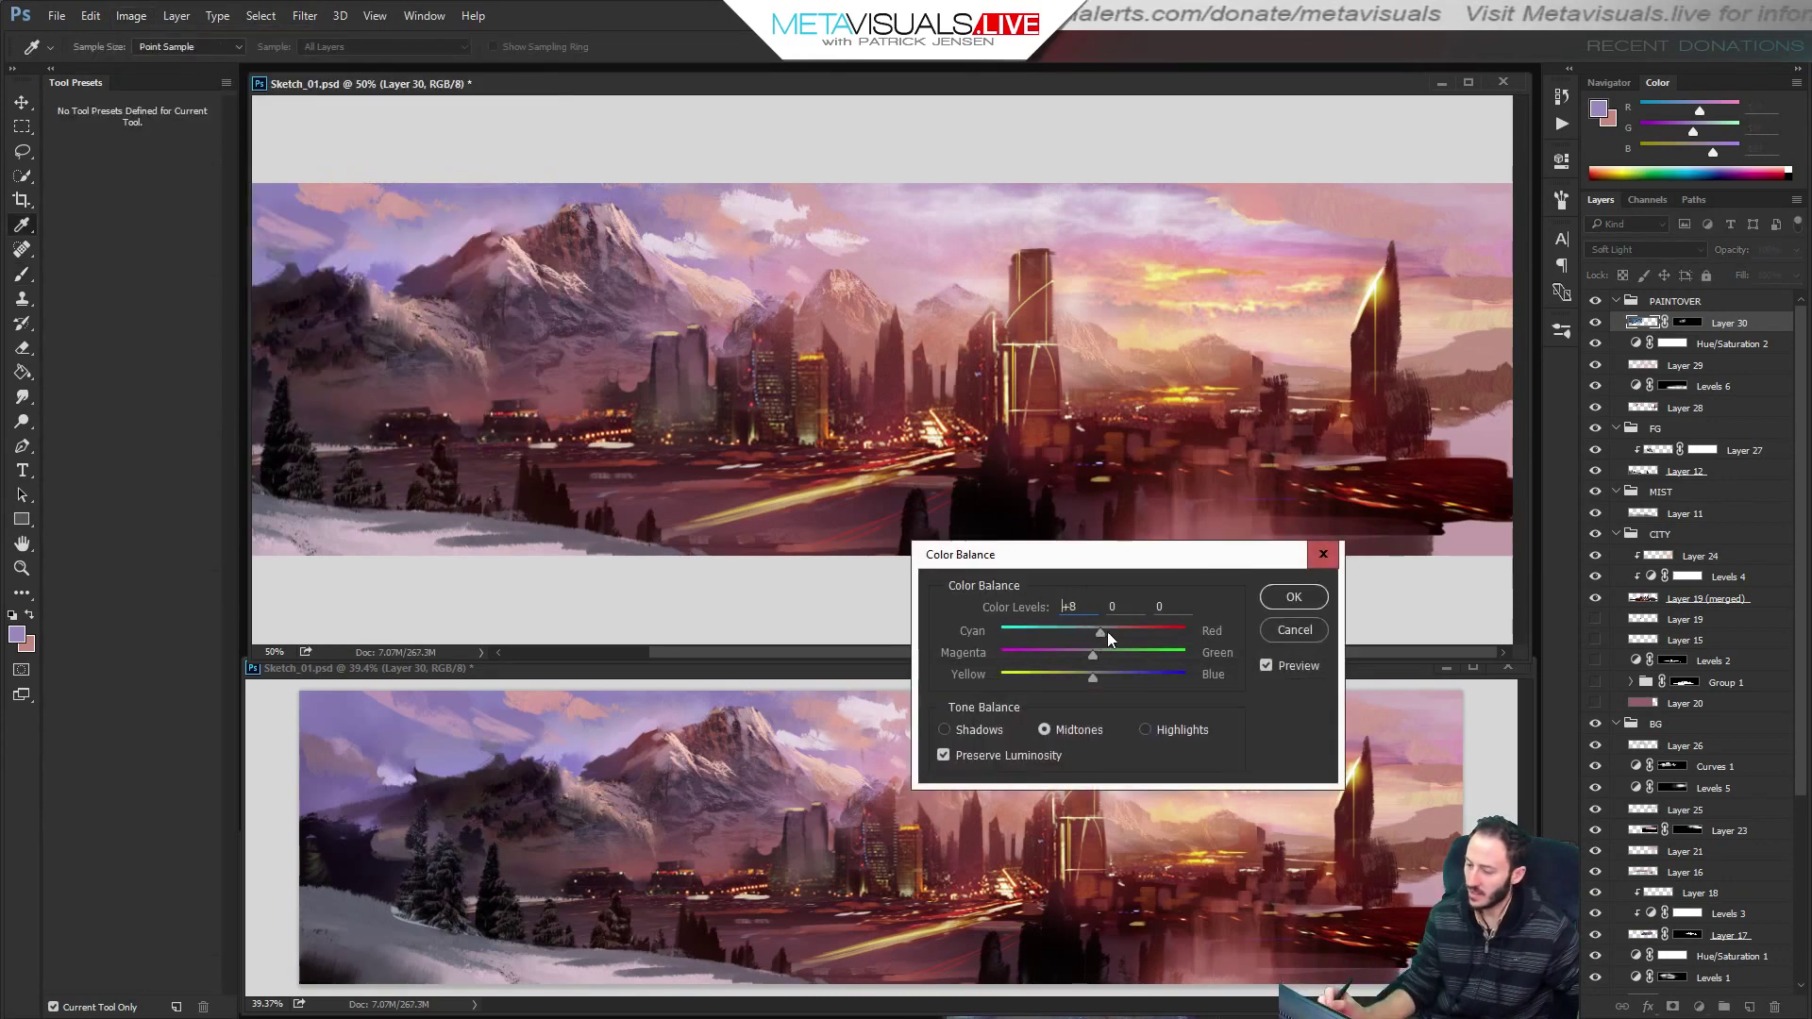
left_click_drag(1108, 632, 1158, 628)
left_click_drag(1092, 678, 1039, 680)
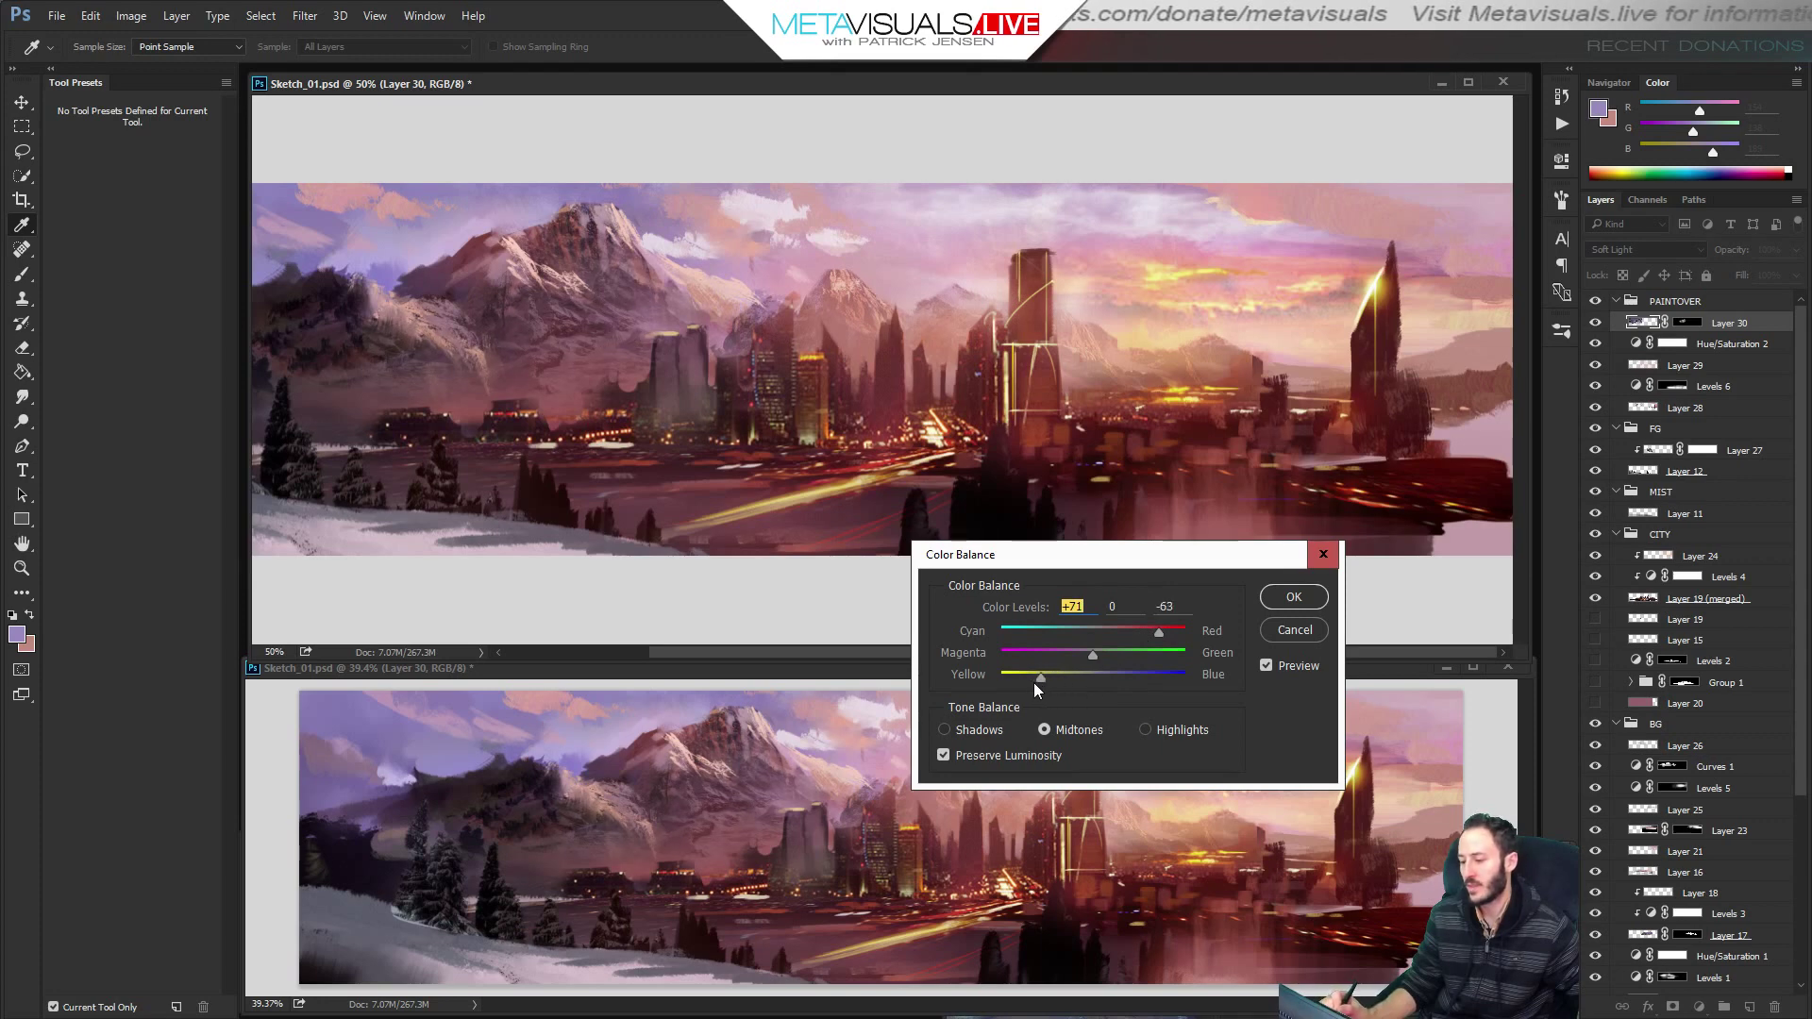
left_click(1294, 596)
key("b")
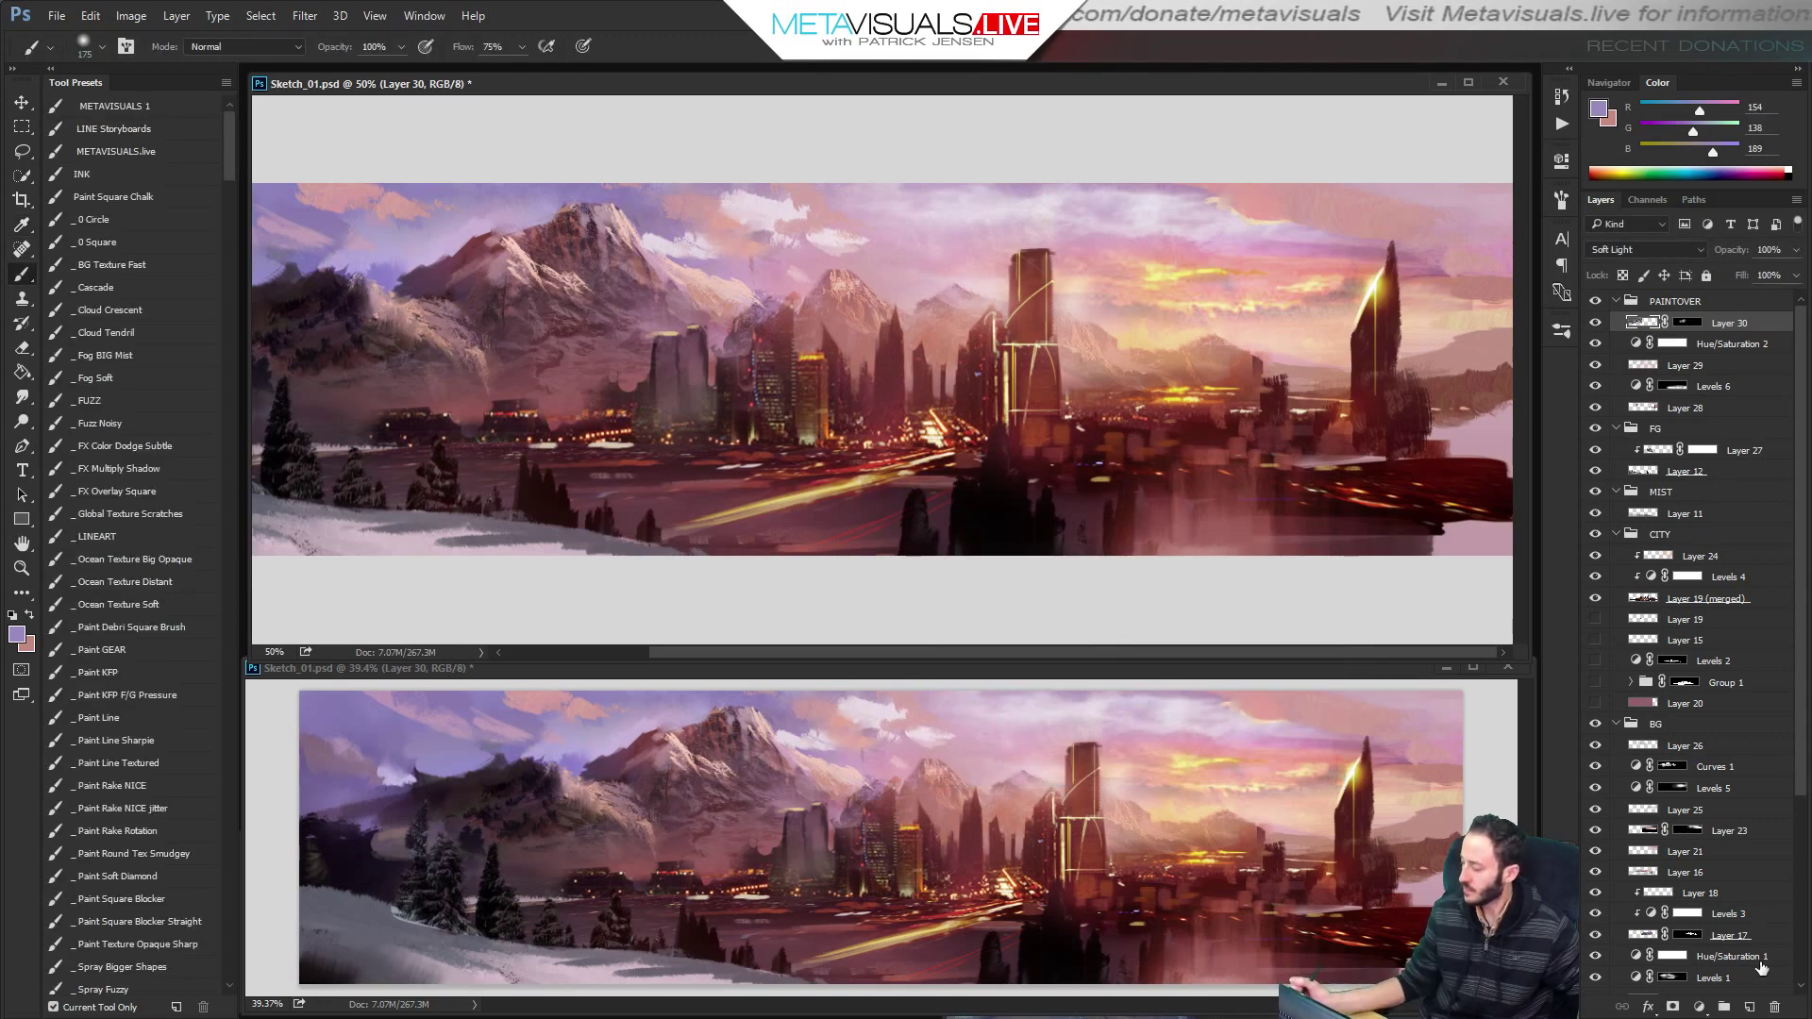
Add a Levels adjustment layer above Layer 30 with input levels 27, 1.37 and 201.
left_click(1699, 1007)
left_click(1732, 688)
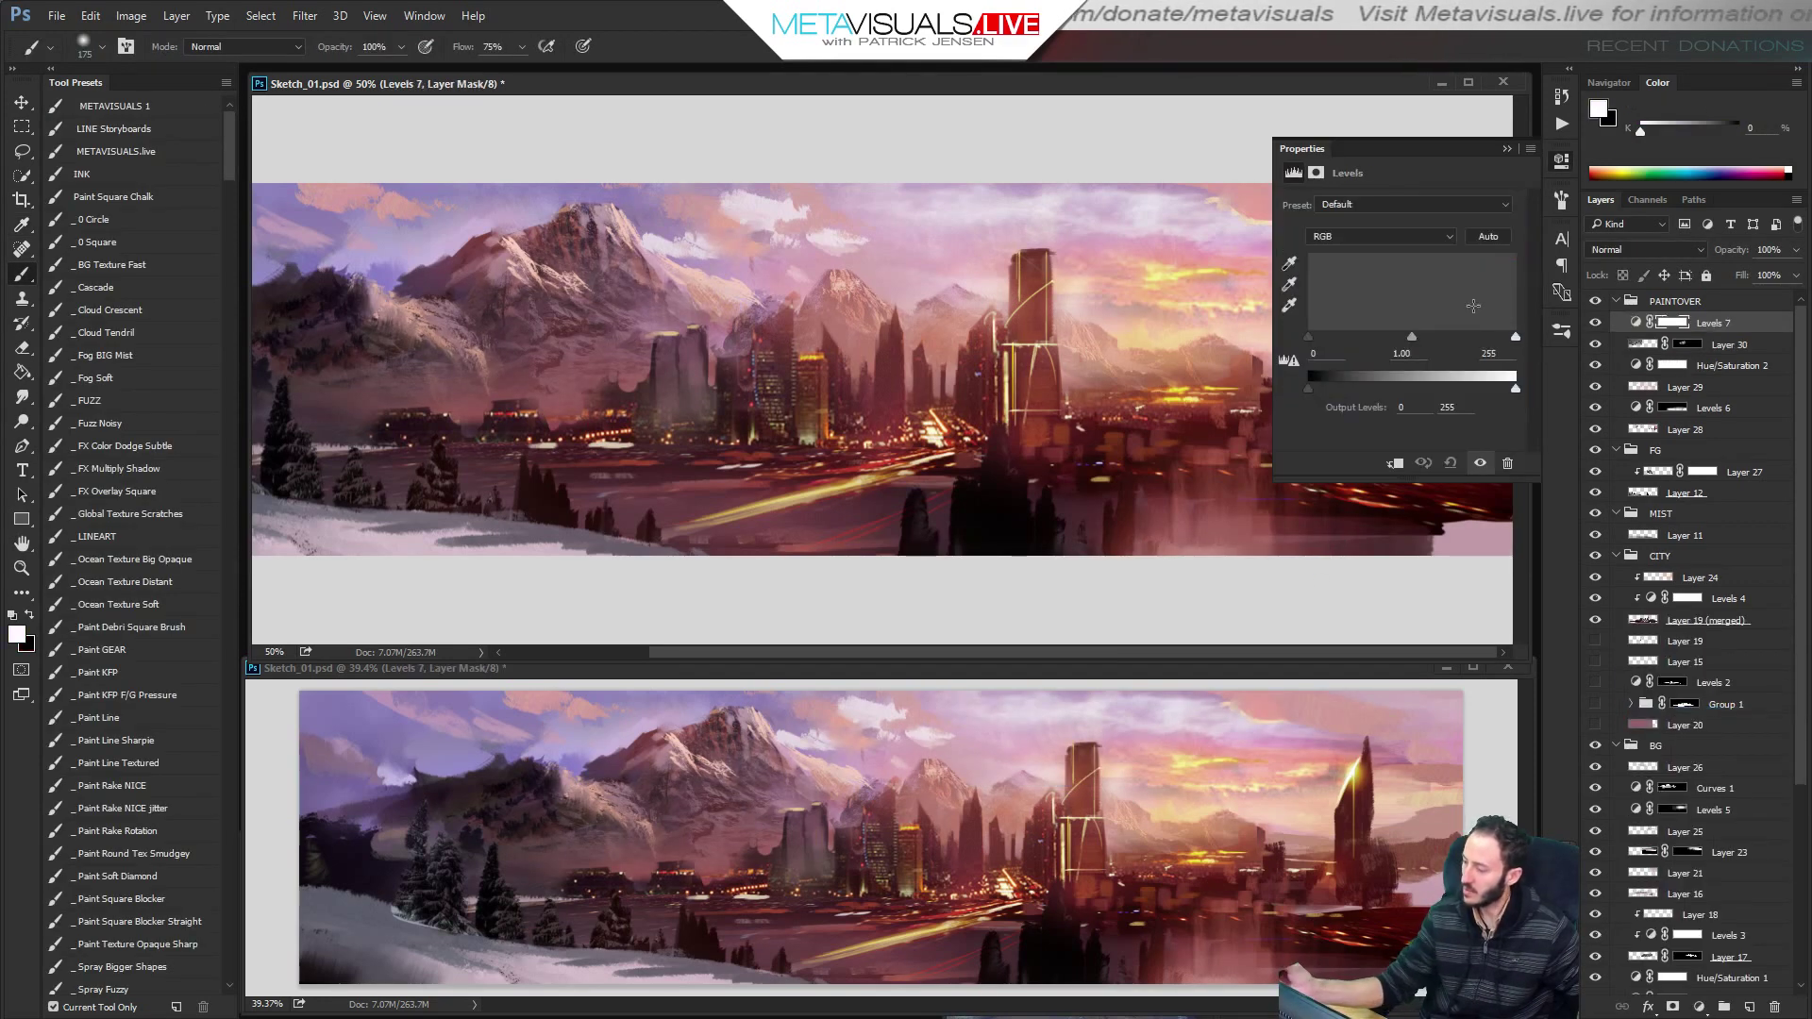
left_click_drag(1515, 337, 1472, 337)
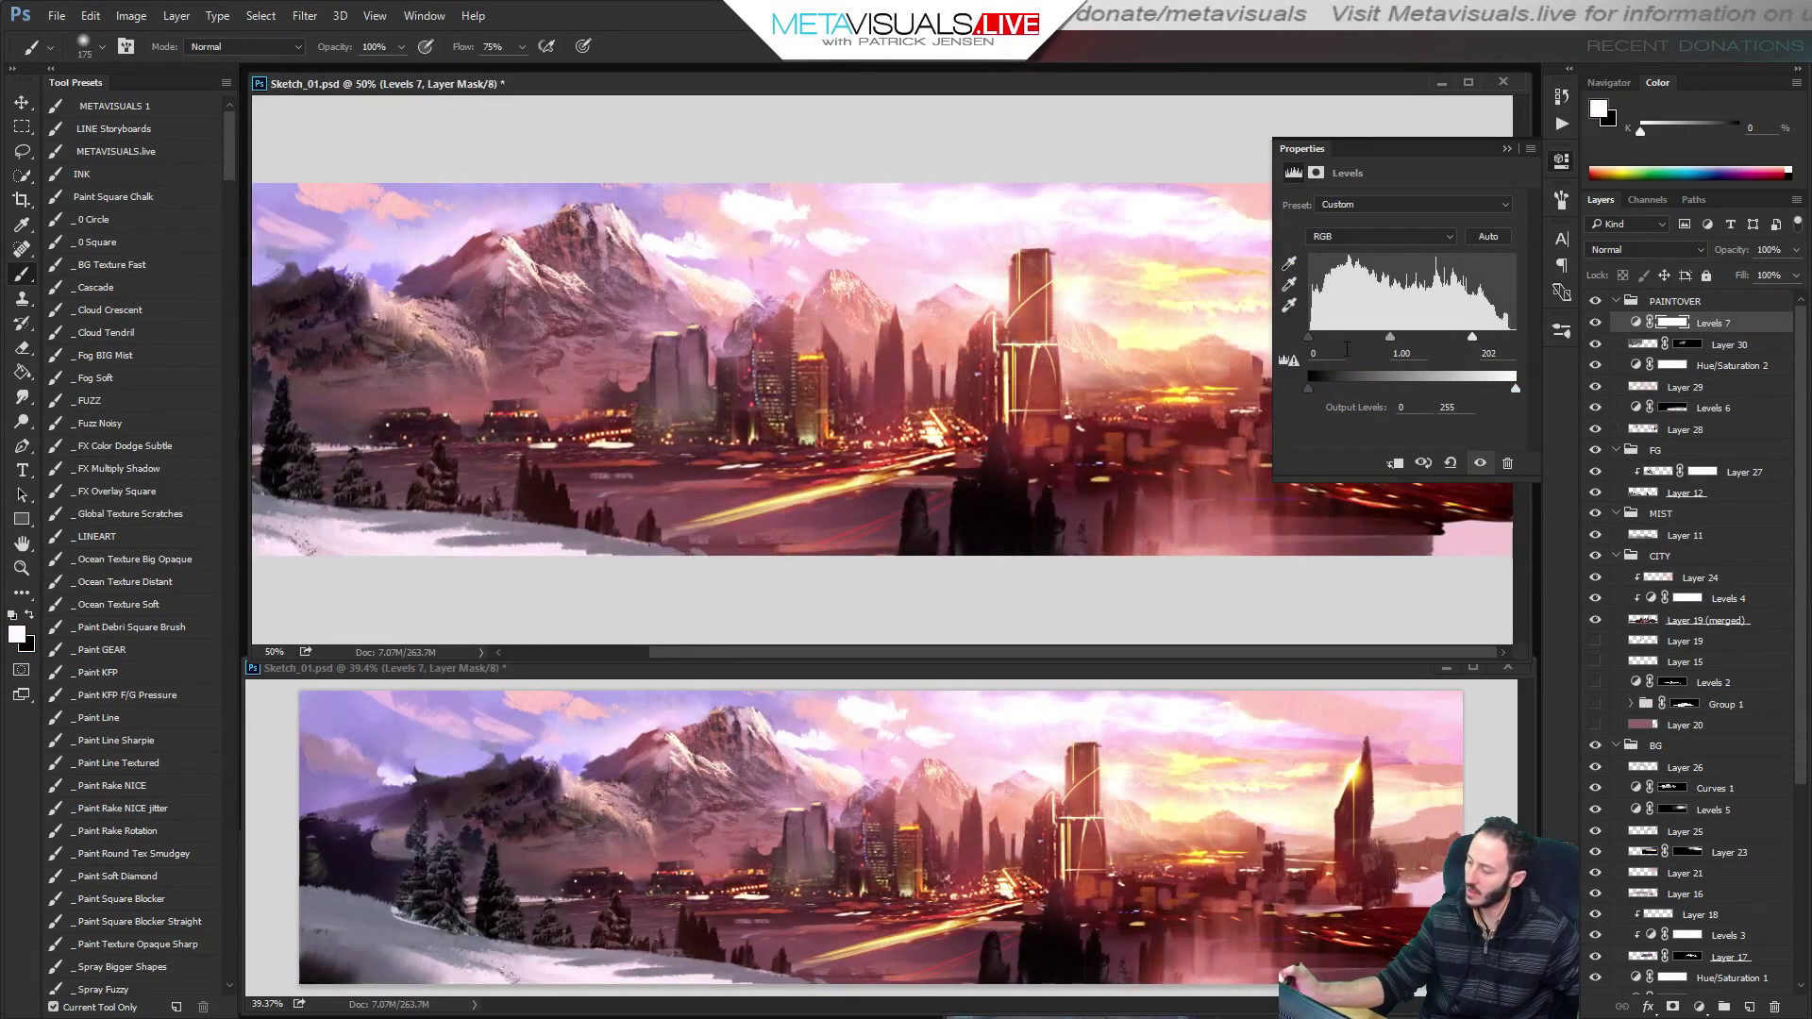
left_click_drag(1310, 337, 1470, 337)
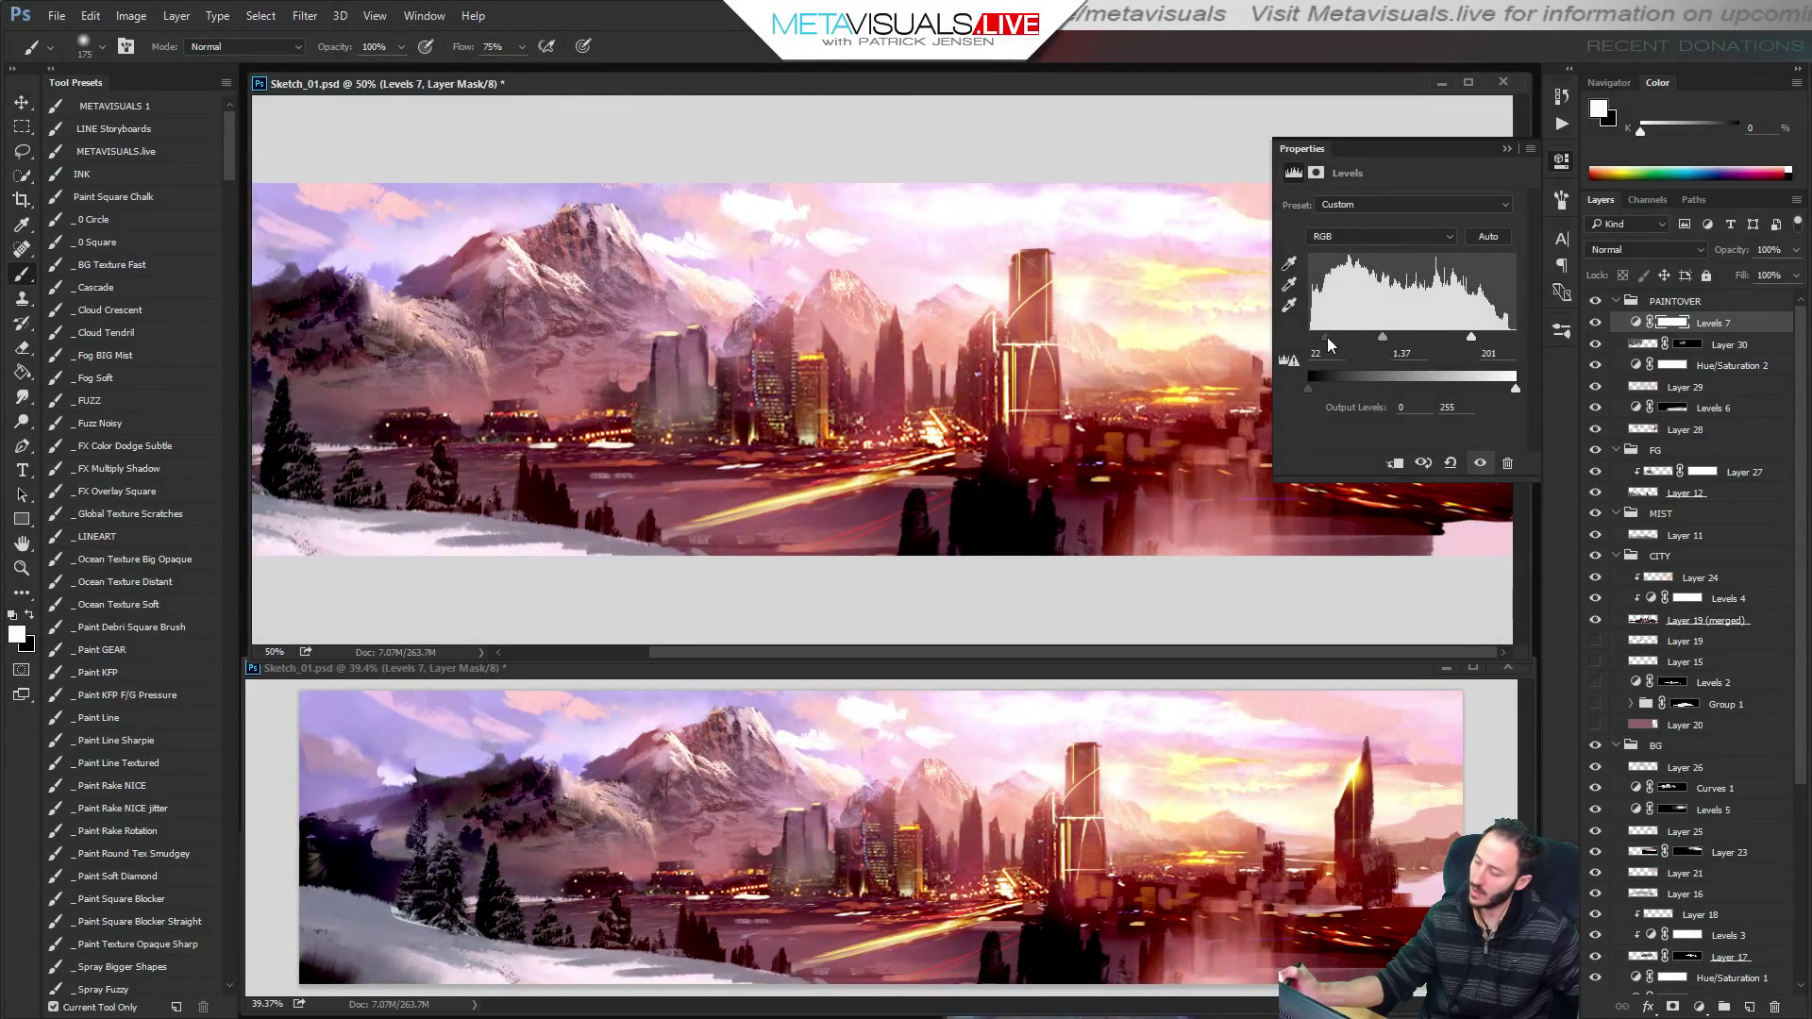
left_click_drag(1327, 337, 1332, 337)
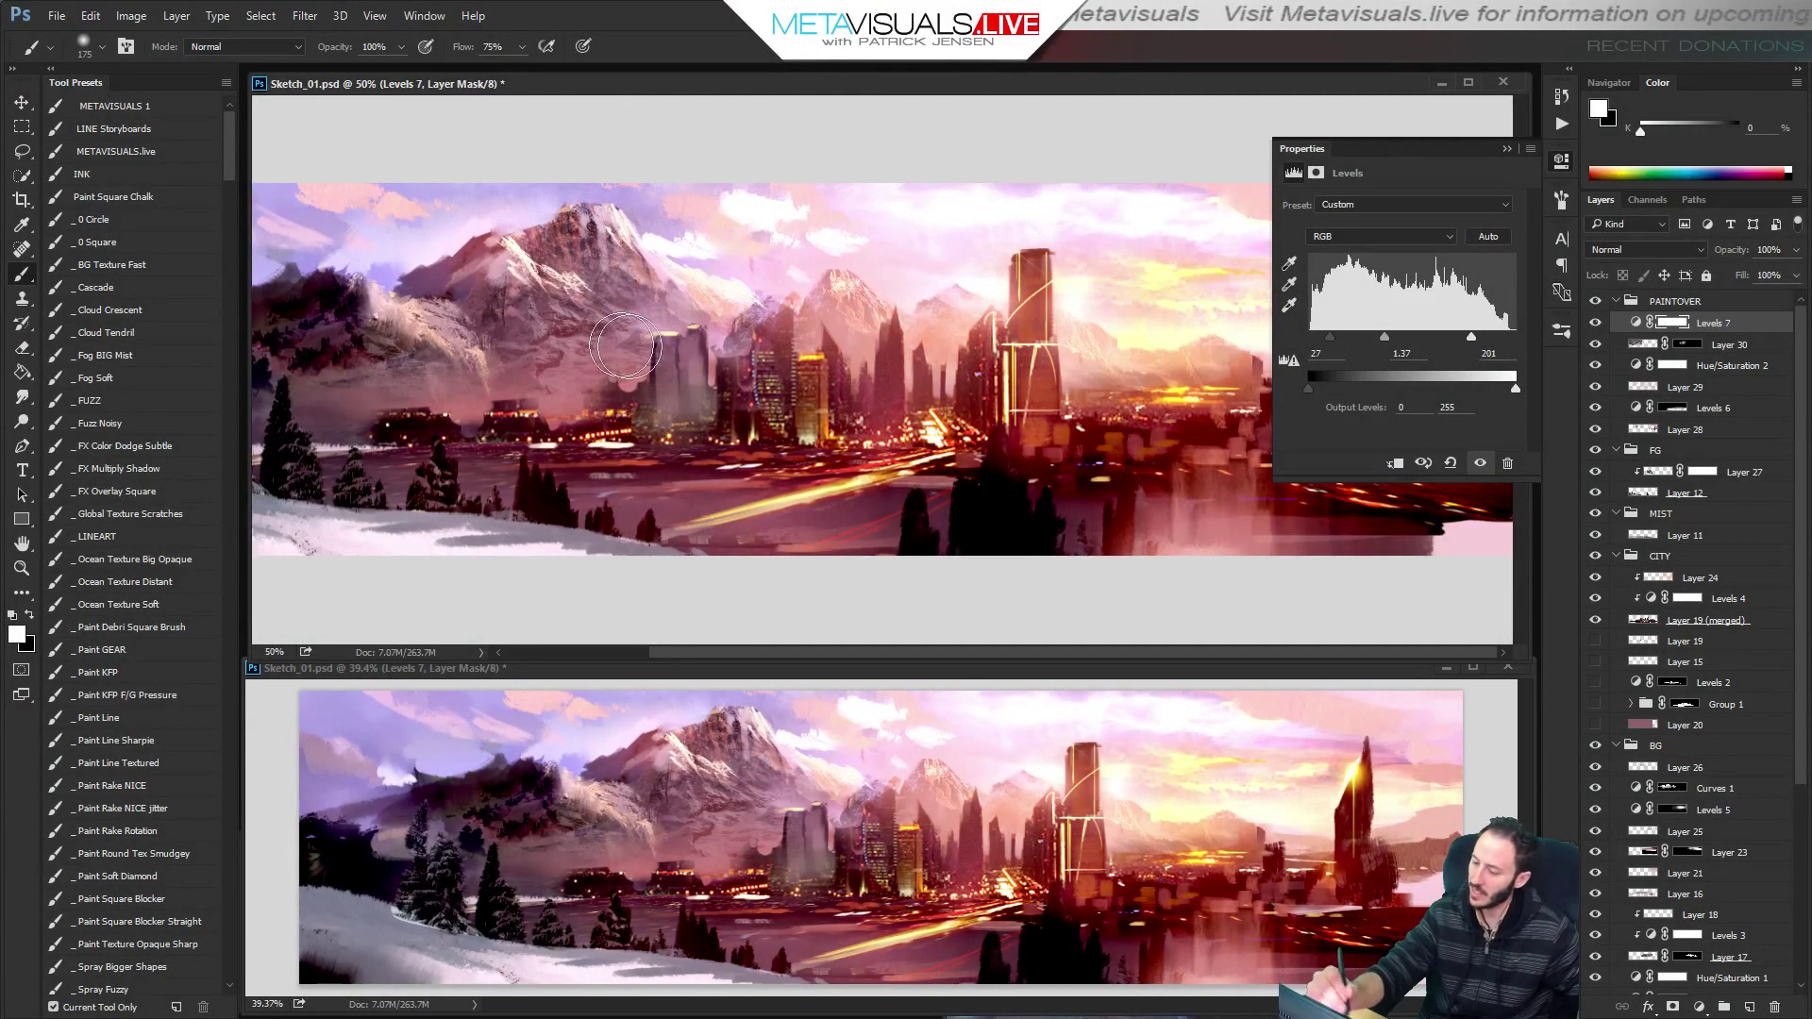
left_click(1507, 148)
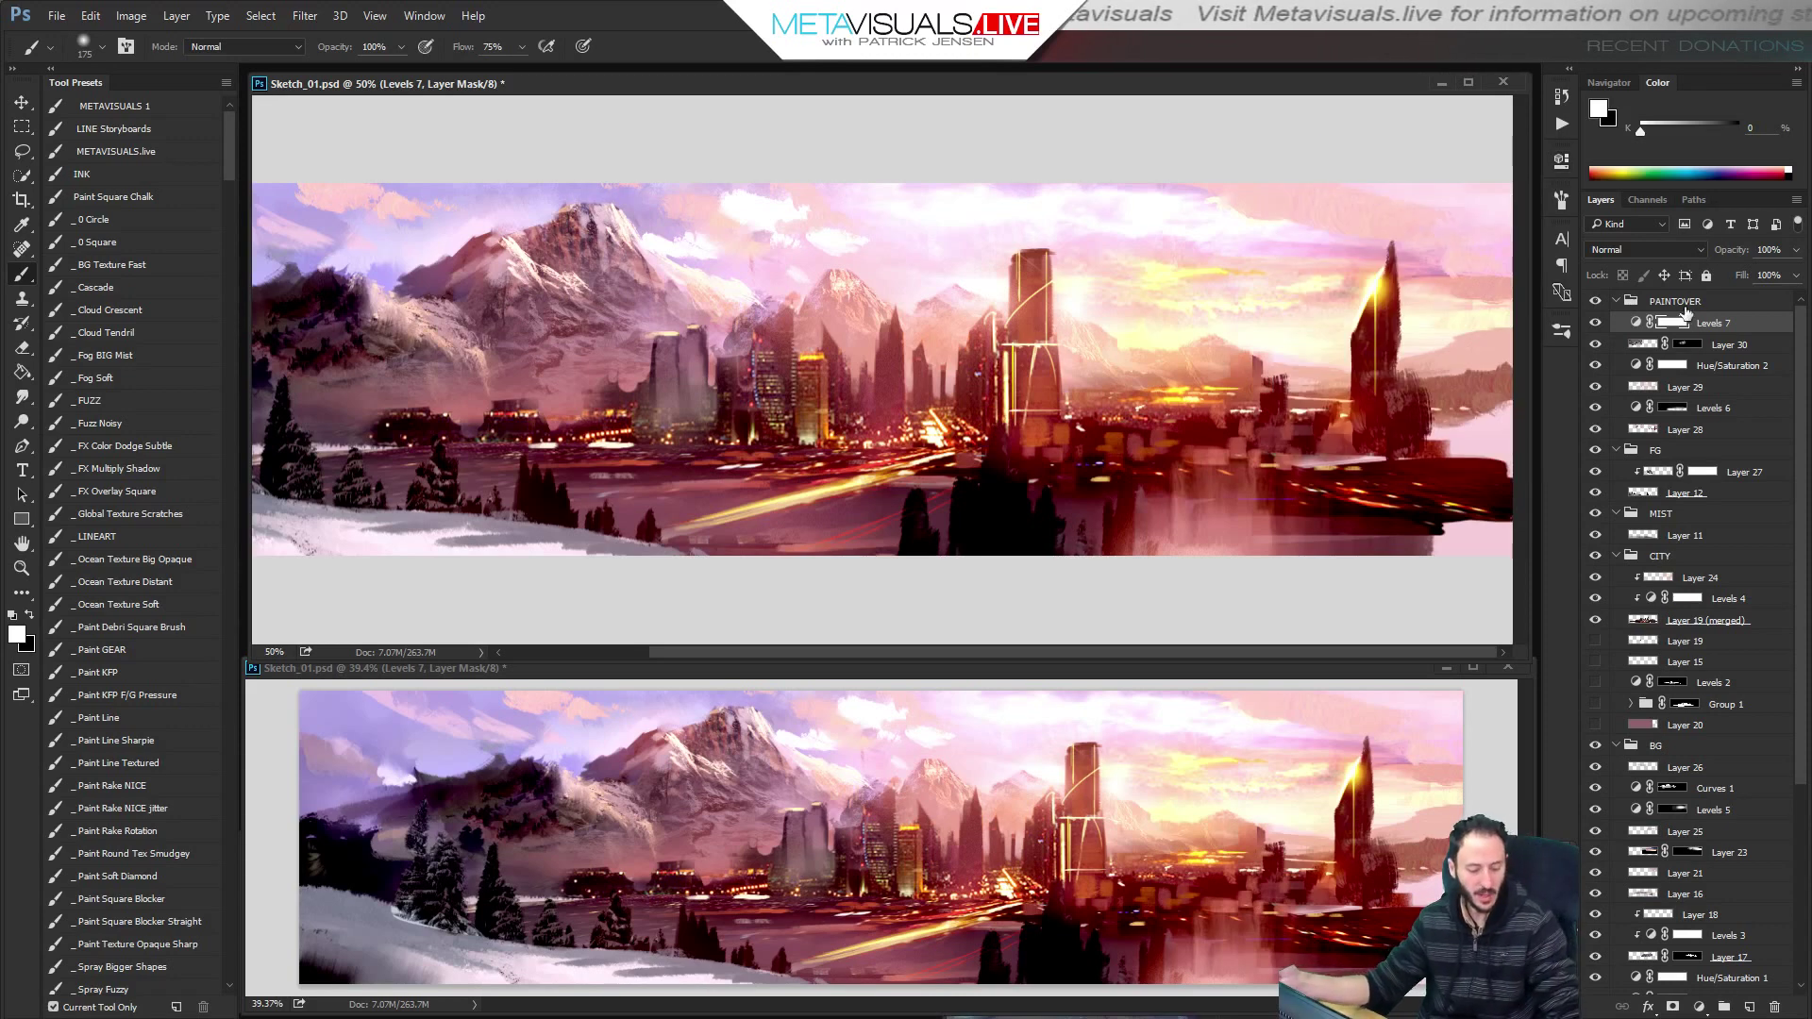
Invert the Levels 7 mask to black and brush white over the large mountain's snowy slopes to brighten them.
key("ctrl+i")
mouse_move(616, 329)
left_mouse_down()
mouse_move(559, 278)
mouse_move(653, 388)
mouse_move(539, 288)
mouse_move(645, 355)
mouse_move(568, 287)
mouse_move(637, 333)
mouse_move(596, 303)
mouse_move(698, 340)
mouse_move(641, 263)
left_mouse_up()
key("ctrl+z")
key("bracketleft")
key("bracketleft")
key("bracketleft")
key("bracketleft")
key("bracketleft")
key("bracketleft")
key("bracketleft")
key("bracketleft")
key("bracketleft")
key("bracketleft")
key("bracketleft")
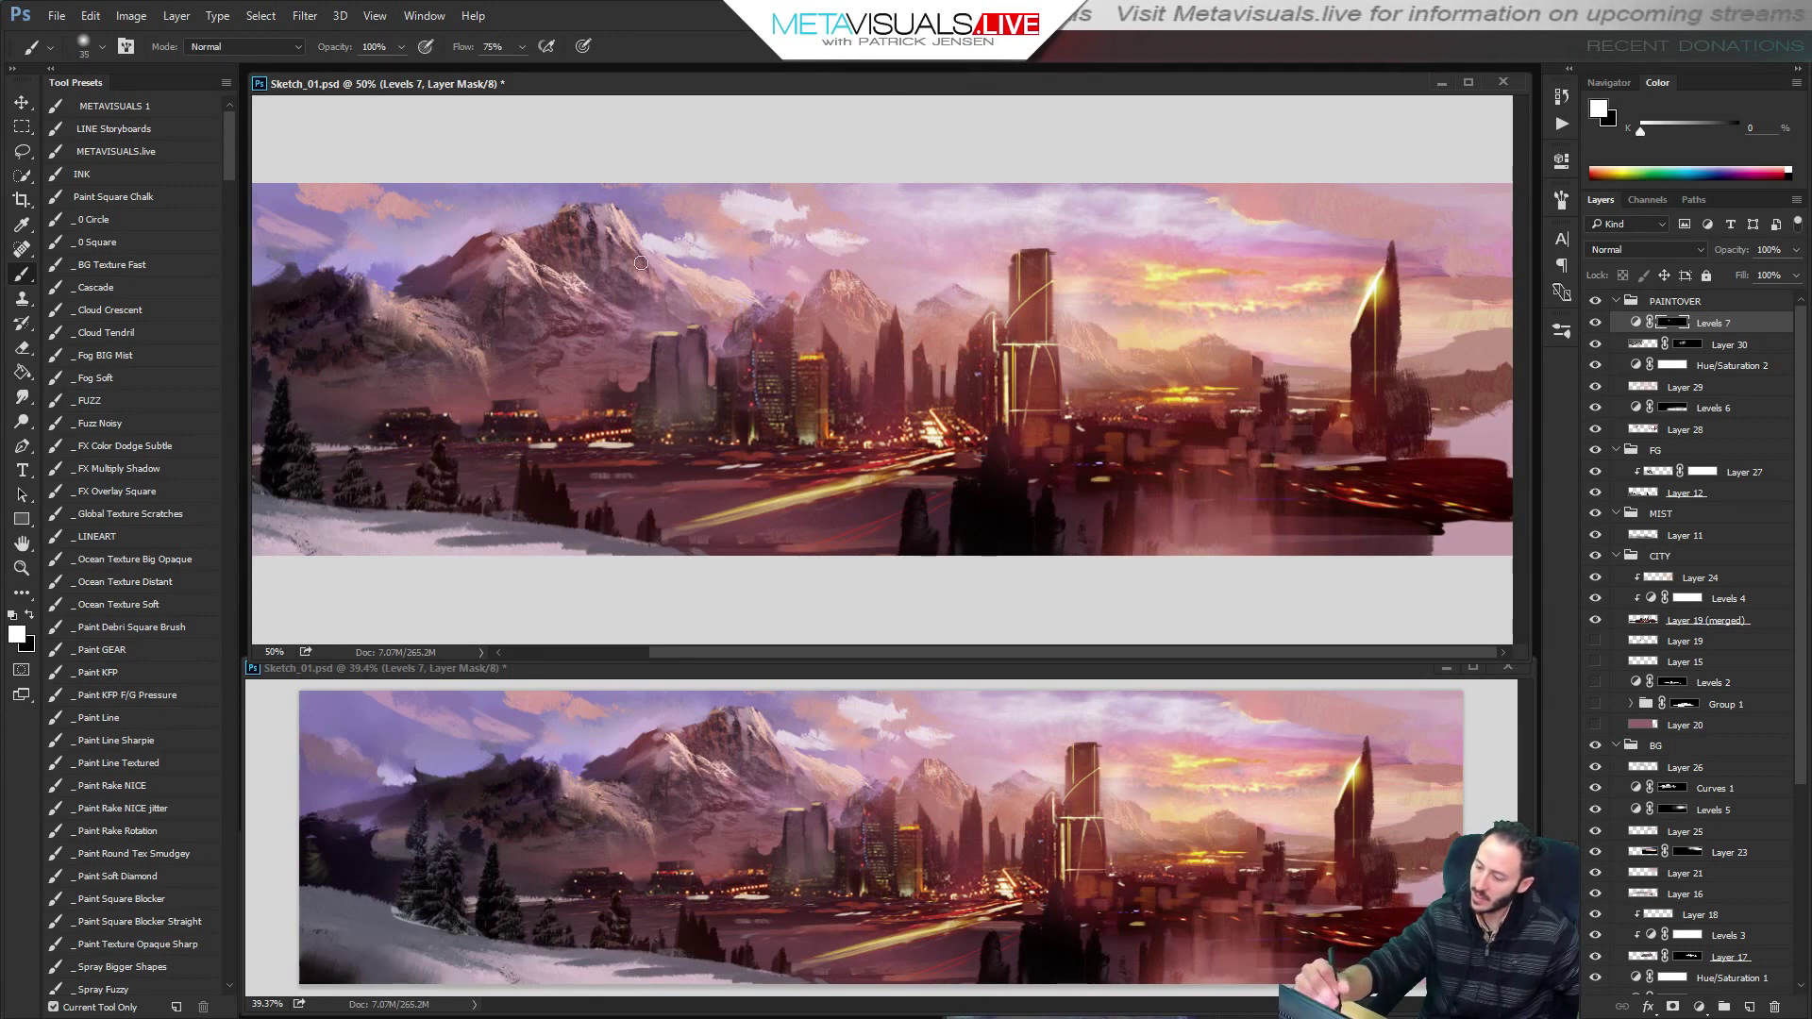
key("bracketright")
key("bracketright")
key("bracketright")
key("bracketright")
key("bracketright")
key("bracketright")
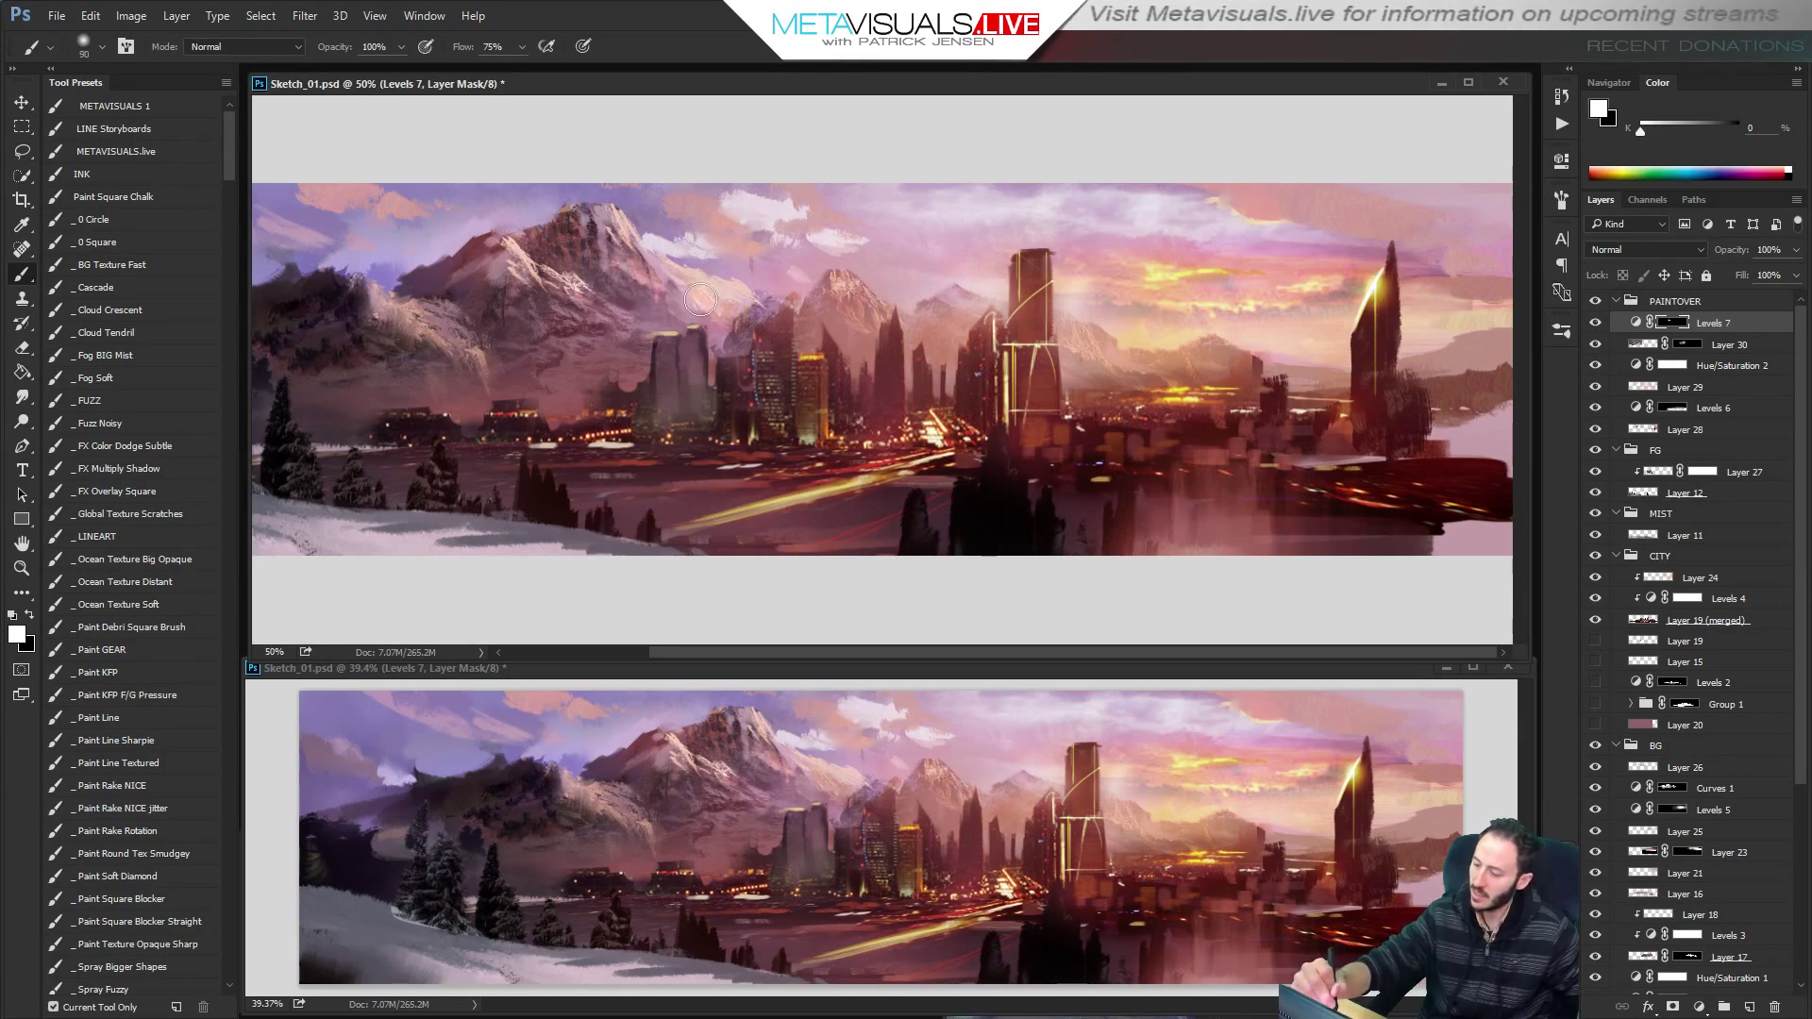
Try brushing white into the Levels 7 mask over the glowing road between the distant towers with an enlarged brush.
key("bracketright")
key("bracketright")
key("bracketright")
key("bracketright")
key("bracketright")
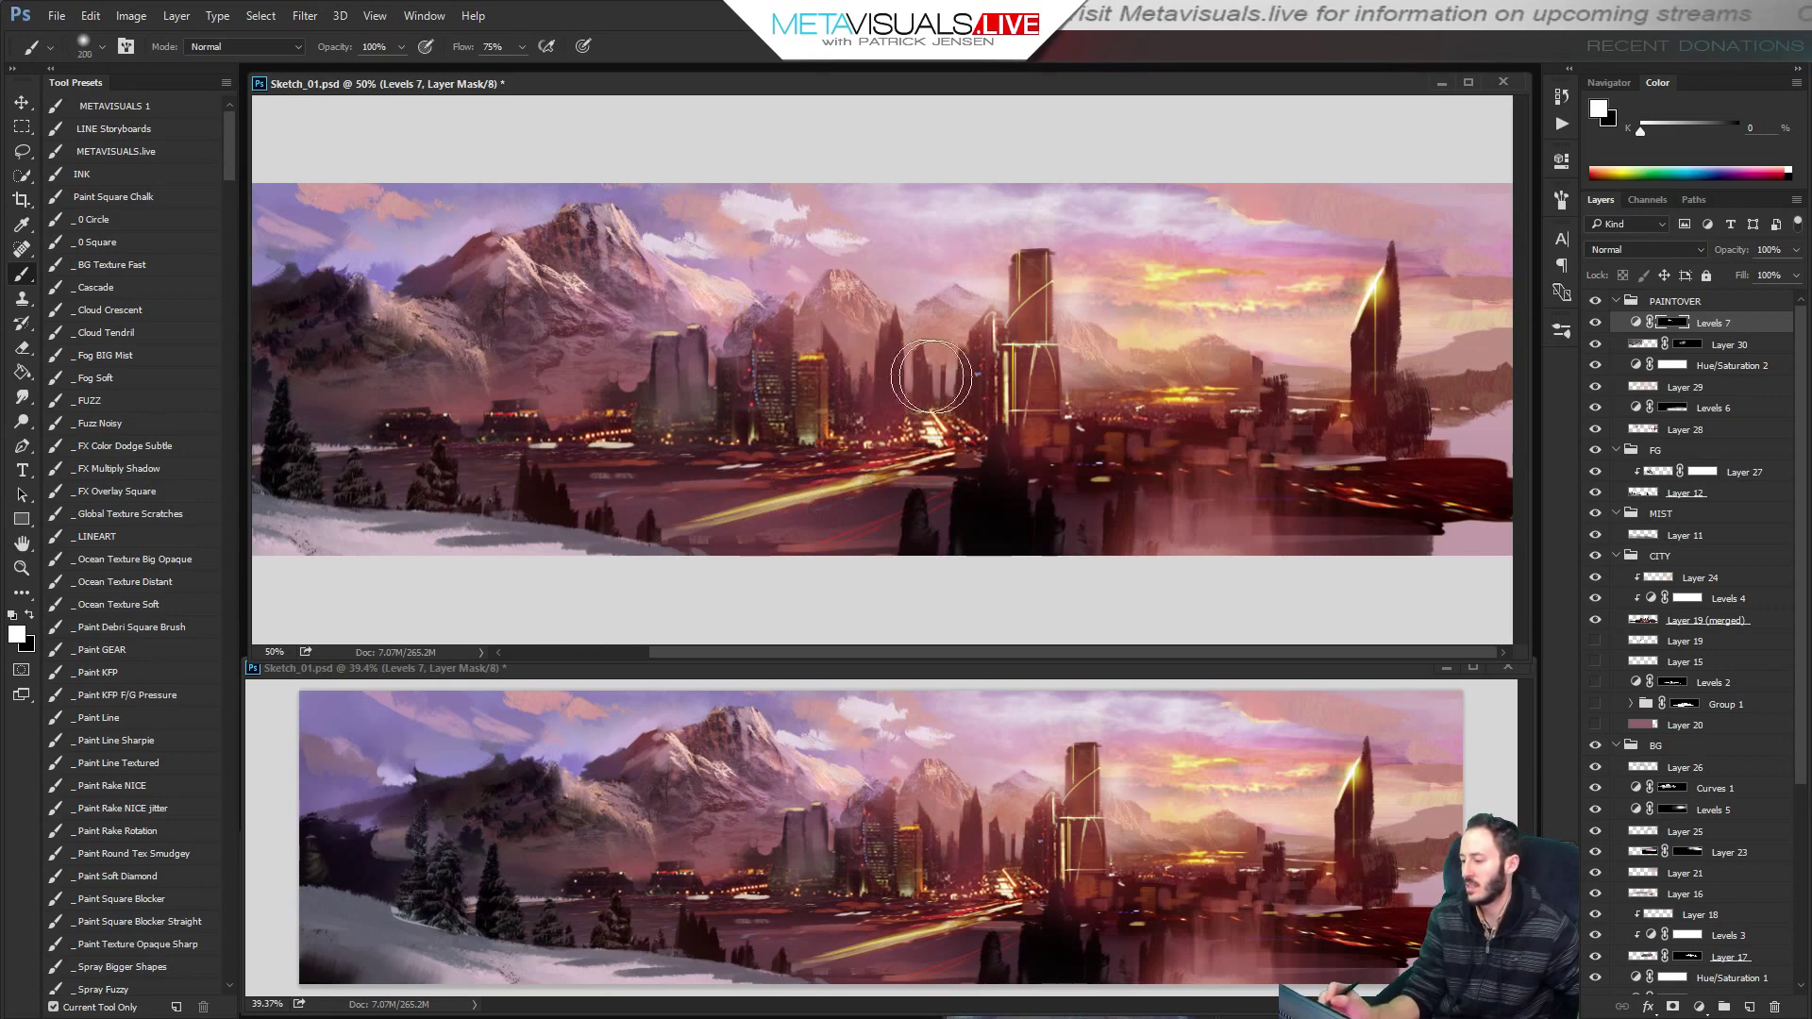
left_click_drag(932, 376, 930, 397)
key("ctrl+z")
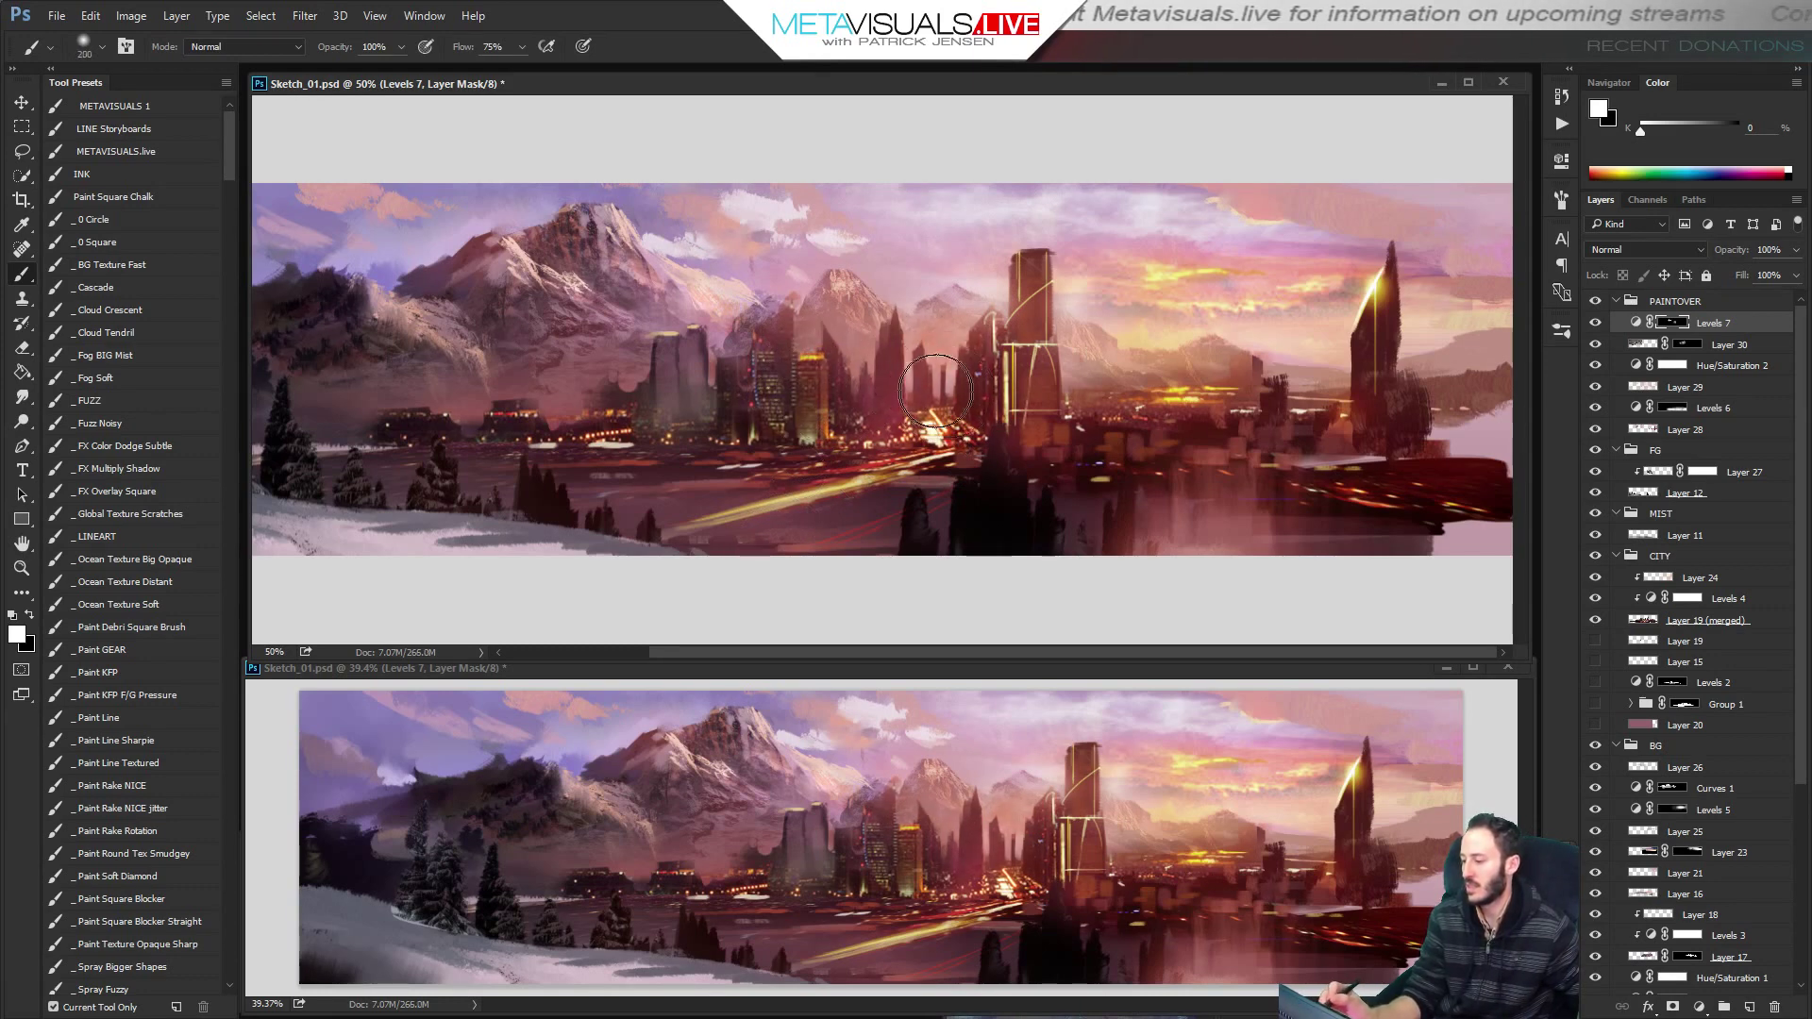
key("bracketleft")
key("bracketleft")
key("bracketleft")
key("bracketleft")
key("bracketleft")
key("bracketleft")
key("bracketleft")
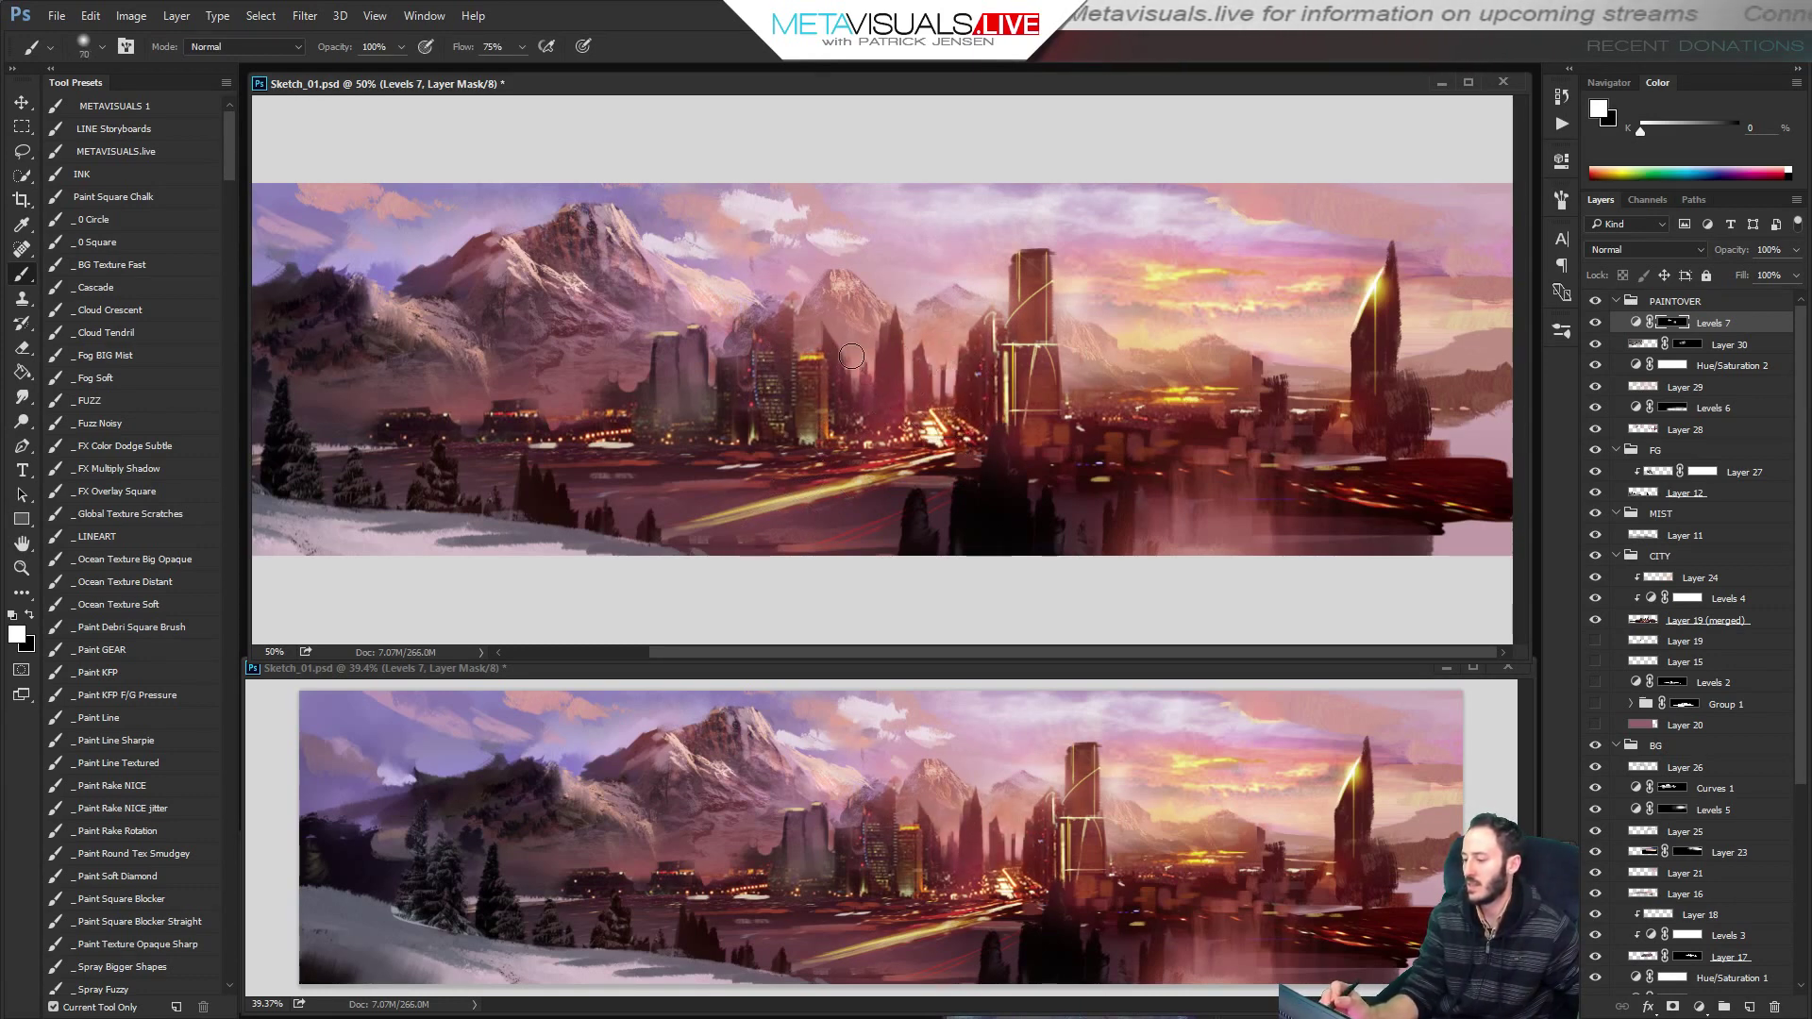
key("bracketleft")
key("bracketleft")
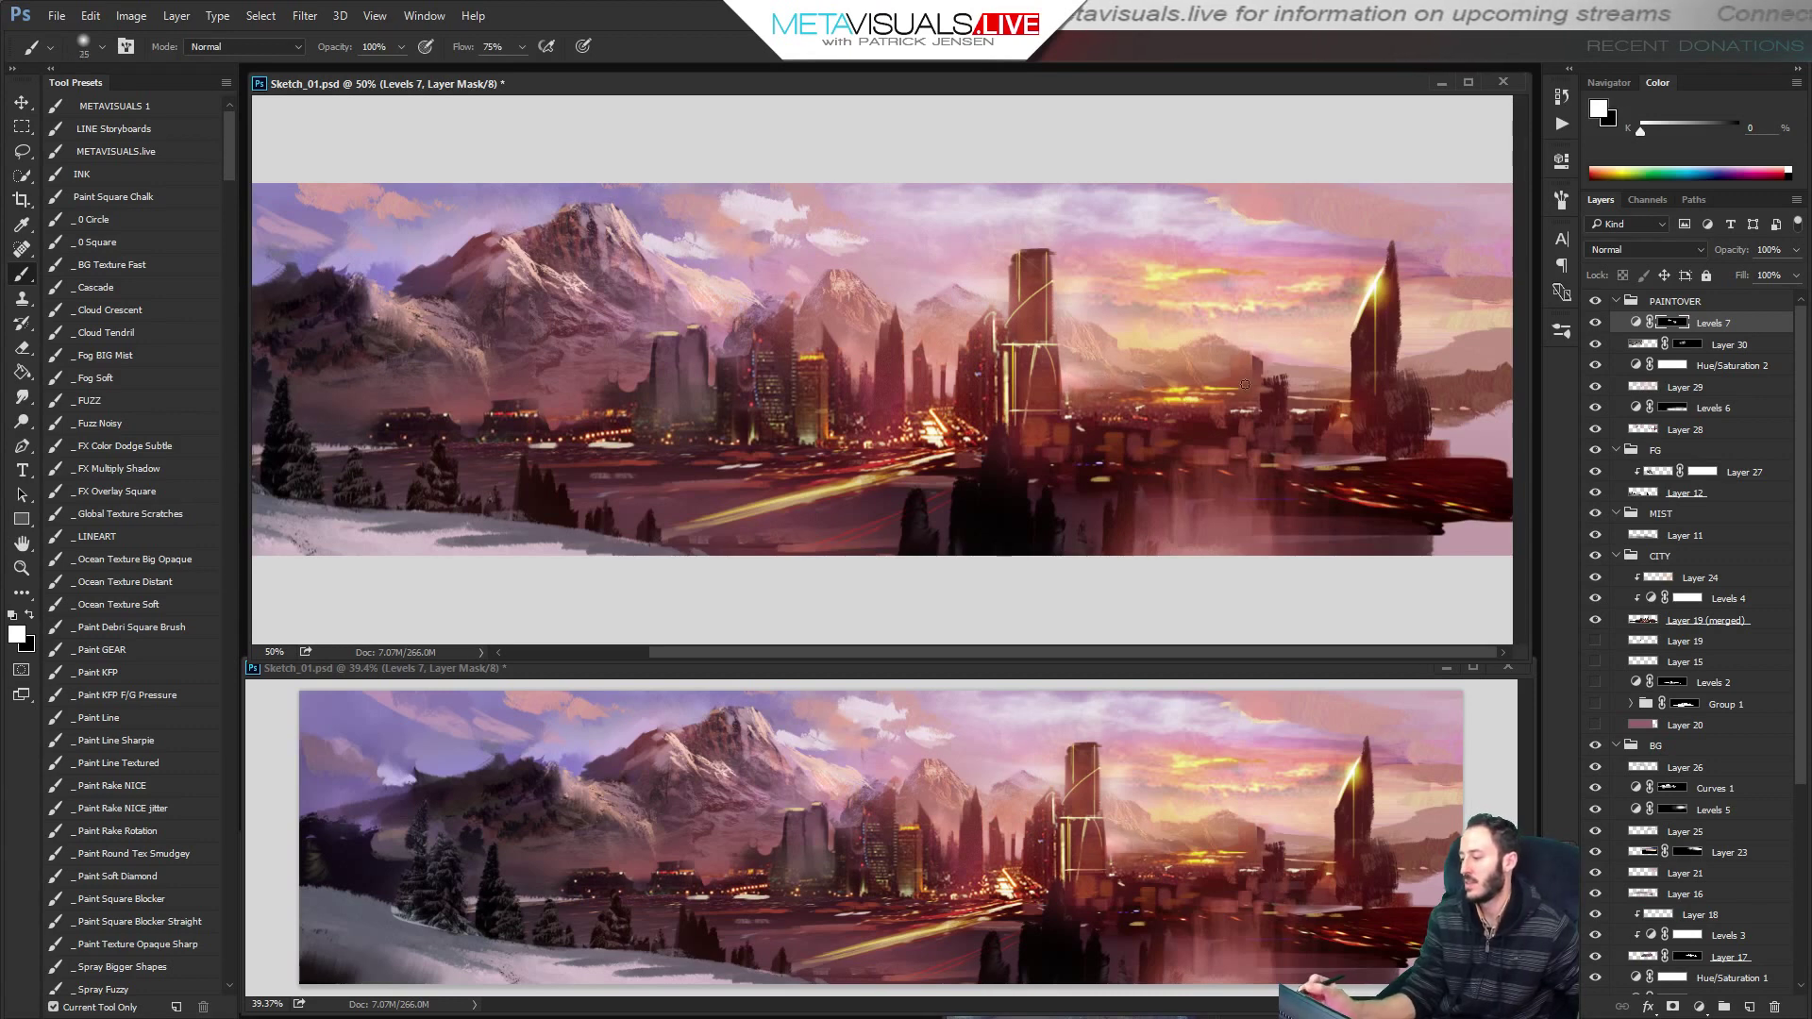
Add a new layer above Levels 7 and choose the Paint KPP F/G Pressure brush.
left_click(1211, 453, "alt")
left_click(1211, 453, "alt")
left_click(1211, 453, "alt")
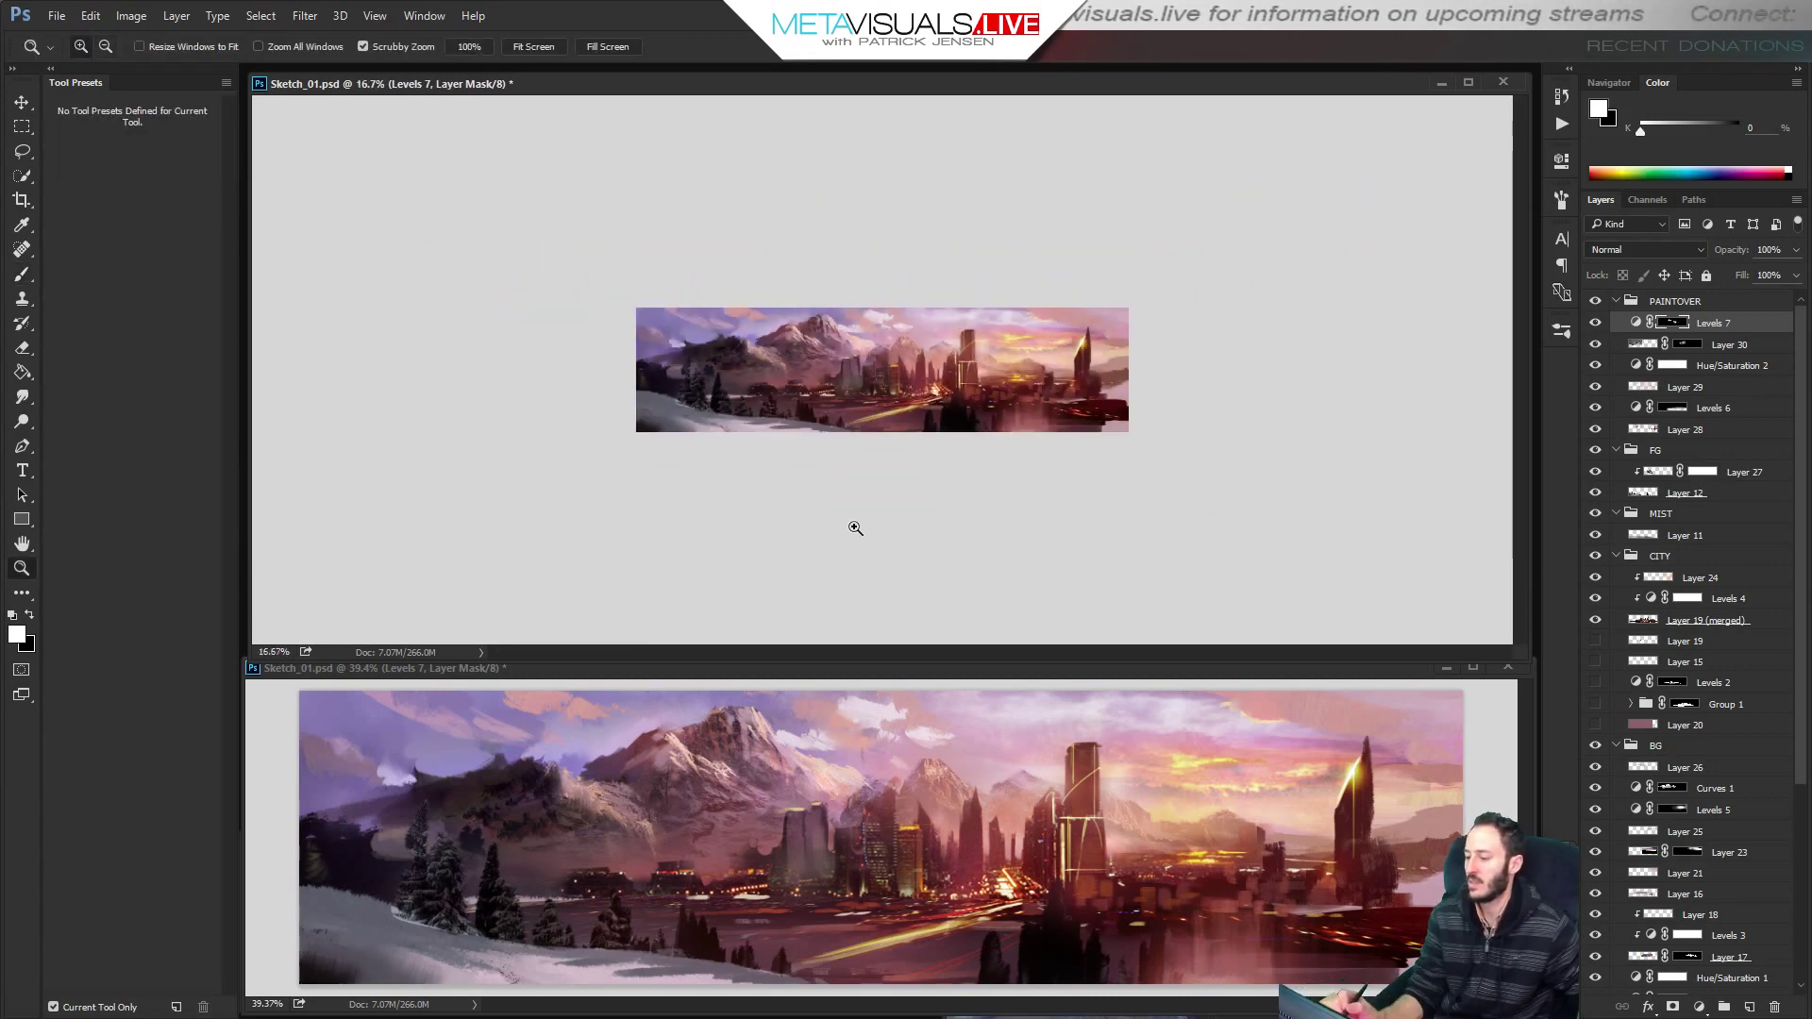
left_click(864, 529, "ctrl")
left_click(868, 529, "ctrl")
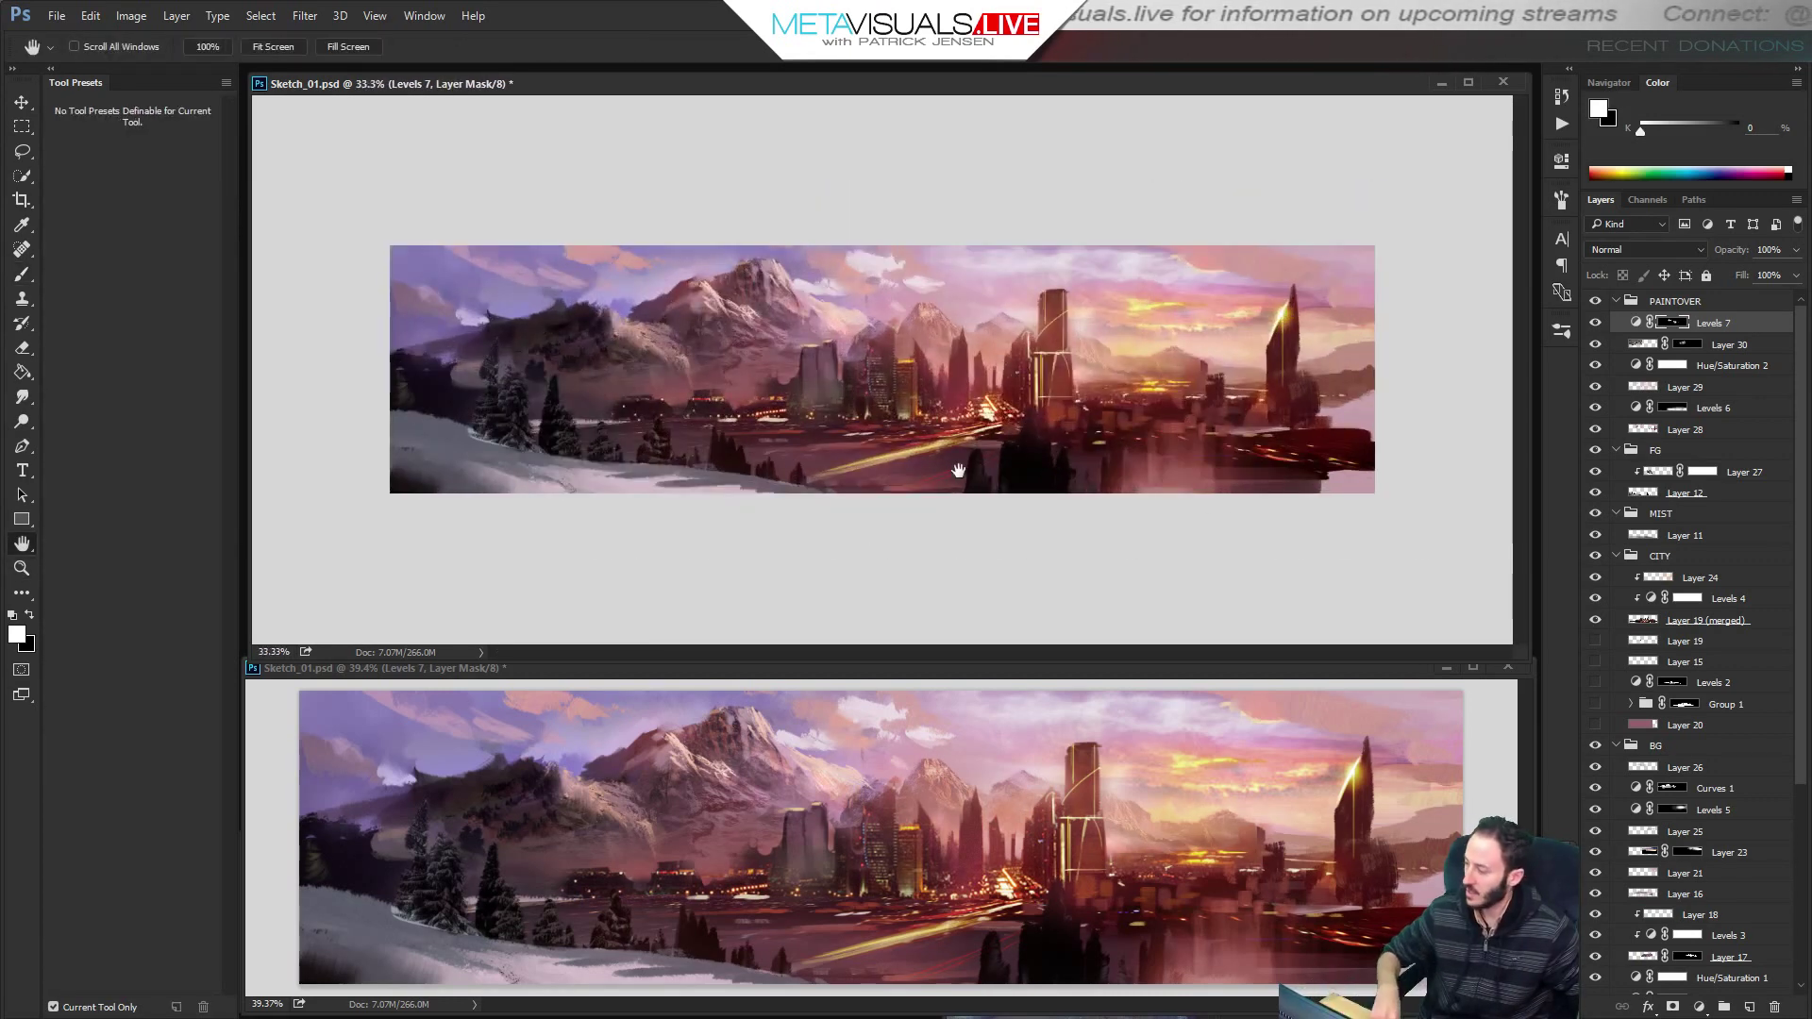
key("ctrl+shift+alt+n")
key("z")
left_click(795, 334)
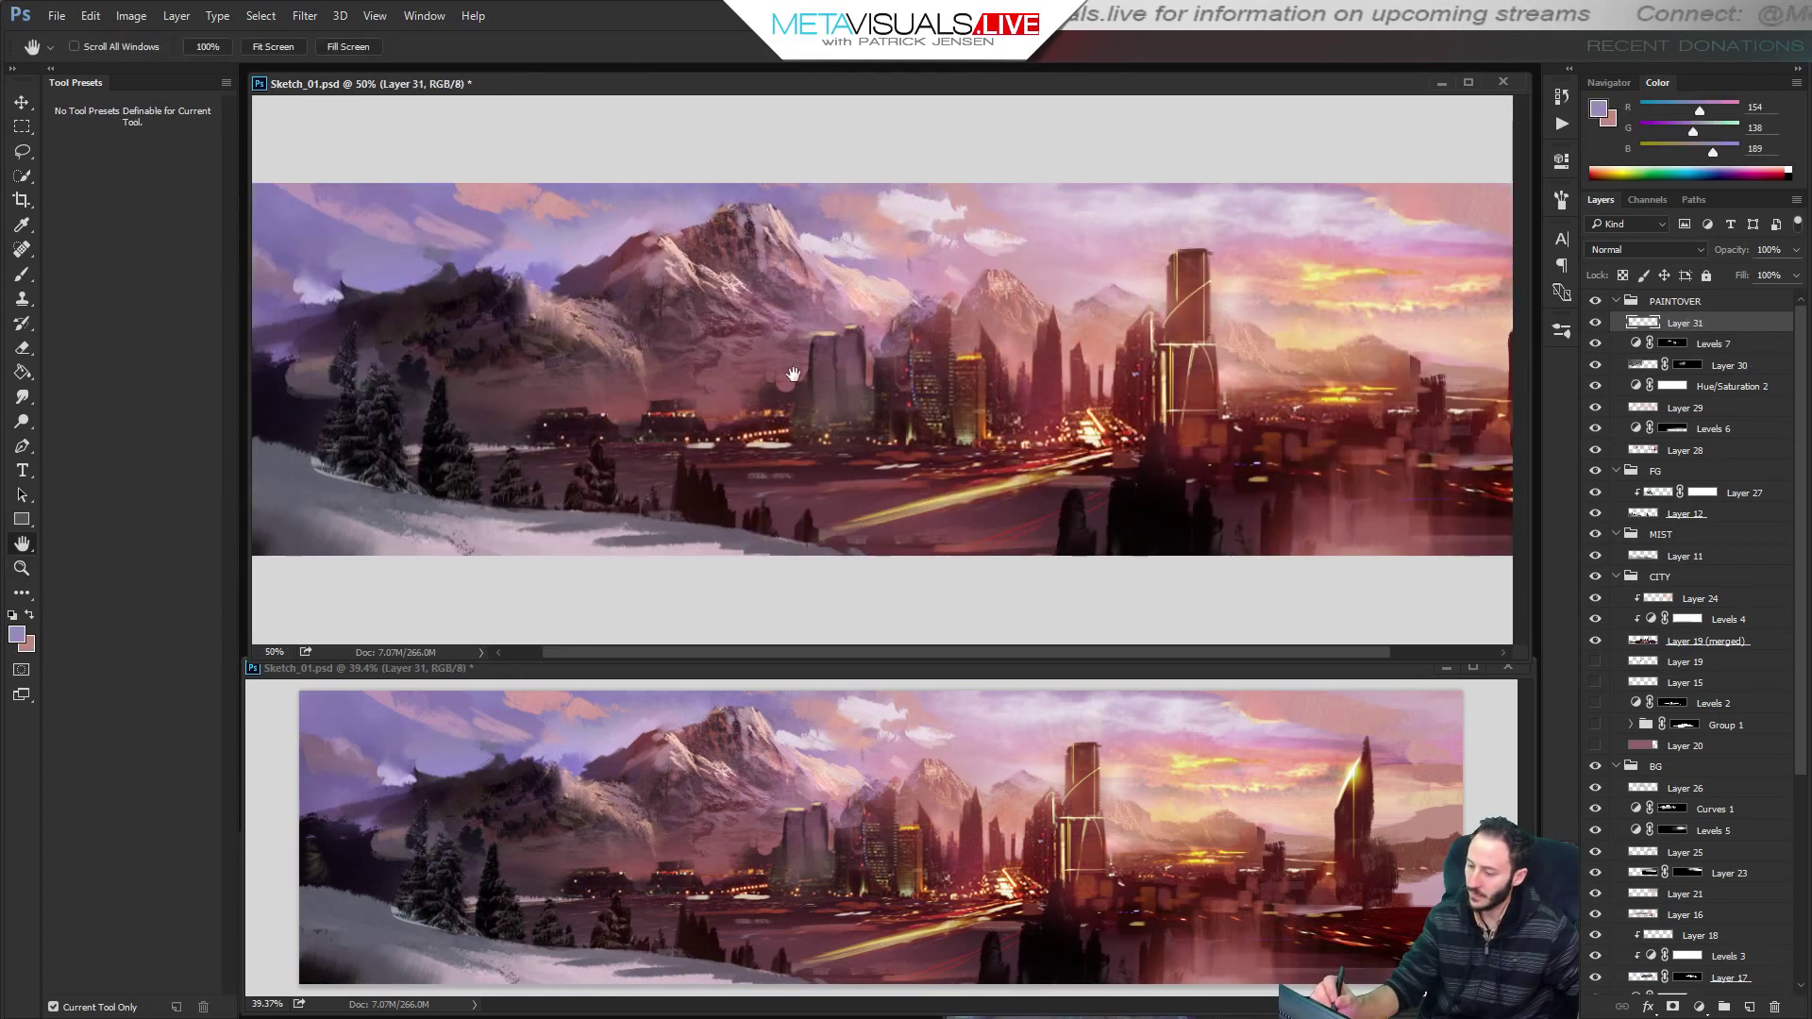
key("b")
left_click(394, 477, "alt")
left_click(104, 702)
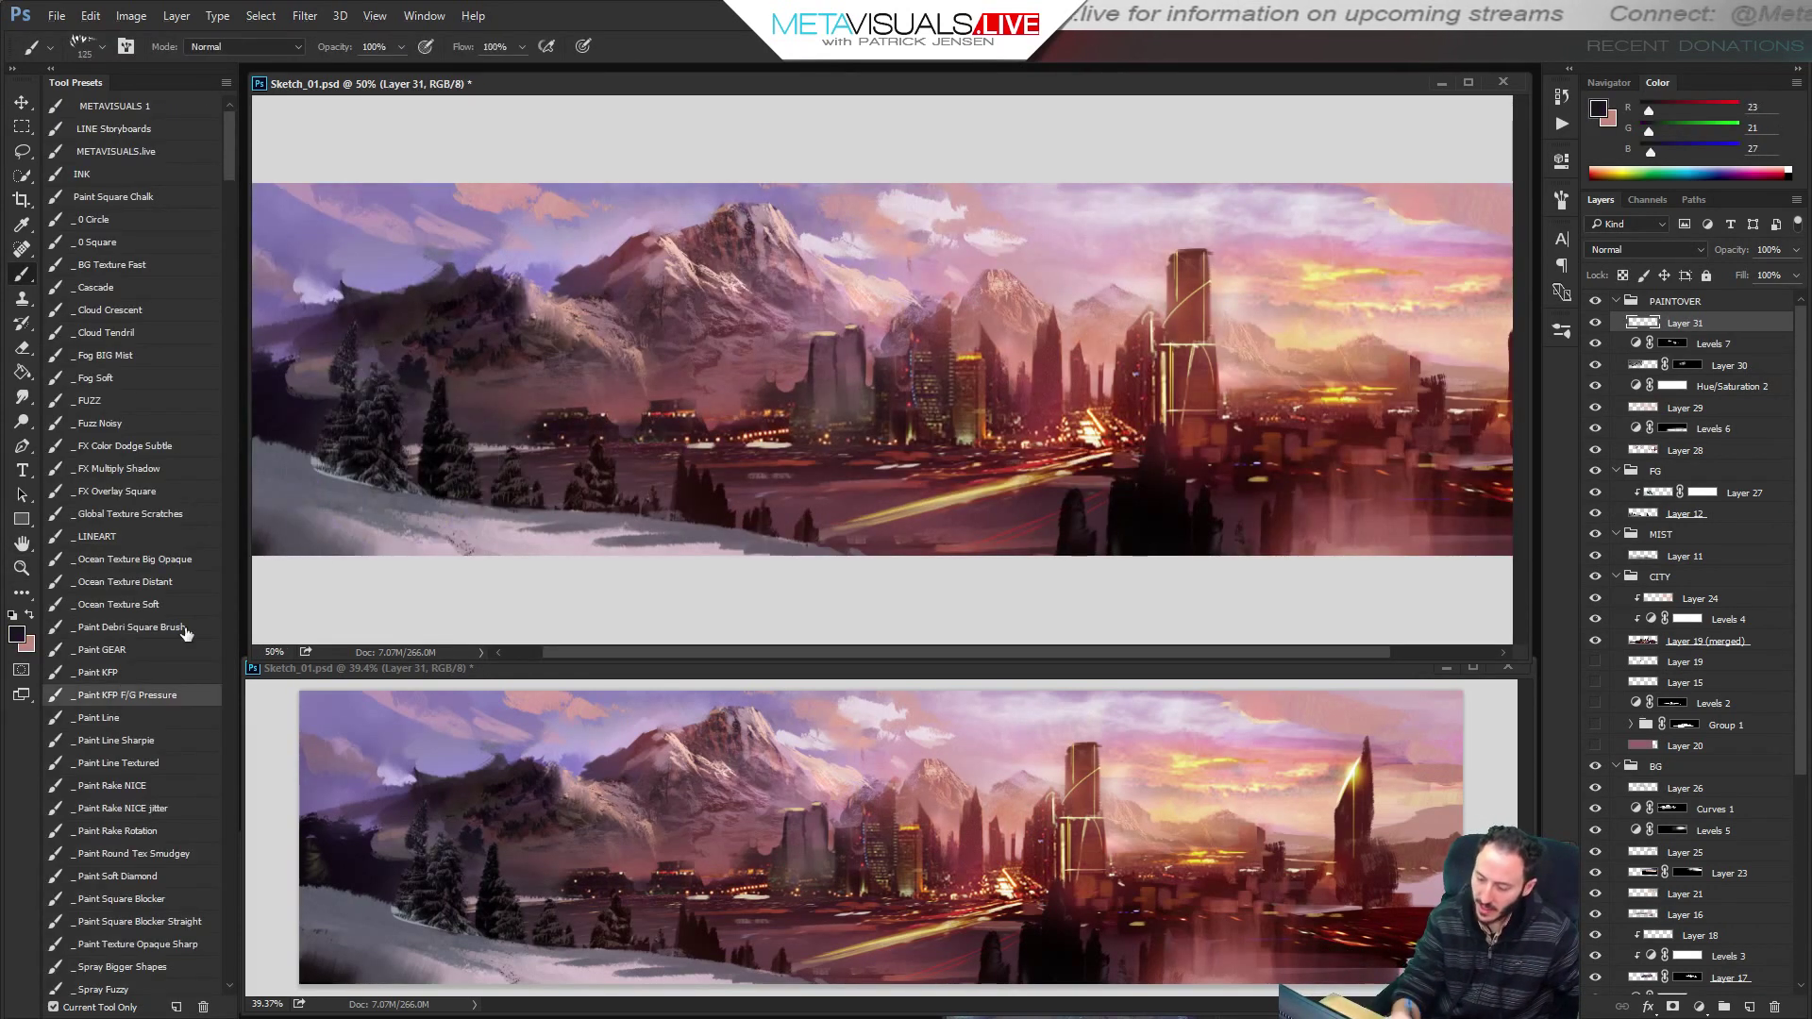
Sample dark grey and near-black tones from the painting and paint black tree silhouettes where the snowy foreground slope ends.
left_click(403, 471, "alt")
left_click(844, 495, "alt")
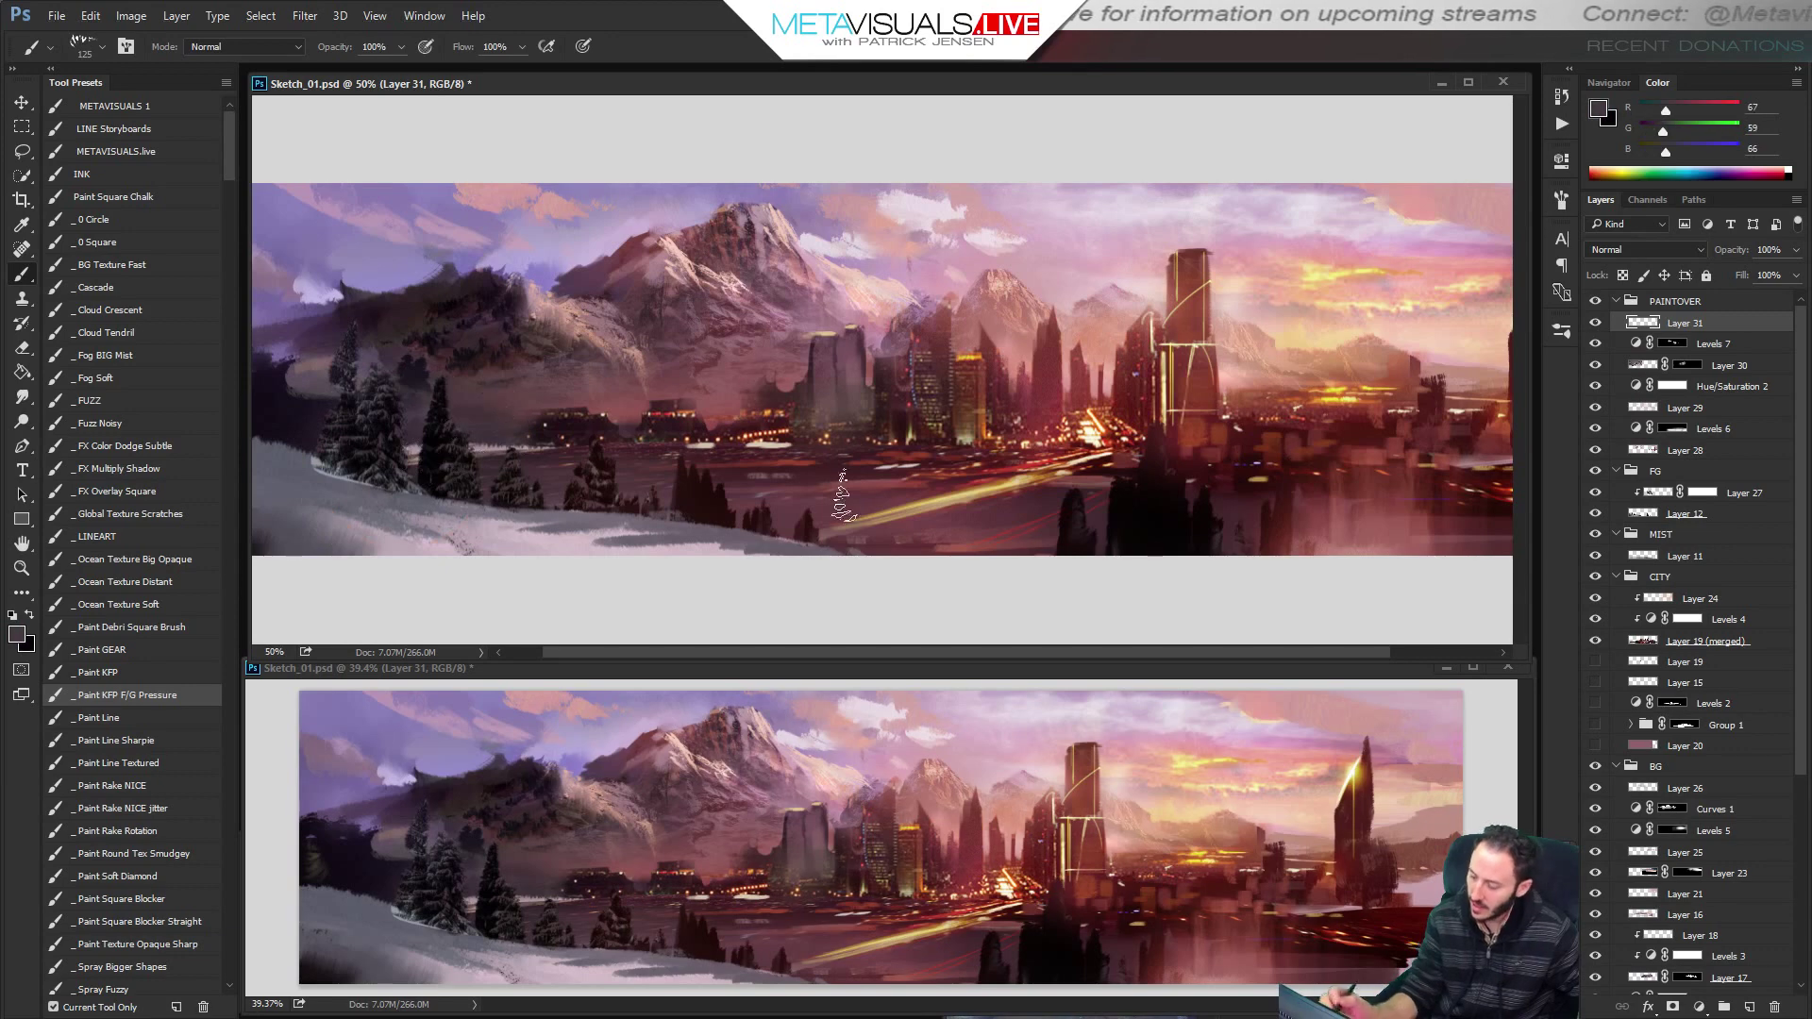
key("x")
mouse_move(820, 555)
left_mouse_down()
mouse_move(804, 515)
mouse_move(812, 539)
mouse_move(800, 522)
mouse_move(757, 538)
left_mouse_up()
key("bracketright")
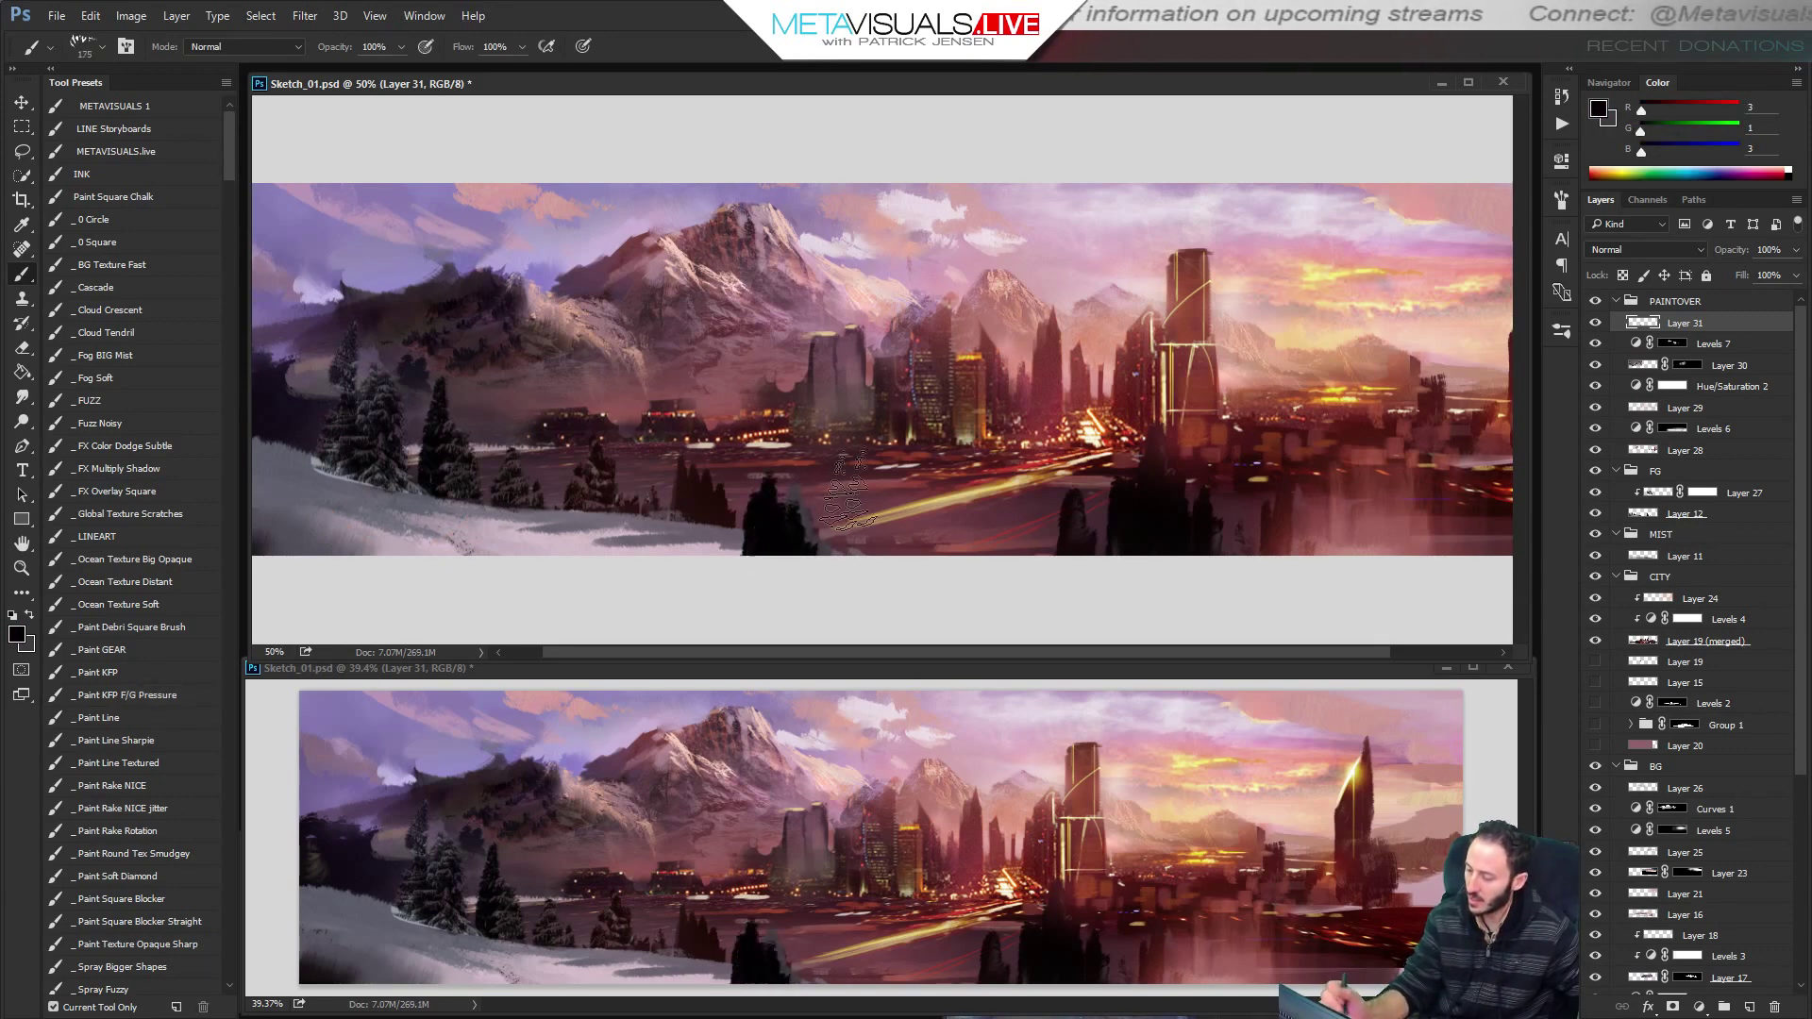
key("z")
left_click(1039, 522, "alt")
key("b")
key("bracketright")
left_click_drag(758, 465, 731, 479)
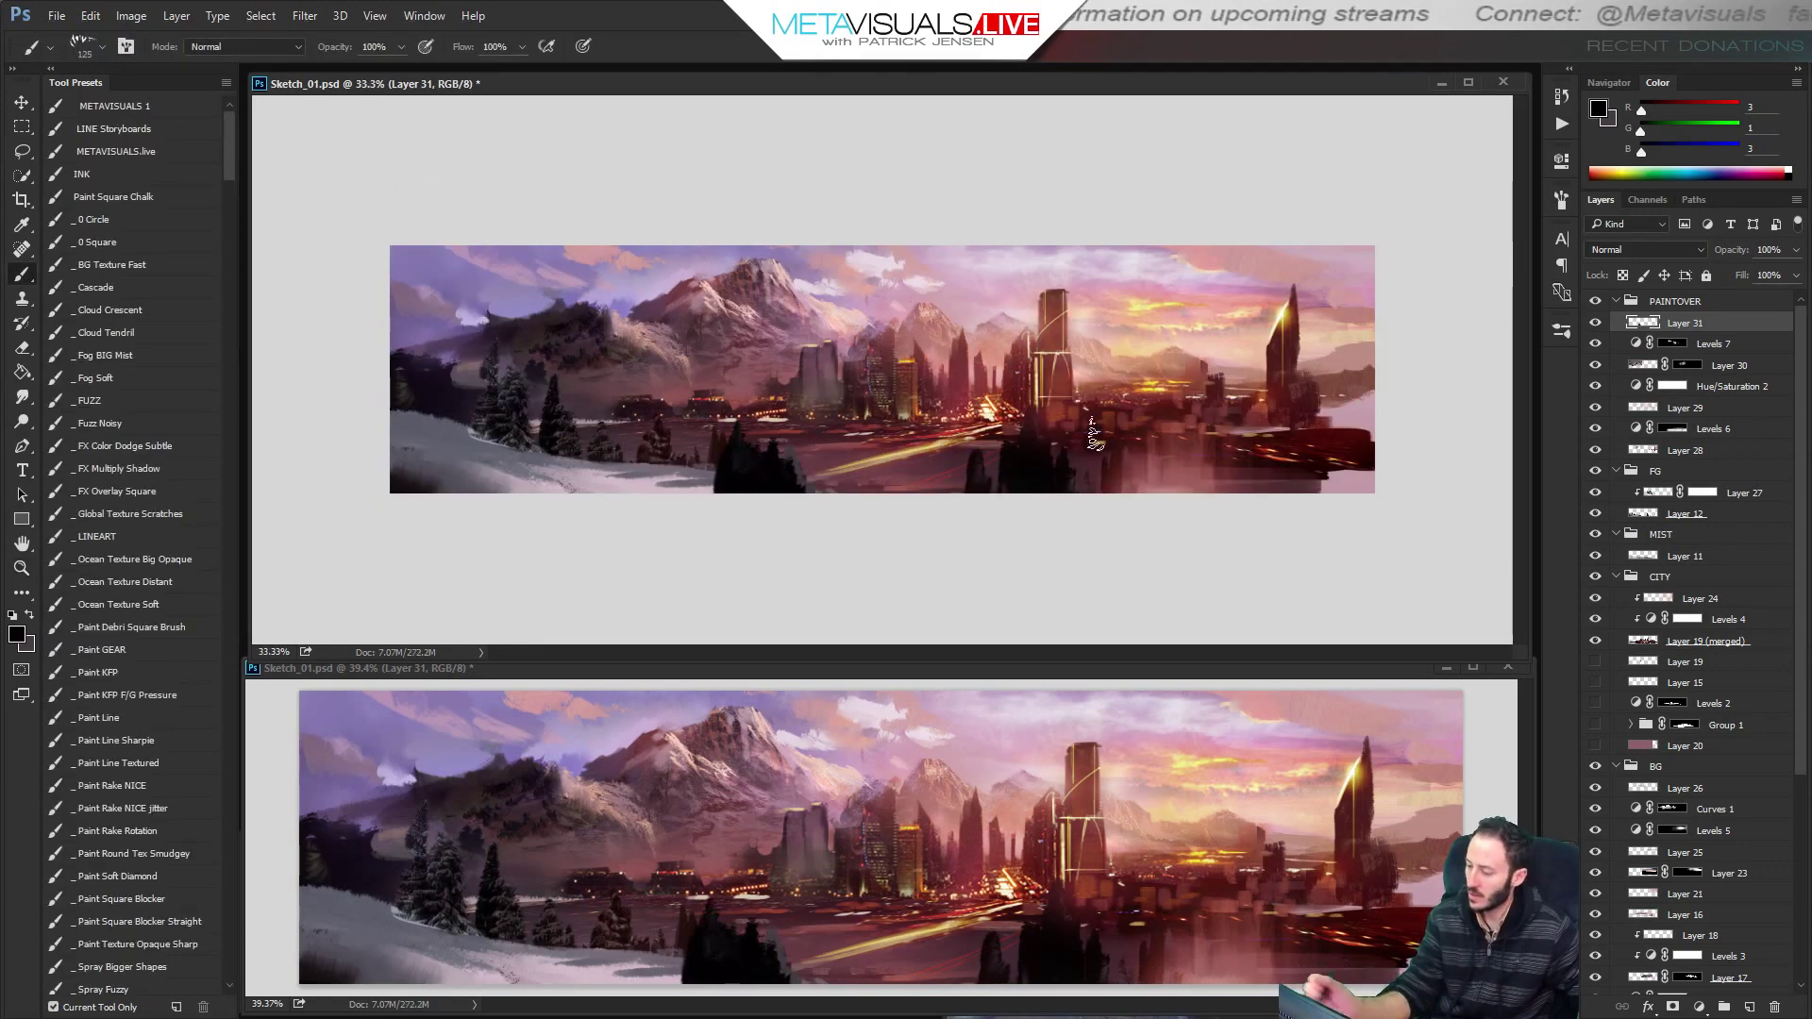
Paint a large dark conifer in the foreground between the new tree clump and the existing central trees.
left_click_drag(869, 467, 860, 487)
mouse_move(874, 445)
left_mouse_down()
mouse_move(901, 386)
mouse_move(860, 460)
mouse_move(856, 434)
mouse_move(877, 436)
mouse_move(839, 442)
mouse_move(894, 442)
mouse_move(907, 486)
mouse_move(848, 487)
mouse_move(844, 470)
mouse_move(849, 492)
mouse_move(858, 457)
mouse_move(909, 499)
mouse_move(907, 467)
mouse_move(888, 494)
mouse_move(874, 436)
mouse_move(859, 442)
mouse_move(894, 456)
mouse_move(864, 432)
left_mouse_up()
key("bracketleft")
key("bracketleft")
key("bracketleft")
key("r")
key("b")
key("bracketright")
key("bracketright")
key("bracketright")
left_click(1142, 485, "ctrl+alt")
left_click(1148, 491, "ctrl")
left_click(1149, 491, "ctrl")
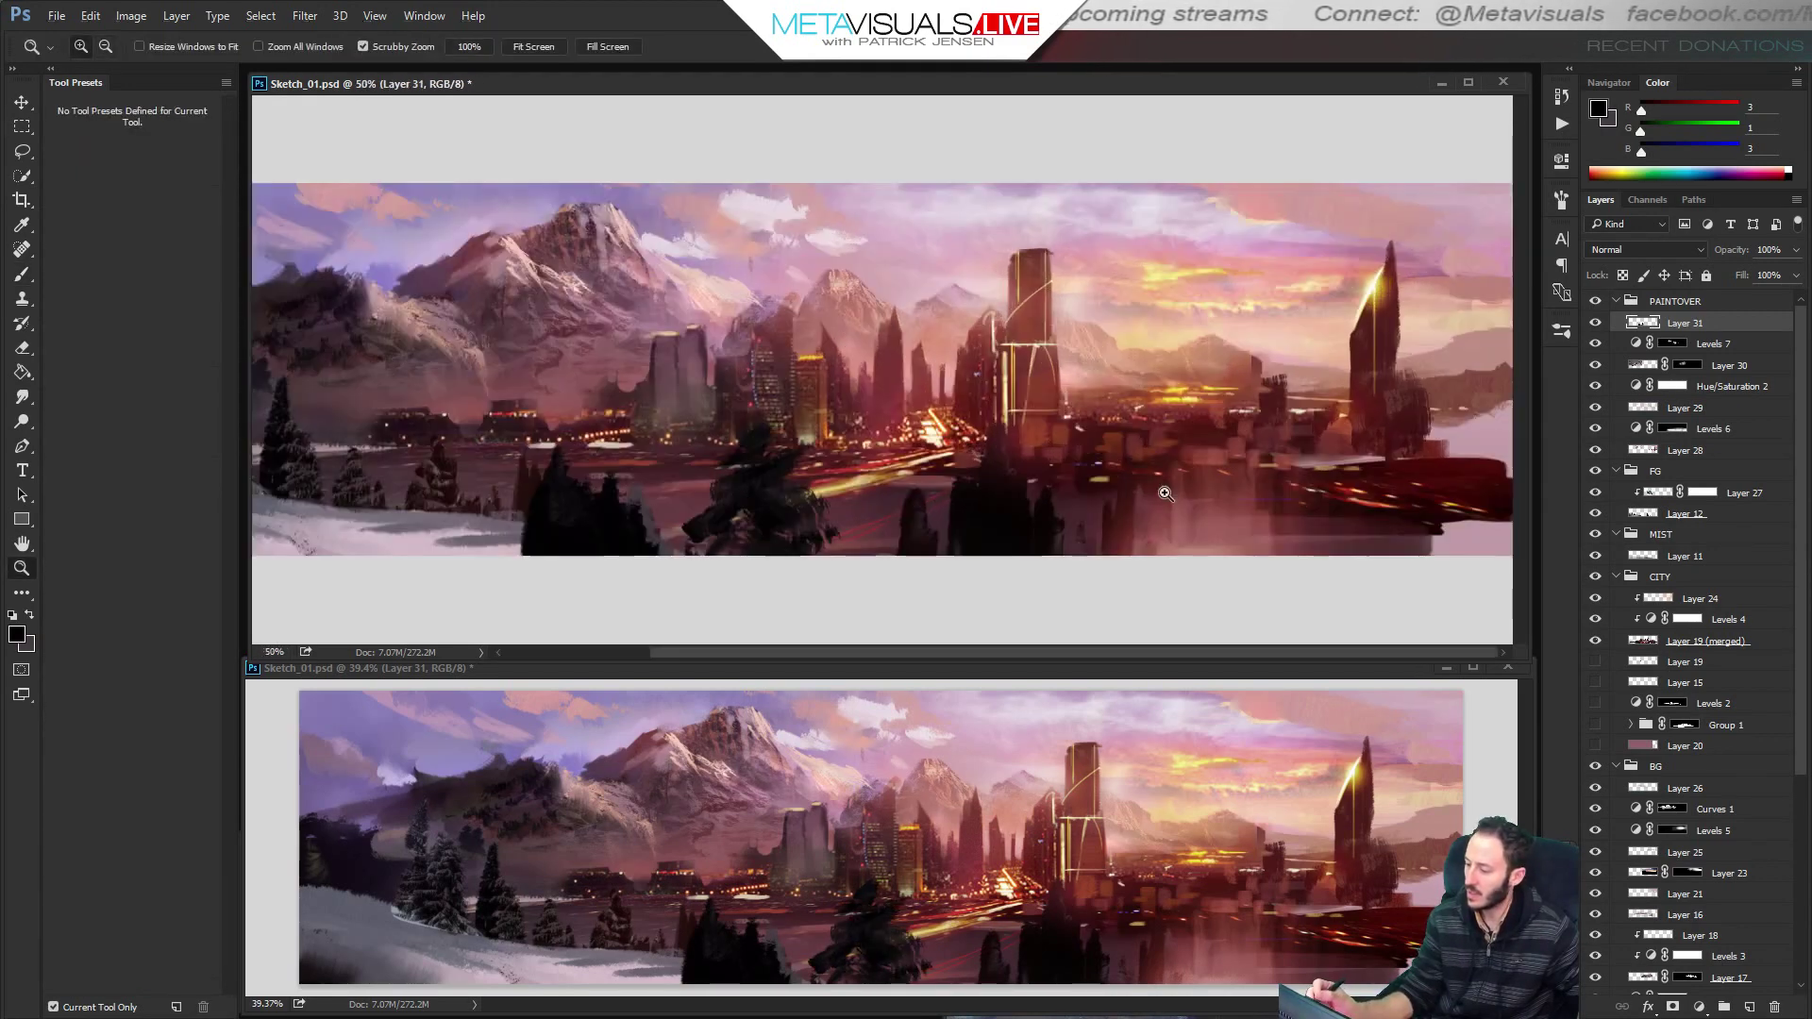
Paint dark grey branch highlights and a sampled reddish glow on the foreground conifer below the tallest tower.
key("x")
key("bracketleft")
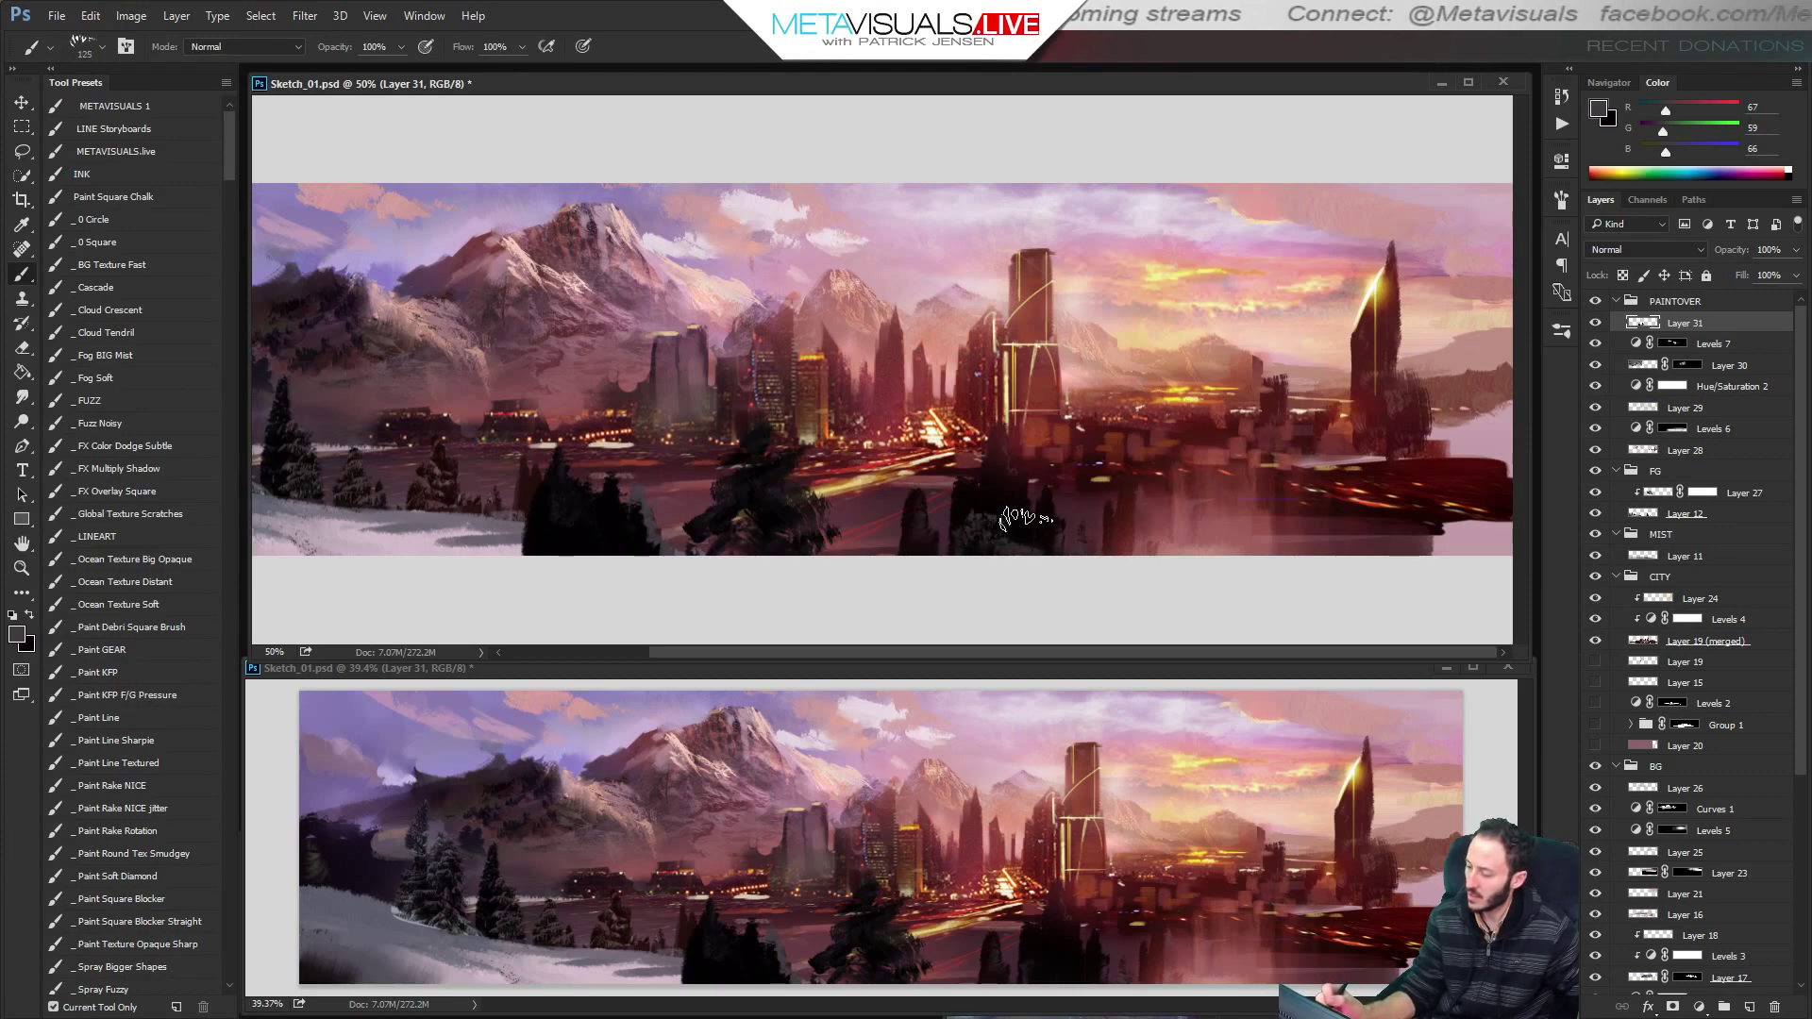
left_click_drag(1016, 518, 1010, 471)
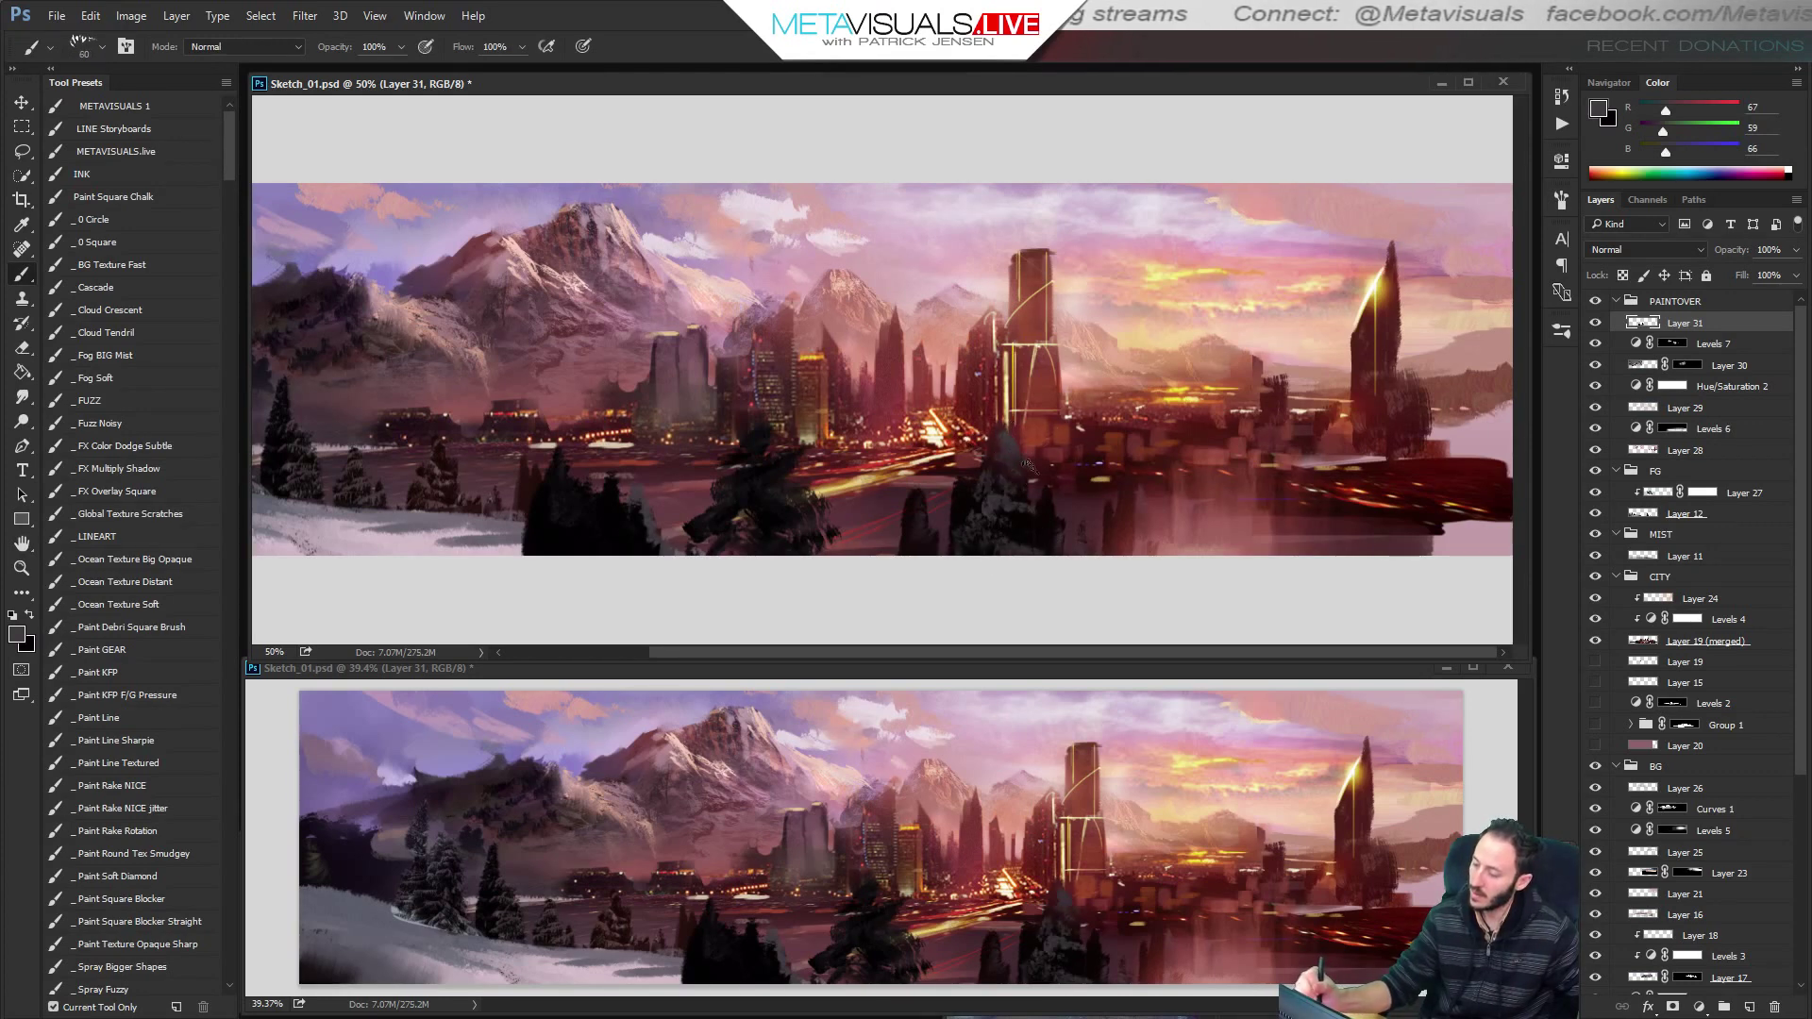
left_click(1043, 430, "alt")
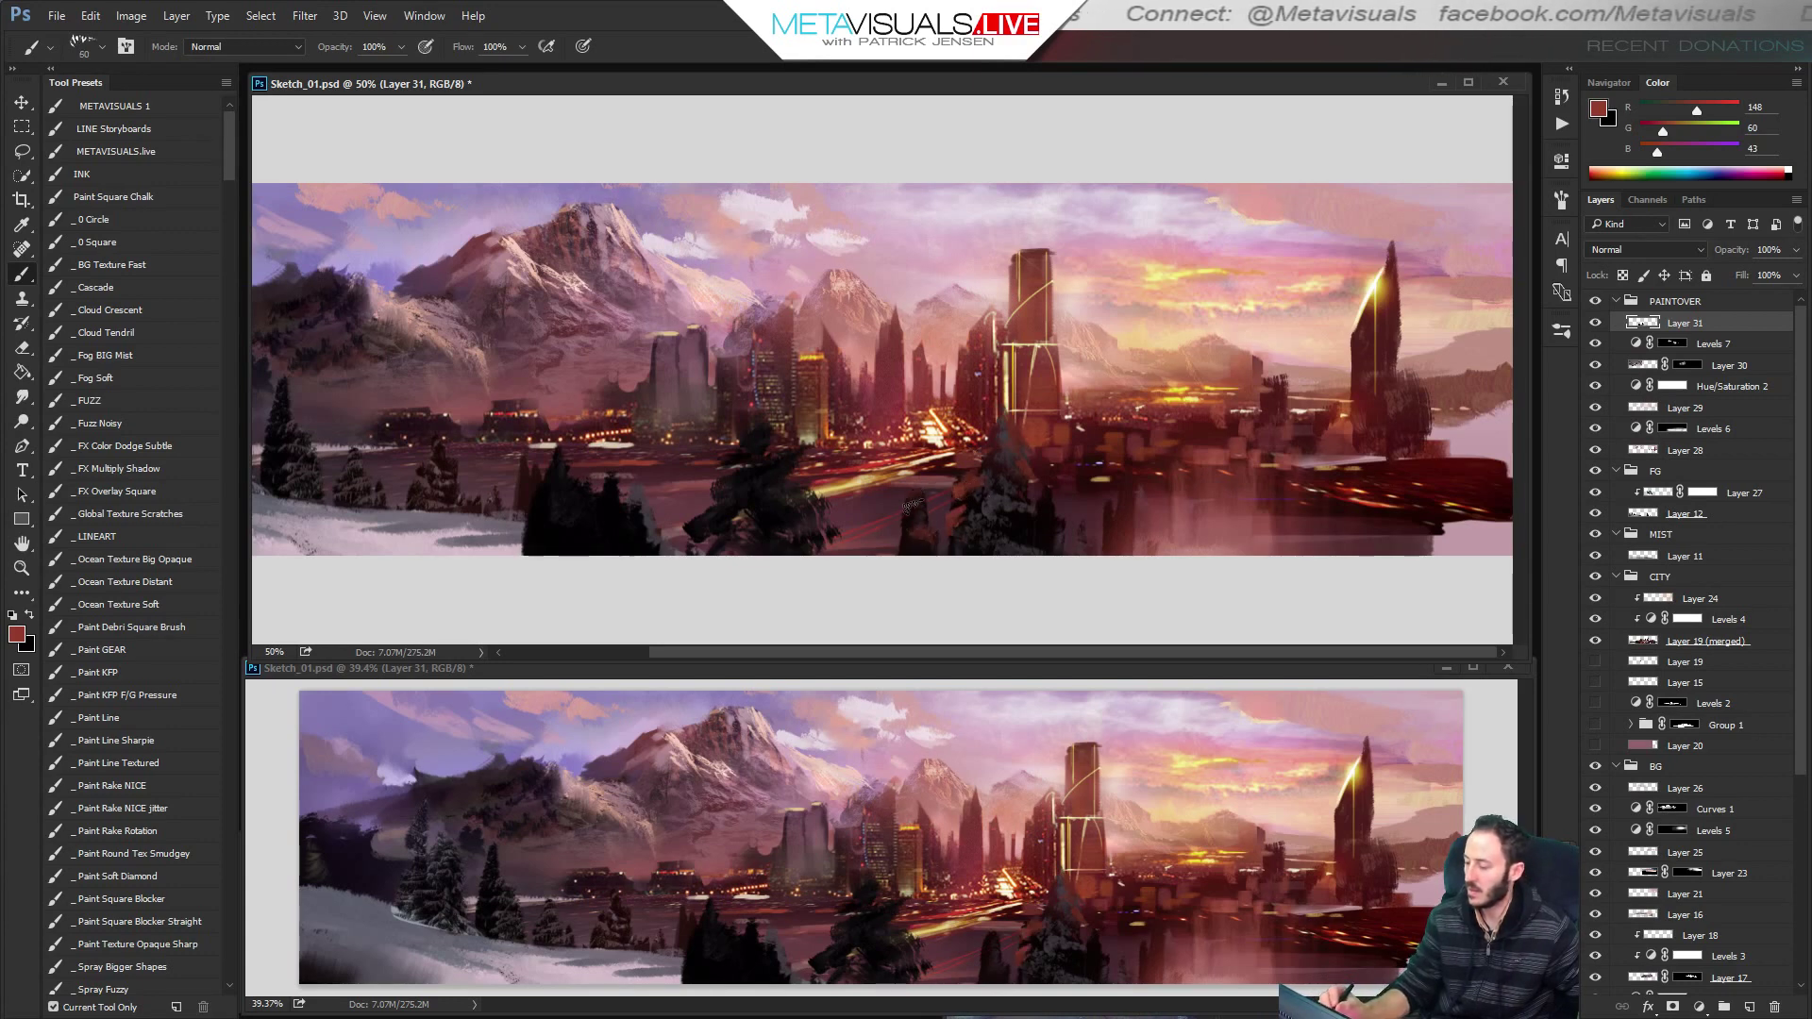
left_click(1109, 540, "ctrl+alt")
left_click(1161, 466, "ctrl")
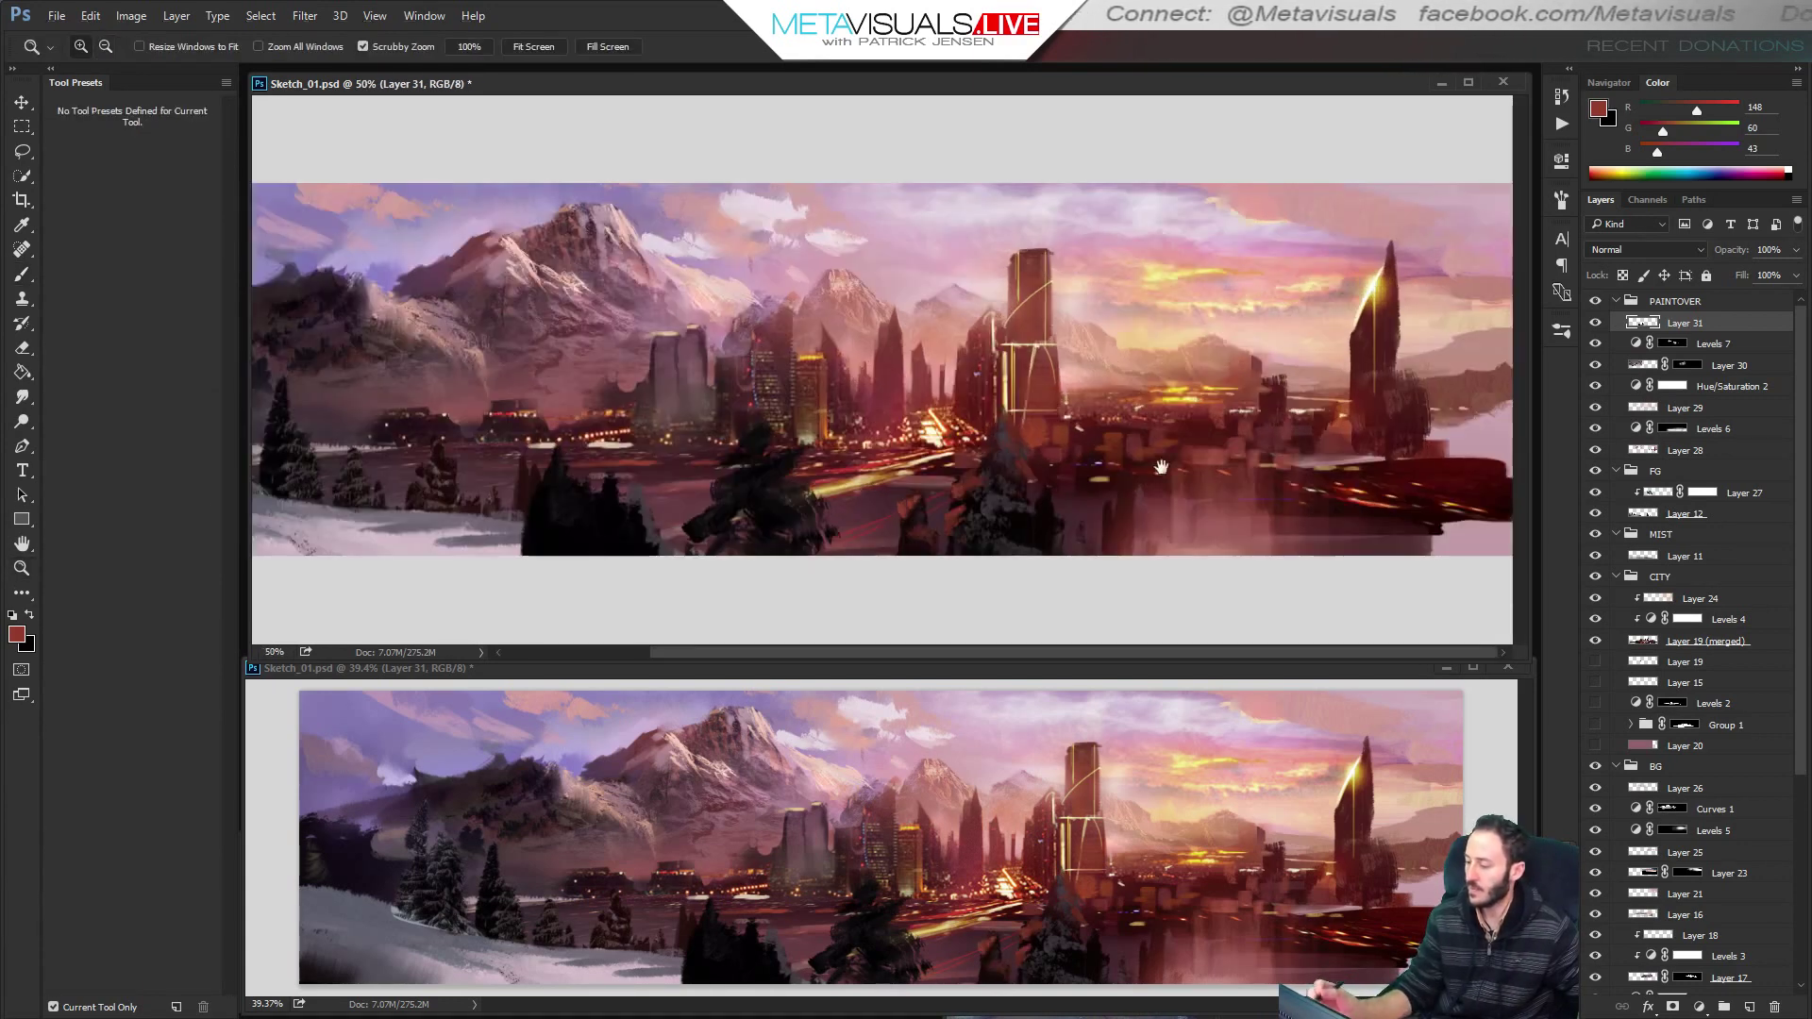
Sample near-black from the trees and paint another pointed conifer silhouette between the two large foreground conifers.
left_click(1026, 524, "alt")
key("bracketright")
key("bracketright")
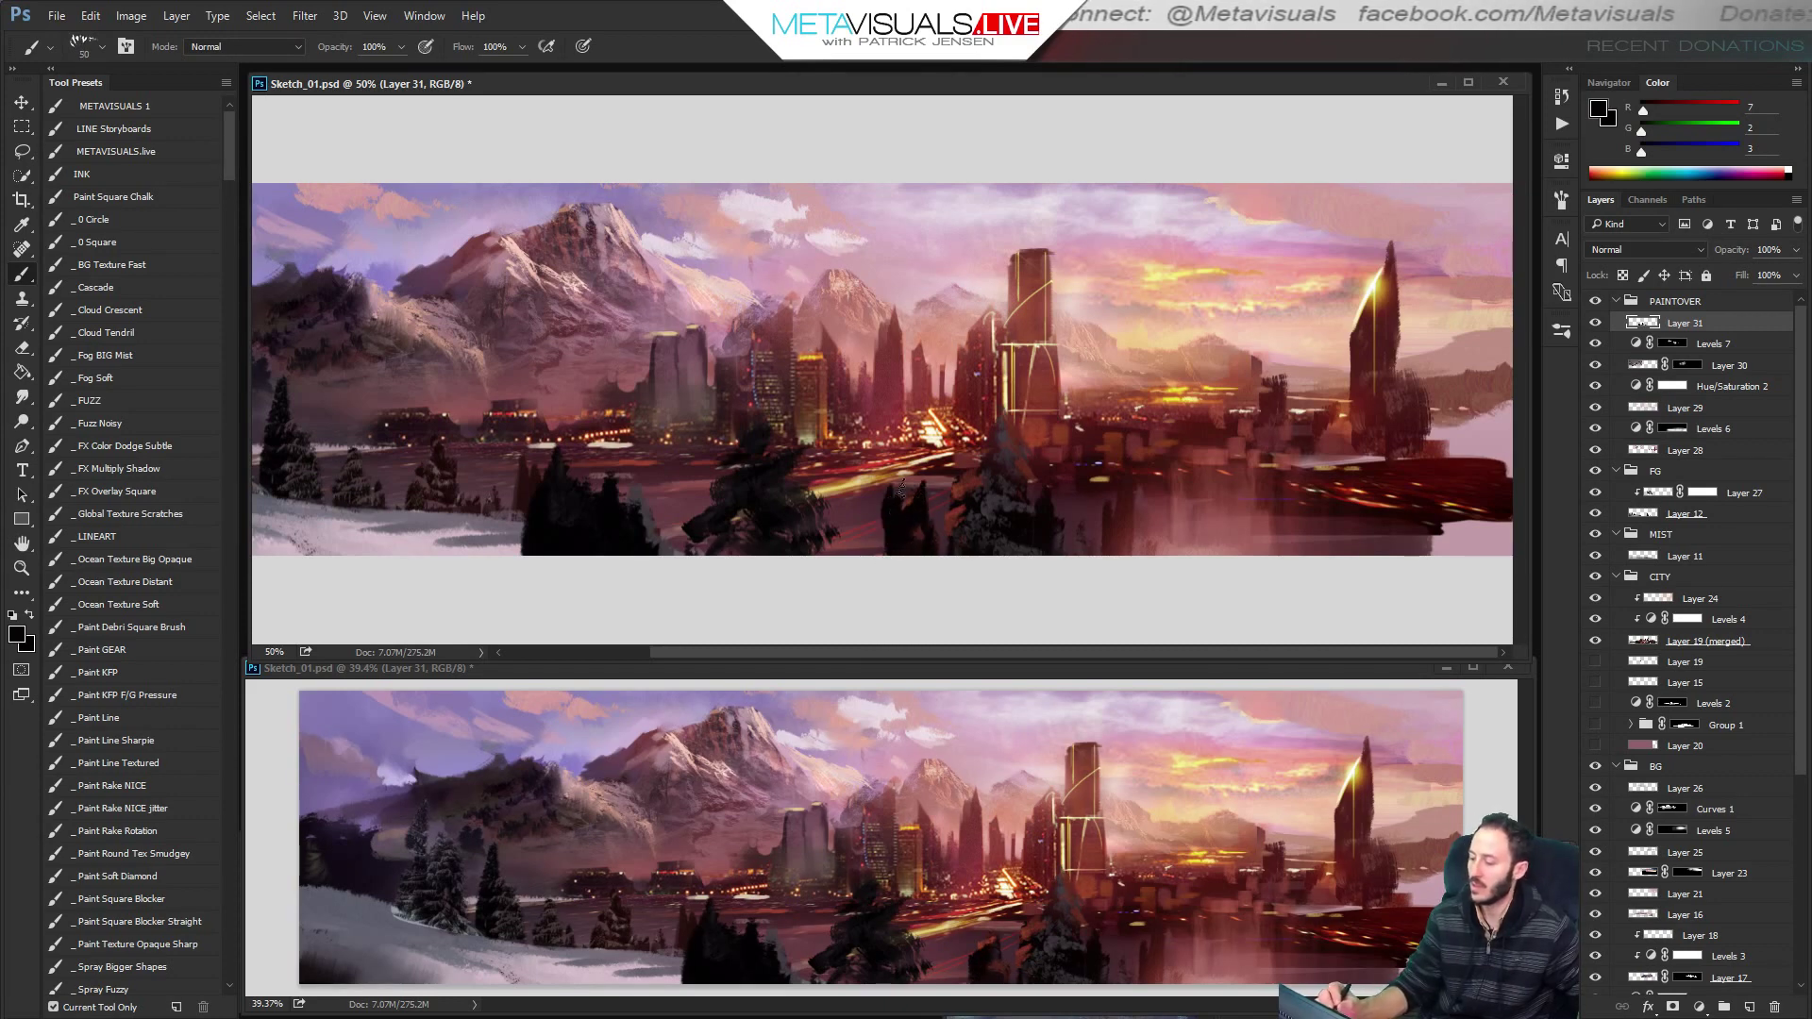
key("bracketright")
mouse_move(928, 542)
left_mouse_down()
mouse_move(942, 519)
mouse_move(852, 545)
left_mouse_up()
left_click(1142, 515, "ctrl+alt")
left_click(1293, 478, "ctrl")
key("r")
key("b")
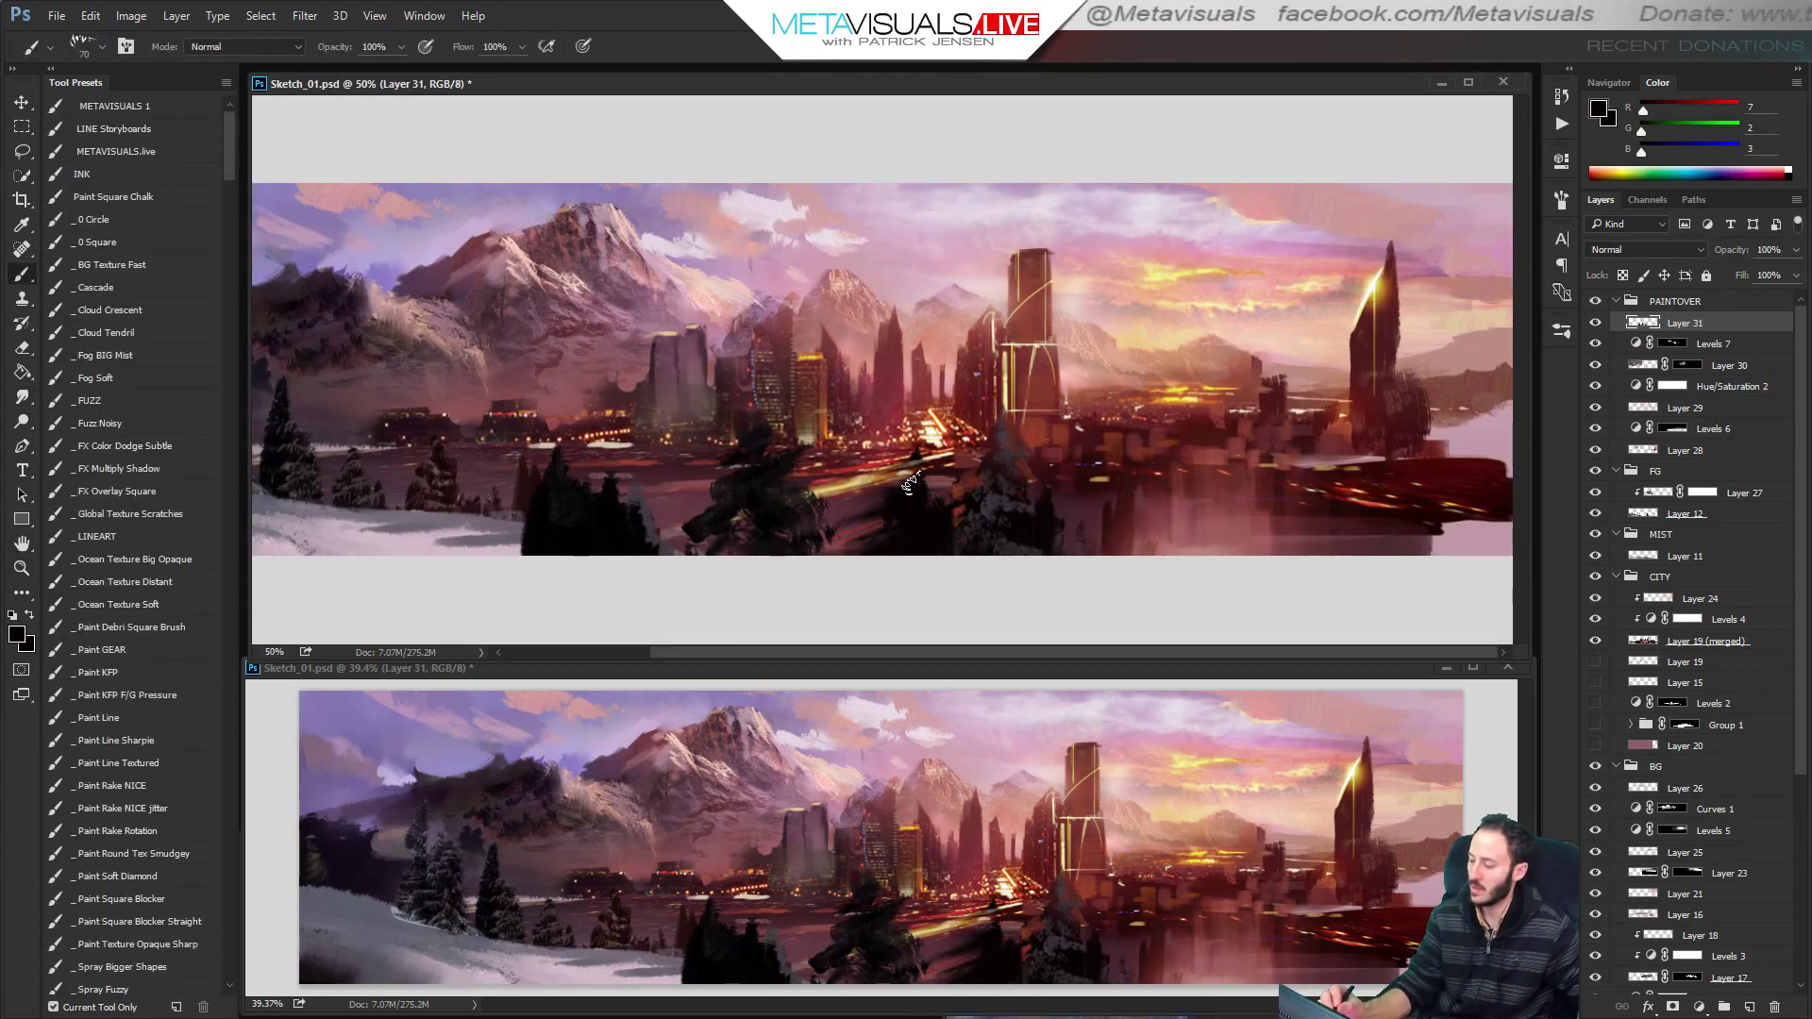
left_click_drag(933, 500, 916, 486)
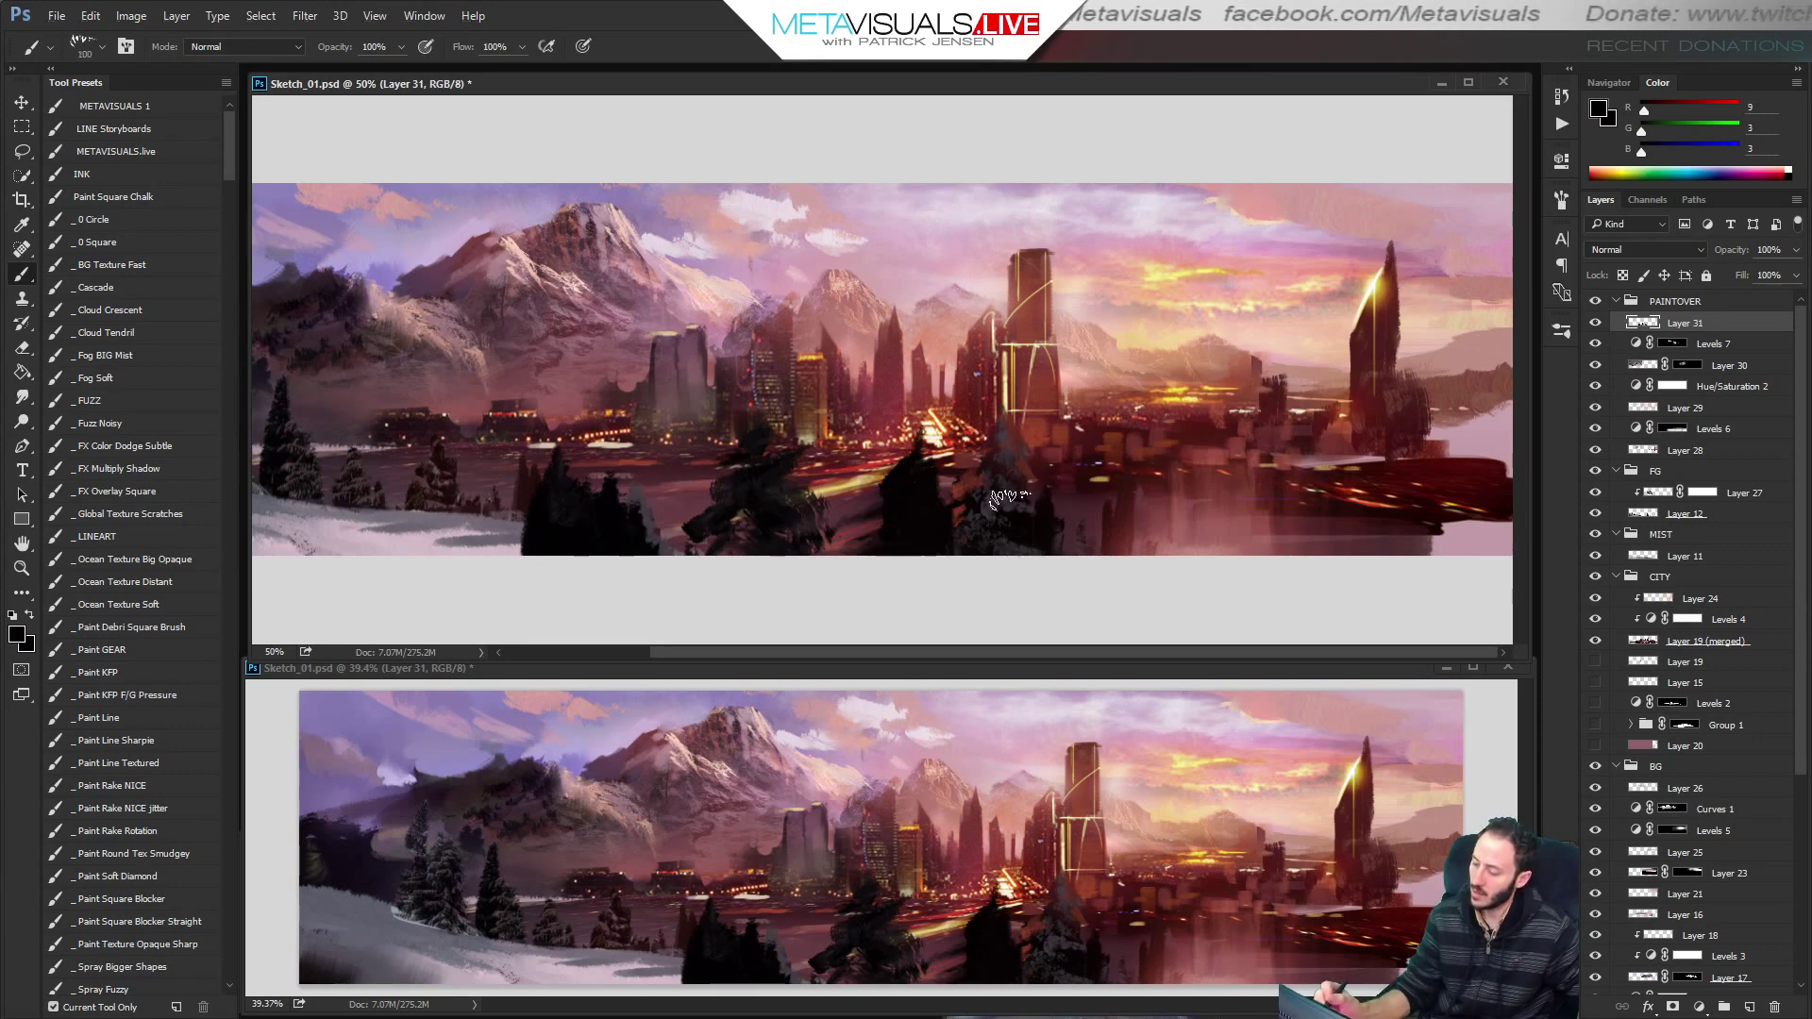
Paint snowy branch highlights on the central foreground conifers with sampled grey and pale pinkish snow colours.
left_click(1008, 540, "alt")
key("bracketright")
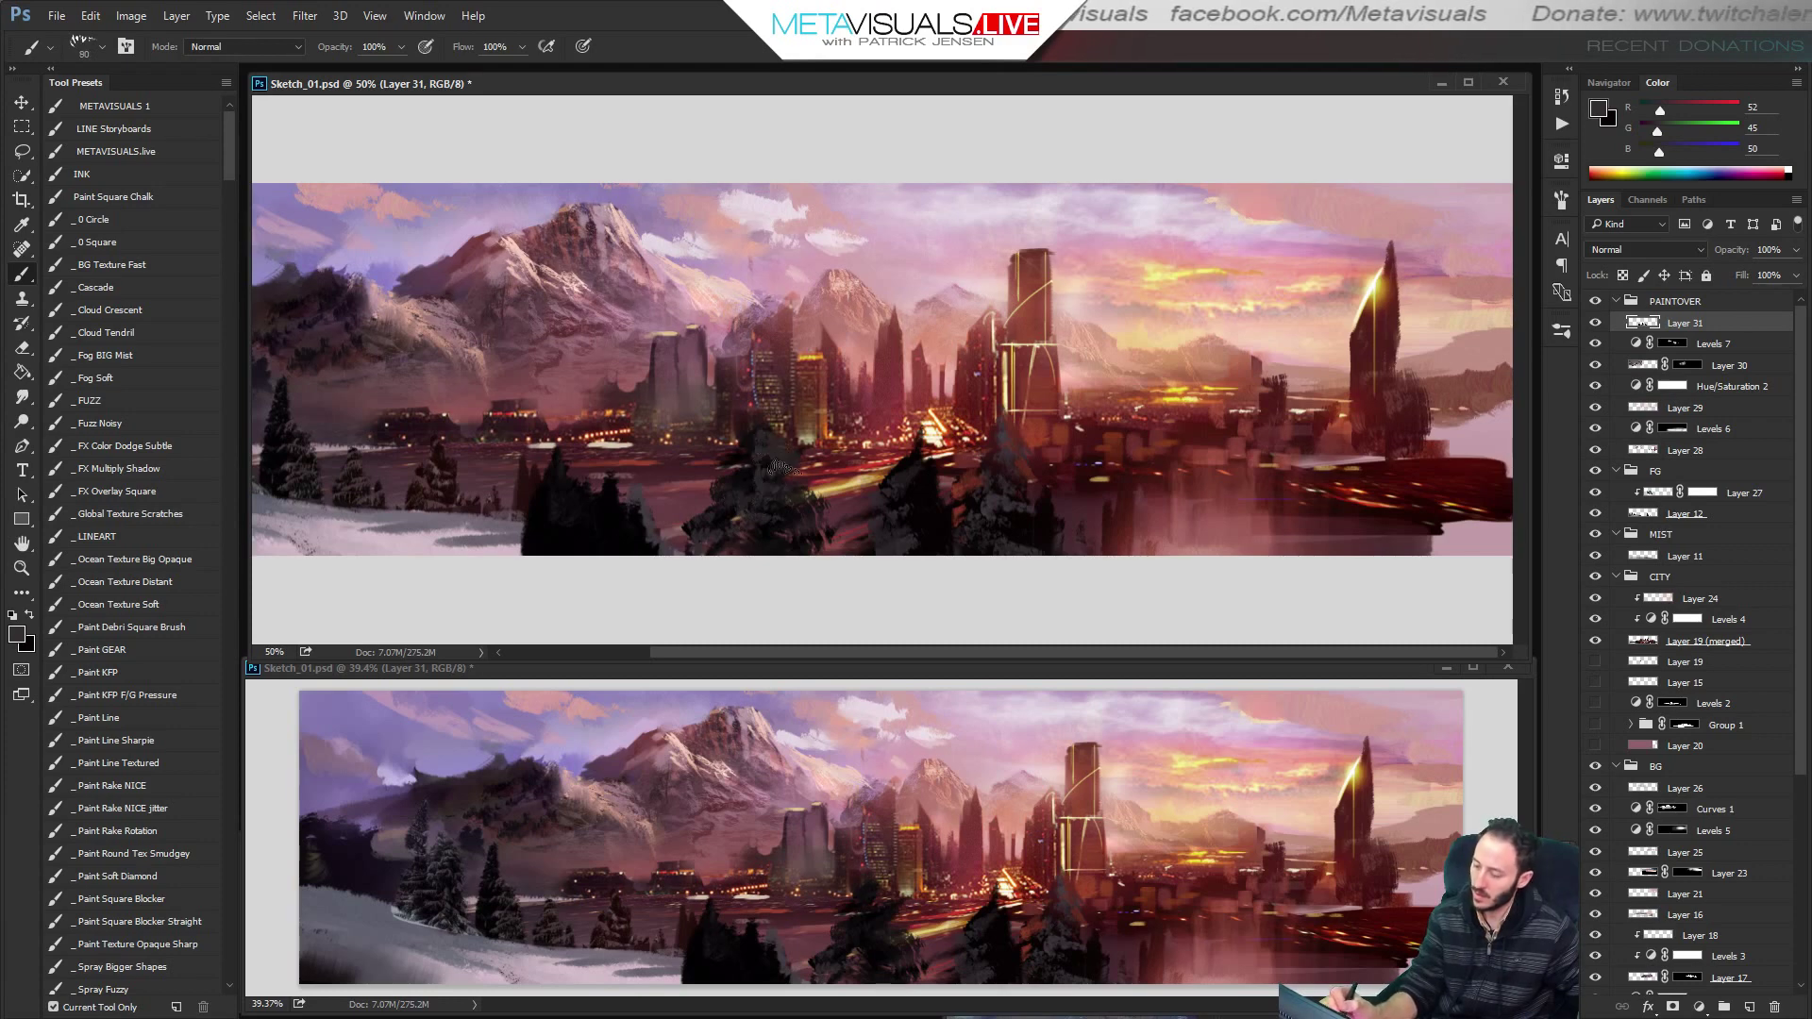
key("bracketleft")
key("bracketleft")
left_click(445, 520, "alt")
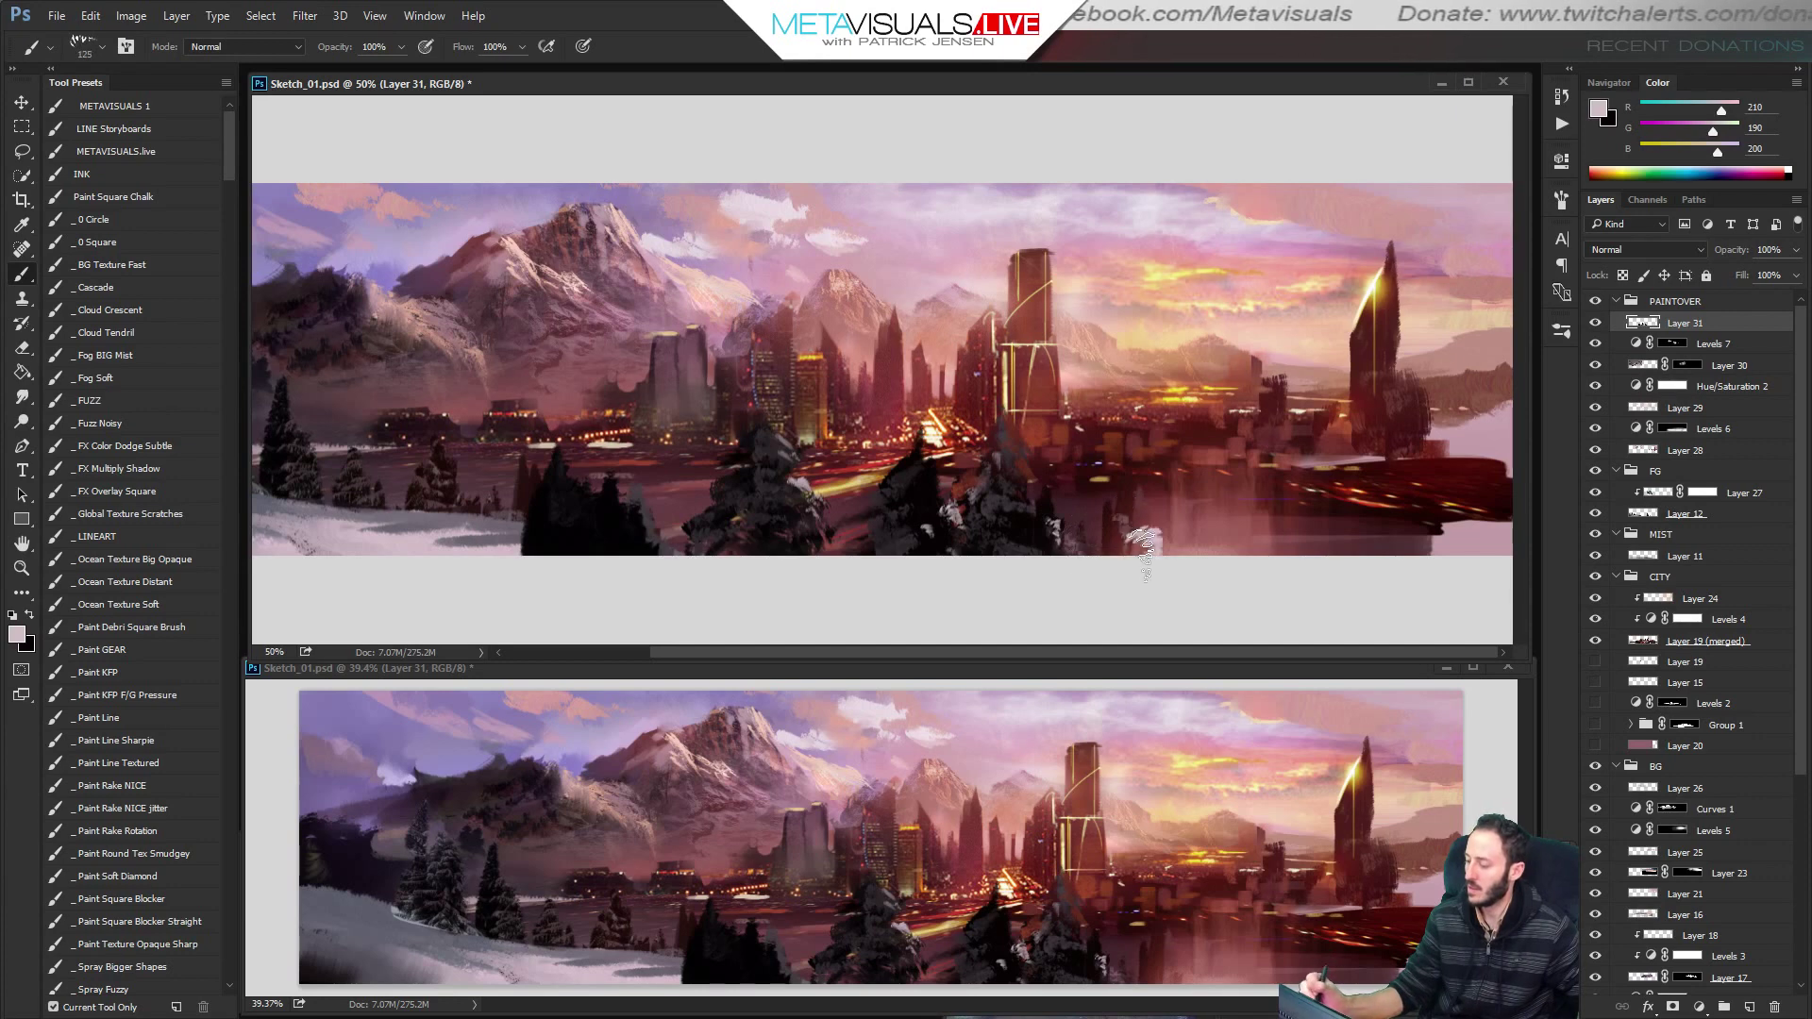
key("r")
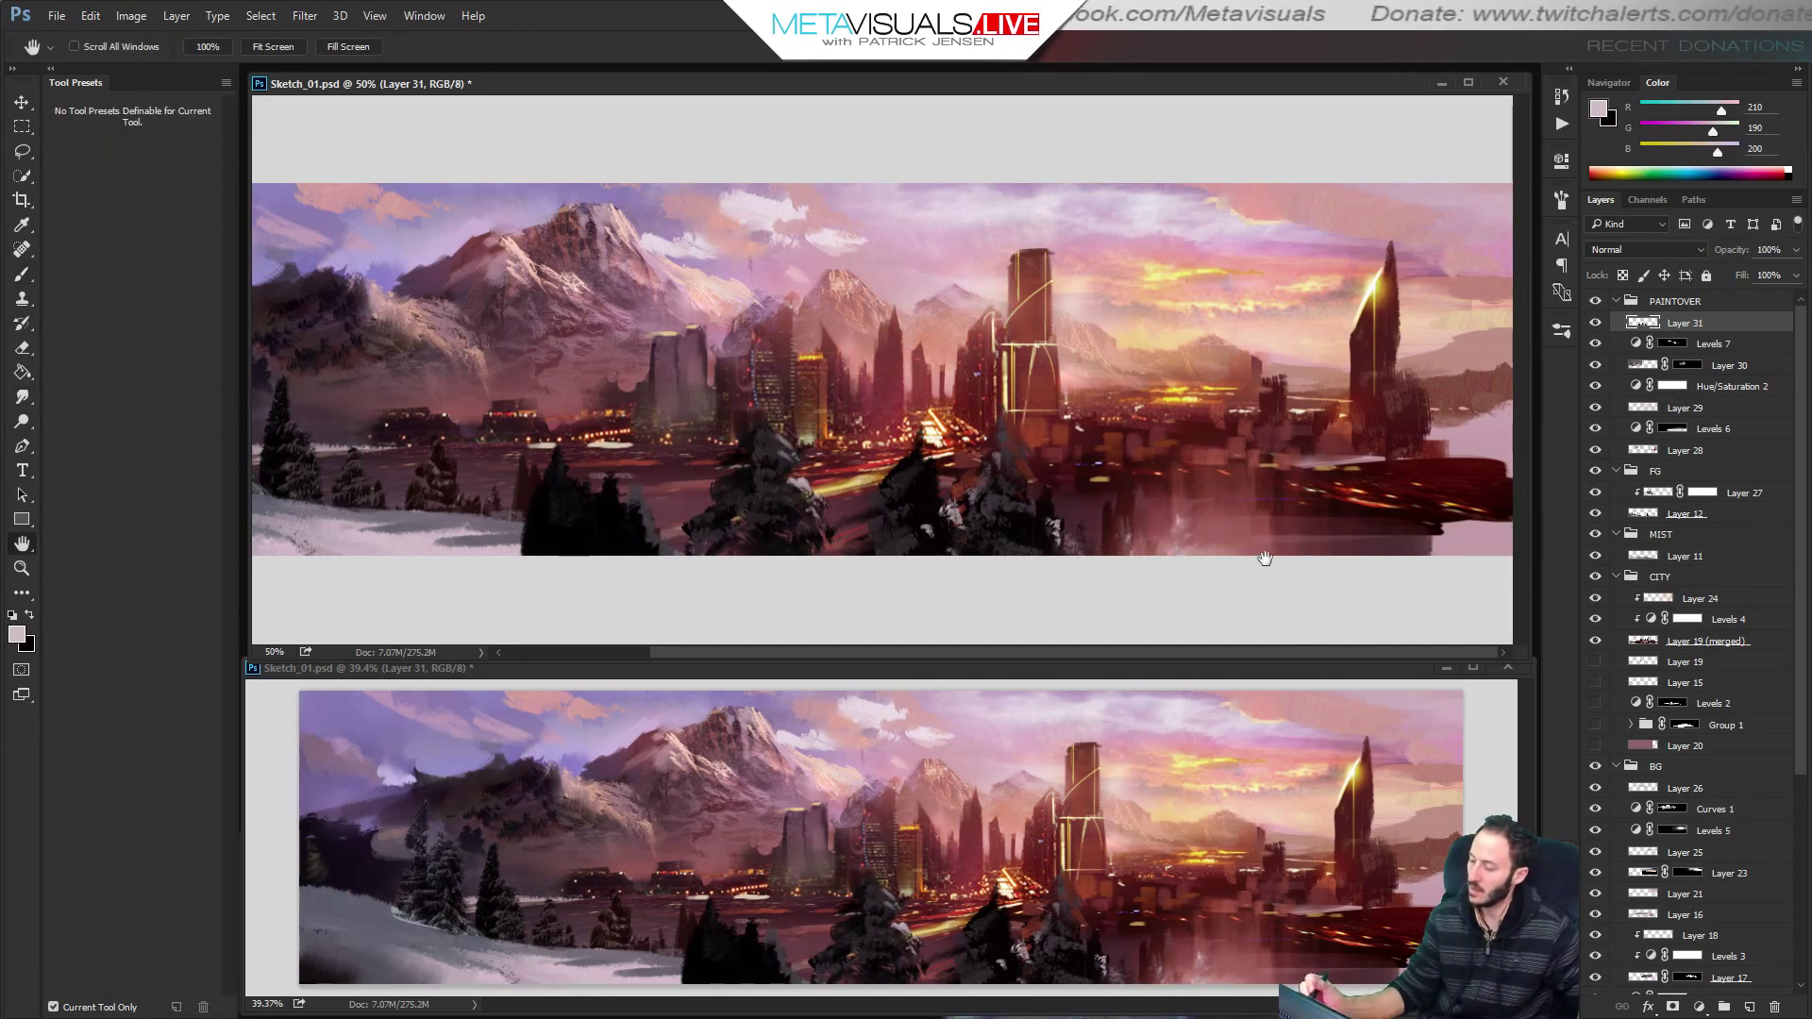
left_click(1294, 570, "alt")
left_click(1312, 529, "alt")
left_click(1265, 551, "ctrl")
key("b")
key("b")
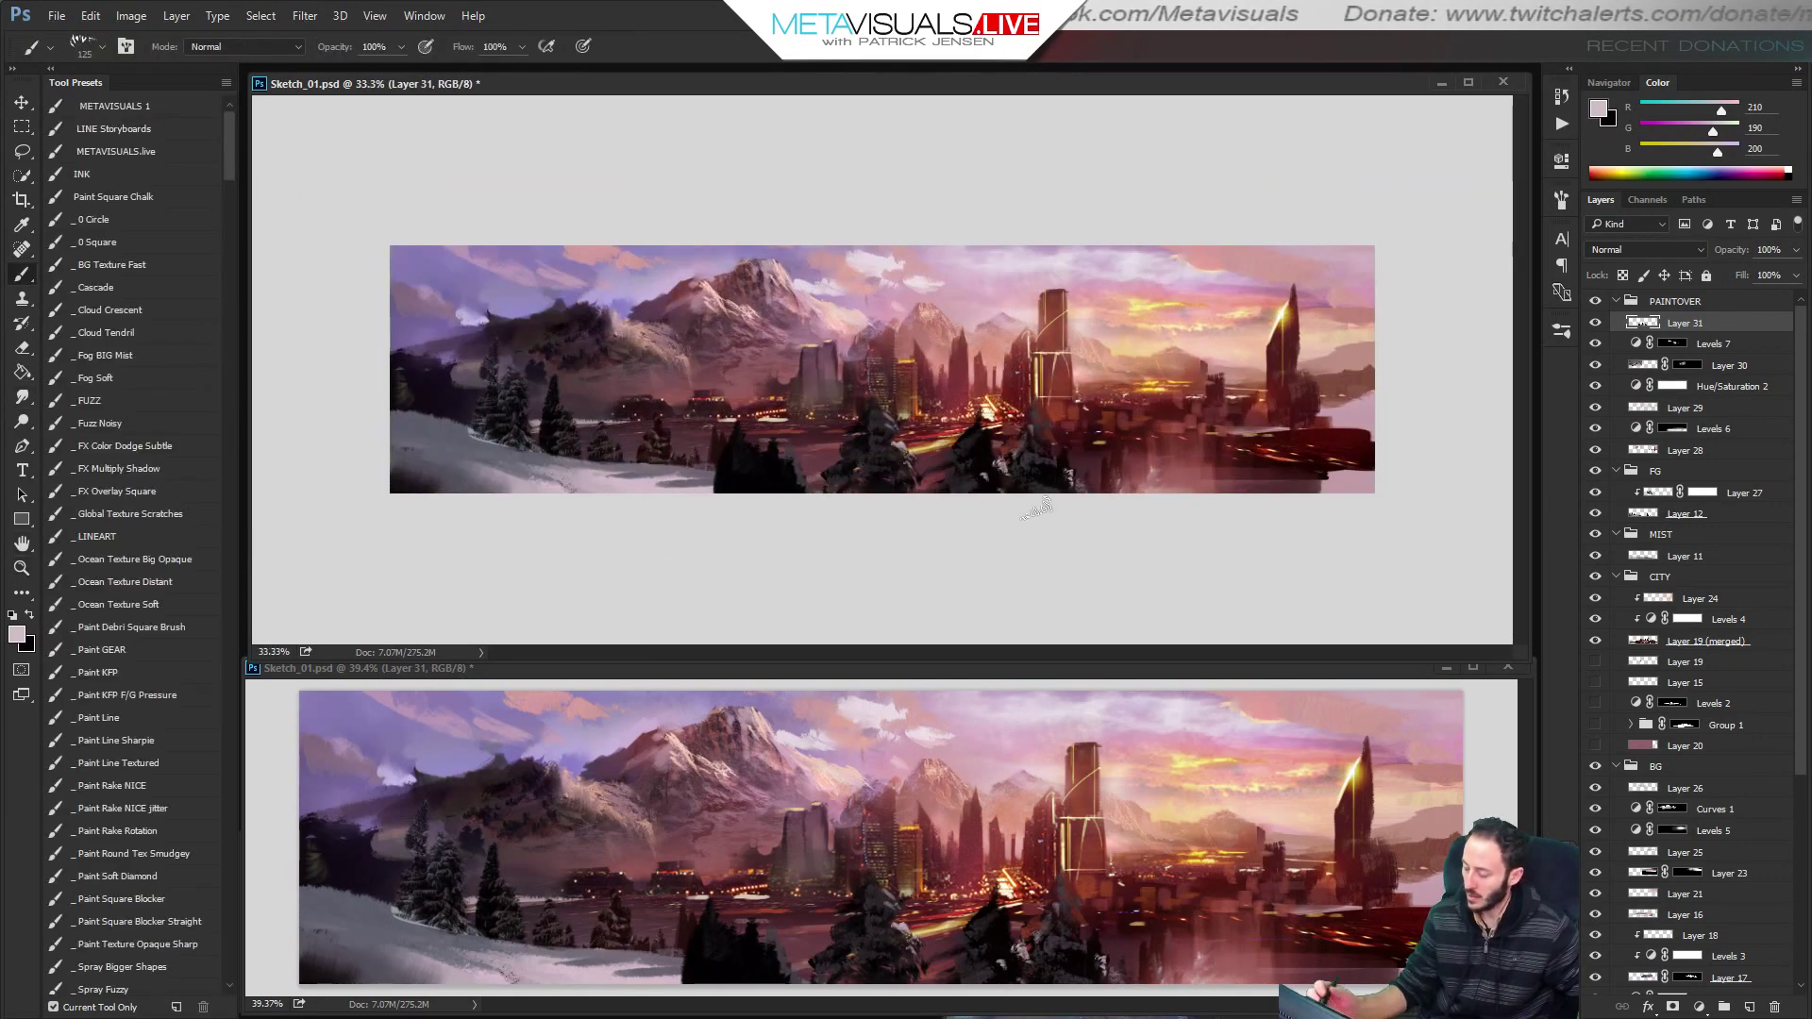
Switch to the browser and search Google Images for "trees sky".
key("alt+Tab")
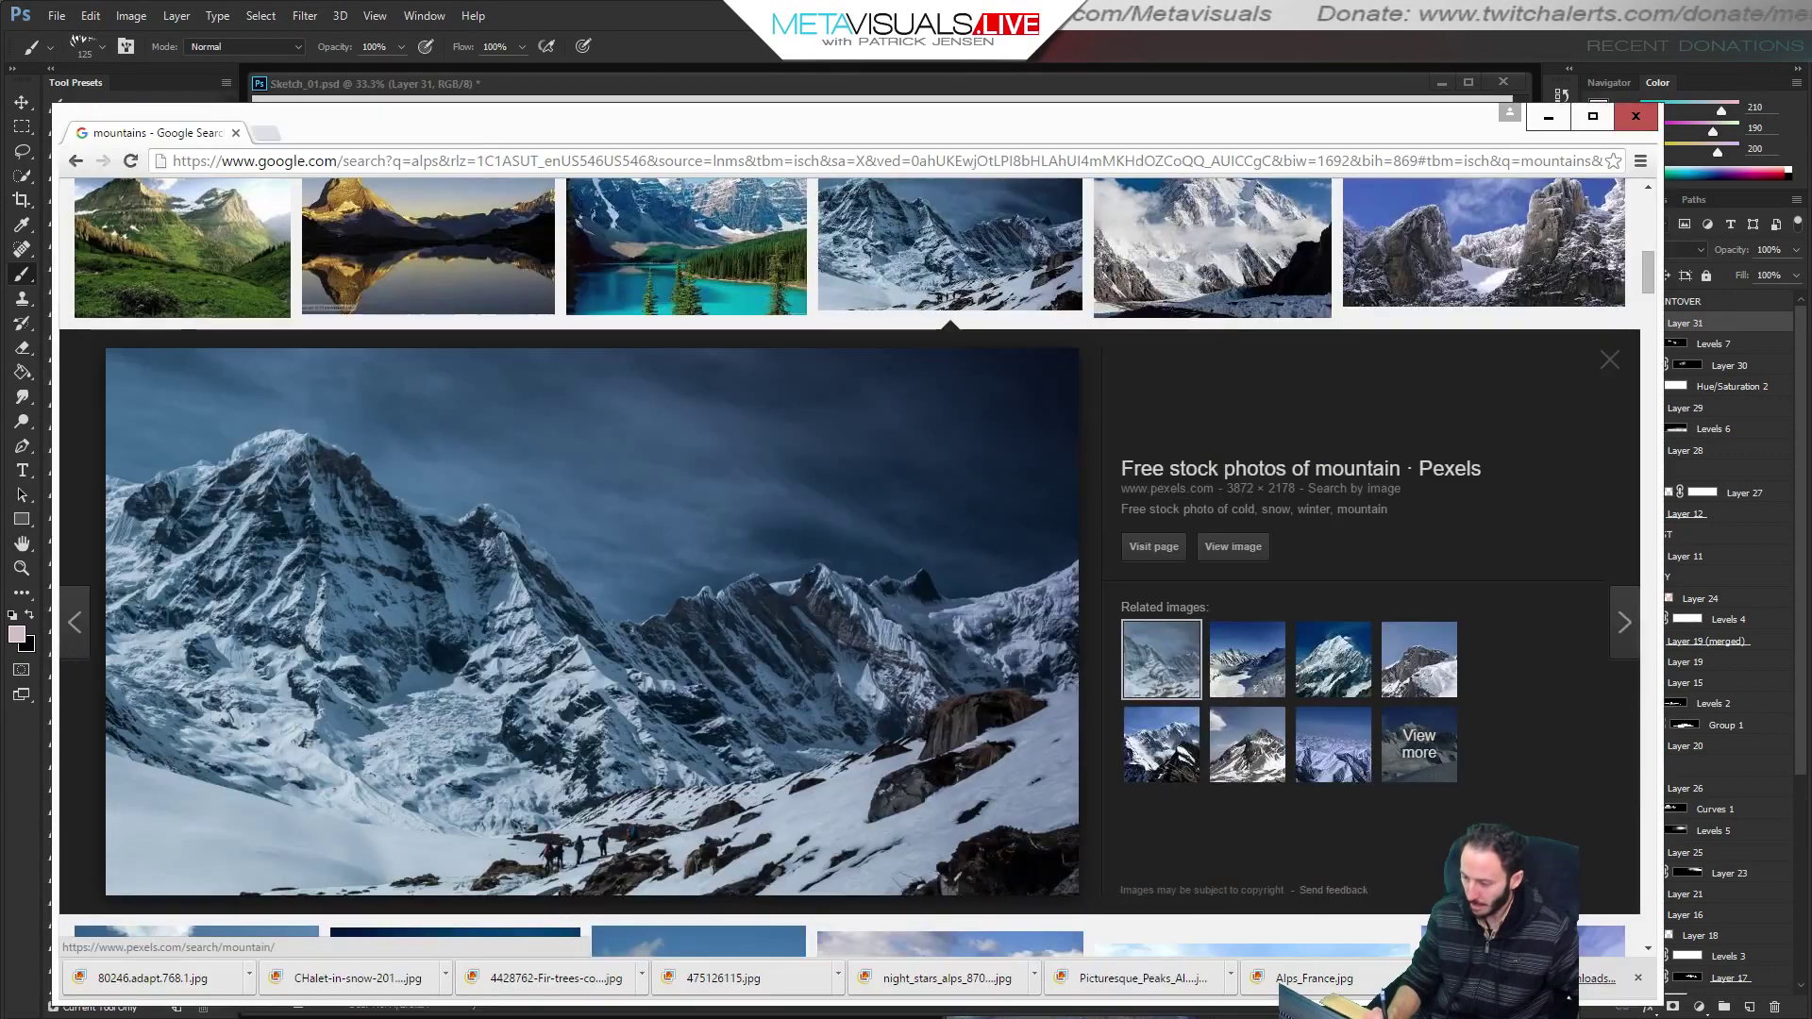
left_click_drag(1650, 273, 1653, 216)
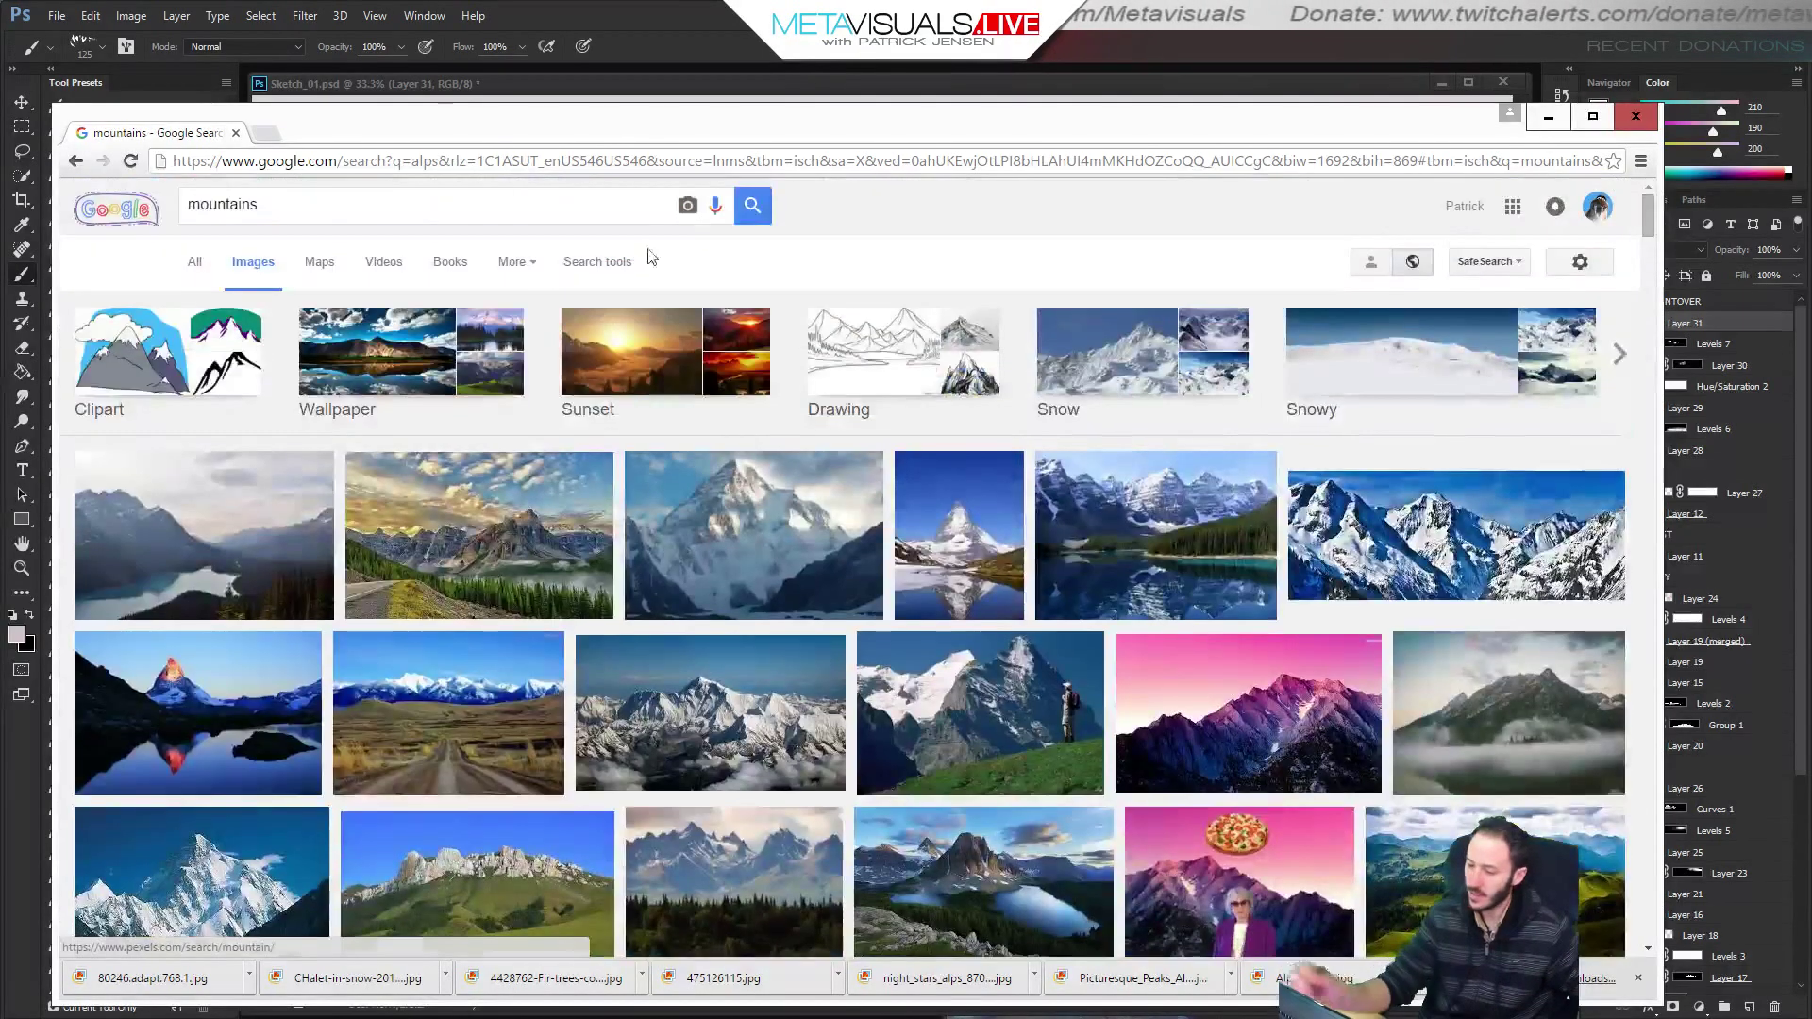
left_click_drag(325, 206, 58, 235)
type("trees sky")
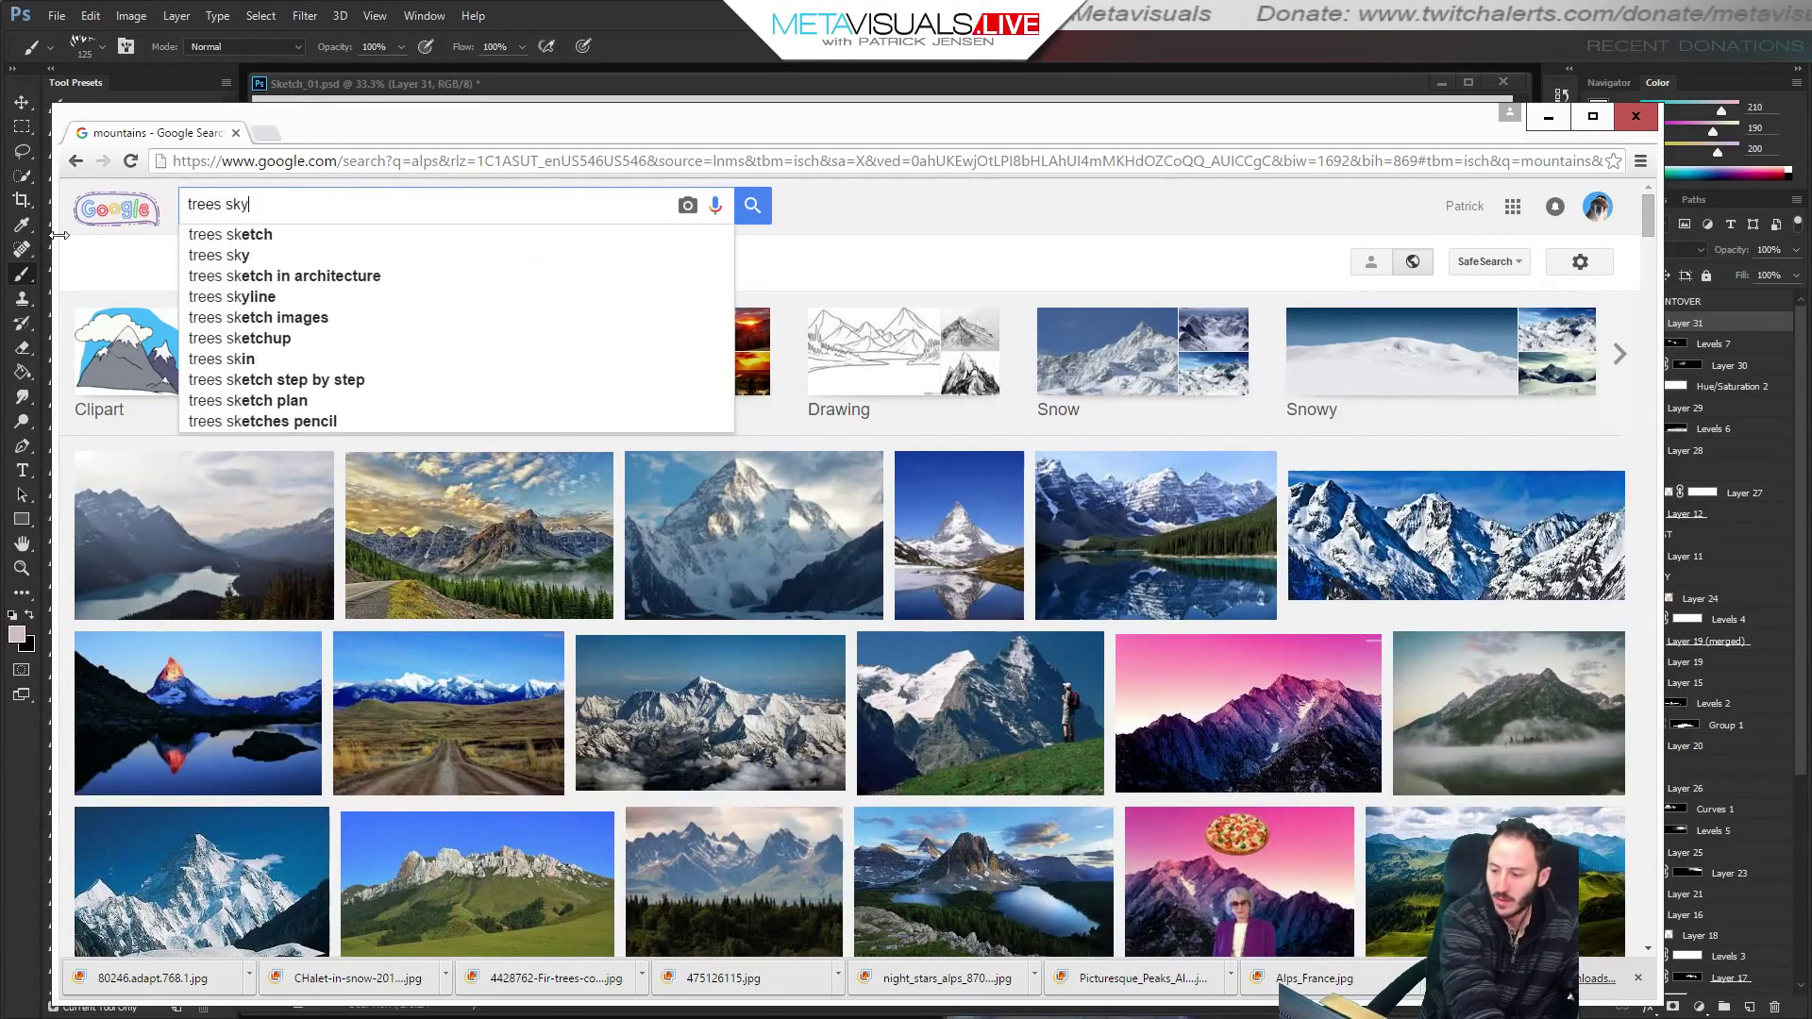
key("Return")
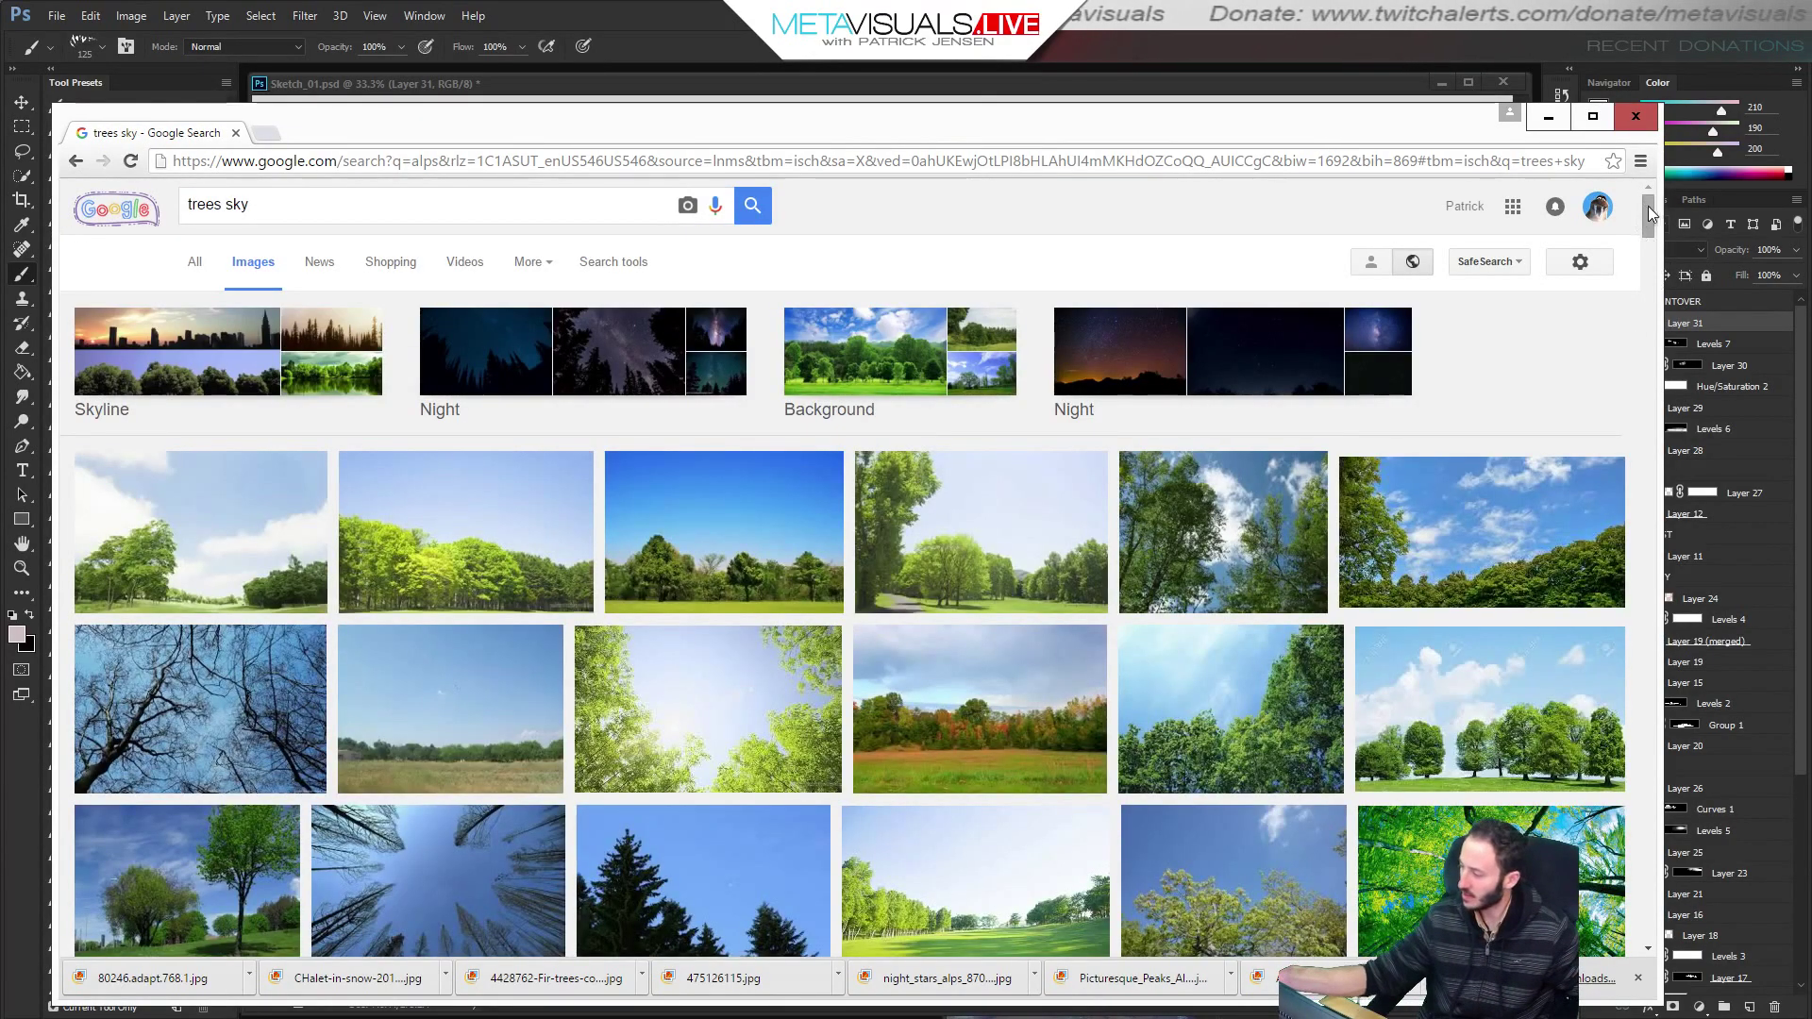
Find the Winter Trees Sky Wallpaper photo of bare trees against a blue sky and copy the image.
left_click_drag(1649, 213, 1641, 359)
left_click(1566, 478)
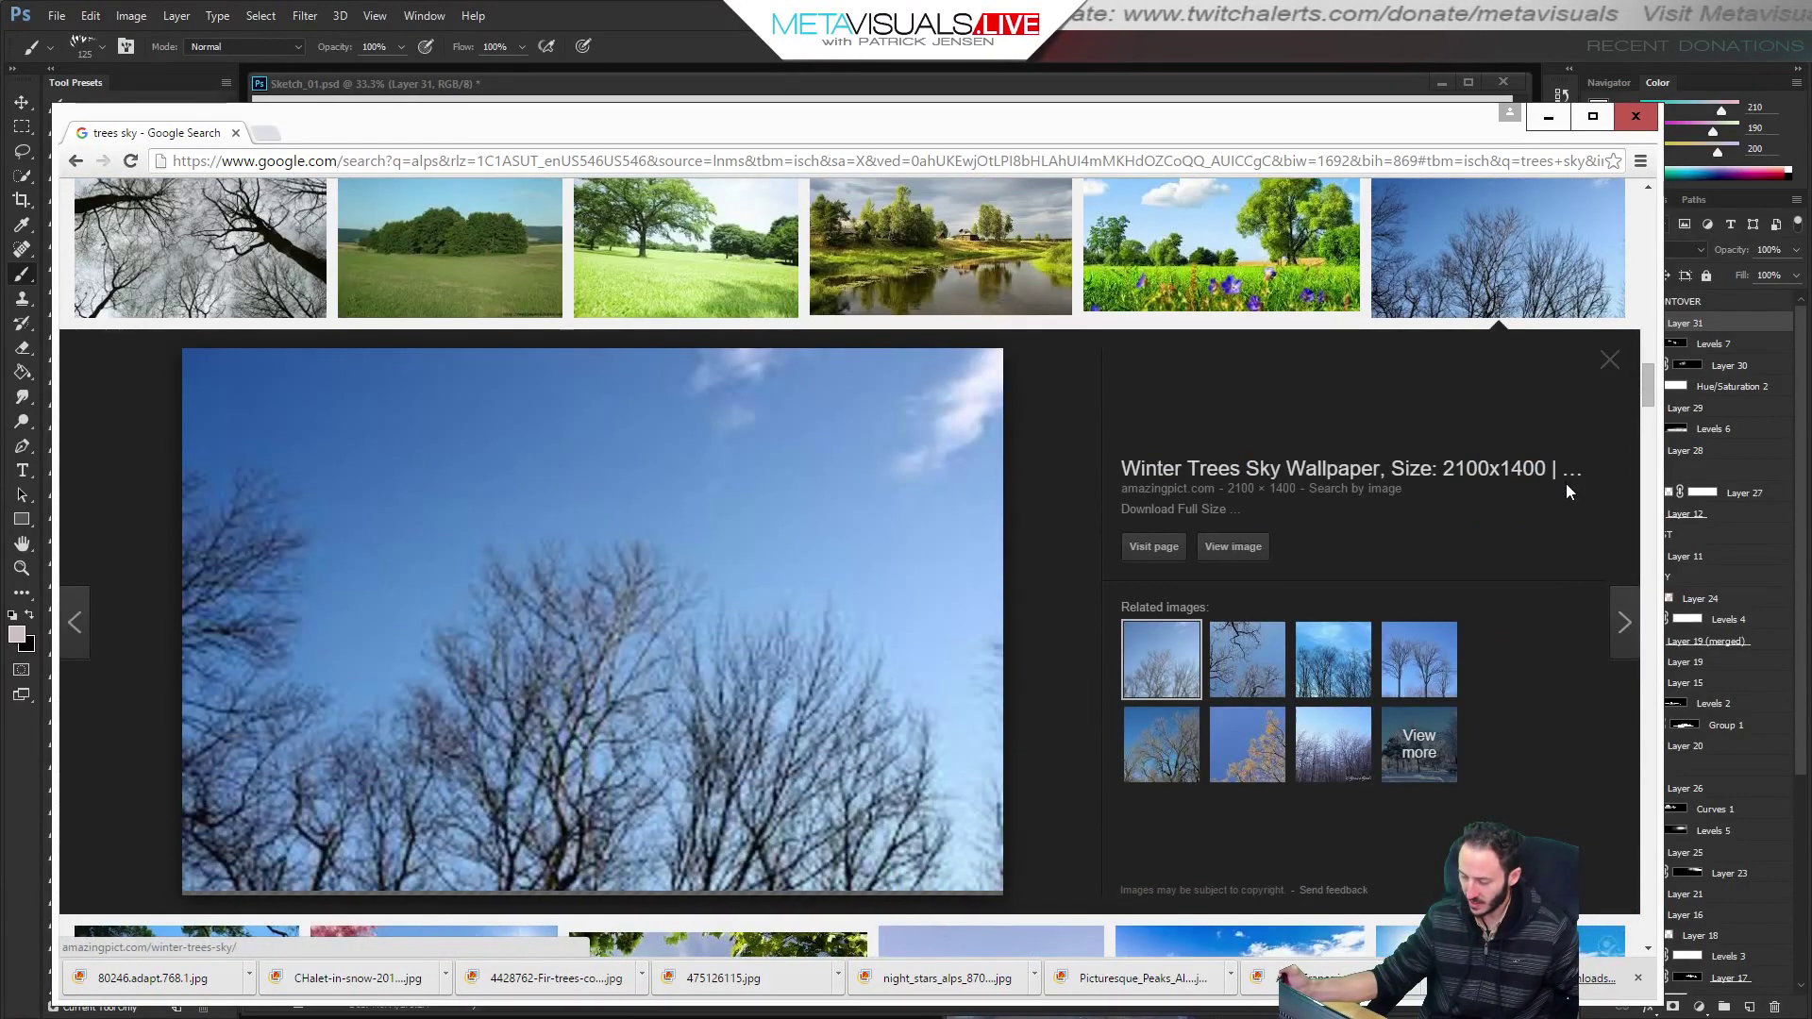
right_click(640, 691)
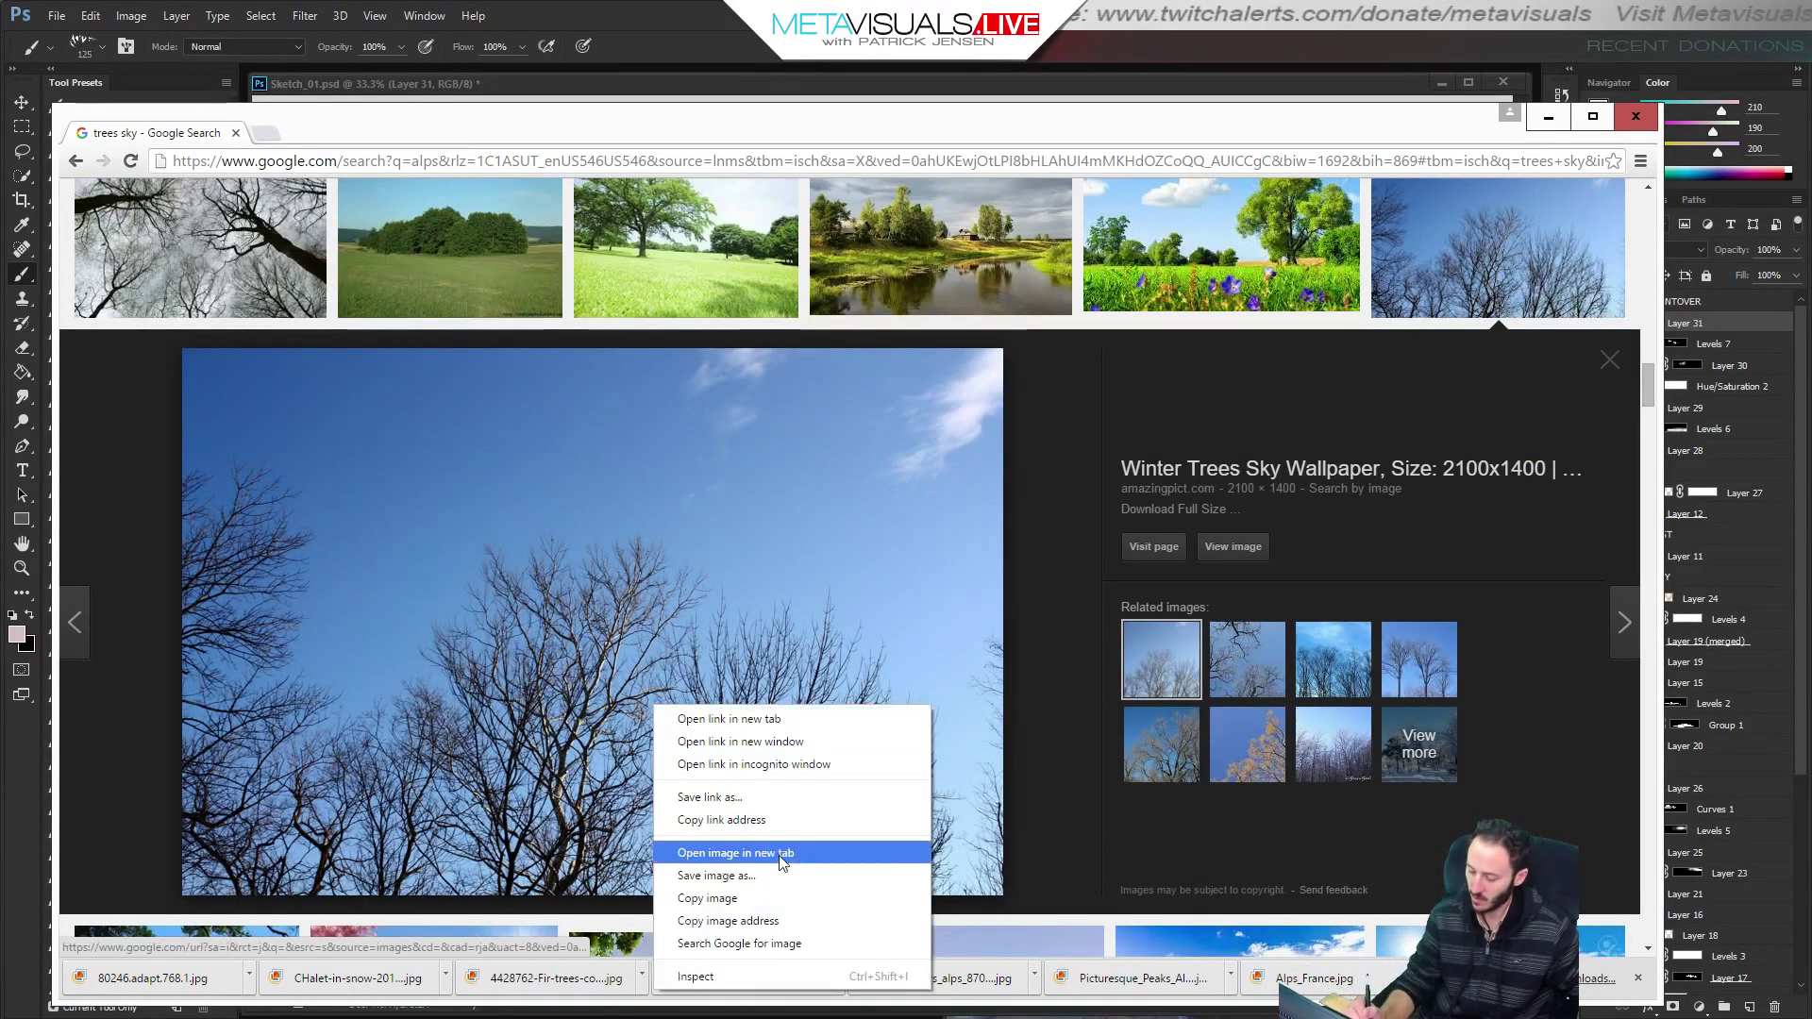
left_click(783, 899)
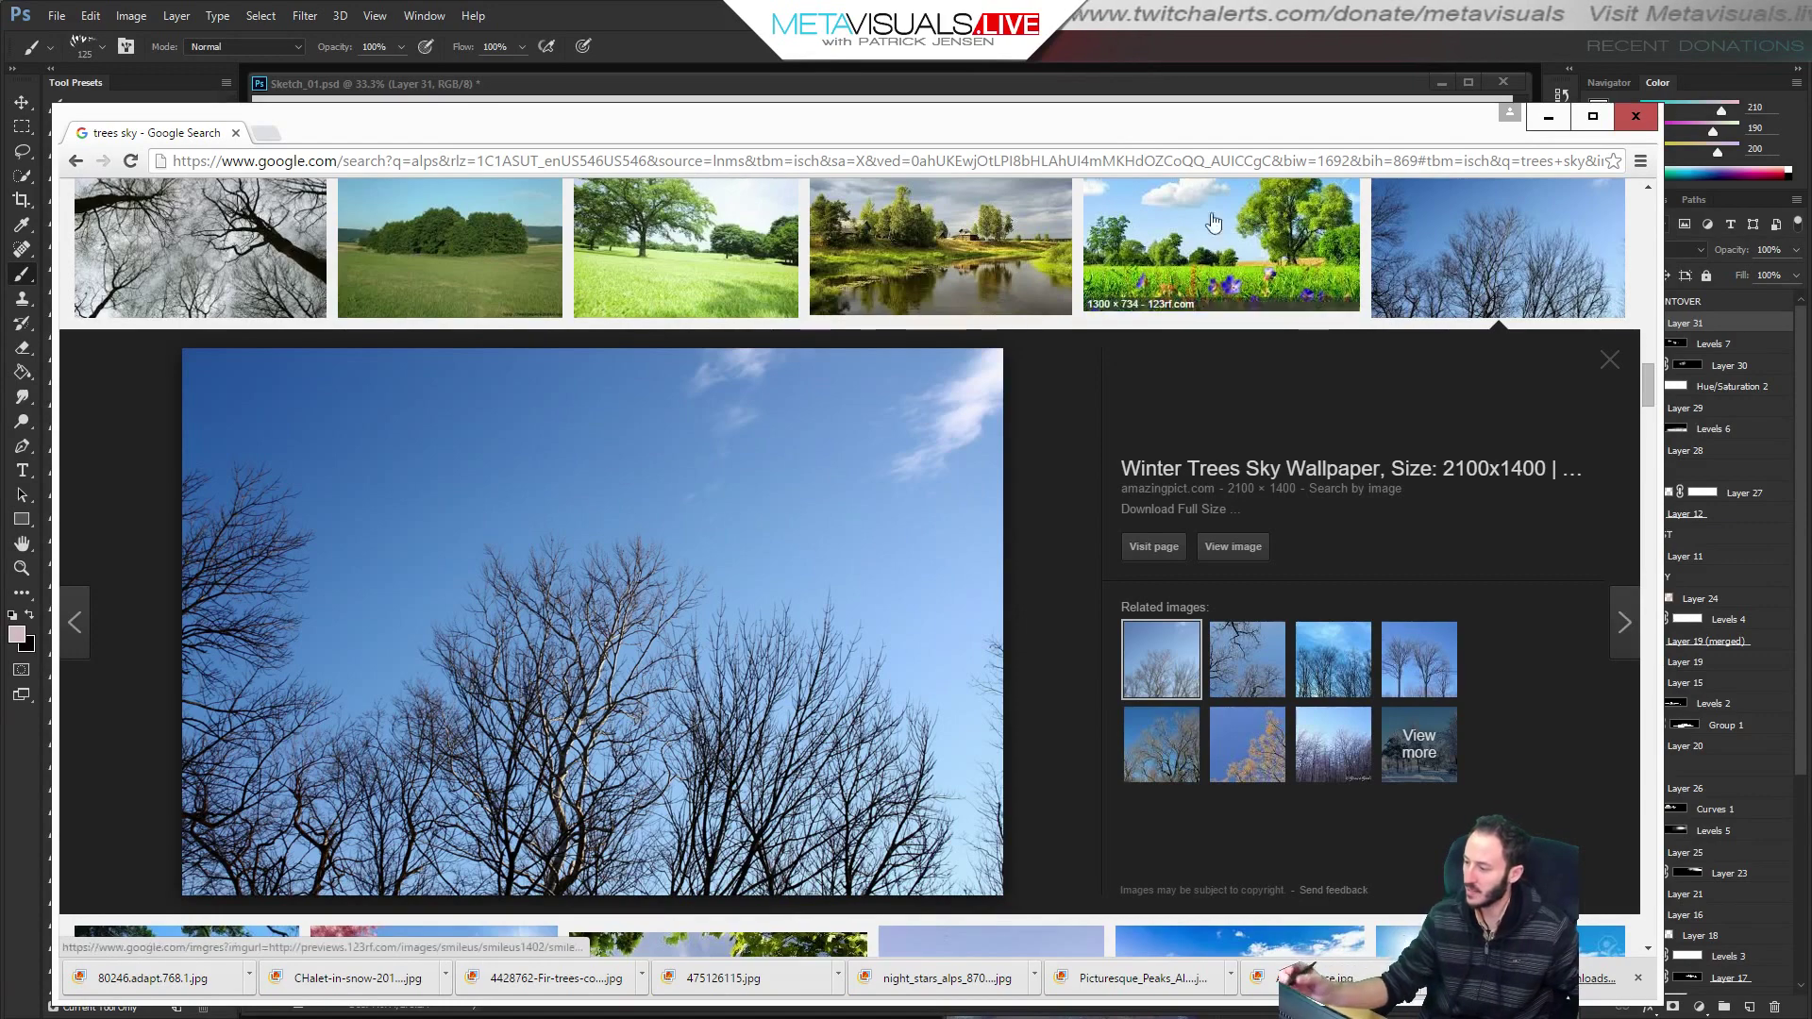
Switch back to Photoshop, paste the tree photo as a new layer and move it over the painting's right side.
key("alt+Tab")
key("ctrl+v")
key("v")
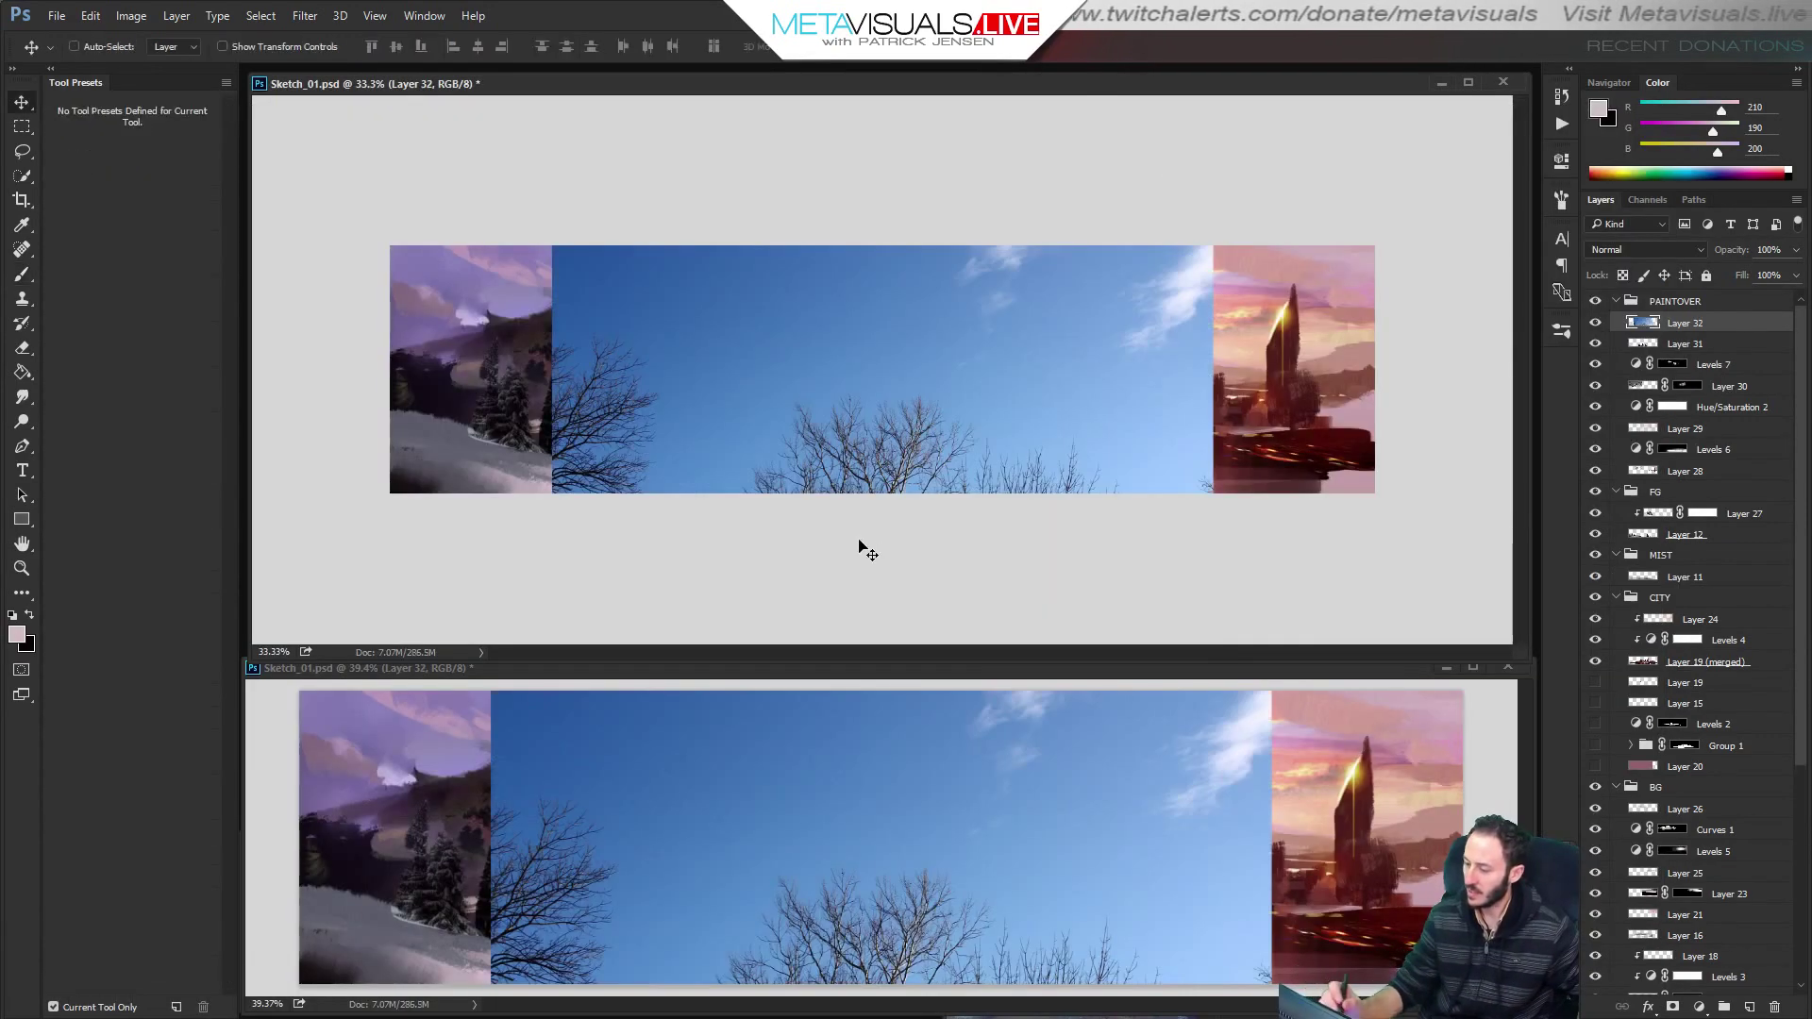
mouse_move(862, 547)
left_mouse_down()
mouse_move(1284, 351)
mouse_move(1276, 502)
mouse_move(1295, 505)
left_mouse_up()
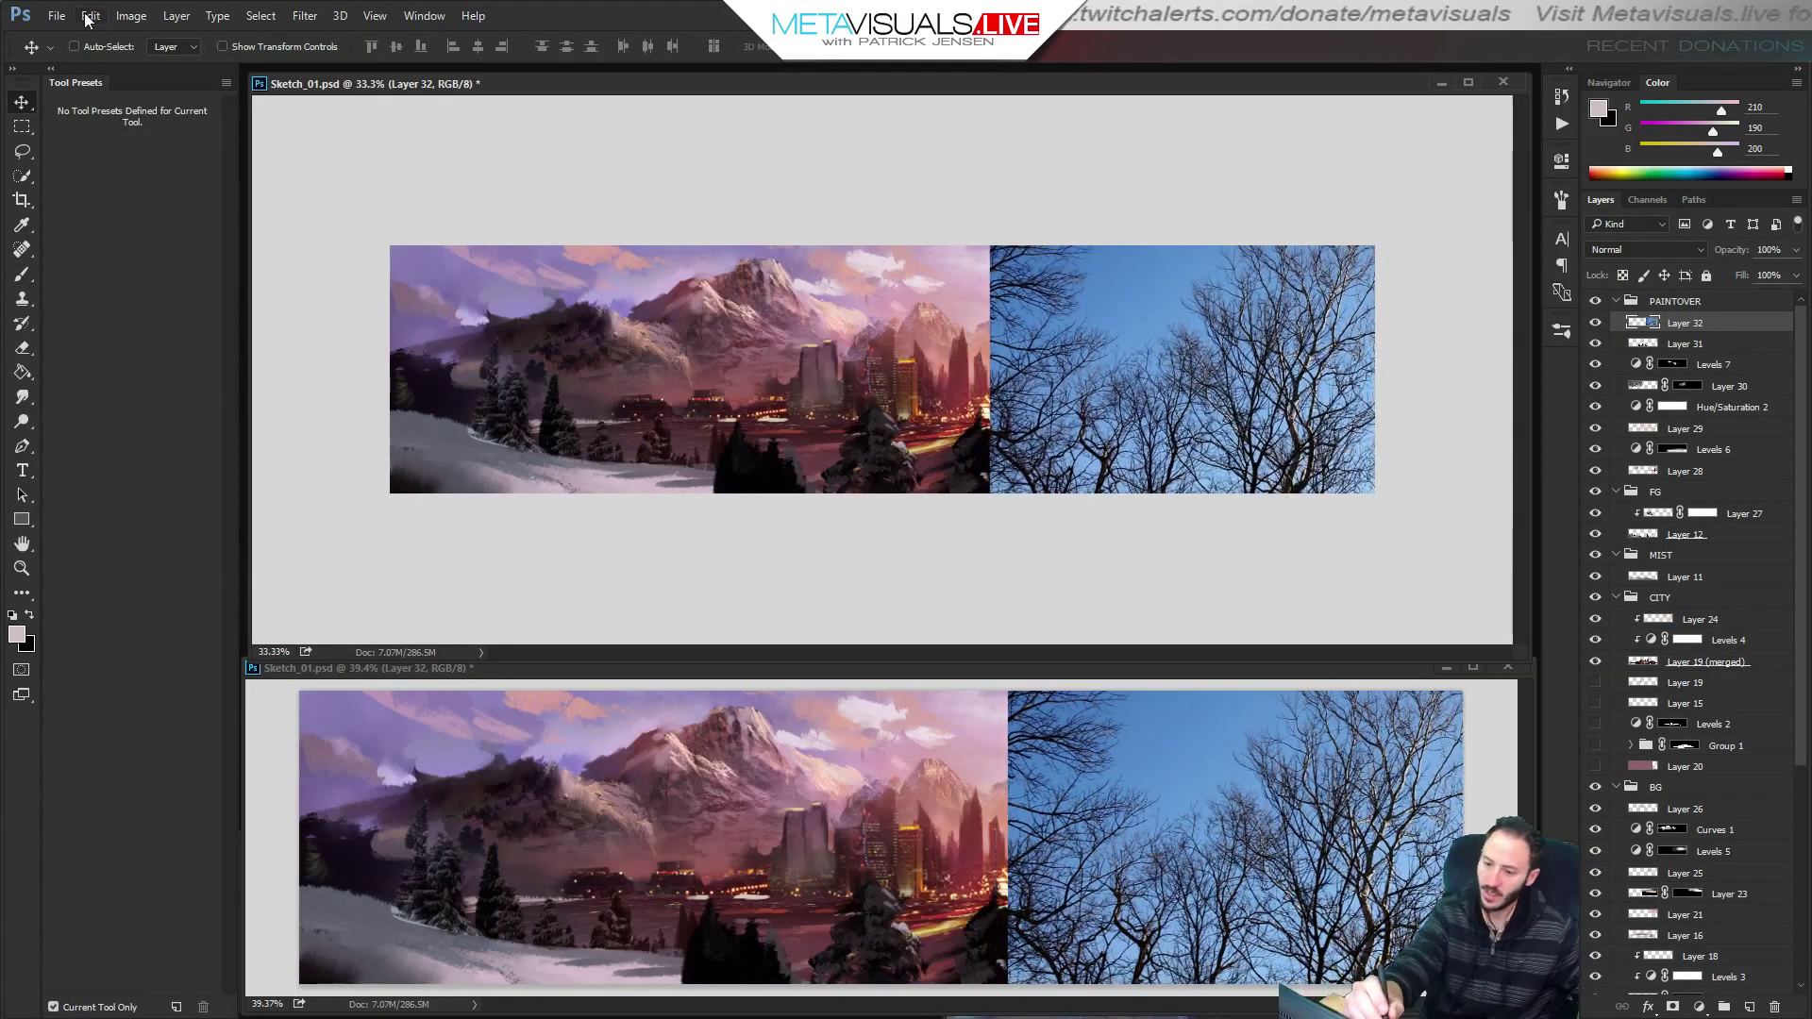
Flip the tree photo layer horizontally and shift it so the treetops sit in the painting's lower right area.
left_click(91, 16)
mouse_move(177, 408)
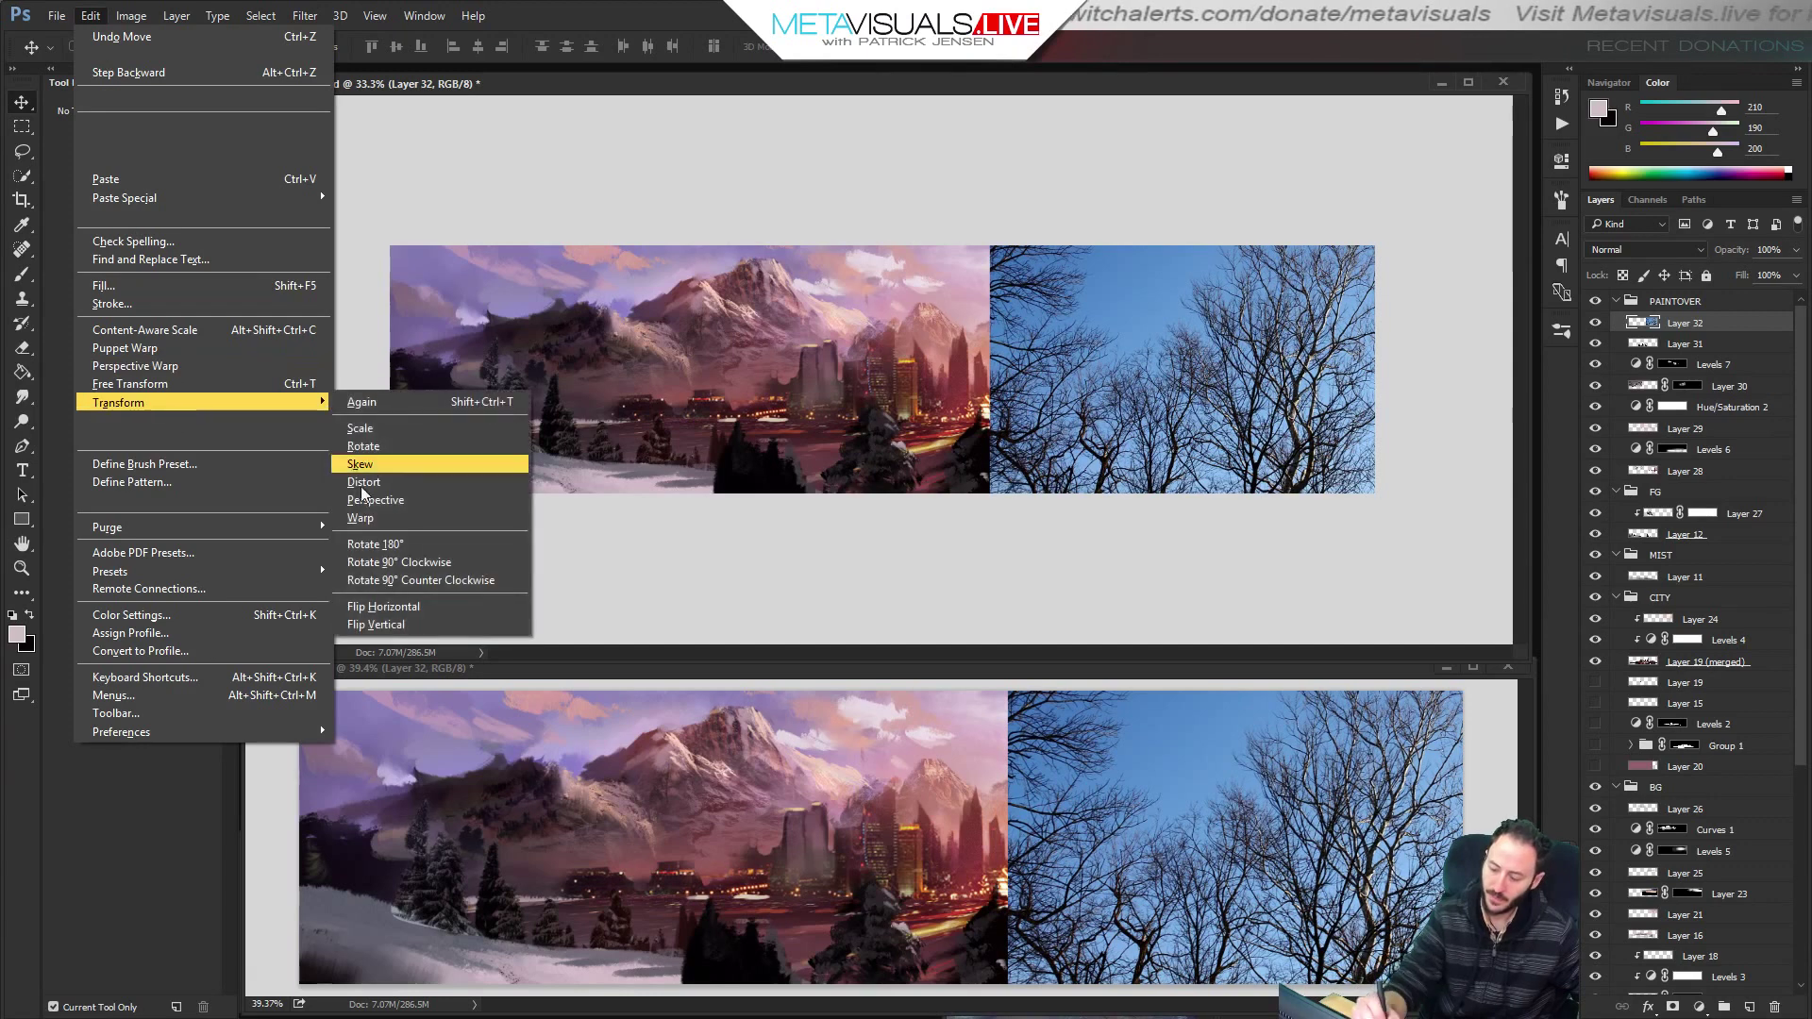
left_click(378, 609)
left_click_drag(1265, 487, 1423, 577)
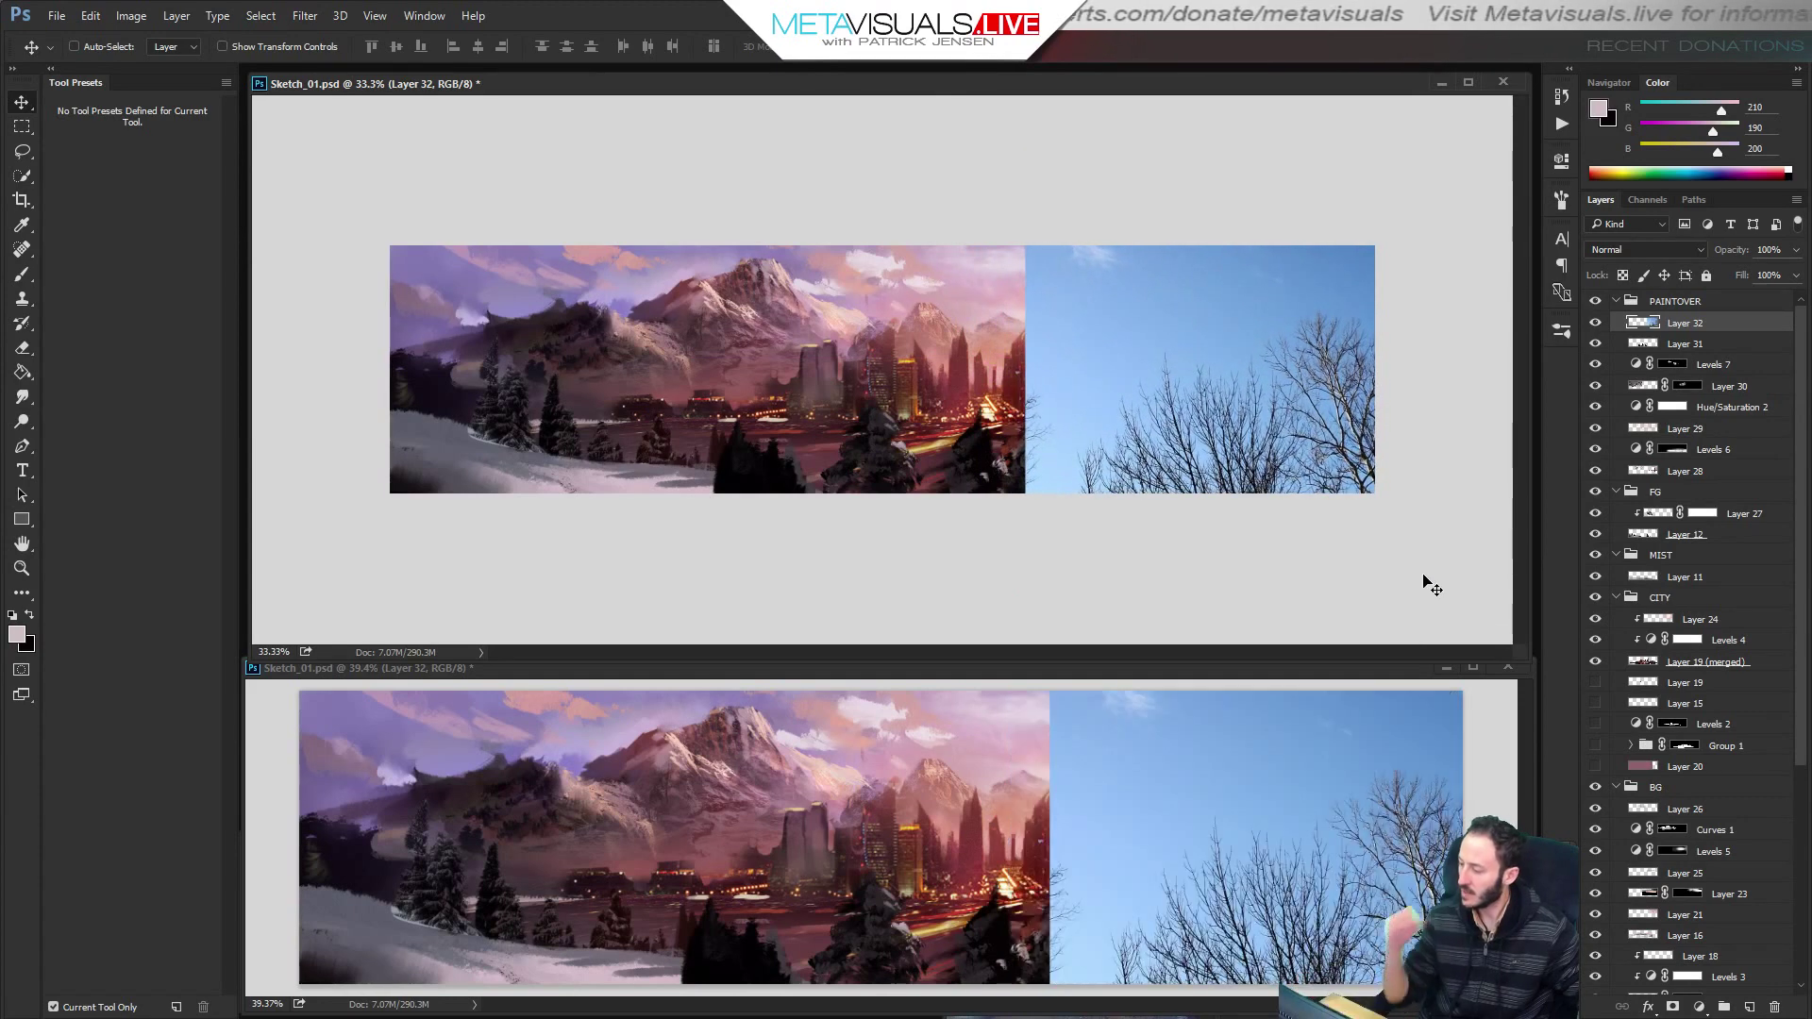
Load the Blue channel as a selection, add it to the tree photo layer as a mask, and invert the mask.
left_click(1650, 200)
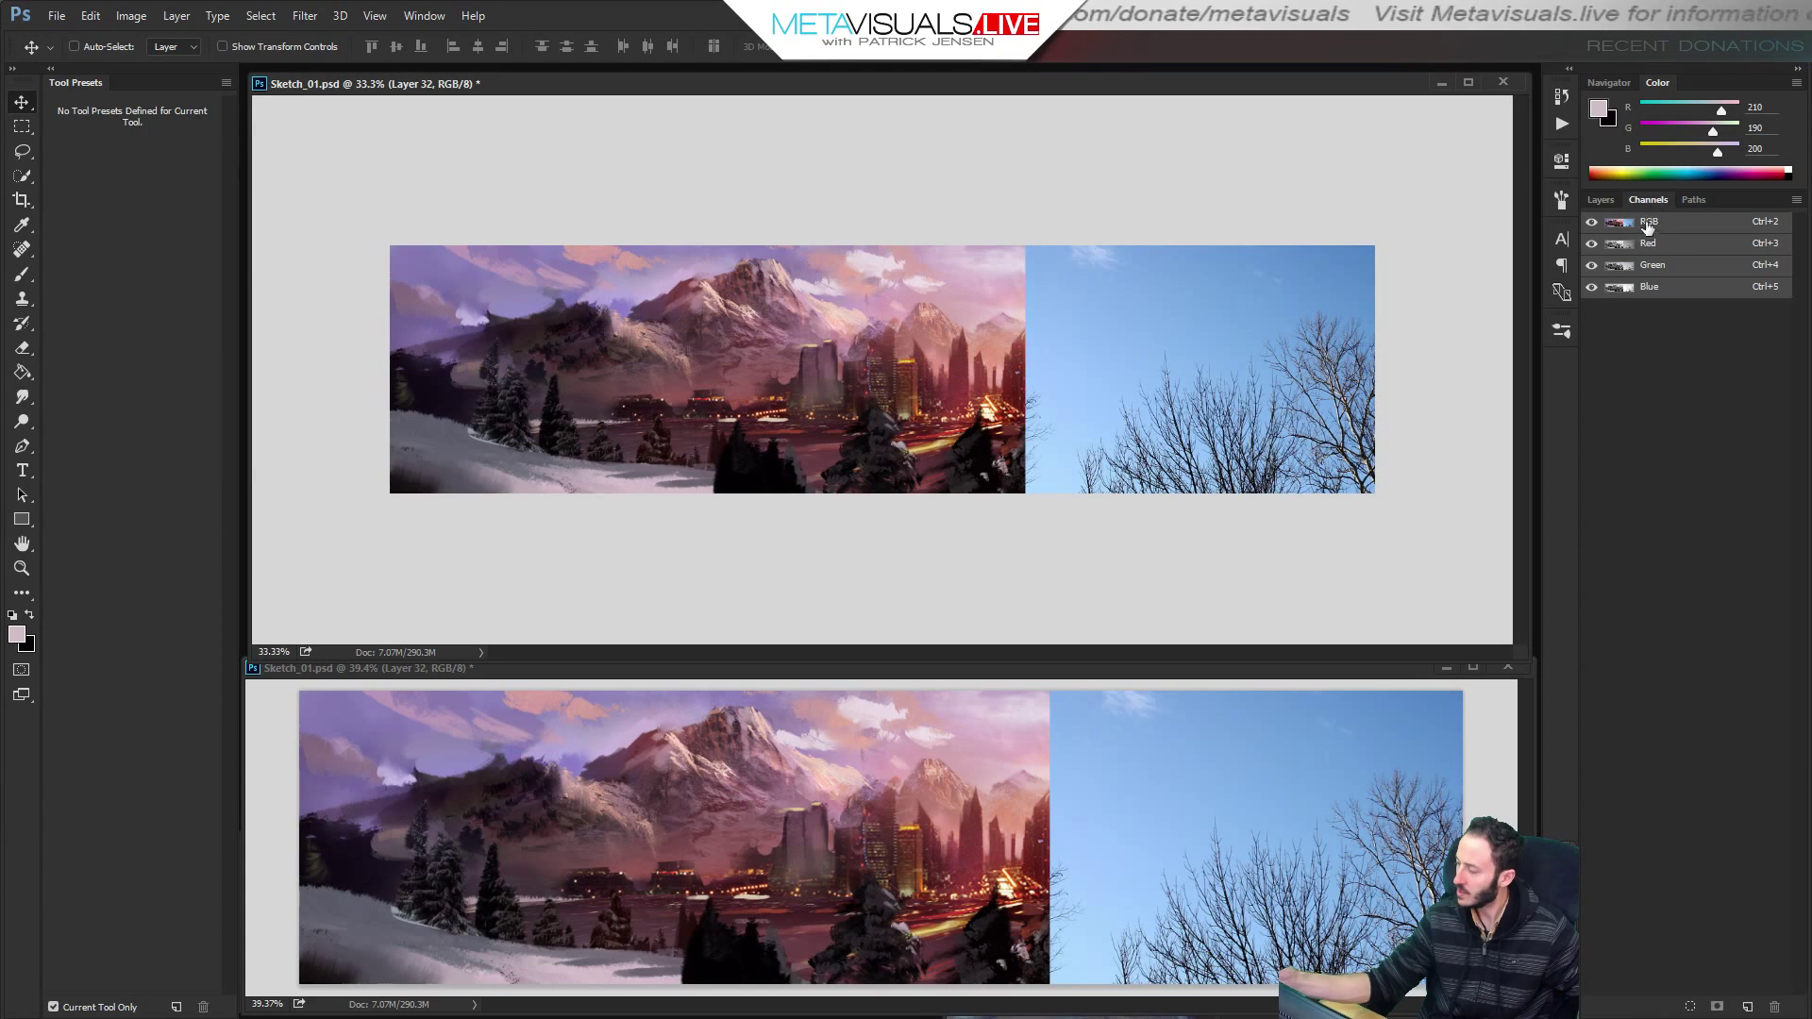
left_click(1623, 293, "ctrl")
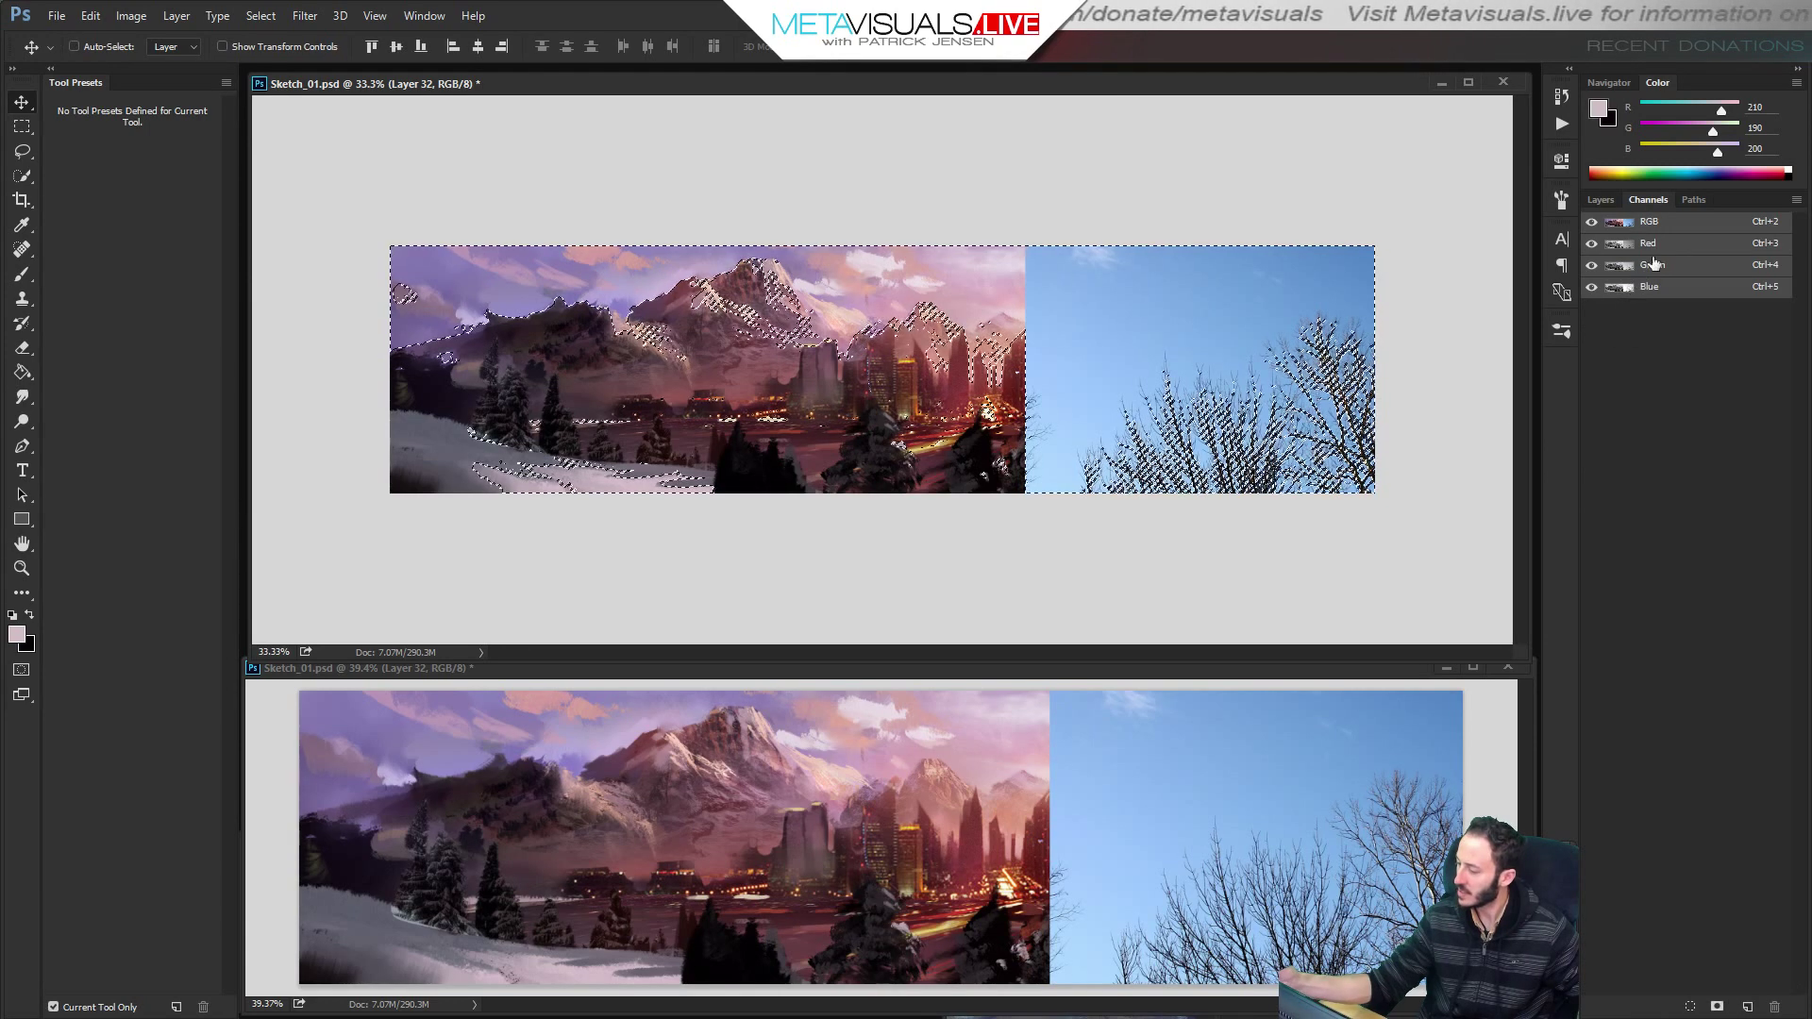
left_click(1602, 200)
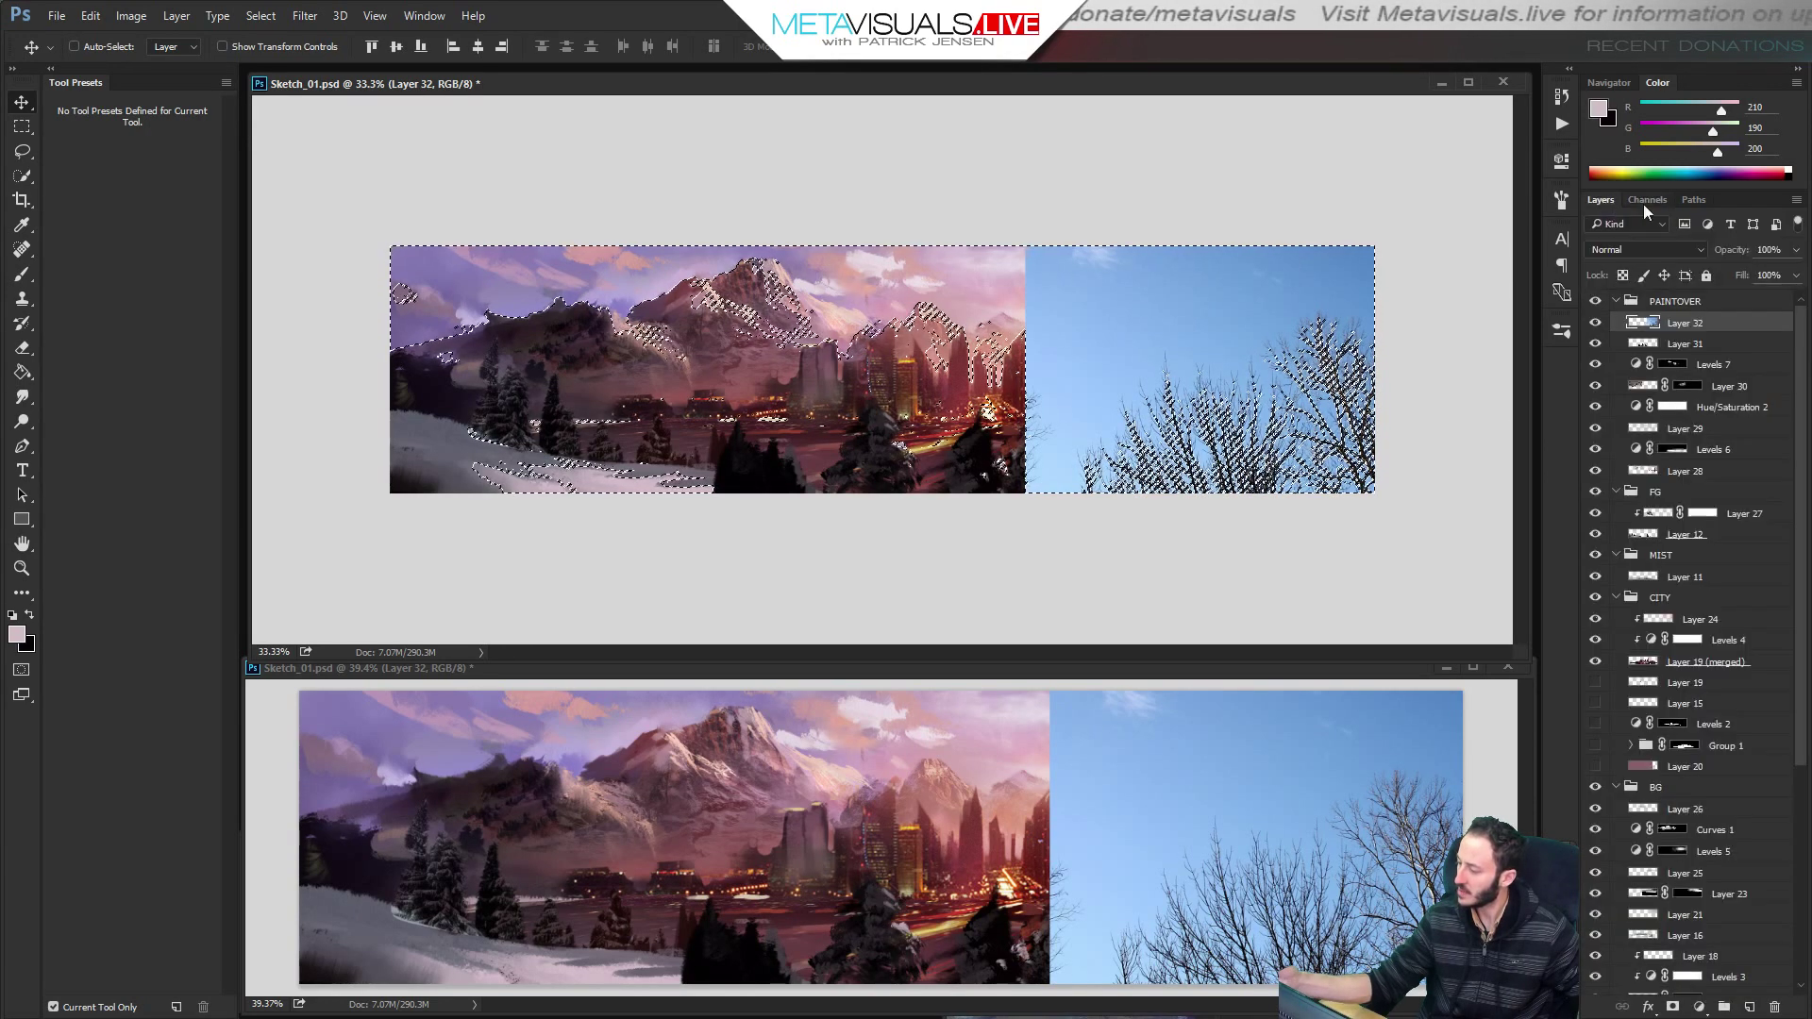
left_click(1673, 1008)
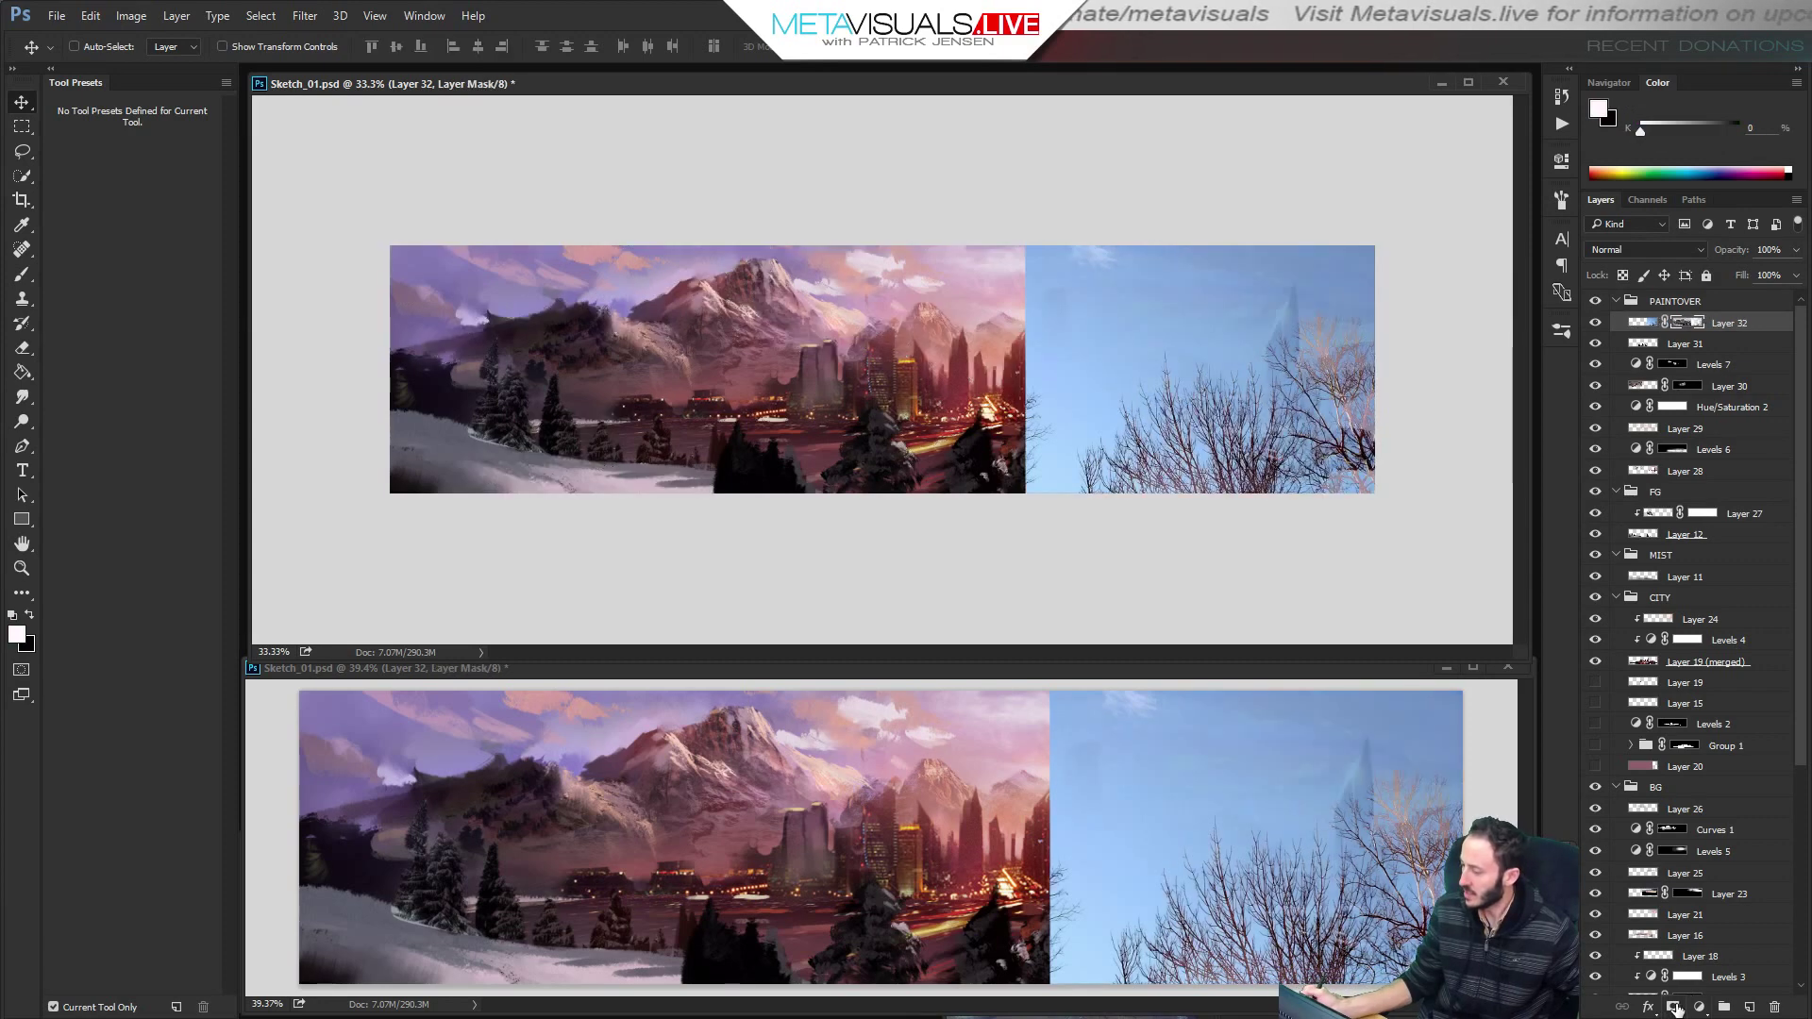
key("ctrl+i")
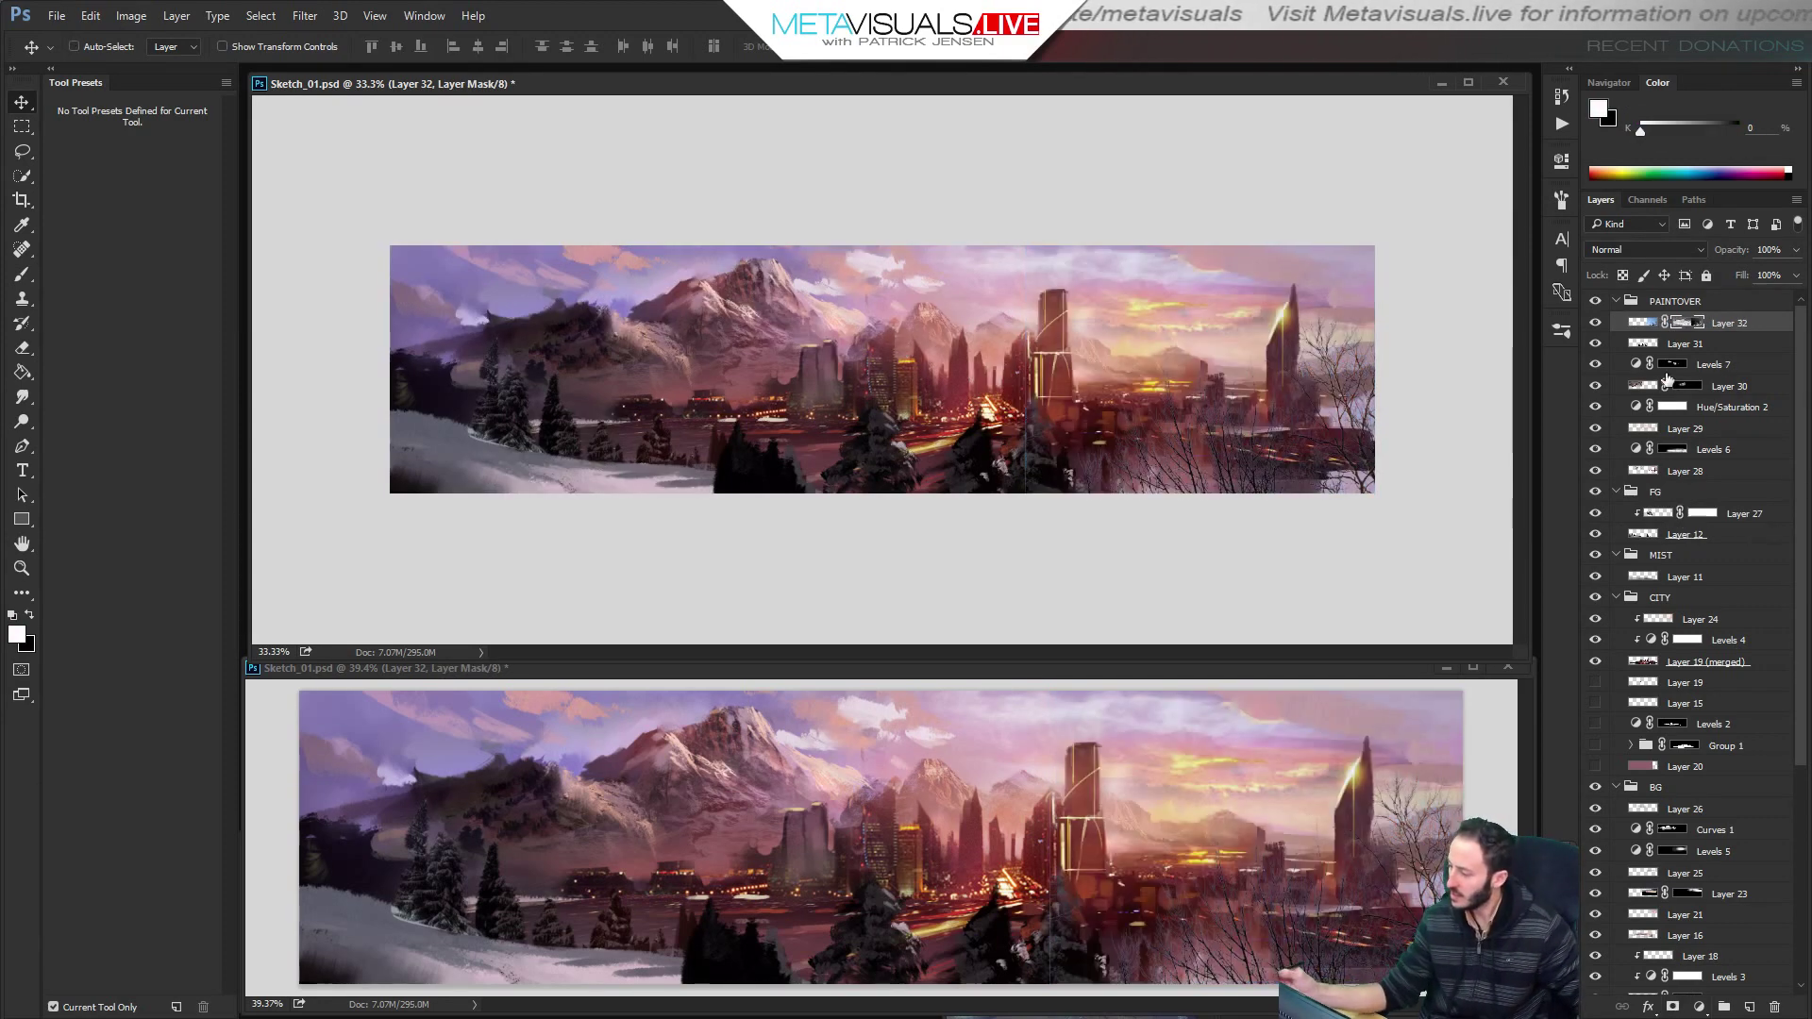
Apply Levels to the tree layer's mask with input black 74, midtone 1.00 and input white 126.
left_click(131, 16)
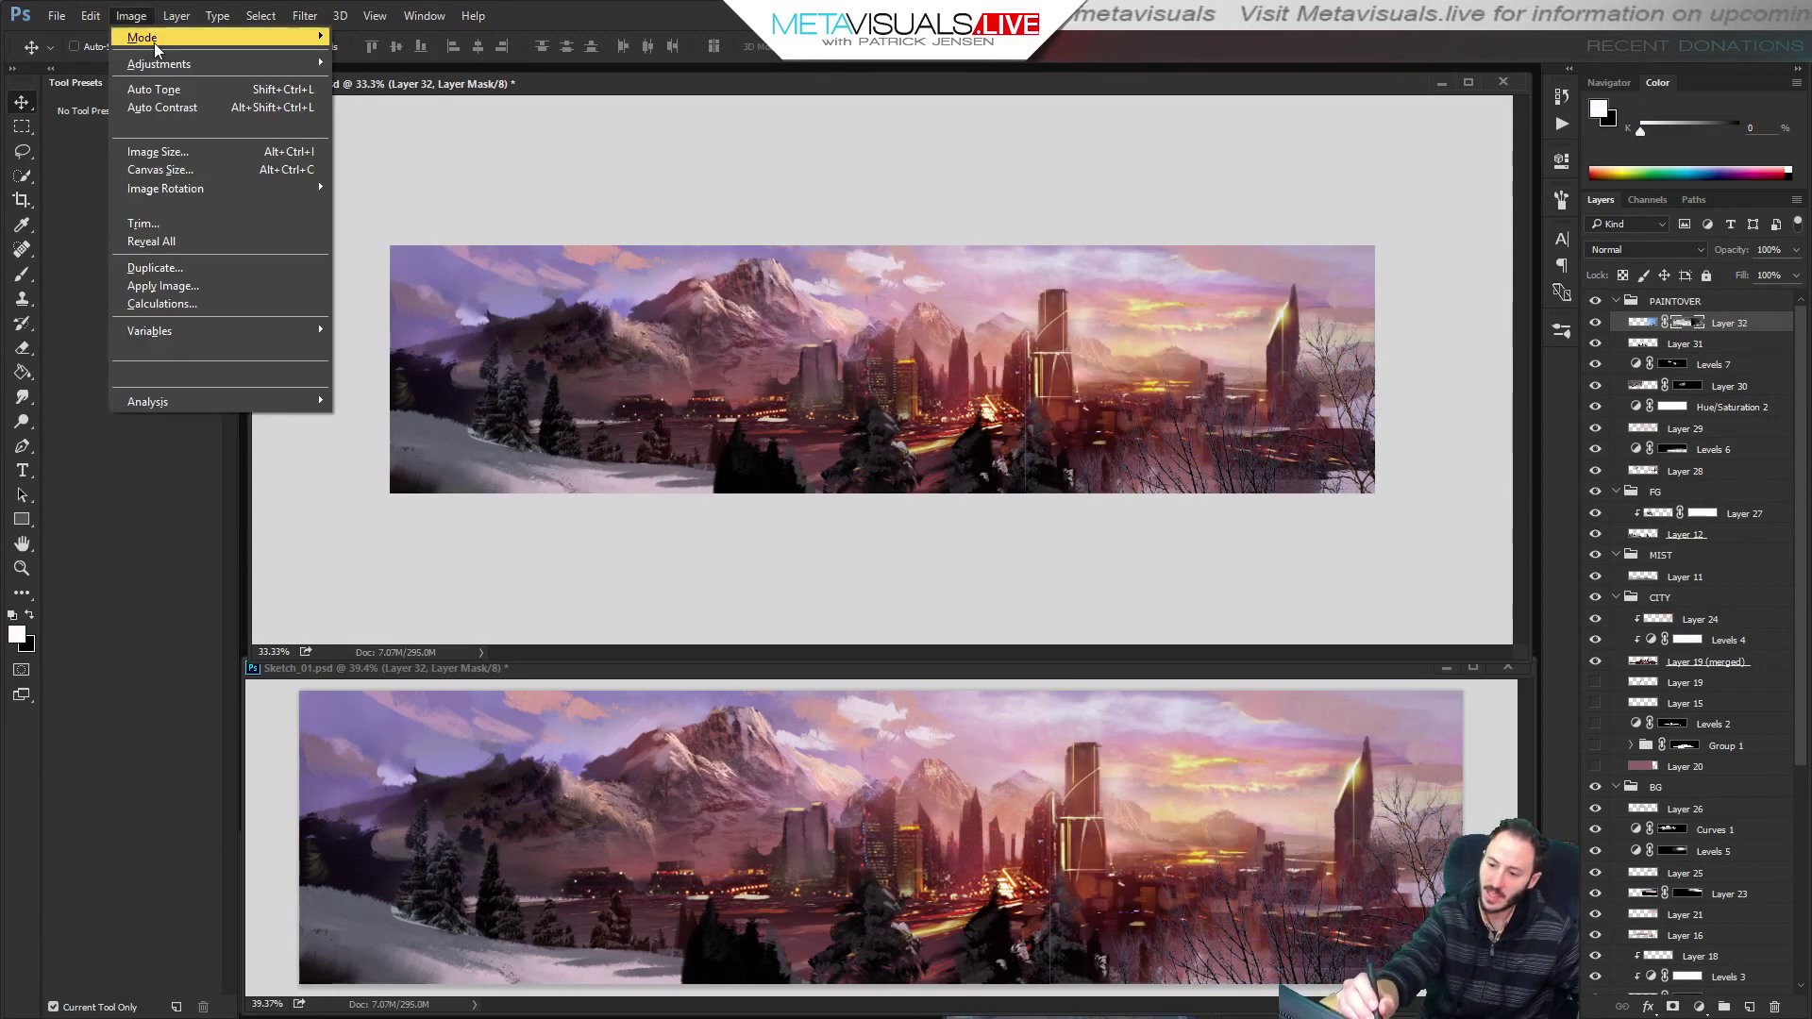
mouse_move(189, 63)
left_click(392, 83)
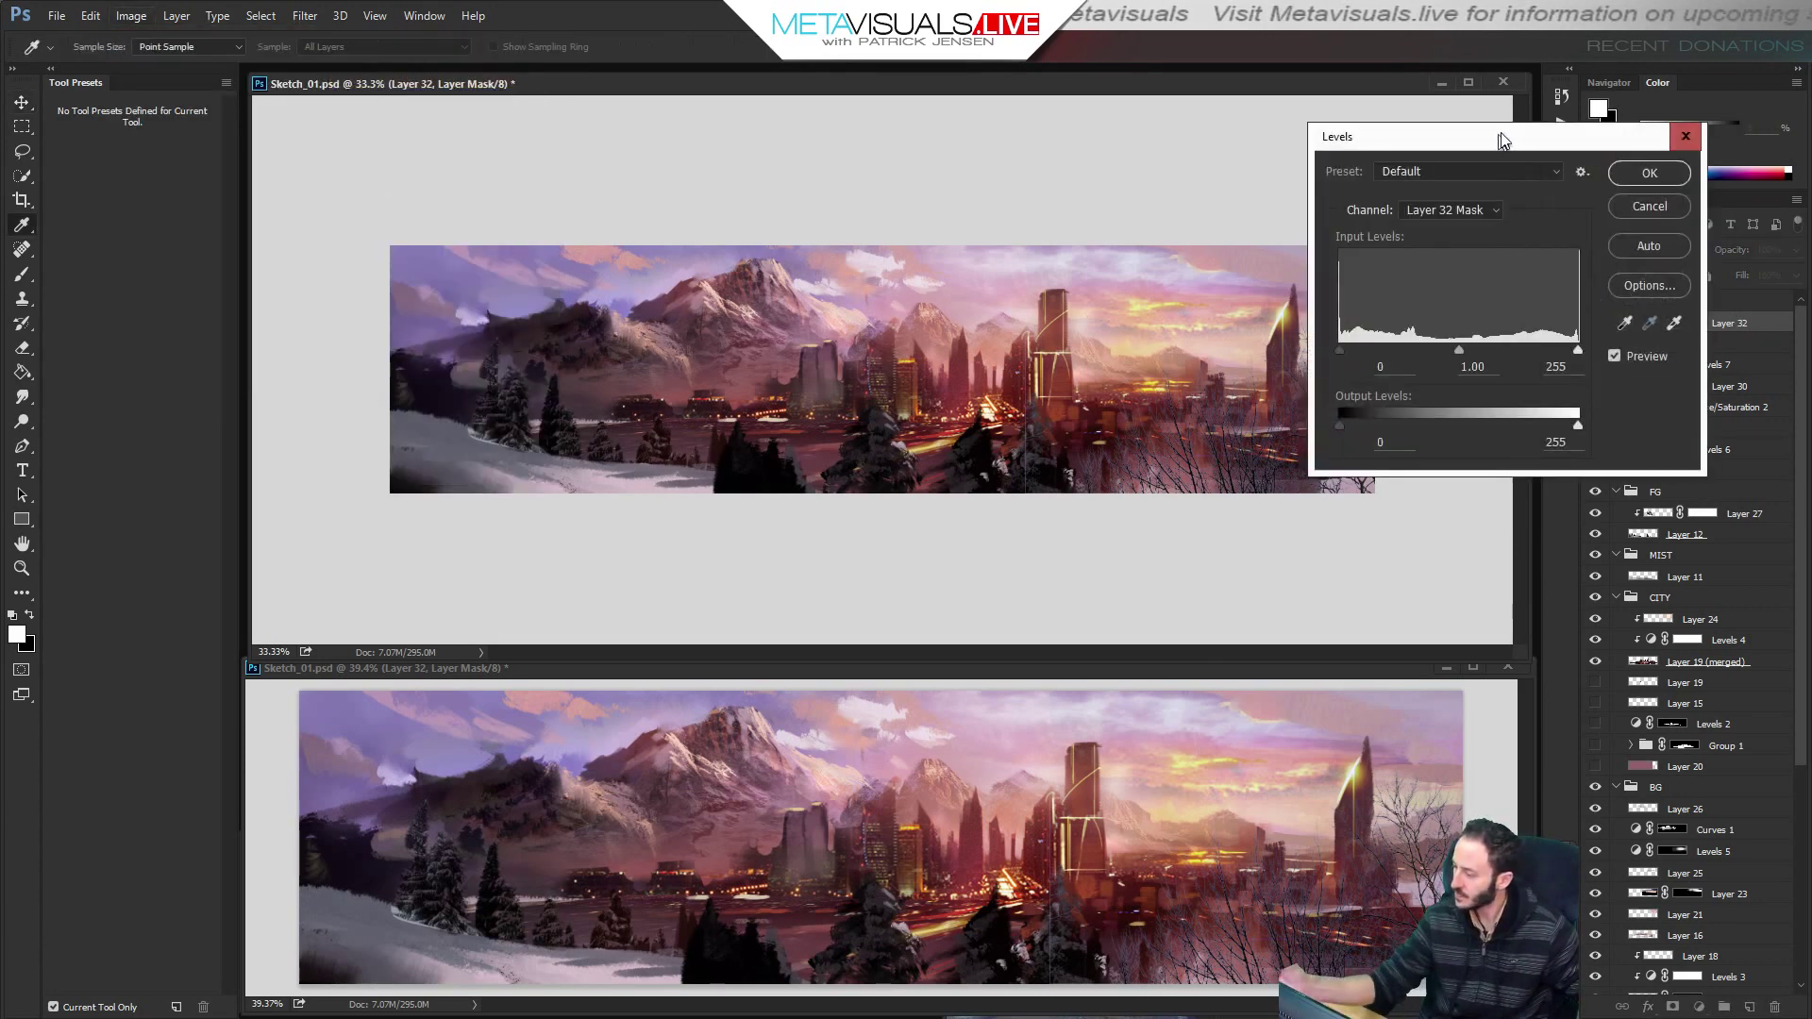
left_click_drag(1506, 137, 1272, 536)
left_click_drag(1346, 751, 1301, 753)
left_click_drag(1111, 753, 1169, 750)
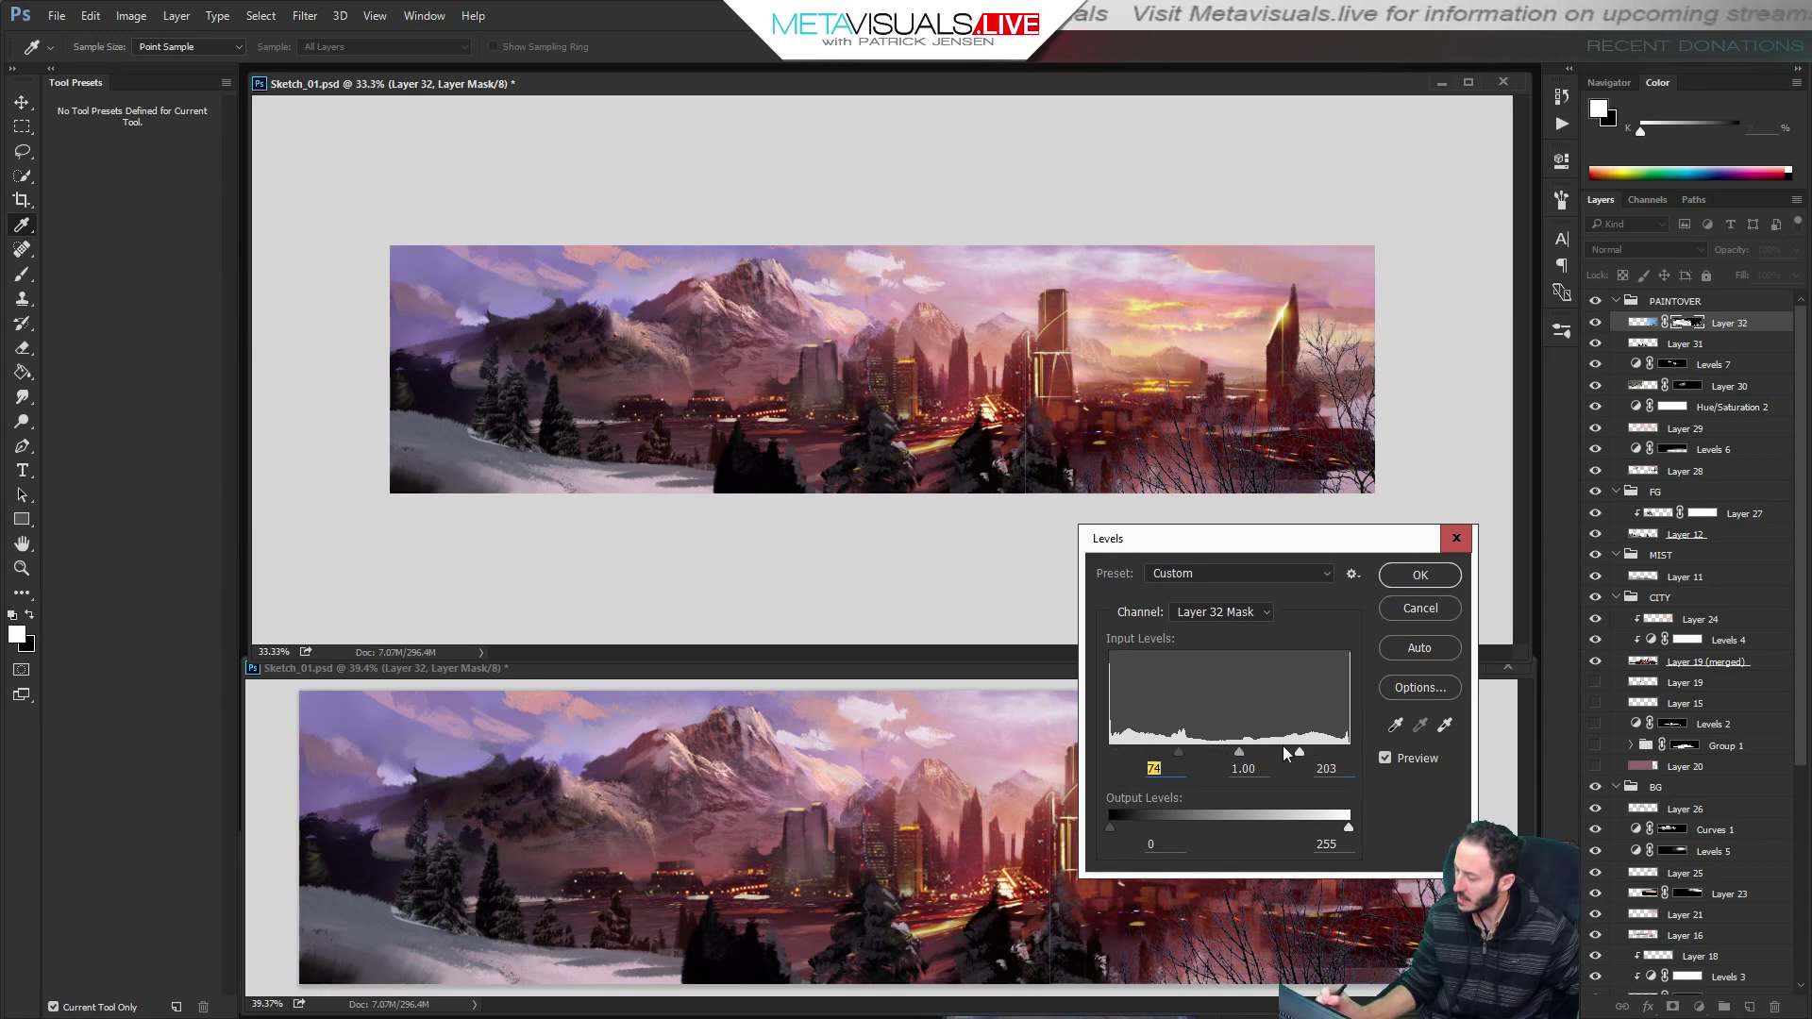
left_click_drag(1249, 754, 1241, 755)
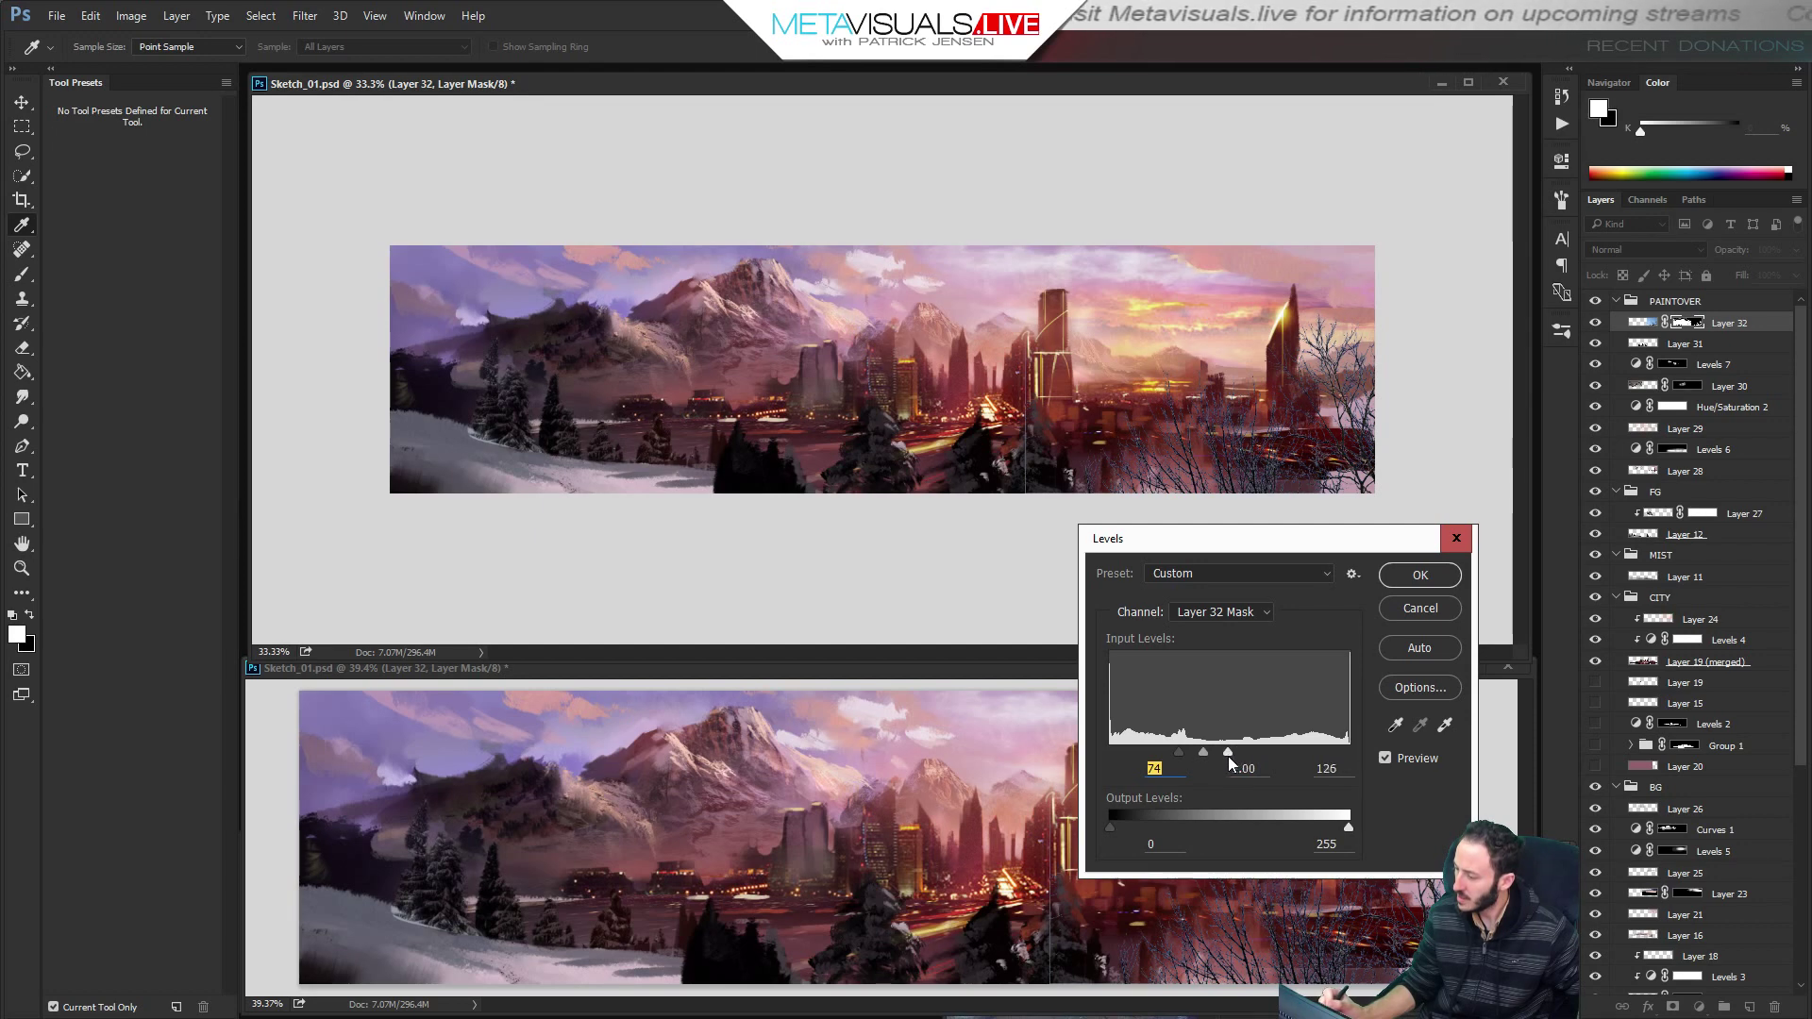
left_click(1420, 575)
Add a layer clipped to the masked trees and fill it with near-black sampled from the foreground conifers.
left_click(1397, 455, "ctrl")
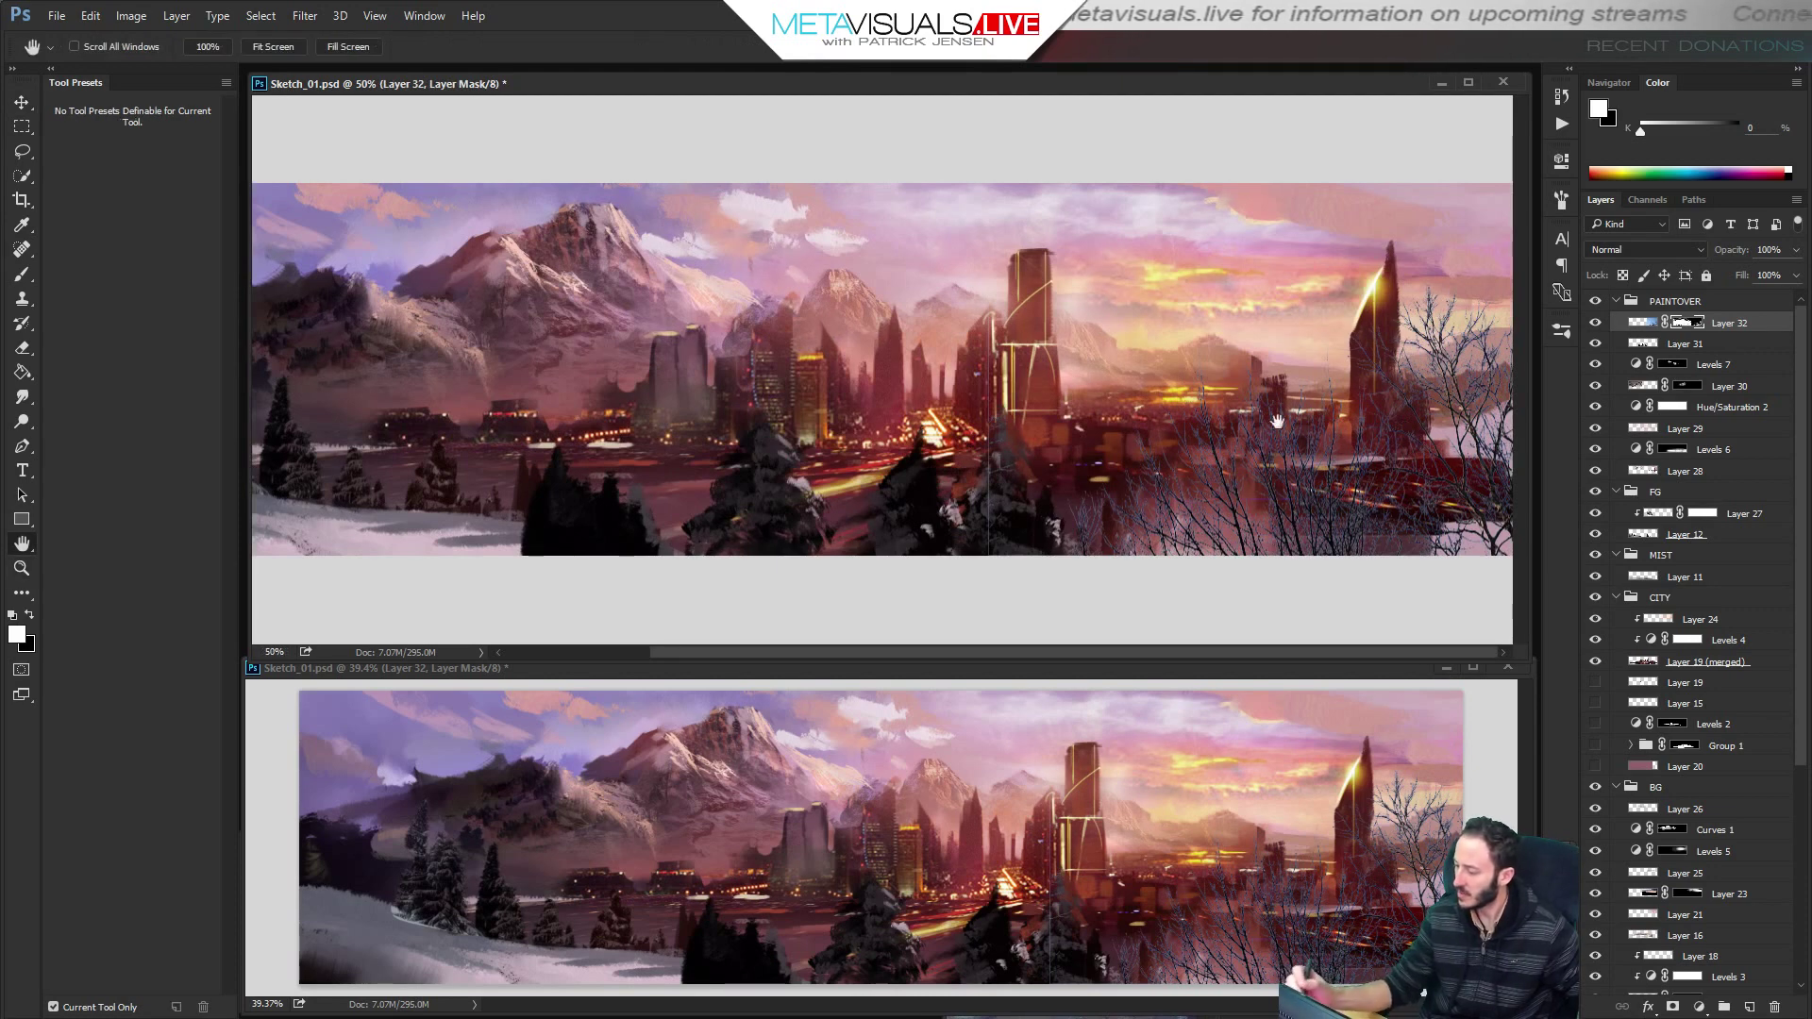
left_click(1424, 514, "ctrl")
left_click_drag(1279, 531, 1181, 507)
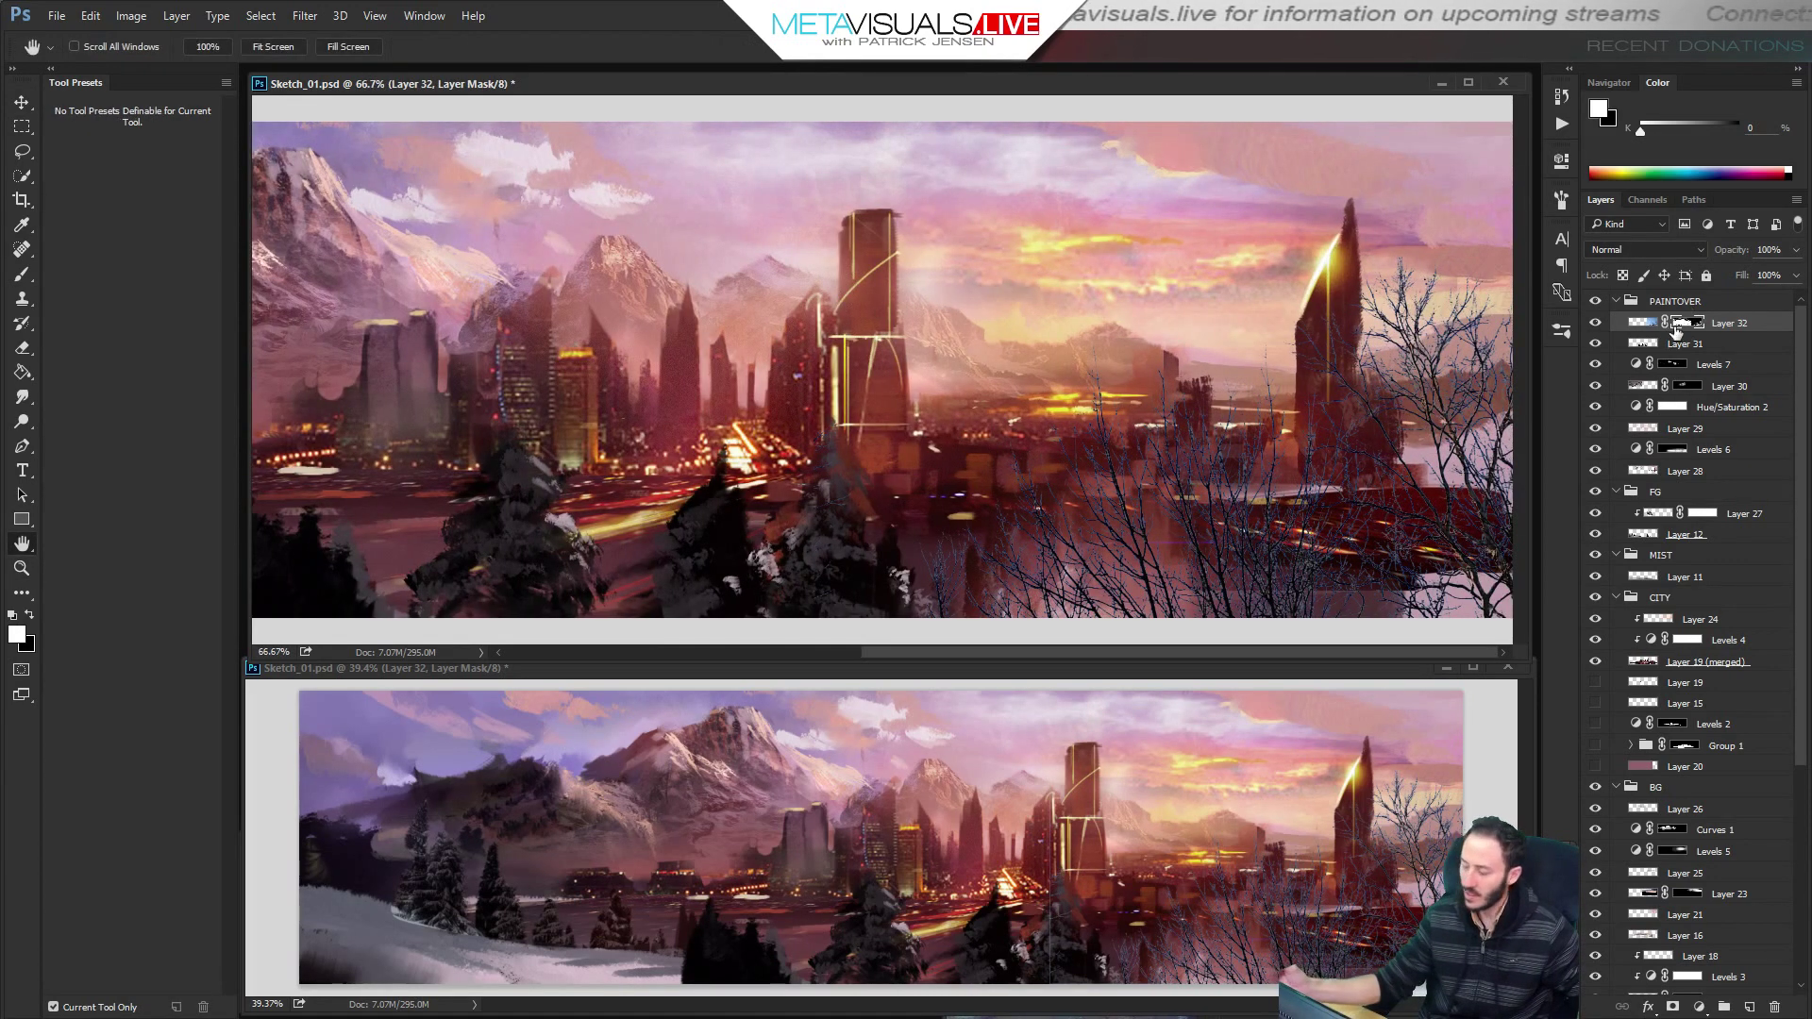
key("ctrl+alt+shift+n")
key("ctrl+alt+g")
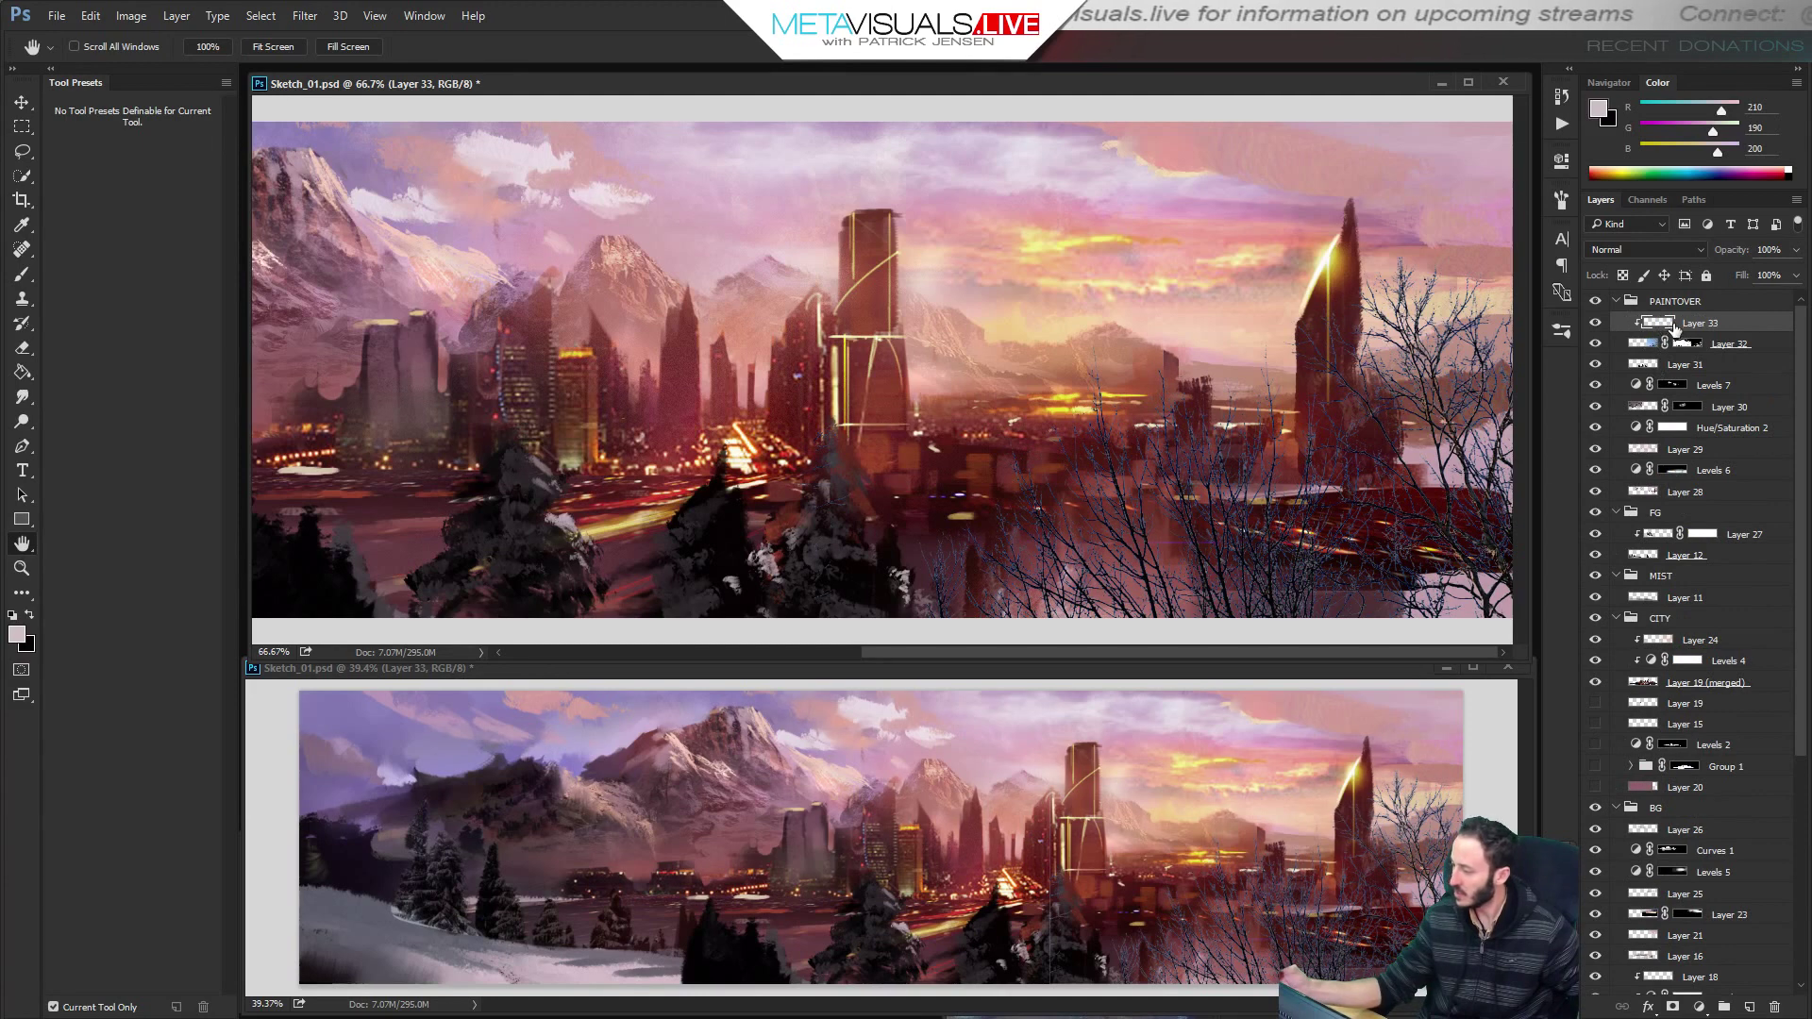
key("g")
left_click(822, 584, "alt")
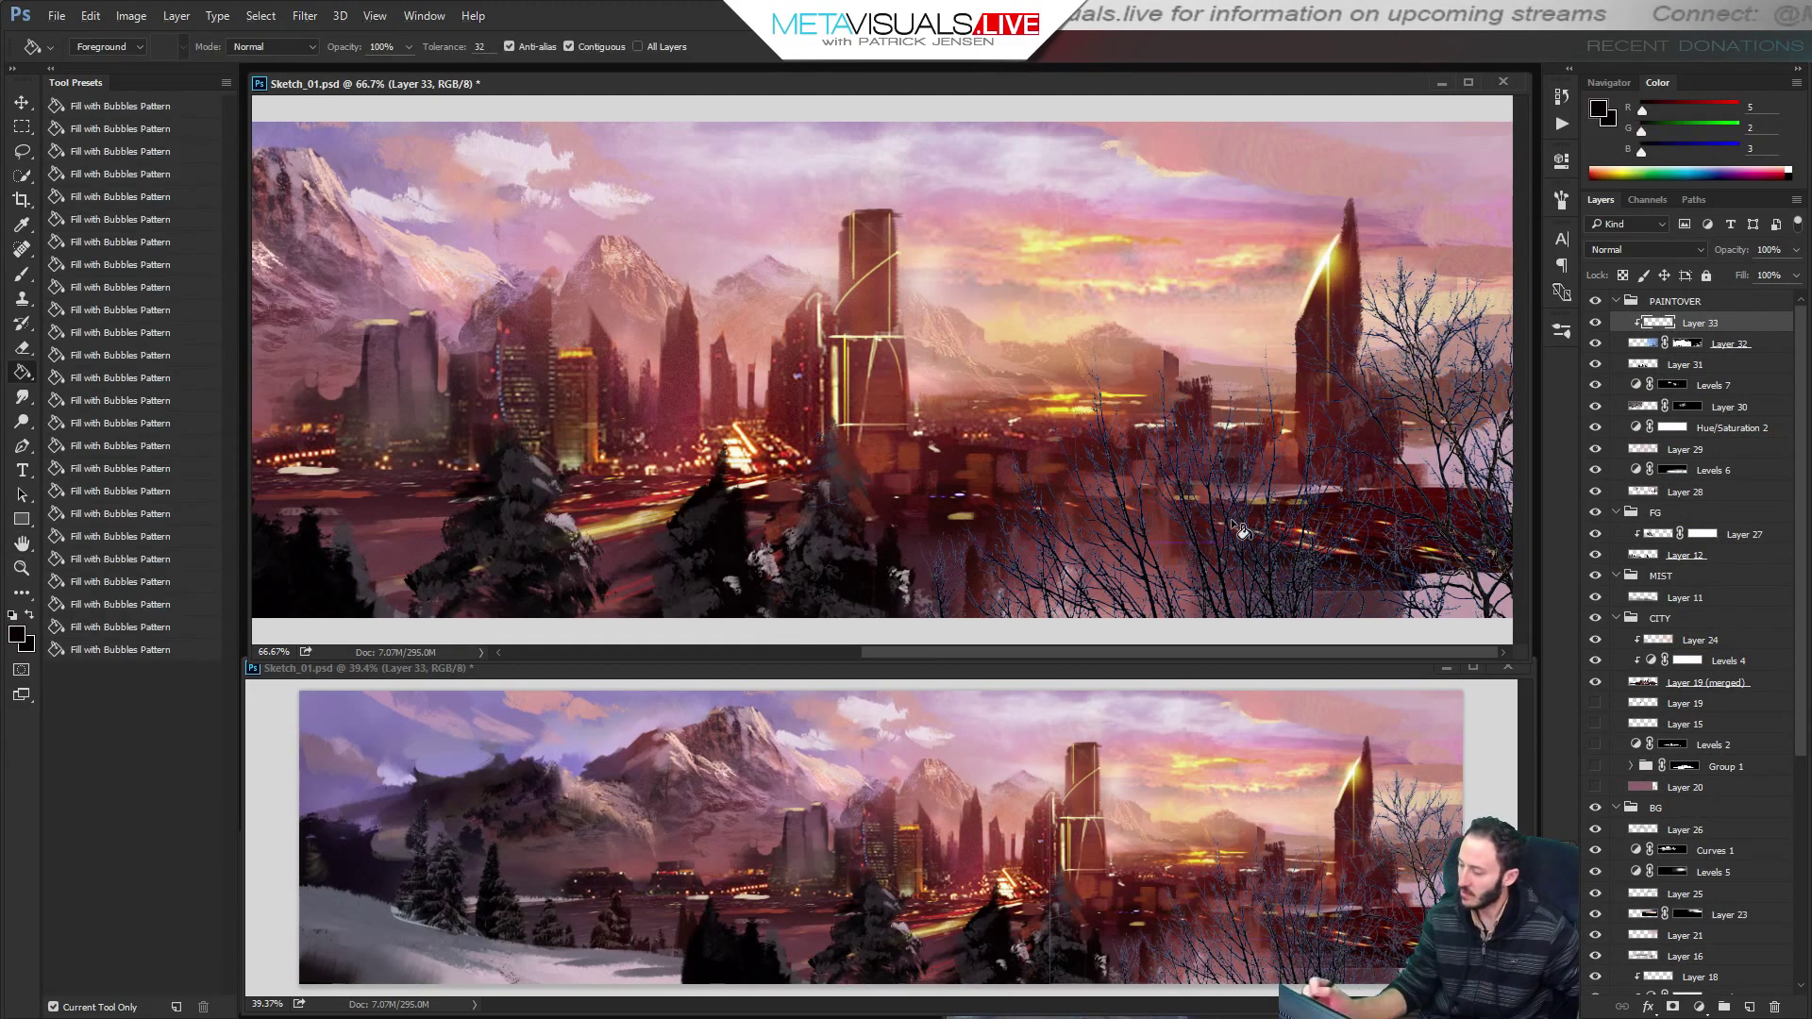
left_click(1435, 567)
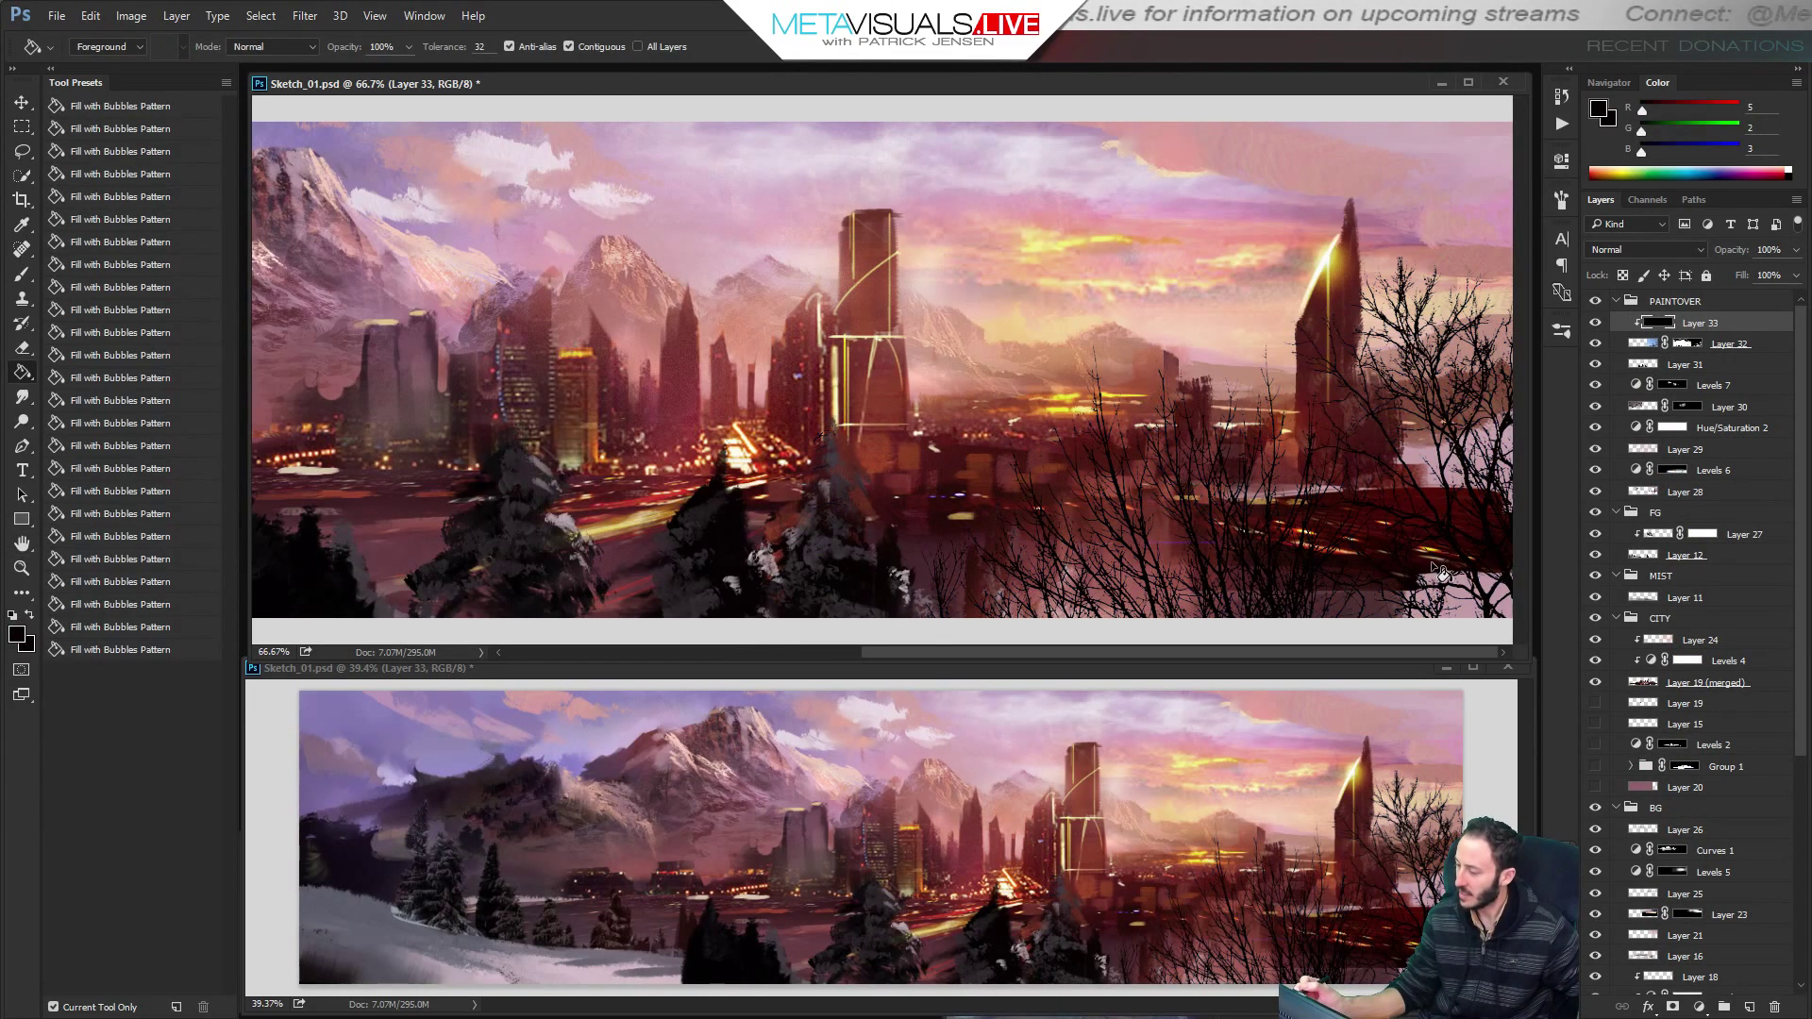
Add another clipped layer above the black fill, set it to Hard Light, and choose the Fuzz Noisy brush.
left_click(1194, 535, "alt")
left_click(1281, 501, "ctrl")
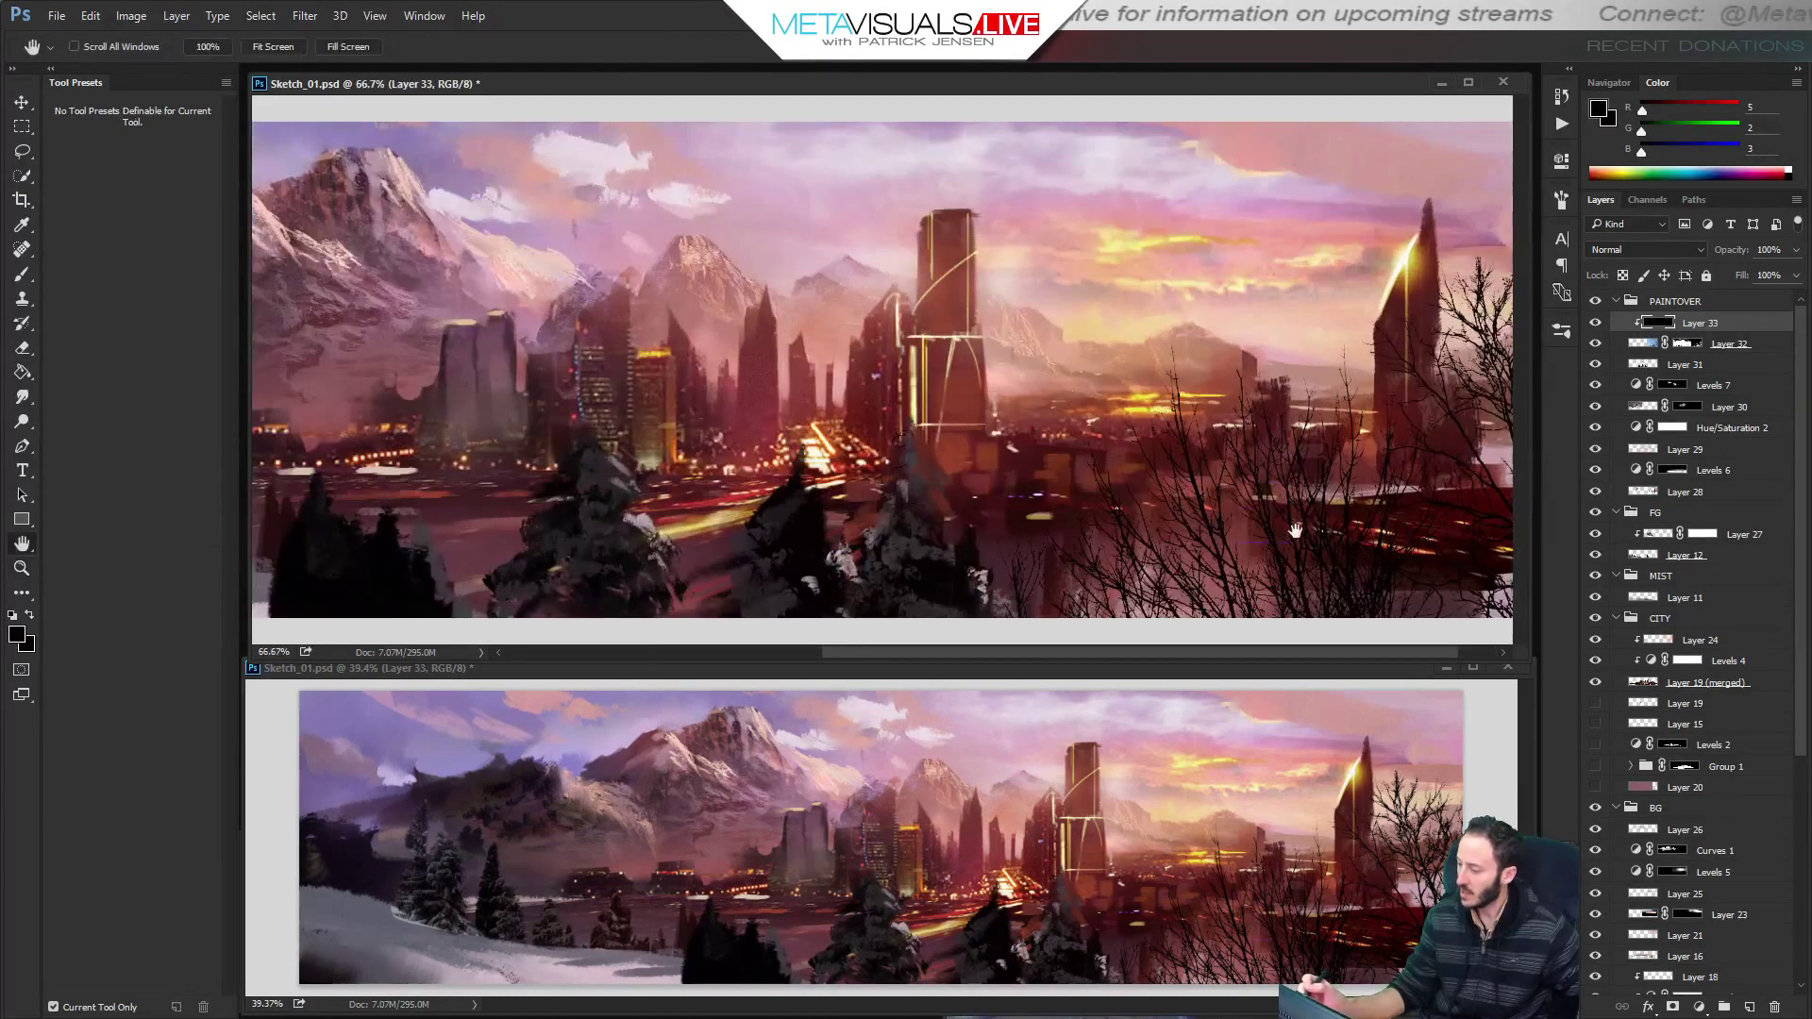
left_click_drag(1294, 529, 1123, 488)
key("b")
key("ctrl+shift+alt+n")
key("ctrl+alt+g")
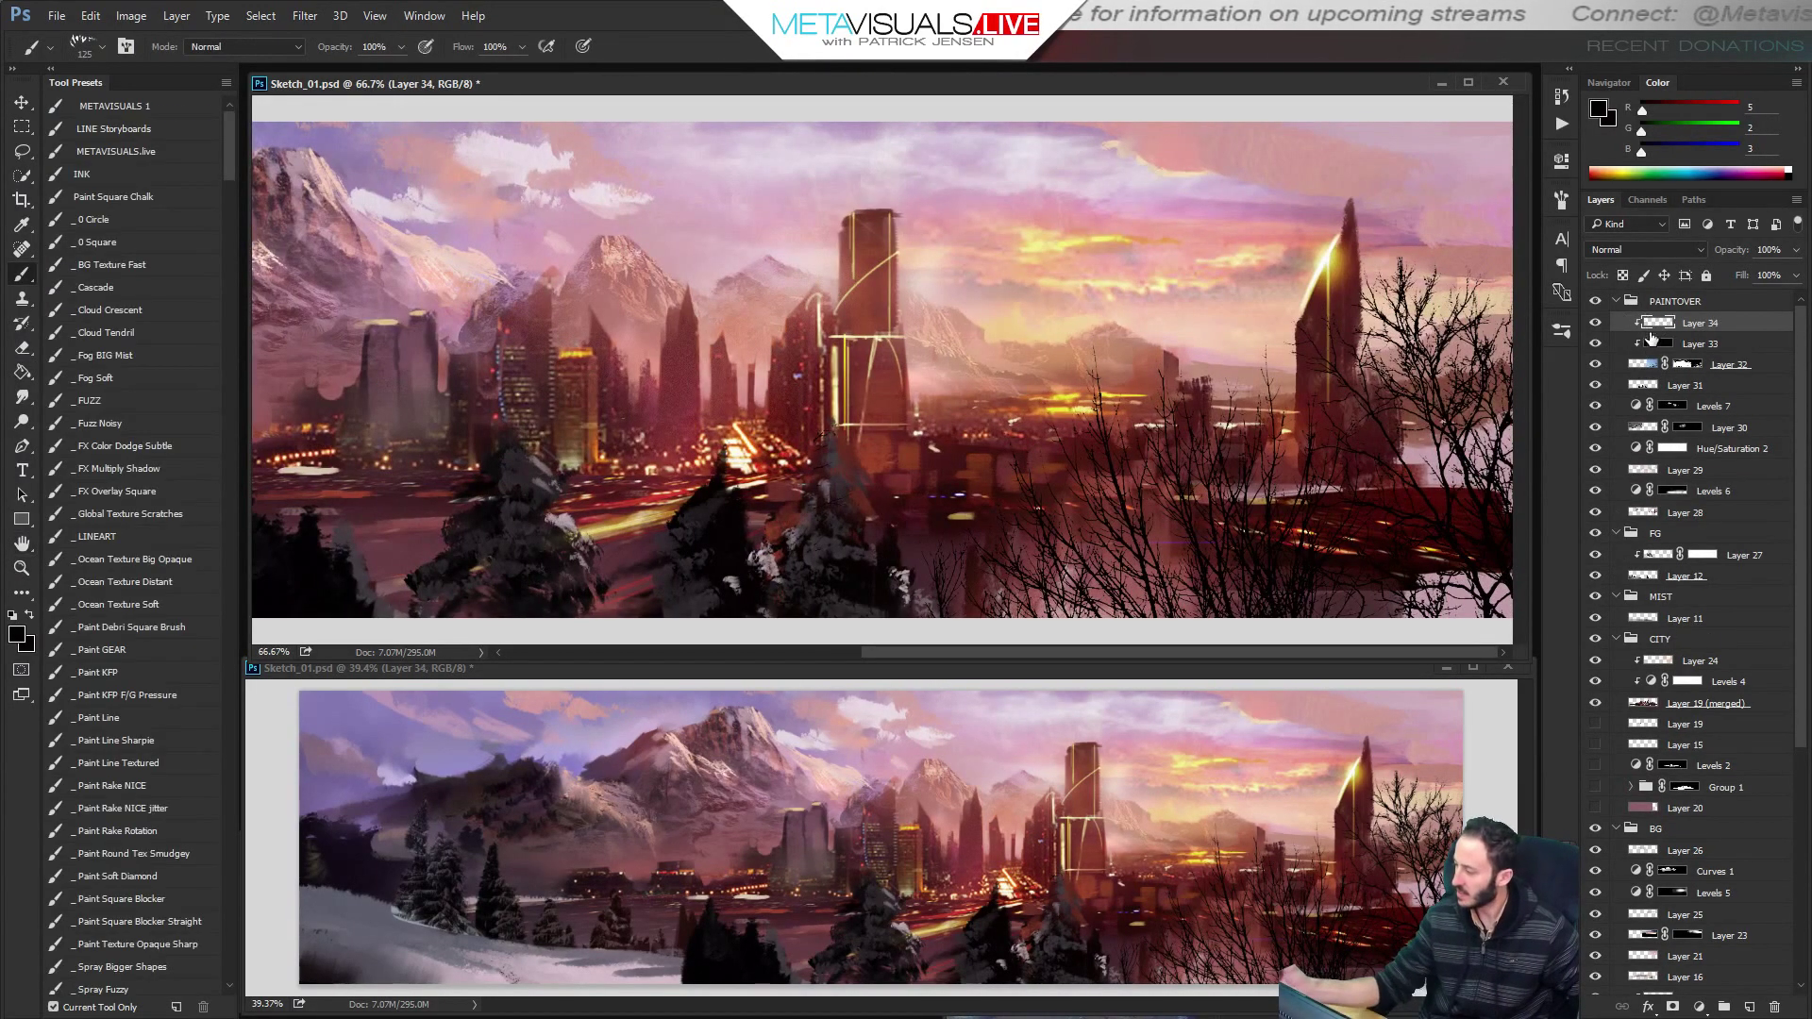
left_click(133, 423)
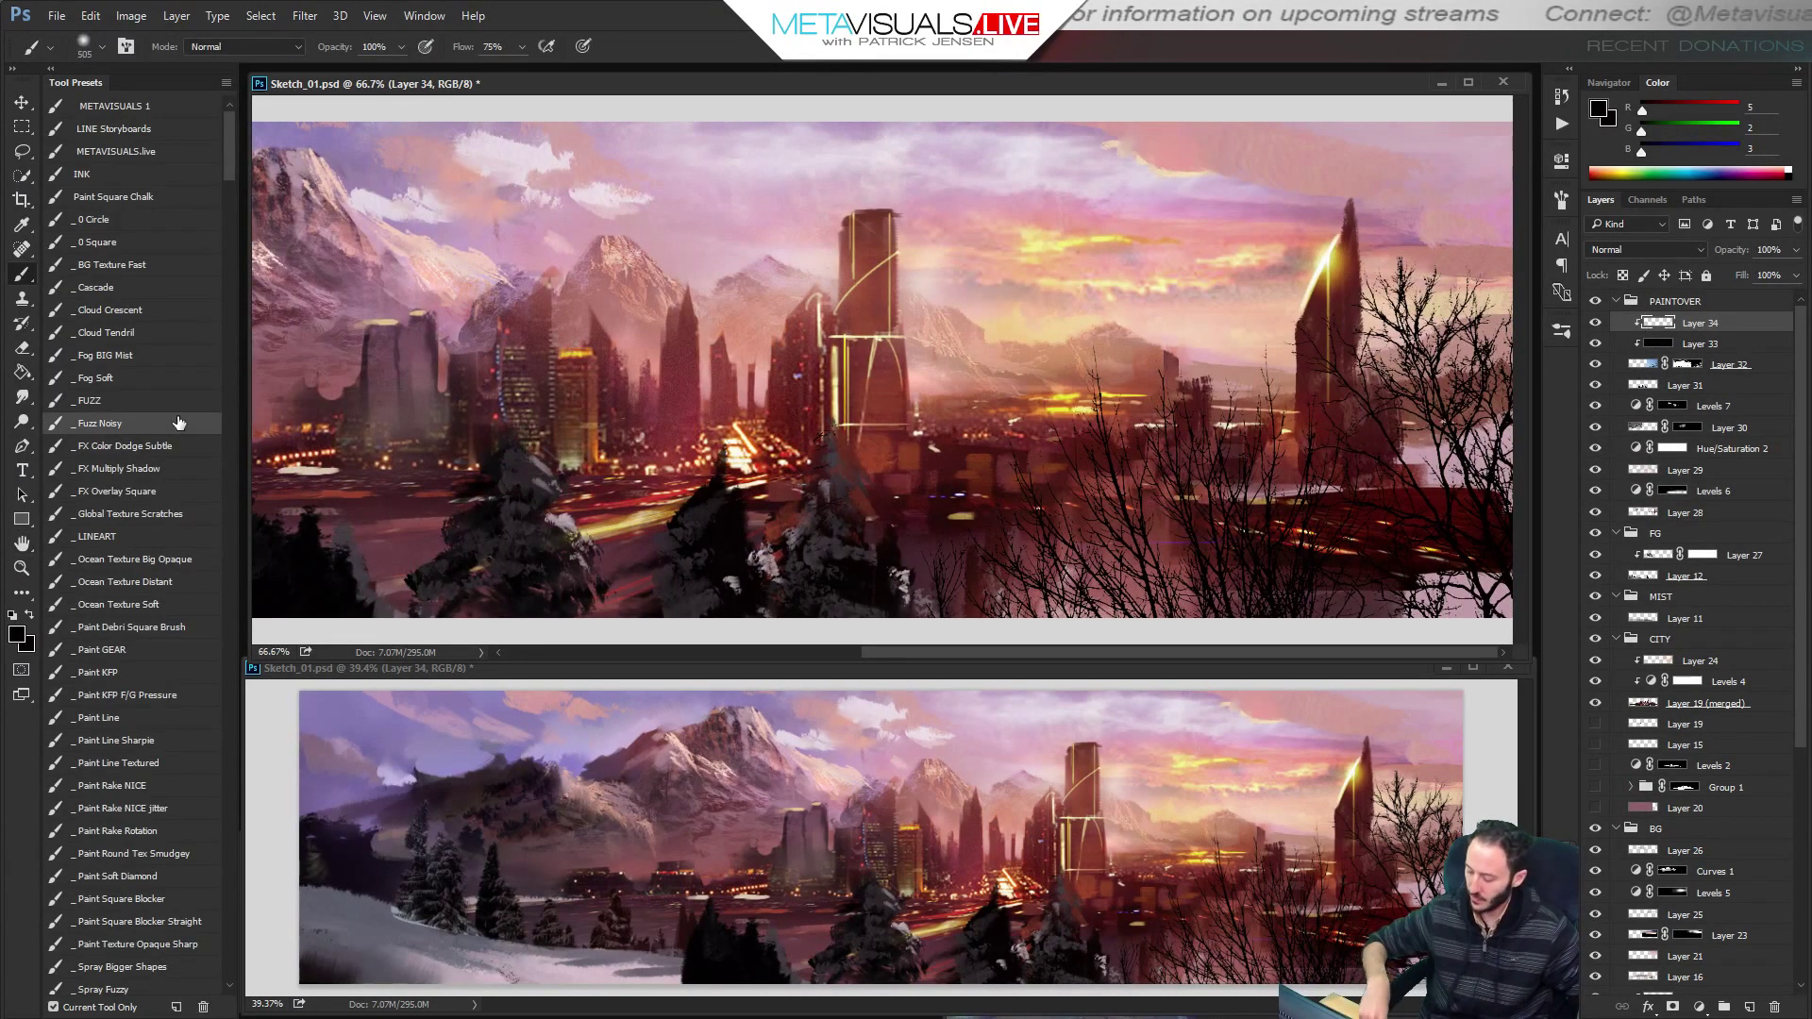
left_click(1647, 249)
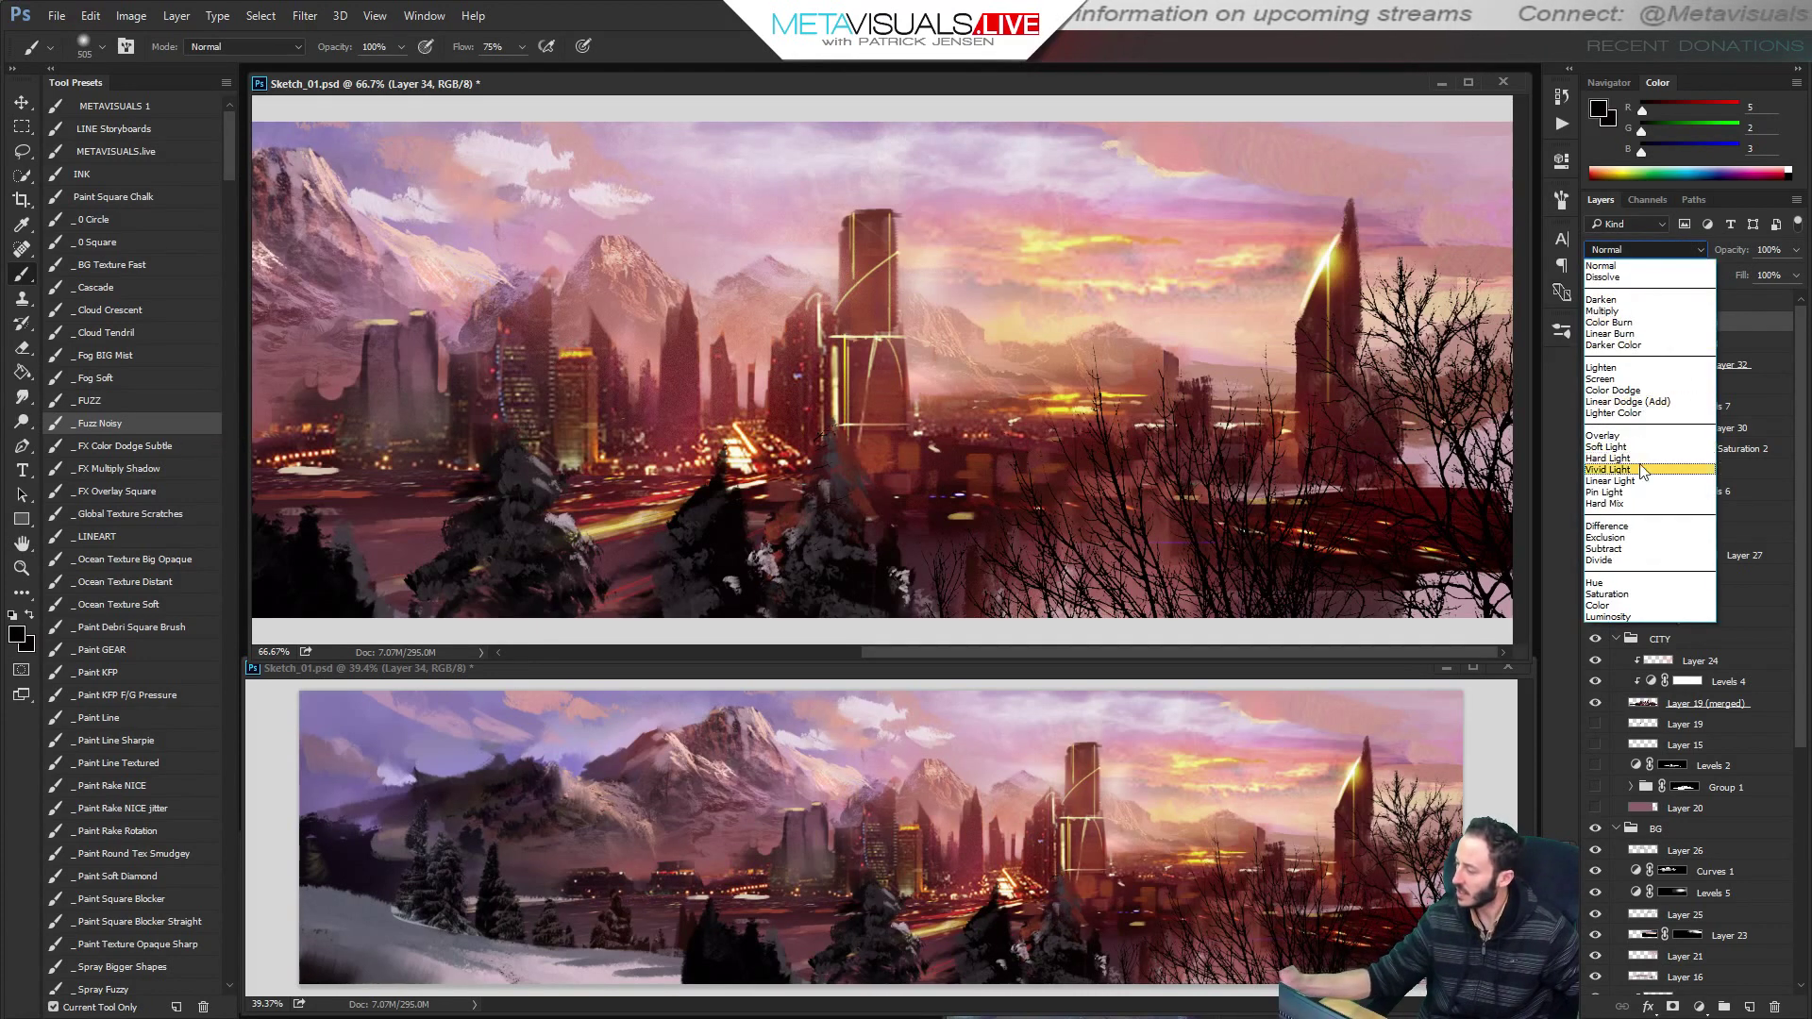
left_click(1608, 458)
Sample the warm orange near the sunset horizon and brush it over the upper branches beside the curved tower.
left_click(1038, 419, "alt")
key("bracketright")
key("bracketright")
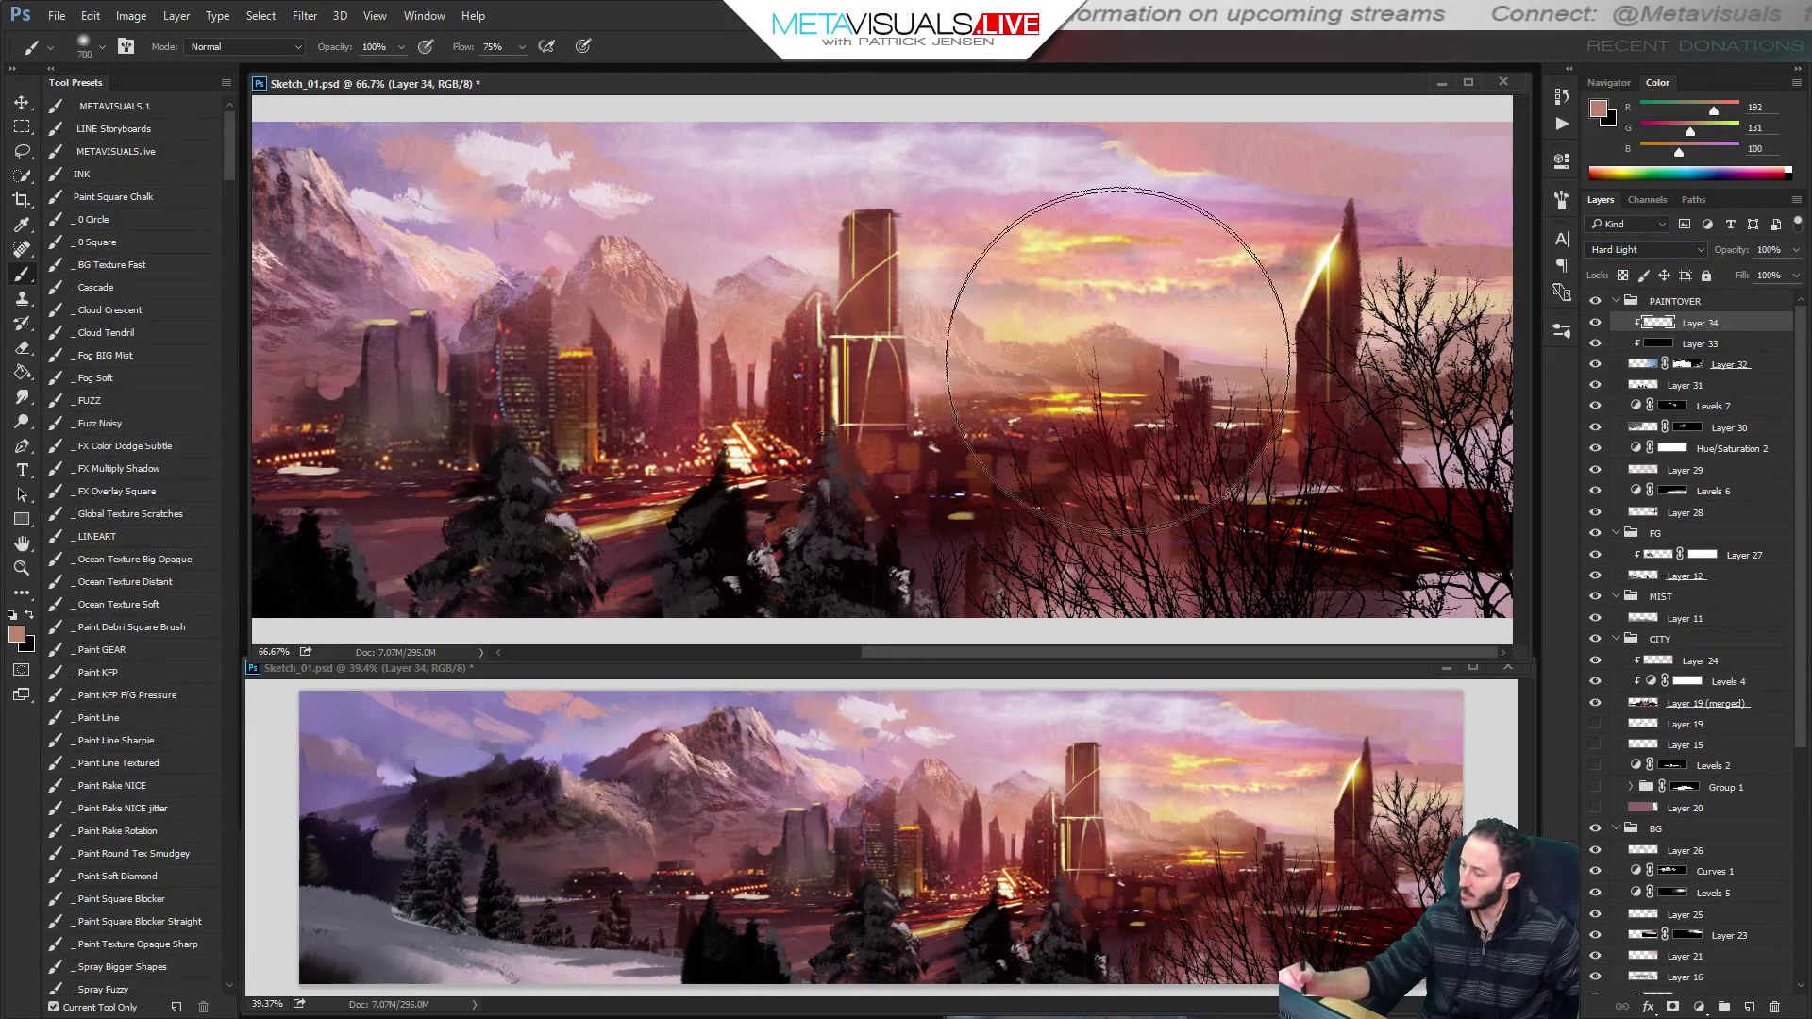
left_click_drag(1118, 360, 1116, 294)
key("bracketleft")
key("bracketleft")
key("bracketleft")
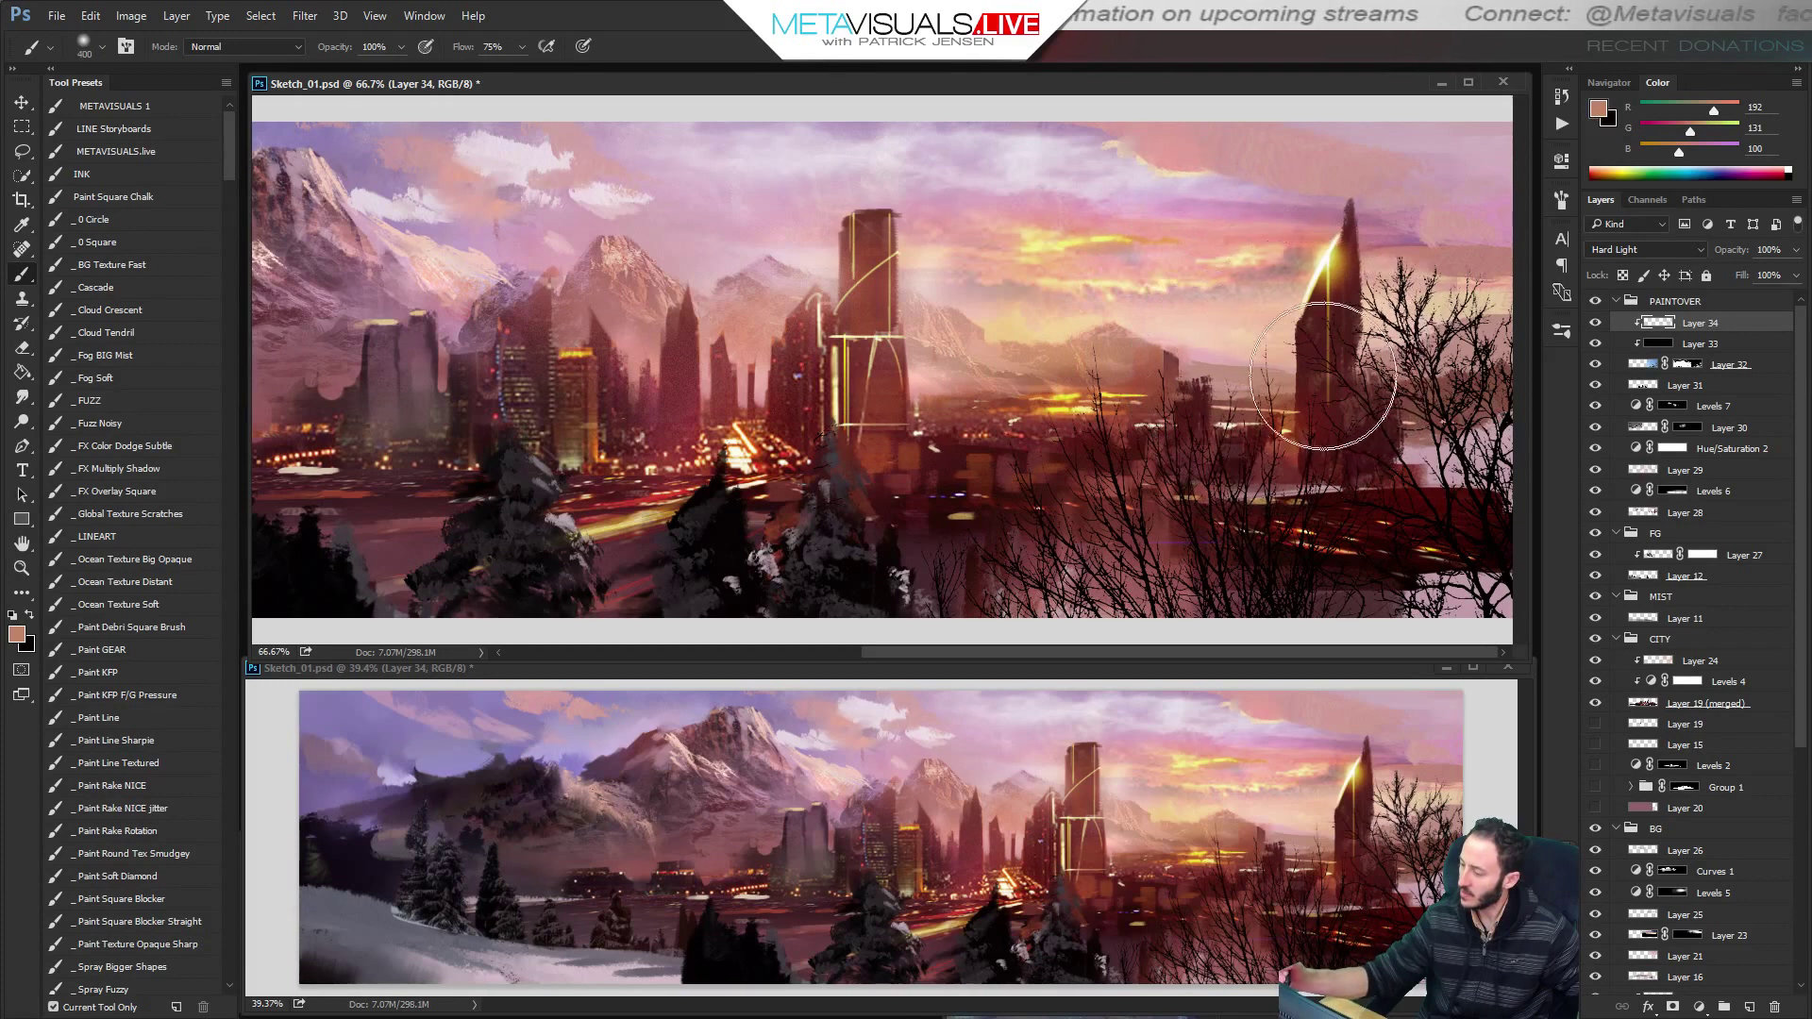
key("bracketright")
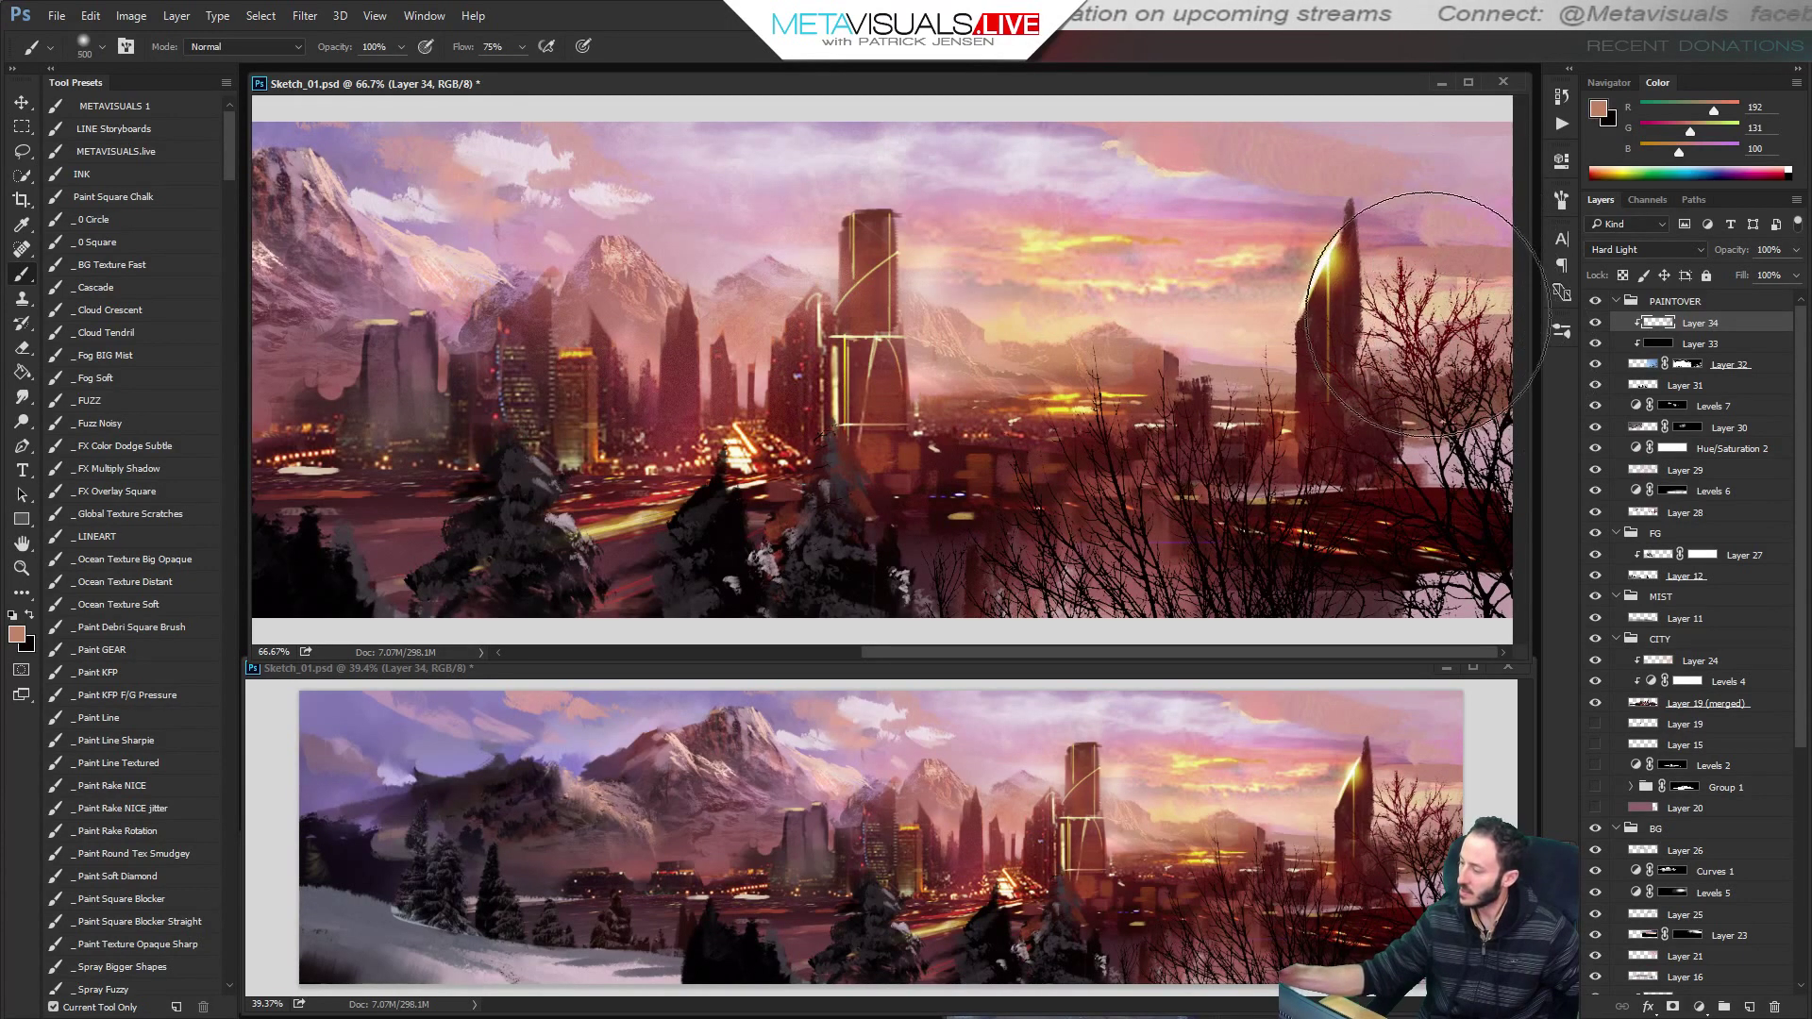
mouse_move(1383, 286)
left_mouse_down()
mouse_move(1490, 327)
mouse_move(1432, 343)
left_mouse_up()
key("bracketleft")
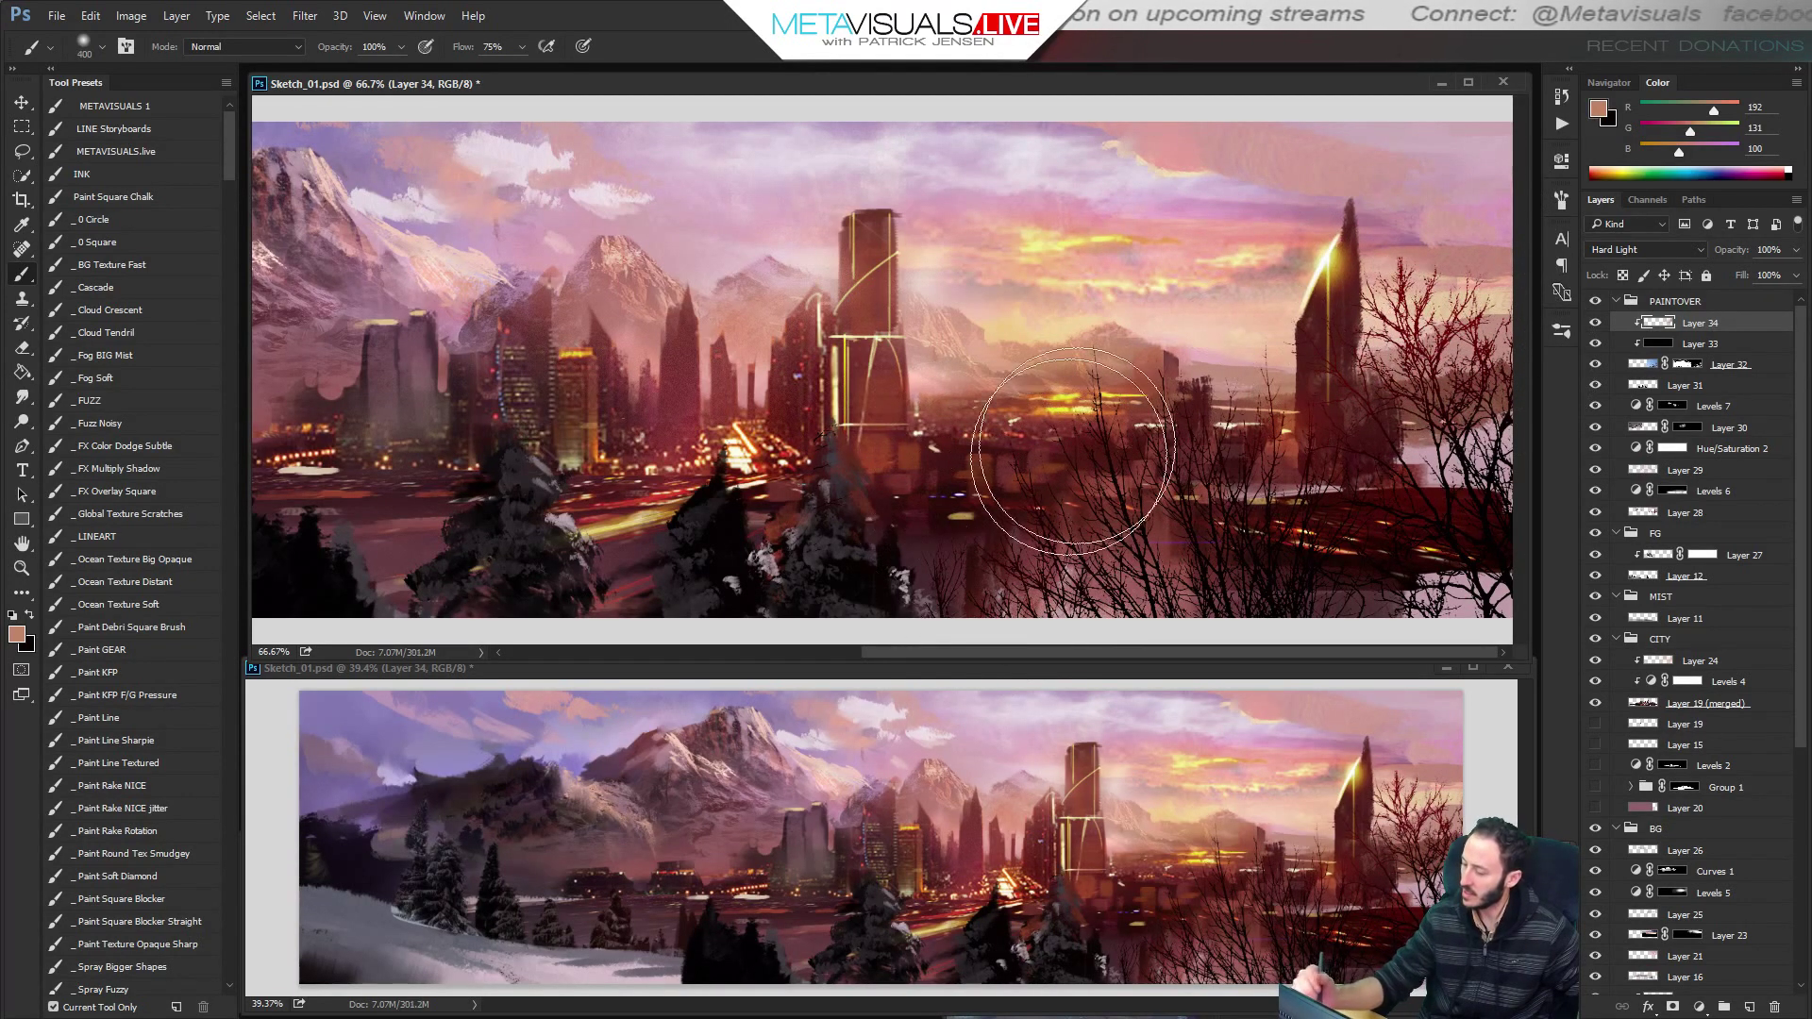
Choose the 0__Liner brush, sample a near-black colour, and create a new unclipped layer above the tree layers.
left_click(1319, 522, "alt")
left_click(1385, 444, "alt")
left_click(1398, 494, "ctrl")
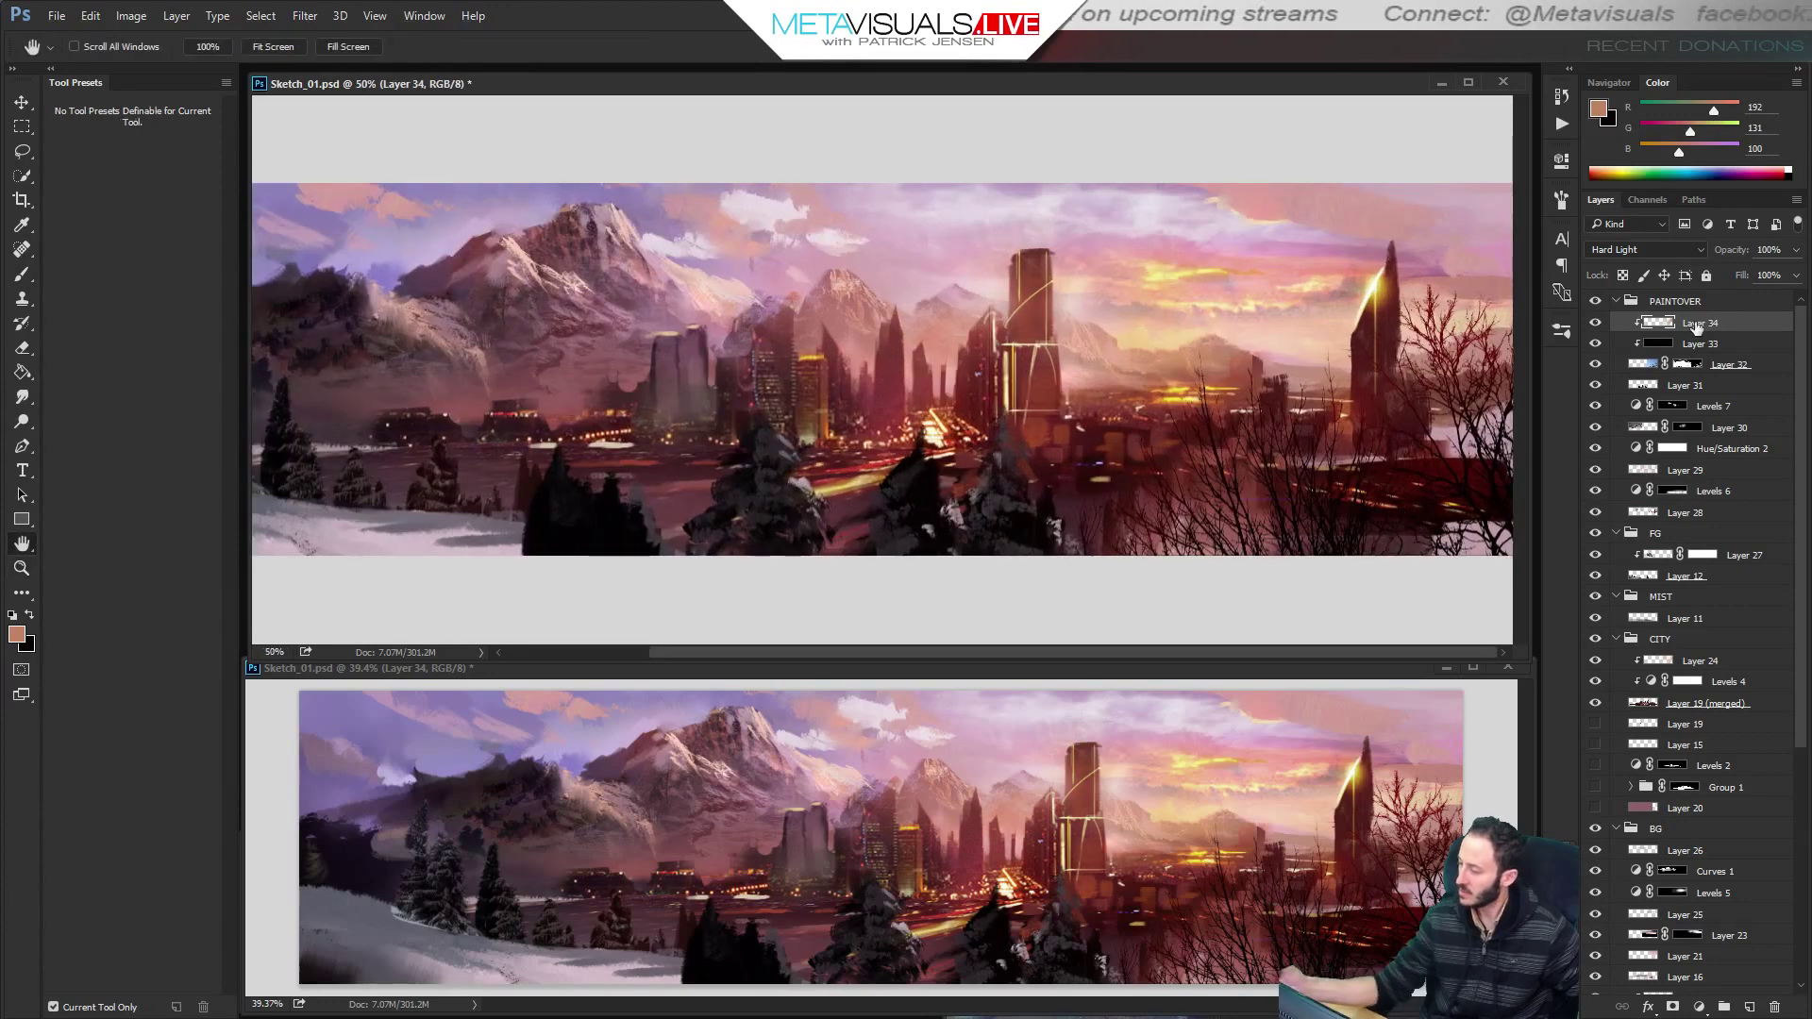
left_click(1321, 541, "alt")
left_click(1321, 541, "alt")
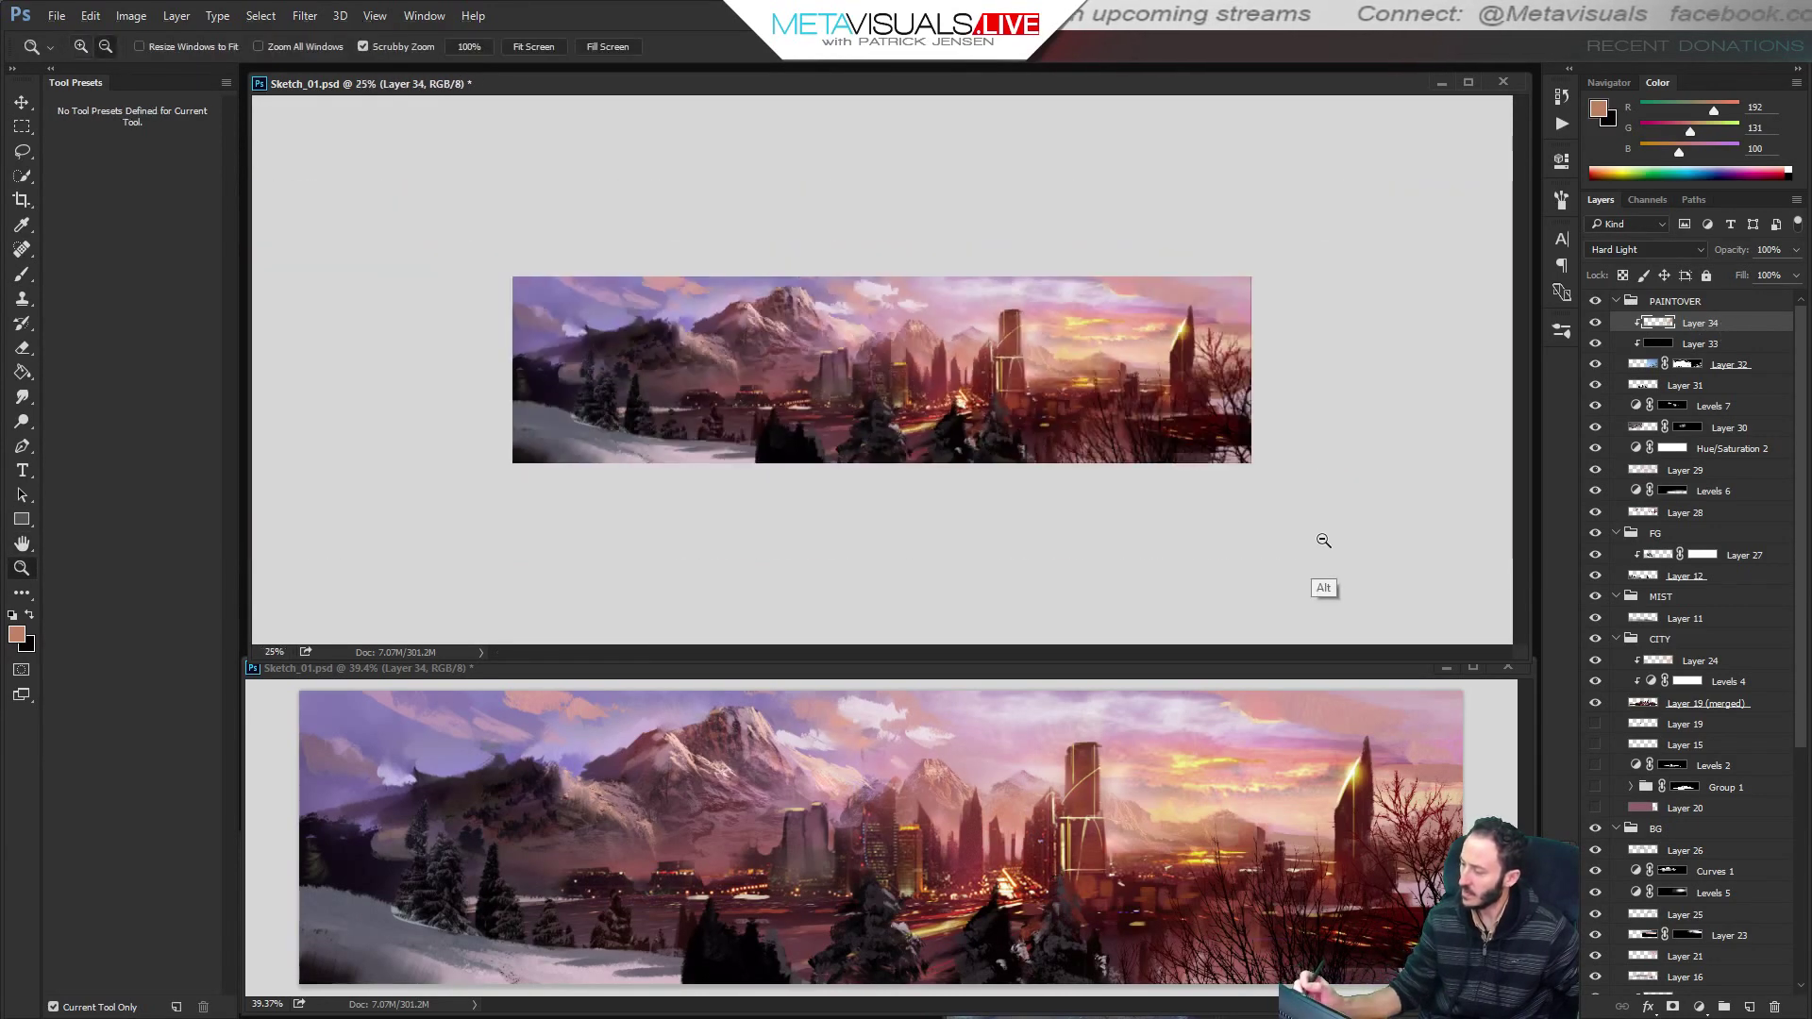
left_click(1226, 571, "ctrl")
left_click(1225, 571, "ctrl")
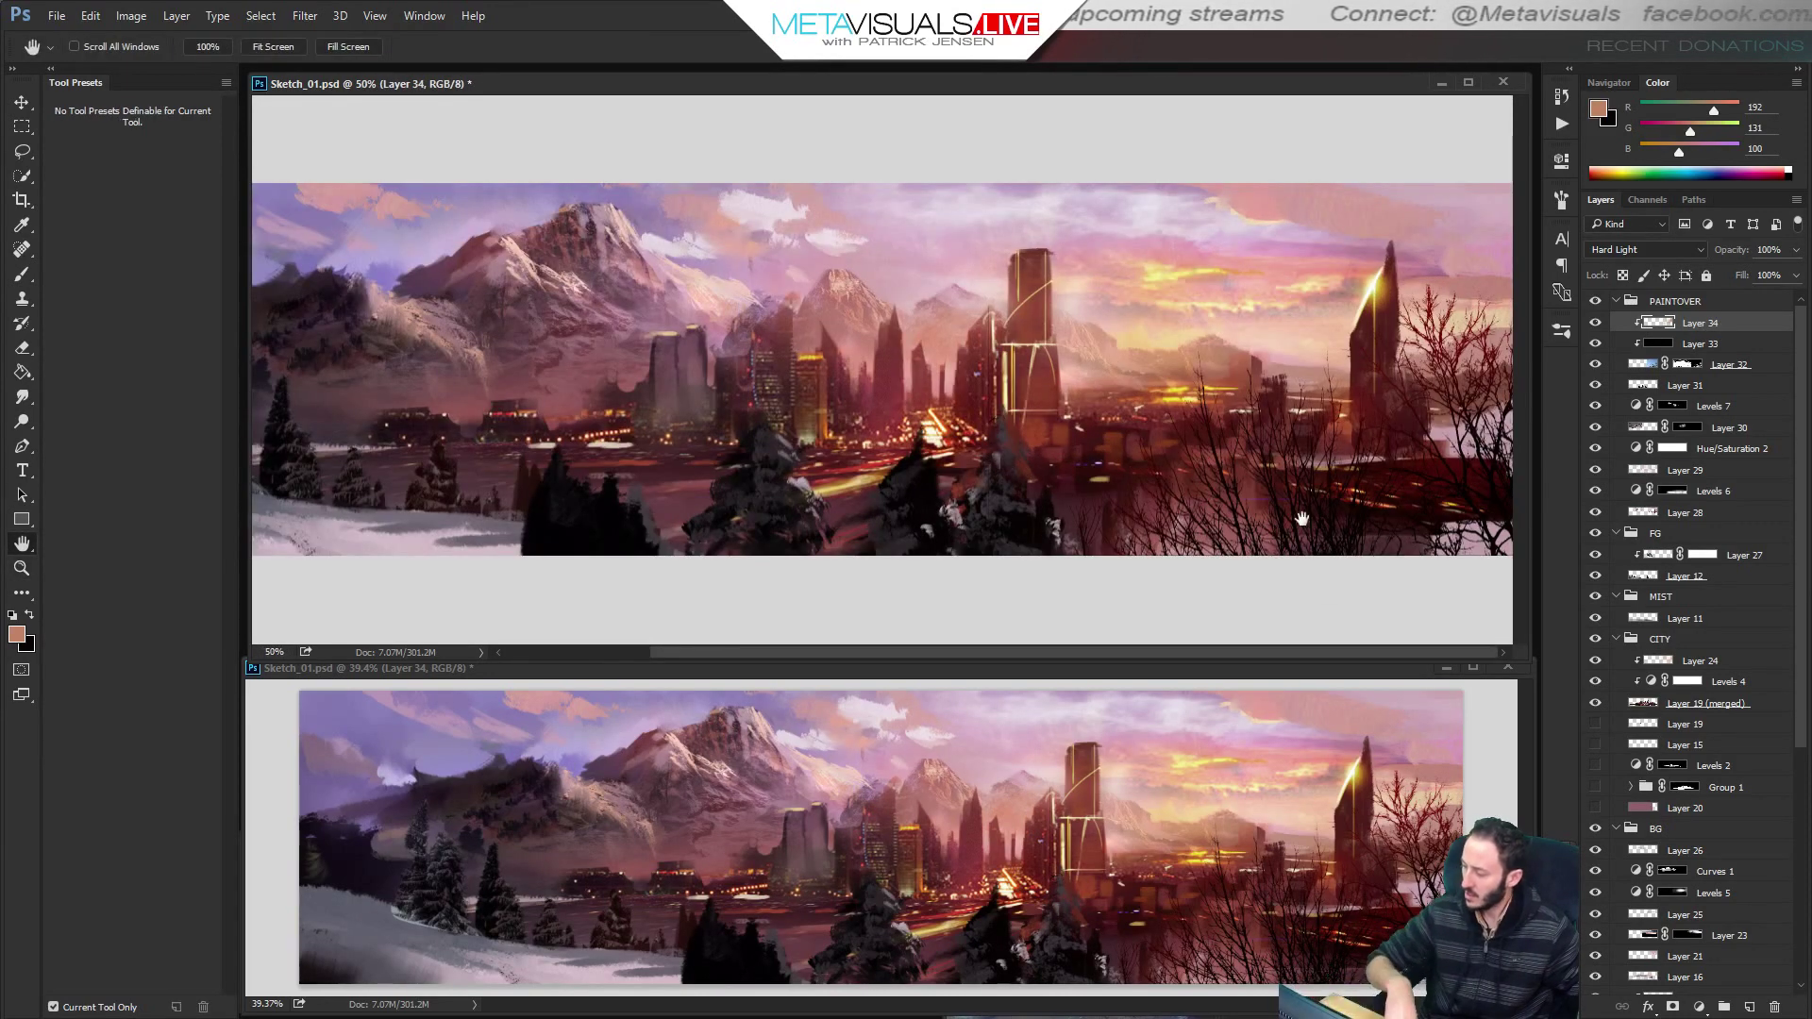
key("b")
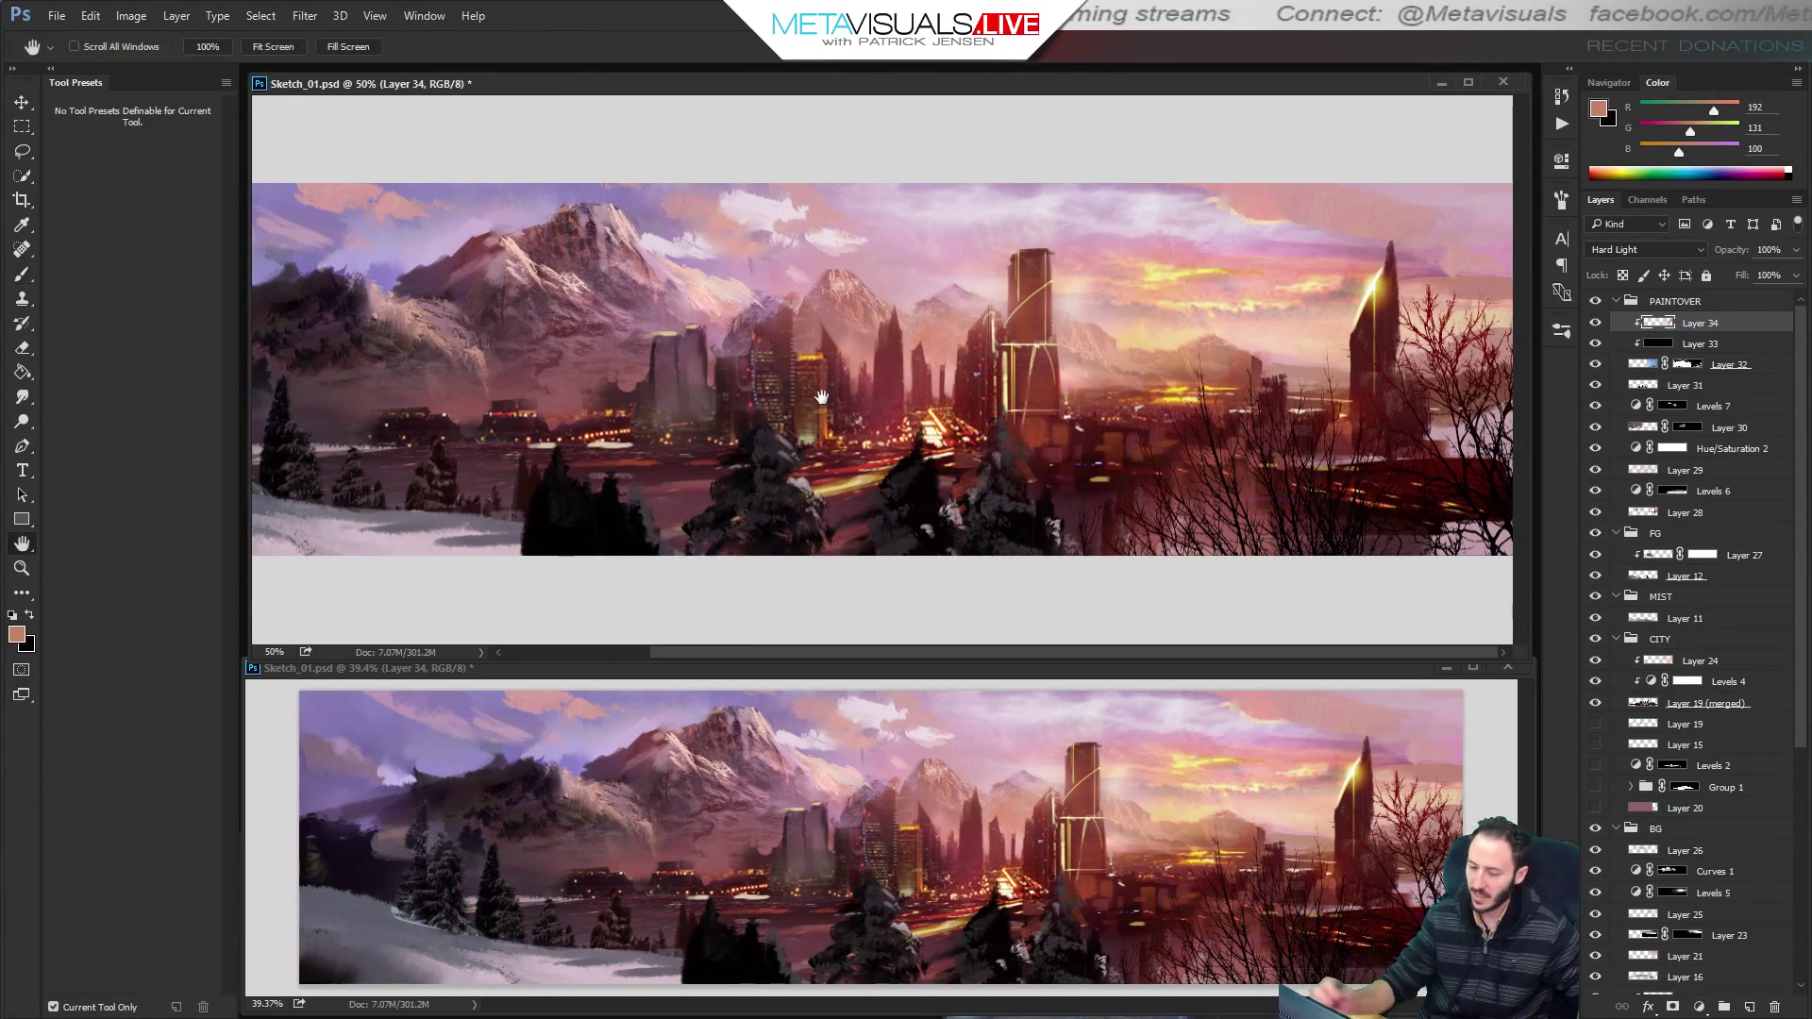
left_click_drag(225, 116, 229, 166)
left_click(123, 939)
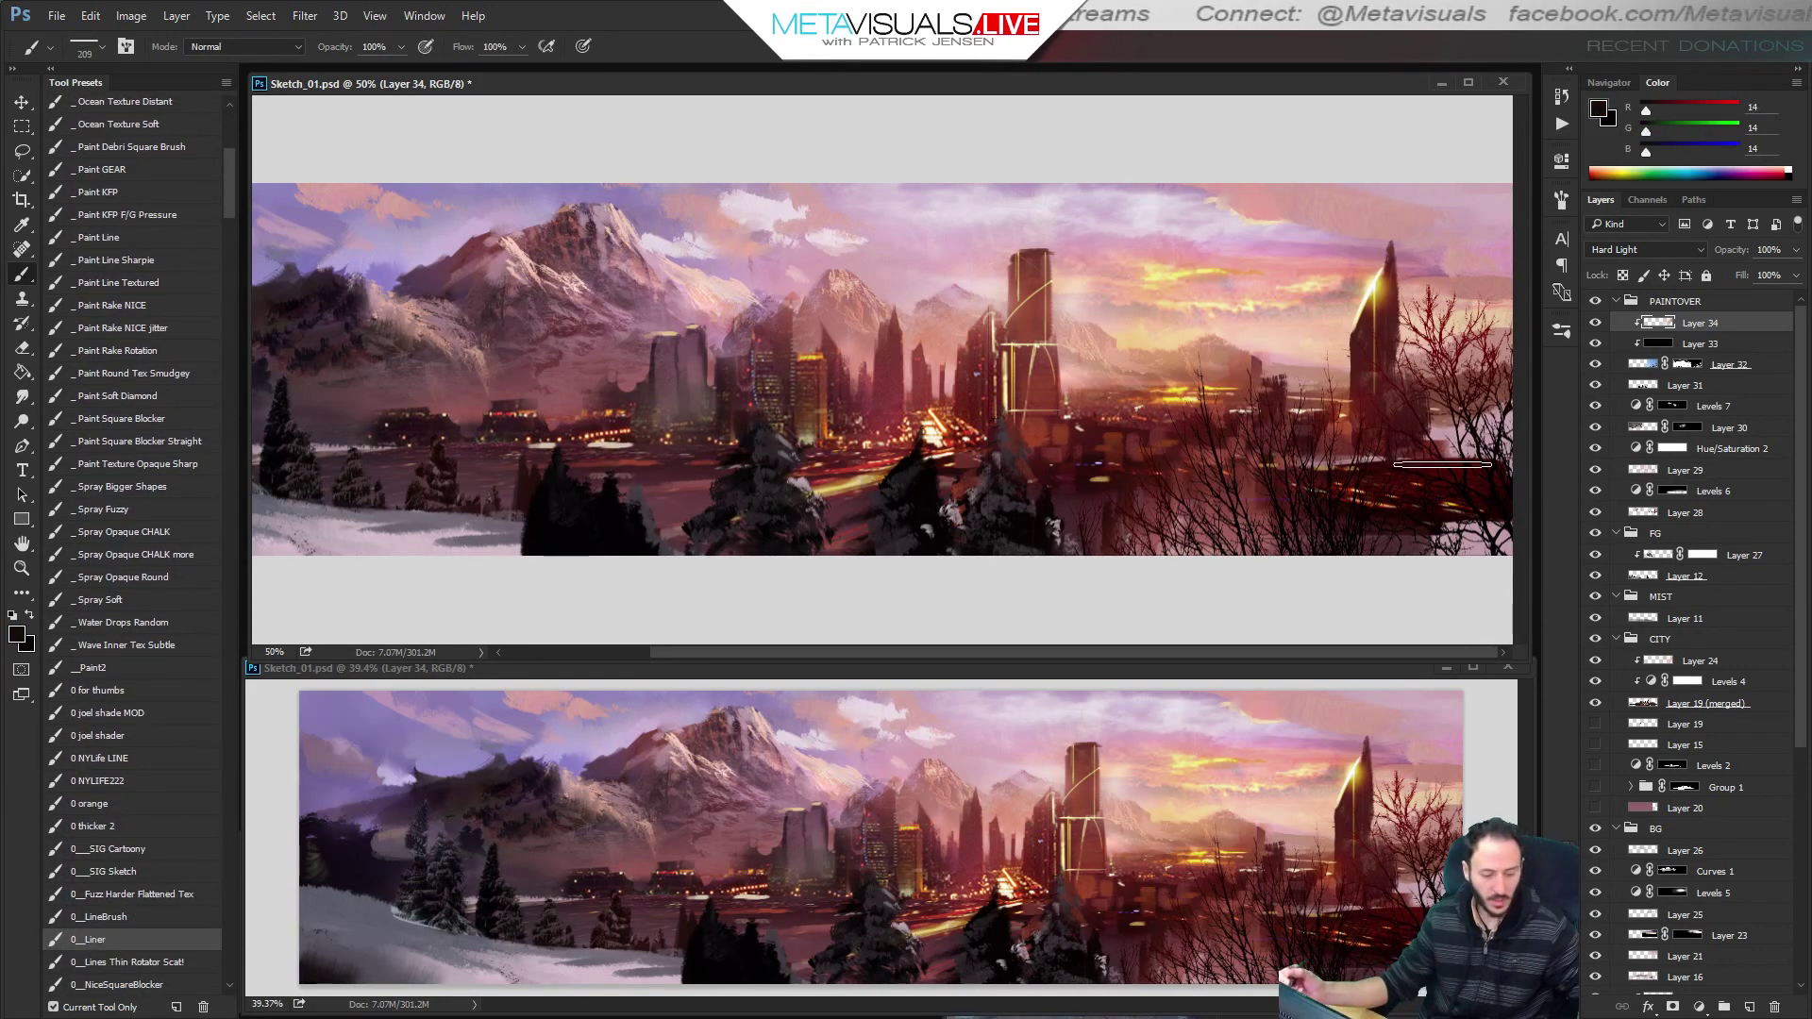
key("ctrl+shift+alt+n")
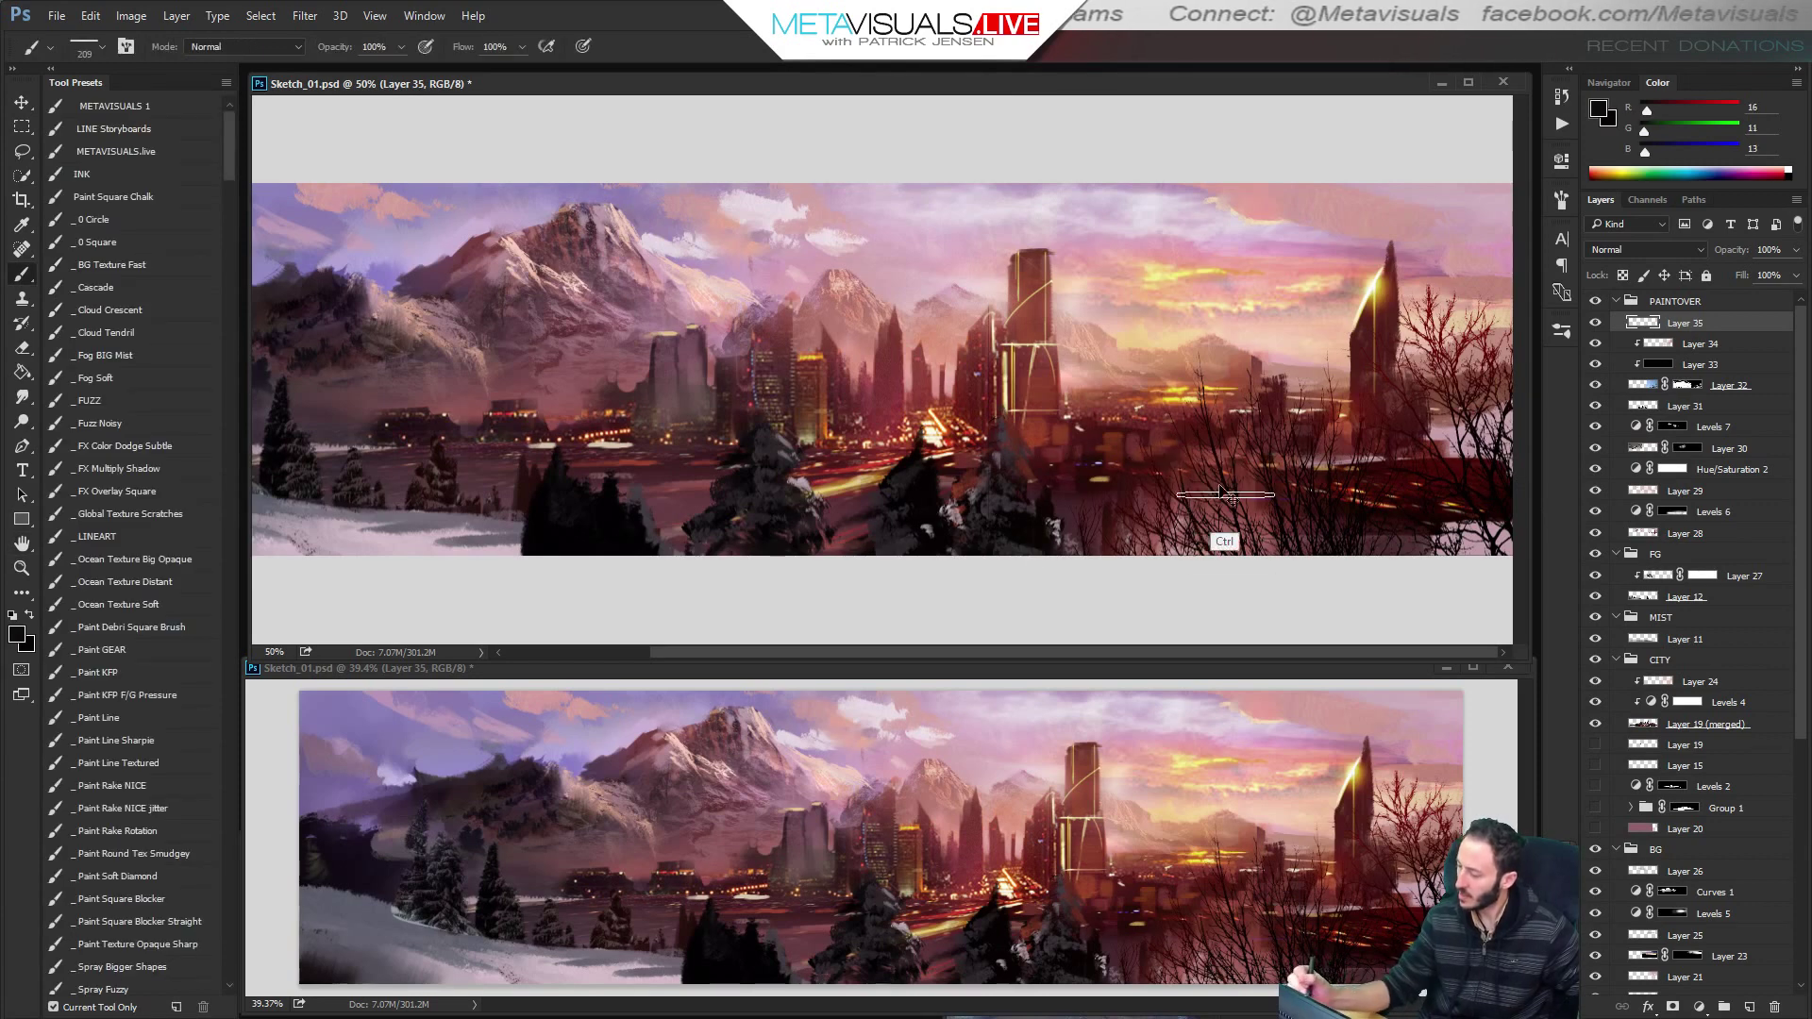
Paint dark trunks and branches of varying thickness among the bare trees along the painting's lower right edge.
key("[")
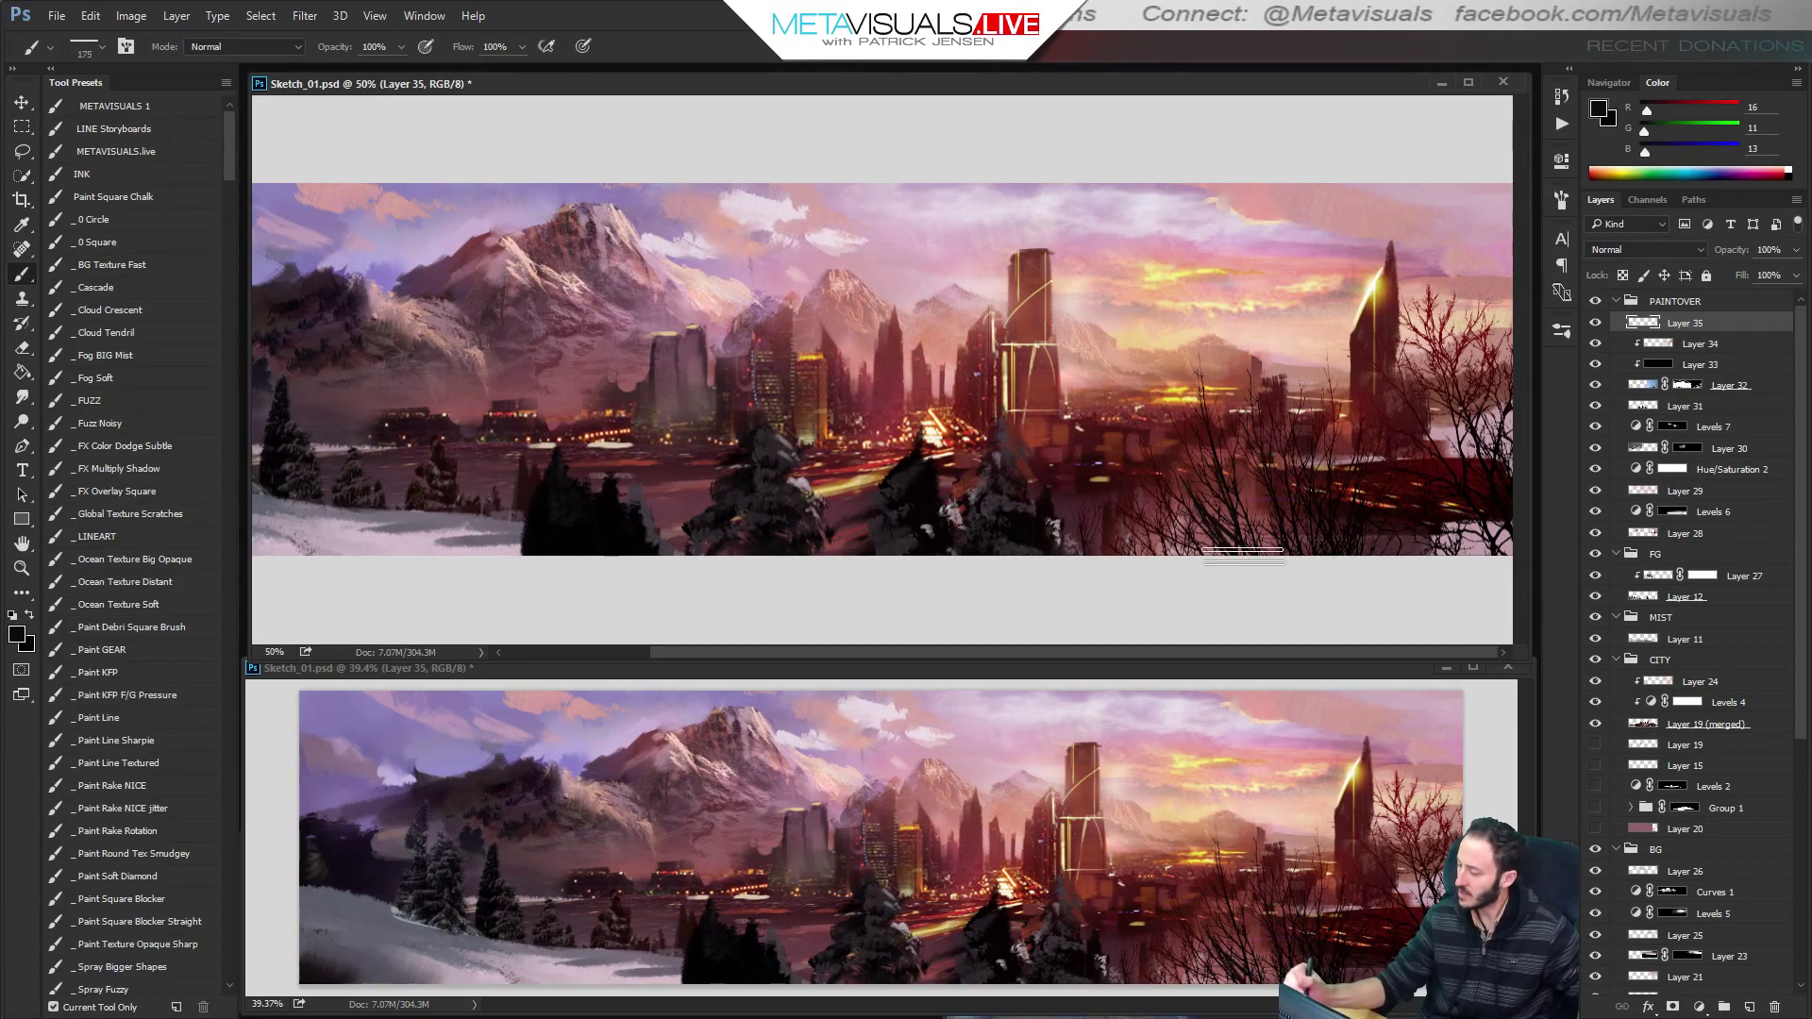
key("bracketleft")
key("bracketleft")
key("bracketright")
key("bracketright")
key("bracketright")
key("bracketright")
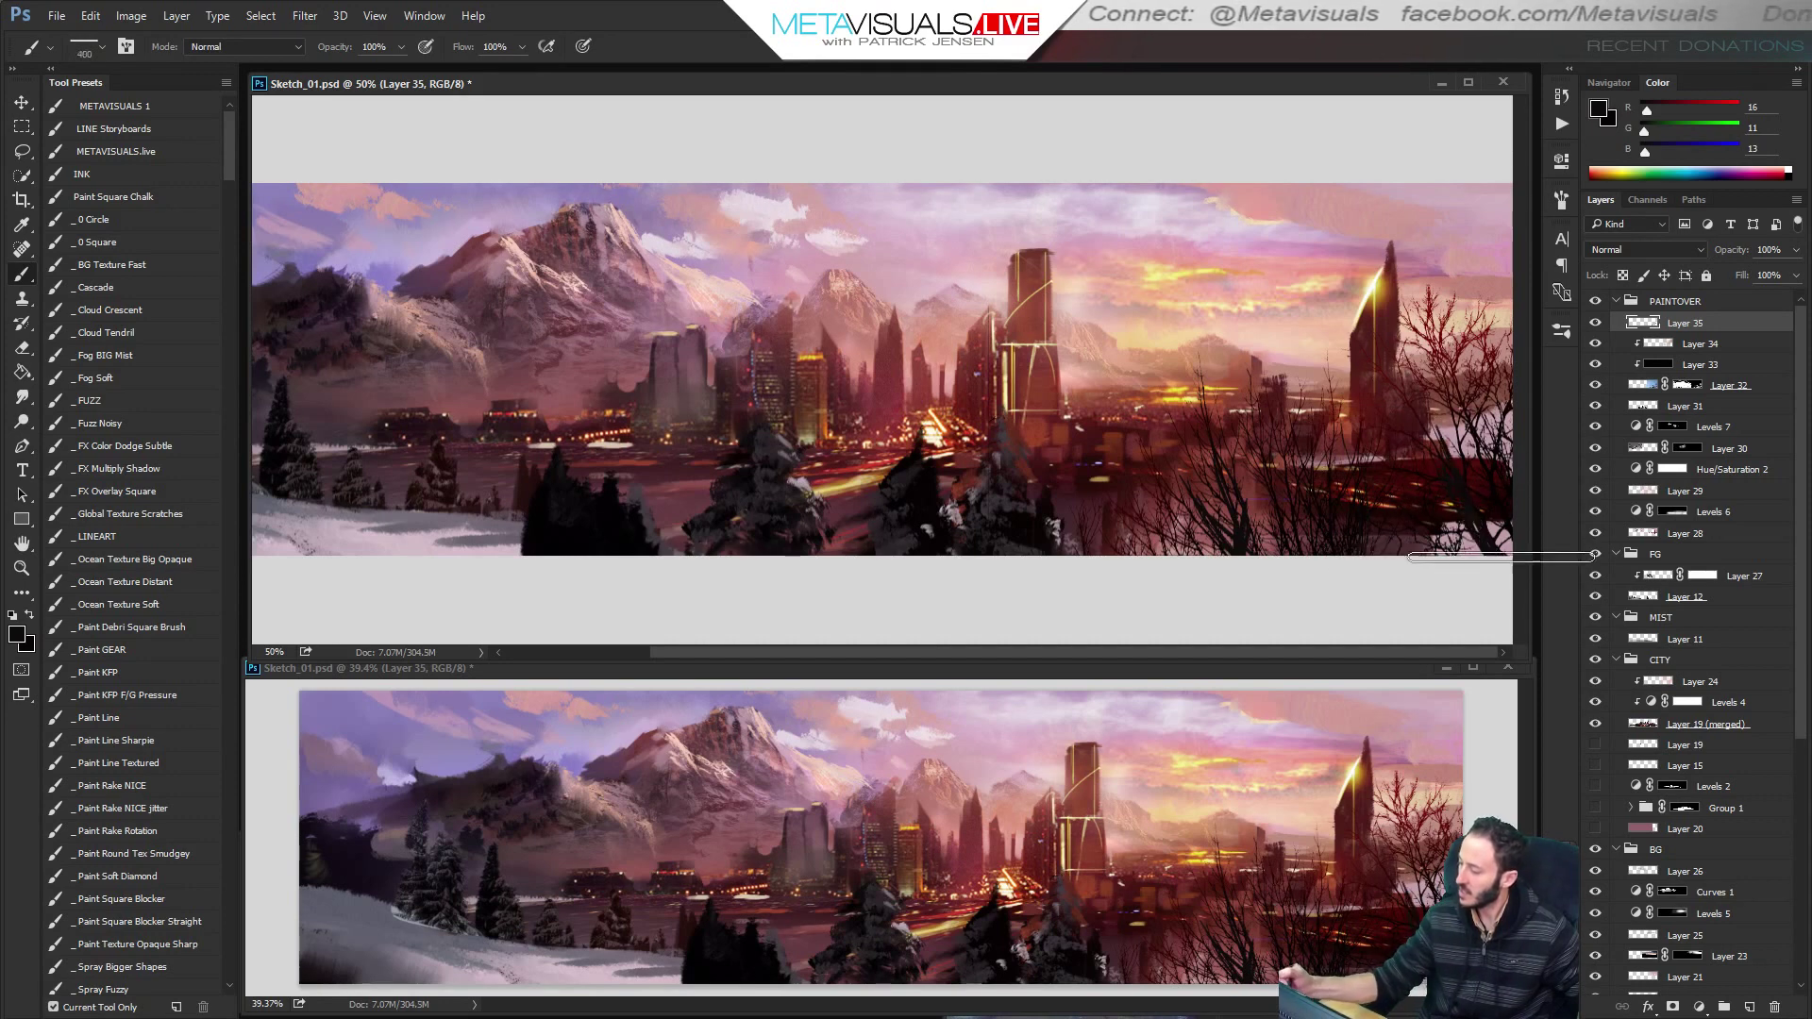
key("bracketleft")
key("bracketleft")
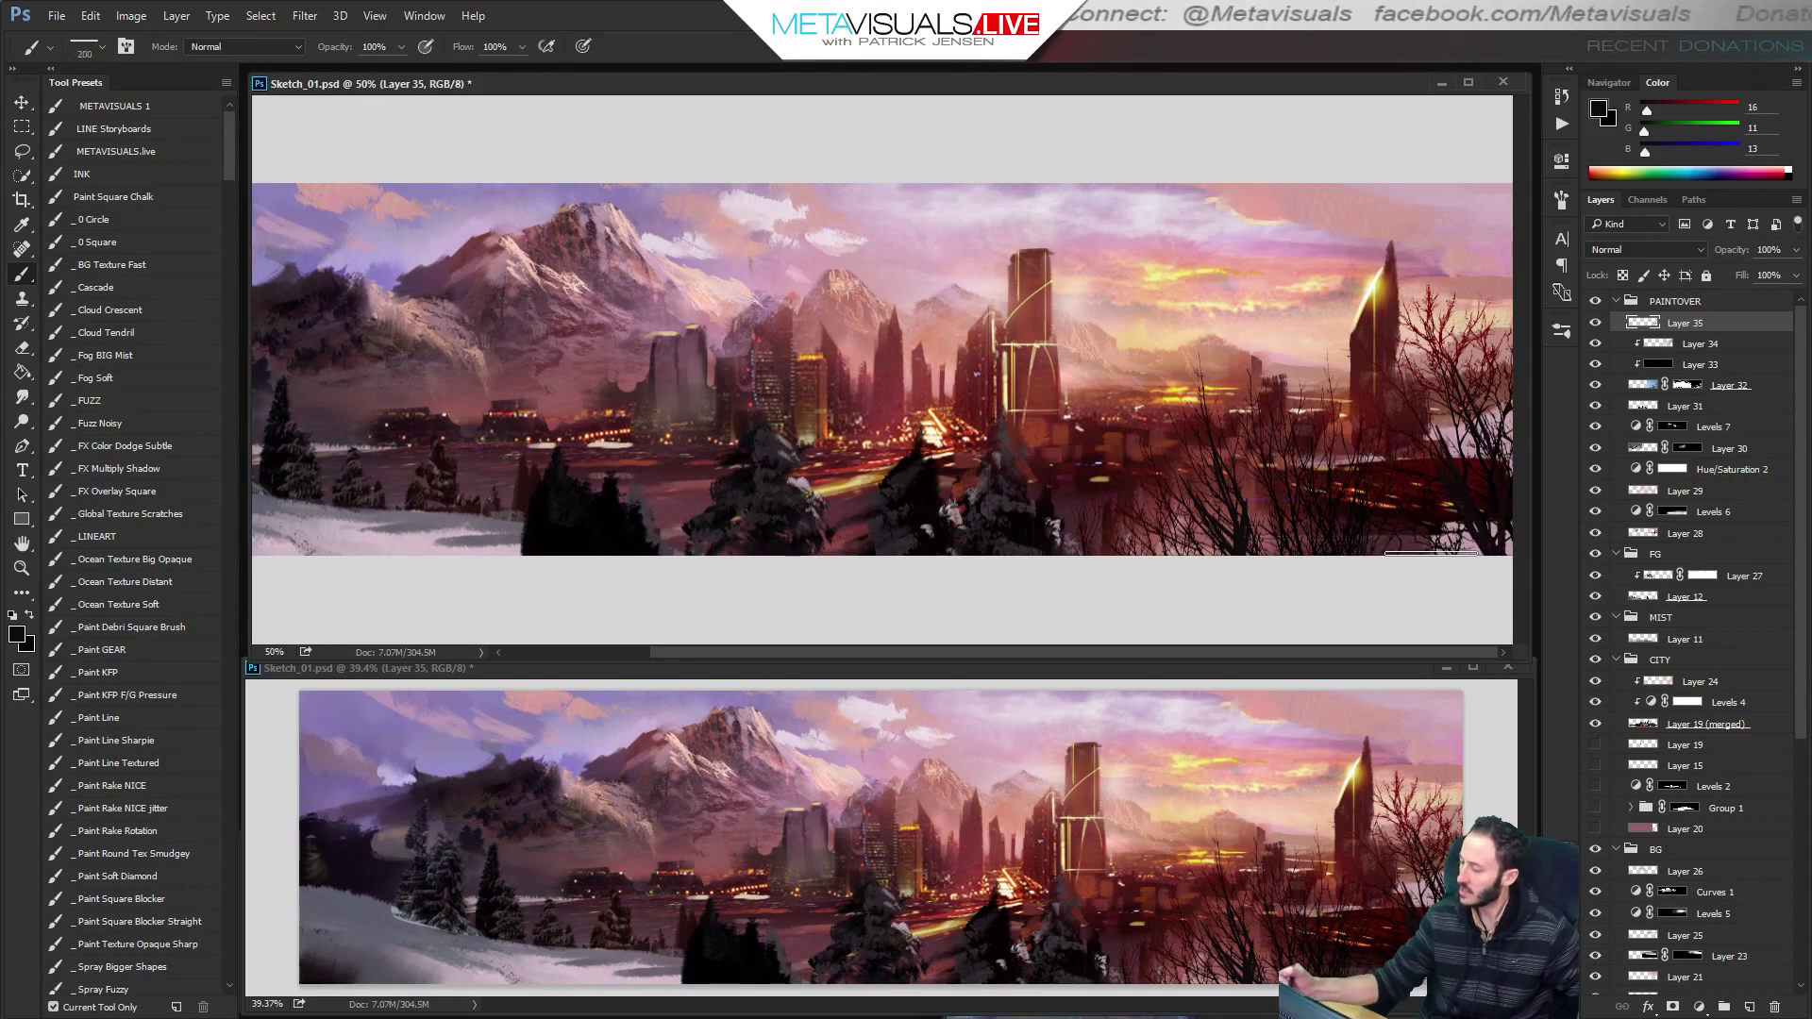
key("bracketright")
key("bracketleft")
key("bracketleft")
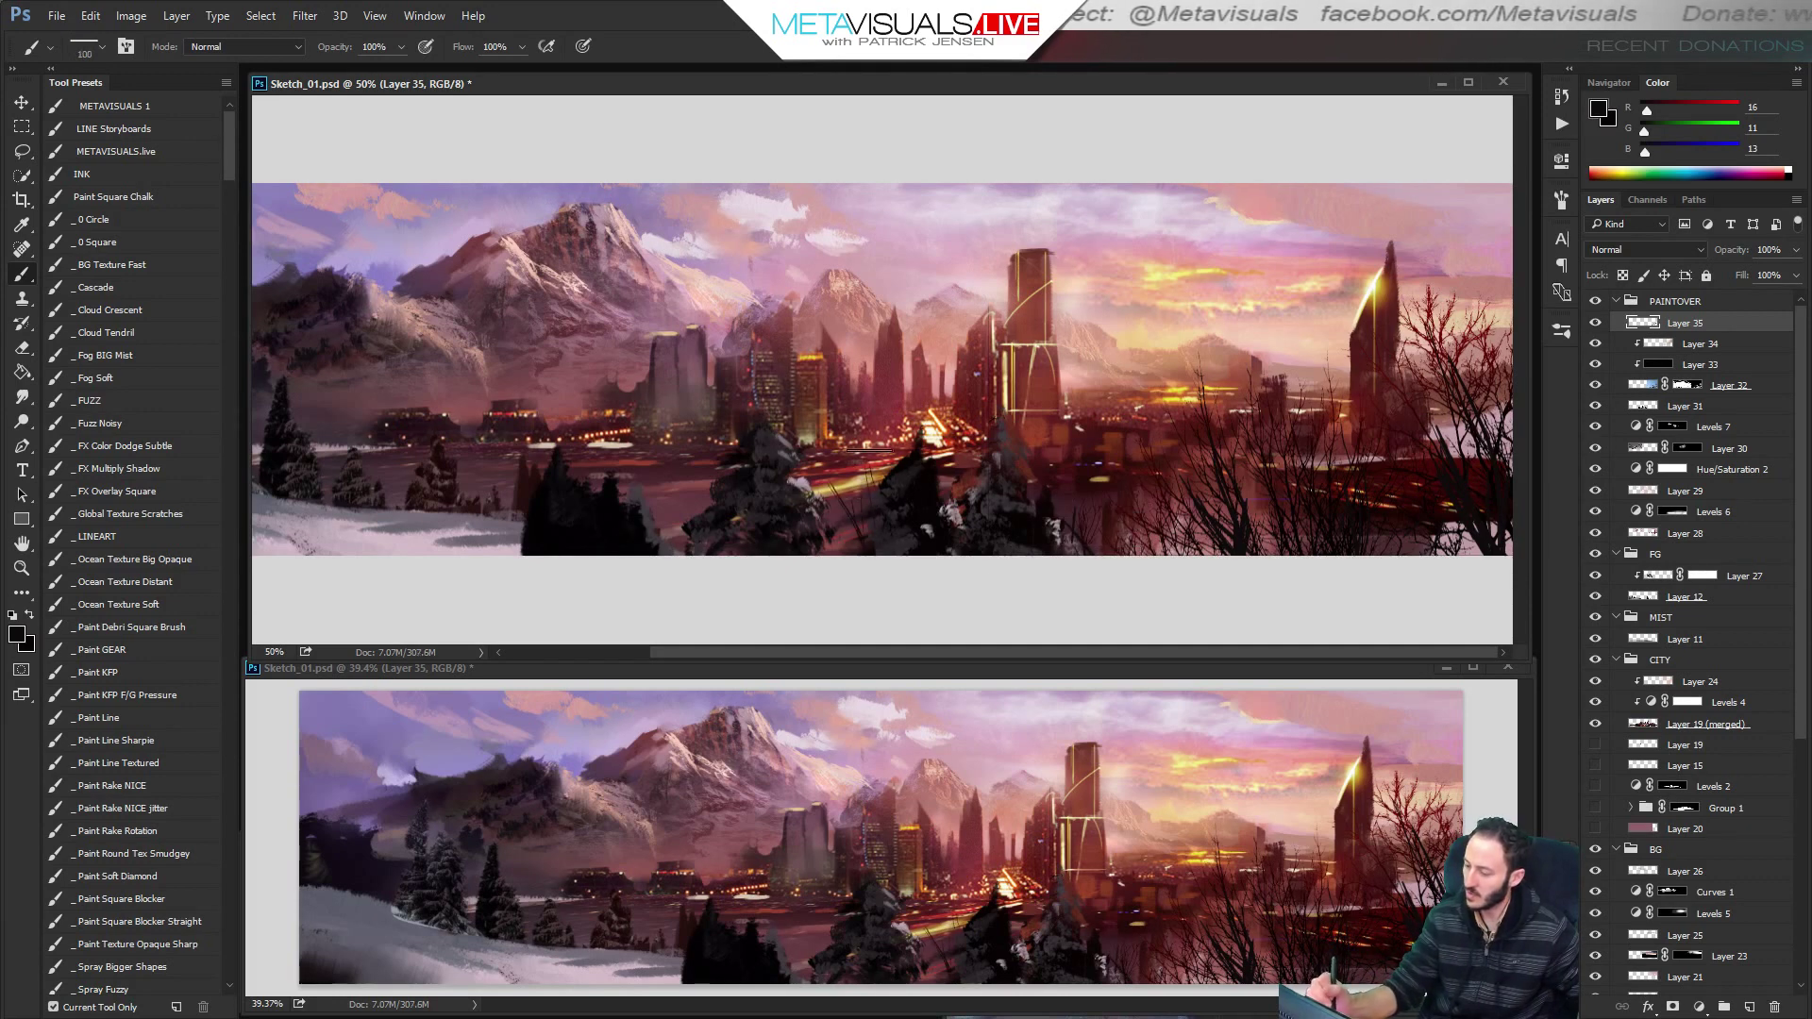
Paint a small cluster of thin, dark bare branches on the snowbank beside the dark conifer clump.
key("space")
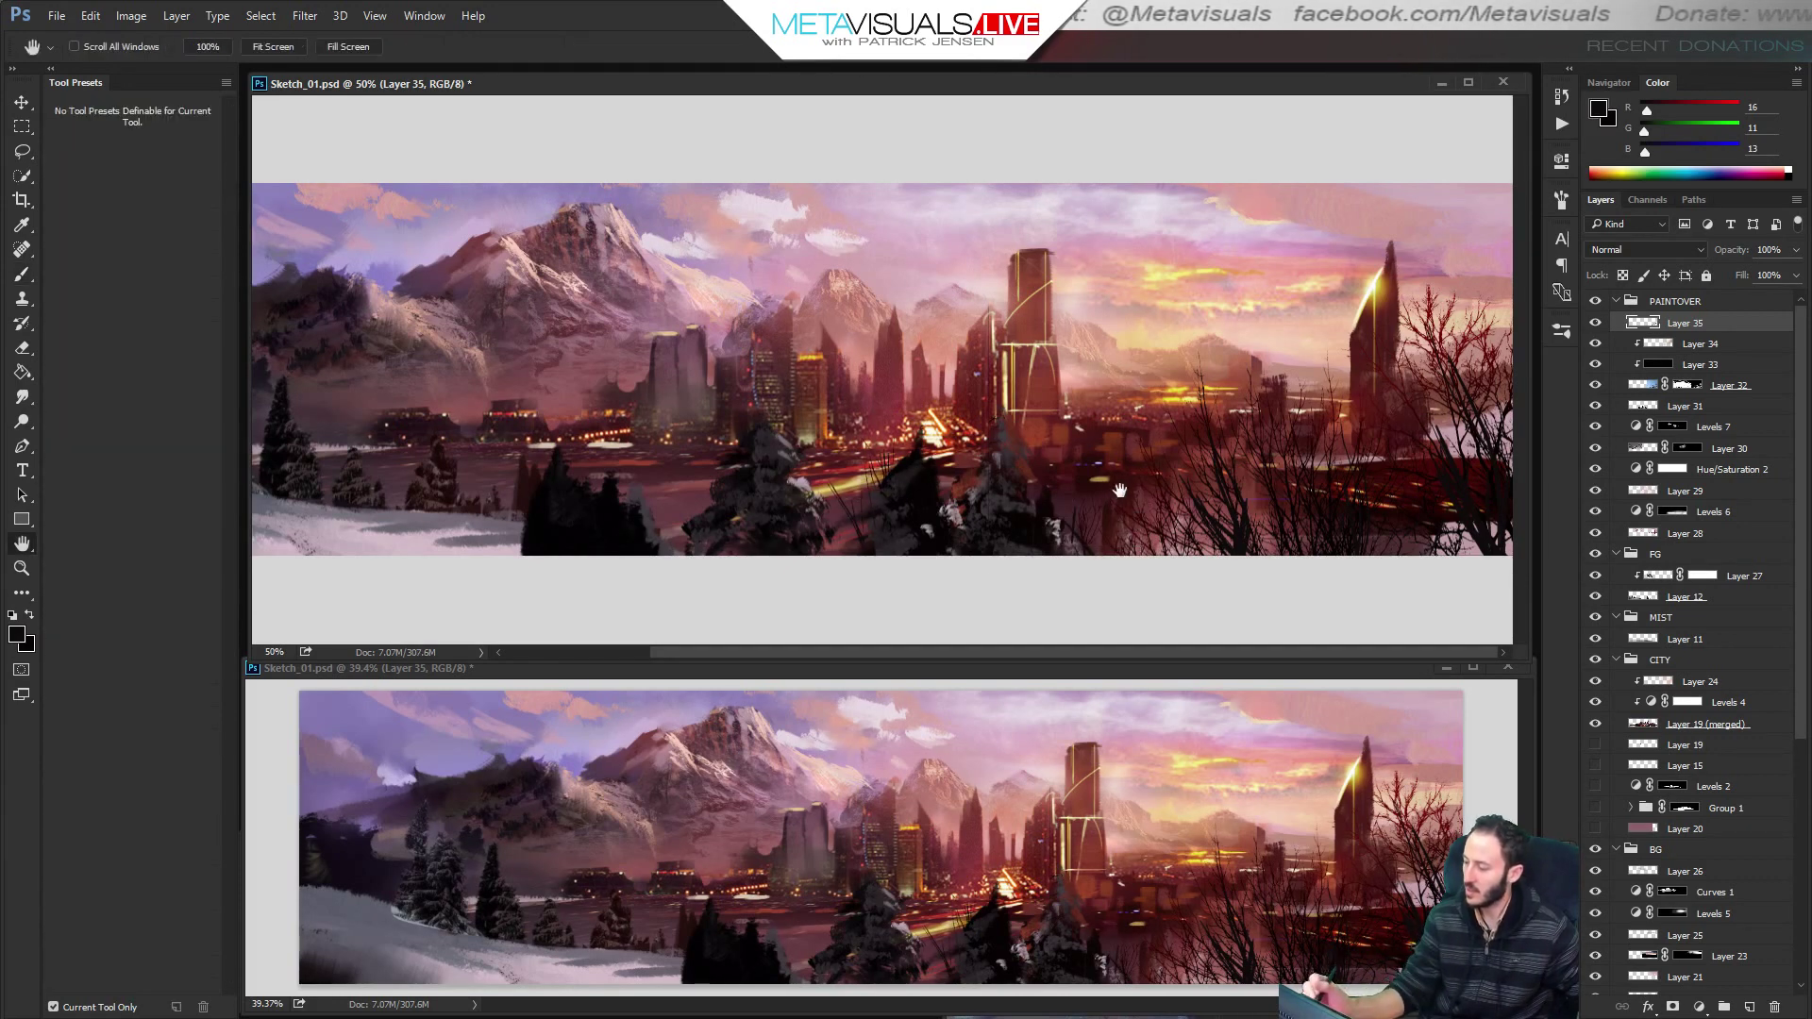
left_click(1117, 525, "alt")
left_click(1113, 525, "ctrl")
left_click_drag(614, 526, 829, 514)
key("b")
mouse_move(719, 522)
left_mouse_down()
mouse_move(651, 524)
mouse_move(672, 555)
left_mouse_up()
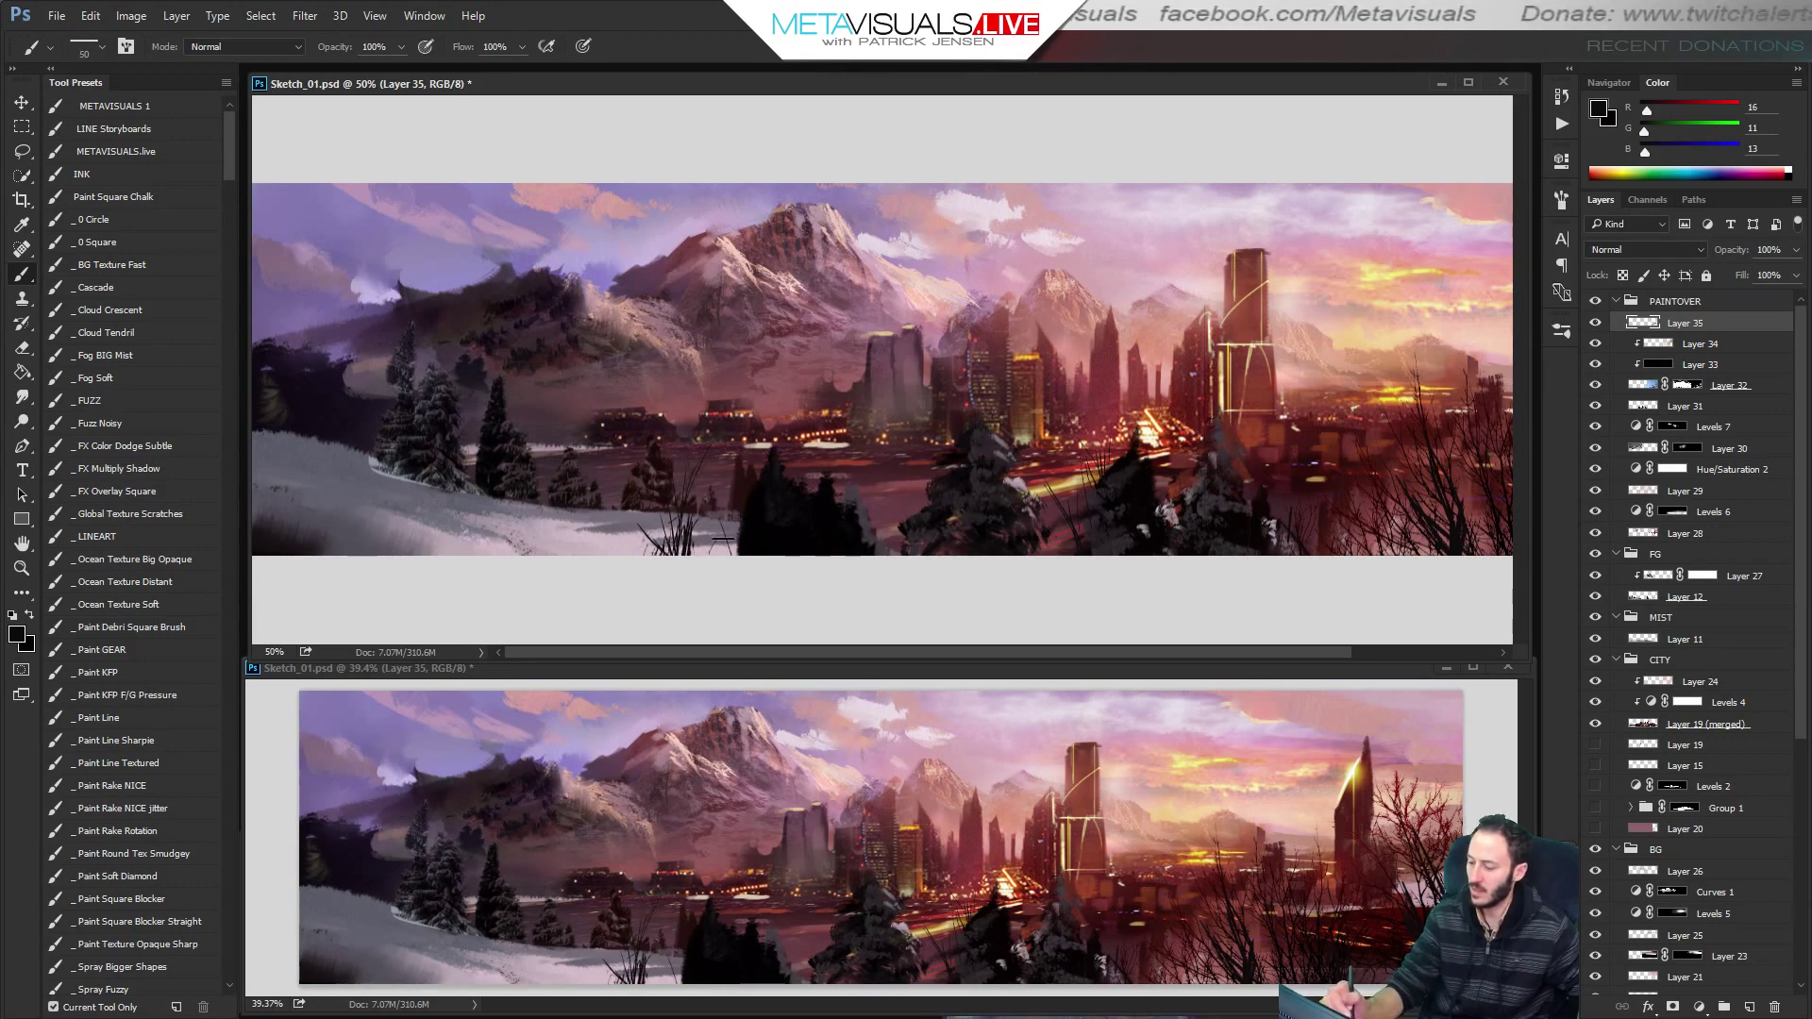
left_click(756, 485, "alt")
left_click(1372, 526, "ctrl")
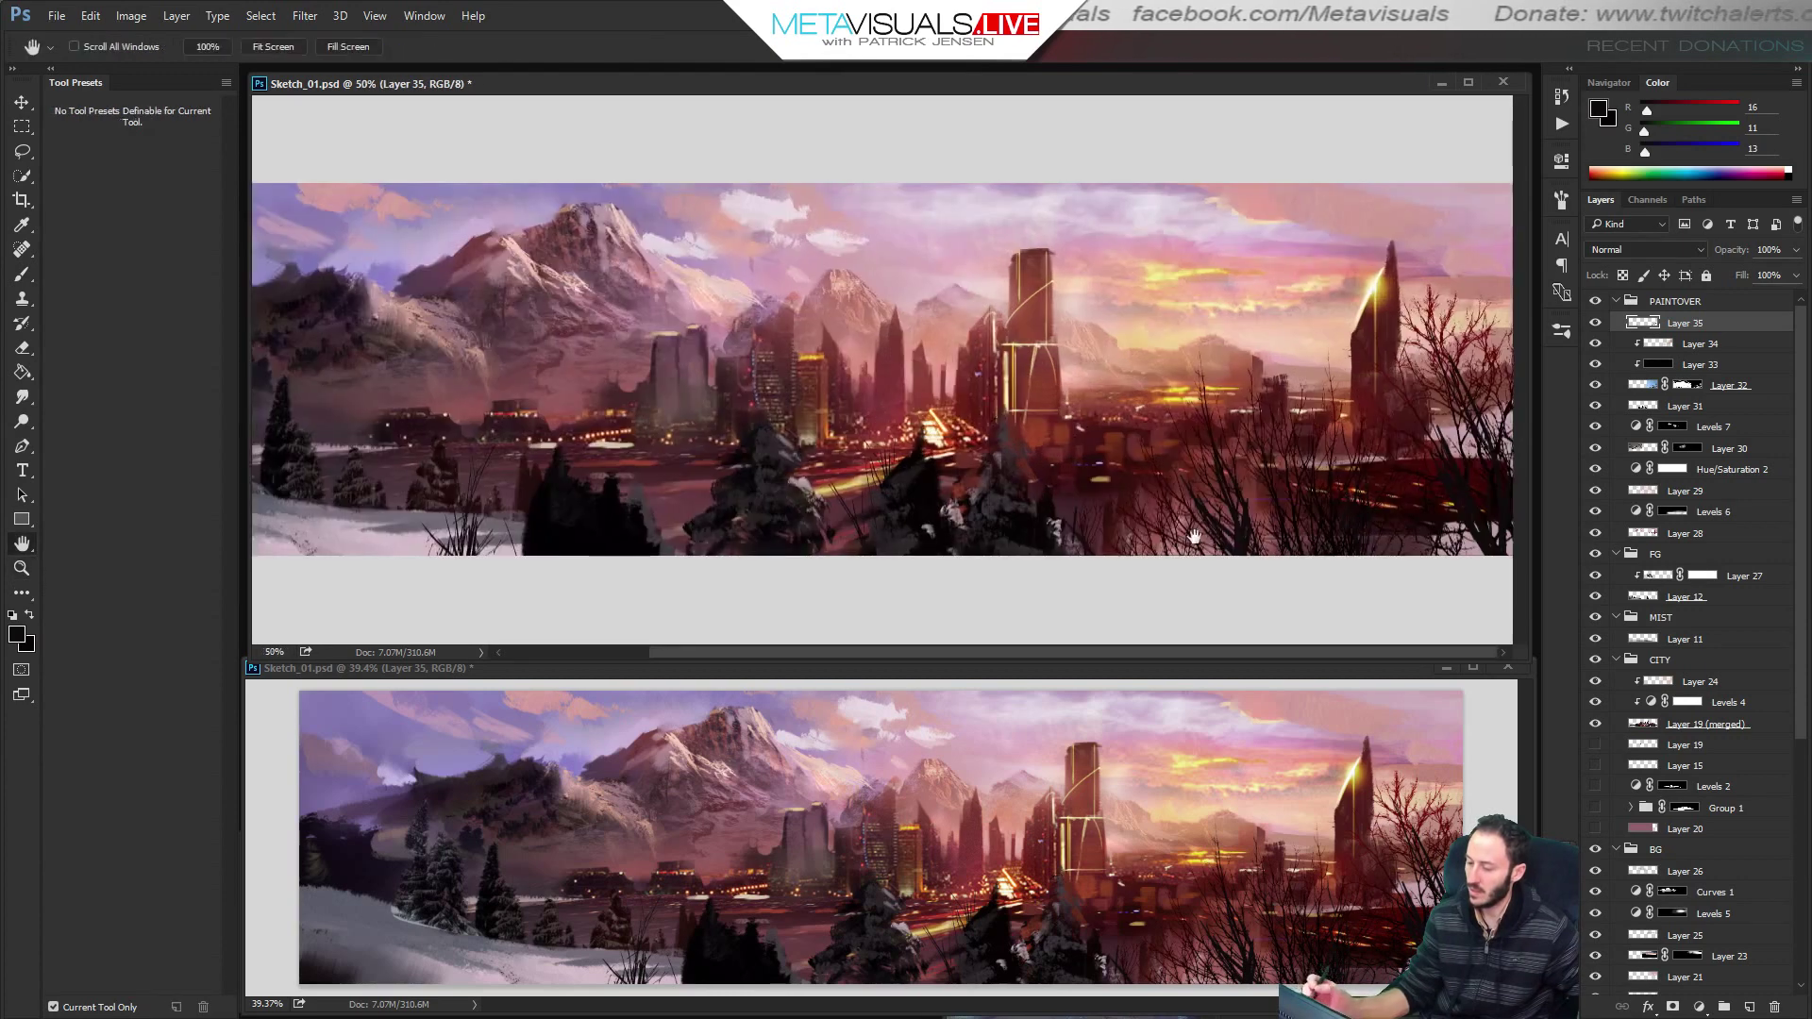
Choose the Paint KPP F/G Pressure brush, sample dark greys from the trees, and paint form strokes over the dark conifer clump beside the snowbank.
left_click_drag(874, 566, 1124, 560)
key("b")
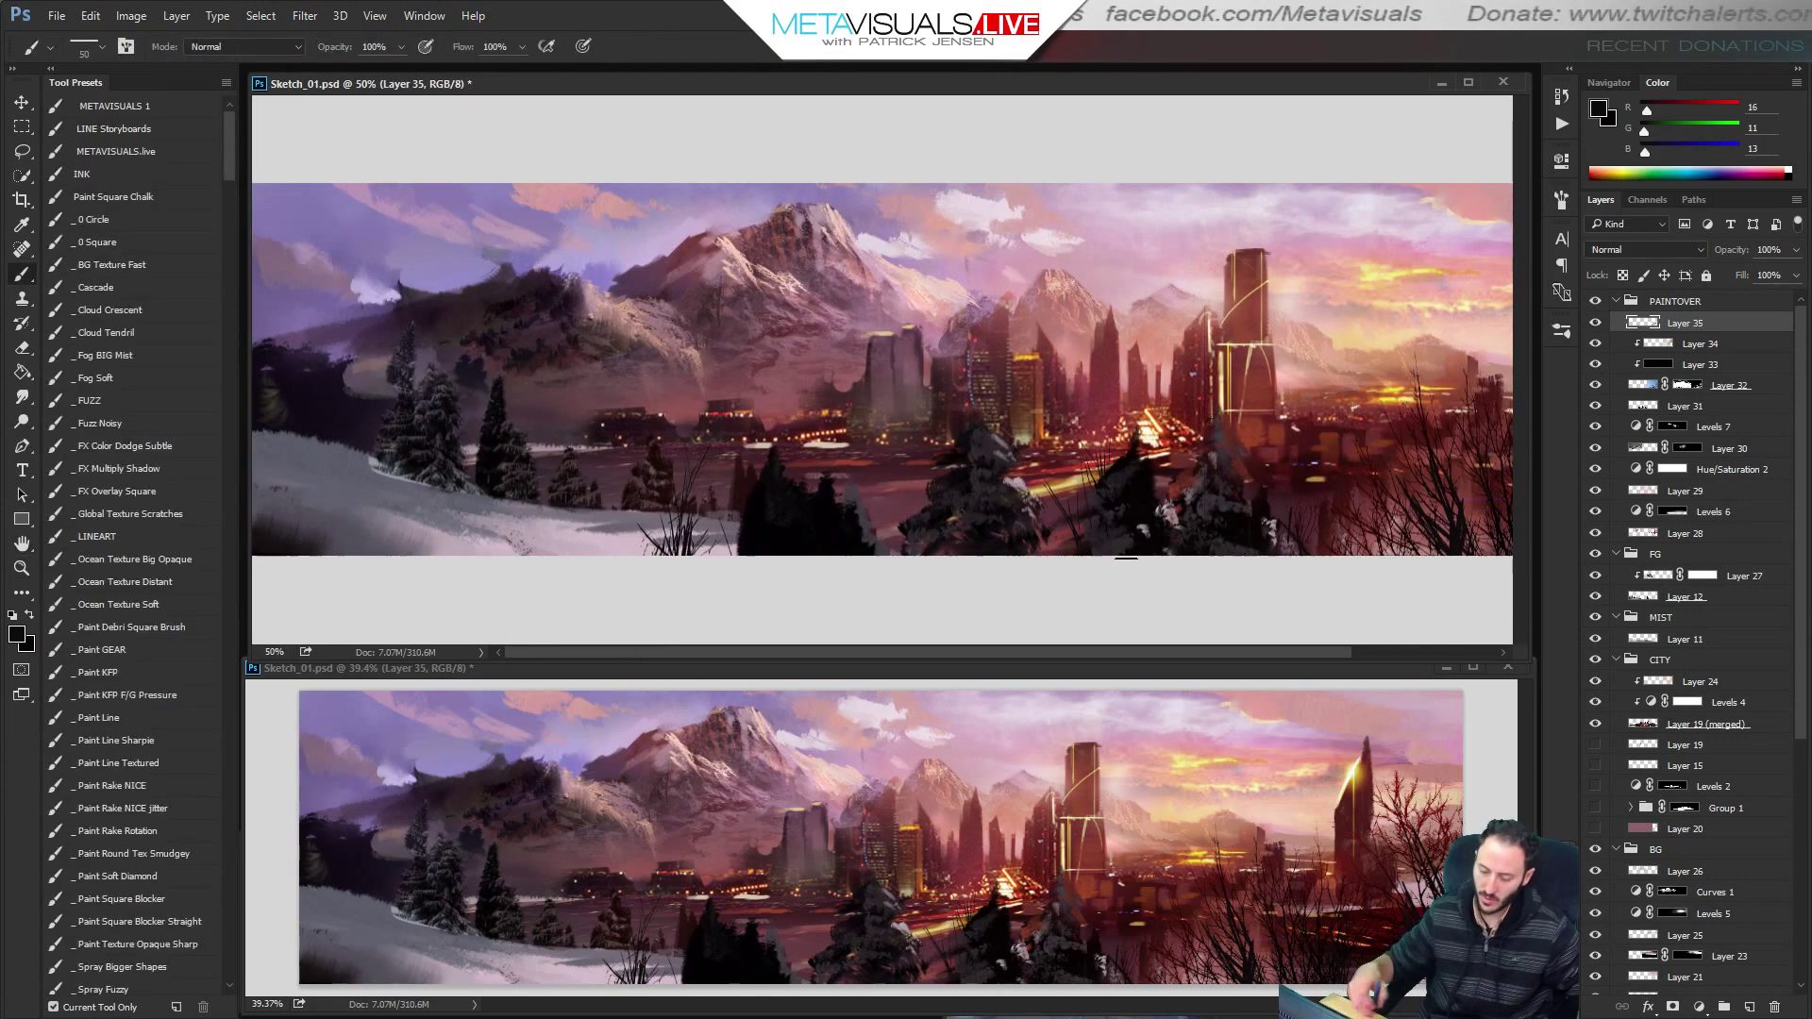
left_click(128, 695)
left_click(998, 434, "alt")
key("x")
left_click(773, 511, "alt")
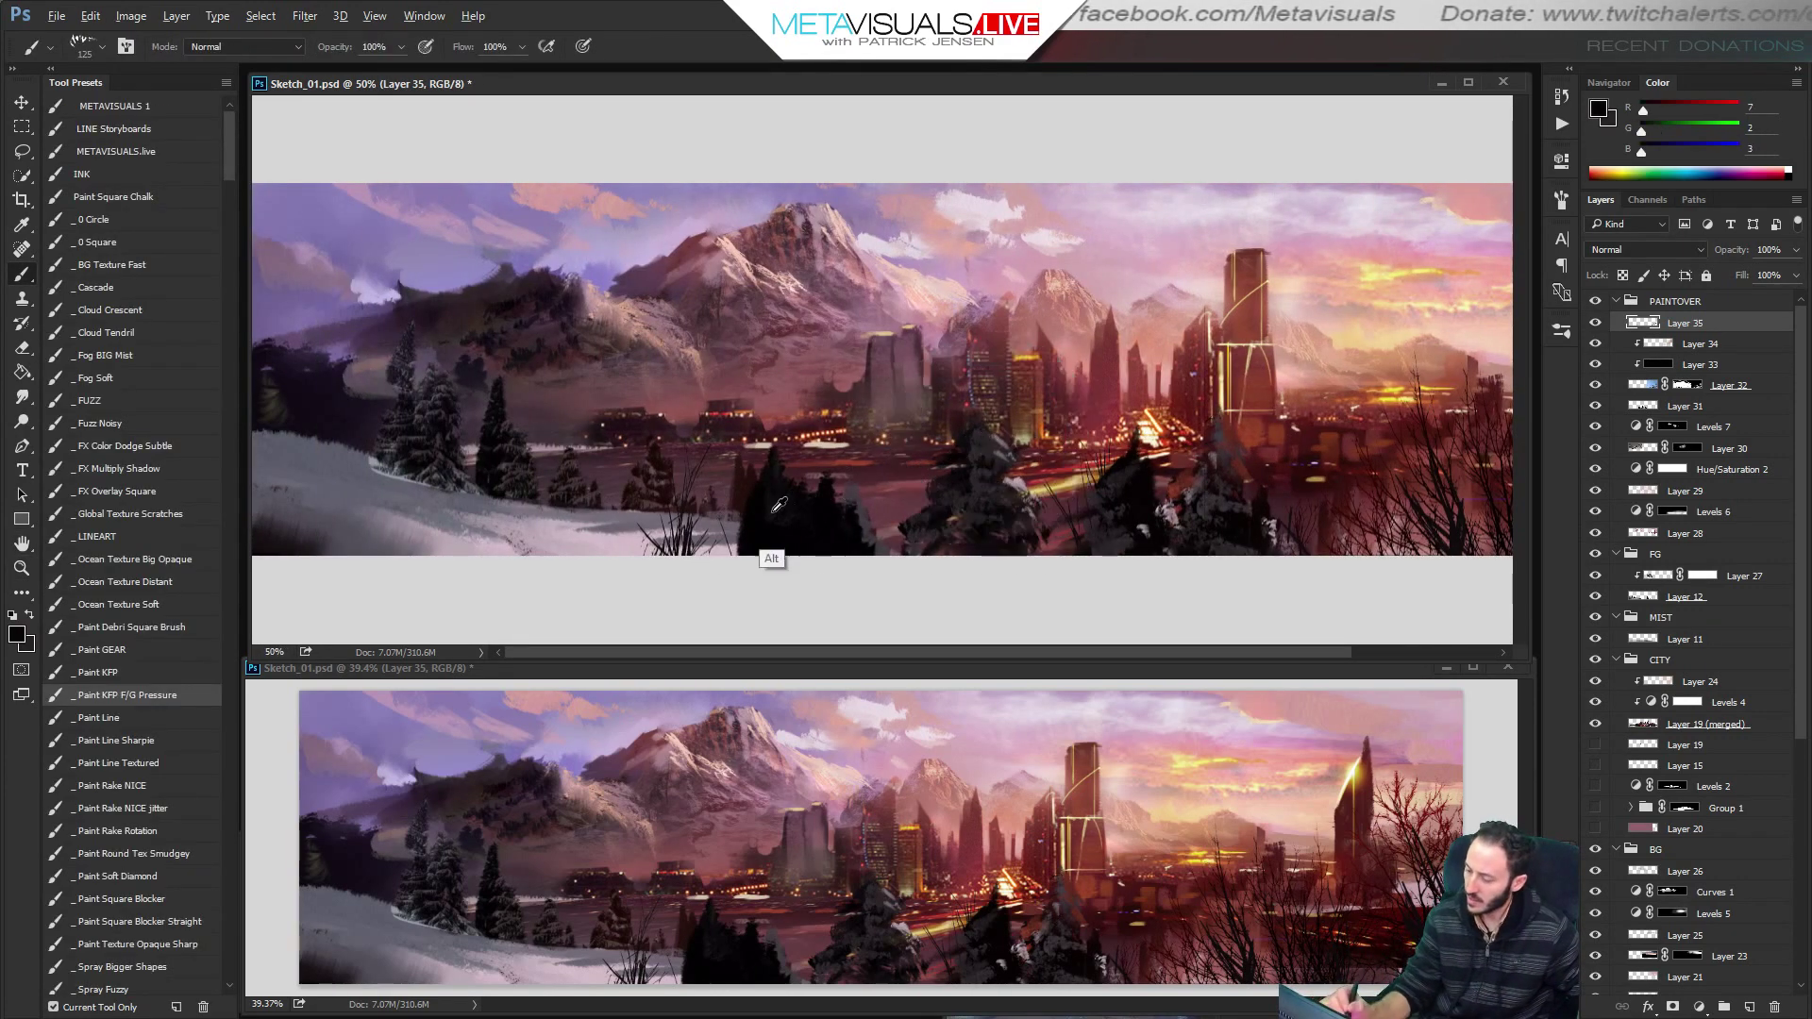
key("x")
key("[")
key("bracketleft")
key("bracketleft")
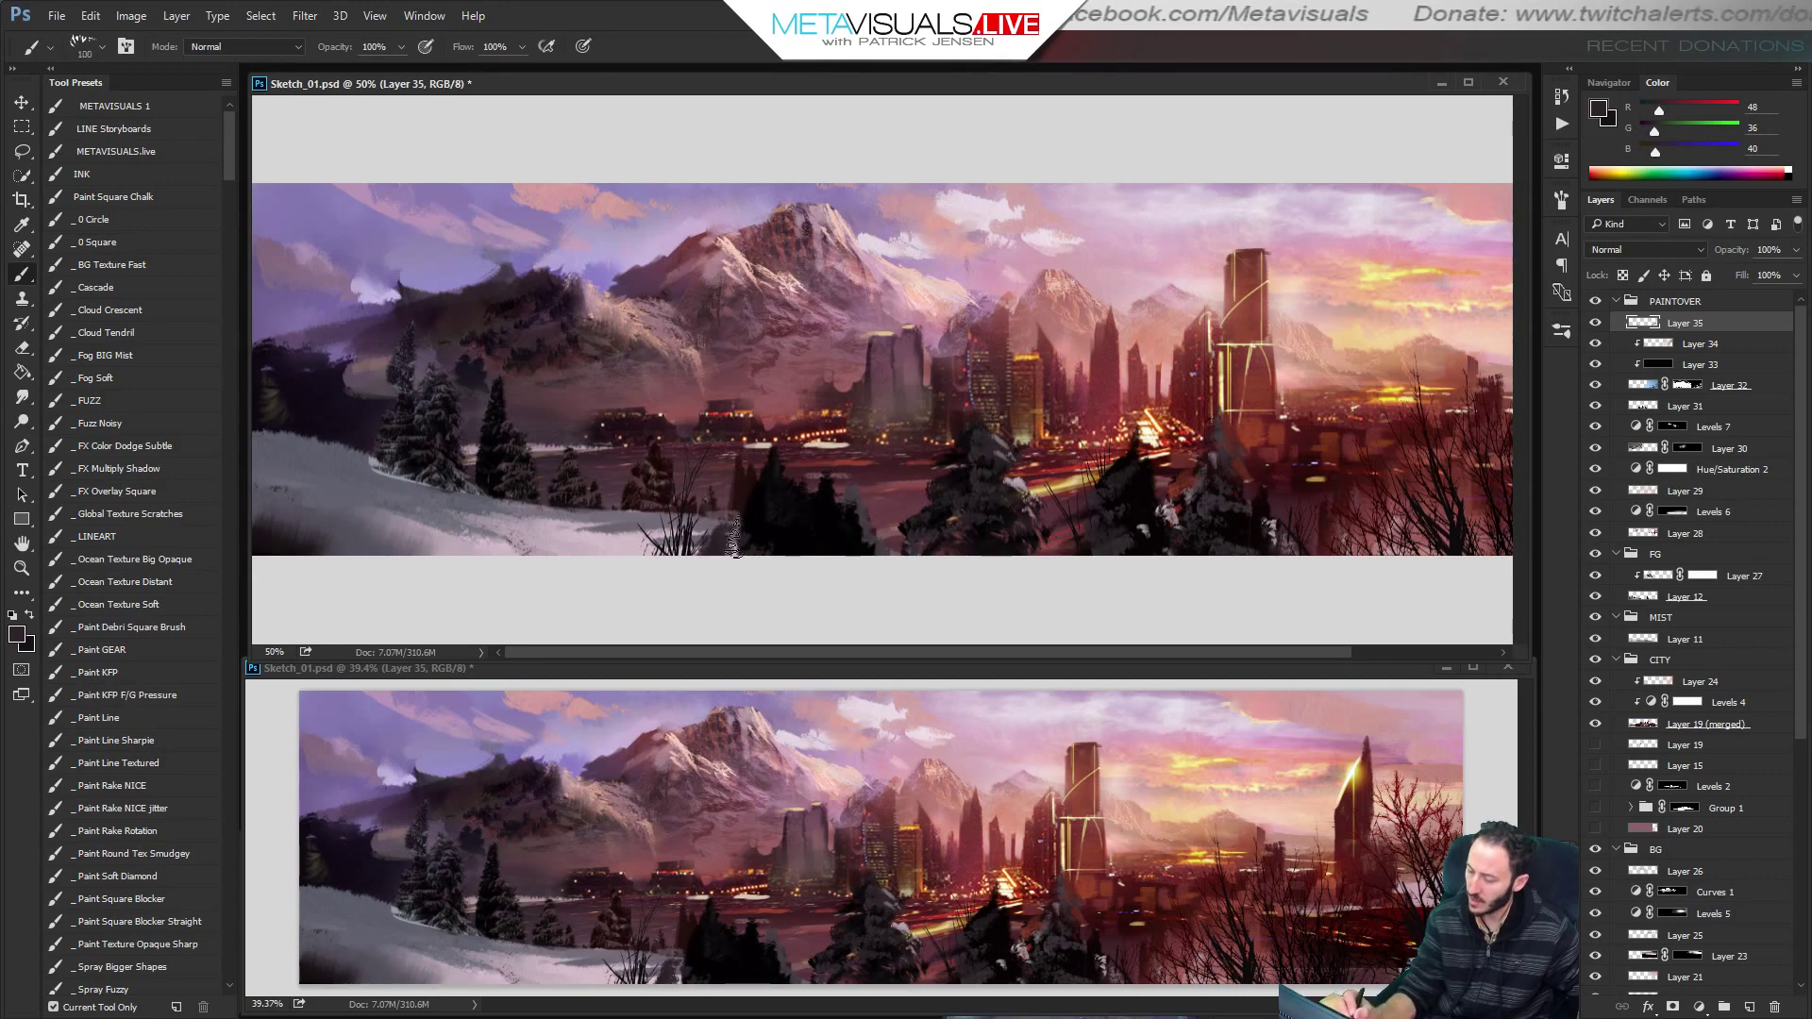
left_click_drag(812, 509, 809, 548)
mouse_move(841, 503)
left_mouse_down()
mouse_move(834, 553)
mouse_move(852, 549)
left_mouse_up()
Sample lighter grey and pale snow tones with a smaller brush and paint snow accents on the foreground conifers.
key("bracketleft")
key("bracketleft")
key("bracketleft")
left_click(852, 497, "alt")
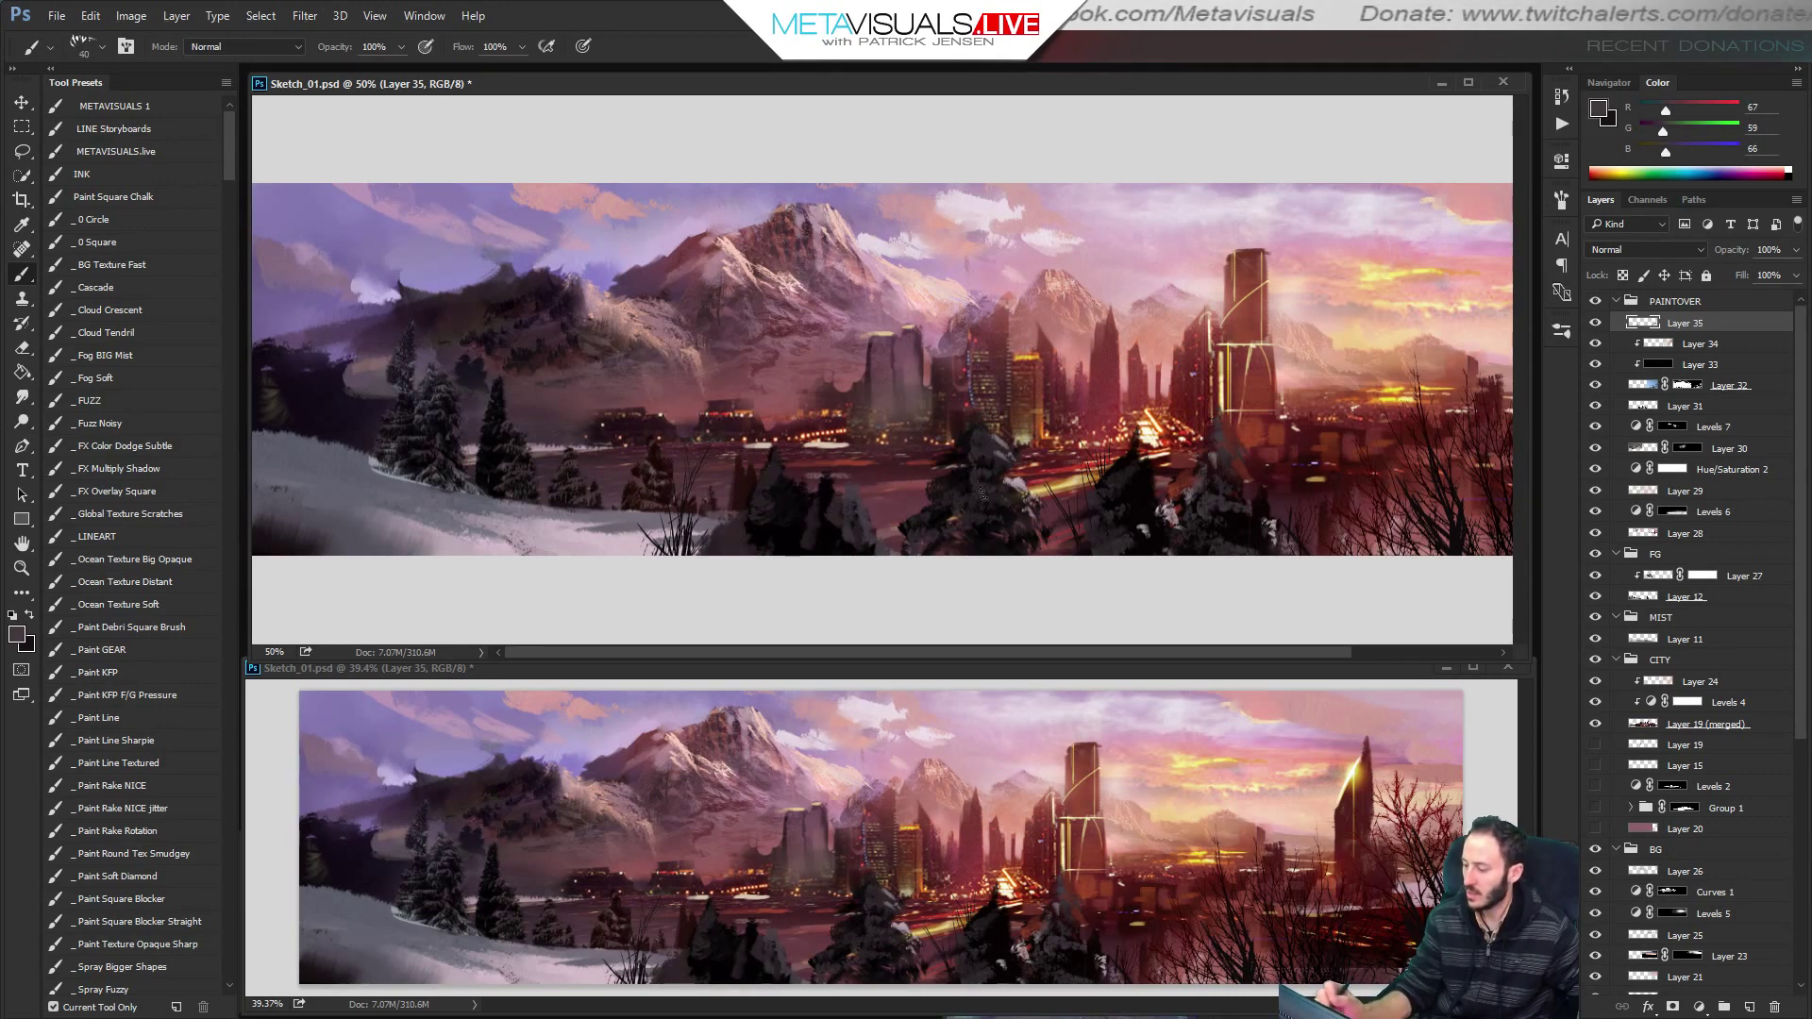
left_click(1020, 479, "alt")
key("bracketleft")
key("bracketleft")
key("bracketleft")
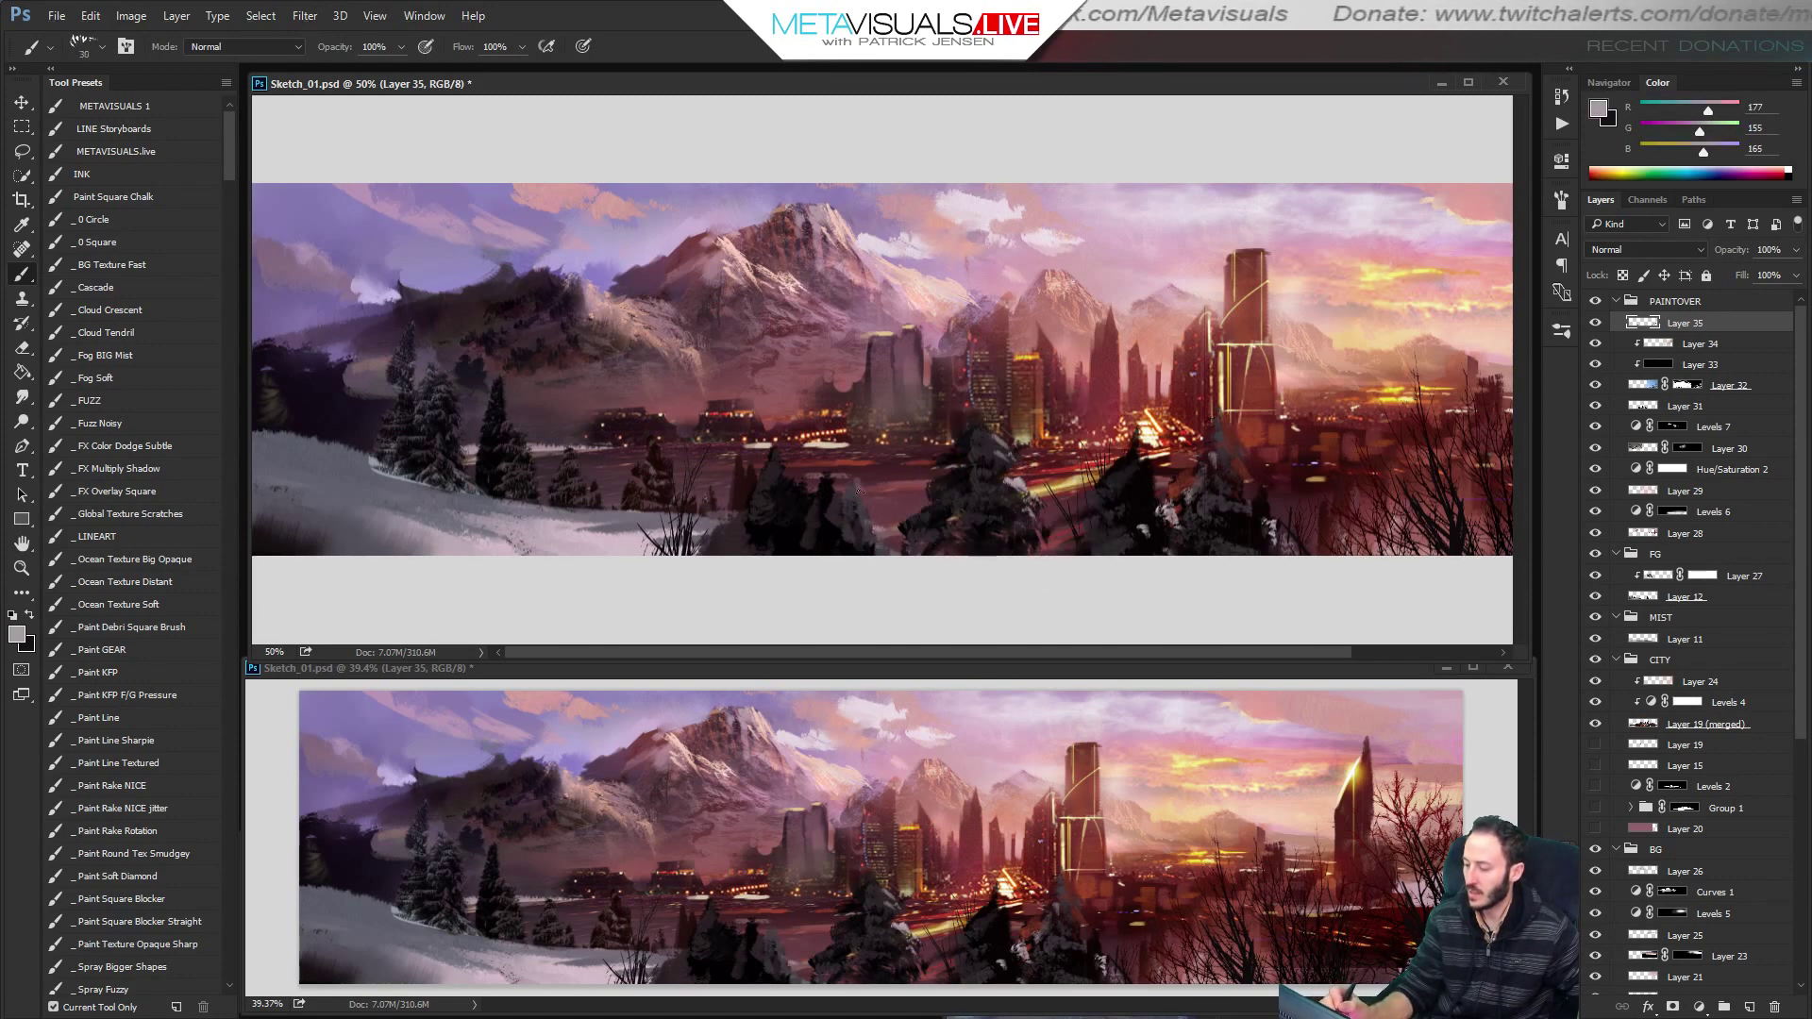
key("space")
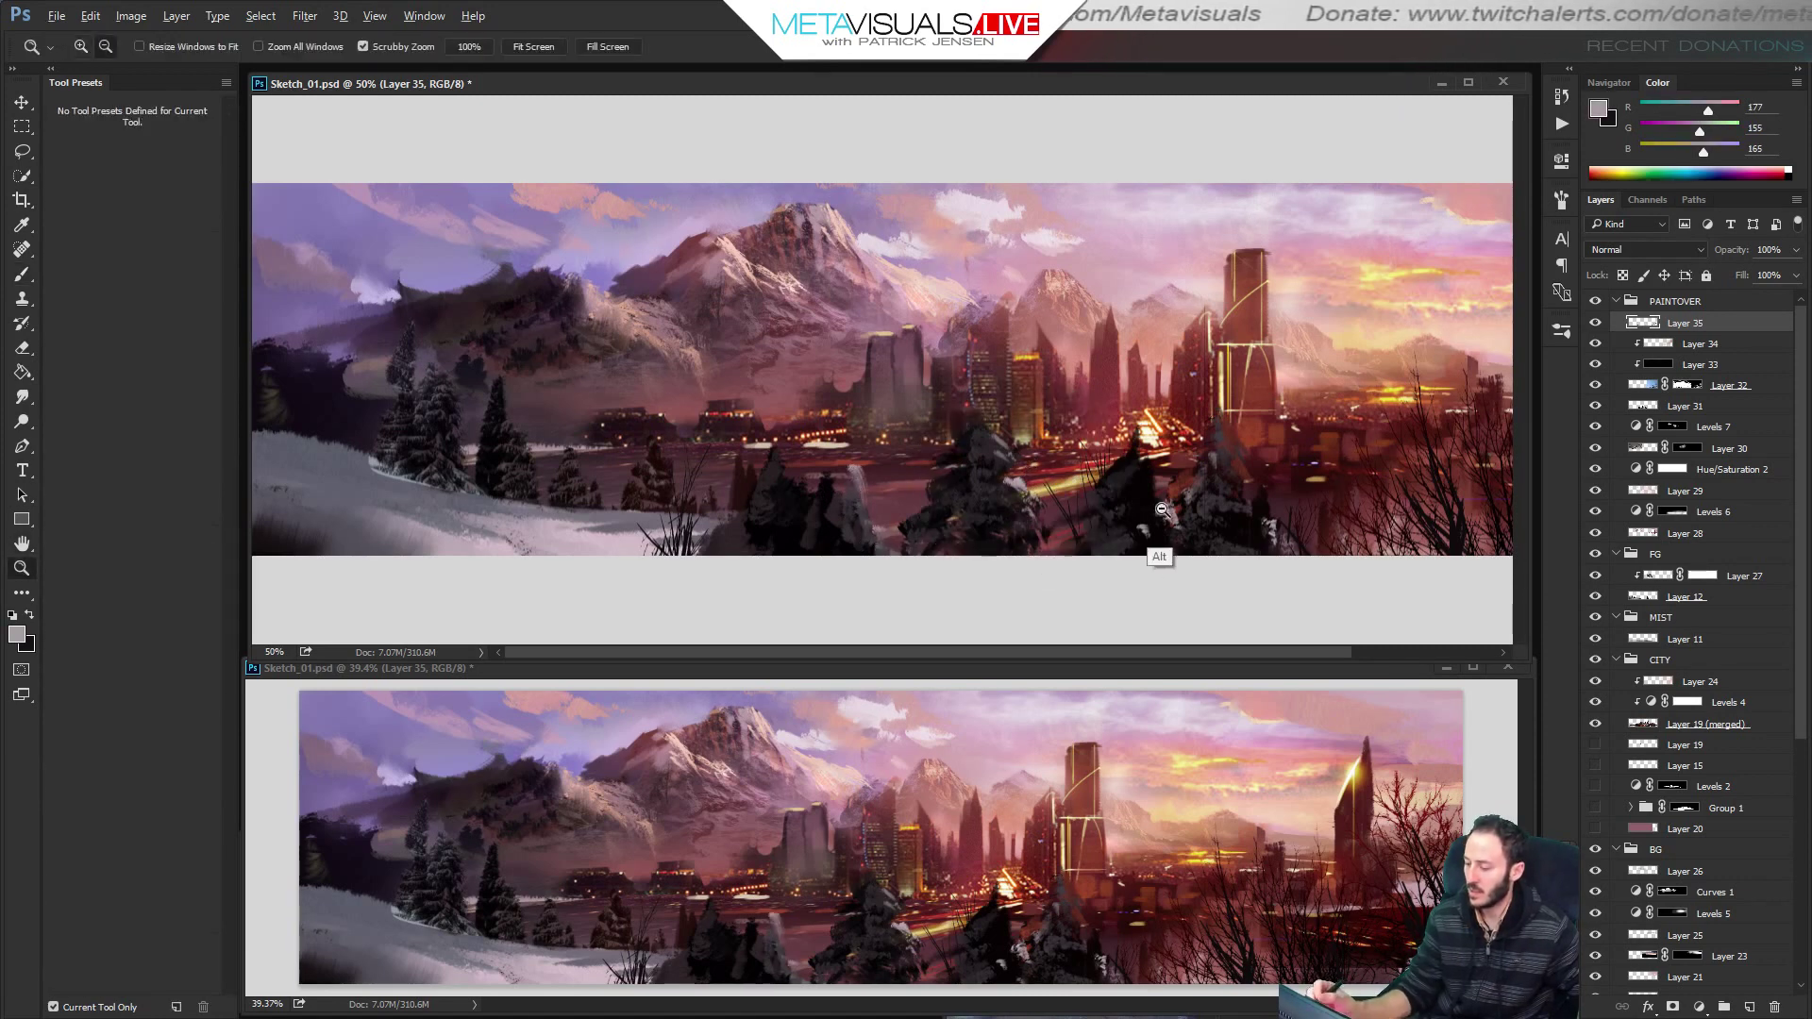
left_click(1161, 557, "alt")
left_click(1271, 535, "ctrl")
left_click_drag(985, 542, 1201, 549)
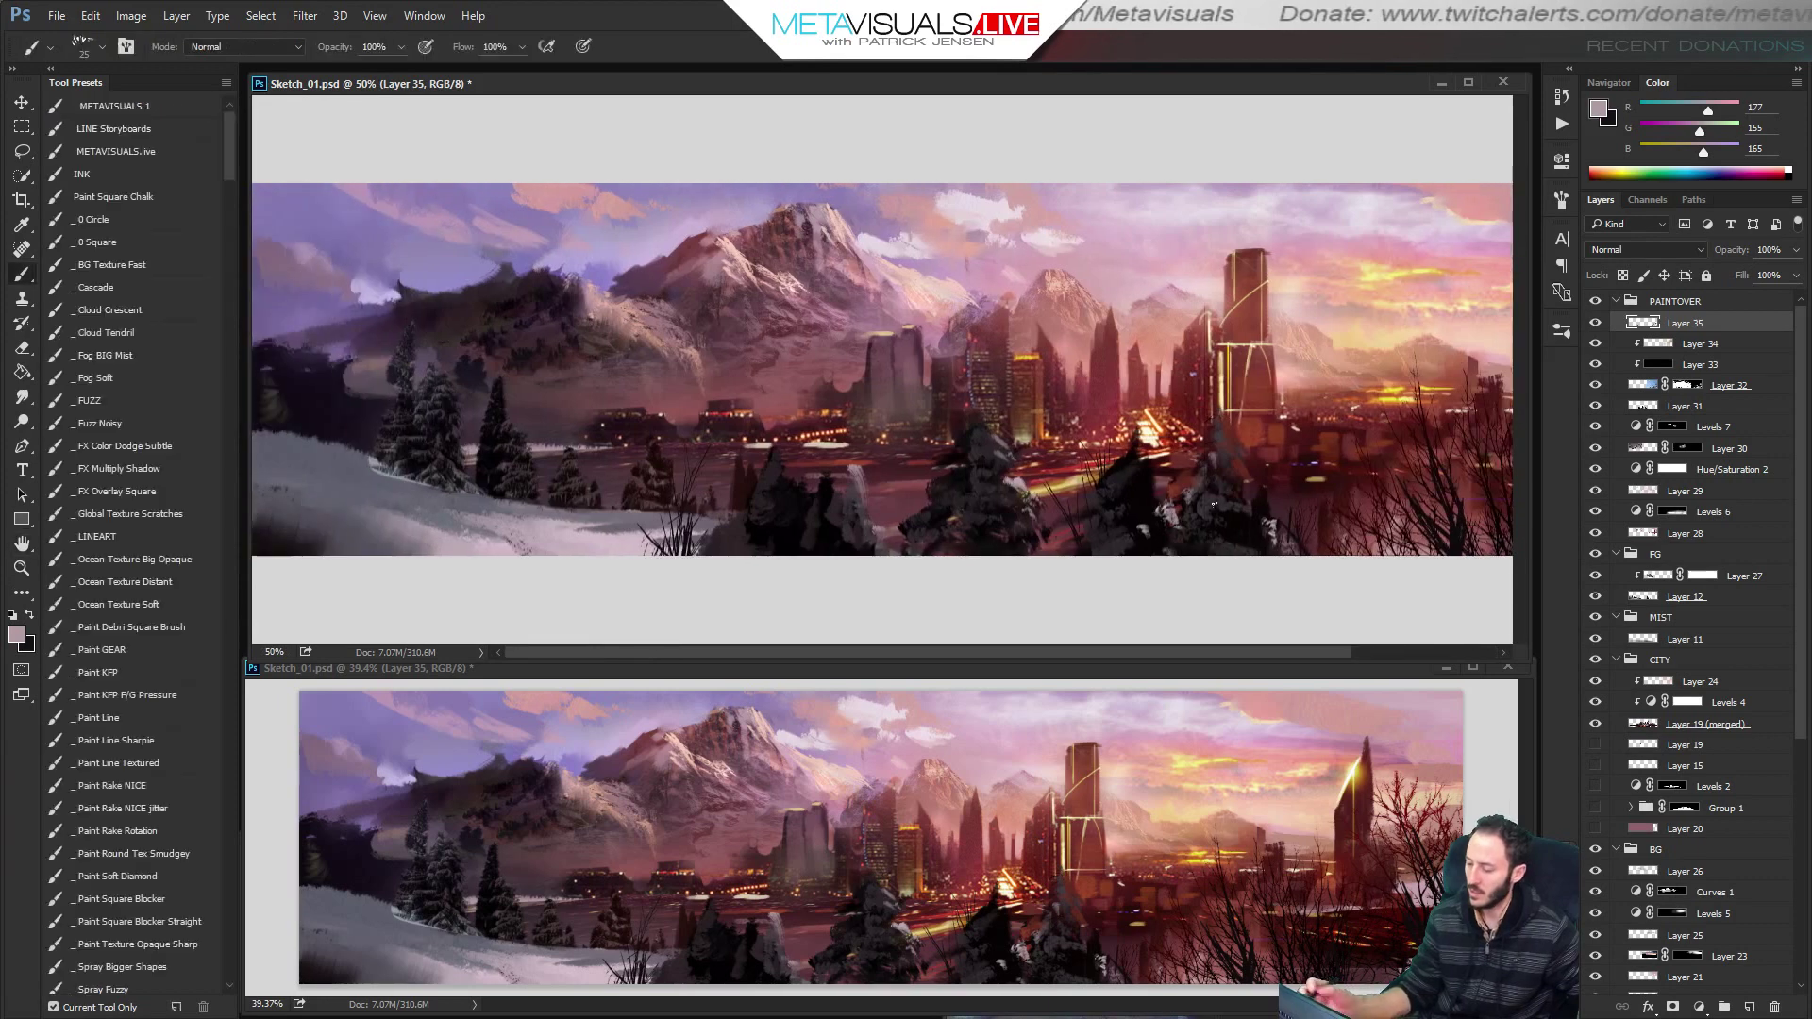
Sample the snow colour and brighten it to a pale pink, RGB 255, 221, 218.
left_click(515, 525, "alt")
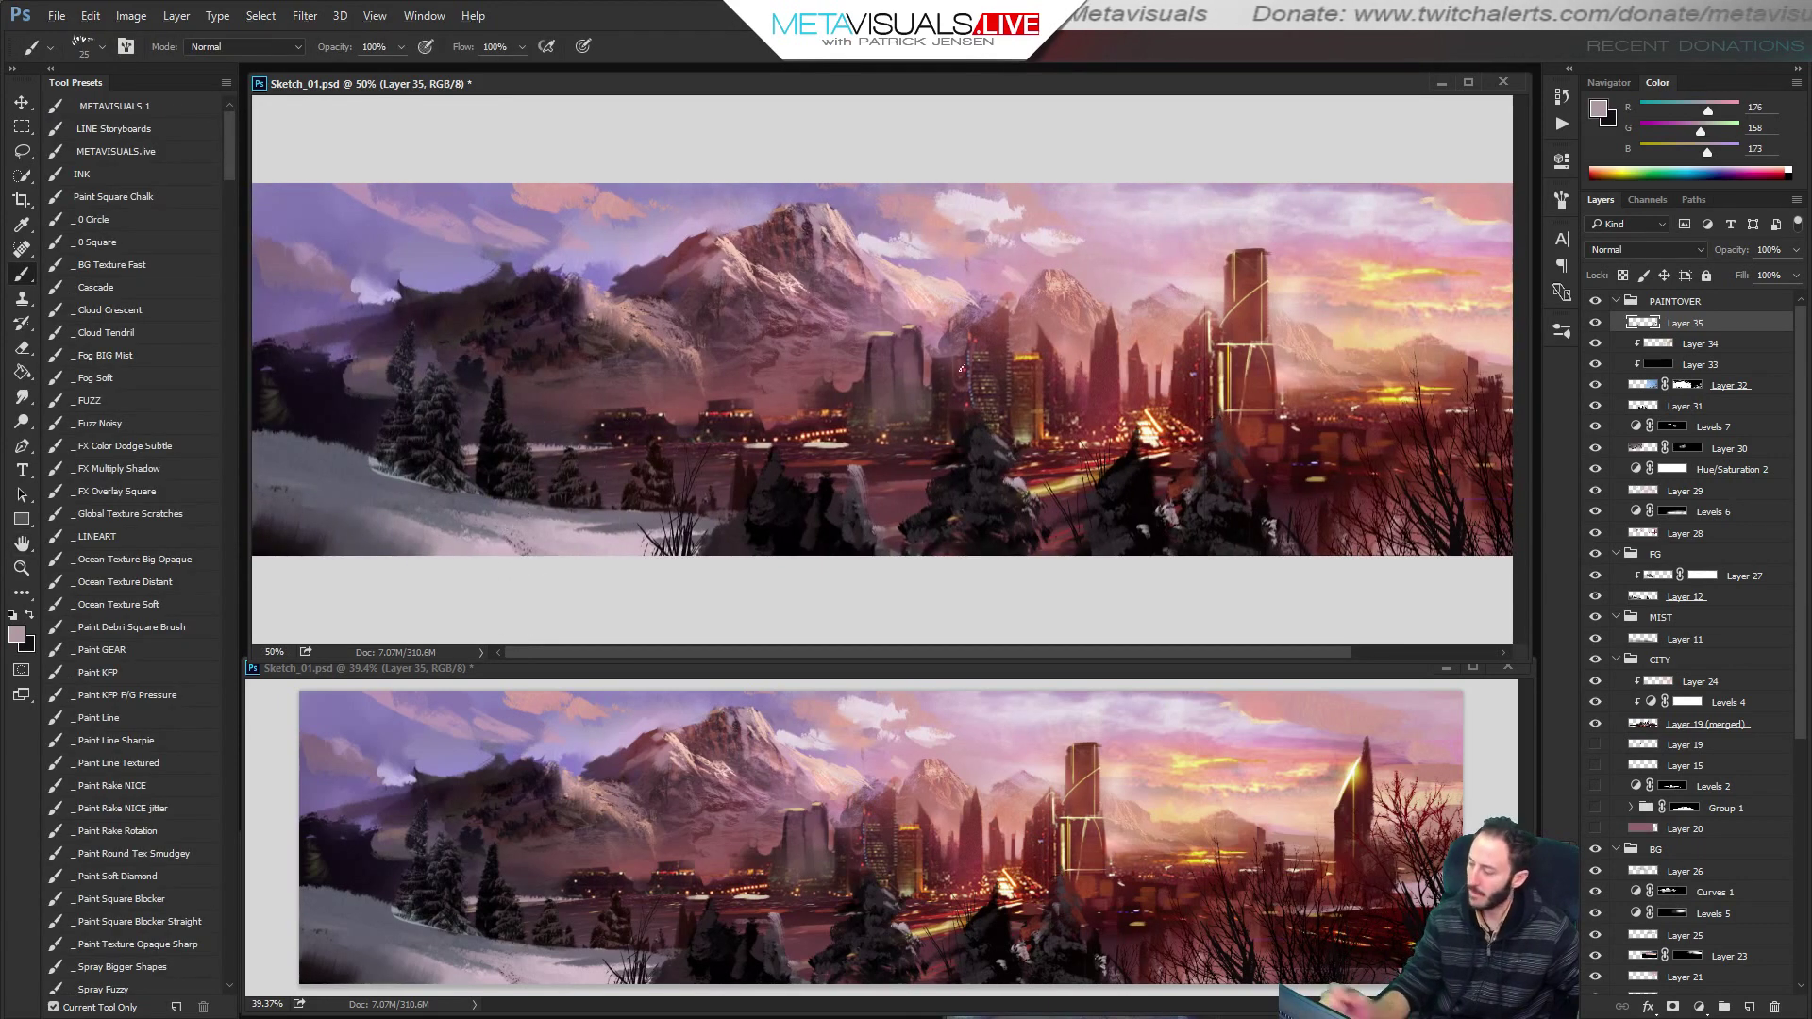
mouse_move(1713, 111)
left_mouse_down()
mouse_move(1741, 111)
mouse_move(1715, 132)
left_mouse_up()
left_click(1725, 152)
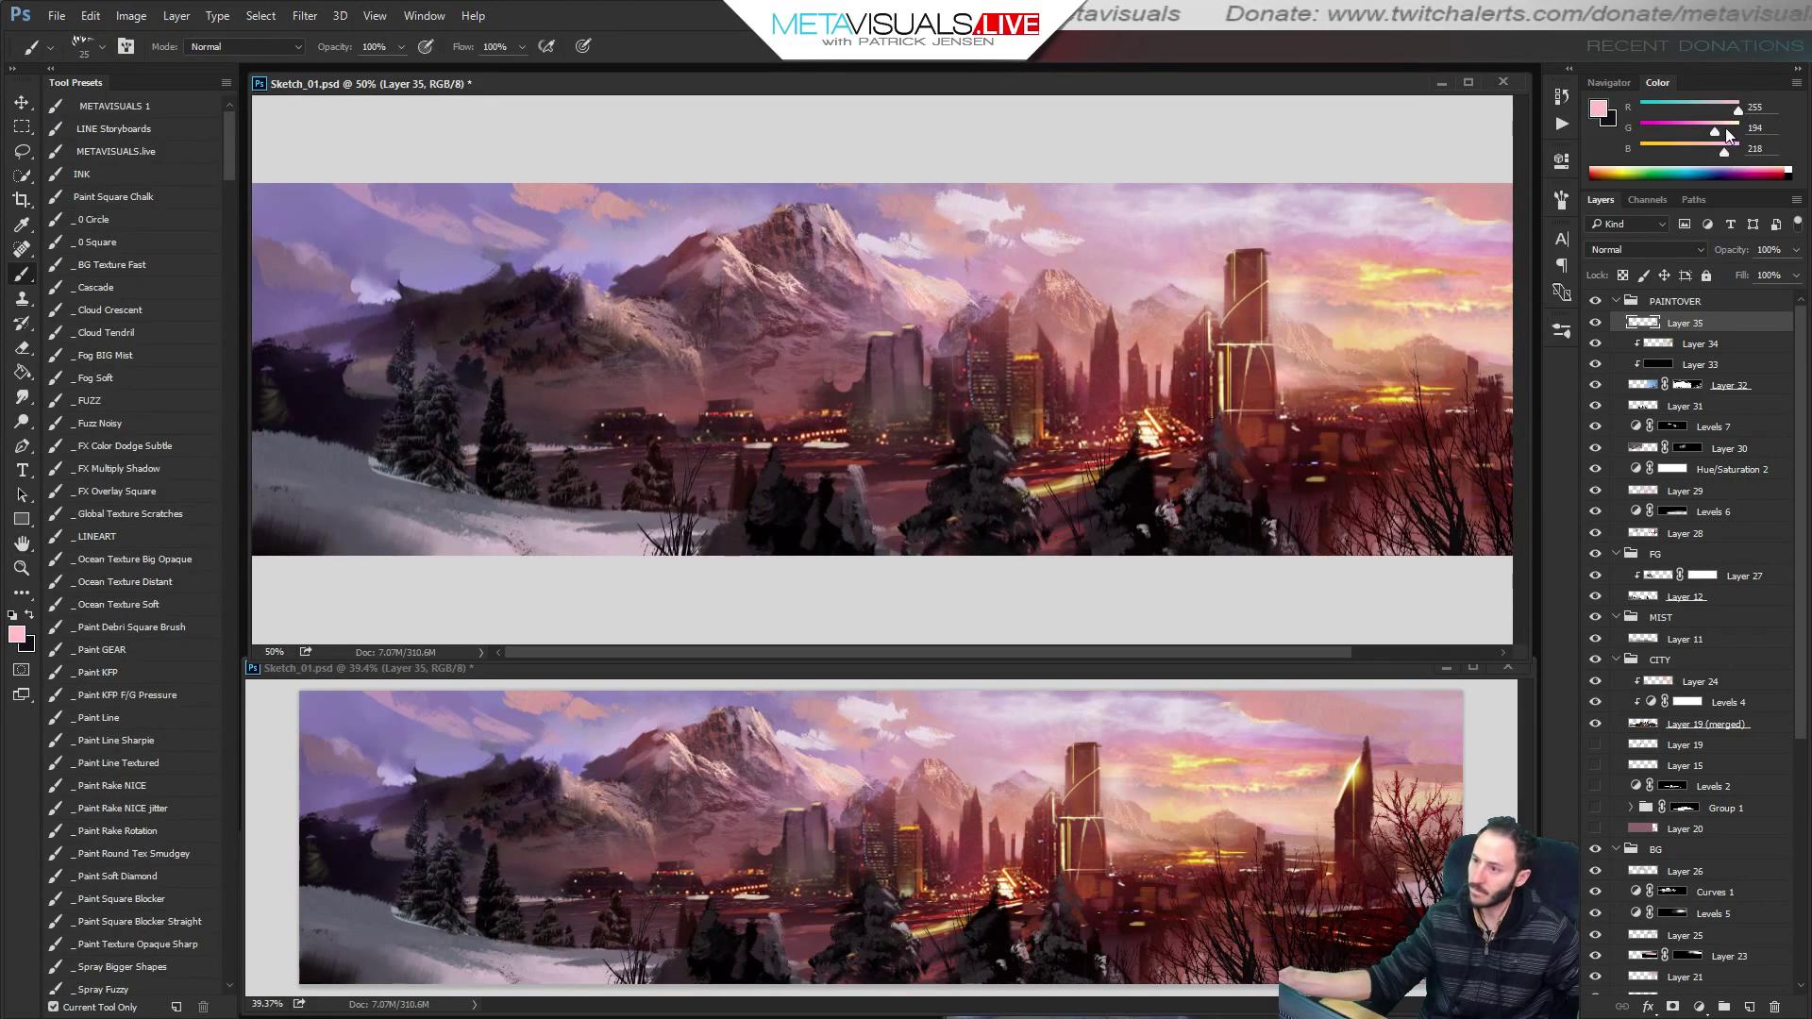
left_click(1725, 130)
Brush pale pink sunlit highlights of varying width across the snowbank between the conifers and the bare branches.
key("bracketright")
mouse_move(492, 535)
left_mouse_down()
mouse_move(594, 551)
mouse_move(597, 525)
mouse_move(649, 533)
left_mouse_up()
key("ctrl+z")
key("bracketleft")
key("bracketleft")
key("bracketleft")
key("bracketleft")
key("bracketright")
key("bracketright")
key("bracketright")
key("bracketright")
key("bracketright")
key("bracketright")
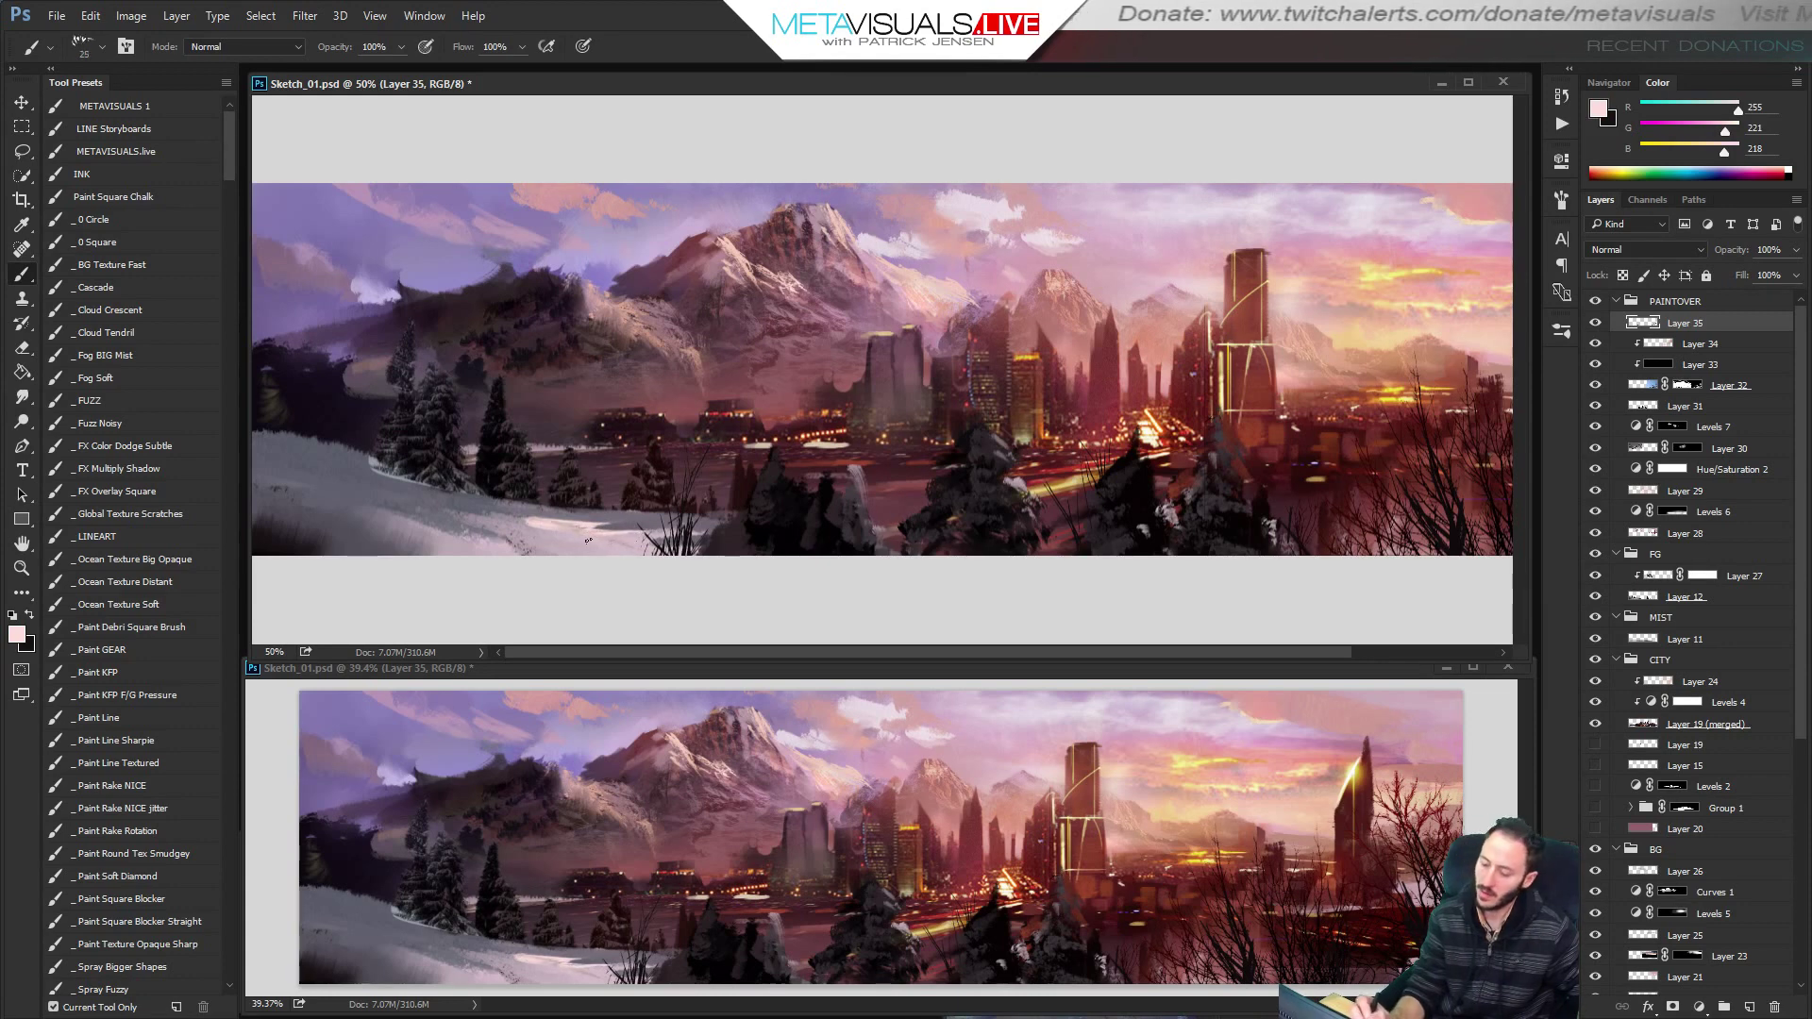
mouse_move(582, 545)
left_mouse_down()
mouse_move(543, 530)
mouse_move(559, 508)
mouse_move(563, 533)
mouse_move(637, 558)
mouse_move(540, 565)
mouse_move(583, 571)
mouse_move(492, 537)
mouse_move(583, 553)
left_mouse_up()
key("bracketright")
key("bracketright")
left_click_drag(455, 513, 504, 535)
key("bracketleft")
key("bracketleft")
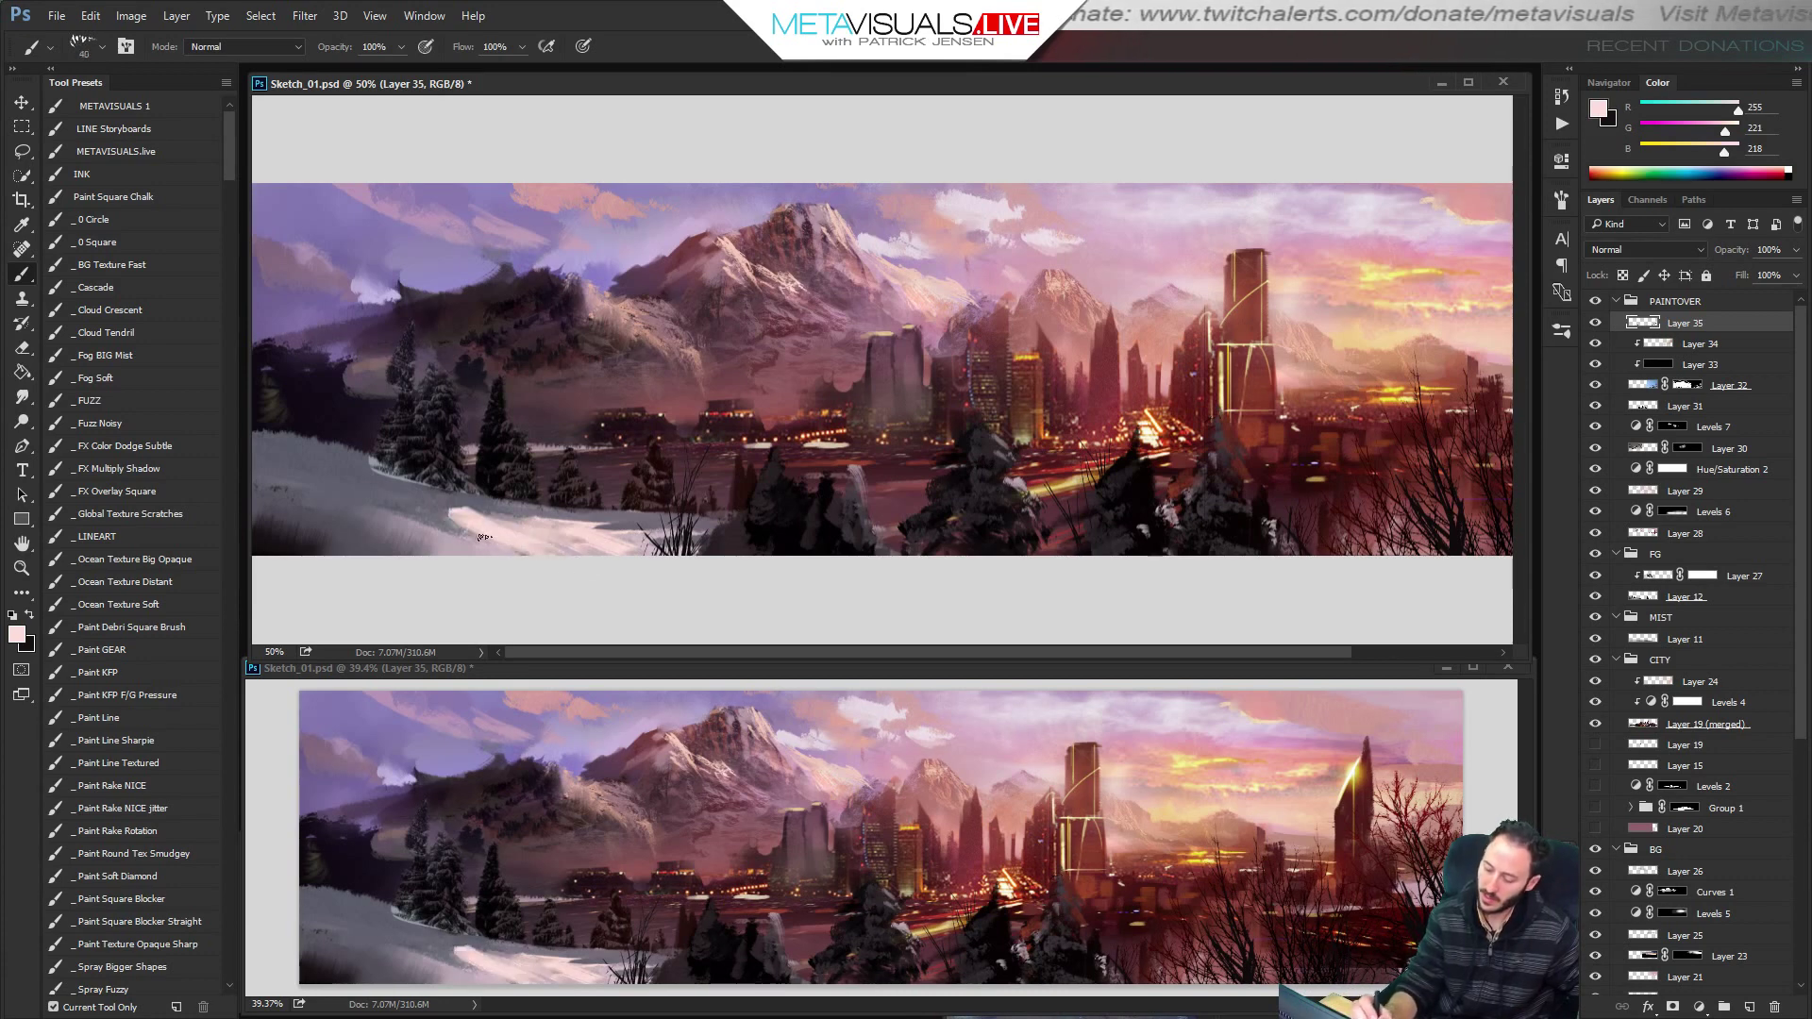
key("bracketright")
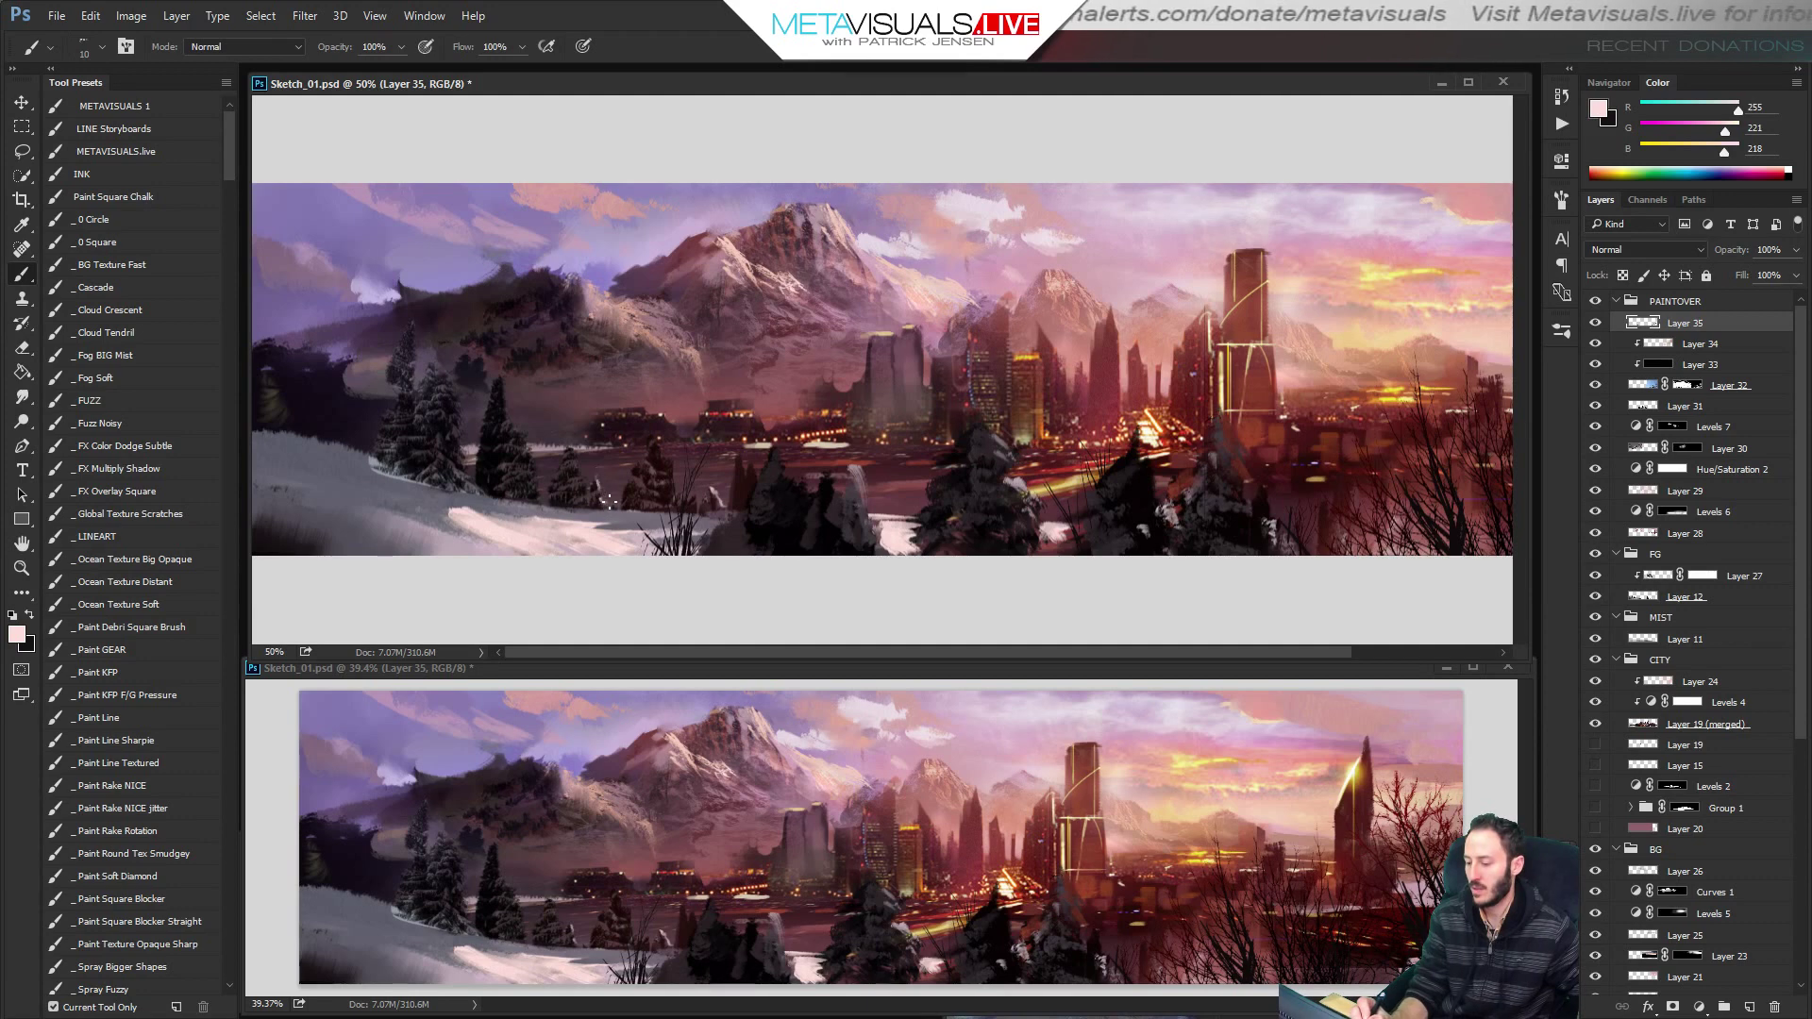
Compare the painting with and without Layer 31 and create a new layer directly above it, beneath the bare-tree layers.
key("space")
left_click_drag(998, 507, 887, 498)
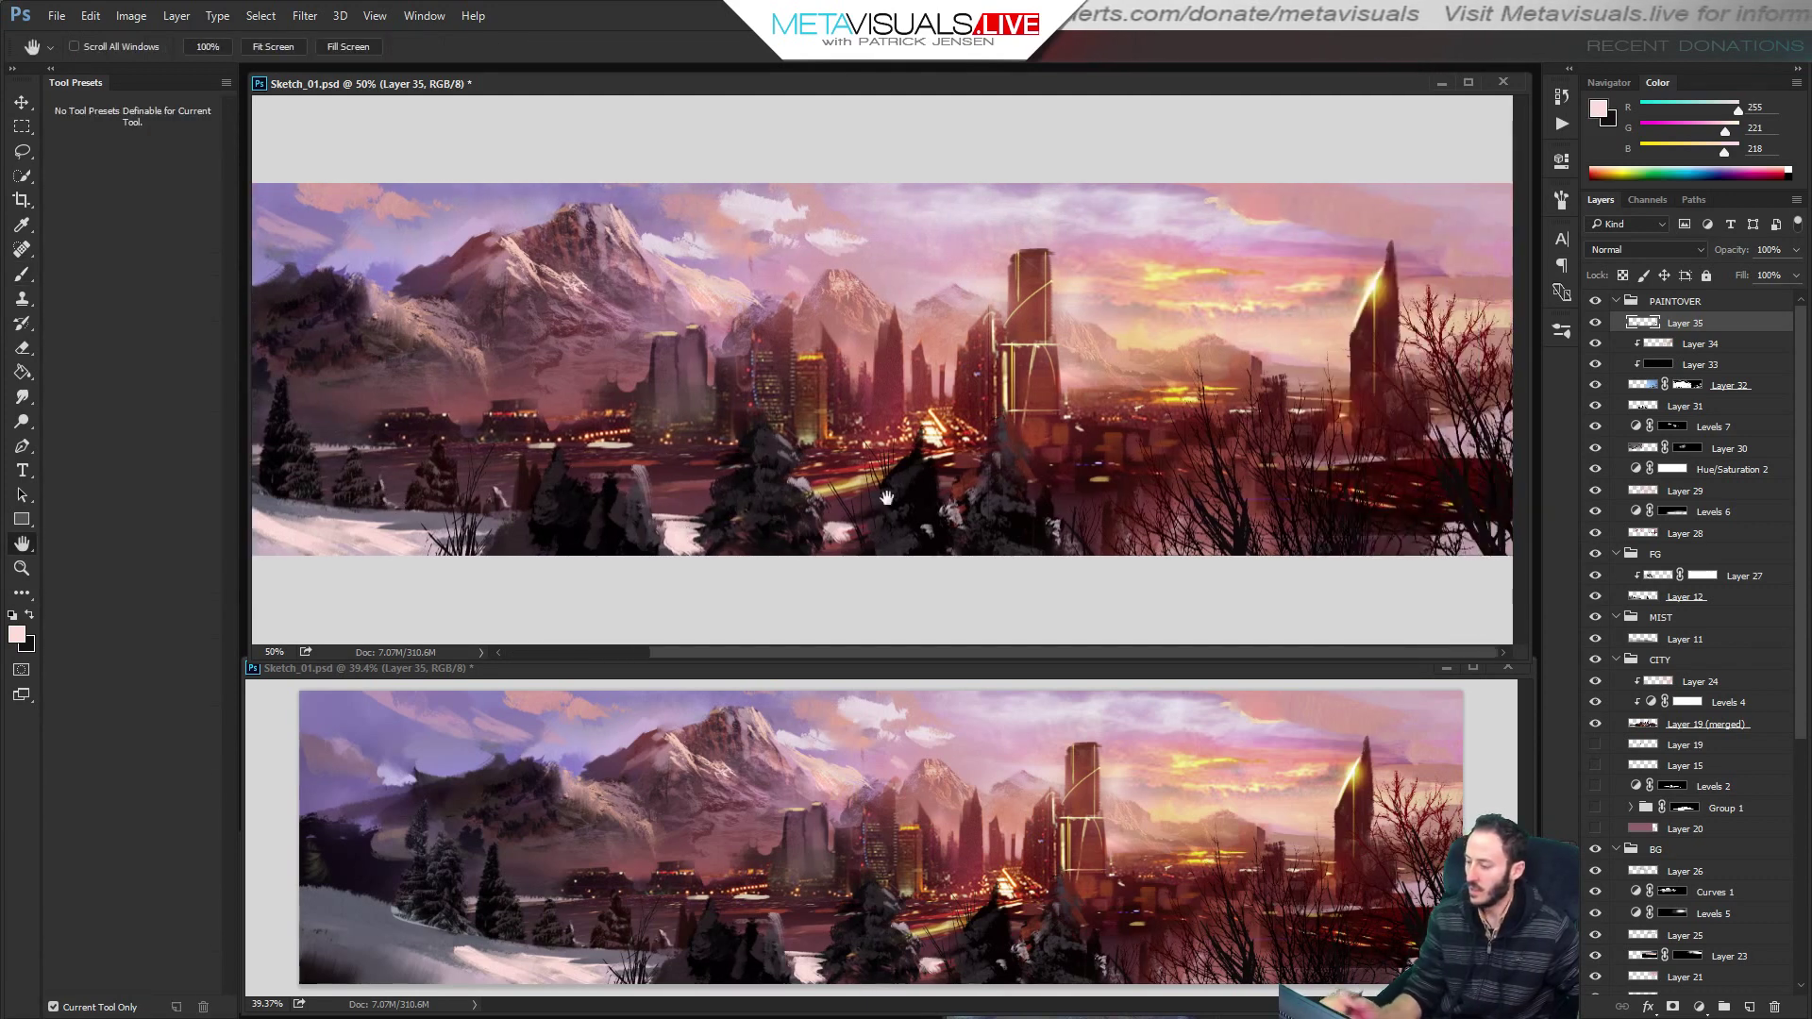
left_click(827, 530, "alt")
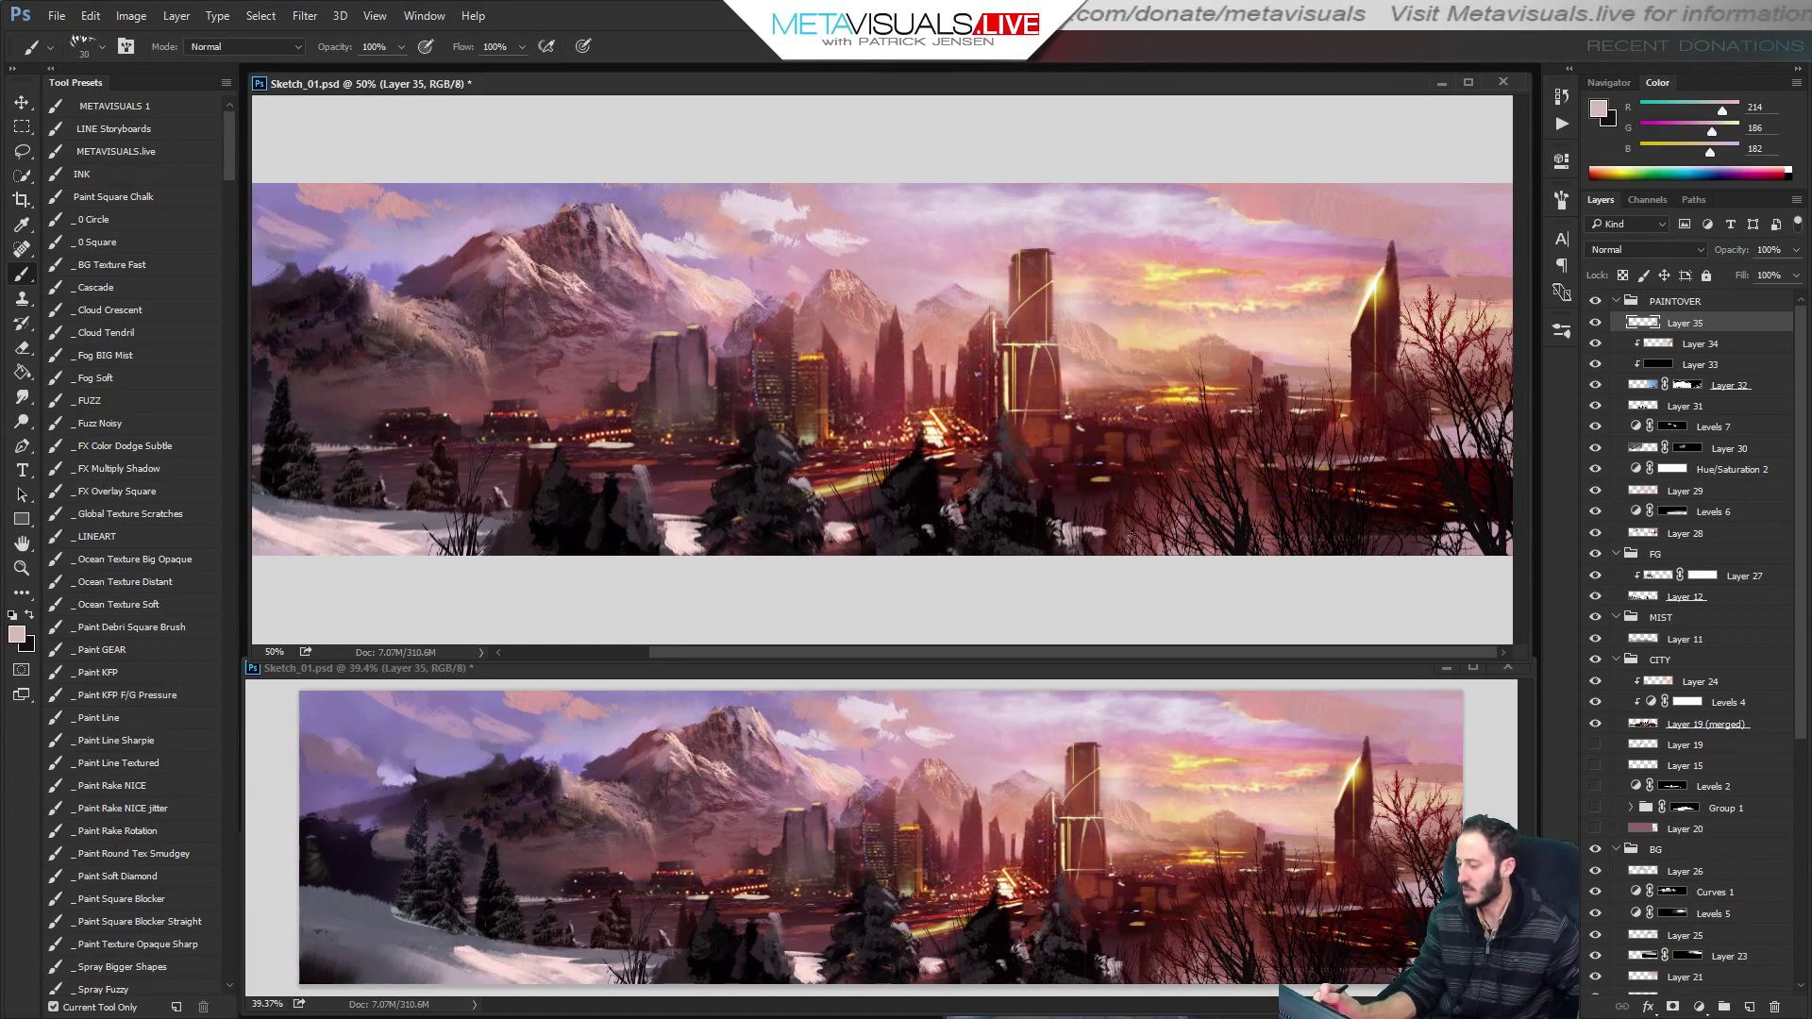
left_click(1682, 407)
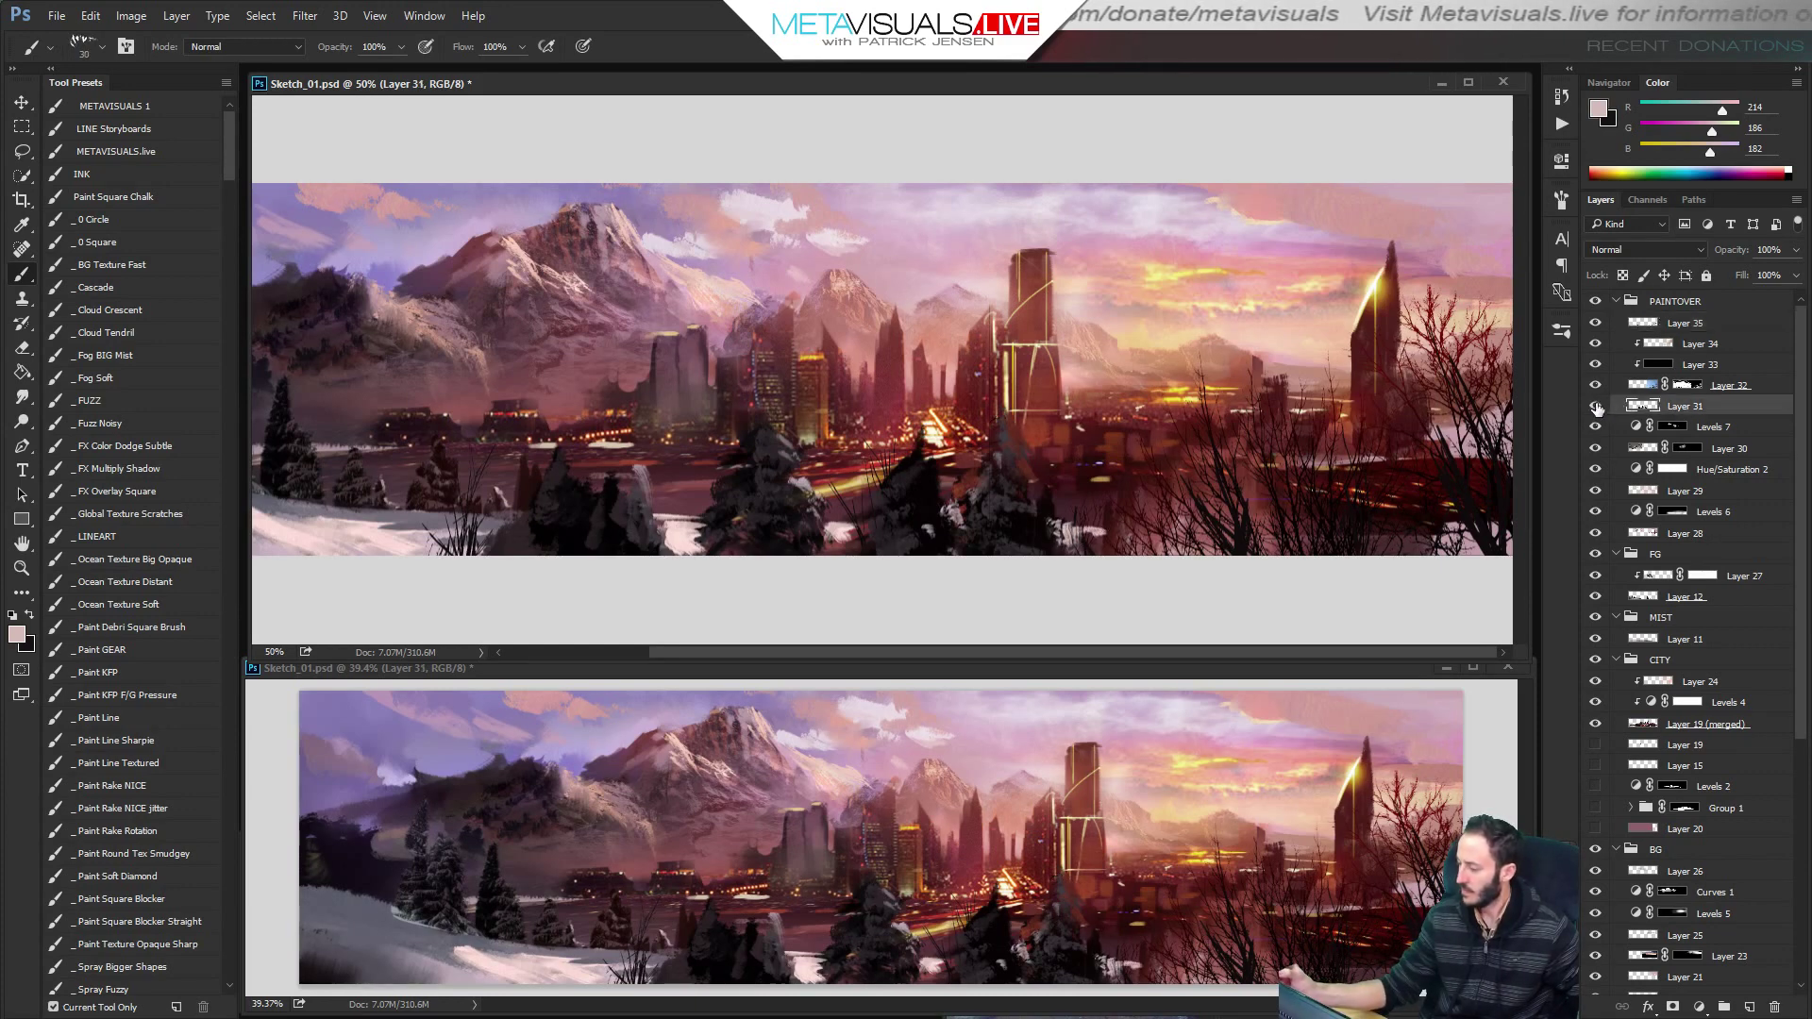
left_click(1596, 408)
left_click(1595, 409)
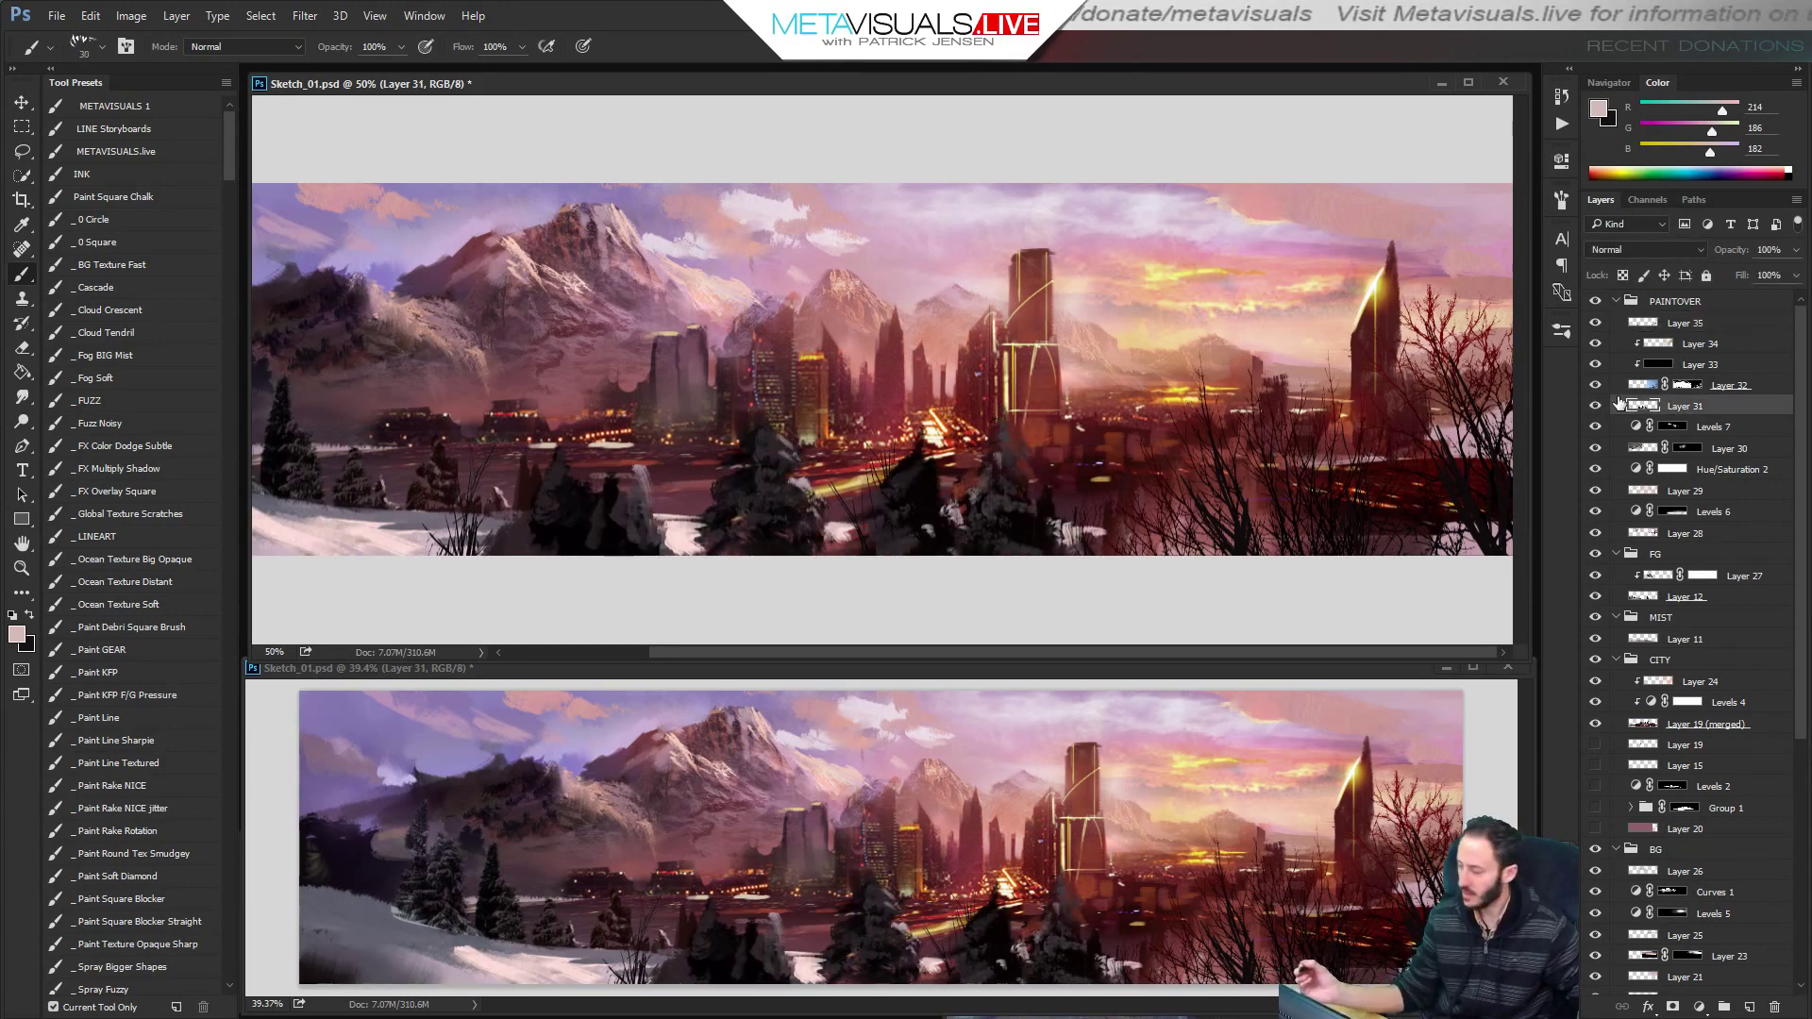
key("ctrl+shift+alt+n")
Sample grey and pale pink tones from the snowbank and paint snowy ground behind the bare trees at the painting's lower right.
left_click(443, 521, "alt")
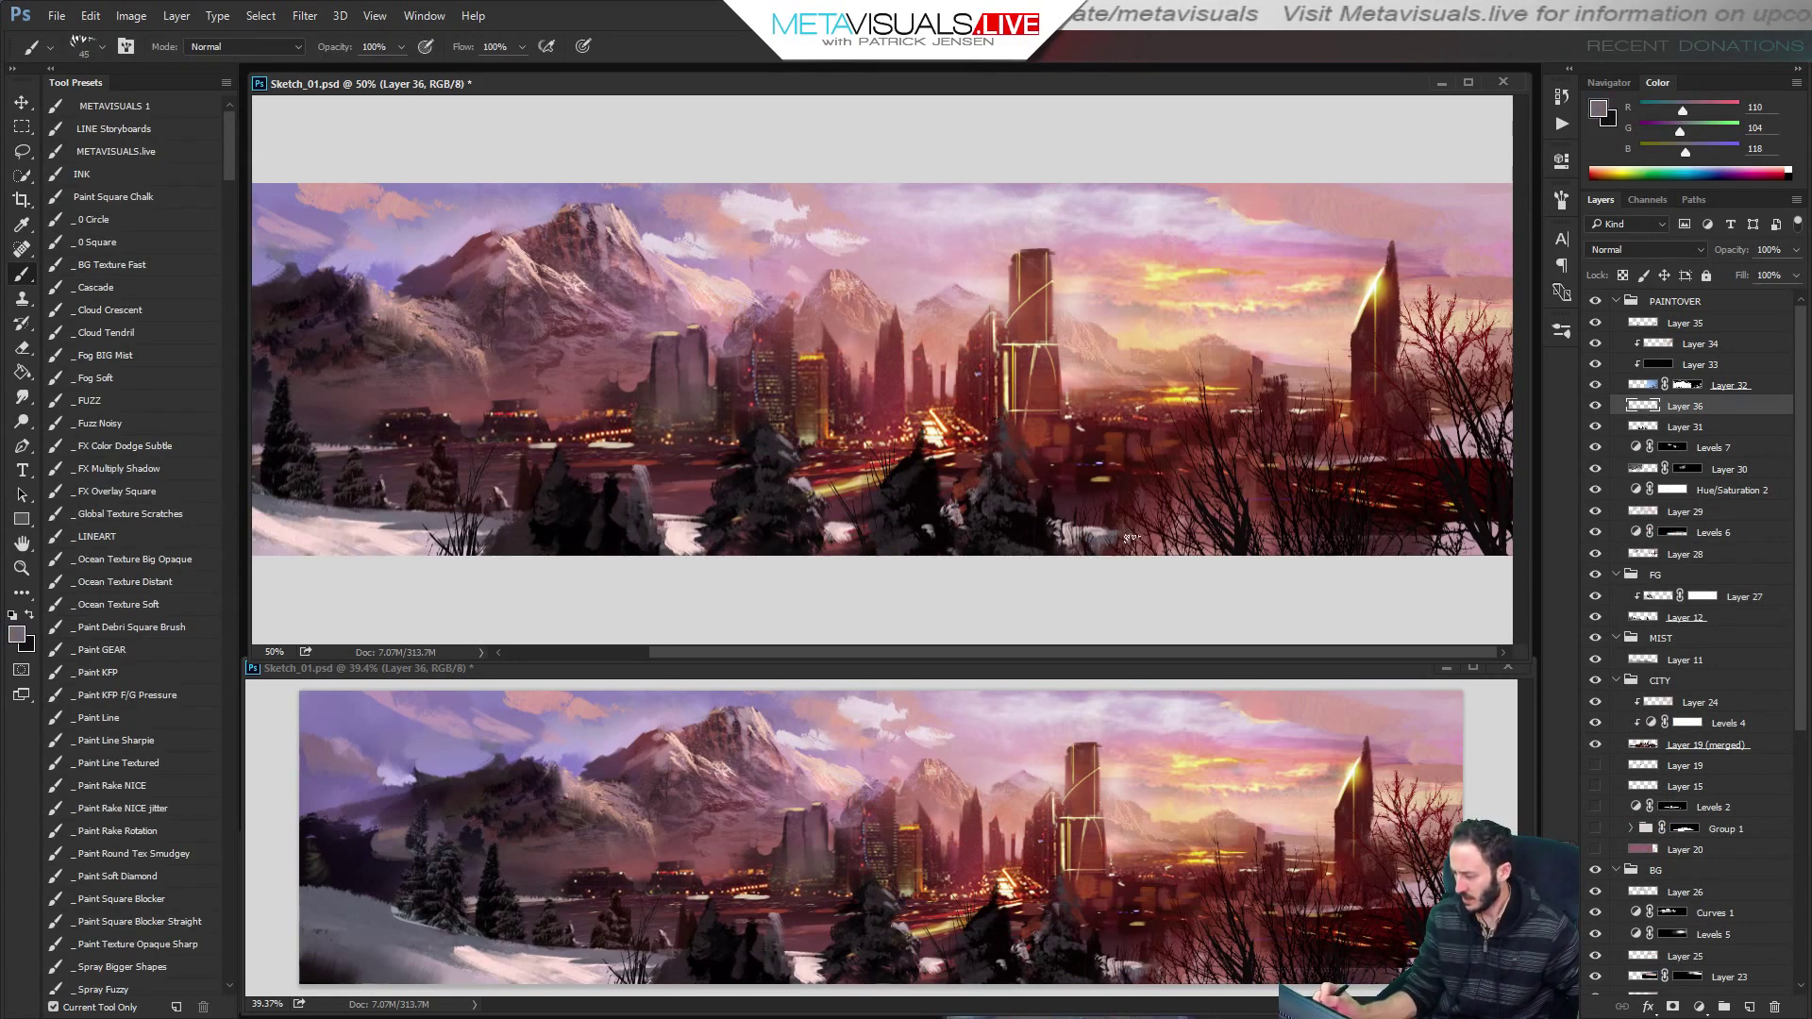
left_click(366, 524, "alt")
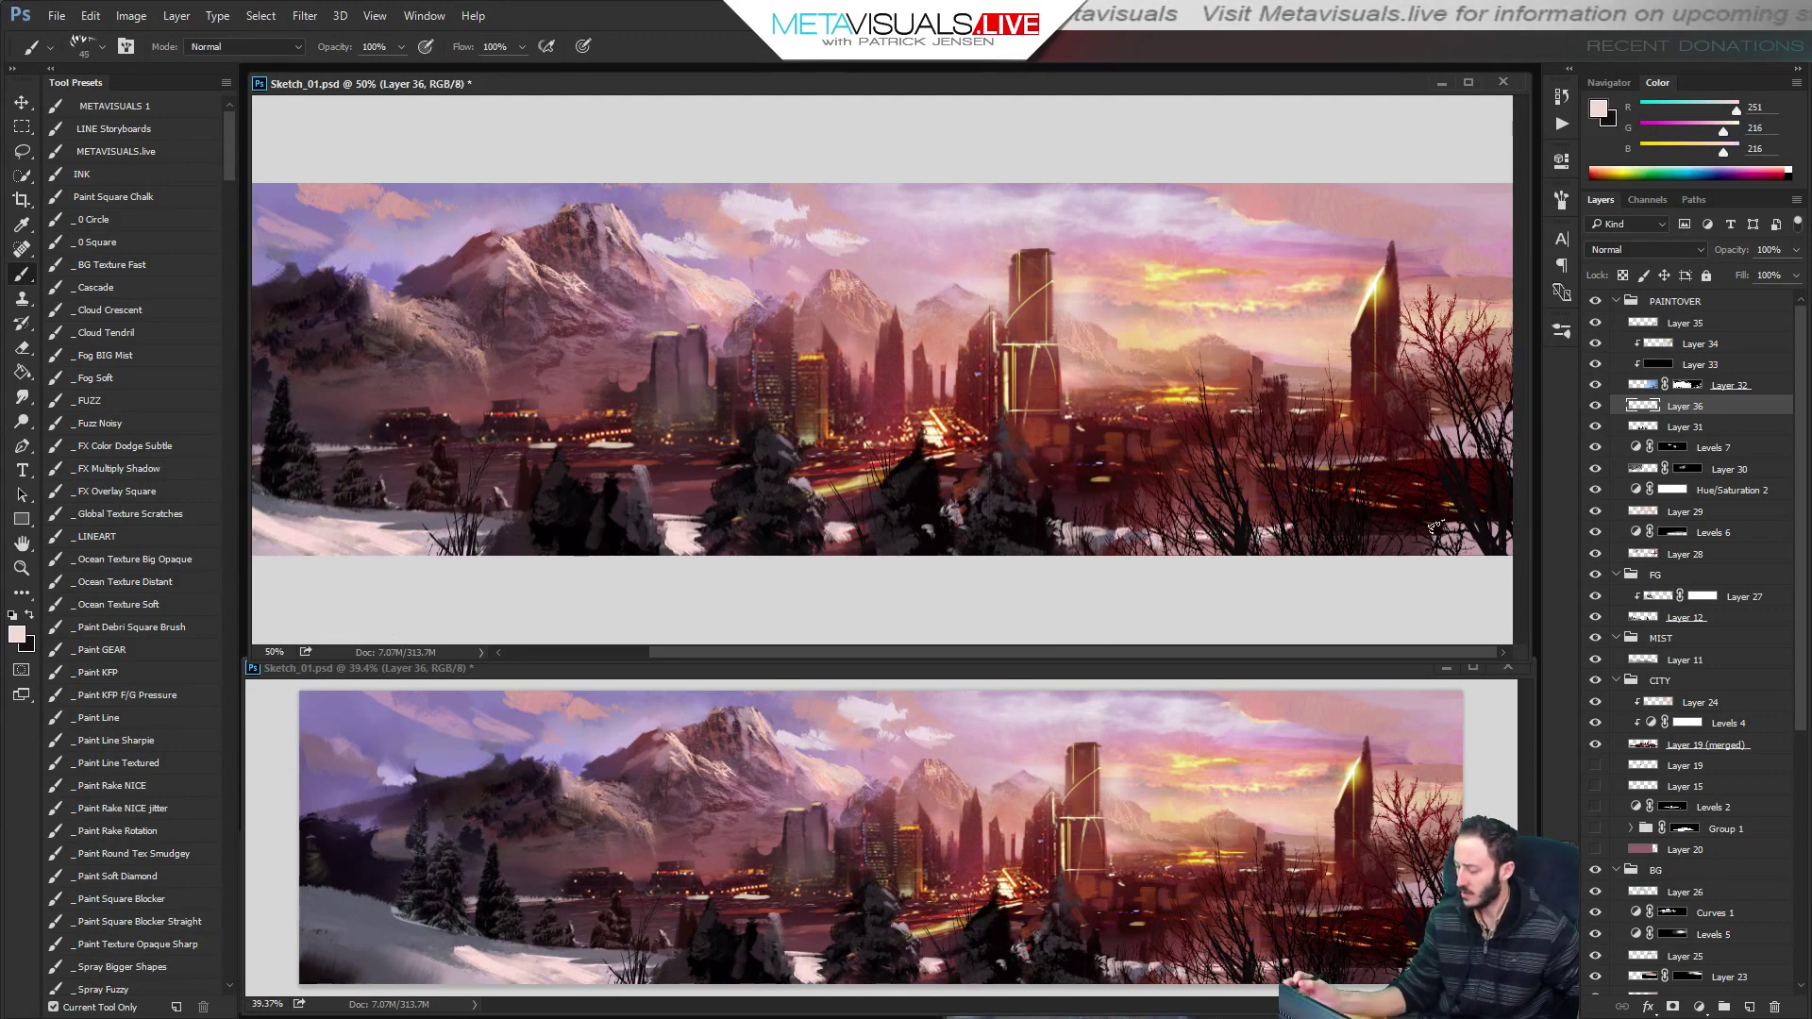
key("[")
left_click_drag(1426, 519, 1508, 504)
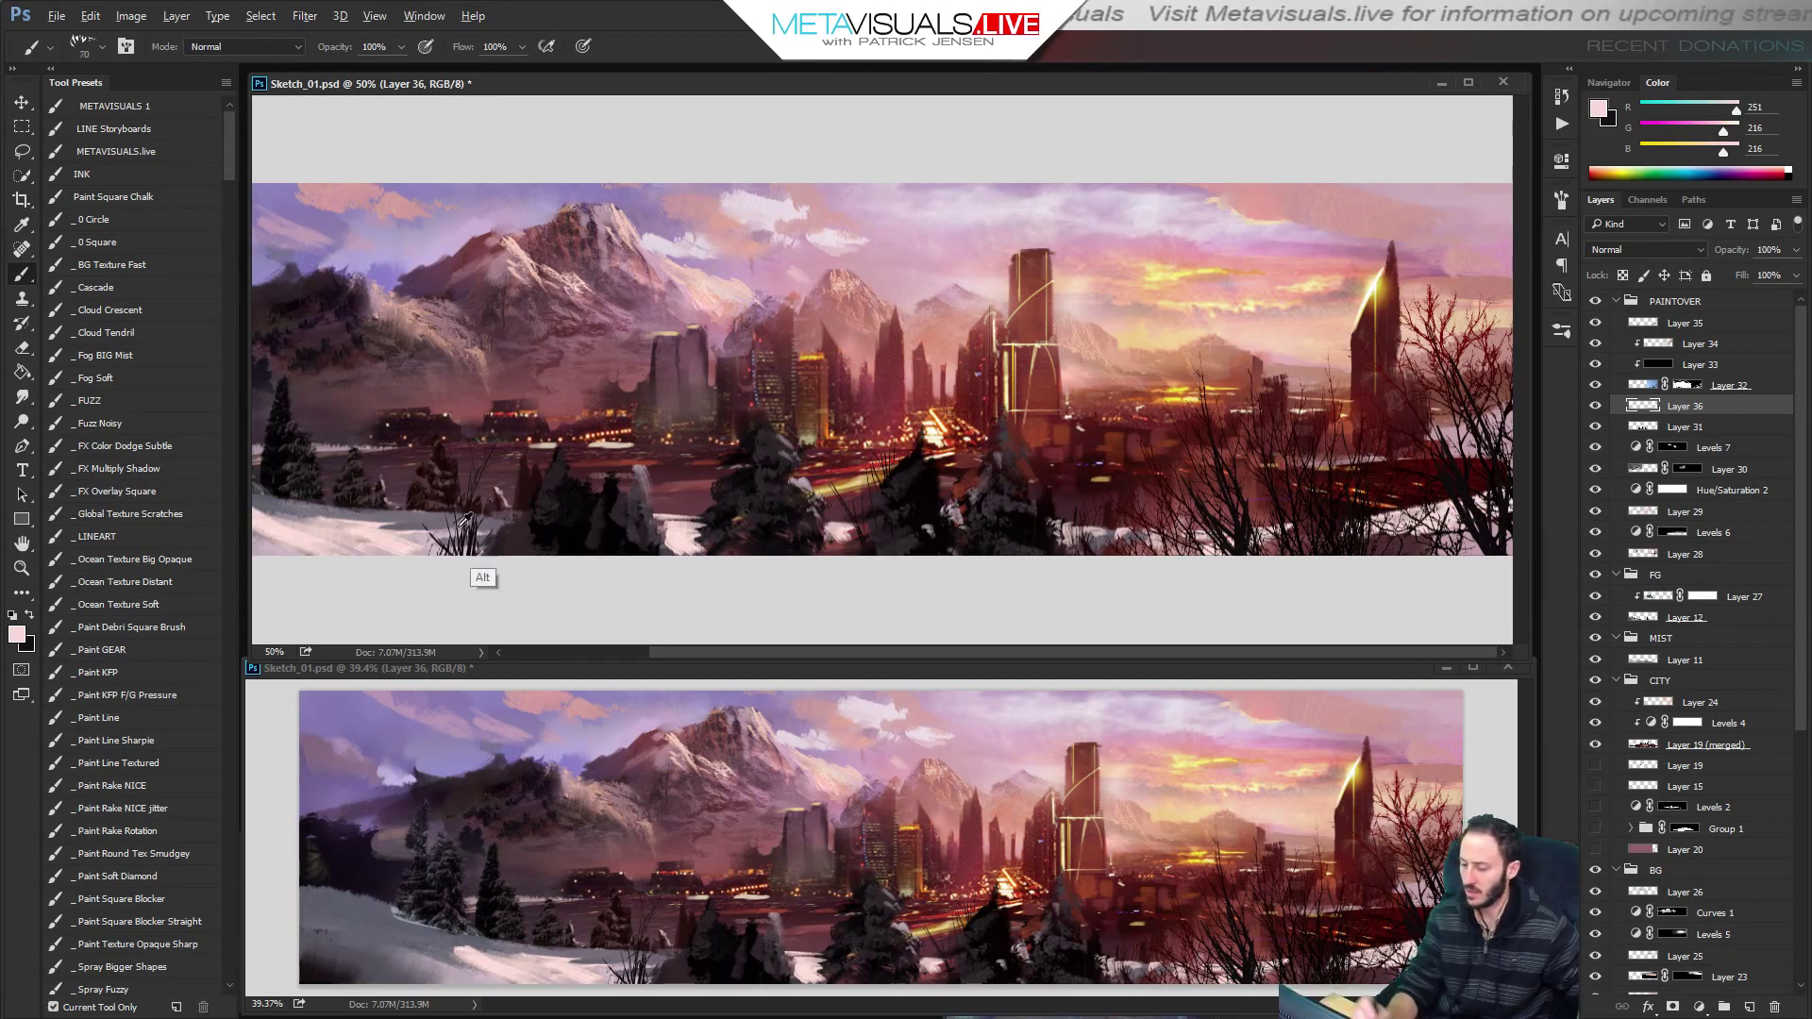
Sample a muted grey-purple from the snow shadow and brush it with a larger brush over the snow beneath the bare trees.
left_click(395, 524, "alt")
left_click(416, 521, "alt")
key("bracketright")
key("bracketright")
key("bracketright")
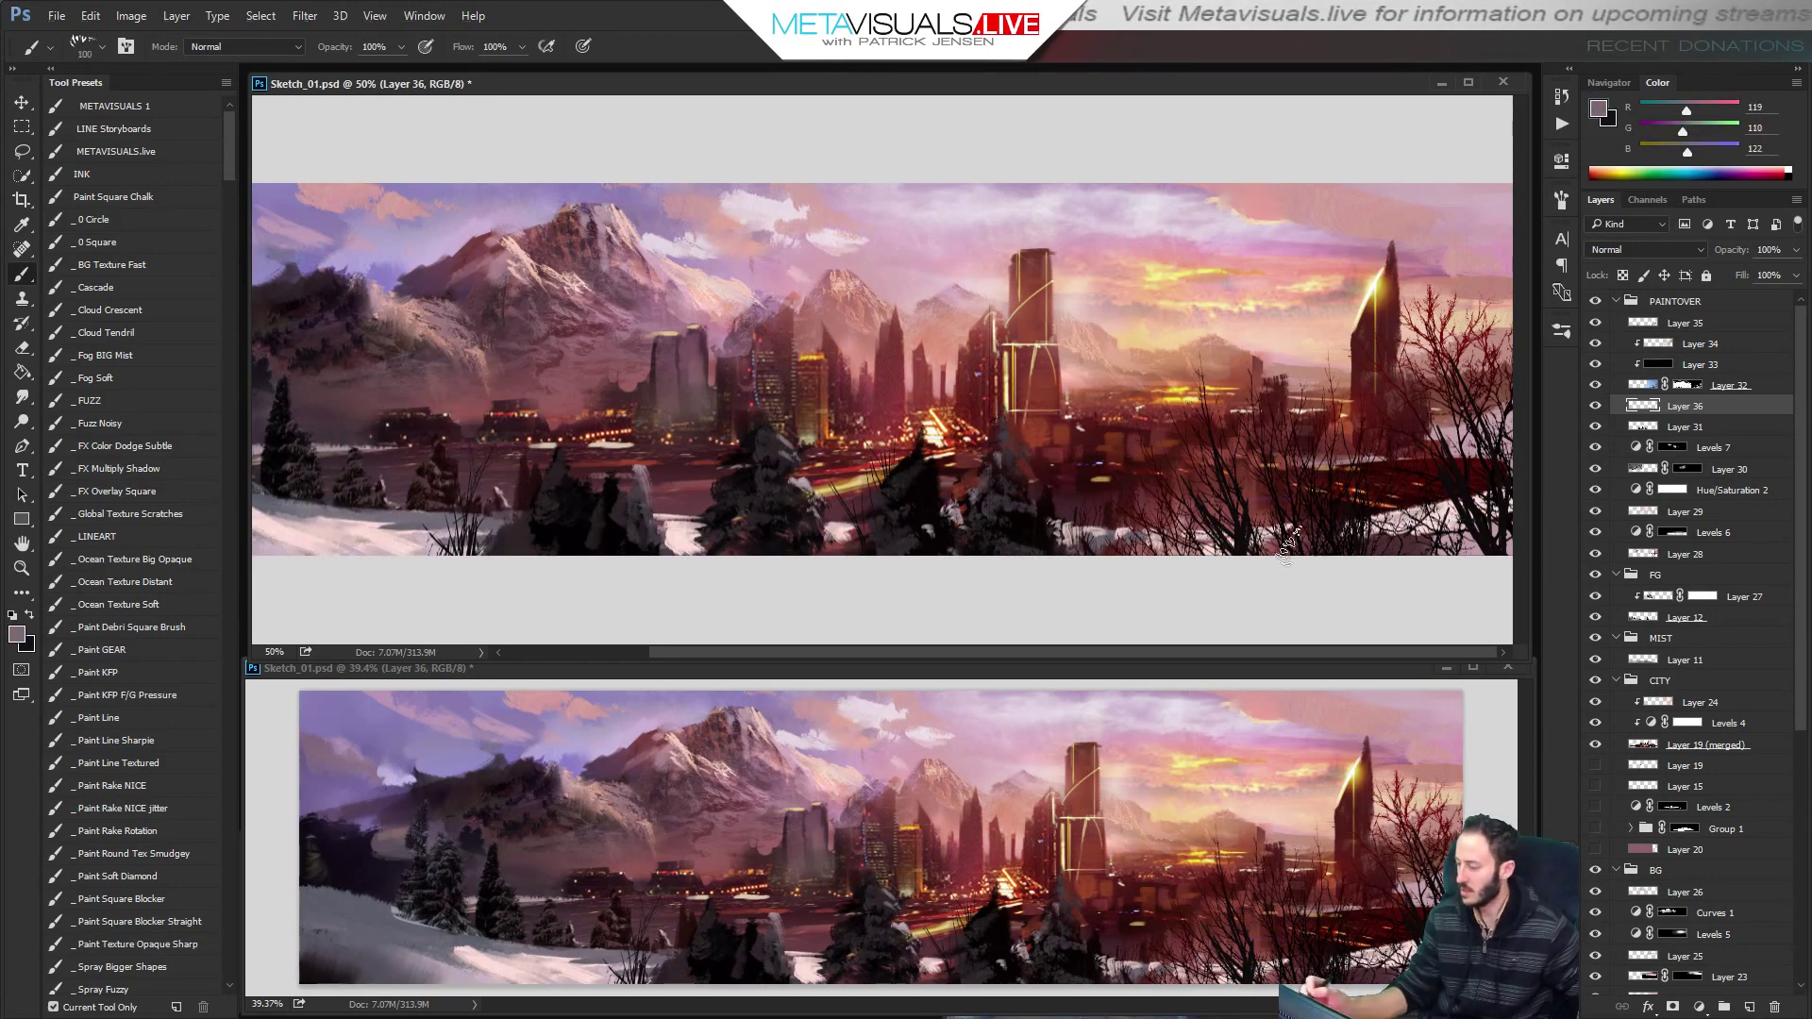
left_click_drag(1384, 542, 1455, 528)
Examine the whole panorama at a reduced zoom to judge the new snowy foreground.
key("r")
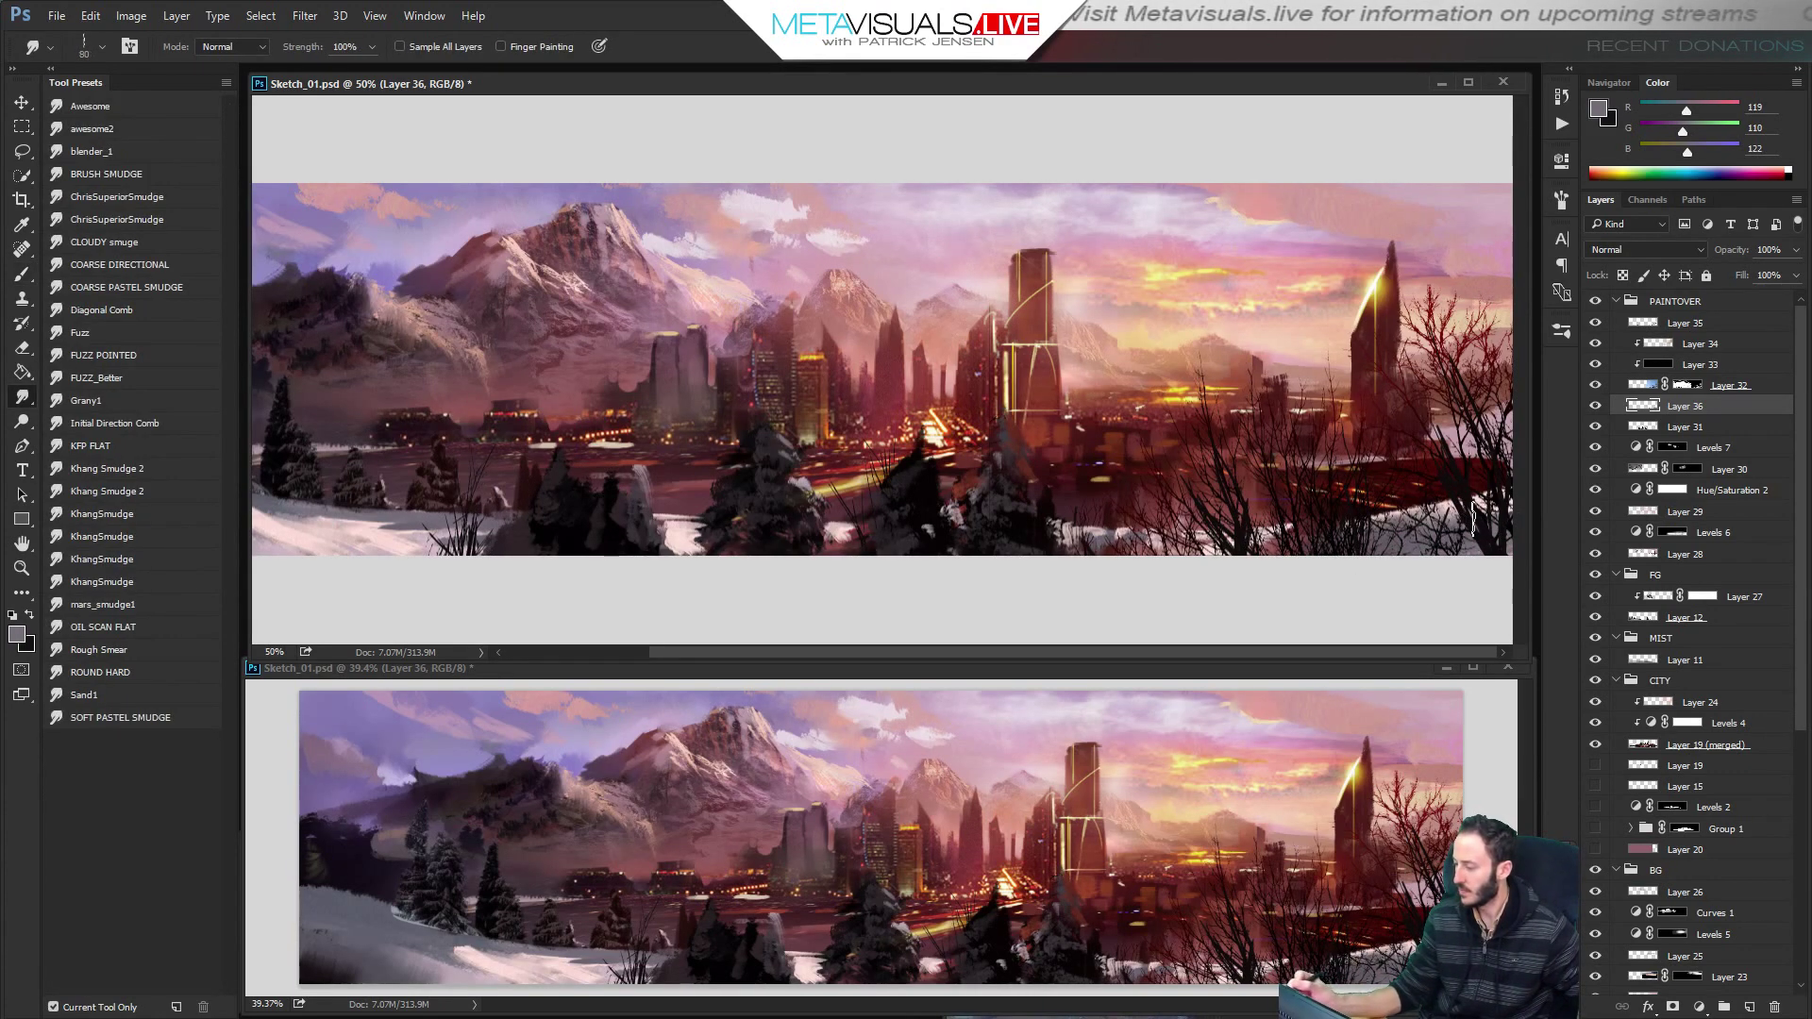
key("z")
left_click(1329, 538, "alt")
left_click(1329, 538, "alt")
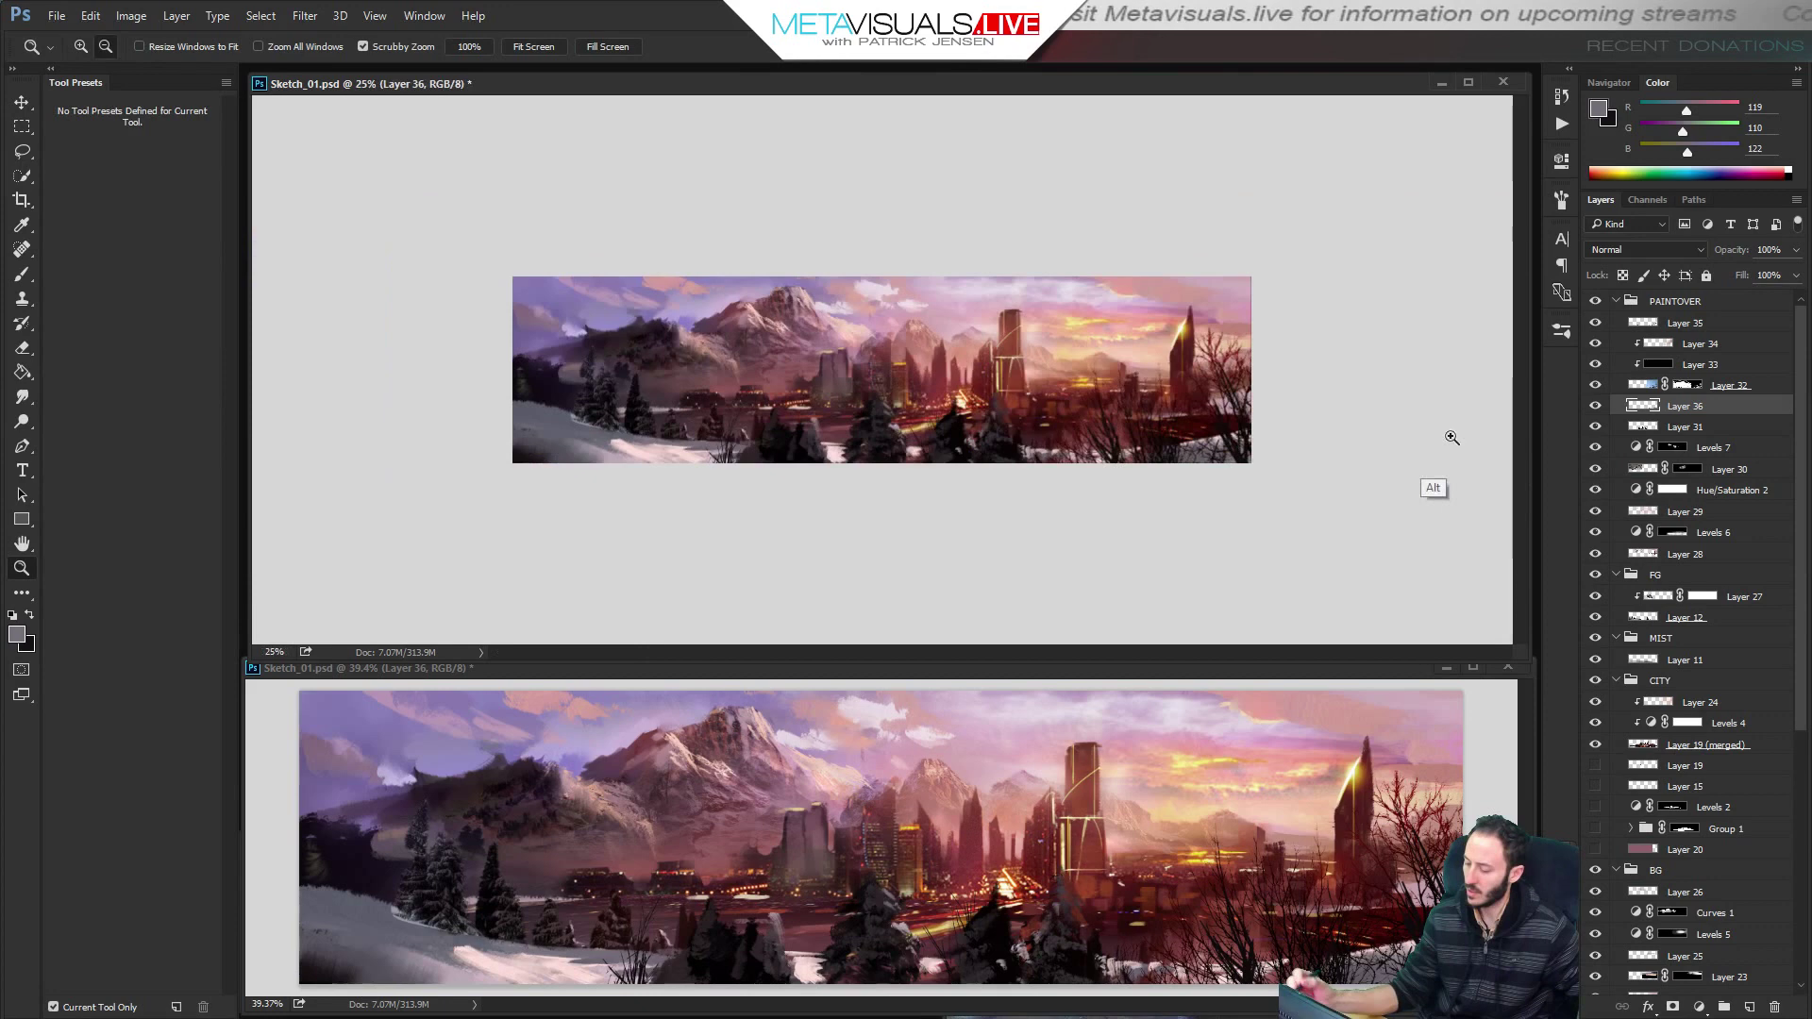
left_click(1238, 537)
left_click(1238, 537)
key("space")
left_click_drag(969, 583, 1319, 583)
On a new layer above Layer 35, paint a grey-mauve snowy tip on the central conifer and refine it with sampled dark grey.
key("b")
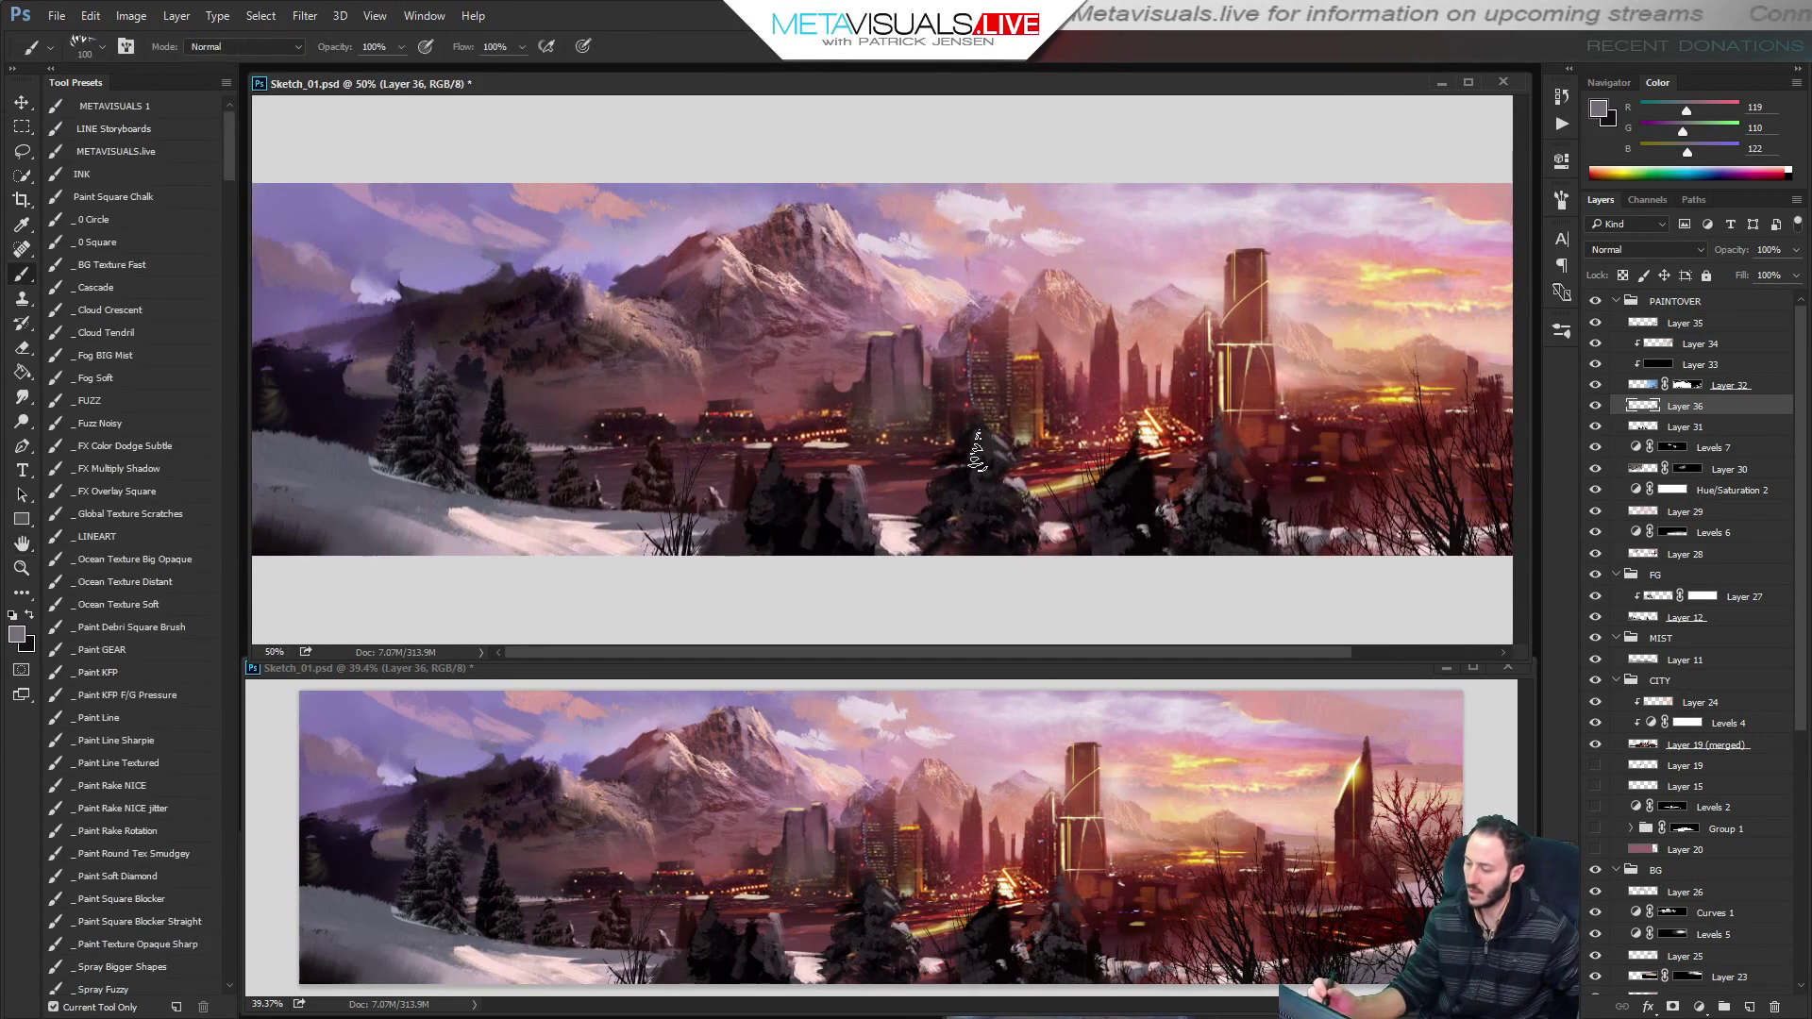
left_click(960, 475, "alt")
left_click(991, 453, "alt")
left_click(1001, 437, "alt")
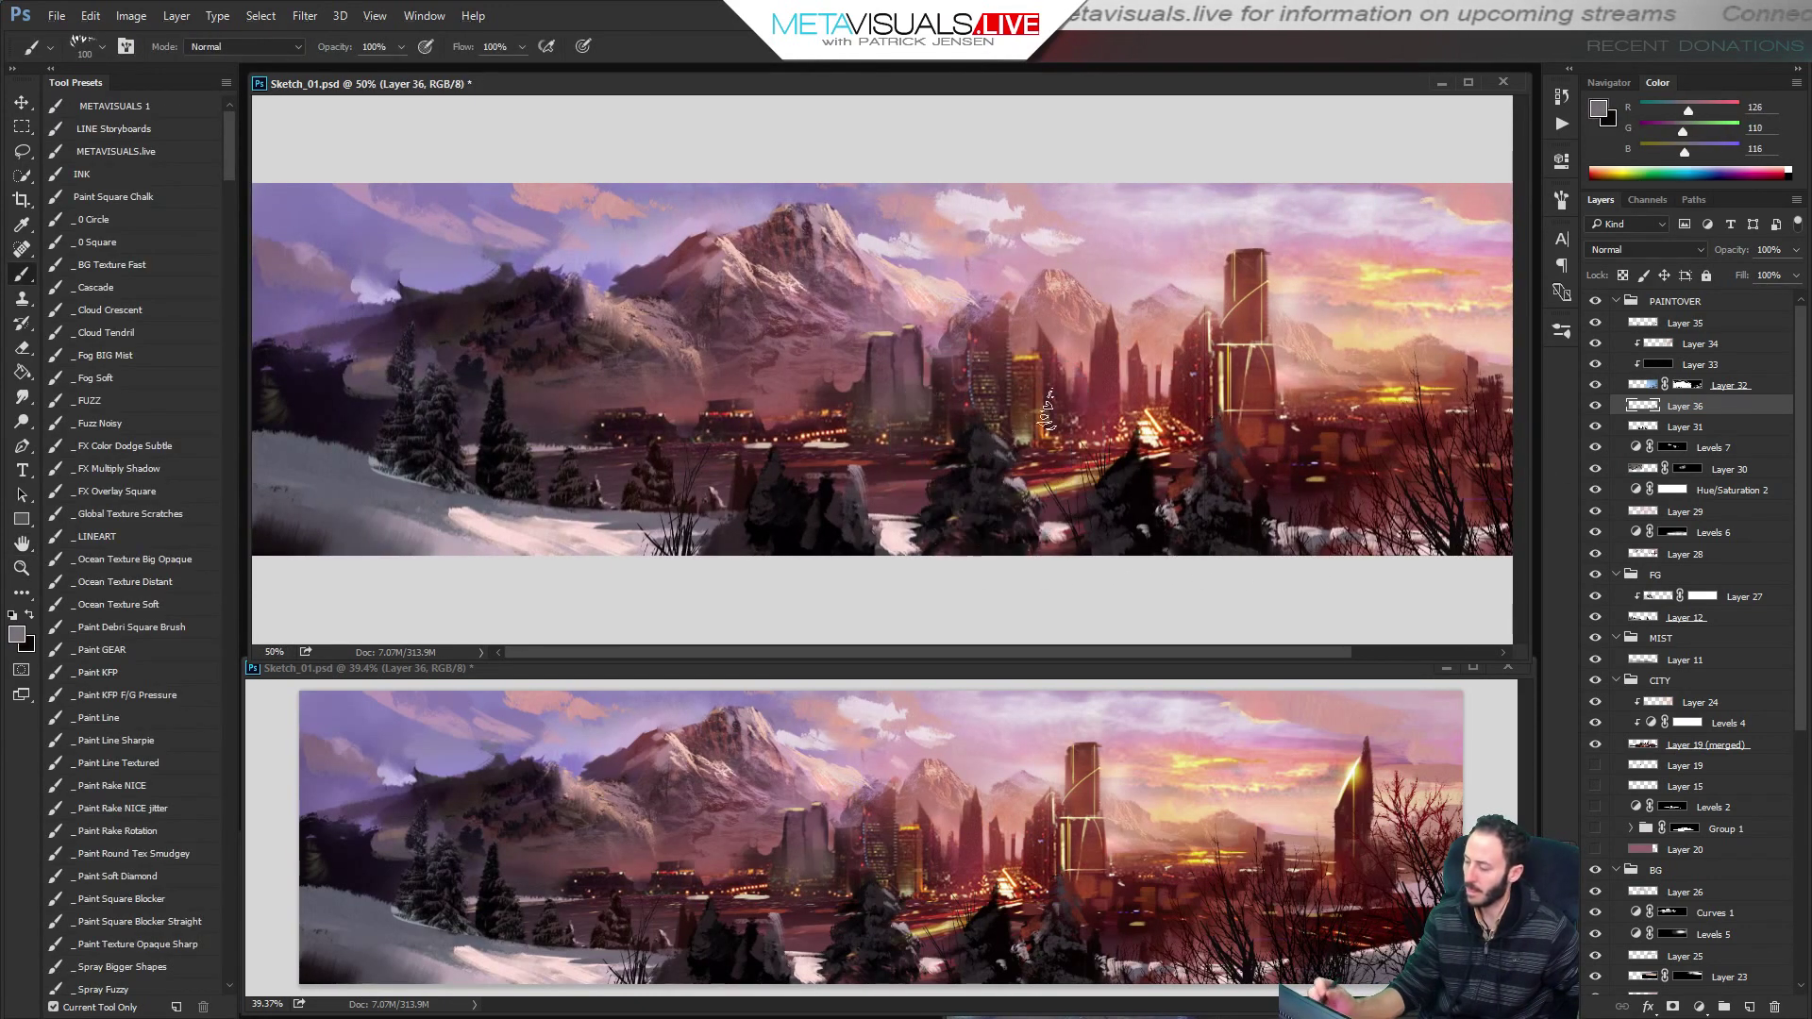
left_click(1674, 327)
key("ctrl+shift+alt+n")
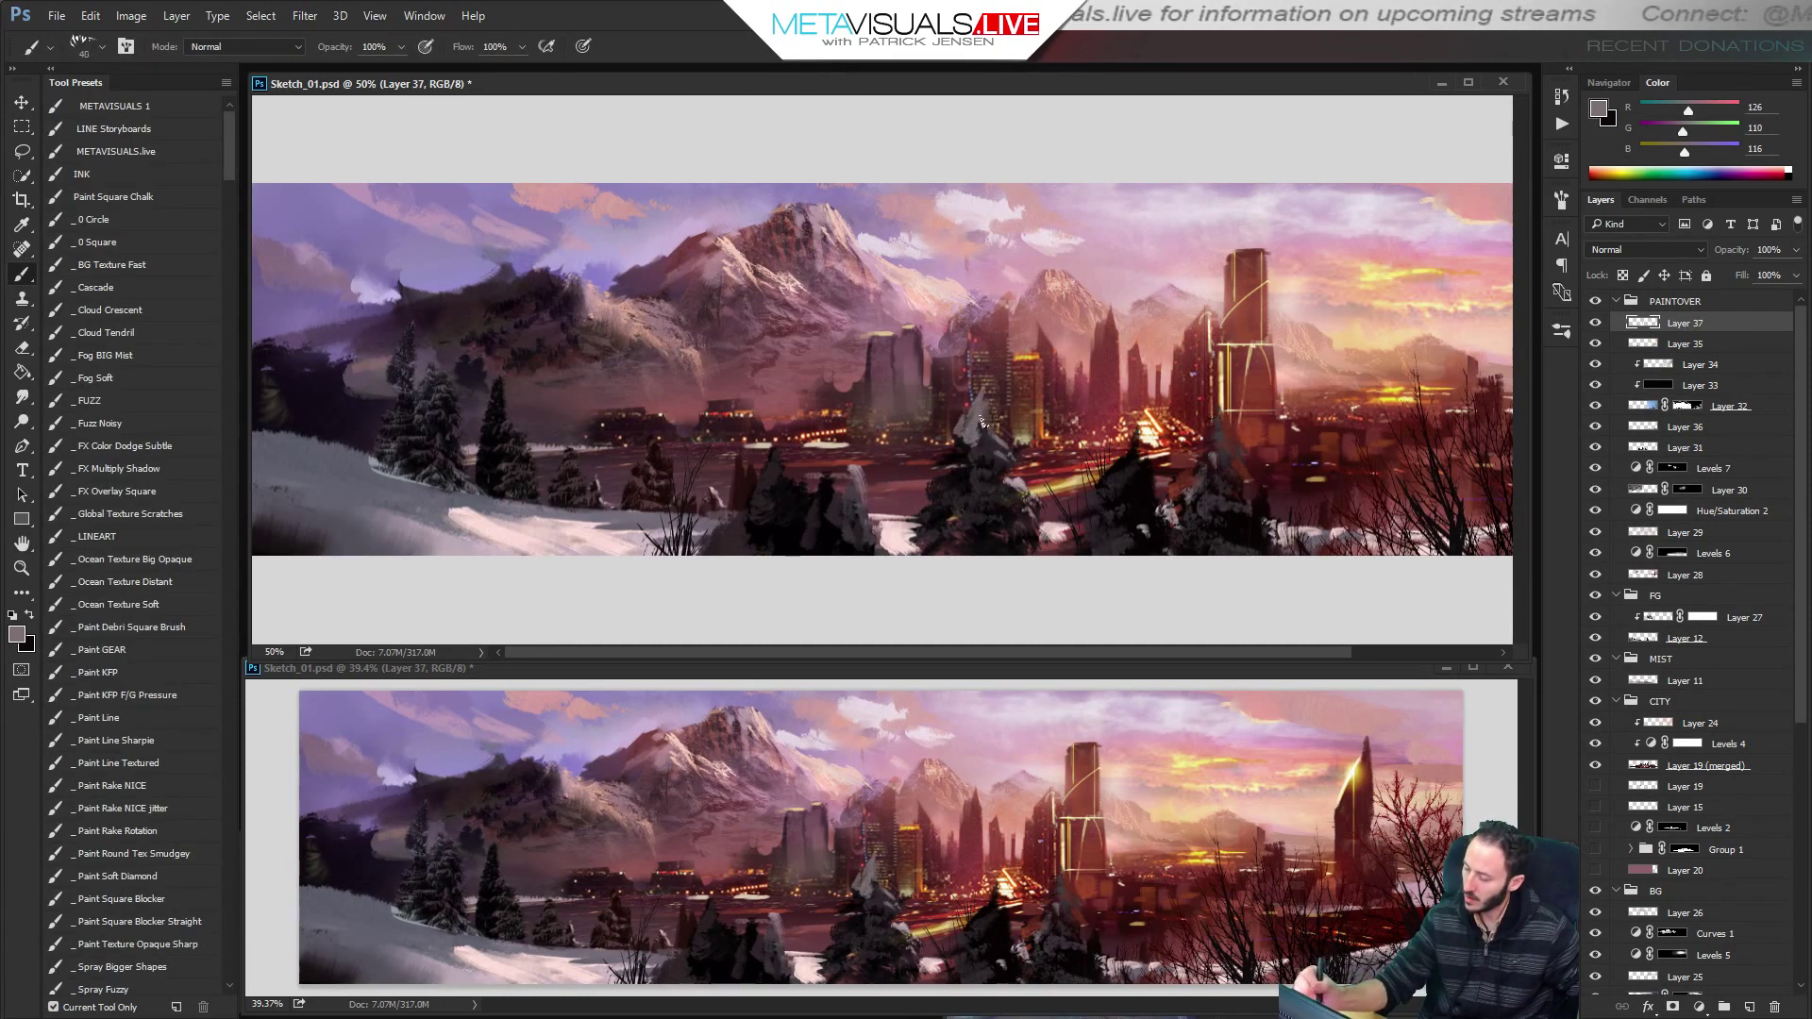
left_click(978, 439, "alt")
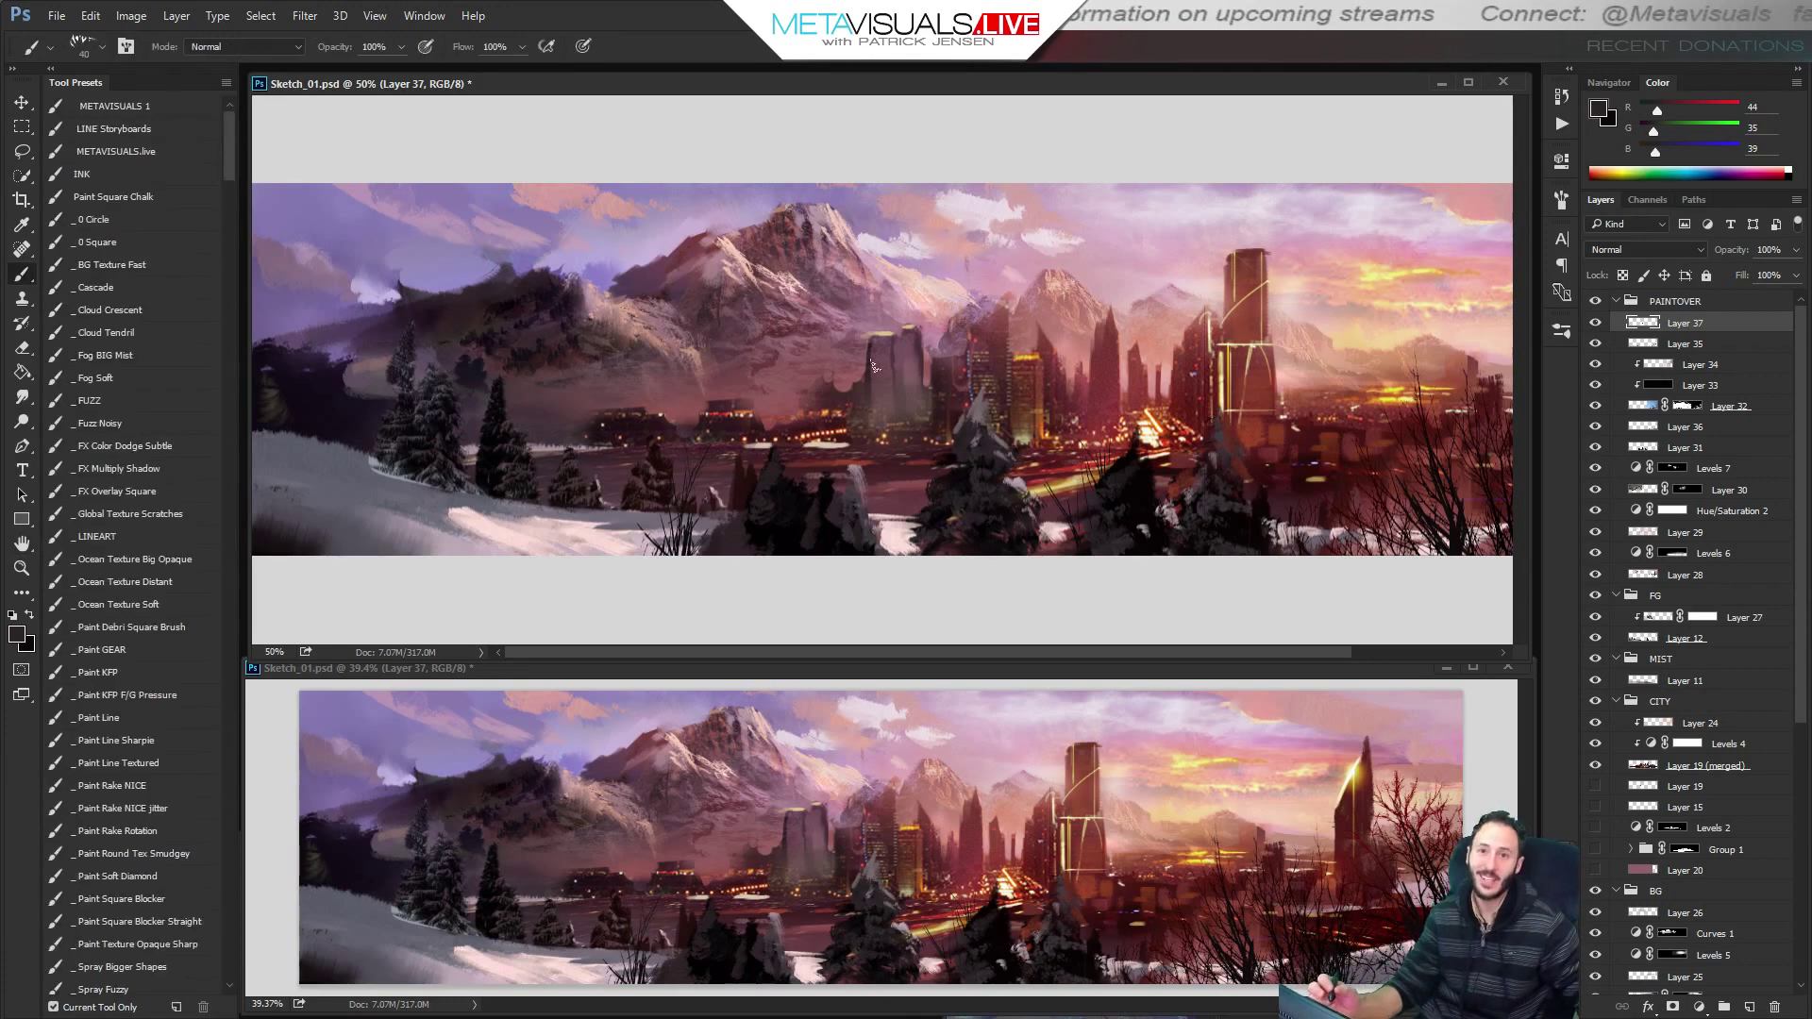
Sample lavender and violet sky tones and paint them over the upper edge of the dark hill beside the main mountain.
key("space")
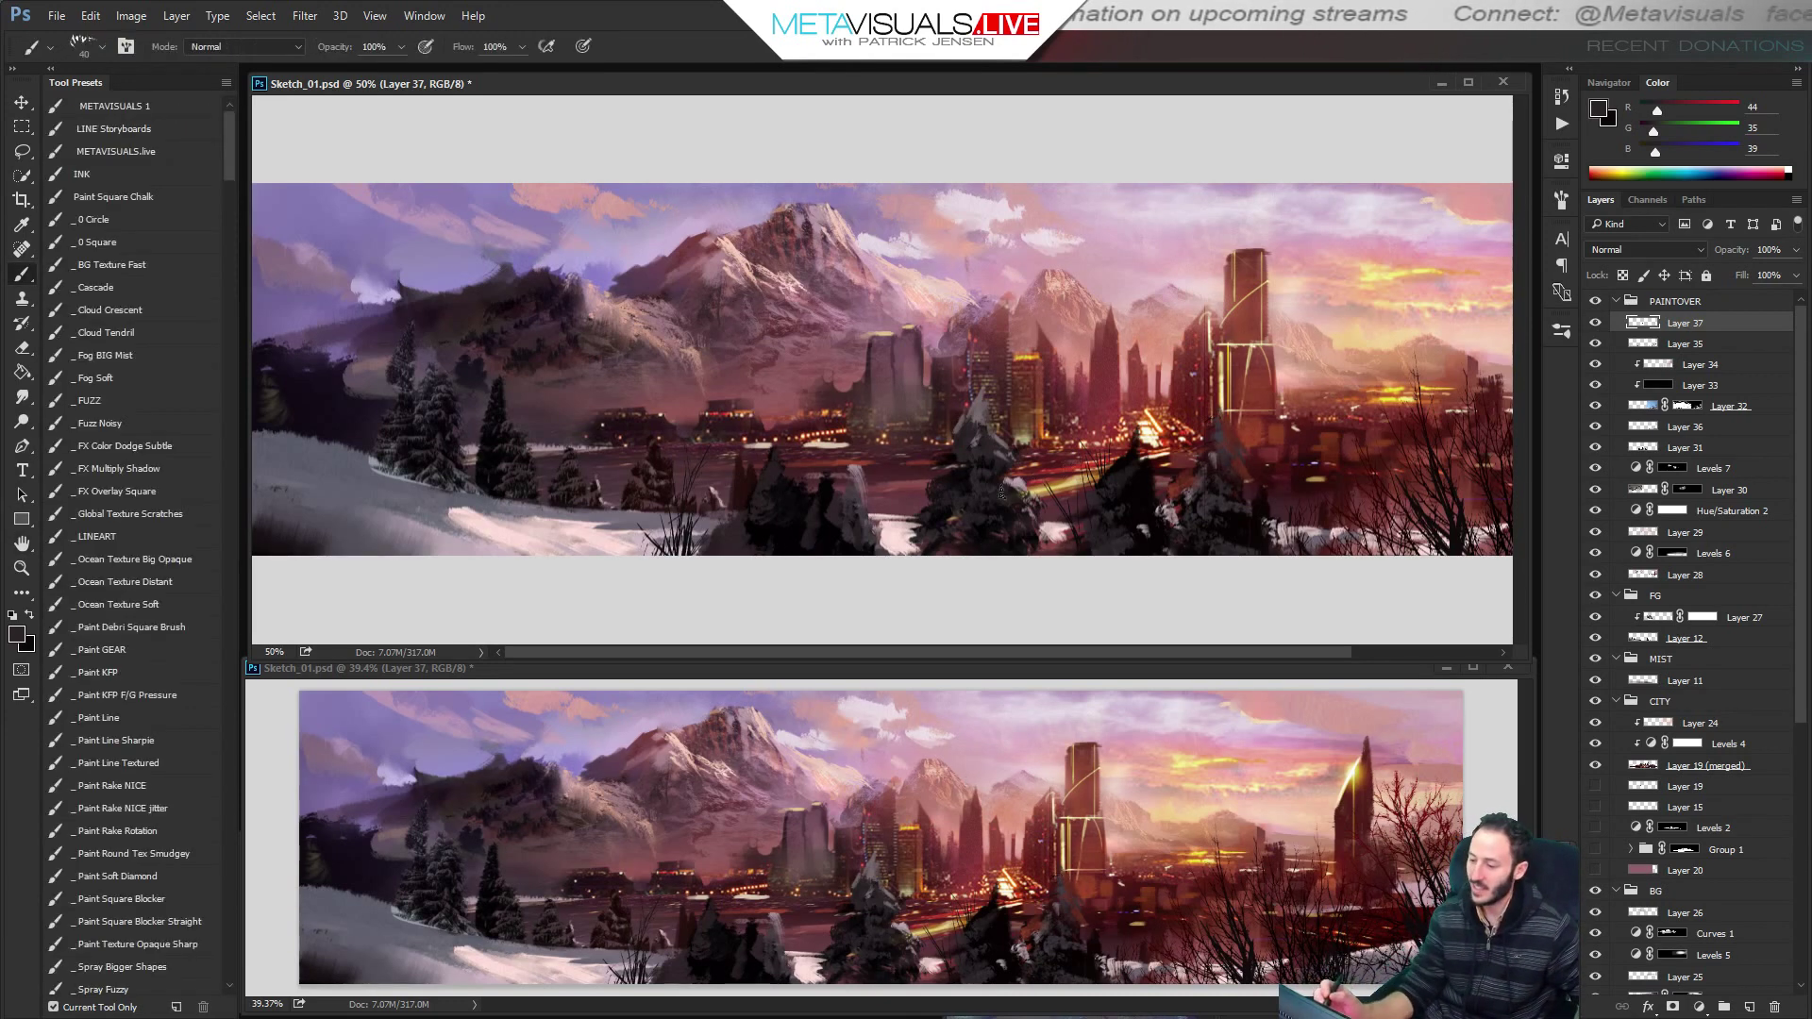
left_click(569, 253, "alt")
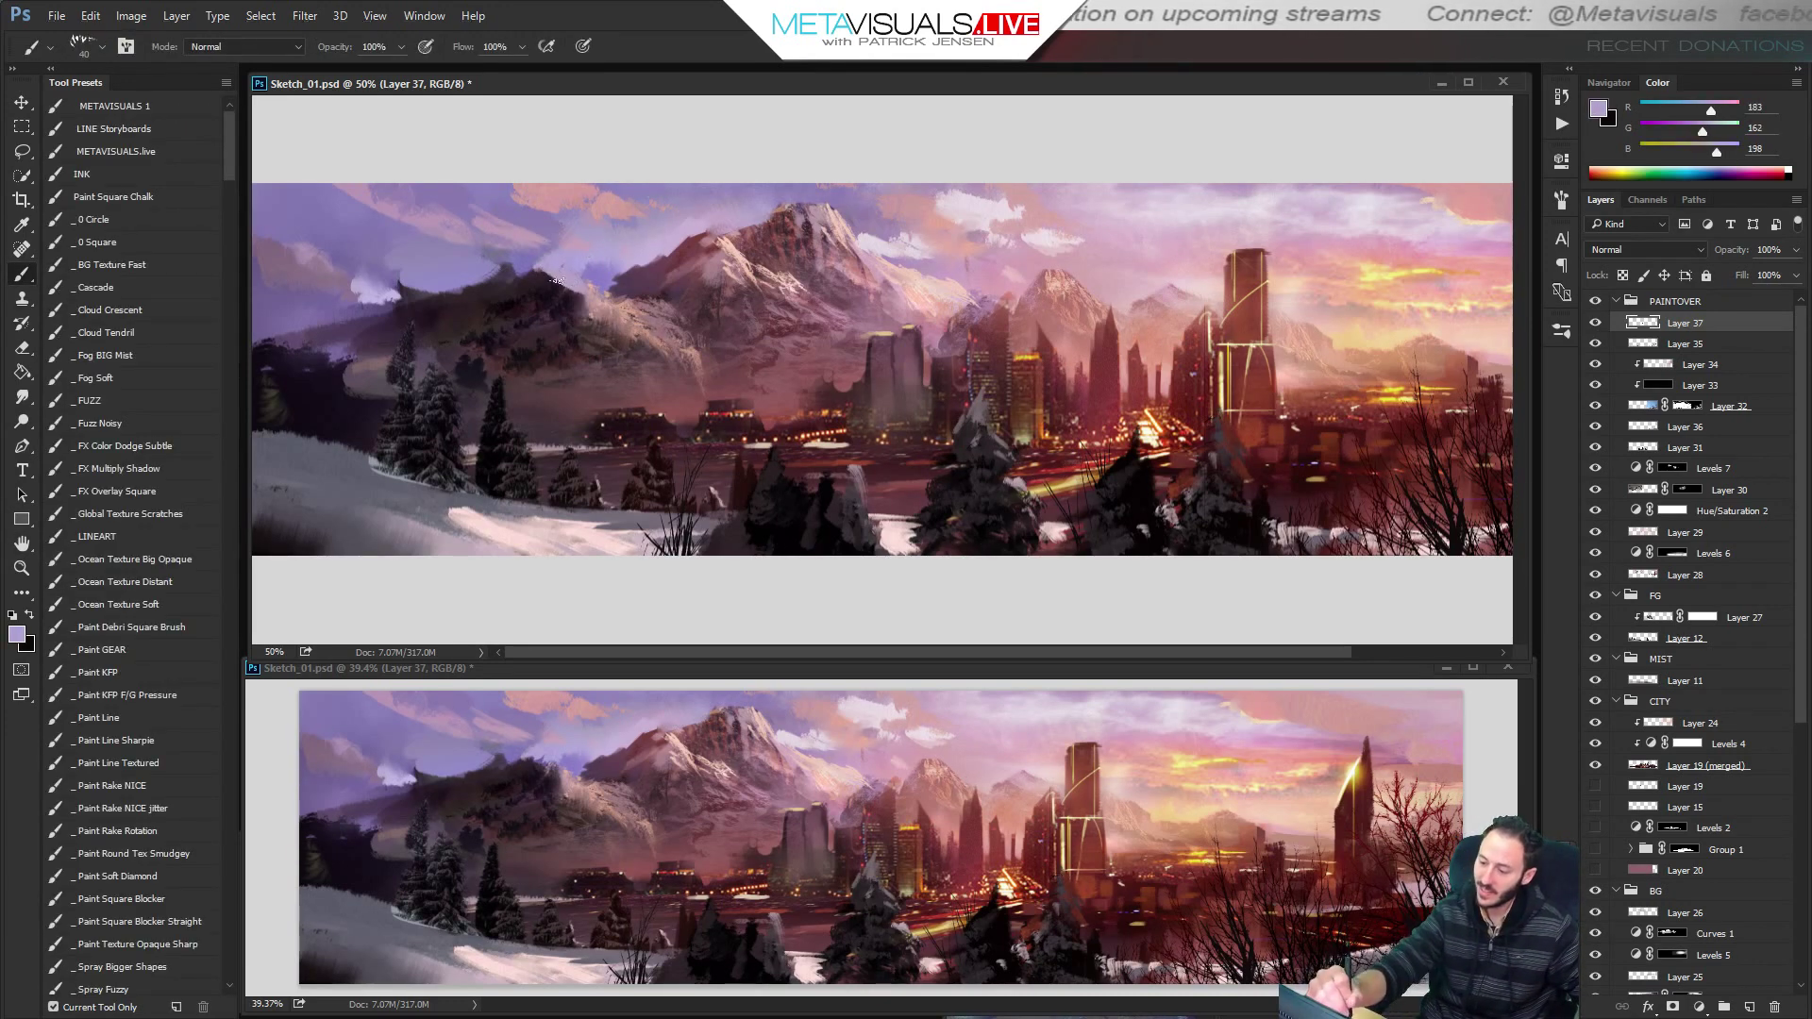
mouse_move(534, 269)
left_mouse_down()
mouse_move(569, 250)
mouse_move(588, 289)
mouse_move(662, 236)
mouse_move(622, 272)
mouse_move(730, 263)
left_mouse_up()
left_click(597, 323, "alt")
left_click(576, 257, "alt")
key("bracketright")
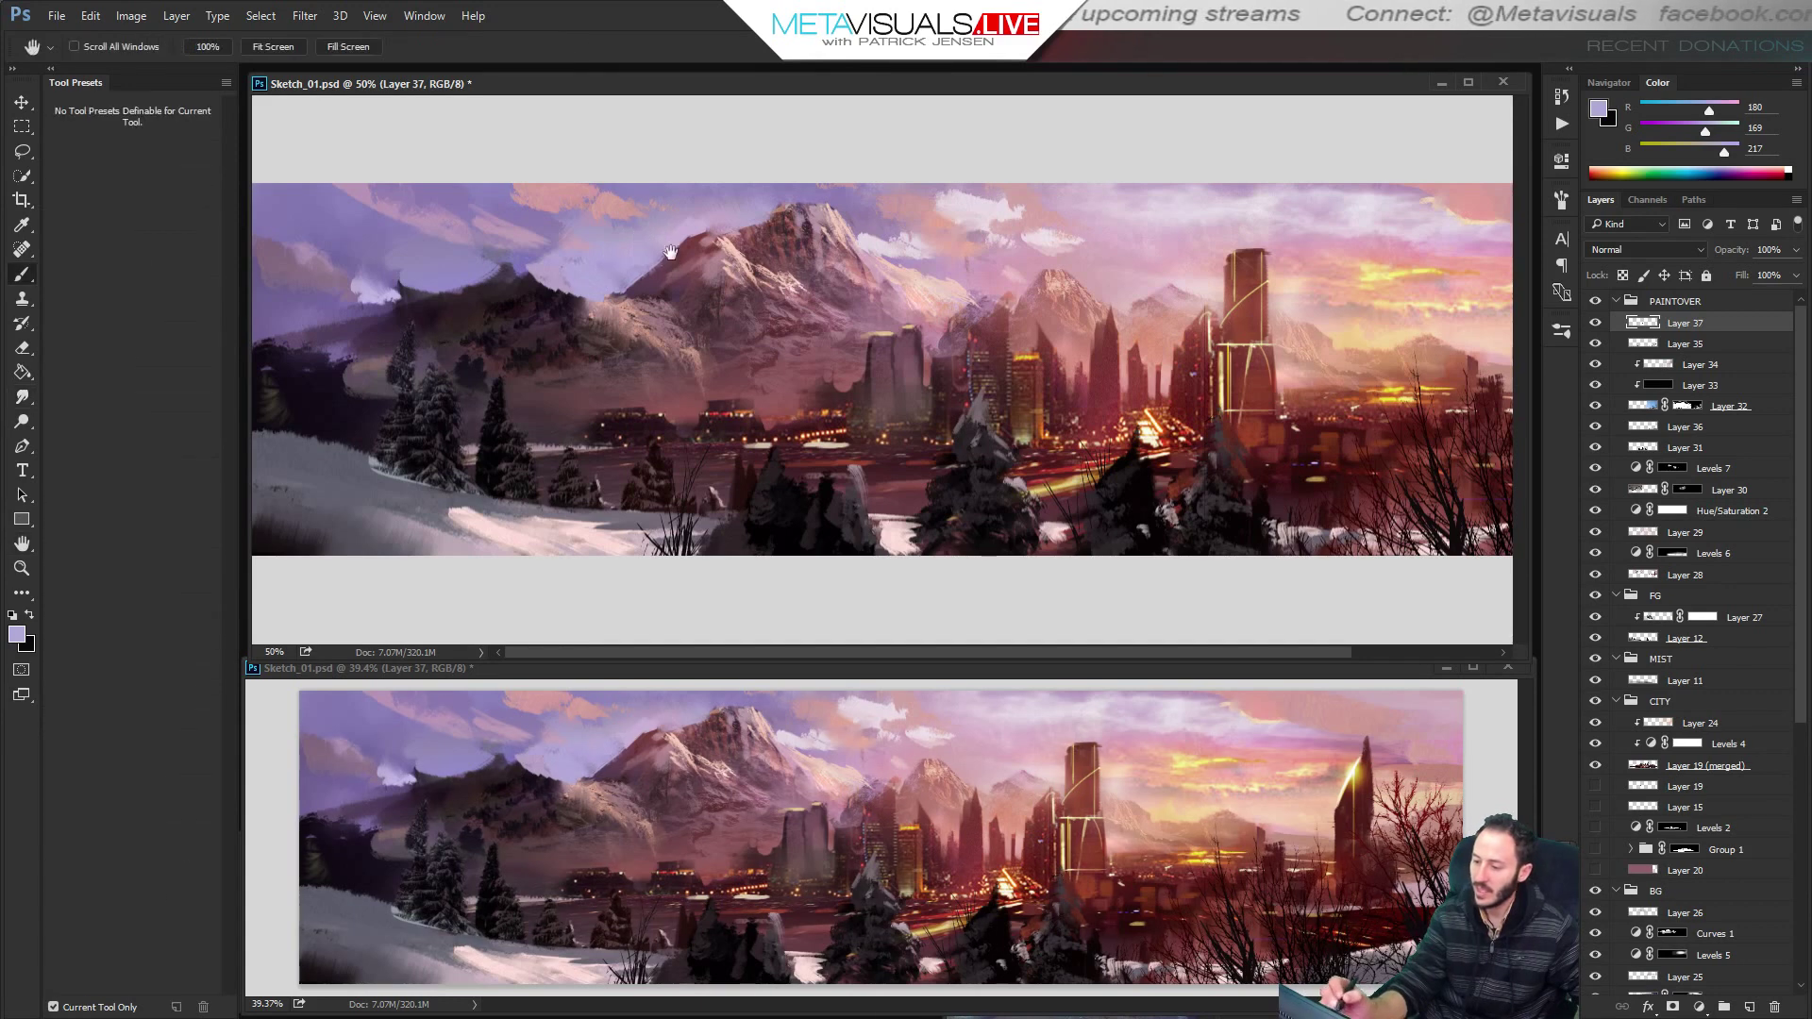
left_click(572, 276, "alt")
left_click_drag(511, 270, 493, 275)
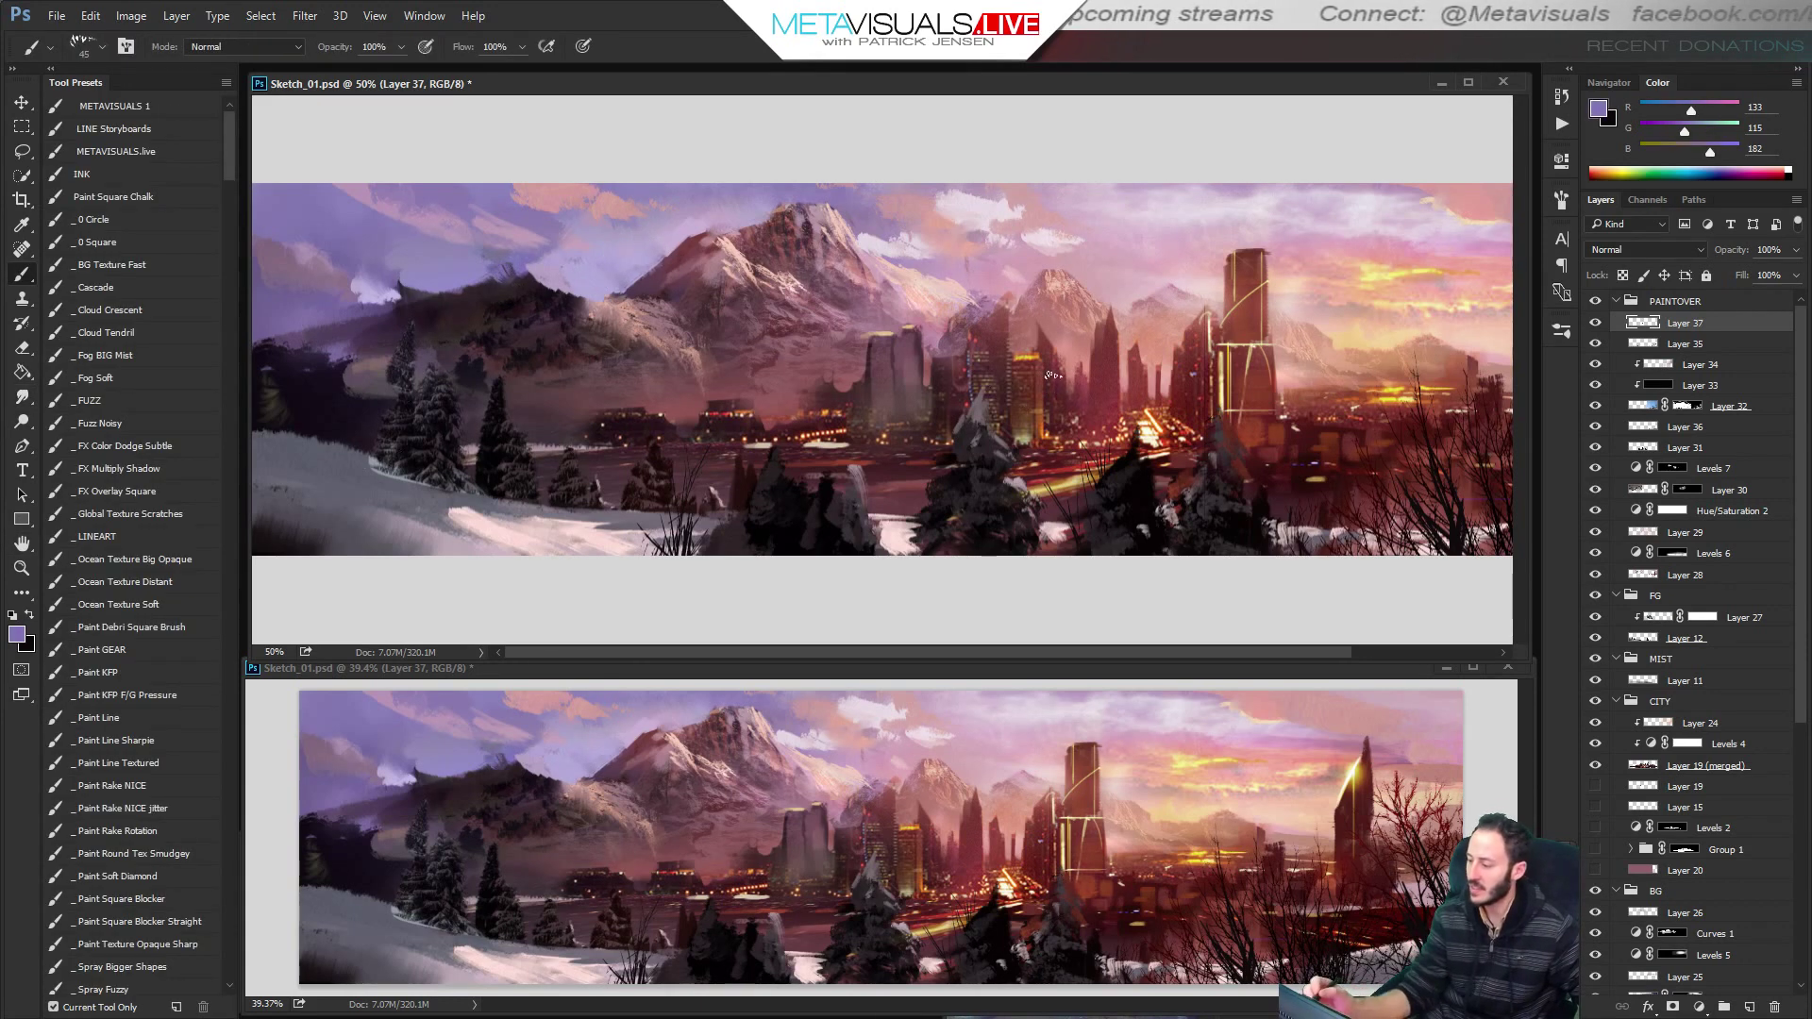
Reshape the dark hill's ridge silhouette using a sampled dark purple and the neighbouring violet sky colour.
left_click(506, 303, "alt")
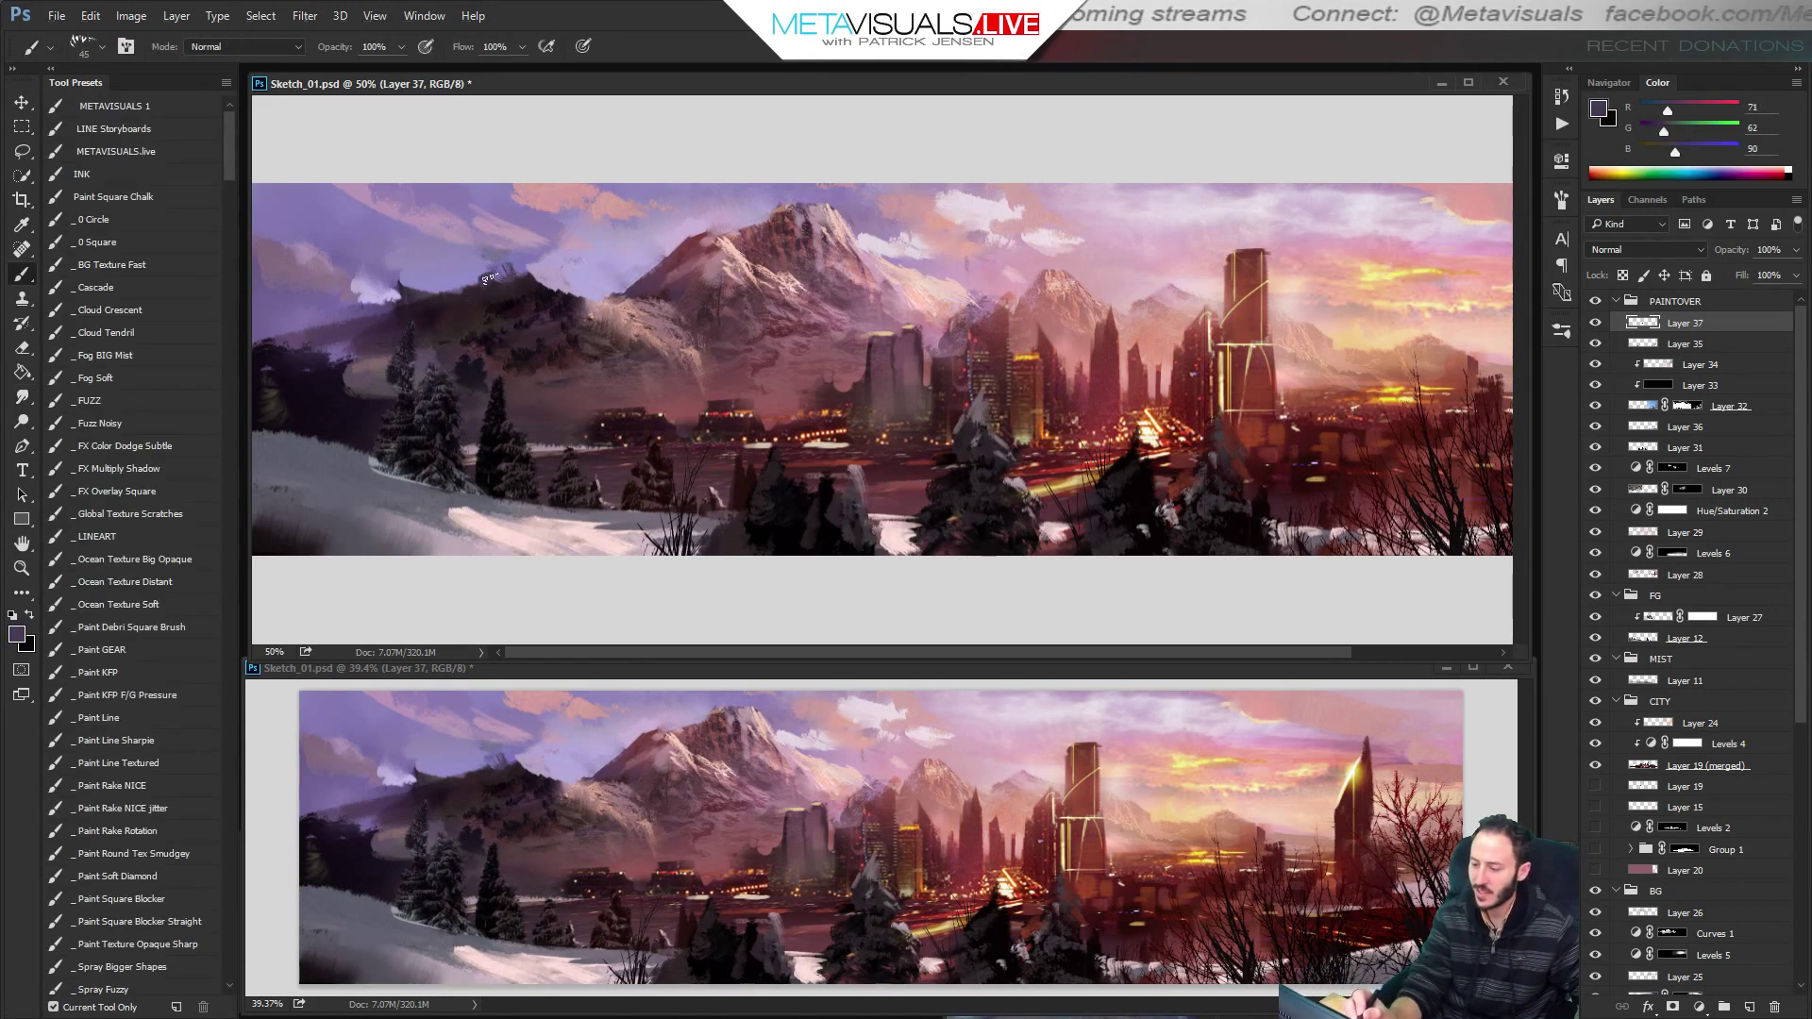
mouse_move(488, 284)
left_mouse_down()
mouse_move(590, 294)
mouse_move(526, 280)
left_mouse_up()
left_click(530, 264, "alt")
left_click_drag(534, 270, 518, 286)
key("space")
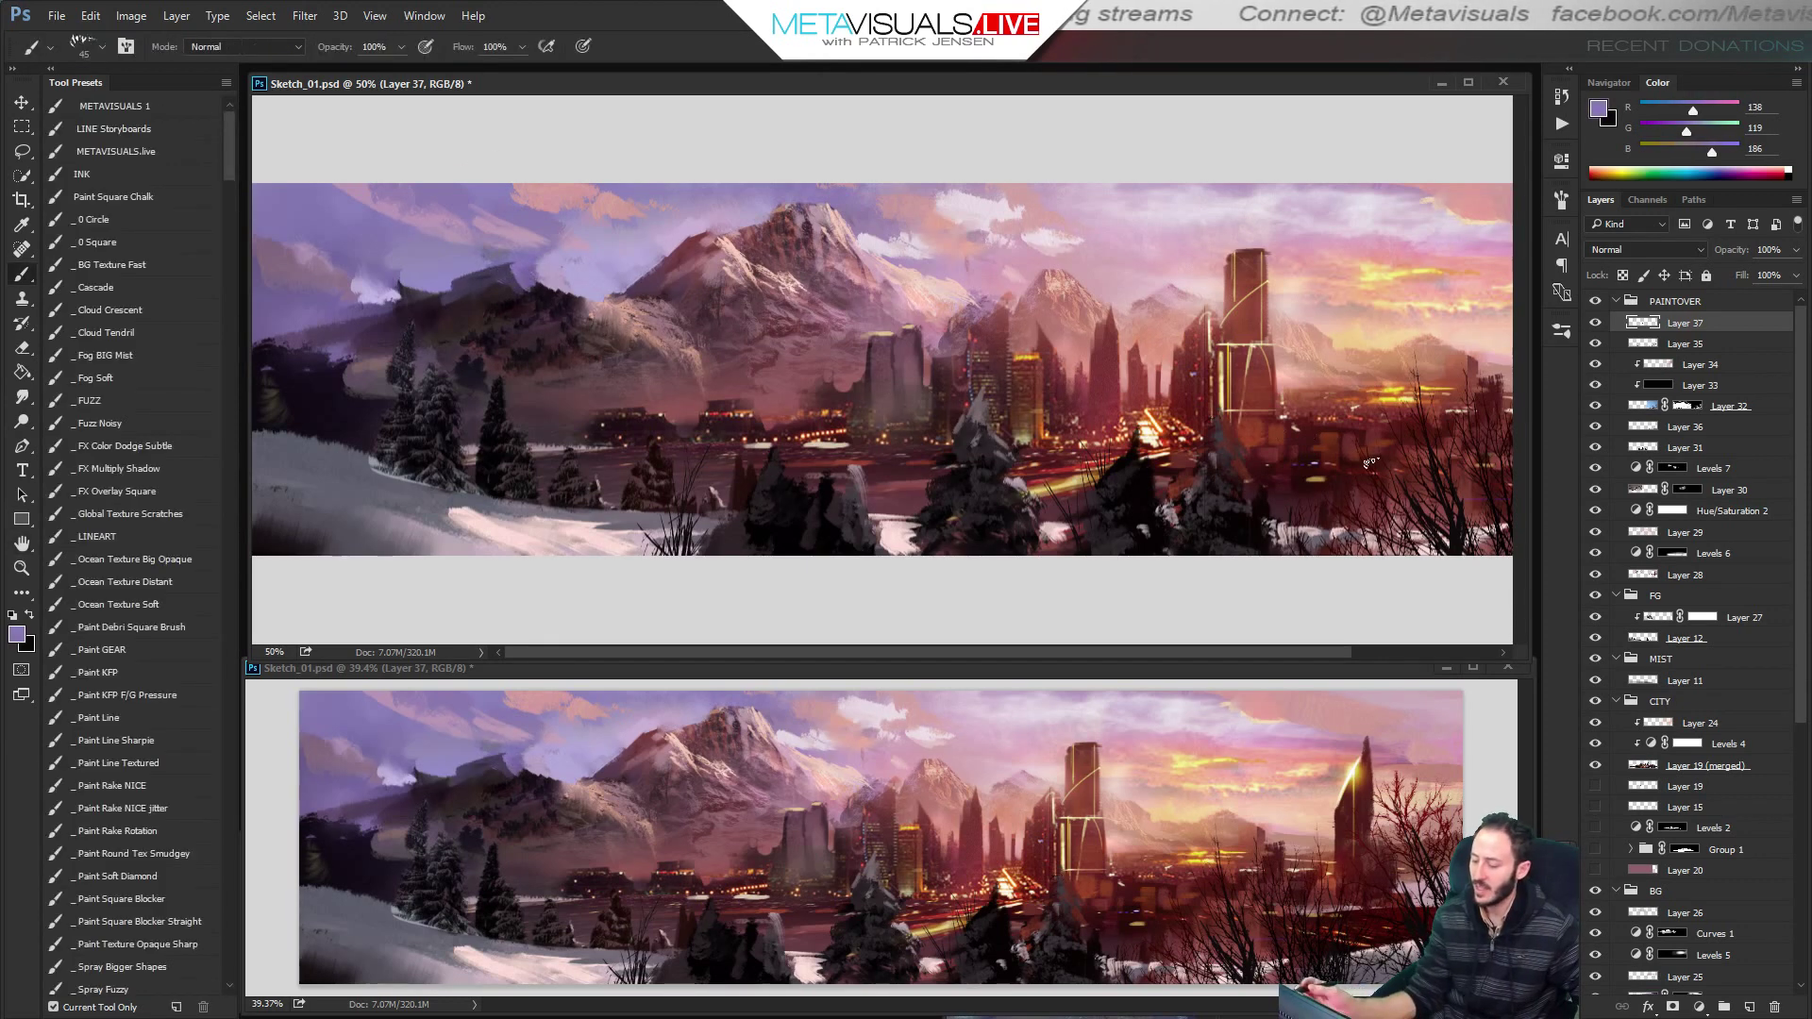
On a new layer above Layer 37, paint tiny near-black conifers along the dark hill's ridge.
key("ctrl+shift+alt+n")
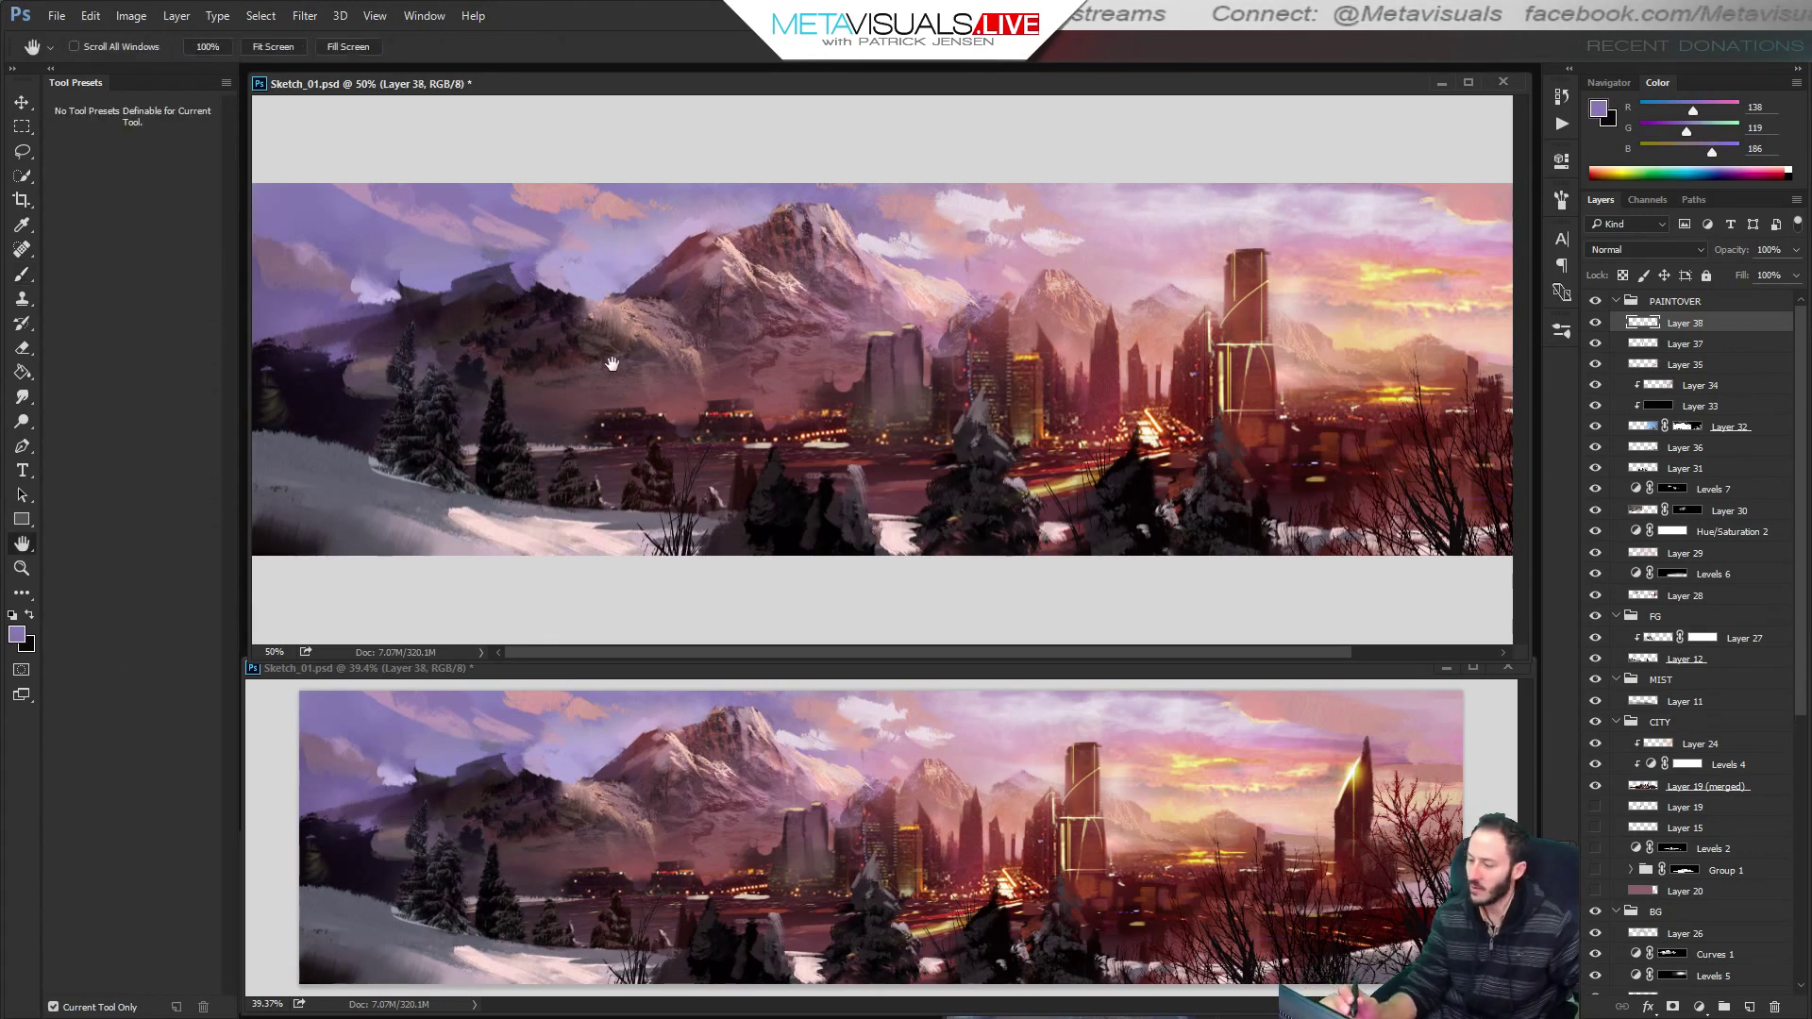
left_click(524, 283, "alt")
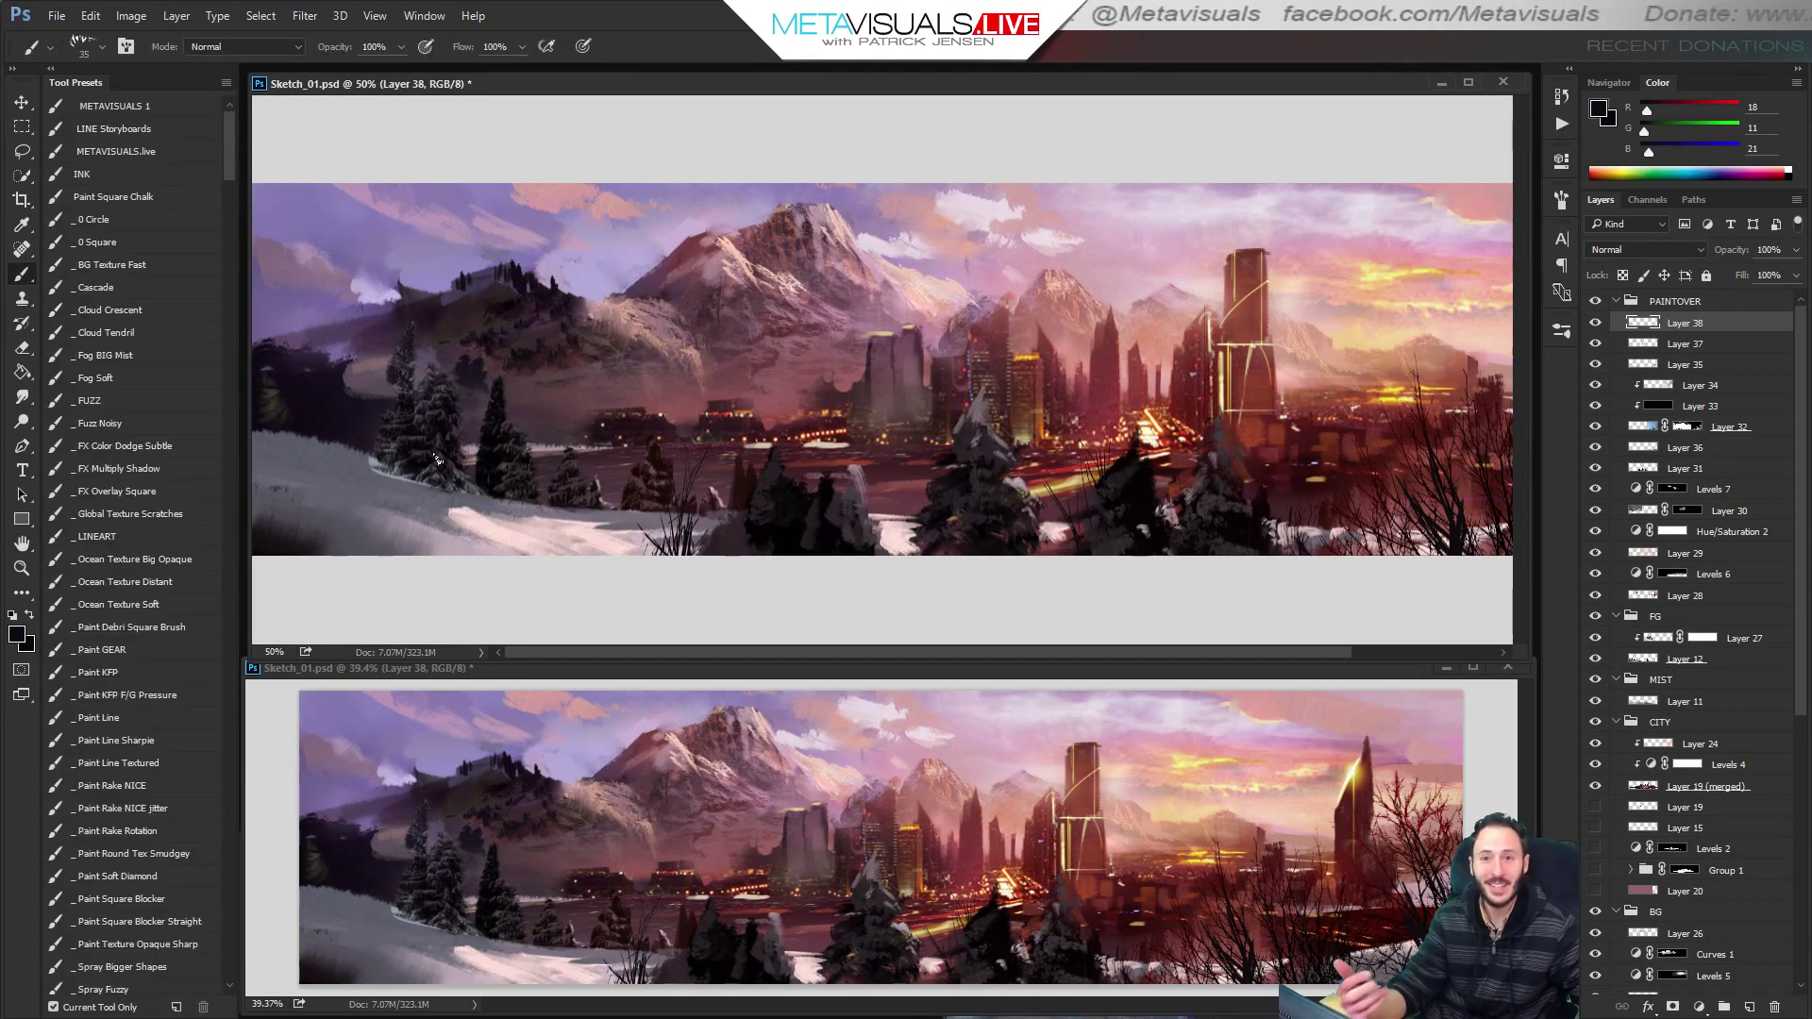
Sample dusty and pale pinks from the scene and paint snow highlights on the lower slopes between the dark hill and the main mountain.
left_click(637, 304, "alt")
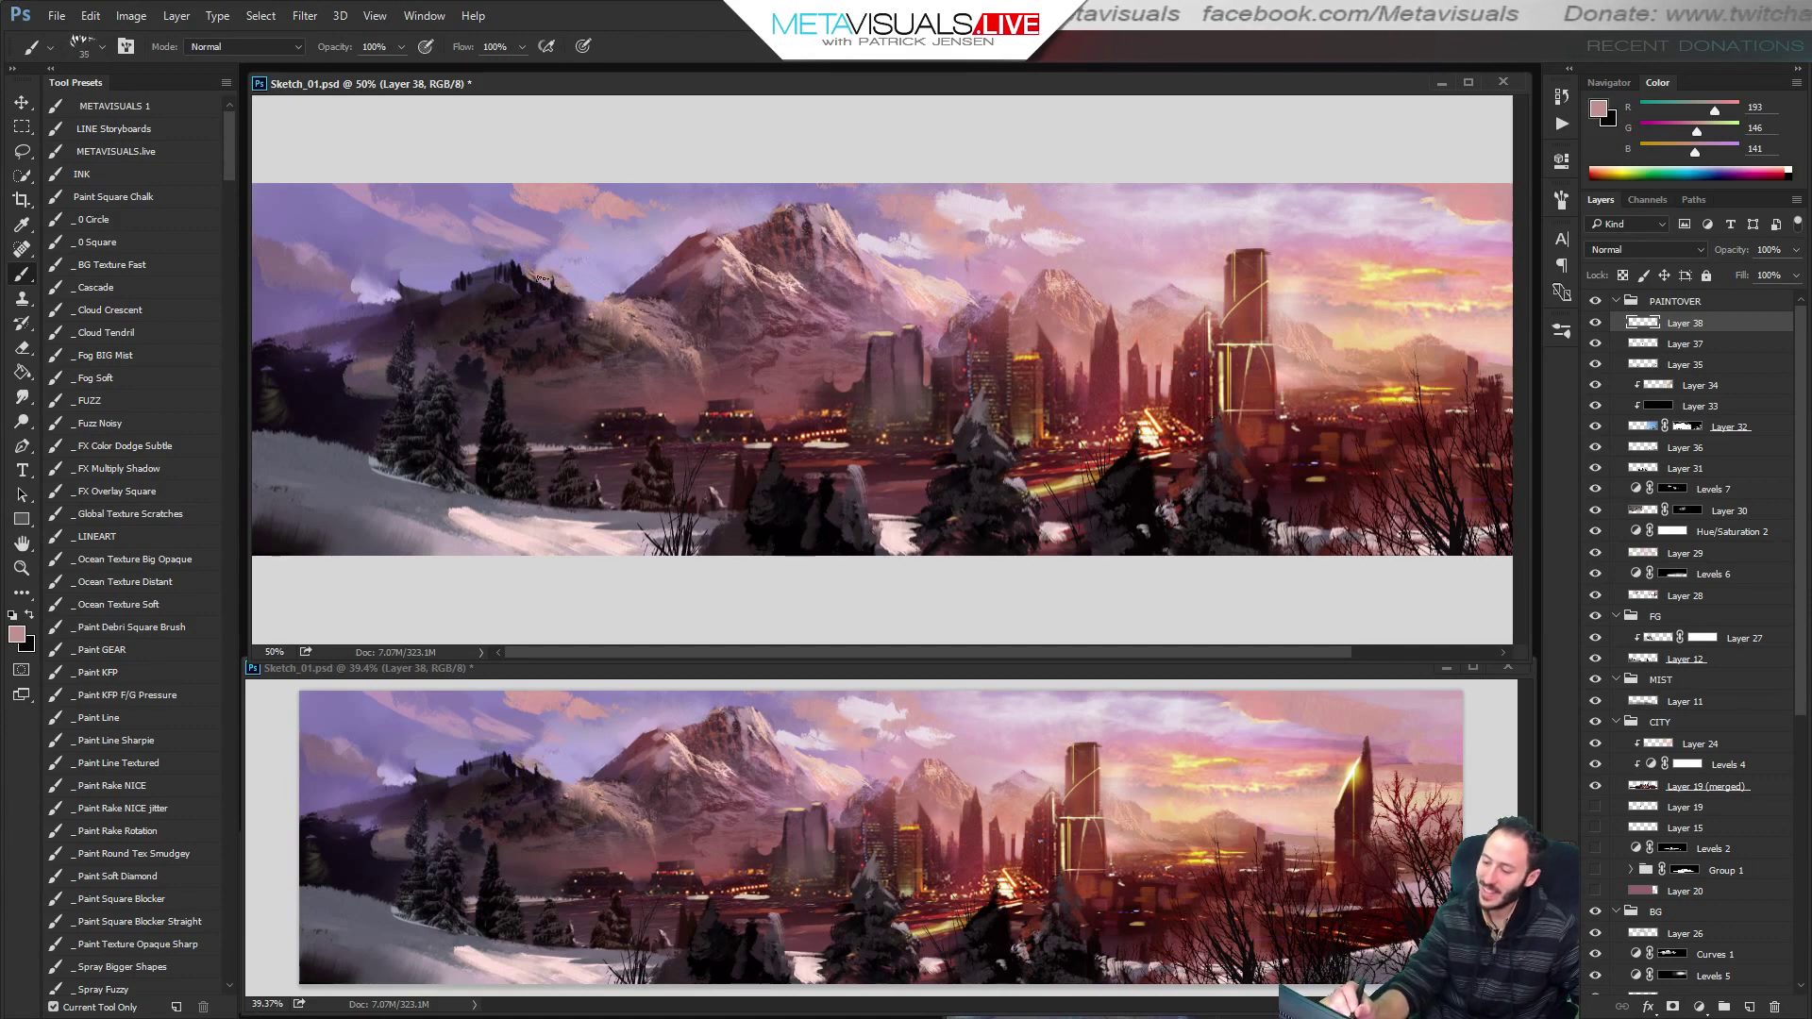
left_click(929, 281, "alt")
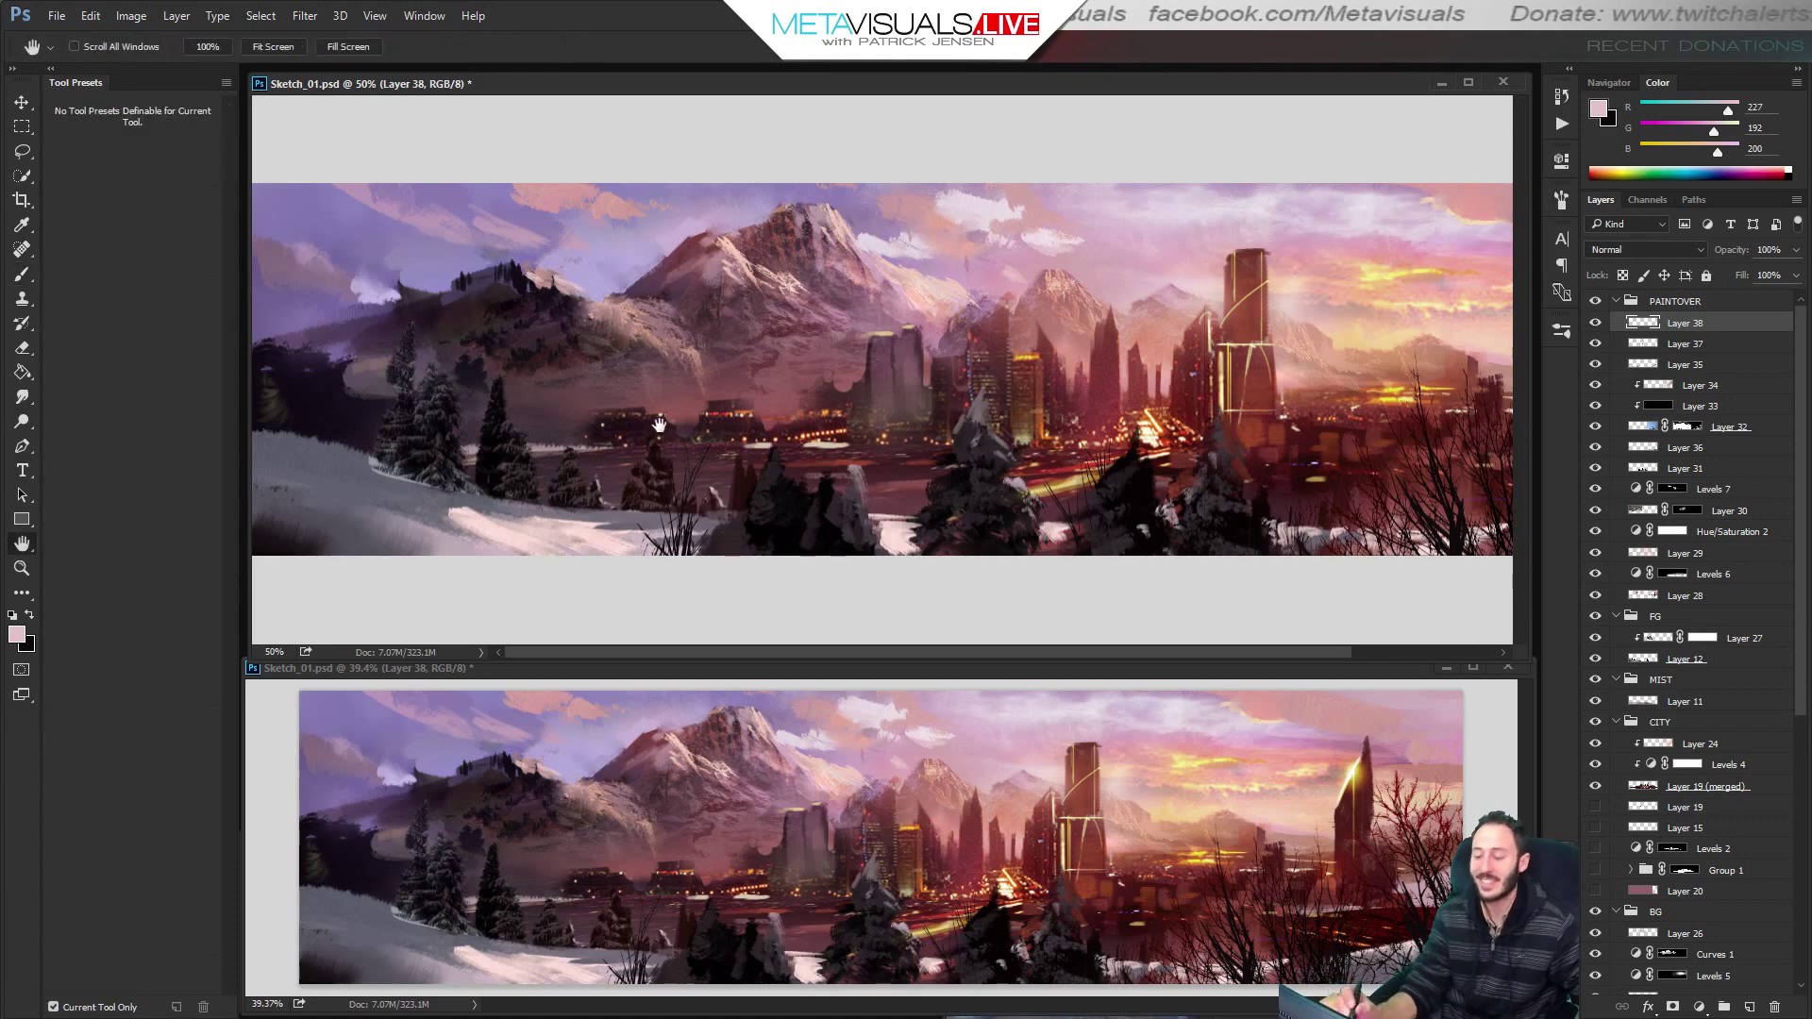
left_click(696, 353, "alt")
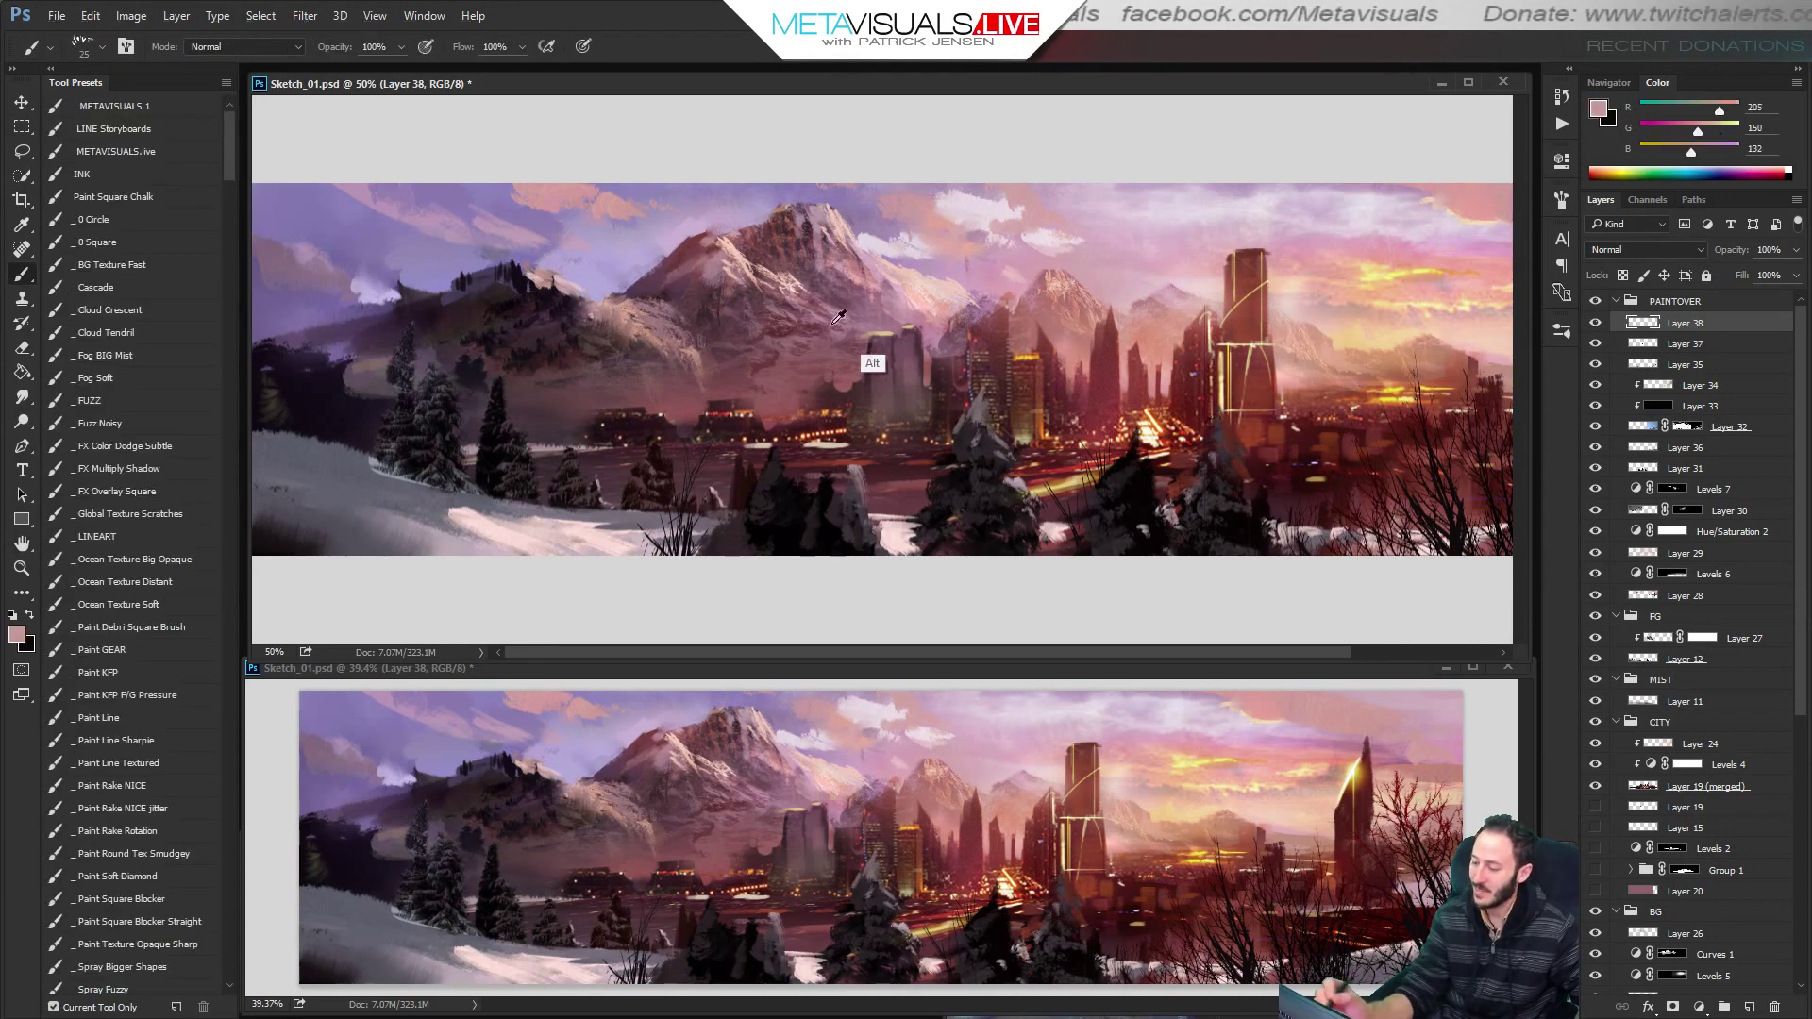
left_click(919, 293, "alt")
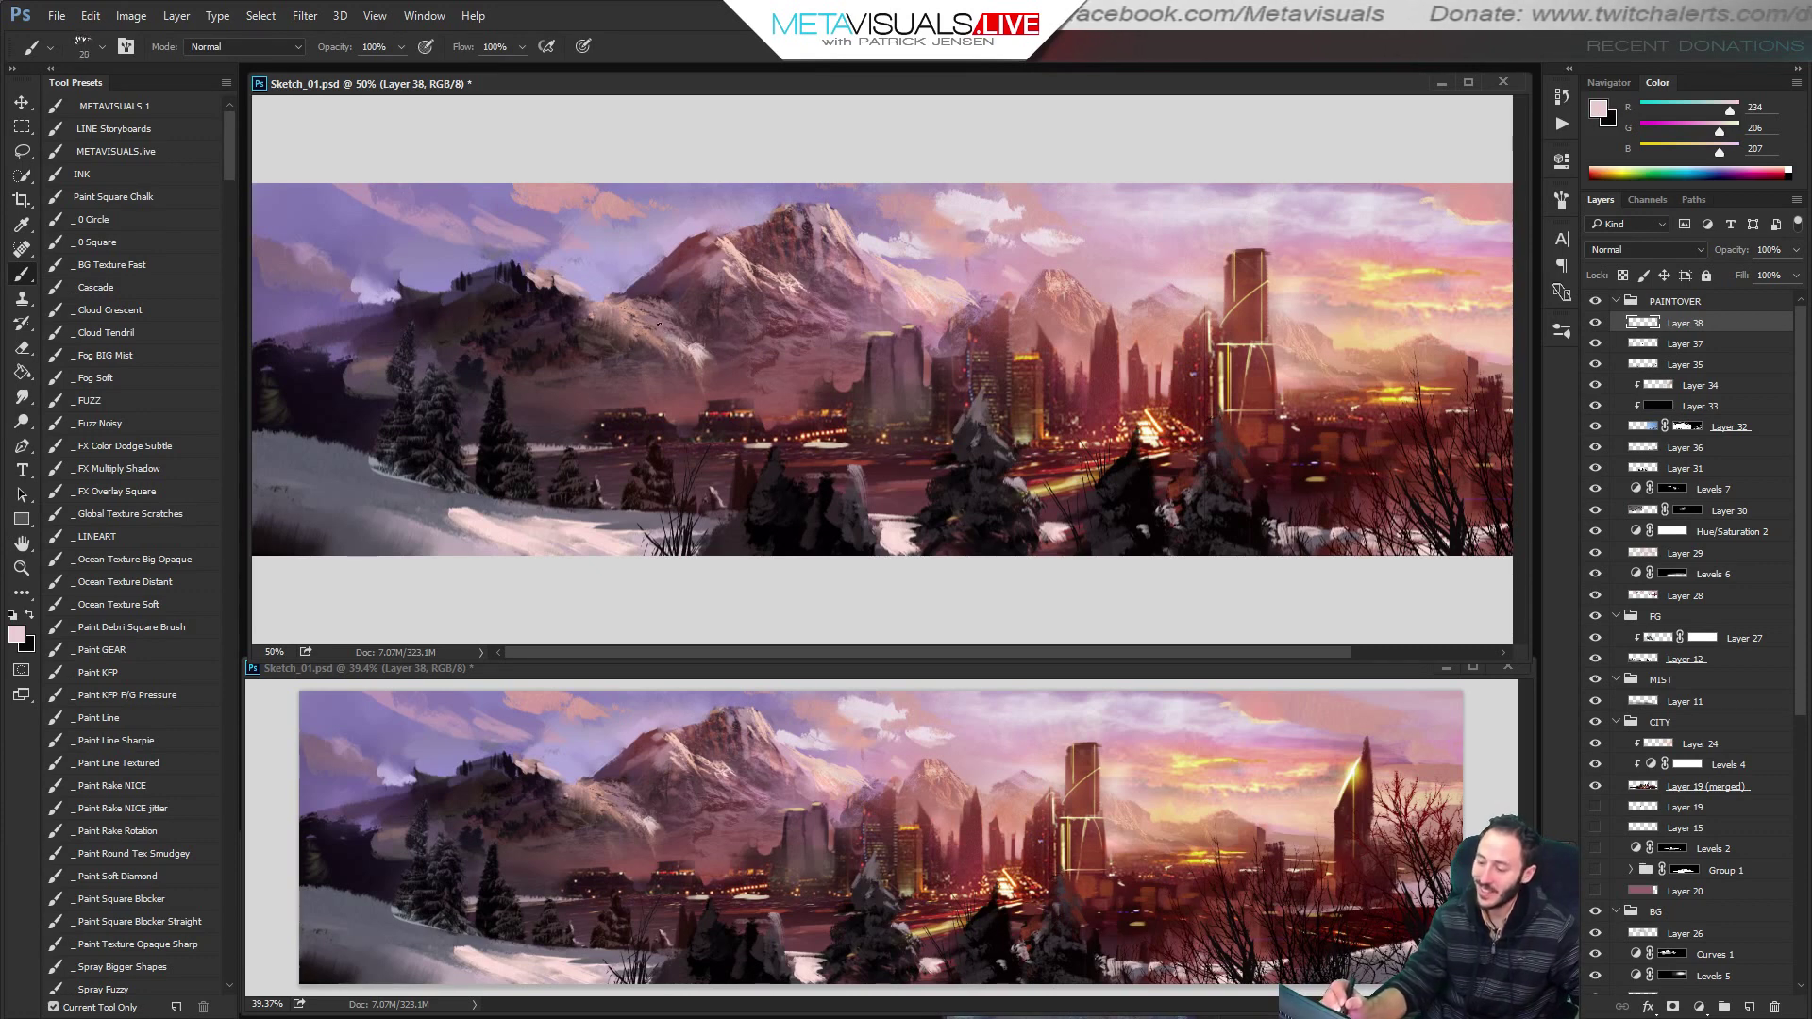
left_click_drag(772, 352, 836, 289)
Vary the brush size and soften the main mountain's lower slopes with dusty rose, adding touches of sampled pale pink.
key("bracketright")
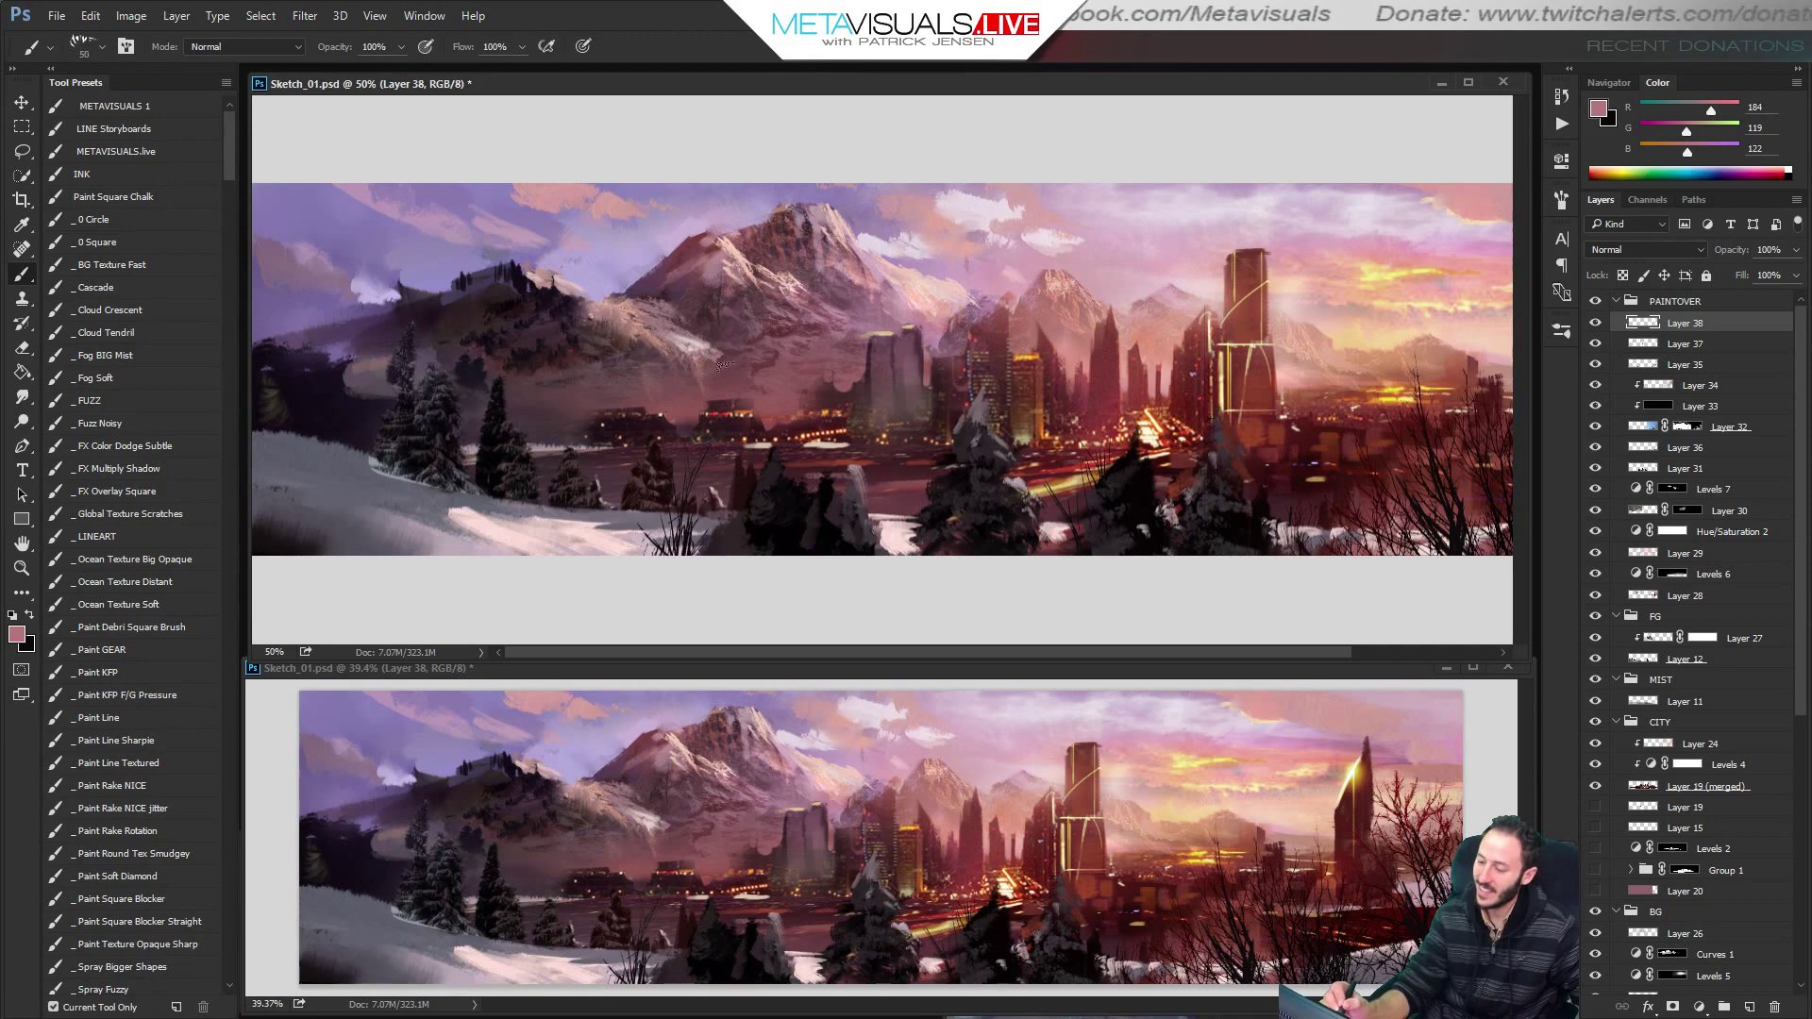
key("bracketleft")
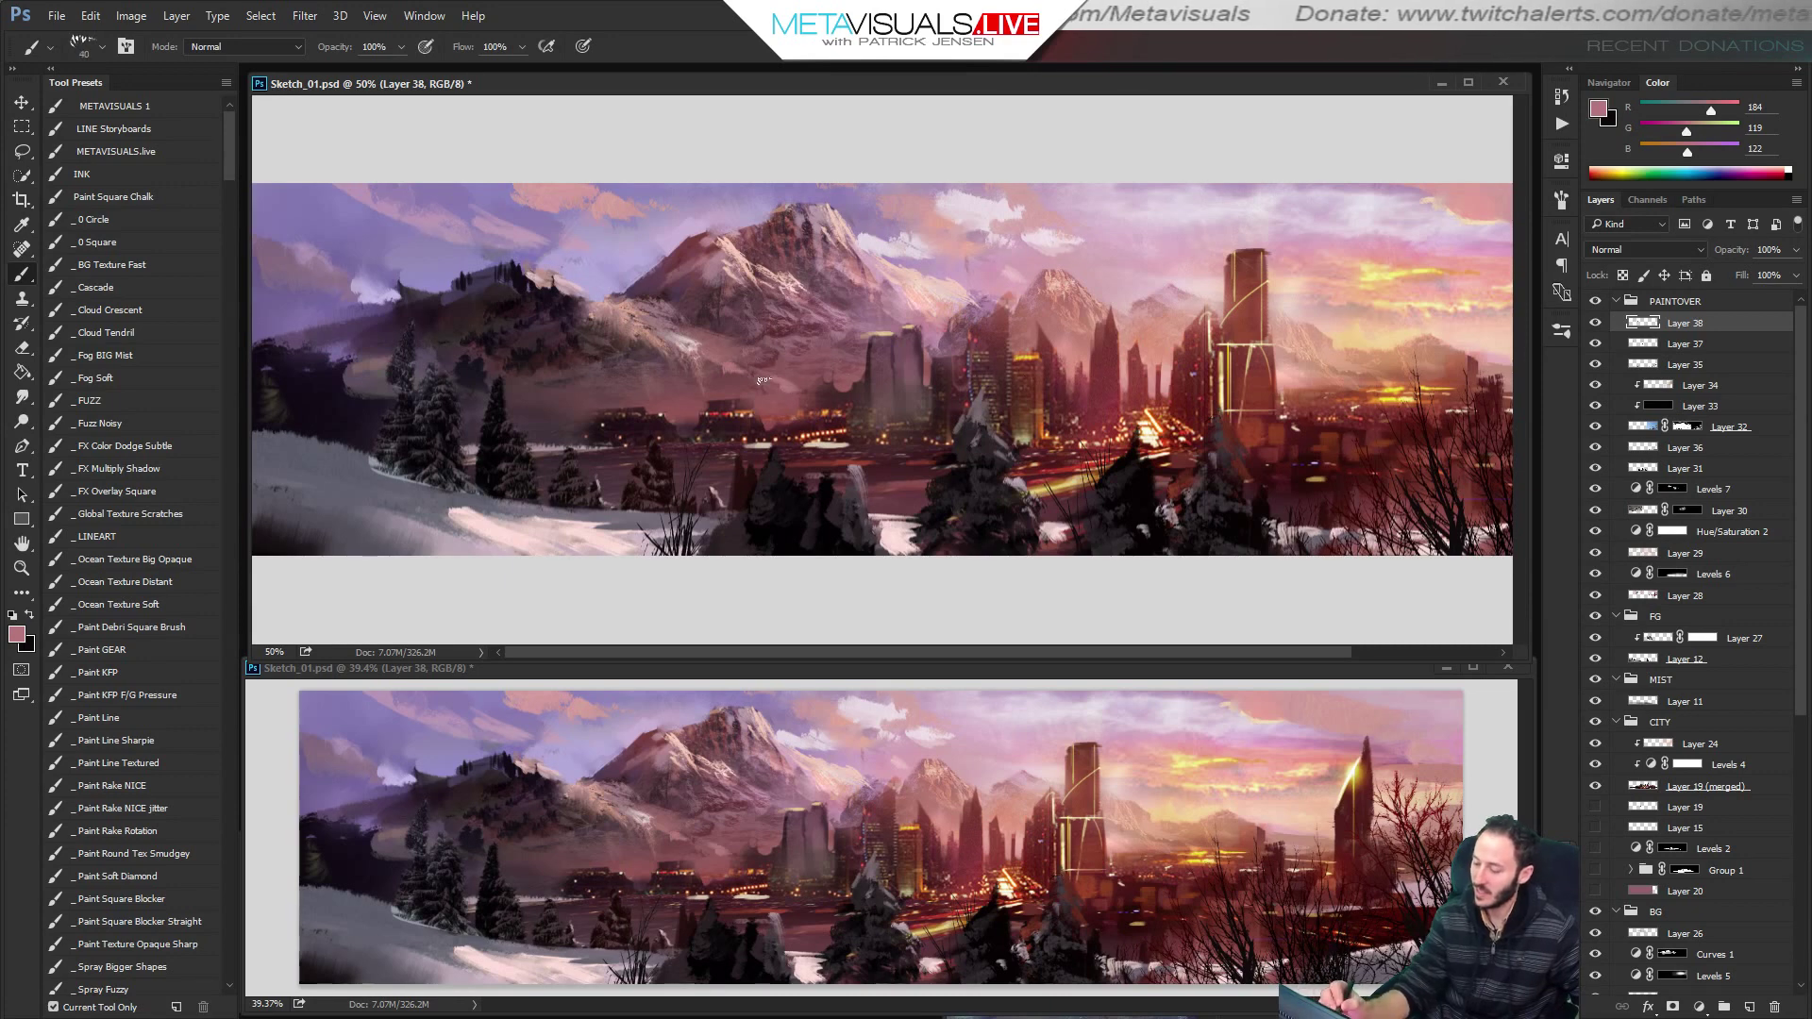
key("bracketright")
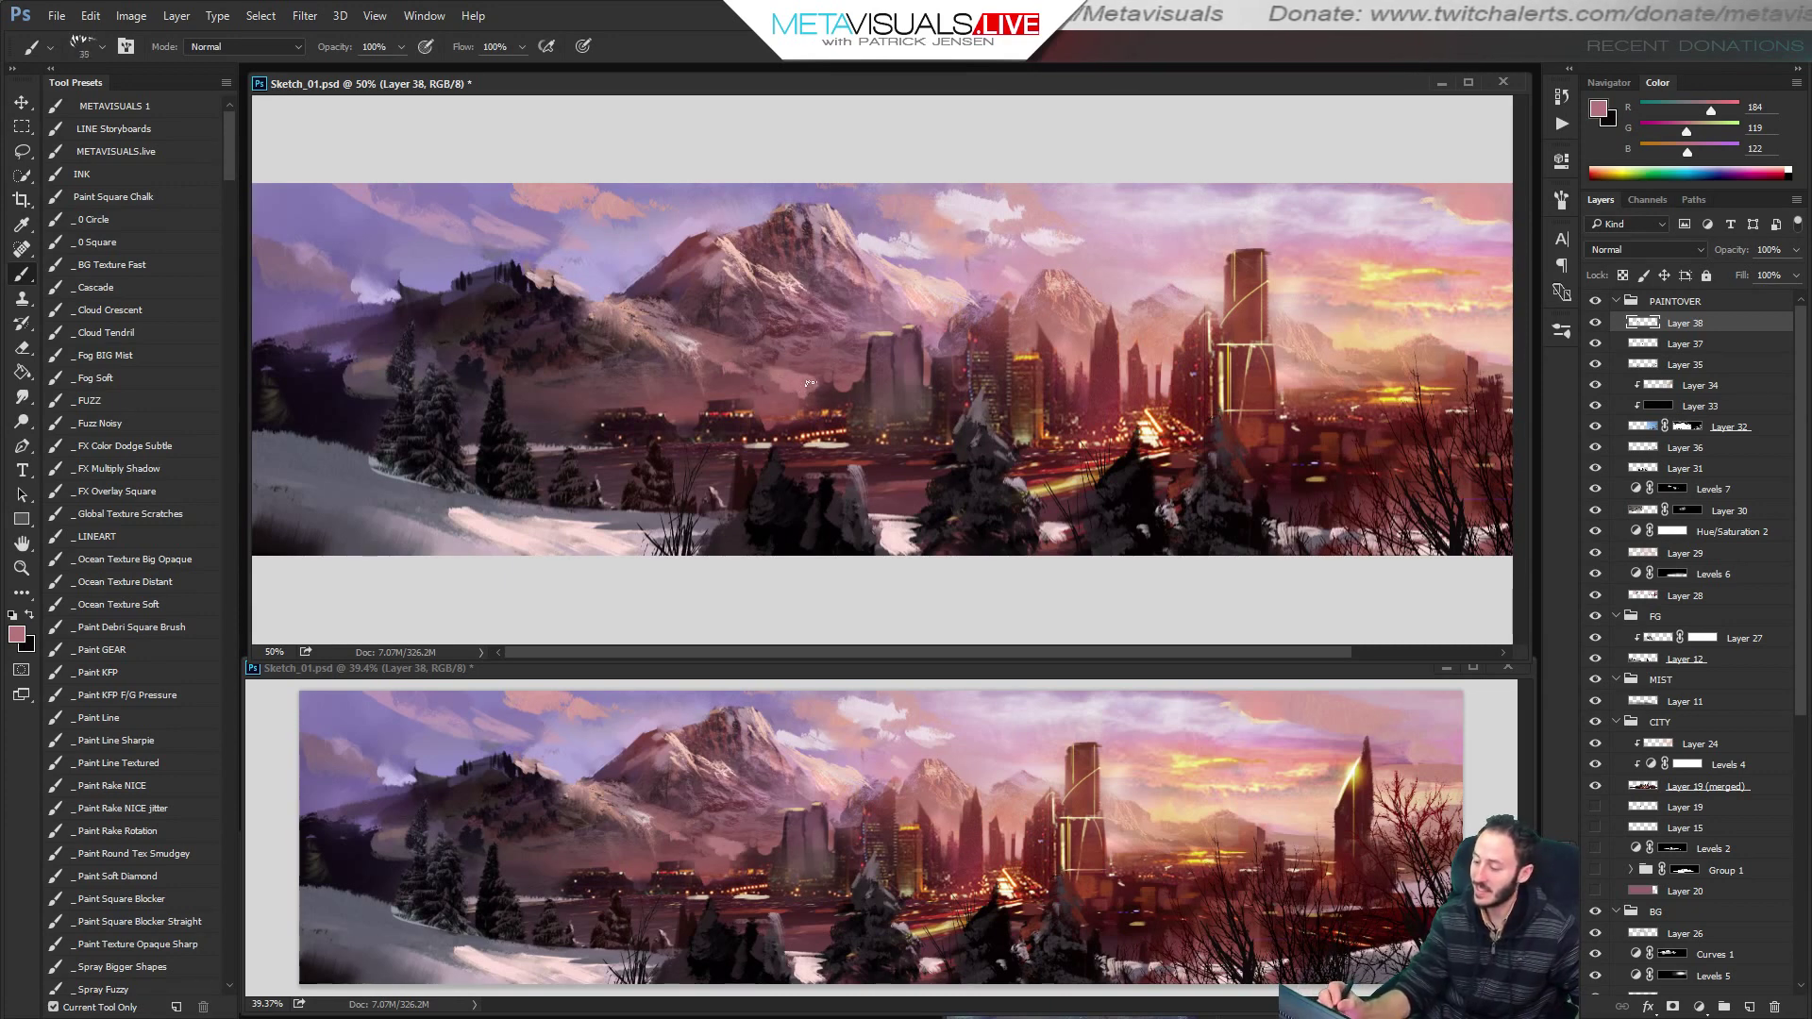
key("bracketleft")
left_click(910, 330, "alt")
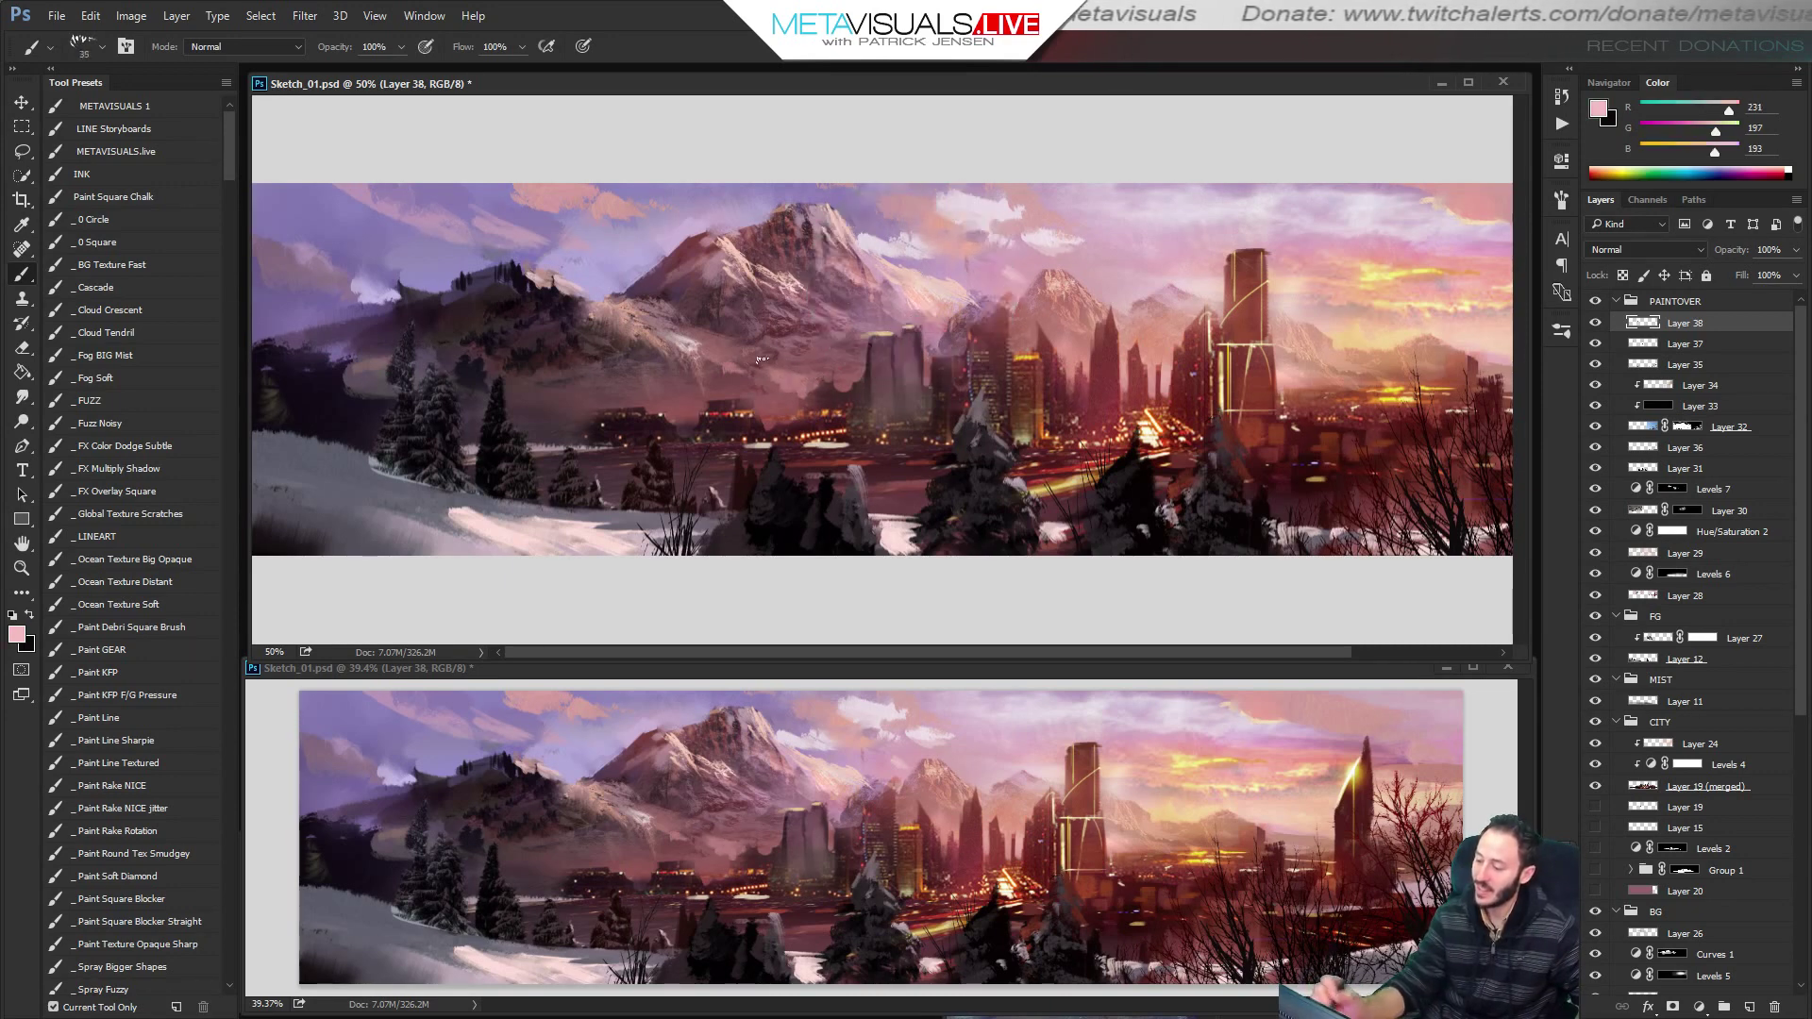
key("h")
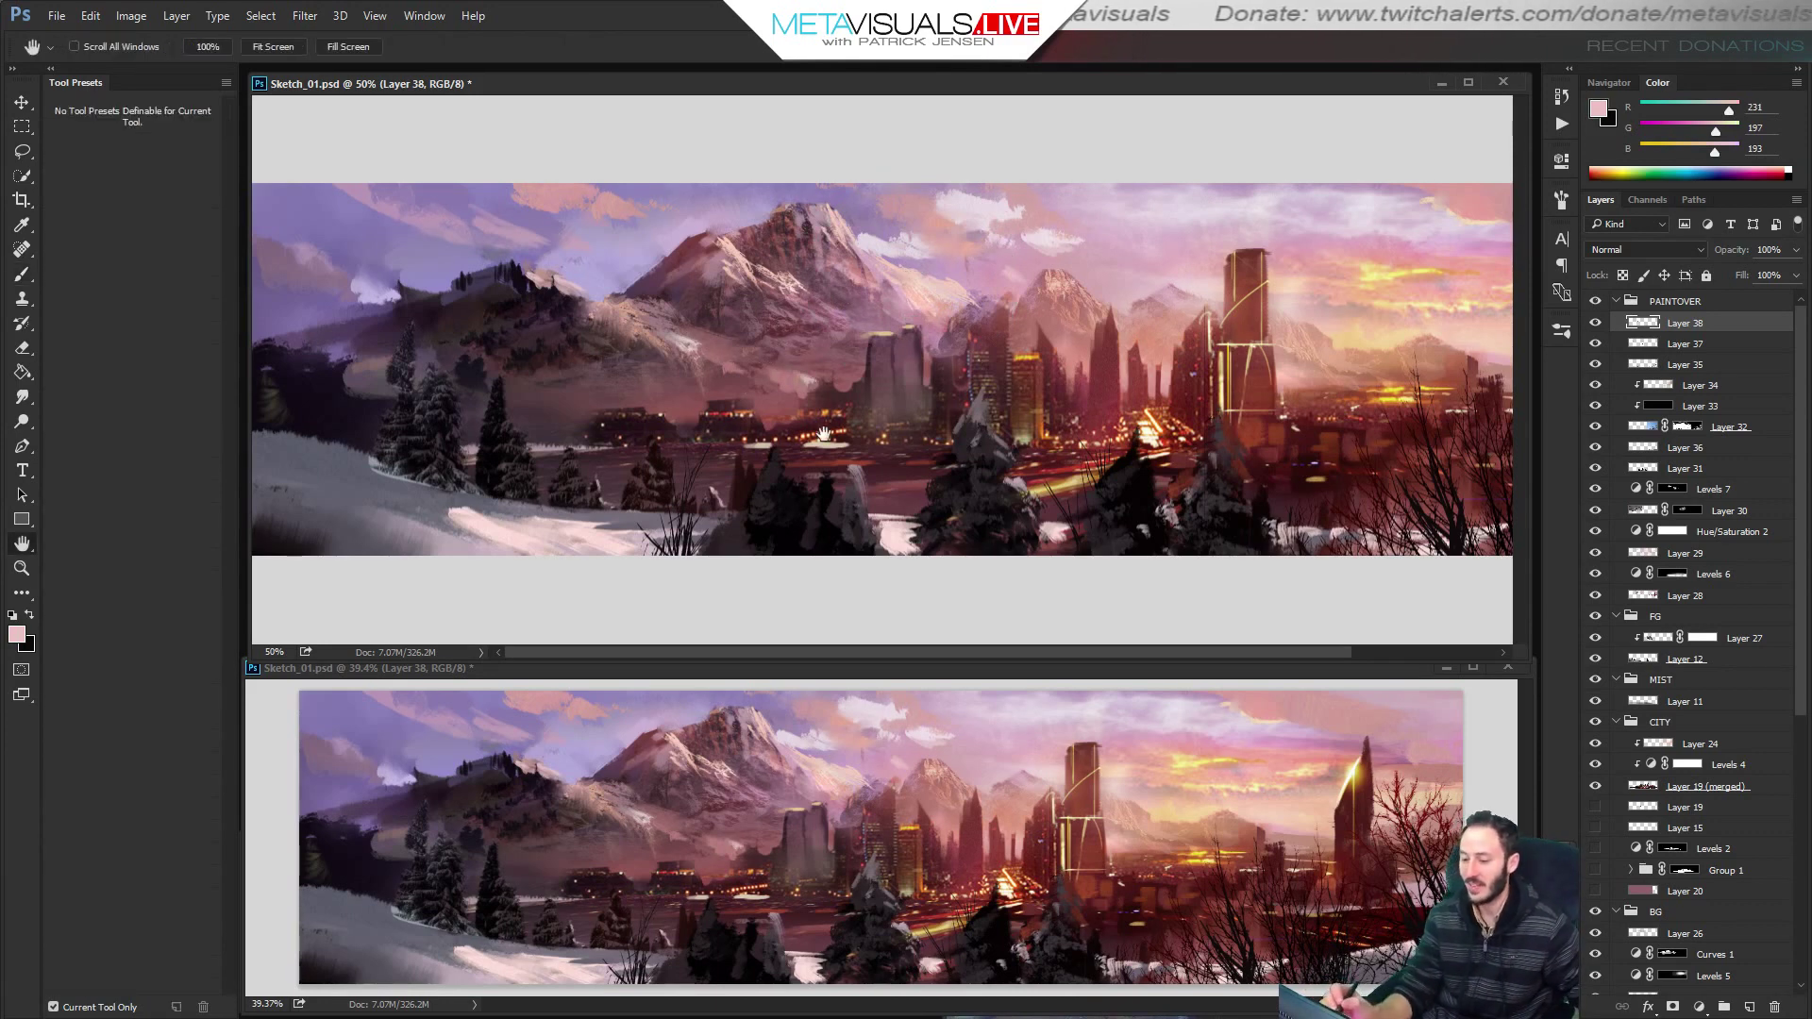
On a new layer above Layer 38, paint small distant conifers on the far ridge beside the dark hill using sampled dark and mid violet.
key("b")
key("ctrl+shift+alt+n")
key("h")
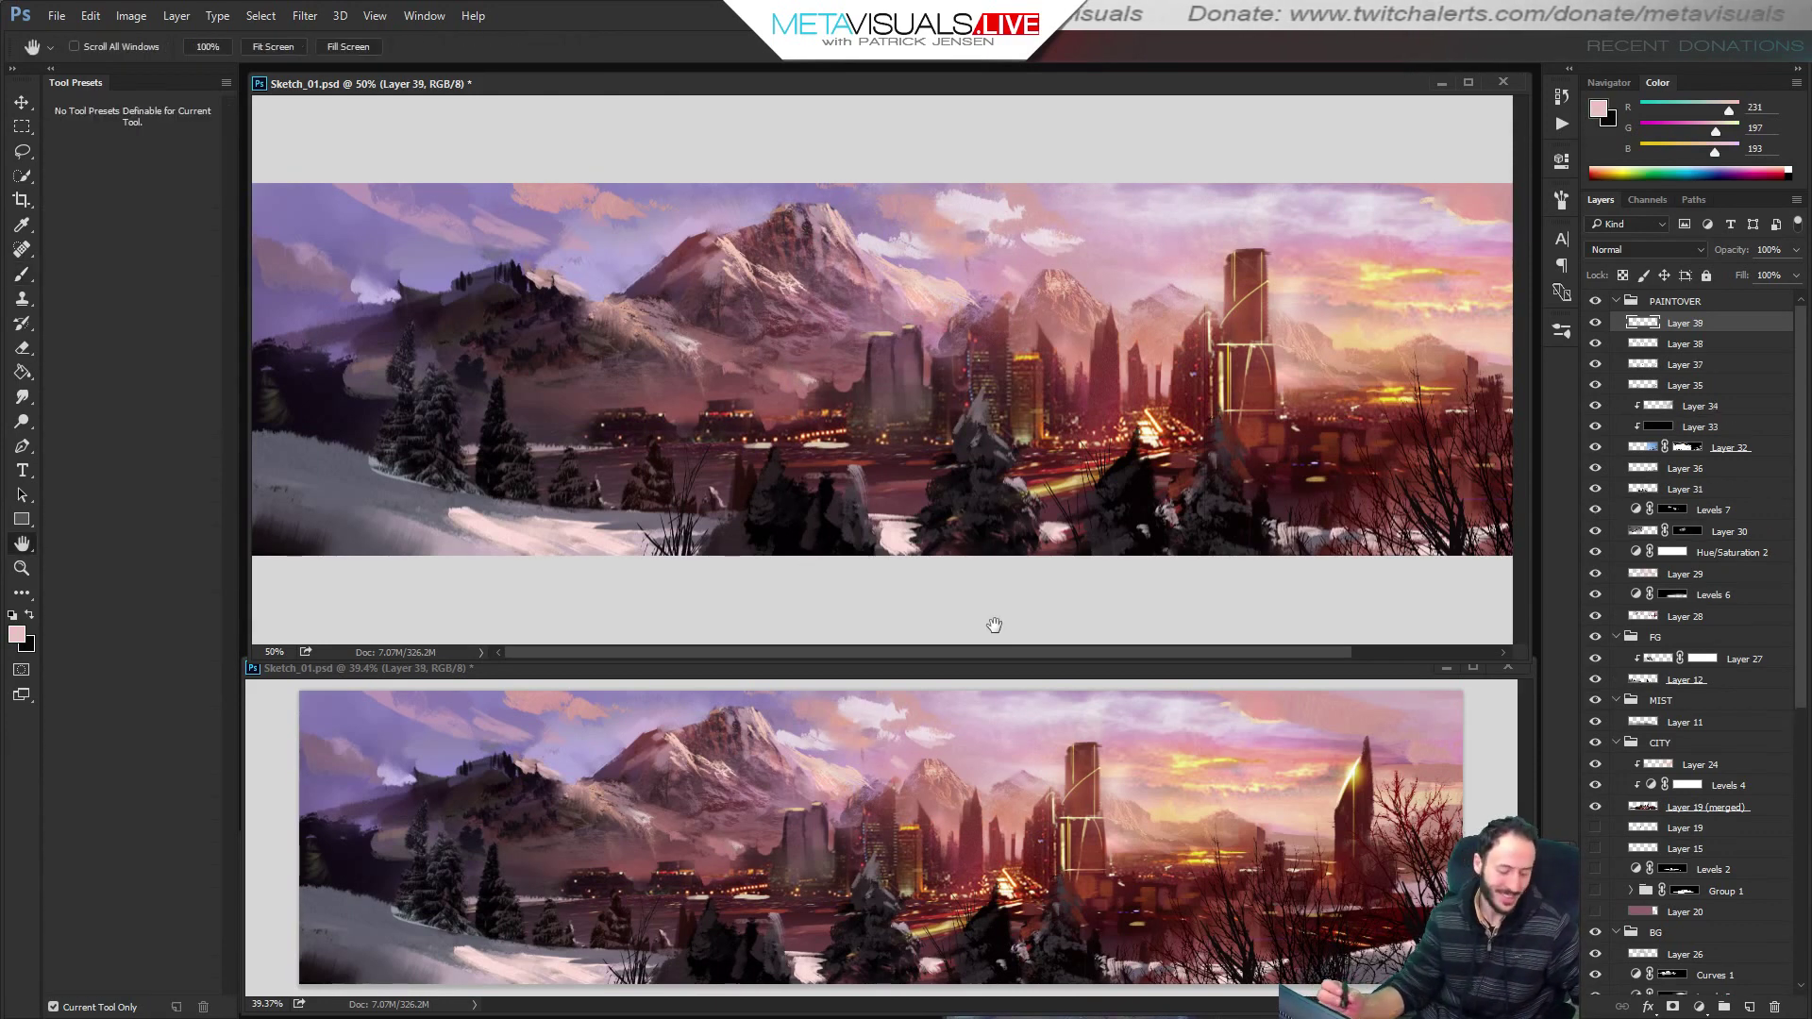
key("b")
left_click(386, 275, "alt")
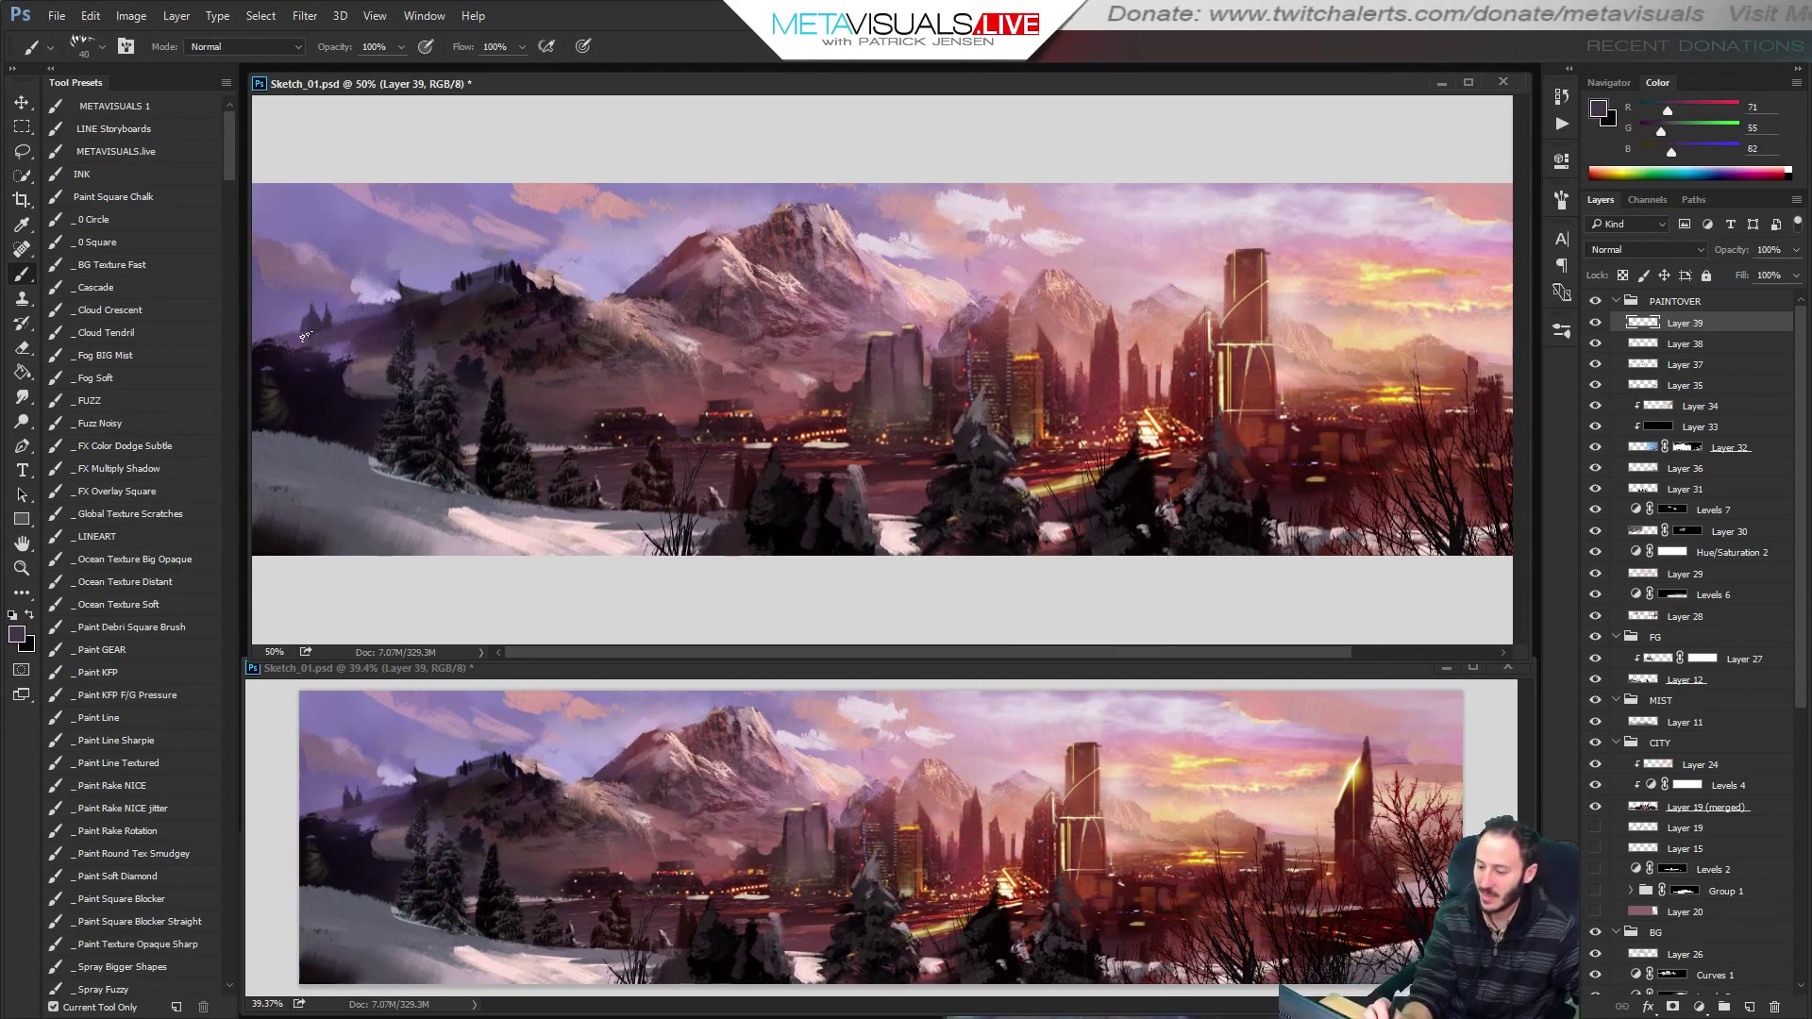
left_click(285, 329, "alt")
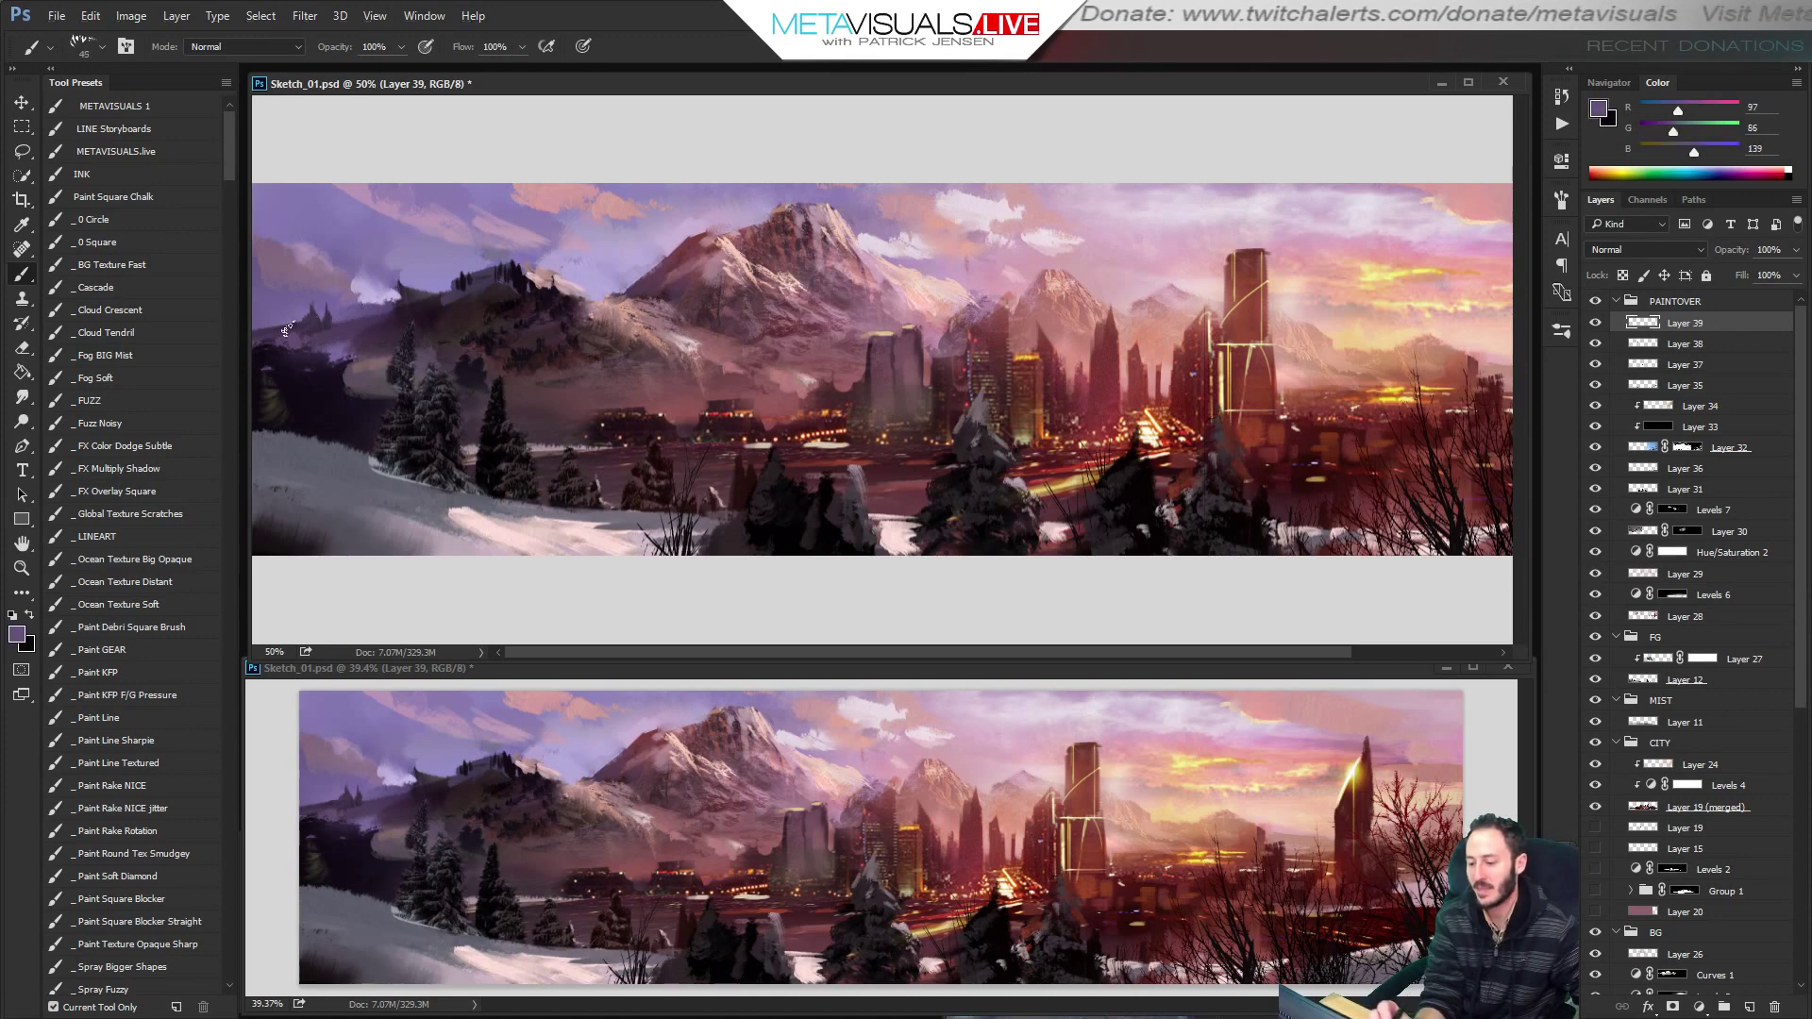
left_click_drag(328, 320, 394, 302)
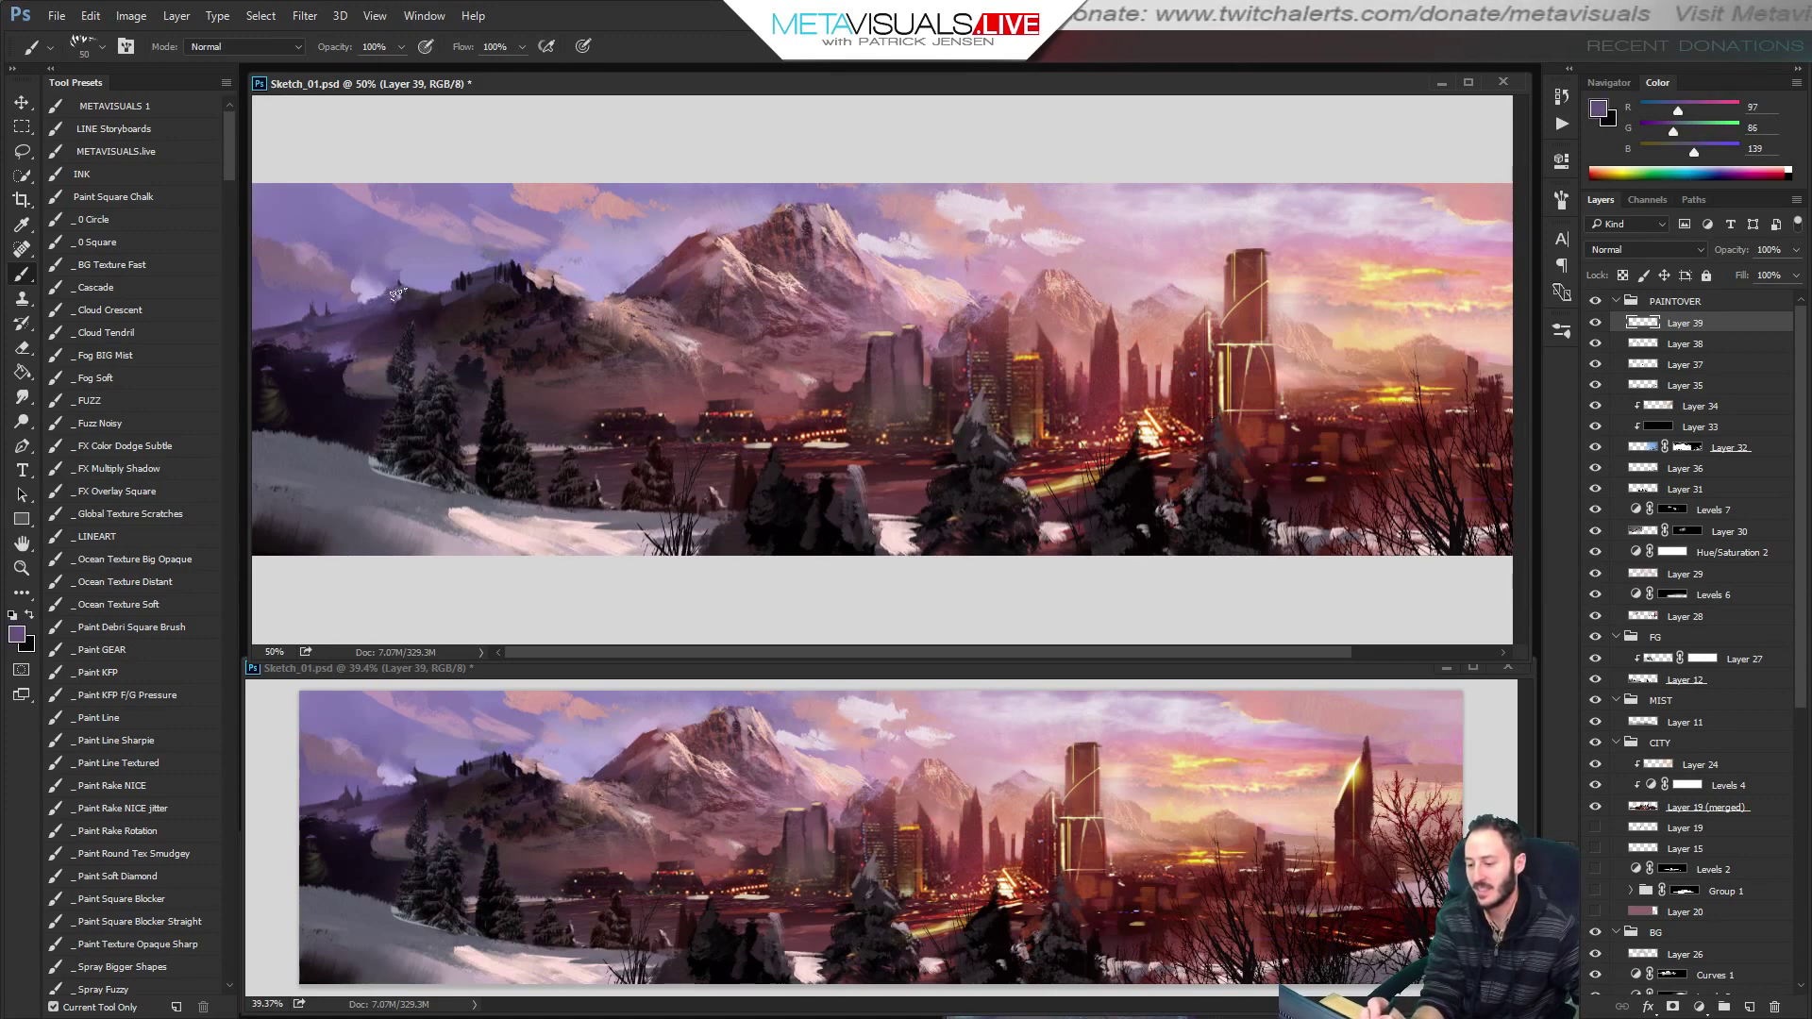
Paint sampled dark purple and reddish brown onto the dark hill's ridge beside its conifers, and trim the edge with violet sky colour.
key("h")
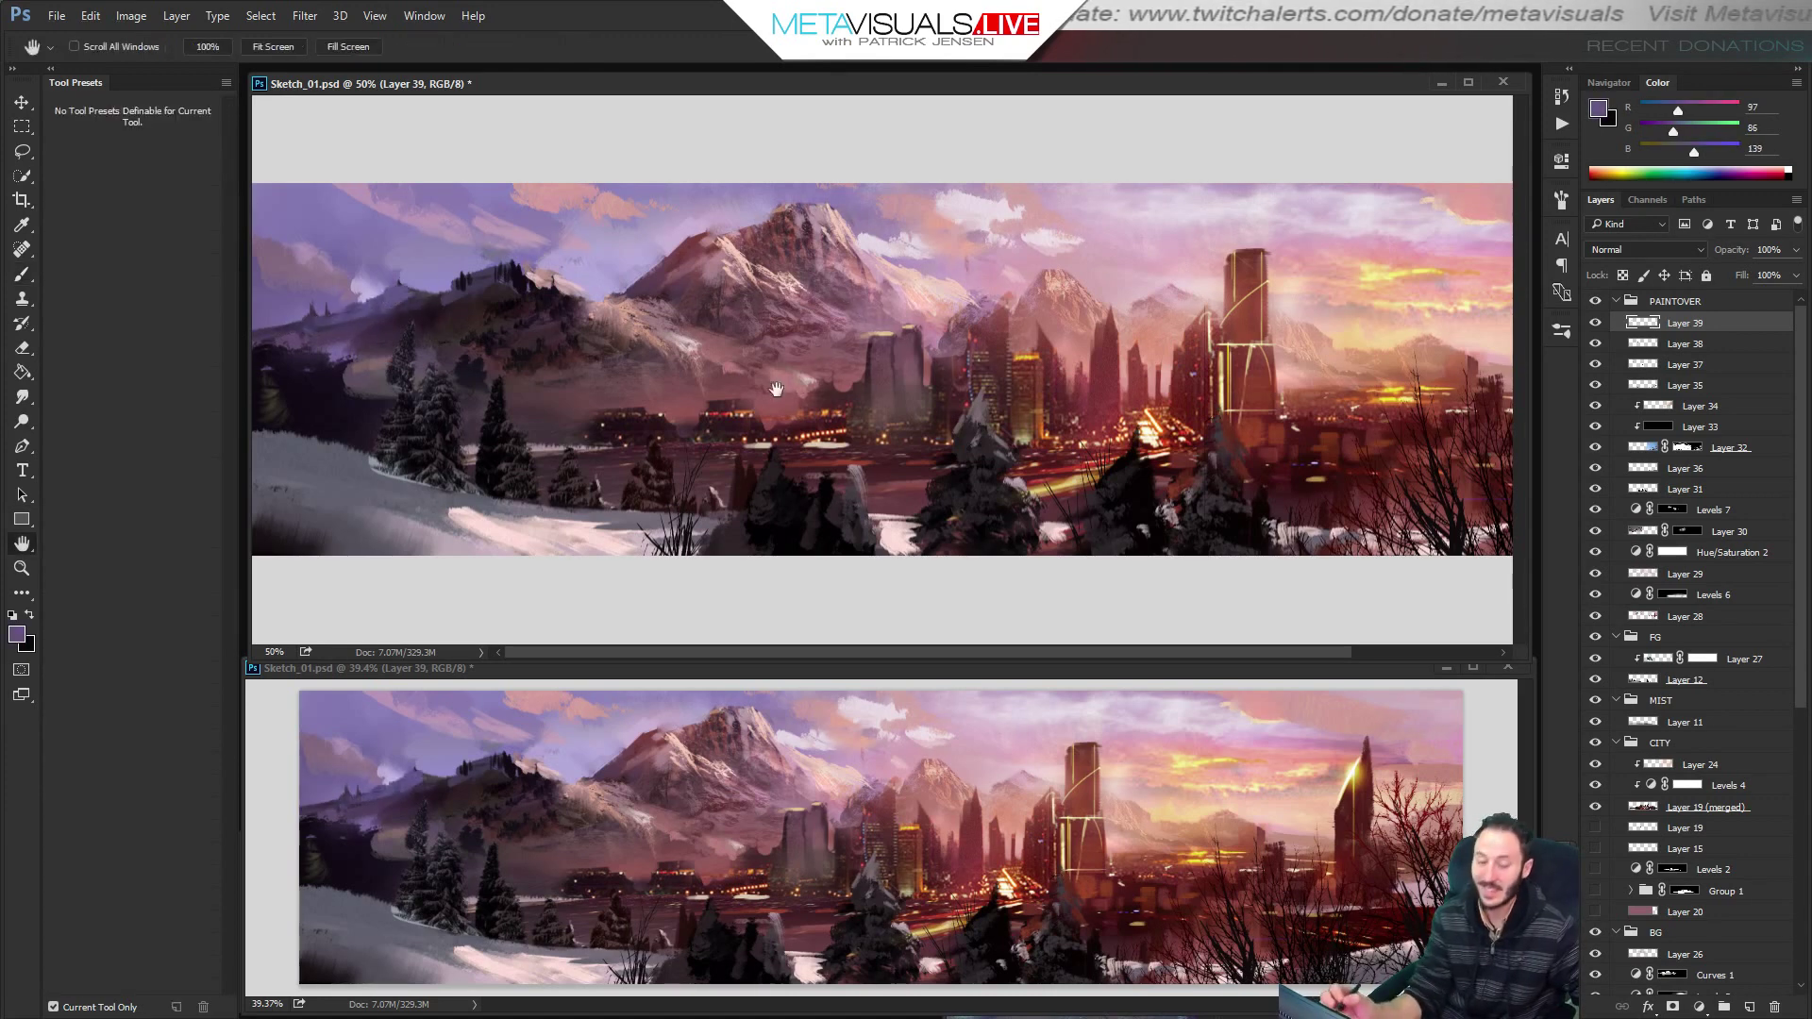
key("b")
left_click(416, 305, "alt")
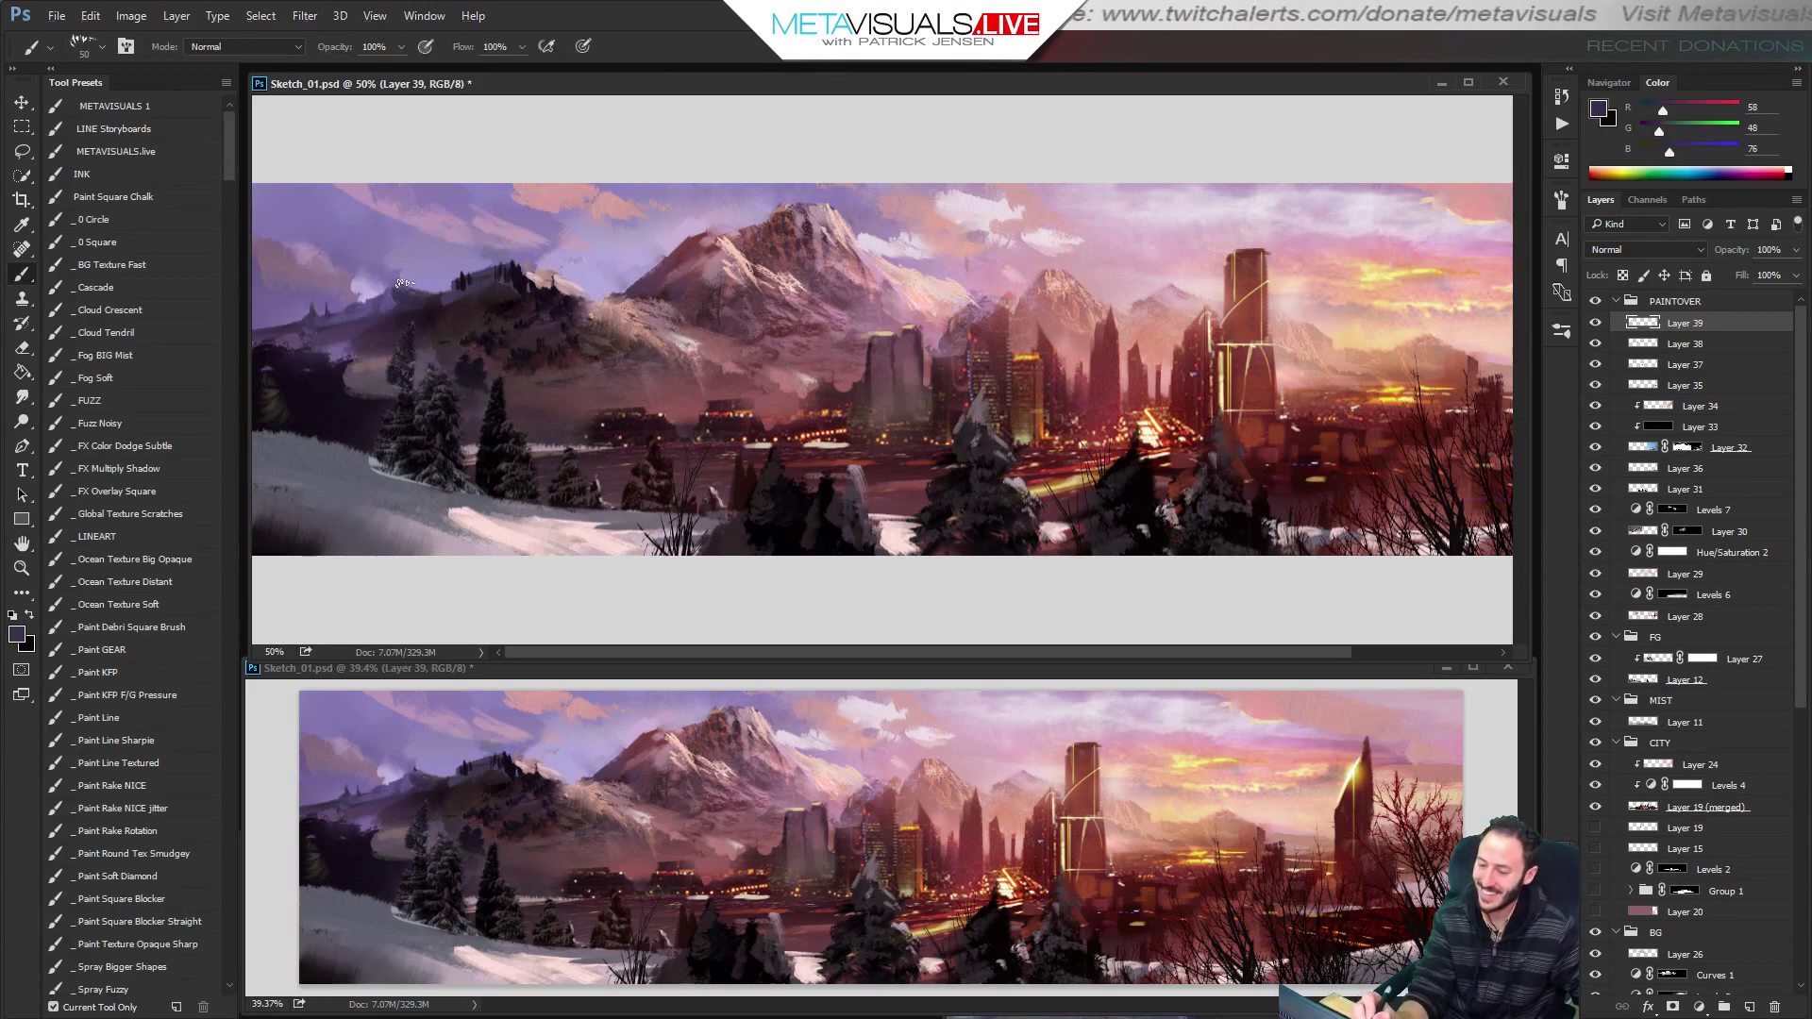
left_click(552, 325, "alt")
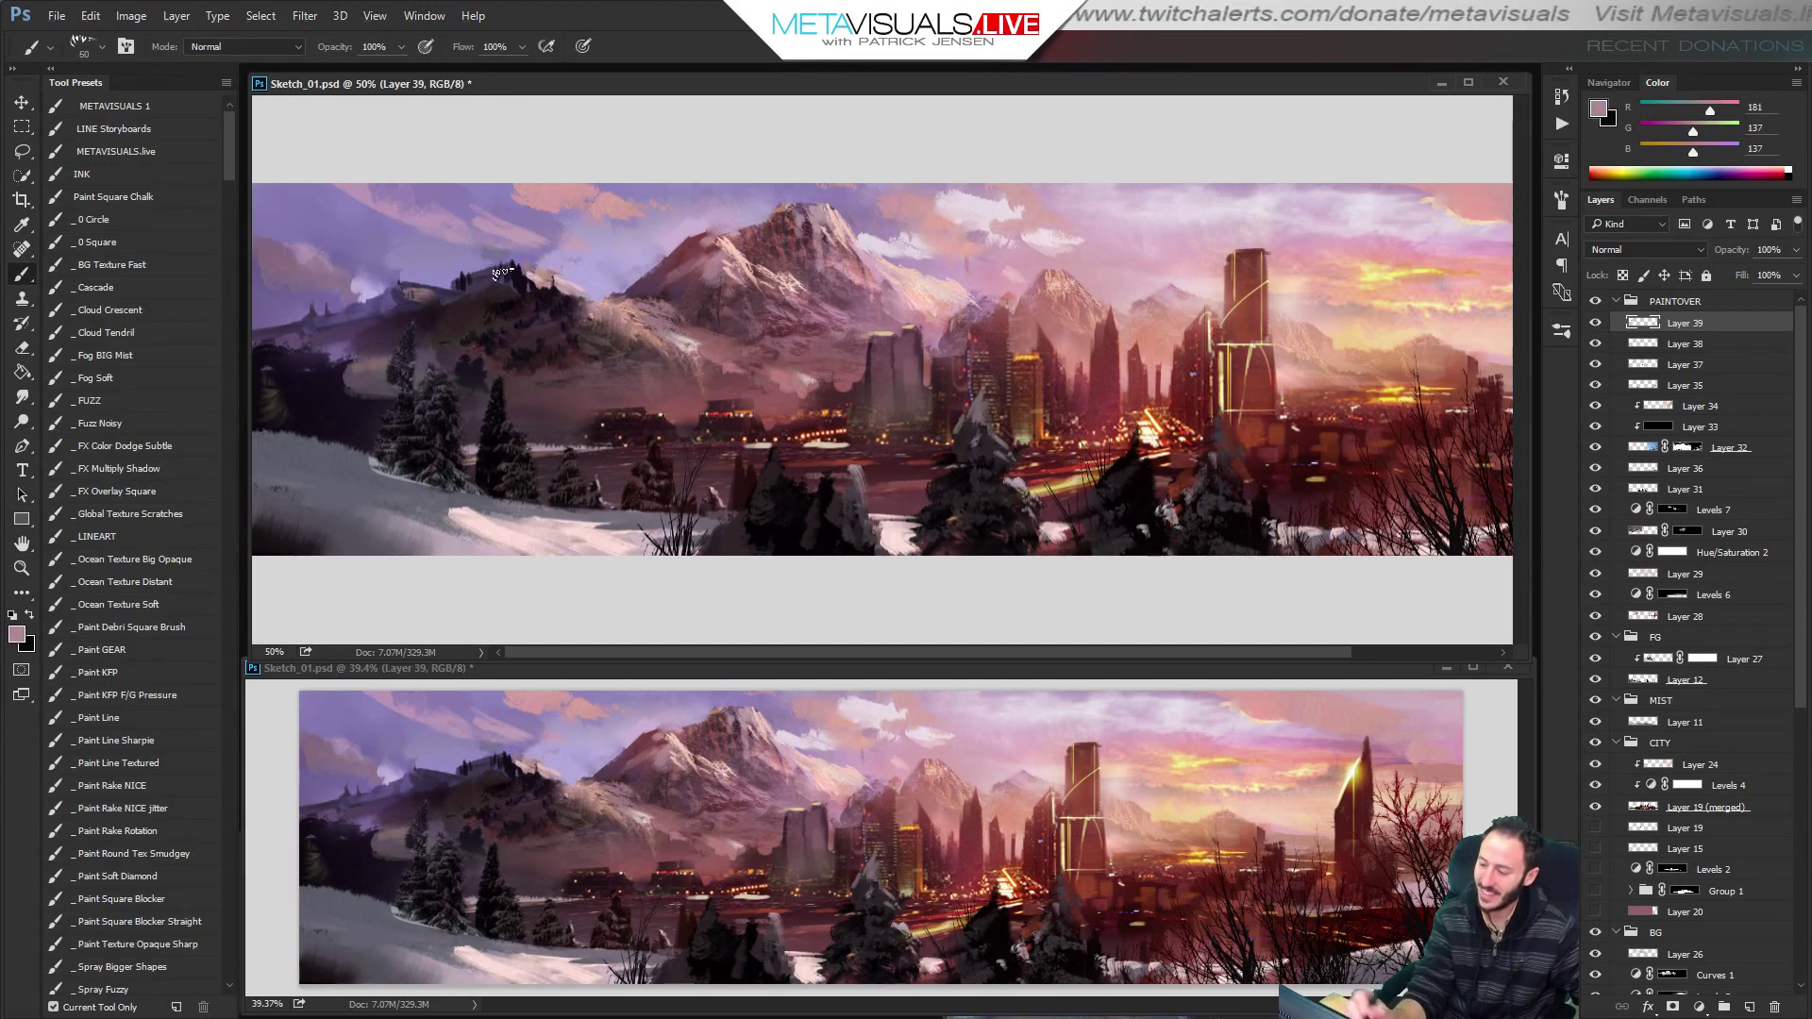
left_click(686, 298, "alt")
key("]")
left_click_drag(417, 293, 470, 283)
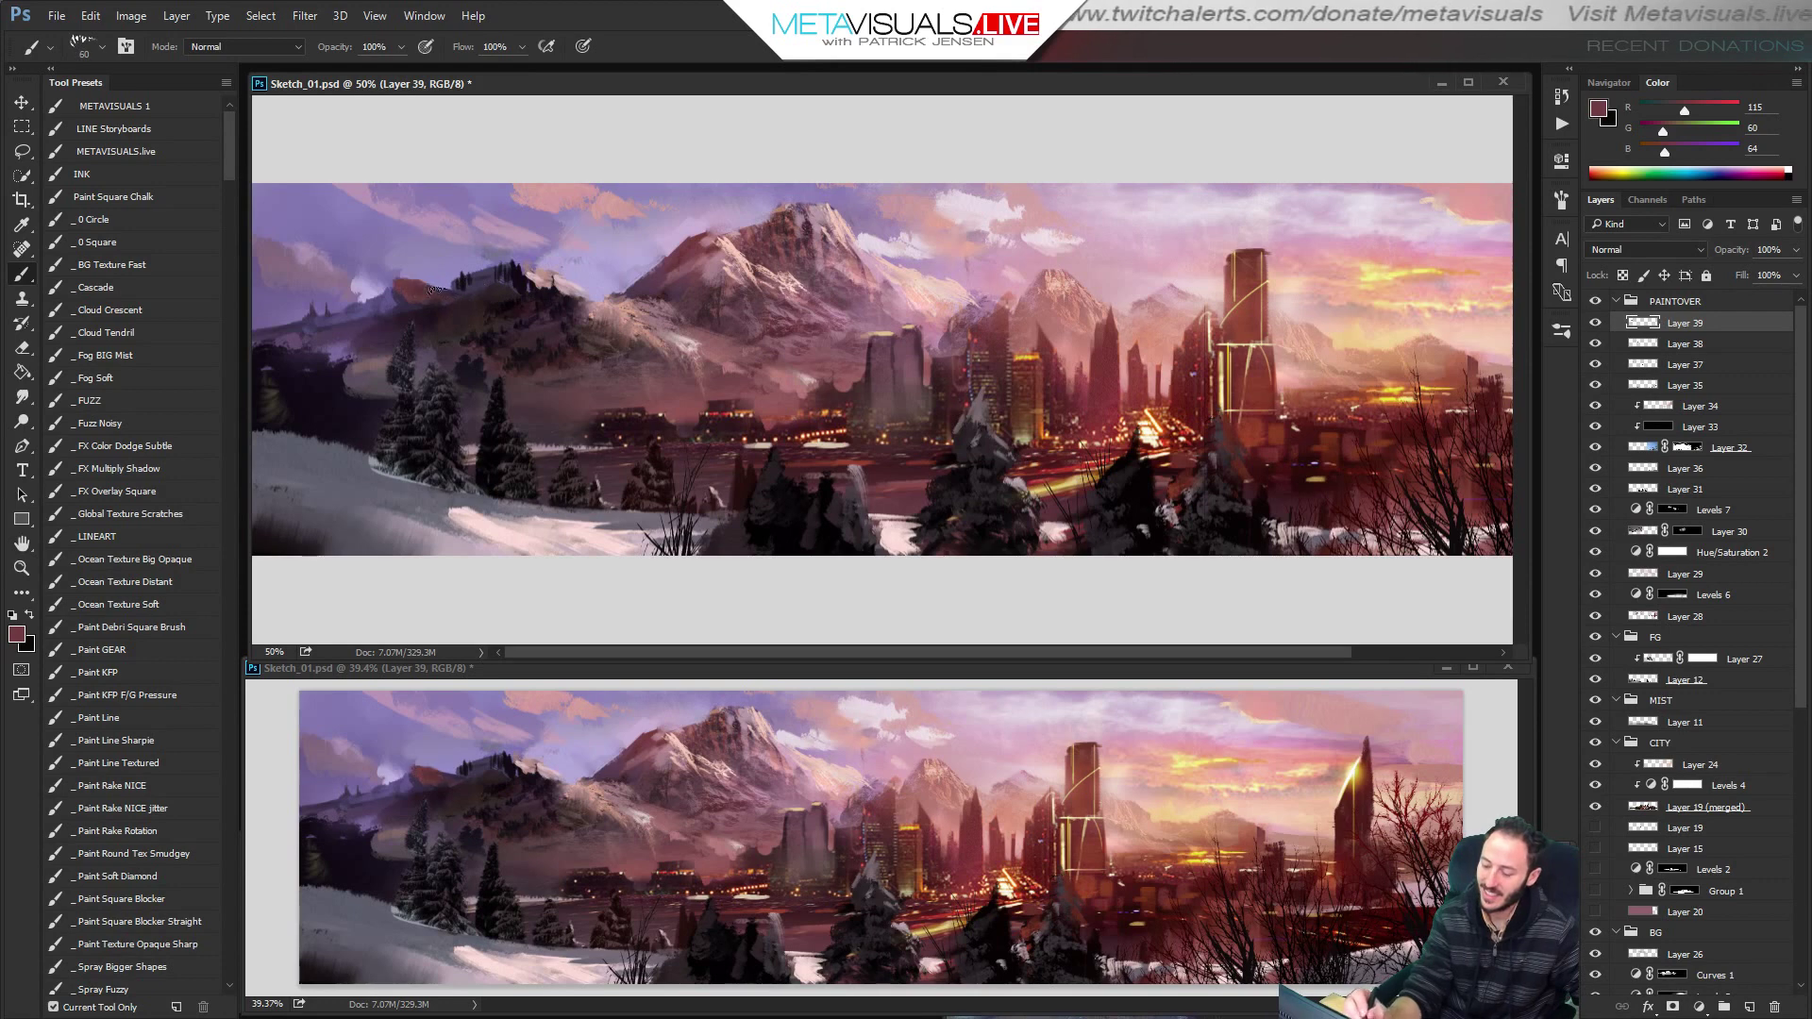
left_click(394, 300, "alt")
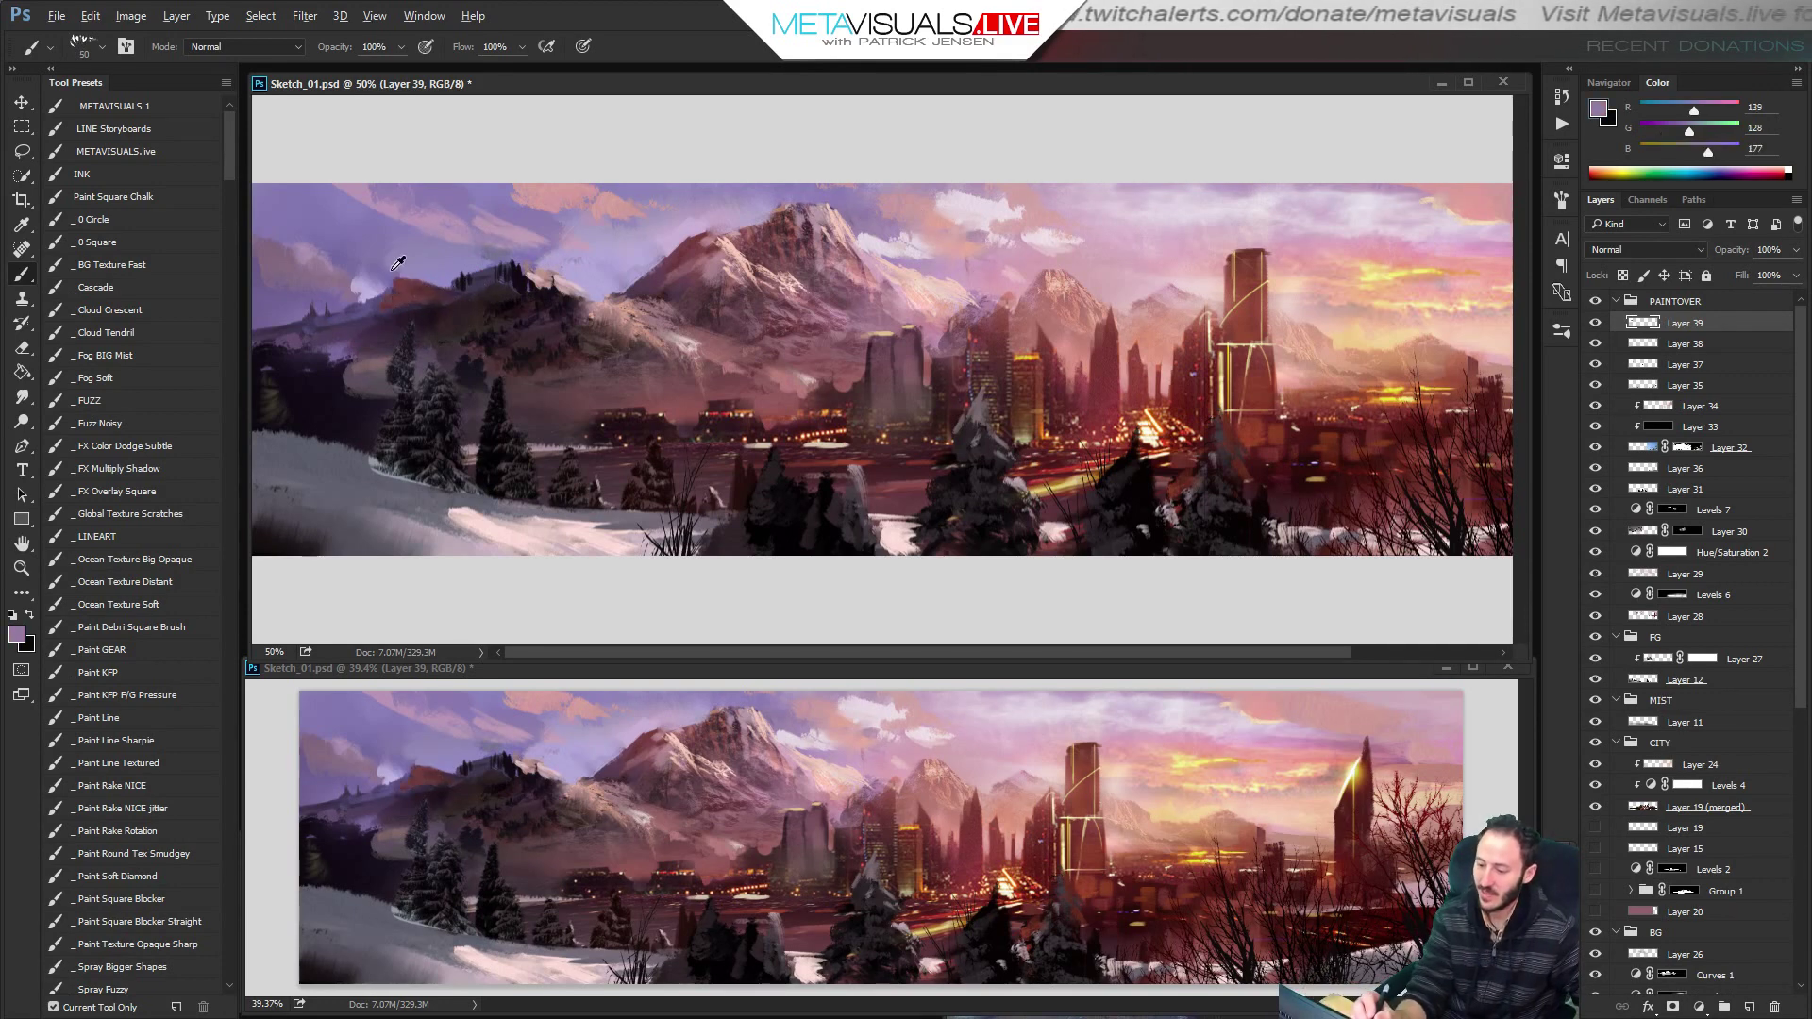
key("h")
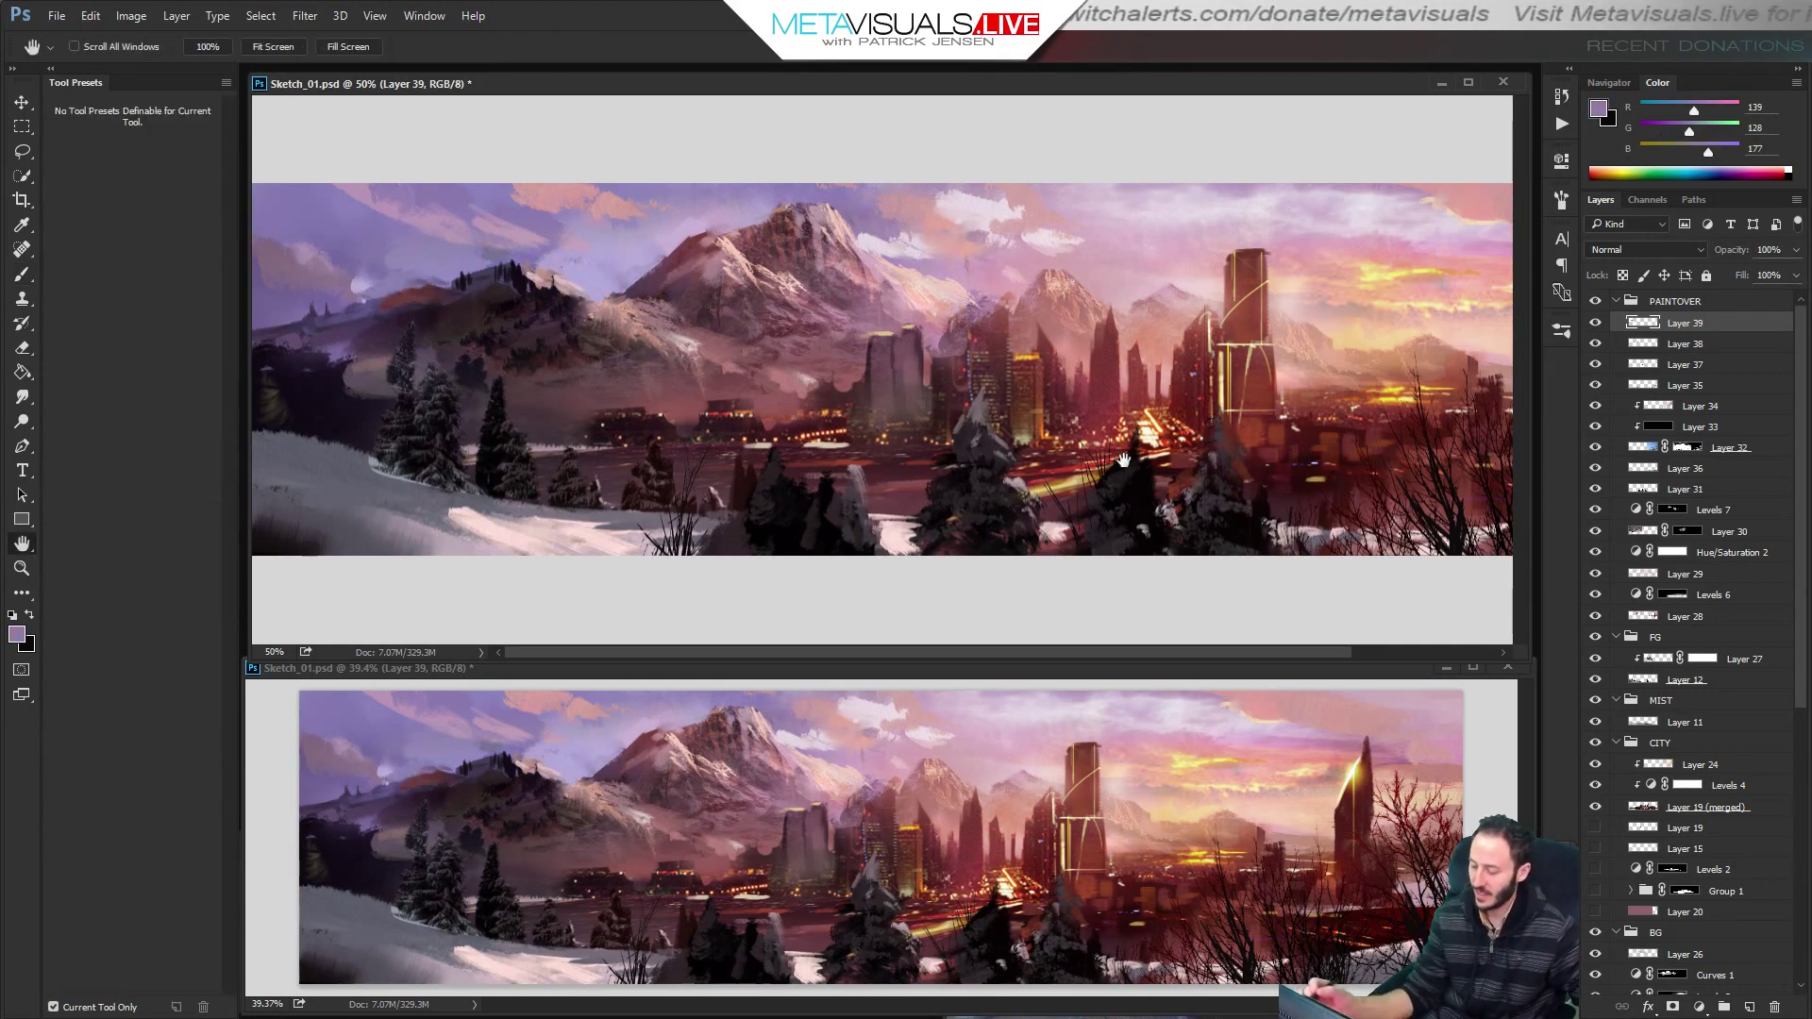
Sample a dark maroon from the main mountain's shadow side and enlarge the brush to 125 for broad tinting.
key("b")
left_click(674, 259, "alt")
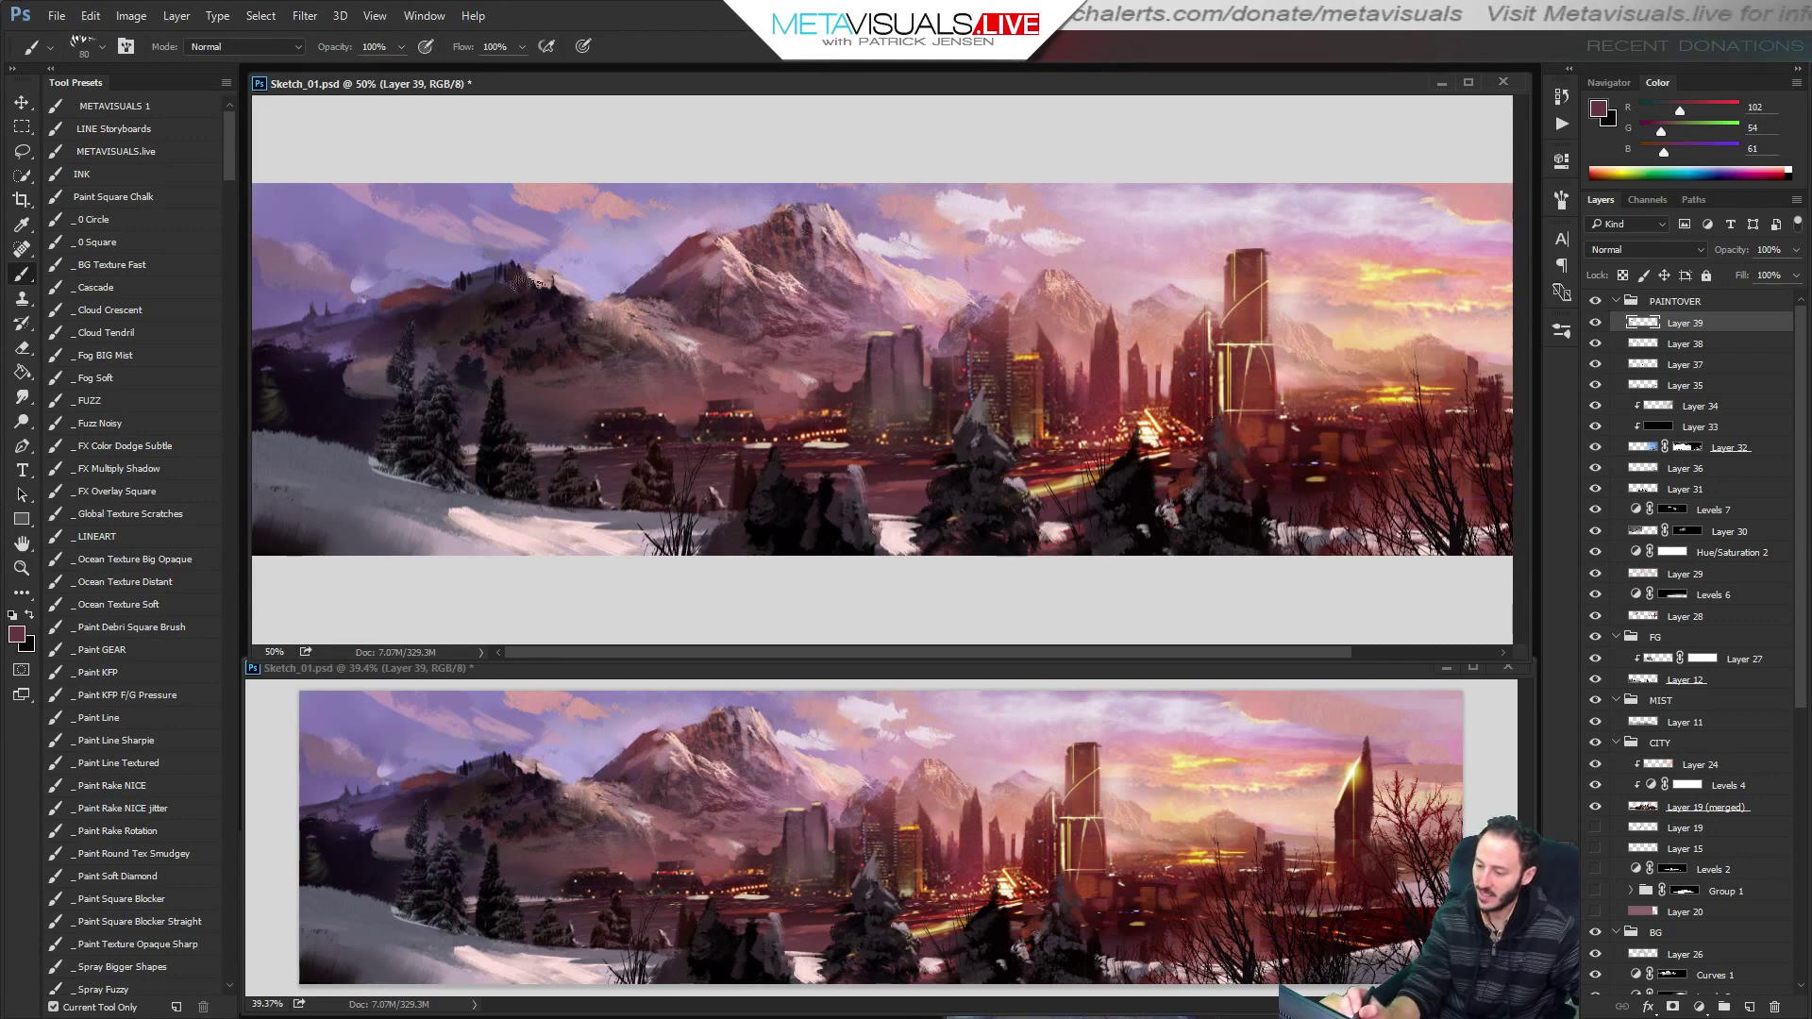
key("bracketright")
key("bracketright")
key("bracketright")
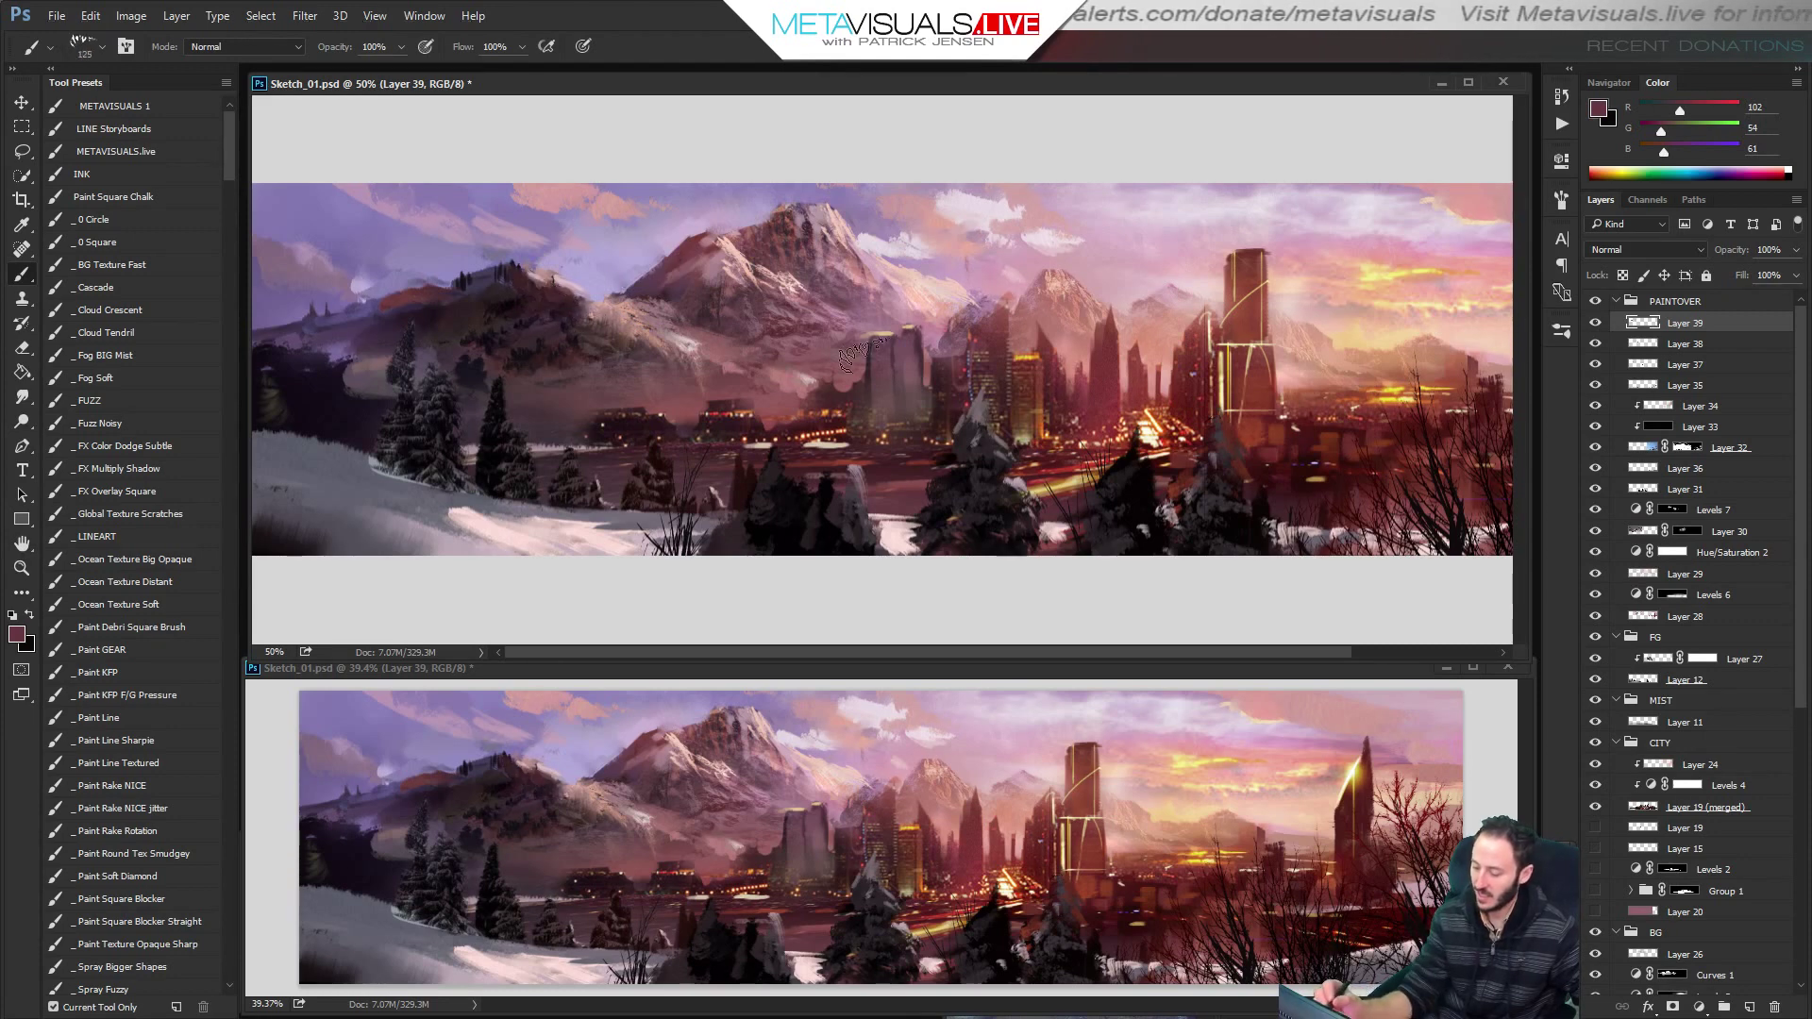
Paint a small light pink highlight on the smaller mountain behind the city, using a colour sampled from the painting and a 60 px brush.
key("space")
key("space")
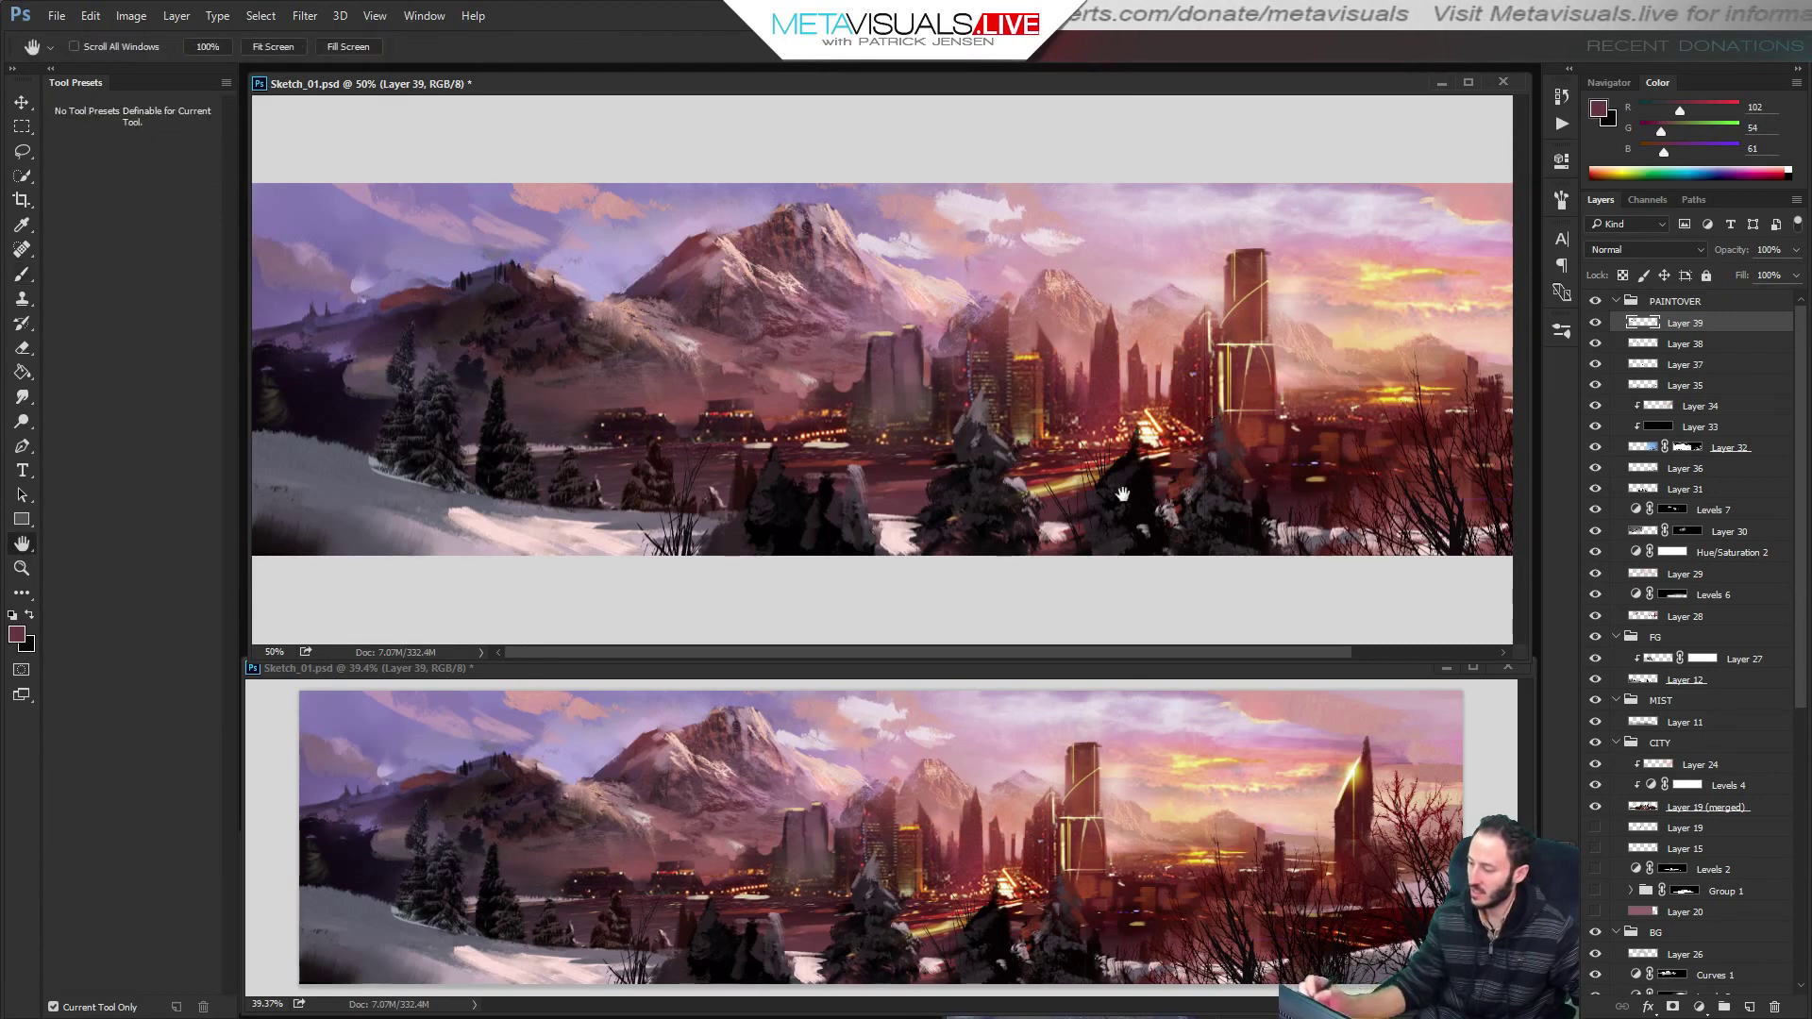
left_click_drag(1122, 494, 906, 492)
left_click(731, 288, "alt")
key("bracketleft")
key("bracketleft")
key("bracketleft")
key("bracketleft")
key("bracketleft")
left_click_drag(858, 269, 850, 288)
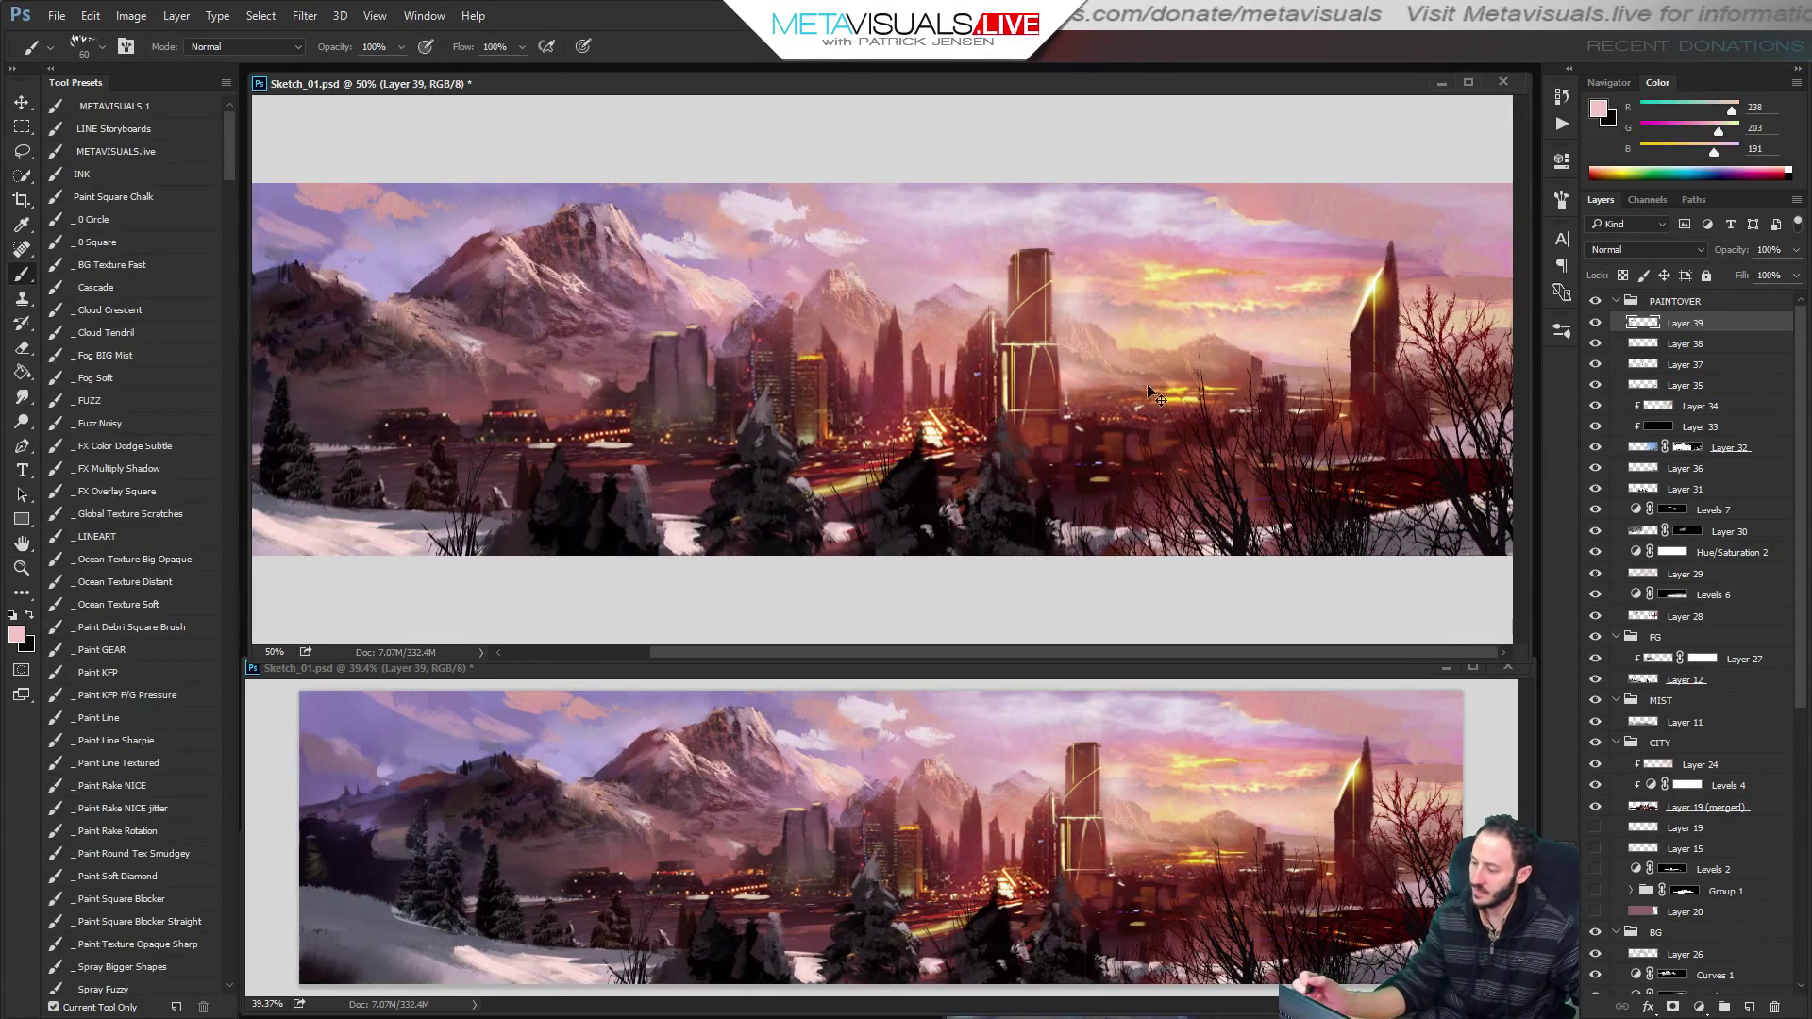
Copy the whole canvas merged and paste it as a new layer at the top of the PAINTOVER group.
key("space")
key("ctrl+a")
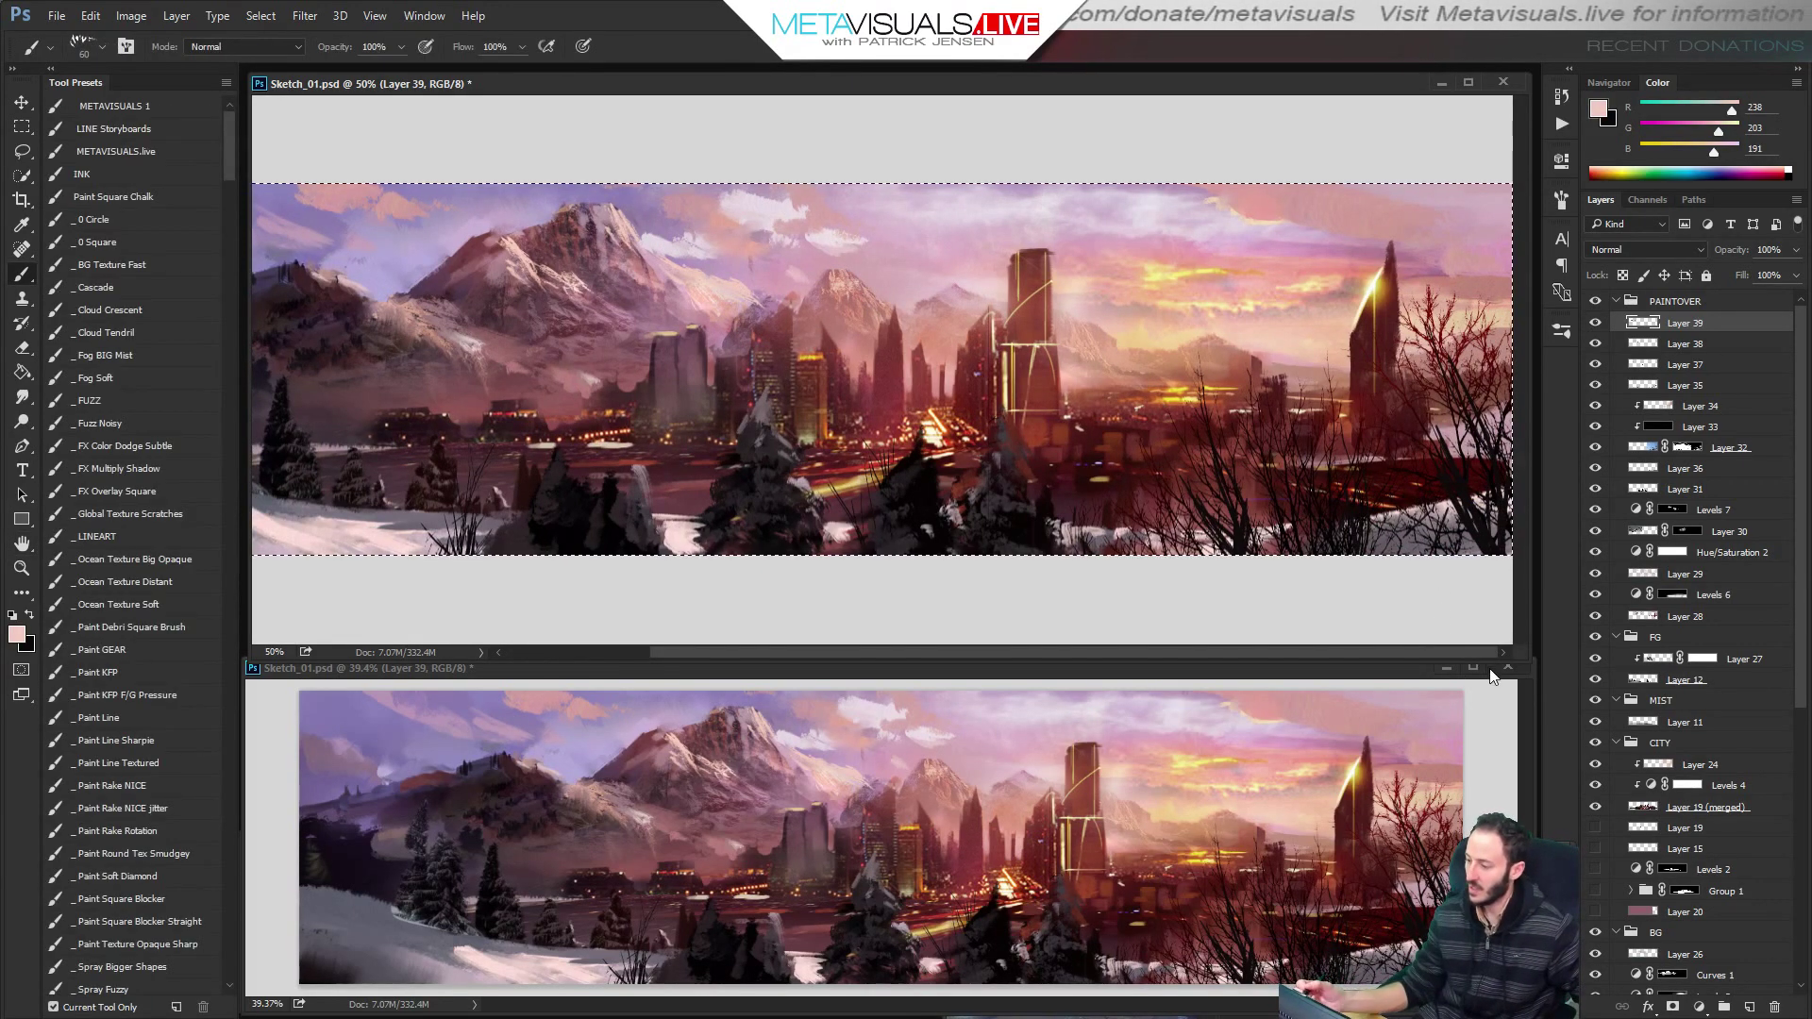
key("ctrl+shift+c")
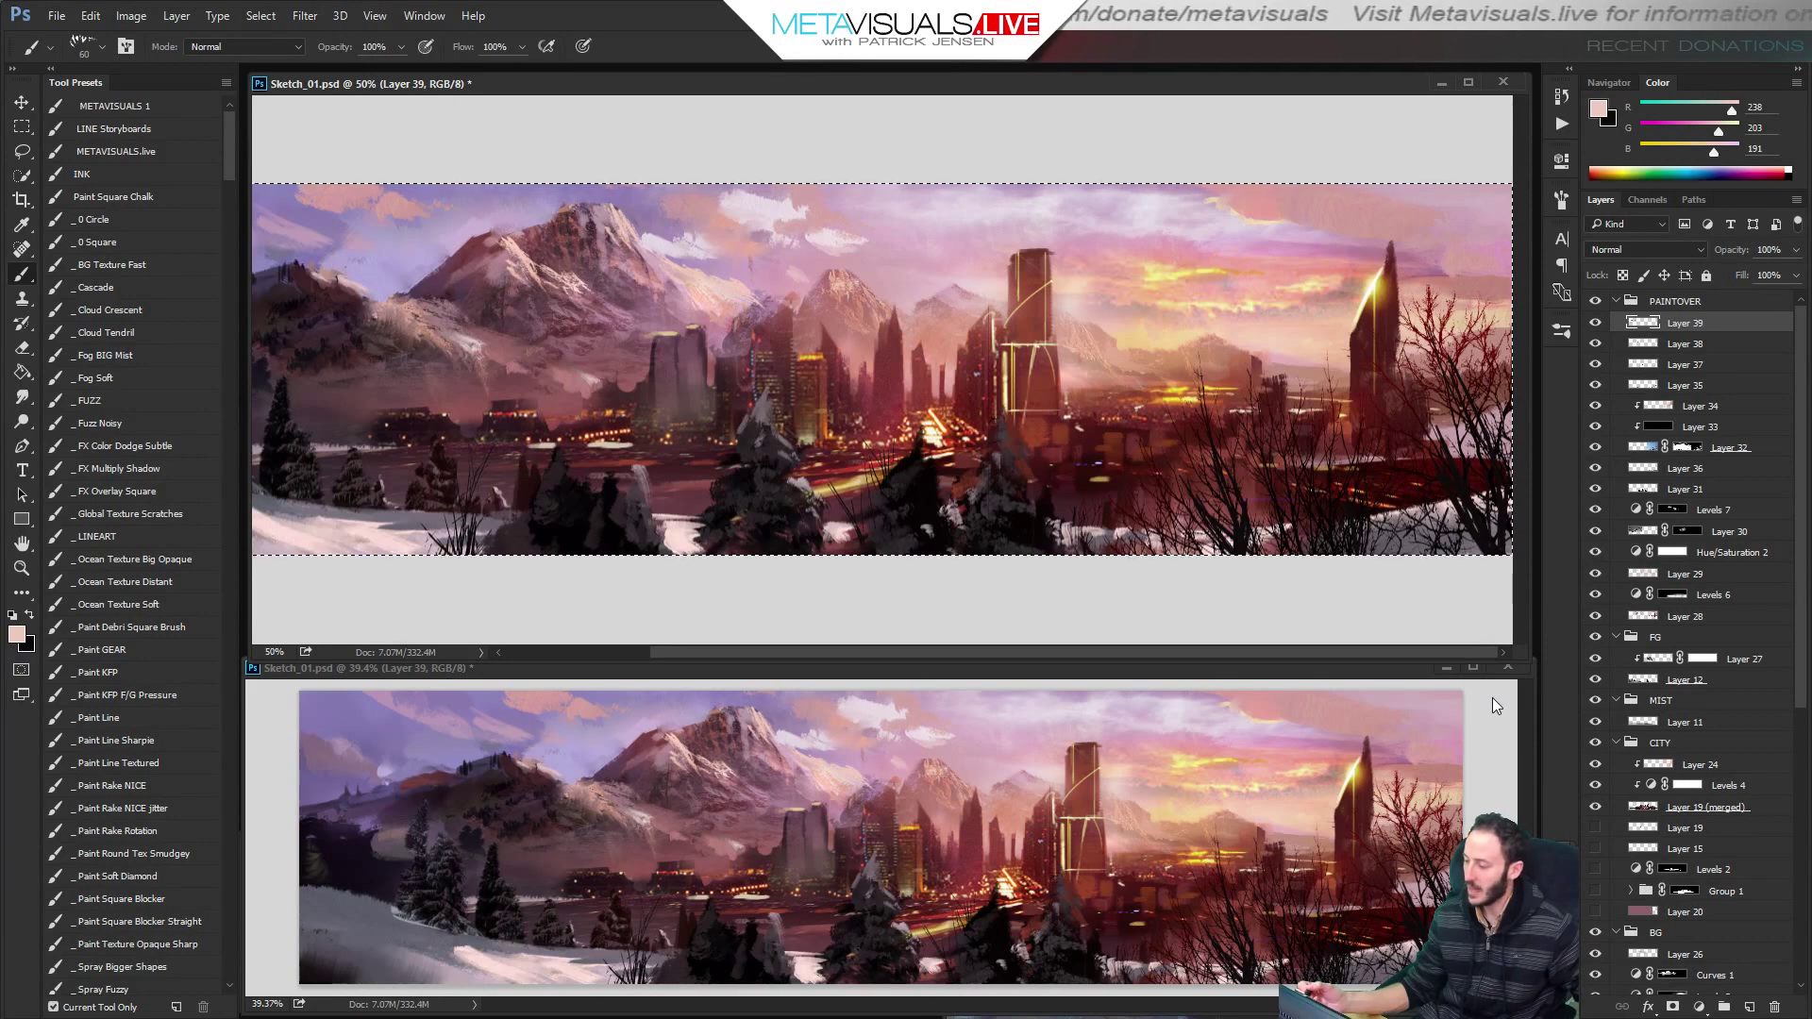
key("ctrl+v")
Choose the Fuzz Noisy brush preset and sample a dark maroon from the mountain area of the painting.
key("ctrl+space")
left_click(970, 489, "alt")
left_click(970, 489, "alt")
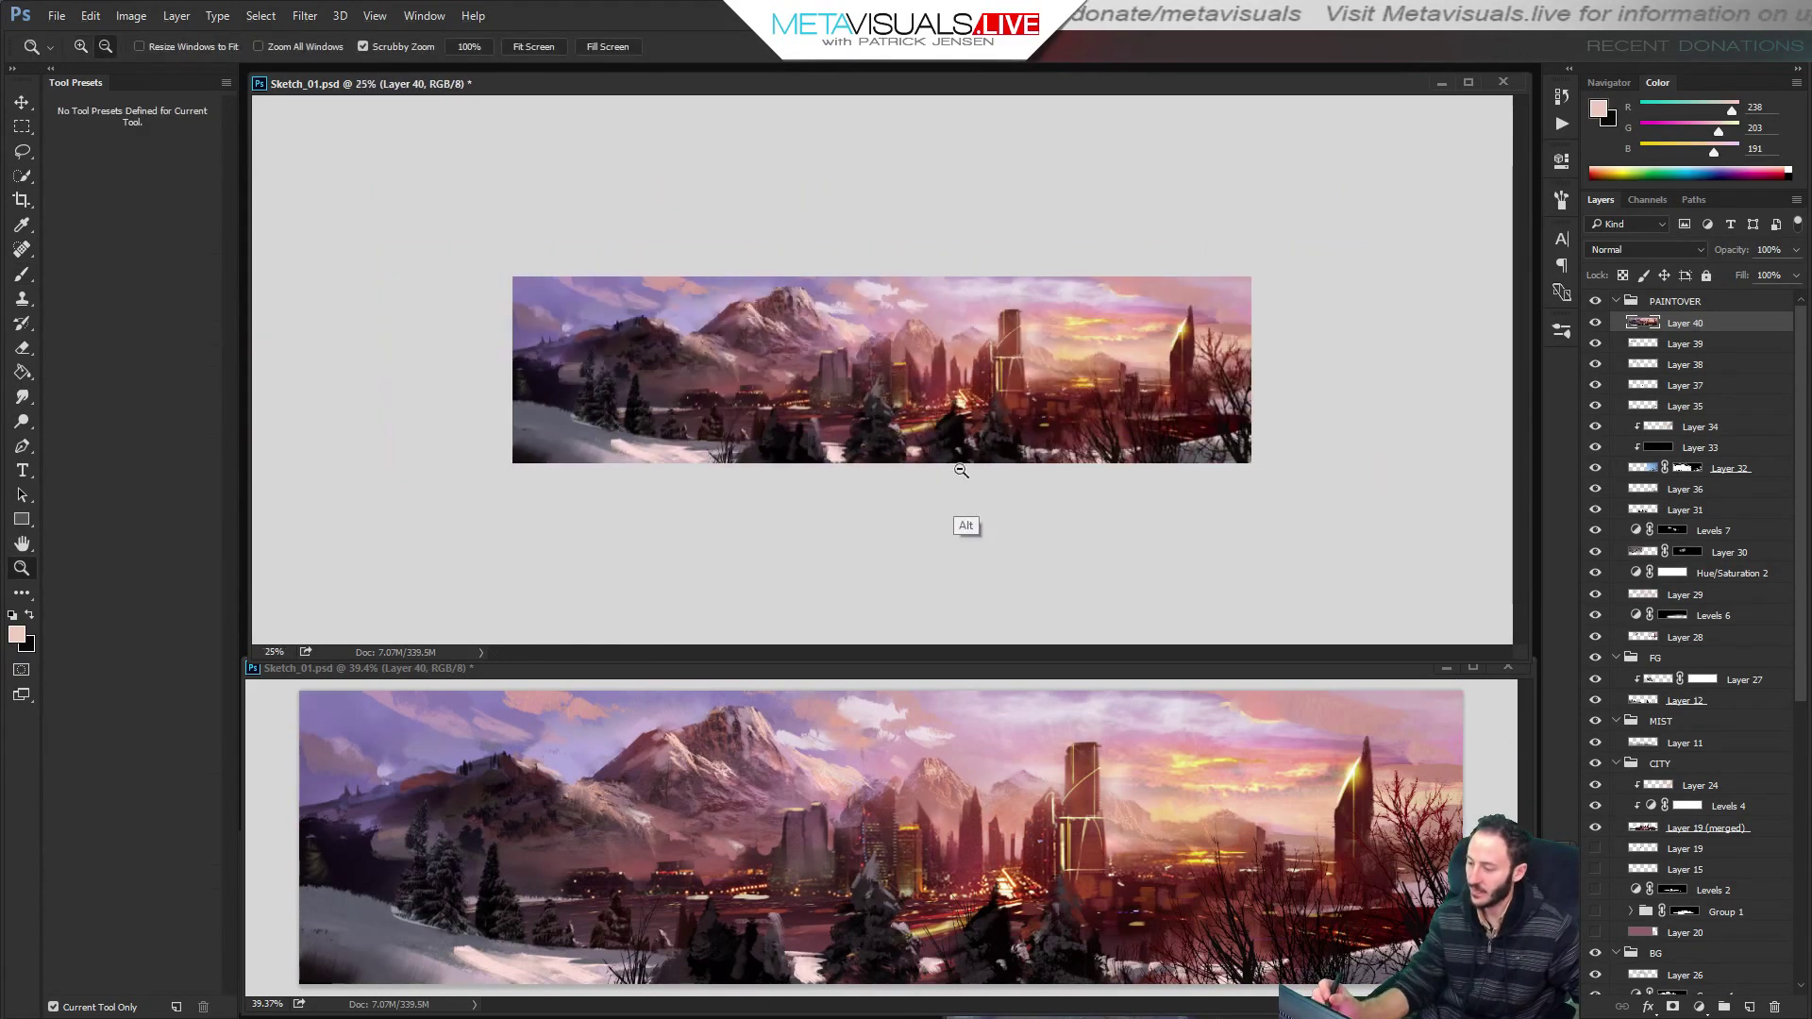
left_click(986, 498)
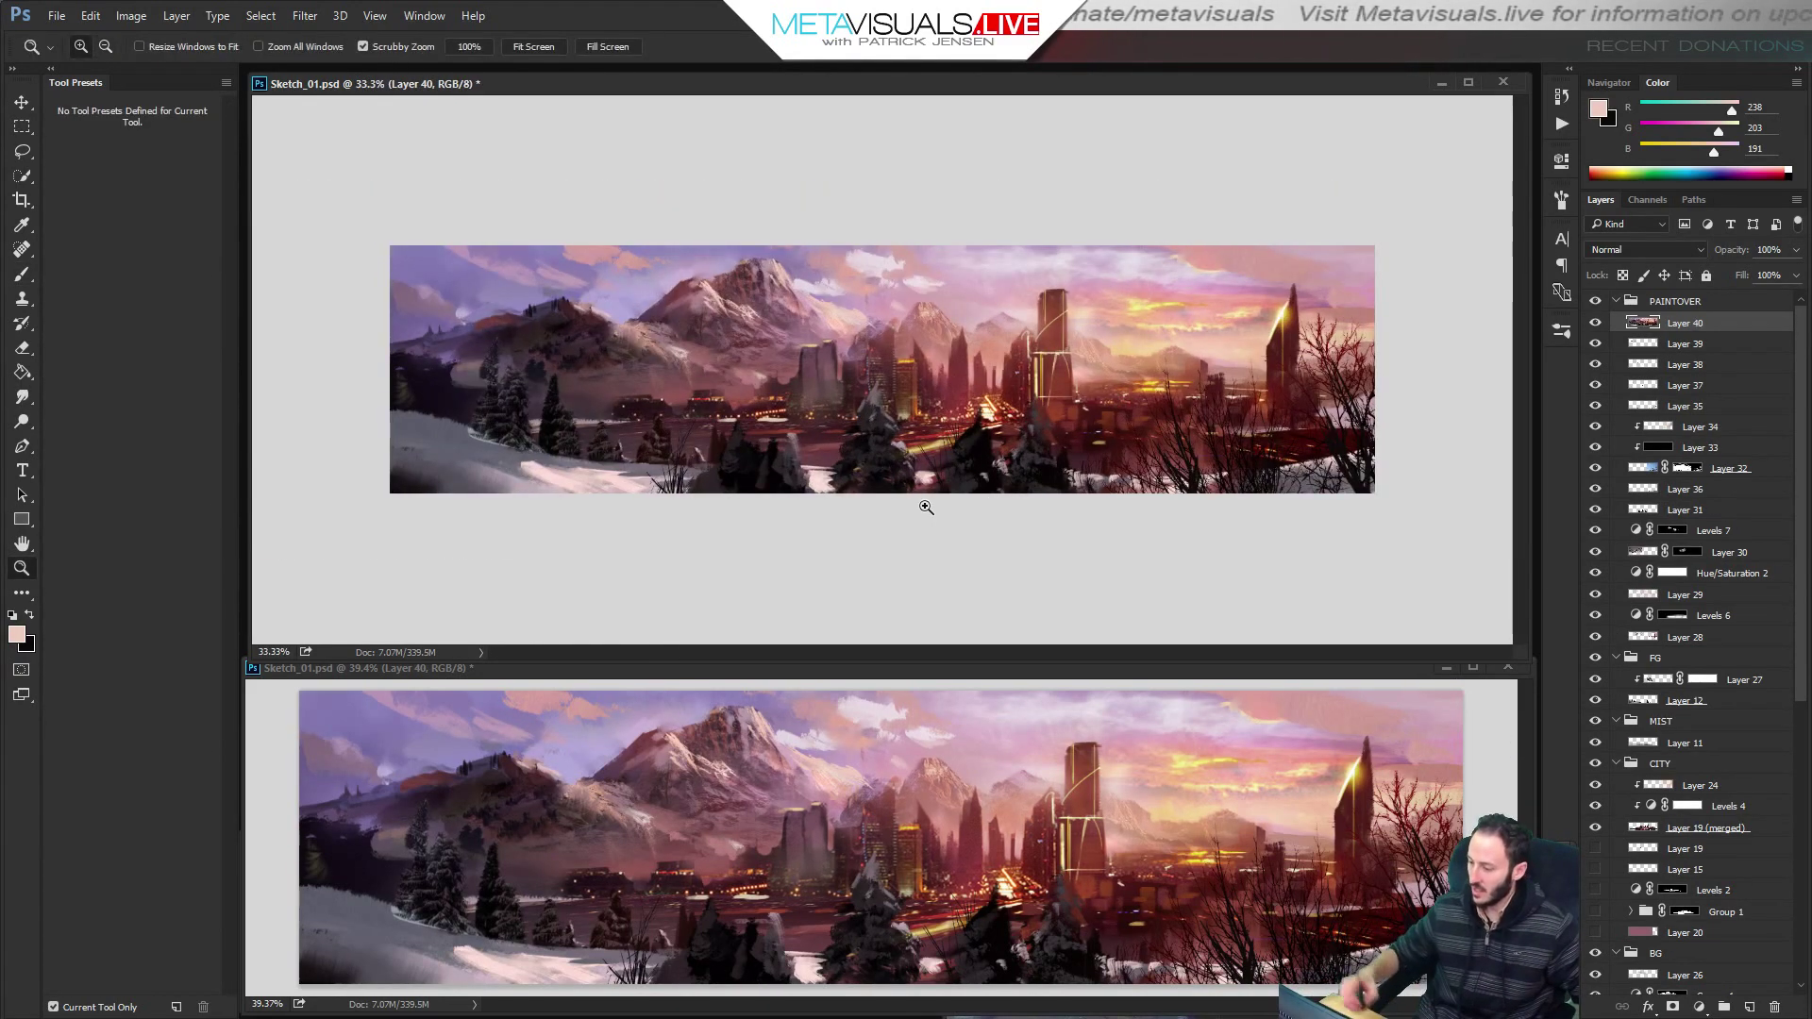
key("b")
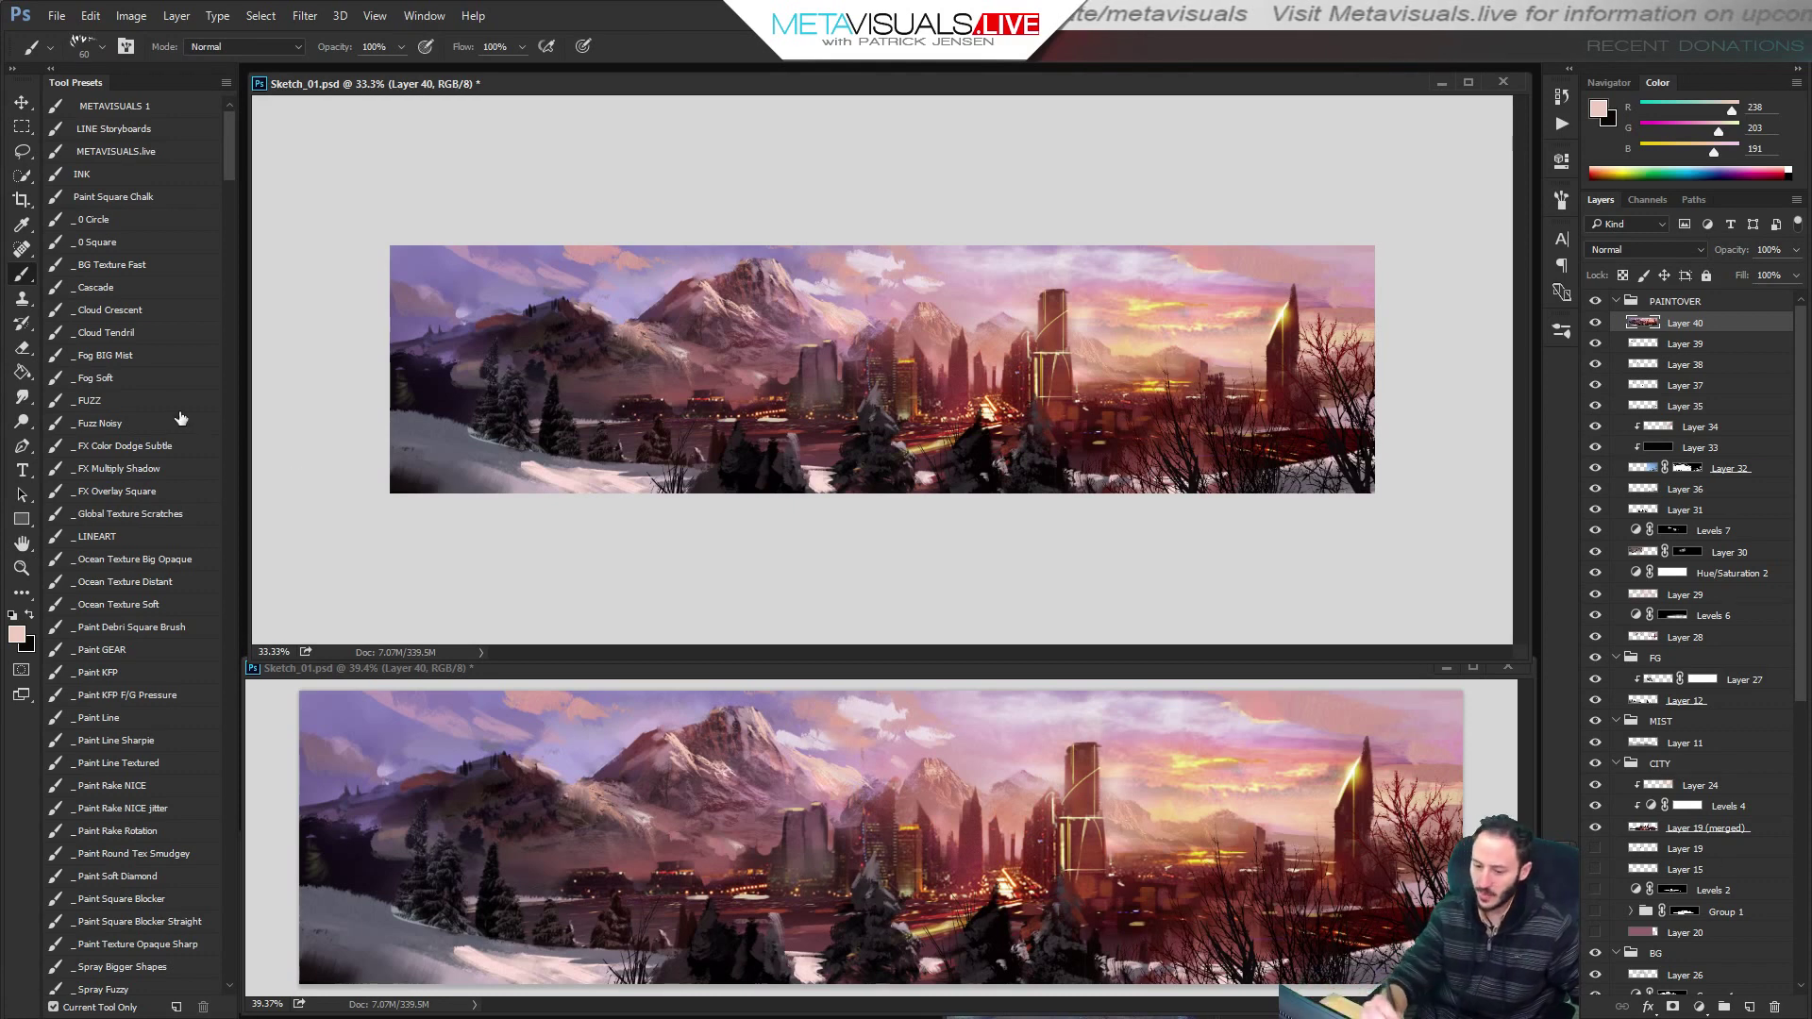
left_click(100, 423)
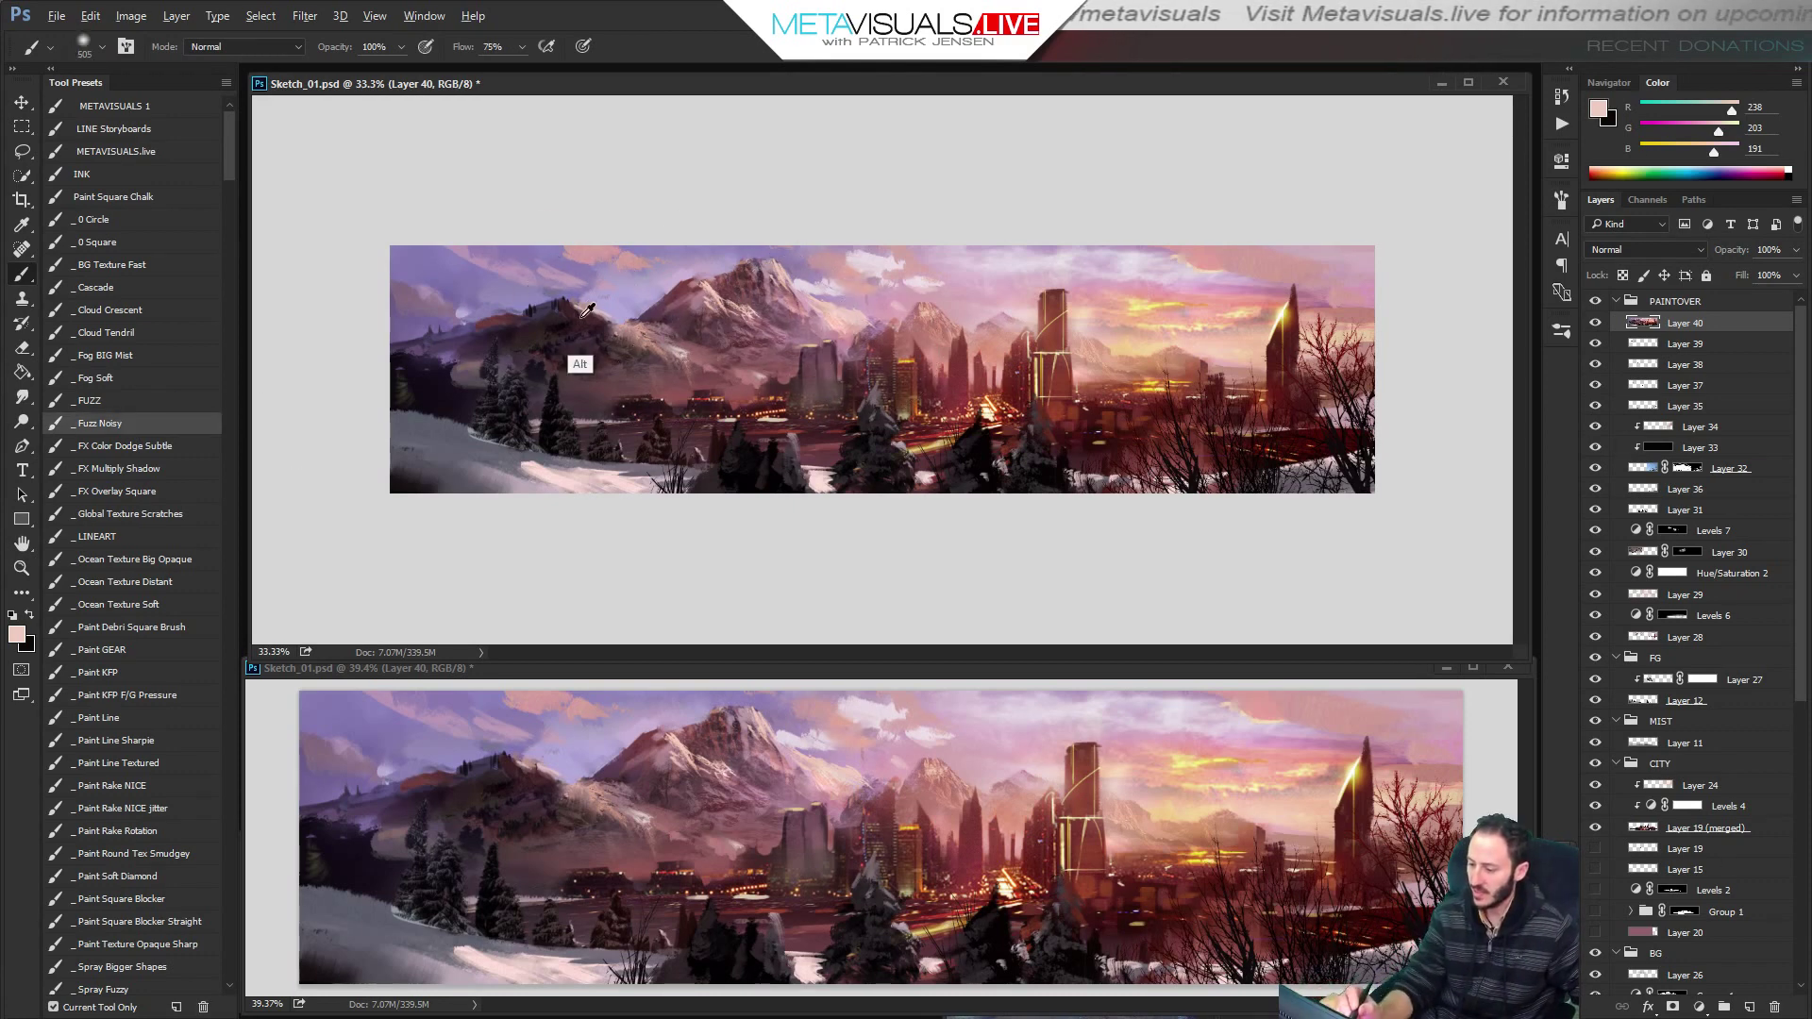
left_click(743, 360, "alt")
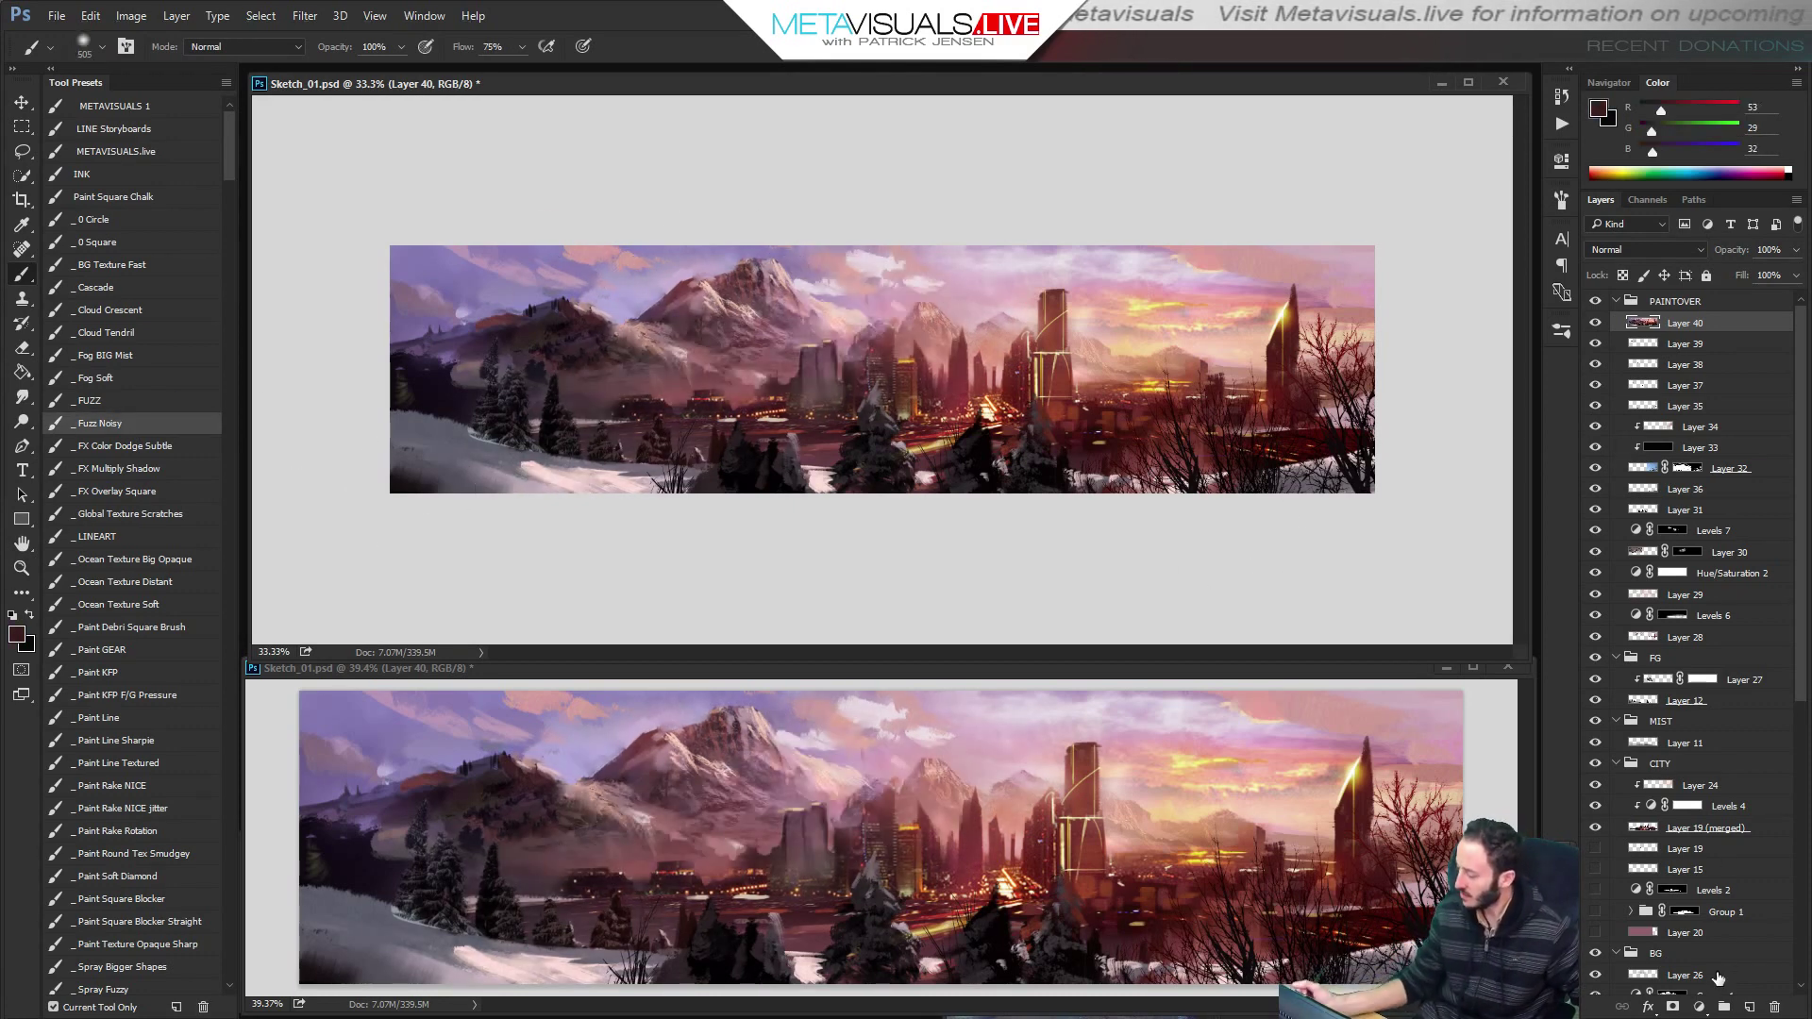
Add a Gradient Map adjustment layer above the merged copy, using the Copper preset with its two middle colour stops removed.
left_click(1699, 1008)
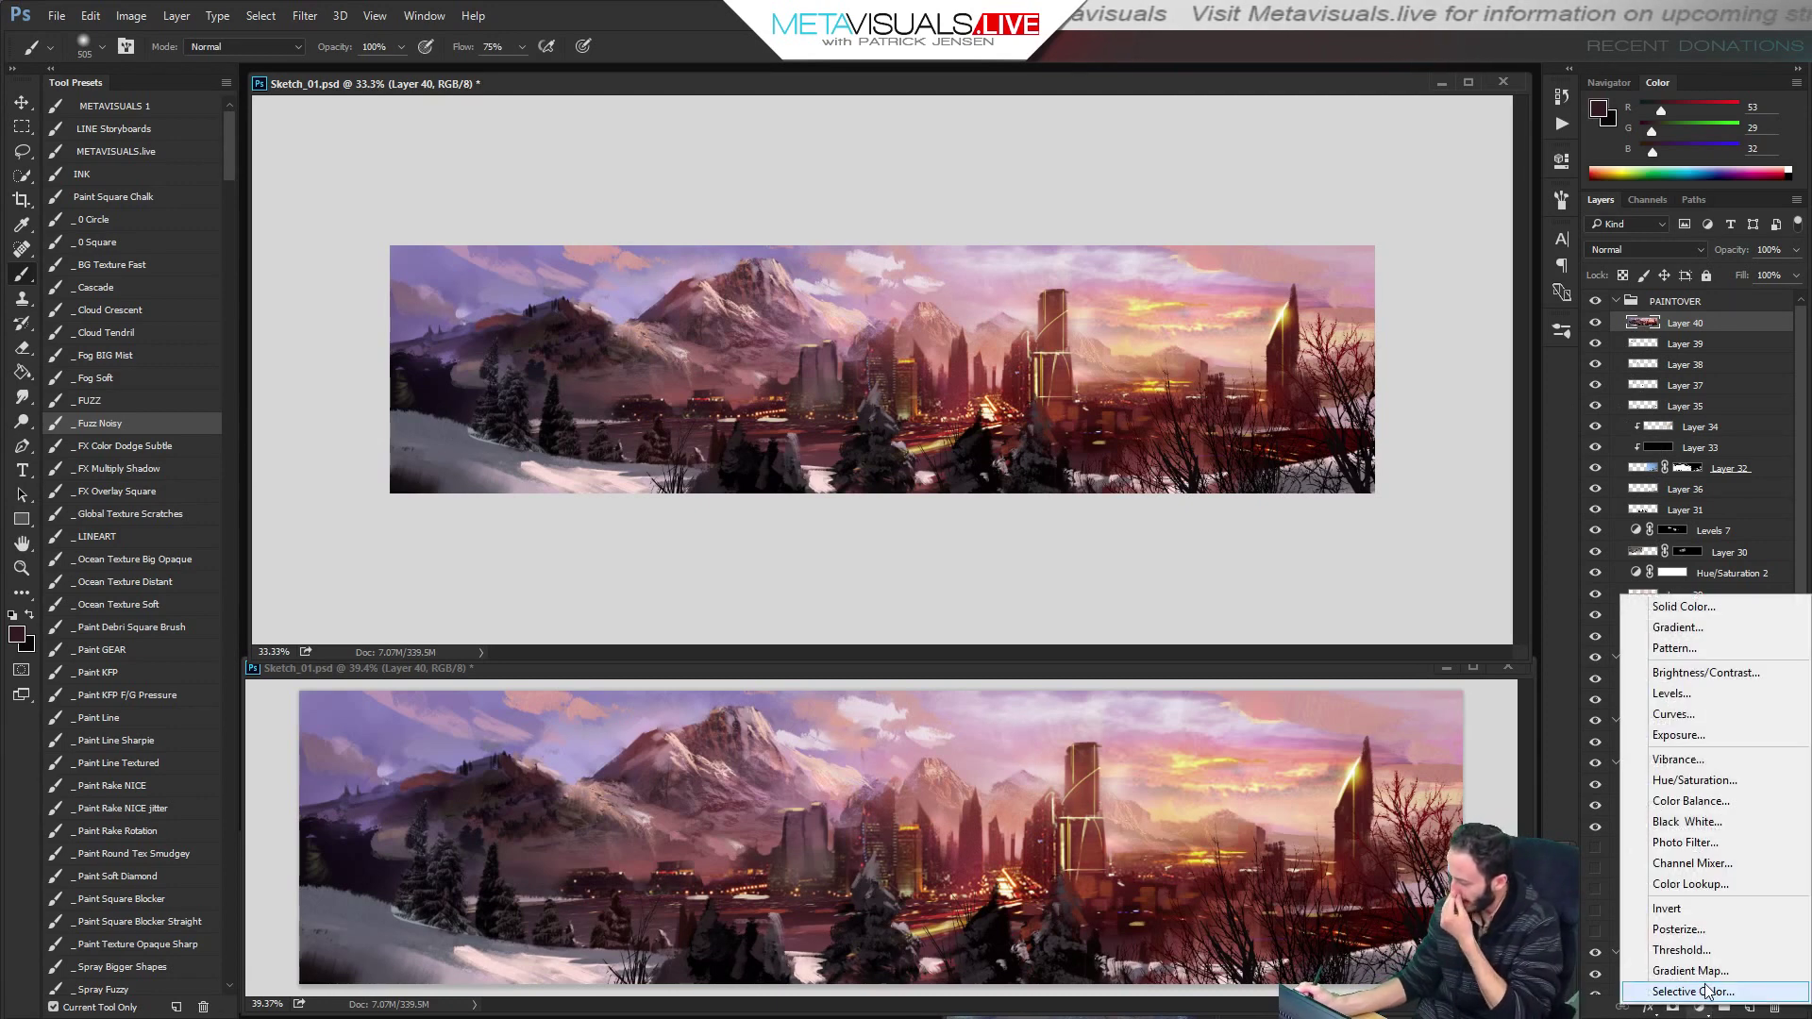
left_click(1690, 970)
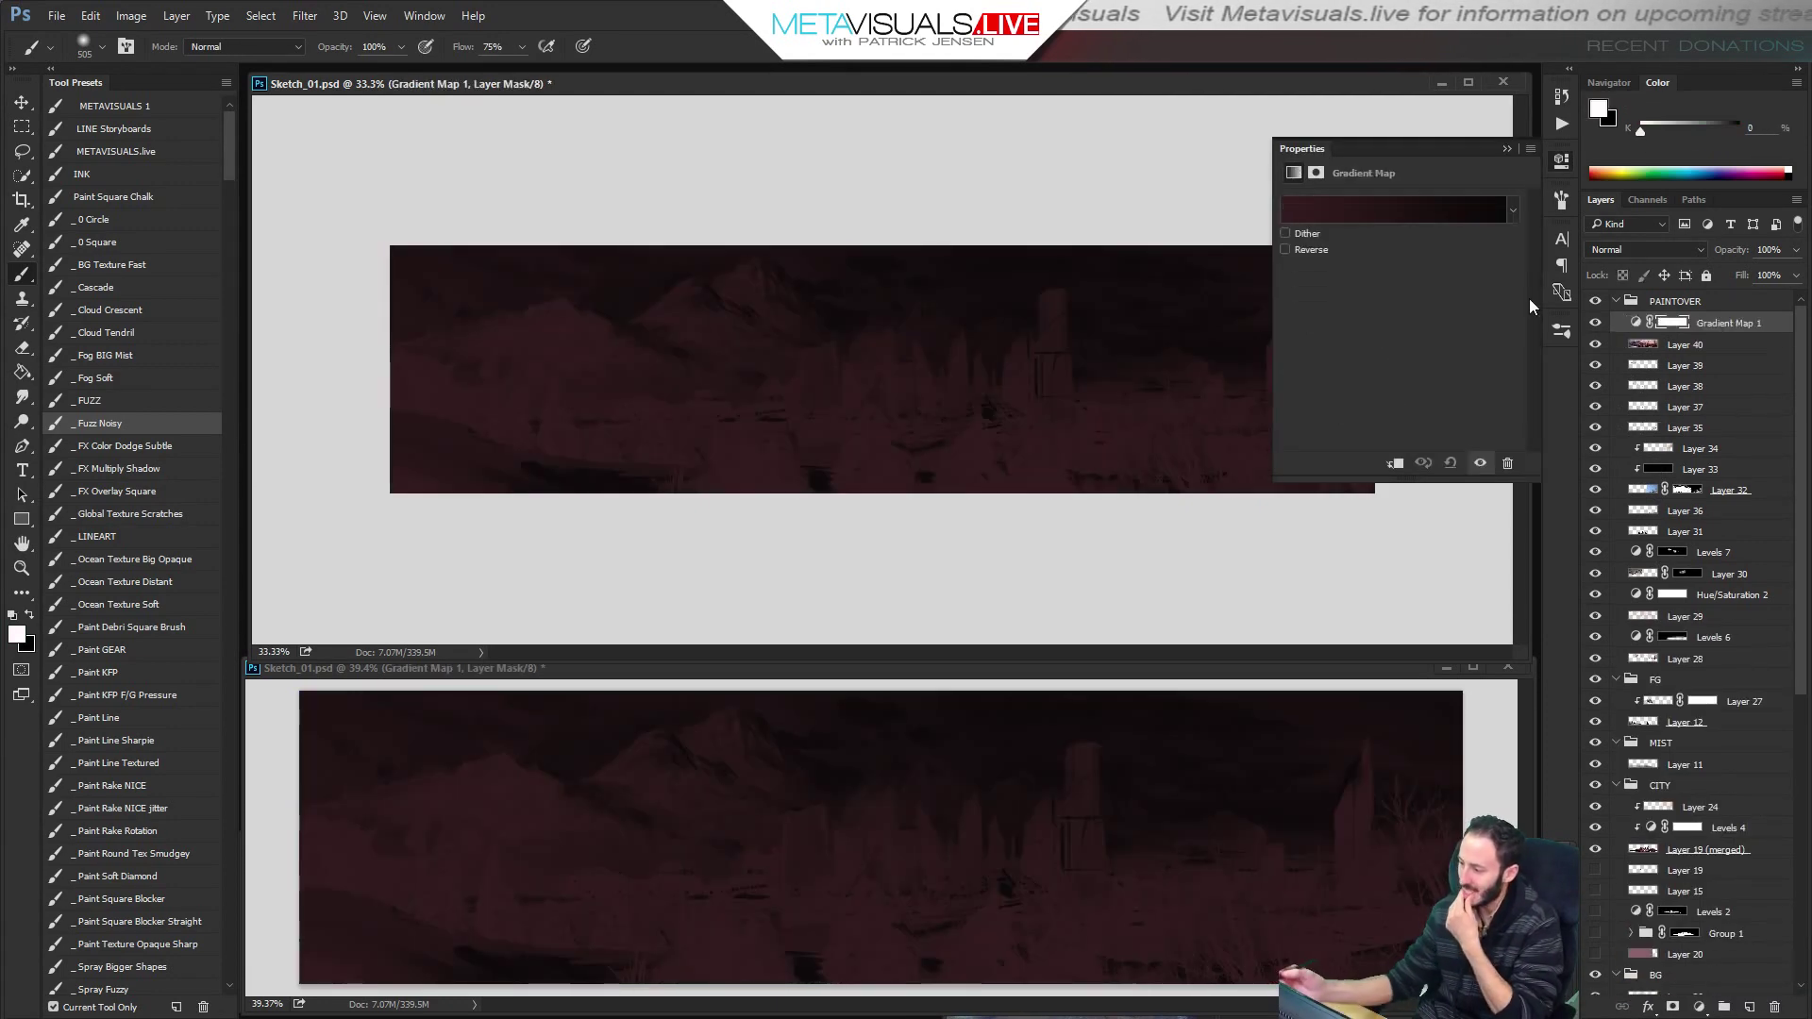
left_click(1335, 211)
left_click_drag(899, 232, 1069, 401)
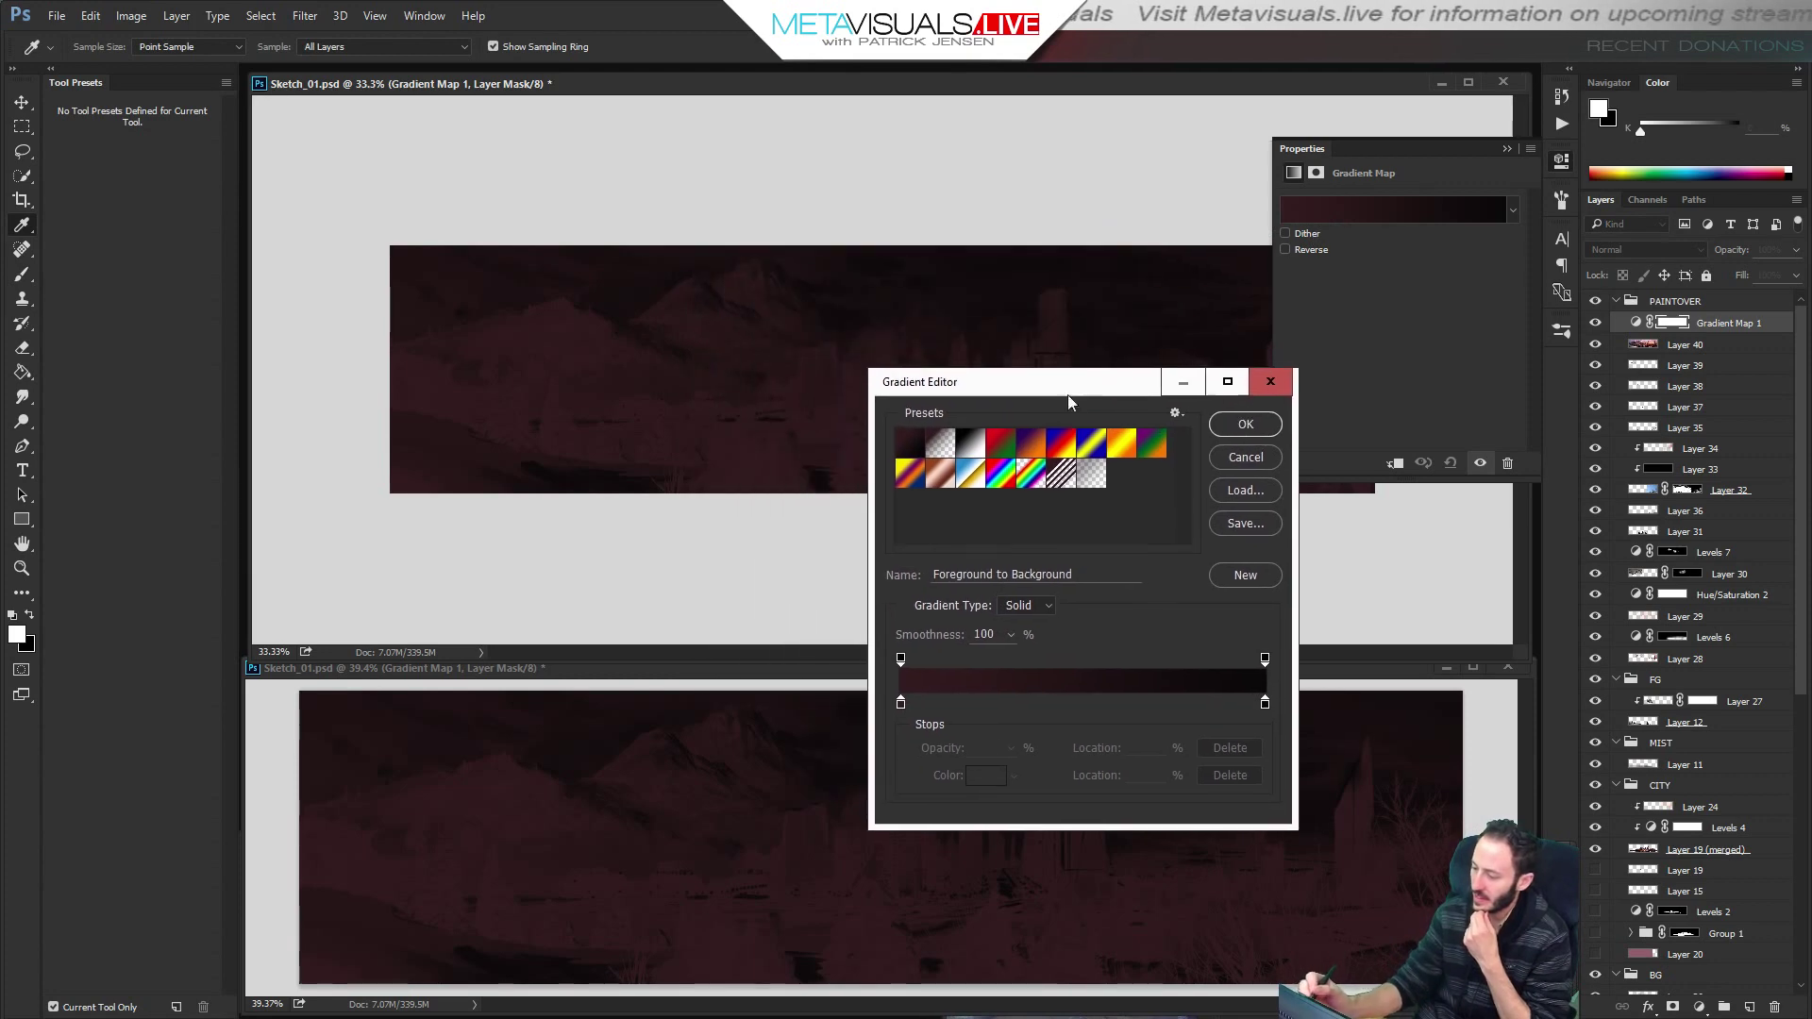
left_click(944, 482)
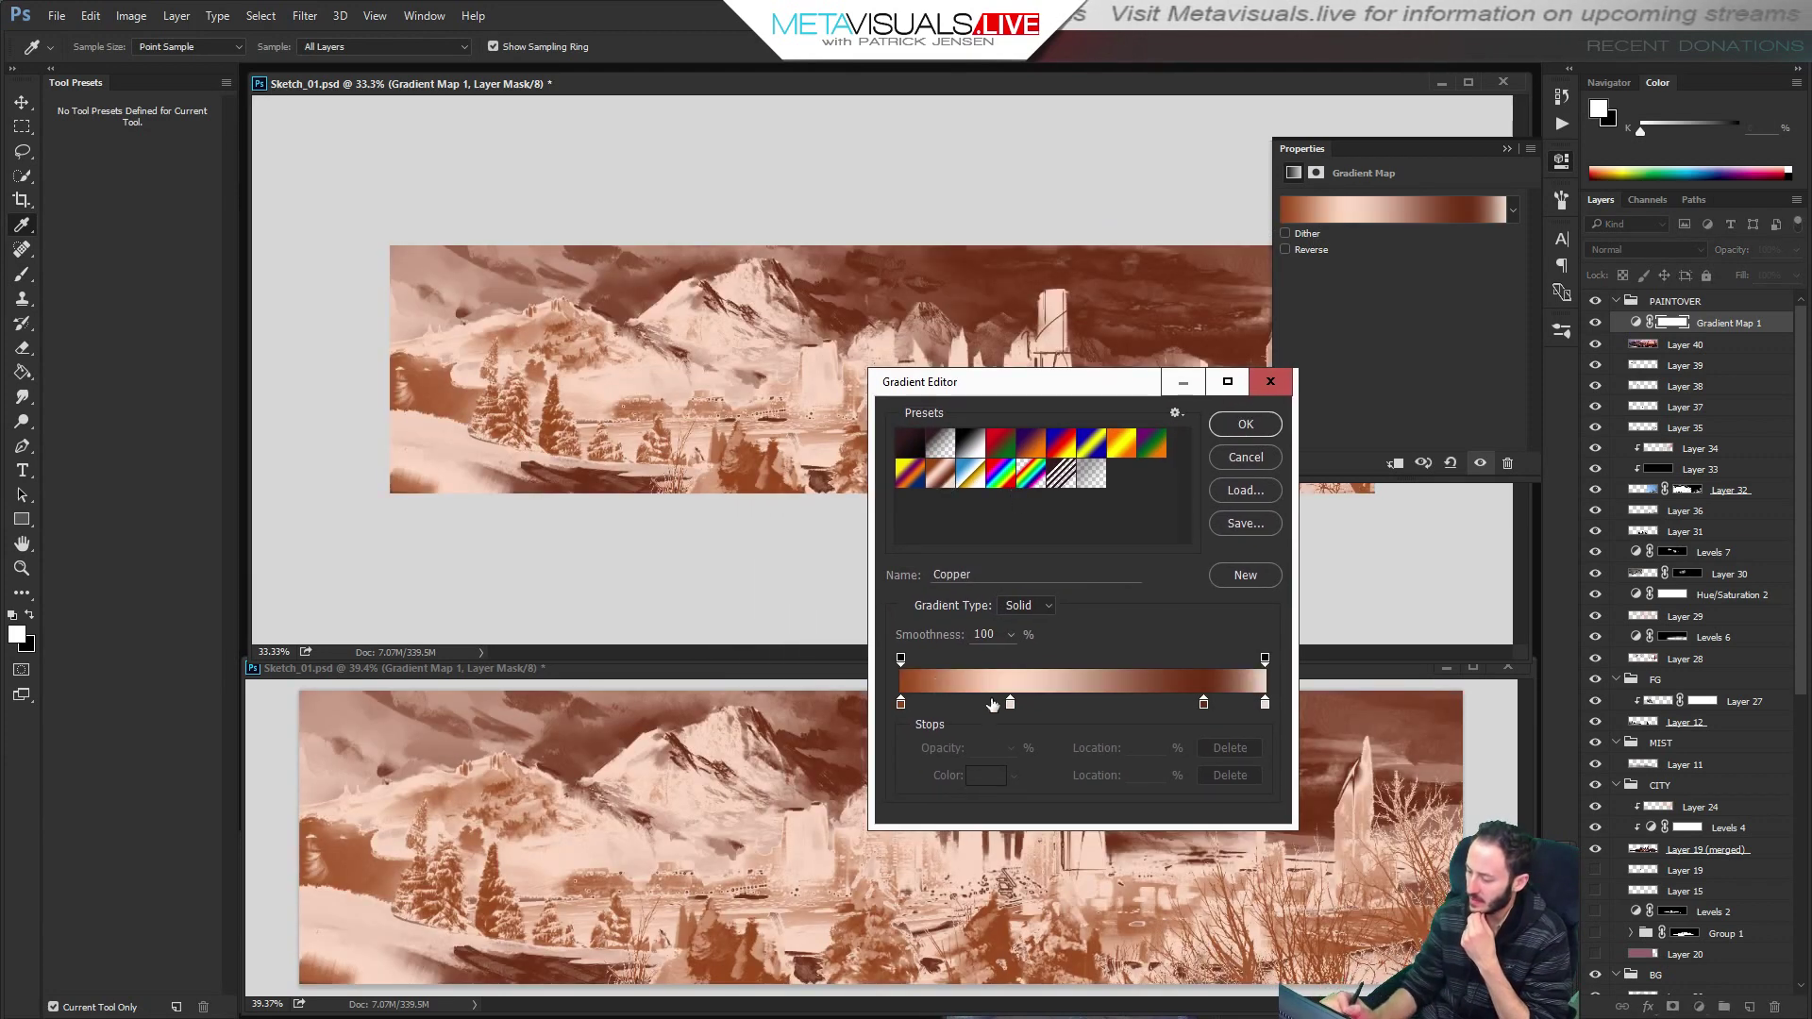
left_click_drag(1007, 742, 1010, 755)
left_click_drag(1203, 704, 1190, 792)
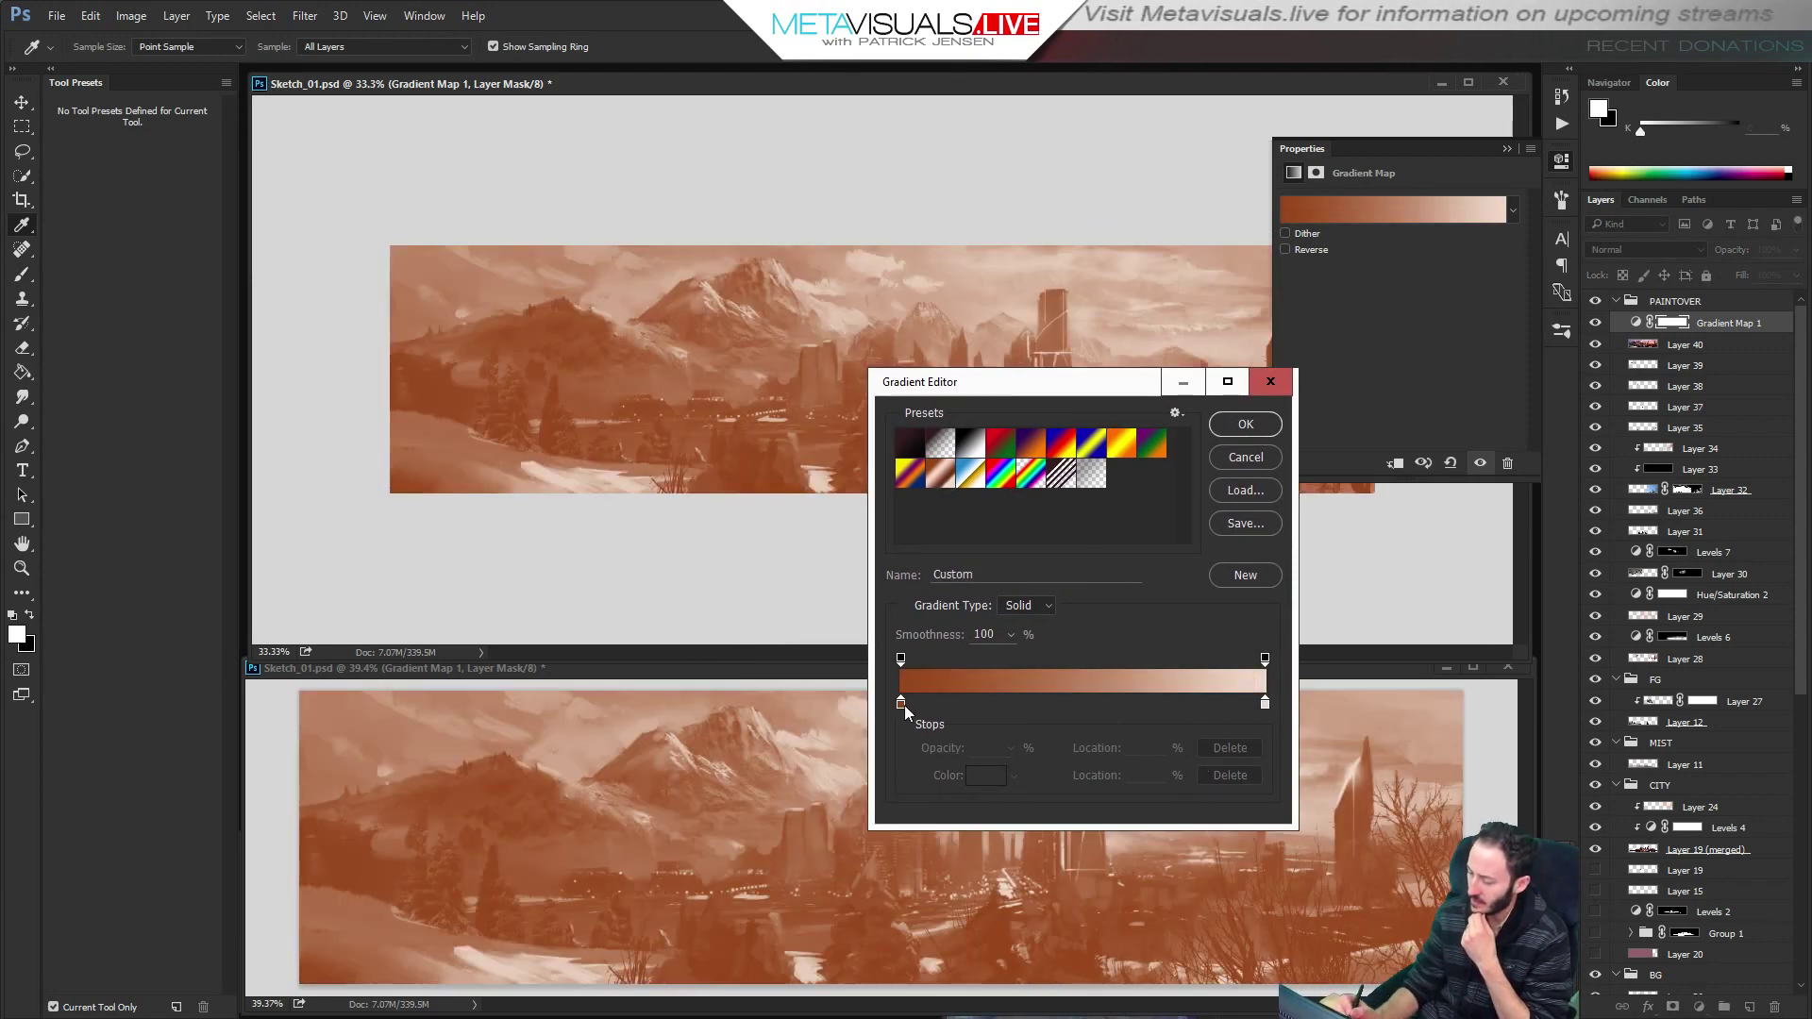
Change the colour of the gradient's starting stop at 0% to a very dark reddish brown.
left_click(903, 705)
left_click(986, 775)
left_click(1068, 551)
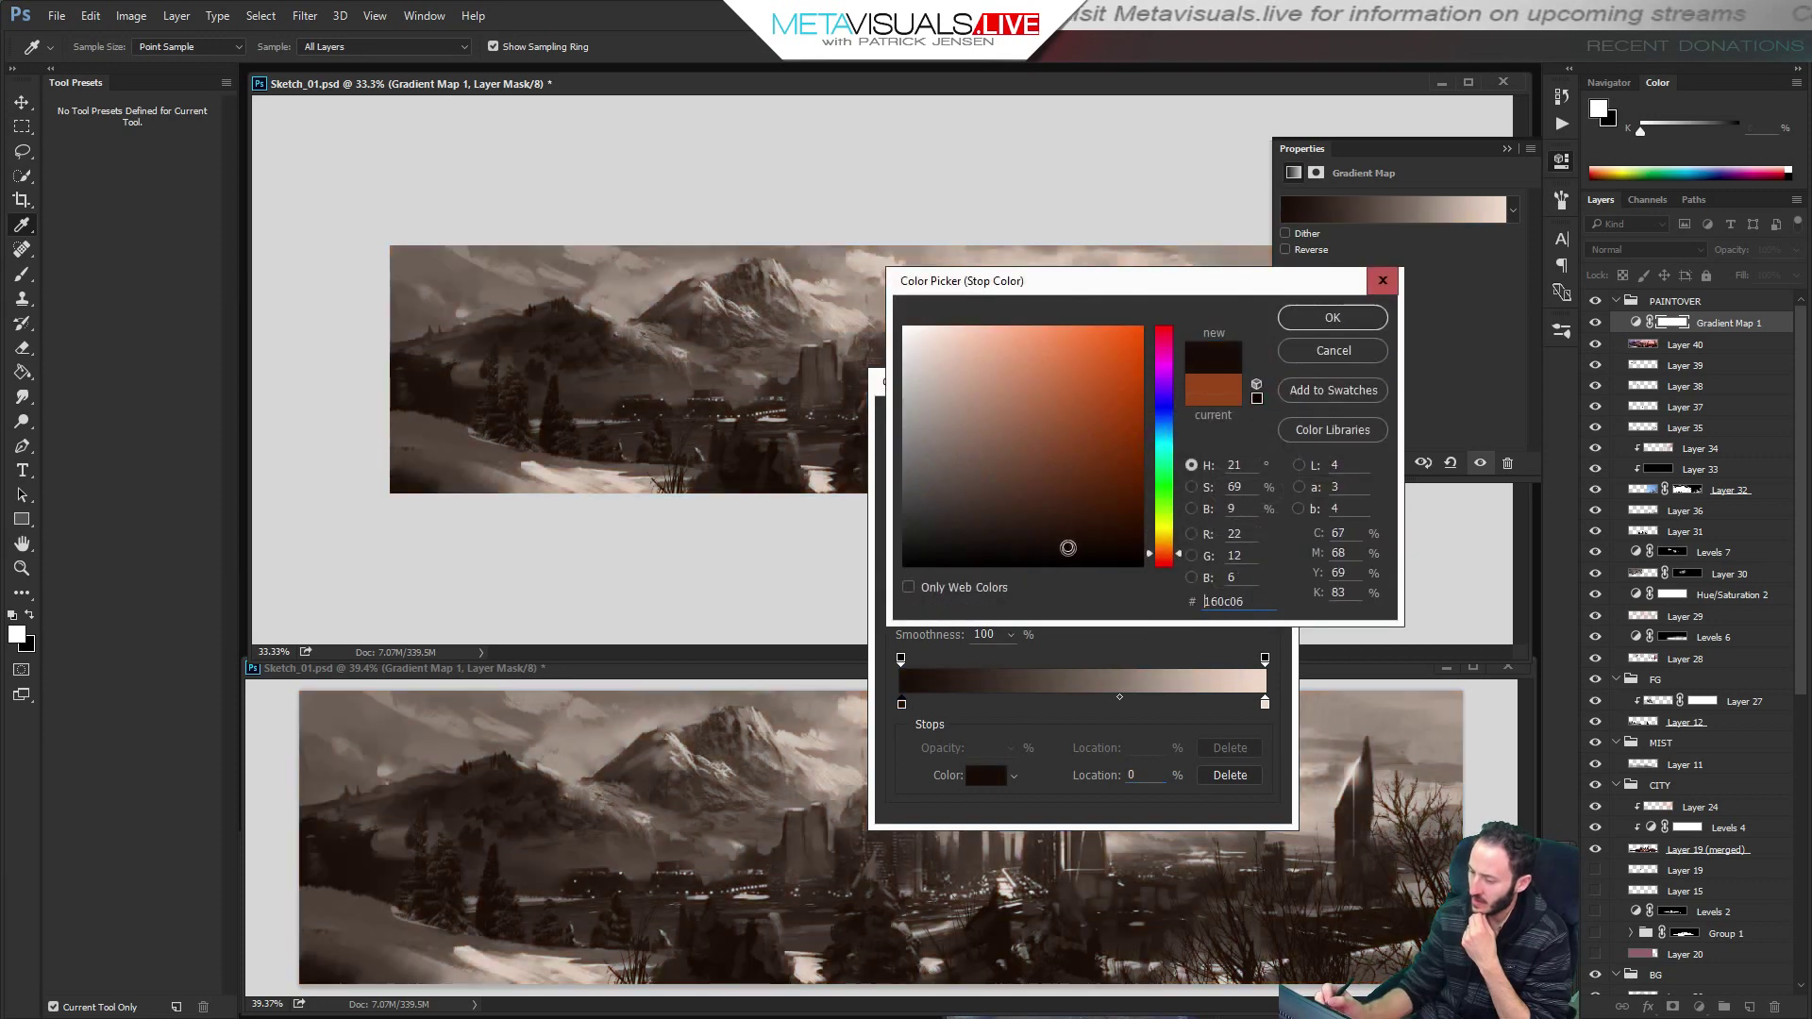
mouse_move(1068, 551)
left_mouse_down()
mouse_move(1123, 544)
mouse_move(1130, 522)
left_mouse_up()
left_click(1332, 318)
Change the colour of the gradient's end stop at 100% to the golden yellow dab44d.
left_click(1265, 703)
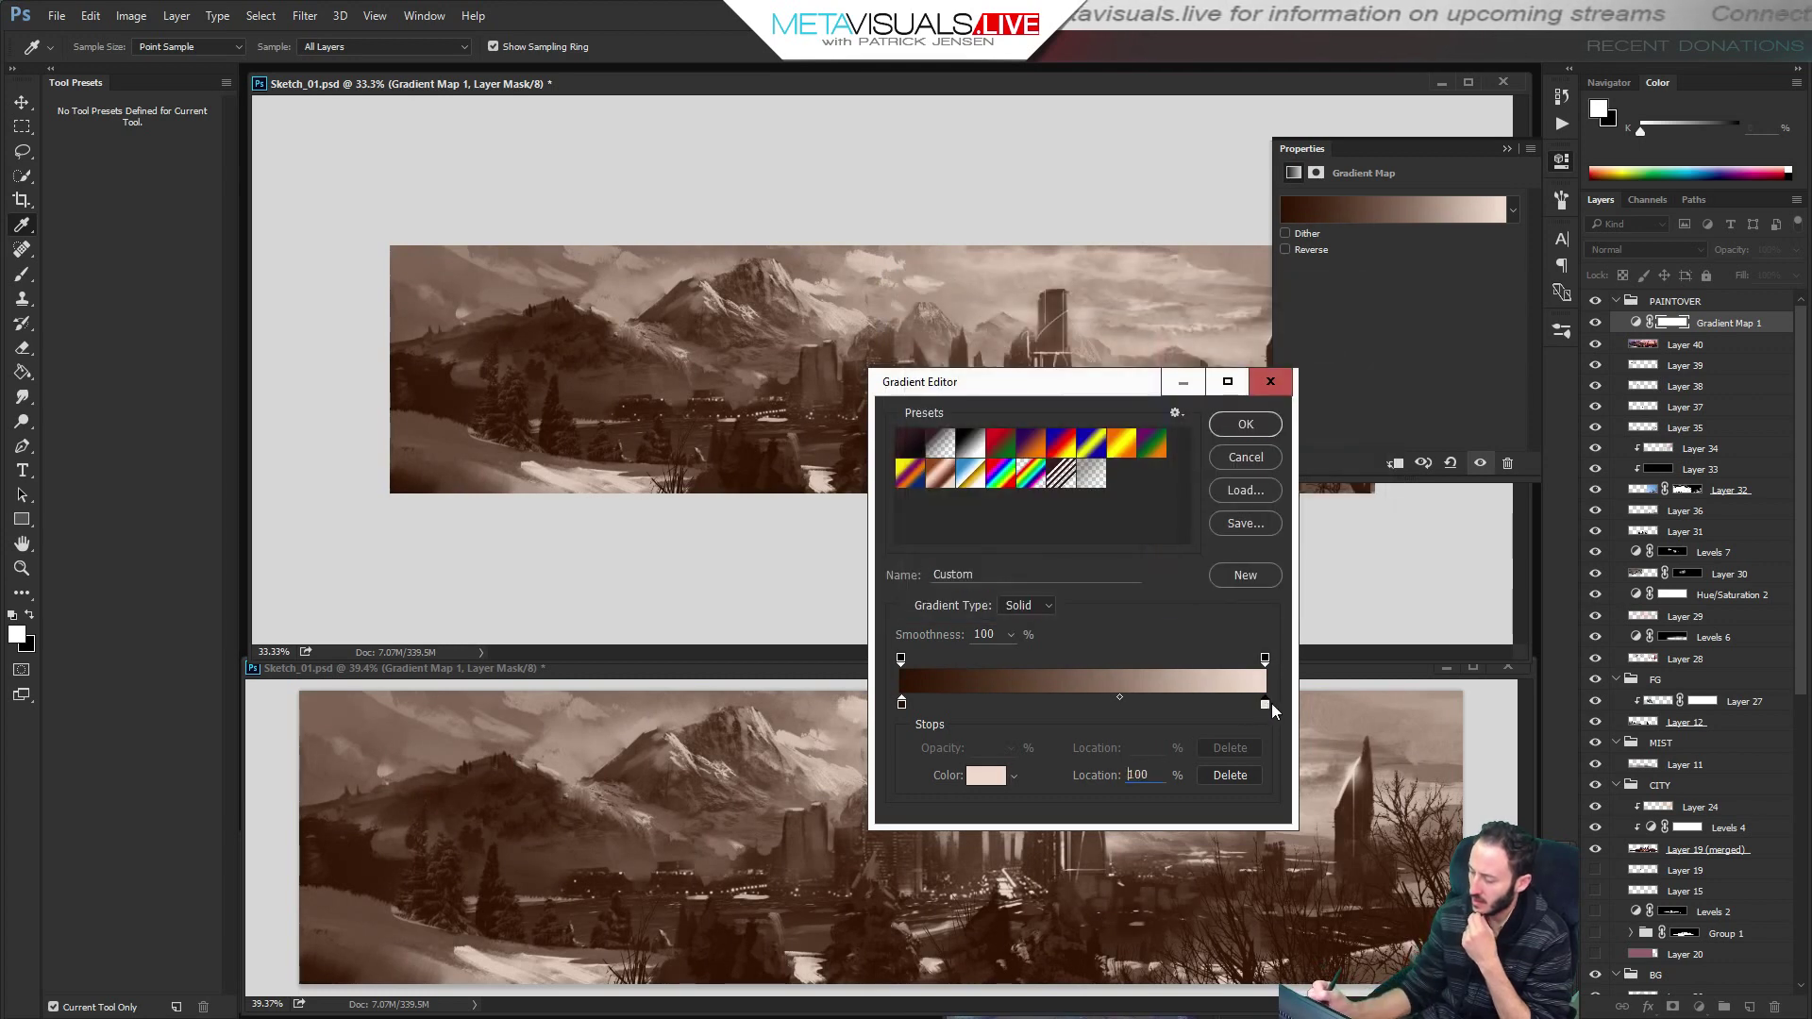
left_click(985, 775)
left_click_drag(1074, 442, 1097, 376)
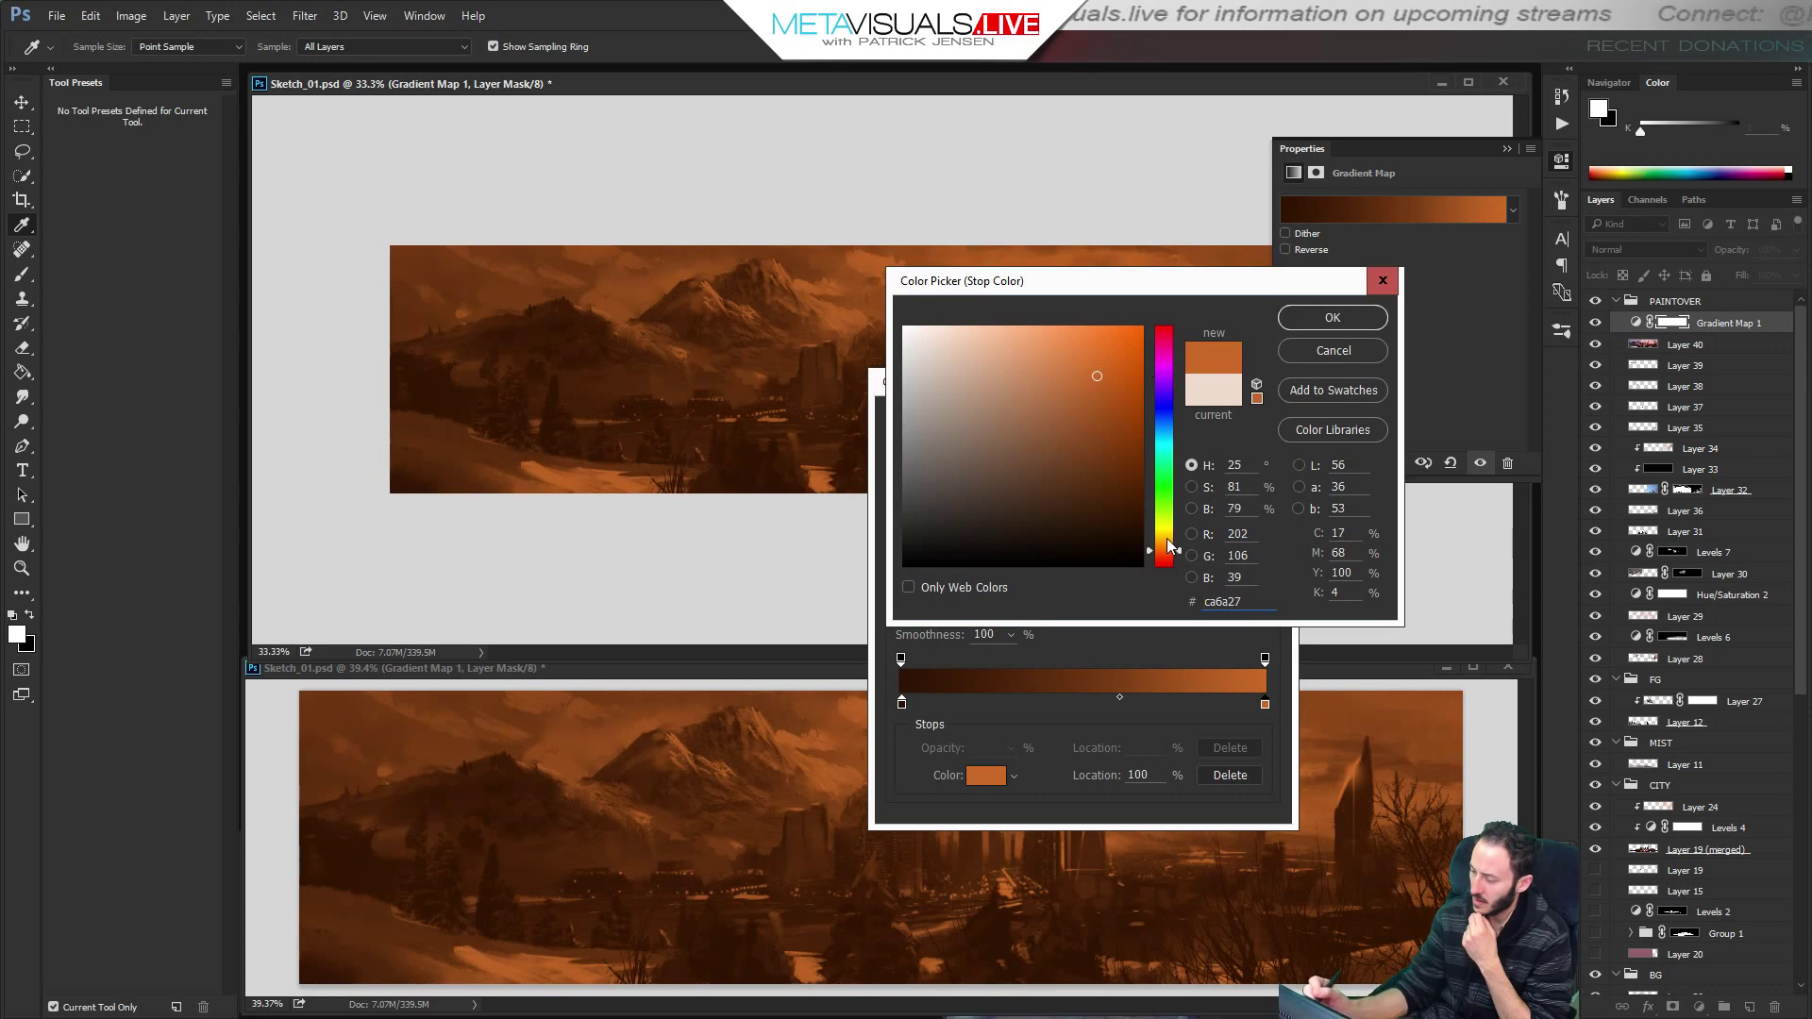
left_click_drag(1167, 540, 1169, 547)
left_click_drag(1178, 415, 1180, 505)
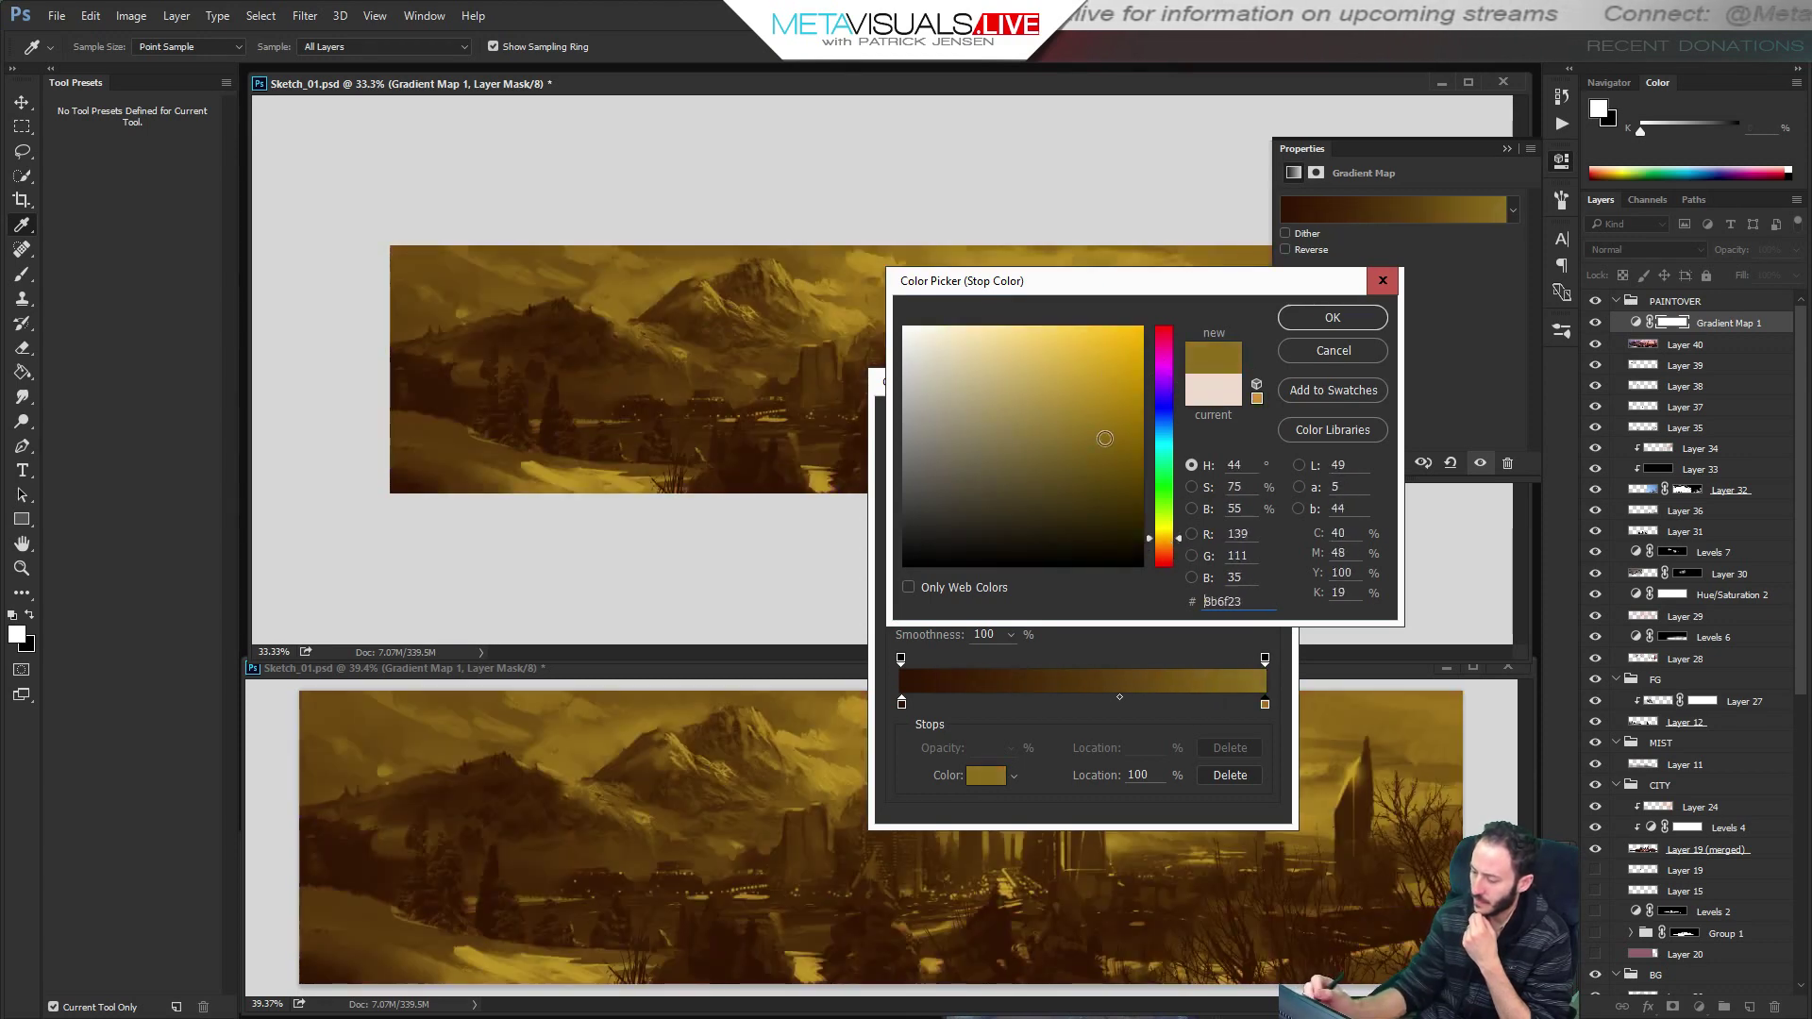
left_click(1091, 376)
left_click_drag(1090, 376, 1058, 360)
left_click(1331, 318)
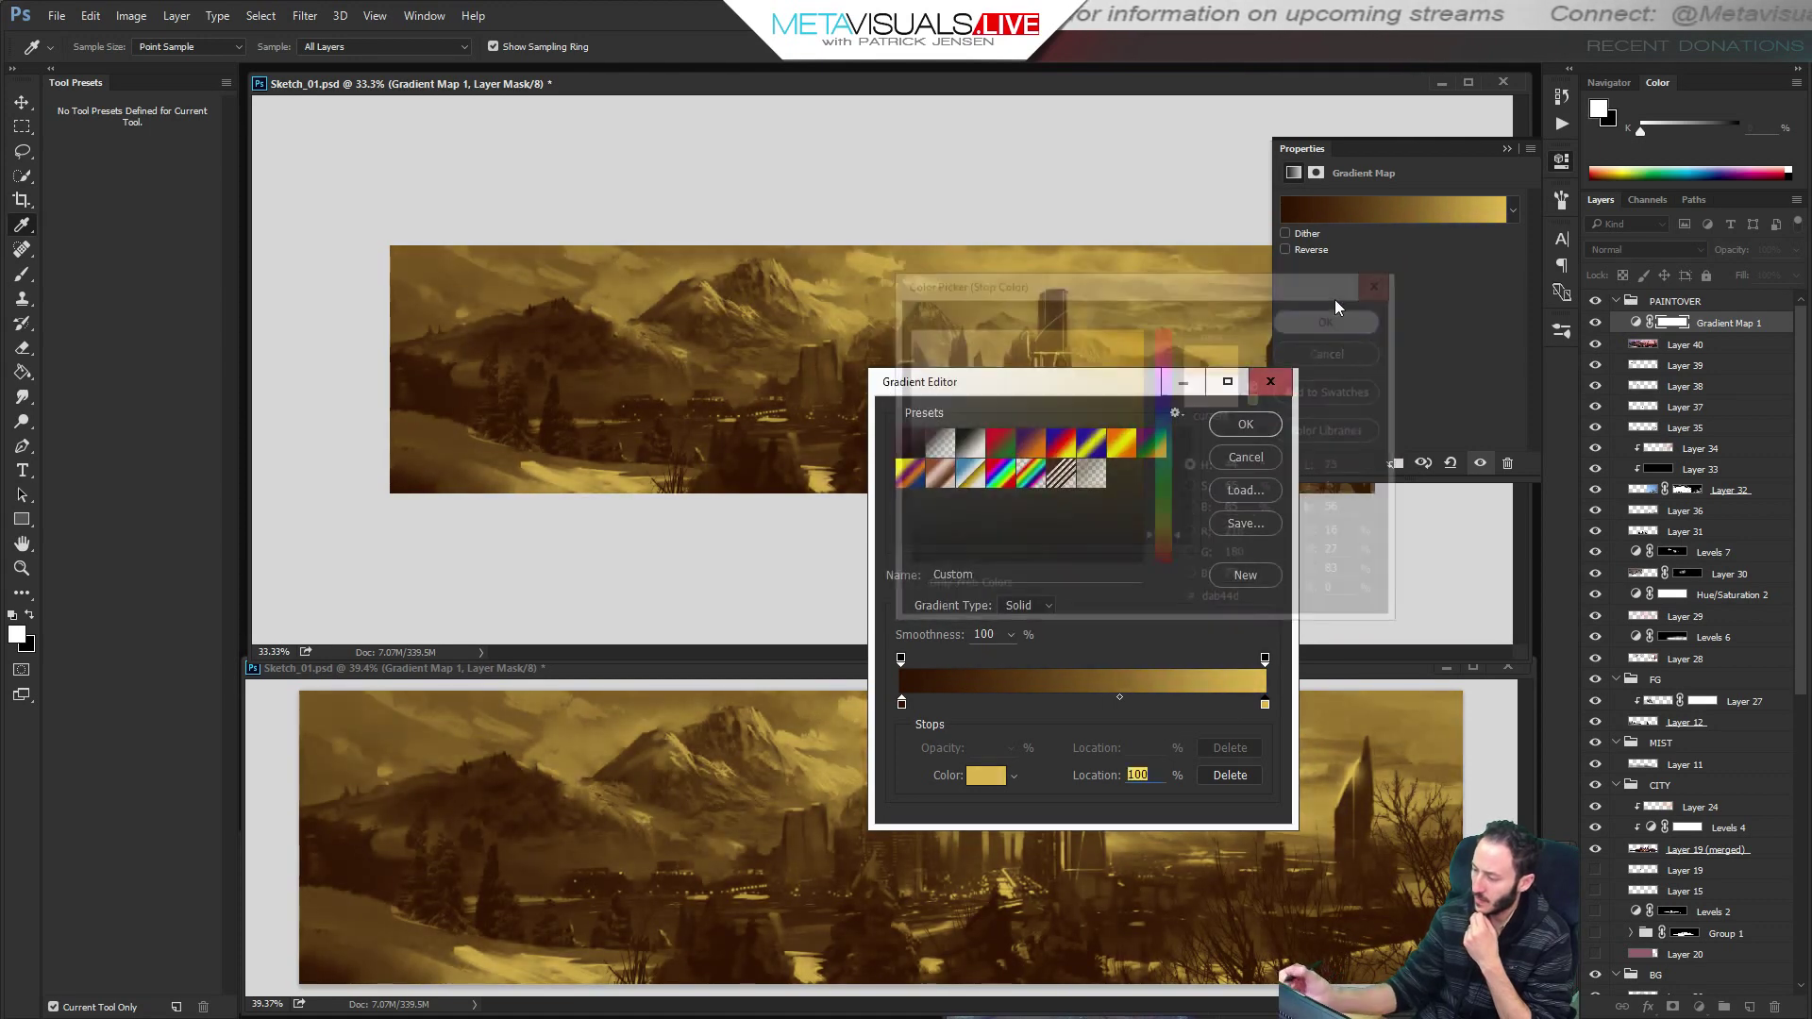
Add a muted red colour stop at 67% of the gradient and accept the edited gradient map.
left_click(1146, 704)
left_click(994, 784)
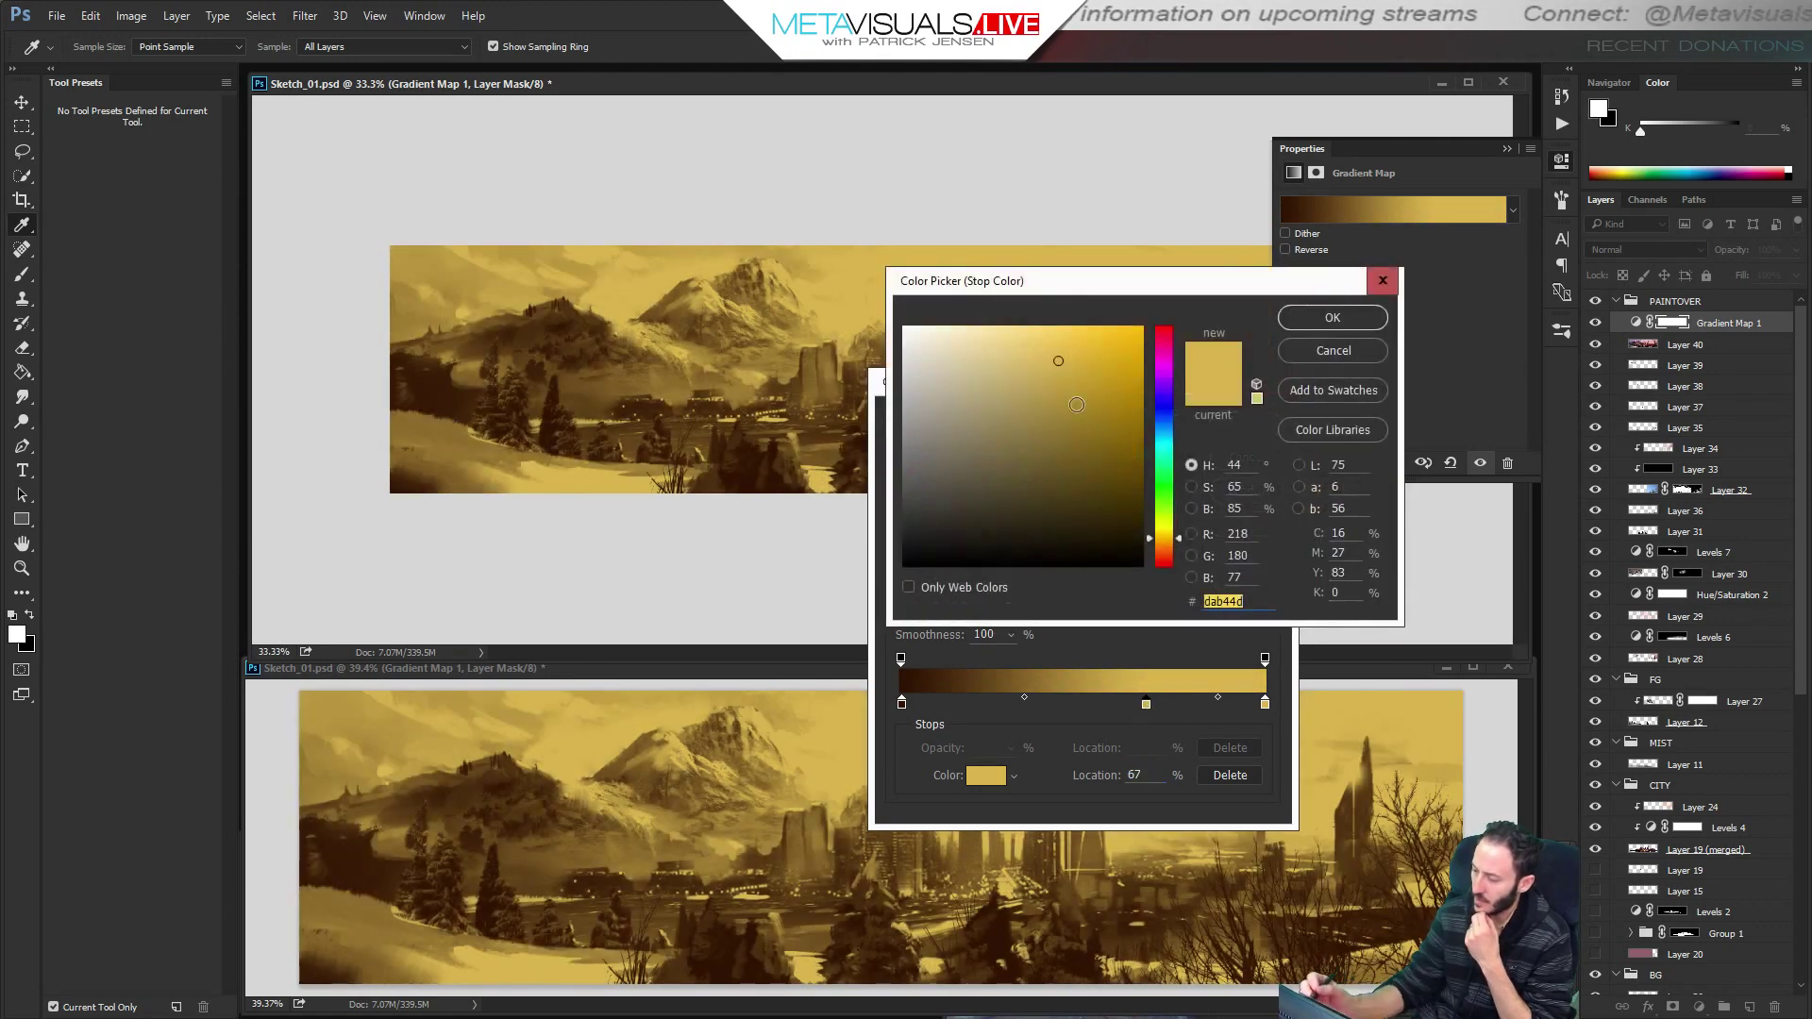
left_click(1125, 485)
left_click(1167, 562)
left_click(1046, 424)
mouse_move(1048, 417)
left_mouse_down()
mouse_move(1055, 388)
mouse_move(1007, 375)
mouse_move(1017, 441)
left_mouse_up()
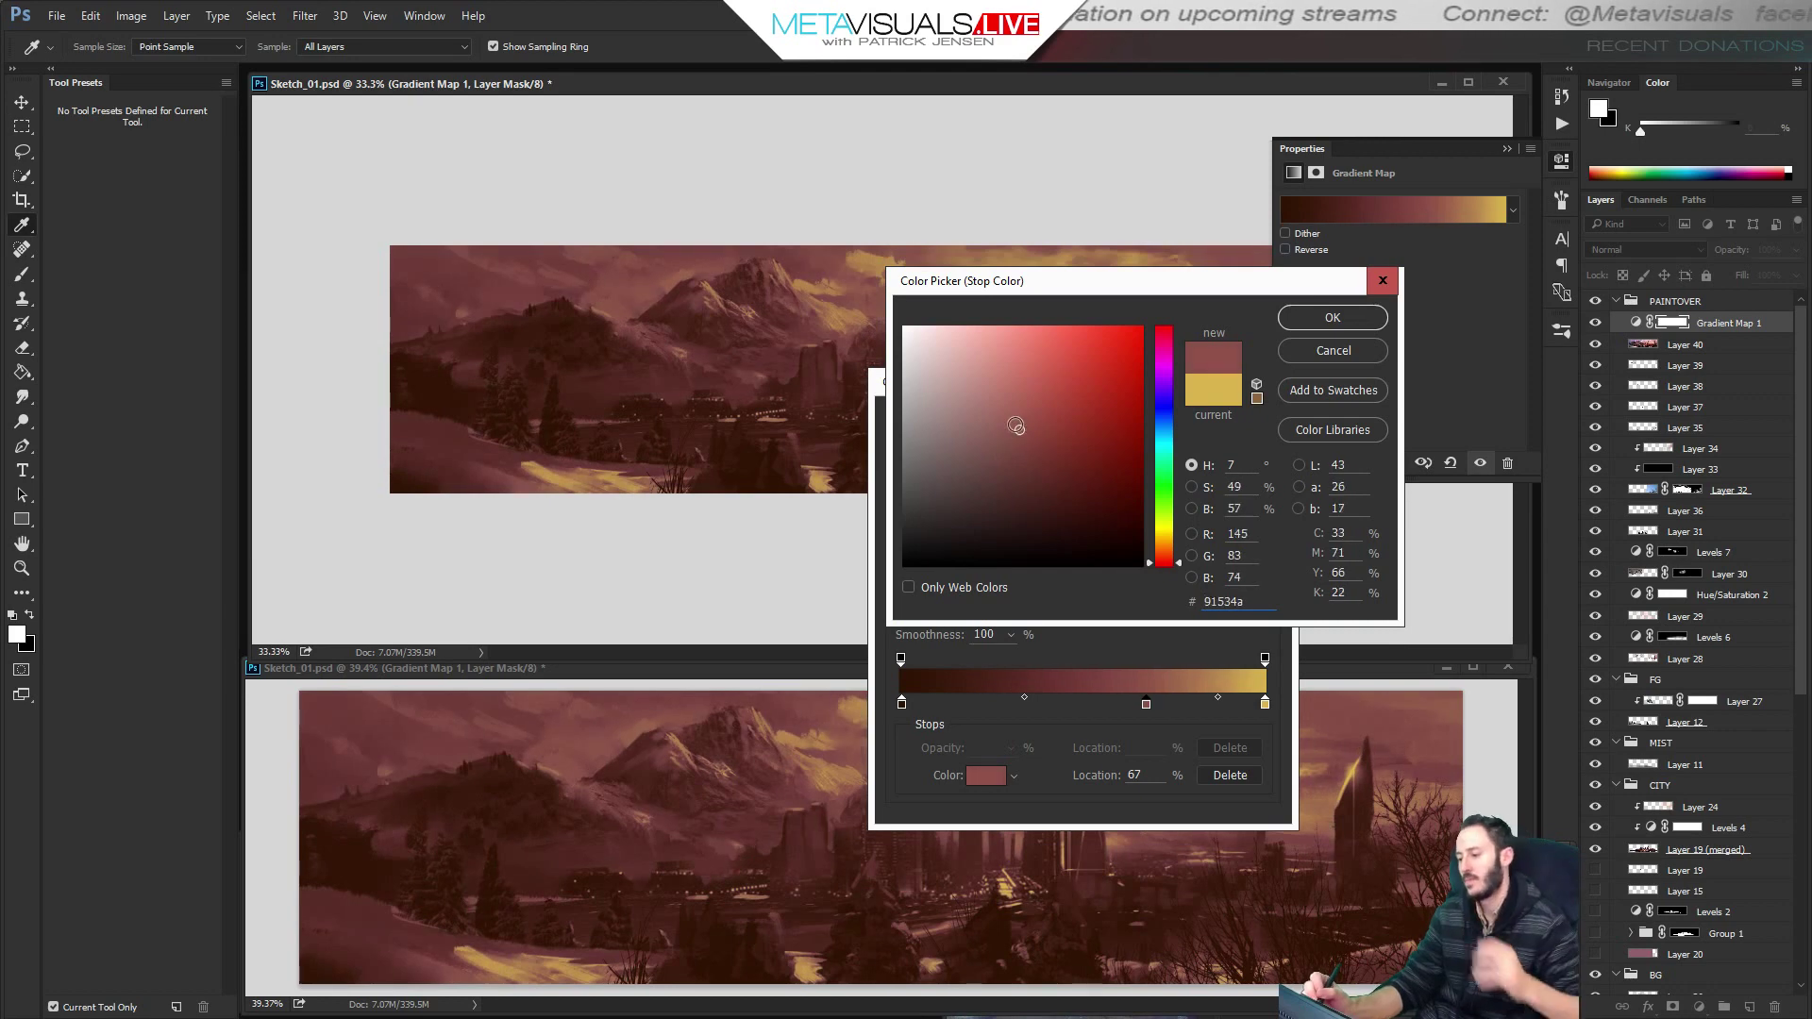
left_click(1020, 422)
left_click(1355, 313)
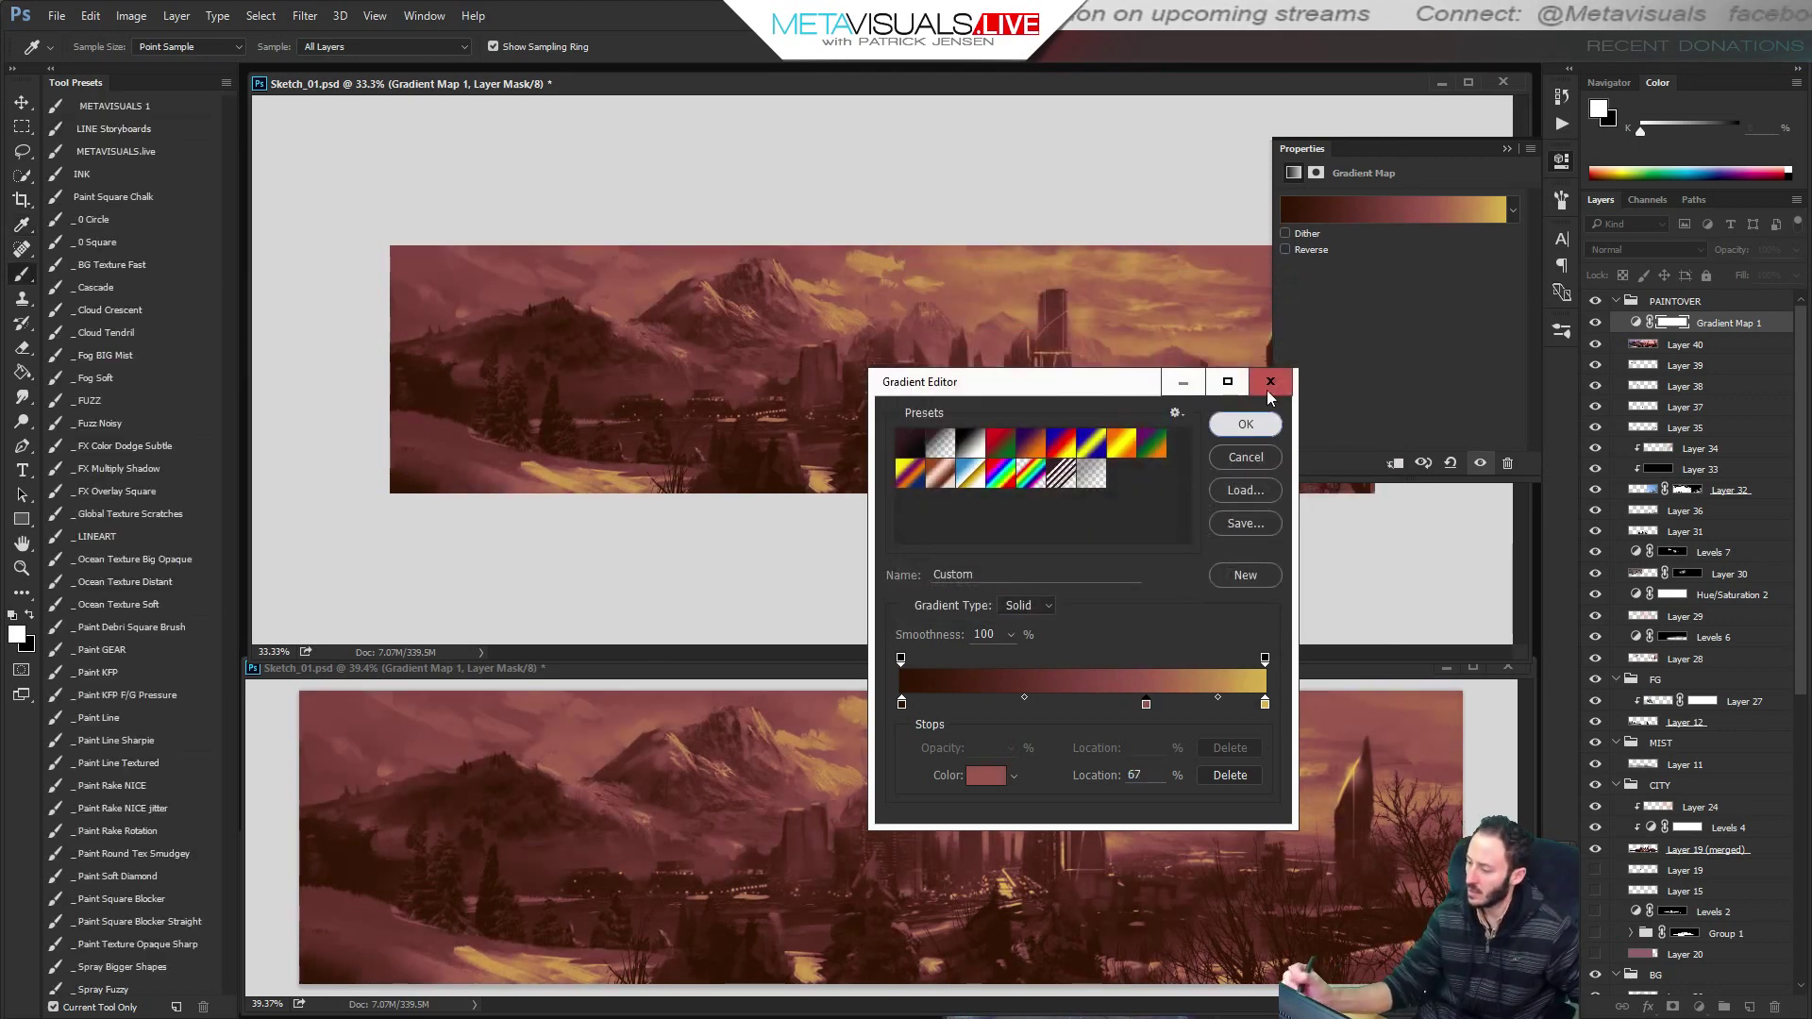
left_click(1246, 424)
left_click(1507, 149)
Try blend modes such as Color Dodge, Overlay, Soft Light and Pin Light on the gradient map and settle on Linear Light.
left_click(1646, 245)
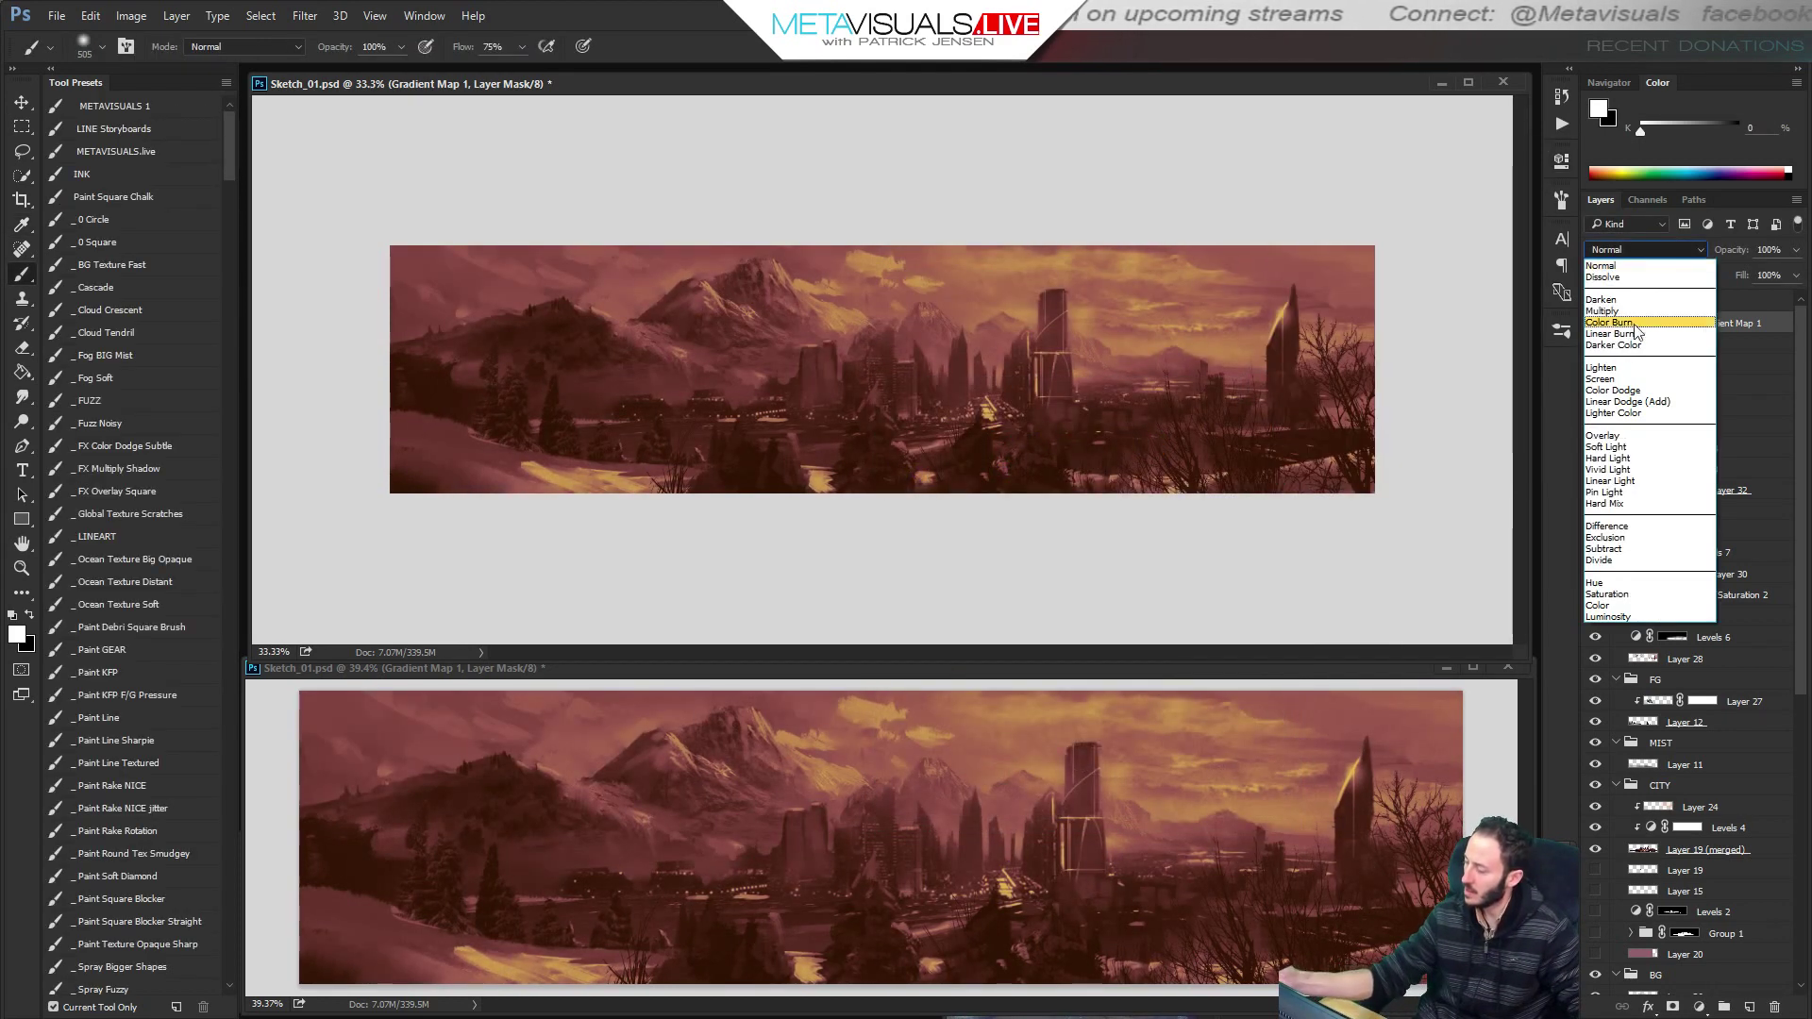
left_click(1639, 373)
key("Down")
key("Down")
key("Down")
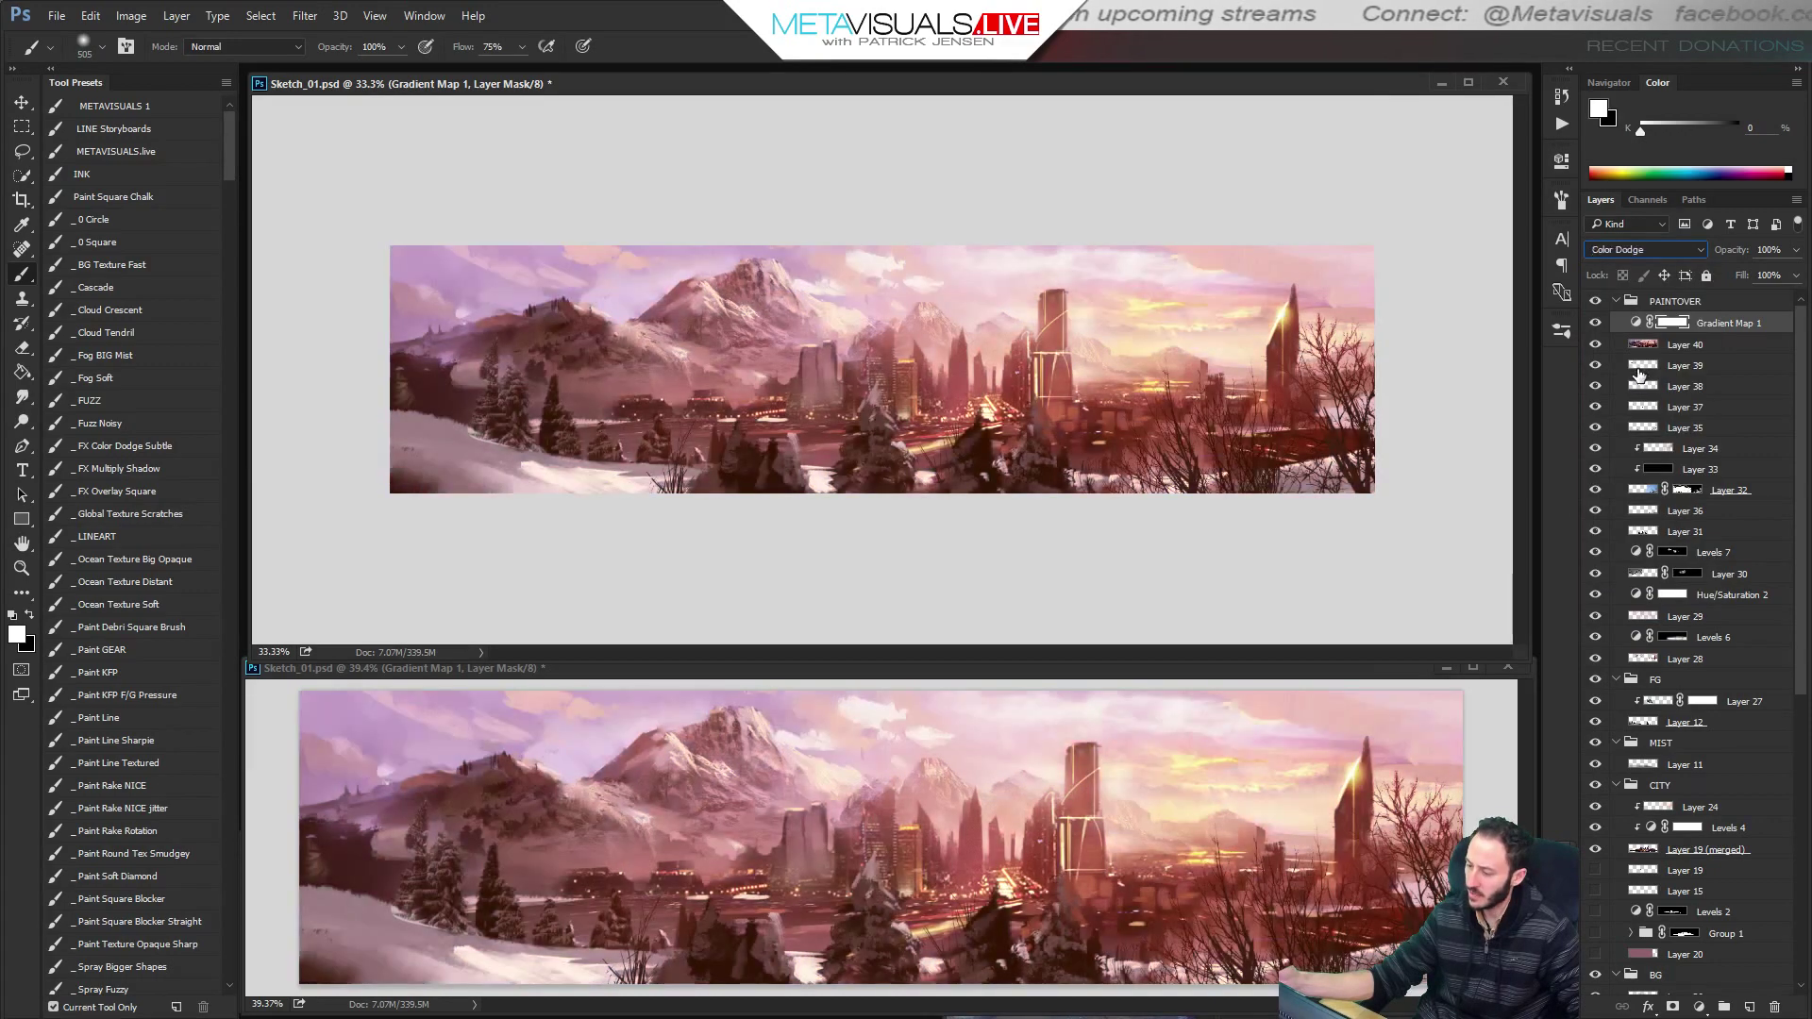
key("Down")
key("Down")
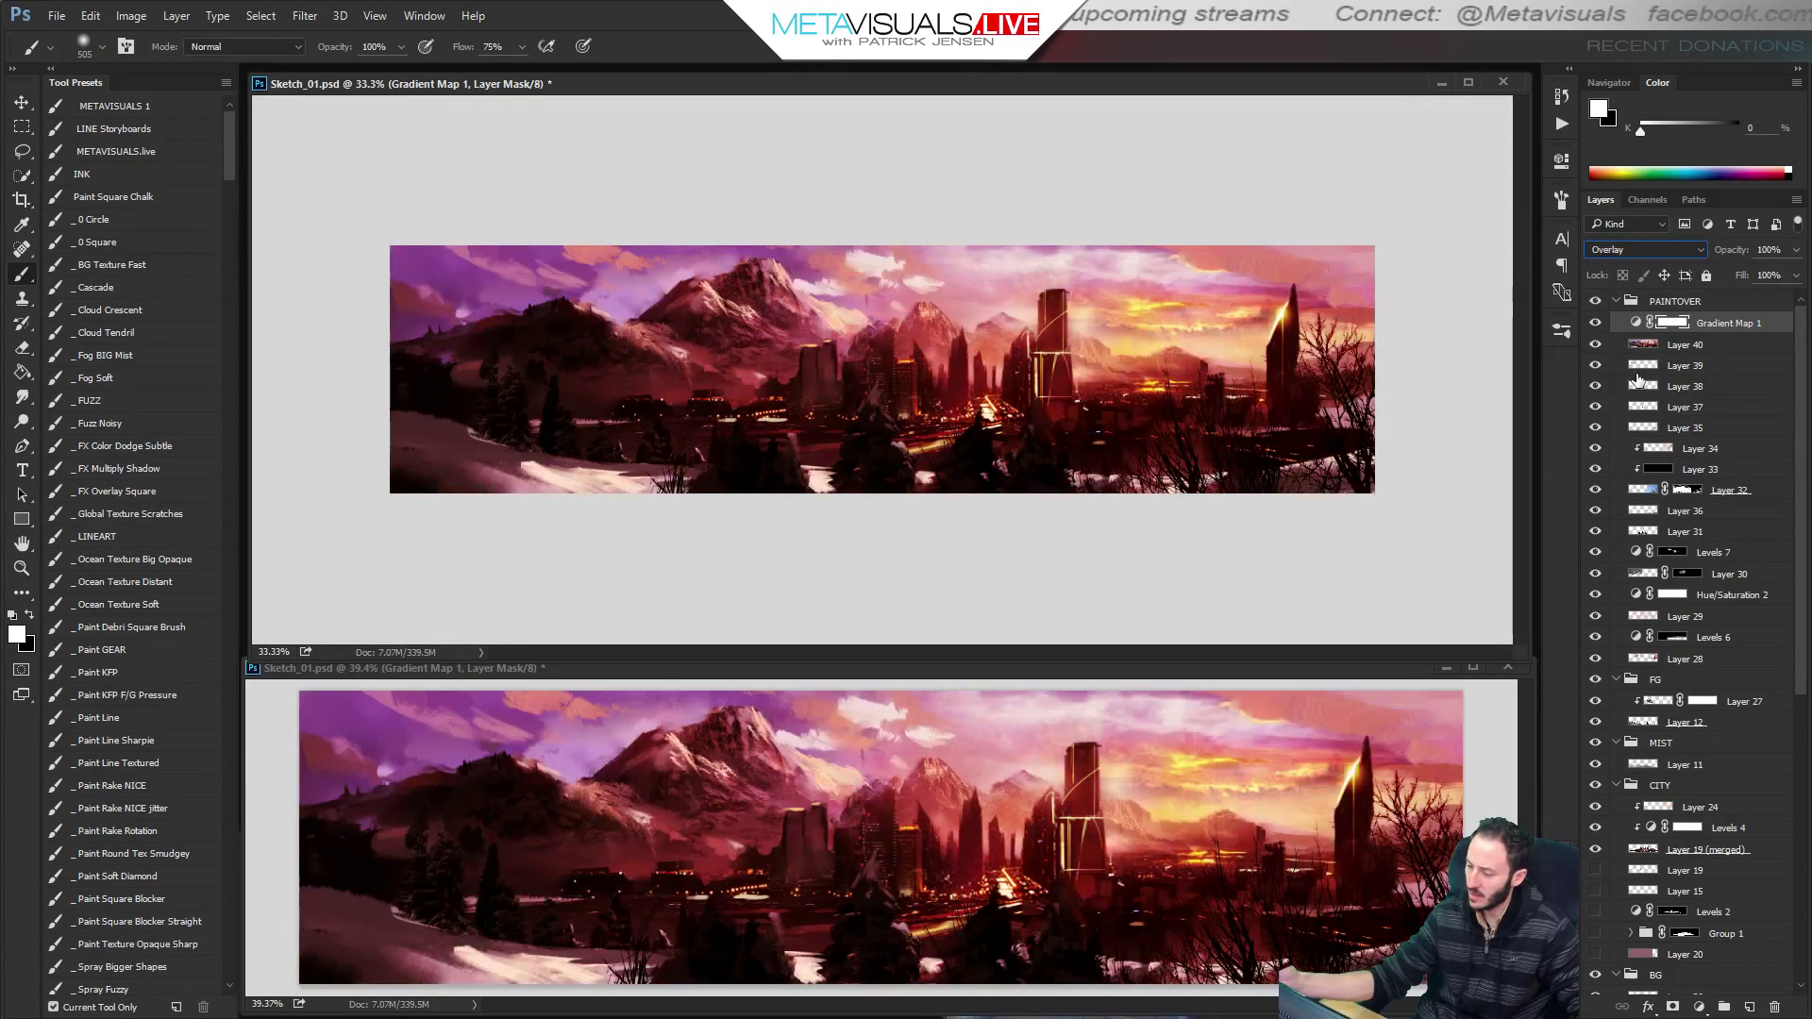
key("Down")
key("Down")
key("Down")
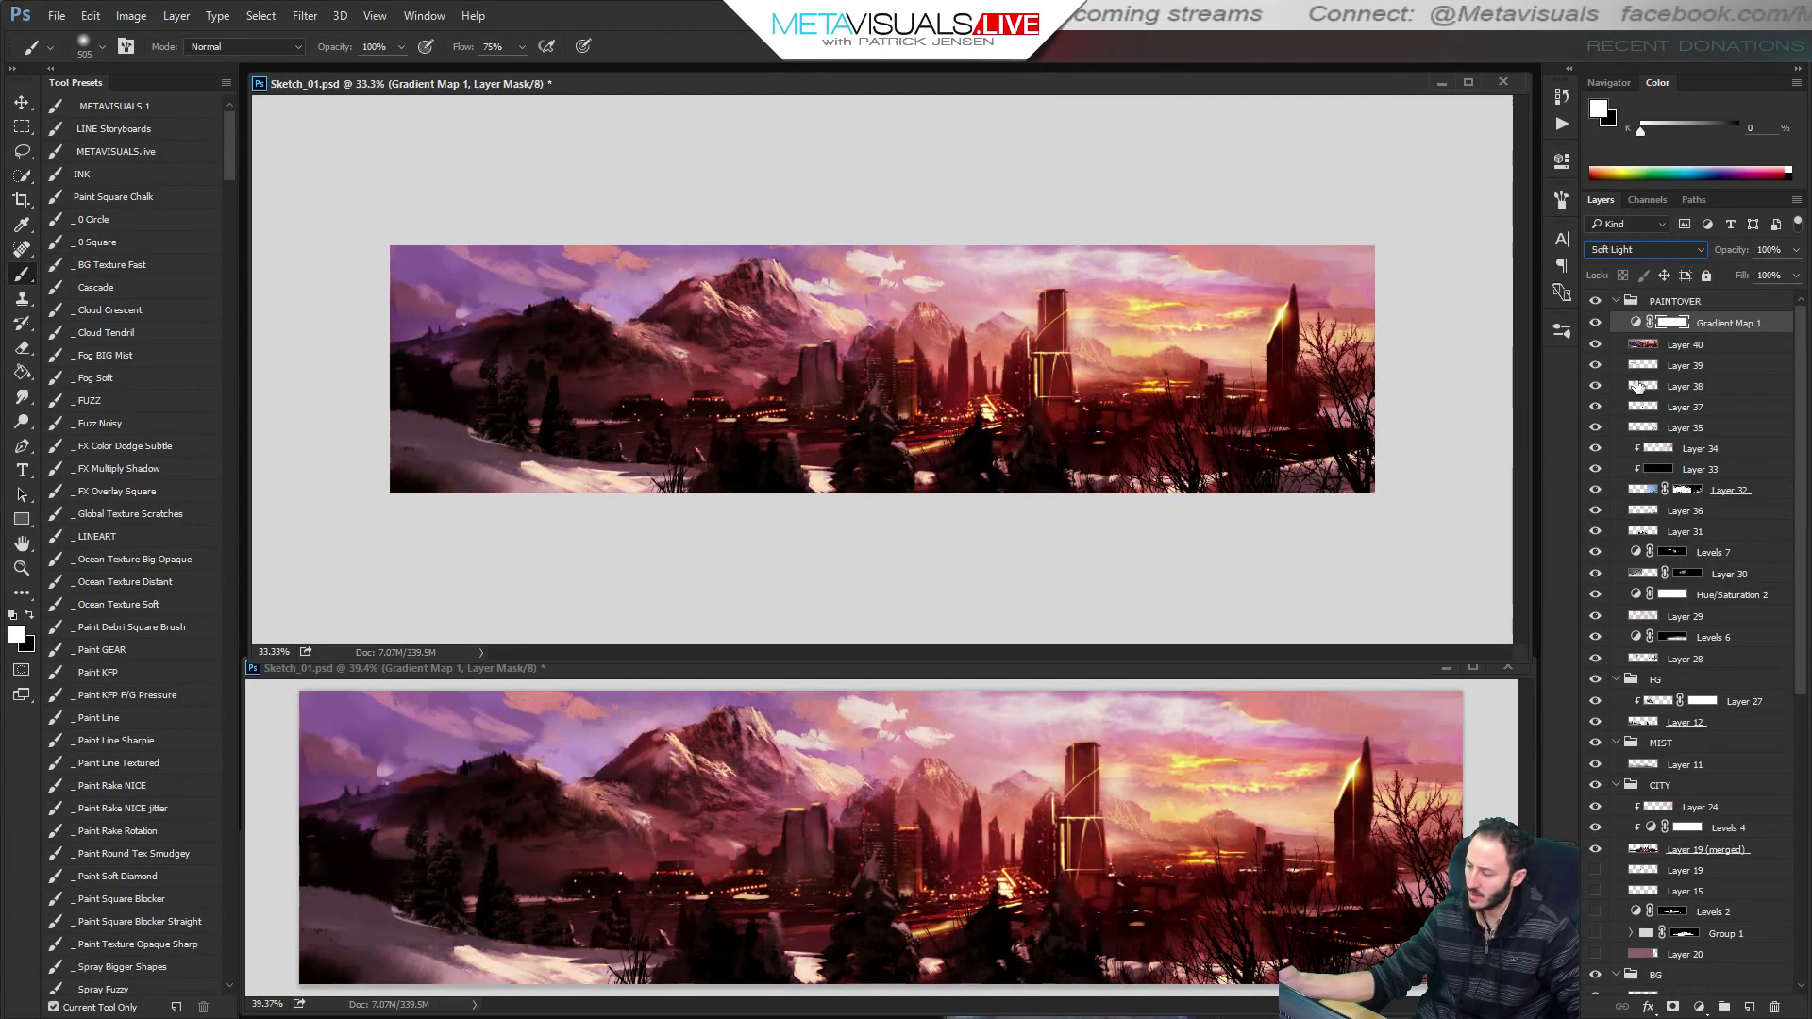
key("Down")
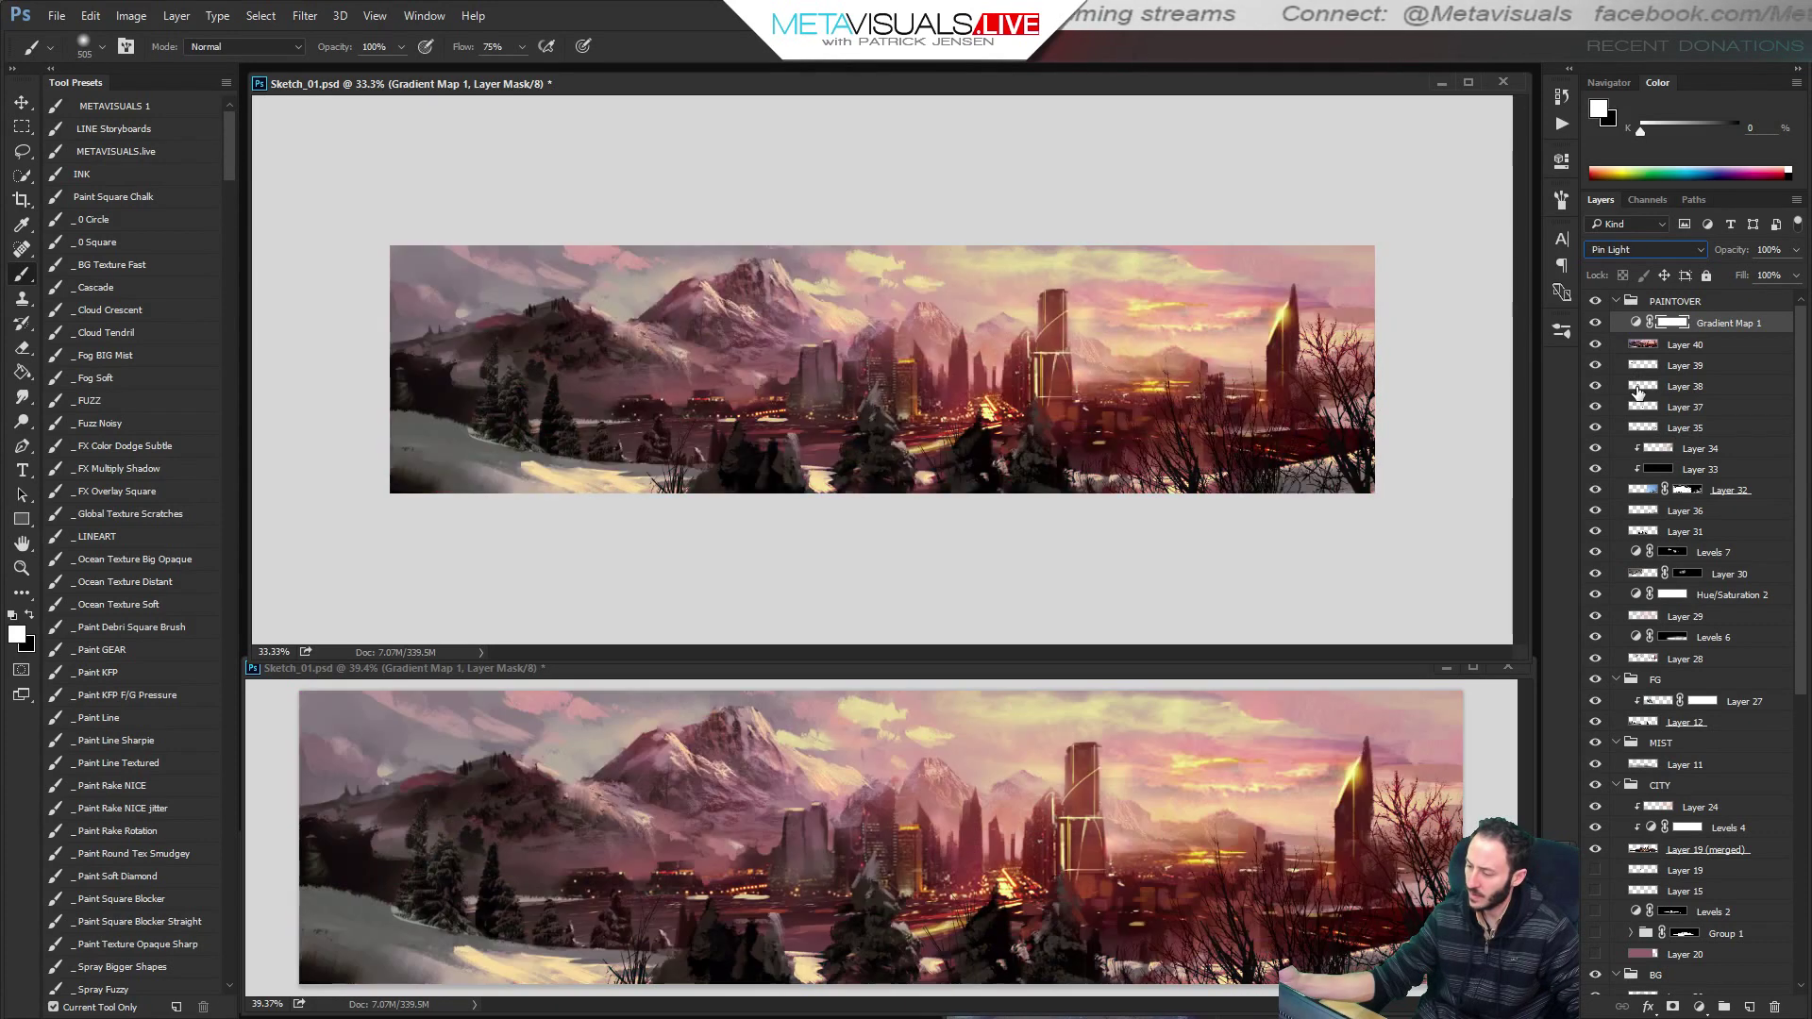
key("Up")
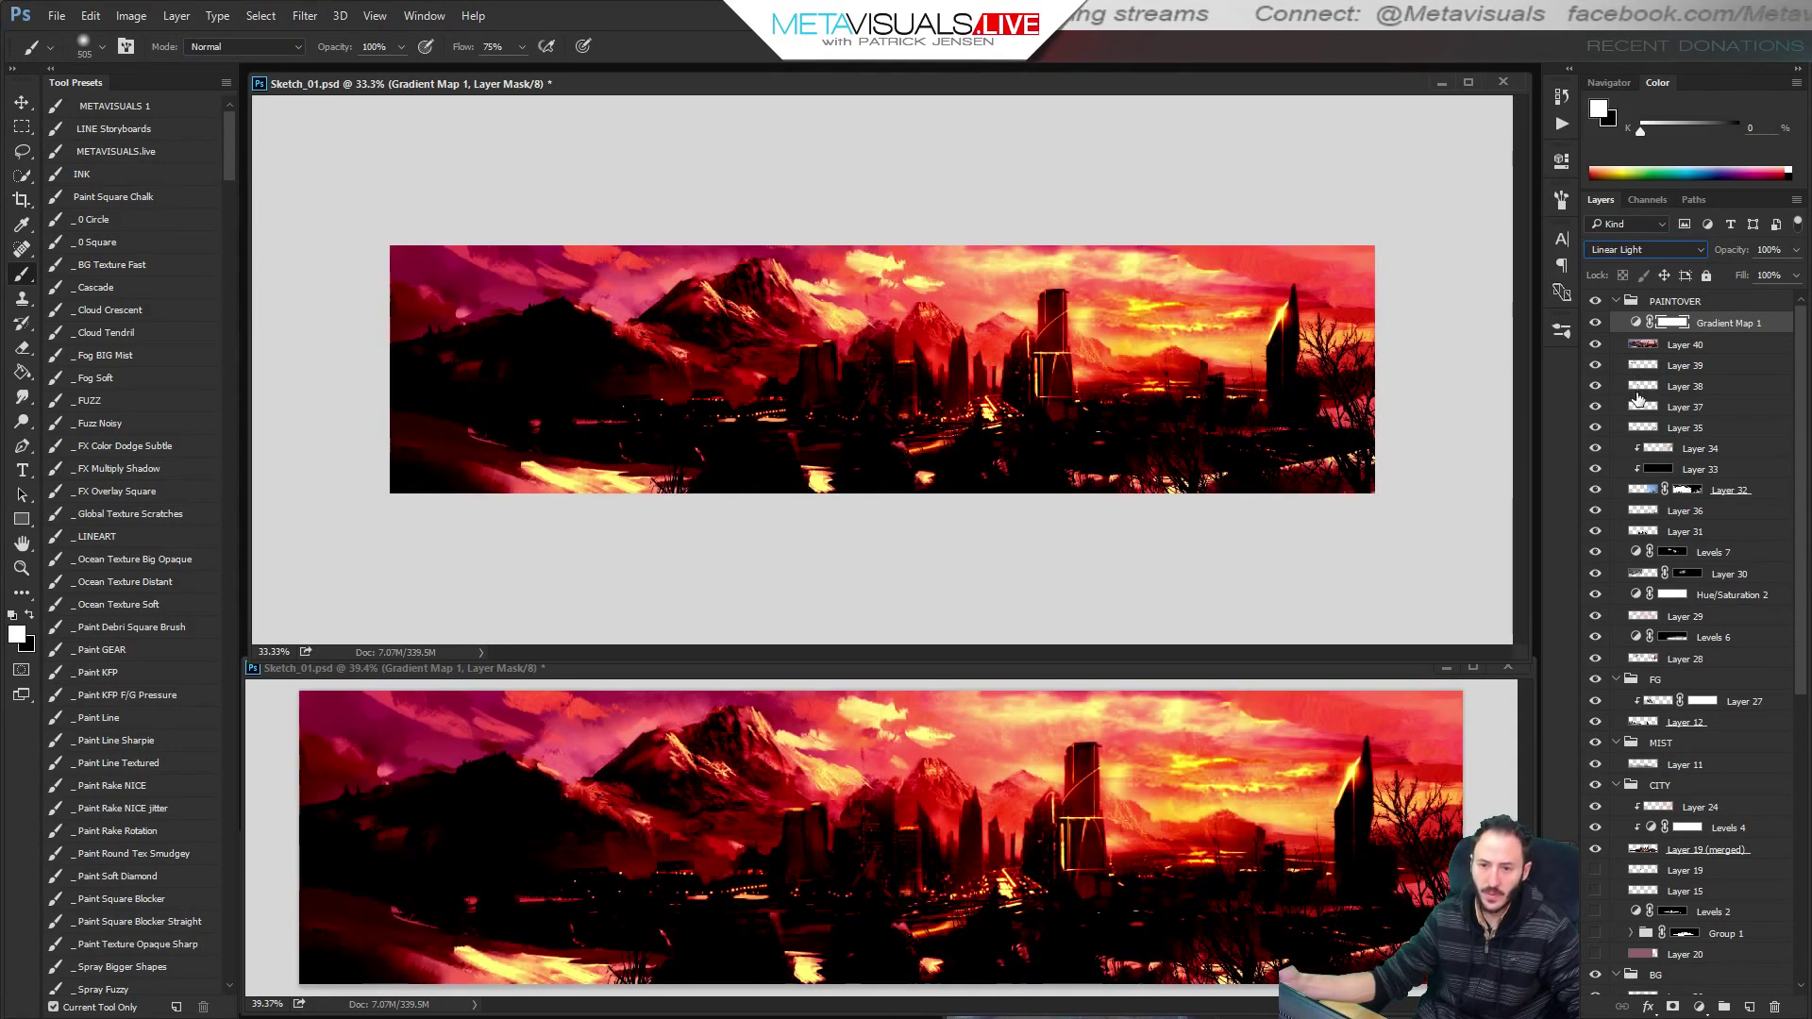
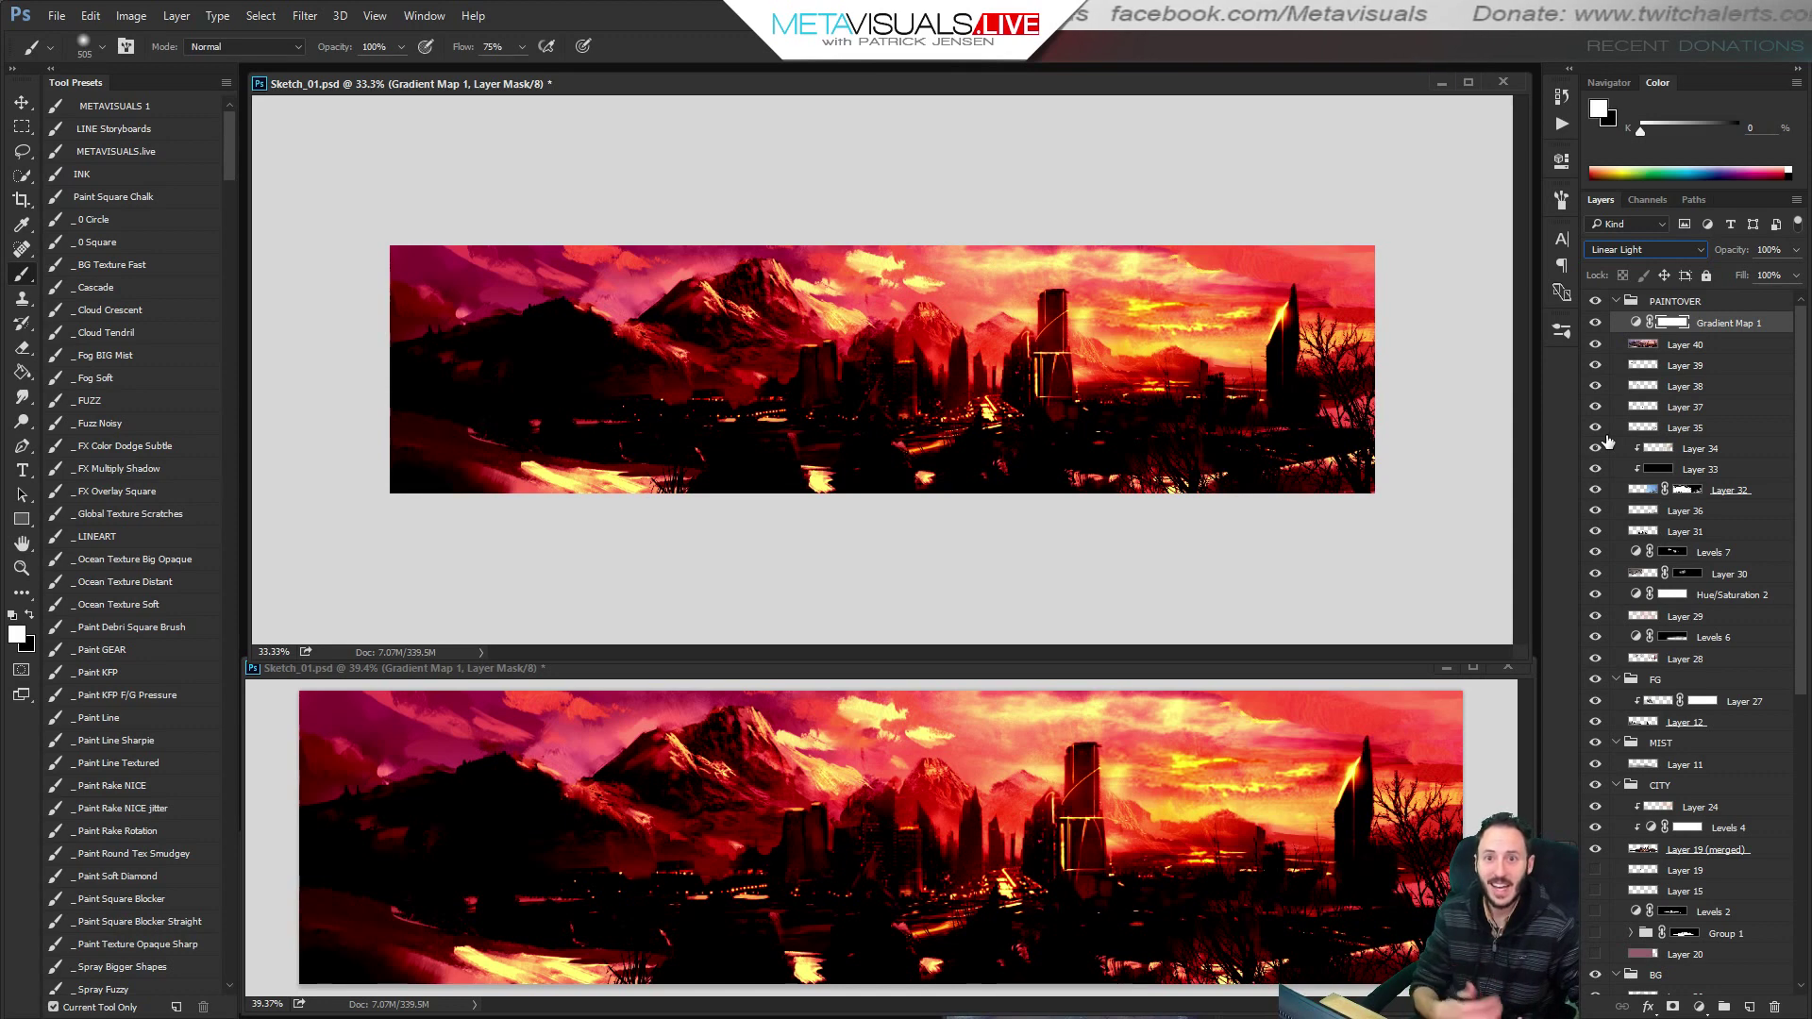
Compare the painting with and without the gradient map and reduce that layer's opacity to 10%.
left_click(1596, 324)
left_click(1596, 325)
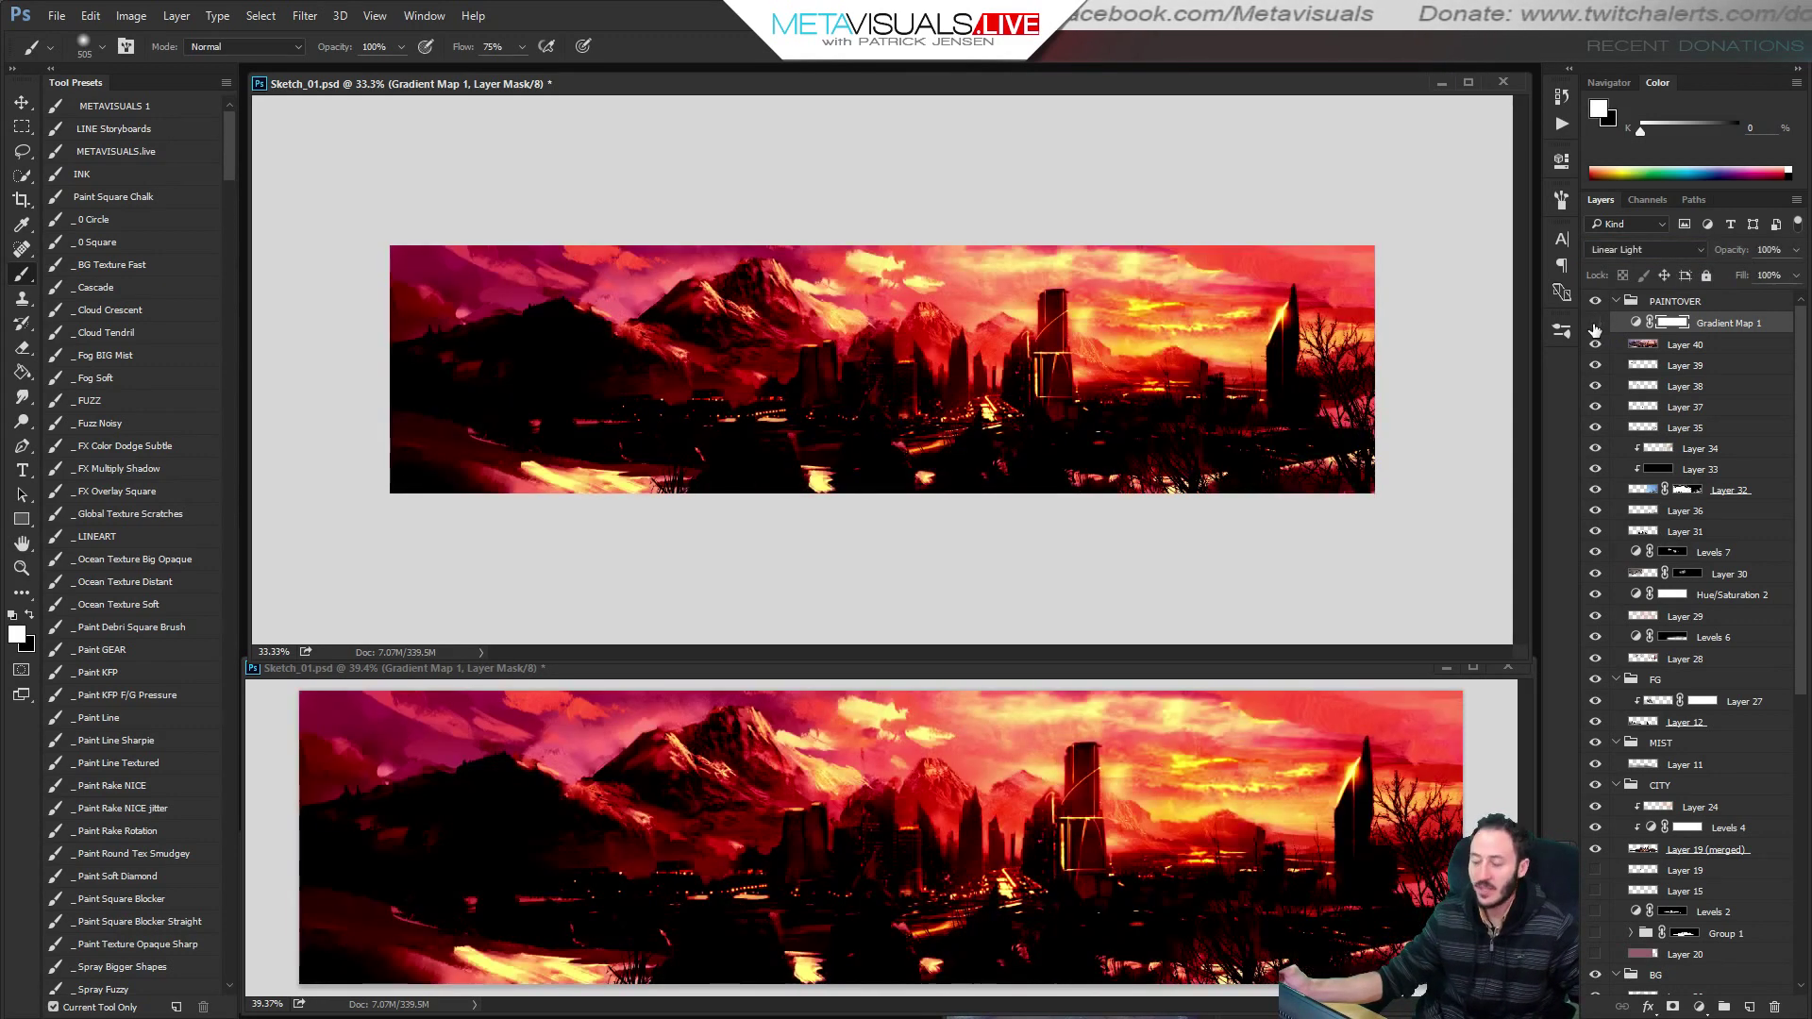
left_click(1596, 325)
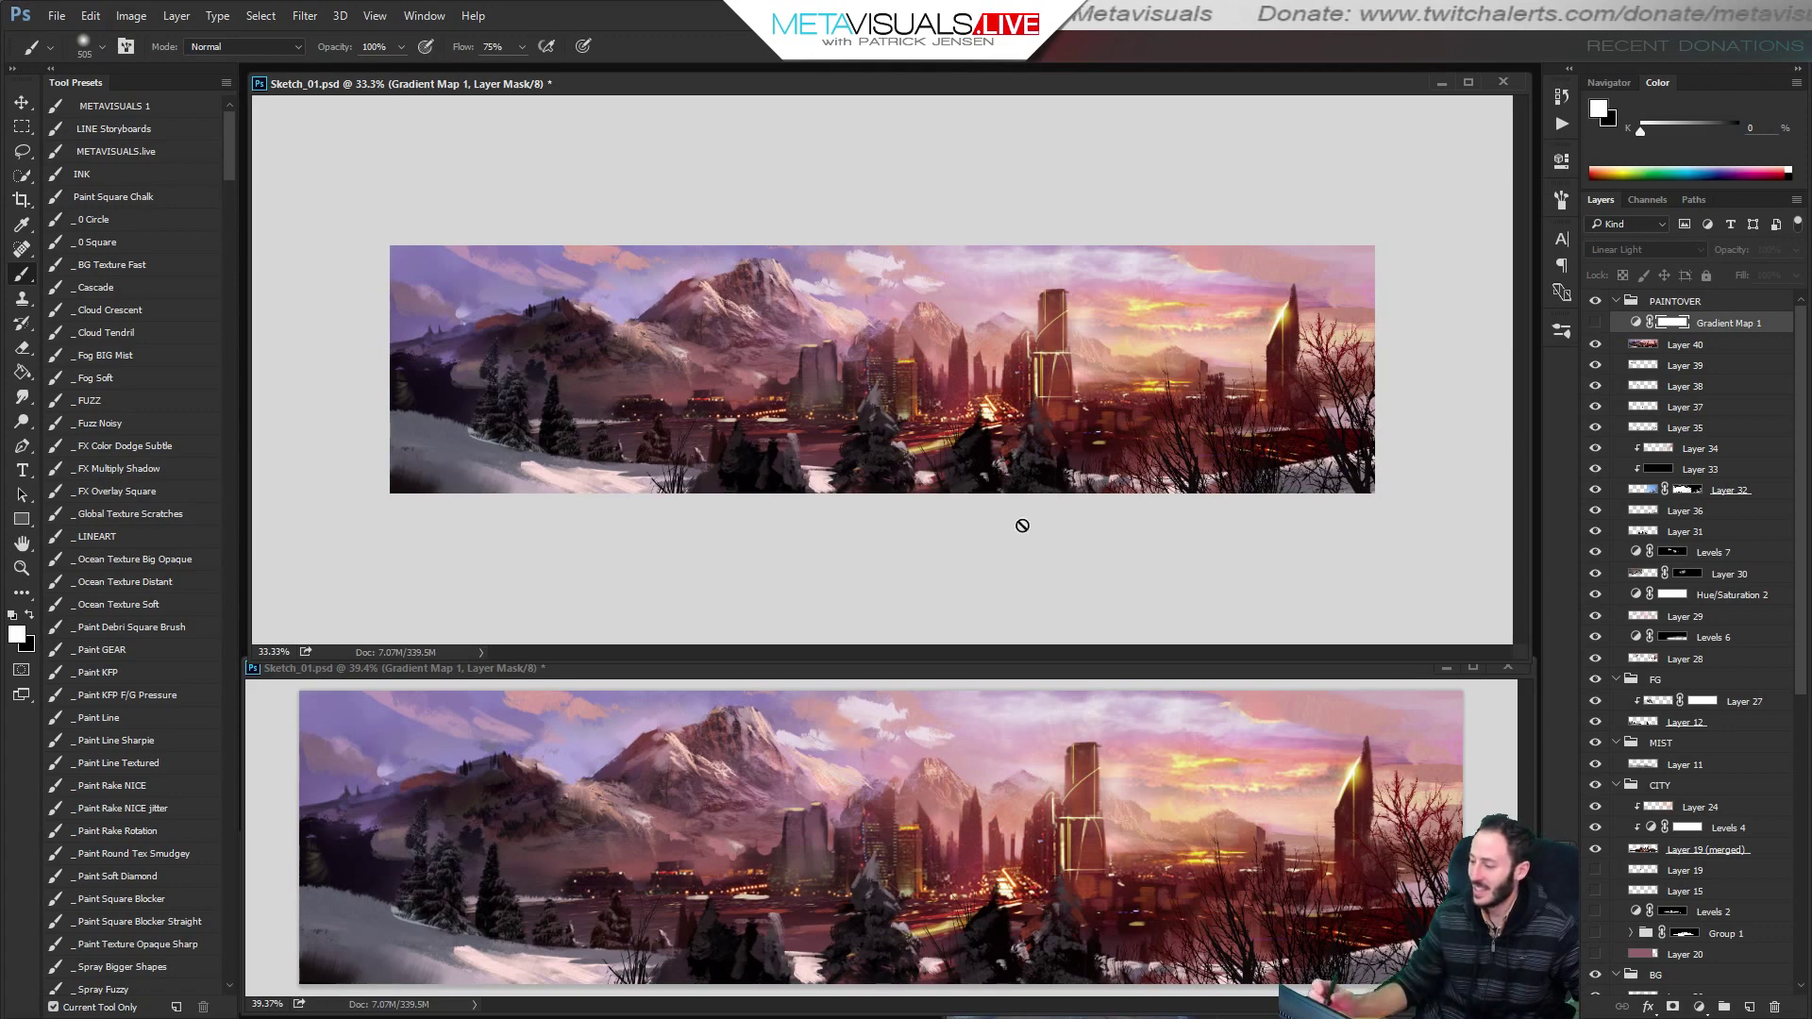
left_click(1596, 323)
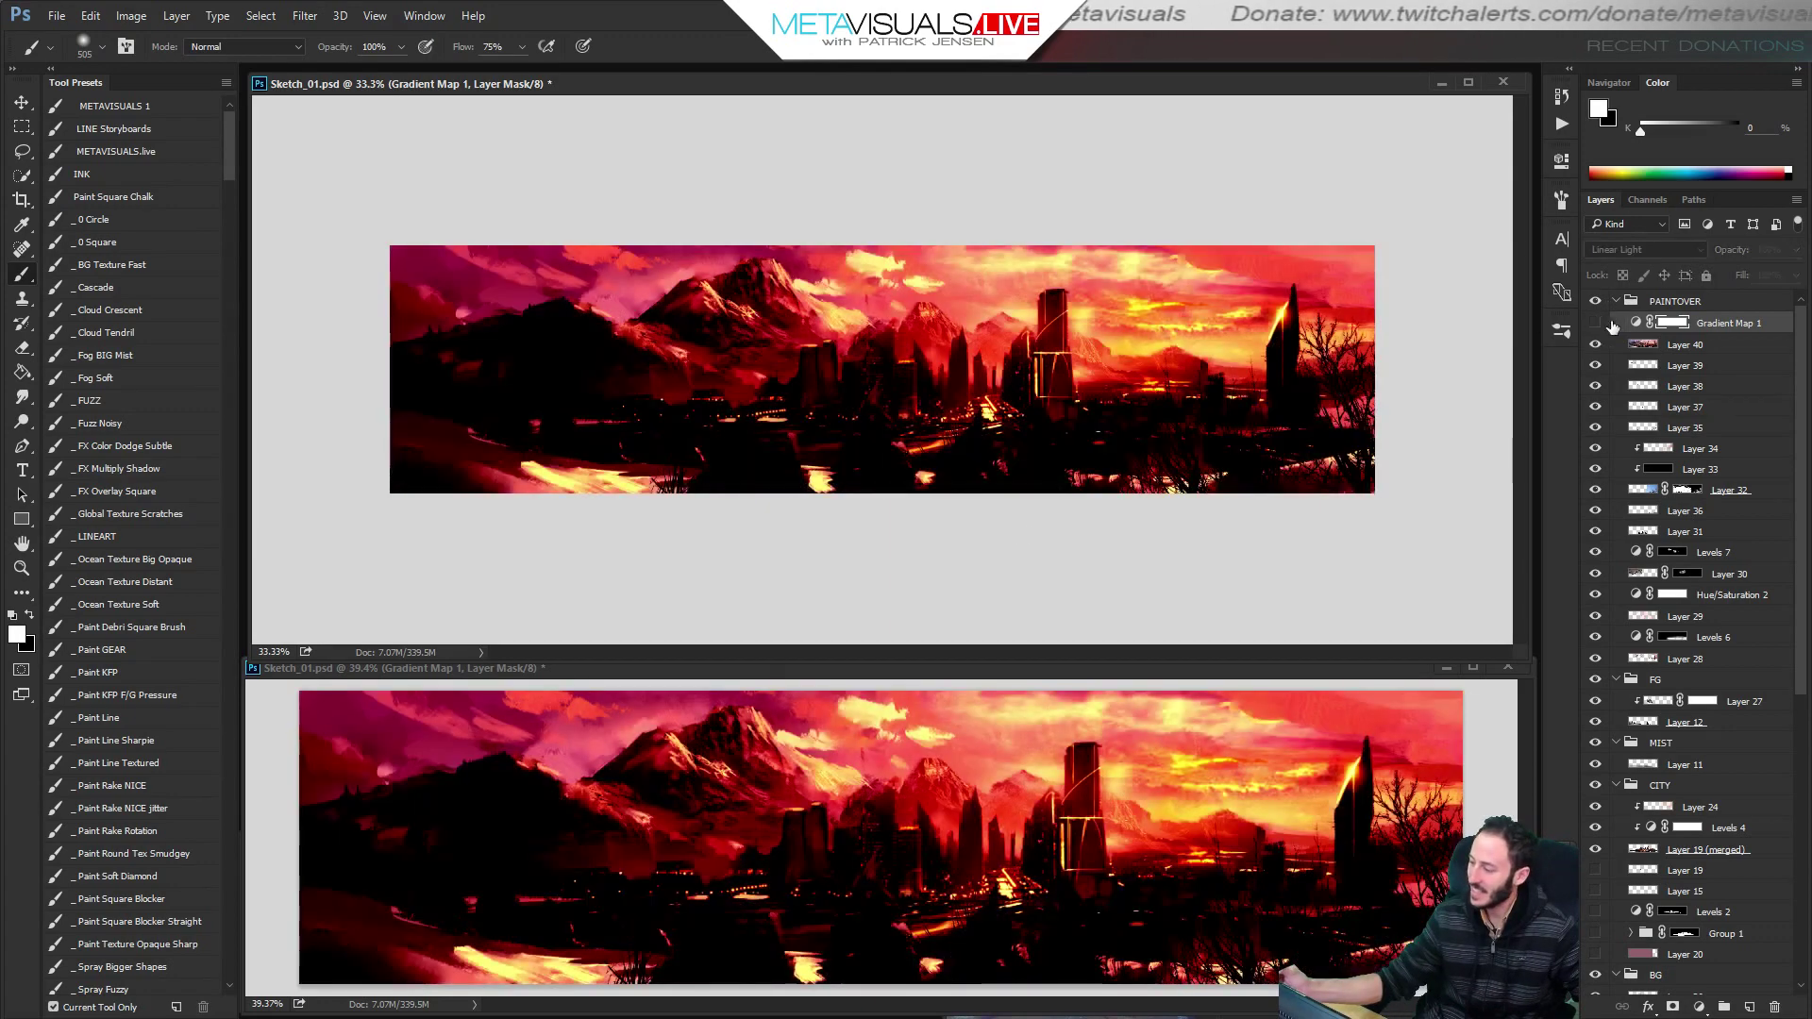
left_click(1595, 322)
left_click(1595, 323)
left_click(1796, 250)
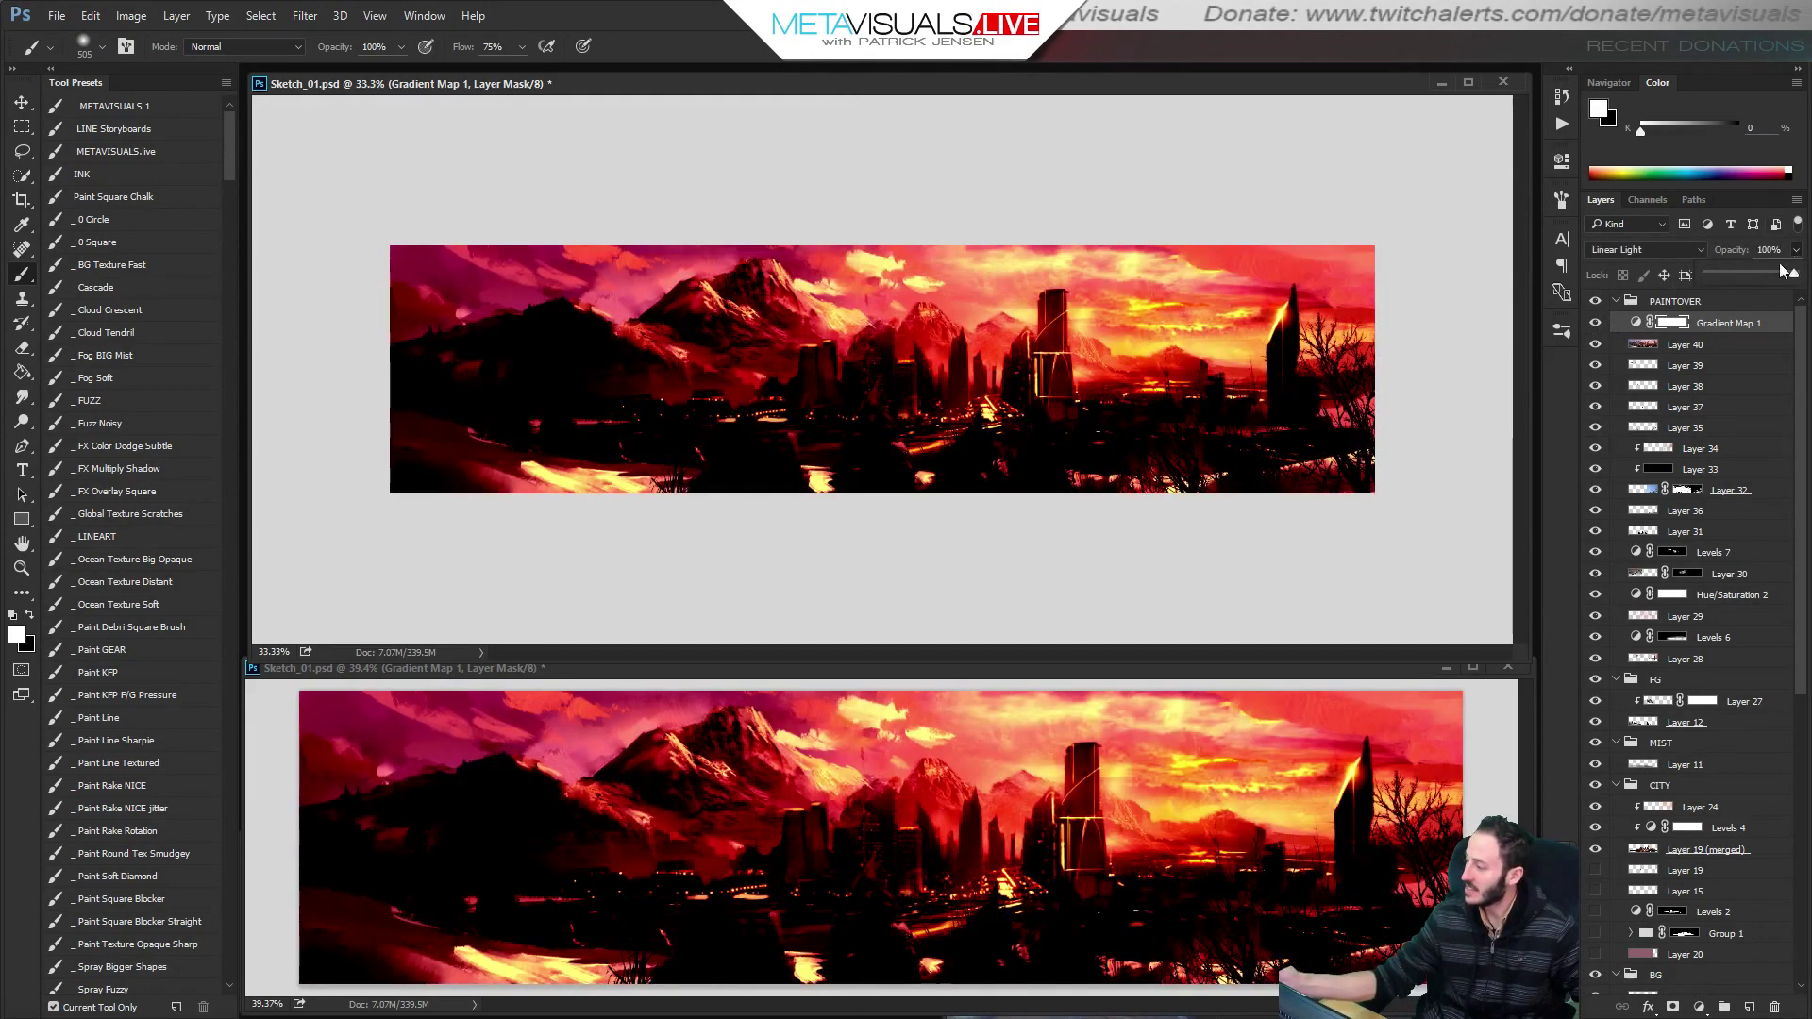
mouse_move(1691, 272)
left_mouse_down()
mouse_move(1737, 279)
mouse_move(1716, 274)
left_mouse_up()
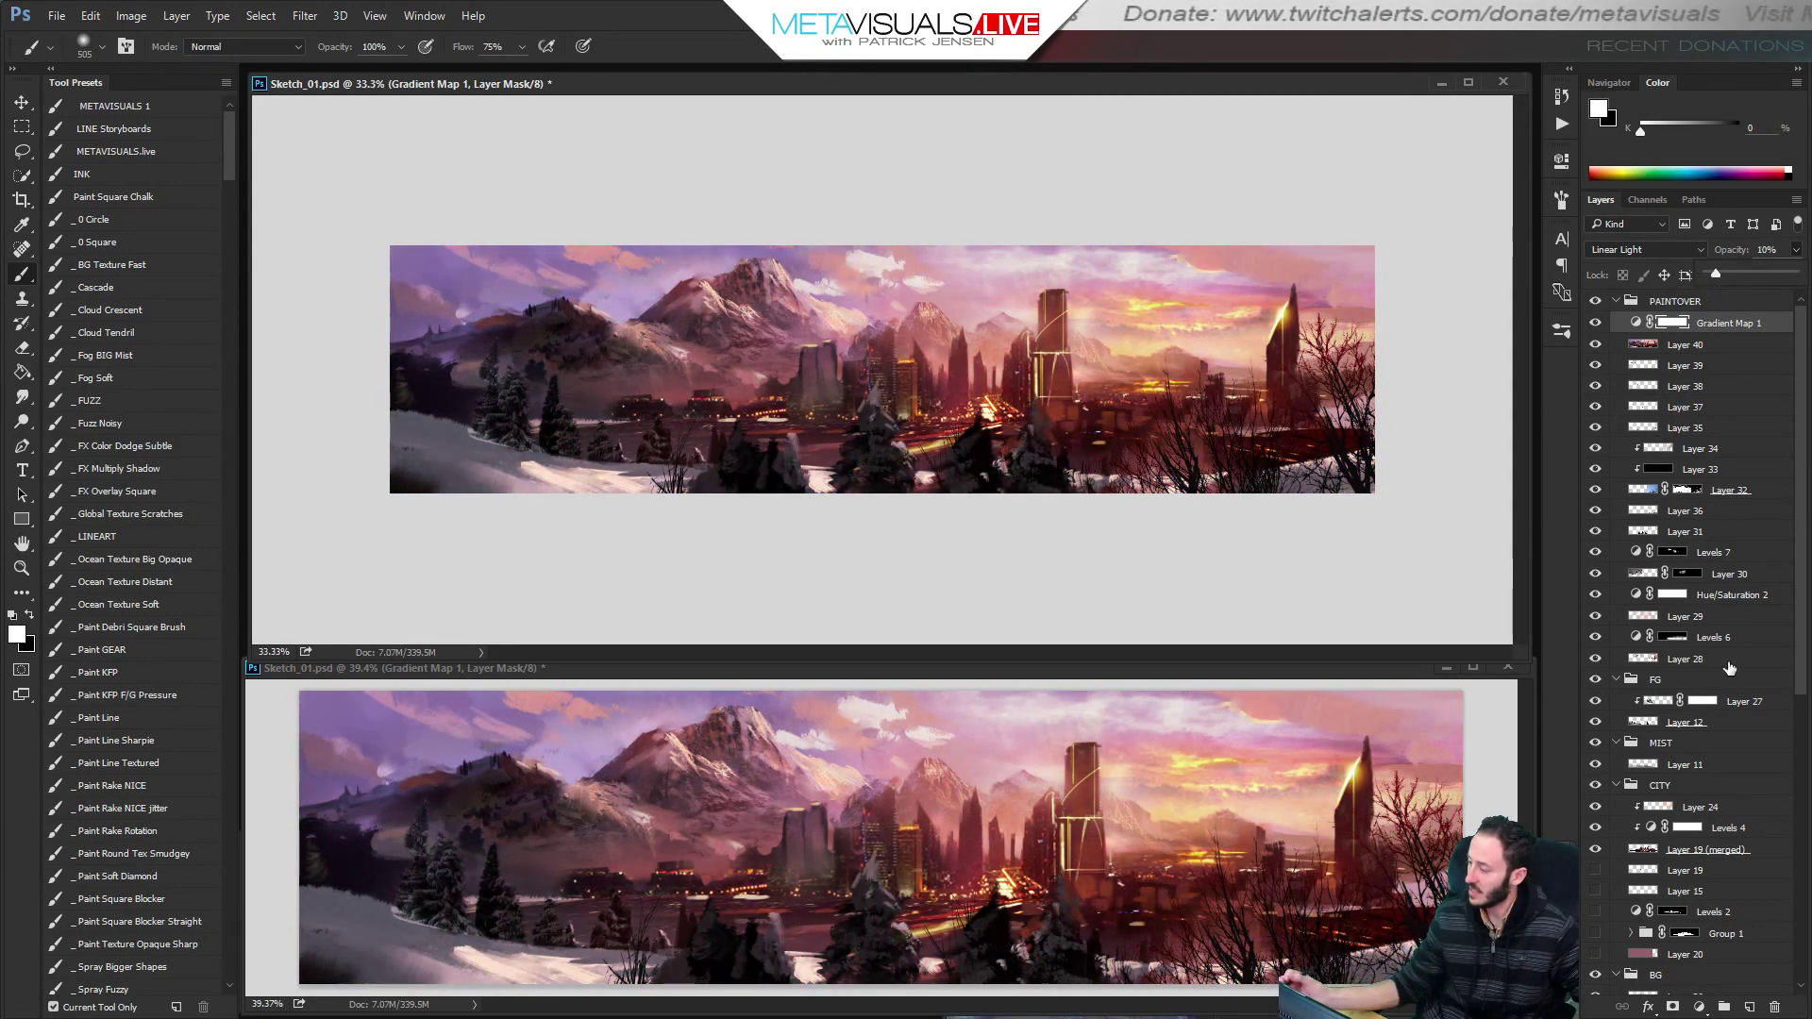
Add an Exposure adjustment layer above the gradient map with offset -0.0083 and gamma correction about 1.09.
left_click(1699, 1009)
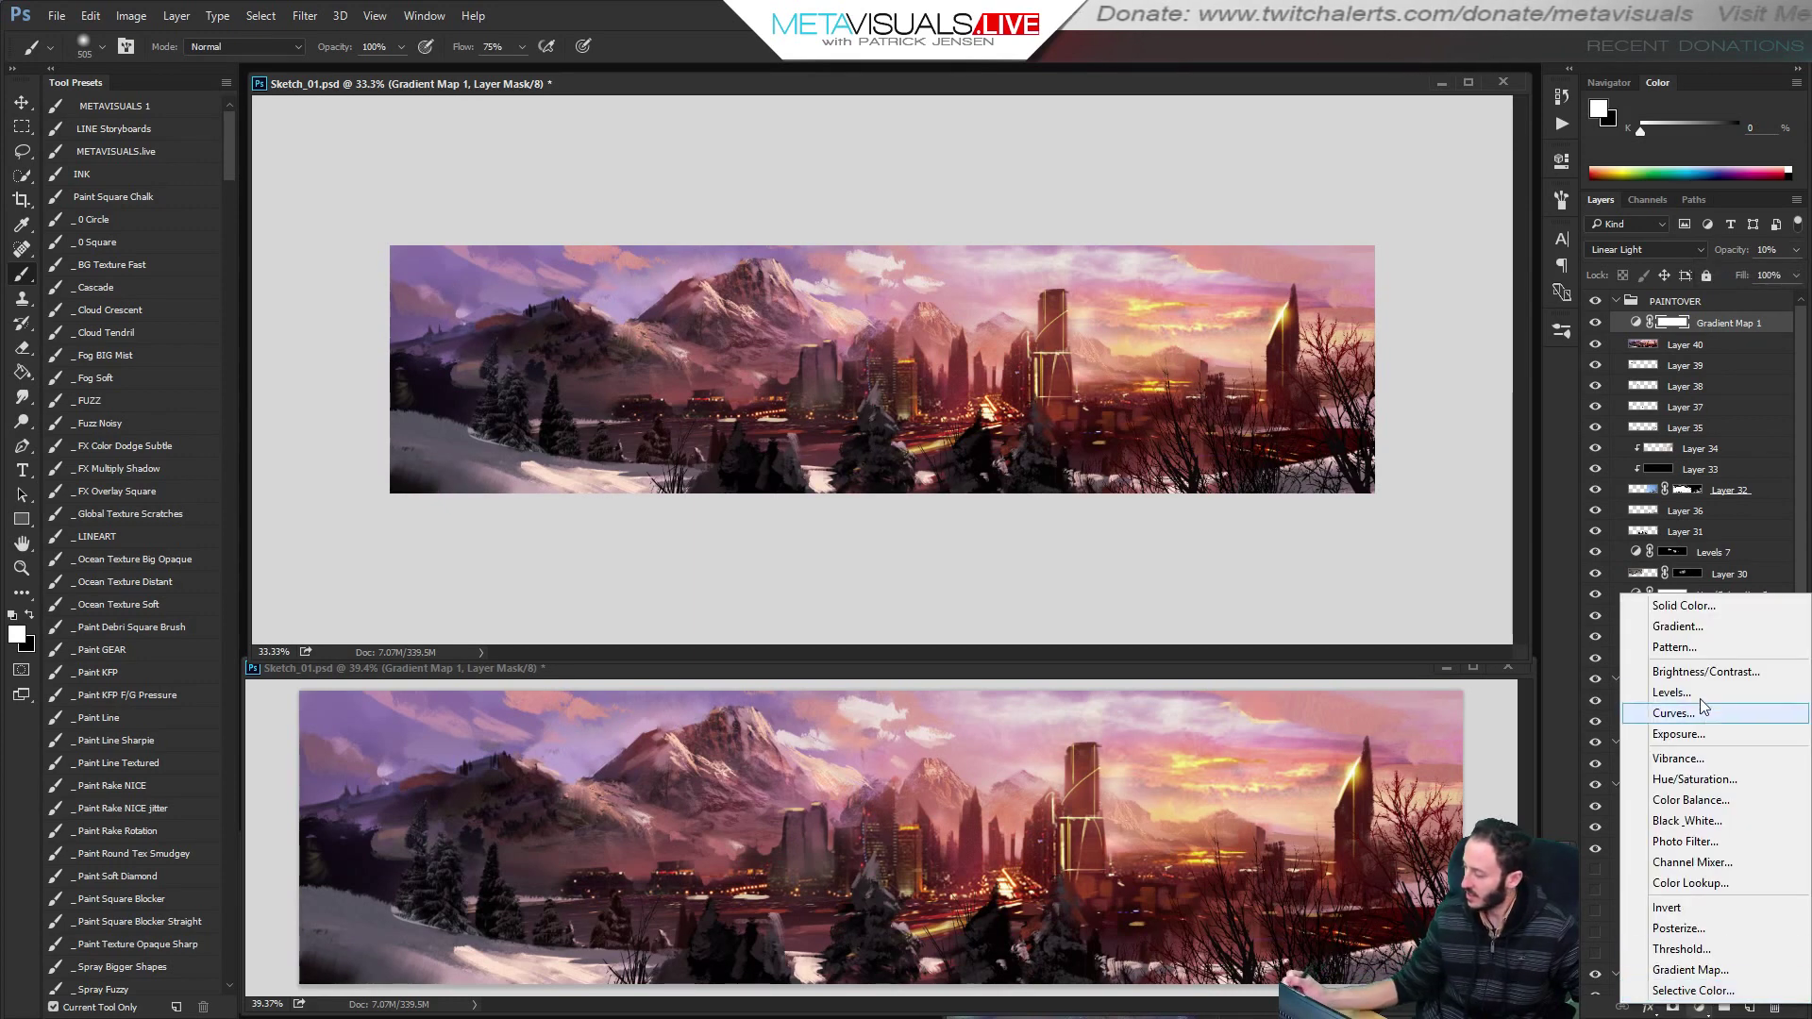
left_click(1672, 734)
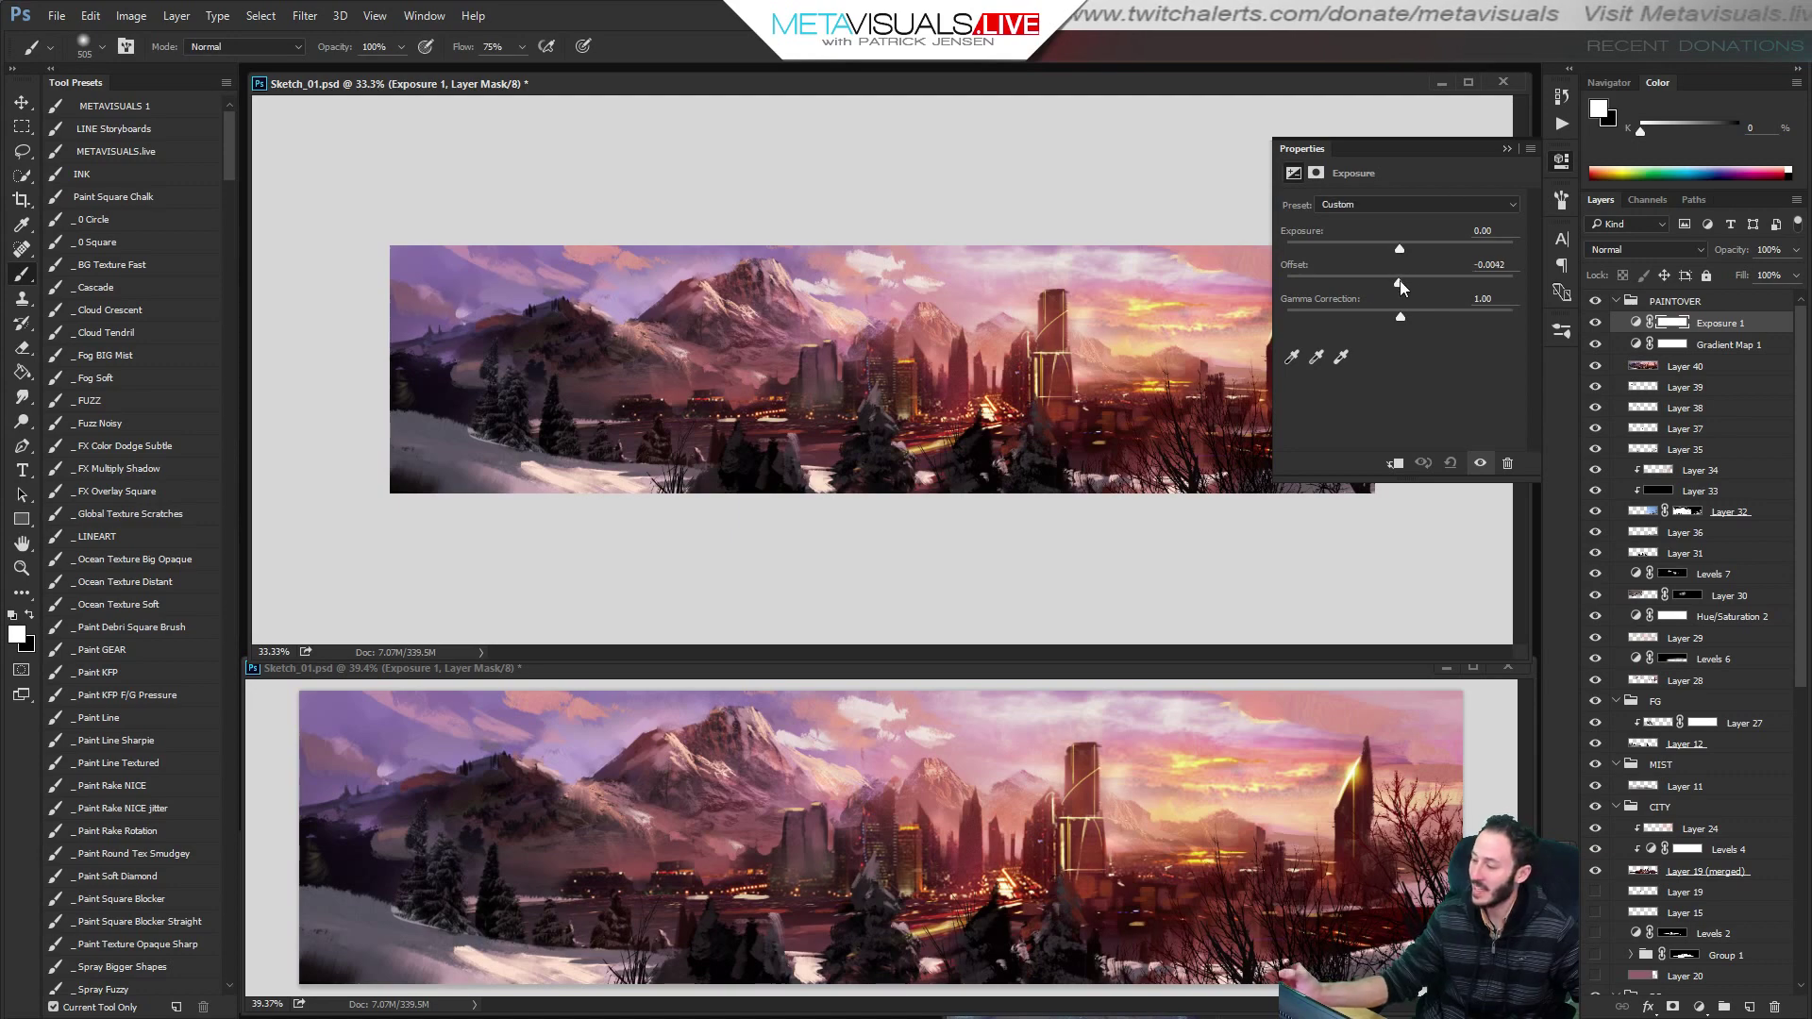
left_click_drag(1401, 280, 1395, 321)
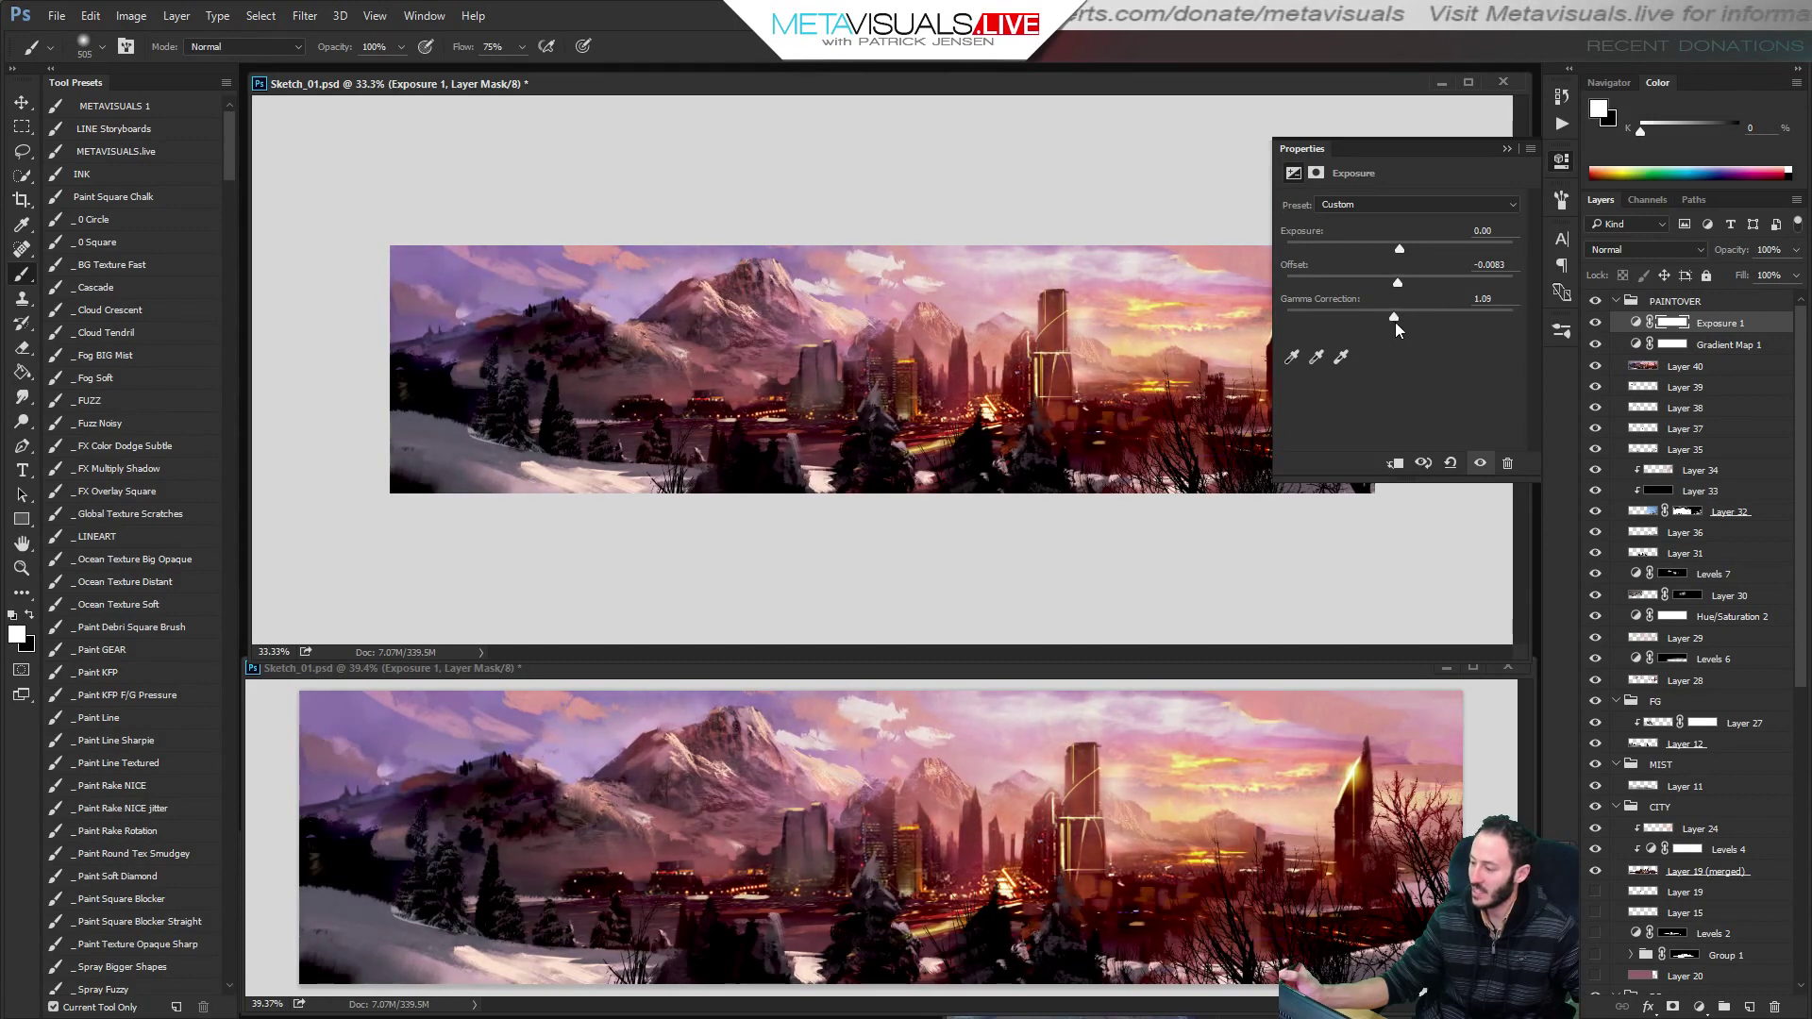
left_click(1508, 148)
key("z")
left_click(1066, 487, "alt")
left_click(1096, 467)
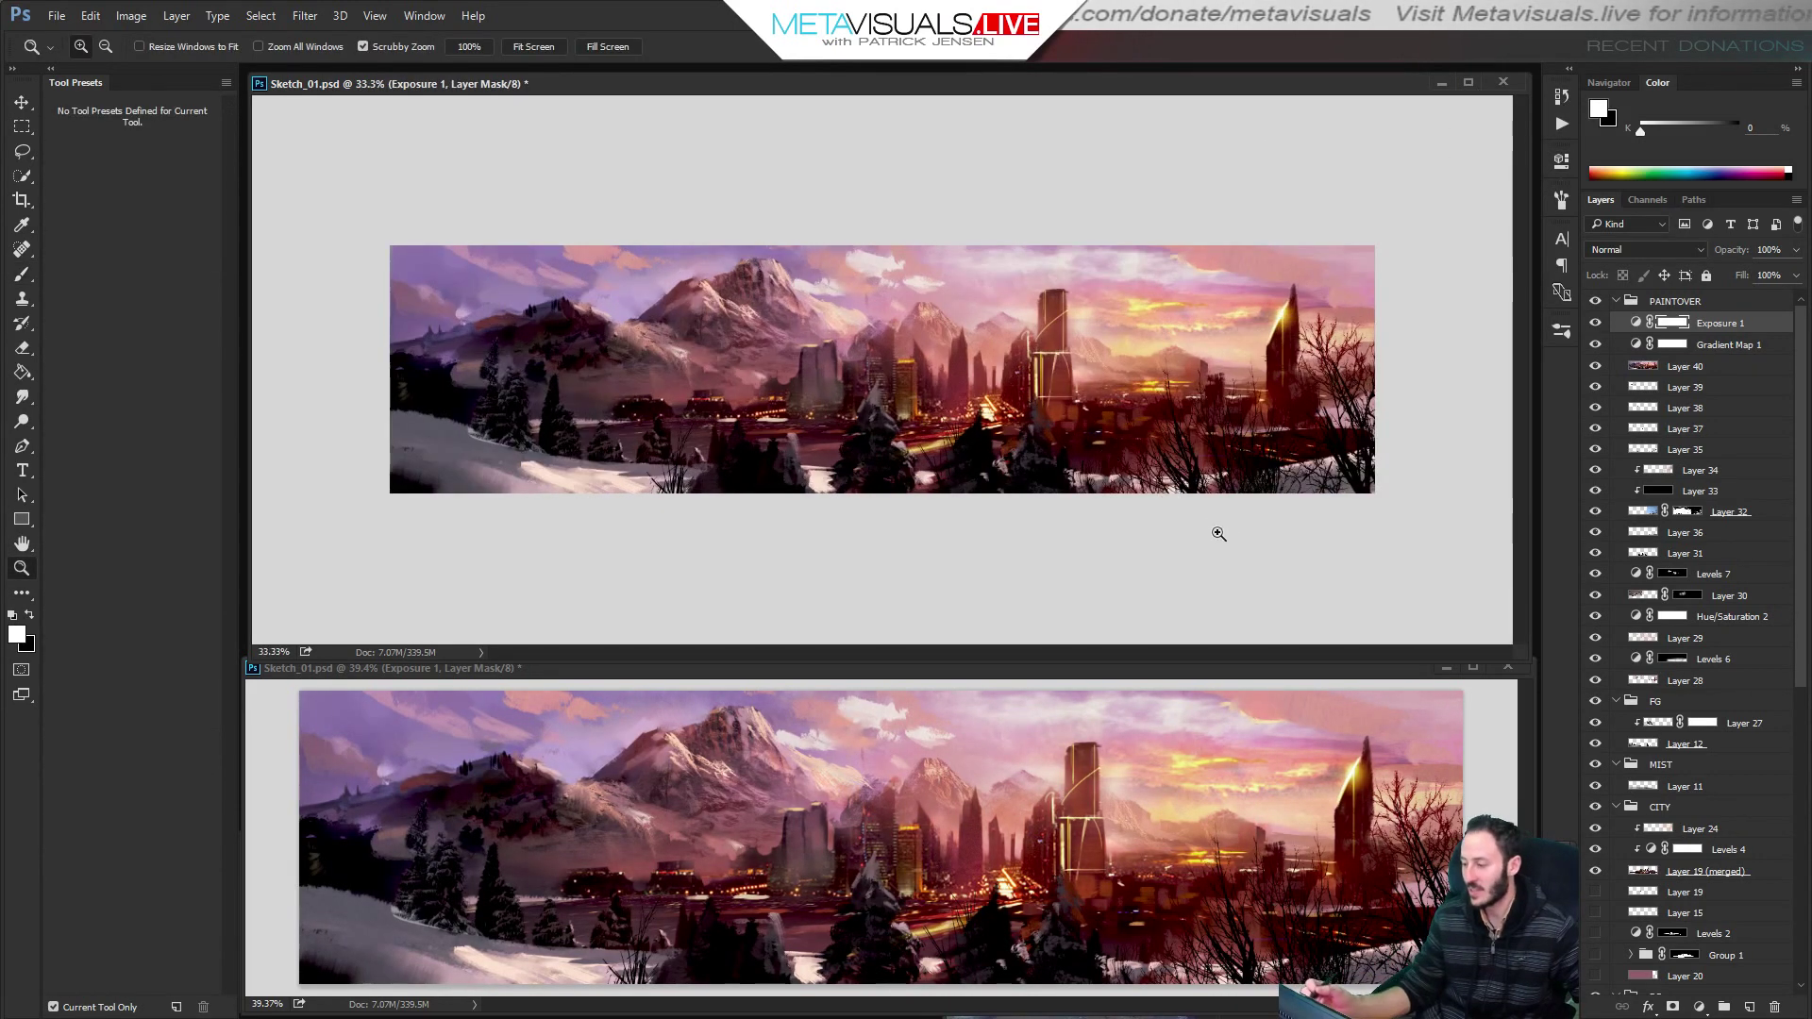
Create a new layer above the exposure adjustment and sample dark reddish-brown tones around the city's grey tower with the Paint KPP F/G Pressure brush.
key("h")
key("ctrl+alt+shift+n")
key("b")
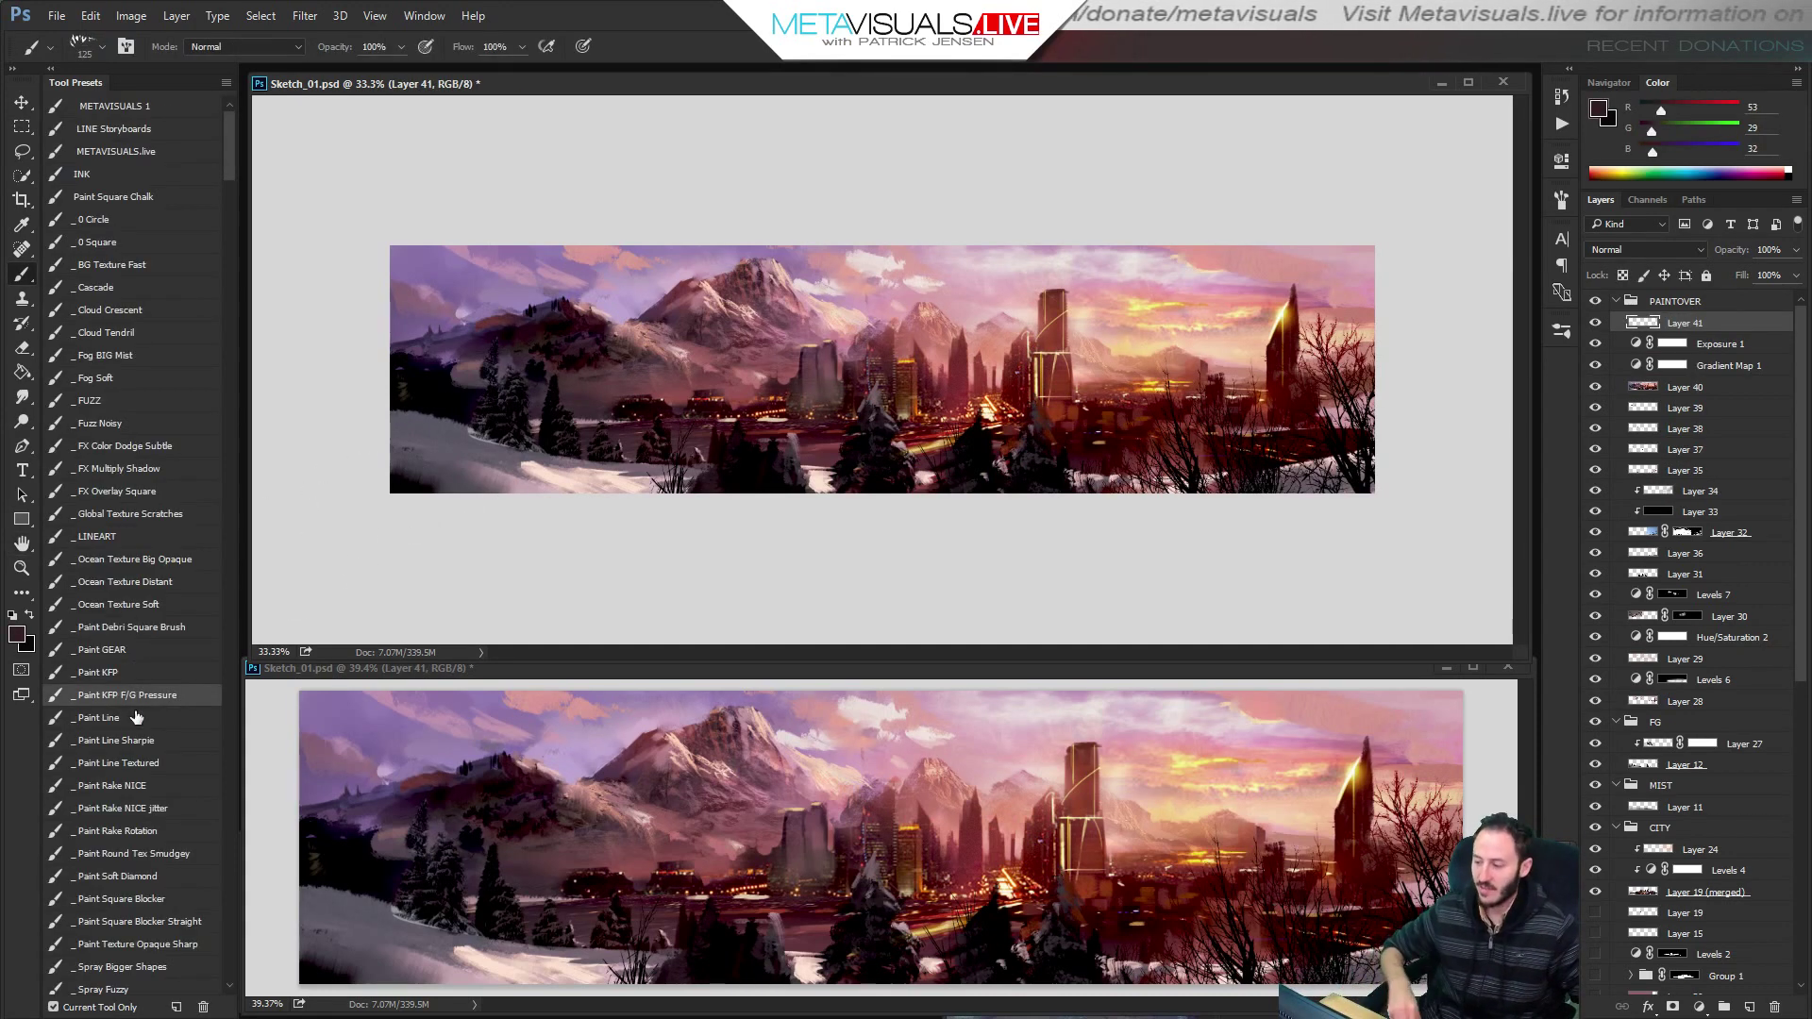
left_click(841, 394, "alt")
left_click(836, 408, "alt")
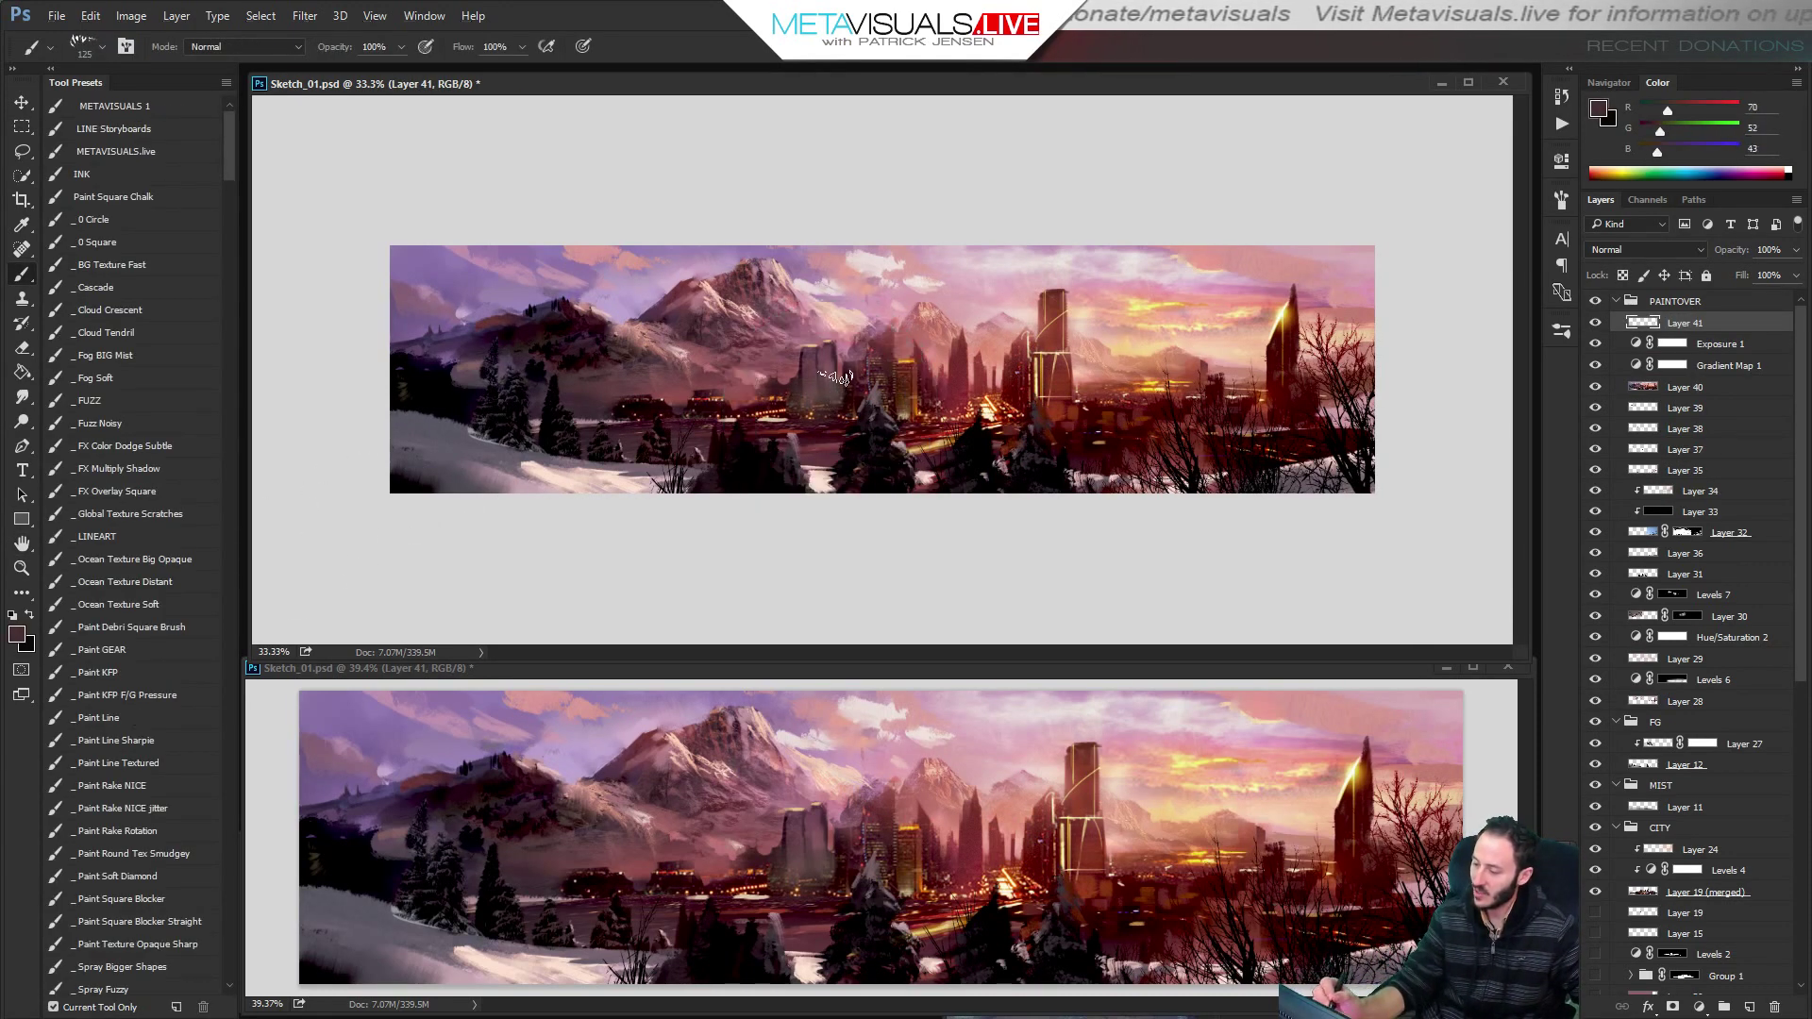
key("x")
left_click(857, 379, "alt")
key("x")
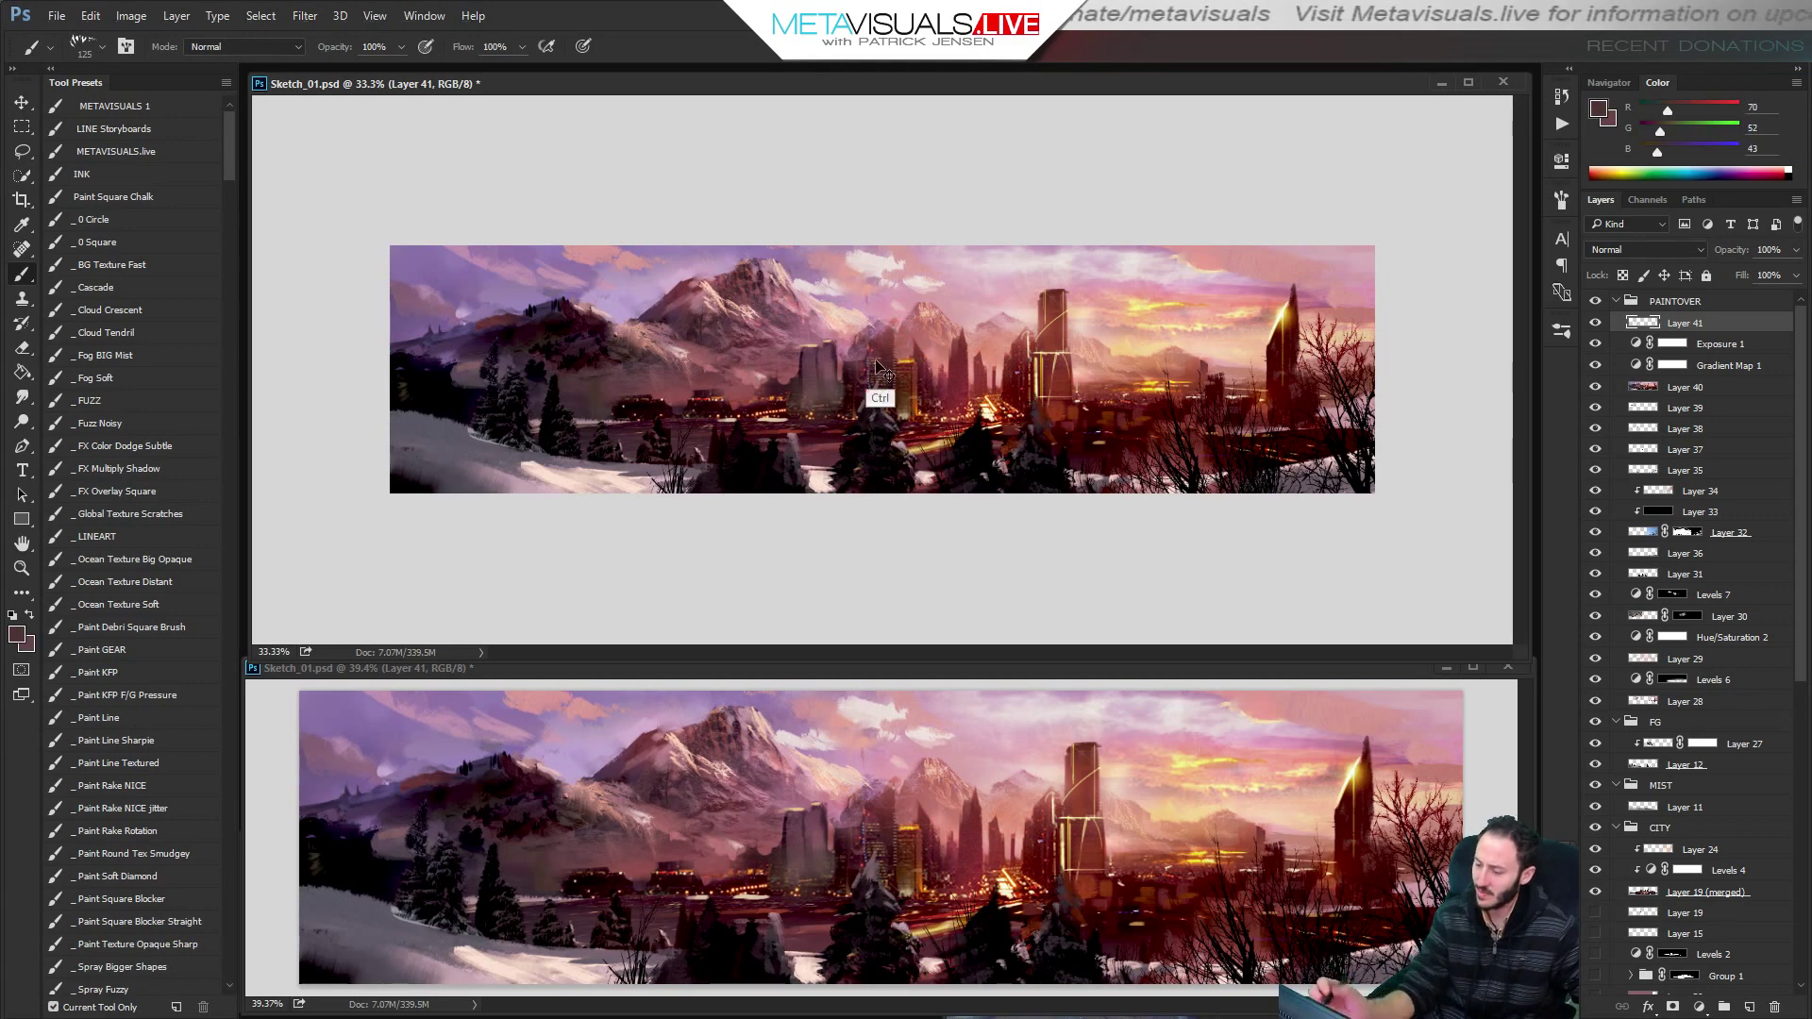
Sample black from the dark area beside the foreground trees and retouch with the brush reduced to about 50 px.
left_click(639, 418, "alt")
key("bracketleft")
key("bracketleft")
key("bracketleft")
key("bracketleft")
key("bracketleft")
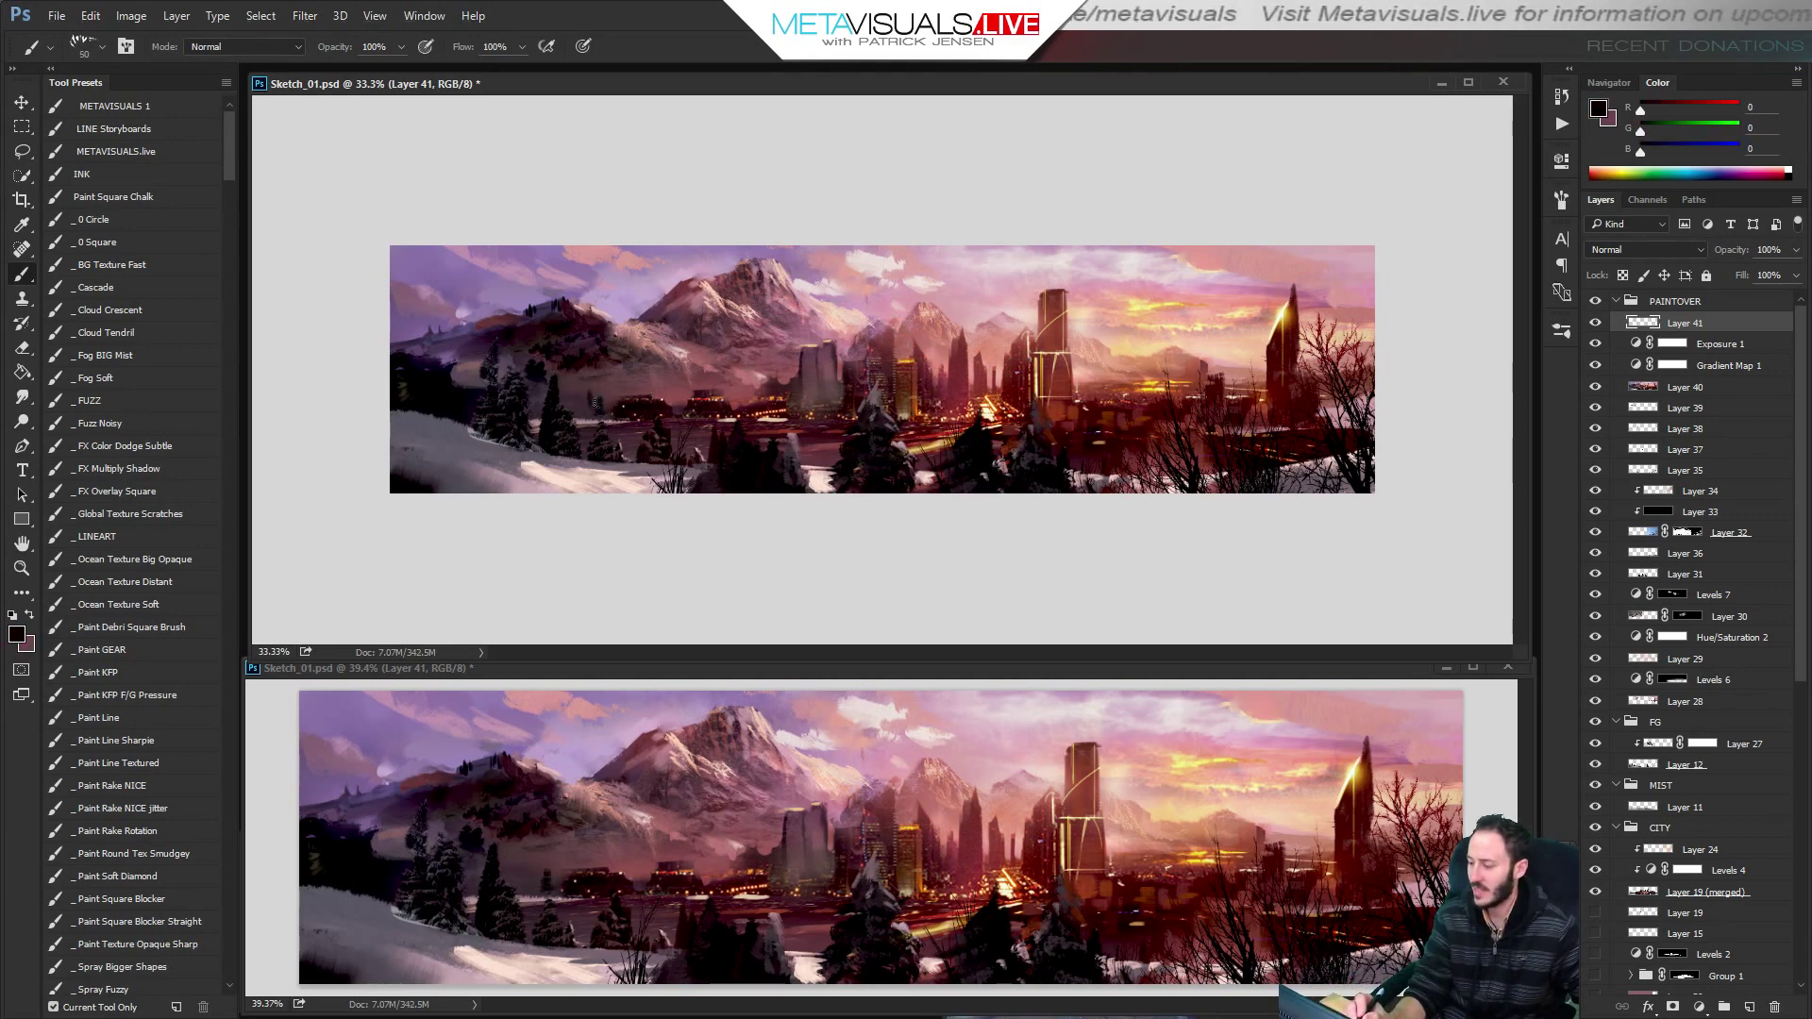
key("space")
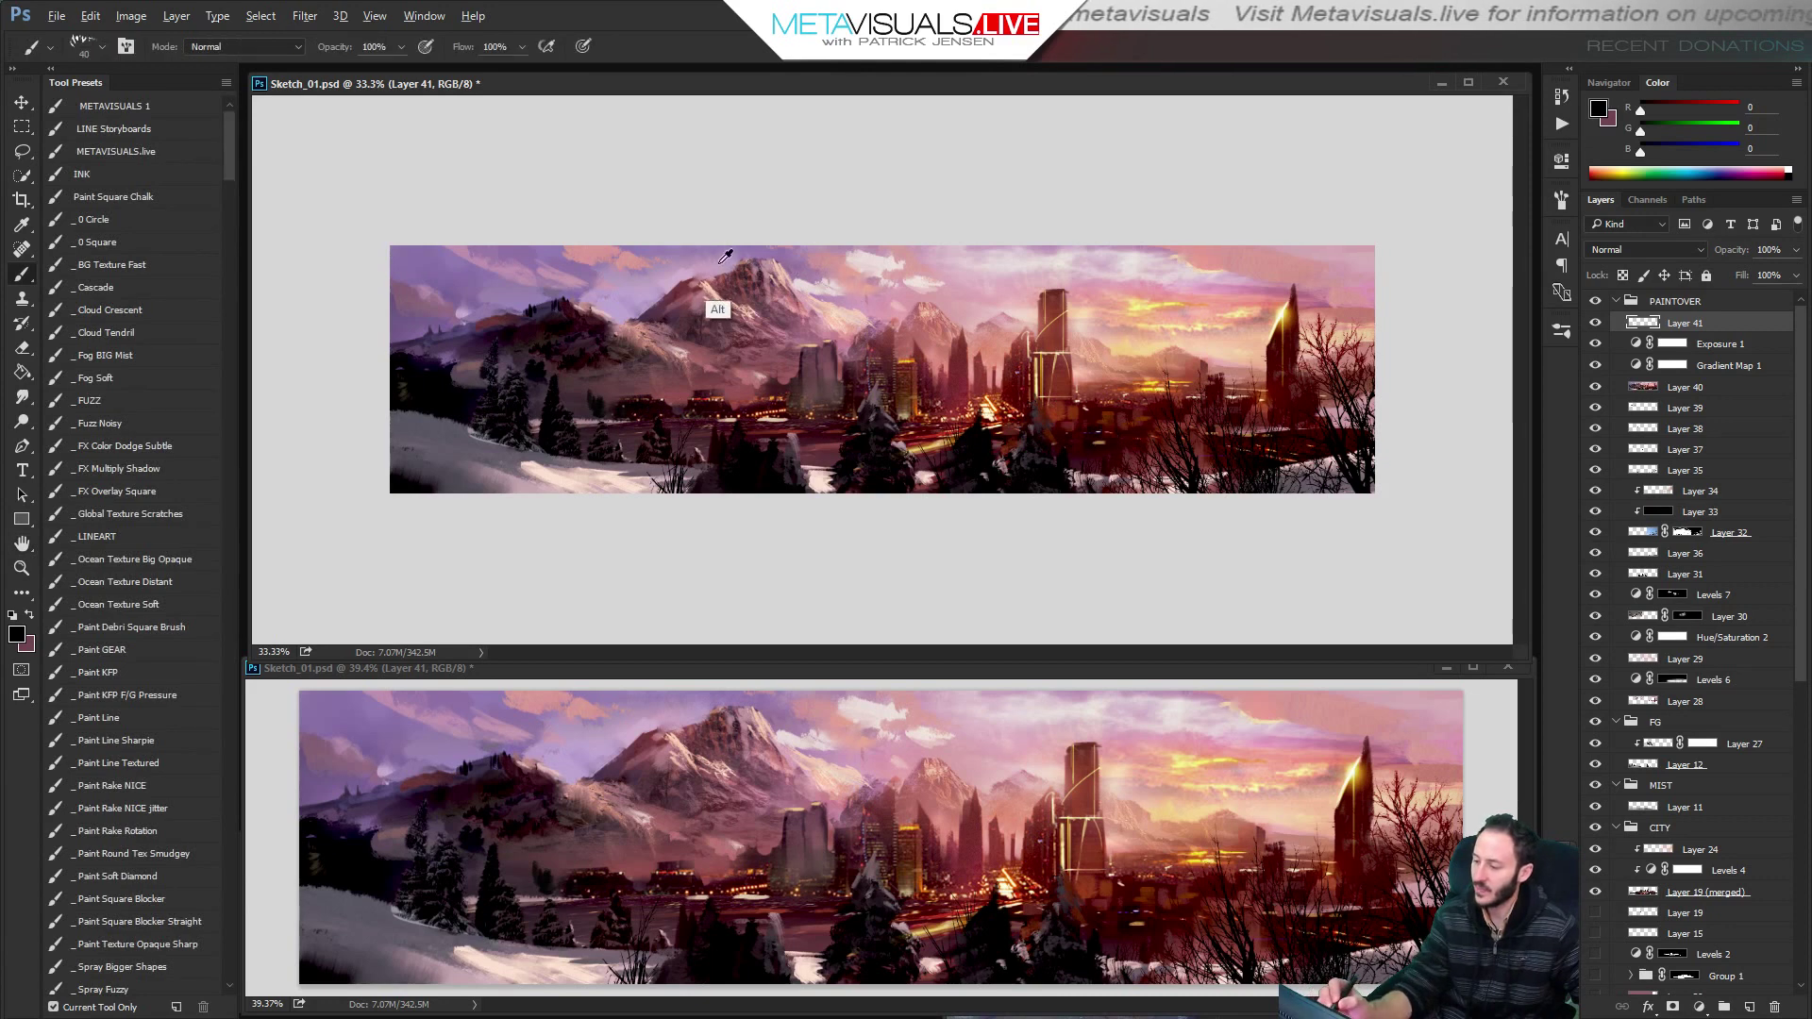
Sample lilac and purple tones around the main mountain and retouch its summit against the sky.
left_click(719, 286, "alt")
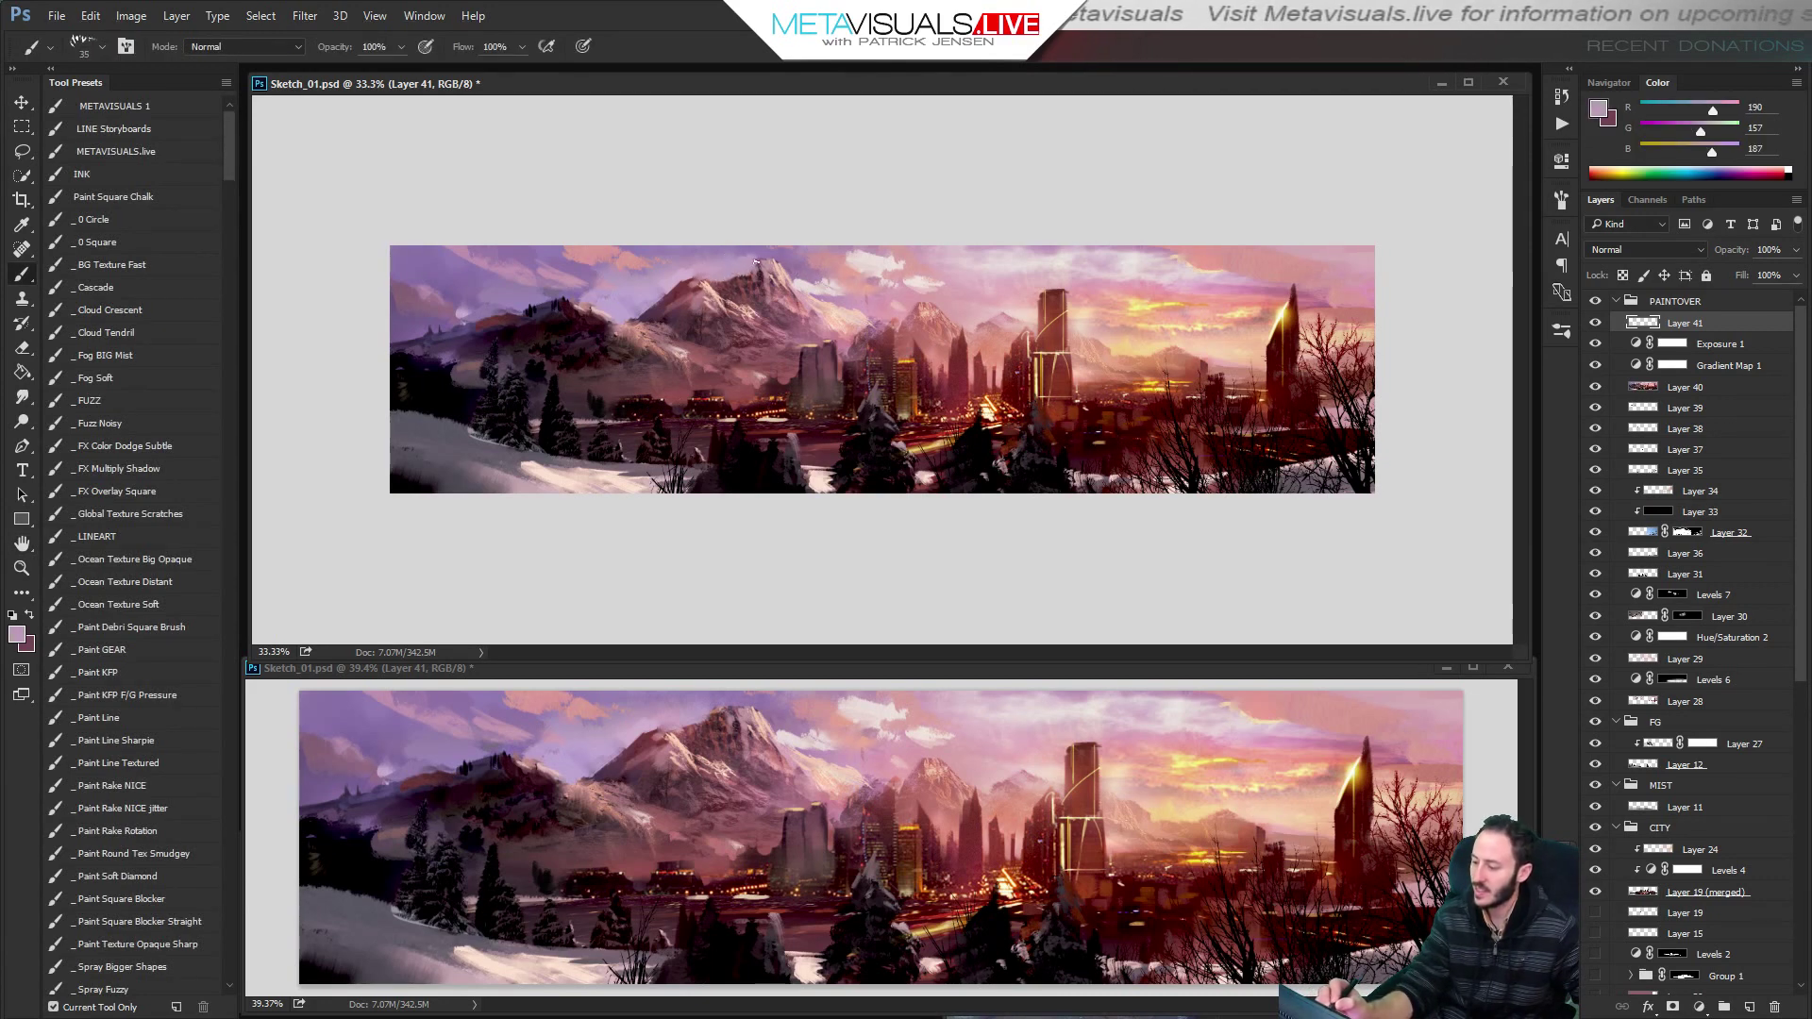
left_click(724, 271, "alt")
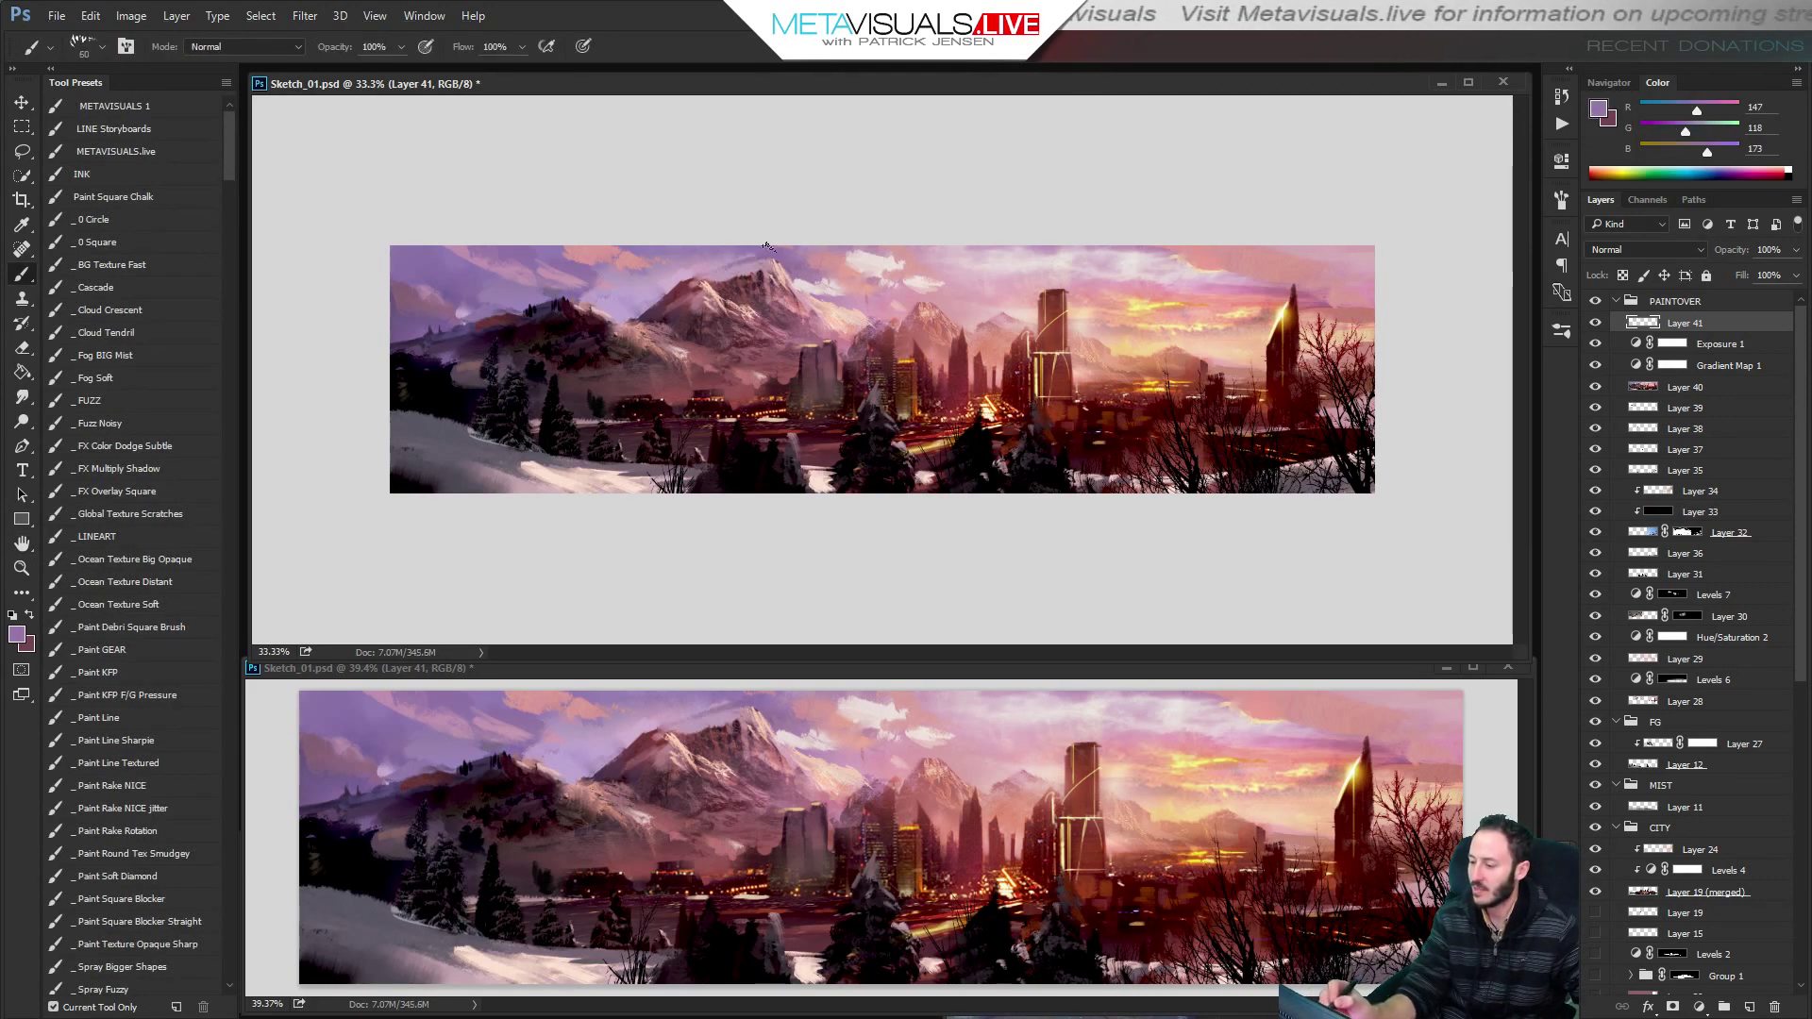
key("r")
left_click_drag(735, 272, 758, 255)
key("space")
key("b")
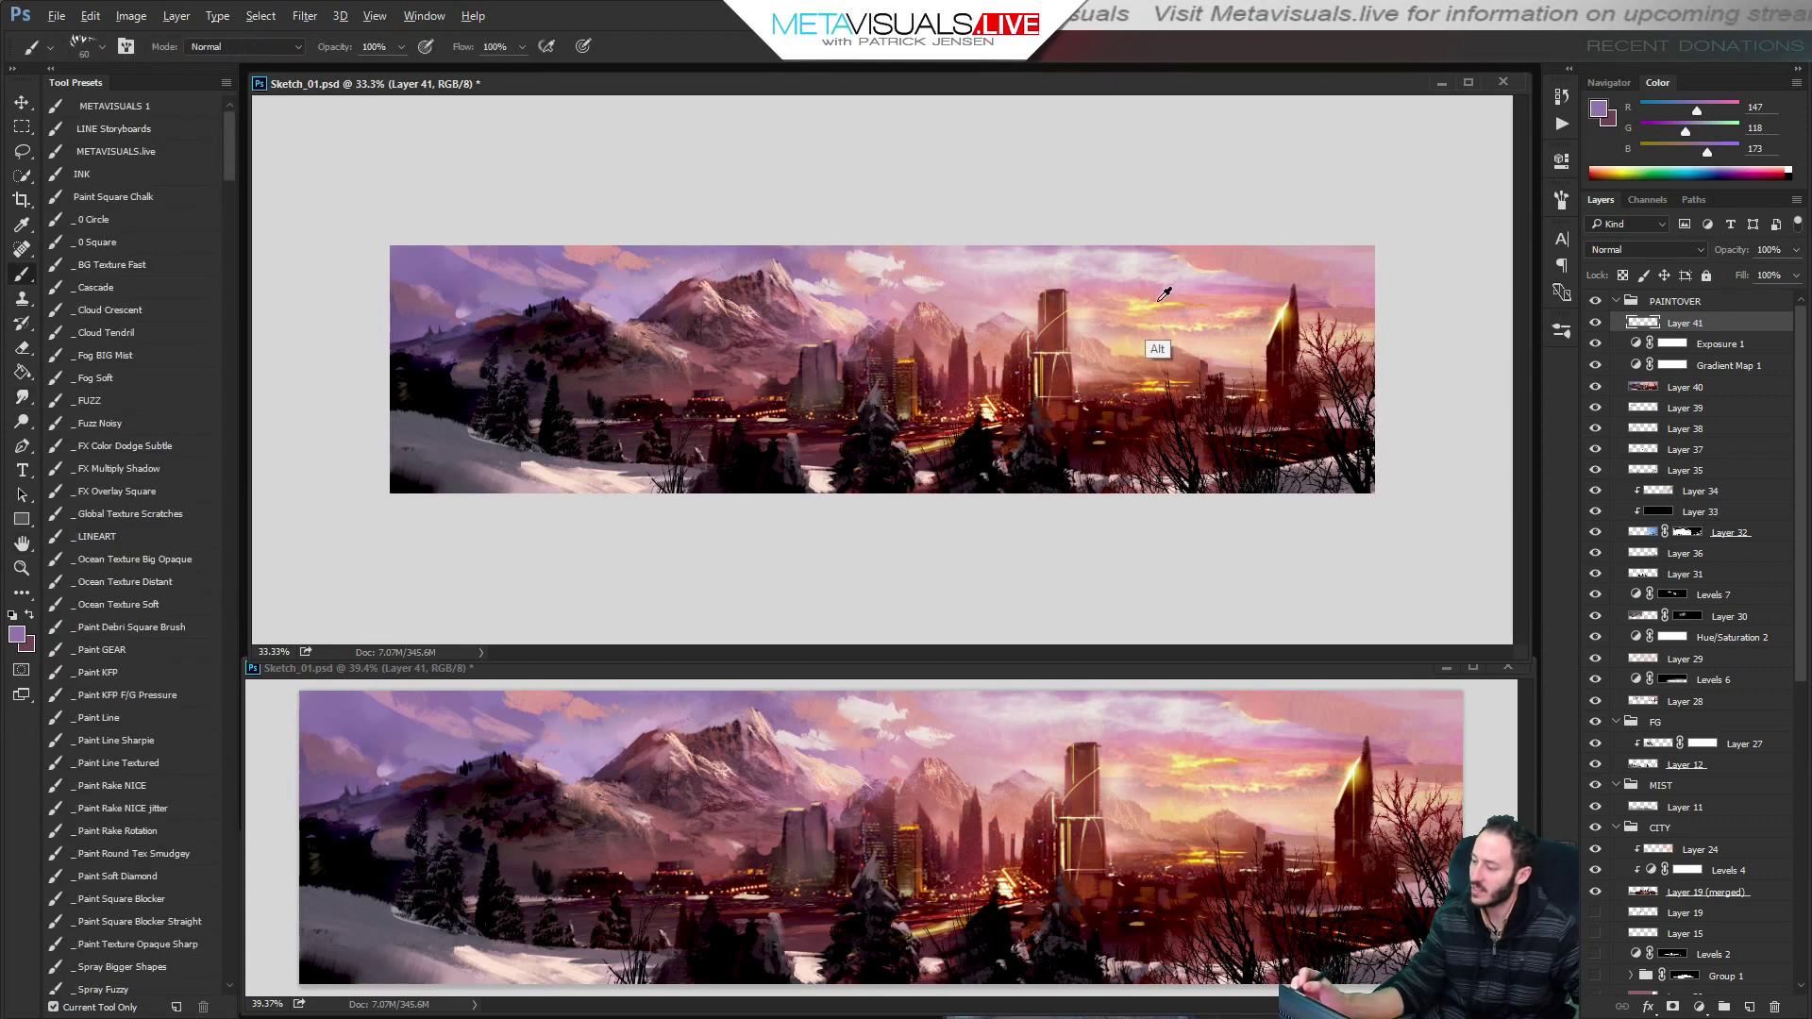
Sample pink and yellow from the sunset sky, undo the last stroke and paint a small highlight on the dark hill beside the main mountain.
left_click(1161, 299, "alt")
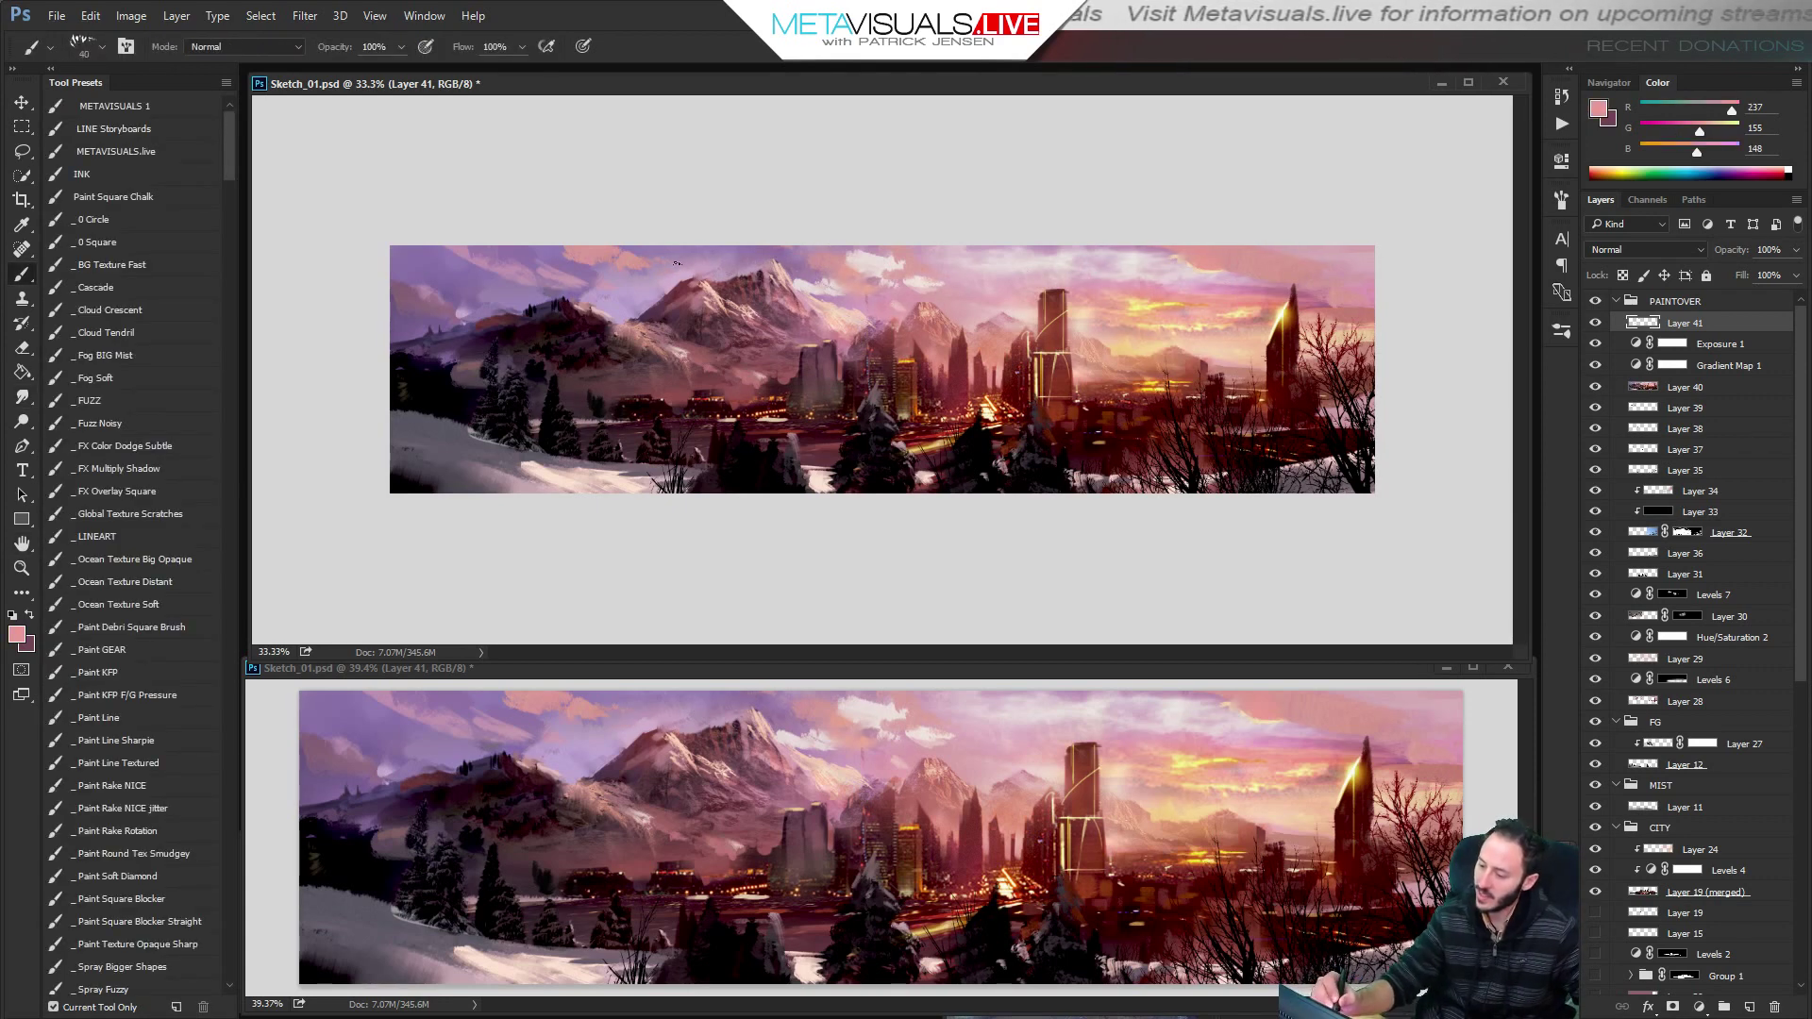
left_click(1171, 311, "alt")
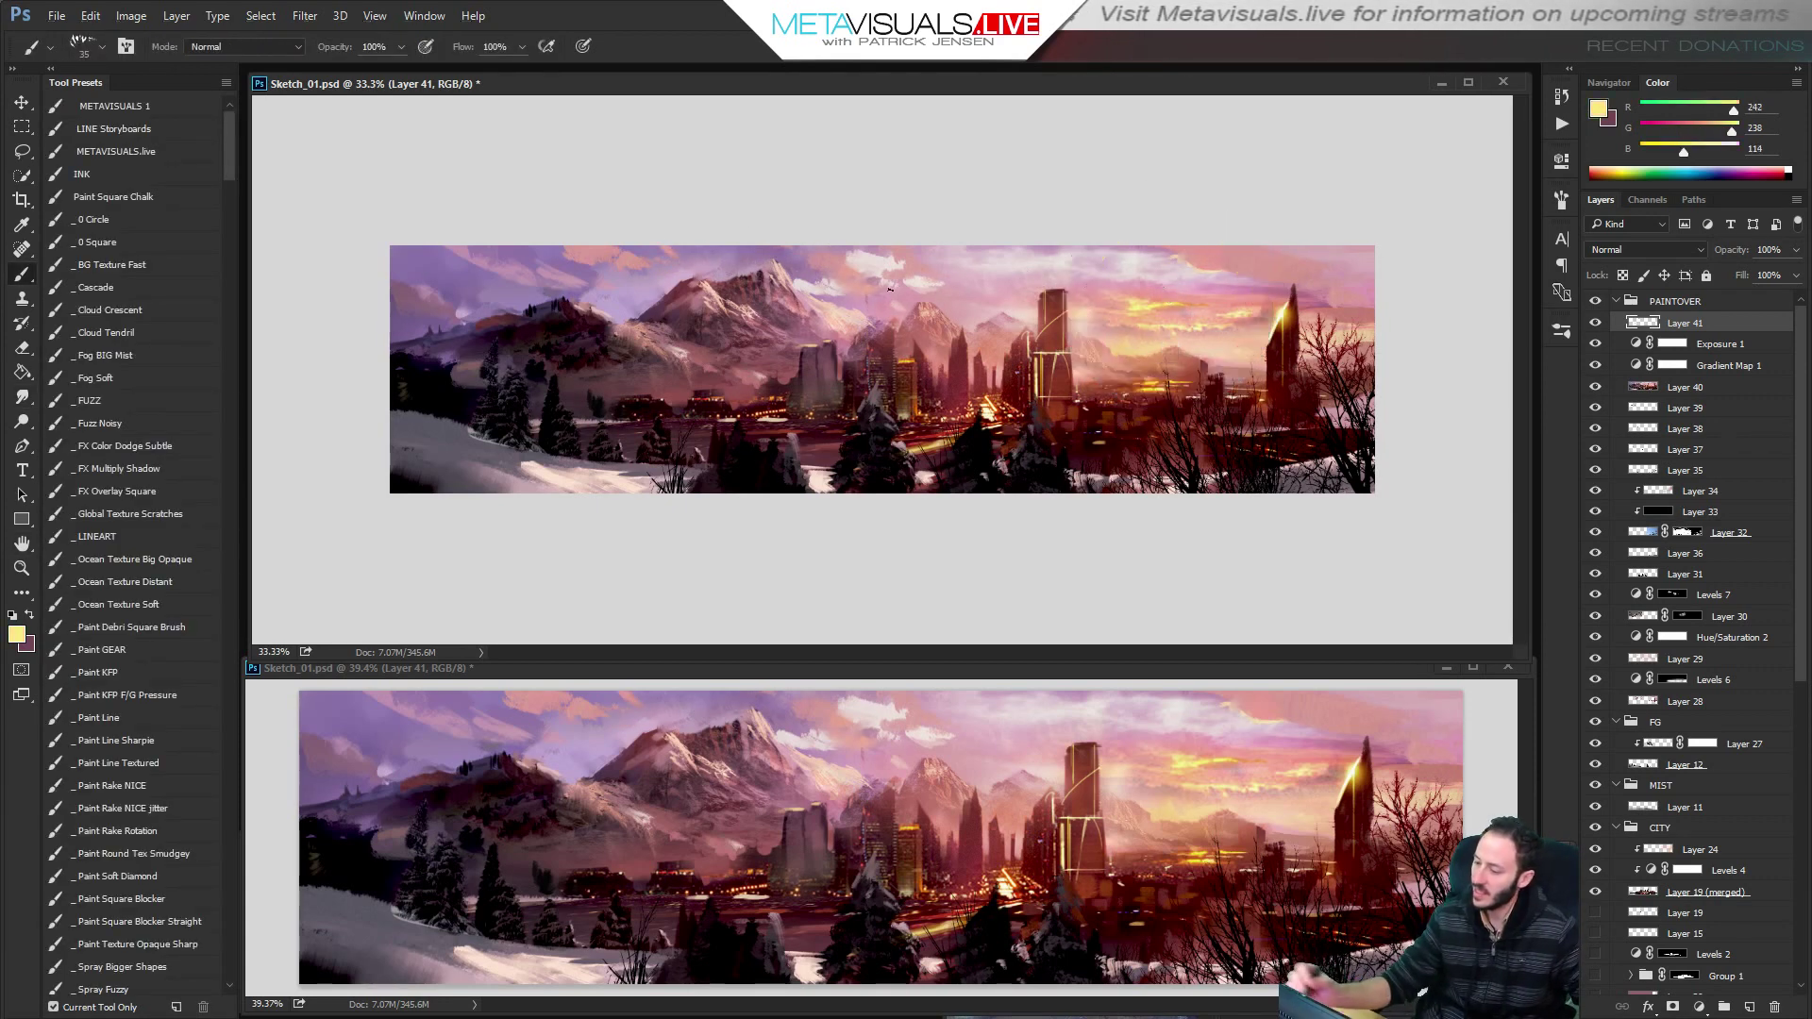
key("bracketleft")
key("ctrl+z")
left_click_drag(498, 303, 511, 313)
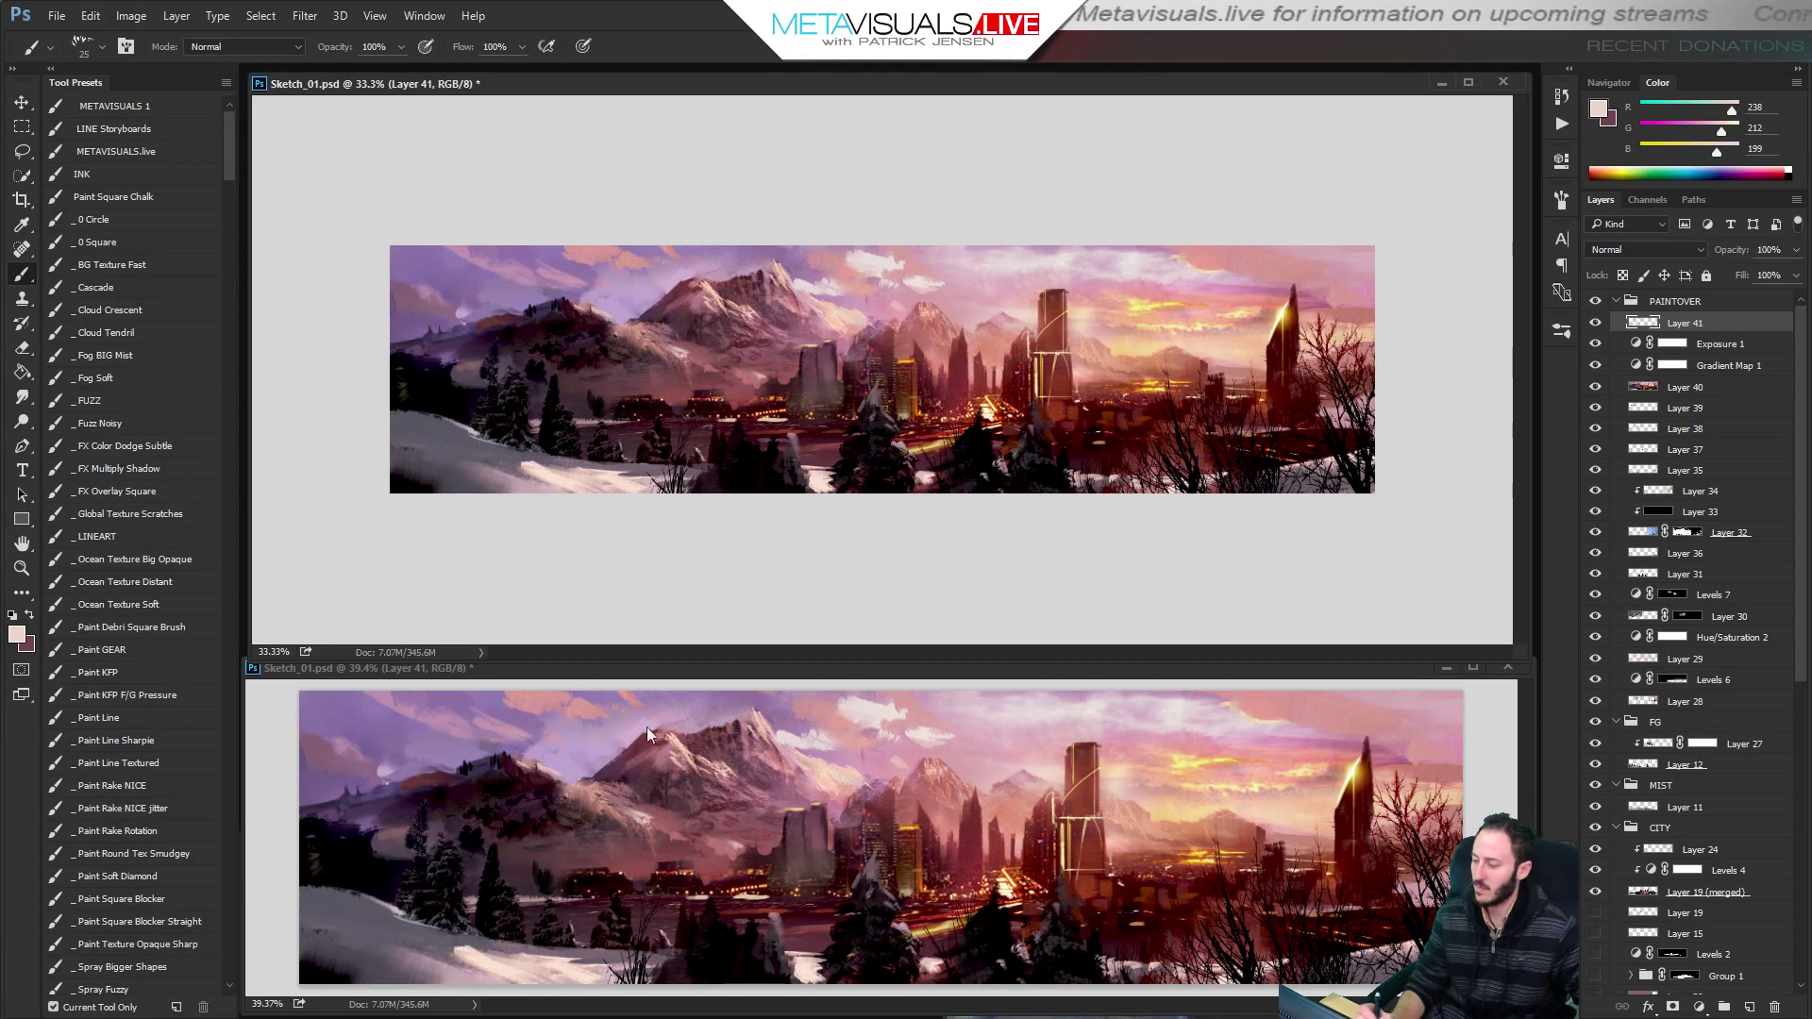
Close the second view of the painting and save Sketch_01.psd.
key("z")
left_click(949, 577, "alt")
left_click(959, 586, "alt")
left_click(986, 561)
left_click(987, 561)
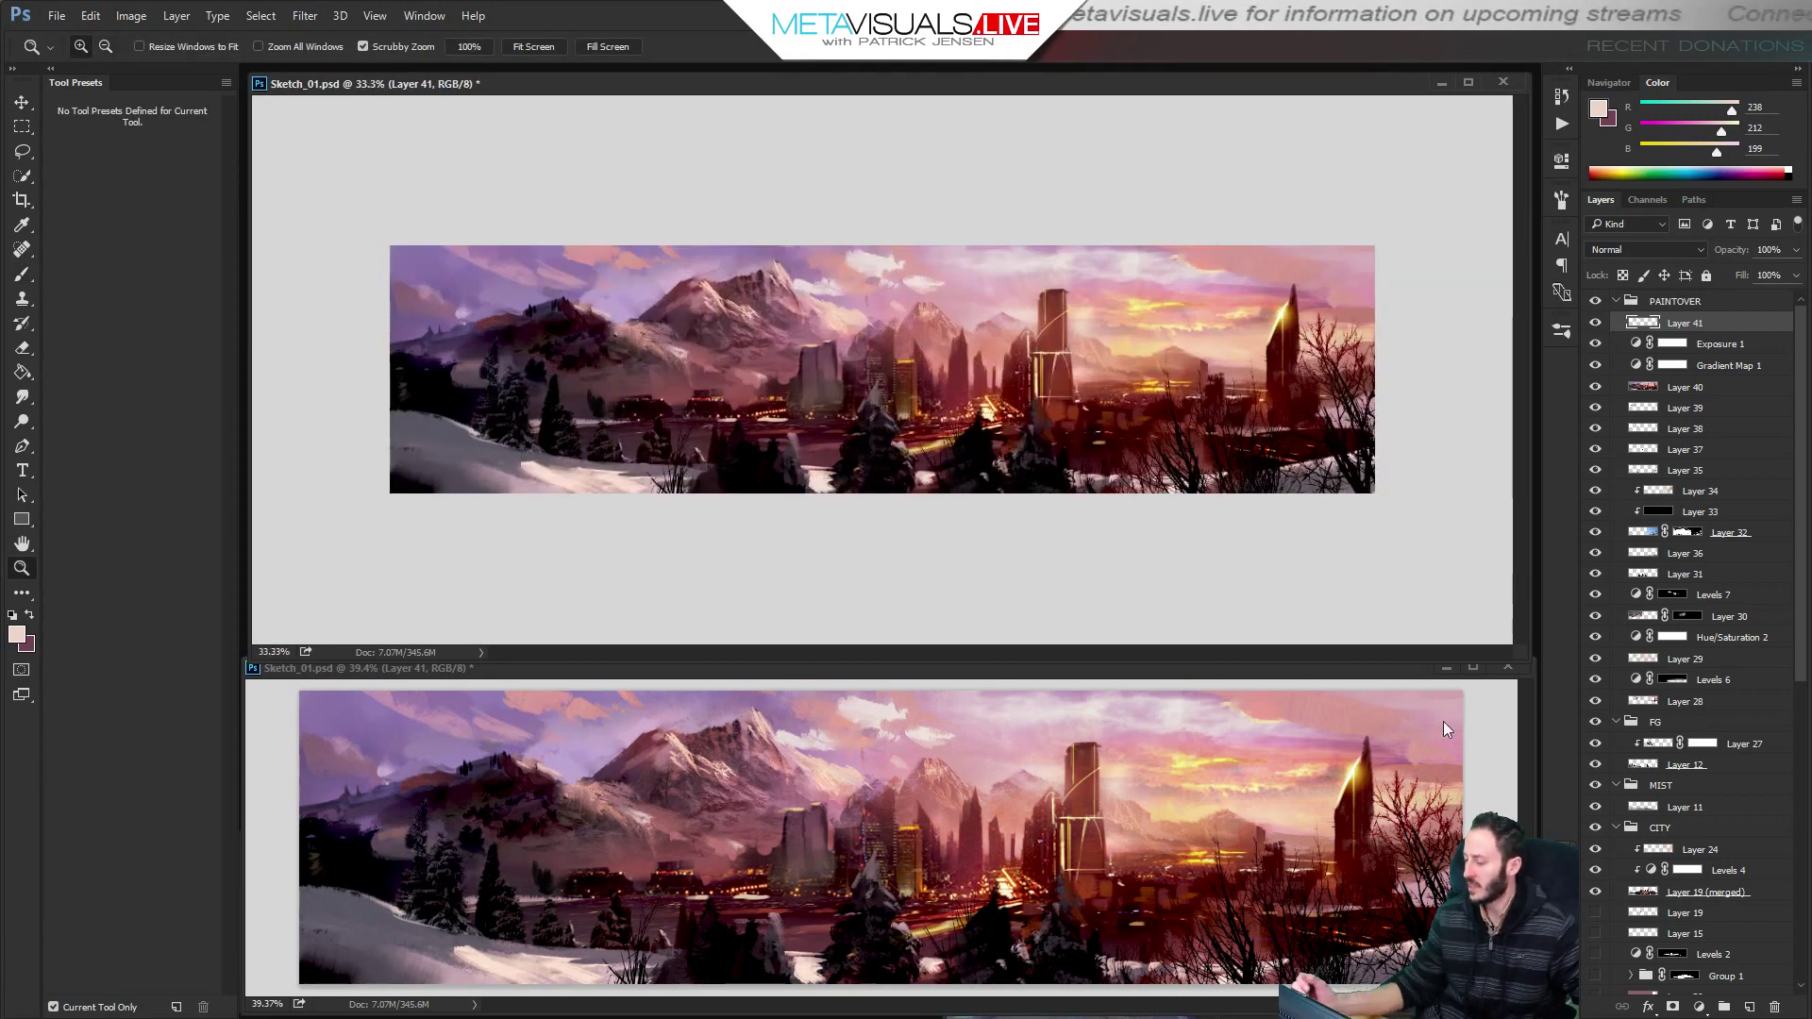
left_click(1507, 668)
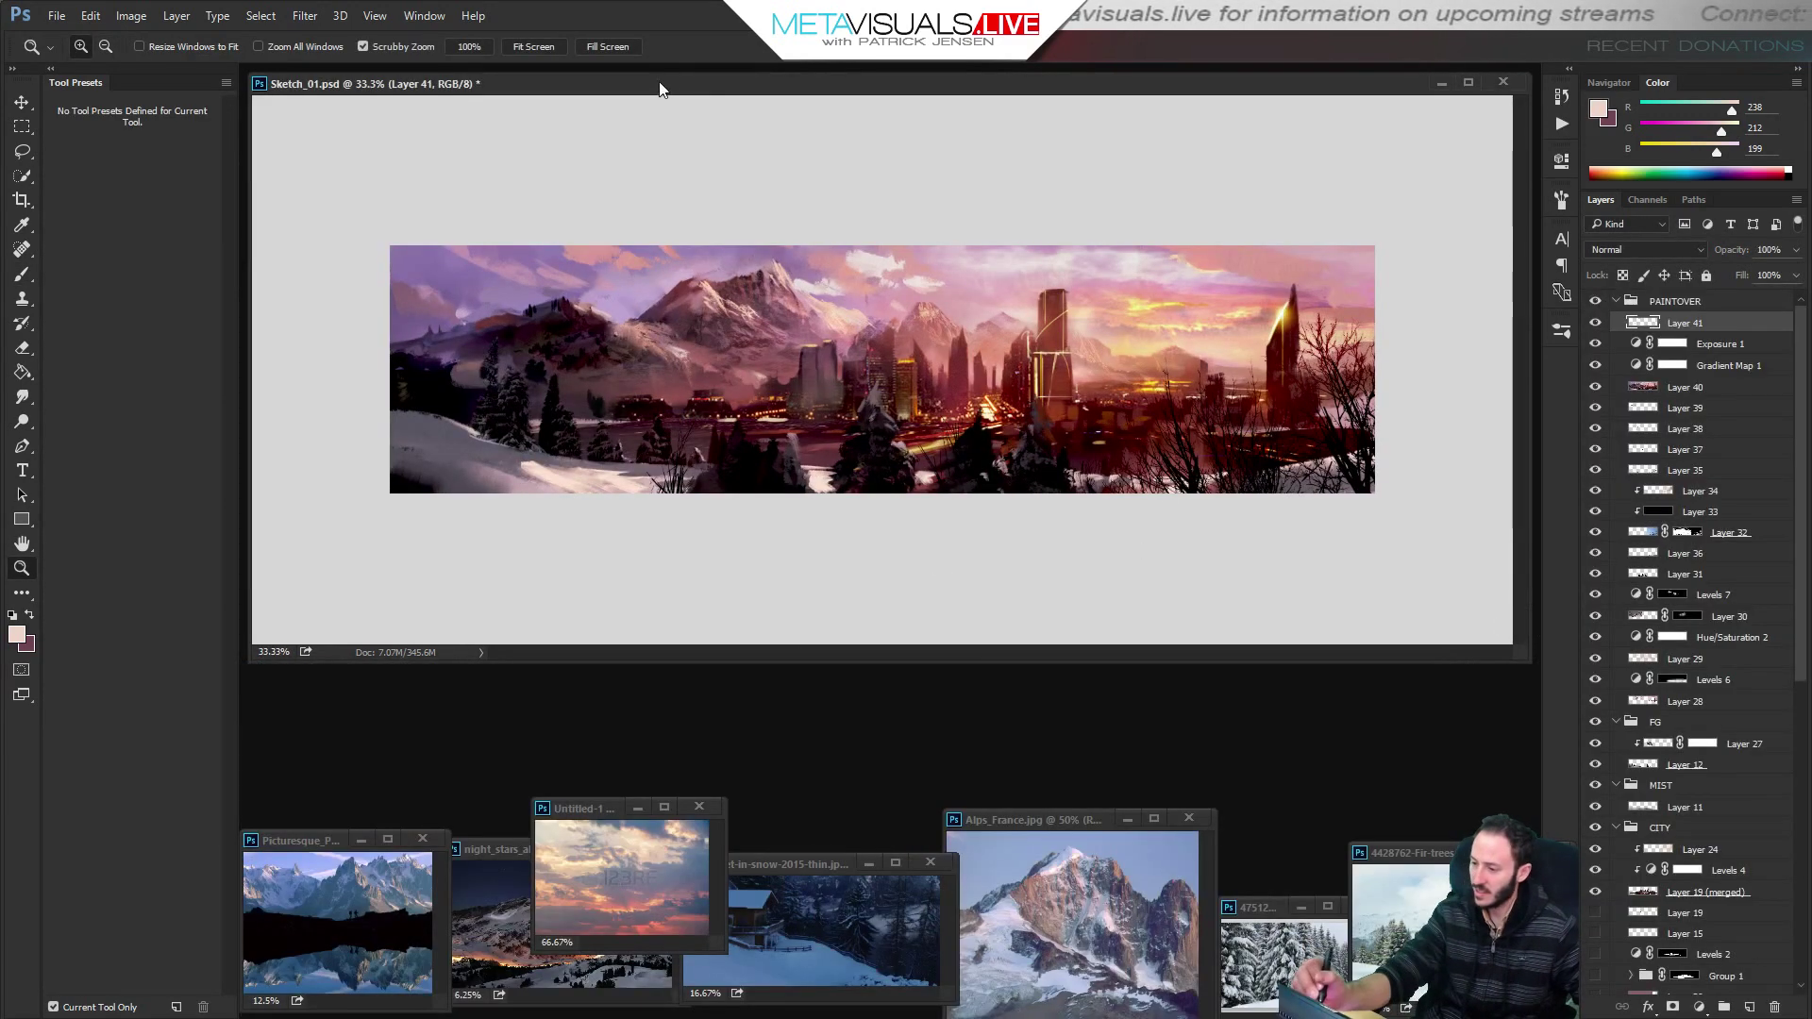
key("ctrl+s")
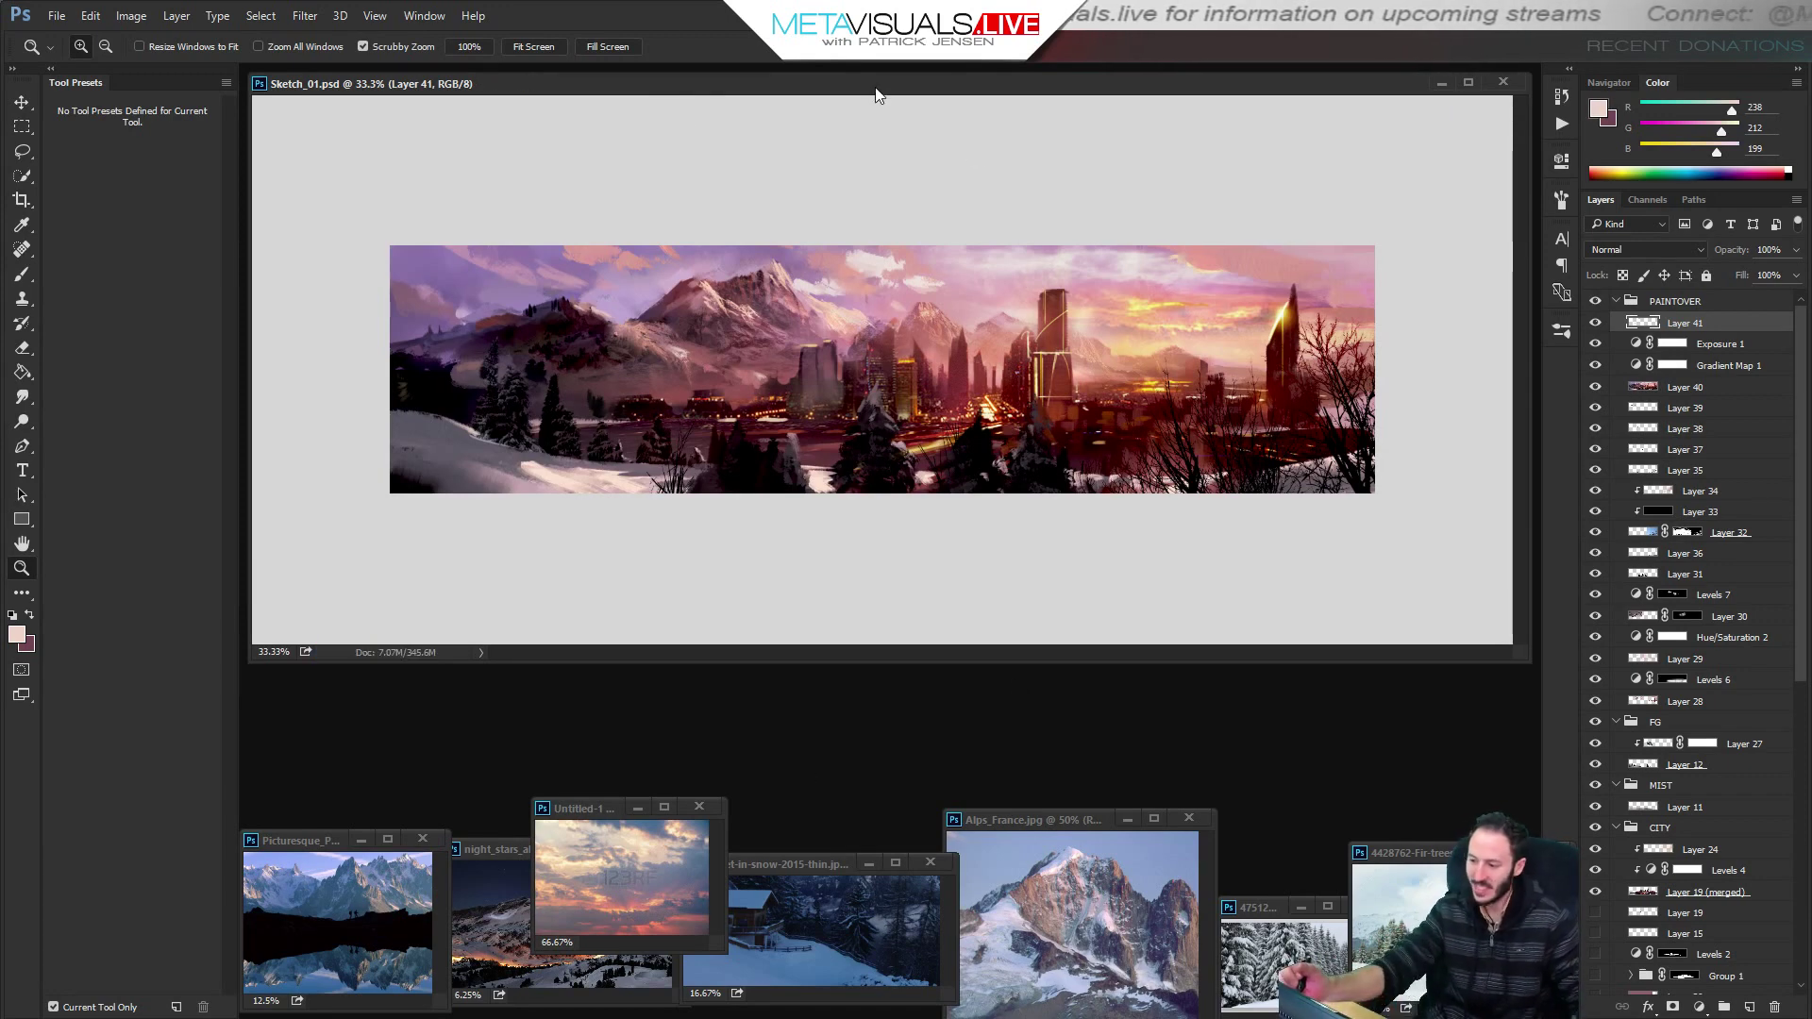
Reduce the painting's view to 16.67% and park its small window just above the reference photos.
left_click_drag(874, 88, 883, 190)
key("ctrl+minus")
key("ctrl+minus")
mouse_move(436, 196)
left_mouse_down()
mouse_move(473, 572)
mouse_move(429, 669)
mouse_move(428, 649)
left_mouse_up()
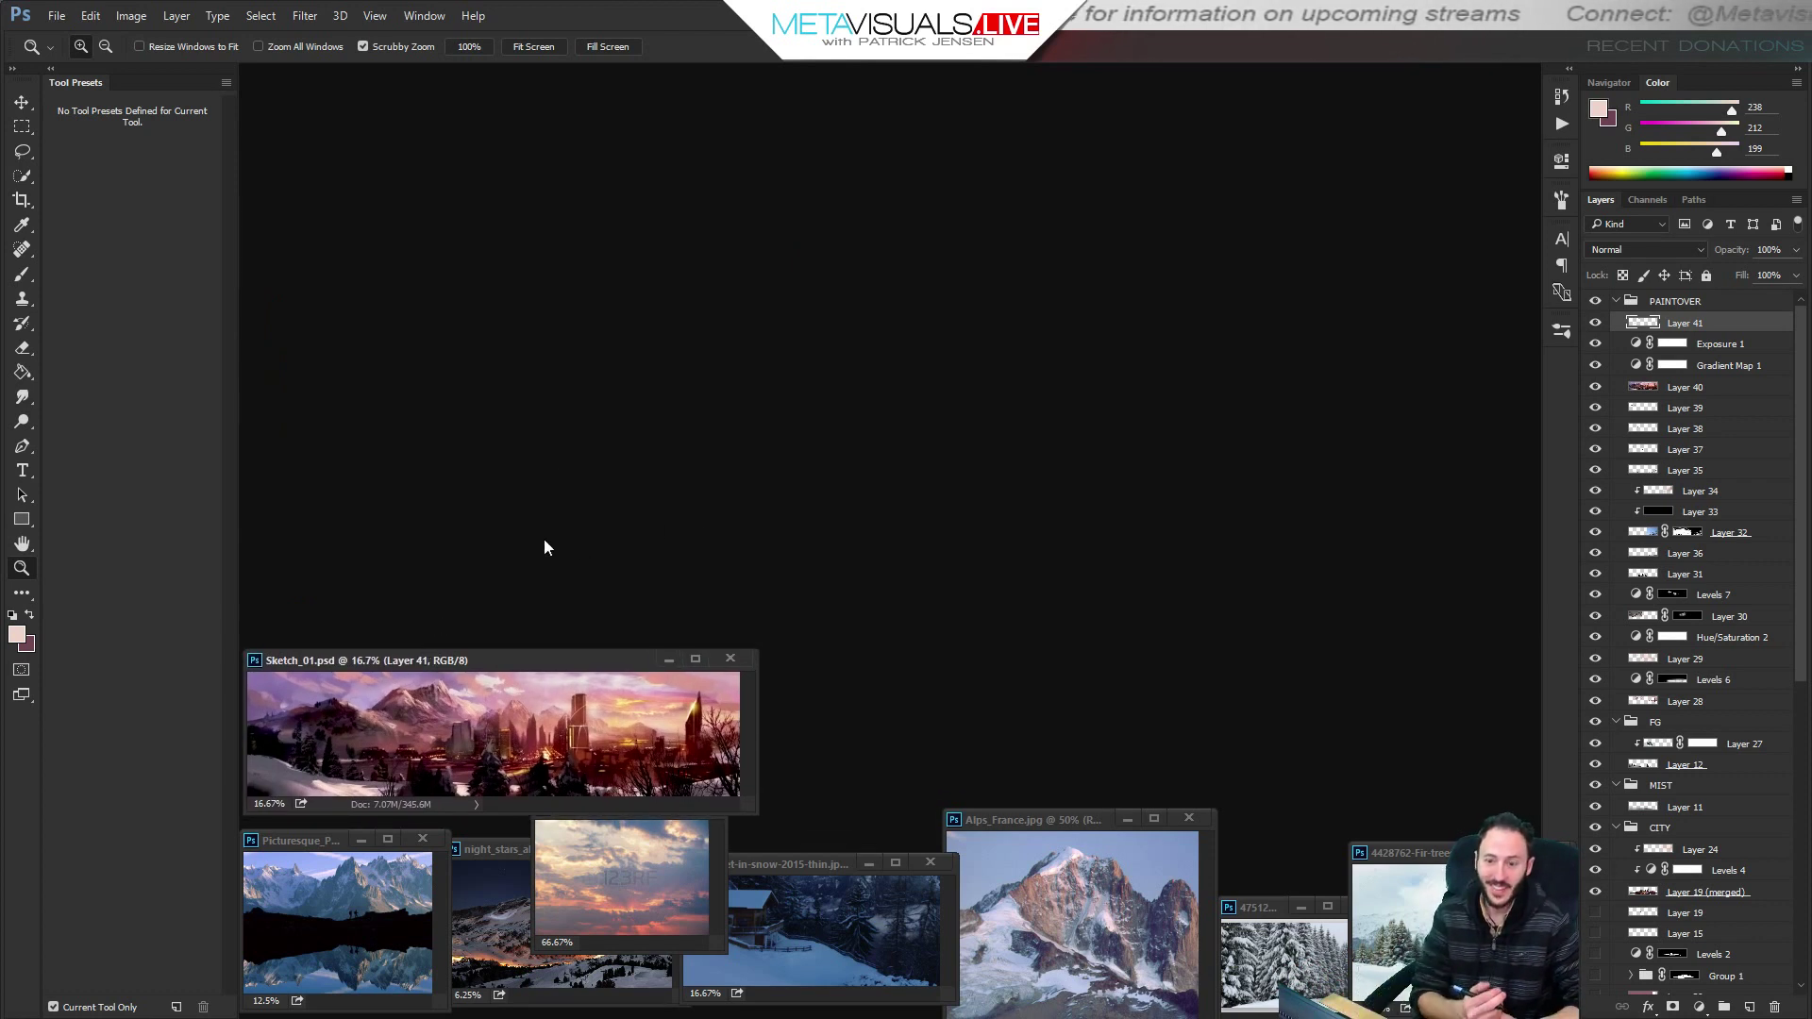
mouse_move(444, 664)
left_mouse_down()
mouse_move(444, 681)
mouse_move(459, 646)
left_mouse_up()
Close the Picturesque Peaks, untitled sunset sky and night stars reference images, discarding unsaved changes.
left_click(422, 838)
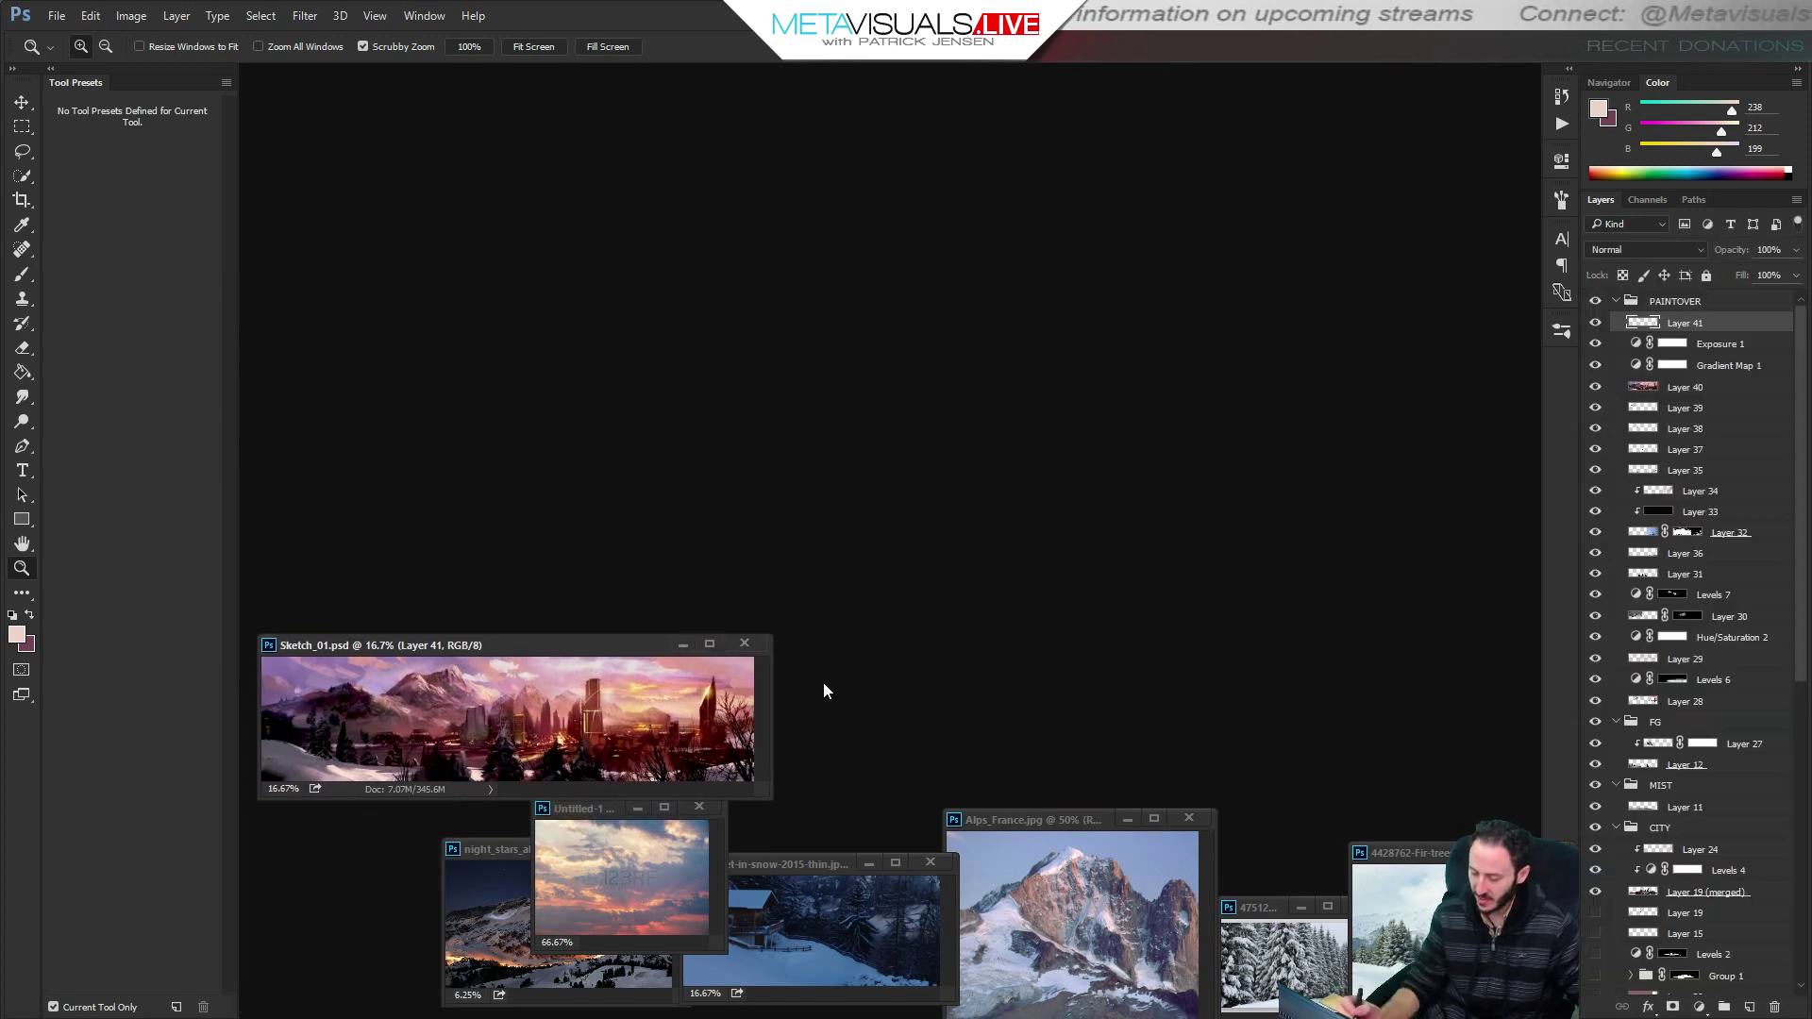
left_click(698, 807)
key("n")
left_click(668, 841)
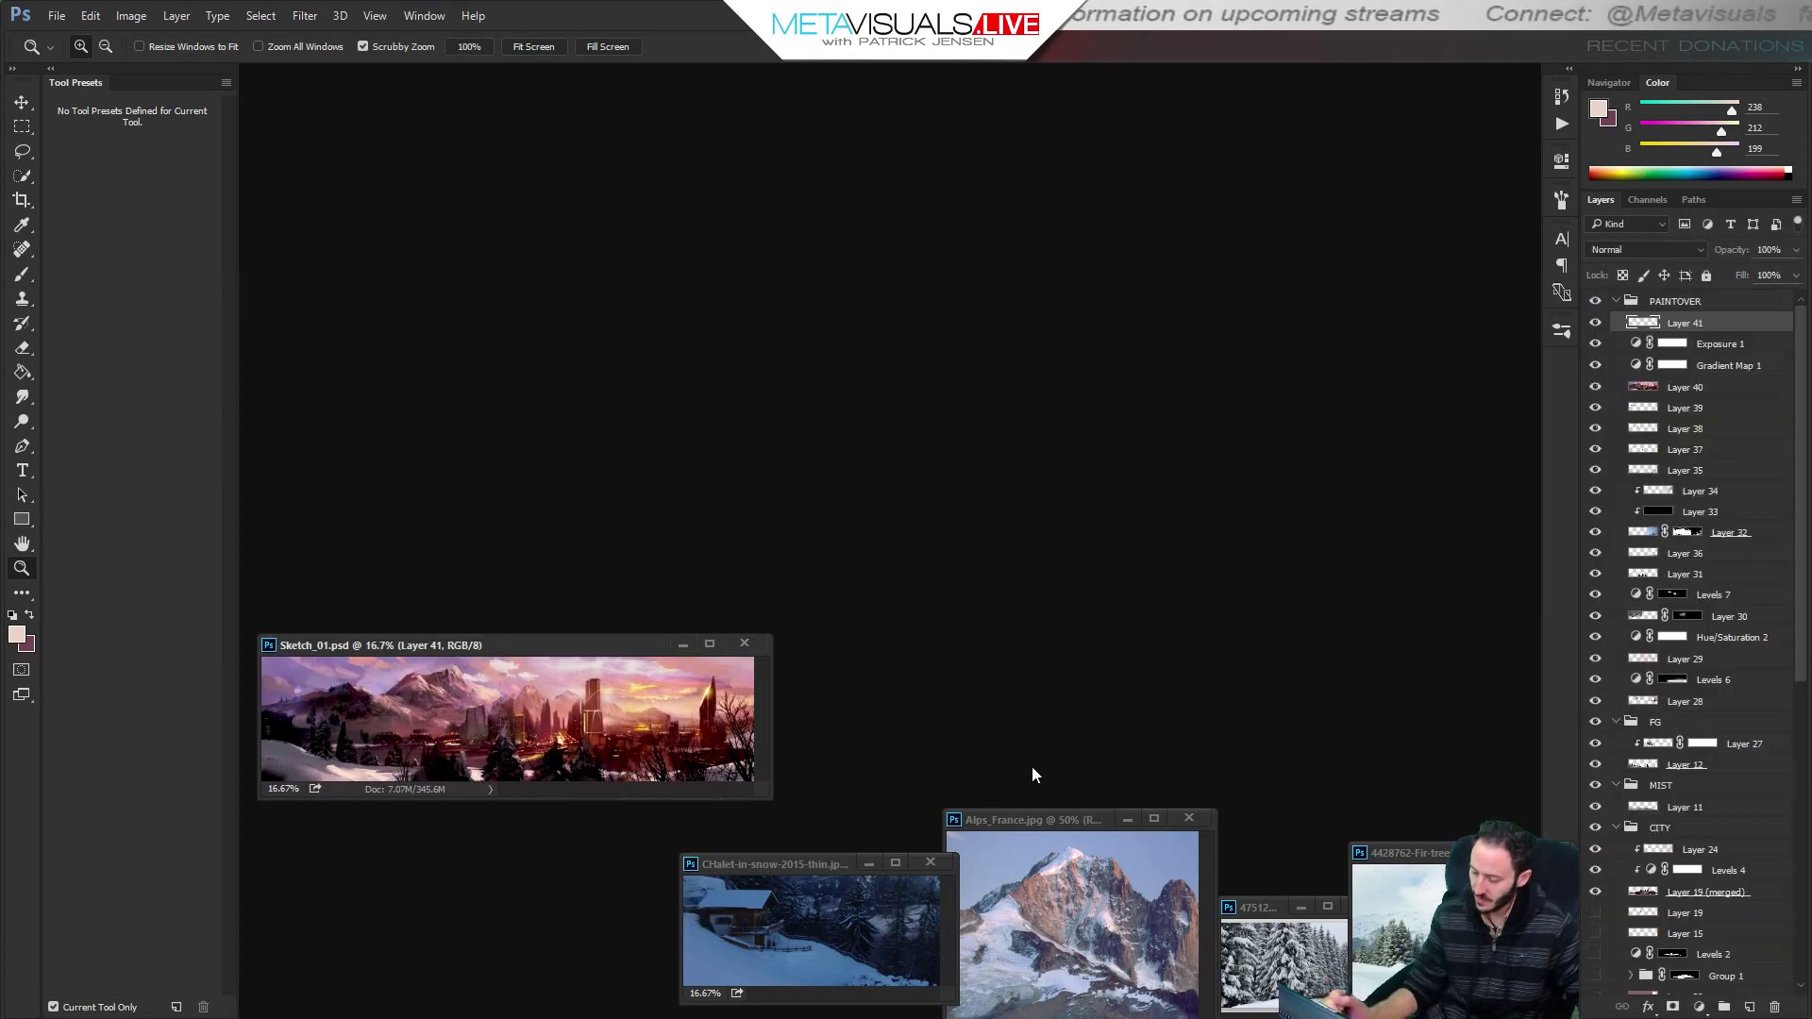
Enlarge the snowy chalet photo's window across the workspace and gather the painting and the remaining reference photos below it.
left_click_drag(800, 865, 360, 82)
mouse_move(519, 206)
left_mouse_down()
mouse_move(819, 425)
mouse_move(1250, 566)
mouse_move(1429, 585)
left_mouse_up()
left_click_drag(576, 648, 558, 863)
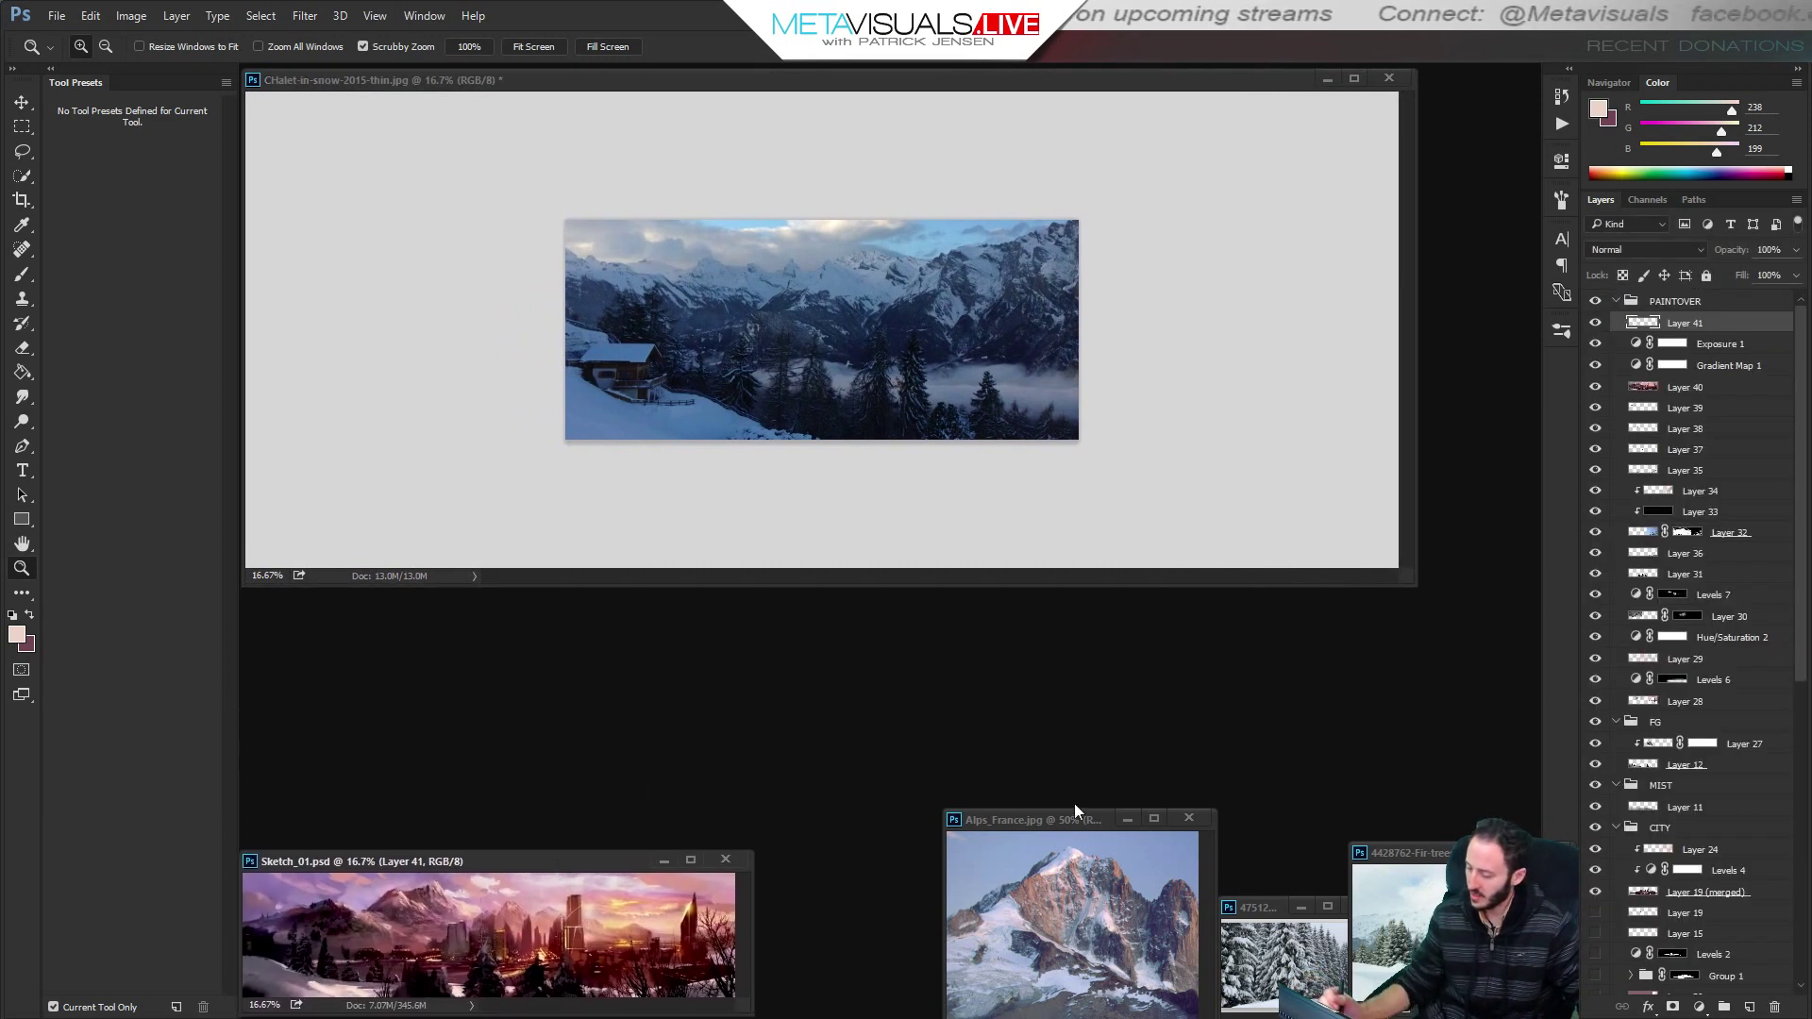
left_click_drag(1075, 805, 853, 792)
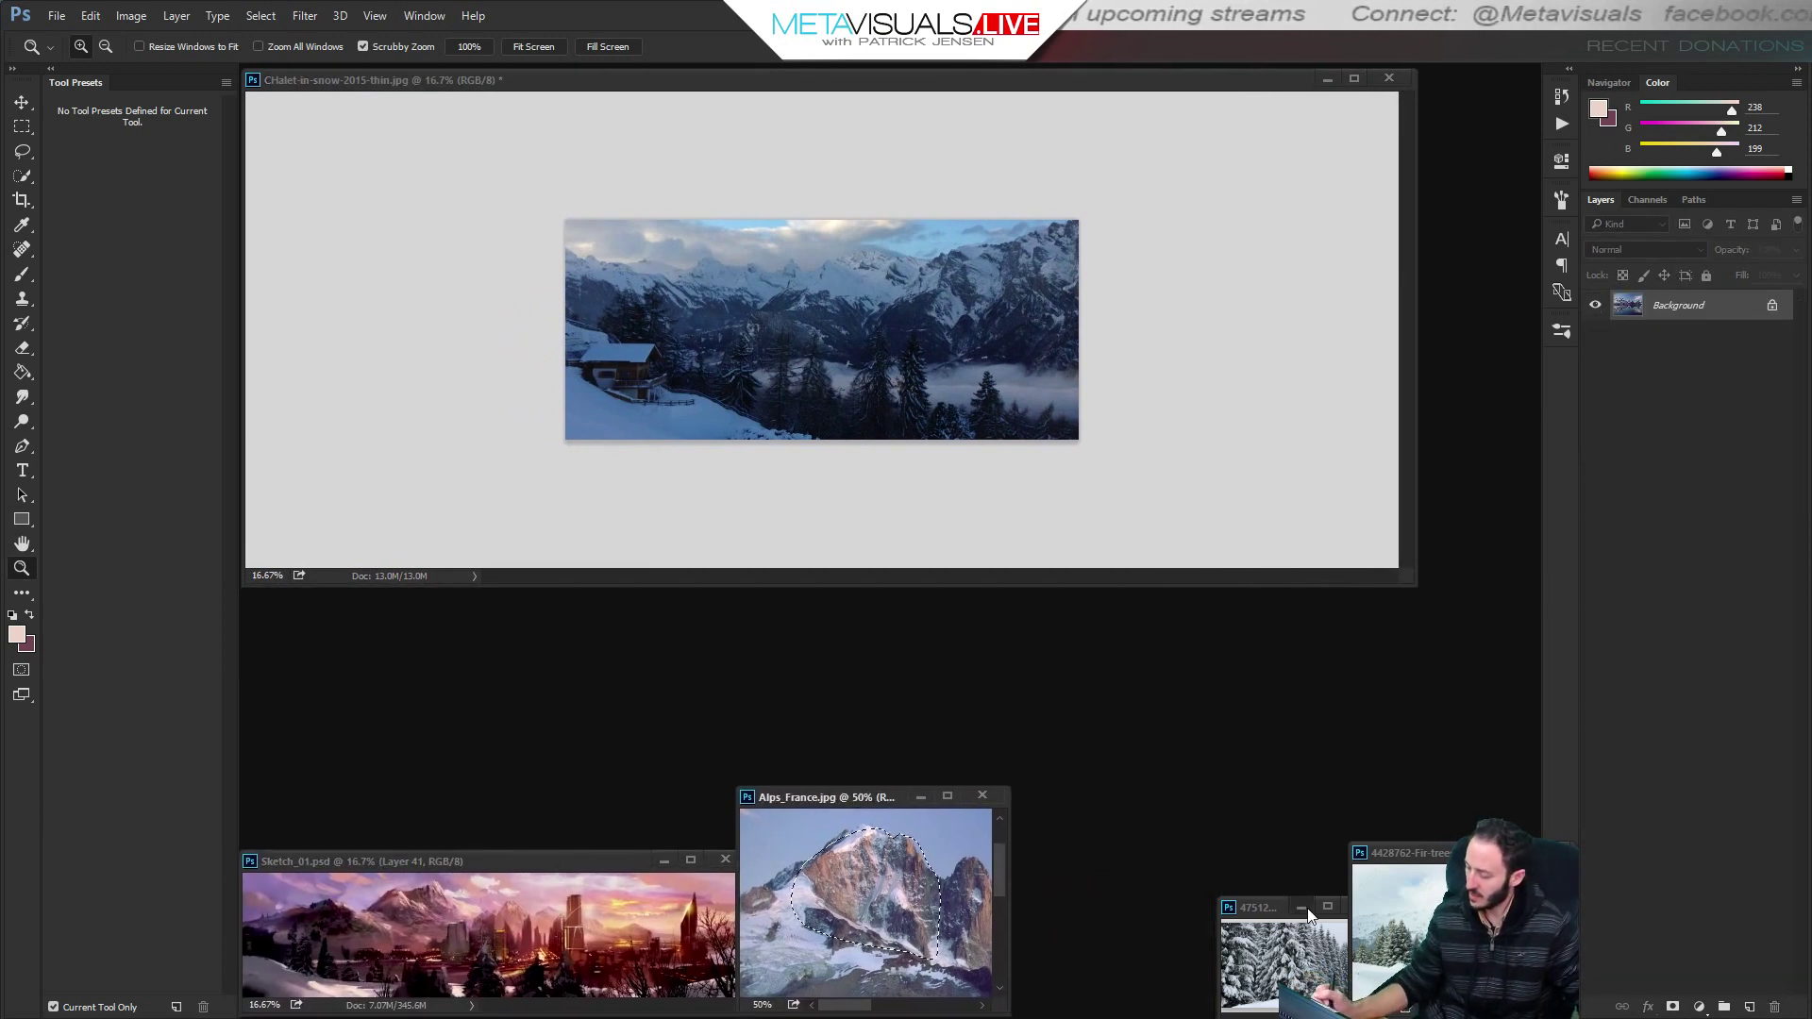
mouse_move(1306, 908)
left_mouse_down()
mouse_move(429, 797)
mouse_move(330, 750)
left_mouse_up()
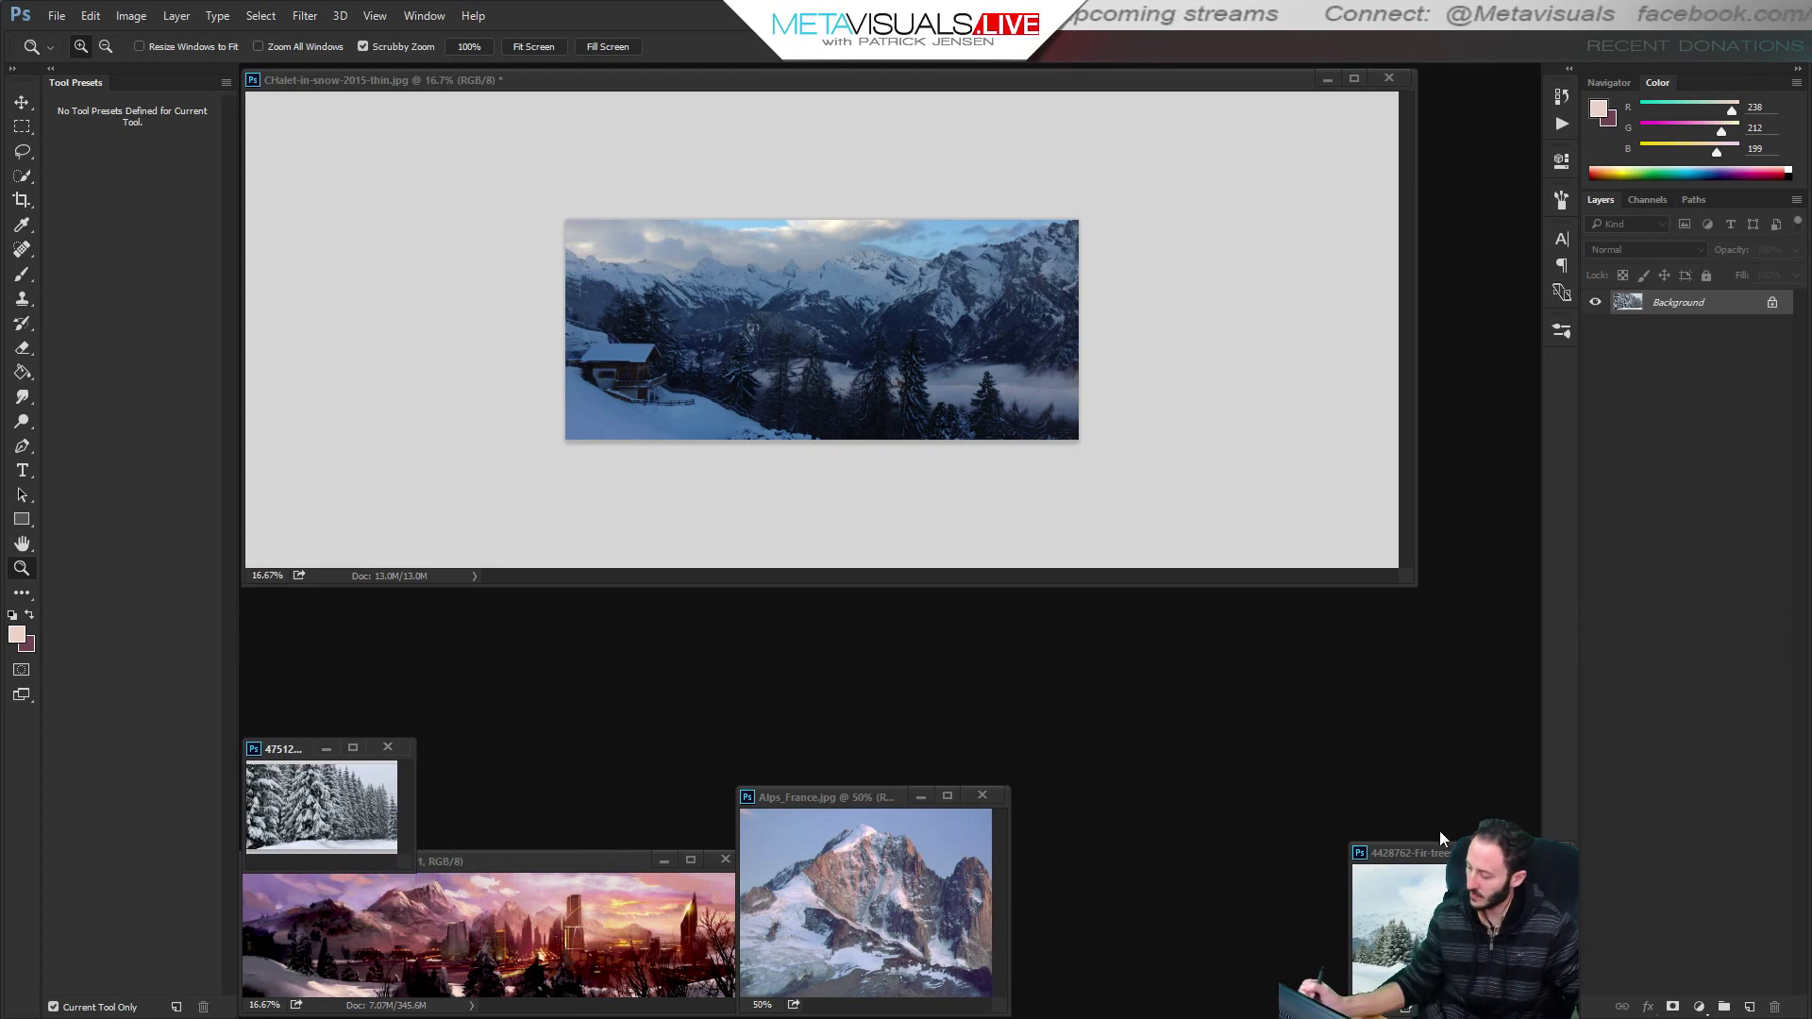
left_click_drag(1407, 850, 483, 728)
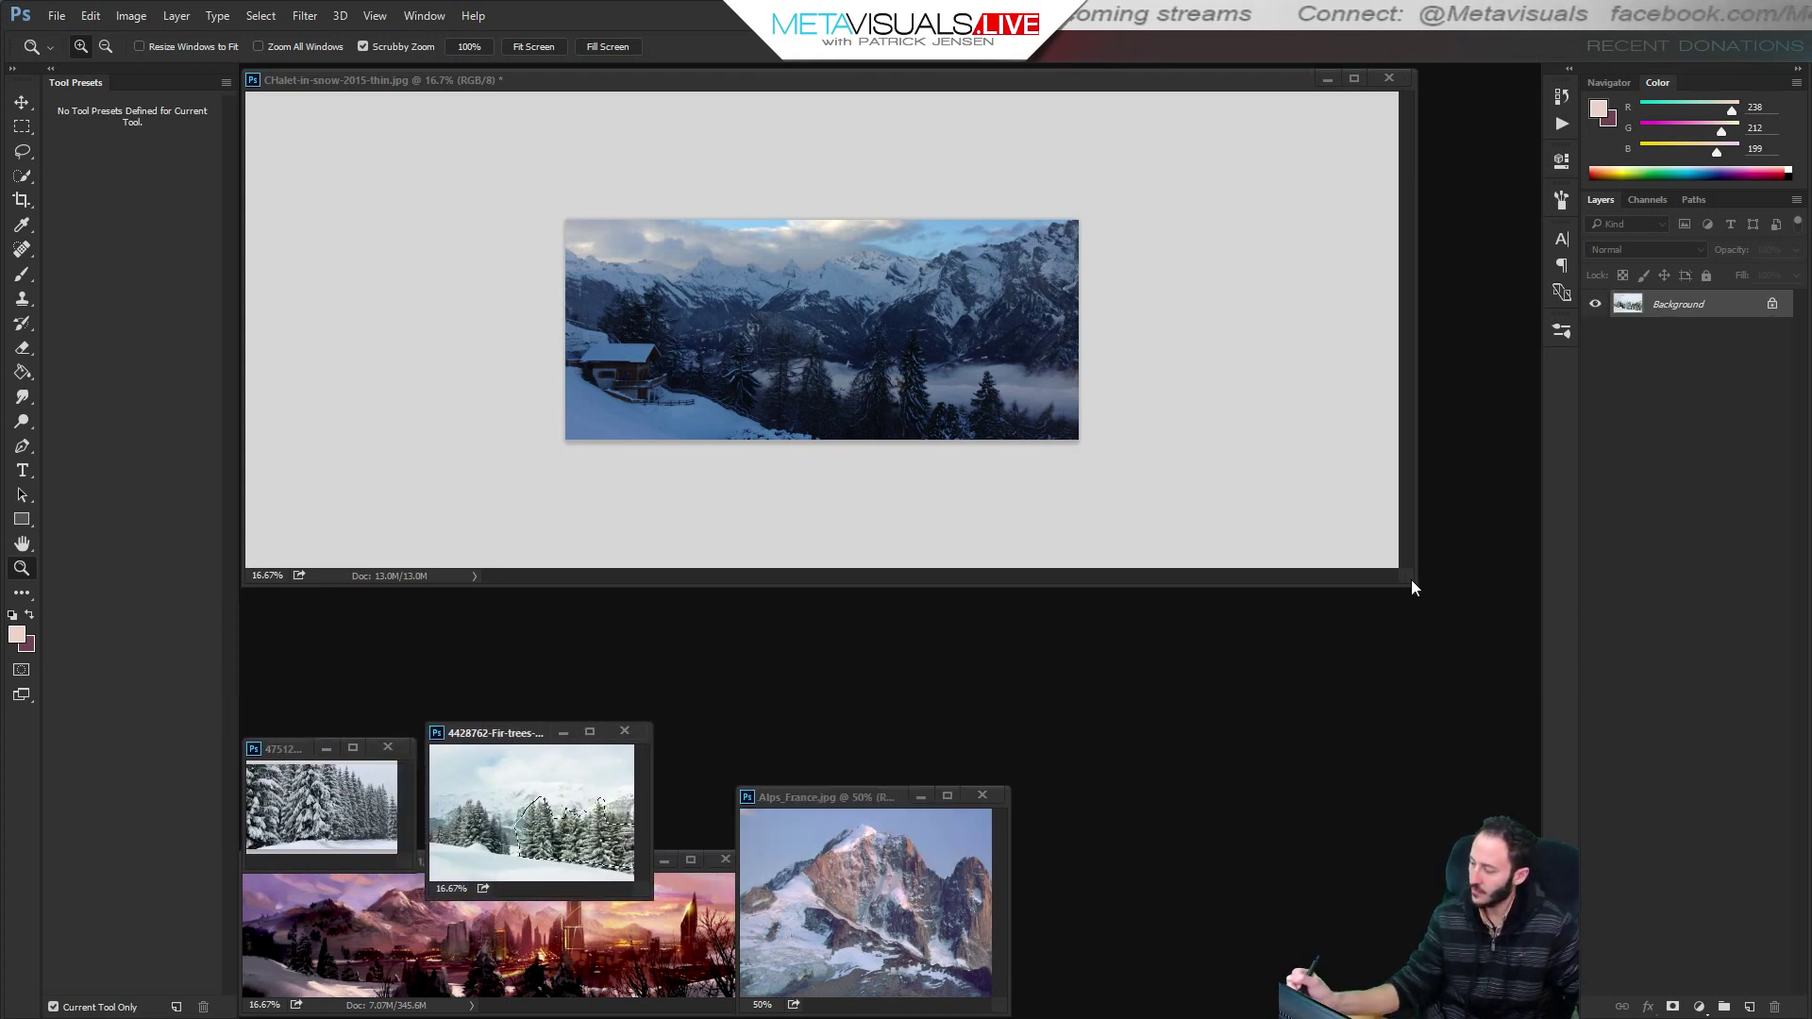
left_click_drag(1412, 579, 1531, 689)
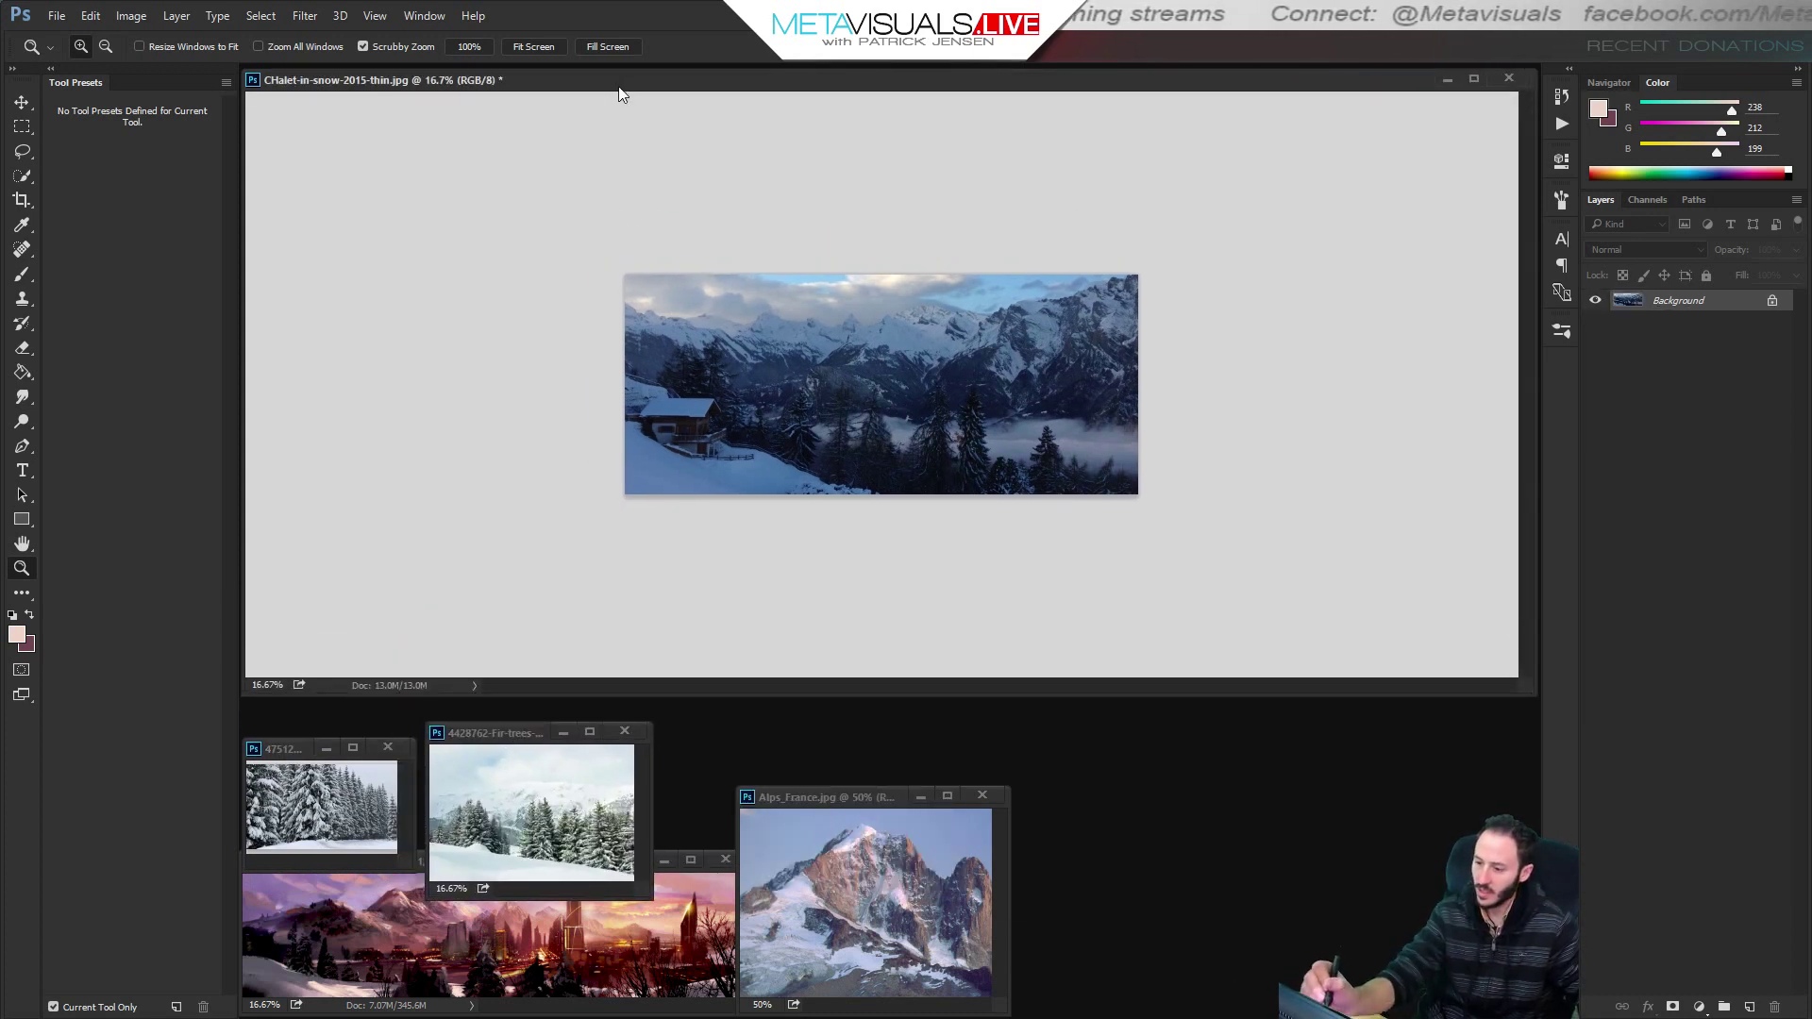
Save the chalet photo as Sketch_02.psd in Photoshop format in the _2016_Mar8 folder.
key("ctrl+shift+s")
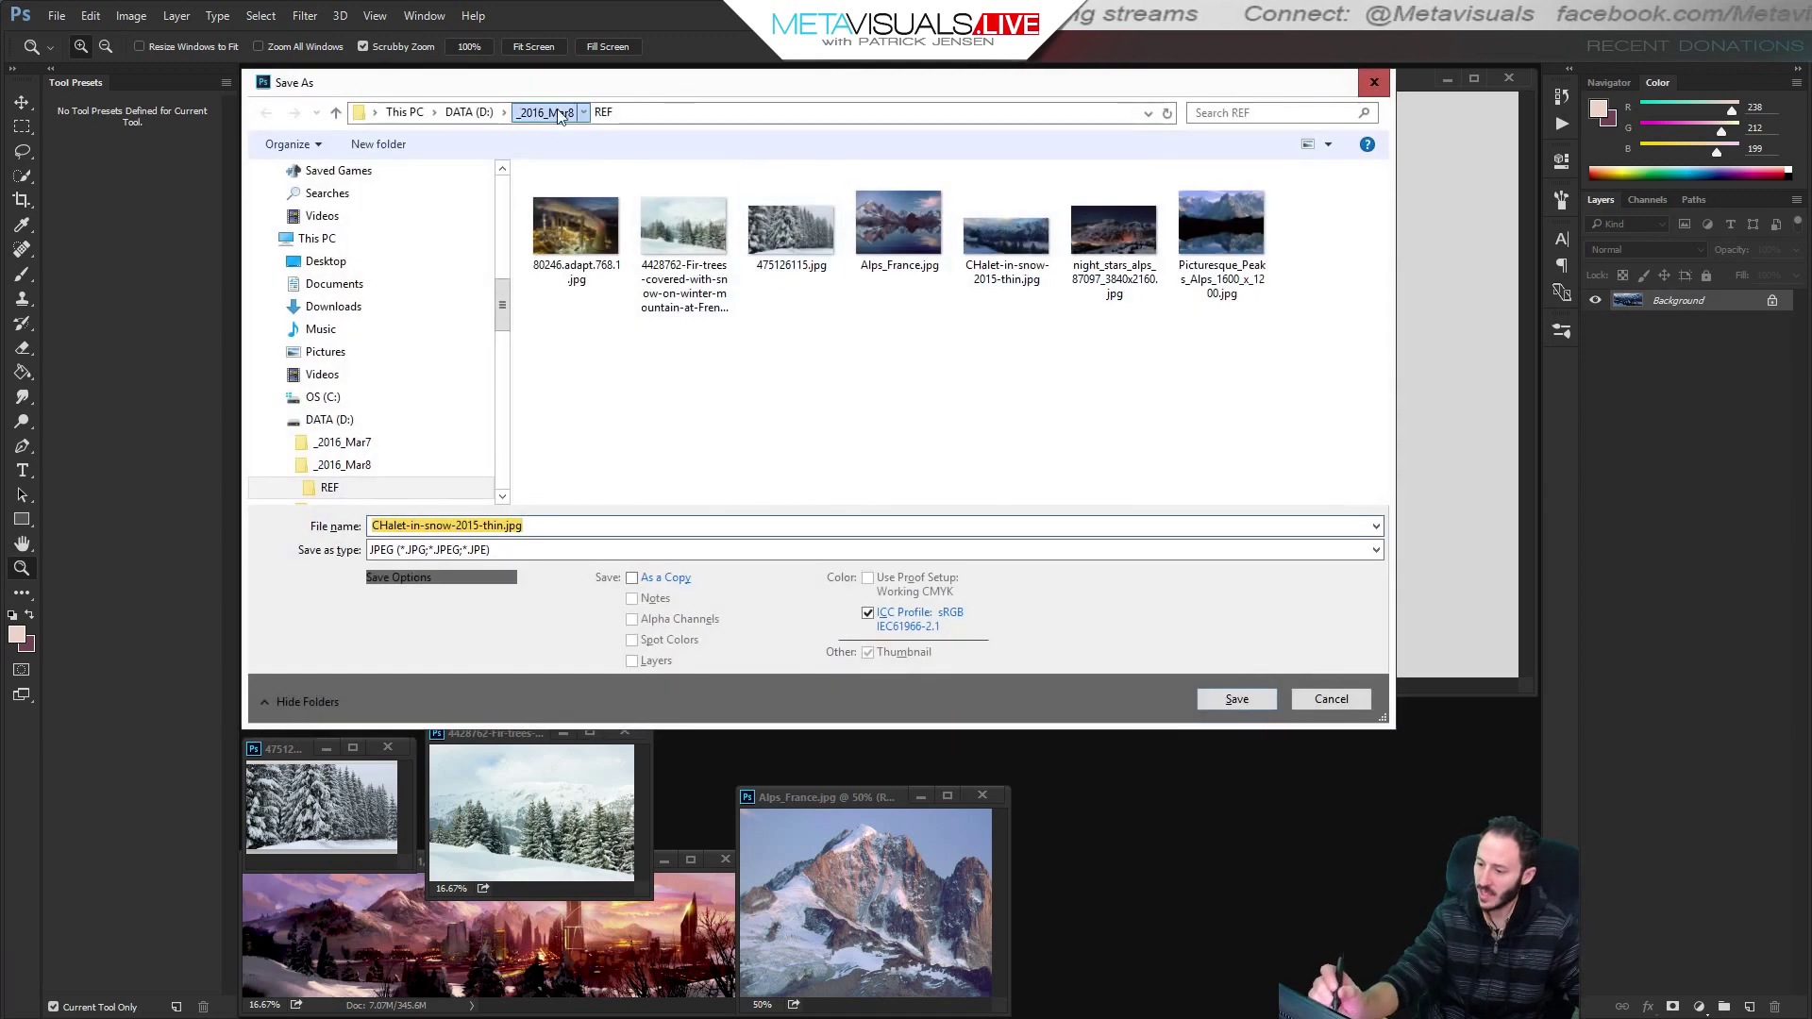
left_click(558, 114)
left_click(516, 526)
type("S")
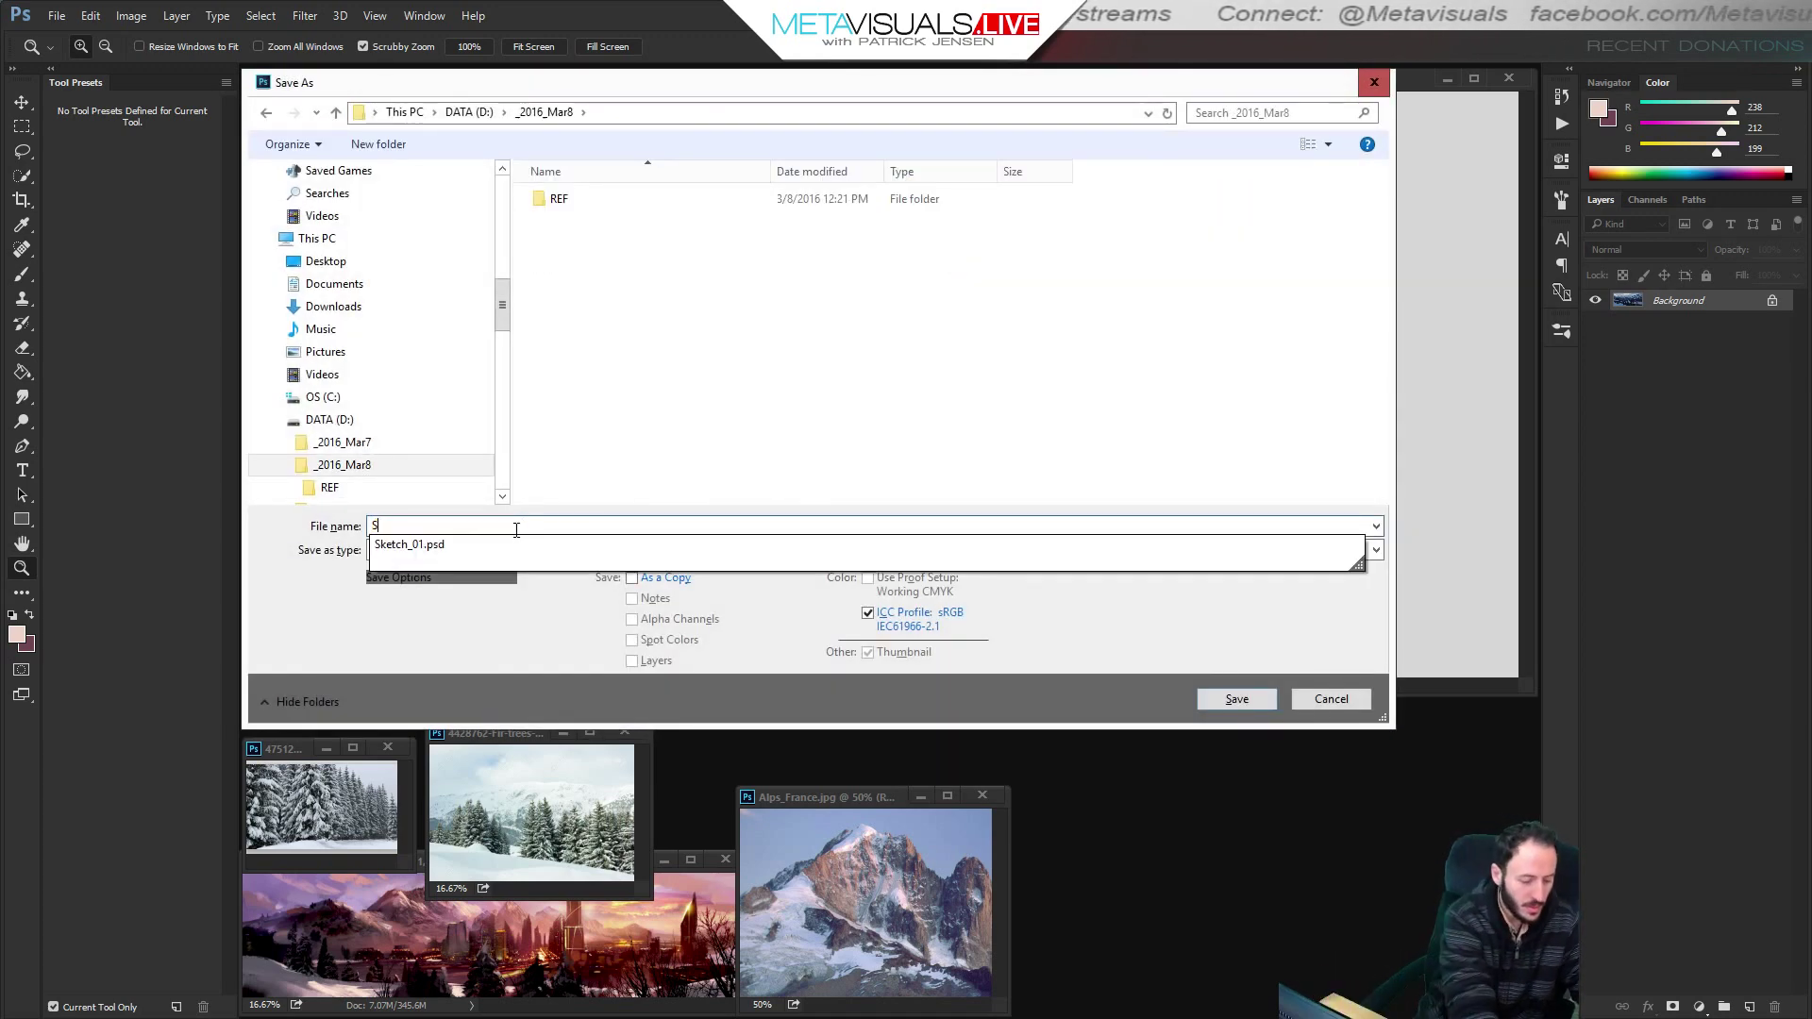
type("ketch_02")
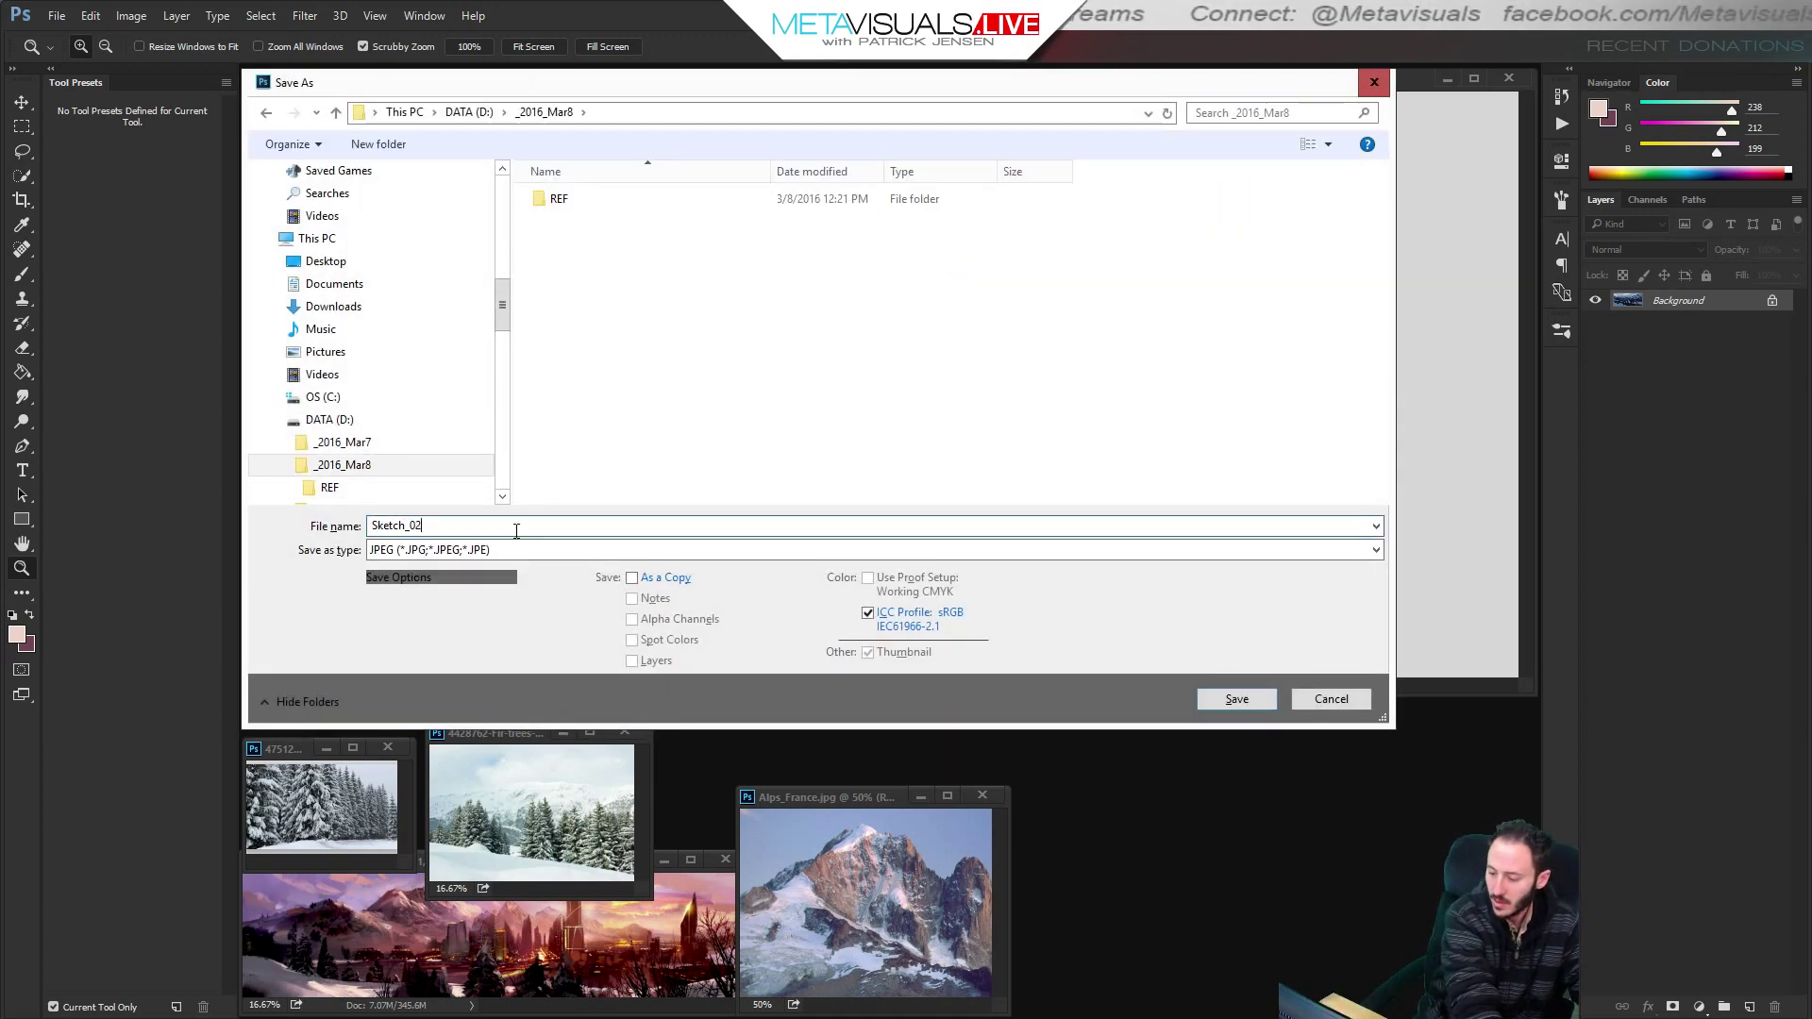
left_click(538, 549)
left_click(557, 578)
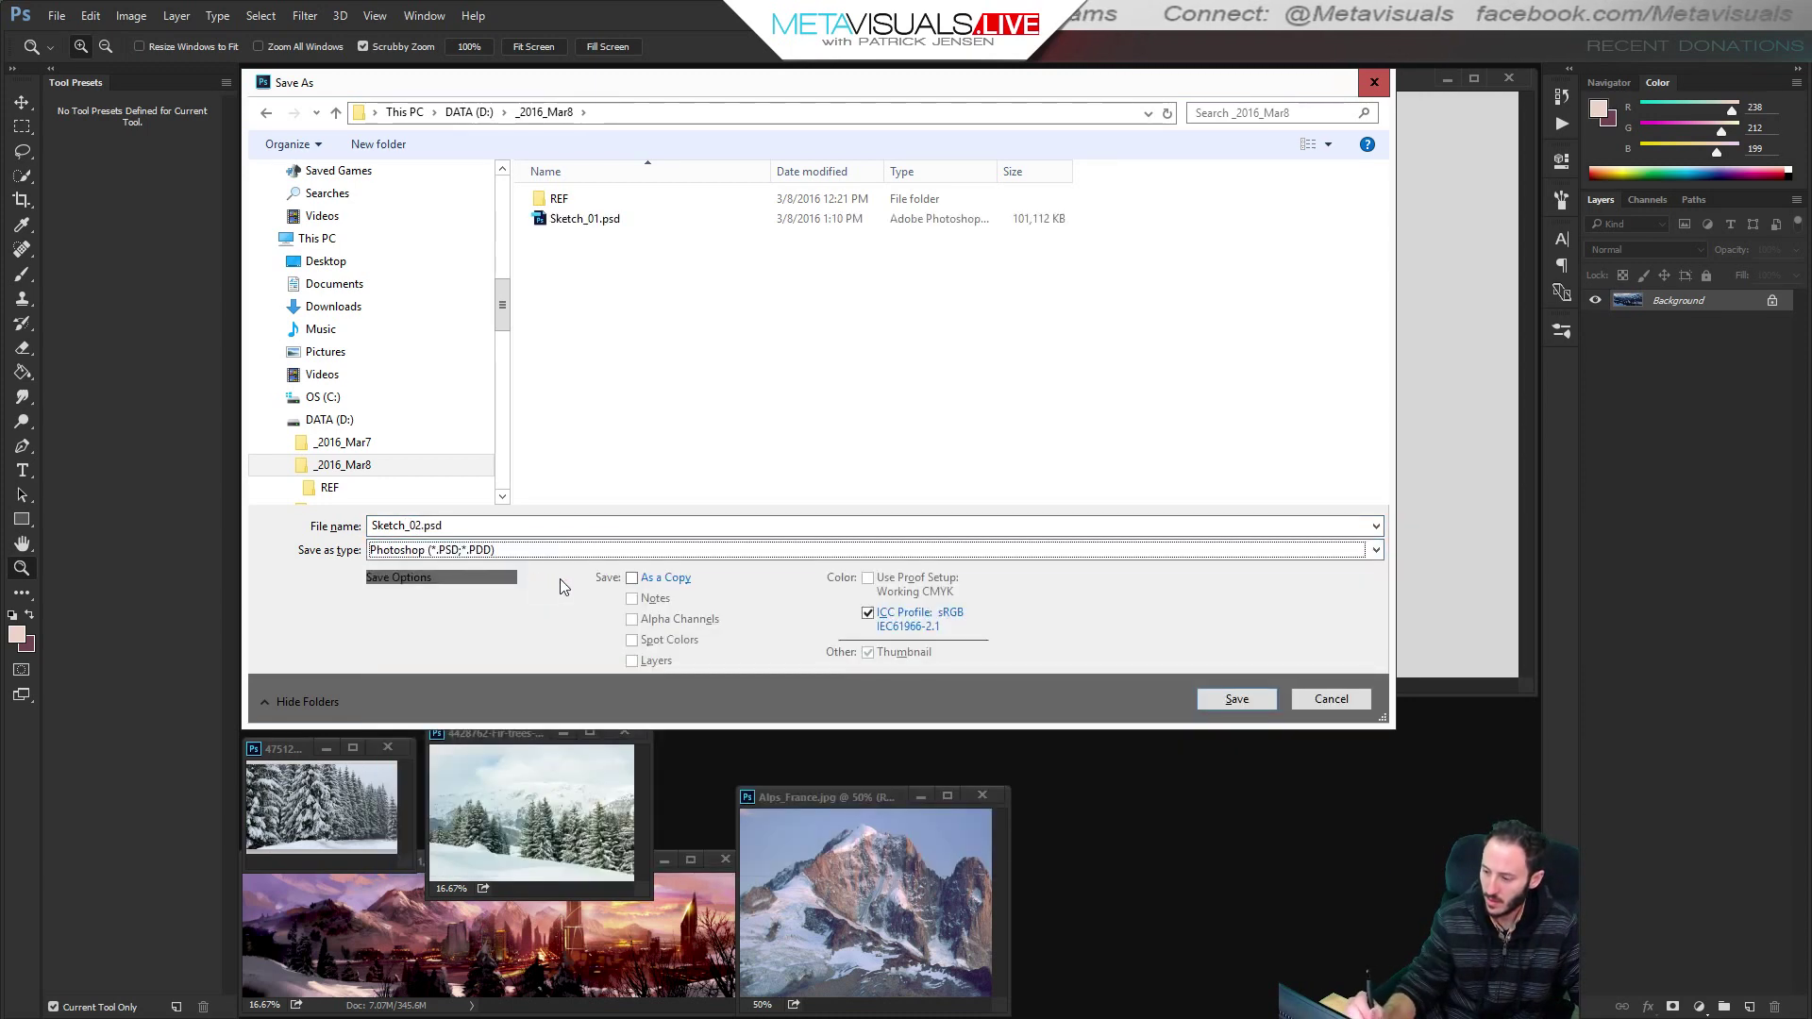
left_click(1238, 699)
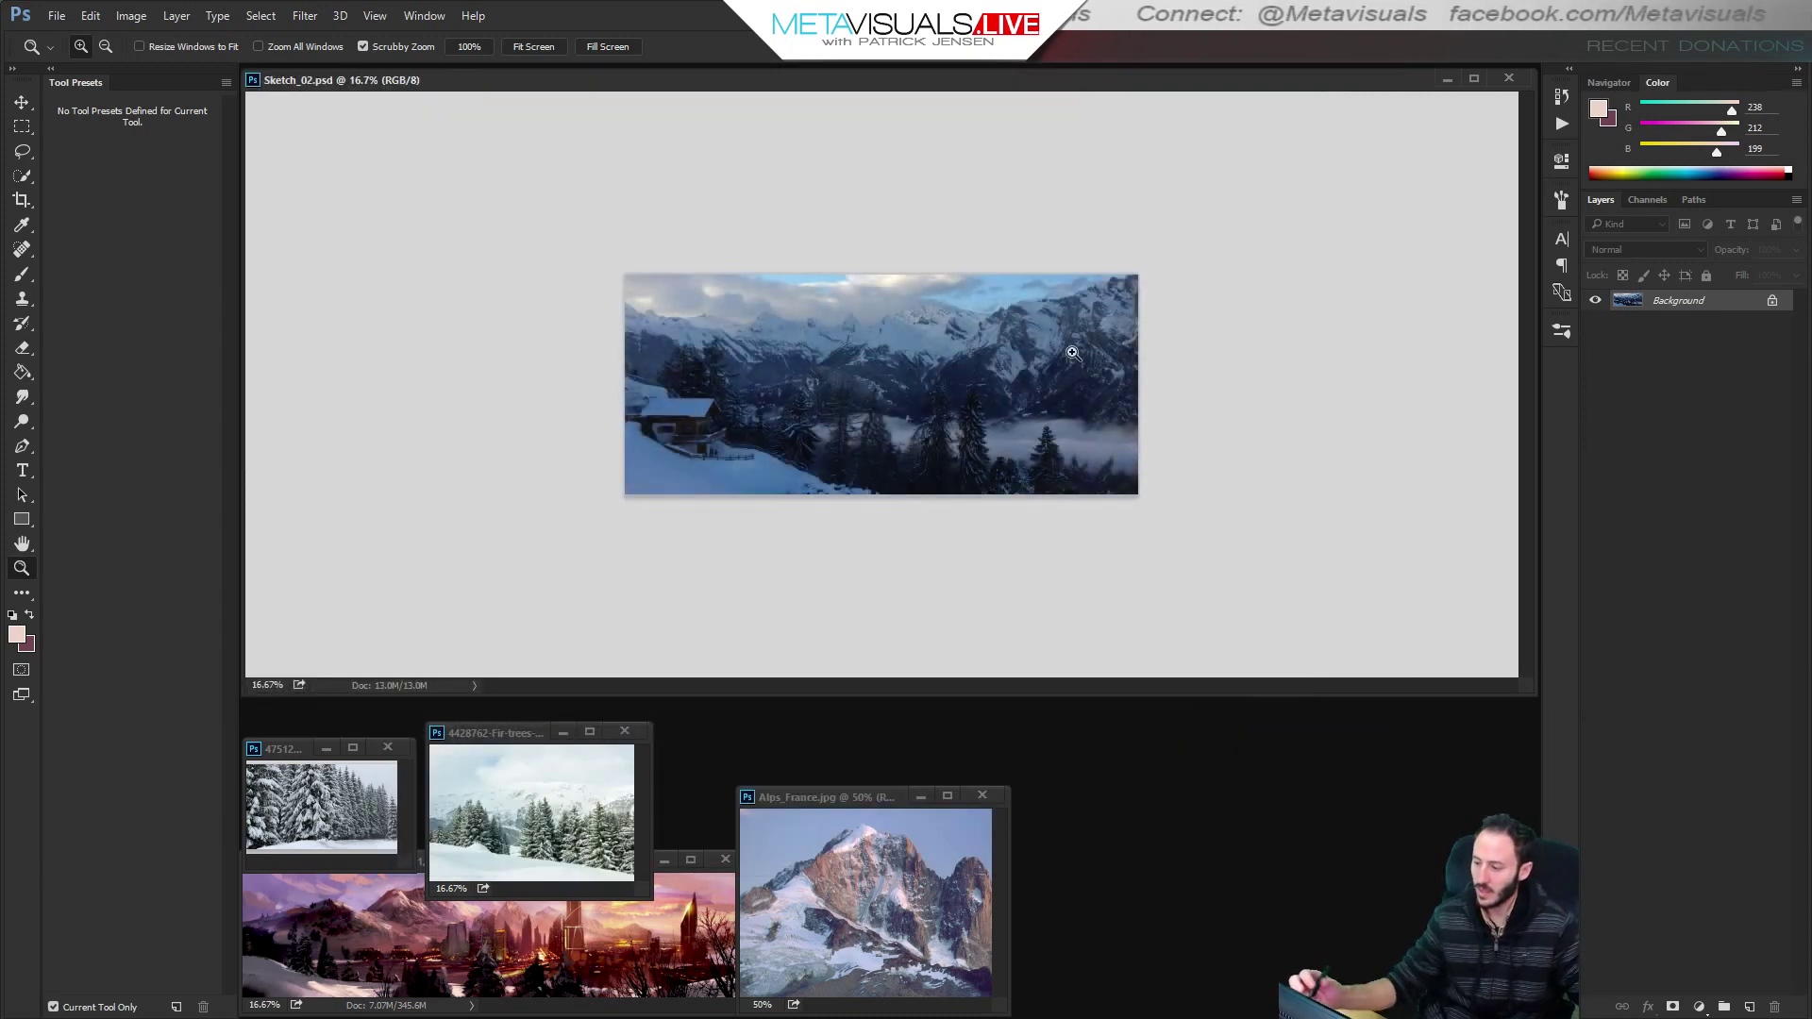
Examine the chalet photo at 33.33% alongside the finished Sketch_01 painting.
left_click(906, 381)
left_click(929, 435)
key("h")
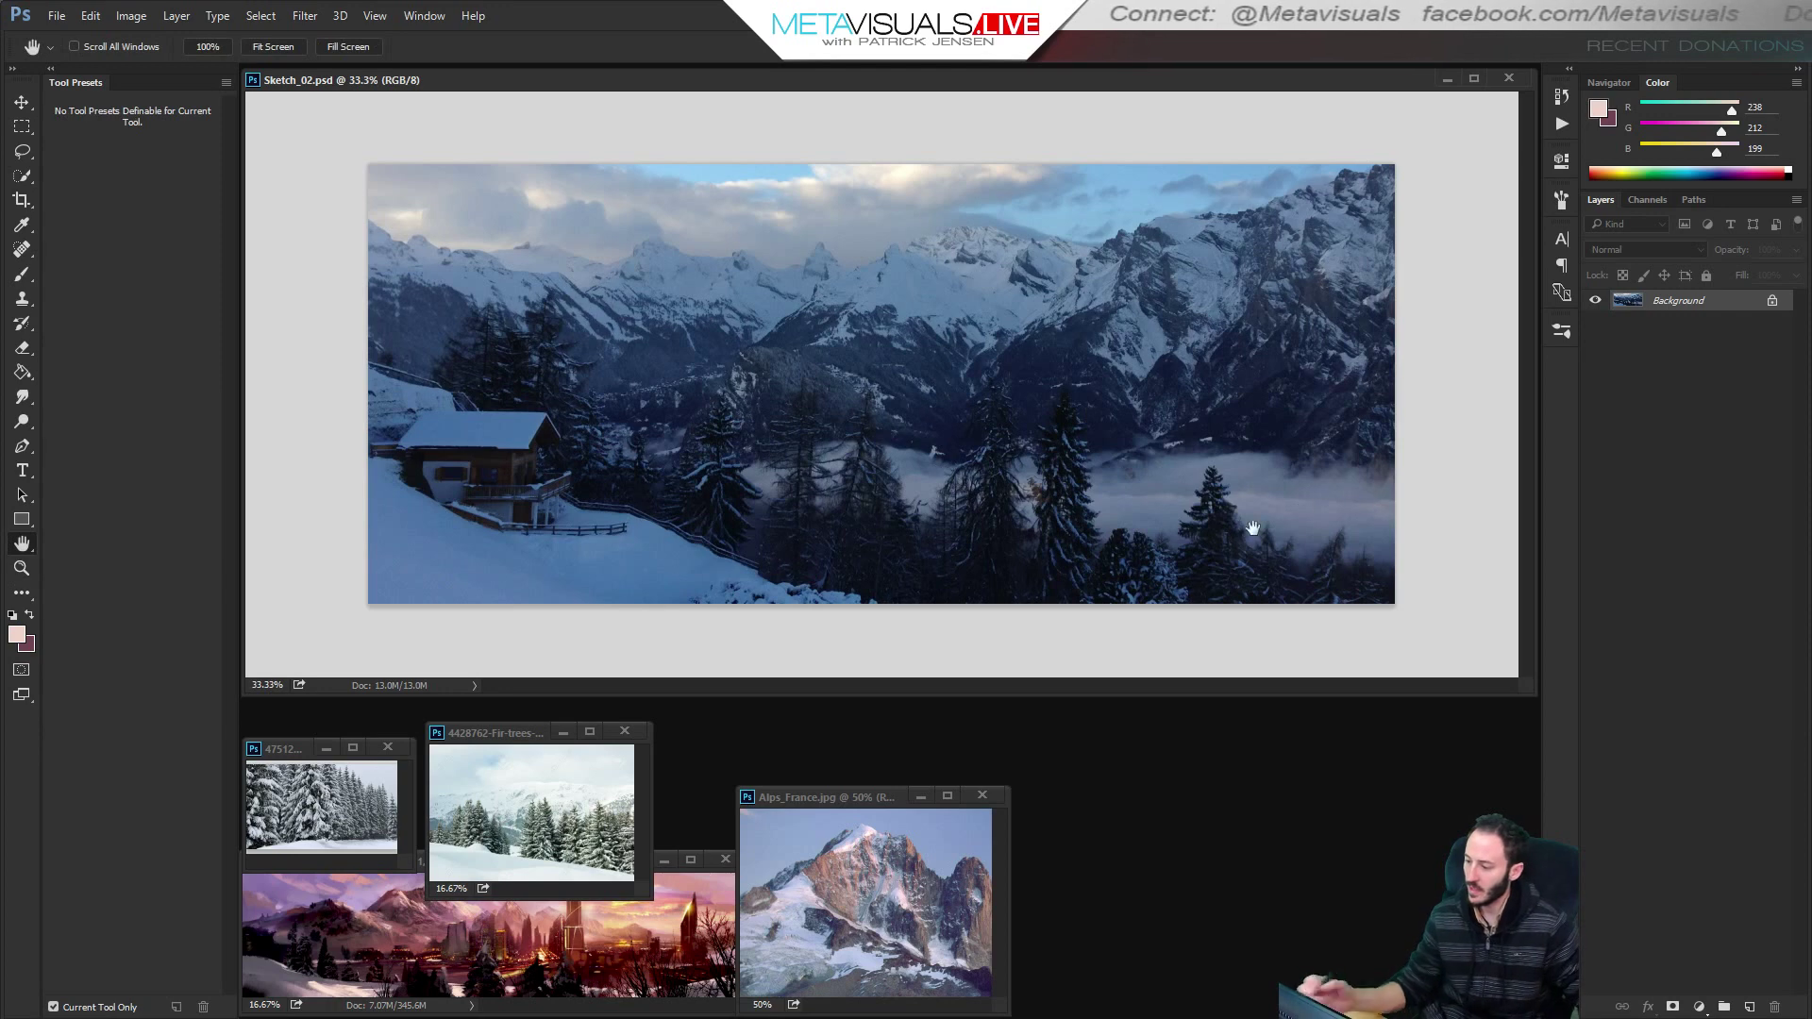
left_click(658, 856)
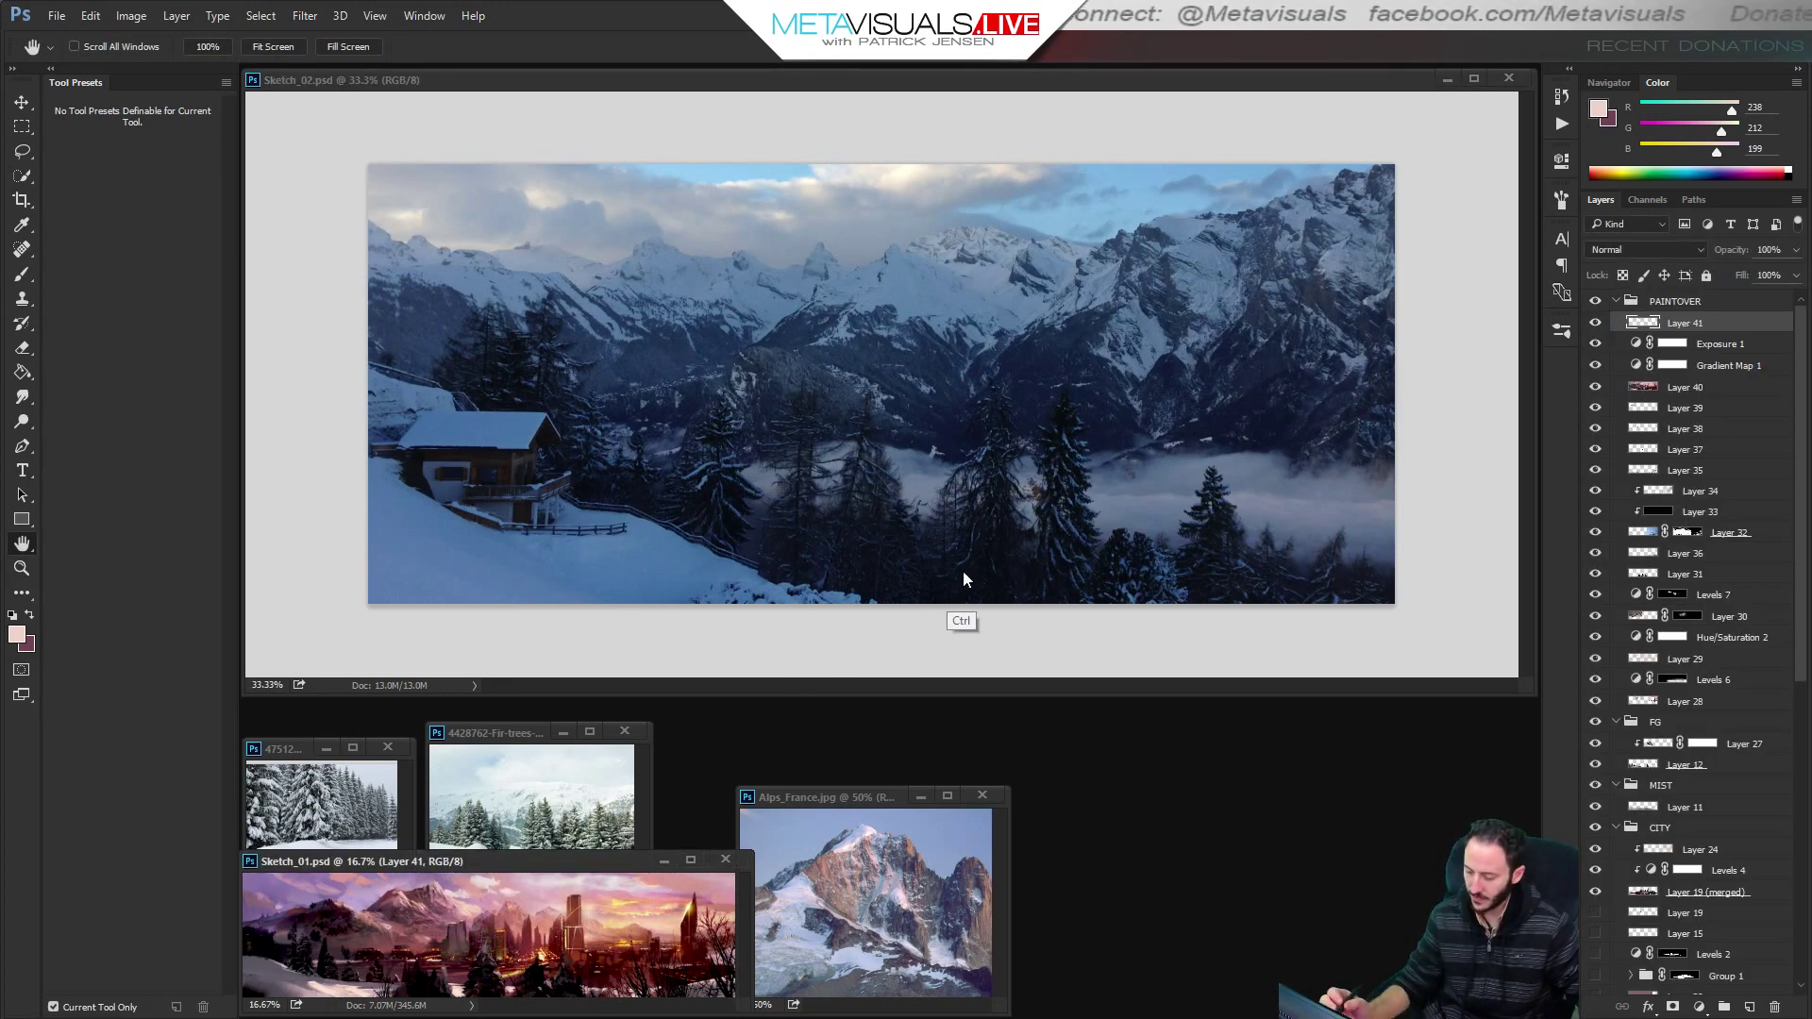
left_click(800, 100)
key("b")
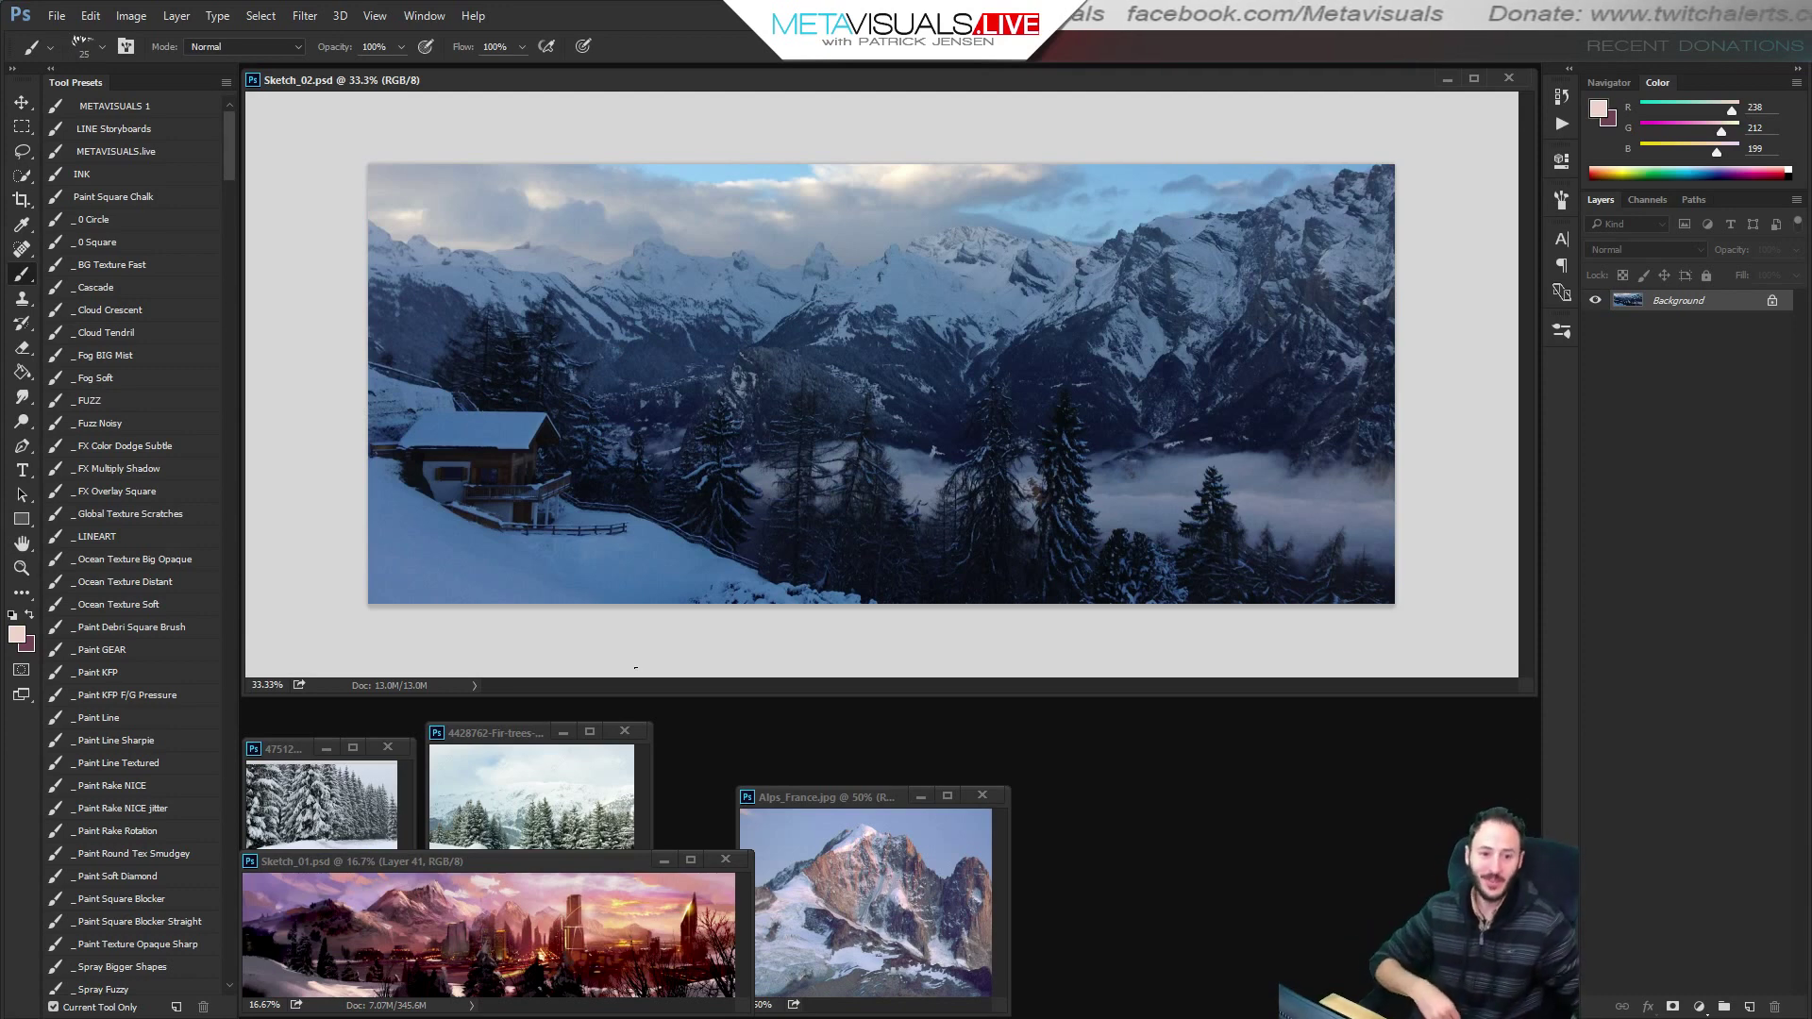
key("z")
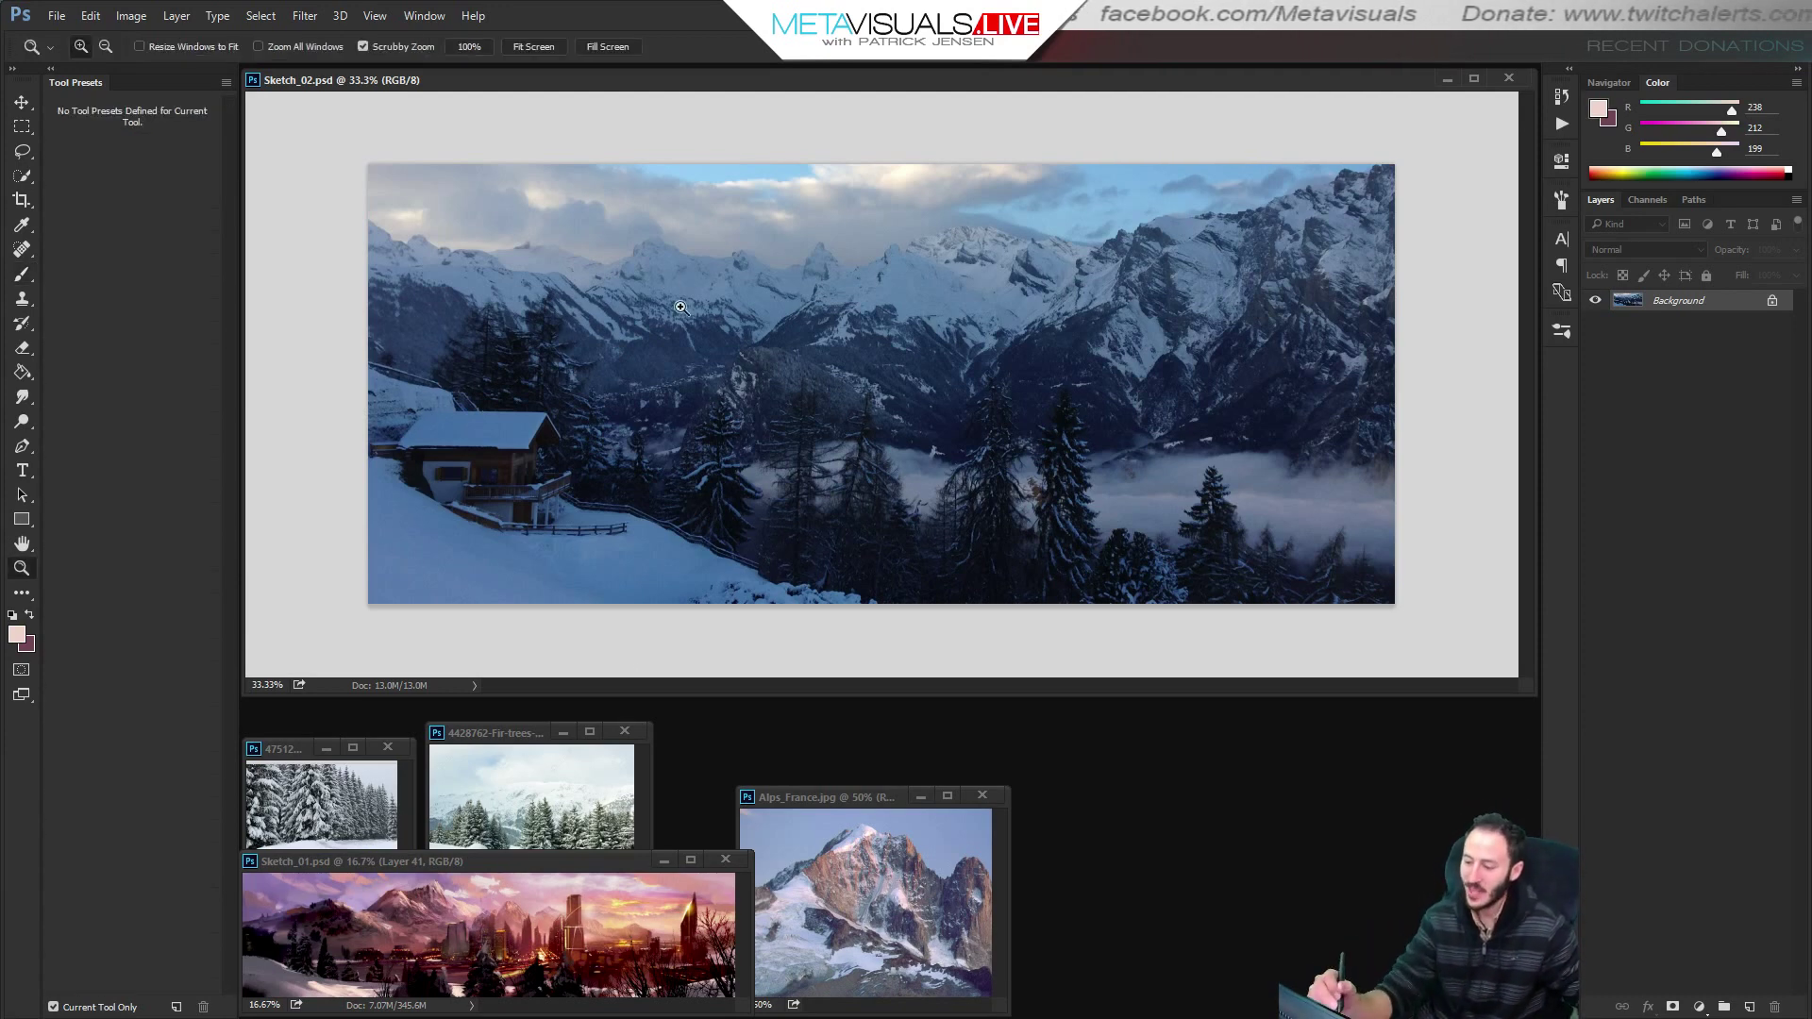
Brighten the chalet photo with a Levels adjustment, setting the RGB input levels to 15, 1.47 and 144.
left_click(687, 365, "alt")
left_click(882, 382)
key("h")
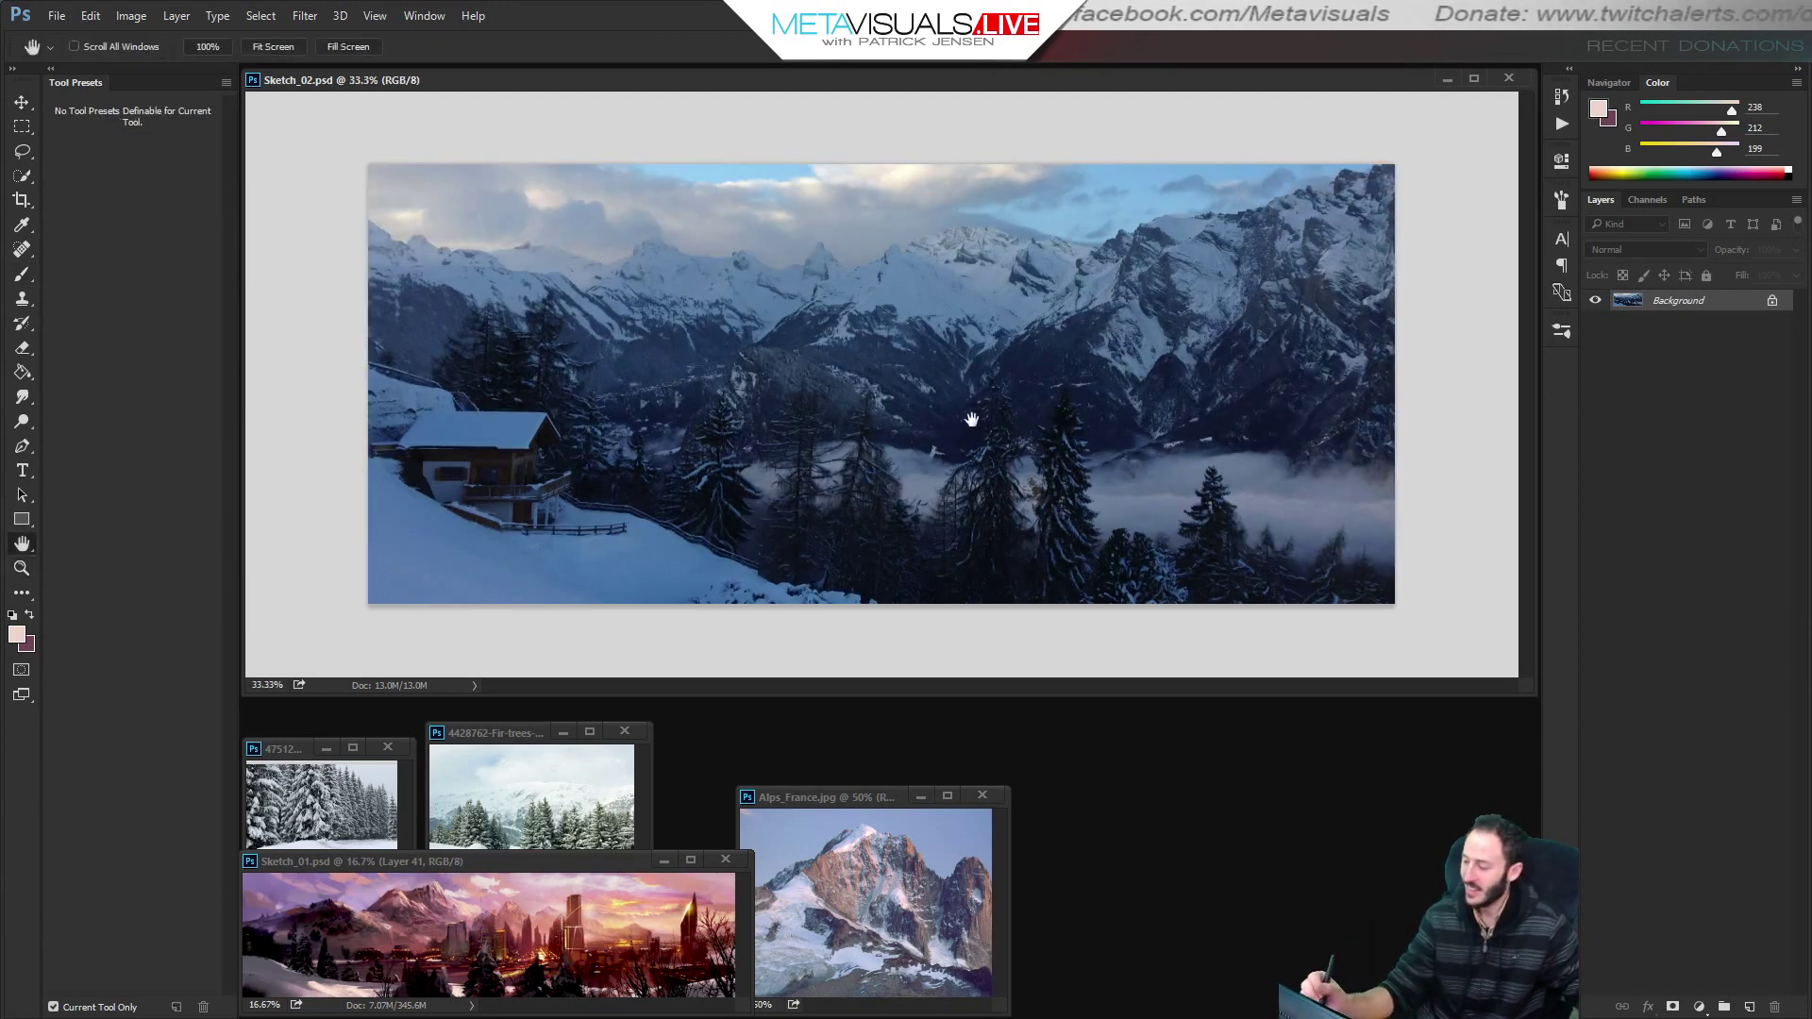
key("b")
left_click(131, 16)
mouse_move(174, 60)
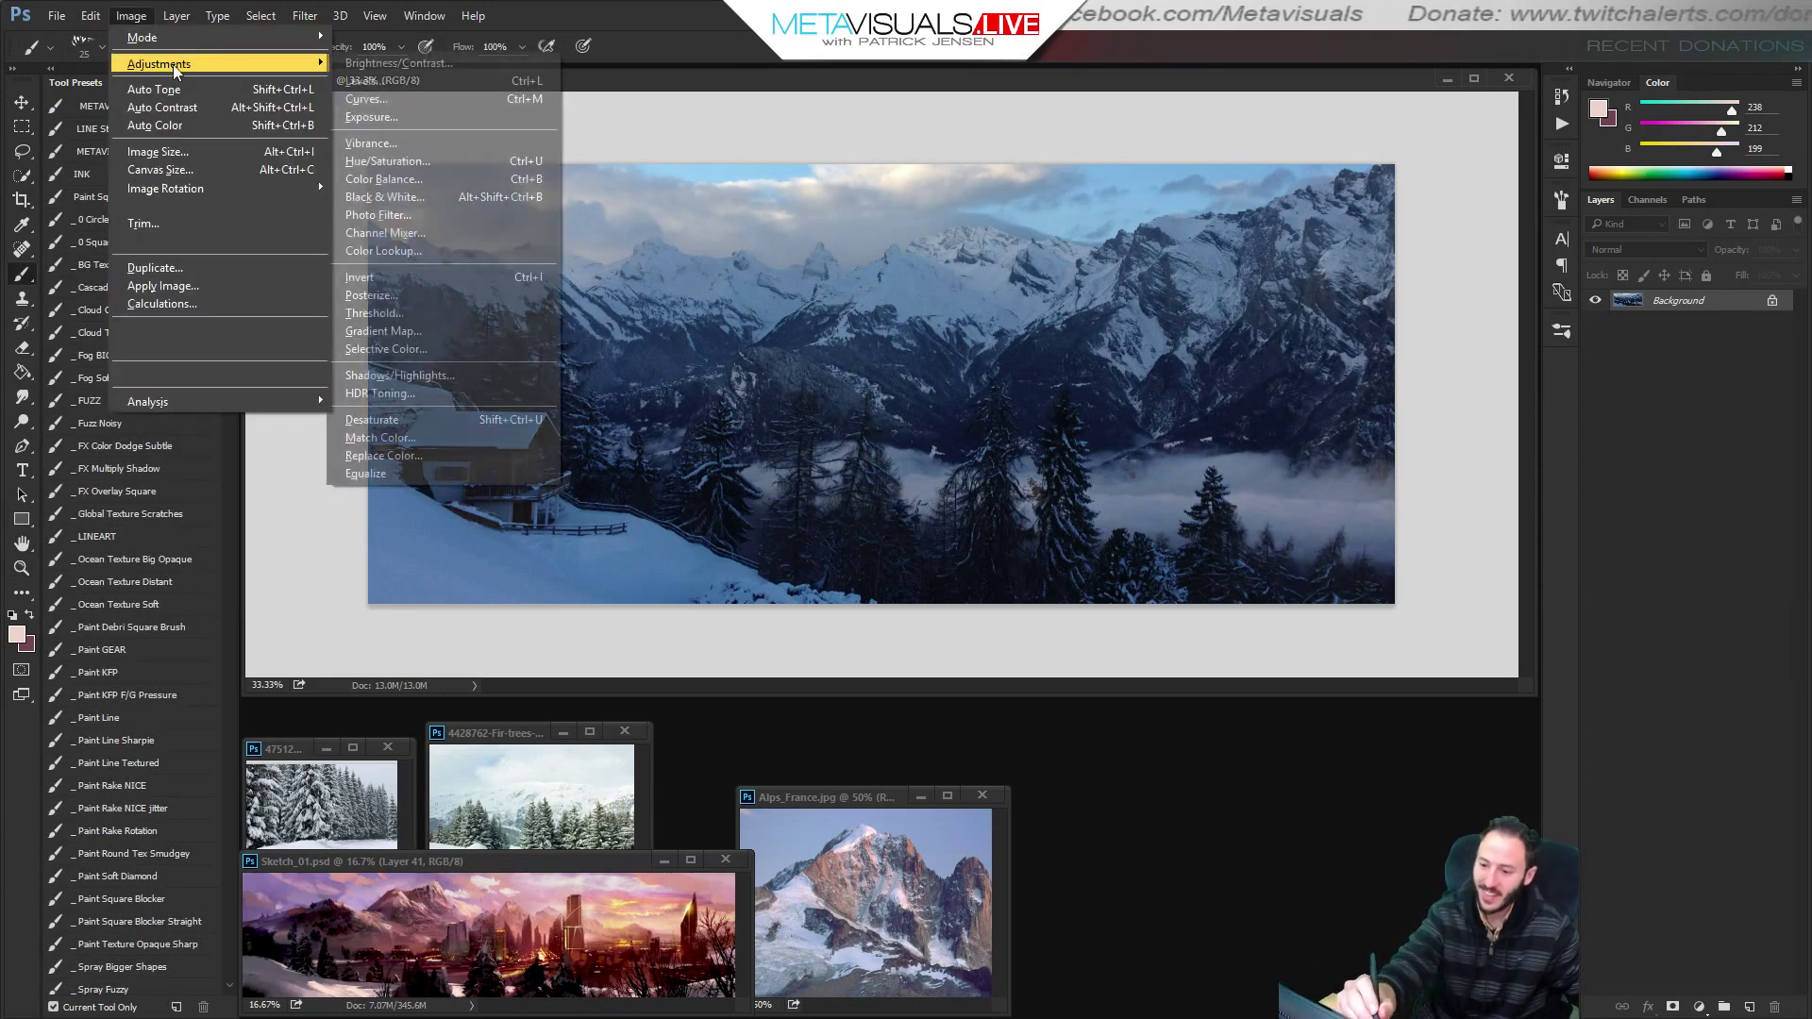
left_click(415, 83)
left_click_drag(1348, 751, 1125, 753)
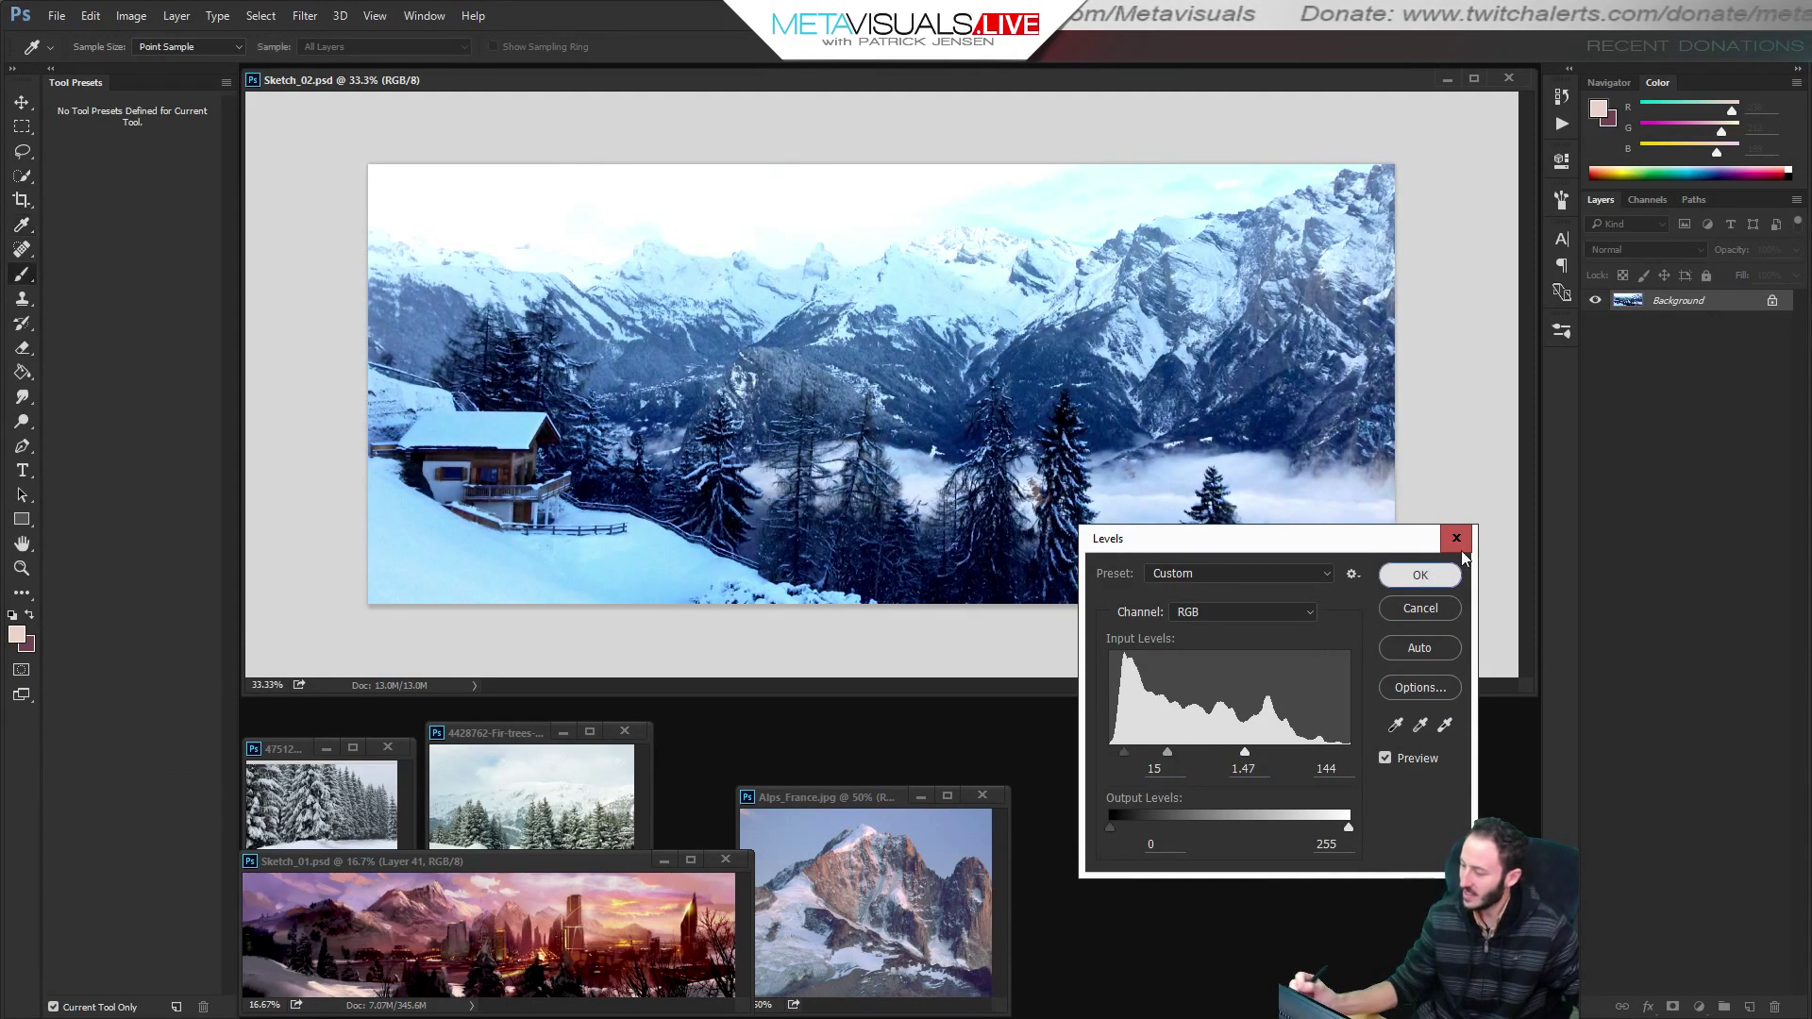
left_click(1420, 575)
key("b")
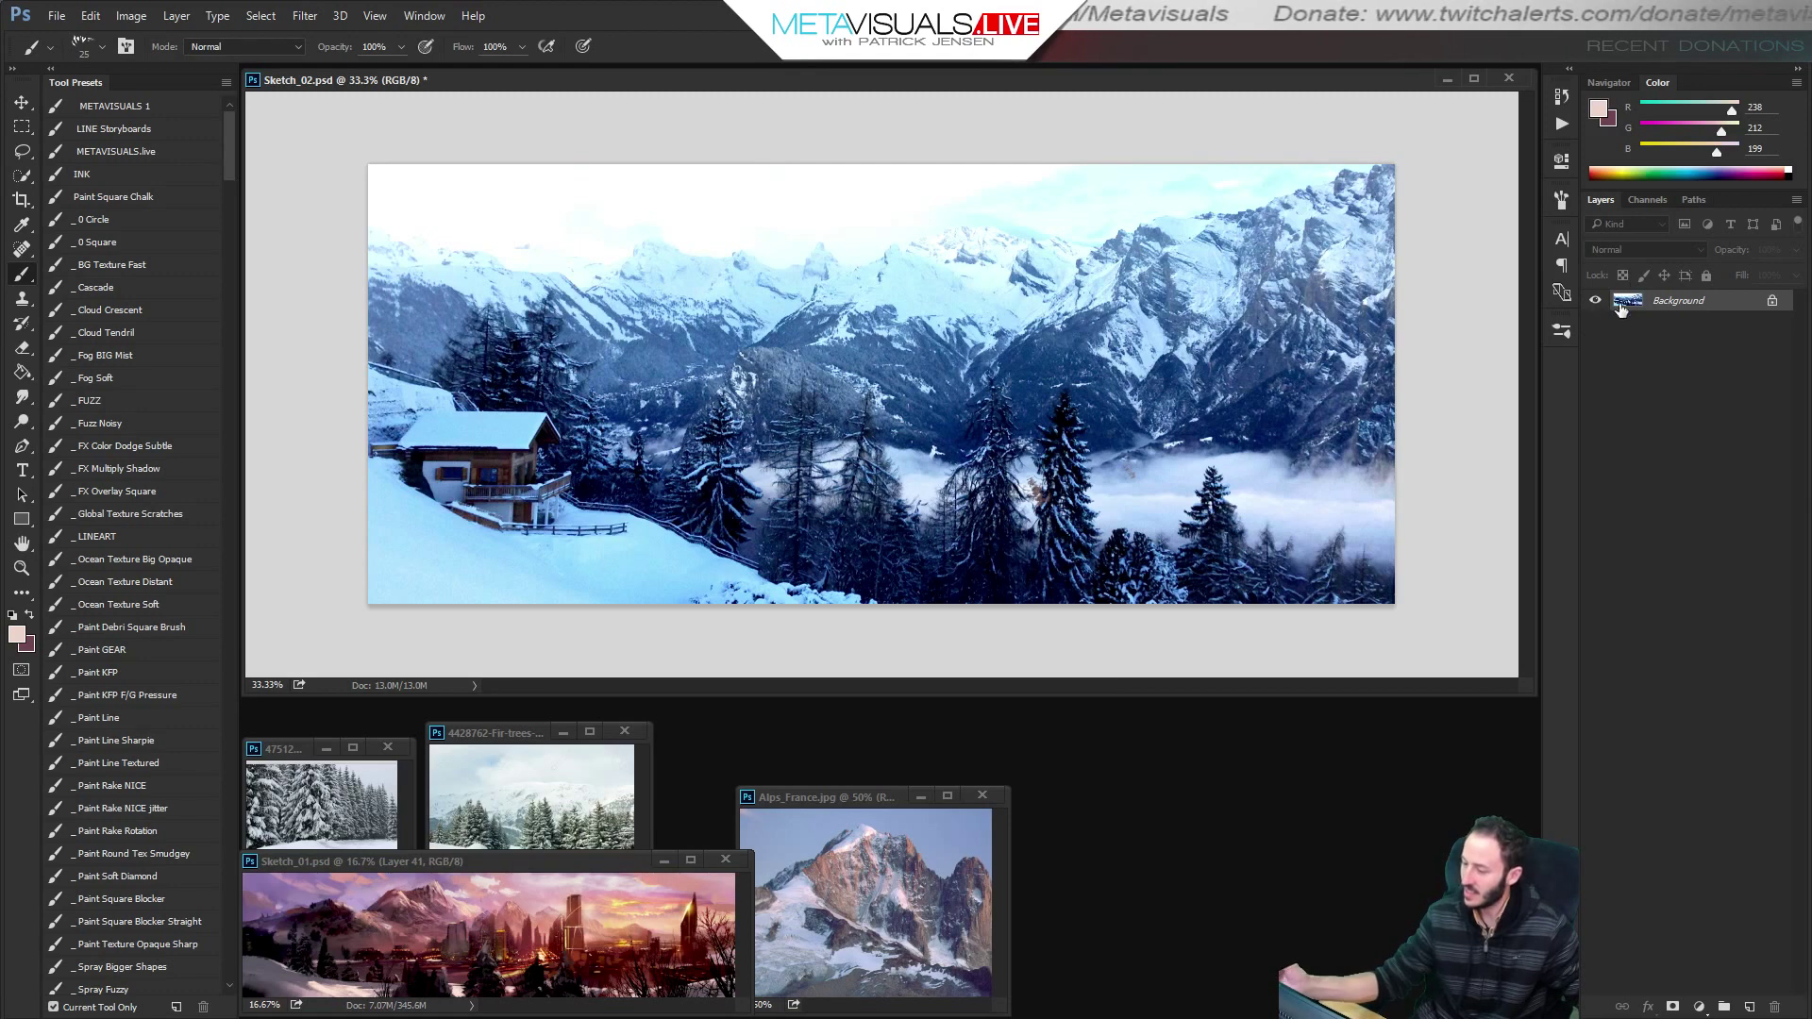
Compare the photo with and without the Levels adjustment, and fade it to 41% opacity in Normal mode.
key("ctrl+z")
key("ctrl+z")
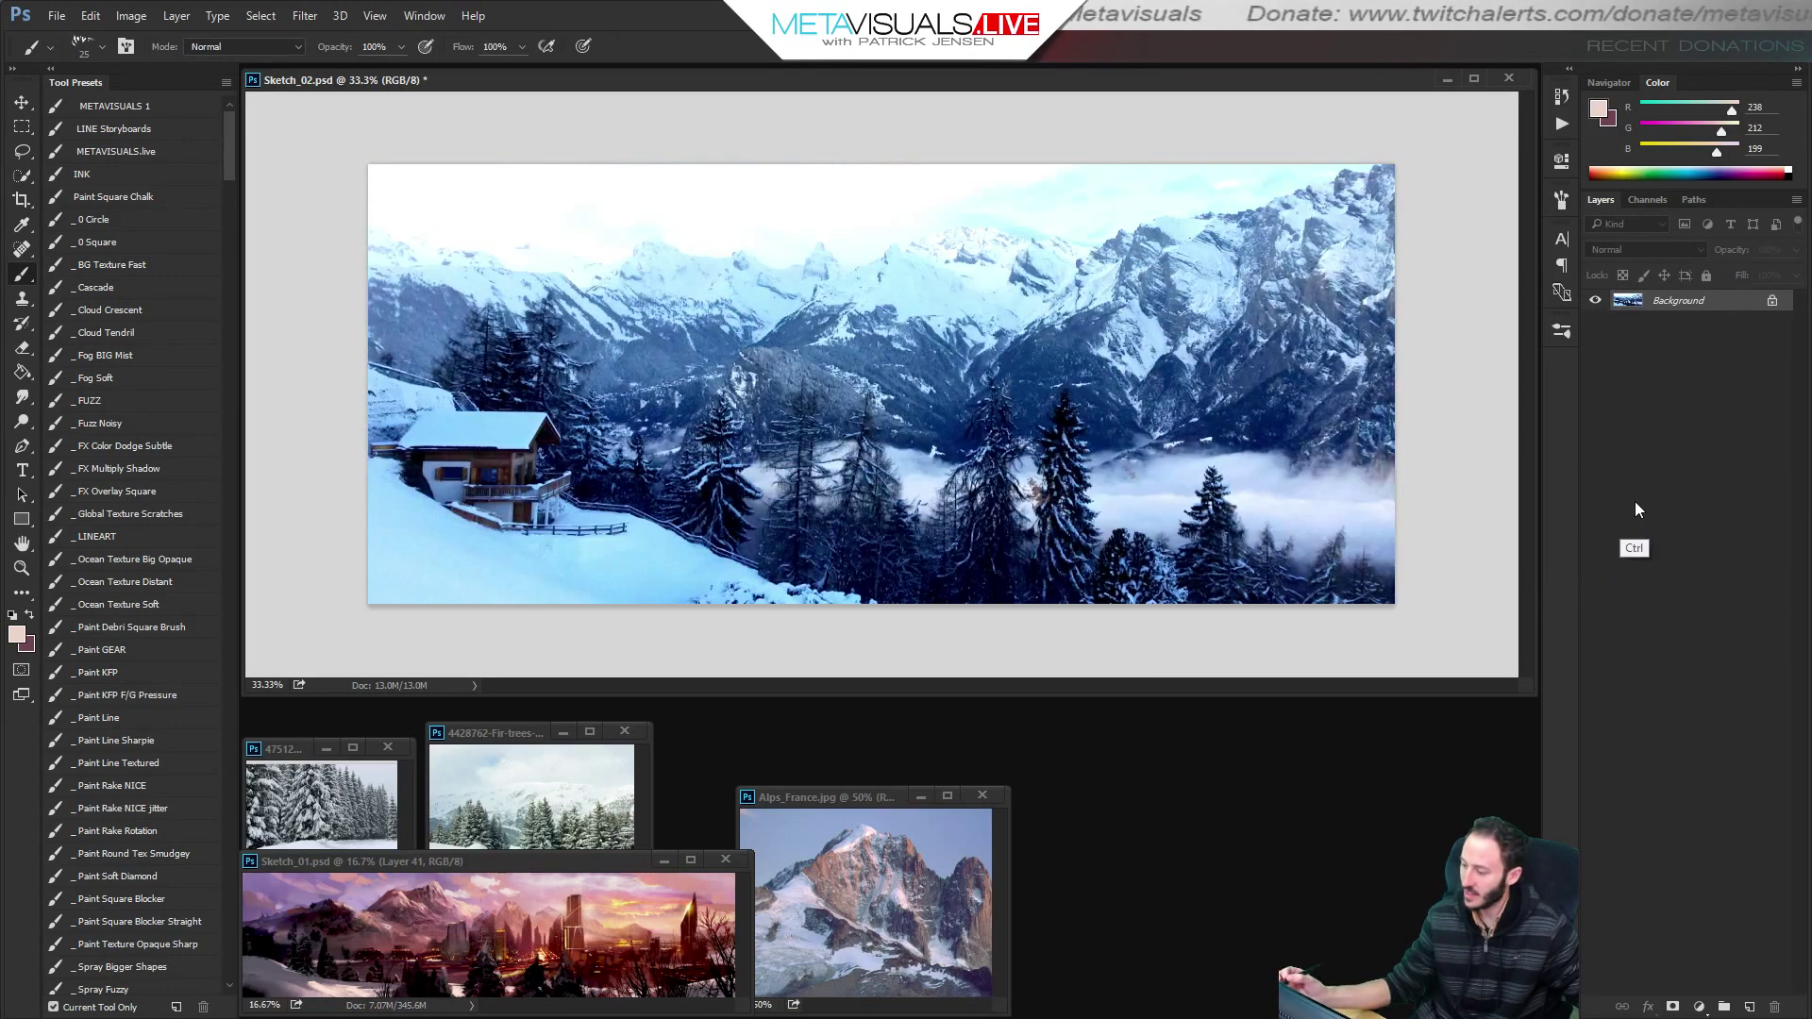
key("ctrl+shift+f")
left_click_drag(1384, 355, 1294, 354)
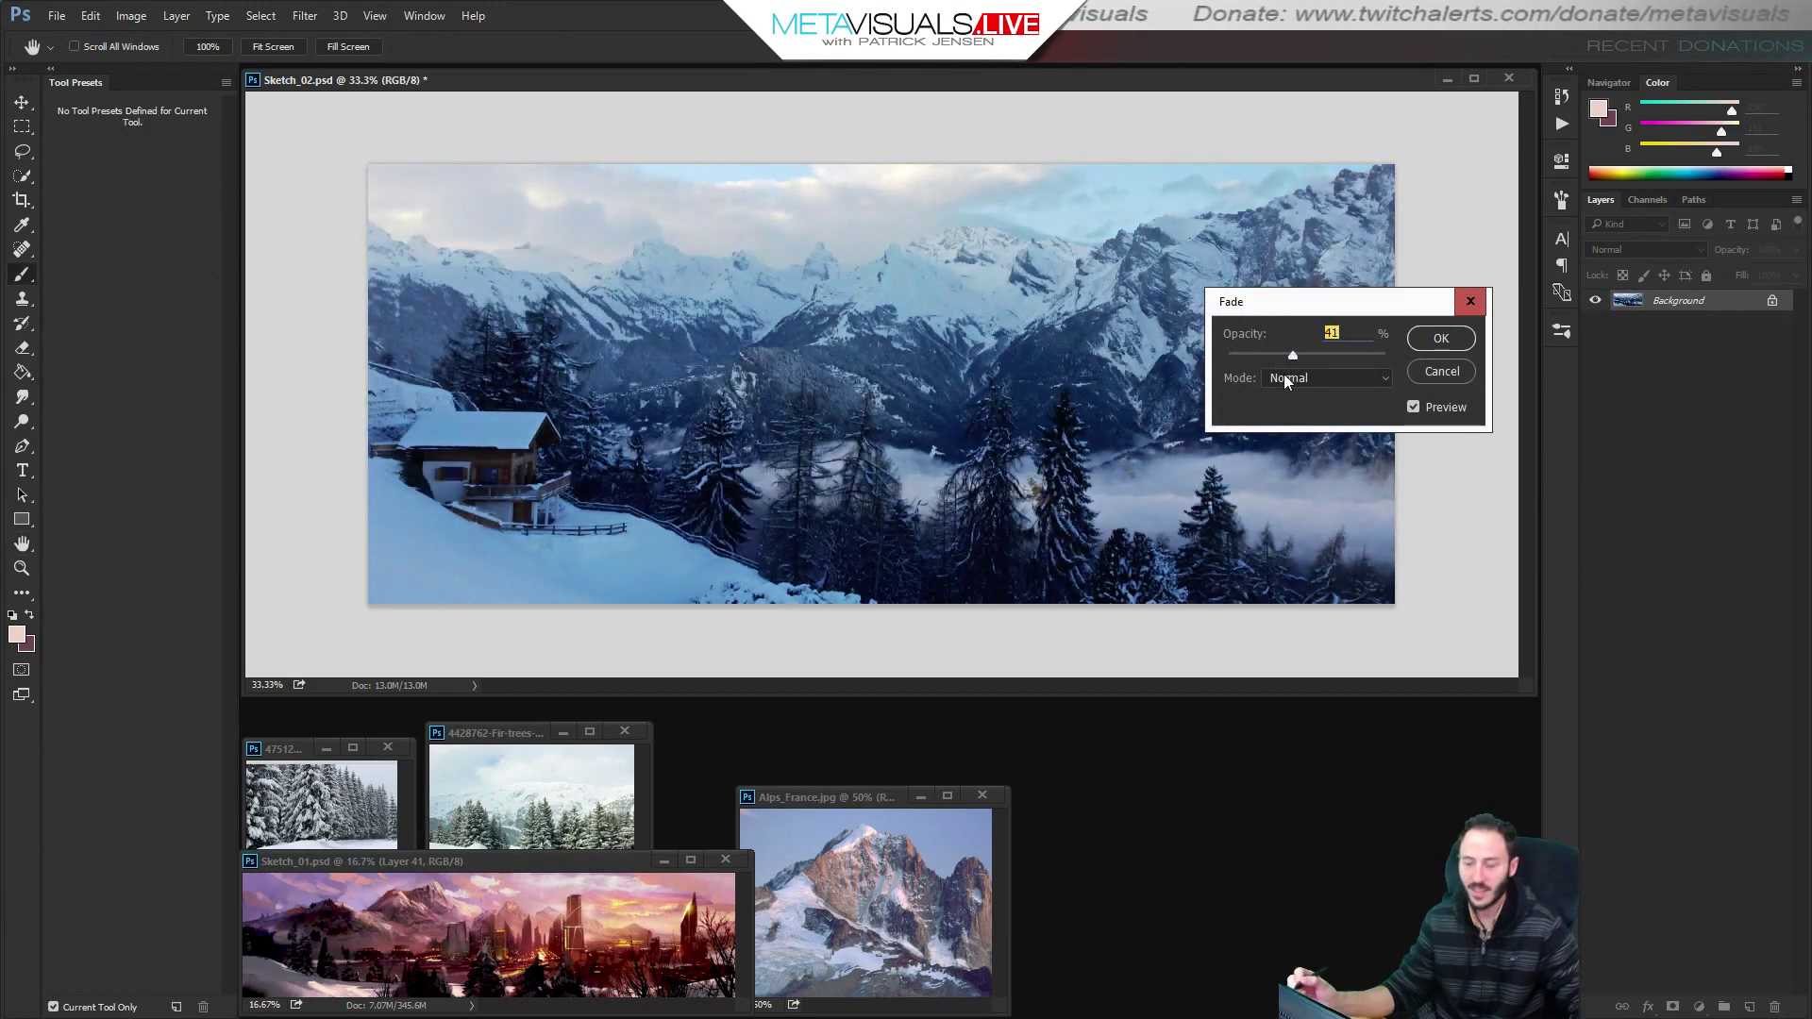
key("Return")
left_click(1697, 1007)
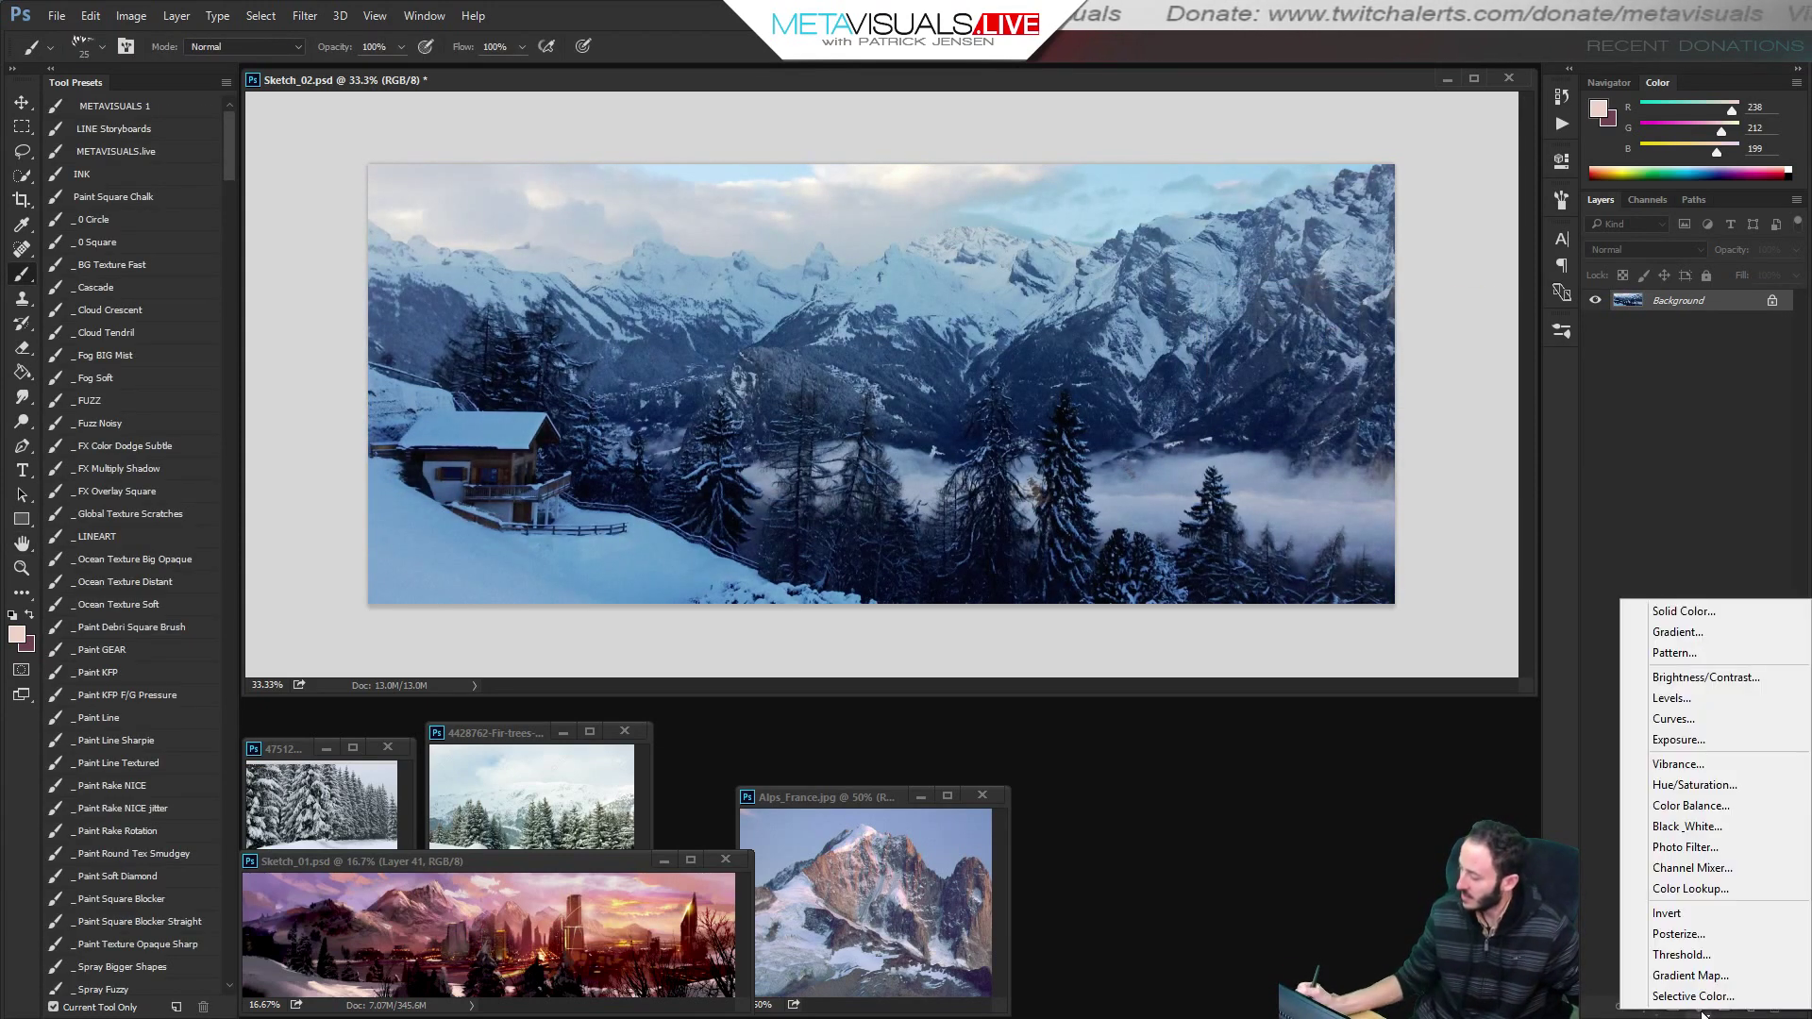
key("Escape")
key("h")
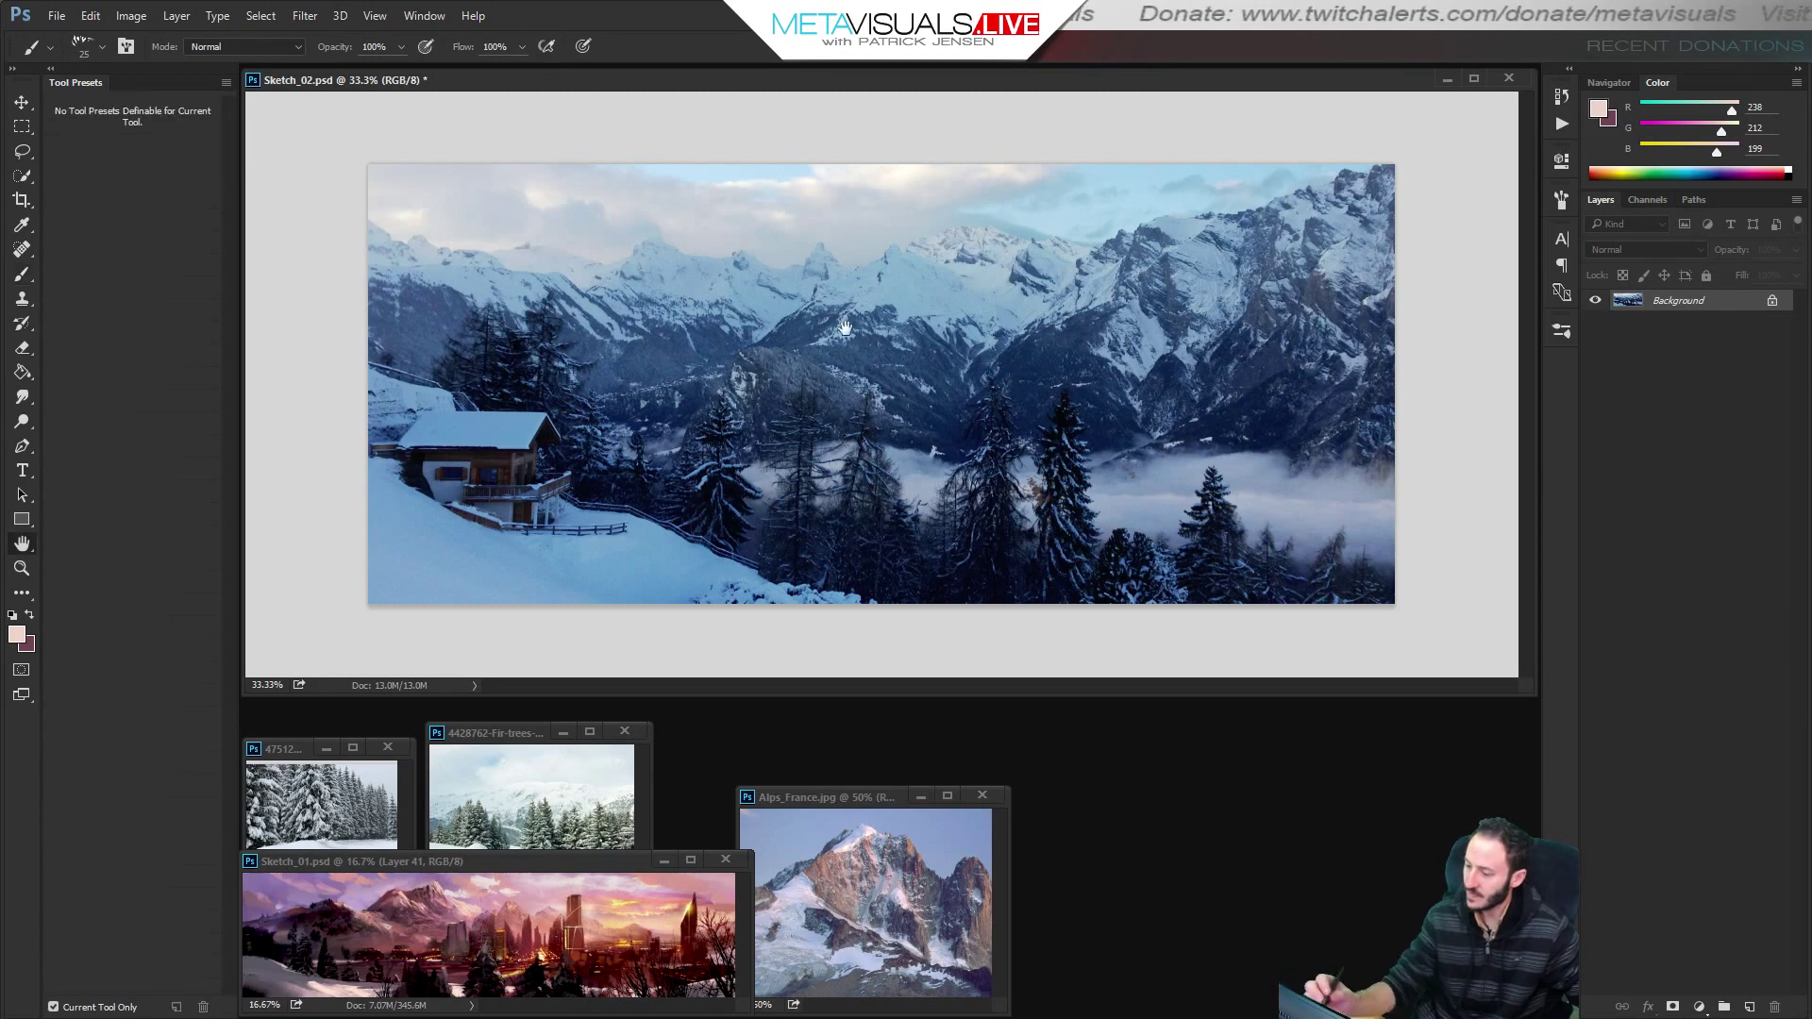
key("r")
left_click_drag(834, 310, 925, 298)
key("ctrl+z")
Duplicate the Background layer and smudge the chalet's facade, nearby fence and upper edge of the valley fog on the copy.
right_click(1661, 300)
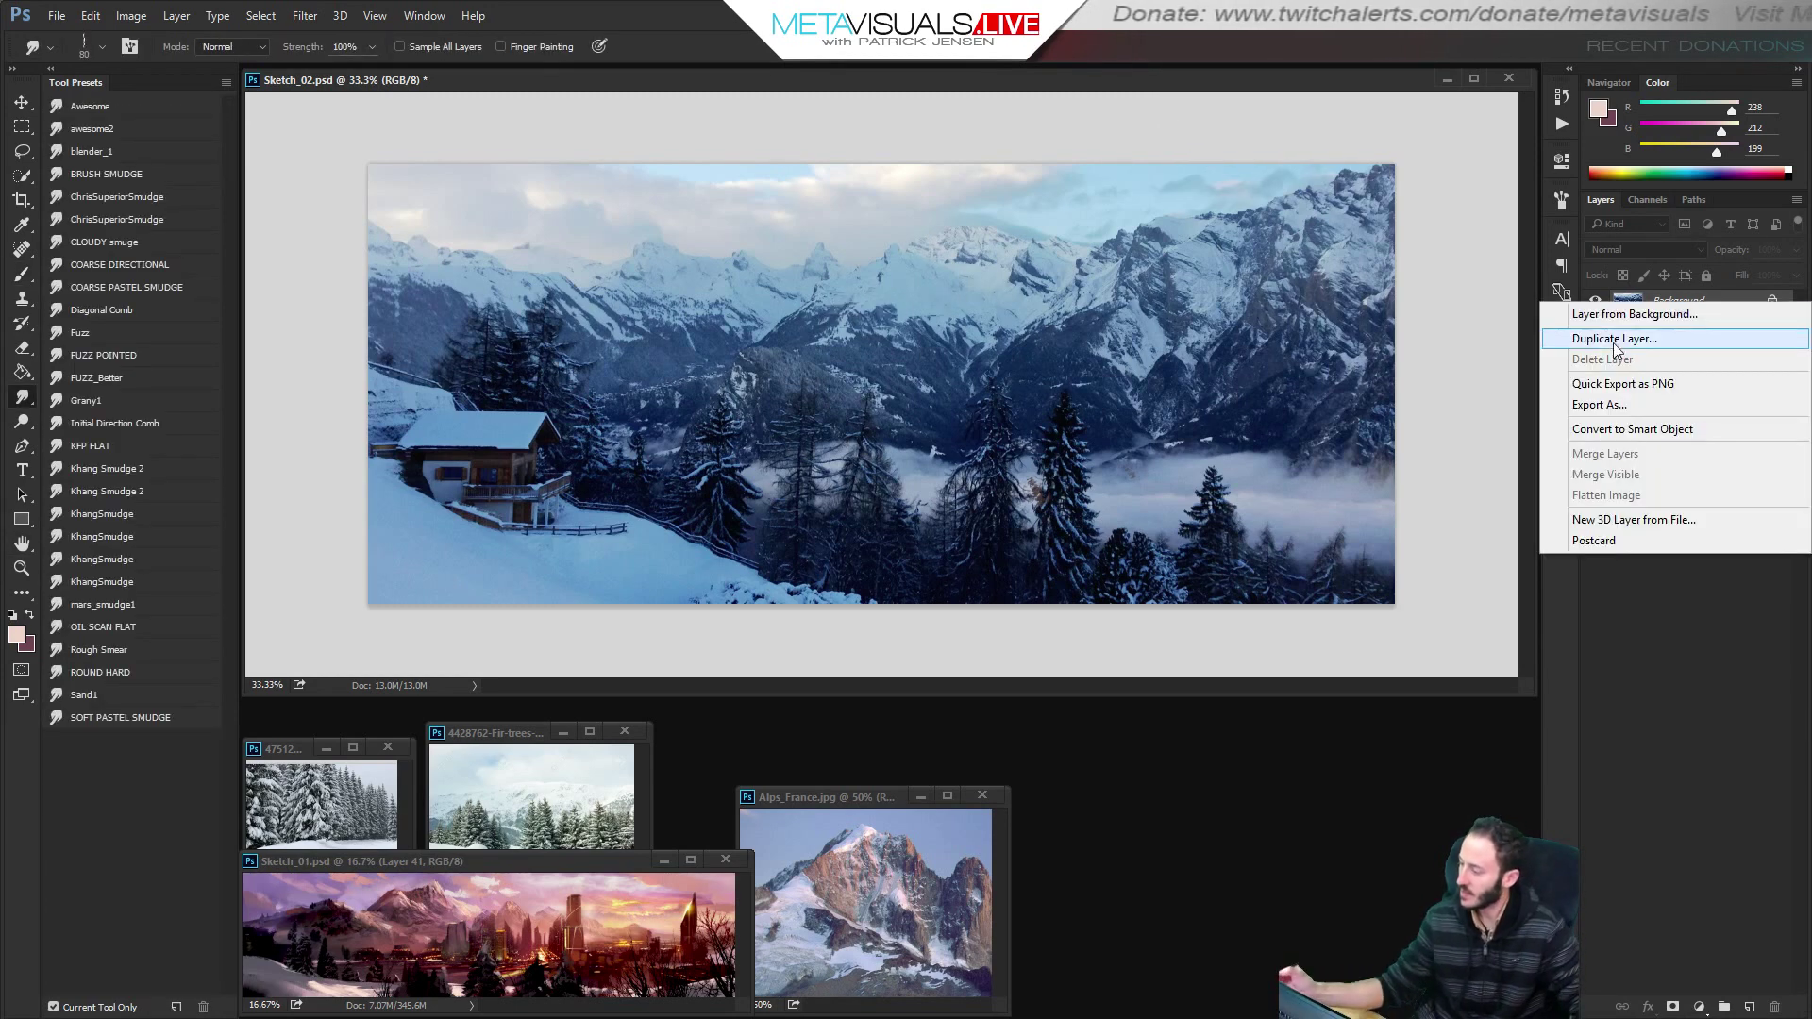
left_click(1605, 328)
key("Return")
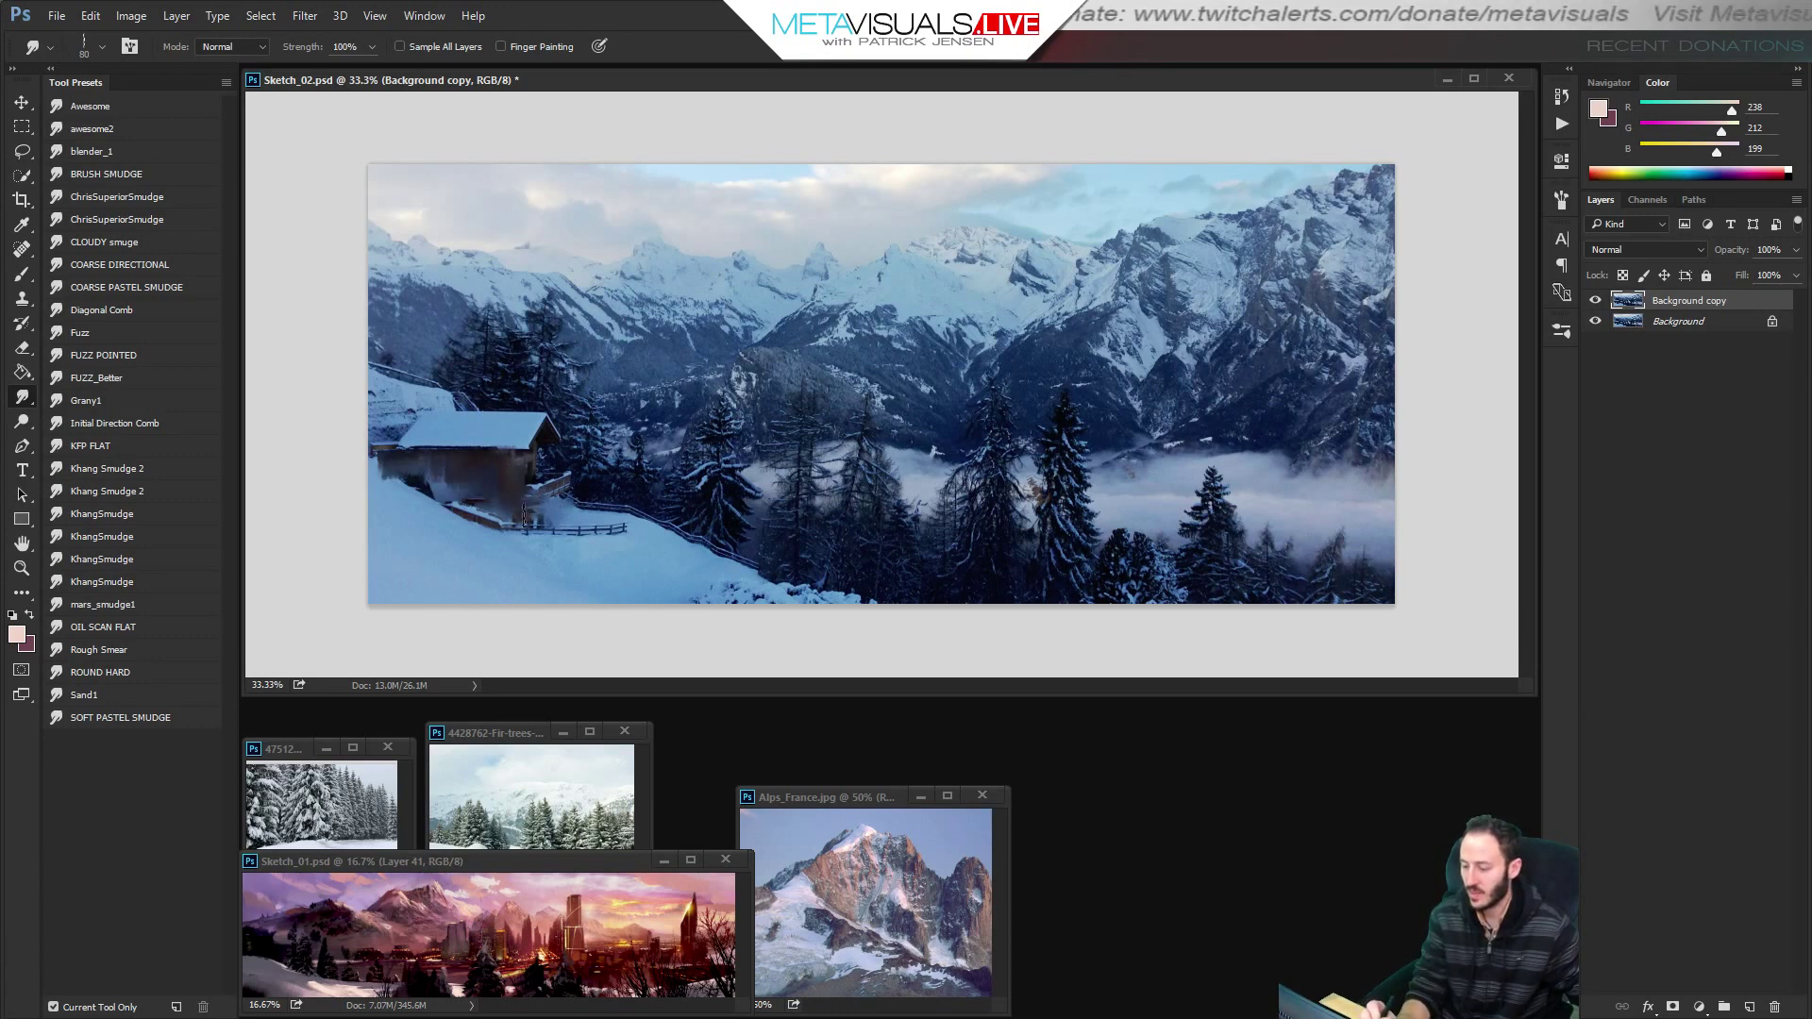
left_click_drag(524, 516, 635, 517)
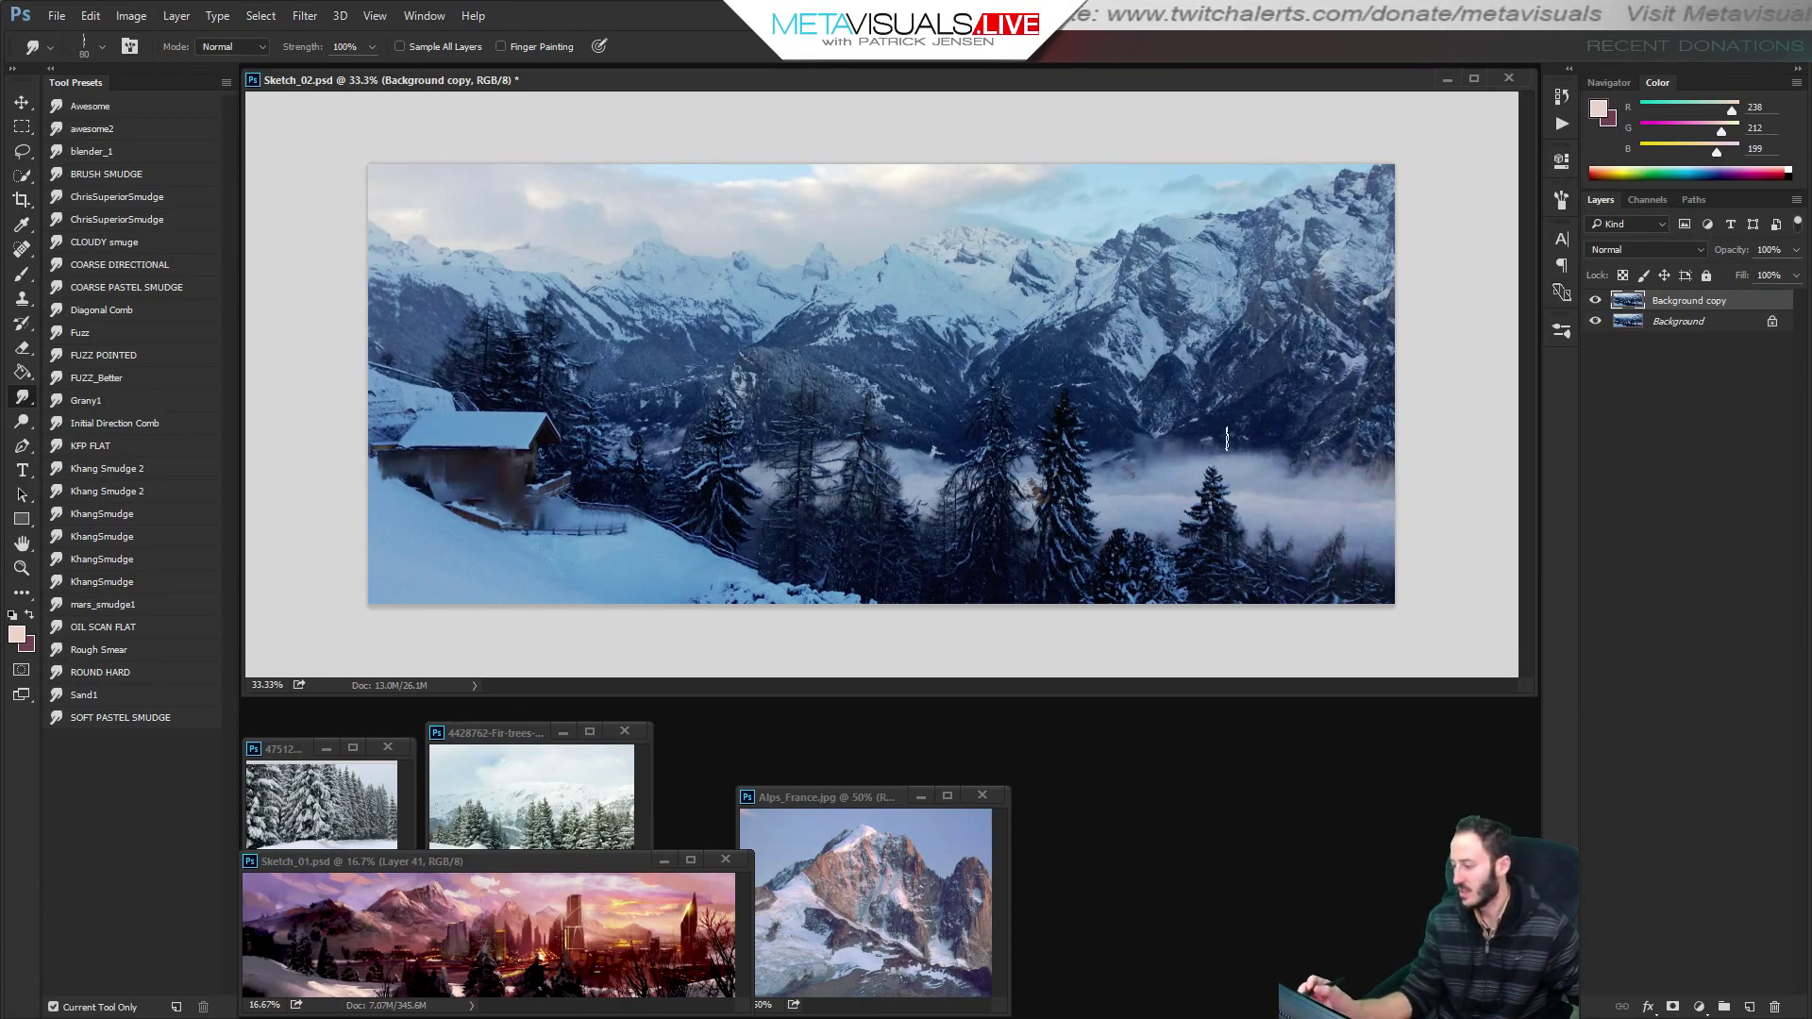
Paint mist in front of the central mountains with the Fog BIG Mist brush, using a colour sampled from the valley fog, and smudge it.
key("b")
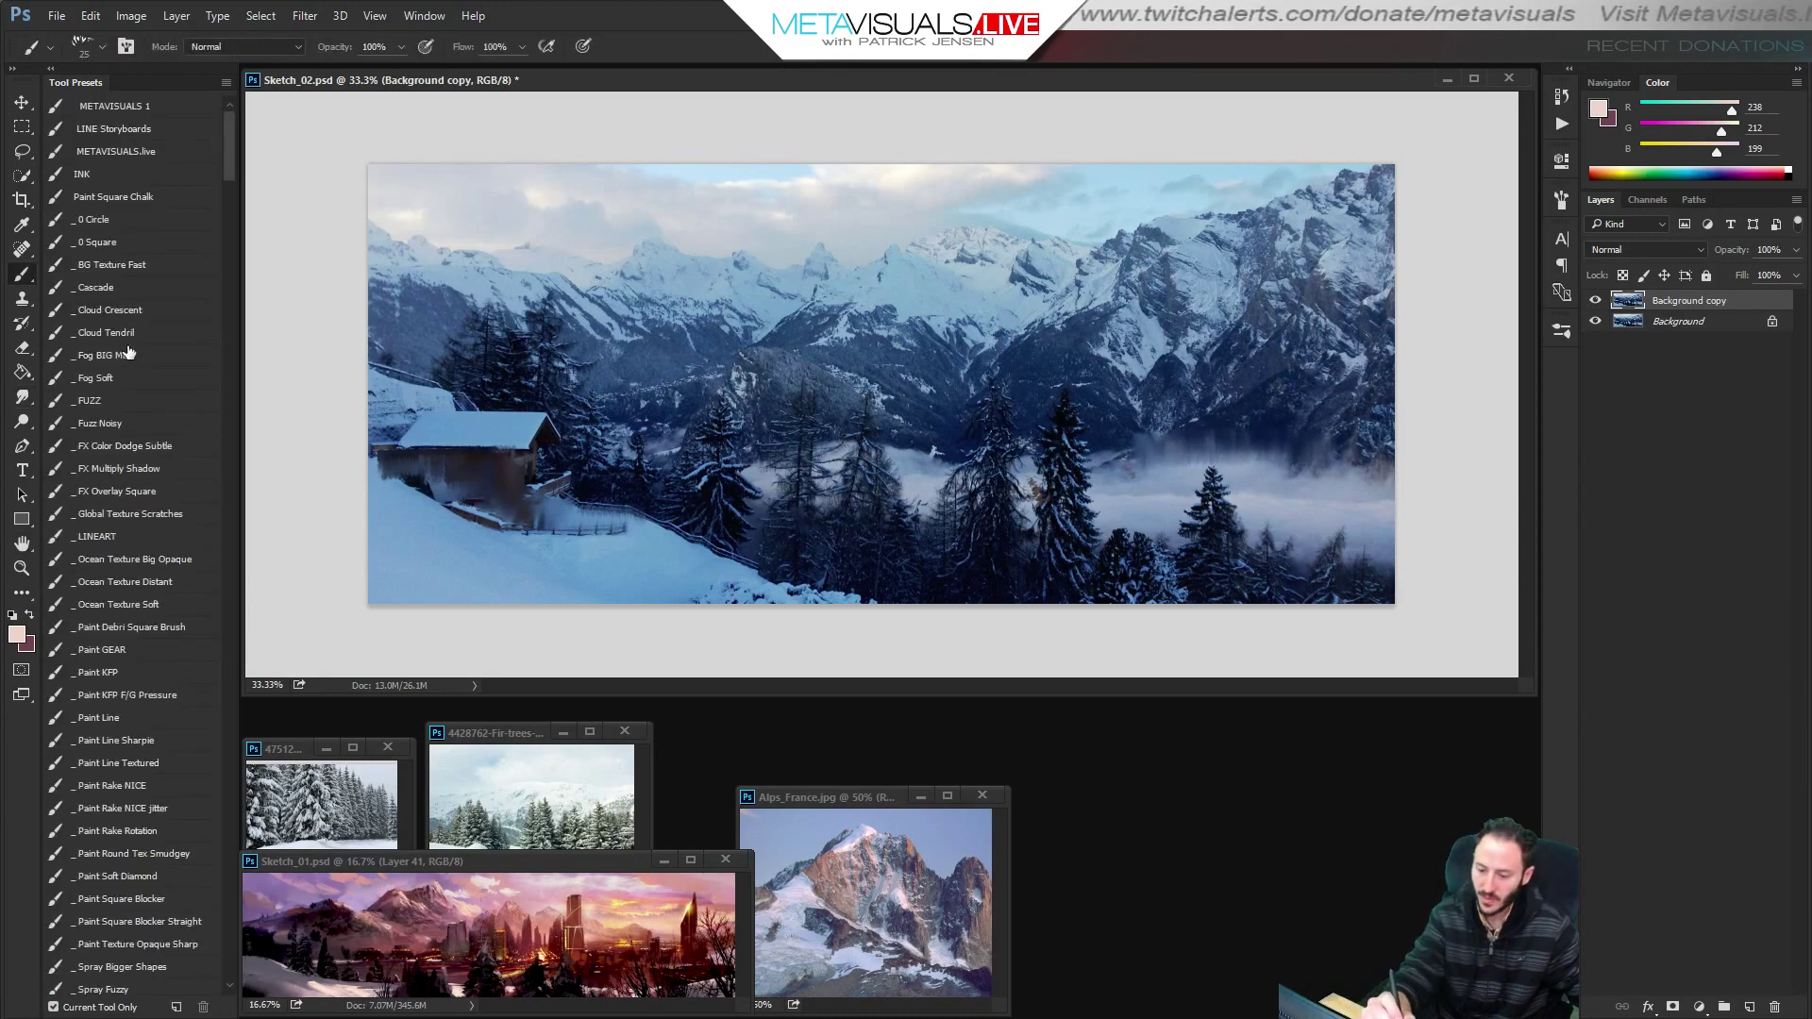
left_click(132, 359)
left_click(1152, 513, "alt")
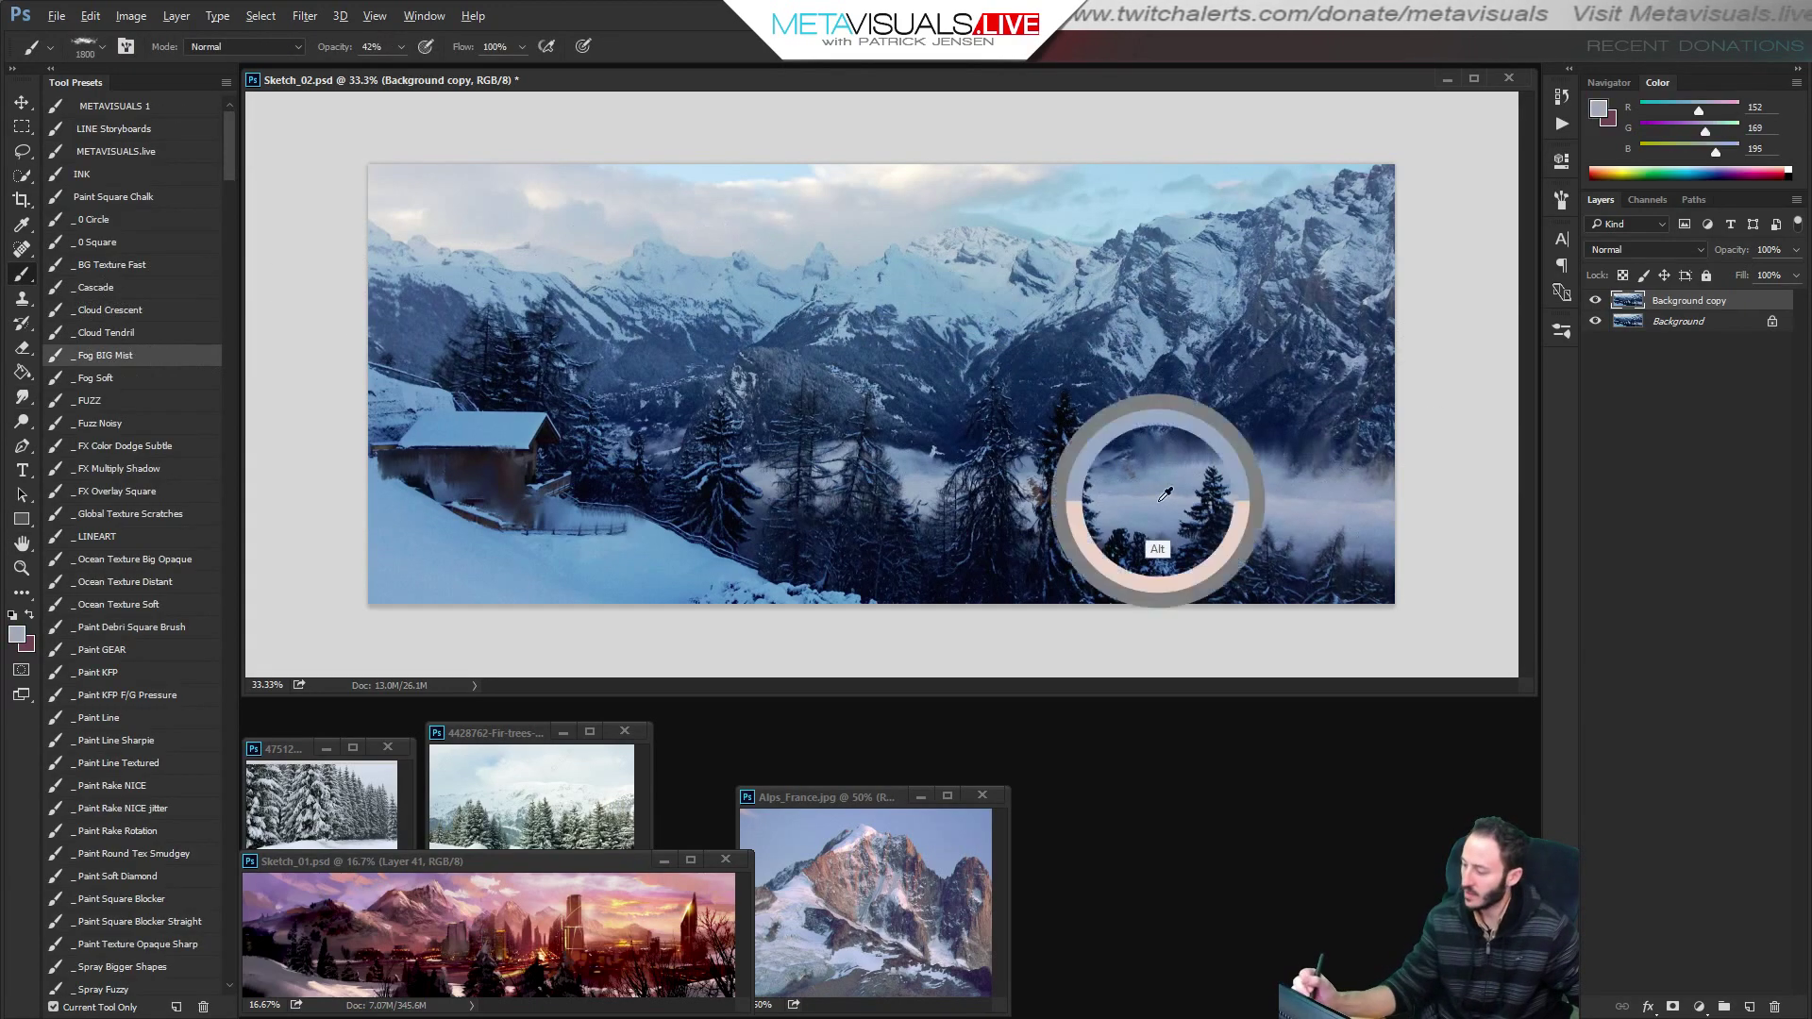
key("bracketleft")
key("bracketleft")
key("bracketleft")
key("bracketleft")
key("bracketleft")
key("bracketleft")
key("bracketleft")
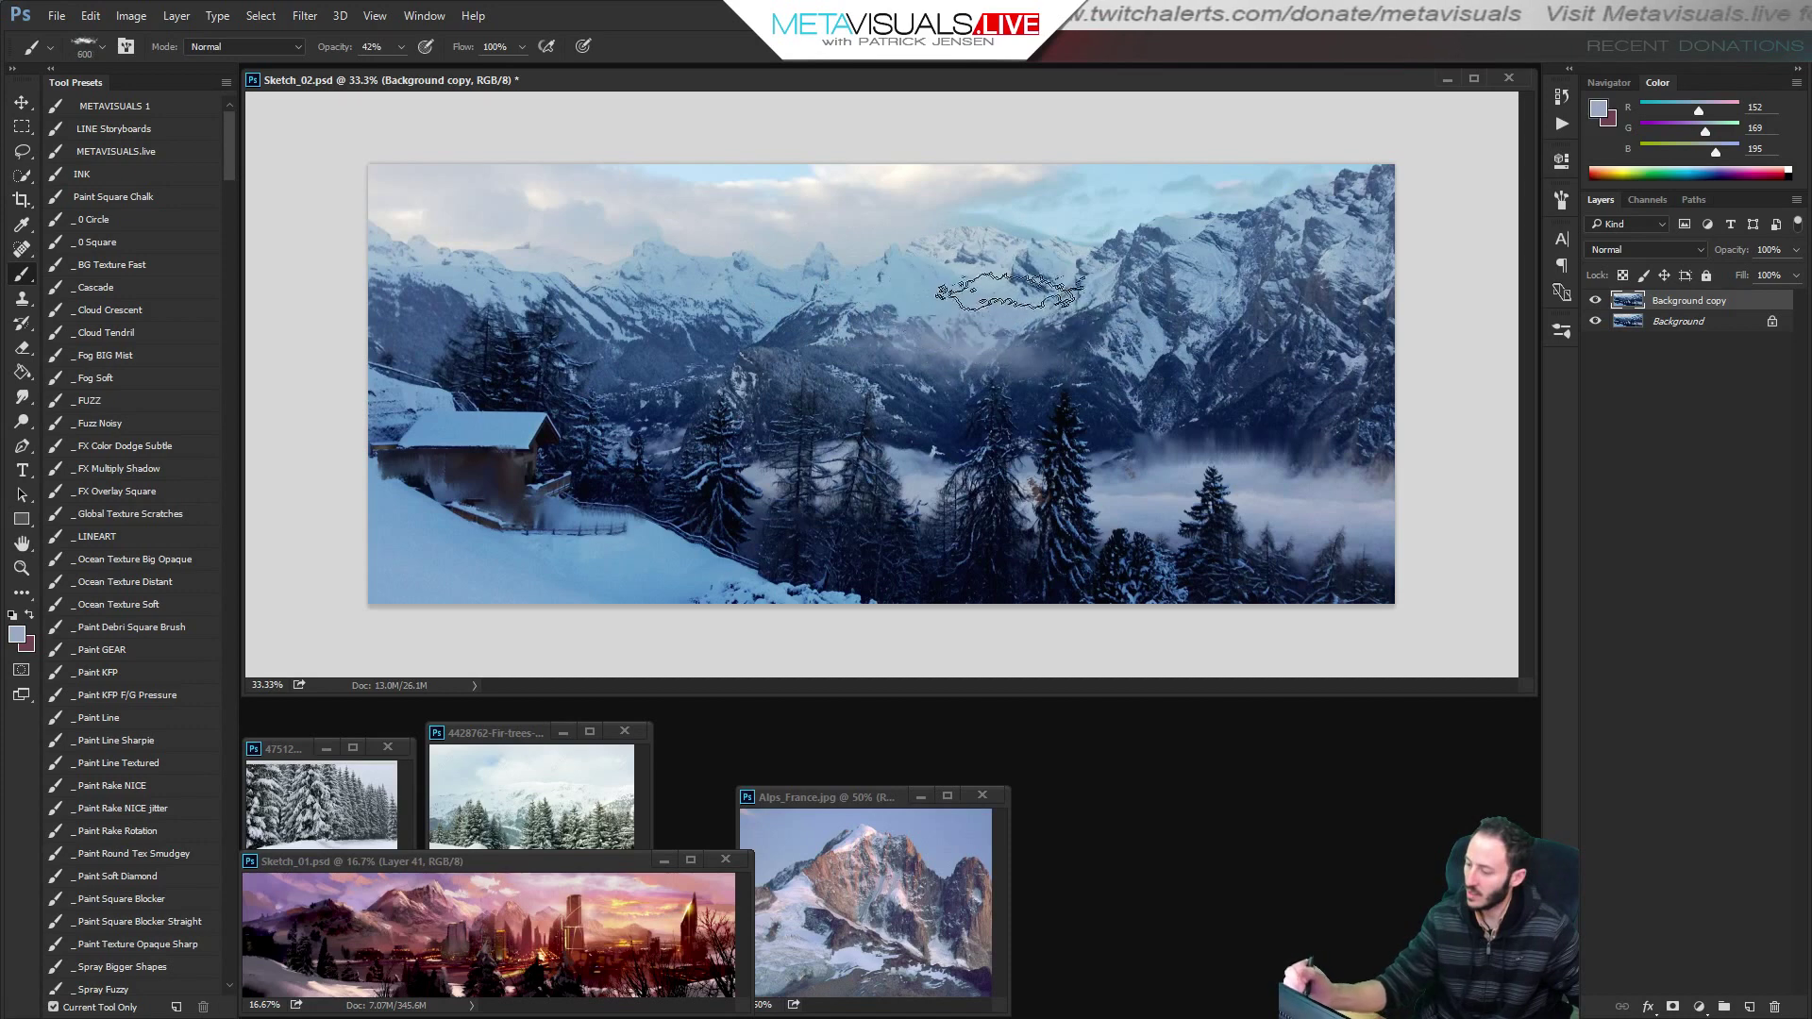
key("r")
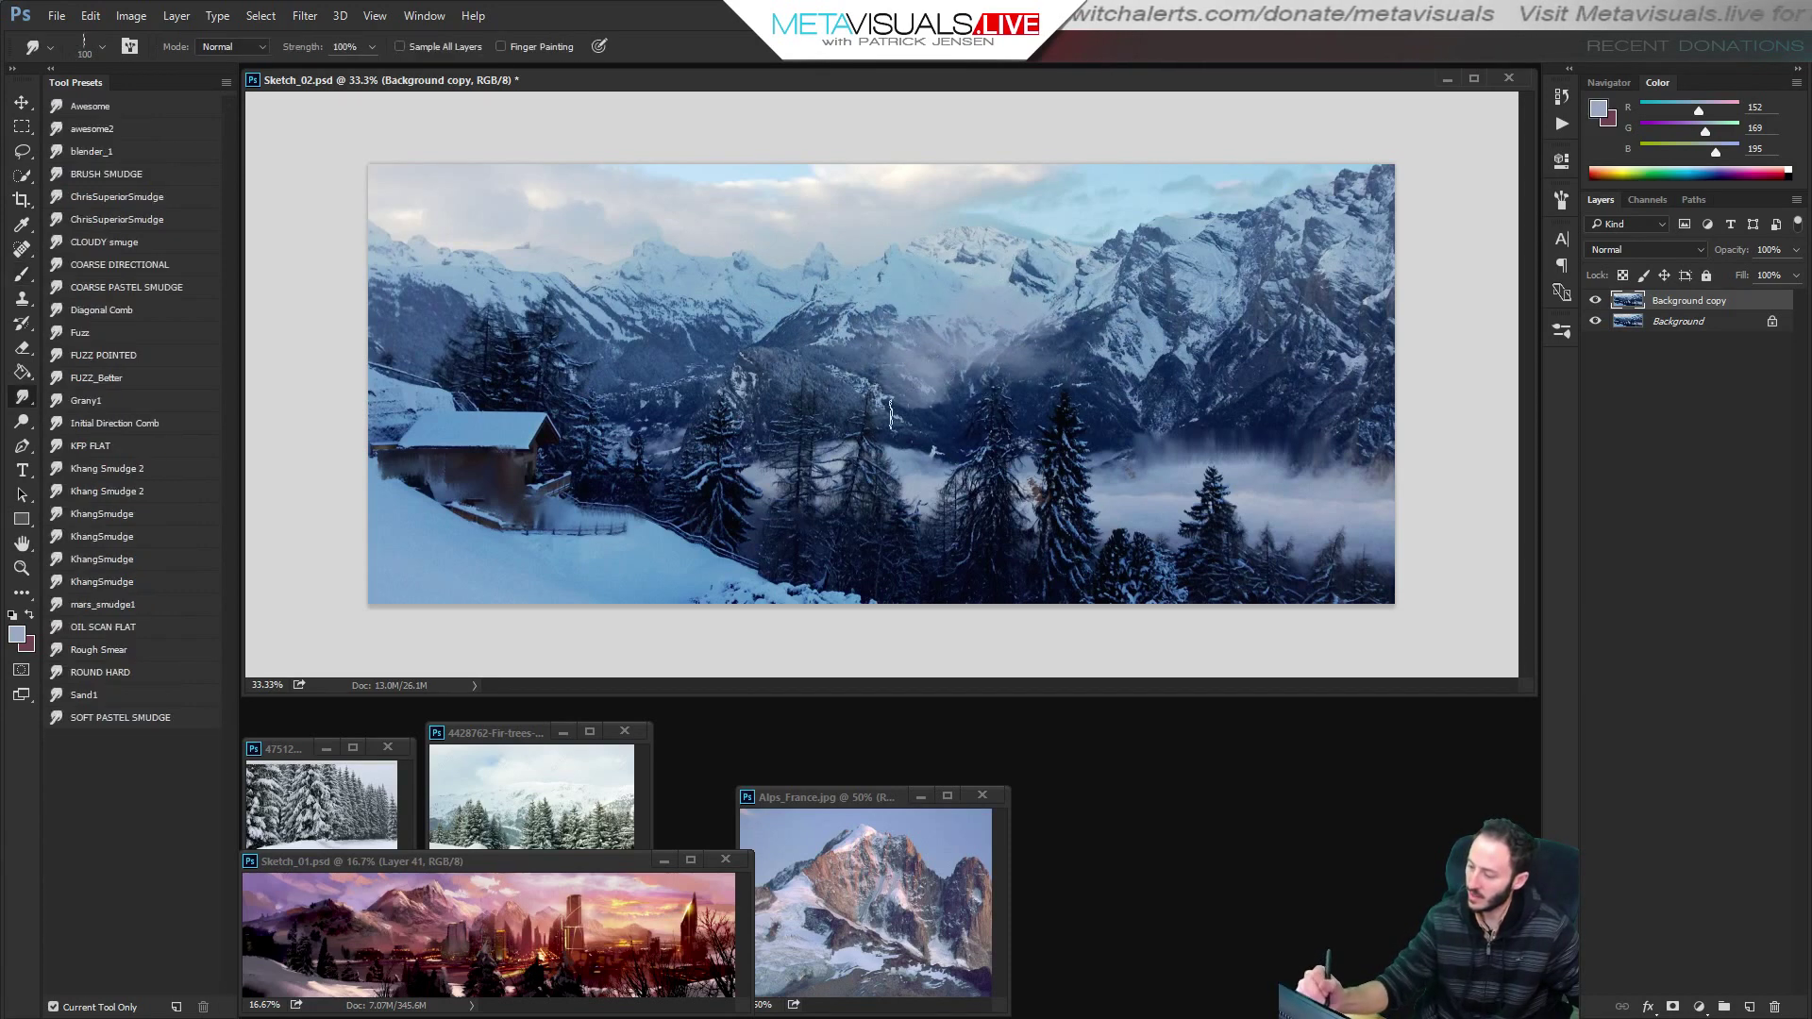
Paint smaller mist patches along the dark slopes behind the middle trees, reducing the fog brush to size 150.
key("b")
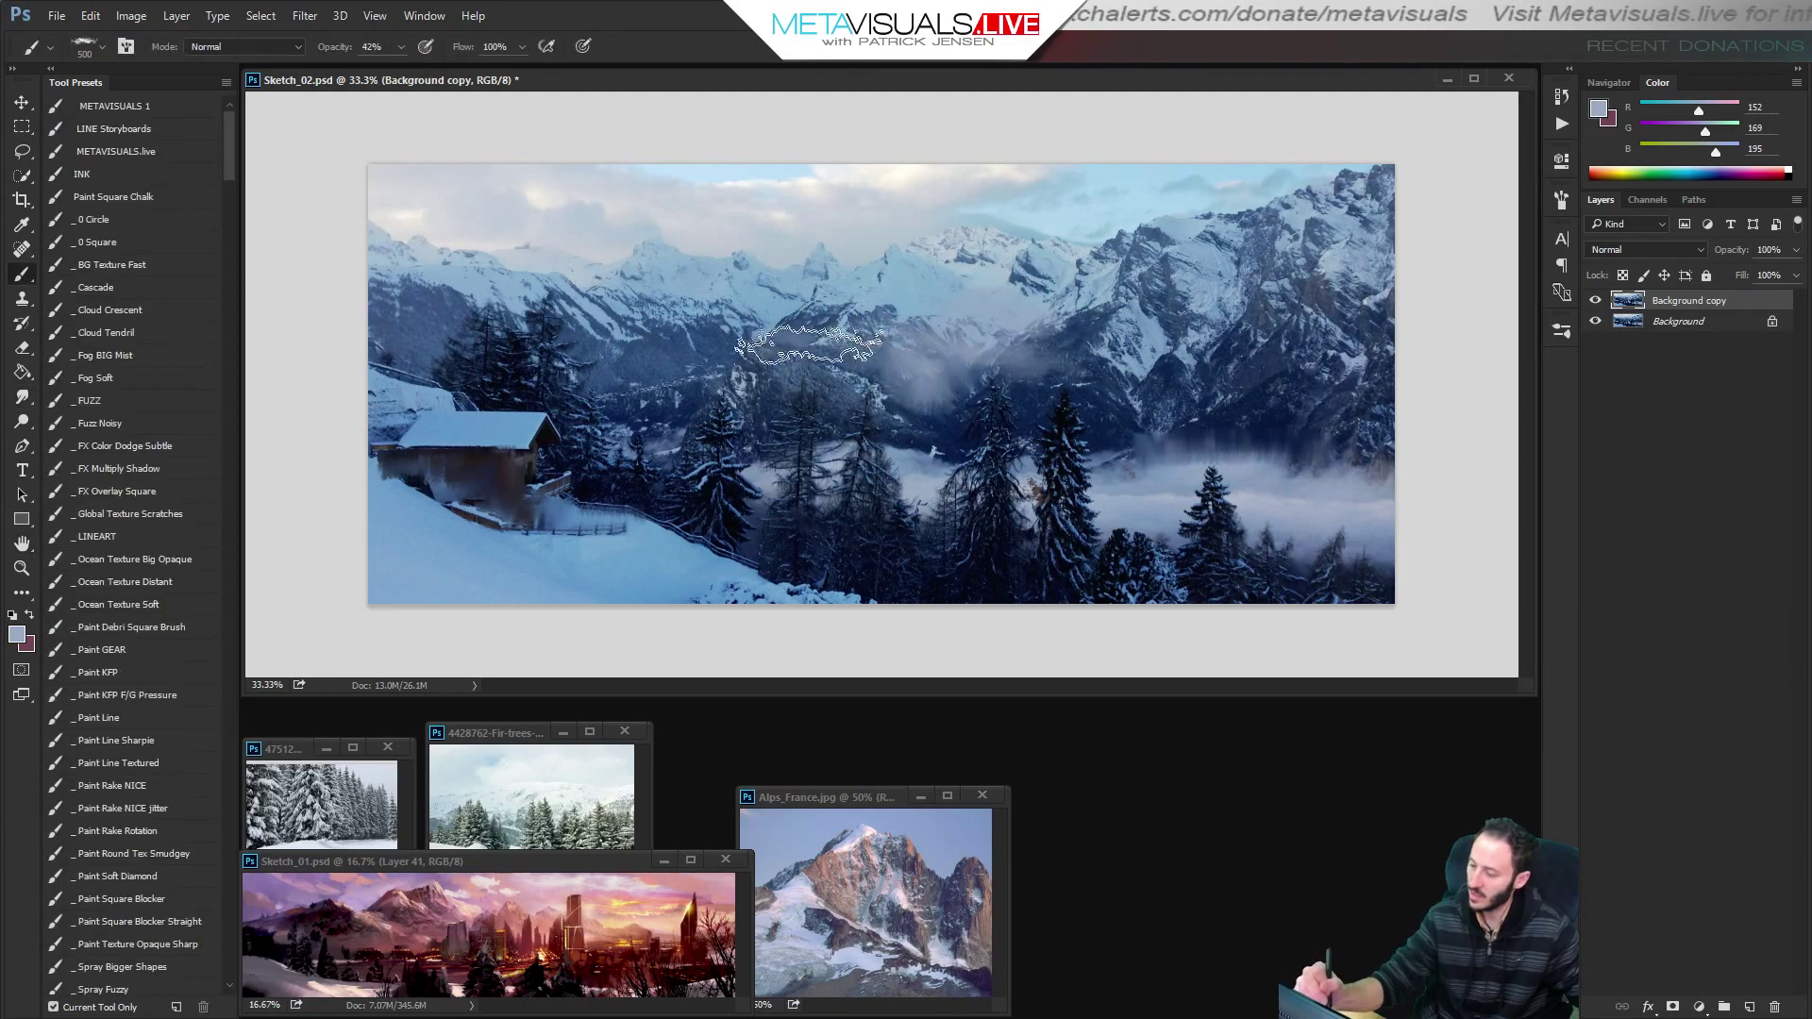
key("bracketleft")
key("bracketleft")
key("bracketleft")
key("bracketleft")
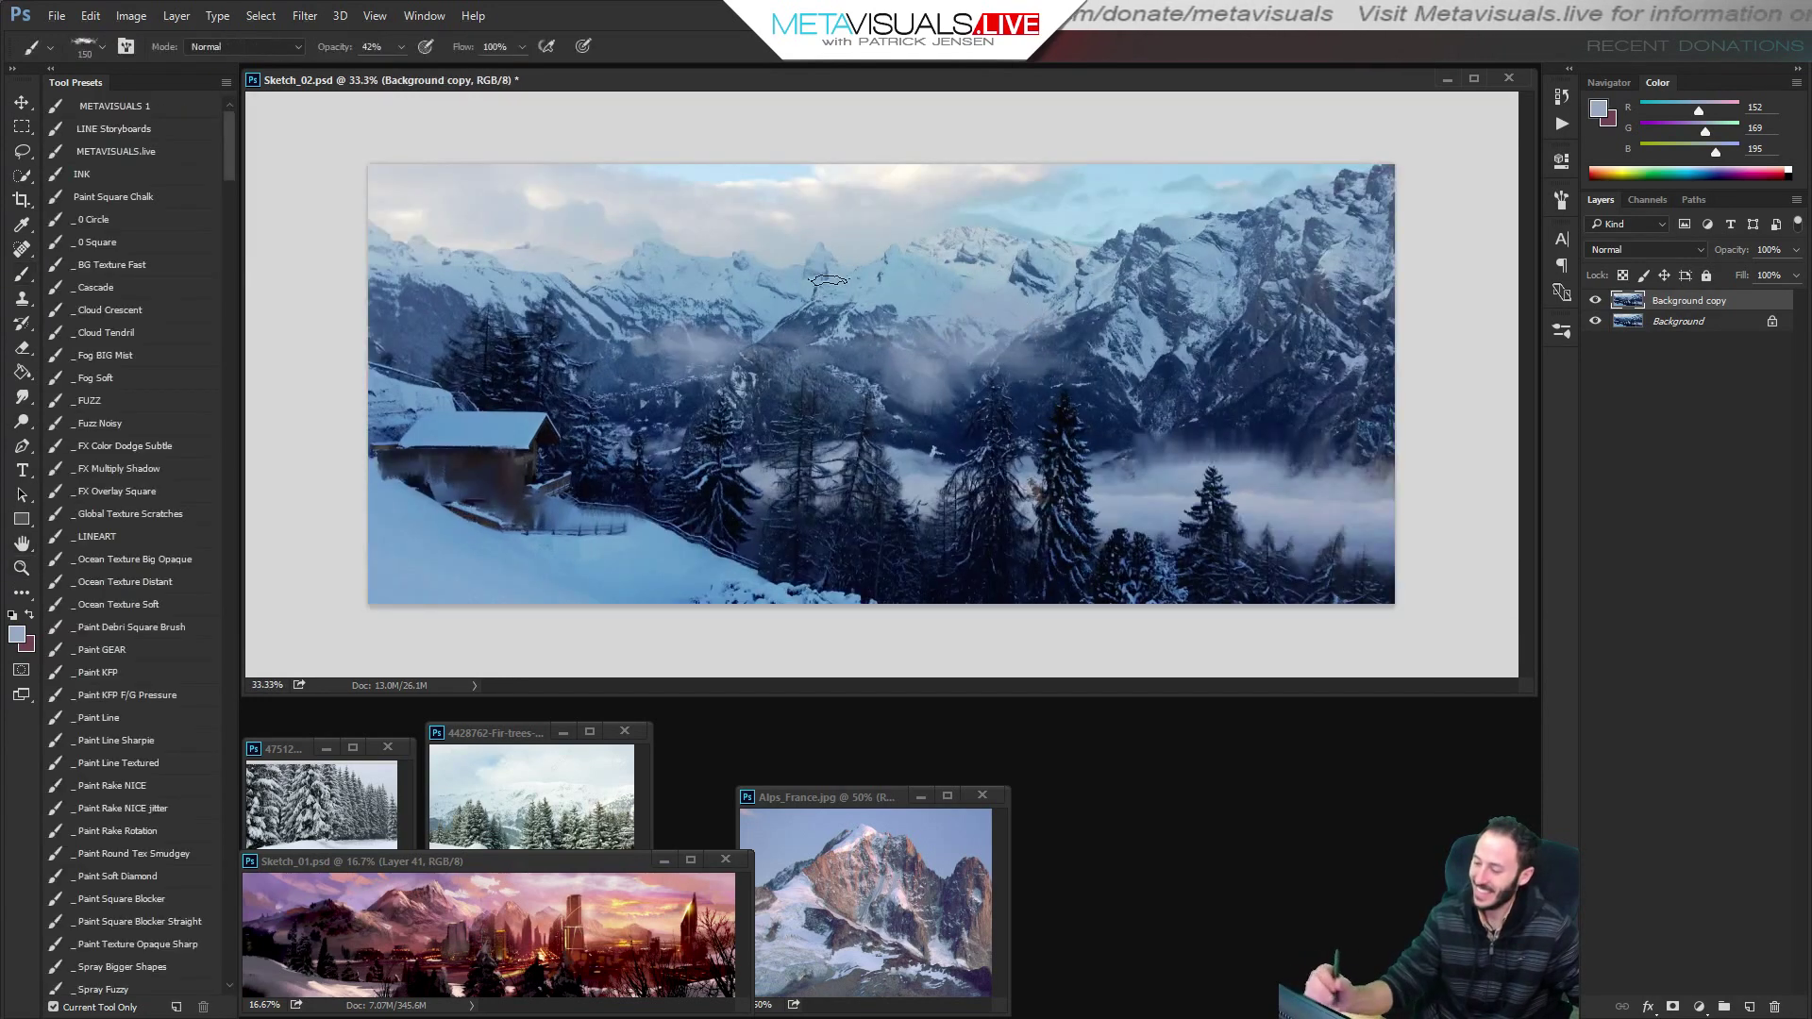
Brighten the mist patch above the trees beside the chalet with near-white sampled from the clouds, and smudge it.
left_click(731, 175, "alt")
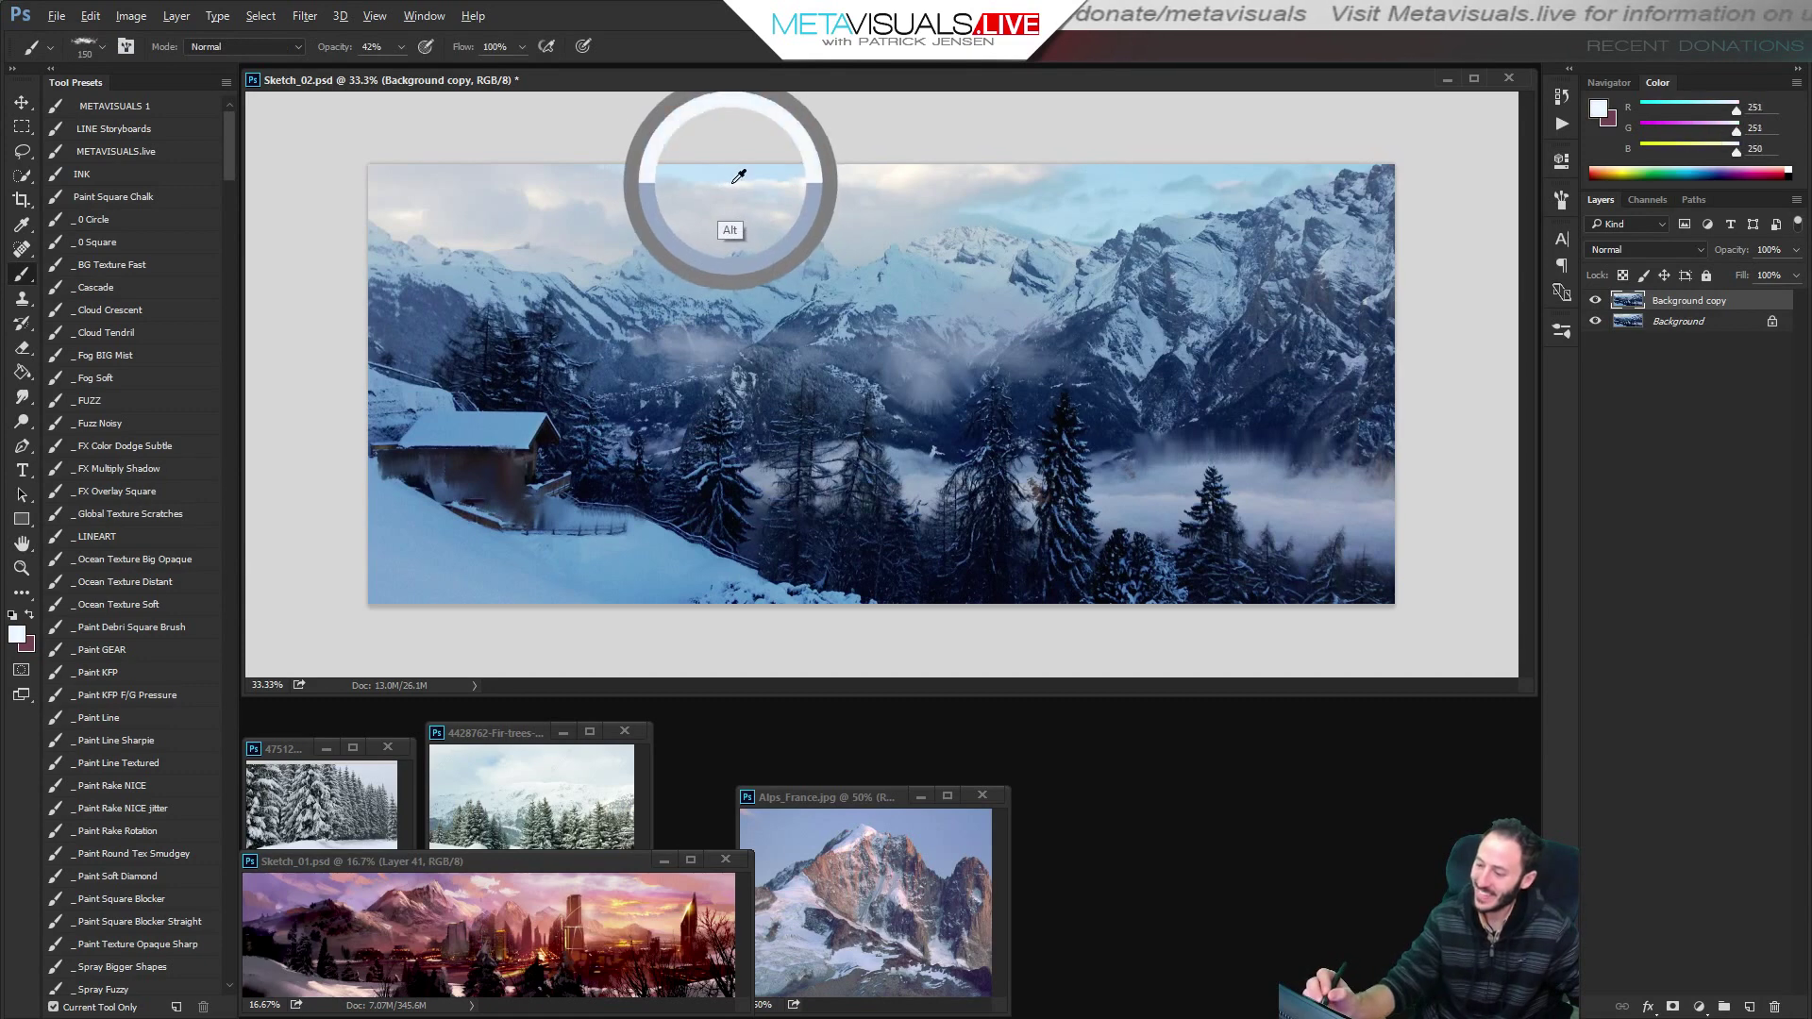
key("bracketleft")
key("bracketleft")
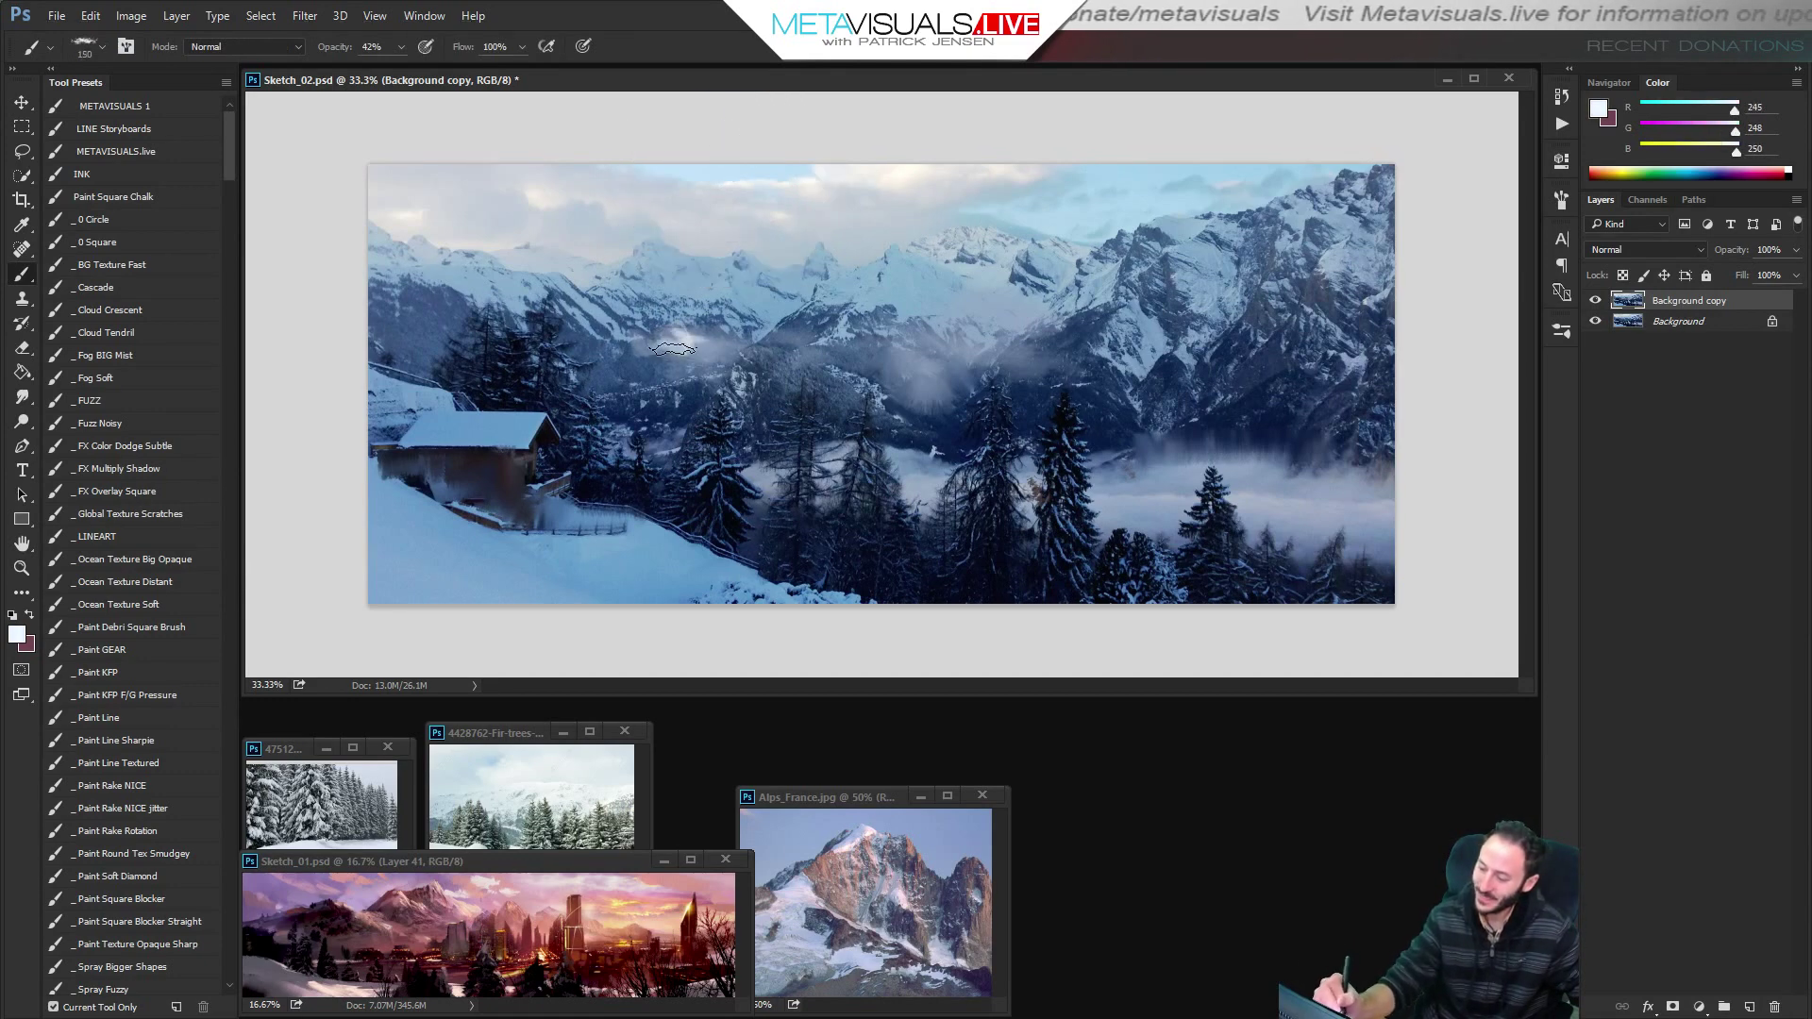
key("r")
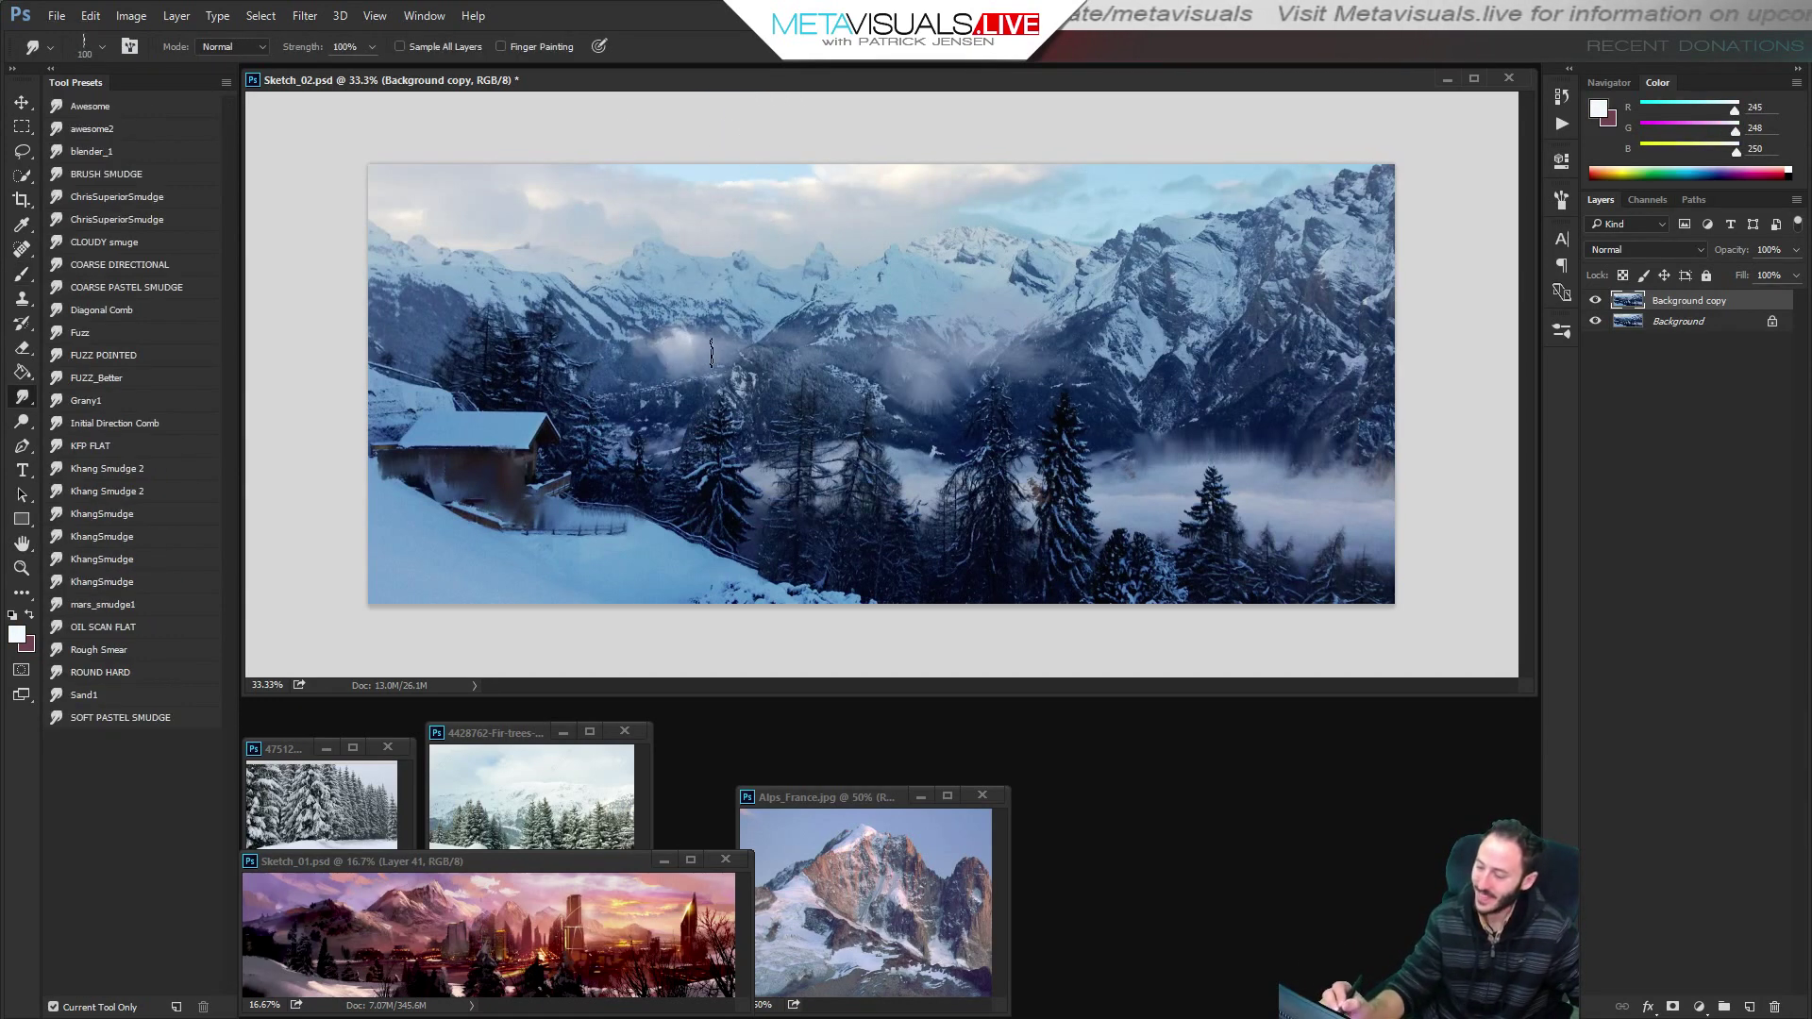
key("b")
Paint a mist patch behind the trees at the image's left edge with a colour sampled from the bright mist, and smudge it.
left_click(683, 332, "alt")
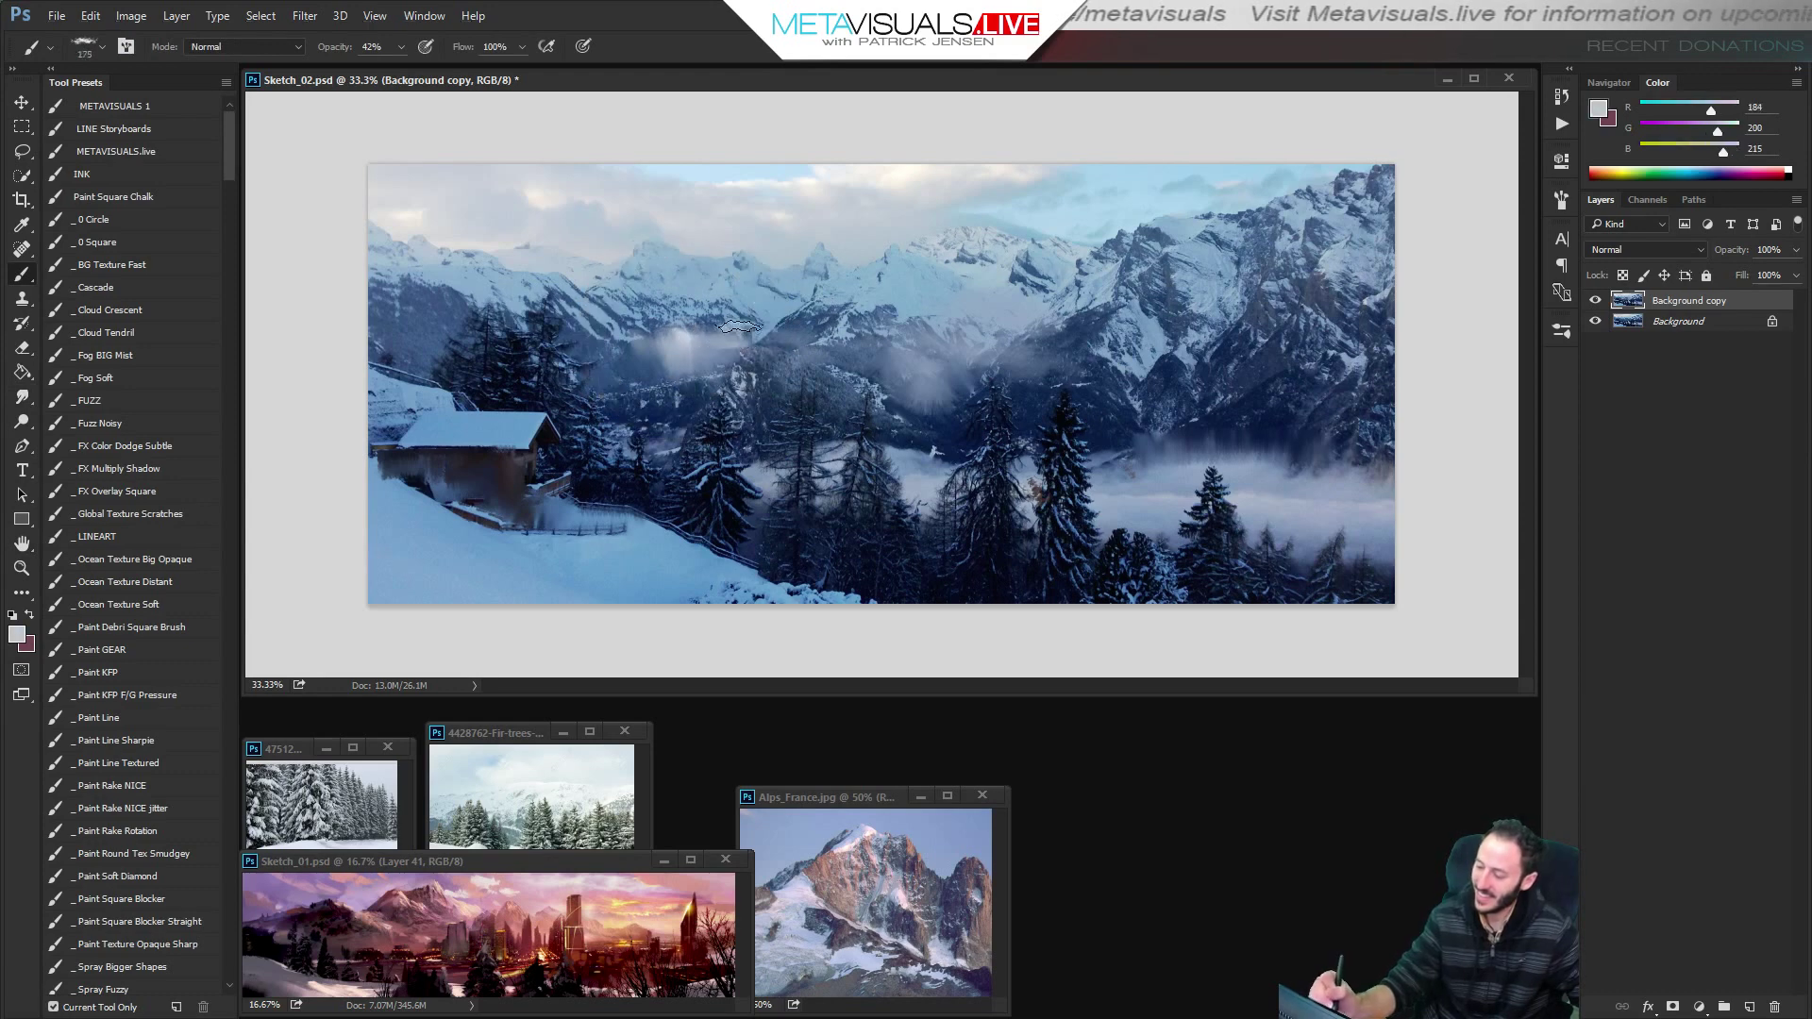
key("bracketleft")
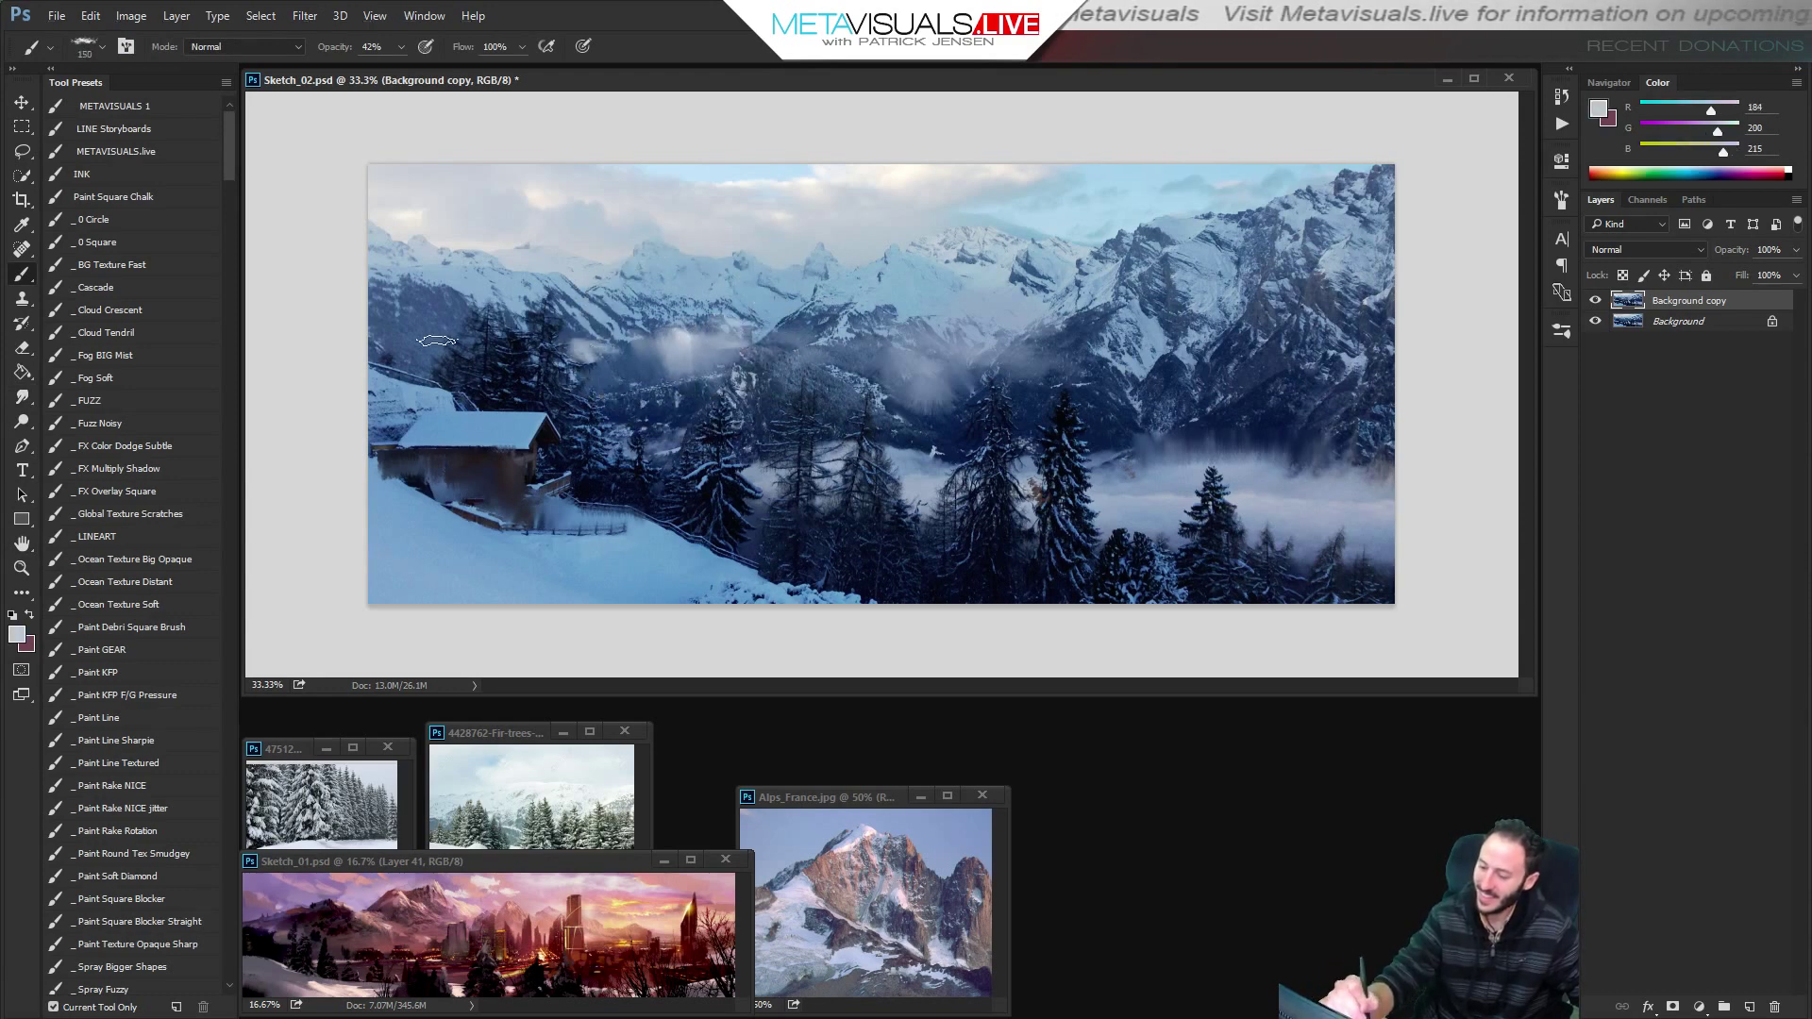
mouse_move(437, 341)
left_mouse_down()
mouse_move(396, 338)
mouse_move(430, 330)
left_mouse_up()
key("r")
key("space")
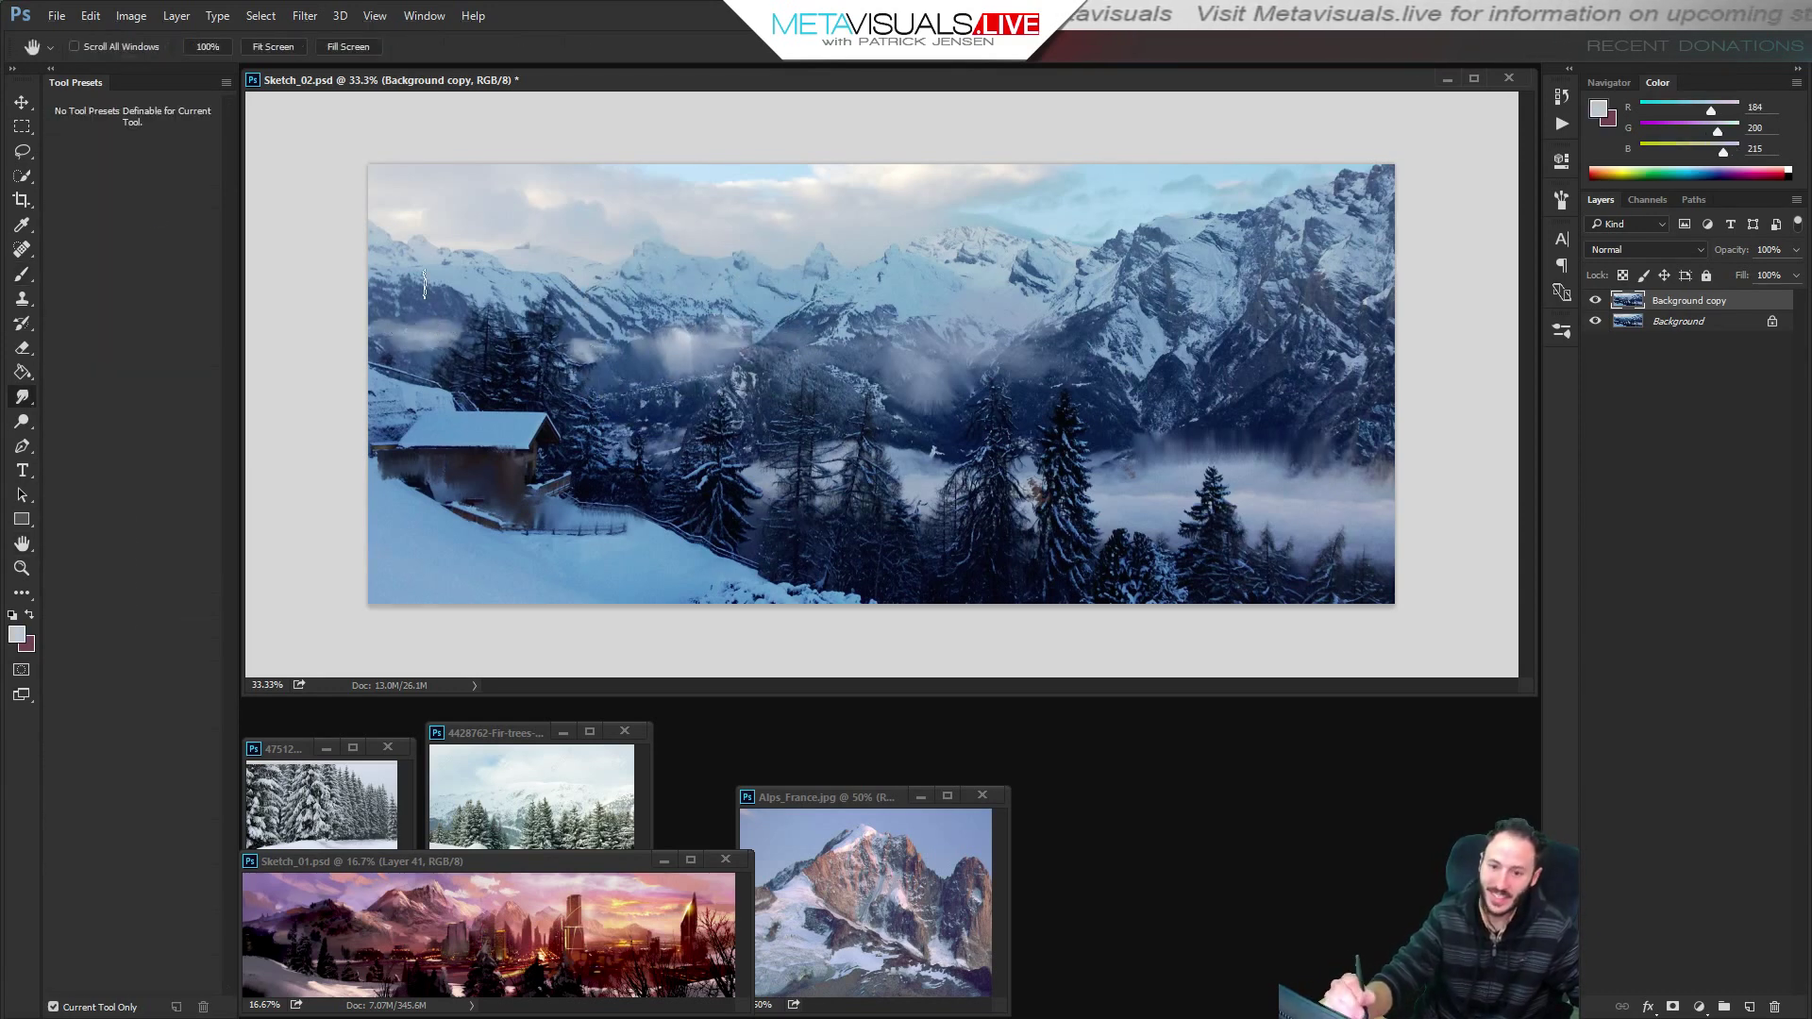
Paint faint mist over the central slopes and right-hand mountains with the fog brush at size 300, using a bluish colour sampled from the valley.
key("b")
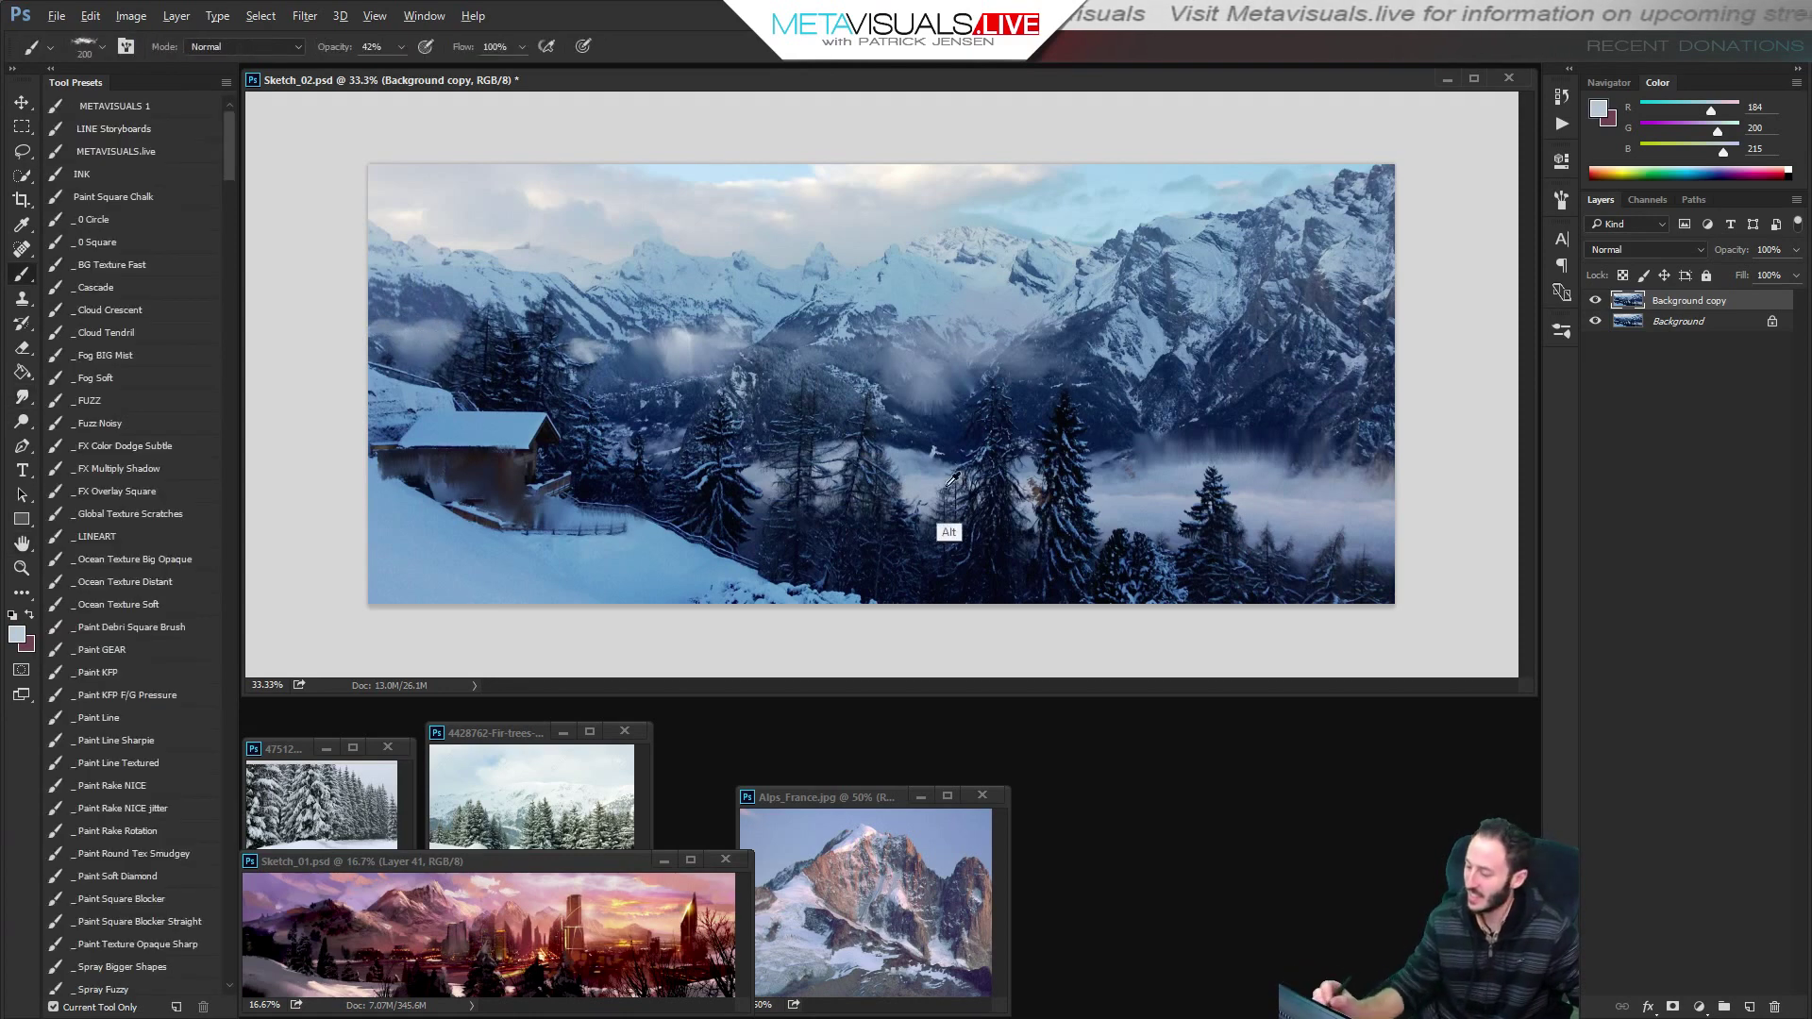
left_click(939, 529, "alt")
key("bracketright")
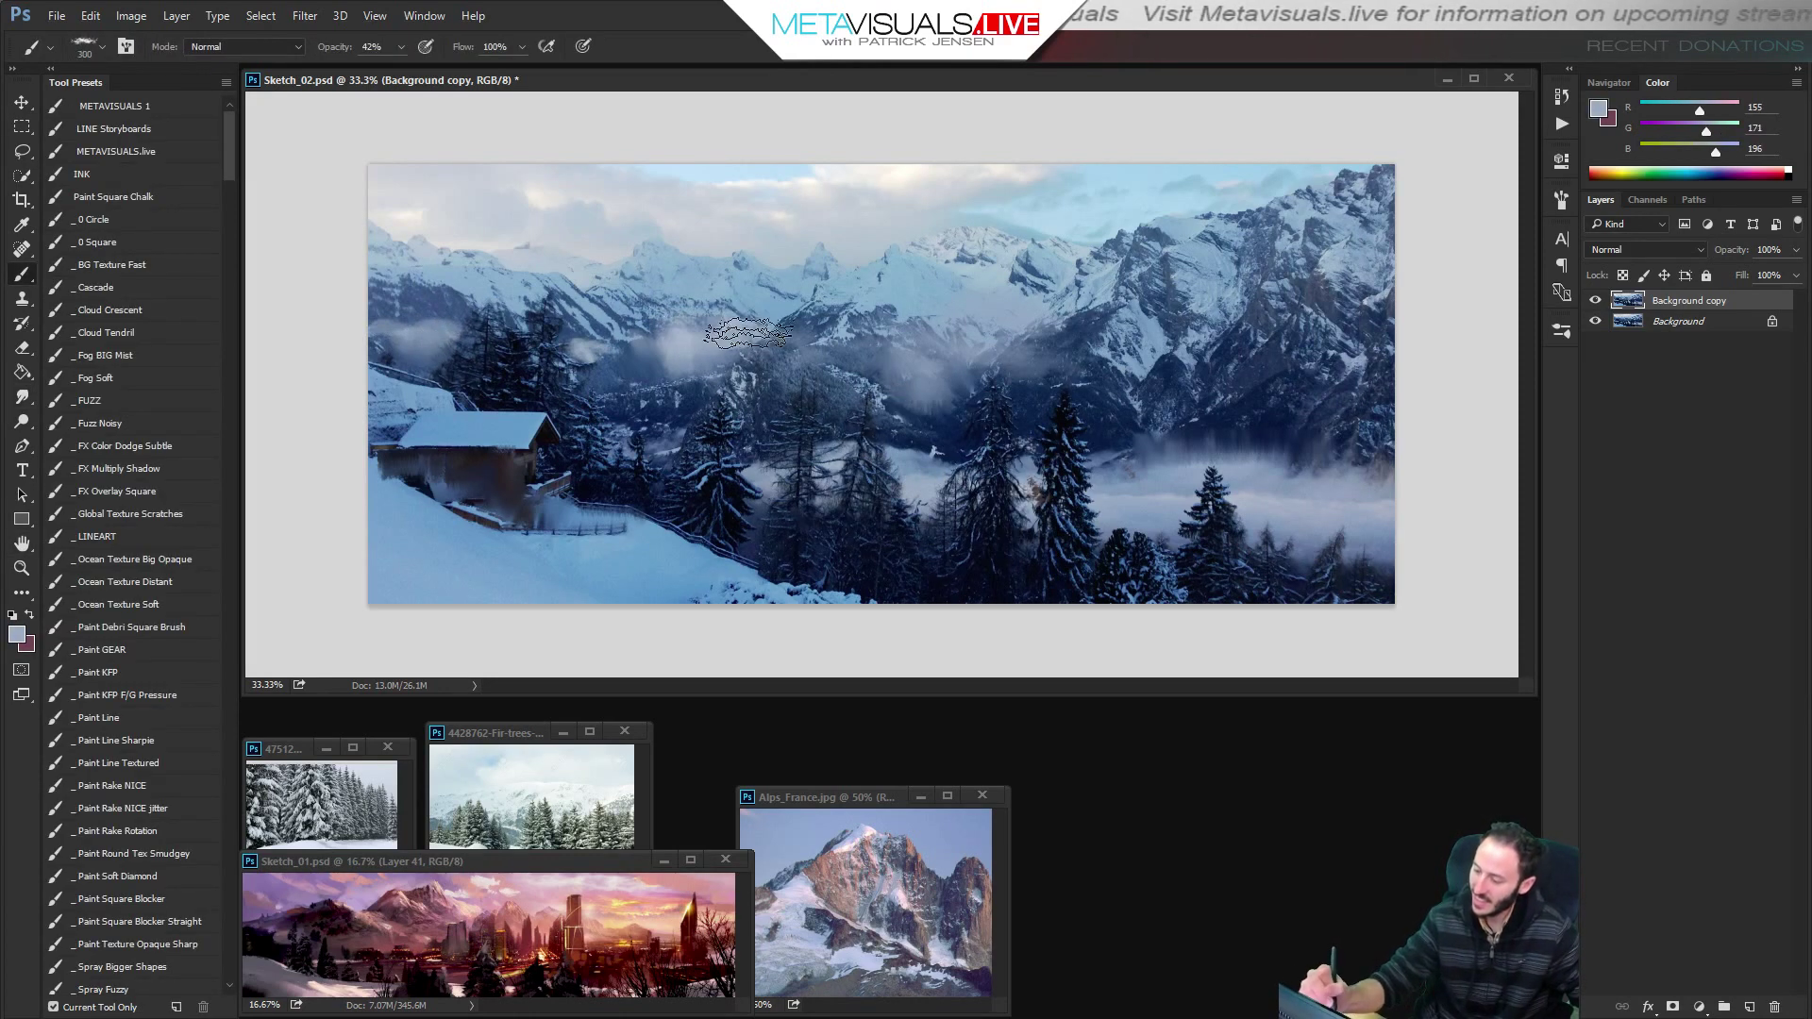
key("bracketright")
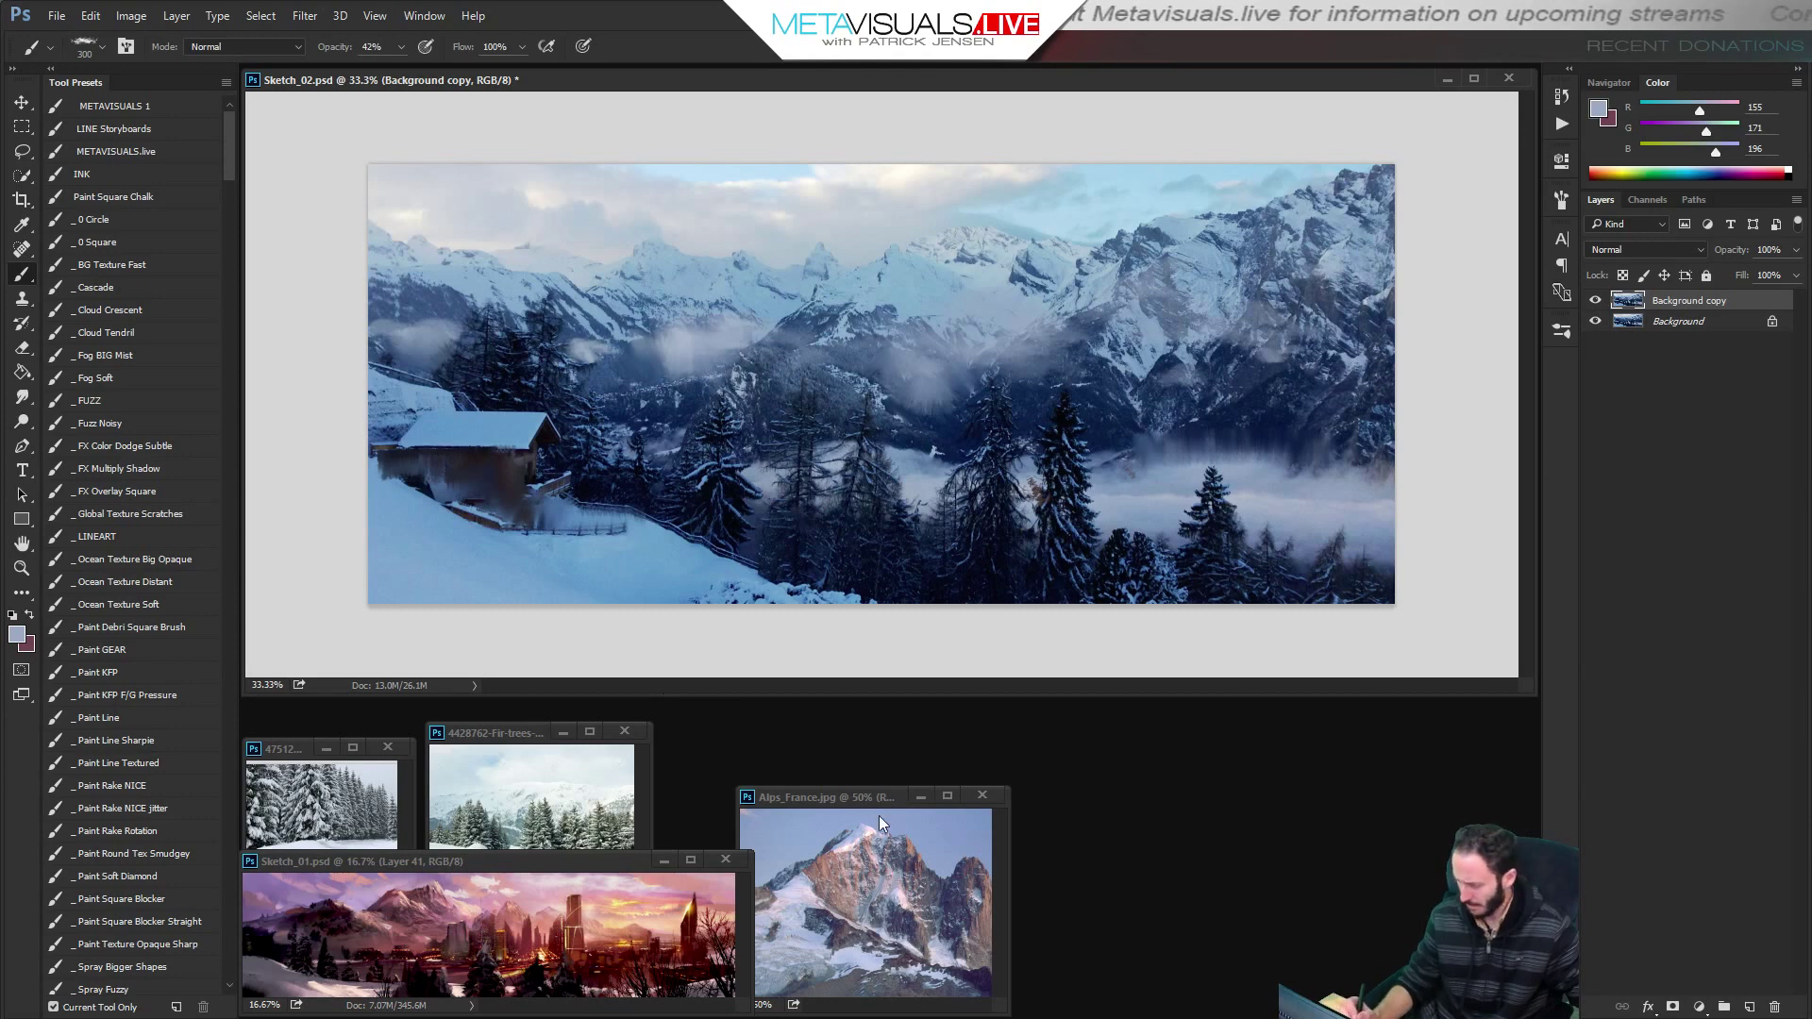
Lasso the main peak in Alps_France.jpg, viewed at 25%, and copy it into Sketch_02.psd as a new layer.
left_click(895, 929)
key("z")
left_click(906, 977, "alt")
left_click(906, 977, "alt")
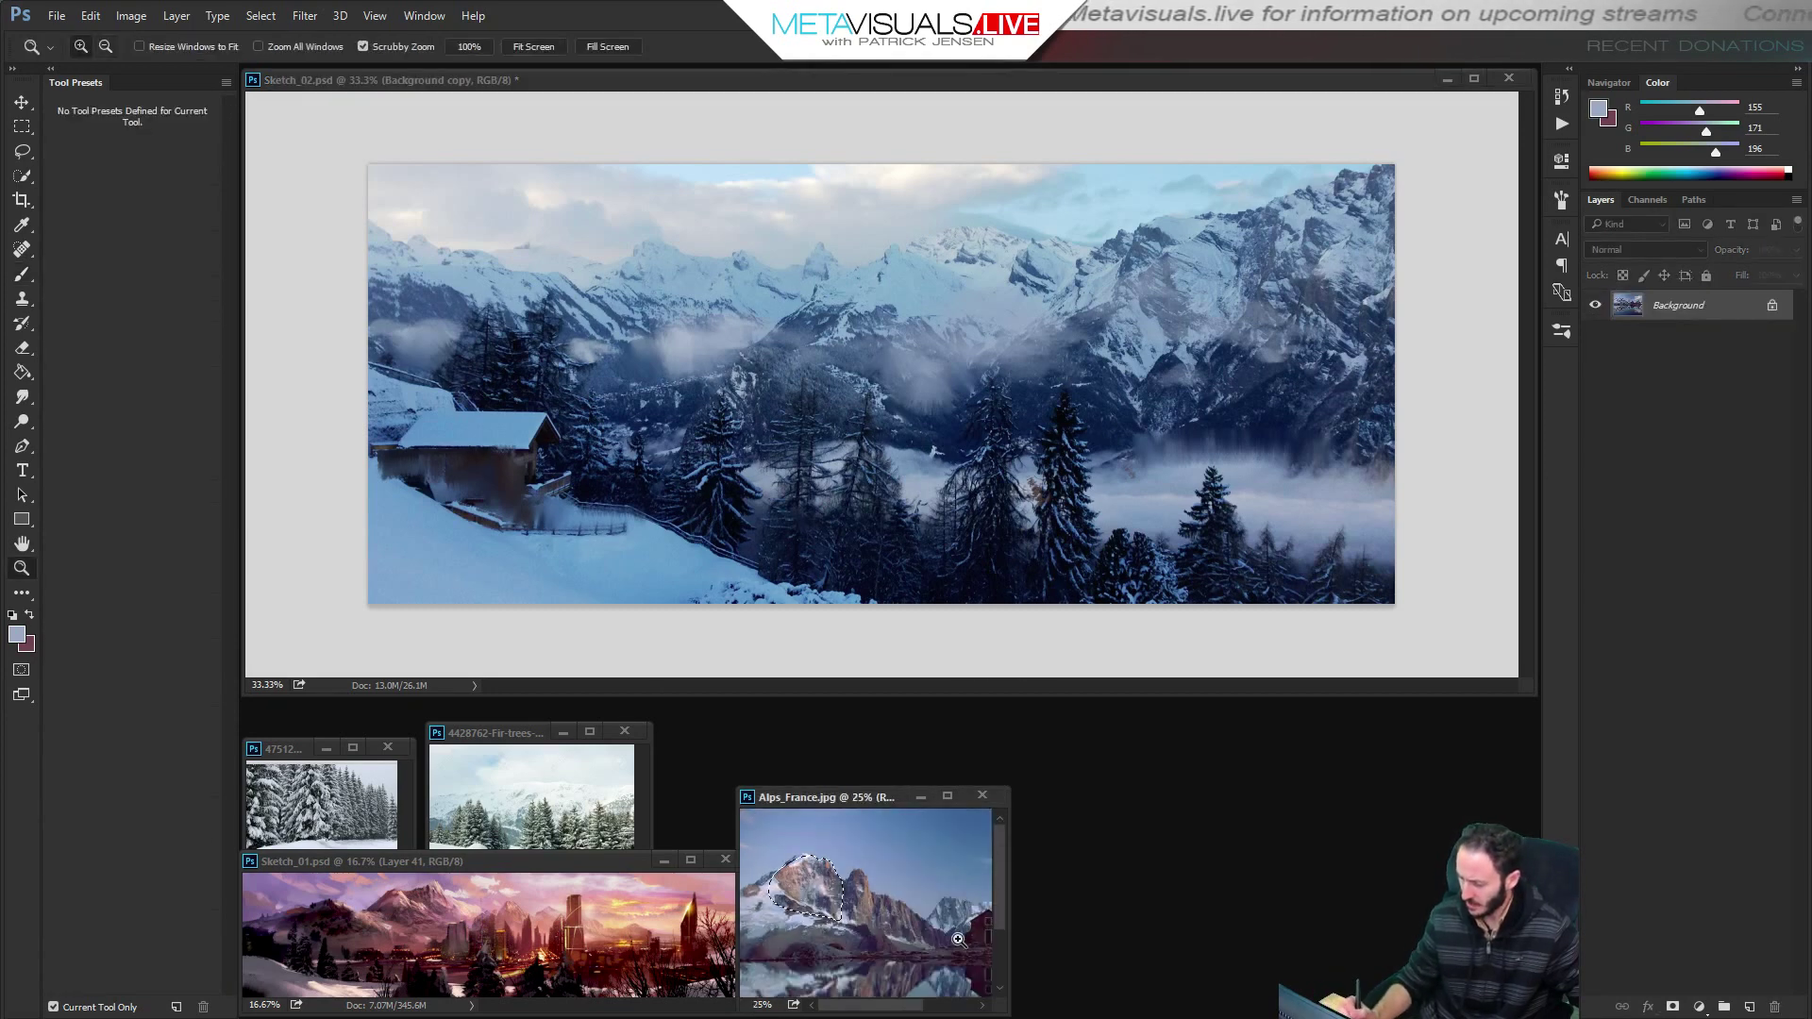
key("ctrl+d")
key("l")
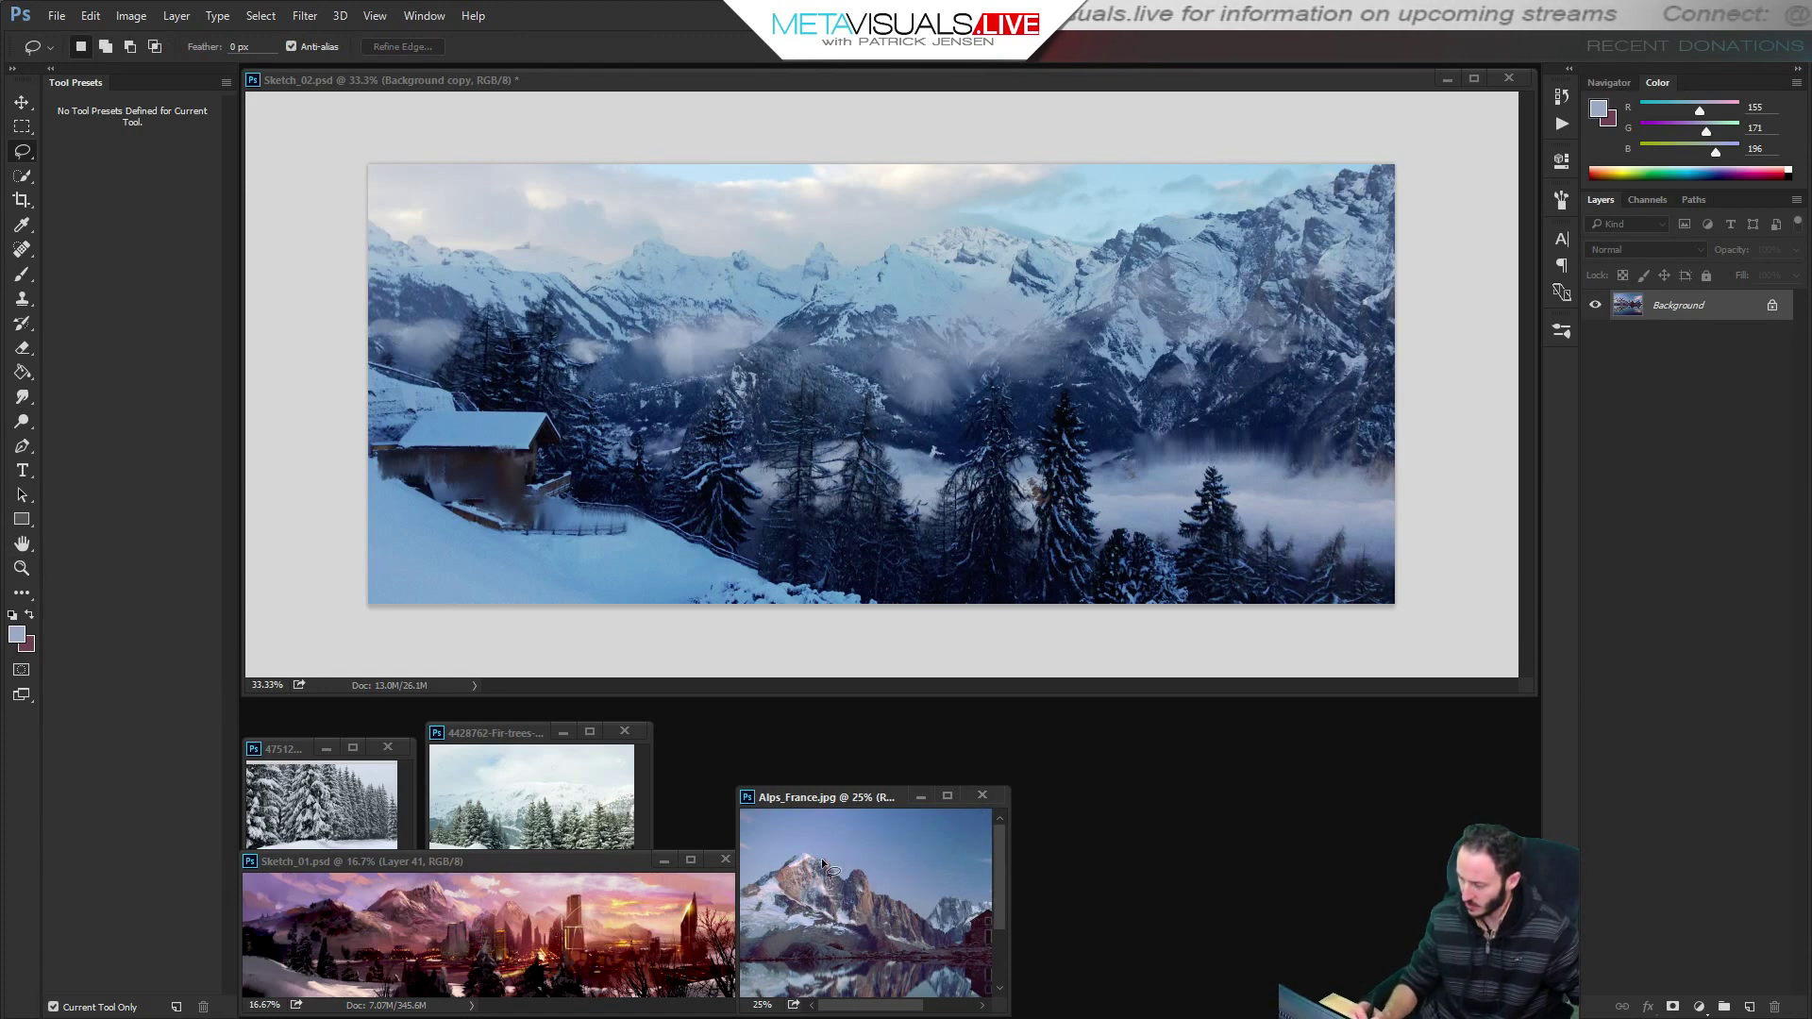
mouse_move(807, 851)
left_mouse_down()
mouse_move(741, 909)
mouse_move(745, 959)
mouse_move(823, 966)
left_mouse_up()
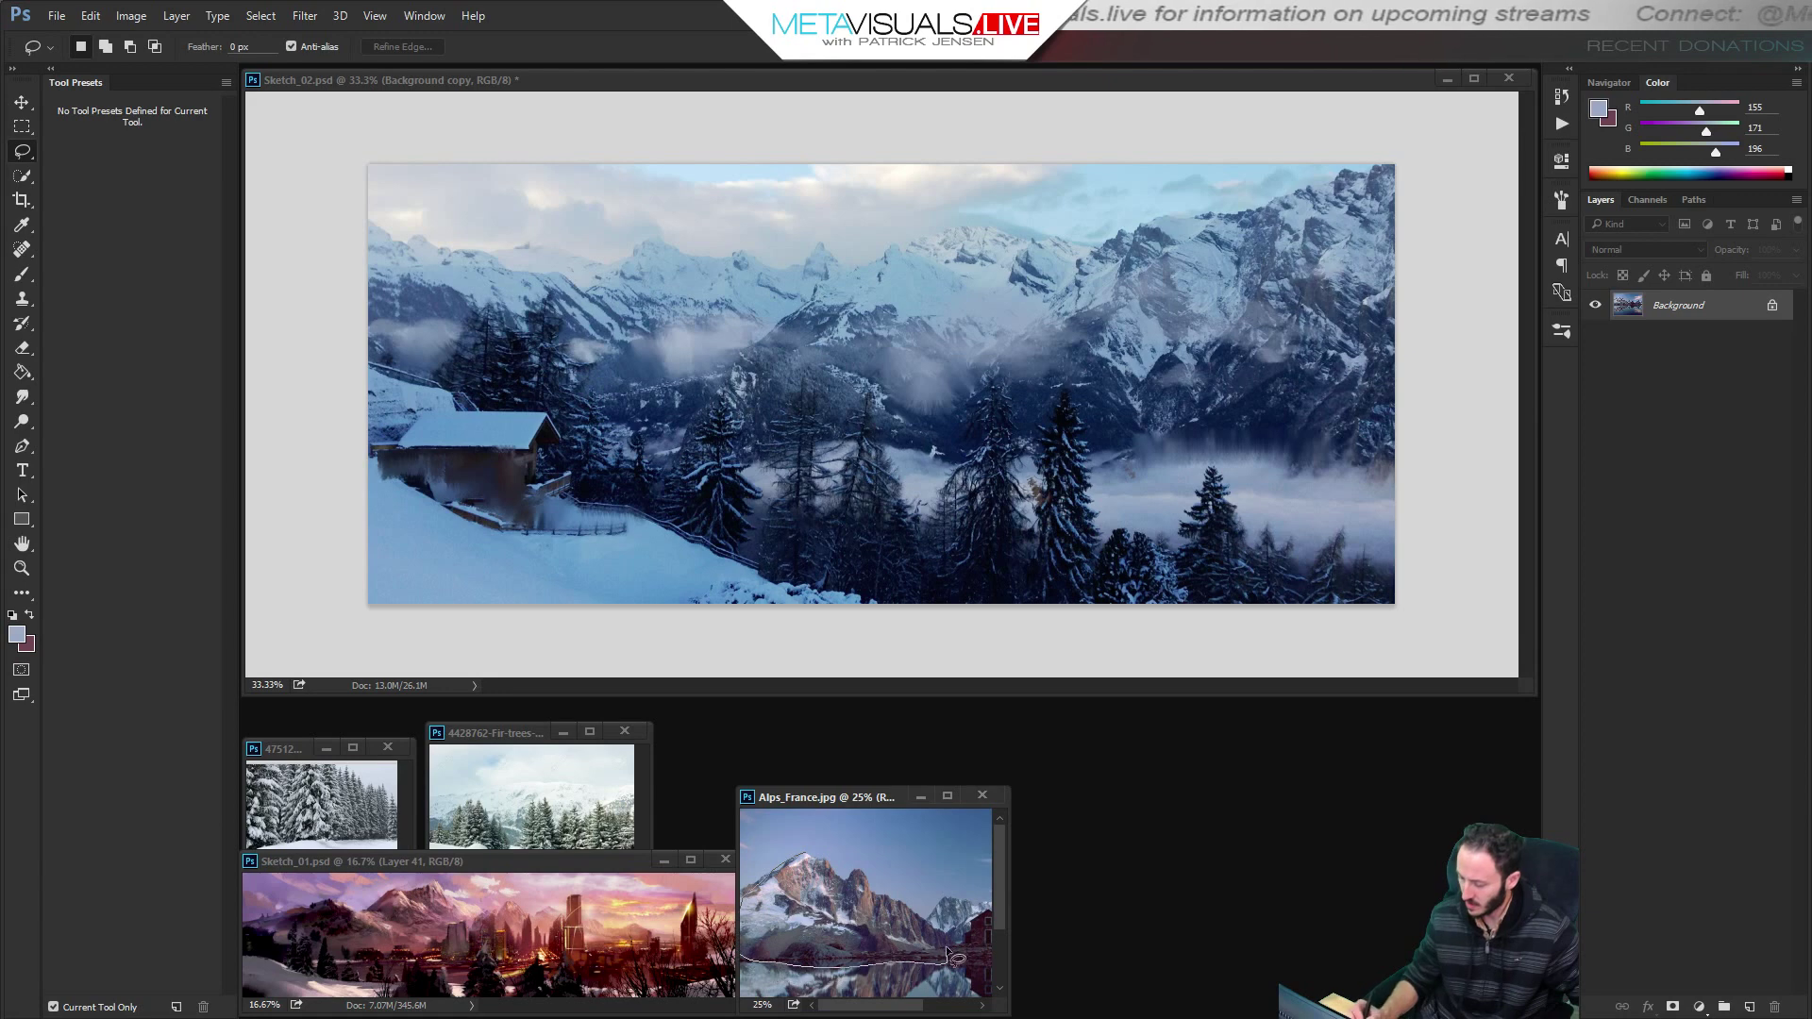
left_click_drag(821, 852, 807, 851)
mouse_move(931, 914)
left_mouse_down()
mouse_move(933, 769)
mouse_move(997, 388)
mouse_move(685, 242)
mouse_move(672, 268)
left_mouse_up()
Enlarge the pasted rocky peak and place it over the mountains above and beside the chalet.
key("ctrl+t")
left_click_drag(773, 323, 938, 379)
key("Return")
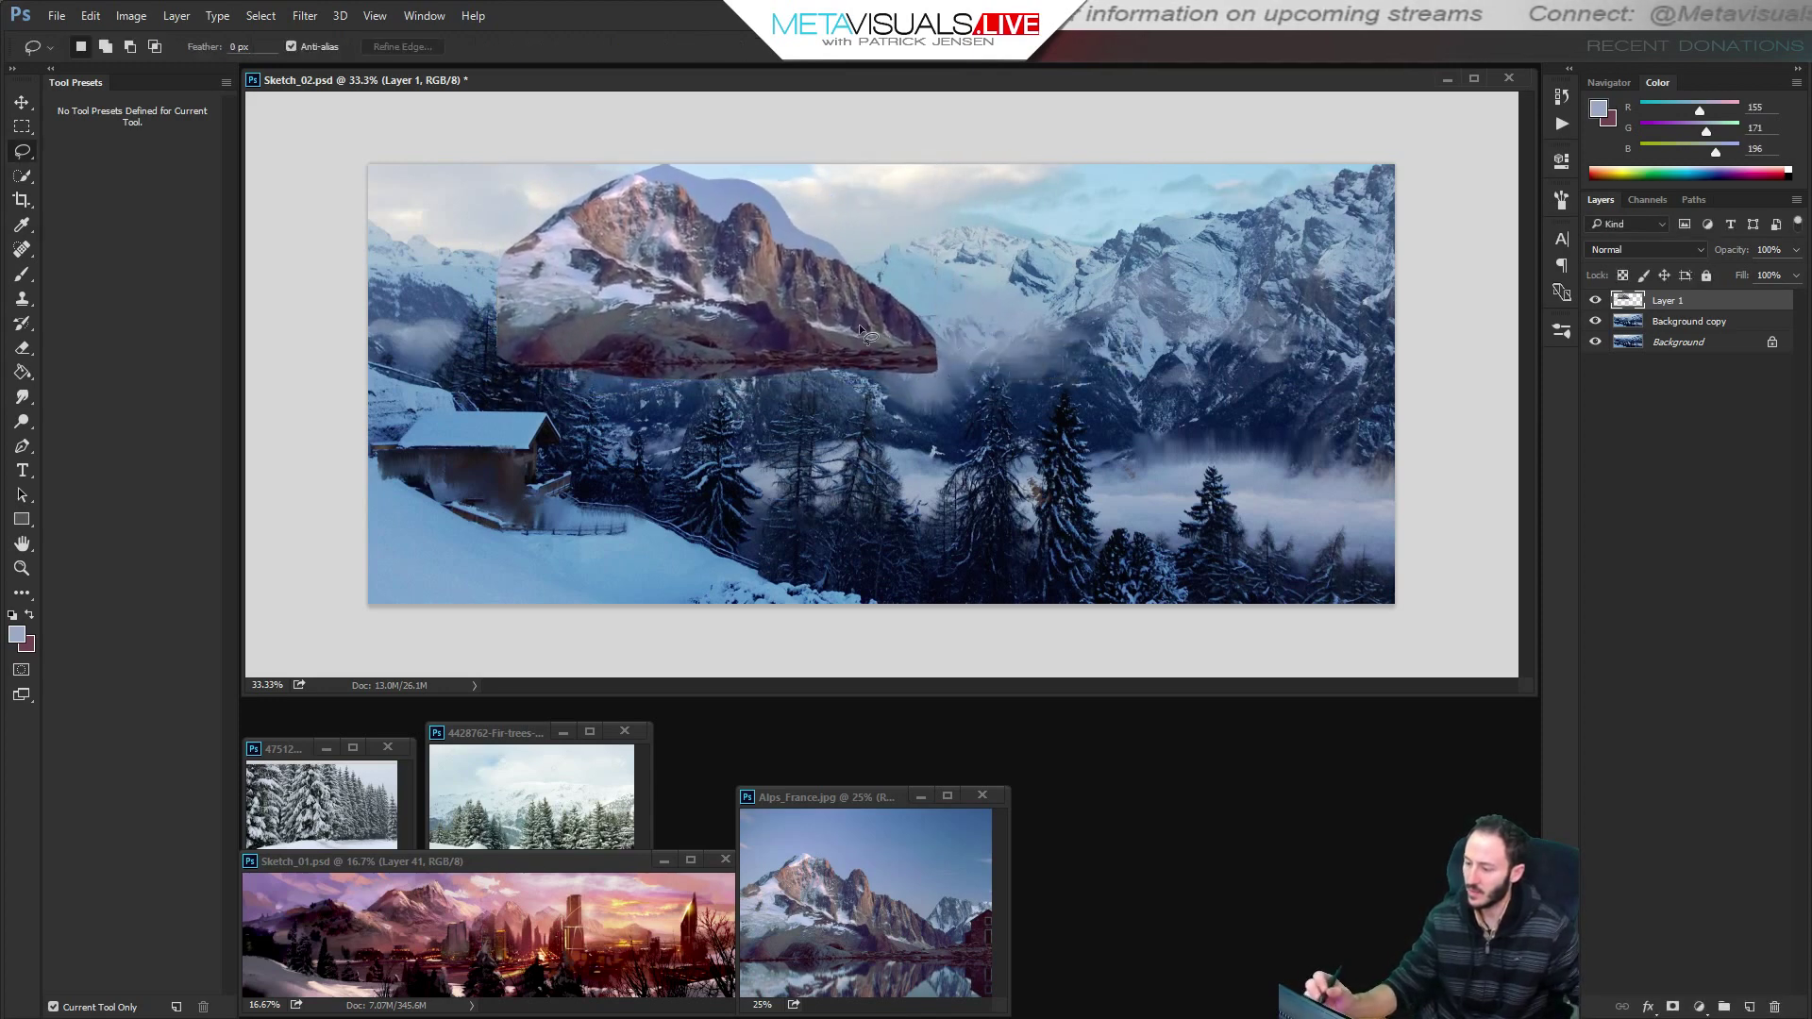
key("v")
left_click_drag(776, 346, 822, 351)
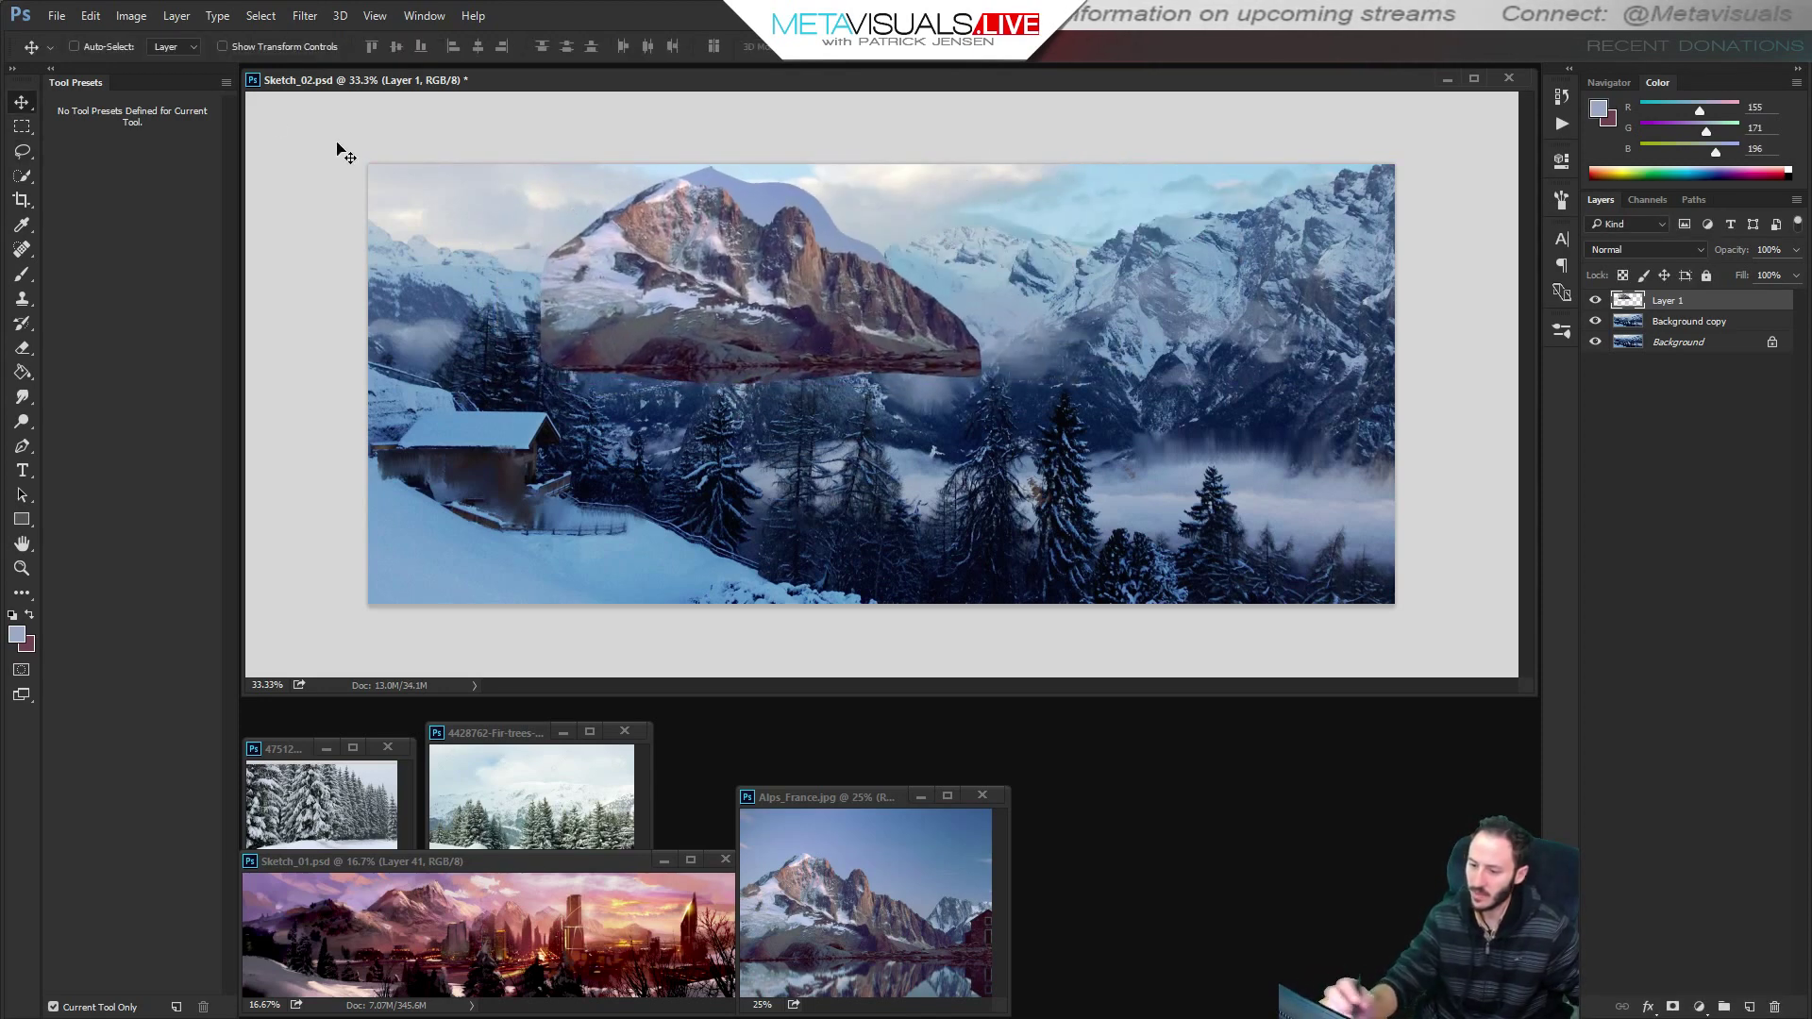
Darken the pasted peak with a Levels adjustment, setting the RGB midtone input to about 0.86.
left_click(131, 16)
mouse_move(167, 64)
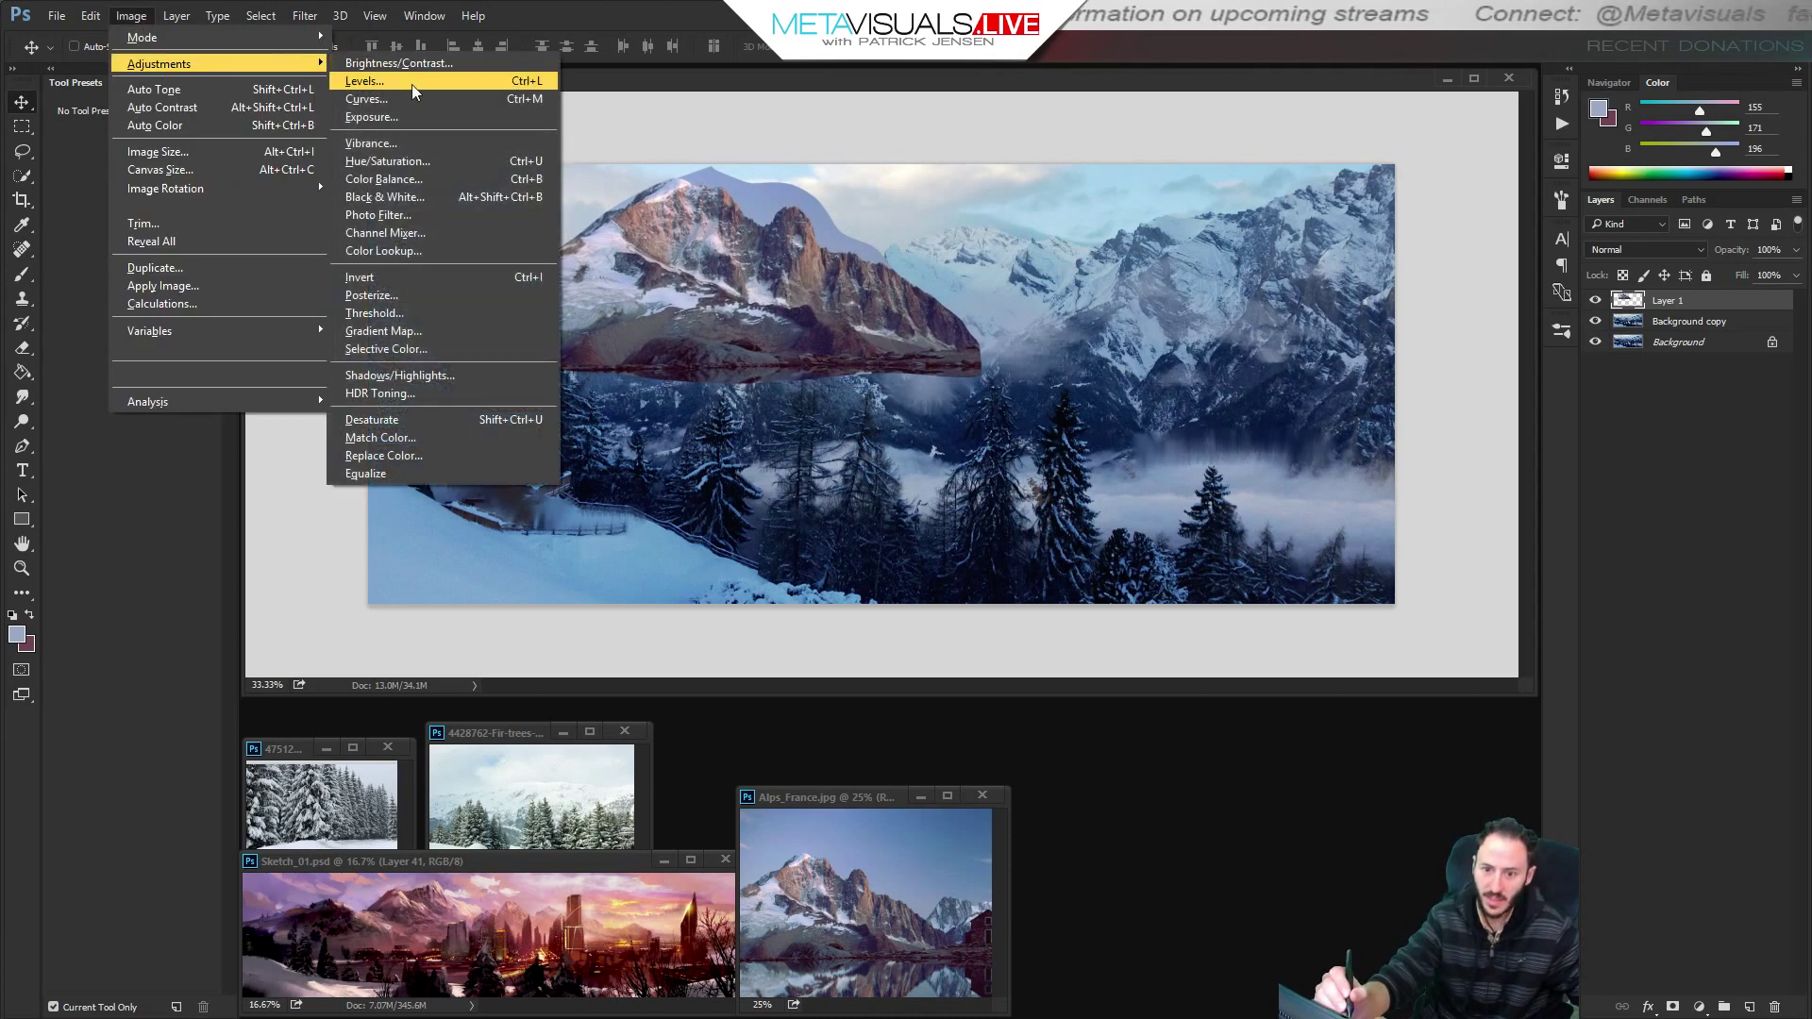
left_click(456, 83)
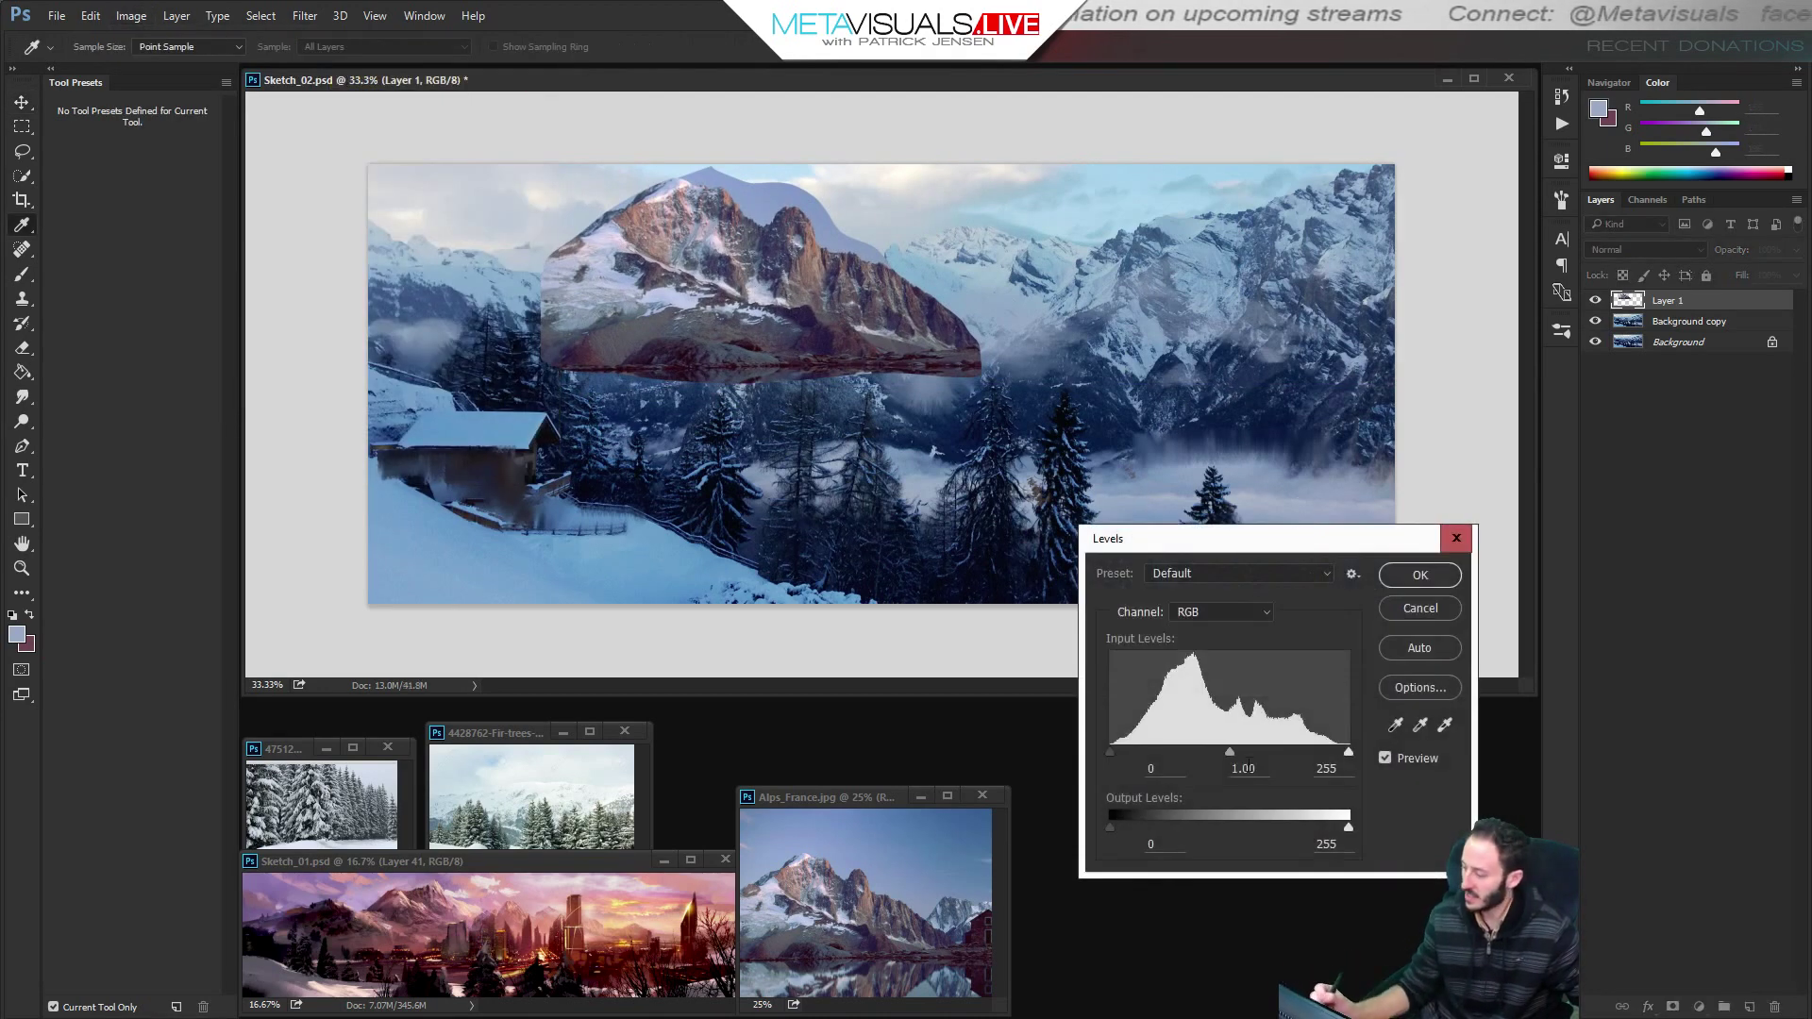
mouse_move(1220, 755)
left_mouse_down()
mouse_move(1267, 751)
mouse_move(1243, 751)
left_mouse_up()
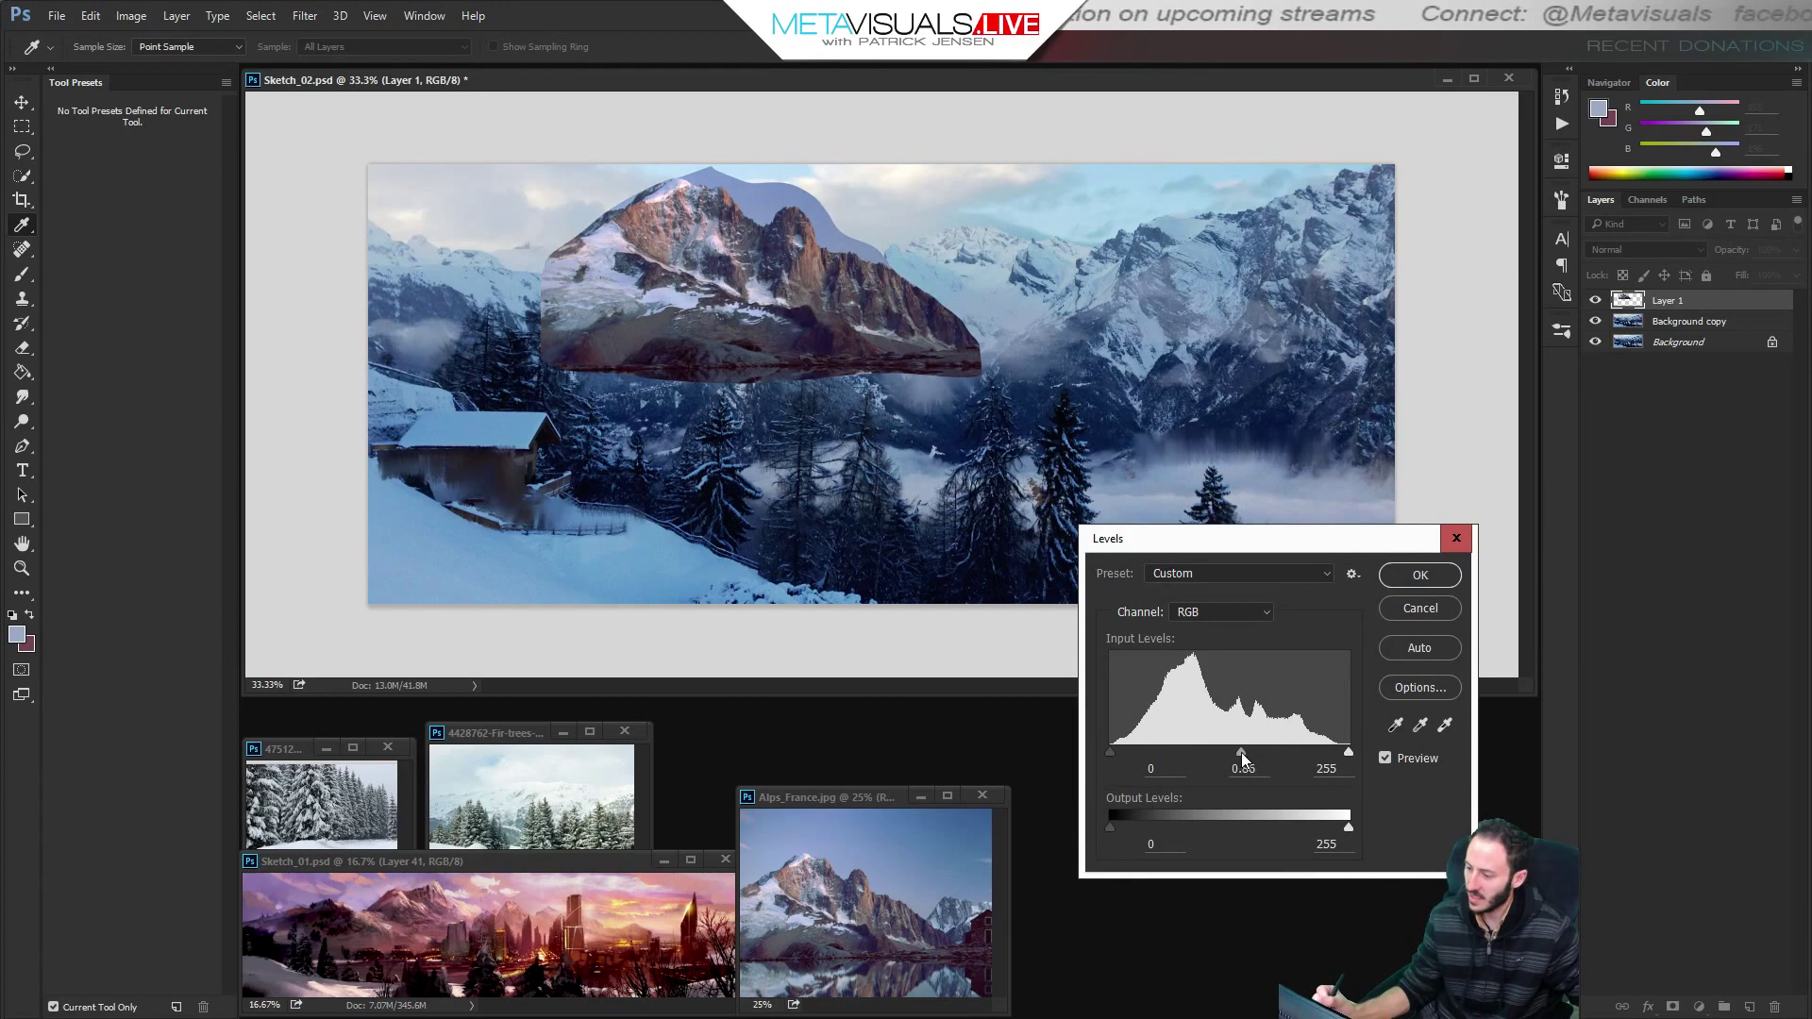
left_click(1421, 575)
Cool the pasted peak with a Color Balance adjustment on the midtones, setting cyan–red to about -33 and shifting yellow–blue towards blue.
left_click(131, 16)
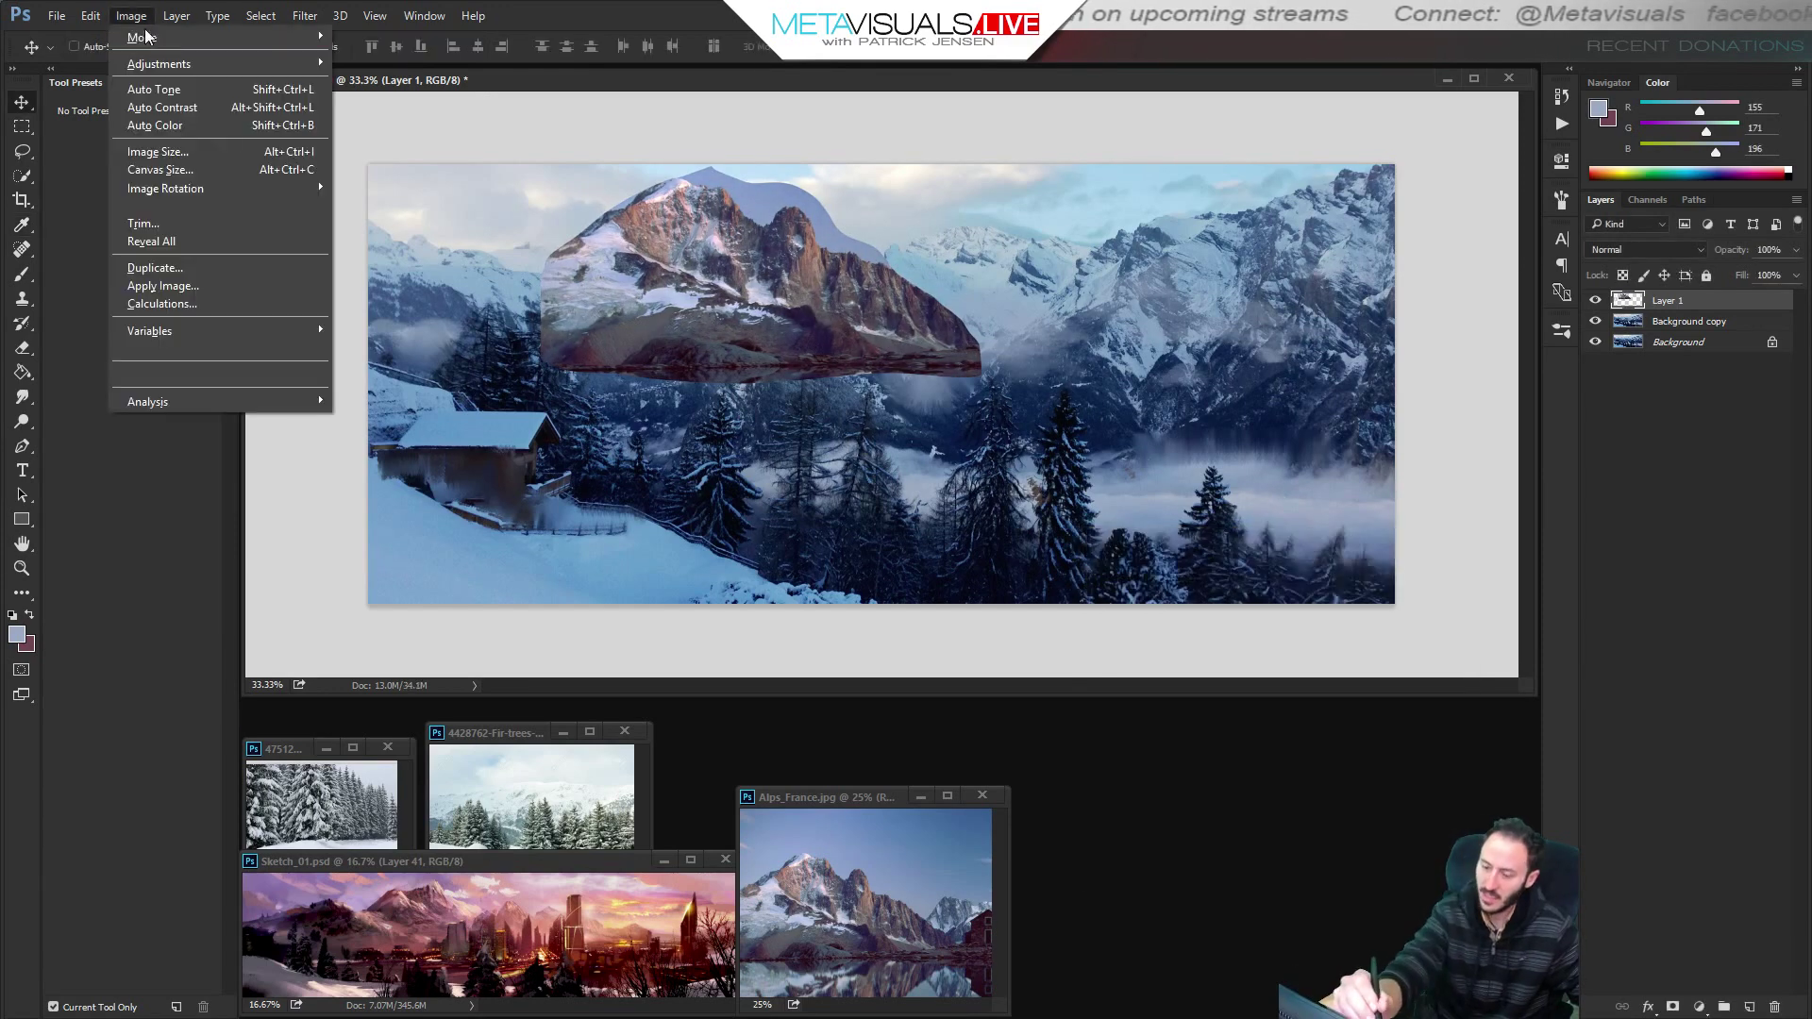
mouse_move(160, 63)
left_click(422, 178)
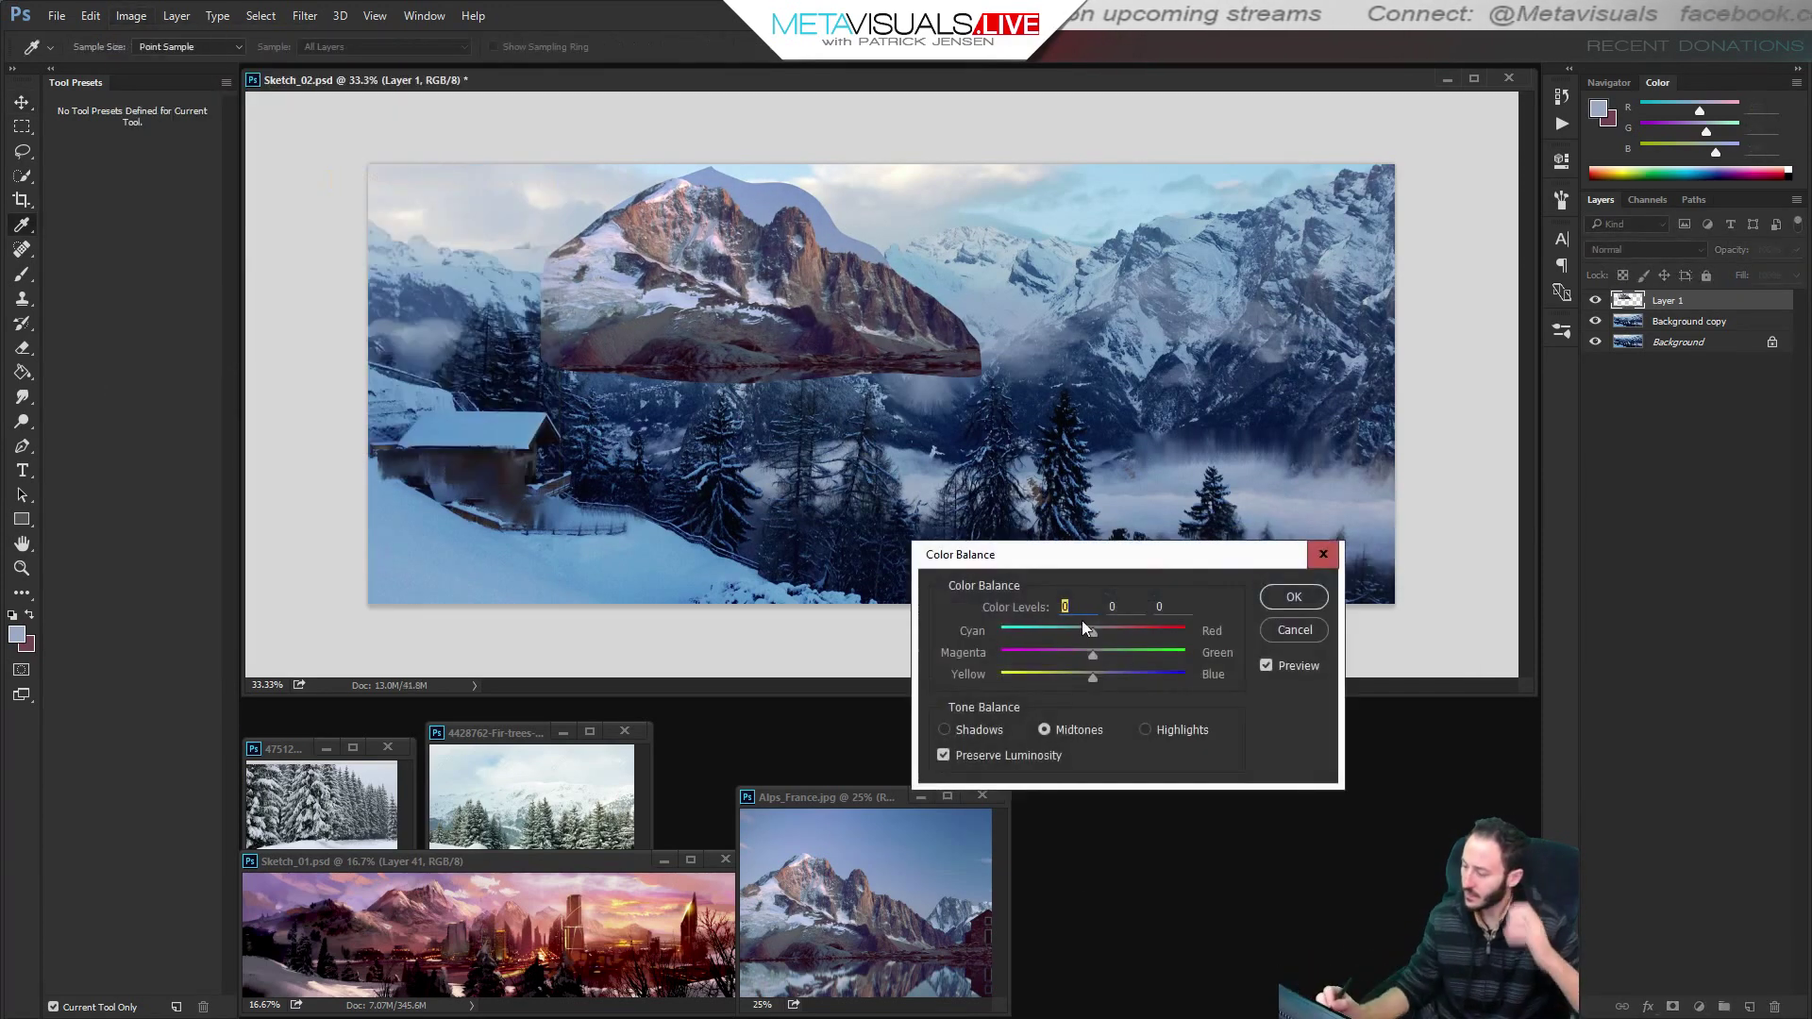
left_click_drag(1059, 636, 1130, 681)
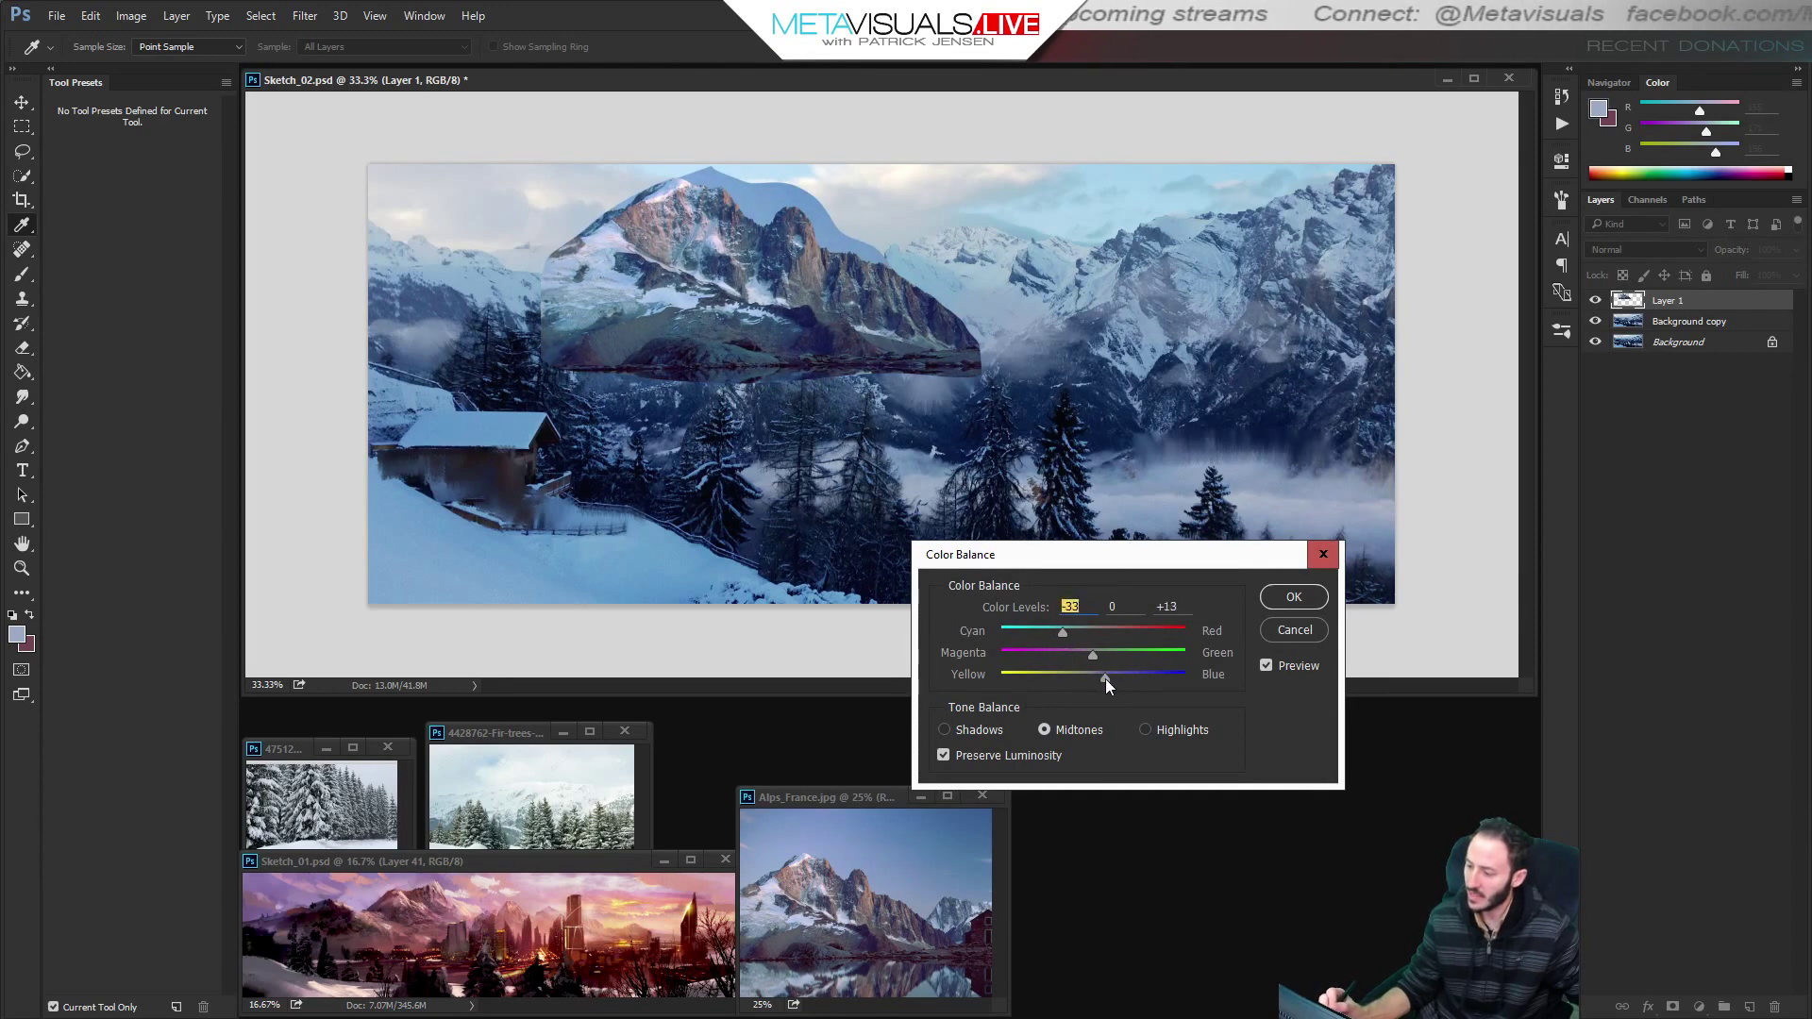
left_click(1294, 596)
Erase the leftover blue sky above the pasted peak's ridge with a size 90 eraser.
key("e")
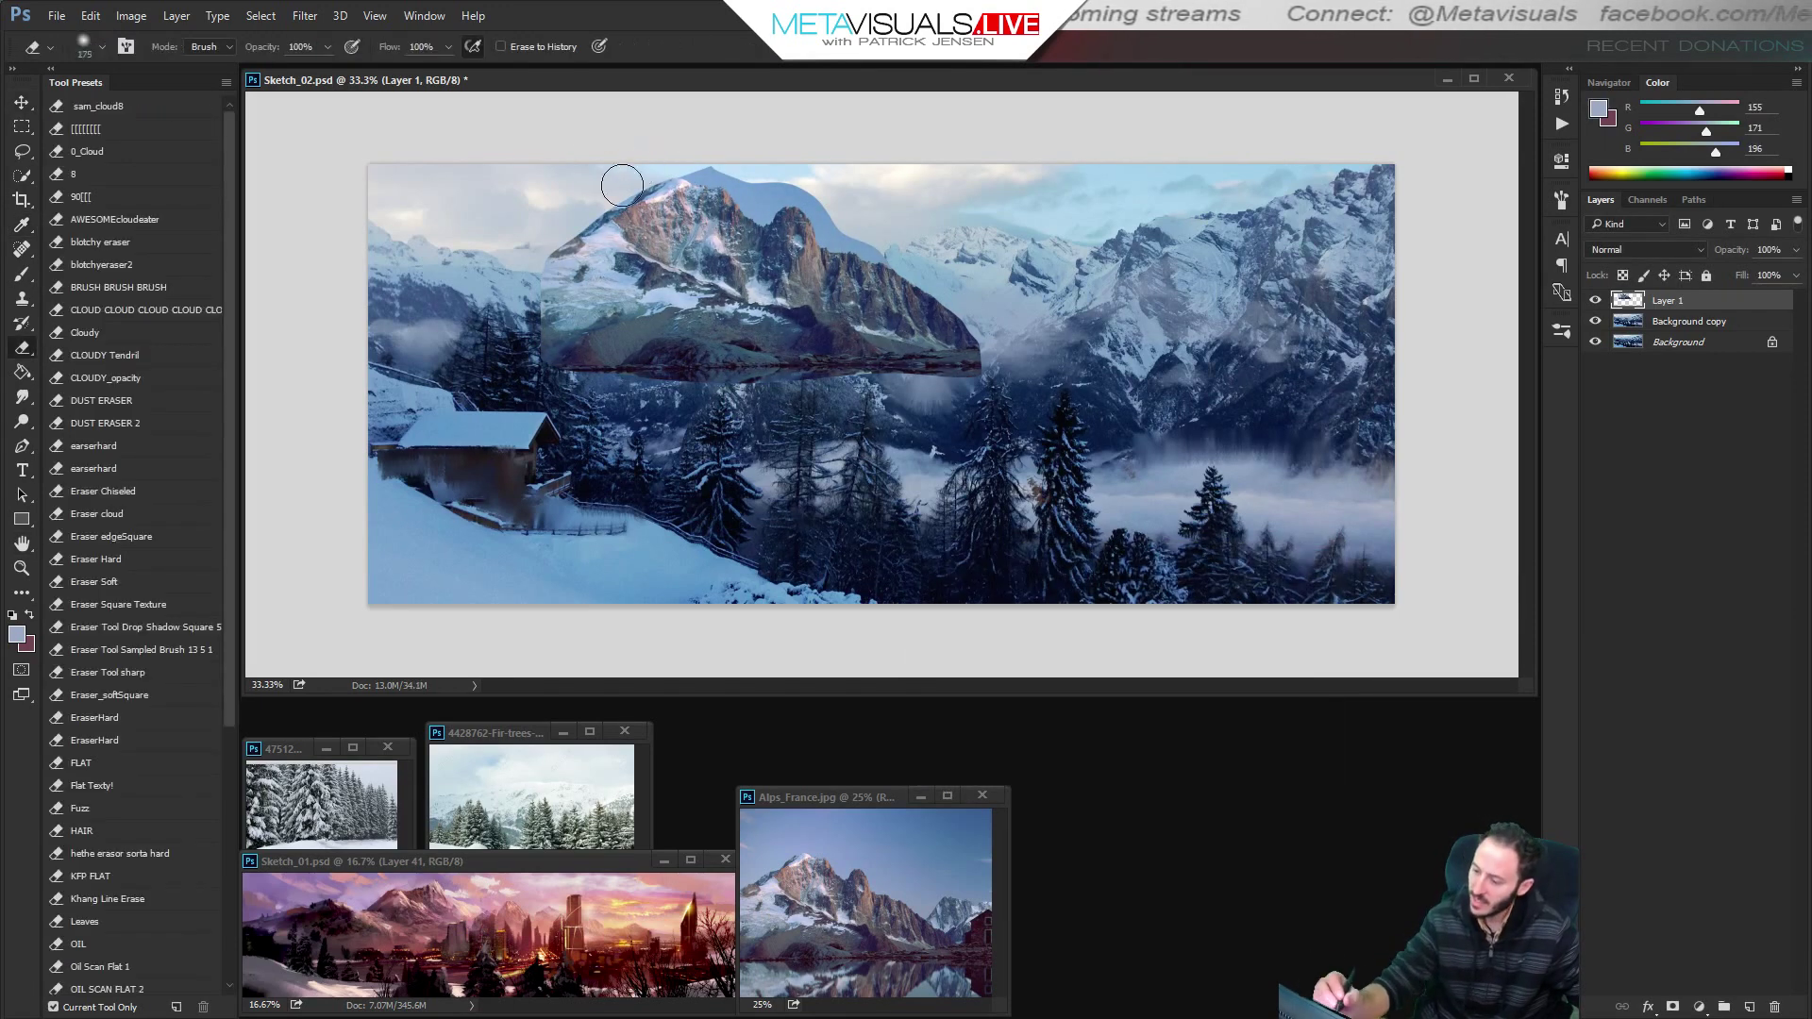
key("bracketleft")
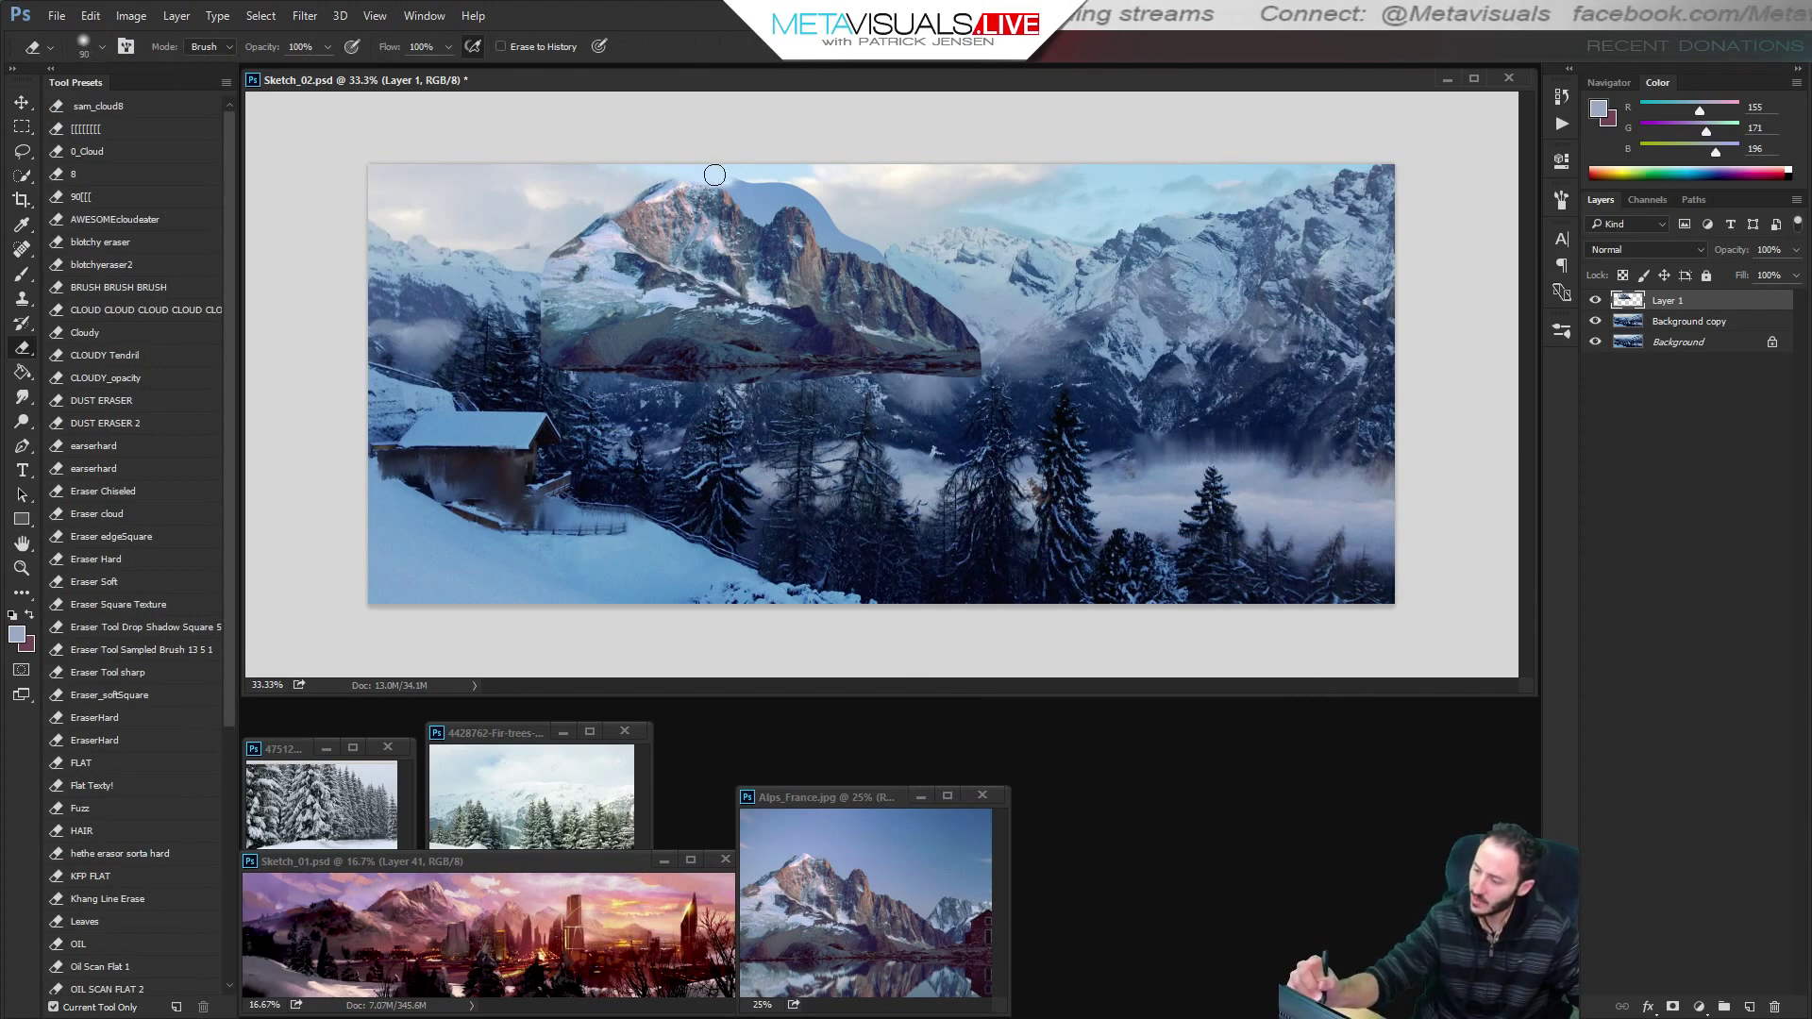
mouse_move(715, 174)
left_mouse_down()
mouse_move(758, 210)
mouse_move(780, 191)
mouse_move(758, 192)
mouse_move(805, 192)
mouse_move(829, 222)
left_mouse_up()
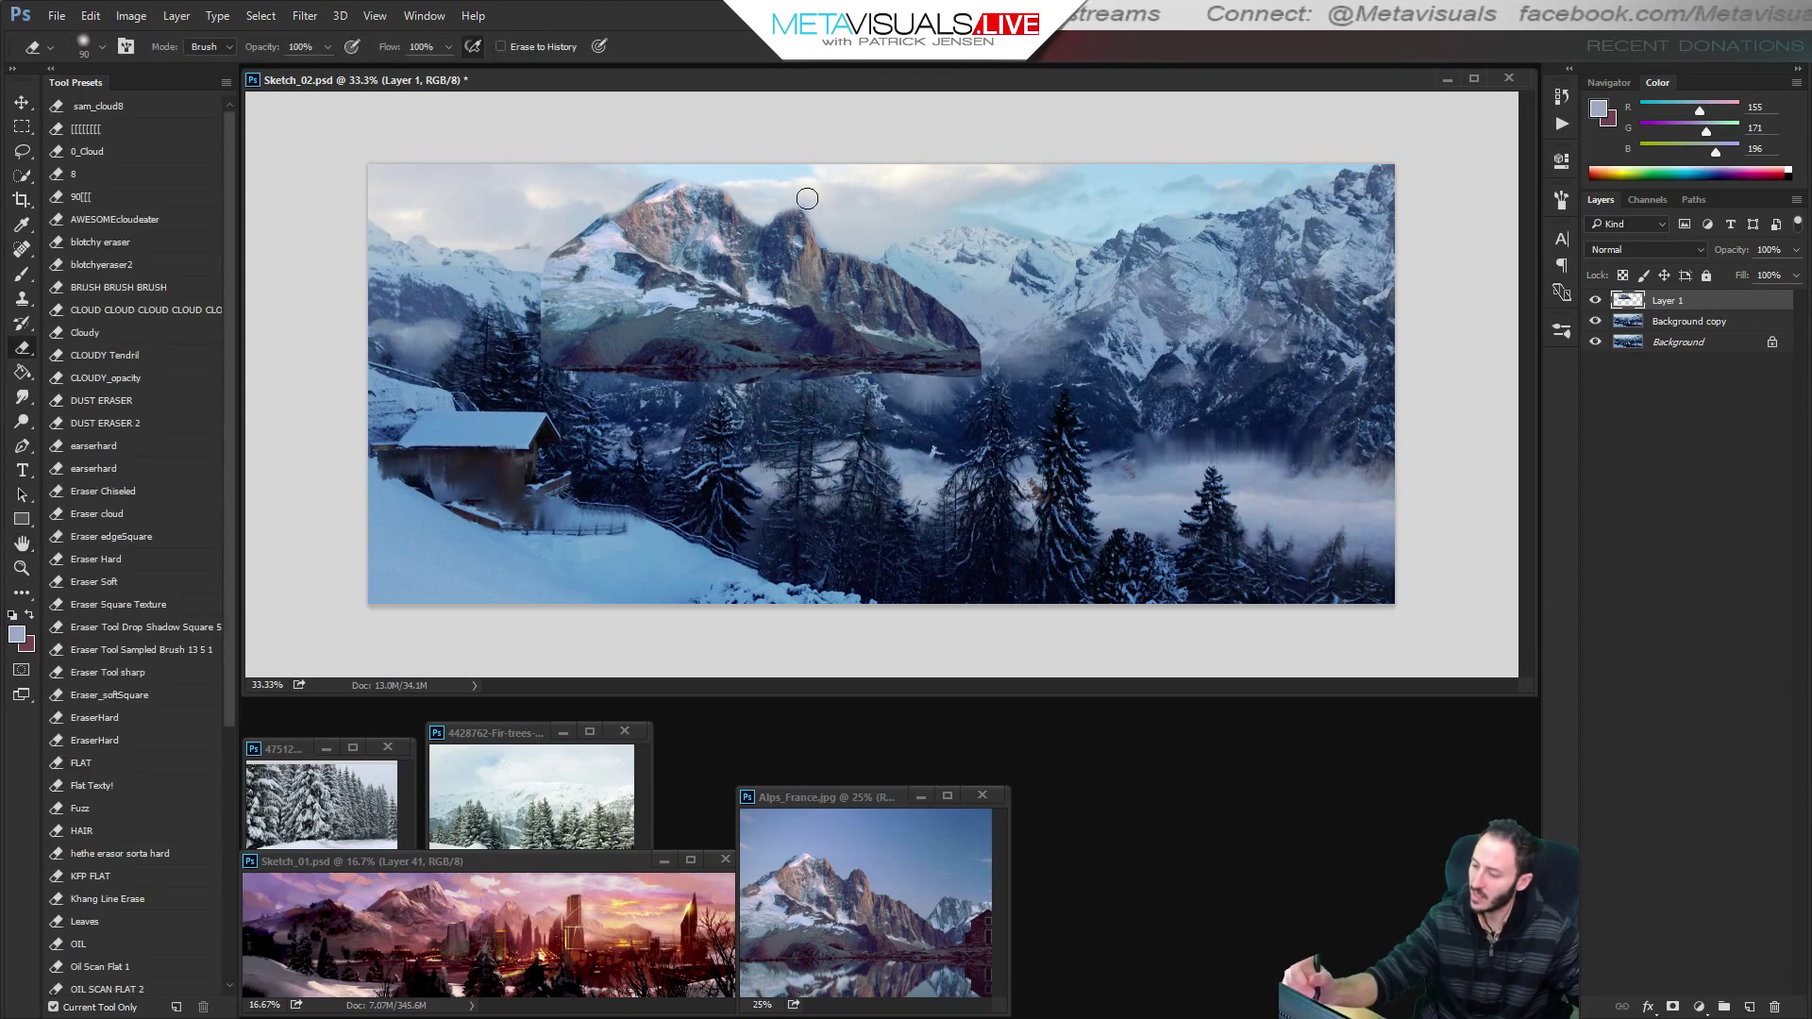
Choose the Fuzz Noisy brush and add a new layer clipped to the pasted peak.
key("b")
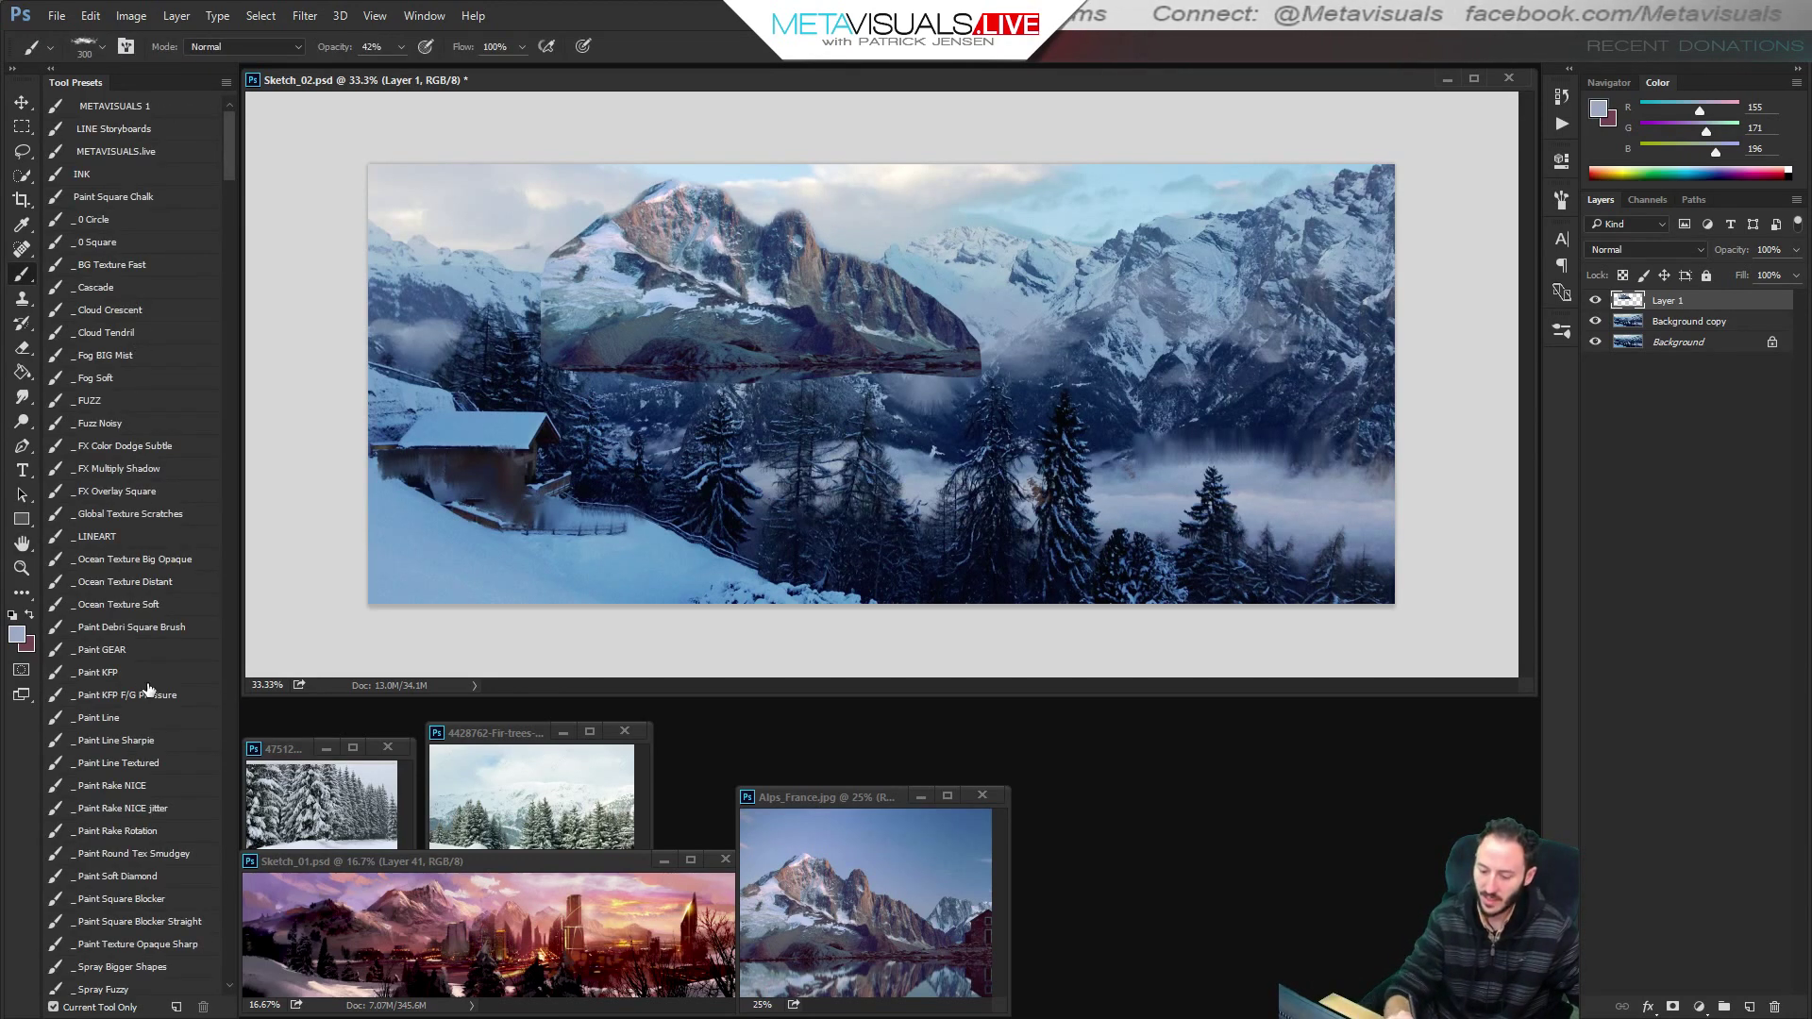
left_click(147, 423)
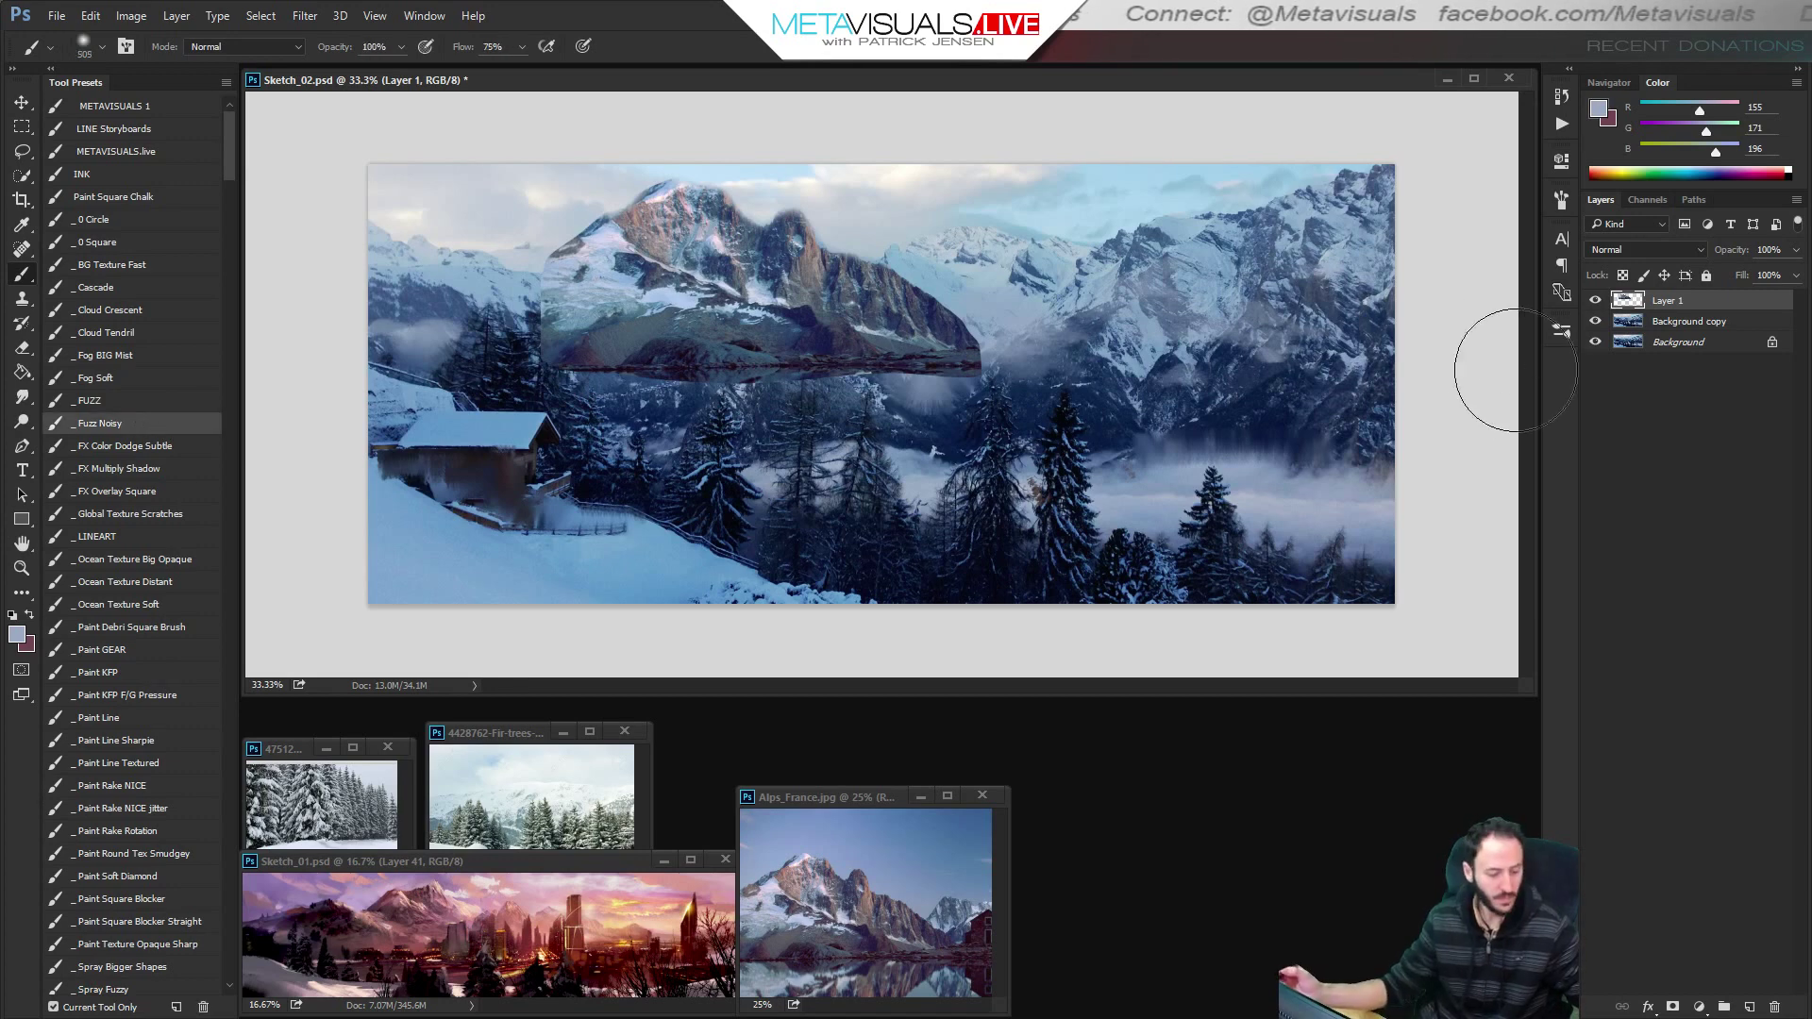
key("ctrl+alt+shift+n")
key("ctrl+alt+g")
Paint bluish haze over the lower part of the pasted peak at sizes 600 and 500, using colours sampled from the surrounding mist.
key("space")
left_click(1009, 353, "alt")
mouse_move(963, 355)
left_mouse_down()
mouse_move(646, 393)
mouse_move(363, 467)
left_mouse_up()
key("ctrl+z")
key("]")
left_click_drag(971, 383, 365, 453)
left_click_drag(842, 357, 445, 396)
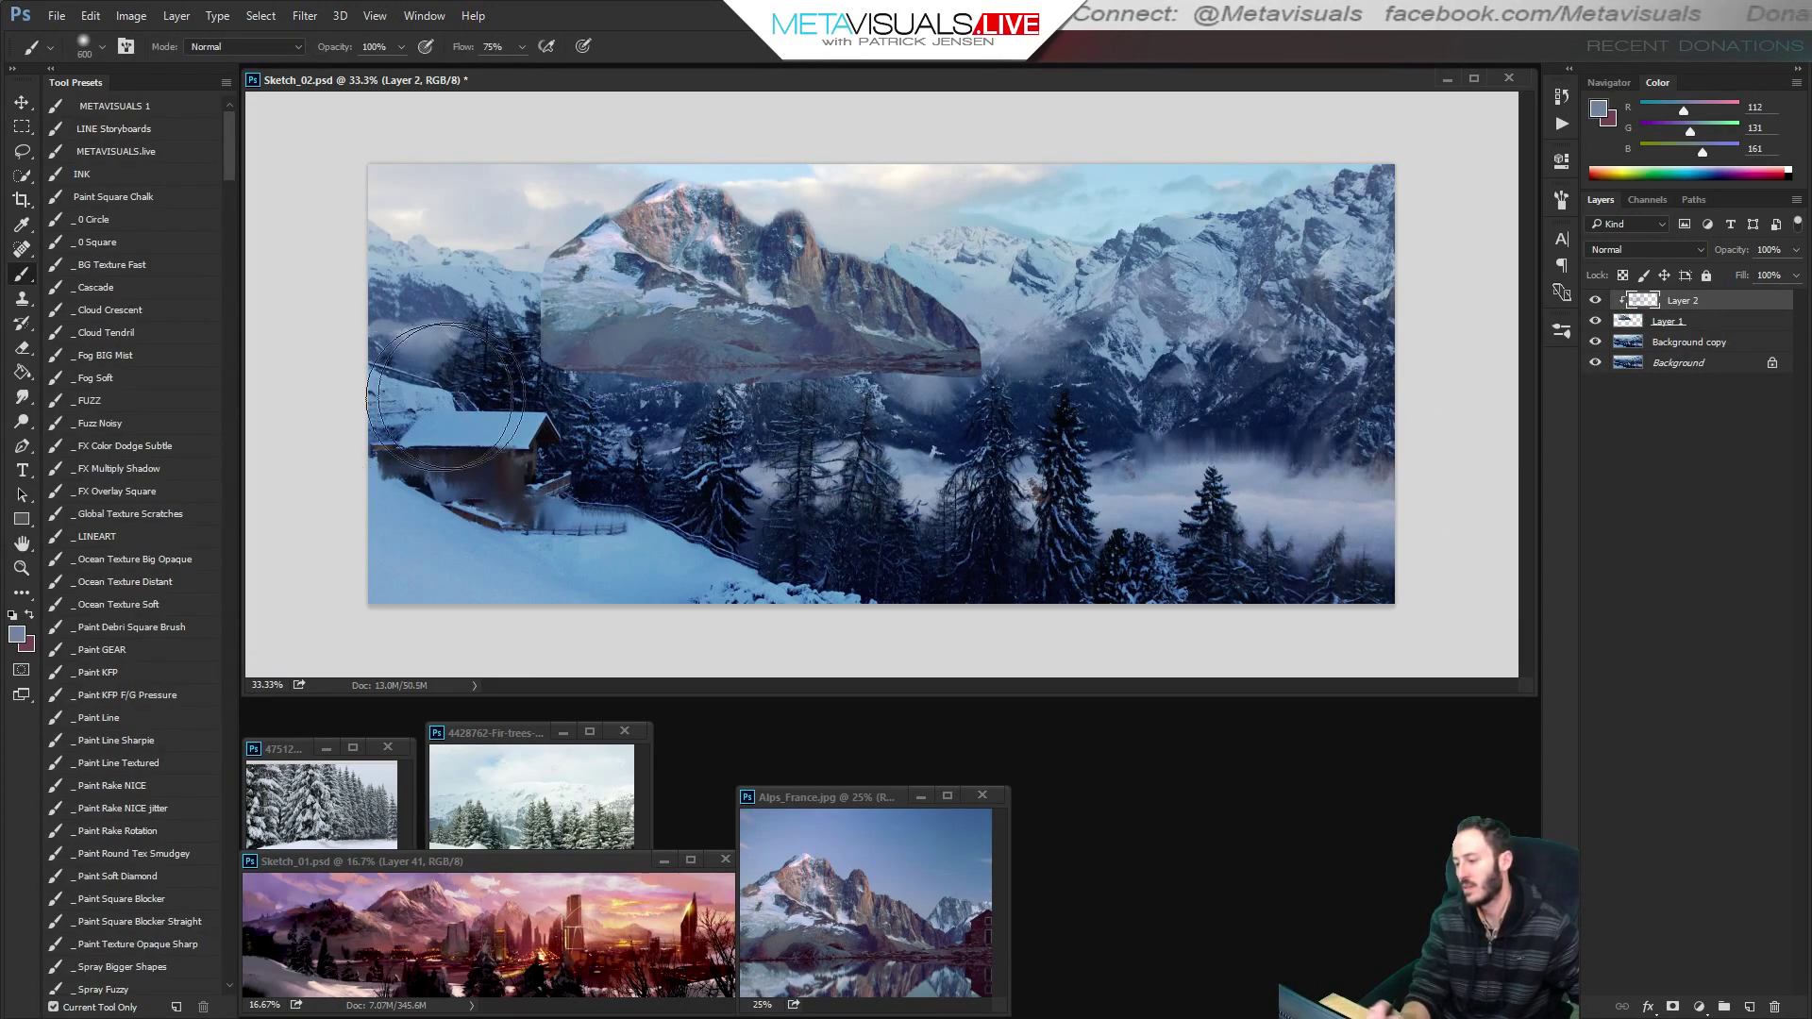
left_click(951, 384, "alt")
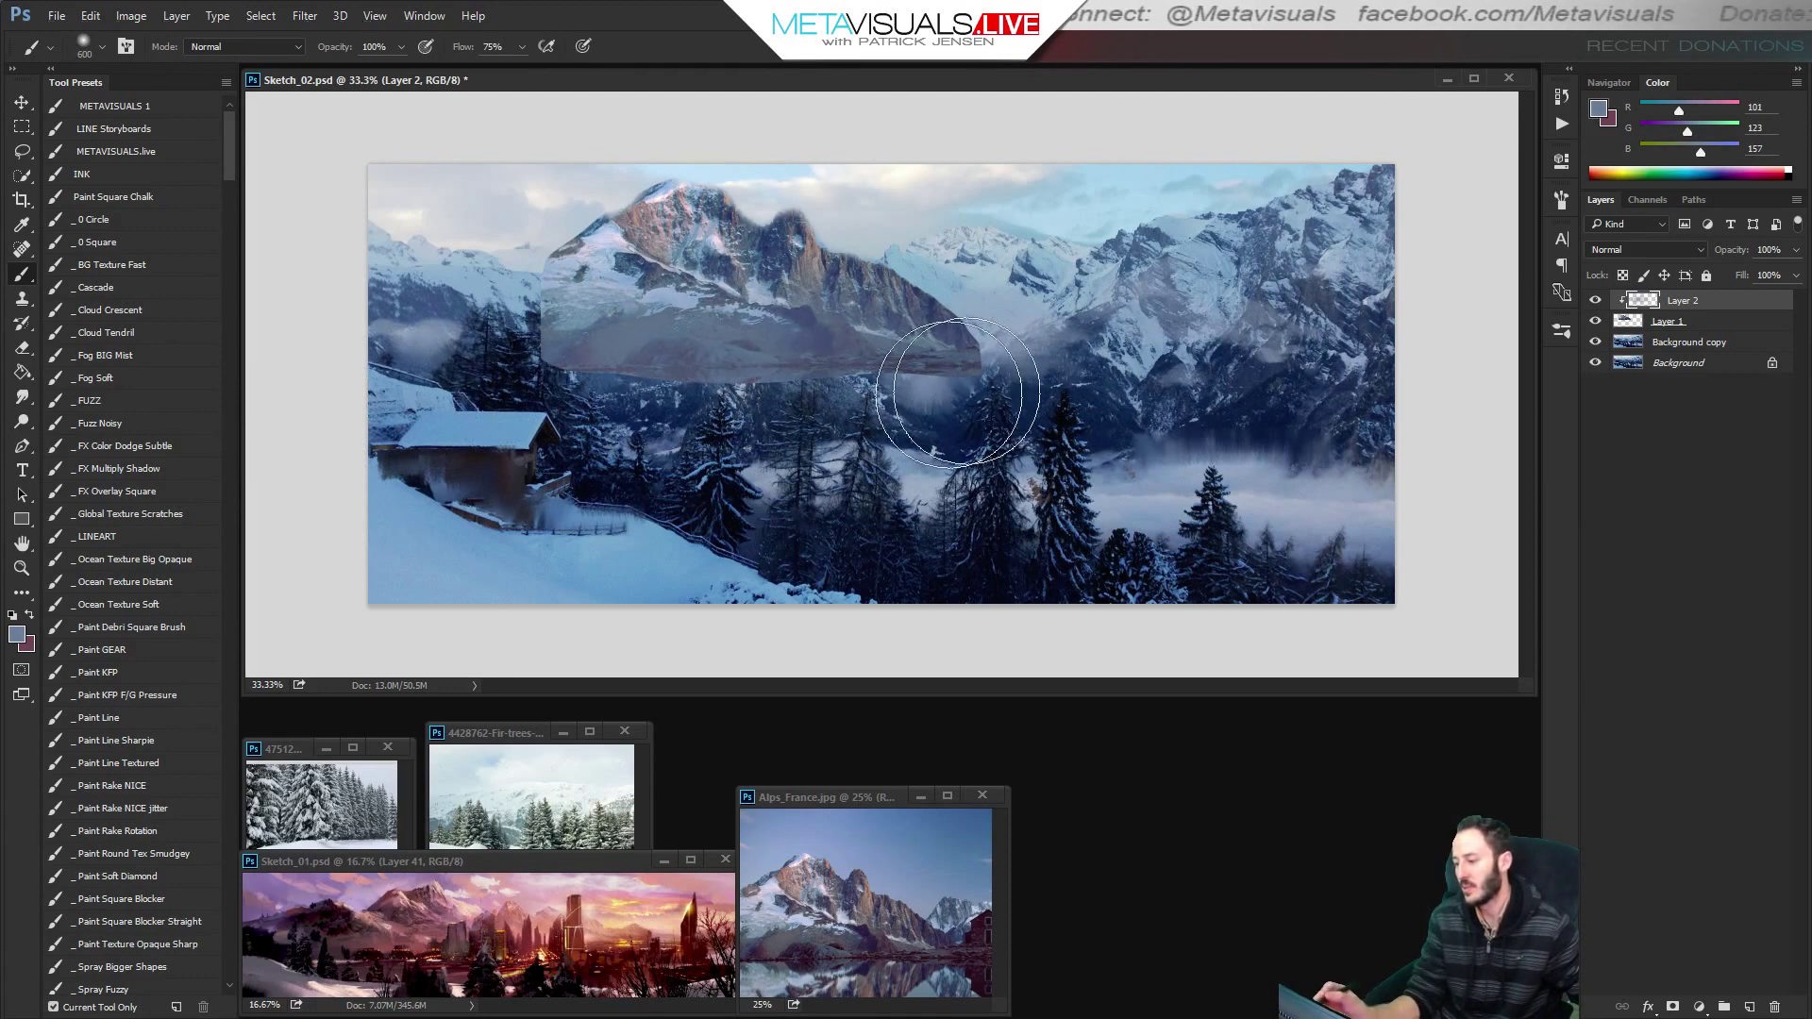
key("bracketleft")
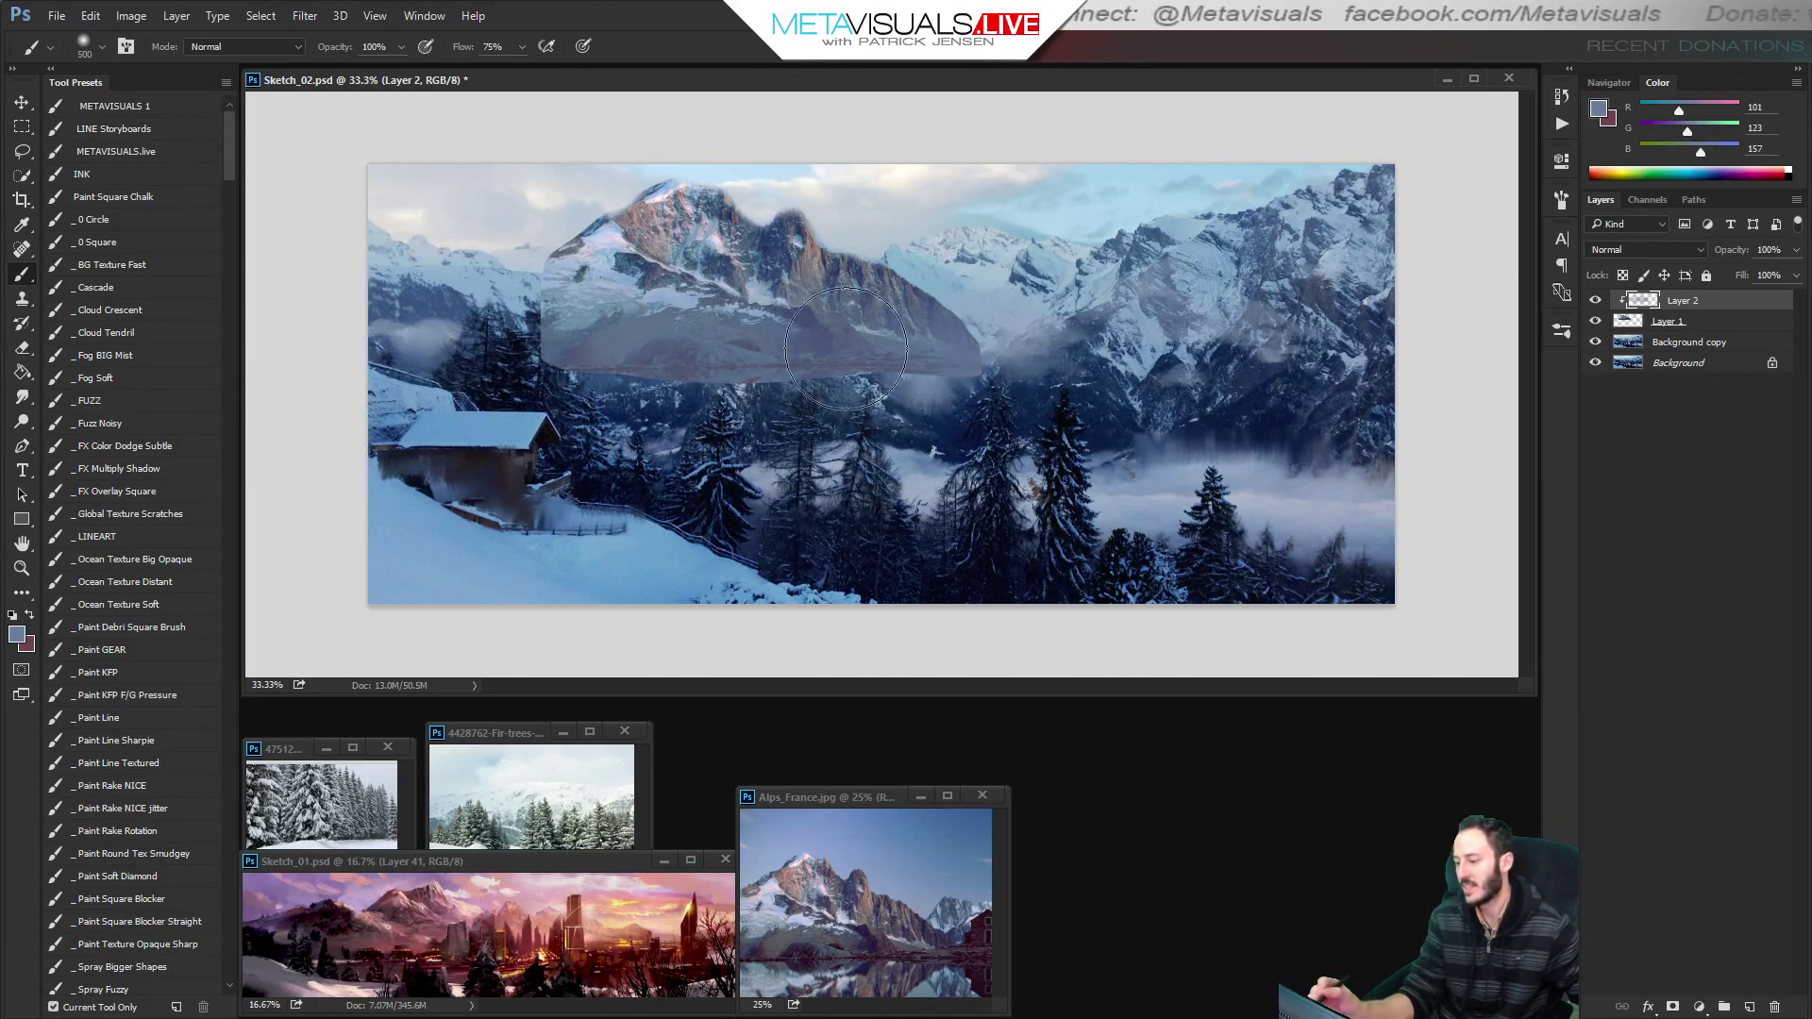
Add a layer mask to the peak's layer and invert it to hide the whole peak.
left_click(1627, 322)
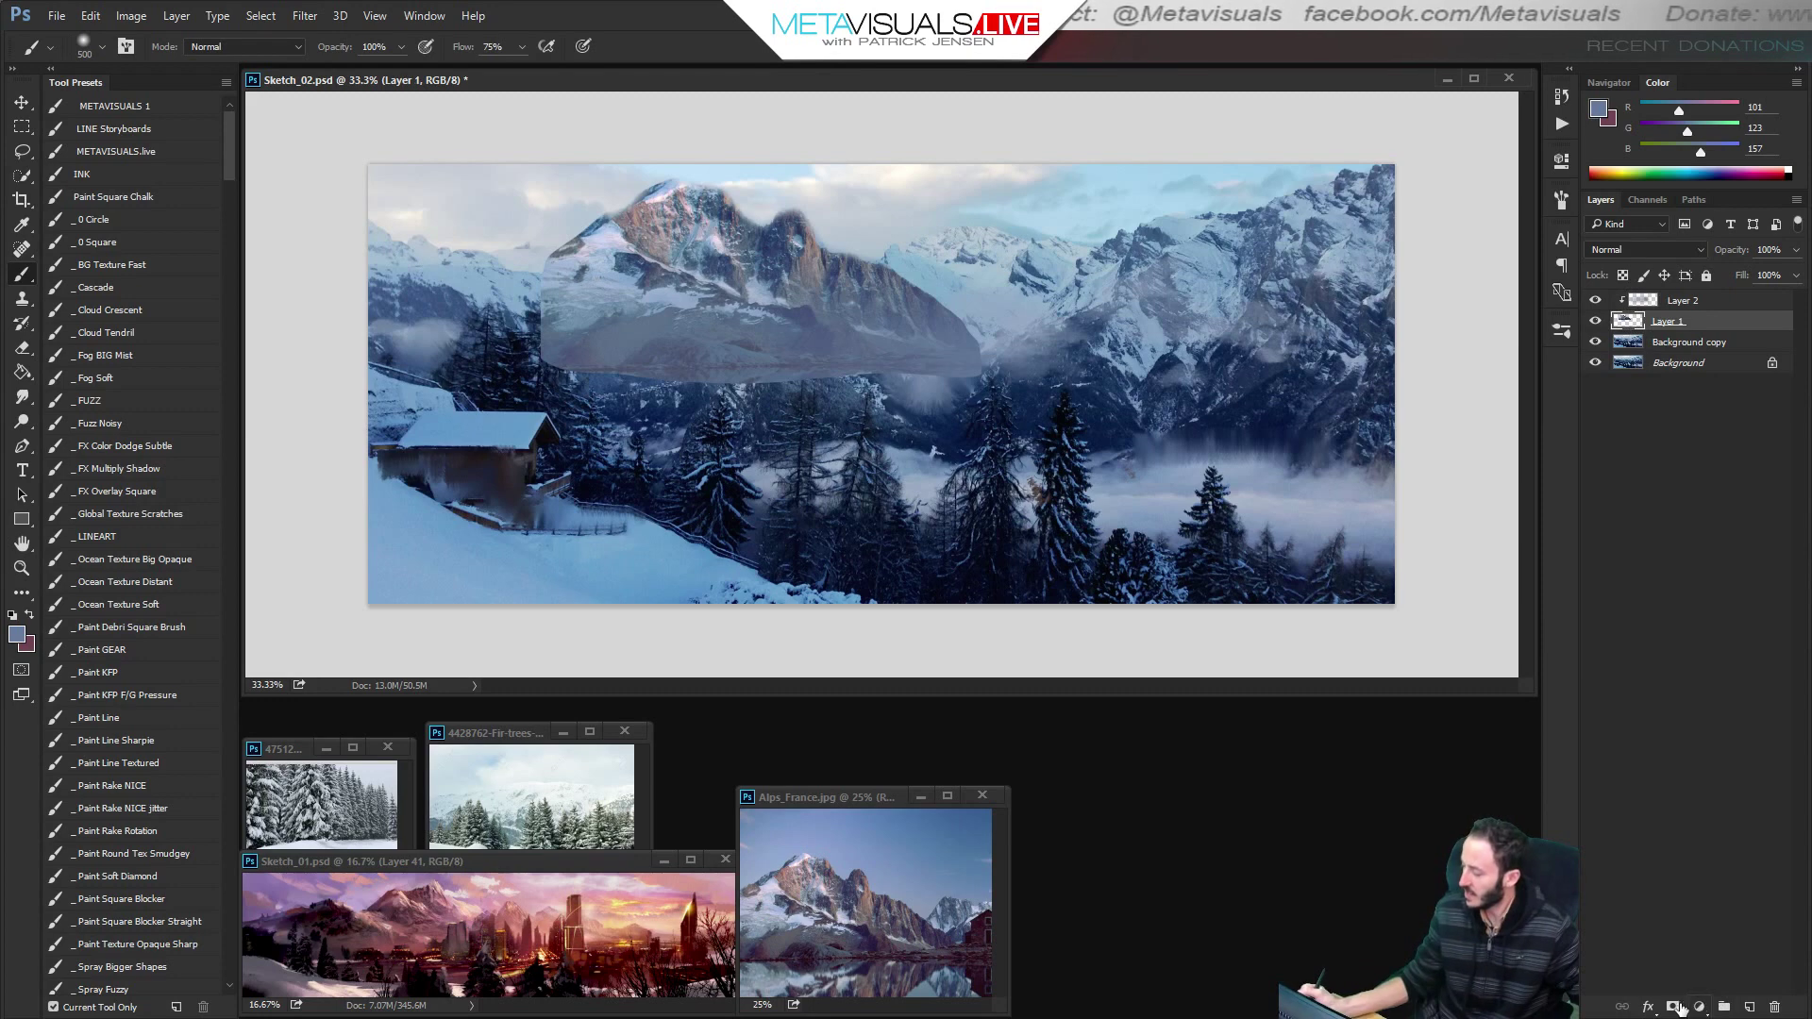
left_click(1675, 1007)
key("ctrl+i")
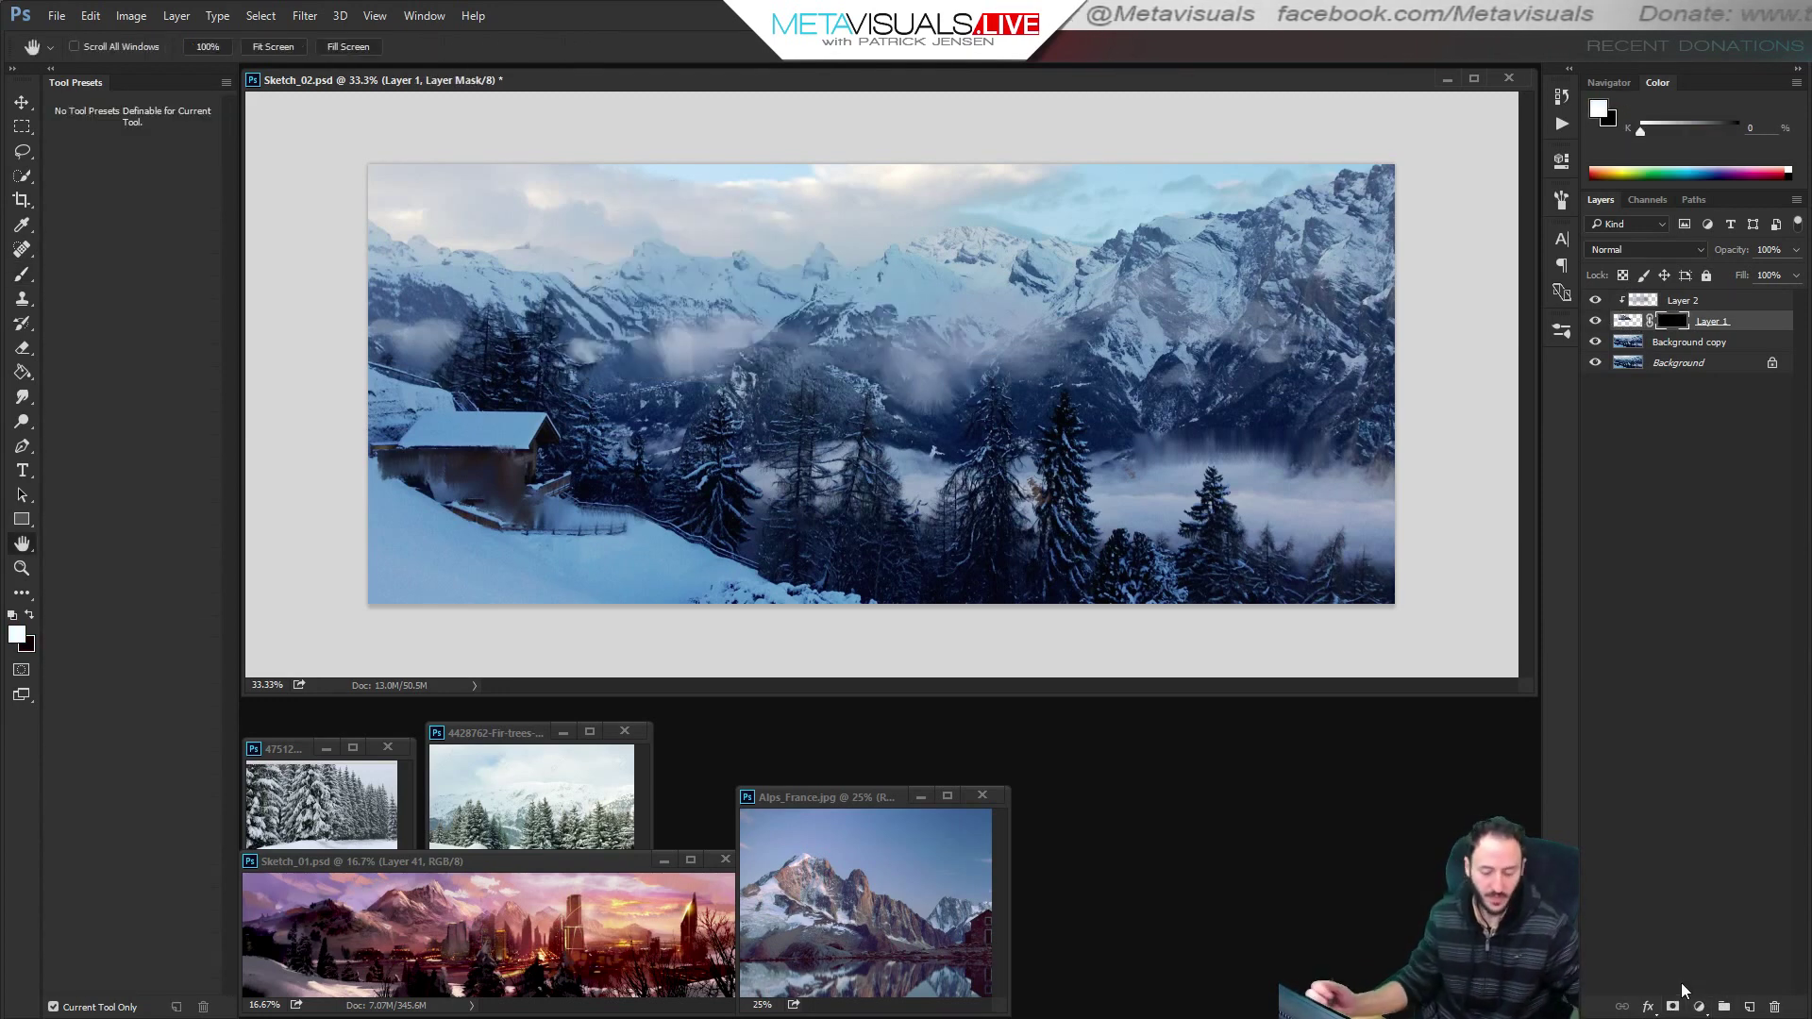
Reveal the upper peak and its rocky ridge by painting white on the mask with the Paint KFP brush.
left_click(128, 673)
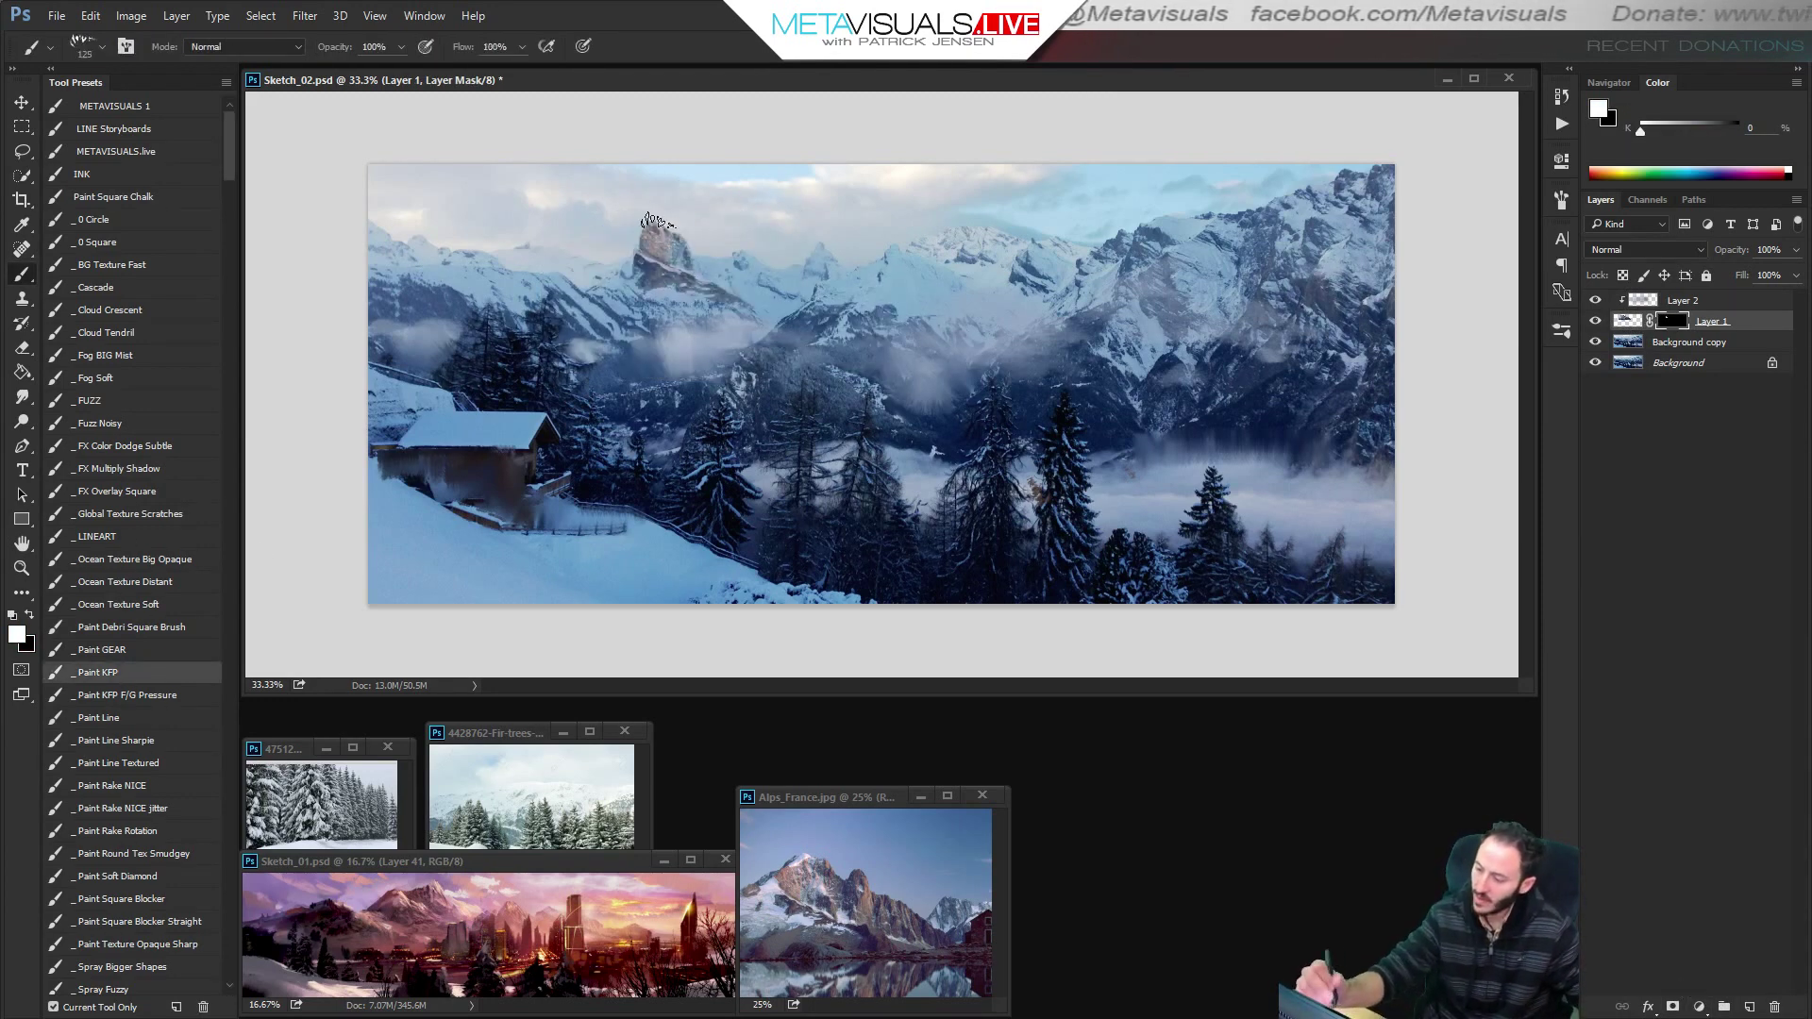
mouse_move(581, 277)
left_mouse_down()
mouse_move(618, 276)
mouse_move(619, 241)
mouse_move(692, 281)
mouse_move(656, 239)
mouse_move(713, 269)
left_mouse_up()
key("bracketright")
key("bracketright")
mouse_move(651, 215)
left_mouse_down()
mouse_move(728, 261)
mouse_move(741, 186)
mouse_move(790, 247)
mouse_move(741, 266)
mouse_move(861, 289)
mouse_move(795, 205)
mouse_move(842, 265)
mouse_move(916, 296)
mouse_move(585, 246)
left_mouse_up()
key("bracketleft")
key("bracketleft")
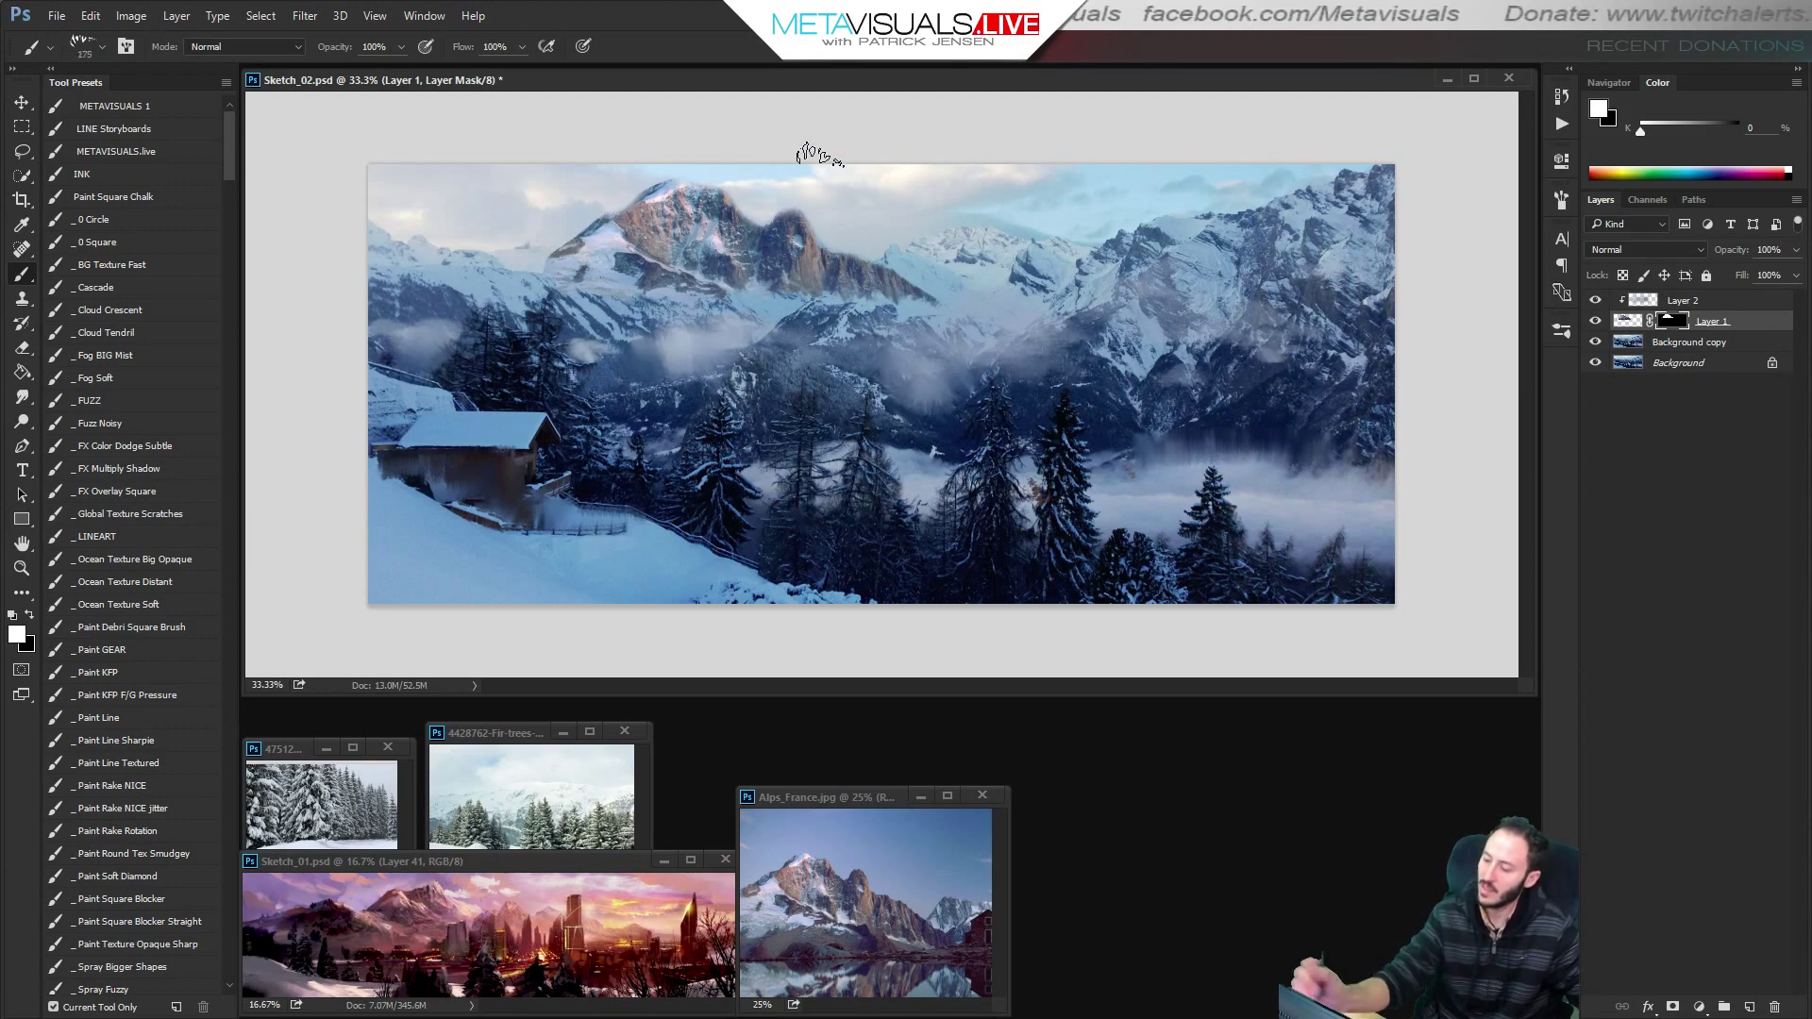
Refine the mask with smaller black strokes, hiding parts of the peak's summit outline and the end of its long ridge.
key("x")
key("bracketleft")
key("bracketleft")
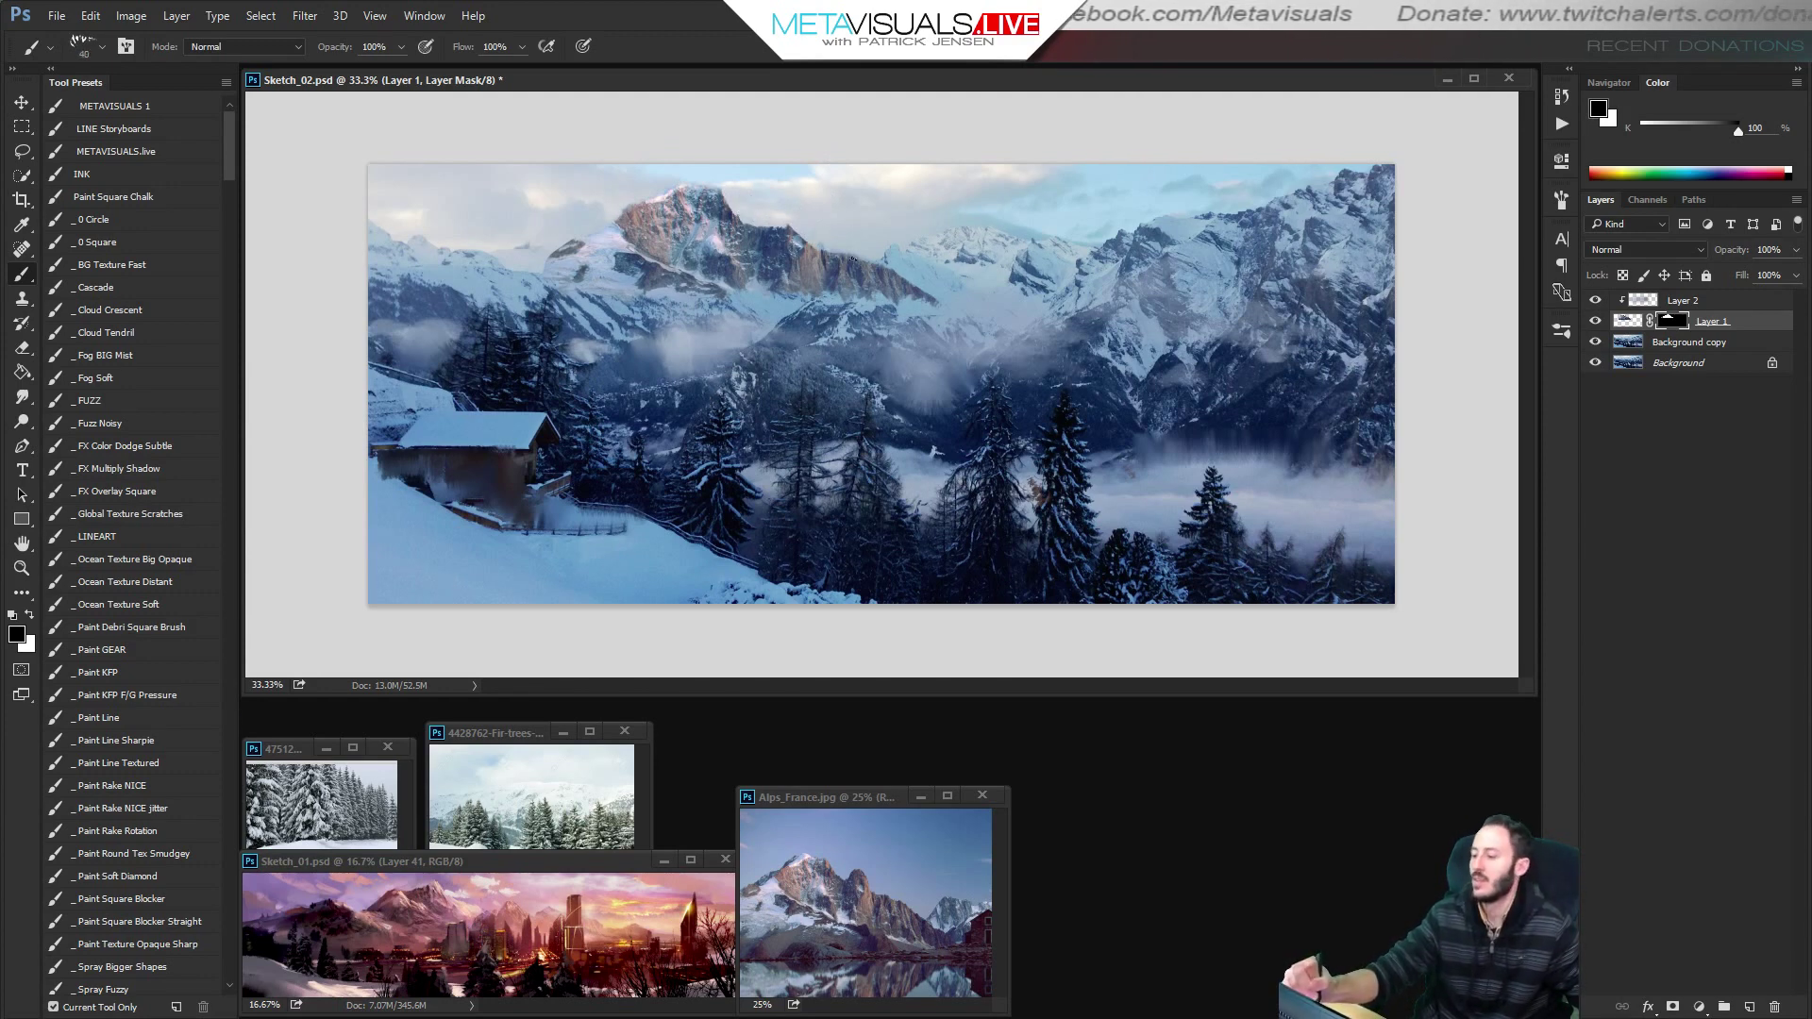
key("space")
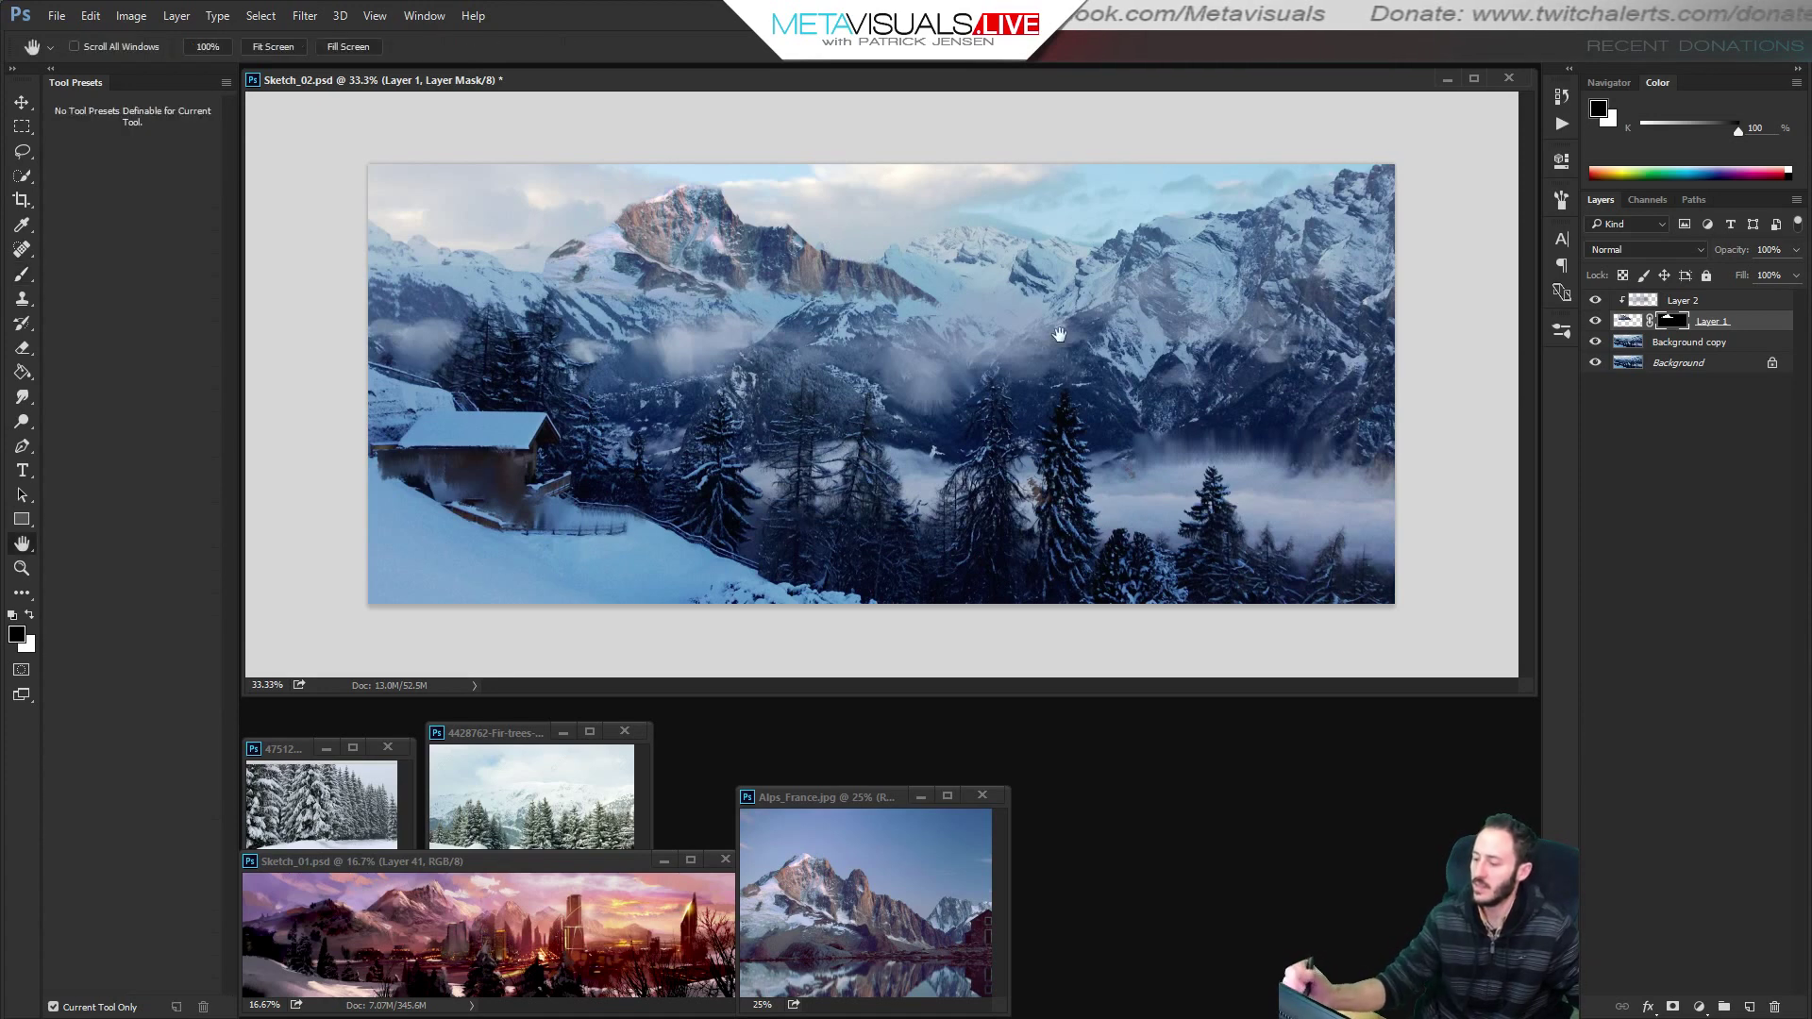
key("space")
key("x")
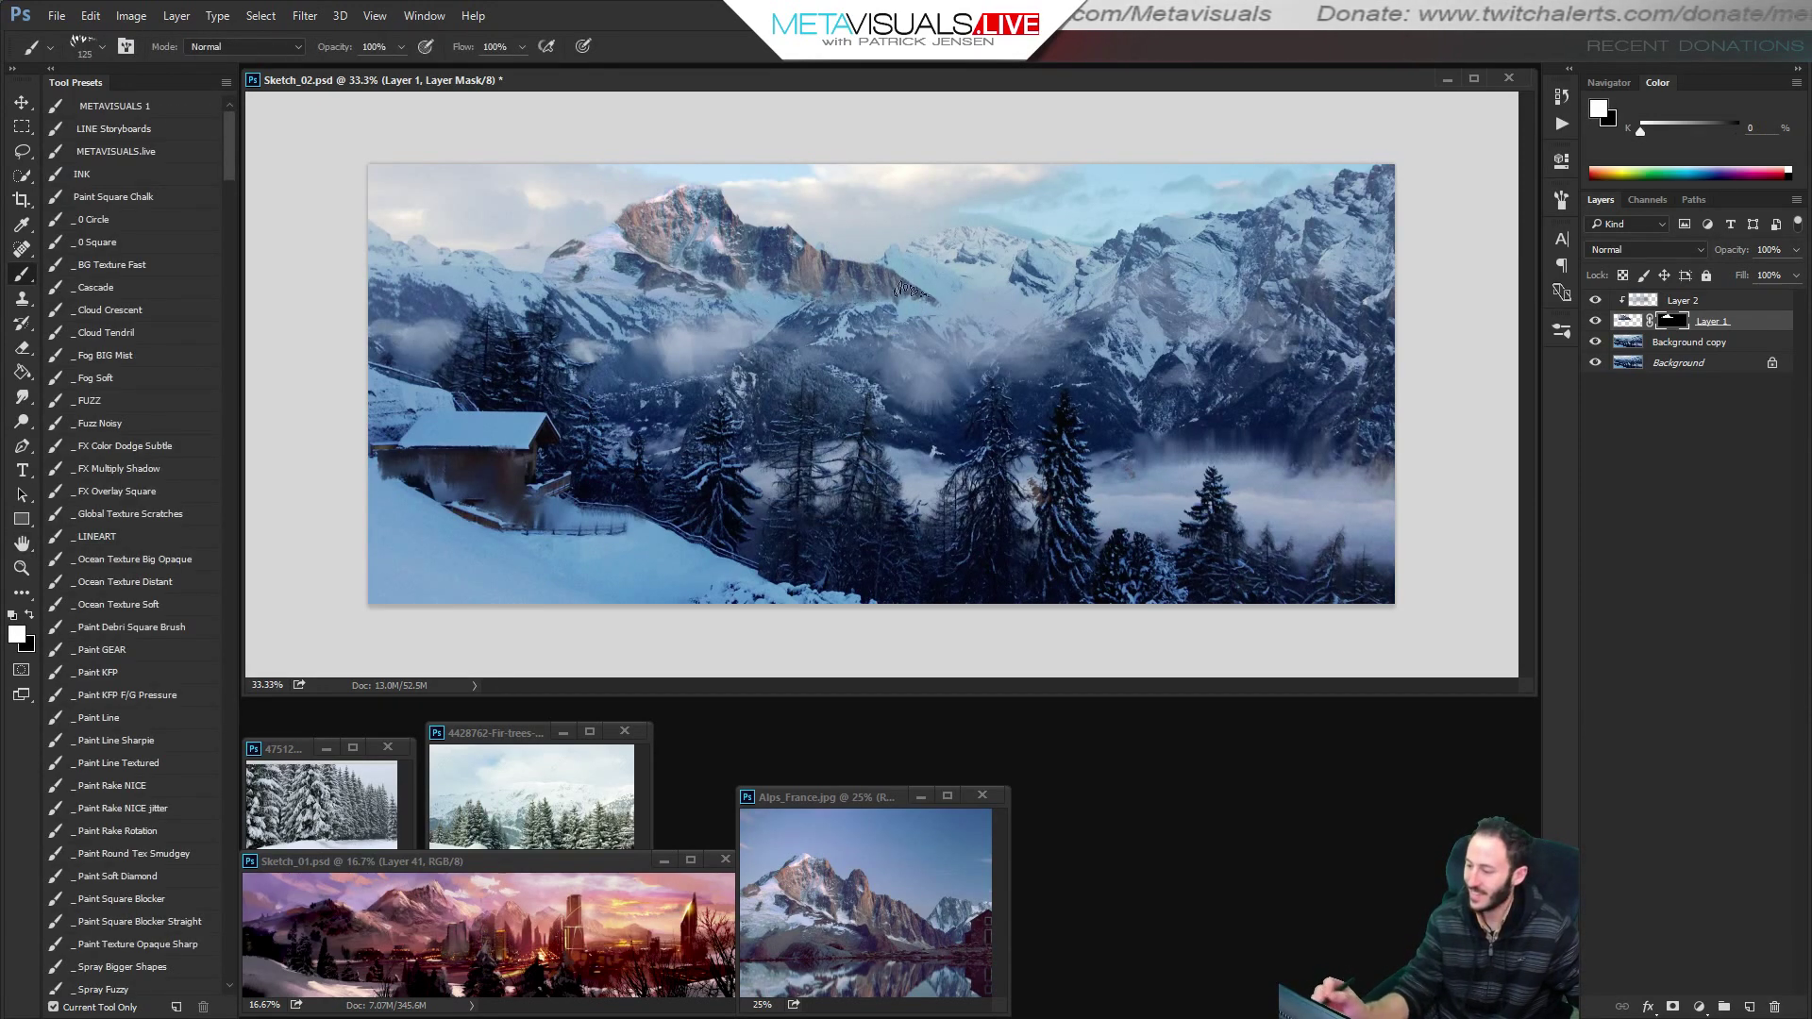
key("x")
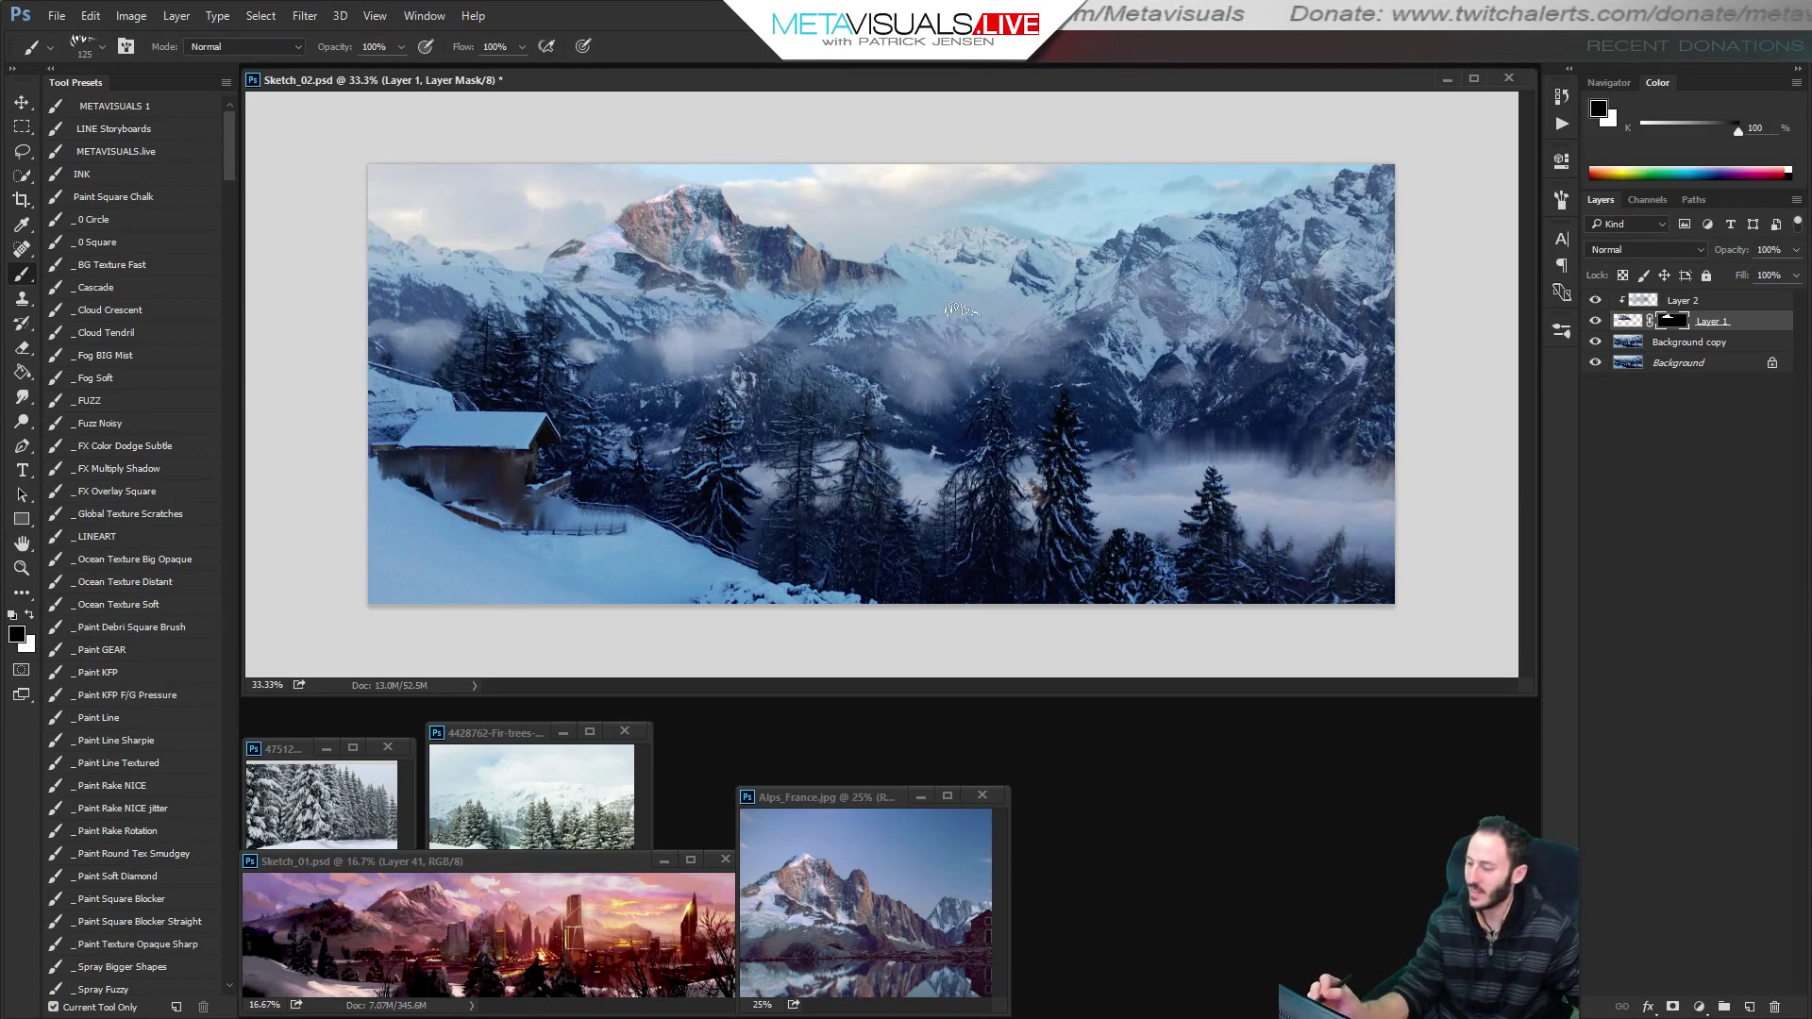
key("space")
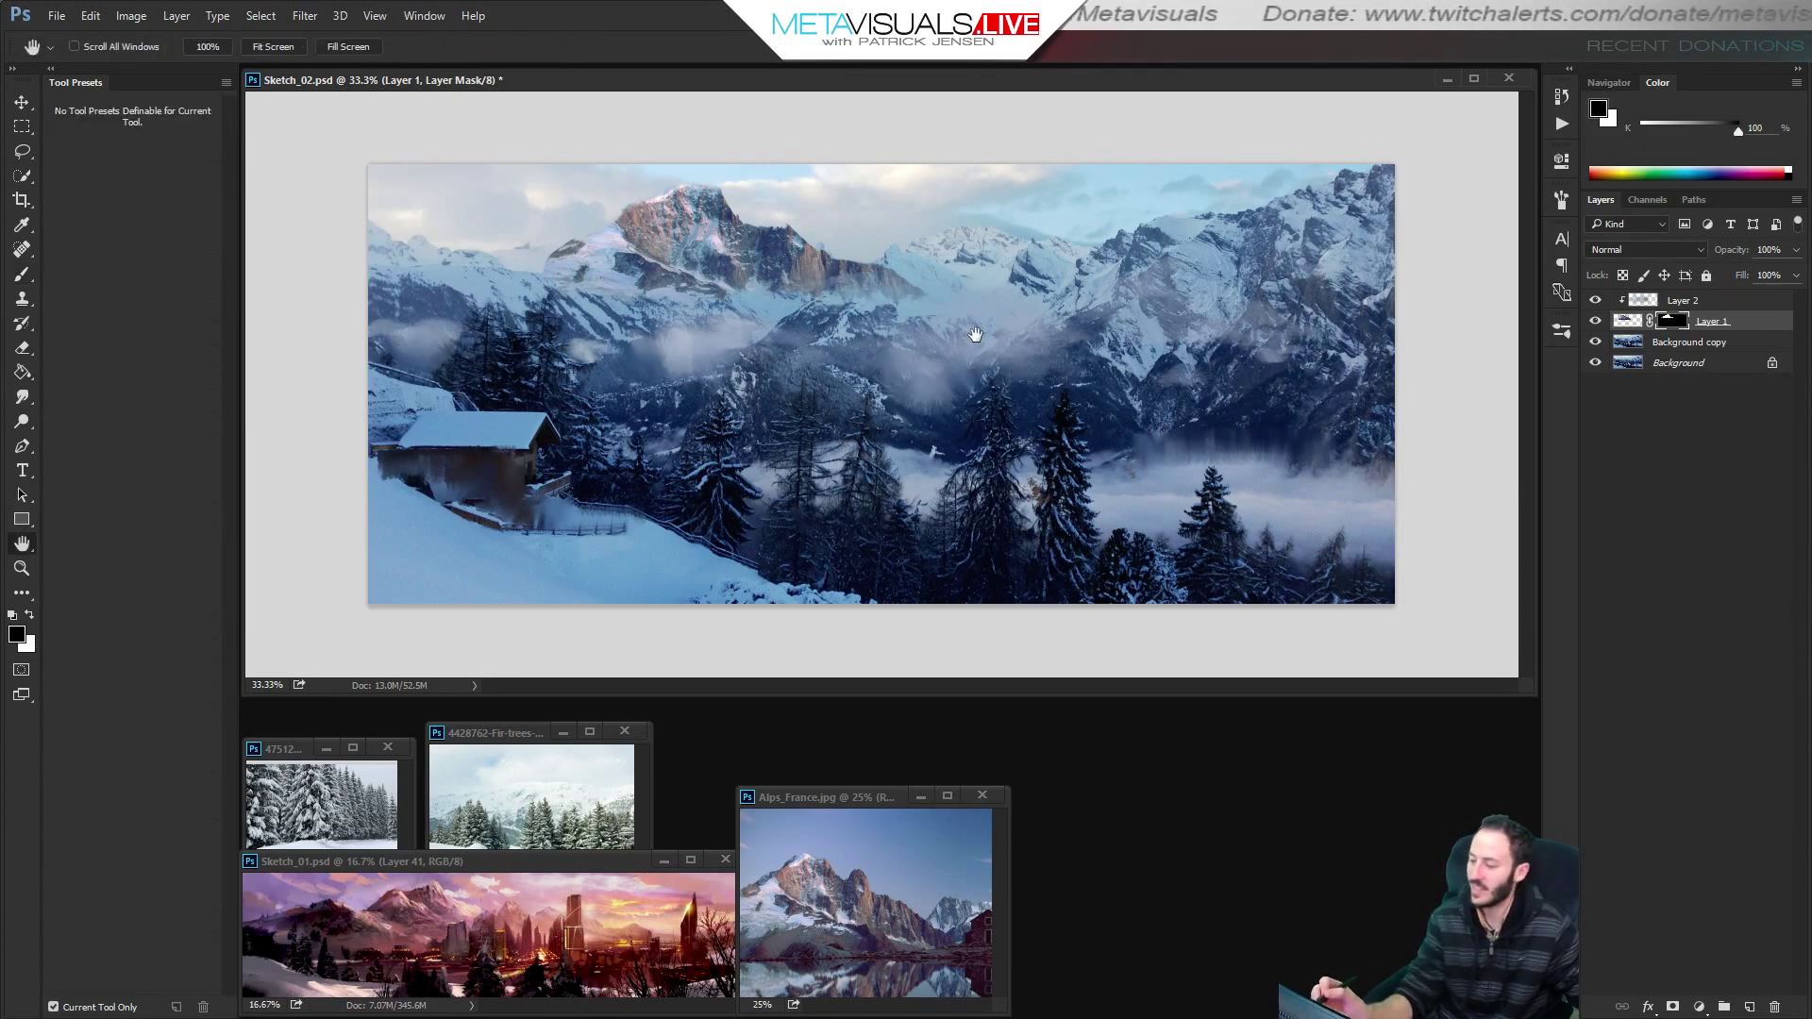
Choose the Fuzz Noisy brush and add an unclipped new layer above the clipped haze layer.
left_click(125, 422)
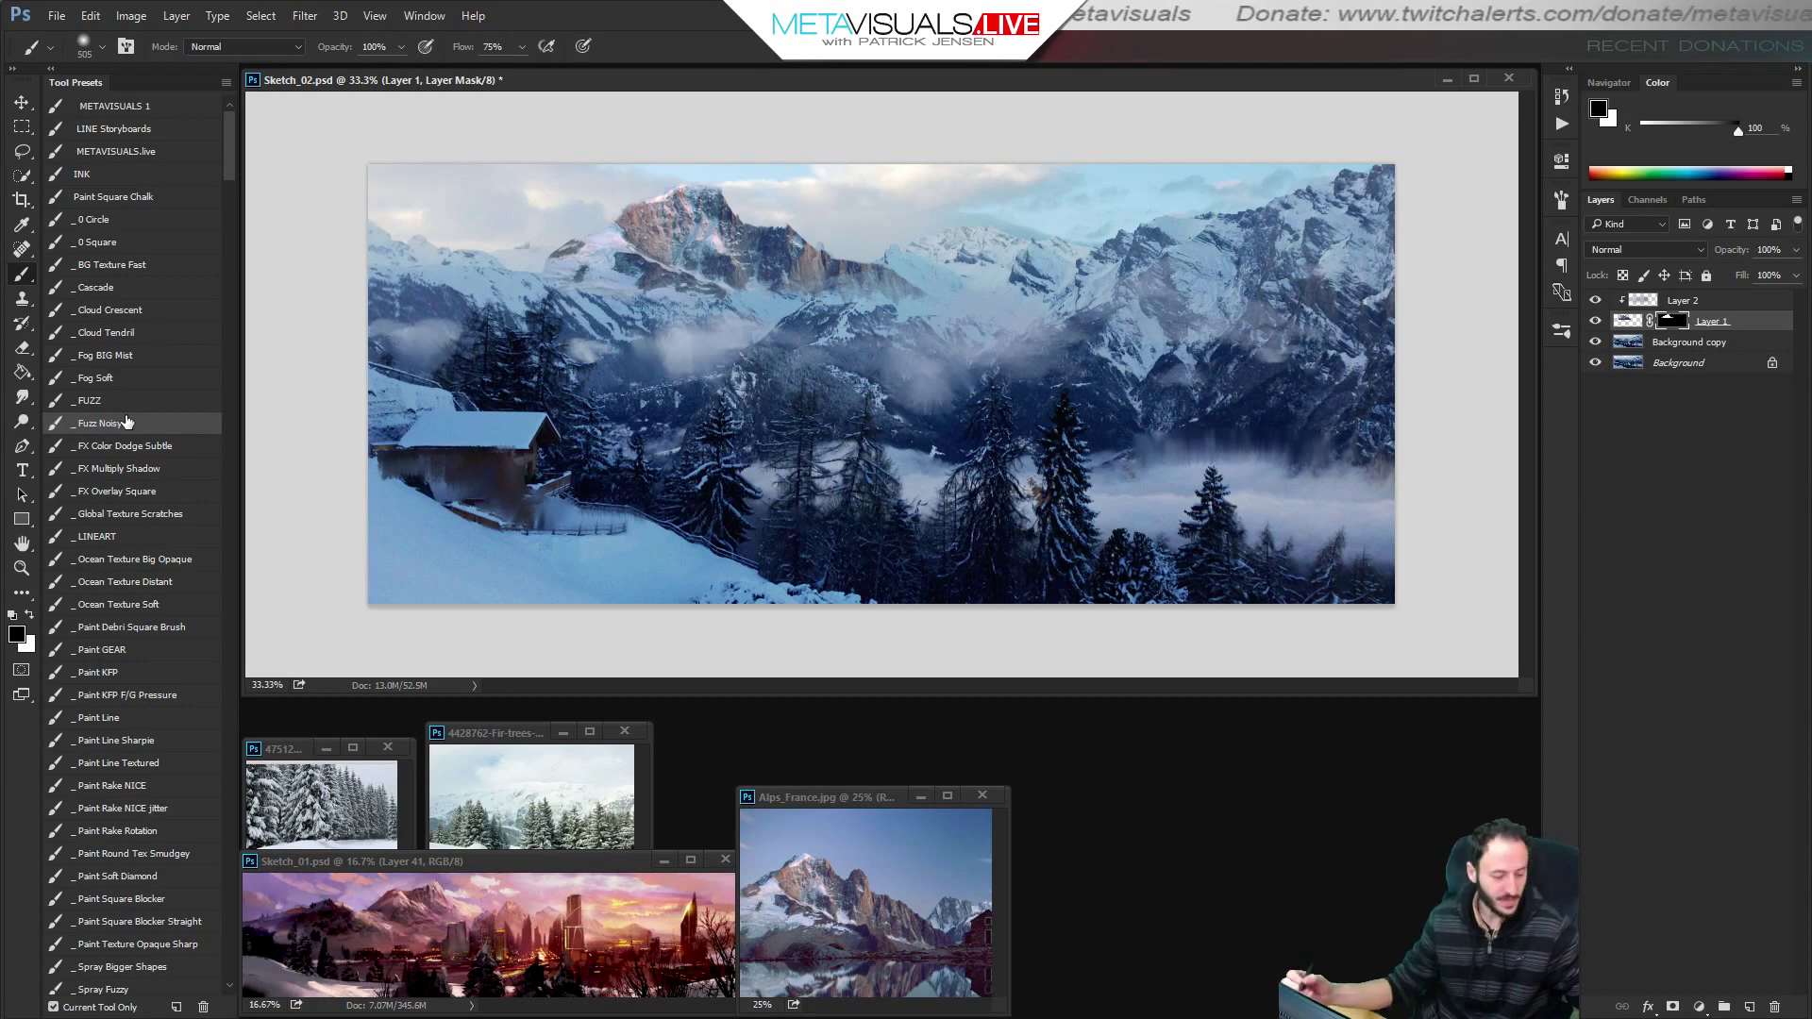
left_click(1735, 305)
key("ctrl+shift+alt+n")
Paint soft light-blue haze along the peak's base and lower ridges with a reduced brush, and compare the view with the haze layer hidden.
key("bracketleft")
key("bracketleft")
key("bracketleft")
left_click(922, 270, "alt")
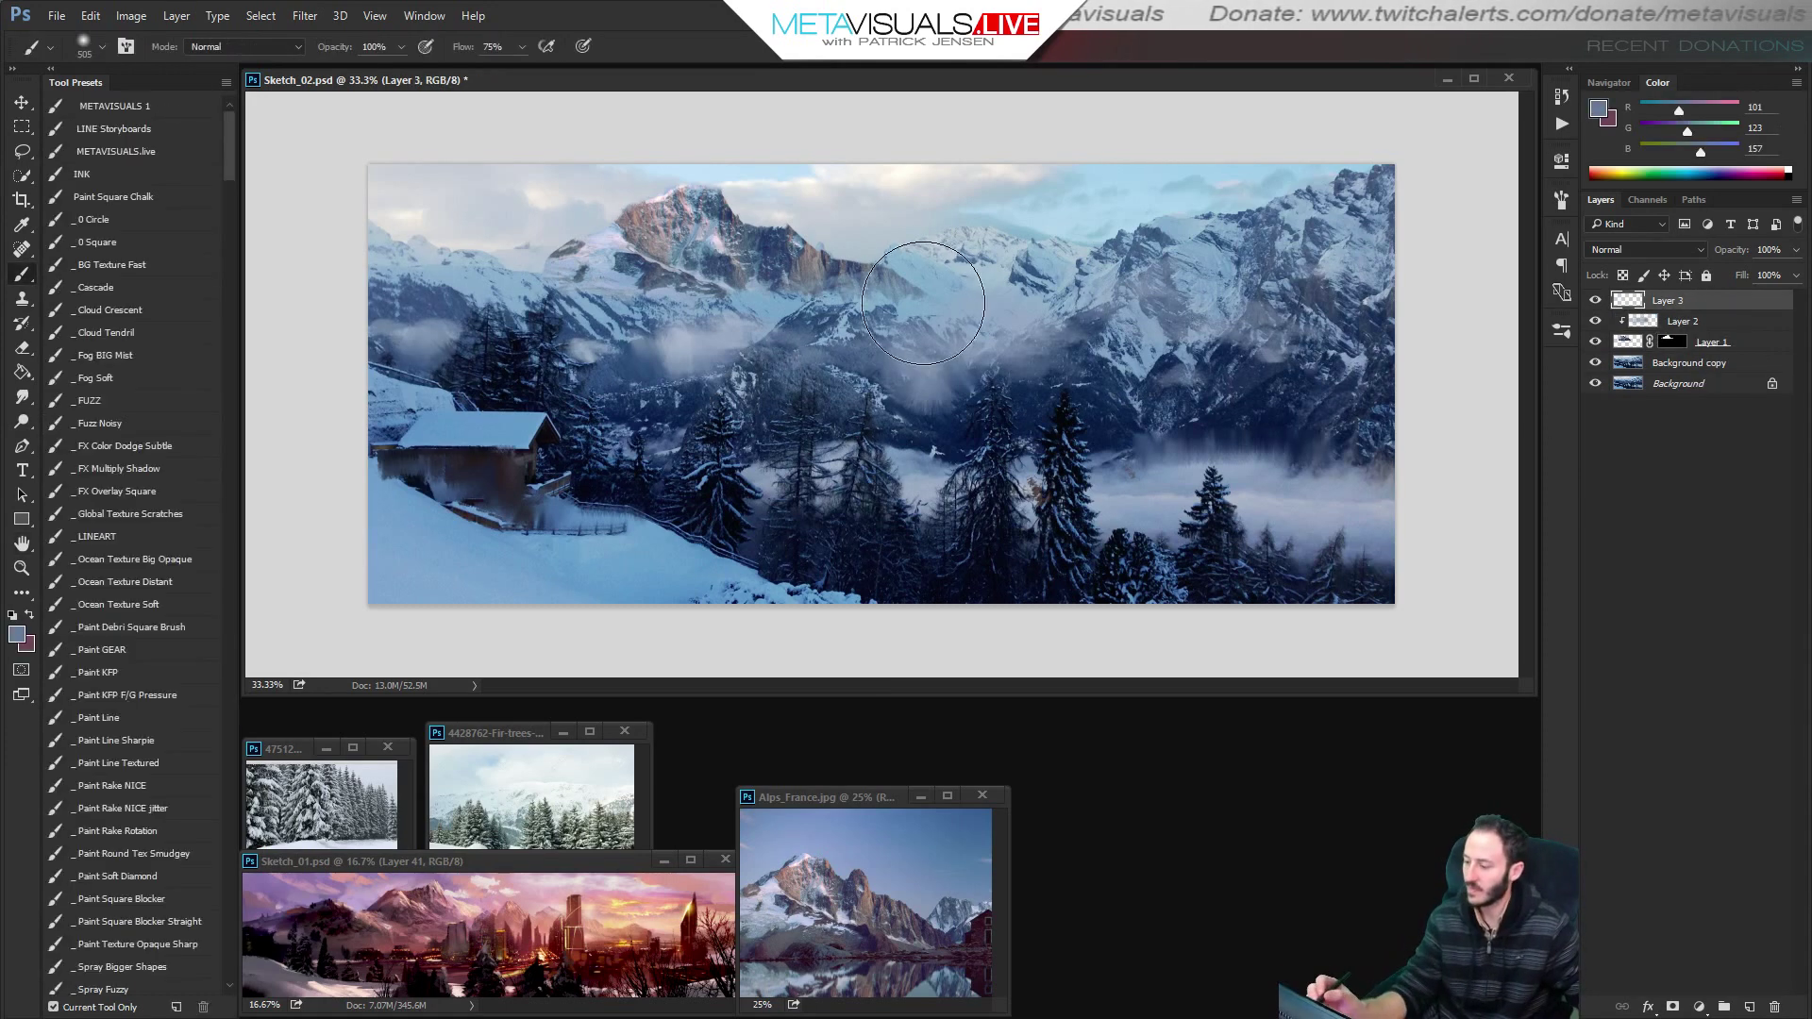
left_click_drag(857, 274, 886, 288)
key("bracketleft")
key("bracketleft")
key("bracketleft")
key("bracketleft")
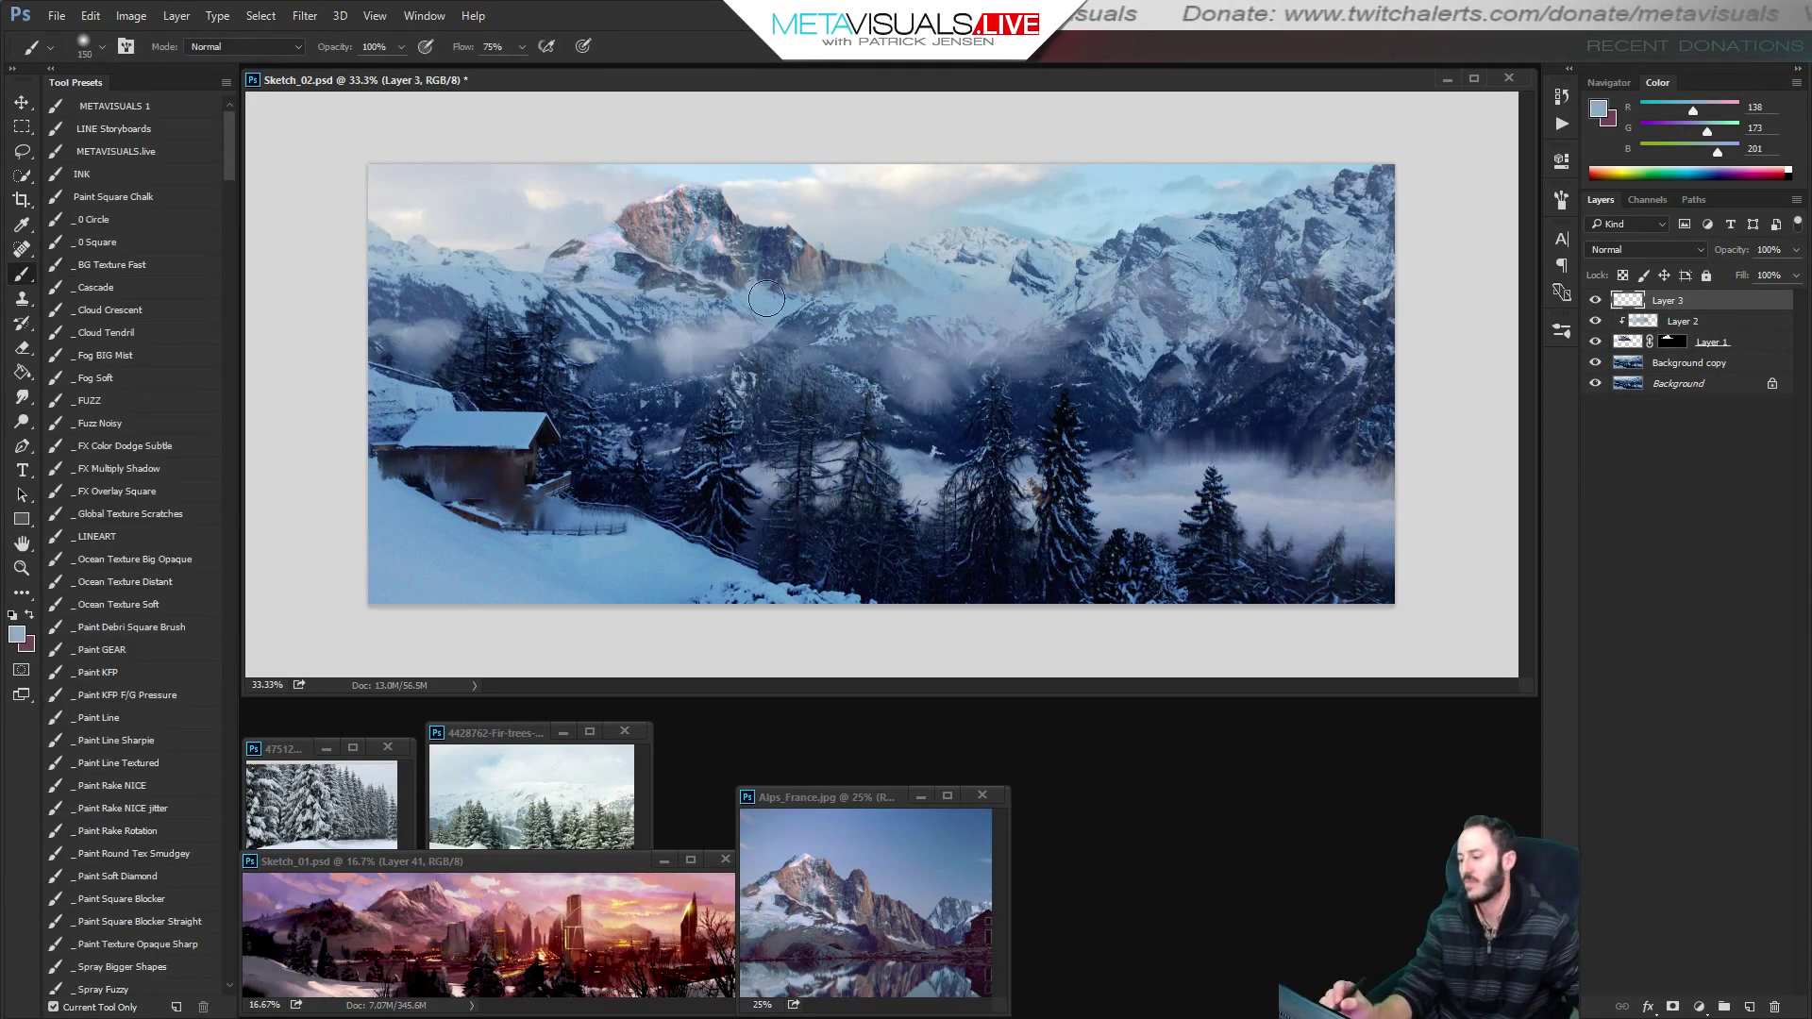
mouse_move(766, 298)
left_mouse_down()
mouse_move(807, 287)
mouse_move(783, 257)
mouse_move(798, 266)
left_mouse_up()
key("bracketright")
key("bracketright")
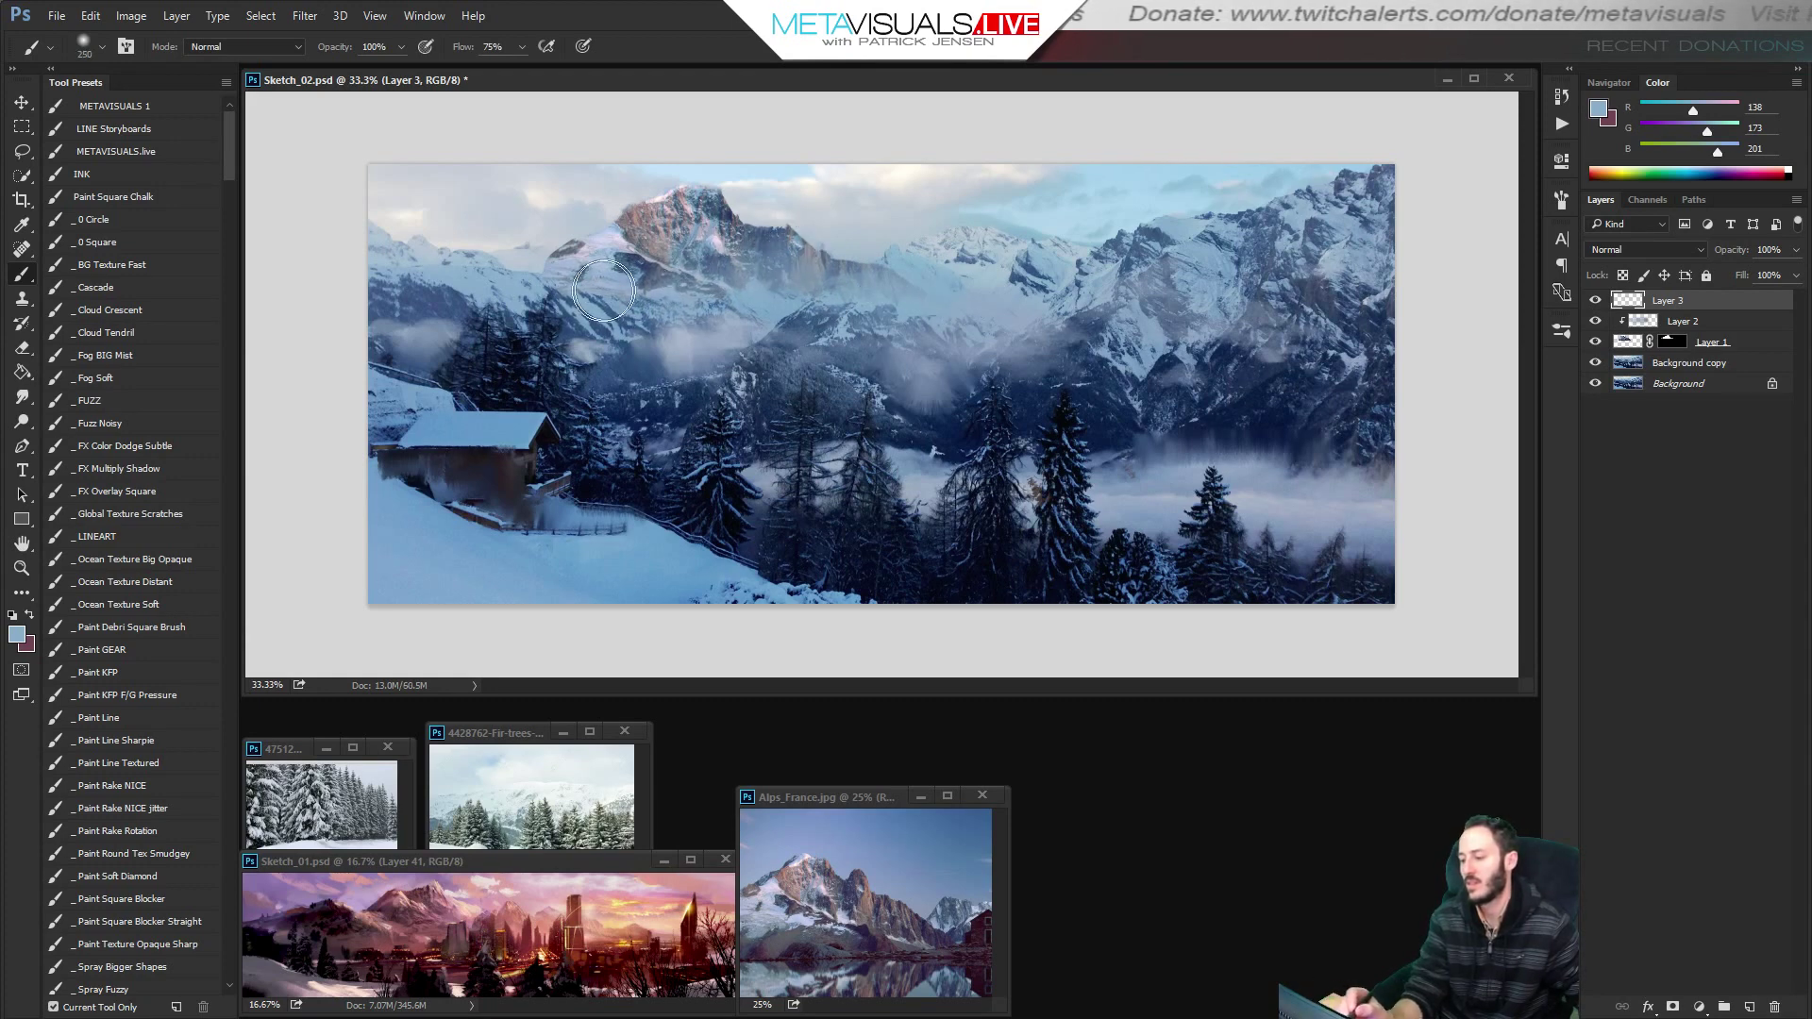
key("bracketright")
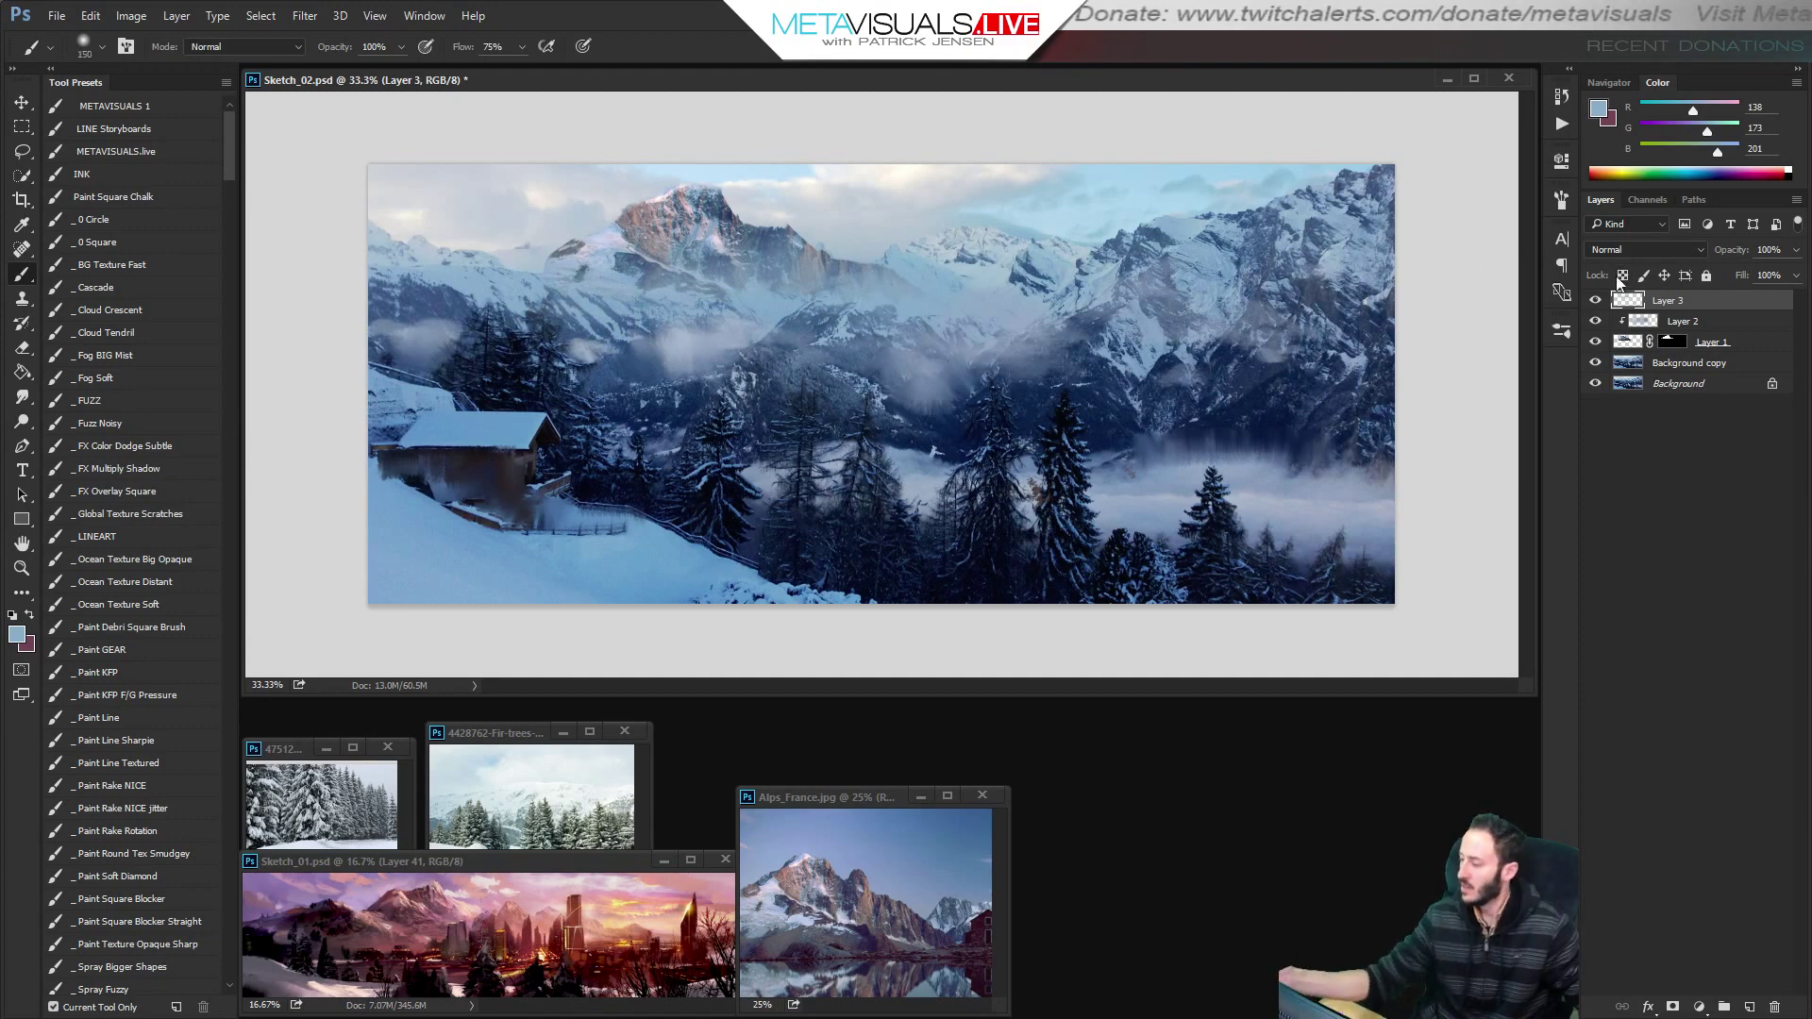
left_click(1595, 301)
left_click(1596, 302)
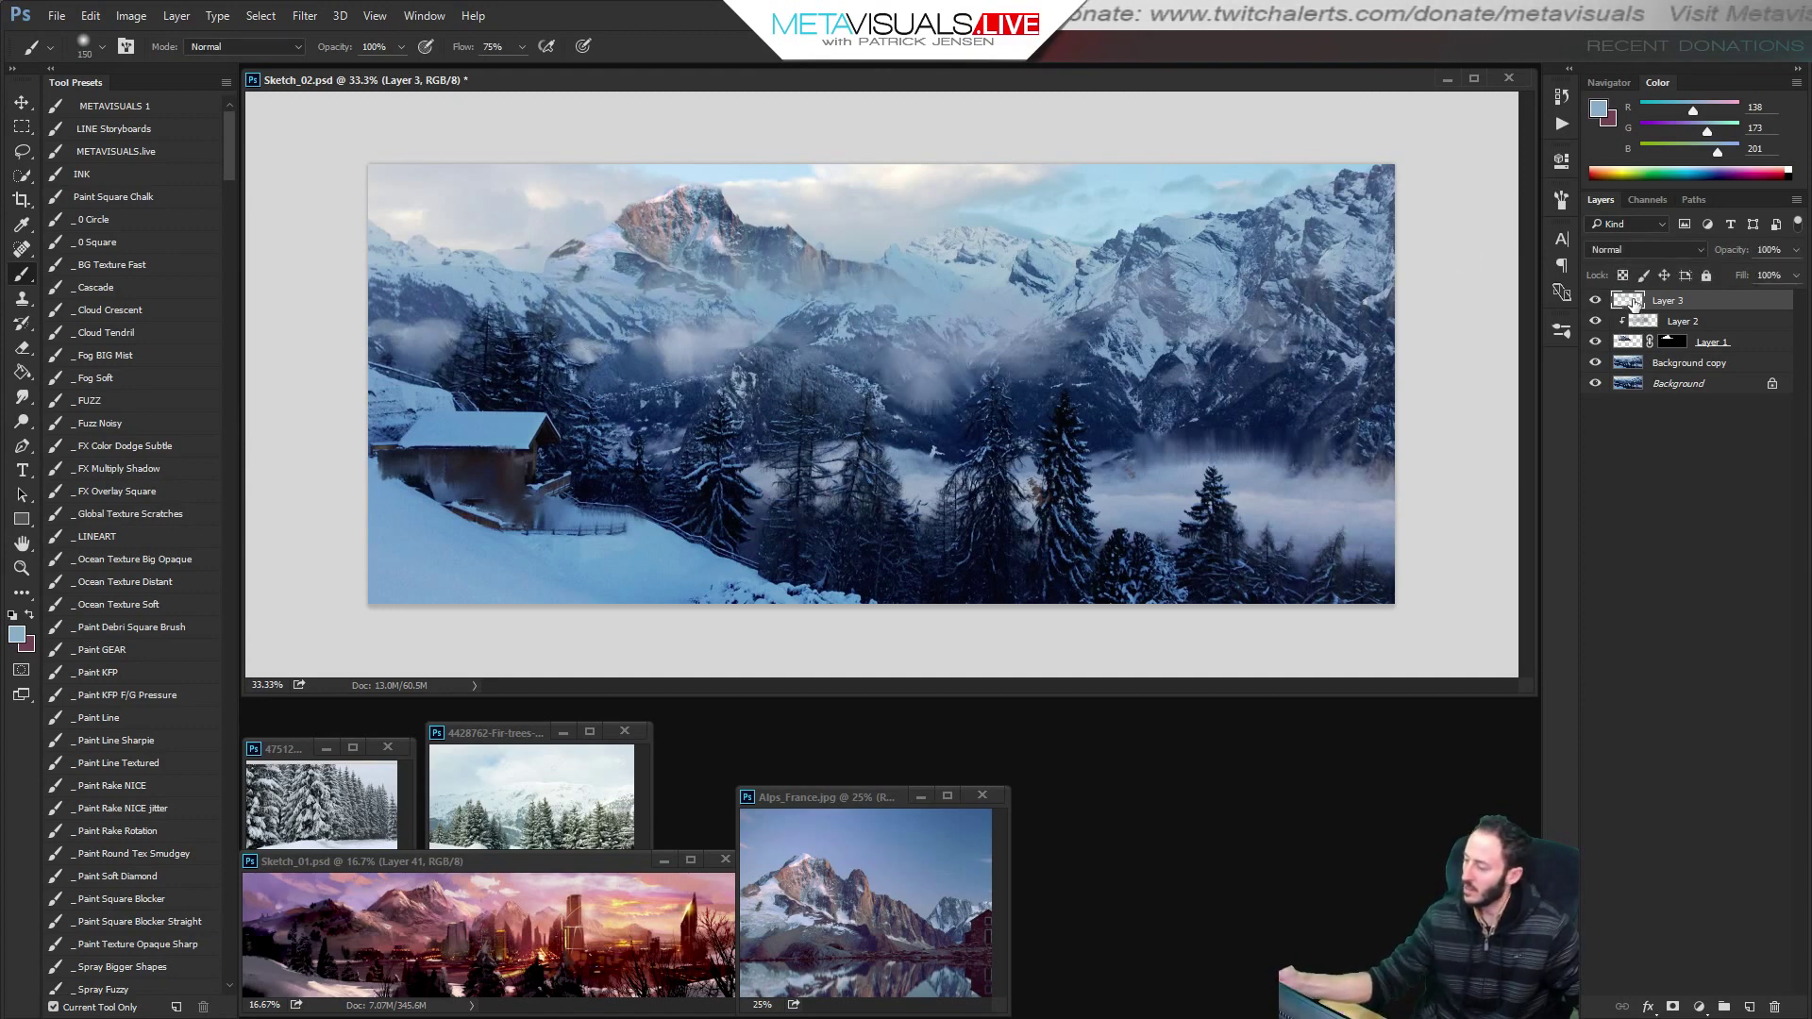
Colorize the pasted peak with Hue/Saturation, using hue 204, saturation 36 and lightness -24.
left_click(1626, 344)
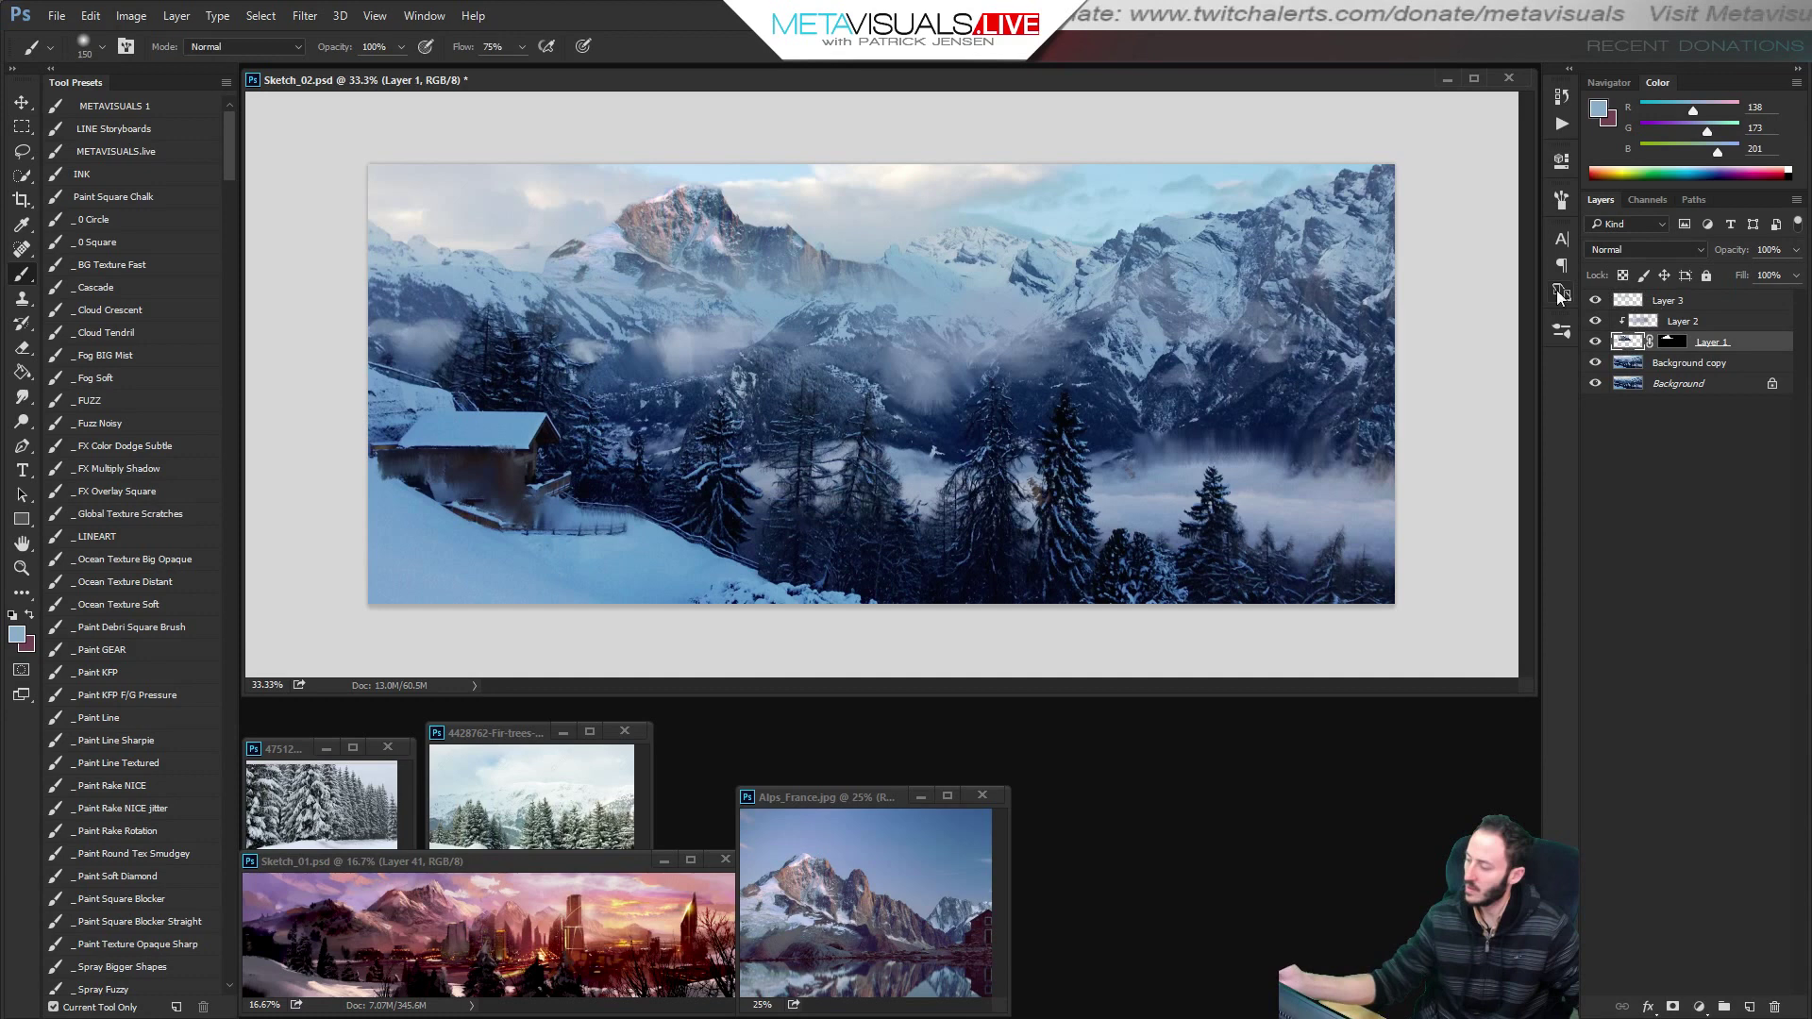
left_click(131, 16)
mouse_move(188, 63)
left_click(456, 163)
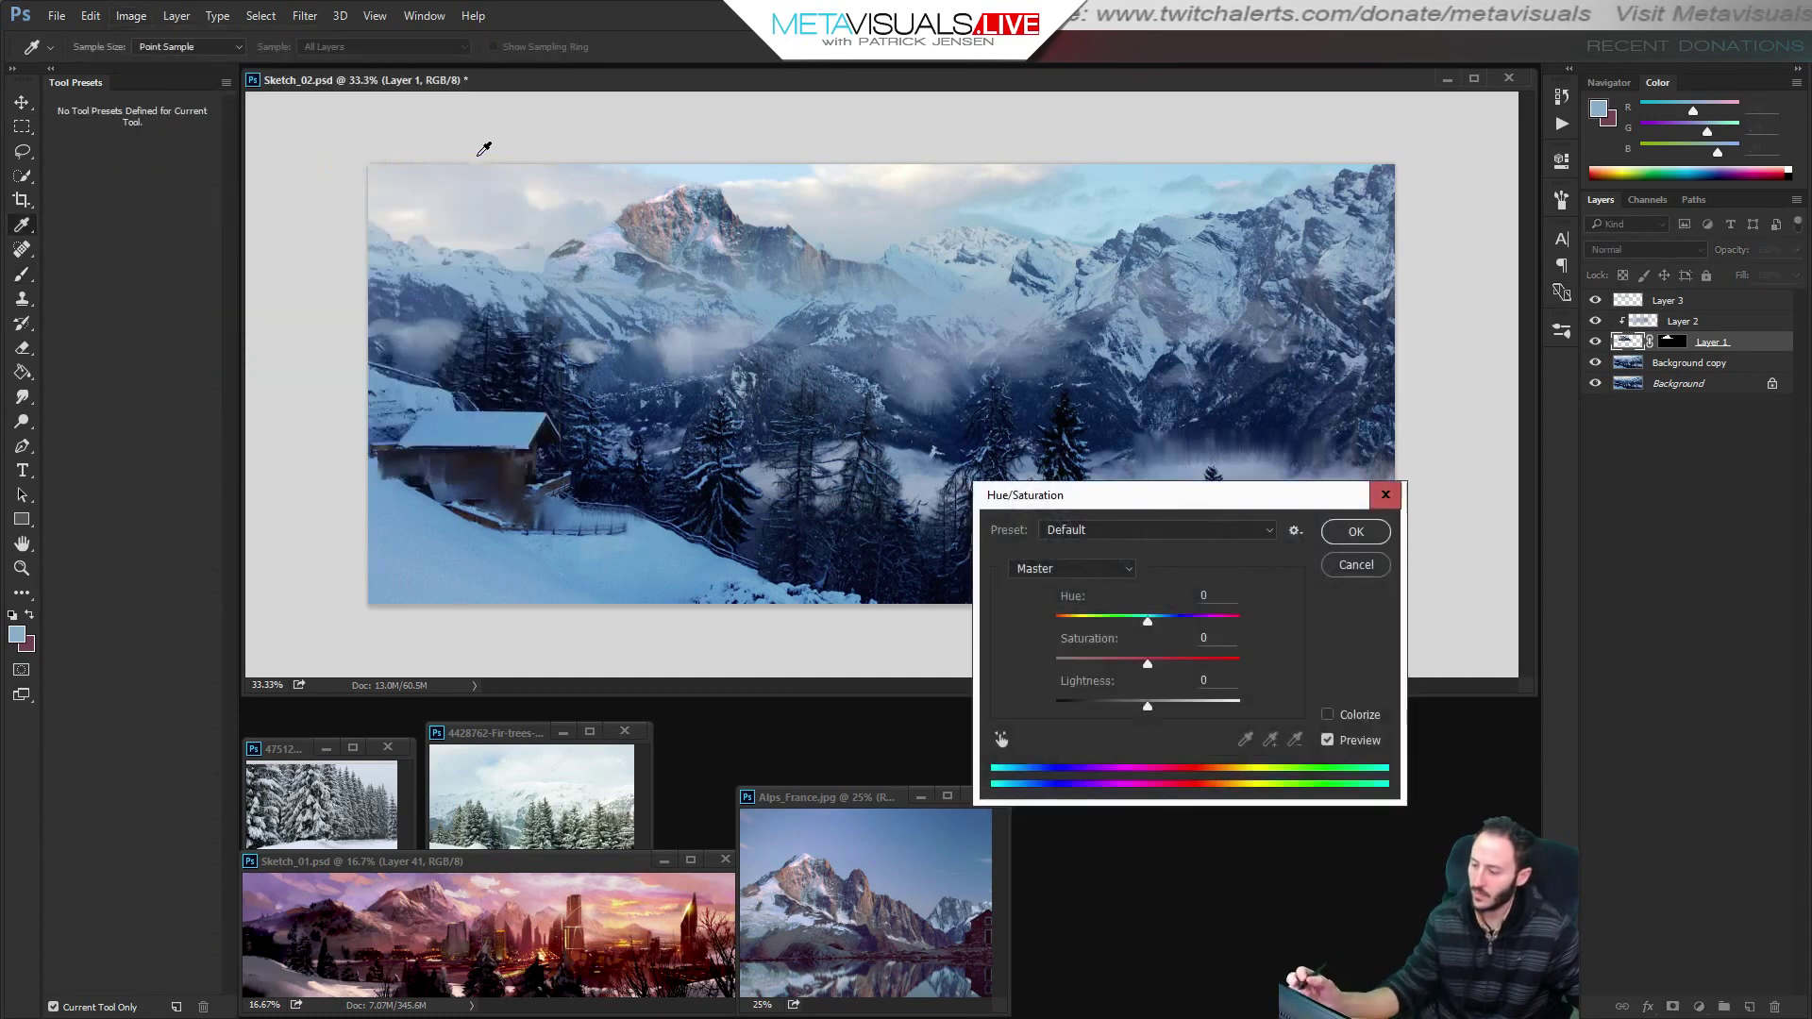
left_click(1328, 716)
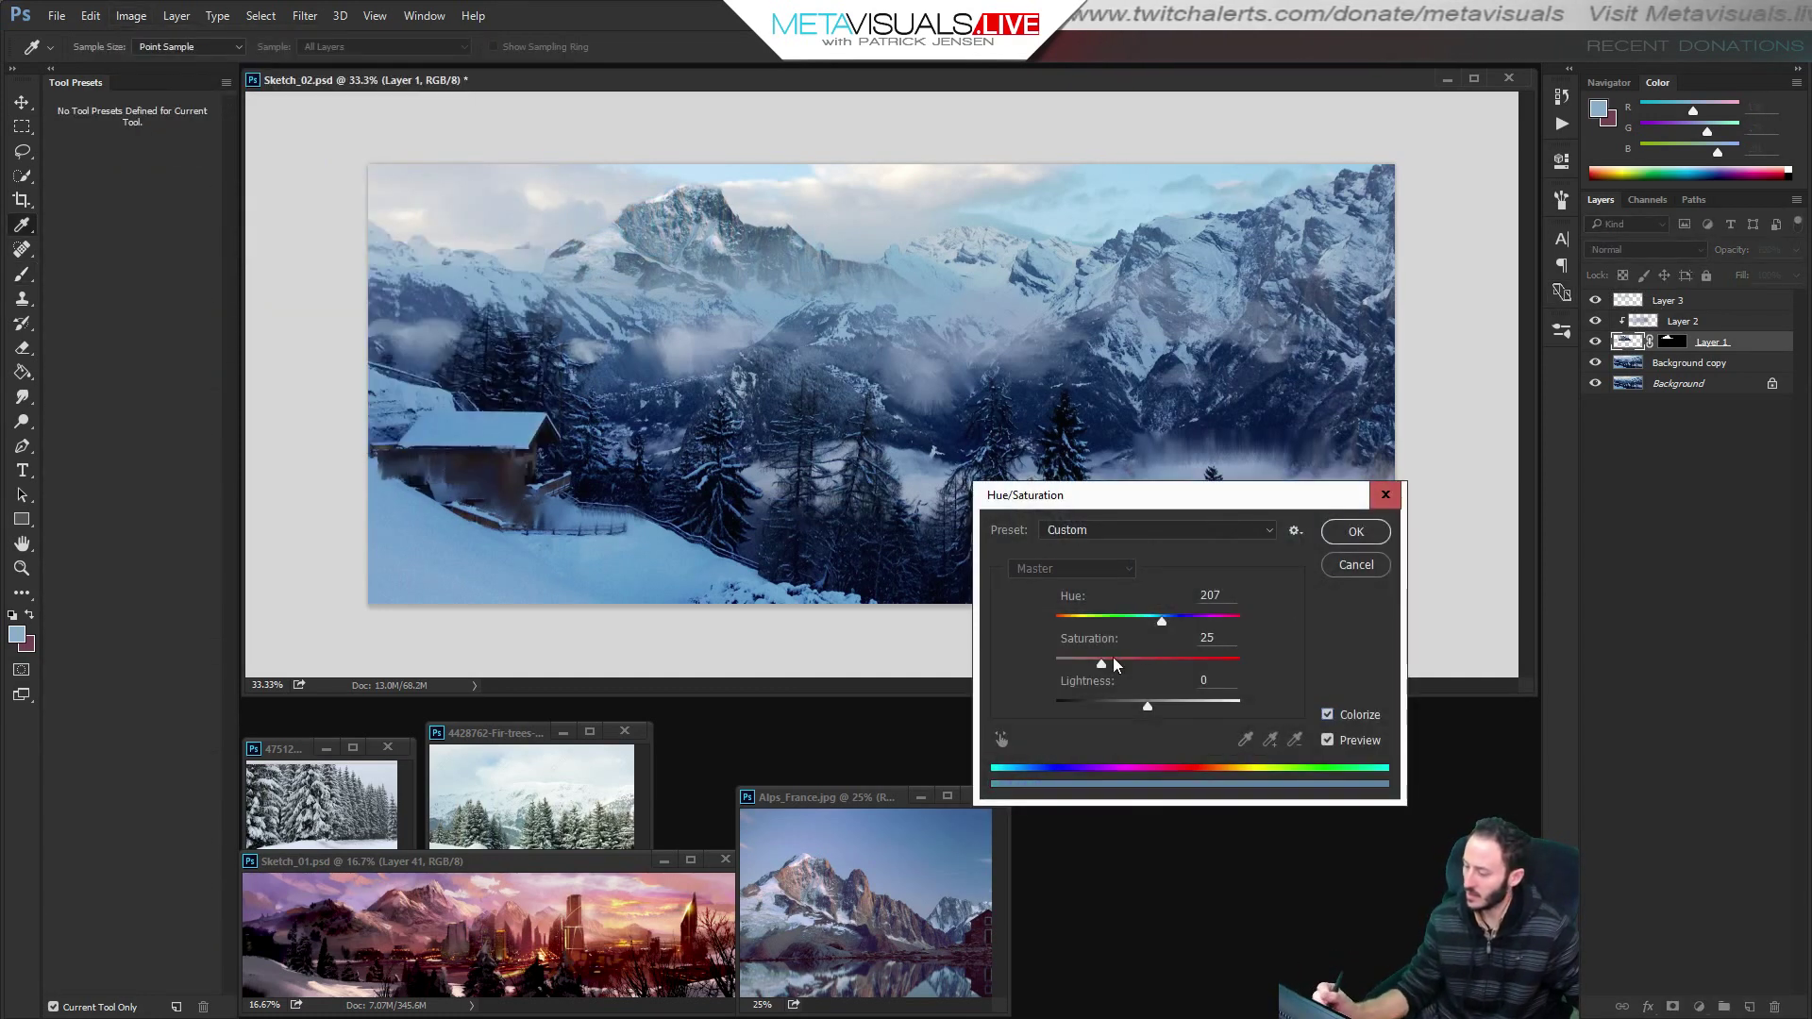
left_click_drag(1147, 710, 1164, 623)
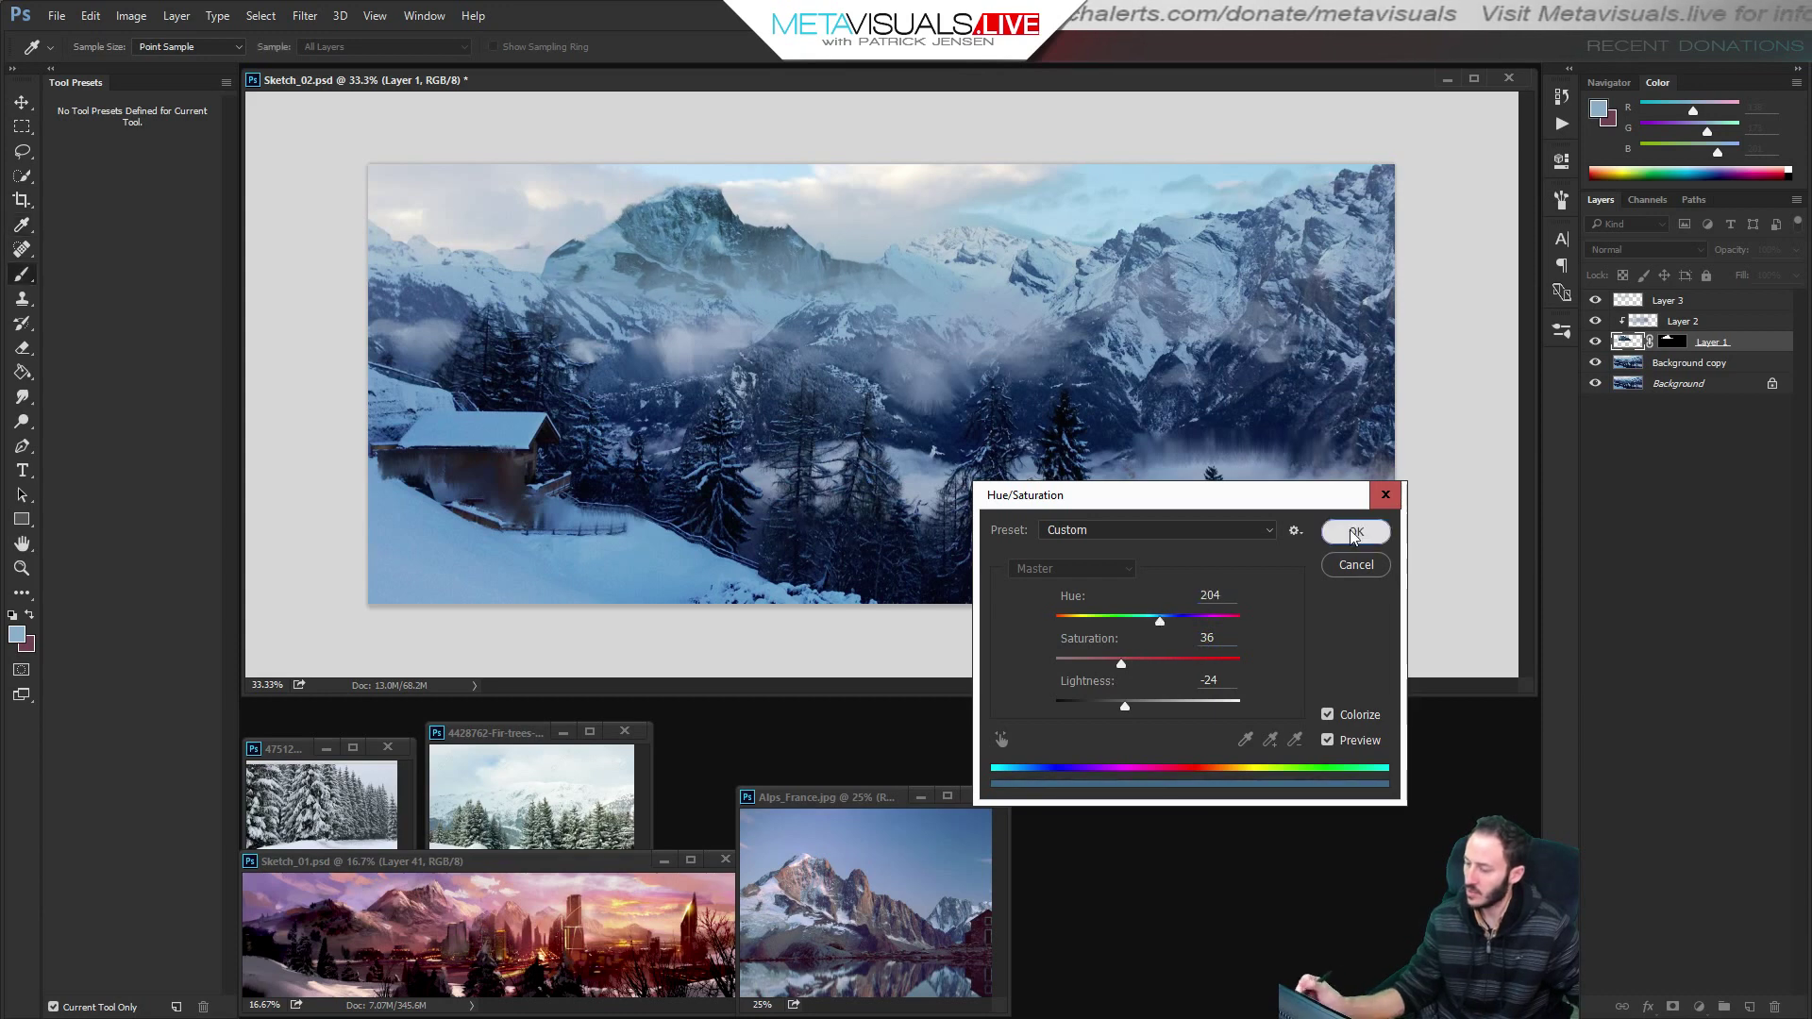
left_click(1354, 532)
Fade the peak's colorizing to roughly half opacity in Normal mode.
key("ctrl+shift+f")
left_click_drag(1315, 353, 1240, 354)
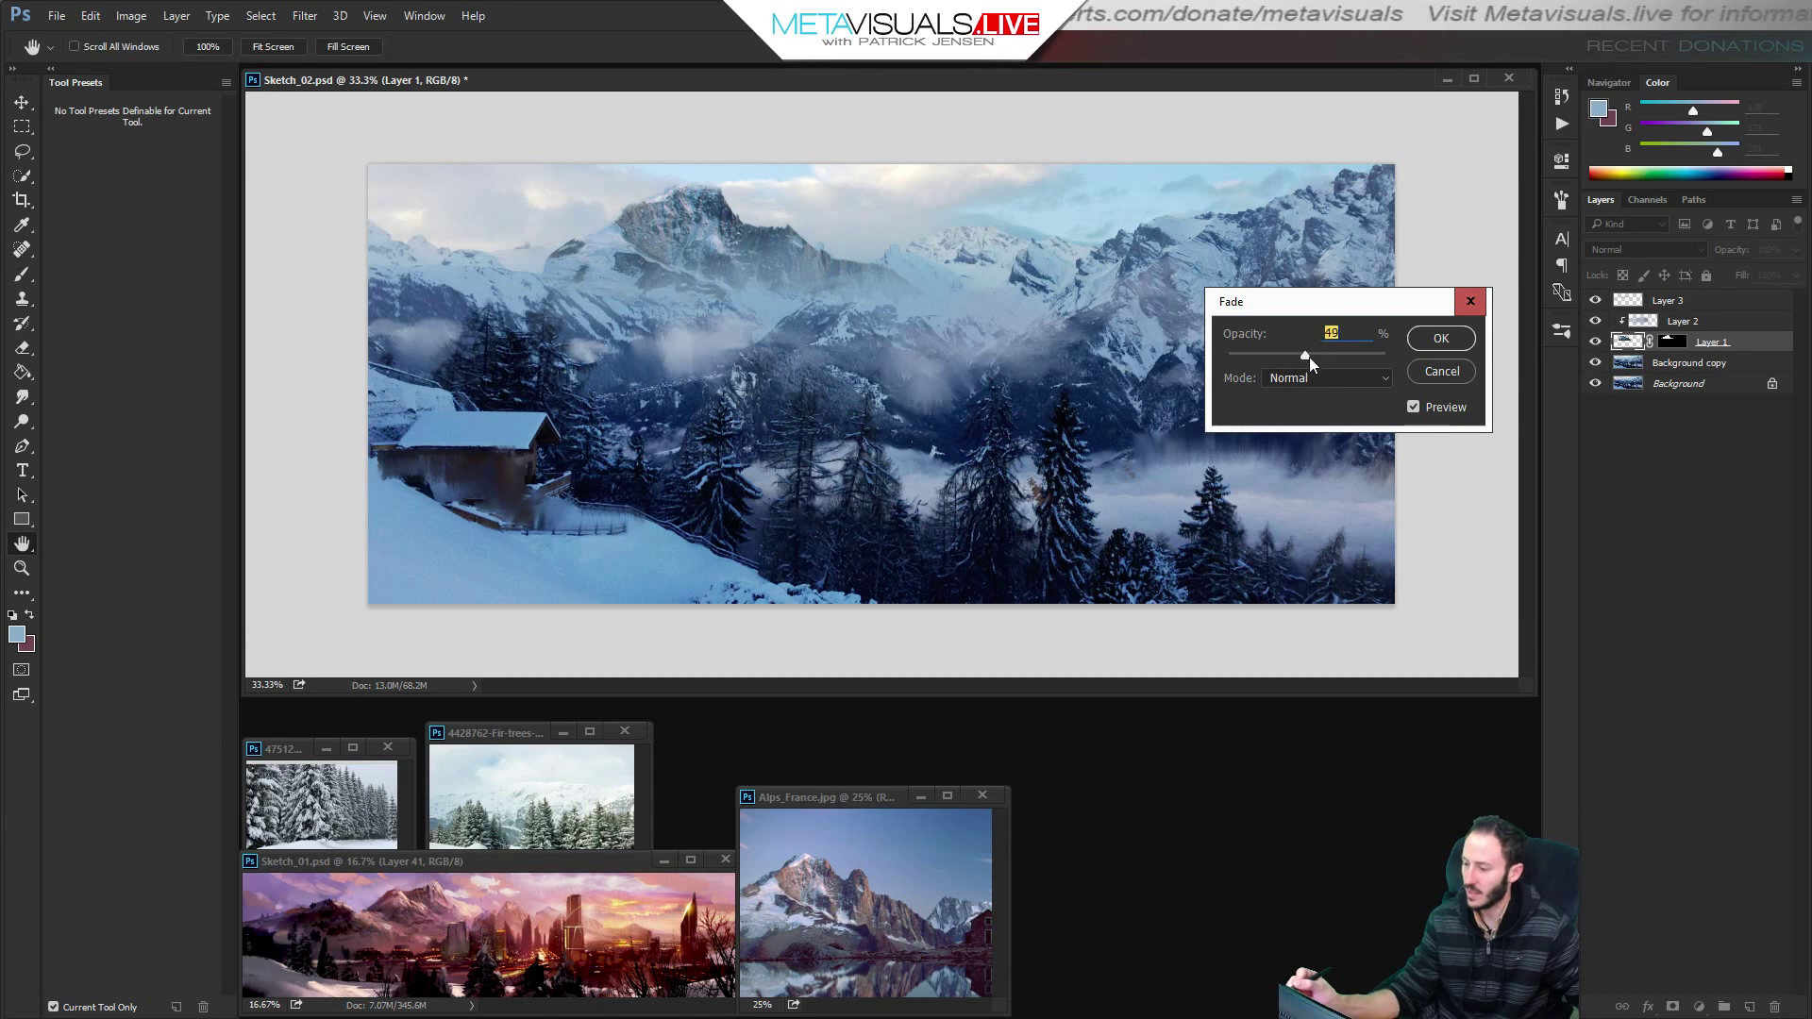
left_click_drag(1319, 361, 1328, 365)
left_click(1441, 338)
Add a new layer above Layer 3, choose the Cloud Tendril brush, and sample the warm white from the sky clouds.
key("b")
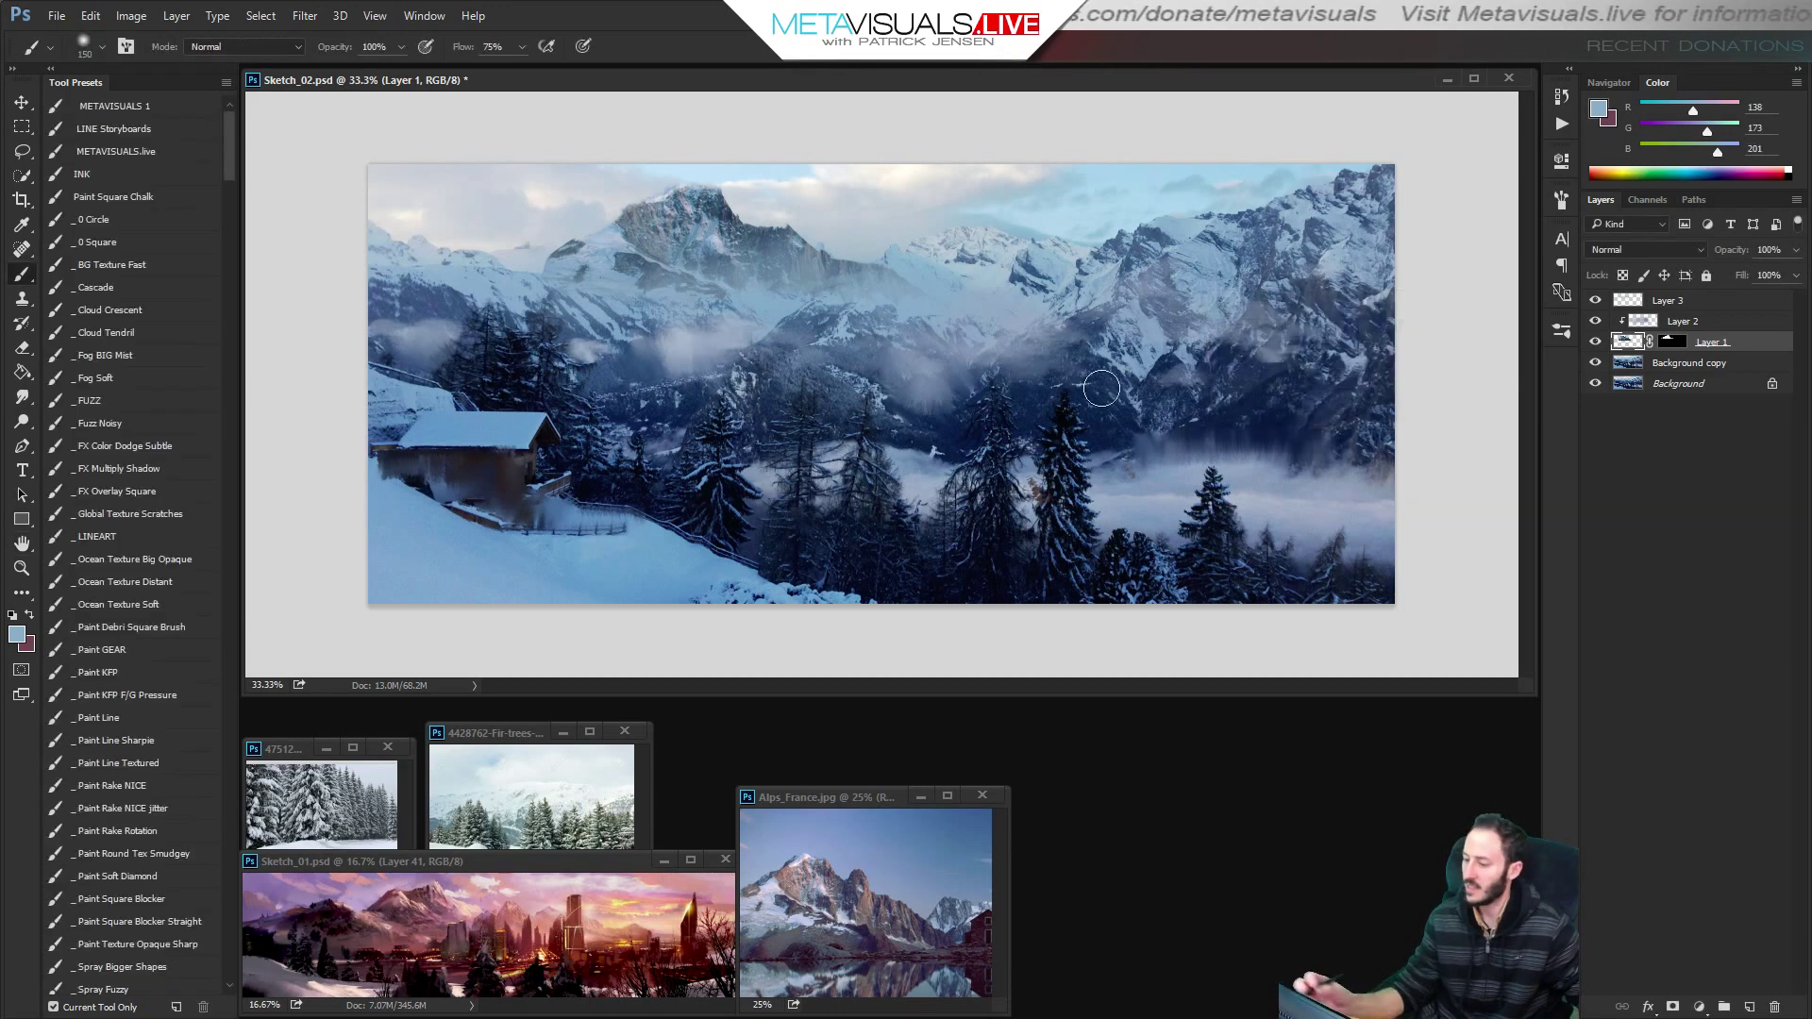
left_click(1659, 302)
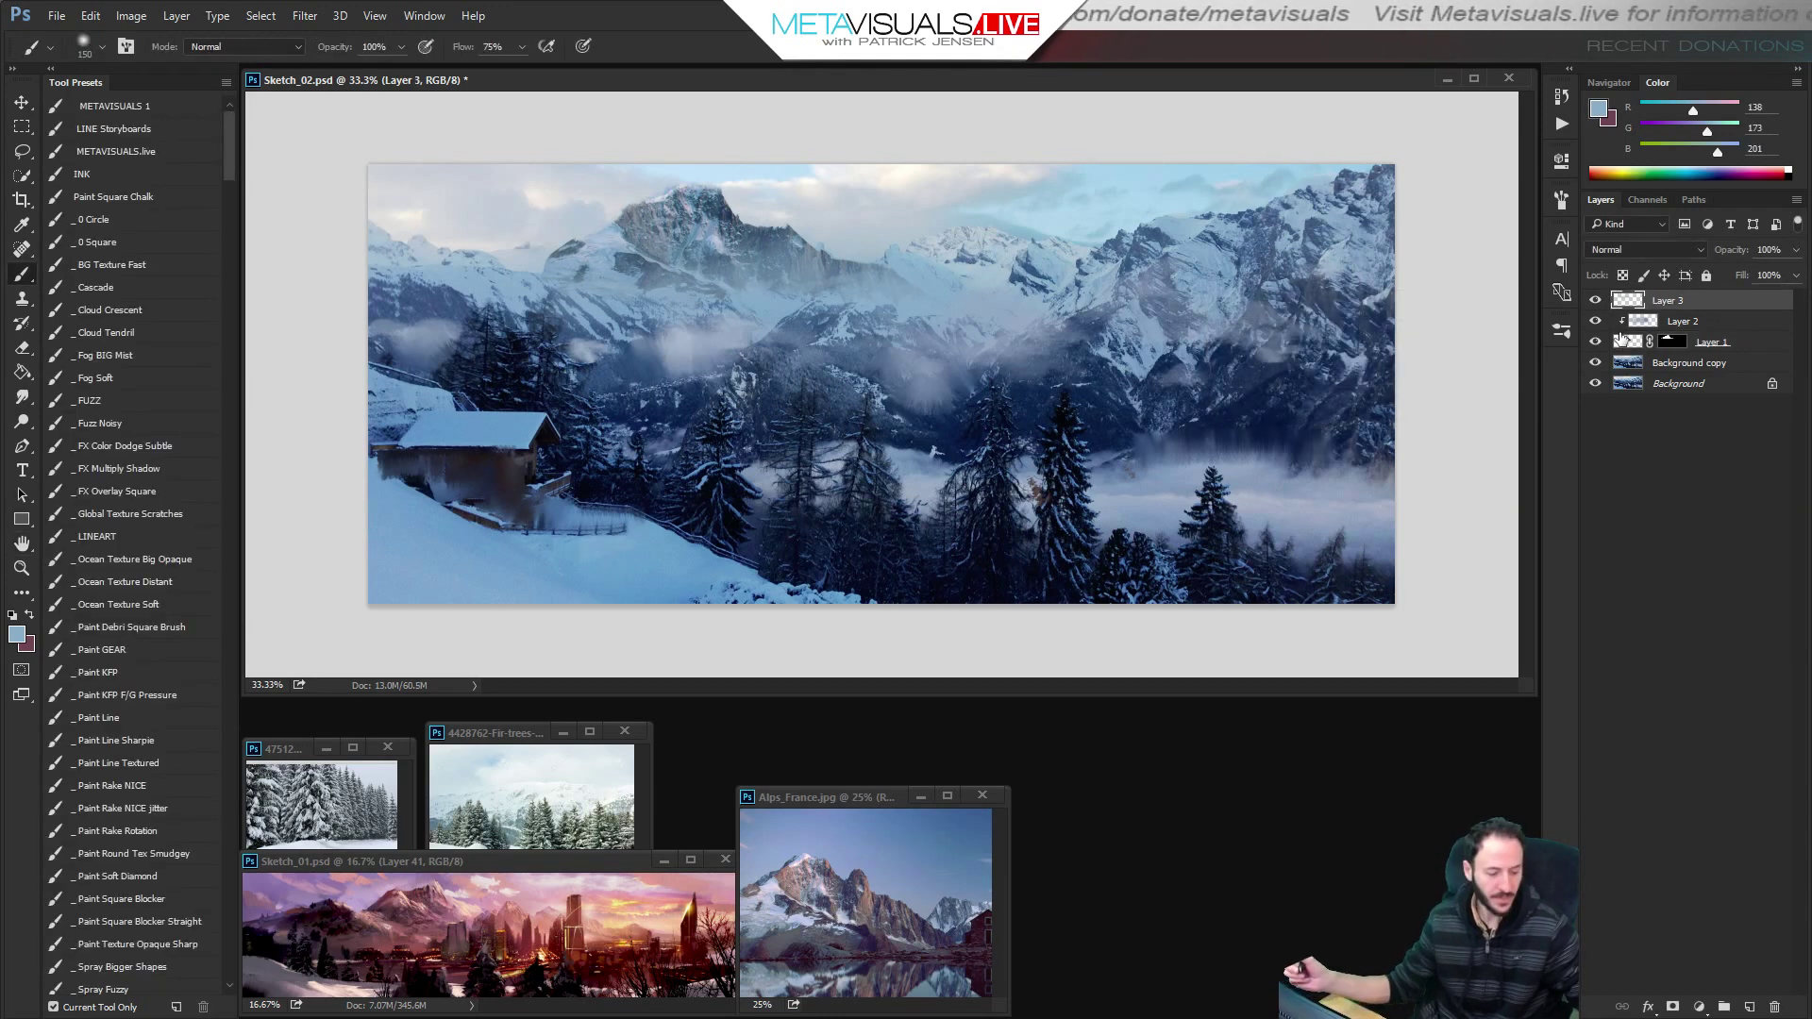
key("ctrl+shift+alt+n")
key("h")
key("b")
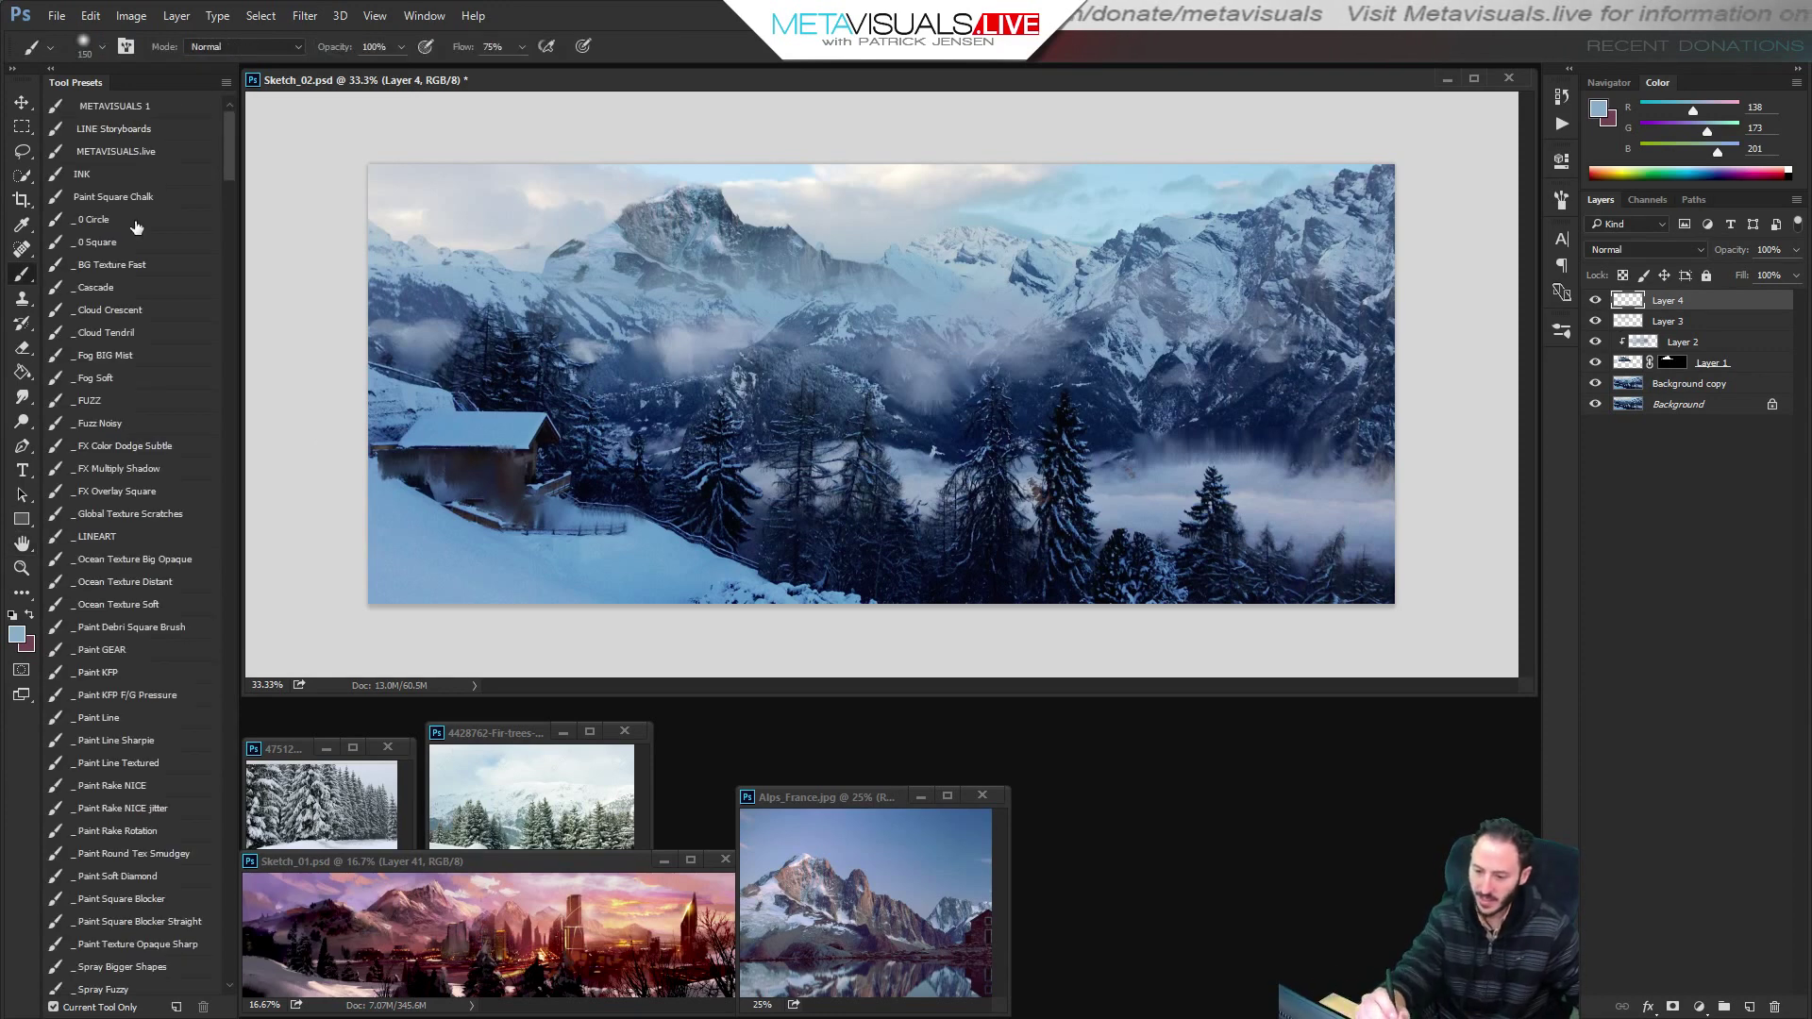
left_click(131, 329)
left_click(849, 180, "alt")
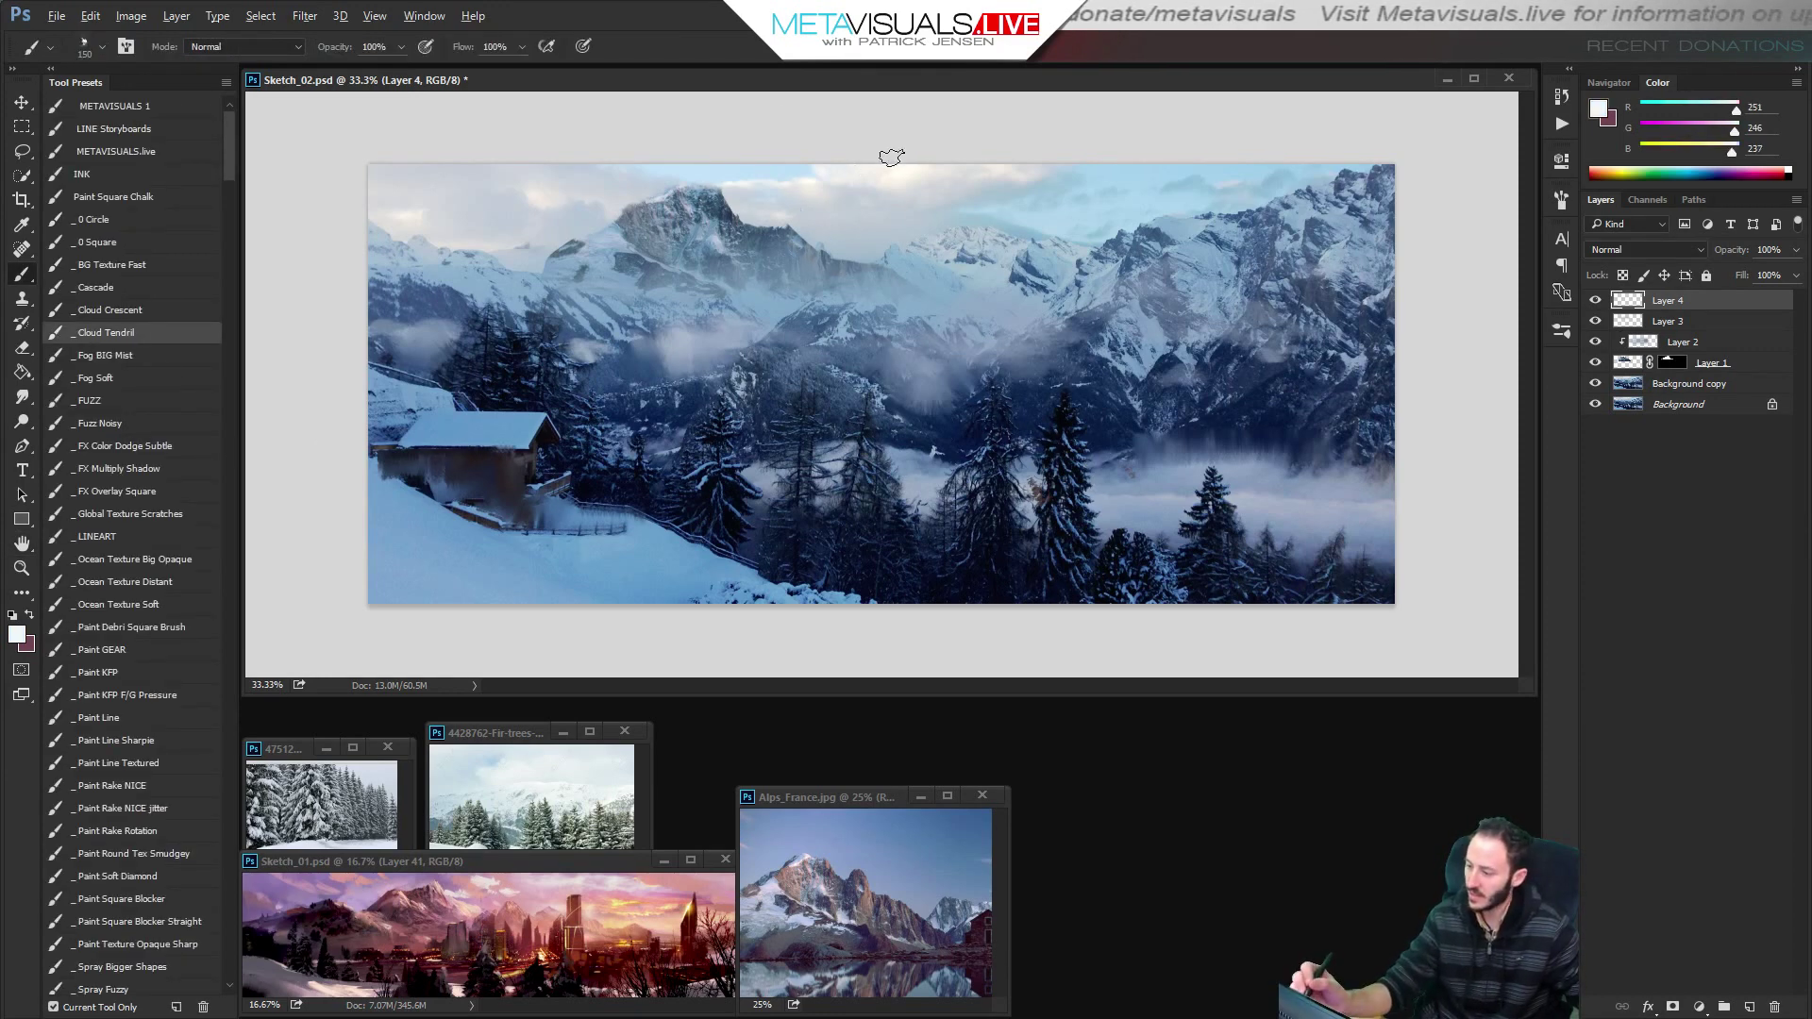
Paint small bright cloud puffs along the ridges in the middle of the valley with a reduced brush and smudge their edges.
key("bracketleft")
key("bracketleft")
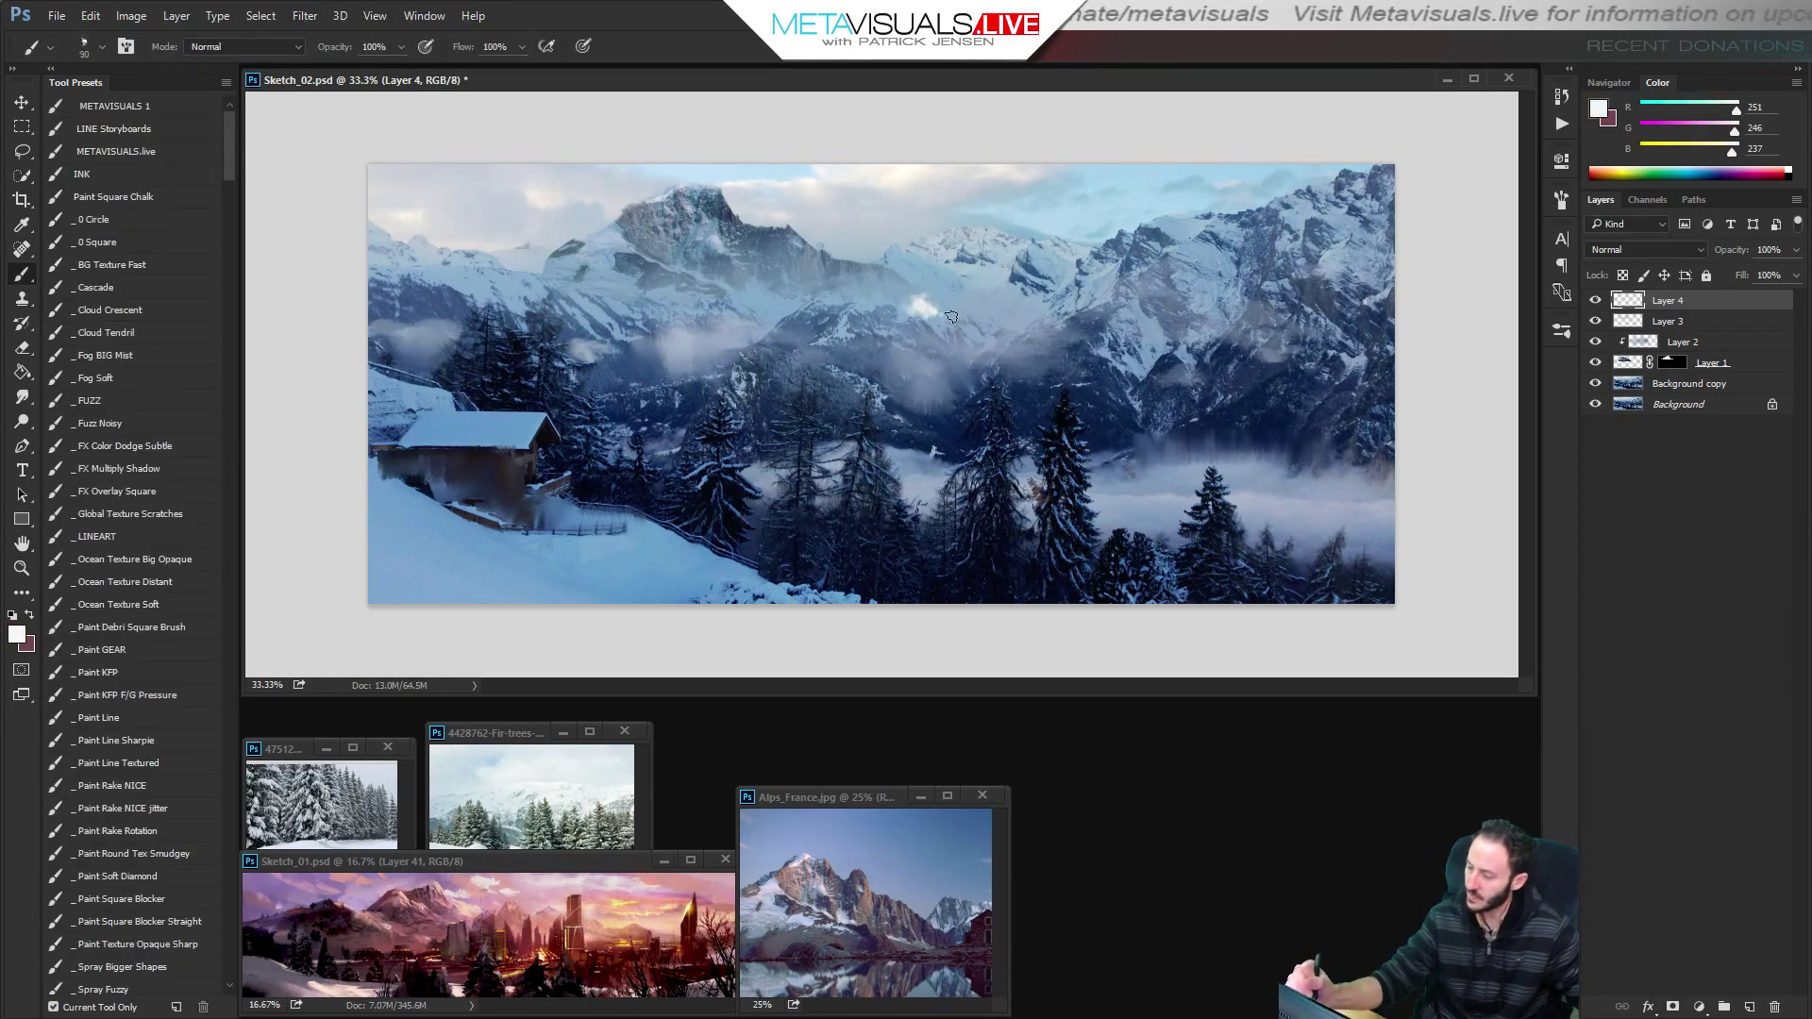
key("r")
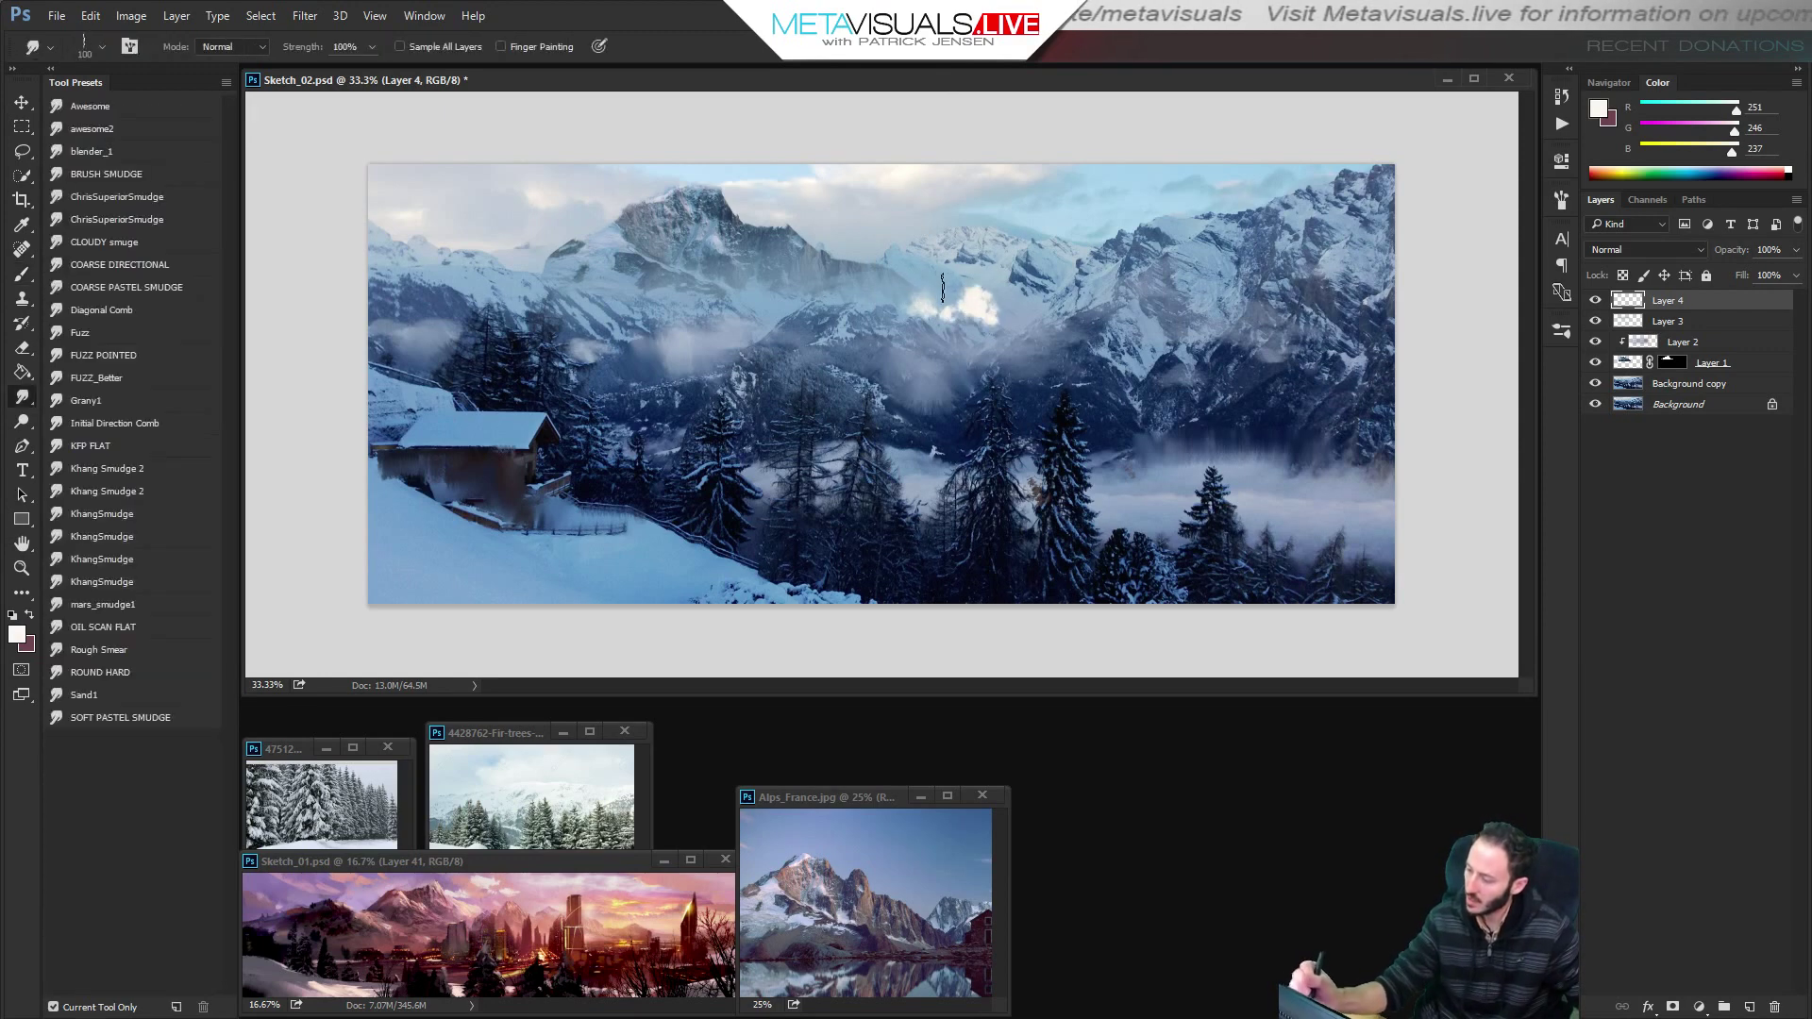
key("b")
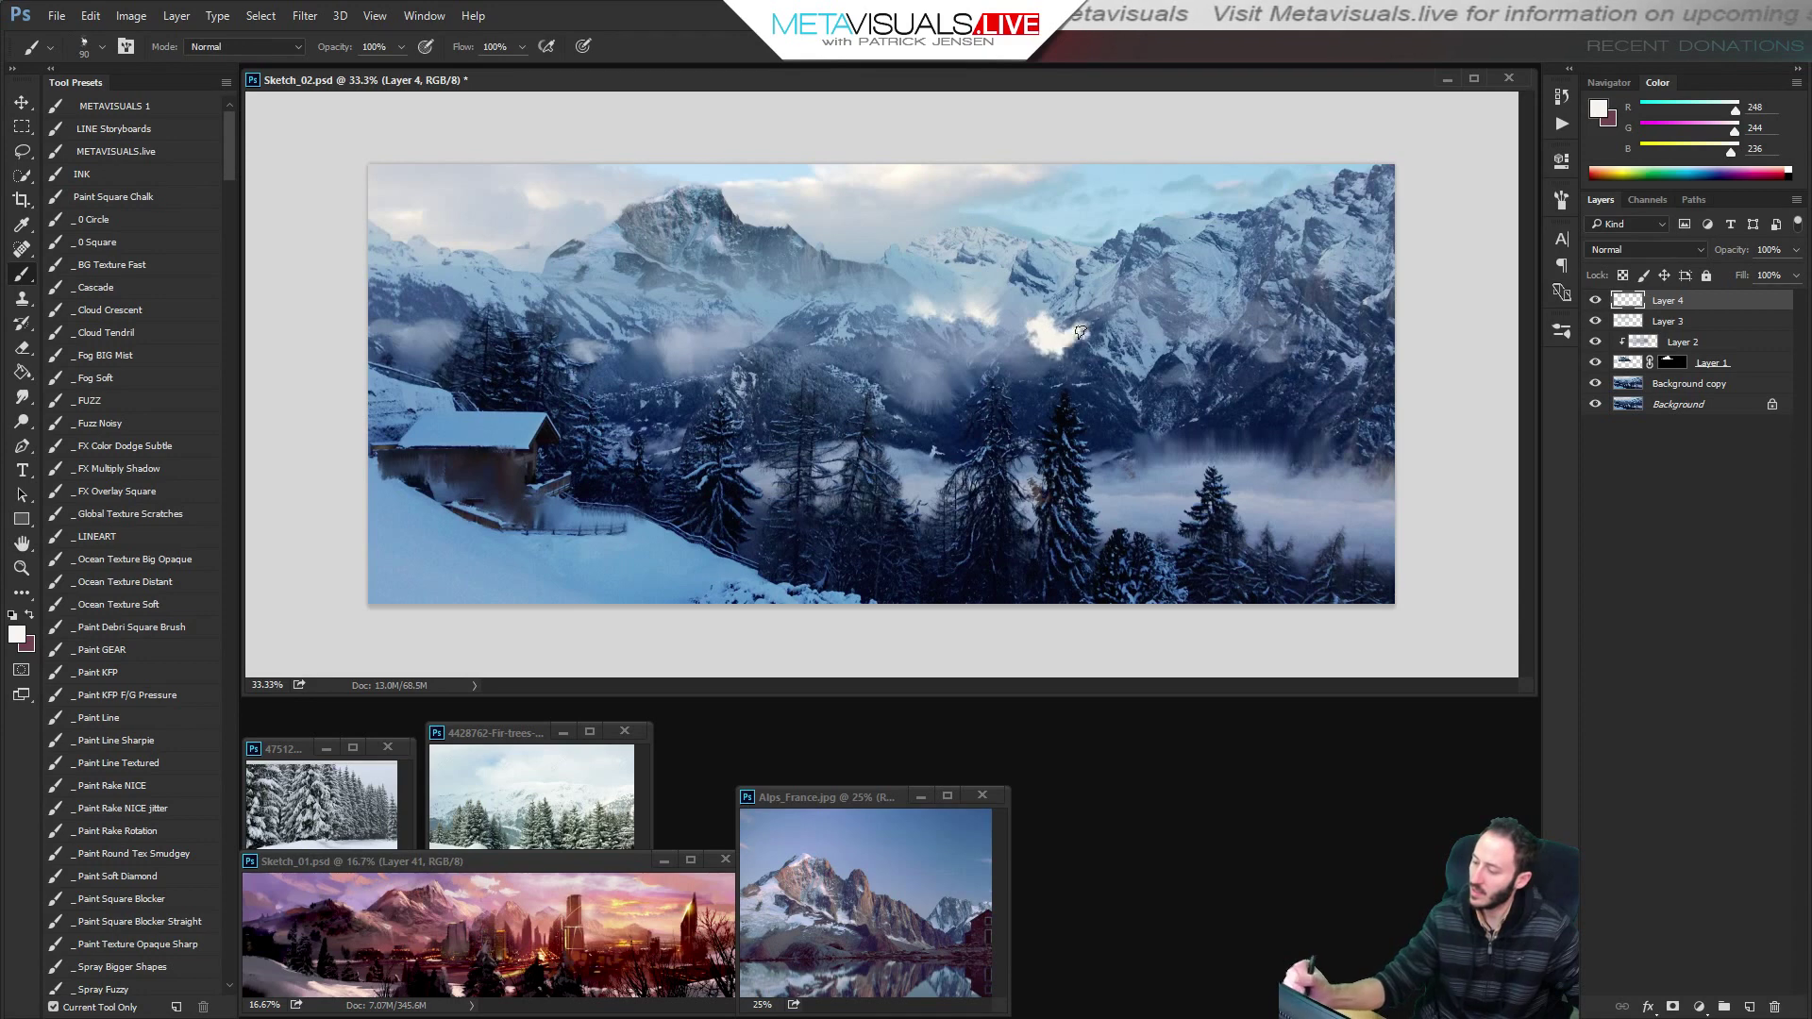
key("r")
key("b")
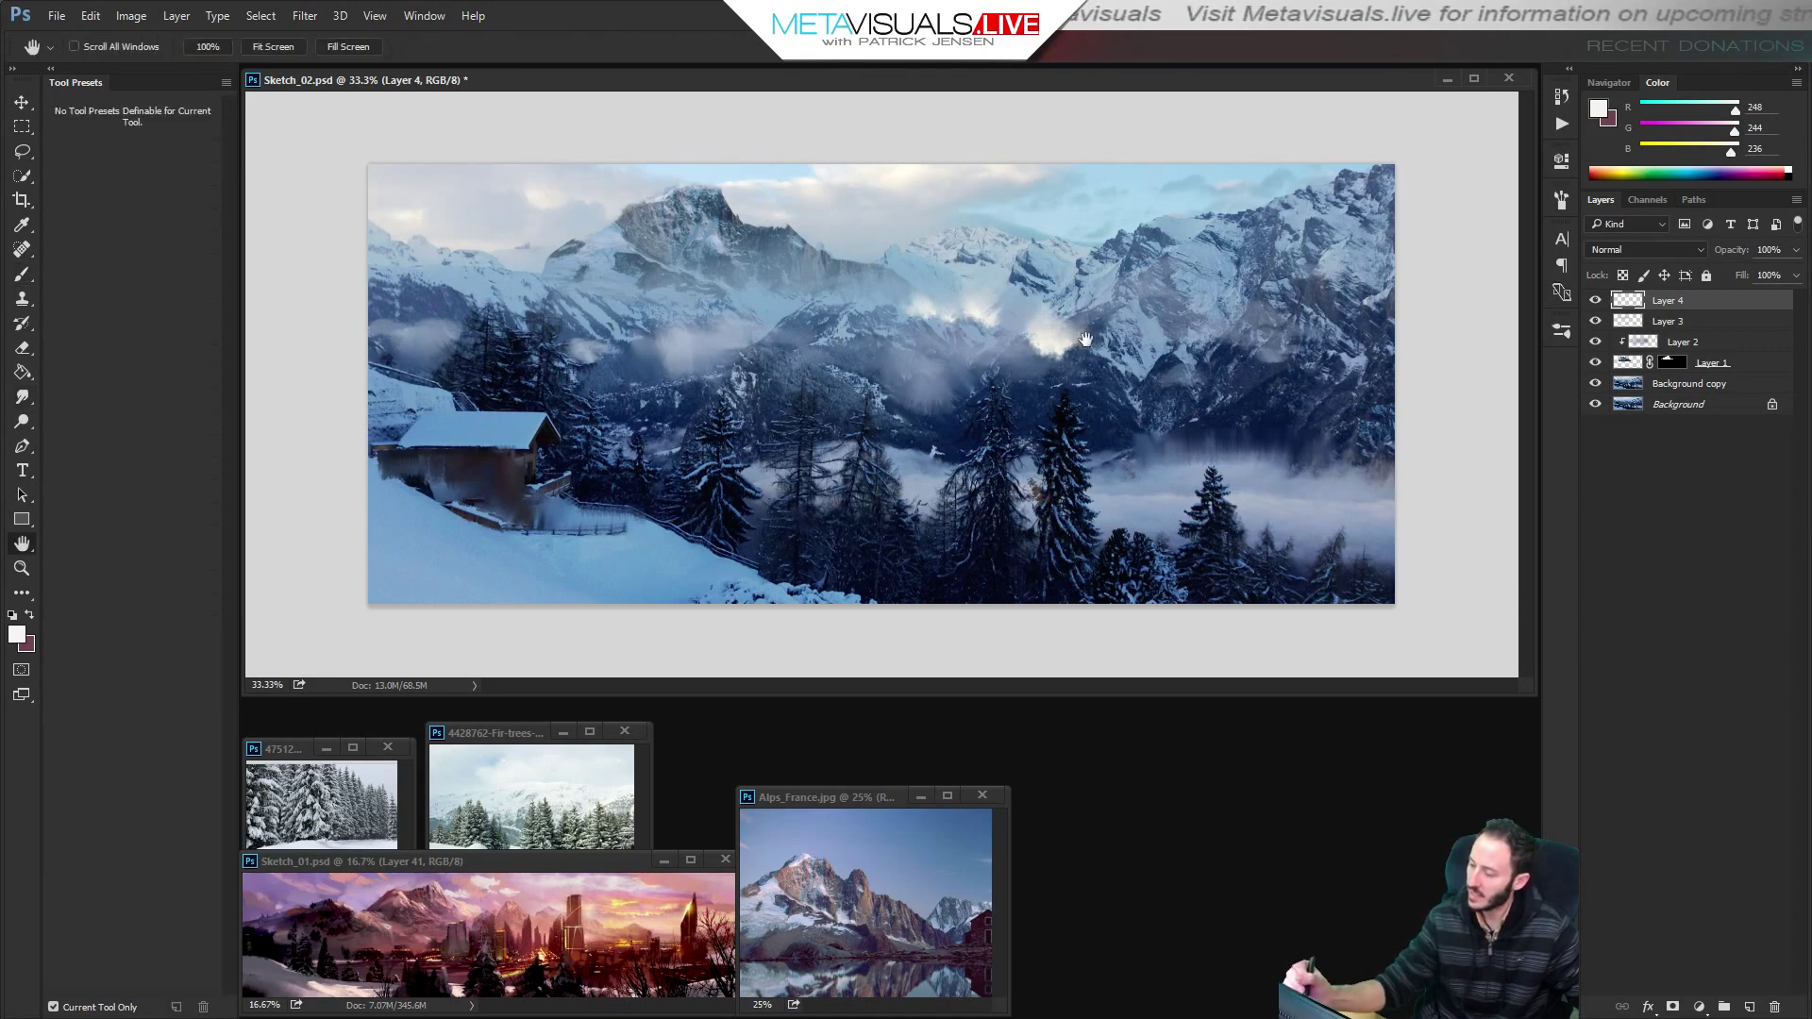
Sample the blue-grey valley mist and paint soft mist around the bright puffs and across the neighbouring slope with an enlarged brush, smudging it.
left_click(922, 493, "alt")
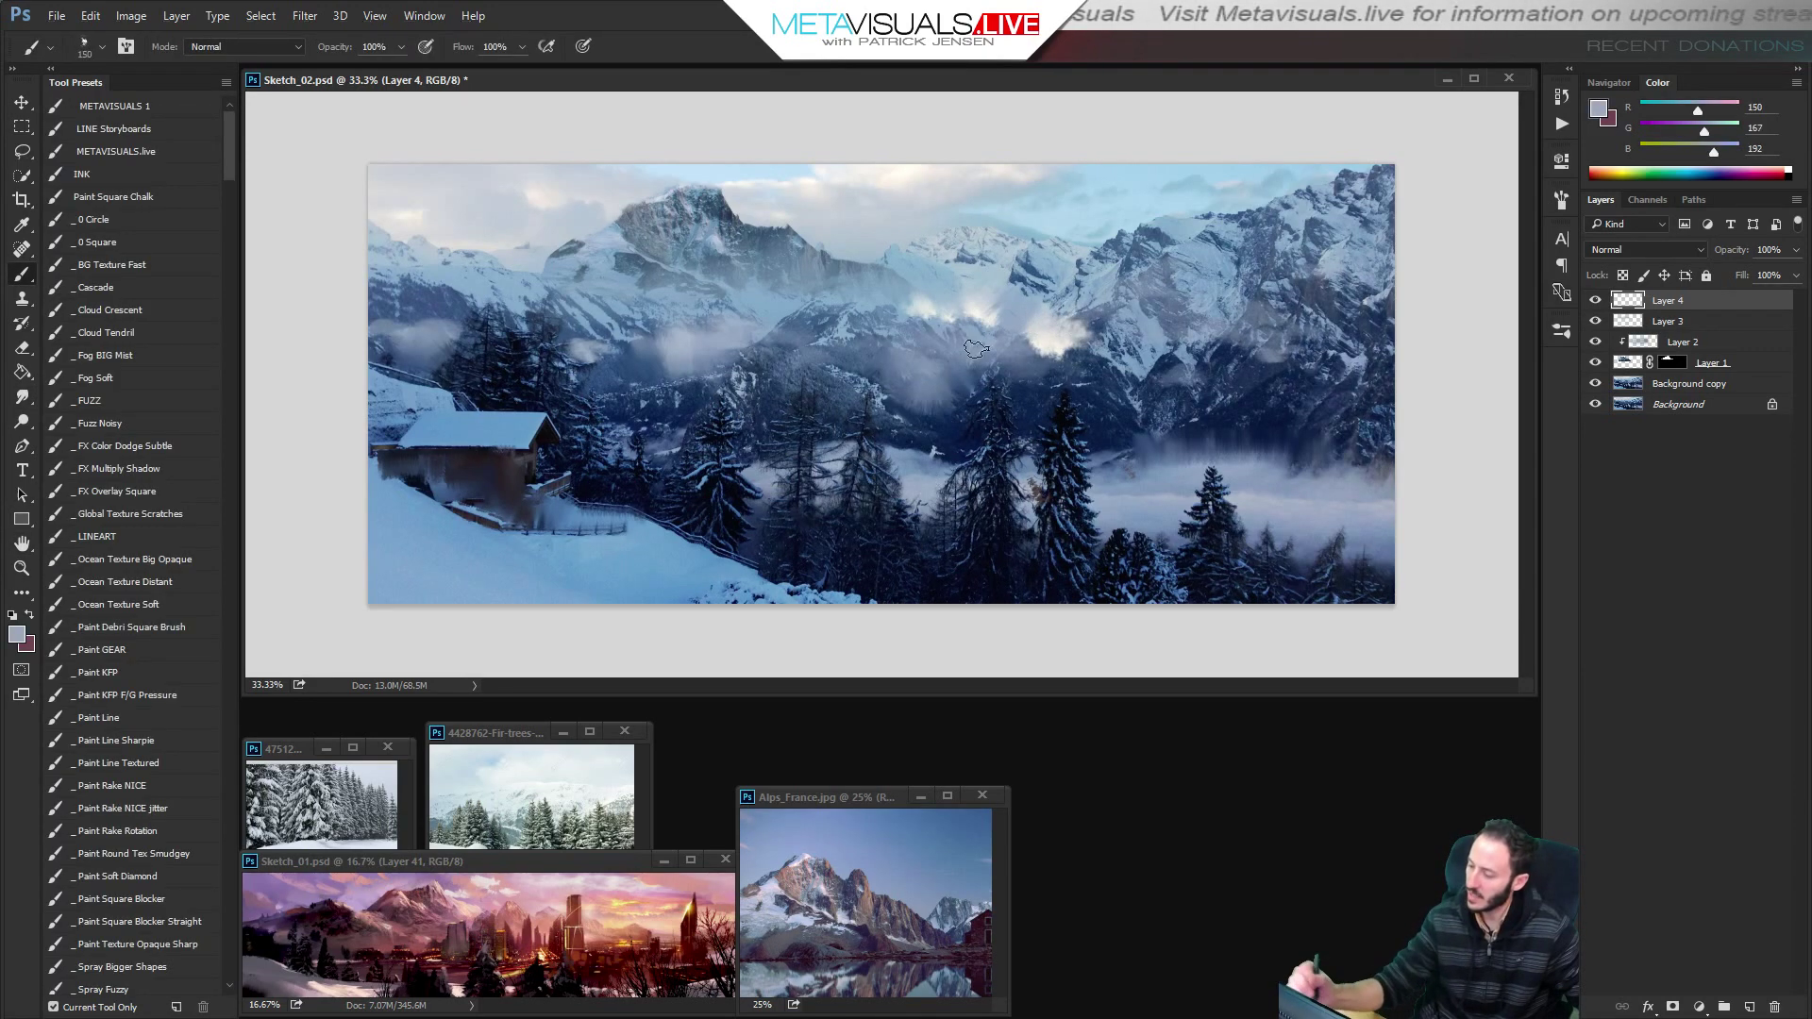
key("bracketright")
key("bracketright")
key("bracketright")
left_click_drag(988, 302, 987, 315)
left_click_drag(1085, 313, 1081, 334)
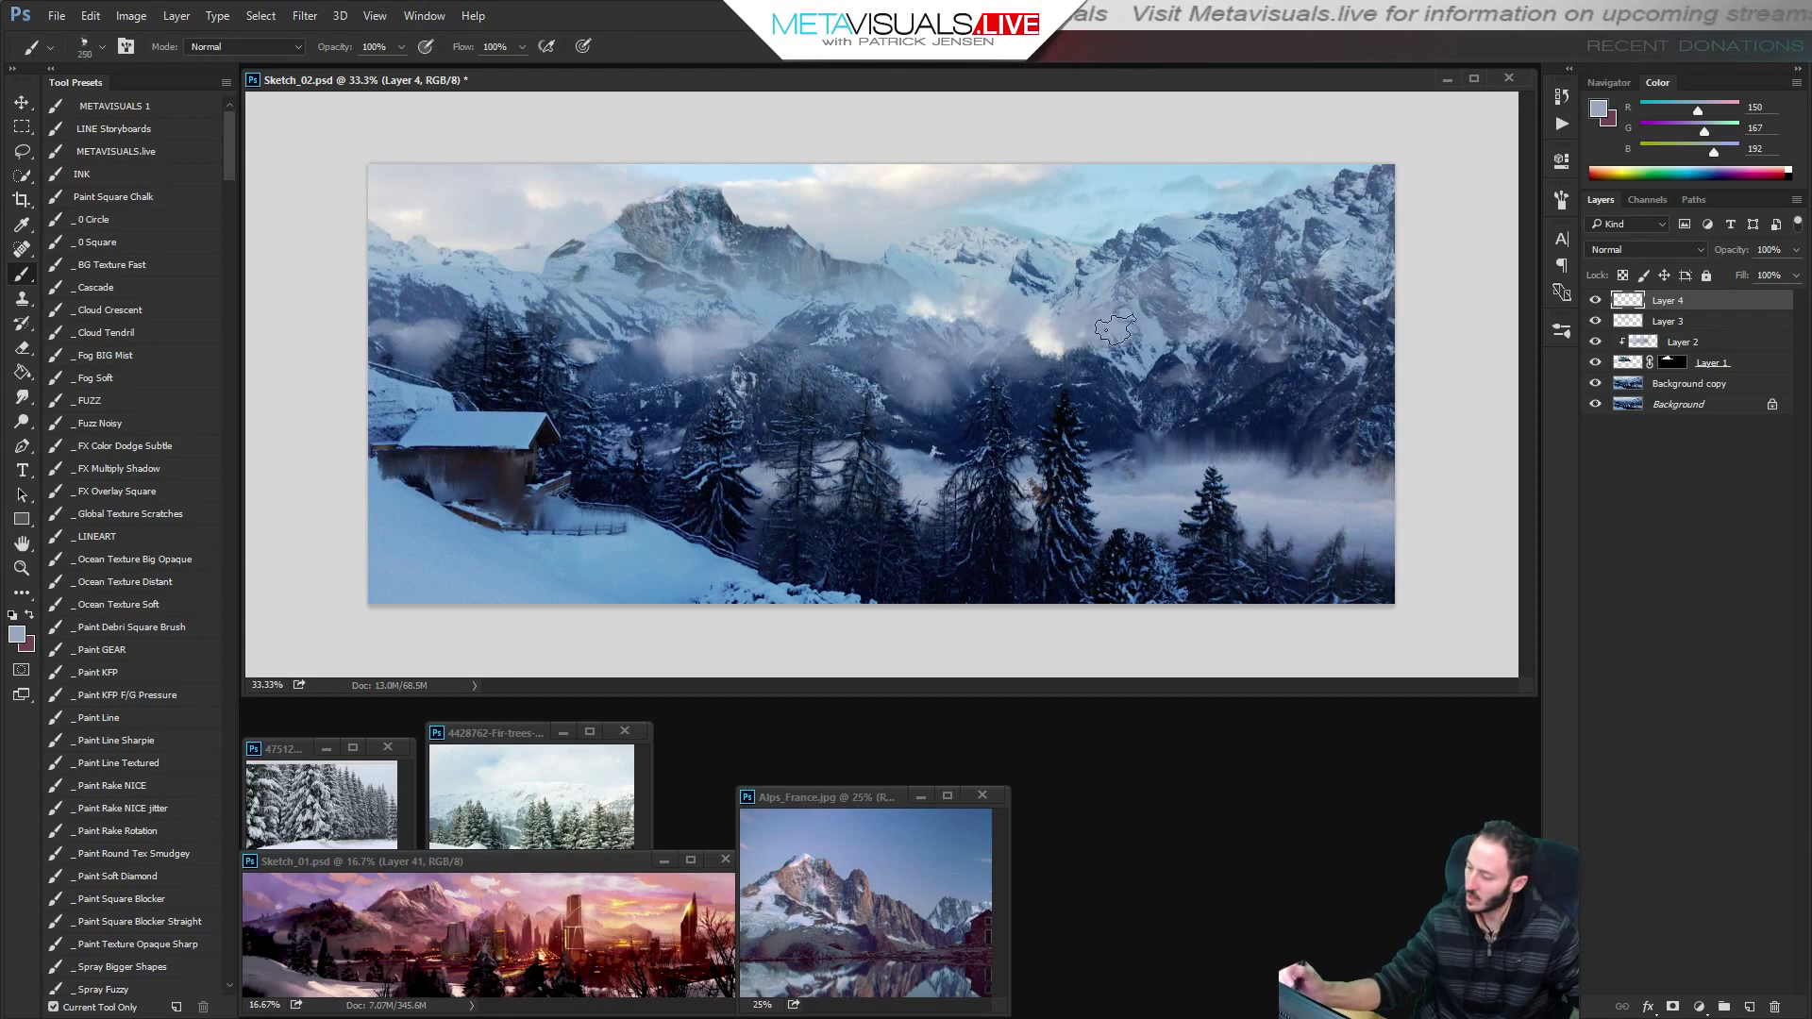
key("r")
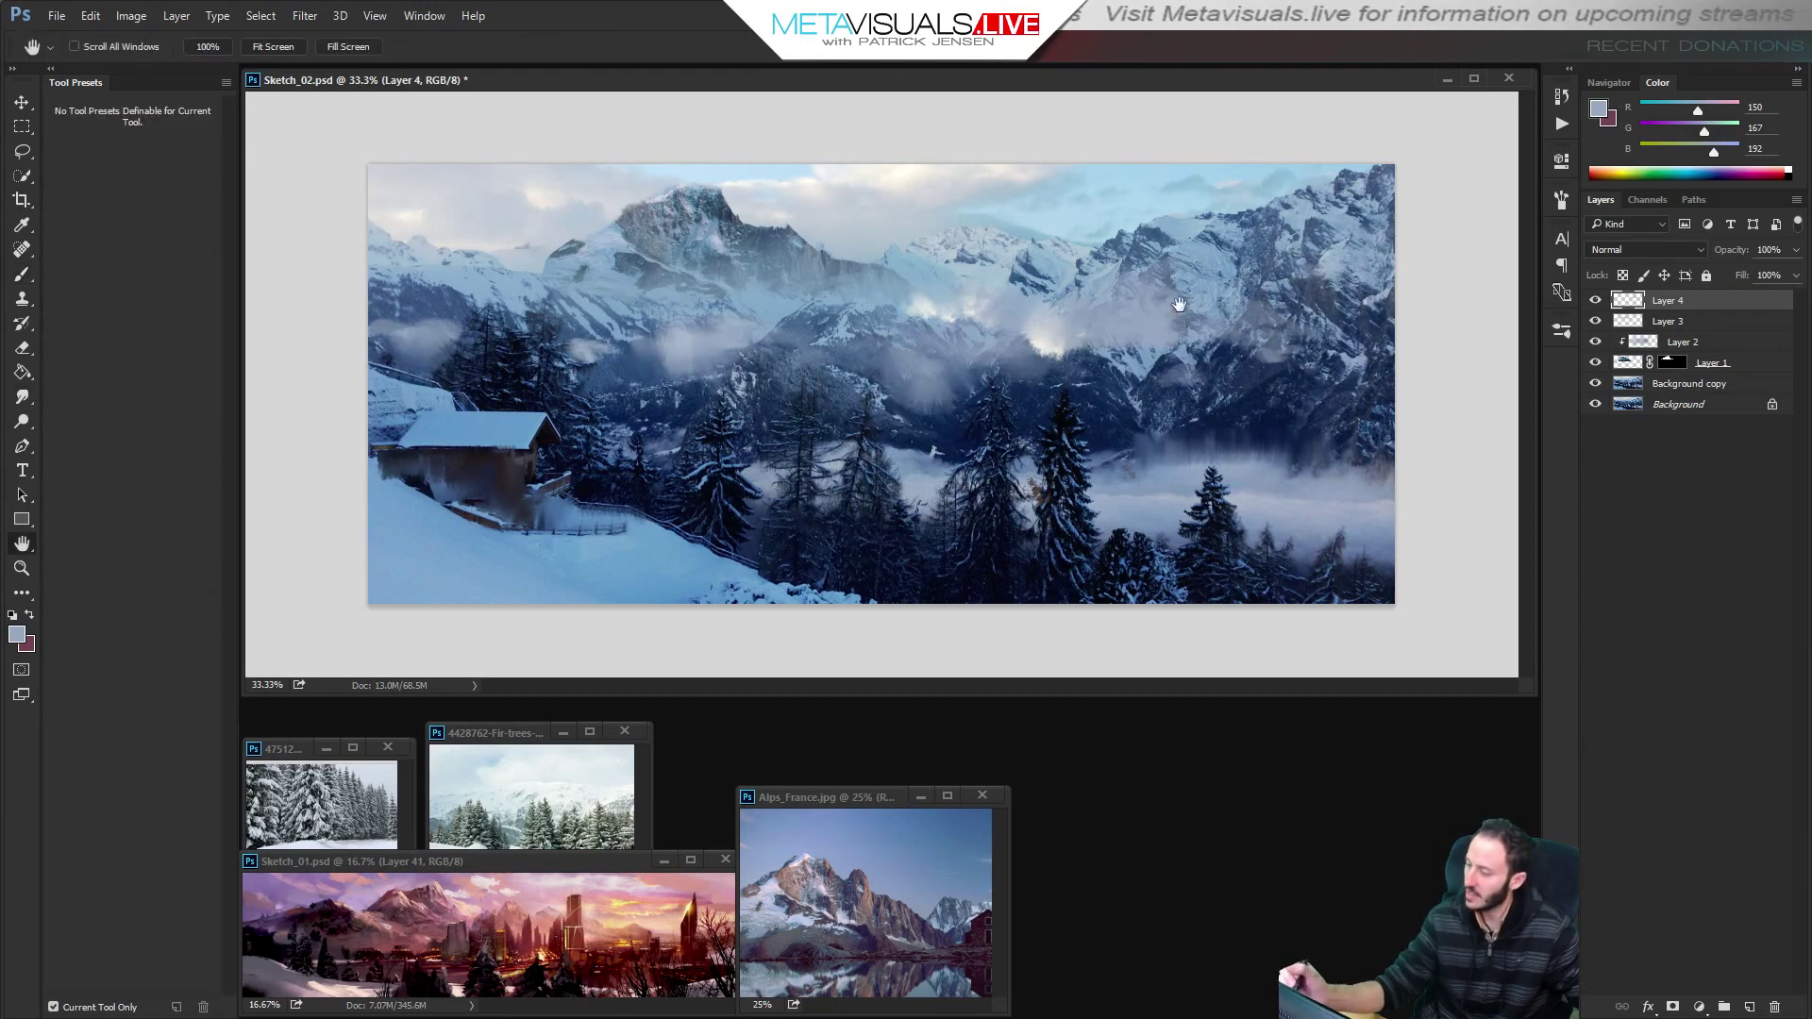
key("b")
Add a Levels adjustment layer with input black 22 and output white 190, and invert its mask to black.
left_click(1699, 1008)
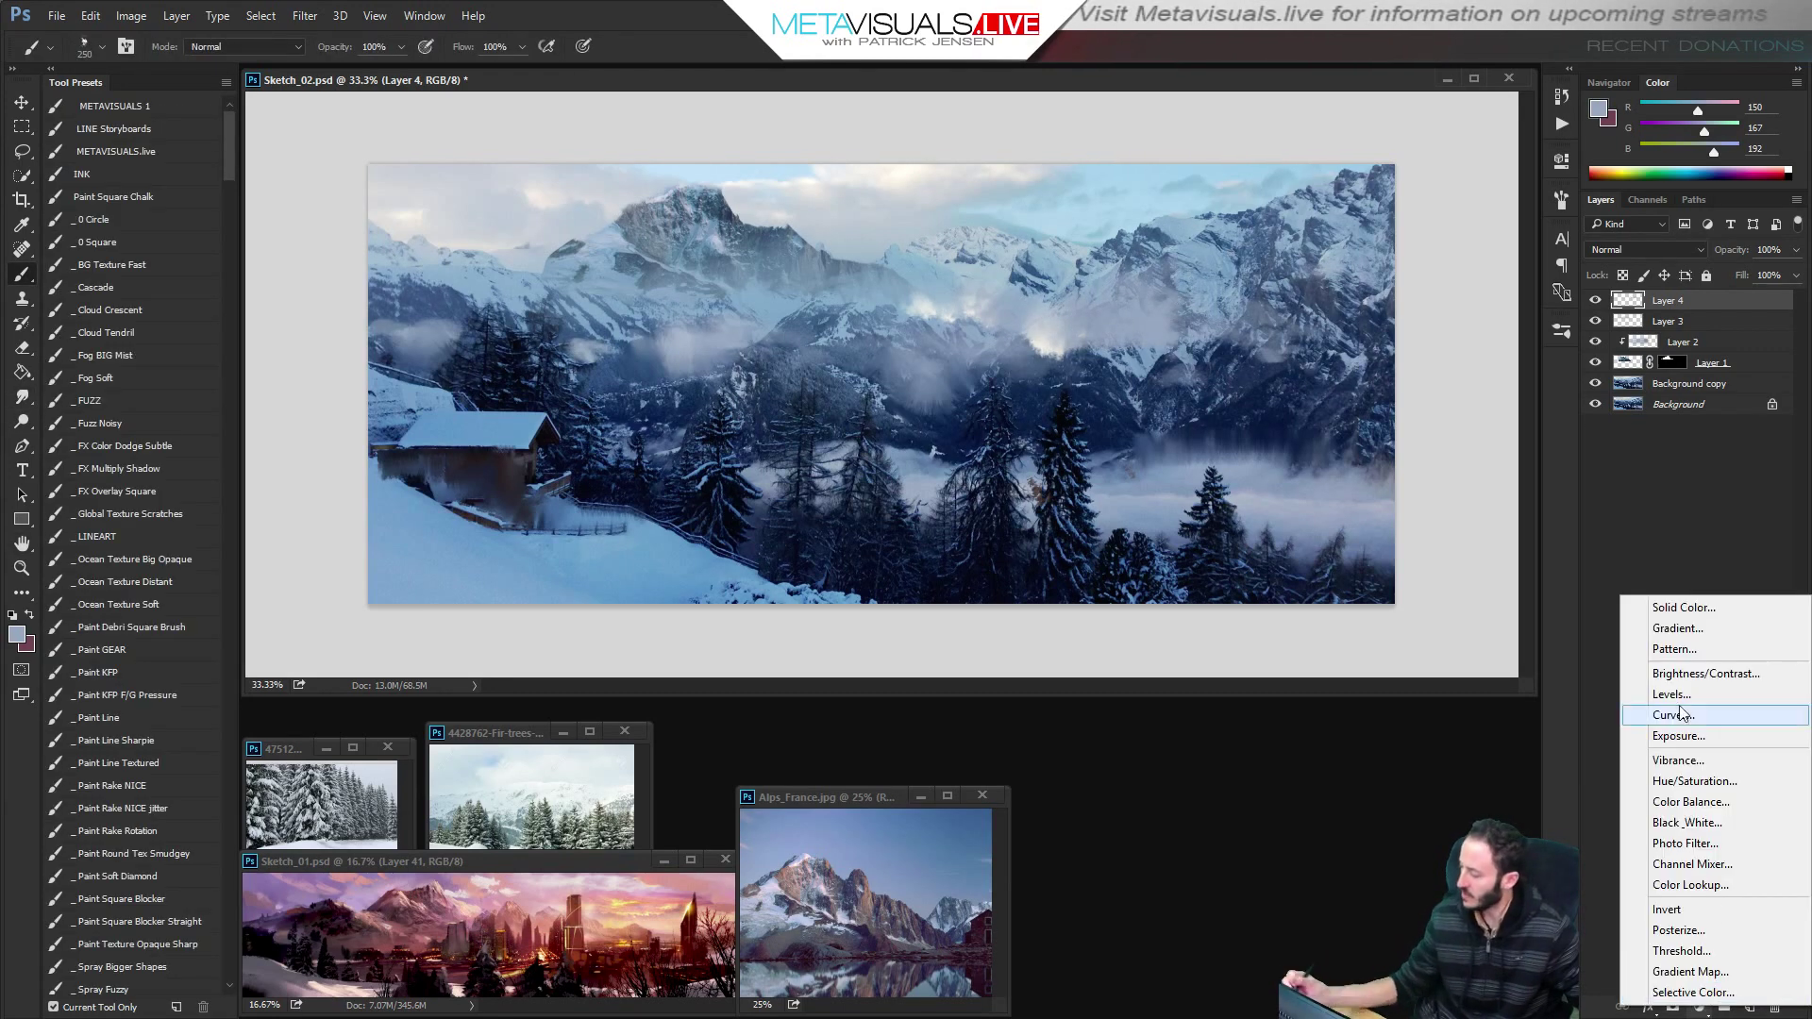
left_click(1690, 693)
left_click_drag(1514, 387, 1464, 389)
left_click_drag(1309, 337, 1328, 340)
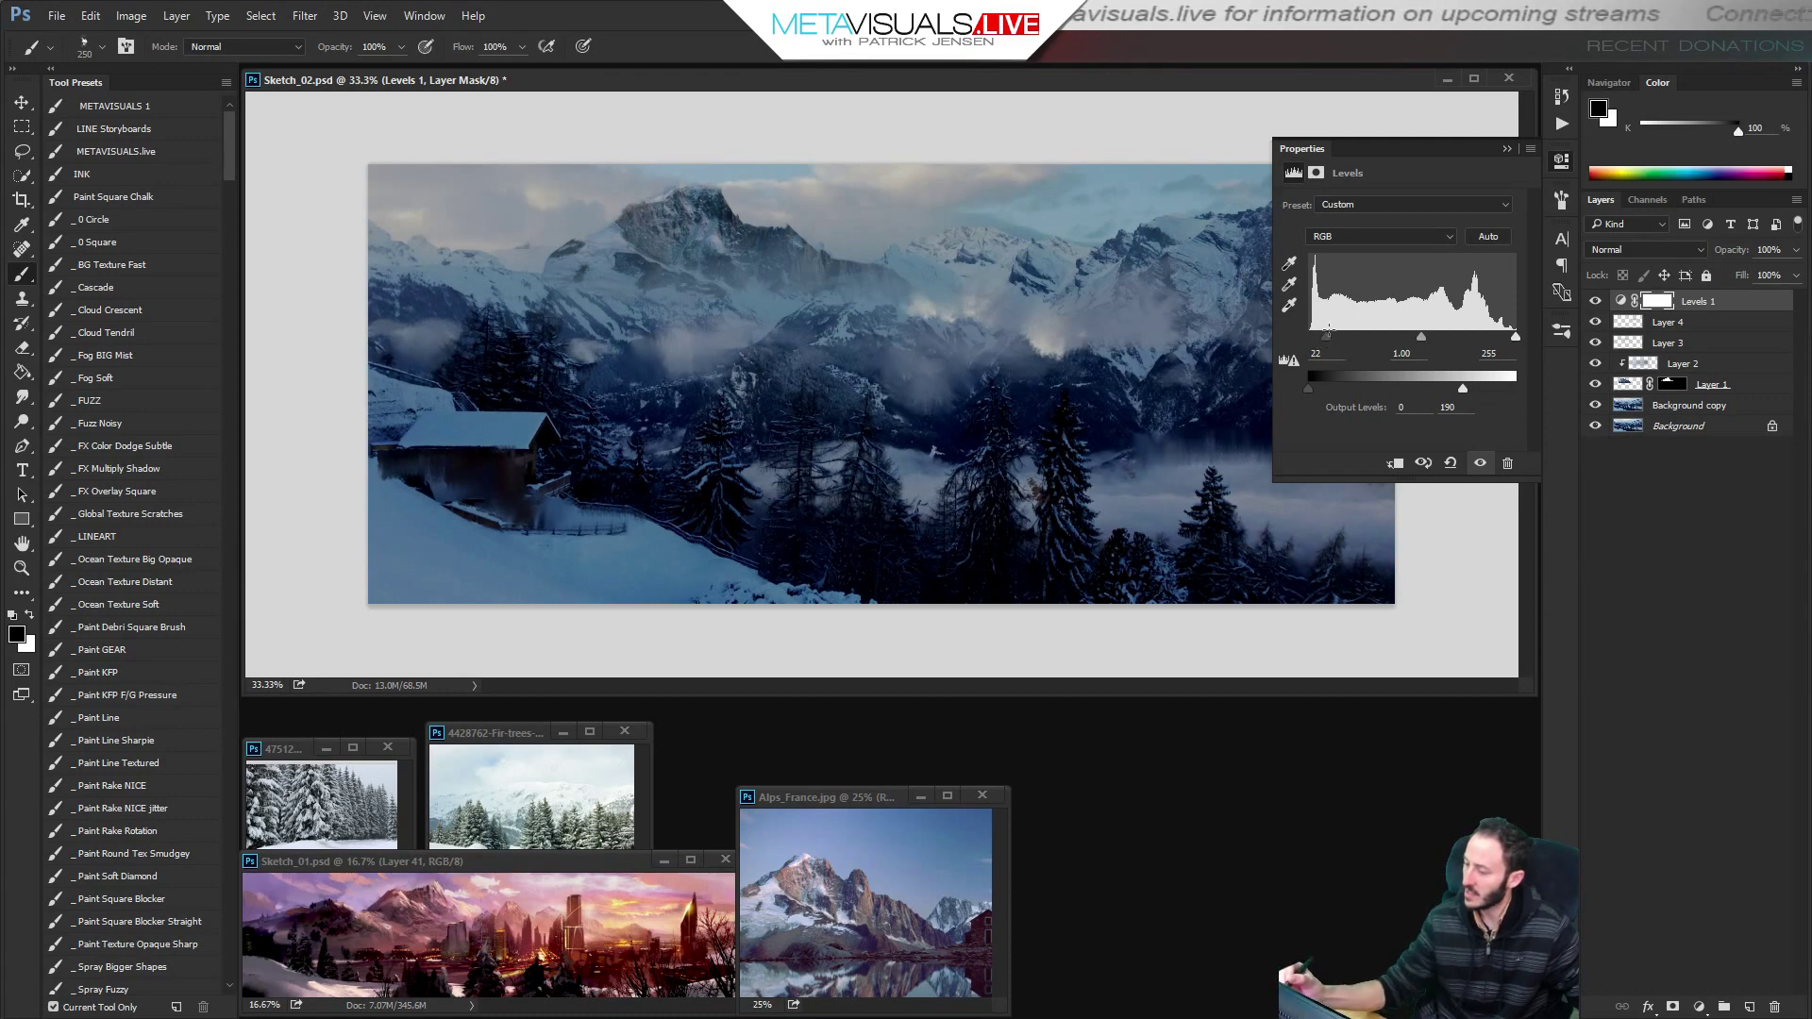
left_click(1506, 148)
key("ctrl+i")
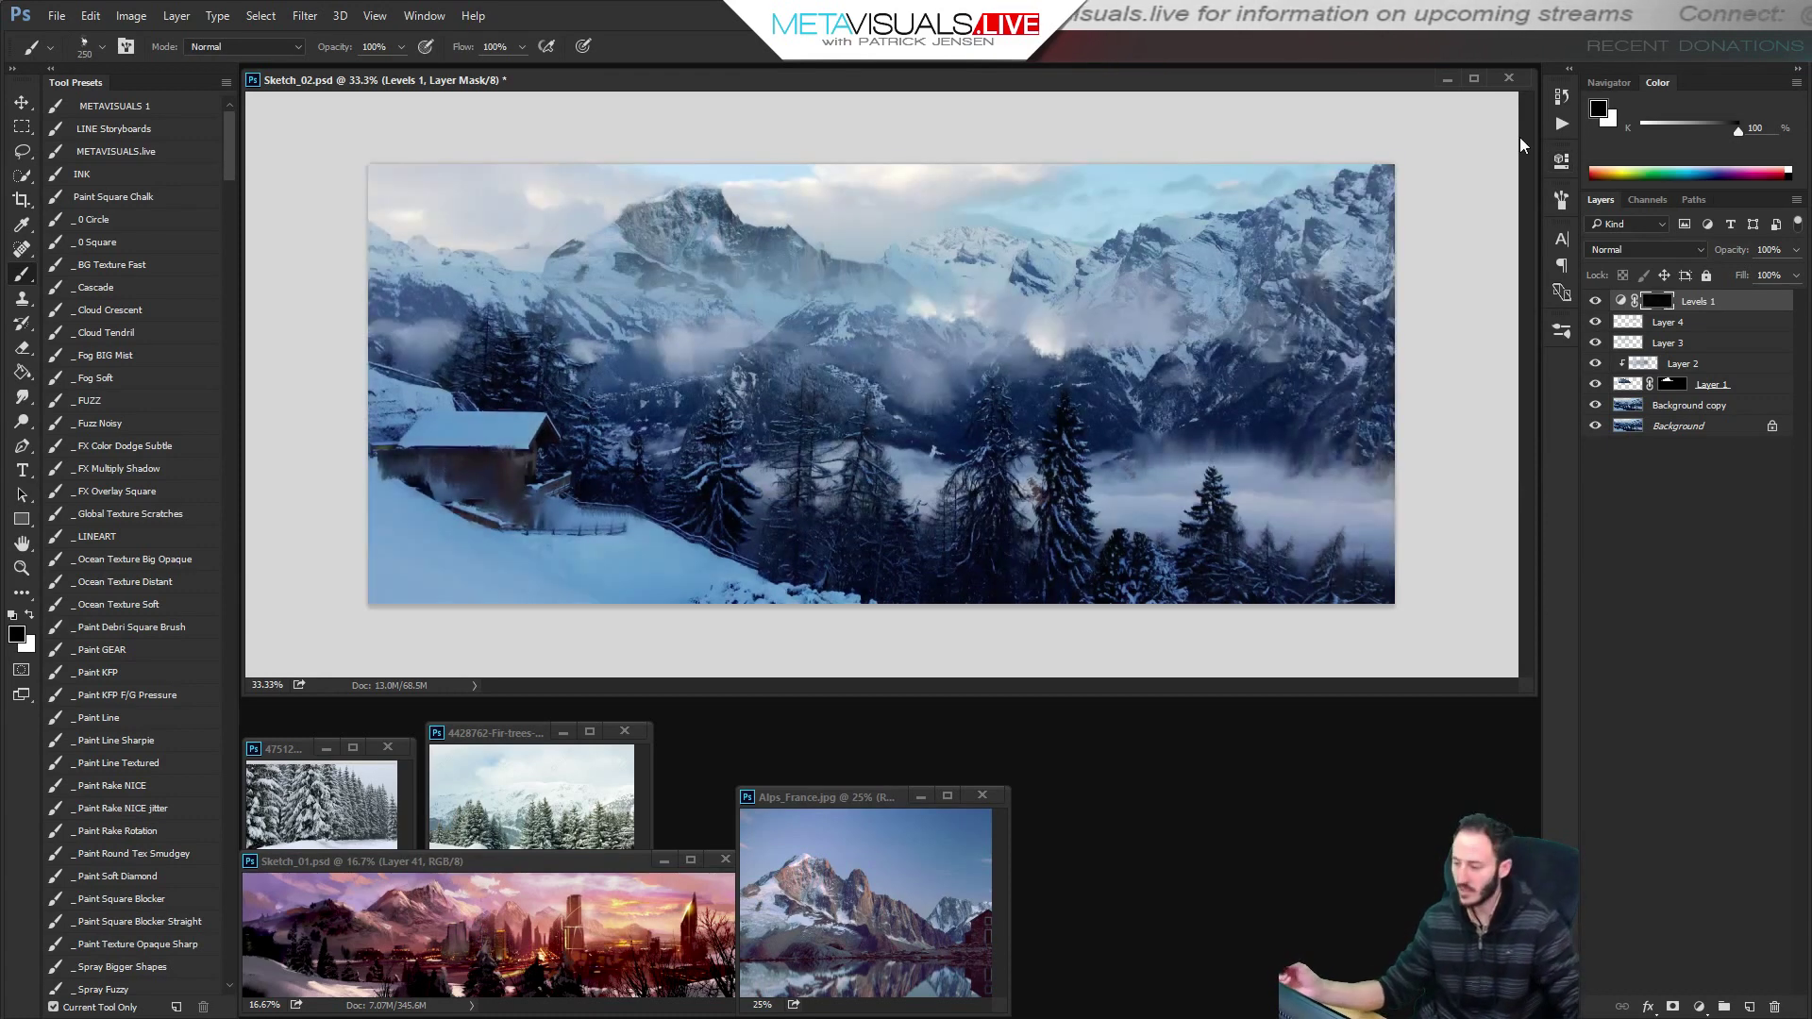
Paint white on the Levels mask with the Fuzz Noisy brush to darken the sky and mountains on the image's right side.
left_click(122, 425)
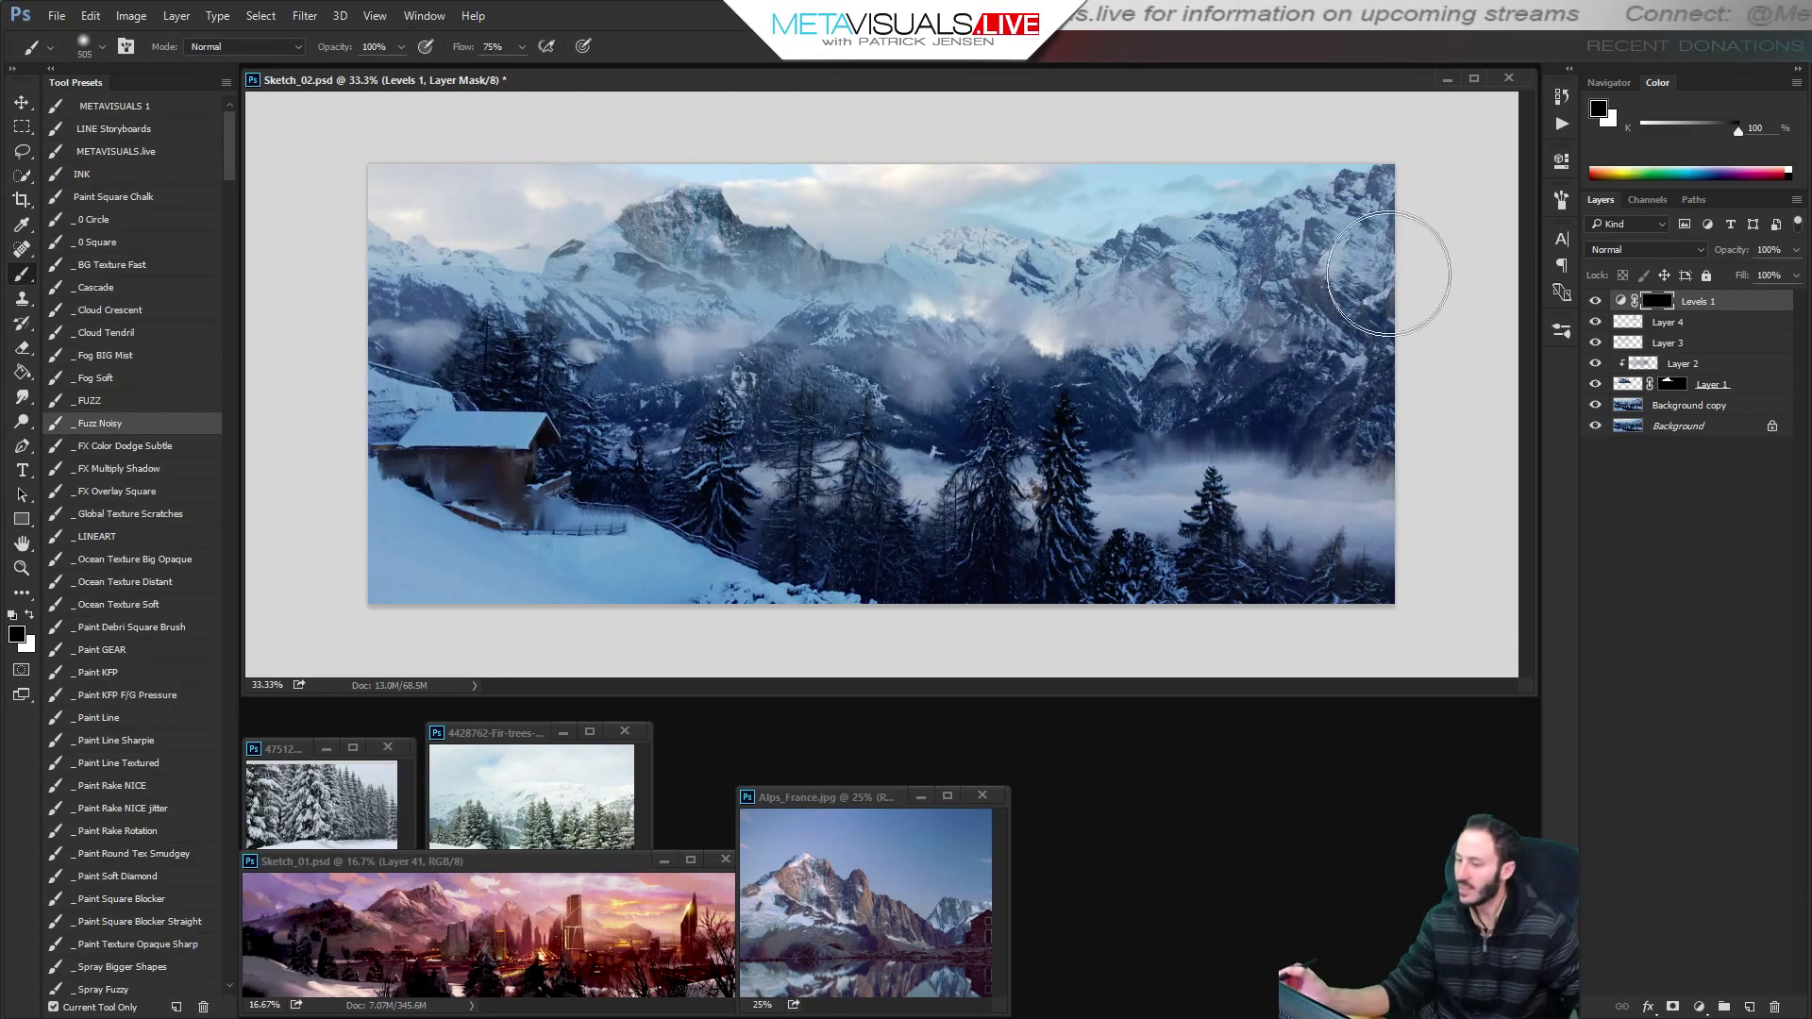
key("x")
left_click_drag(889, 354, 1305, 288)
key("ctrl+z")
key("[")
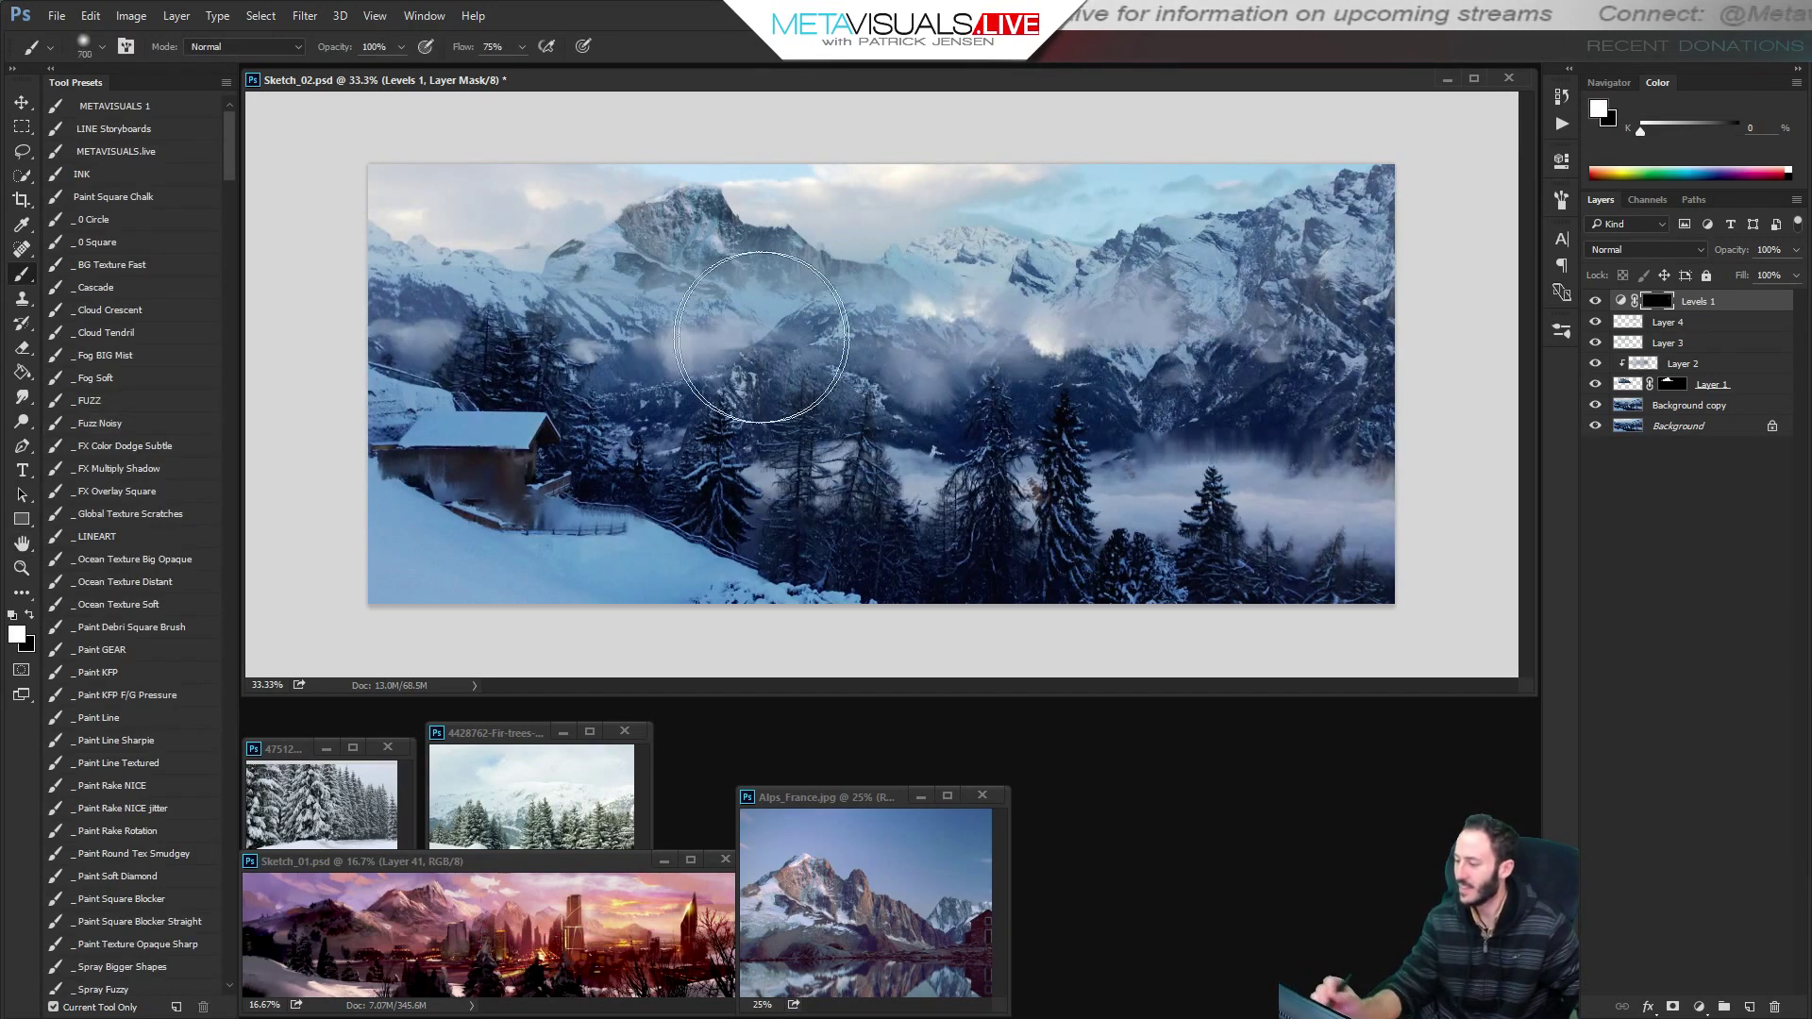
left_click_drag(879, 351, 1310, 232)
key("ctrl+z")
left_click_drag(848, 332, 1321, 275)
mouse_move(832, 295)
left_mouse_down()
mouse_move(1398, 286)
mouse_move(841, 278)
mouse_move(1472, 227)
left_mouse_up()
key("]")
left_click_drag(974, 285, 1485, 173)
left_click_drag(1114, 273, 1510, 165)
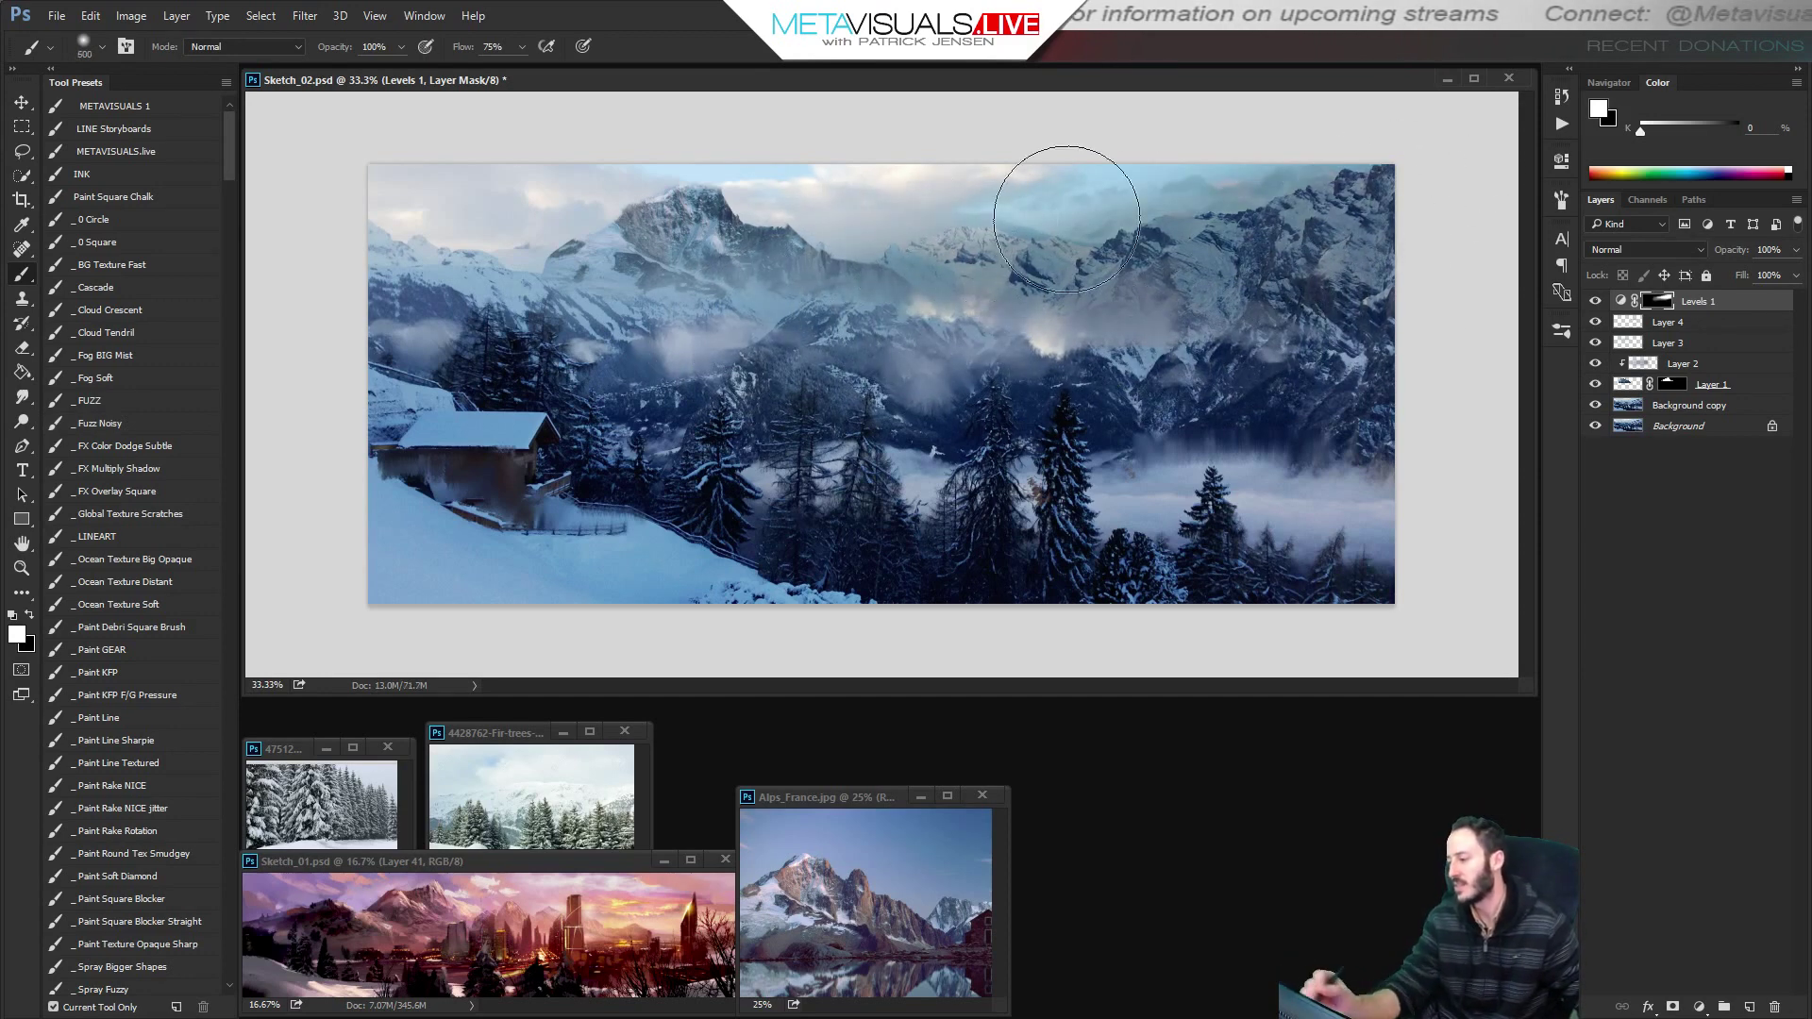
Darken the lower-right mist and trees and the image's bottom edge by painting white on the Levels mask with a larger brush.
key("bracketright")
left_click_drag(895, 574, 1574, 538)
key("]")
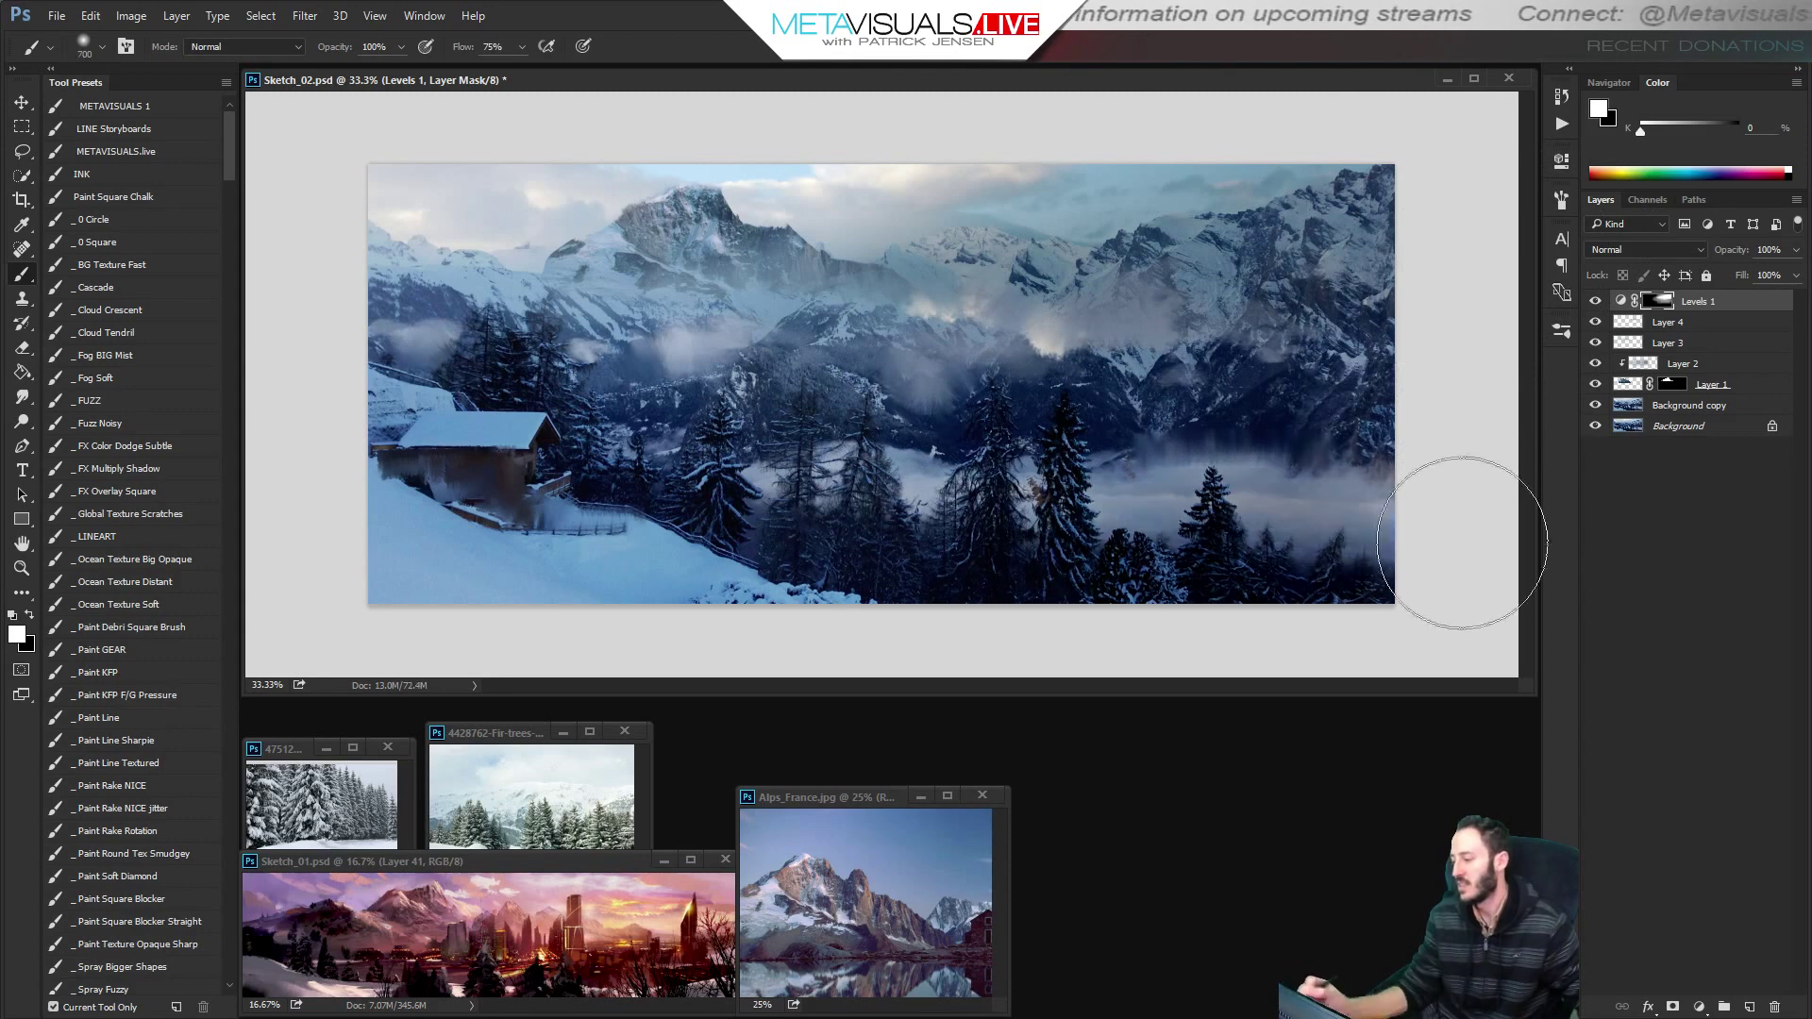
mouse_move(1045, 606)
left_mouse_down()
mouse_move(1390, 598)
mouse_move(1455, 569)
left_mouse_up()
key("]")
left_click_drag(781, 623, 389, 635)
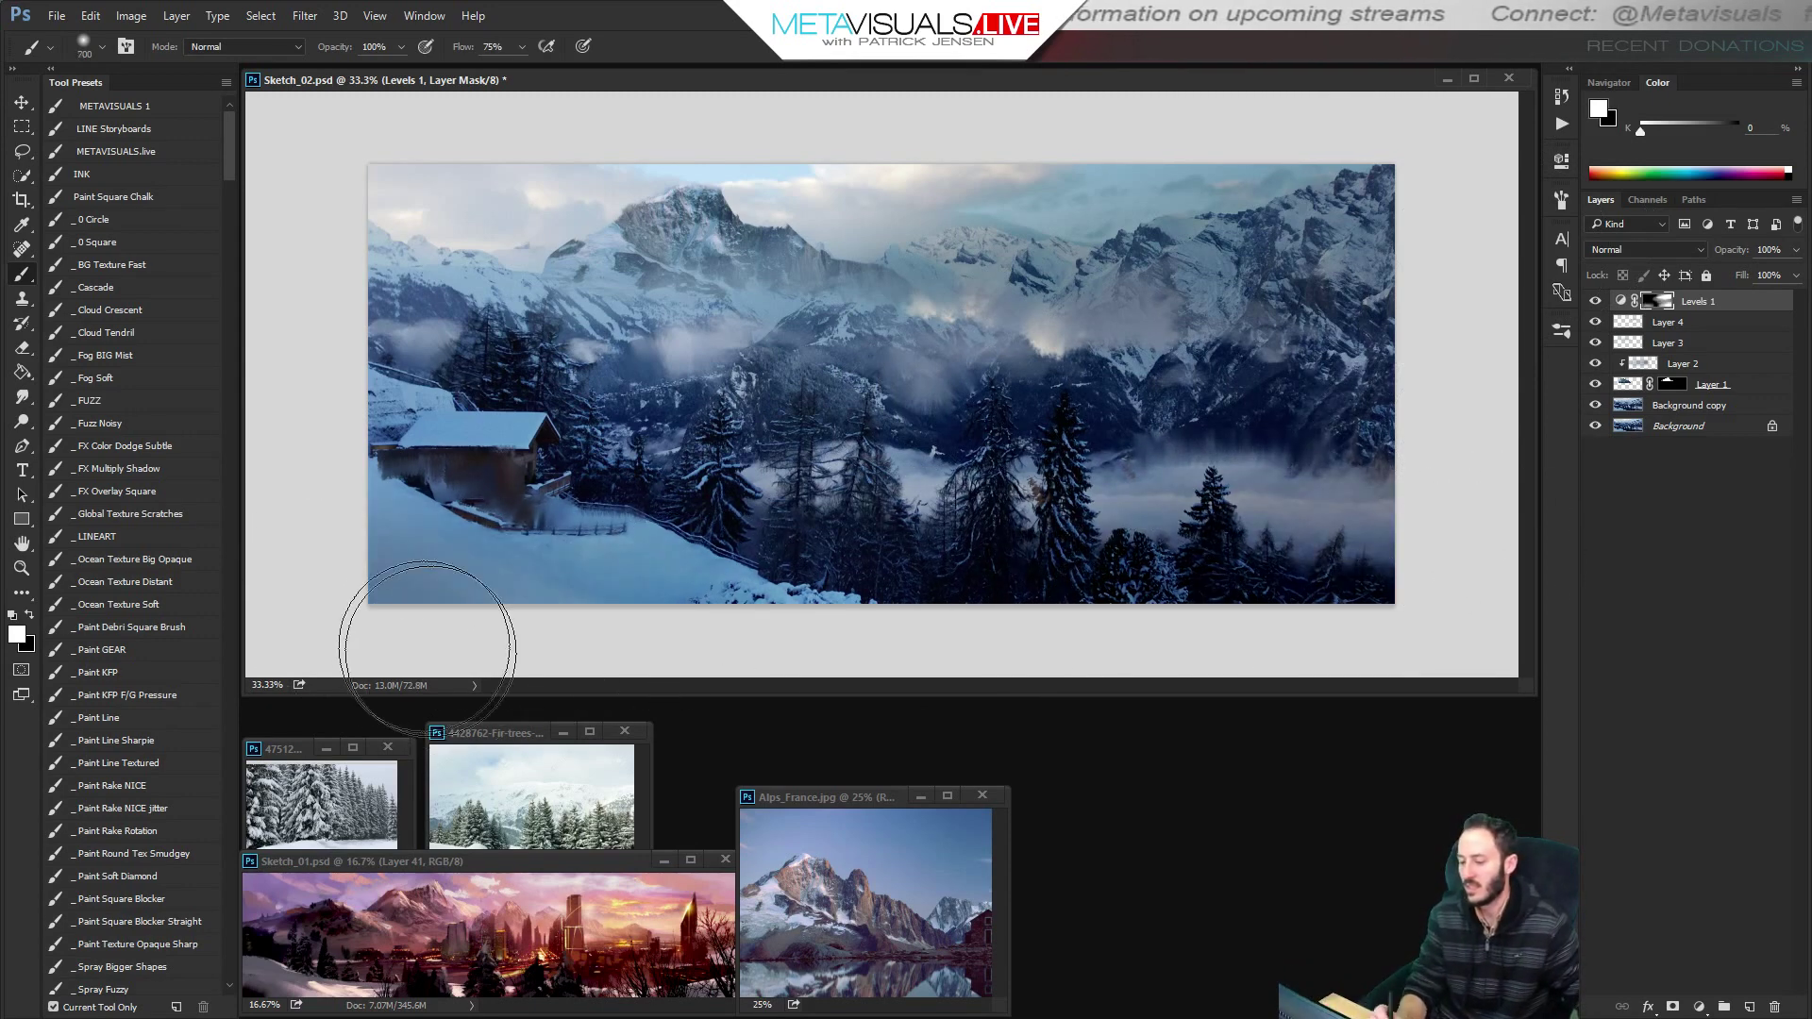
Darken the left-hand mountains, the sky and the snowy foreground by painting white on the Levels mask with varied brush sizes.
left_click_drag(676, 269, 233, 387)
key("bracketleft")
key("bracketleft")
key("bracketleft")
left_click_drag(611, 311, 305, 287)
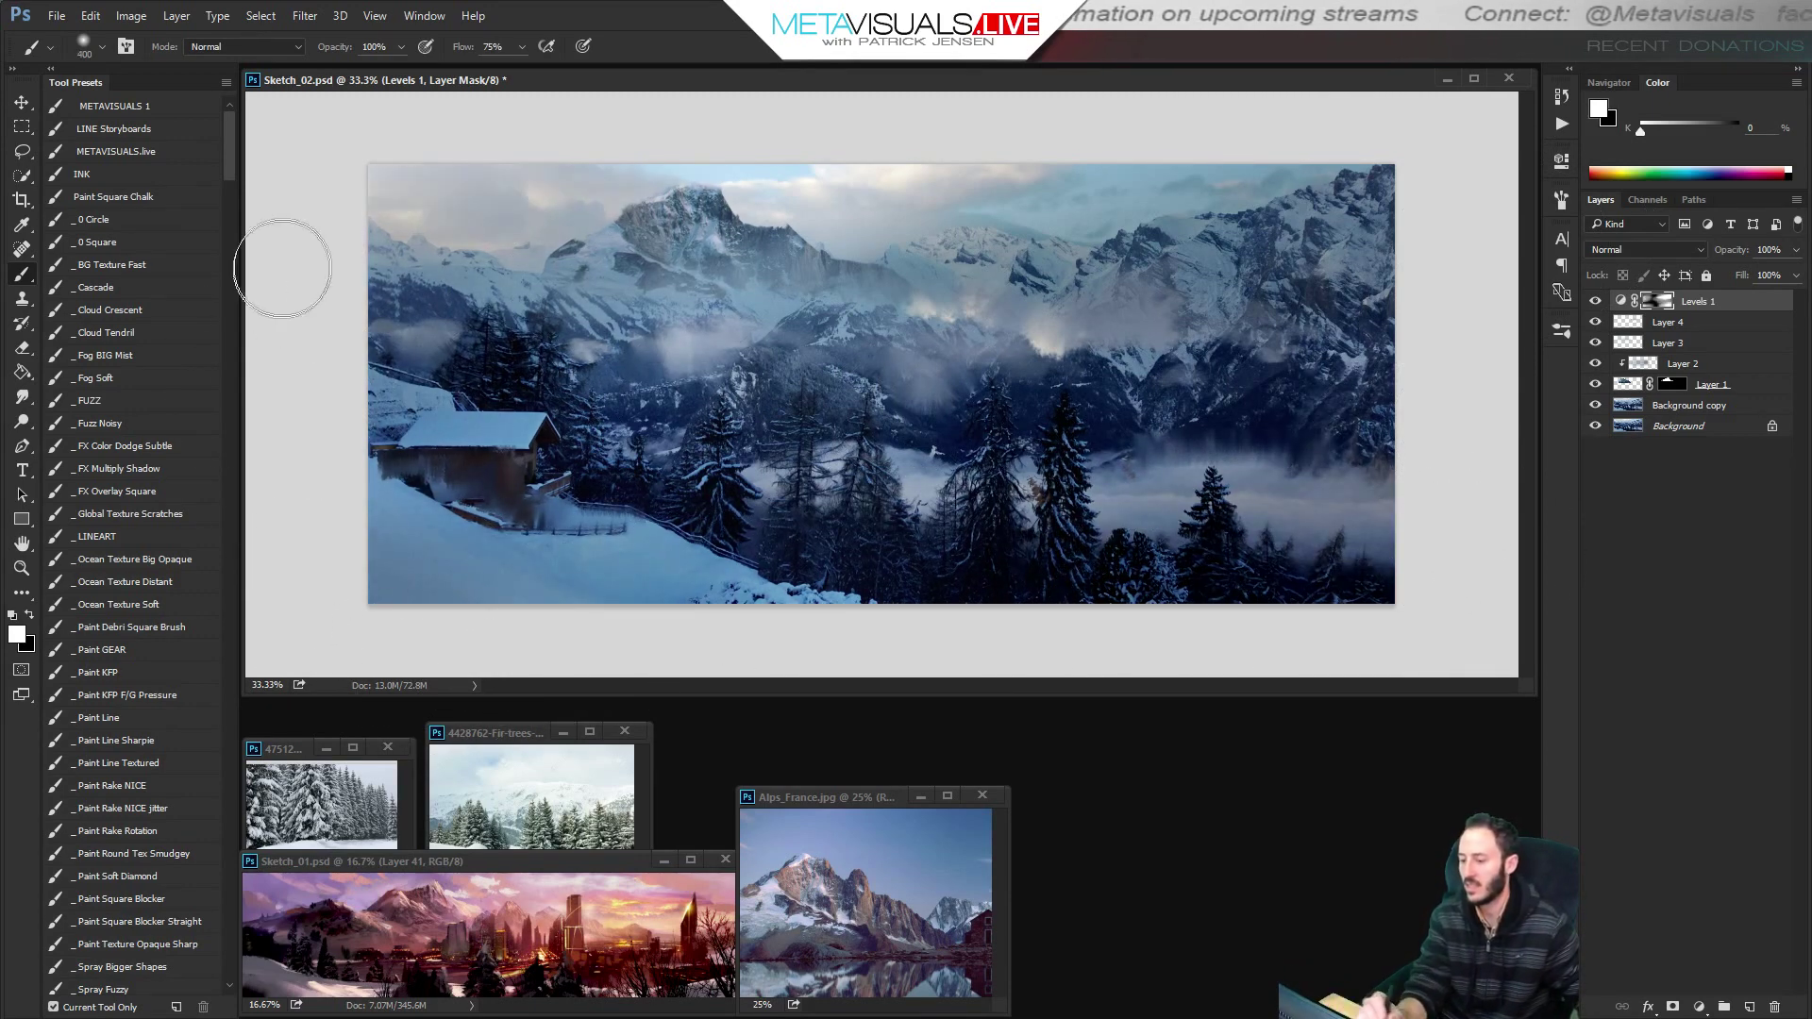
key("bracketleft")
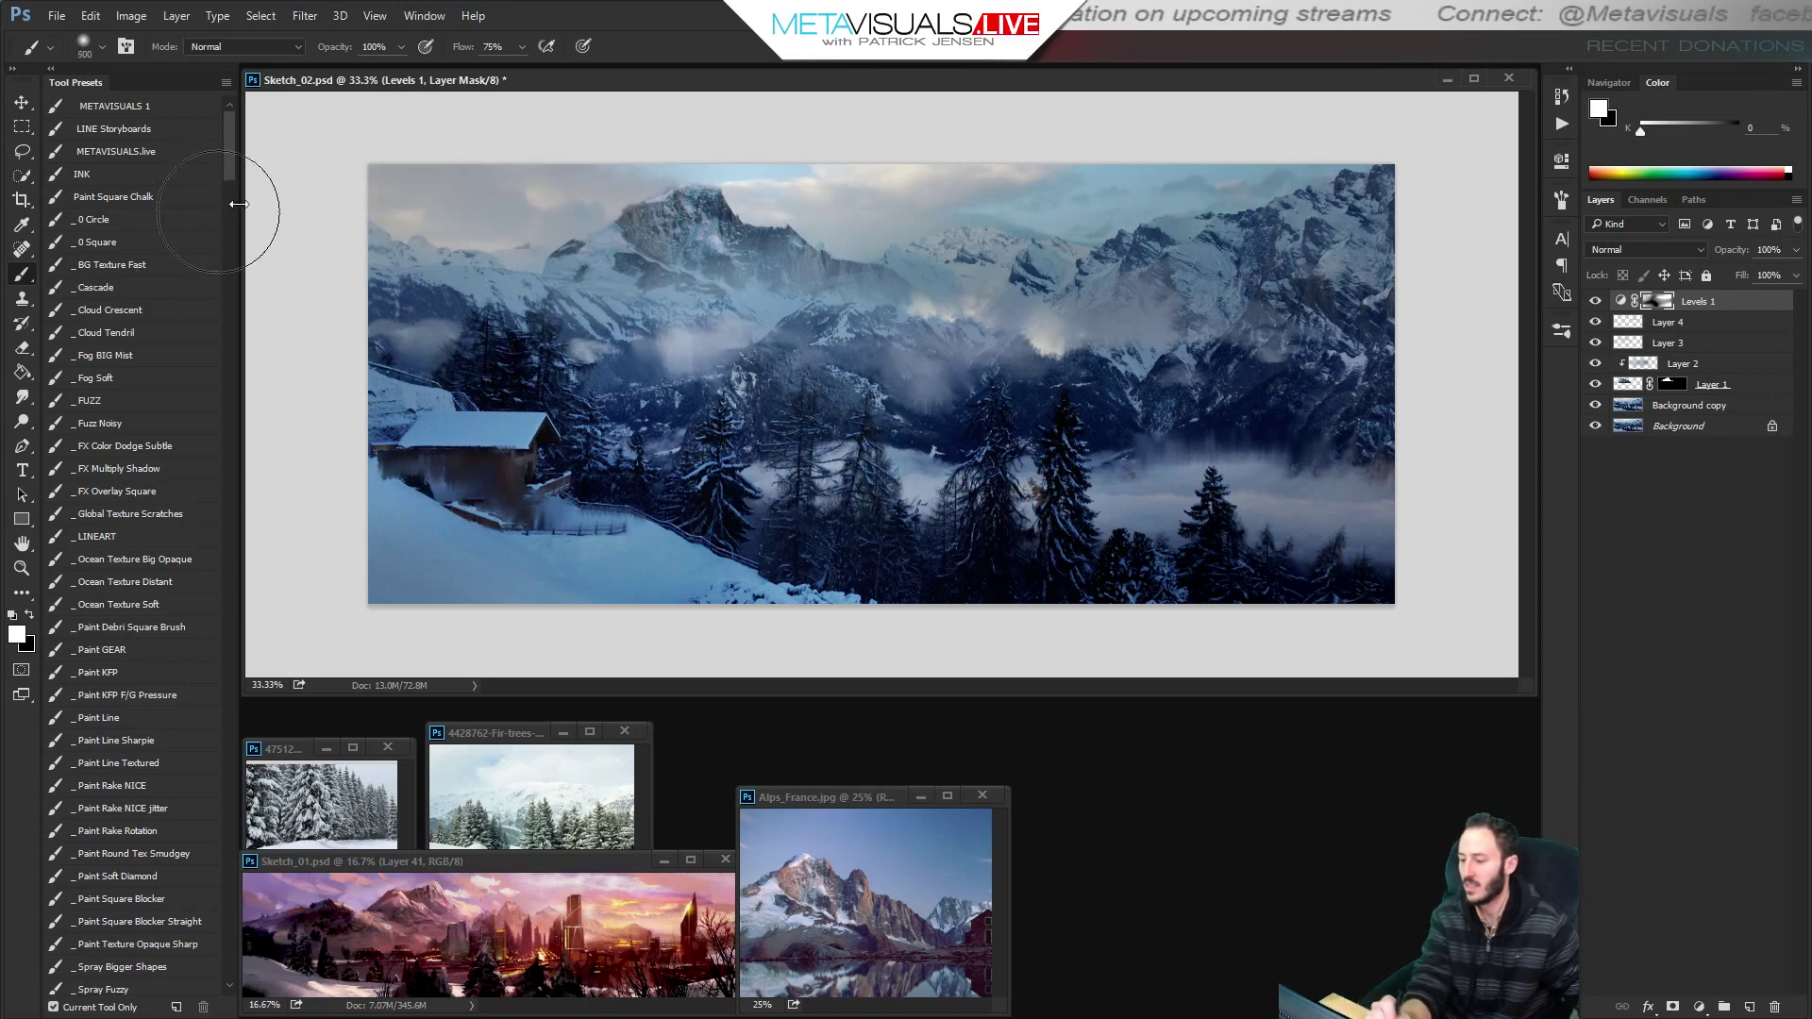
key("bracketleft")
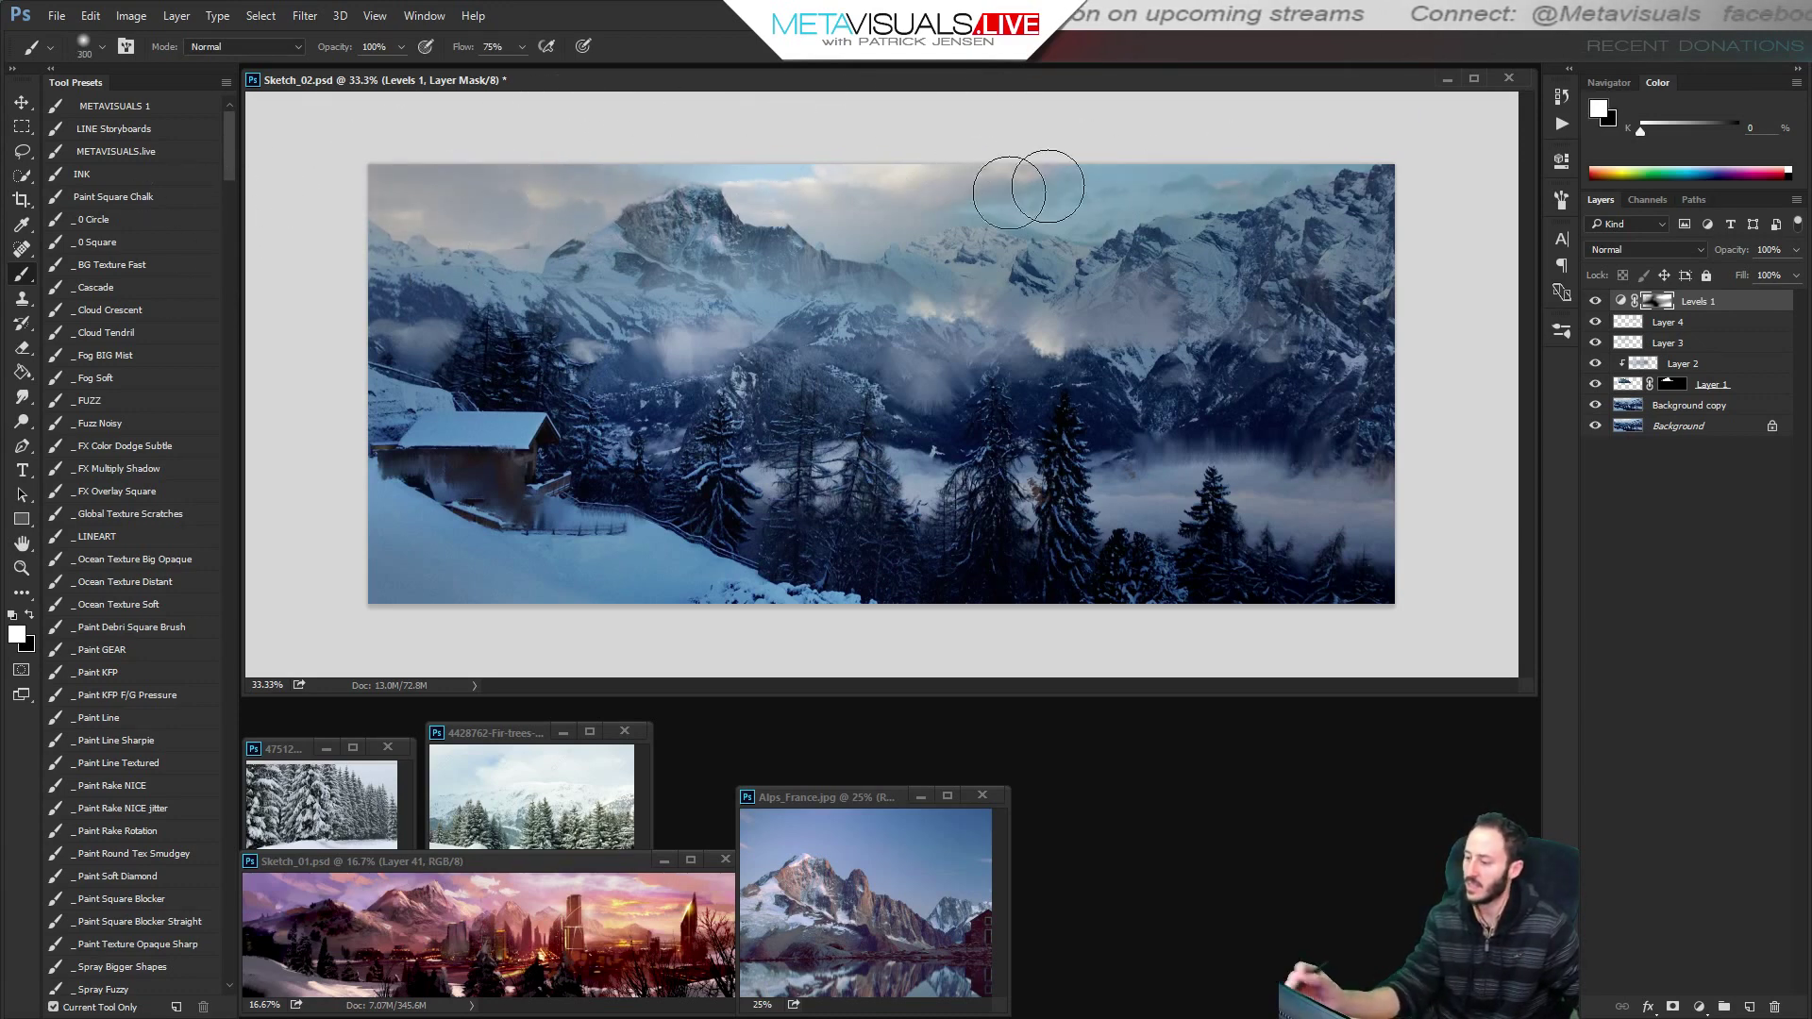
key("bracketright")
key("bracketright")
key("bracketright")
key("bracketright")
key("bracketright")
key("bracketright")
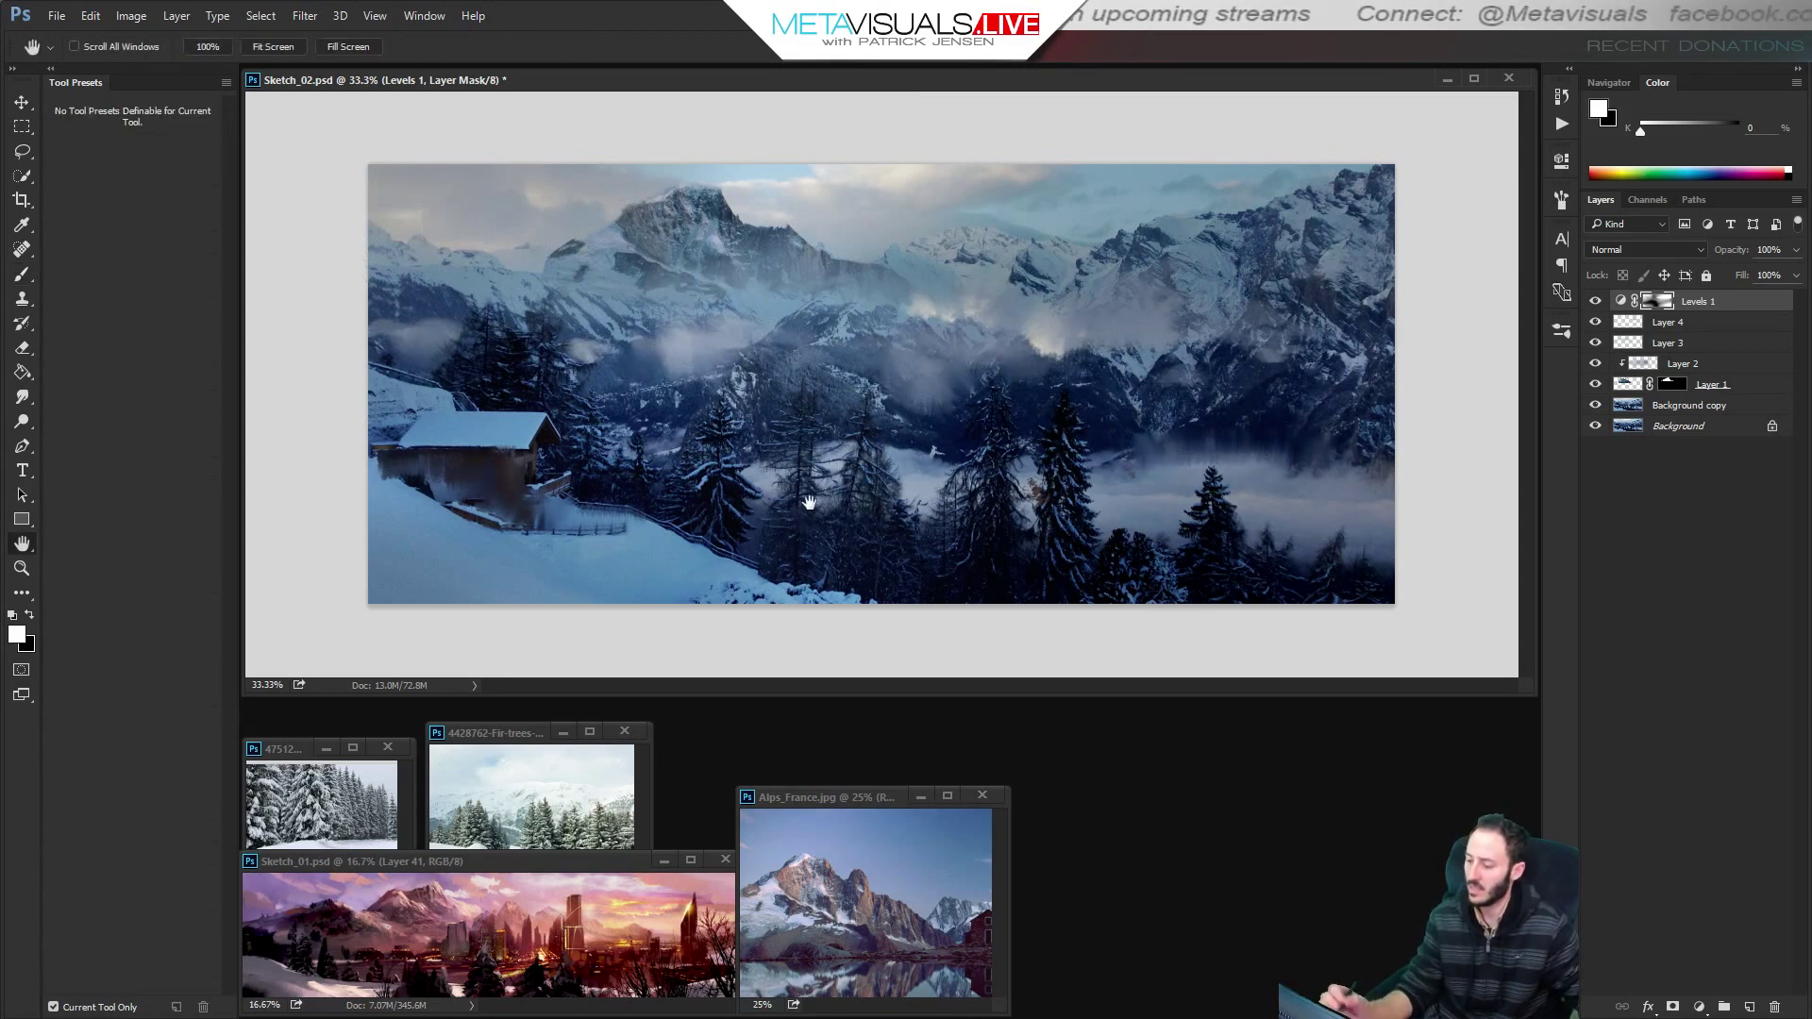
Extend the canvas past the image's left and bottom edges with the Crop tool, to about 3912 × 1614 px.
key("z")
left_click(1129, 513, "alt")
left_click(1129, 513, "alt")
left_click(1131, 513)
key("c")
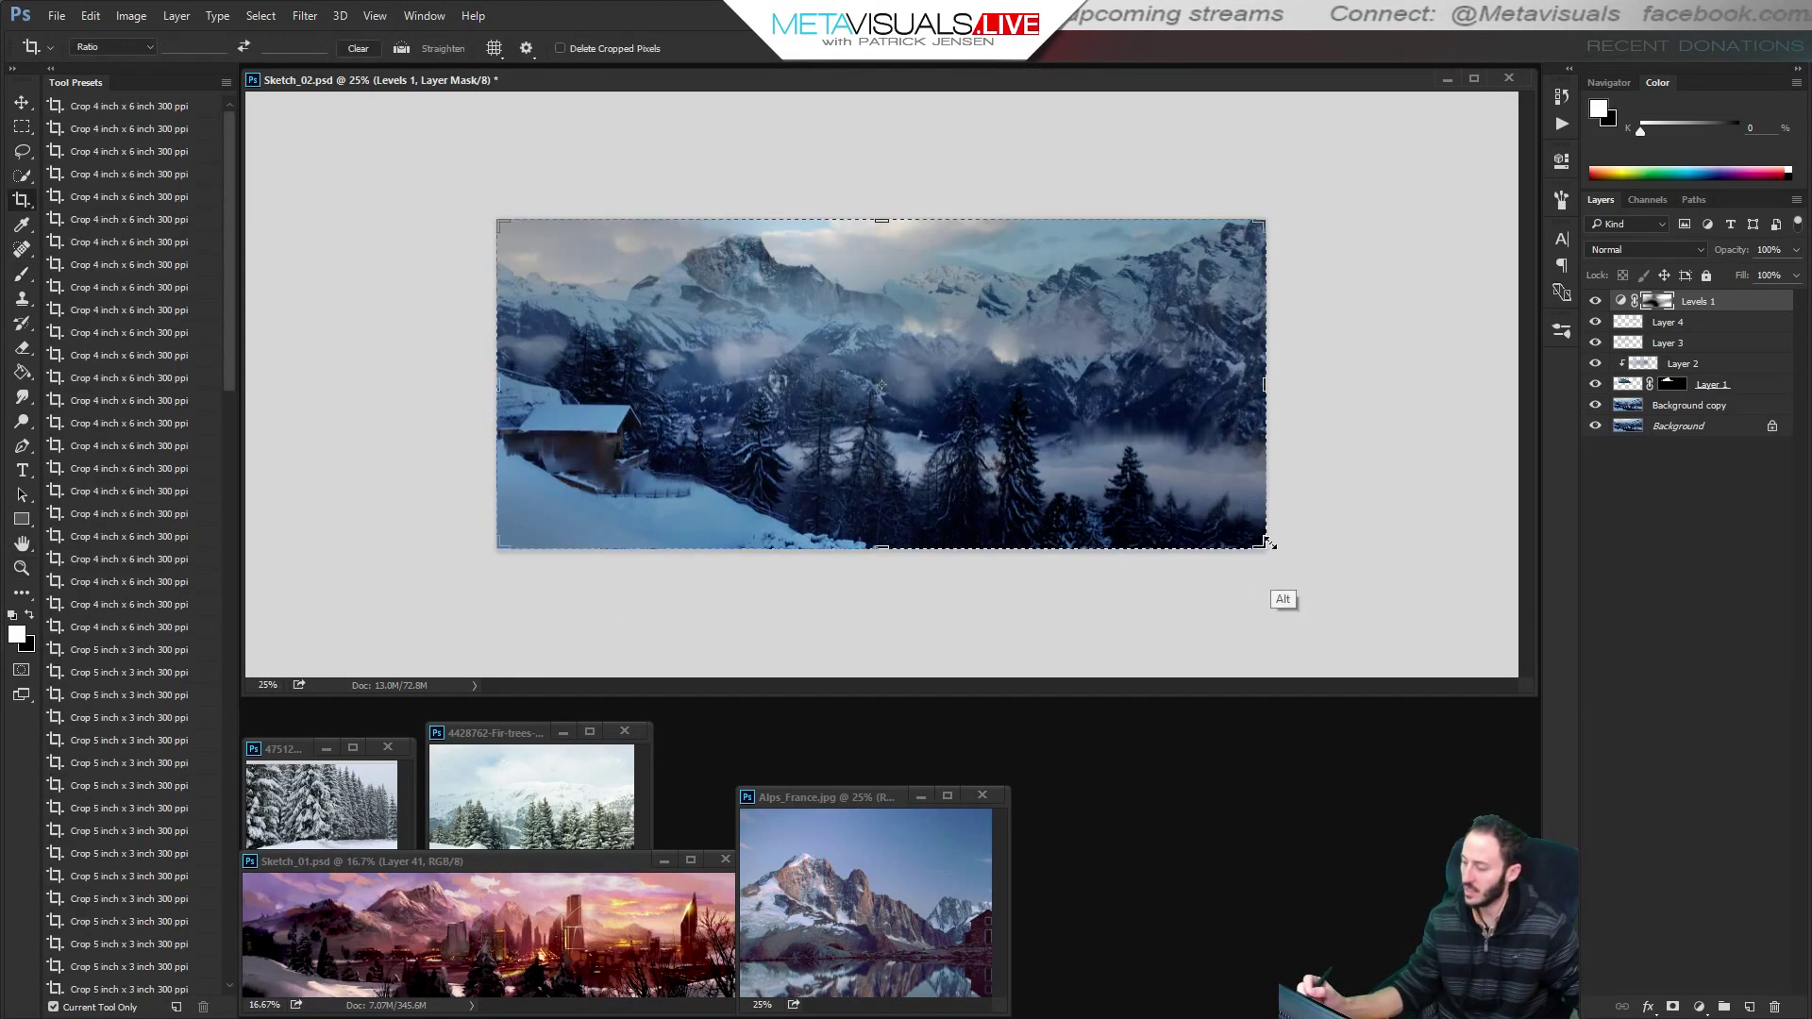
mouse_move(1263, 546)
left_mouse_down()
mouse_move(1347, 611)
mouse_move(1319, 562)
mouse_move(1360, 557)
mouse_move(1273, 557)
left_mouse_up()
left_click_drag(497, 557, 425, 572)
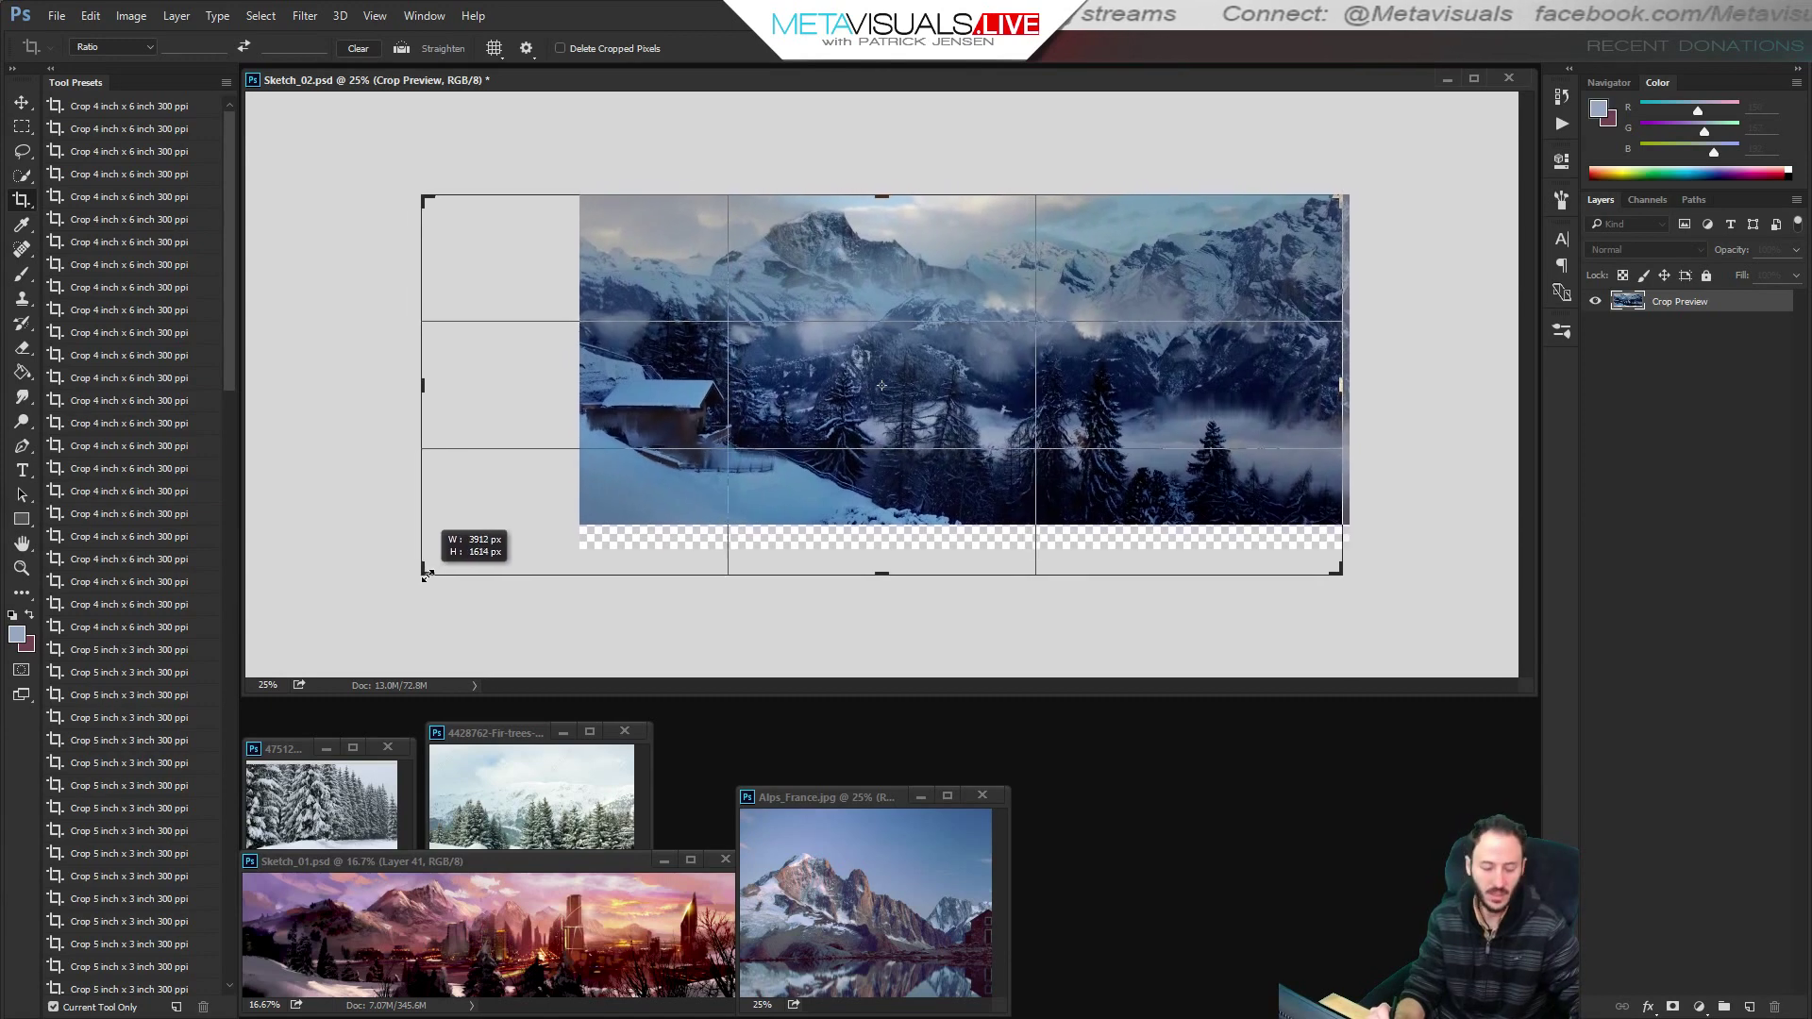
key("Return")
key("z")
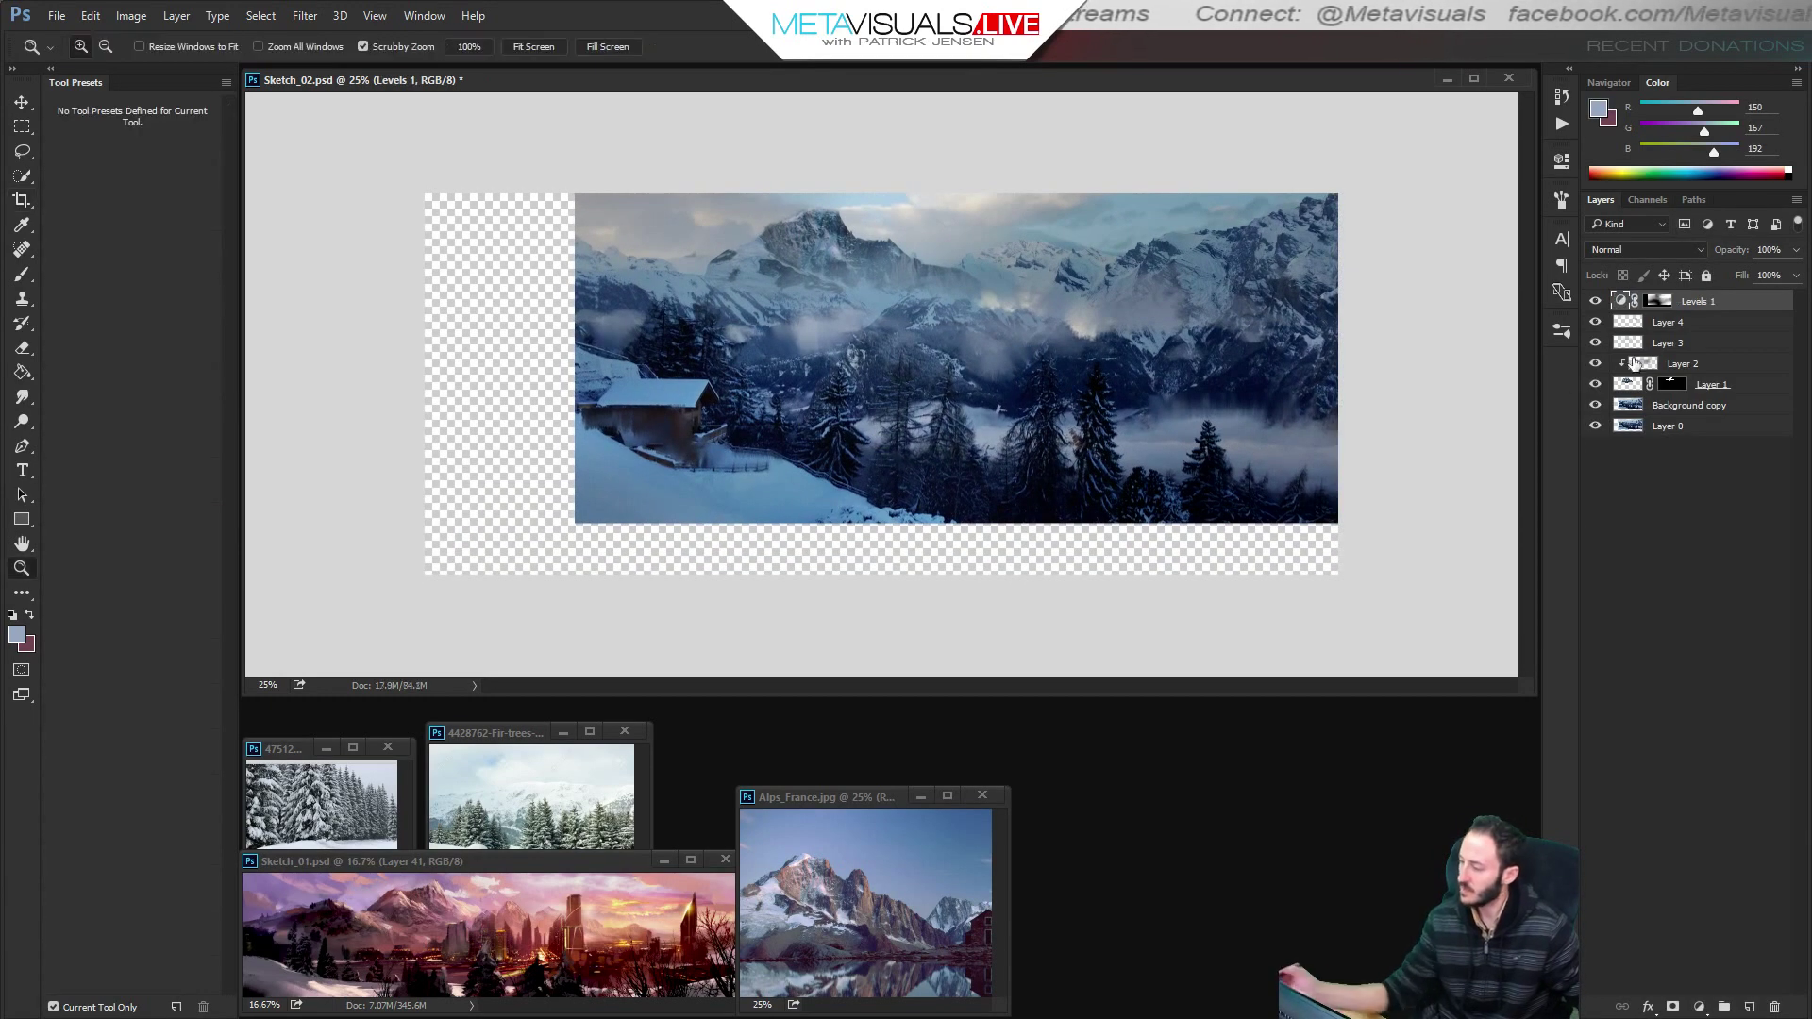
Paste a merged copy of the whole picture as a new top layer and align it exactly over the original image.
key("ctrl+a")
key("ctrl+shift+c")
key("ctrl+v")
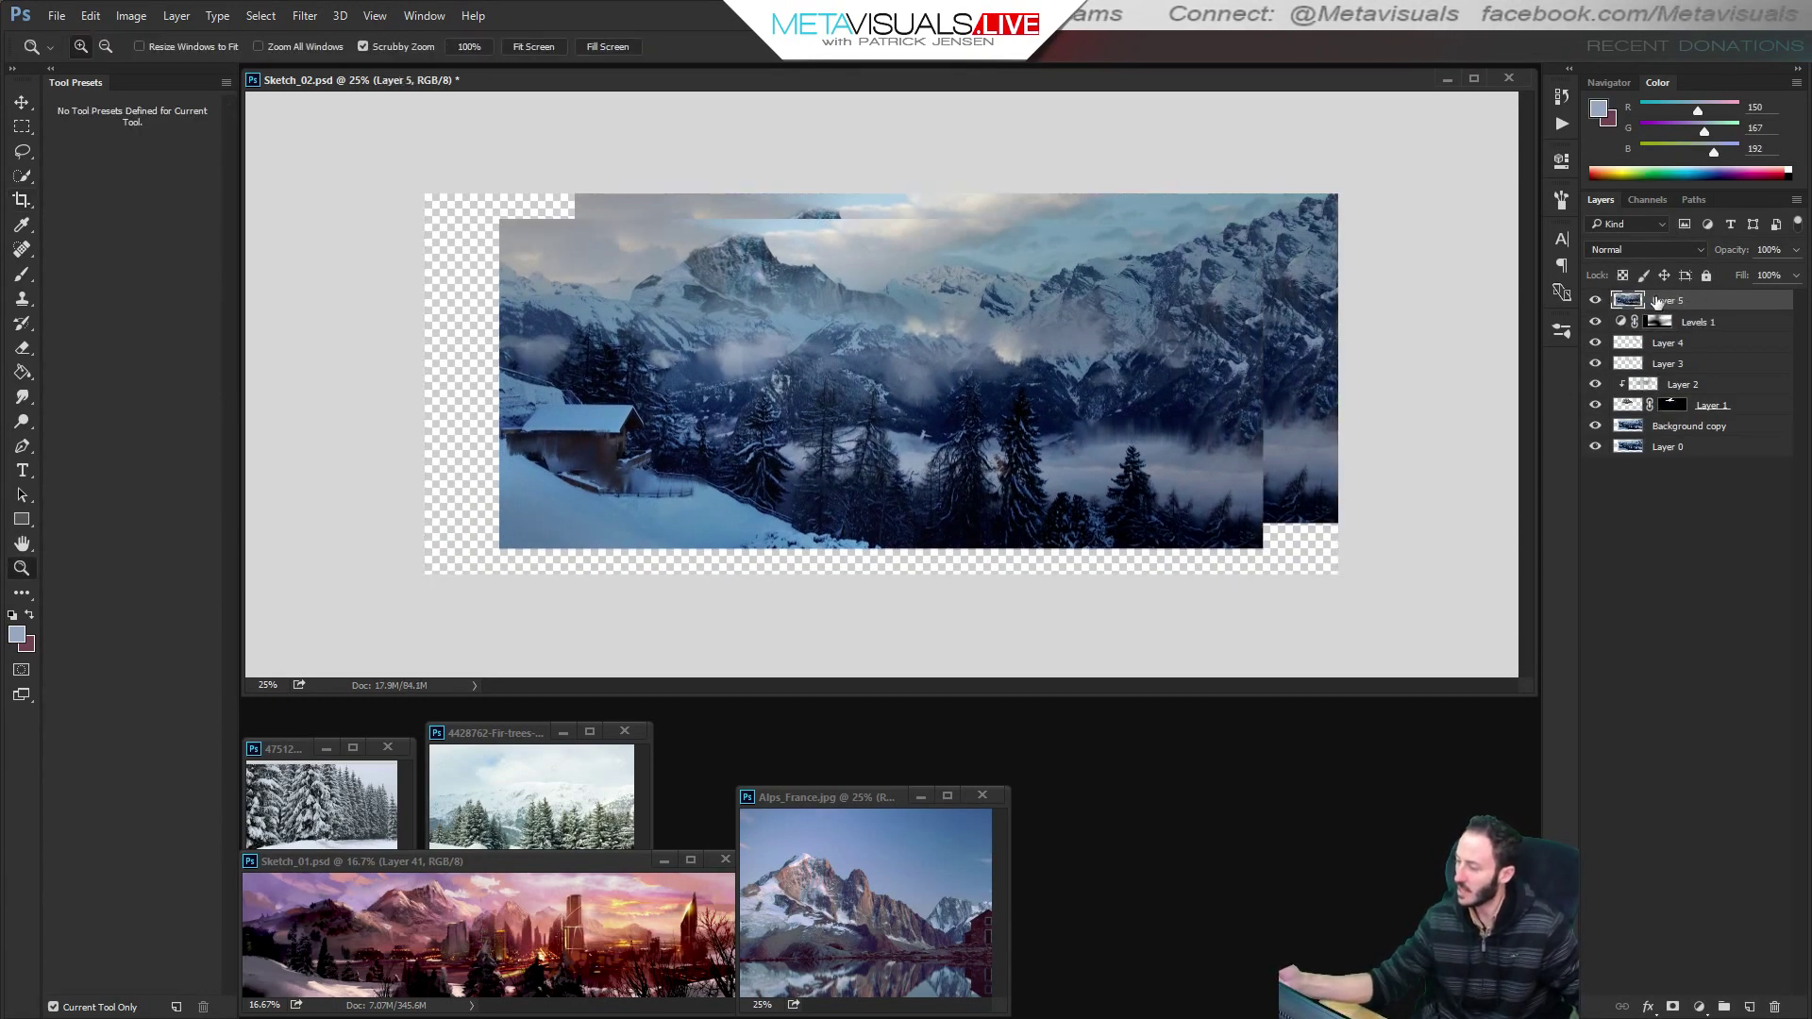
key("v")
mouse_move(1159, 396)
left_mouse_down()
mouse_move(1197, 393)
mouse_move(1140, 423)
mouse_move(1161, 416)
left_mouse_up()
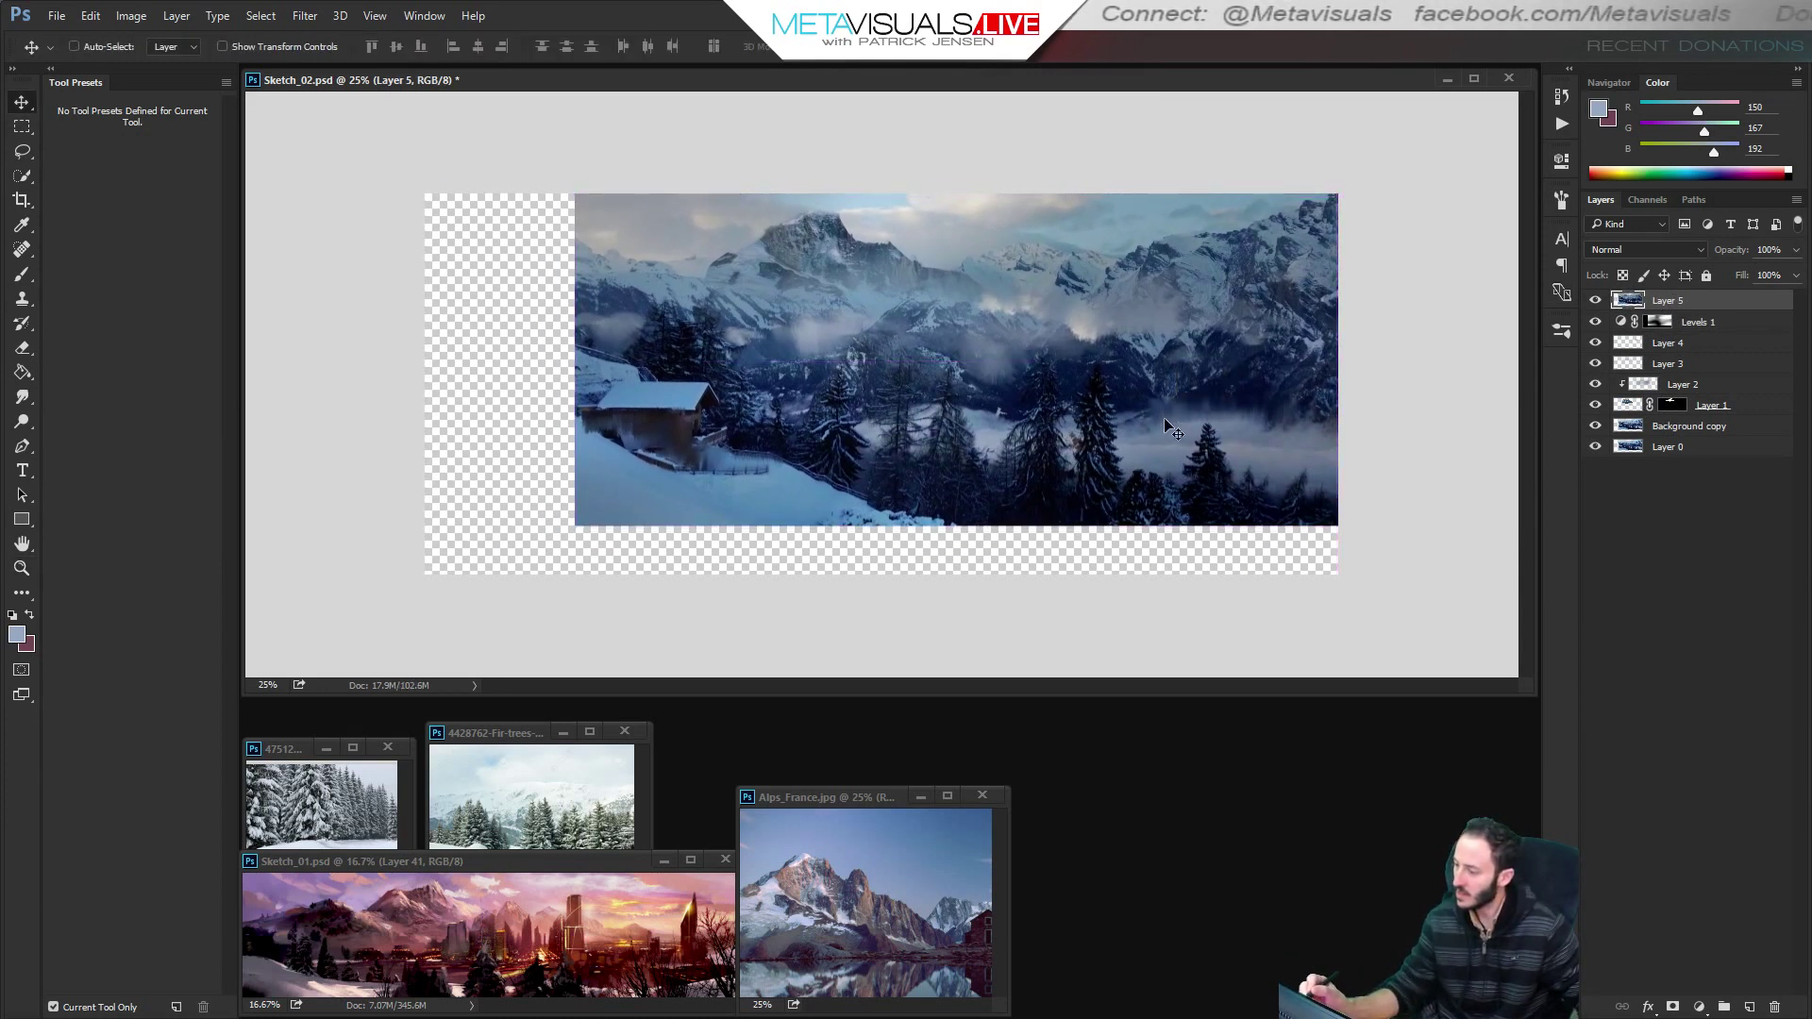
Select the empty canvas around the merged layer, fill it with Content-Aware Fill, and deselect.
left_click(1630, 300, "ctrl")
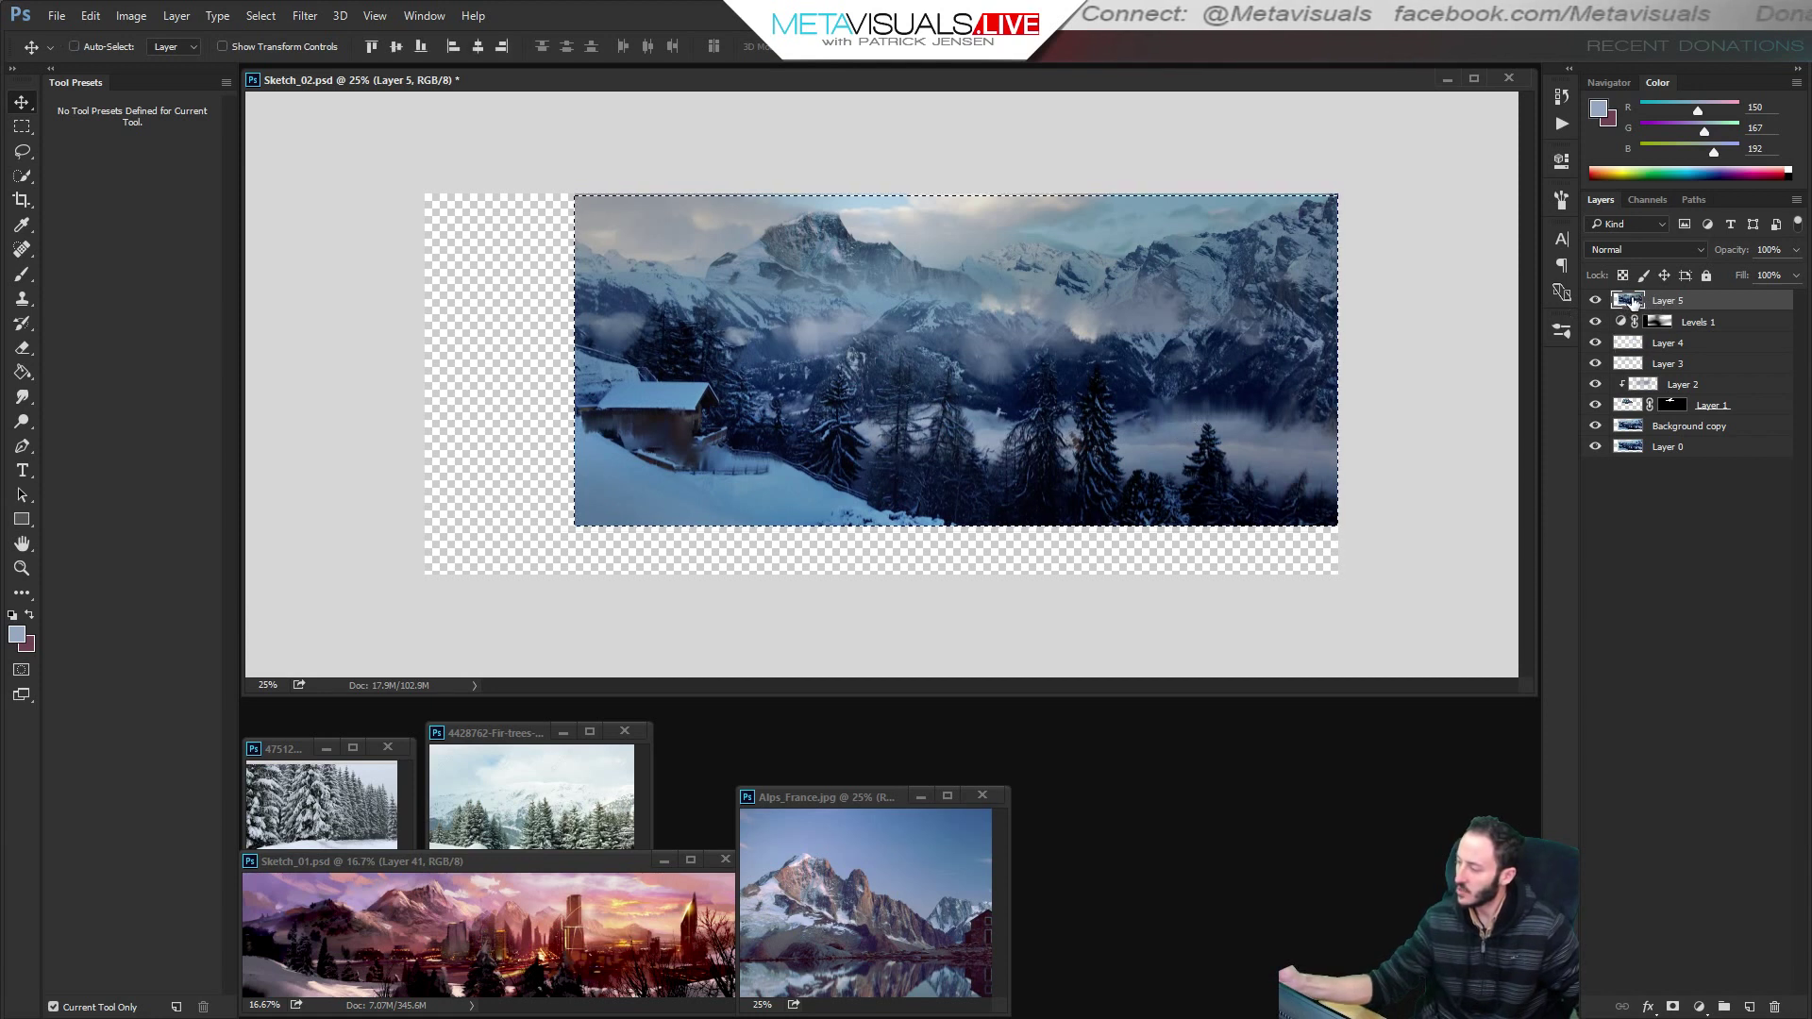
left_click(1620, 360, "ctrl+shift")
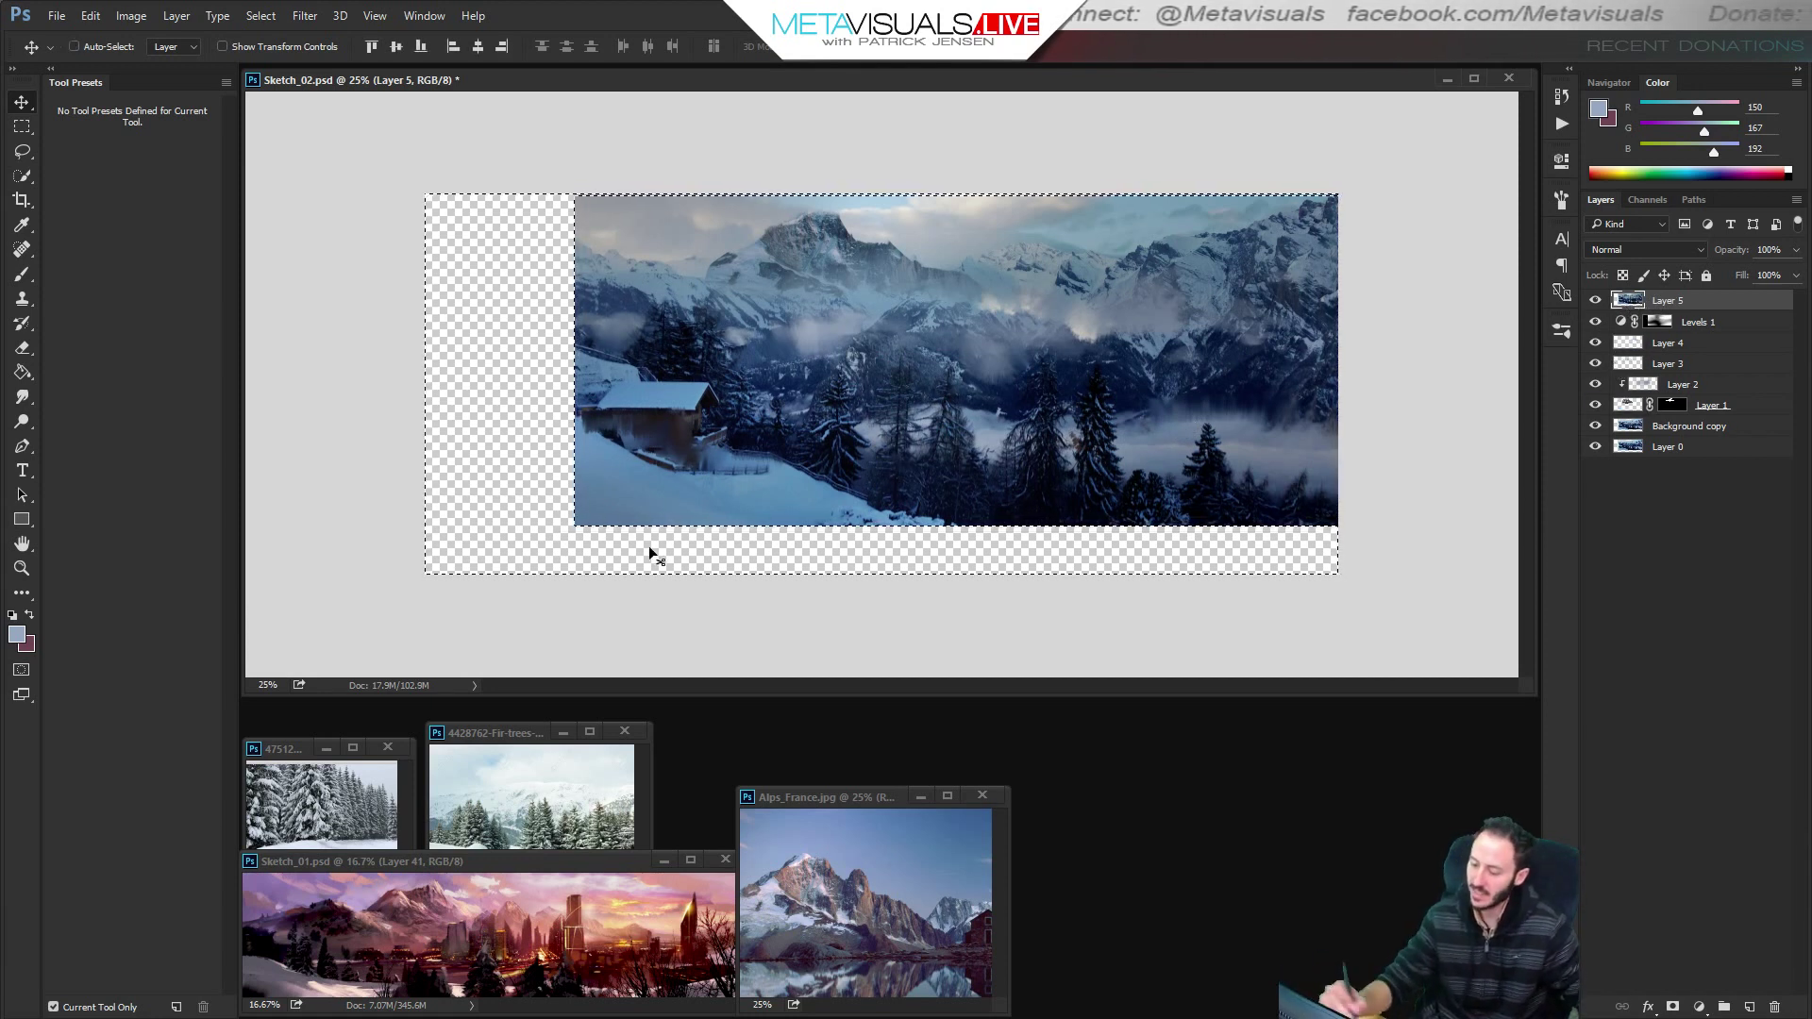
left_click(91, 16)
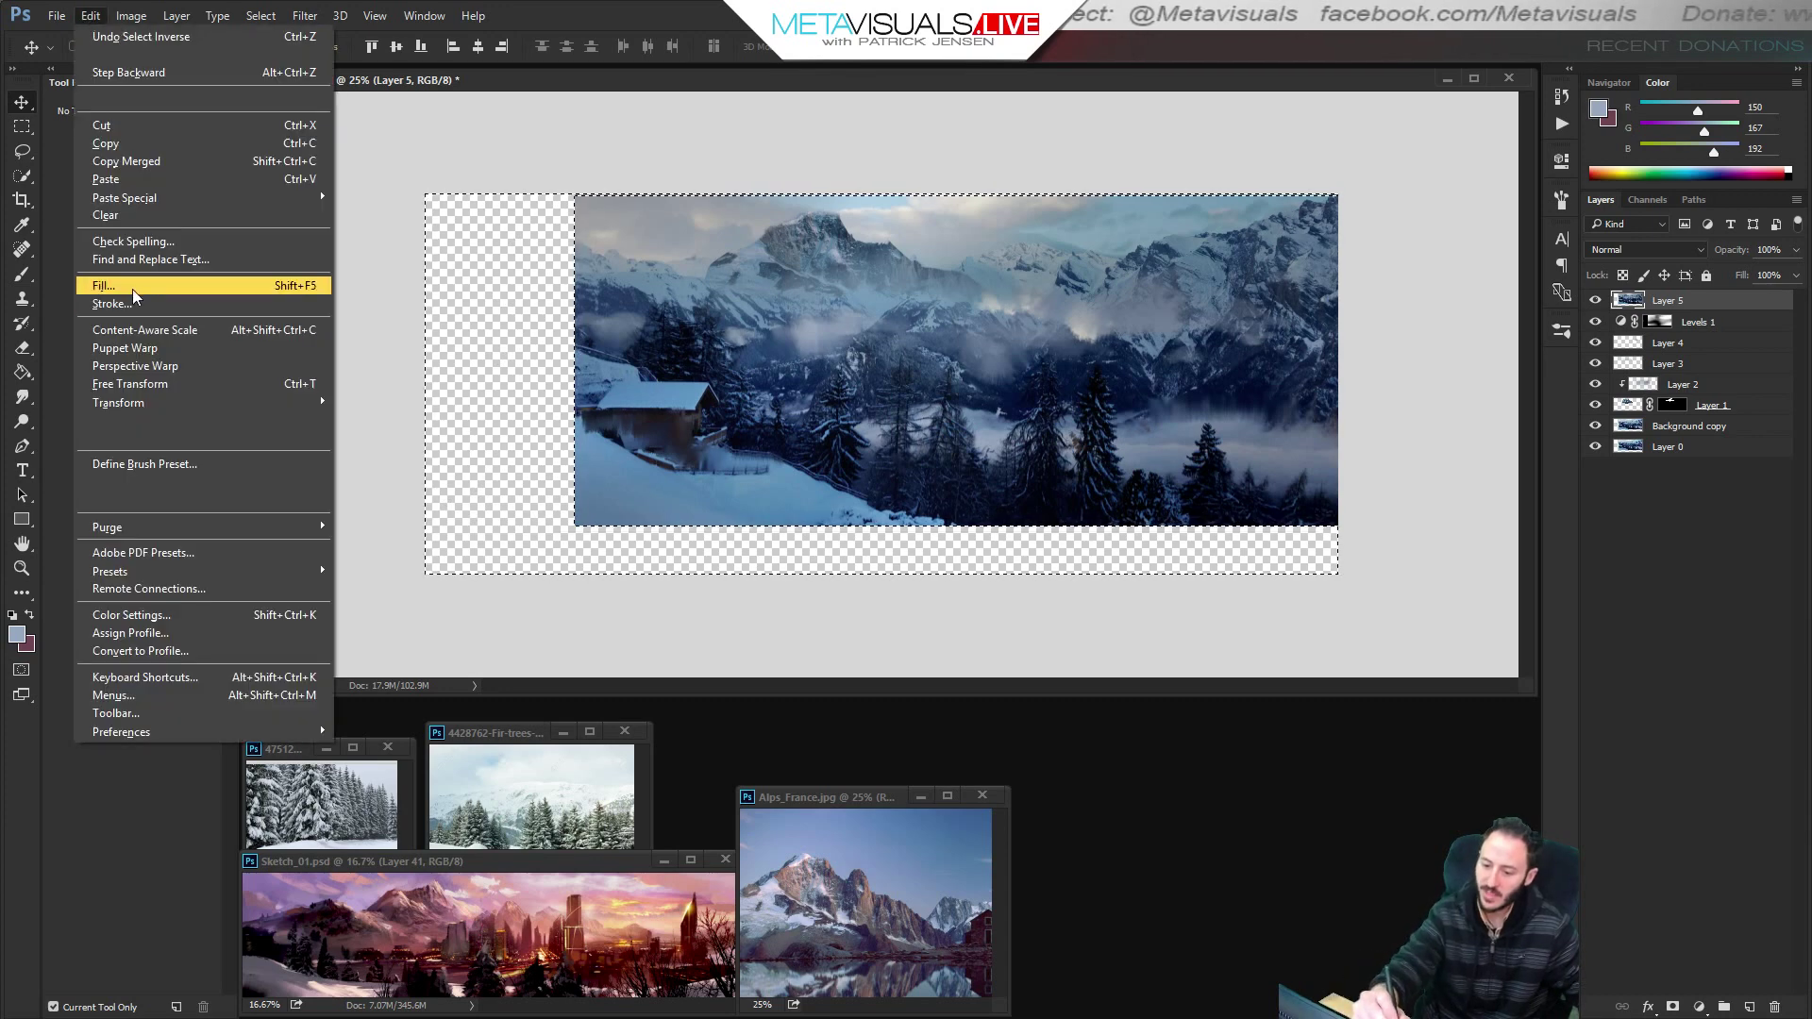
left_click(104, 284)
left_click(1033, 329)
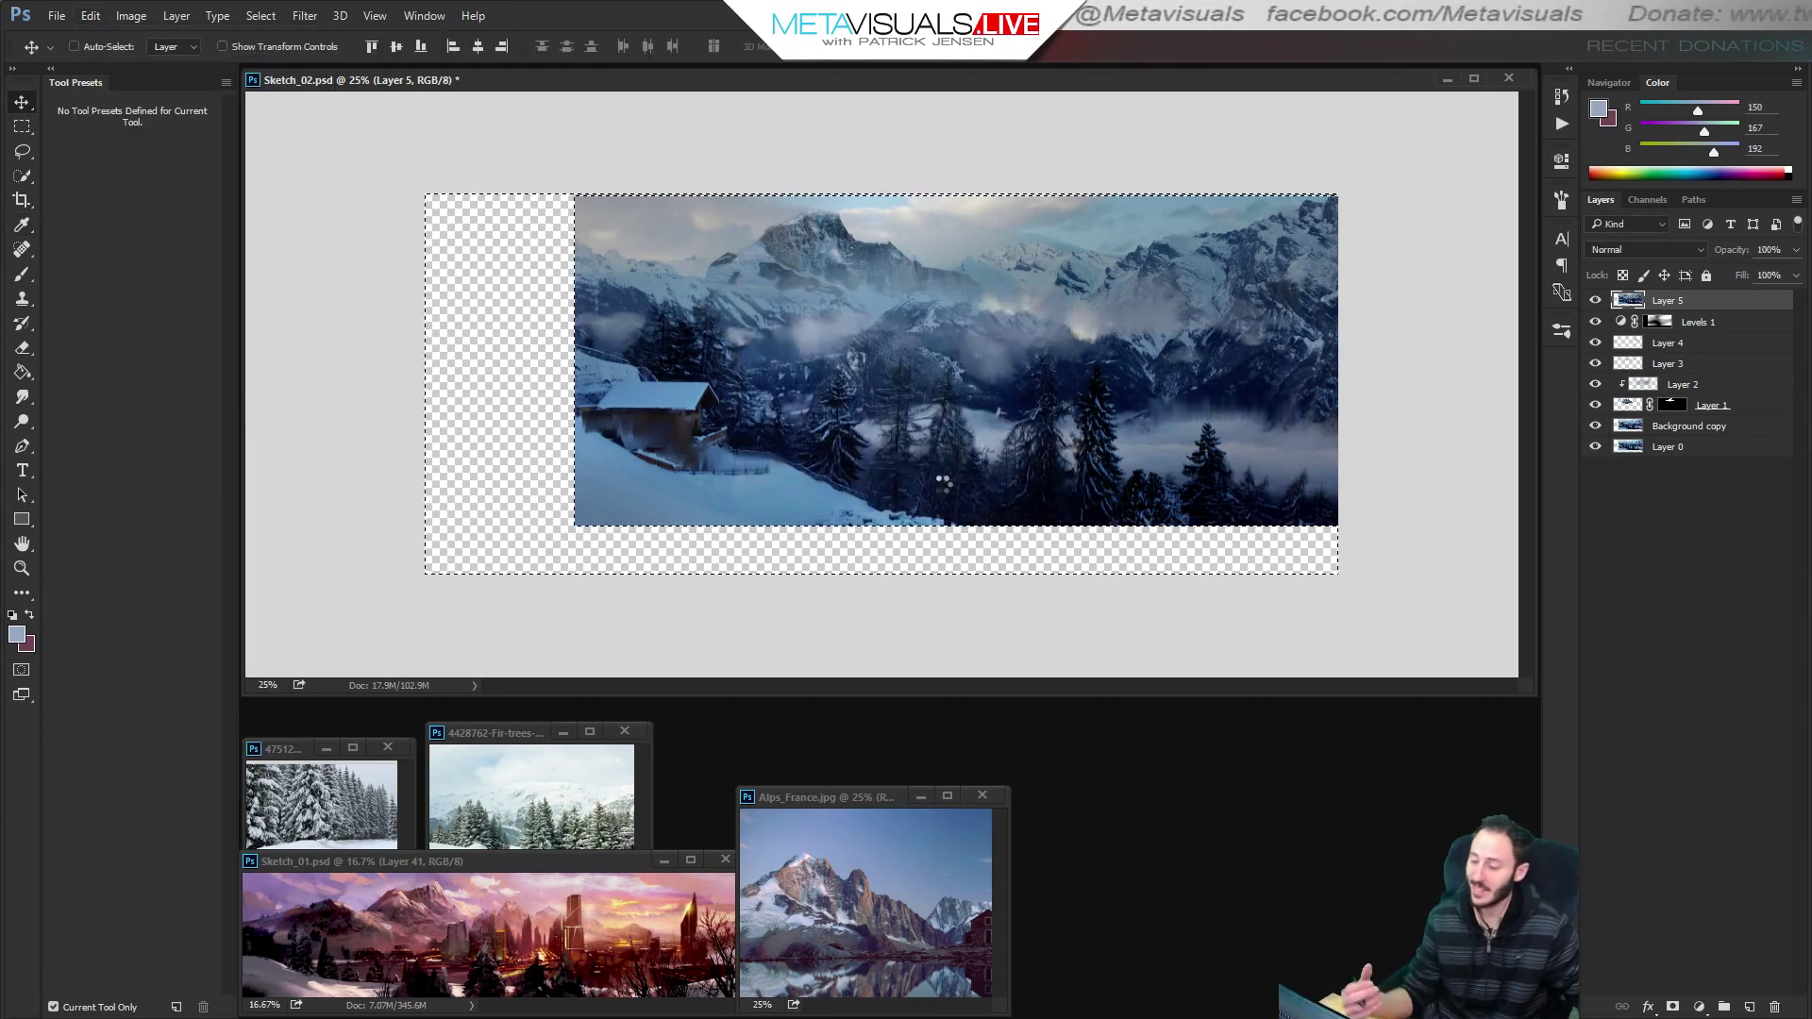
key("ctrl+d")
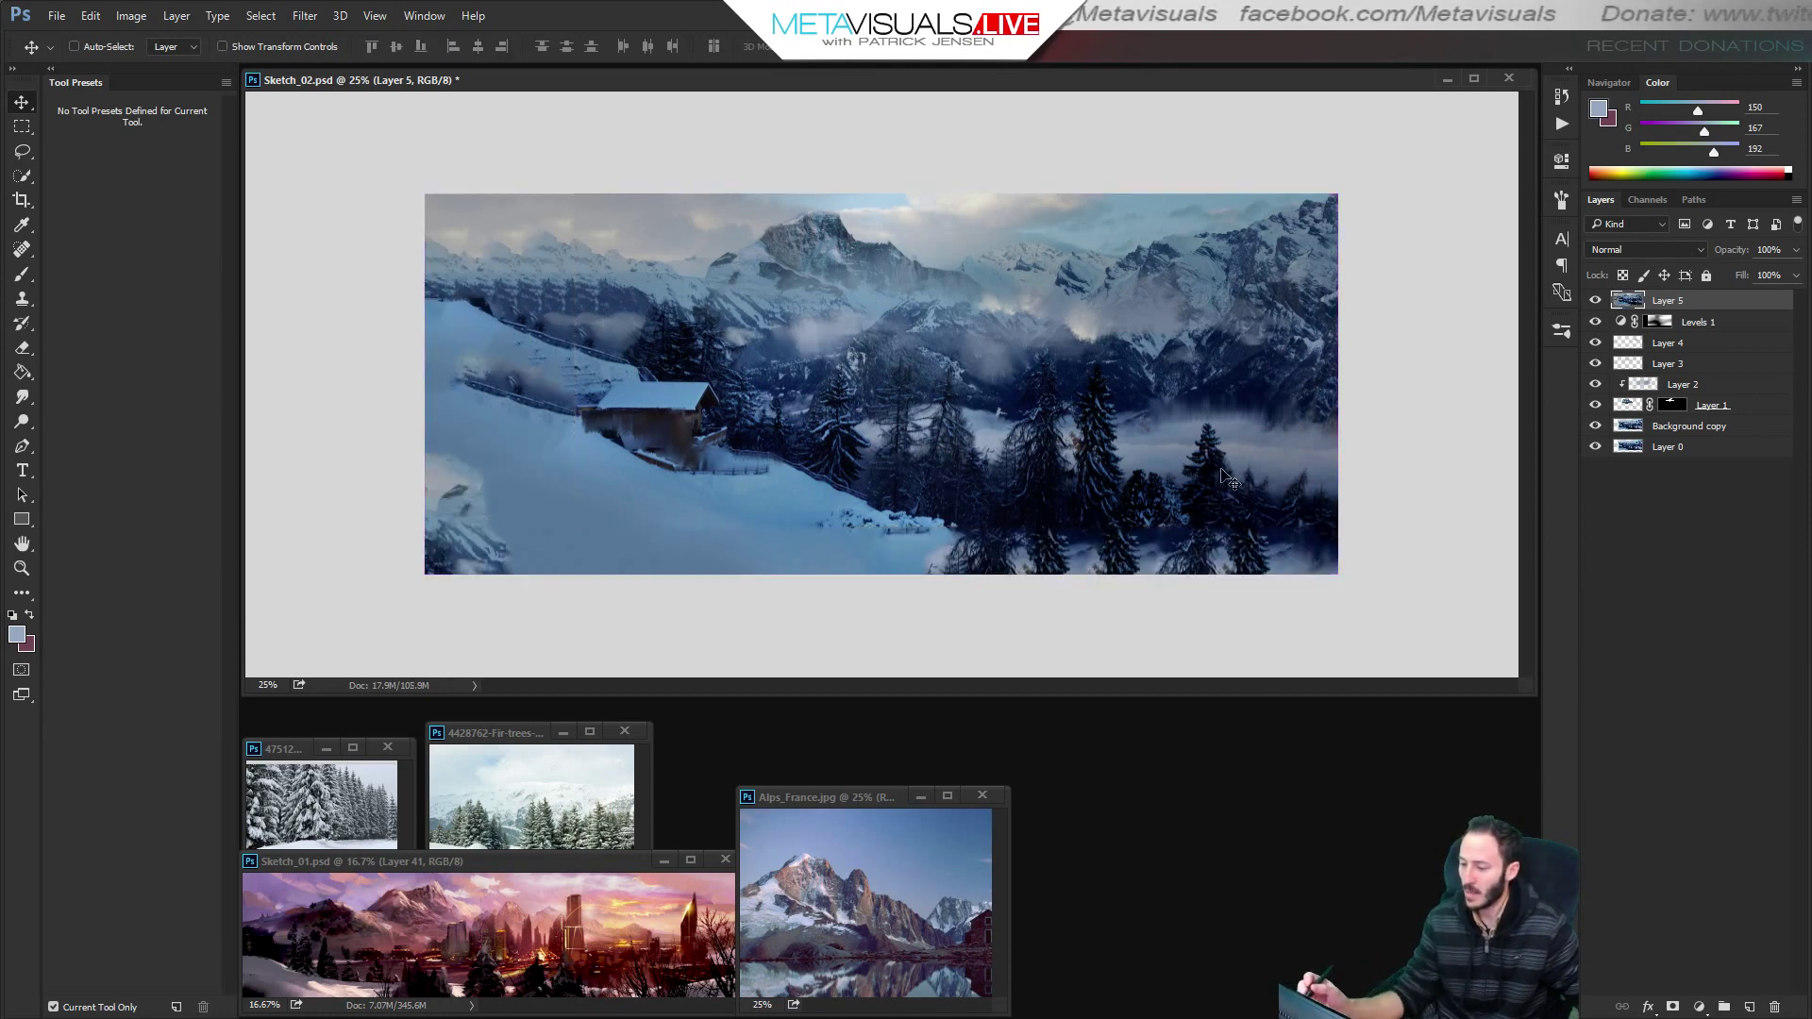
Crop the extended canvas slightly tighter to trim the flawed filled areas along the outer left and bottom edges.
left_click(1086, 507, "alt")
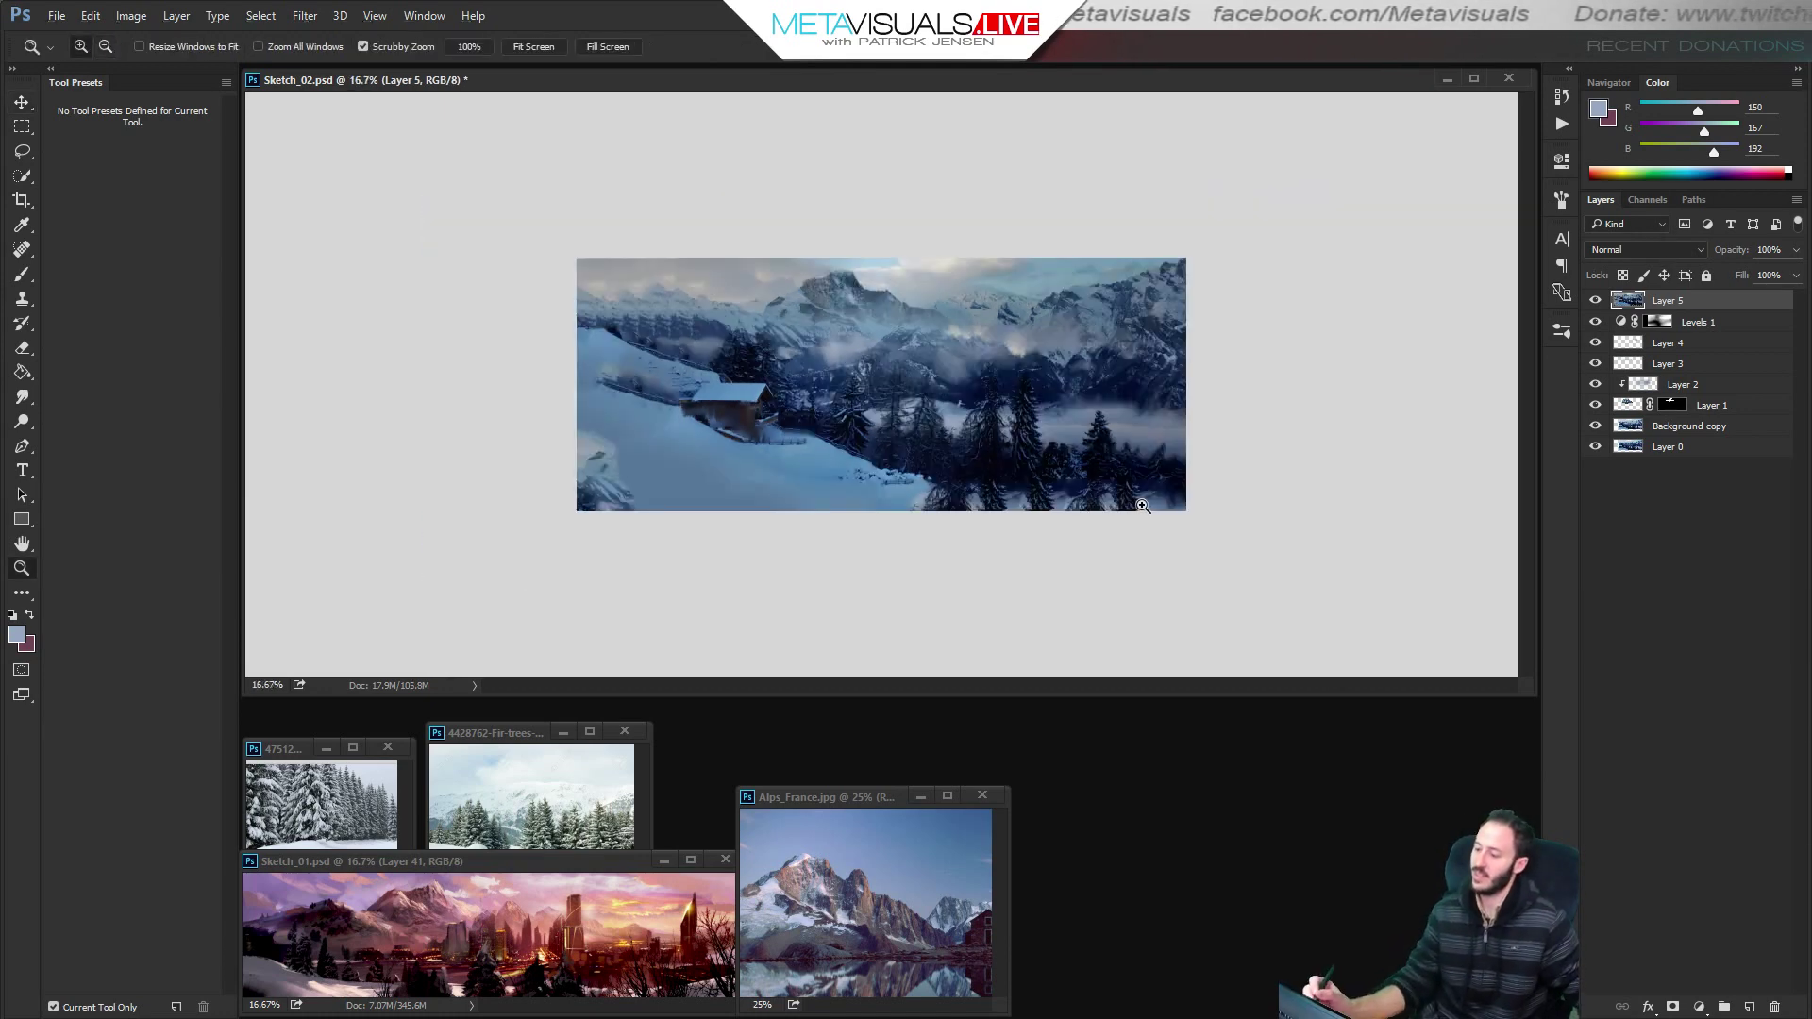
left_click(1146, 508, "ctrl")
key("c")
left_click_drag(427, 572, 453, 555)
key("Return")
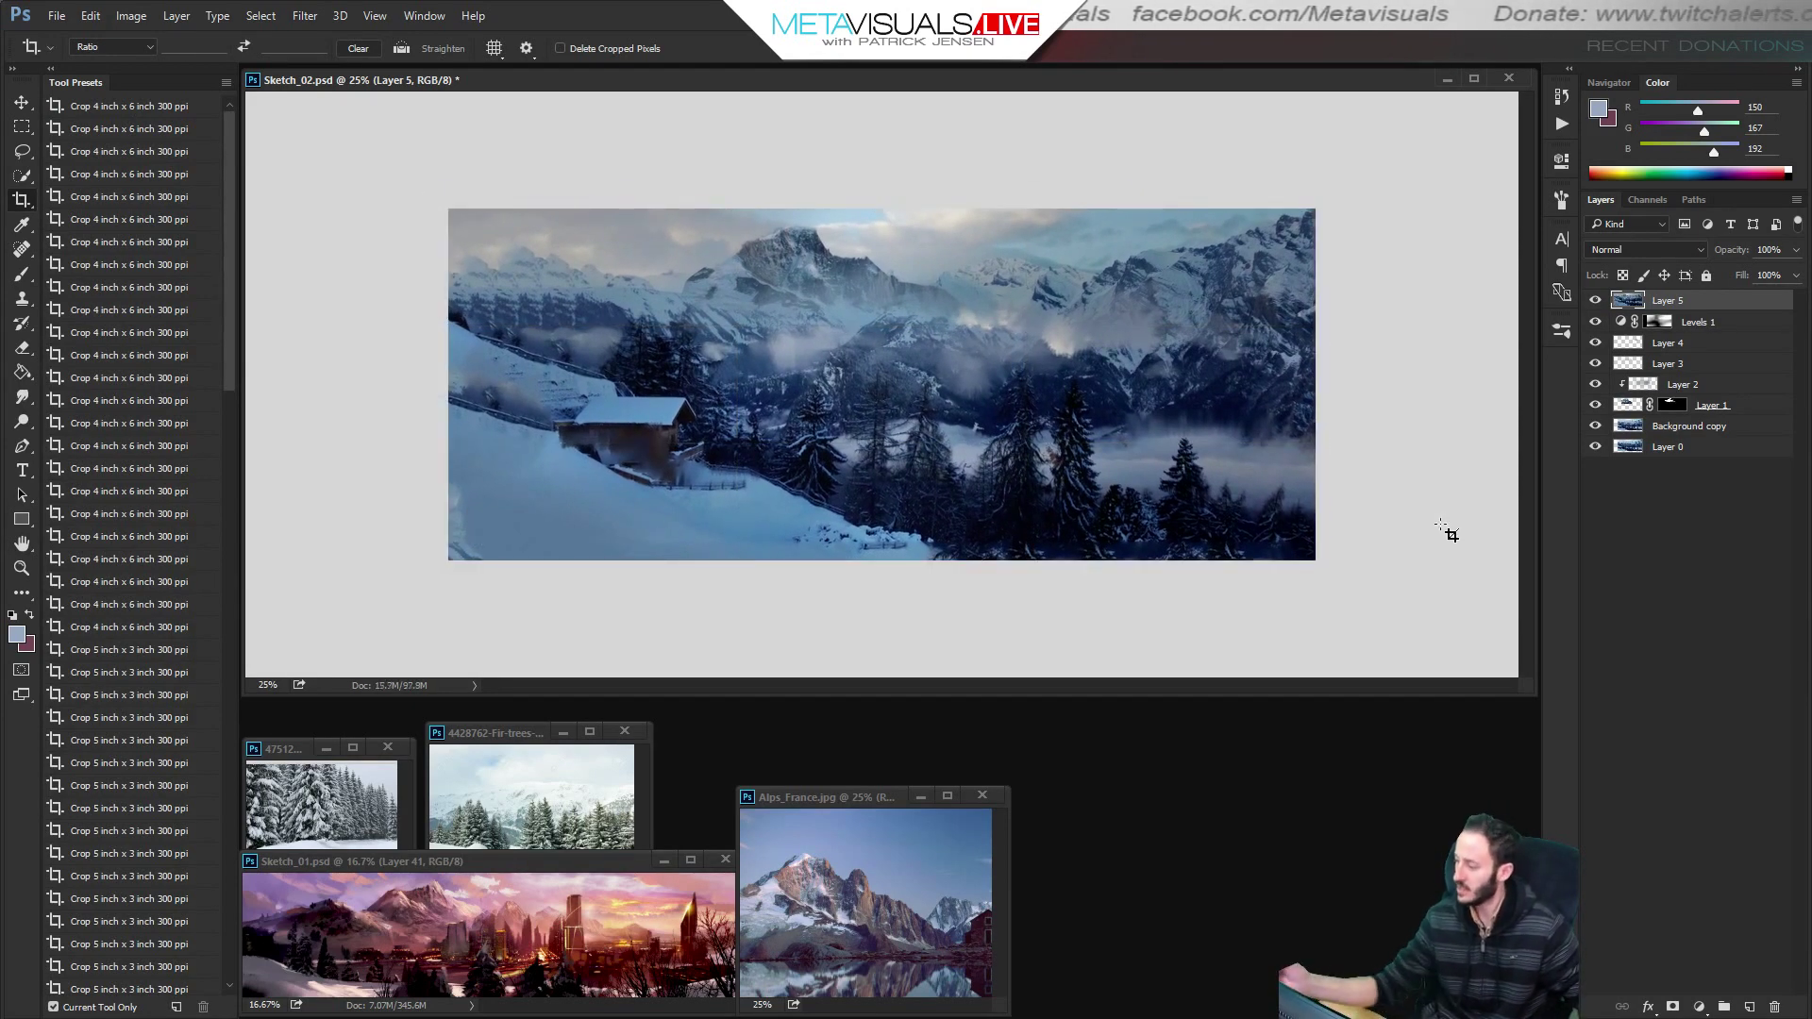
Add a new layer and paint over the chalet and fence with sampled snow blue using the Paint Square Blocker Straight brush.
key("ctrl+shift+alt+n")
key("b")
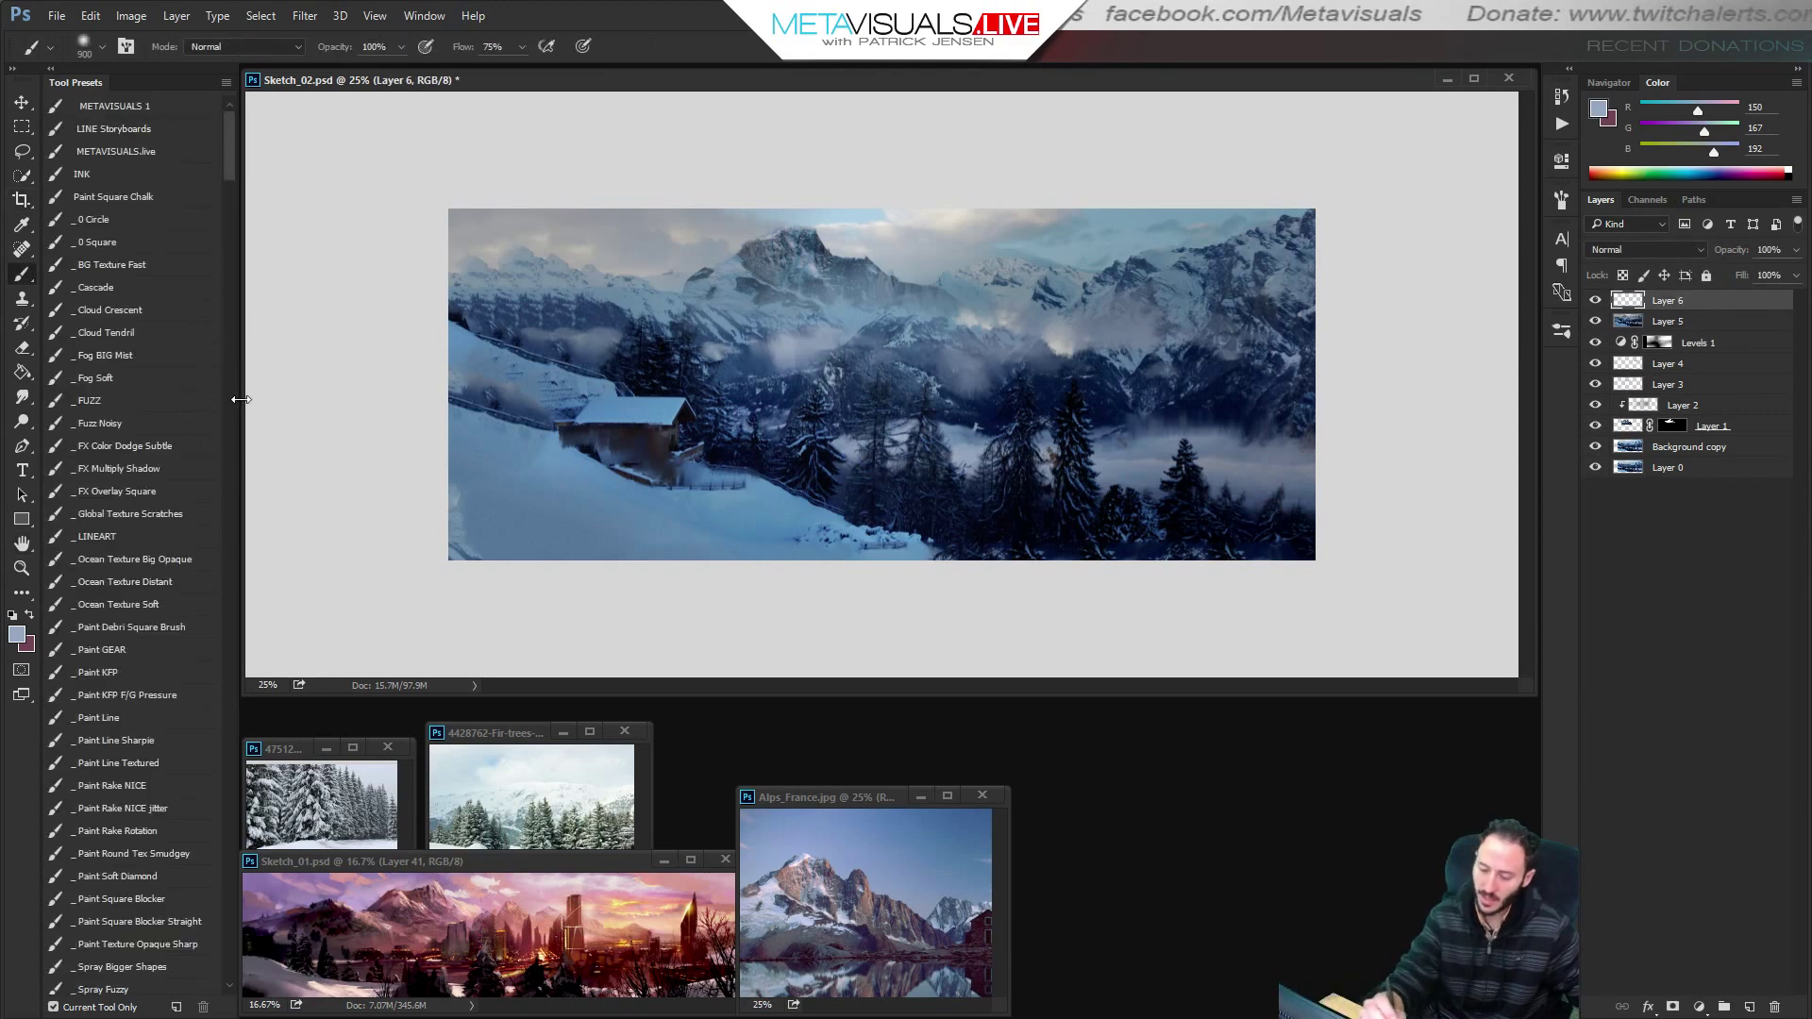
left_click(173, 920)
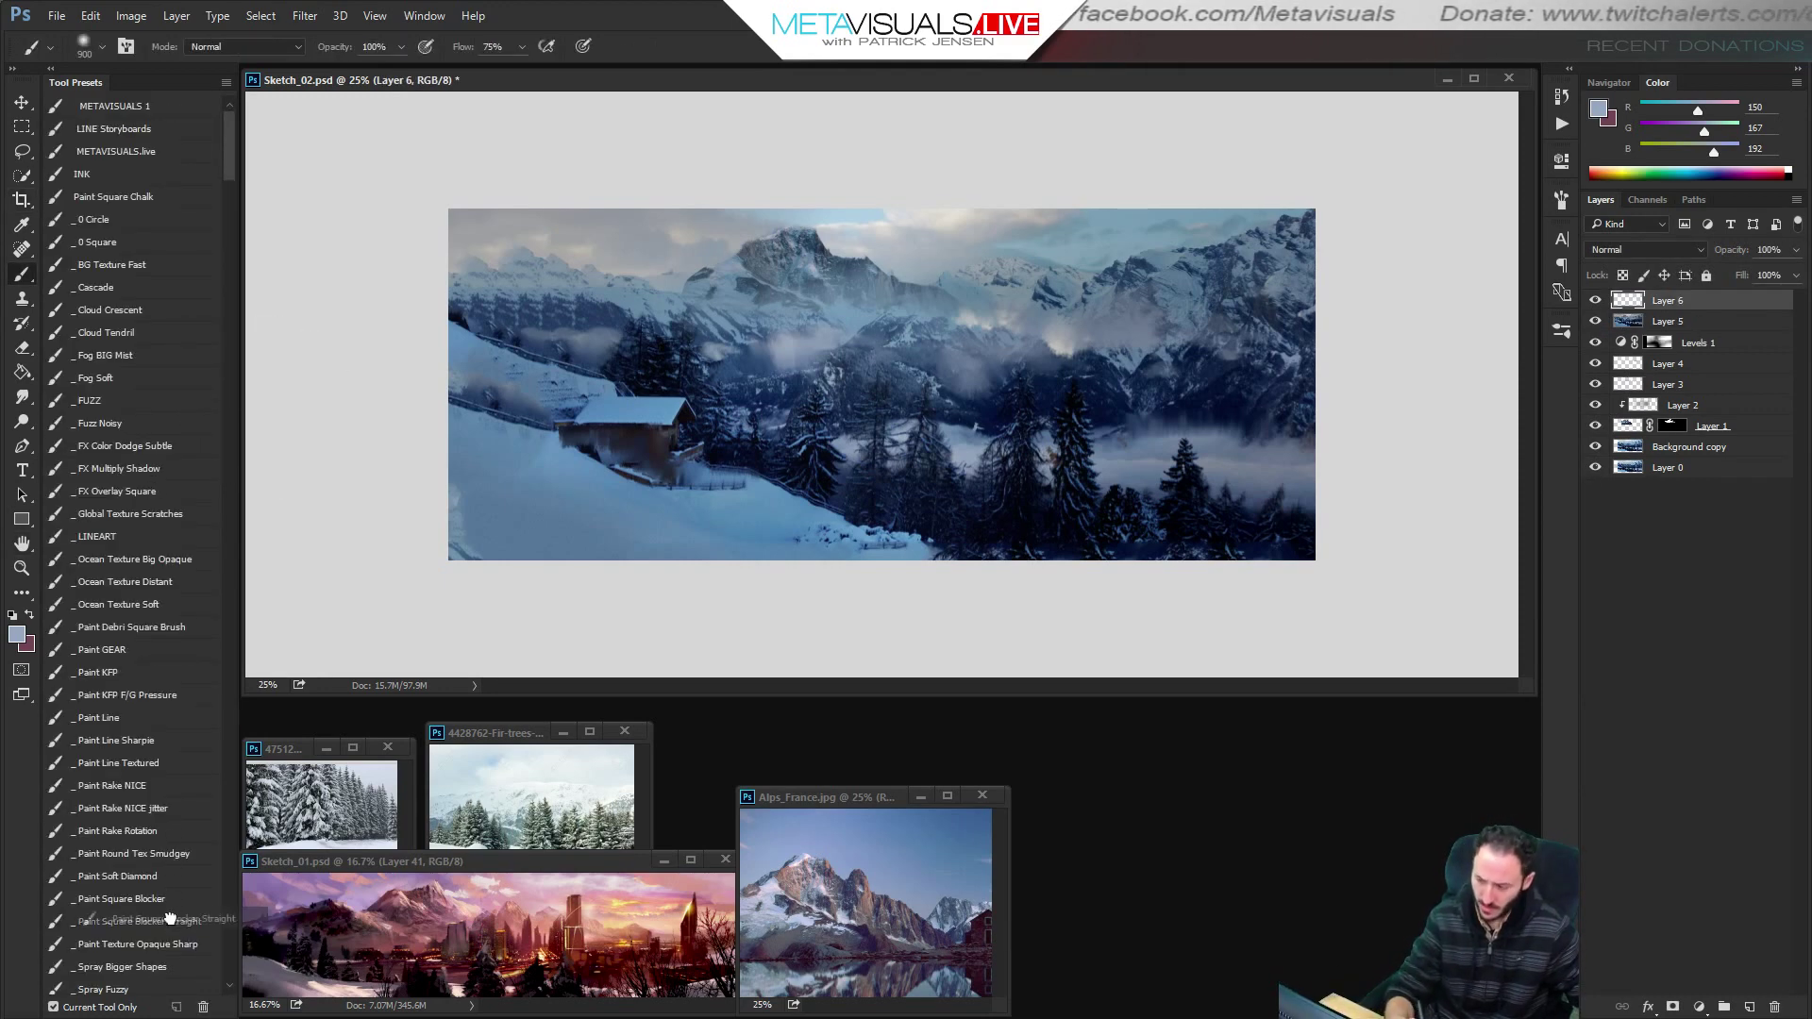
left_click(499, 368, "alt")
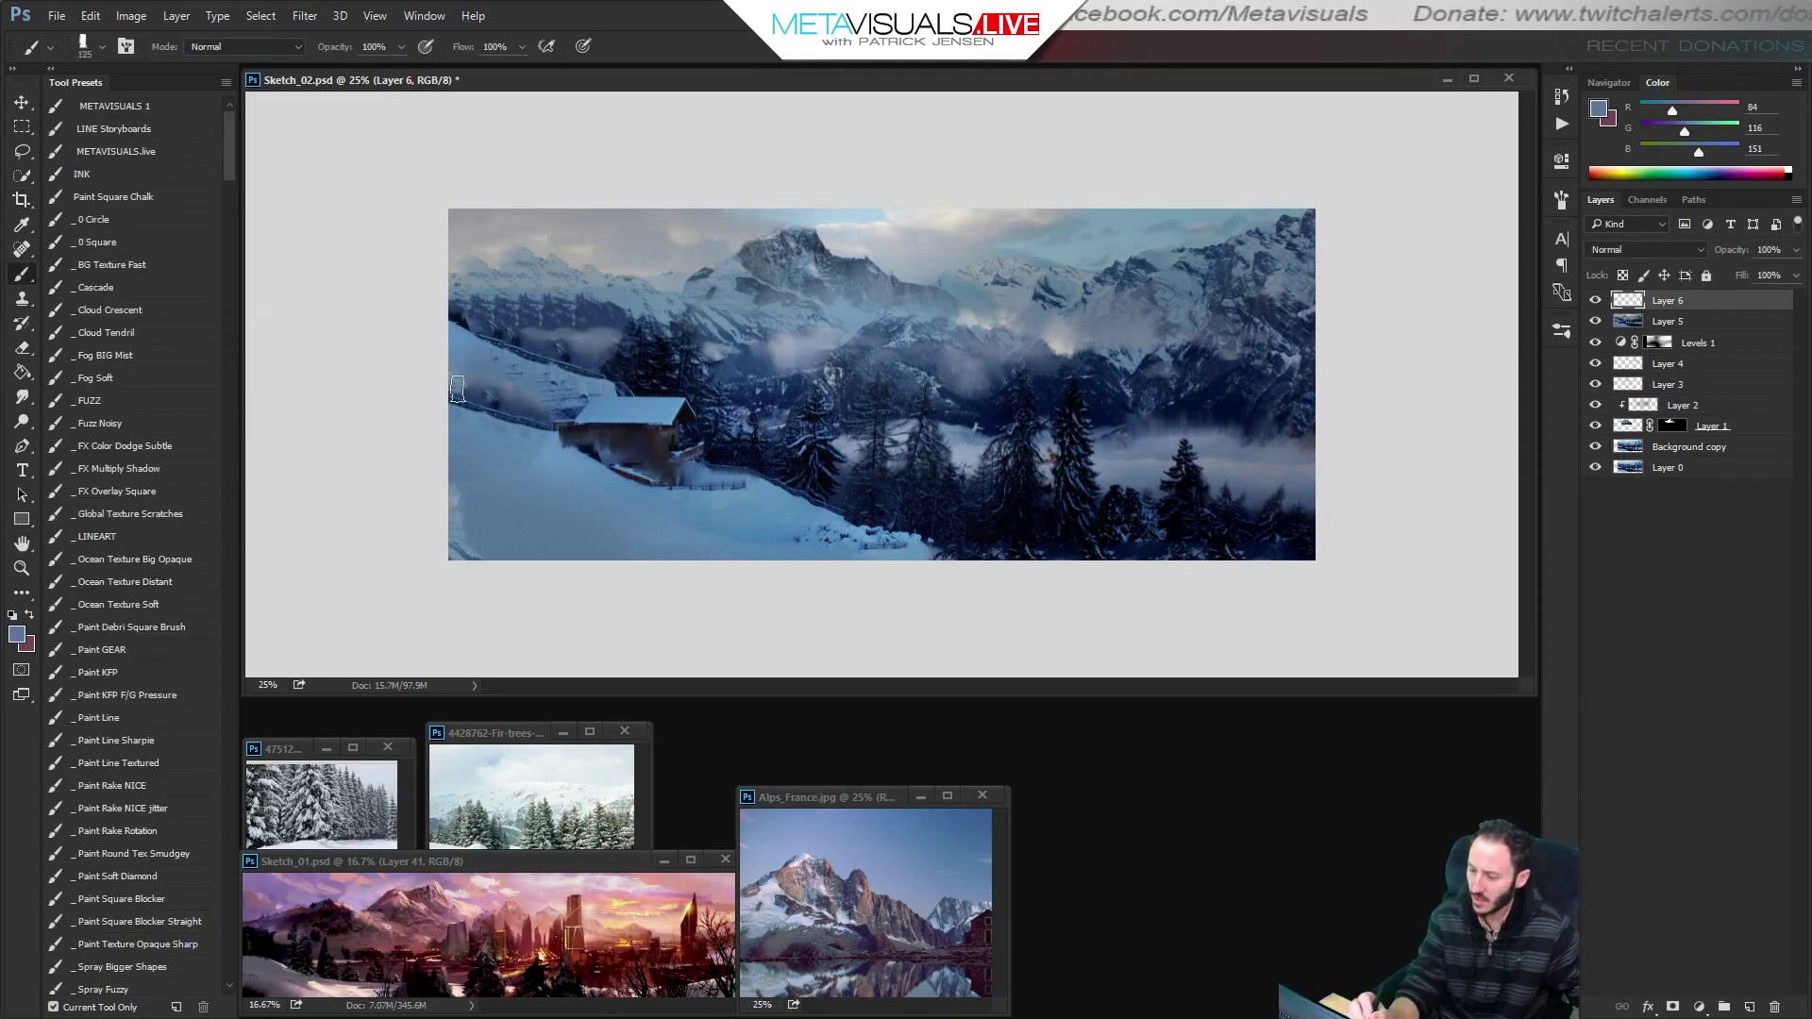
mouse_move(457, 389)
left_mouse_down()
mouse_move(502, 424)
mouse_move(581, 409)
mouse_move(618, 442)
mouse_move(599, 442)
mouse_move(715, 471)
left_mouse_up()
key("bracketright")
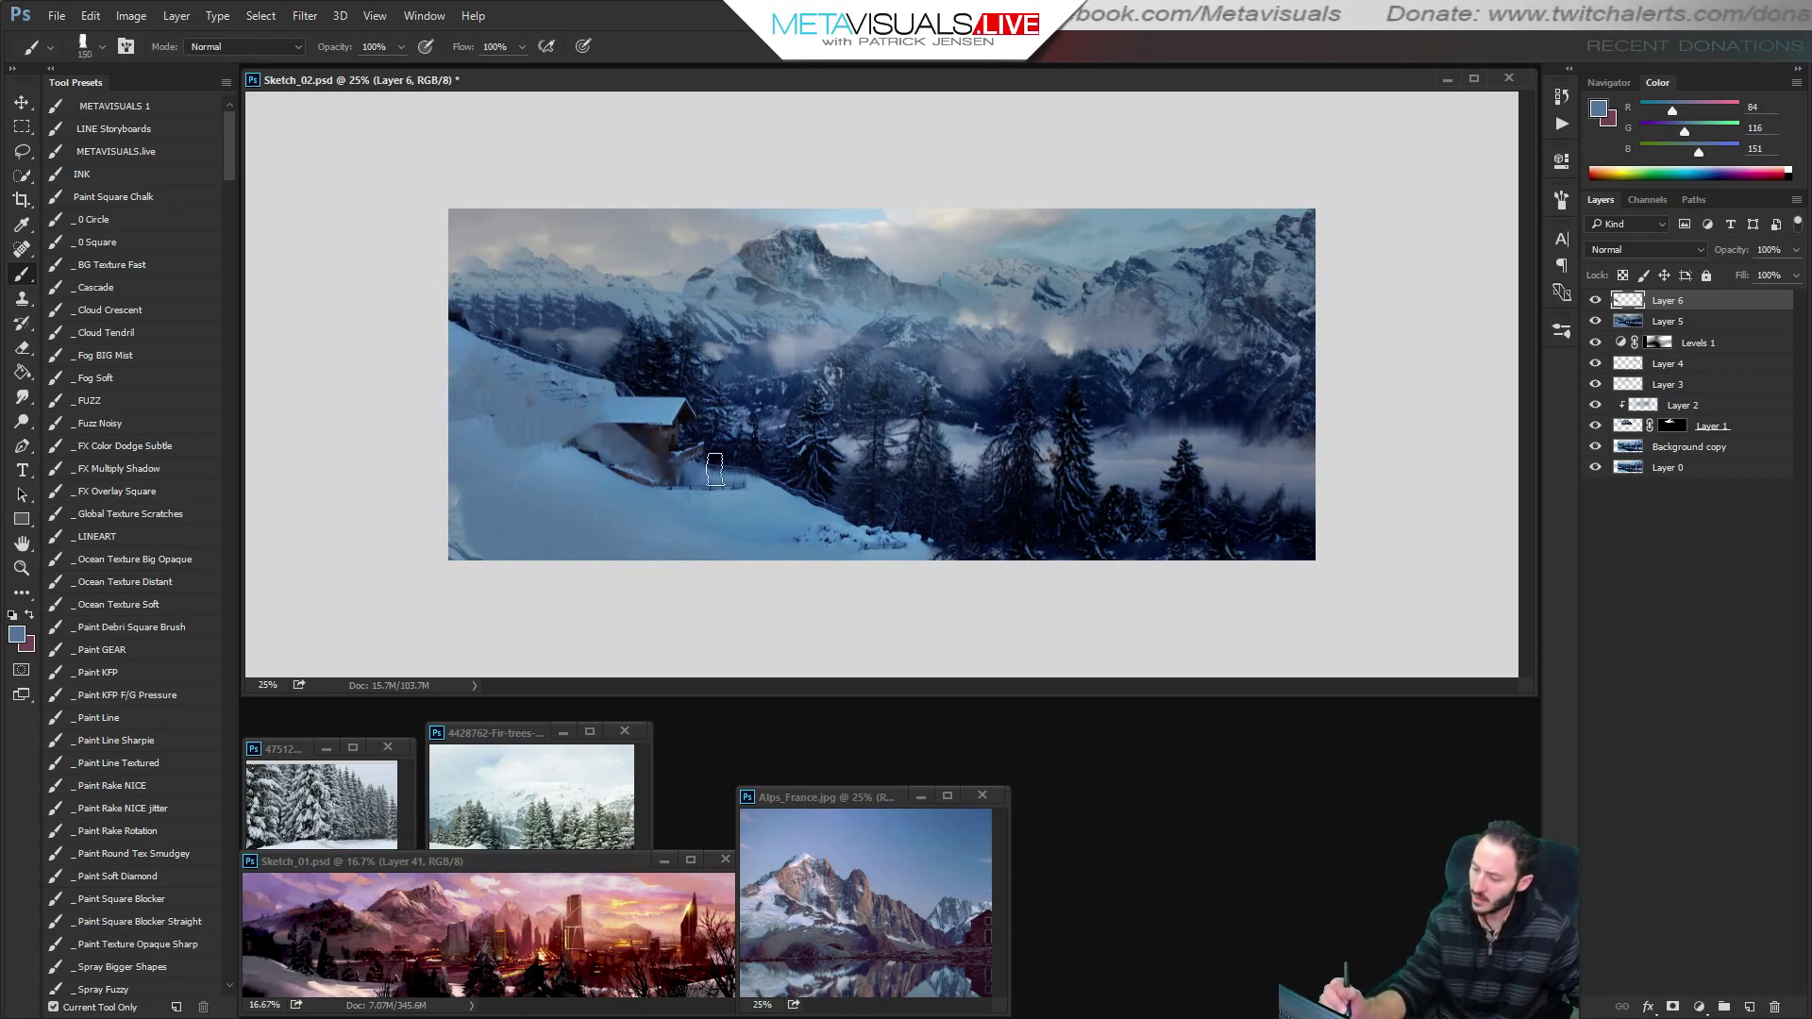
mouse_move(585, 442)
left_mouse_down()
mouse_move(734, 496)
mouse_move(686, 455)
mouse_move(719, 466)
left_mouse_up()
key("bracketleft")
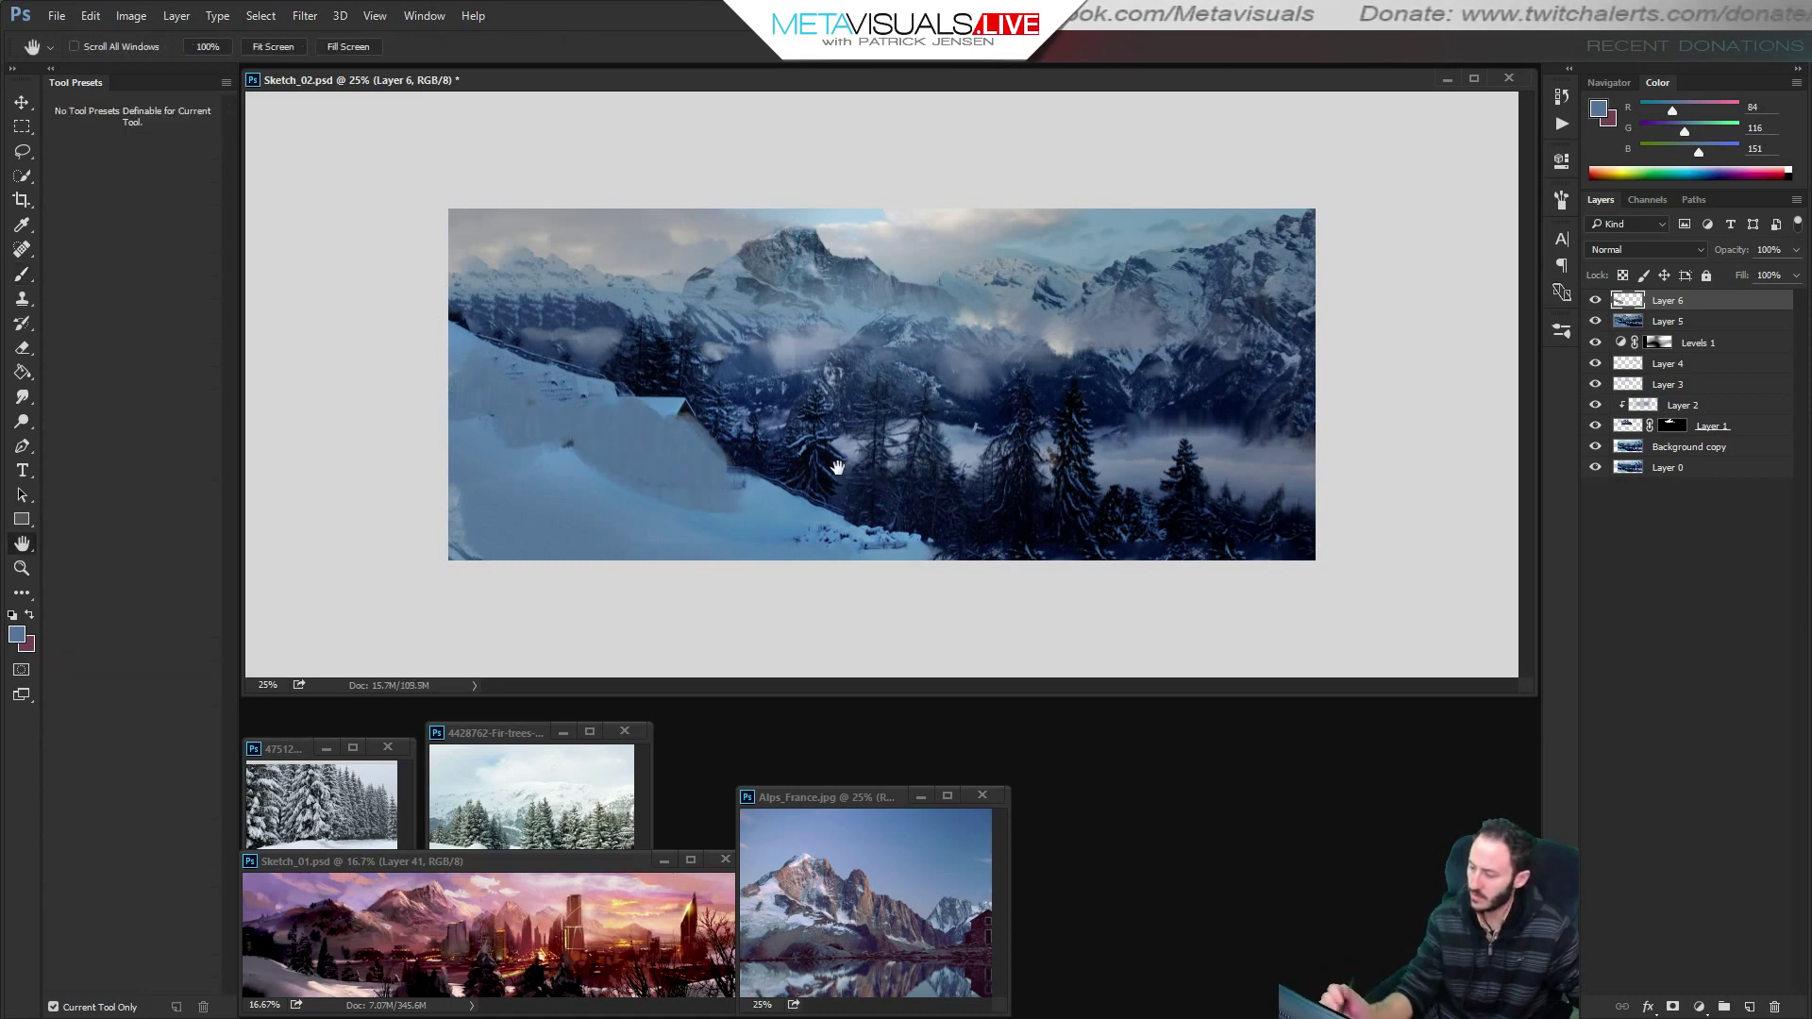
Brush a pale band of light across the snowy slope and block in a near-black standing figure on it.
left_click(977, 354, "alt")
mouse_move(533, 444)
left_mouse_down()
mouse_move(777, 495)
mouse_move(698, 490)
mouse_move(824, 549)
left_mouse_up()
mouse_move(613, 489)
left_mouse_down()
mouse_move(811, 543)
mouse_move(626, 470)
left_mouse_up()
left_click(691, 413, "alt")
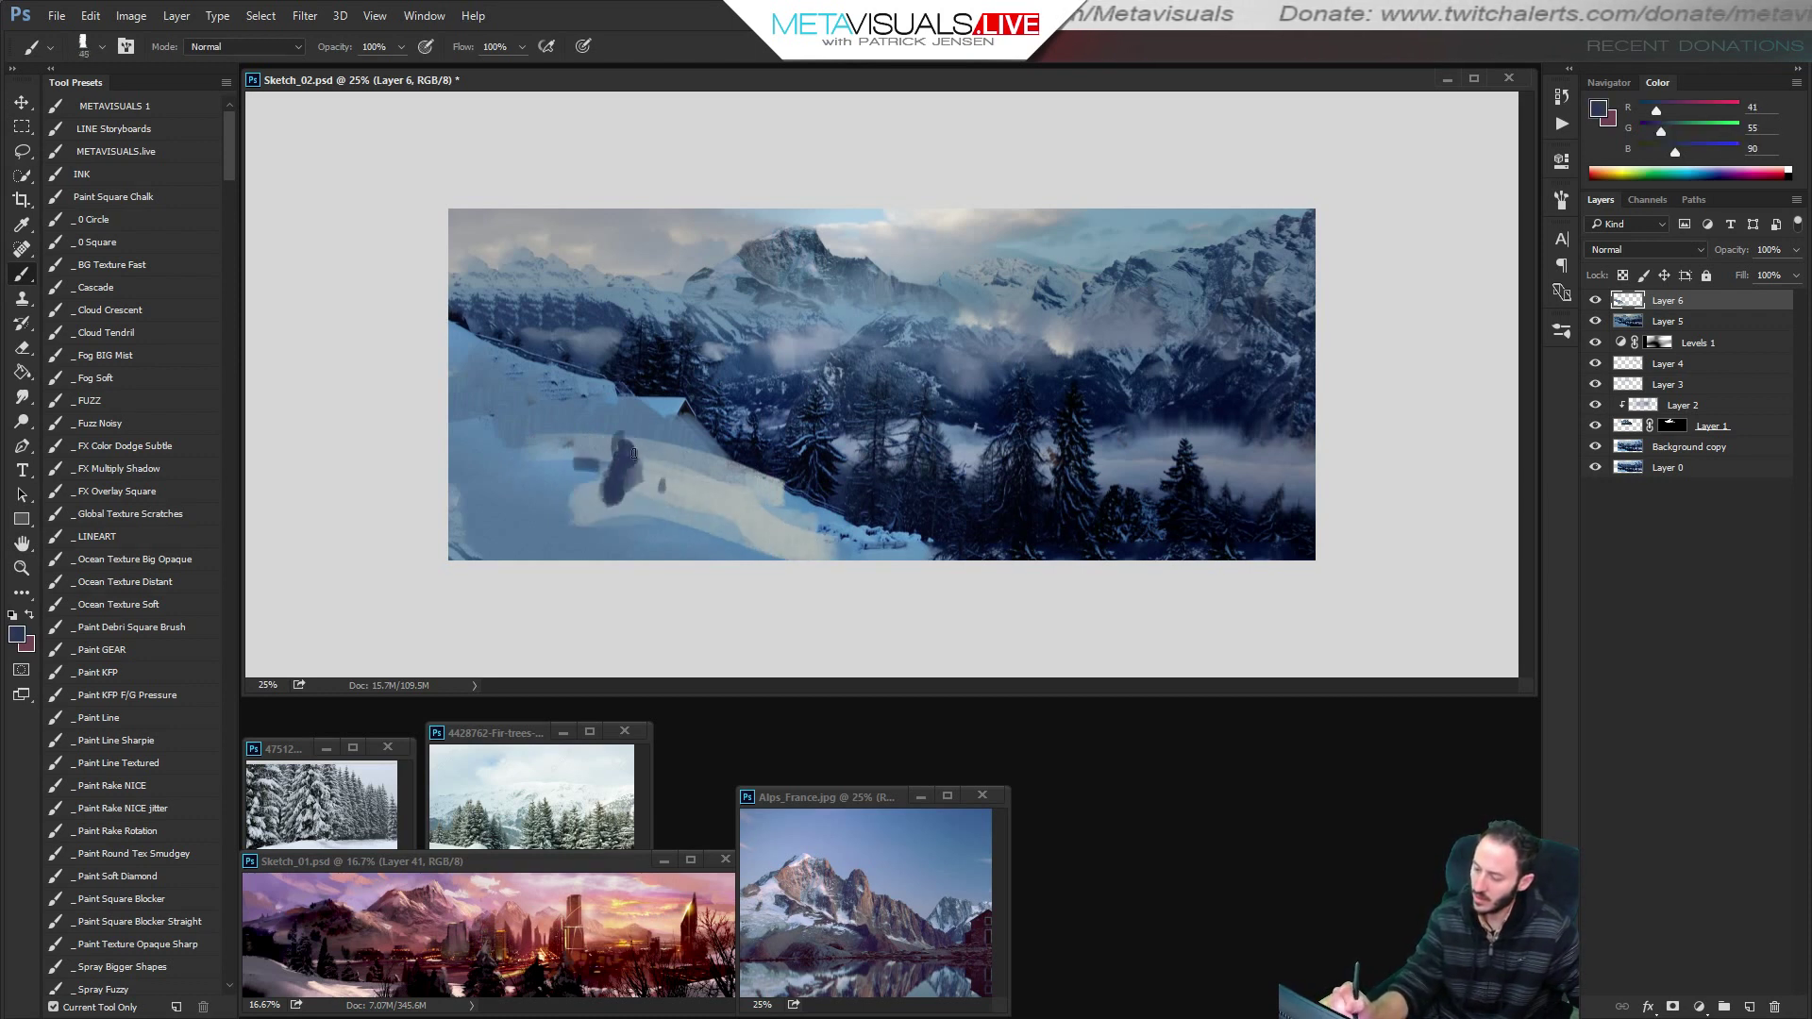
left_click(647, 387, "alt")
left_click_drag(628, 426, 615, 475)
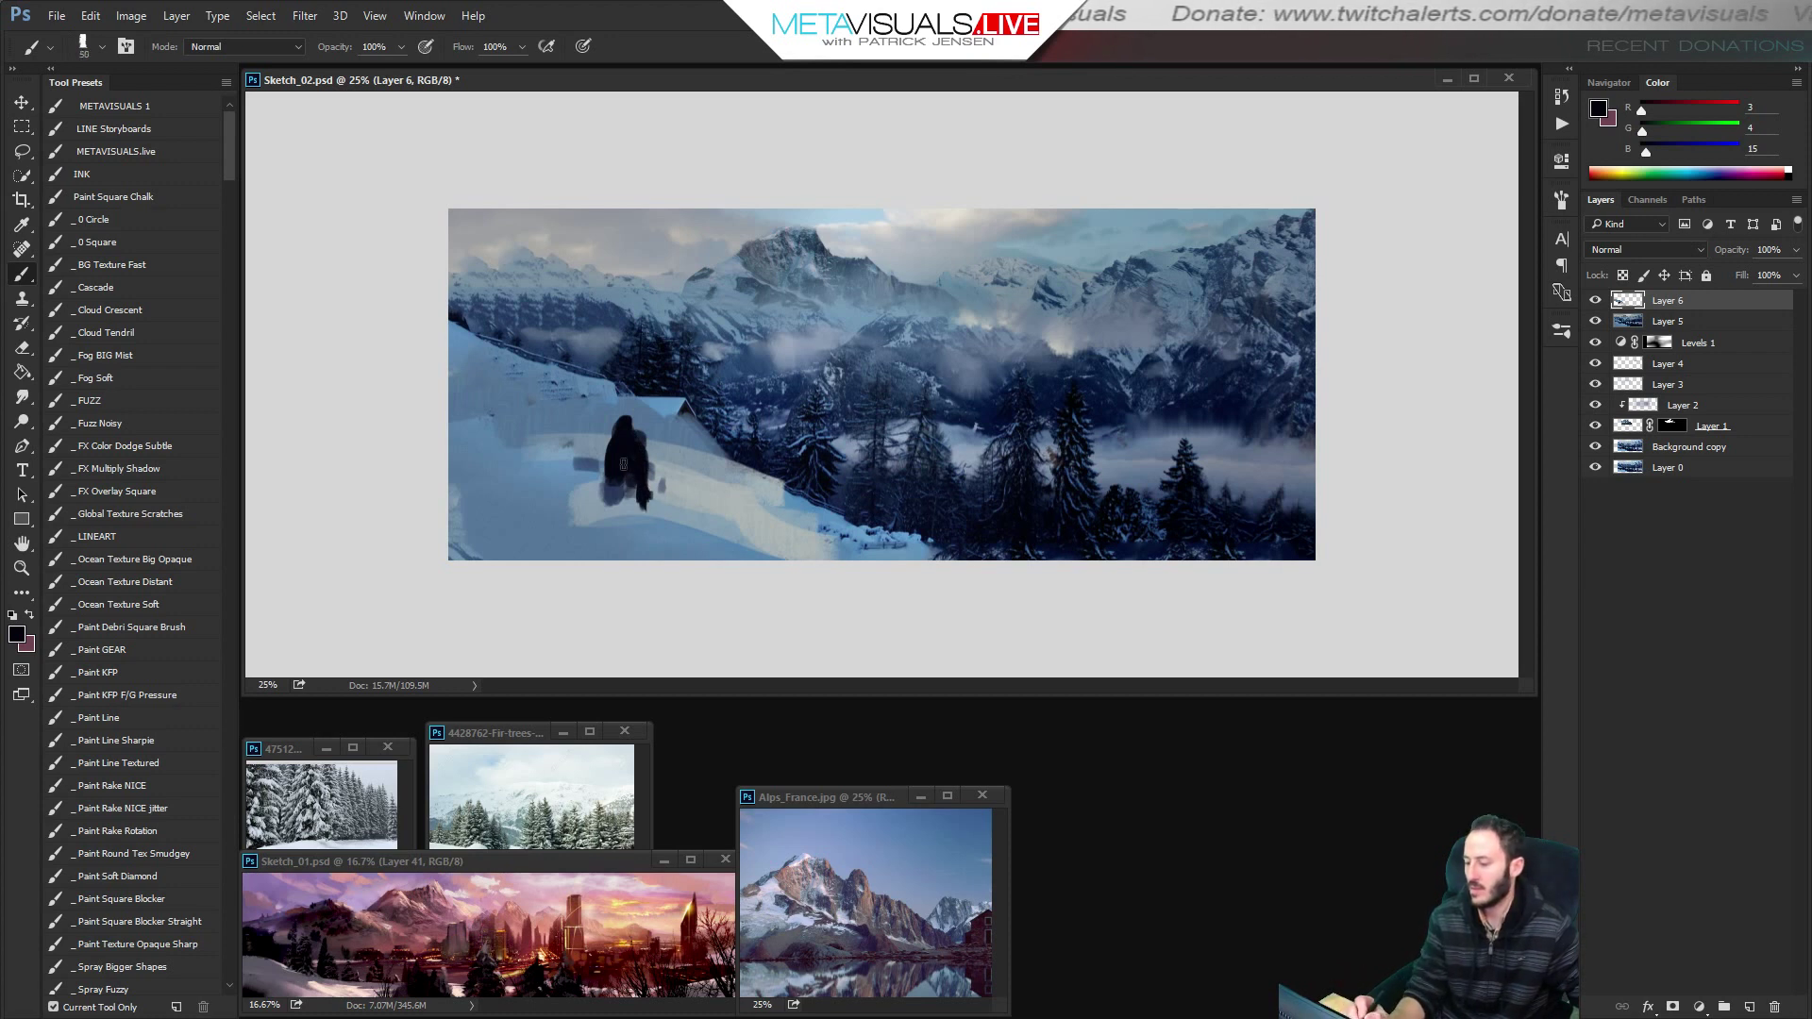
Extend the pale snow light to the slope on the figure's left with sampled light-grey strokes.
left_click(700, 486, "alt")
left_click_drag(528, 427, 596, 469)
key("bracketright")
left_click_drag(479, 437, 582, 472)
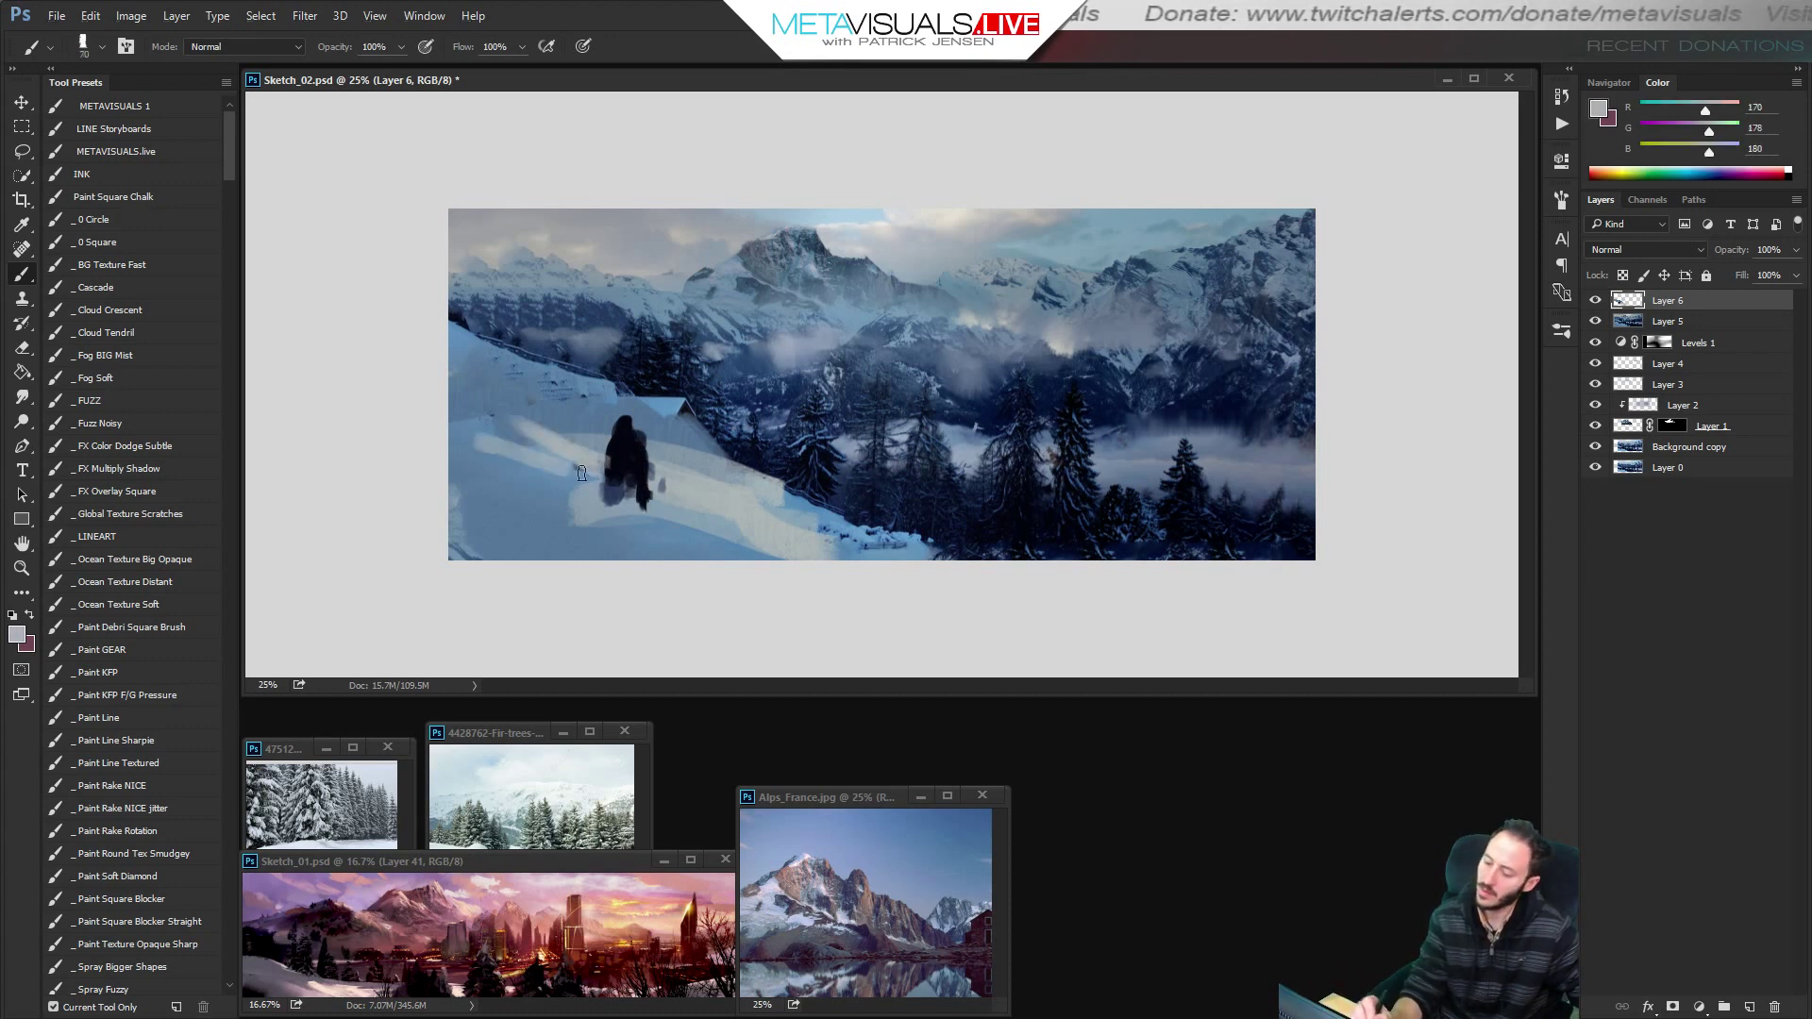
Repaint the slope's upper-left edge with sampled snow and dark mountain blues, covering the remaining fence and rough details.
left_click(535, 416, "alt")
key("r")
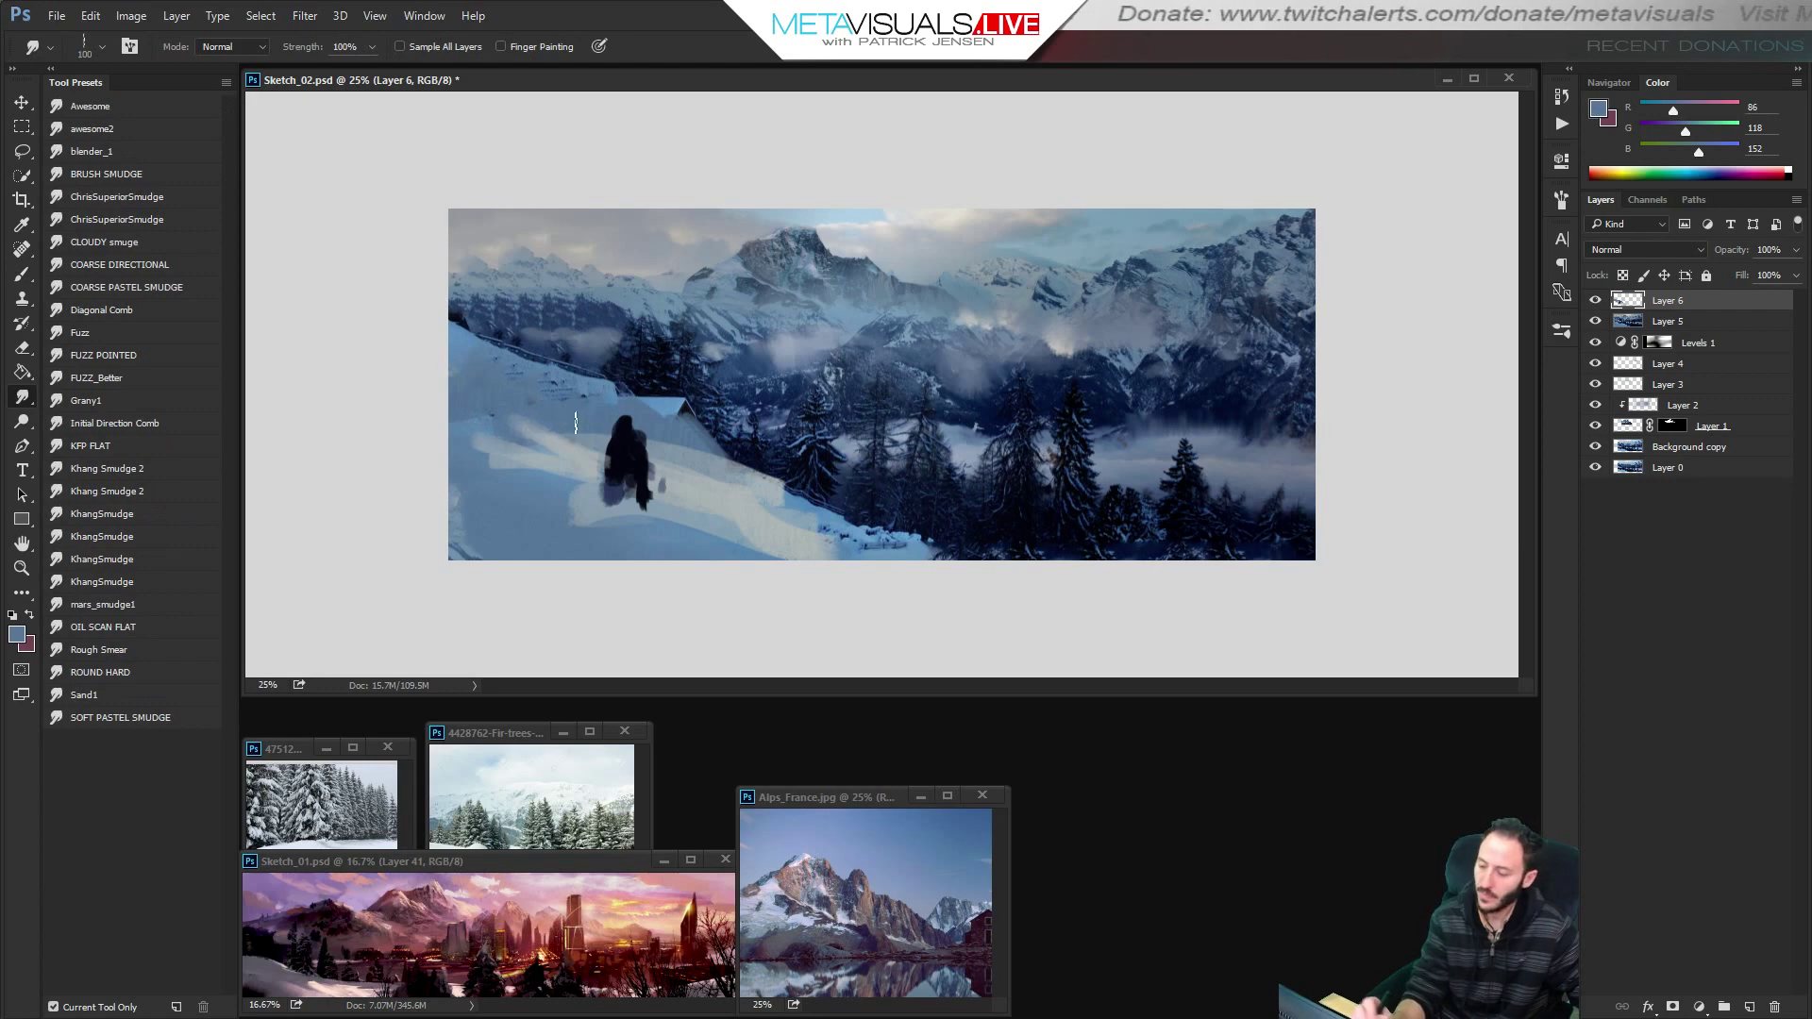
key("b")
key("bracketright")
key("bracketright")
left_click(538, 393, "alt")
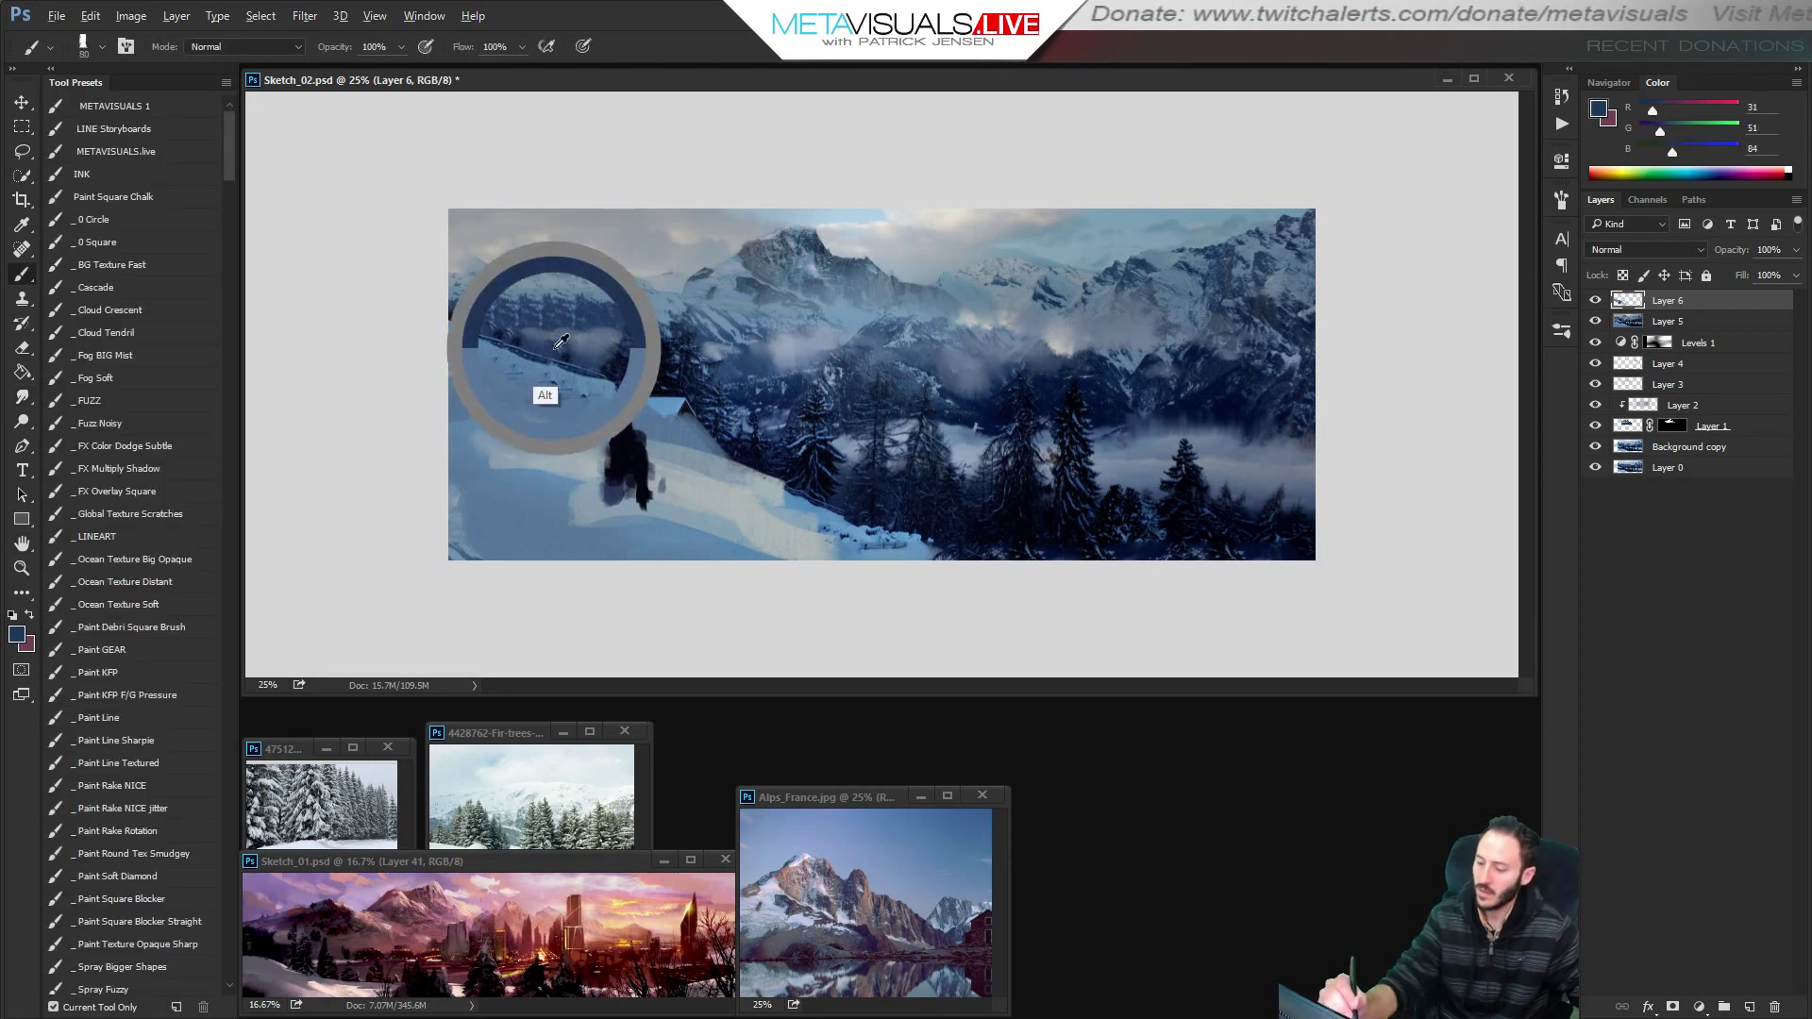
key("bracketright")
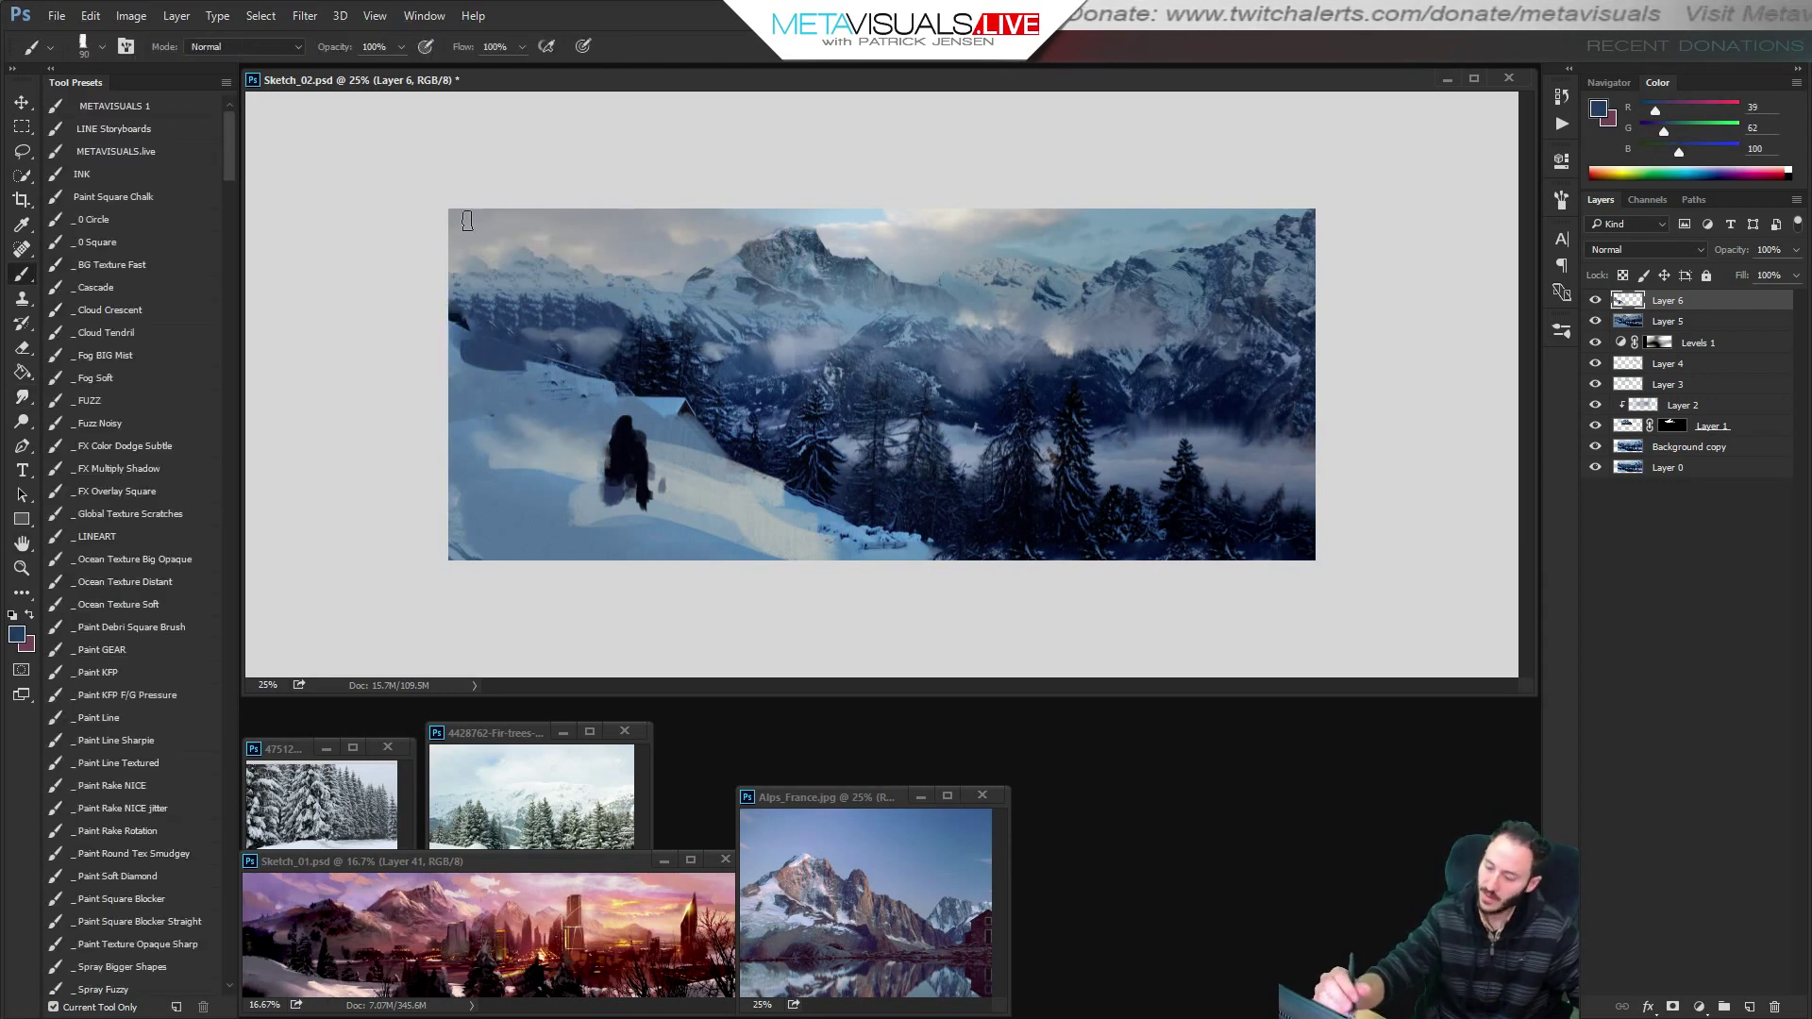
left_click(469, 345, "alt")
mouse_move(527, 361)
left_mouse_down()
mouse_move(590, 382)
mouse_move(568, 379)
left_mouse_up()
Cover the remaining chalet roof with dark strokes, forming a shadowy bank below the trees behind the figure.
left_click(633, 438, "alt")
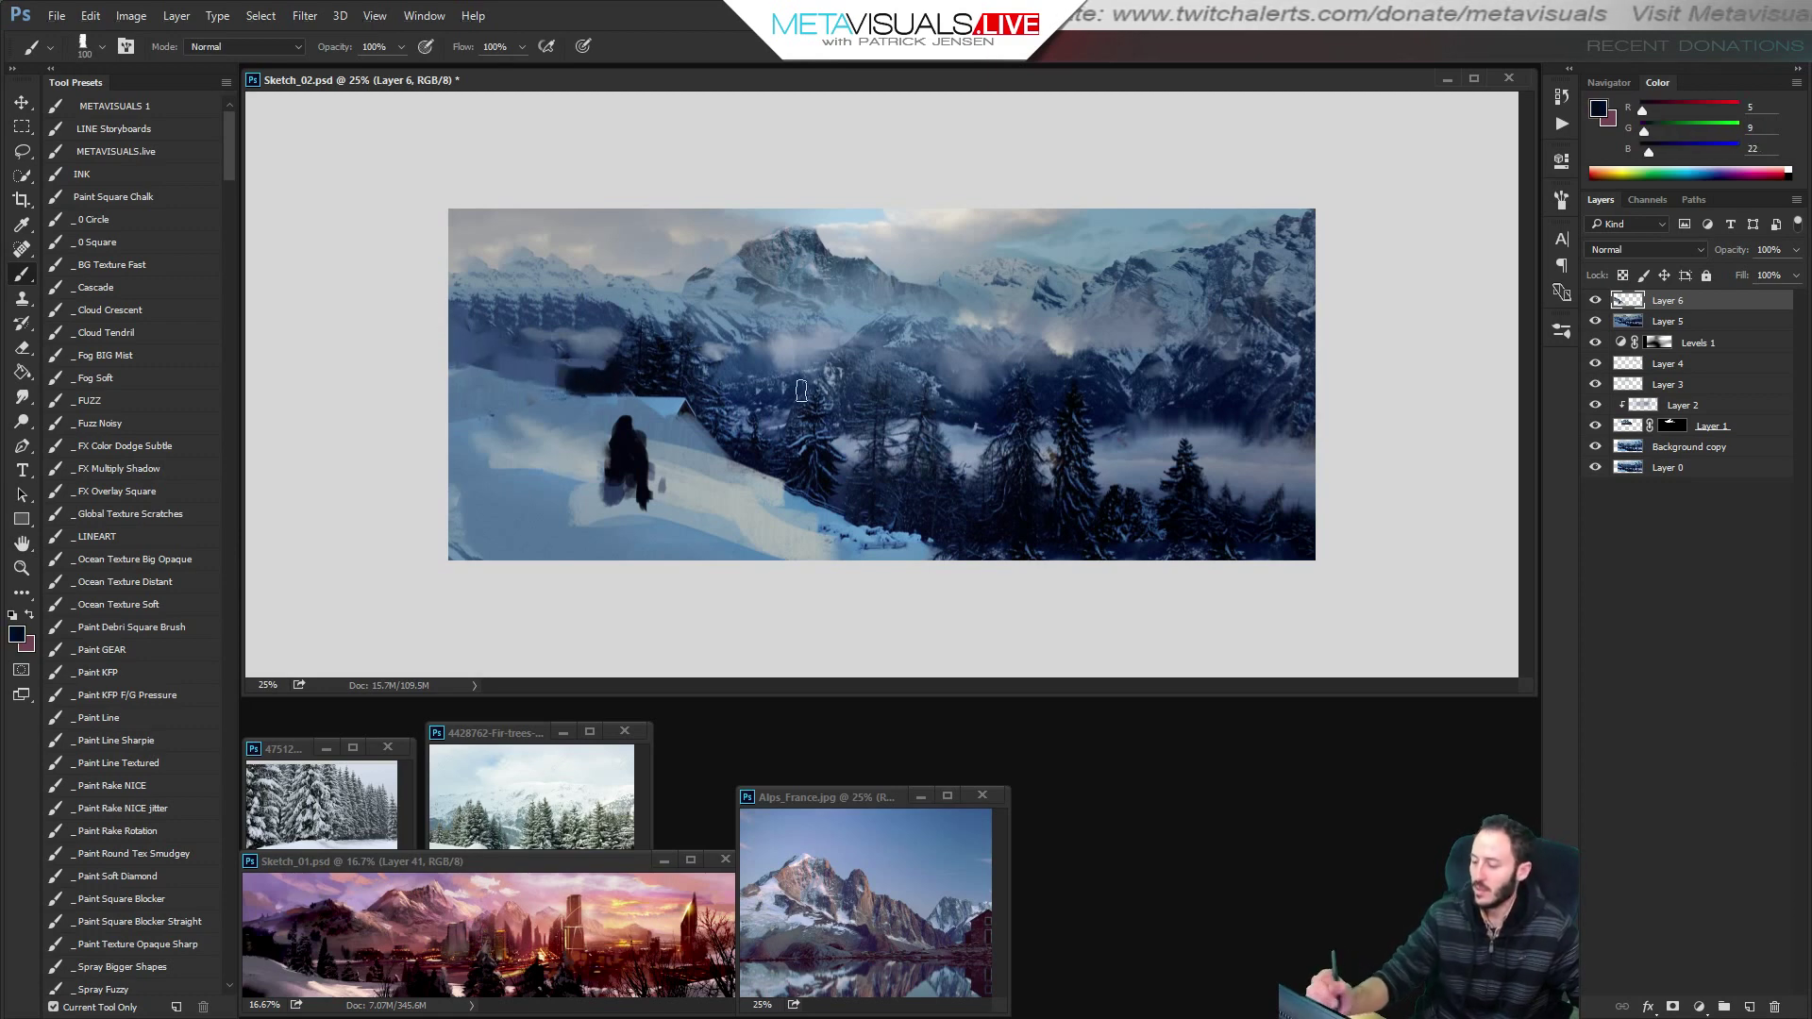
left_click(649, 472, "alt")
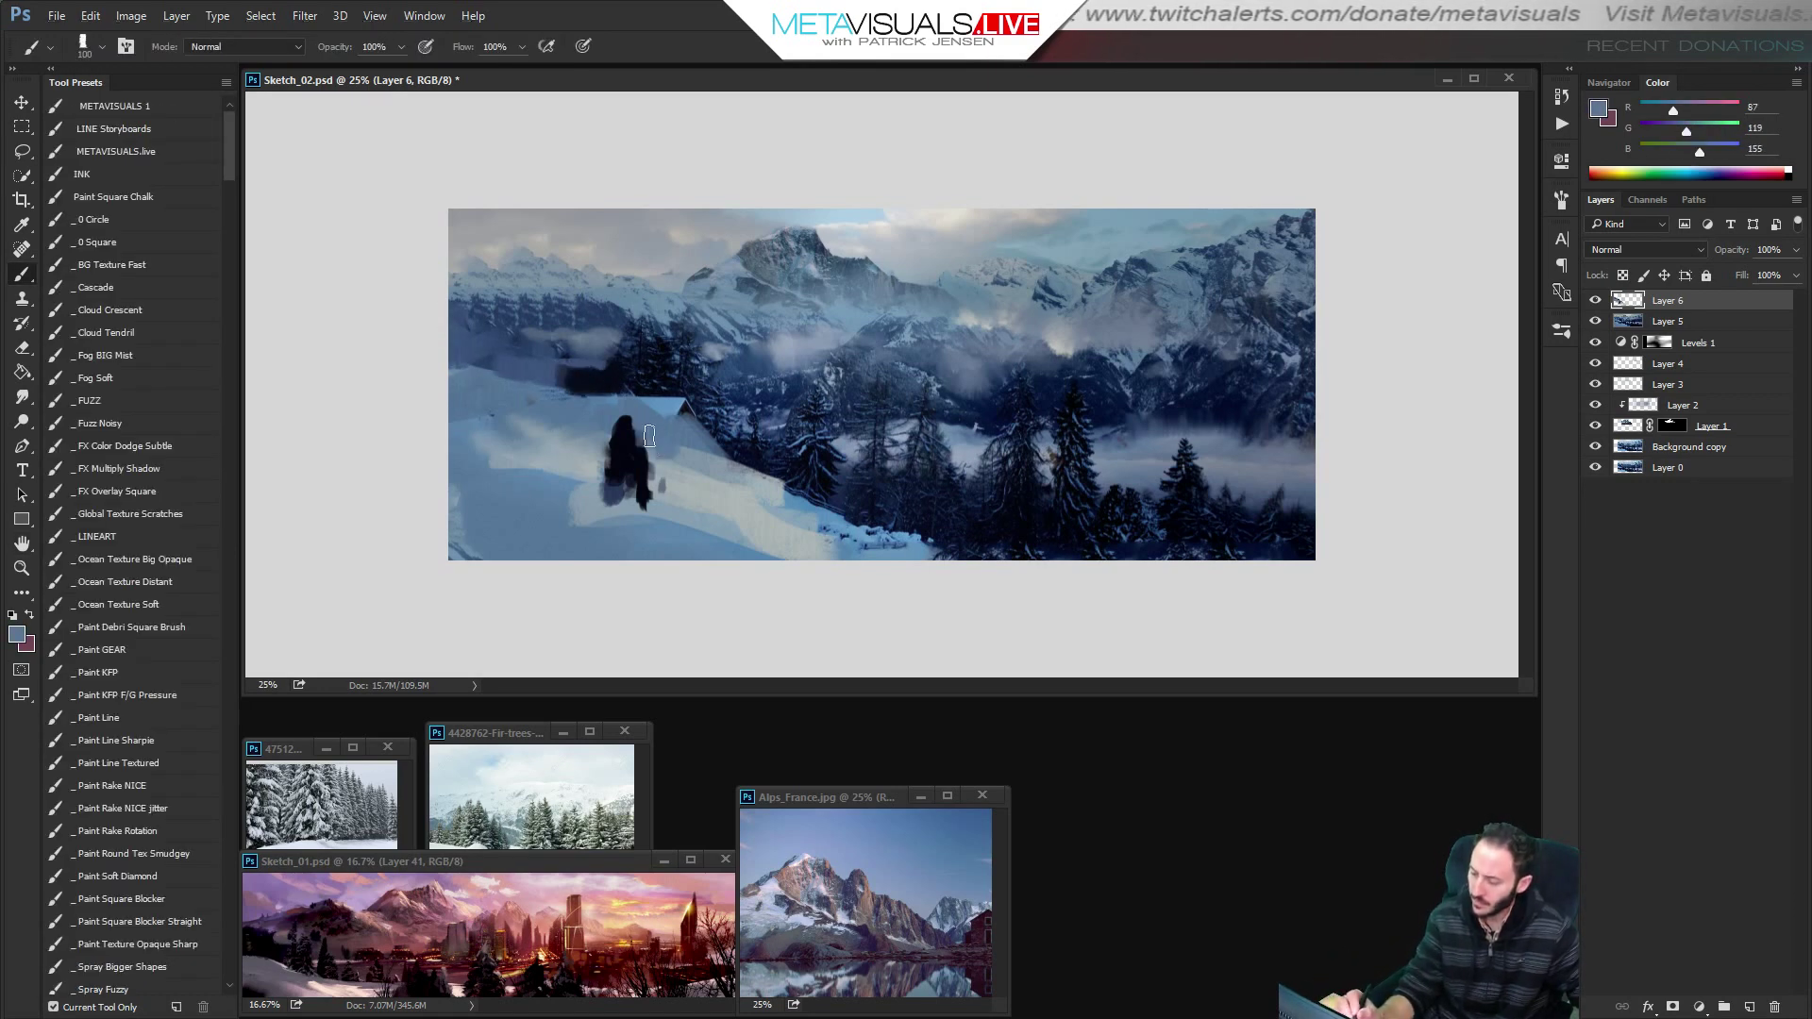
key("space")
left_click(681, 384, "alt")
mouse_move(627, 404)
left_mouse_down()
mouse_move(692, 413)
mouse_move(725, 450)
mouse_move(663, 434)
mouse_move(714, 450)
left_mouse_up()
Sample a muted rock tone from Alps_France.jpg and paint it over the figure's head and torso.
left_click(626, 448, "alt")
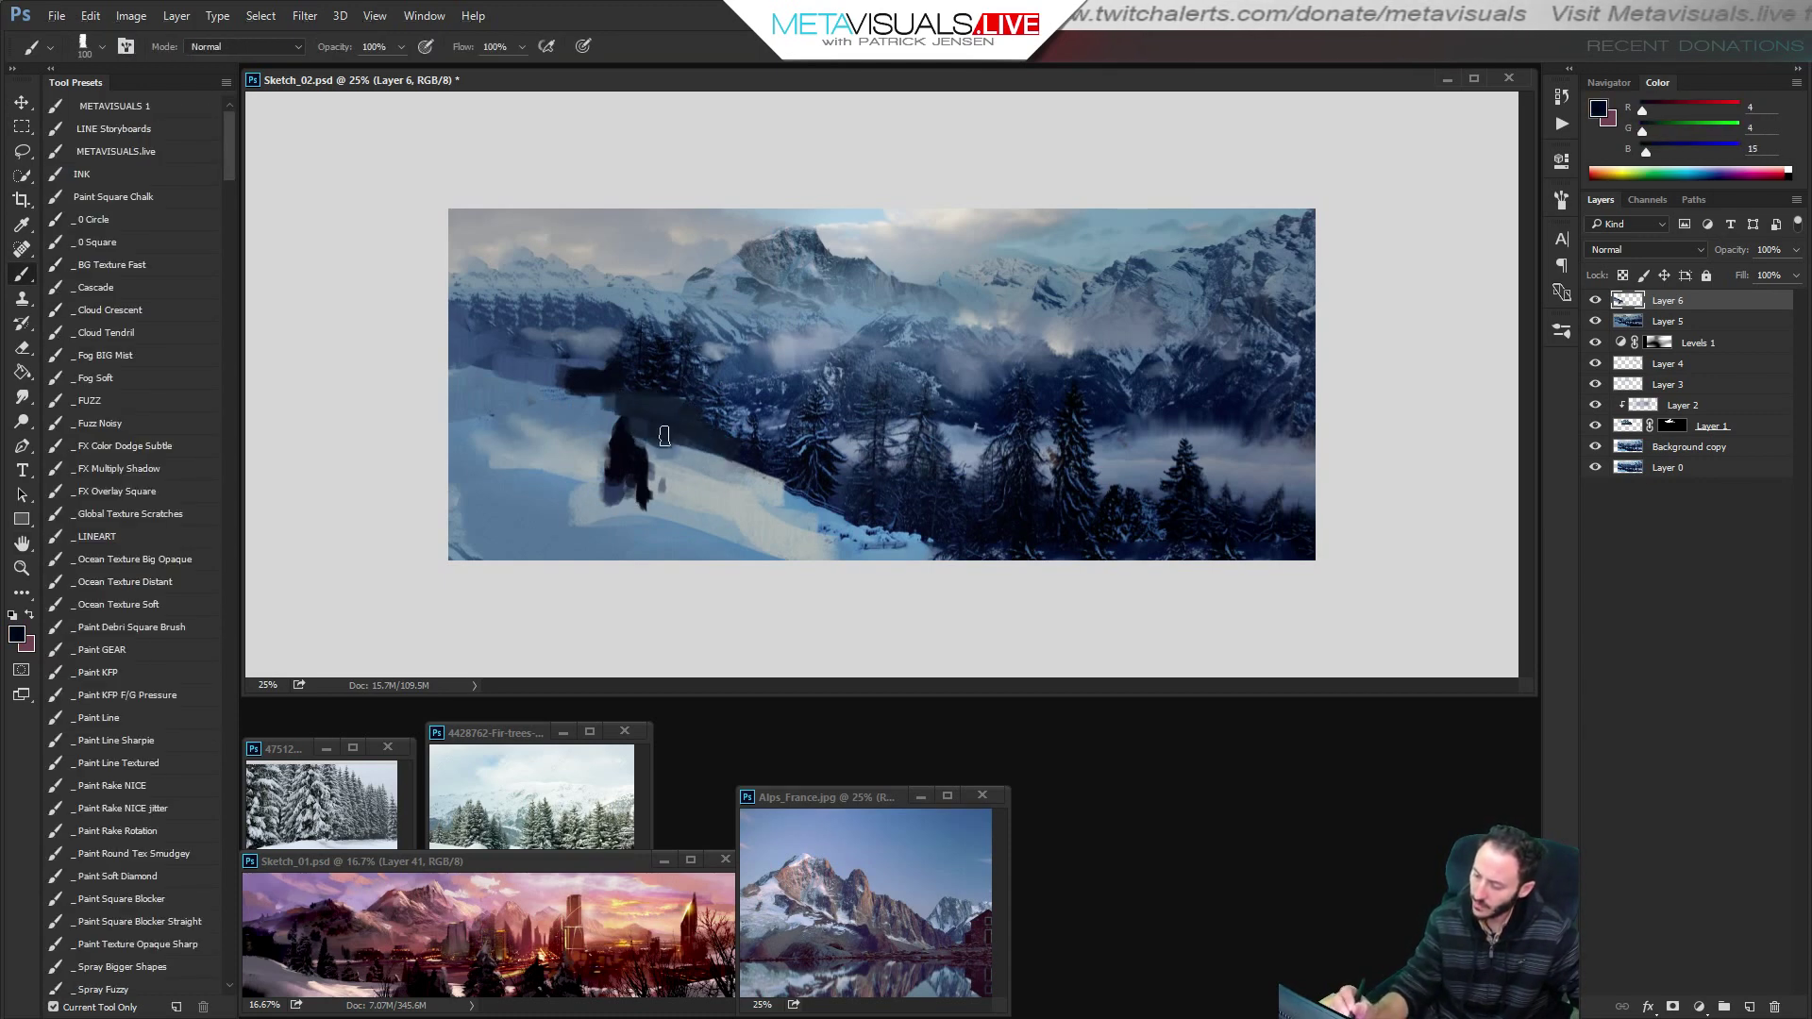
key("bracketleft")
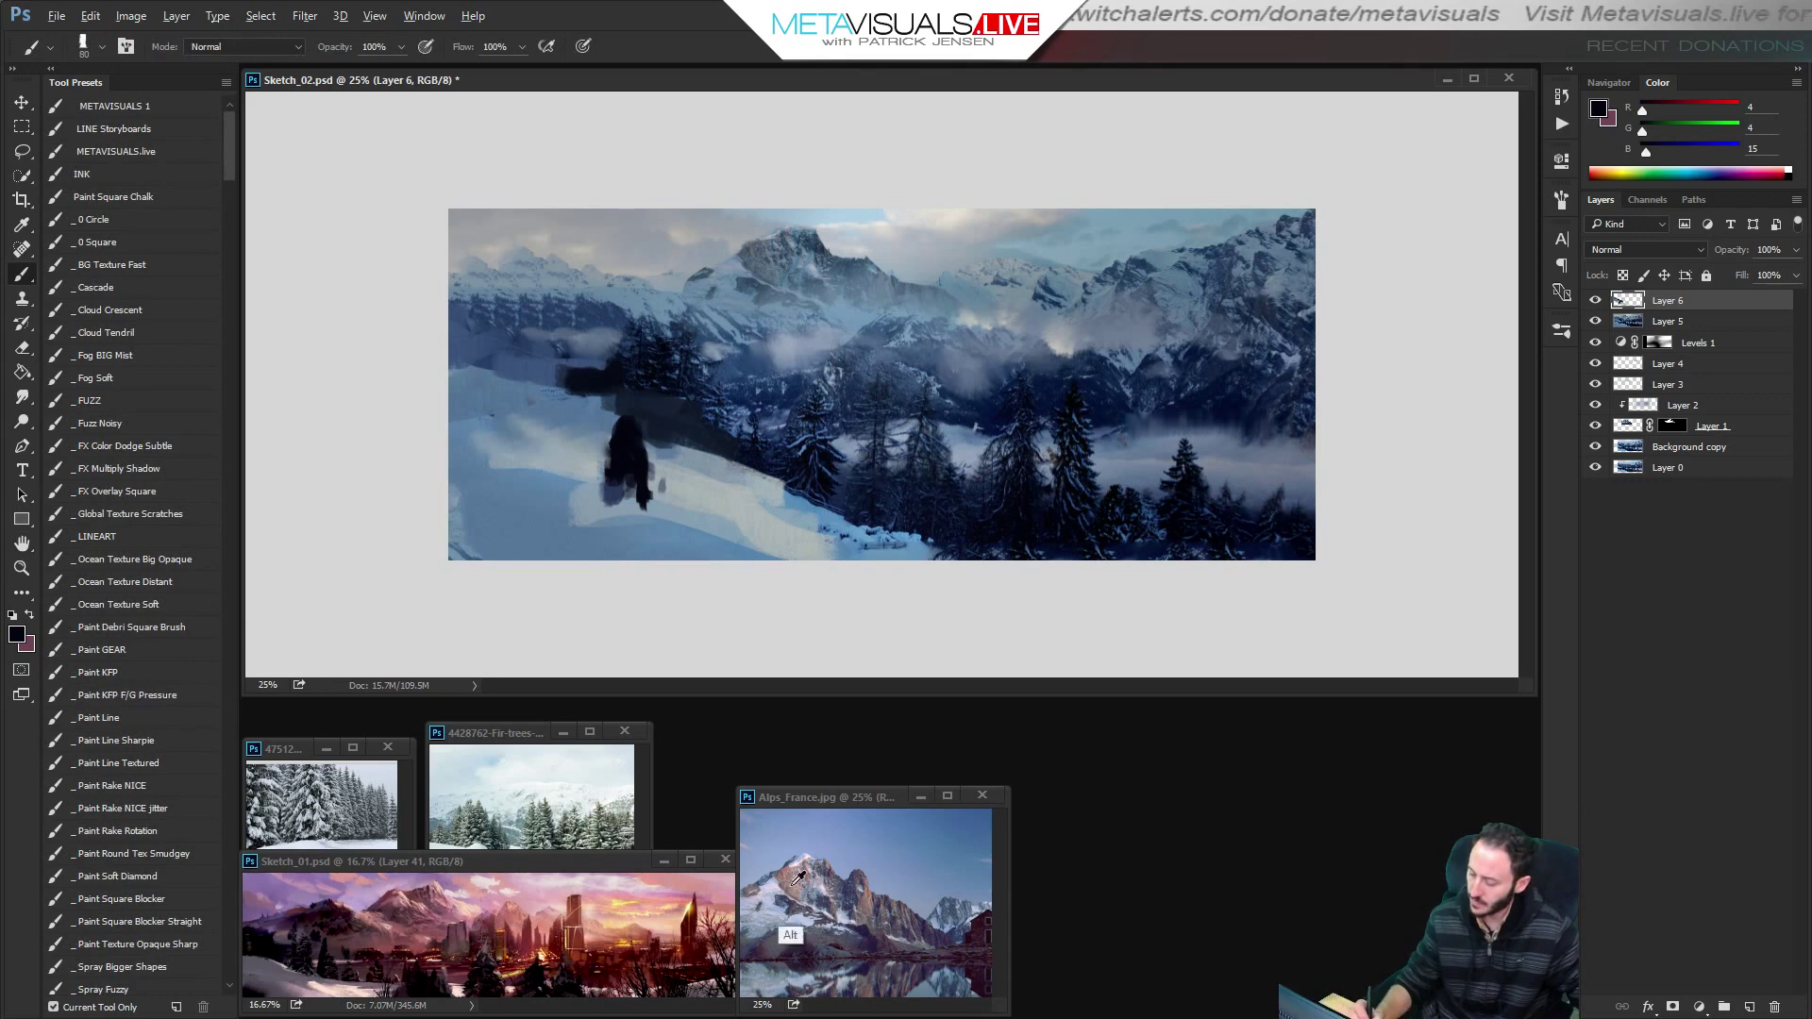
left_click(798, 878, "alt")
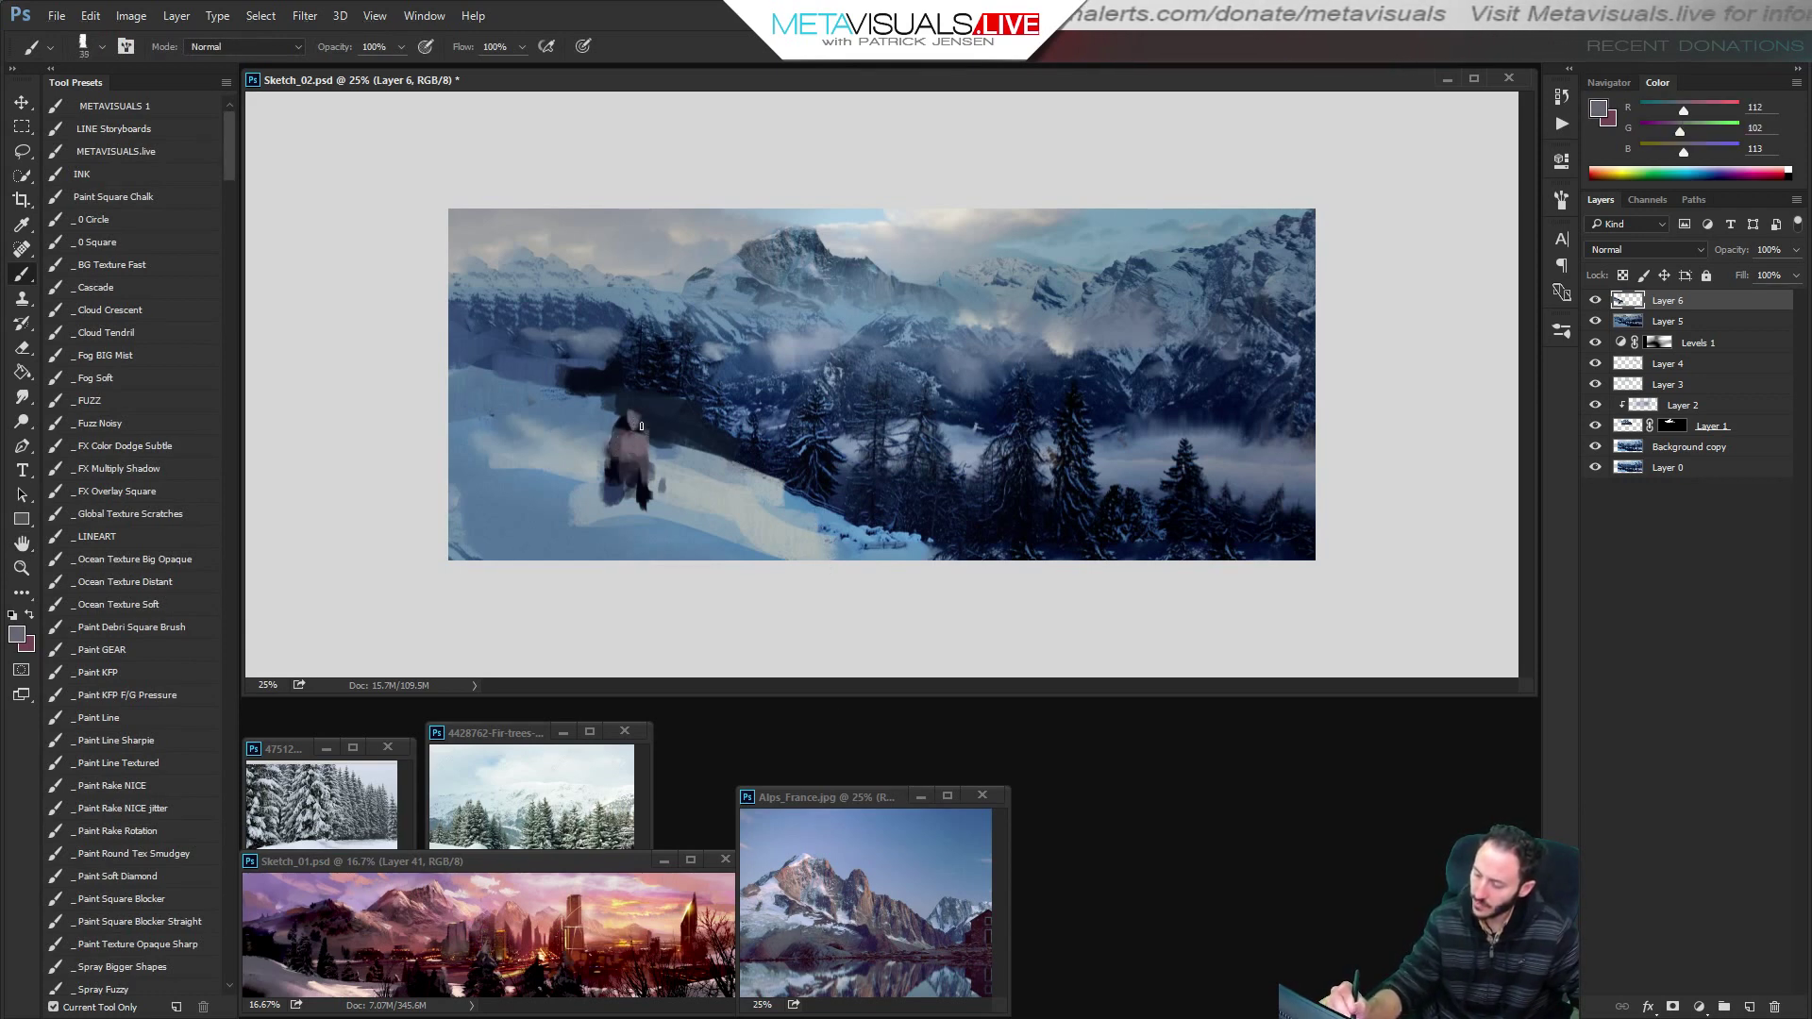
Separate the figure's legs with sampled snow colour and shape its left shoulder and arm with small near-black strokes.
double_click(693, 501, "ctrl")
left_click_drag(490, 500, 745, 425)
left_click(723, 435, "ctrl")
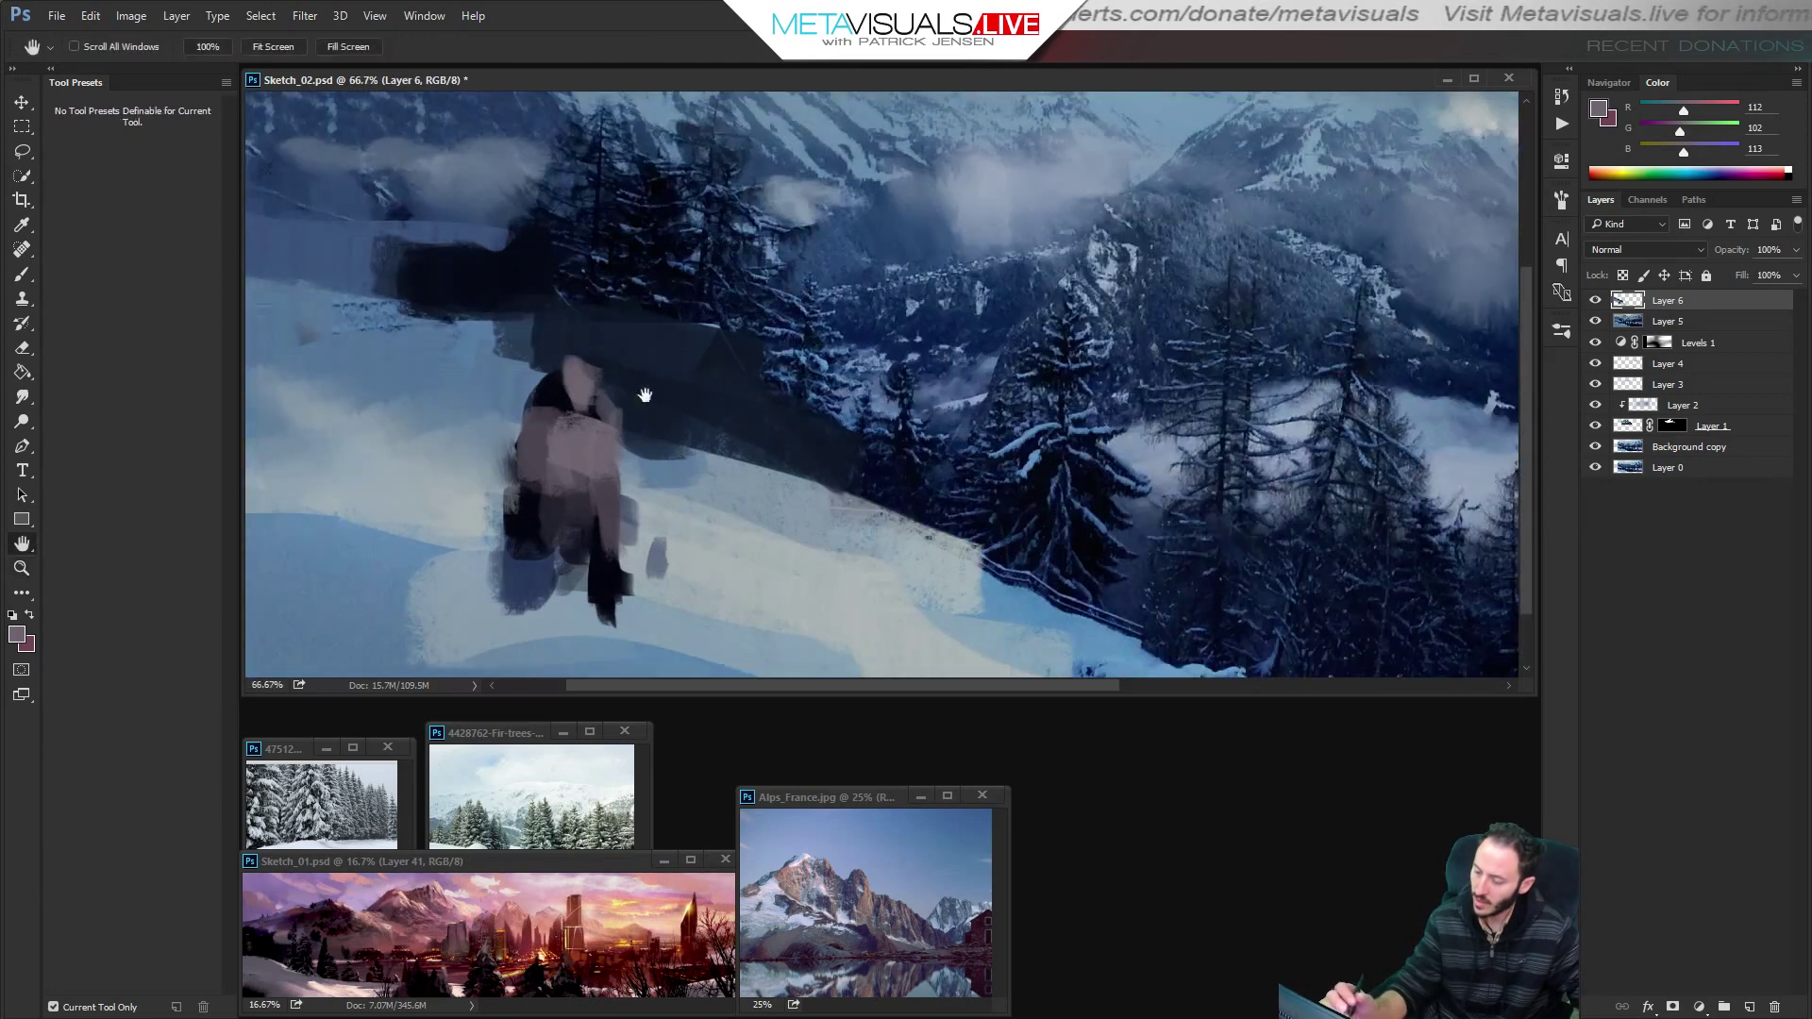
left_click(568, 602, "alt")
mouse_move(551, 564)
left_mouse_down()
mouse_move(606, 607)
mouse_move(627, 556)
mouse_move(616, 616)
left_mouse_up()
left_click(548, 396, "alt")
key("bracketleft")
key("bracketleft")
key("bracketleft")
left_click_drag(529, 409, 503, 463)
left_click_drag(539, 385, 488, 463)
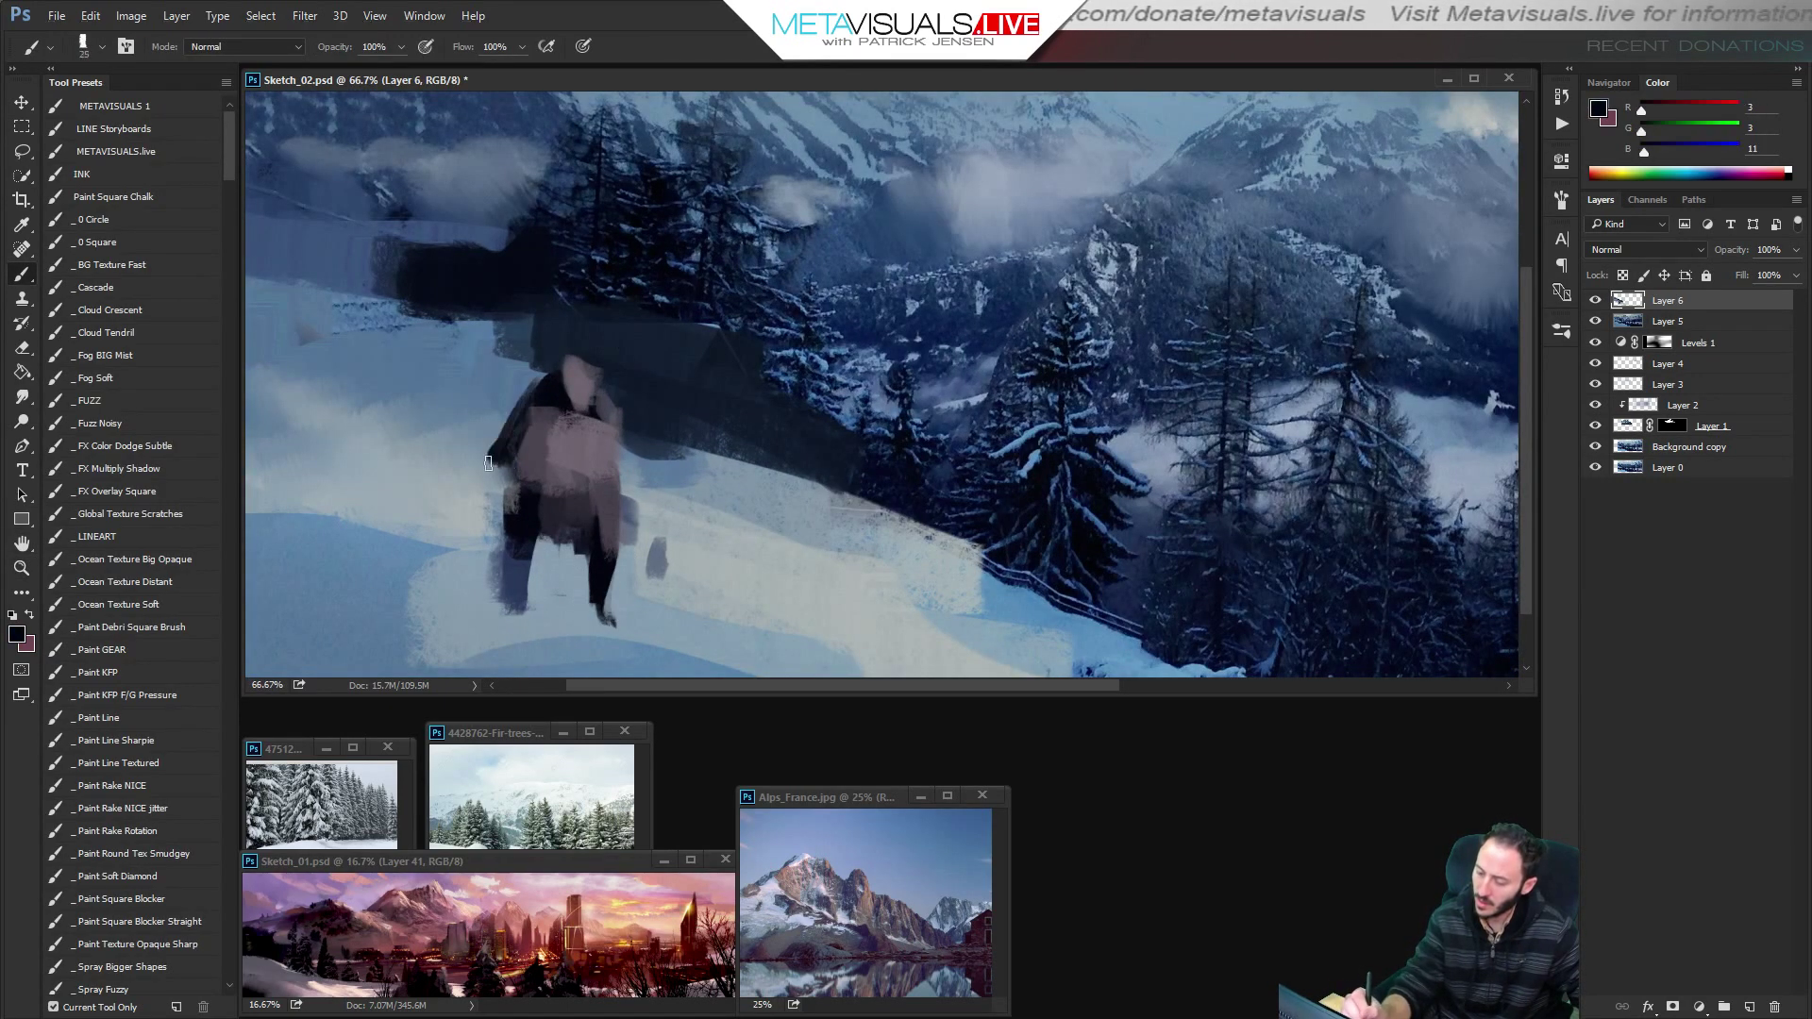
Refine the figure's head and soften the dark bank around it with sampled misty blue strokes.
left_click(582, 384, "alt")
left_click(538, 370, "alt")
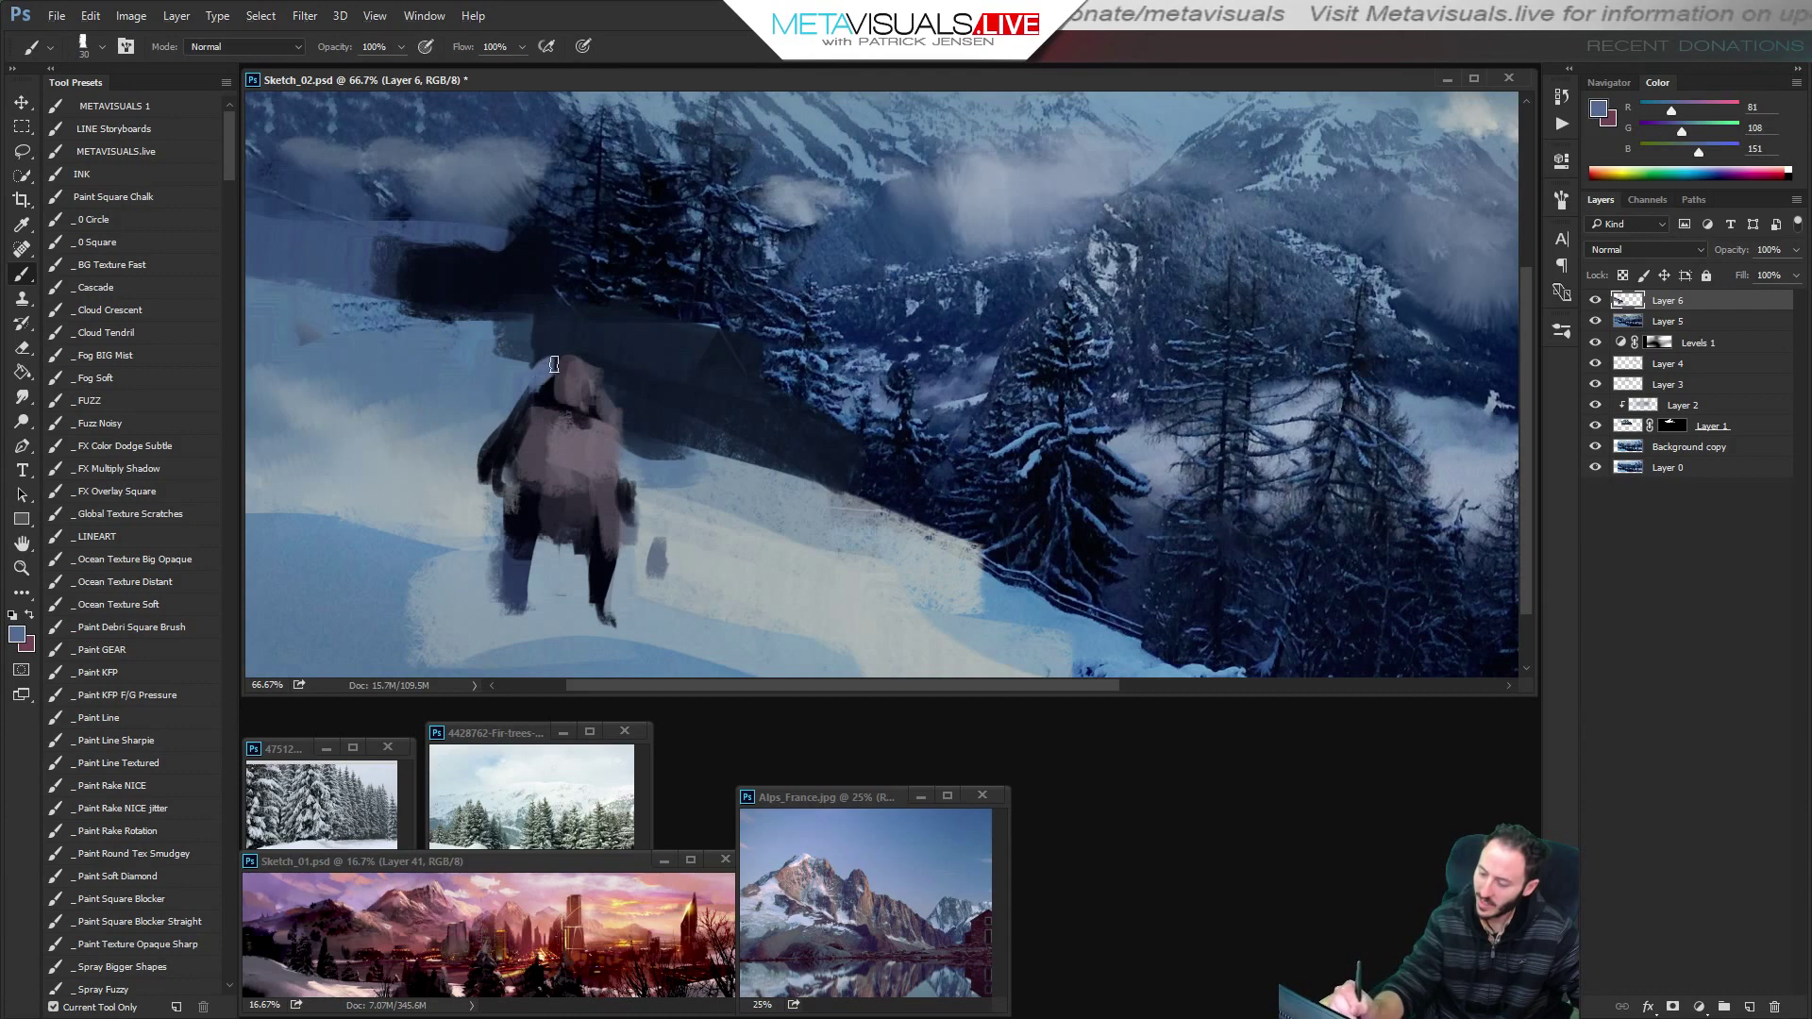
left_click(532, 395, "alt")
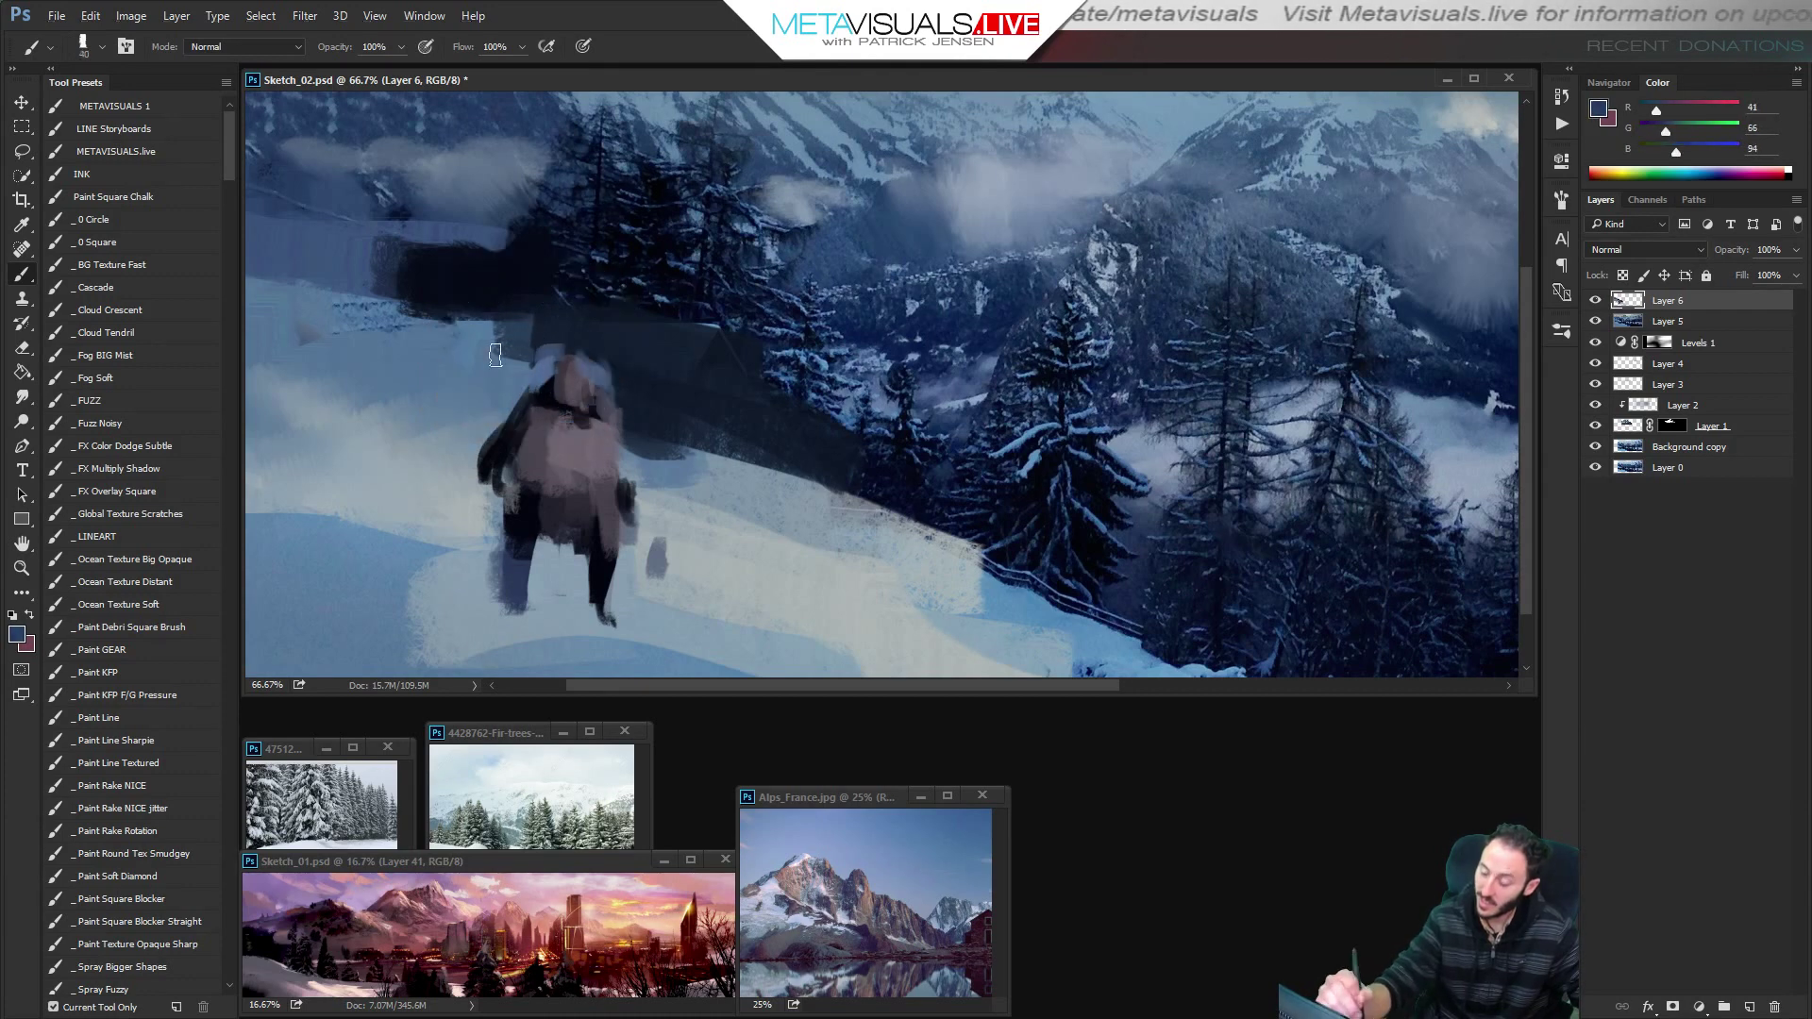
key("bracketright")
key("bracketright")
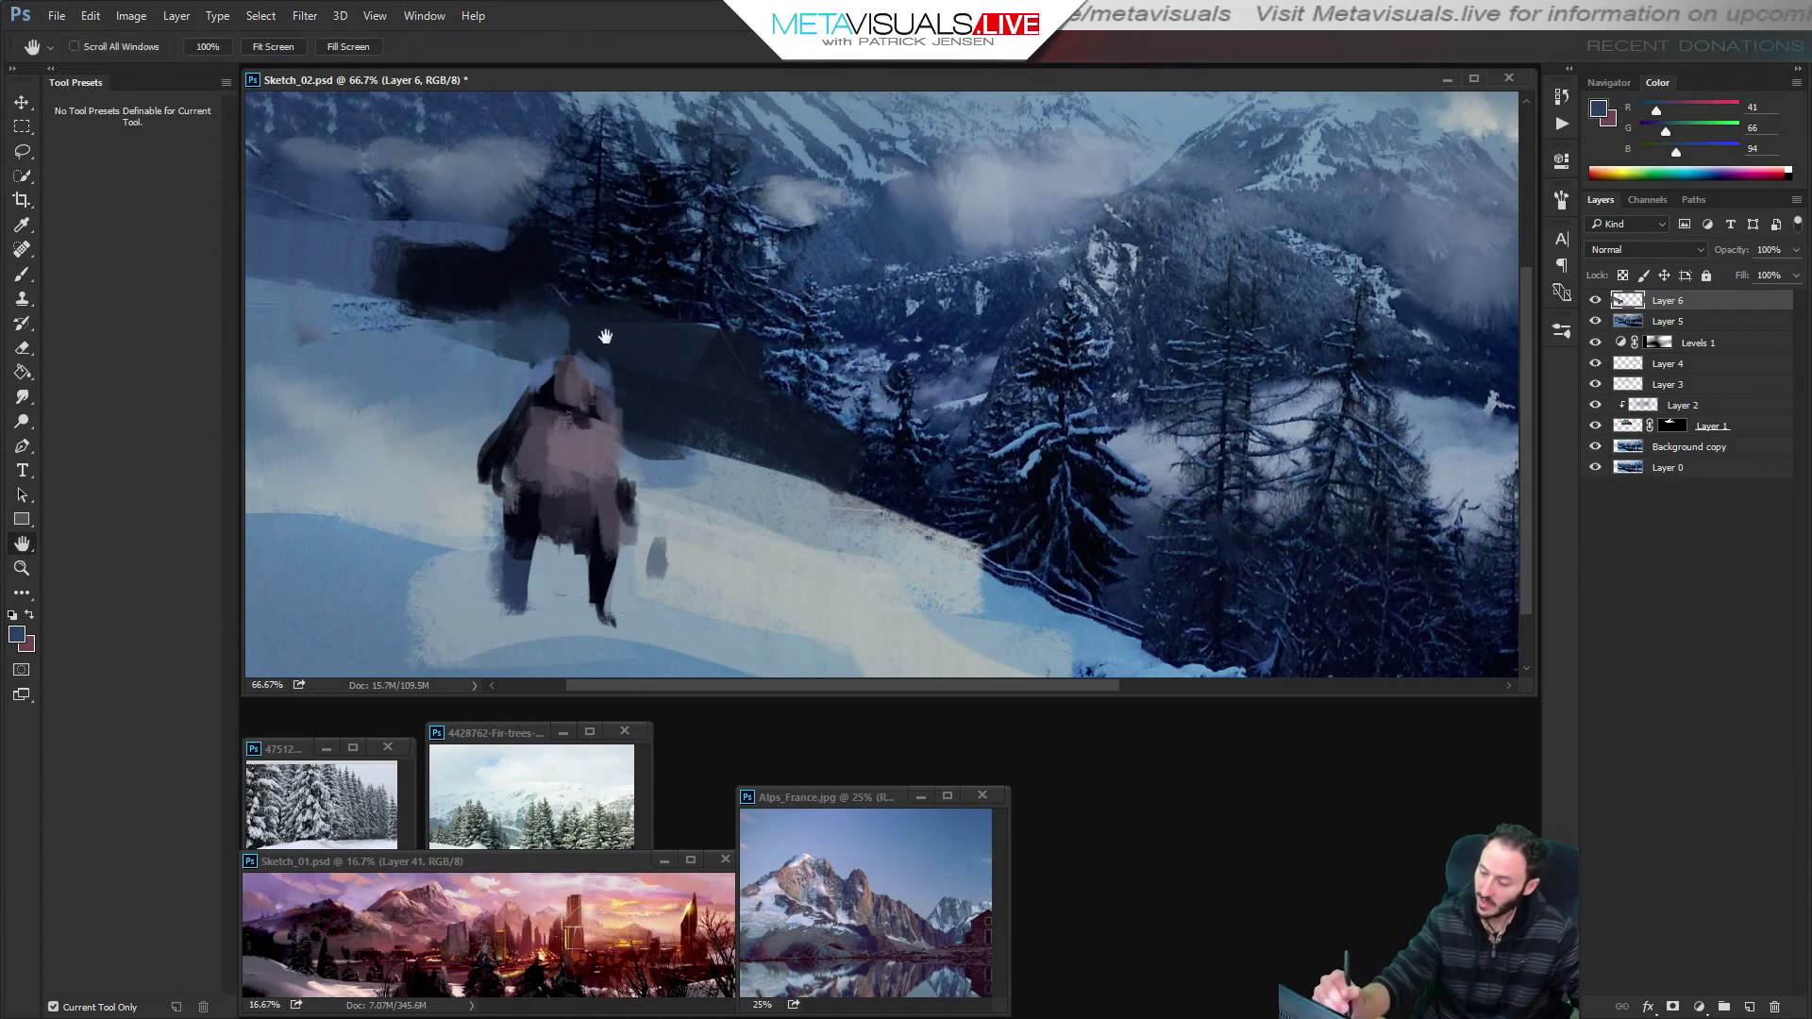
left_click(547, 391, "alt")
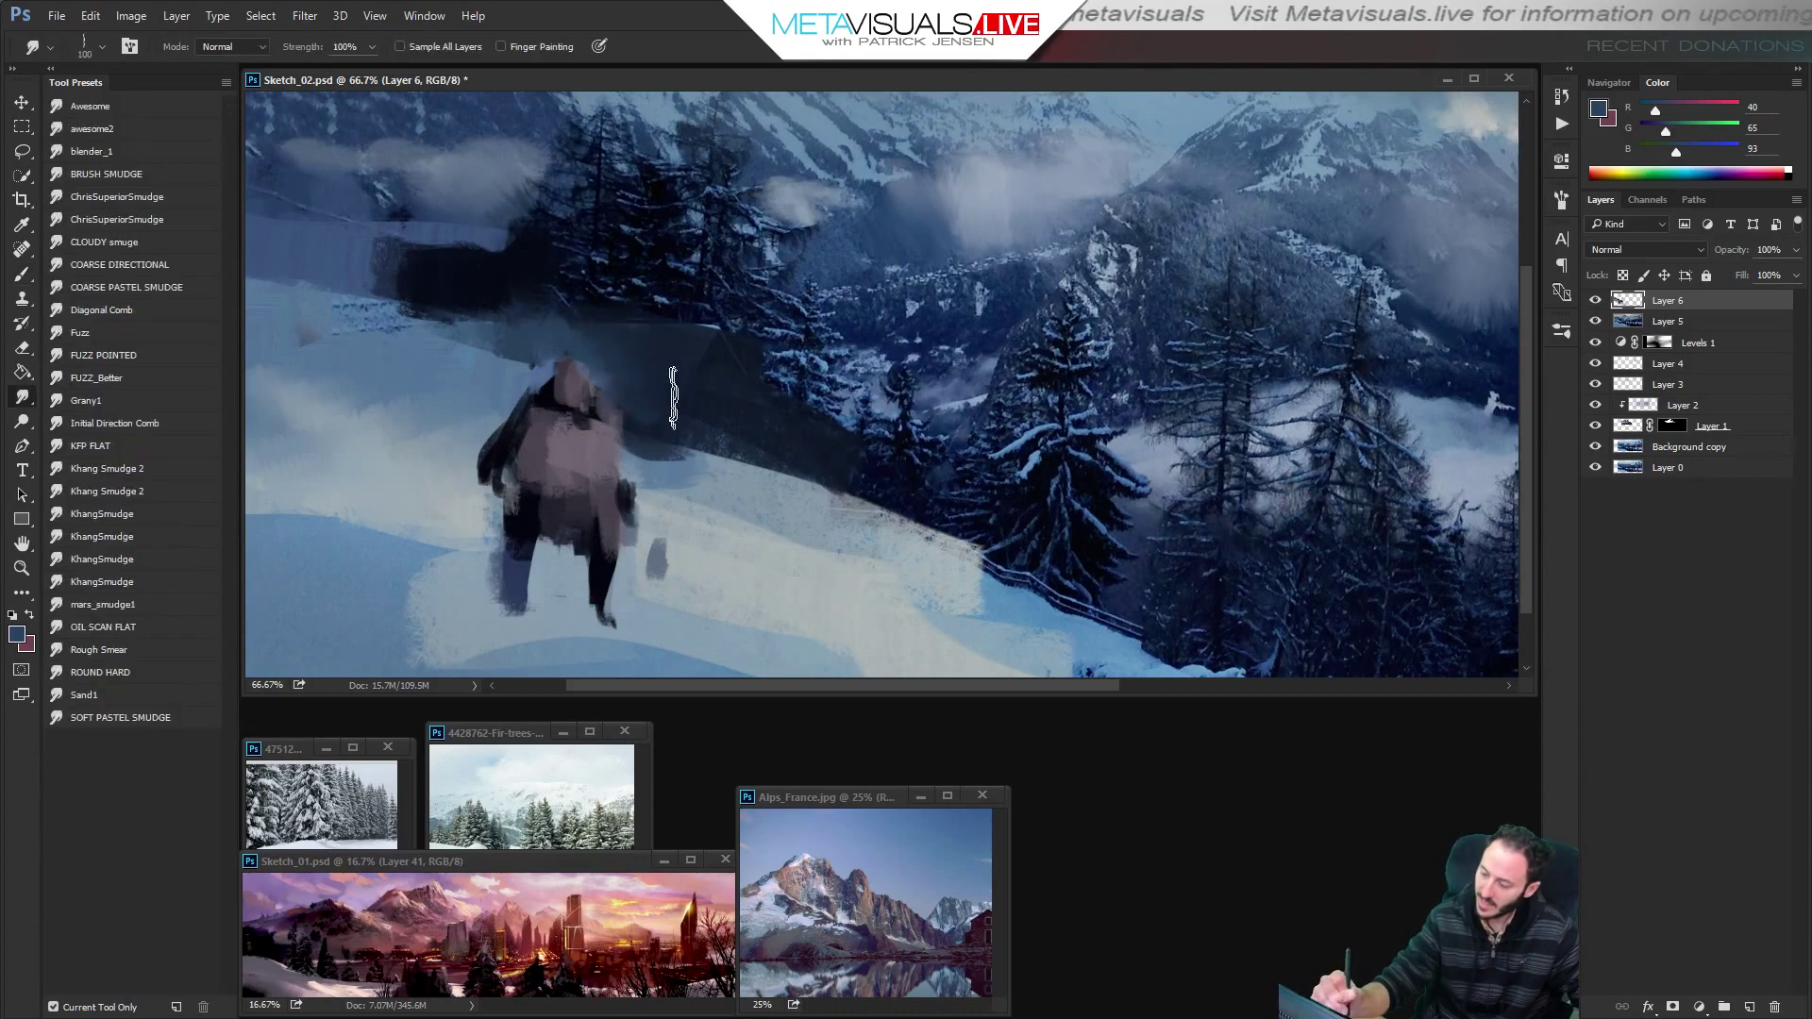
Clean up the snow edge to the right of the figure and beside its left arm with sampled snow tones.
left_click(640, 409, "alt")
left_click(642, 411, "alt")
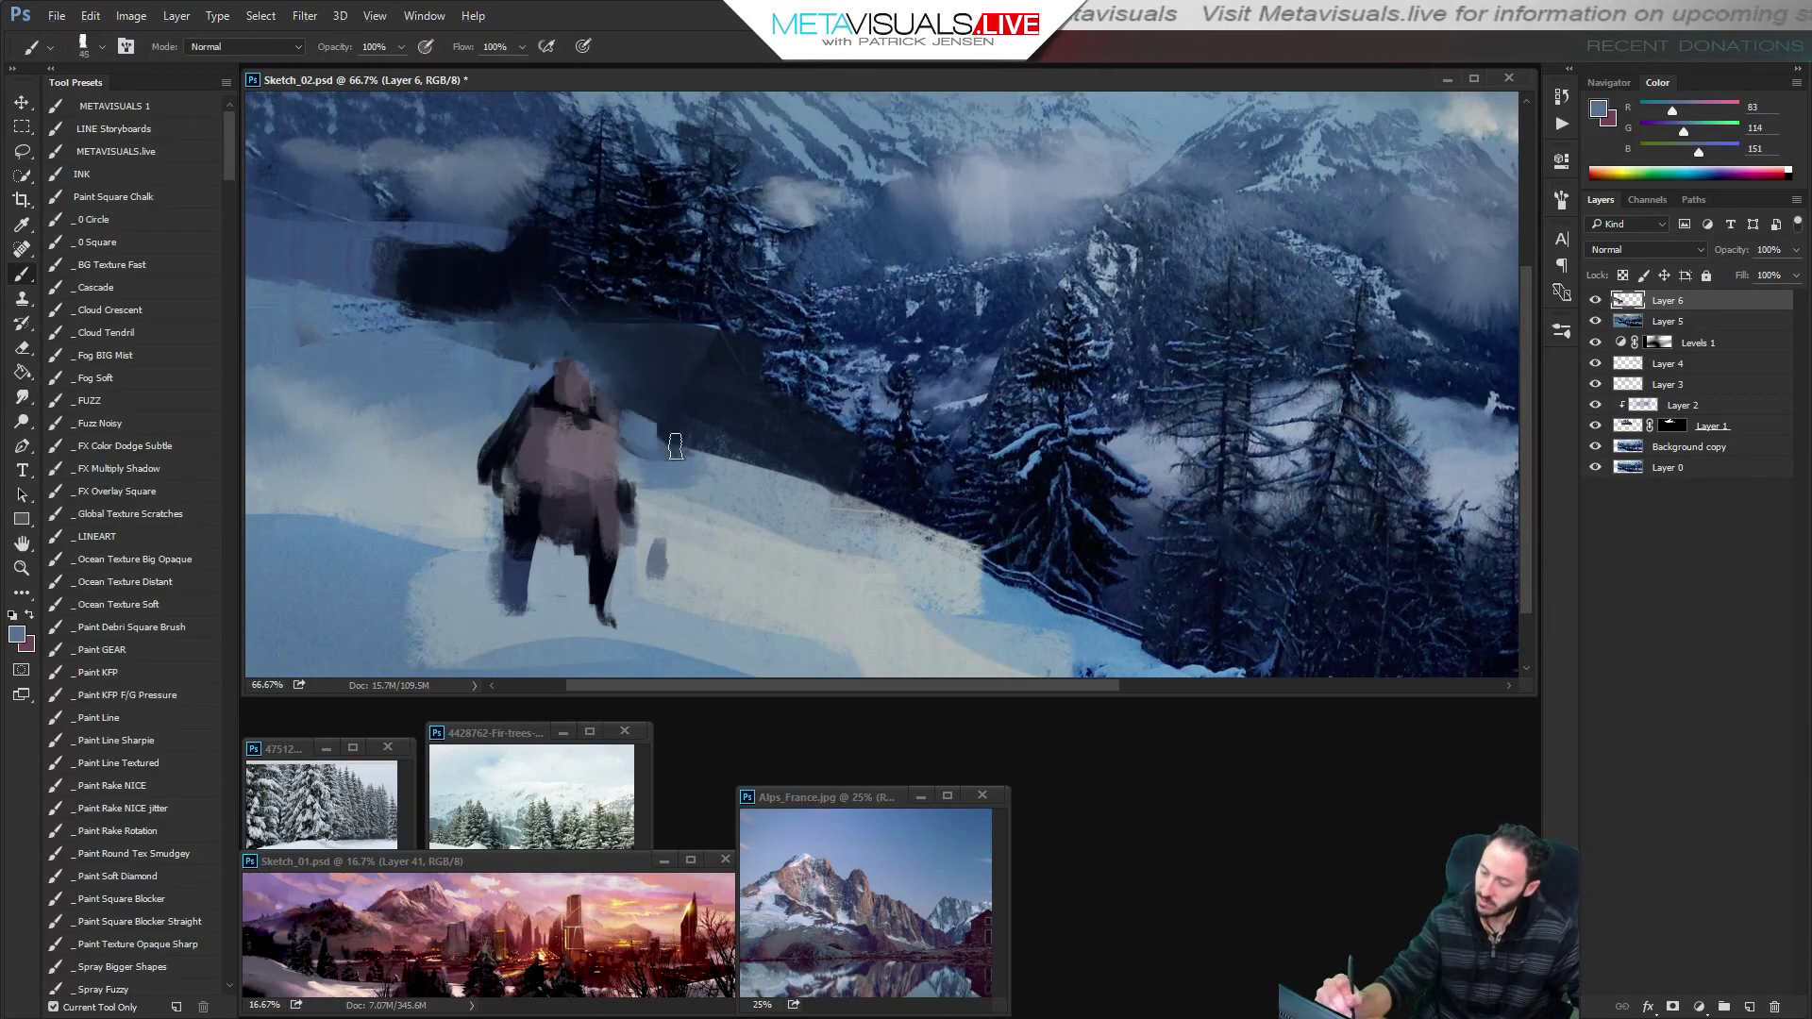
key("space")
left_click(474, 470, "alt")
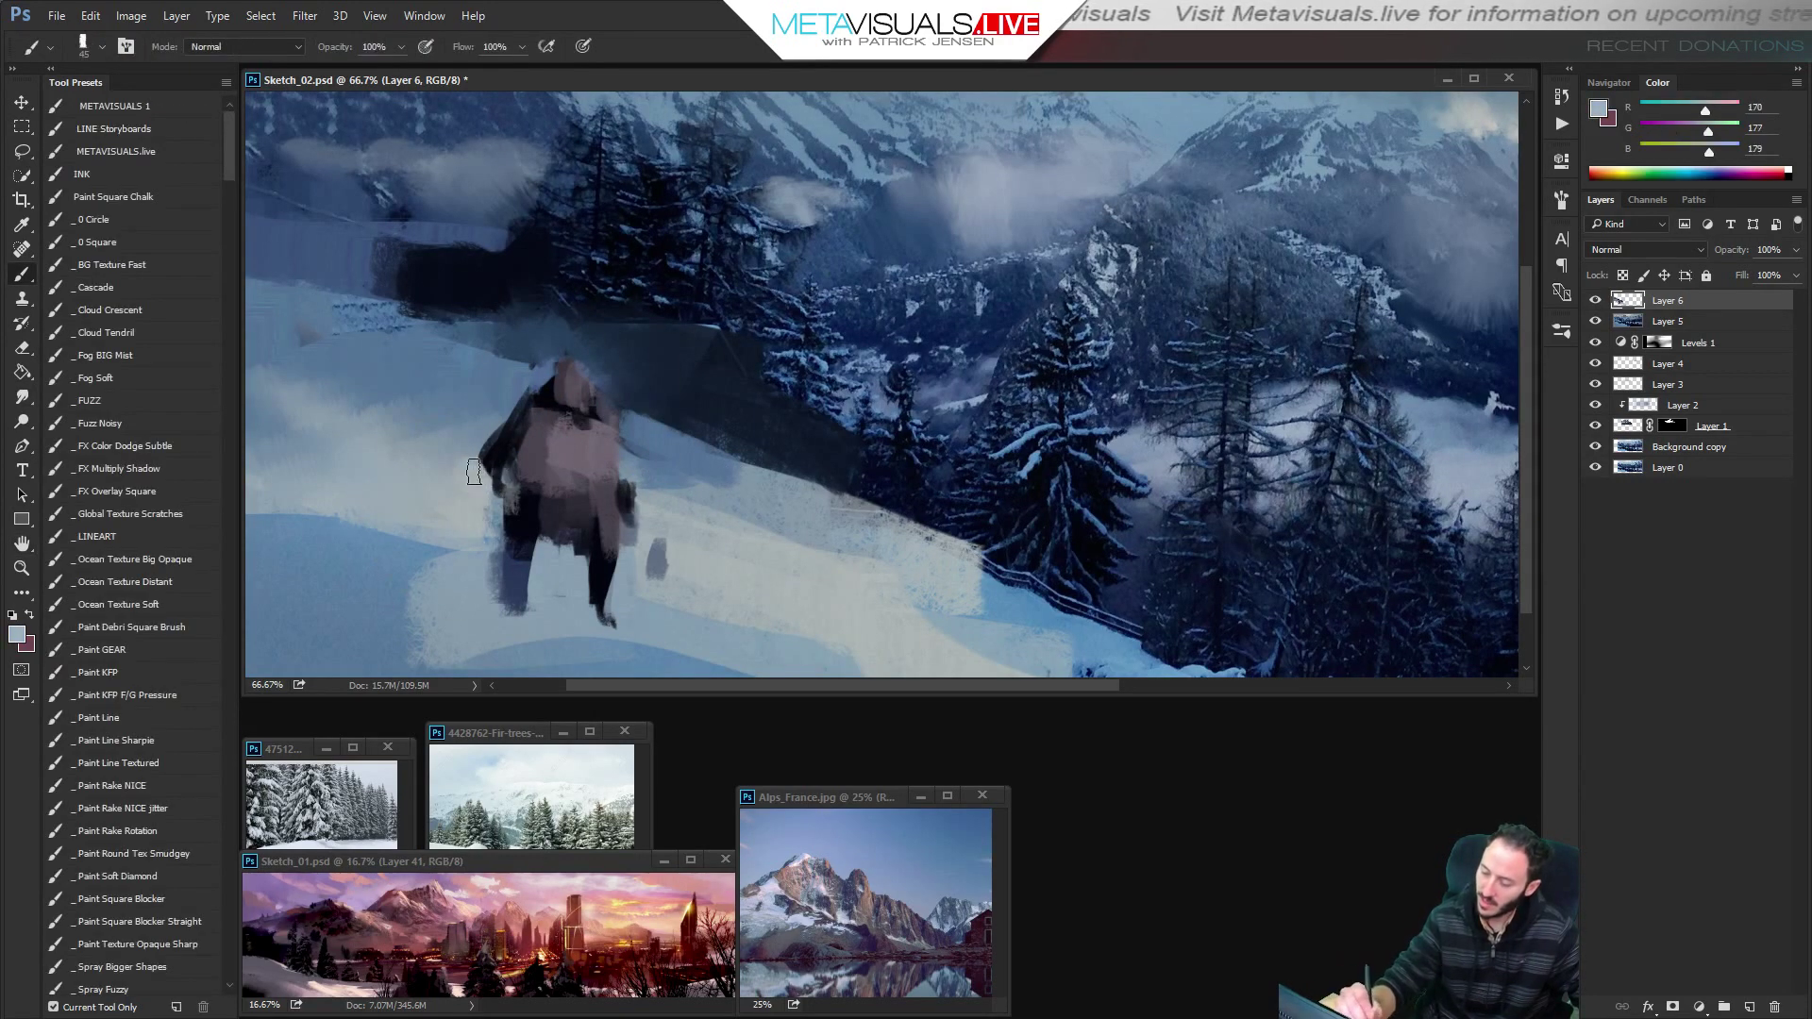
Paint the figure's right arm in a dark tone and trim its left hand with sampled snow blue.
left_click(619, 481, "alt")
key("[")
mouse_move(600, 434)
left_mouse_down()
mouse_move(595, 468)
mouse_move(615, 483)
left_mouse_up()
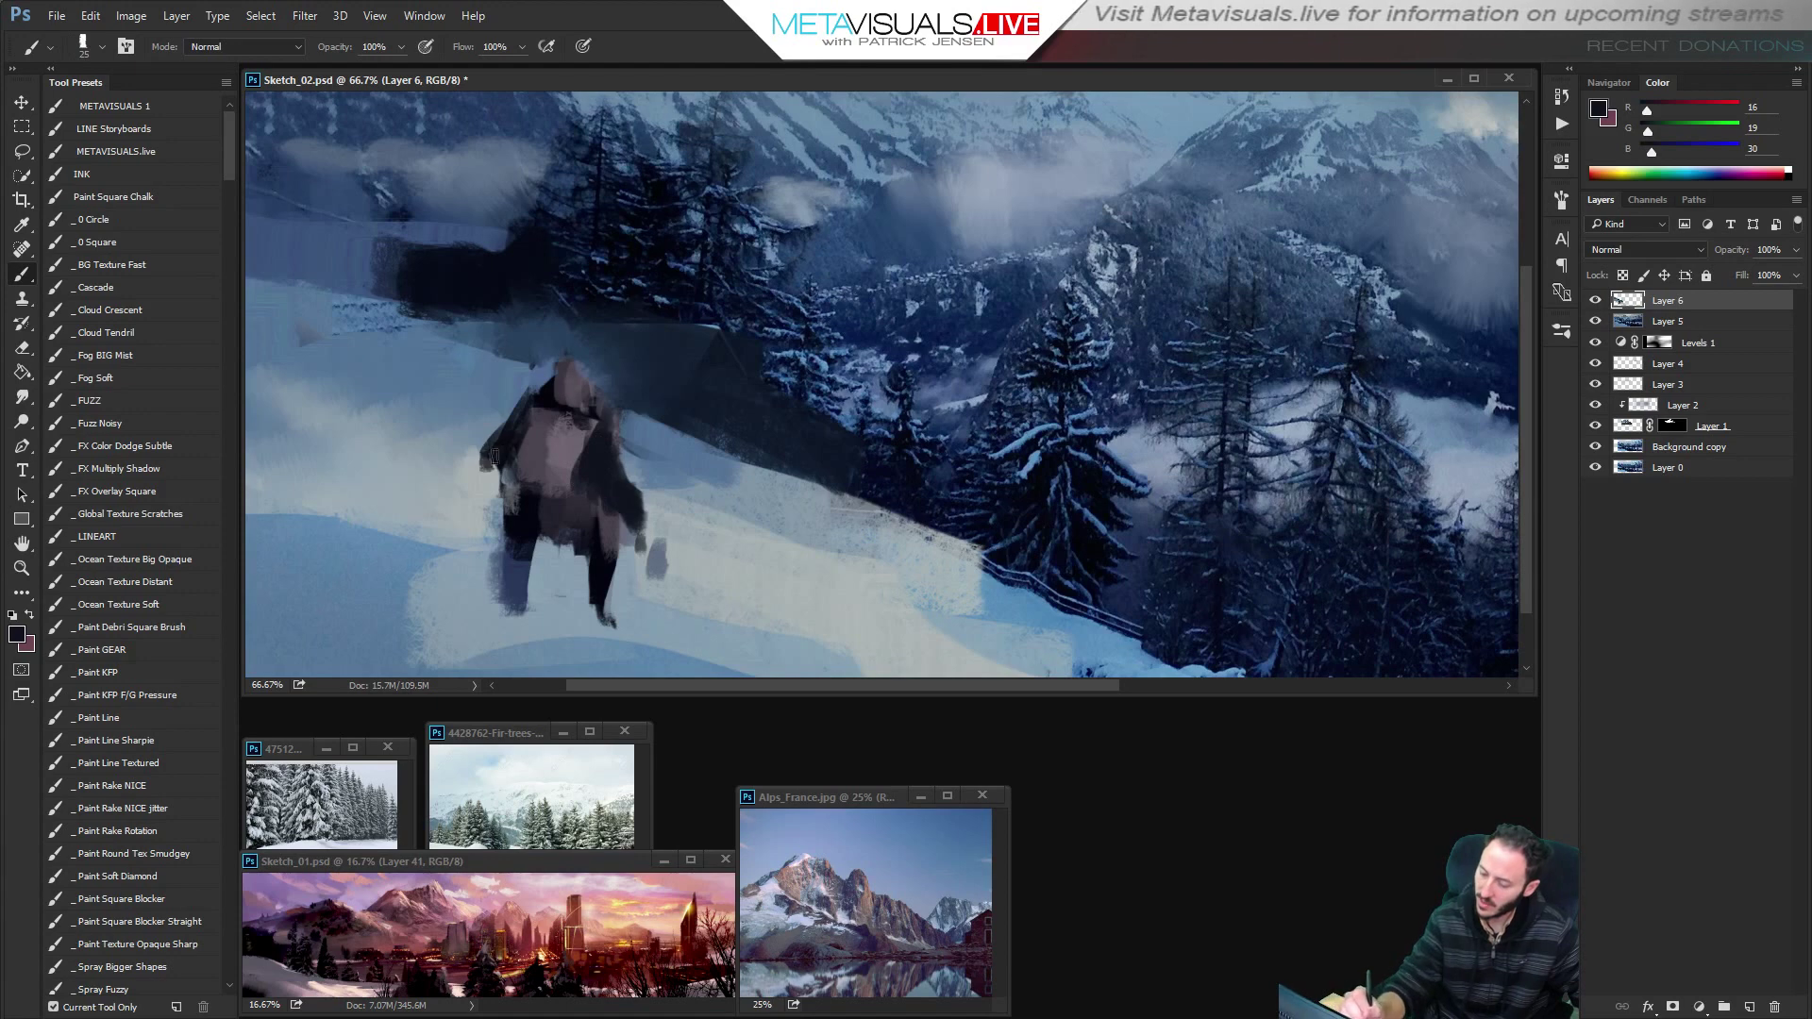
left_click(546, 391, "alt")
left_click_drag(482, 458, 490, 493)
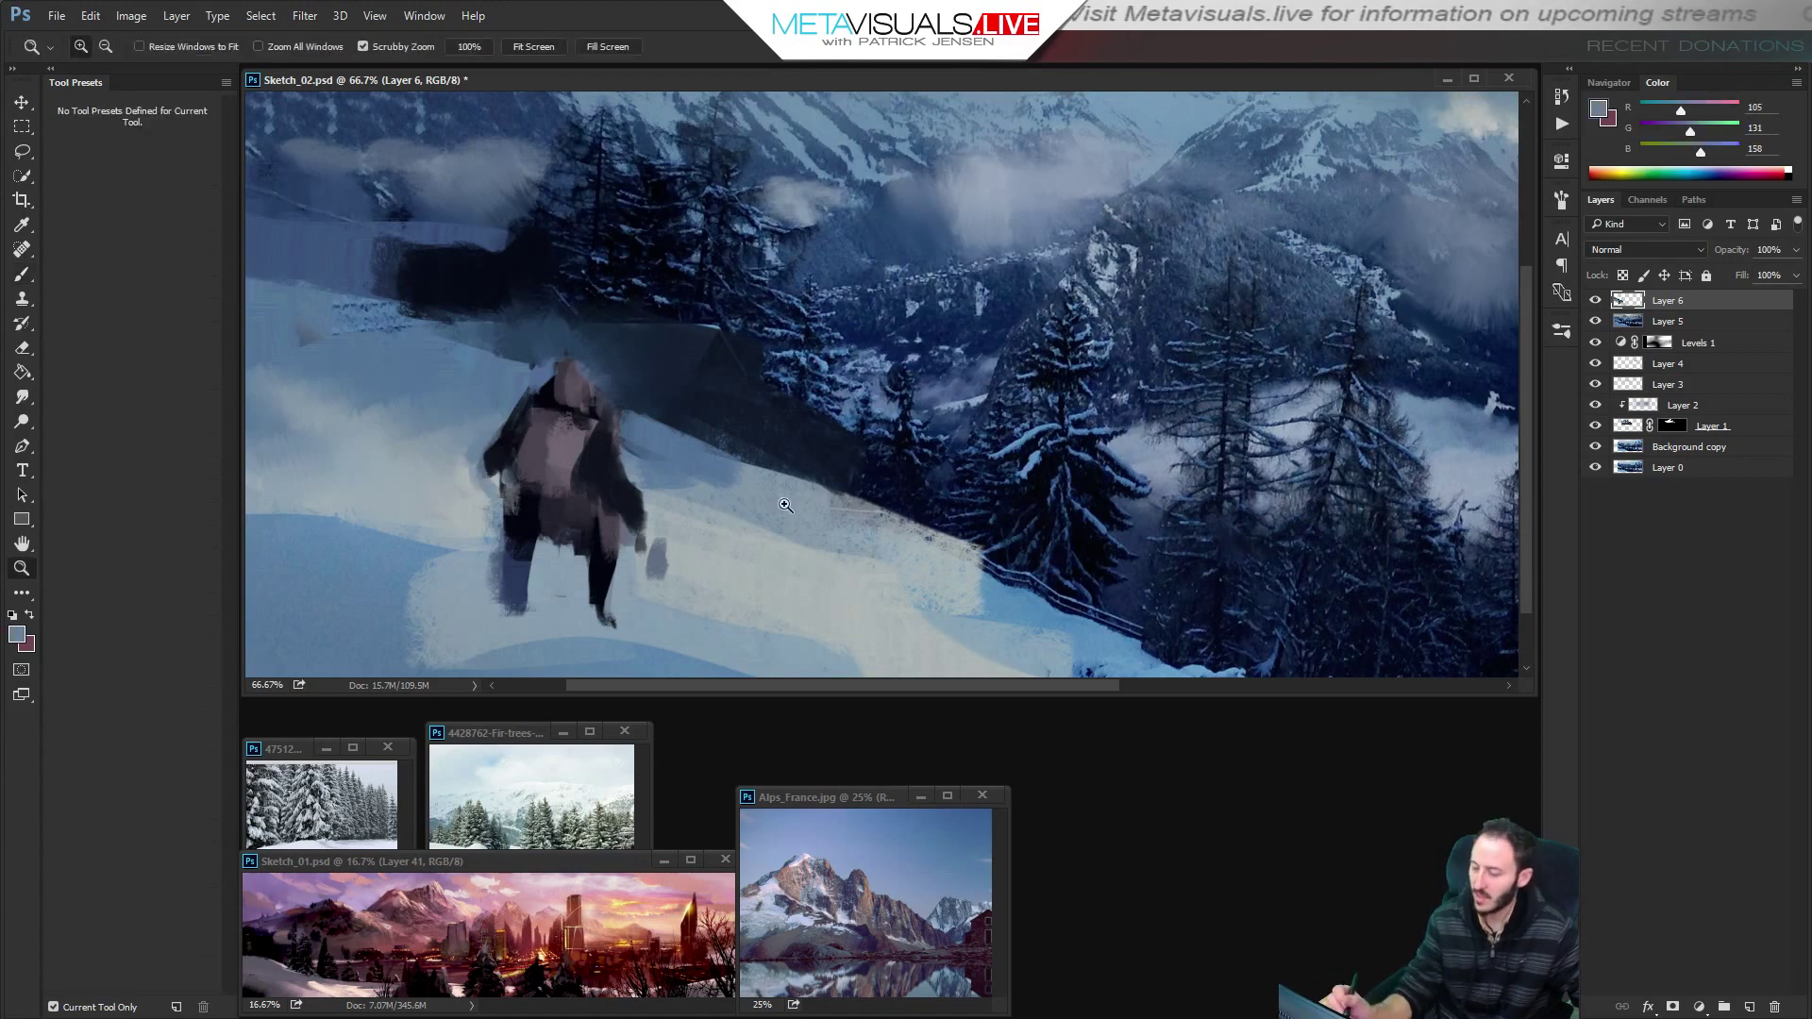
Reshape the figure's legs into a walking stance with dark strokes, burying the feet in sampled snow colour.
left_click(840, 431, "ctrl+alt")
left_click(841, 432, "ctrl+alt")
left_click(628, 529, "ctrl")
left_click_drag(605, 553, 708, 562)
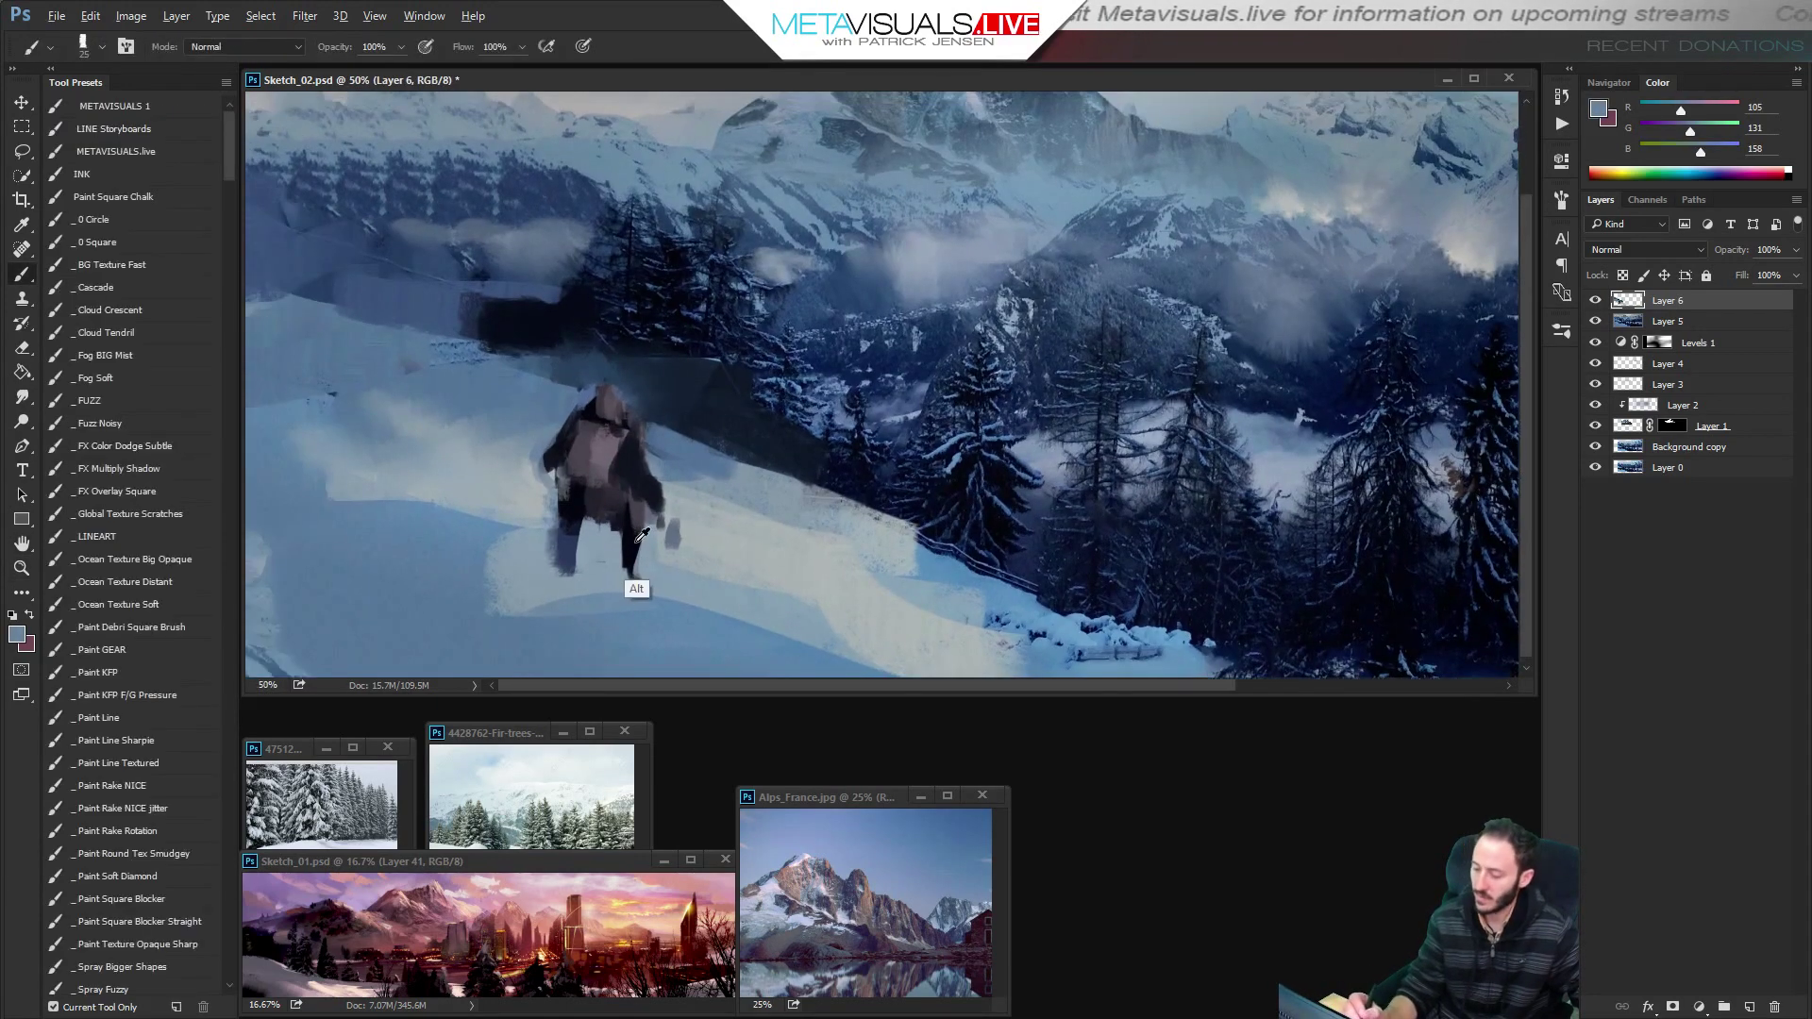
left_click(632, 572, "alt")
key("bracketright")
left_click(633, 545, "alt")
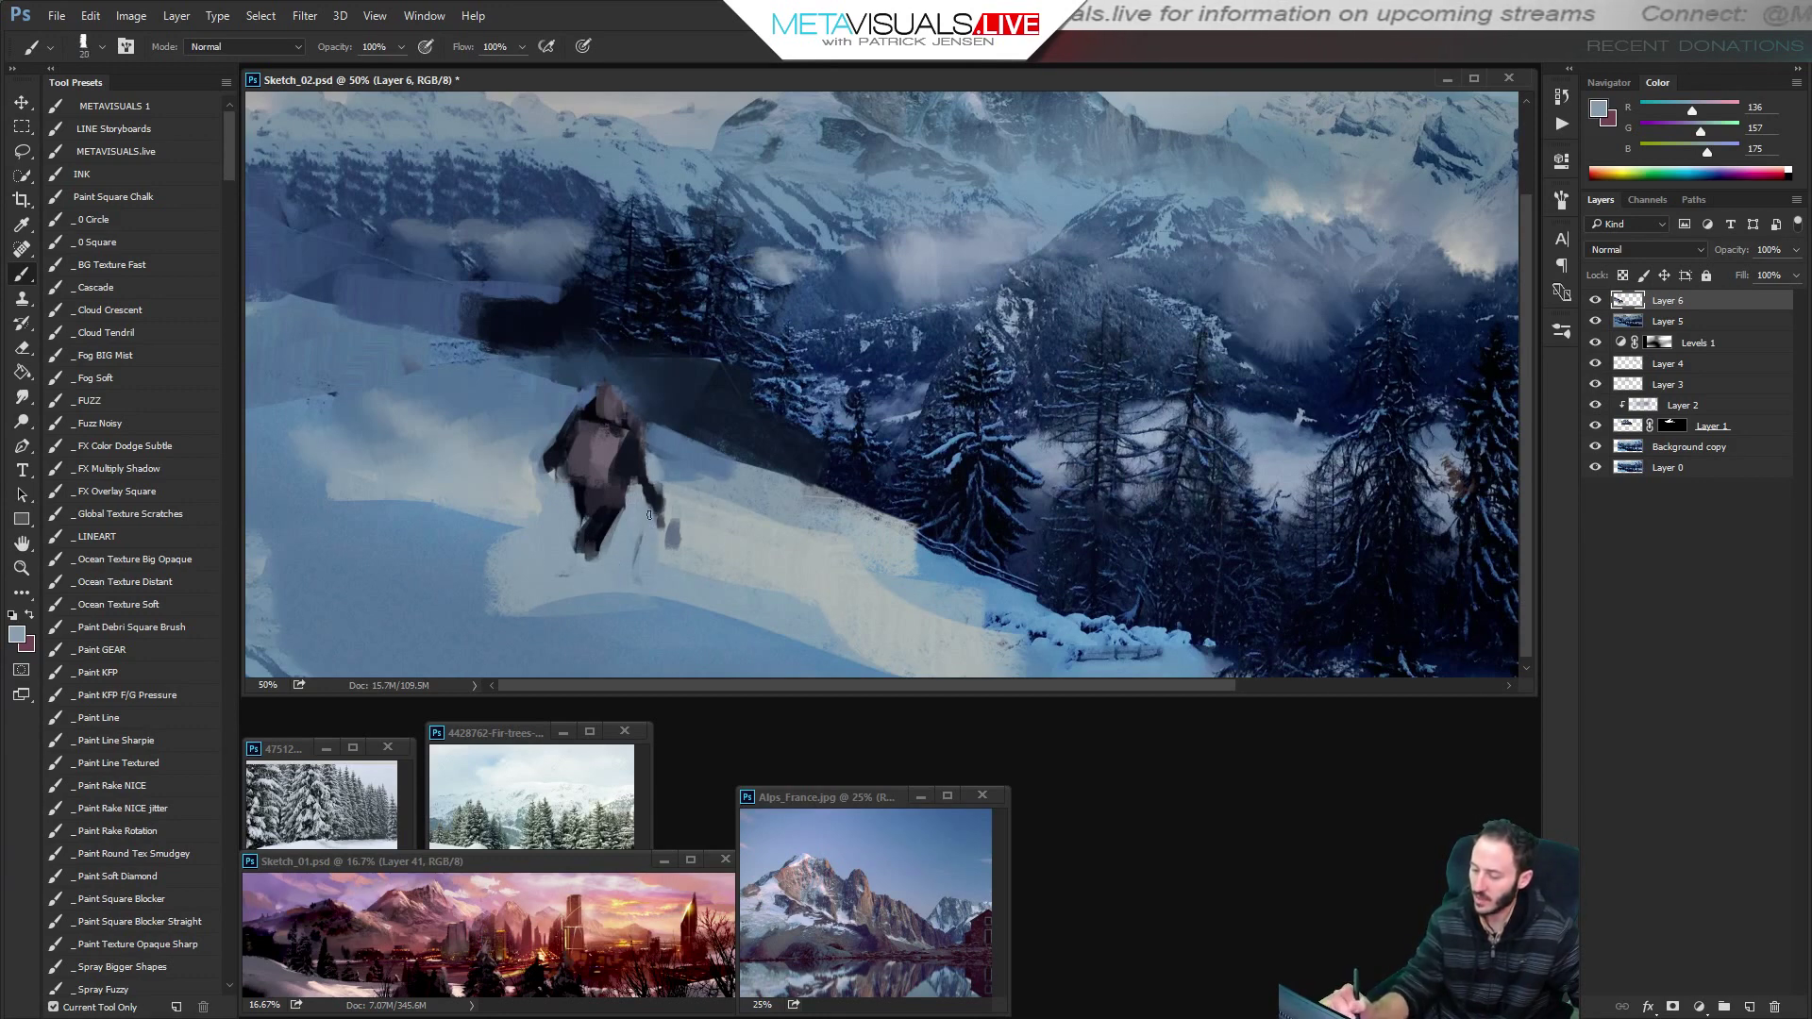
Paint a thin dark pole reaching from the figure's right hand down to the snow.
key("bracketleft")
key("bracketleft")
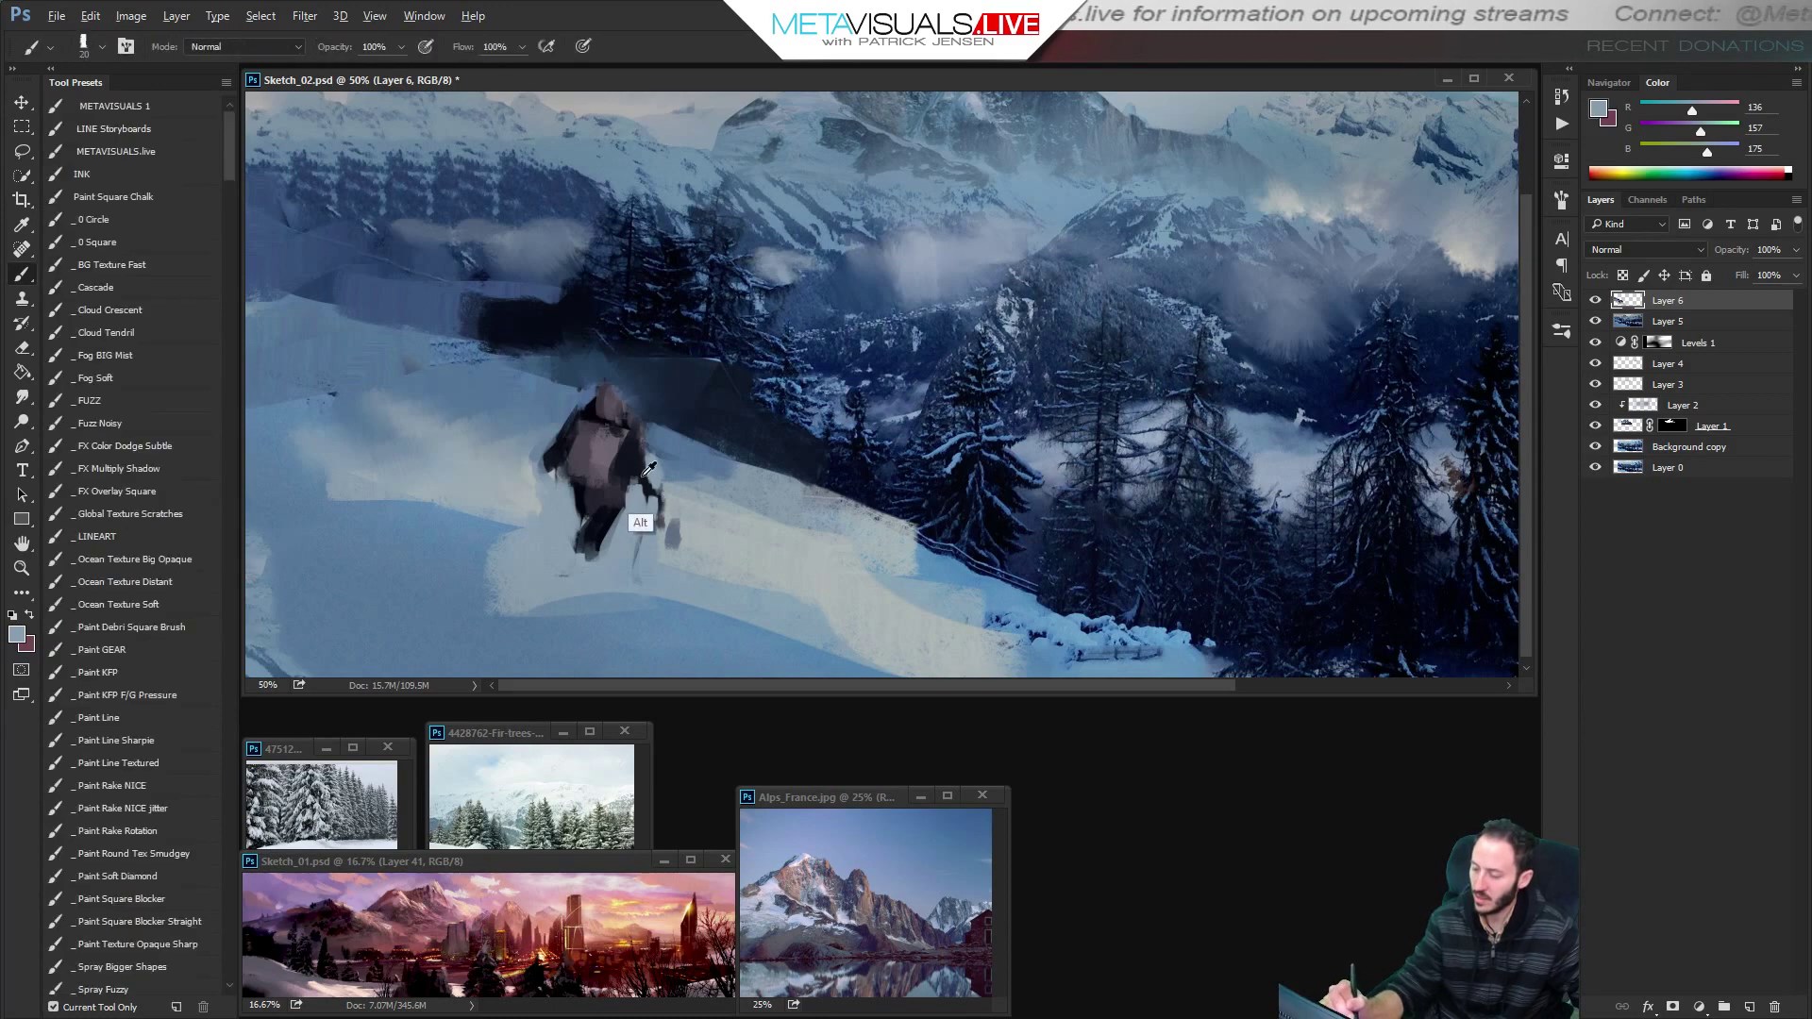
left_click(658, 505, "alt")
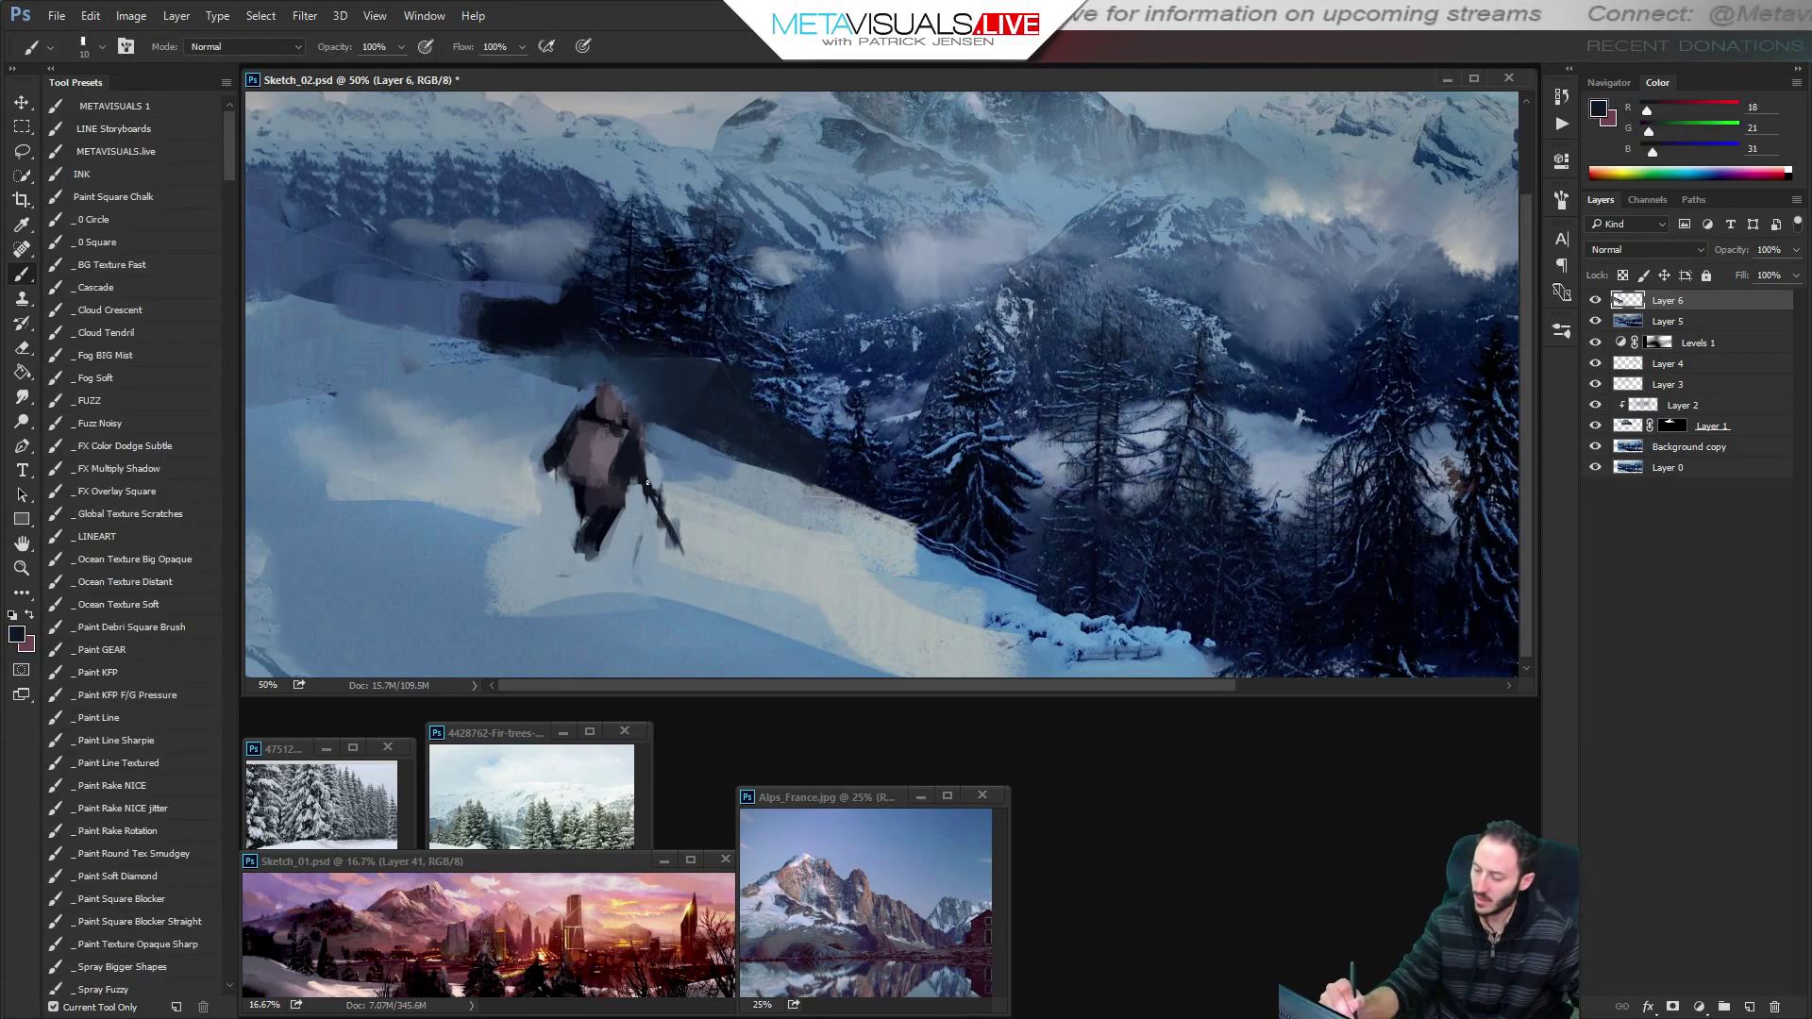
Touch up the snow around the figure's legs and left side with larger strokes of sampled snow tones.
key("bracketright")
key("bracketright")
left_click(539, 519, "alt")
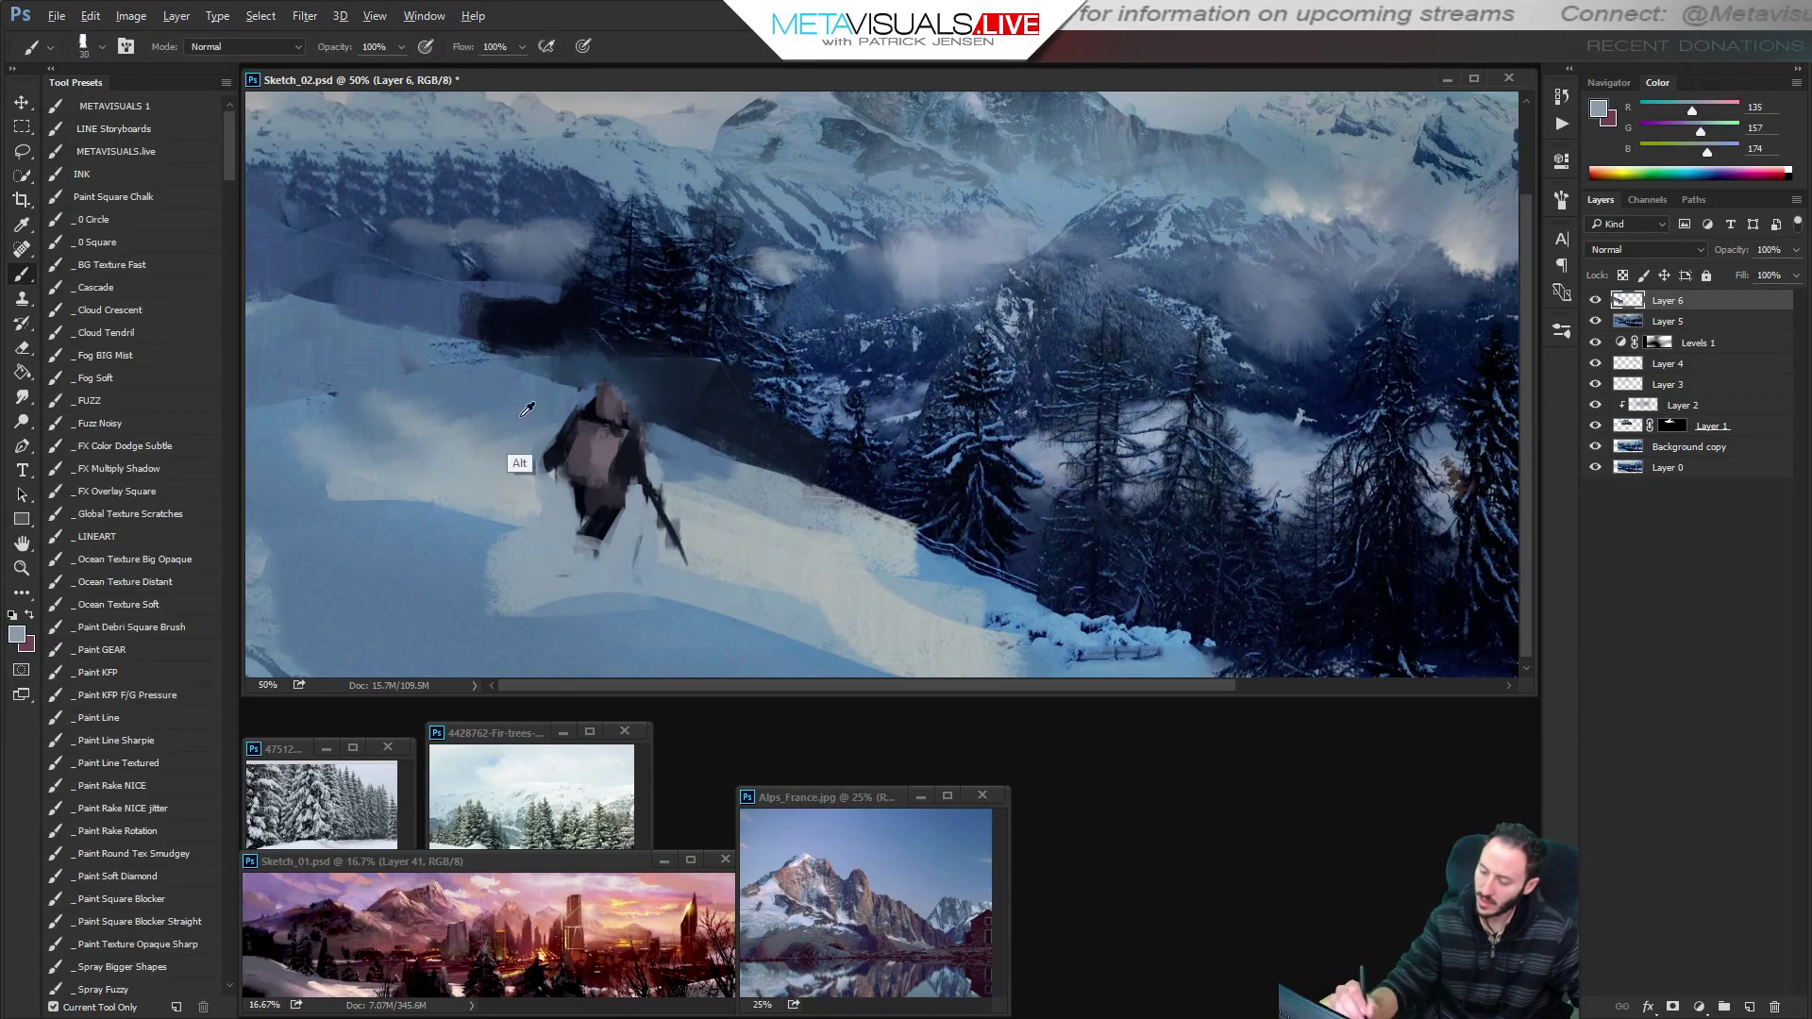
left_click(526, 410, "alt")
key("bracketright")
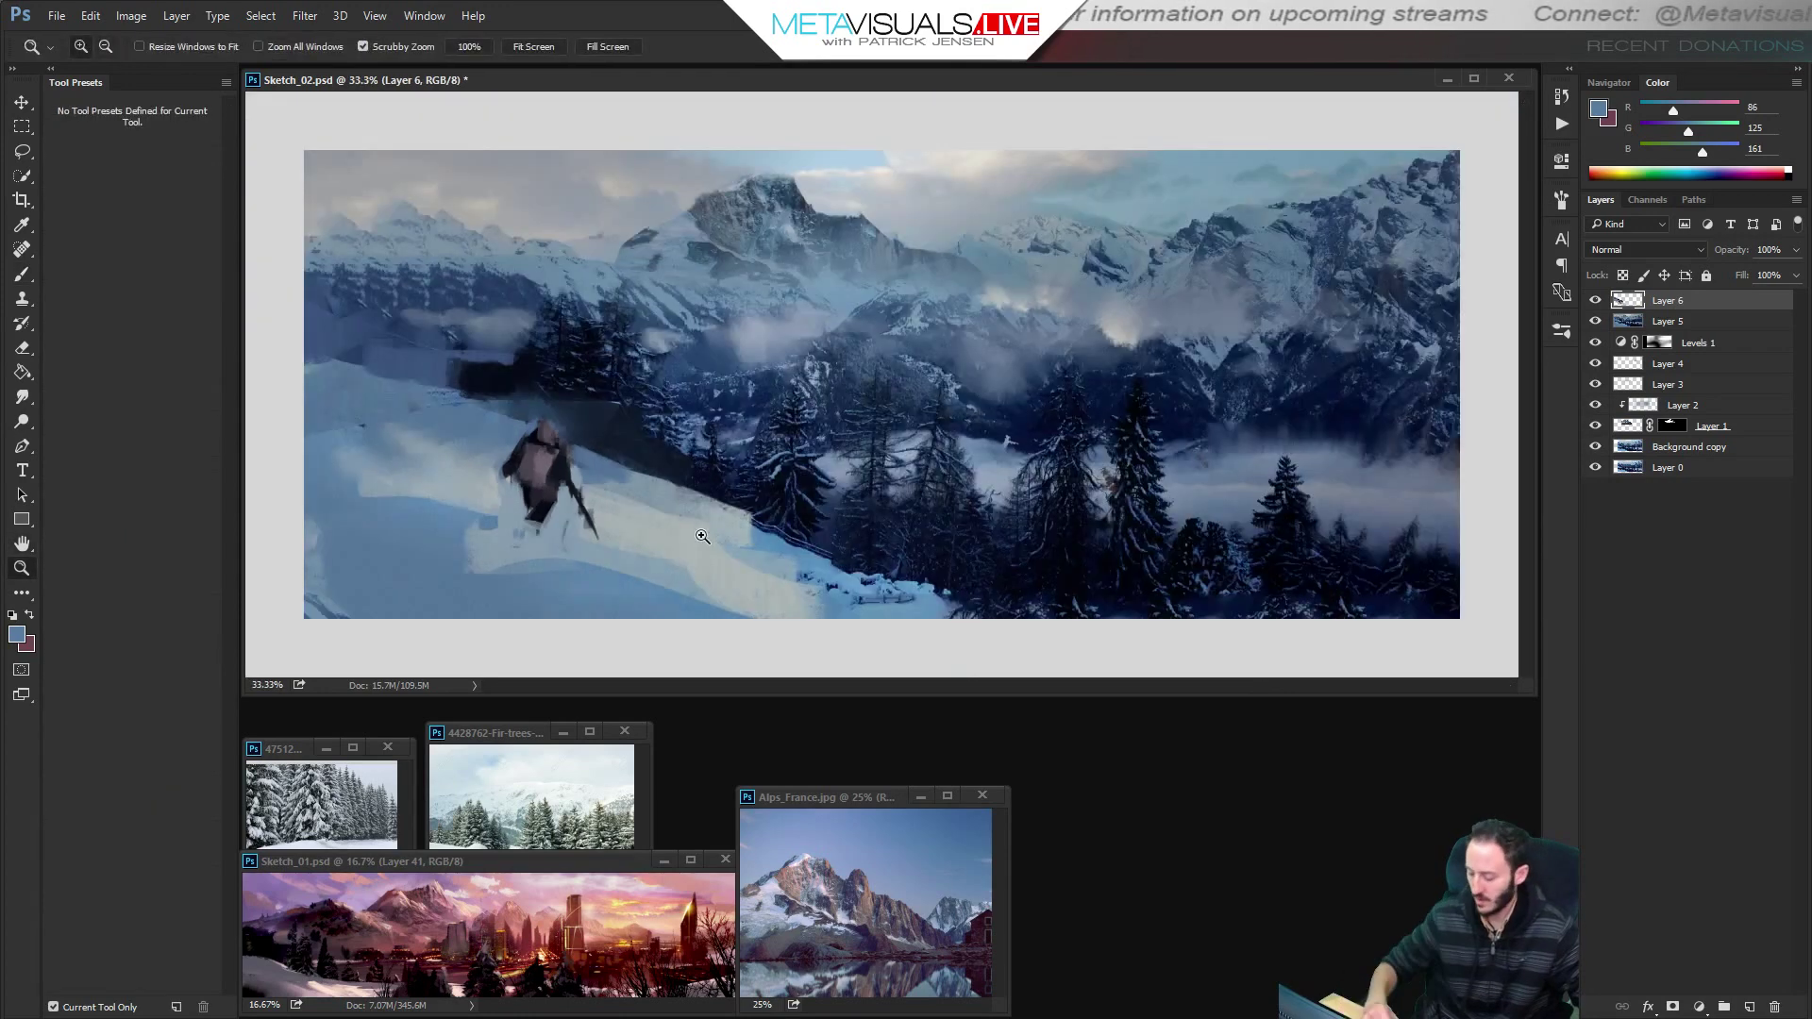
Add textured blue and pale streaks to the lower-left snow near the figure with the Paint Rake NICE brush.
scroll(700, 537, "down", 1)
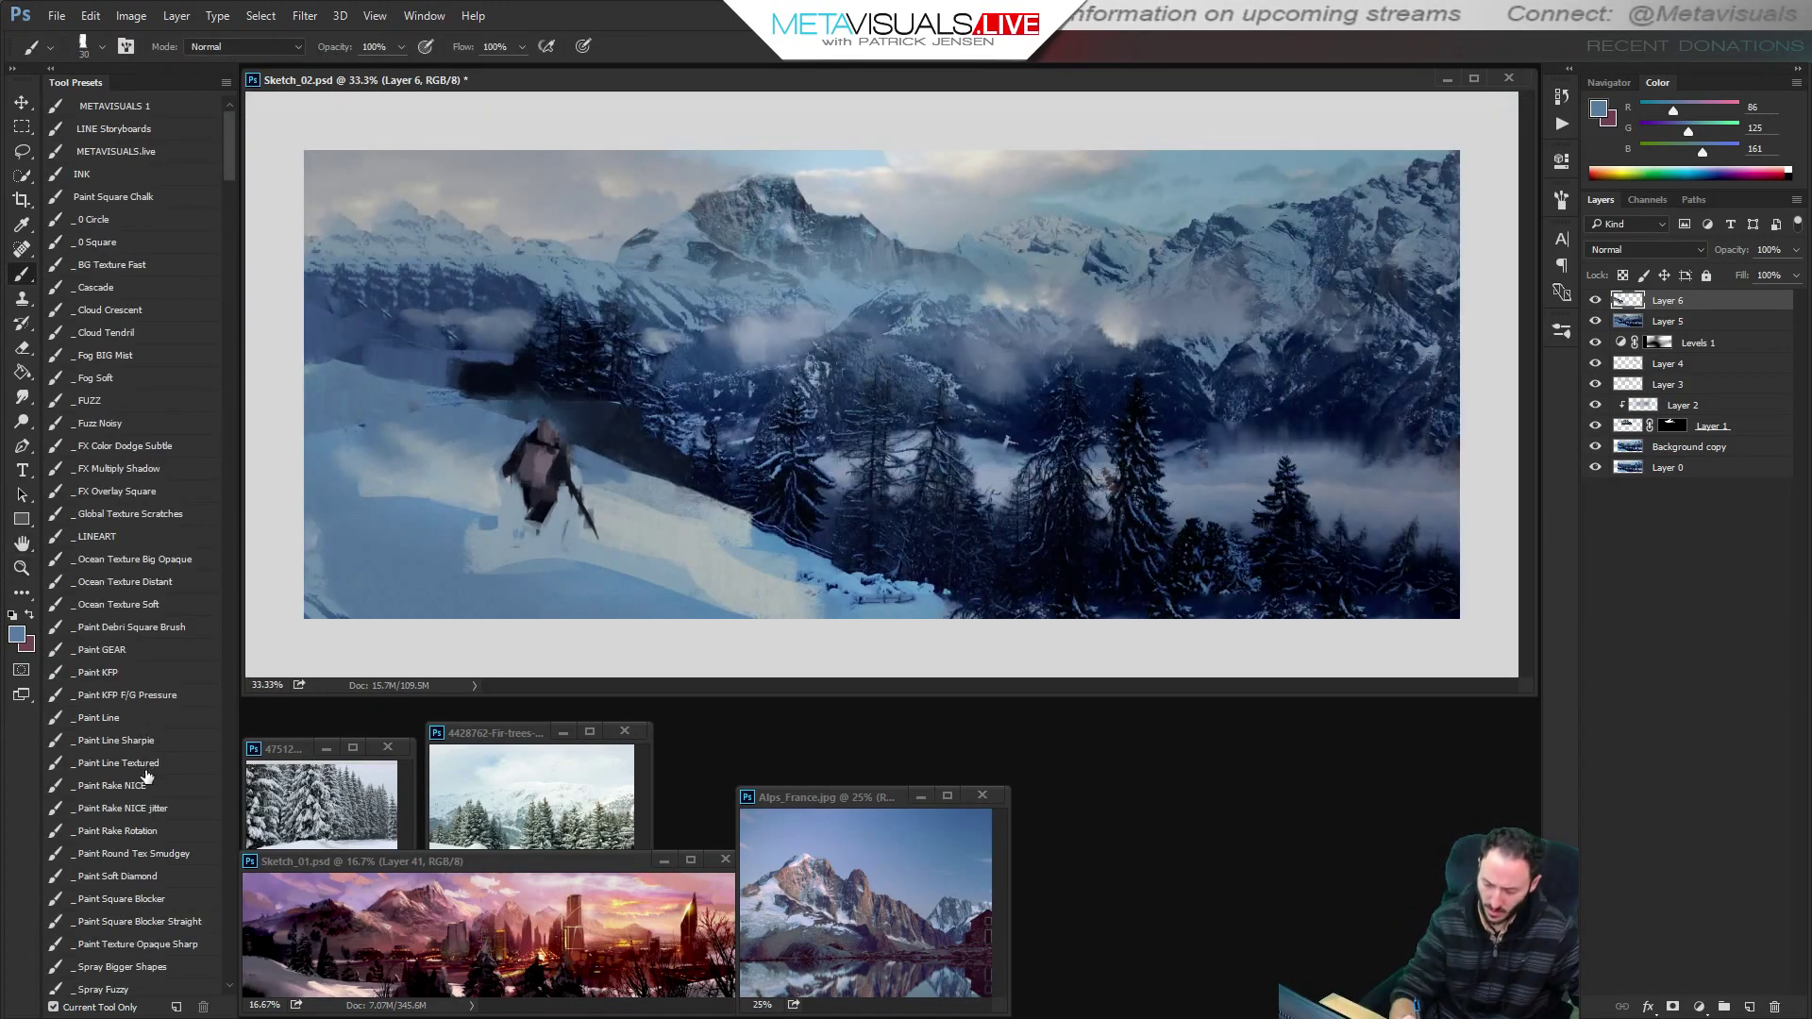
left_click(112, 785)
left_click(589, 500, "alt")
key("bracketright")
key("bracketright")
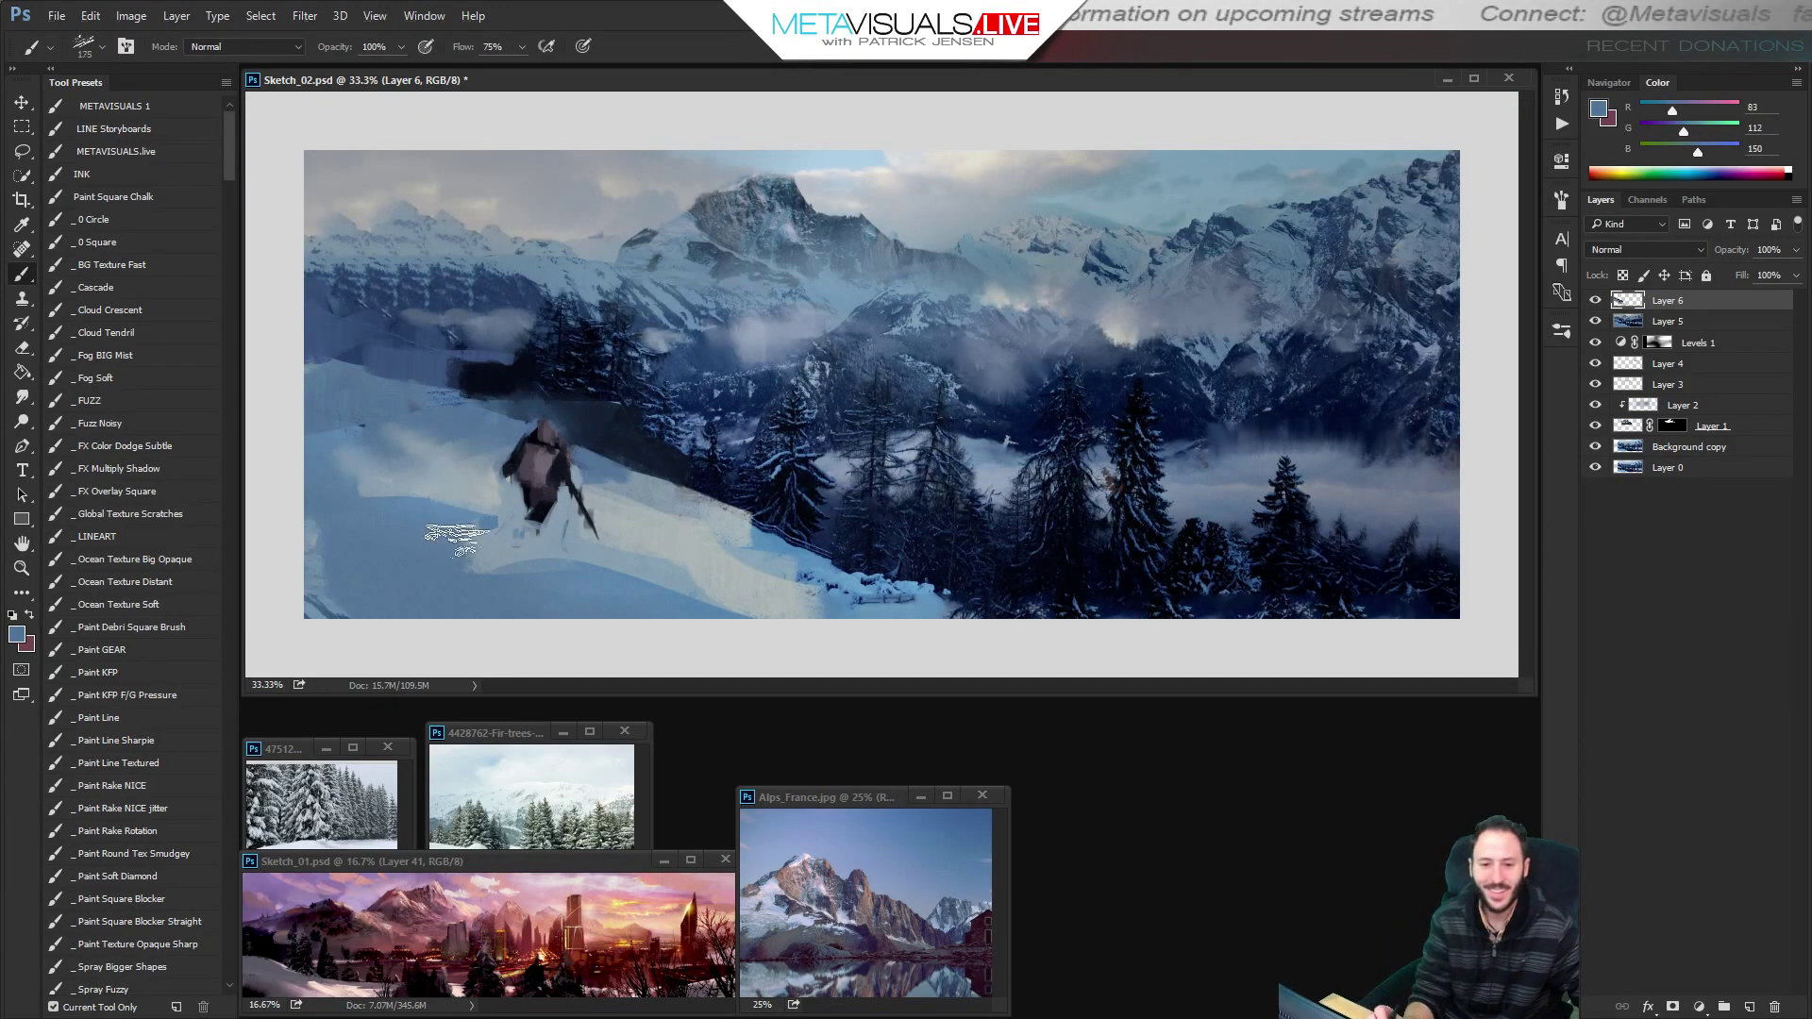
mouse_move(455, 540)
left_mouse_down()
mouse_move(464, 521)
mouse_move(480, 539)
mouse_move(284, 604)
left_mouse_up()
left_click(491, 533, "alt")
key("bracketleft")
key("bracketleft")
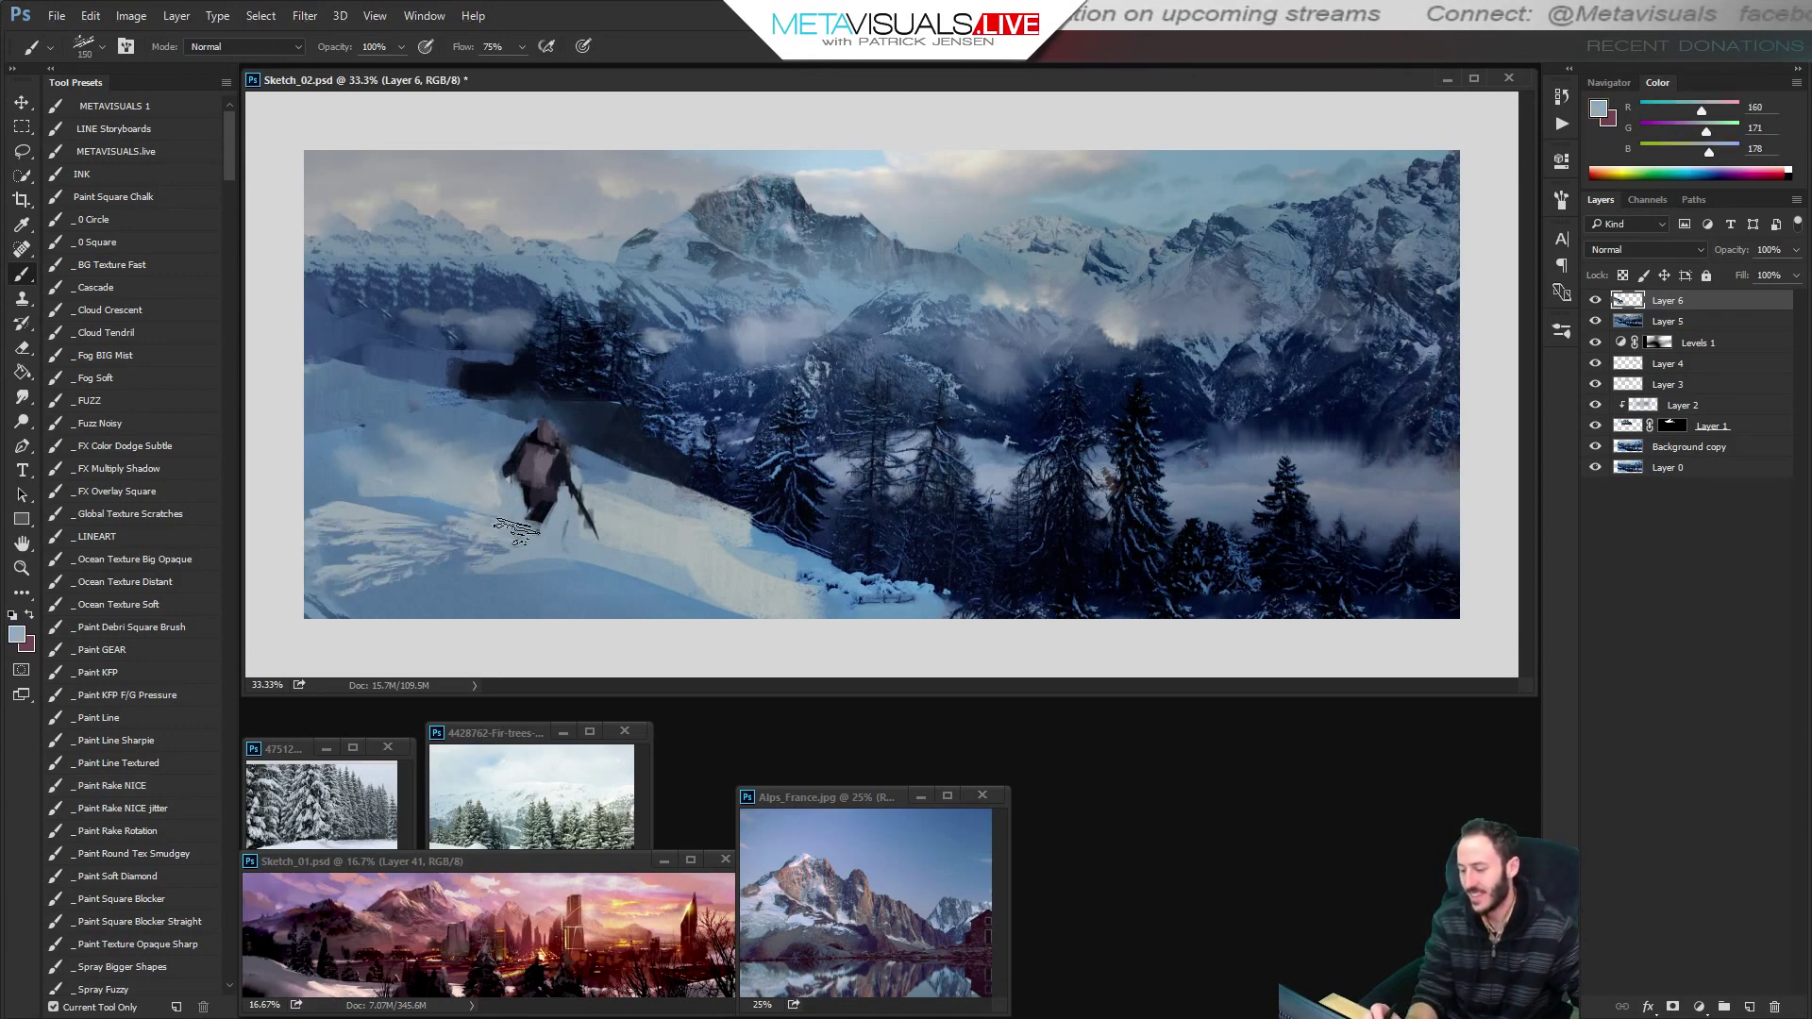
Paint sampled grey snow tones beside the figure's left side and blue shadow streaks down the slope to its right.
left_click(484, 535, "alt")
key("bracketleft")
left_click_drag(368, 428, 496, 470)
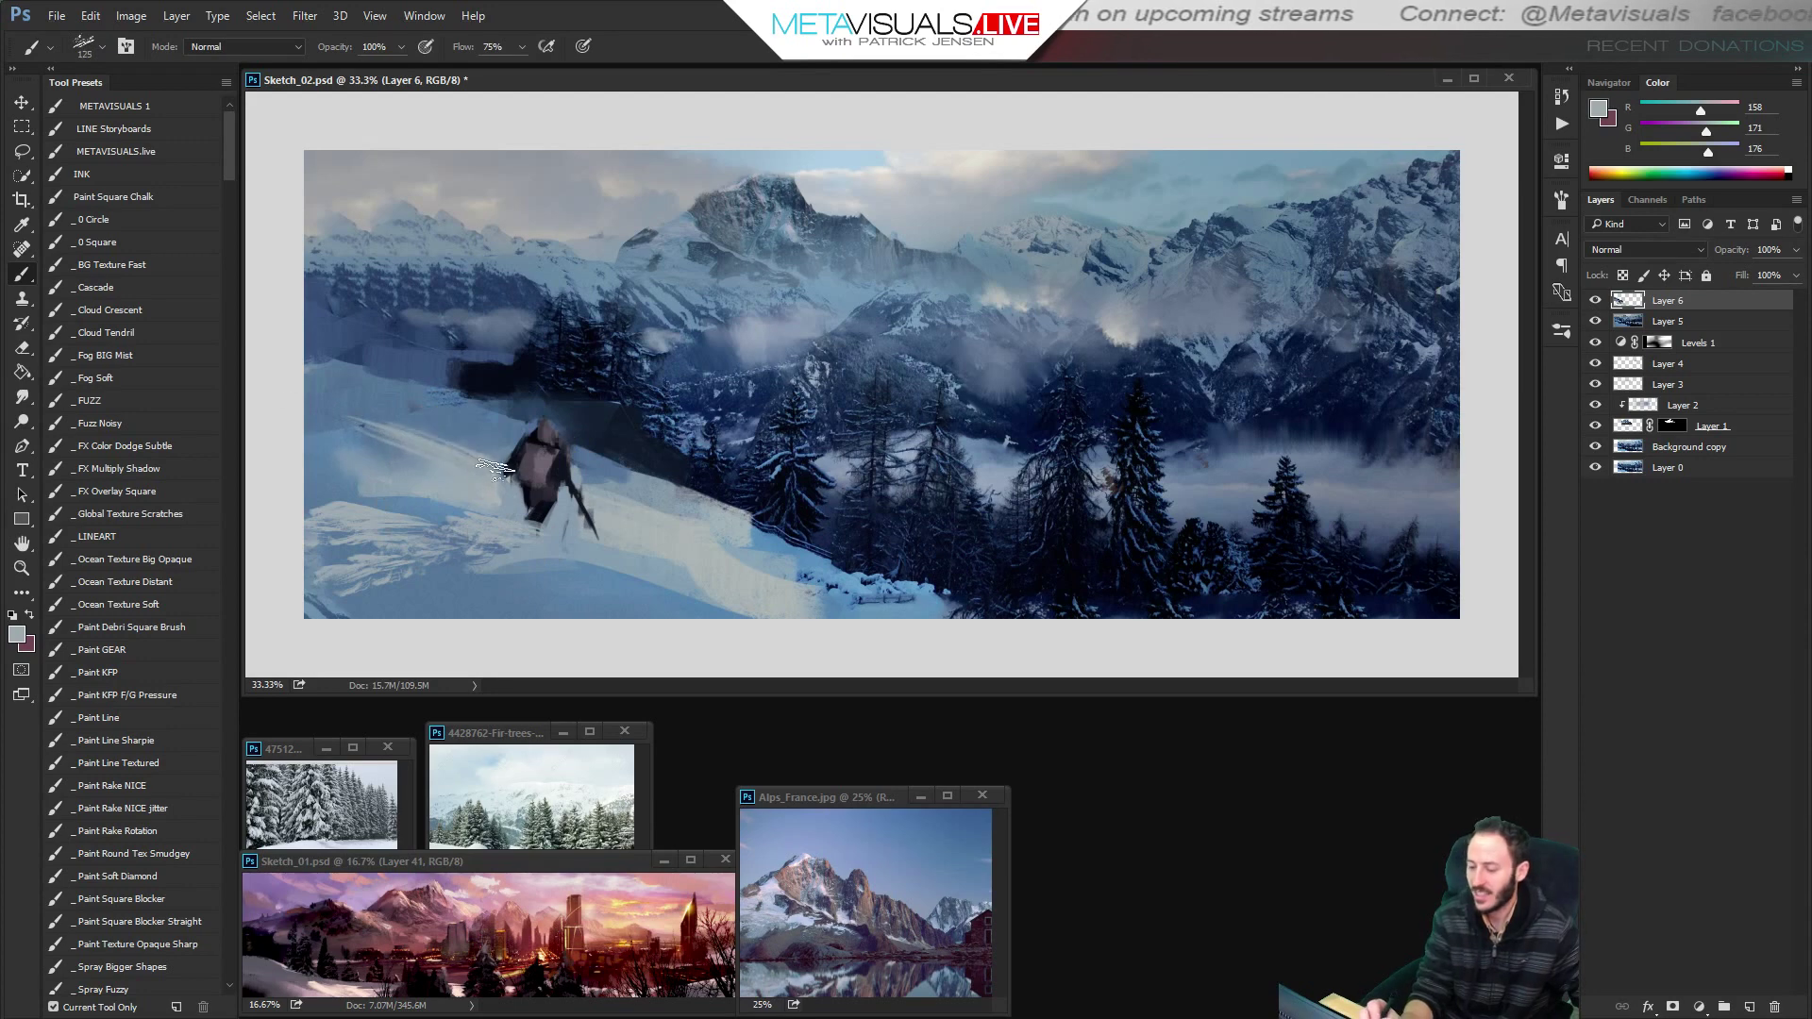
left_click(831, 578, "alt")
key("bracketright")
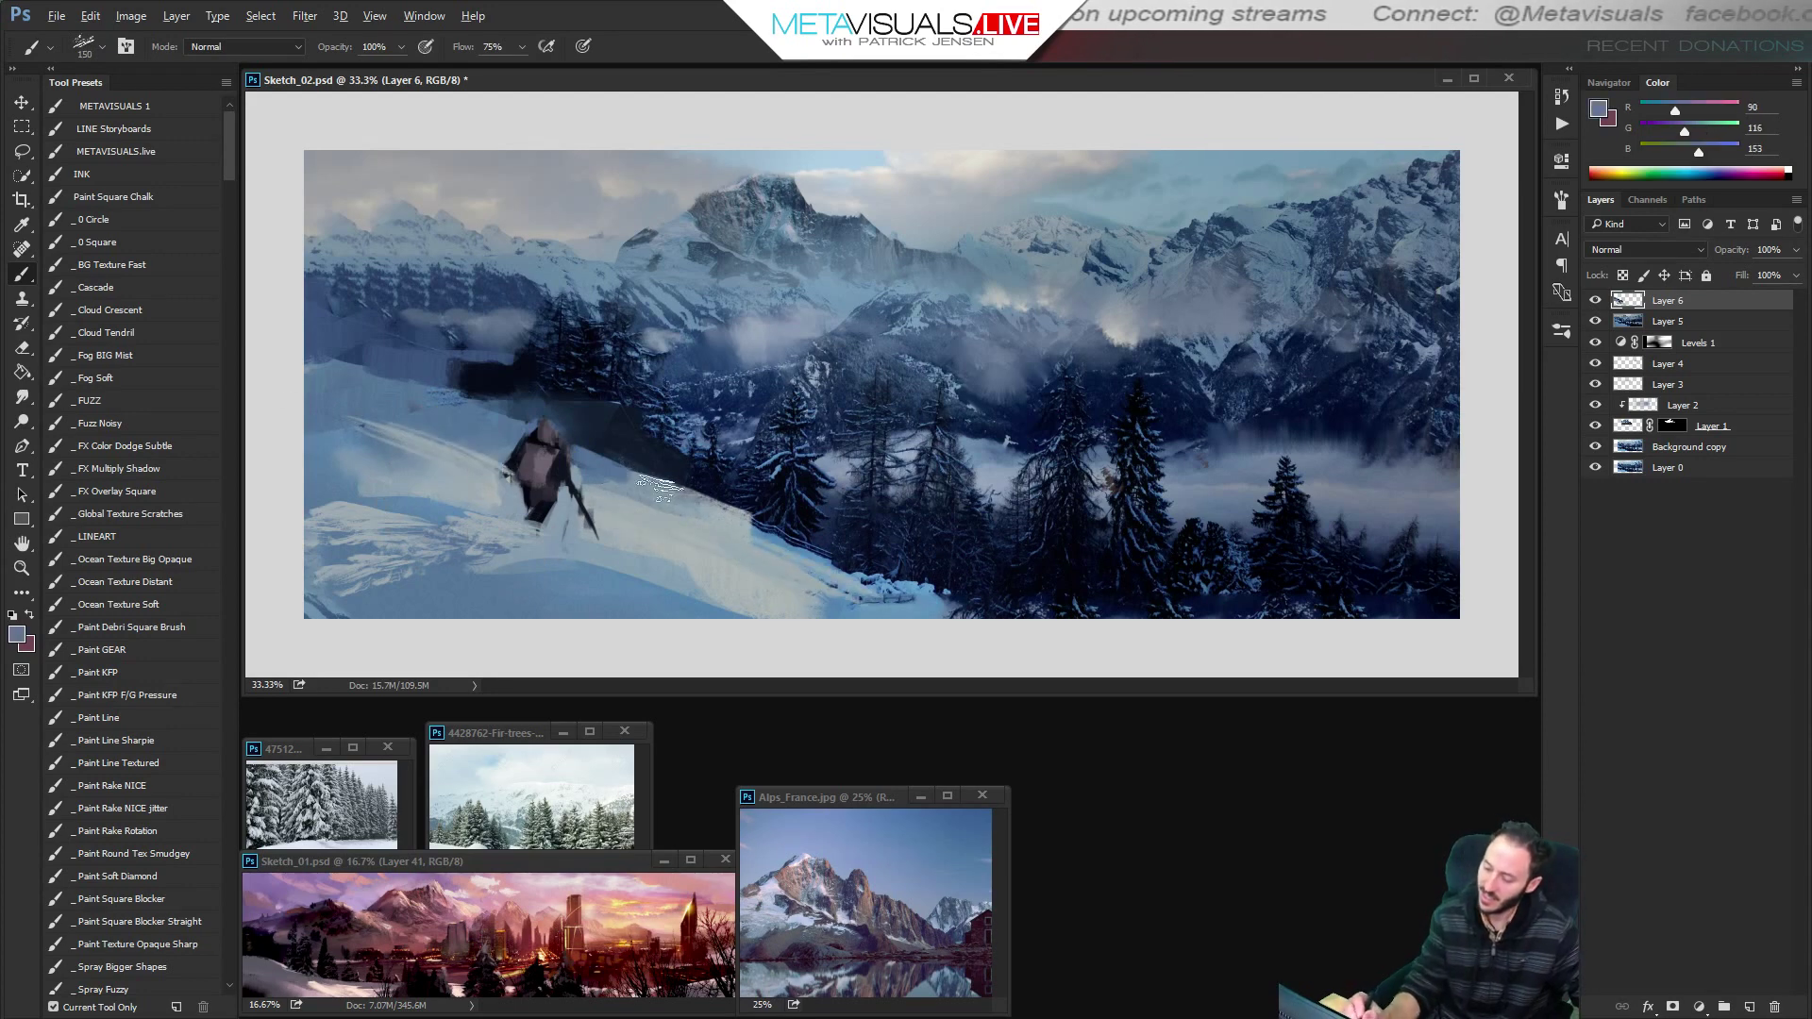
mouse_move(864, 562)
left_mouse_down()
mouse_move(688, 516)
mouse_move(864, 579)
mouse_move(604, 500)
mouse_move(689, 542)
left_mouse_up()
key("bracketleft")
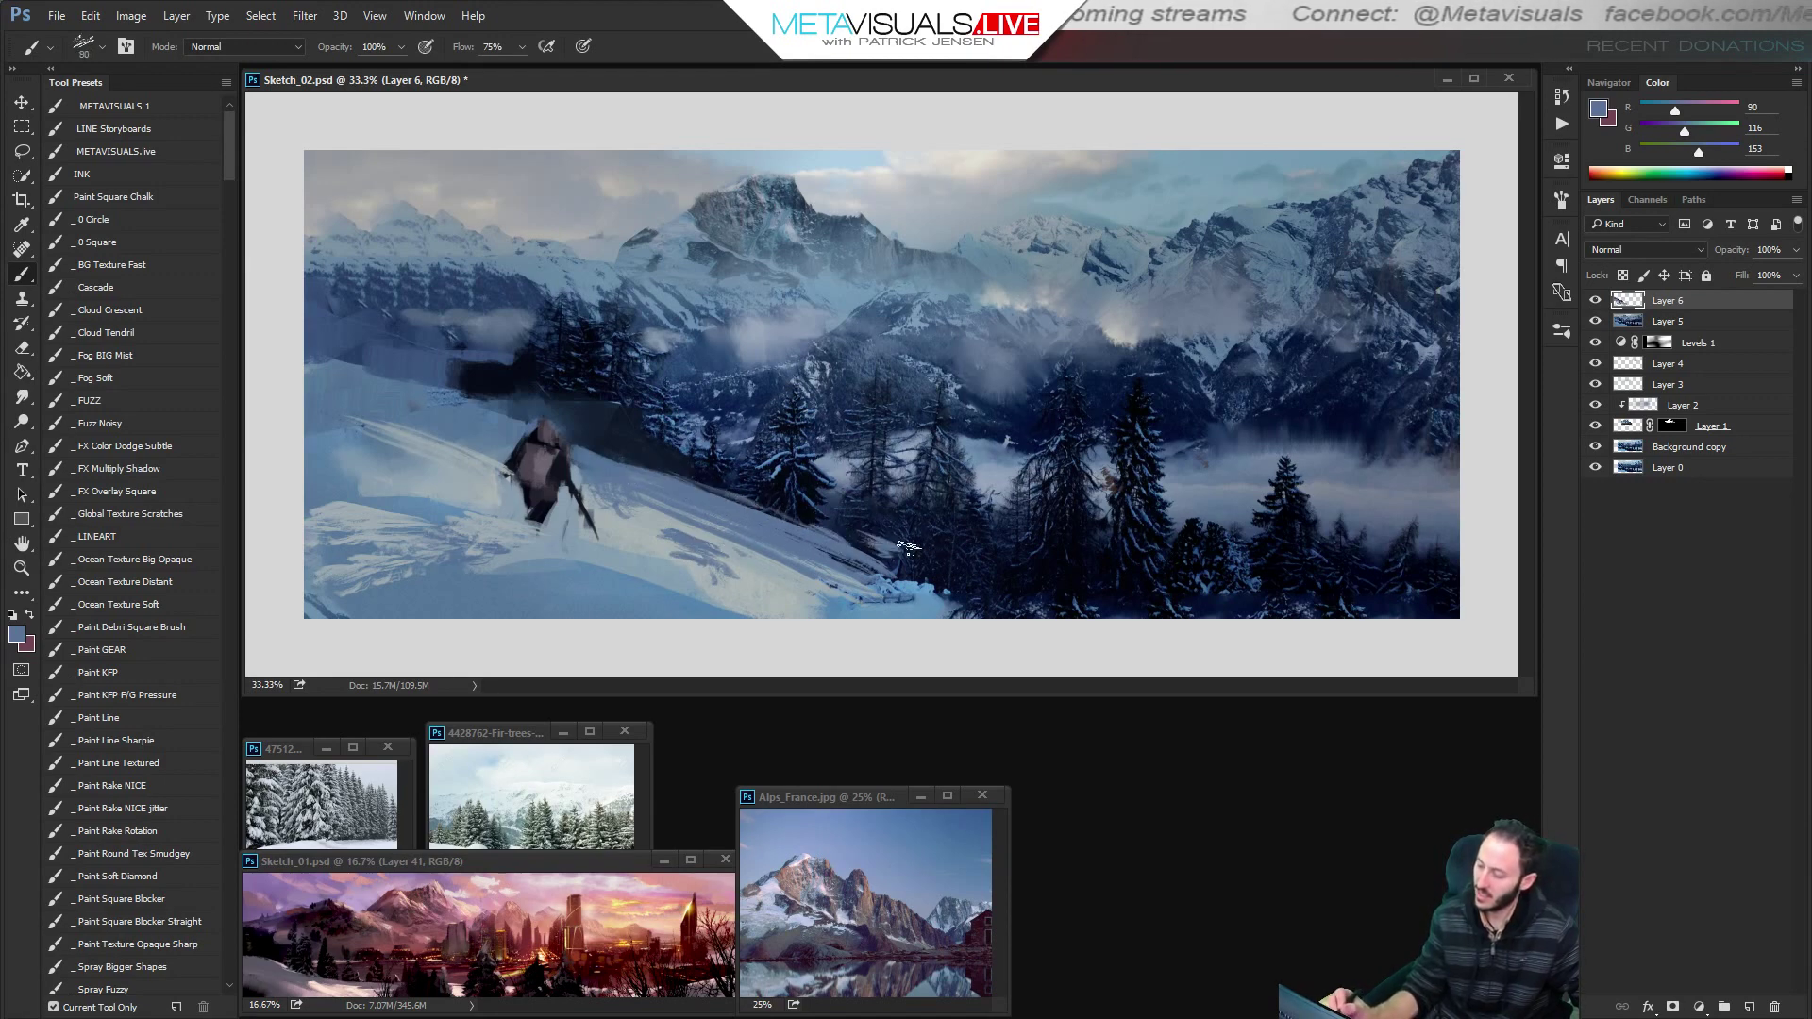
Extend the slope's lower-right end with pale snow patches beneath the firs, shading them with sampled blue.
left_click(858, 198, "alt")
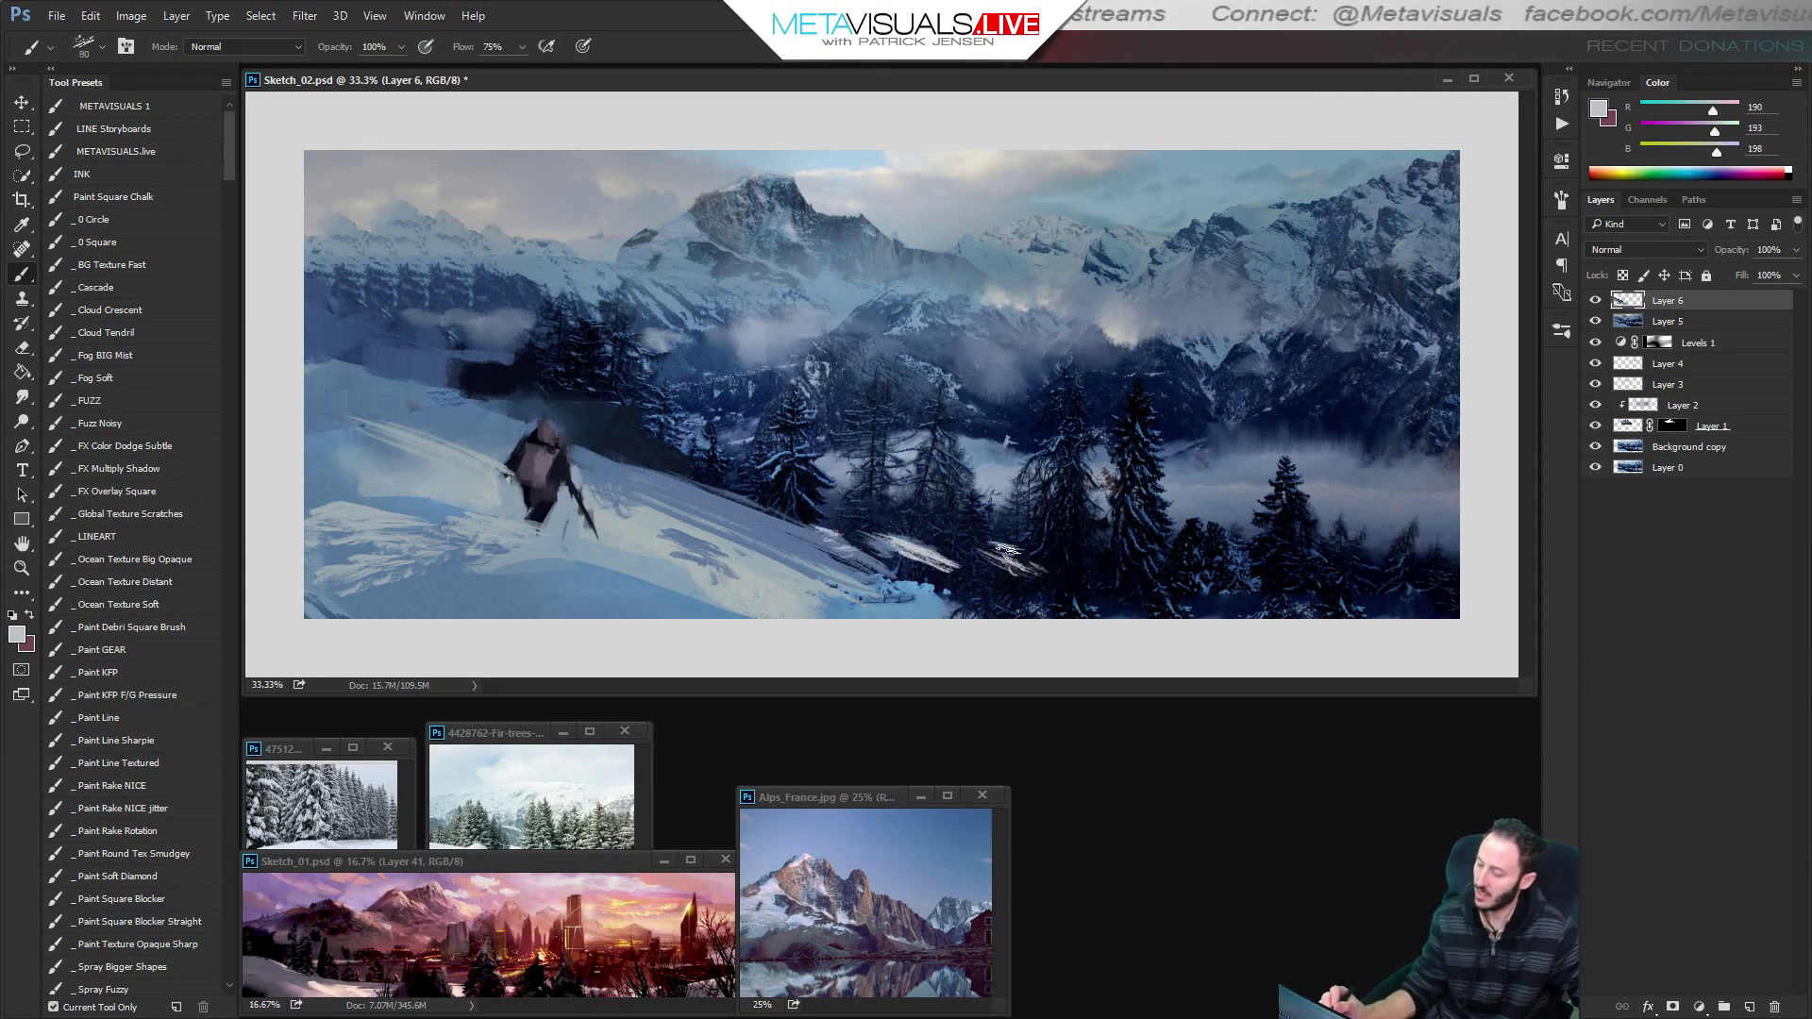
left_click(1196, 525, "alt")
key("bracketright")
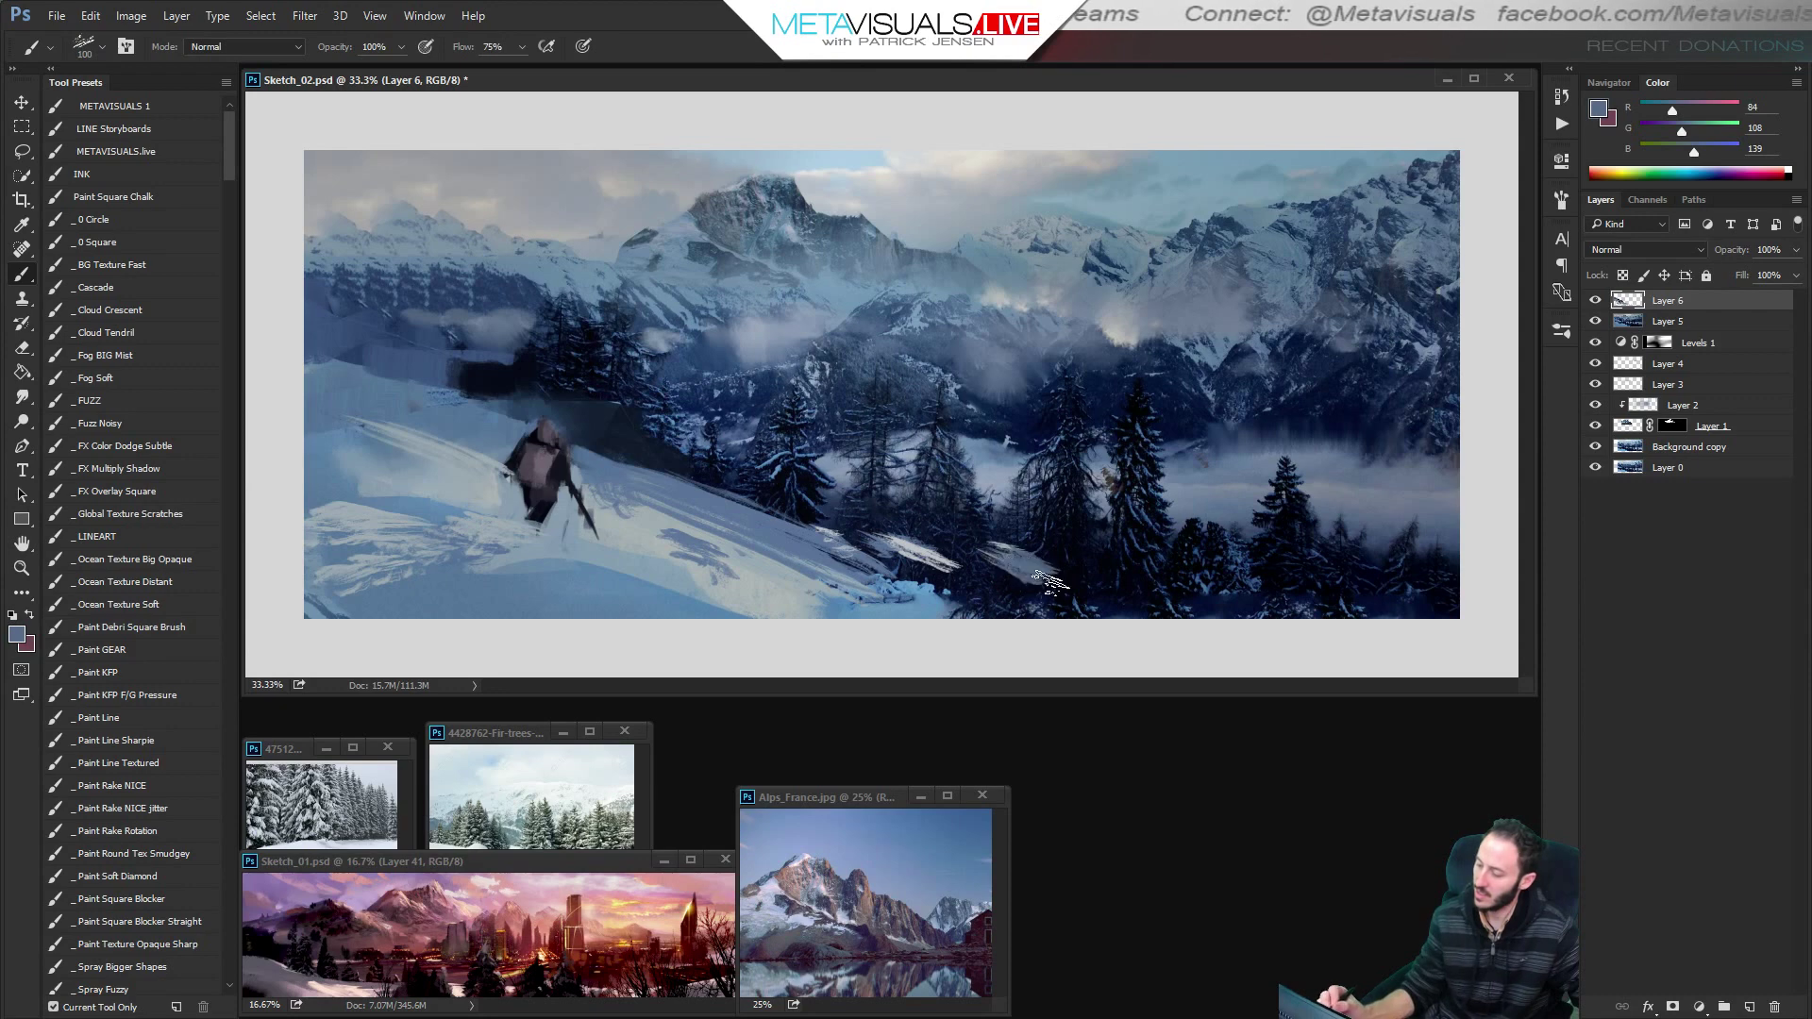
key("bracketright")
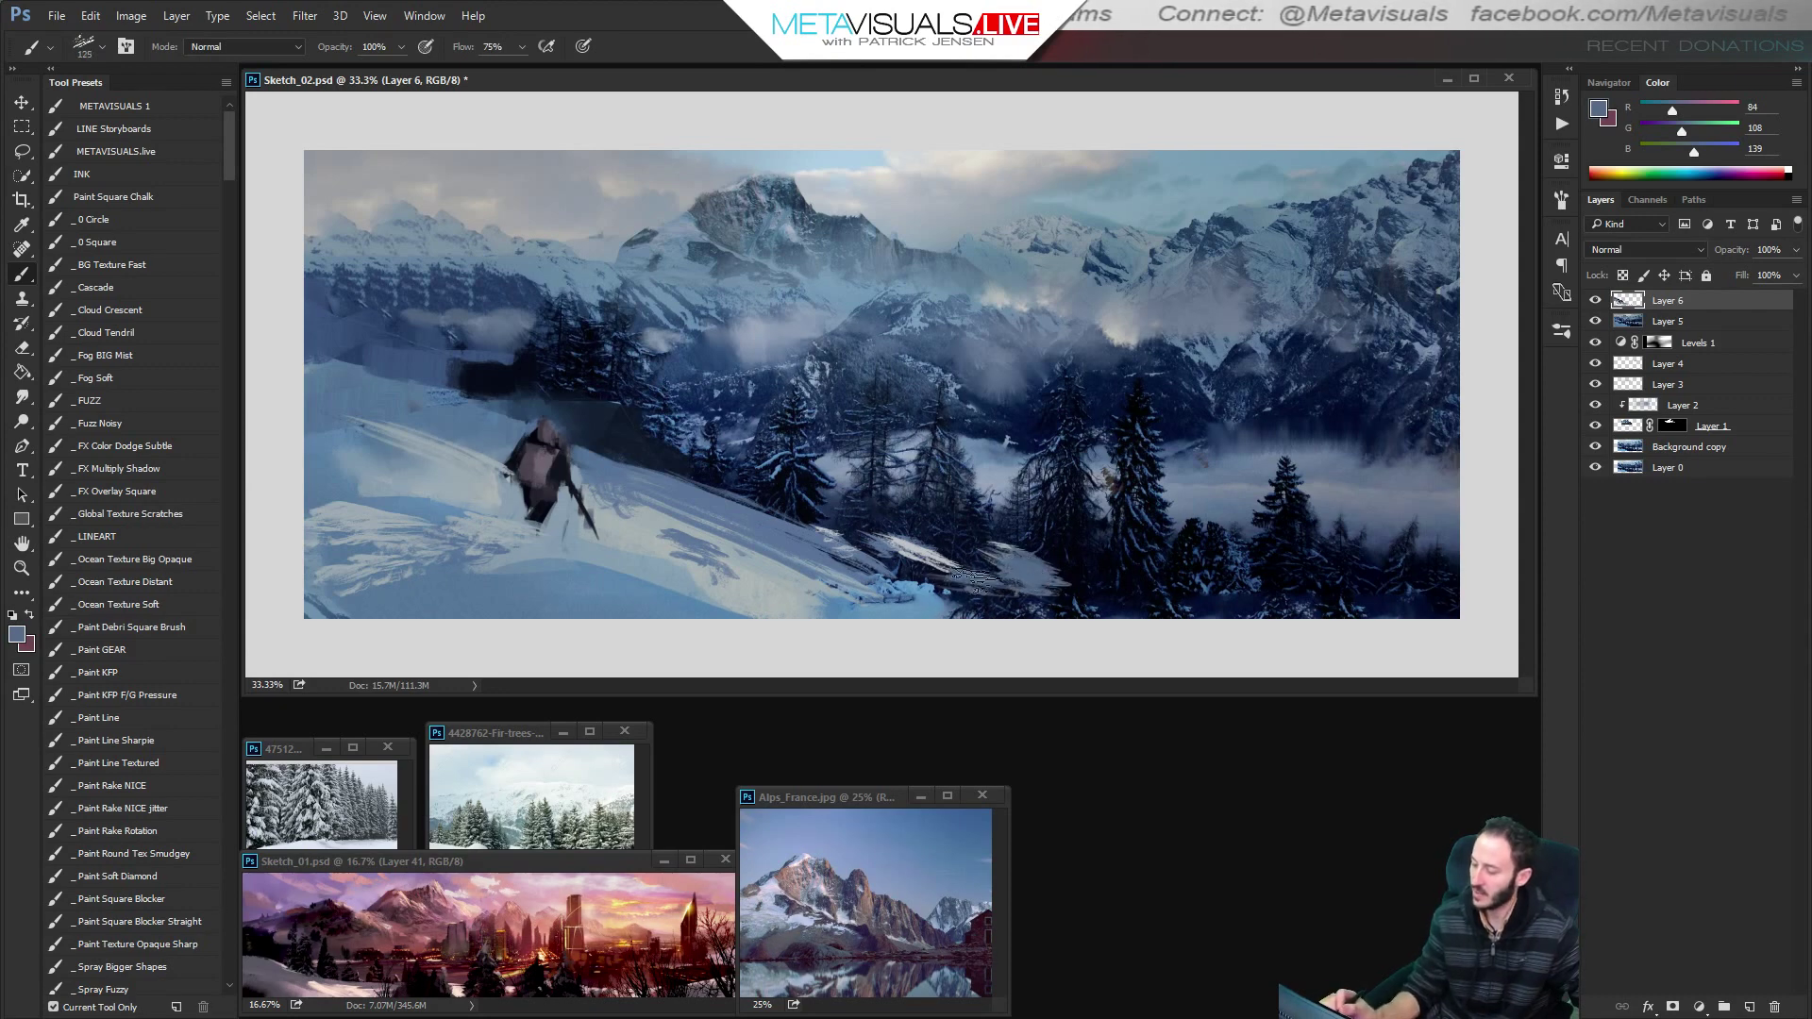
Brush sampled pale snow streaks down the slope between the figure and the firs.
left_click(876, 559, "alt")
key("bracketright")
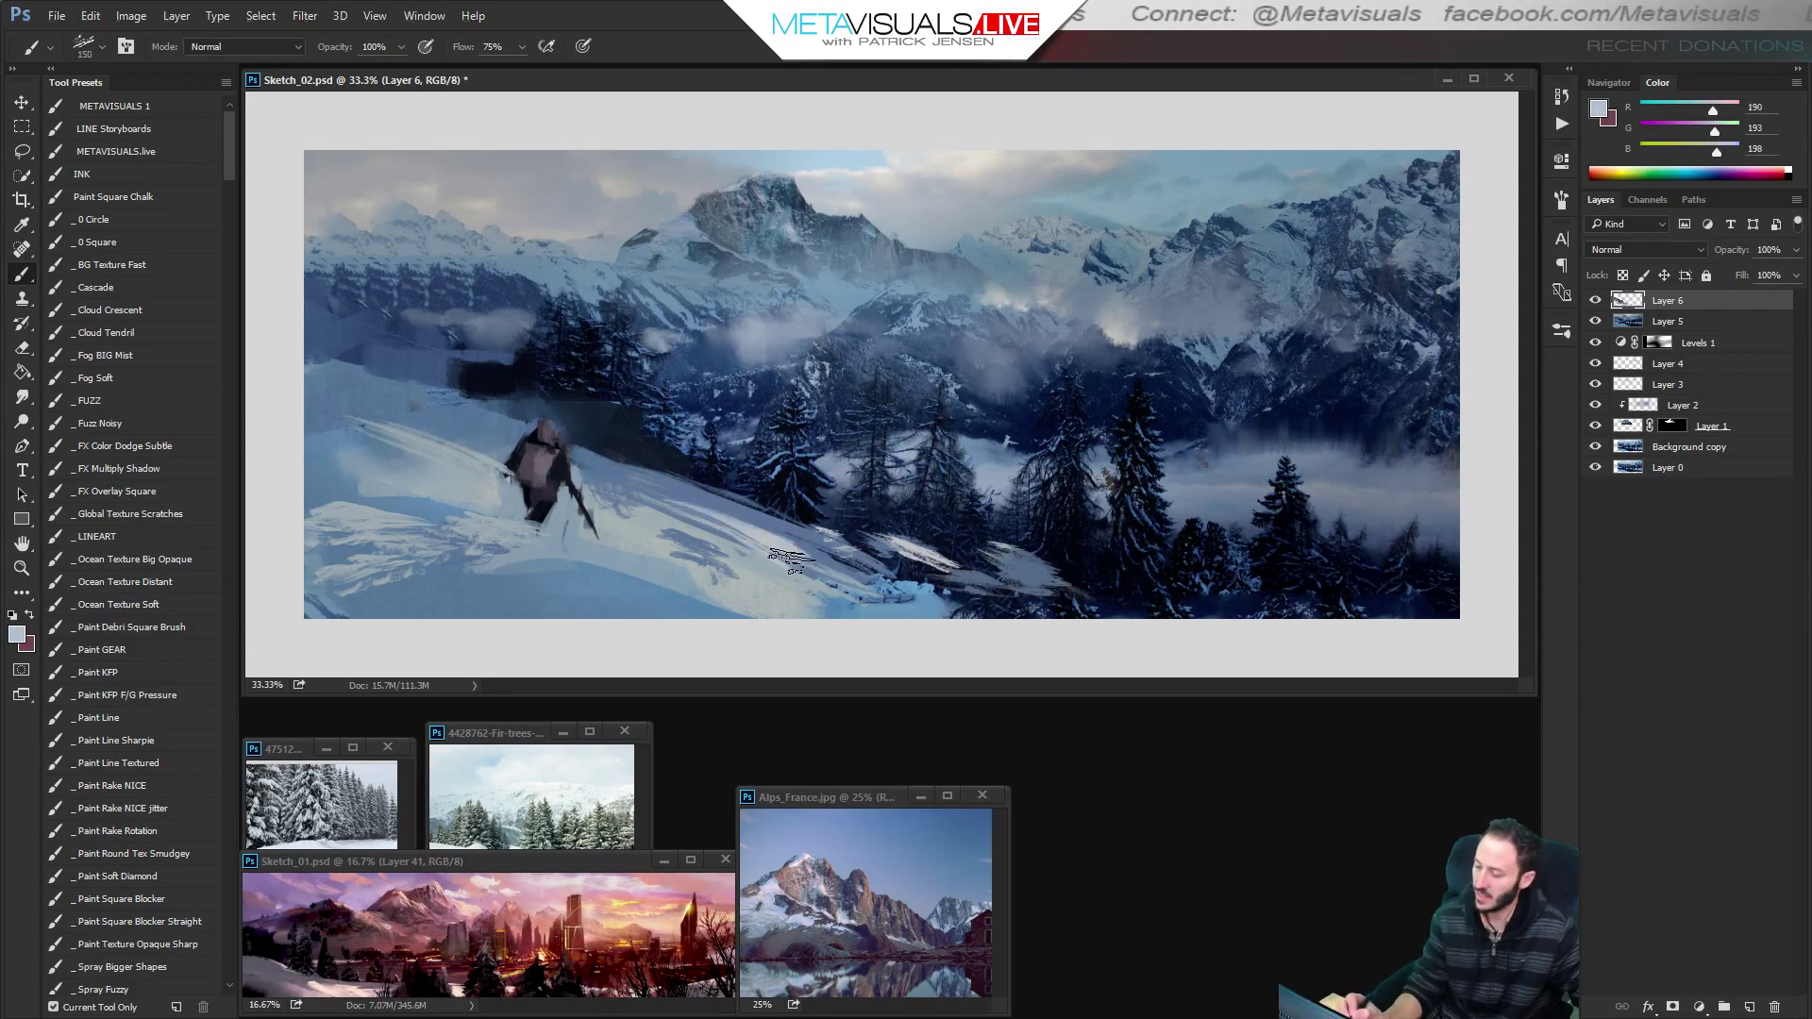
left_click_drag(616, 483, 825, 557)
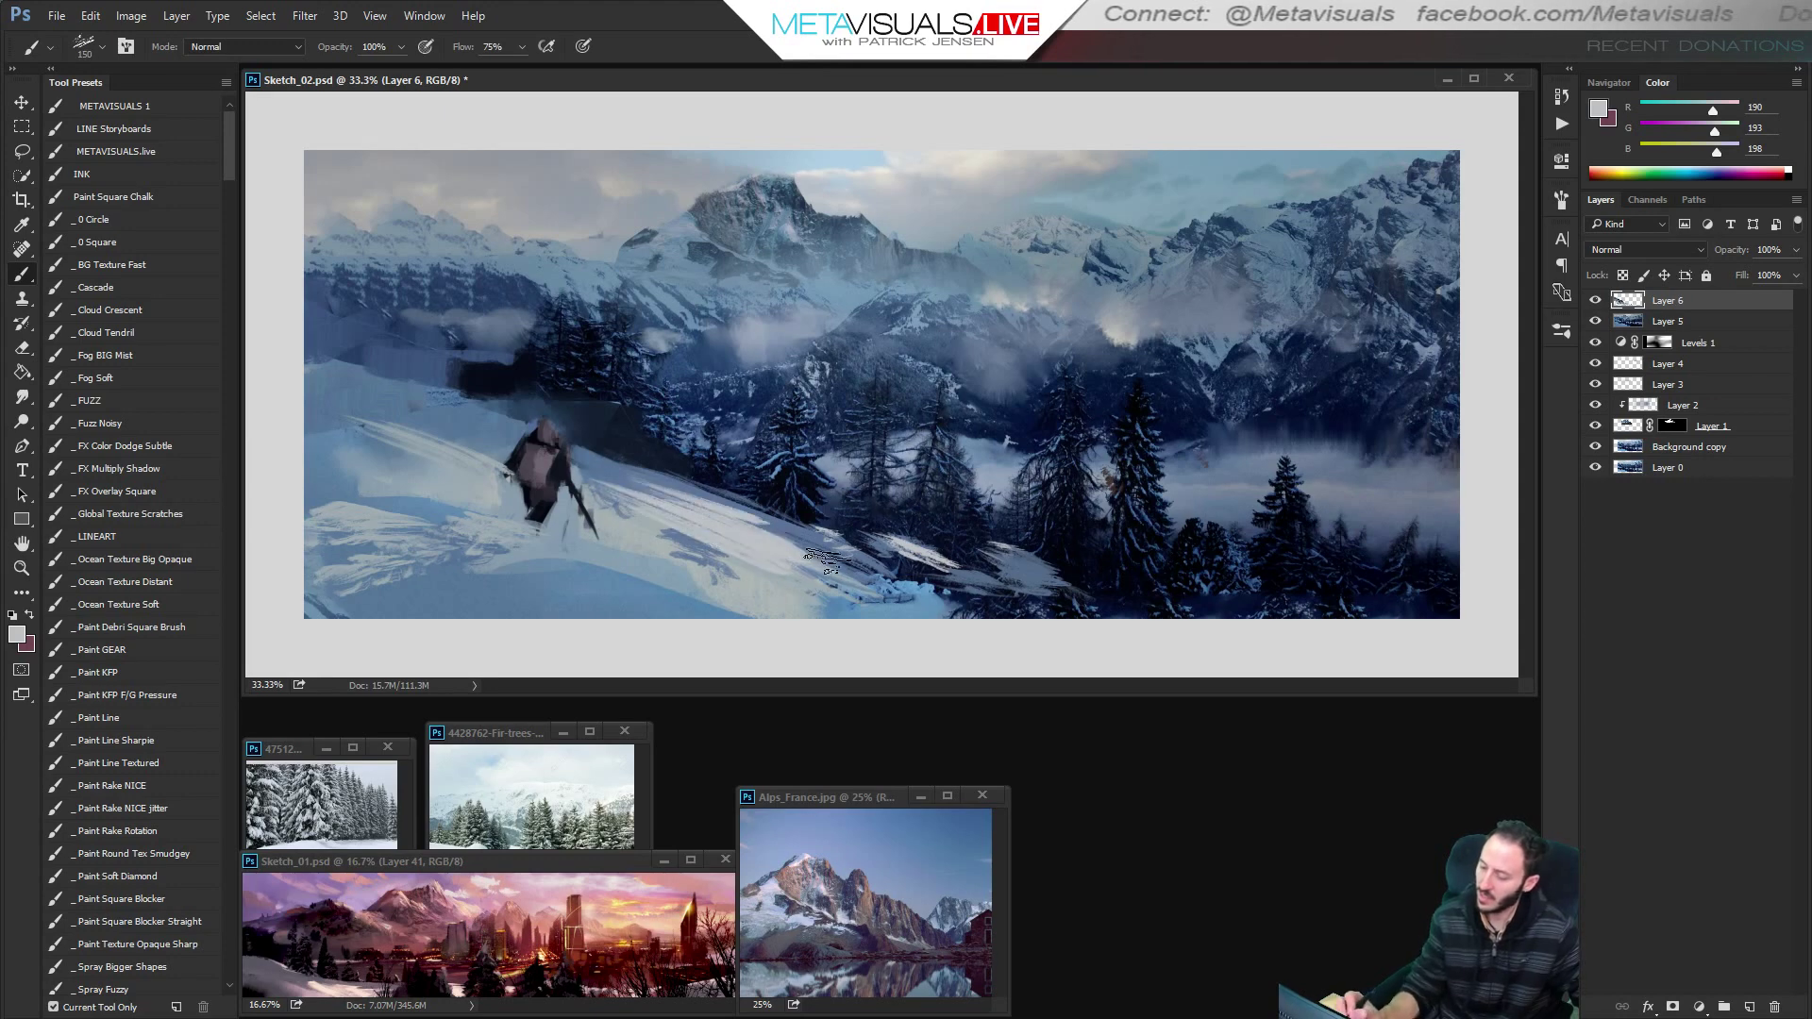
left_click_drag(725, 529, 789, 559)
left_click(1038, 566, "alt")
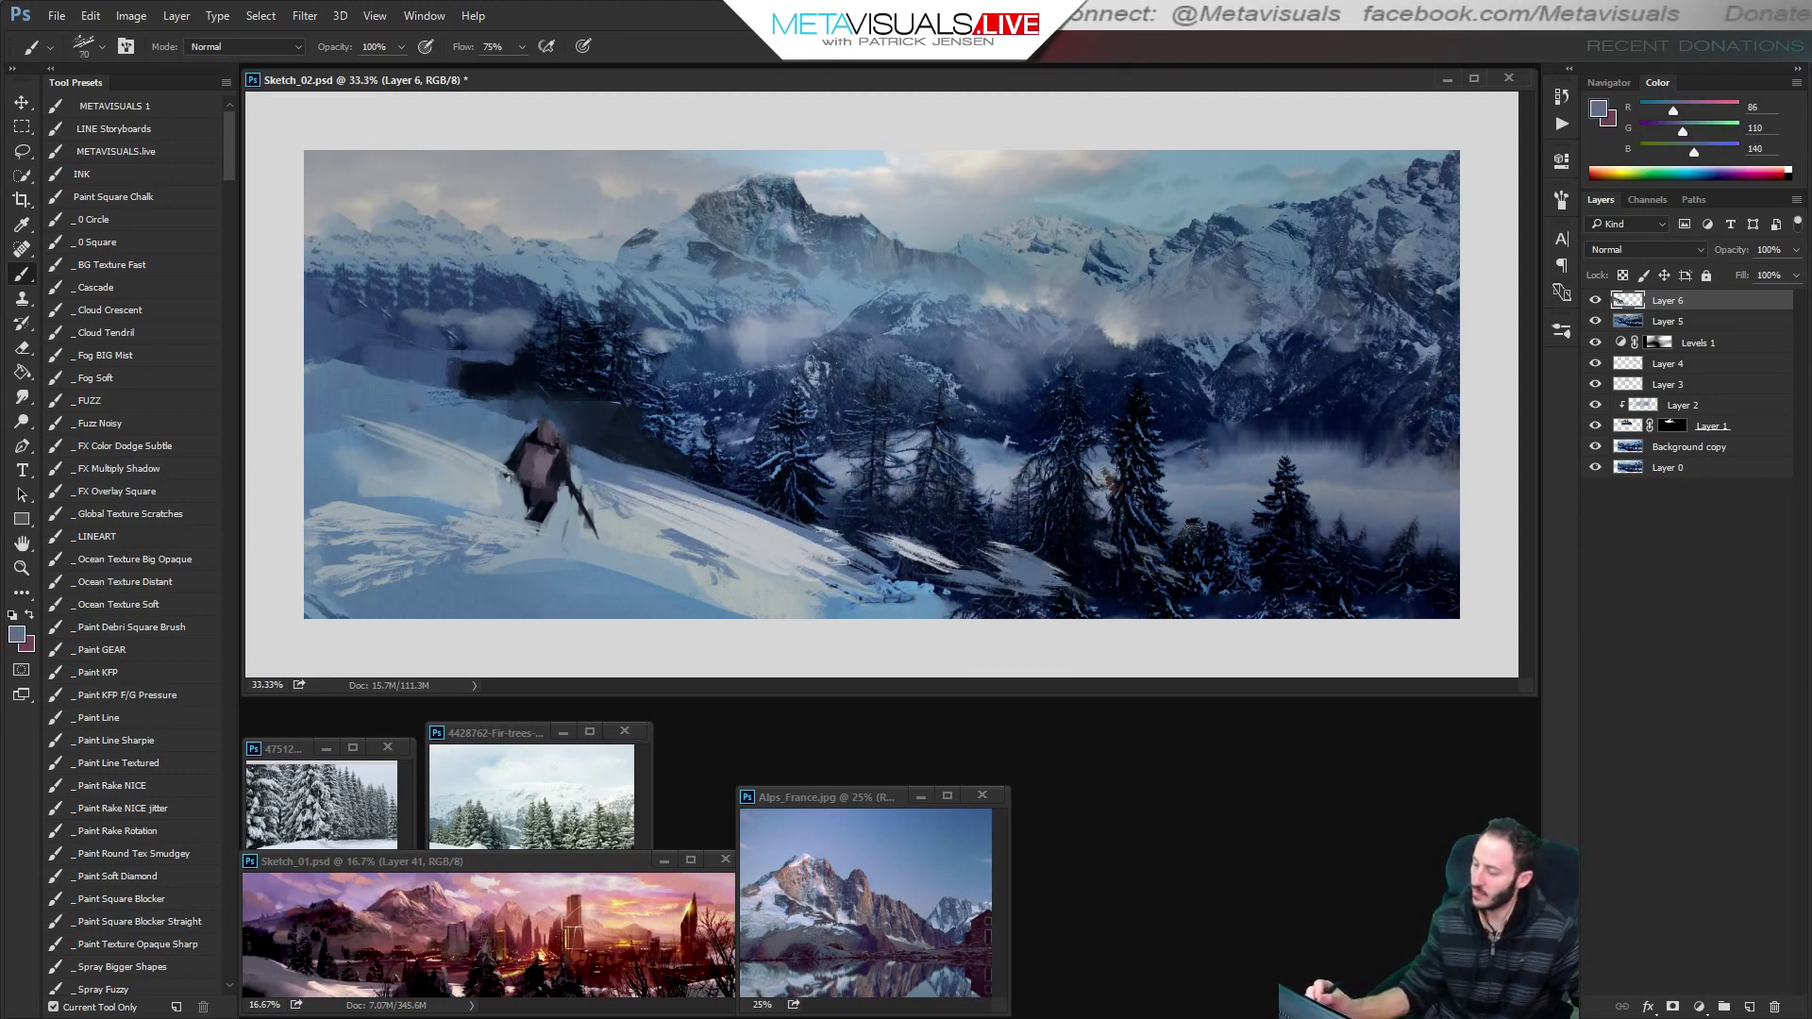
Block in a near-black tree mass behind the figure at the top of the snow slope, using a sampled dark tone.
key("space")
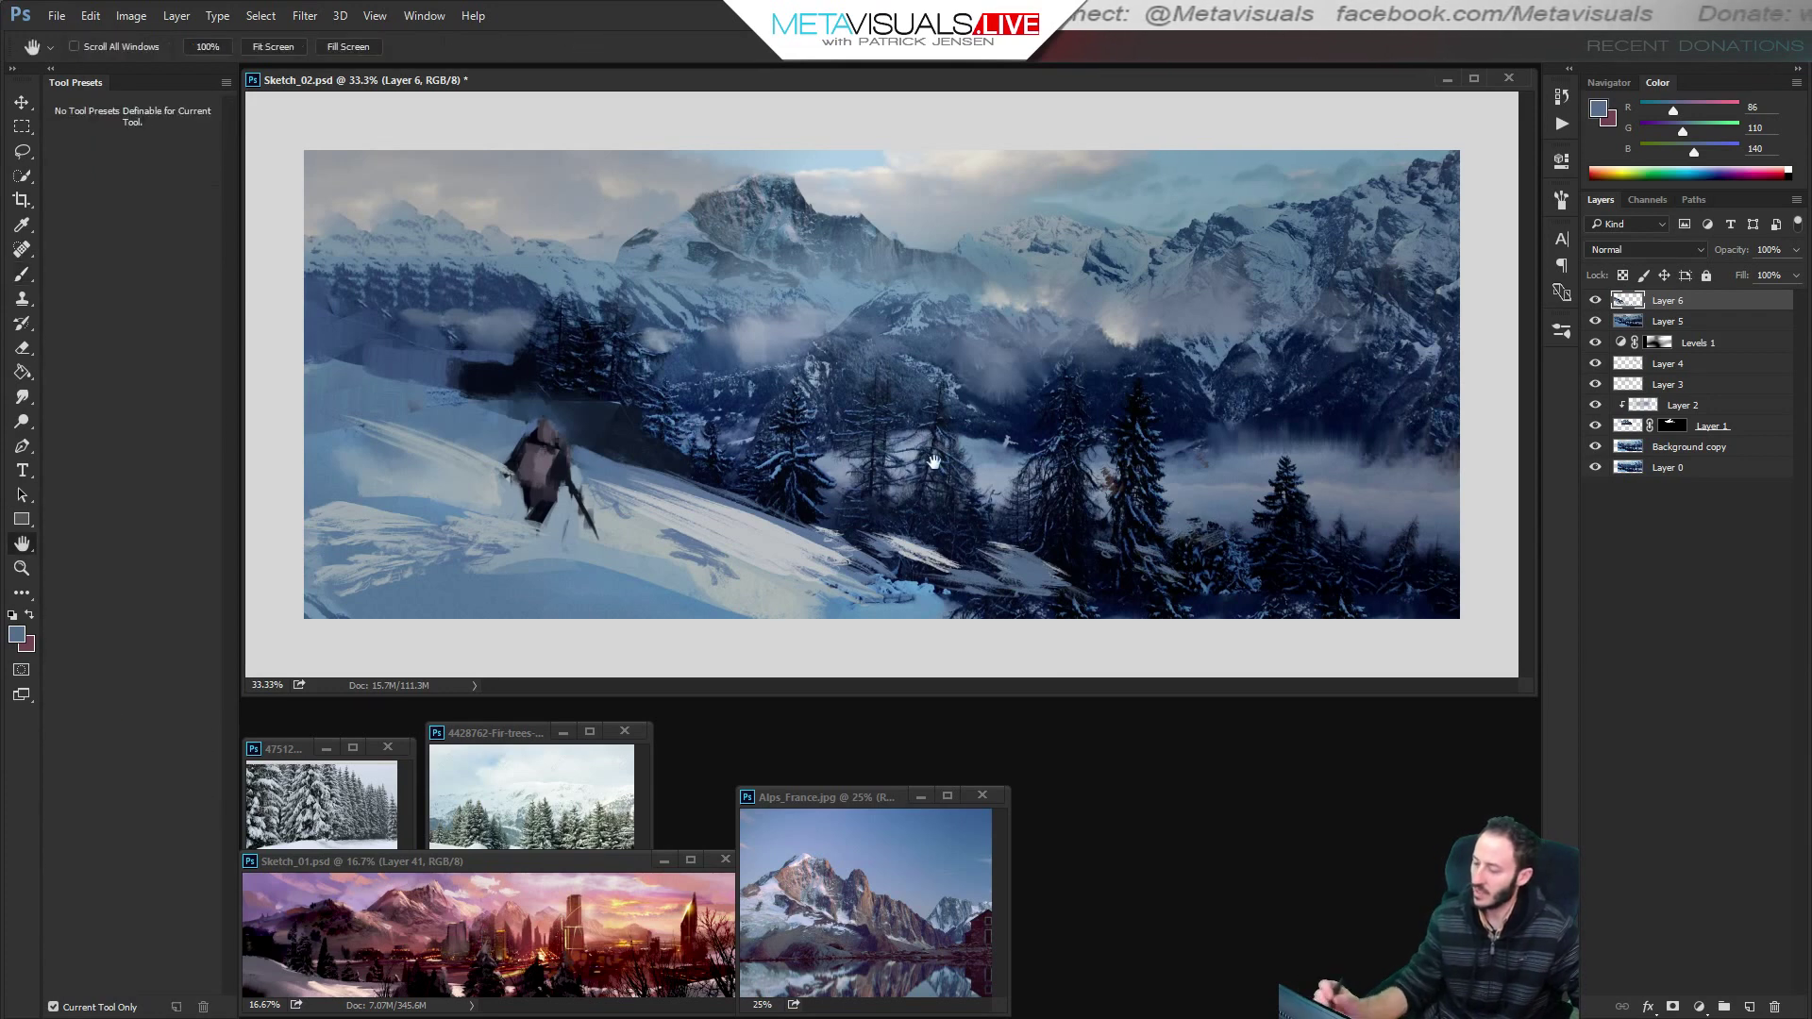
left_click(923, 542, "alt")
left_click(922, 542, "alt")
left_click(922, 542, "ctrl")
left_click(923, 542, "ctrl")
left_click(518, 369, "alt")
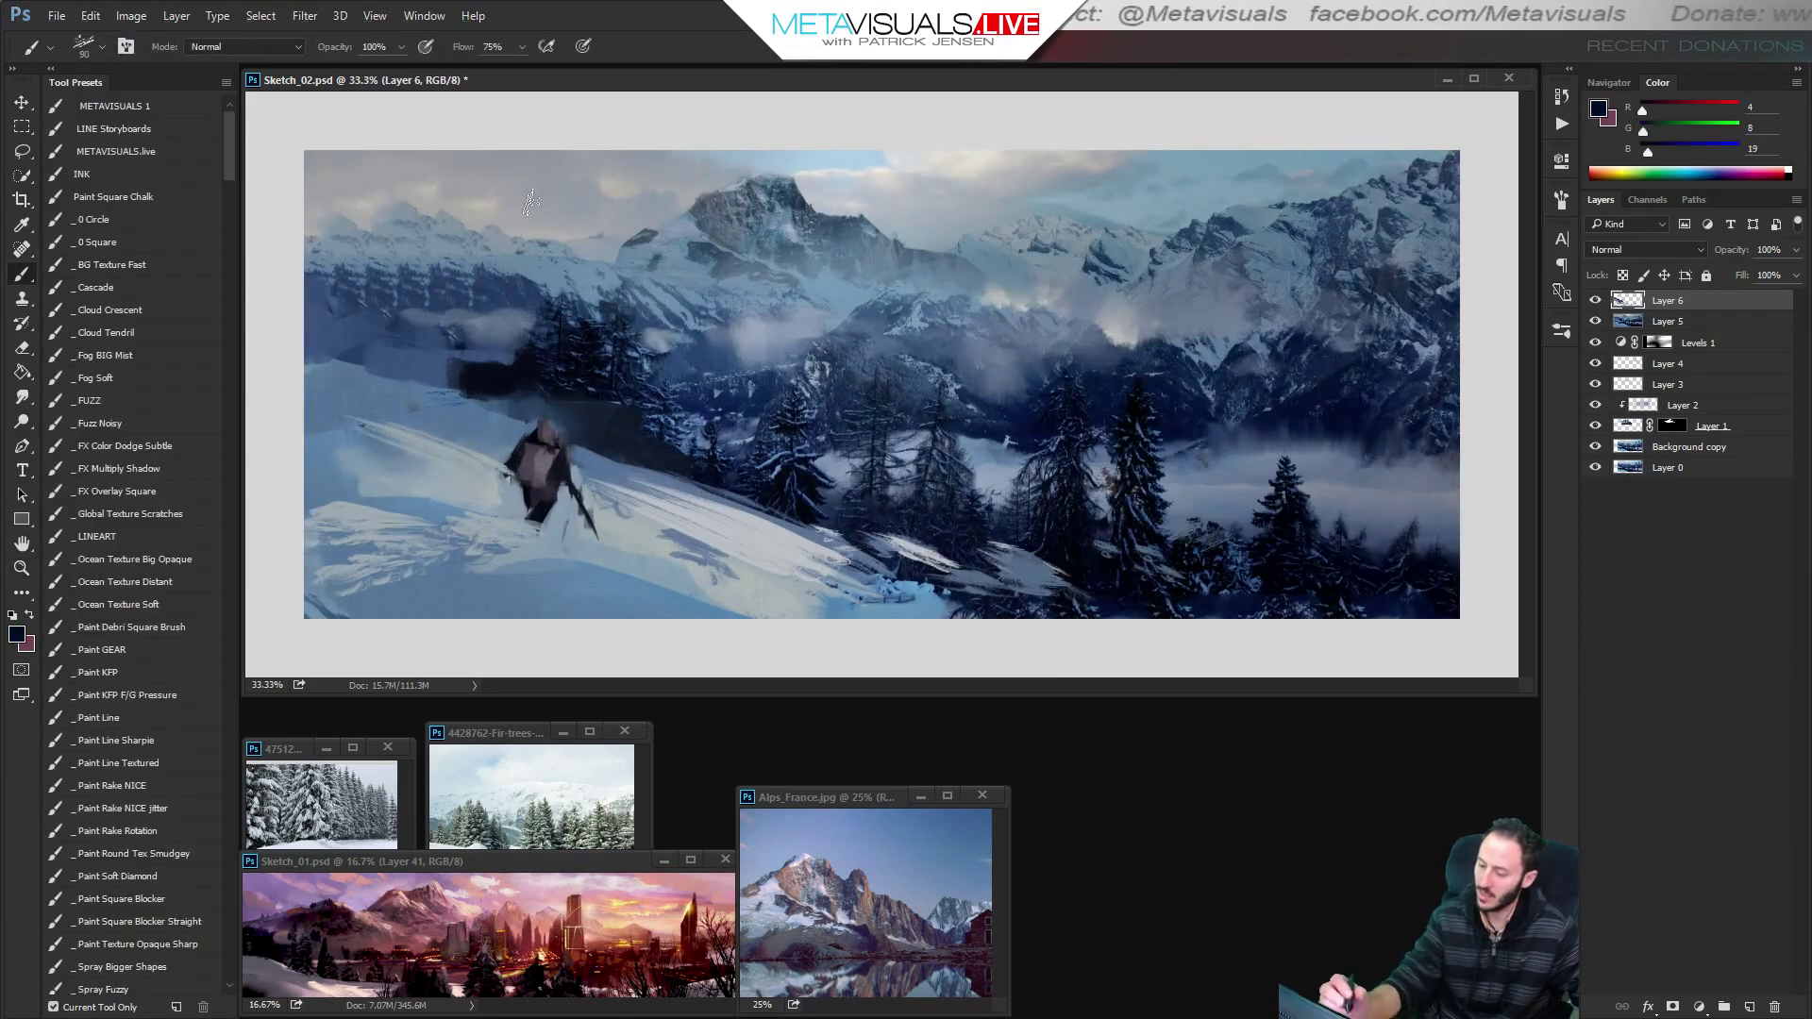
key("bracketright")
key("bracketright")
left_click_drag(522, 345, 512, 346)
key("bracketright")
key("bracketright")
key("bracketright")
left_click_drag(500, 252, 459, 330)
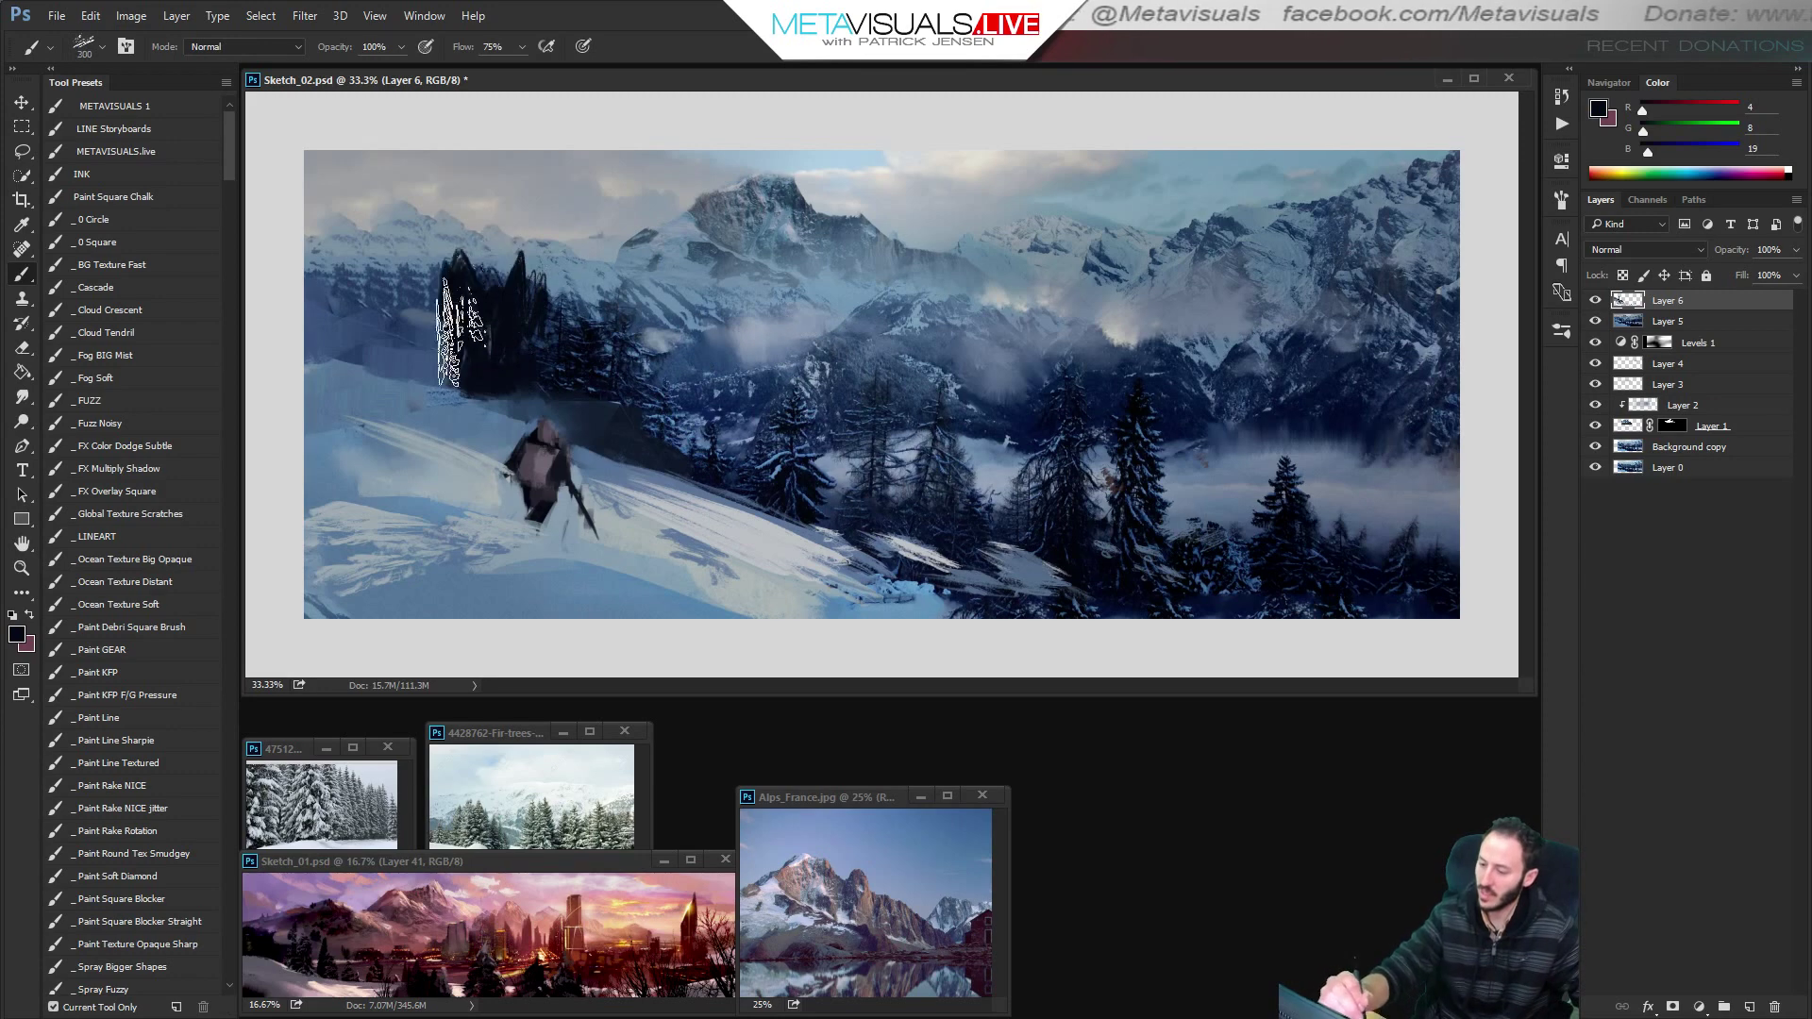
Build the dark mass into a huge fir reaching the canvas's upper edge, with drooping branches on both sides.
key("]")
mouse_move(522, 244)
left_mouse_down()
mouse_move(466, 130)
mouse_move(456, 244)
left_mouse_up()
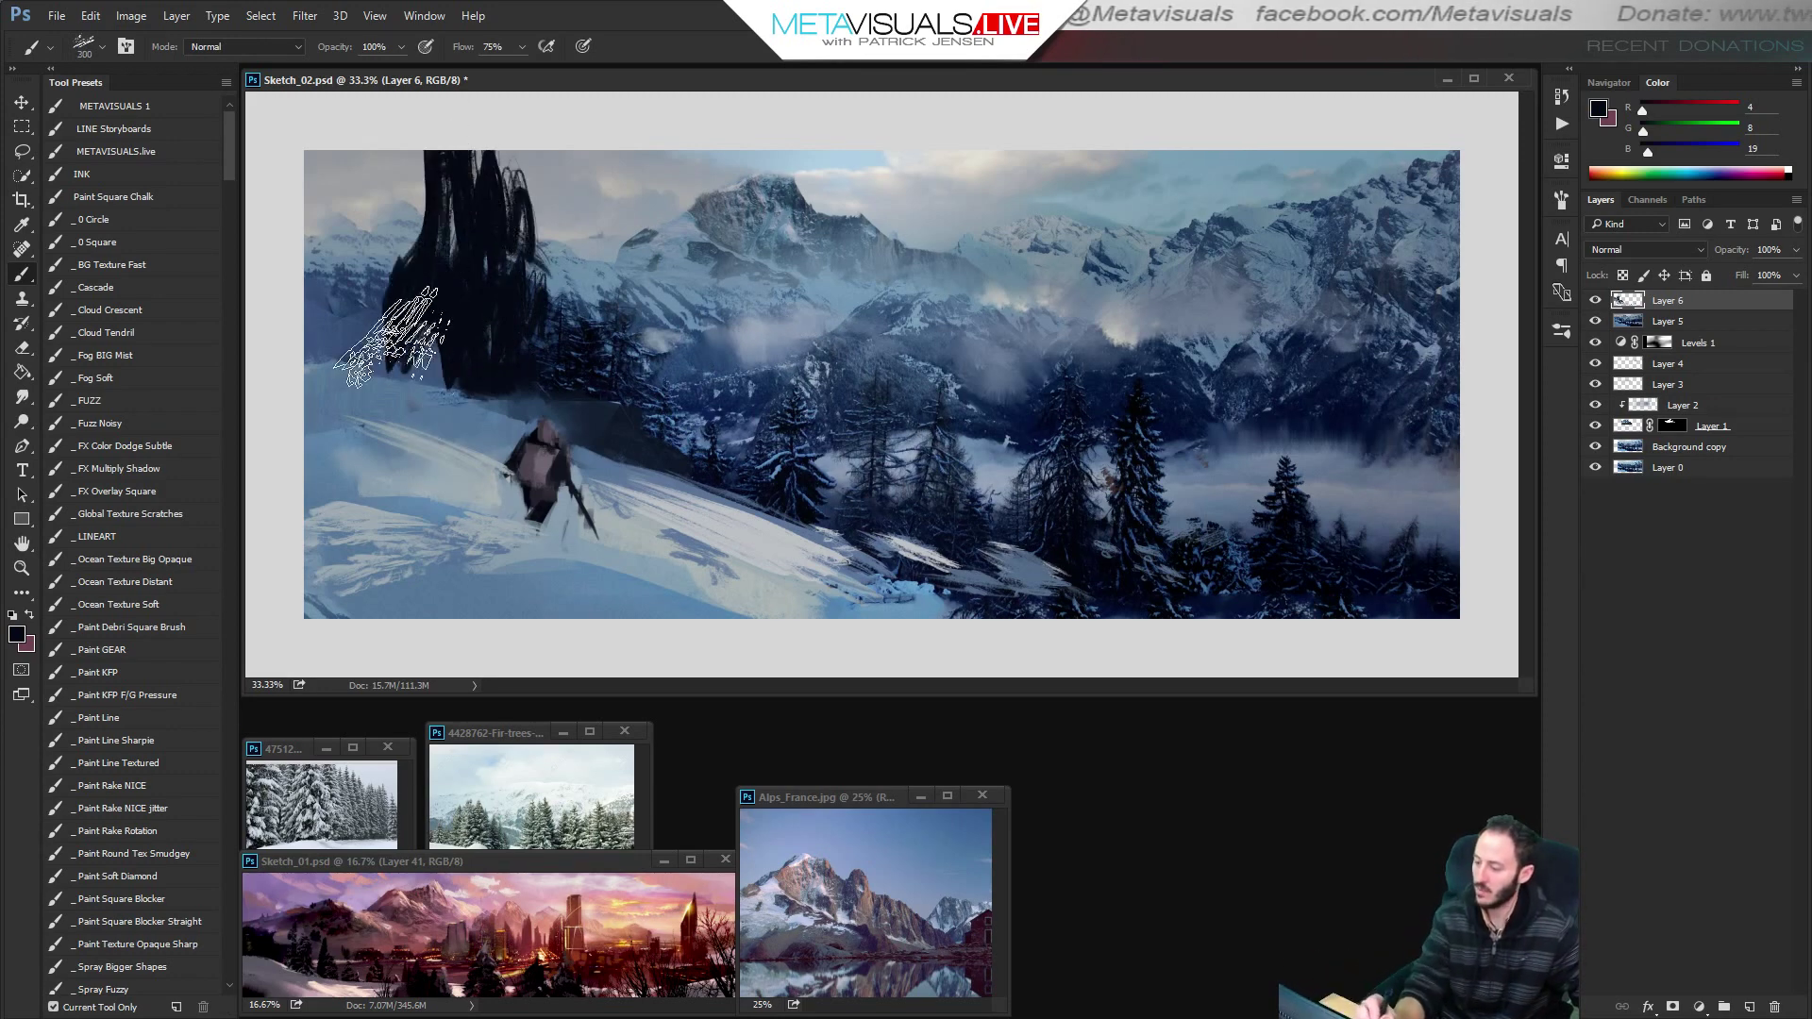
key("[")
mouse_move(418, 363)
left_mouse_down()
mouse_move(405, 307)
mouse_move(373, 321)
mouse_move(396, 257)
mouse_move(370, 262)
mouse_move(418, 212)
mouse_move(396, 151)
mouse_move(389, 232)
mouse_move(491, 184)
left_mouse_up()
key("bracketright")
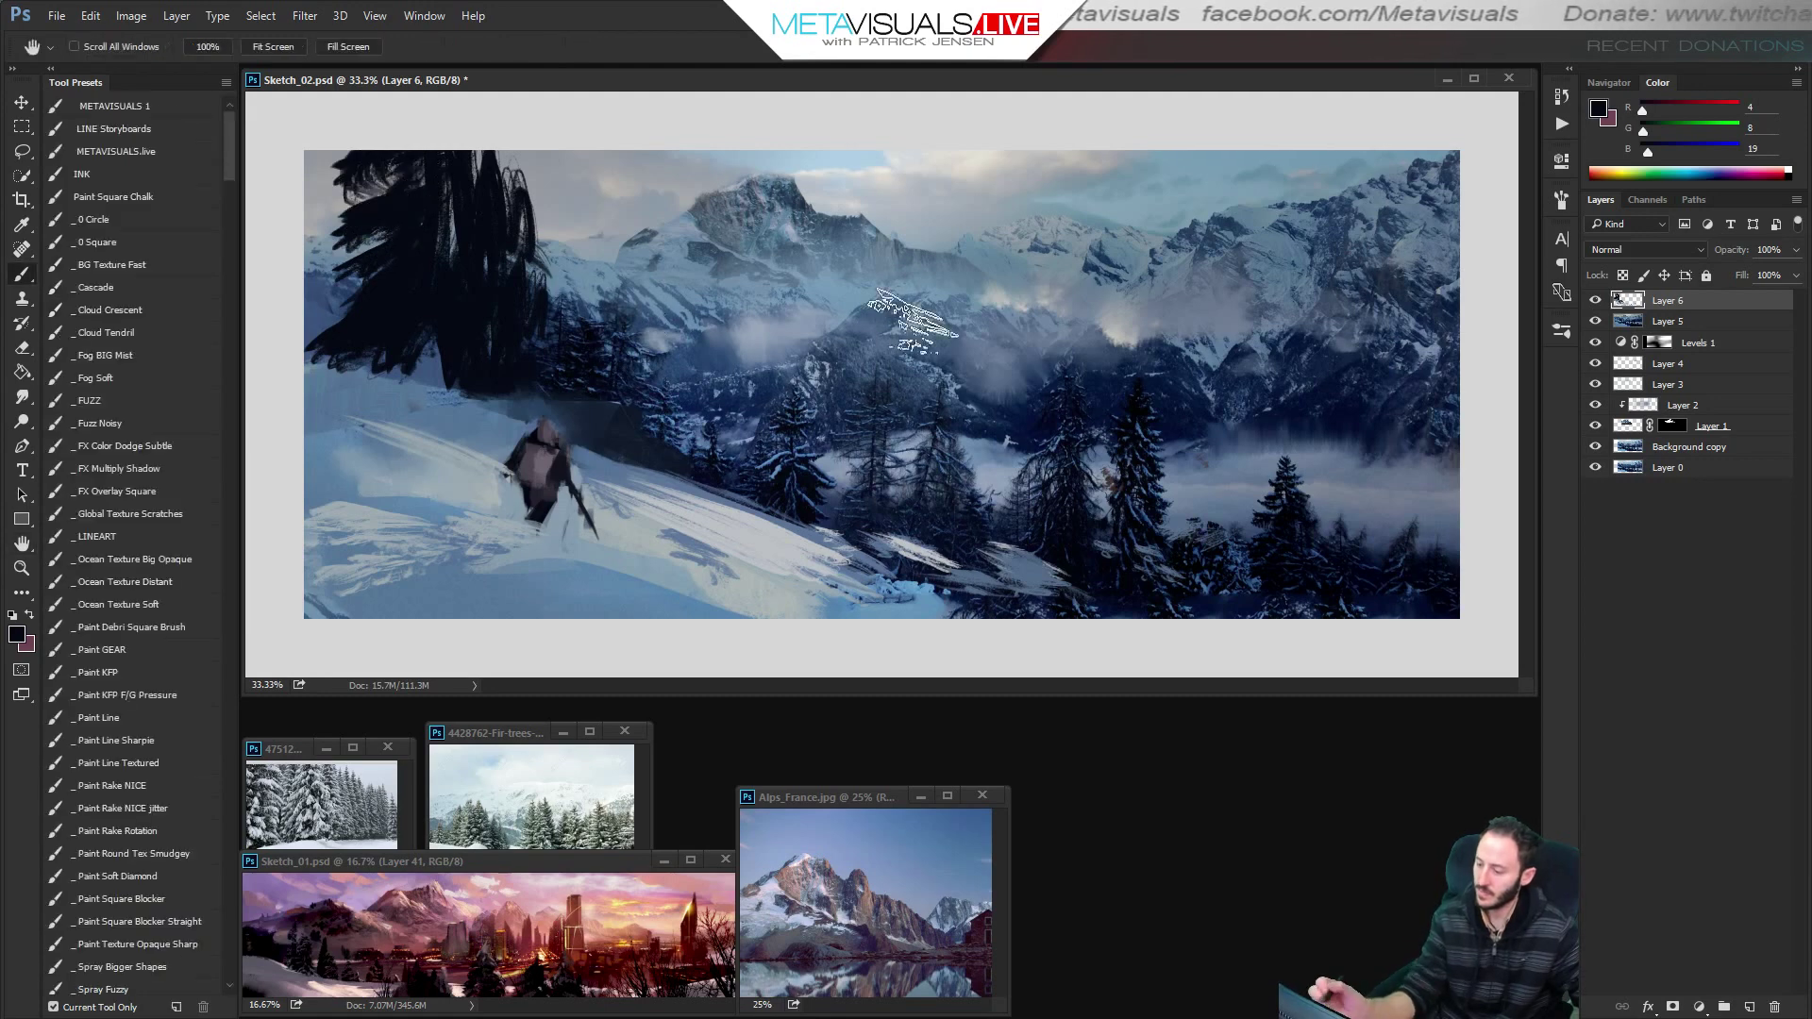
key("bracketright")
key("bracketright")
mouse_move(508, 276)
left_mouse_down()
mouse_move(550, 301)
mouse_move(523, 176)
left_mouse_up()
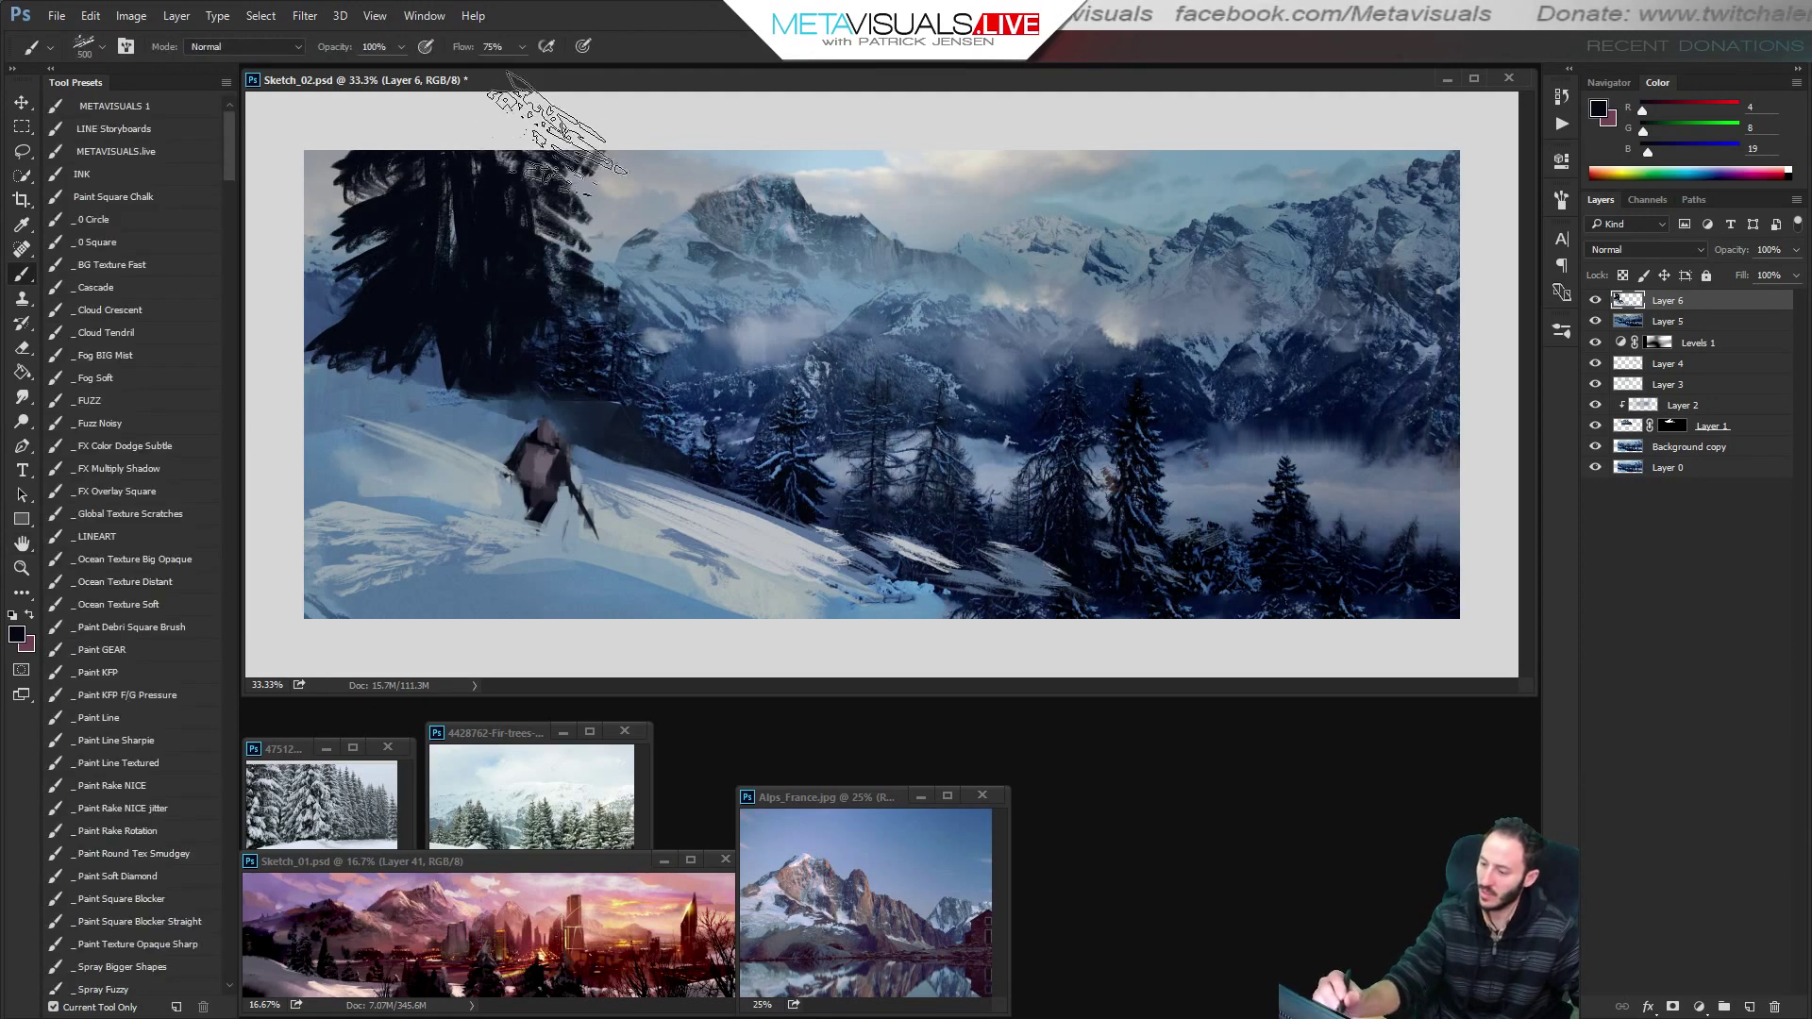
Add snowy highlights to the large fir's right-hand branches with light blue sampled from the smaller firs.
left_click(787, 449, "alt")
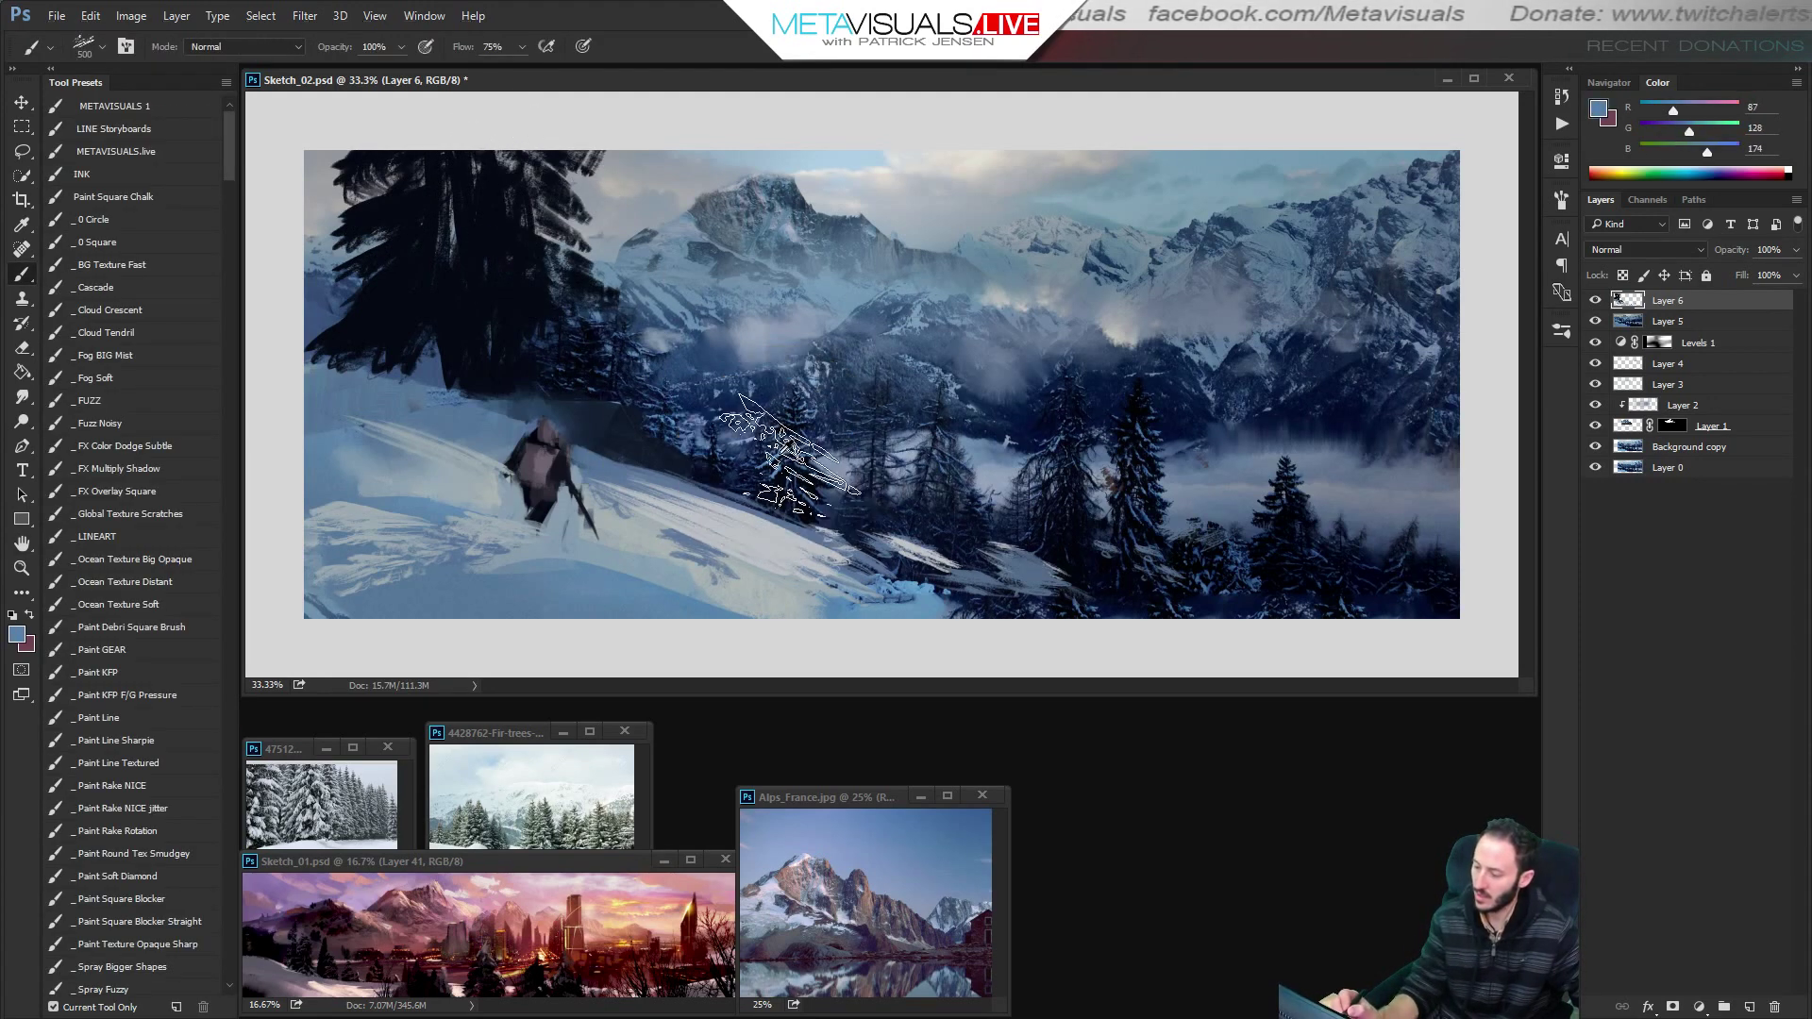
left_click(782, 449, "alt")
key("bracketleft")
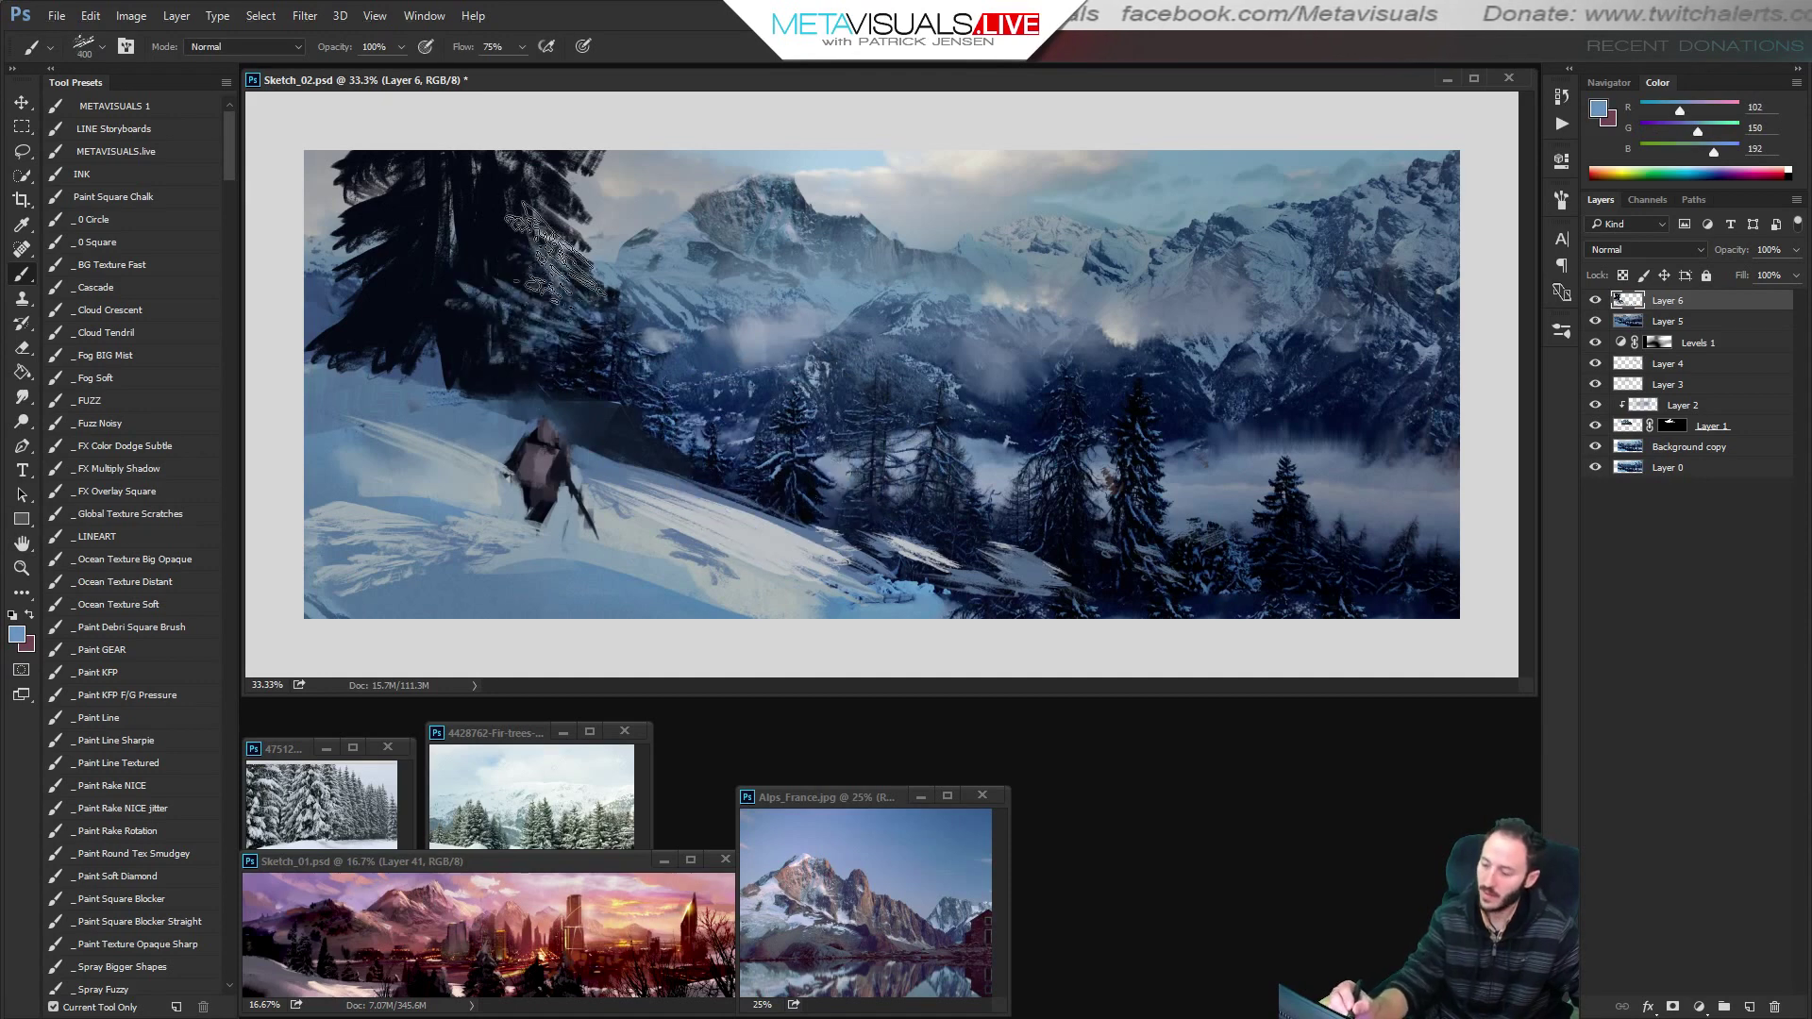
key("bracketleft")
key("bracketleft")
key("bracketleft")
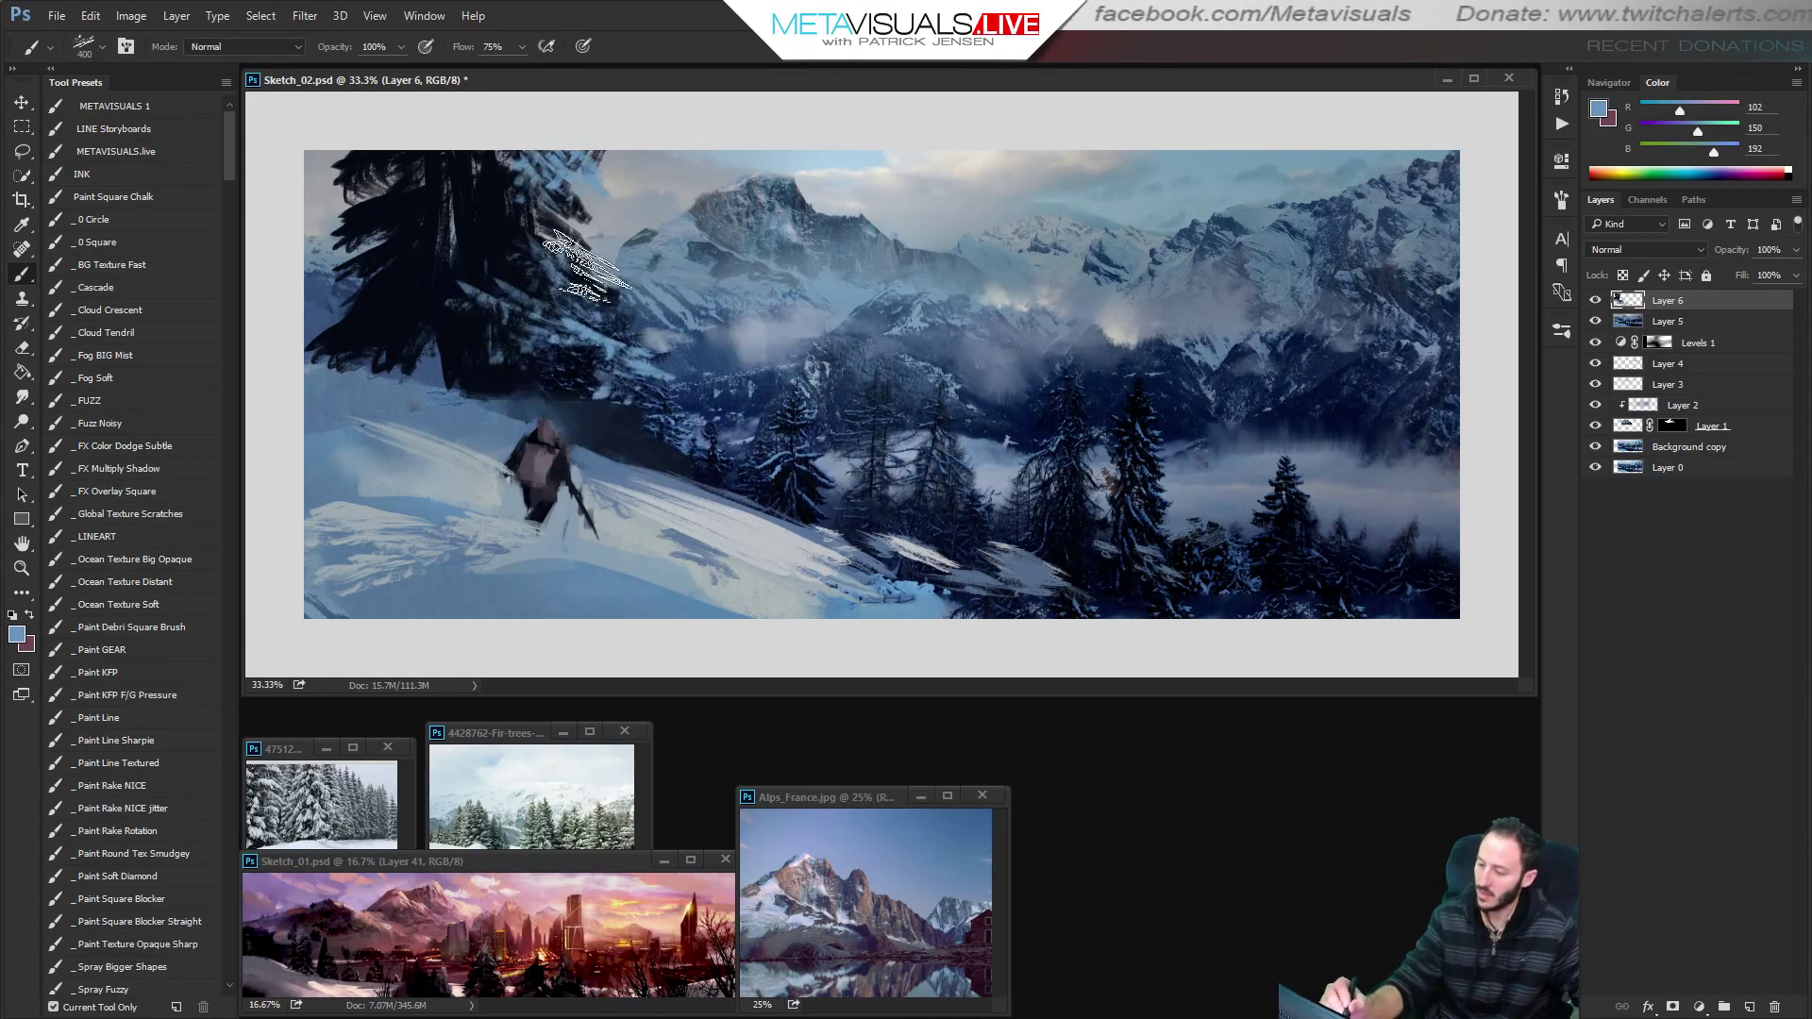
Rework the large fir's trunk and inner branches with sampled dark navy and muted blue strokes.
left_click(540, 392, "alt")
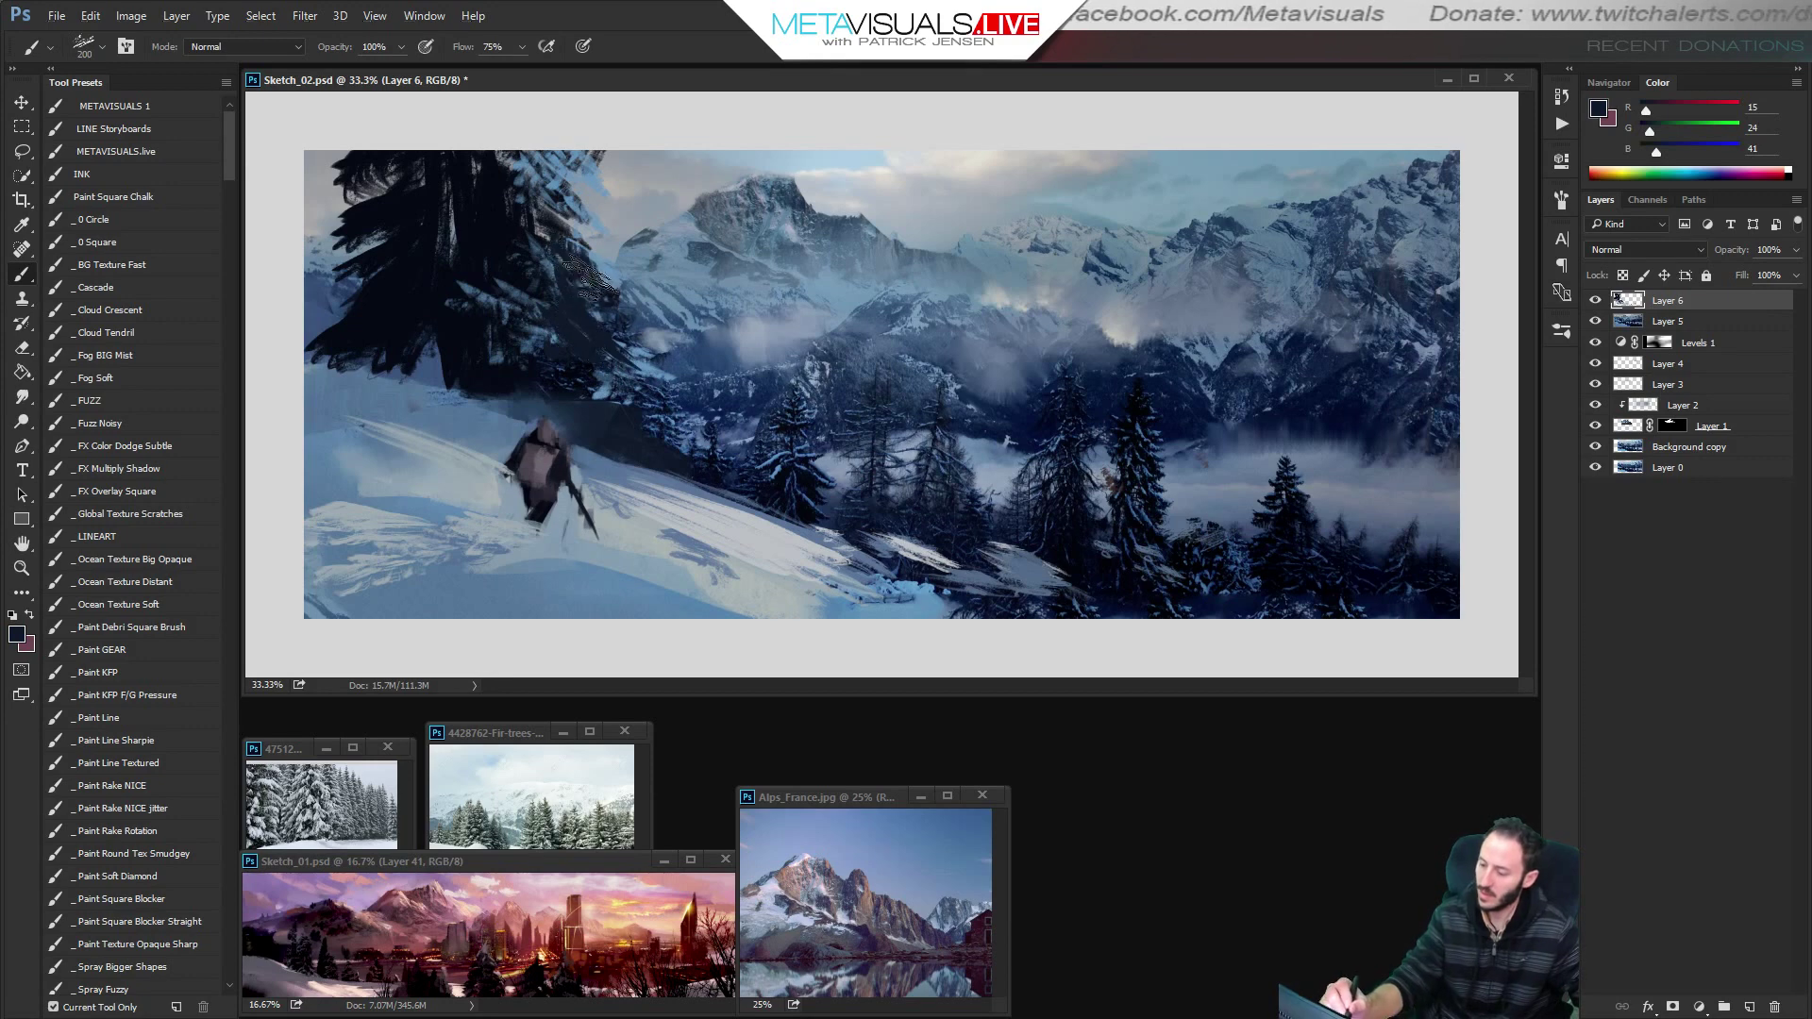
key("bracketright")
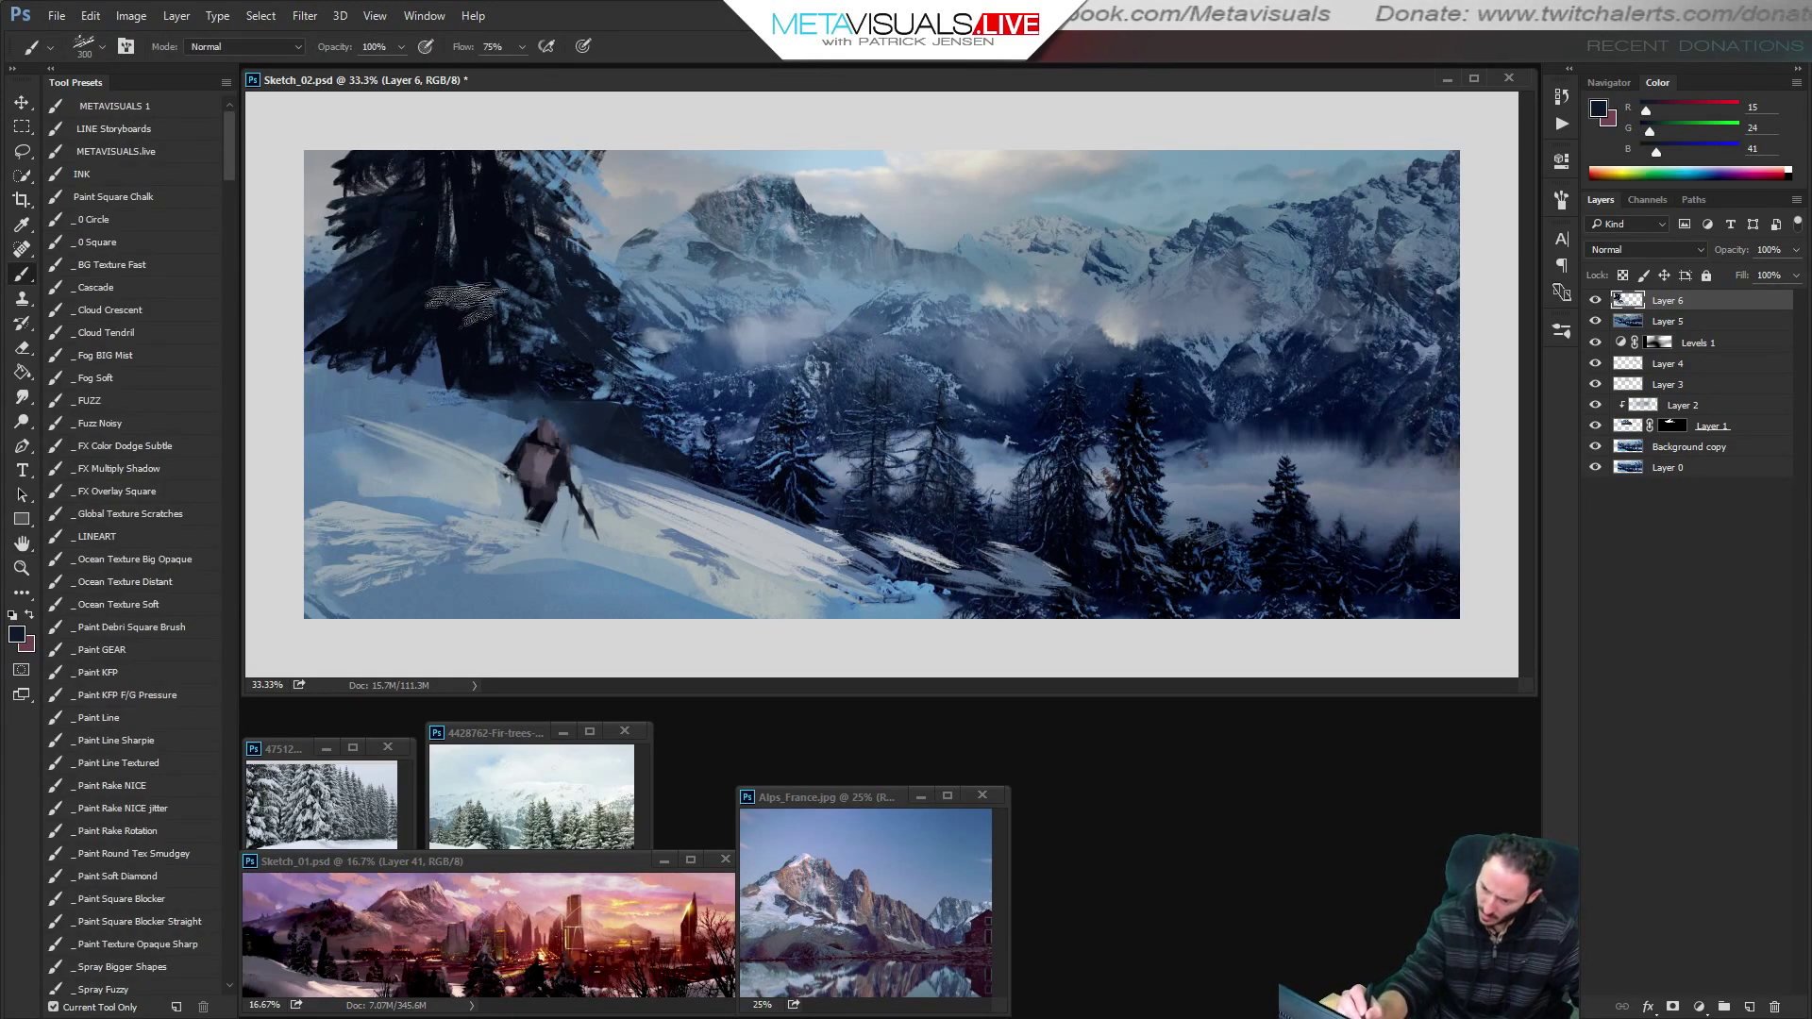
left_click(462, 283, "alt")
key("bracketleft")
key("bracketleft")
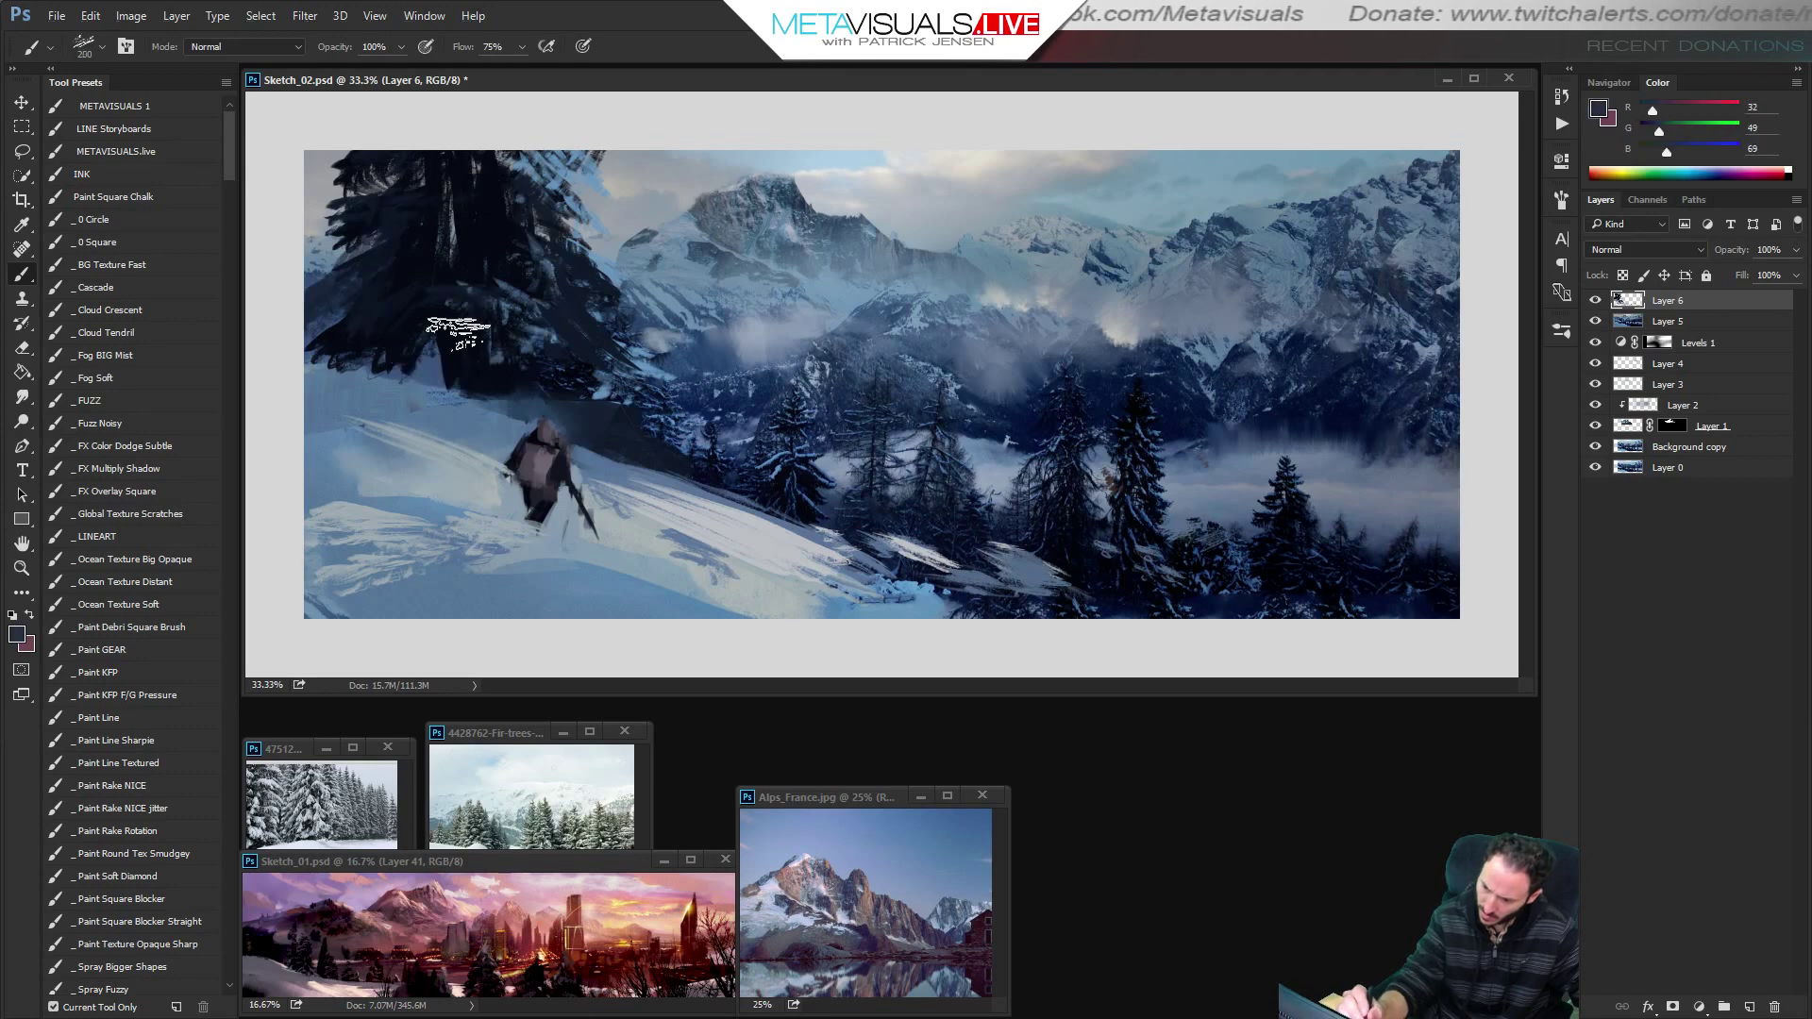
key("bracketleft")
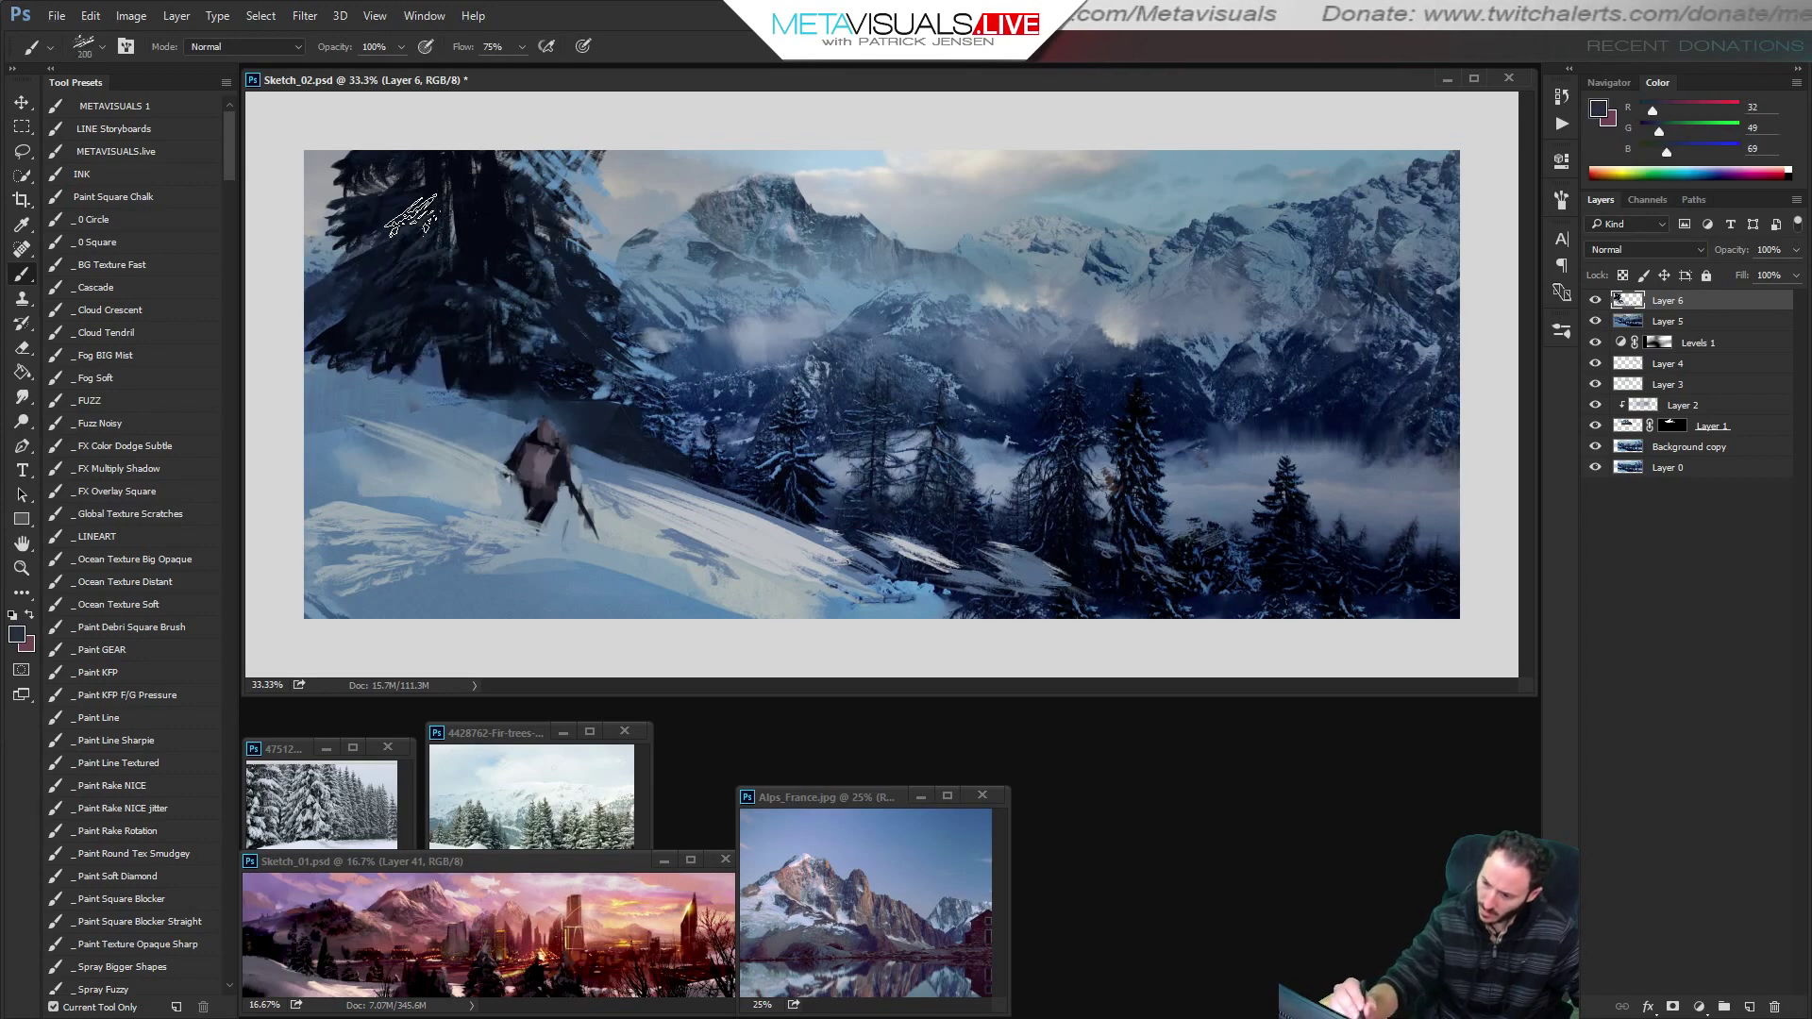
key("bracketright")
key("bracketright")
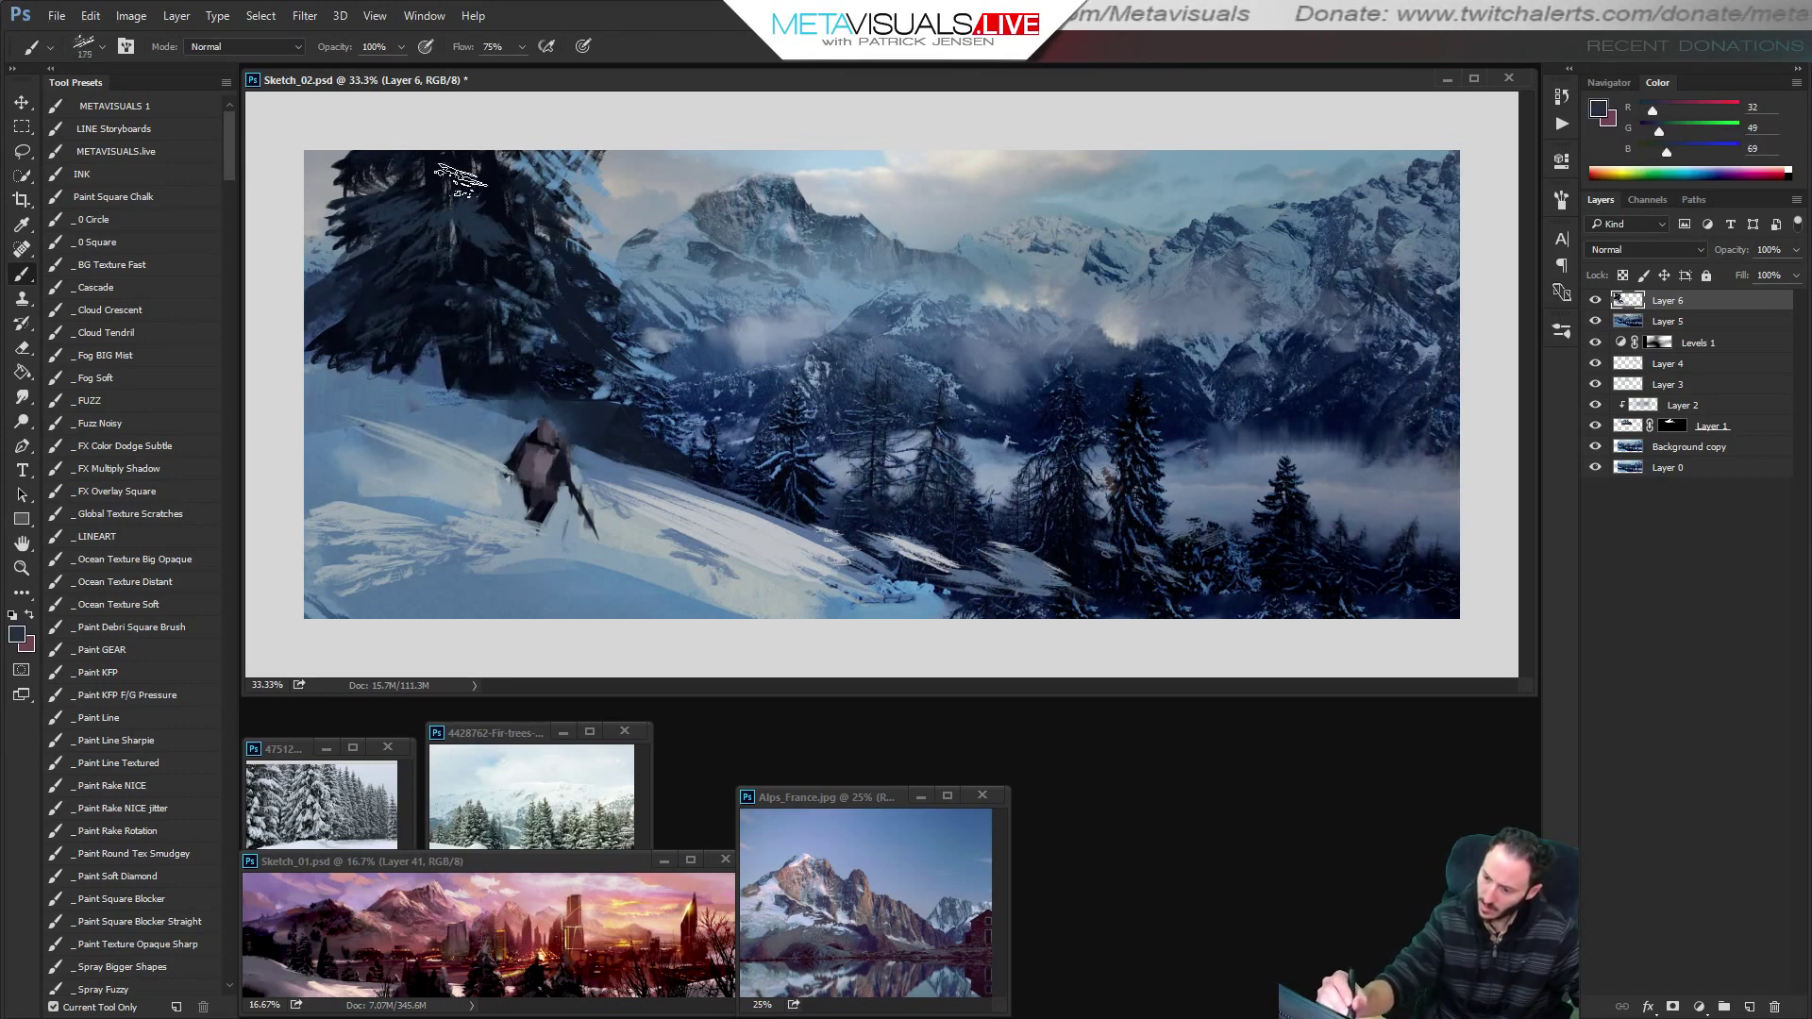
Dab sampled light blue snow accents onto the large fir's upper branches.
left_click(561, 173, "alt")
key("bracketleft")
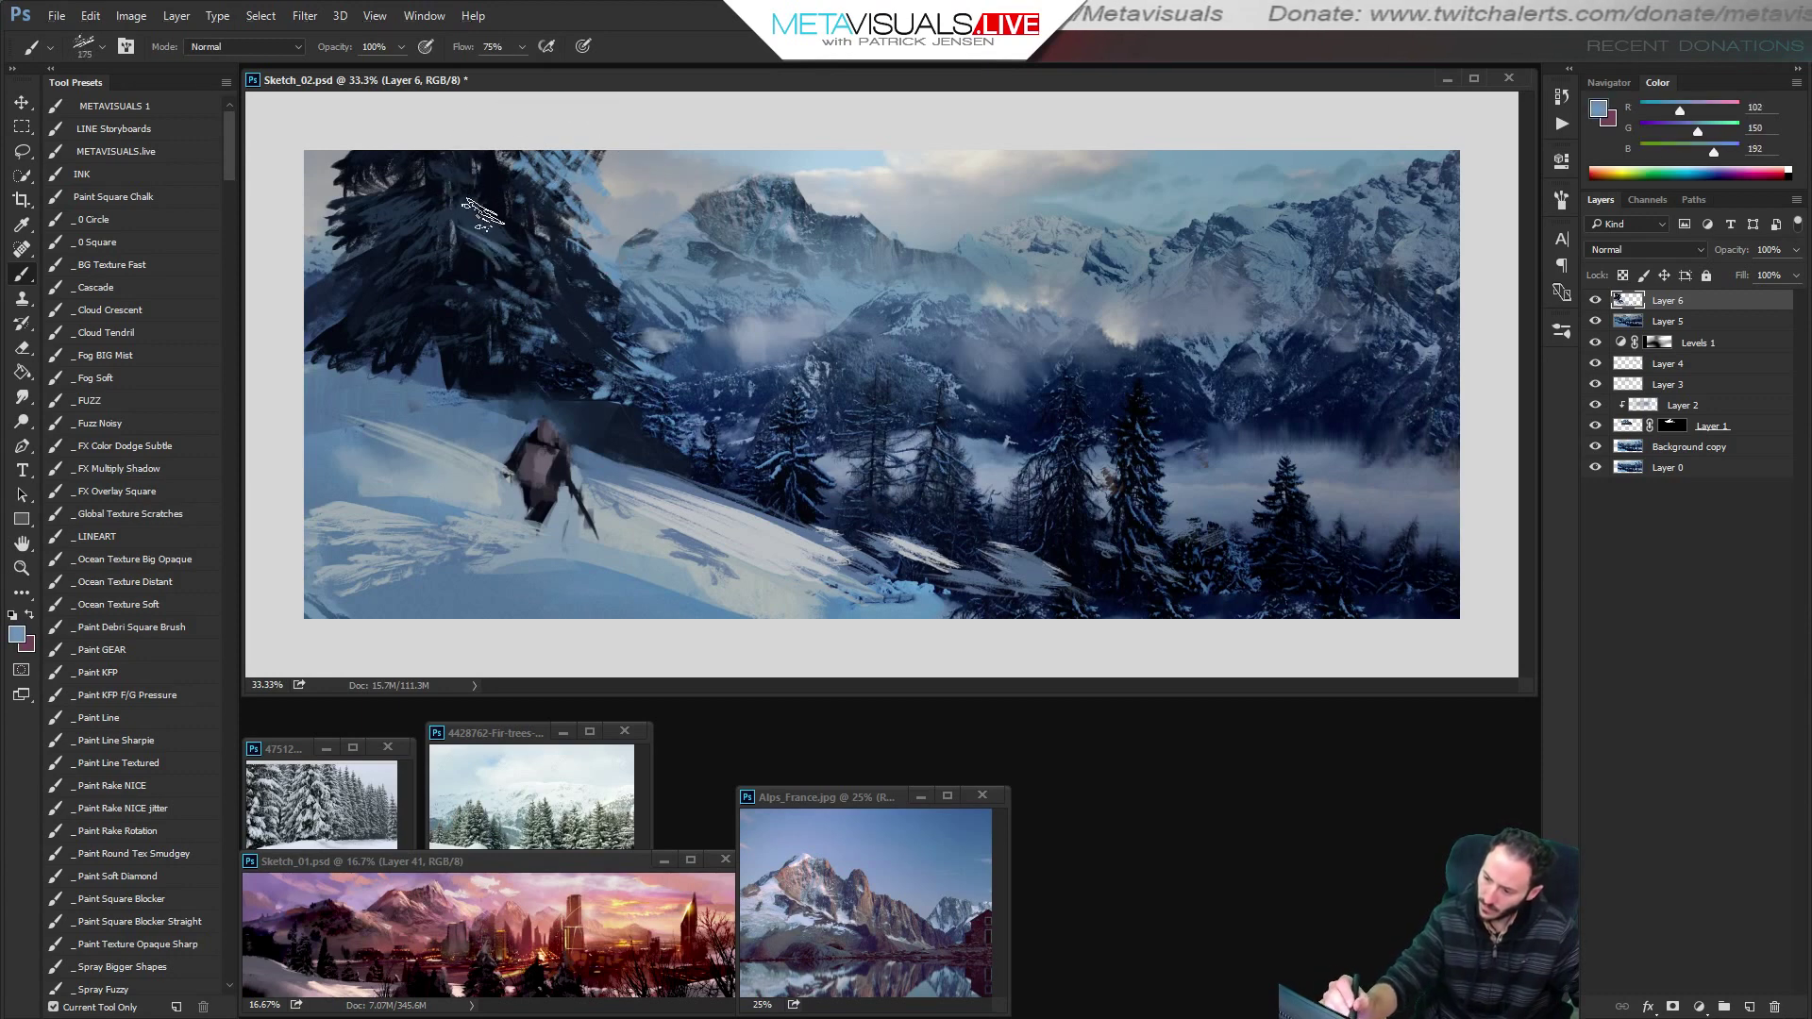
key("h")
key("r")
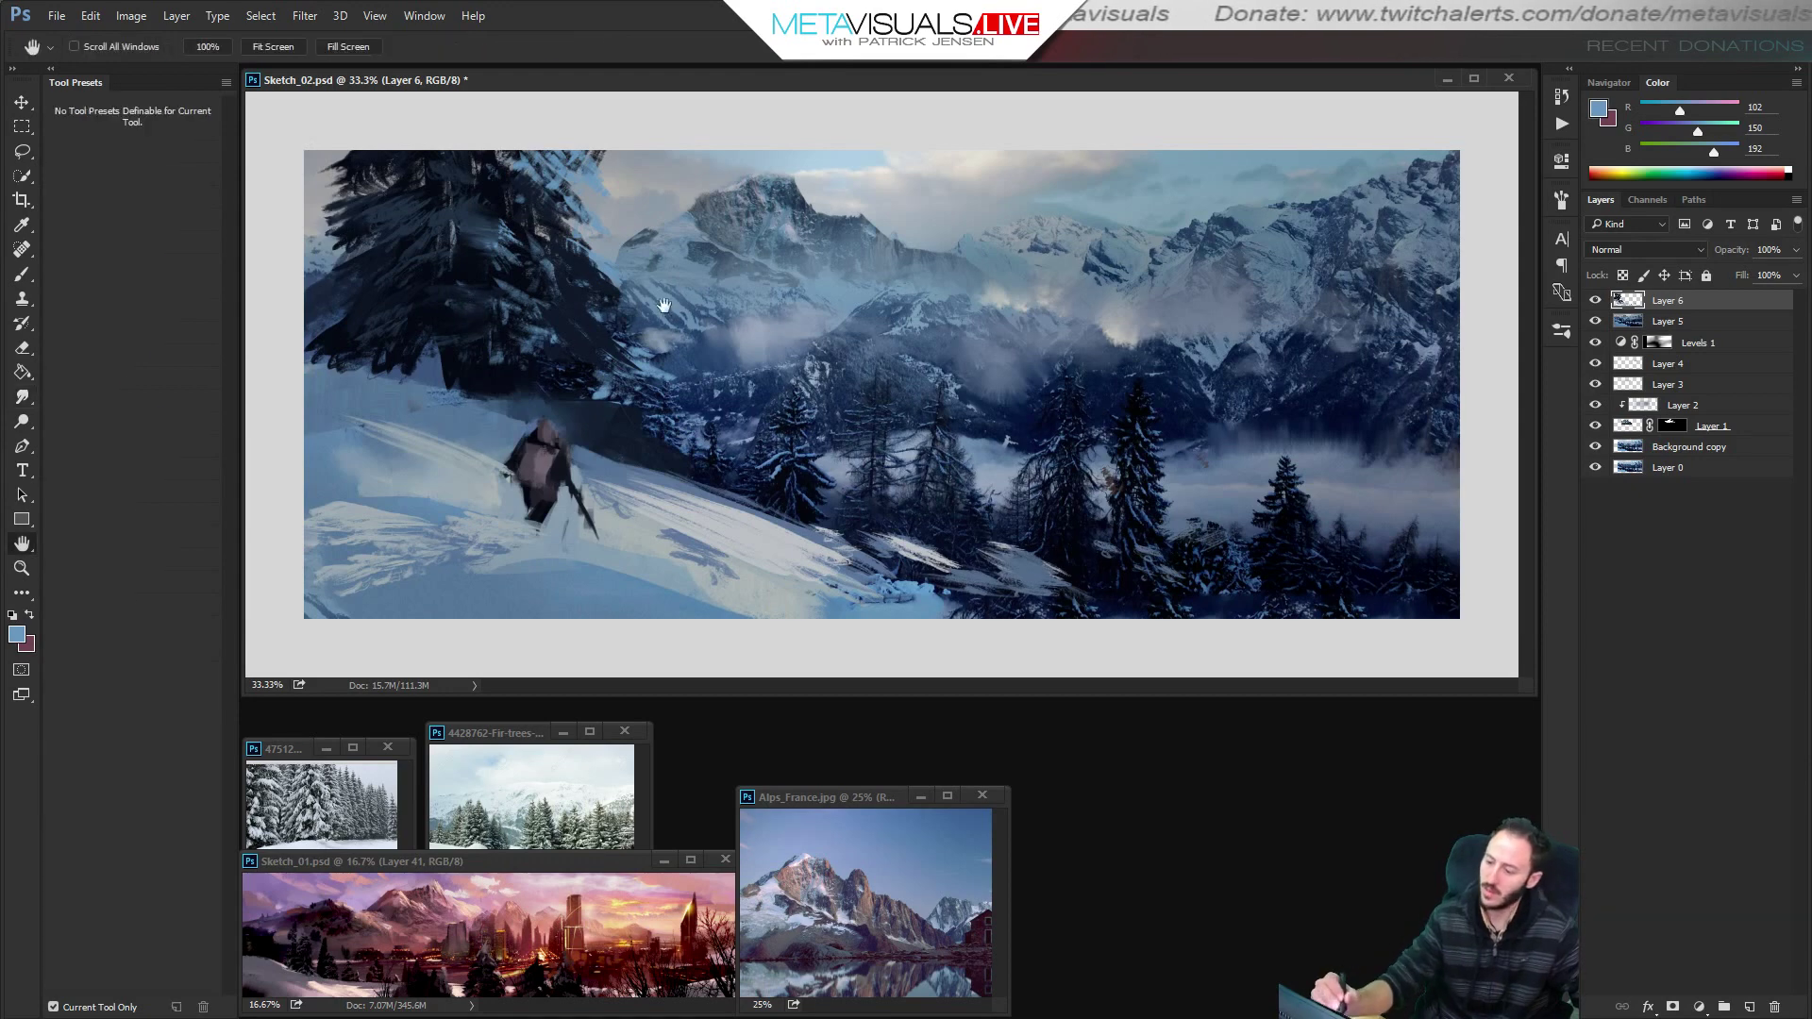
Touch up the large fir's base along the snow line with sampled dark navy.
key("space")
key("ctrl+space")
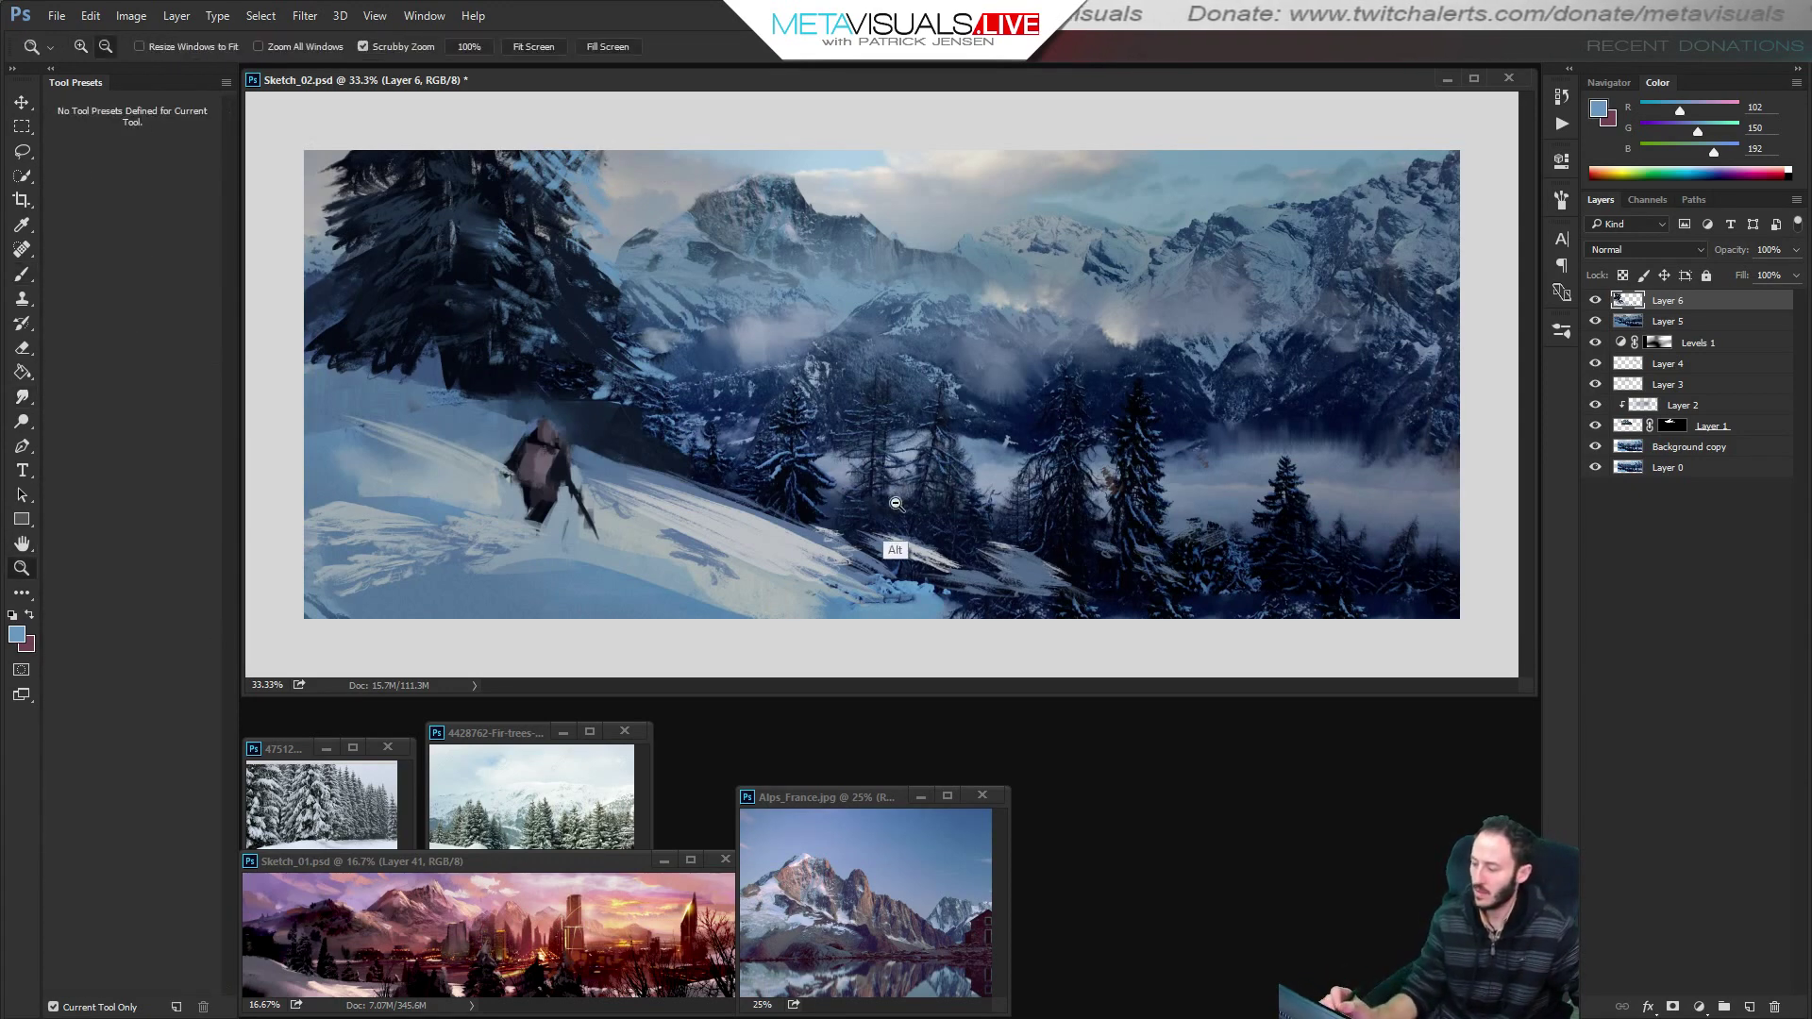
left_click(893, 545, "alt")
left_click(1173, 538, "ctrl")
key("b")
left_click(401, 337, "alt")
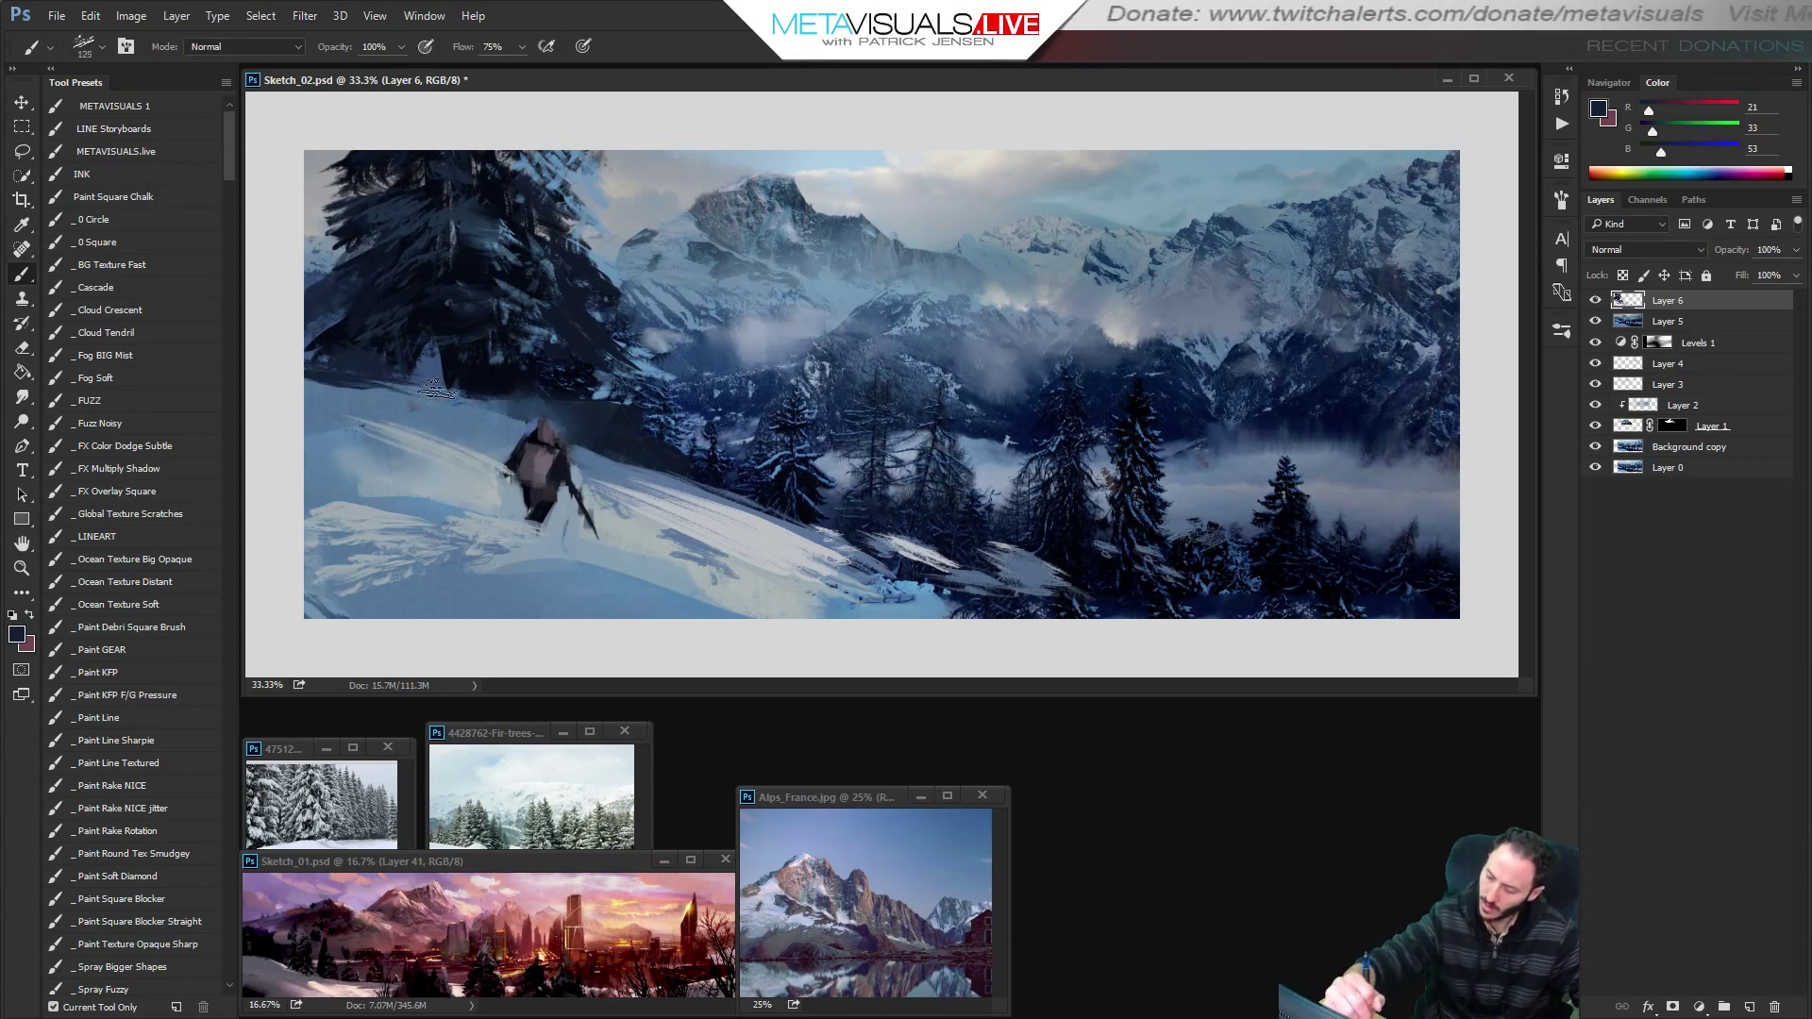
key("space")
key("r")
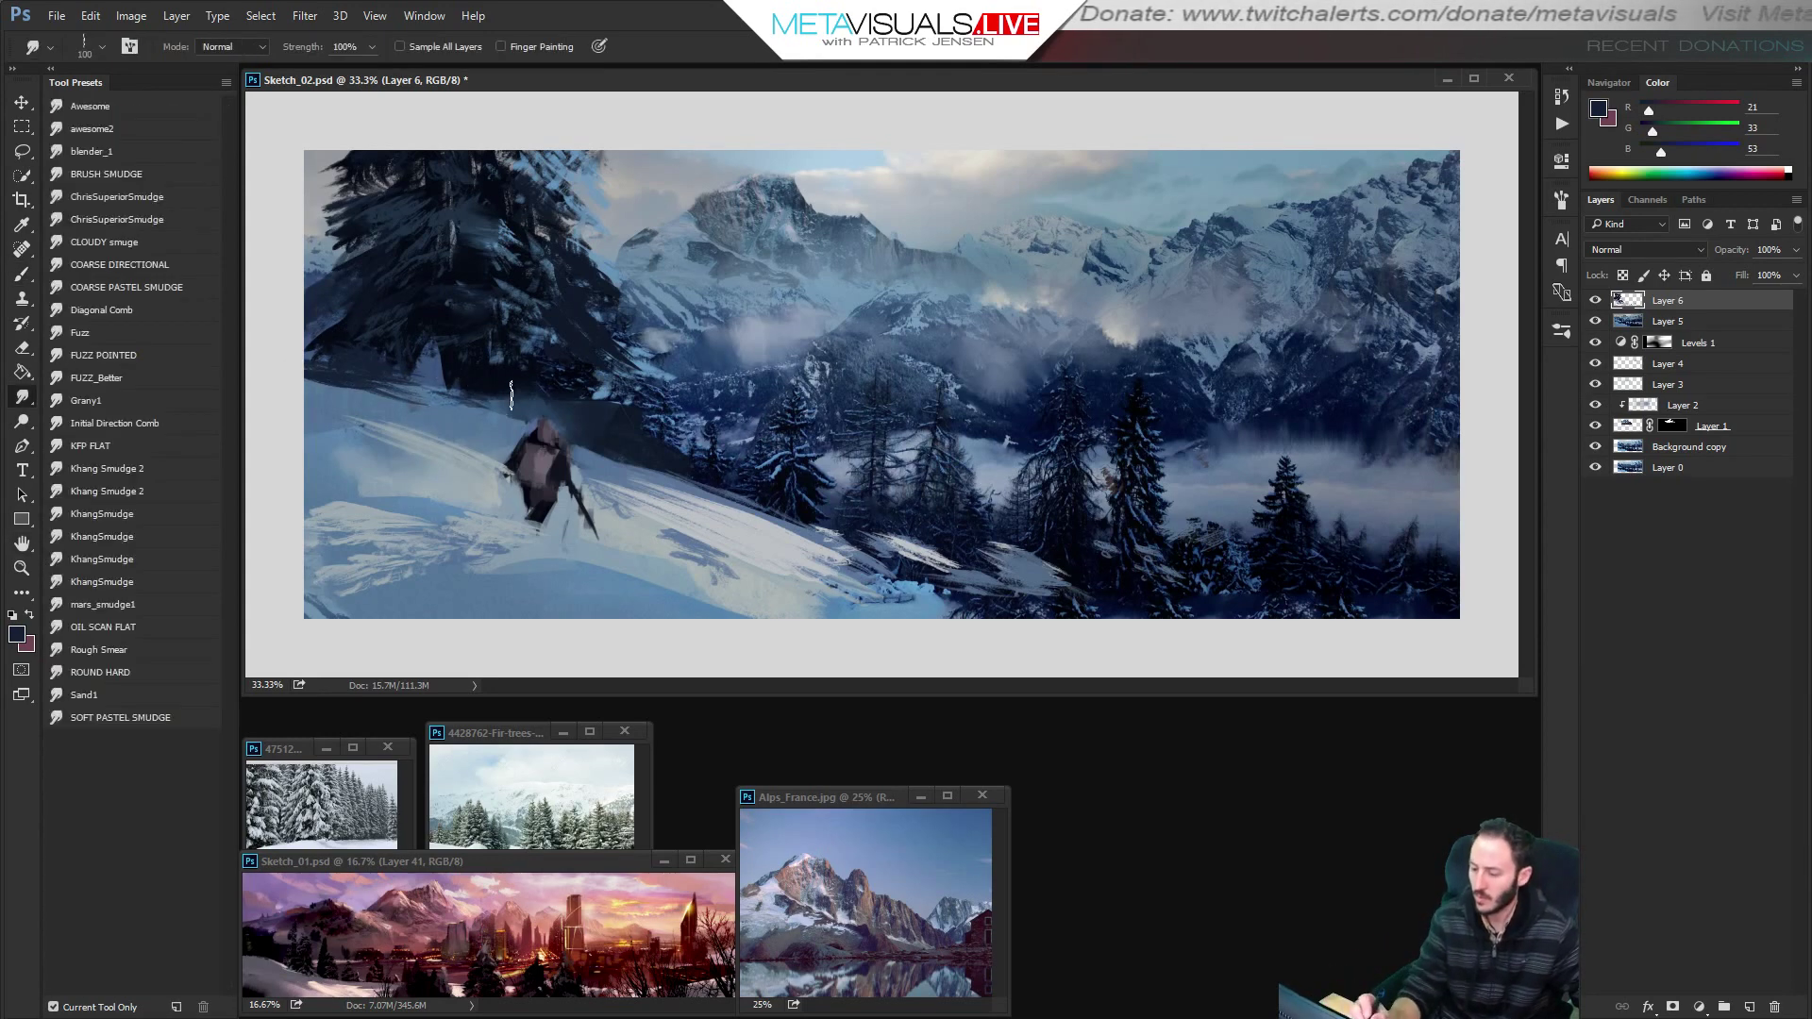
key("b")
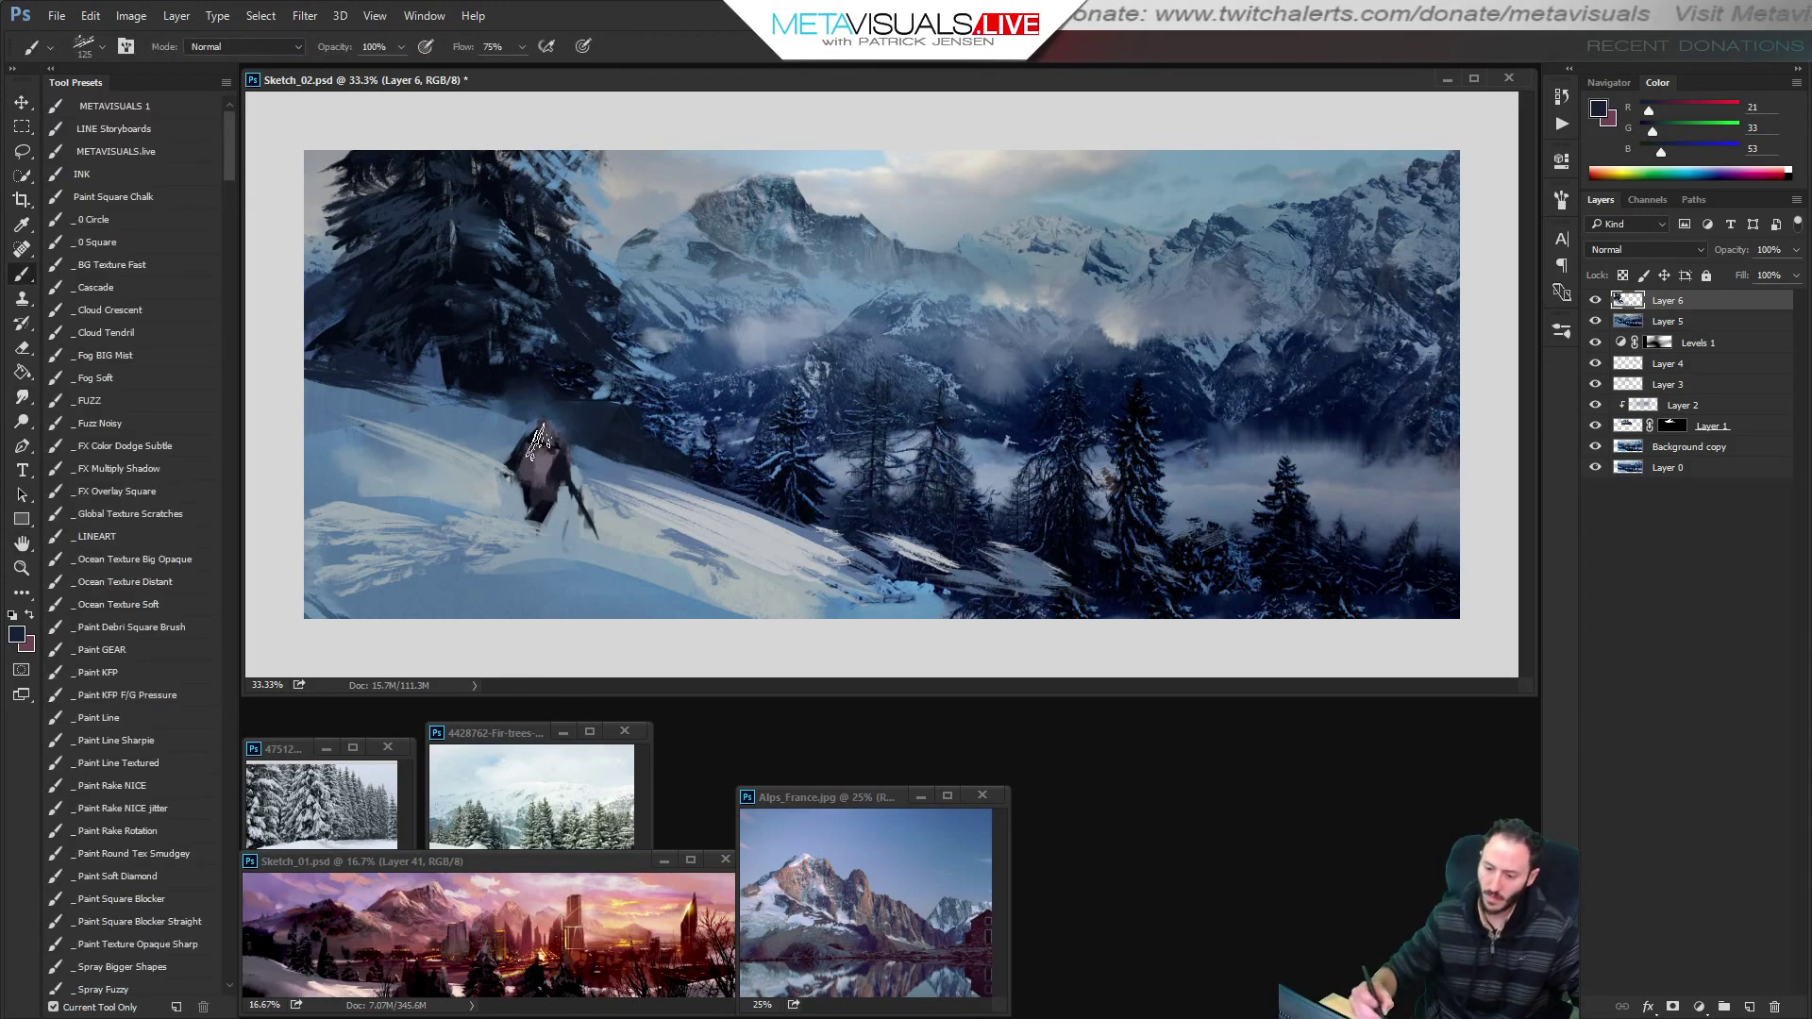
Paint soft blue haze around the large fir's base with the Cloud Tendril brush and a sampled dark blue.
left_click(147, 332)
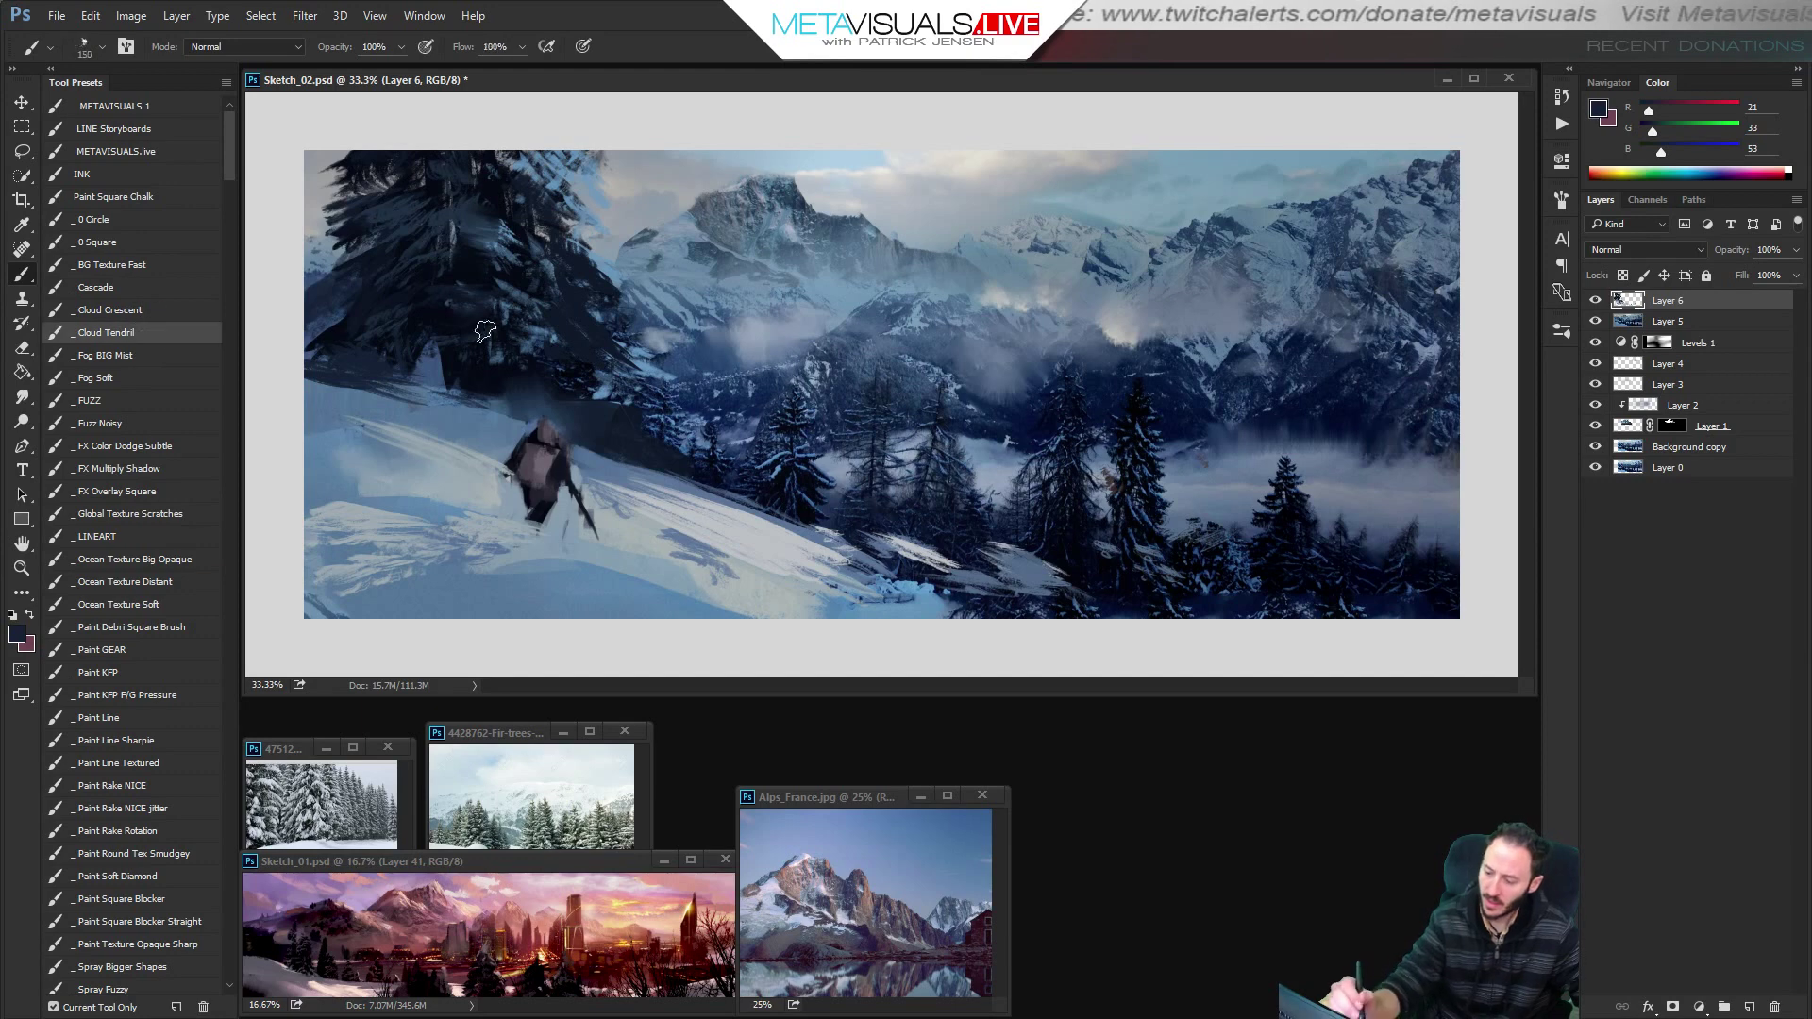
left_click(536, 396, "alt")
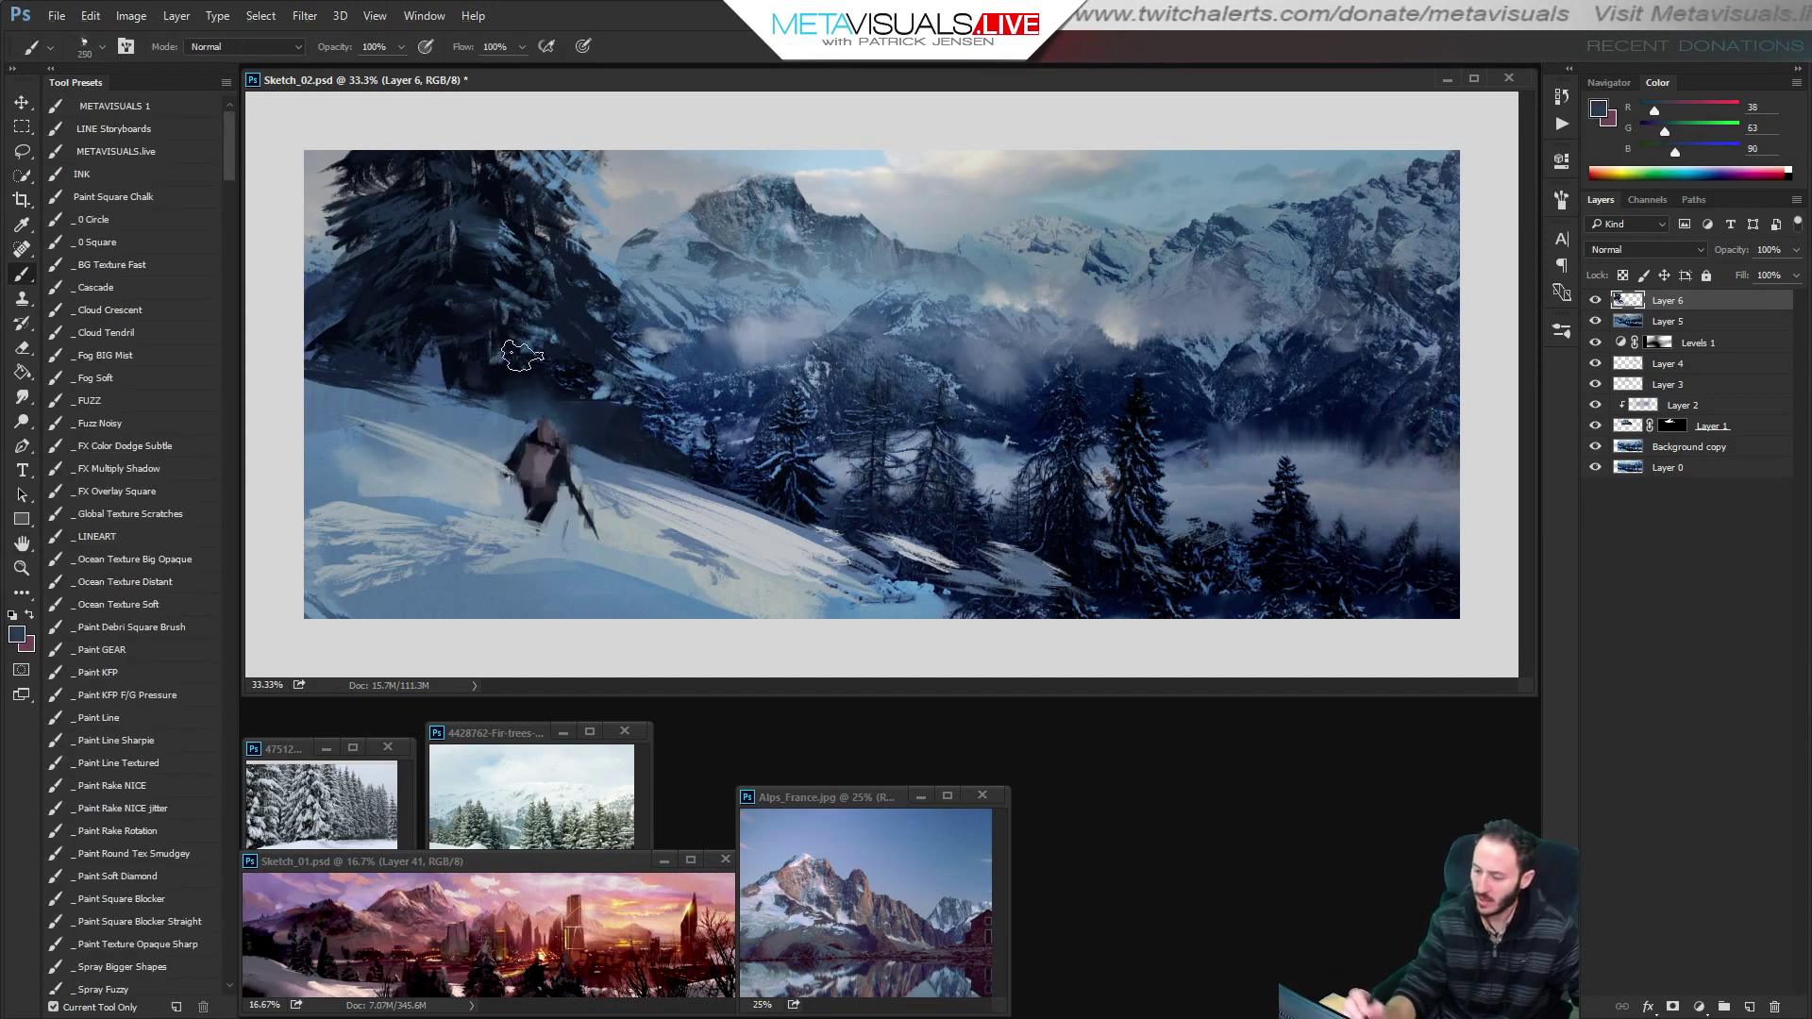
key("bracketright")
key("bracketright")
key("bracketright")
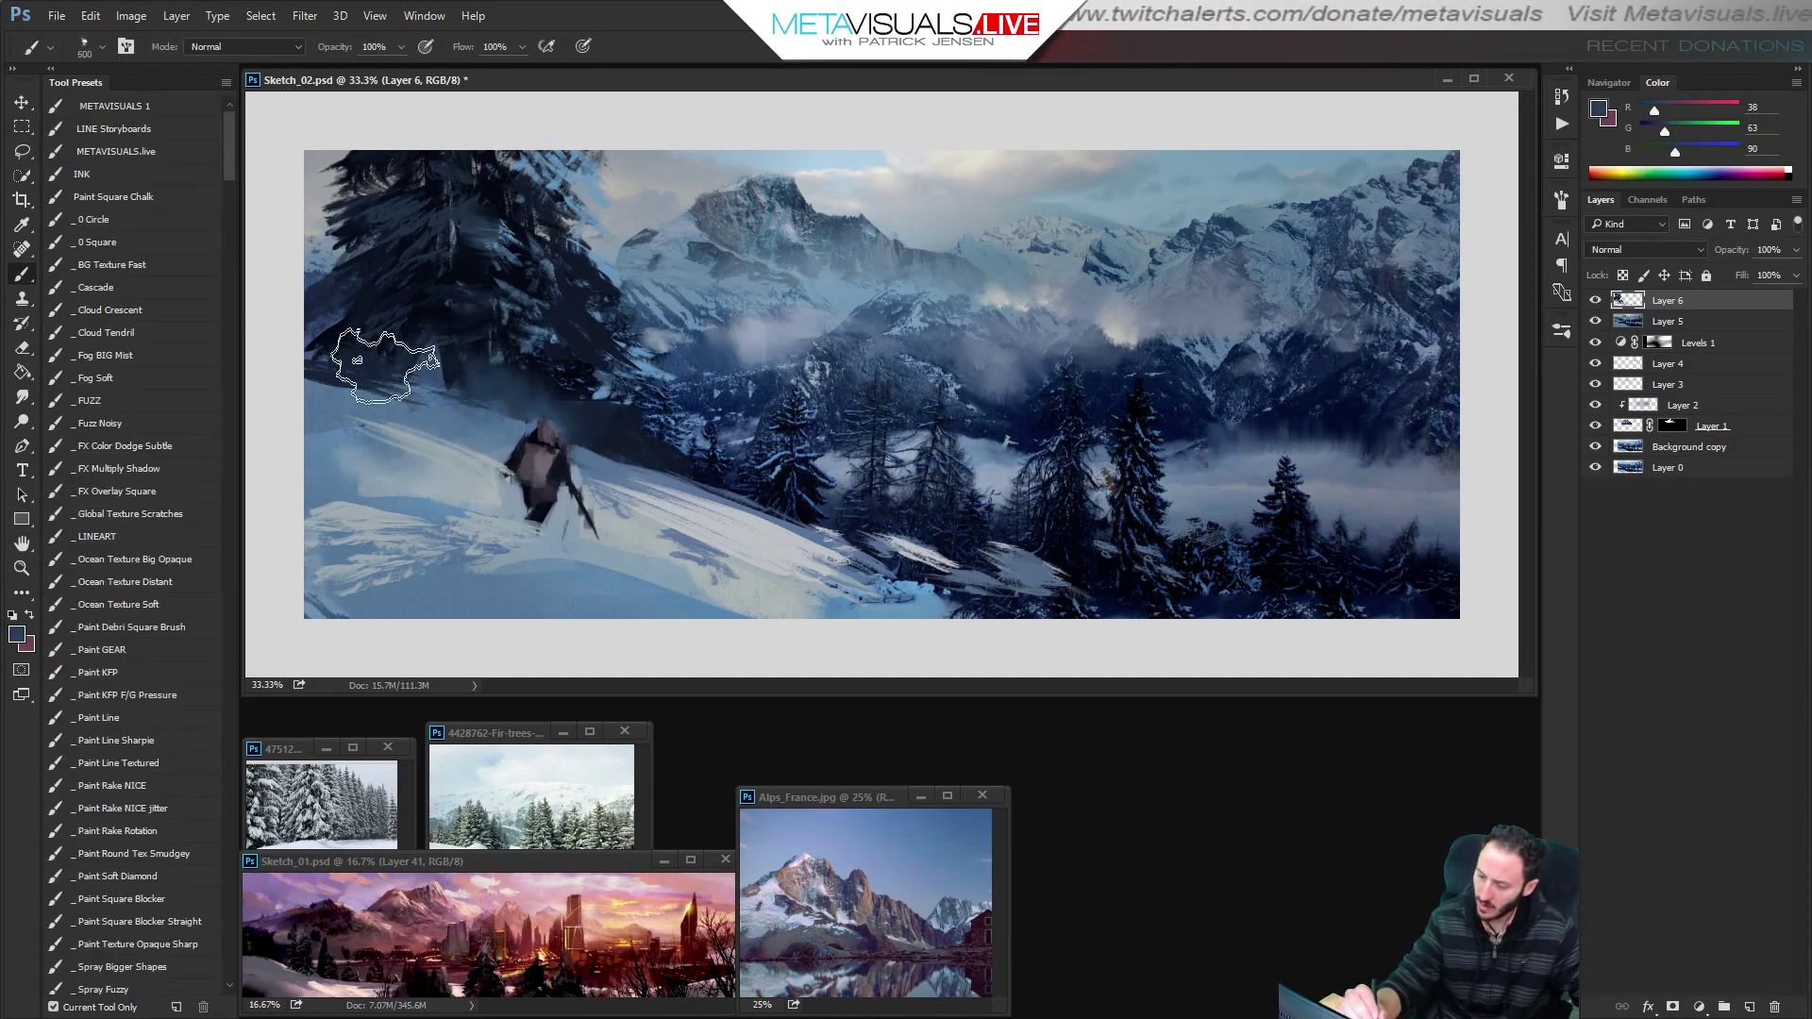
key("bracketleft")
key("bracketleft")
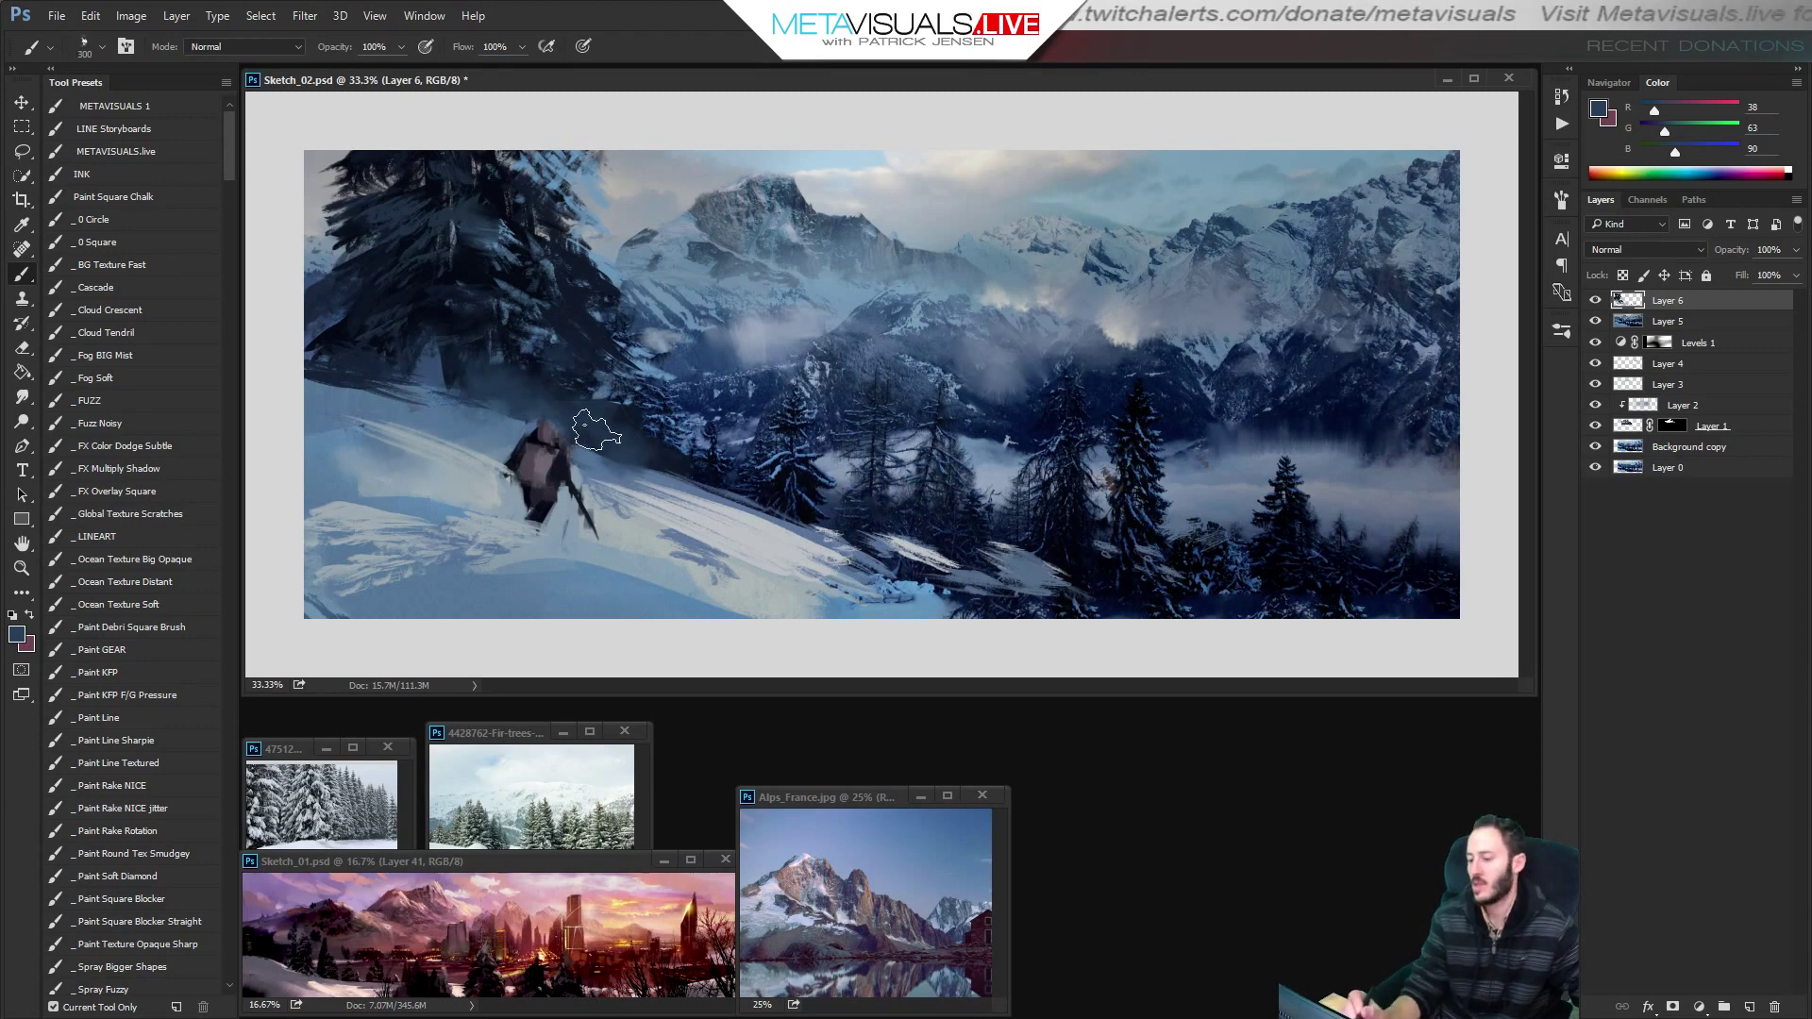
key("bracketleft")
Spread lighter sampled blue mist behind the figure and over the ground below the large fir.
left_click(623, 462, "alt")
key("bracketright")
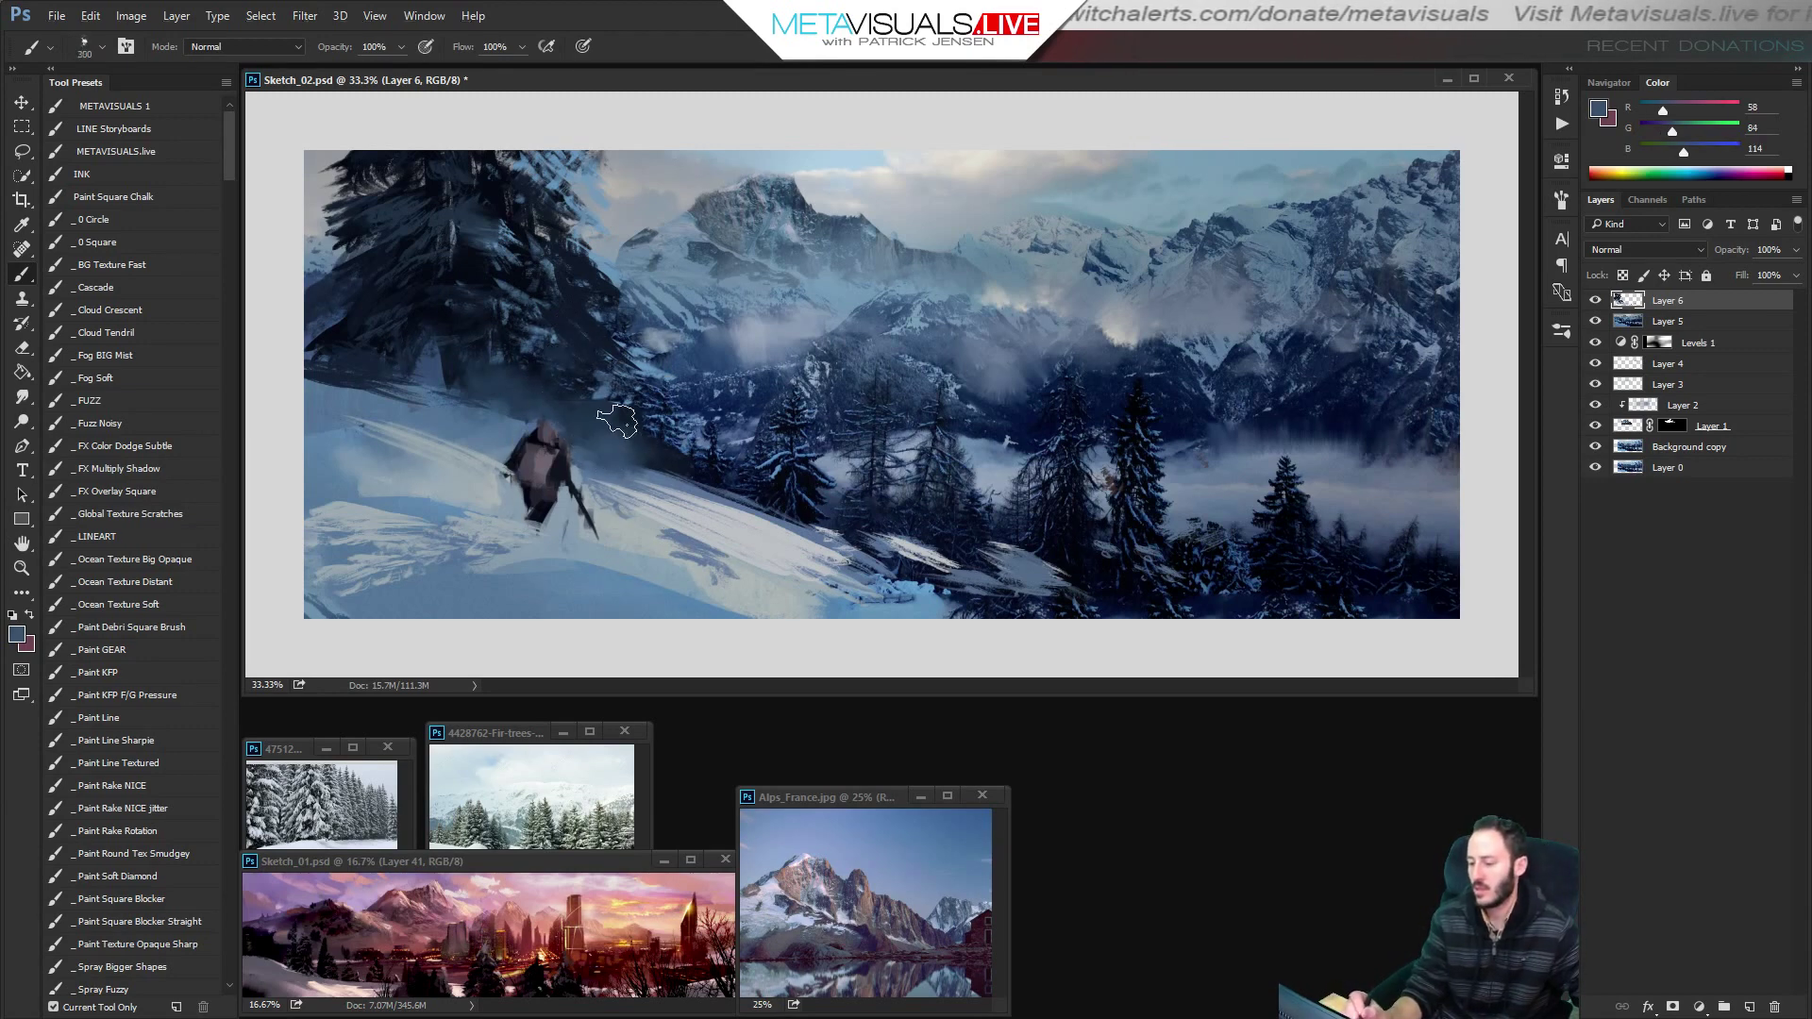
key("bracketright")
key("bracketright")
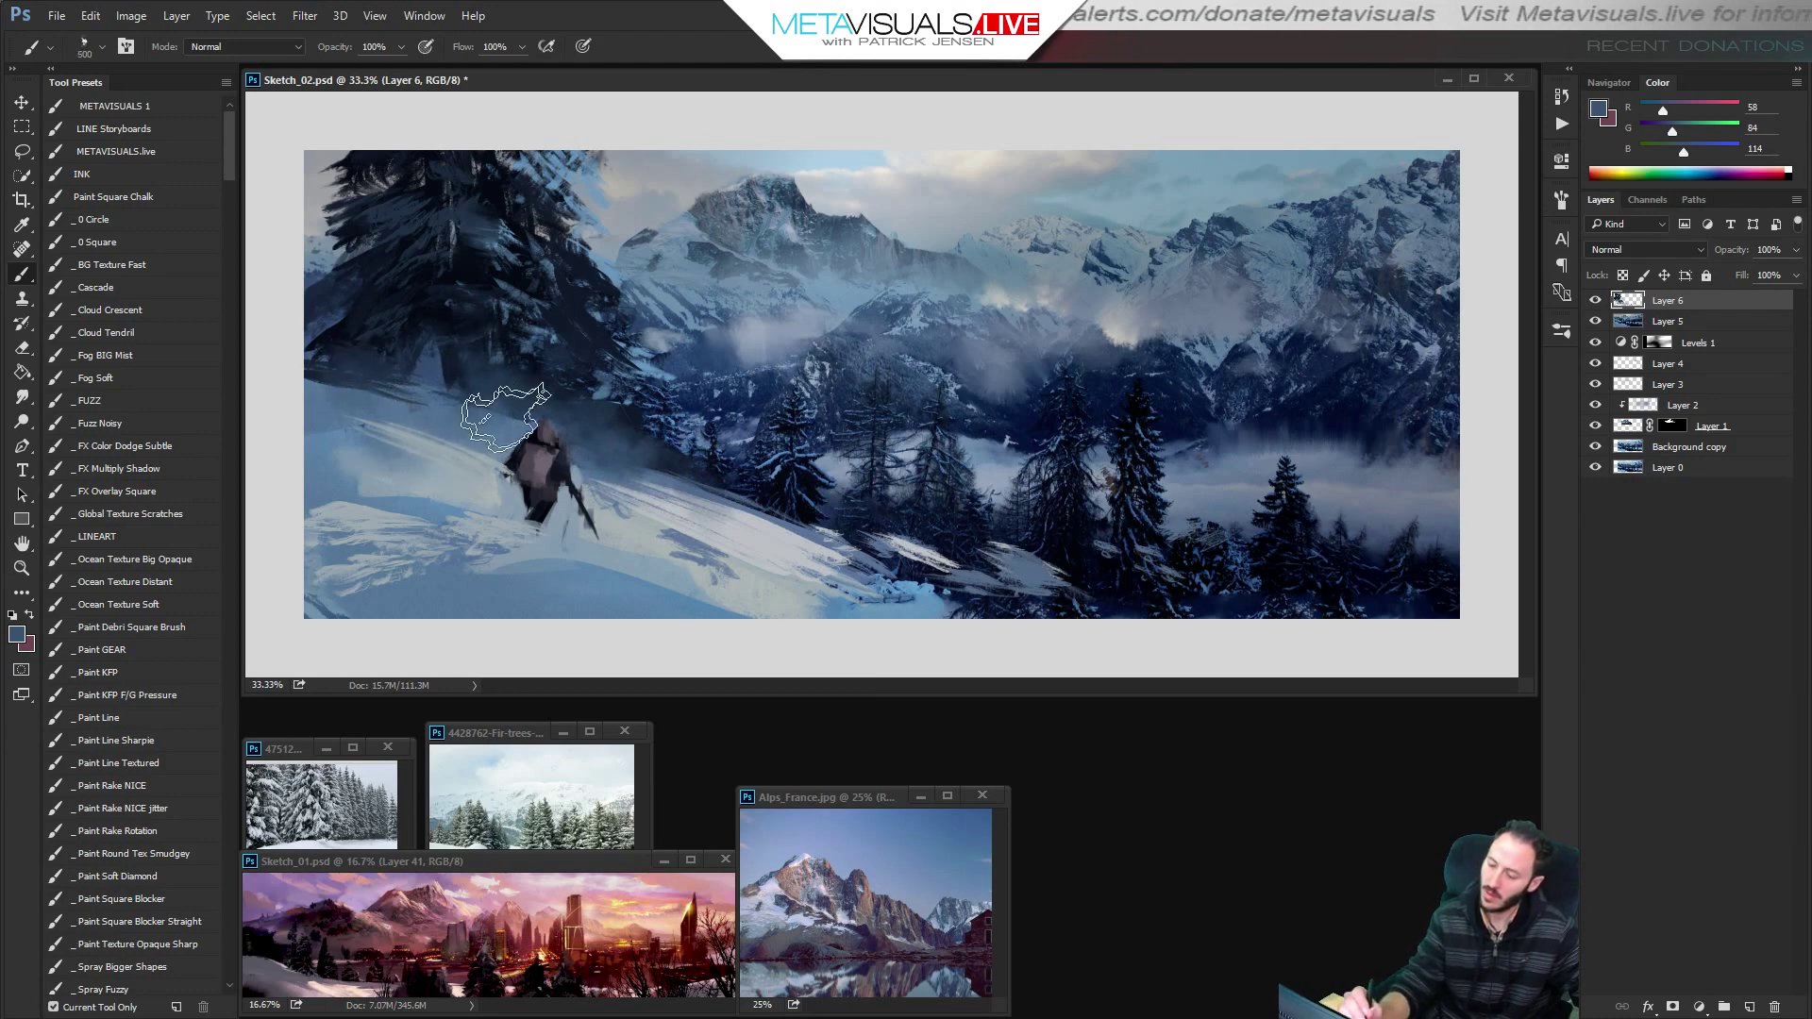
Touch up the snow edge behind the walking figure with a smaller brush and a light grey sampled from the slope.
key("h")
left_click(818, 506, "alt")
left_click(818, 506, "alt")
left_click(817, 506, "ctrl")
left_click(817, 506, "ctrl")
left_click(623, 466, "alt")
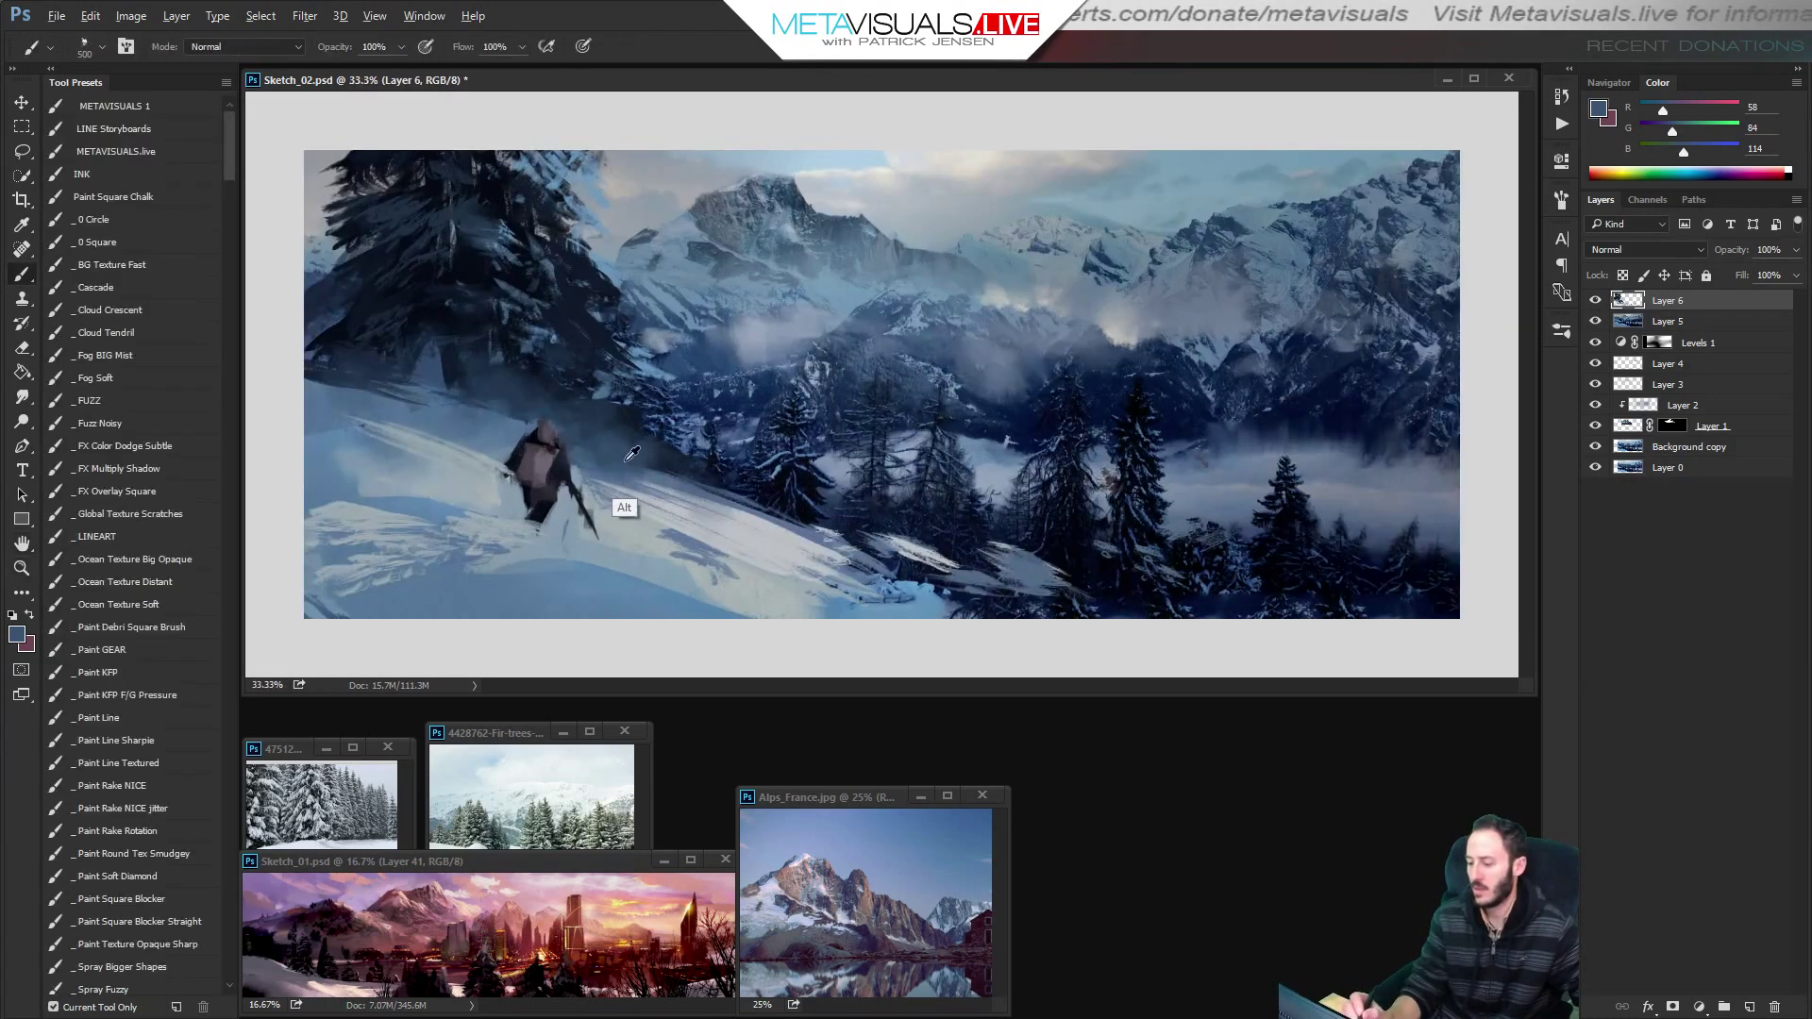
key("bracketleft")
key("bracketleft")
key("bracketleft")
left_click(643, 585, "alt")
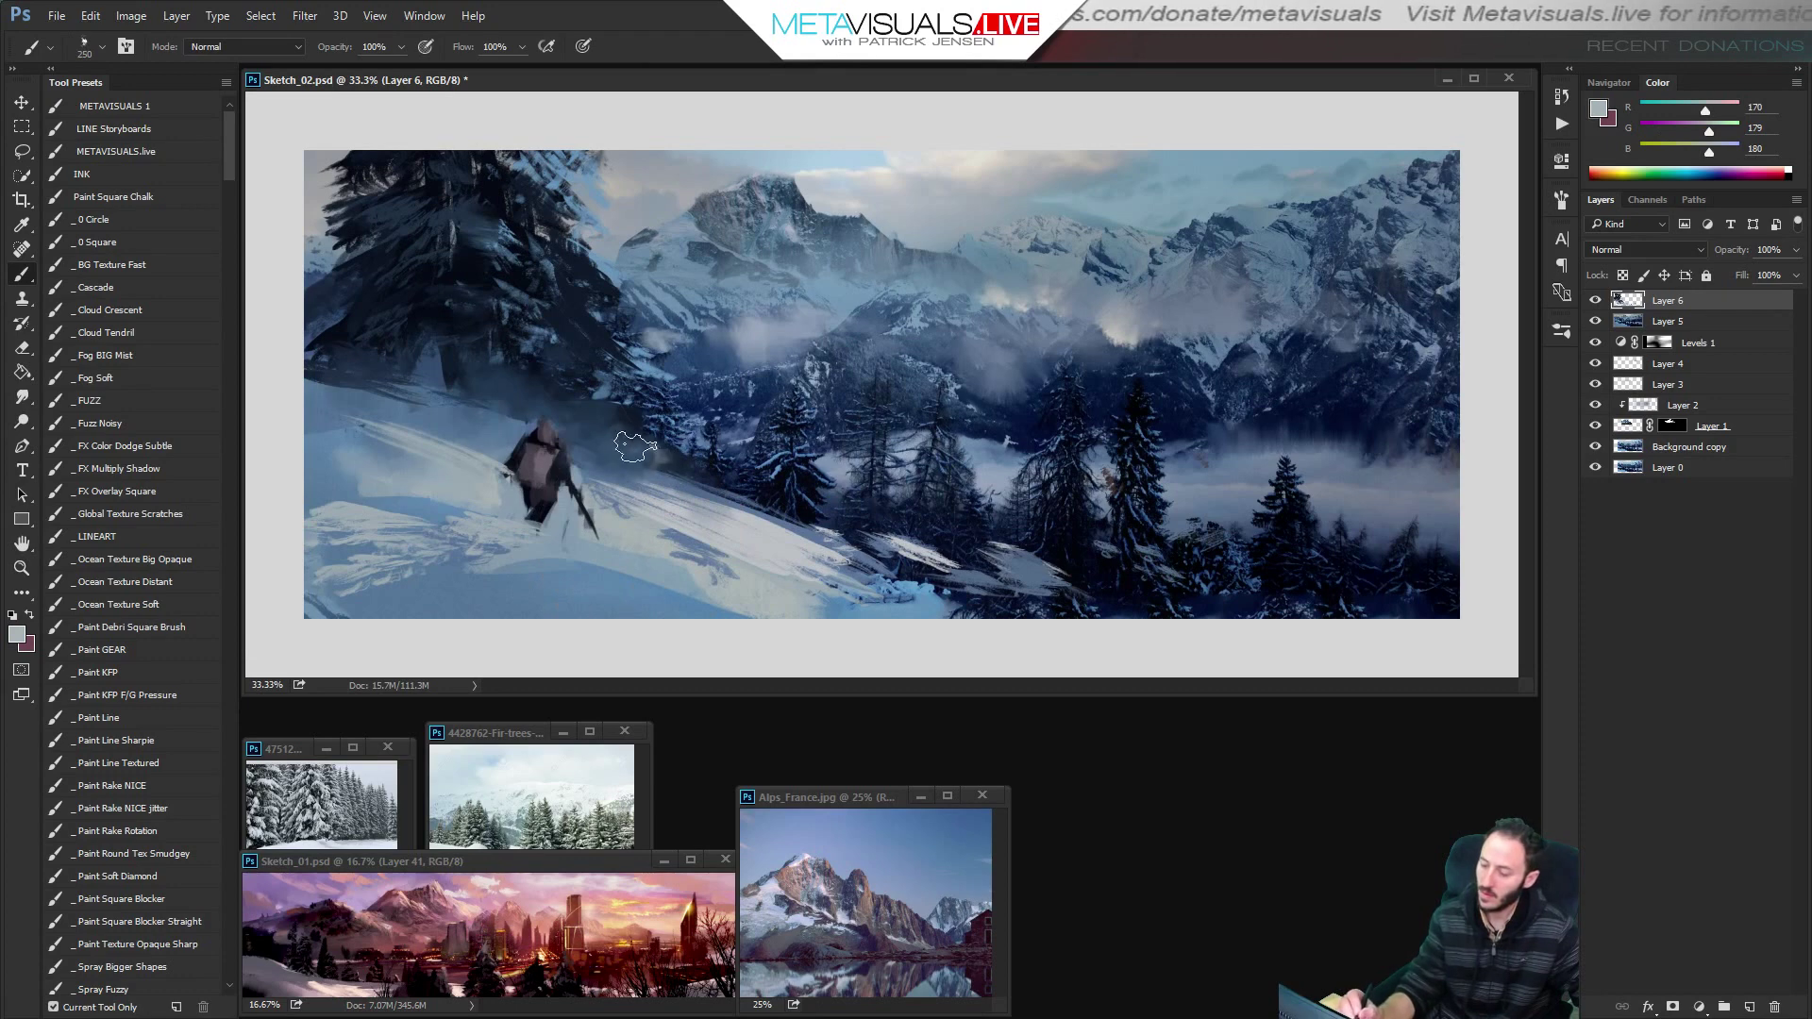
key("r")
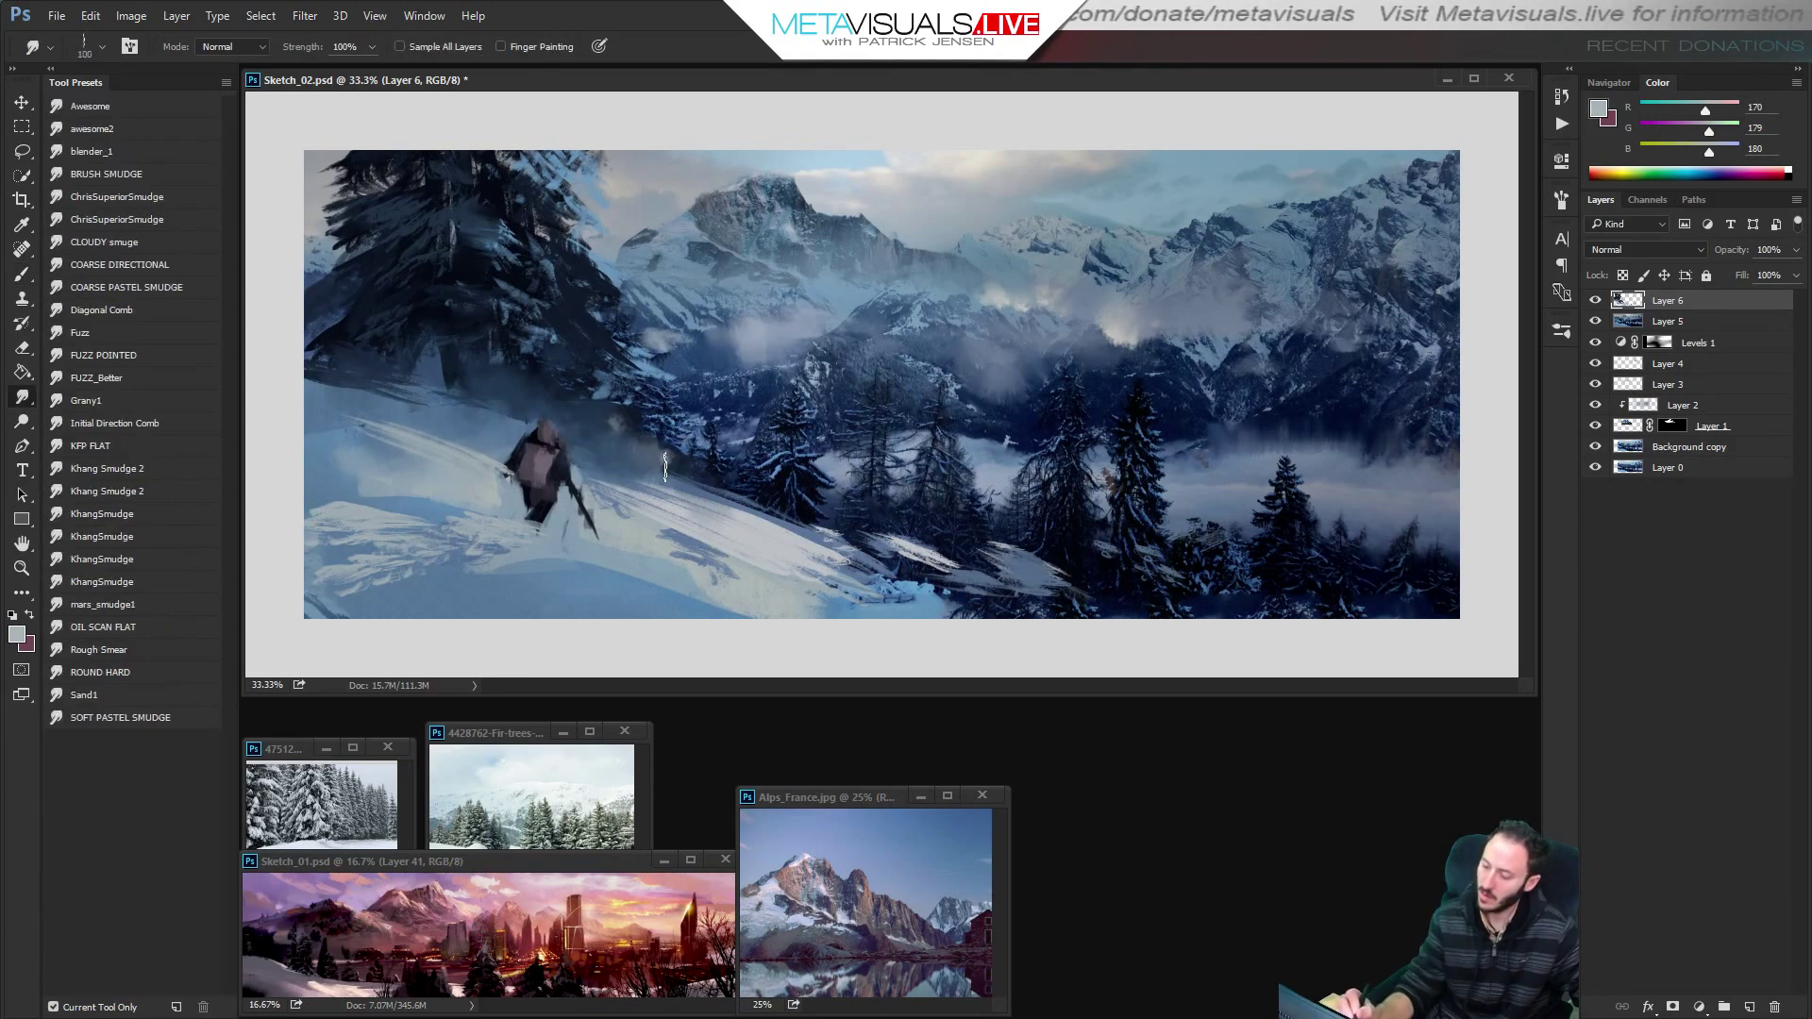
key("b")
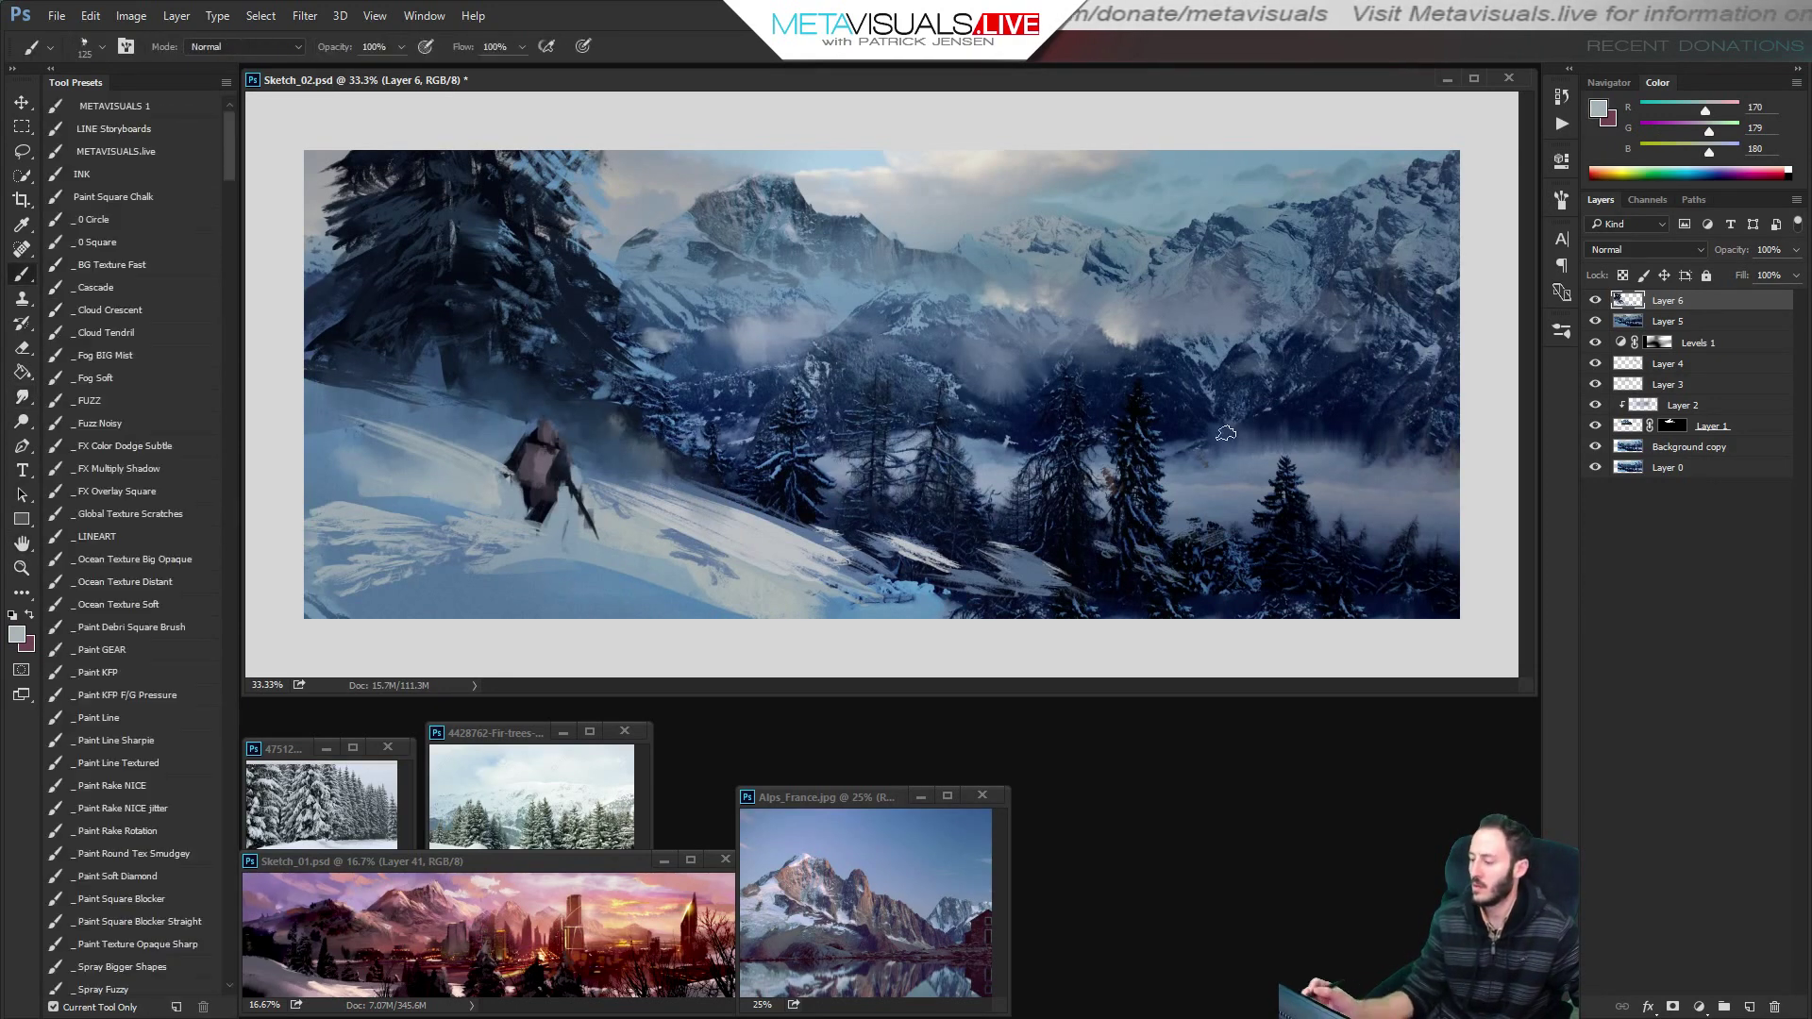
Paint soft snow mist over the slope's far end below the firs with sampled light grey and dark blue.
left_click(1112, 377, "alt")
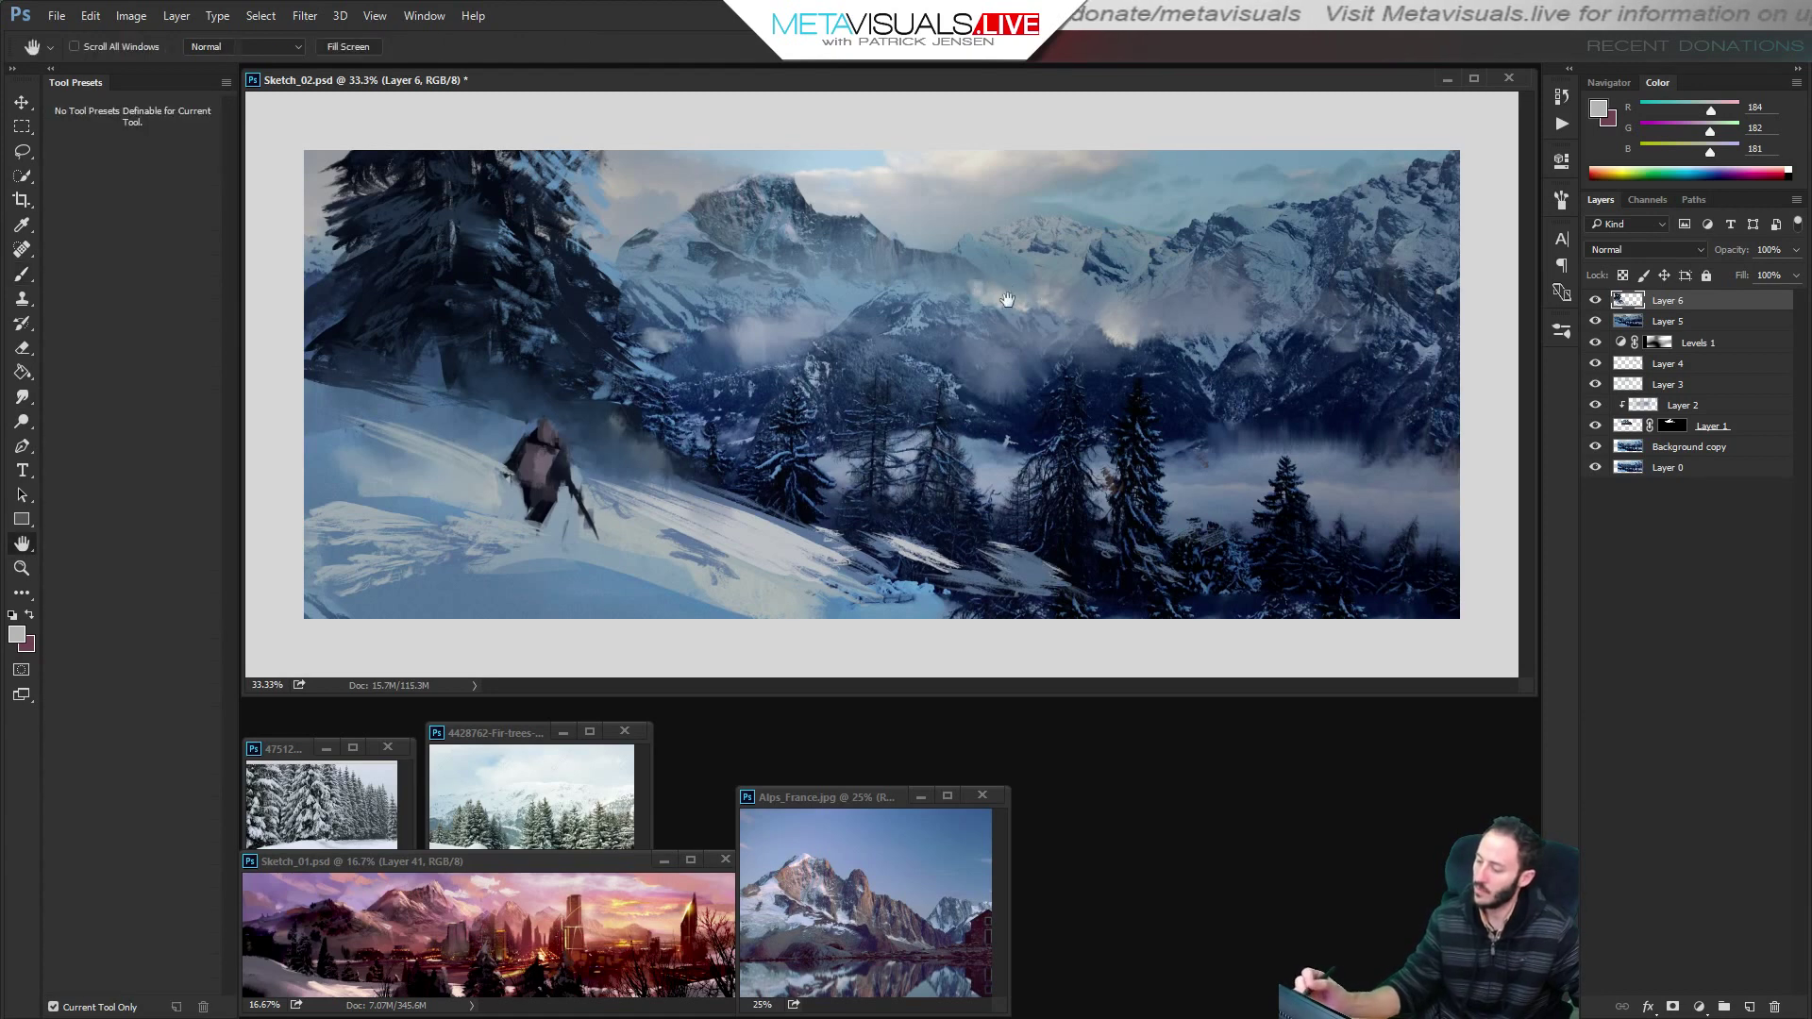
key("bracketleft")
key("bracketleft")
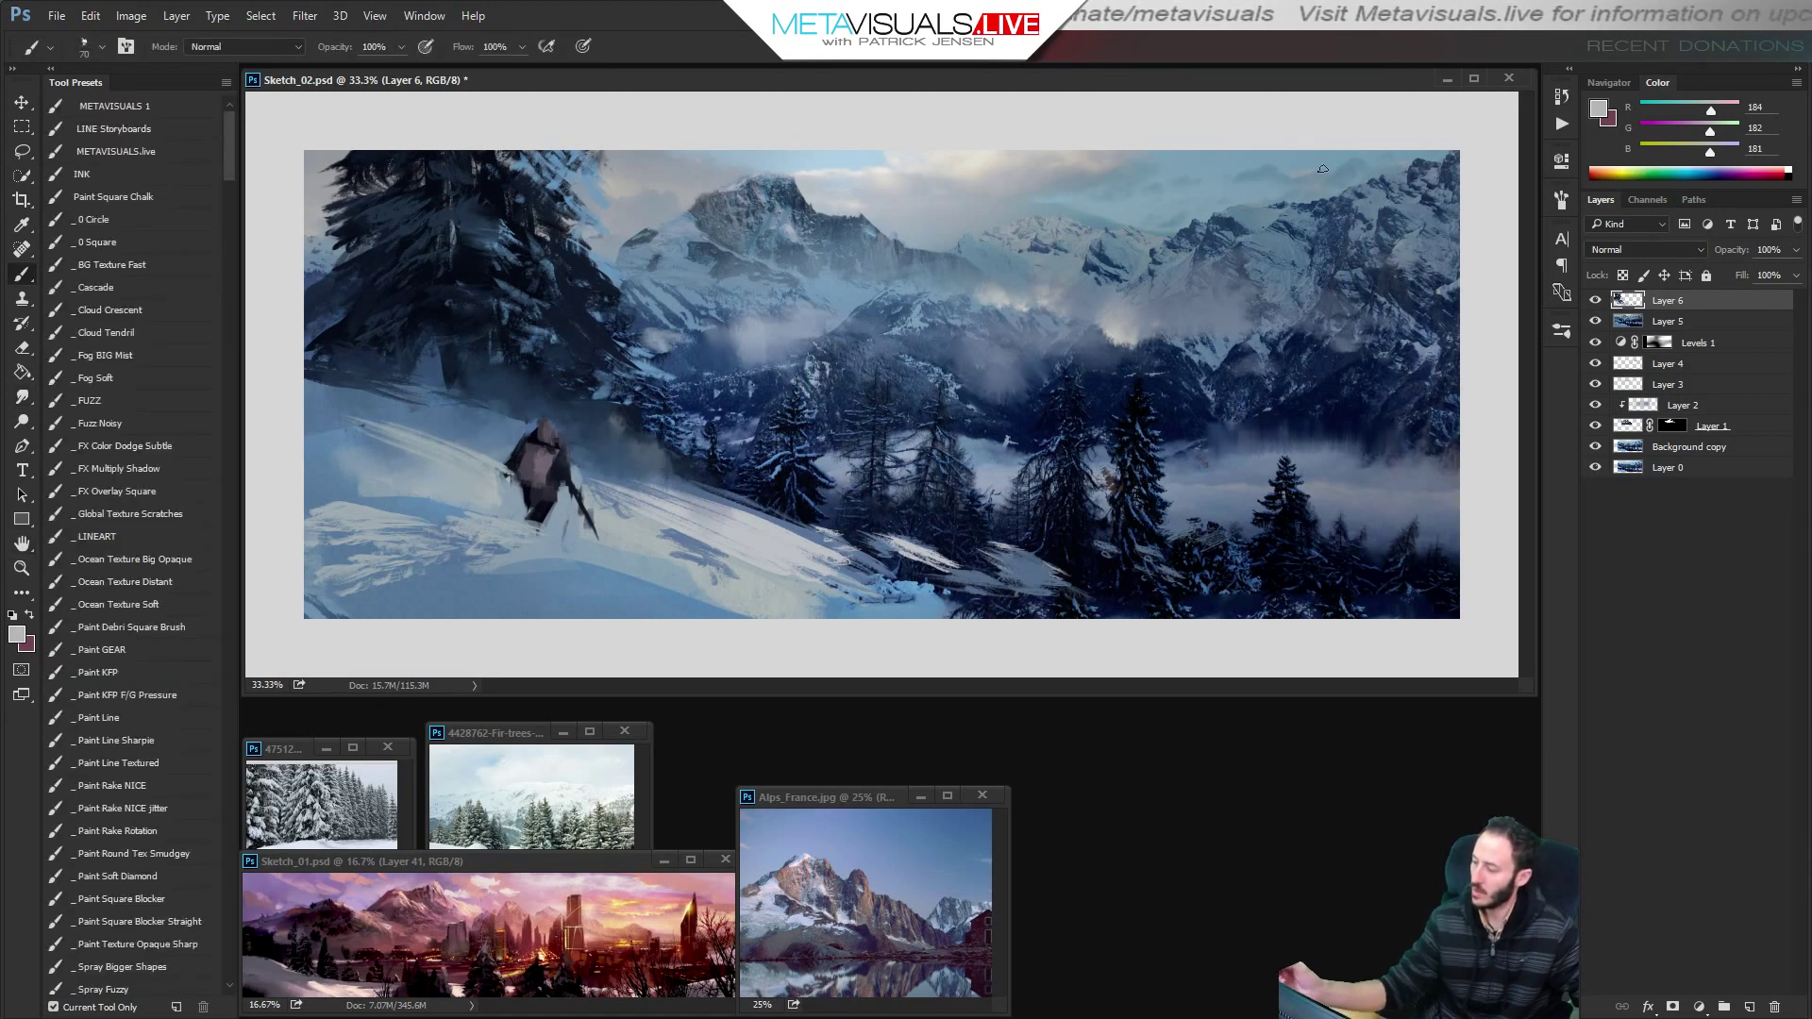
key("h")
left_click_drag(1171, 545, 1173, 549)
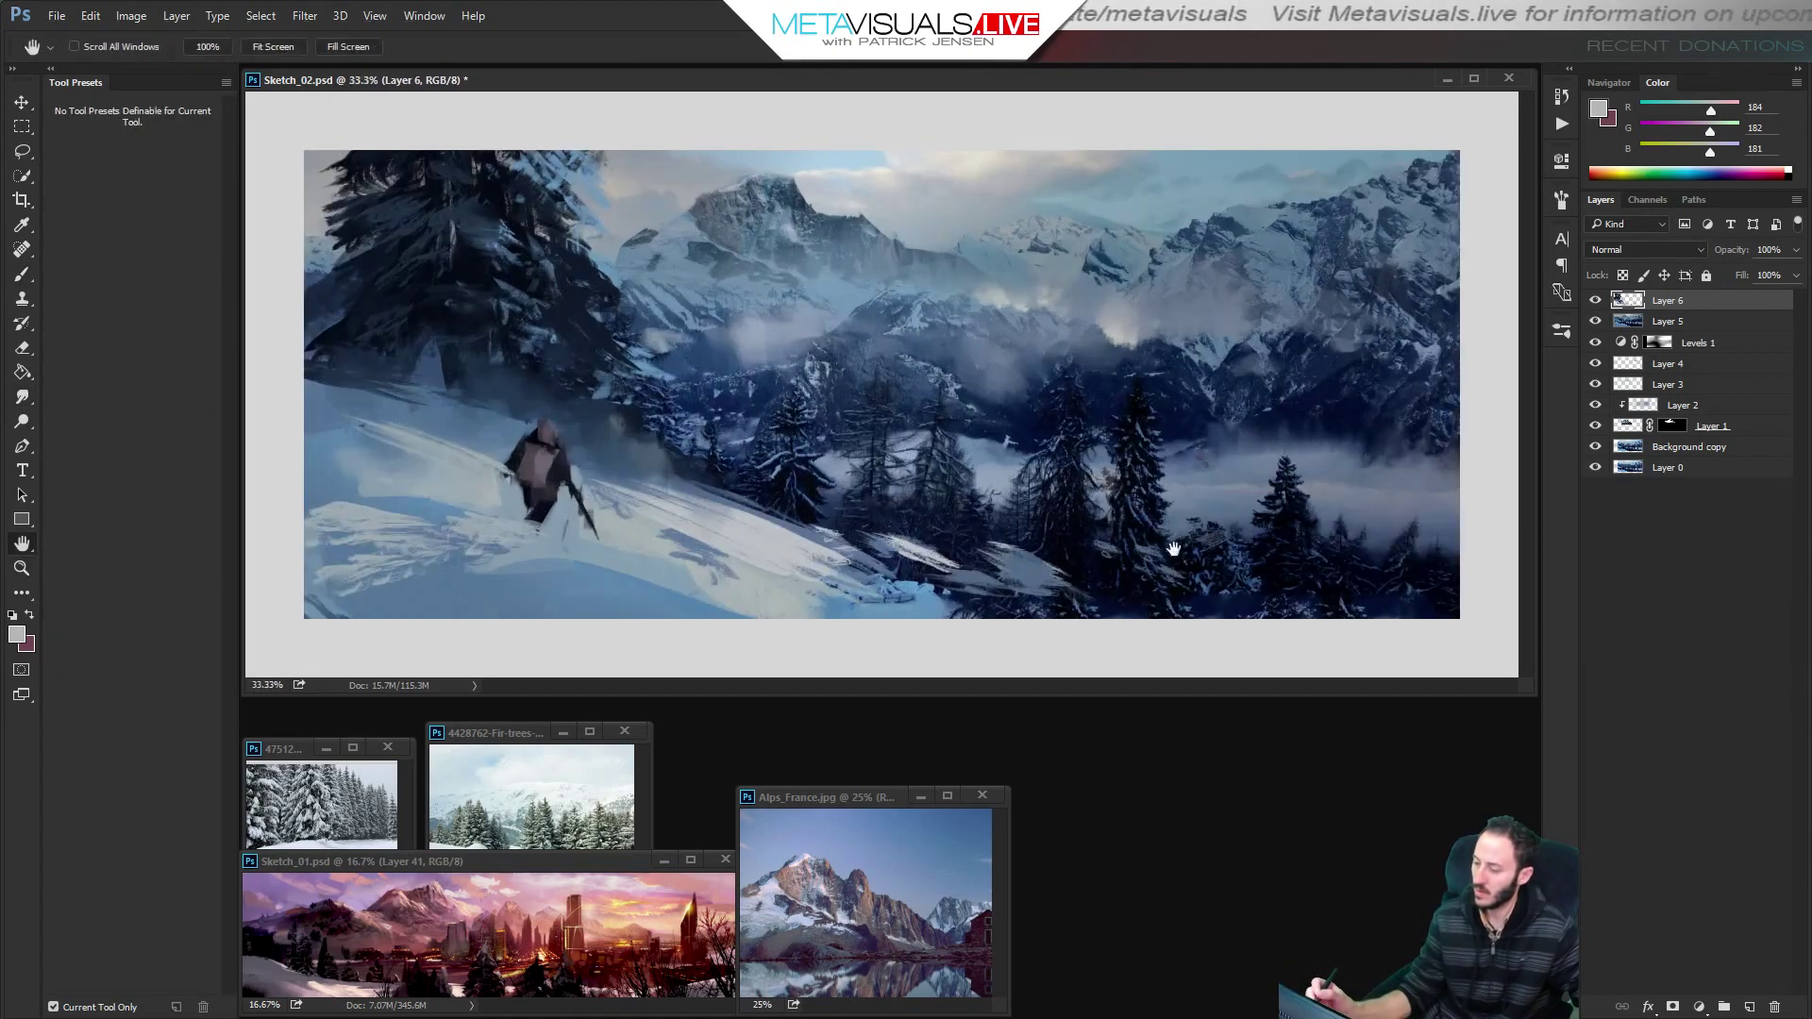
key("b")
left_click(1029, 579, "alt")
key("r")
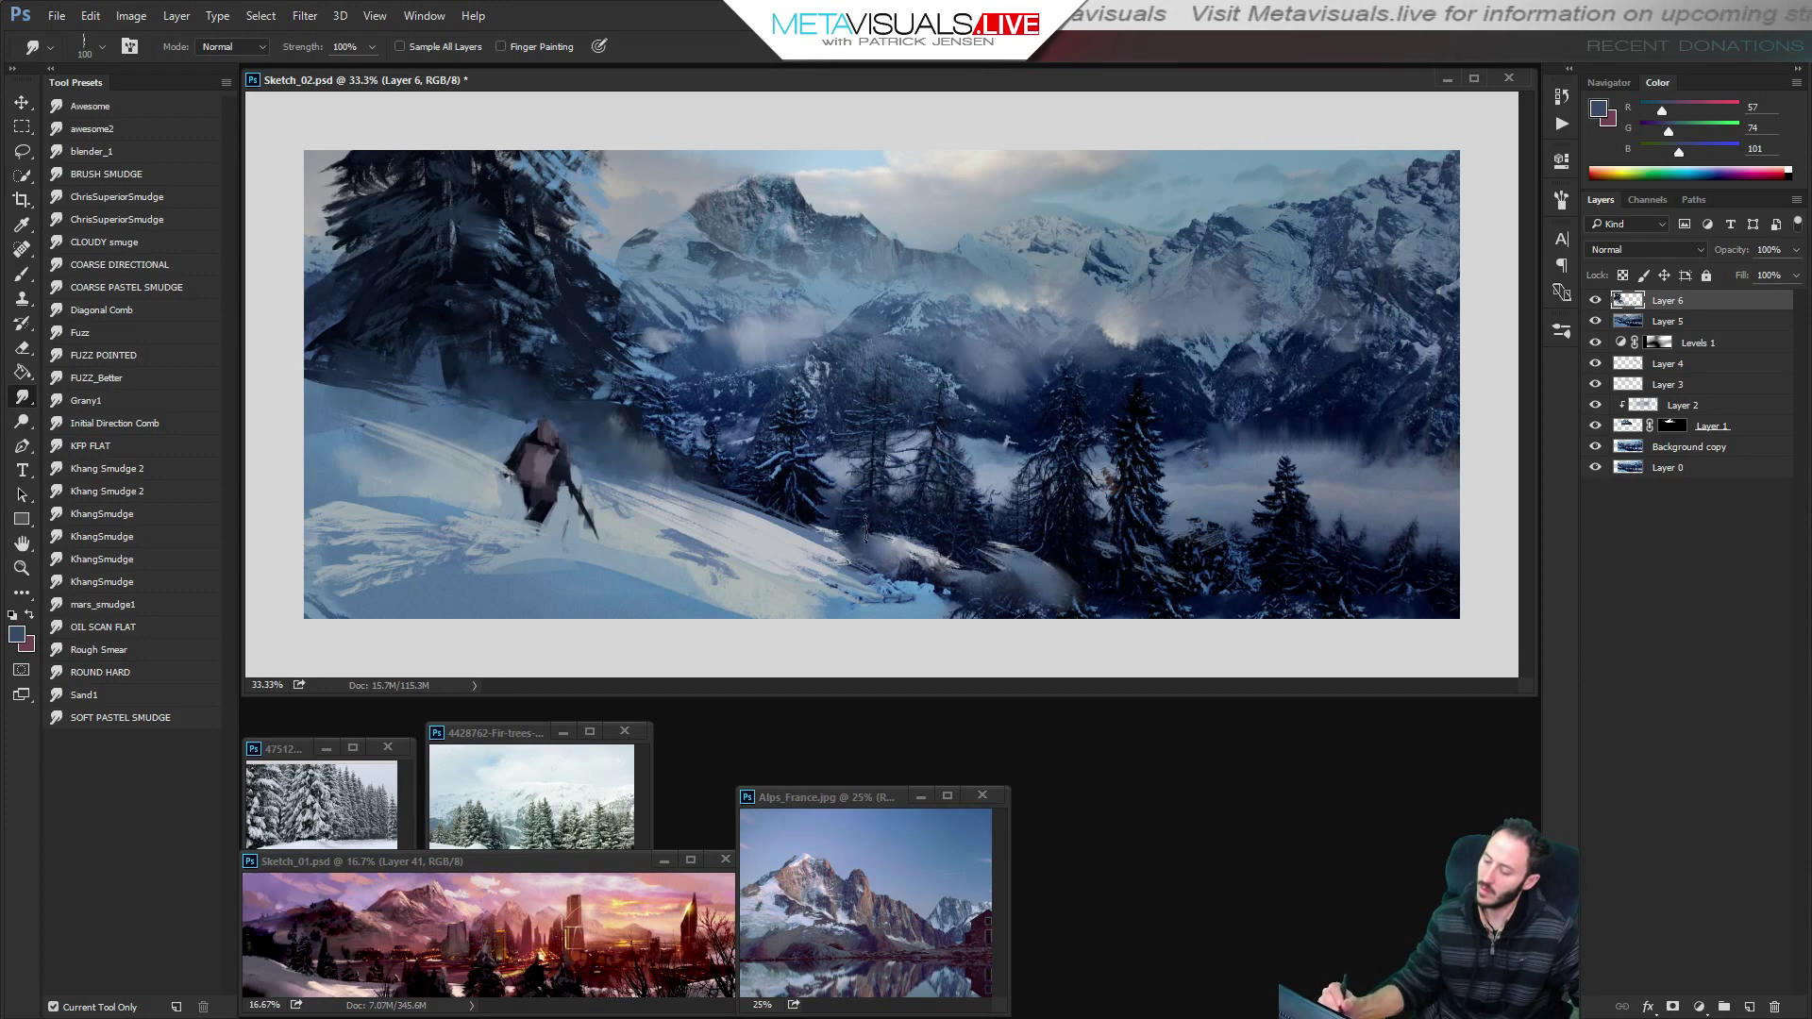
Dab soft mist along the central distant ridge with the Fuzz Noisy brush and a sampled light grey.
key("h")
left_click_drag(1271, 586, 1279, 578)
key("b")
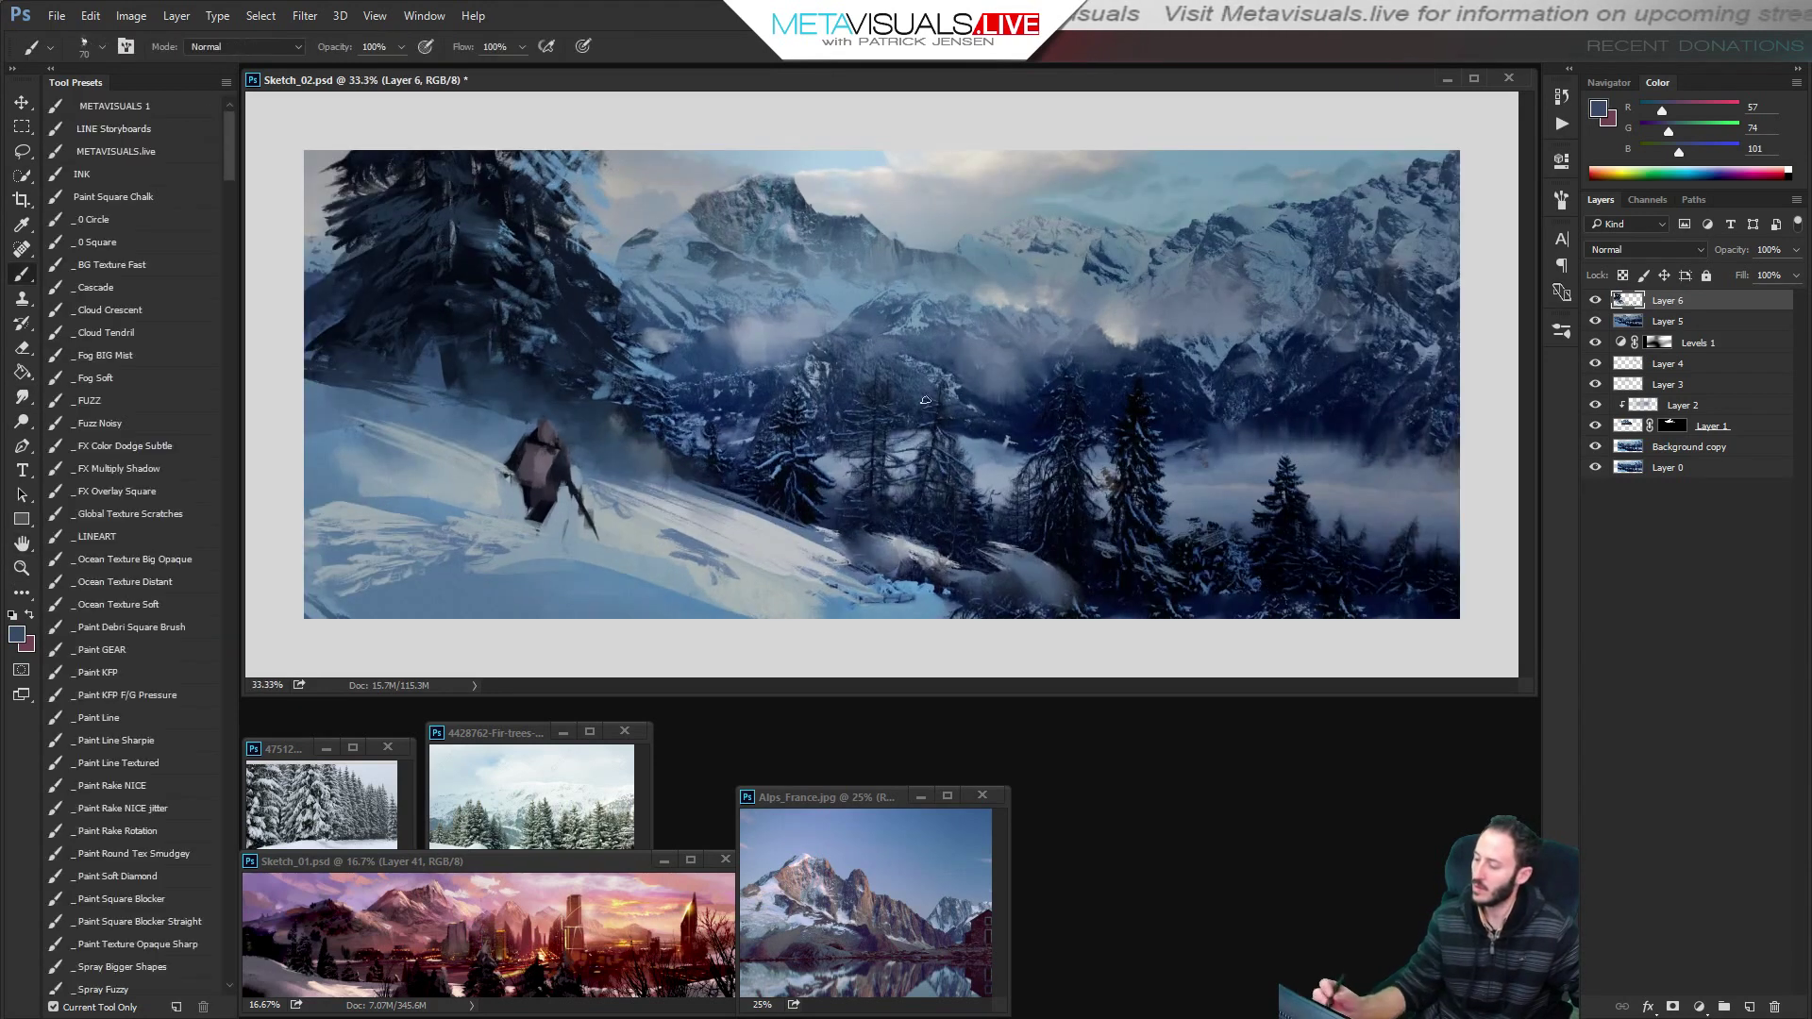
left_click(132, 424)
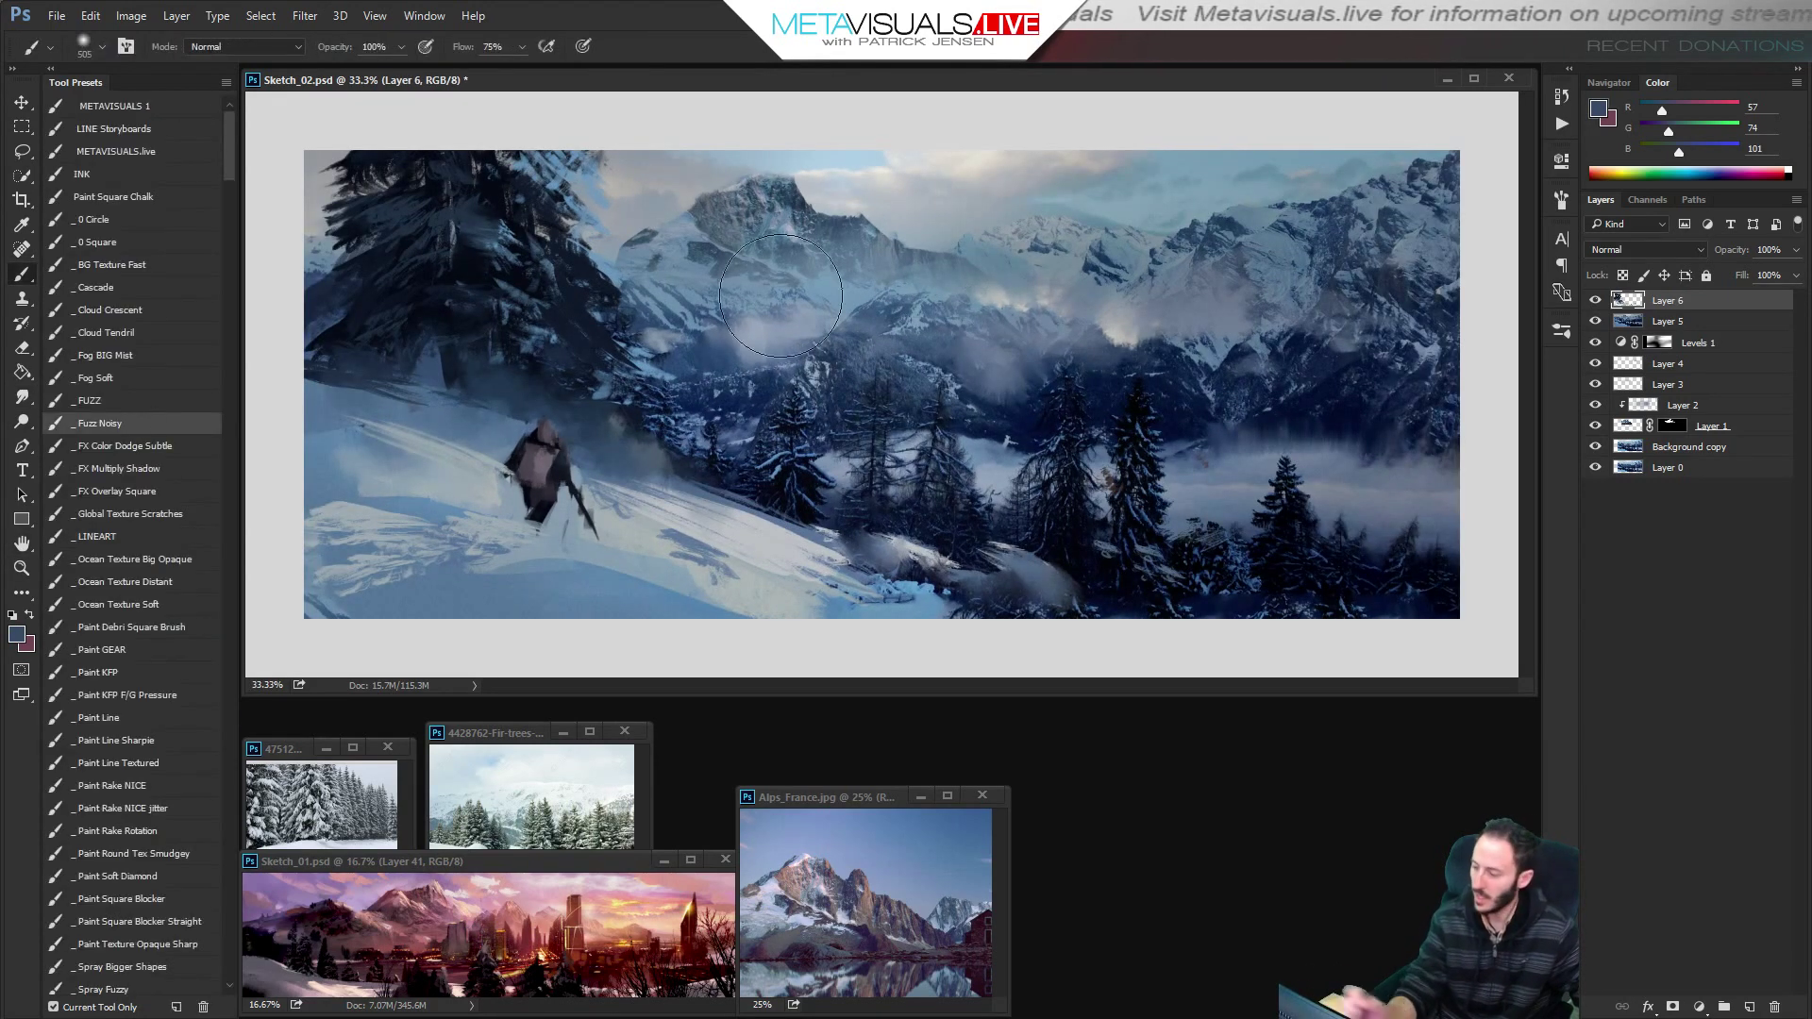
left_click(999, 288, "alt")
key("bracketleft")
key("bracketleft")
key("bracketleft")
key("bracketleft")
key("bracketleft")
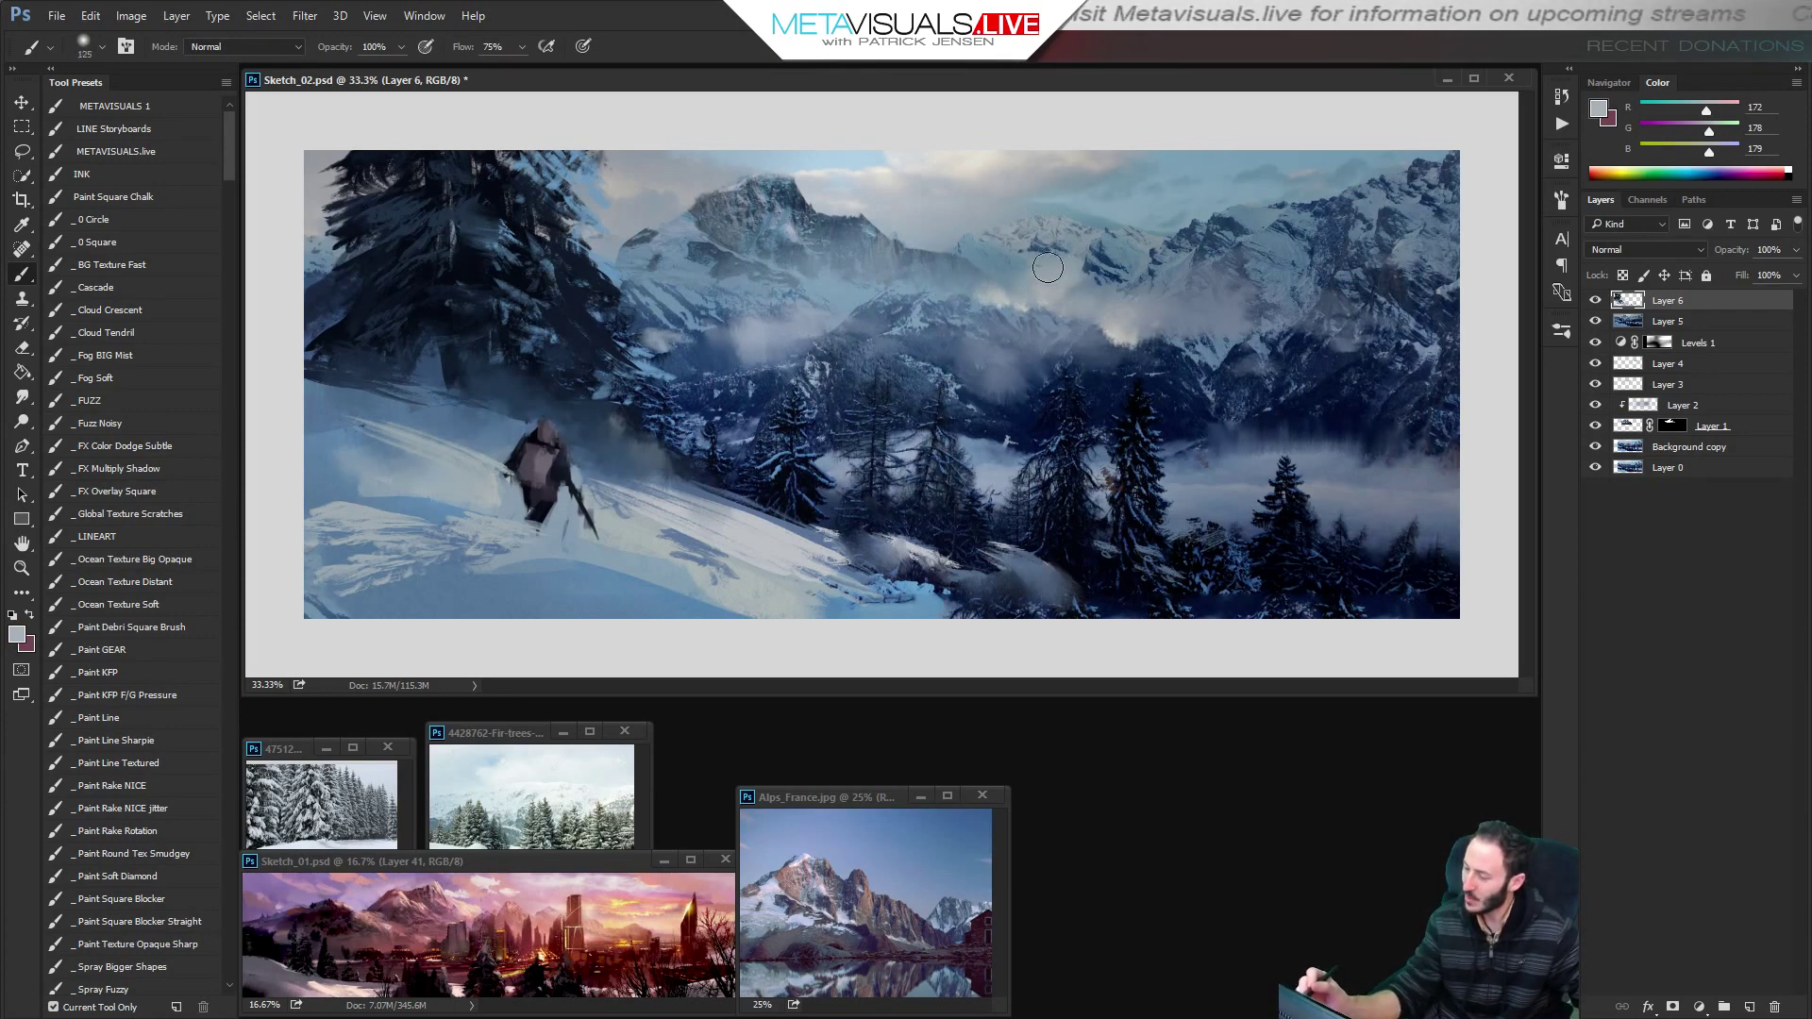
Extend the haze across the central snowy mountains with progressively darker sampled blue-greys.
left_click(1021, 269, "alt")
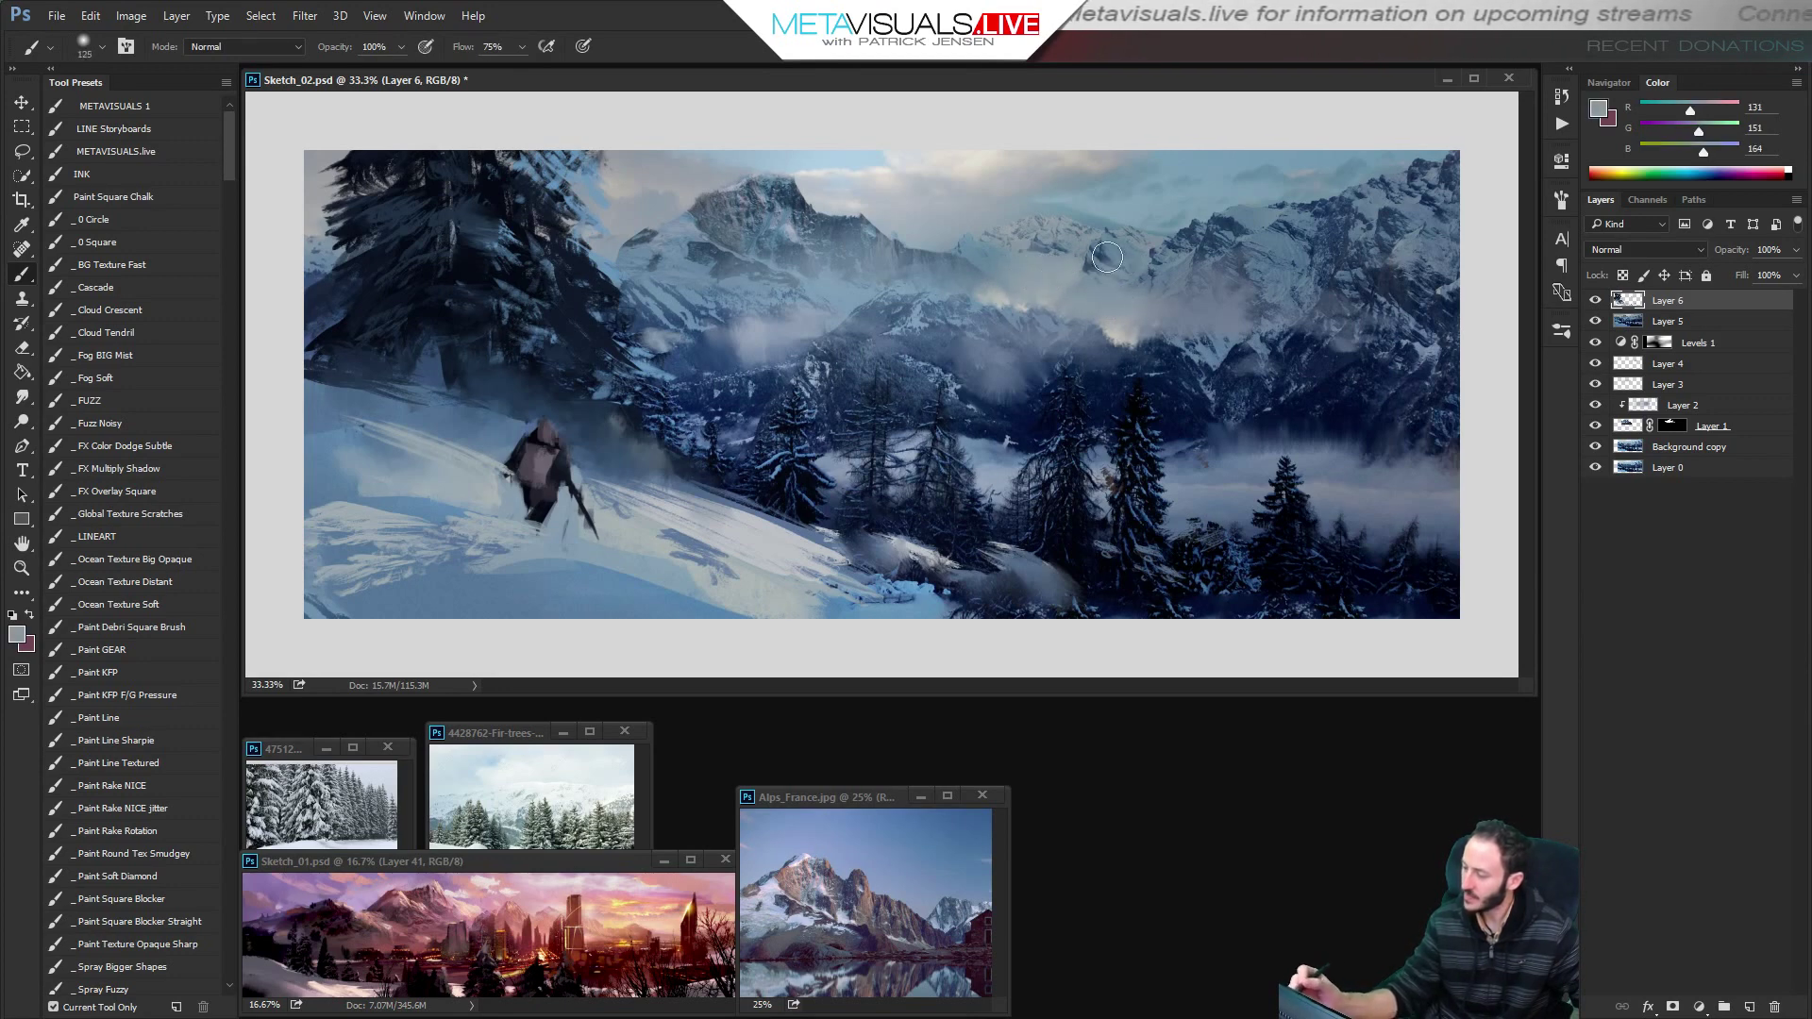
key("bracketright")
left_click(1160, 279, "alt")
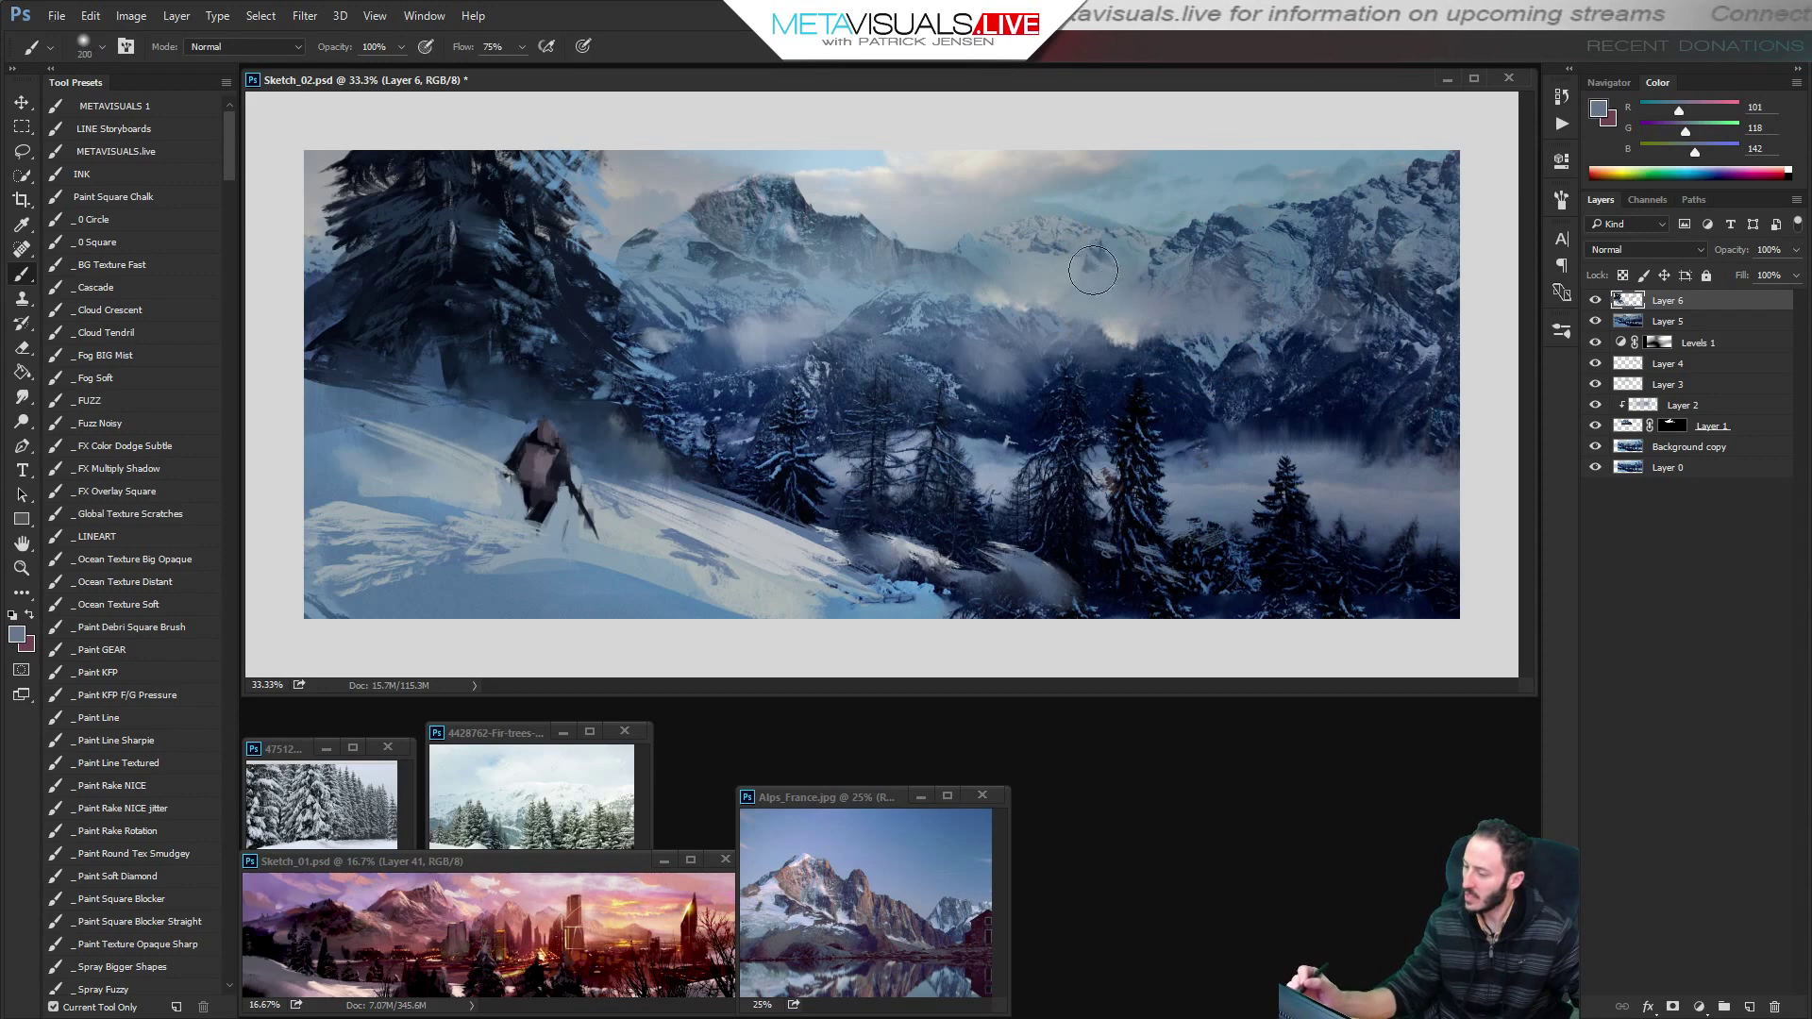
key("bracketleft")
key("bracketleft")
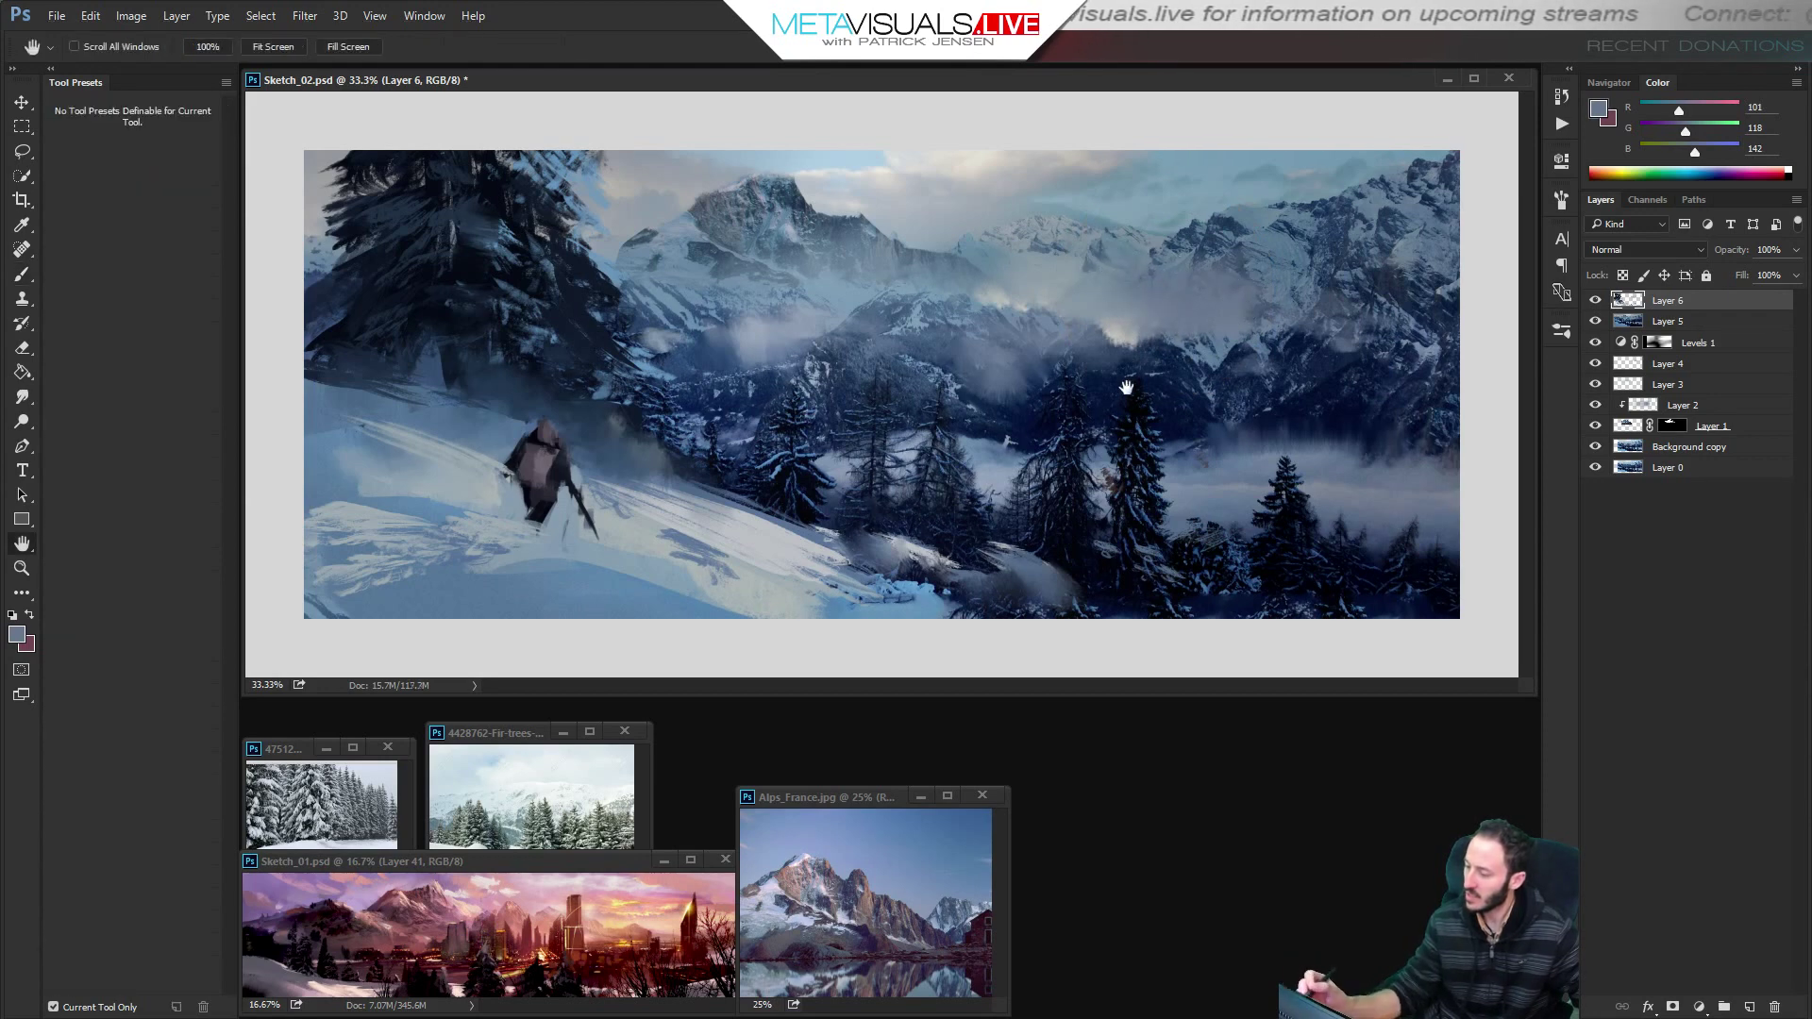
left_click(1095, 389, "alt")
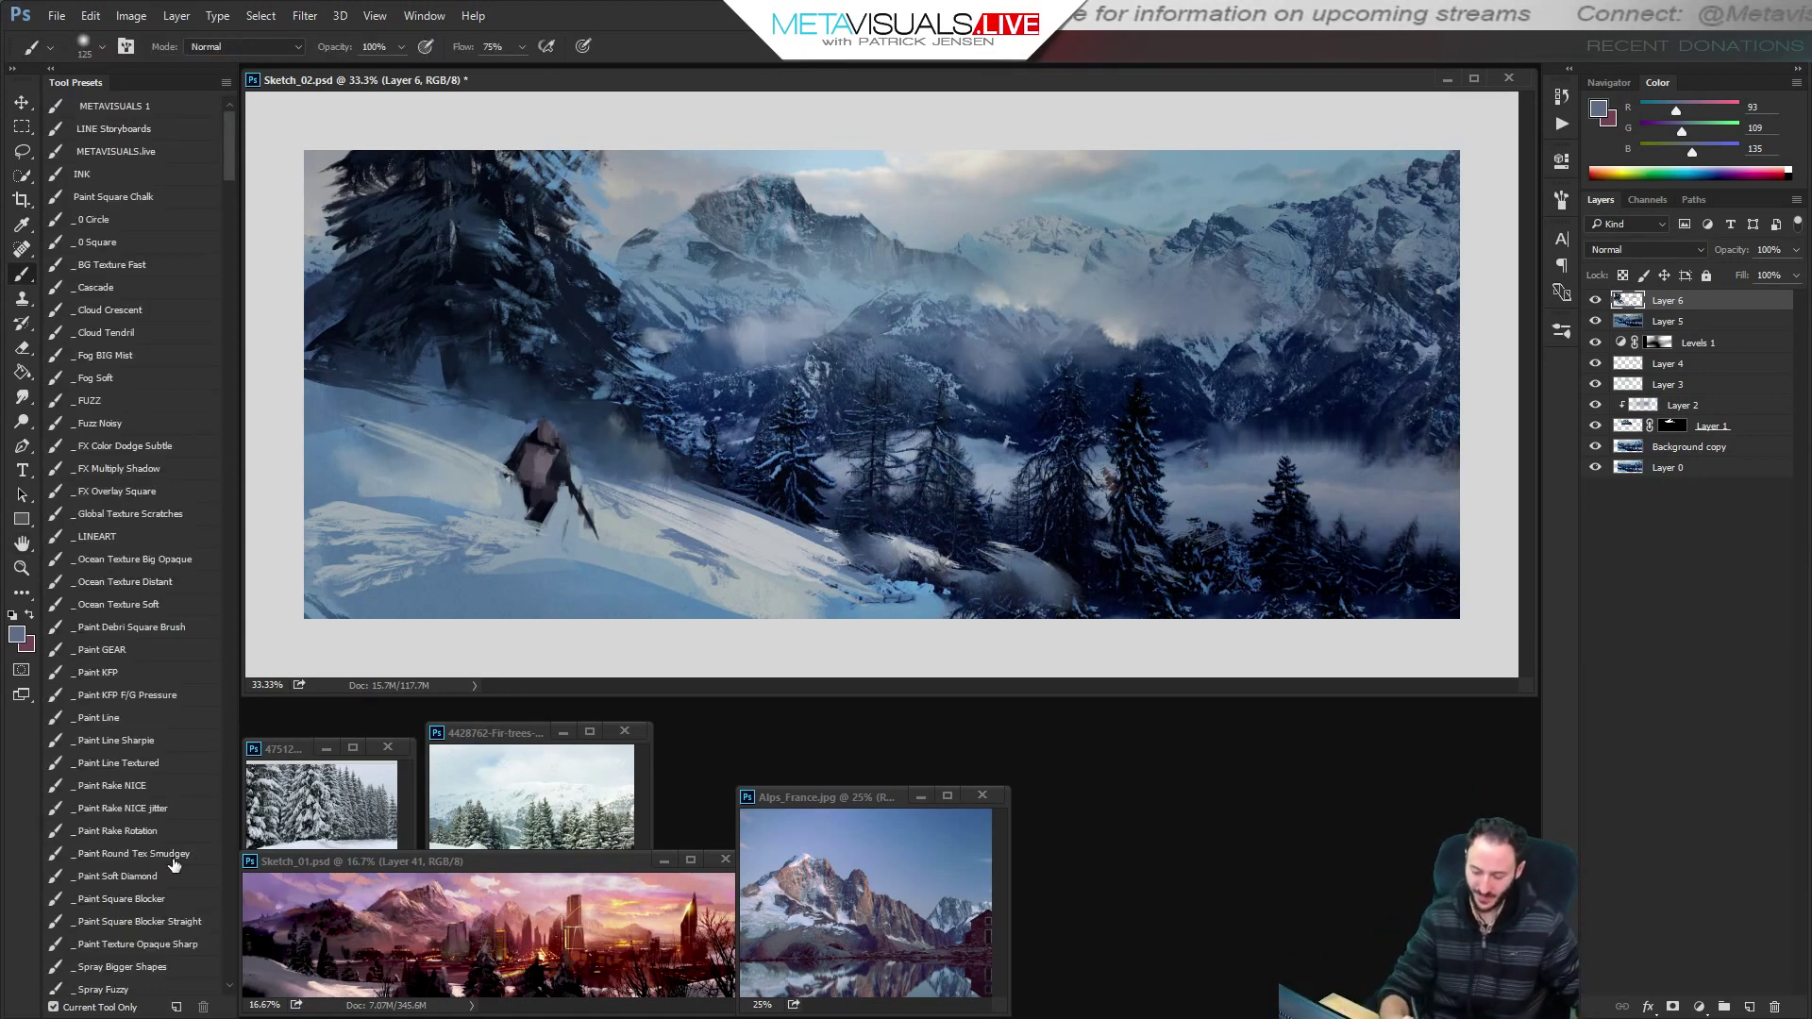
Block in a building silhouette and two pillars over the central mountains with the Paint Line Sharpie brush in sampled slate blue.
left_click(145, 741)
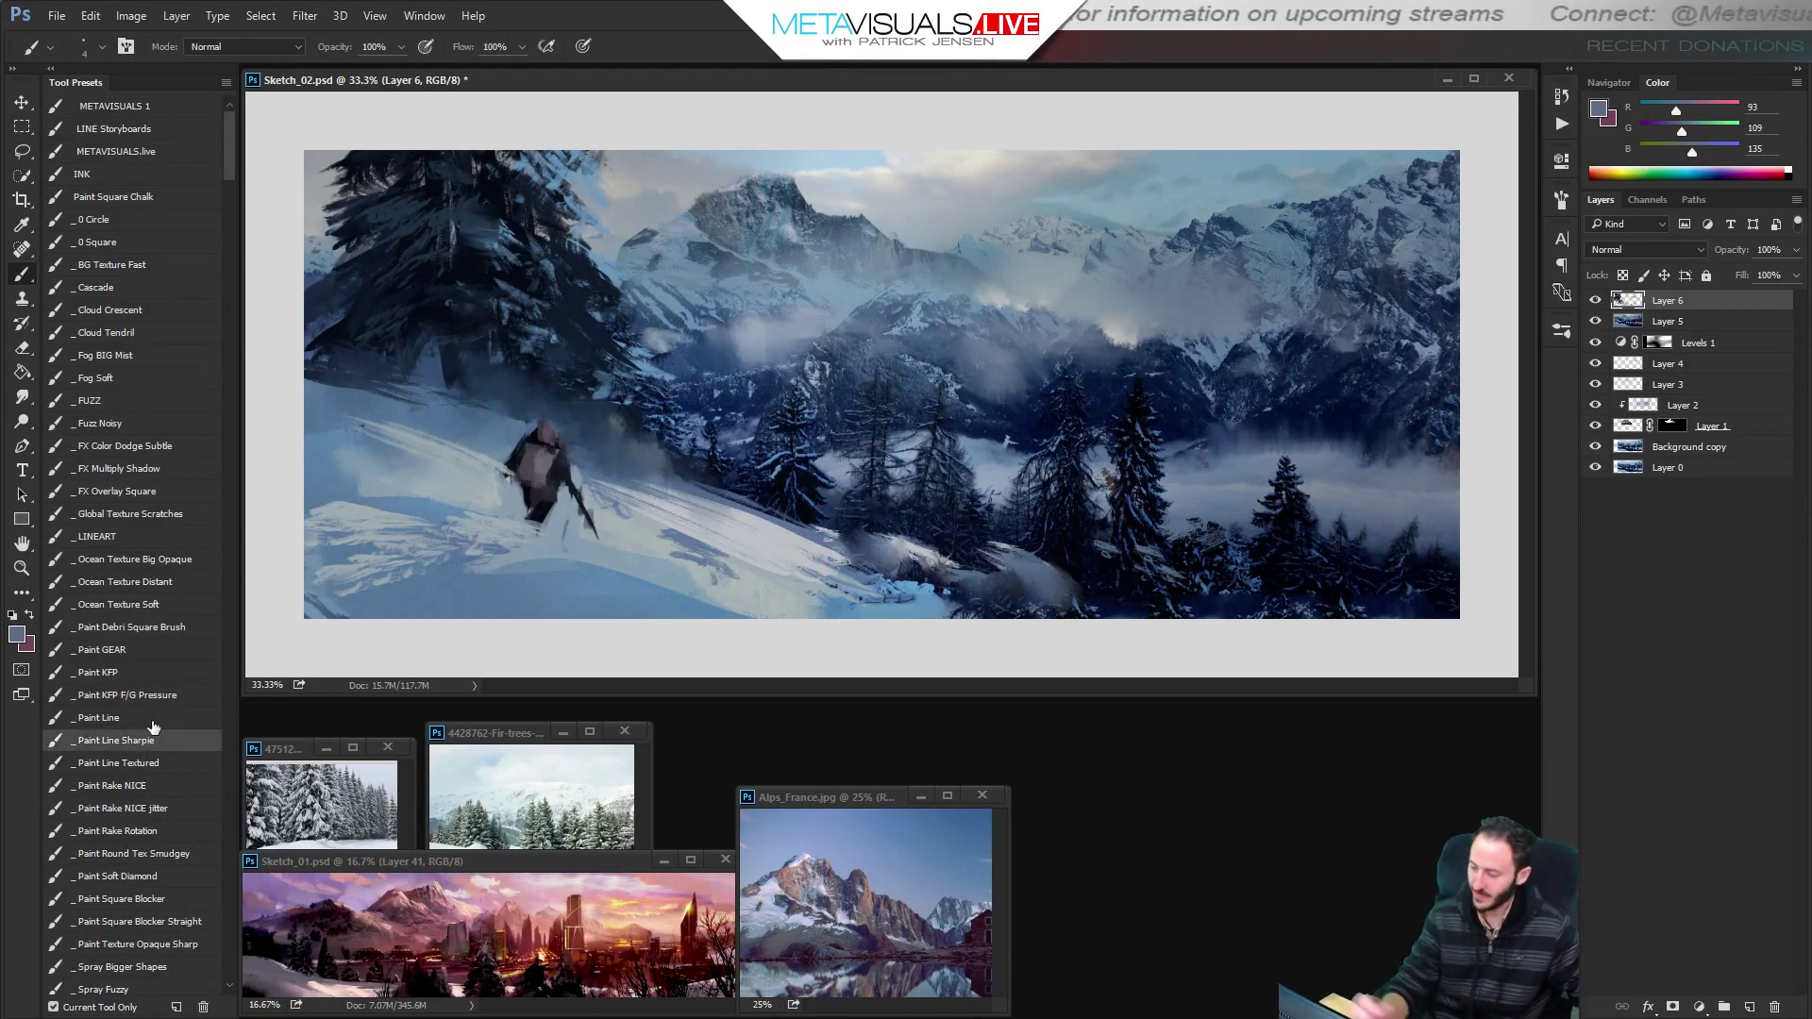
left_click(1103, 329, "alt")
key("bracketright")
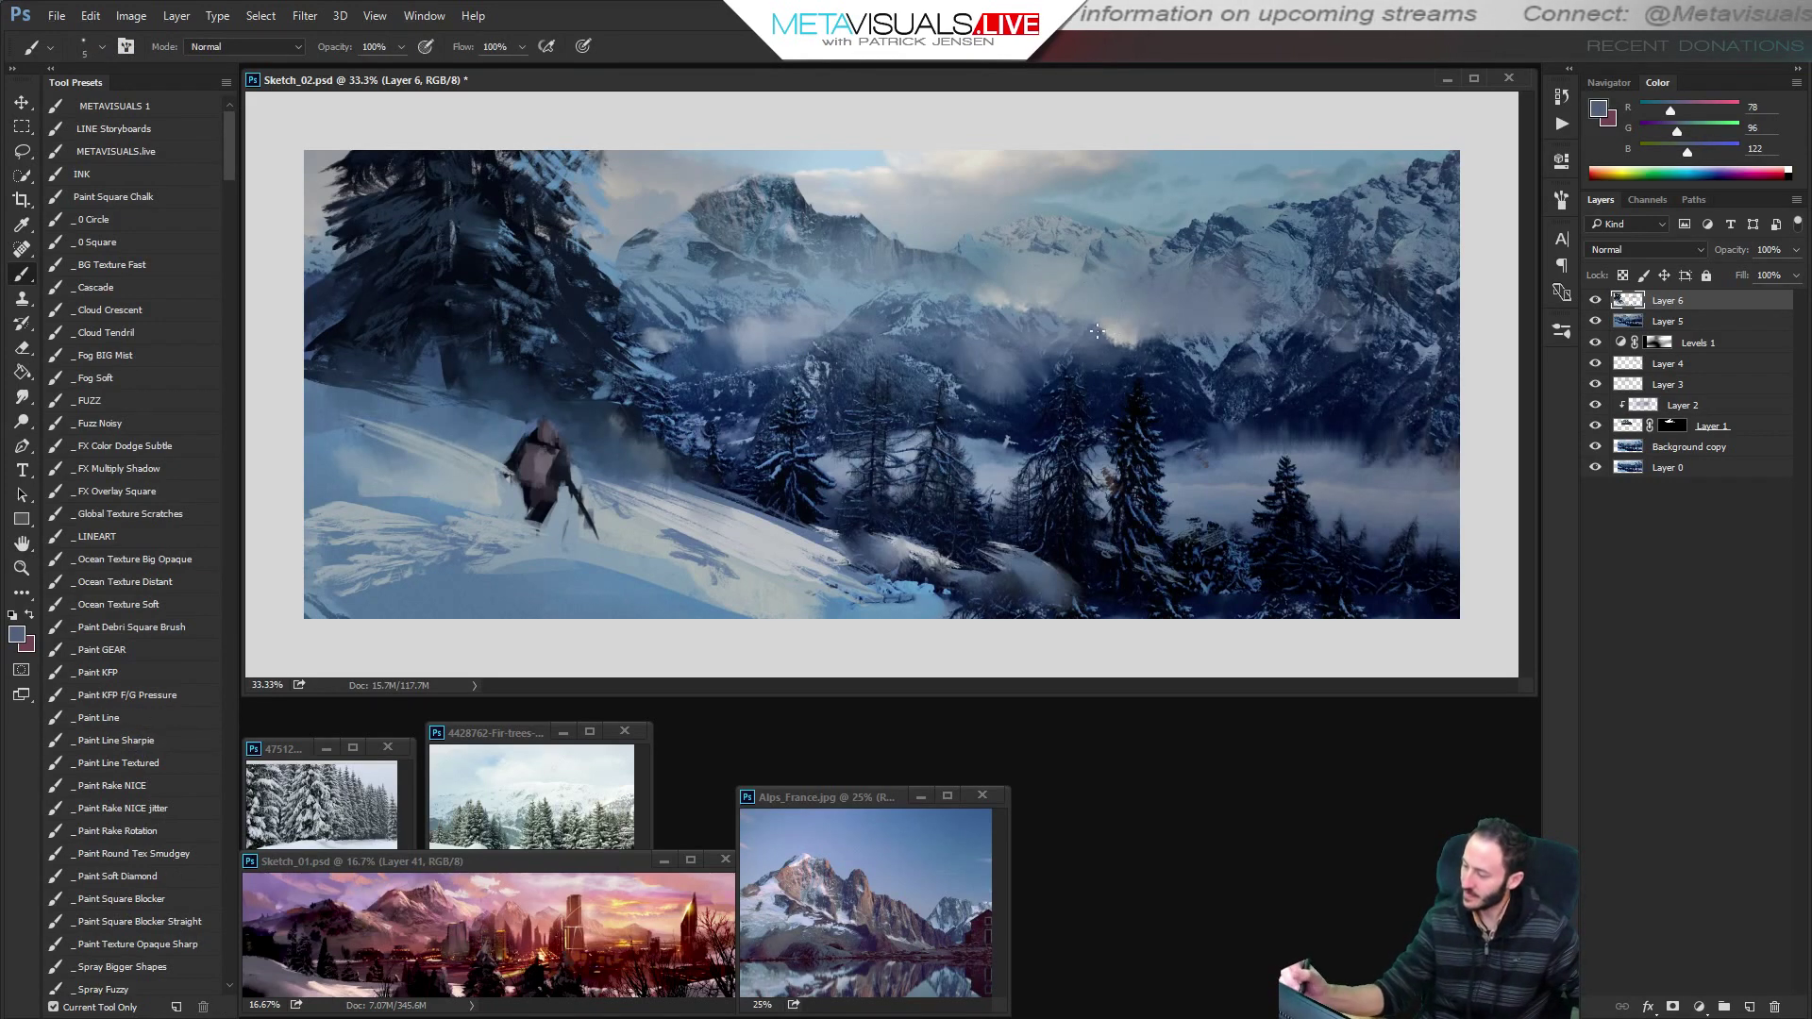
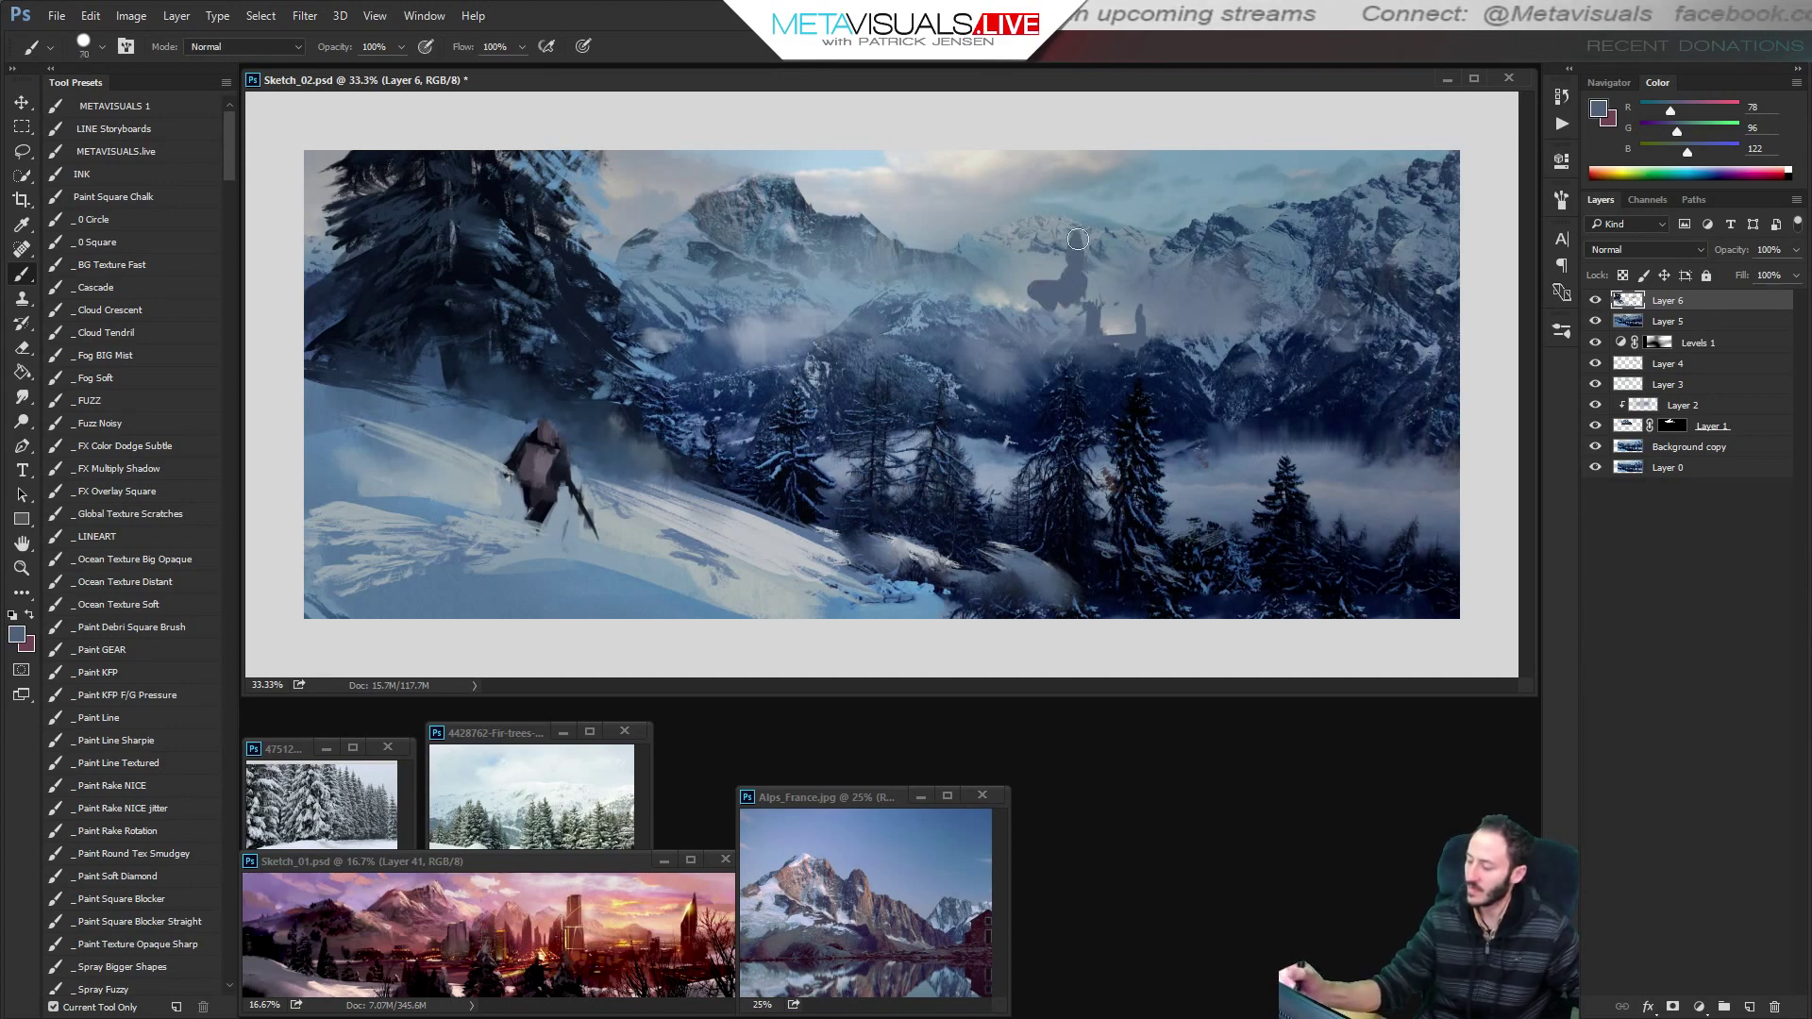
Build up the distant structure and its tall tower with Paint Square Blocker Straight strokes in sampled dark navy and slate blue.
left_click(173, 922)
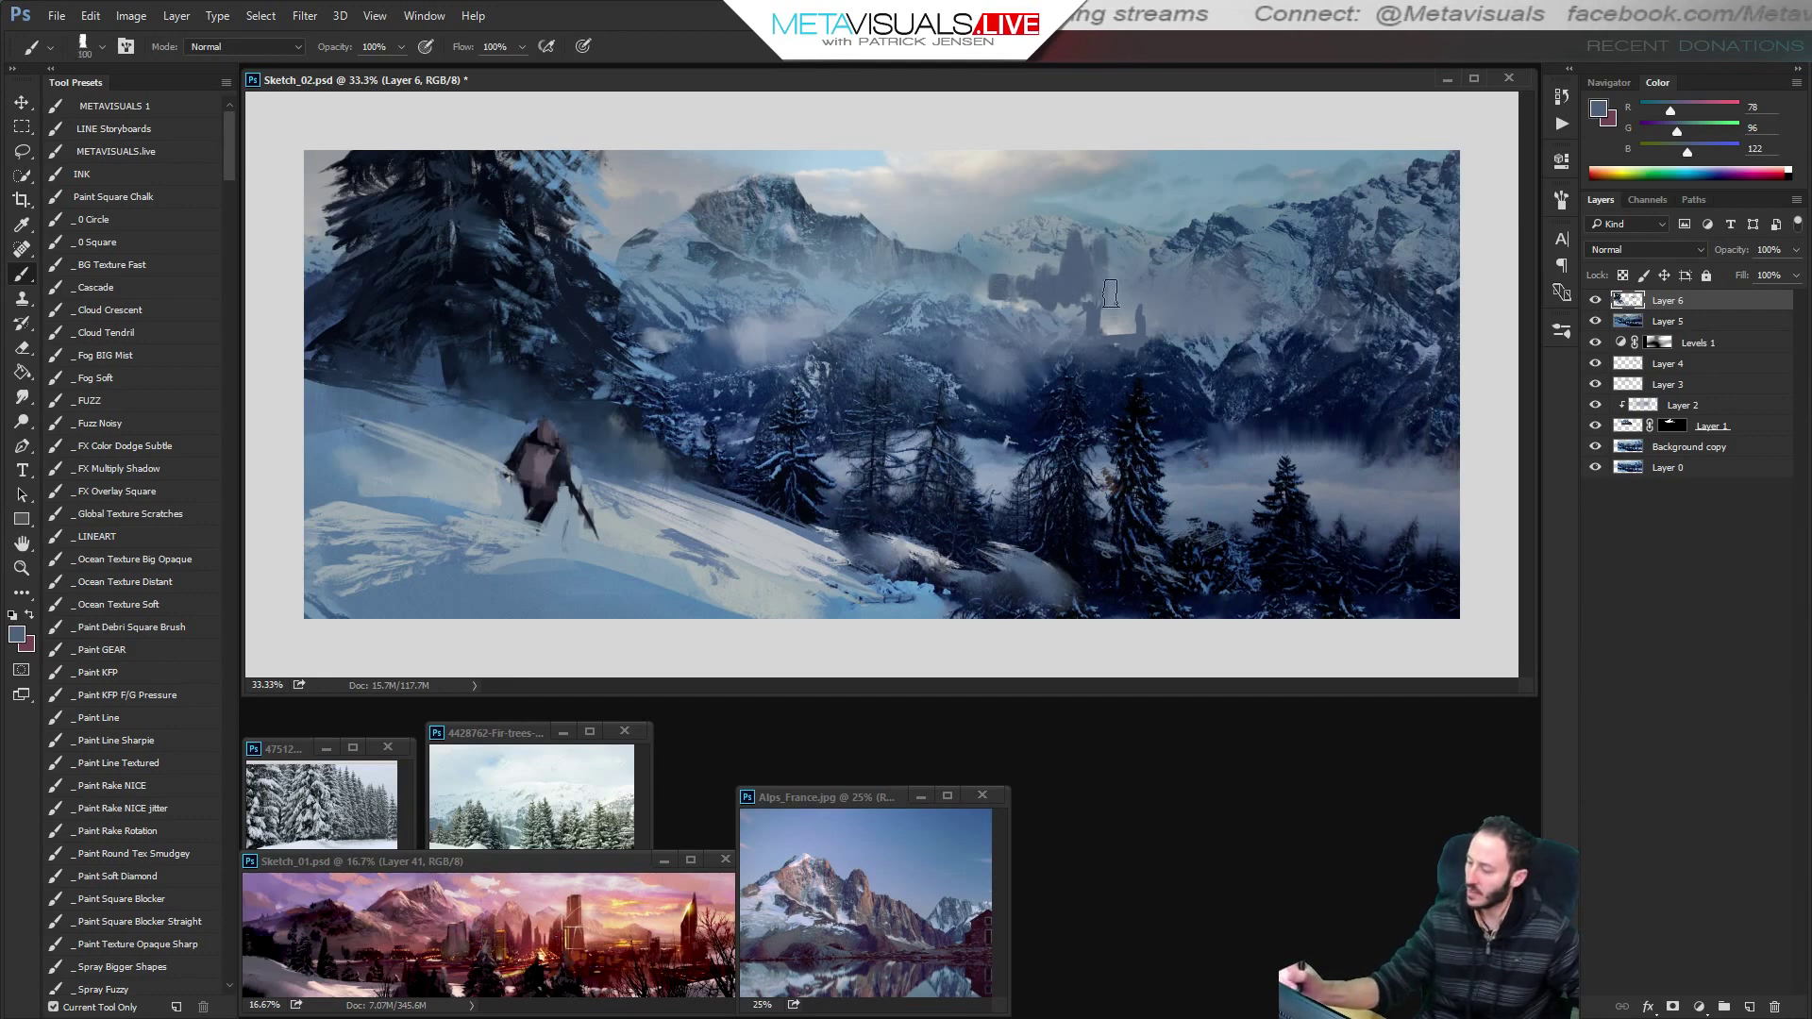
left_click(1086, 382, "alt")
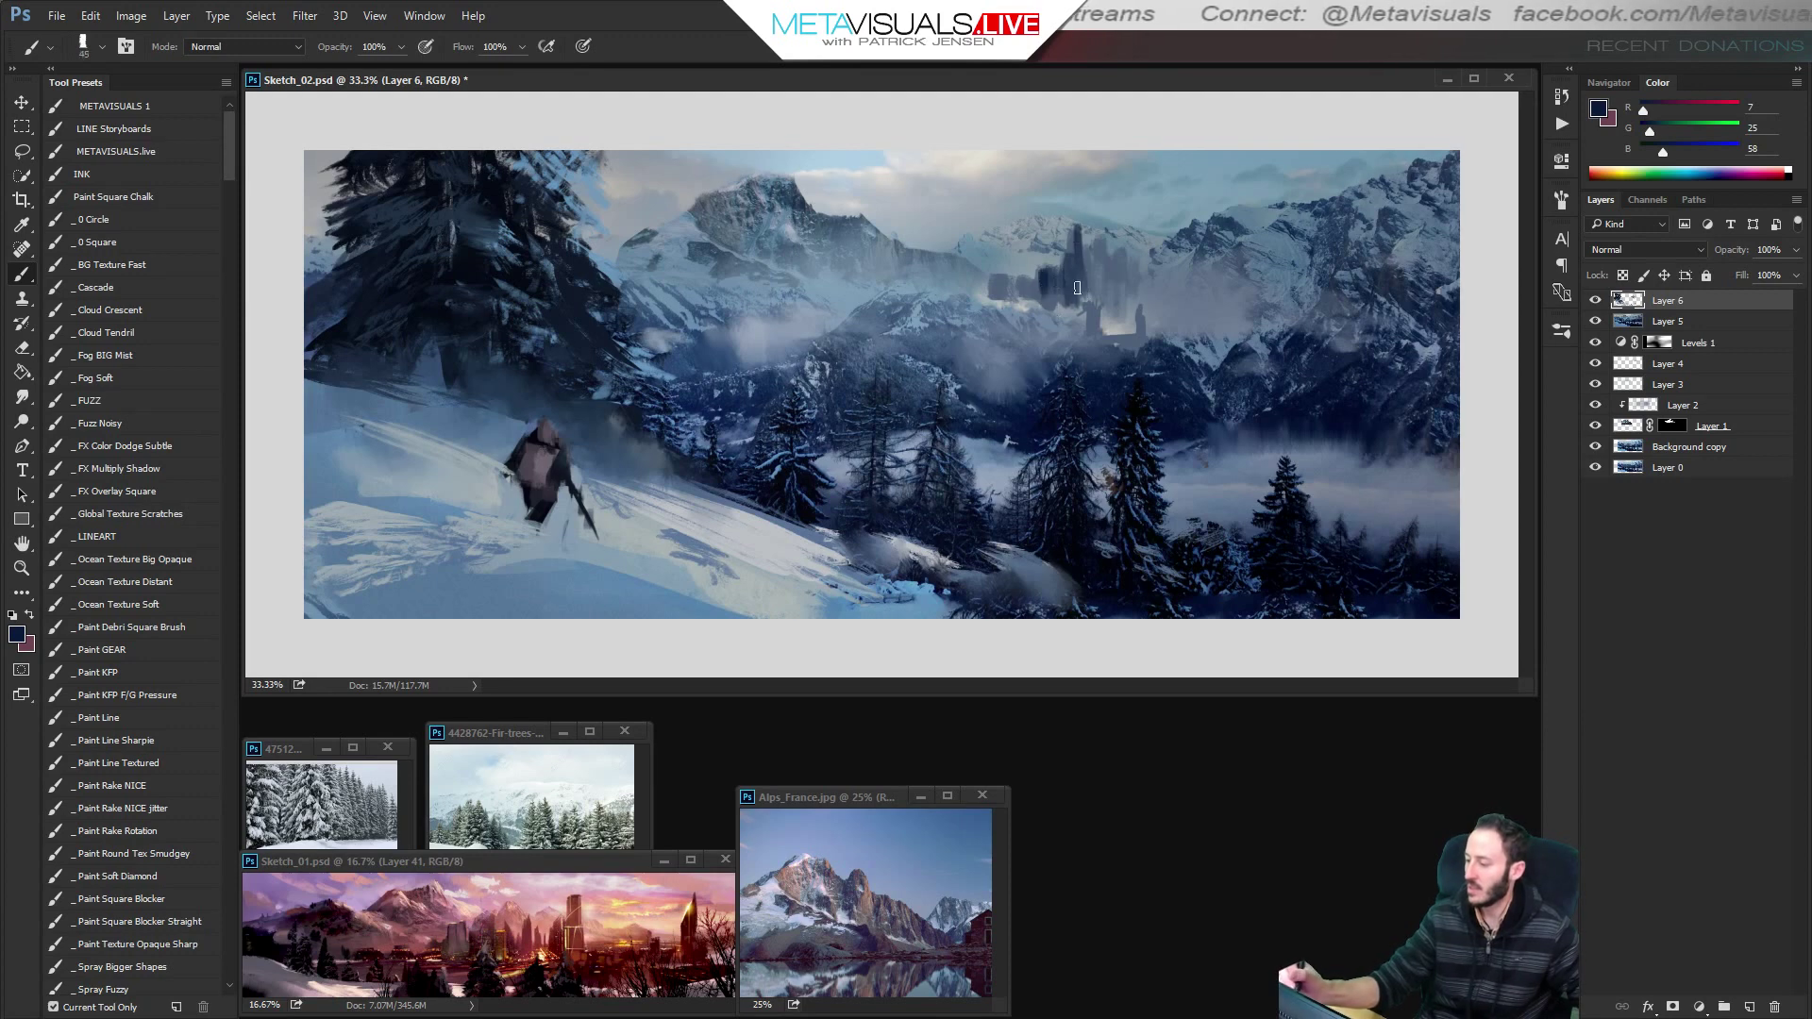
left_click(1070, 298, "alt")
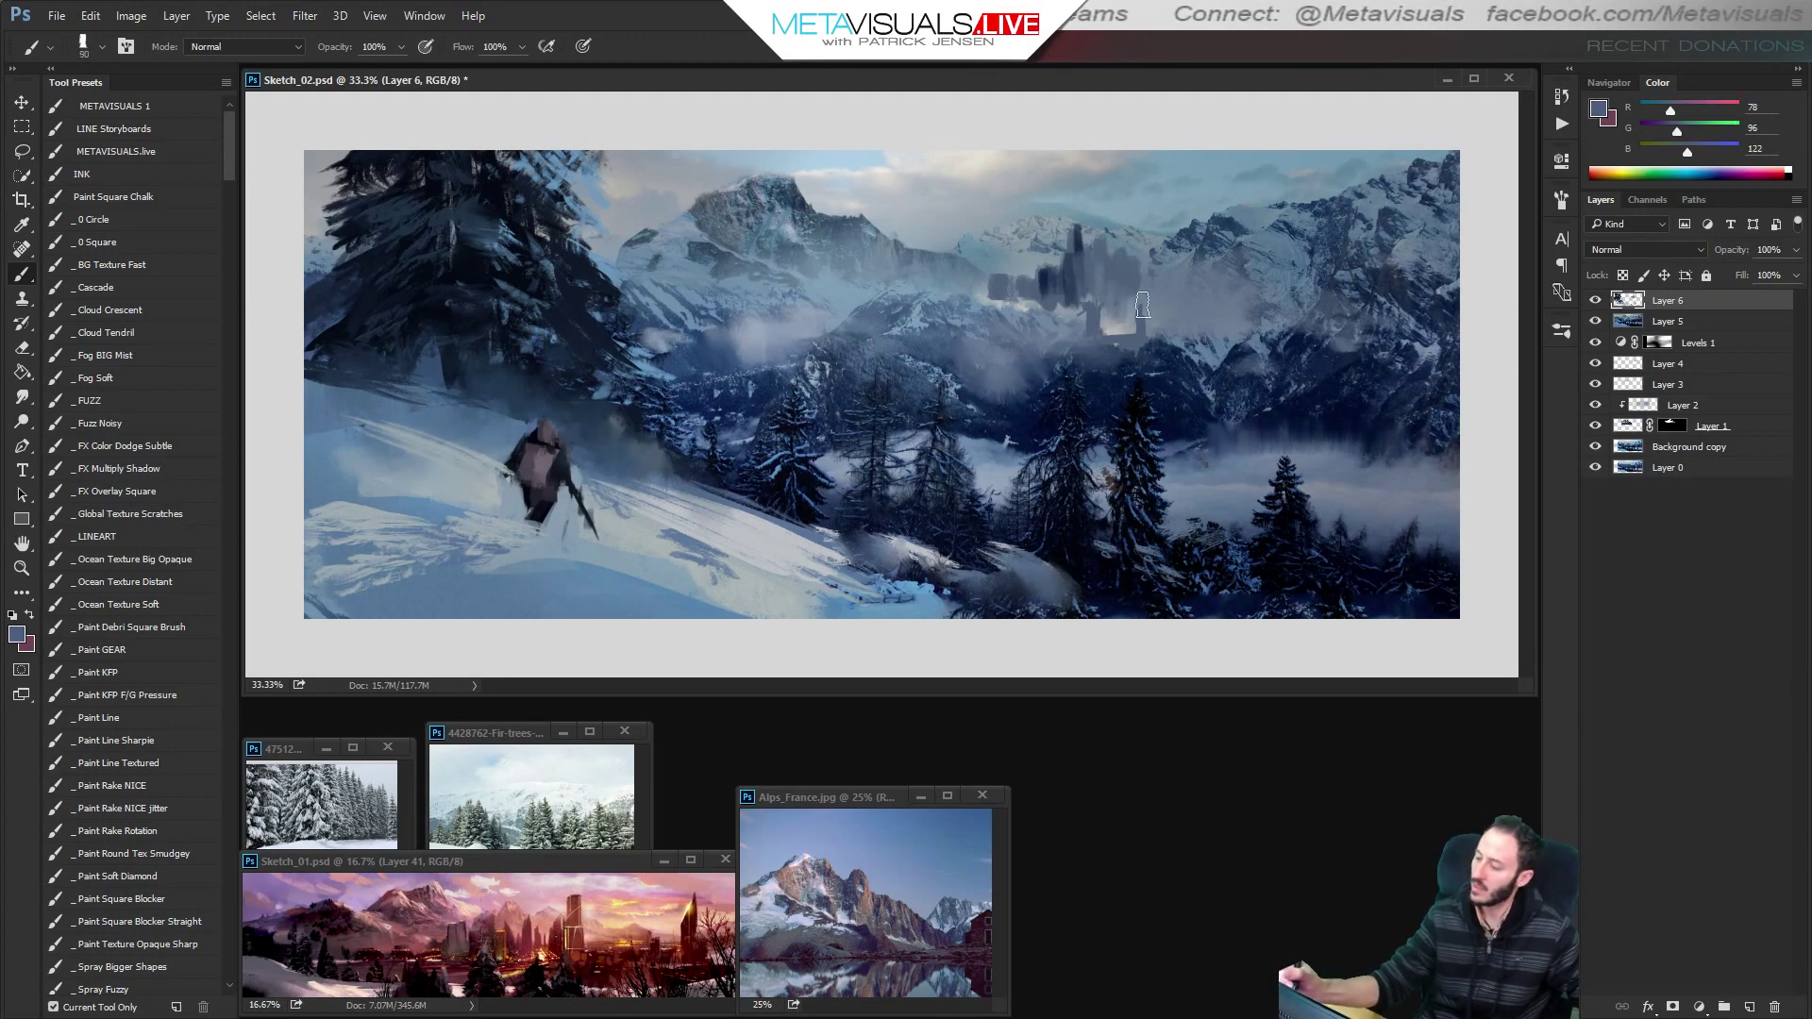
left_click(1082, 281, "alt")
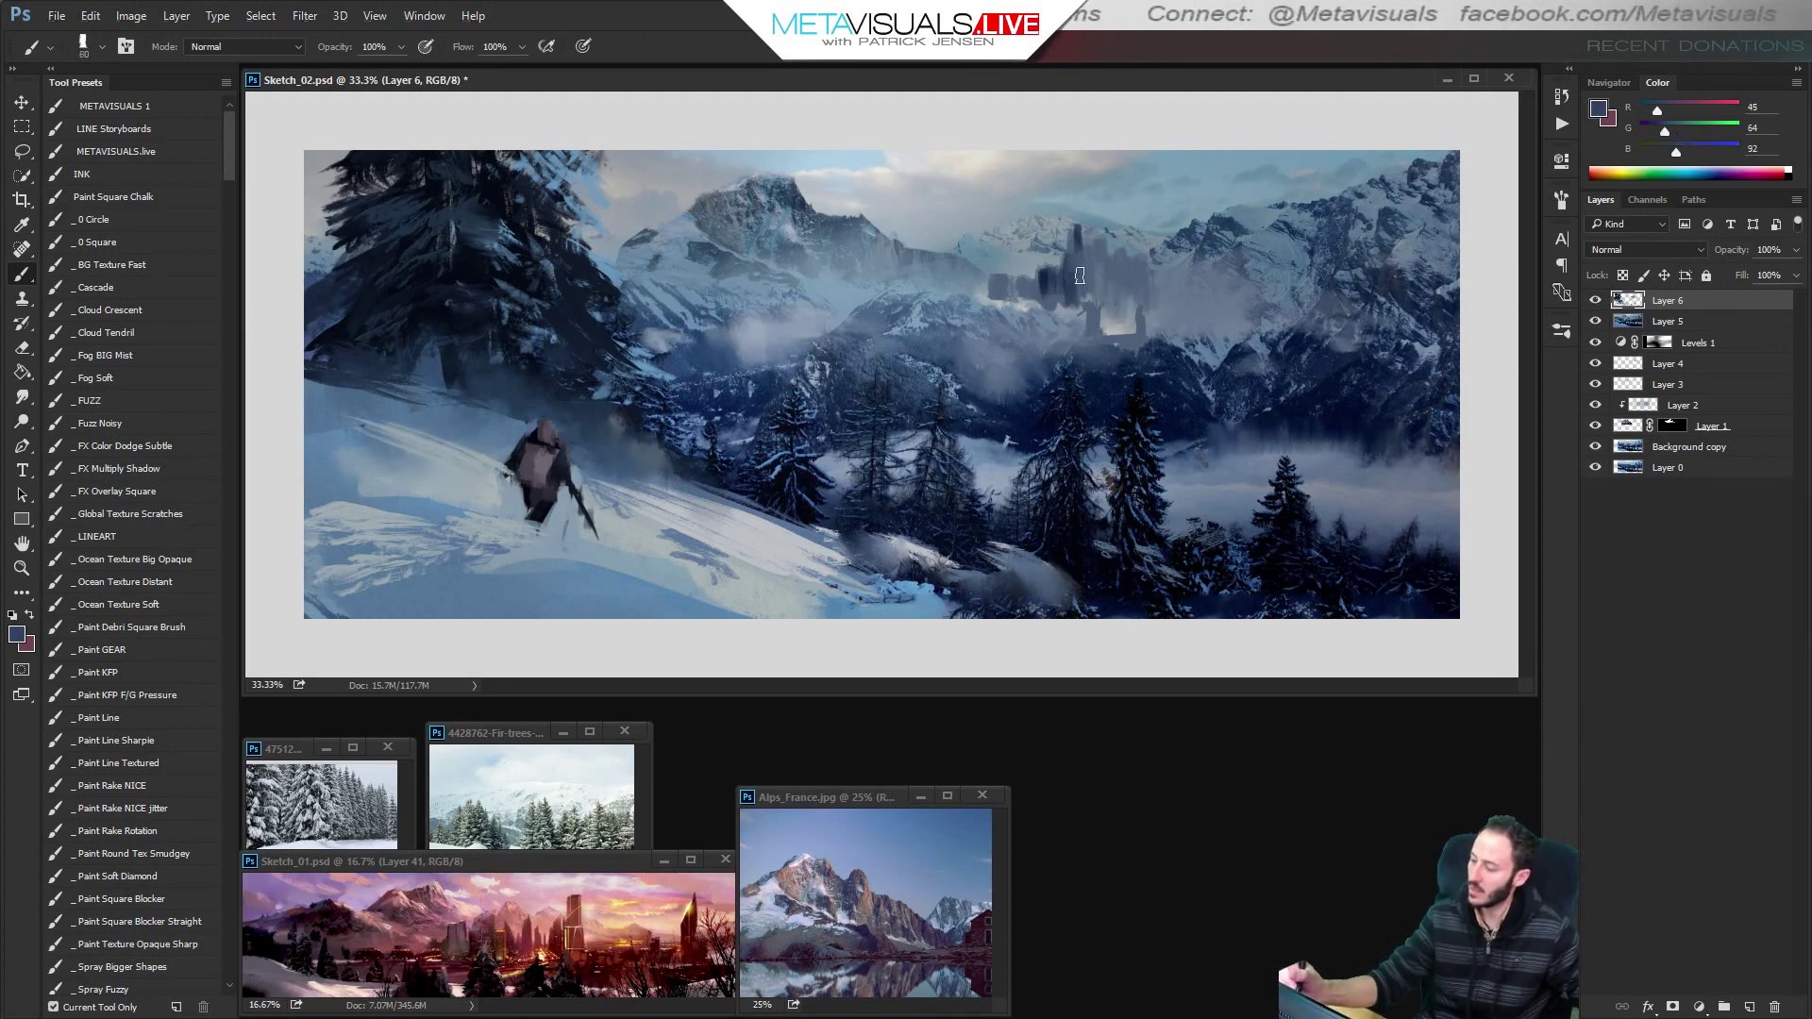
Paint a dark blue horizontal band across the distant structure above its pillars with a smaller brush.
key("bracketleft")
key("bracketleft")
key("bracketleft")
key("bracketleft")
left_click_drag(1083, 275, 1143, 273)
mouse_move(1130, 283)
left_mouse_down()
mouse_move(1093, 283)
mouse_move(1091, 340)
left_mouse_up()
Refine the pillars under the distant structure with small strokes of sampled blue-grey.
key("bracketleft")
key("bracketleft")
key("bracketleft")
key("bracketleft")
left_click(1085, 387, "alt")
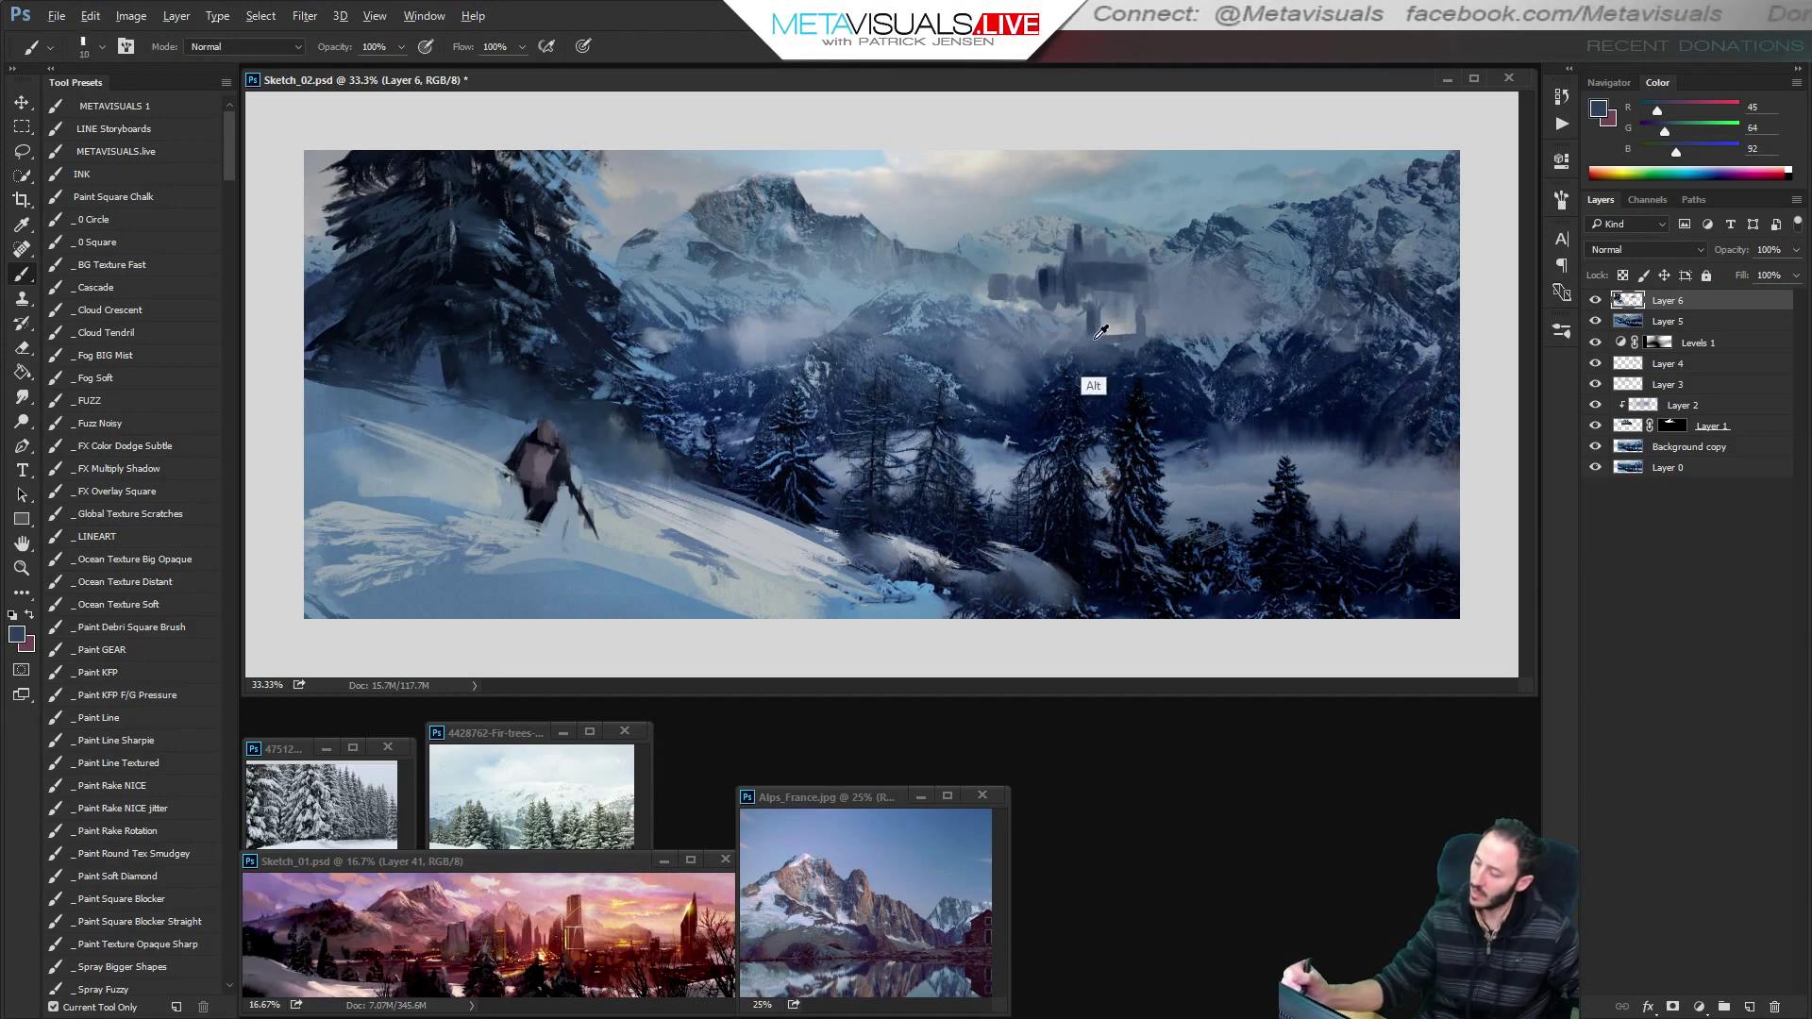
key("bracketright")
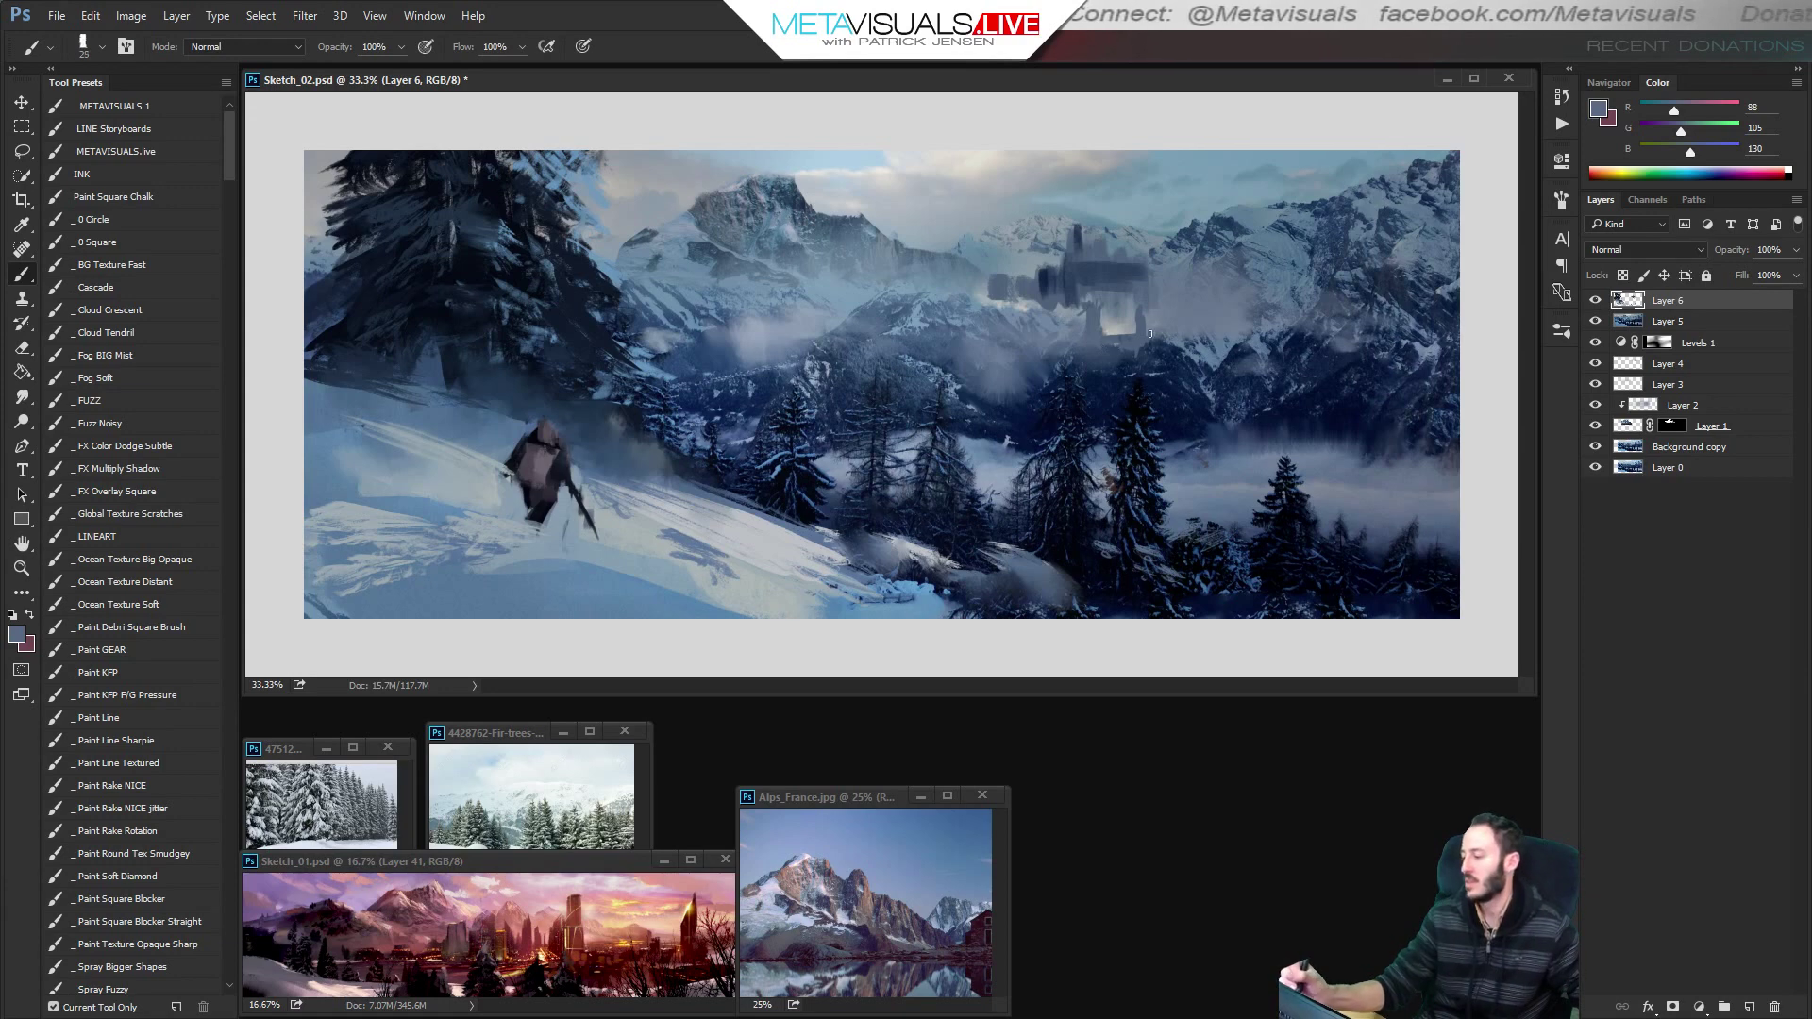
left_click(1197, 310, "ctrl")
left_click(1197, 309, "ctrl")
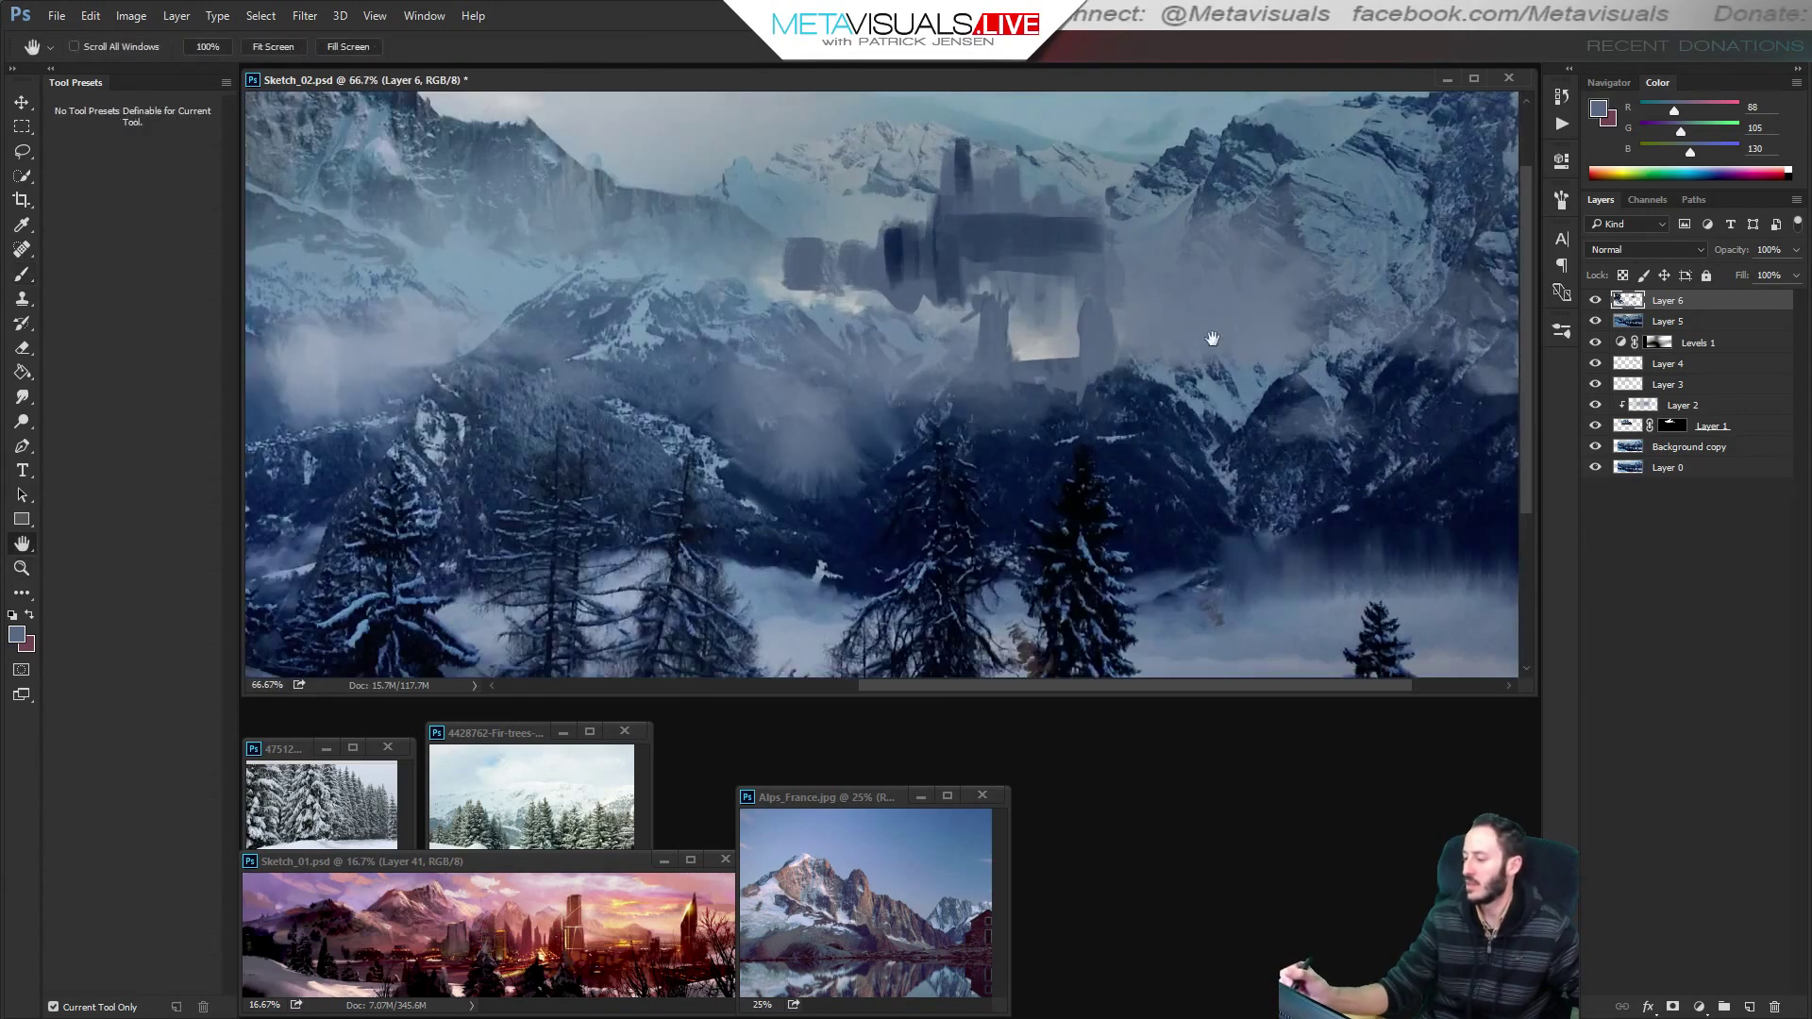
left_click_drag(1209, 336, 1080, 401)
left_click(854, 445, "alt")
left_click_drag(870, 377, 870, 416)
left_click(871, 406, "alt")
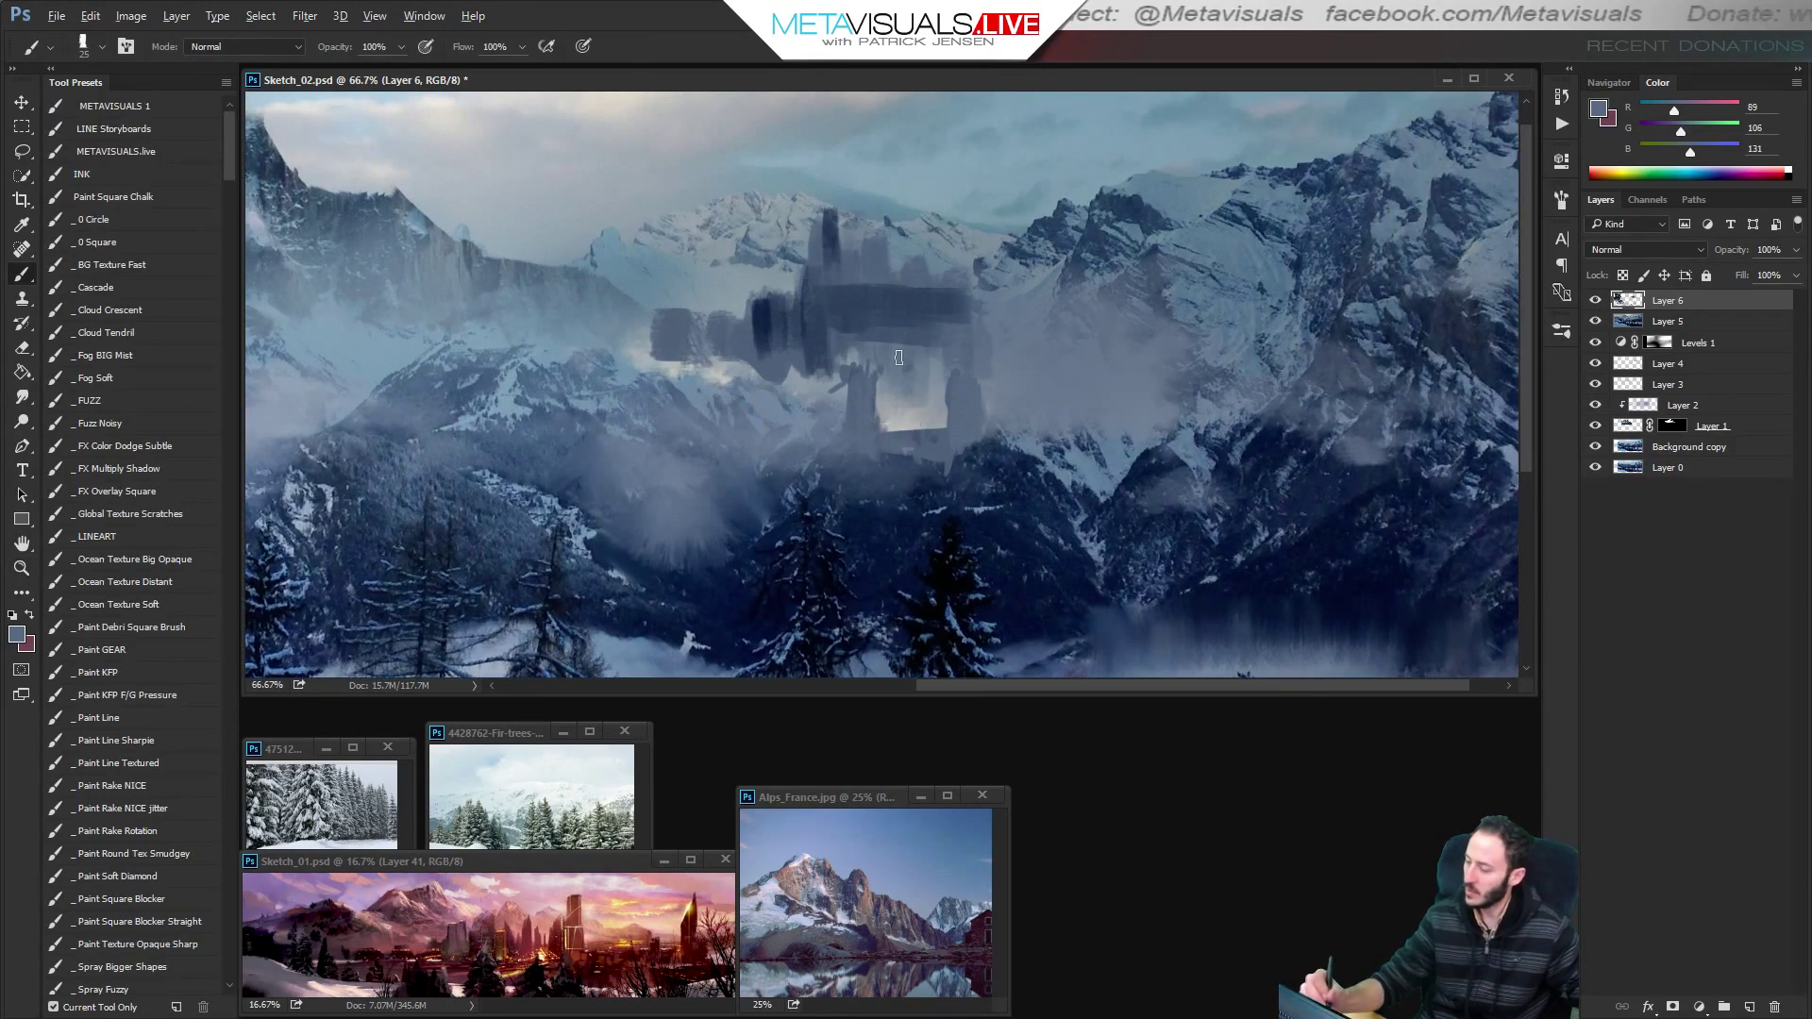
Mix a neutral grey of RGB 105, 106, 103 and paint it over the structure's left pillar.
left_click_drag(1676, 112, 1689, 152)
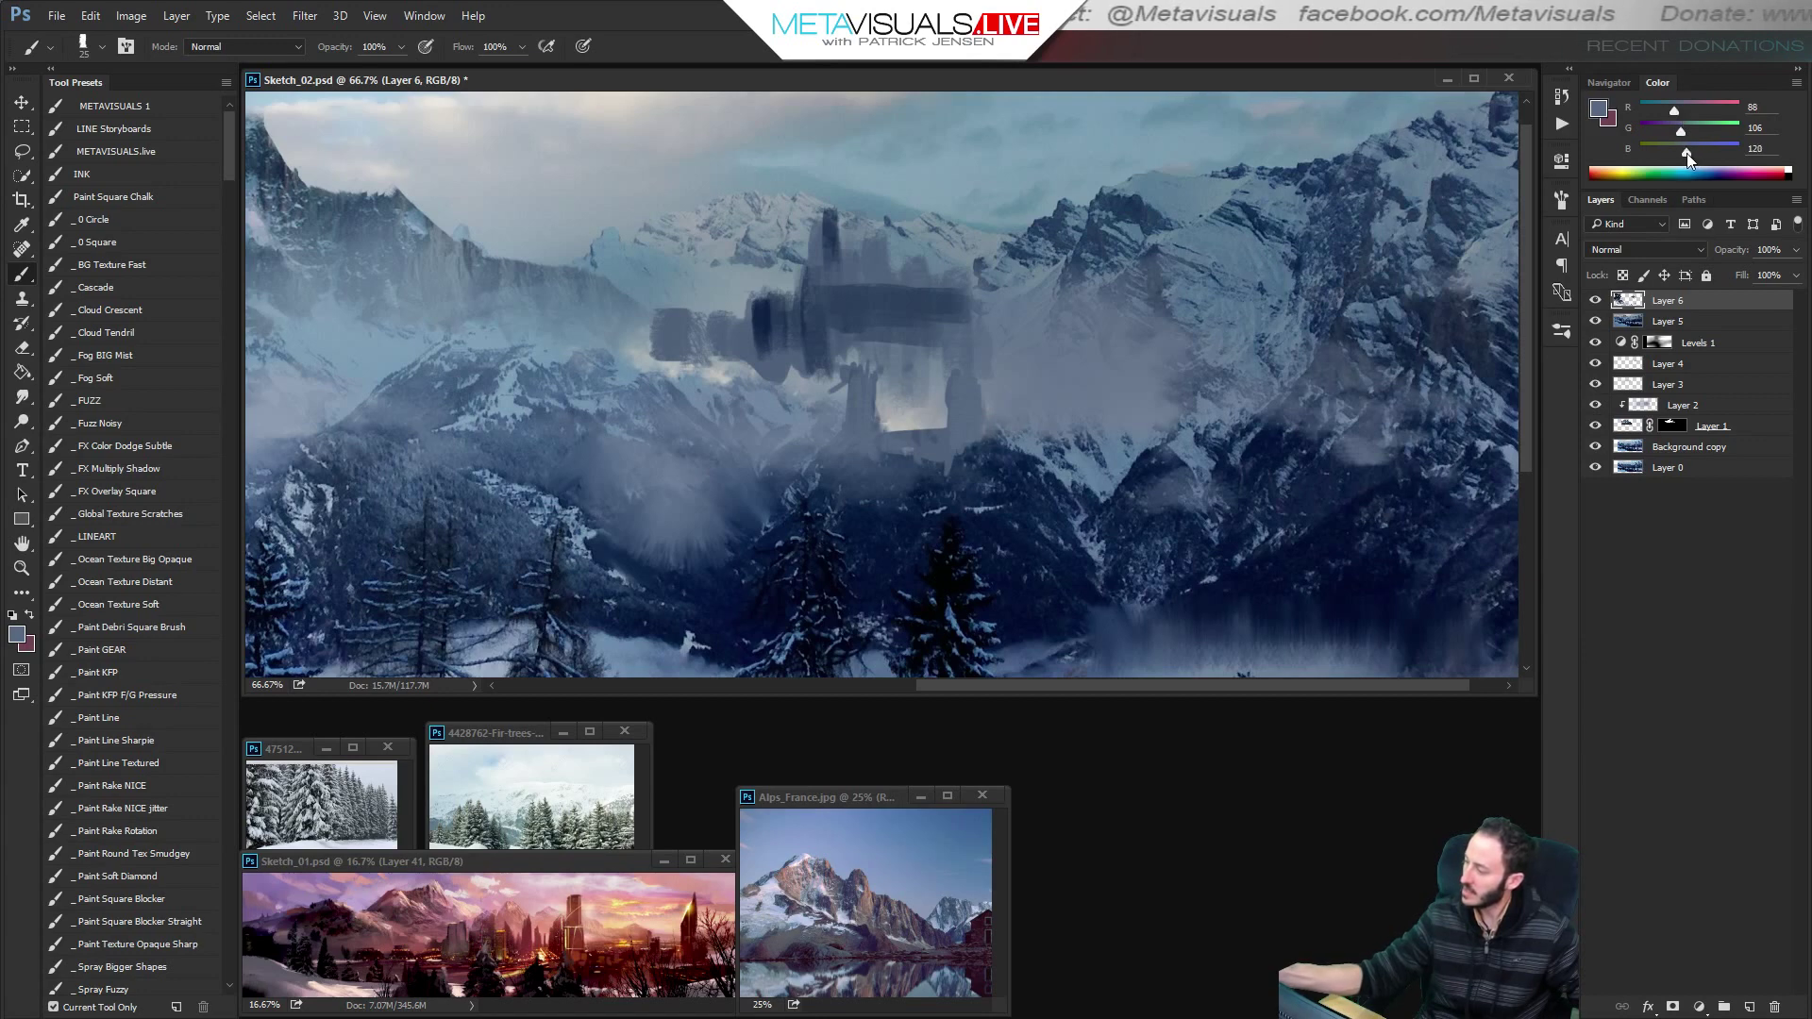
key("bracketright")
key("bracketright")
key("bracketright")
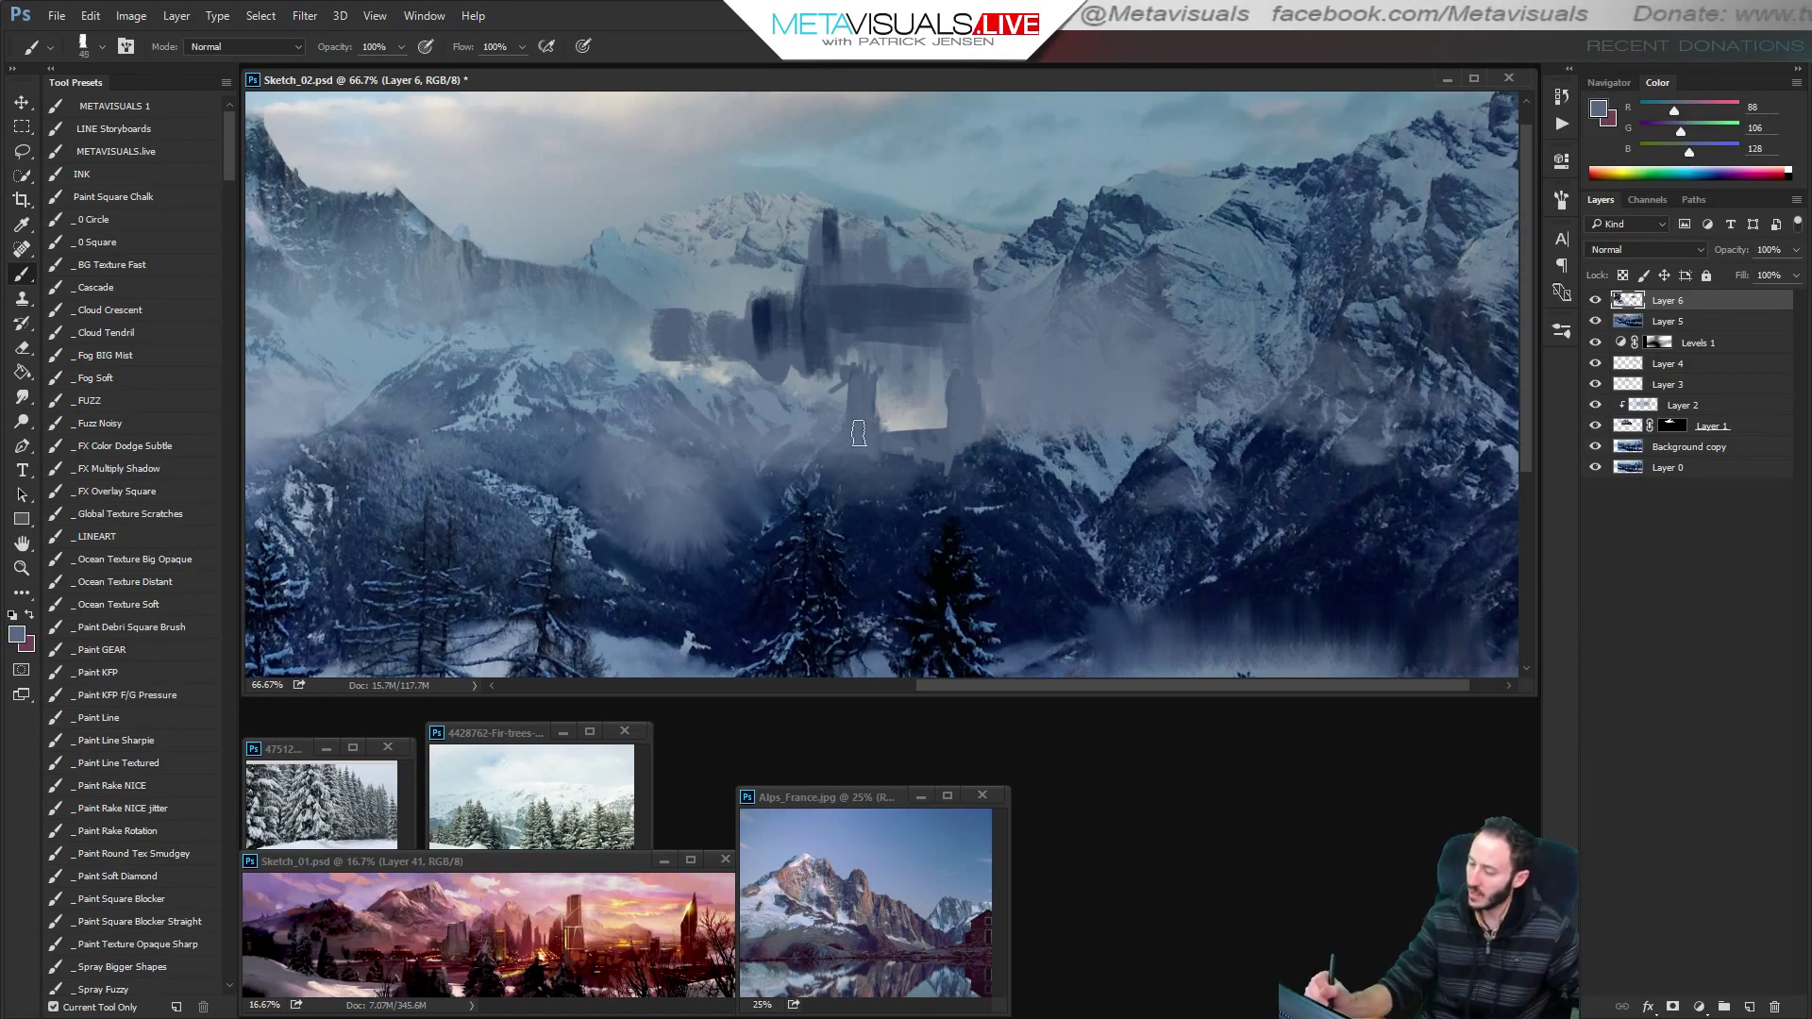
left_click_drag(1674, 109, 1680, 153)
key("bracketright")
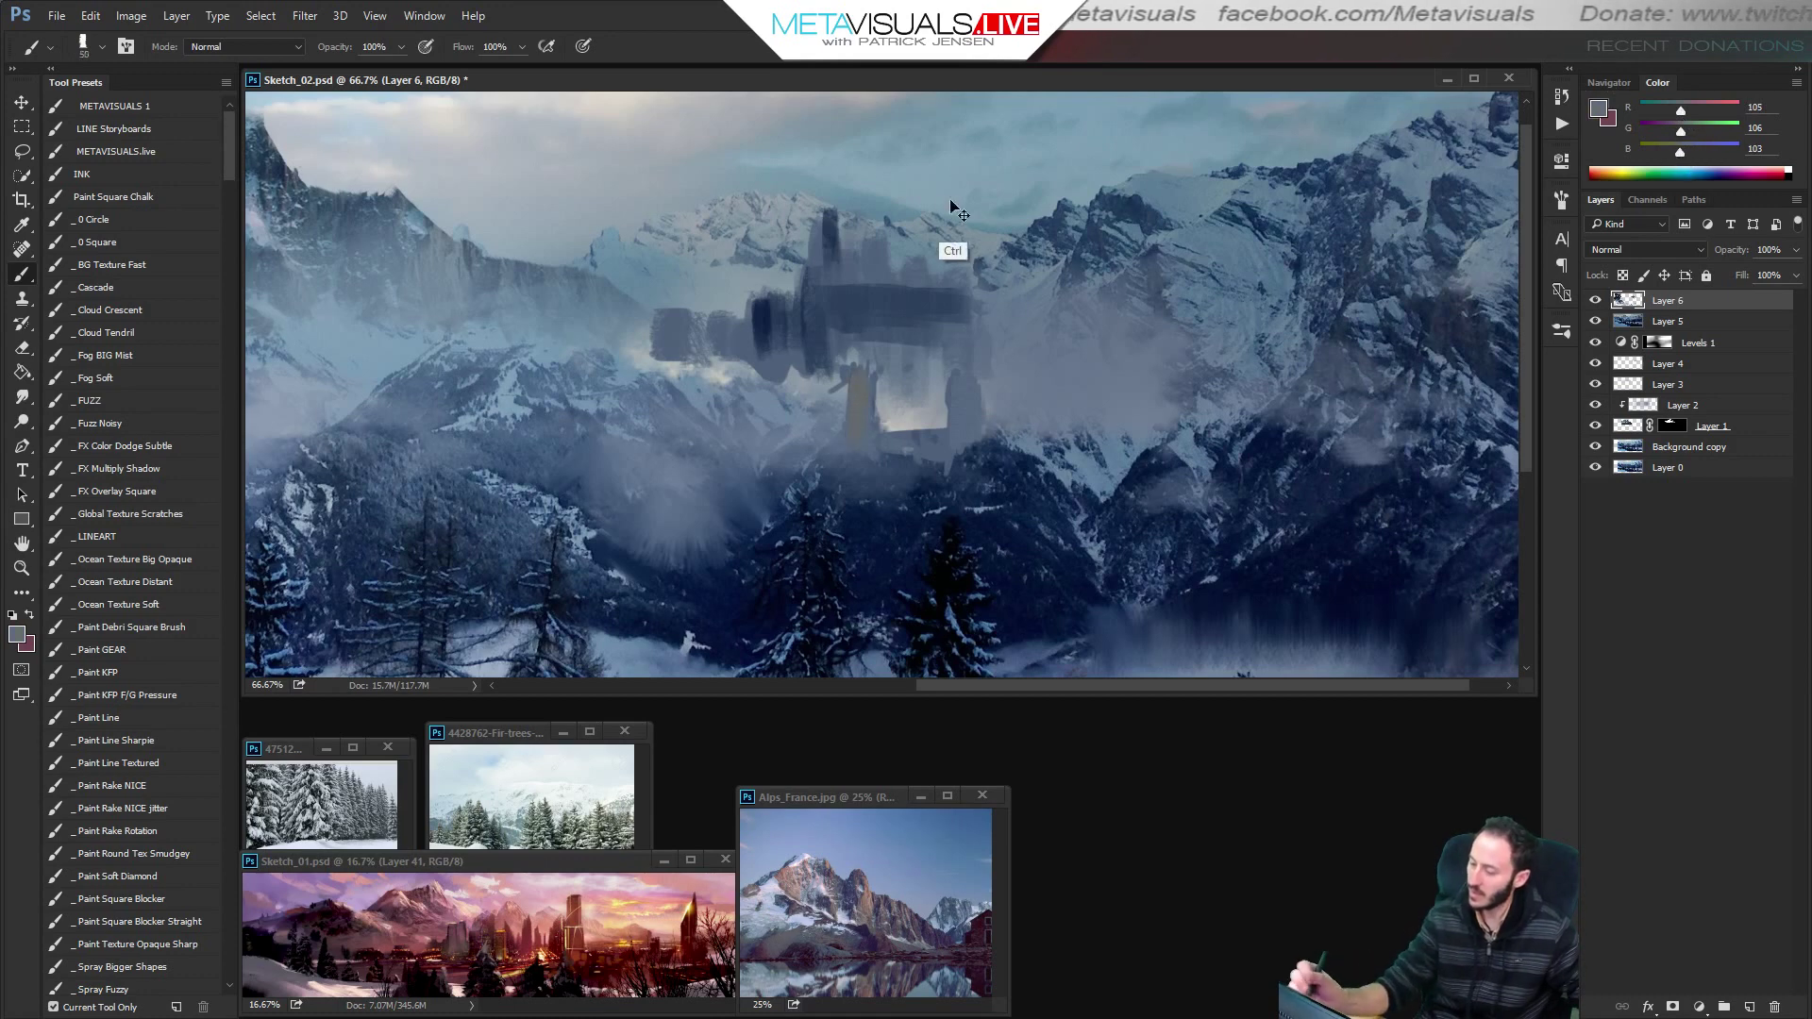
Paint the same warm grey over the structure's right pillar with a progressively smaller brush.
key("bracketleft")
key("bracketleft")
key("bracketleft")
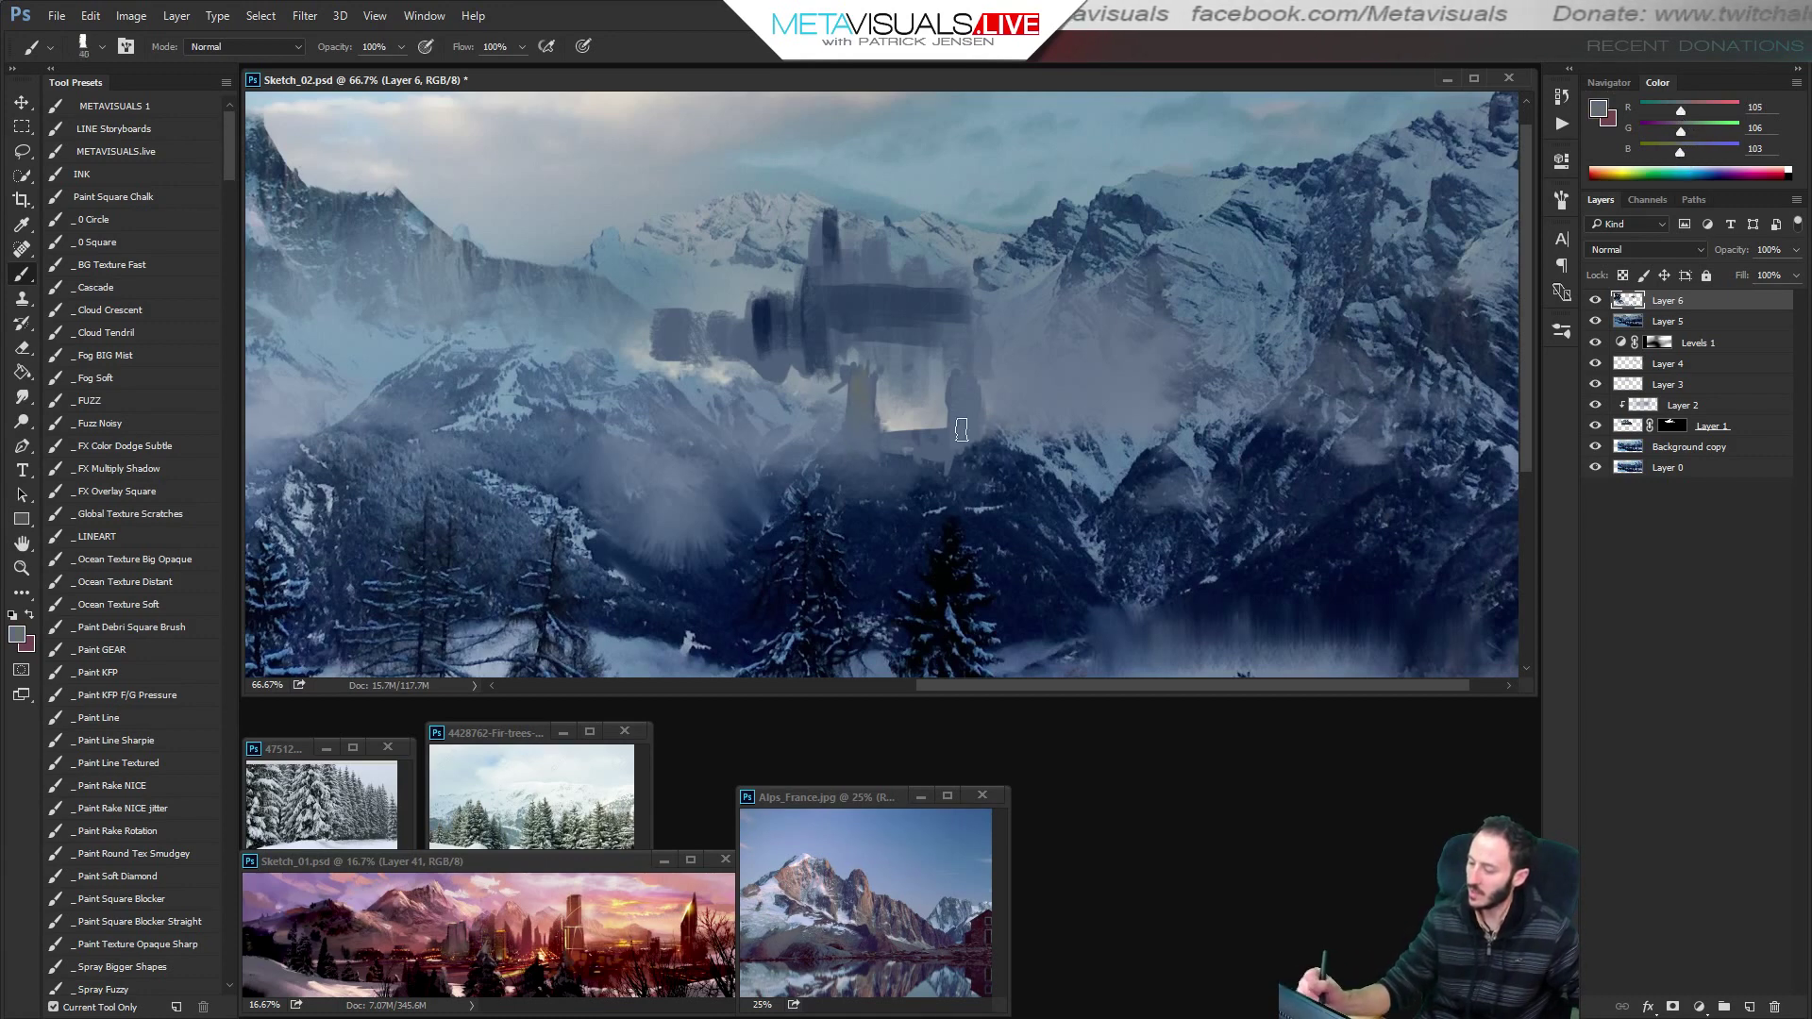
key("bracketleft")
key("bracketleft")
key("bracketleft")
key("bracketleft")
key("bracketleft")
key("bracketleft")
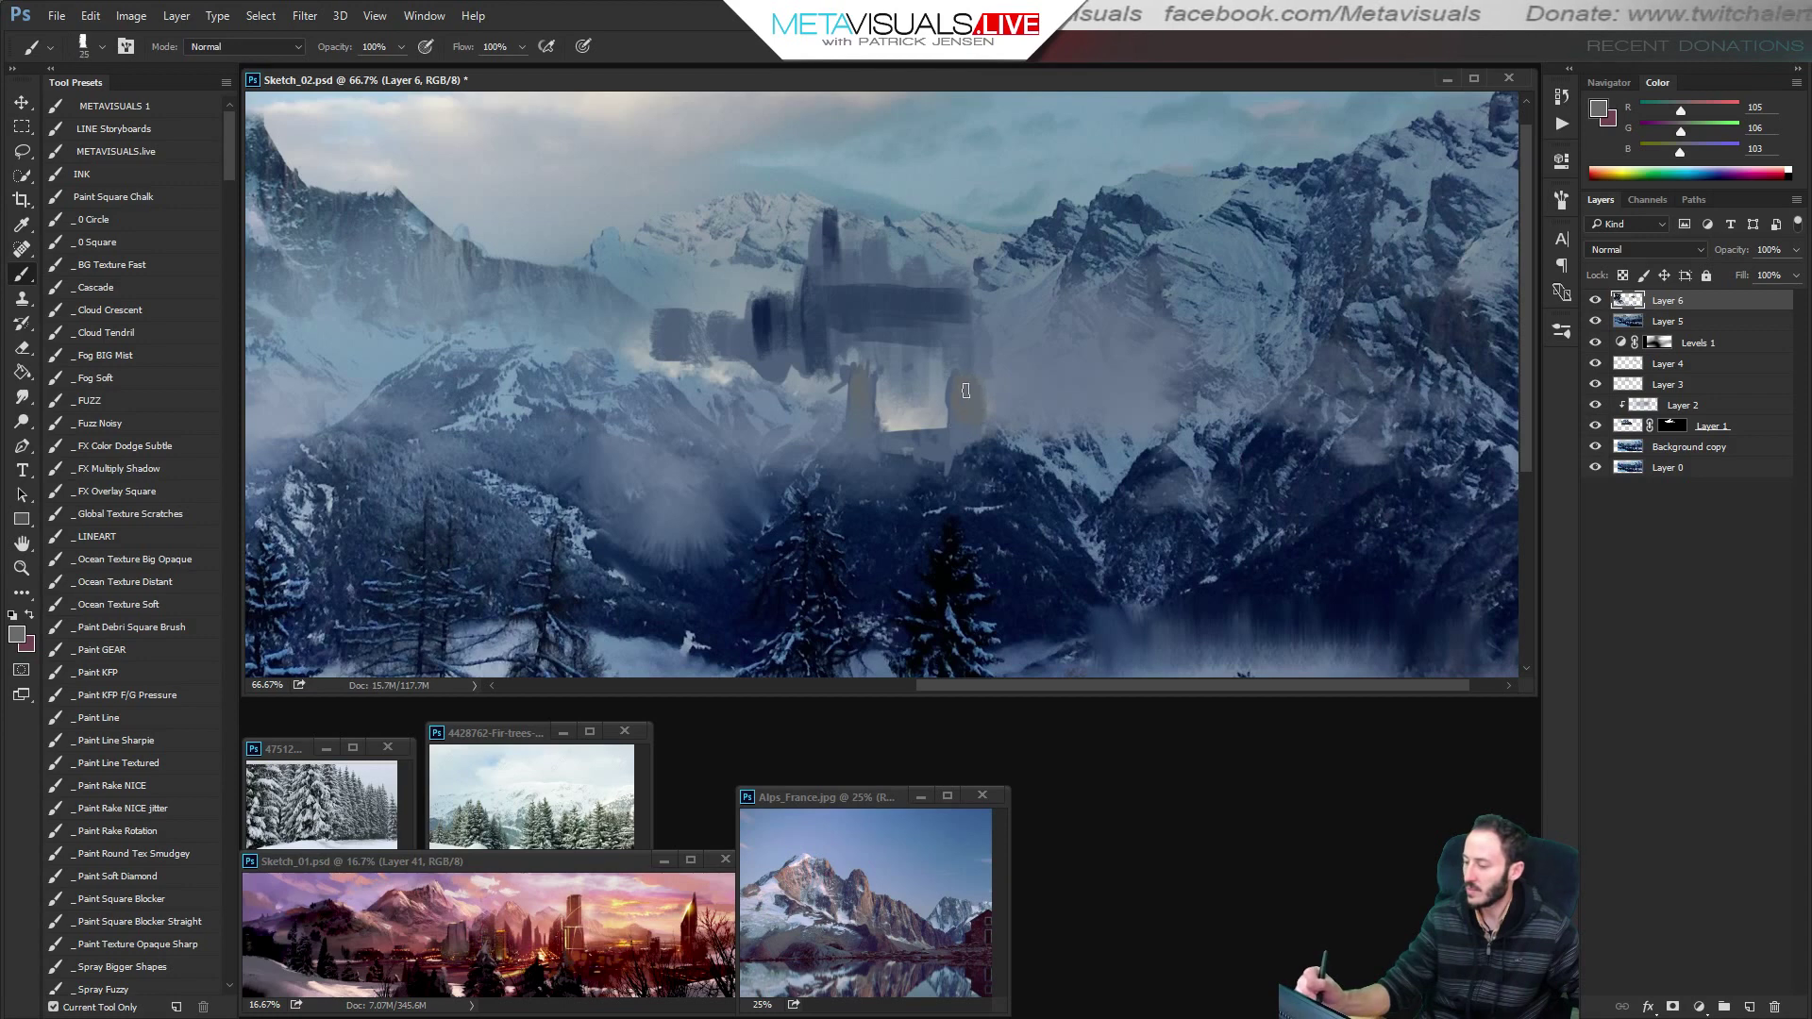
Draw fine warm grey lines along the crossbar joining the two pillars.
key("bracketleft")
key("bracketleft")
key("bracketleft")
key("bracketleft")
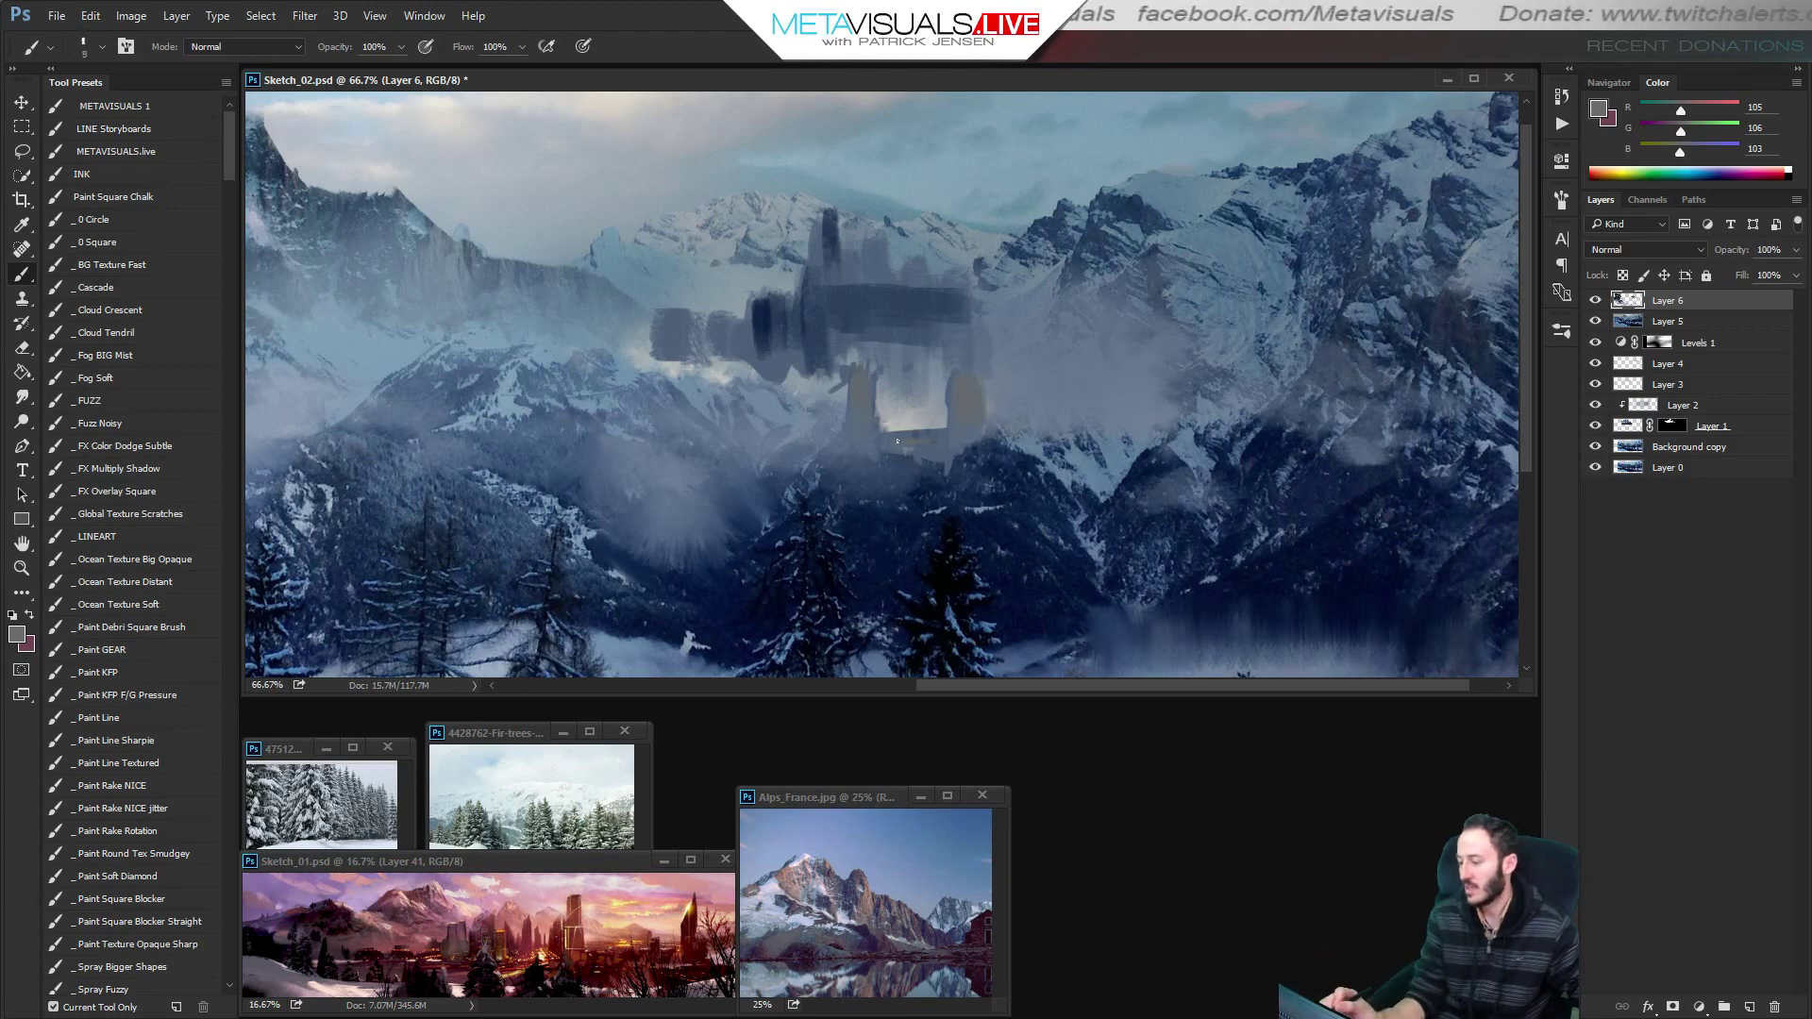
key("bracketright")
key("bracketright")
key("bracketright")
key("bracketright")
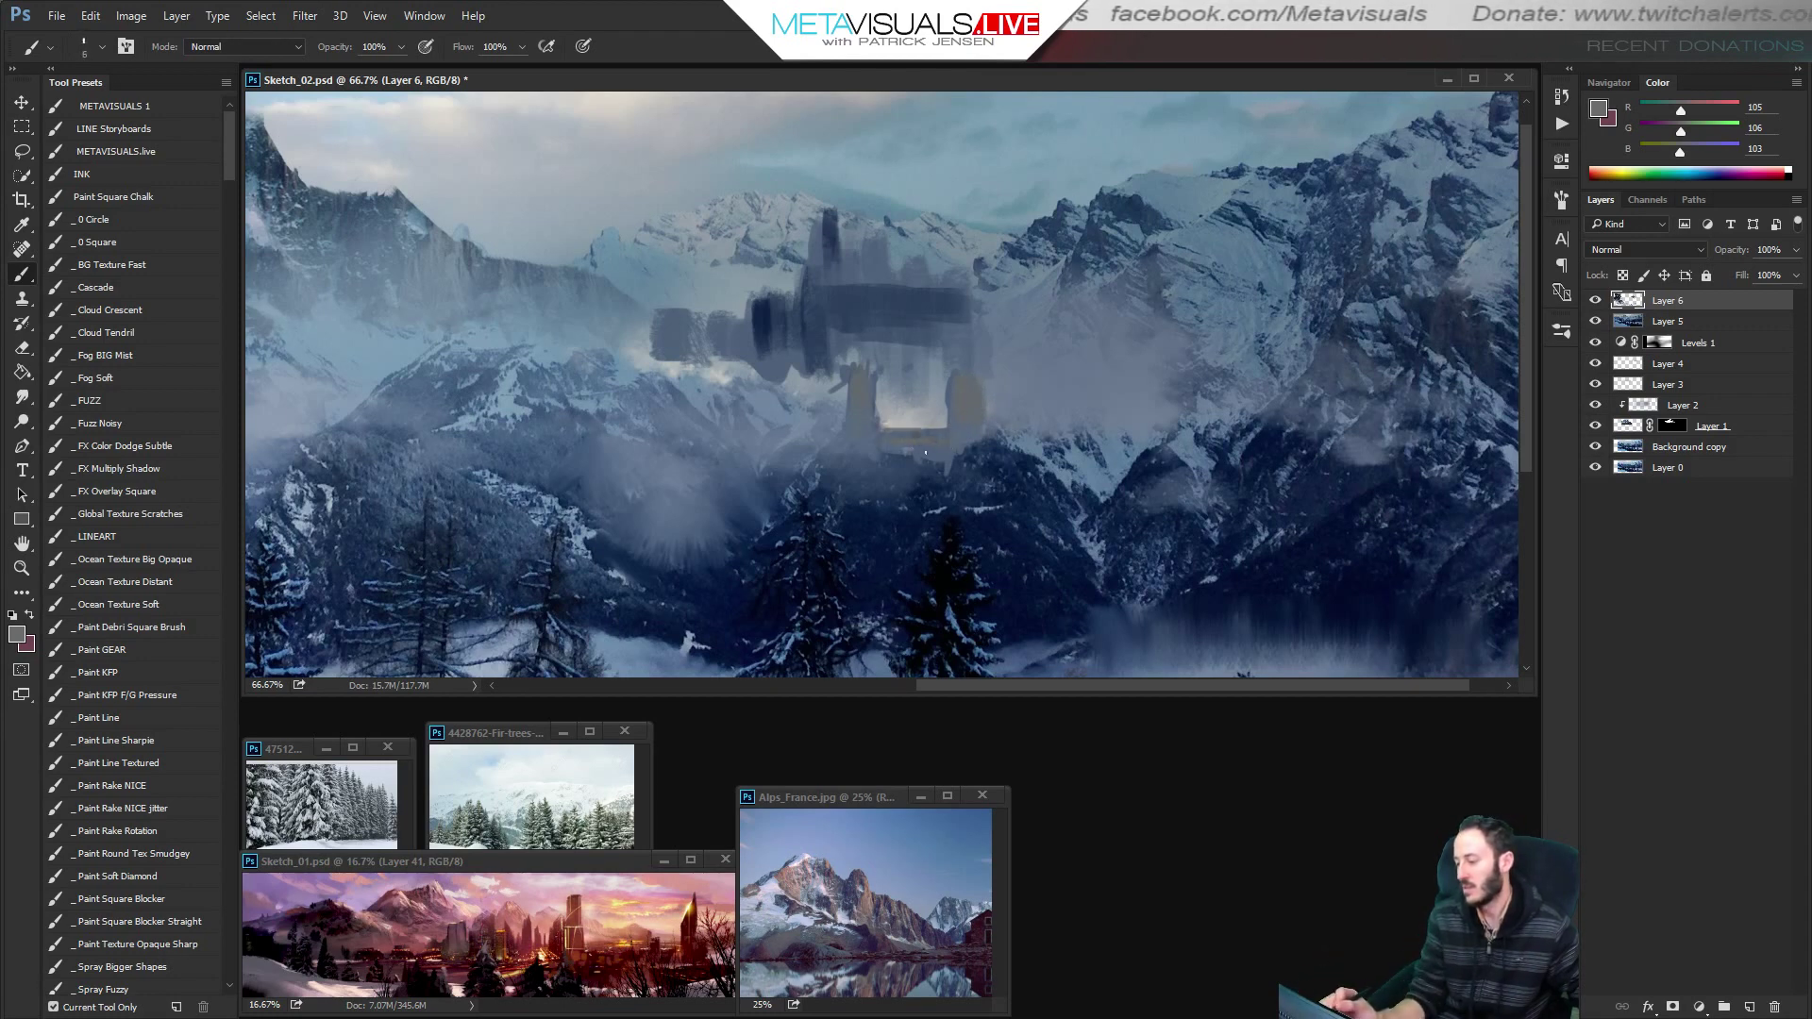
Enlarge the brush and paint the neutral grey over the arm extending from the distant structure.
key("bracketright")
key("bracketright")
key("bracketright")
key("bracketright")
key("bracketright")
key("bracketright")
key("bracketright")
key("bracketright")
key("bracketright")
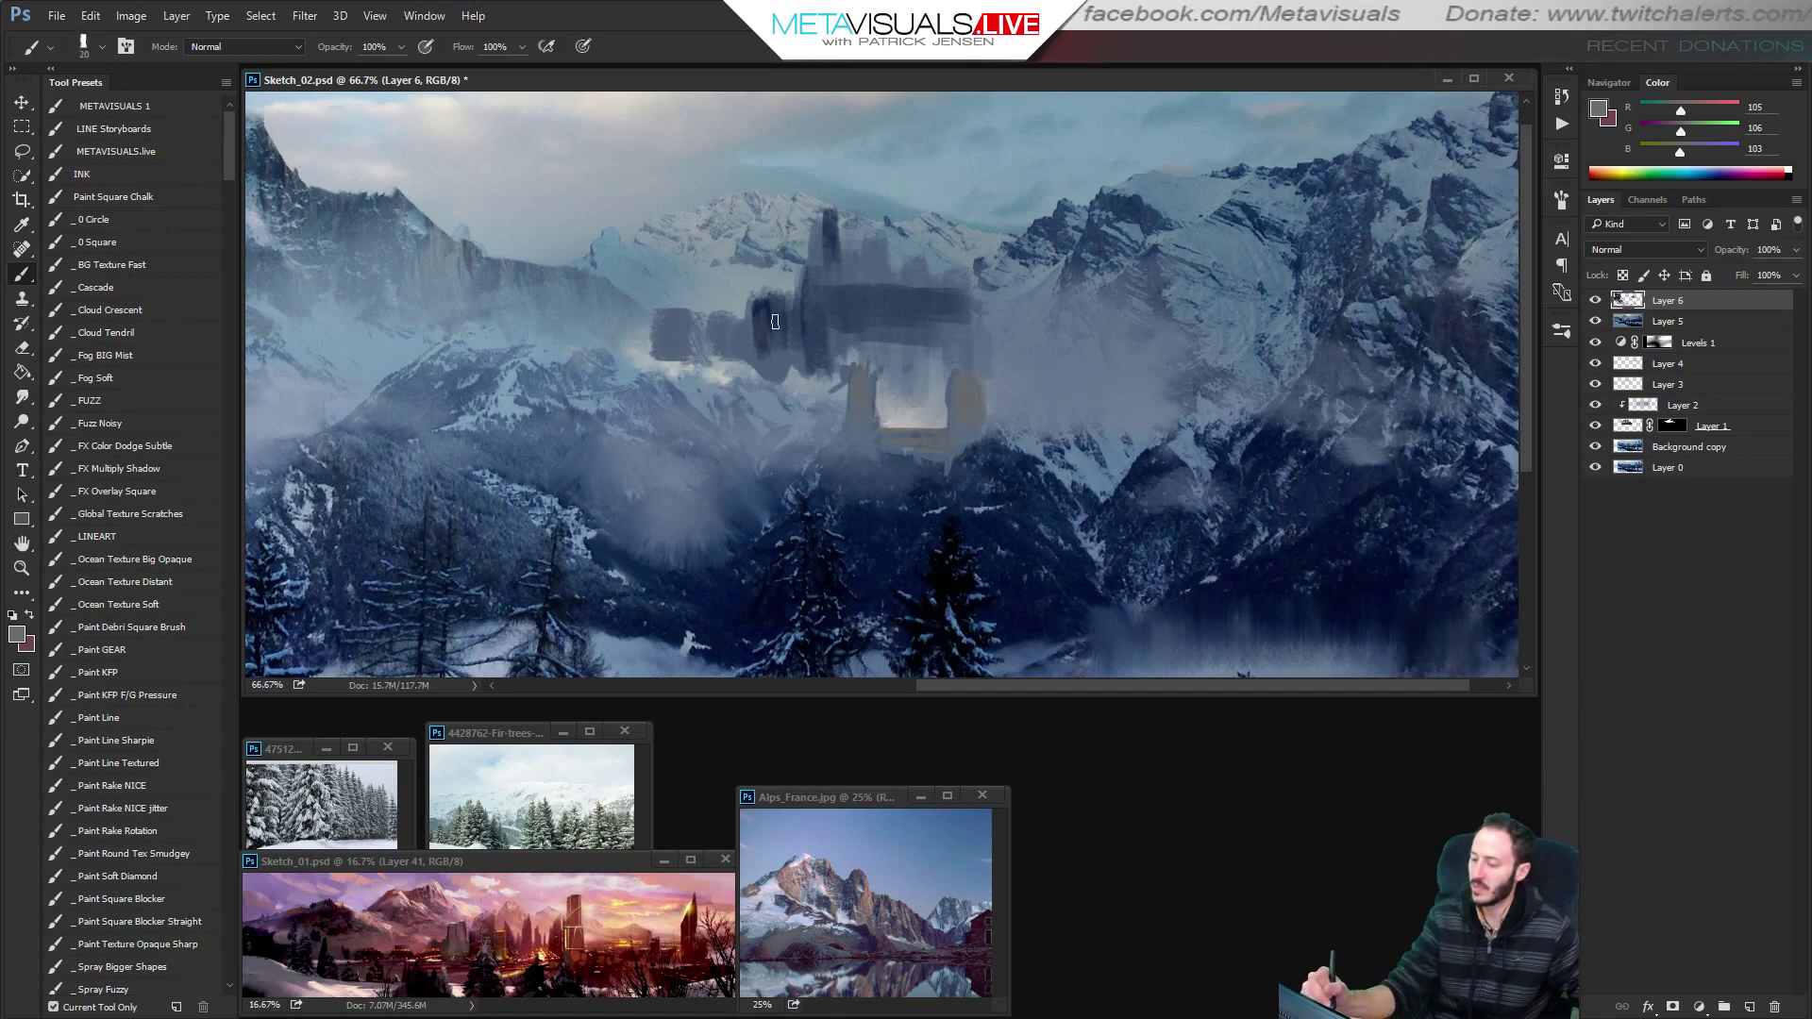
key("bracketright")
Repaint the dark joint between the arm and the structure's tower with sampled blue-greys, including RGB 78, 88, 100.
left_click(739, 349, "alt")
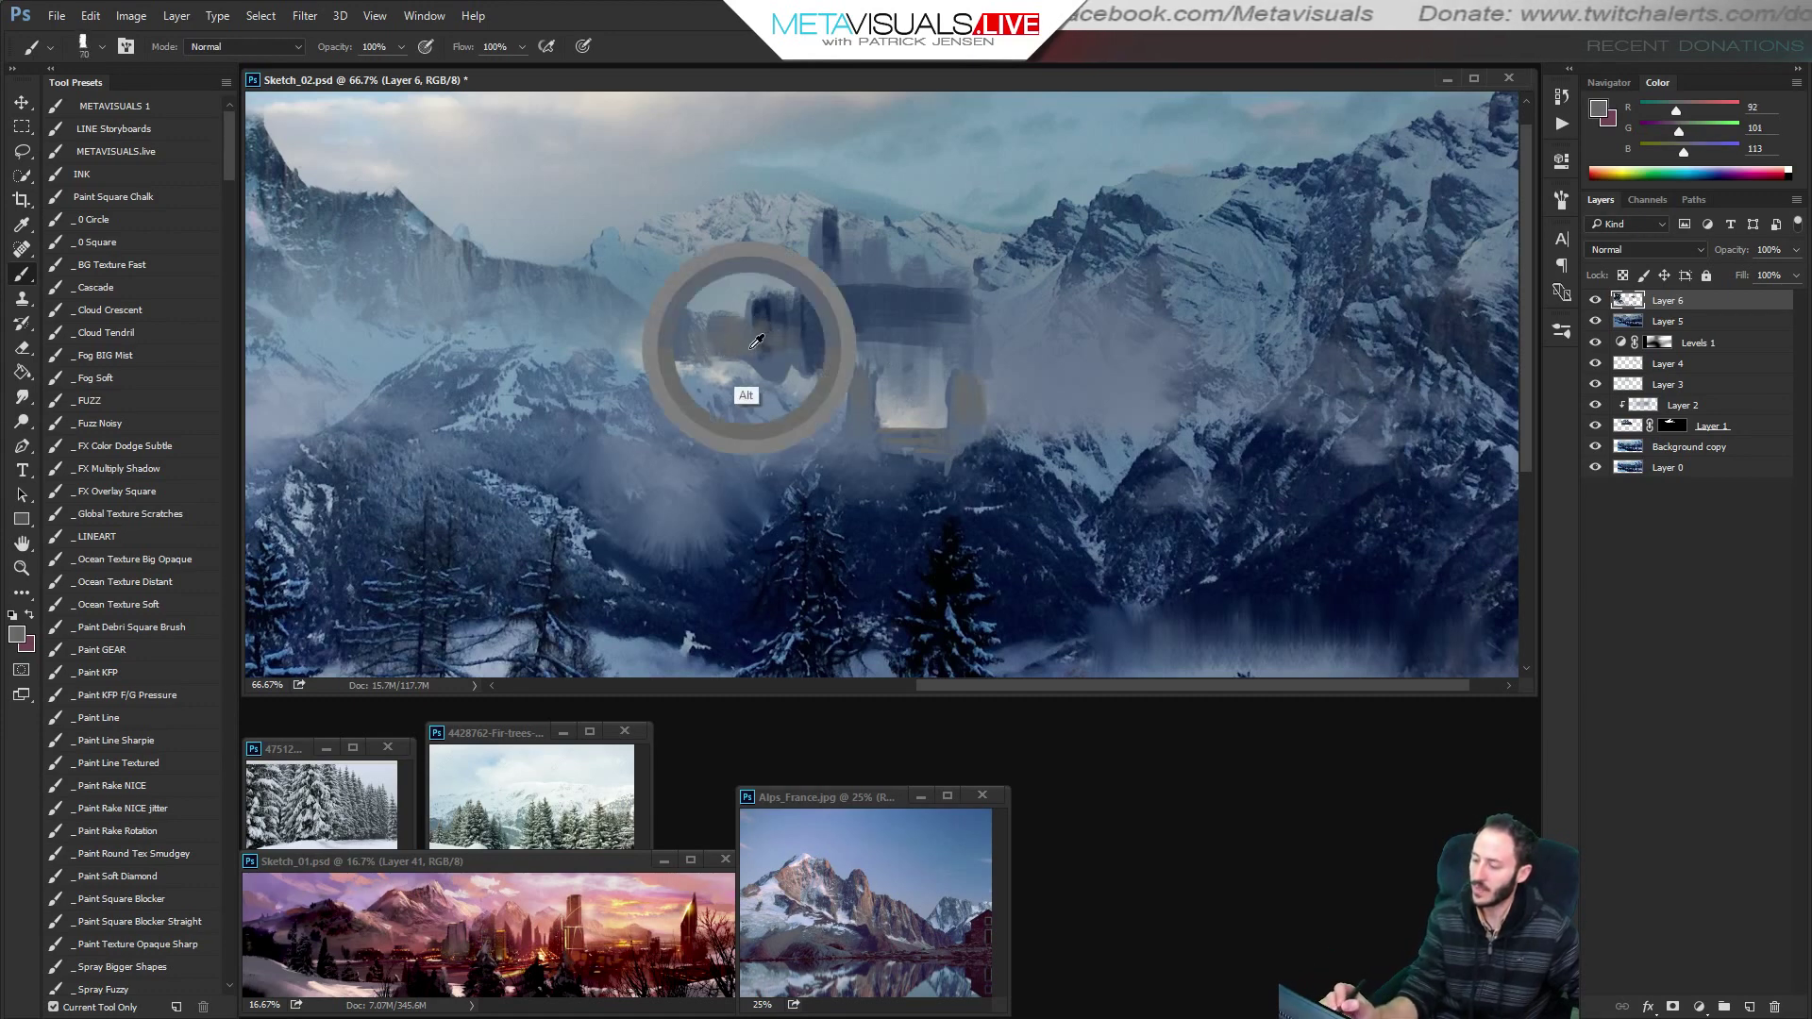
key("bracketleft")
key("bracketleft")
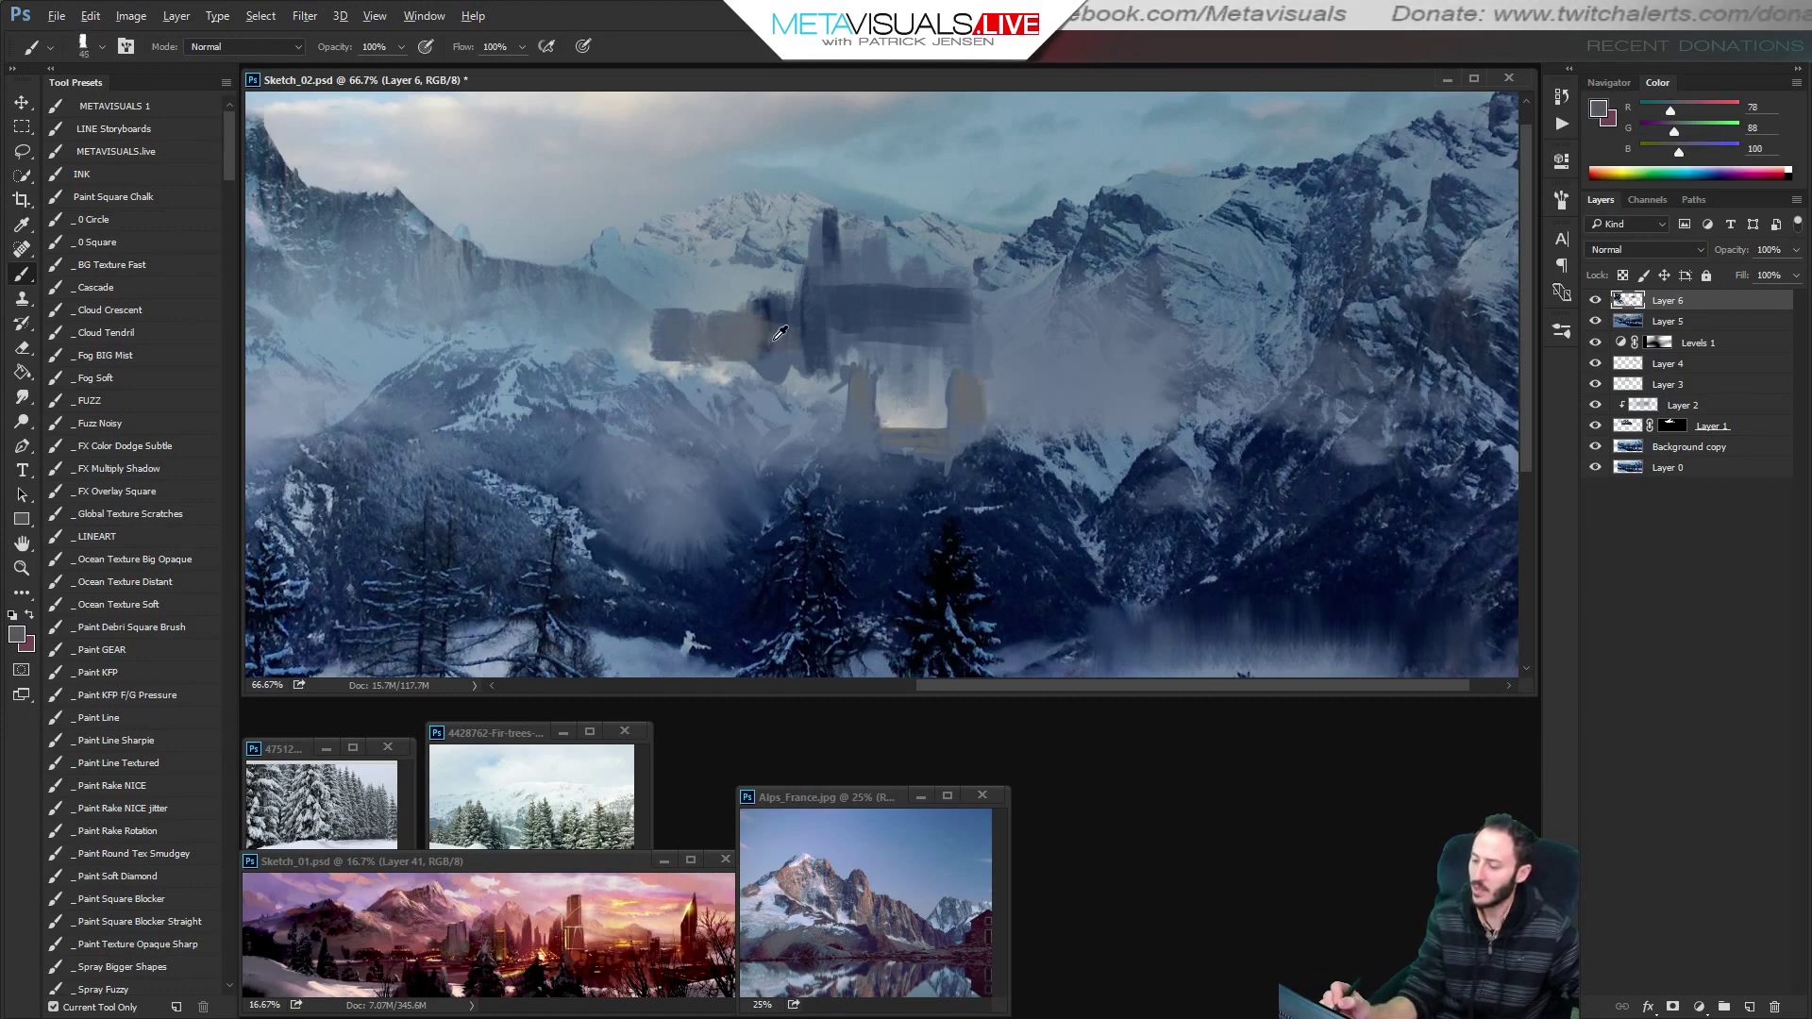
left_click(772, 316, "alt")
key("bracketleft")
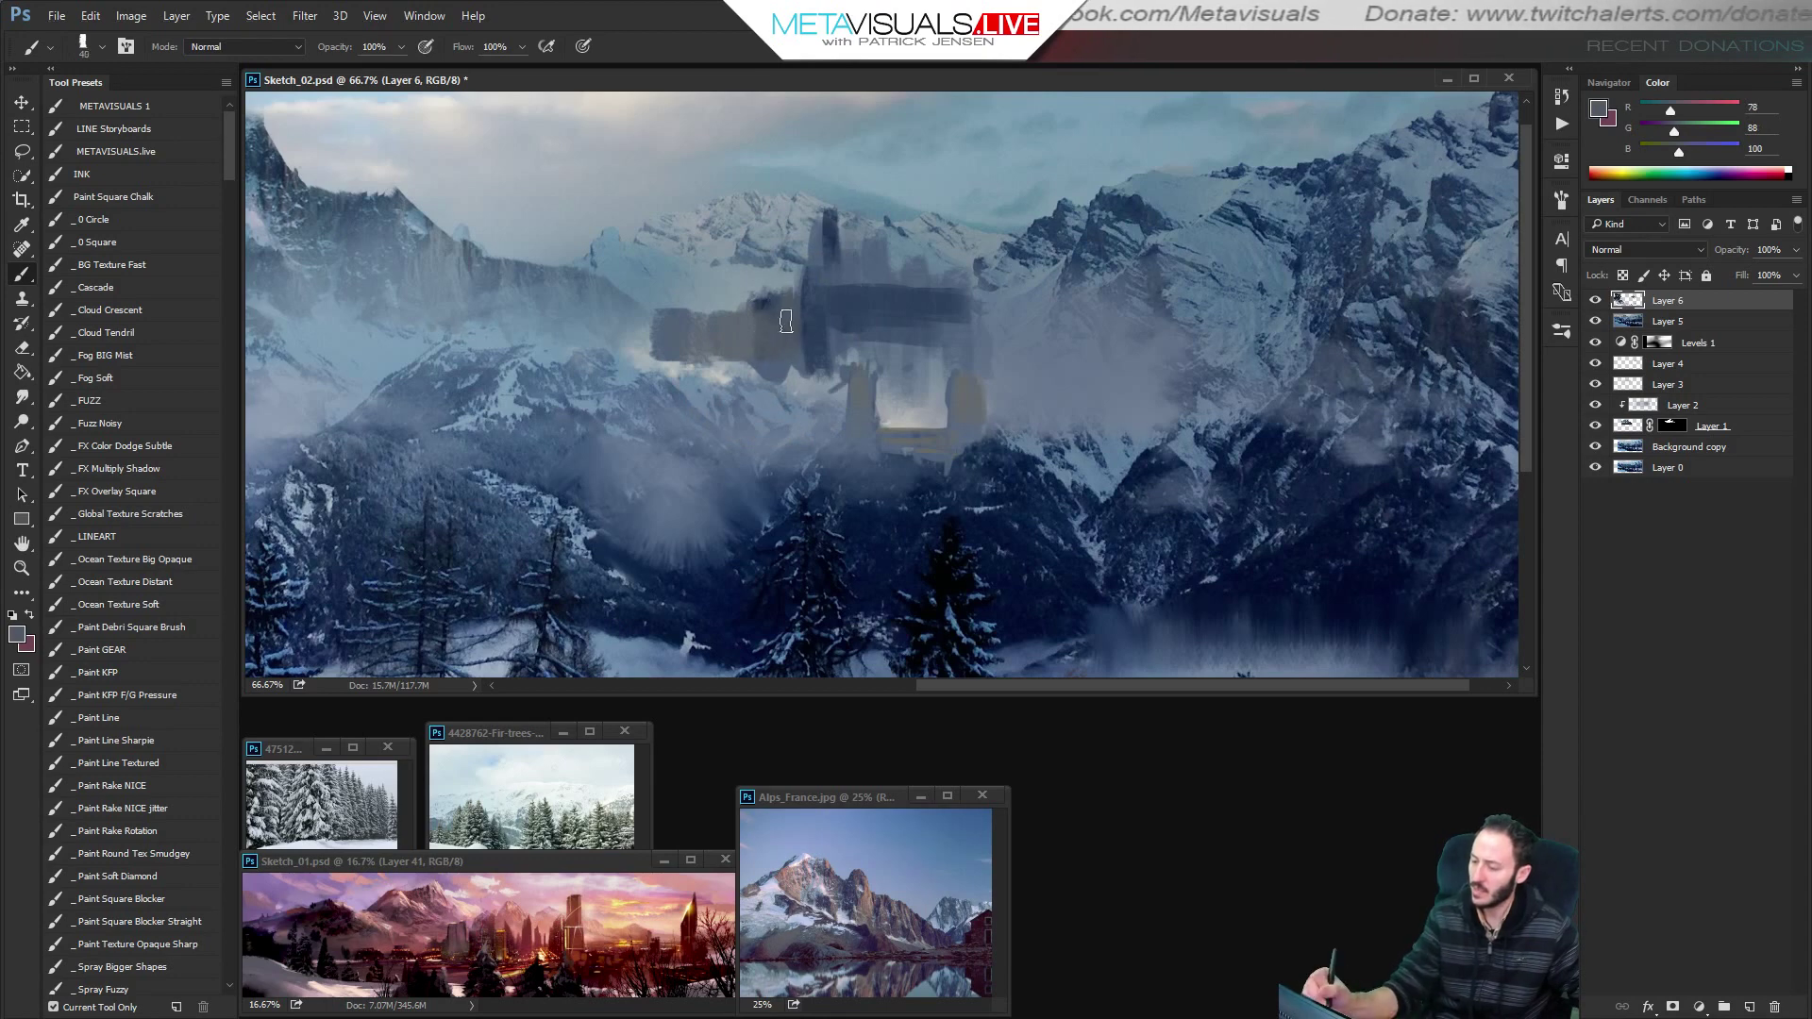
Trim the tower's left edge with pale blues sampled from the background, RGB 131, 151, 162 and 118, 141, 155.
left_click(781, 276, "alt")
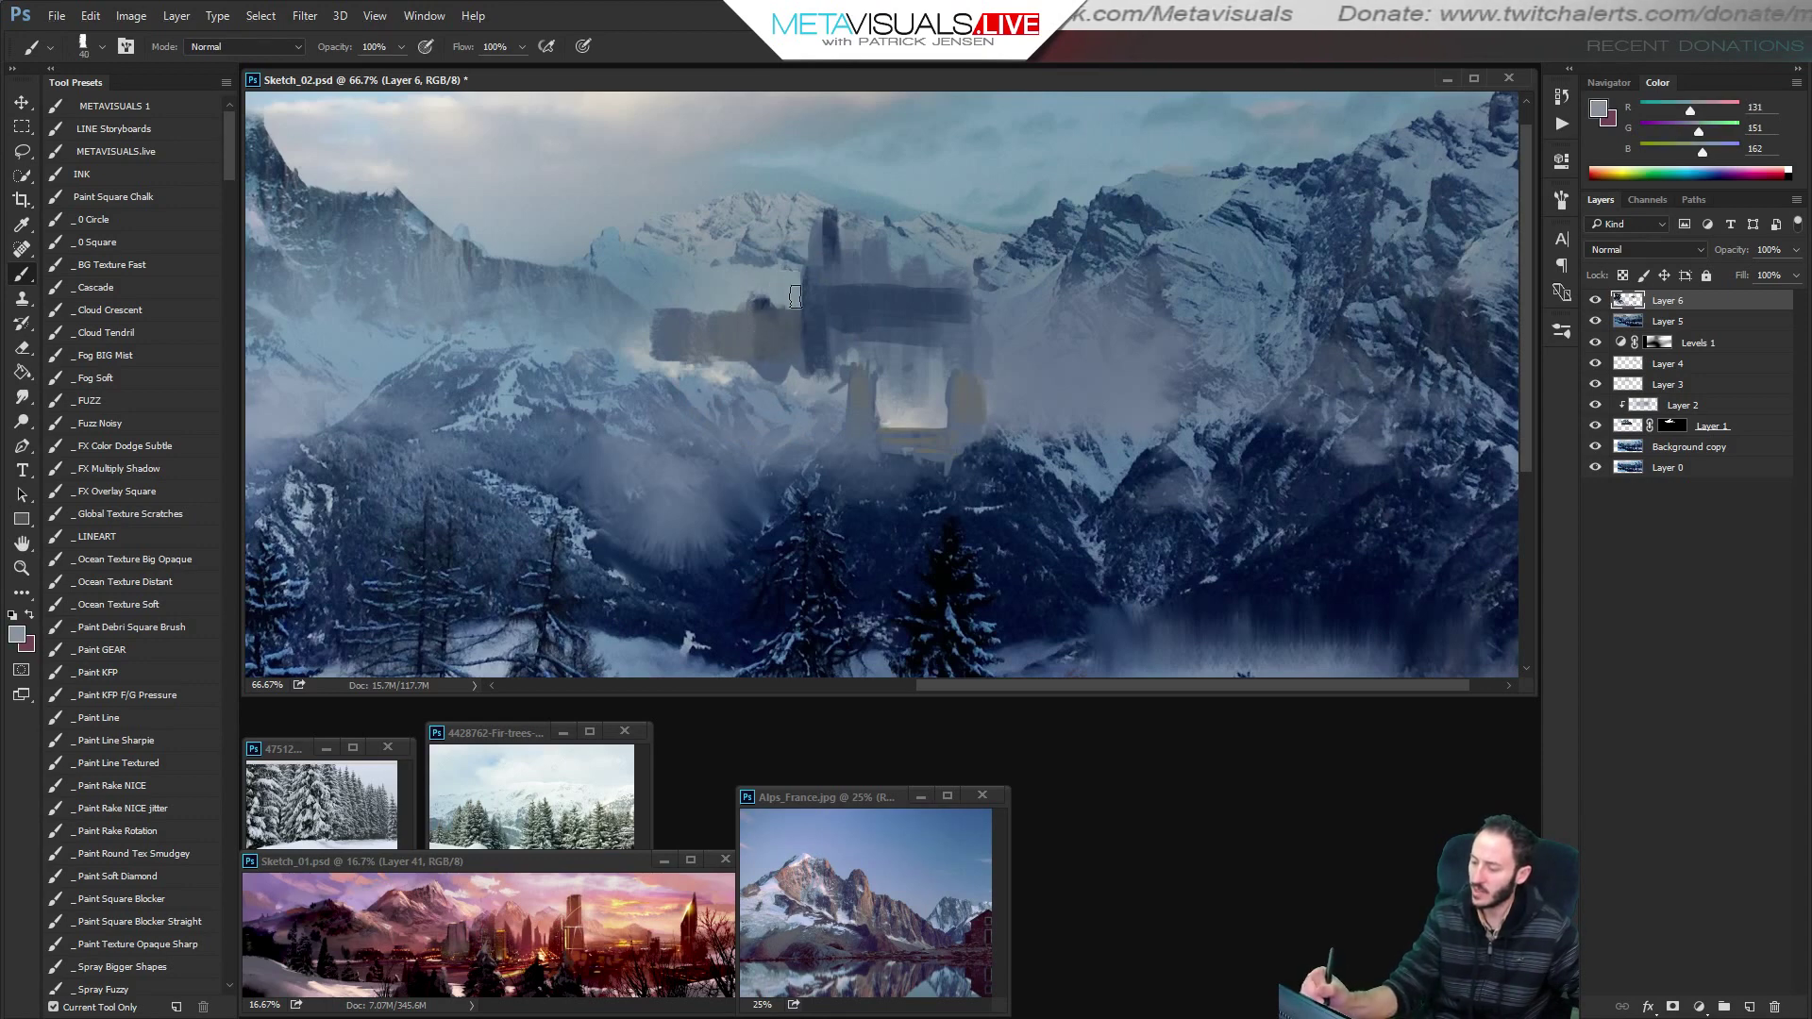
key("r")
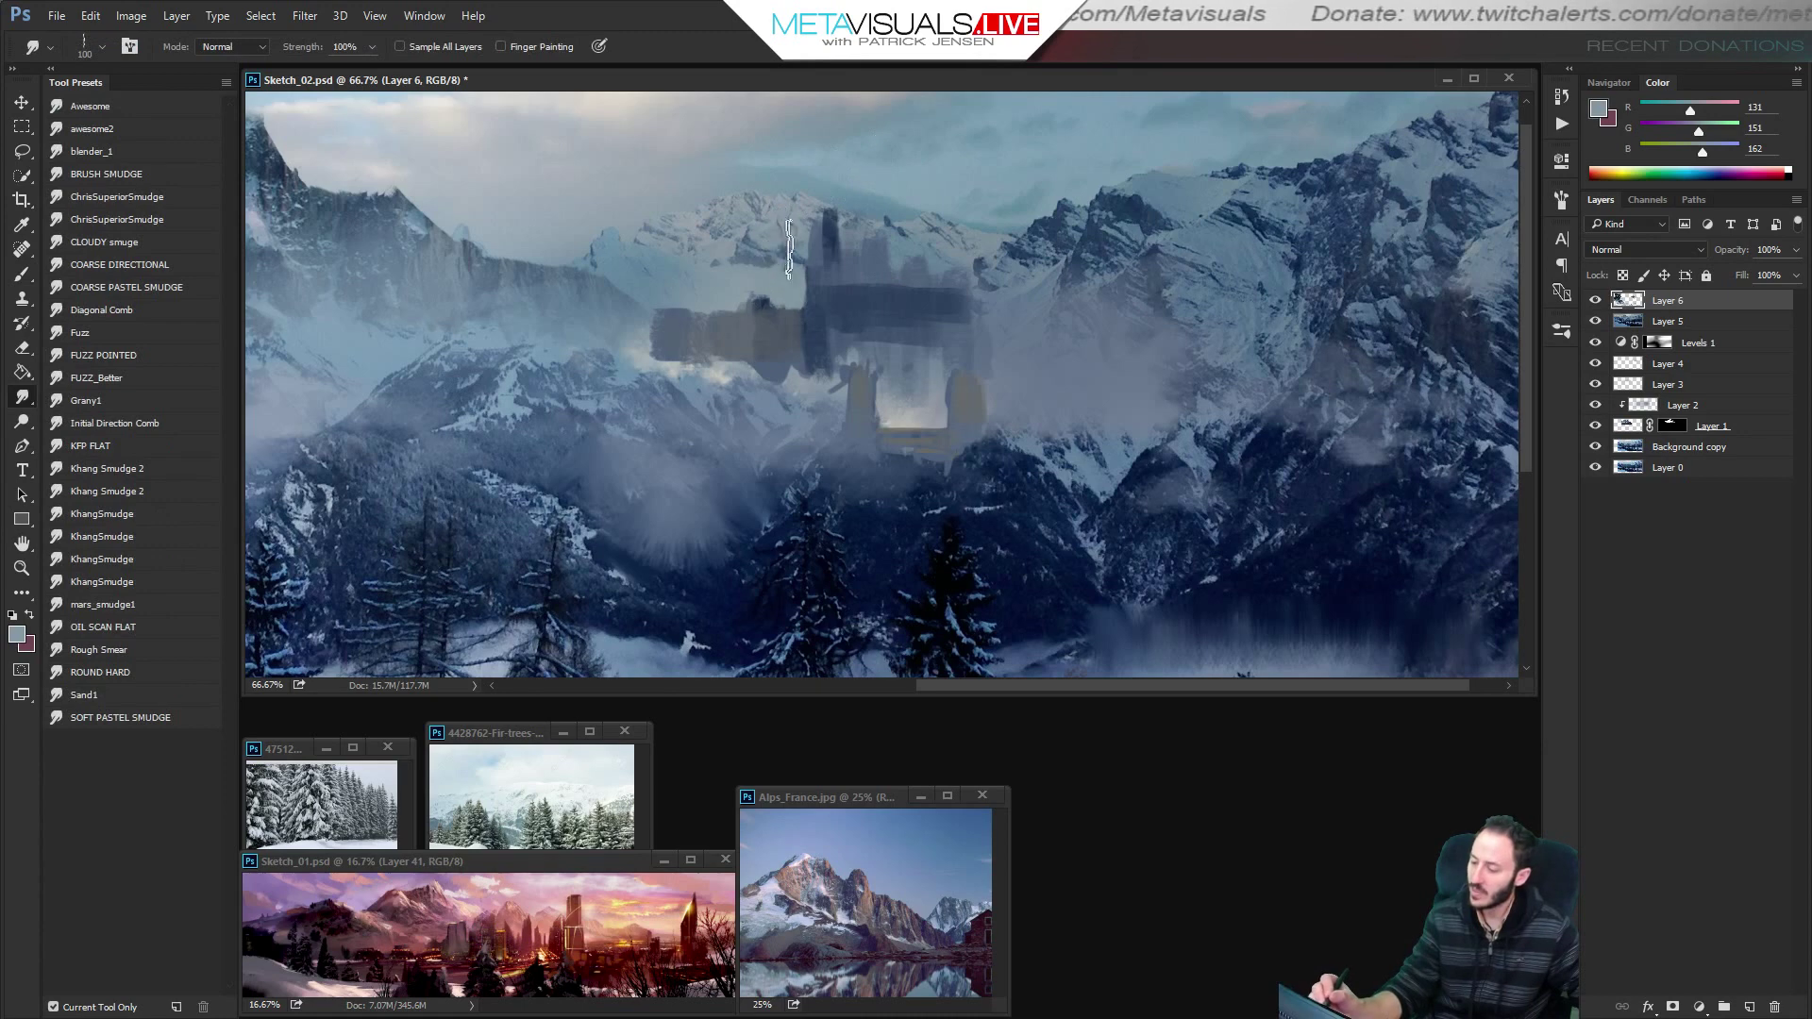
key("b")
left_click(804, 241, "alt")
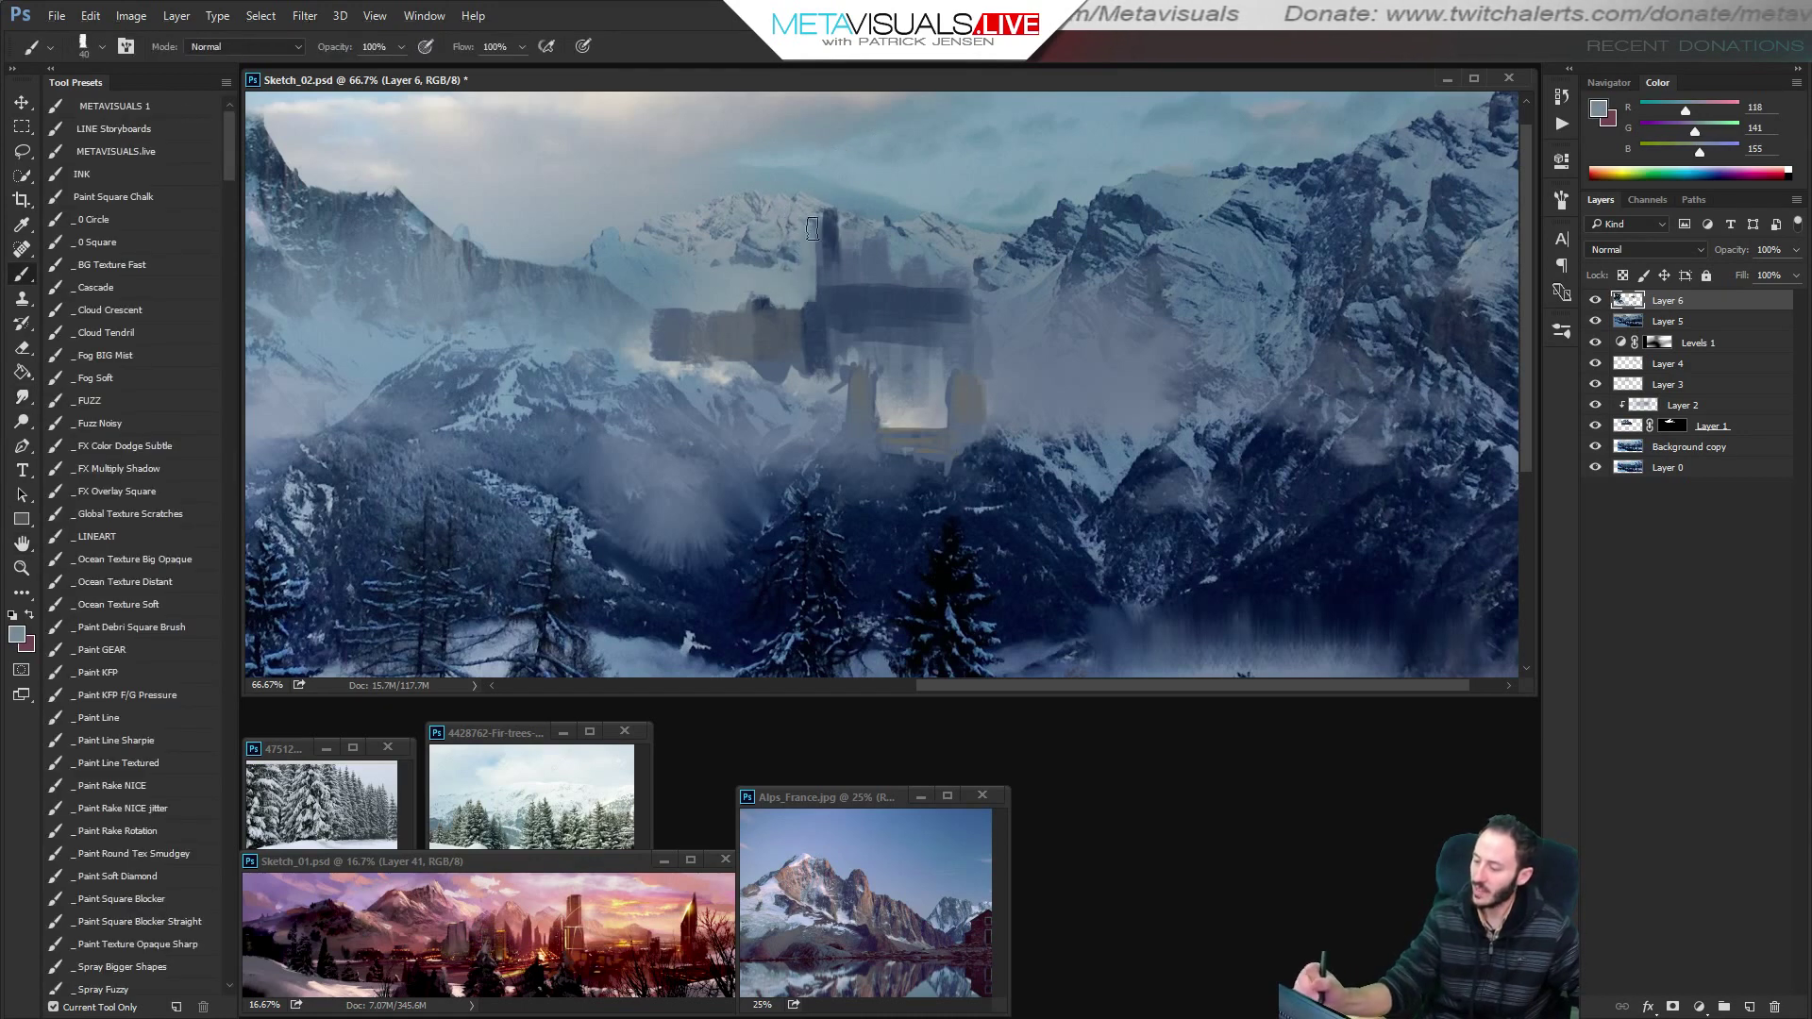
Smudge the structure's main body to soften its painted edges.
left_click(1007, 343, "ctrl+alt")
left_click(1007, 344, "ctrl+alt")
left_click(1007, 343, "ctrl+alt")
left_click(1124, 370, "ctrl")
left_click(1124, 370, "ctrl")
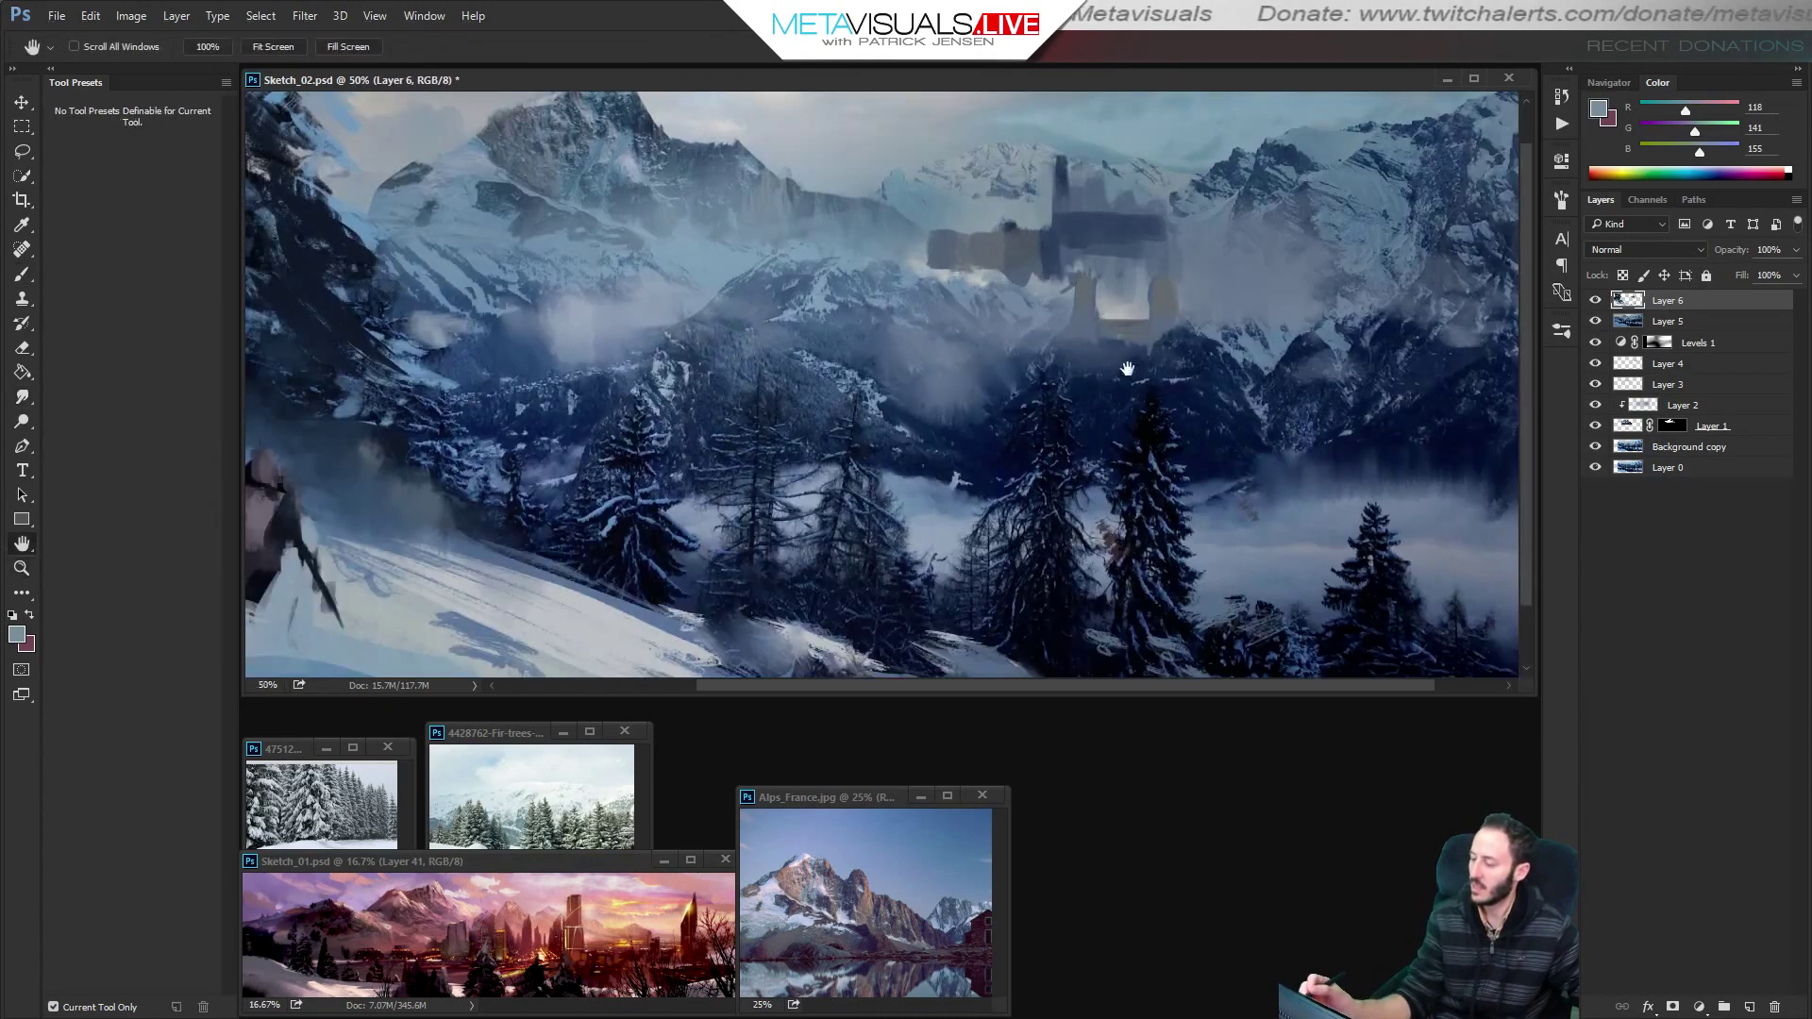
key("r")
left_click_drag(1141, 258, 1112, 303)
Rework the structure's top with sampled blue-grey, then paint a wide upper block in sampled dark blue, RGB 47, 64, 94.
key("b")
left_click(1052, 309, "alt")
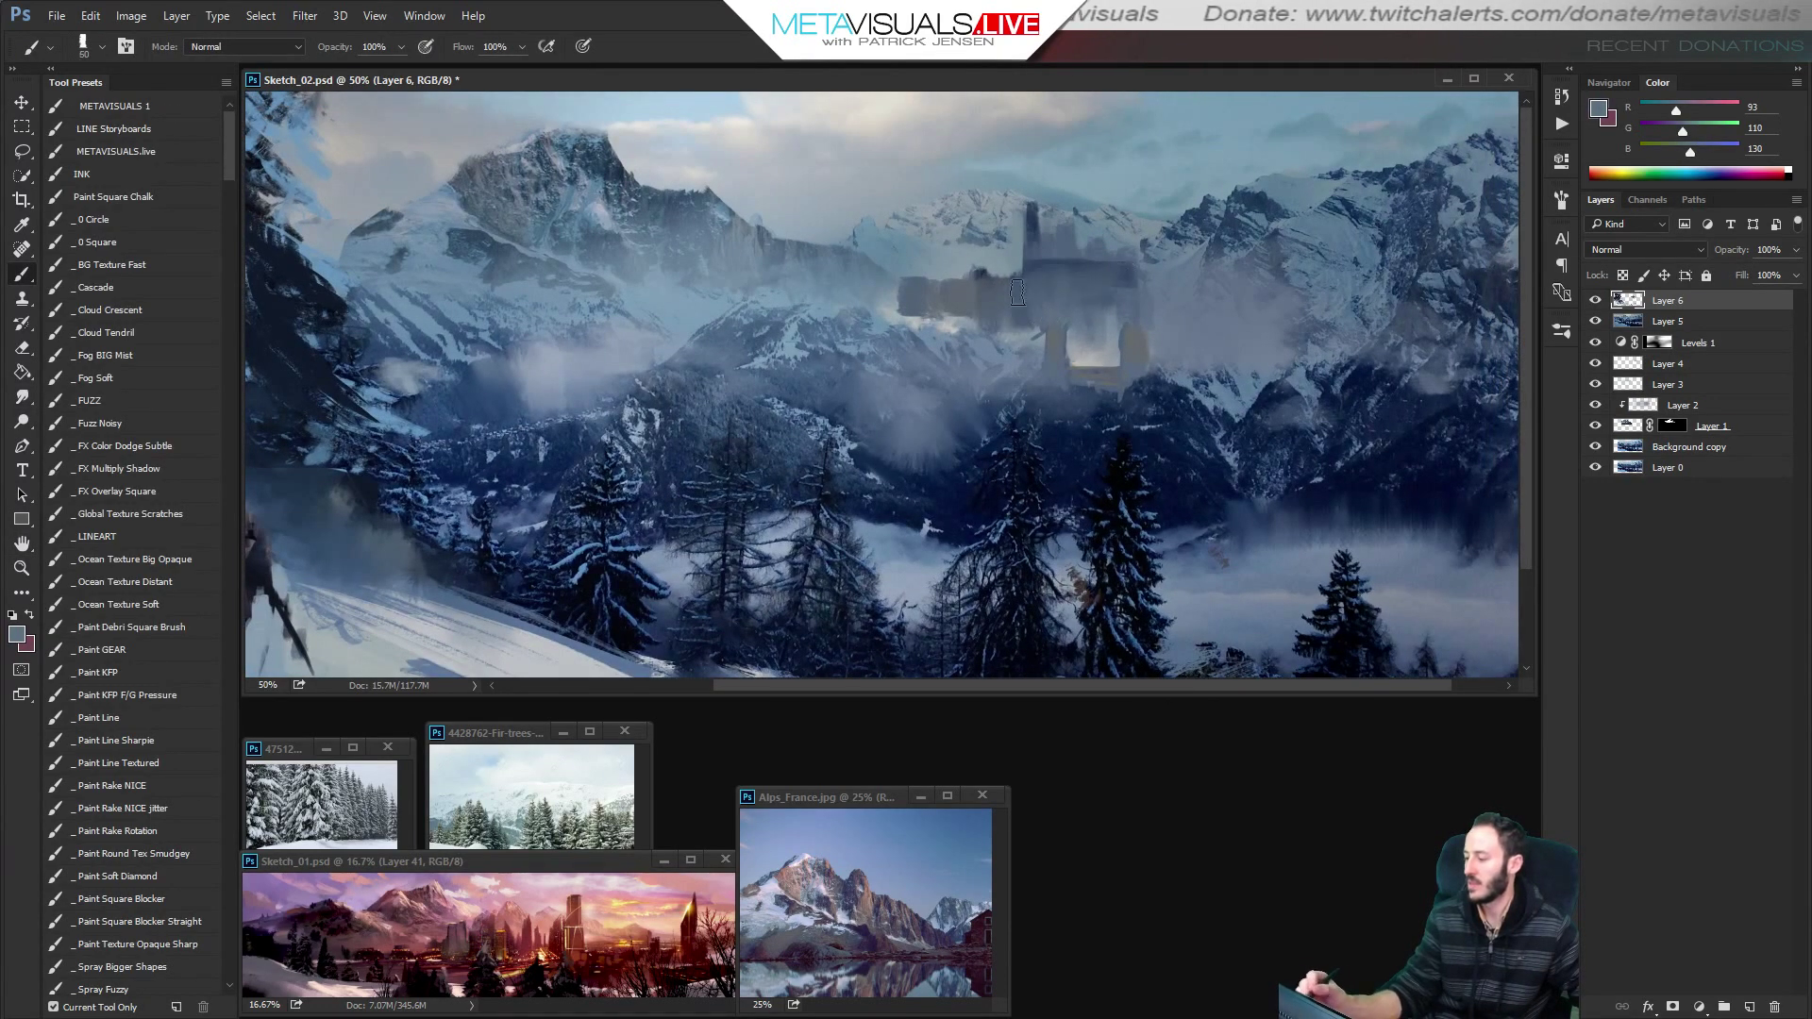
key("bracketleft")
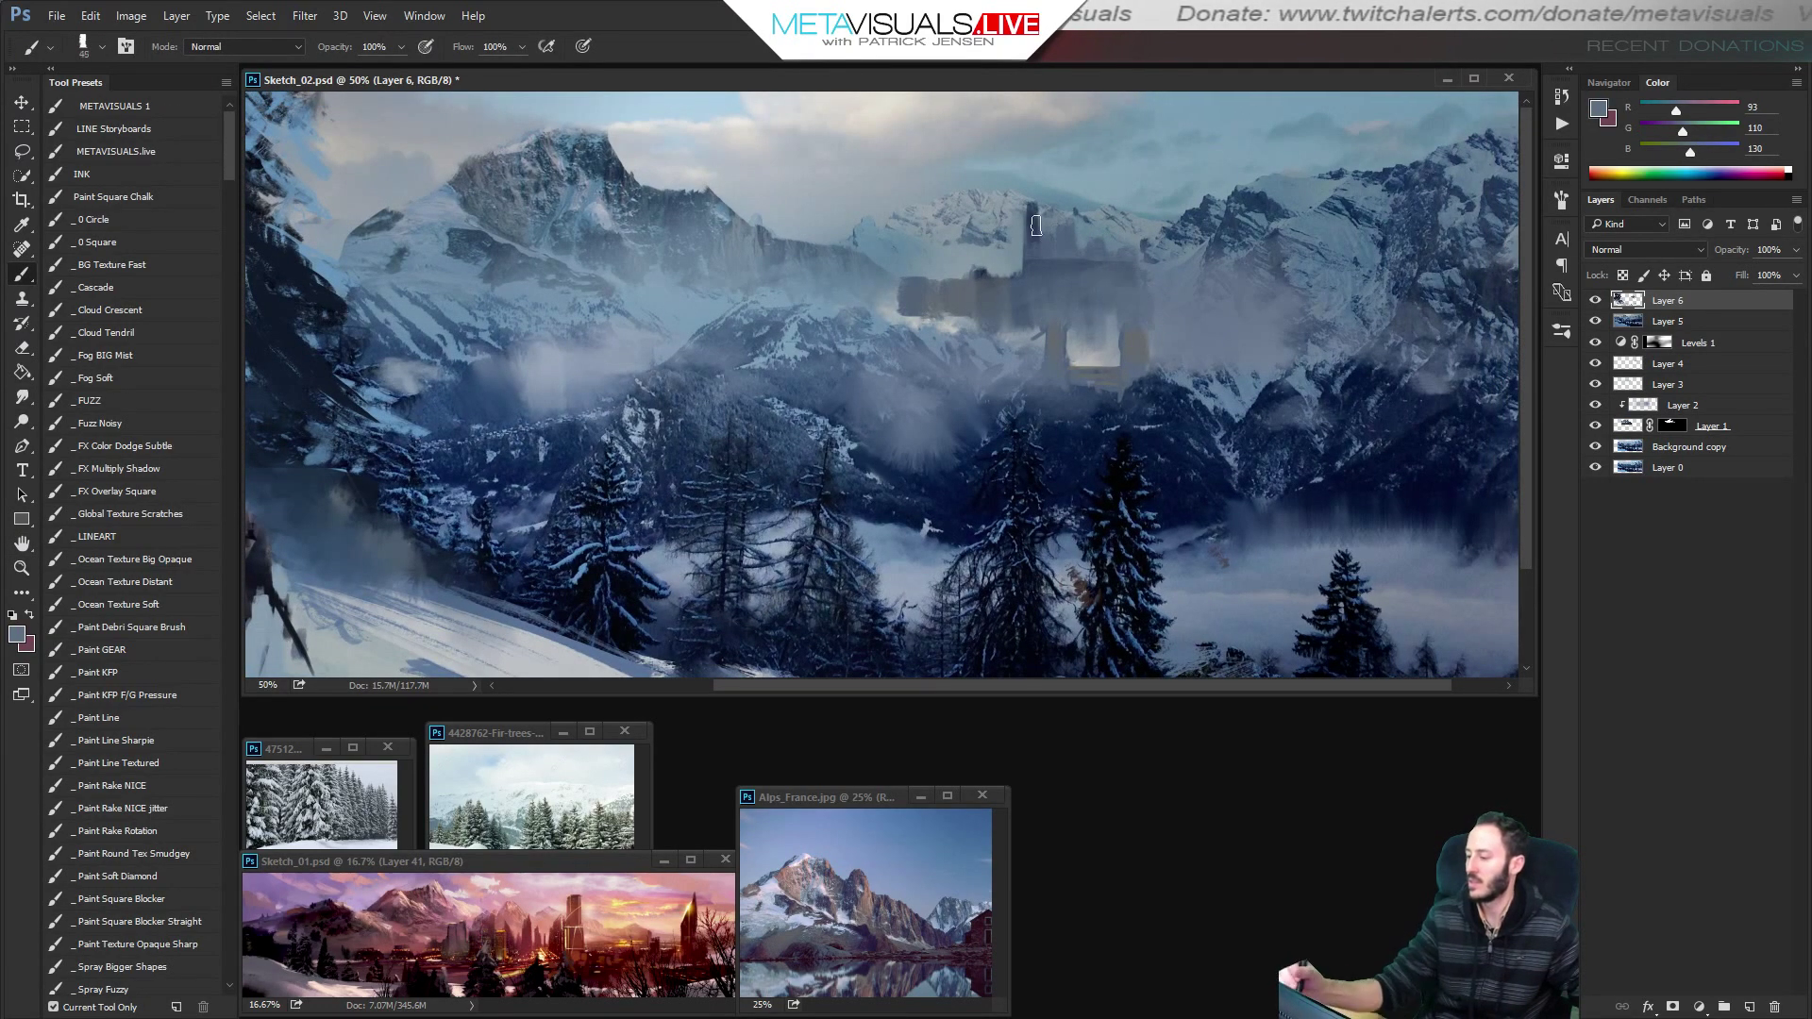
left_click(1036, 208, "alt")
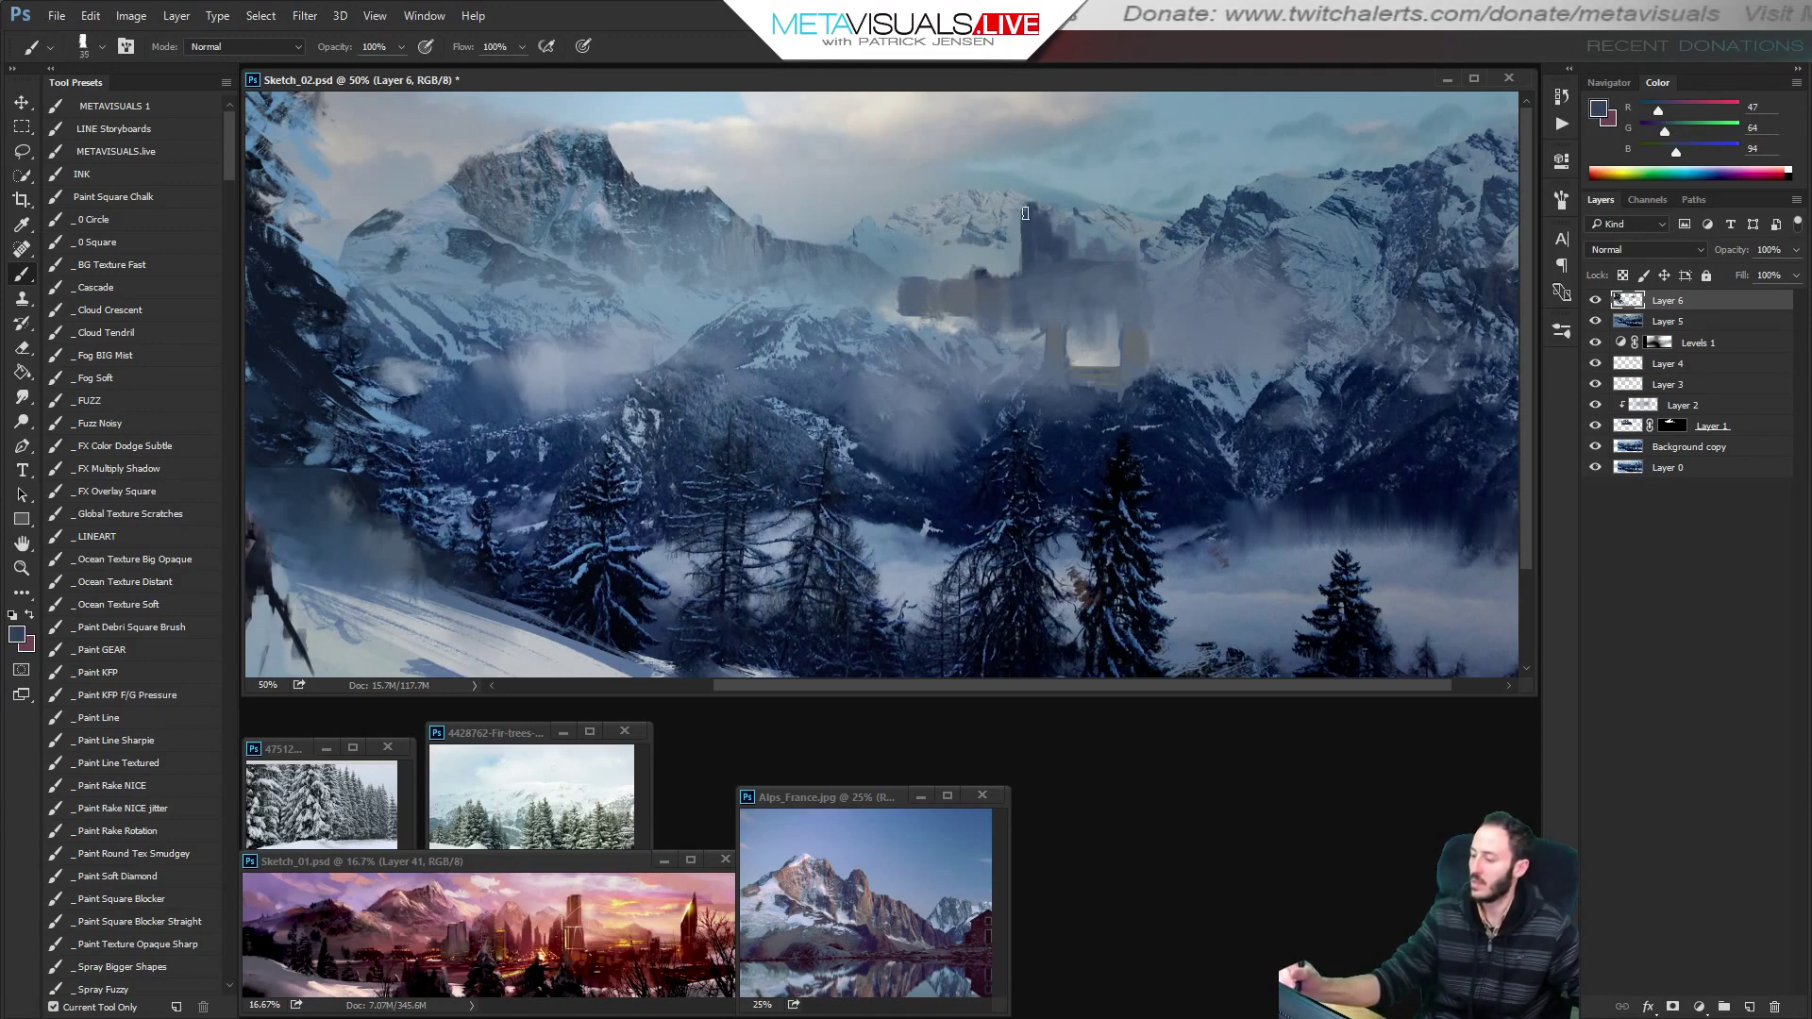
mouse_move(1068, 227)
left_mouse_down()
mouse_move(1161, 229)
mouse_move(1065, 235)
mouse_move(1165, 238)
mouse_move(1095, 250)
left_mouse_up()
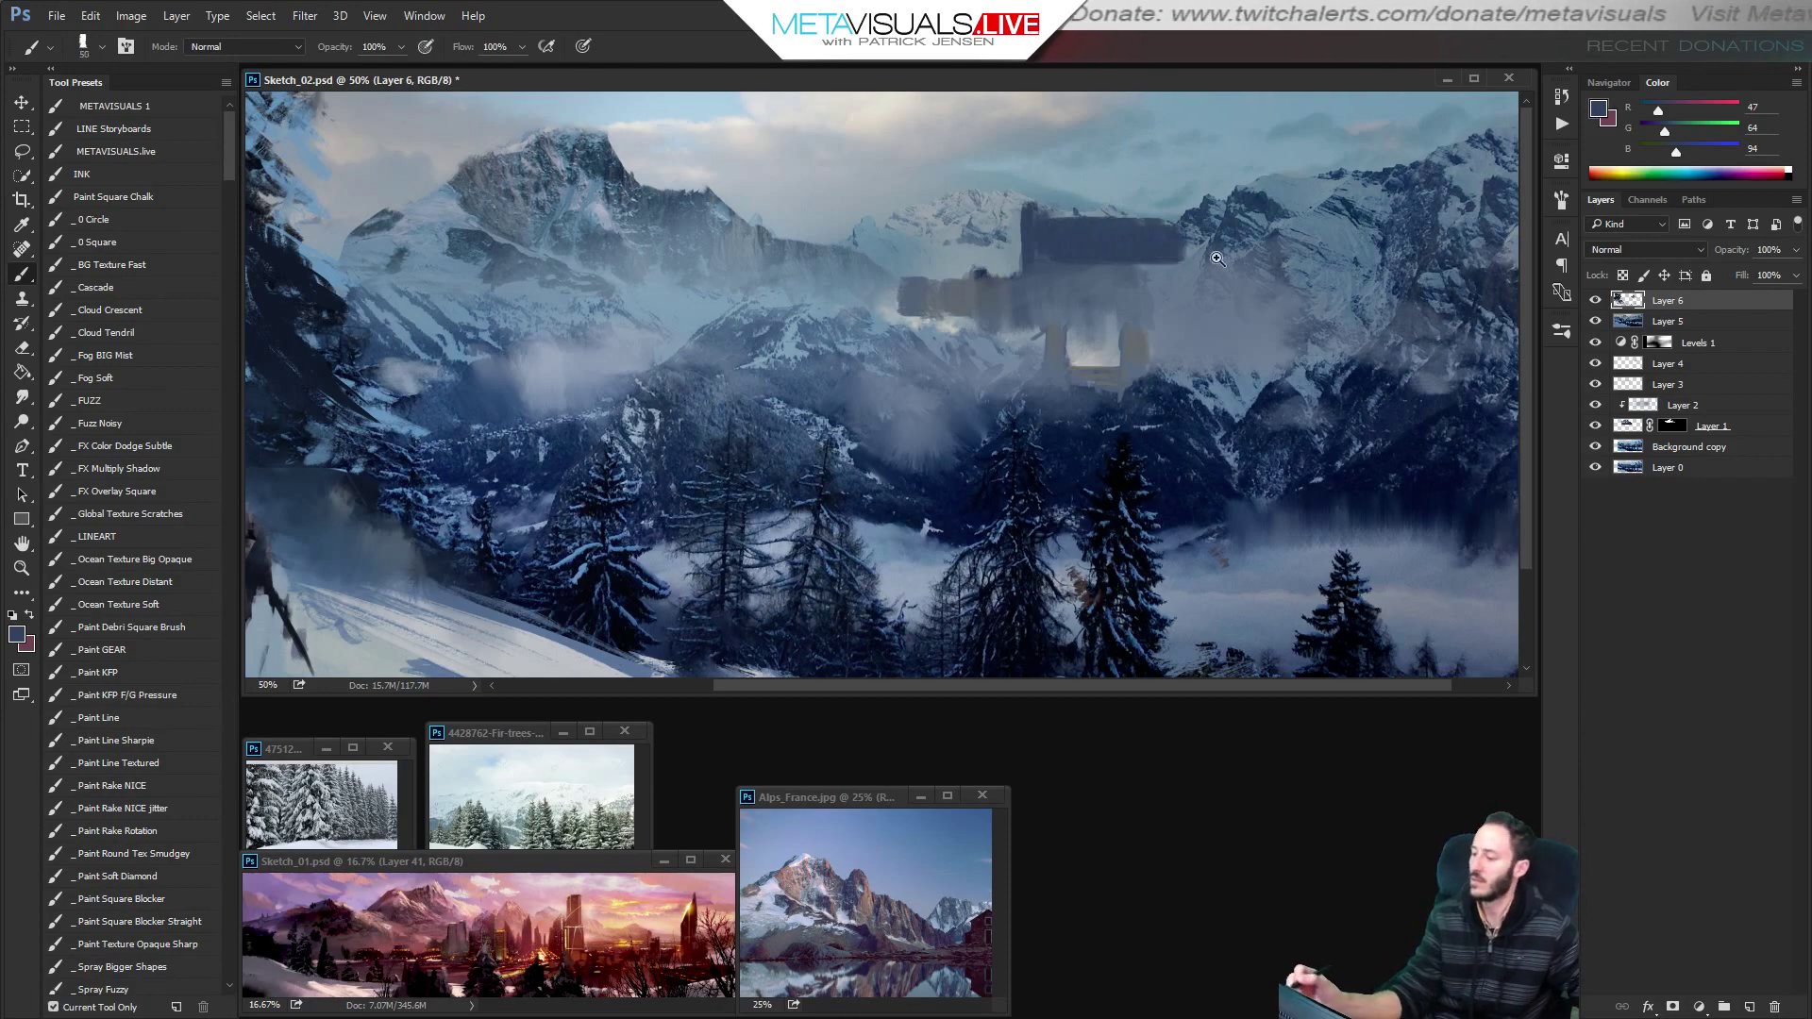
Paint a dark band across the structure's upper block with a small brush in sampled navy, RGB 3, 25, 59.
left_click(1217, 260, "ctrl+alt")
left_click(1217, 259, "ctrl+alt")
left_click(1216, 294, "ctrl")
left_click(1214, 301, "ctrl")
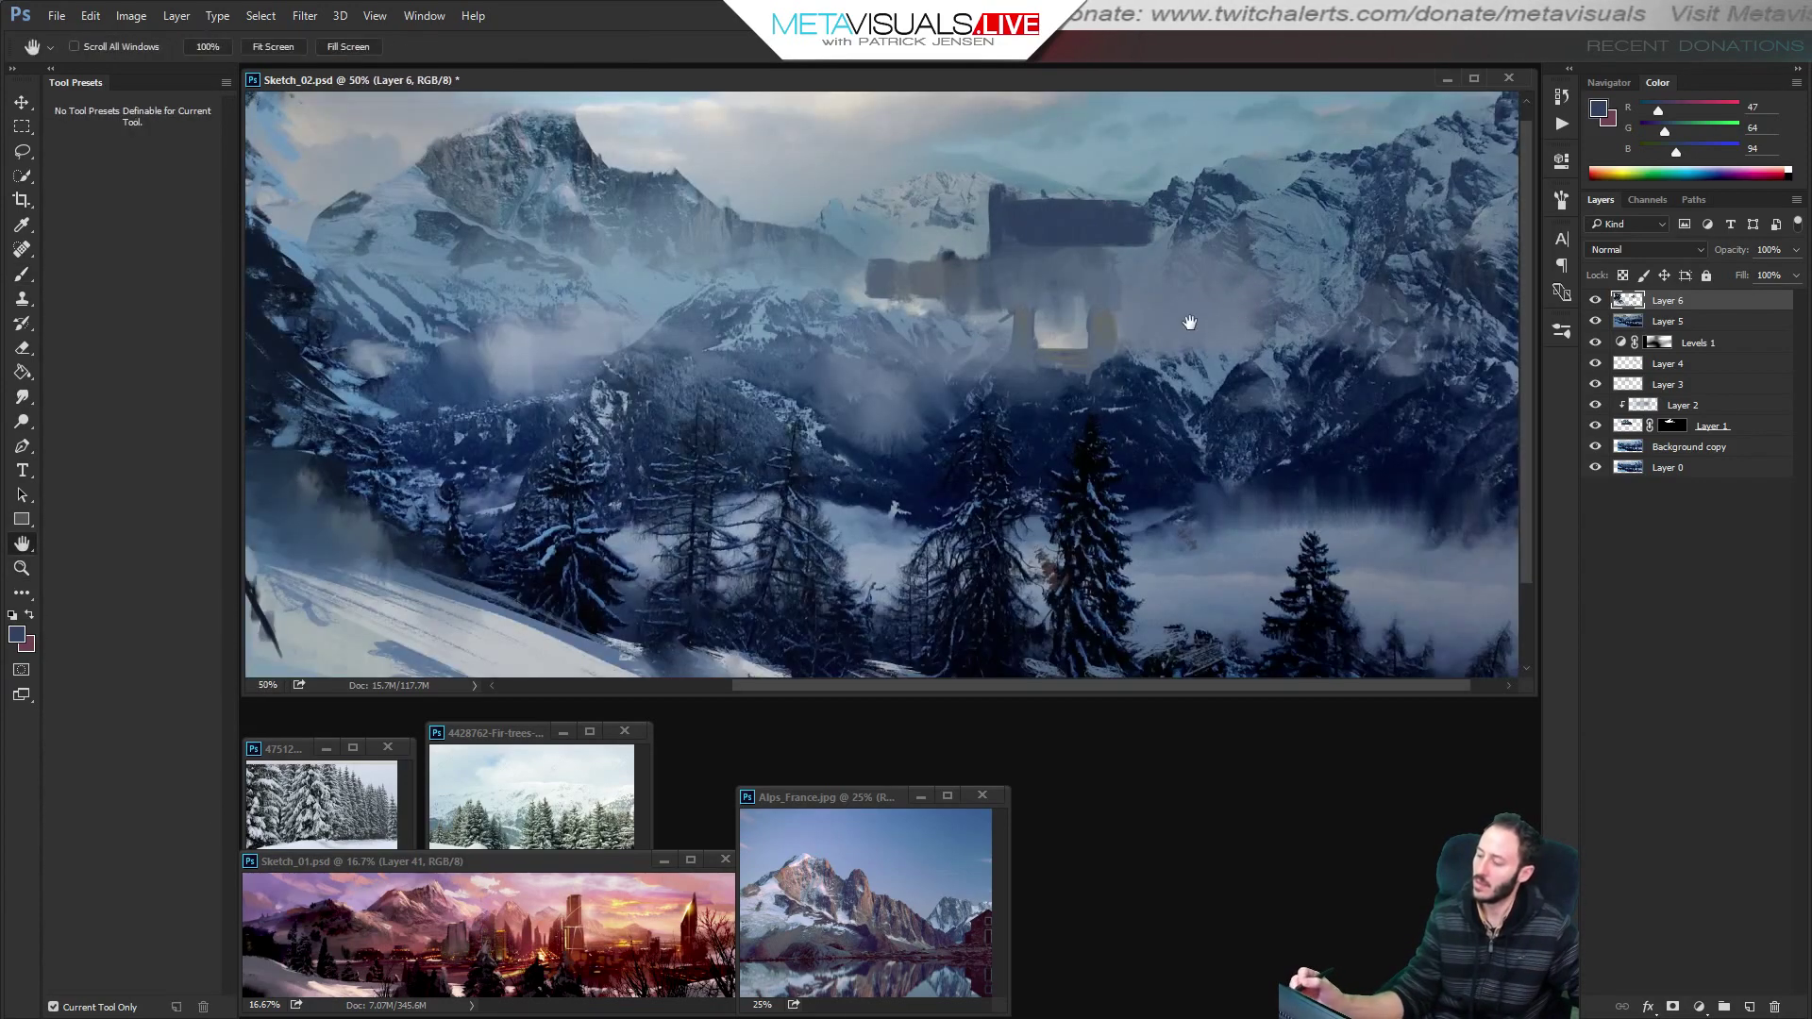
left_click(1152, 388, "alt")
key("bracketleft")
key("bracketleft")
mouse_move(1028, 229)
left_mouse_down()
mouse_move(1130, 225)
mouse_move(1032, 225)
left_mouse_up()
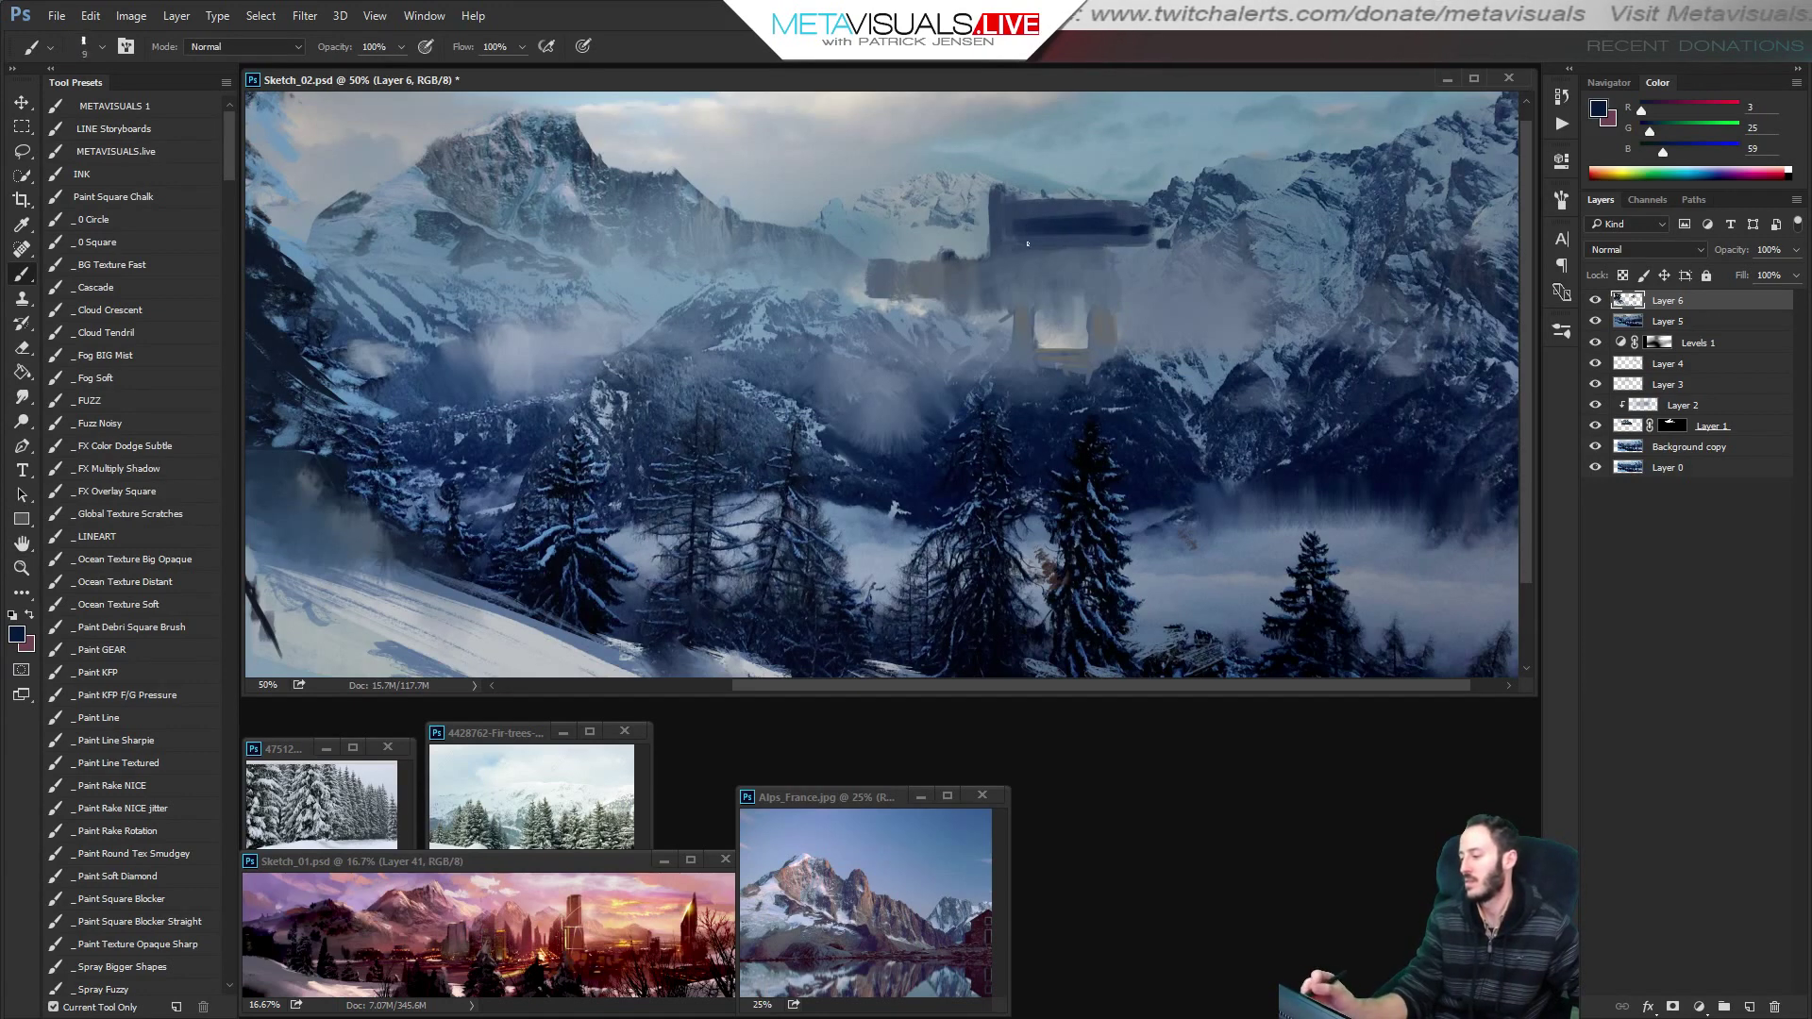
Draw light lines in RGB 94, 114, 139 below the dark band, adding a broken one with the Paint Line Textured preset.
left_click(1147, 262, "alt")
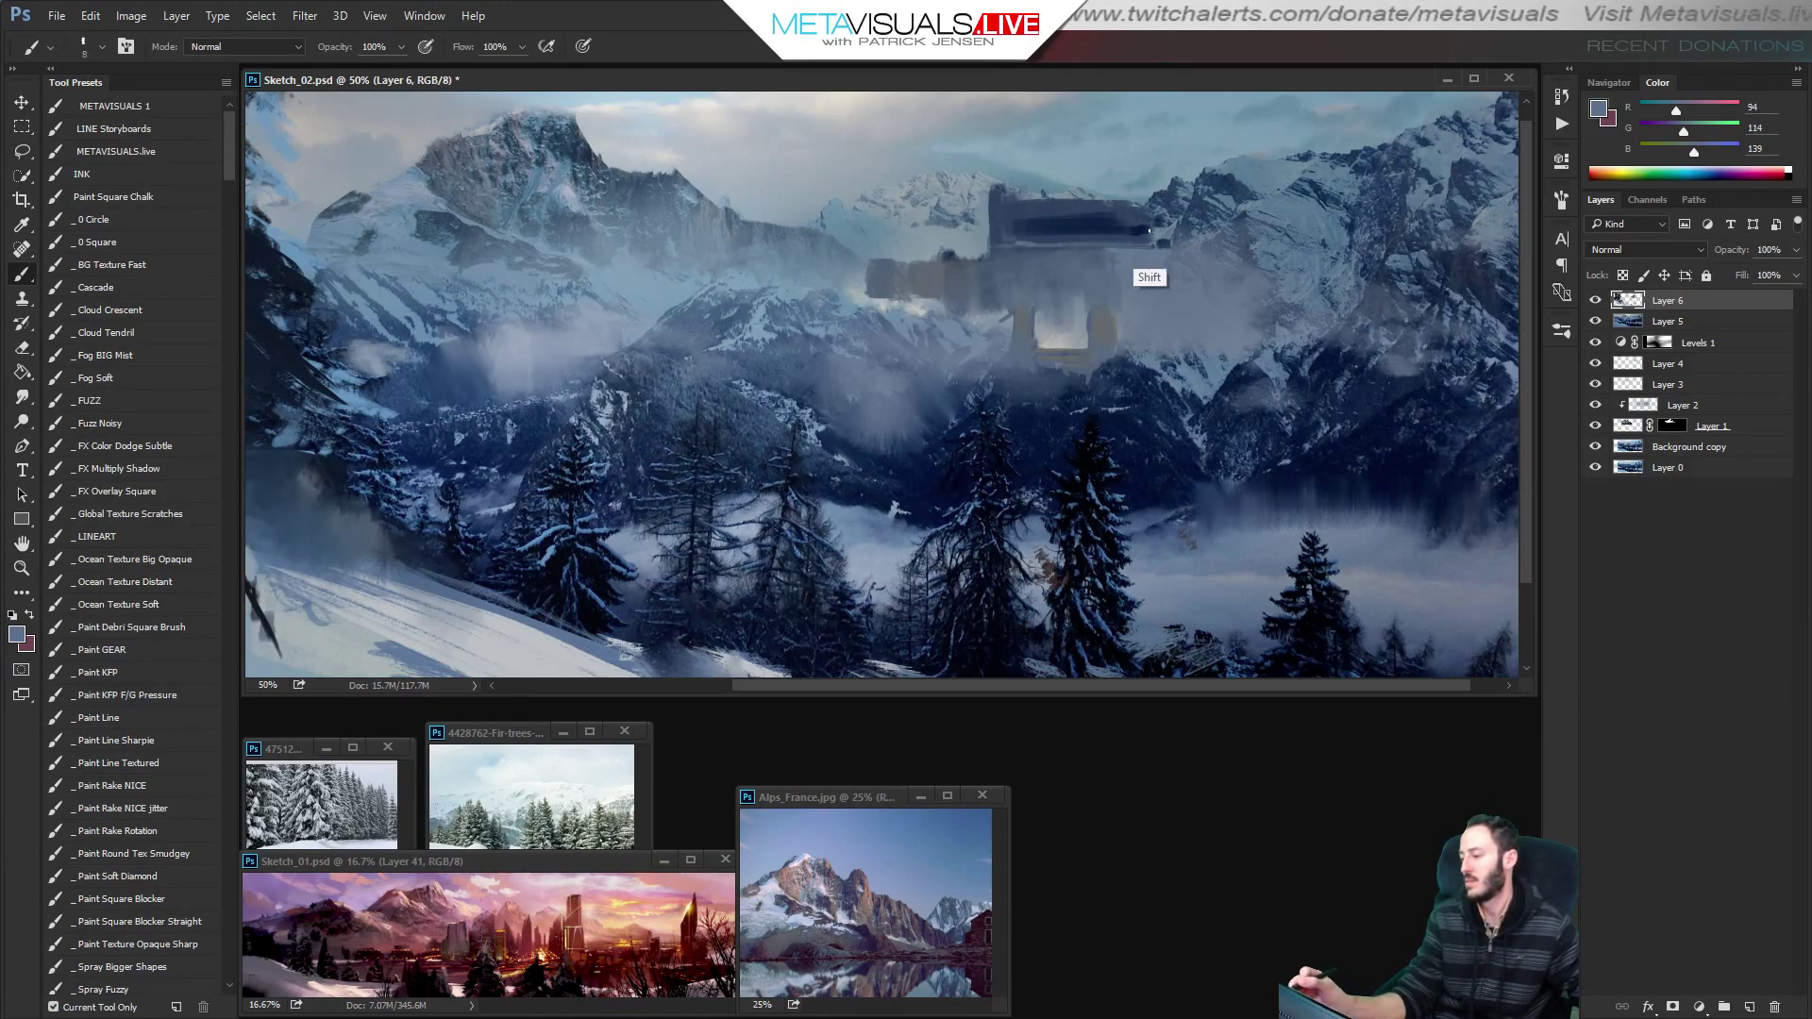
left_click_drag(1152, 235, 1012, 235)
key("space")
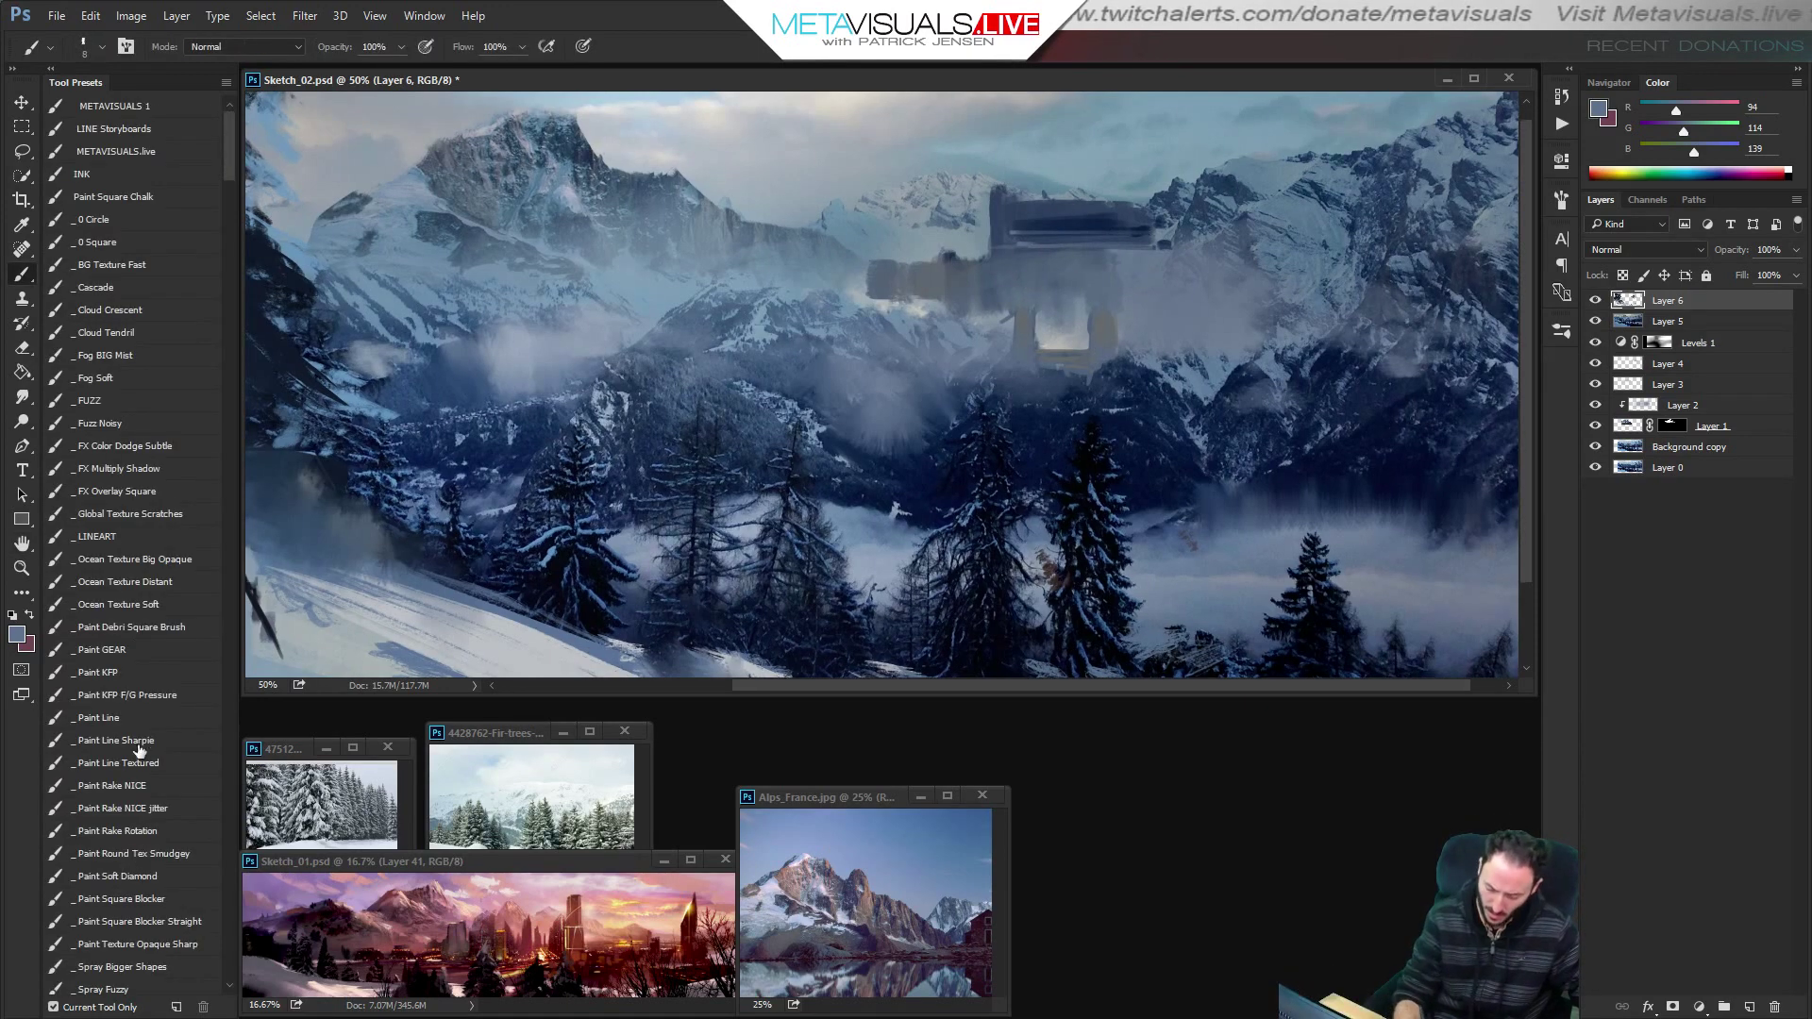
left_click(118, 763)
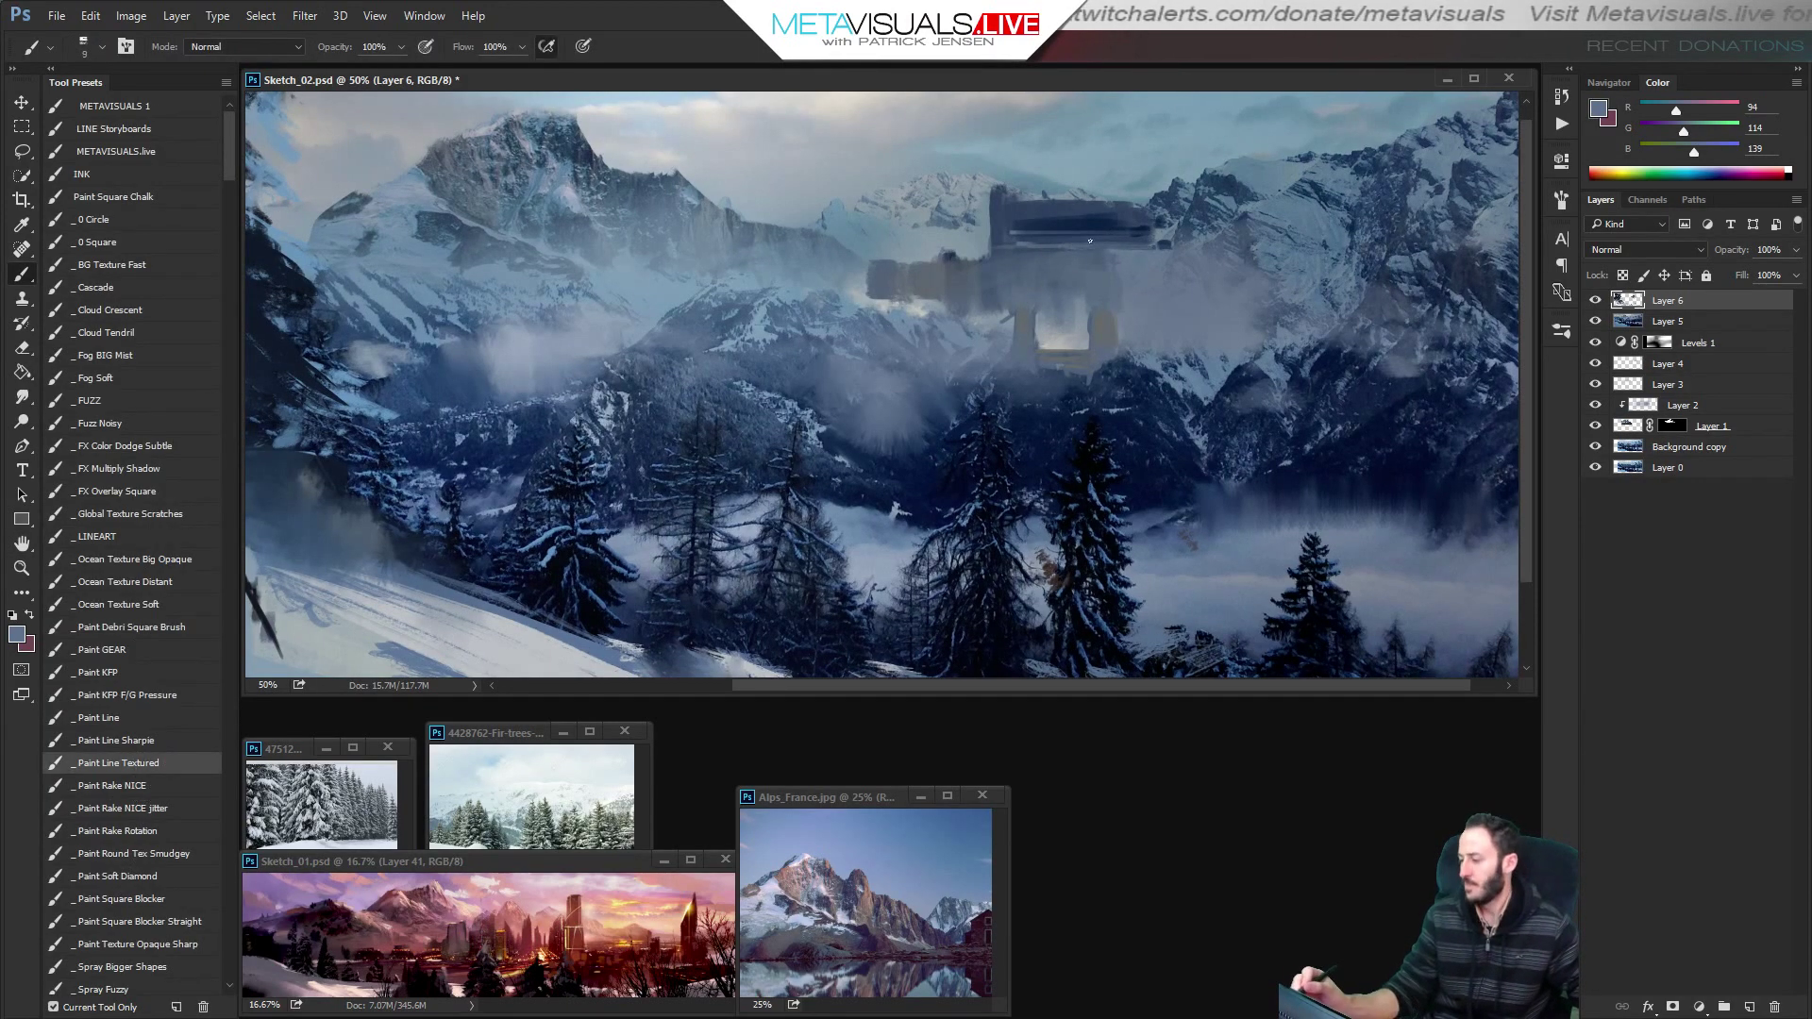
Add a small navy mark, RGB 12, 32, 65, on the structure's arm and narrow it with the sampled surrounding grey.
left_click(1085, 271, "alt")
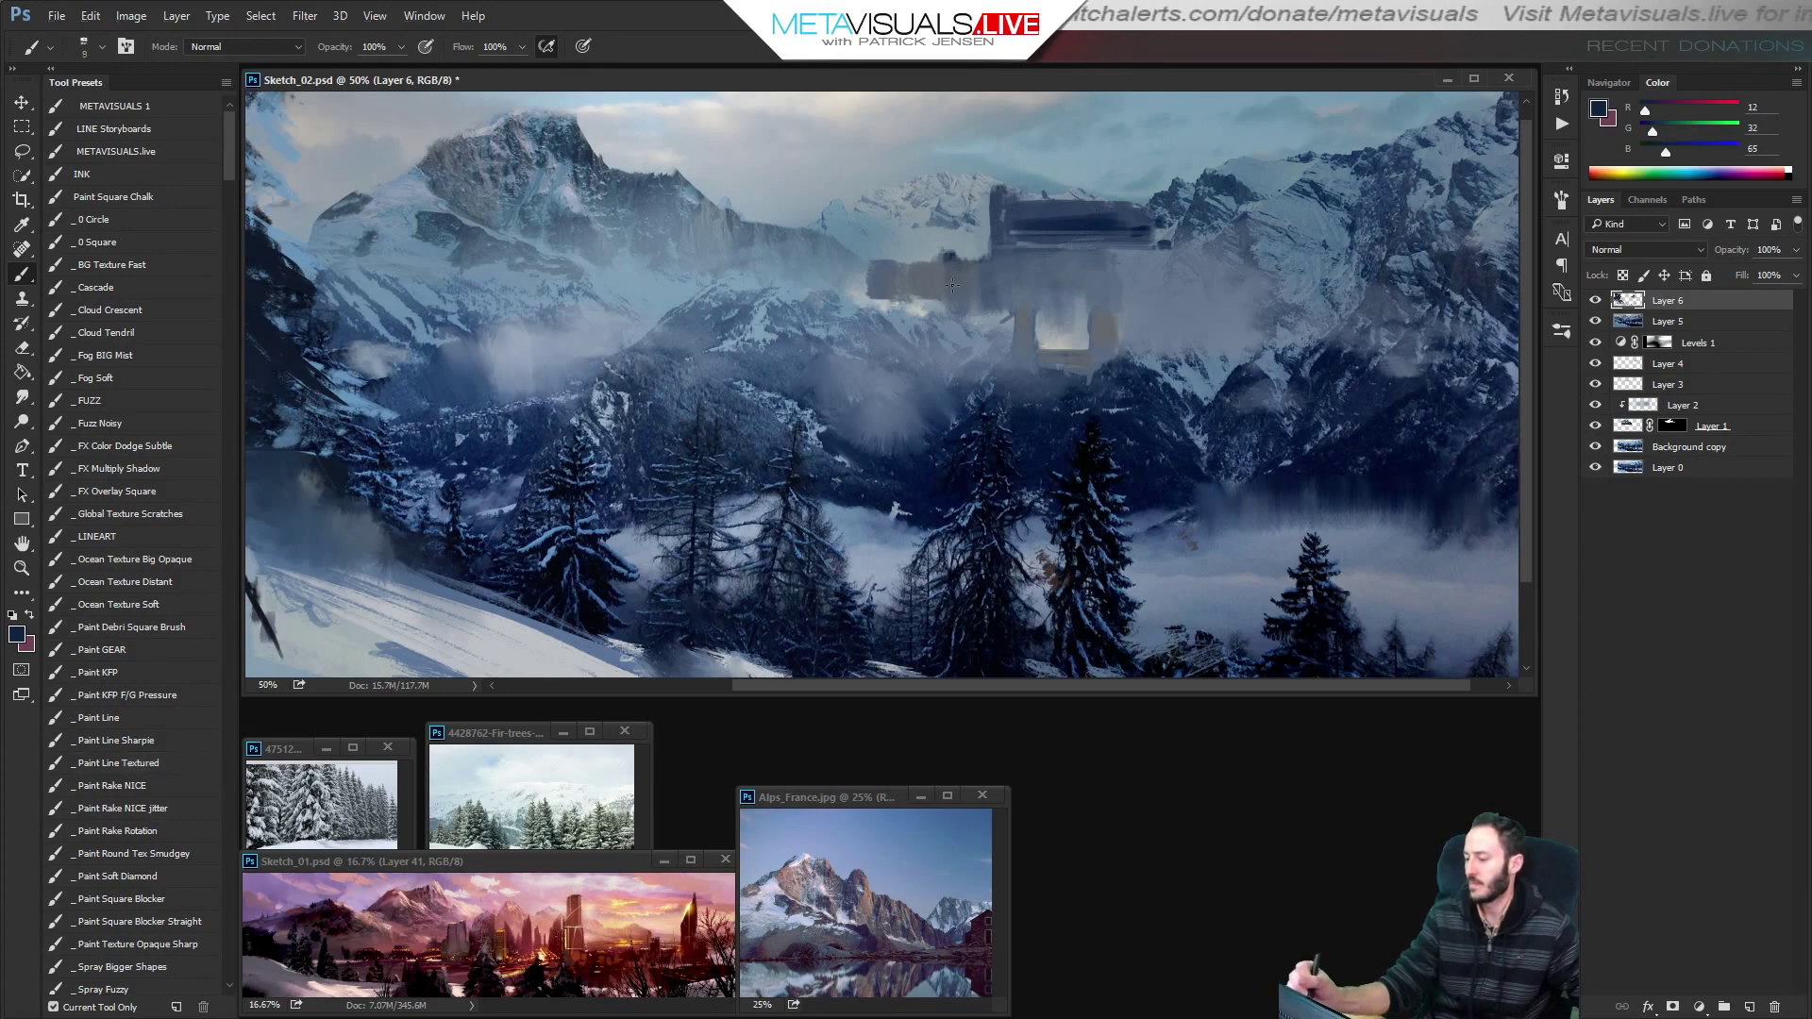
key("ctrl+space")
left_click(1025, 260)
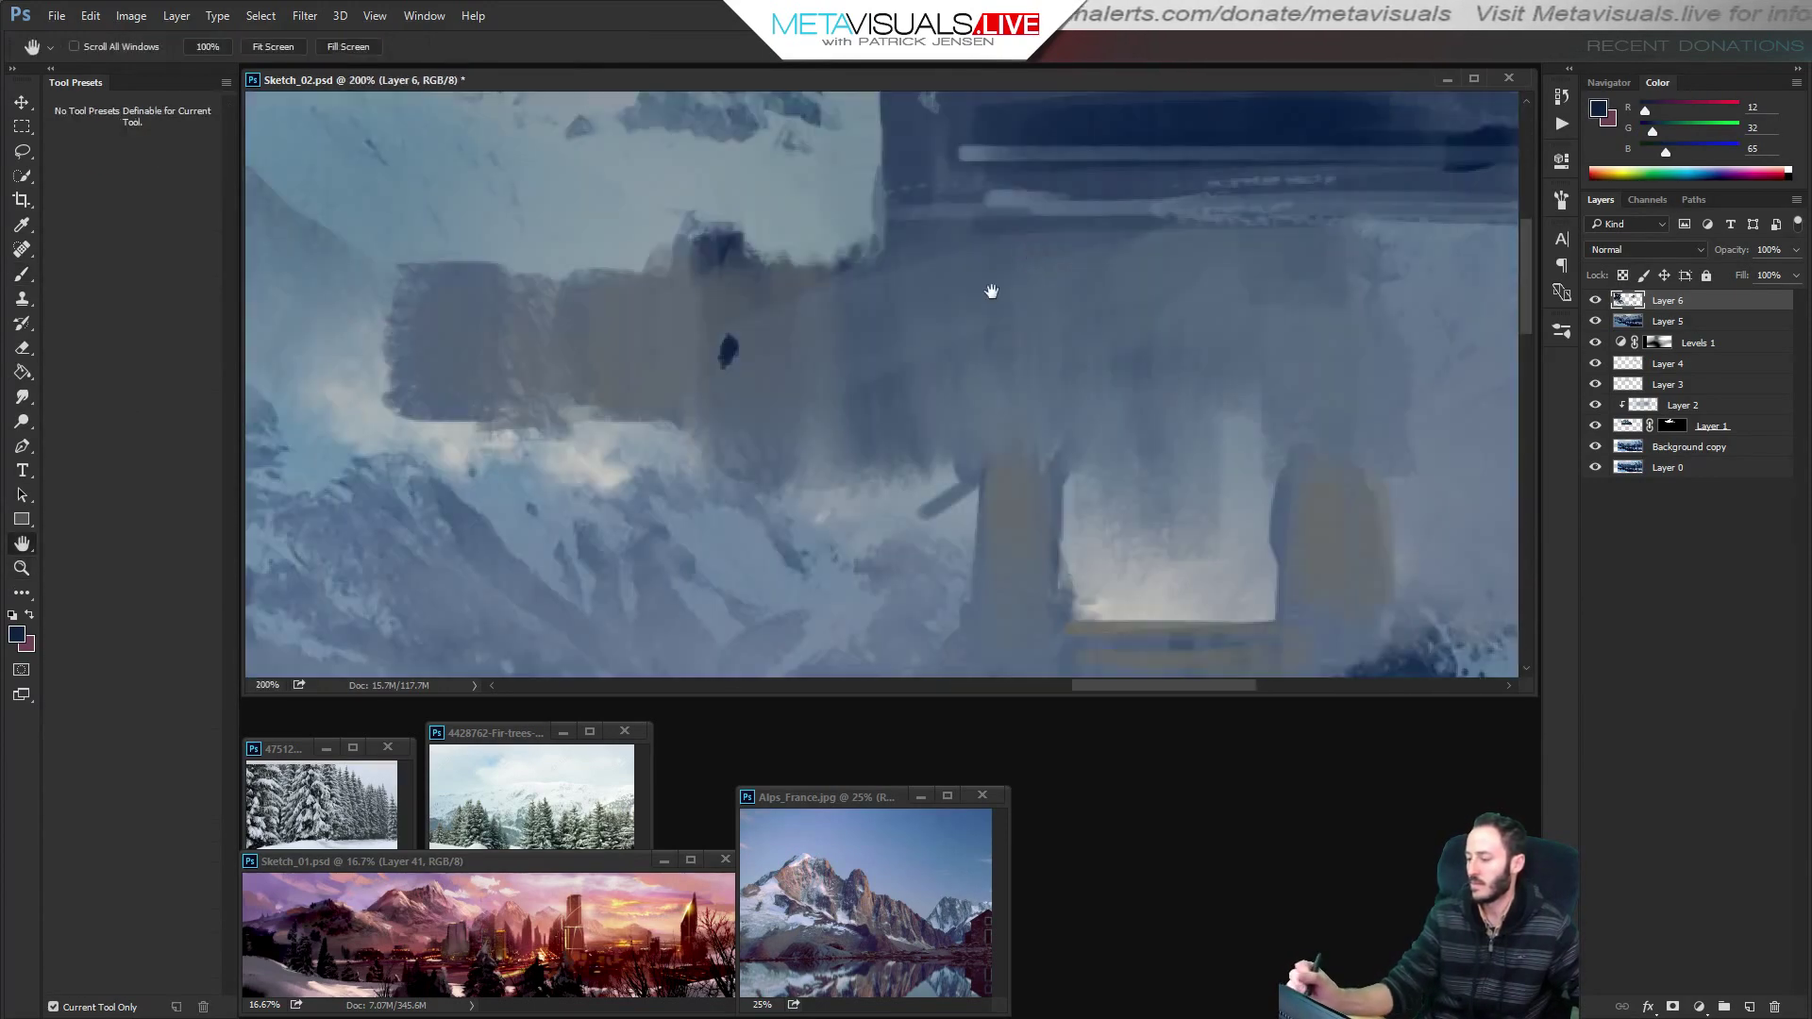
key("]")
left_click(761, 340, "alt")
left_click_drag(728, 335, 721, 362)
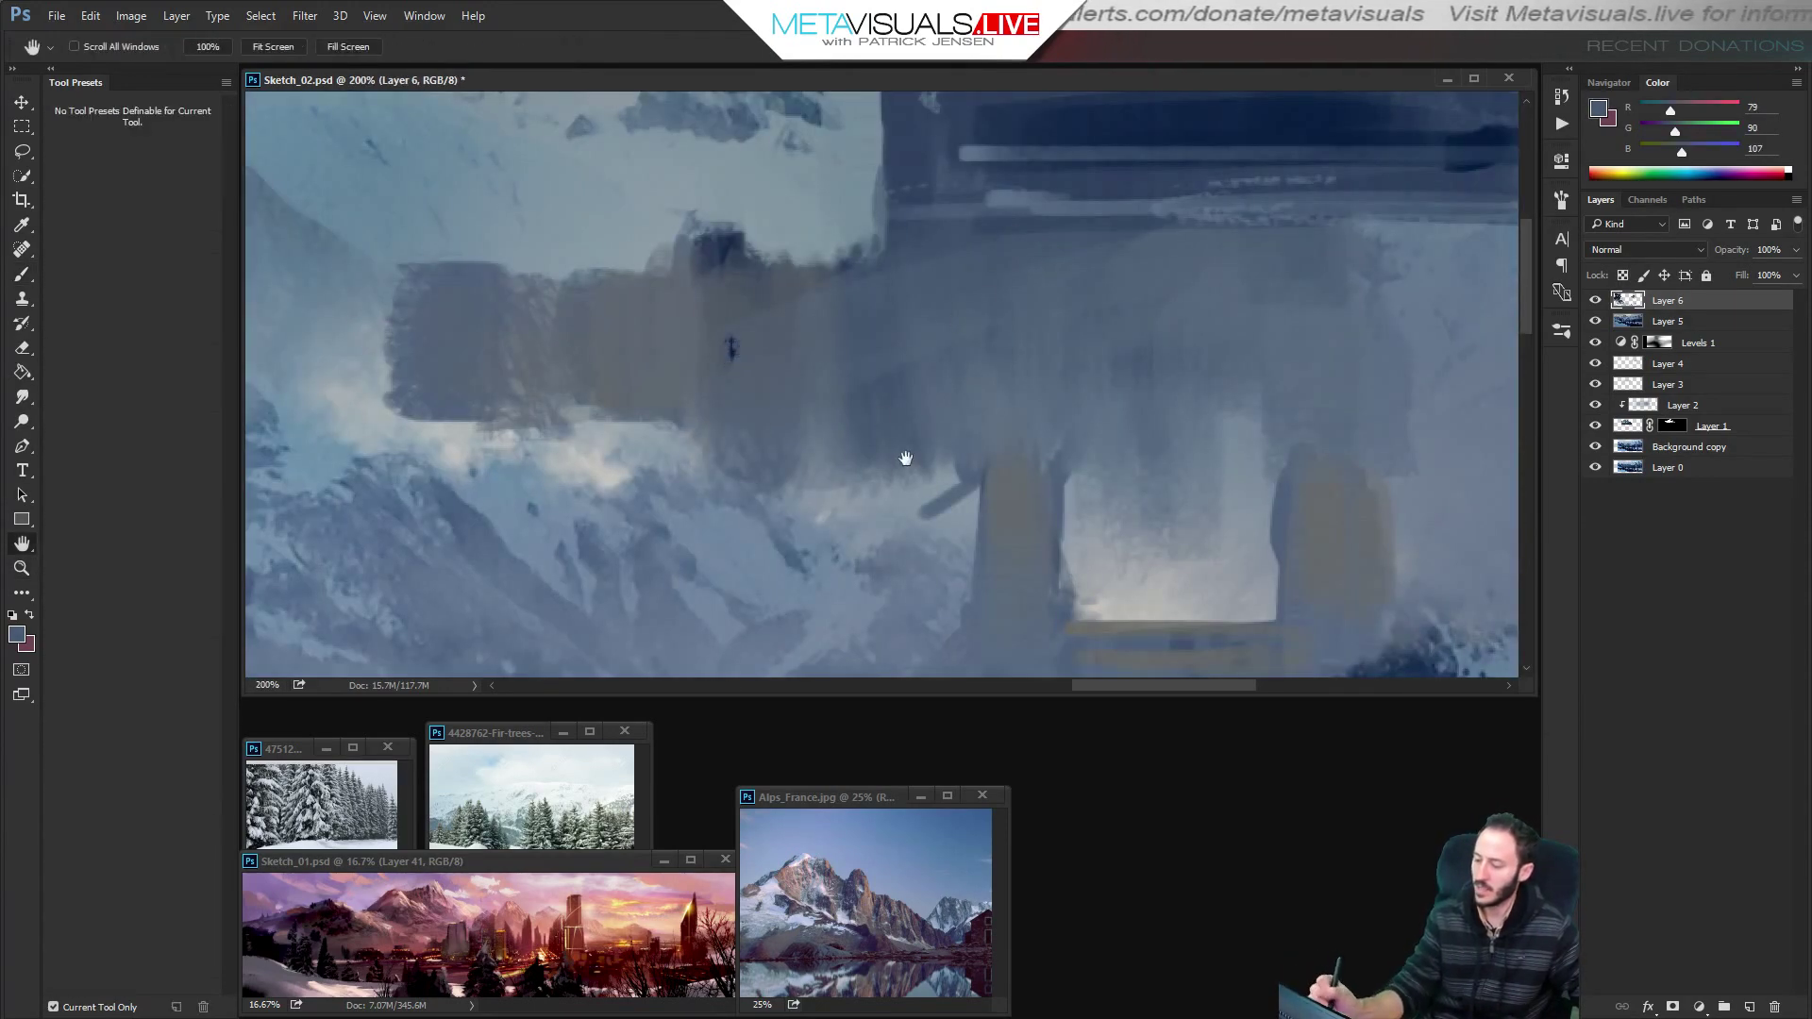
Define the collar on the structure's arm with sampled blue-grey, RGB 62, 75, 95, and a lighter vertical edge of 111, 123, 140.
left_click_drag(906, 457, 918, 394)
left_click(710, 212, "alt")
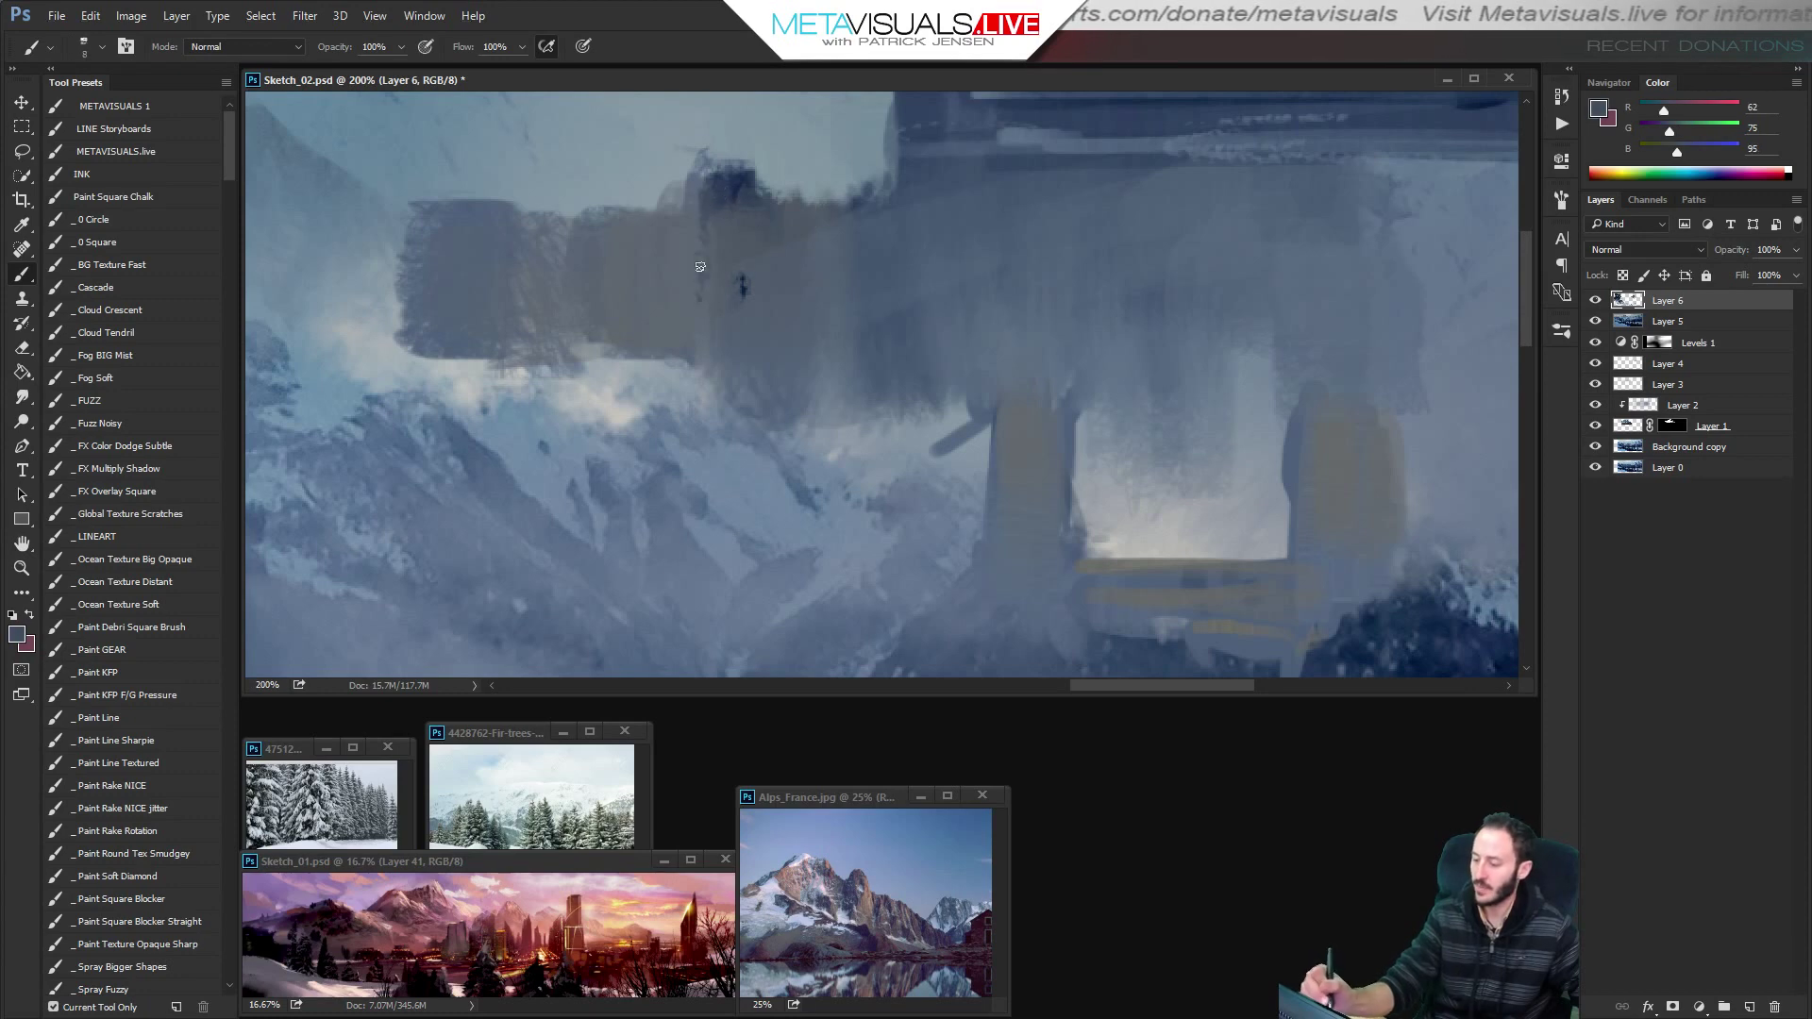
left_click(697, 363, "alt")
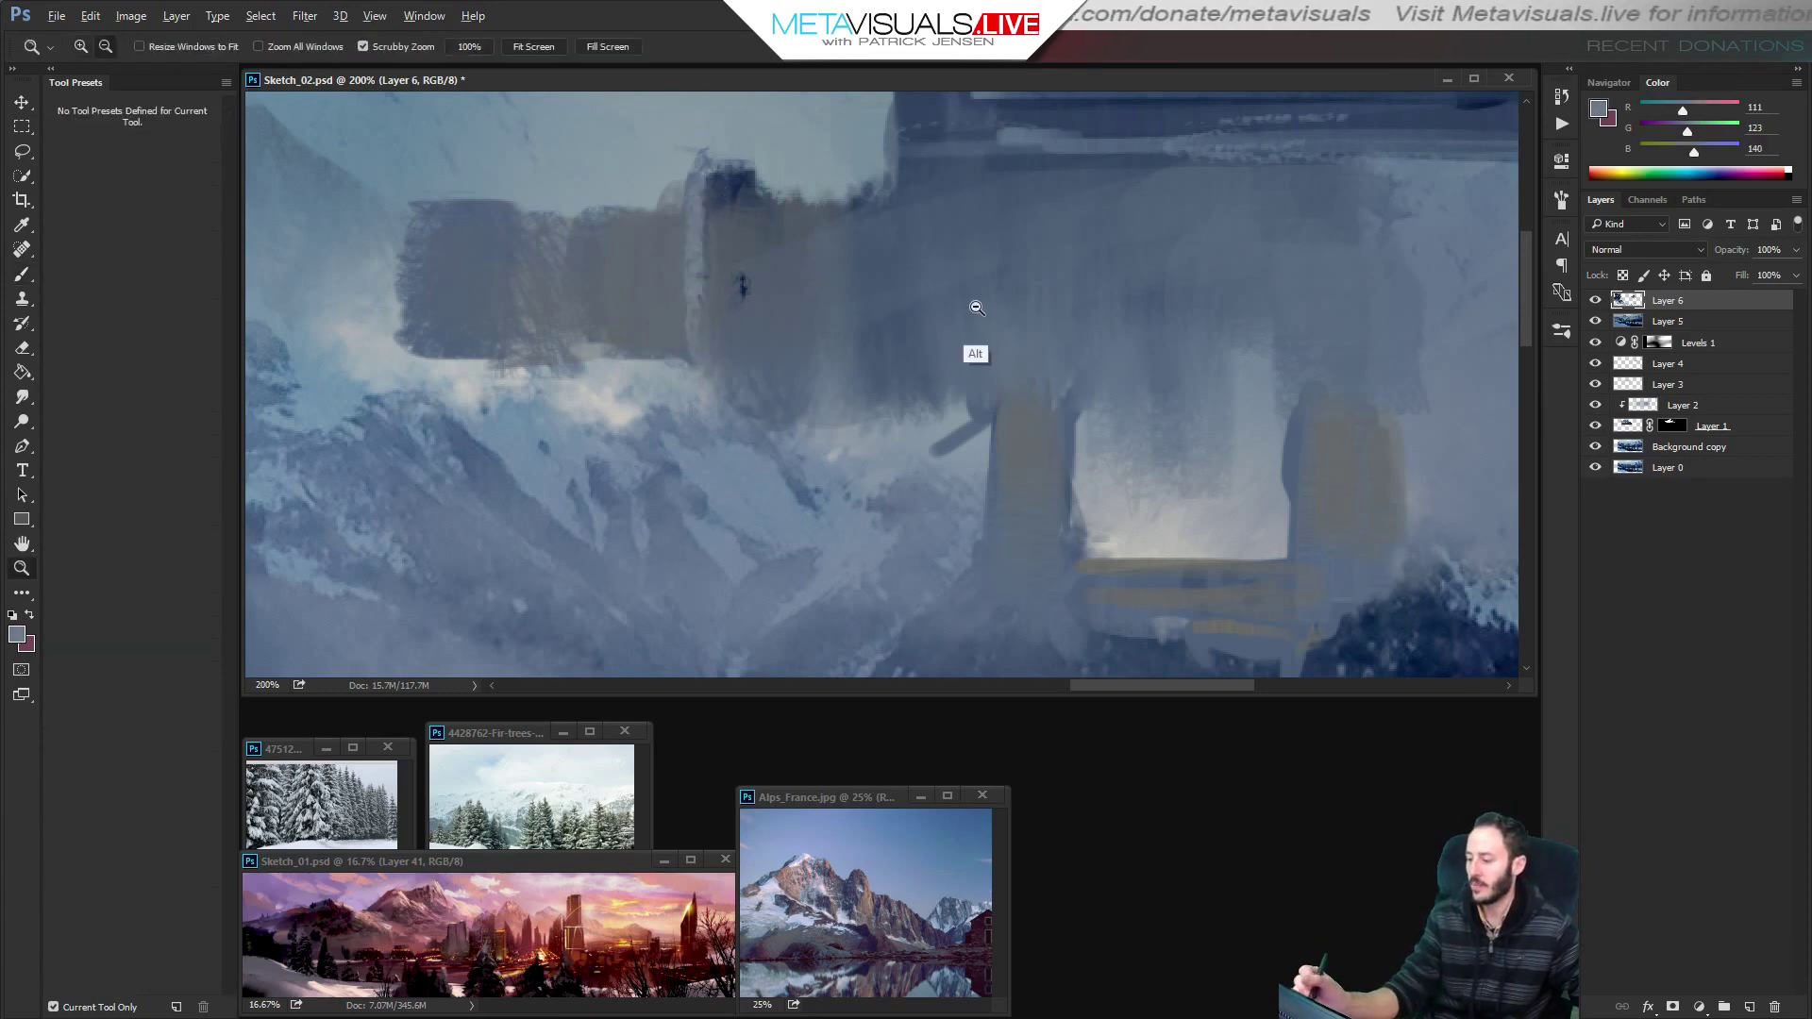
Draw small broken highlights on the structure's body above the opening in sampled pale grey, RGB 184, 184, 181.
left_click(973, 304, "ctrl+alt")
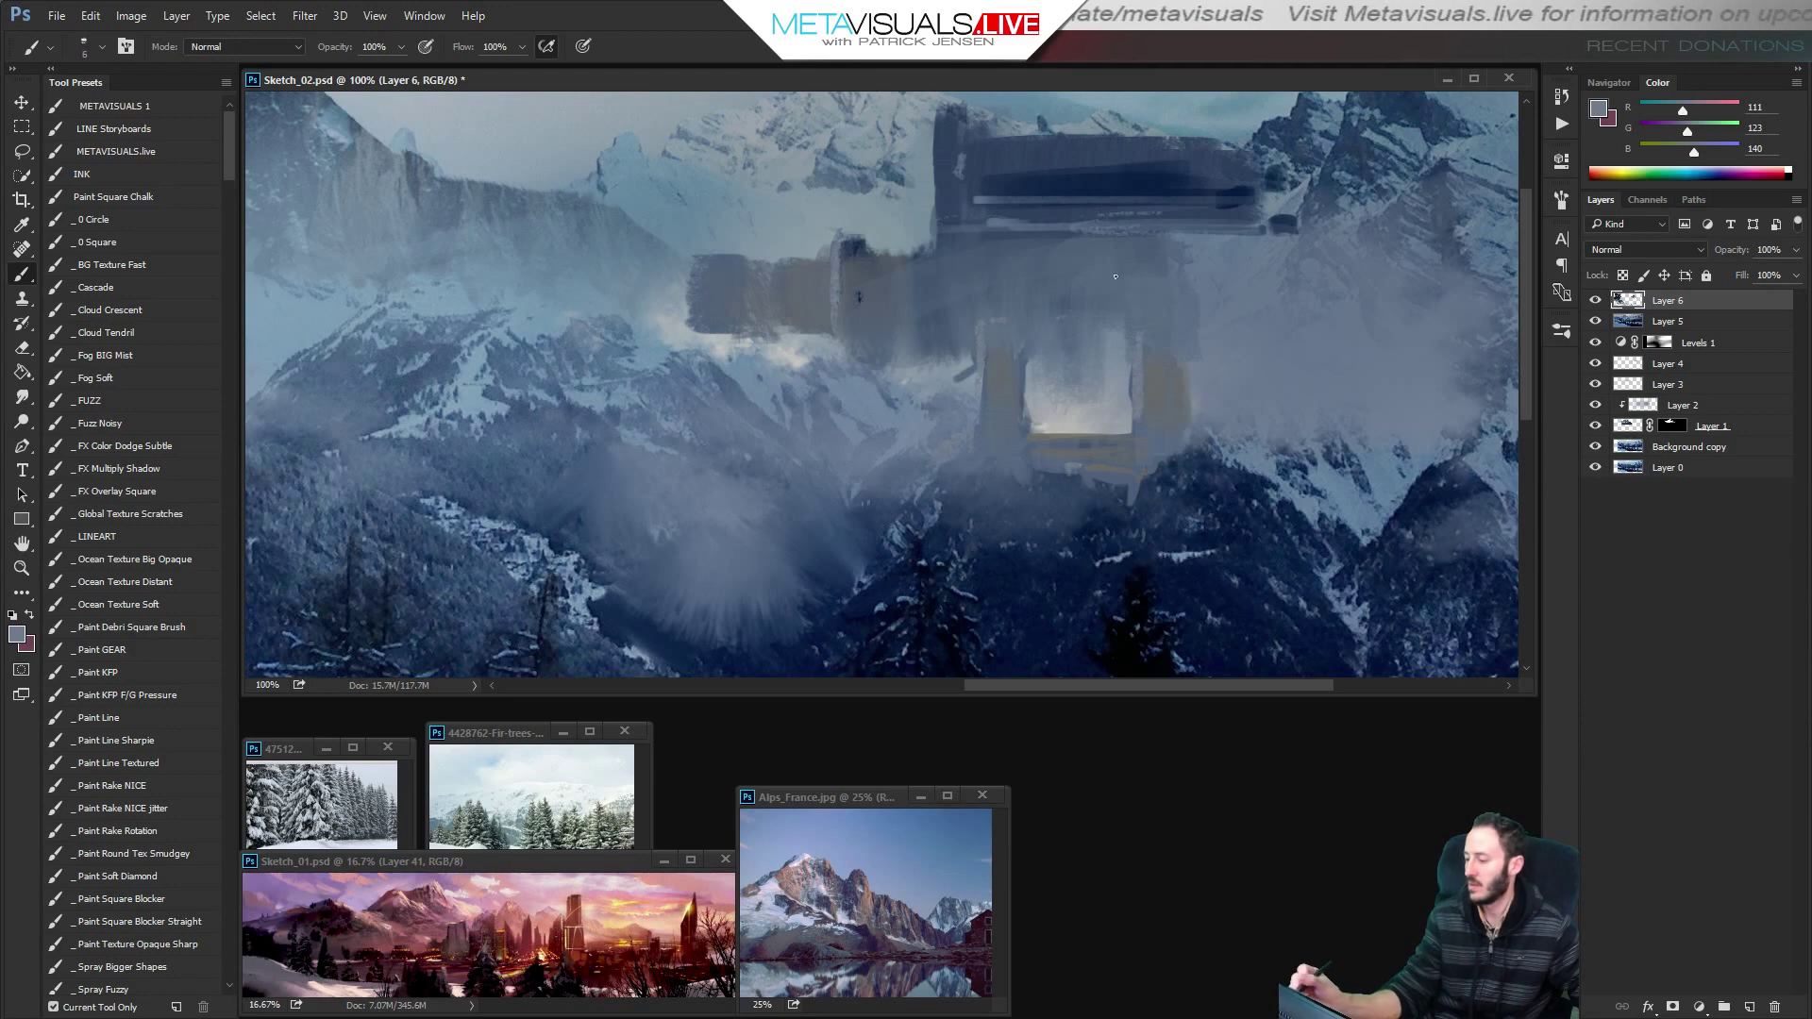
left_click(1086, 368, "alt")
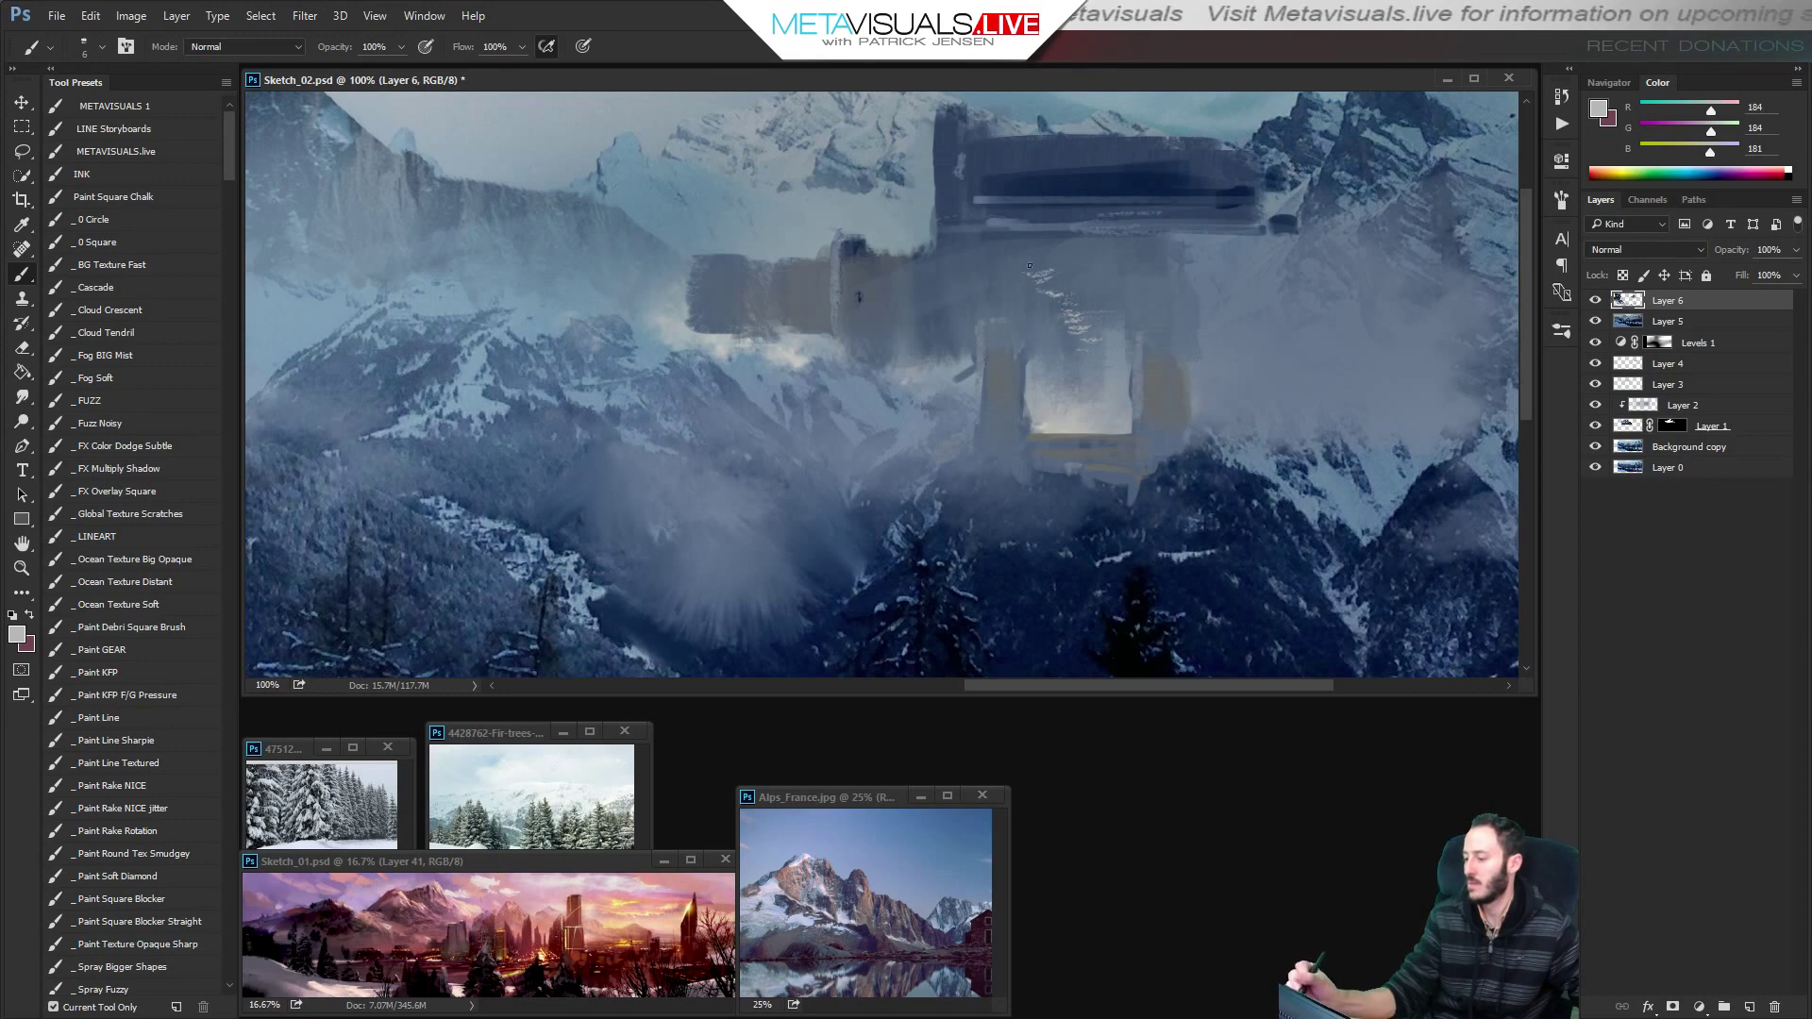
left_click_drag(1022, 257, 1045, 254)
Tone down the pale marks beneath the structure's upper block with sampled blue-grey, RGB 94, 116, 141.
left_click(1187, 298, "ctrl+alt")
left_click(1193, 296, "ctrl+alt")
left_click(1207, 319, "ctrl")
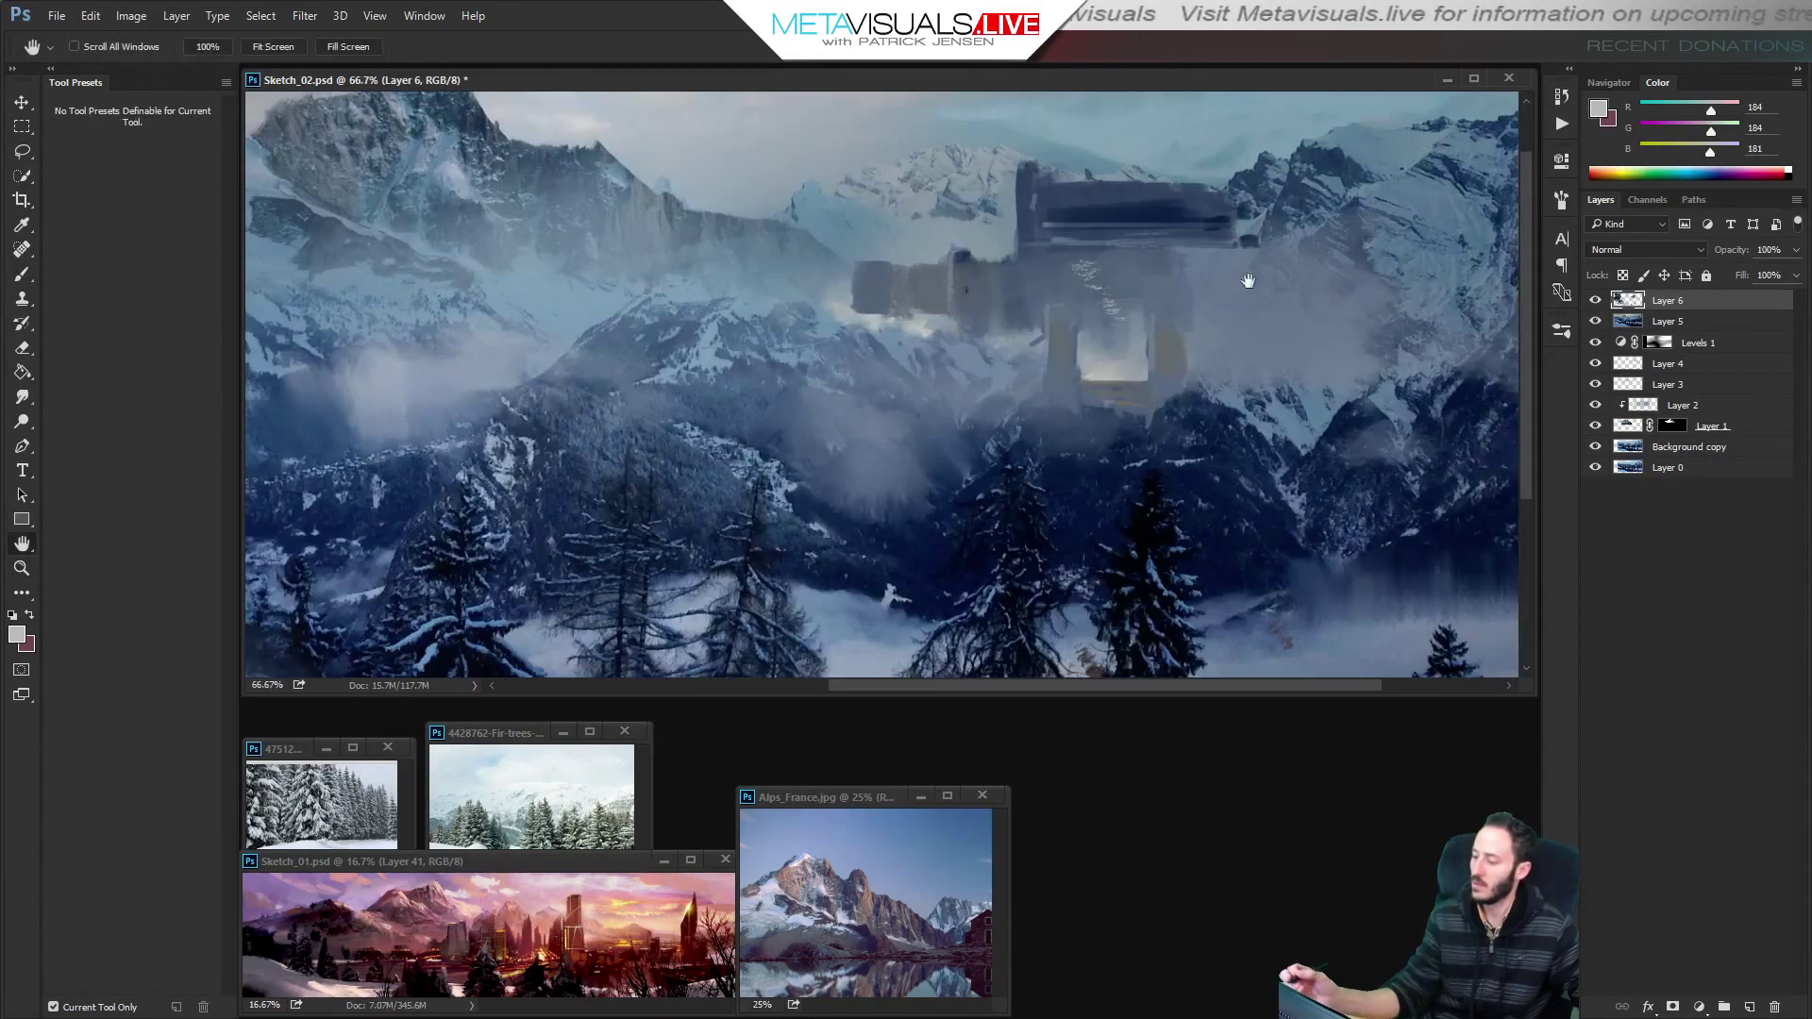
key("r")
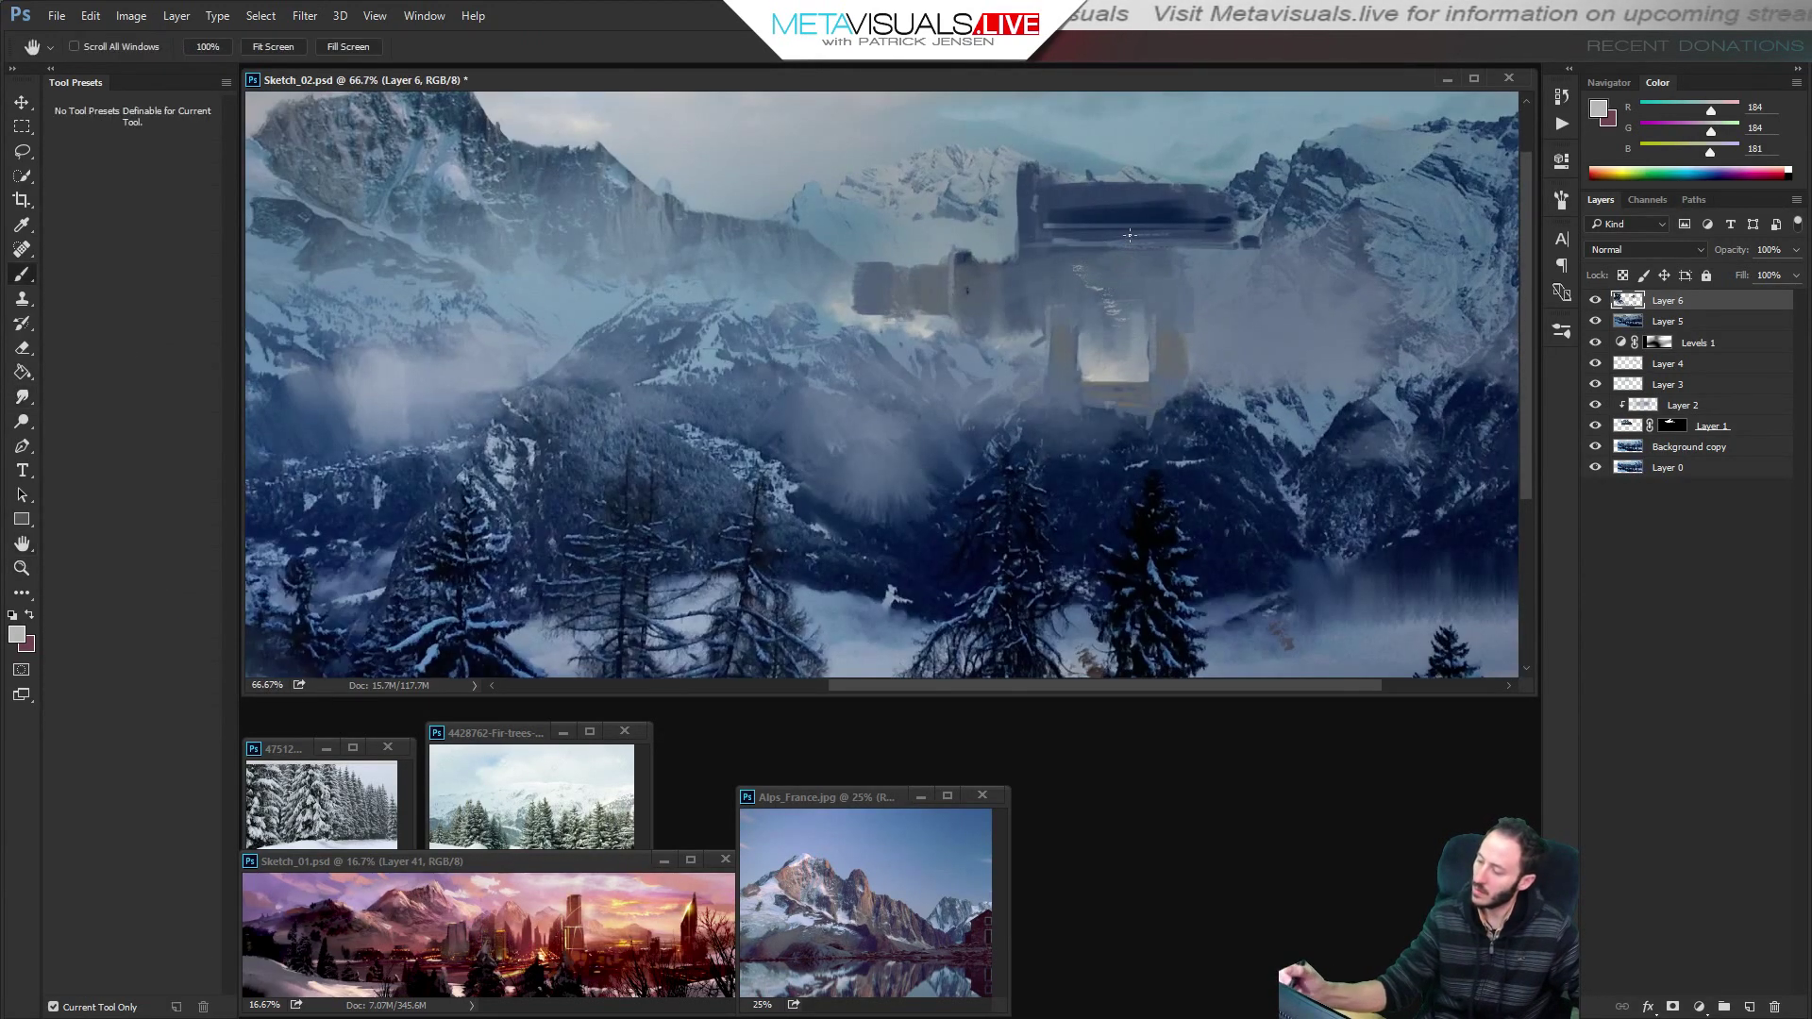
key("b")
left_click(1141, 222, "alt")
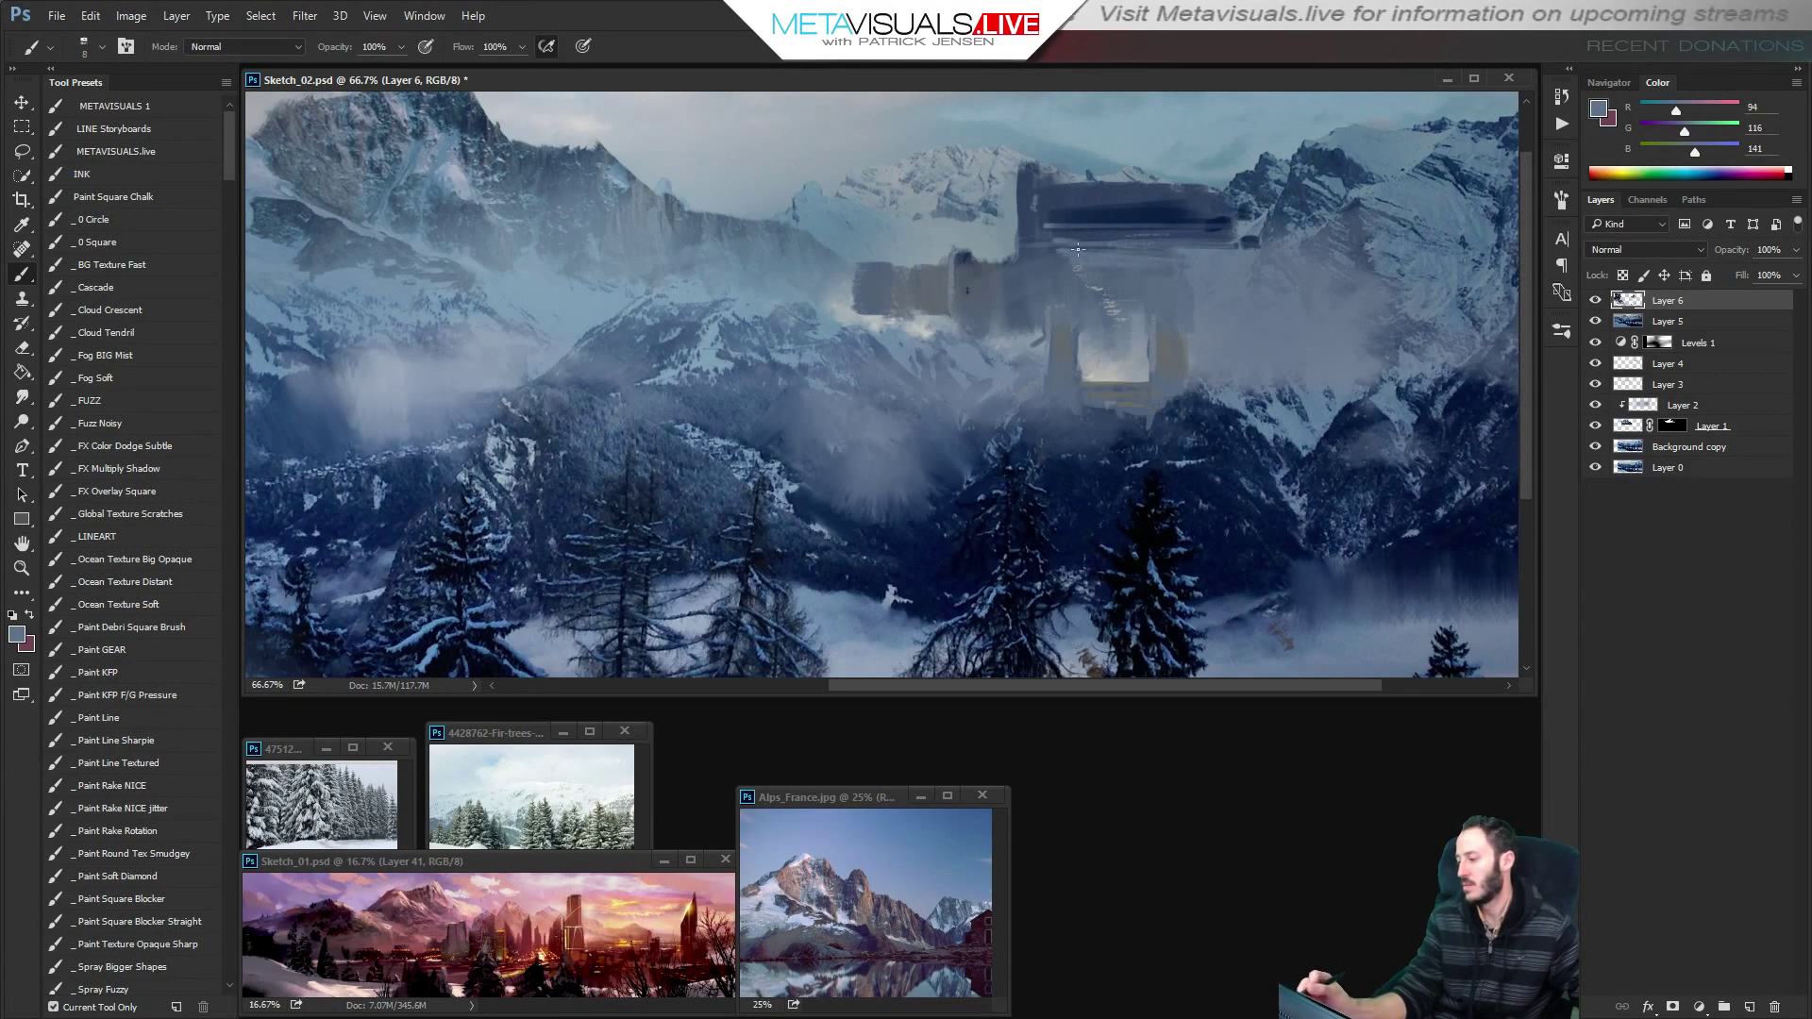
key("bracketright")
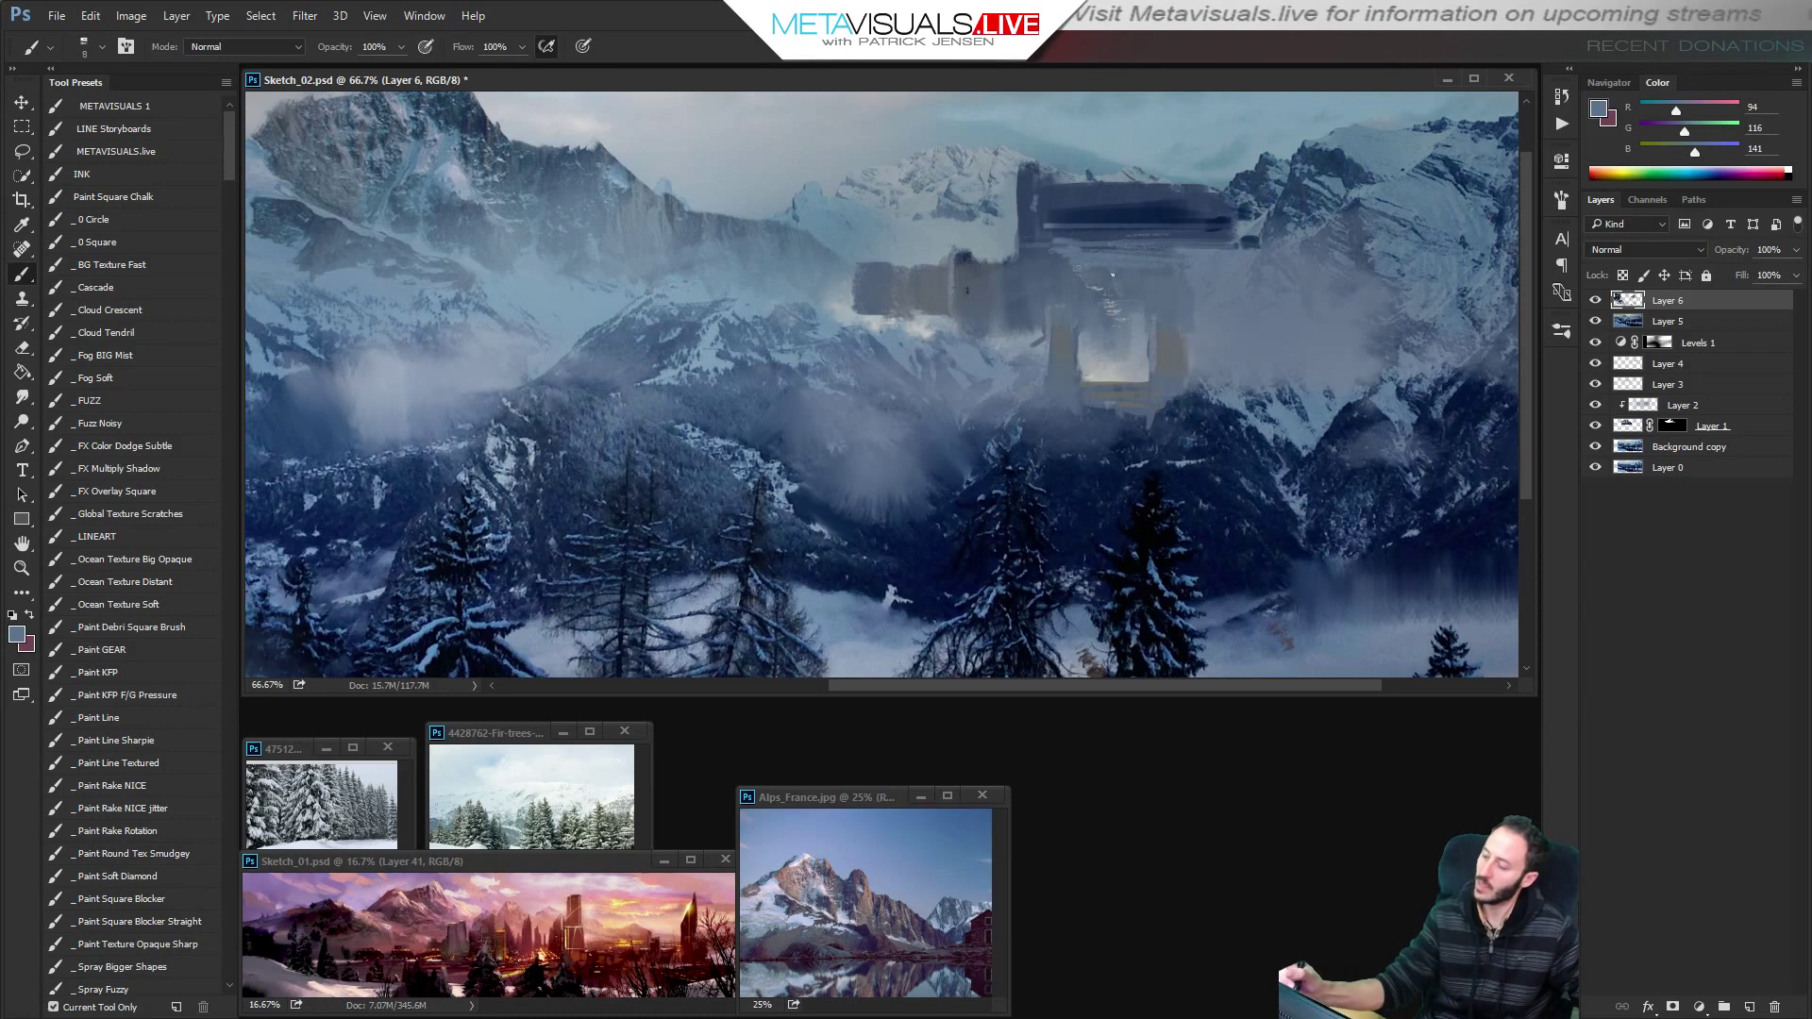
Paint a short dark accent below the middle of the upper block's band in sampled navy, RGB 14, 35, 68.
key("bracketright")
key("bracketright")
left_click(1142, 208, "alt")
left_click_drag(1106, 228, 1108, 245)
key("space")
left_click_drag(1136, 250, 1136, 251)
Choose the Paint Square Blocker Straight brush preset and rotate its tip to horizontal in the brush settings.
left_click(160, 921)
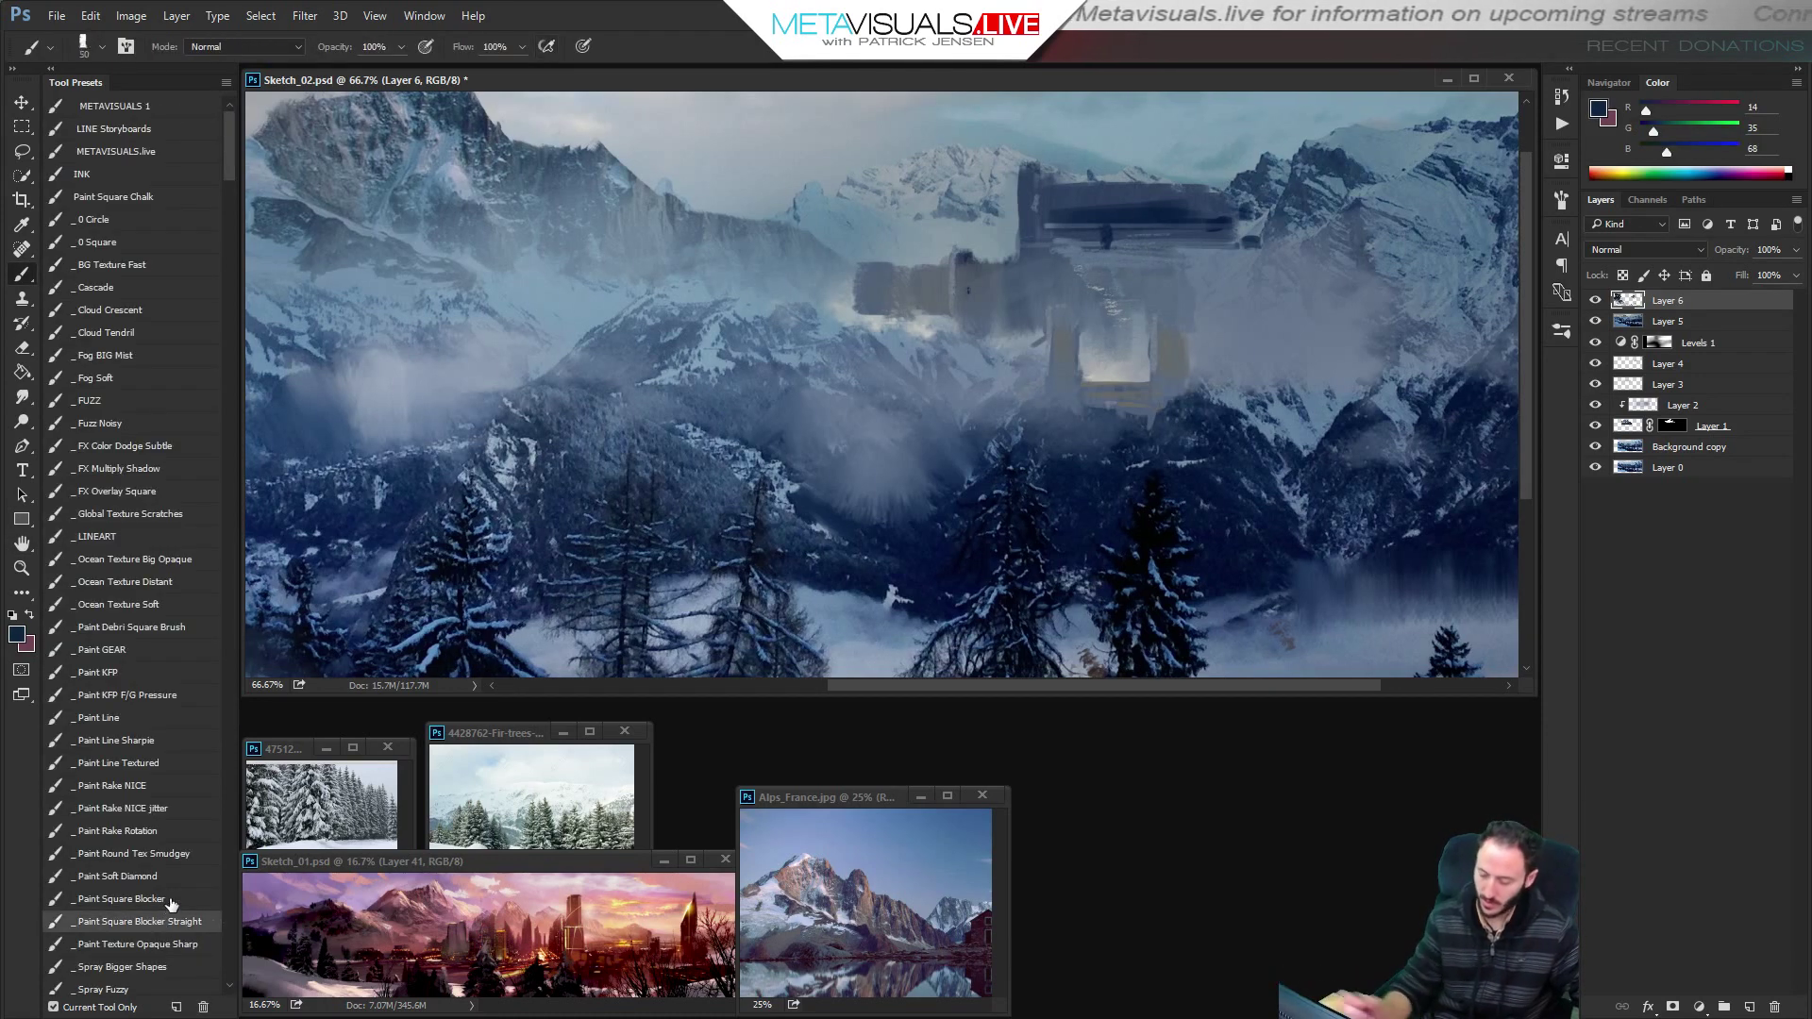
left_click(1563, 200)
mouse_move(1485, 398)
left_mouse_down()
mouse_move(1483, 422)
mouse_move(1487, 404)
left_mouse_up()
left_click(1562, 199)
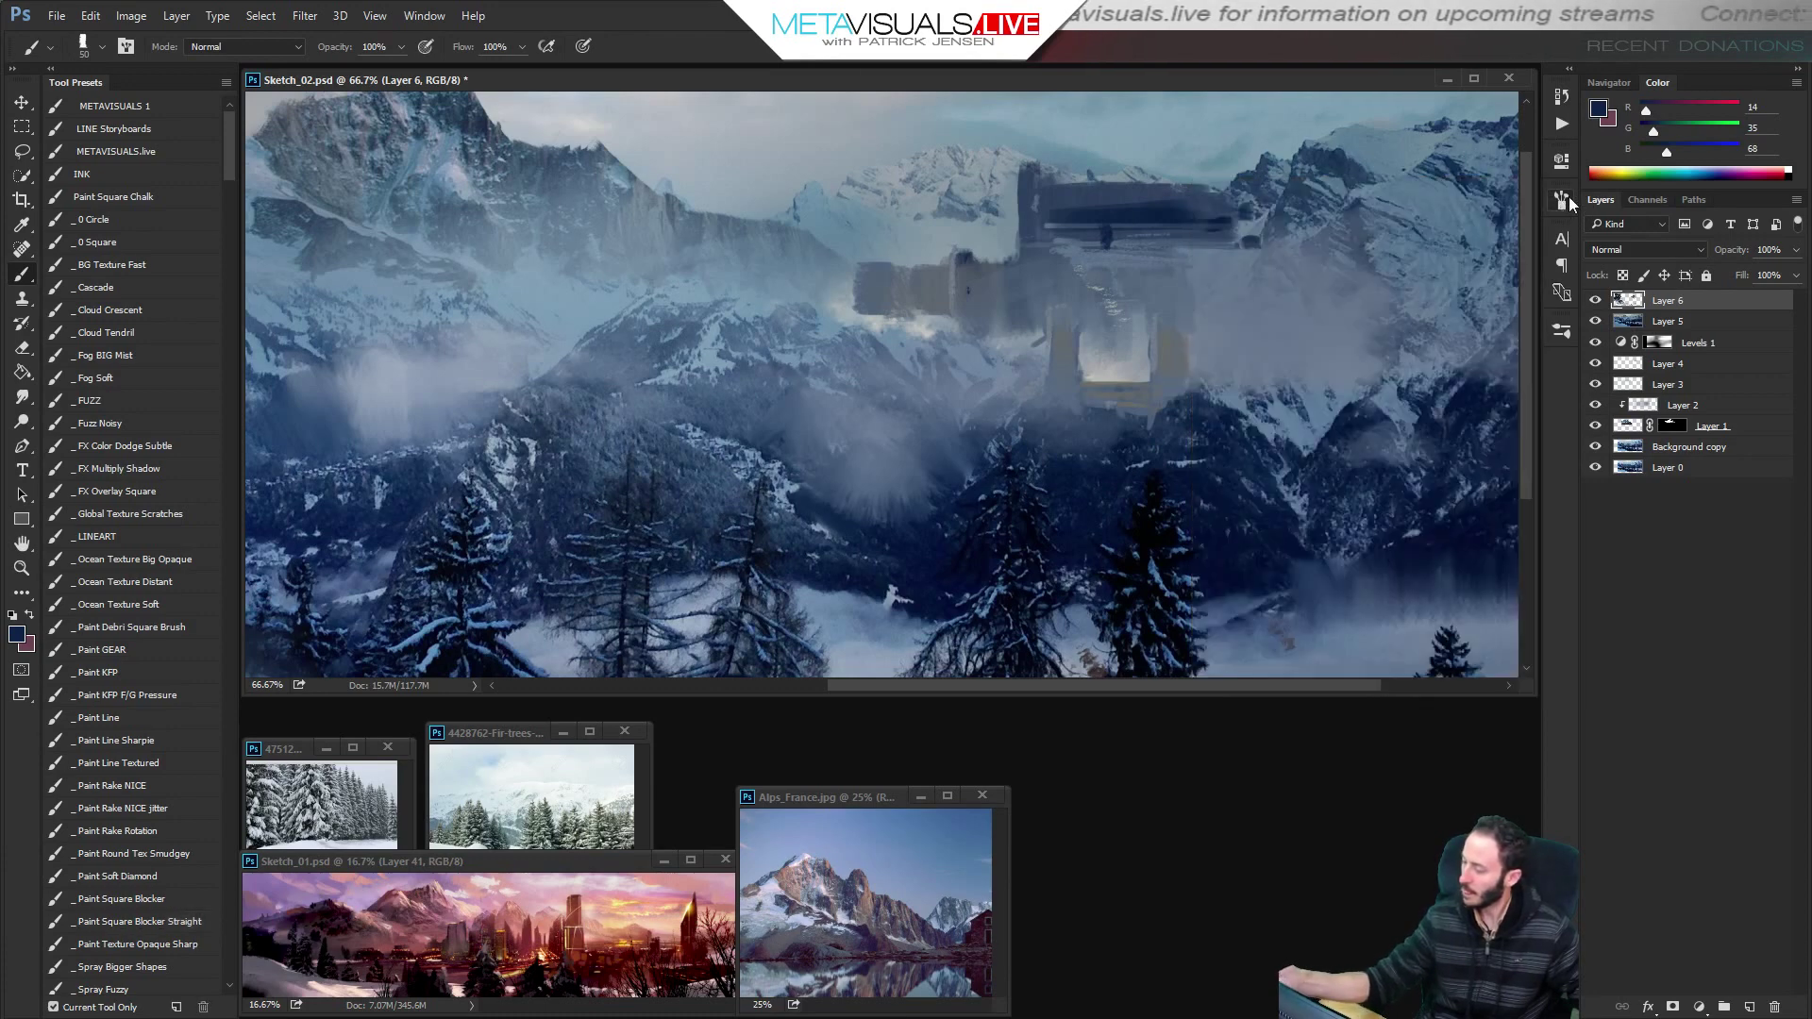
Break up the upper block's dark band with wider horizontal strokes of sampled blue, RGB 47, 63, 95.
left_click(1104, 189, "alt")
key("bracketright")
key("bracketright")
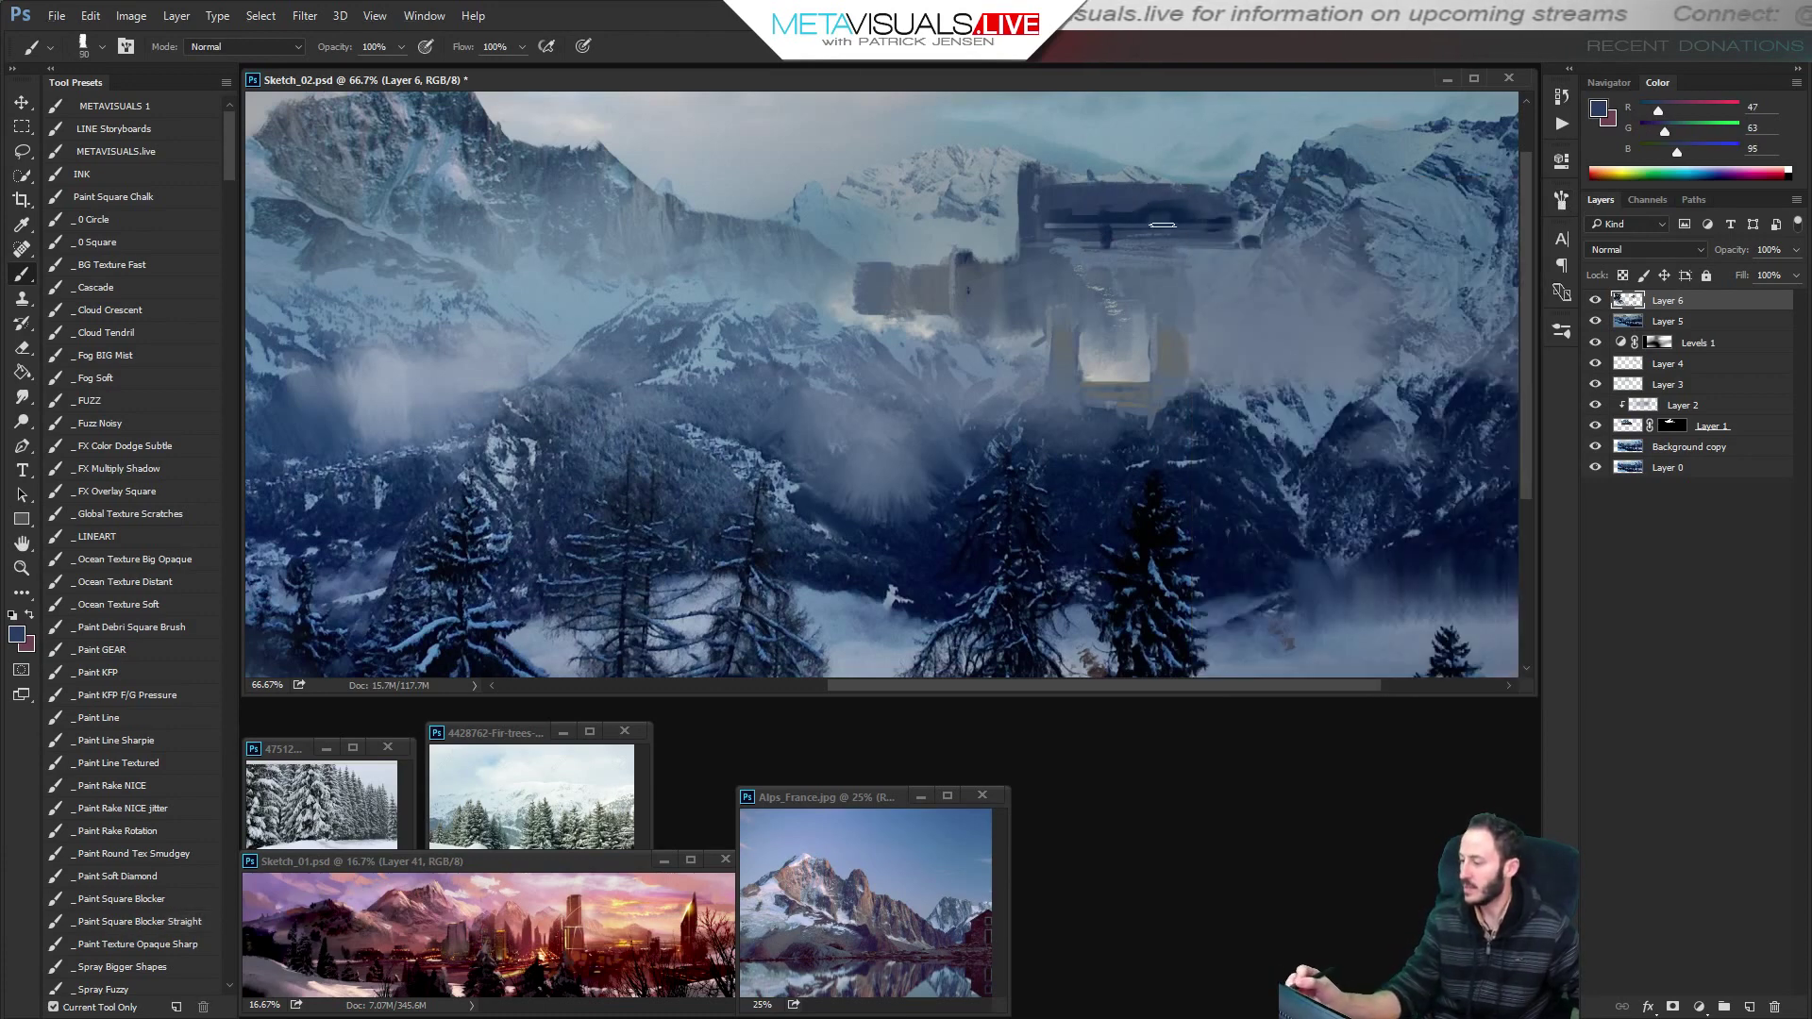
Paint thin horizontal highlights across the structure's upper block in light blue-grey, RGB 130, 148, 161, with a smaller brush.
left_click(1083, 179, "alt")
key("bracketright")
key("bracketright")
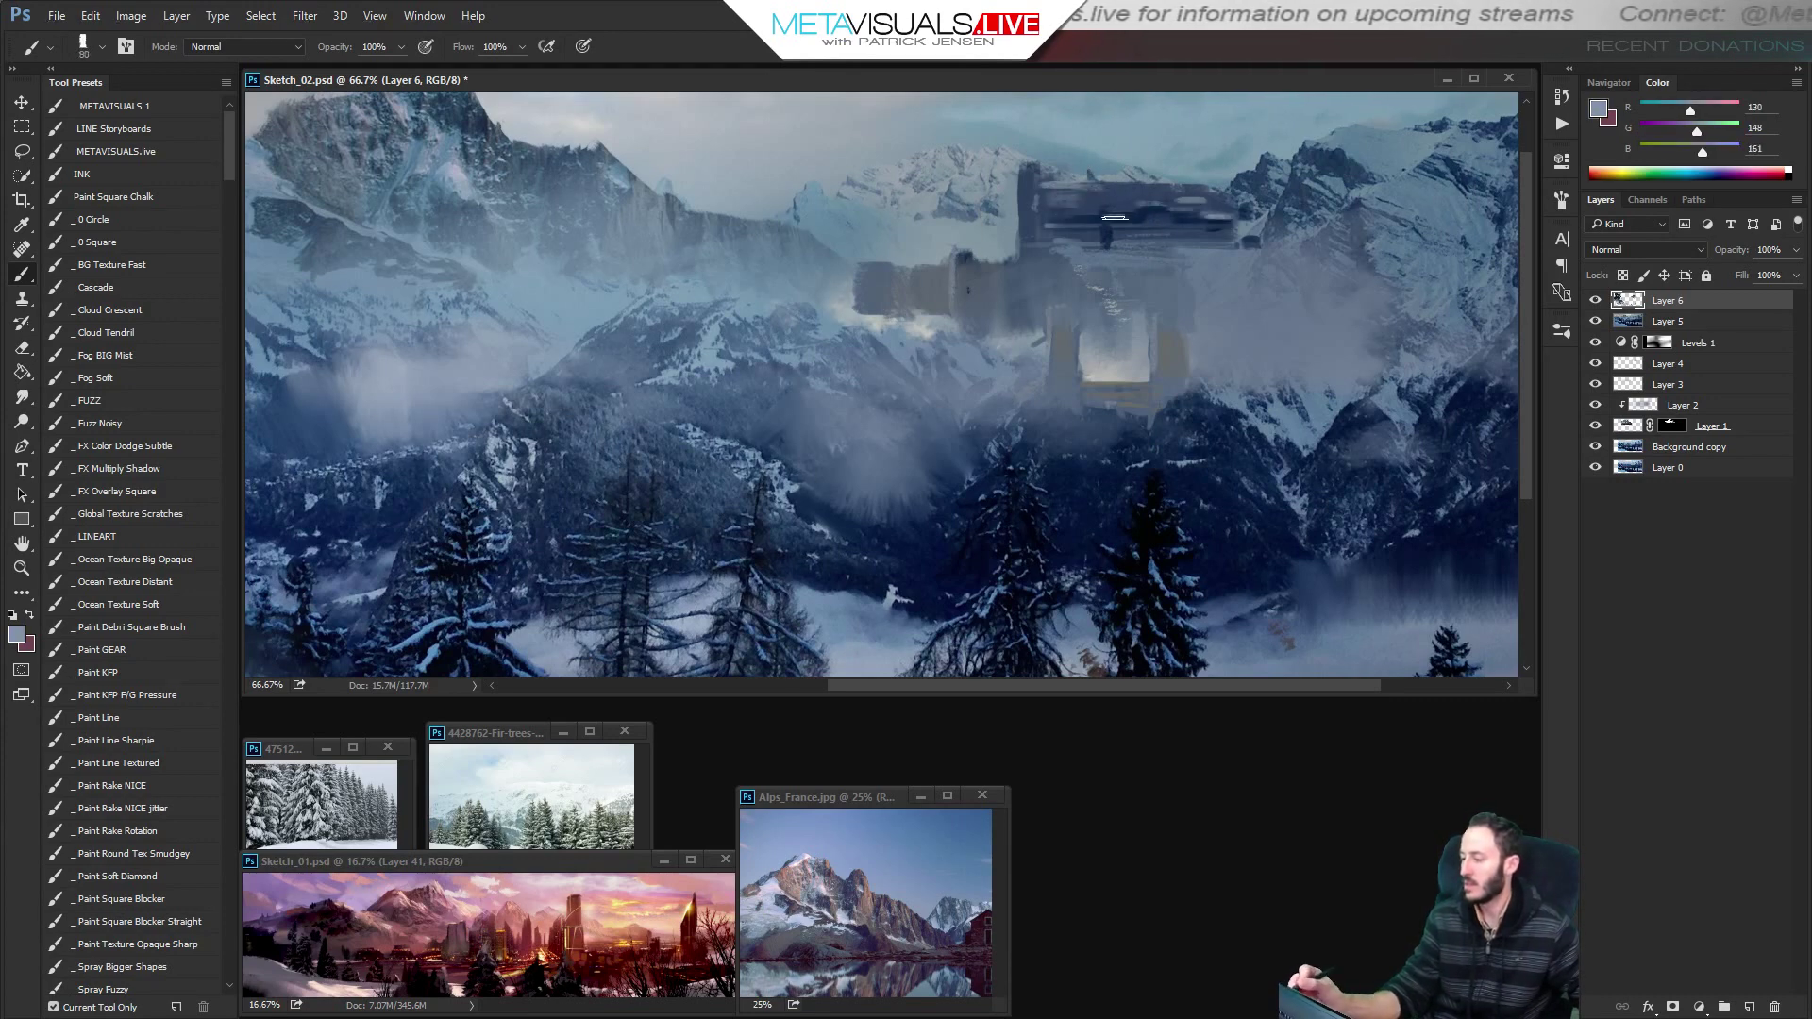
key("bracketleft")
key("bracketleft")
key("bracketleft")
left_click_drag(1229, 223, 1049, 224)
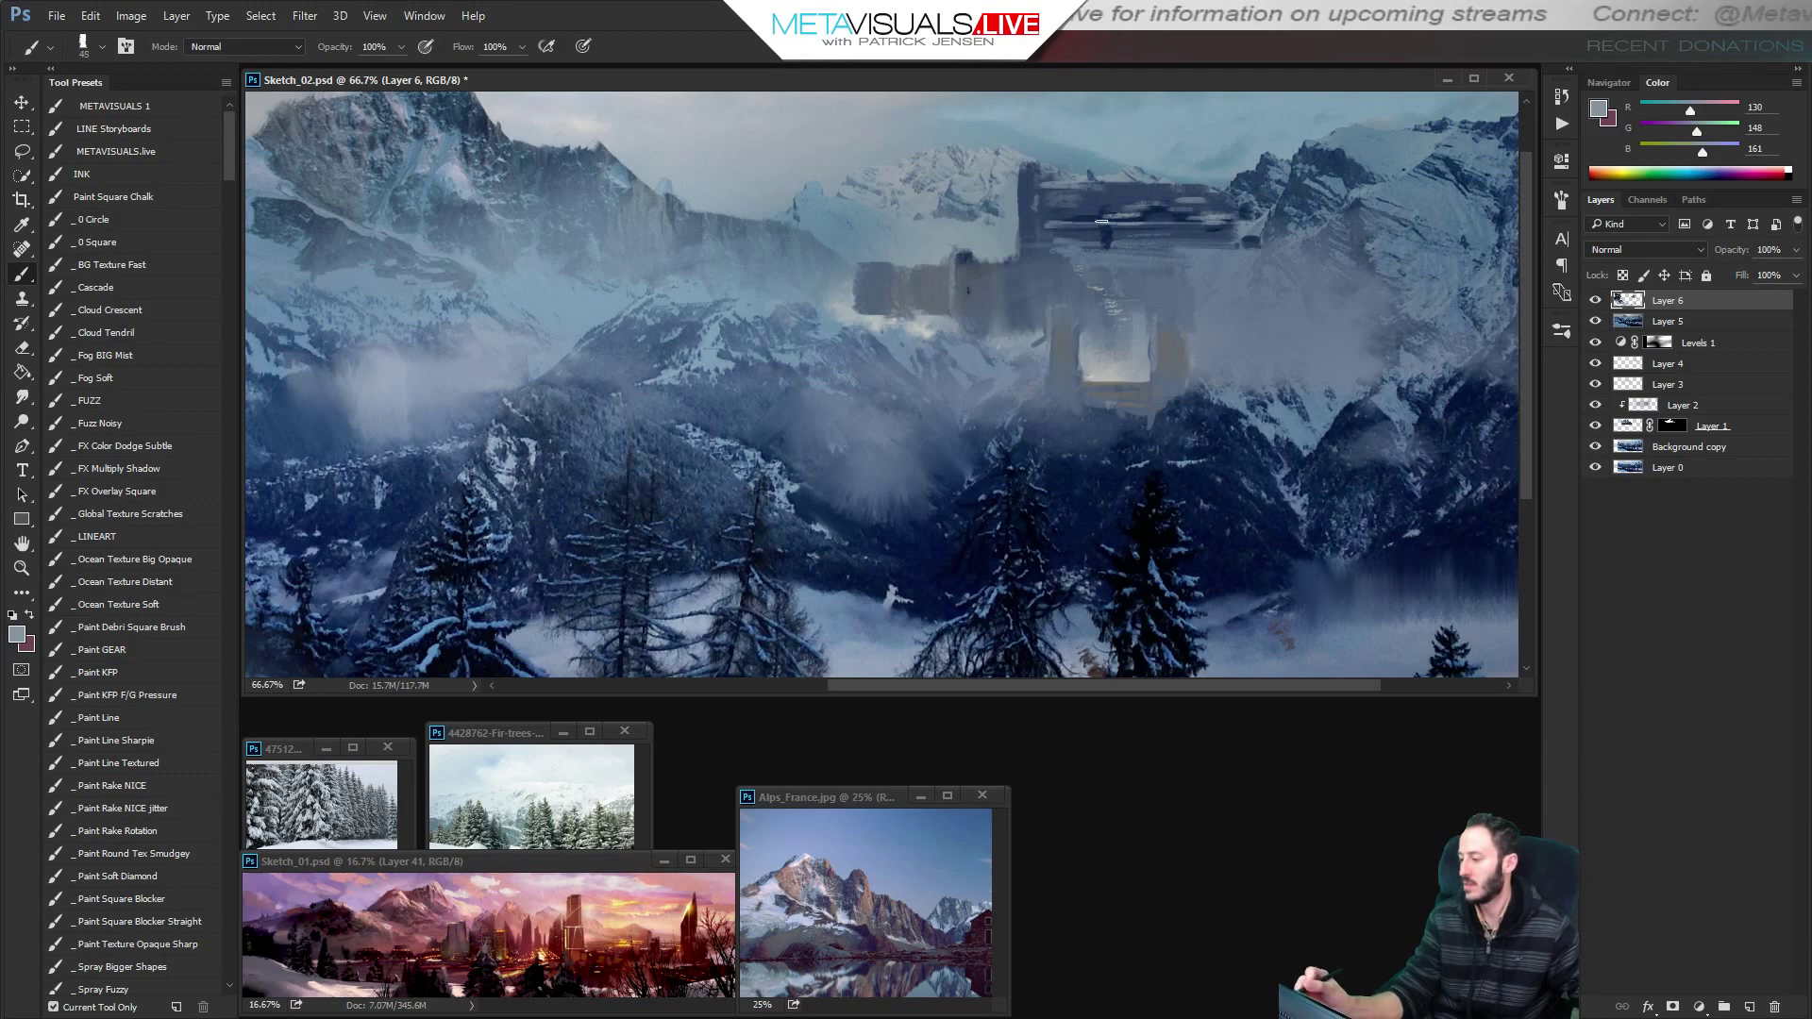
Paint a slim vertical tower on the upper block's left edge in sampled blue-grey, RGB 71, 89, 113, with a larger brush.
key("bracketright")
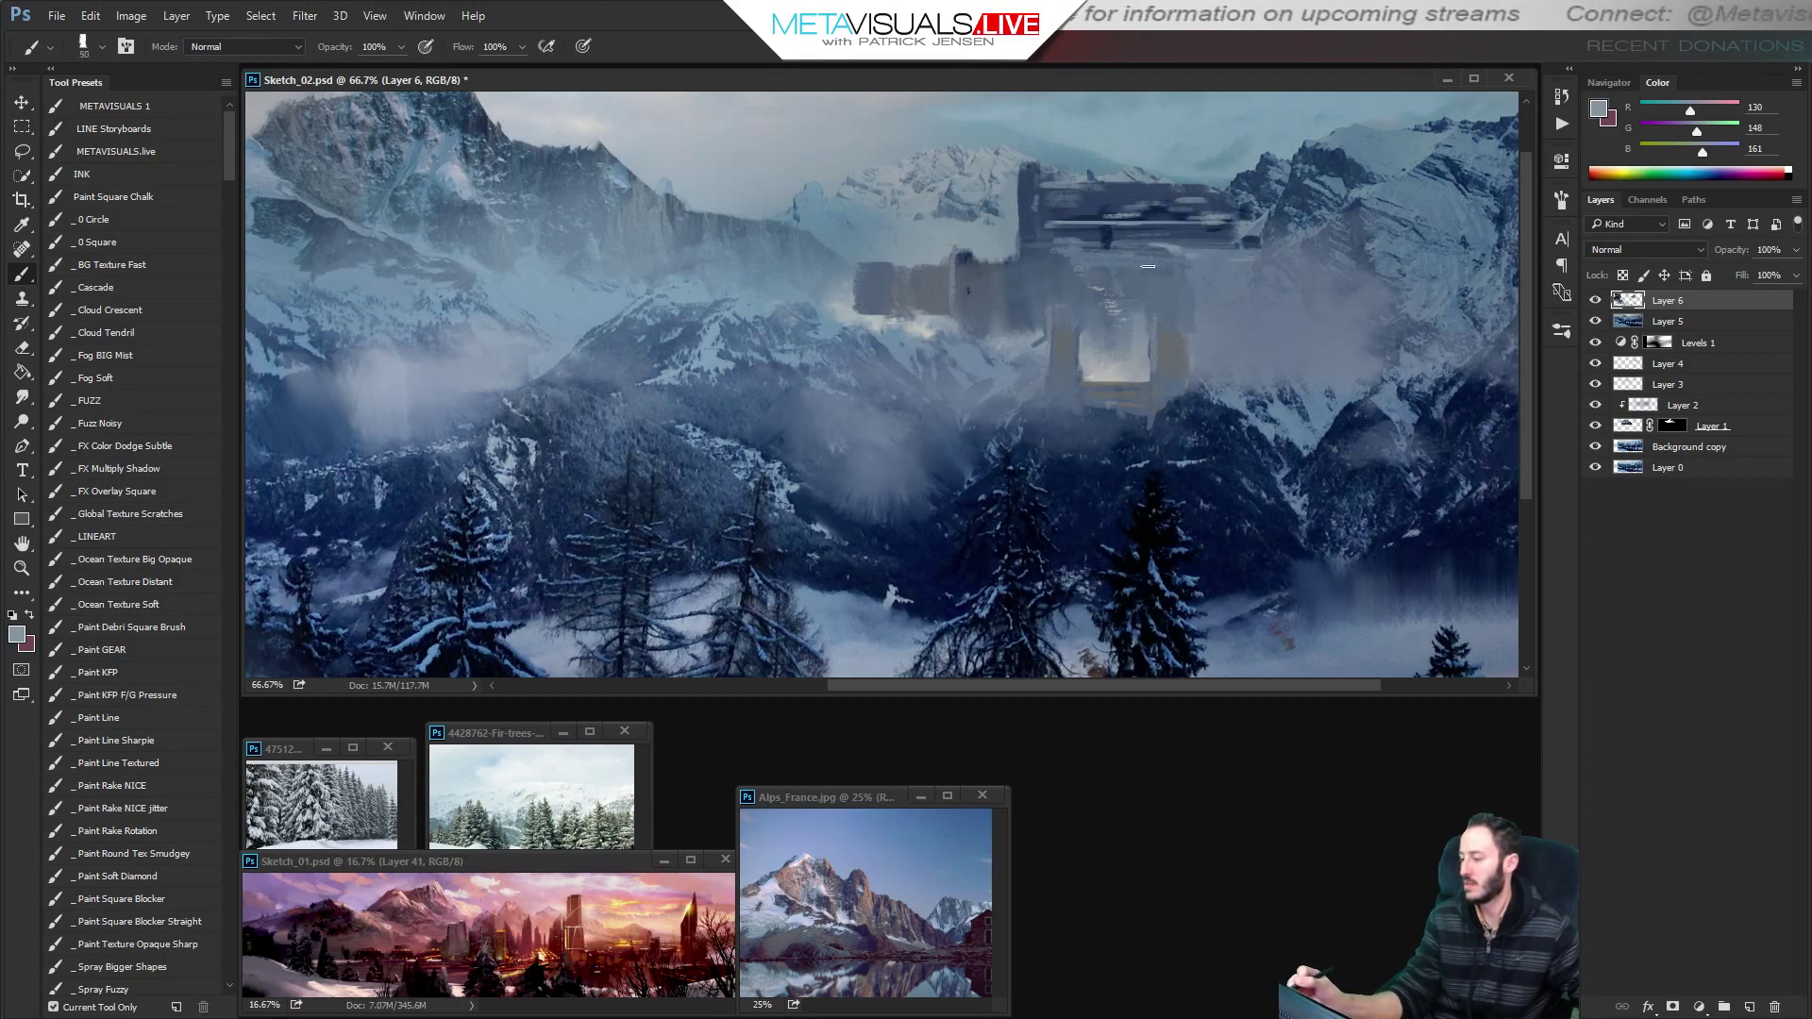
key("bracketright")
key("bracketright")
key("bracketright")
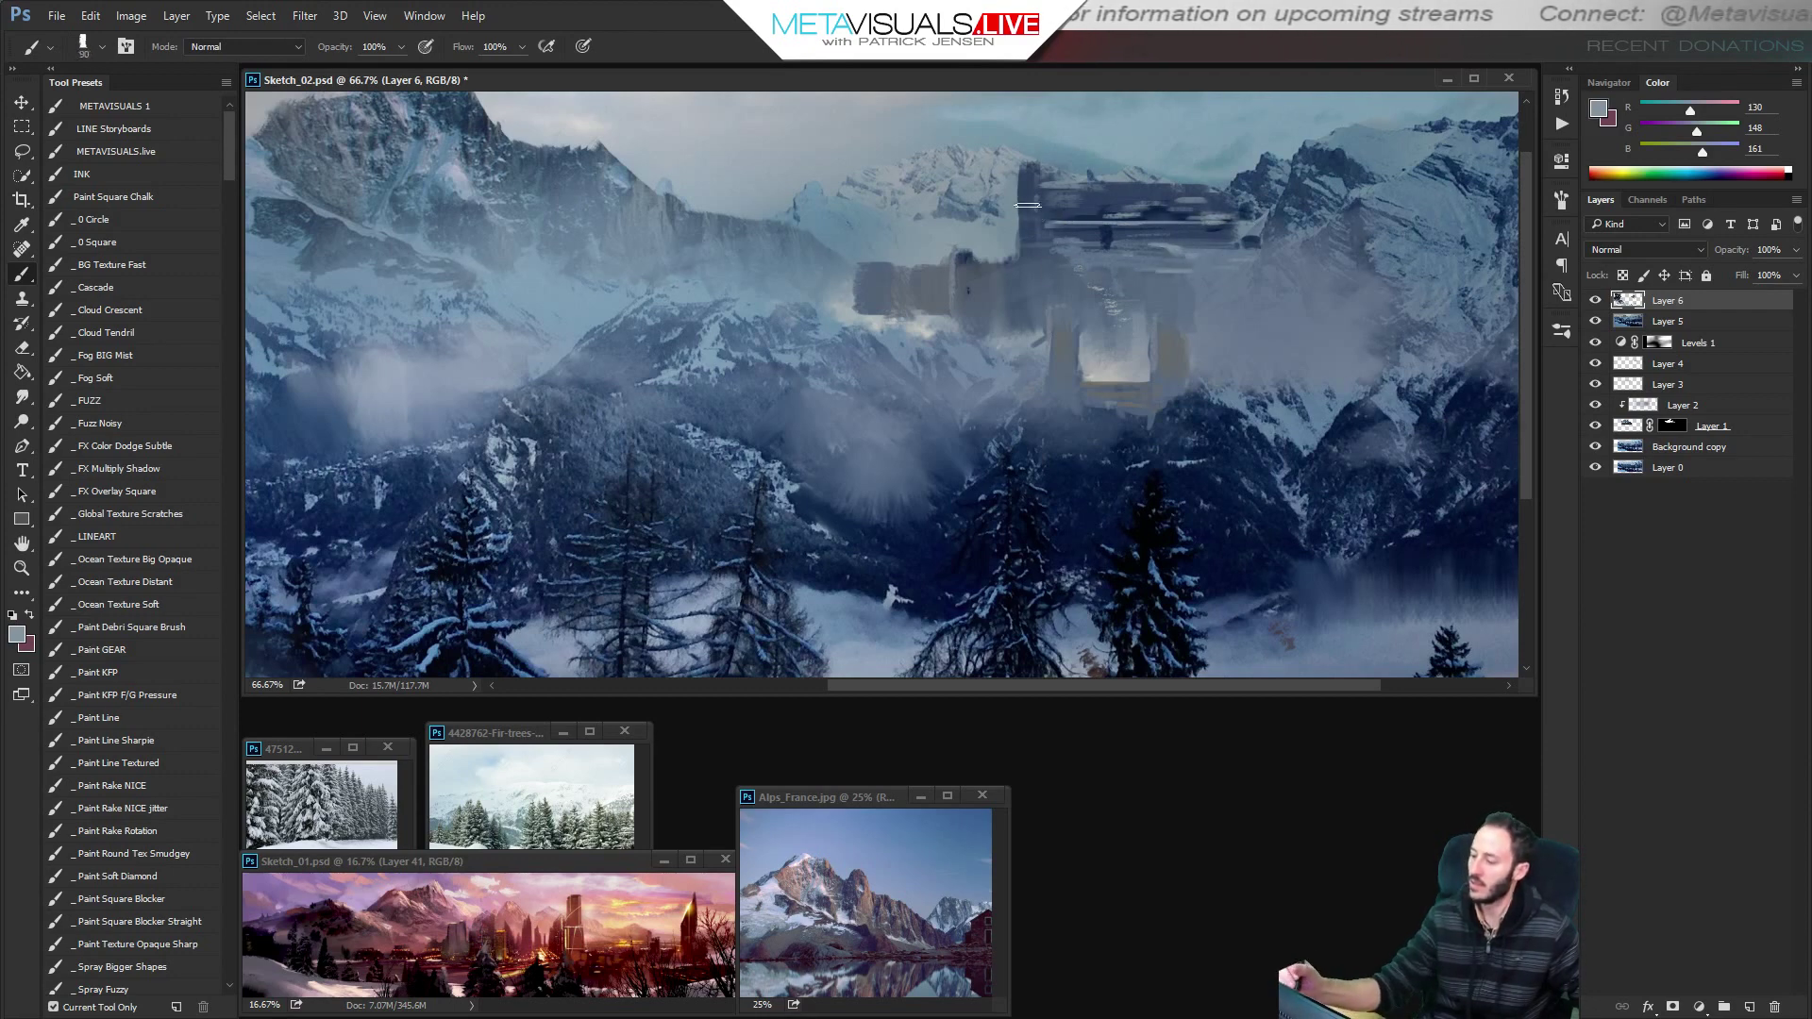
left_click(1032, 298, "alt")
mouse_move(1029, 179)
left_mouse_down()
mouse_move(1024, 280)
mouse_move(1024, 194)
left_mouse_up()
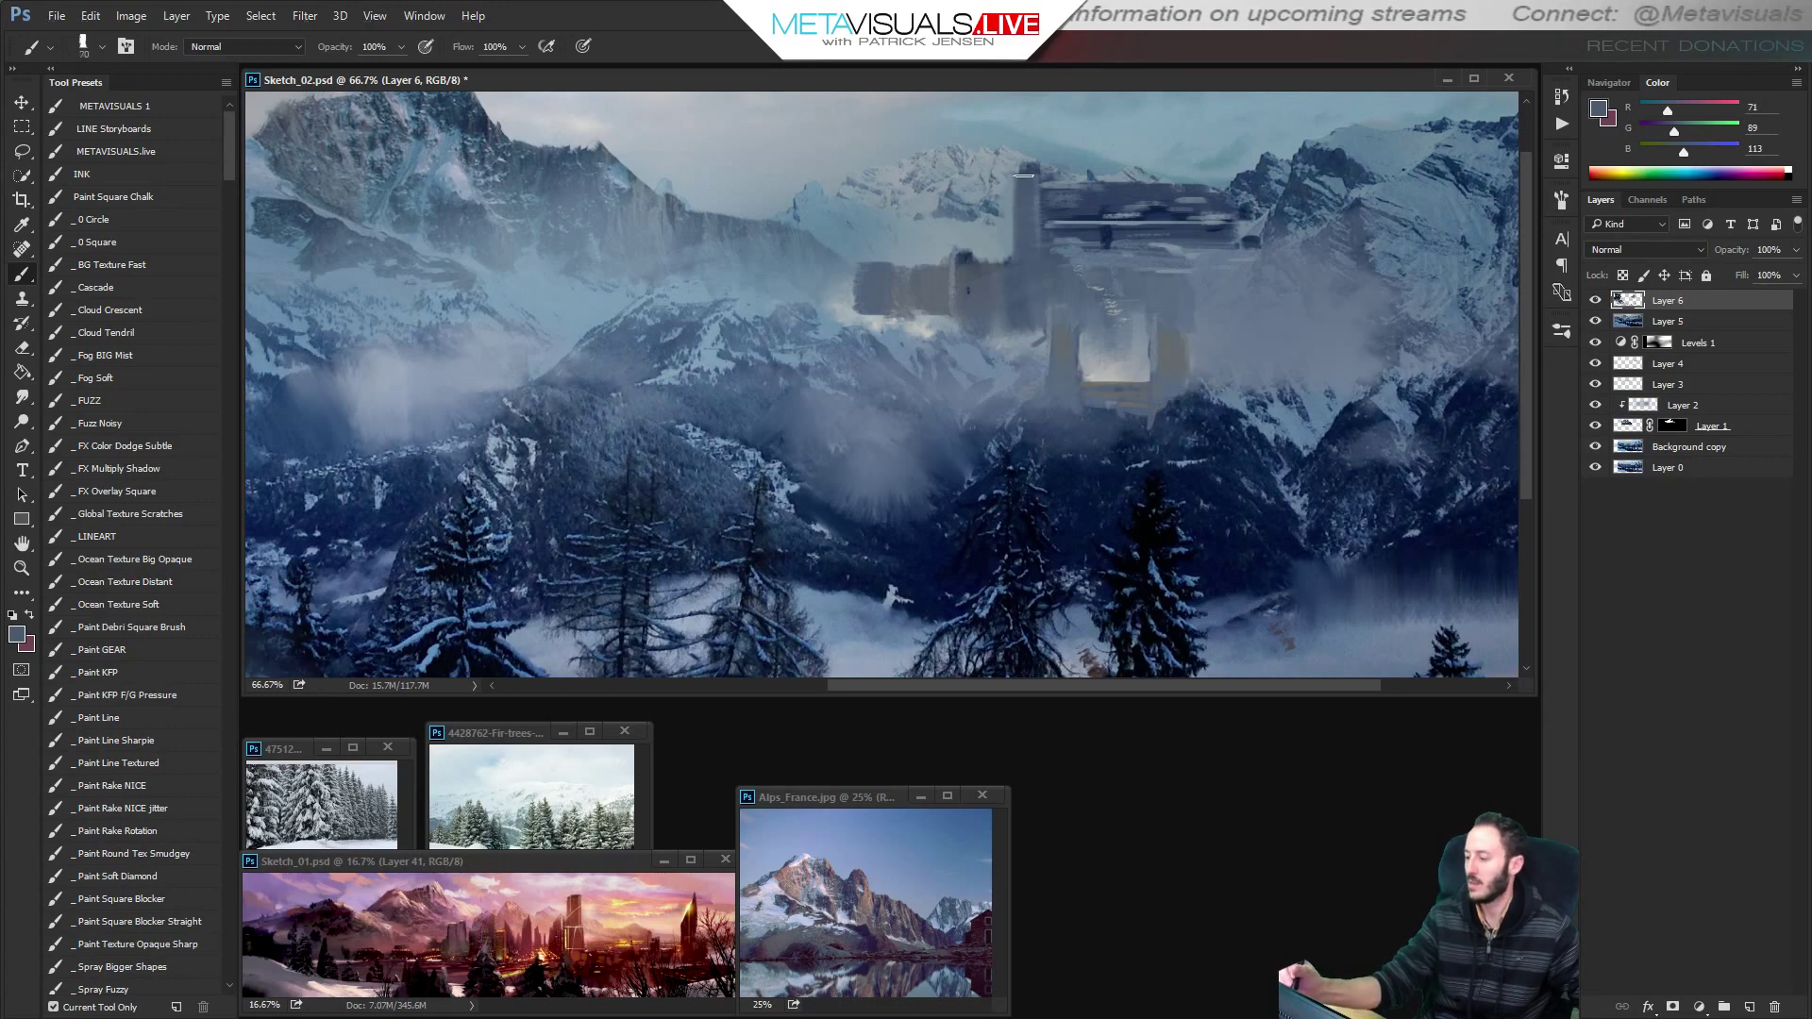
key("bracketleft")
key("bracketleft")
Add a Levels adjustment layer above Layer 6 with midtones at 0.75 and a raised black point, and invert its mask to black.
left_click(1262, 321, "alt")
left_click(1324, 282, "alt")
left_click(1325, 282, "ctrl")
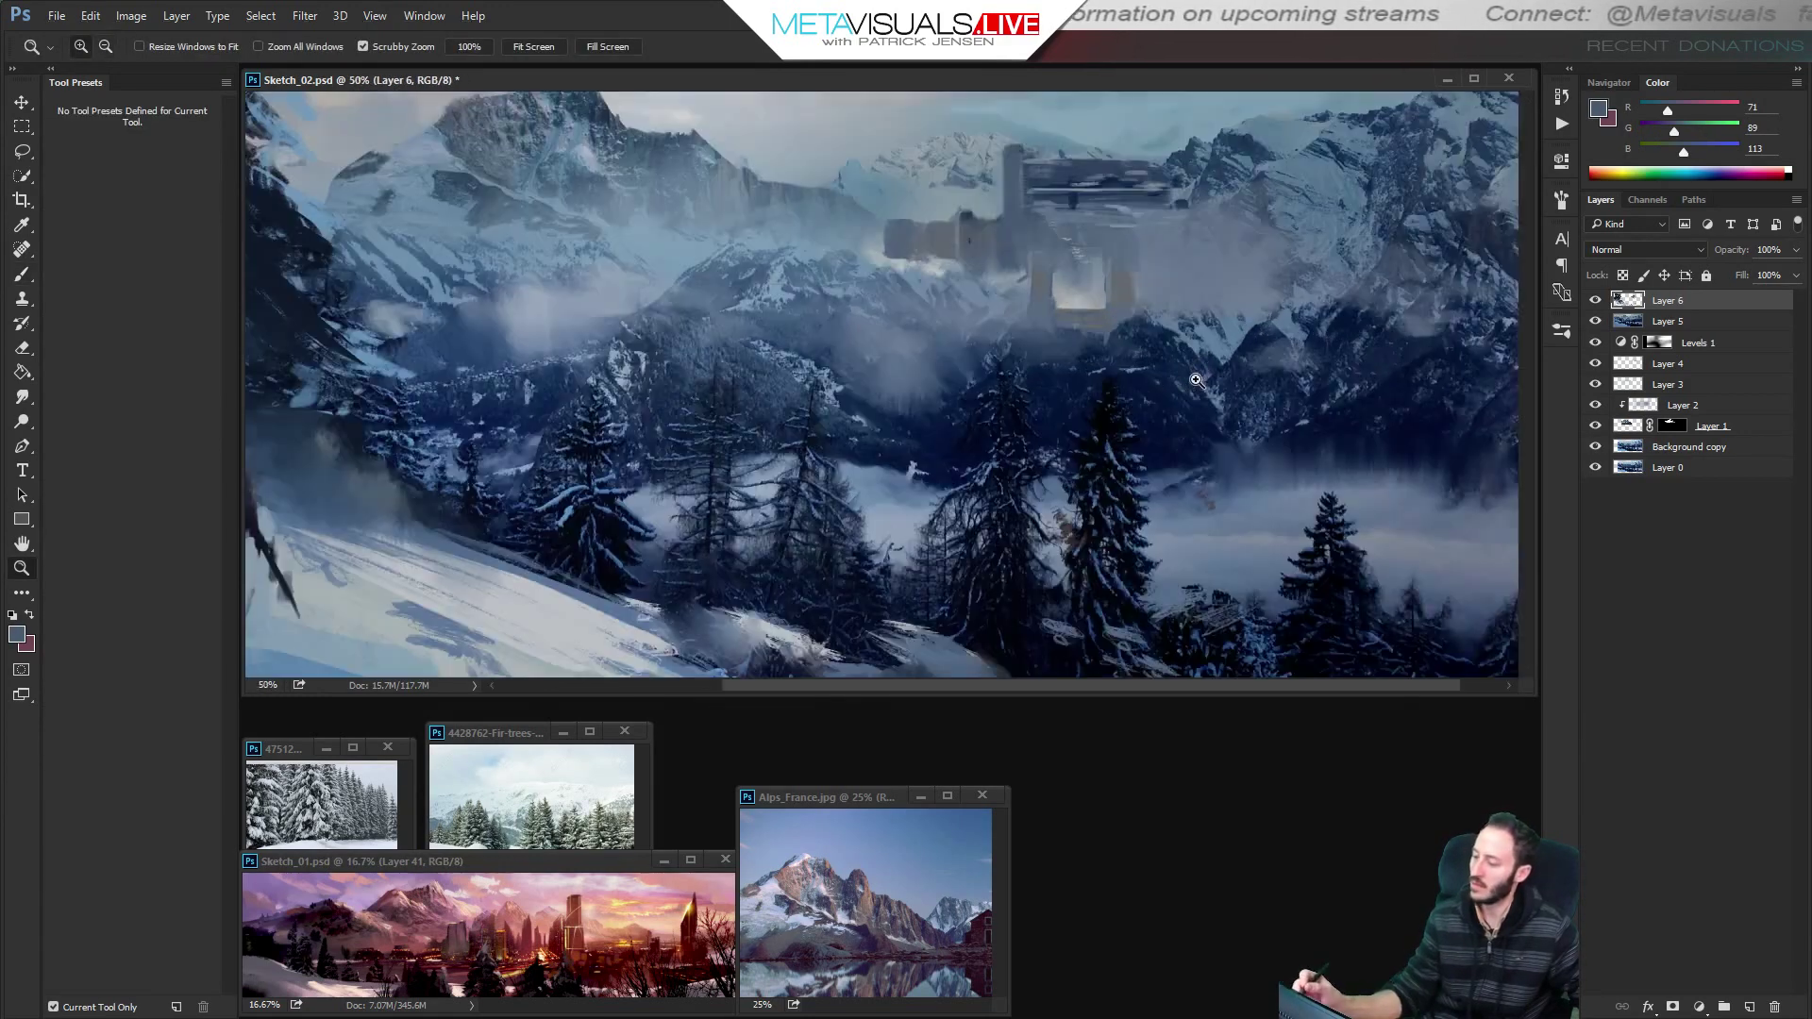
left_click(1699, 1008)
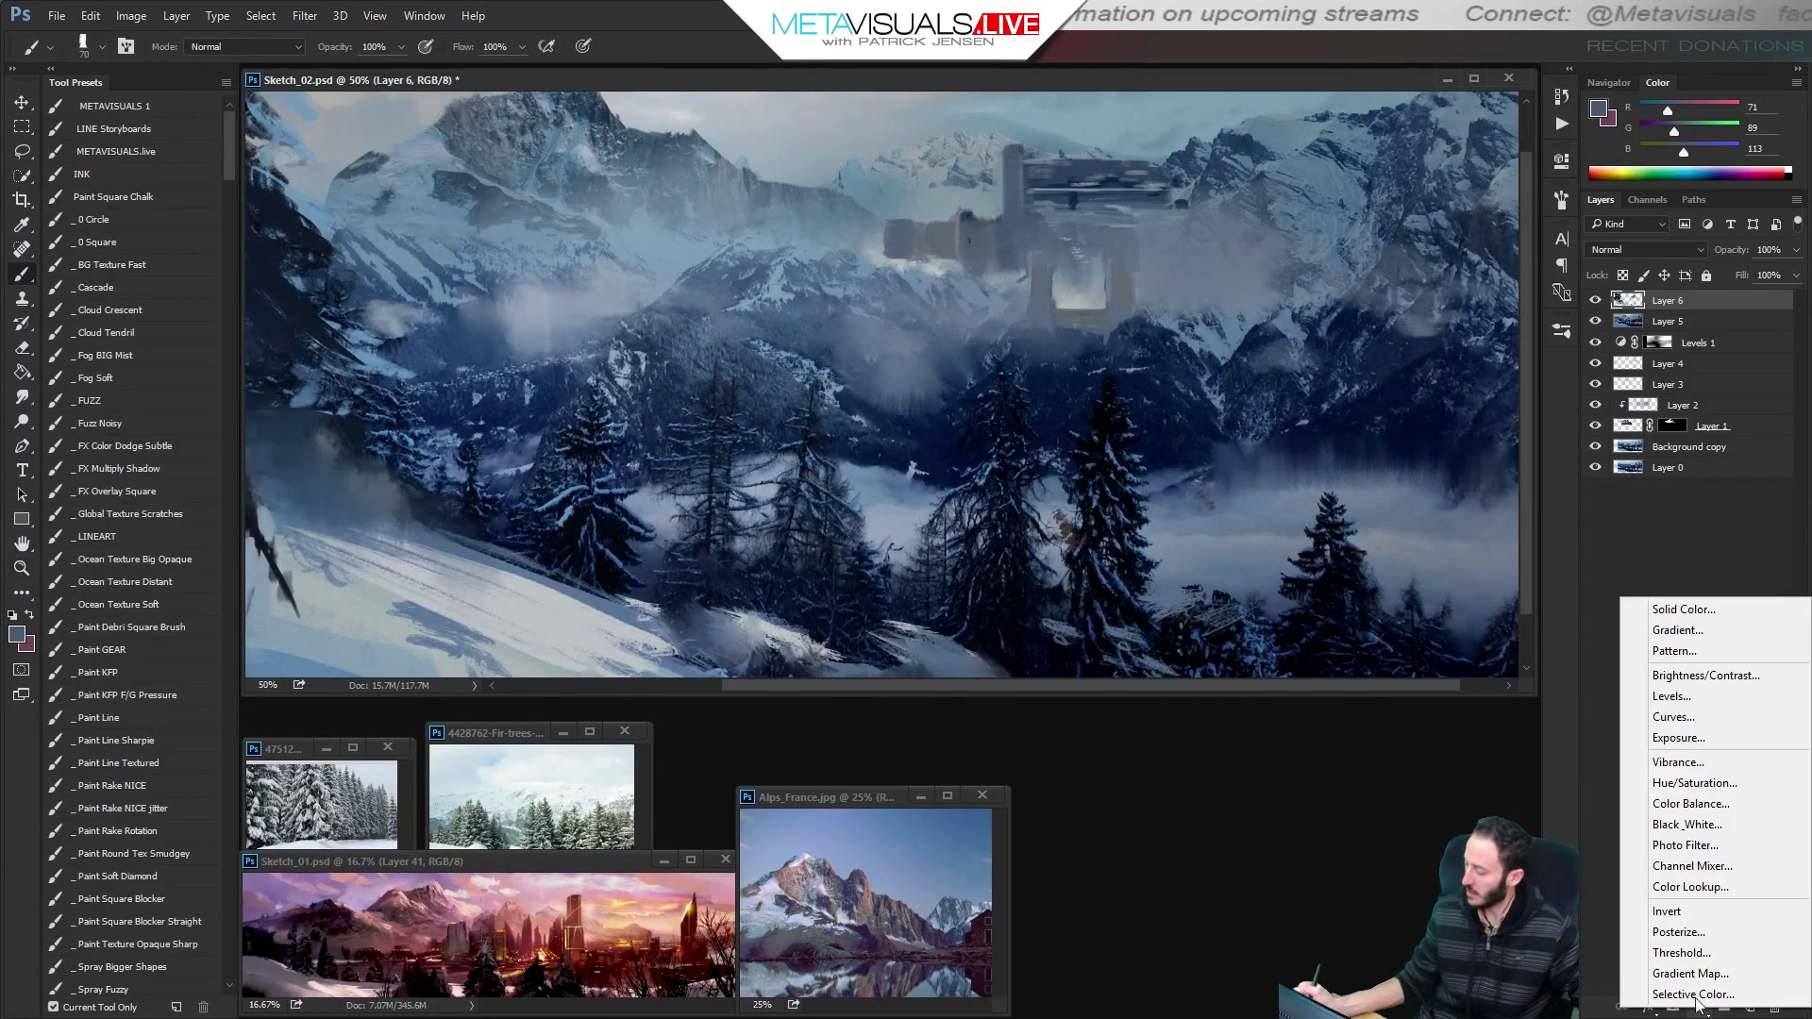
left_click(1661, 695)
left_click_drag(1310, 337, 1440, 335)
left_click_drag(1323, 337, 1320, 338)
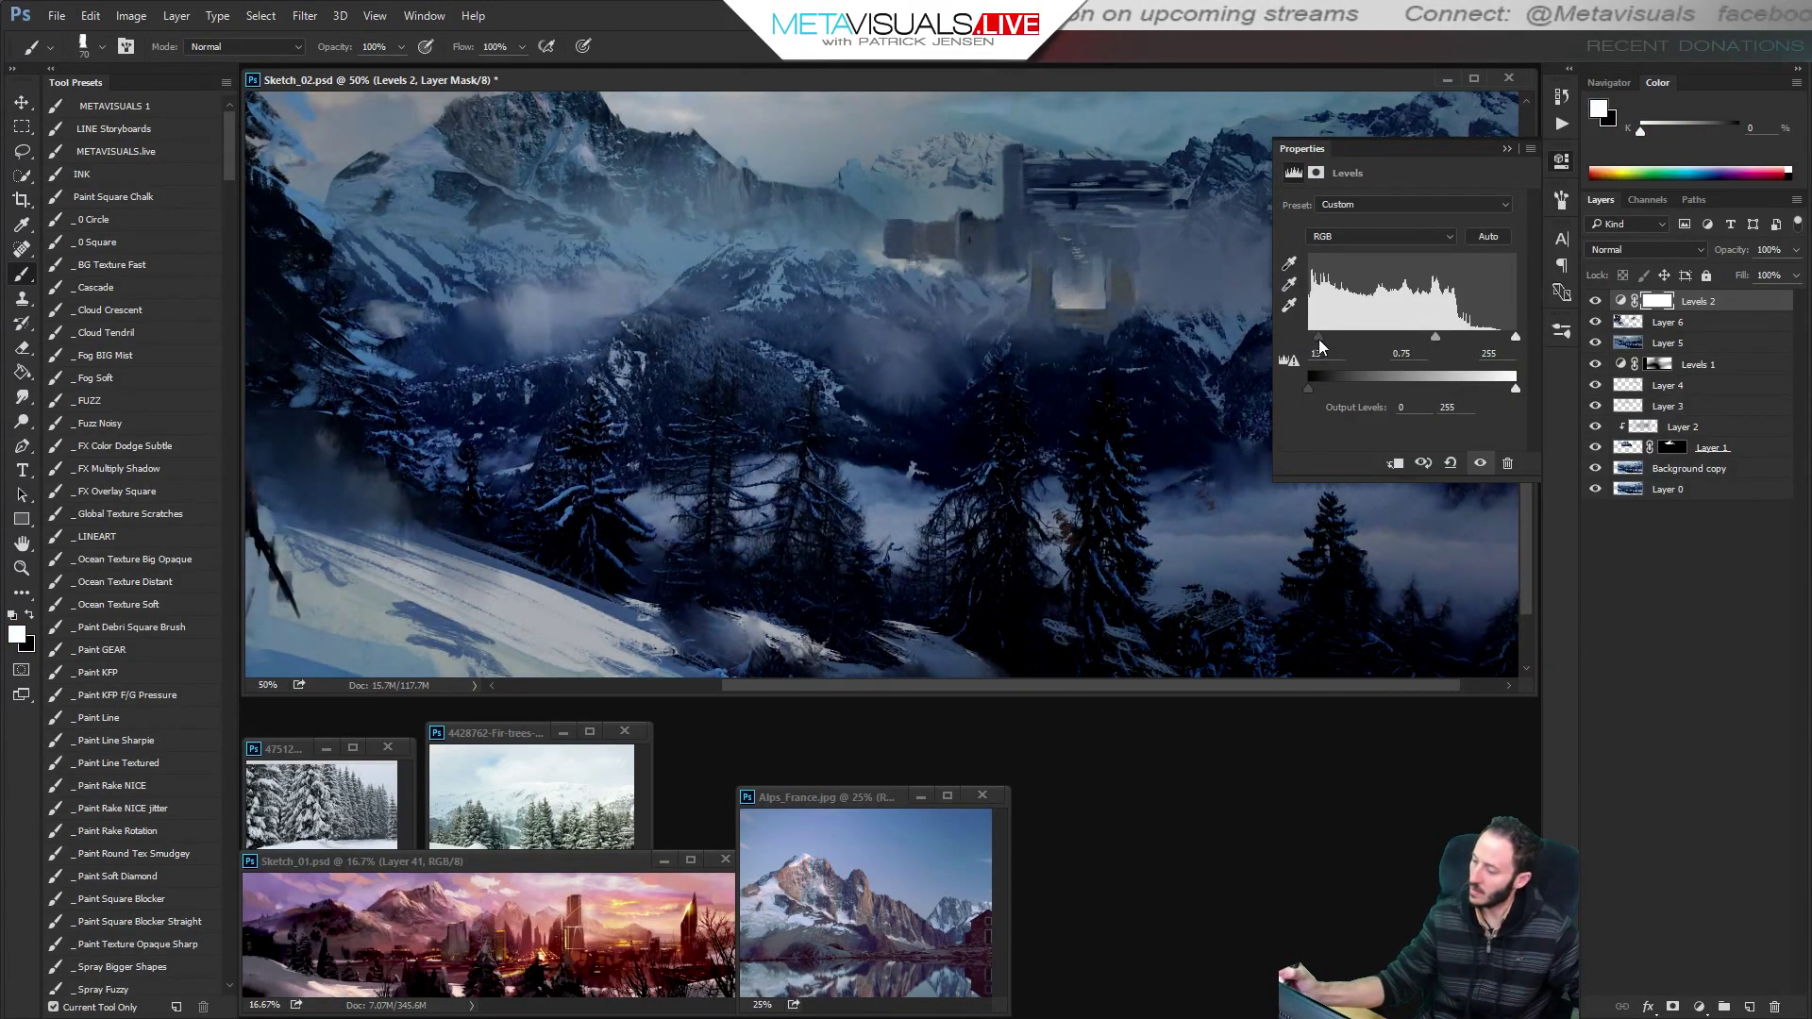
left_click(1507, 148)
key("ctrl+i")
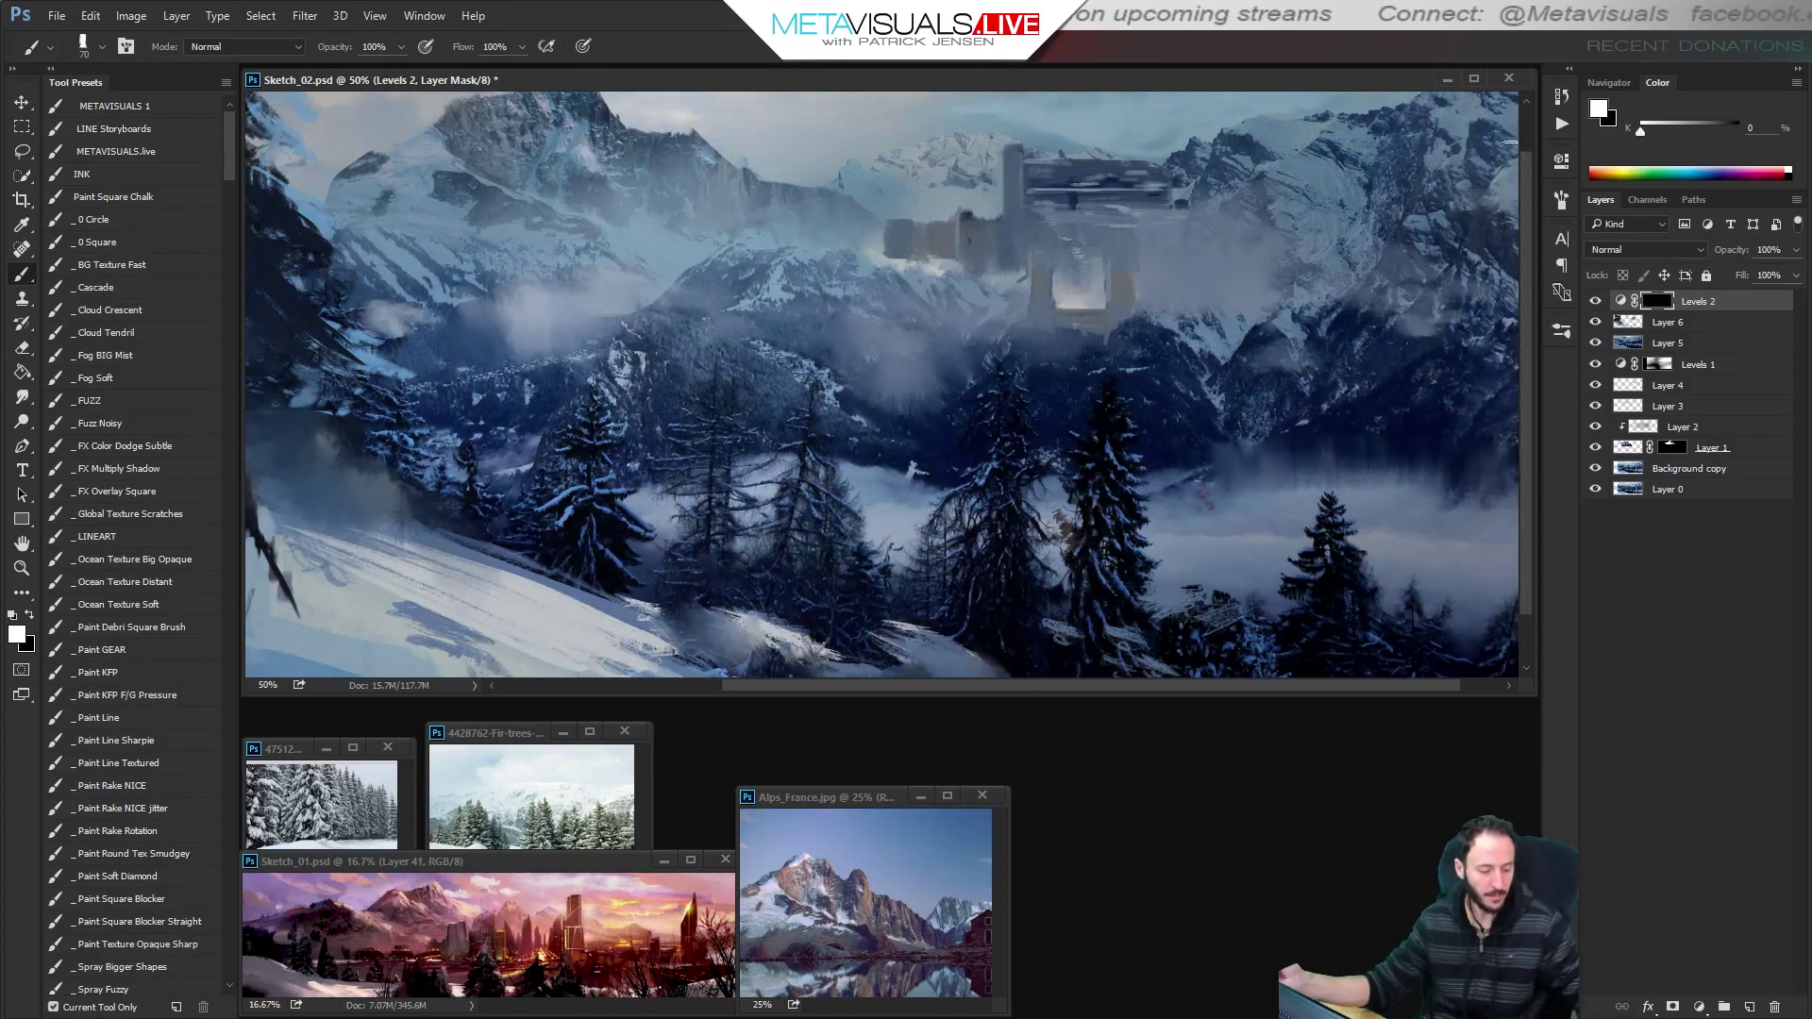
Paint white on the new Levels mask to darken the structure's two lower pillars.
key("bracketright")
key("bracketright")
left_click_drag(1037, 255, 1038, 318)
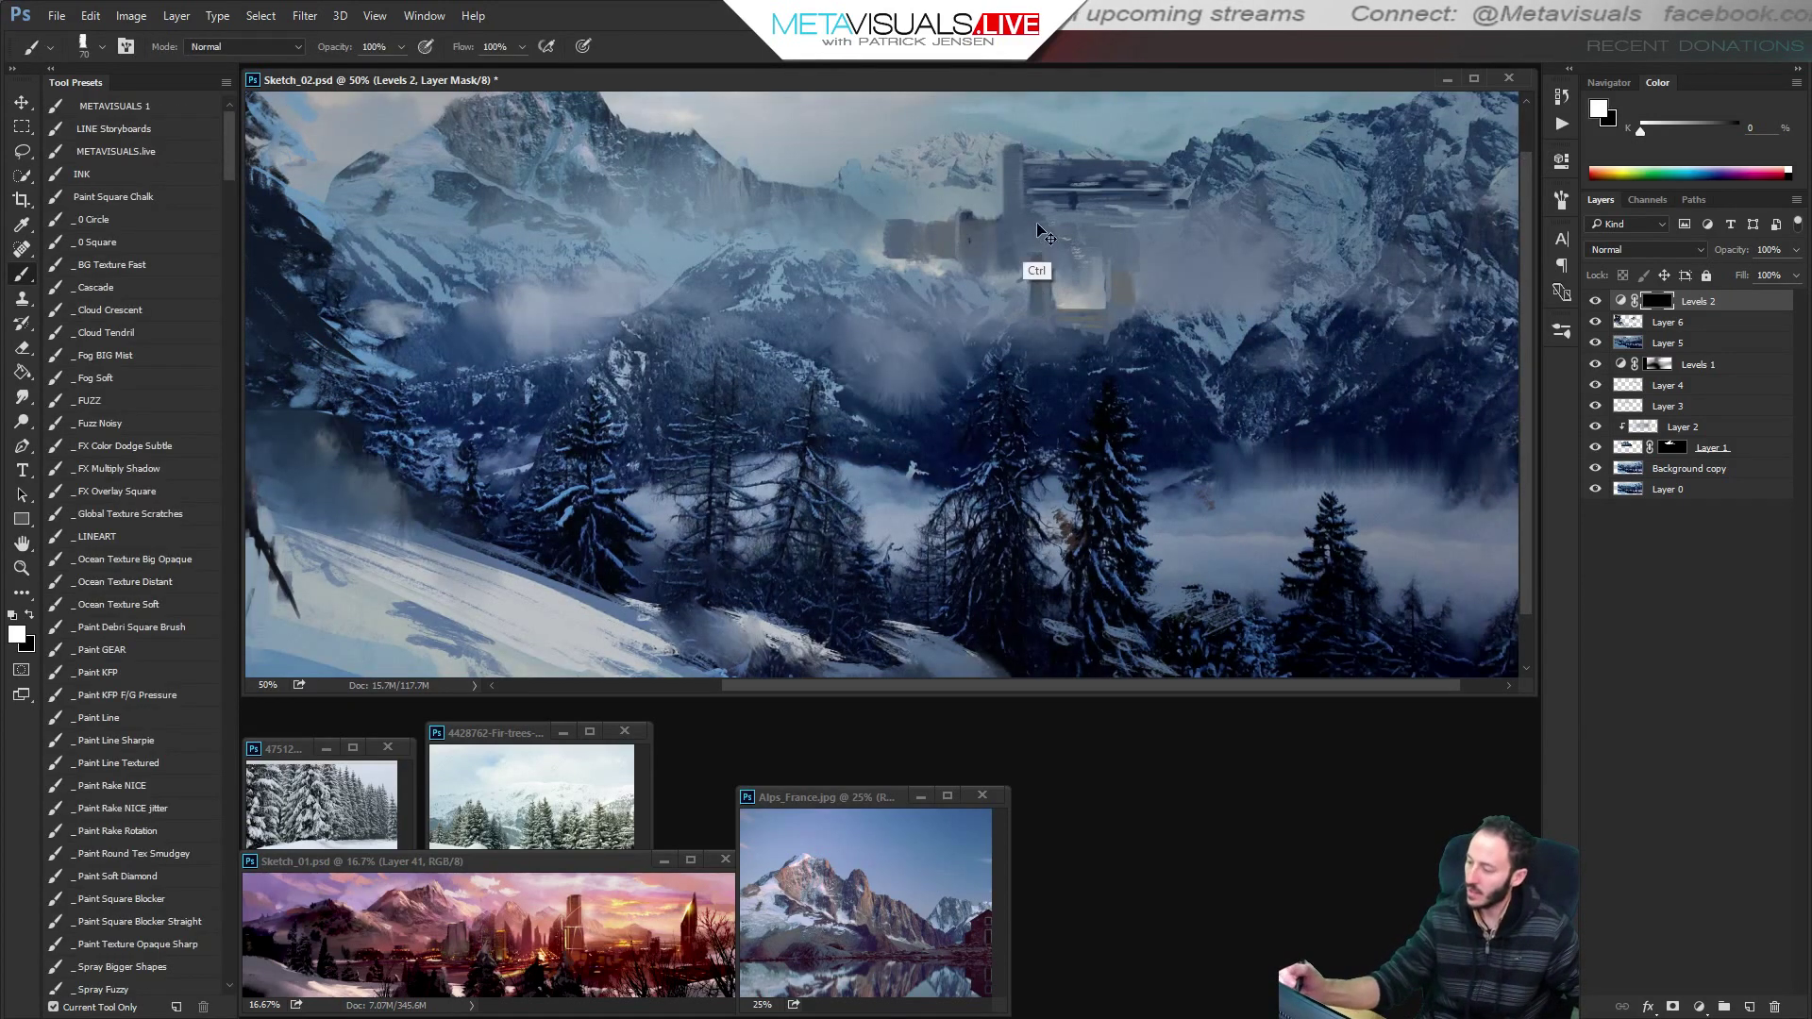
key("bracketright")
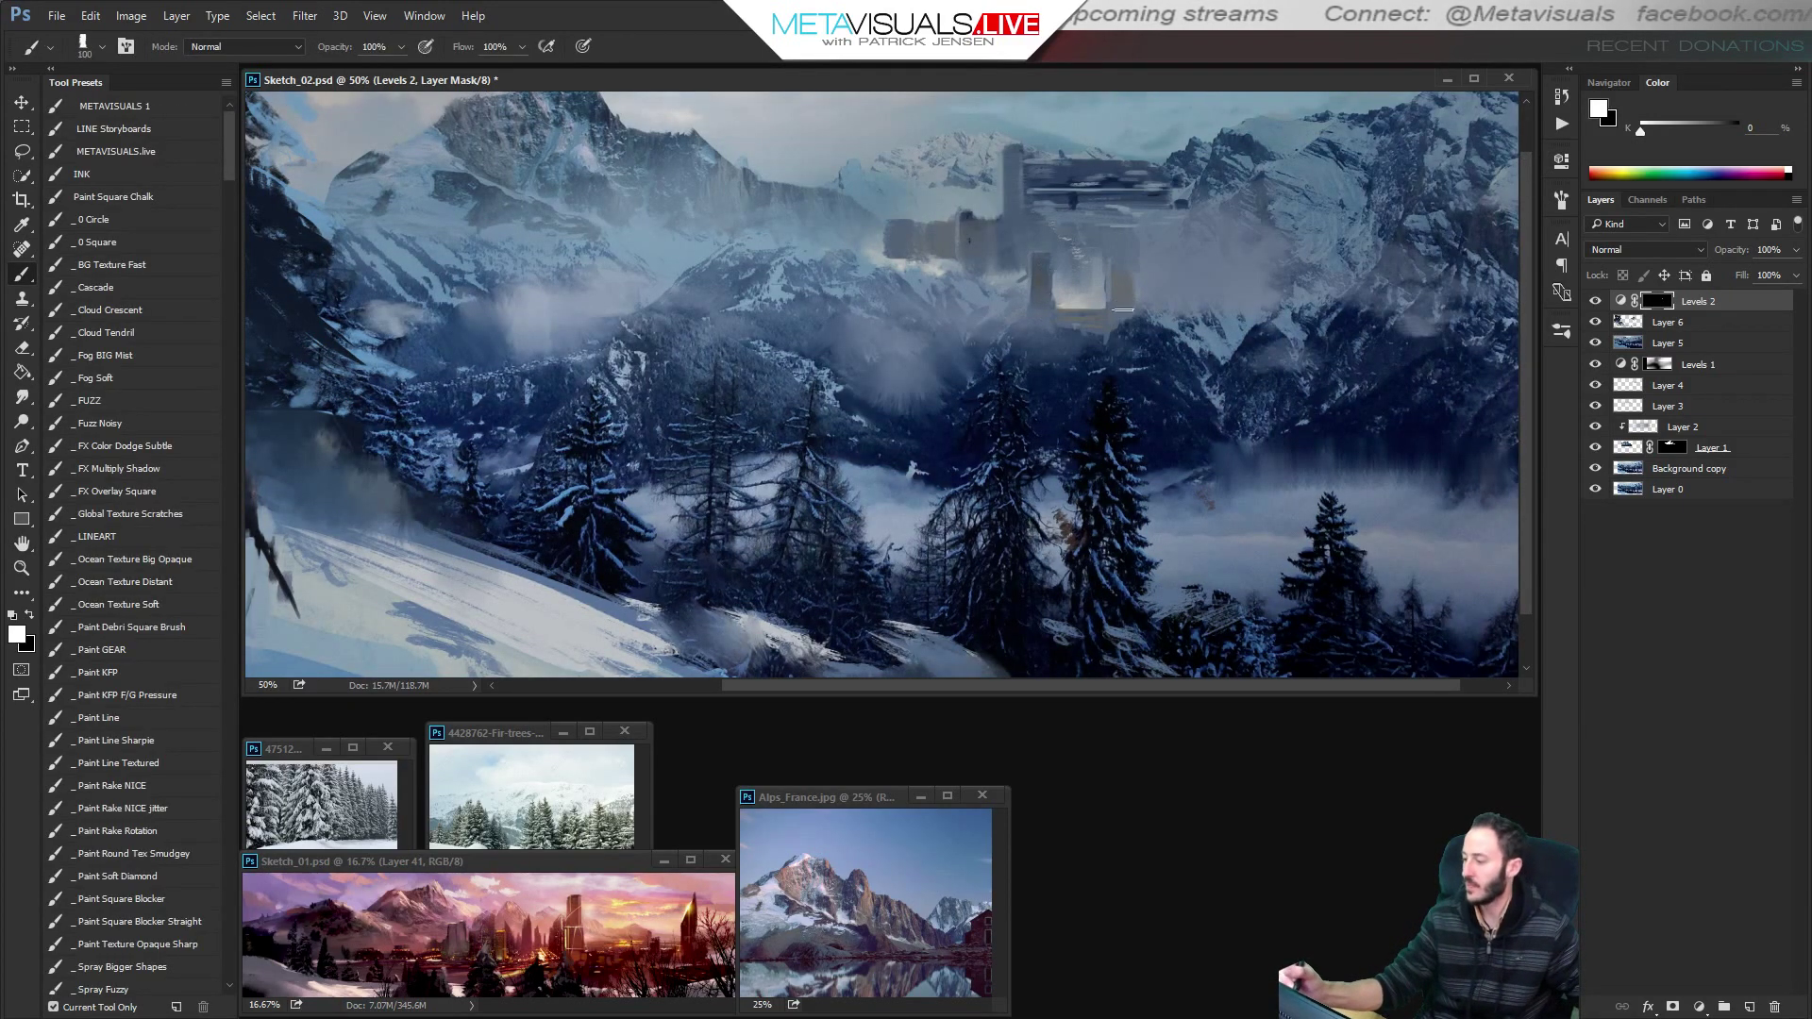
key("bracketleft")
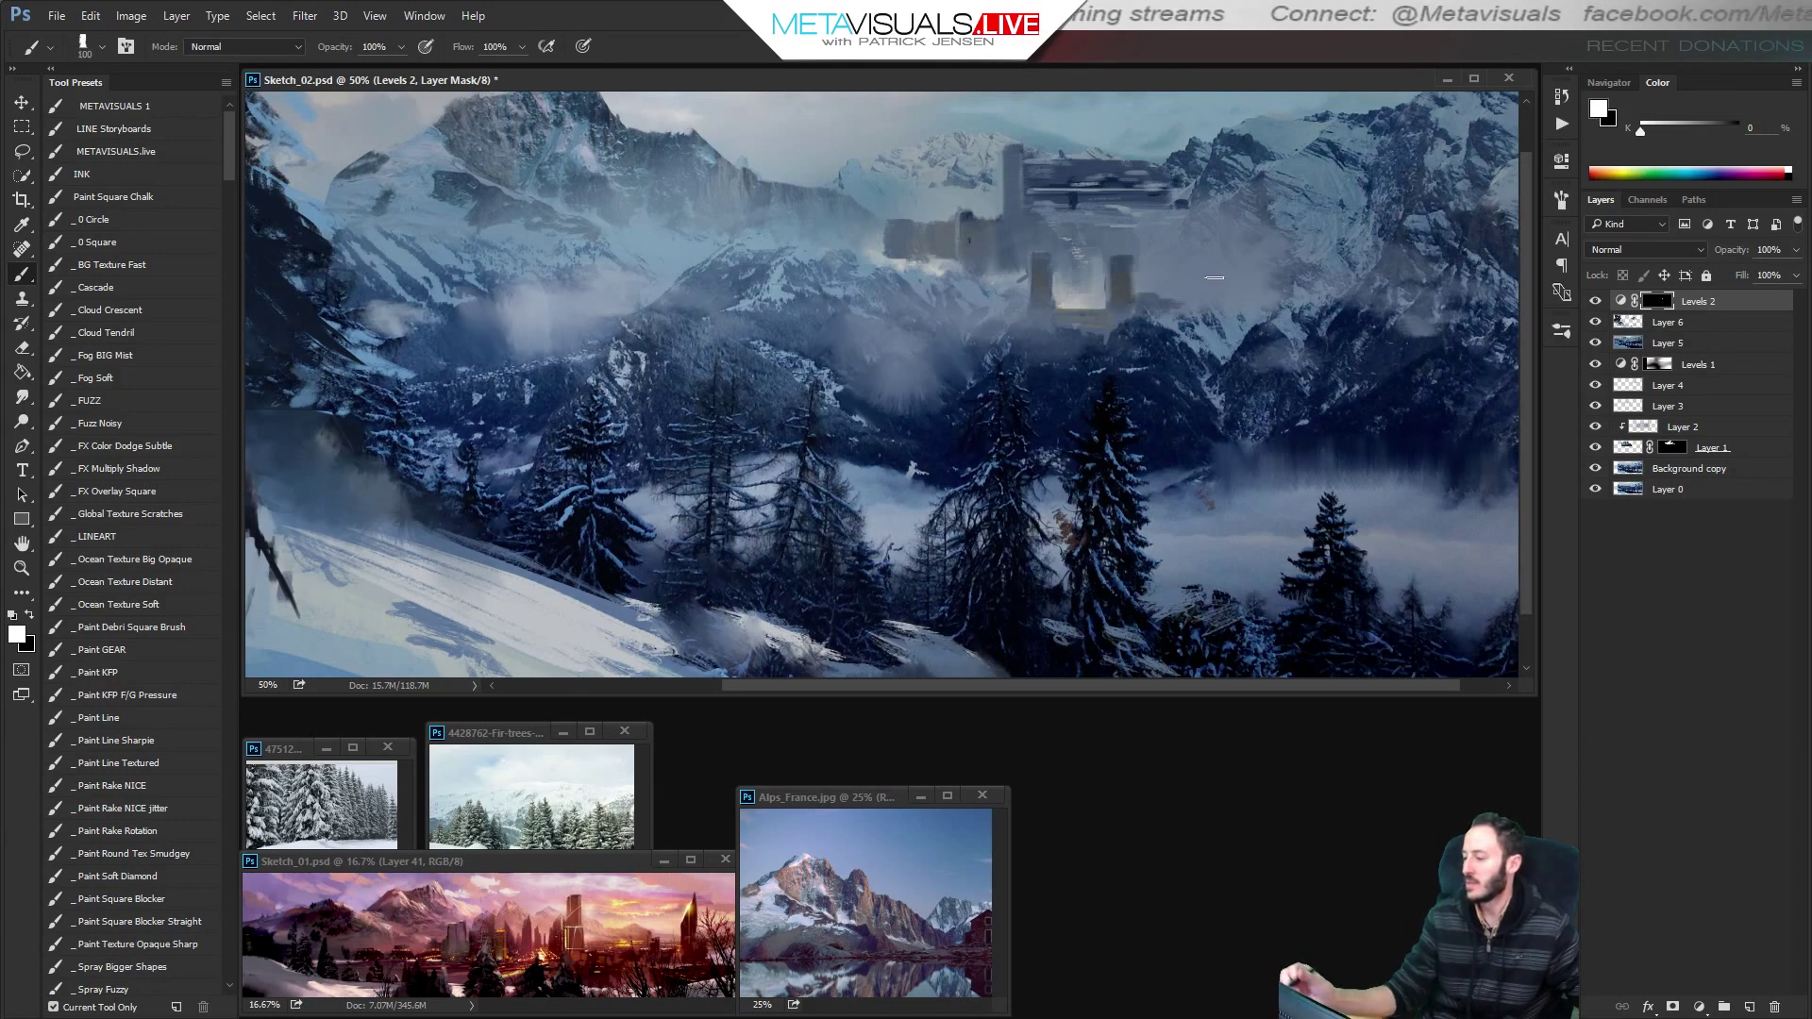
Paint white on the Levels mask to form a long, dark horizontal wing extending right of the pillars.
left_click_drag(1196, 302, 1198, 282)
key("bracketright")
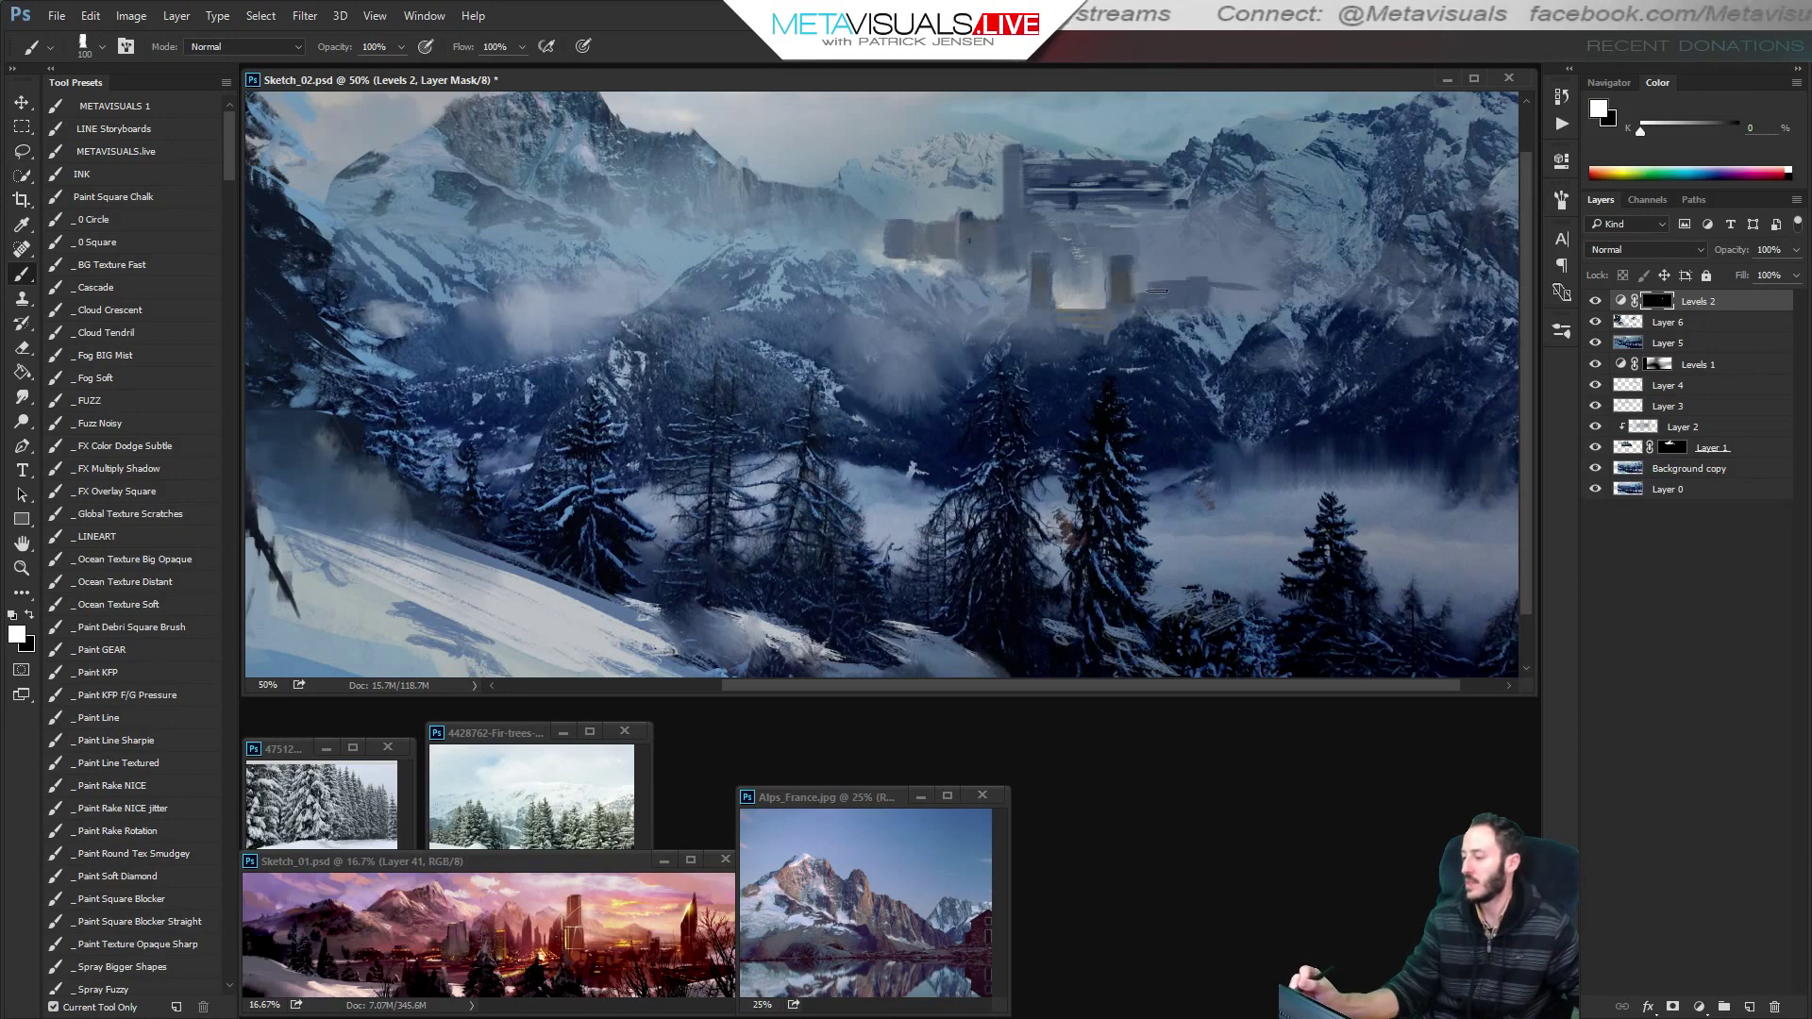
key("bracketright")
key("bracketright")
key("bracketright")
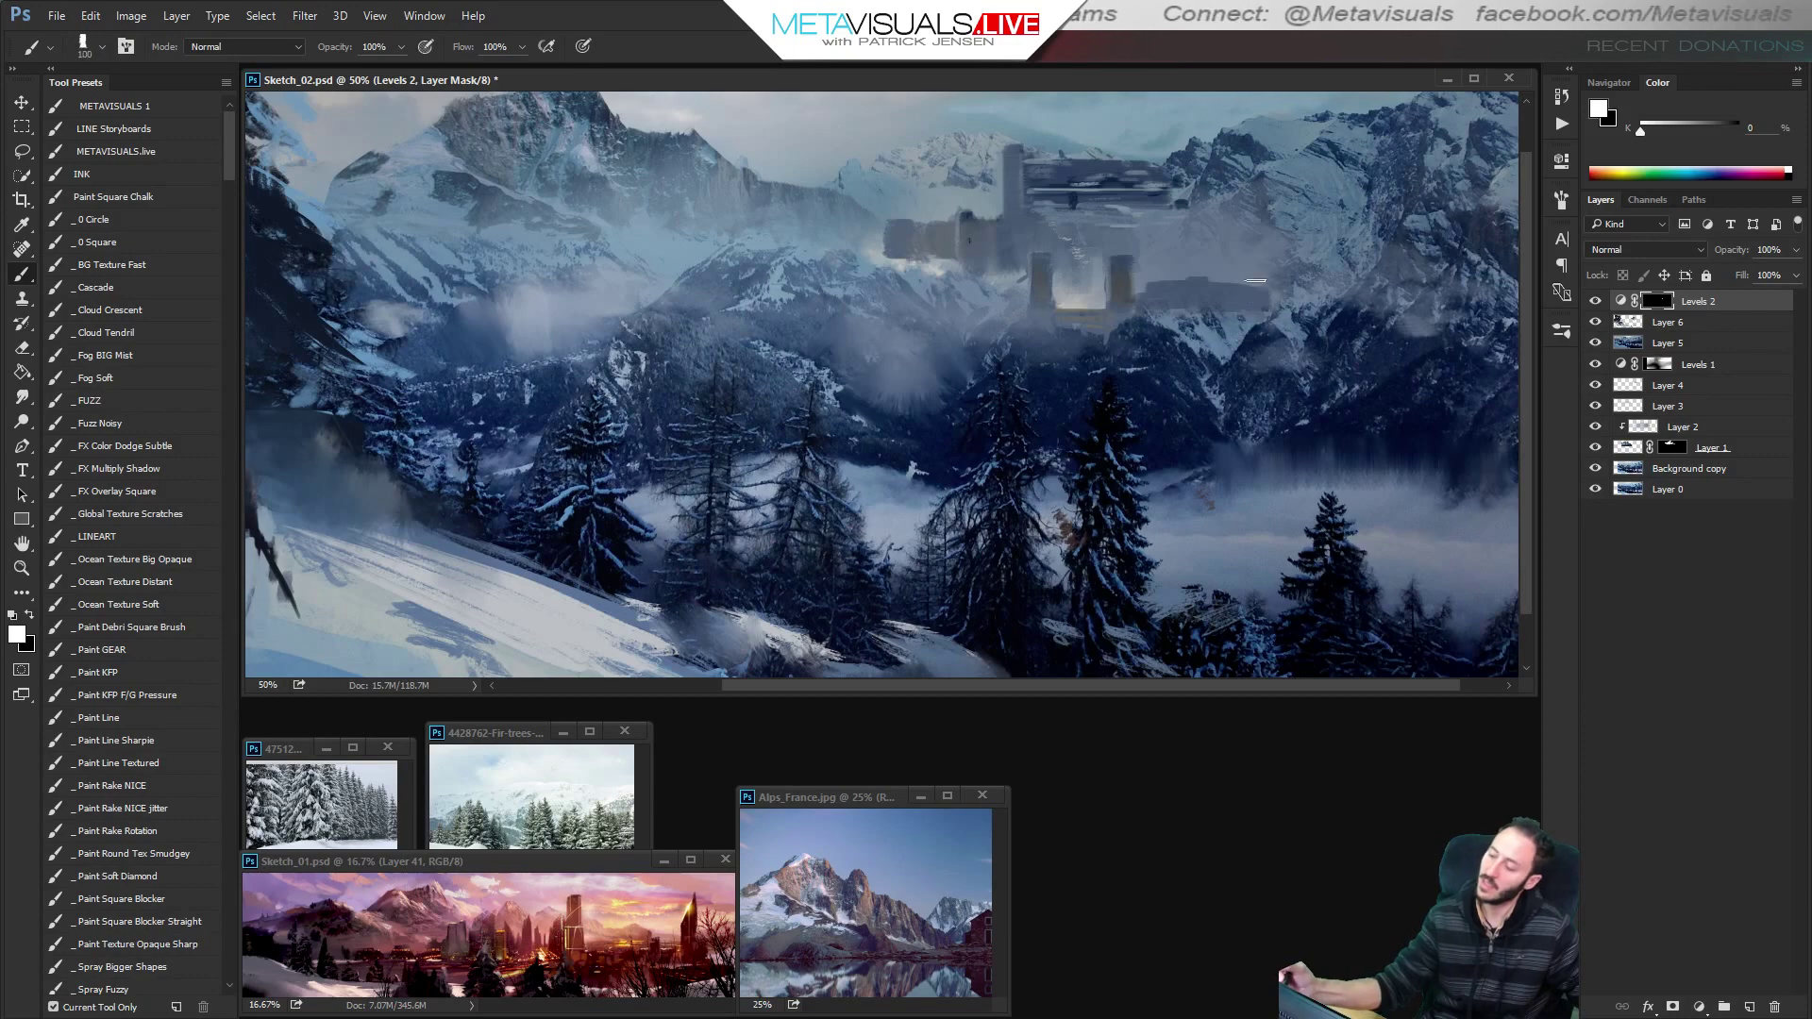
Paint white on the Levels mask to form a dark slope between the upper block and the right wing.
left_click(1270, 297, "alt")
left_click(1321, 331, "alt")
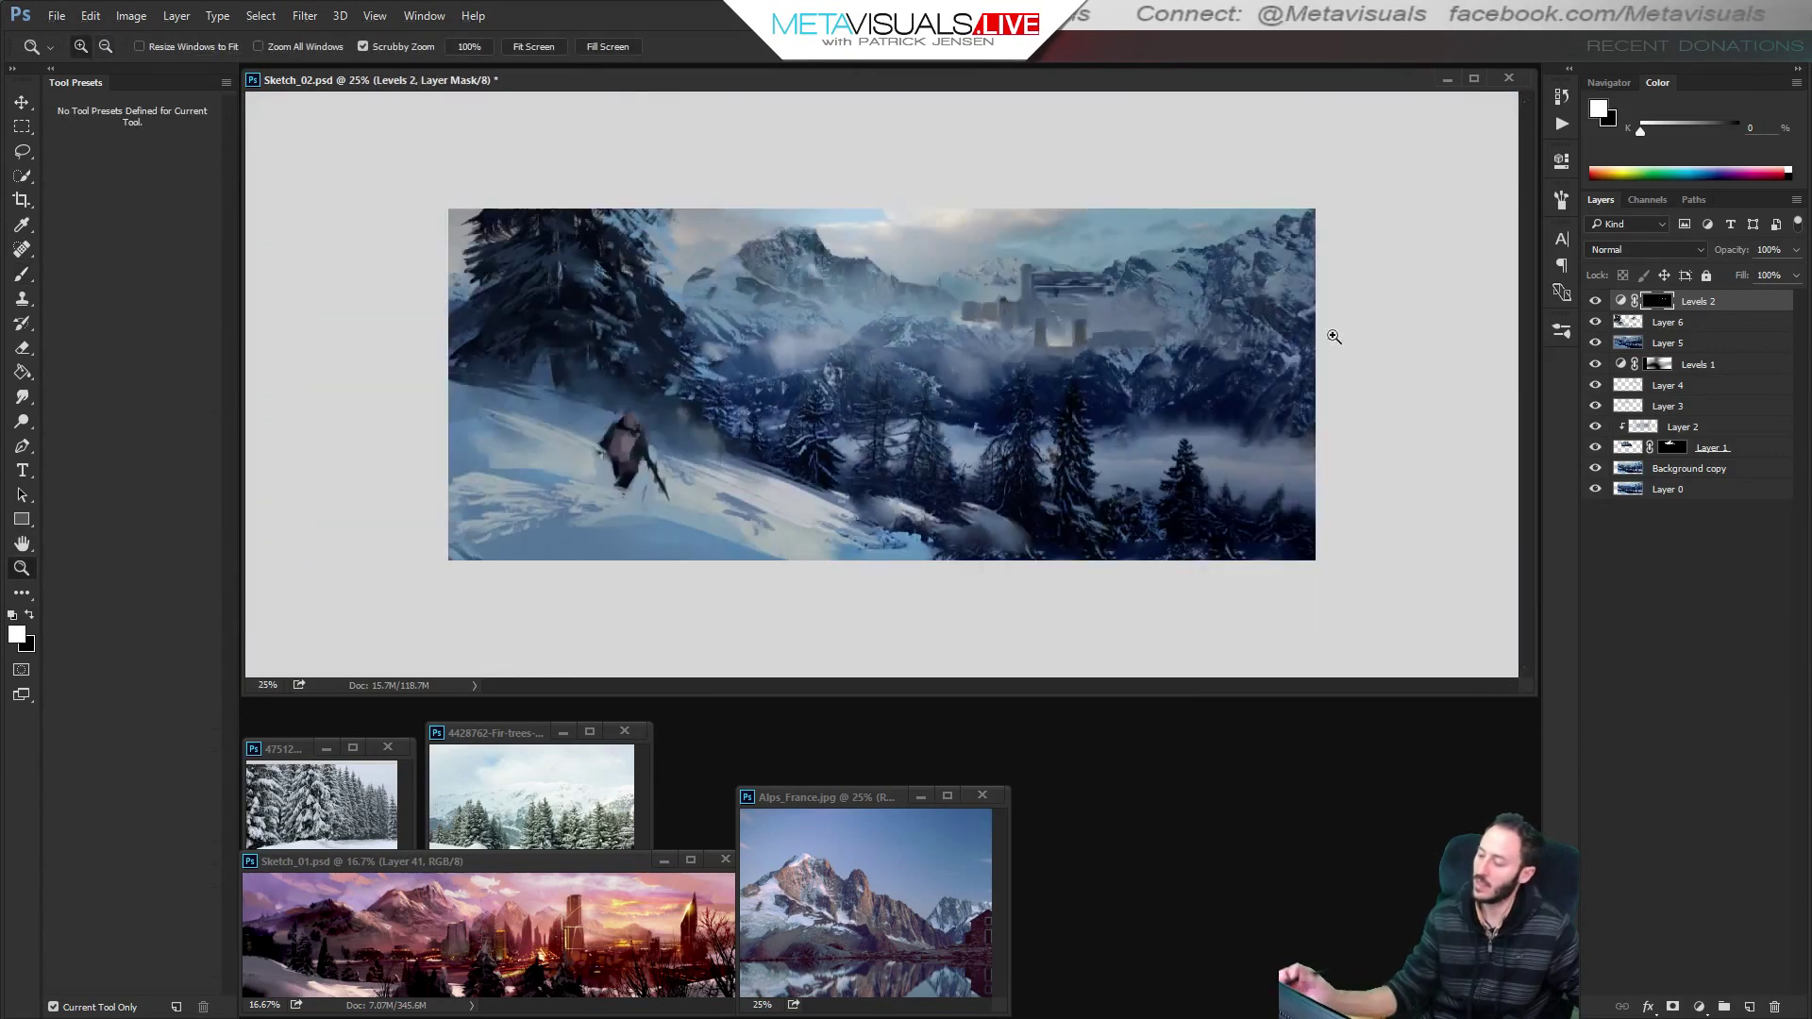
left_click(1261, 408, "ctrl")
left_click(1261, 409, "ctrl")
key("bracketright")
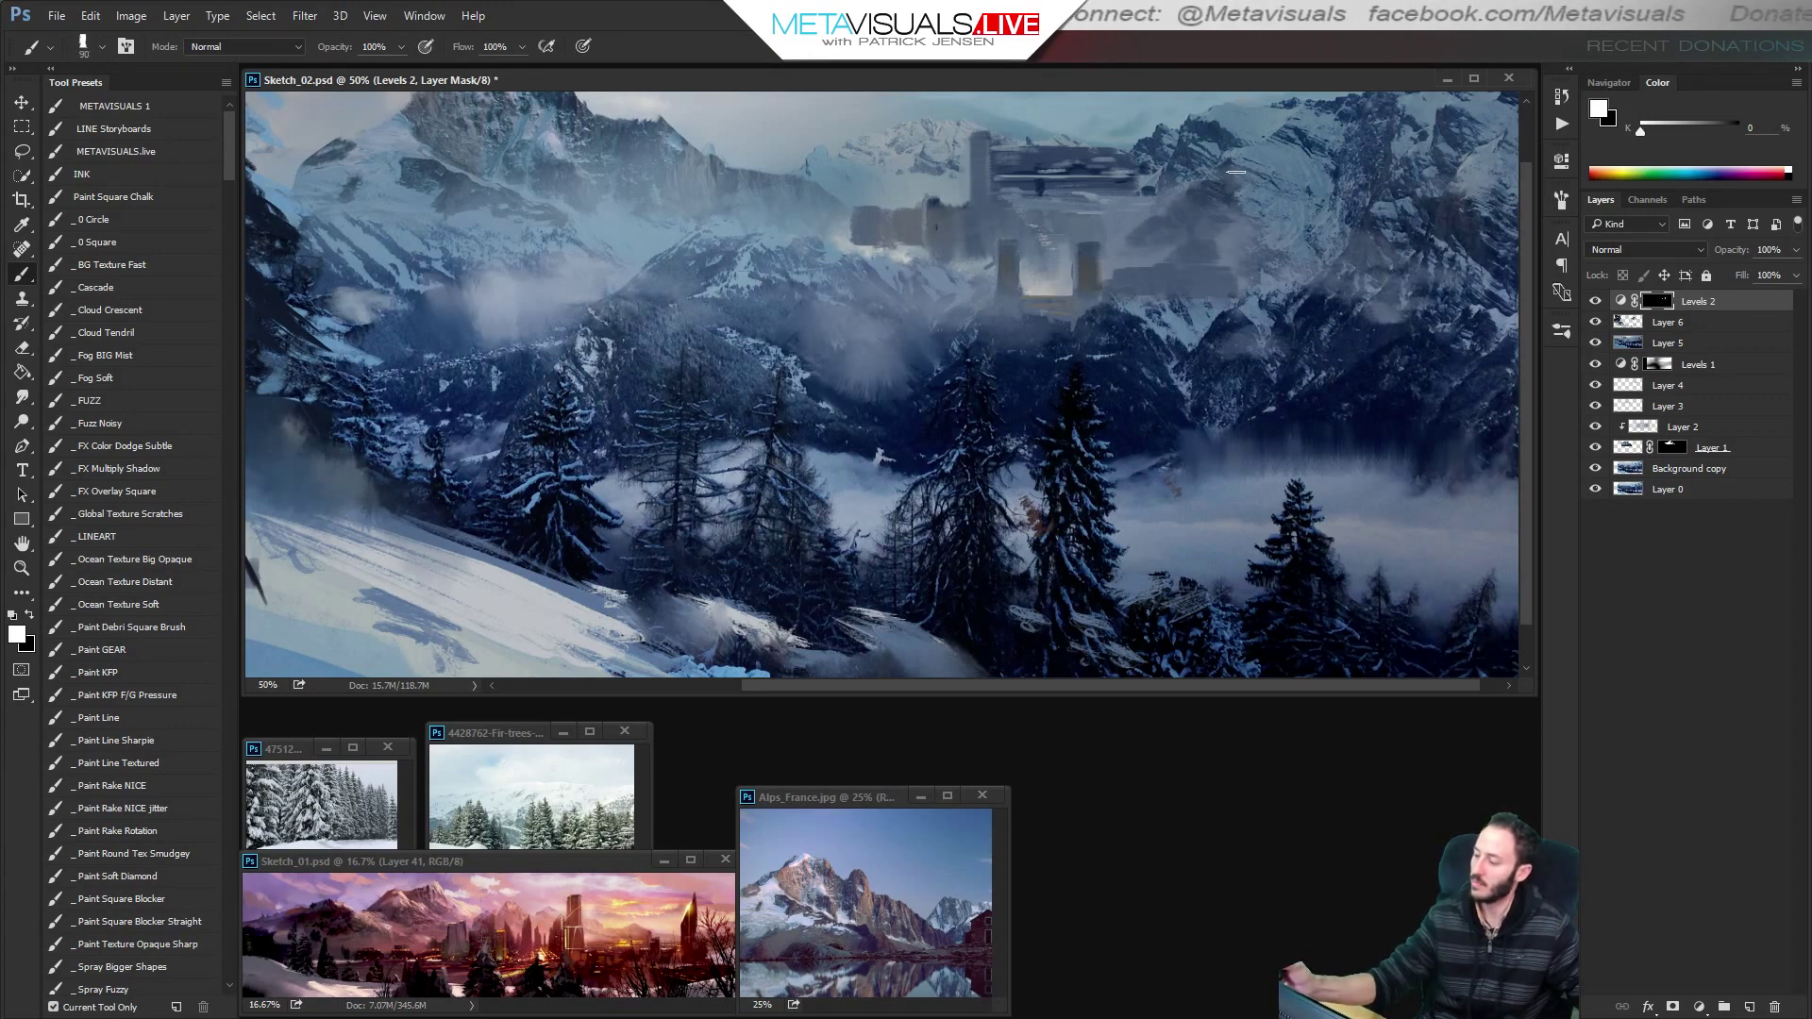
key("space")
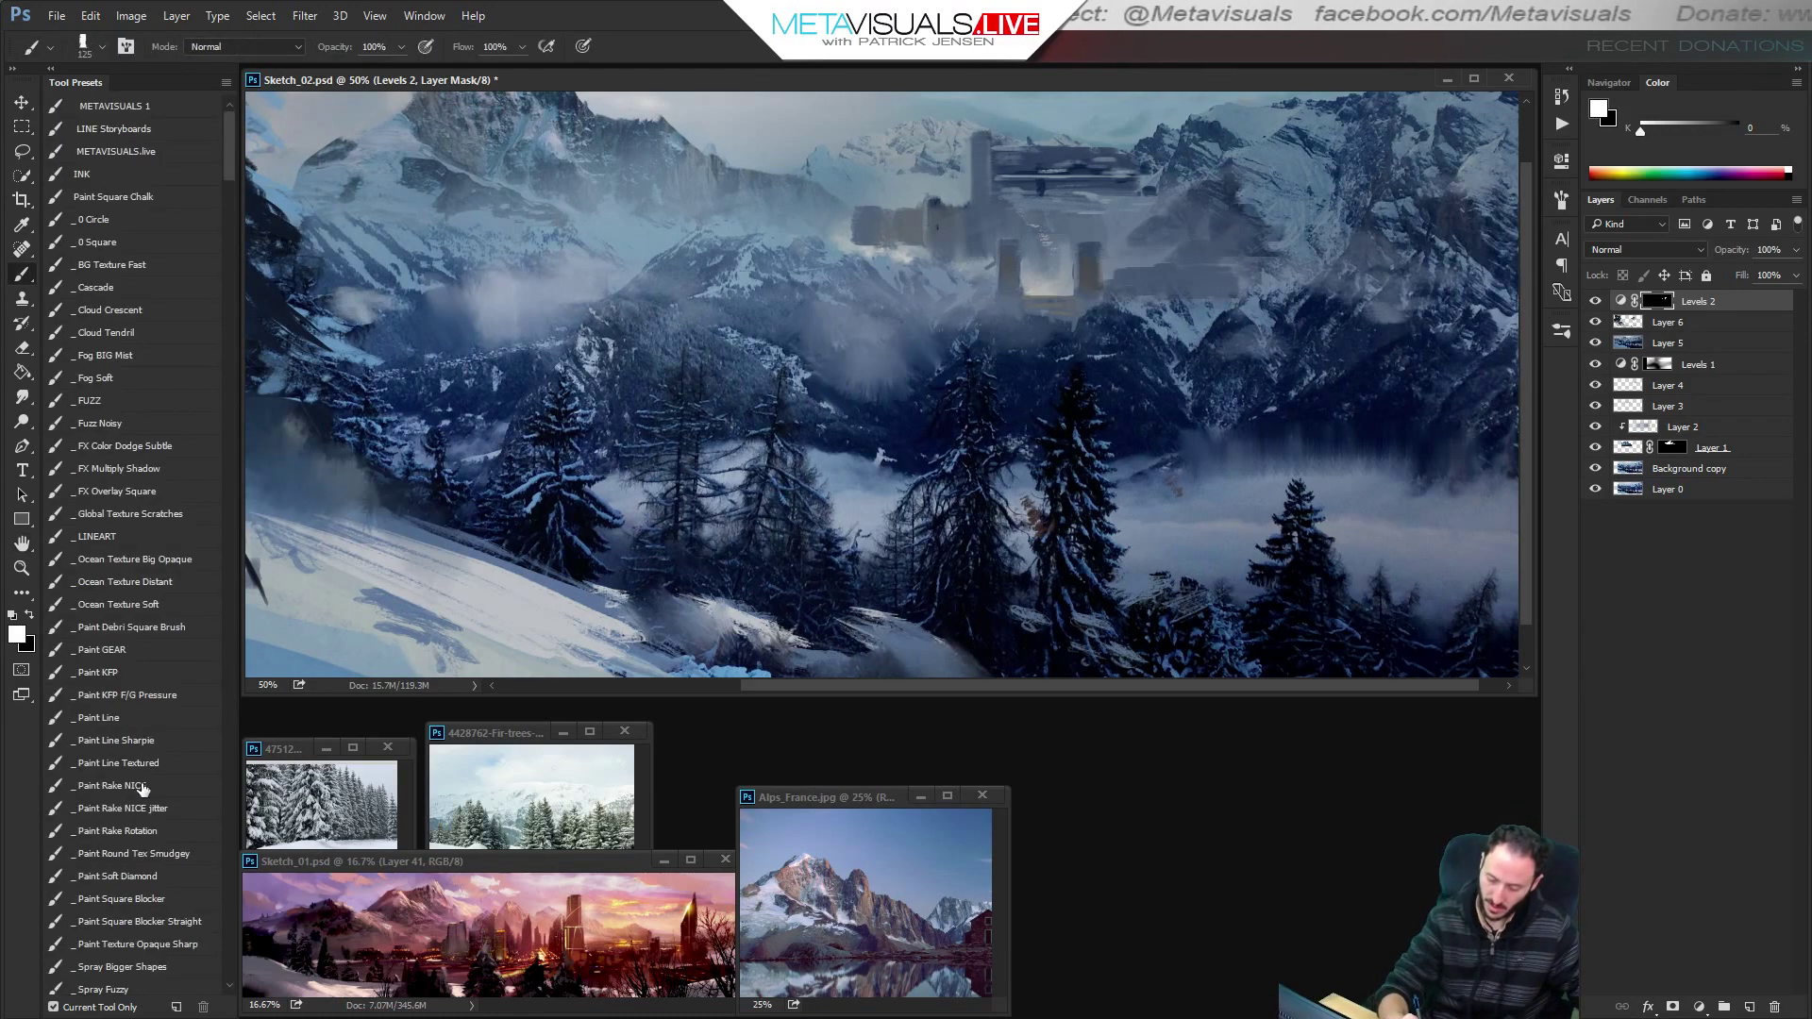
On a new layer, texture the dark slope with the Paint Rake NICE brush in sampled blues, RGB 110, 137, 152 and 97, 127, 154.
left_click(141, 786)
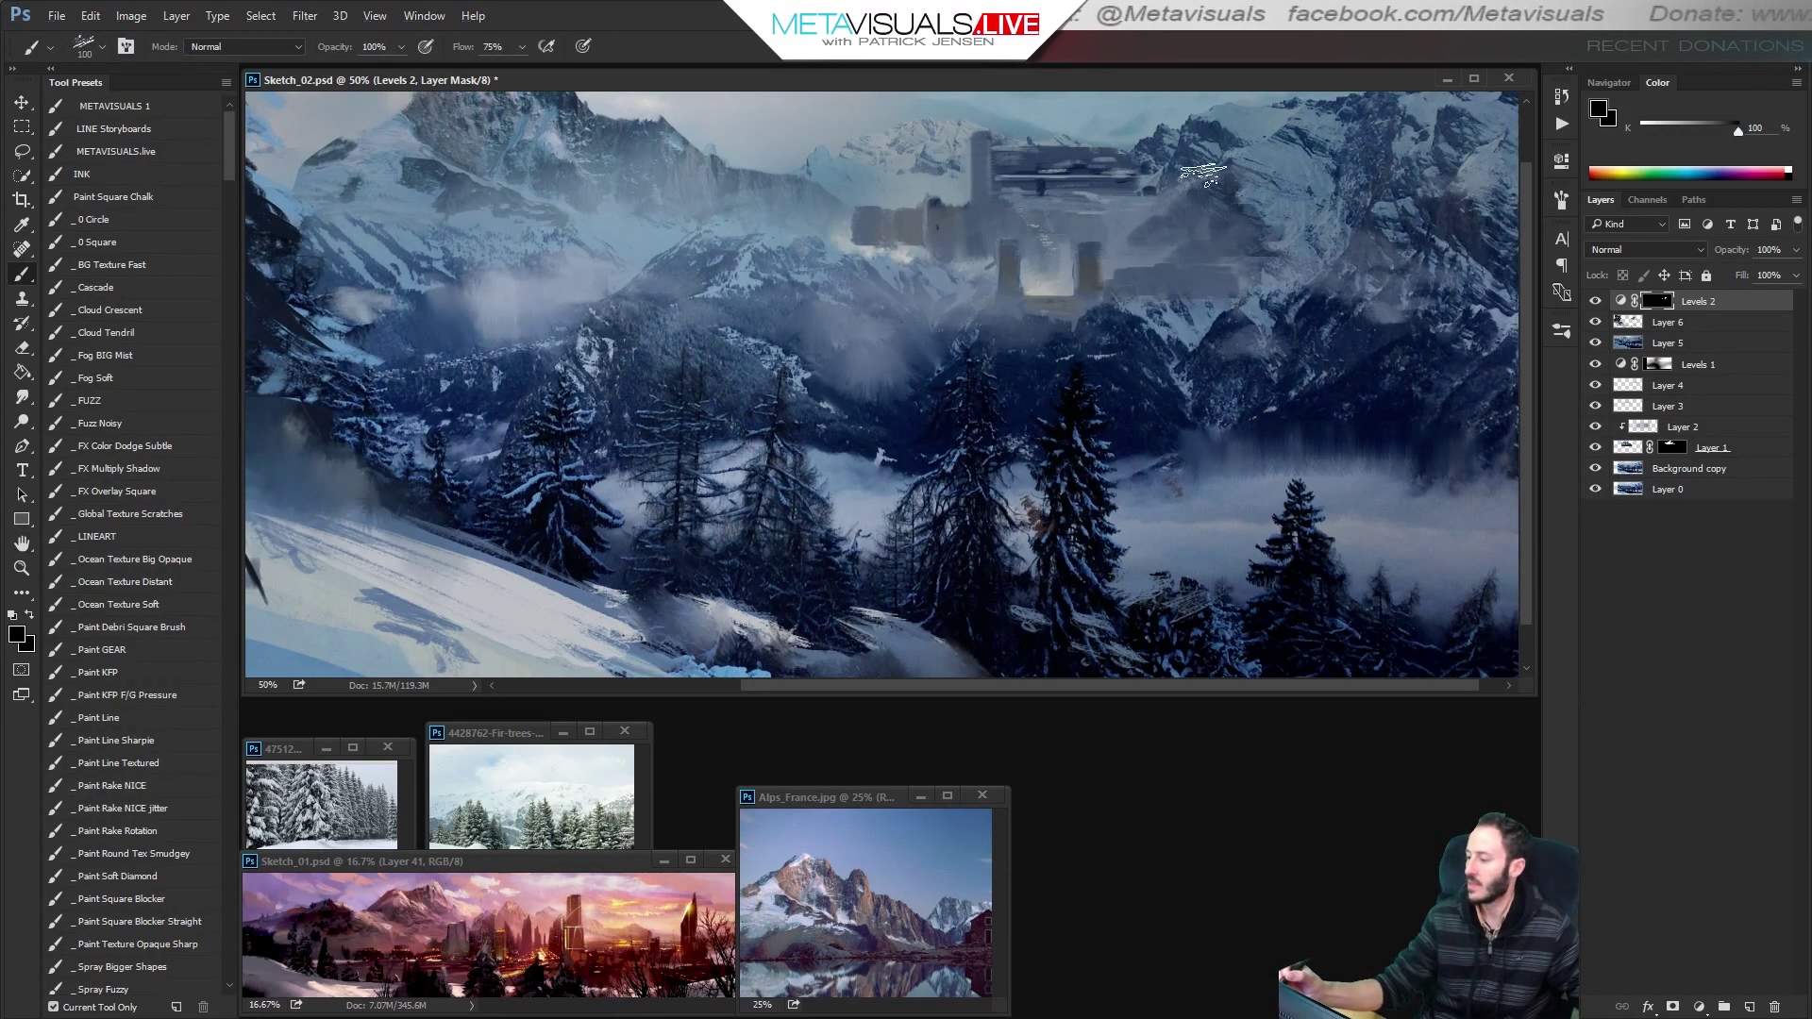
key("ctrl+shift+alt+n")
left_click(1188, 196, "alt")
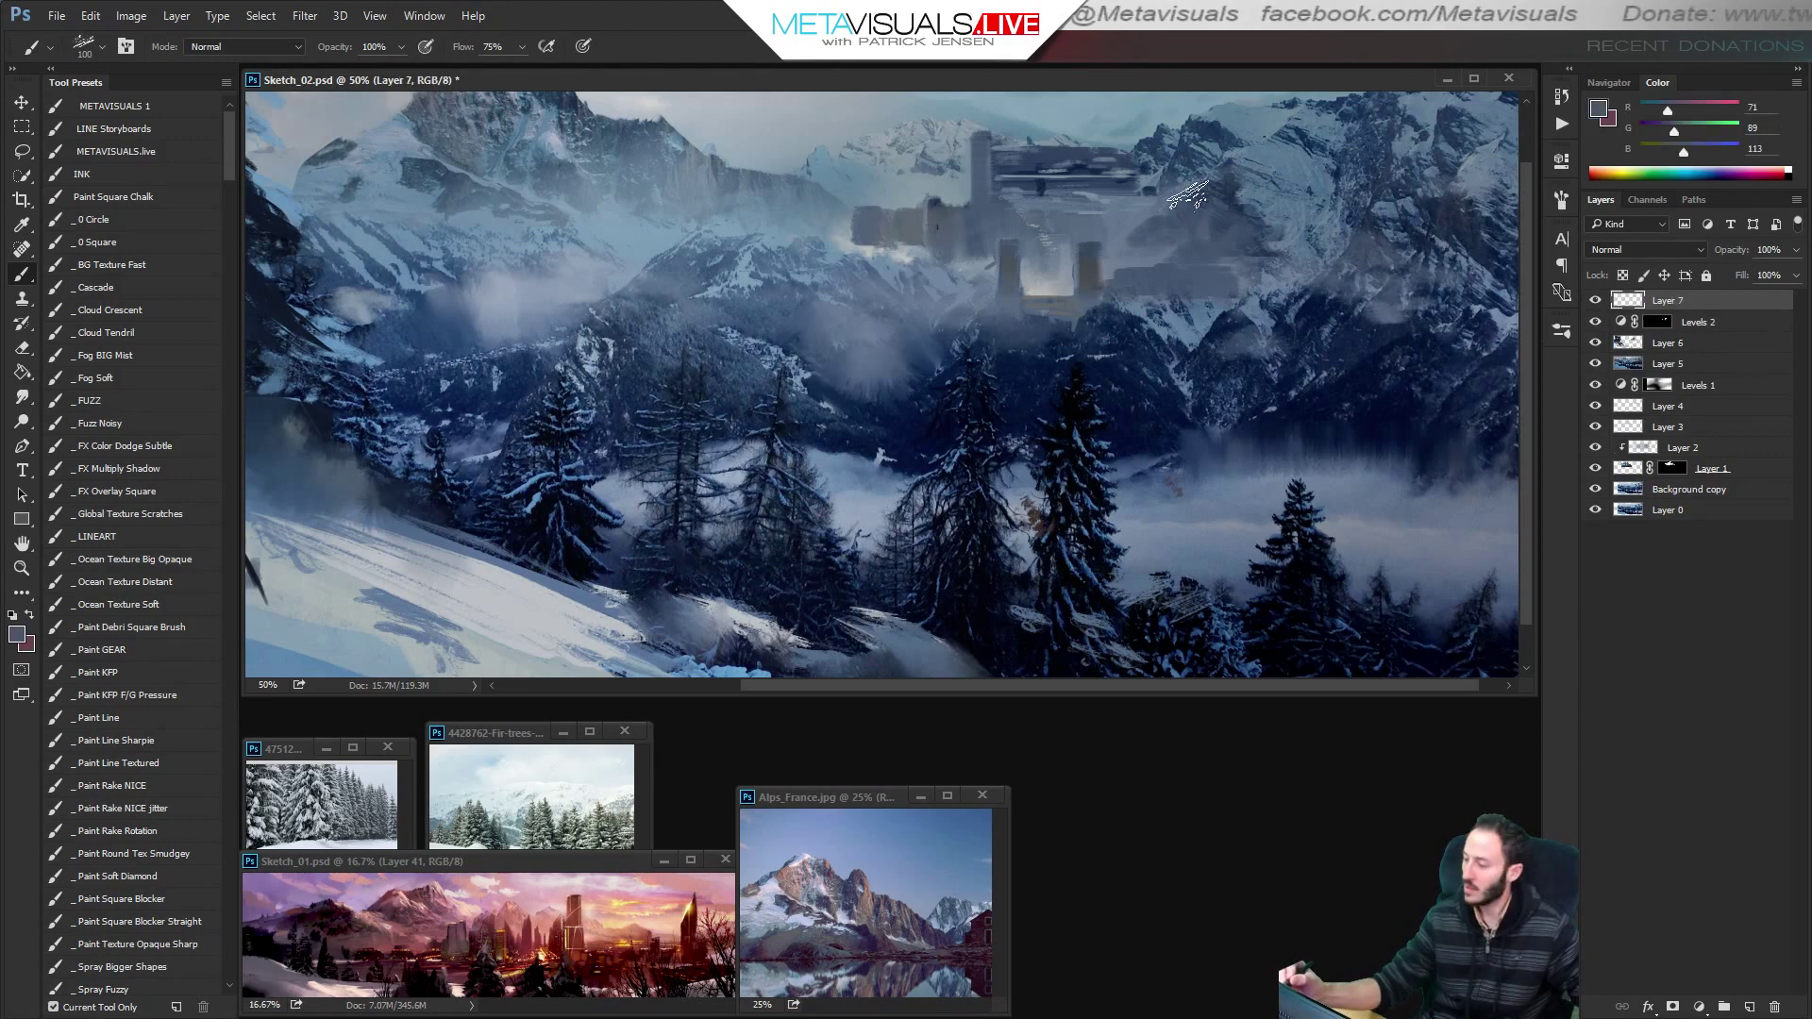
left_click(1237, 179, "alt")
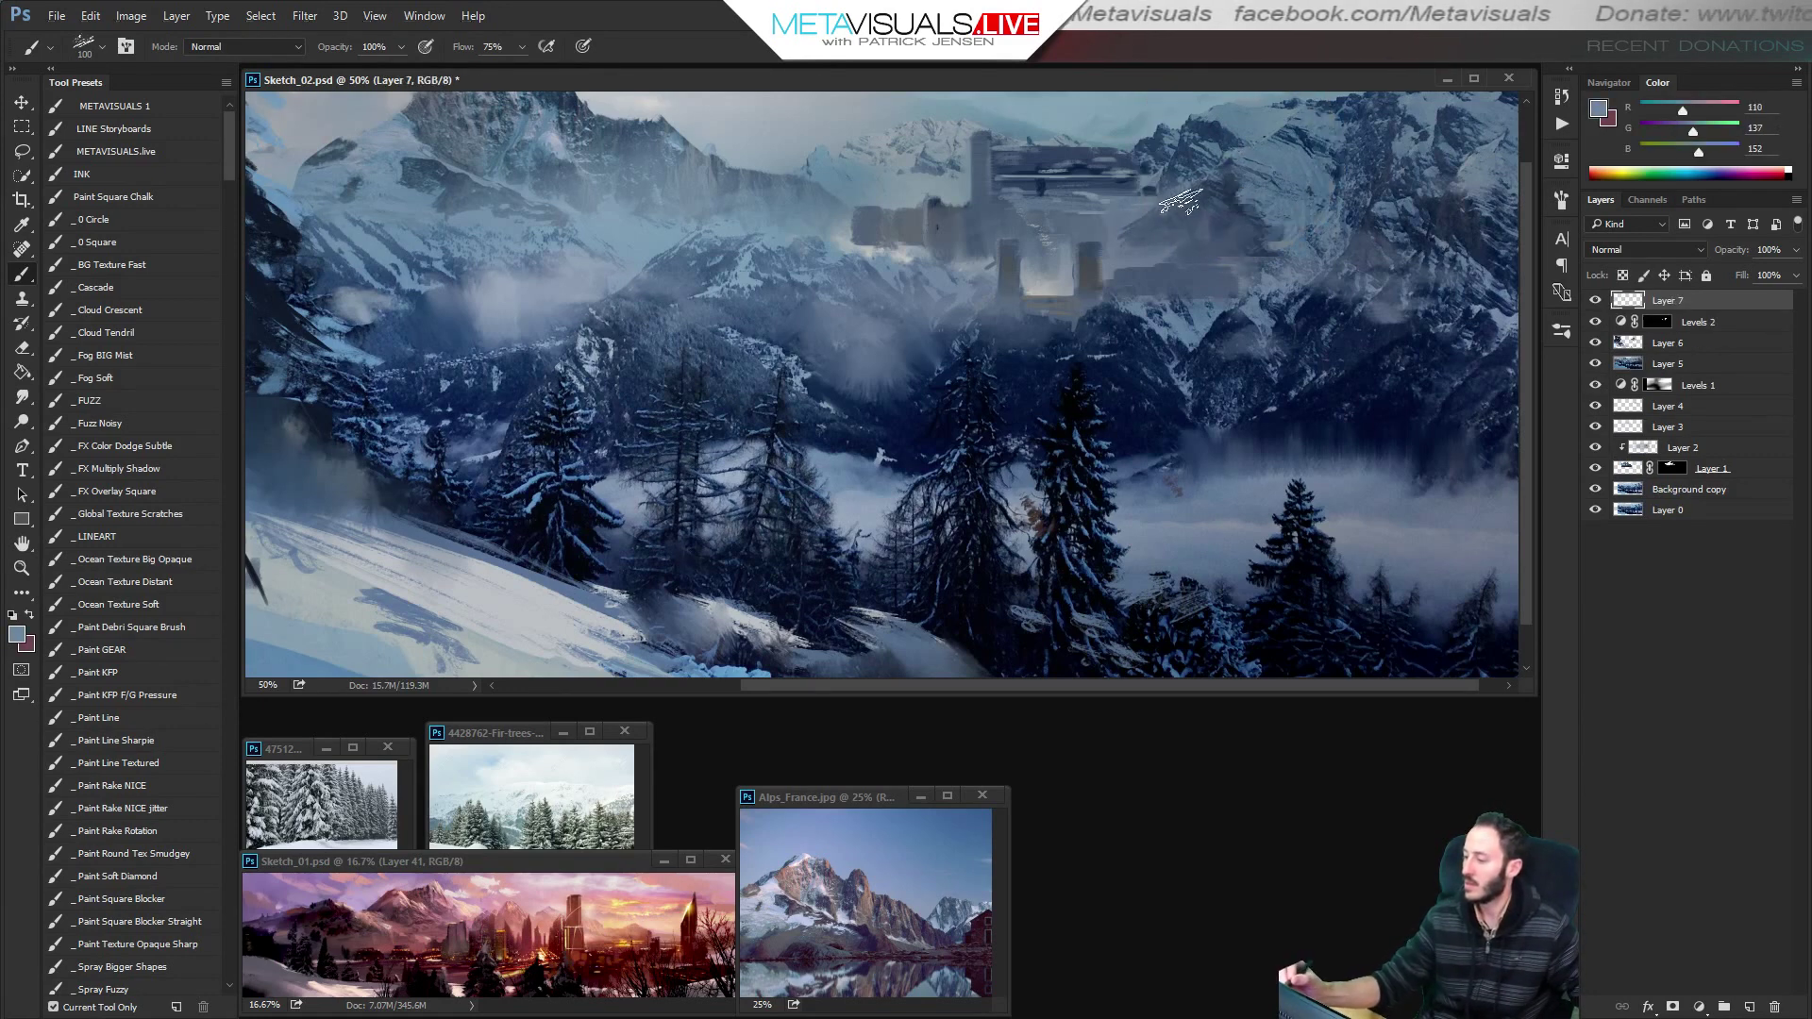
key("bracketleft")
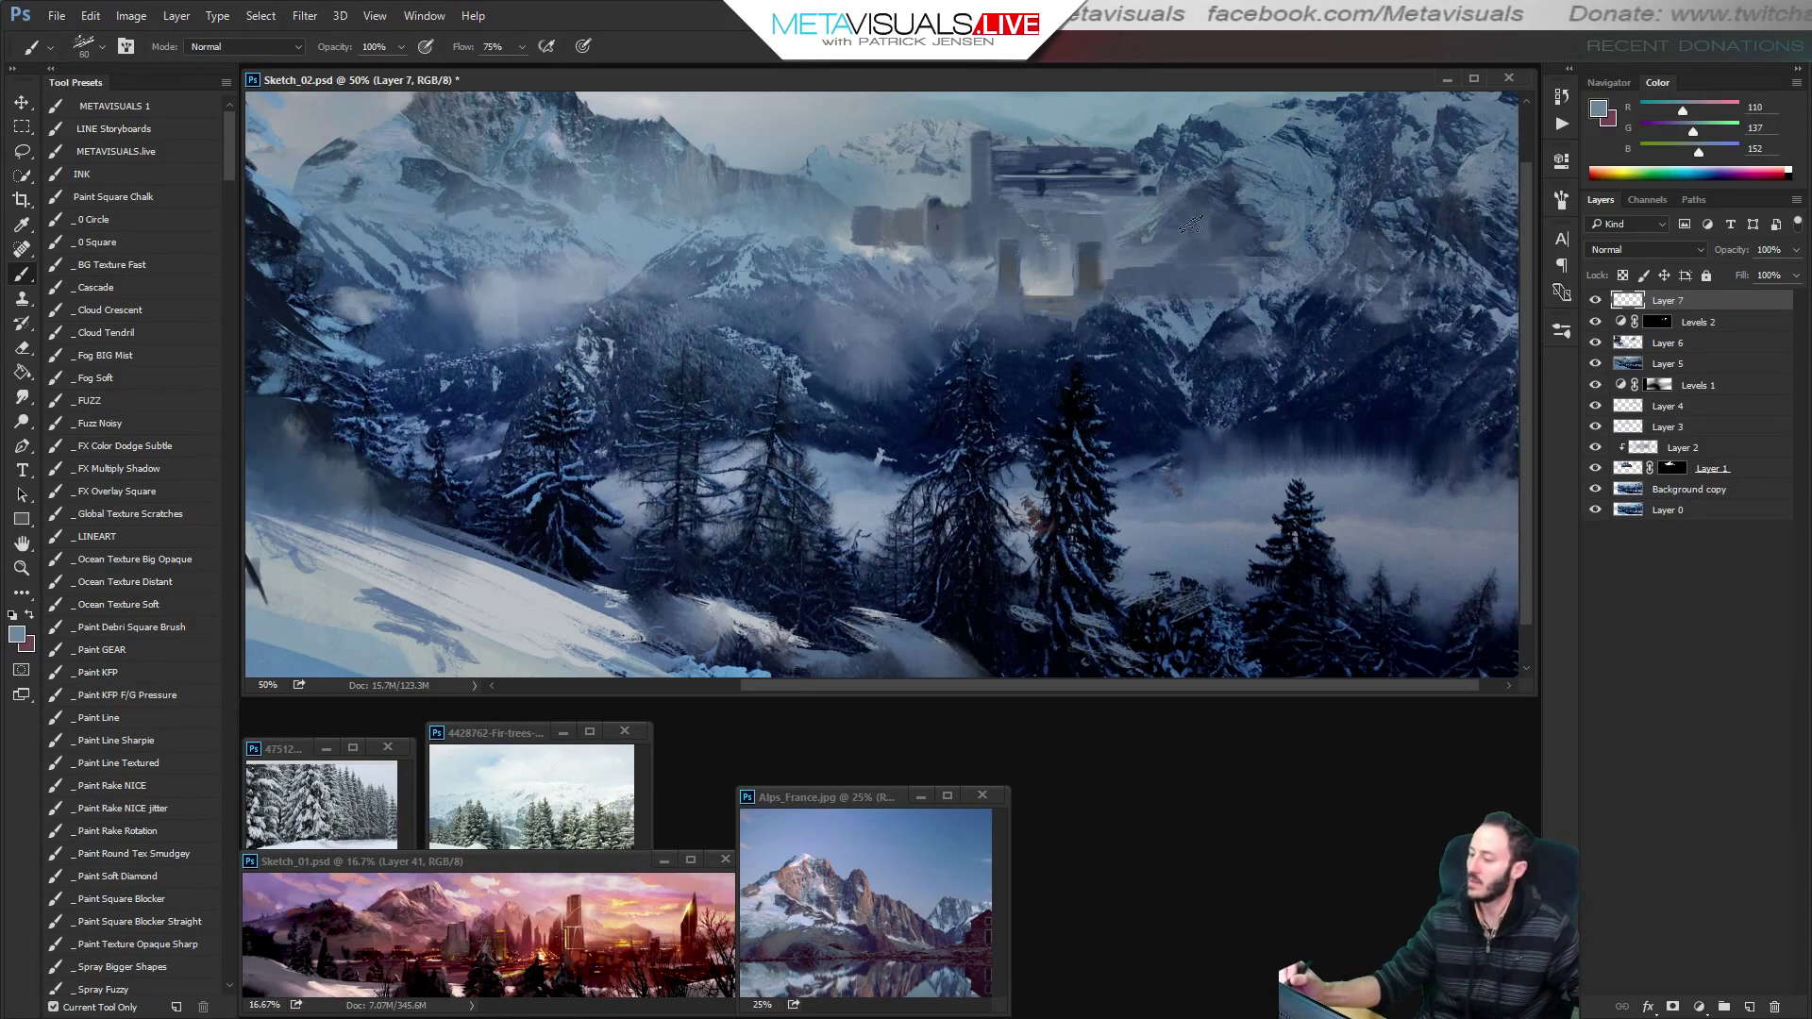
left_click(1175, 366, "alt")
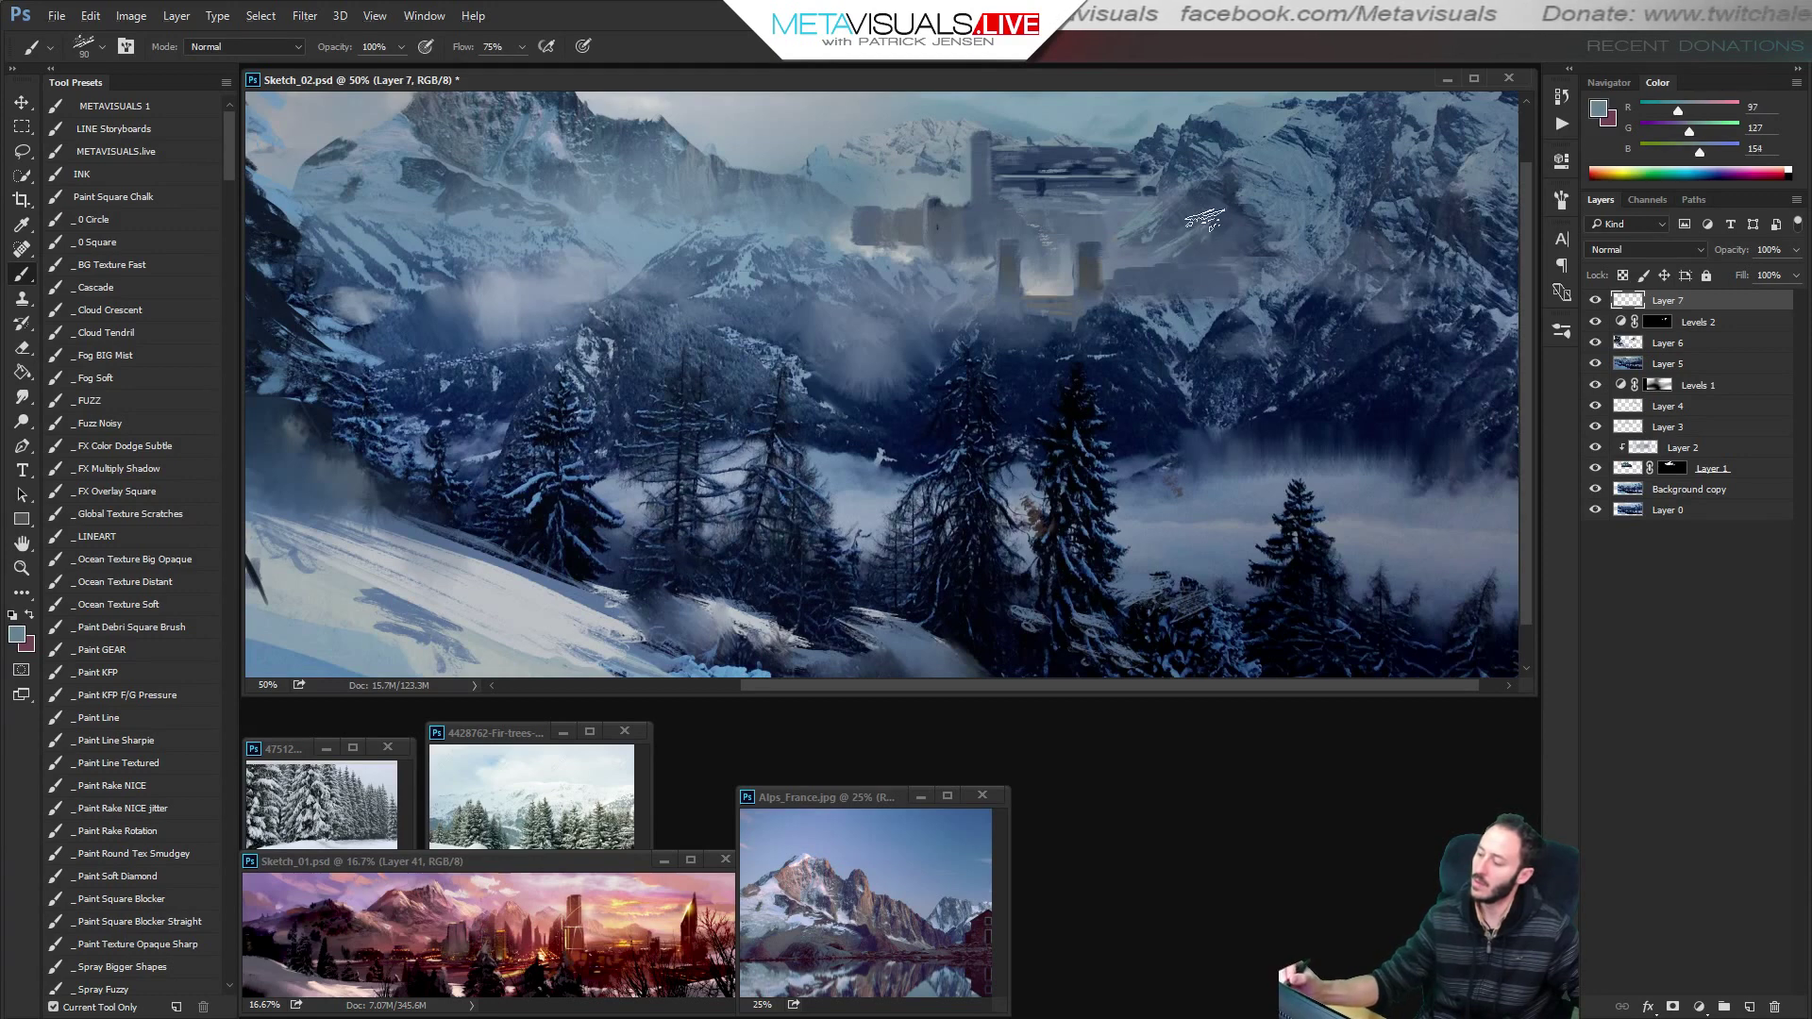
key("bracketleft")
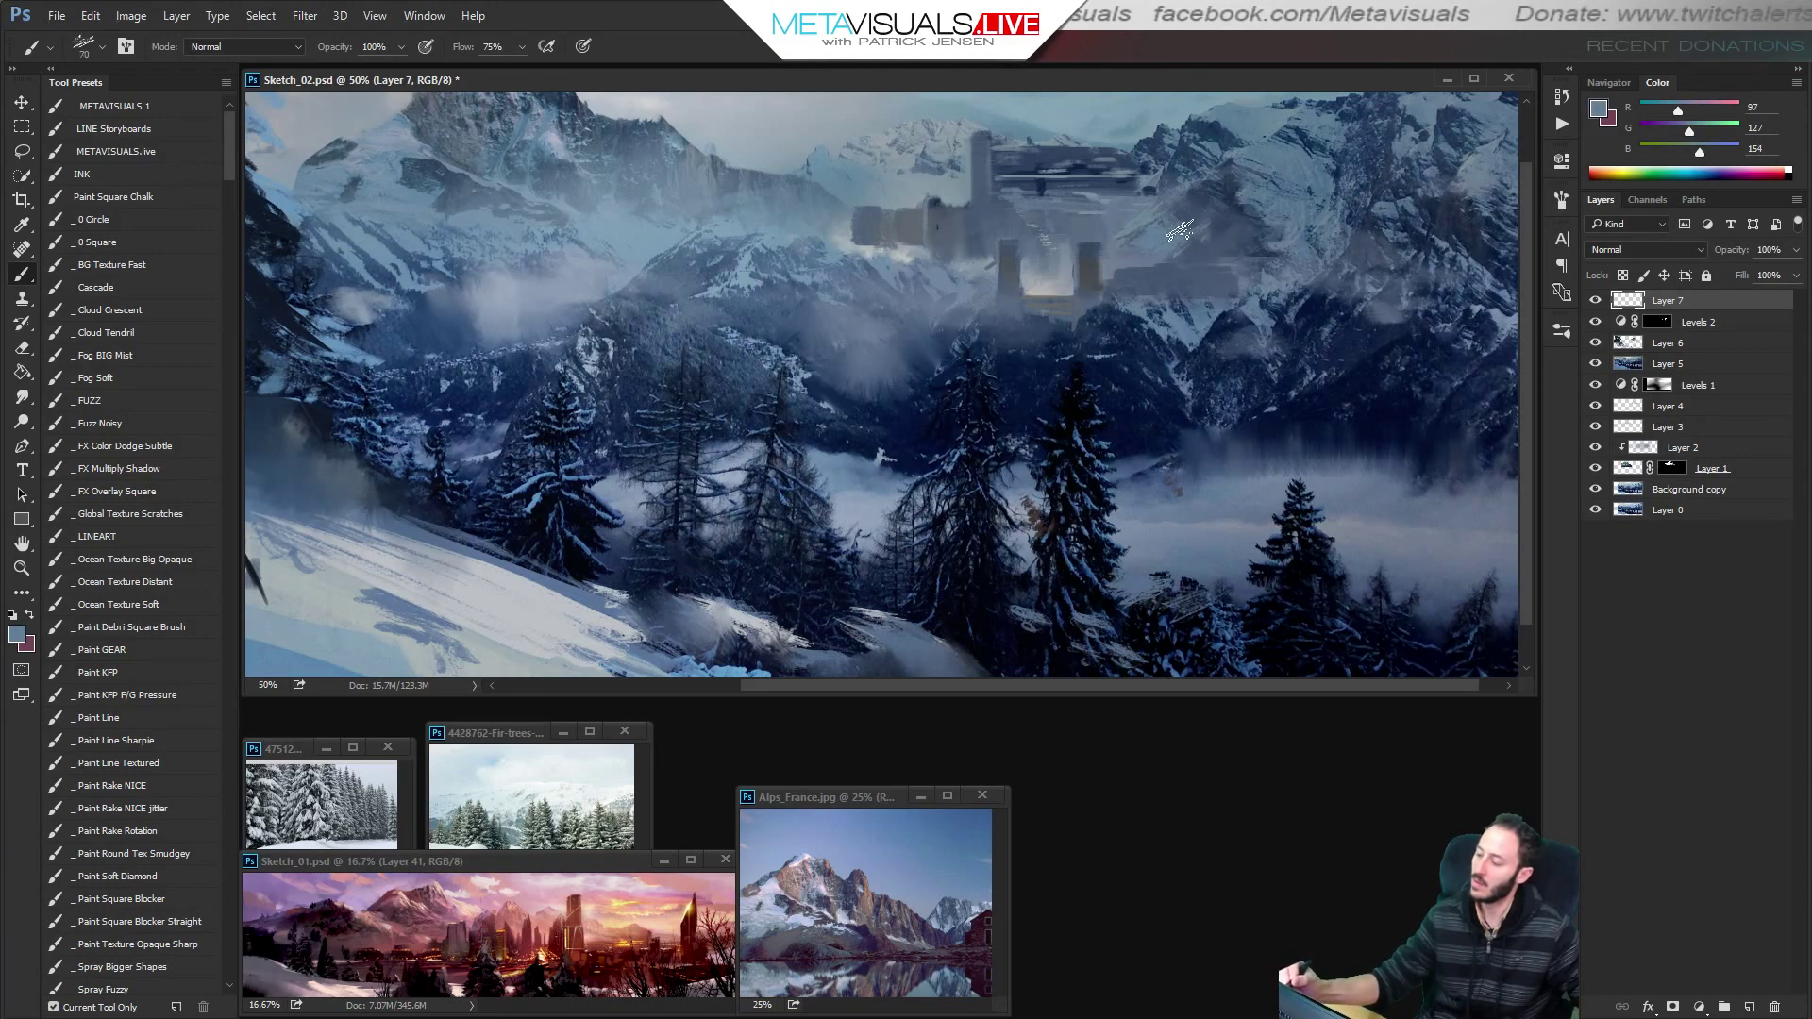
Paint a light grey vertical highlight along the tower's left edge in sampled RGB 162, 166, 171 with a smaller brush.
key("z")
left_click(1275, 200, "alt")
left_click(1274, 200, "alt")
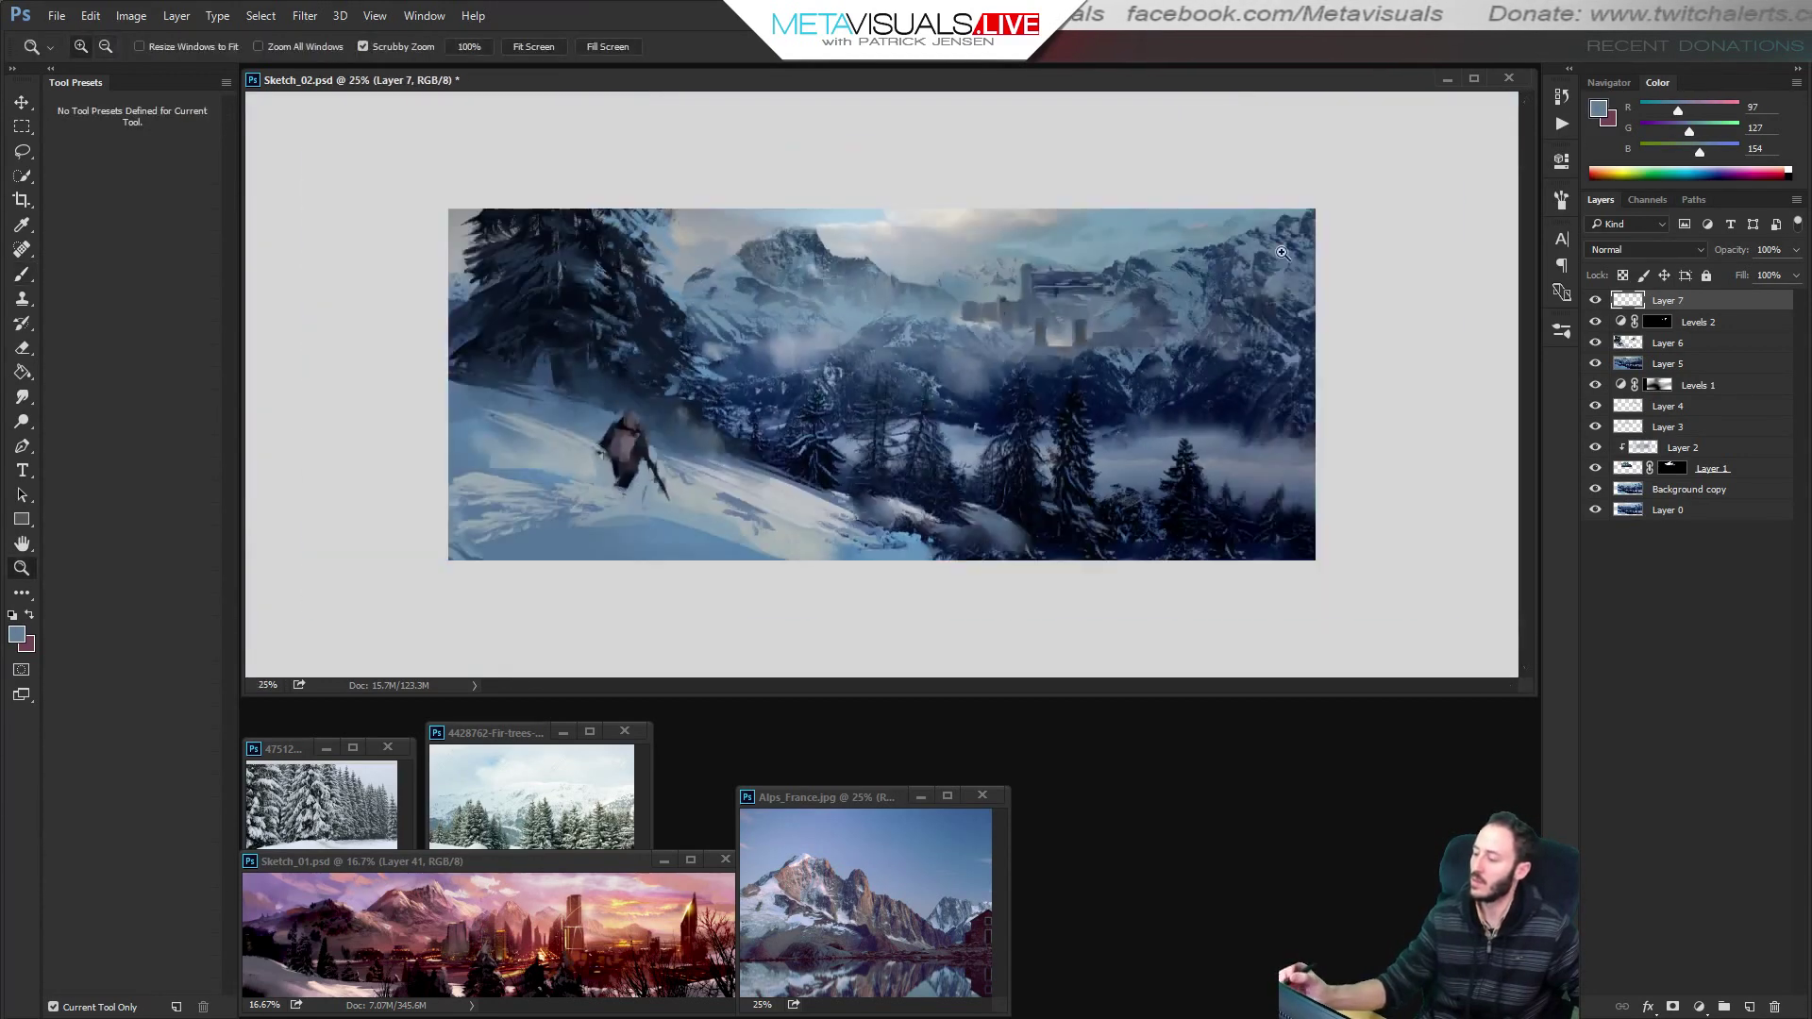
left_click(1269, 272)
key("b")
left_click(1119, 317, "alt")
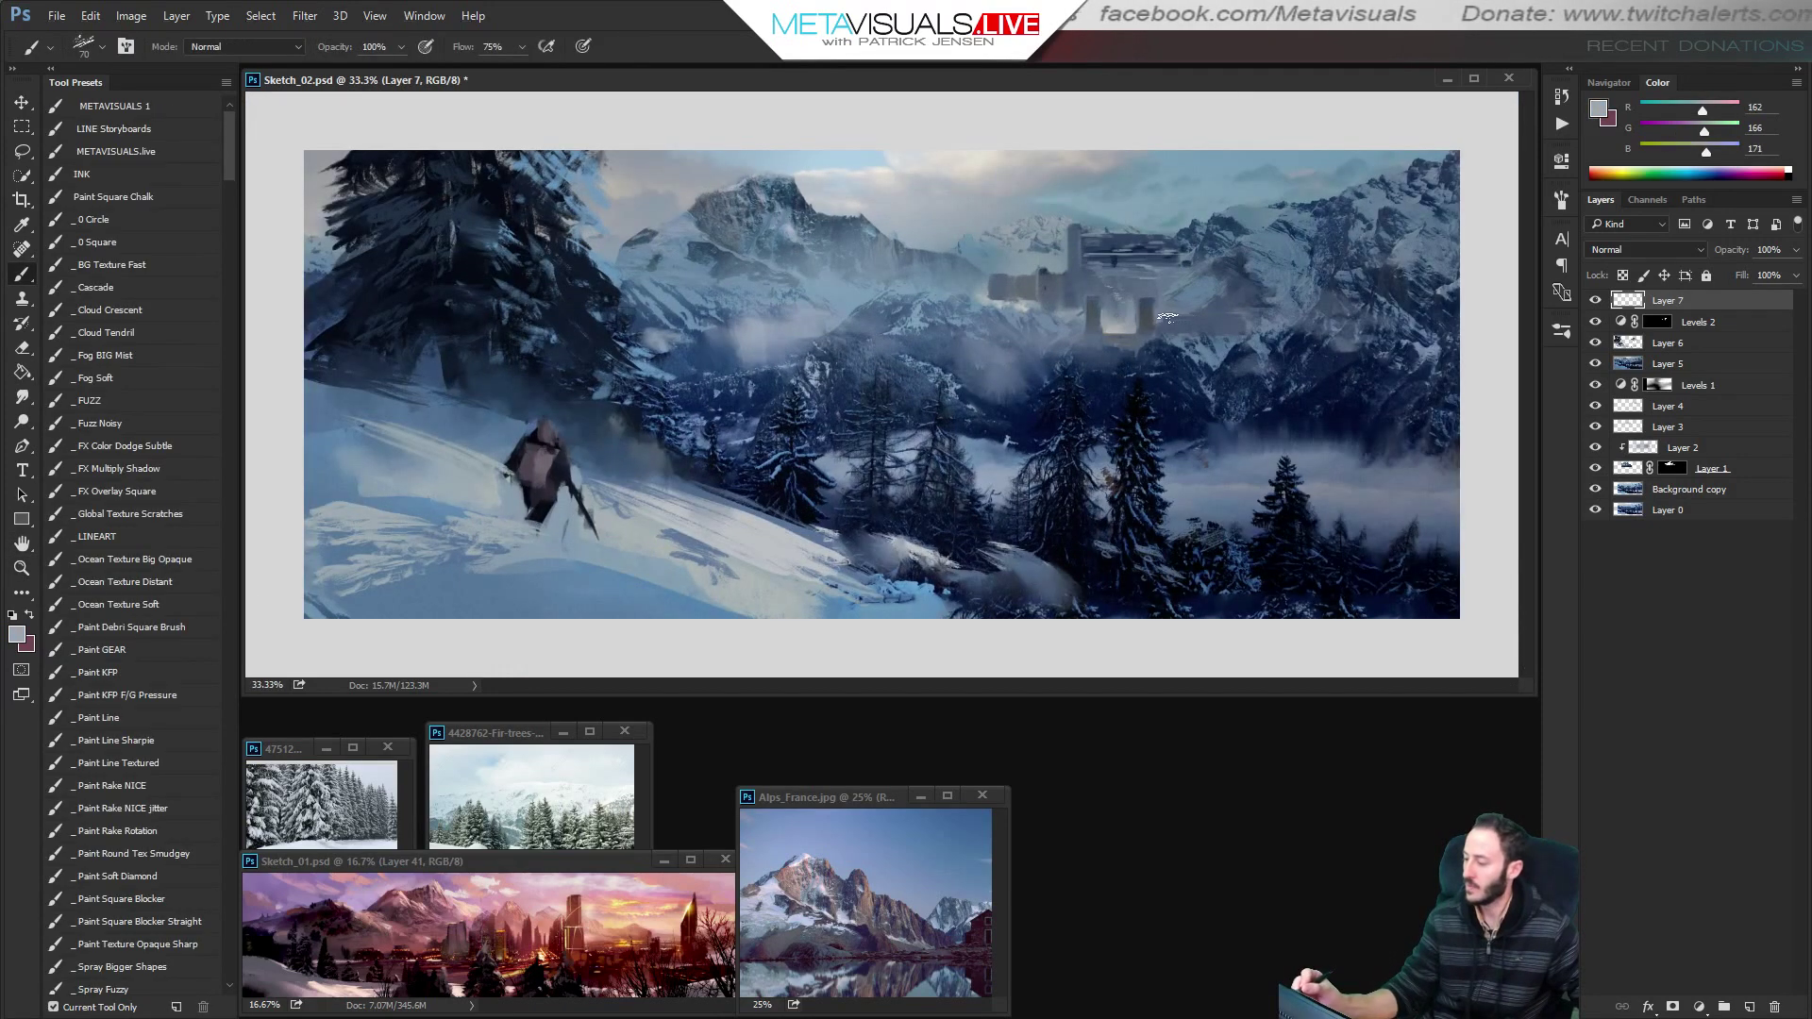
key("z")
left_click(1253, 314)
key("b")
key("bracketright")
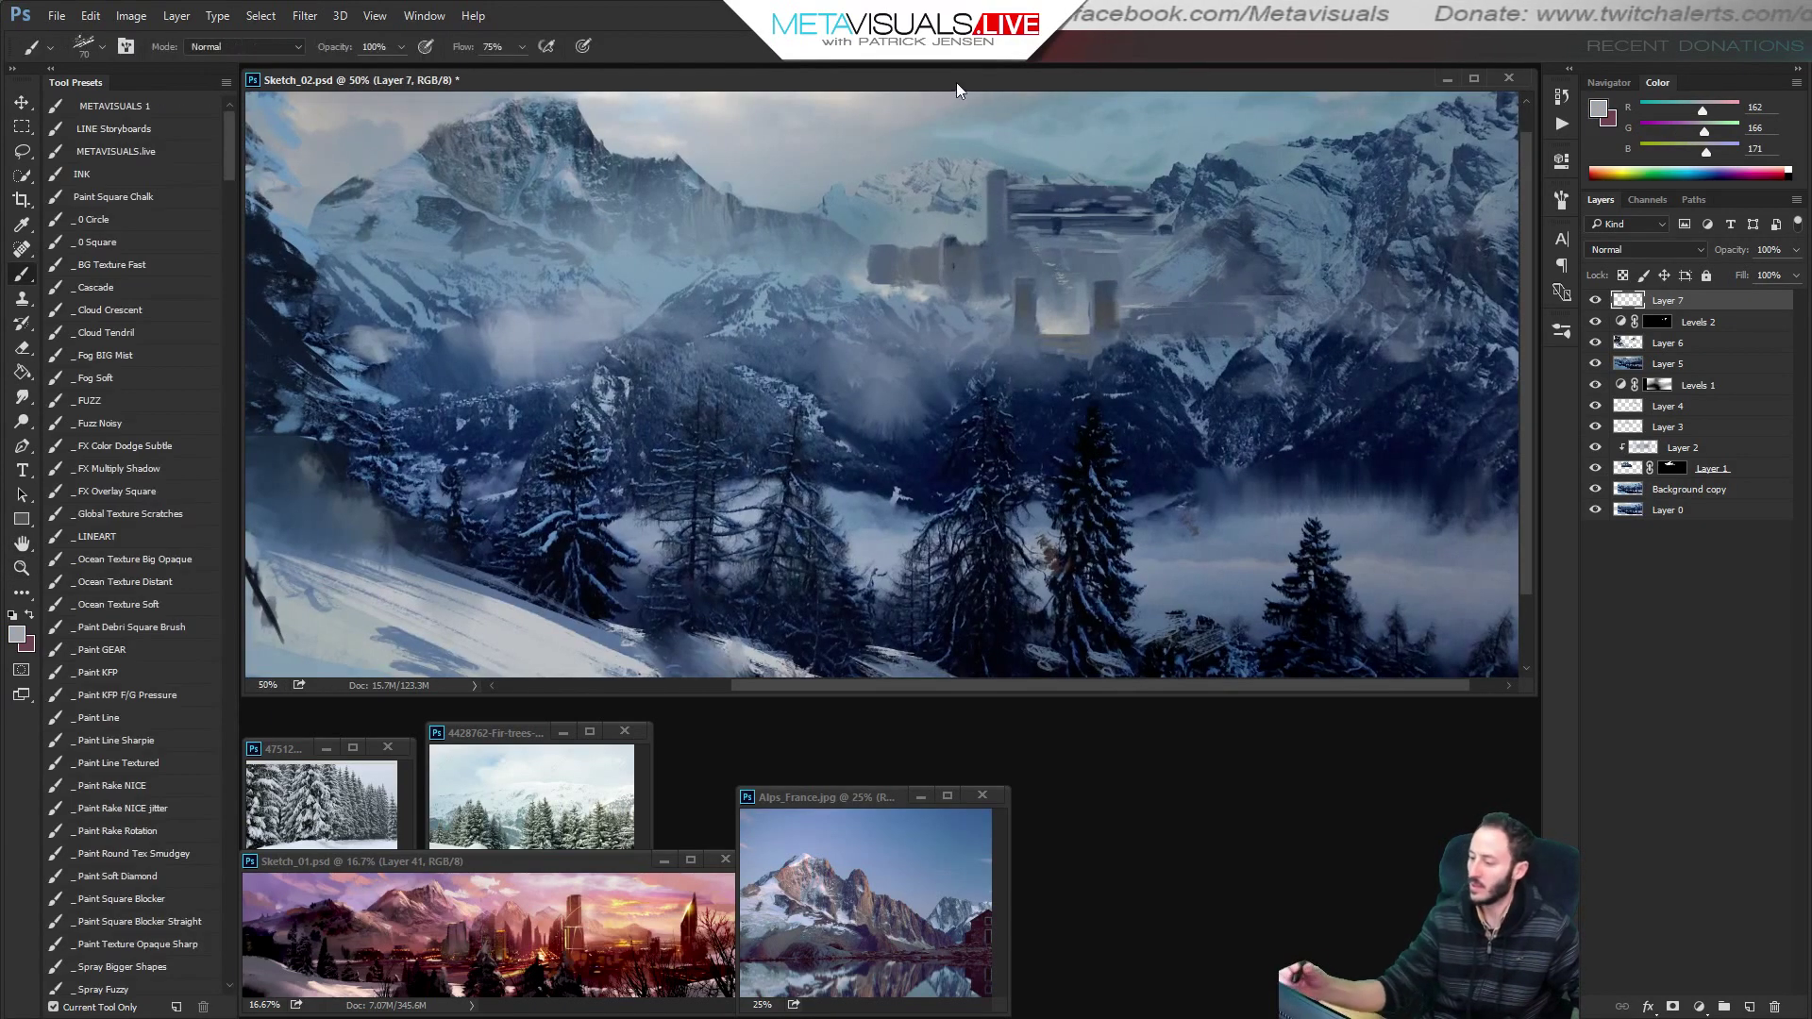
key("bracketleft")
key("bracketleft")
key("bracketleft")
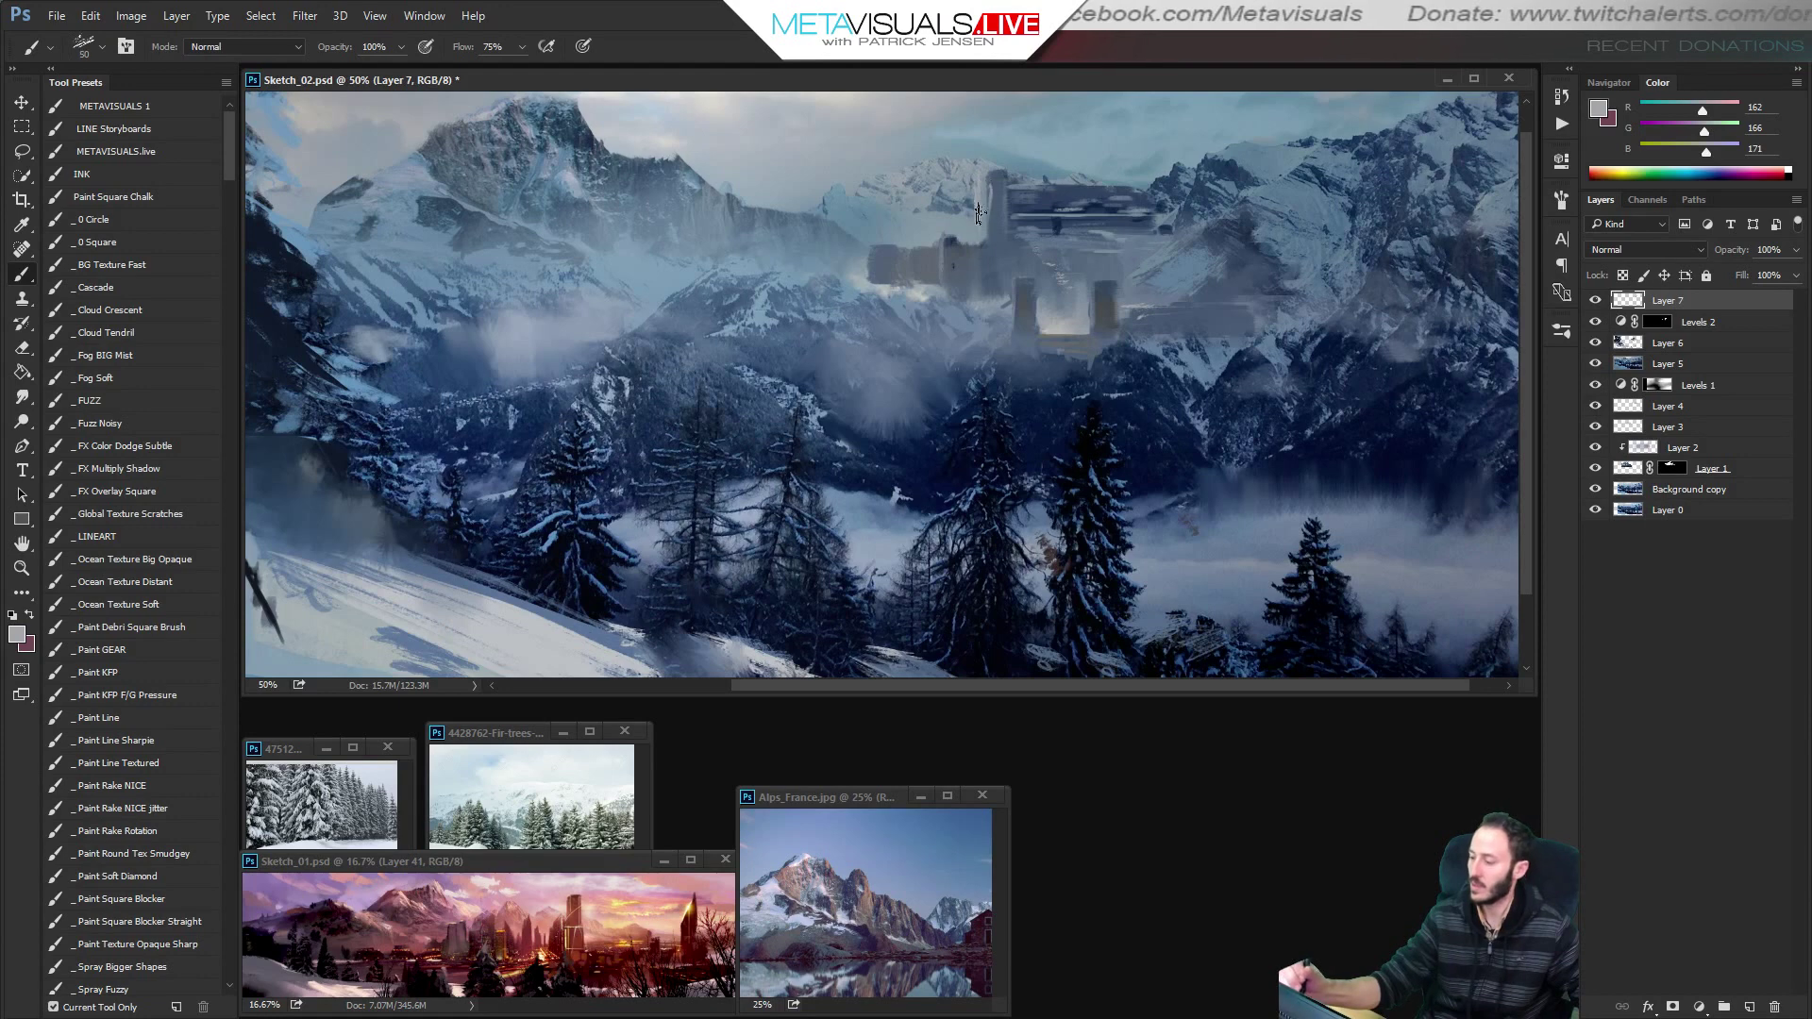
Paint light highlights below the left wing and beneath the upper block's right end in sampled pale grey, RGB 168, 174, 178.
left_click(862, 270, "alt")
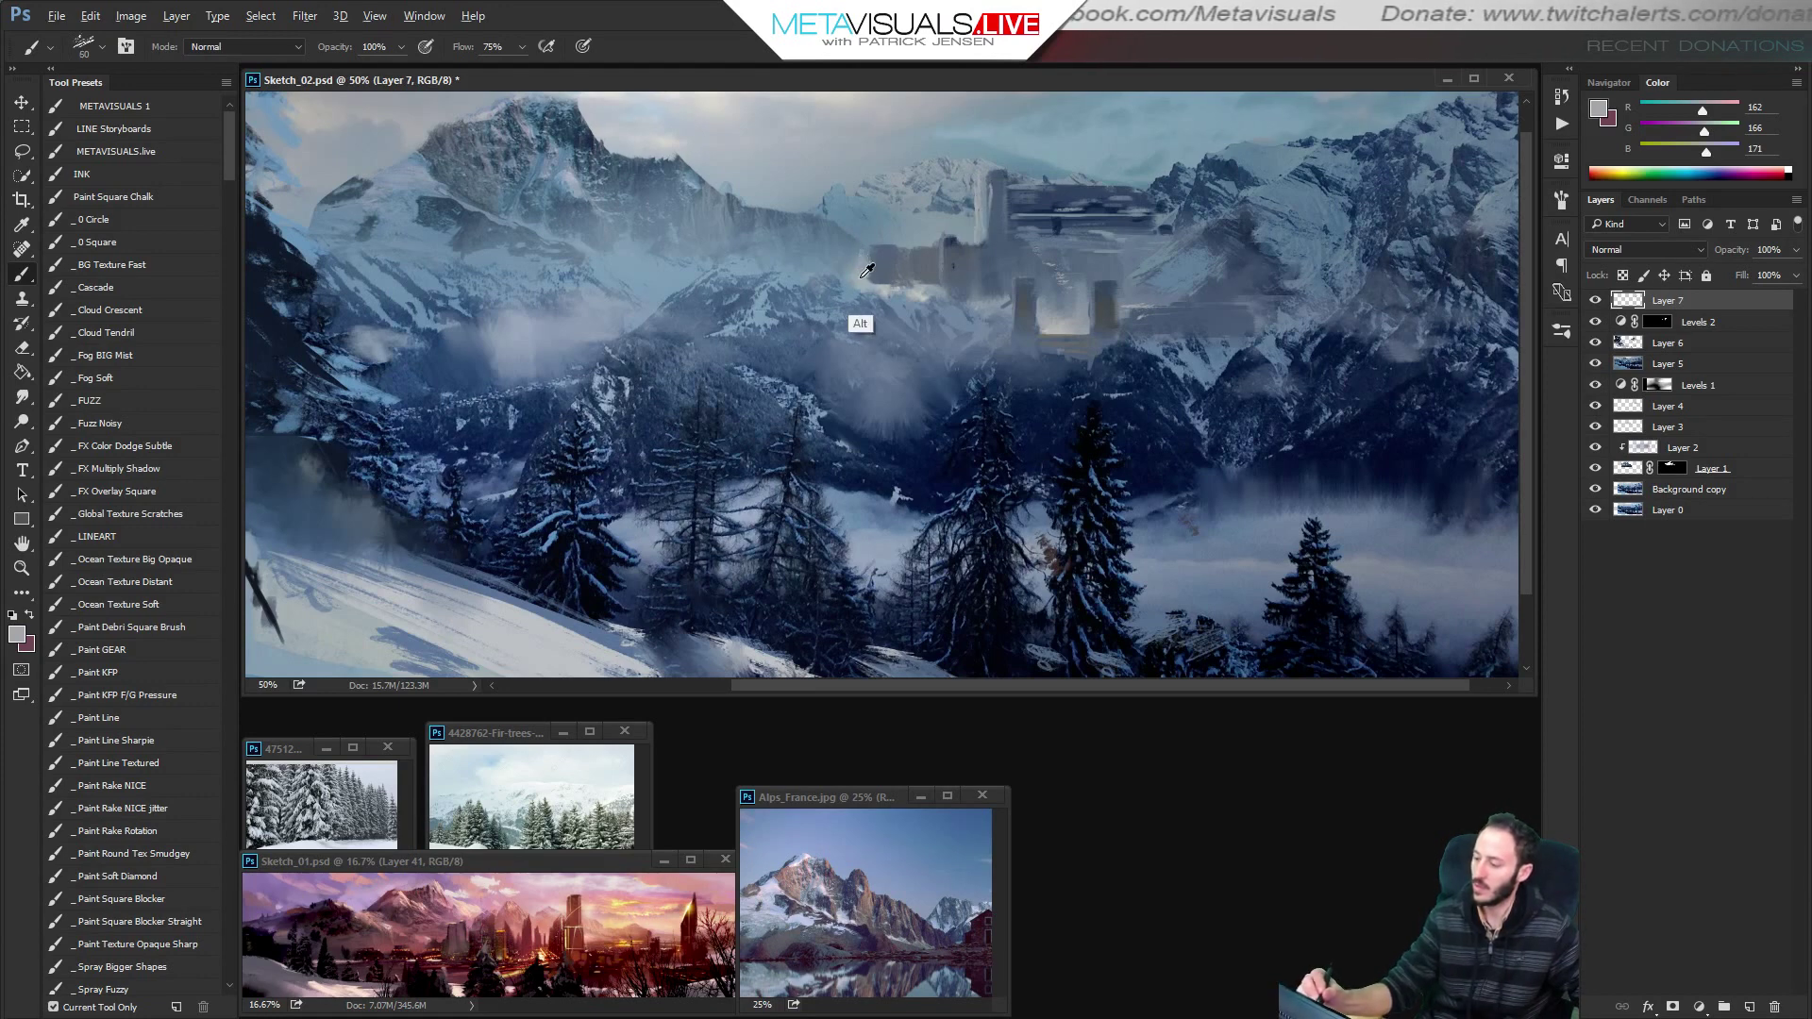
key("bracketleft")
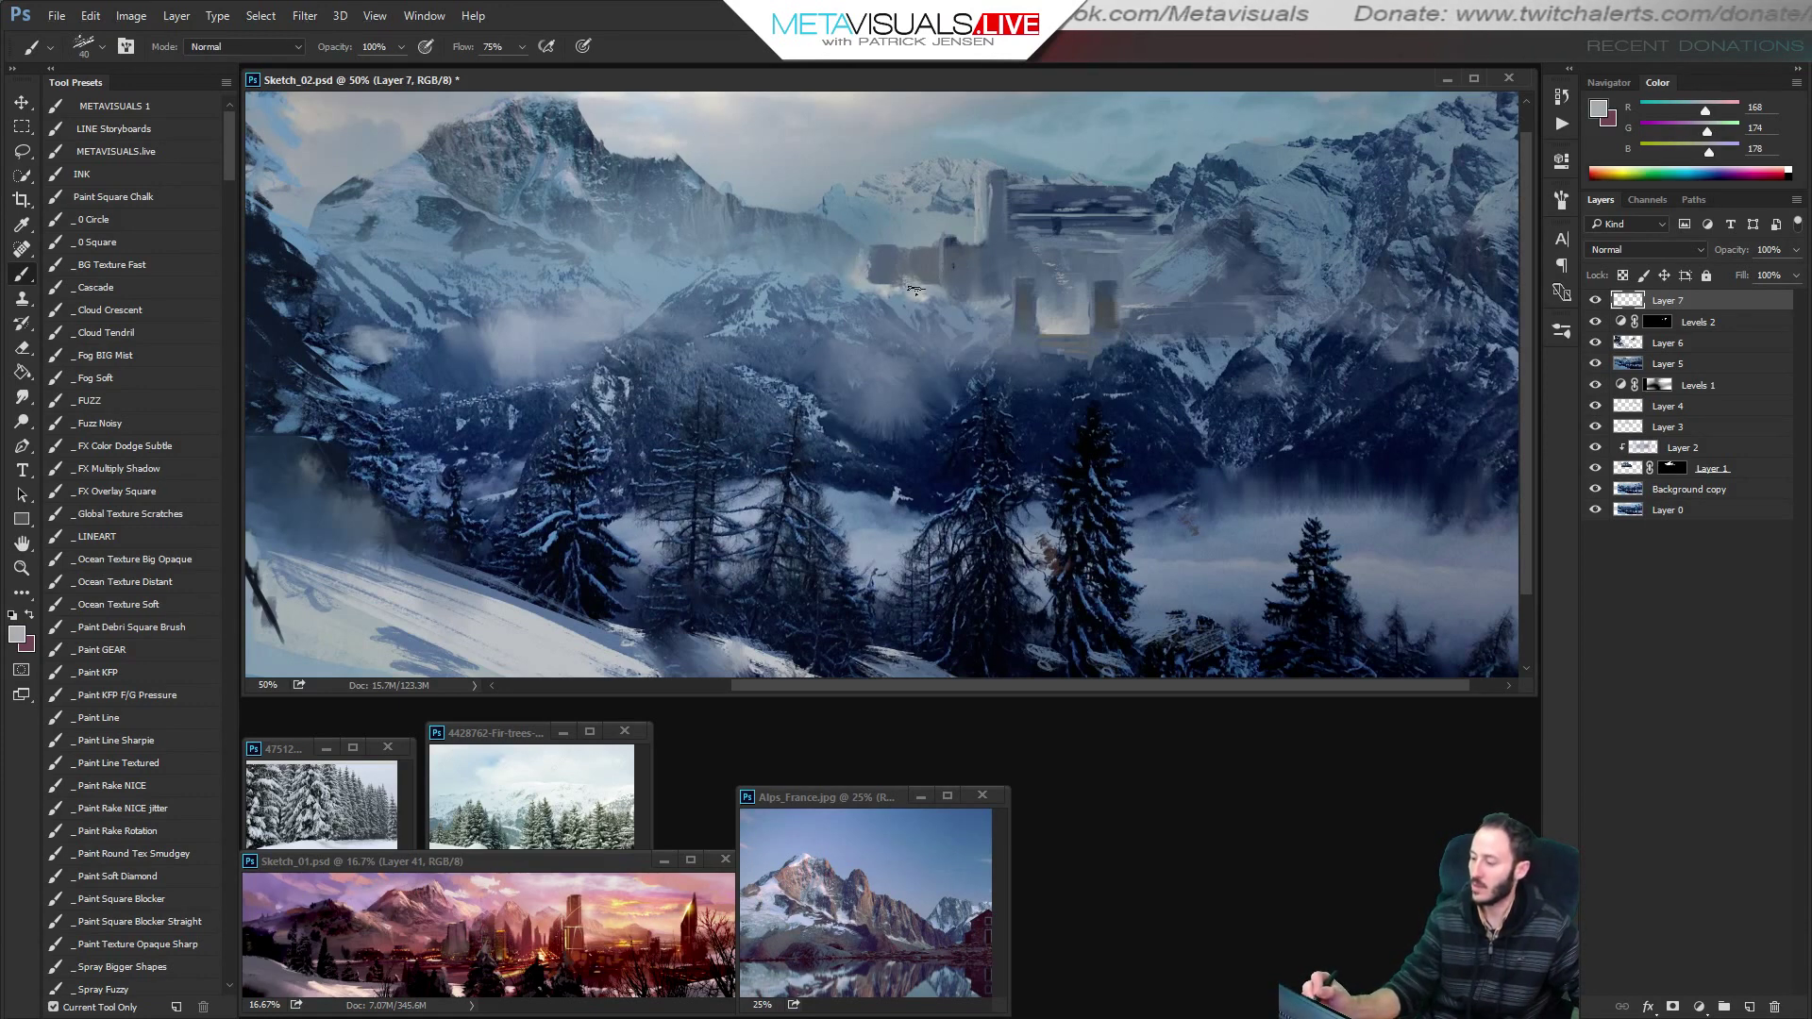
key("space")
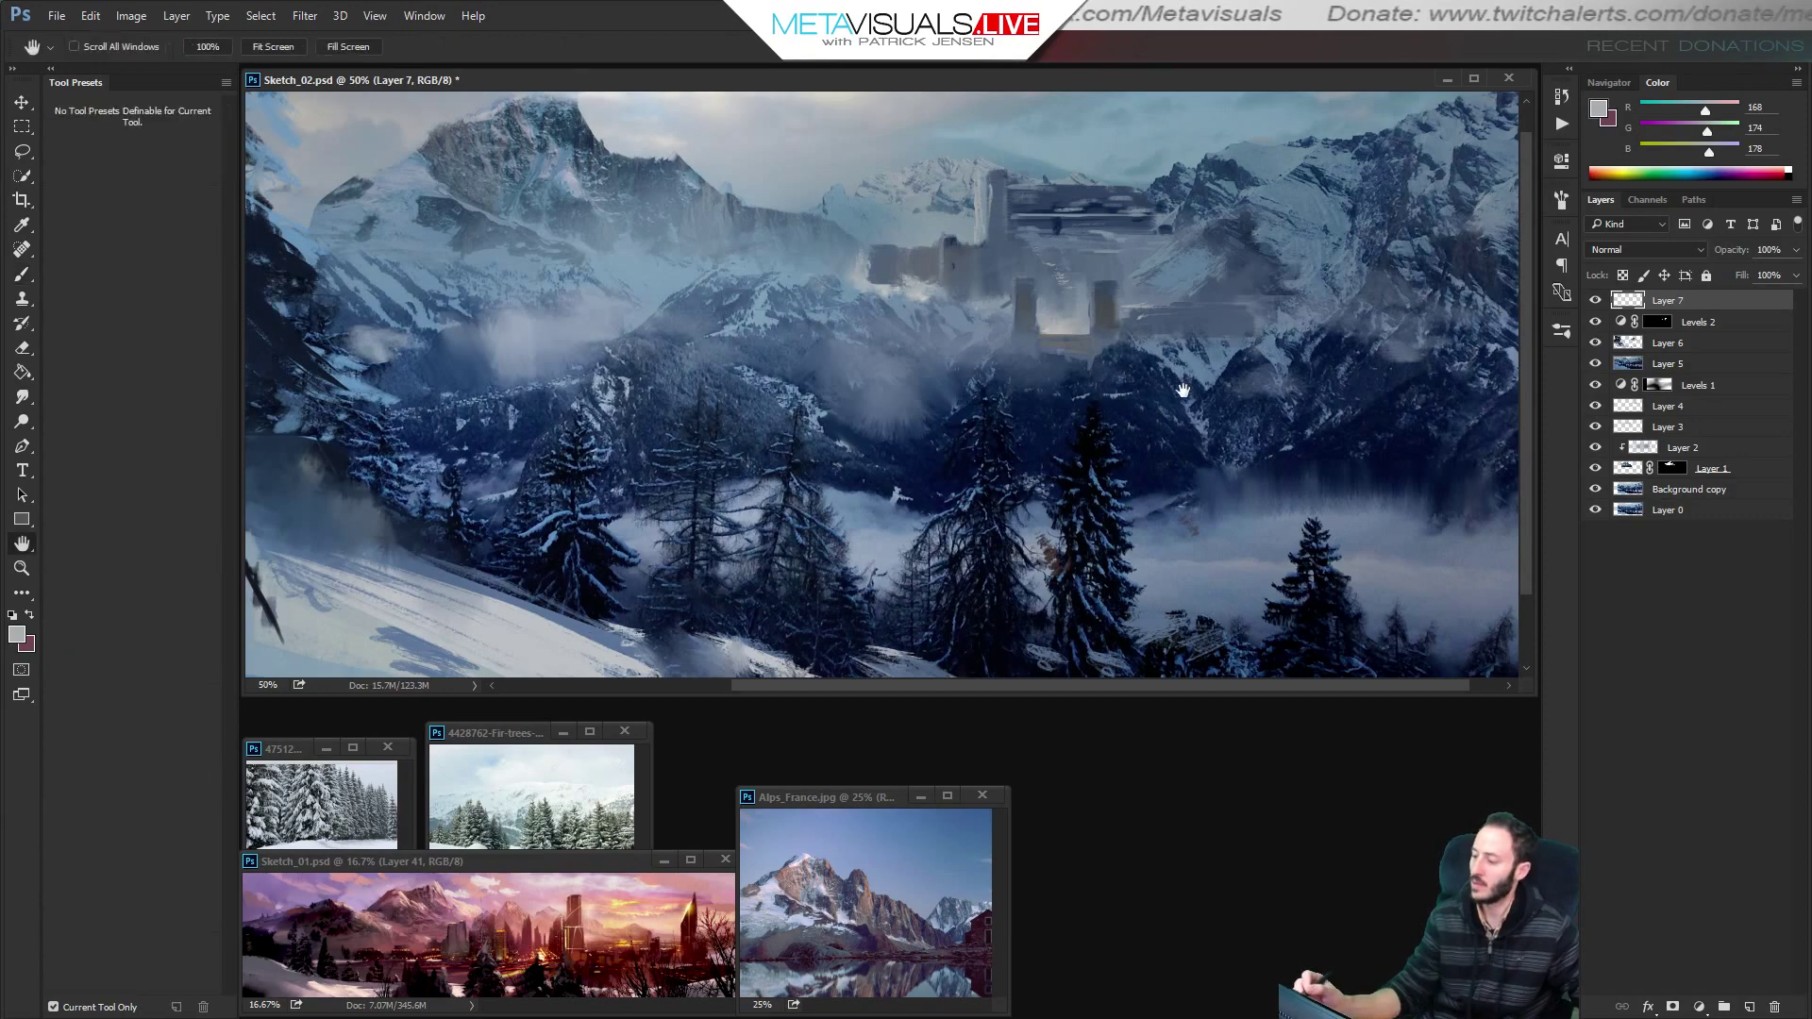
left_click(1212, 389, "alt")
left_click(1215, 390, "ctrl")
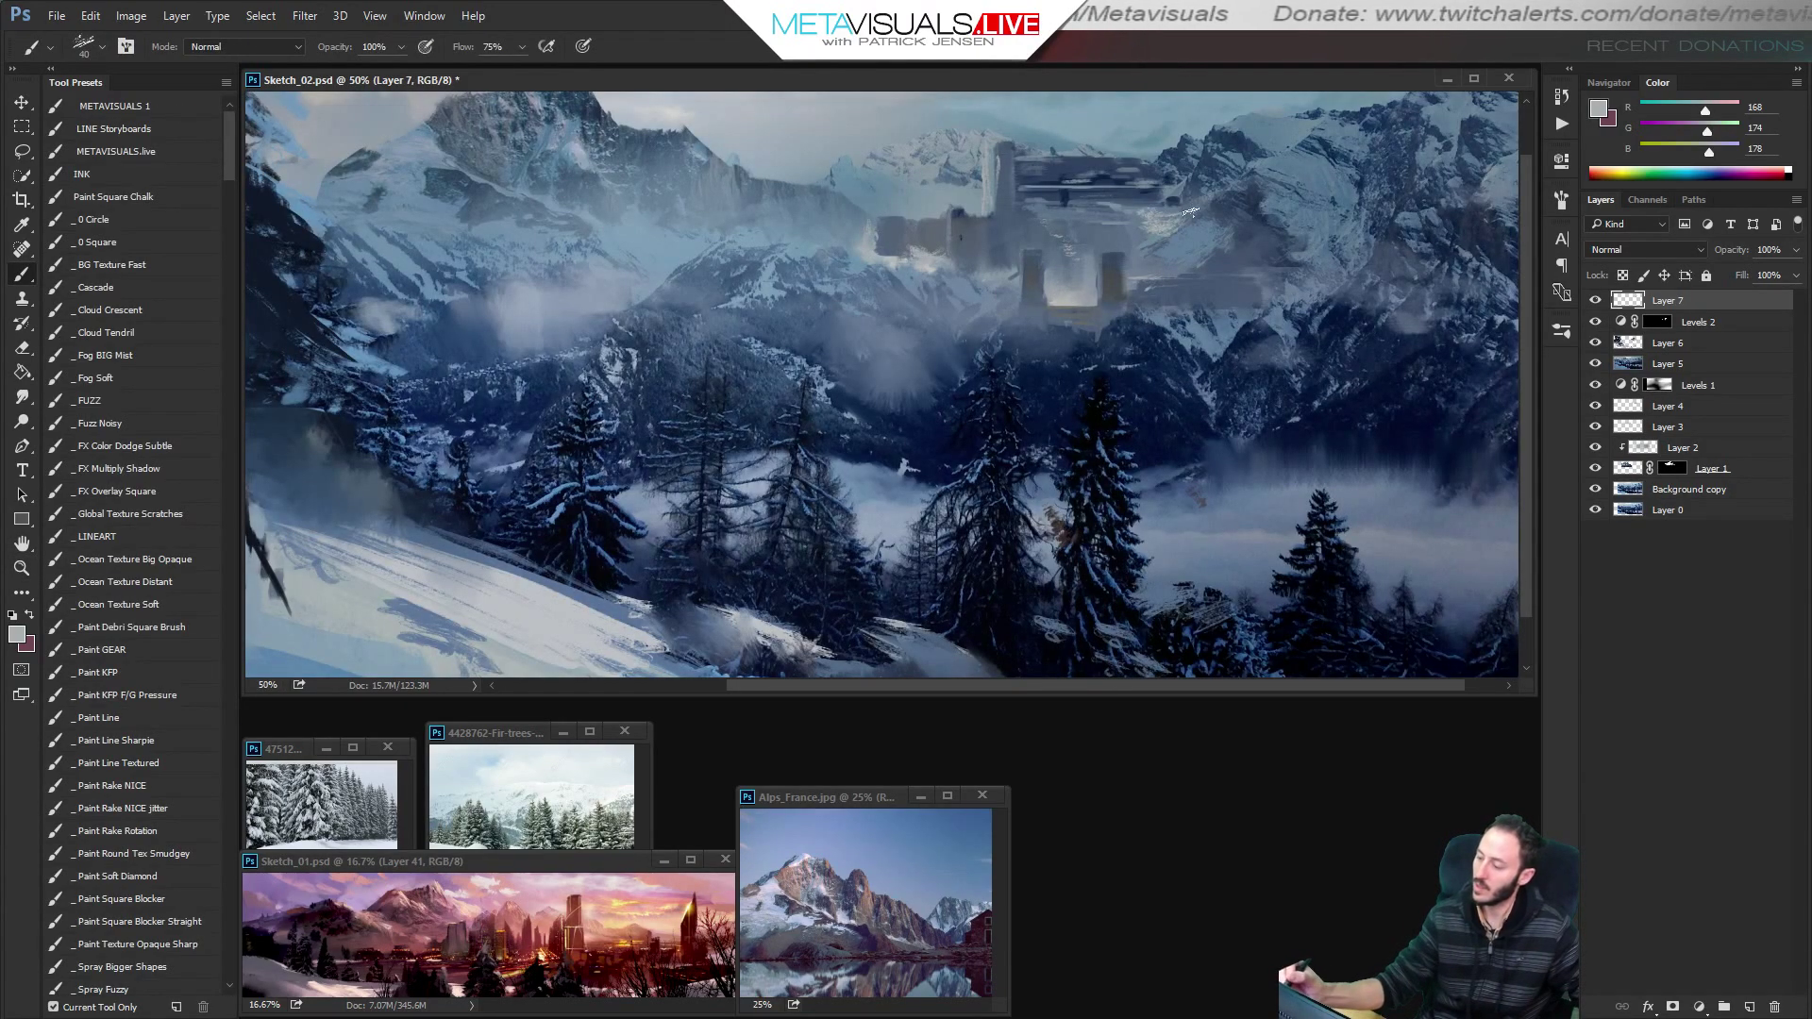
Paint dark strokes at the foot of the left pillar in sampled dark blue, RGB 53, 70, 99.
key("z")
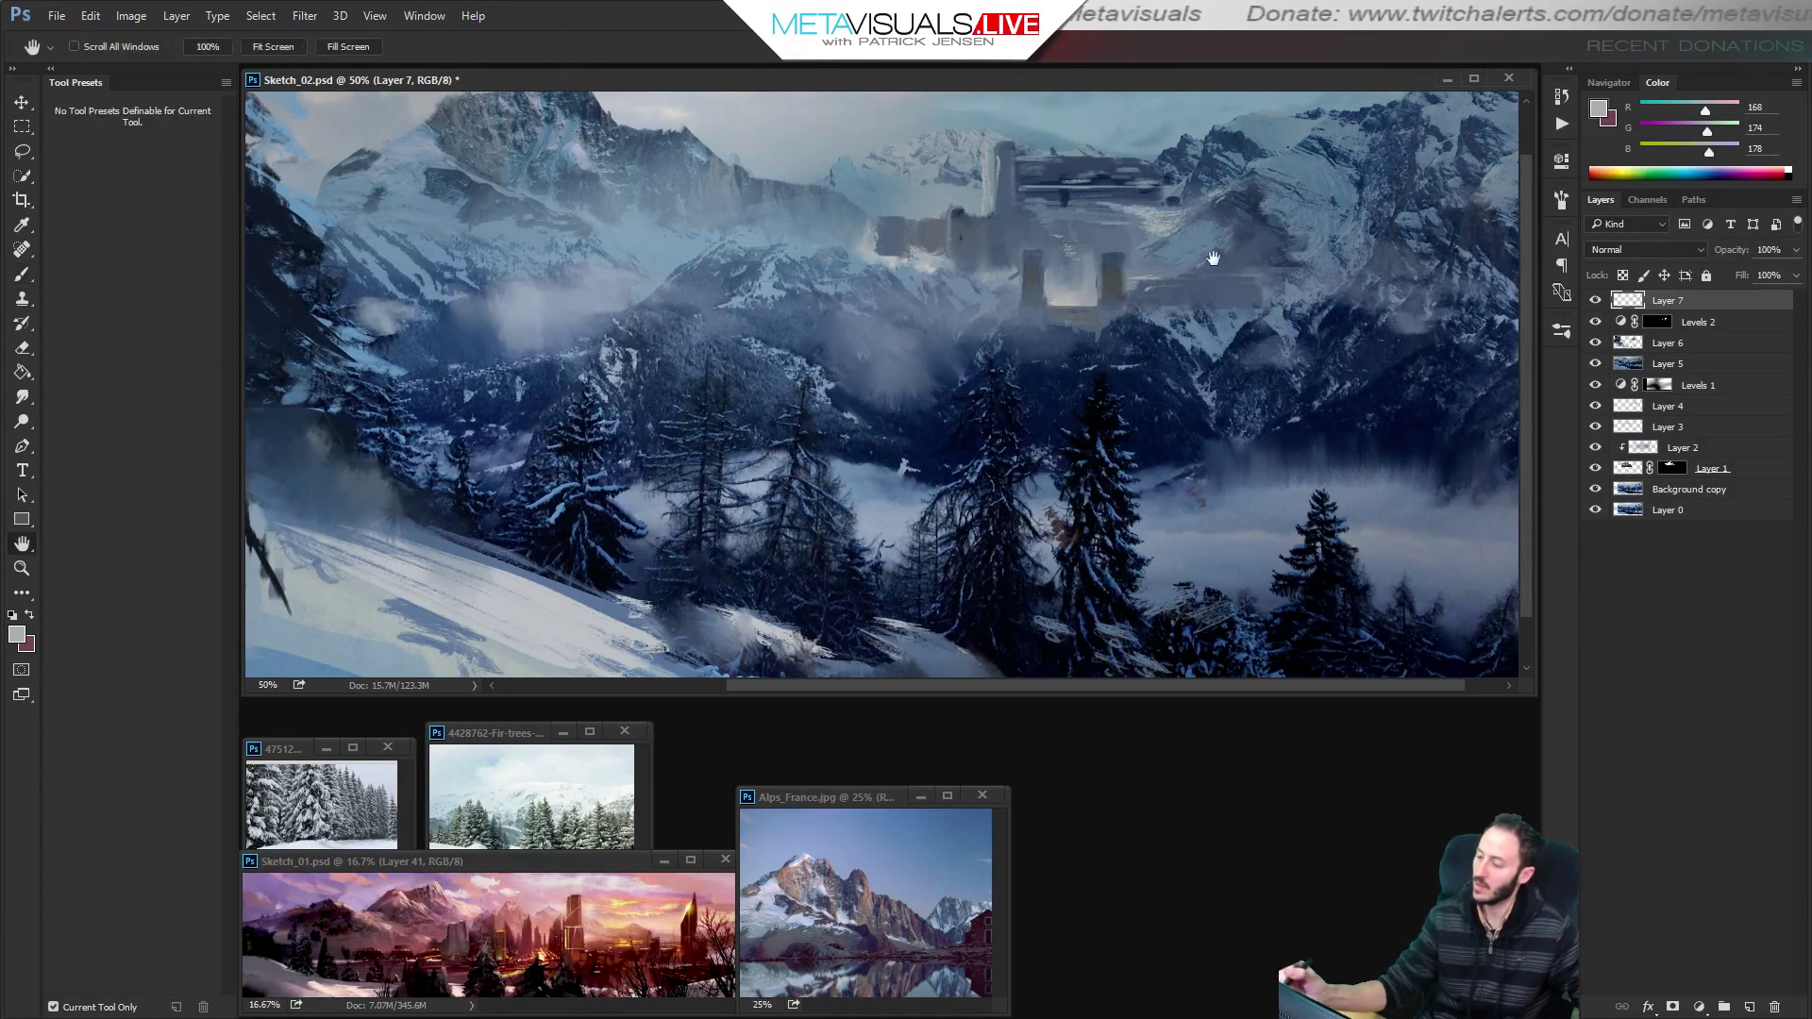
key("h")
left_click_drag(1227, 317, 1238, 328)
key("b")
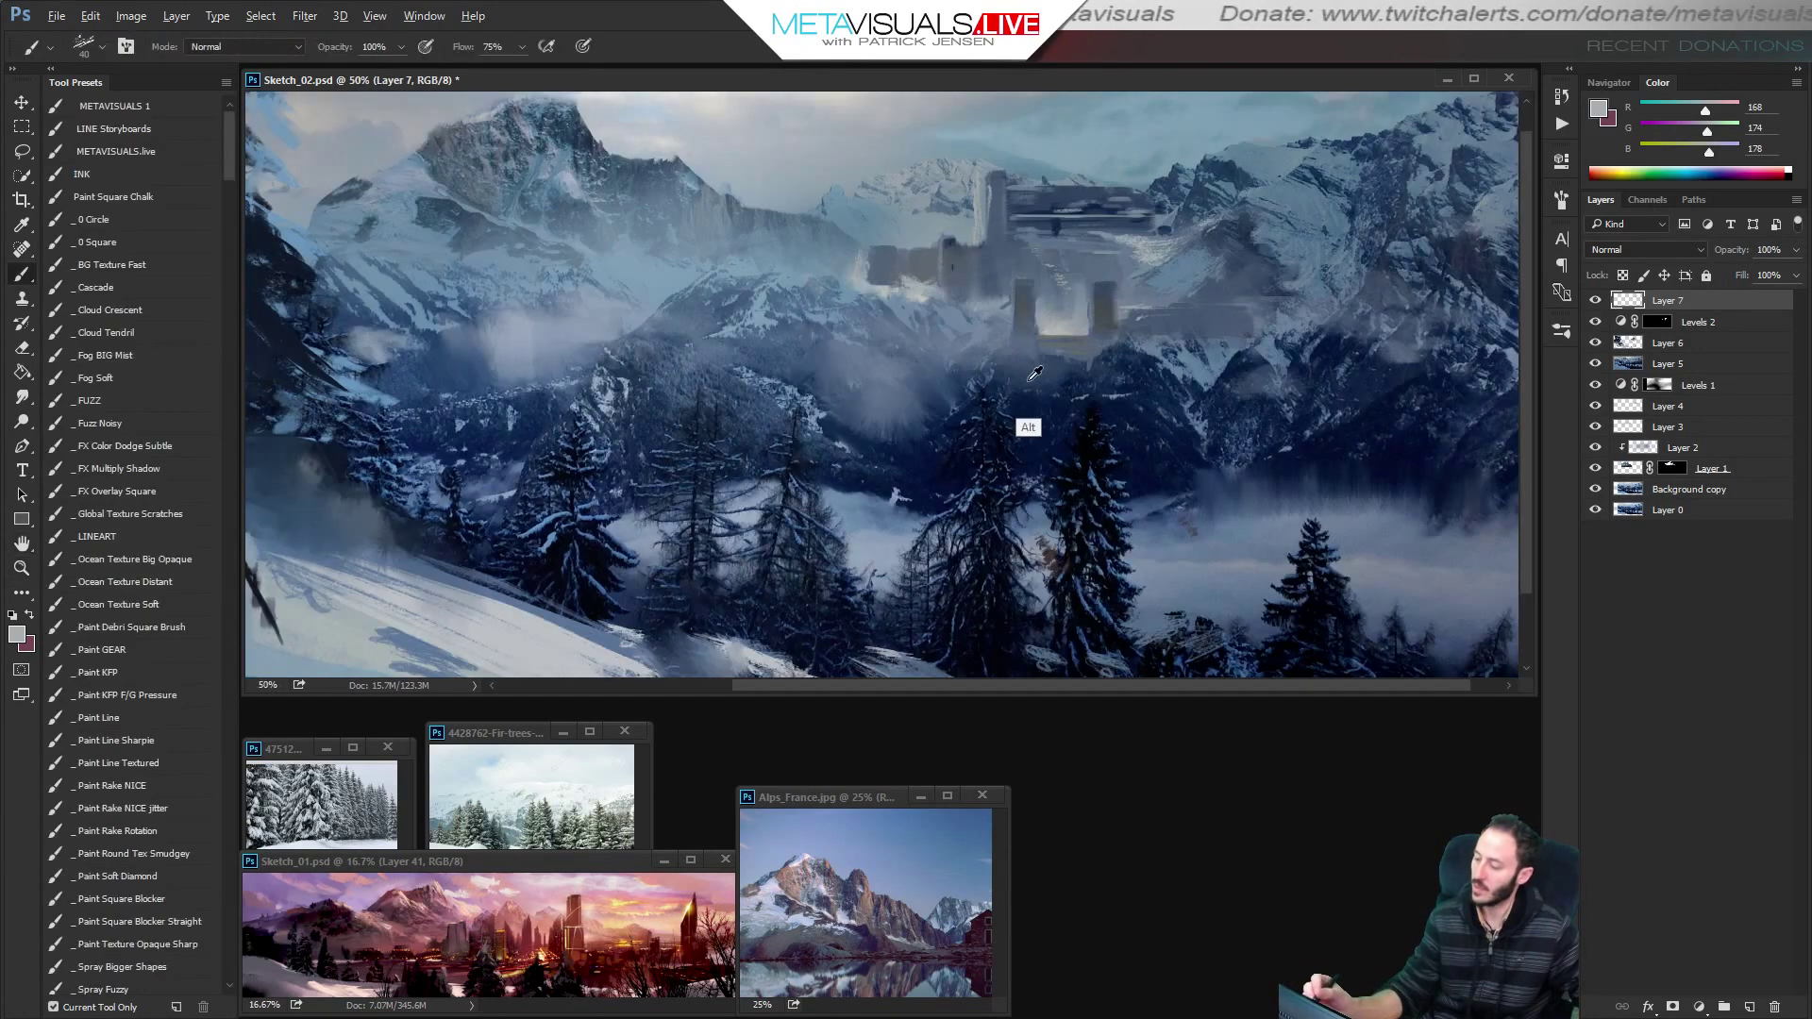
left_click(1019, 363, "alt")
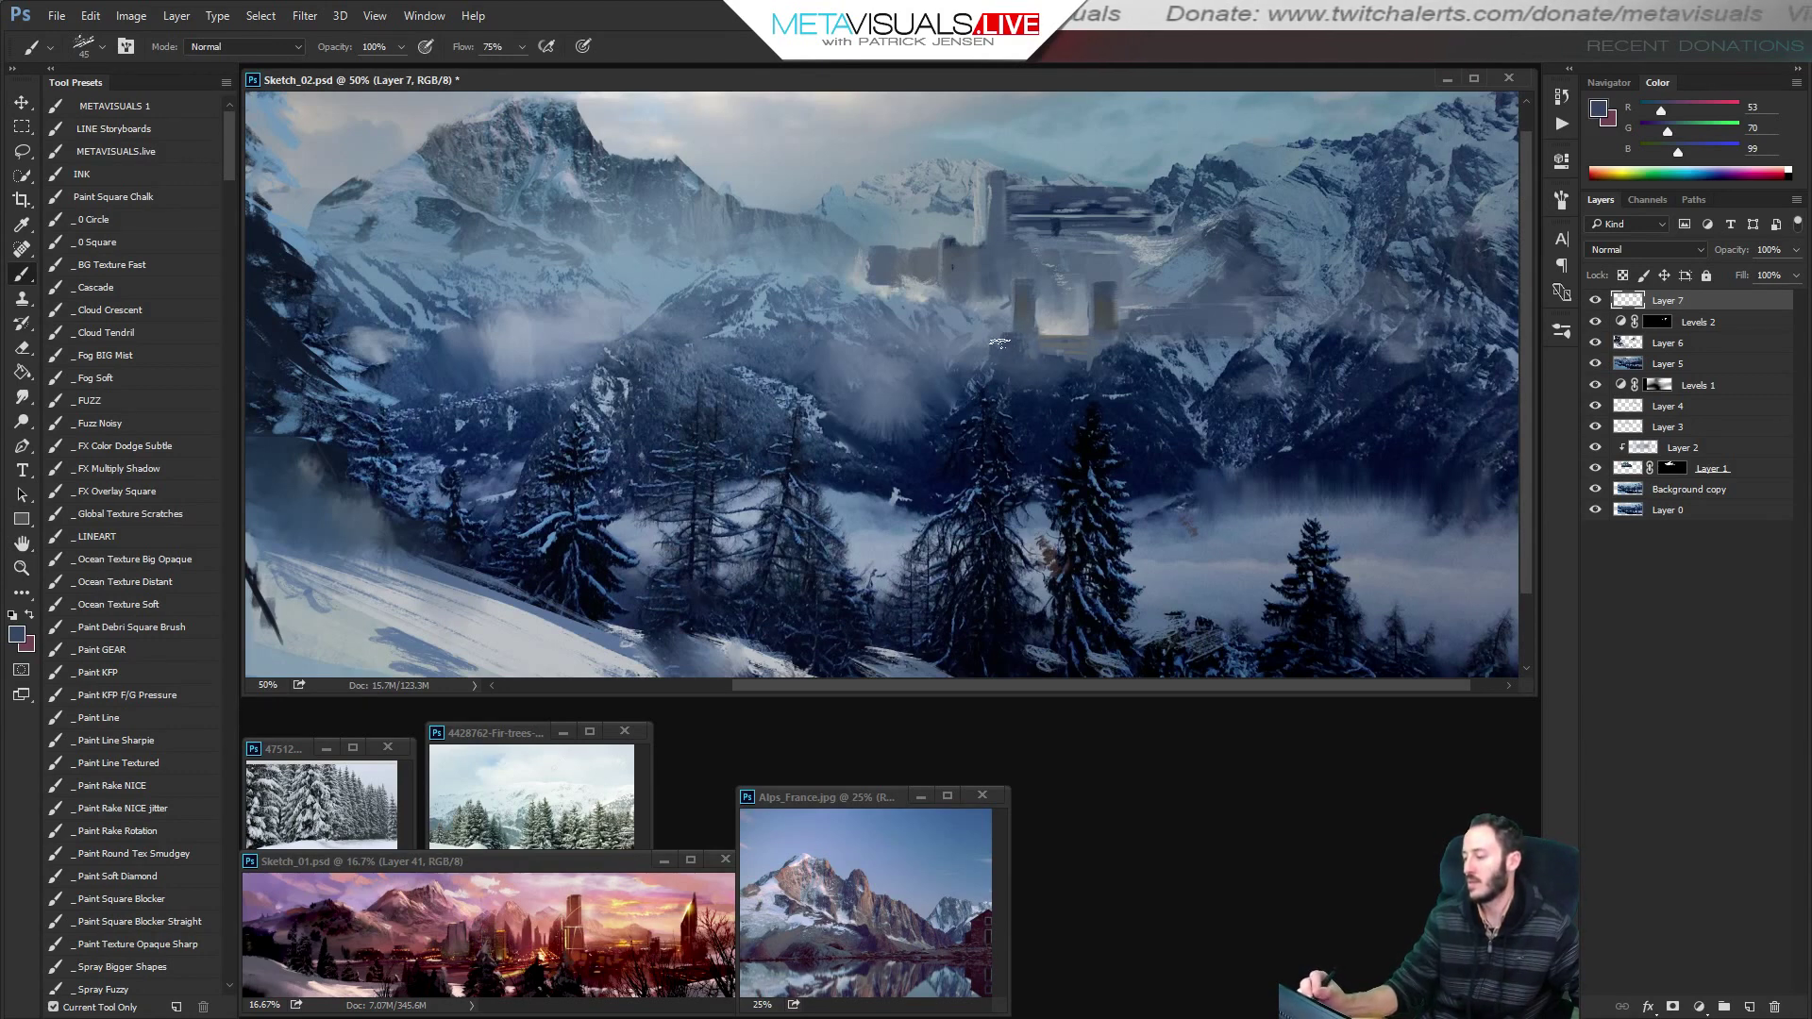
Paint rough strokes around the right pillar's base in sampled mid blue, RGB 96, 128, 156.
left_click(1142, 357, "alt")
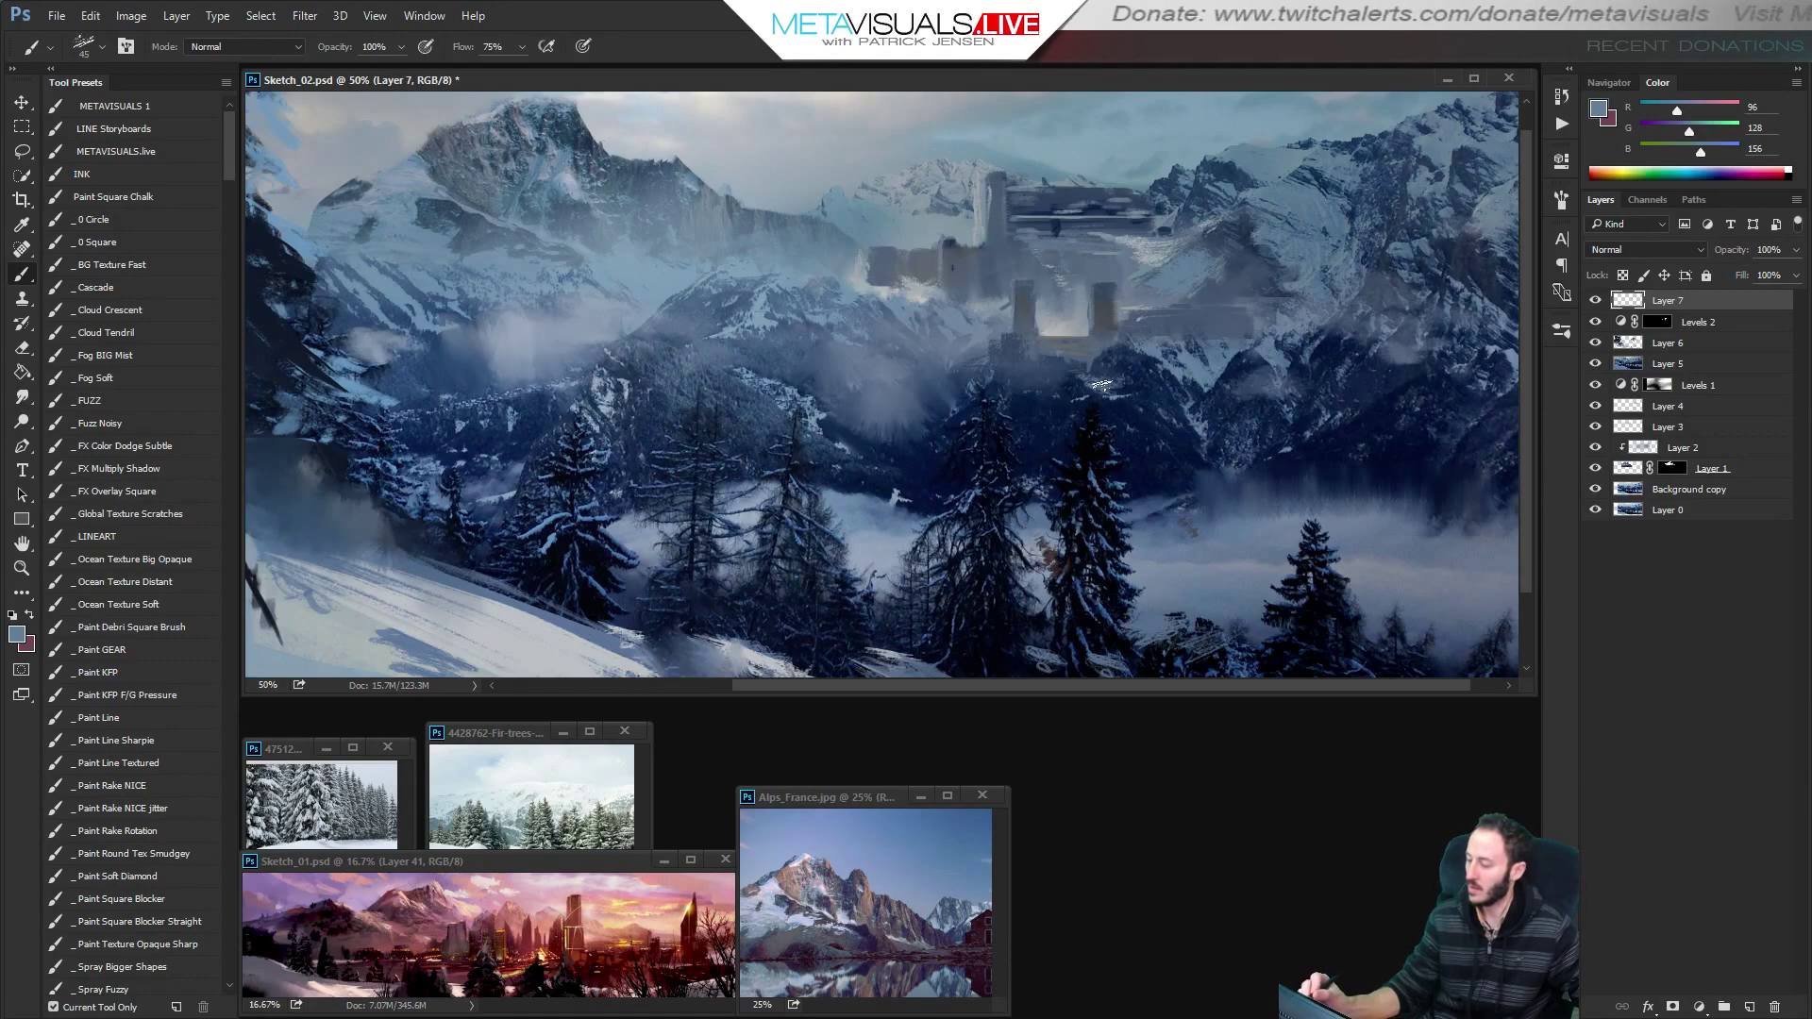
left_click(1246, 429, "alt")
left_click(1246, 428, "alt")
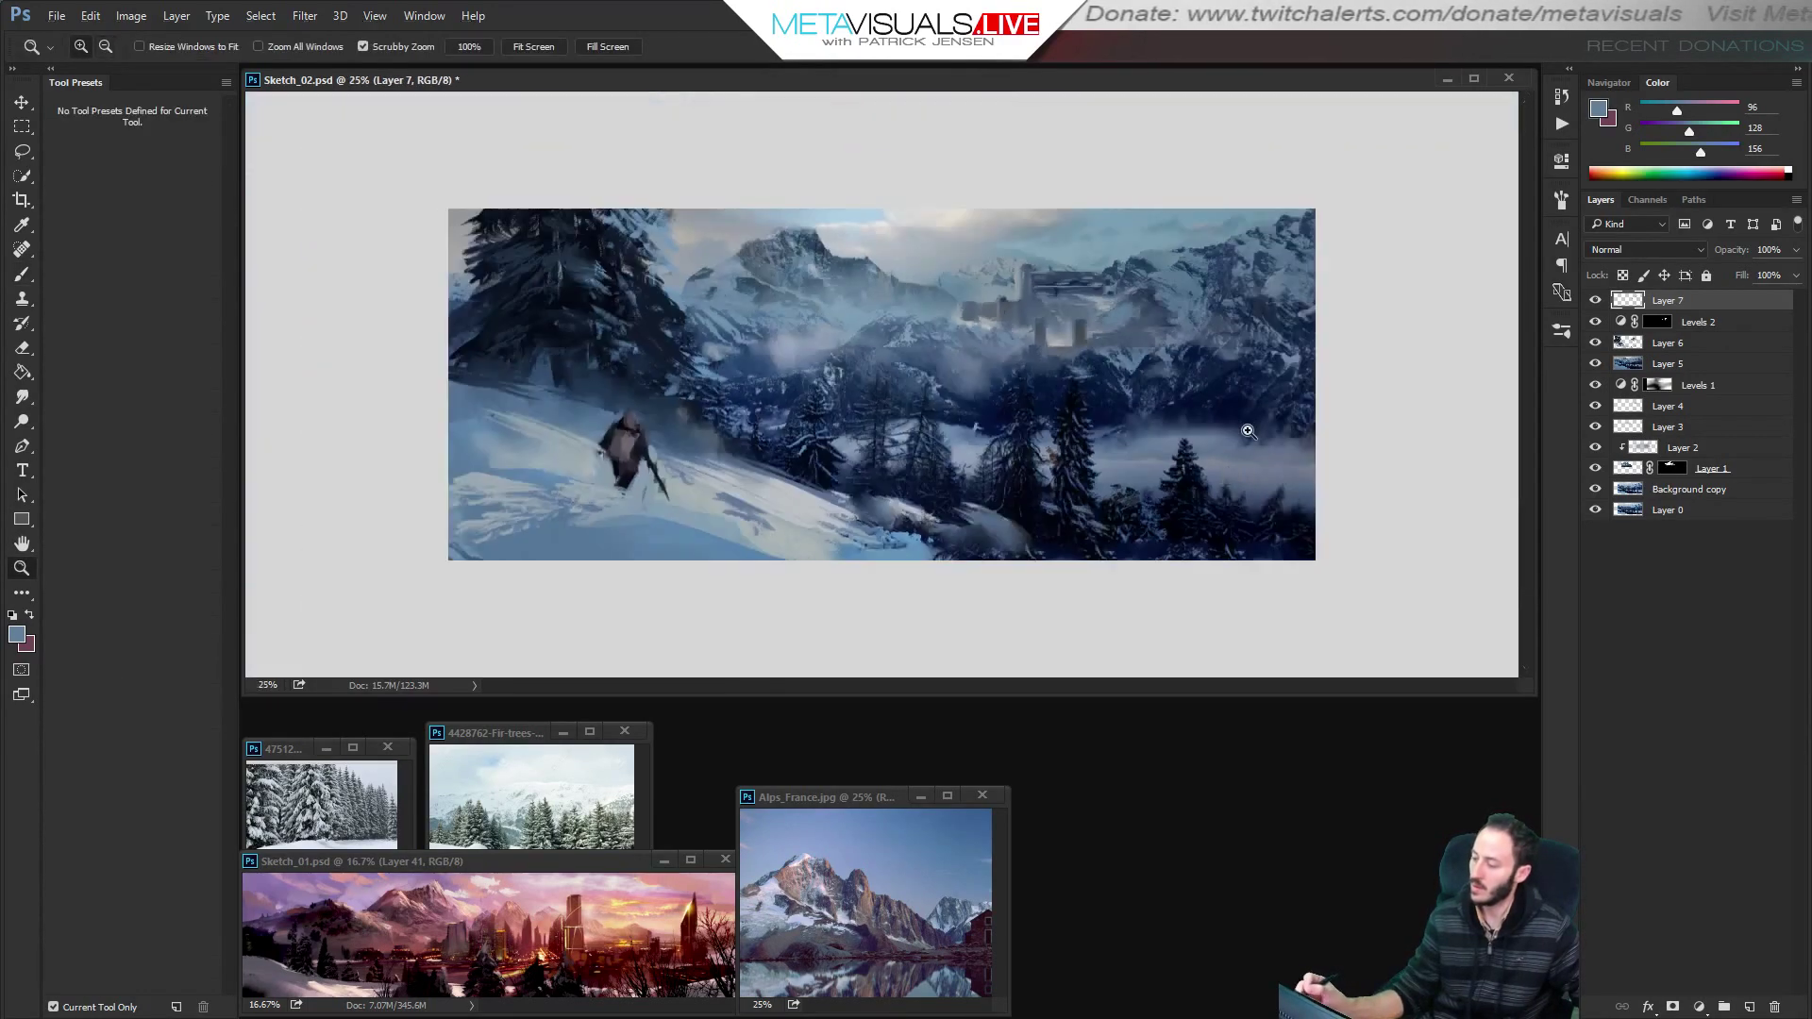
left_click(1244, 425, "ctrl")
left_click(1266, 364, "ctrl")
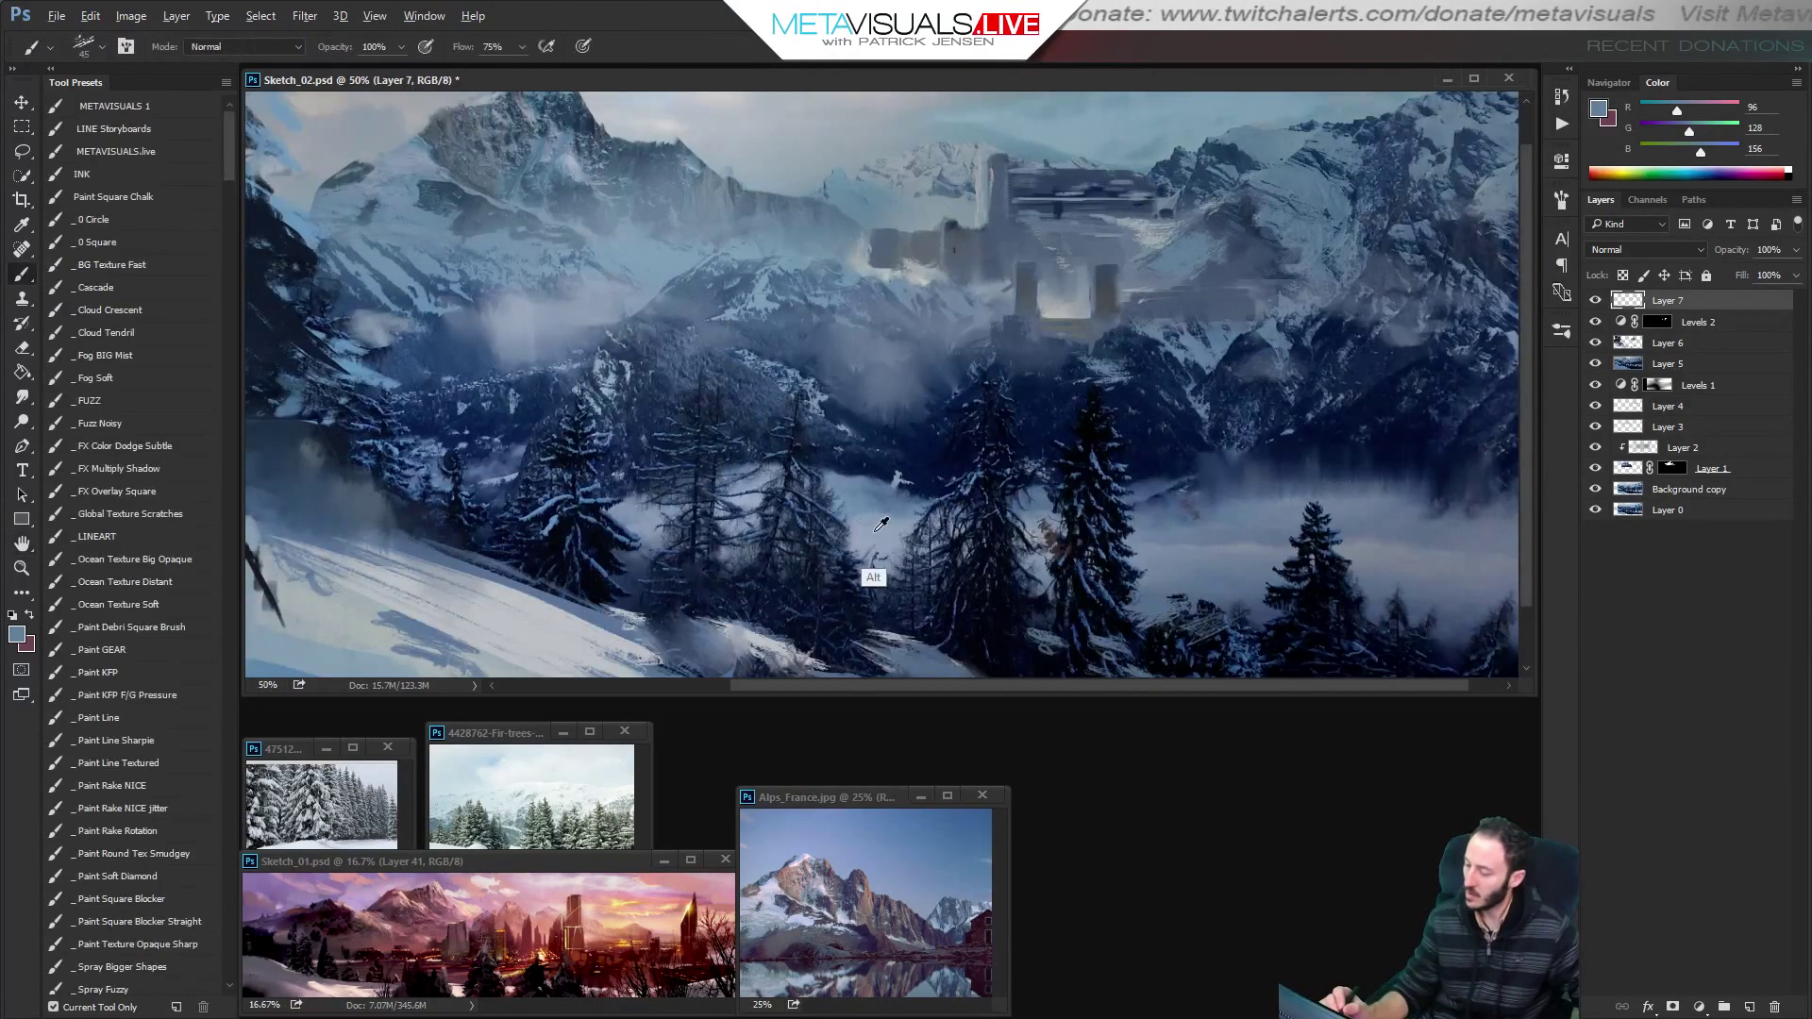
Paint light snow strokes on the dark ridge below the right pillar in sampled pale blue, RGB 144, 160, 186.
left_click(1095, 356, "alt")
left_click_drag(1091, 351, 1157, 380)
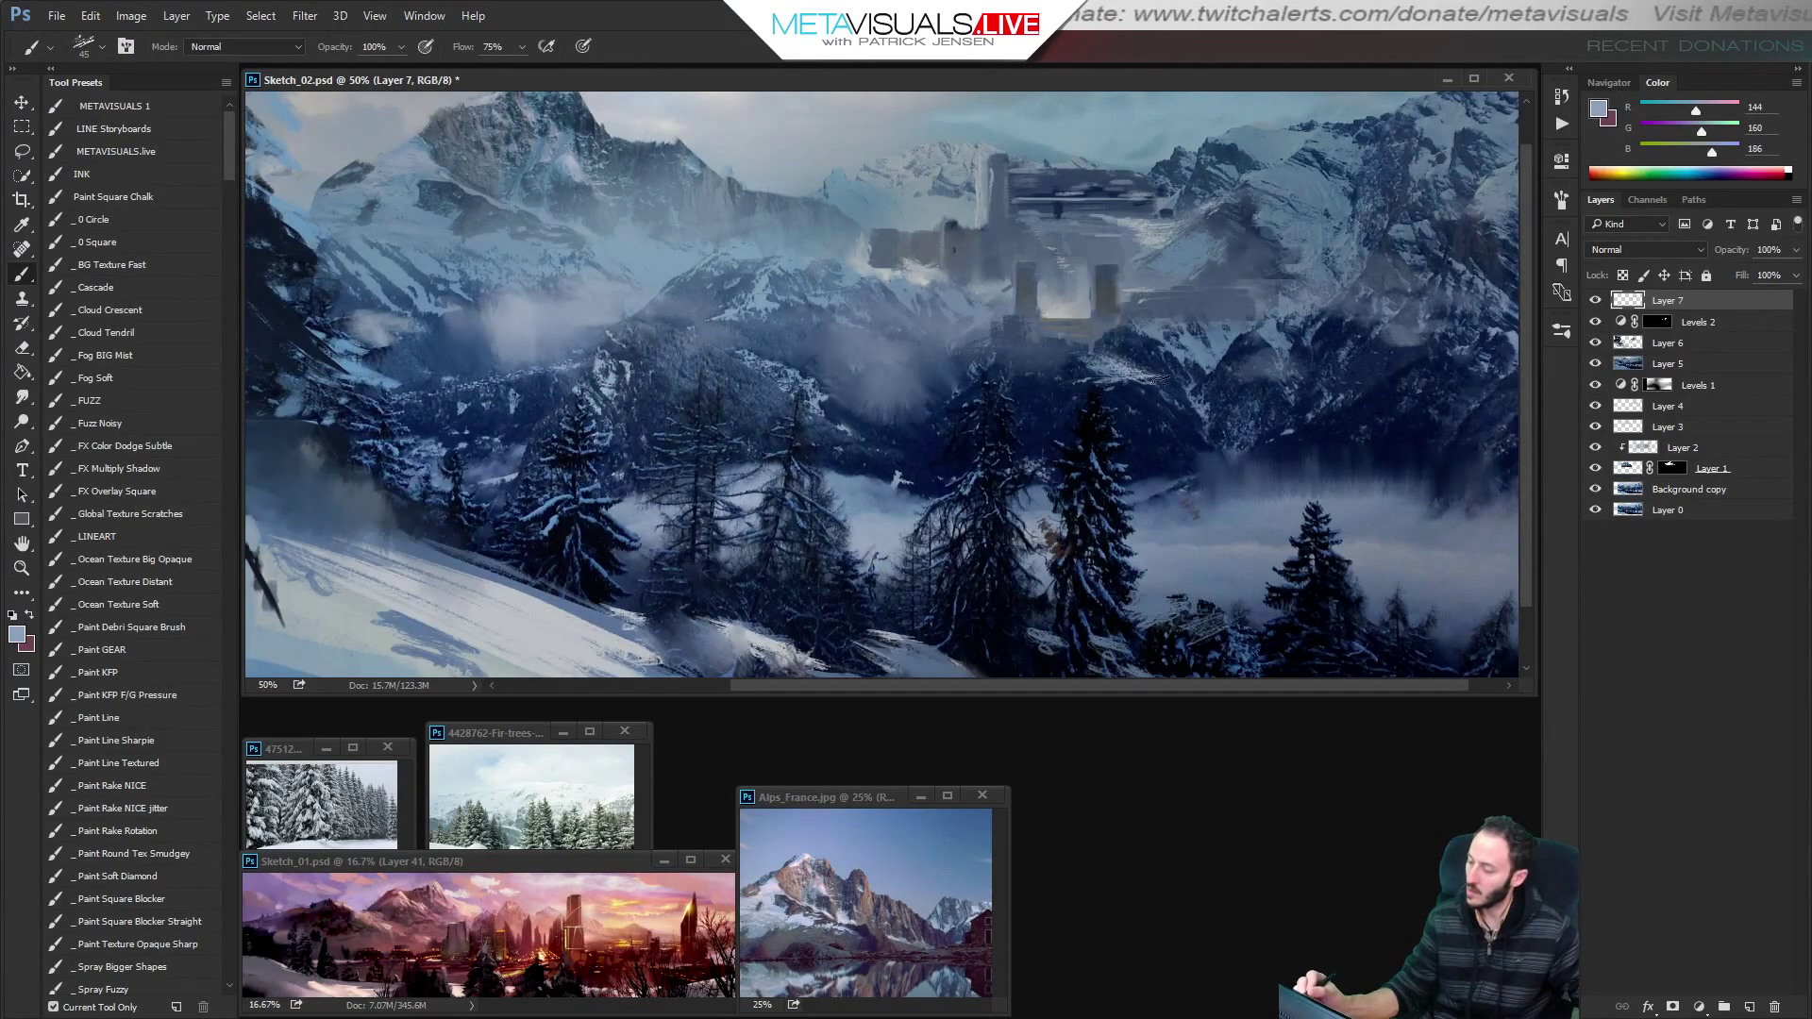
key("bracketright")
key("bracketright")
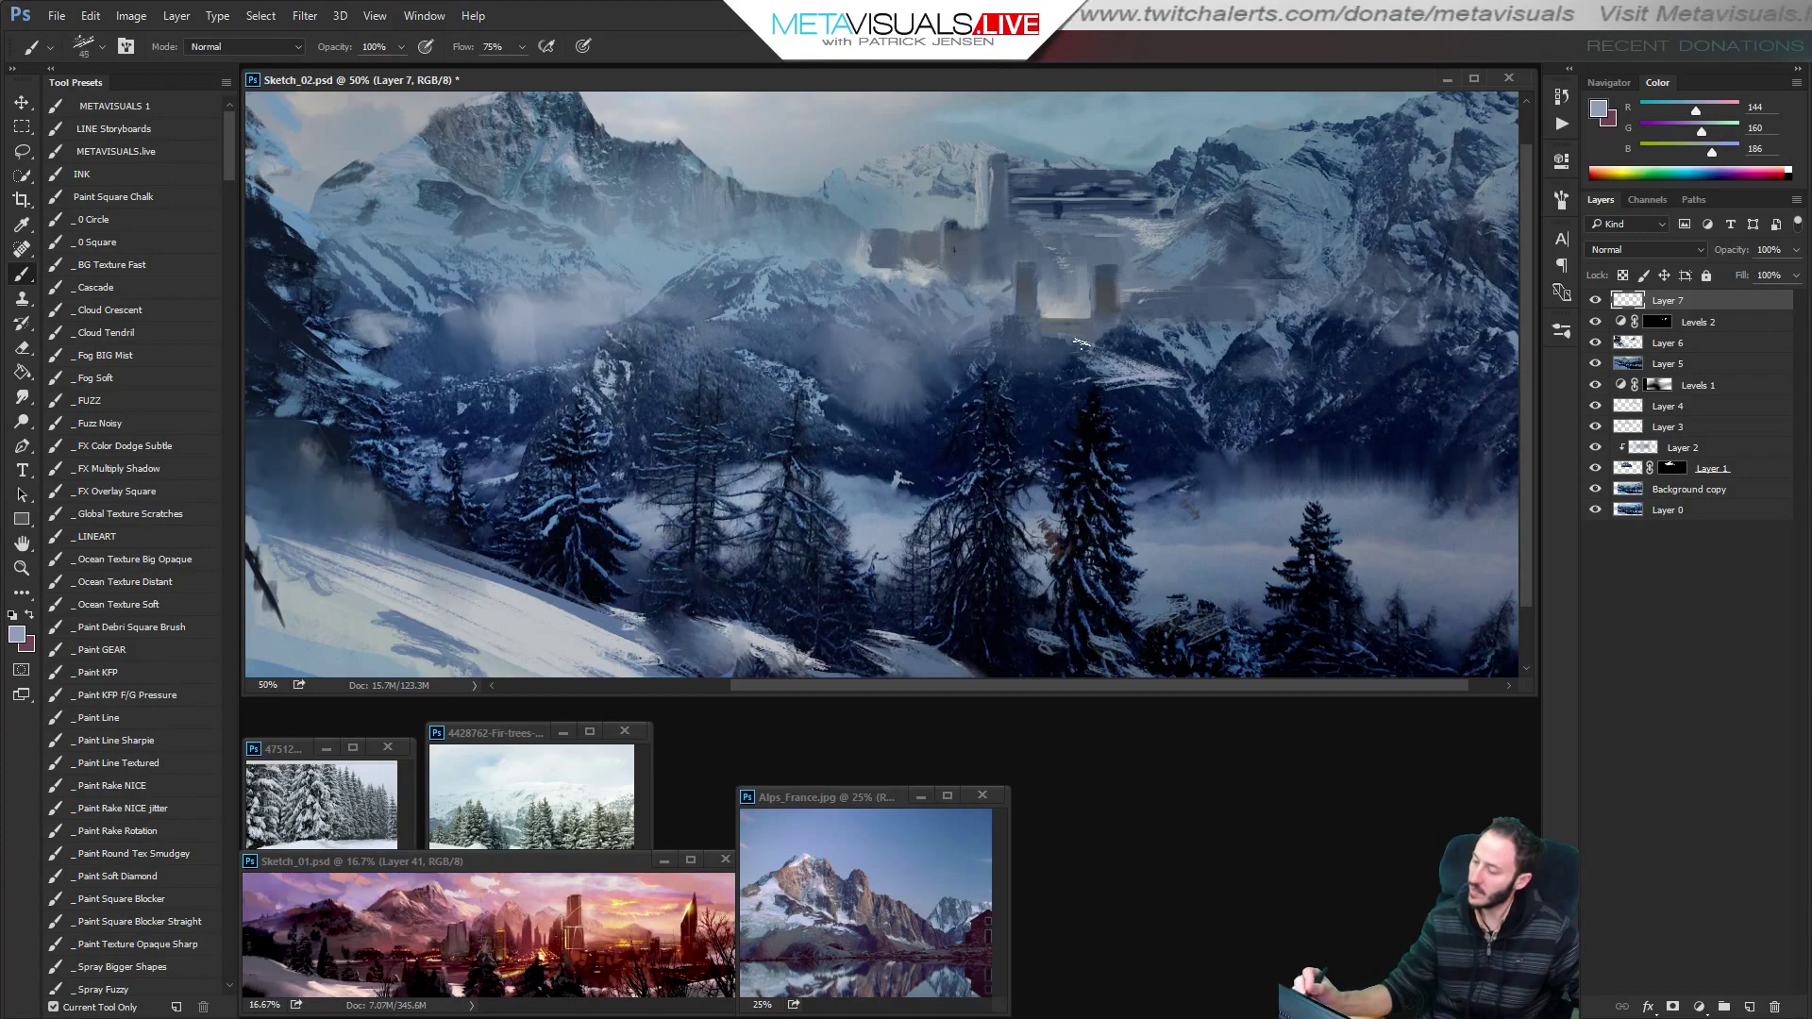
left_click(1255, 501, "ctrl+alt")
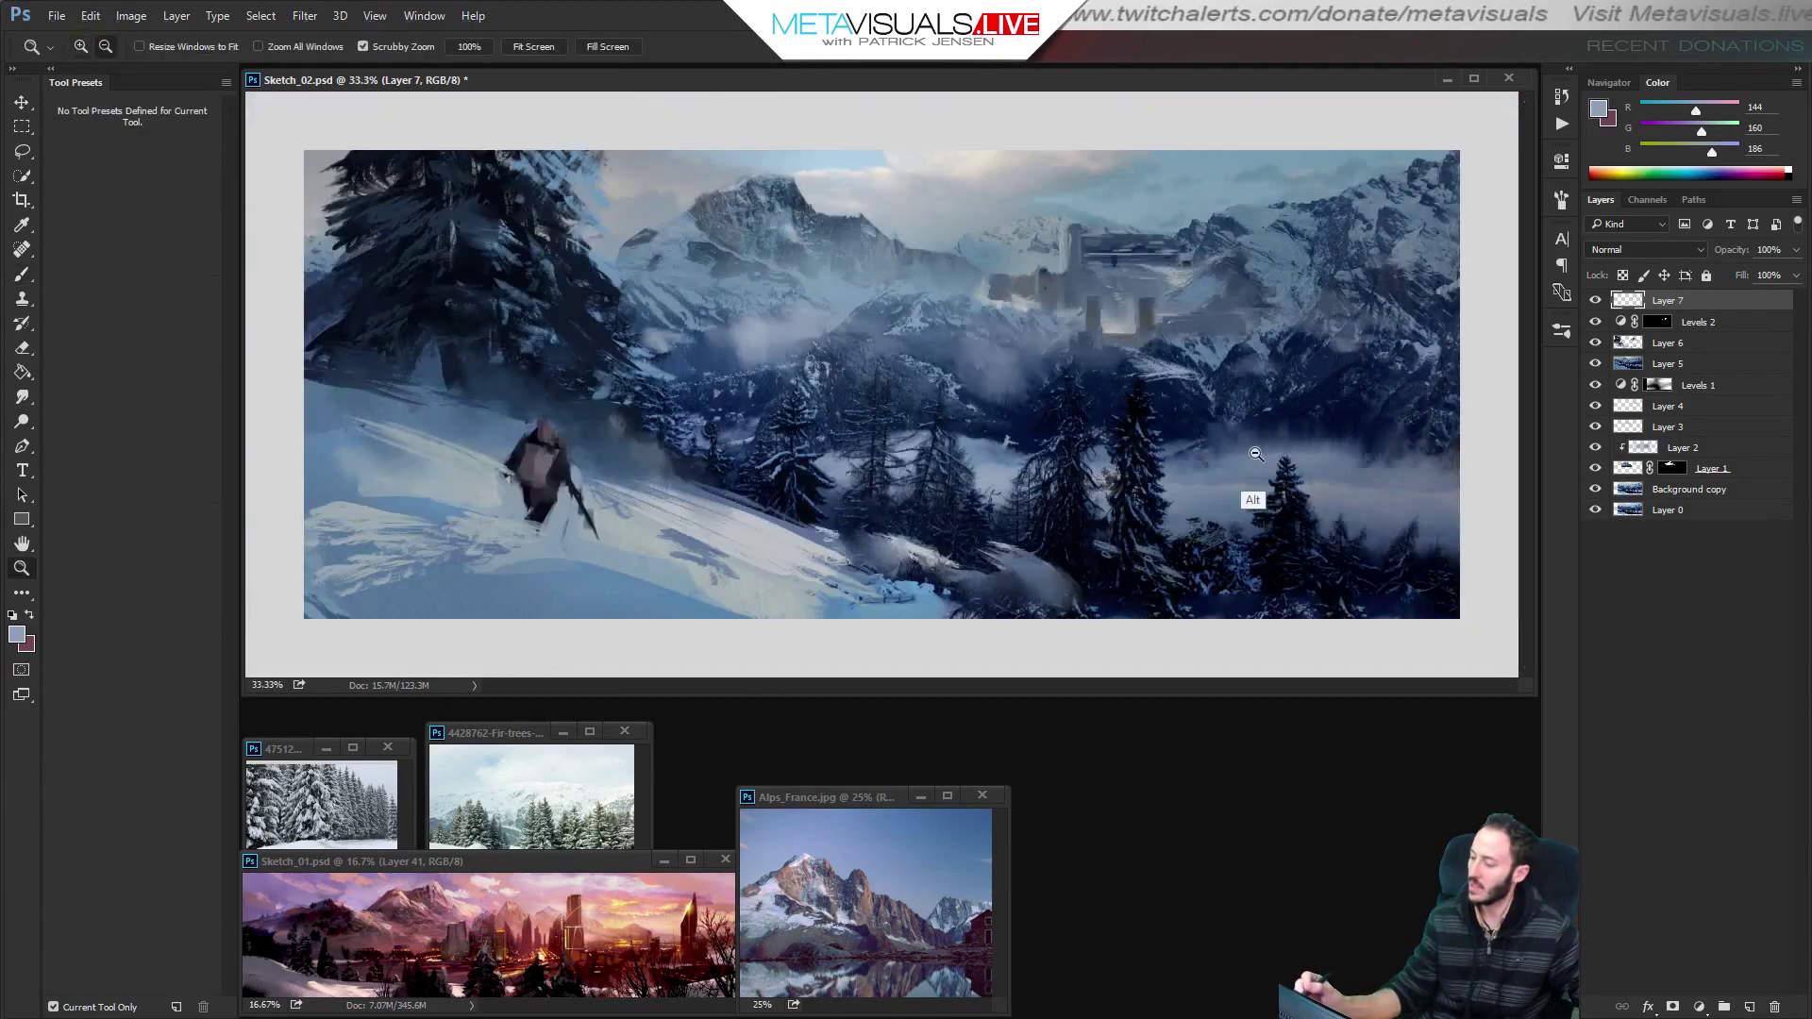
Paint short pale blue strokes at the edge of the valley mist between the middle firs with a size 50 brush.
left_click(1261, 475, "ctrl")
key("bracketright")
key("bracketright")
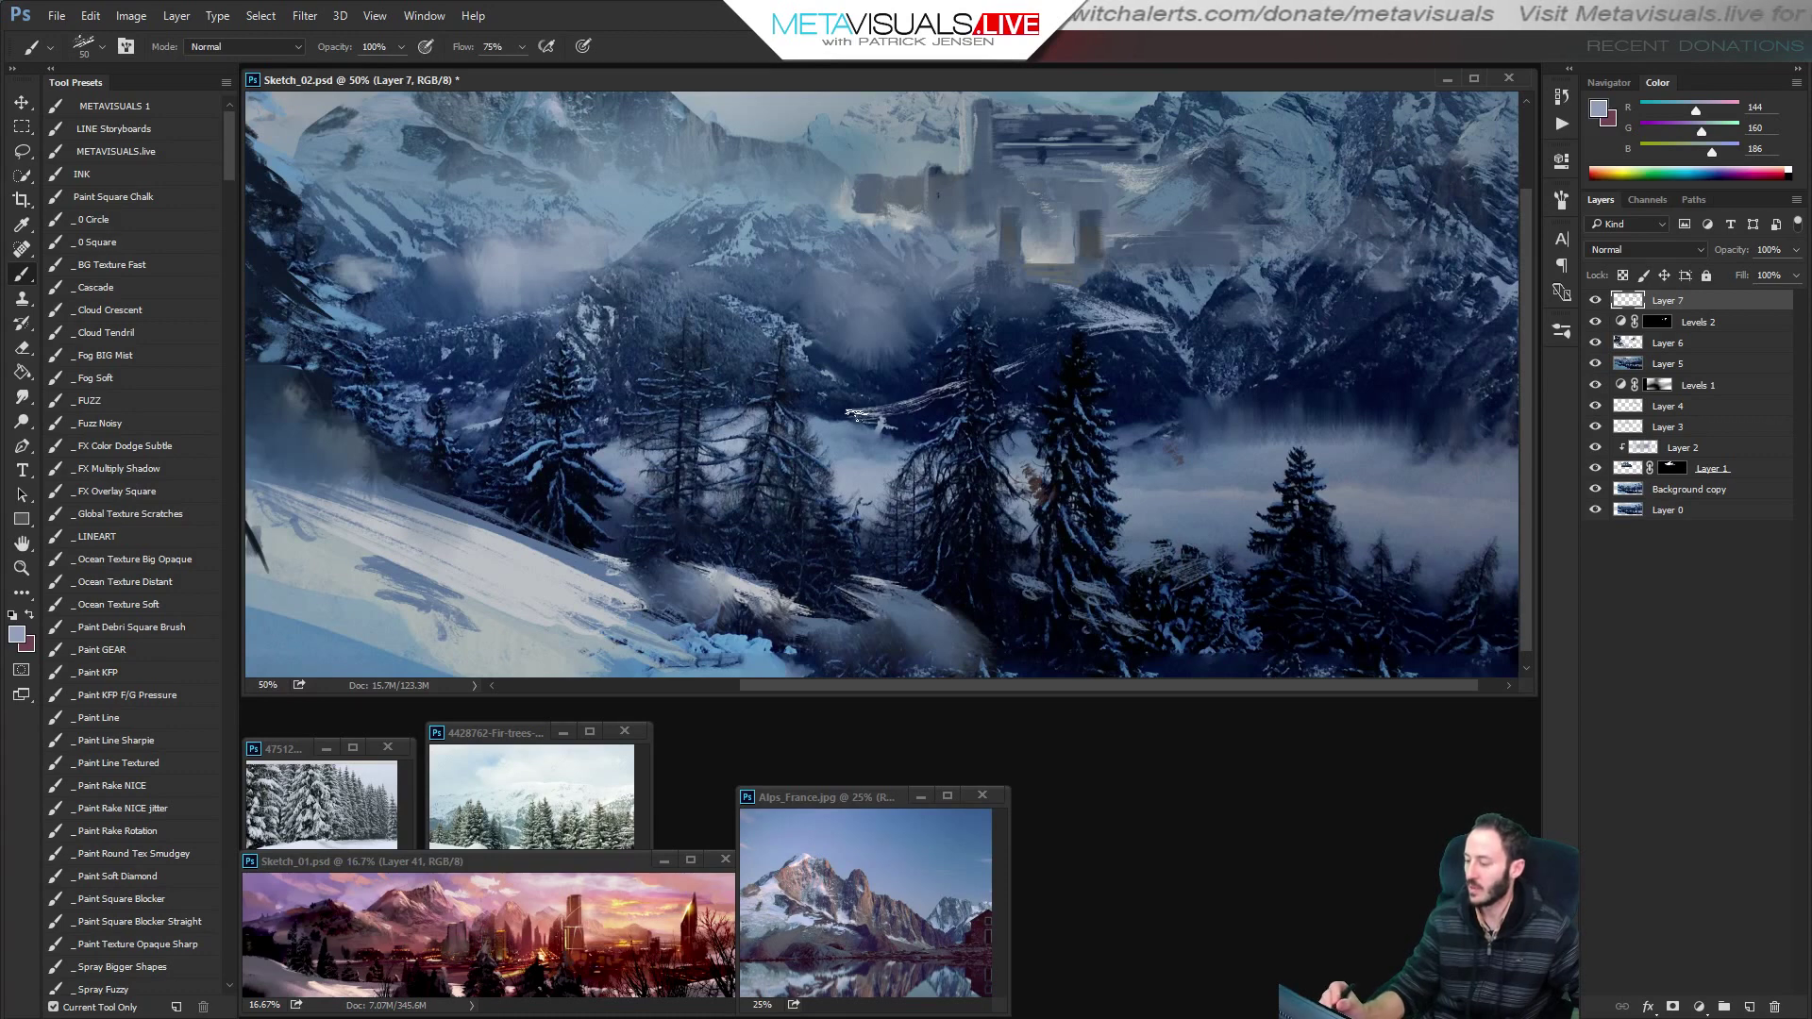
left_click_drag(837, 418, 874, 433)
left_click(1179, 484, "ctrl+alt")
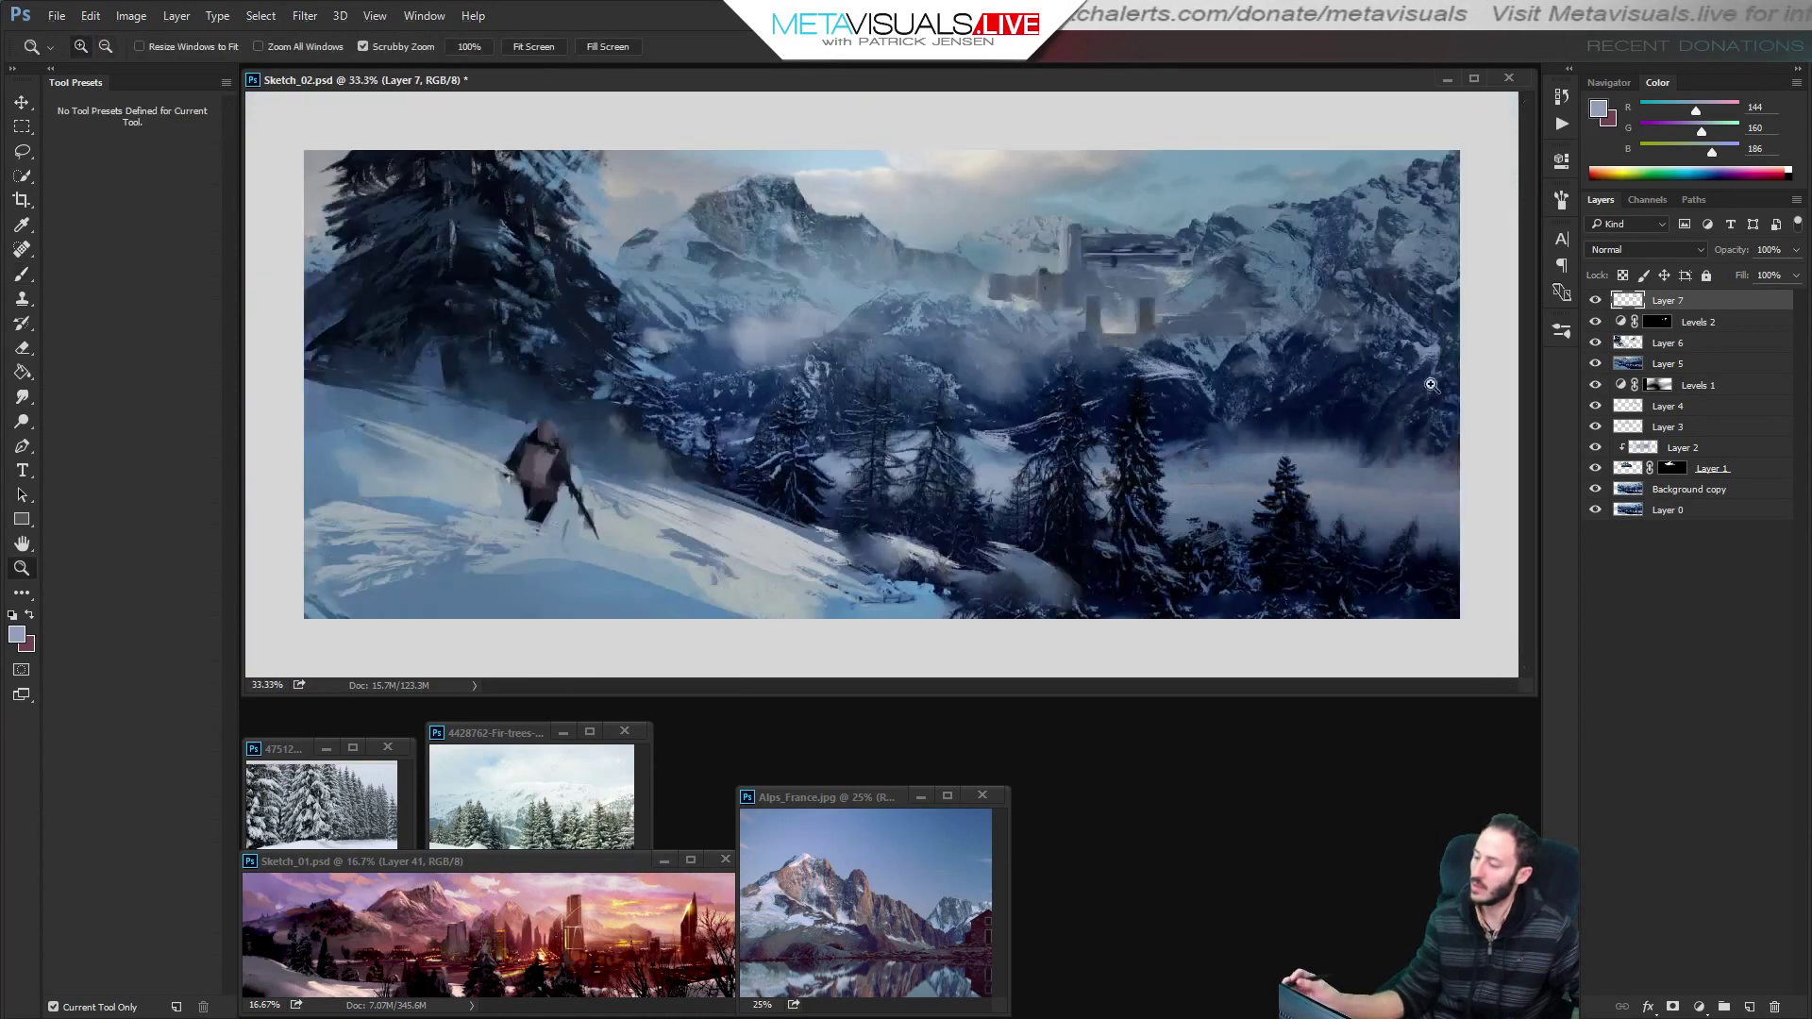
key("b")
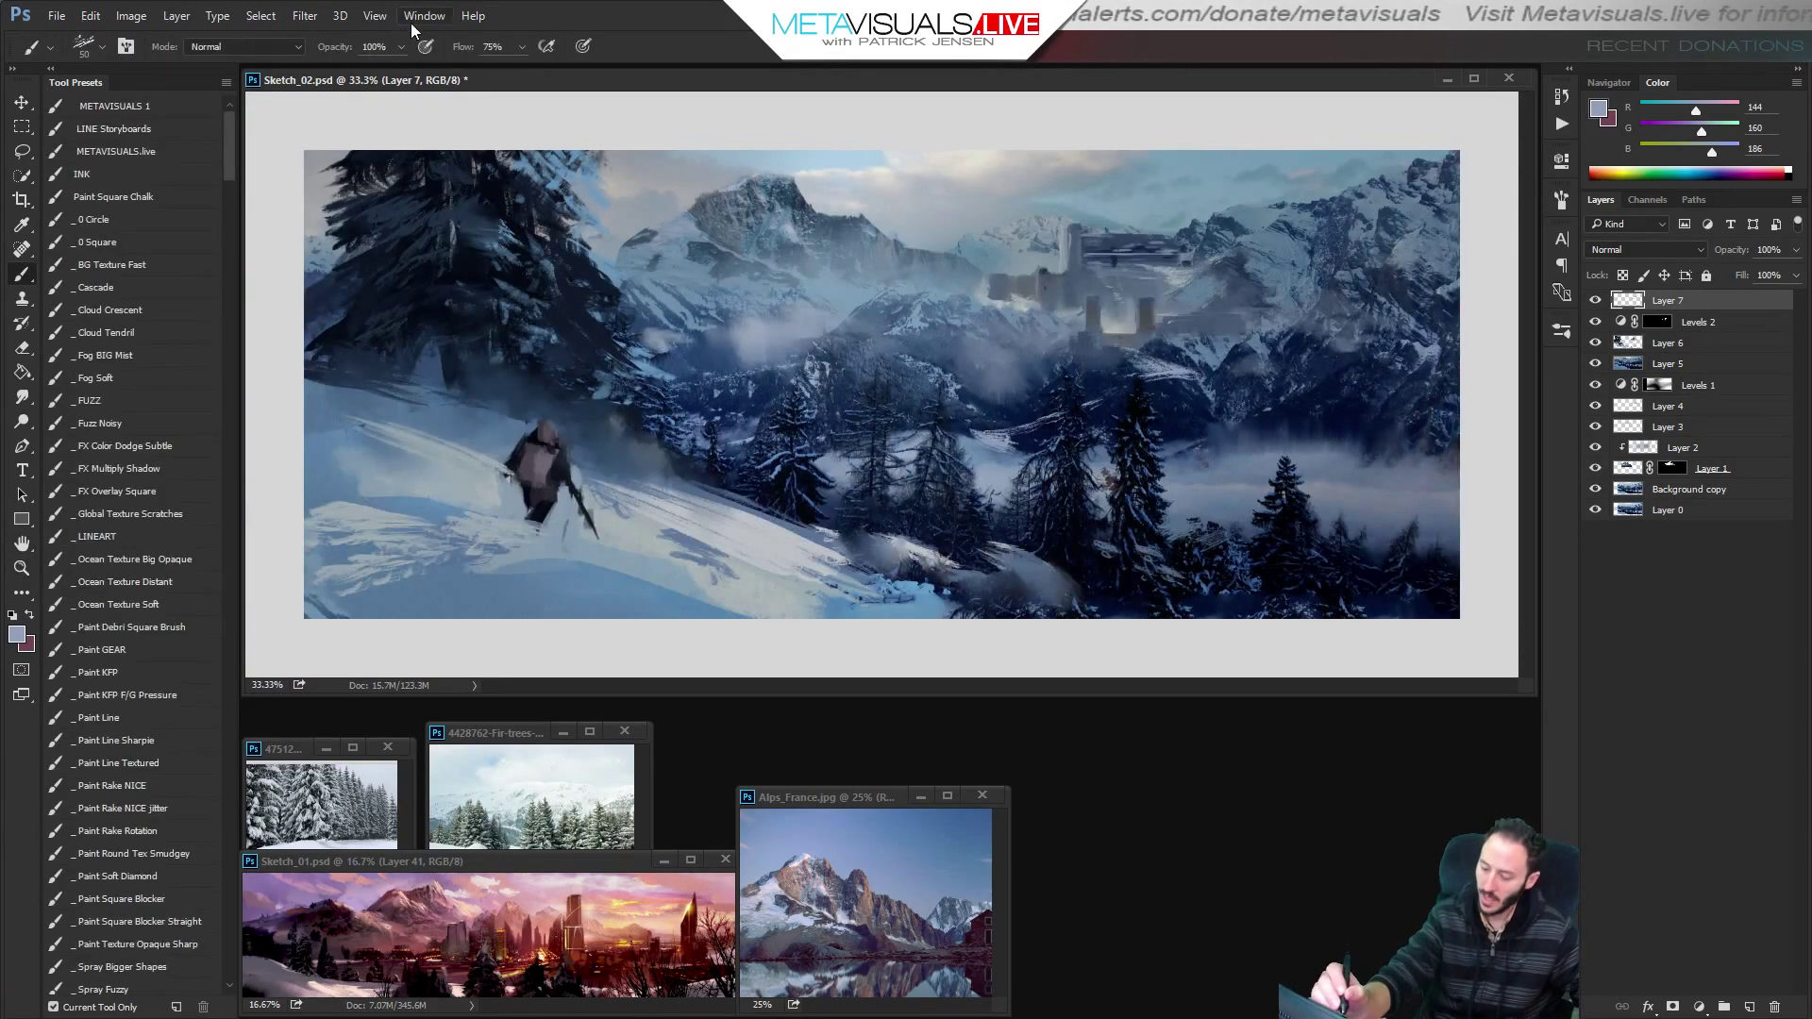
Open a second window for Sketch_02.psd at 25% below the main view, and shorten the main window to leave room for it.
left_click(421, 16)
mouse_move(444, 38)
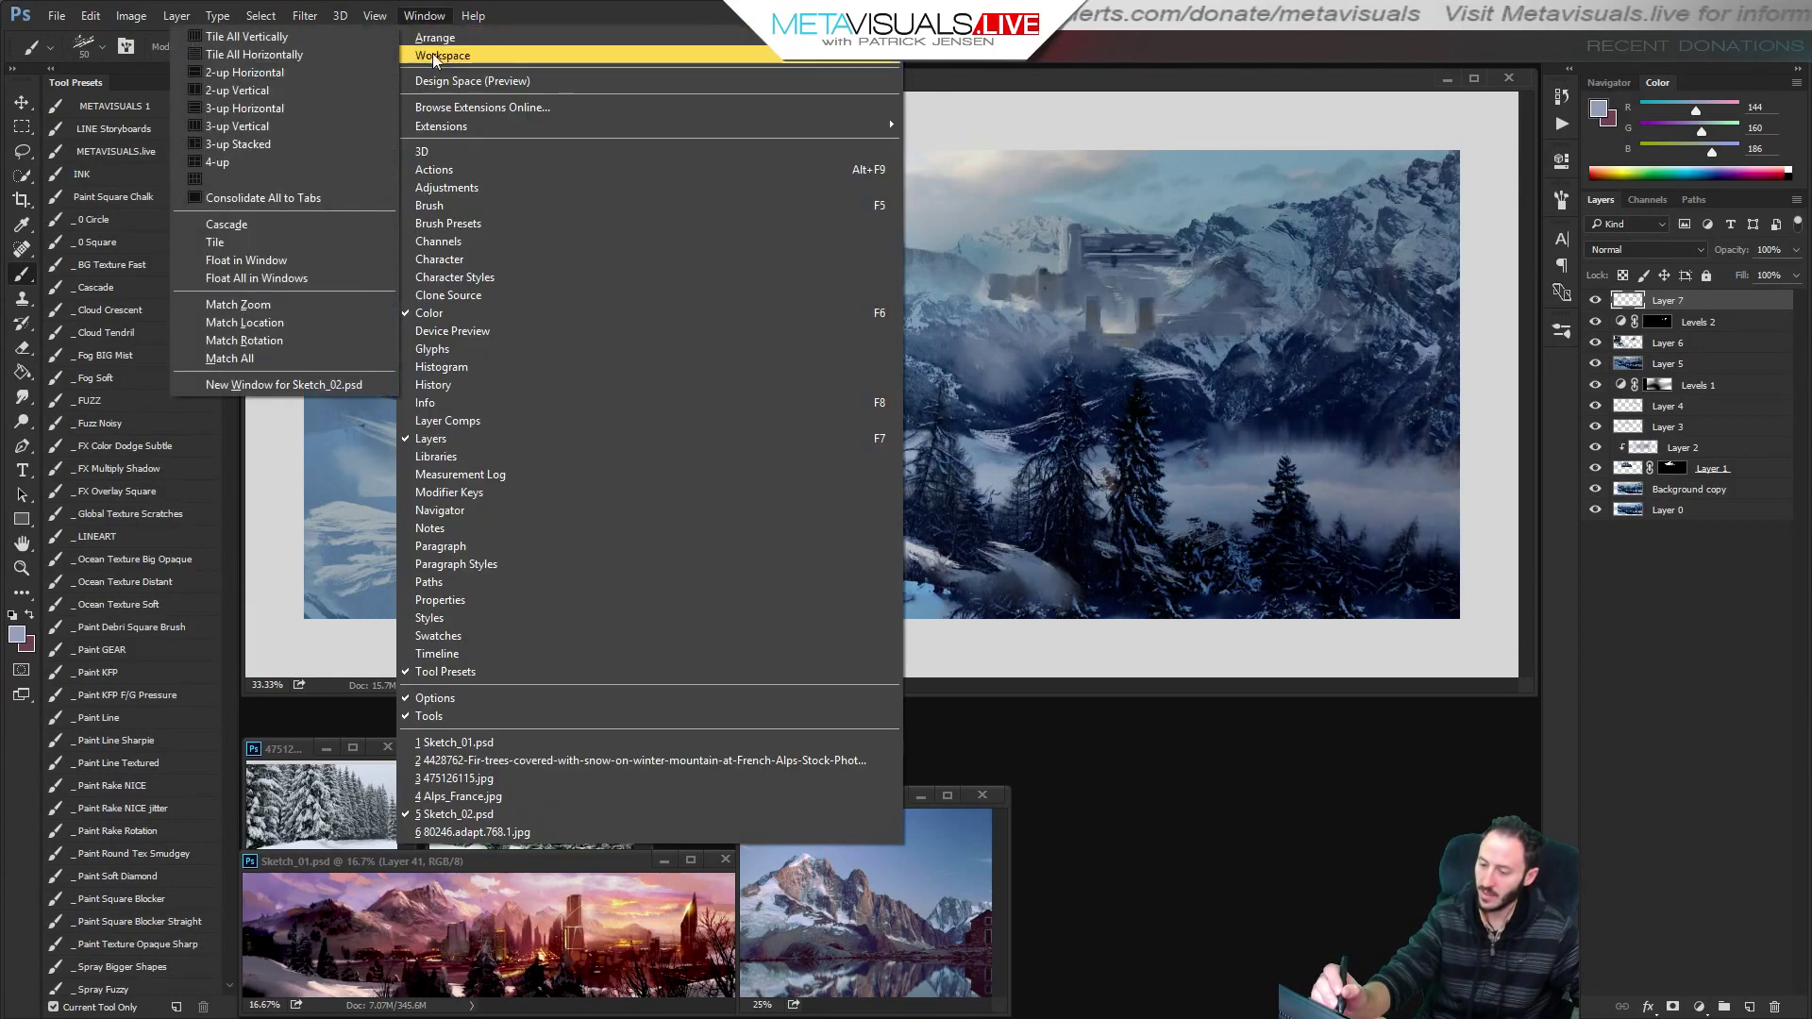
left_click(294, 383)
left_click_drag(898, 193, 849, 523)
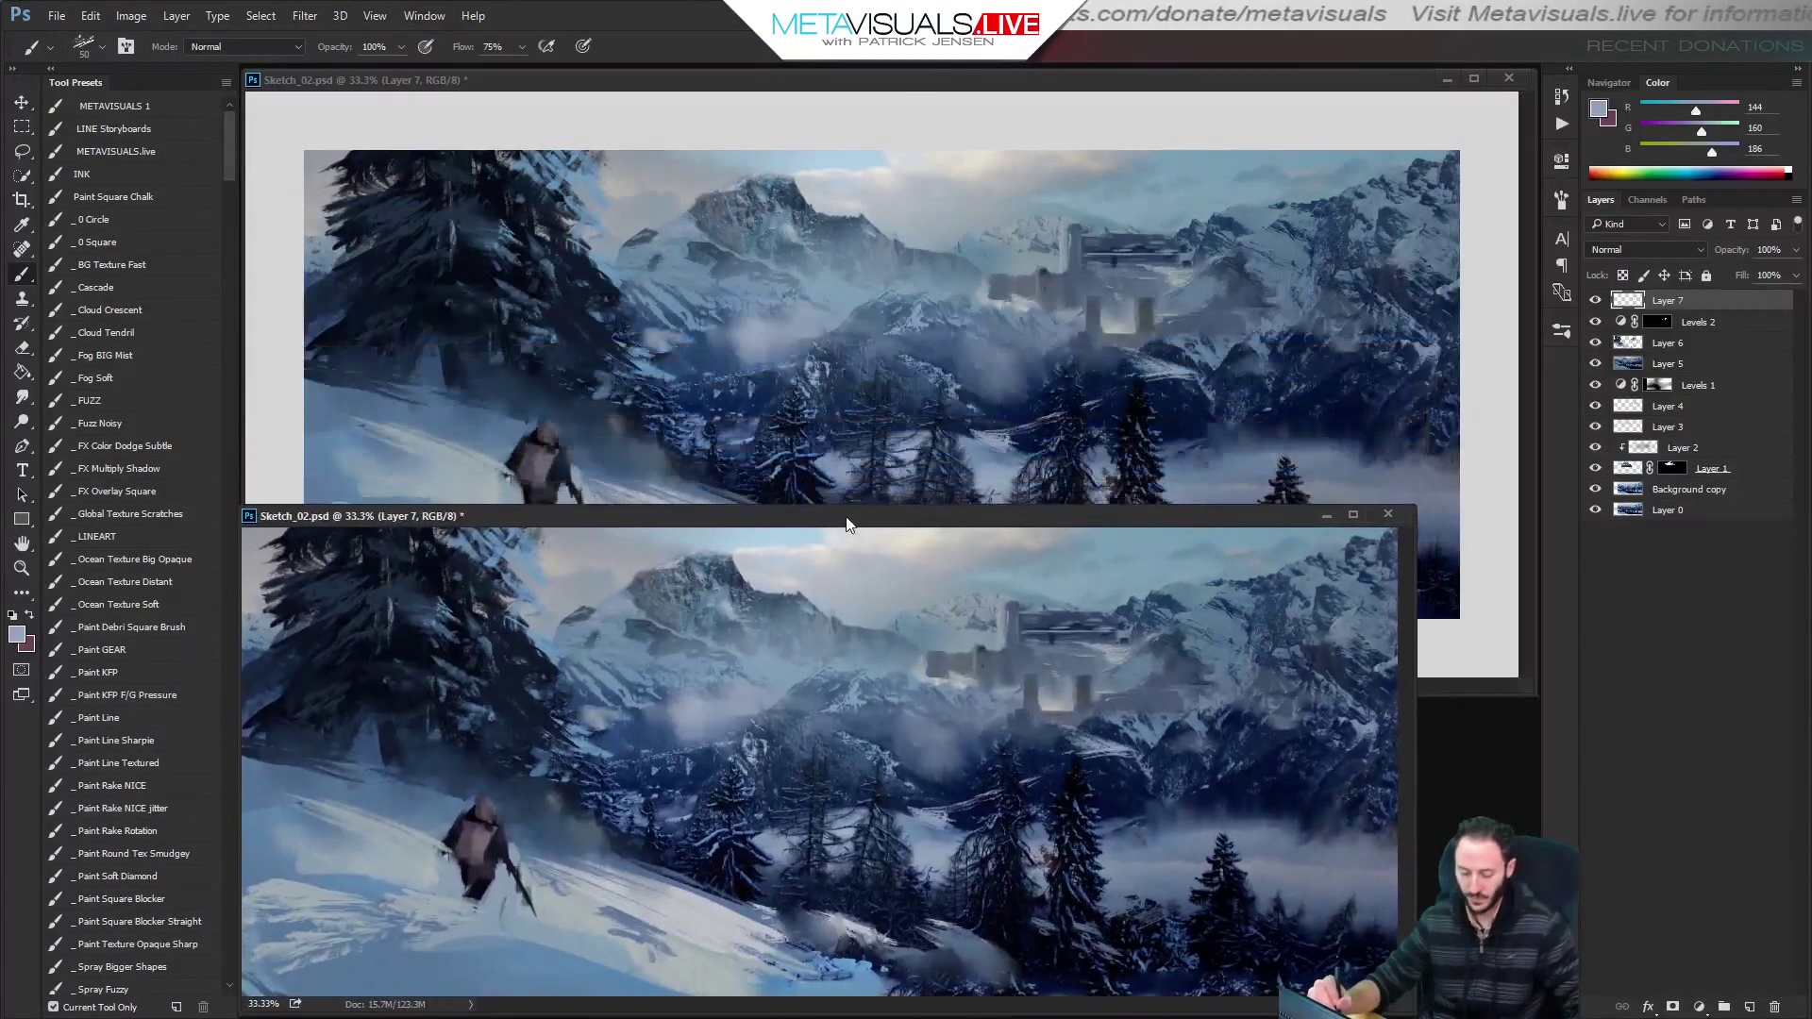
key("ctrl+minus")
left_click_drag(720, 517, 720, 638)
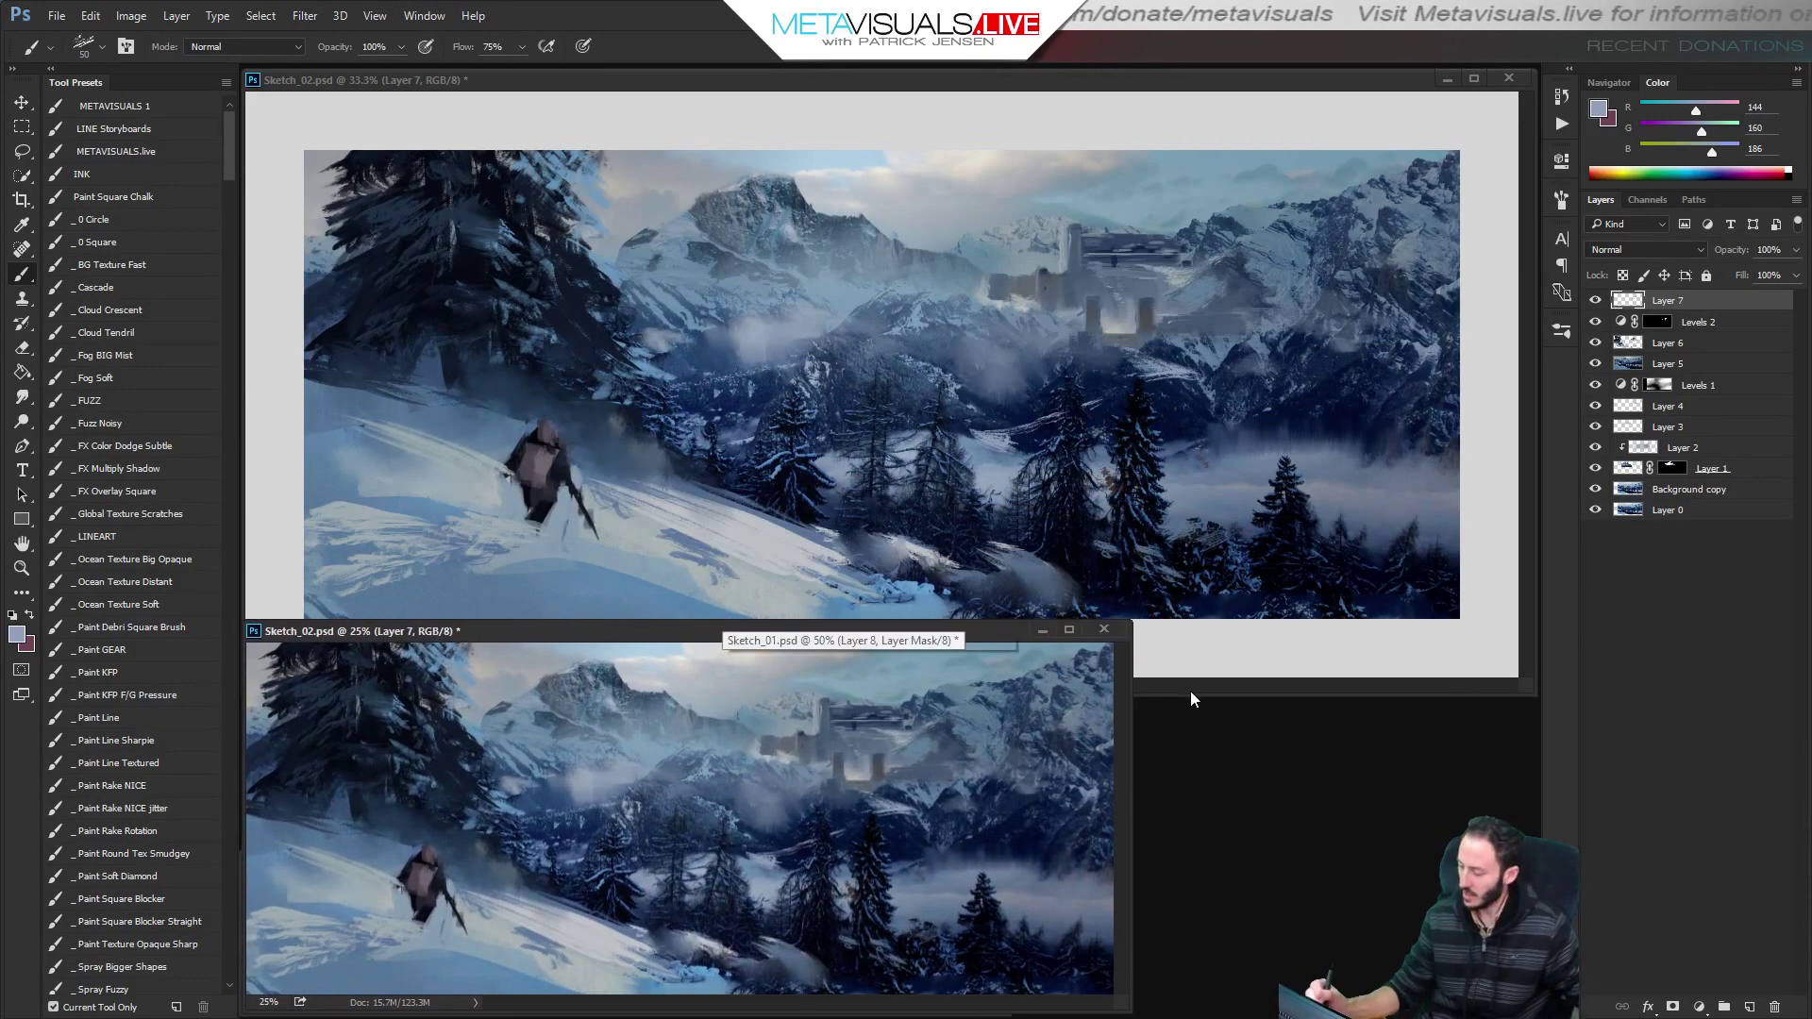
left_click_drag(1189, 694, 1203, 635)
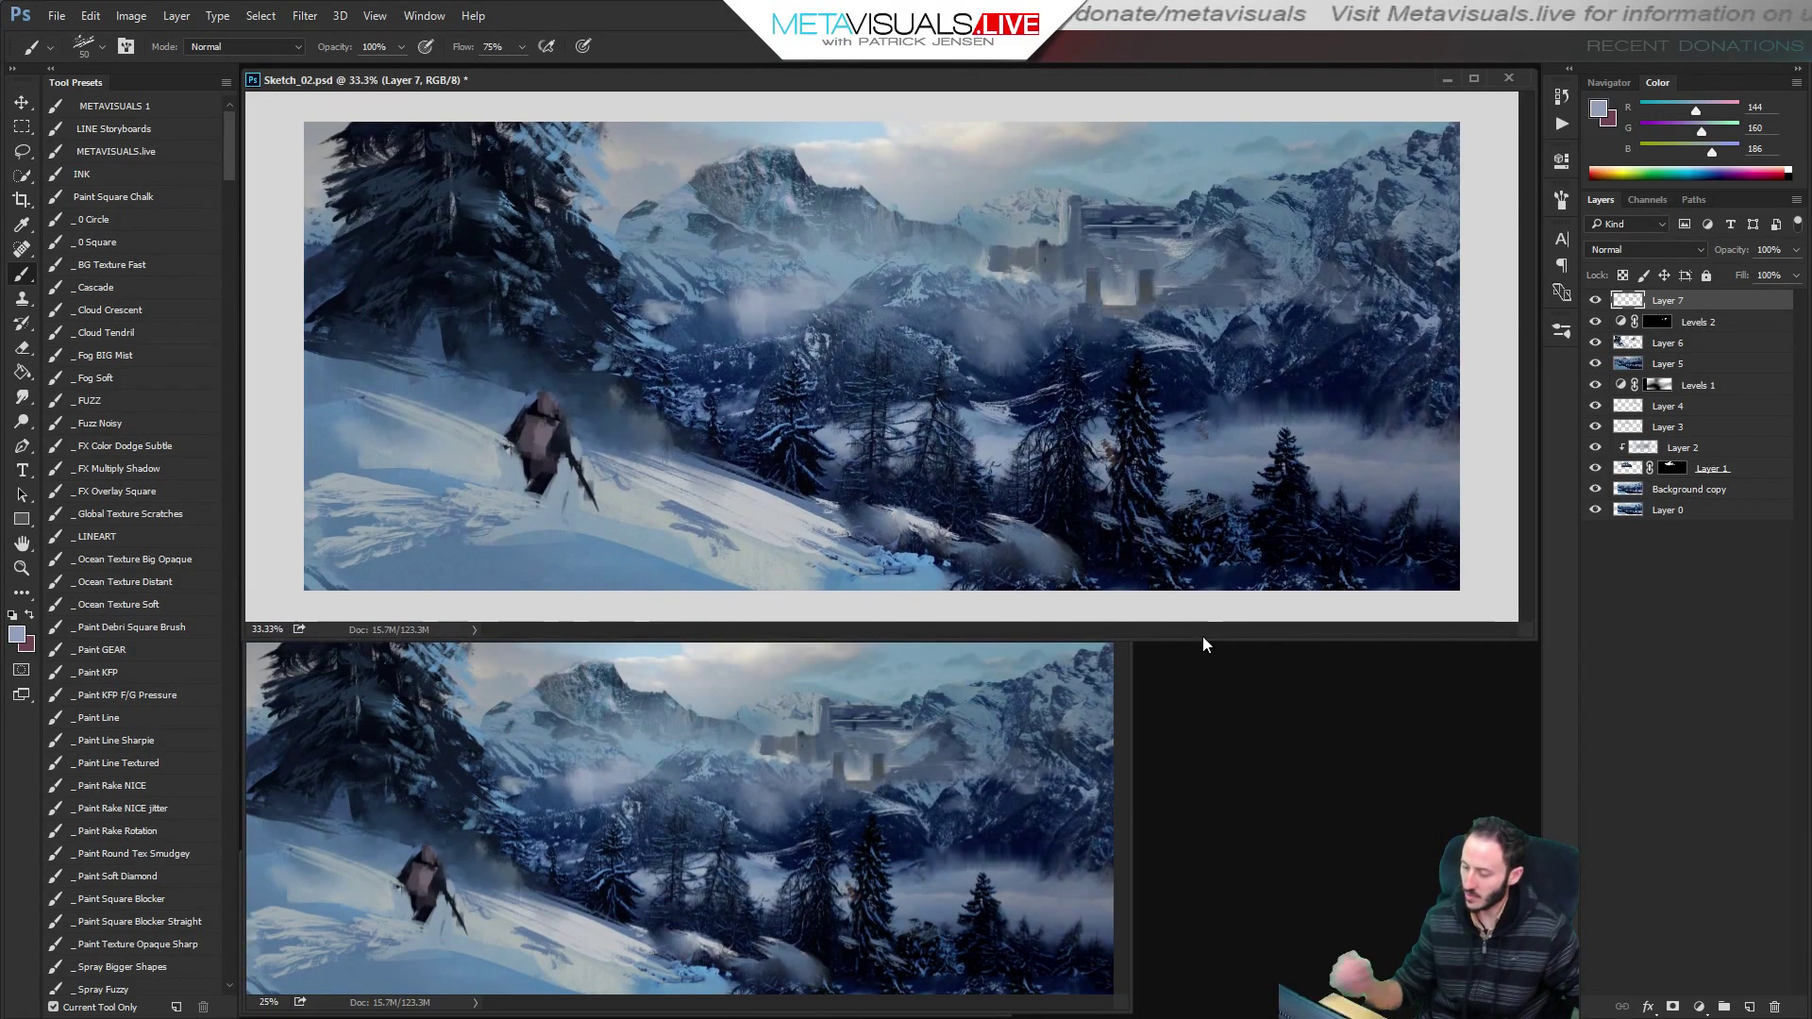
left_click(1035, 331, "ctrl")
mouse_move(1015, 396)
left_mouse_down()
mouse_move(906, 478)
mouse_move(841, 439)
left_mouse_up()
left_click_drag(1068, 481, 1336, 433)
key("ctrl+minus")
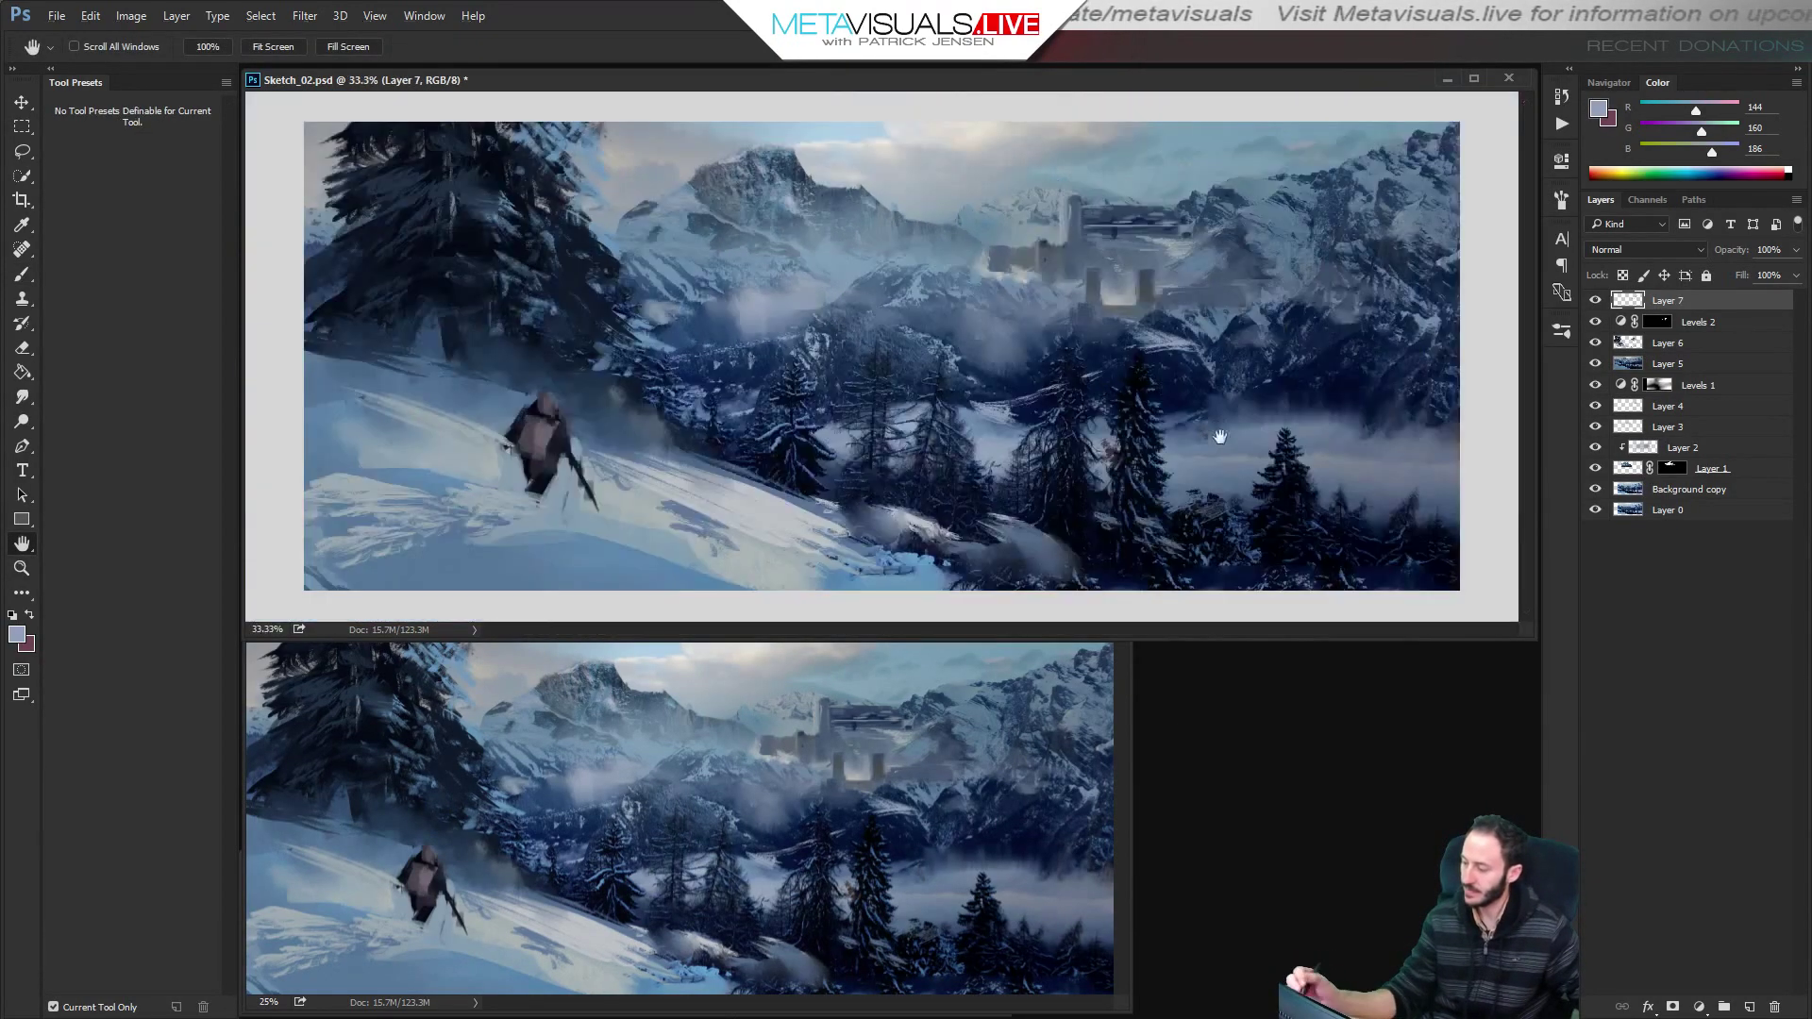
Paint soft strokes around the structure's base in sampled mid blue, RGB 111, 133, 159, with the brush enlarged to size 90.
key("b")
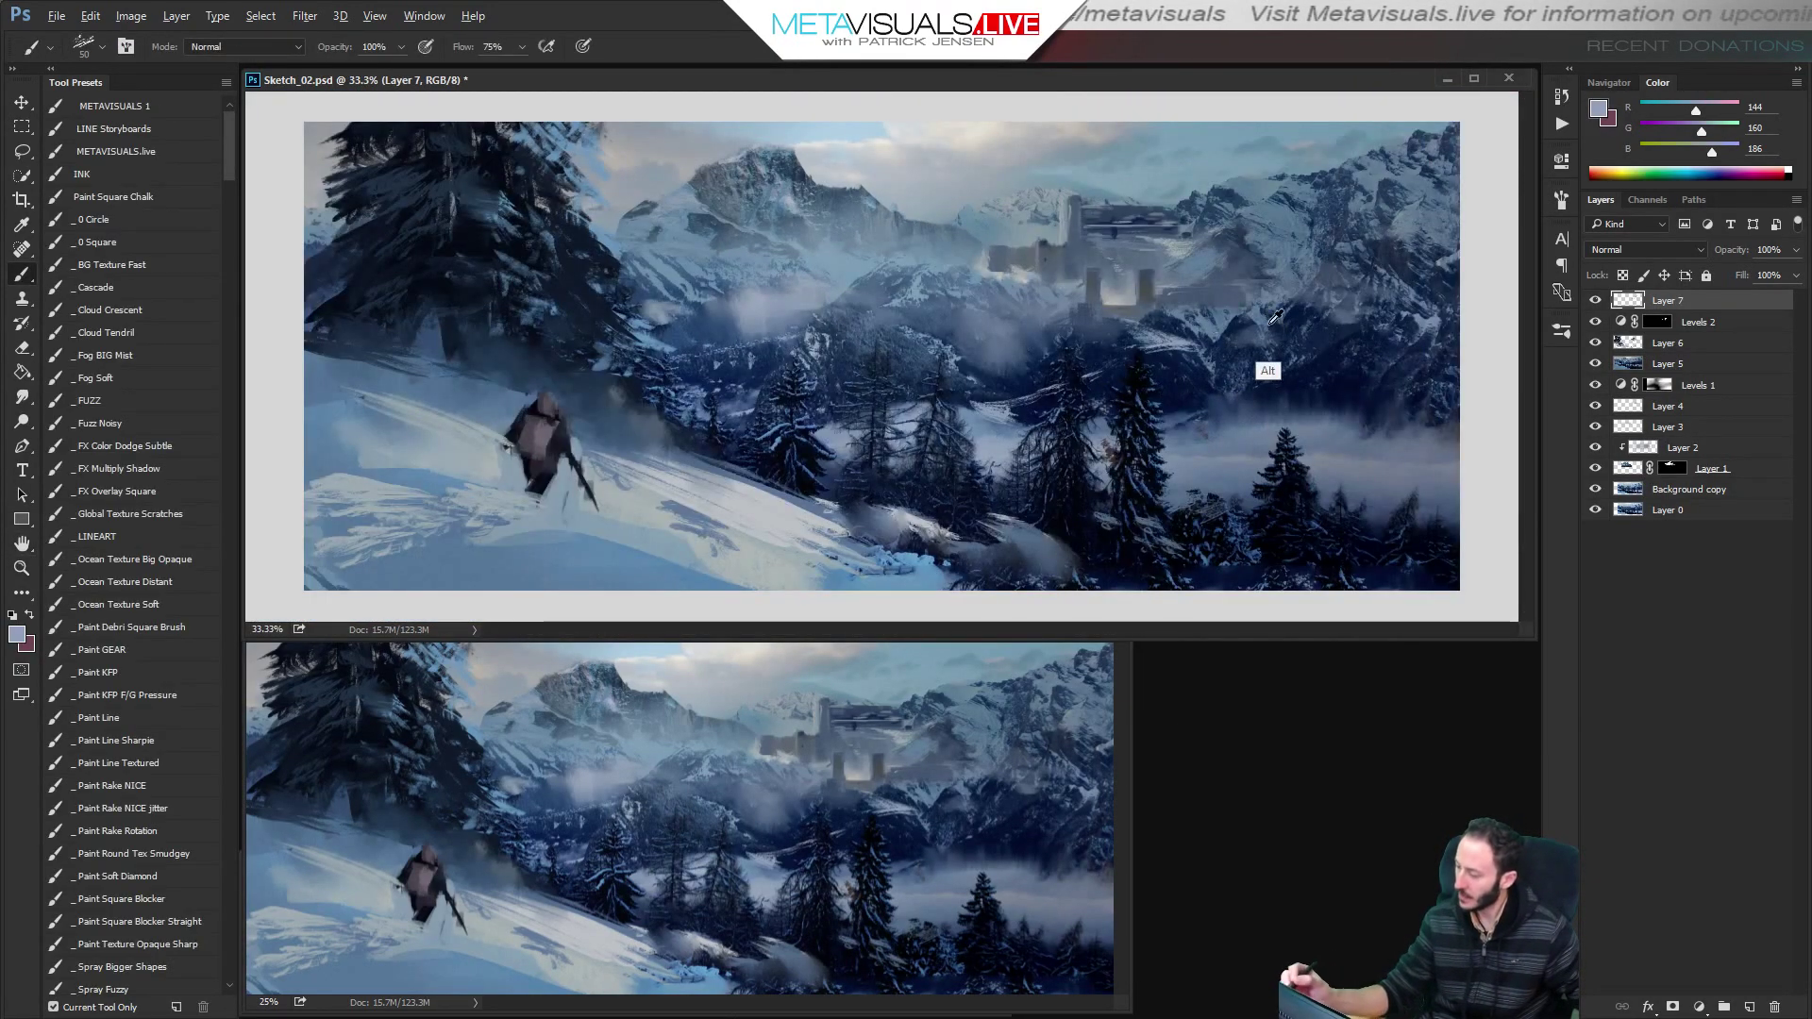
left_click(1059, 304, "alt")
key("bracketright")
key("bracketright")
key("bracketright")
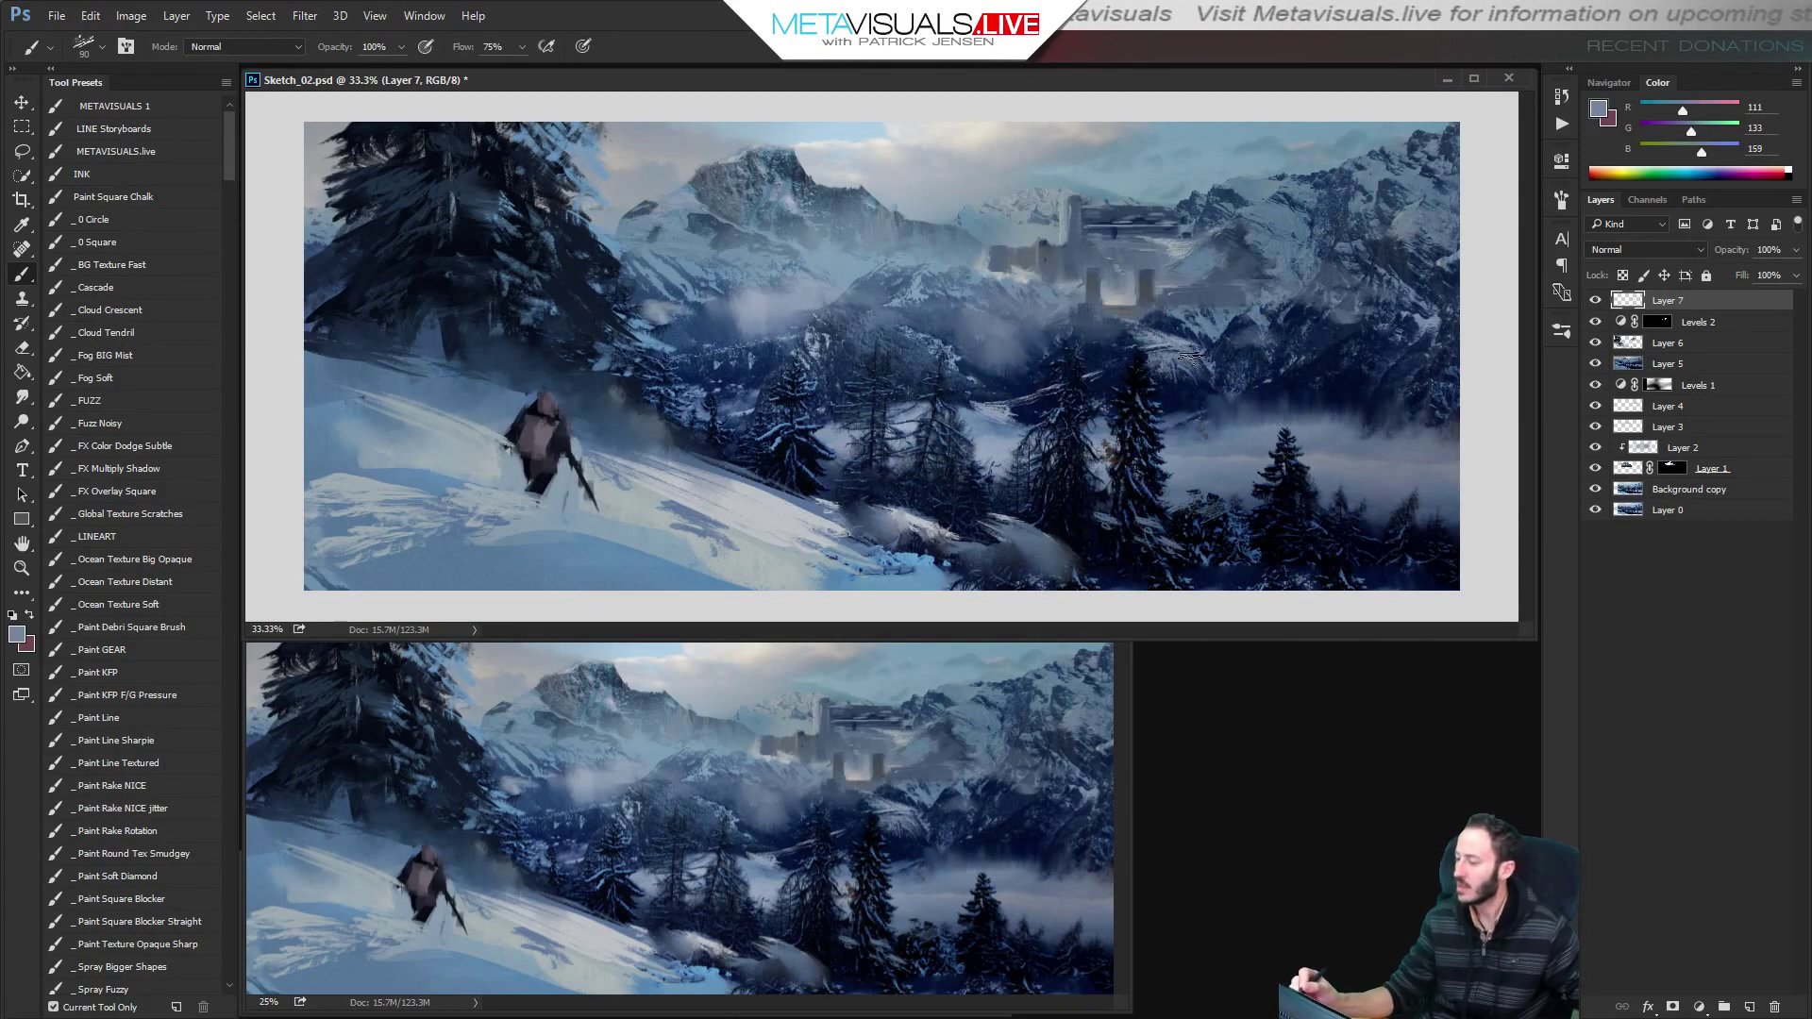
Paint dark strokes on the slope beside the right pillar in sampled navy, RGB 3, 13, 45, with the brush reduced to size 80.
left_click(1179, 389, "alt")
key("bracketleft")
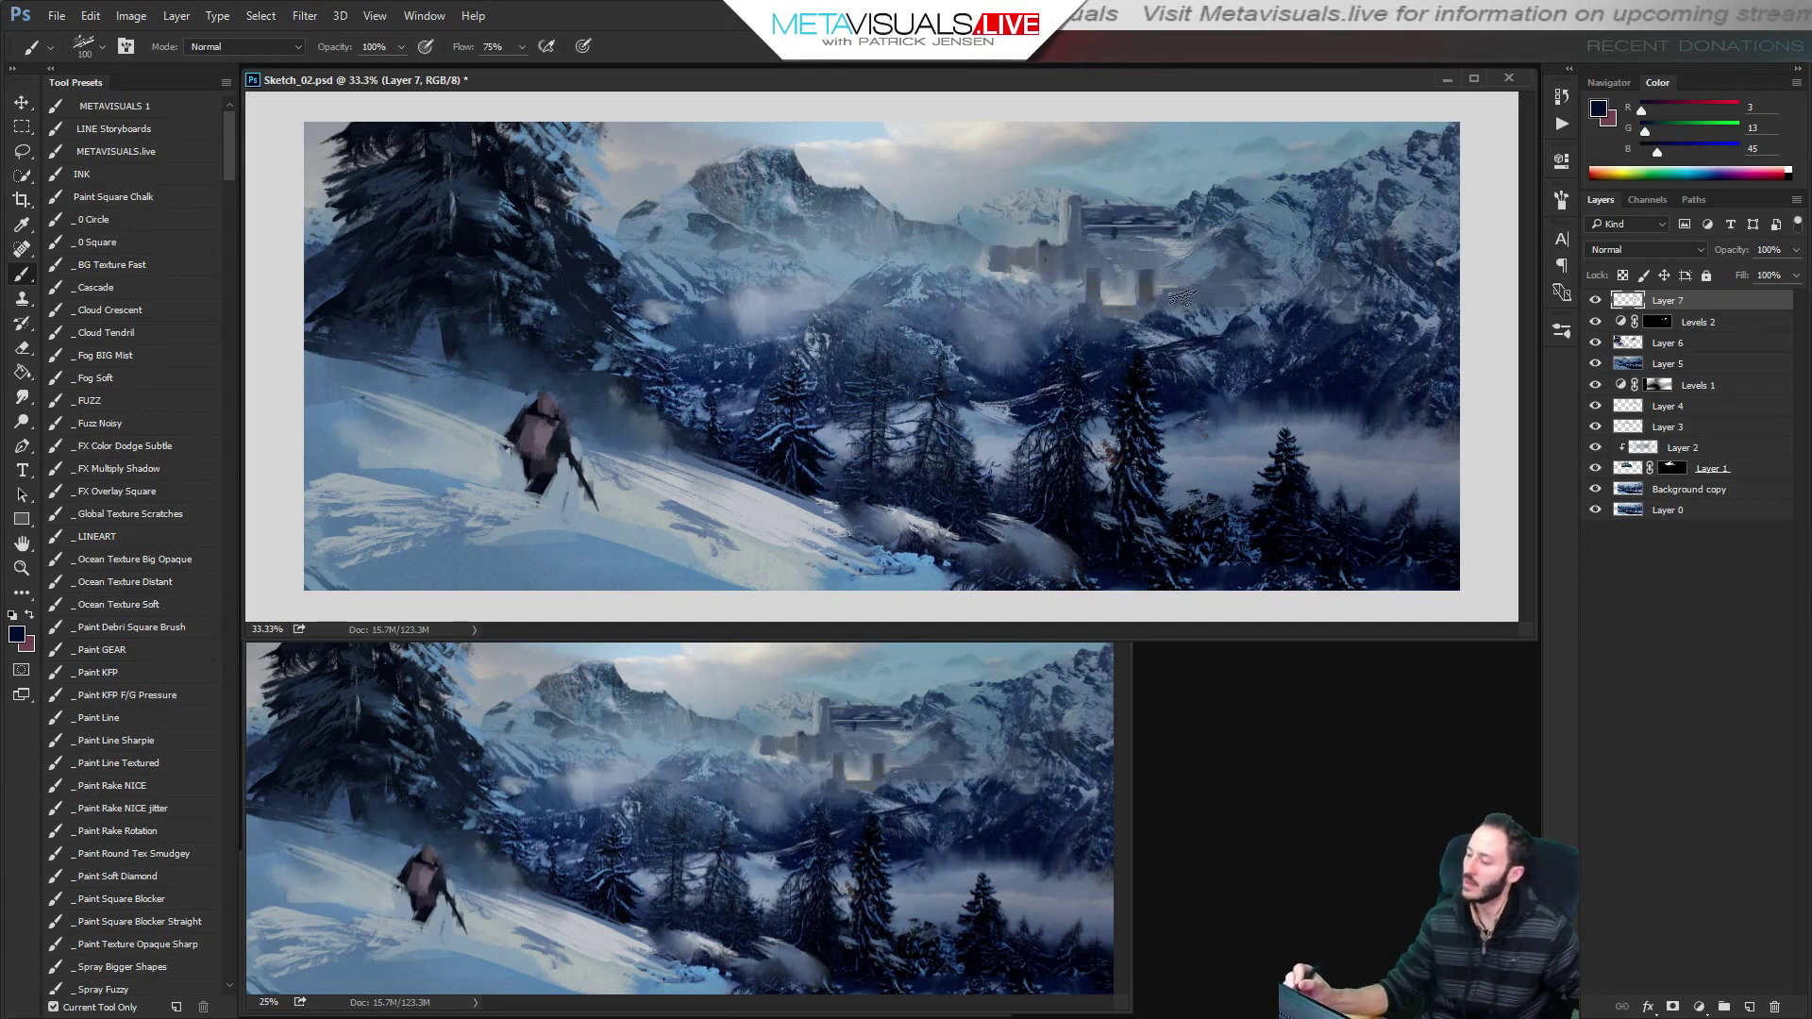
key("bracketleft")
key("bracketleft")
key("bracketleft")
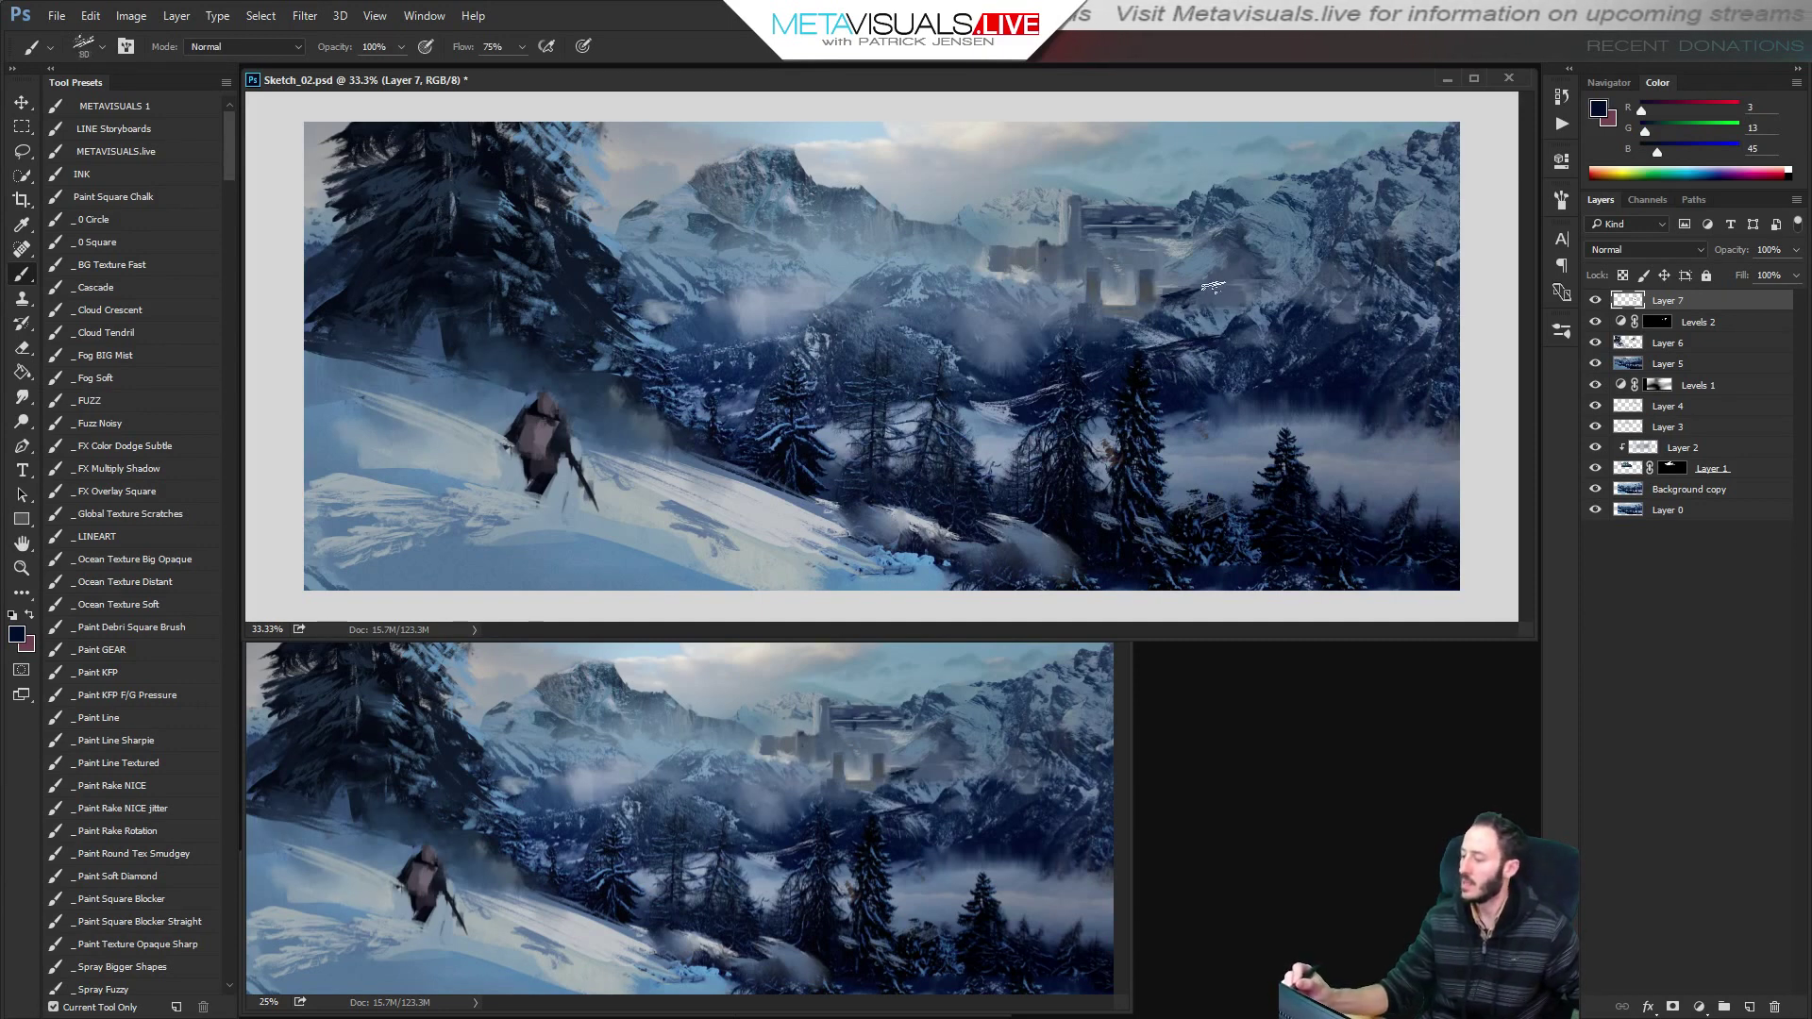
Blend the slope to the right of the structure with sampled hazy blue, RGB 100, 131, 160, using a brush enlarged to size 150.
left_click(1212, 307, "alt")
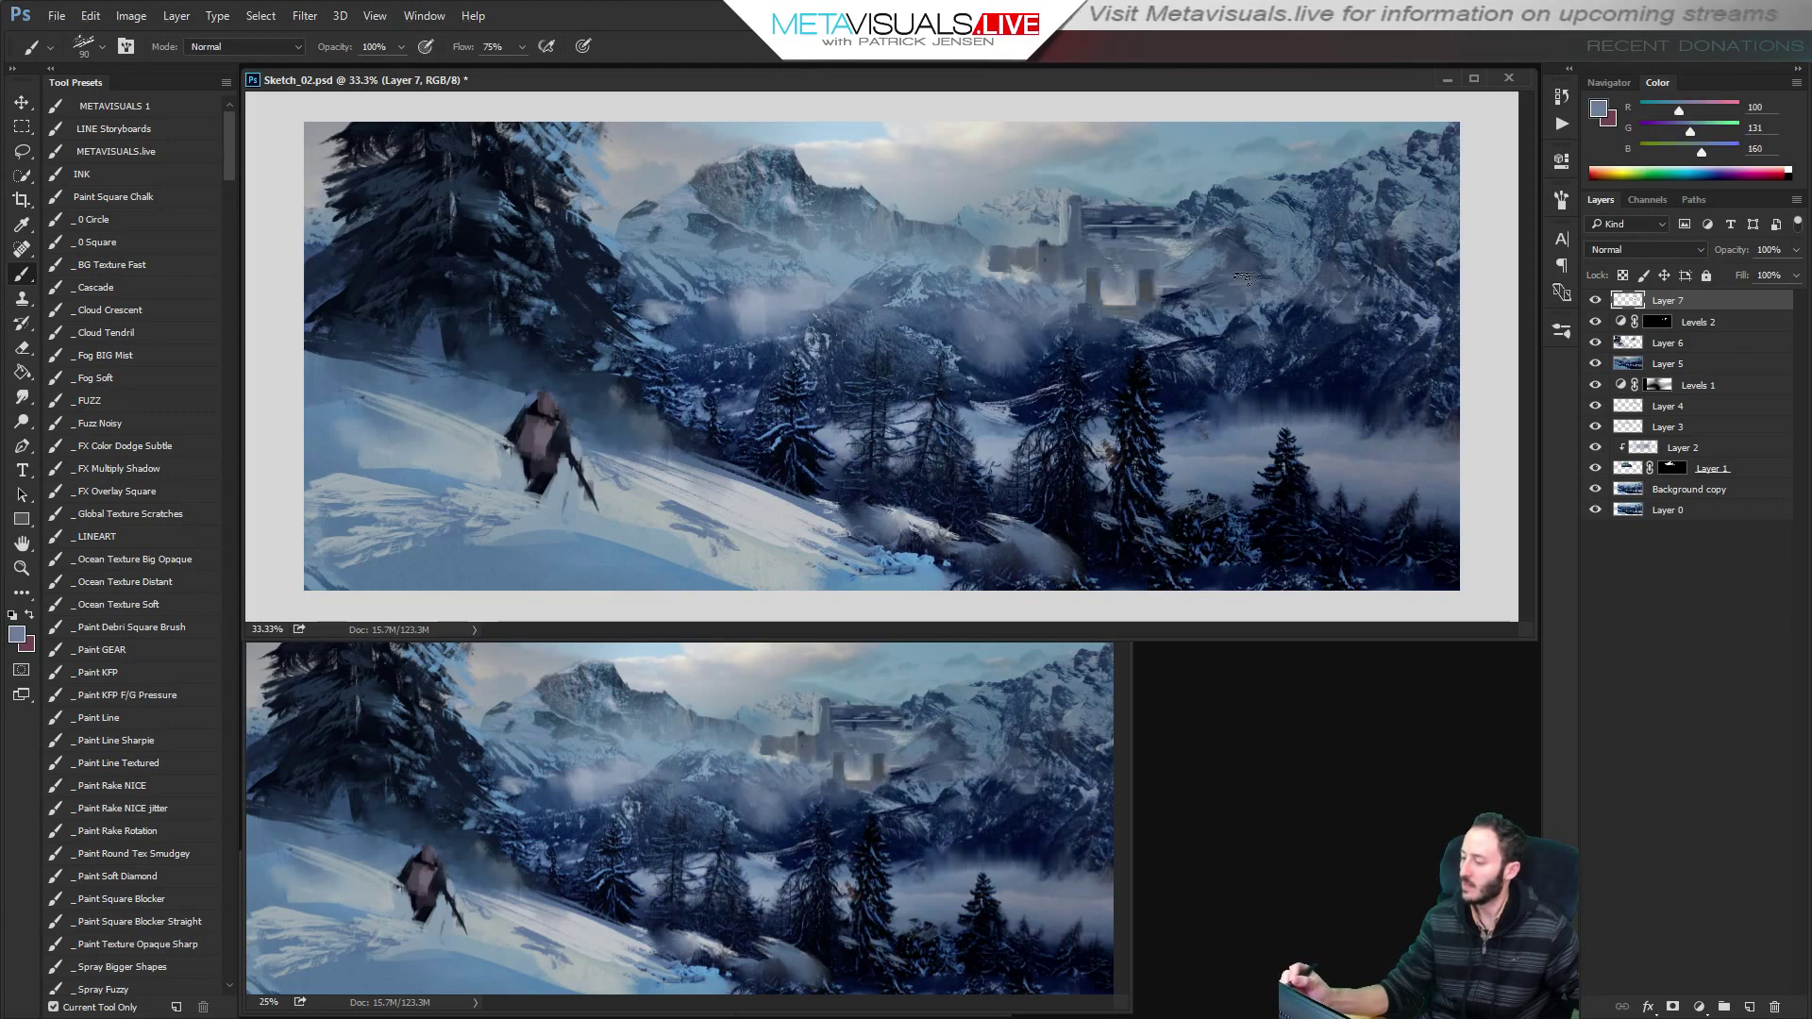
key("bracketright")
key("bracketright")
key("bracketright")
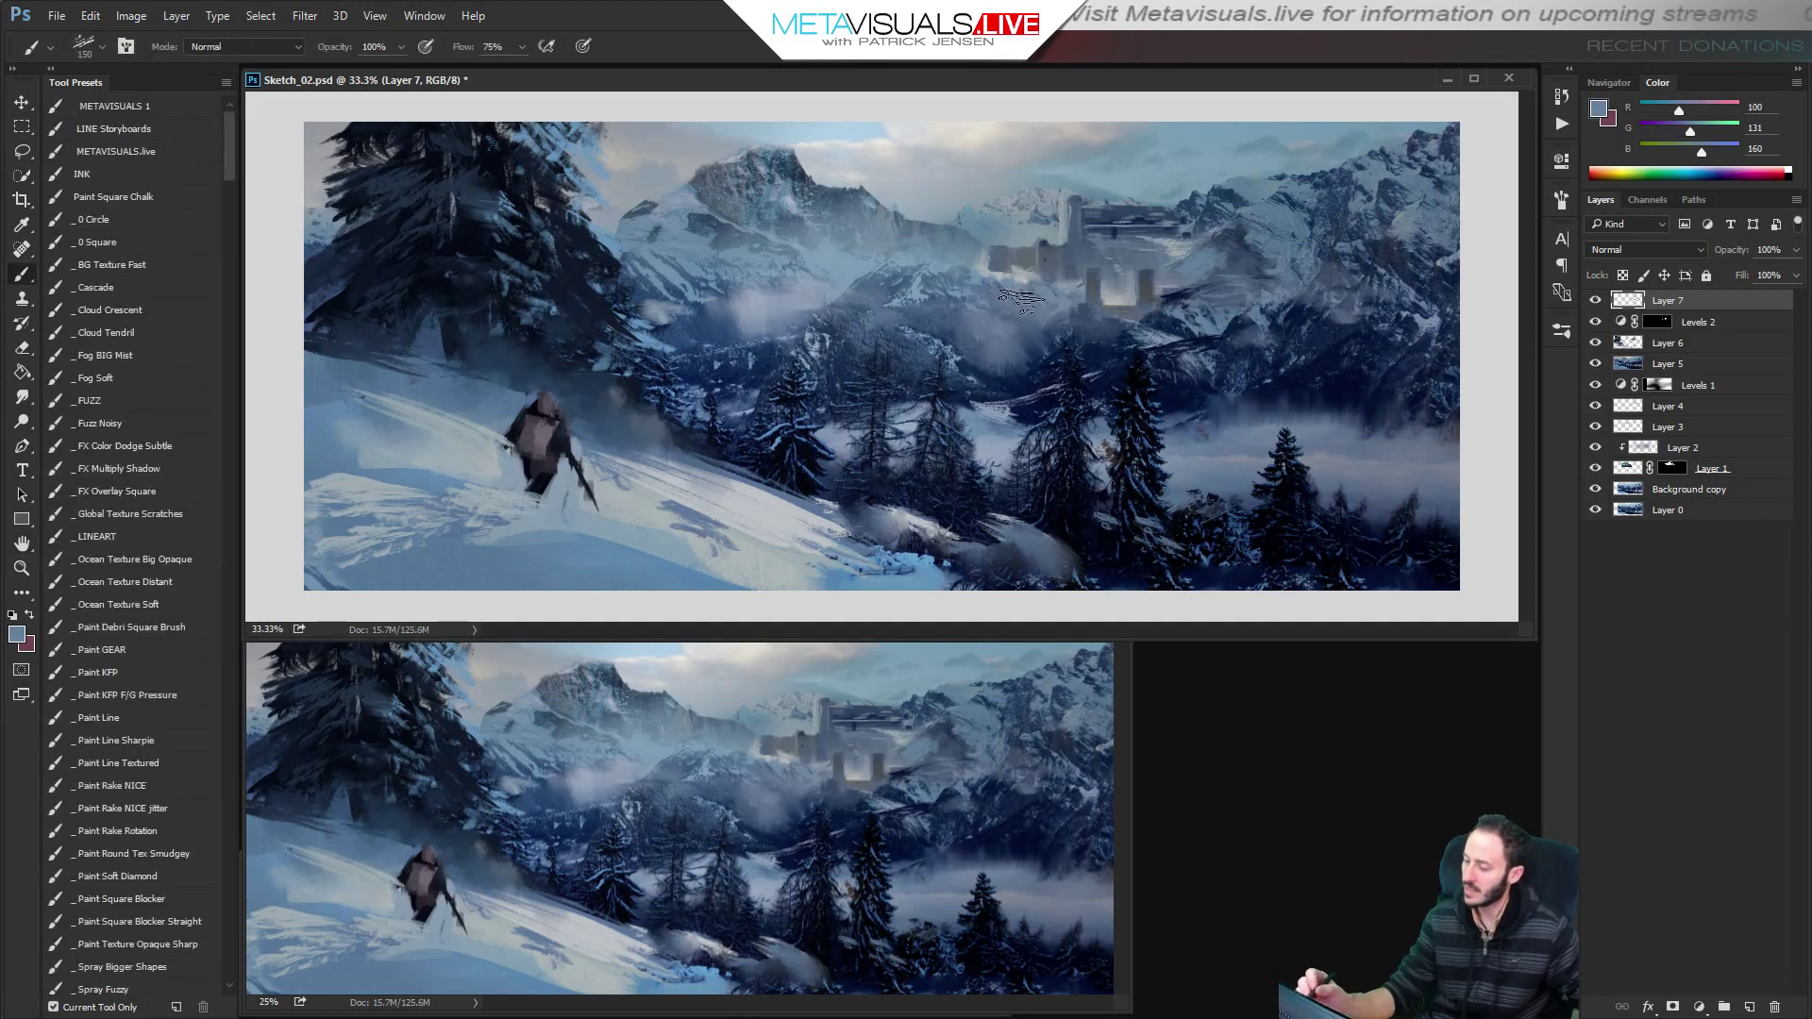
Paint a dark rocky ridge below and left of the structure in sampled deep blue, RGB 28, 51, 85, varying the brush between sizes 90 and 175.
left_click(1017, 369, "alt")
key("bracketright")
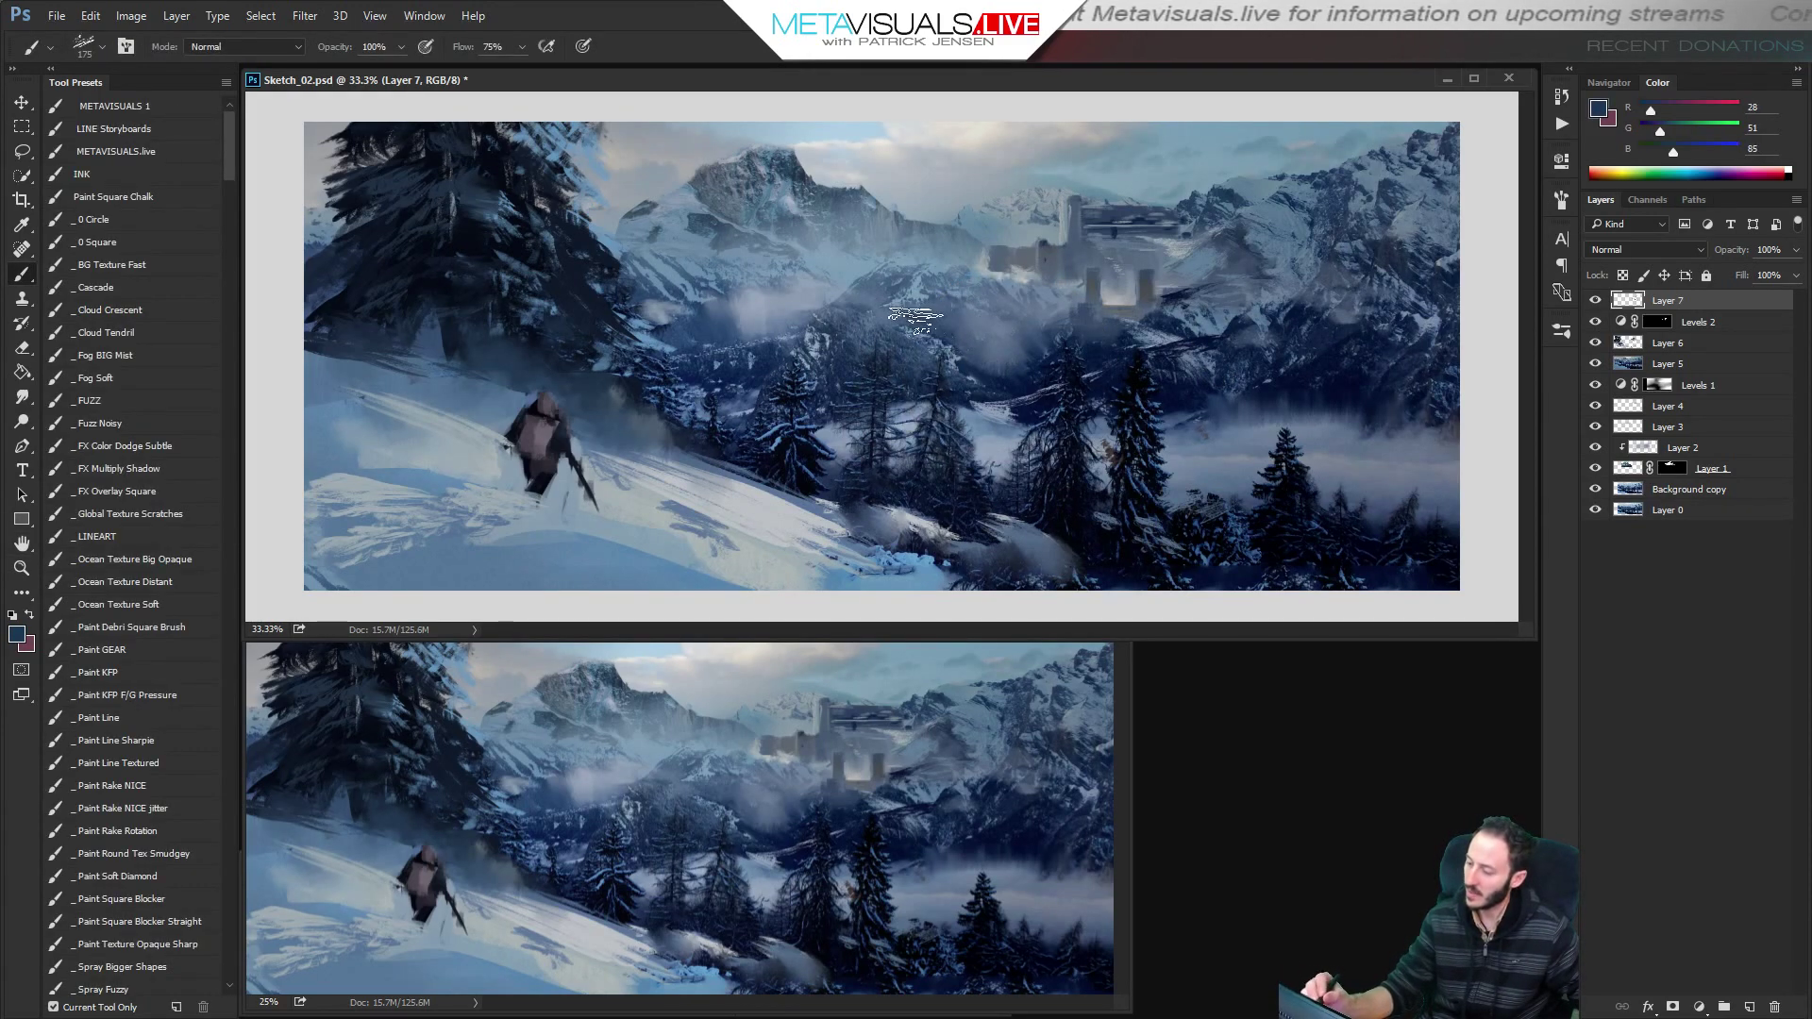
key("bracketleft")
key("bracketleft")
key("bracketleft")
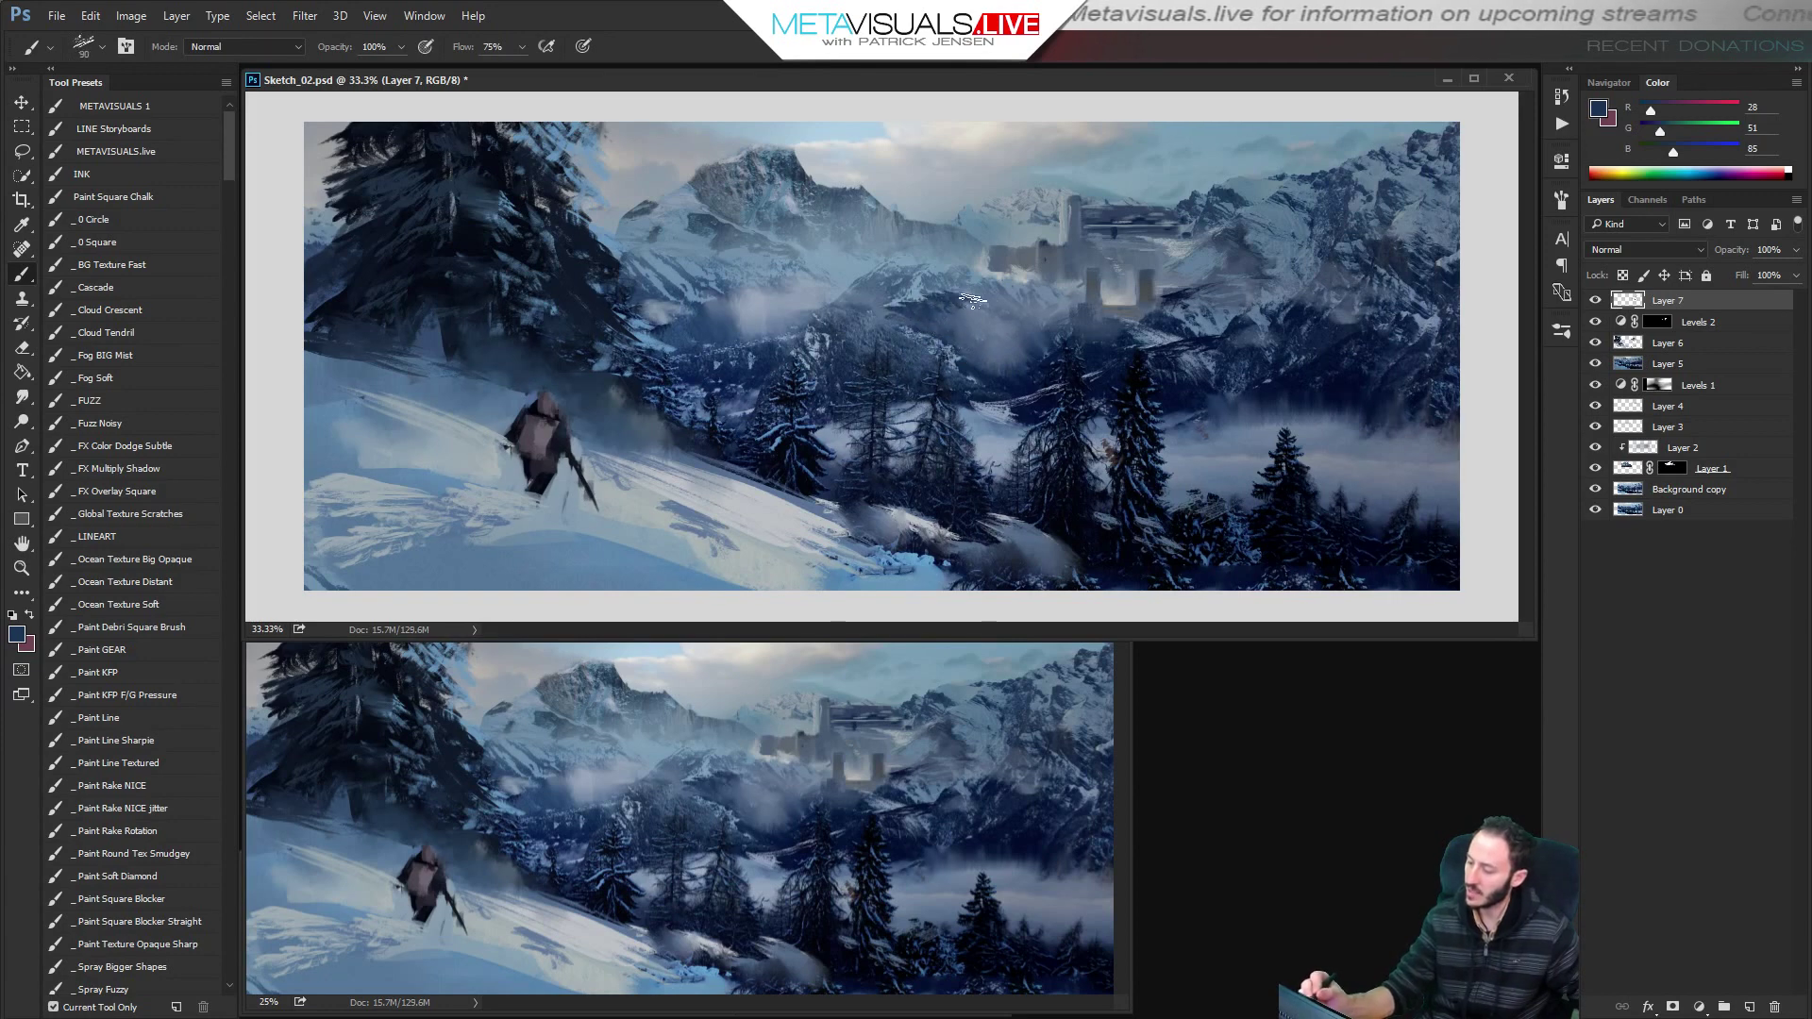
key("bracketright")
key("bracketright")
key("bracketright")
key("r")
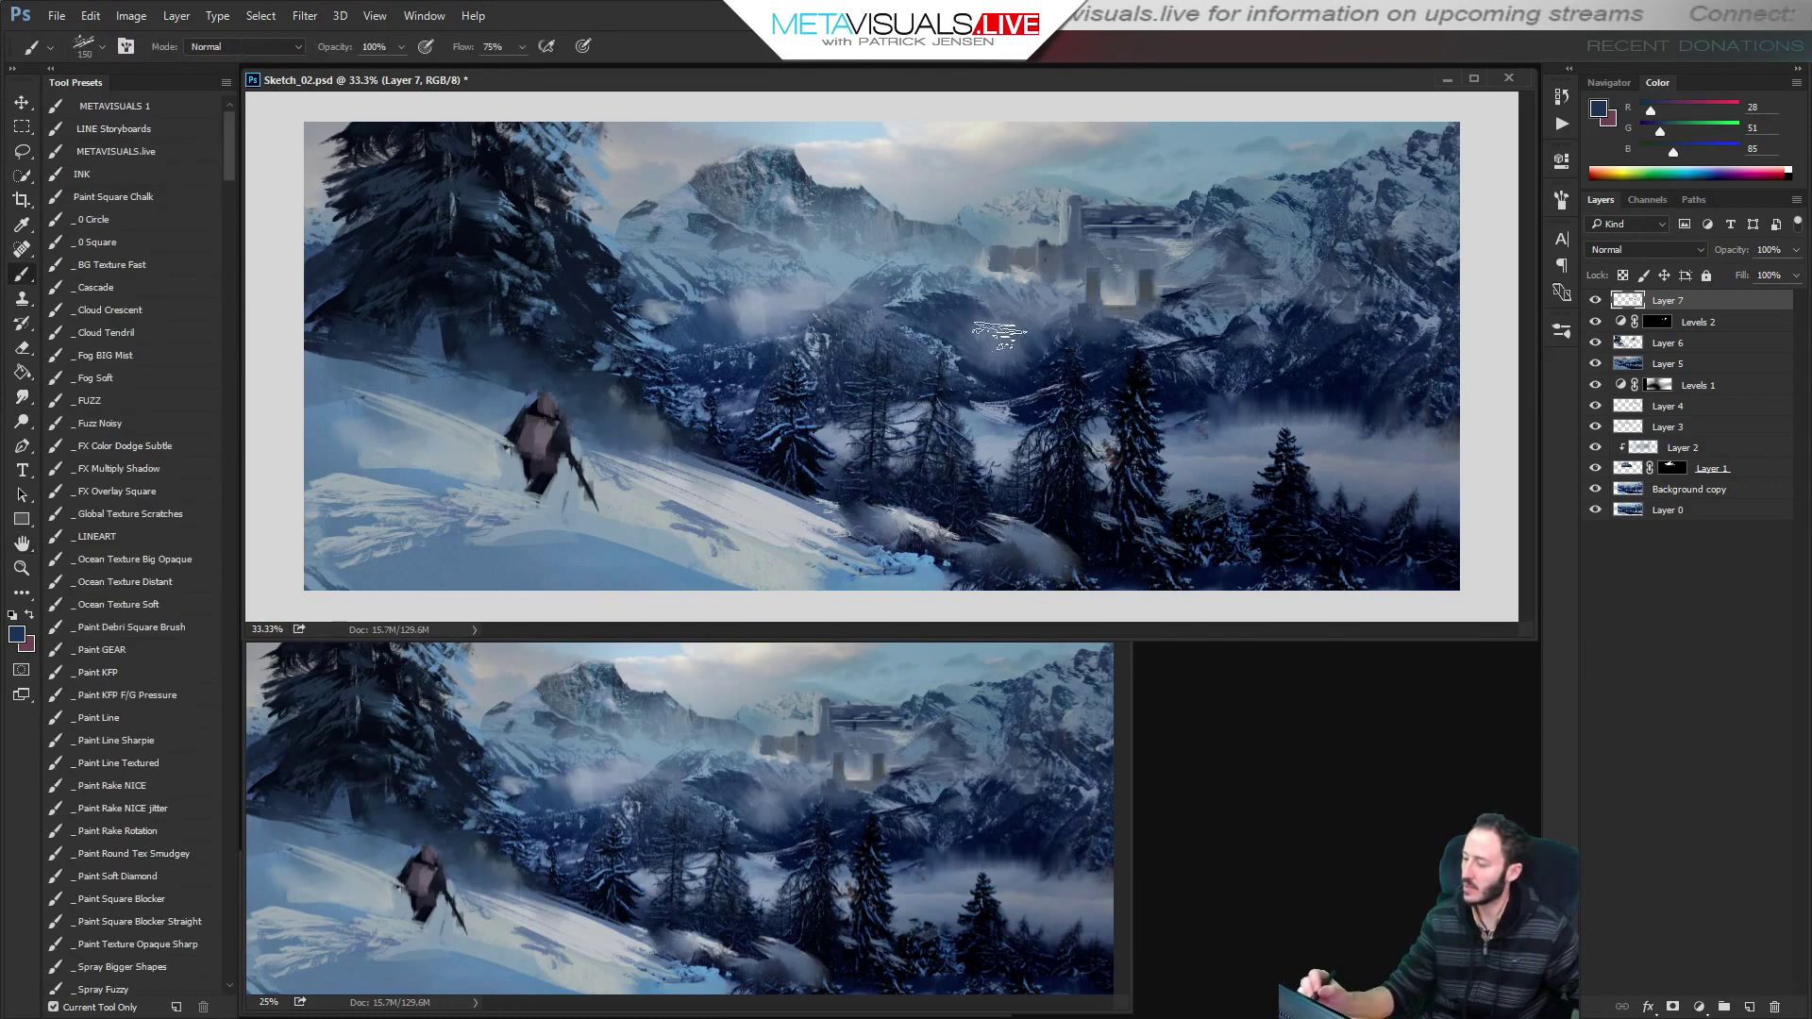
Paint small dark-blue strokes on the slope below the castle's lower towers, using colours sampled from the mountainside.
left_click_drag(991, 308, 1001, 313)
left_click(1015, 387, "alt")
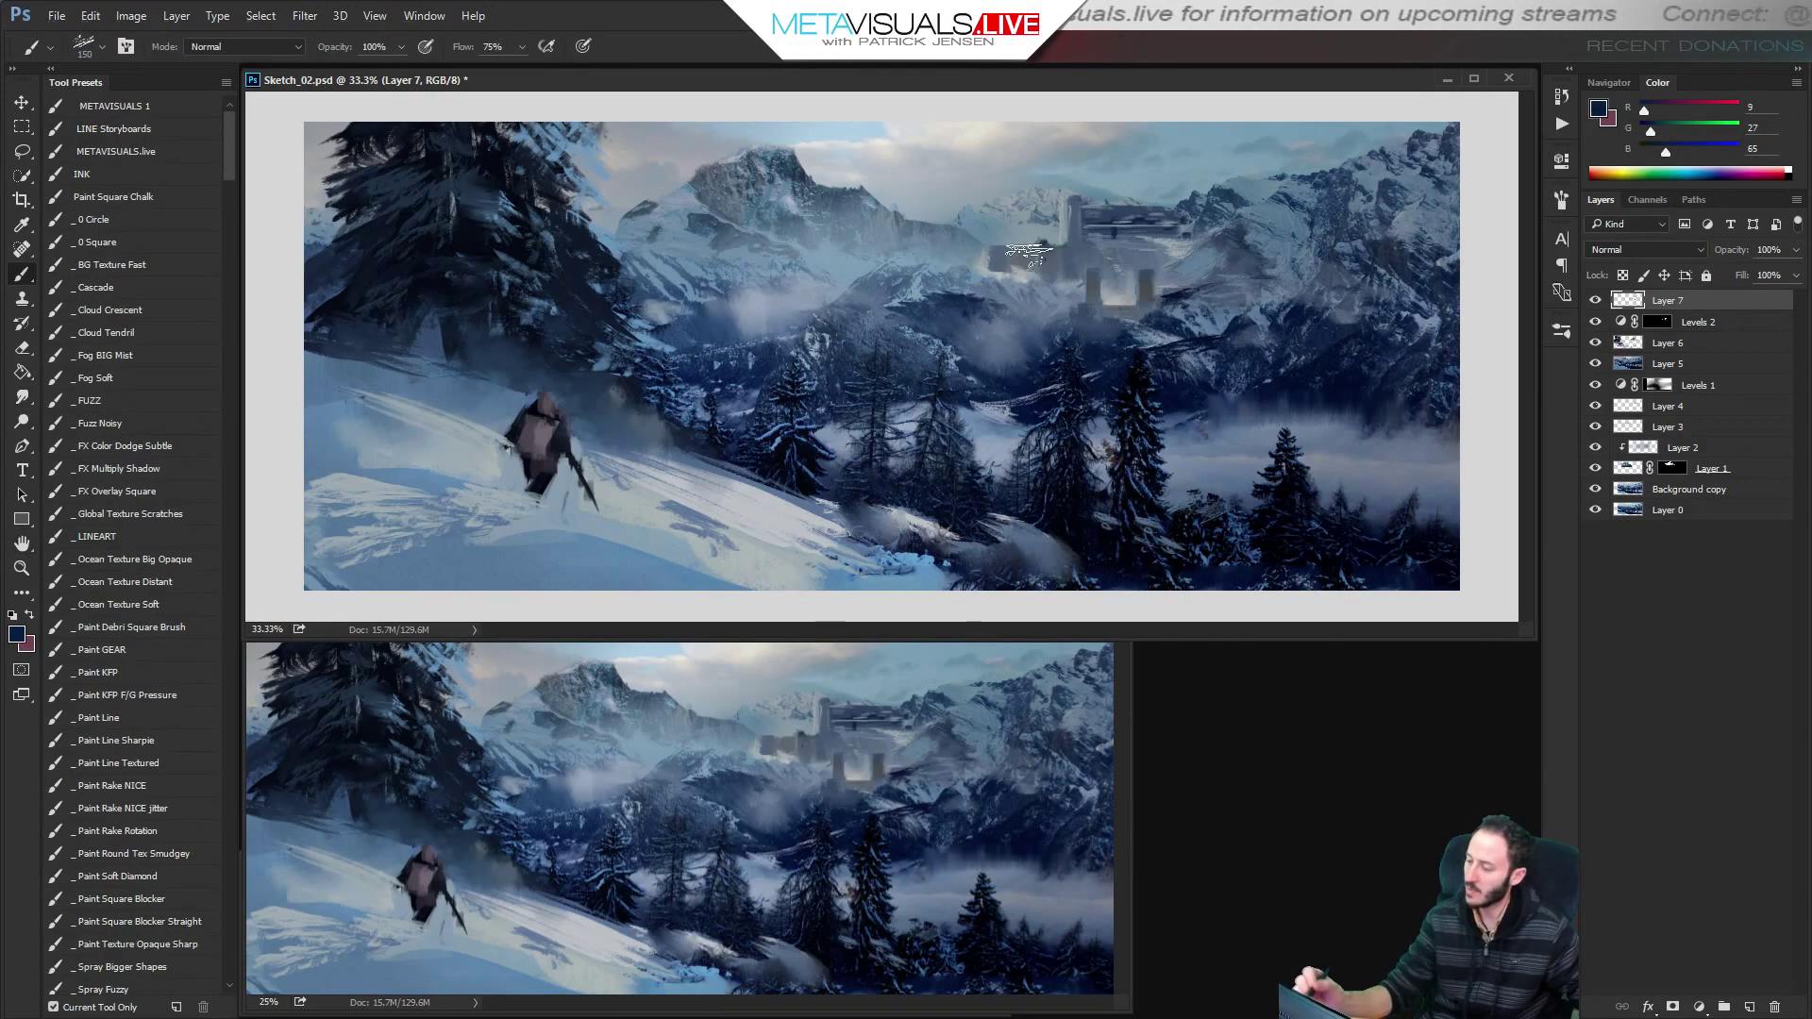
key("bracketleft")
key("bracketleft")
key("bracketleft")
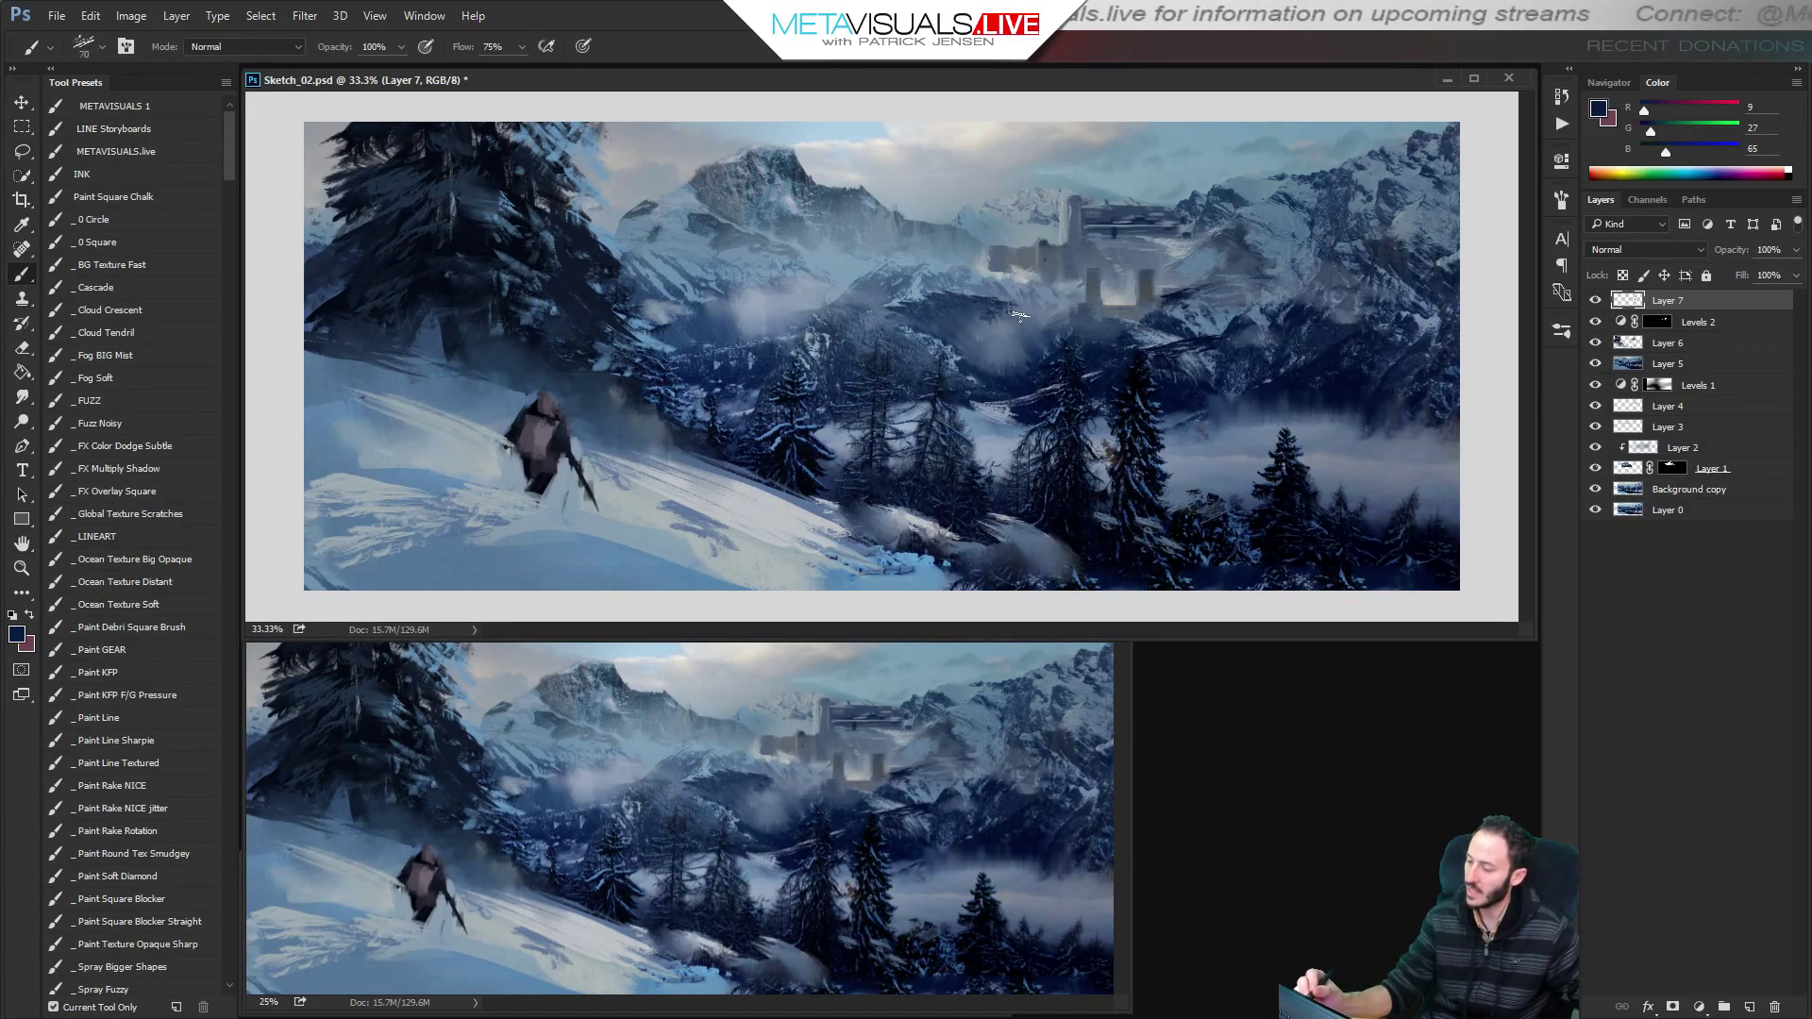
left_click_drag(1010, 309, 1026, 312)
key("r")
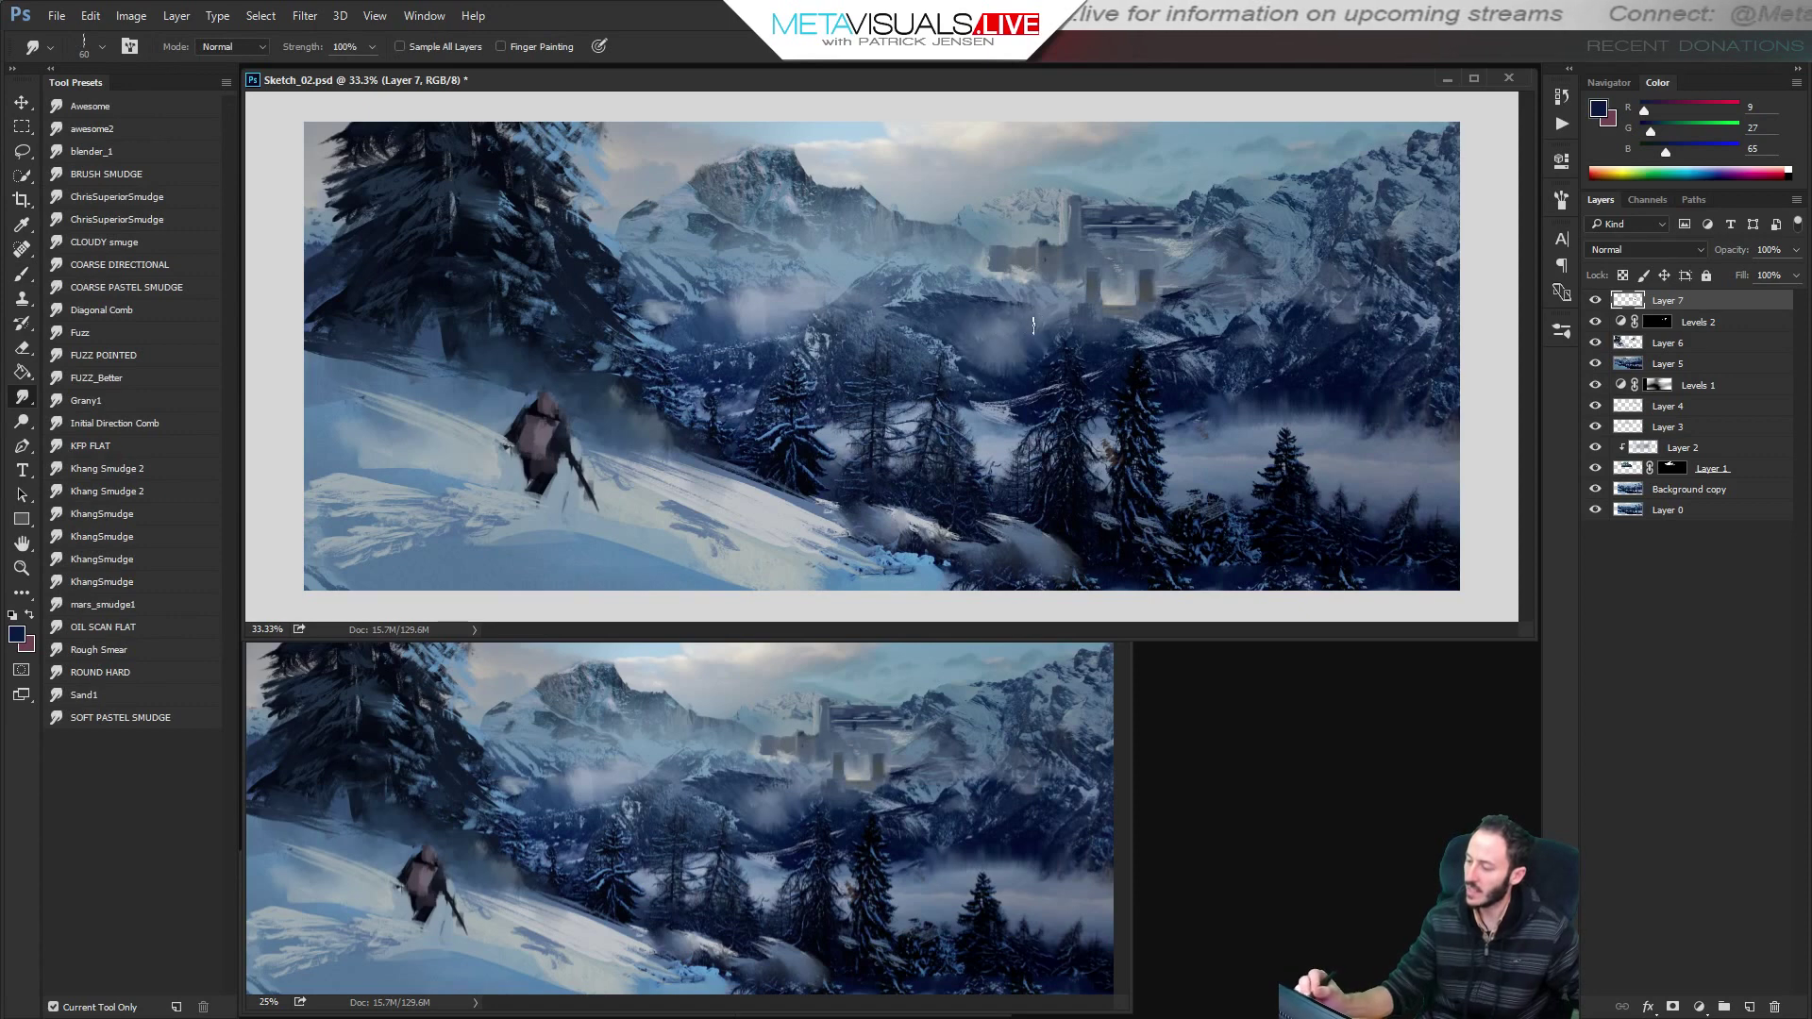
key("b")
key("space")
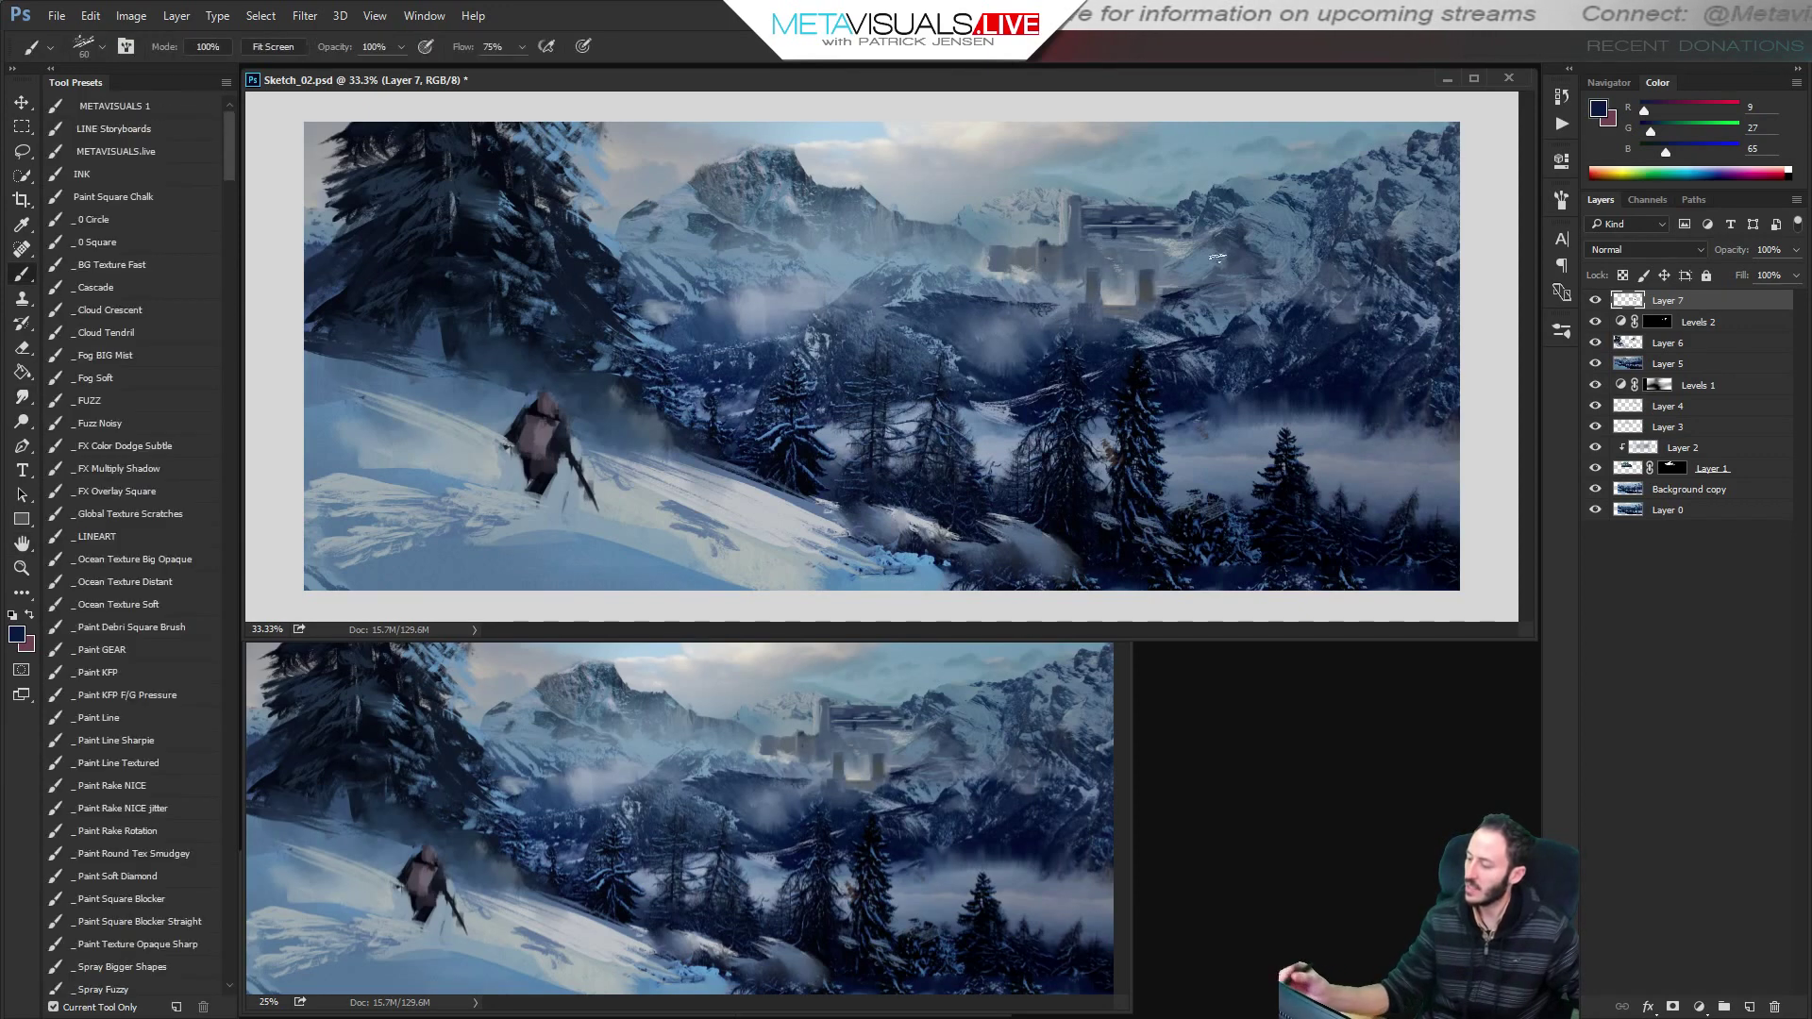
Sample pale grey and near-white tones and paint thin snow highlights along the ridge below the castle.
left_click(960, 286, "alt")
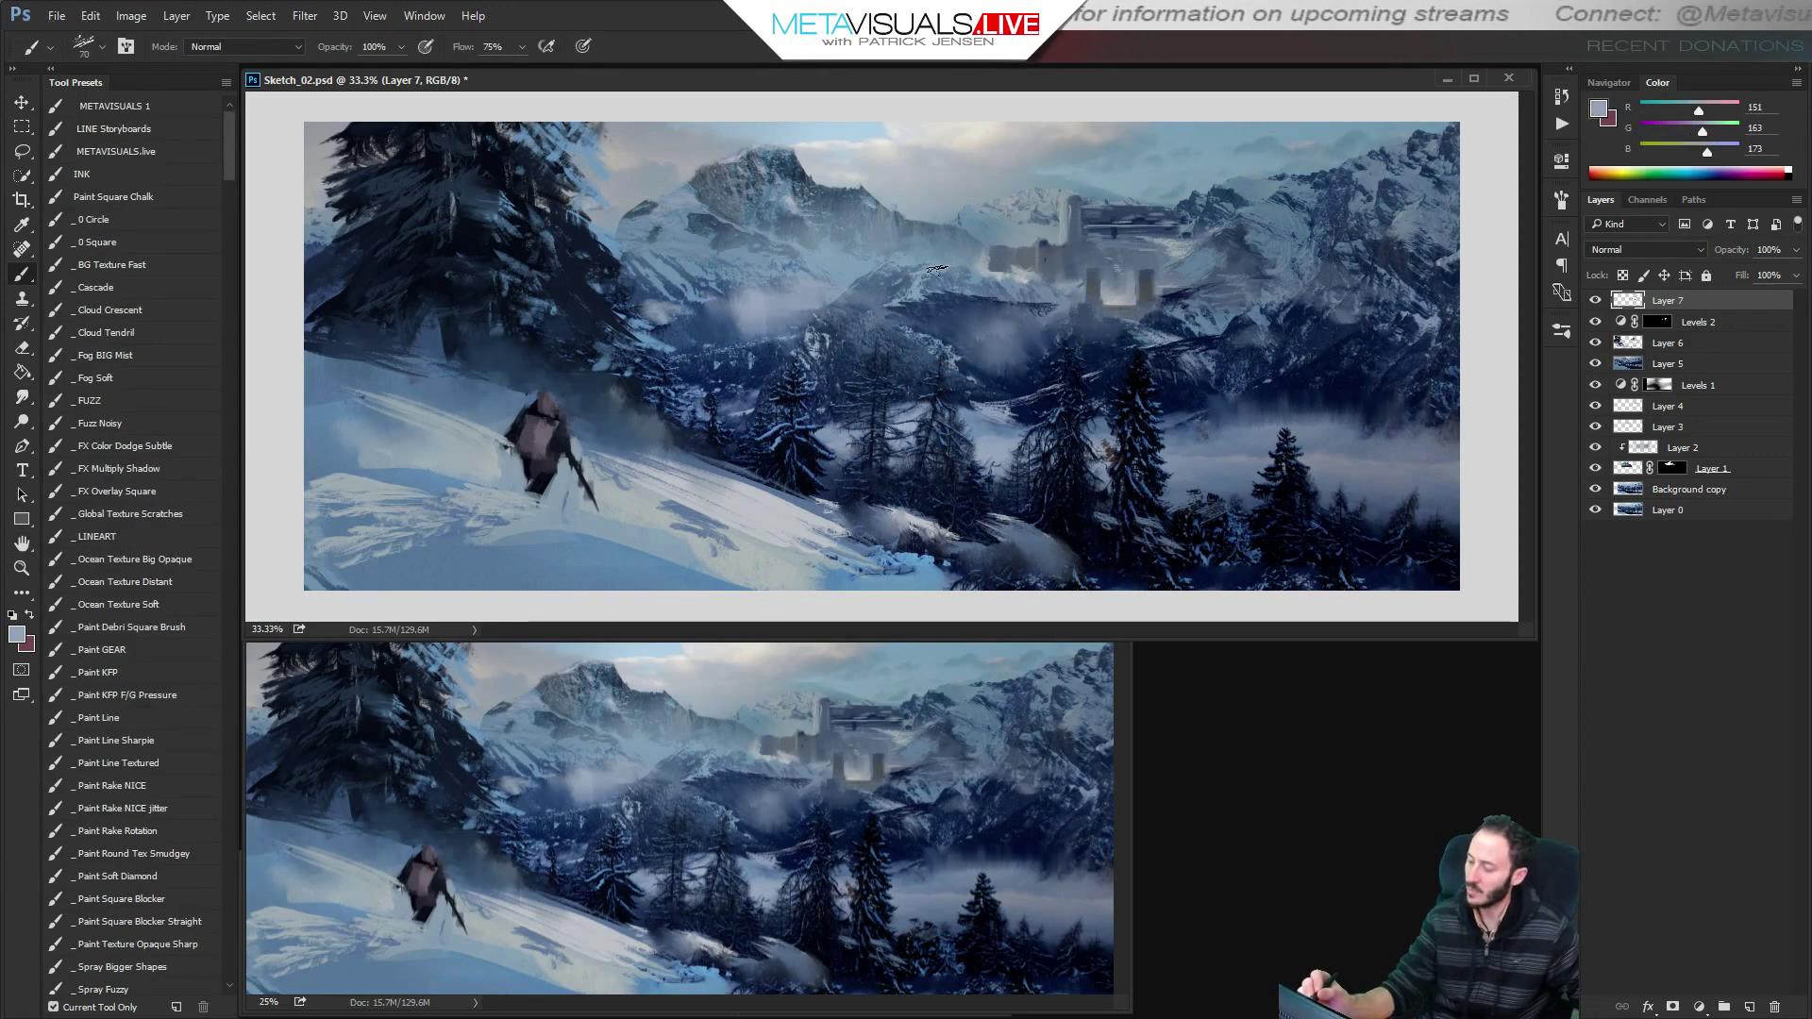
left_click(821, 174, "alt")
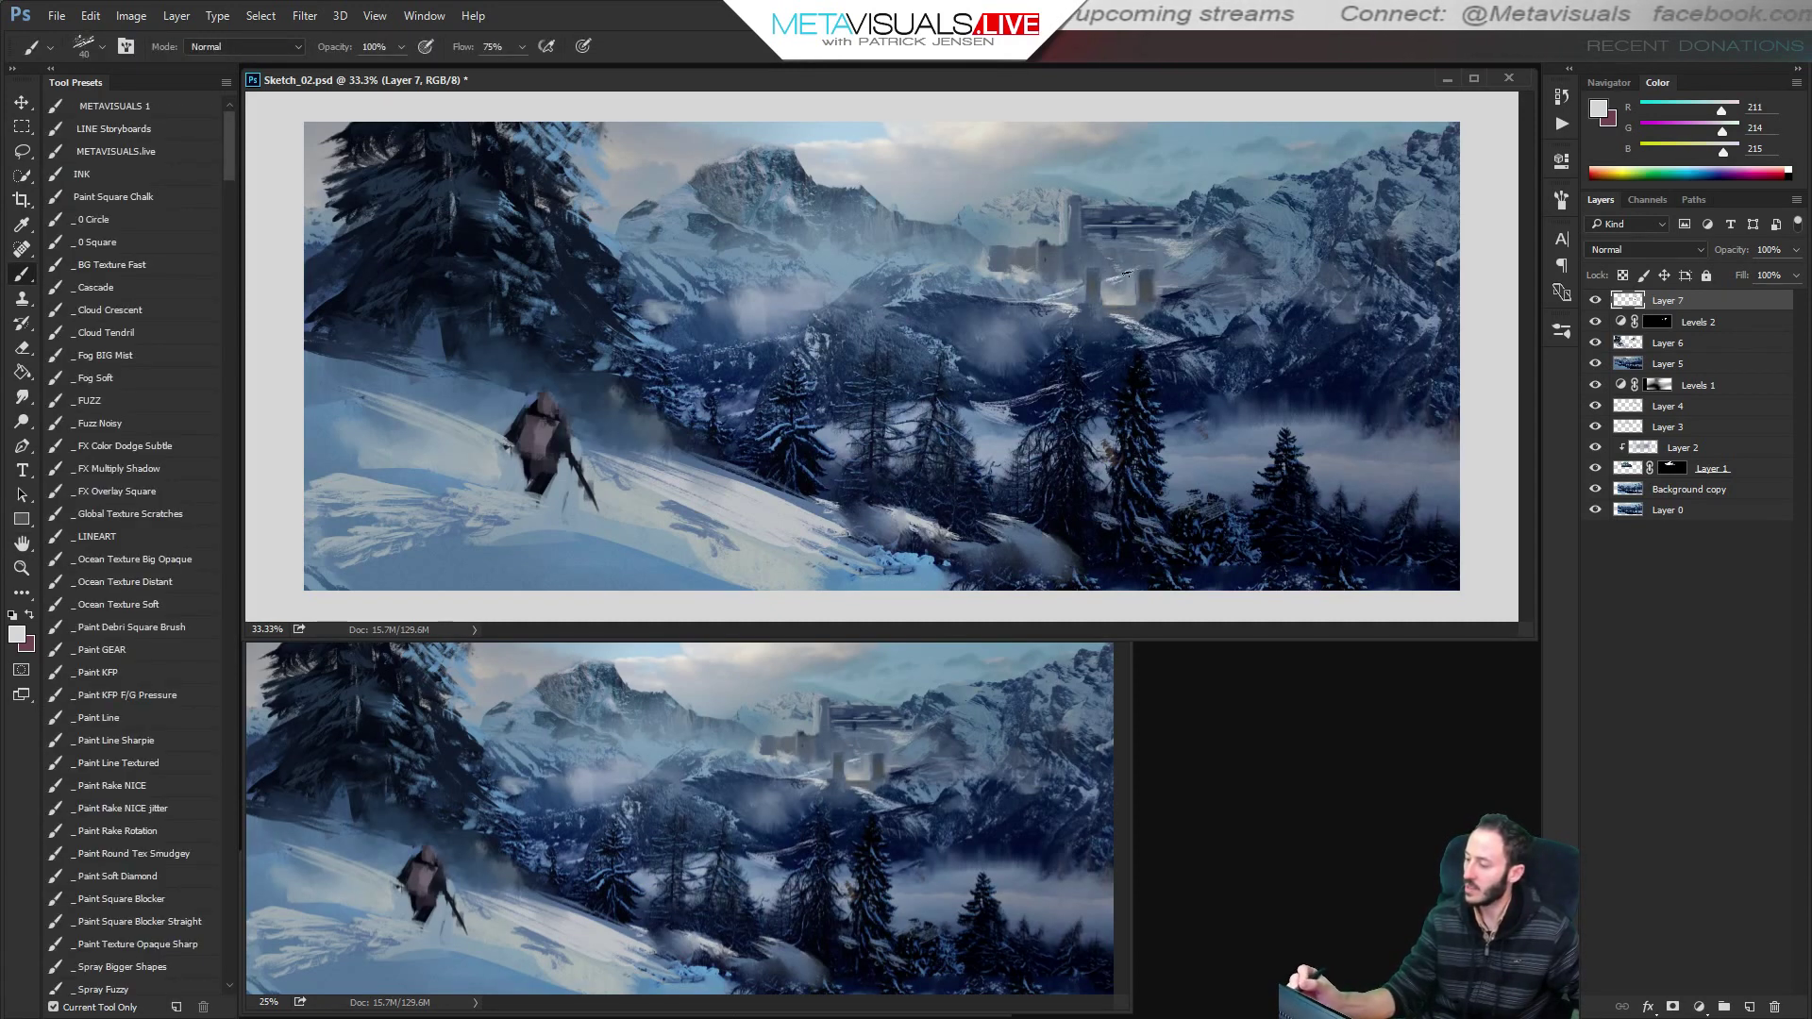
key("bracketright")
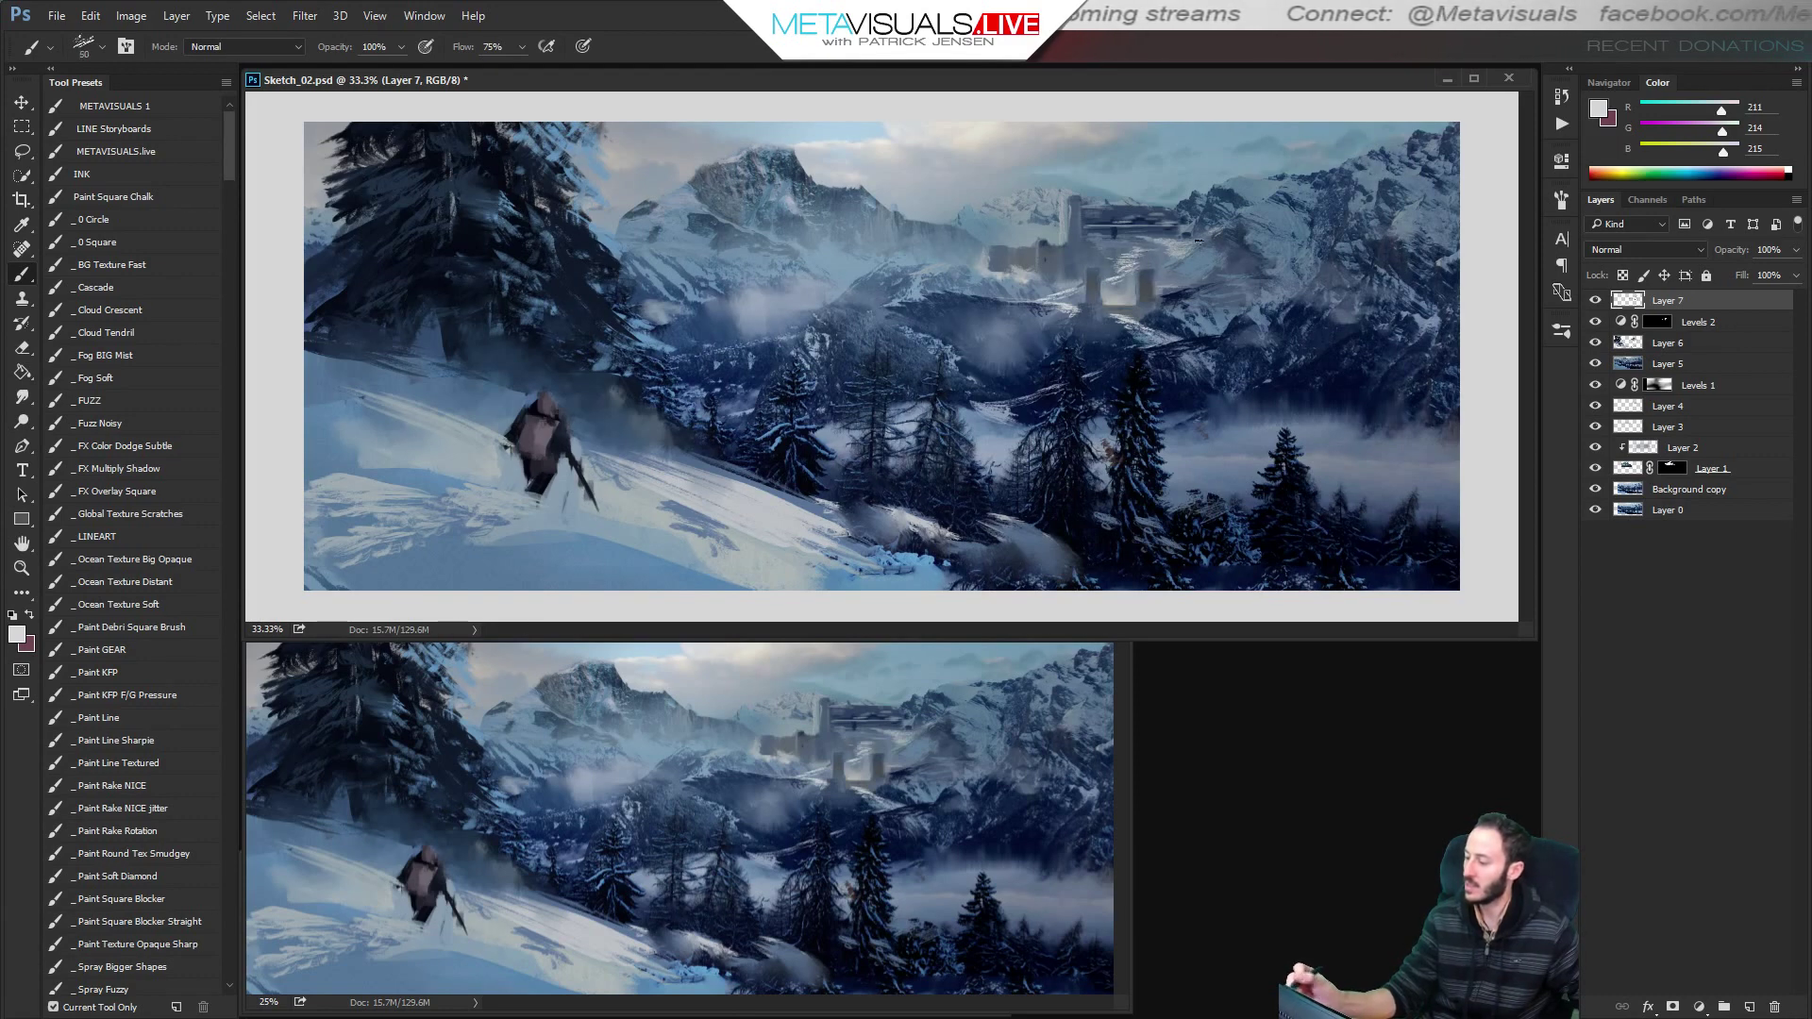
key("bracketleft")
Paint dark-blue shading between the castle's two lower towers and on the right tower with sampled mountain tones.
left_click(1153, 229, "alt")
left_click(1291, 219, "alt")
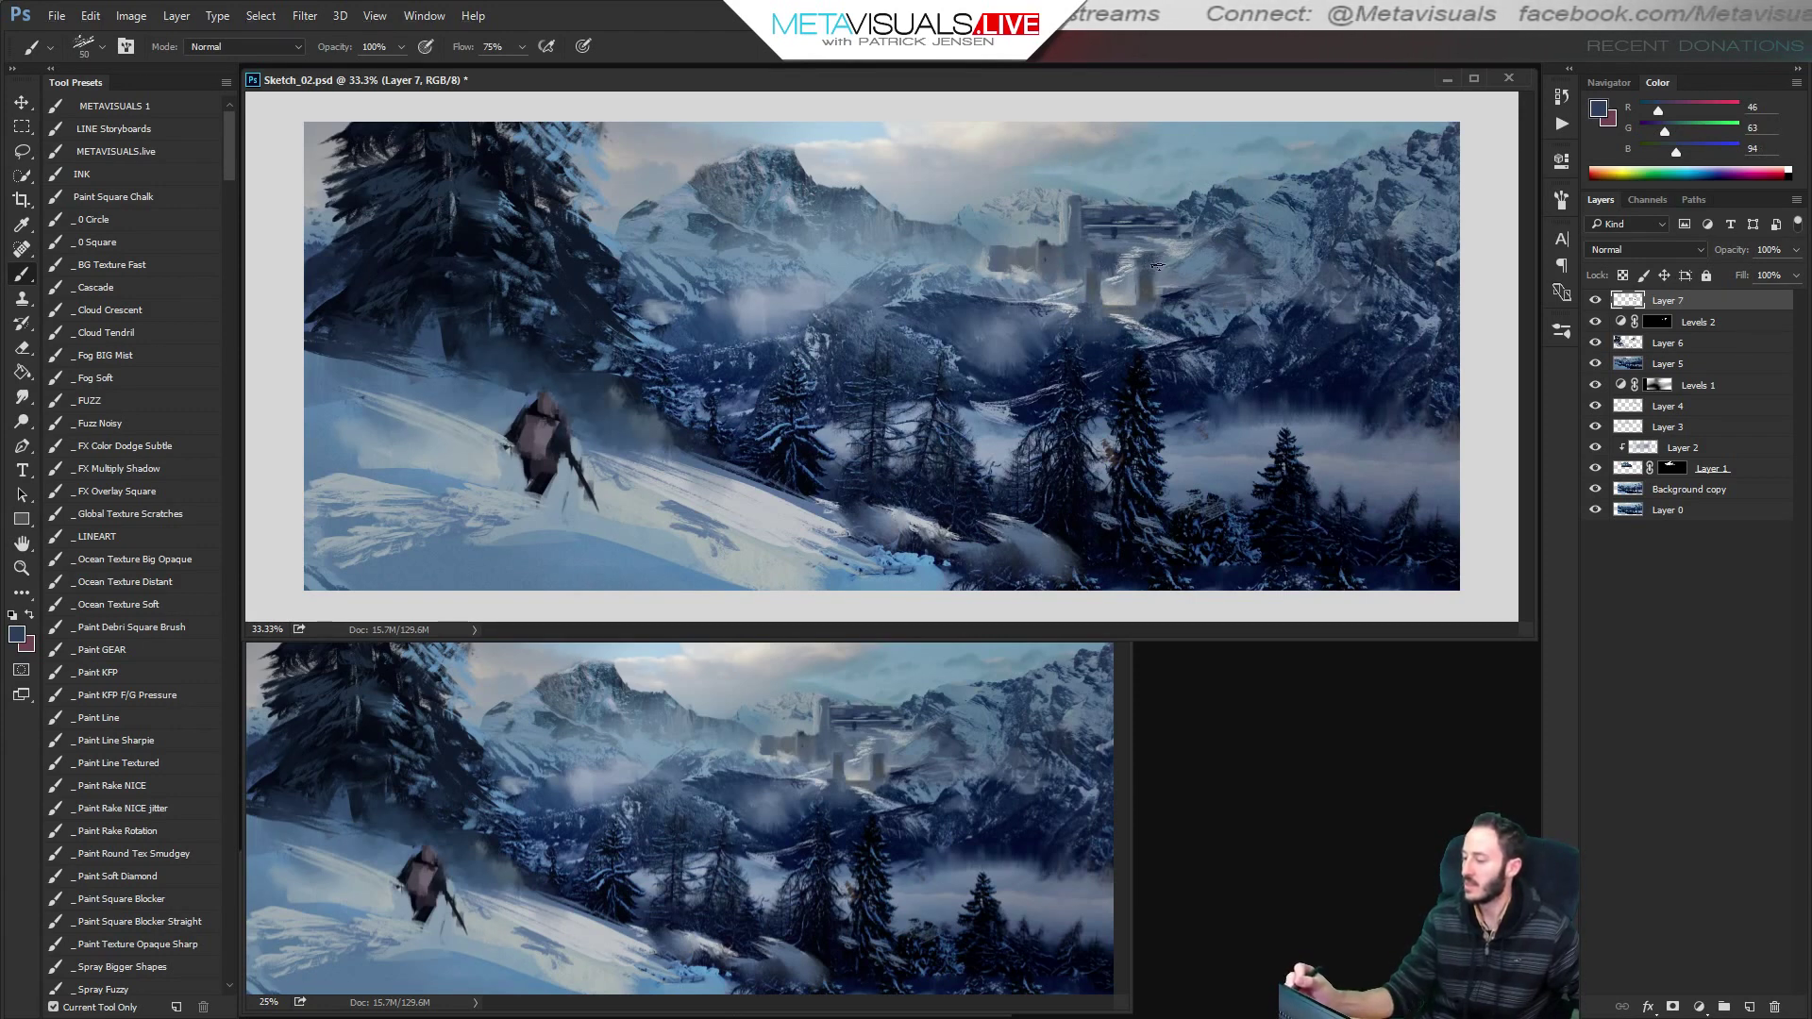
left_click(1209, 298, "ctrl")
left_click(1209, 297, "ctrl")
left_click_drag(1209, 298, 1138, 366)
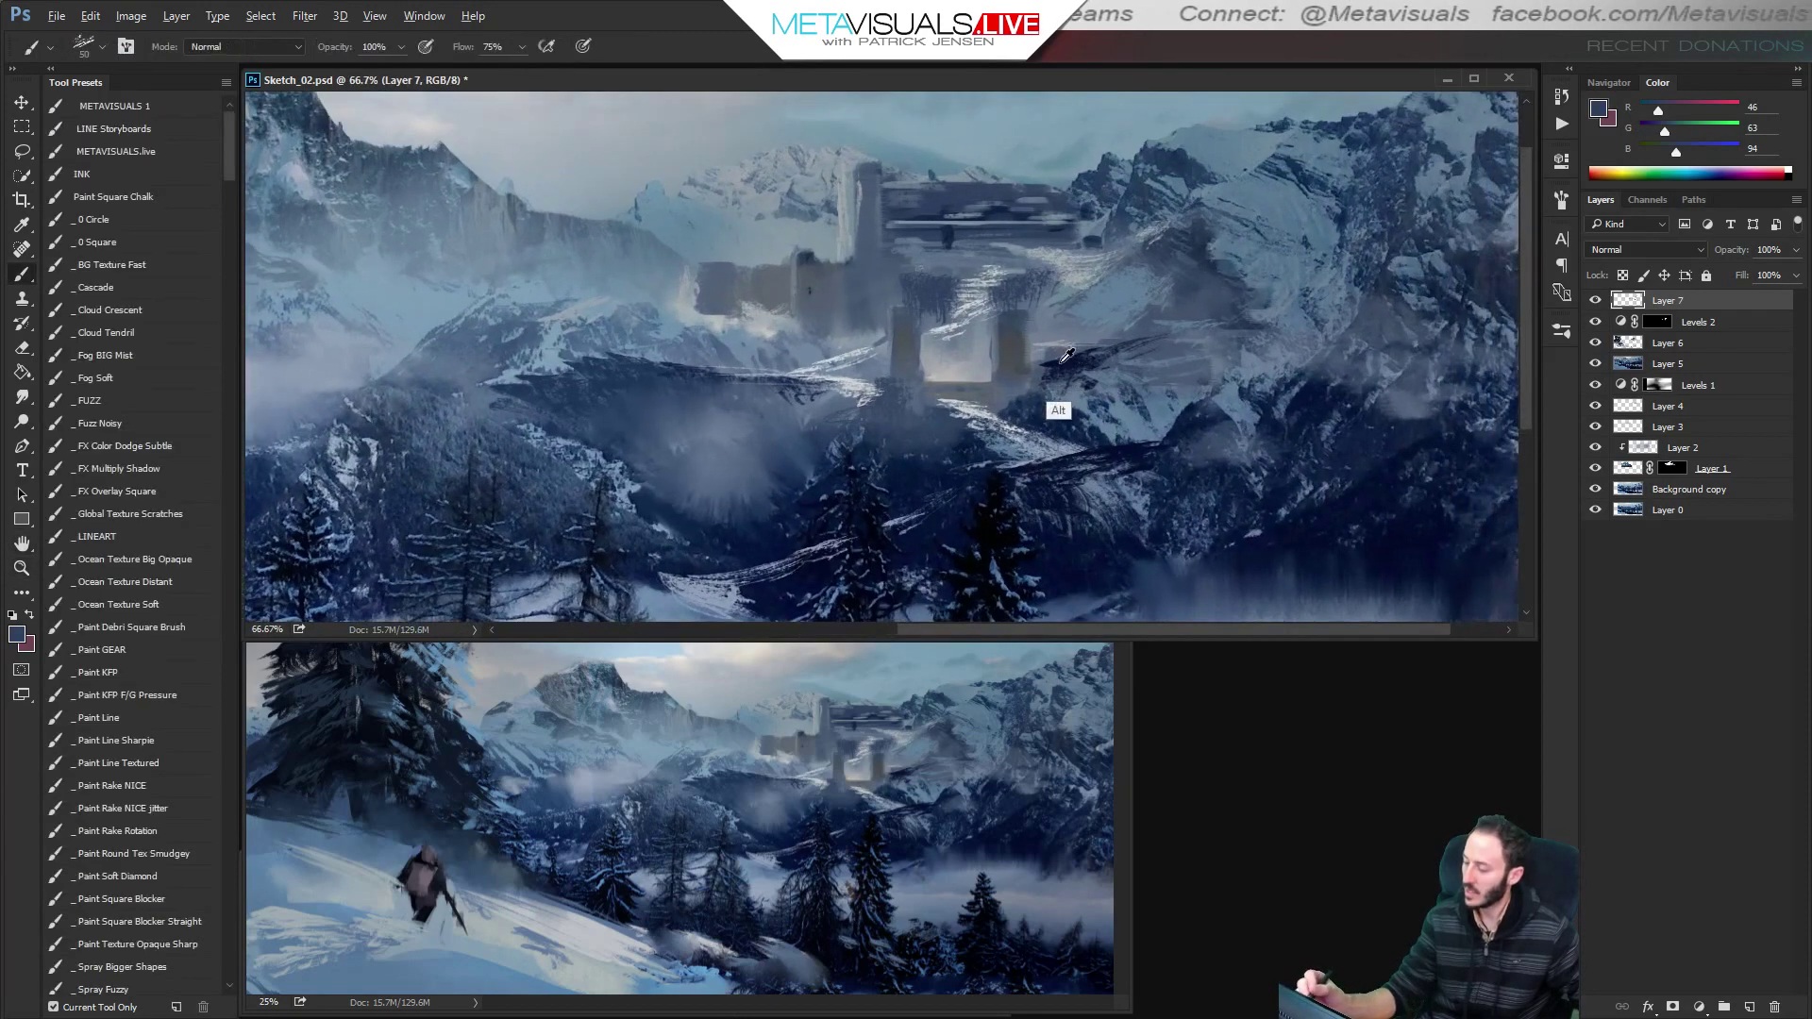
left_click(1060, 409, "alt")
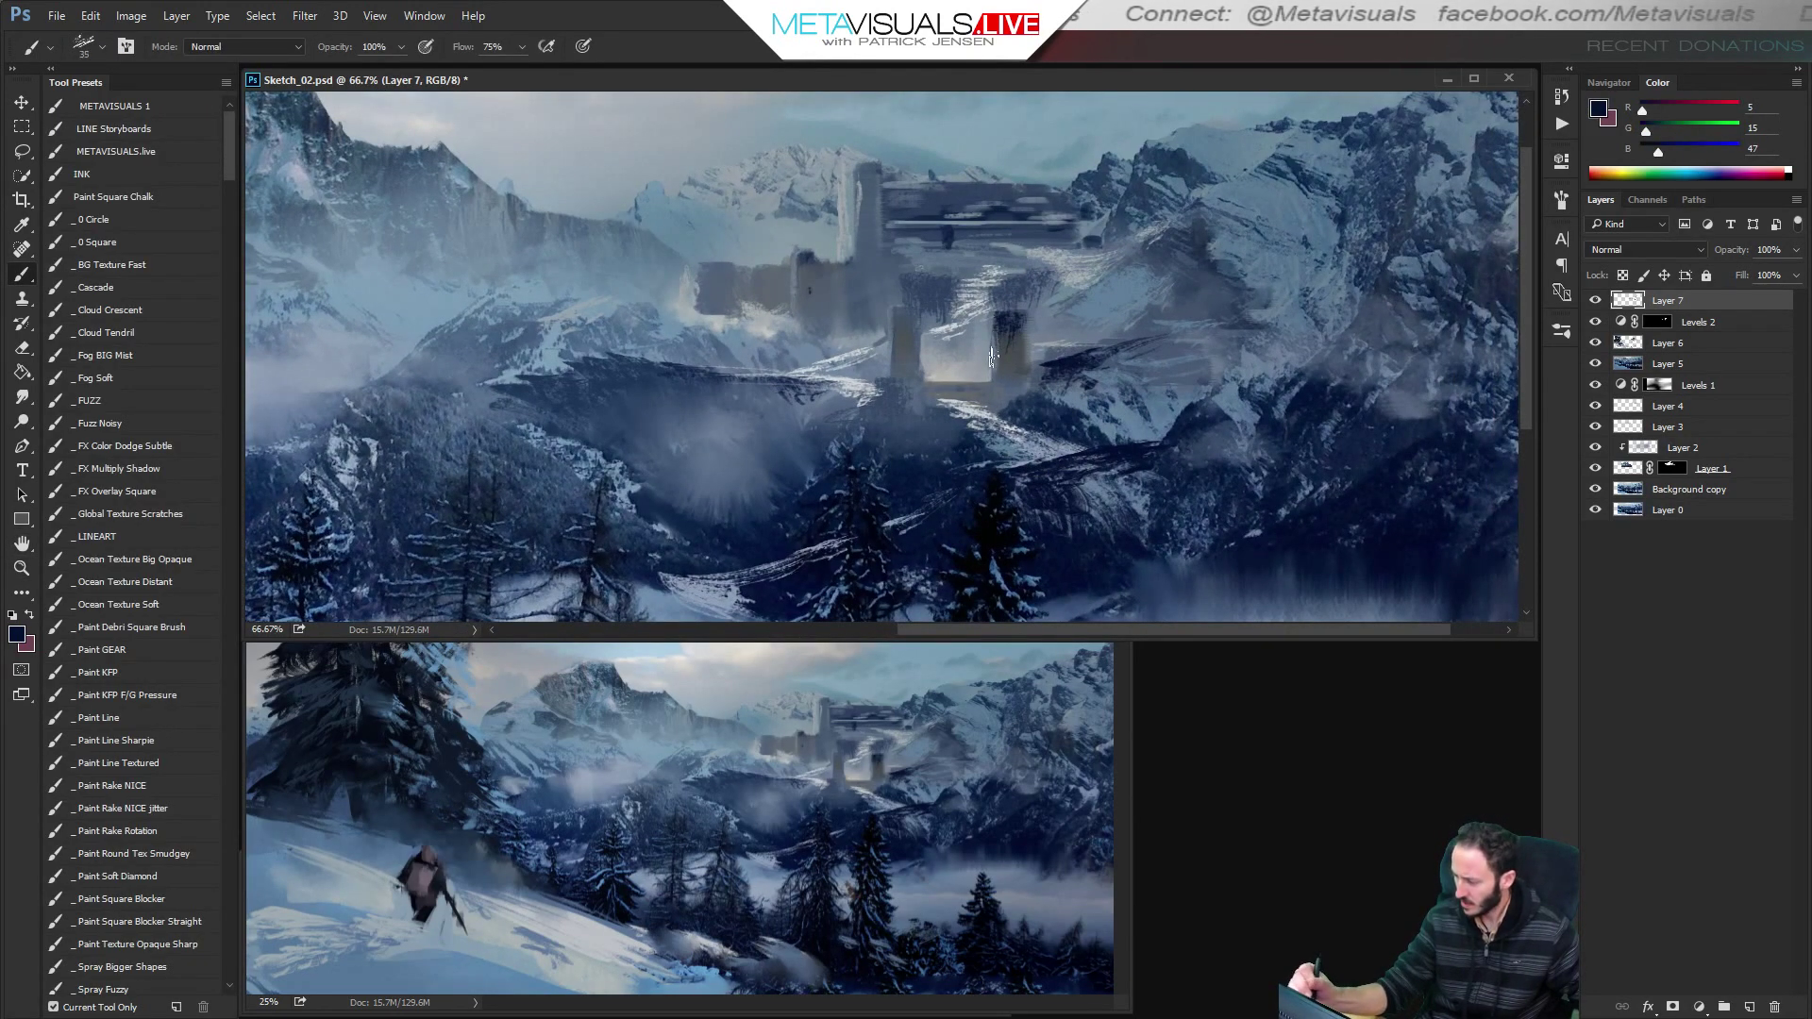
Repaint the castle's lower right tower with a small Fuzz Noisy brush in greys sampled from the nearby slope and tower.
key("h")
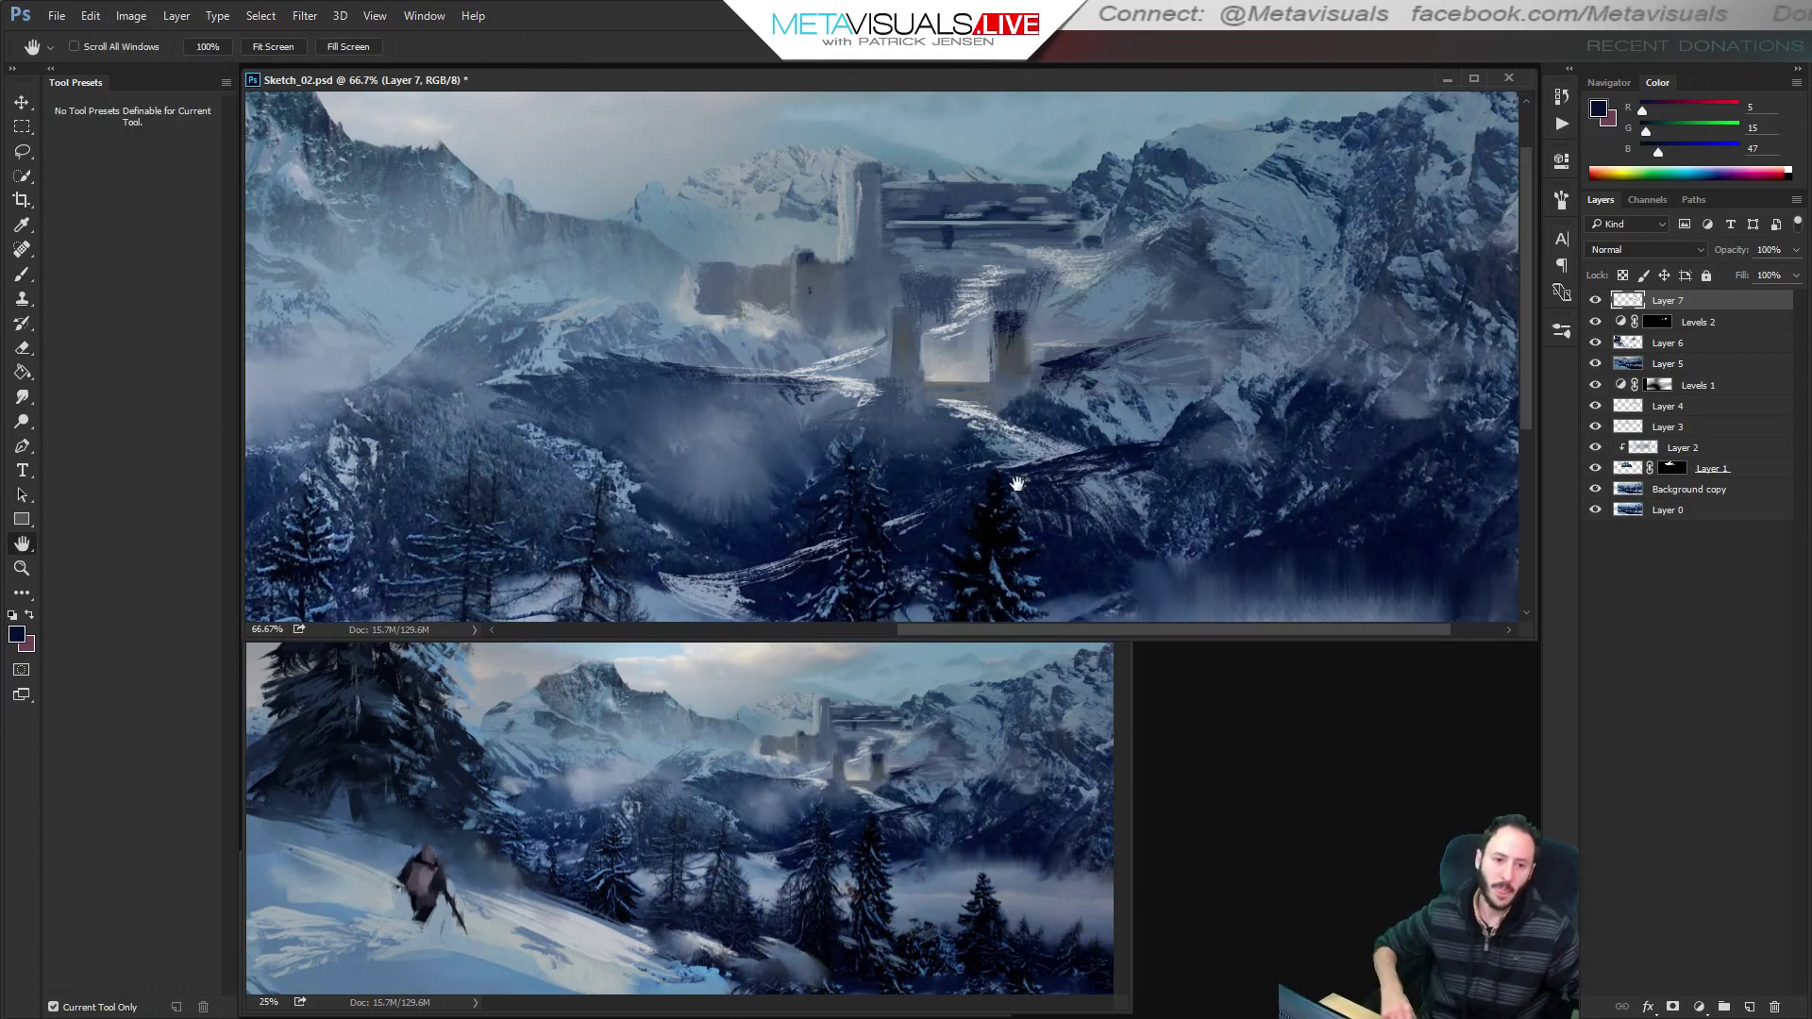
key("b")
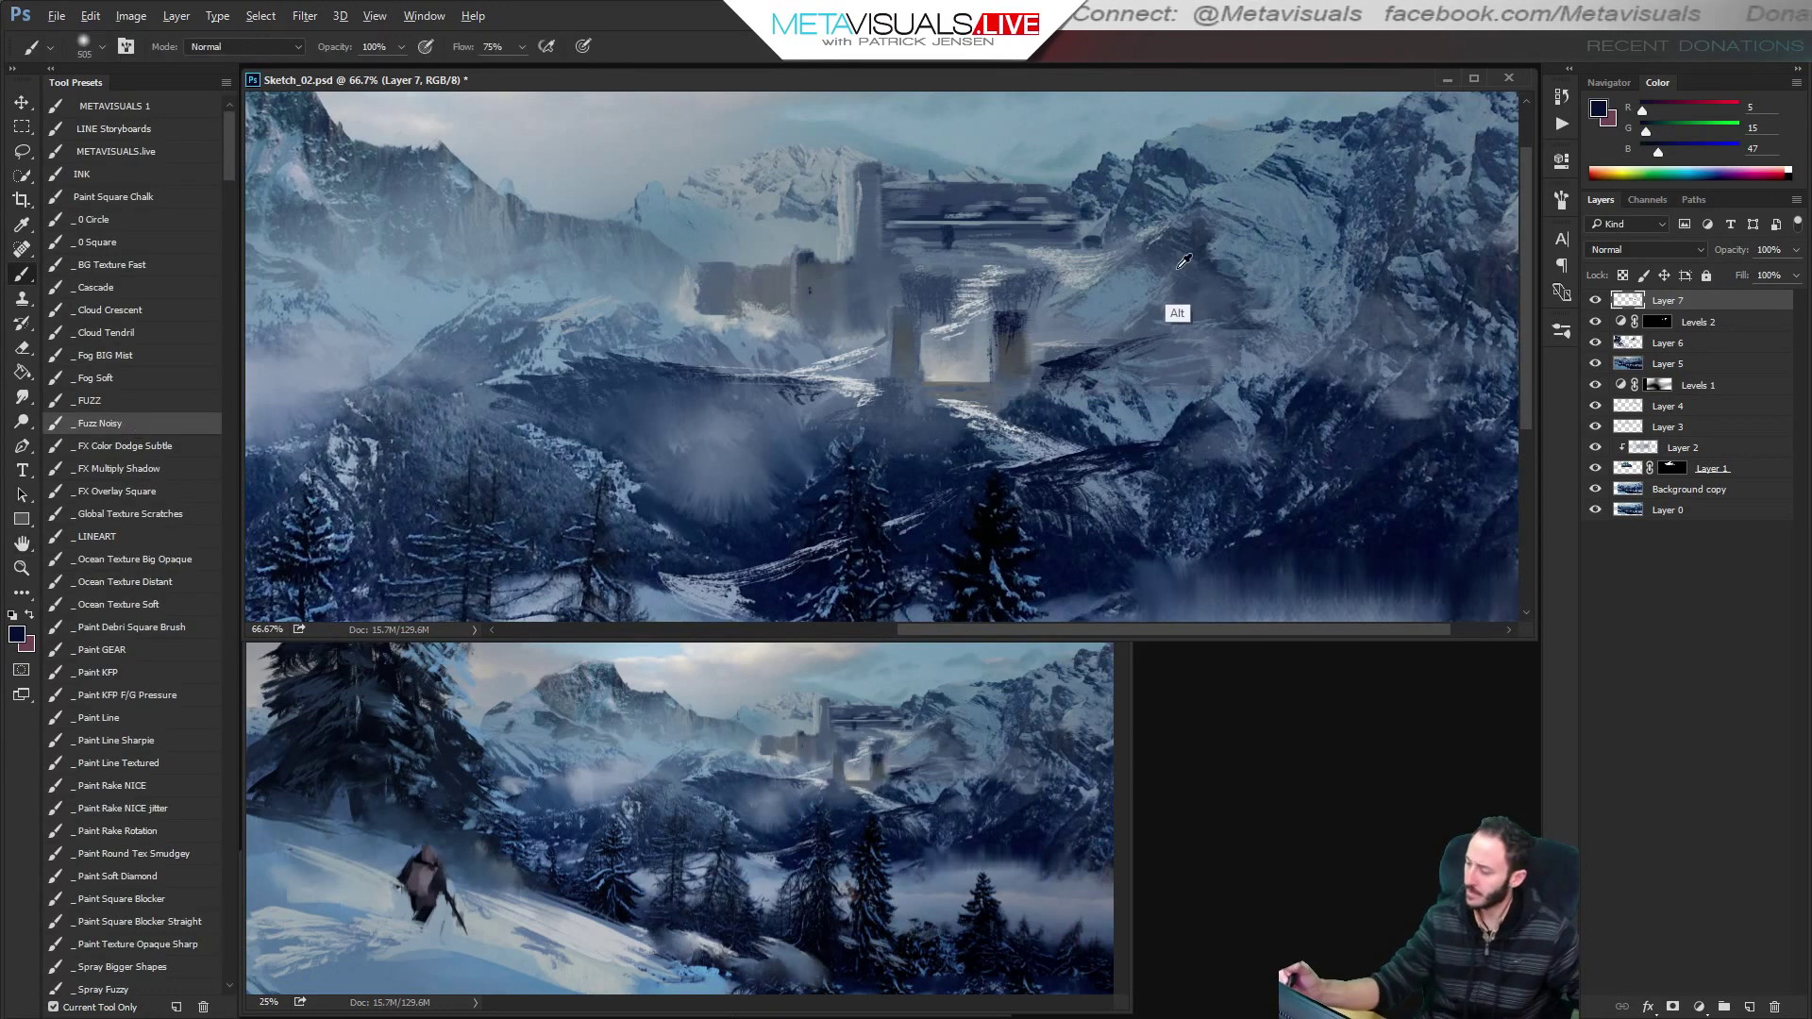
left_click(1178, 269, "alt")
key("bracketleft")
key("bracketleft")
key("bracketleft")
key("bracketleft")
key("bracketleft")
key("bracketleft")
left_click(1011, 348, "alt")
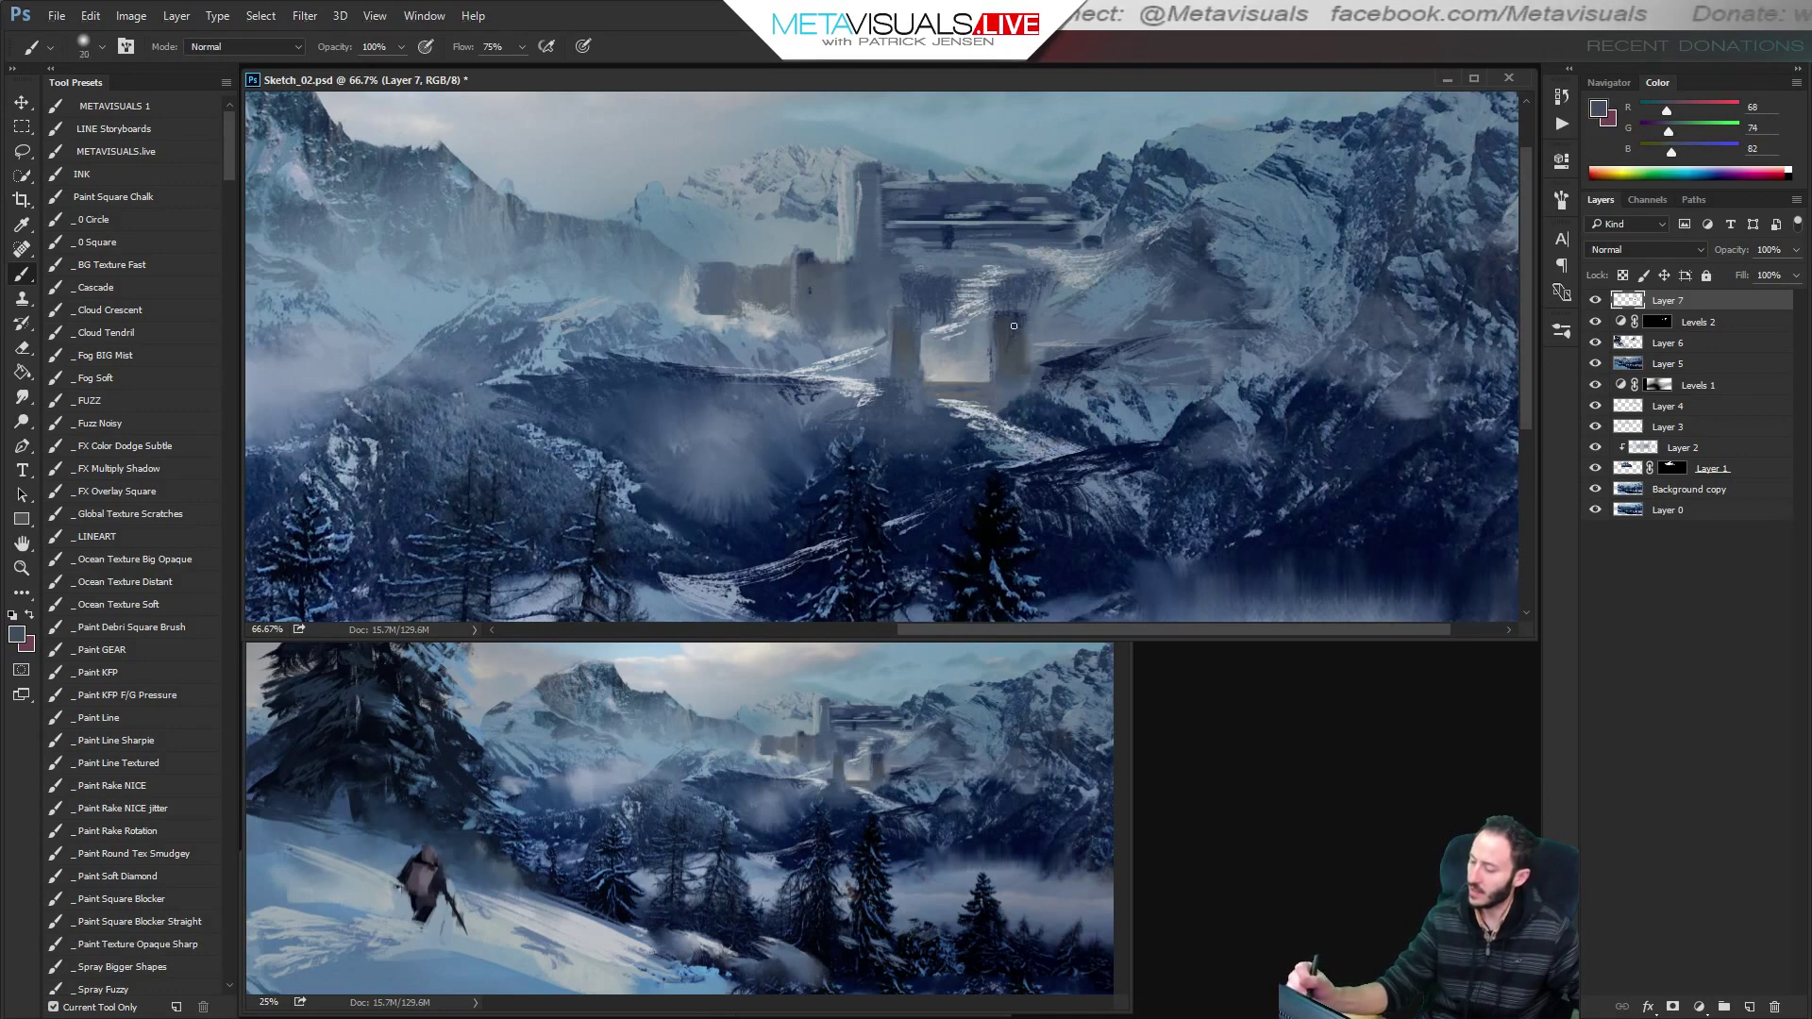
Add thin light-grey edge highlights to the castle's two lower towers with a finer brush.
key("space")
left_click(848, 196, "alt")
key("bracketleft")
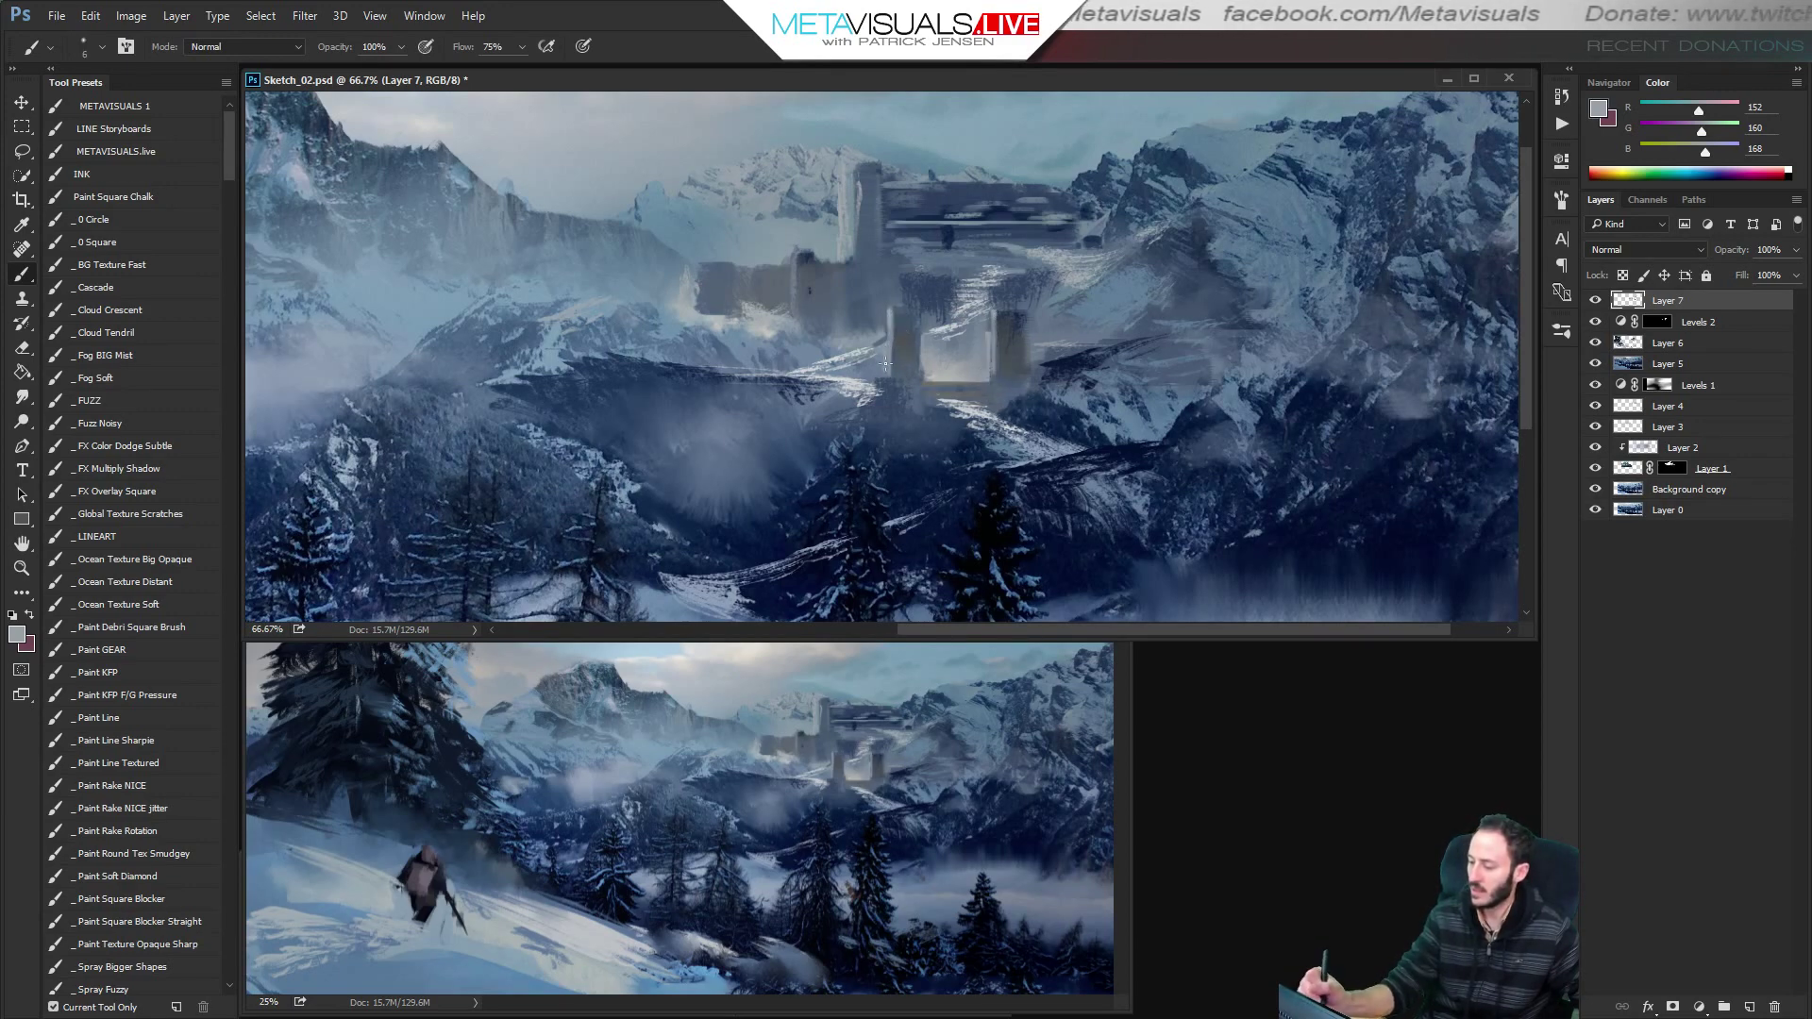
Retouch the hooded figure's head and shoulder on the snowy slope with muted tones sampled from its cloak.
key("alt+space")
left_click(1011, 396, "alt")
left_click(1011, 397, "alt")
left_click(1011, 396, "alt")
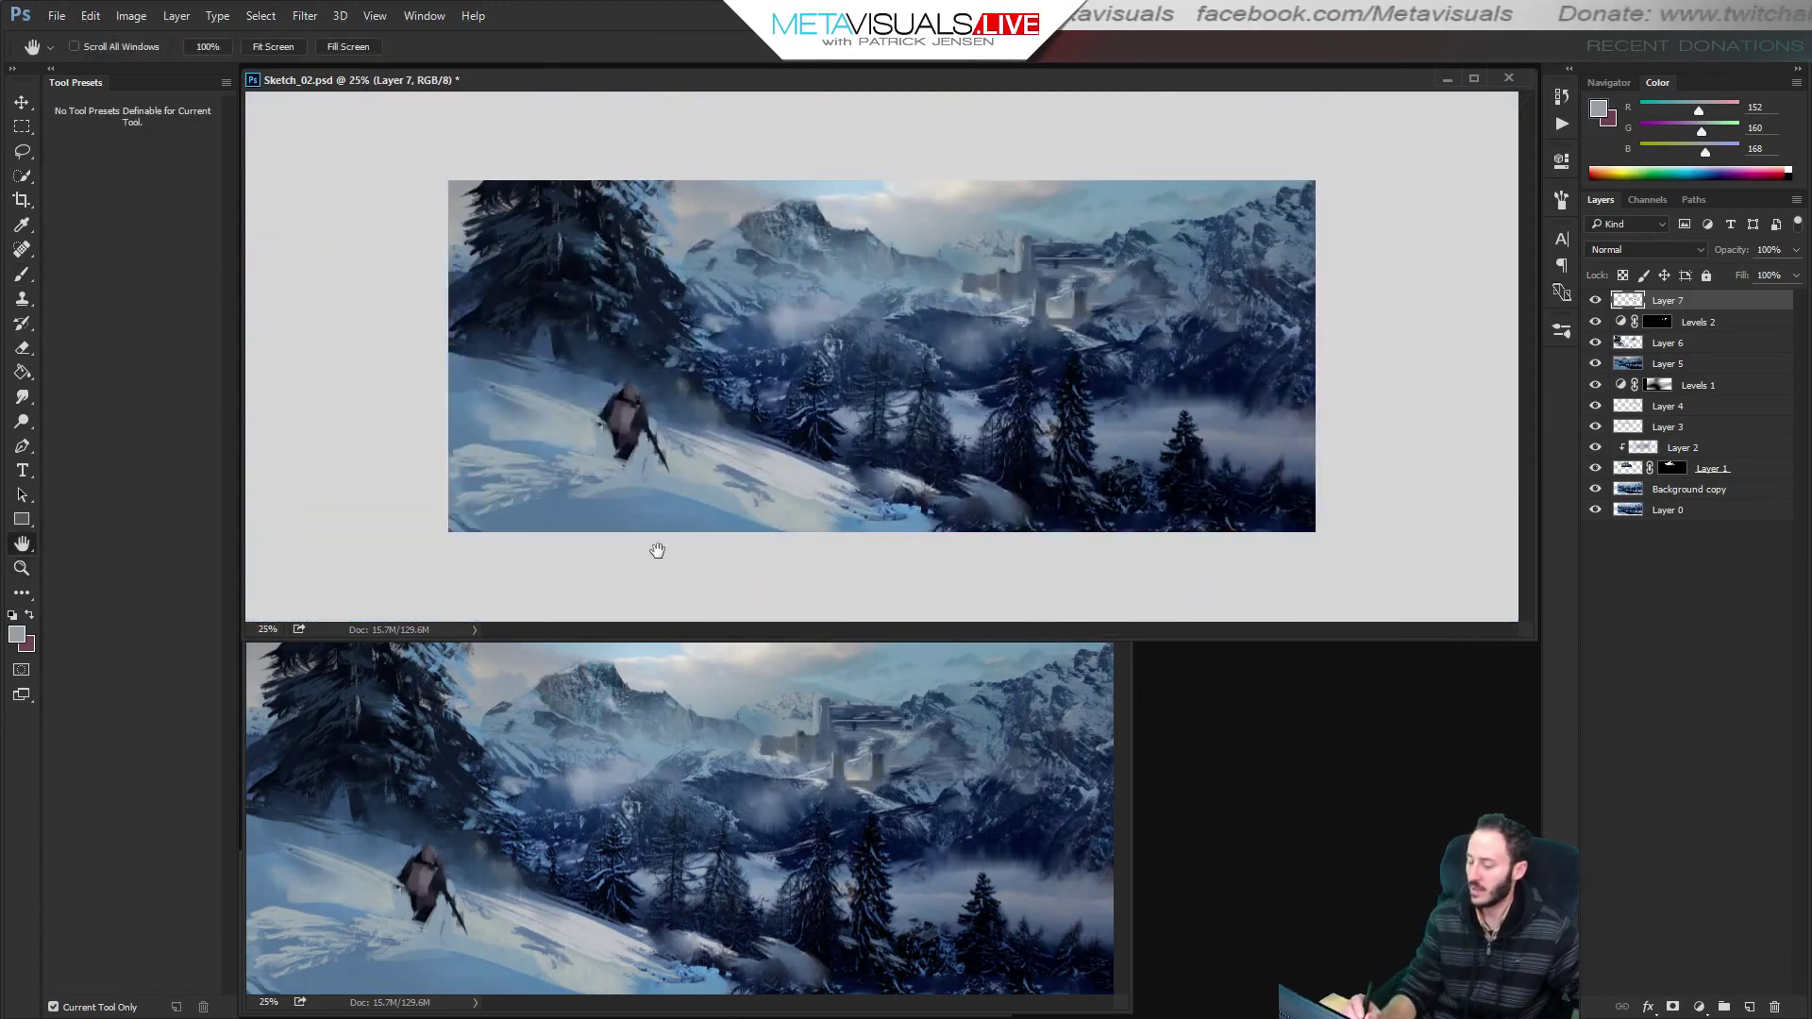
key("ctrl+space")
left_click(697, 511, "ctrl")
left_click(697, 510, "ctrl")
left_click(698, 511, "ctrl")
key("space")
left_click_drag(573, 471, 904, 517)
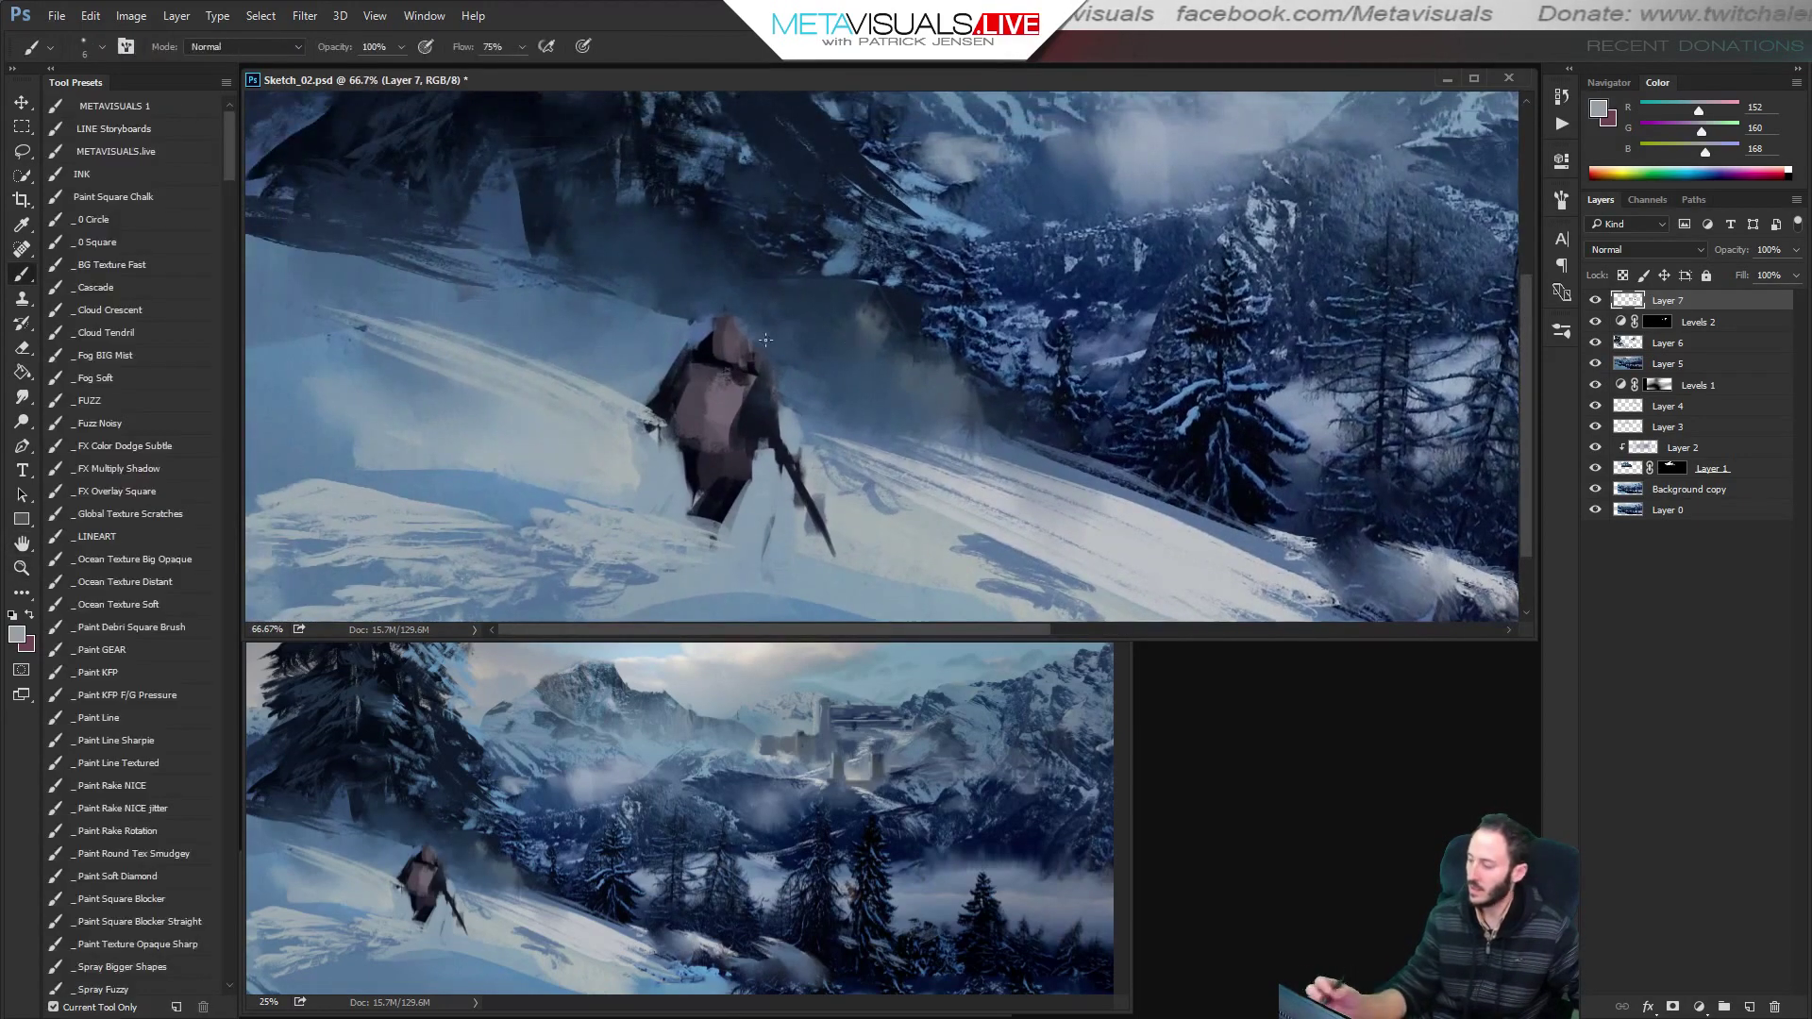
left_click(706, 360, "alt")
left_click(695, 375, "alt")
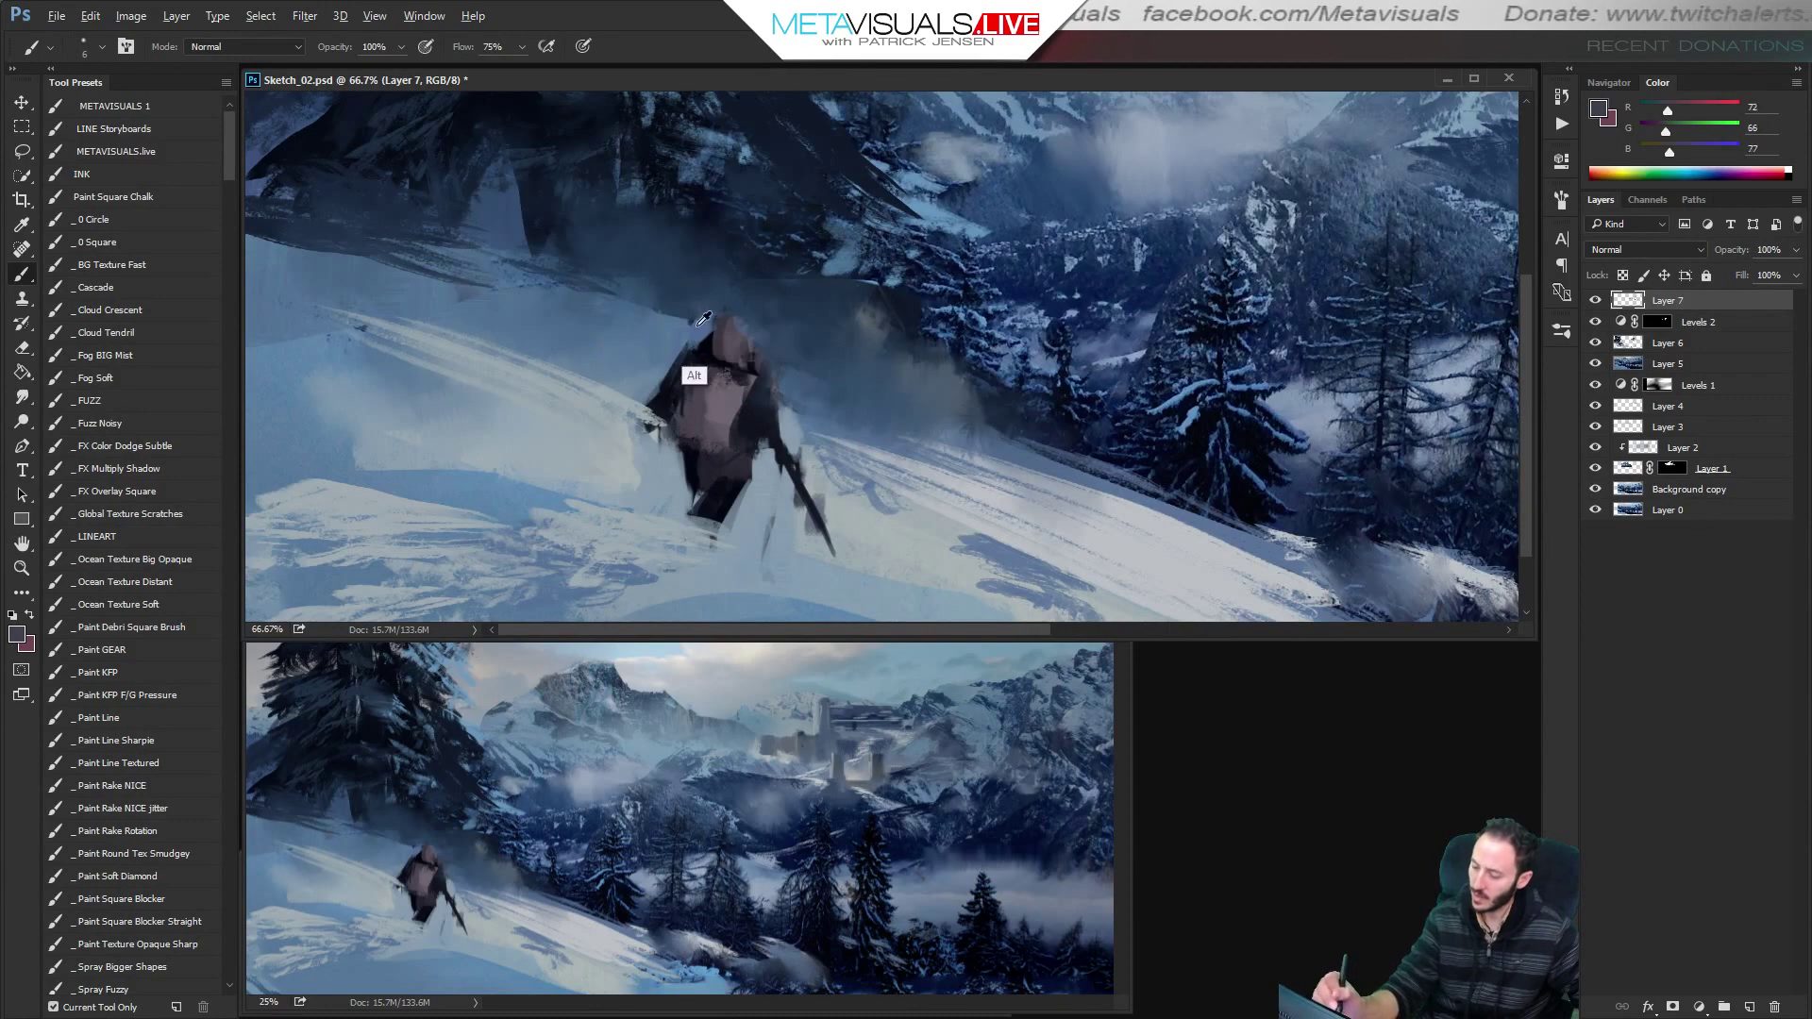
Trim the figure's head with soft background-blue haze, and darken its right shoulder and arm with a sampled near-black.
left_click(774, 338, "alt")
left_click(718, 311, "alt")
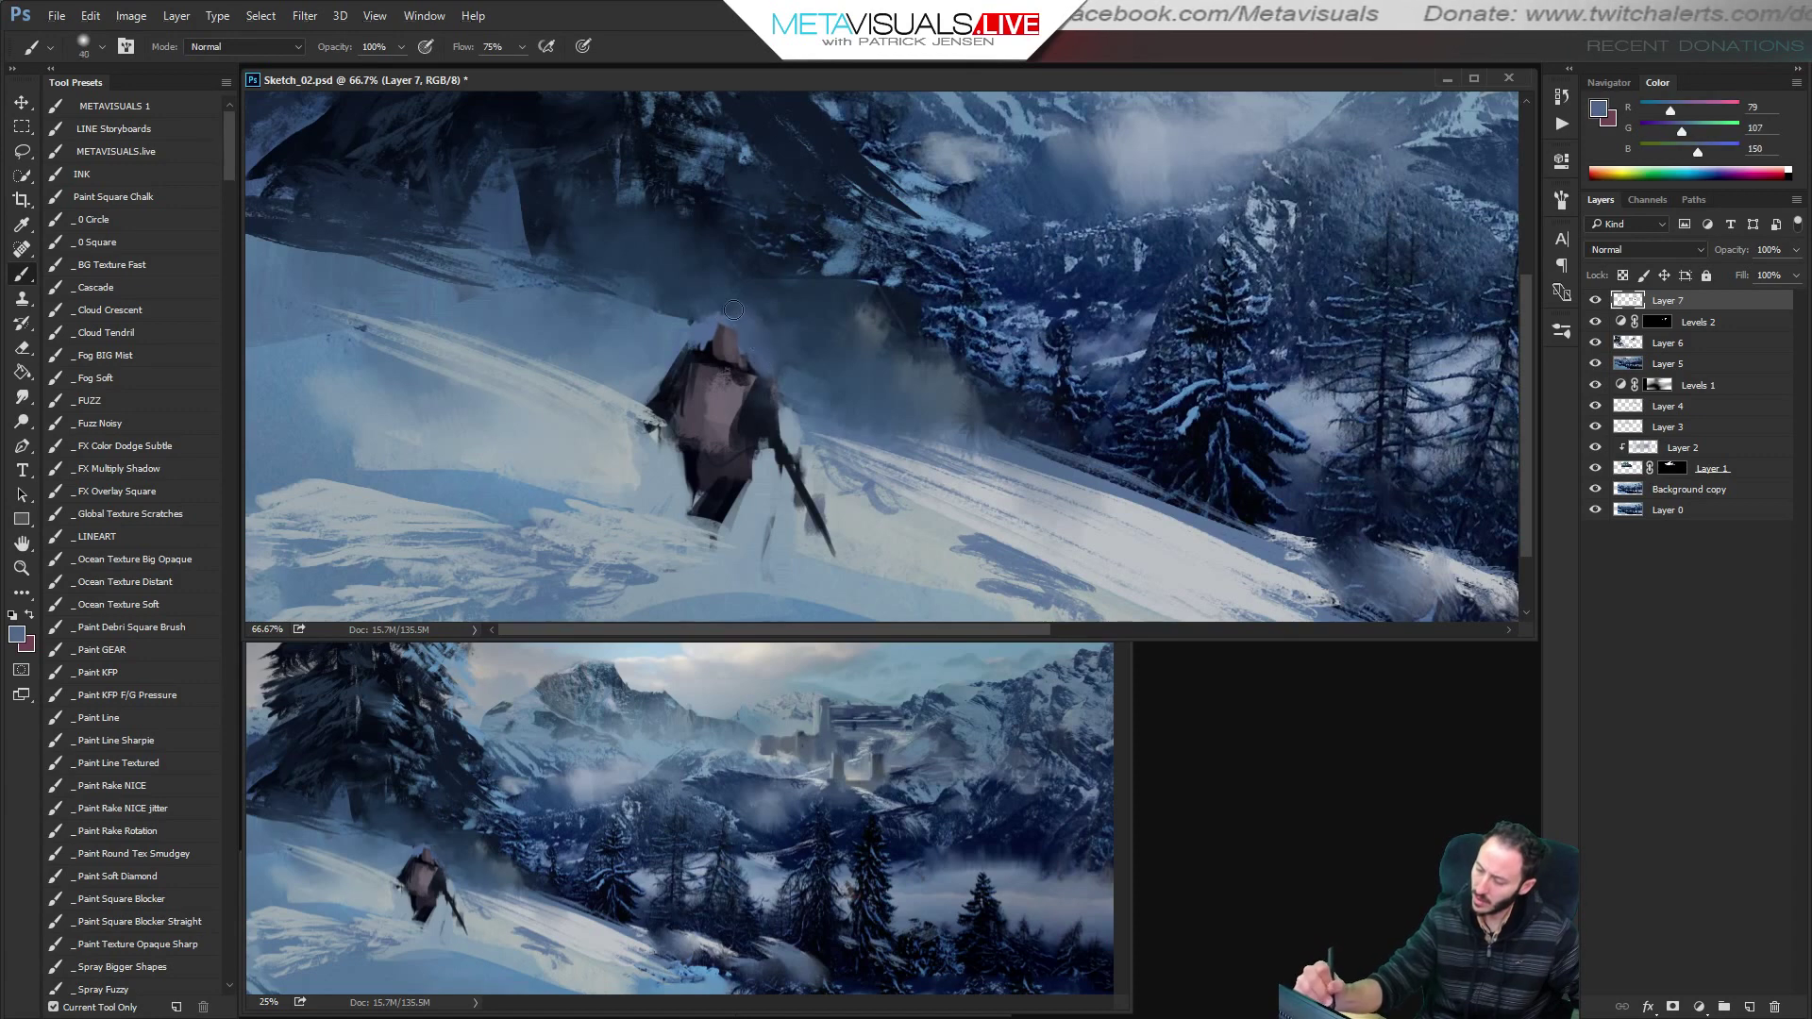
mouse_move(662, 318)
left_mouse_down()
mouse_move(675, 286)
mouse_move(651, 283)
left_mouse_up()
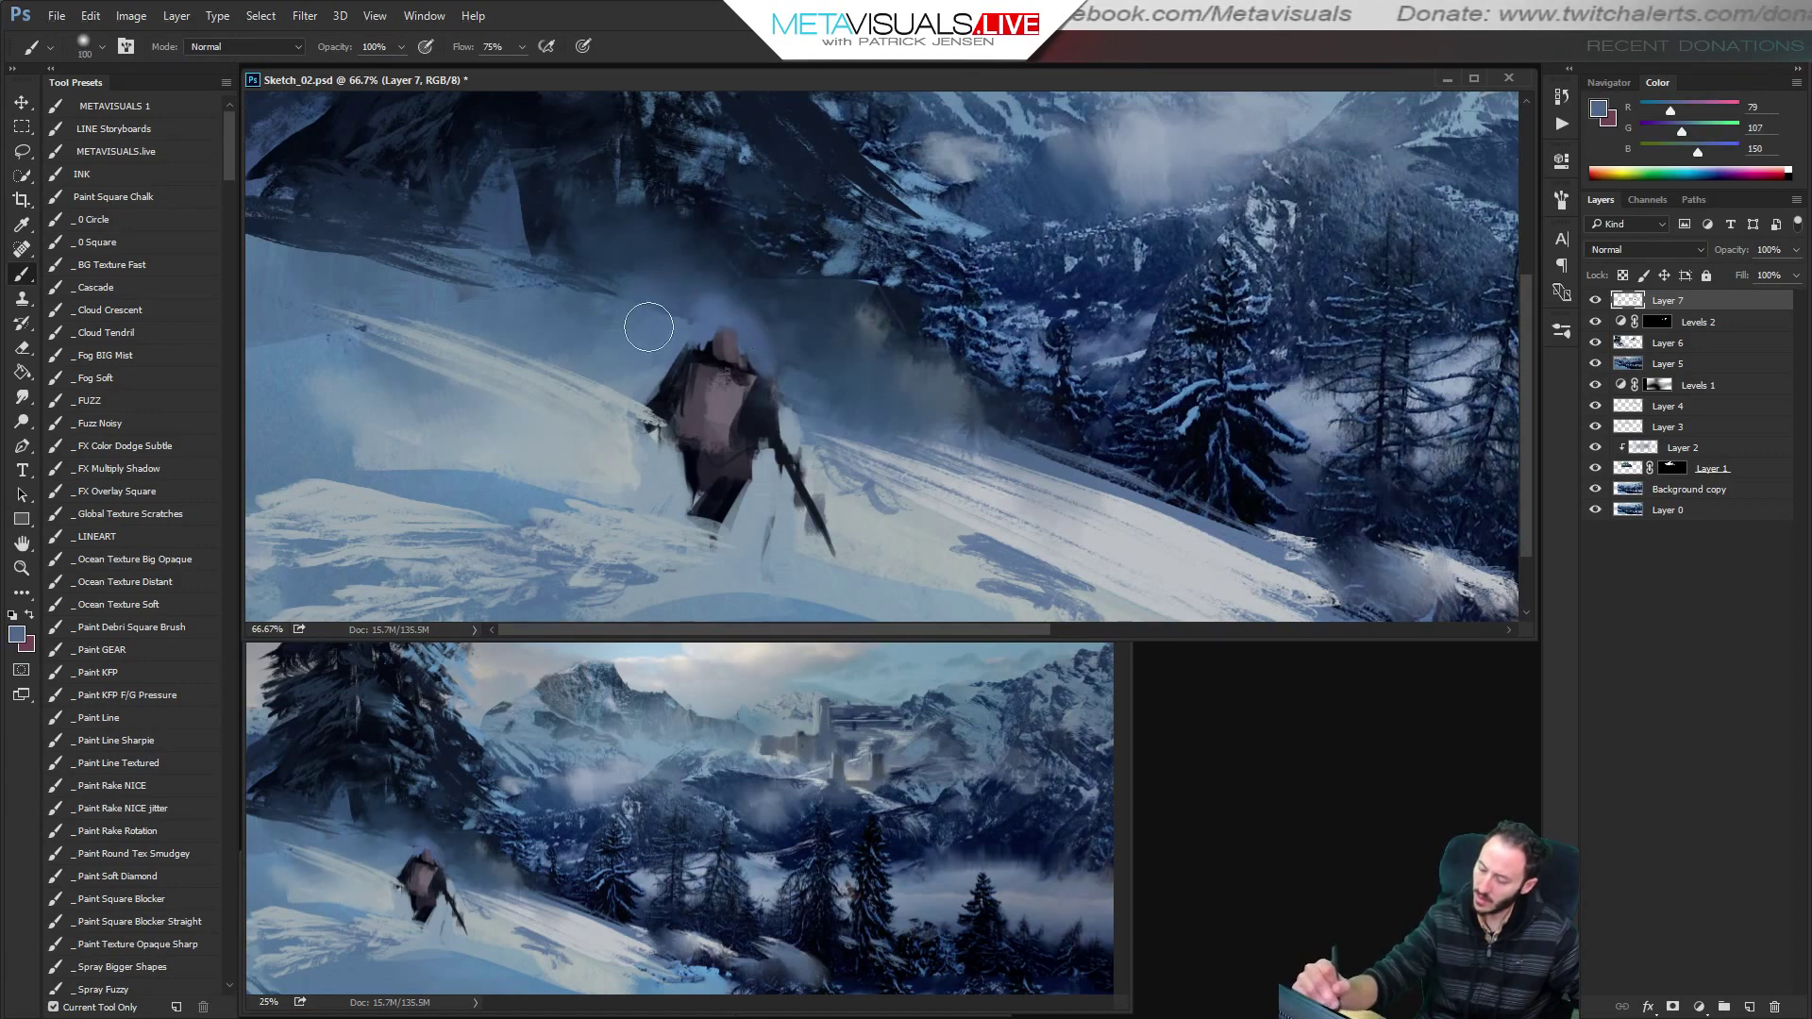
key("r")
key("b")
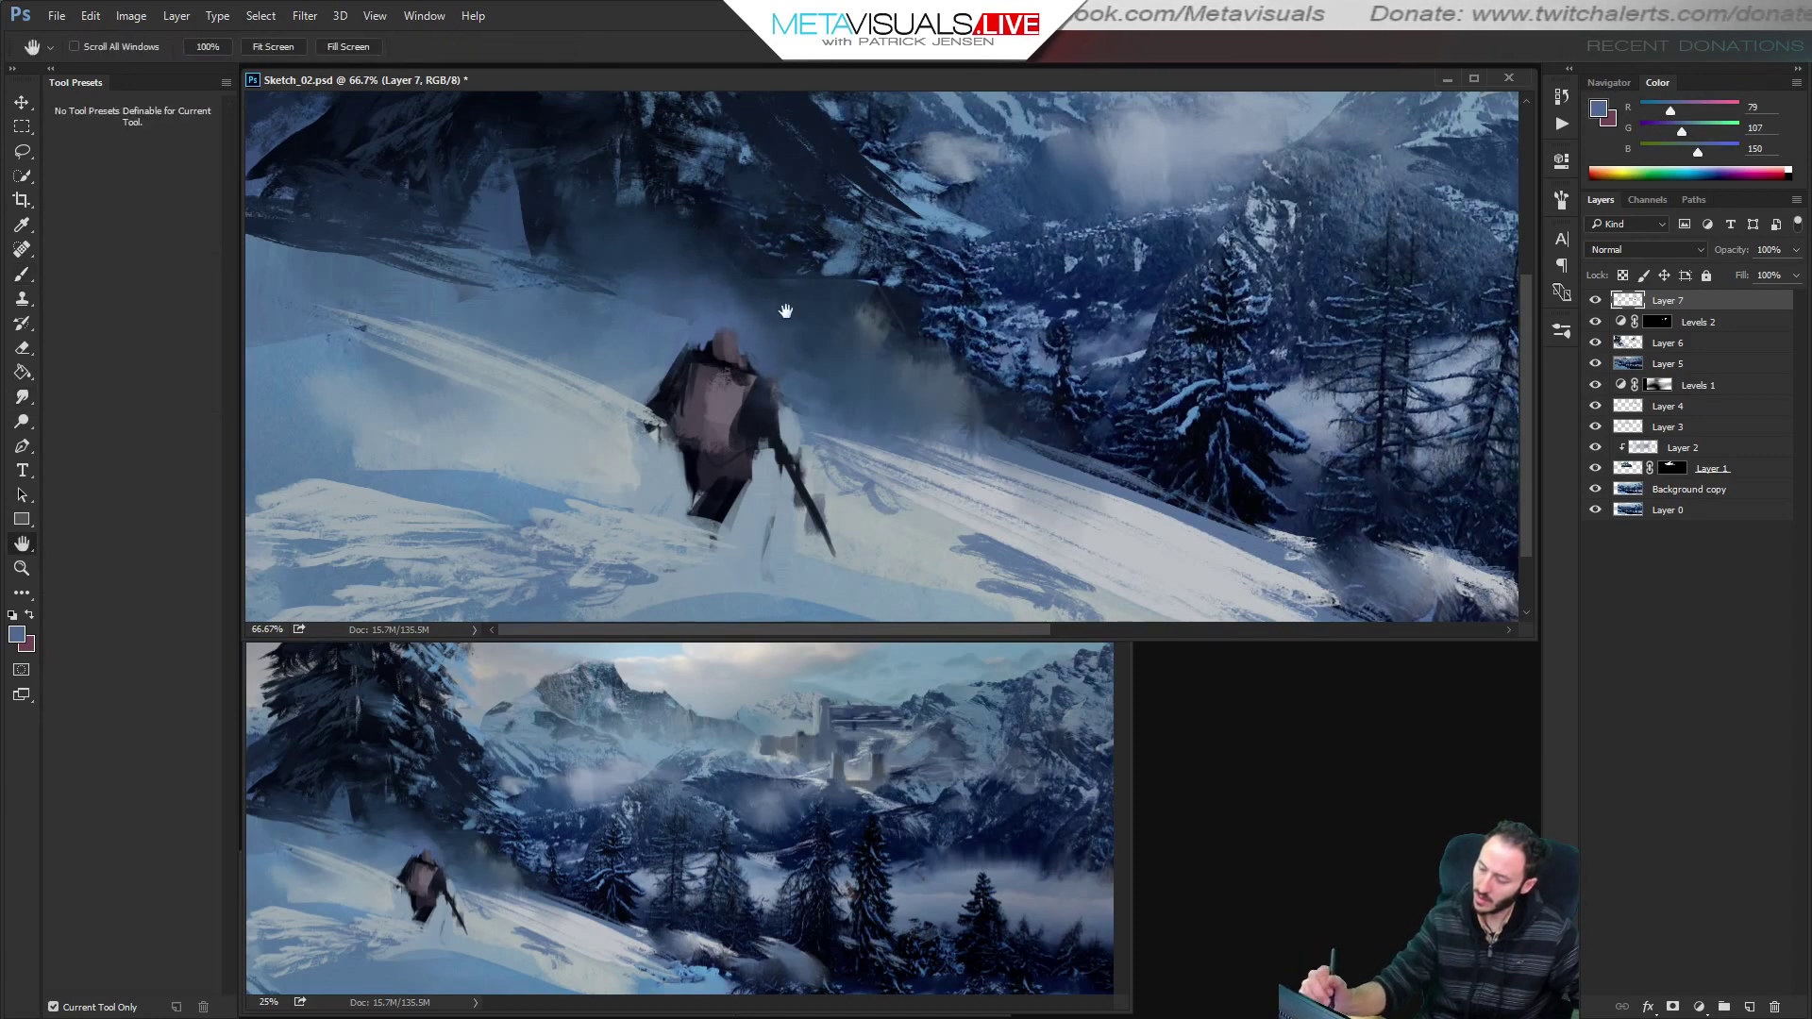
left_click(735, 415, "alt")
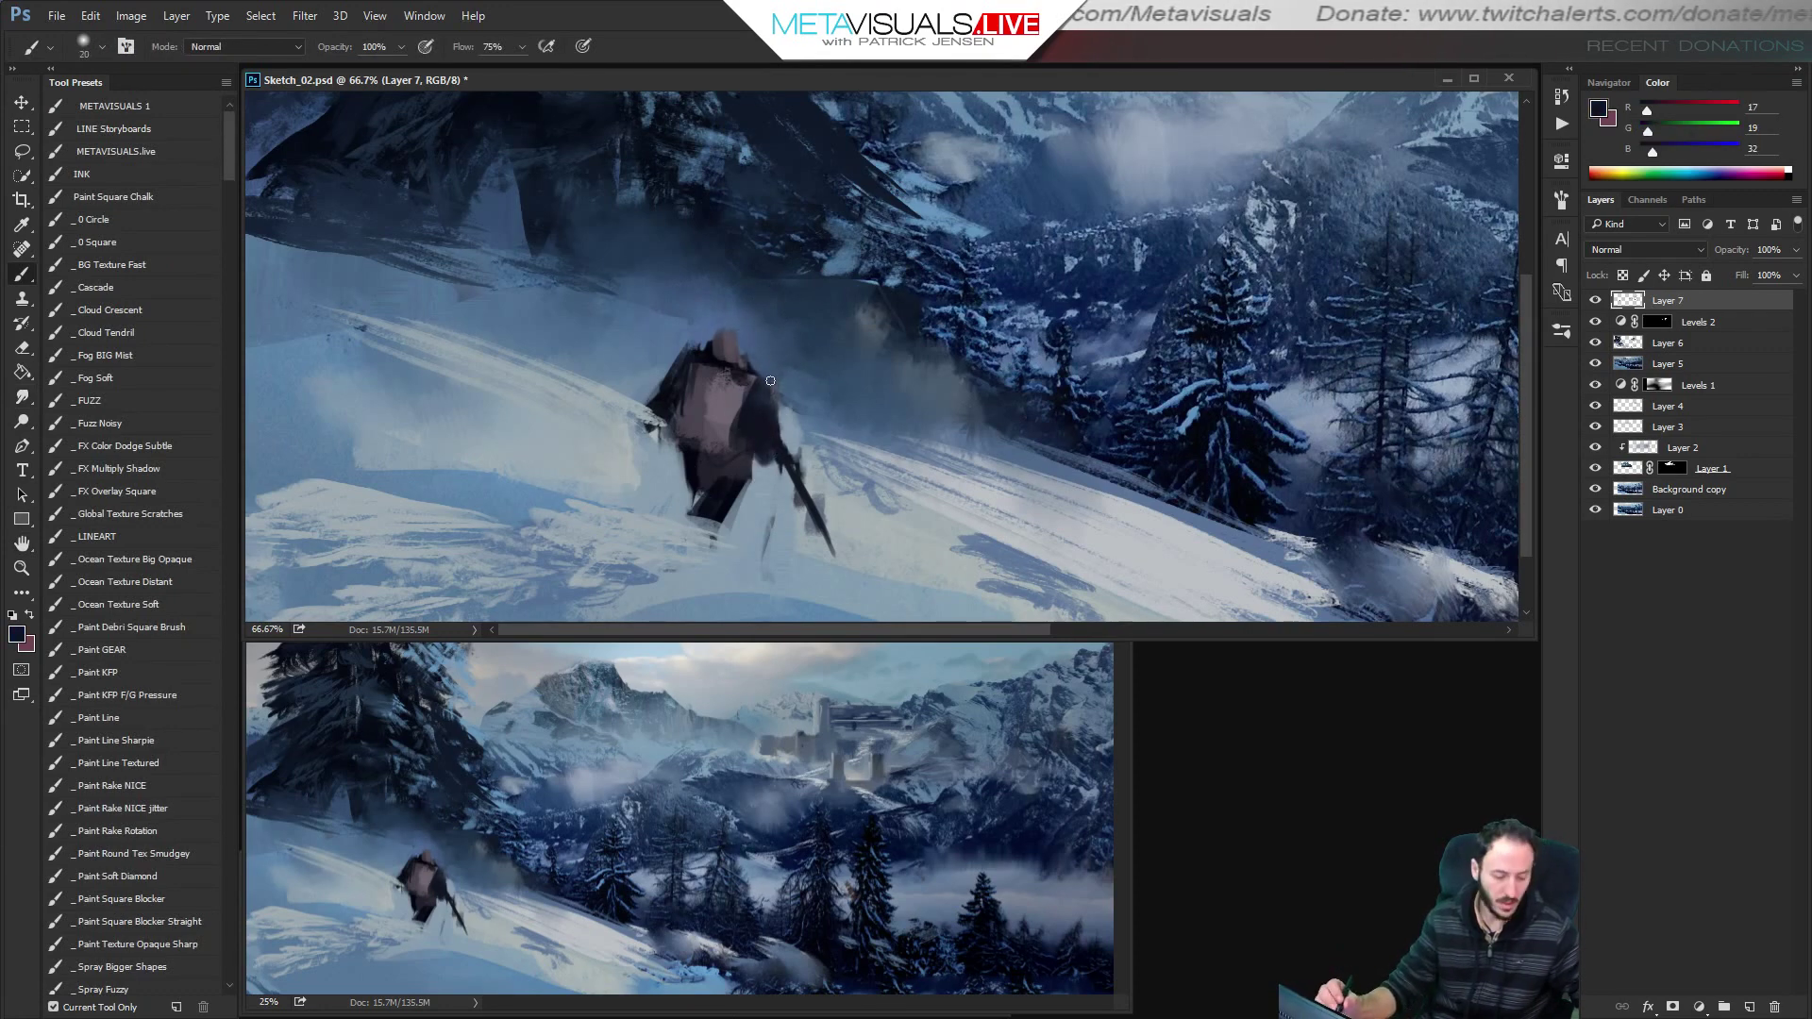
Copy the lassoed area of the figure's walking pole onto a new layer and place the copy beside the original pole.
key("l")
key("ctrl+j")
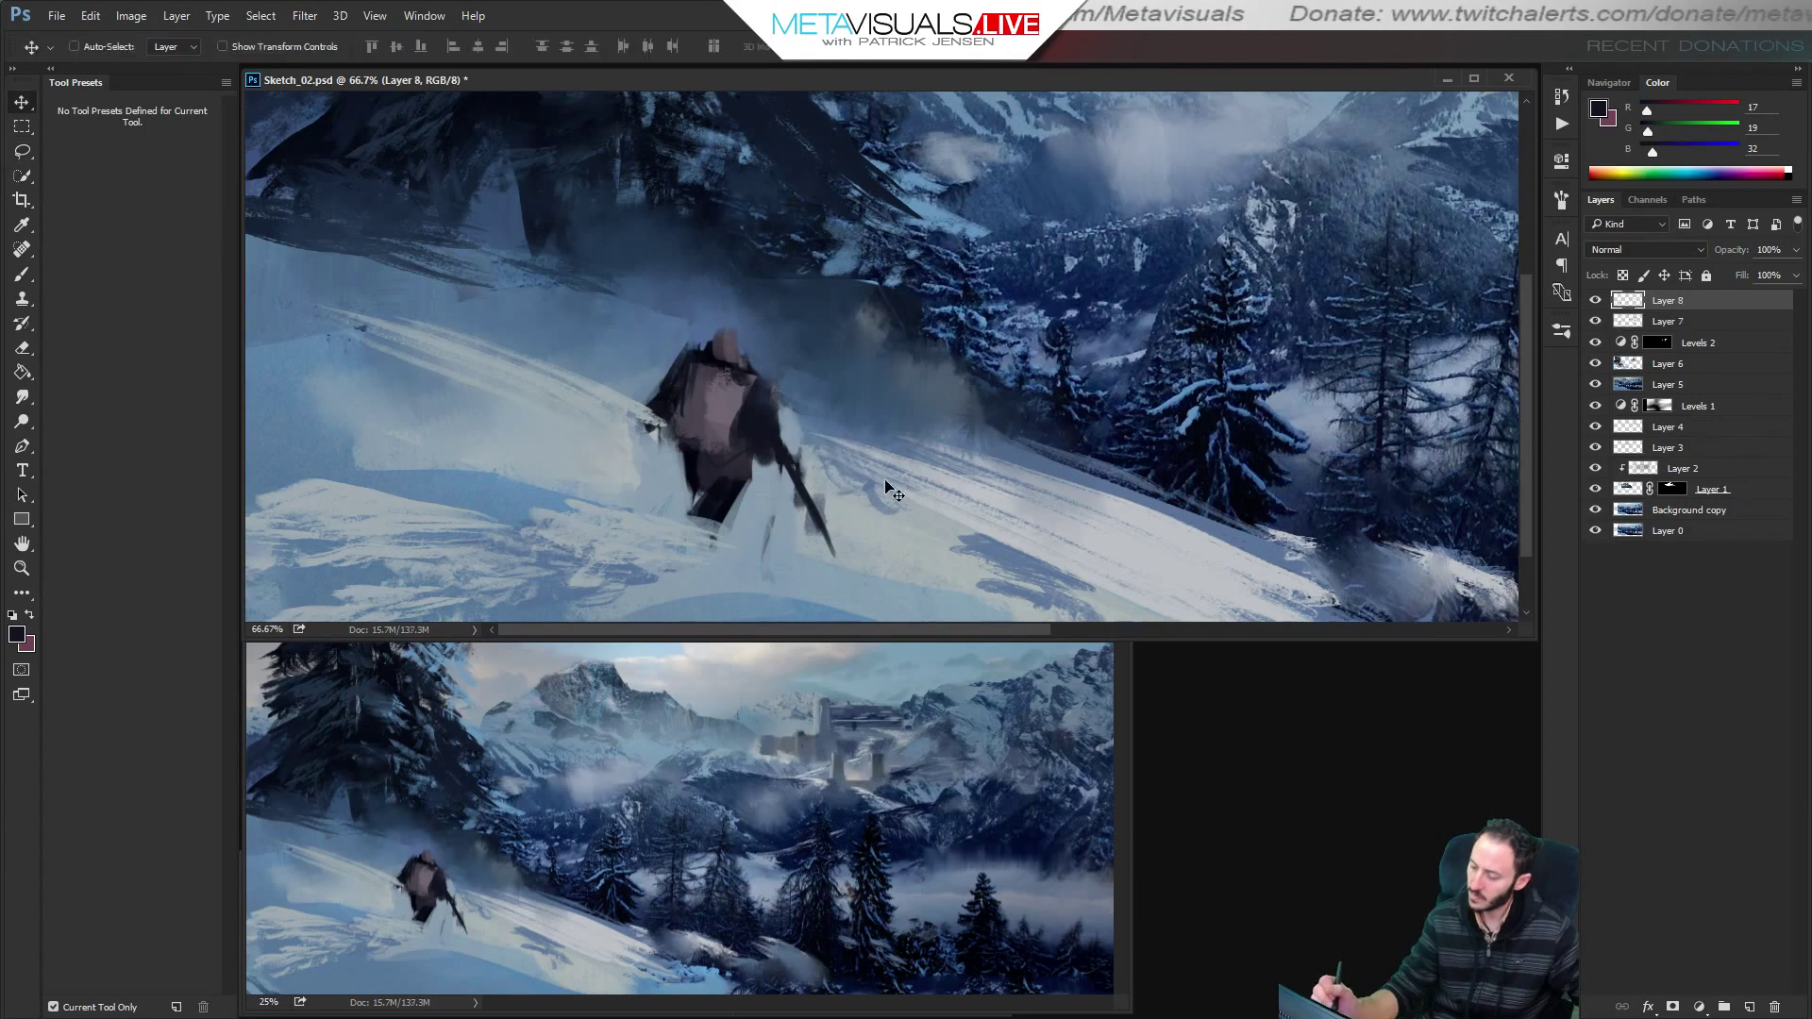
key("c")
key("v")
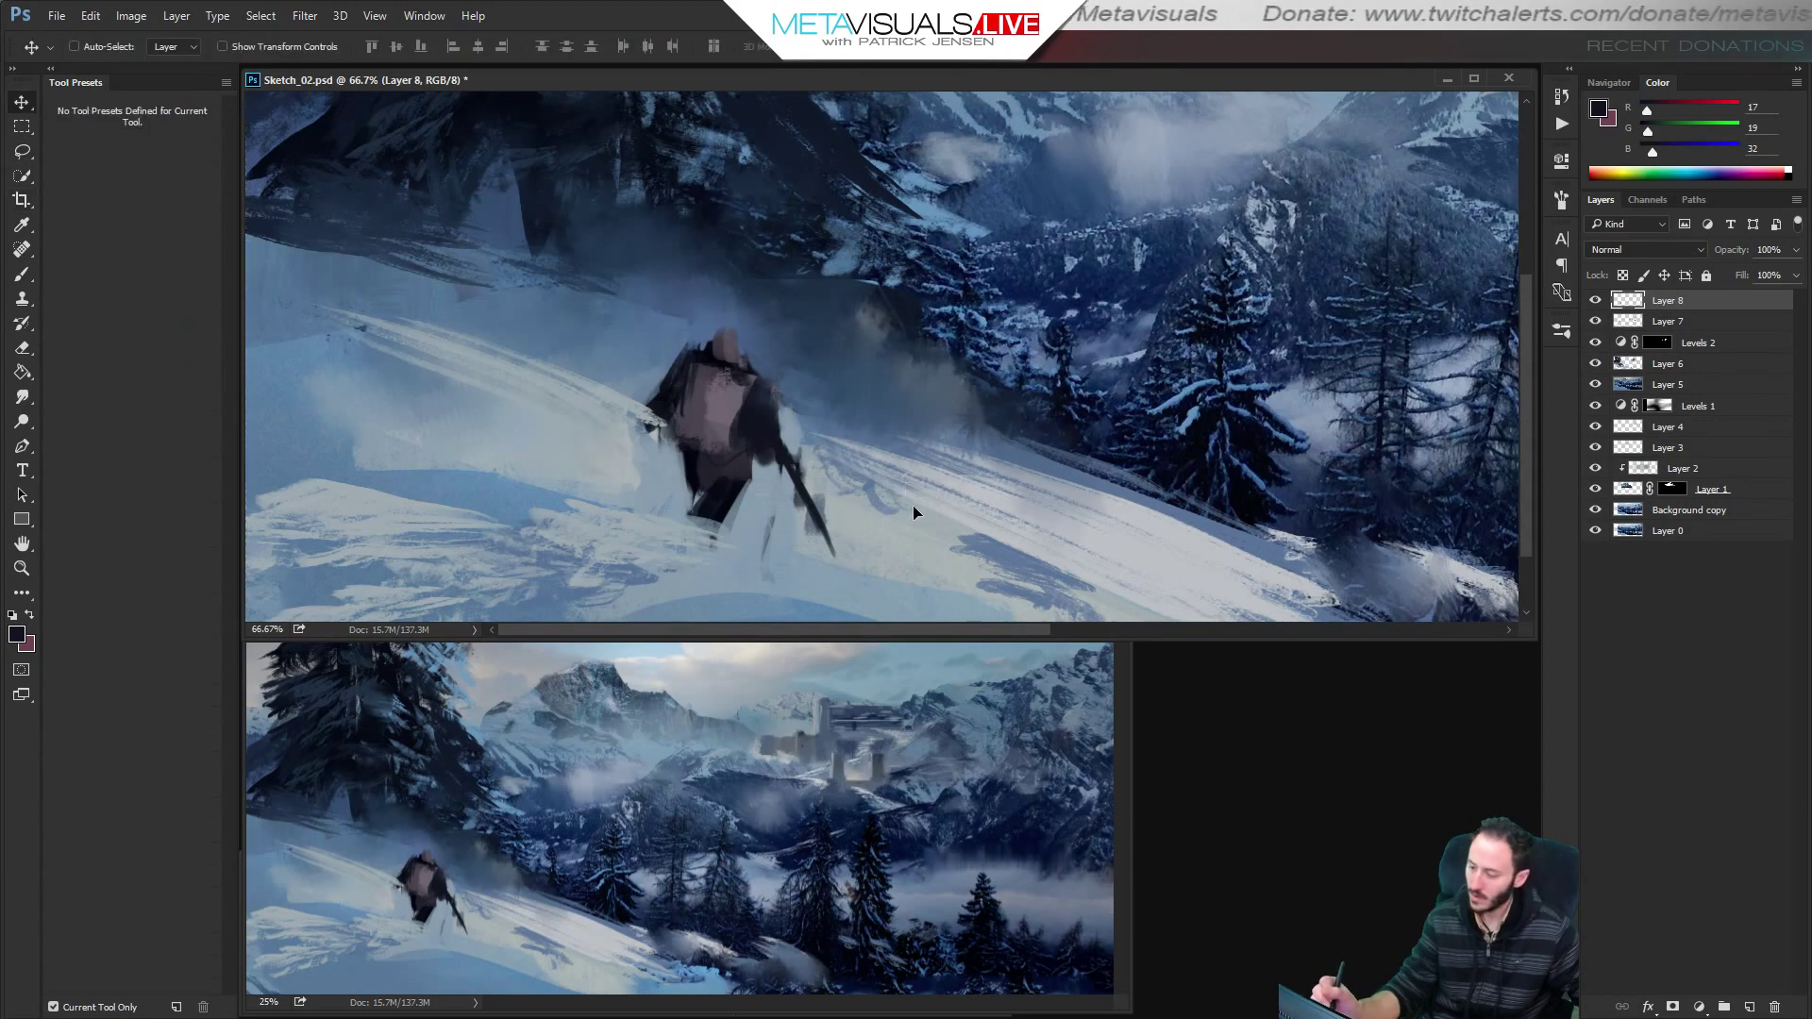
left_click_drag(920, 505, 930, 375)
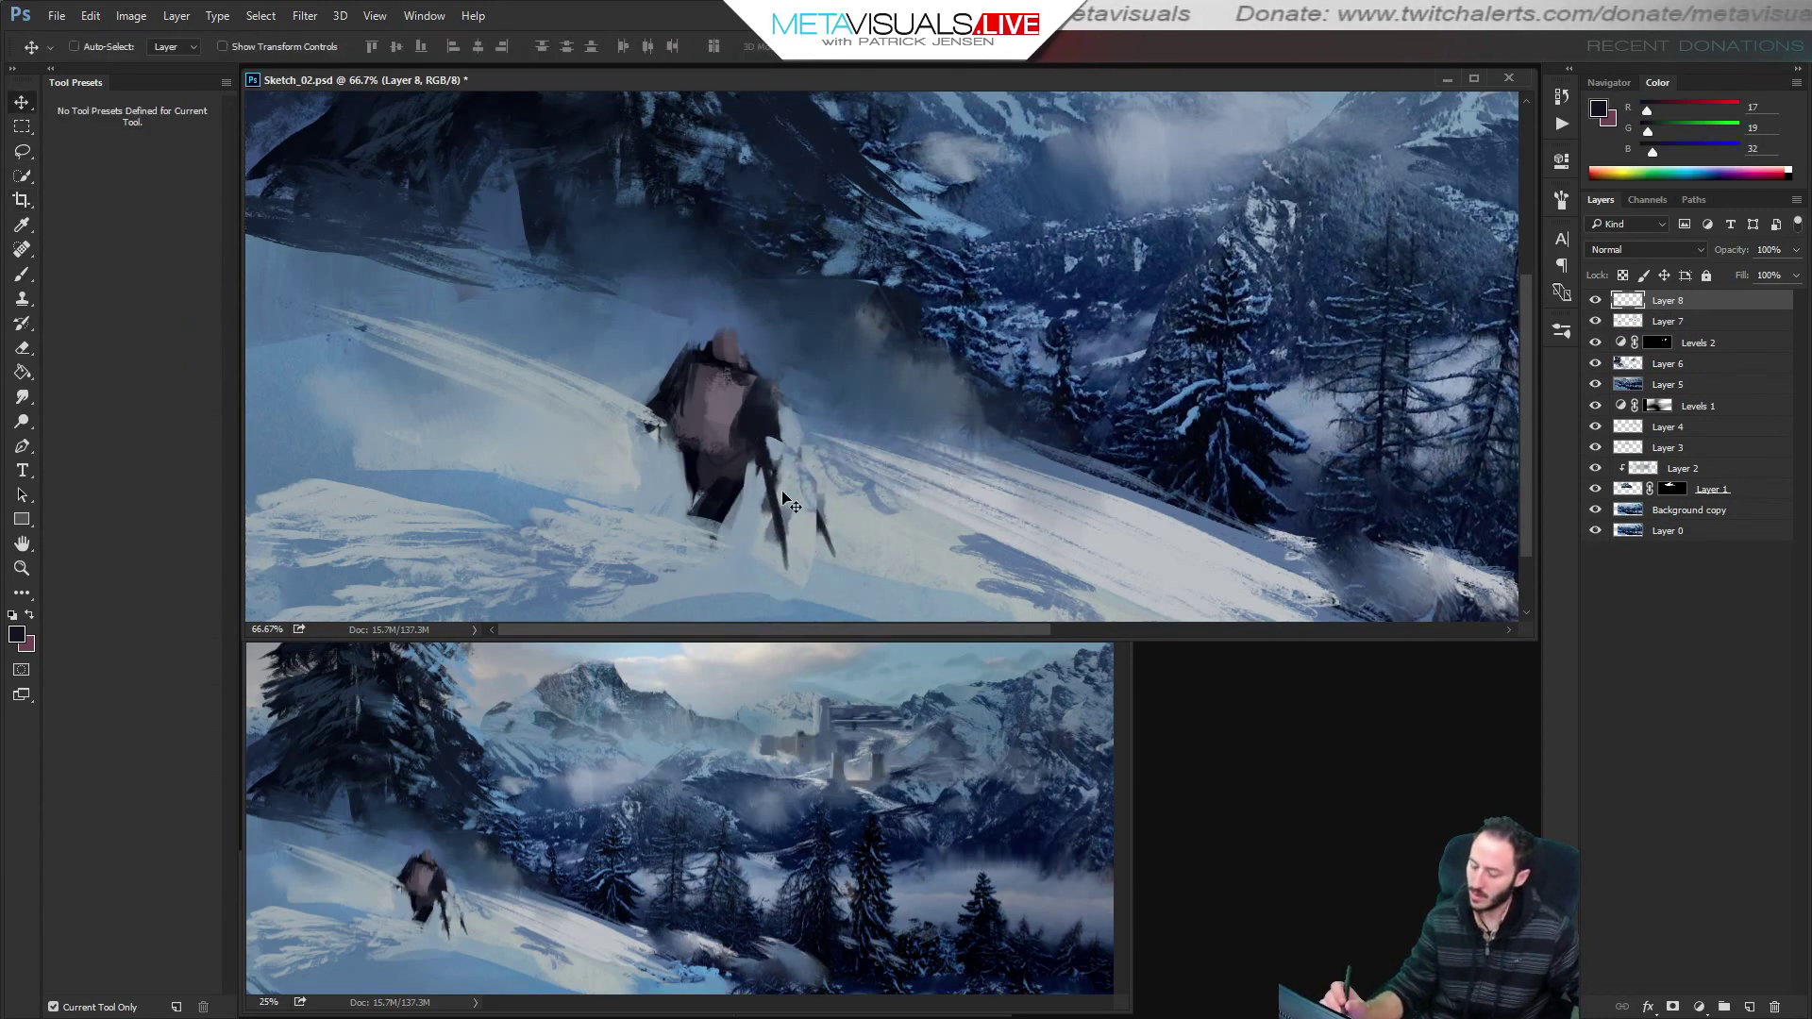
left_click_drag(783, 493, 807, 469)
Rotate the copied pole so it slants down toward the figure's feet, and position it beside the hand.
key("ctrl+t")
left_click_drag(940, 412, 936, 511)
key("Return")
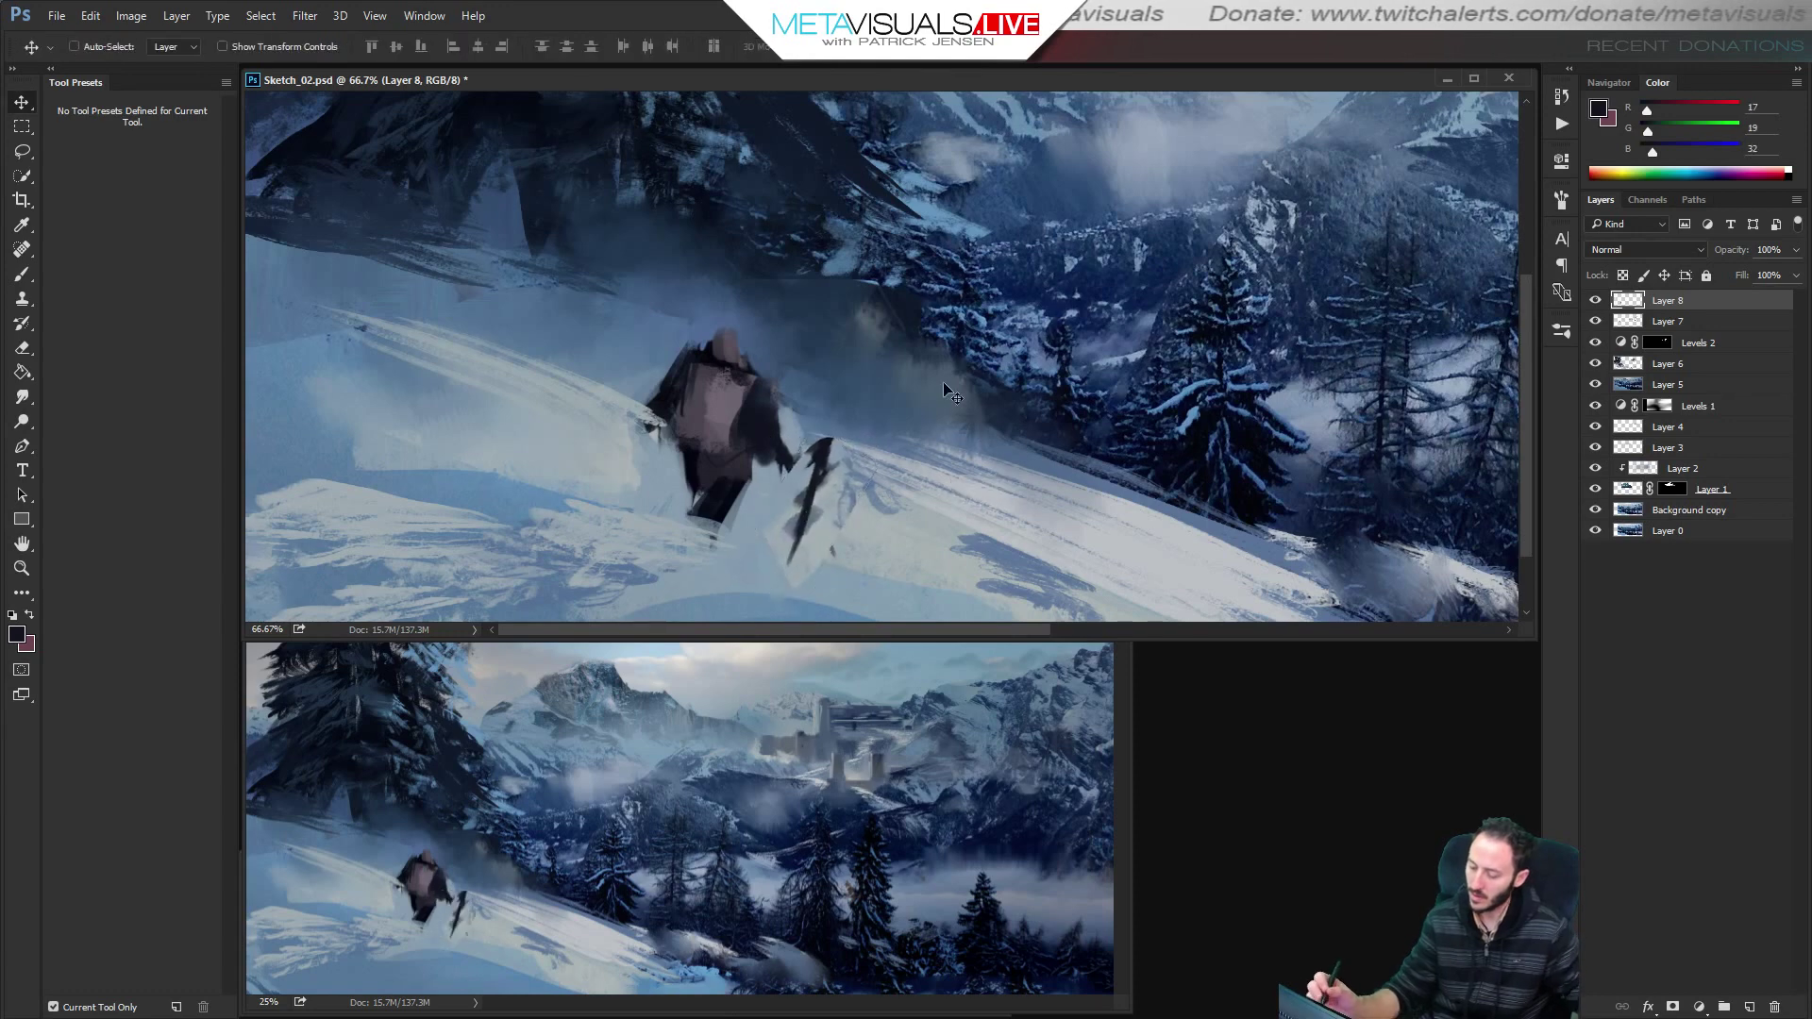
left_click_drag(822, 476, 798, 477)
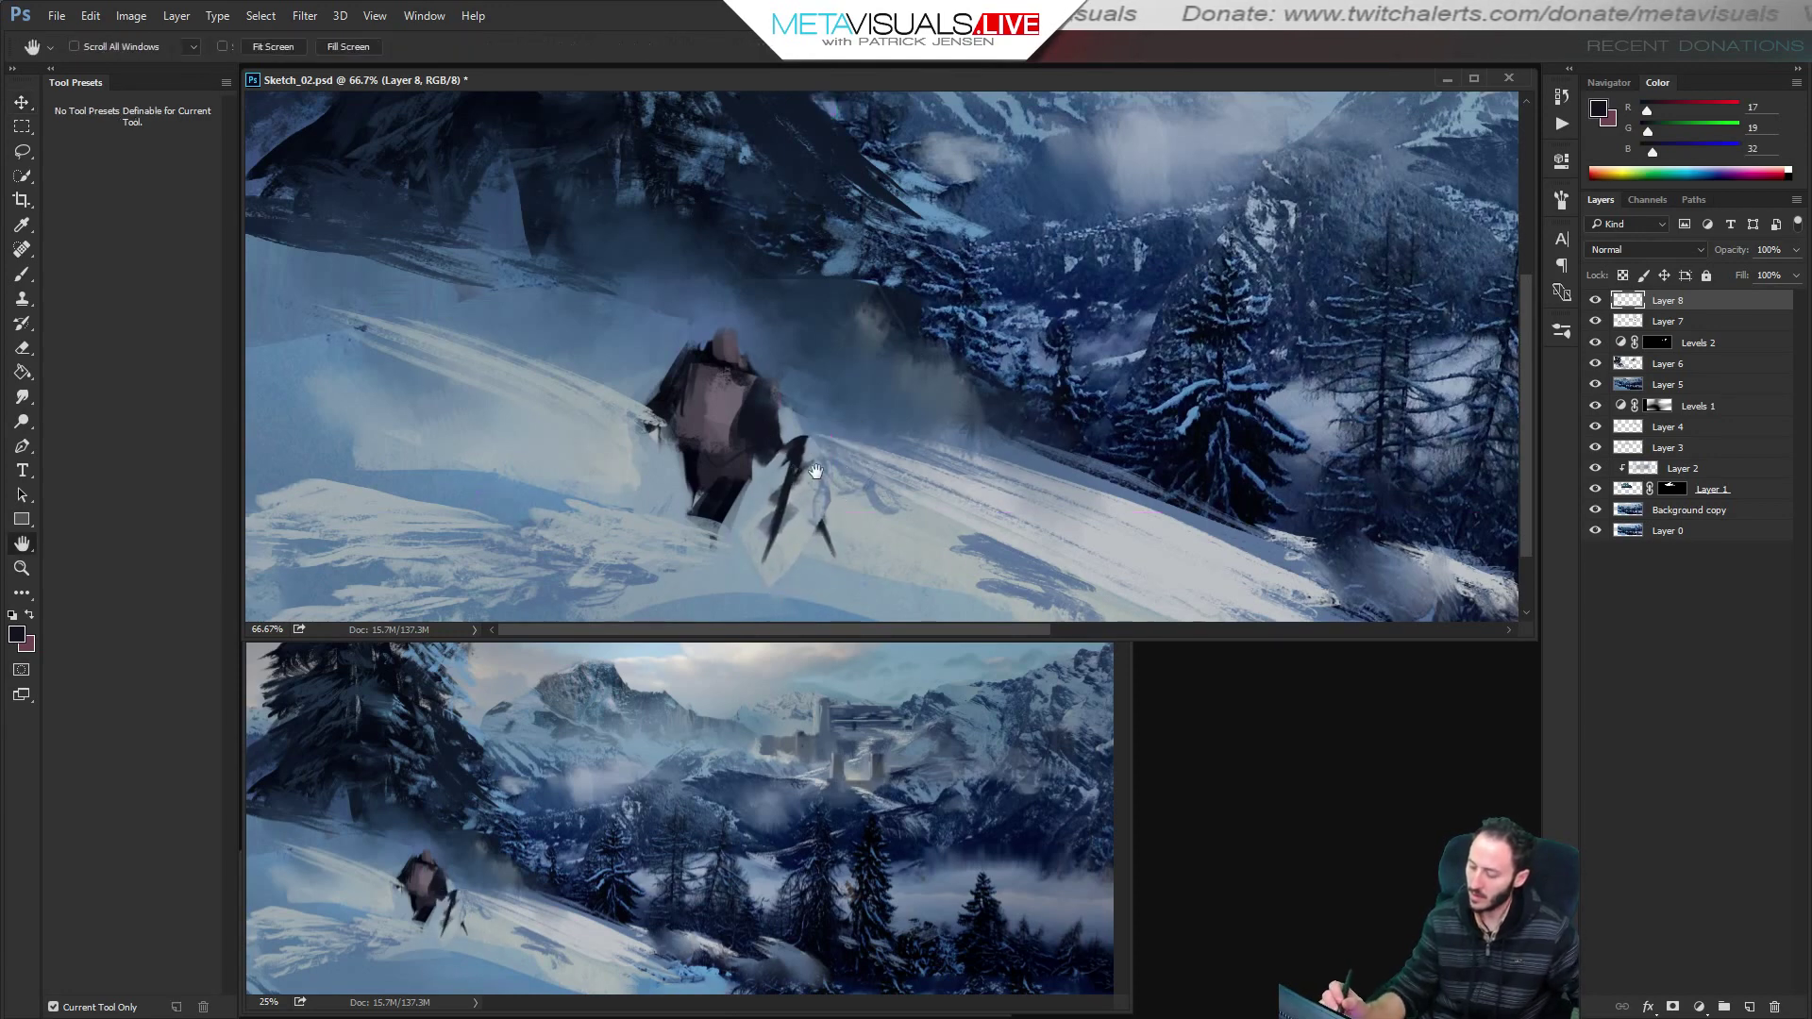
Connect the figure's arm to the pole and paint a light snow-coloured gap between the arm and the body.
key("b")
left_click(769, 477, "alt")
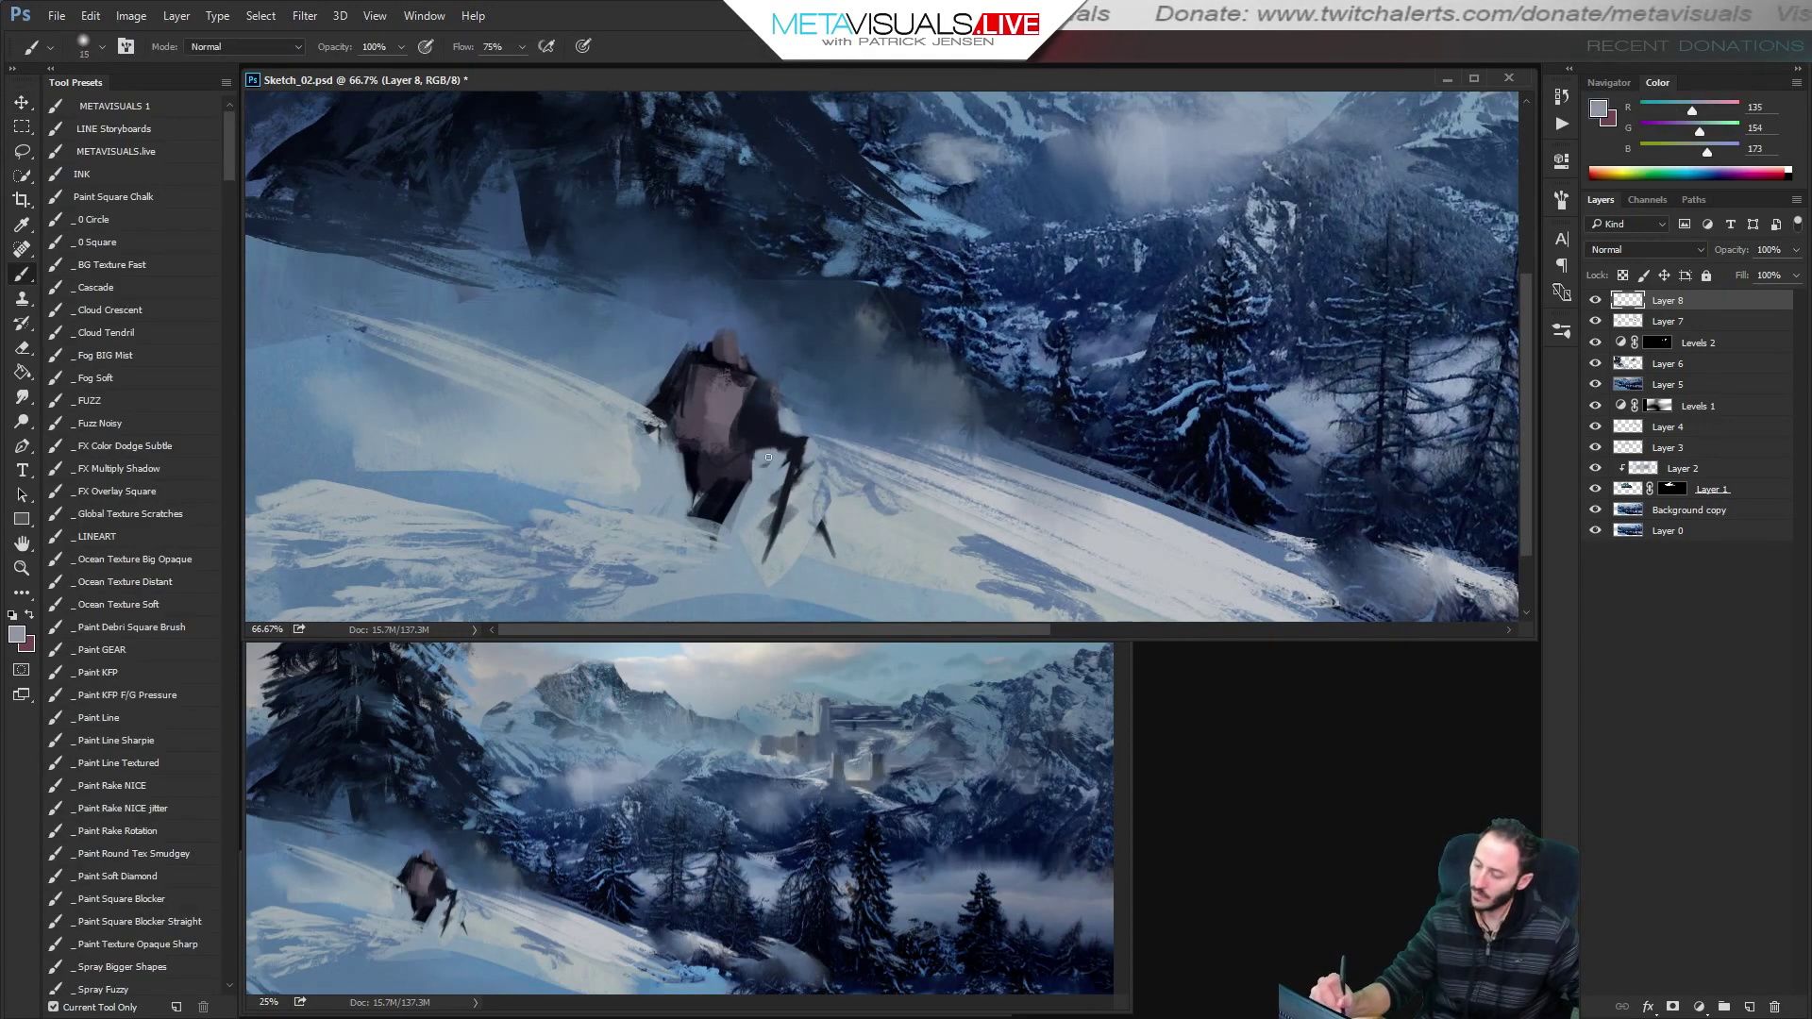
left_click_drag(771, 397, 772, 434)
Reshape the figure's cloak with sampled mauve-grey and dark tones, extending its lower left edge.
left_click(714, 450, "alt")
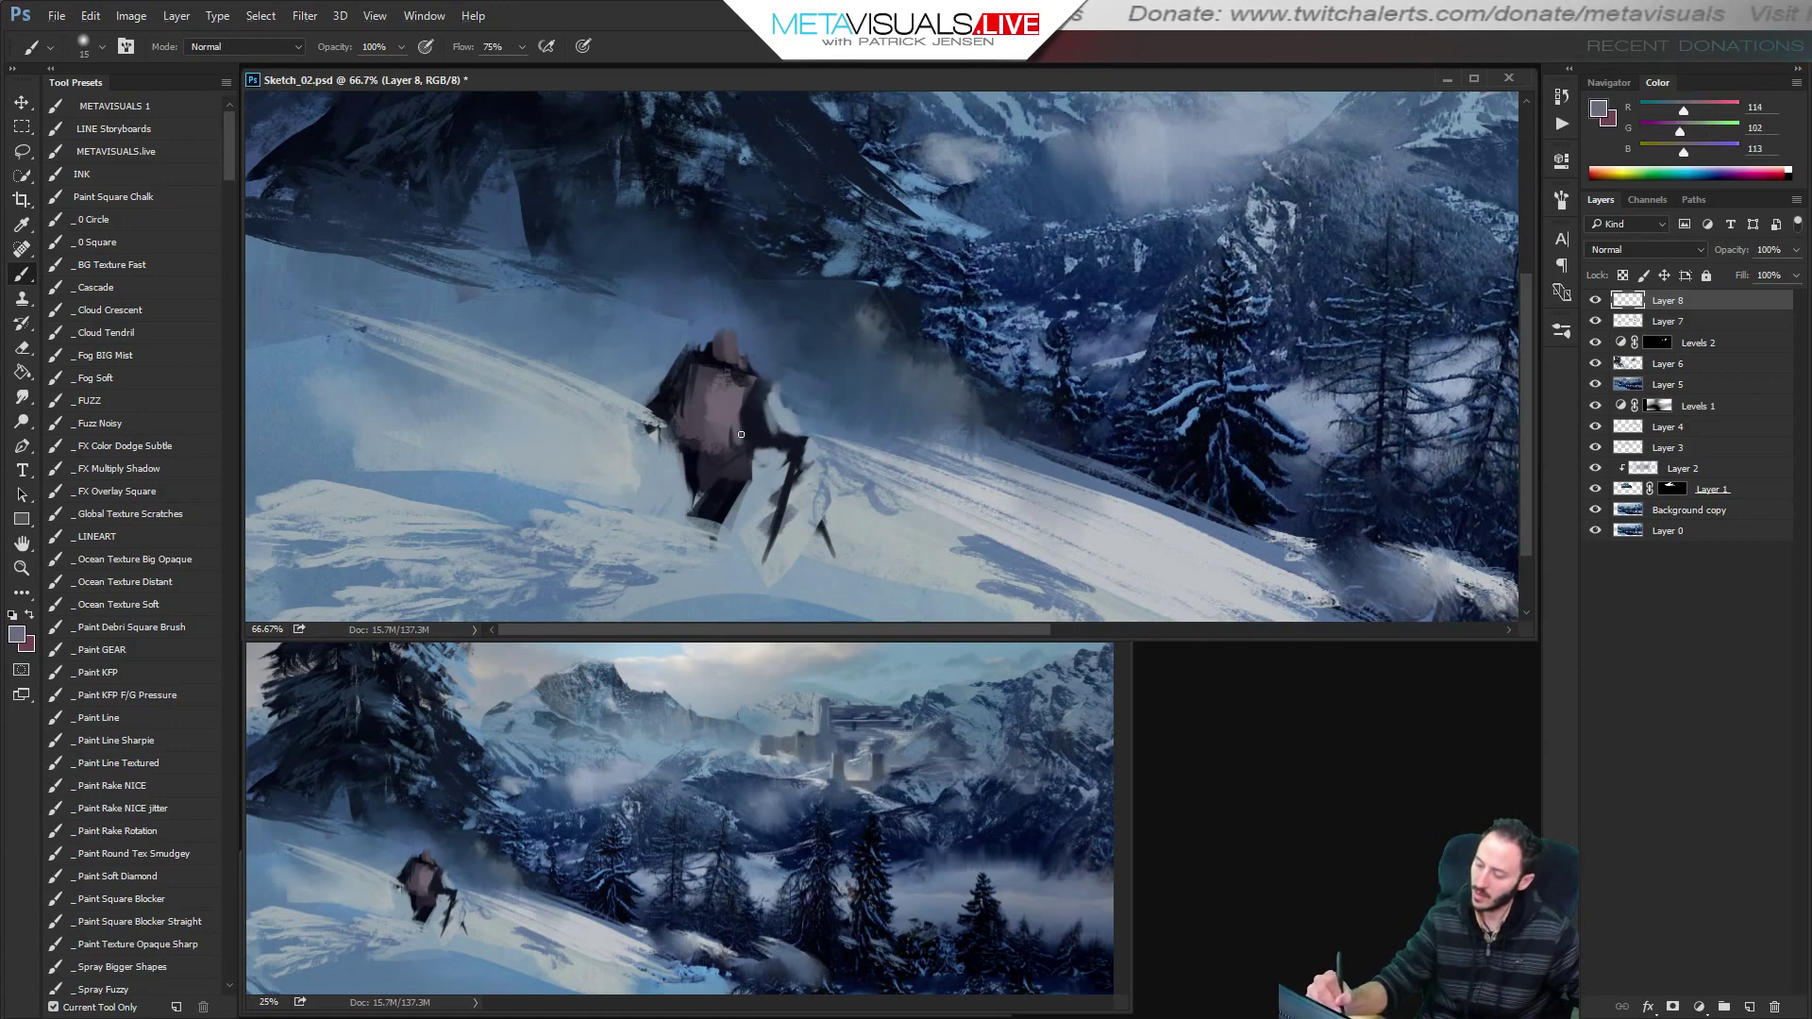
left_click(751, 390, "alt")
left_click(704, 359, "alt")
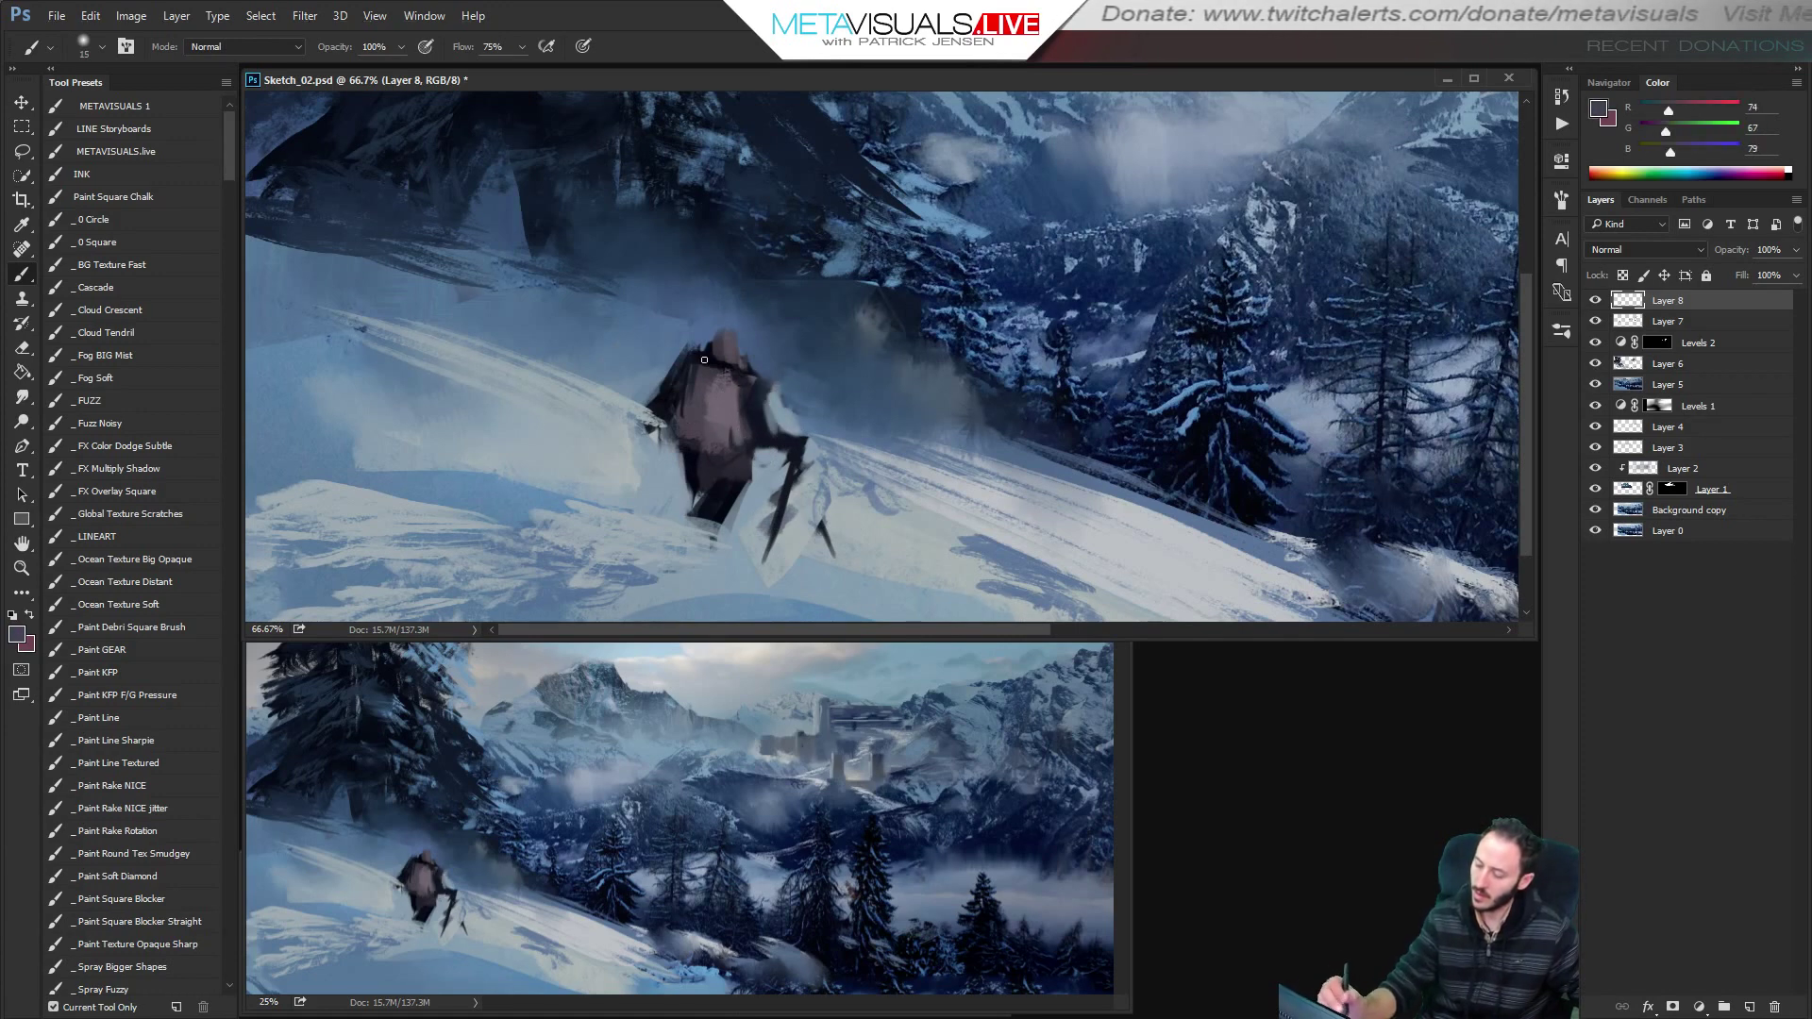
left_click(691, 399, "alt")
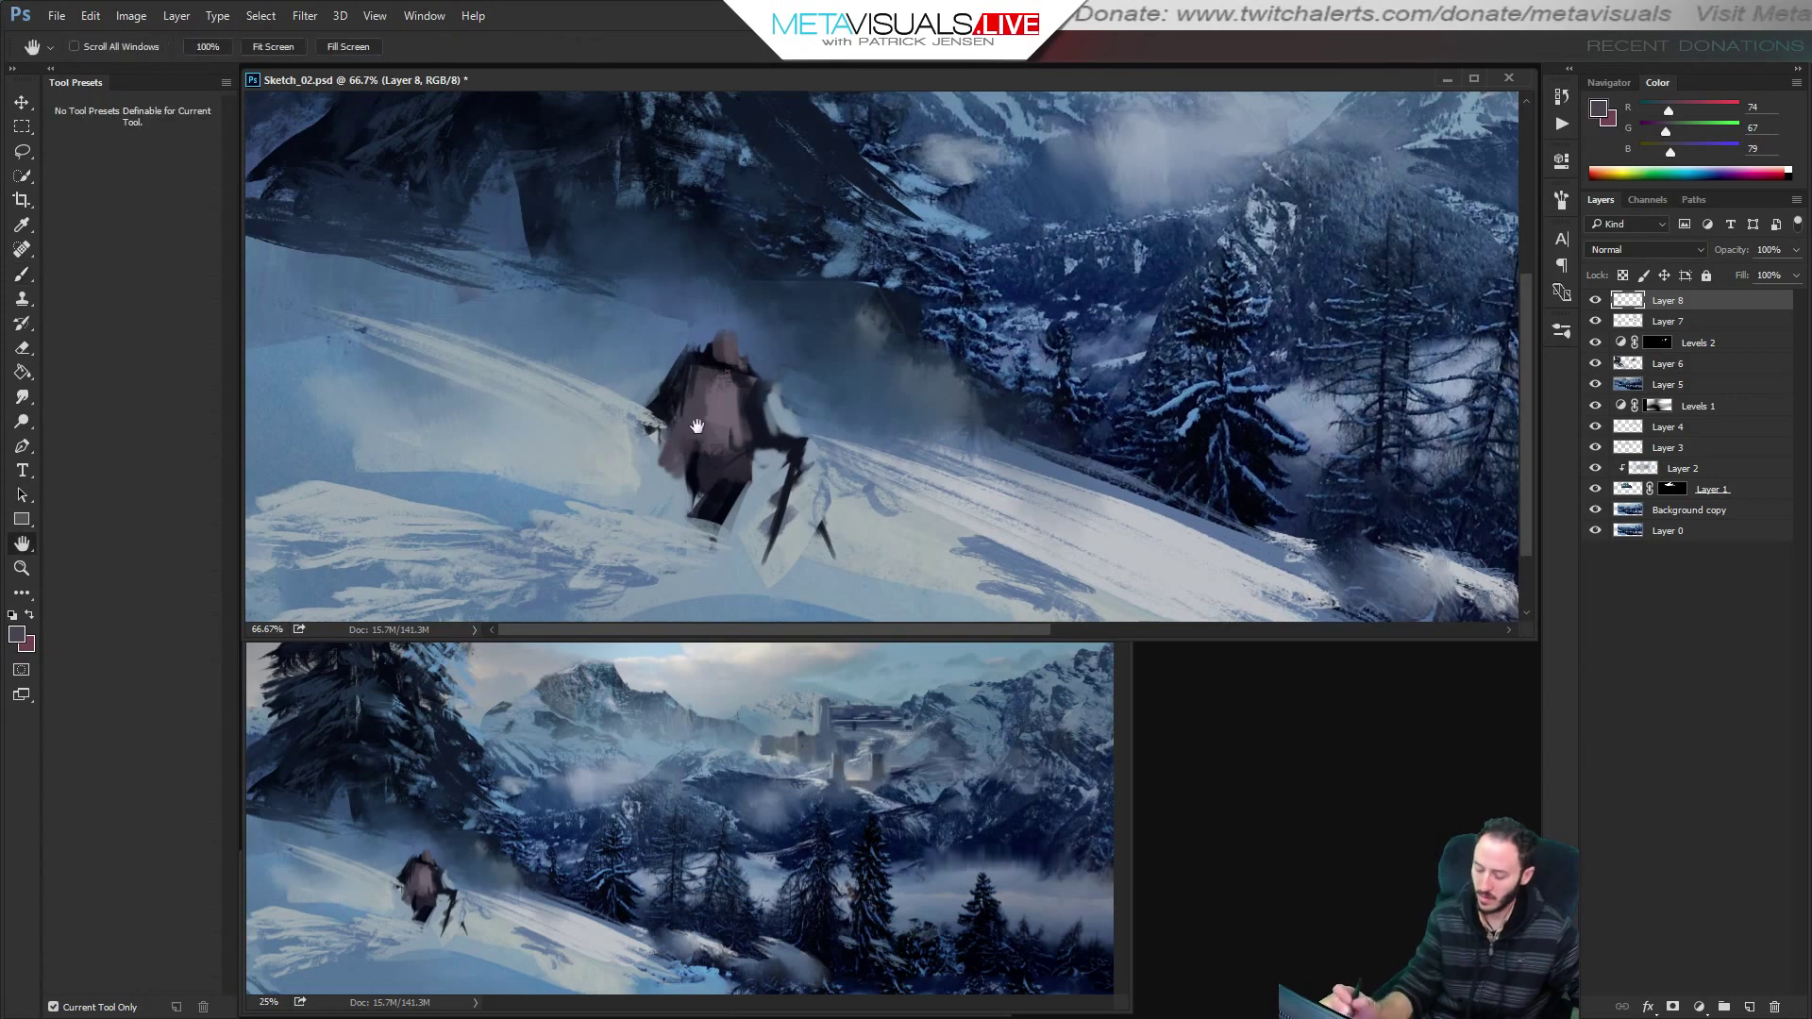
Paint over the left side of the cloak with a reduced Paint KFP F/G Pressure brush in a sampled dark mauve.
key("space")
left_click(135, 692)
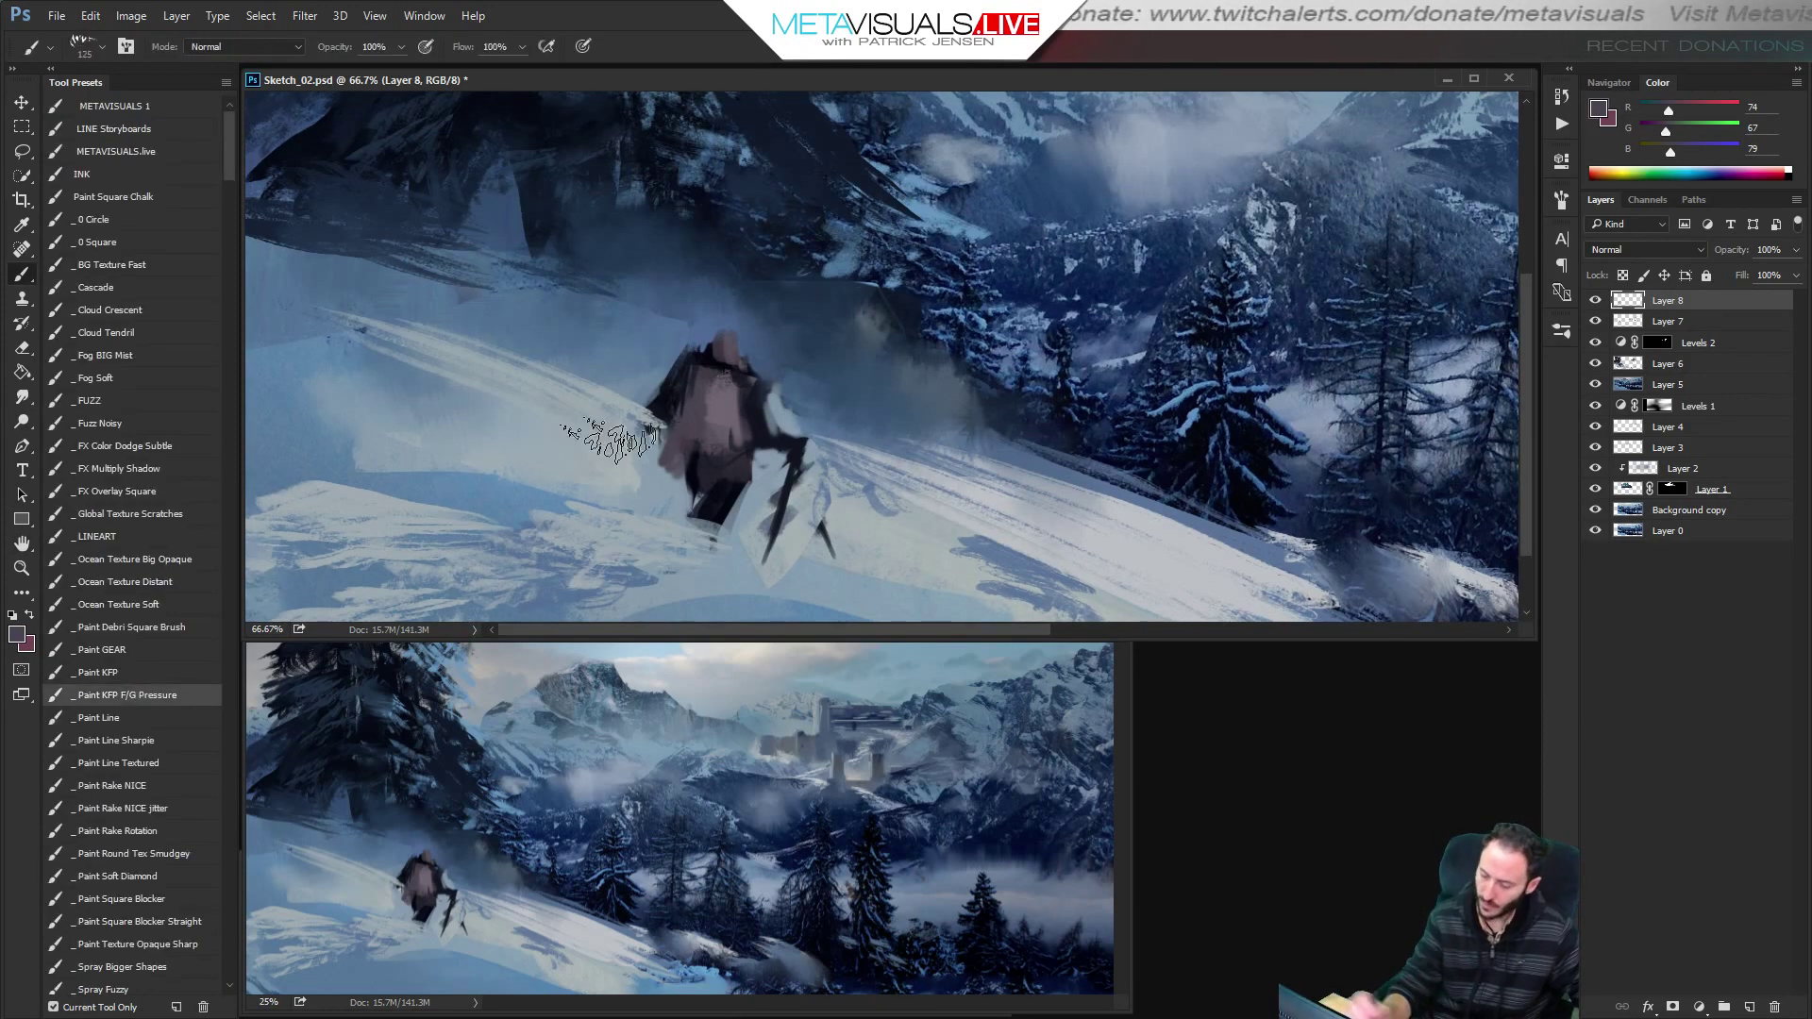
left_click(675, 365, "alt")
key("bracketleft")
key("bracketleft")
key("bracketleft")
key("bracketleft")
key("bracketleft")
key("bracketleft")
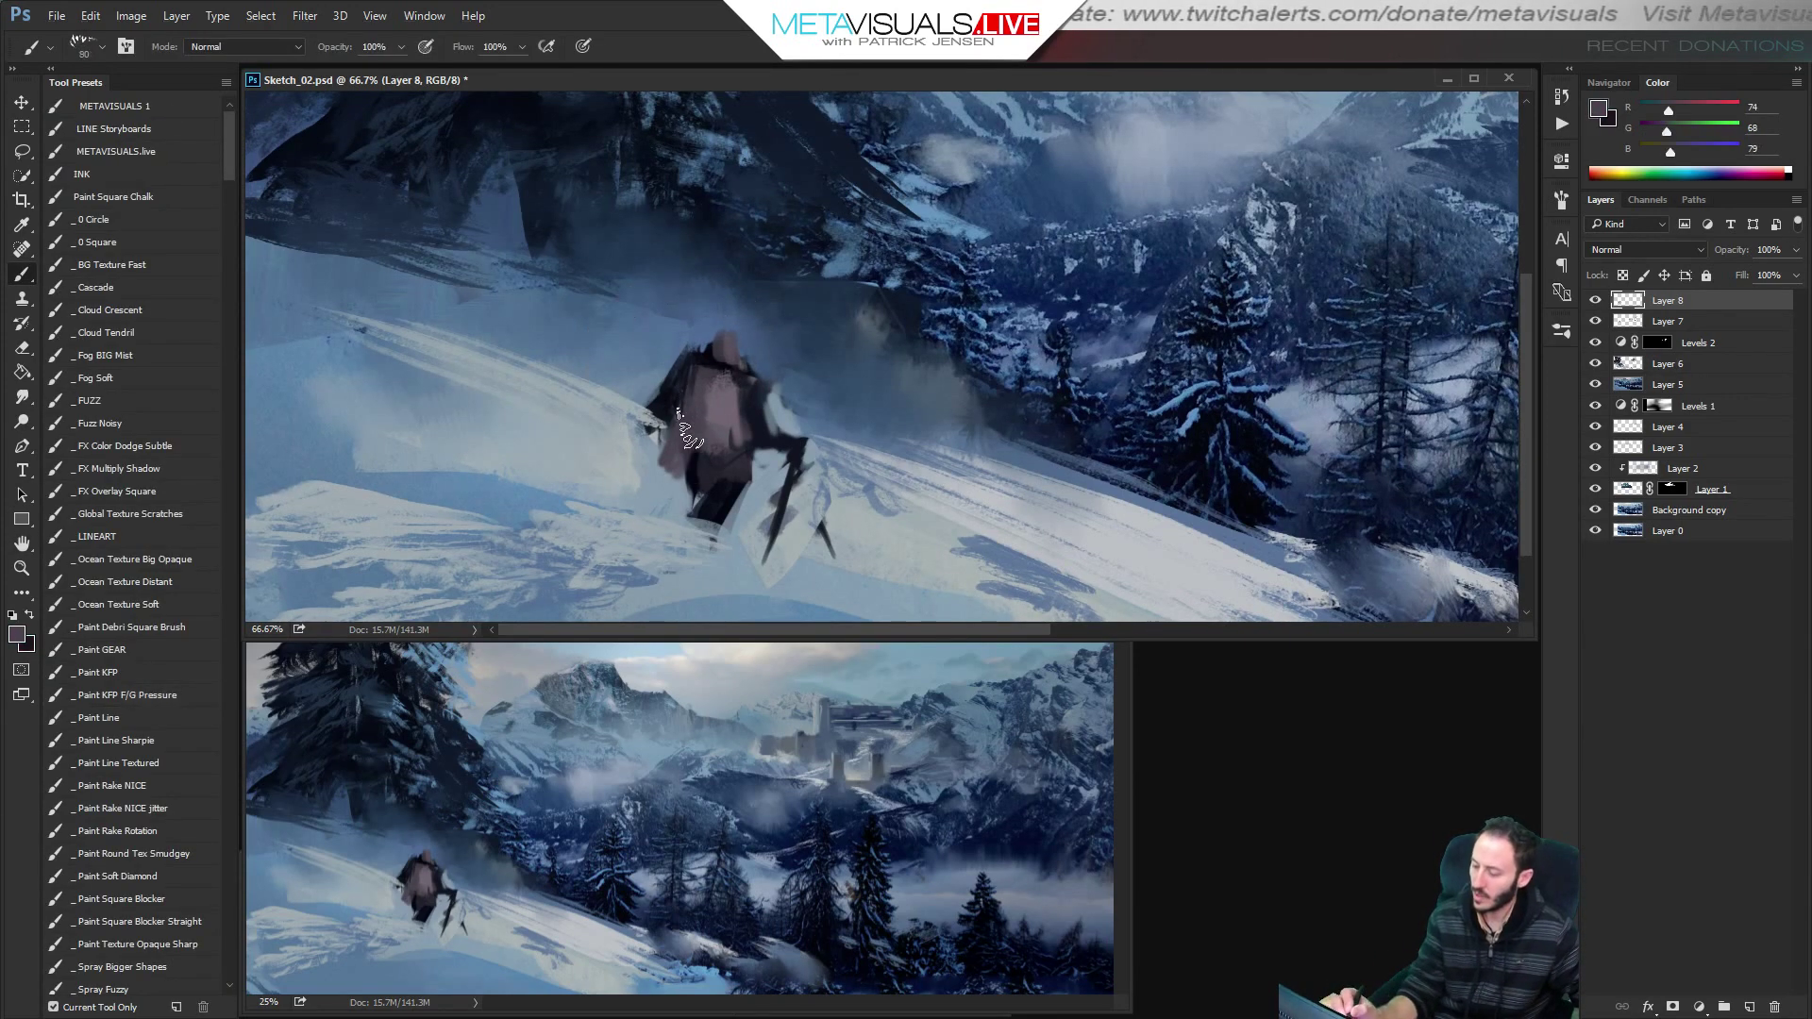
Trim the figure's dark left shoulder with a smaller brush in background blue.
left_click(671, 393, "alt")
key("bracketleft")
key("bracketleft")
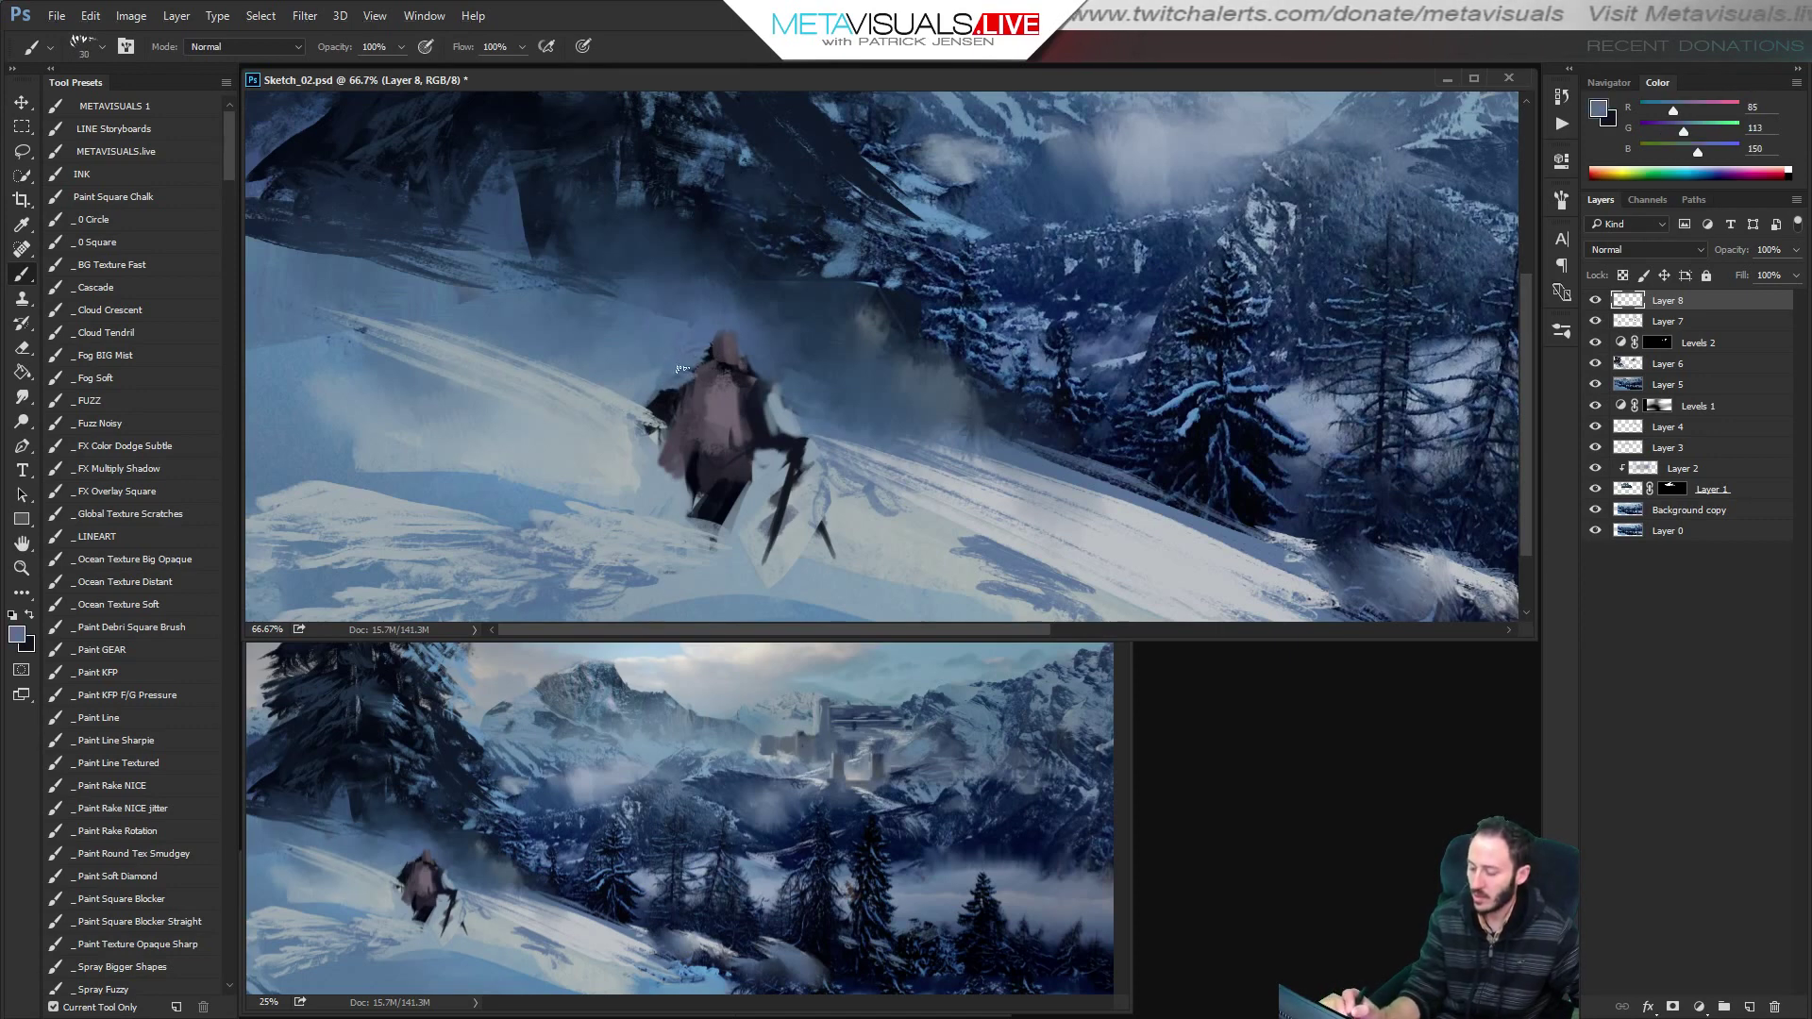
Sample a lighter blue-grey and paint textured highlights across the upper back of the figure's cloak.
left_click(672, 382, "alt")
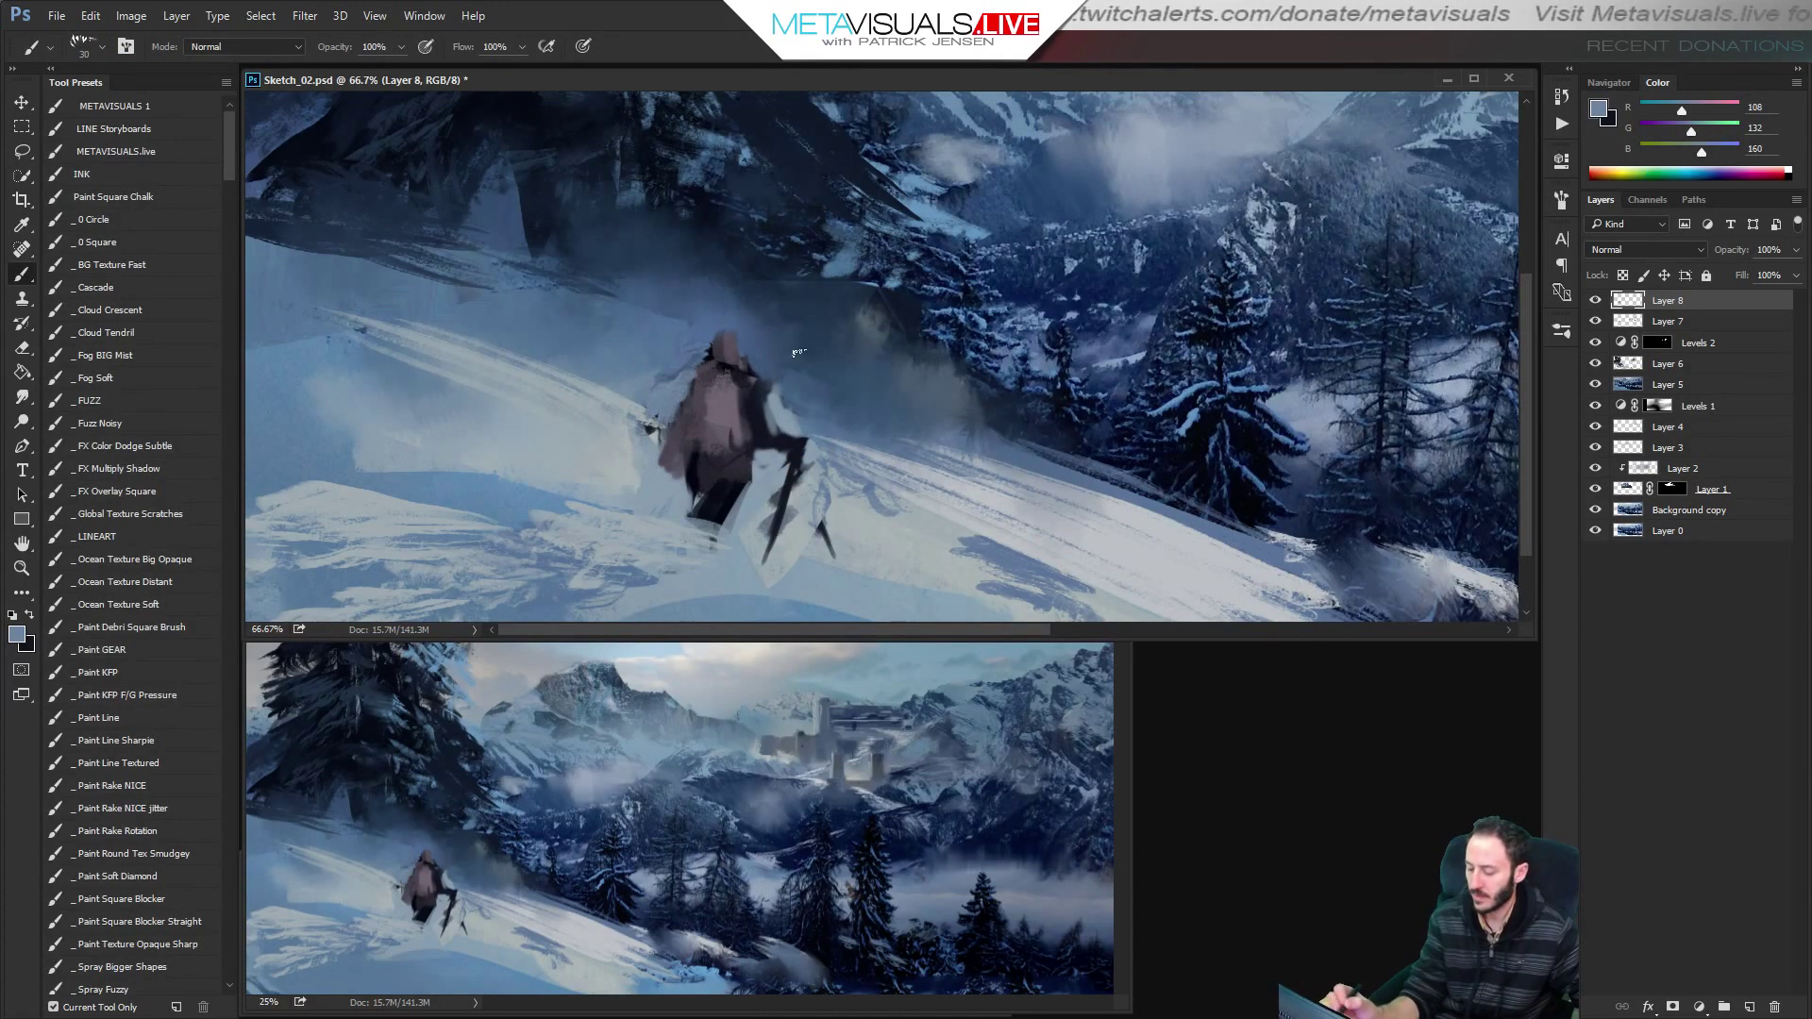
key("space")
left_click_drag(703, 378, 725, 385)
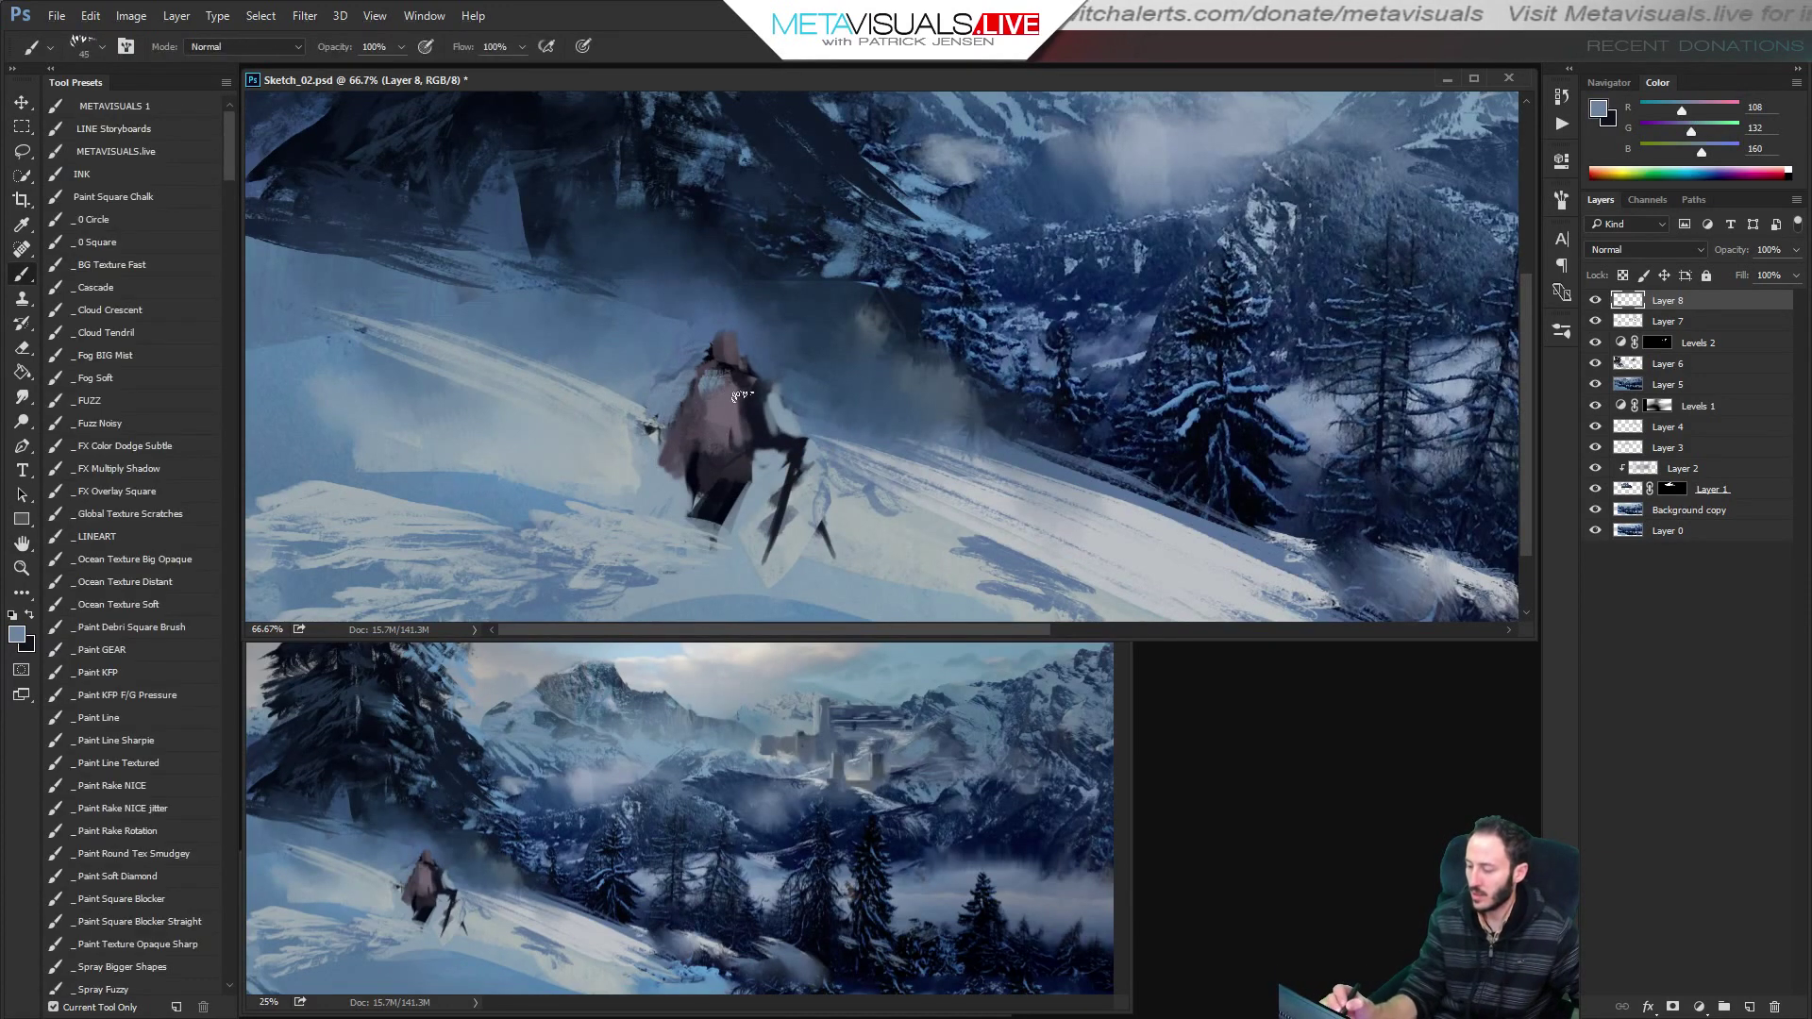
Repaint the figure's cloak in a saturated brick red shifted from its sampled mauve, covering the back and lower left edge.
left_click(719, 422, "alt")
mouse_move(1684, 111)
left_mouse_down()
mouse_move(1708, 113)
mouse_move(1669, 153)
mouse_move(1677, 130)
left_mouse_up()
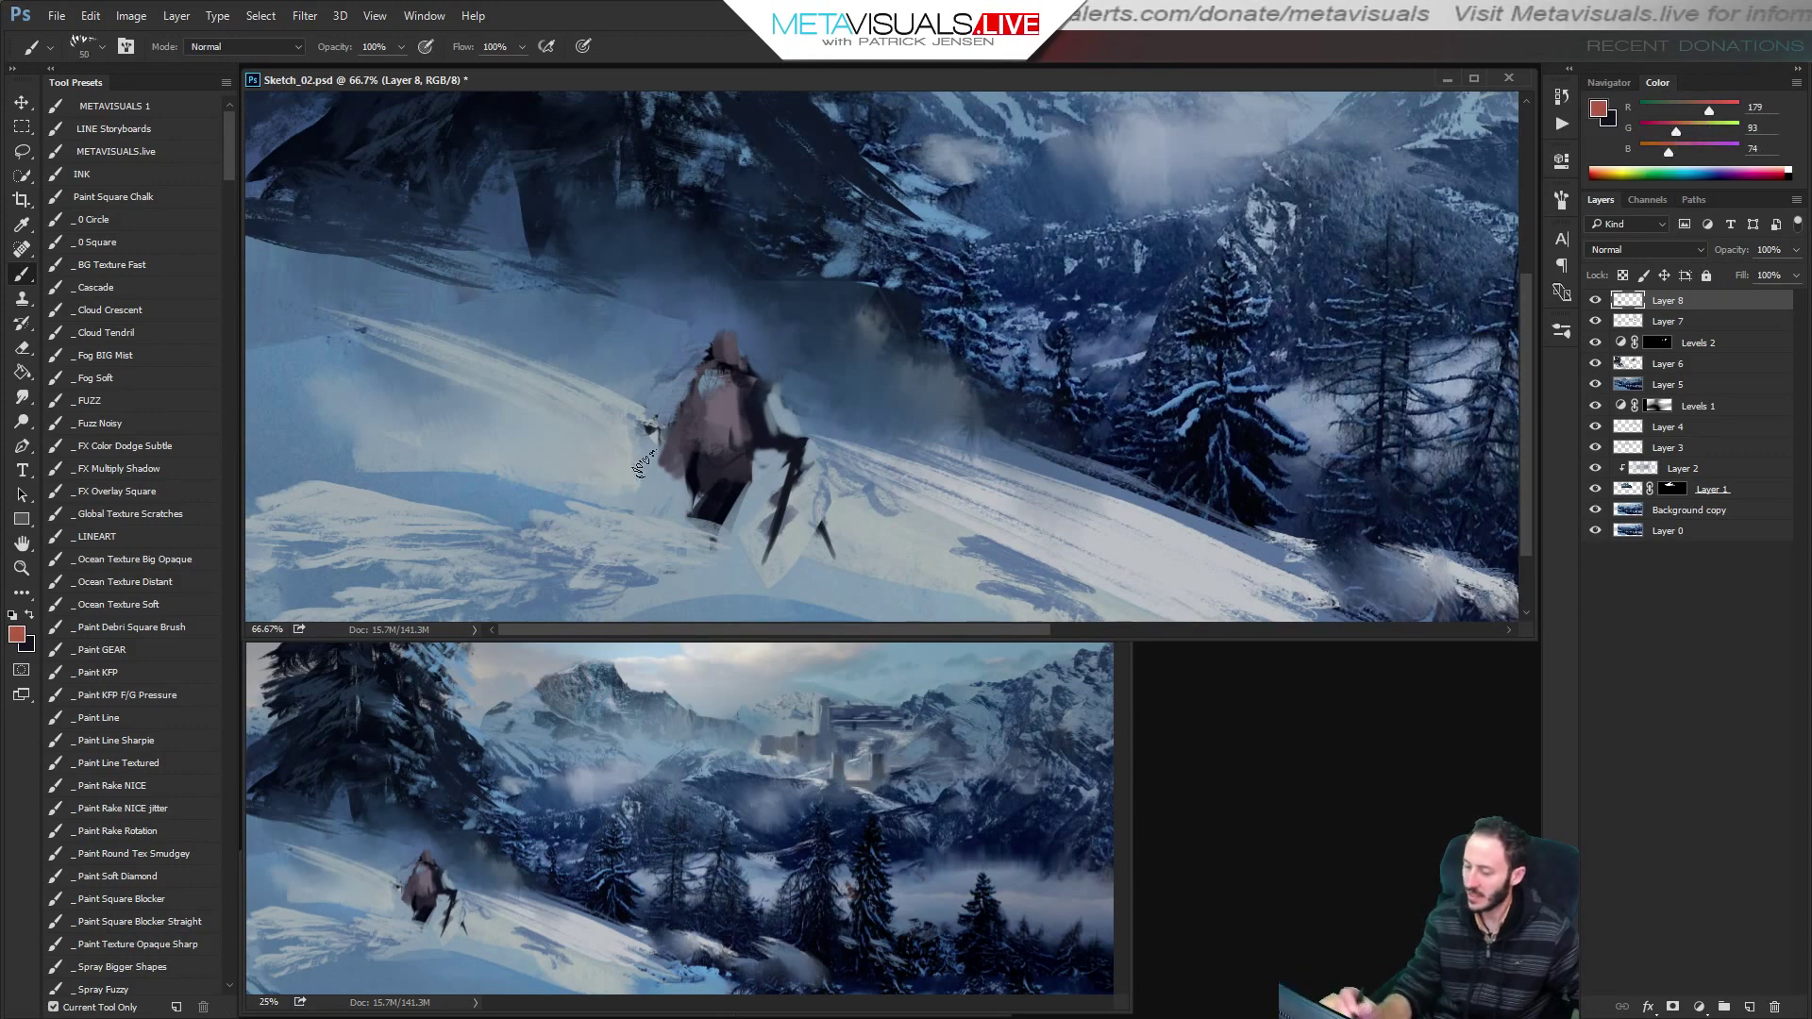
mouse_move(706, 424)
left_mouse_down()
mouse_move(702, 378)
mouse_move(697, 485)
mouse_move(704, 394)
mouse_move(711, 448)
mouse_move(709, 416)
mouse_move(686, 418)
mouse_move(689, 390)
mouse_move(701, 443)
mouse_move(667, 461)
mouse_move(714, 450)
mouse_move(738, 408)
mouse_move(683, 454)
mouse_move(667, 503)
mouse_move(690, 464)
mouse_move(673, 497)
mouse_move(688, 480)
mouse_move(648, 477)
mouse_move(655, 420)
left_mouse_up()
left_click(712, 420, "alt")
key("bracketleft")
key("bracketleft")
key("bracketleft")
key("bracketleft")
Soften the outline along the cloak's left side with blue-greys sampled from the surrounding snow and mist.
left_click(654, 453, "alt")
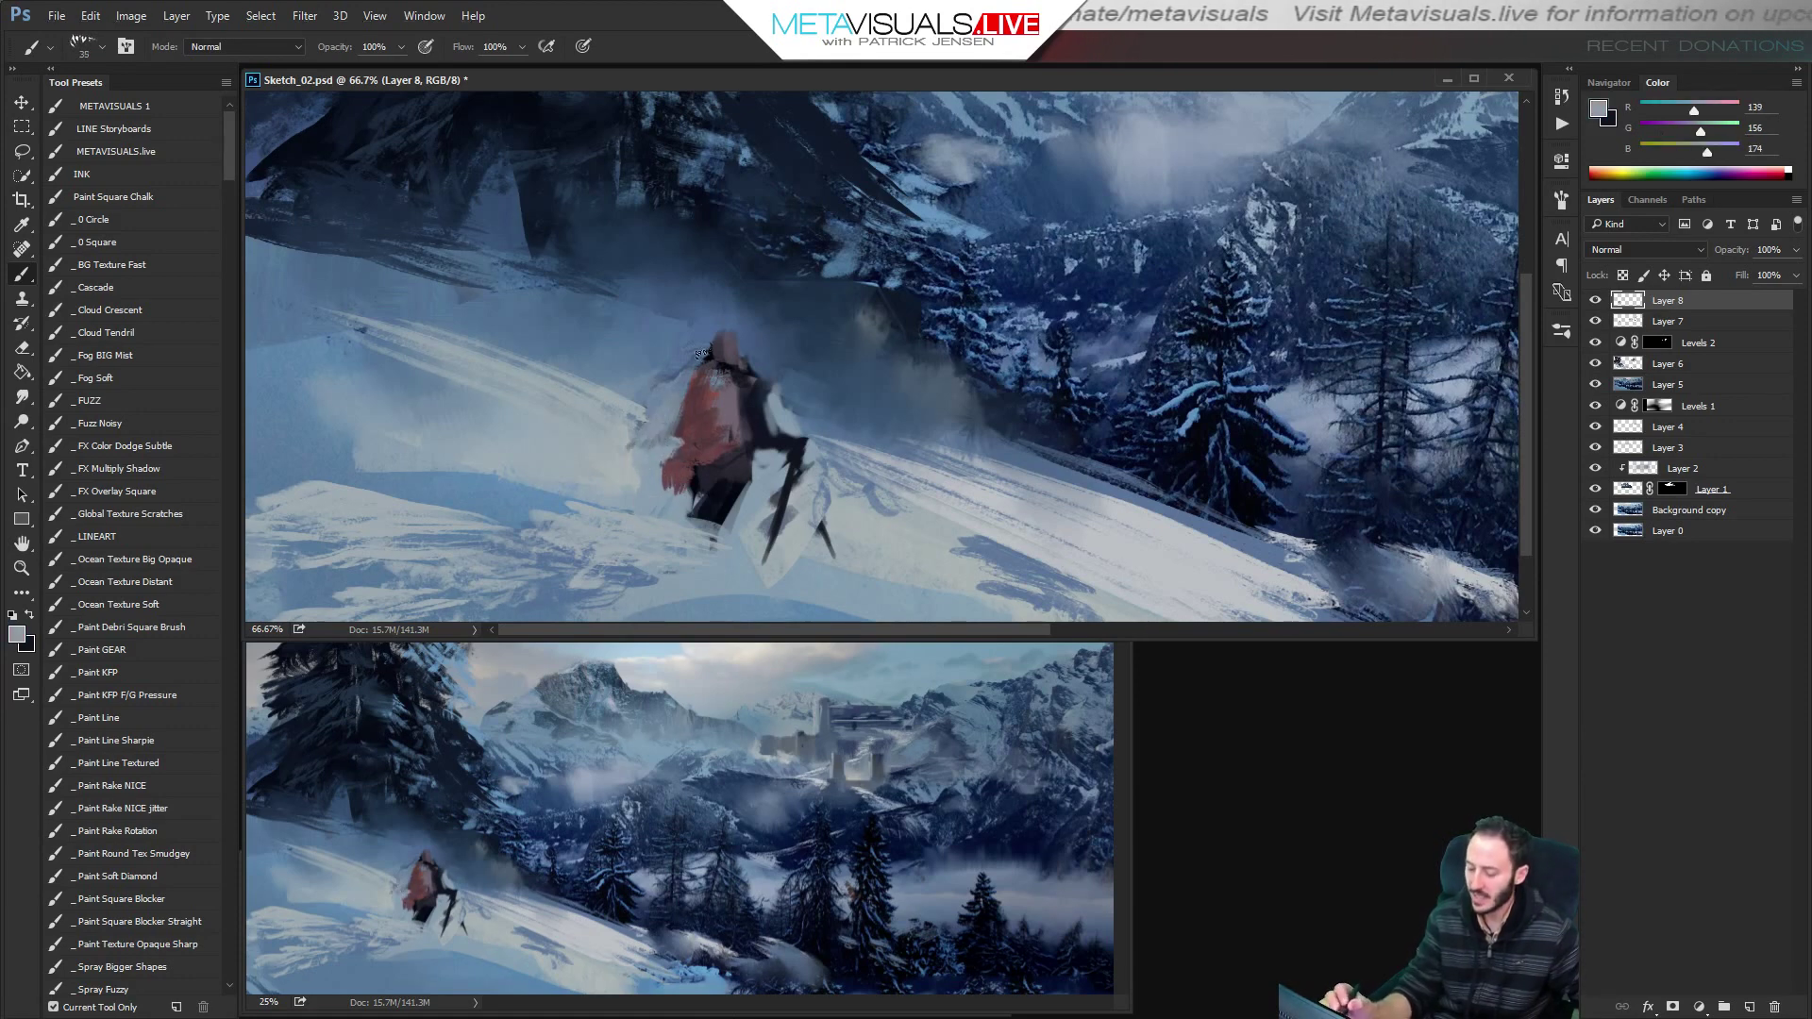
key("r")
key("b")
left_click(671, 388, "alt")
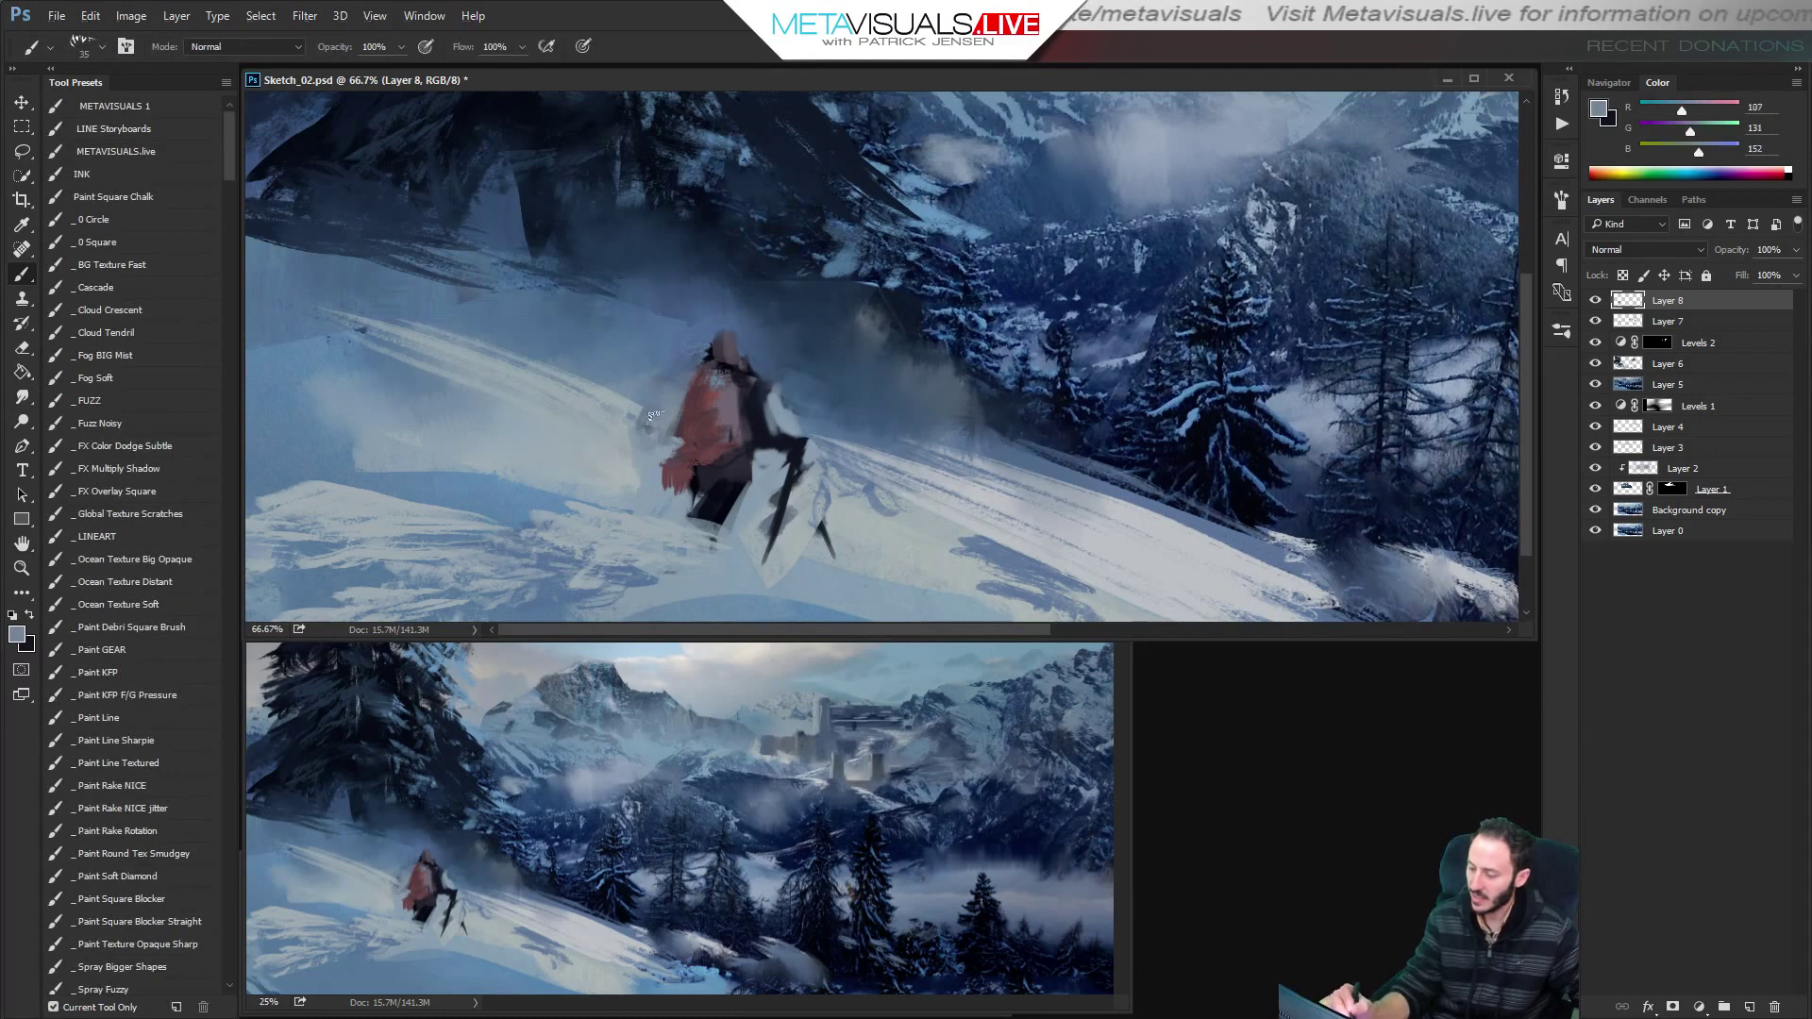
left_click(644, 407, "alt")
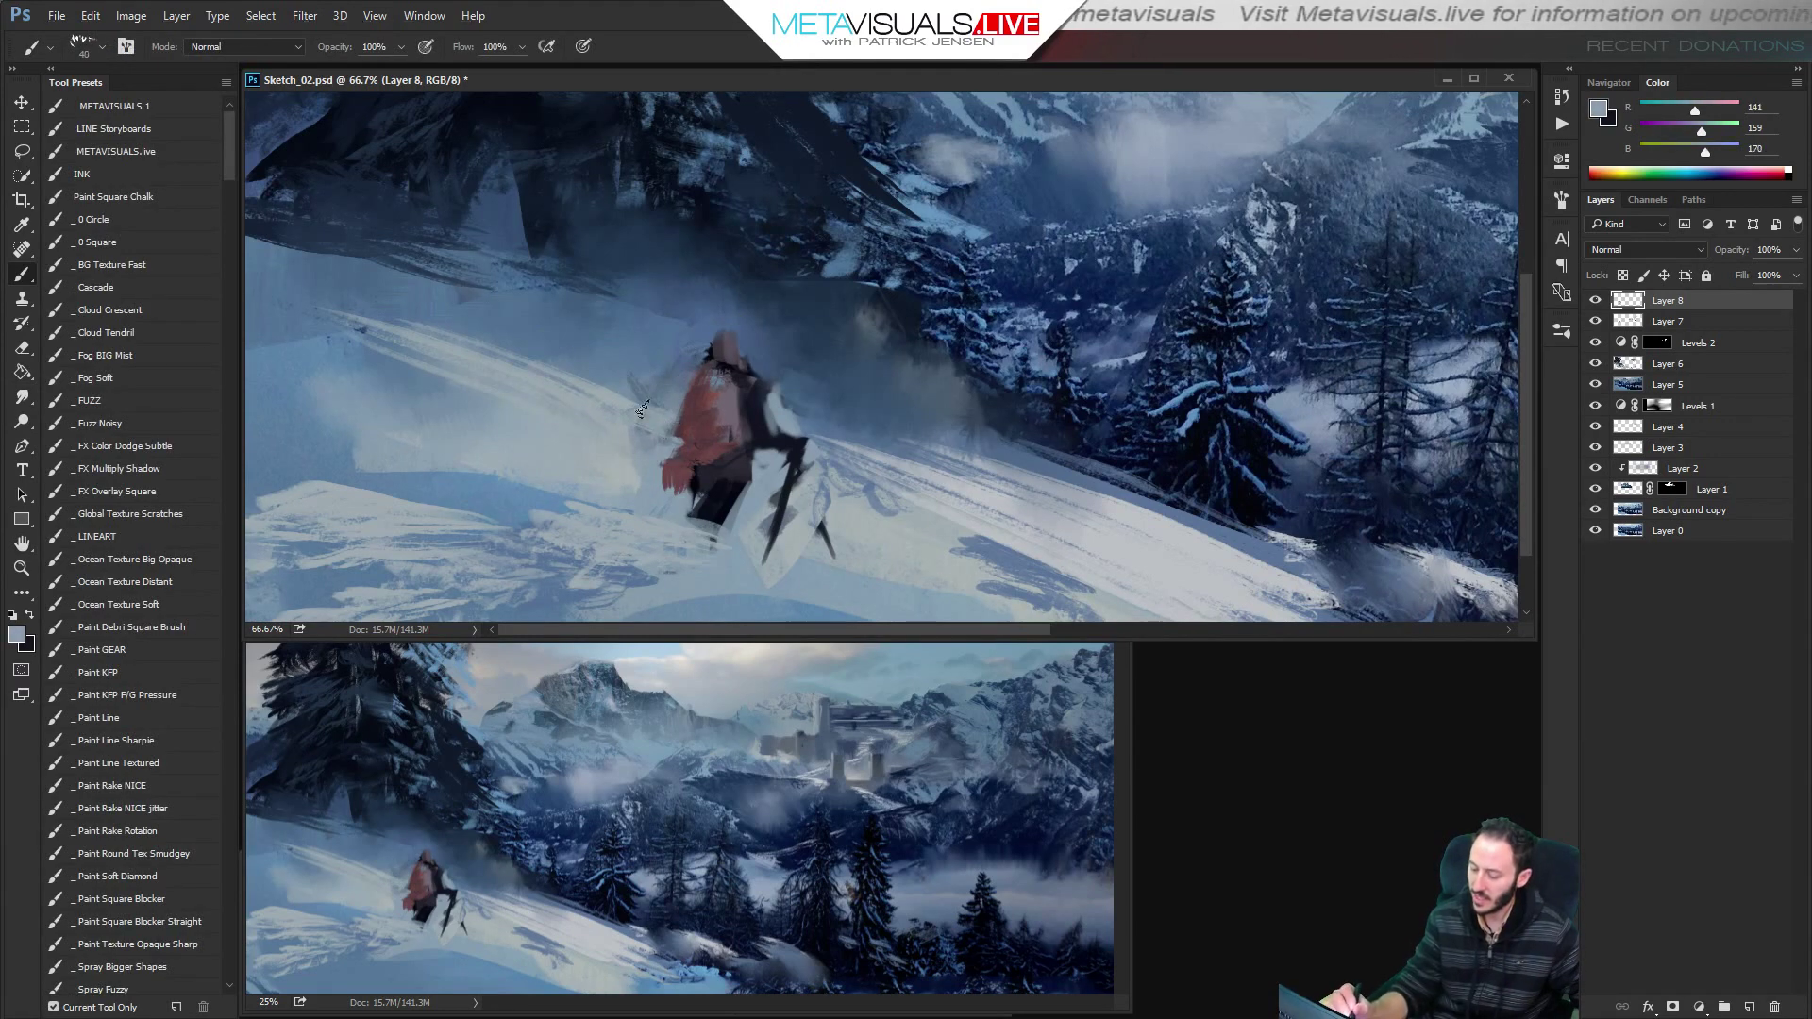
Paint sampled snow grey over the heavy dark walking pole and redefine it as a thin grey line with a smaller brush.
left_click(767, 547, "alt")
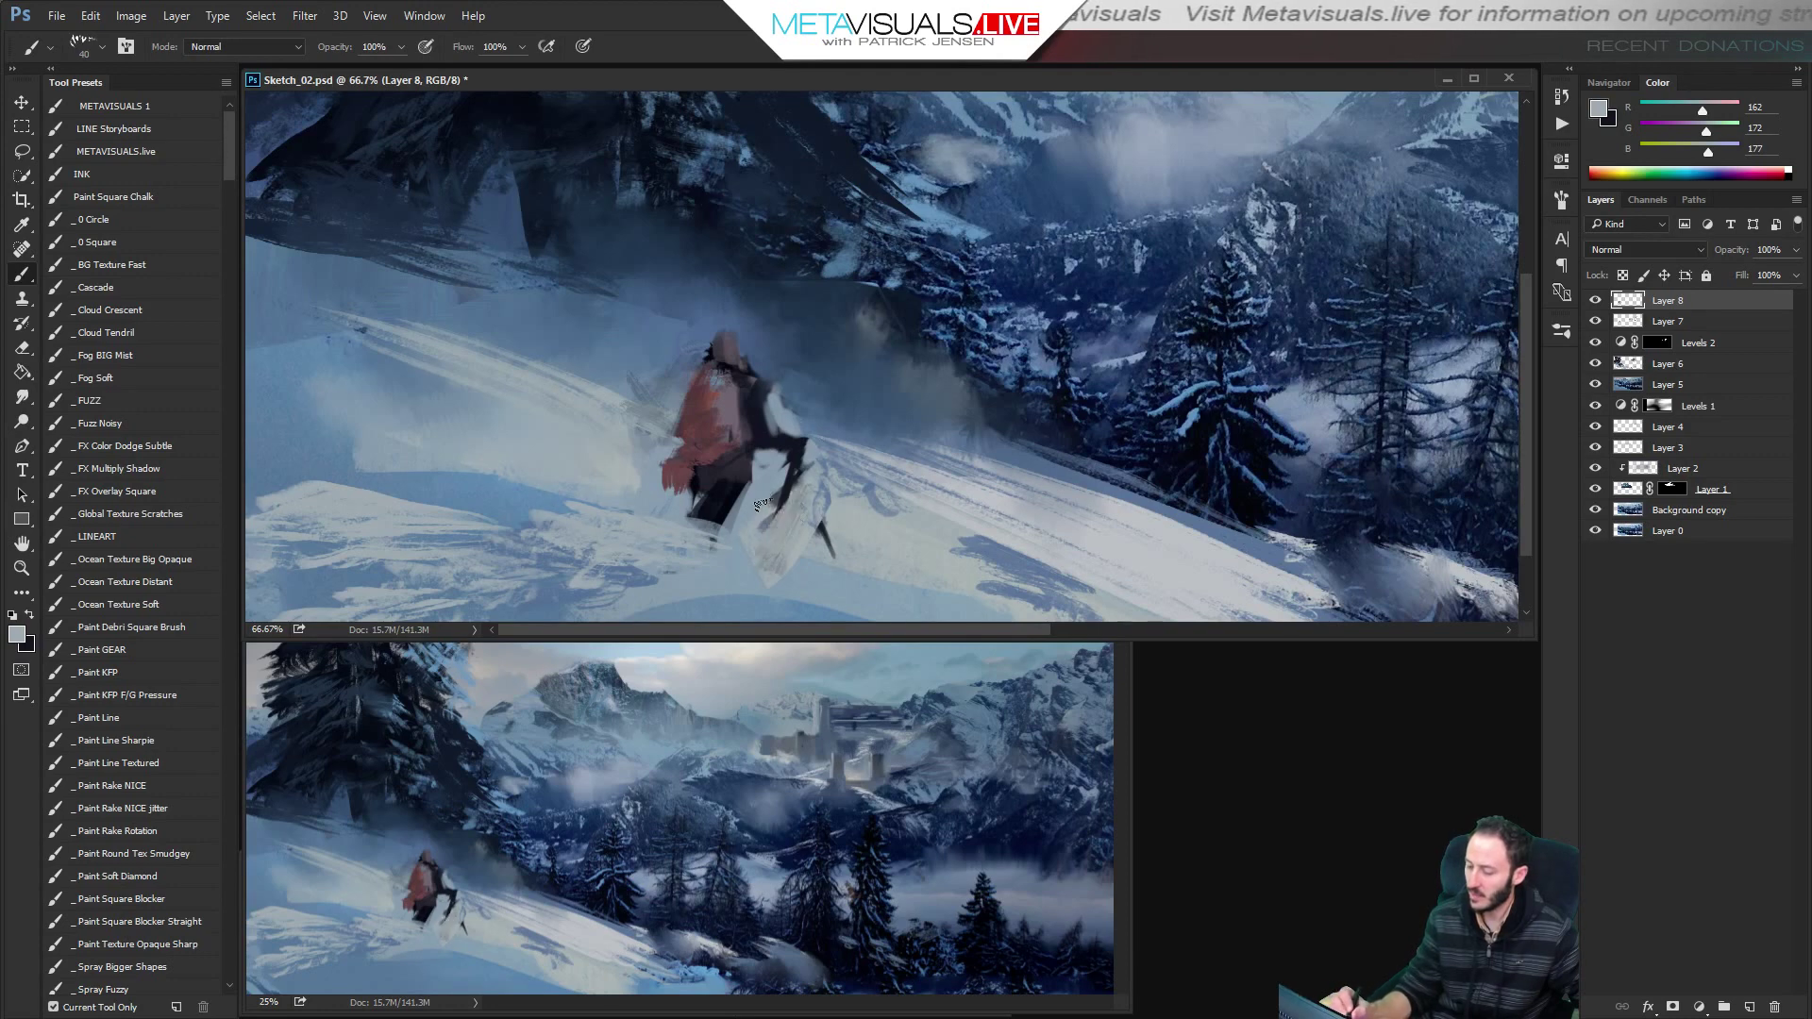
left_click(798, 492, "alt")
key("bracketleft")
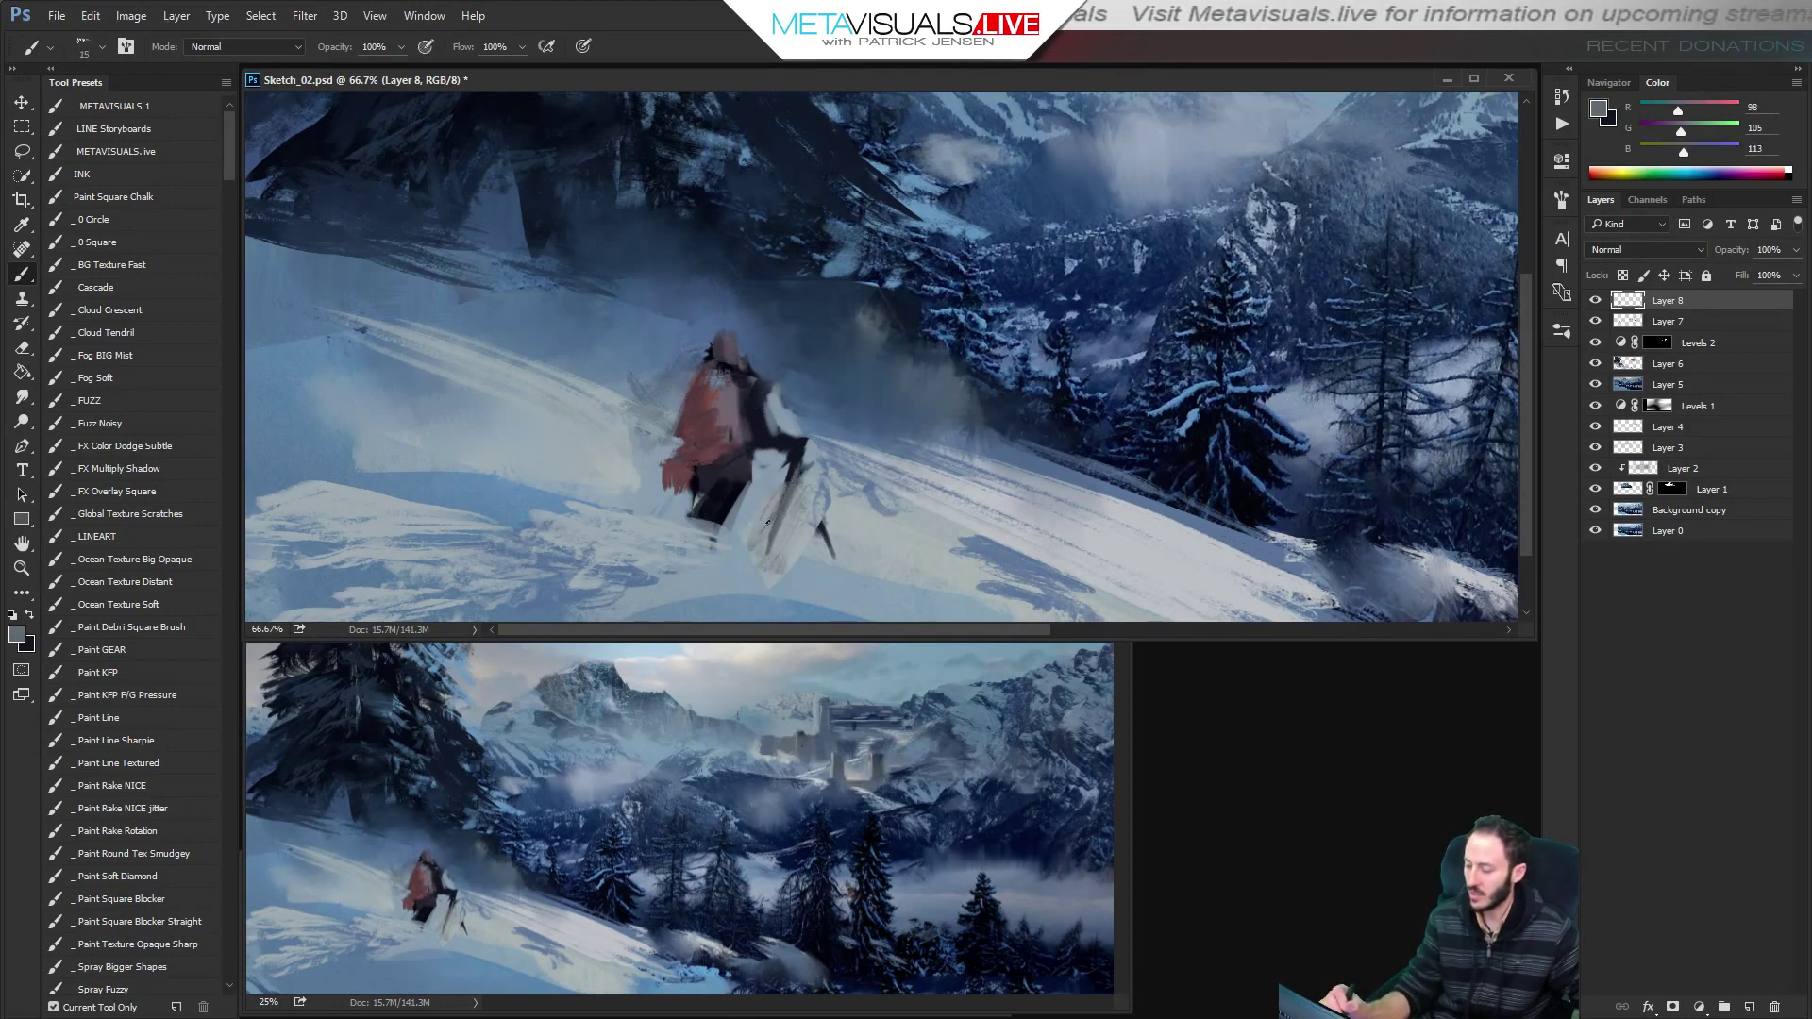
left_click(824, 530, "alt")
Break up the figure's dark legs and the snow at the feet with sampled blue-grey strokes.
left_click(730, 563, "alt")
key("bracketright")
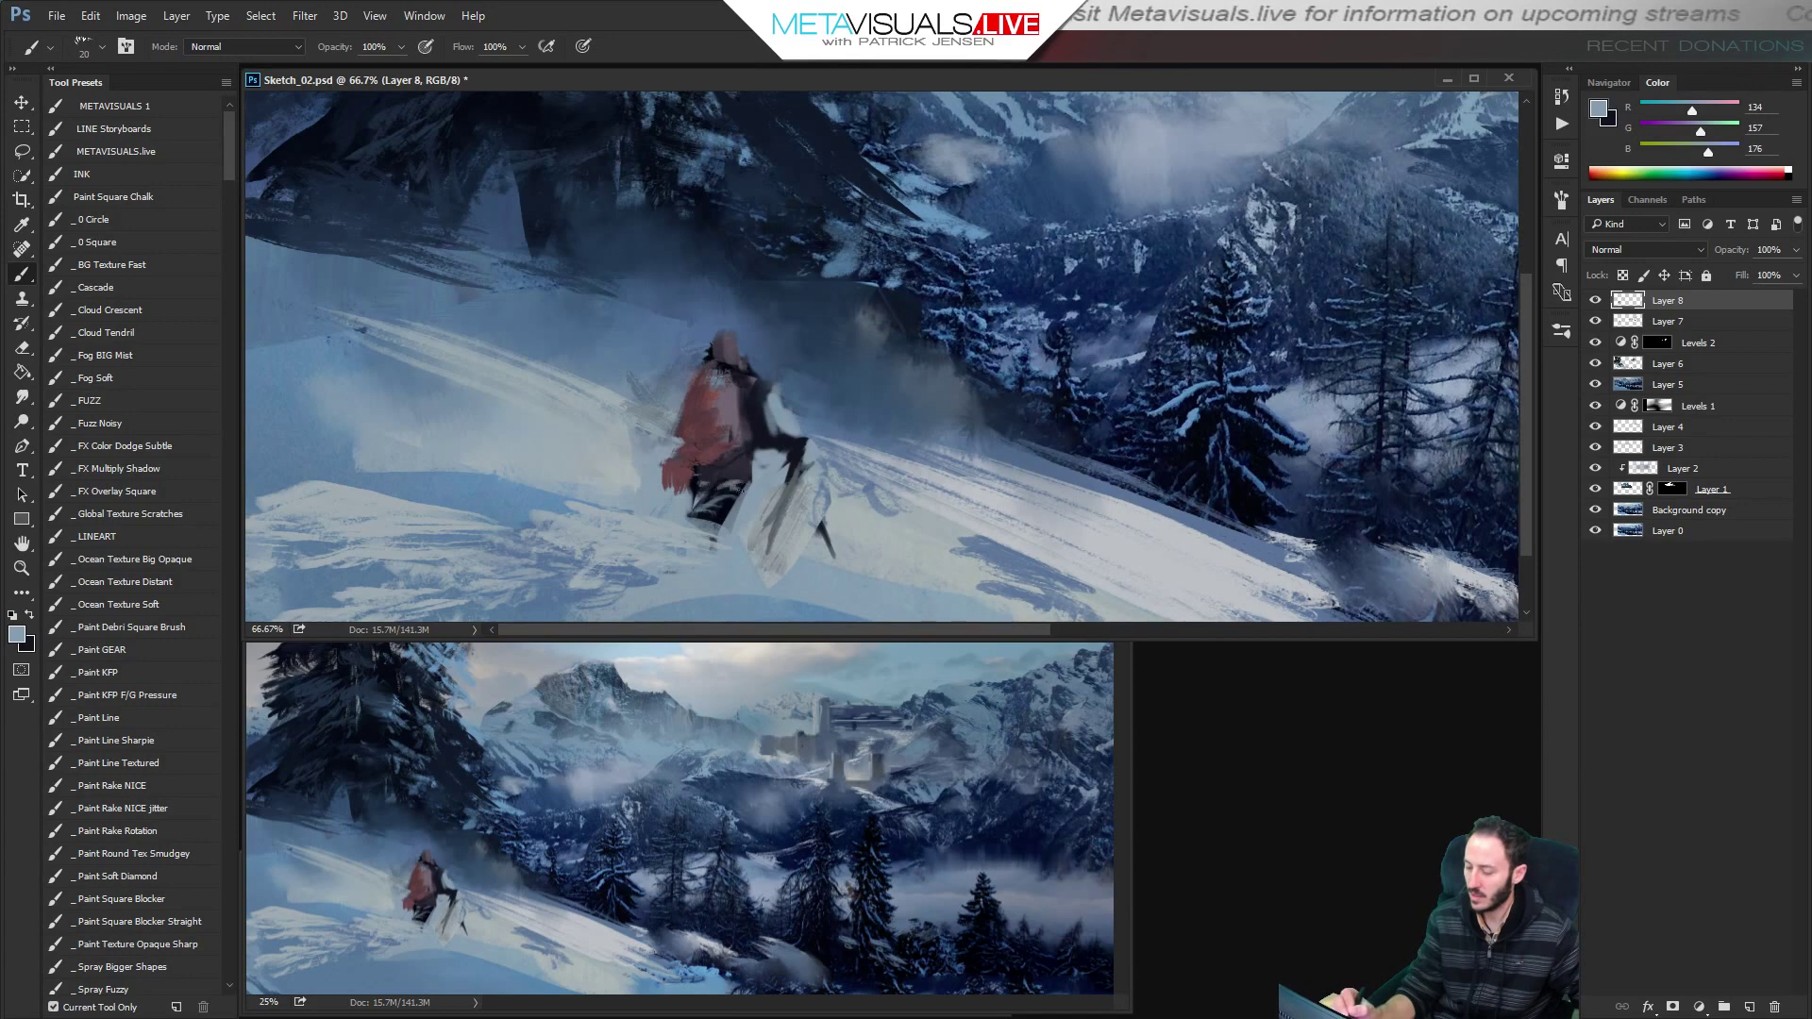
left_click(725, 516, "alt")
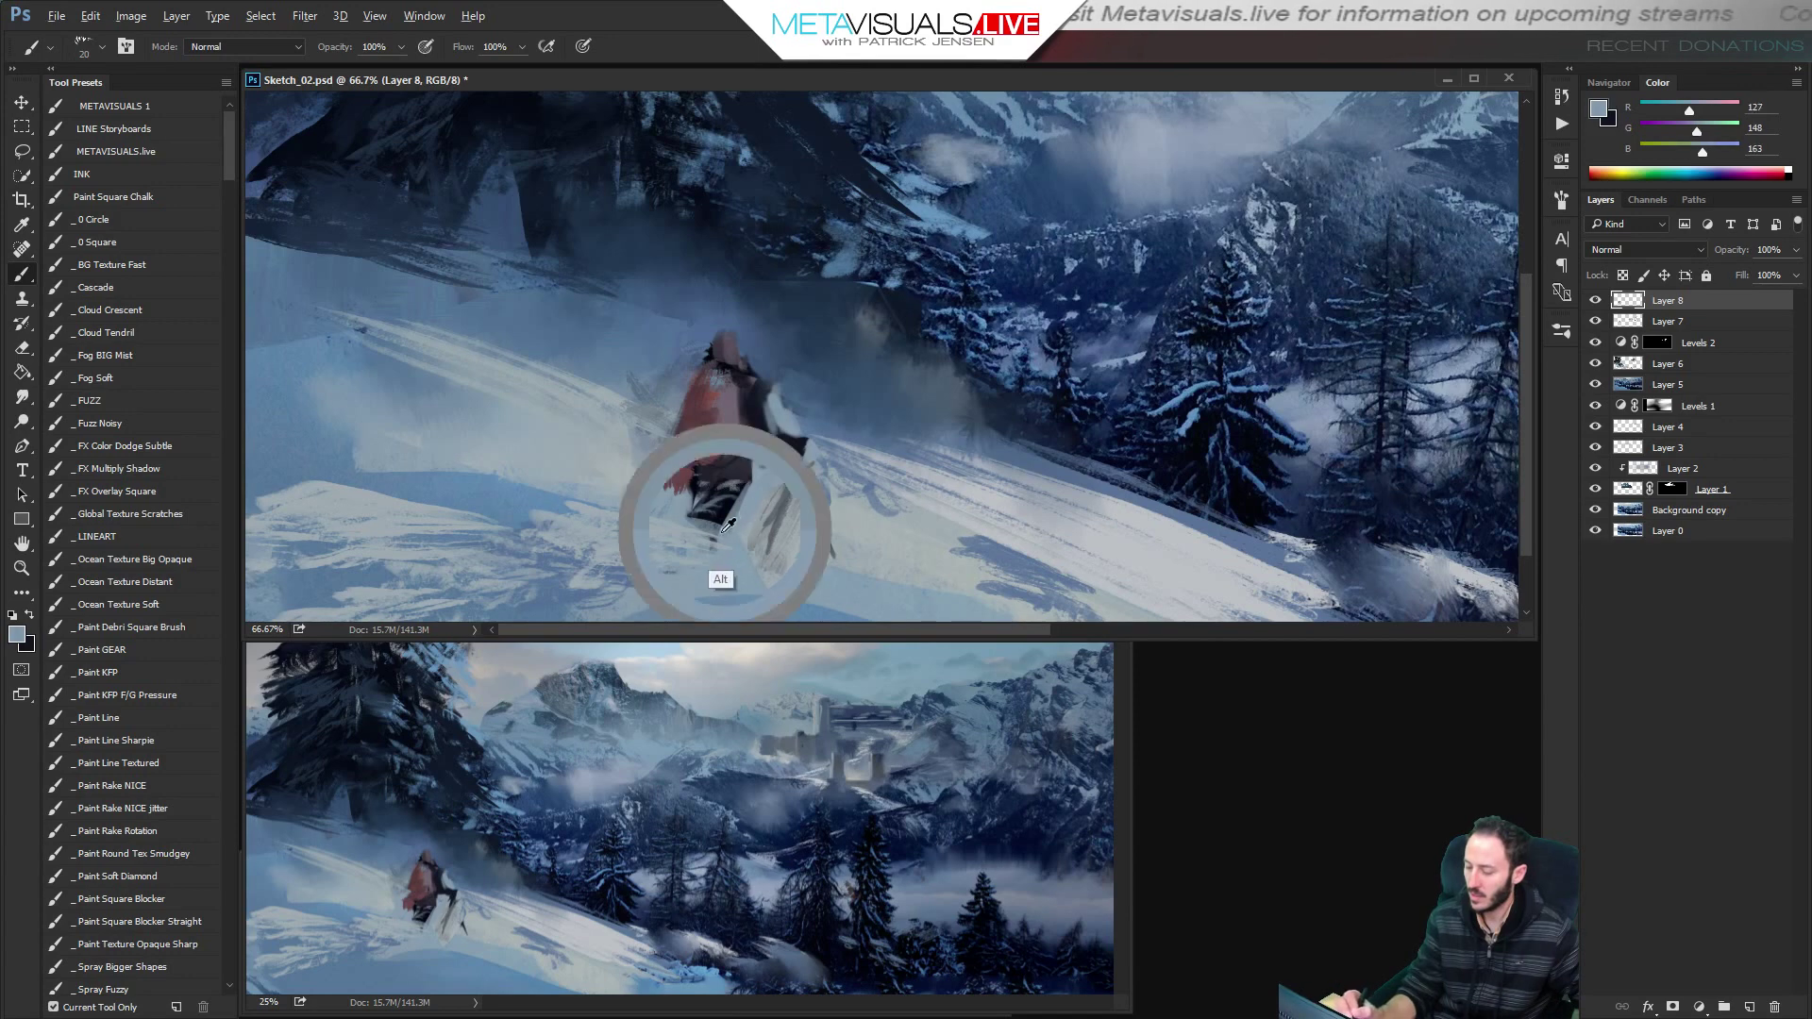
left_click(981, 551, "alt")
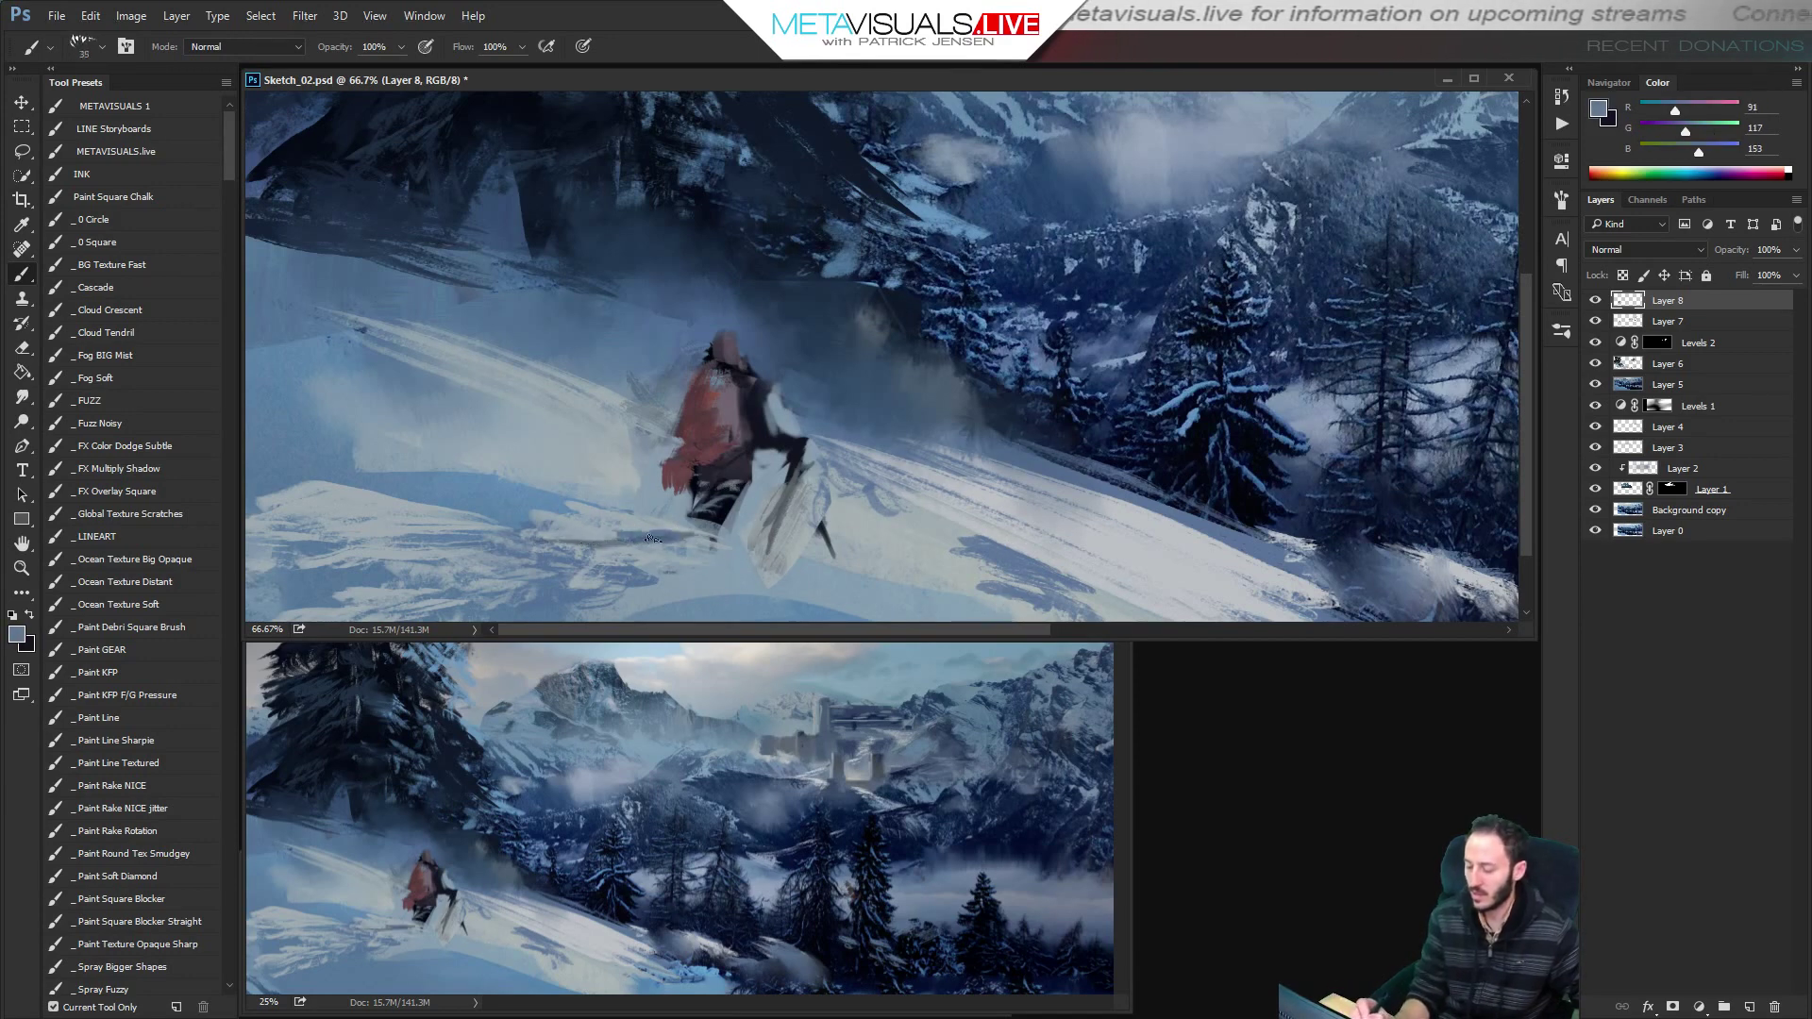
Paint a trail of blue-grey footprints in the snow behind the figure with an enlarged brush.
key("bracketright")
key("bracketright")
key("bracketright")
key("bracketright")
key("bracketright")
left_click_drag(559, 561, 510, 563)
mouse_move(385, 563)
left_mouse_down()
mouse_move(872, 361)
mouse_move(402, 577)
mouse_move(617, 550)
mouse_move(653, 525)
mouse_move(607, 543)
mouse_move(722, 521)
mouse_move(708, 527)
mouse_move(743, 540)
mouse_move(706, 532)
left_mouse_up()
Darken the footprints with a sampled mist tone and define the figure's boots in near-black using a smaller brush.
left_click(884, 387, "alt")
key("bracketleft")
key("bracketleft")
key("bracketleft")
key("bracketleft")
key("bracketleft")
left_click(721, 506, "alt")
key("bracketleft")
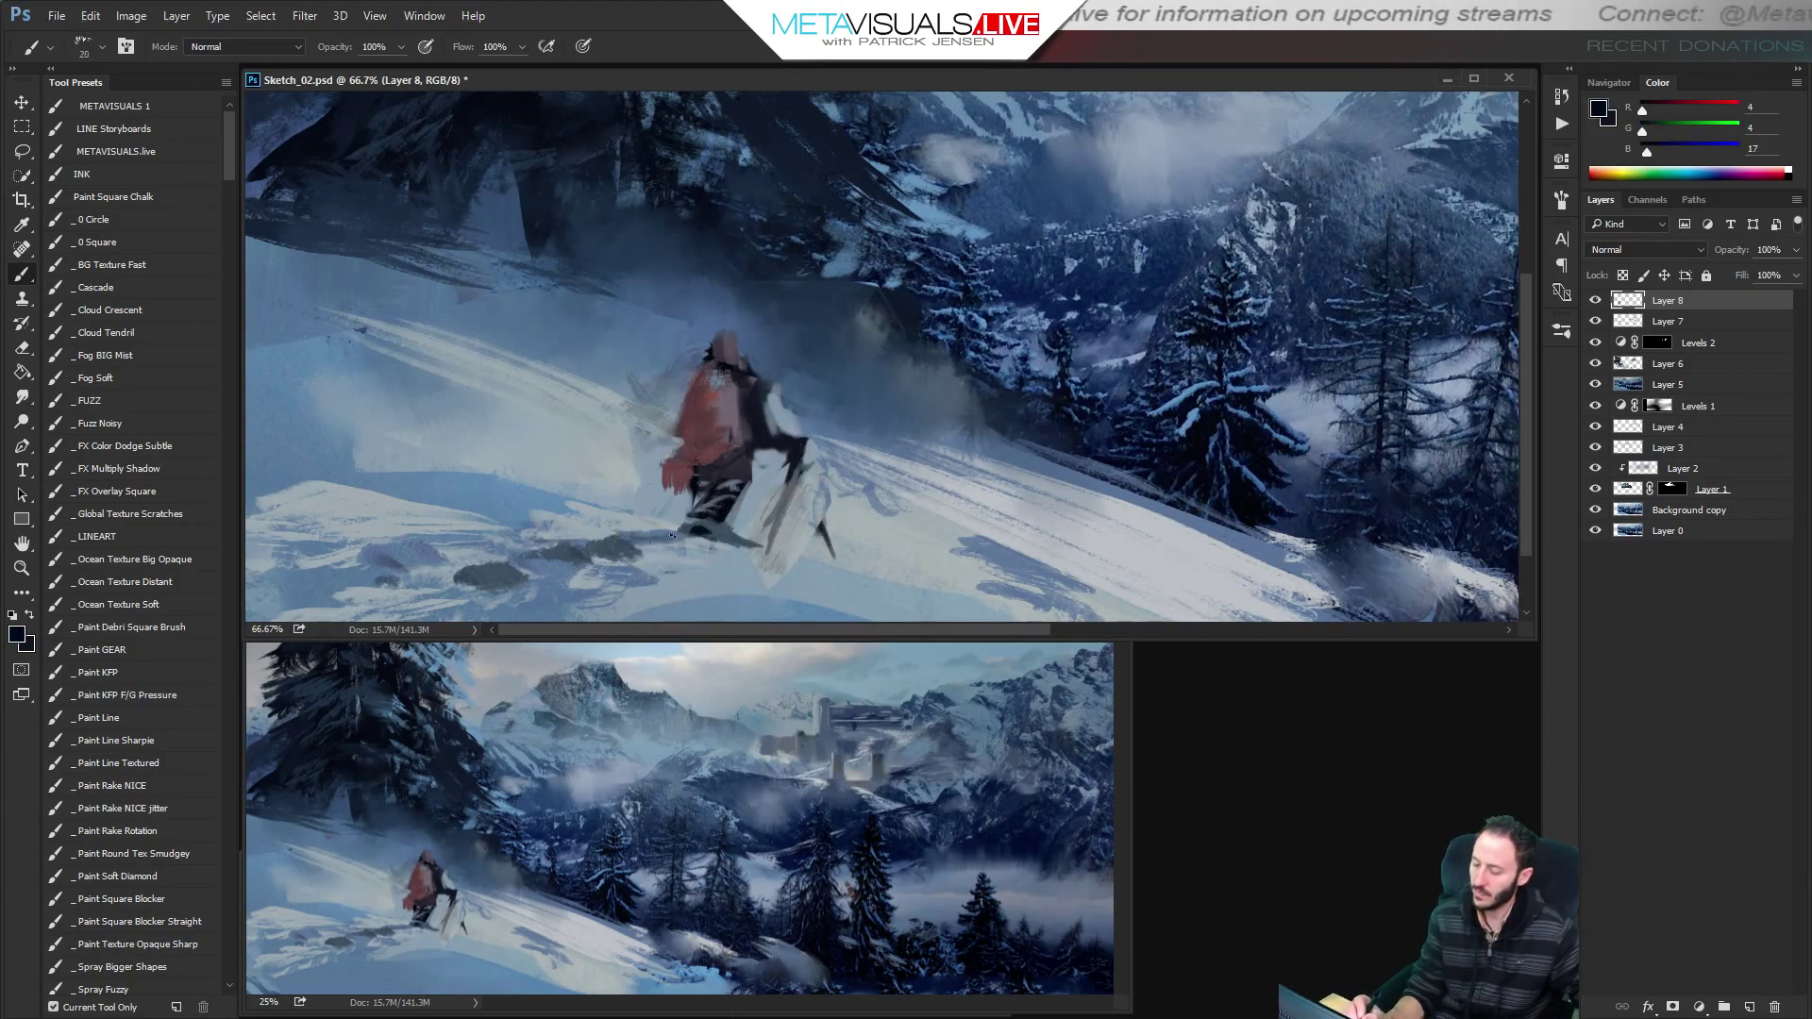
Break up the footprints' shapes with light snow greys sampled beside the trail.
left_click(604, 551, "alt")
key("bracketleft")
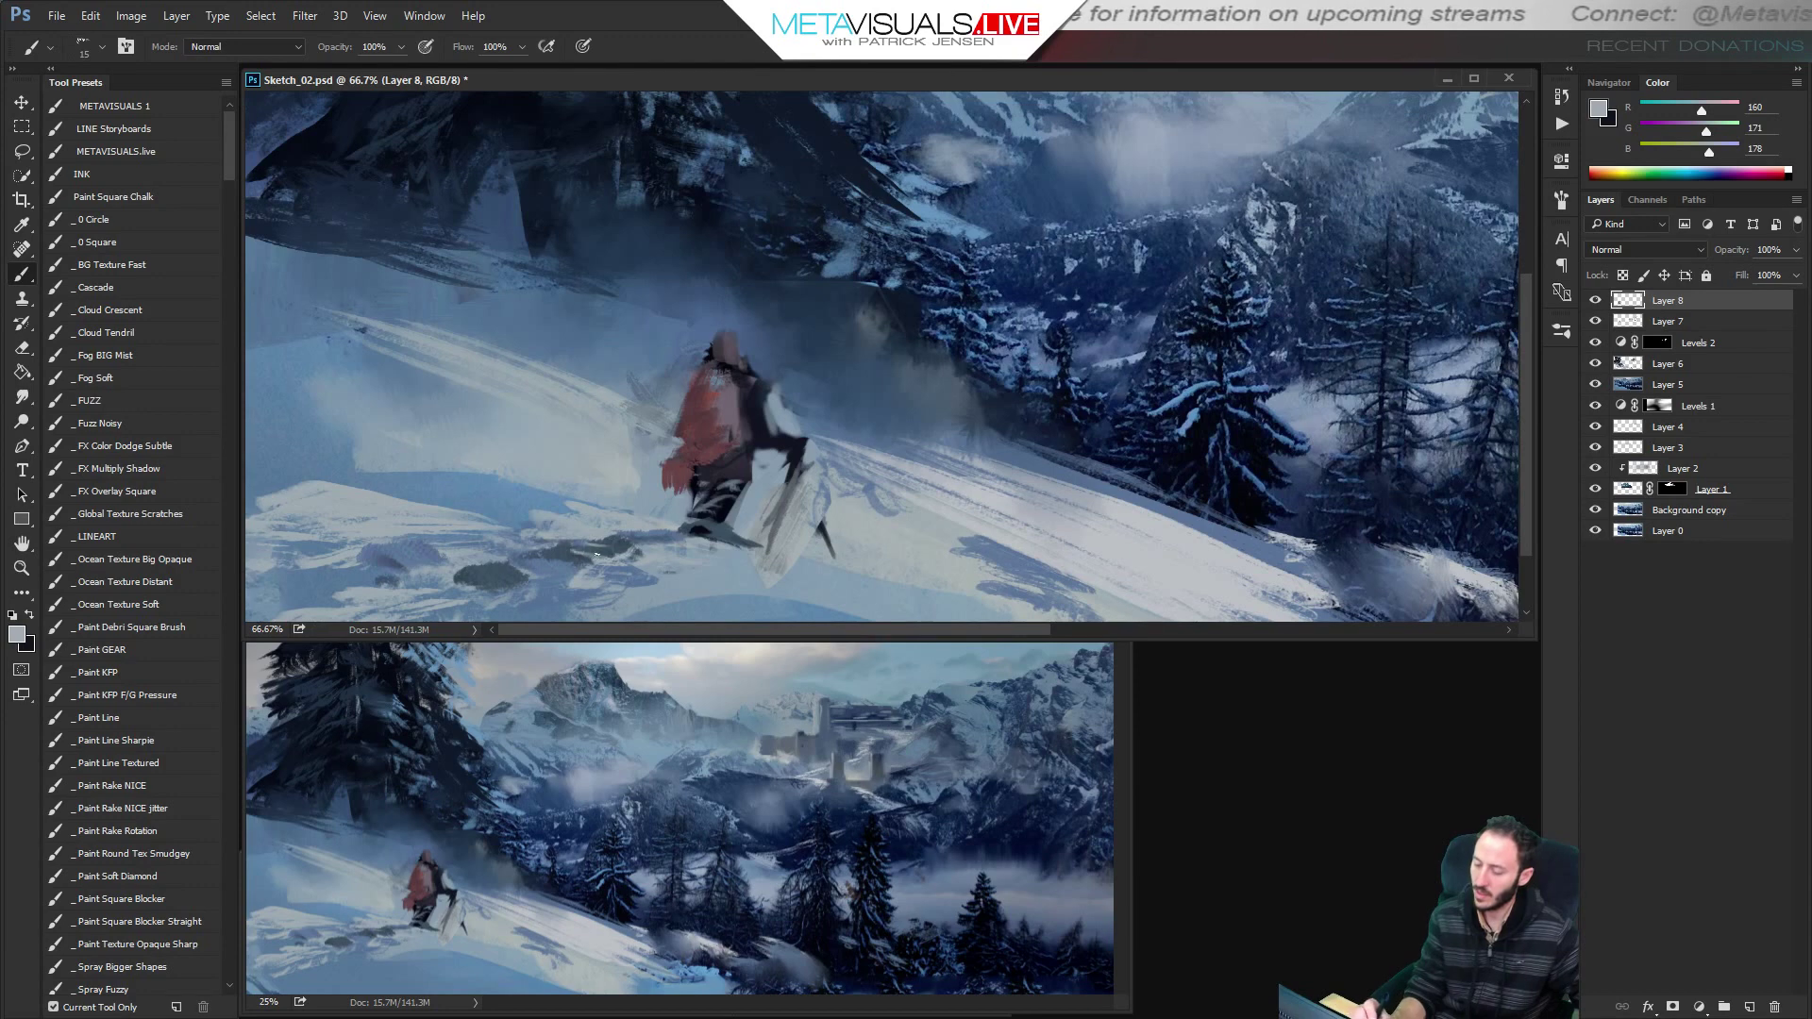
key("bracketright")
key("bracketright")
key("bracketright")
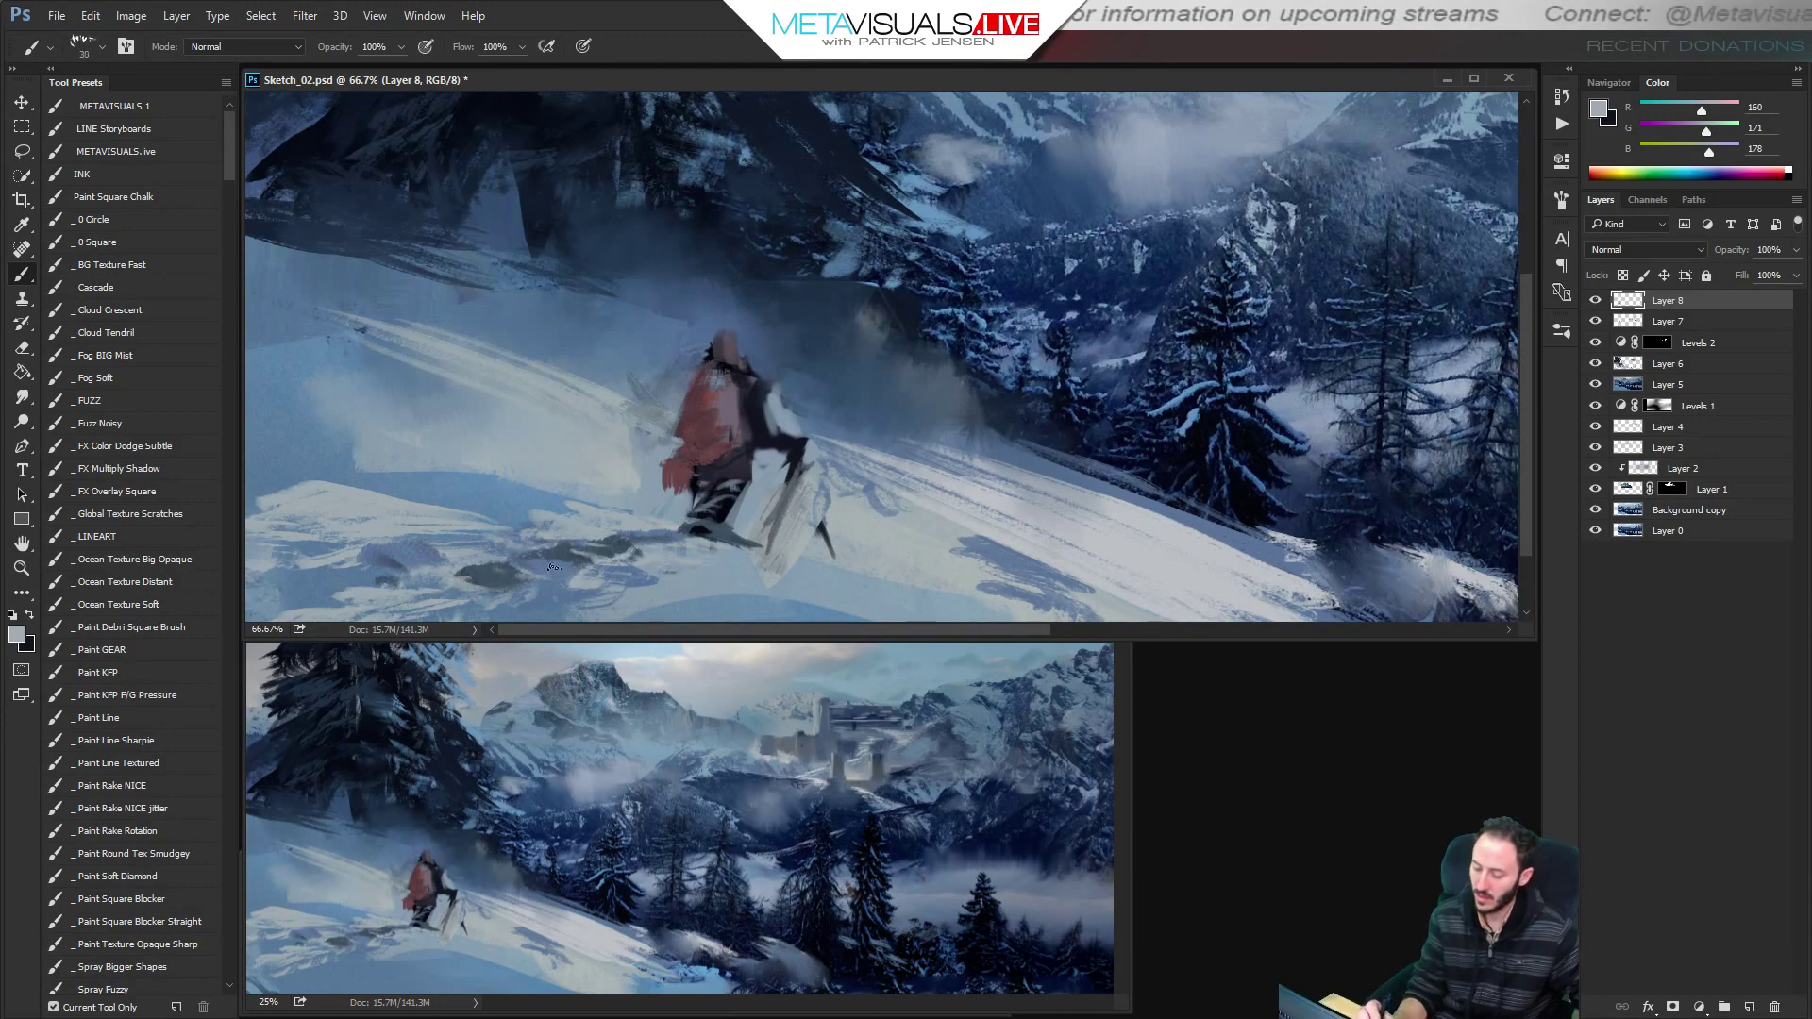
mouse_move(555, 567)
left_mouse_down()
mouse_move(536, 568)
mouse_move(553, 568)
left_mouse_up()
left_click(504, 561, "alt")
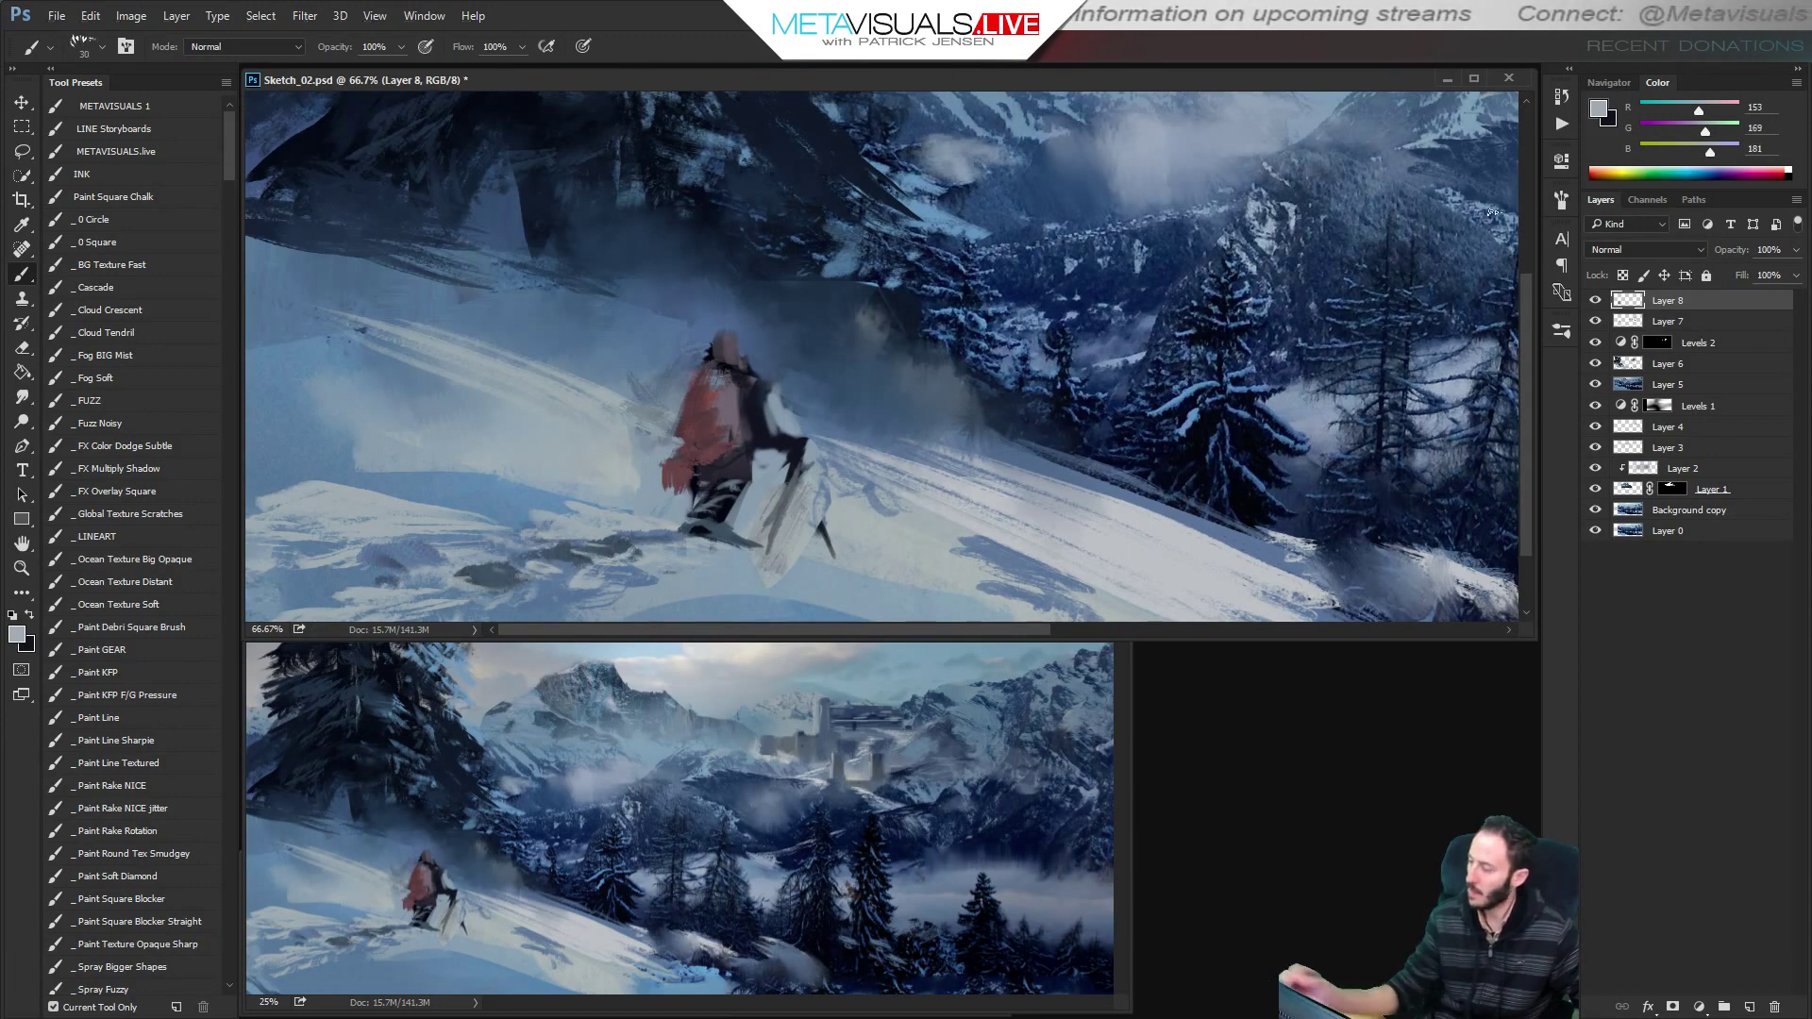
Paint sampled pale blue snow against the cloak's lower left edge and across the slope behind the figure.
left_click(576, 493, "alt")
key("bracketright")
key("bracketright")
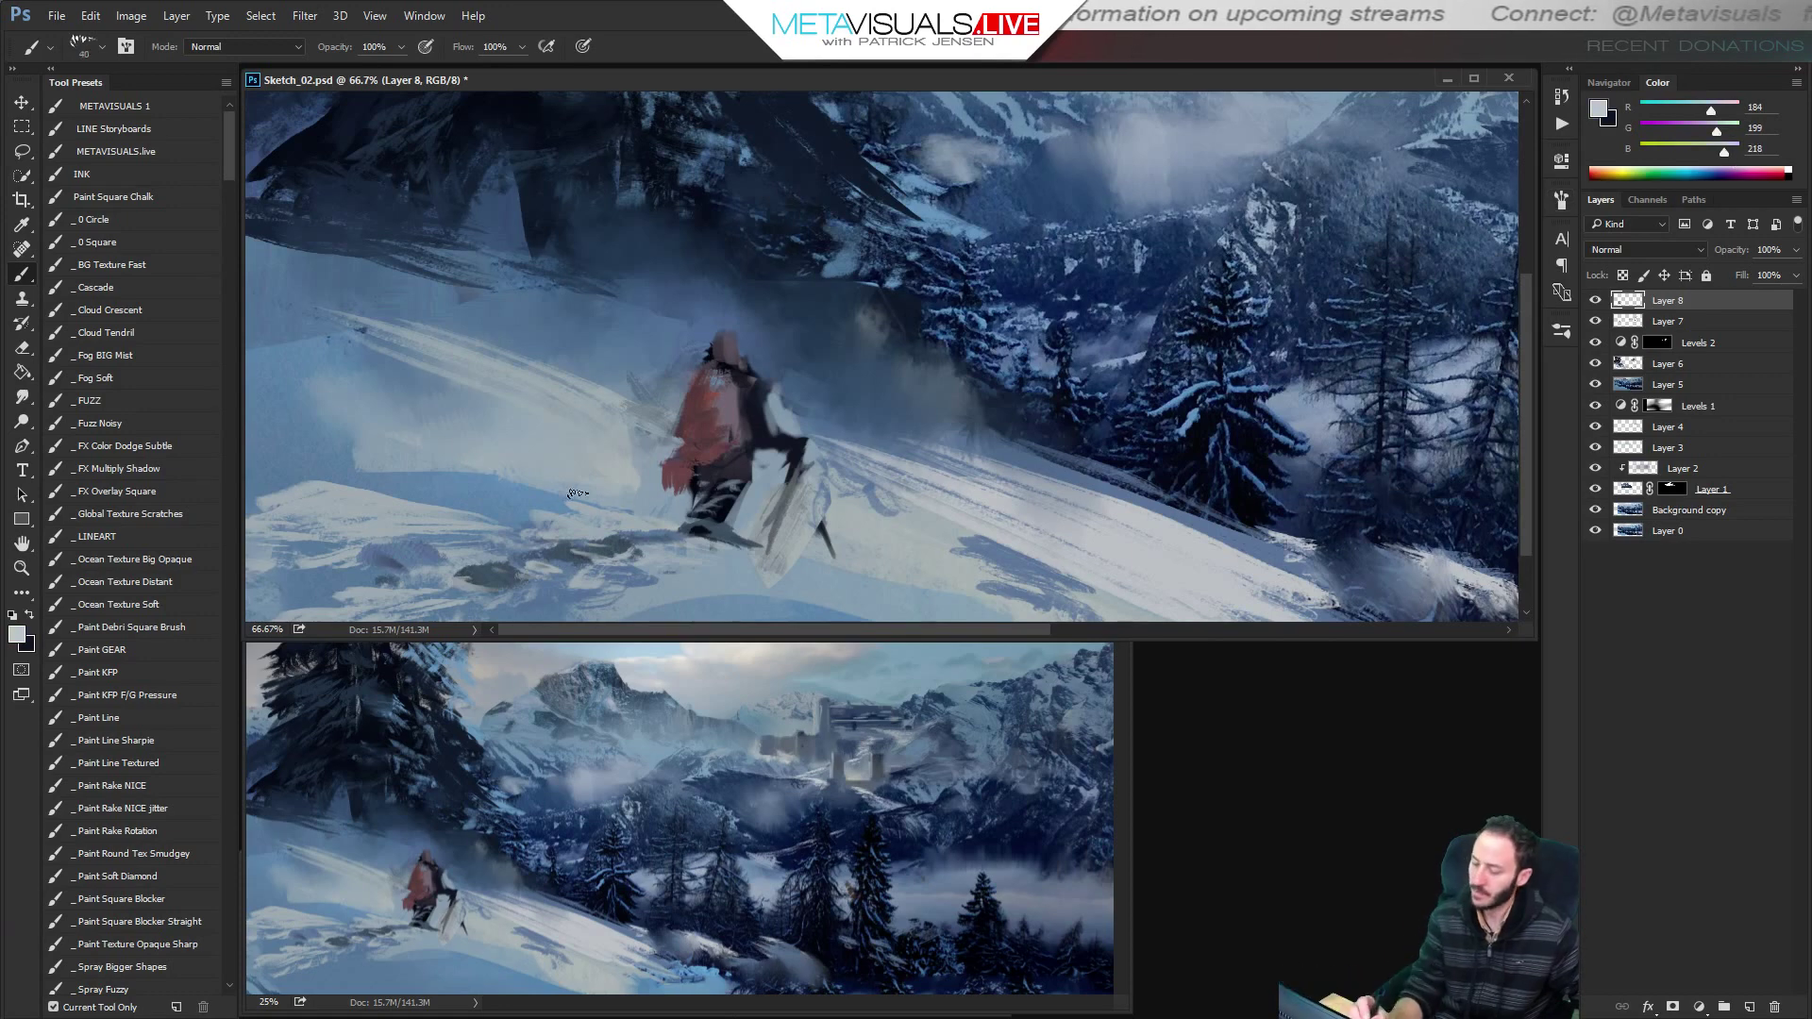
key("bracketleft")
key("bracketleft")
mouse_move(660, 511)
left_mouse_down()
mouse_move(690, 509)
mouse_move(628, 484)
left_mouse_up()
key("bracketright")
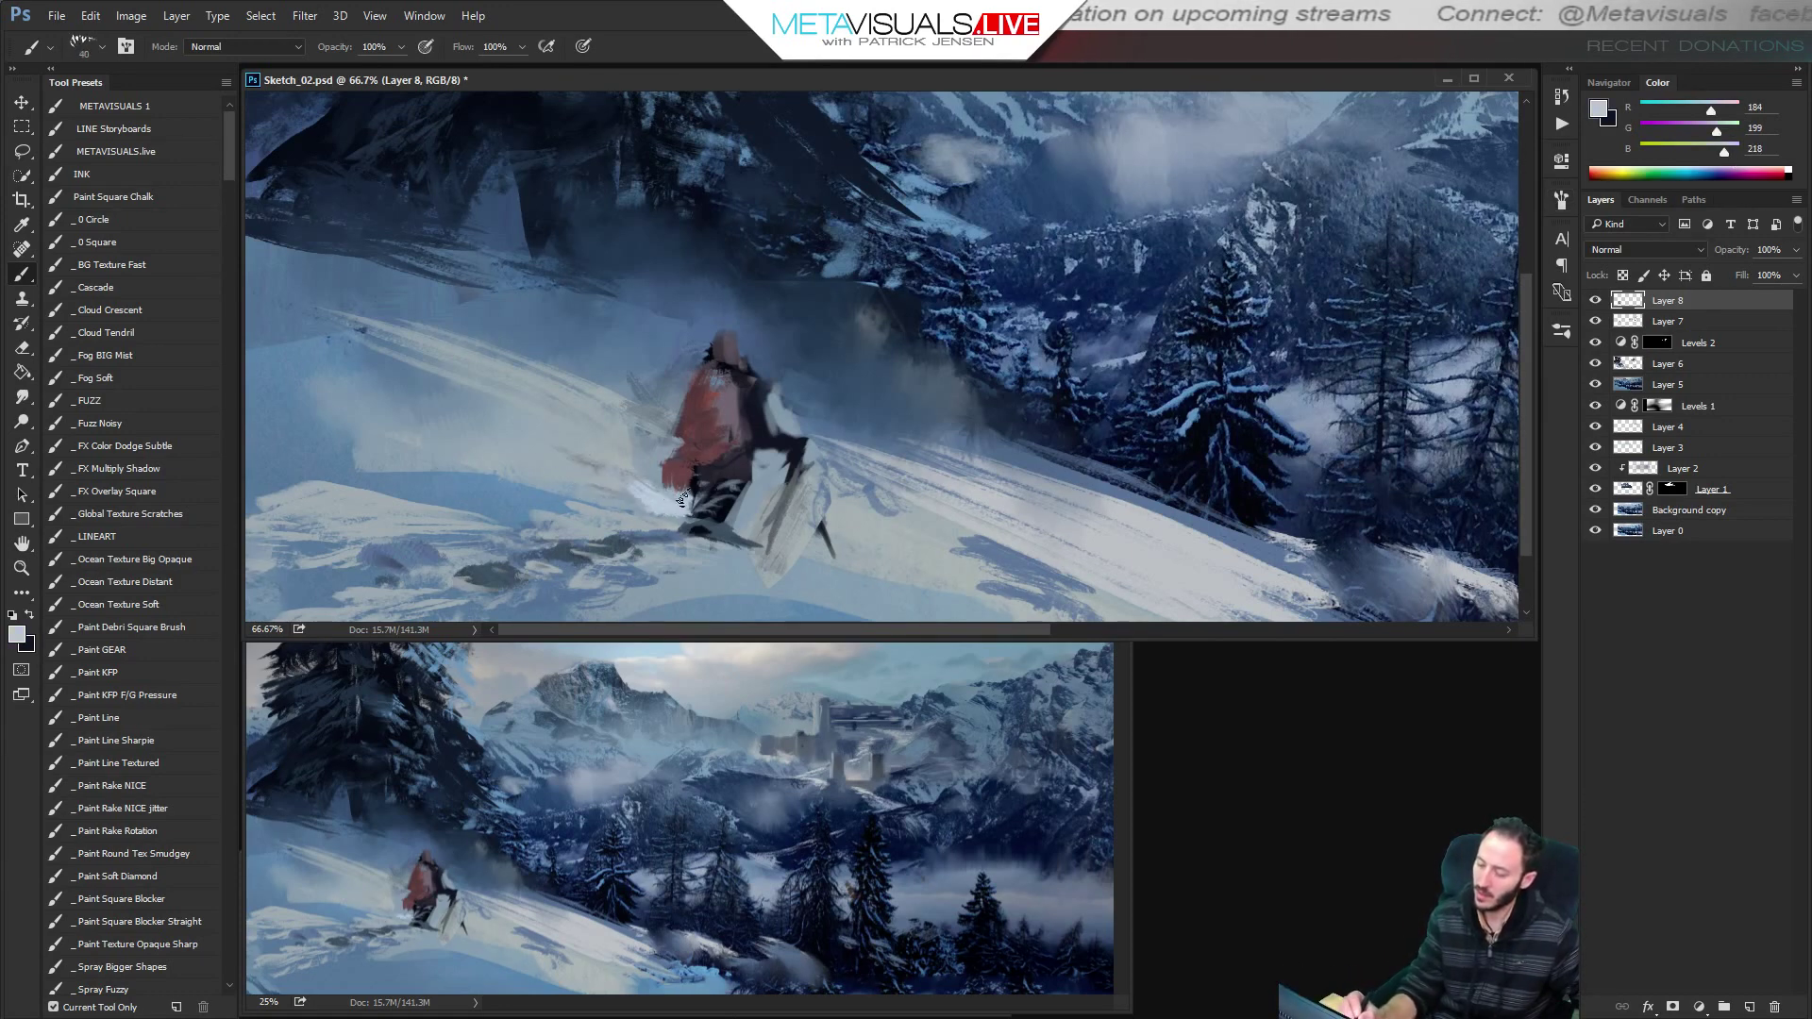
key("x")
left_click(601, 381, "alt")
key("x")
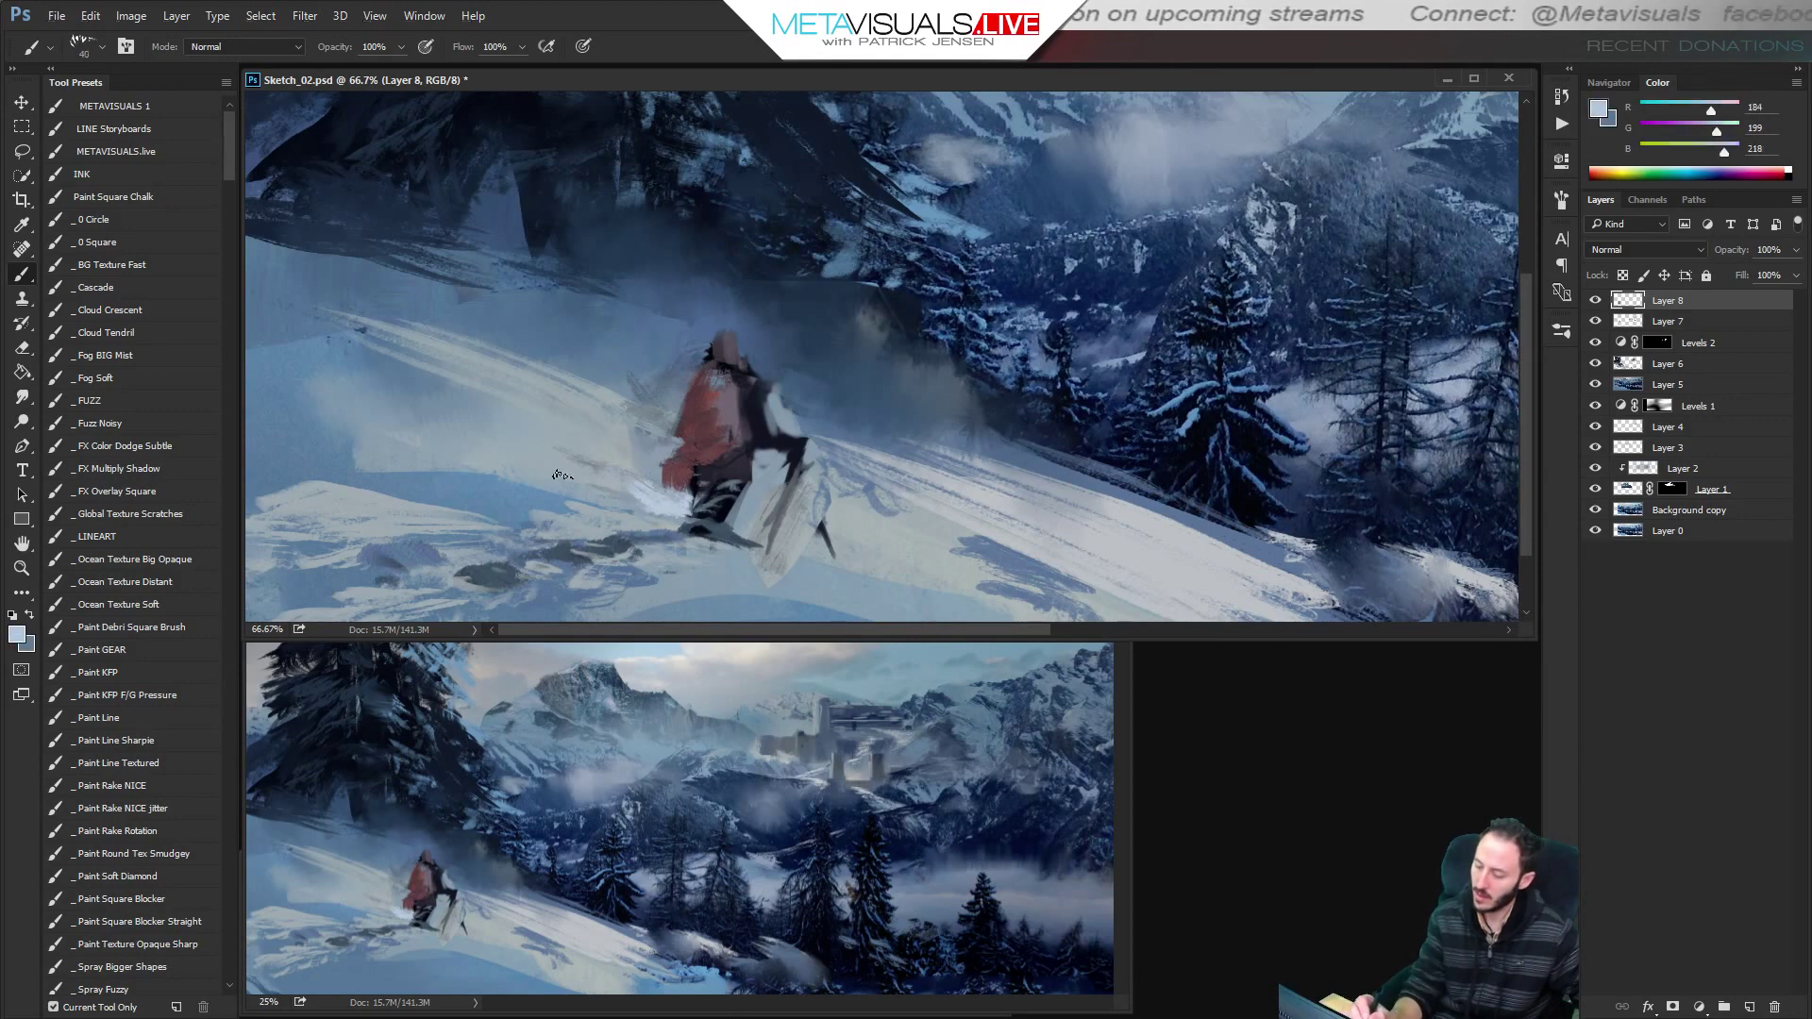
key("bracketleft")
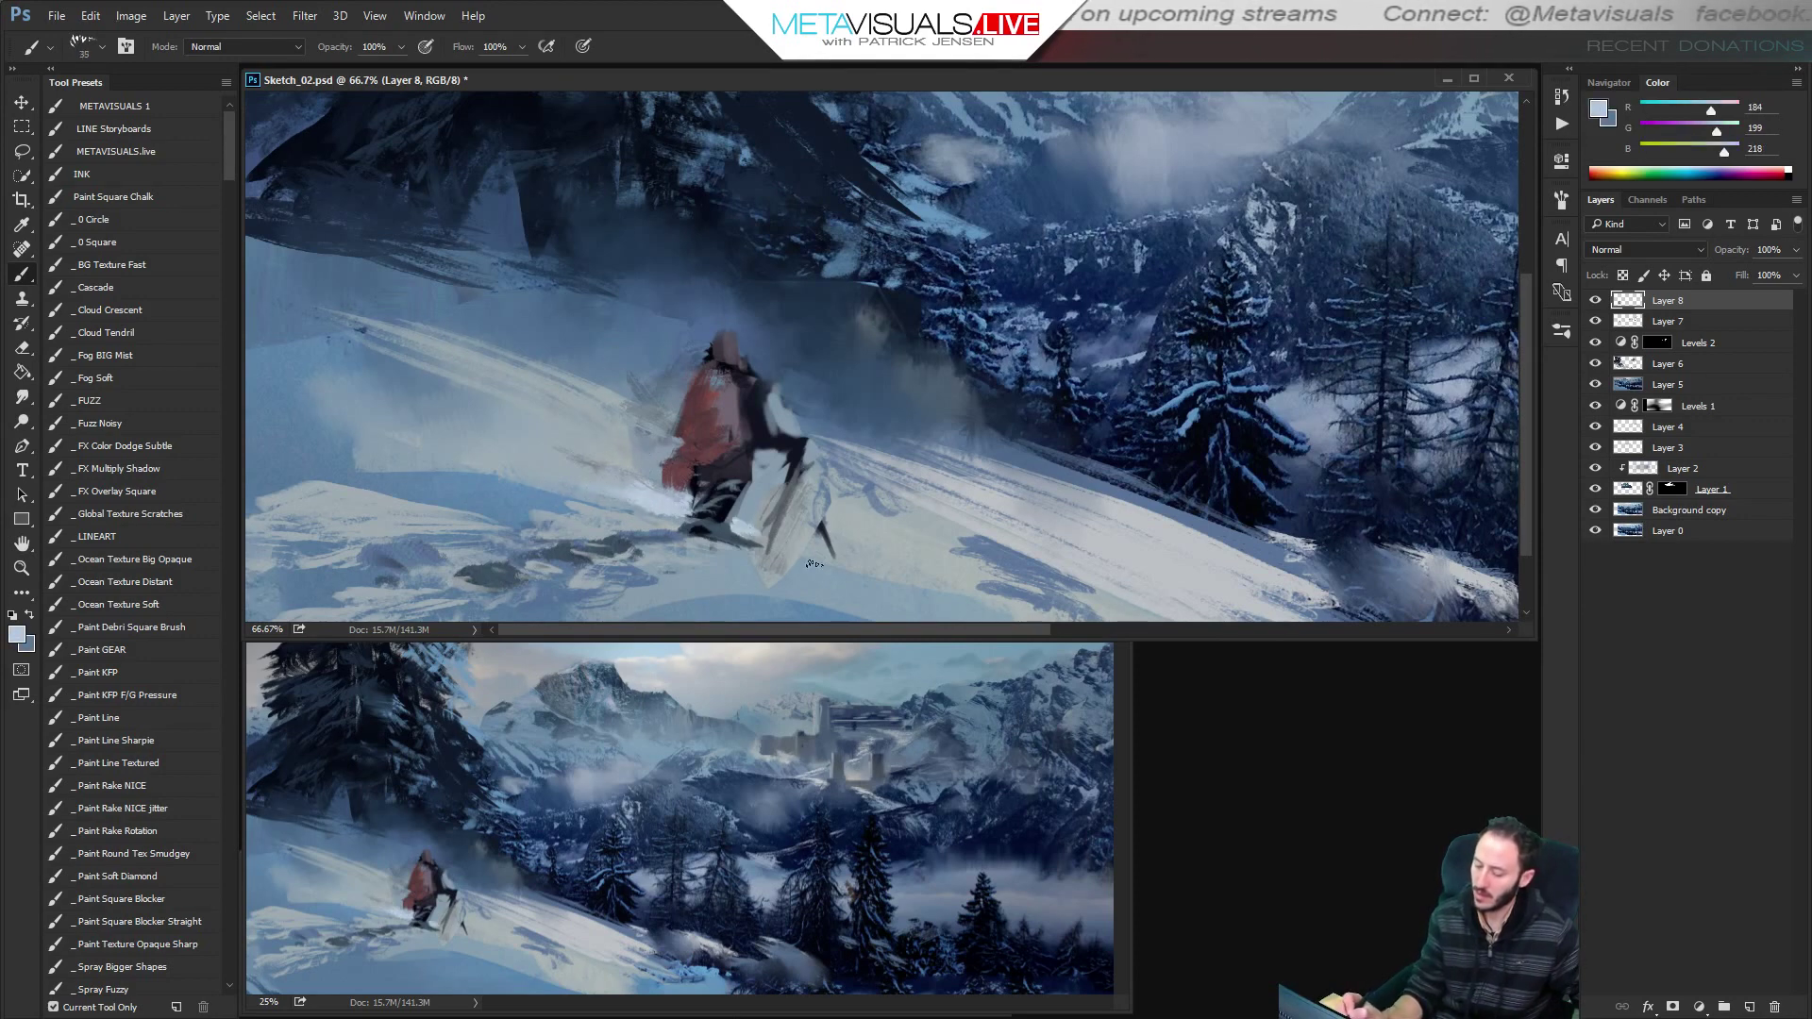
Brush broad pale blue strokes over the snow slope in front of the figure, enlarging the brush for the wider areas.
key("bracketright")
left_click_drag(743, 526, 1114, 606)
key("bracketright")
key("bracketright")
key("bracketright")
key("bracketright")
key("bracketright")
left_click_drag(1017, 576, 901, 563)
Extend the lit snow down the lower slope with a sampled pale lavender, checking it against the whole painting.
left_click(1104, 457, "alt")
left_click(1105, 456, "alt")
left_click(1104, 457, "alt")
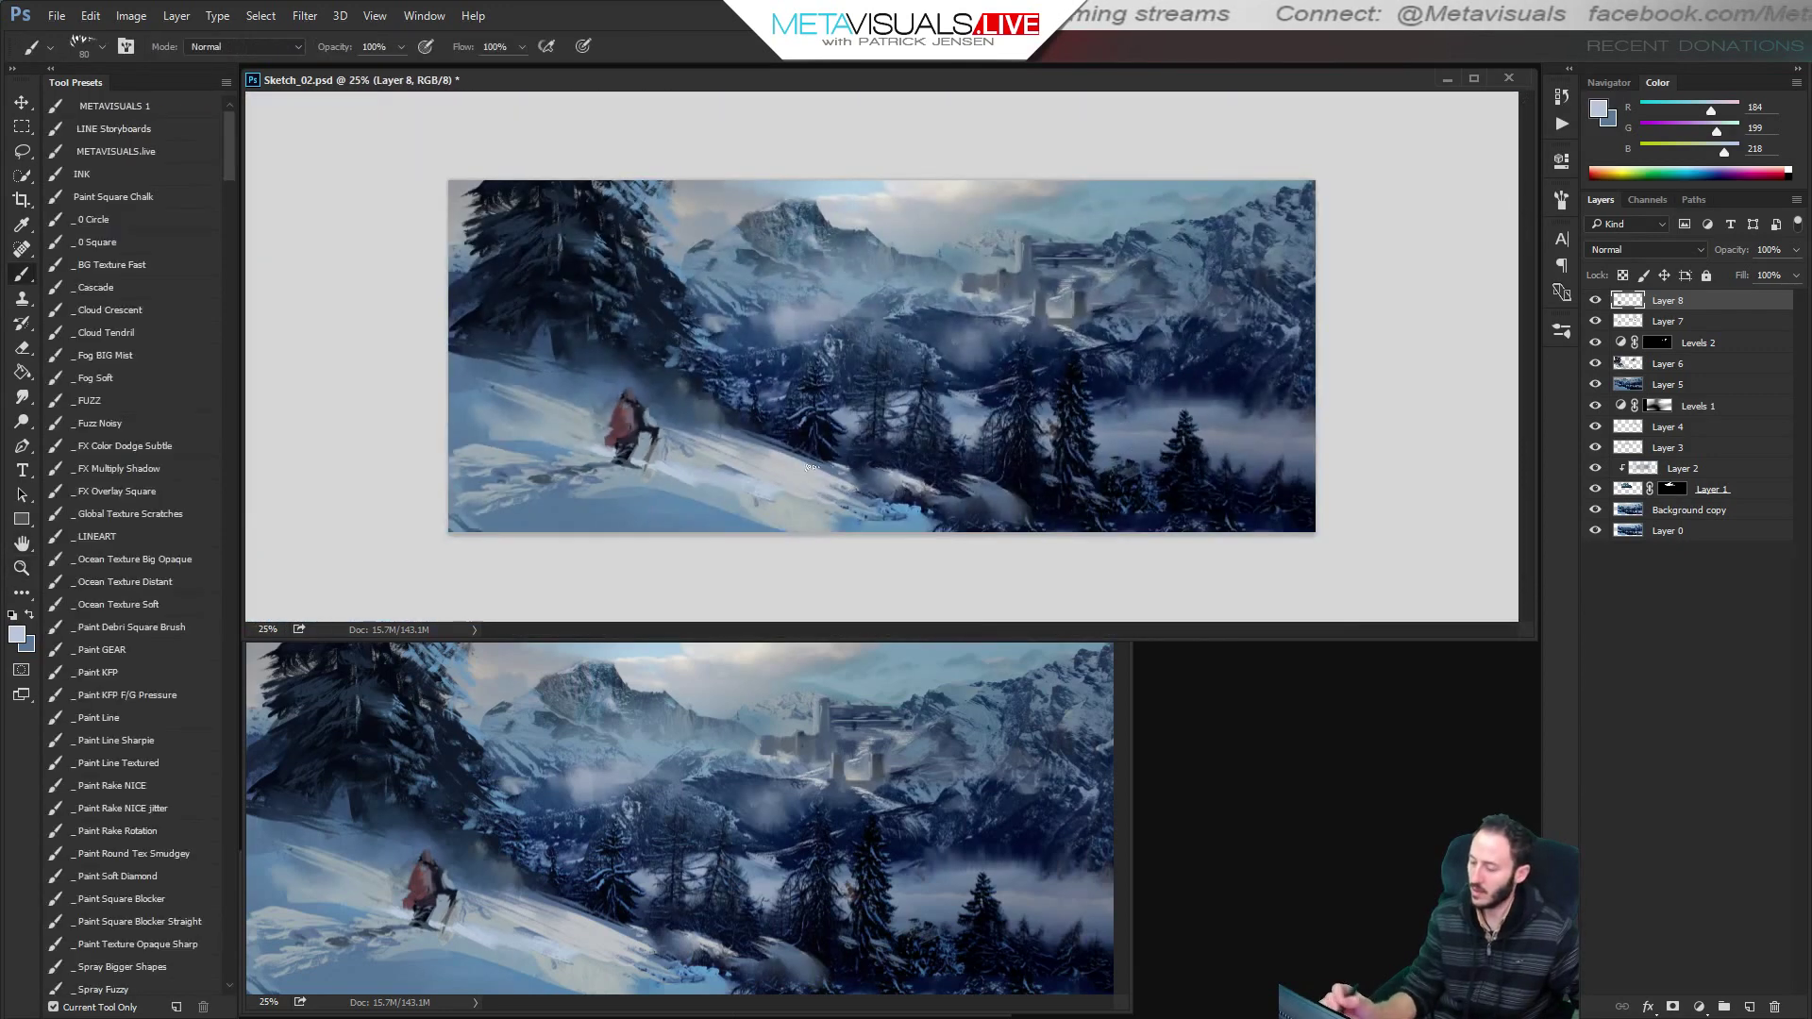
left_click(837, 506, "ctrl")
left_click(632, 521, "alt")
left_click_drag(630, 519, 791, 587)
key("bracketright")
key("bracketright")
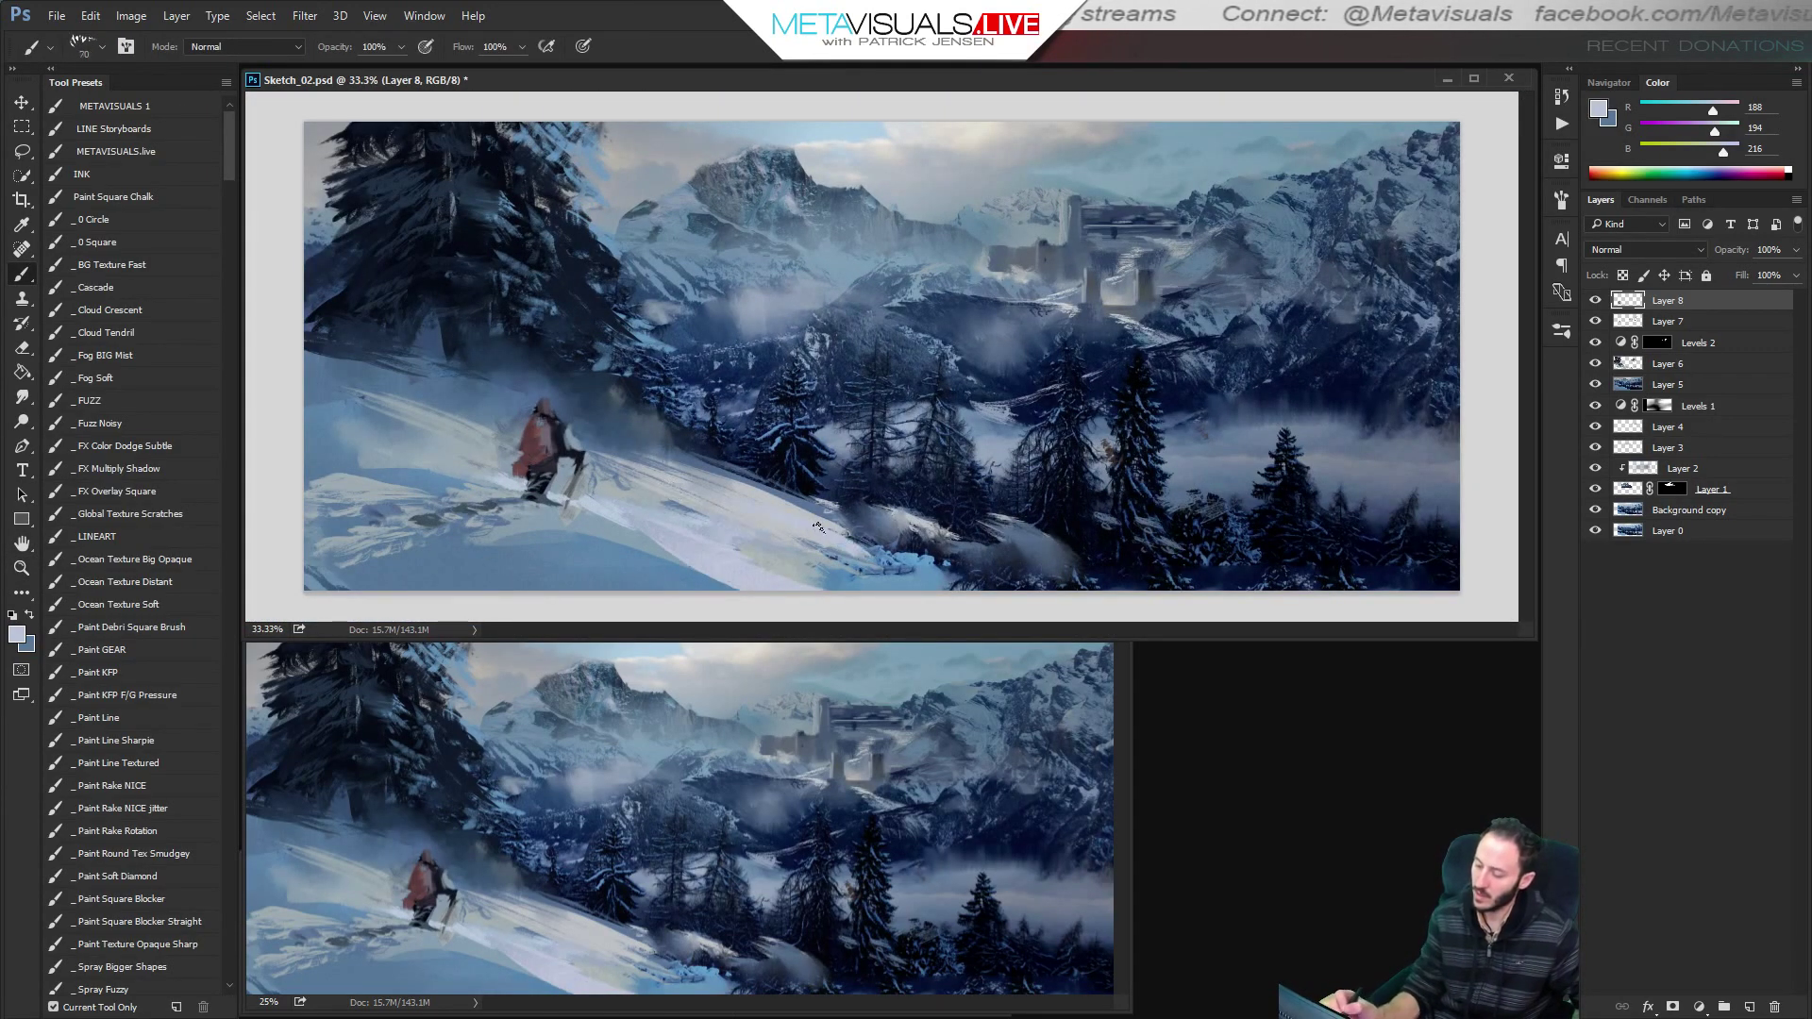
key("bracketleft")
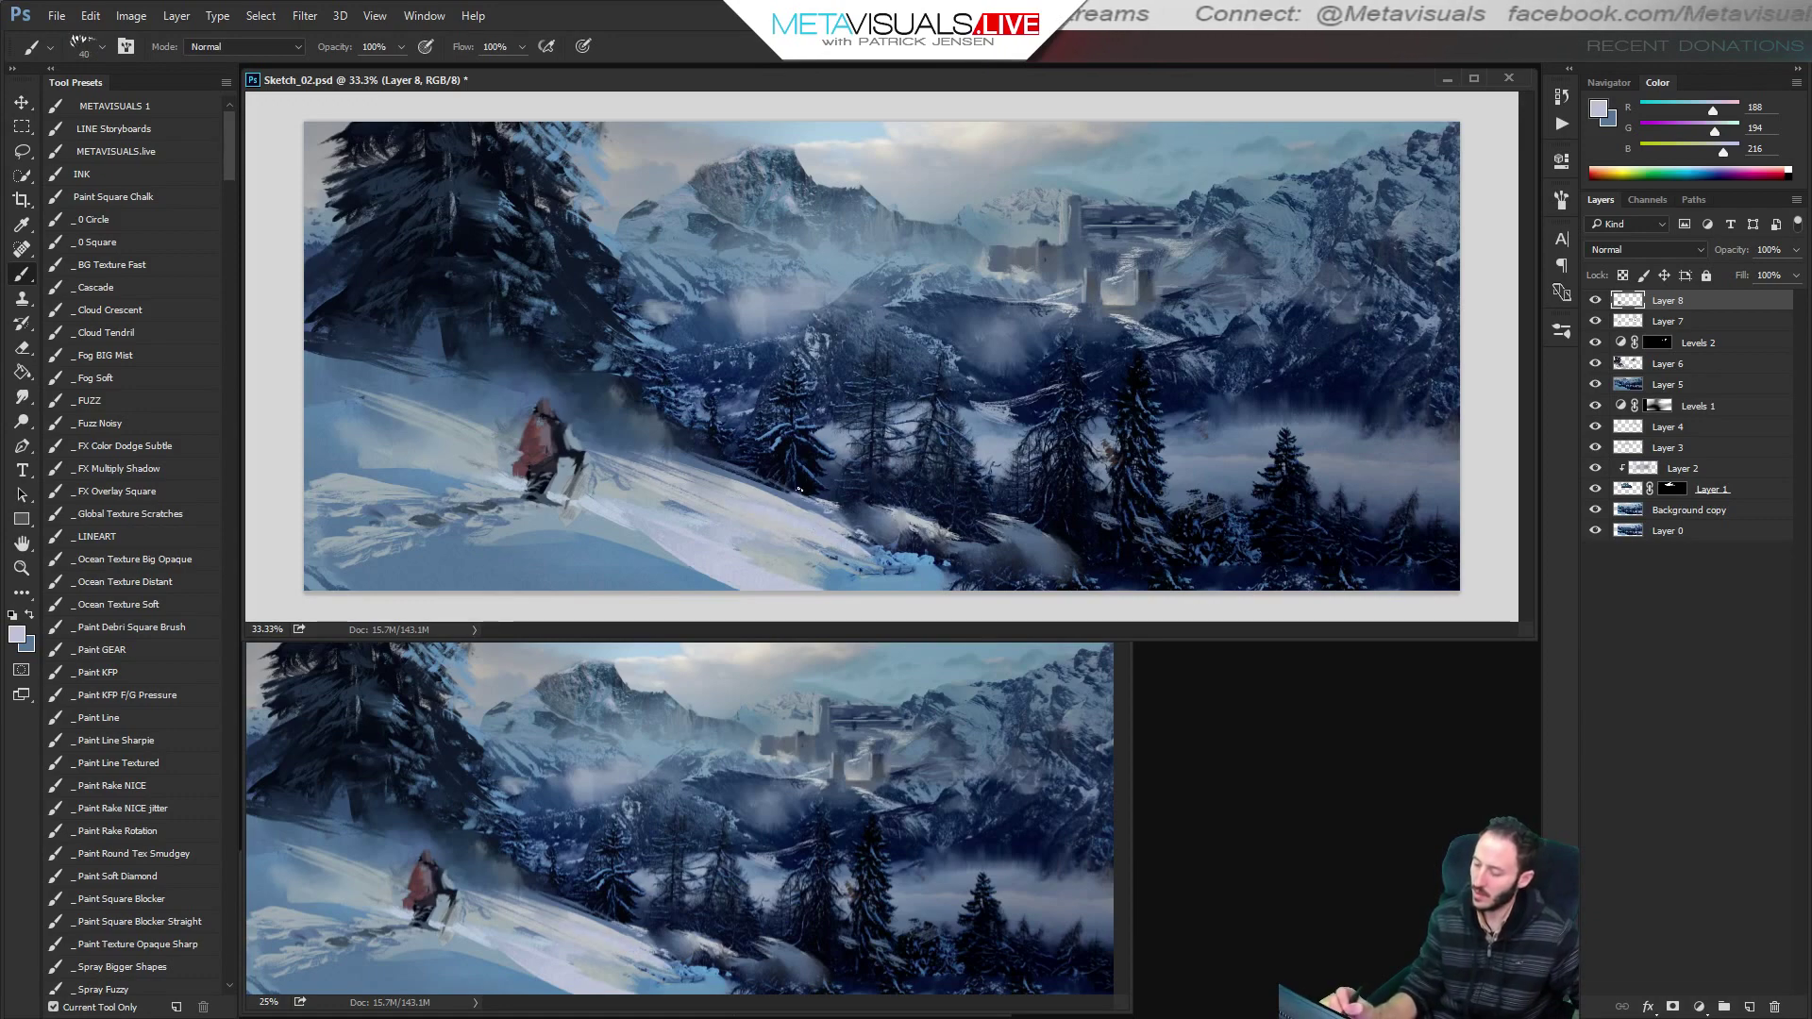
Tone down the bright snow along the slope's far edge beside the central trees with sampled dark blues.
left_click(991, 486, "ctrl")
left_click(991, 486, "ctrl")
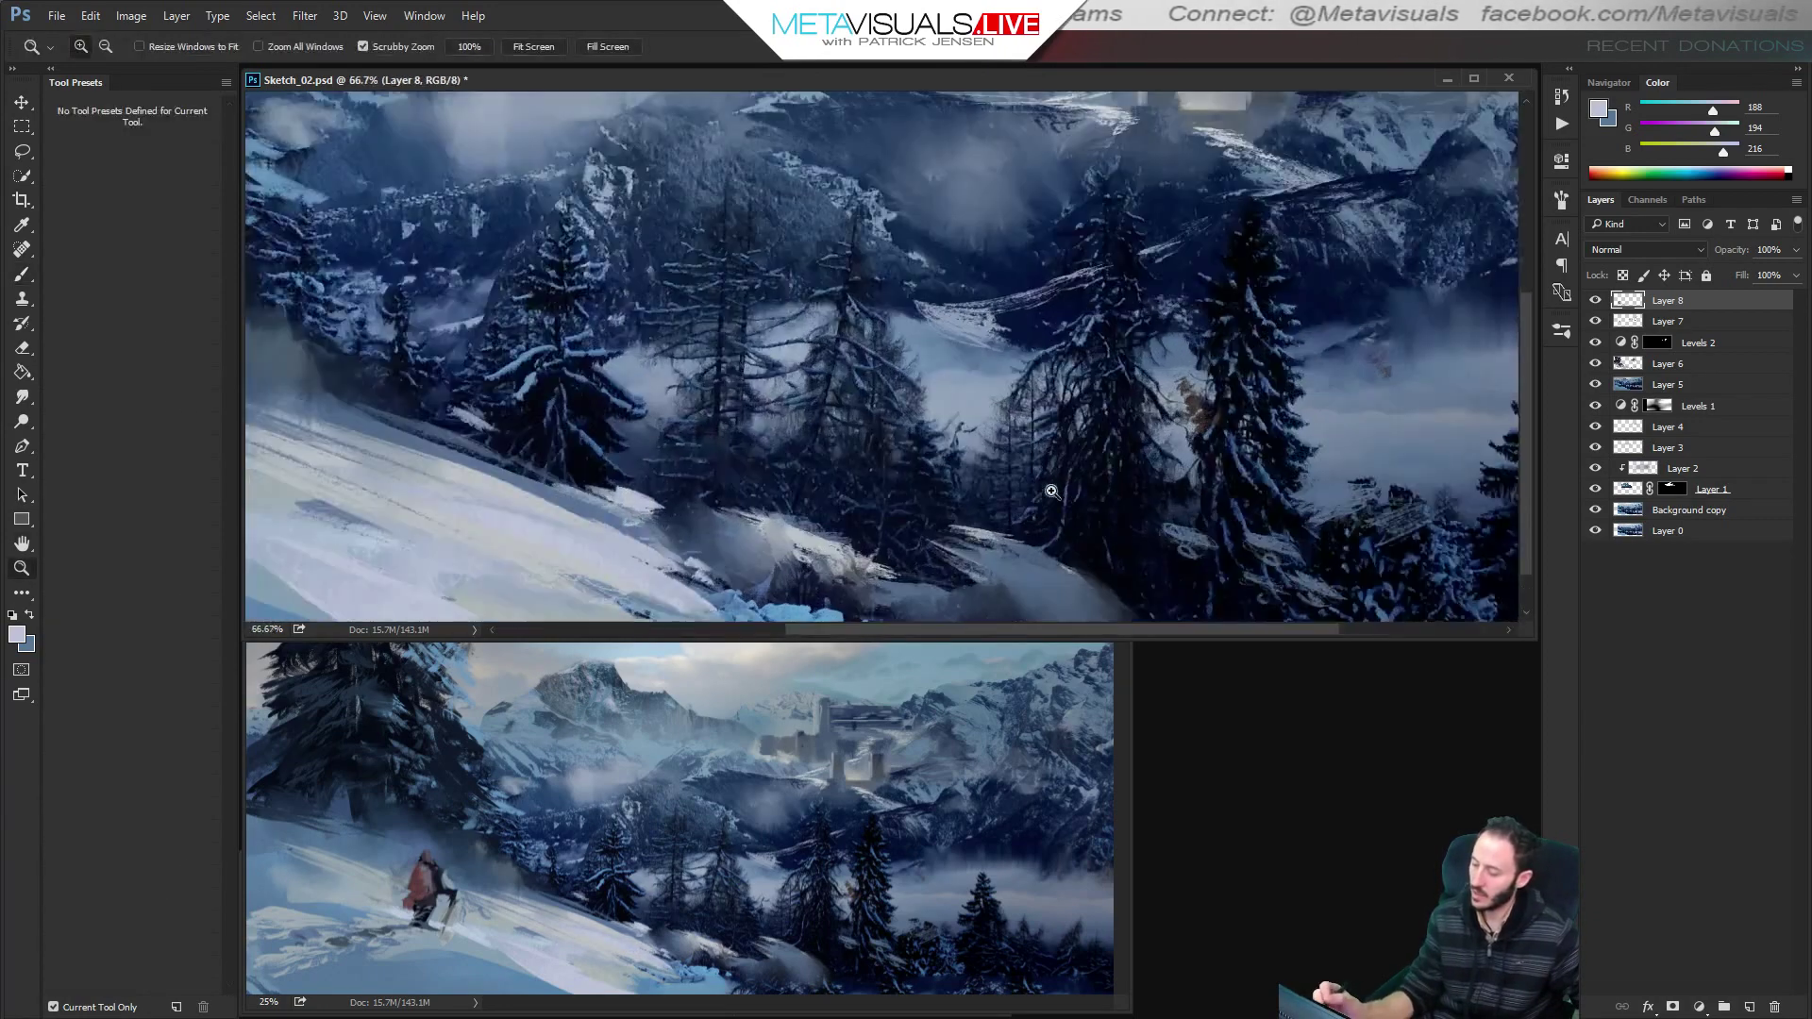
left_click_drag(977, 536, 1214, 536)
left_click(1102, 601, "alt")
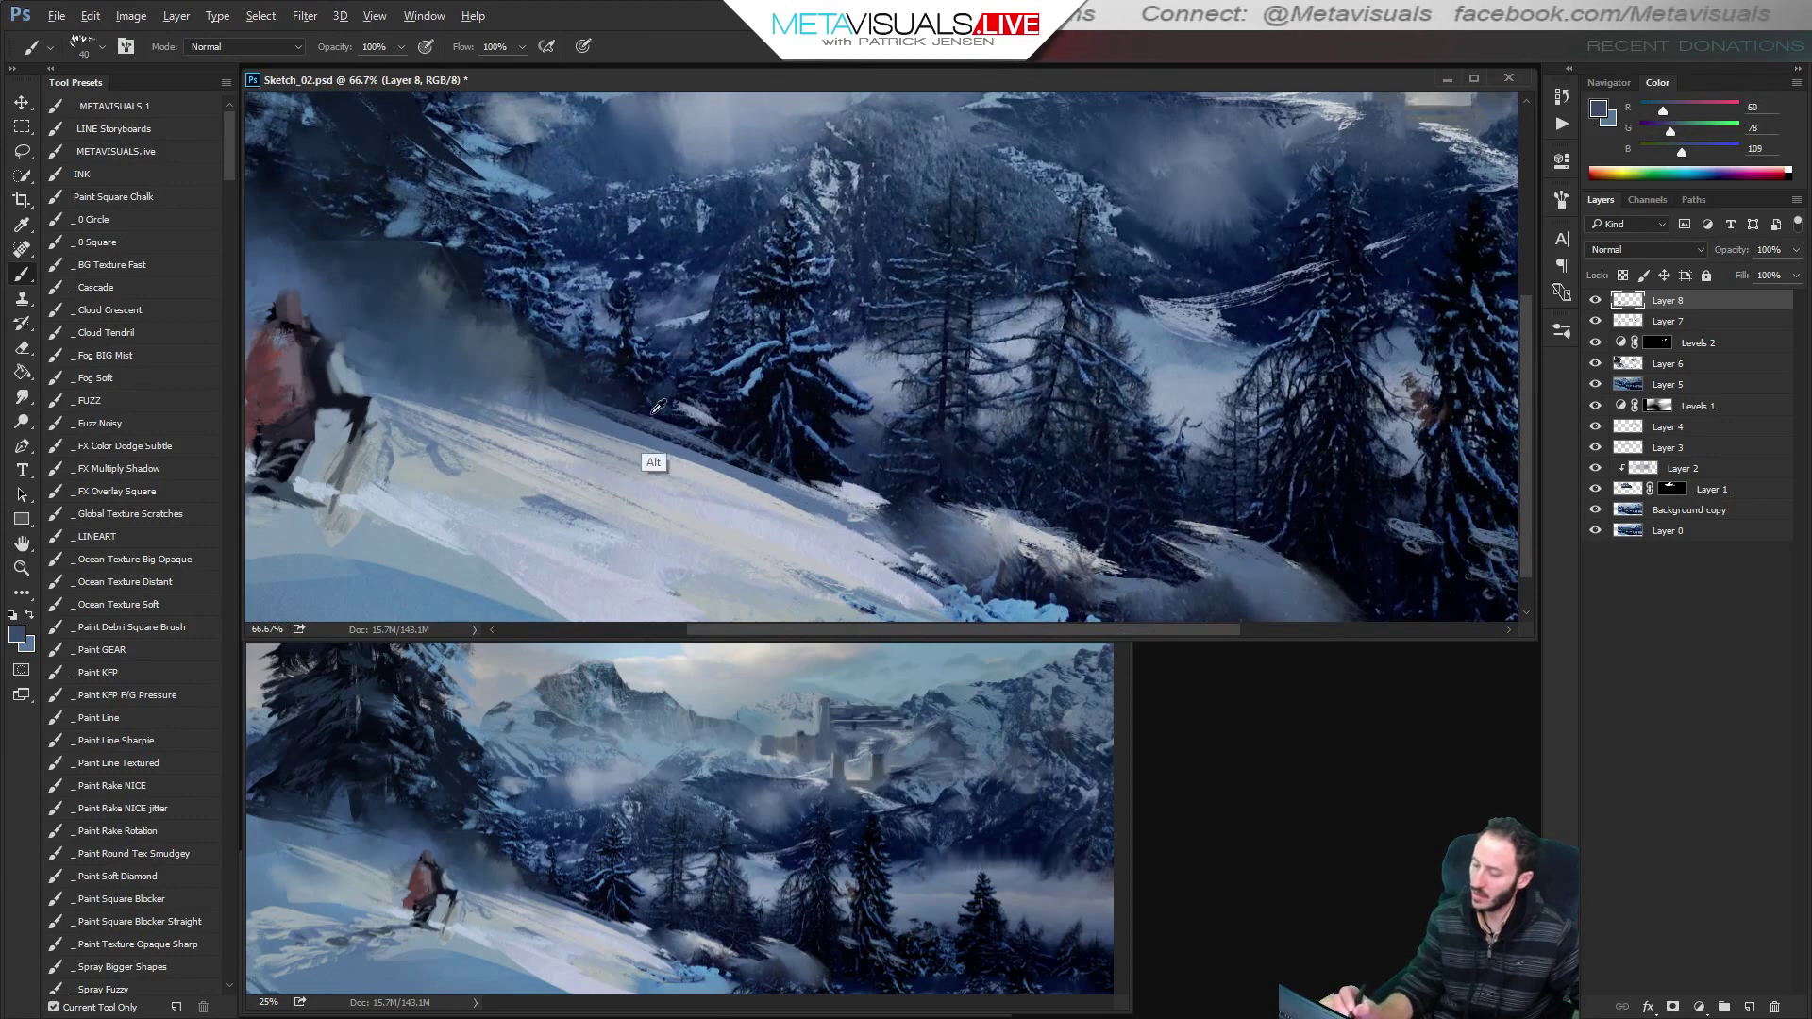
left_click(675, 306, "alt")
key("bracketright")
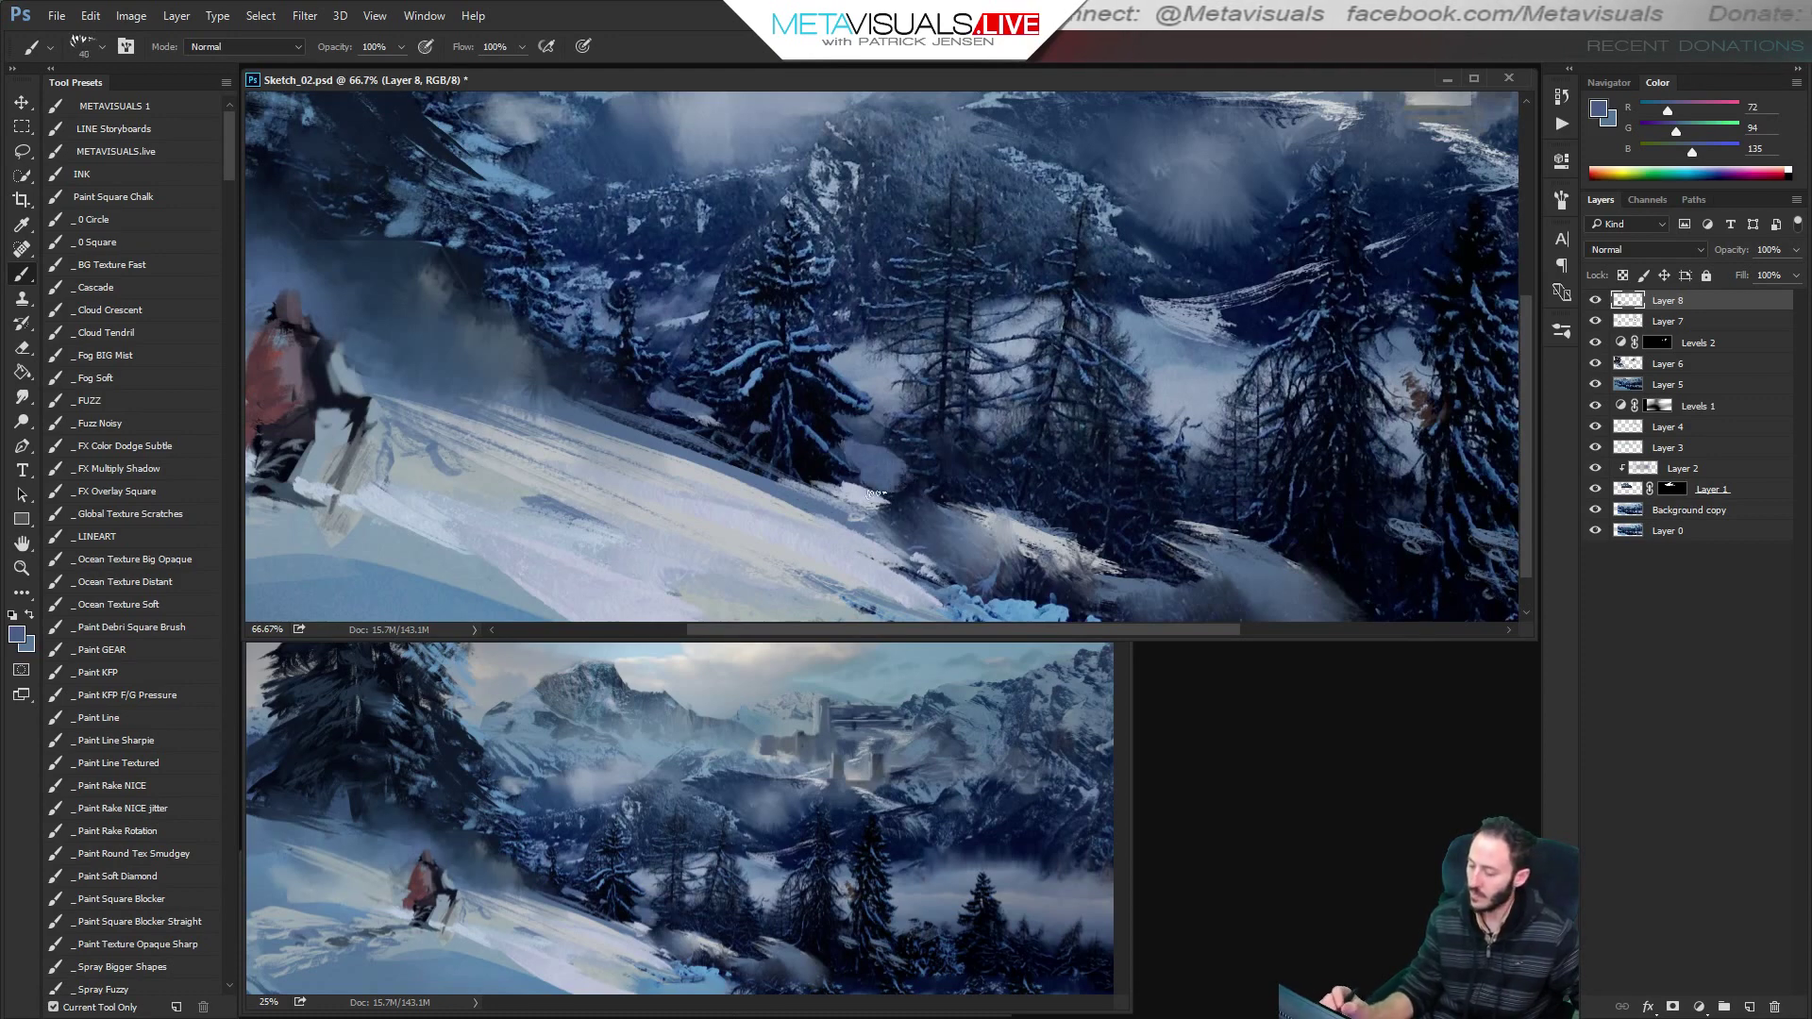
Refine the large foreground tree's right edge with slate-blue tones sampled from the mountains behind it.
key("h")
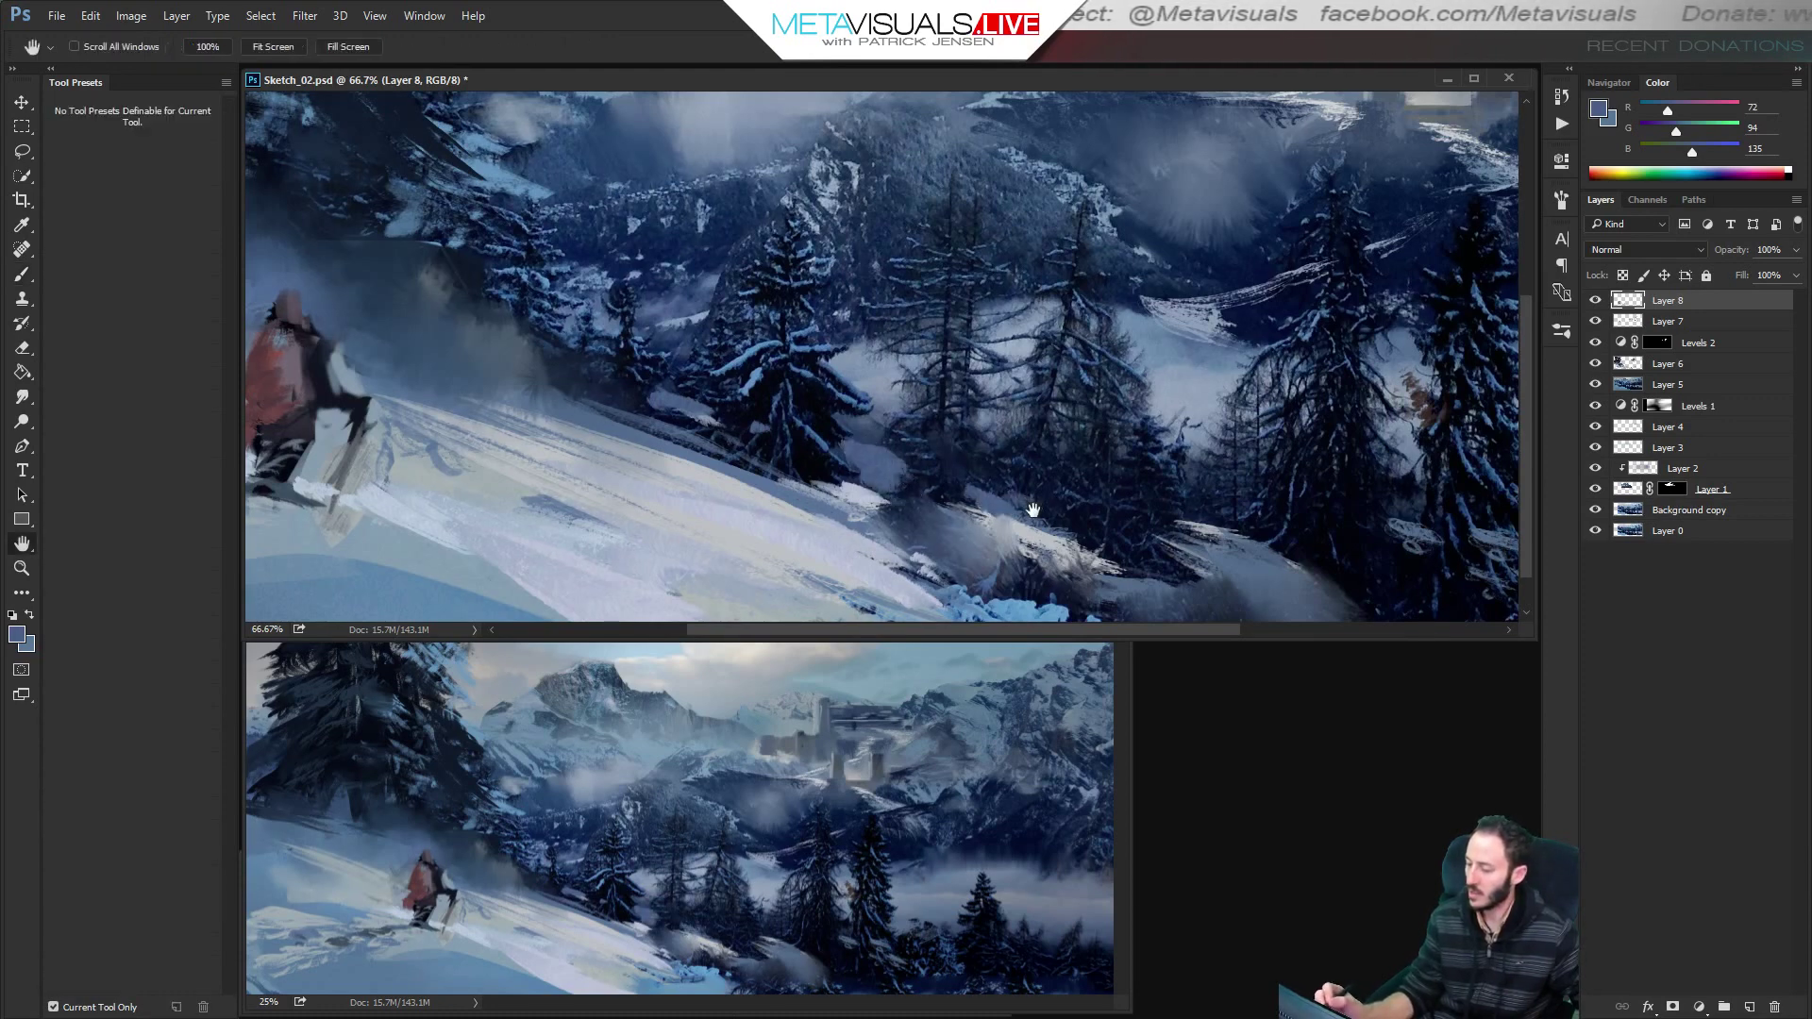
key("ctrl+minus")
key("ctrl+minus")
key("b")
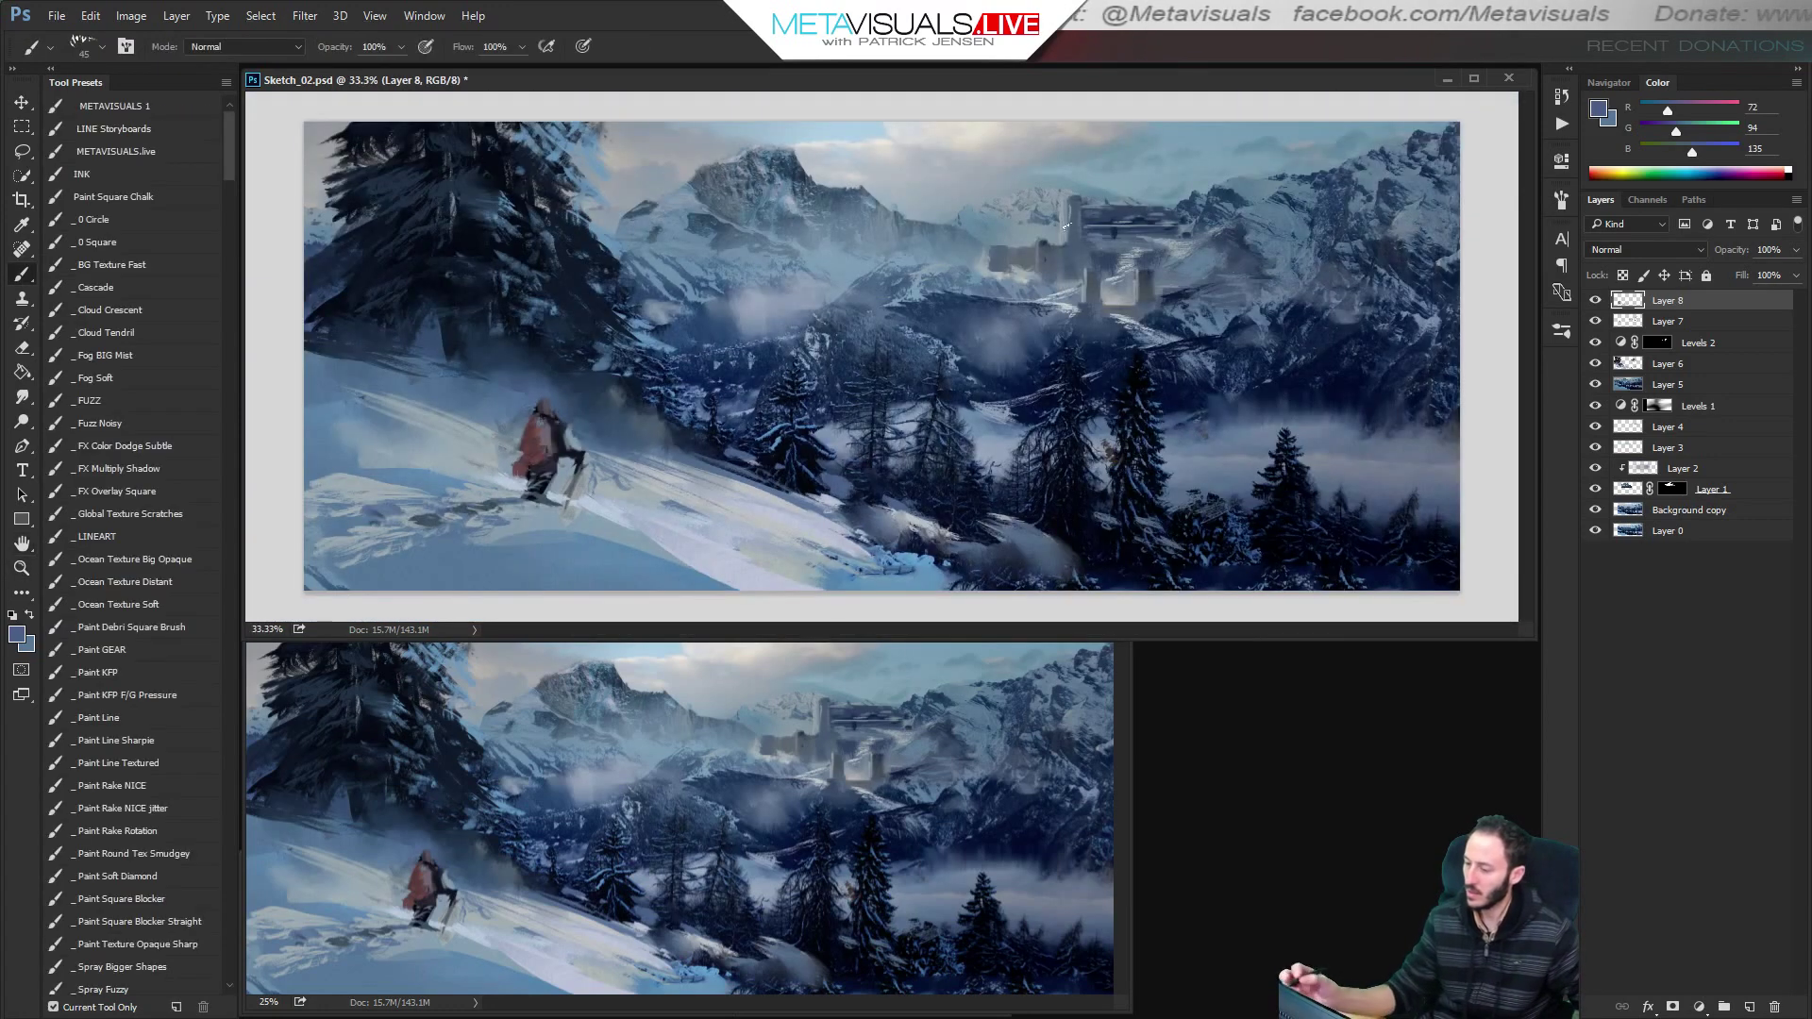
left_click(646, 213, "alt")
mouse_move(640, 211)
left_mouse_down()
mouse_move(599, 224)
mouse_move(621, 238)
left_mouse_up()
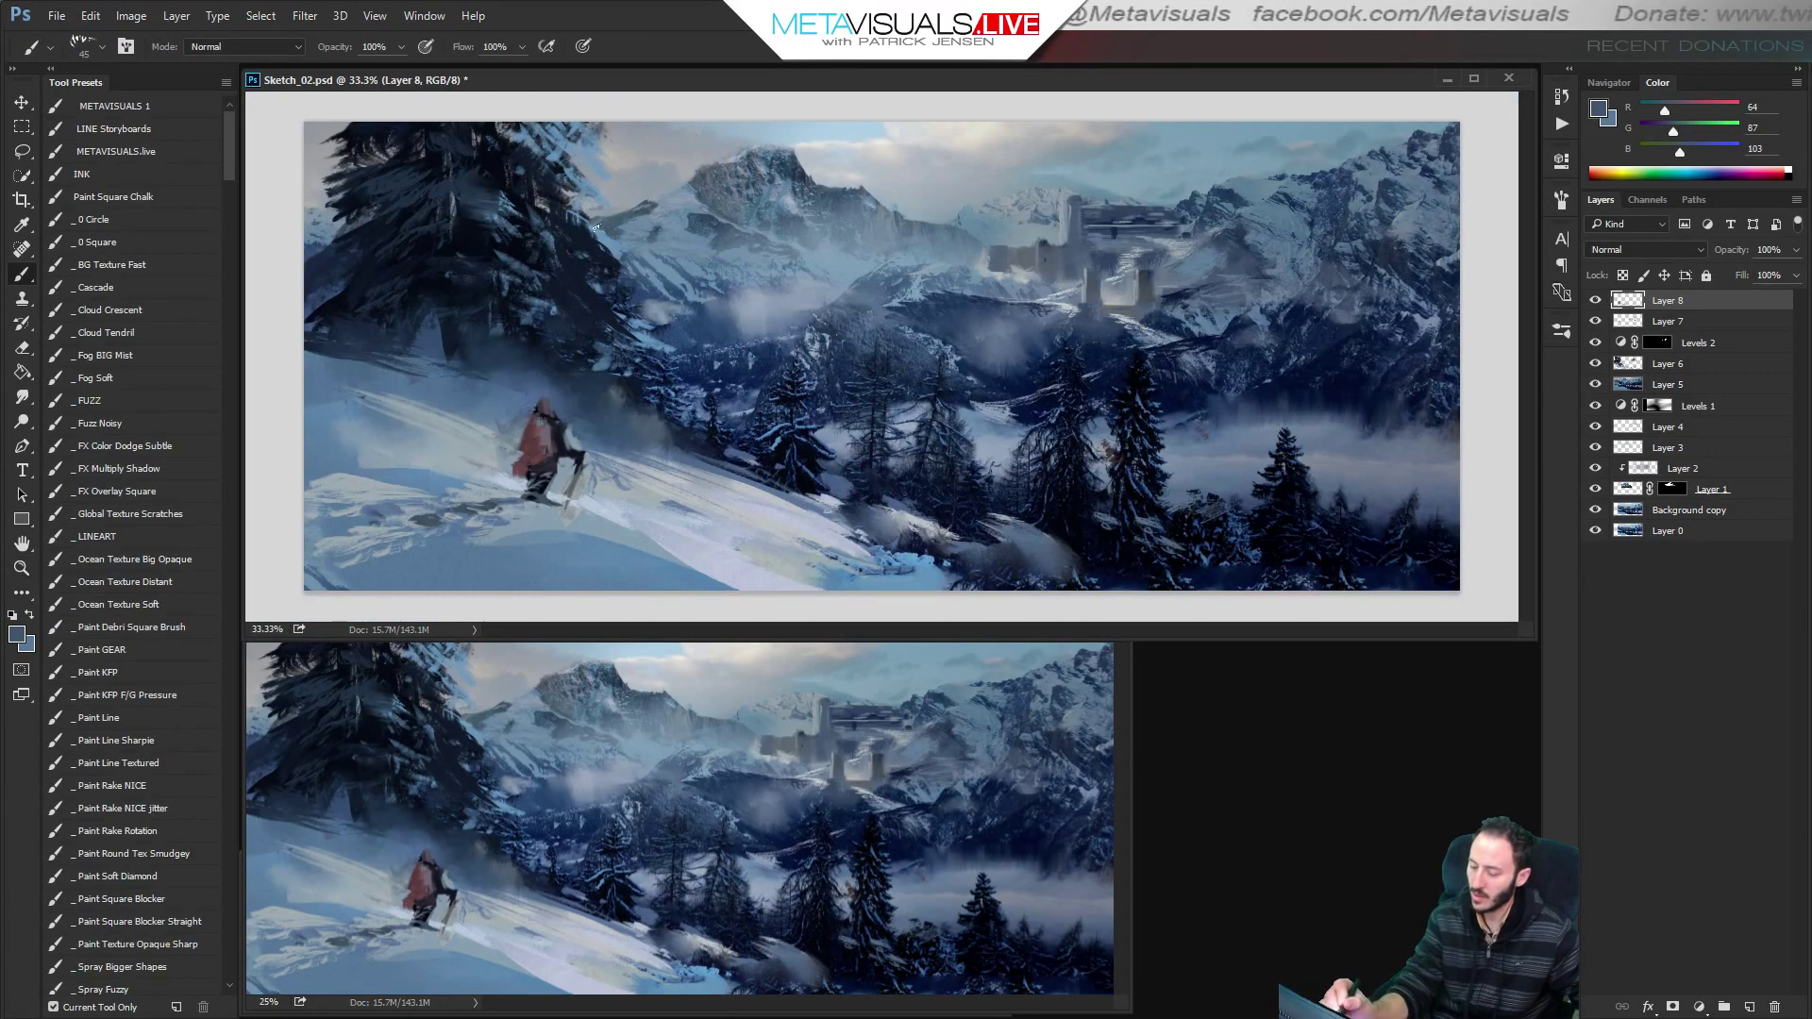
left_click(643, 221, "alt")
key("bracketright")
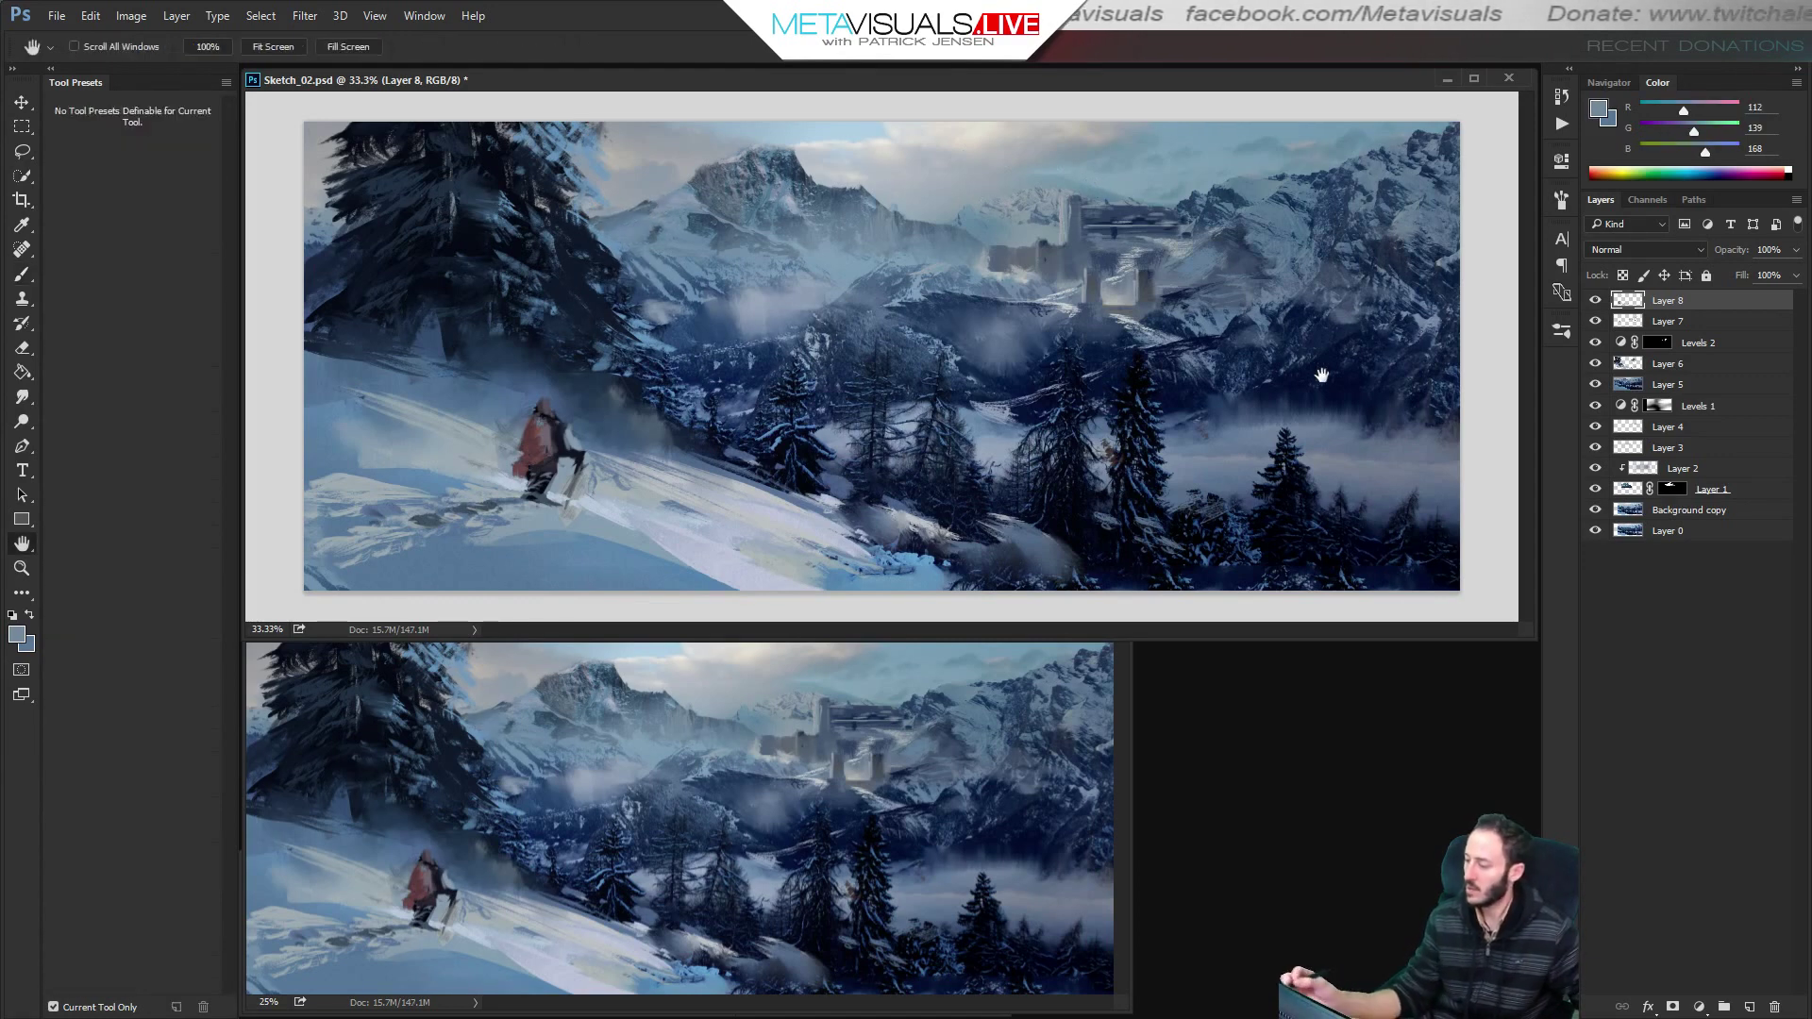
Add a new layer and paint sampled dark navy shapes at the right end of the castle's main building.
key("z")
left_click(1363, 237)
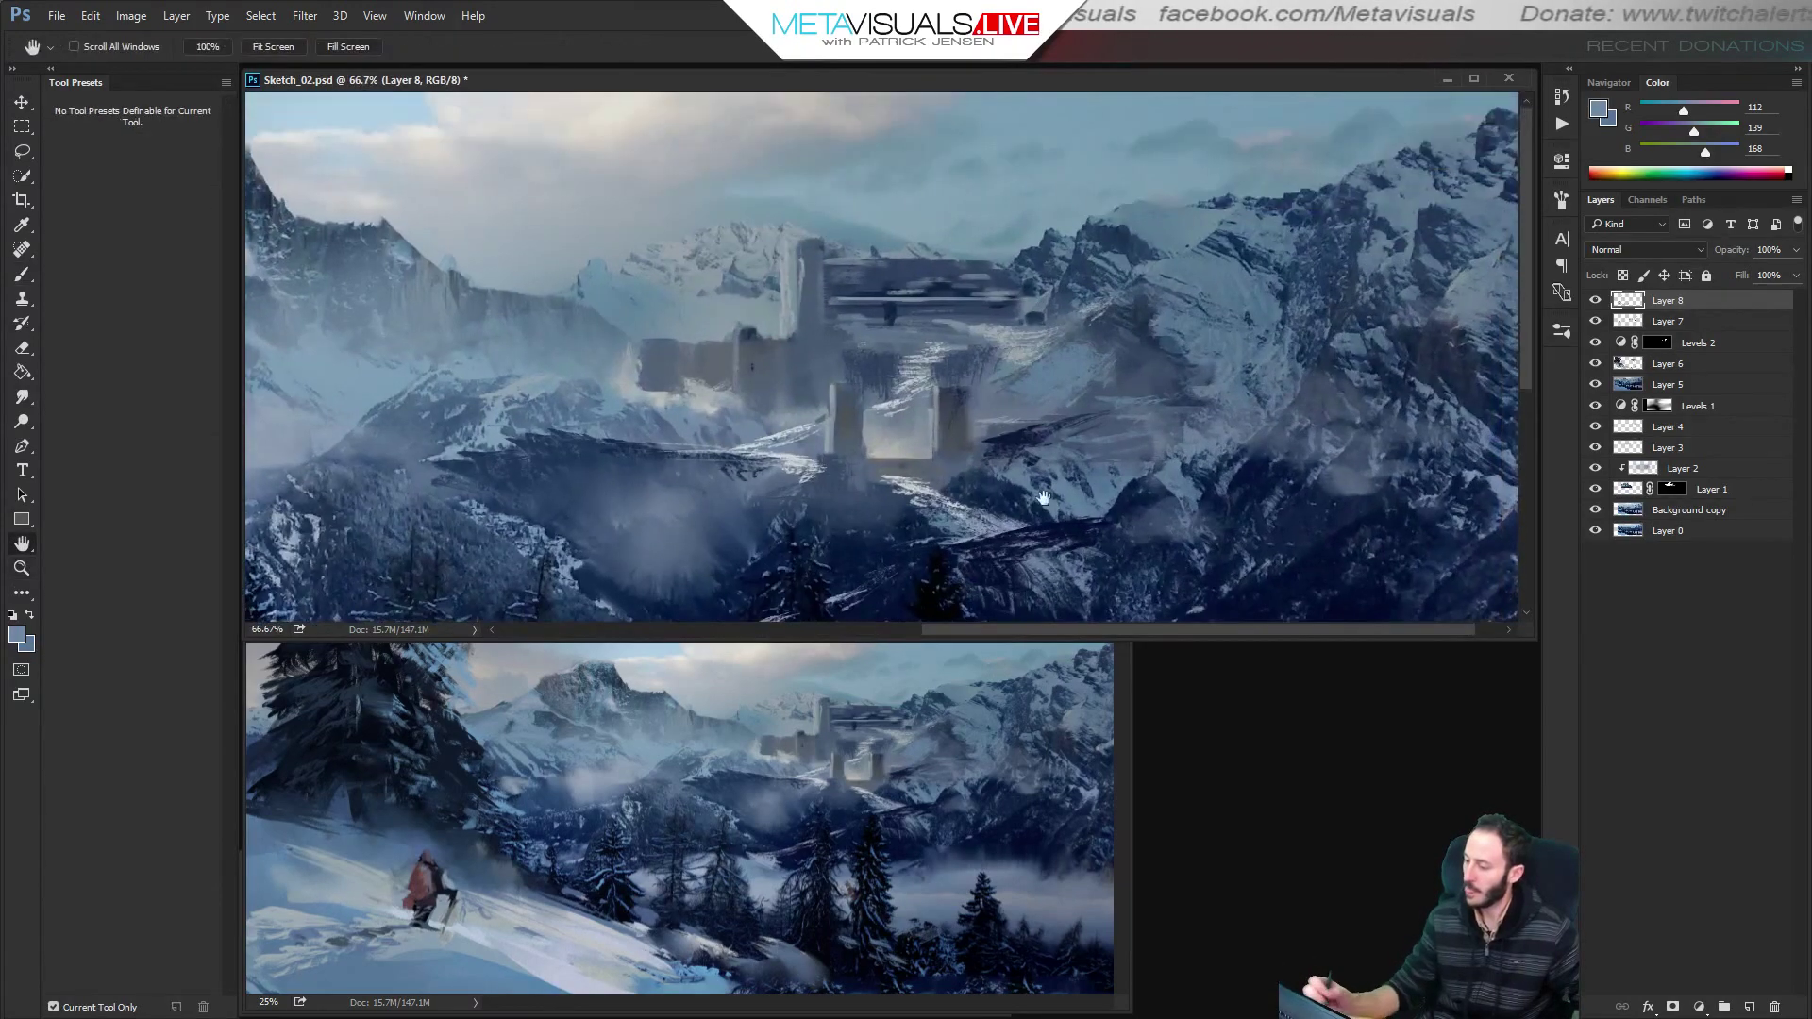
key("b")
left_click(1040, 309, "alt")
key("ctrl+shift+alt+n")
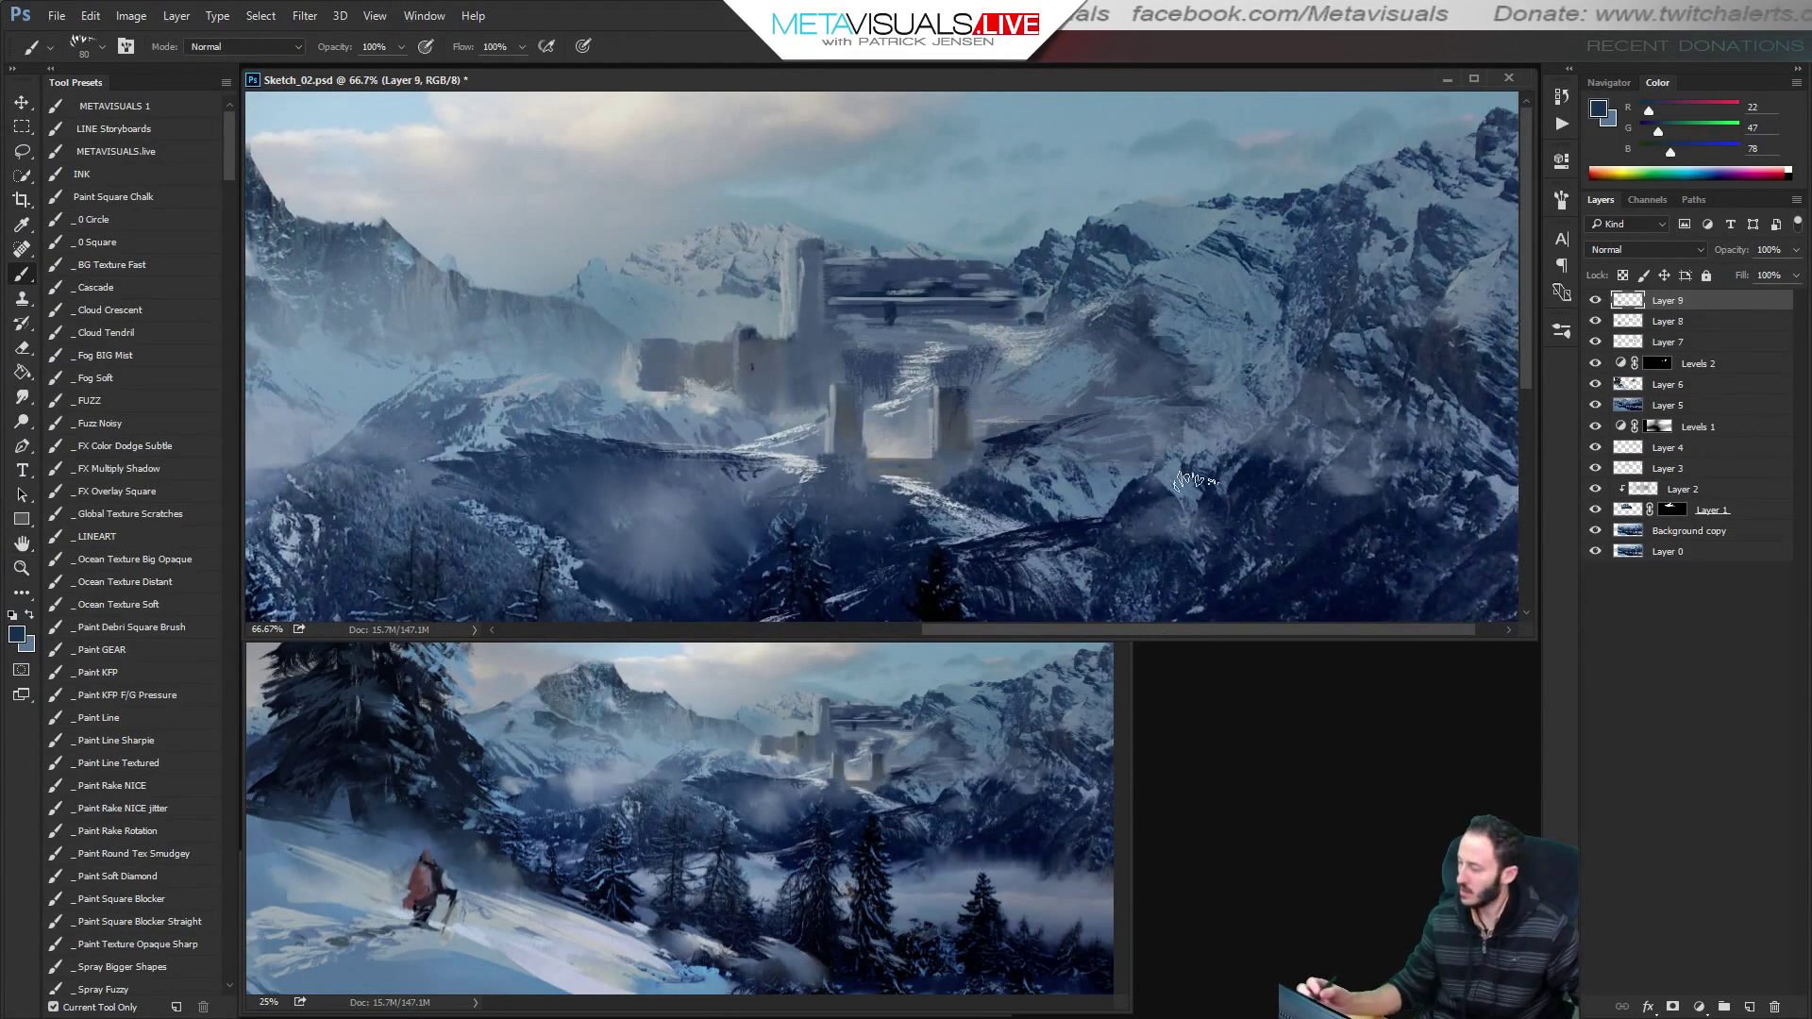
key("bracketleft")
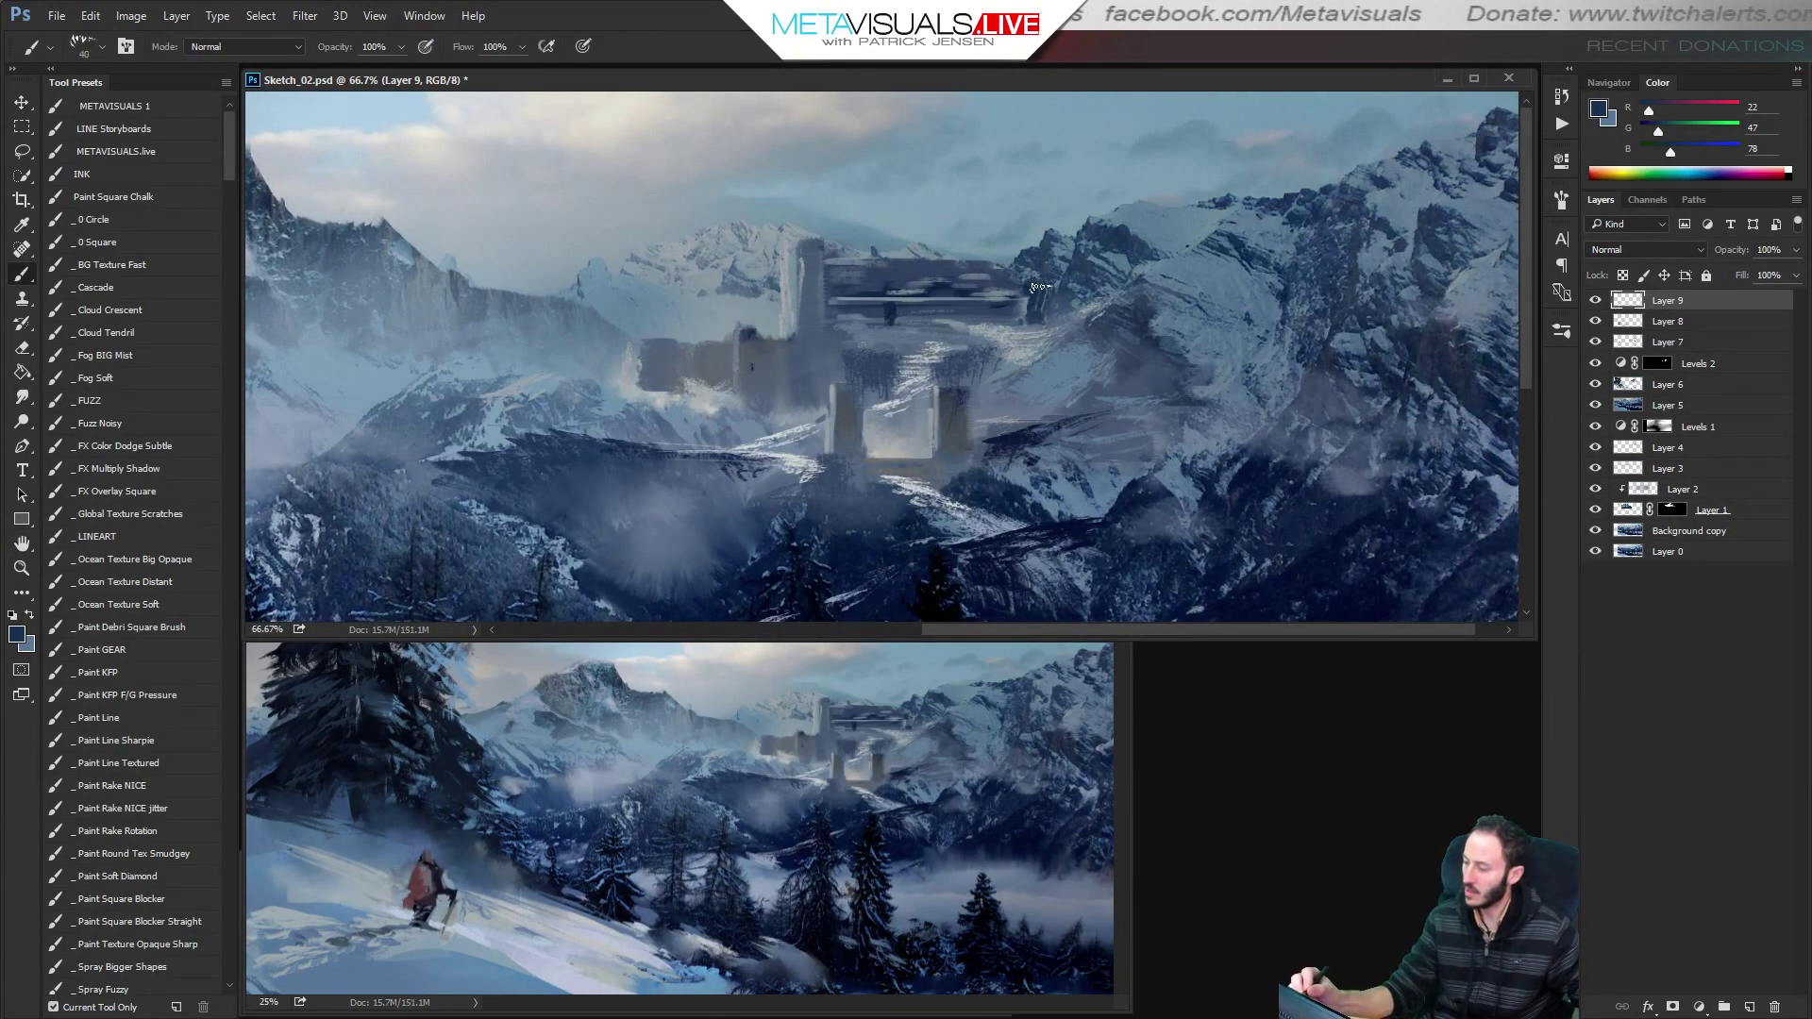
left_click(1017, 442, "alt")
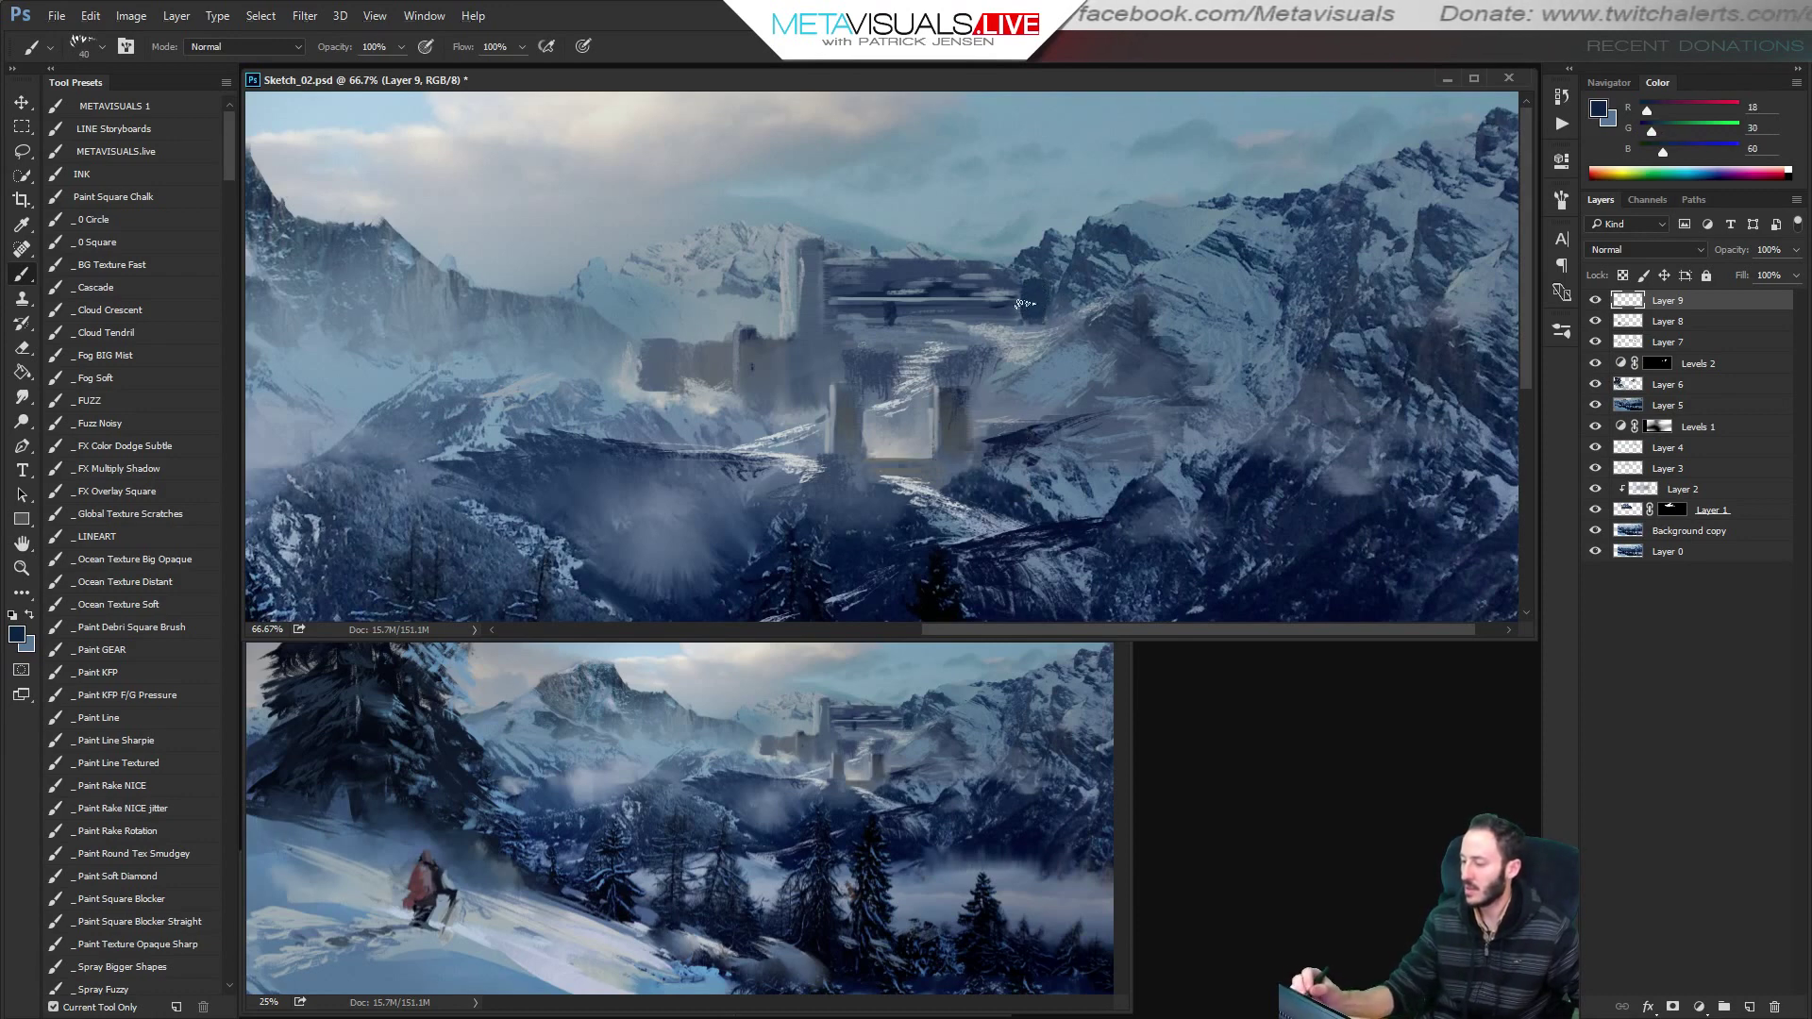
key("bracketright")
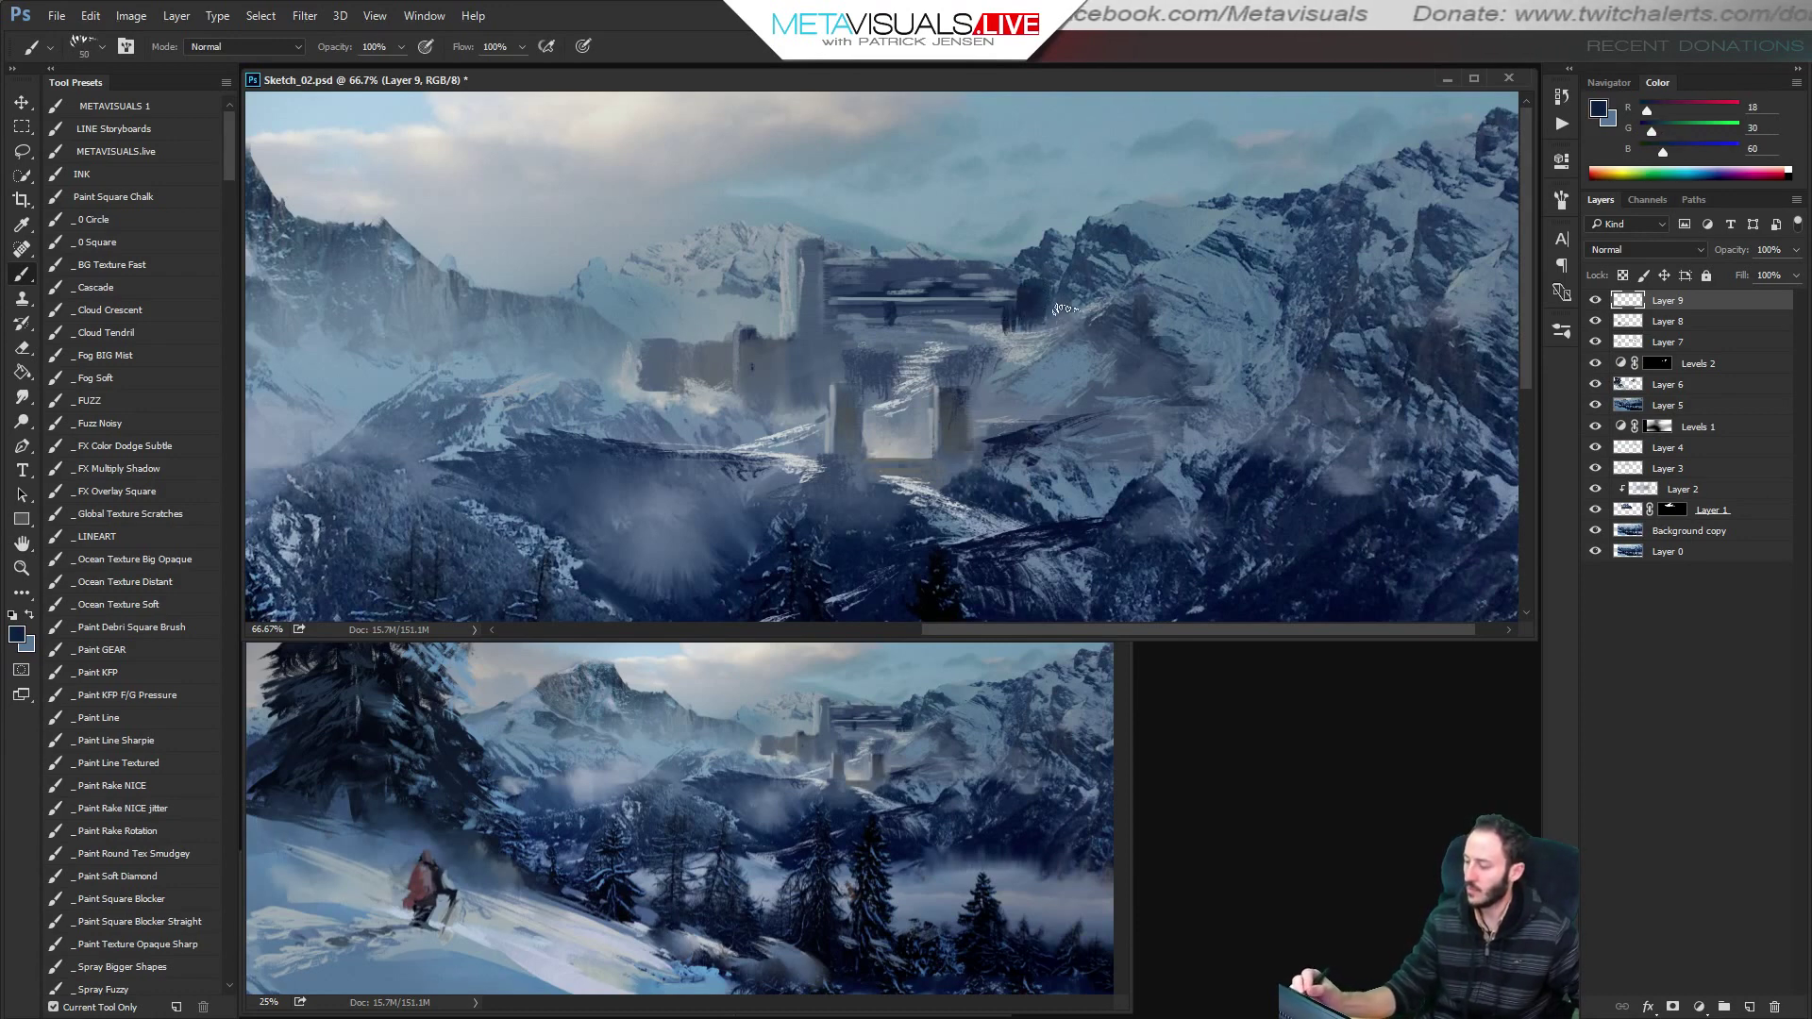
left_click_drag(1062, 283, 1067, 326)
Add a Levels adjustment layer over the whole painting with the white input at 209, adjusting the darker tones for stronger contrast.
left_click(1695, 1001)
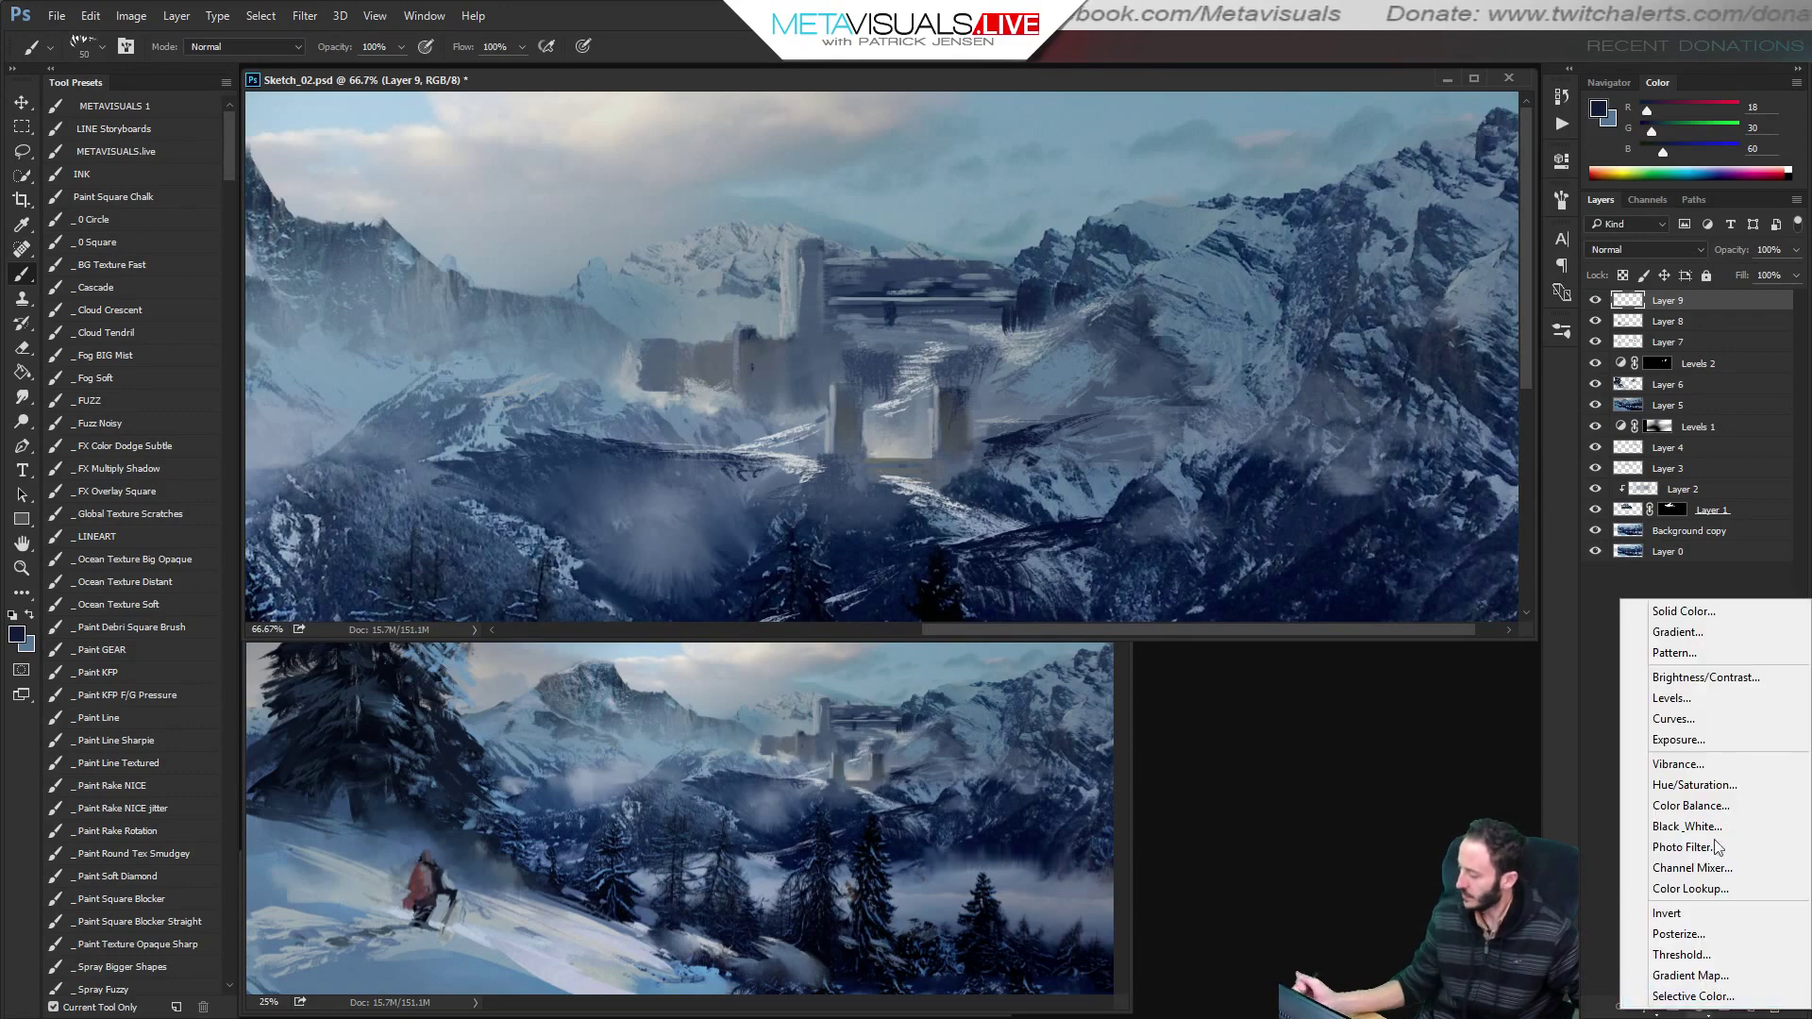
left_click(1653, 698)
left_click_drag(1412, 337, 1479, 342)
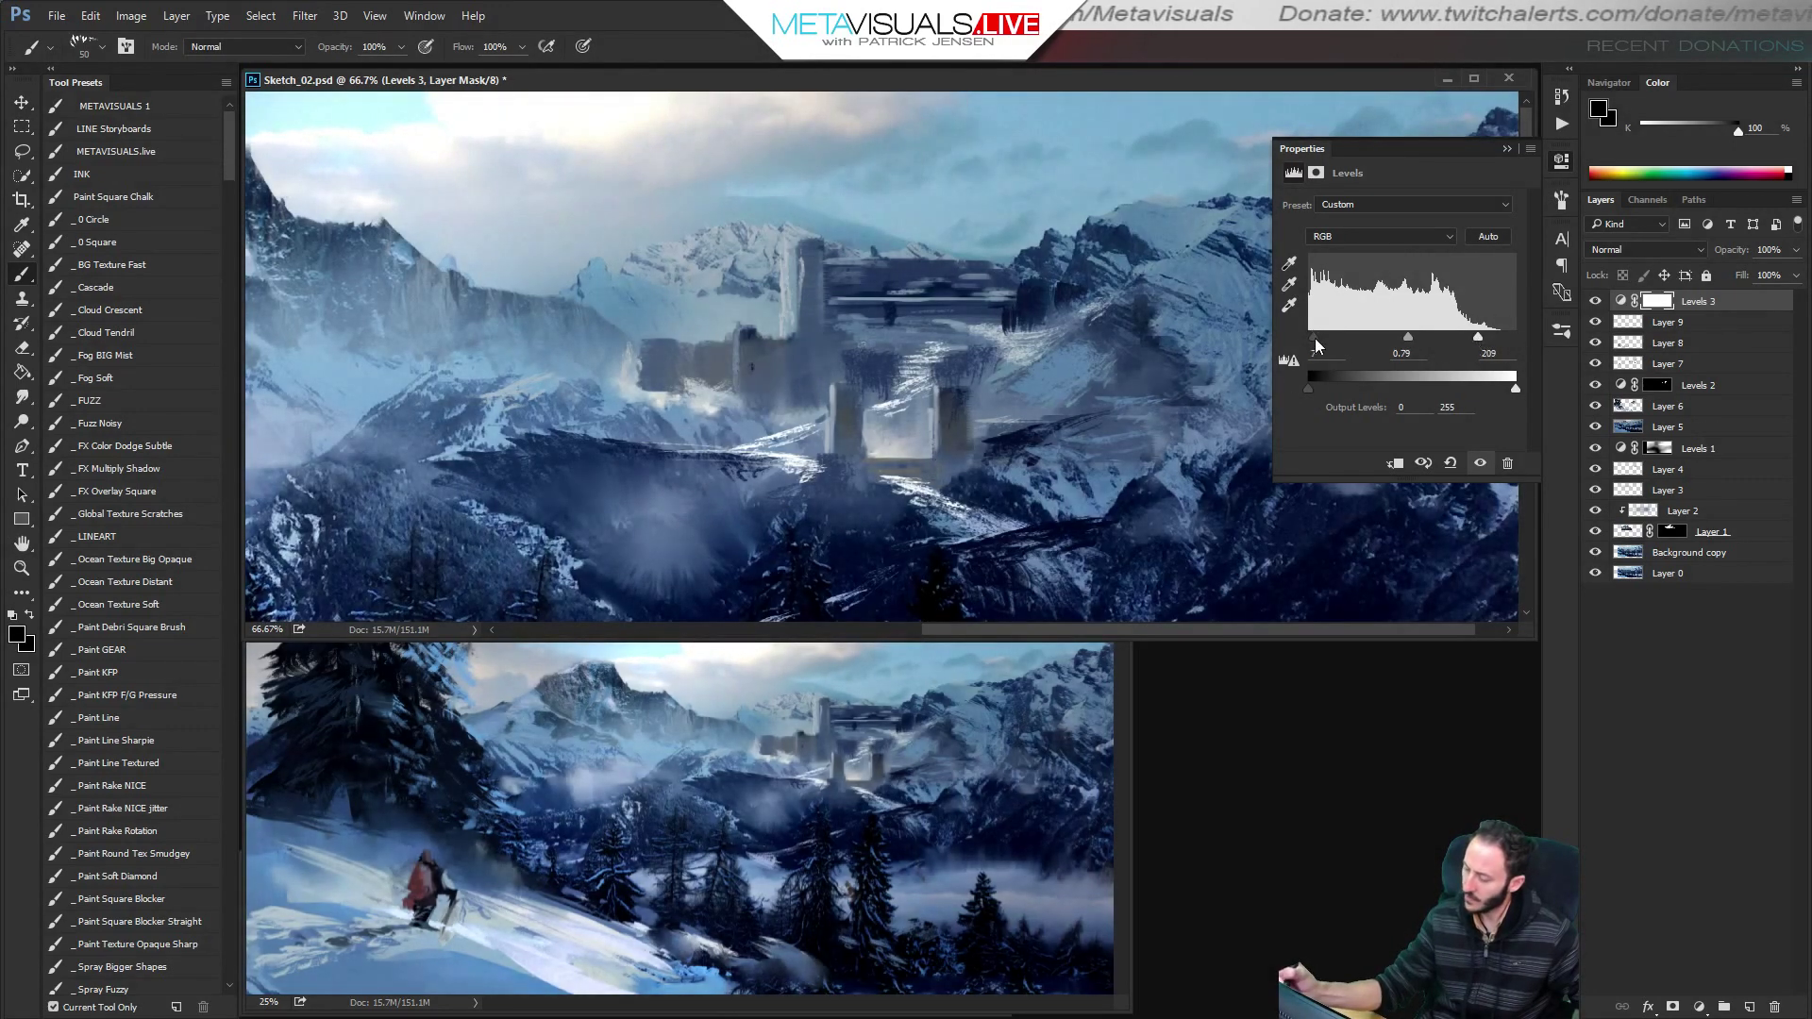
left_click_drag(1312, 338, 1416, 338)
left_click(1507, 148)
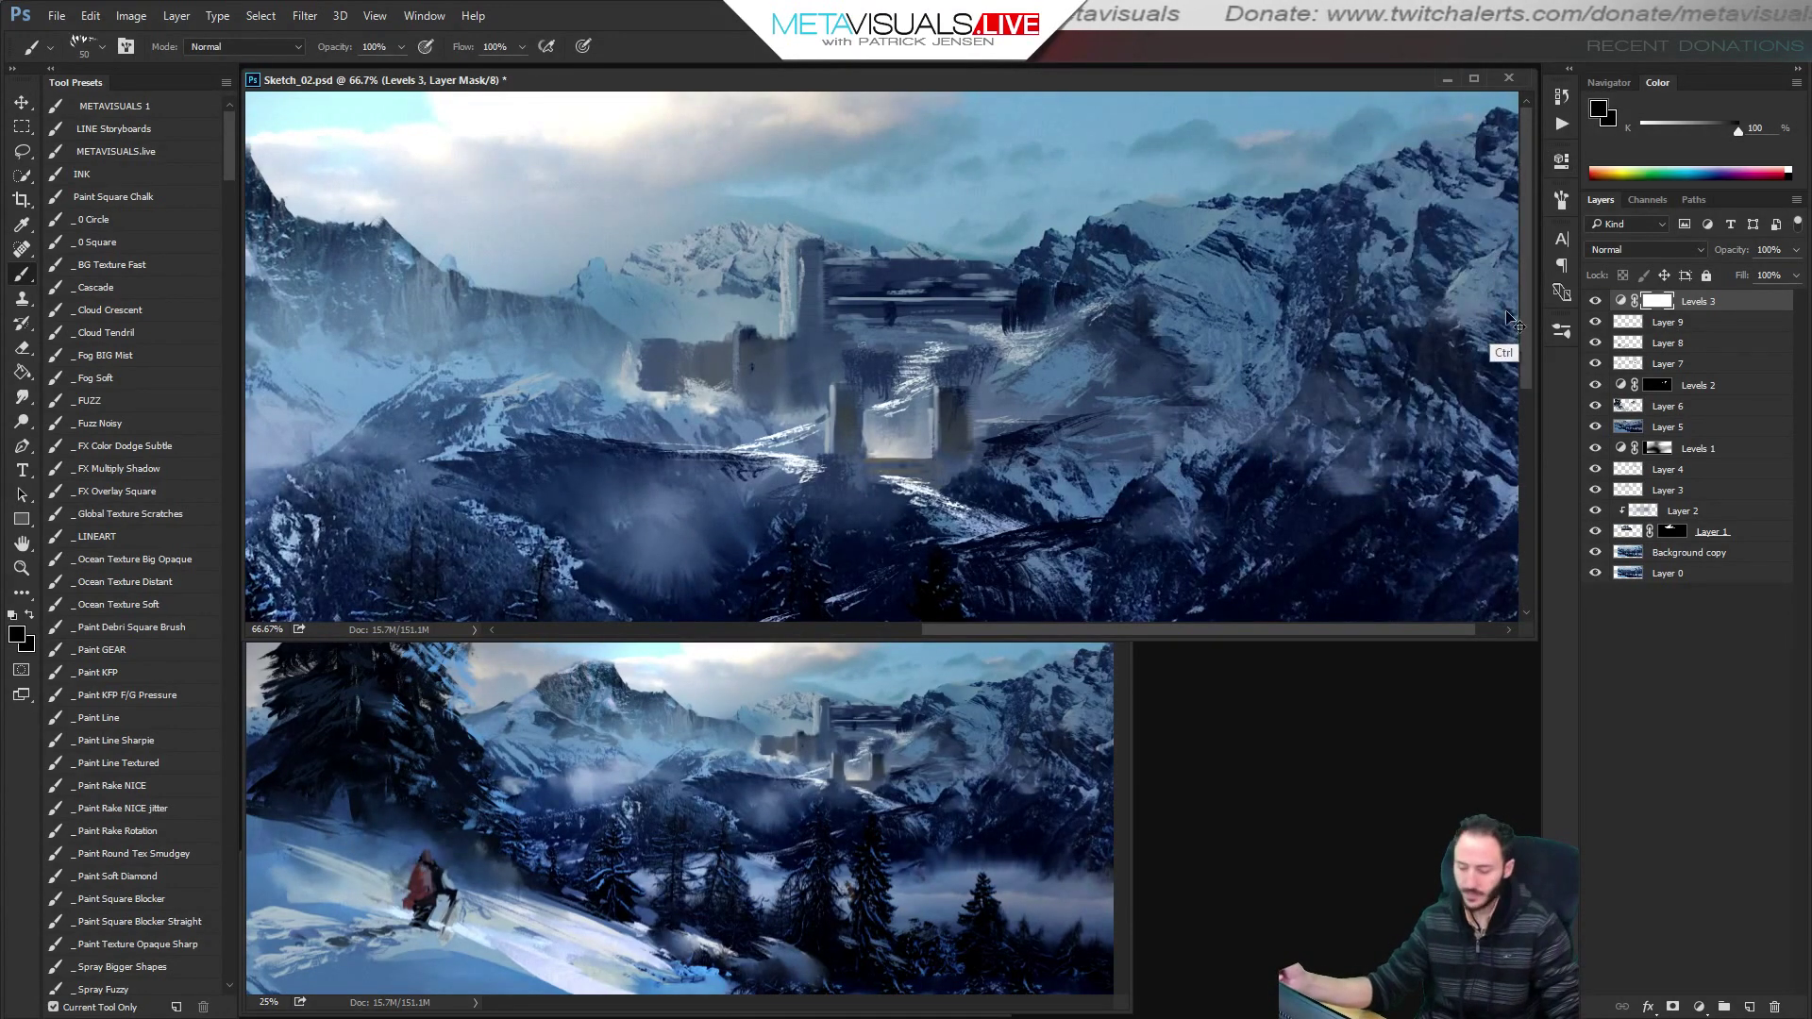
Invert the Levels 3 mask and paint it white with the _Fuzz Noisy brush over the castle's main building to reveal the contrast.
key("ctrl+i")
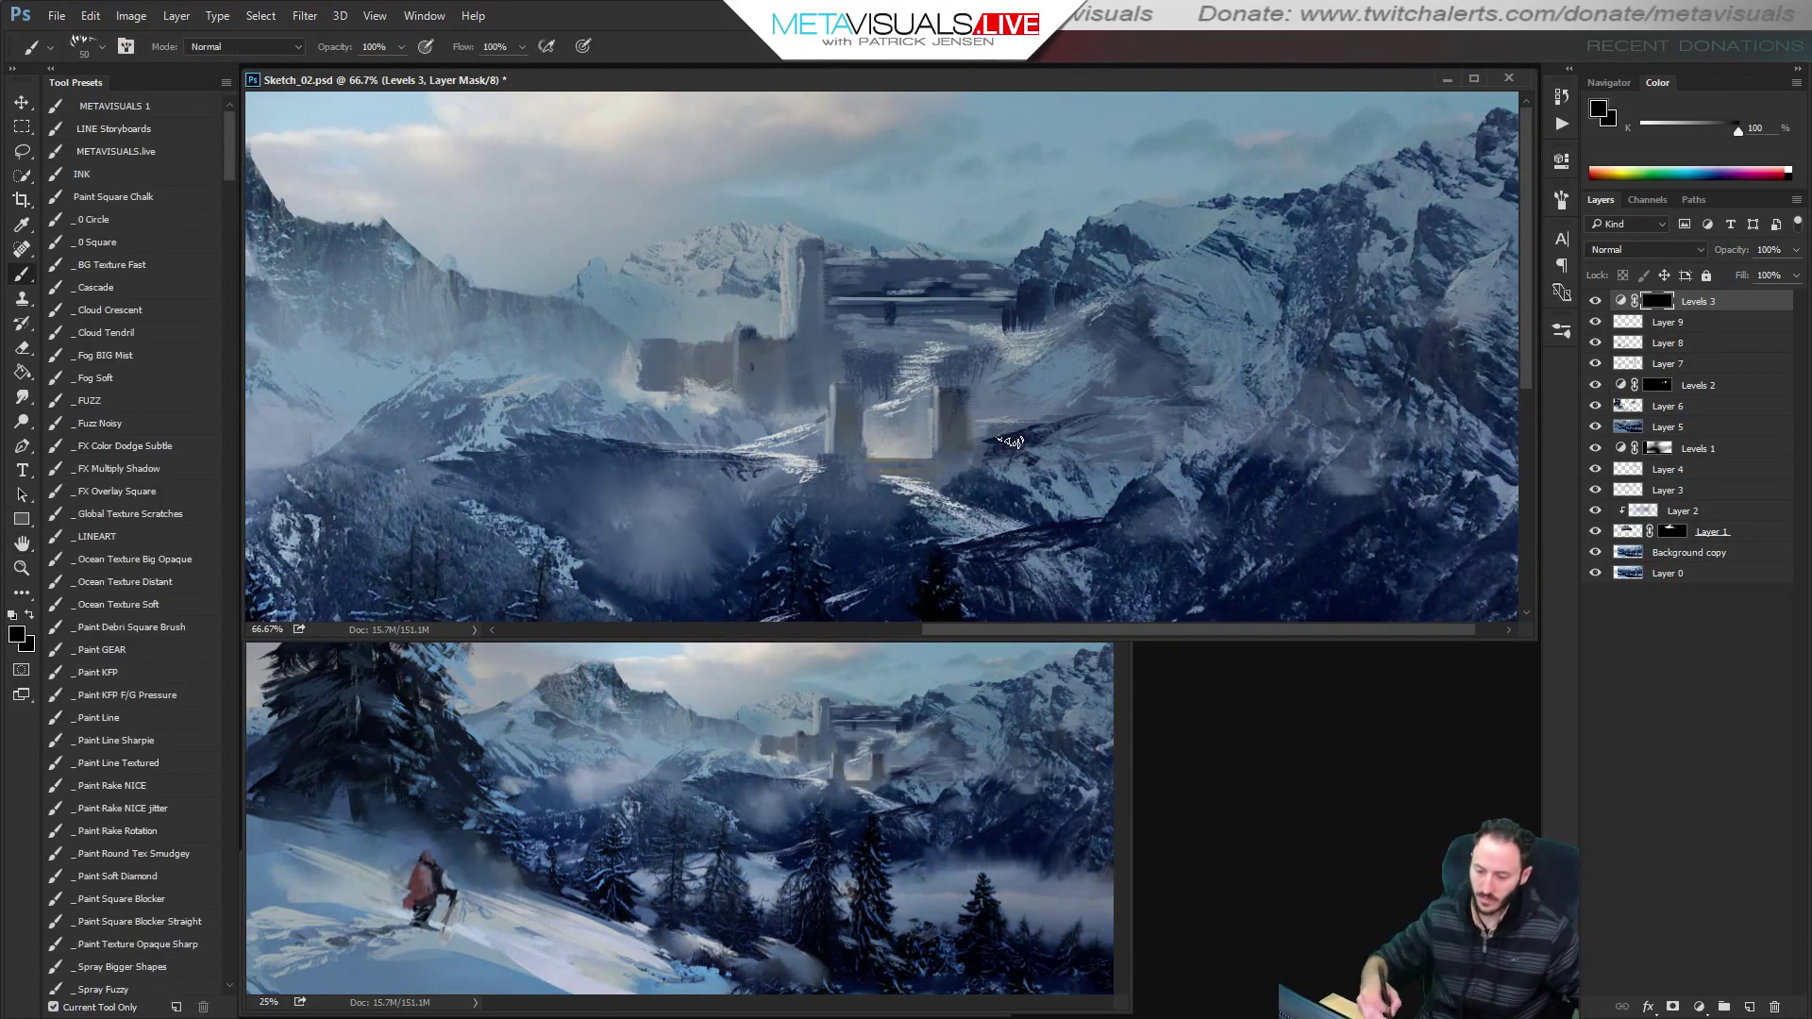
left_click(99, 423)
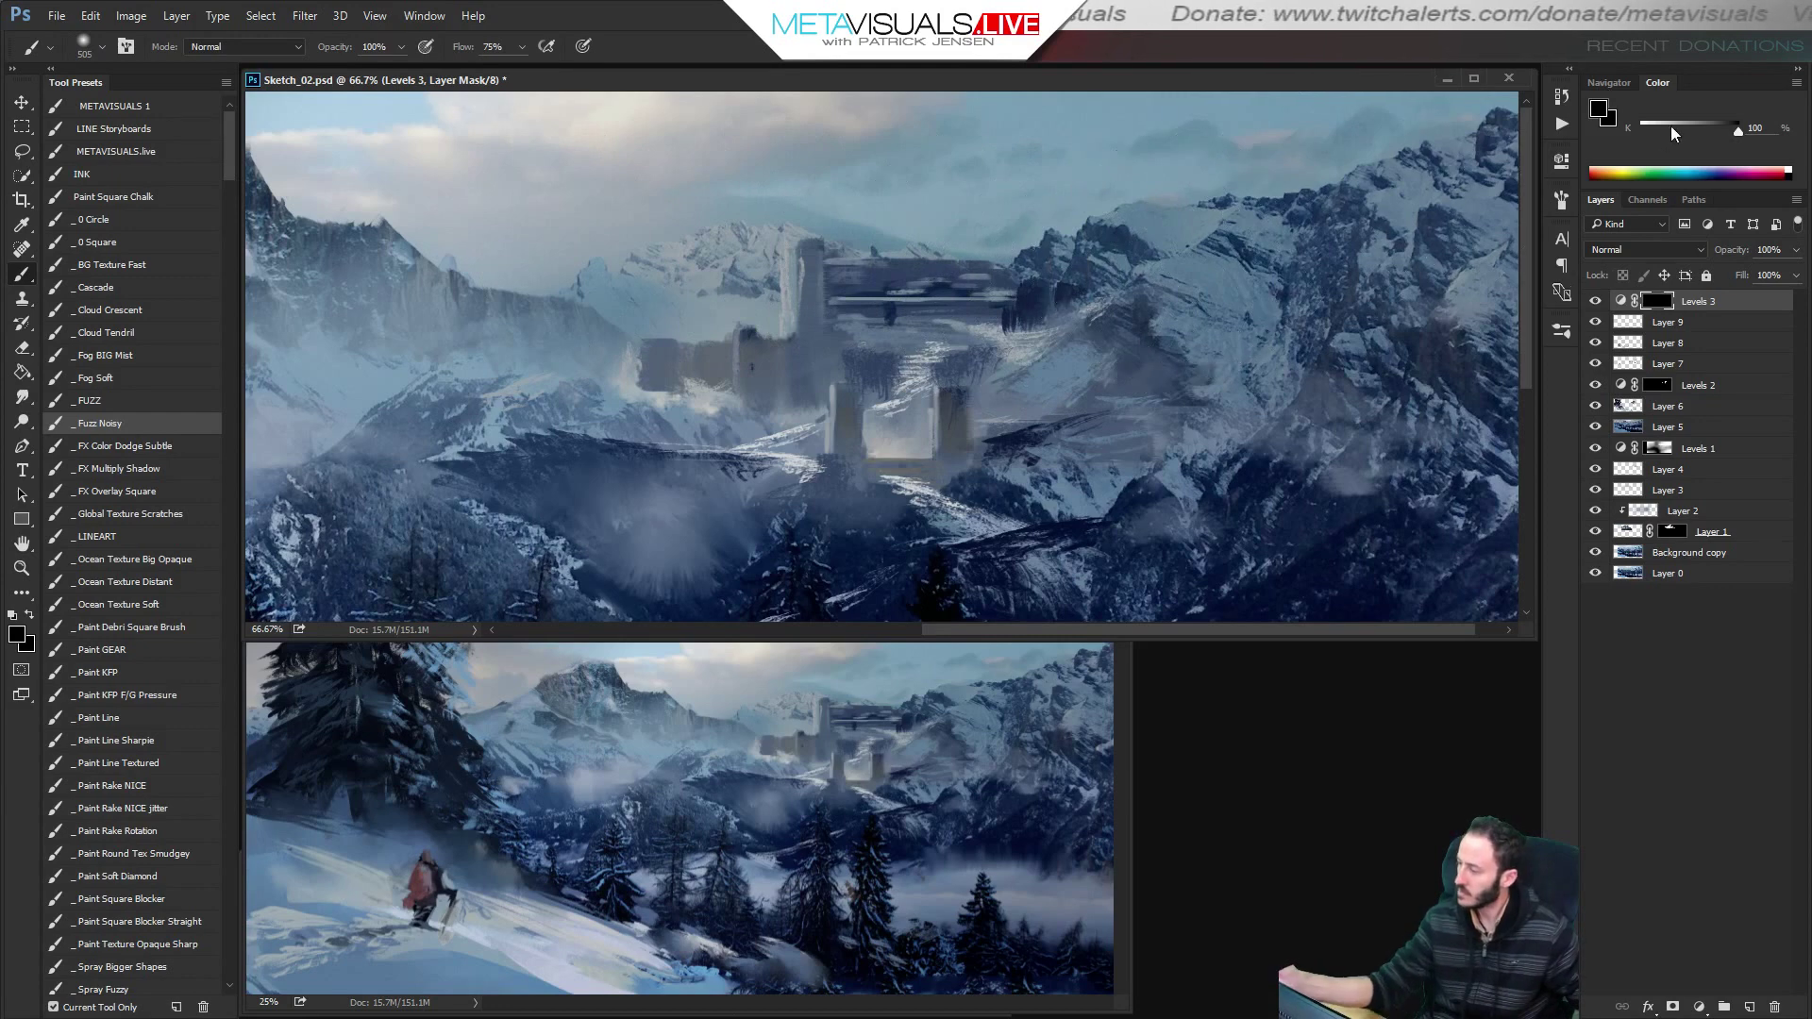
key("x")
key("bracketleft")
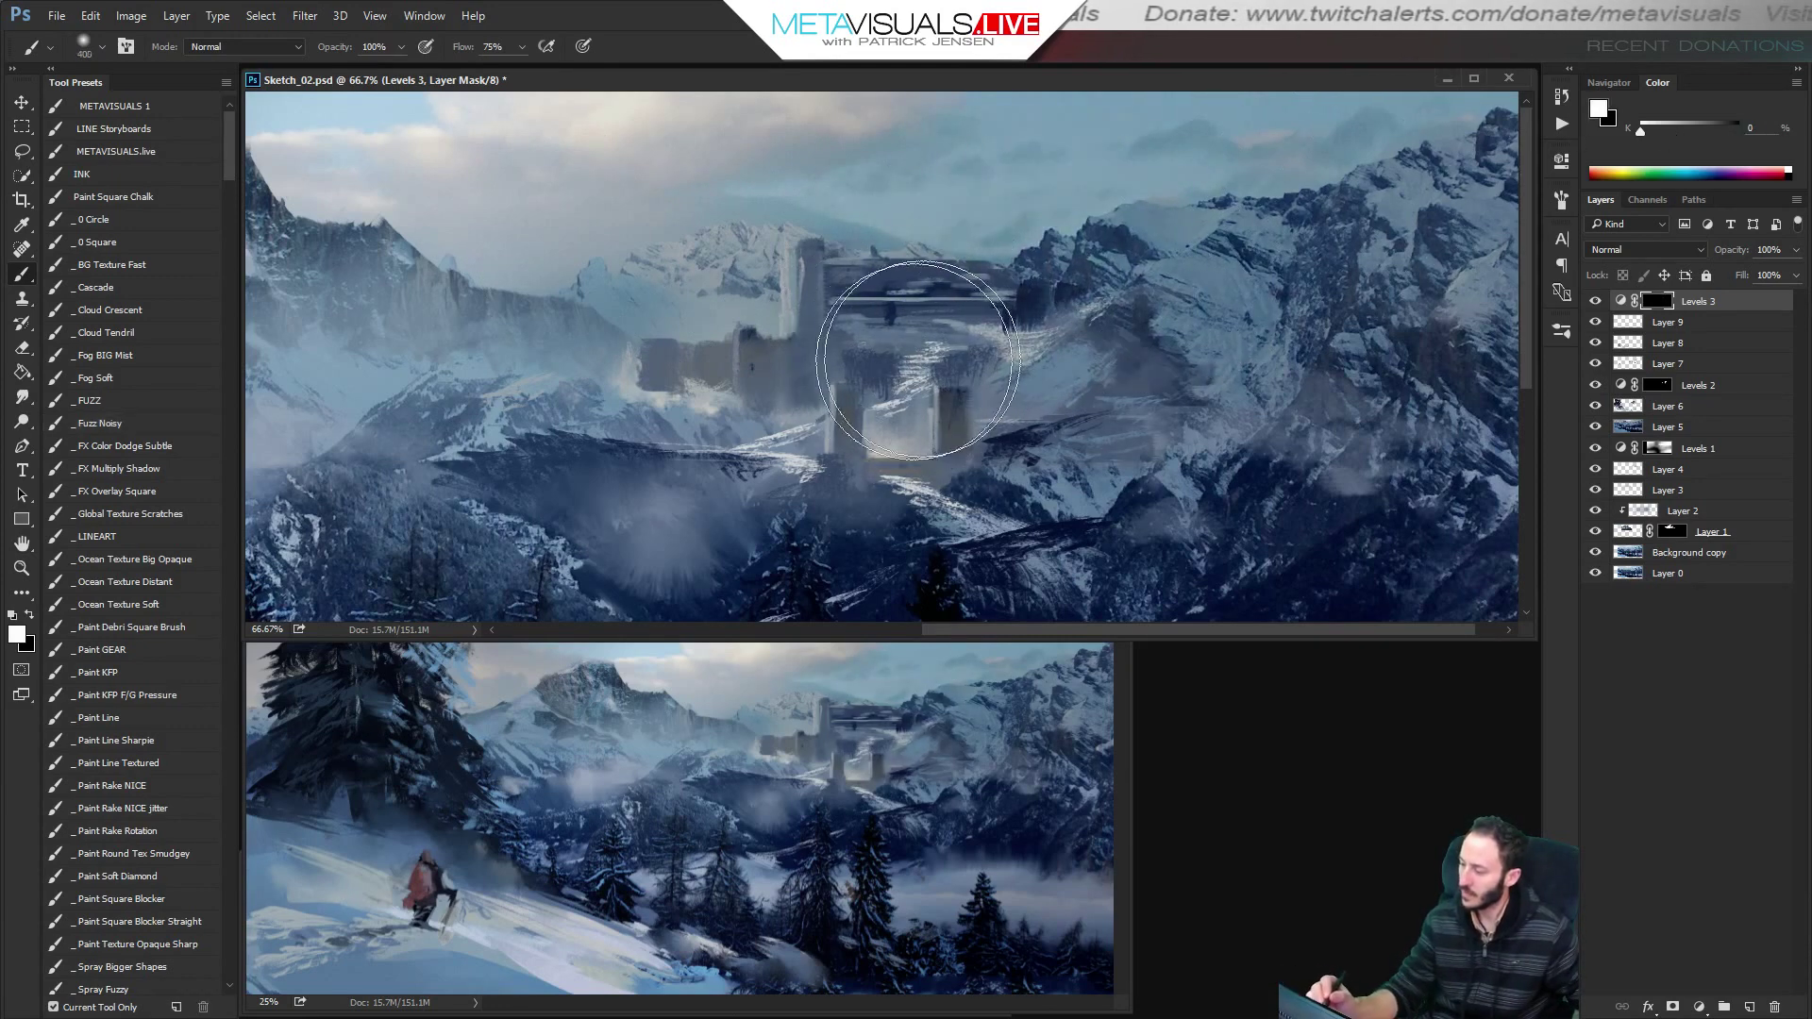
key("bracketleft")
key("bracketleft")
key("bracketleft")
key("bracketleft")
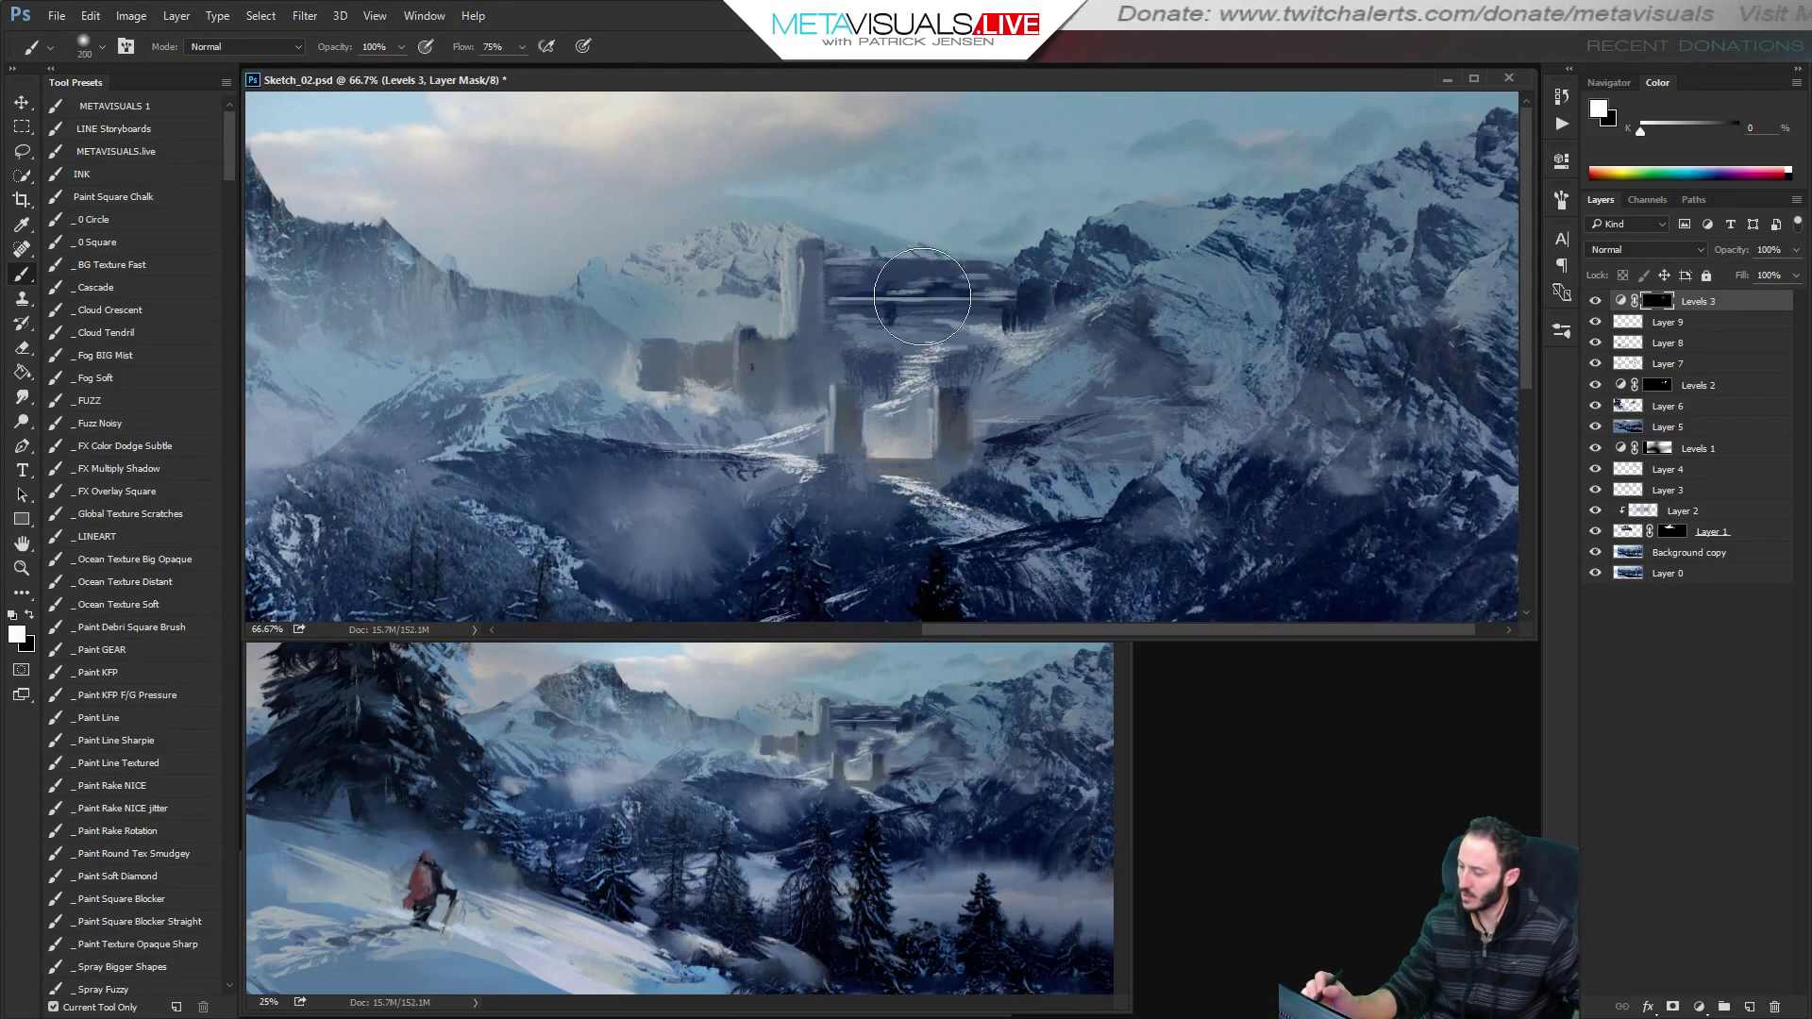
left_click_drag(946, 290, 1054, 279)
Paint the Levels 3 mask white with a smaller soft brush to deepen the castle's front tower.
key("bracketleft")
key("bracketleft")
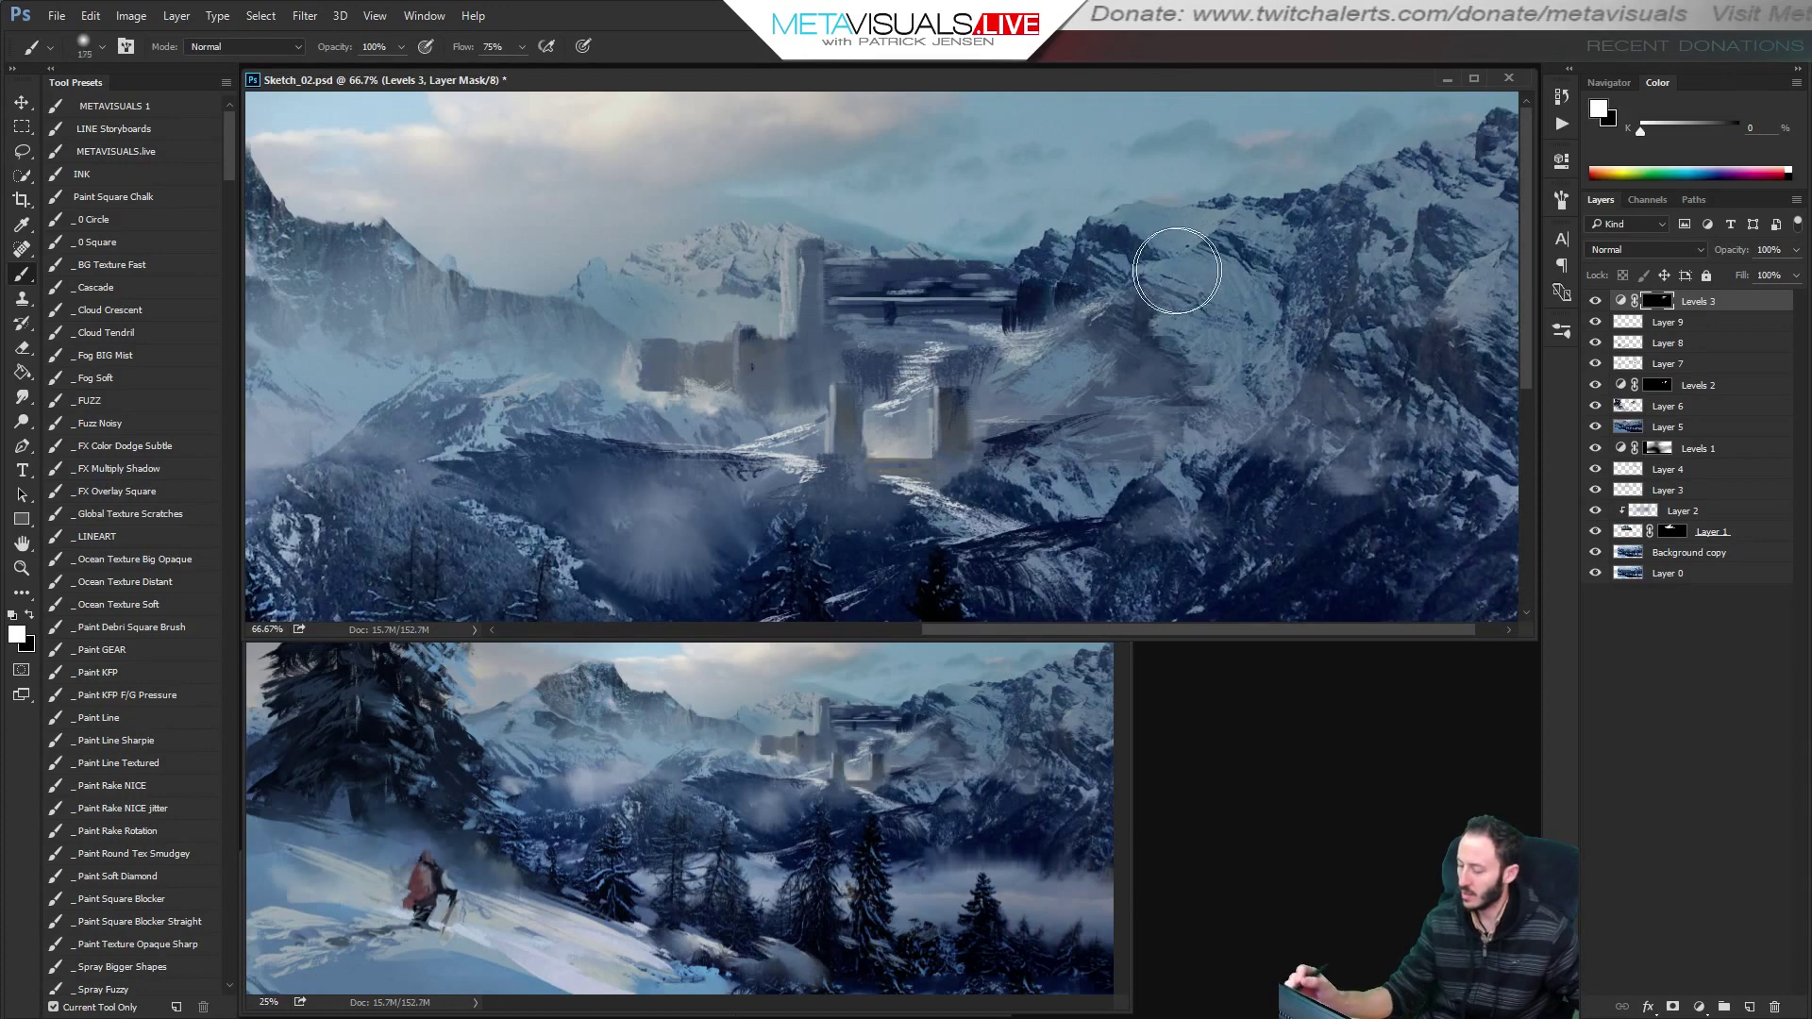
key("bracketright")
key("bracketright")
key("bracketright")
key("bracketright")
key("bracketright")
key("bracketleft")
key("bracketleft")
key("bracketleft")
key("bracketleft")
key("bracketleft")
key("bracketleft")
key("bracketleft")
key("bracketleft")
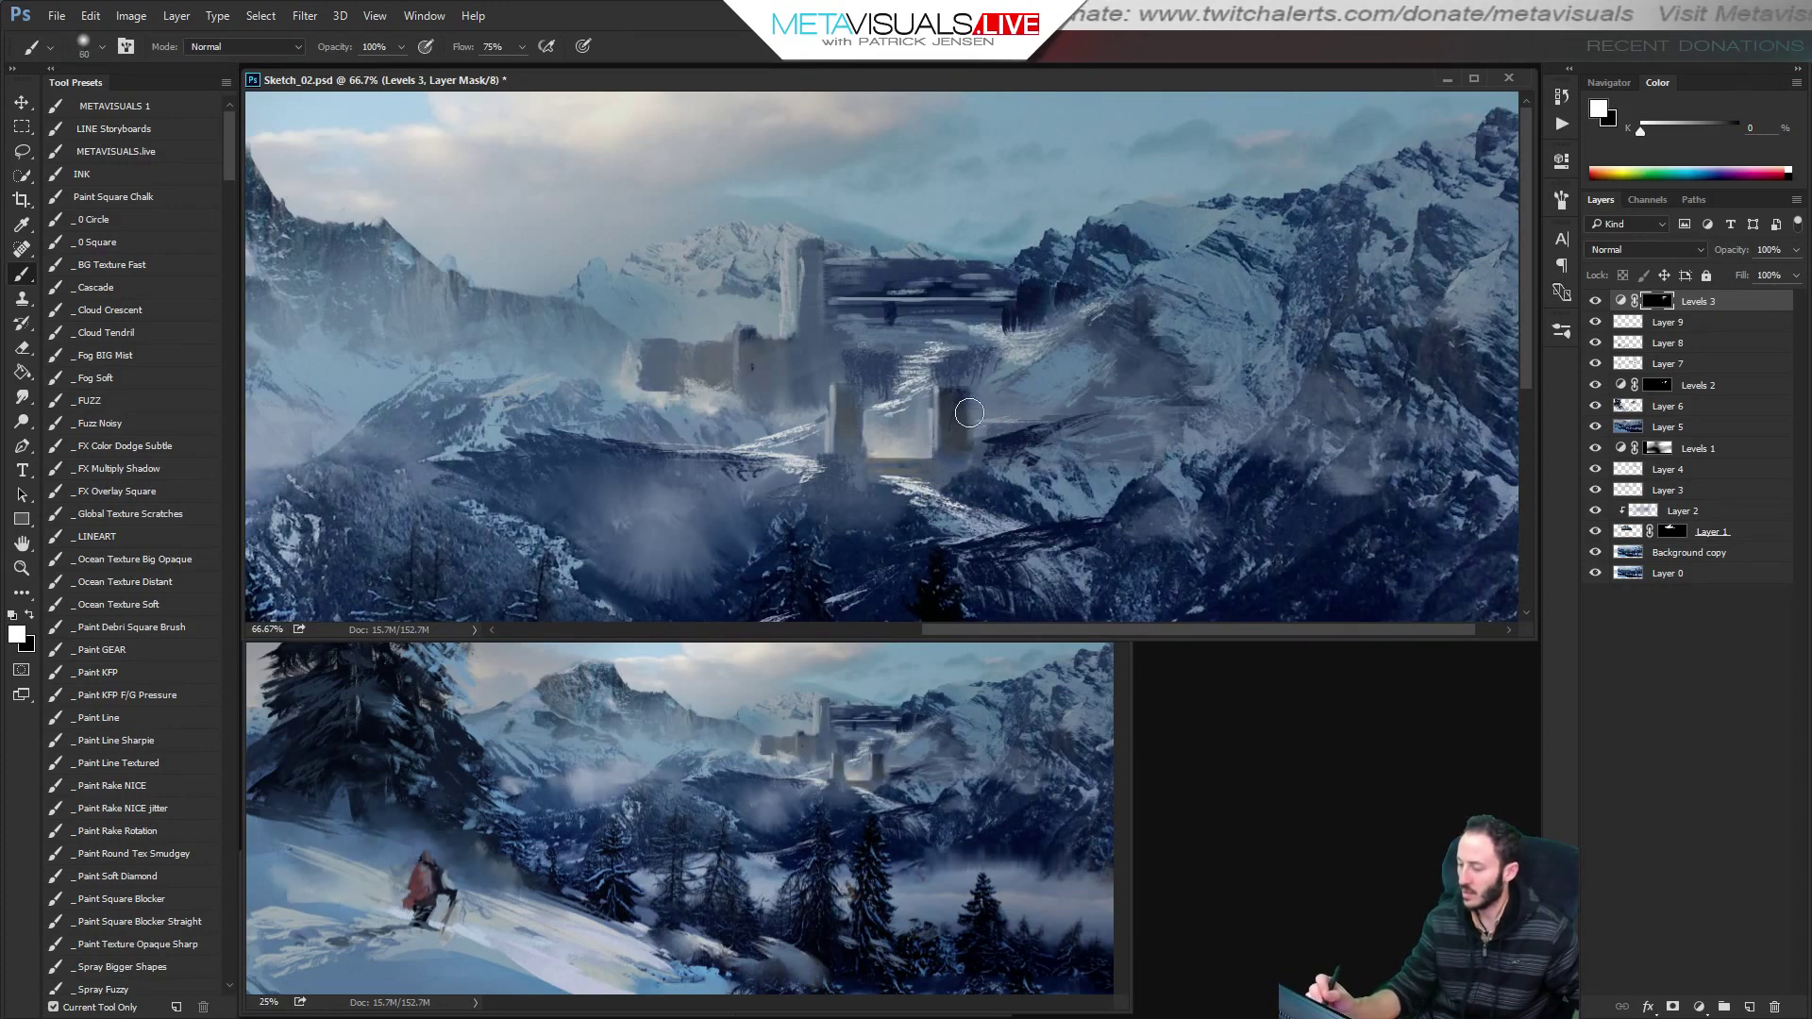
key("z")
left_click(1150, 422, "alt")
left_click(1150, 422, "alt")
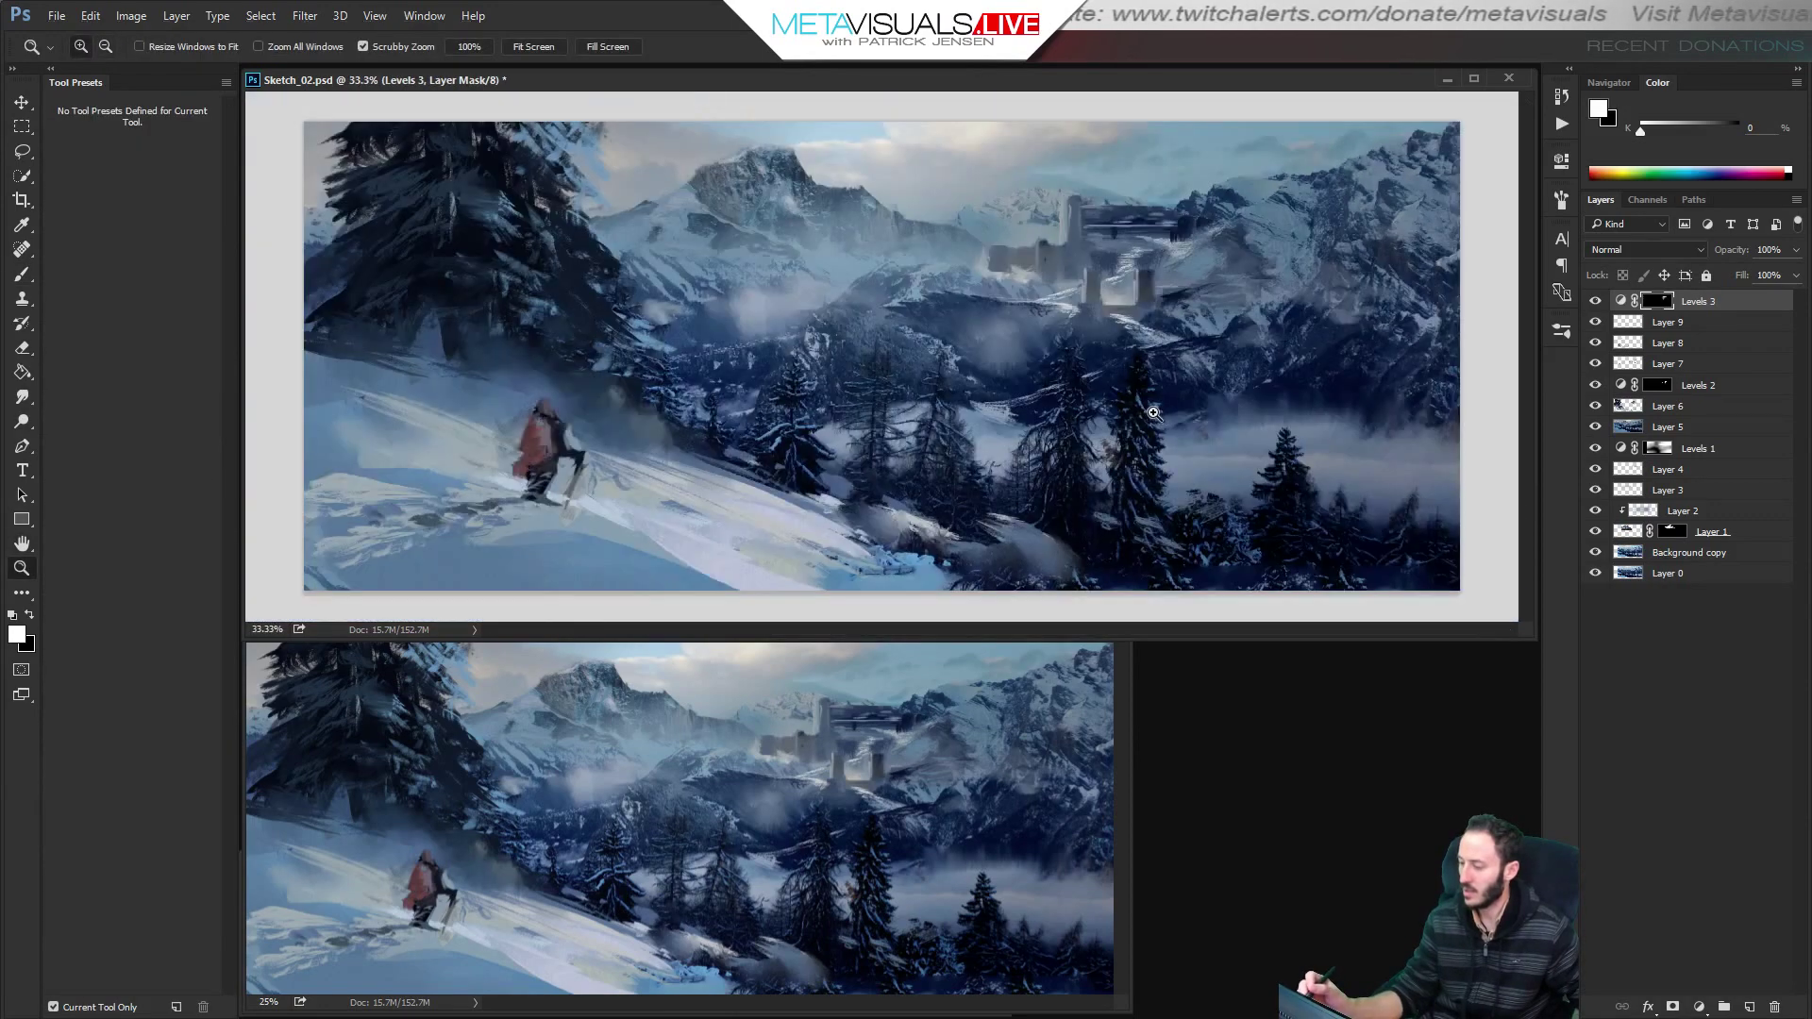
double_click(1150, 408)
key("space")
left_click_drag(1115, 311, 1025, 444)
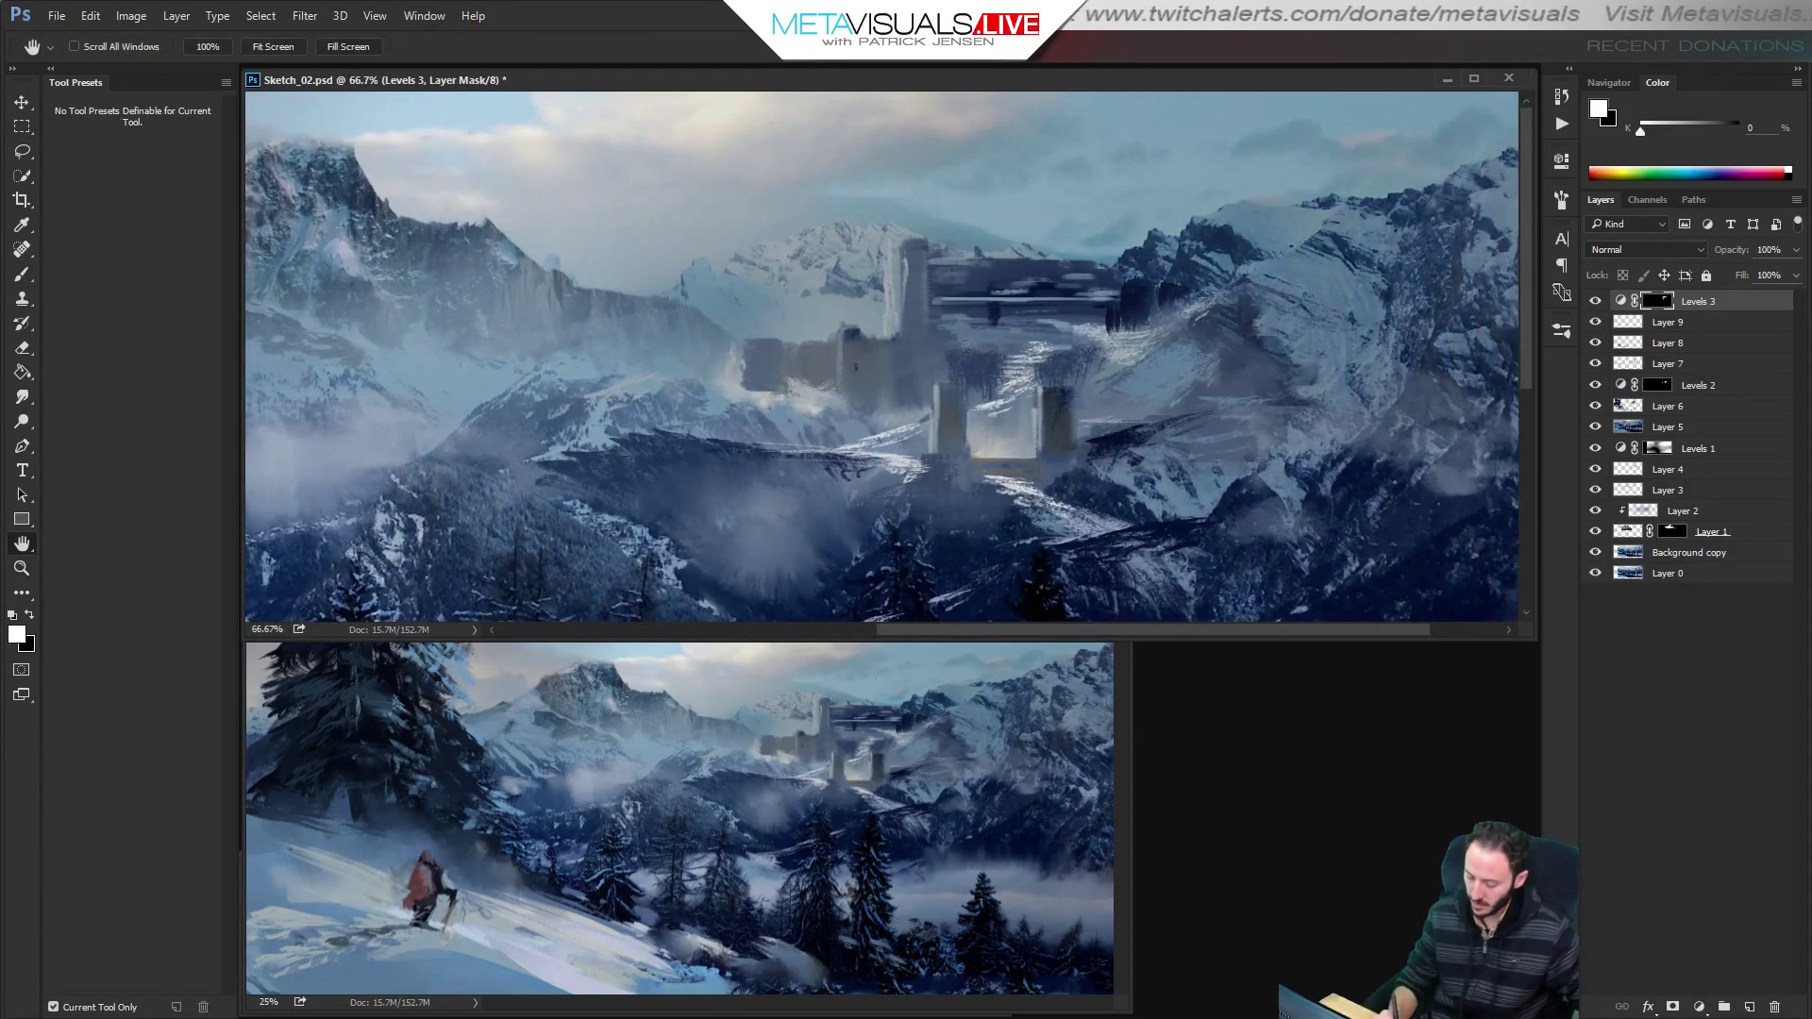
Switch to the browser and search Google Images for "castles".
key("alt+Tab")
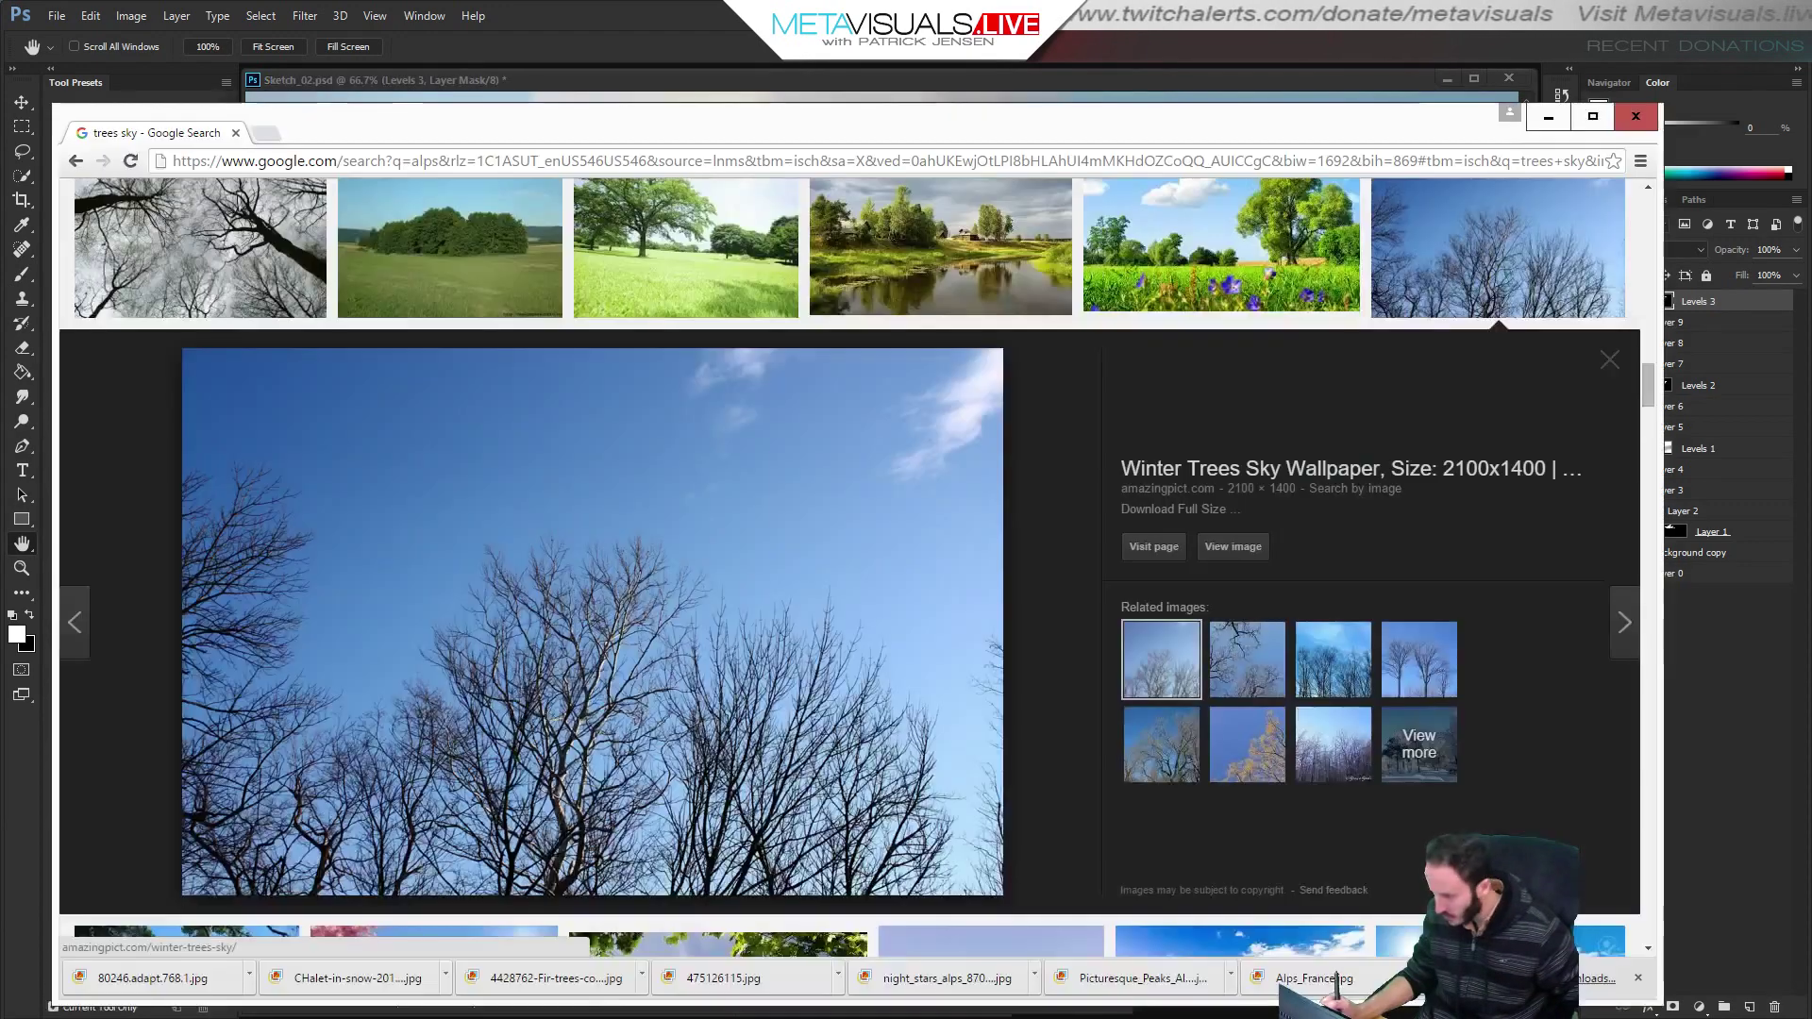
left_click(523, 165)
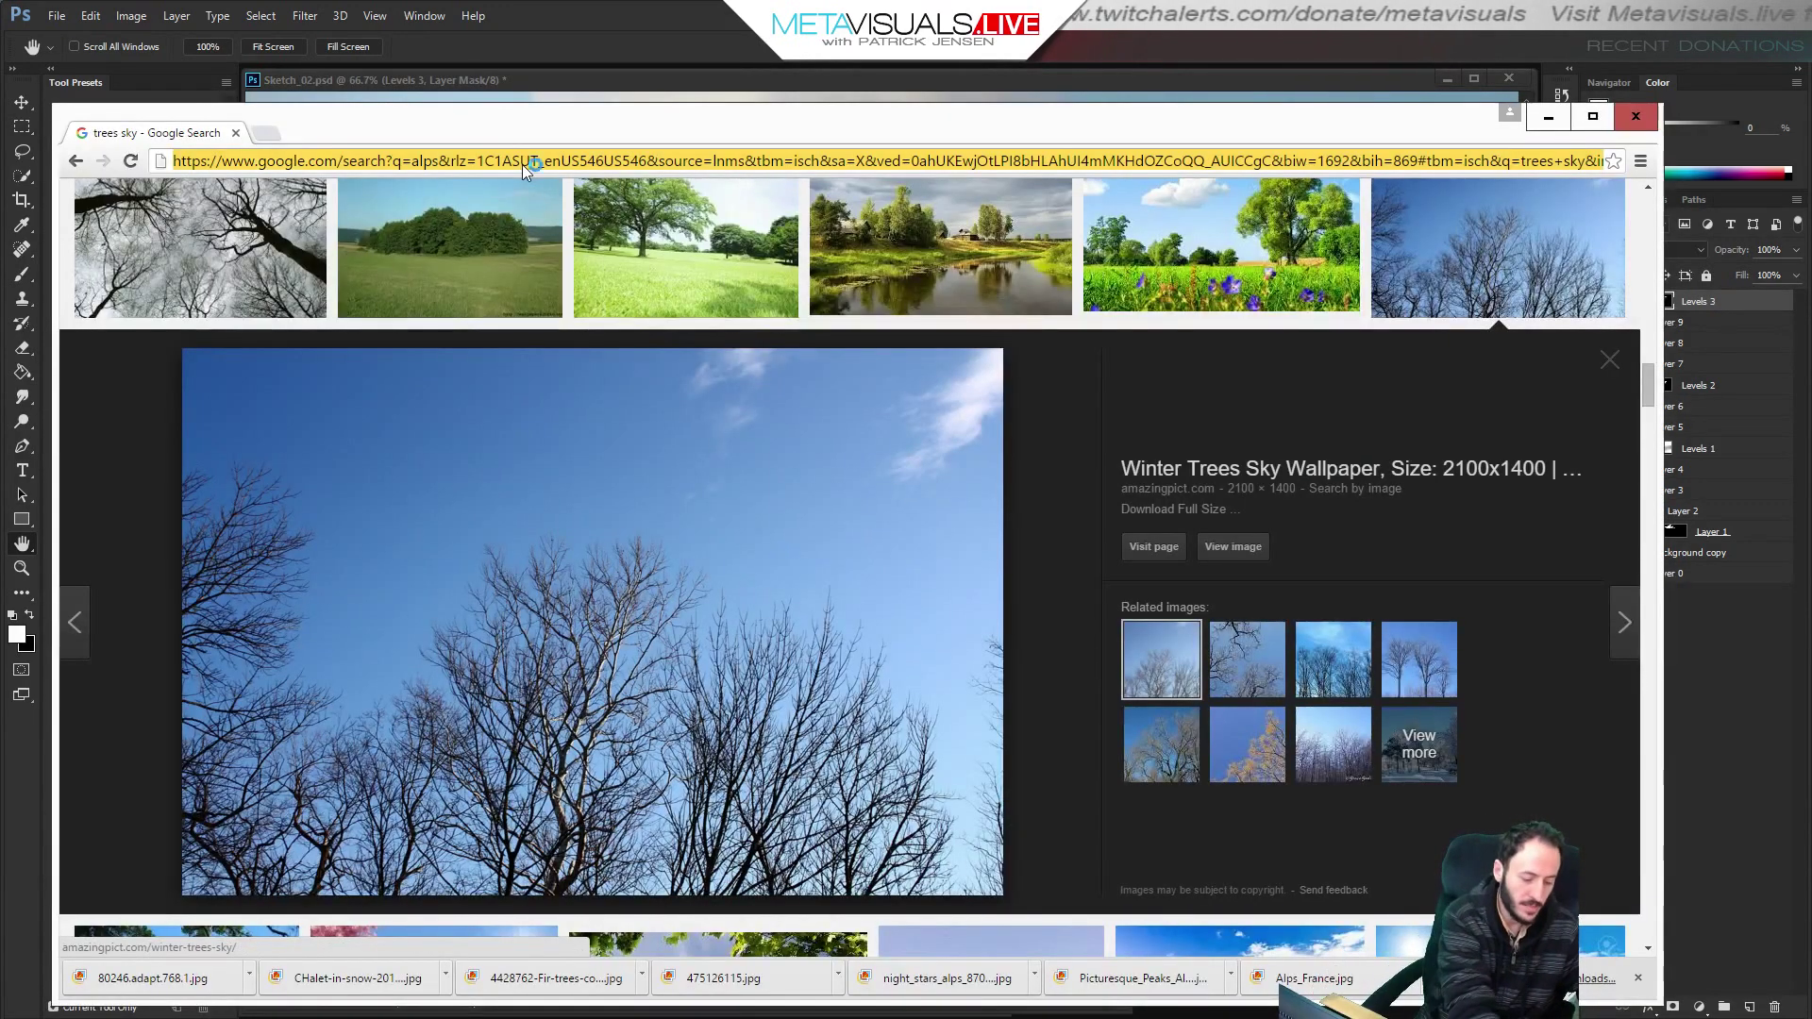
type("castles")
key("Return")
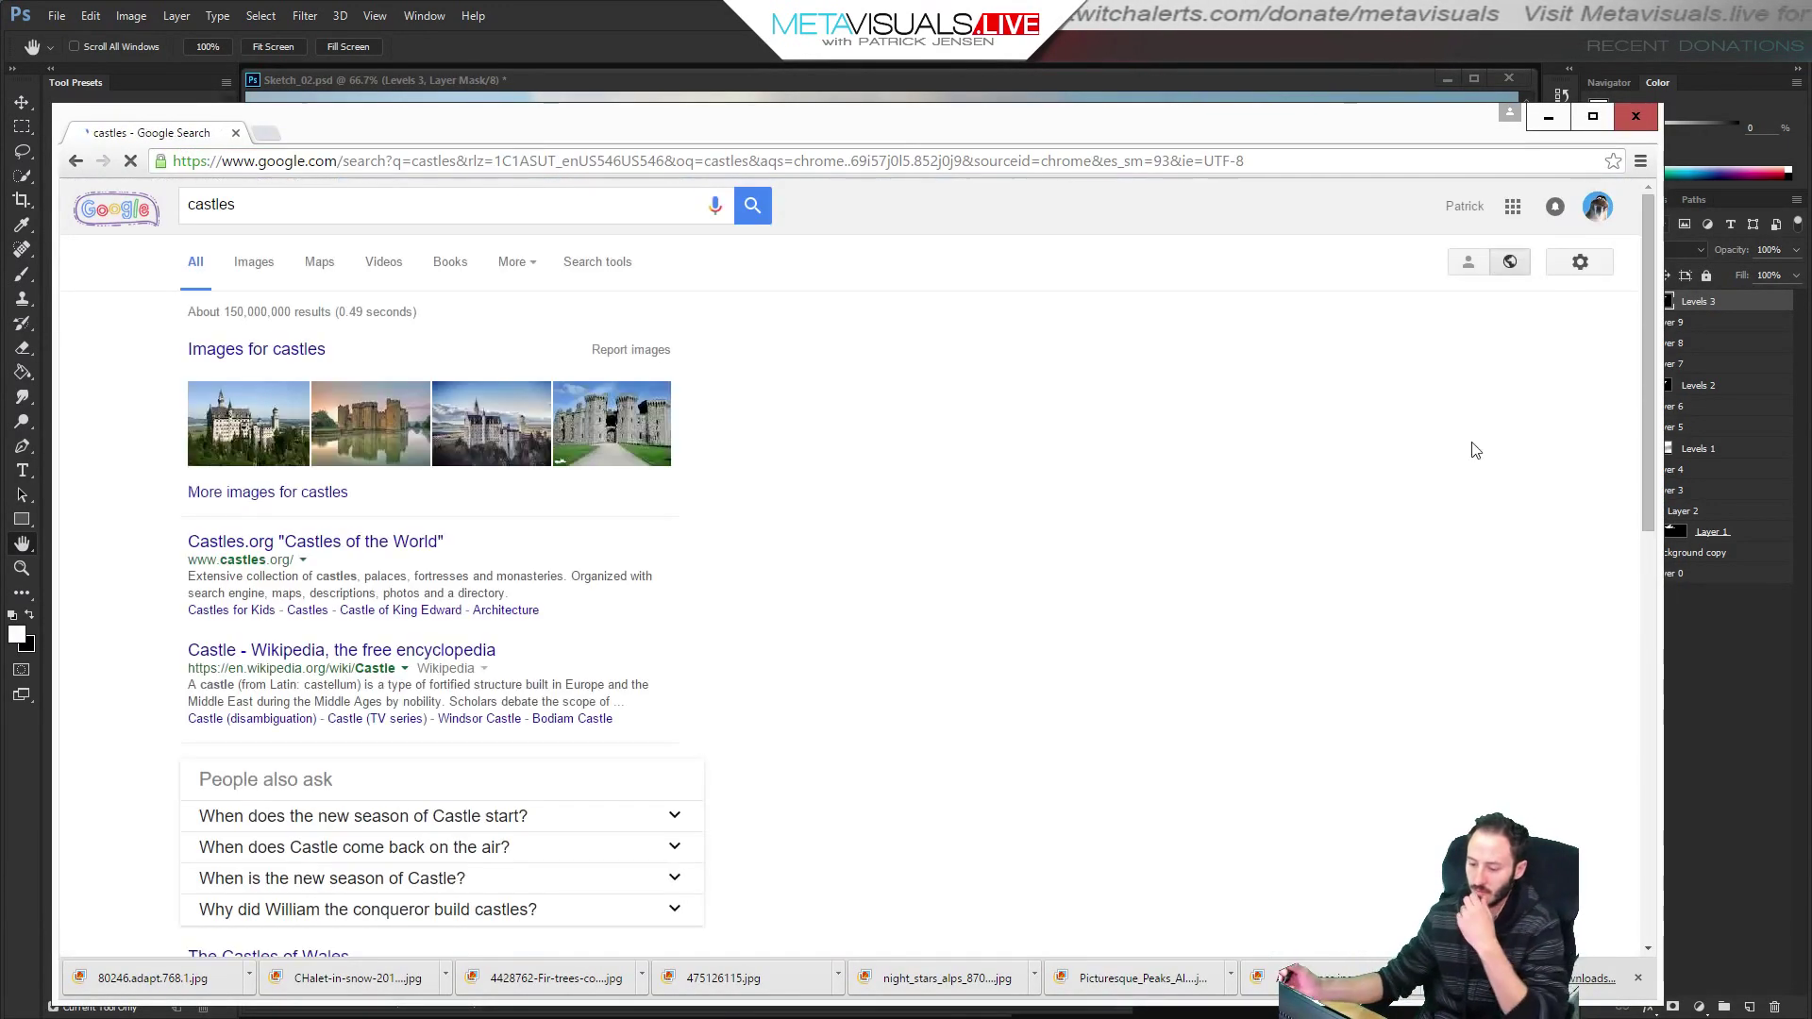
left_click(253, 264)
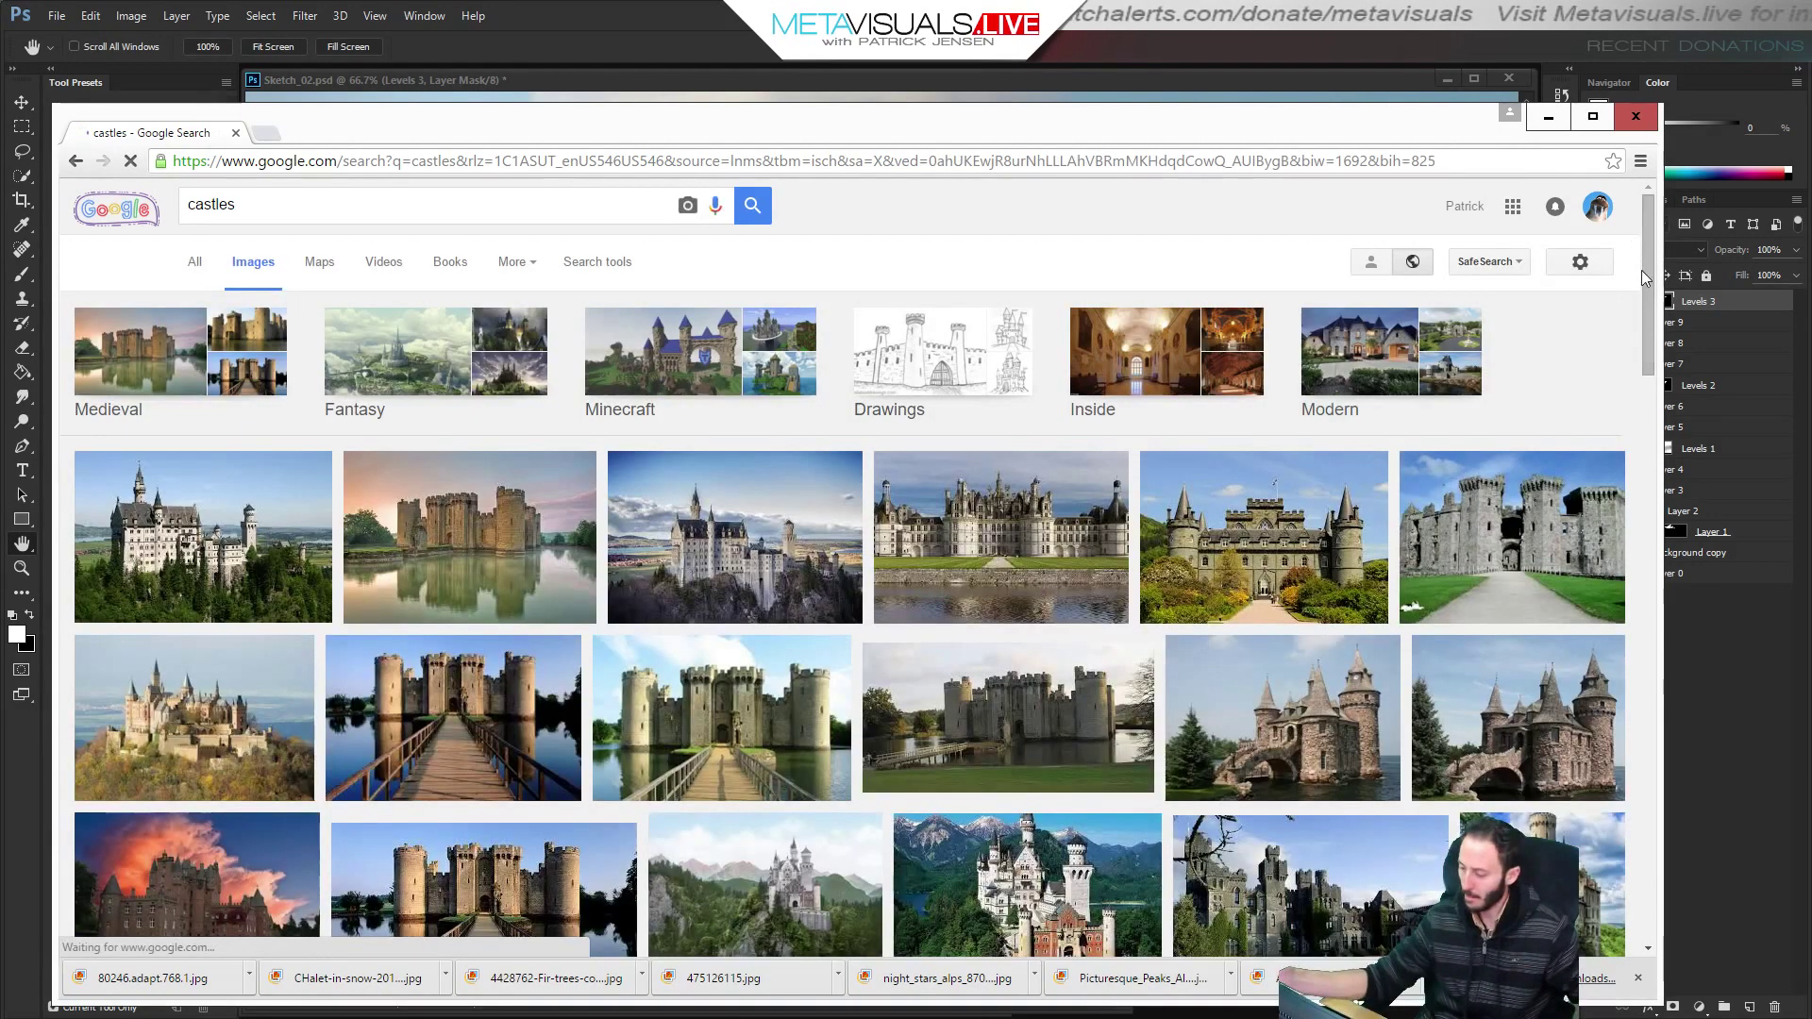
Find the Castles in Ireland photo from Ireland.com among the results and copy the image.
scroll(1647, 234, "down", 4)
left_click_drag(1645, 241, 1644, 246)
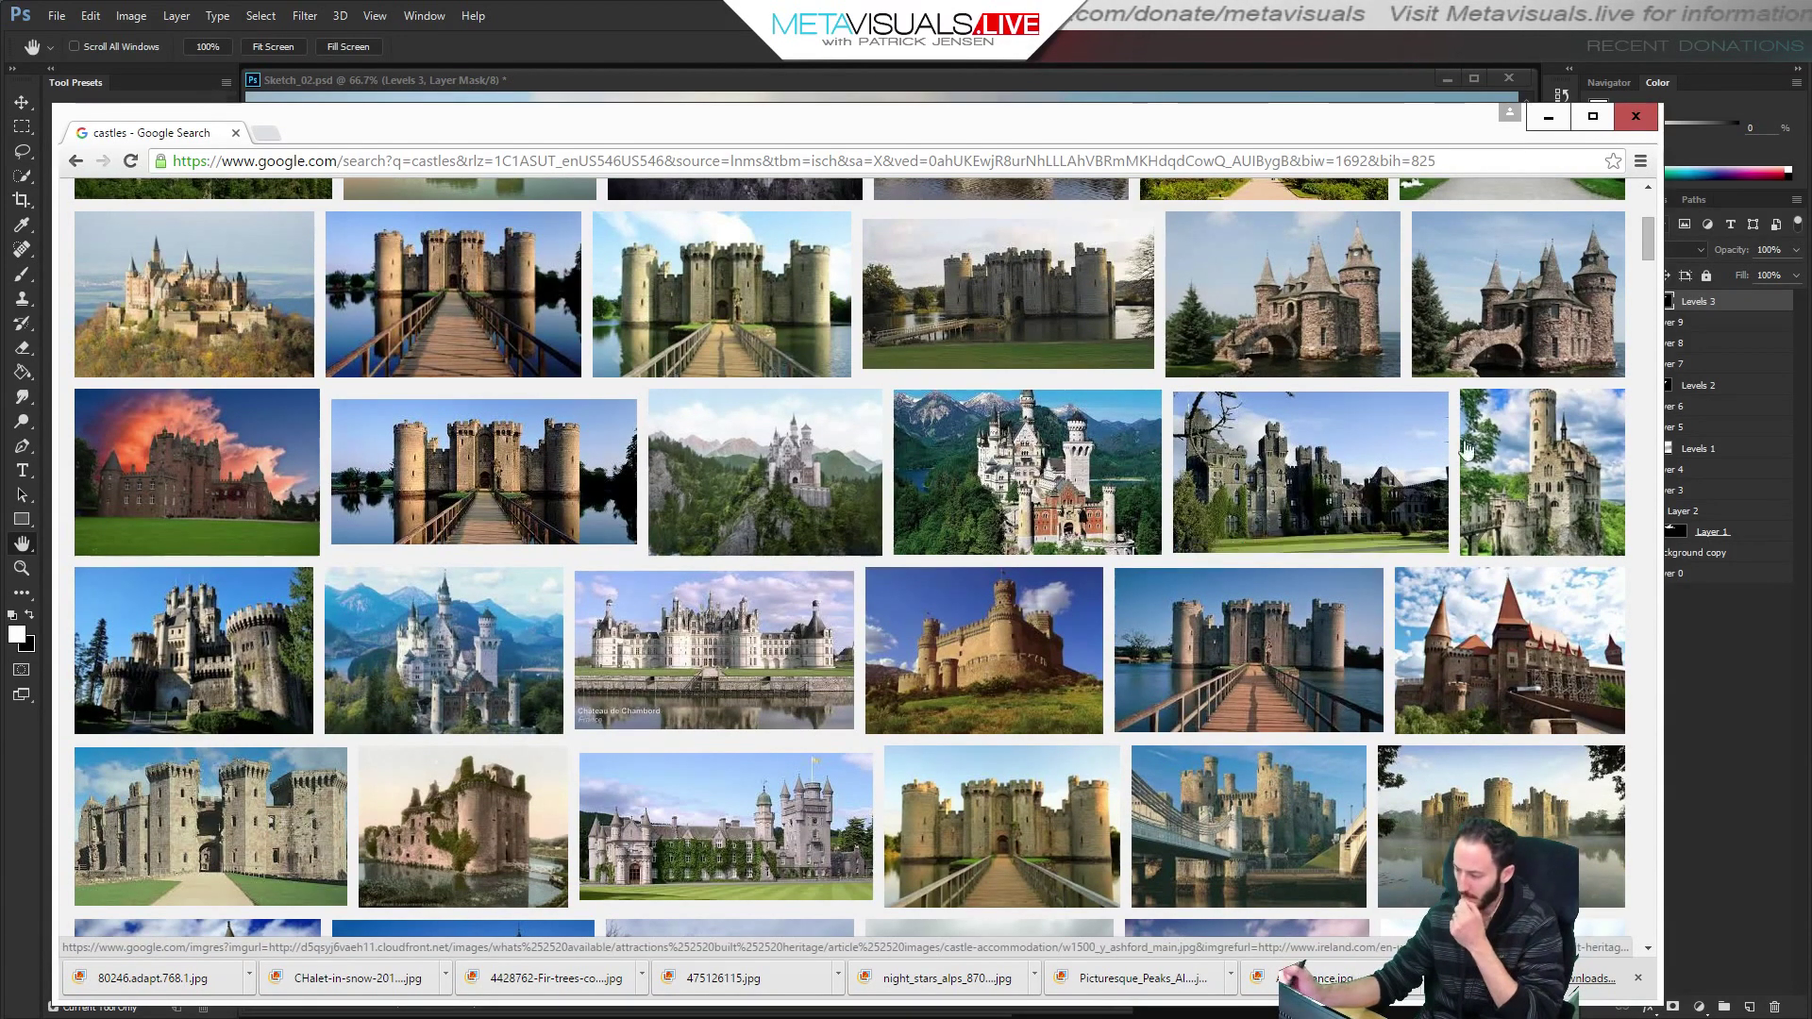
left_click(1442, 460)
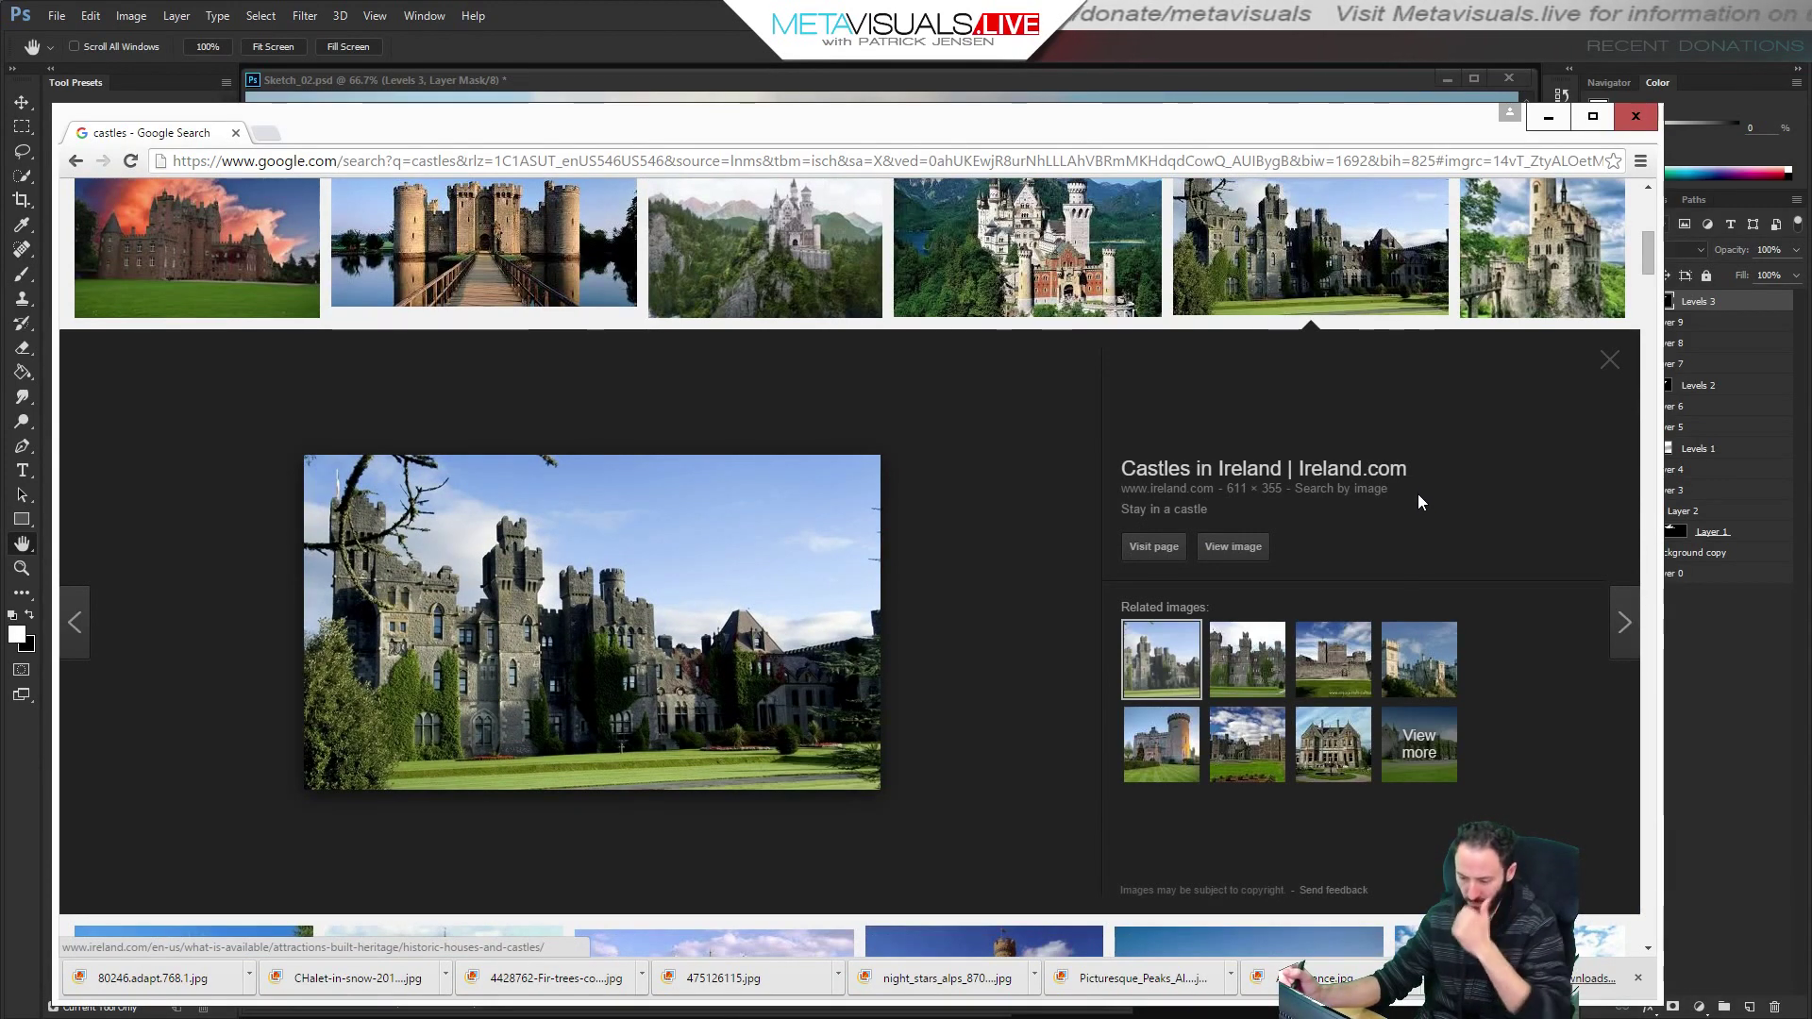
right_click(581, 604)
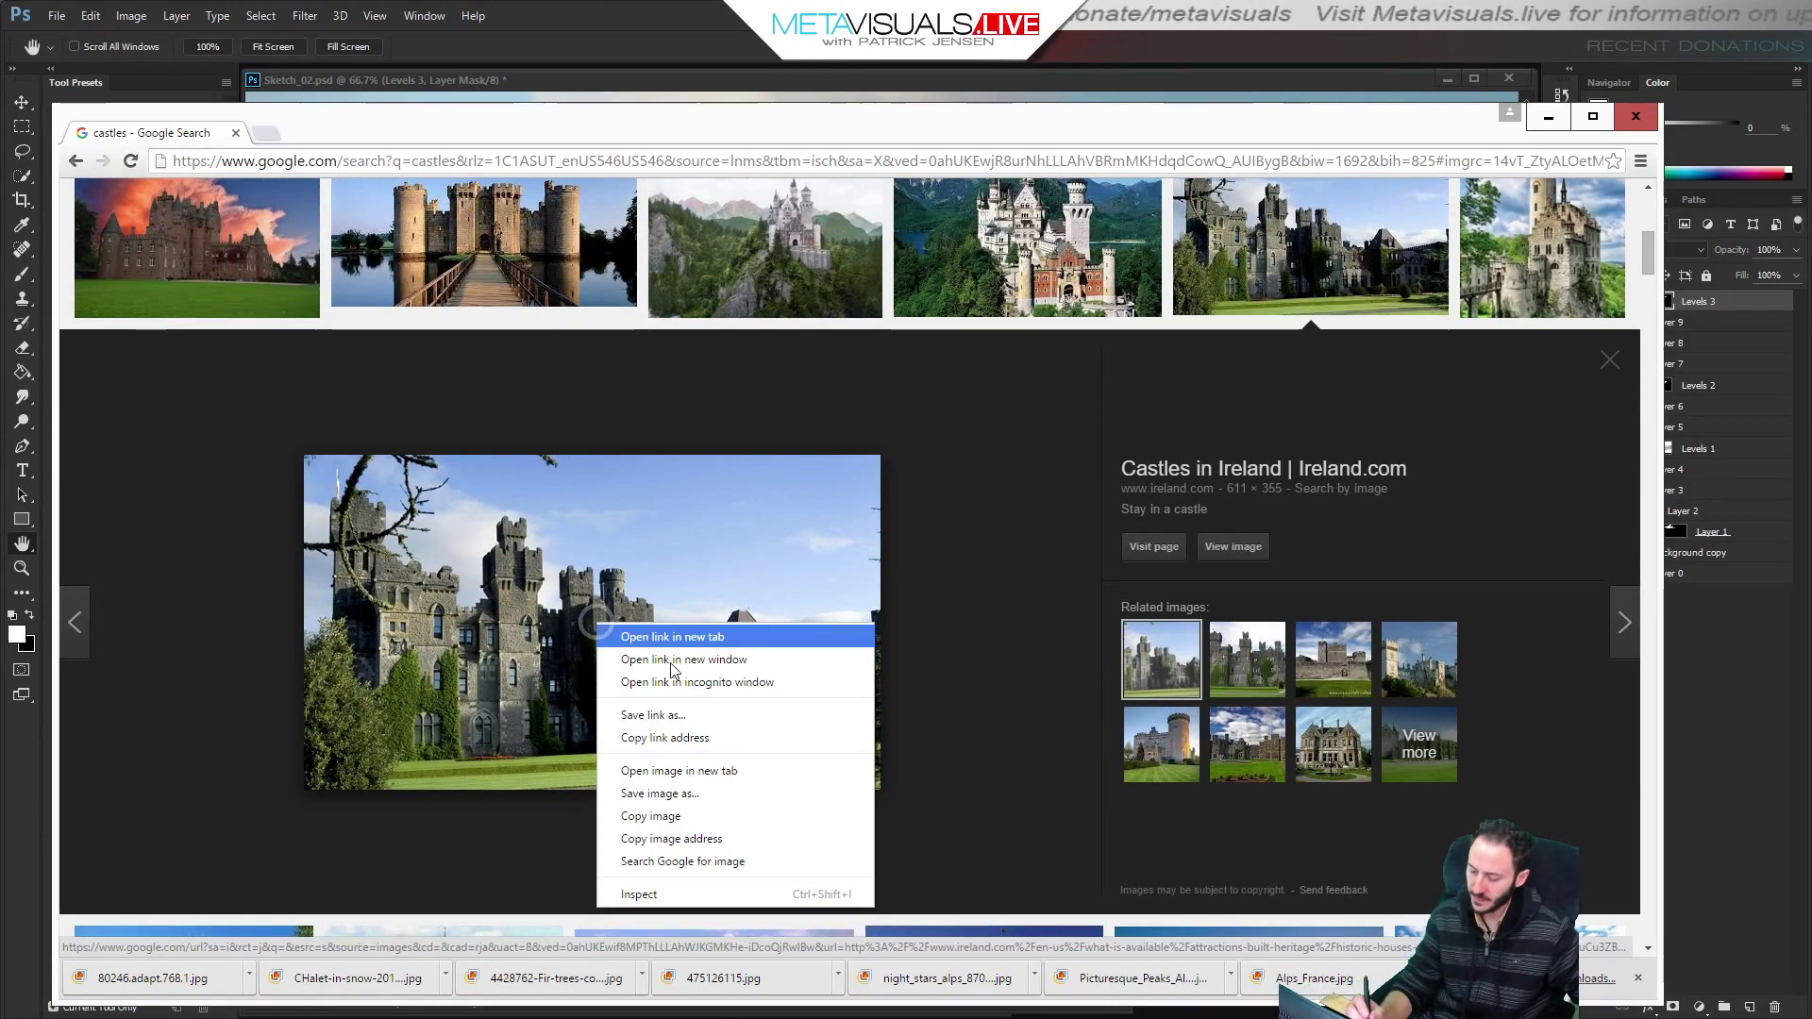
left_click(684, 813)
Switch to Photoshop, paste the castle photo into a new document, and place its window at 50% zoom below the painting.
left_click(1017, 59)
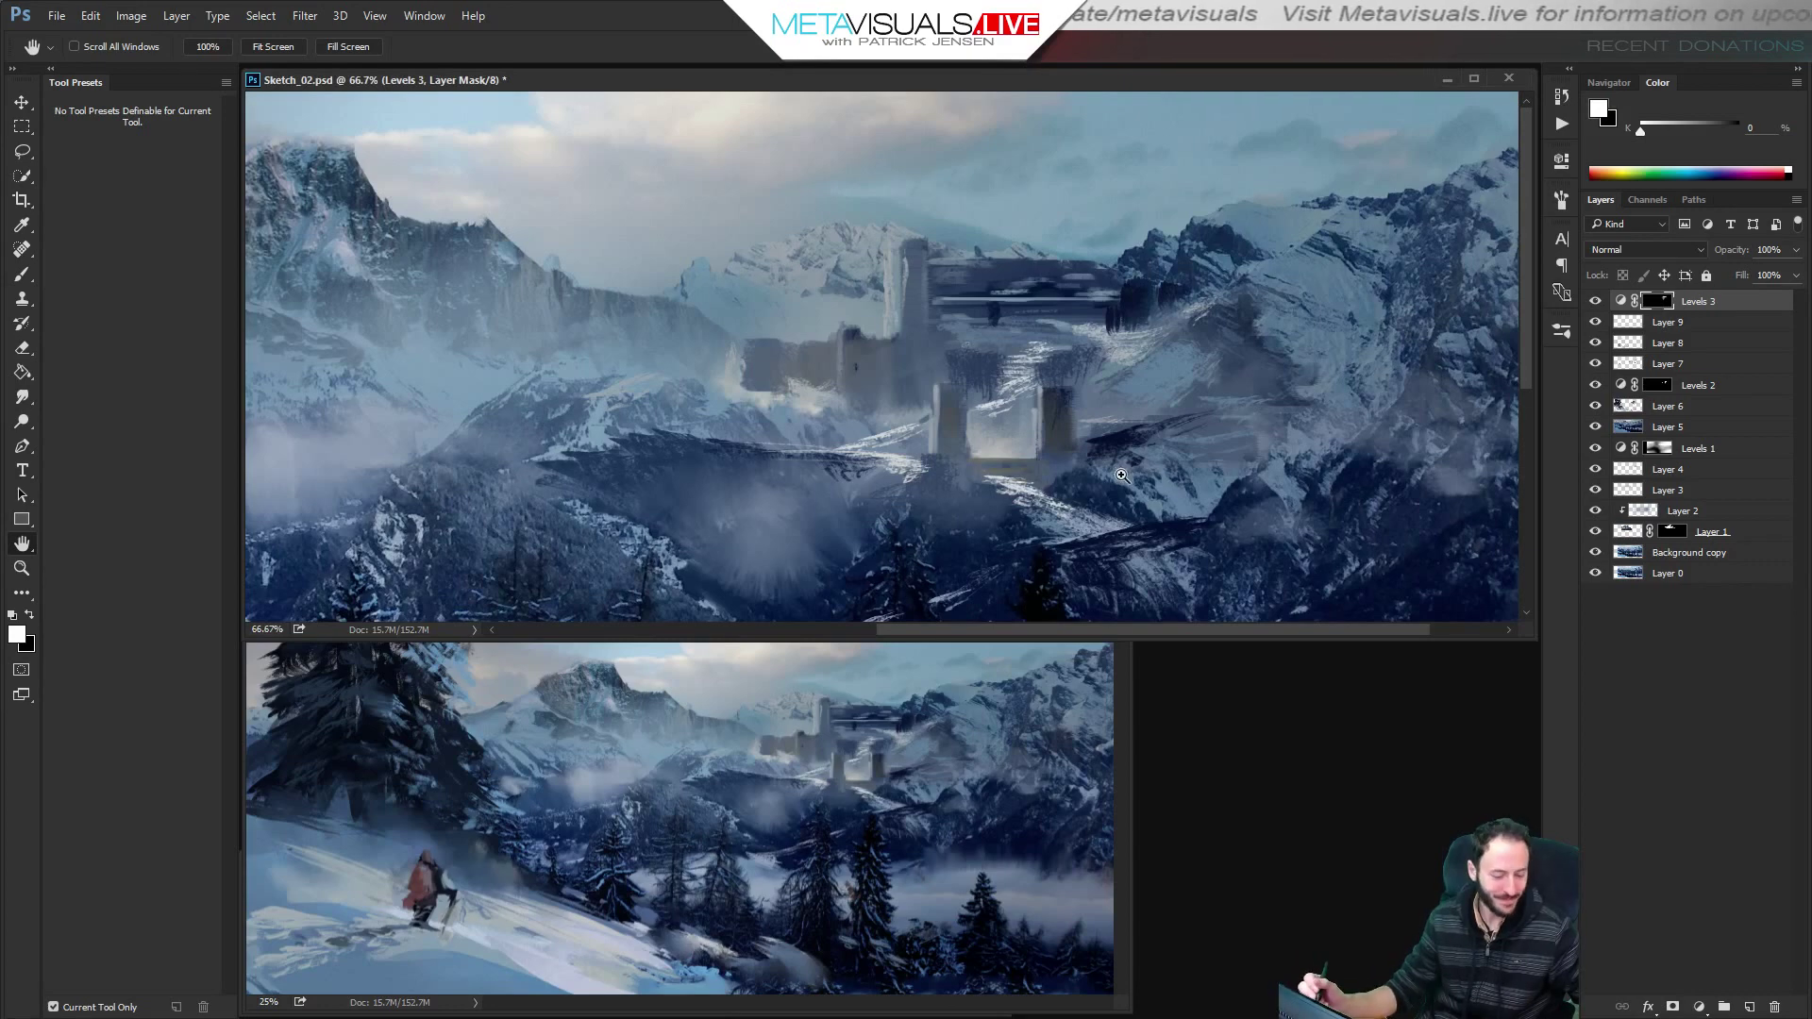
key("ctrl+n")
key("Return")
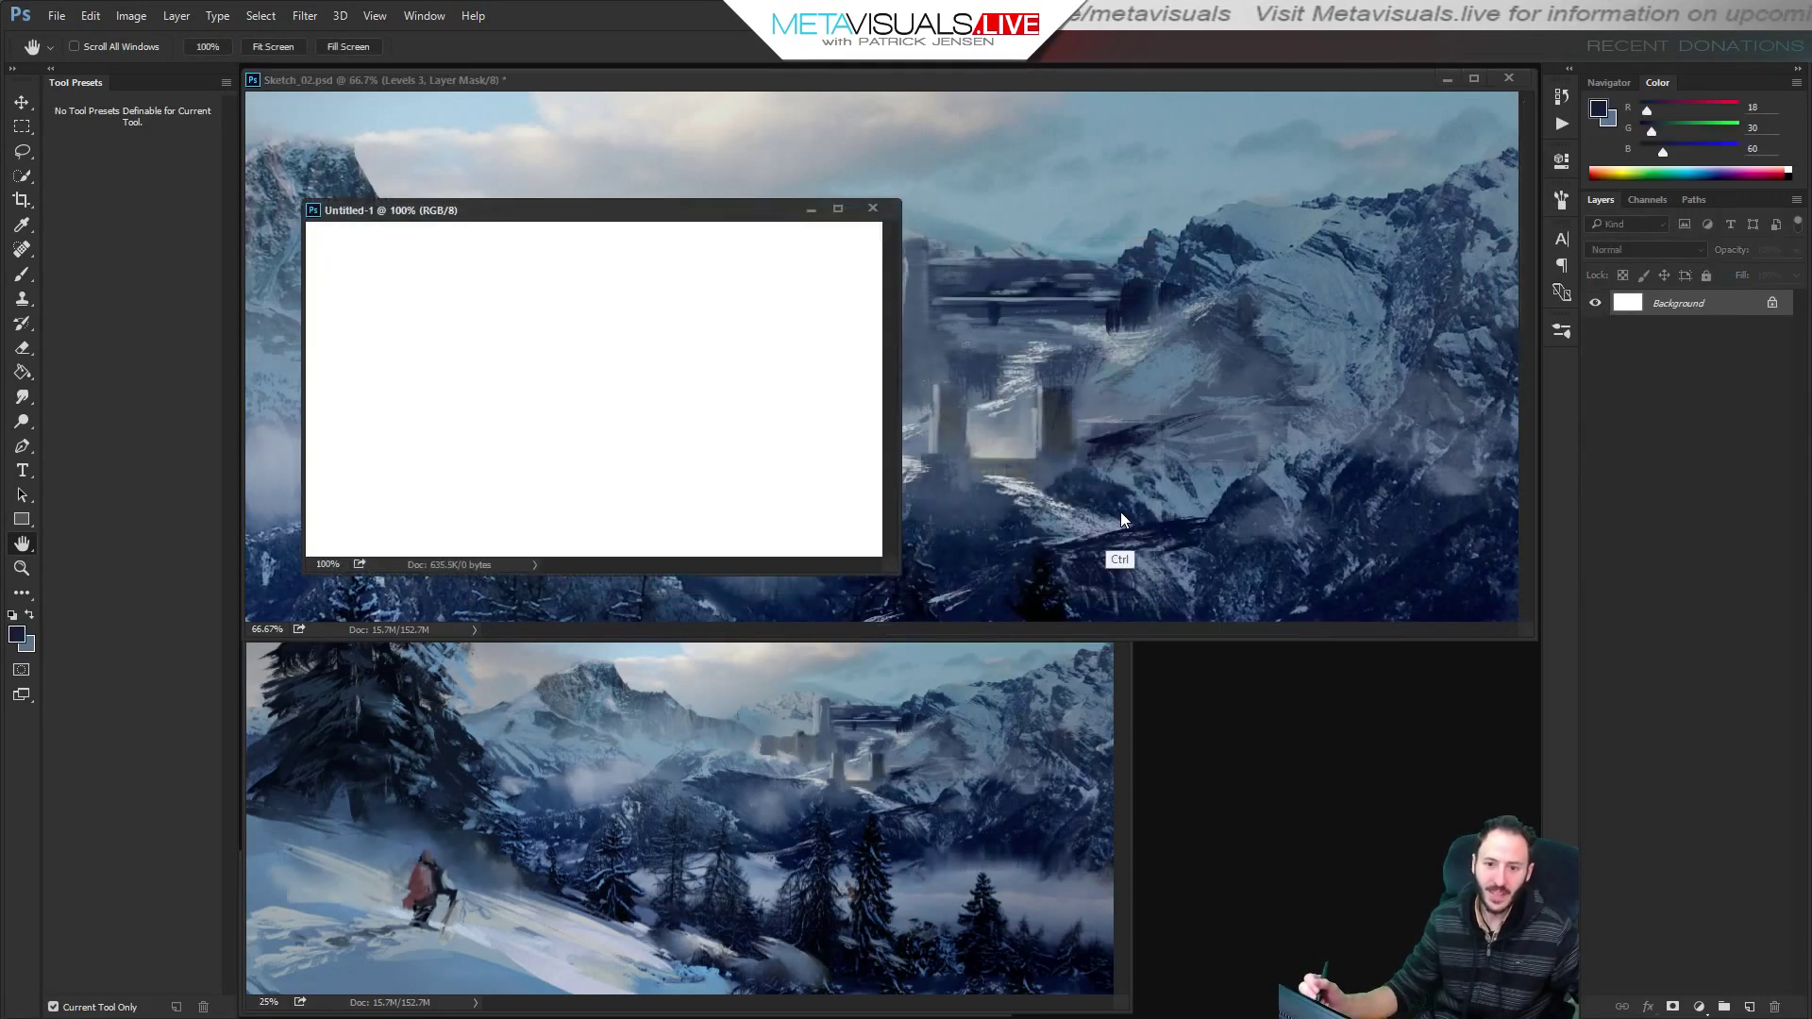
key("ctrl+v")
mouse_move(489, 210)
left_mouse_down()
mouse_move(882, 468)
mouse_move(930, 465)
left_mouse_up()
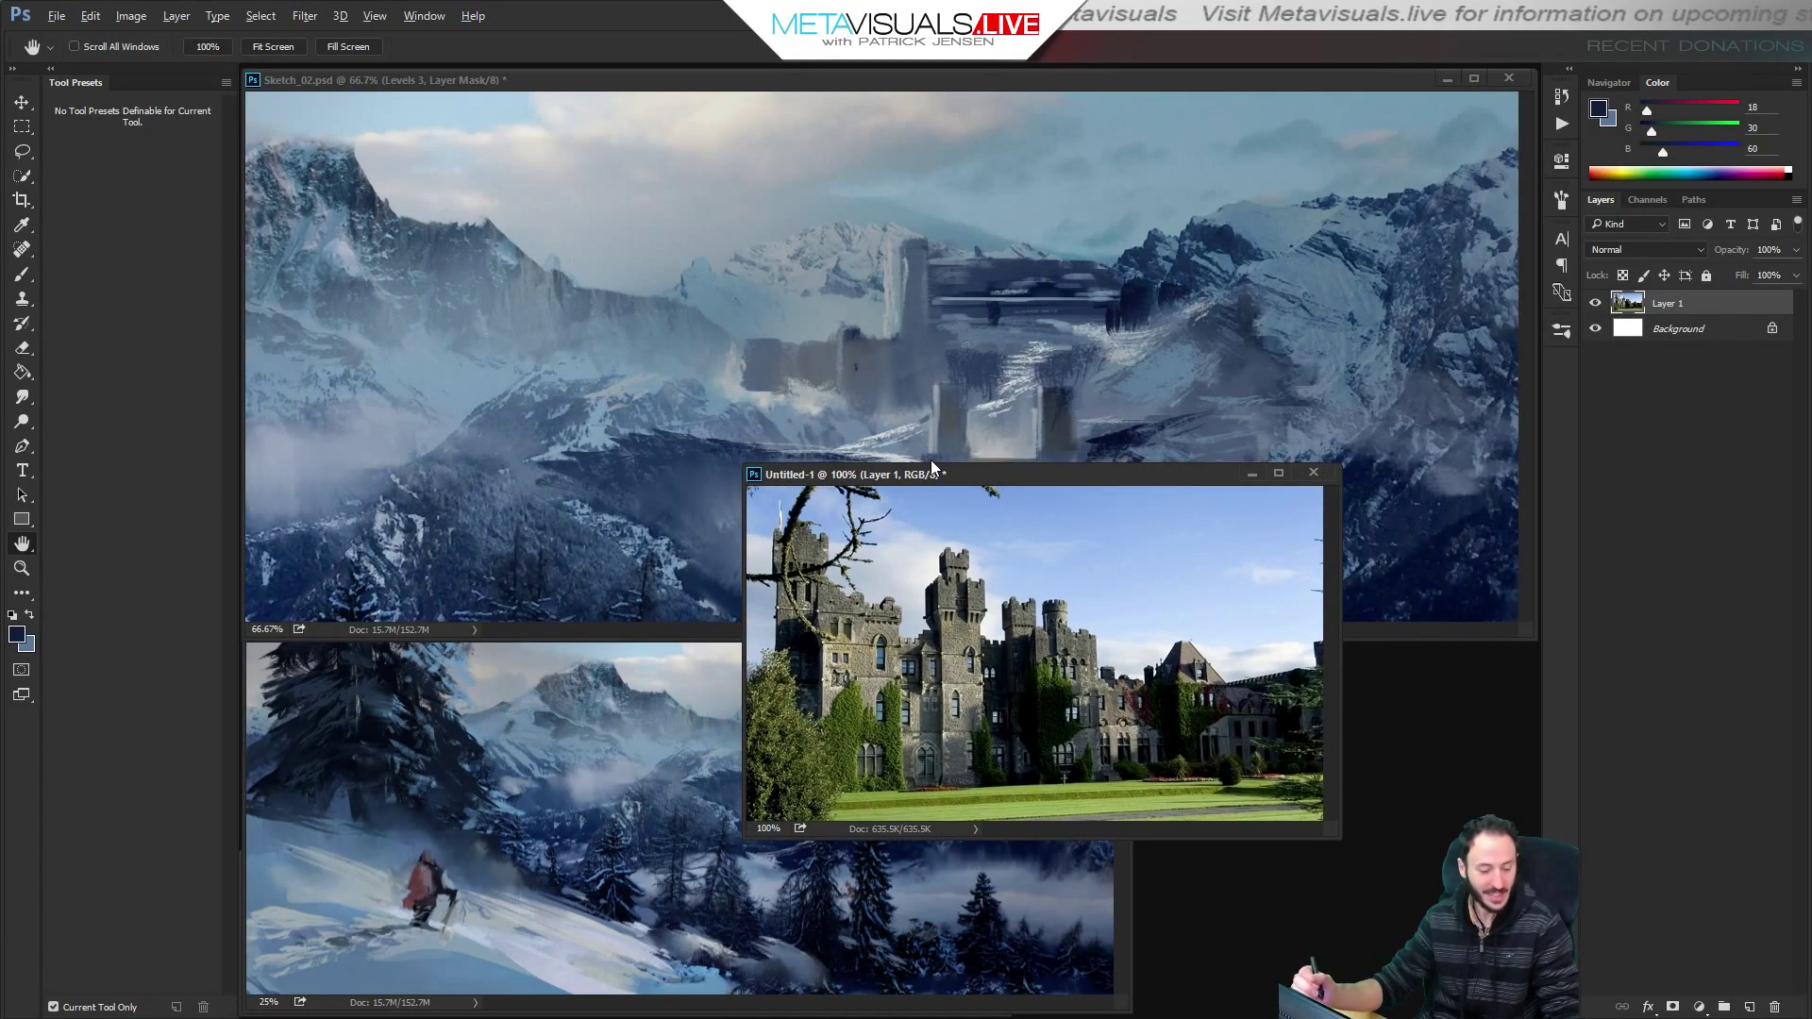
key("ctrl+minus")
key("ctrl+minus")
left_click_drag(878, 469, 959, 804)
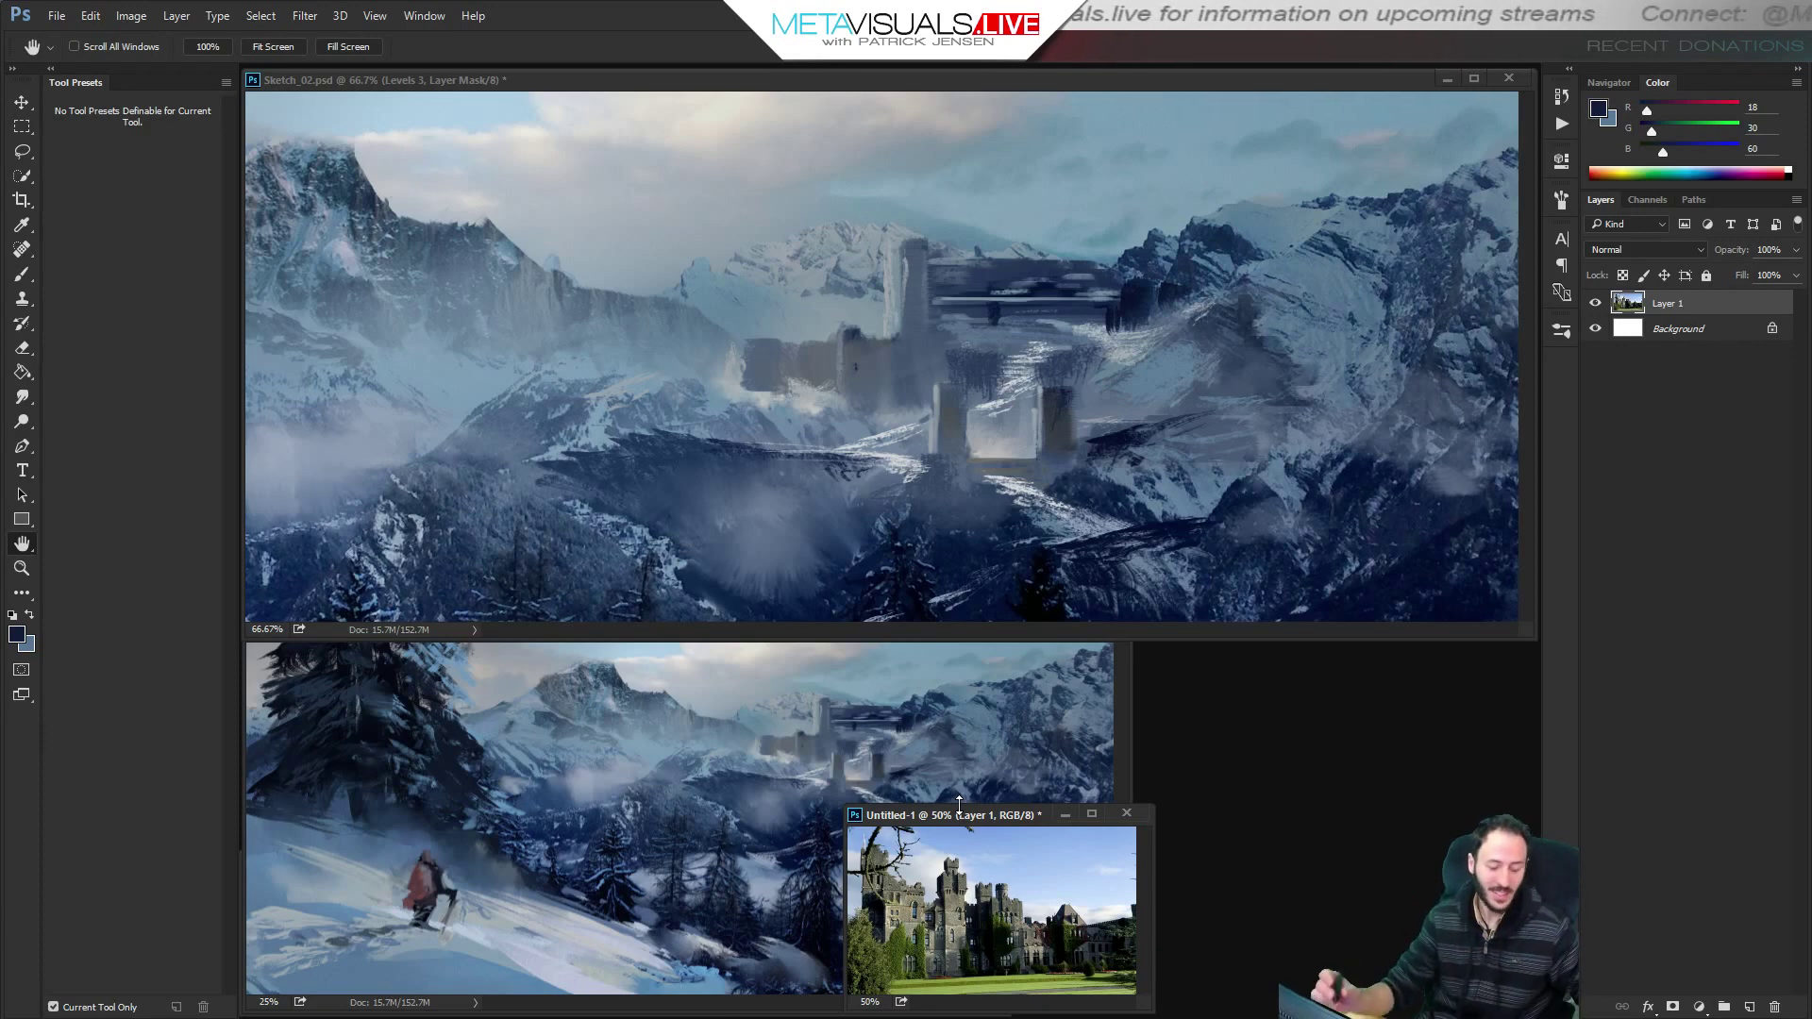
Add a new layer above Levels 3 in Sketch_02.psd and choose the _Paint KFP brush.
left_click(847, 84)
key("b")
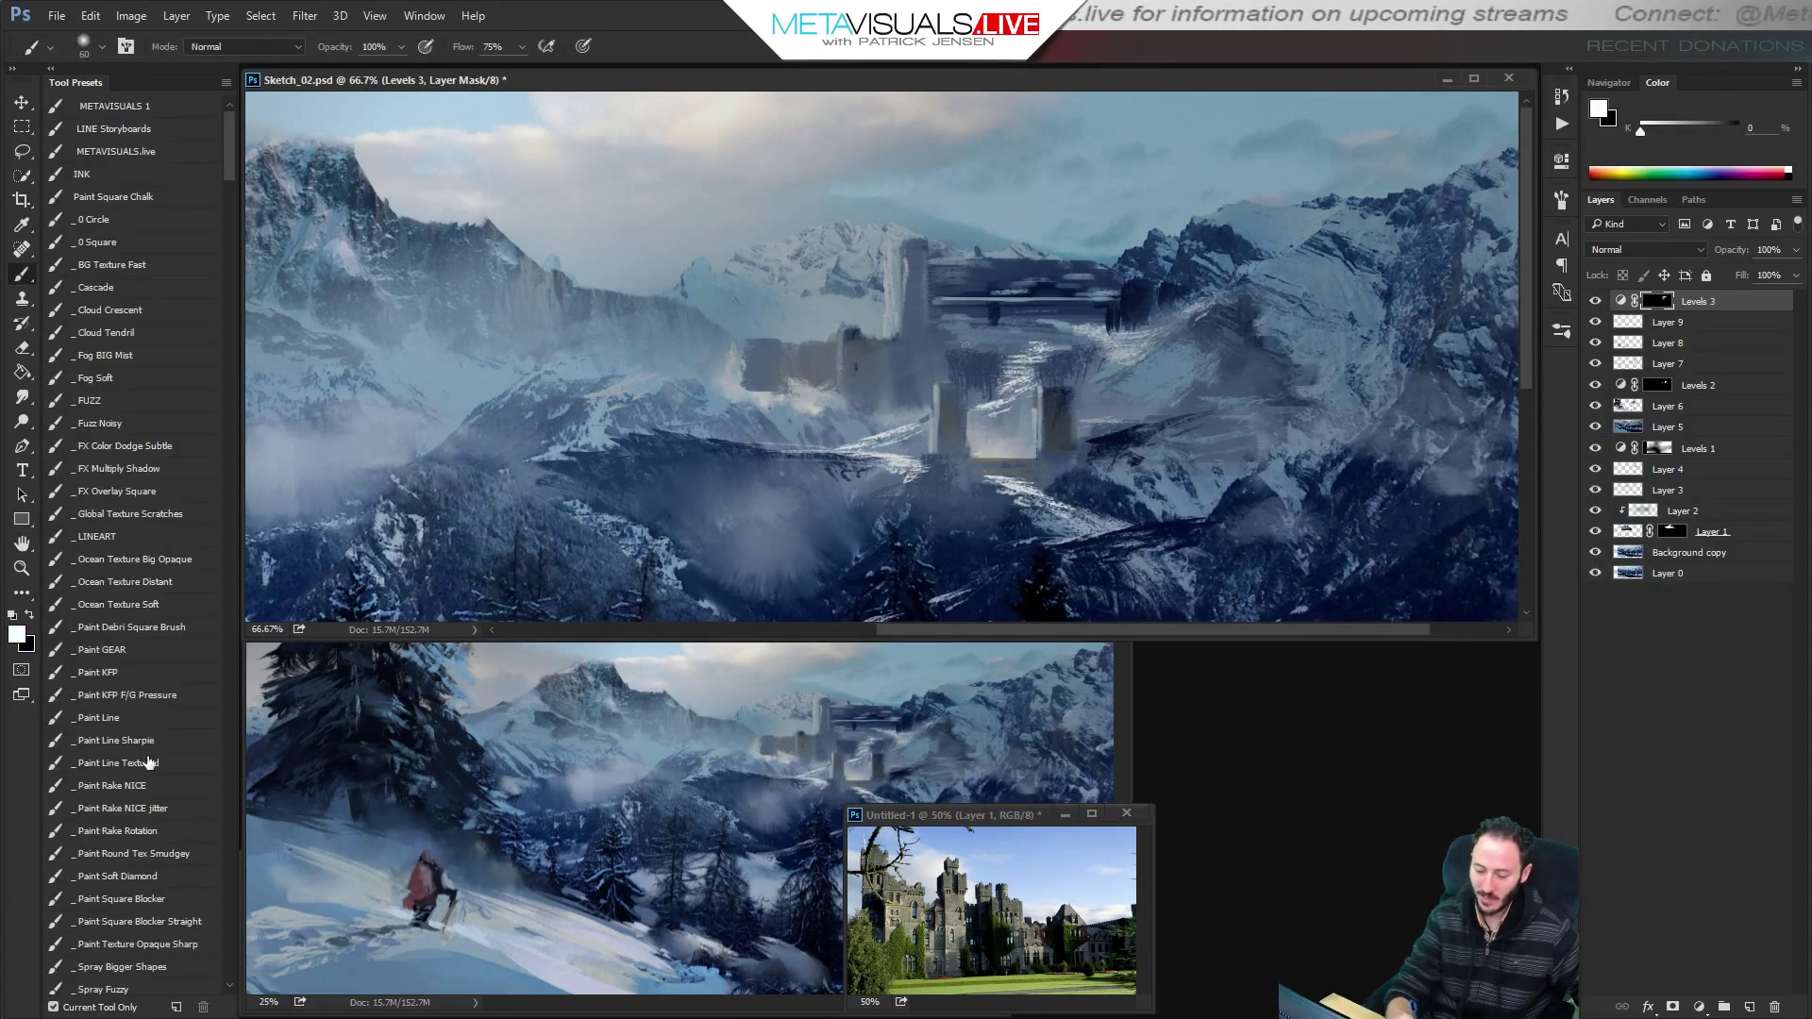
left_click(148, 785)
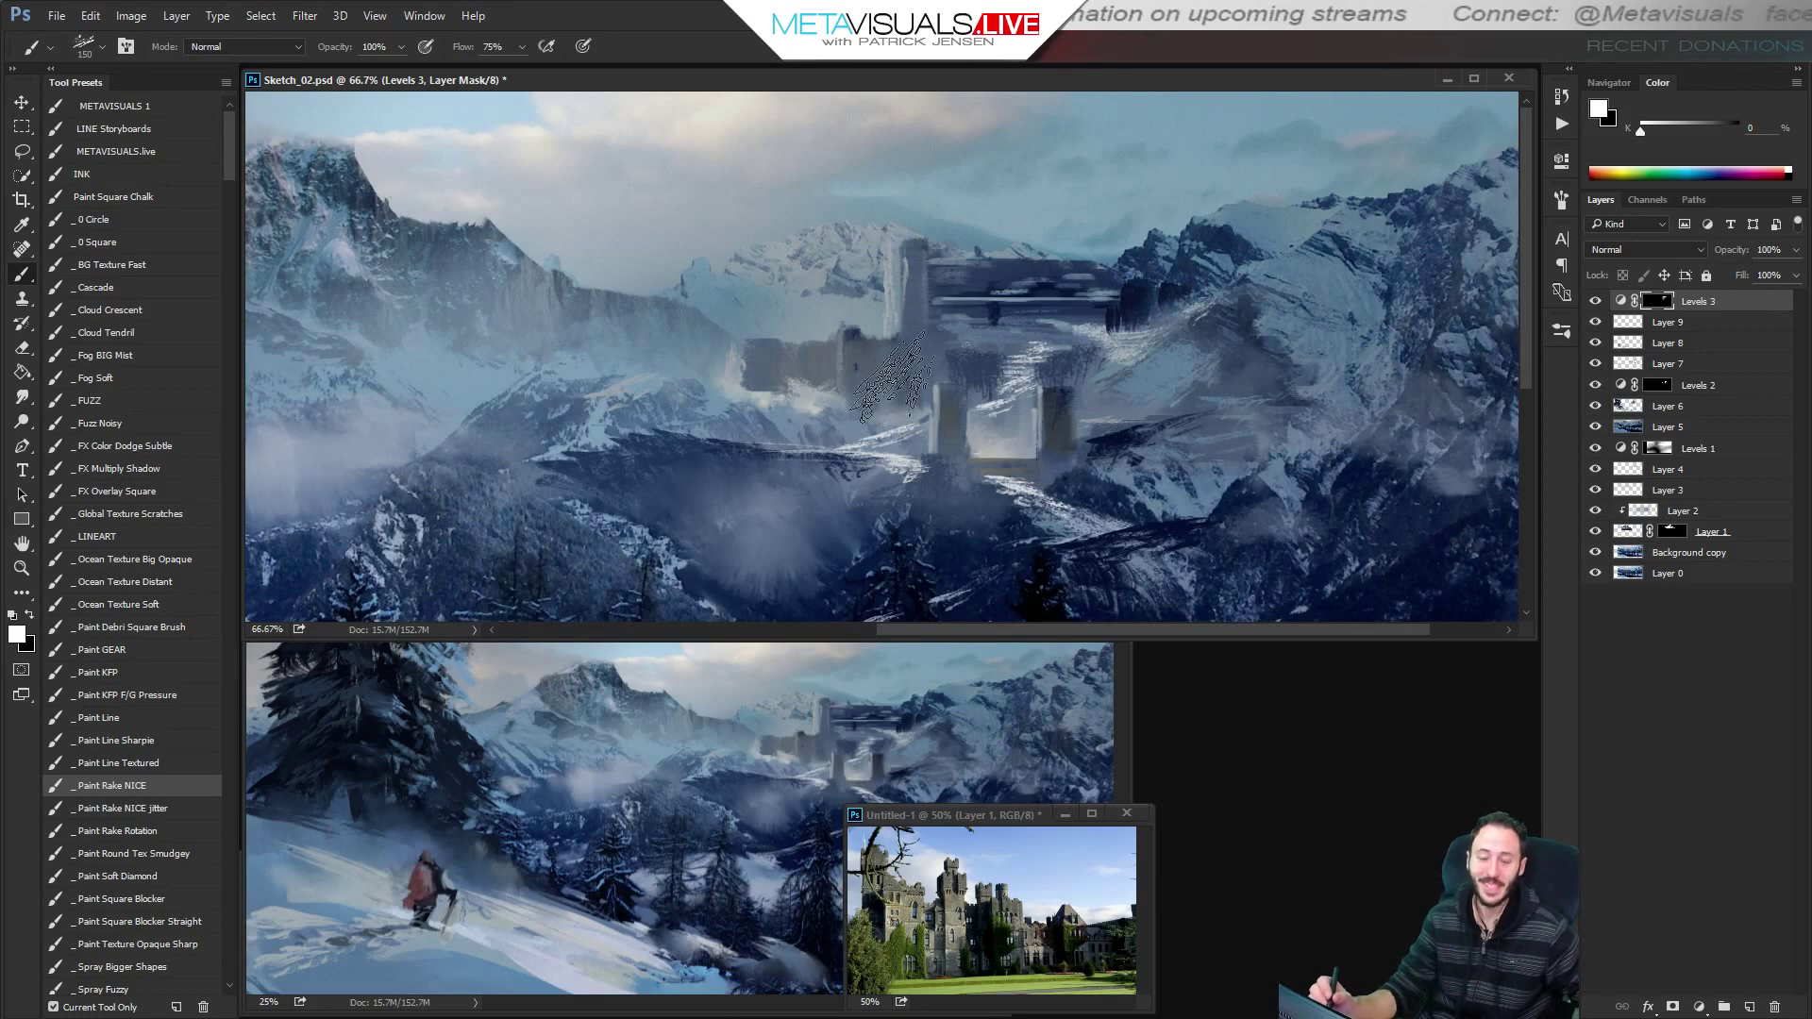
key("space")
left_click_drag(1138, 393, 971, 393)
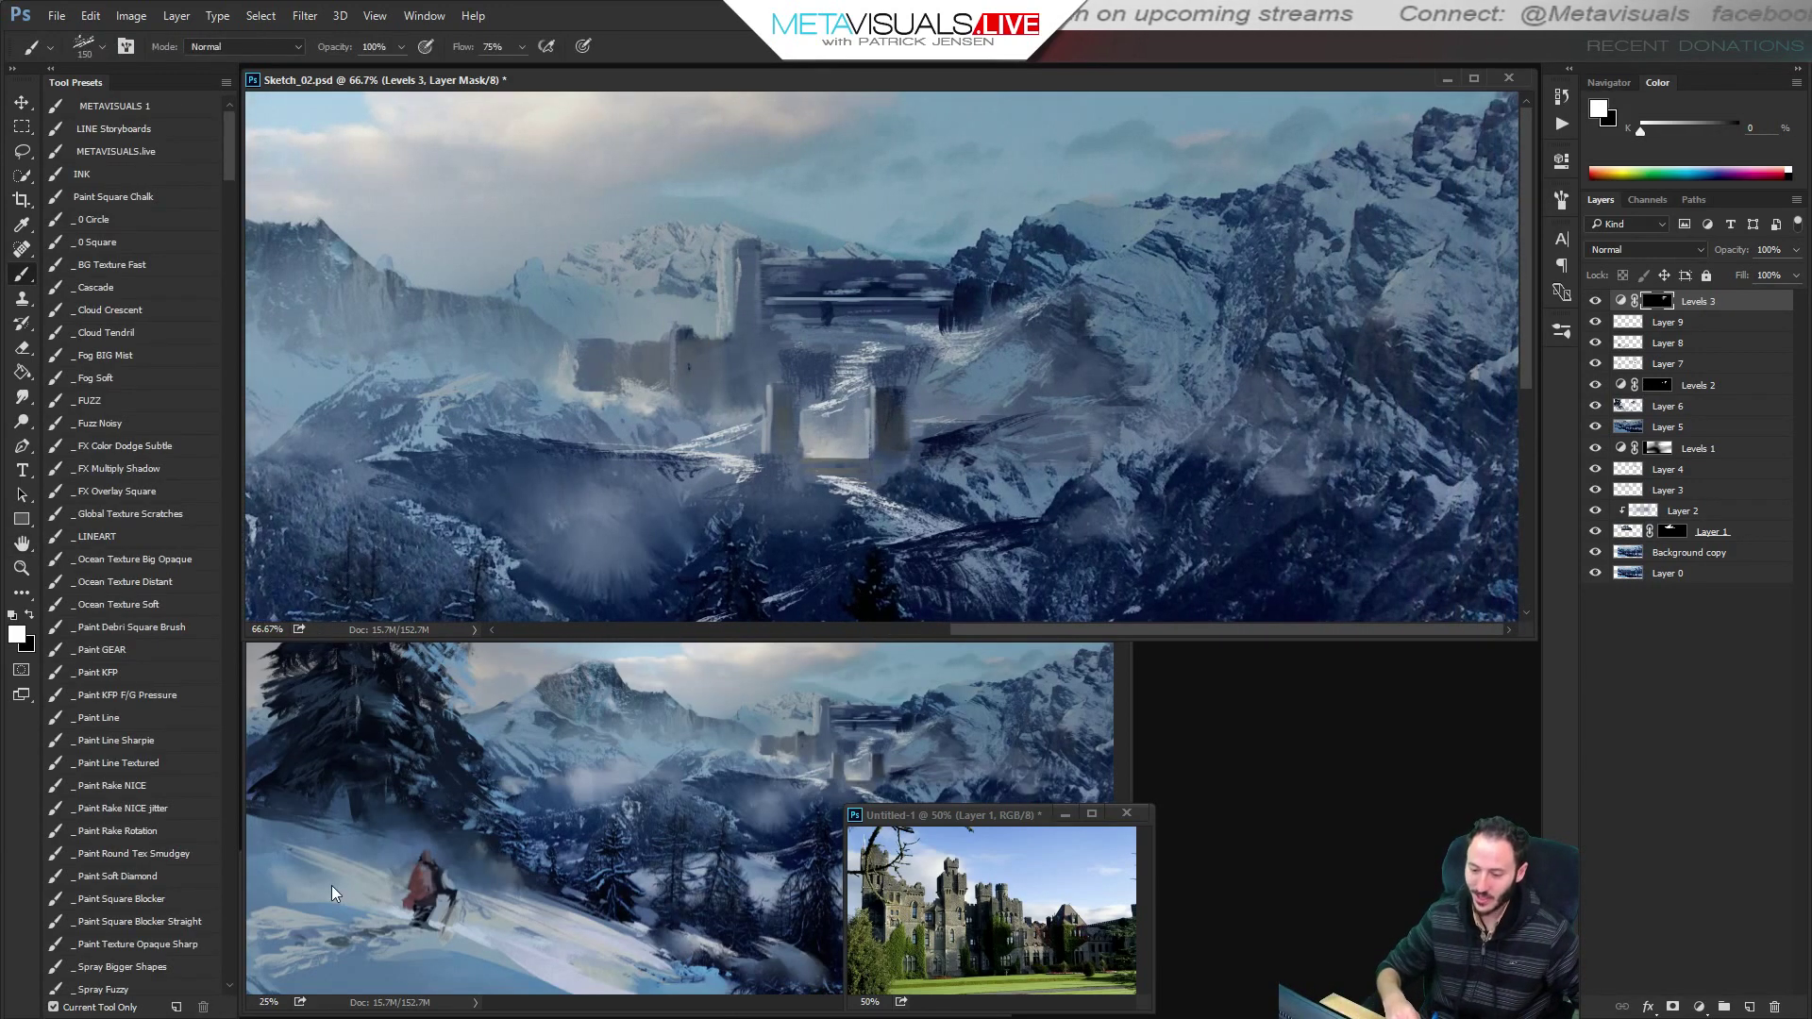
left_click(128, 672)
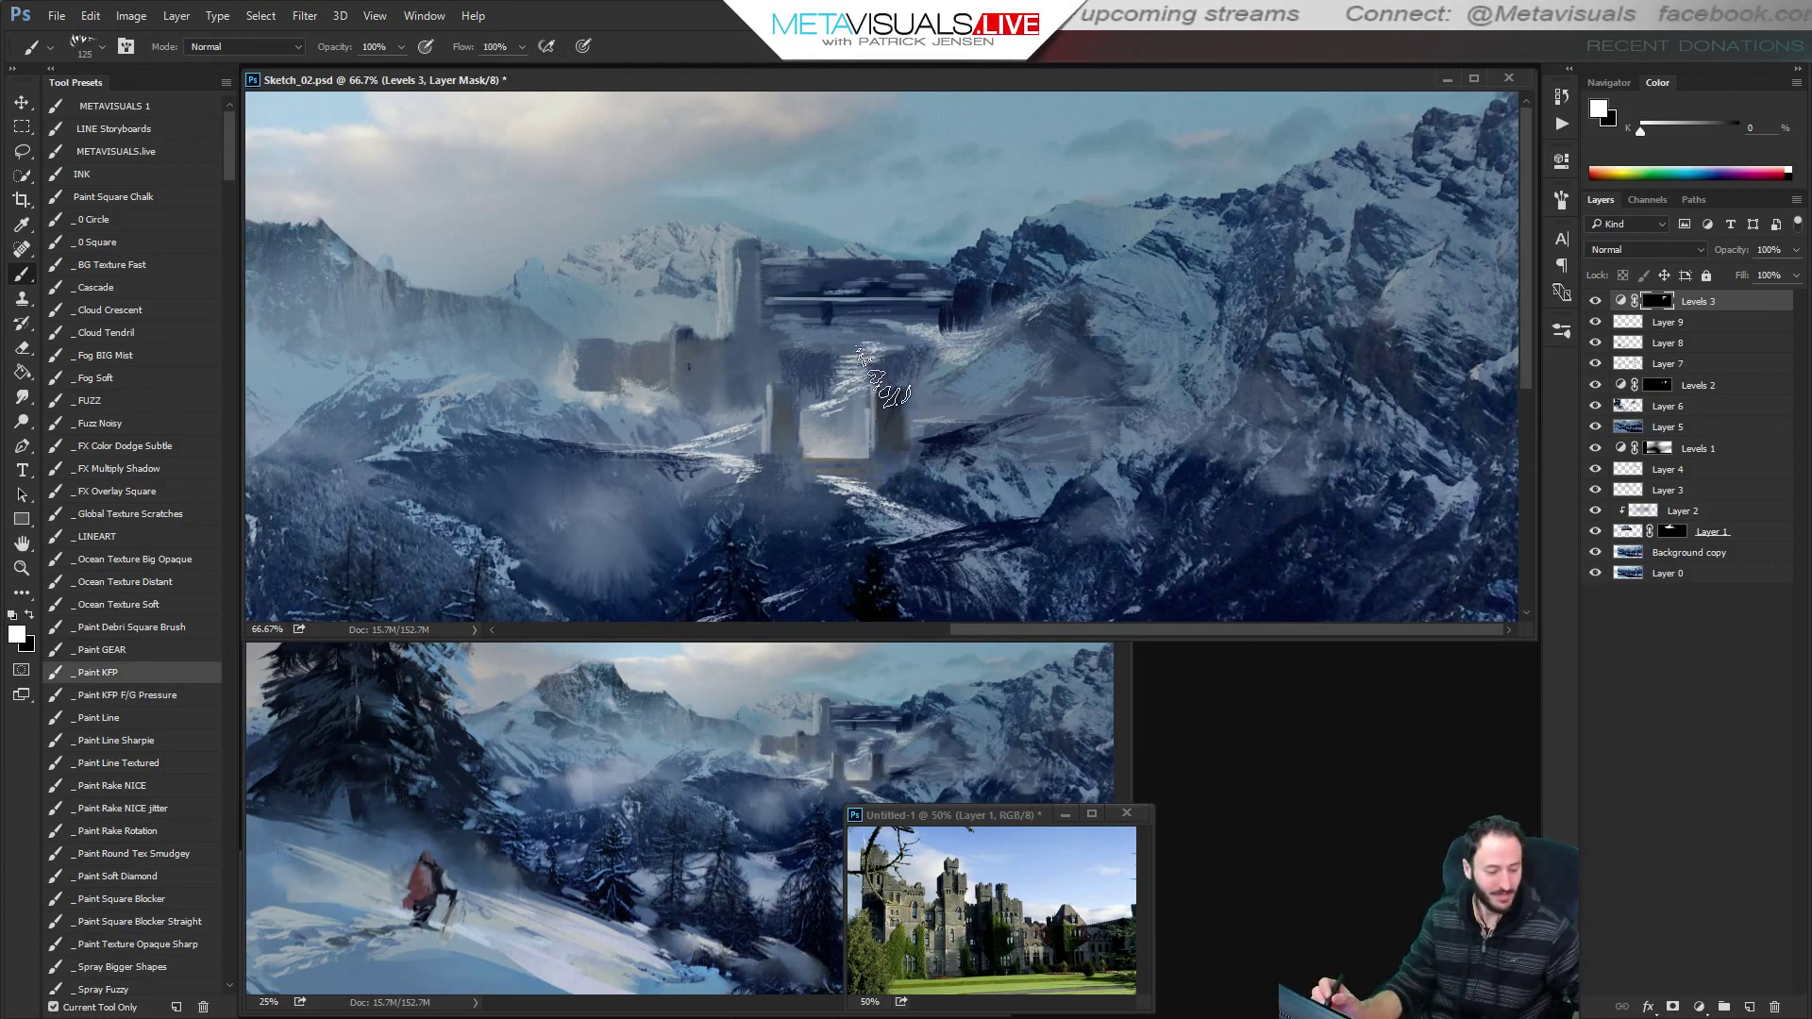
key("ctrl+alt+shift+n")
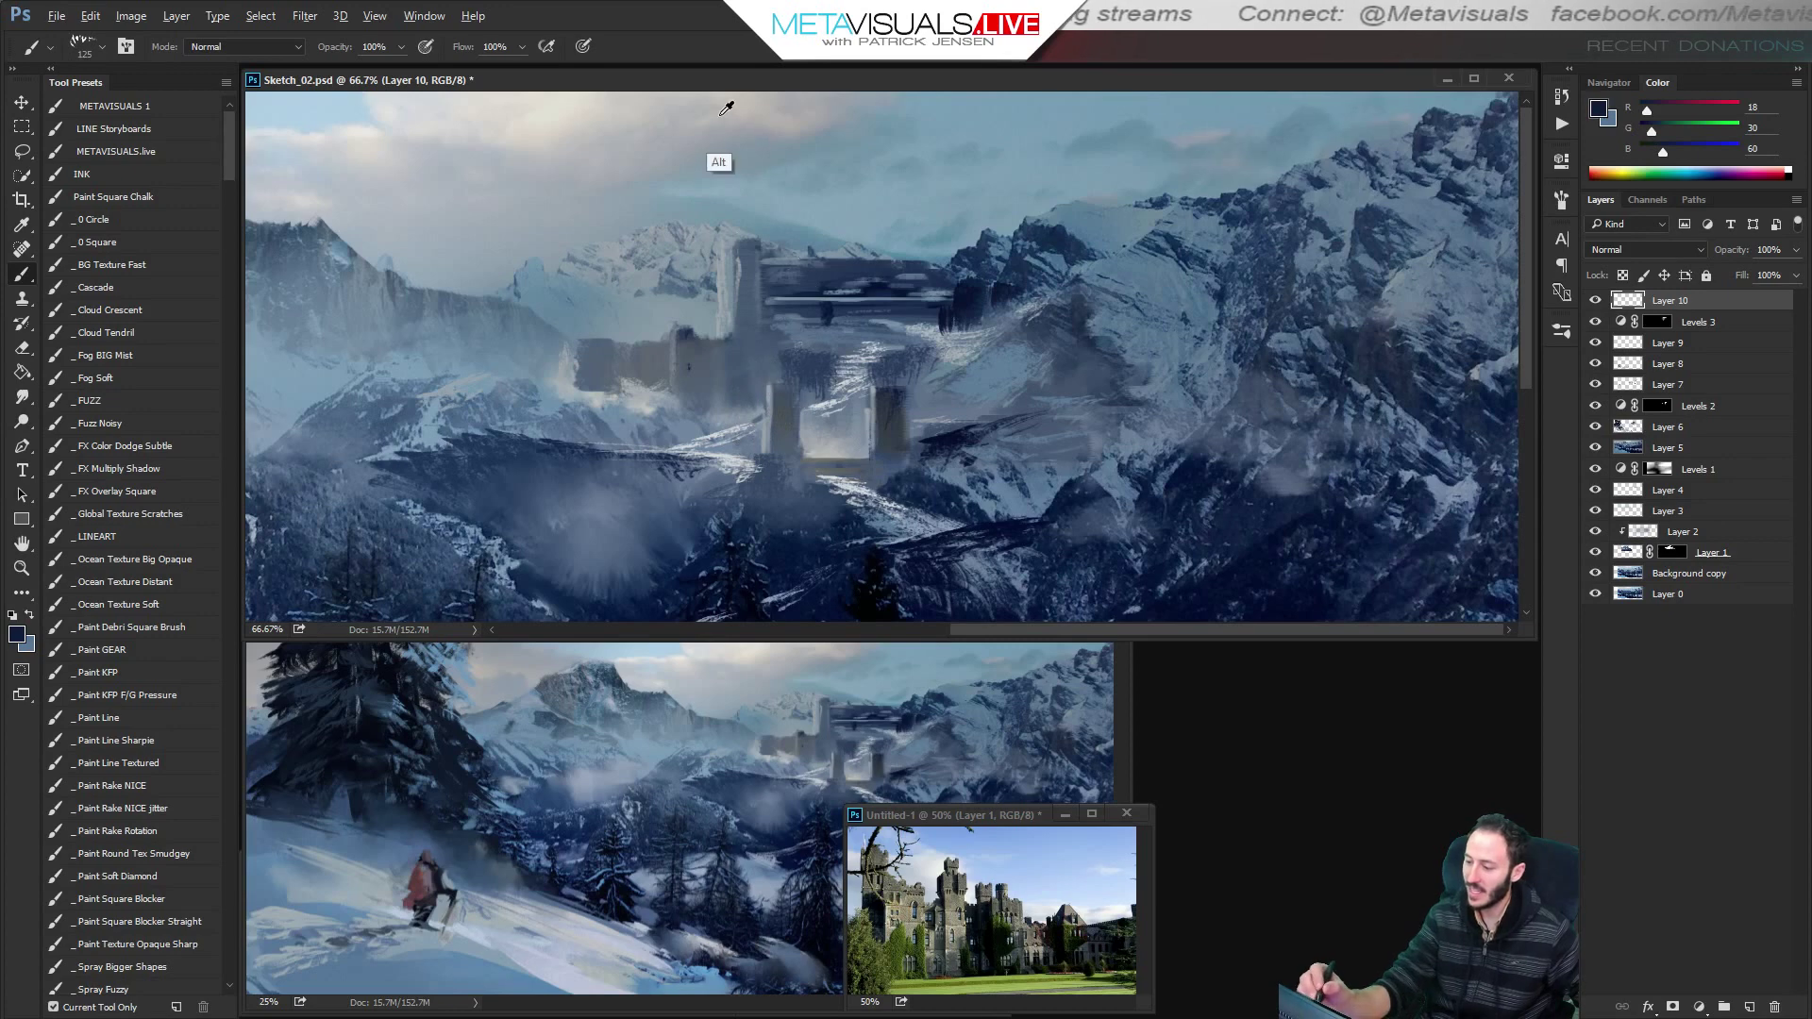
Try painting a horizontal cloud shape in the sky above the castle with light grey sampled from the clouds.
left_click(755, 131, "alt")
left_click_drag(859, 194, 1097, 181)
key("ctrl+z")
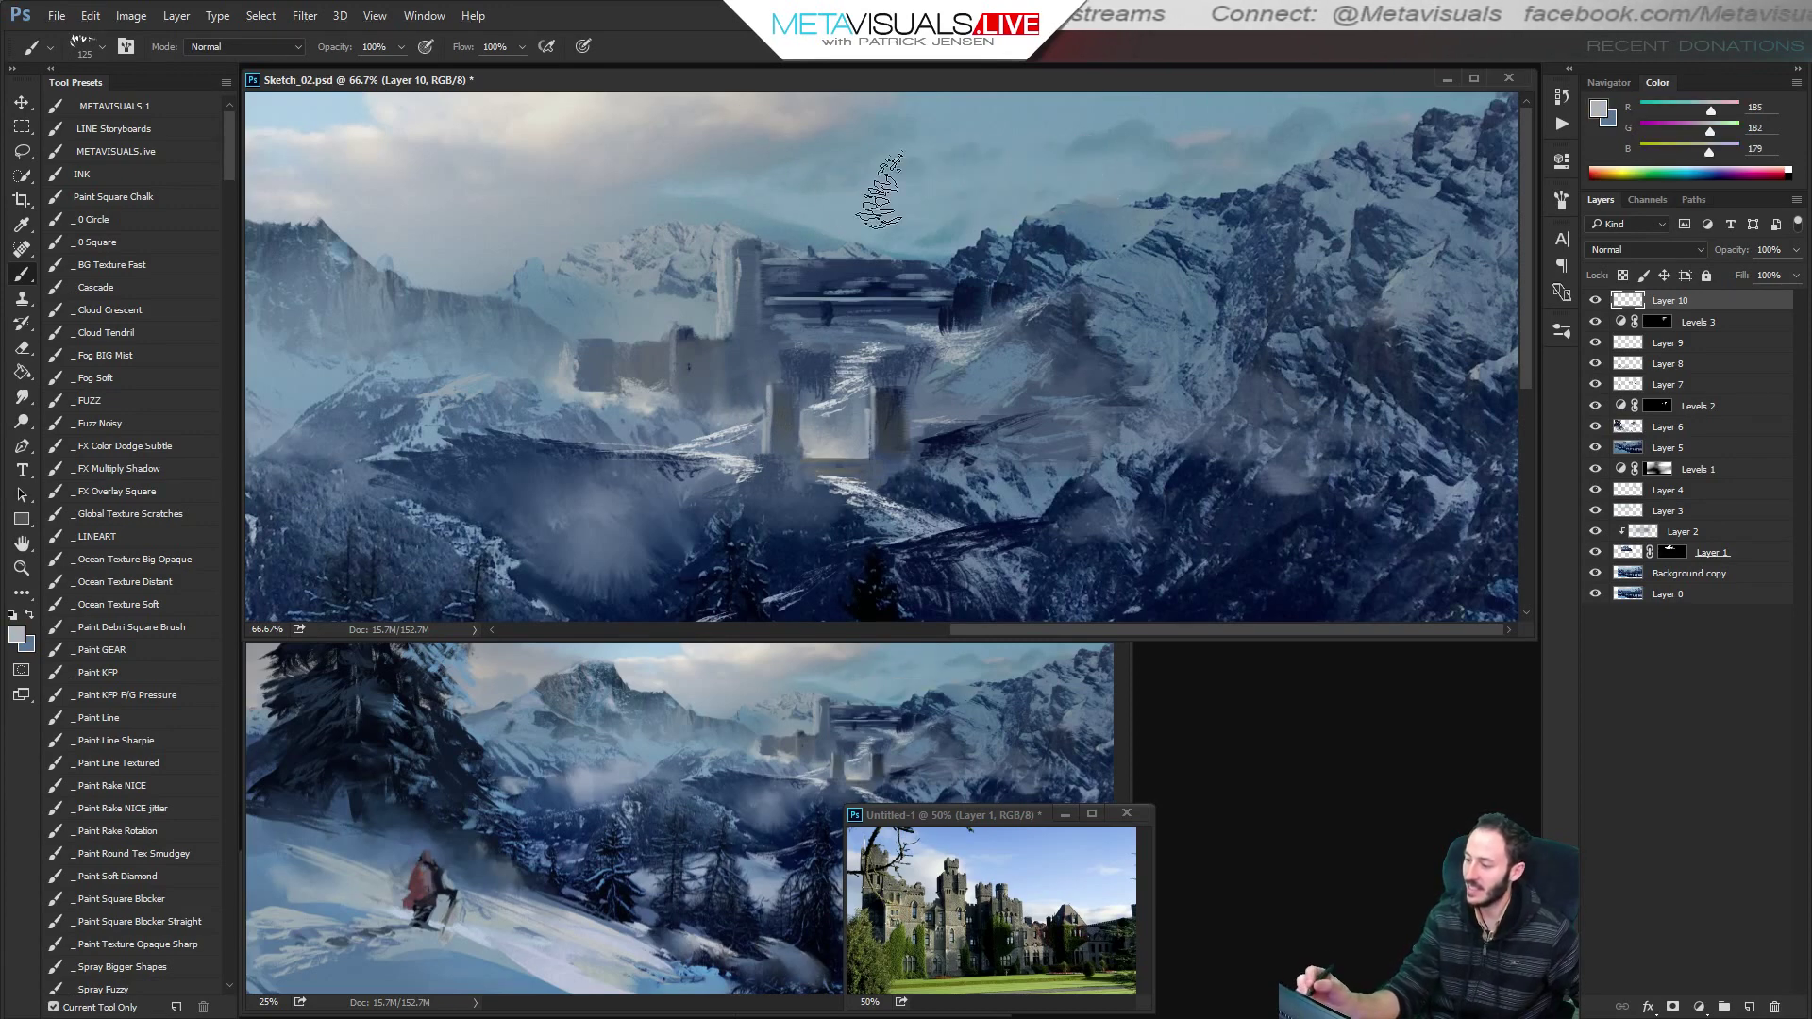
left_click_drag(835, 194, 1044, 189)
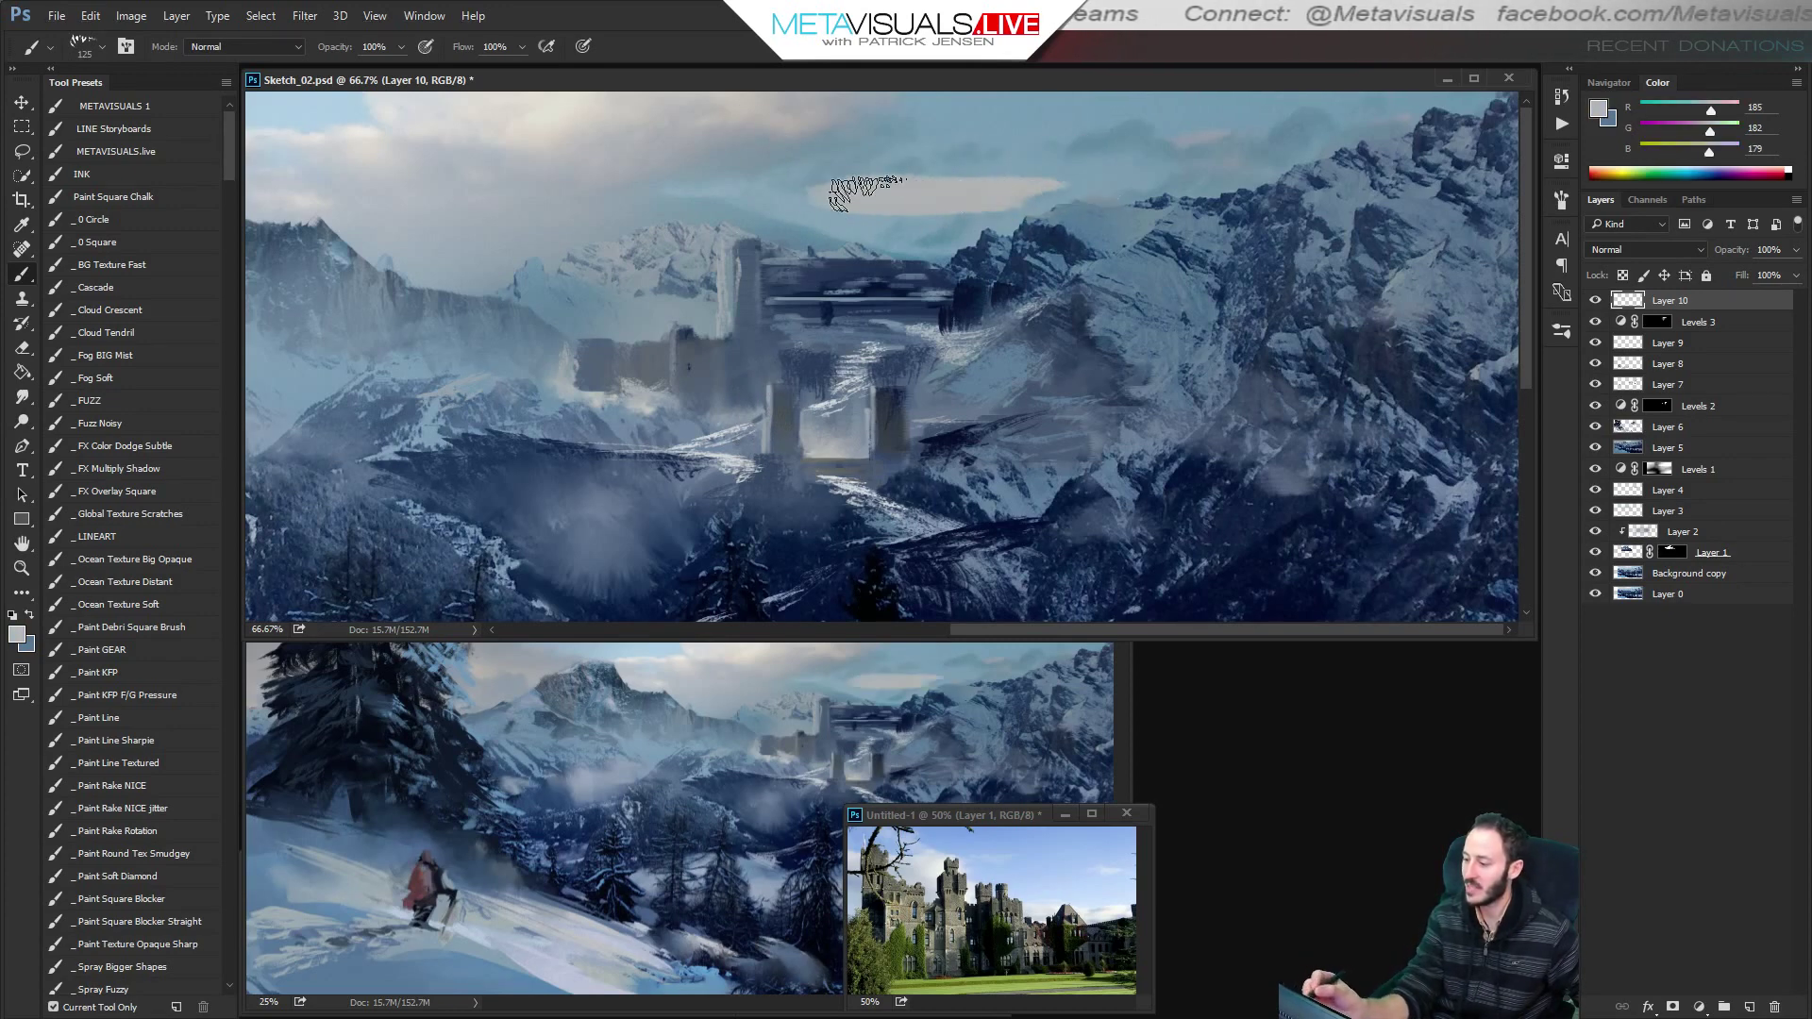
key("ctrl+z")
left_click_drag(858, 193, 1070, 197)
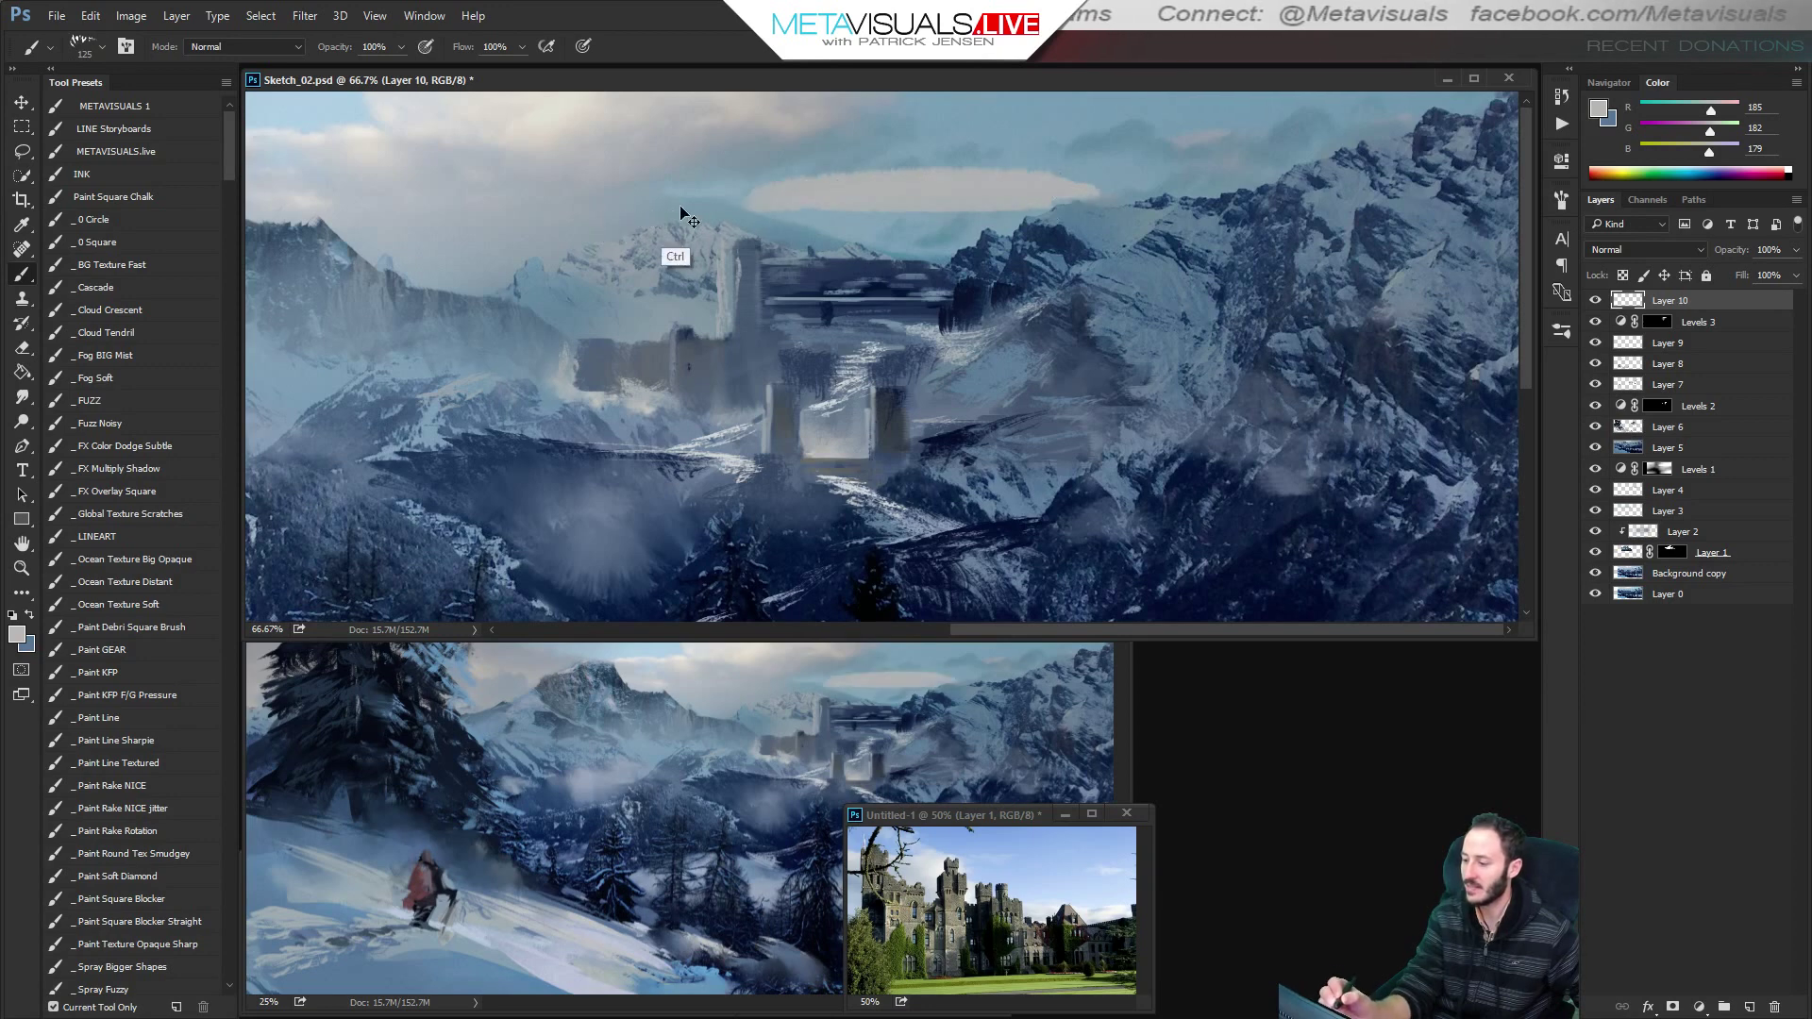
key("ctrl+z")
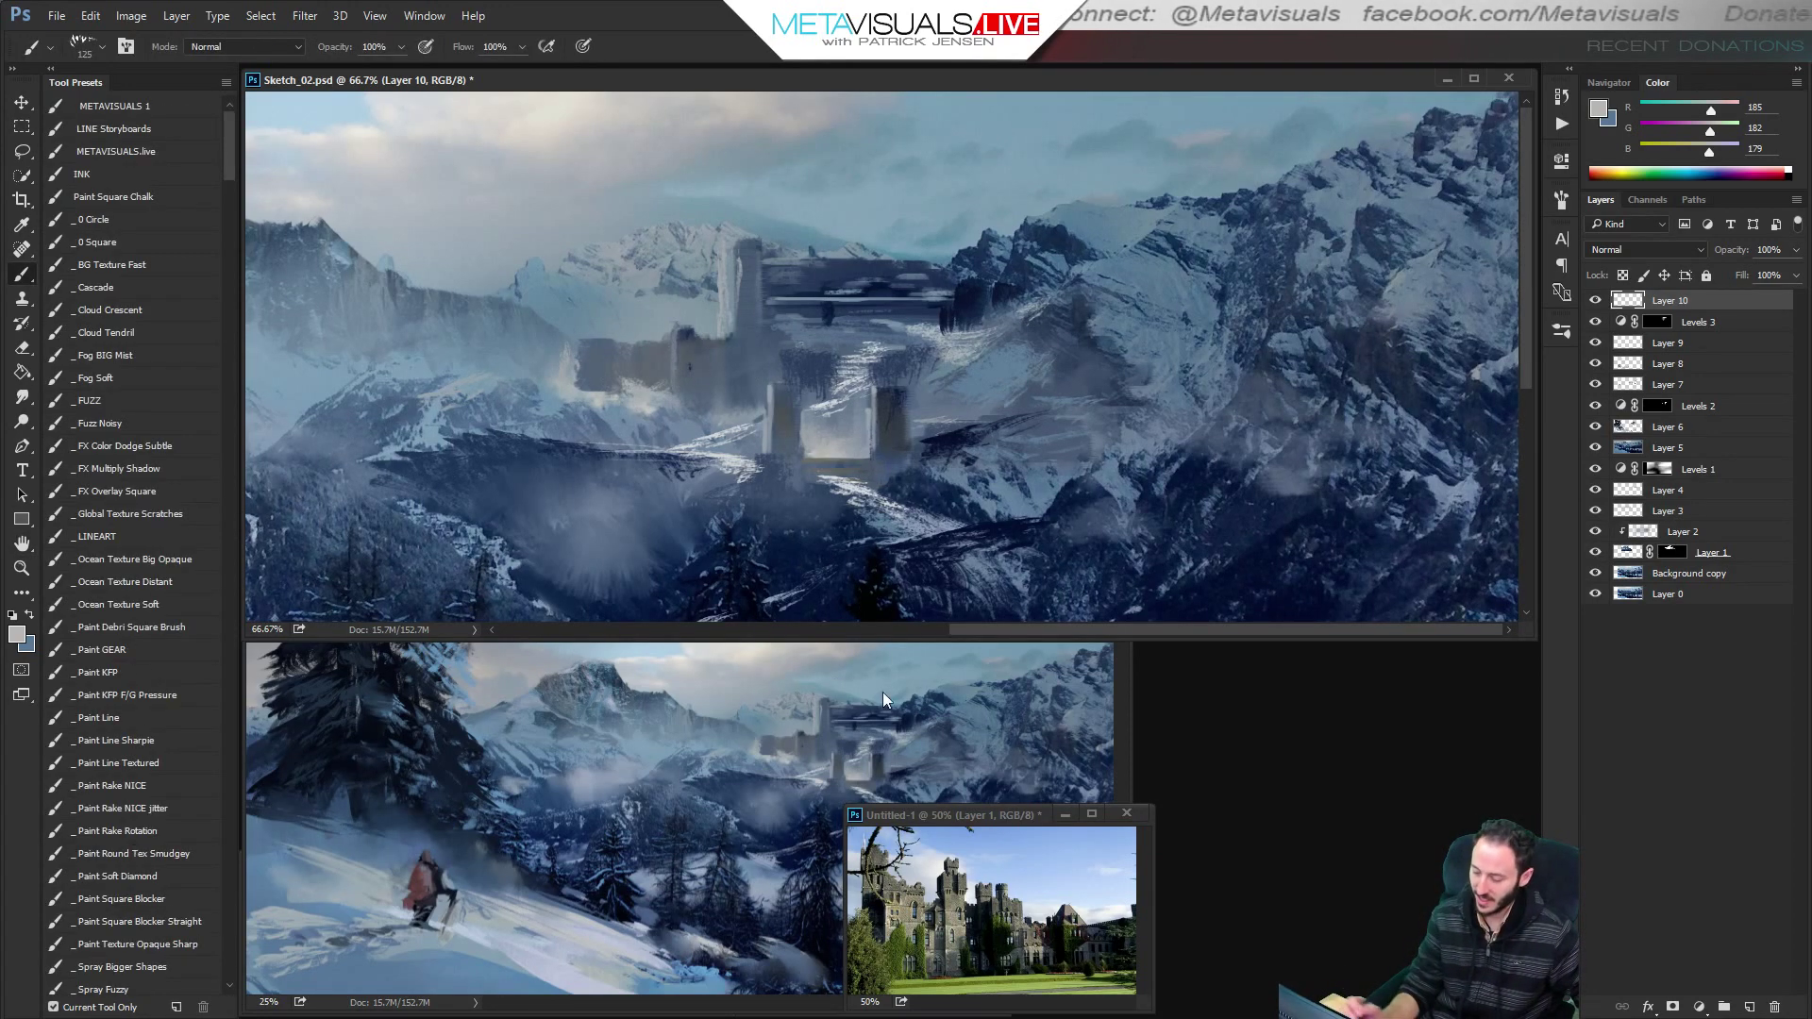
Place the castle reference beside the painting's overview window, enlarge its window, and show the towers at 100% zoom.
left_click_drag(949, 817, 1223, 666)
key("z")
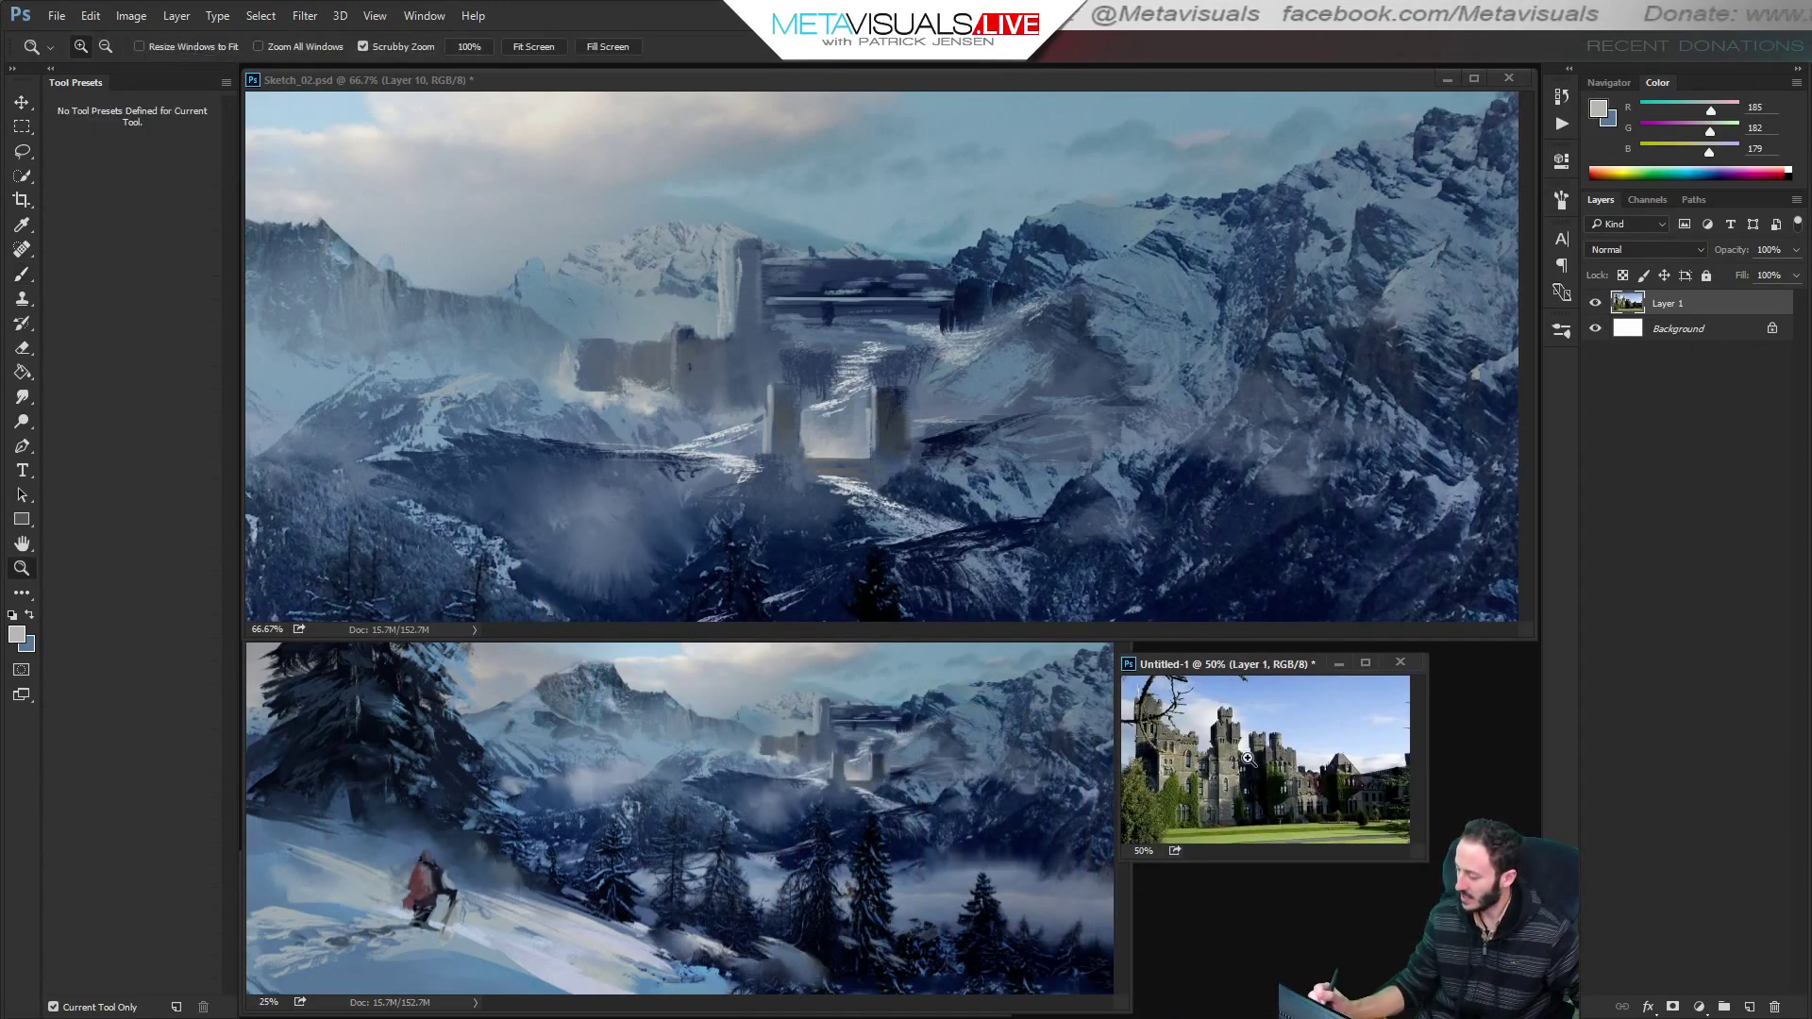
left_click(1300, 760)
left_click_drag(1413, 851, 1522, 1012)
left_click(1282, 819)
key("space")
left_click_drag(1325, 819, 1343, 824)
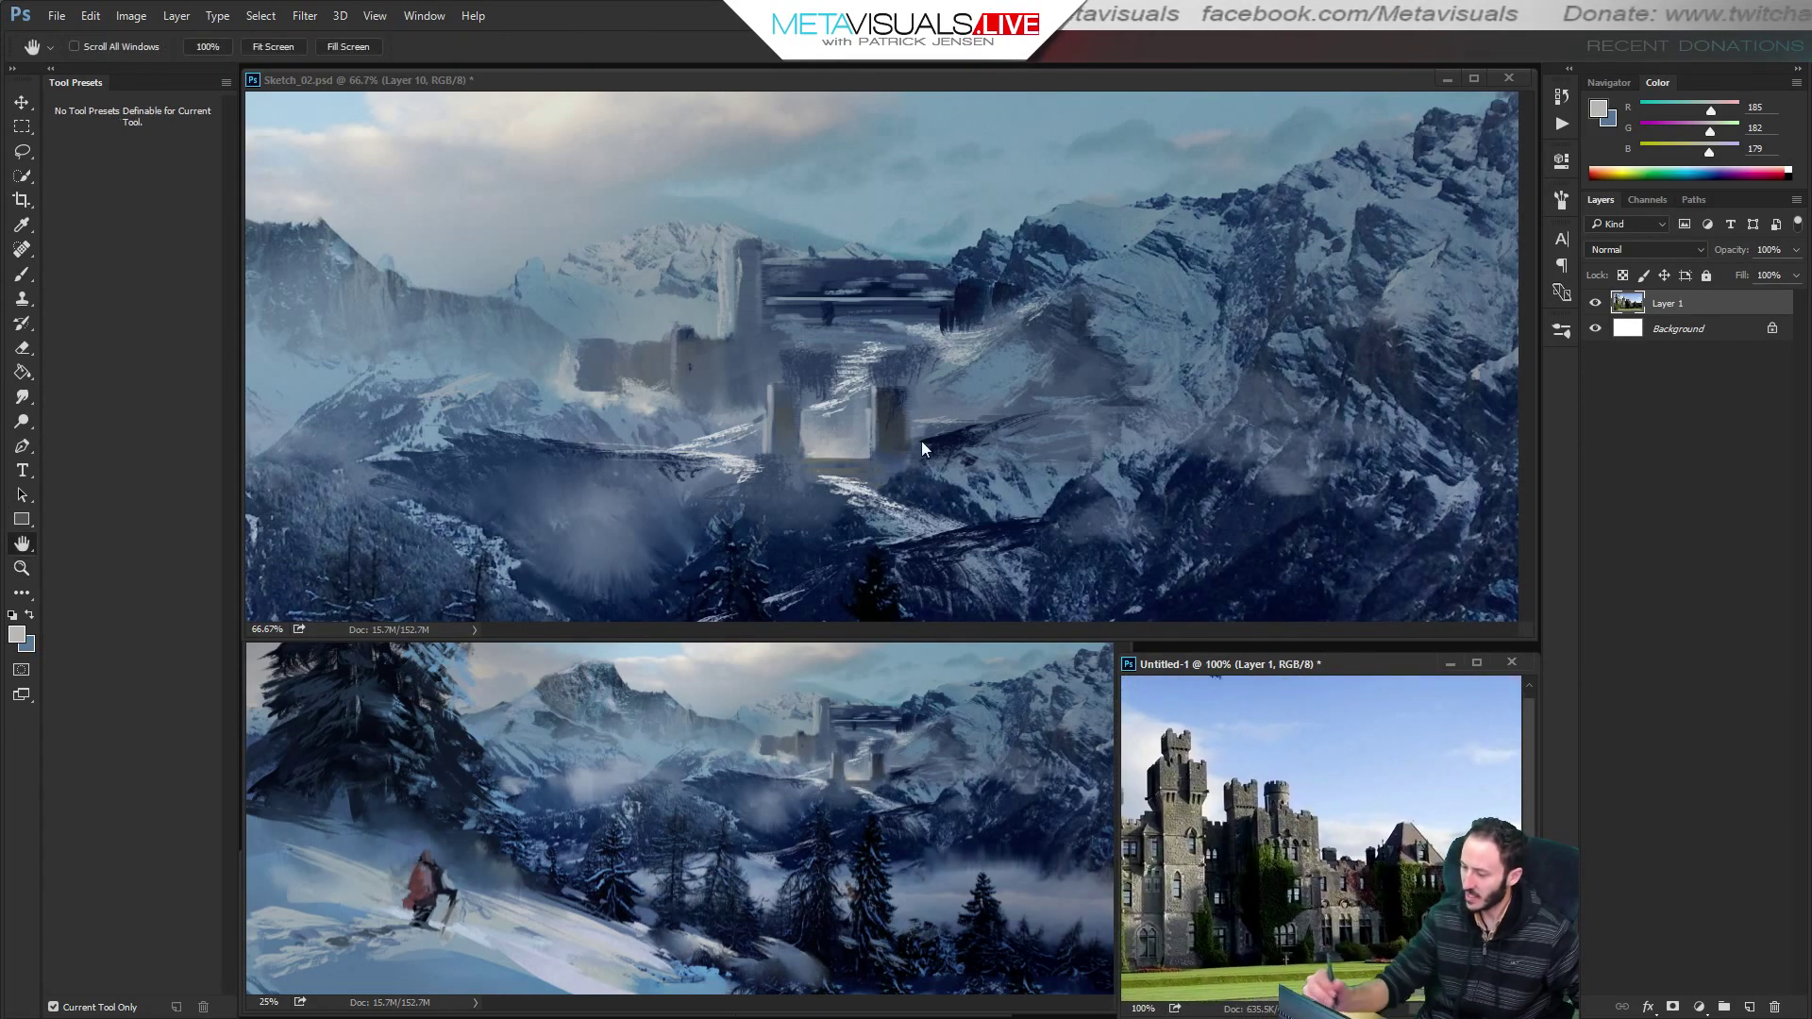
Show the whole painting at 33.3% zoom, choose the _Fuzz Noisy brush, and add a new layer above Layer 10.
left_click(772, 288)
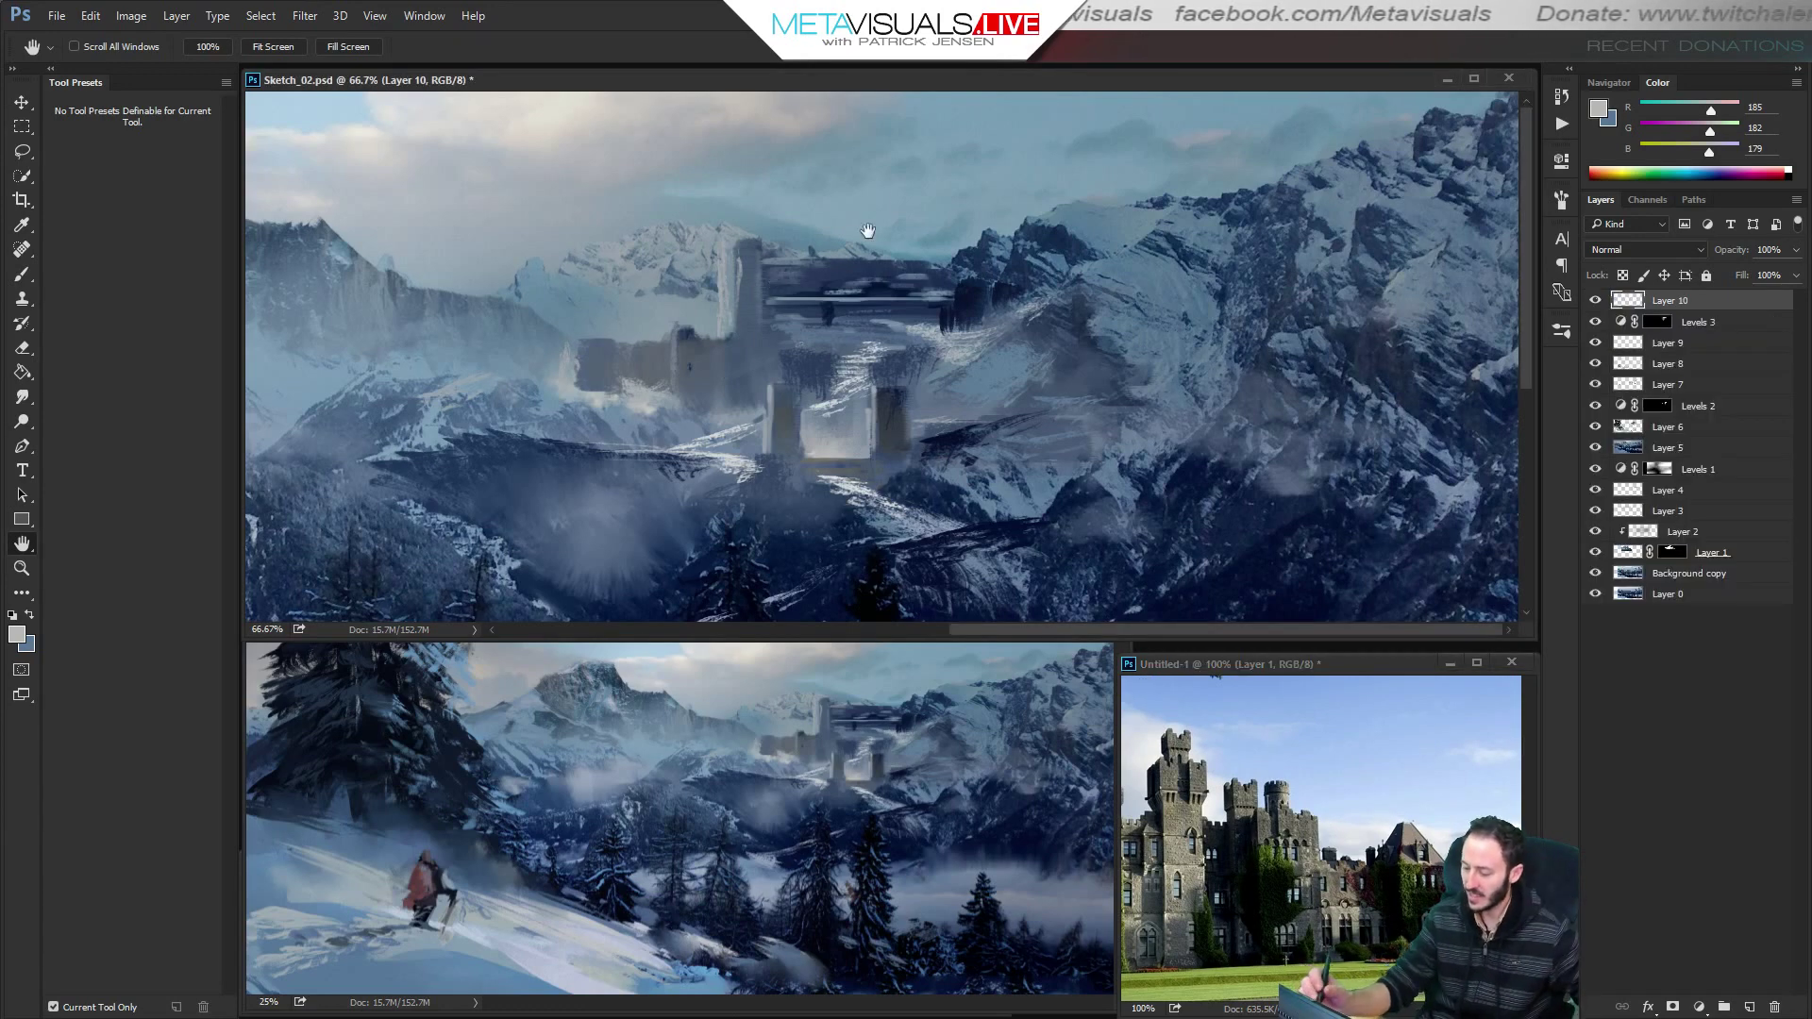
left_click(846, 769)
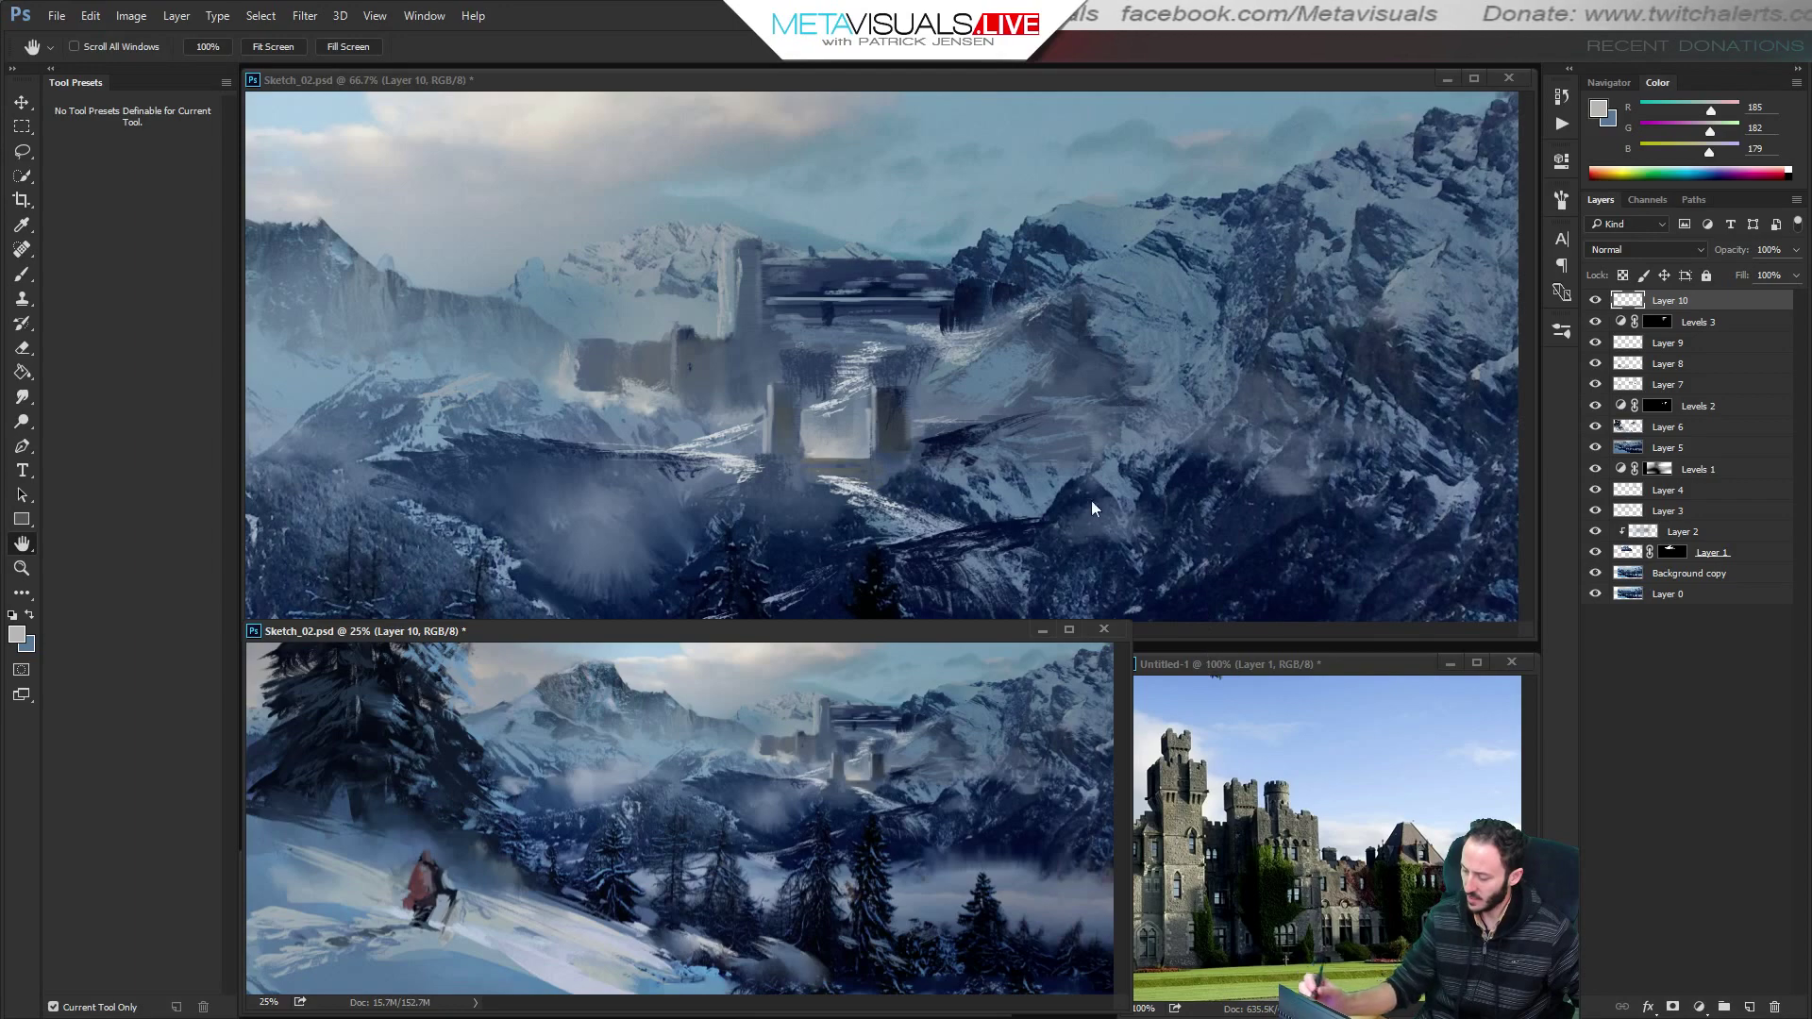
left_click(1136, 469)
left_click(1170, 477, "alt")
left_click(1185, 476, "alt")
left_click(1197, 474, "alt")
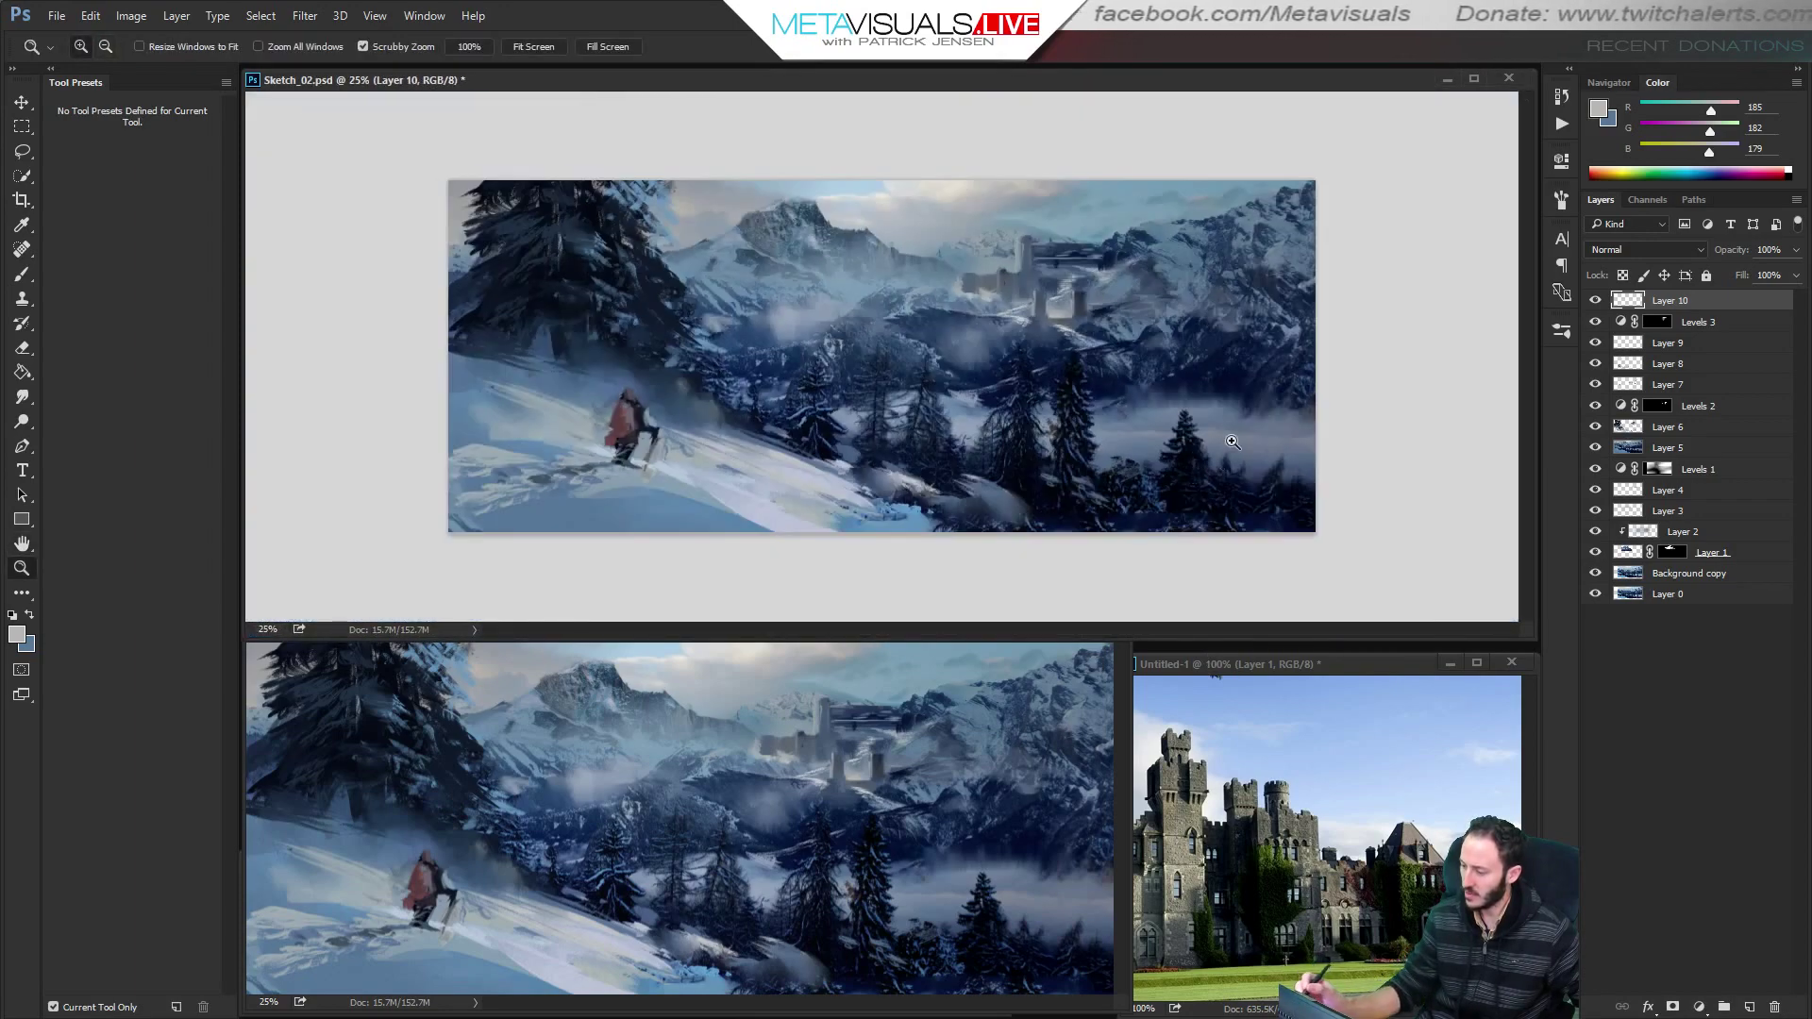
left_click(1200, 475, "ctrl")
key("b")
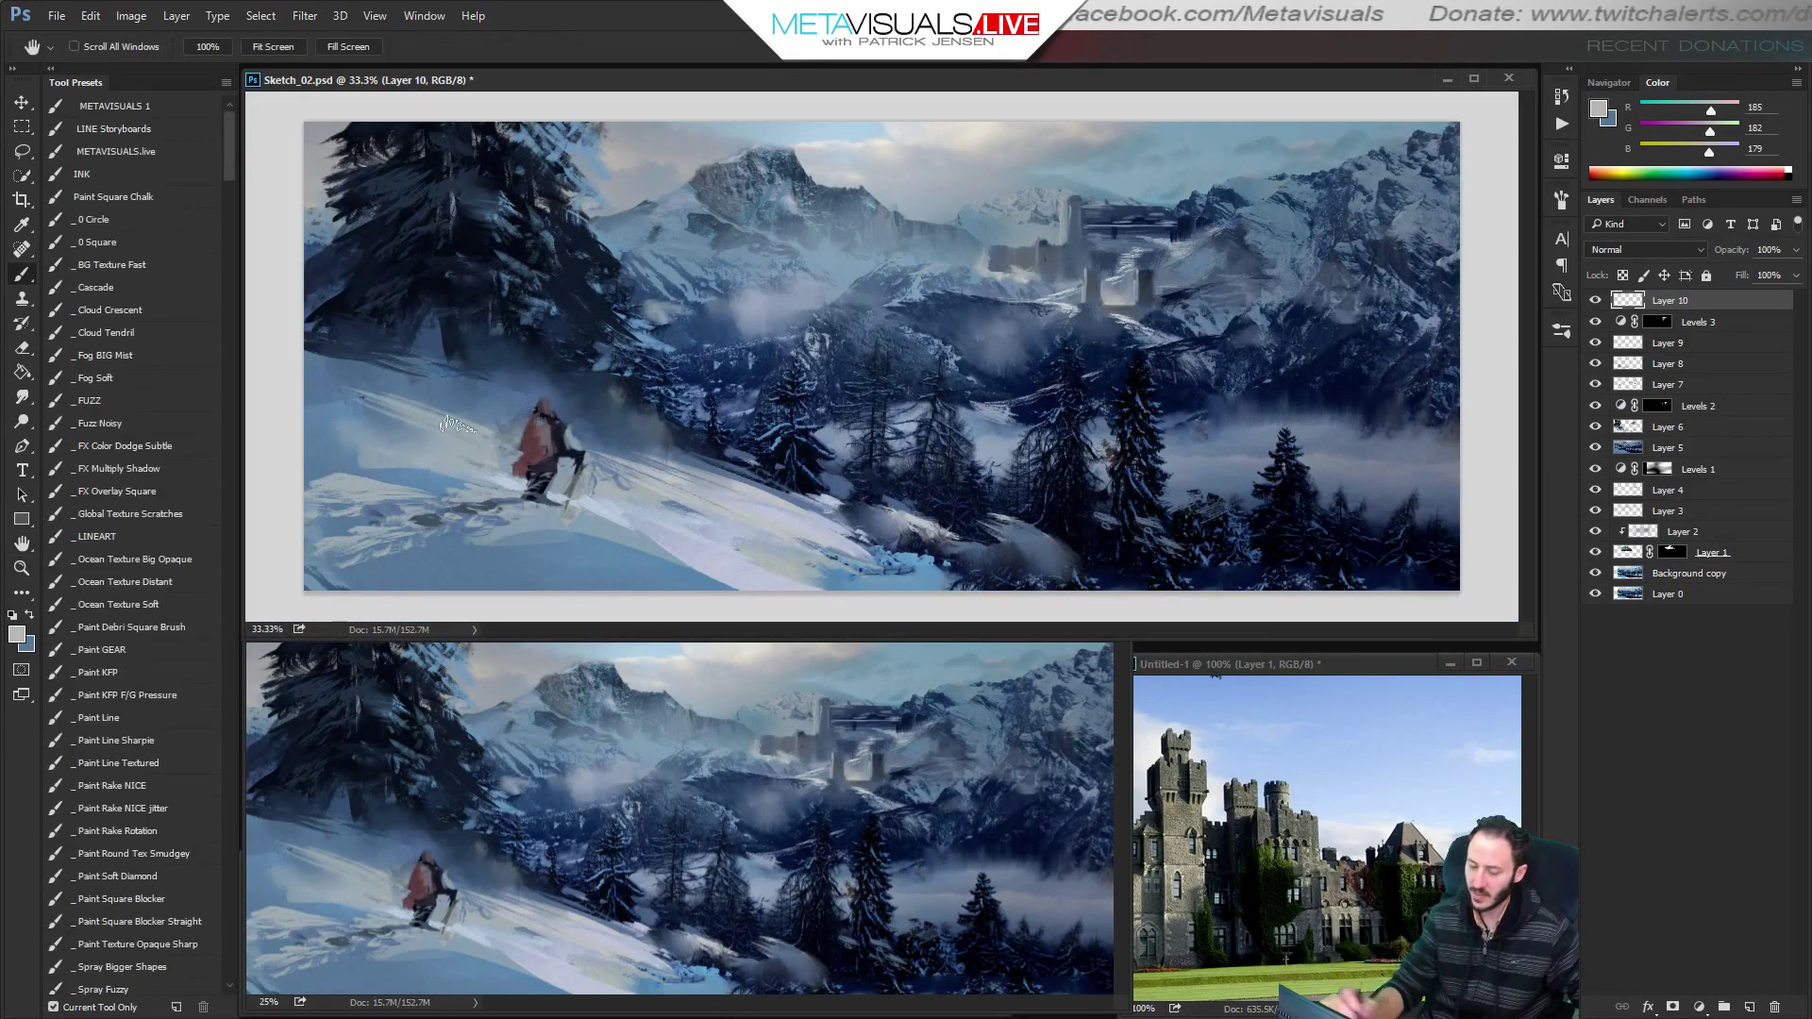
left_click(120, 429)
key("ctrl+shift+alt+n")
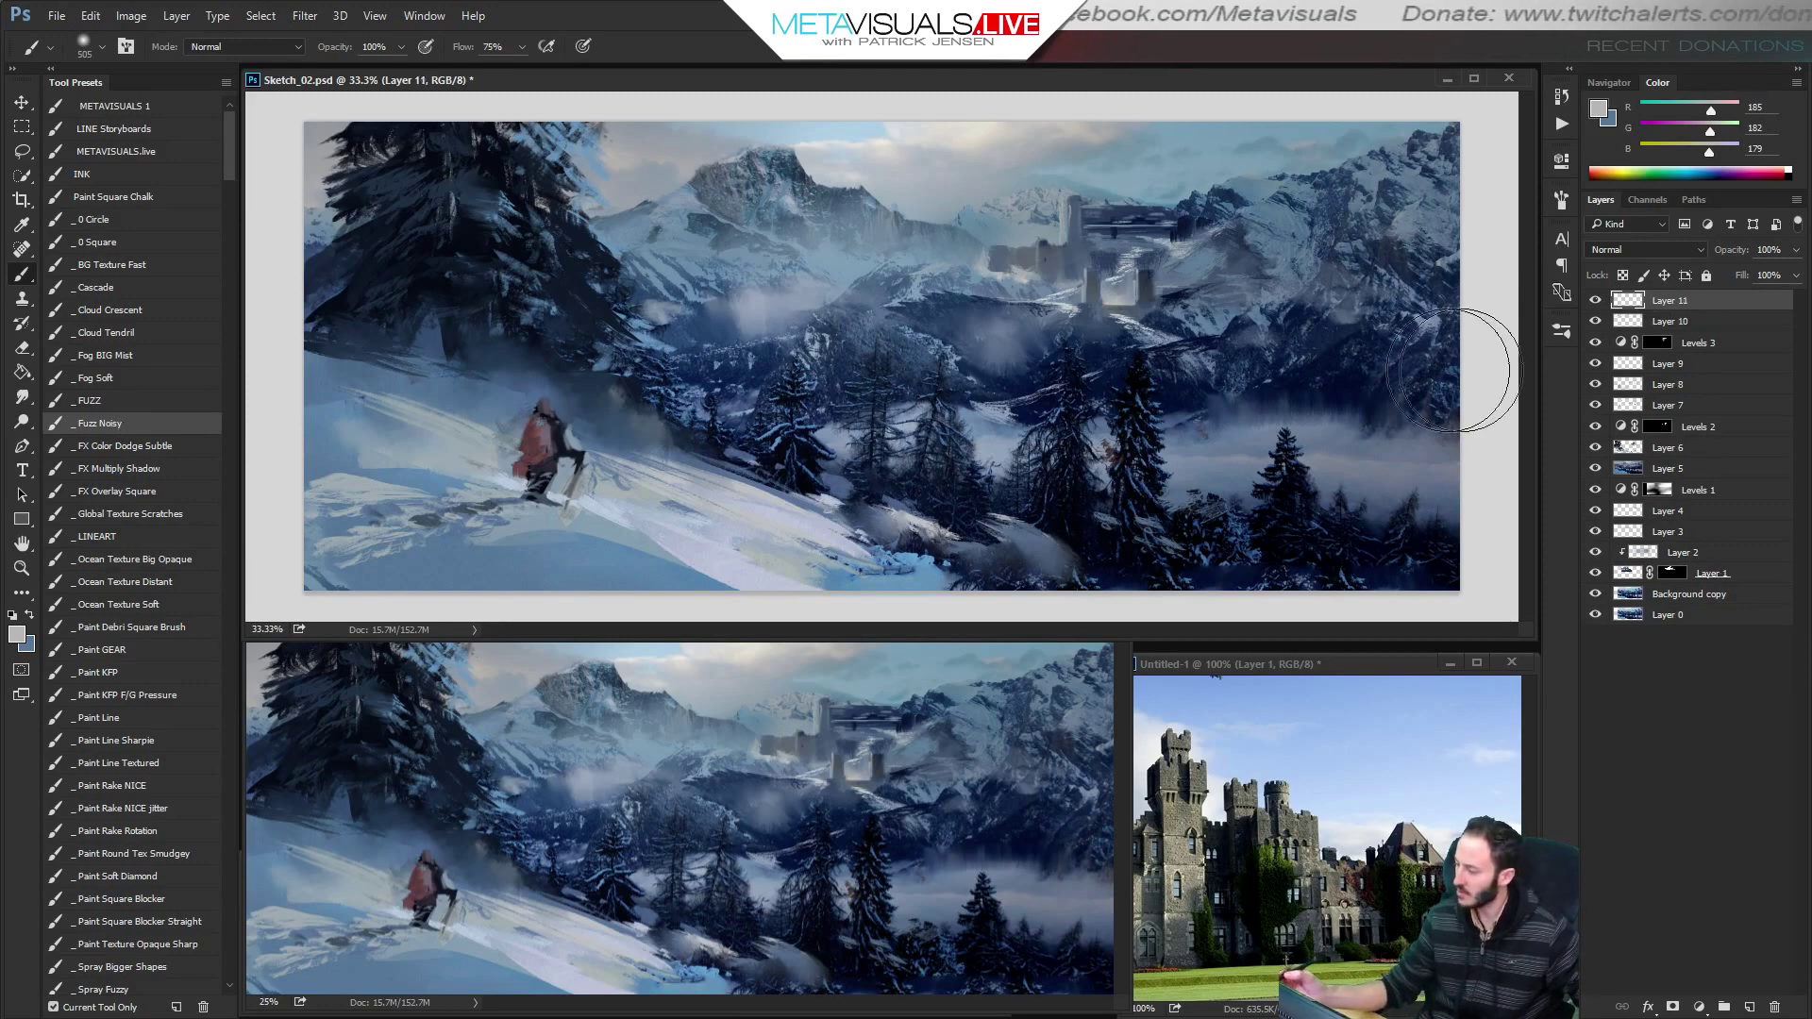
Paint soft dark blue haze, sampled from the valley fog, along the foot of the right-hand mountain behind the trees.
left_click(1319, 409, "alt")
left_click_drag(1319, 410, 1416, 387)
left_click(1325, 403, "alt")
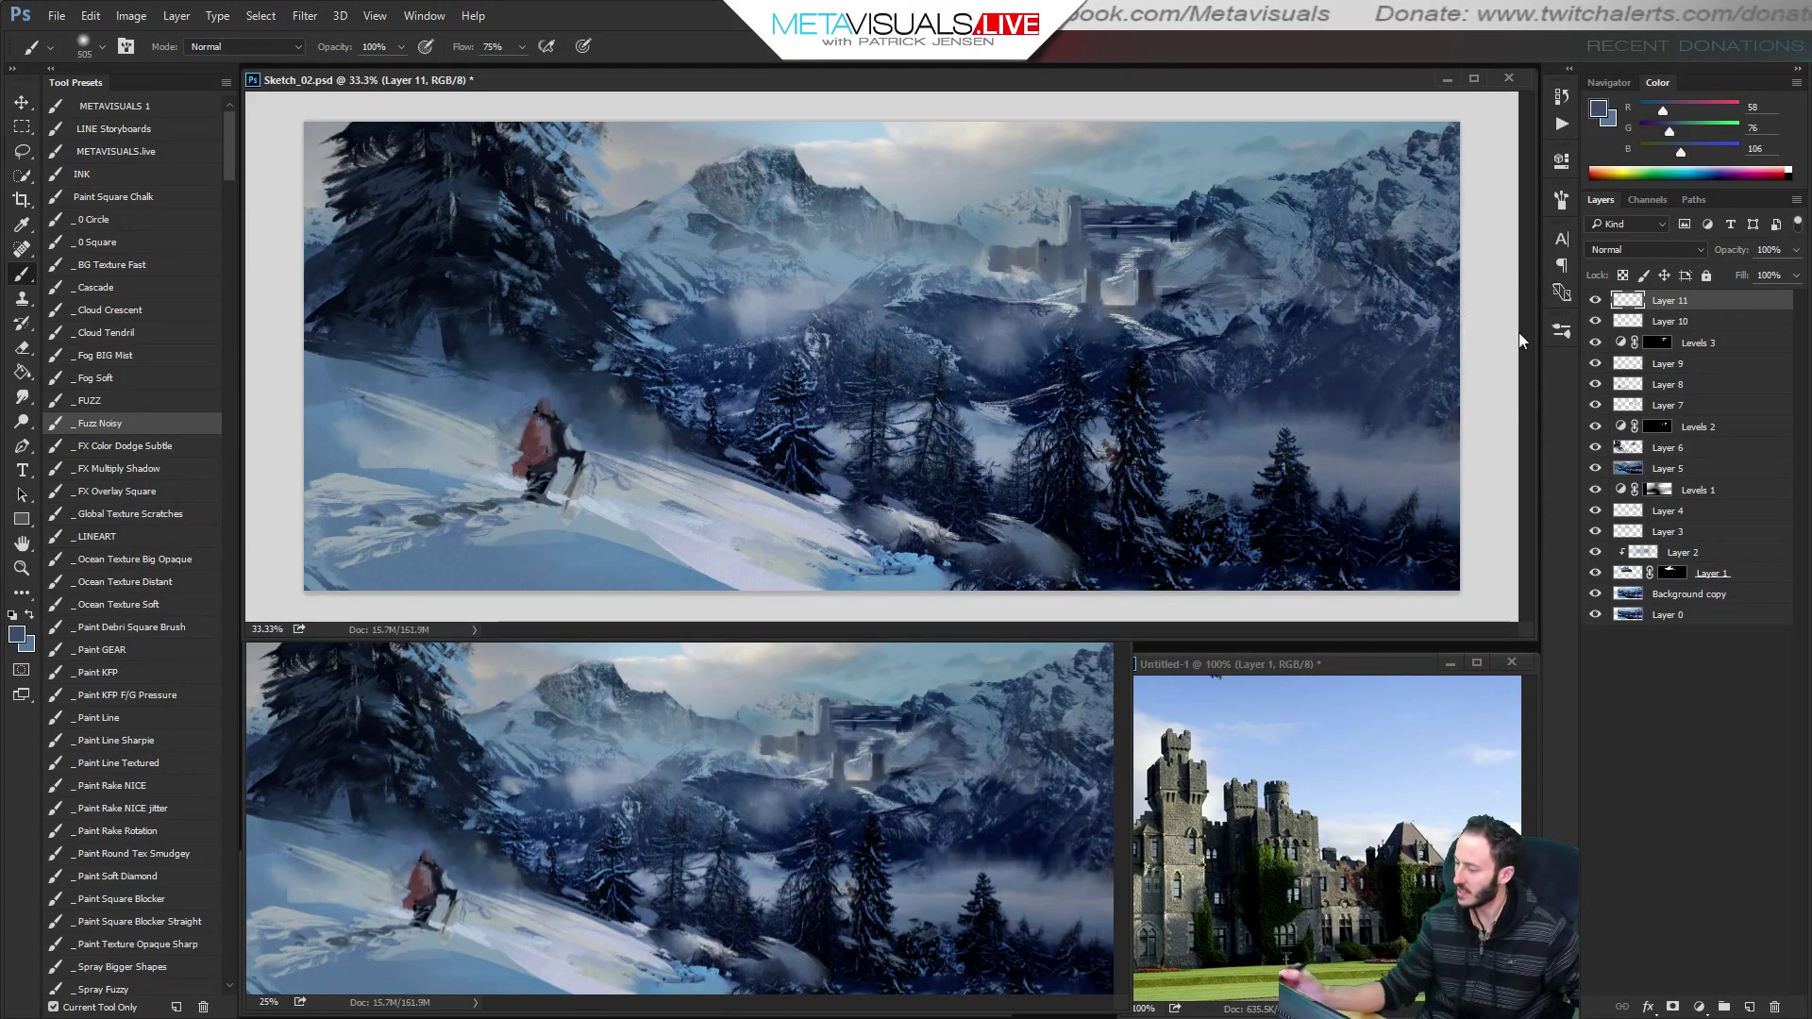
key("[")
left_click_drag(1264, 415, 1444, 397)
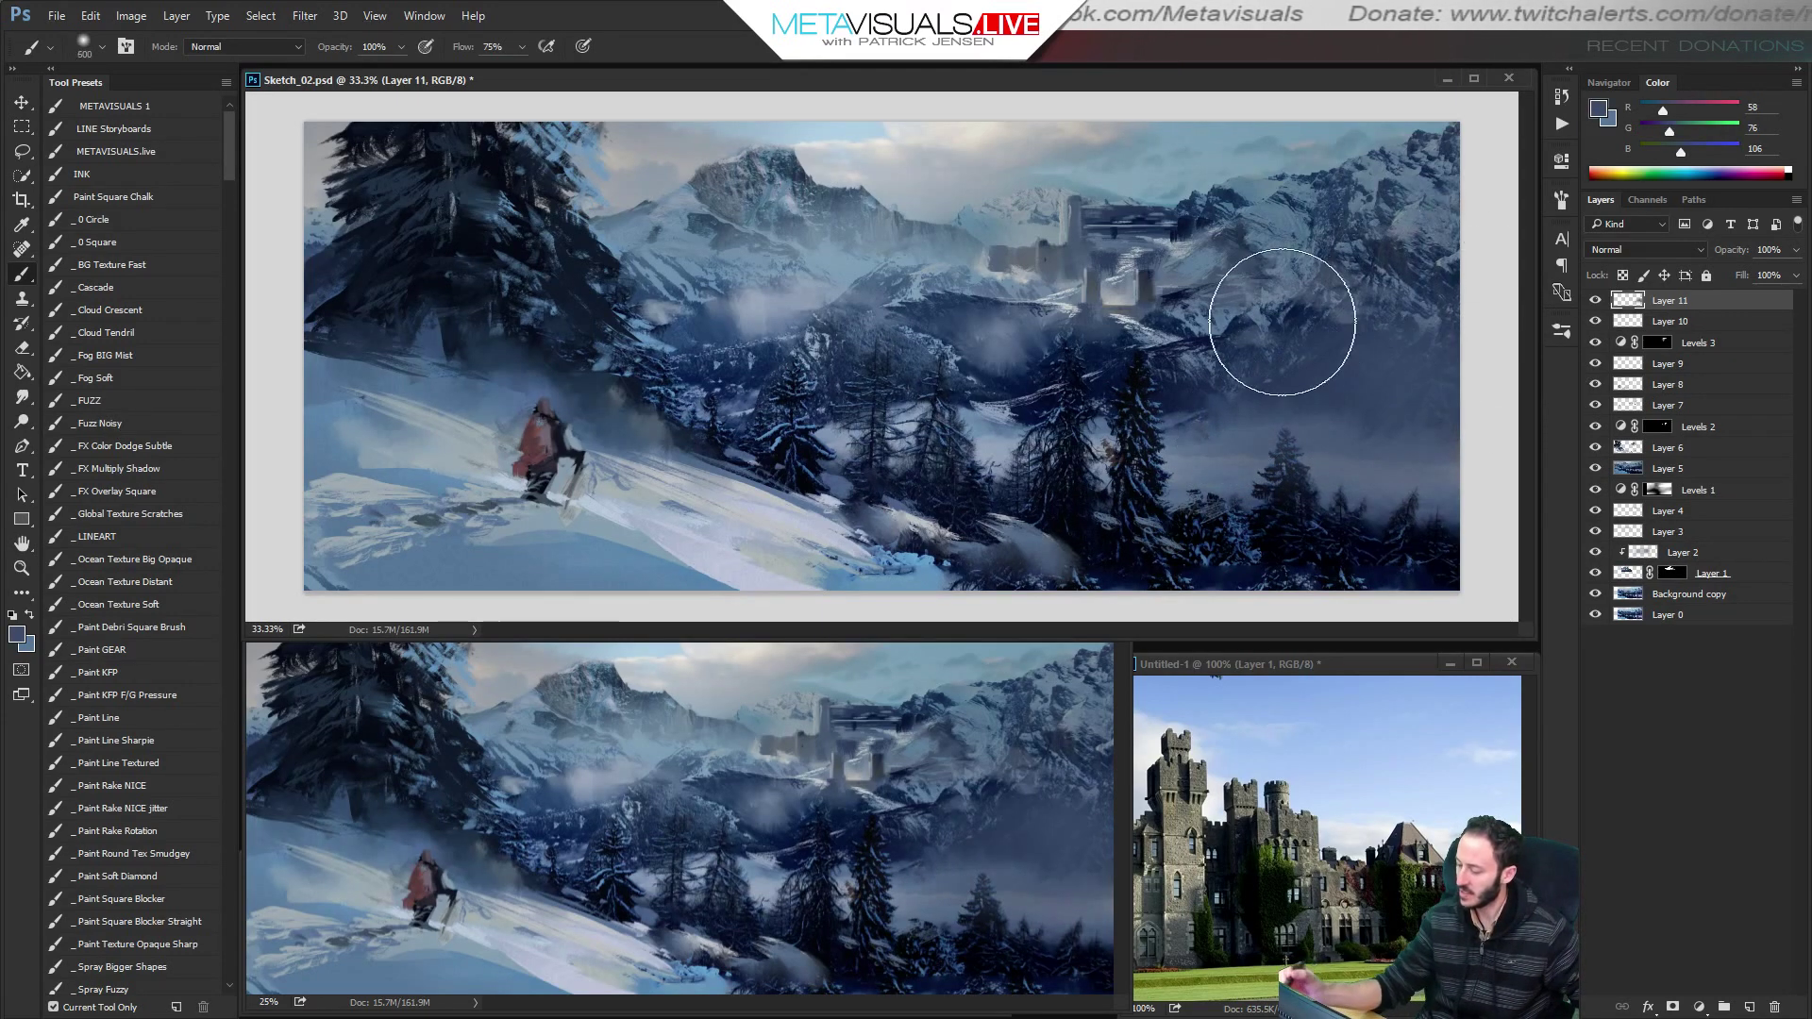
Brush light blue mist, sampled from the snow between the trees, across the lower slope of the right-hand mountain.
key("bracketright")
key("bracketright")
left_click(1015, 438, "alt")
key("bracketleft")
key("bracketleft")
left_click_drag(1325, 397, 1201, 379)
key("bracketleft")
key("bracketleft")
mouse_move(1299, 311)
left_mouse_down()
mouse_move(1282, 311)
mouse_move(1346, 324)
left_mouse_up()
key("bracketleft")
key("bracketleft")
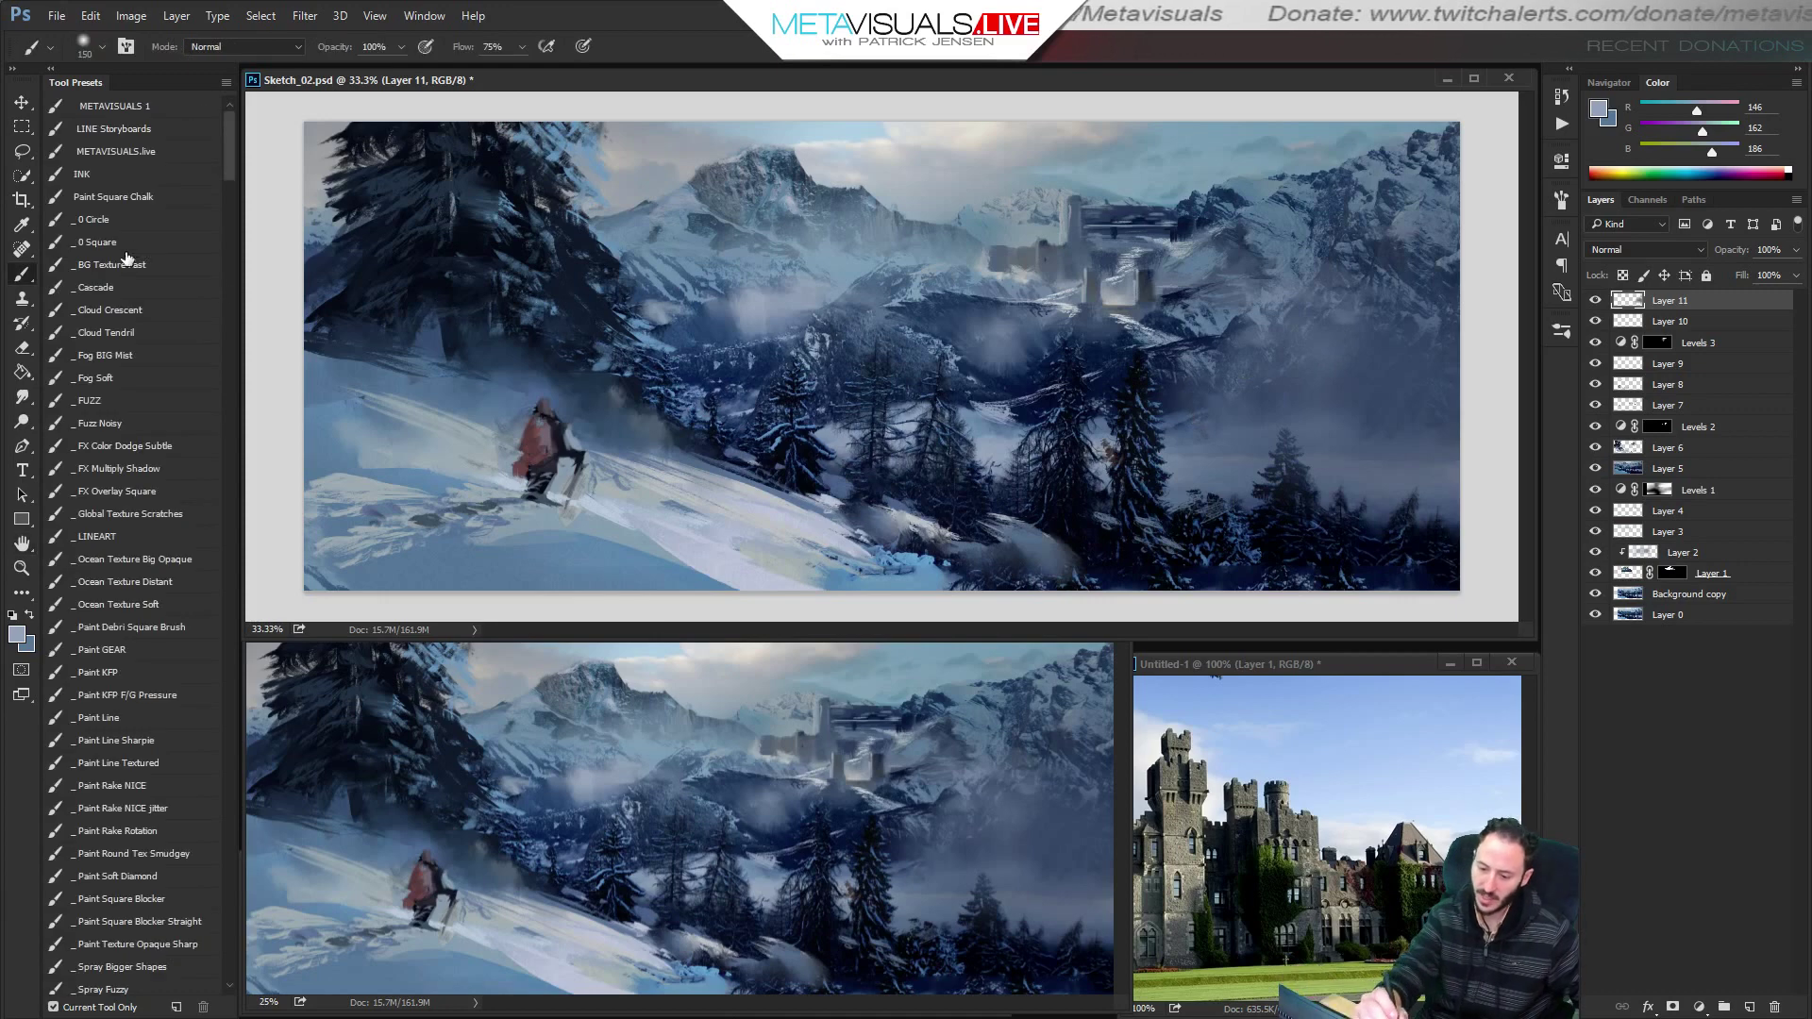
Paint a bright cloud puff in front of the right-hand mountain with the _Cloud Tendril brush and soften it with the Smudge tool.
left_click(145, 333)
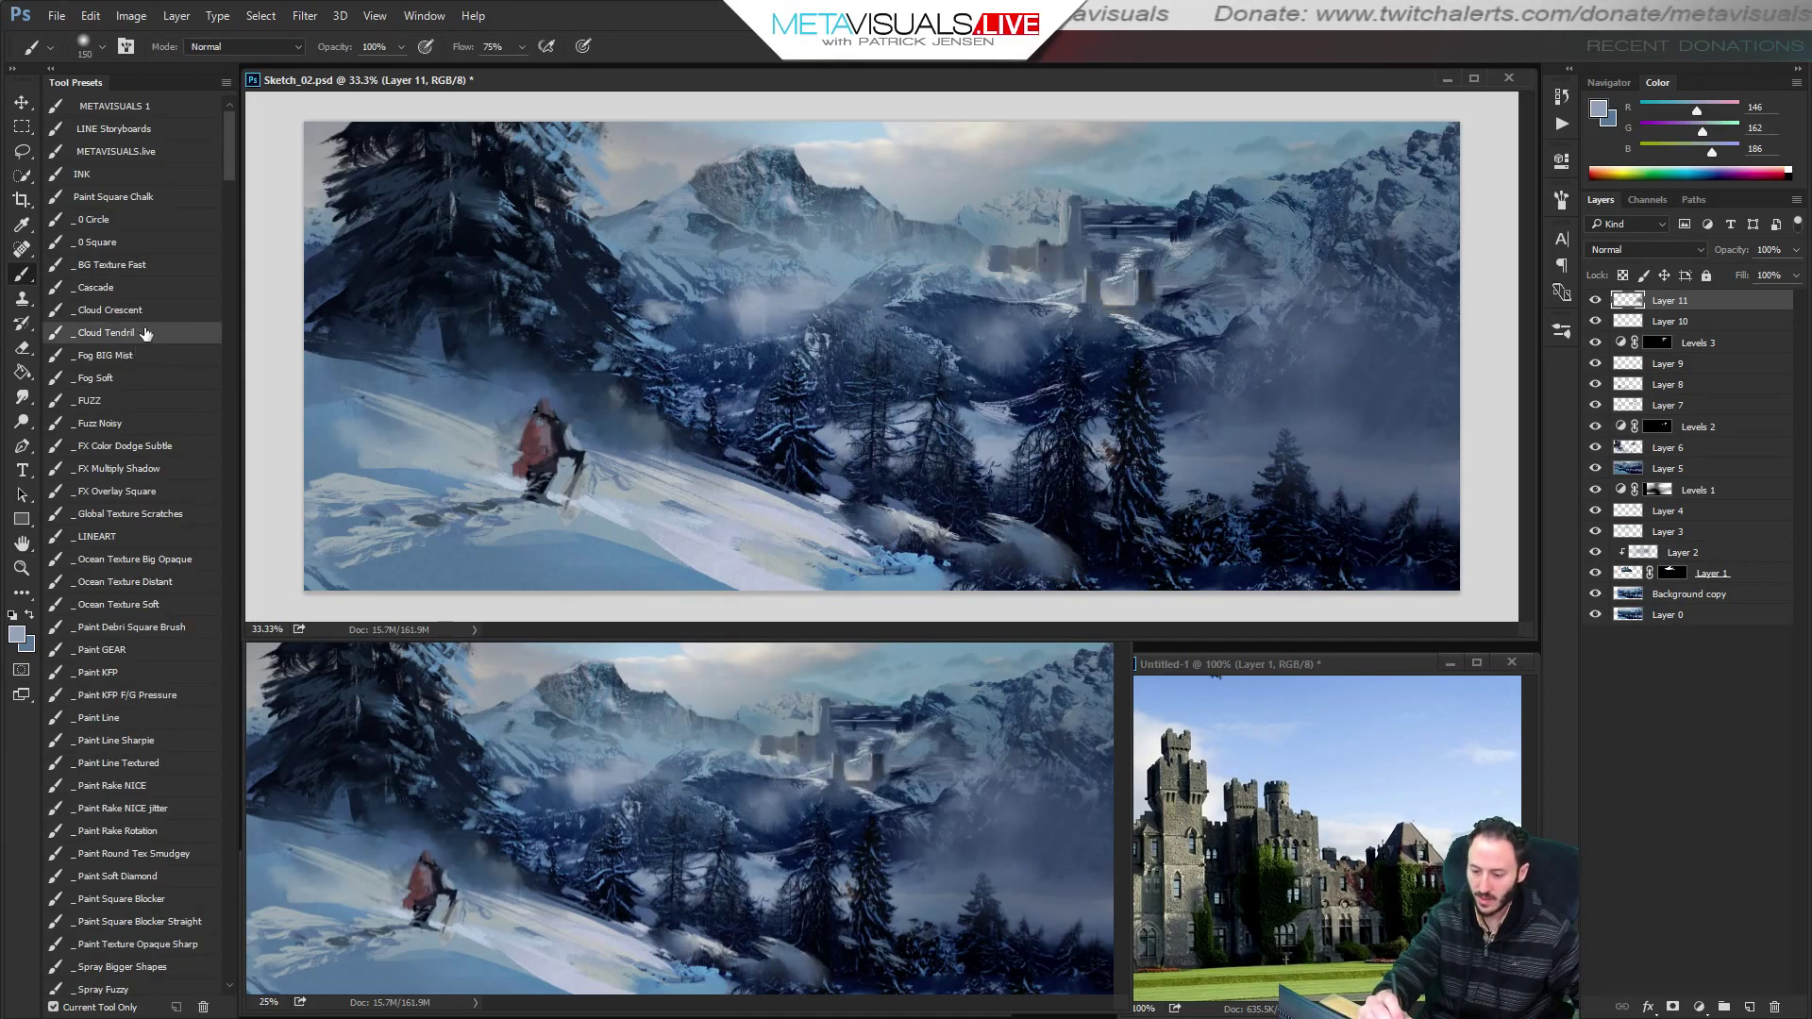
key("bracketright")
key("bracketright")
key("bracketright")
key("bracketright")
mouse_move(1329, 370)
left_mouse_down()
mouse_move(1332, 313)
mouse_move(1327, 352)
mouse_move(1370, 340)
mouse_move(1292, 356)
left_mouse_up()
mouse_move(1301, 355)
left_mouse_down()
mouse_move(1213, 388)
mouse_move(1369, 325)
mouse_move(1283, 341)
left_mouse_up()
key("r")
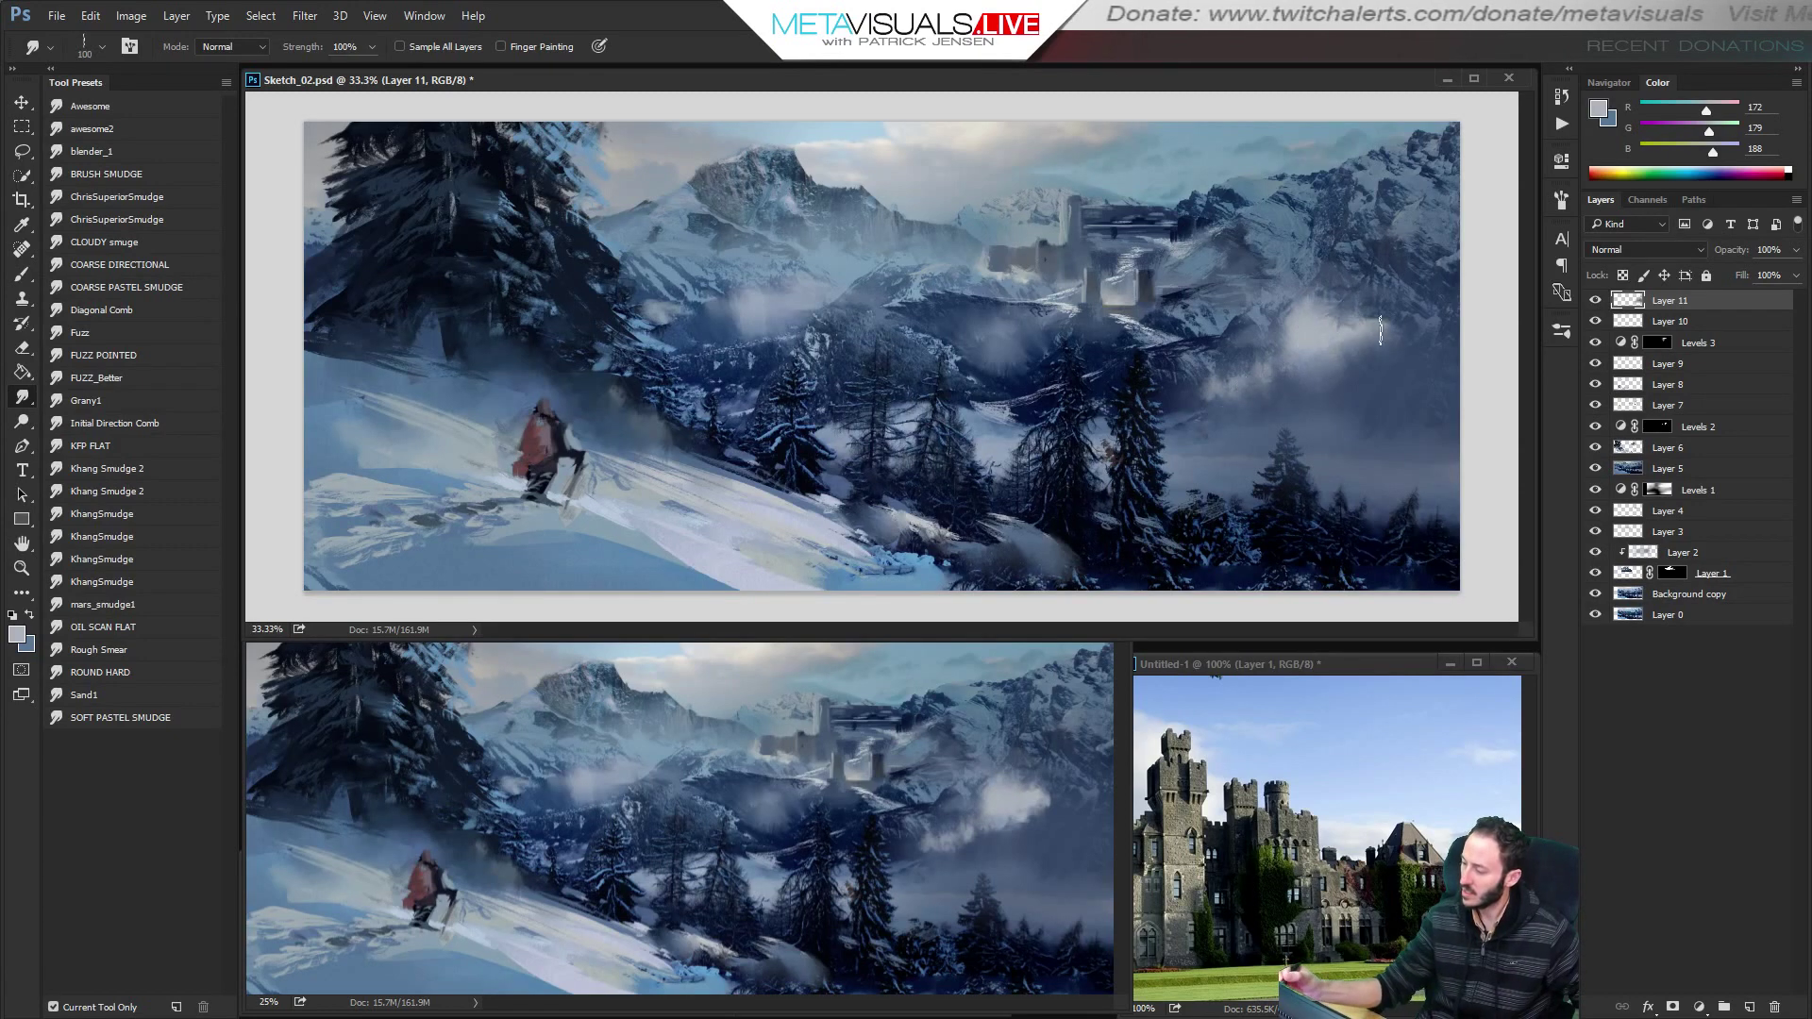
key("b")
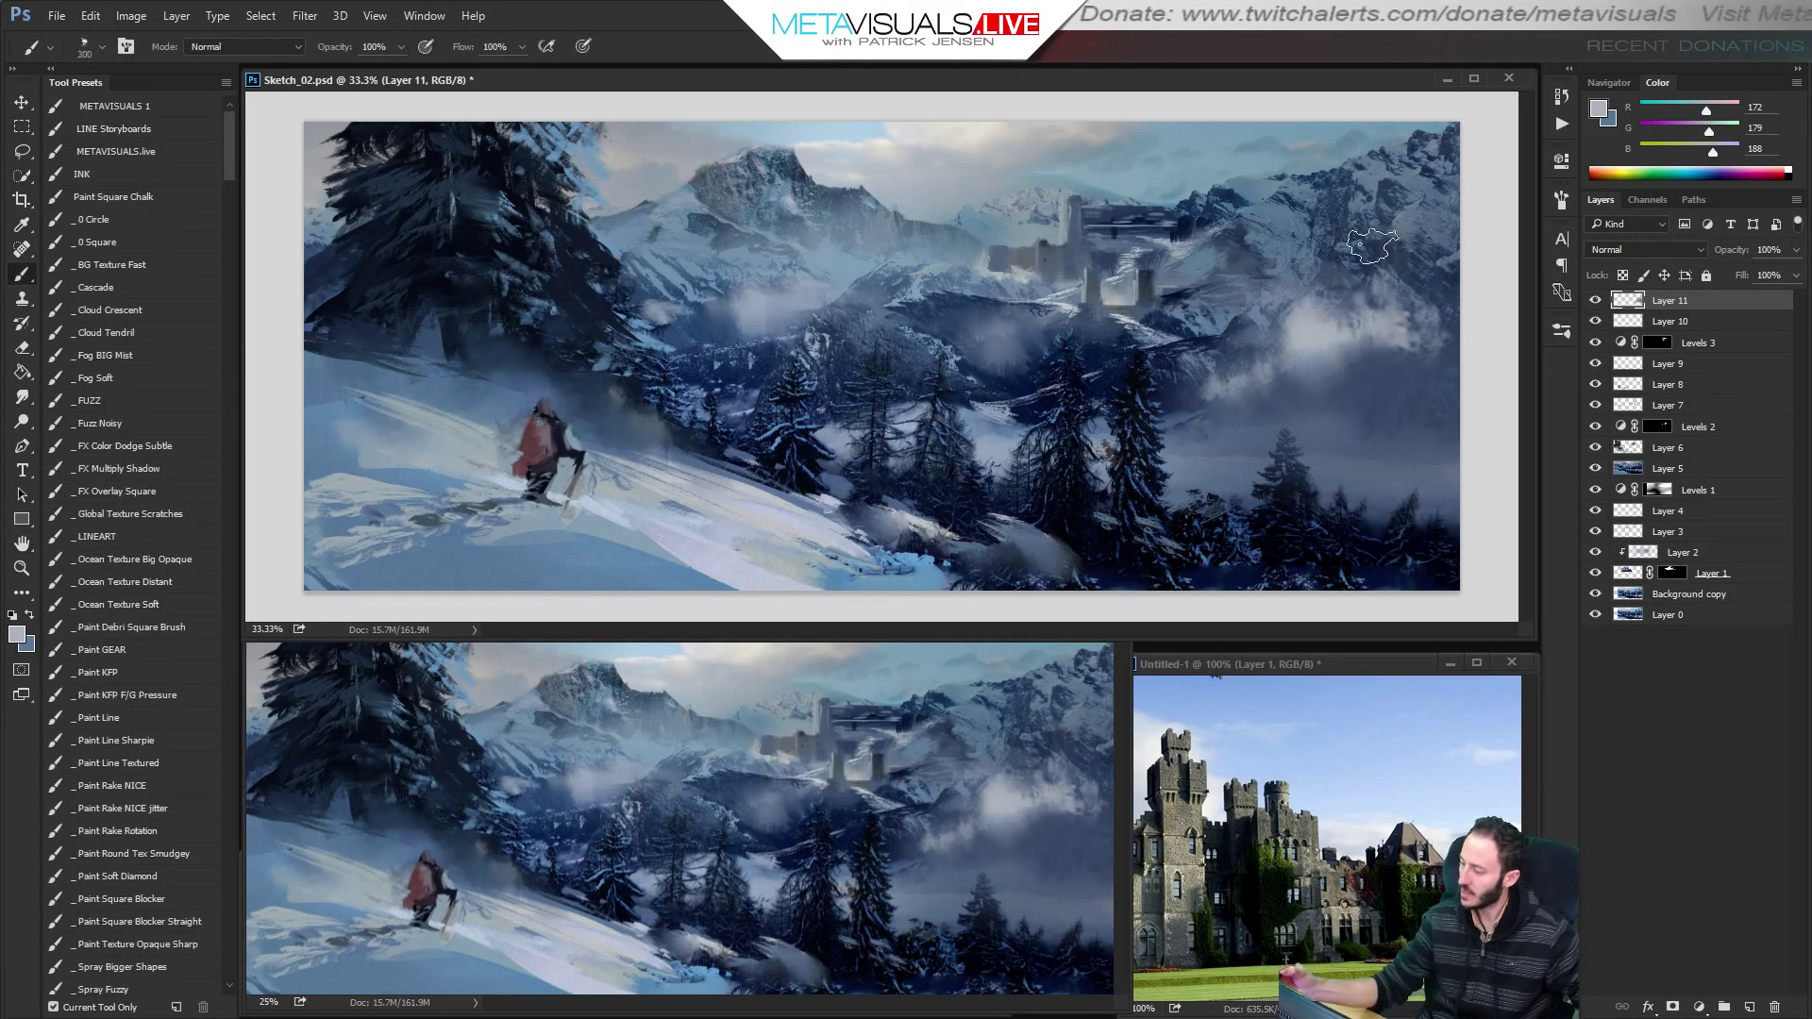
Extend the cloud bank to the painting's right edge, shade its underside with a sampled grey-blue, and smudge its edges.
key("bracketright")
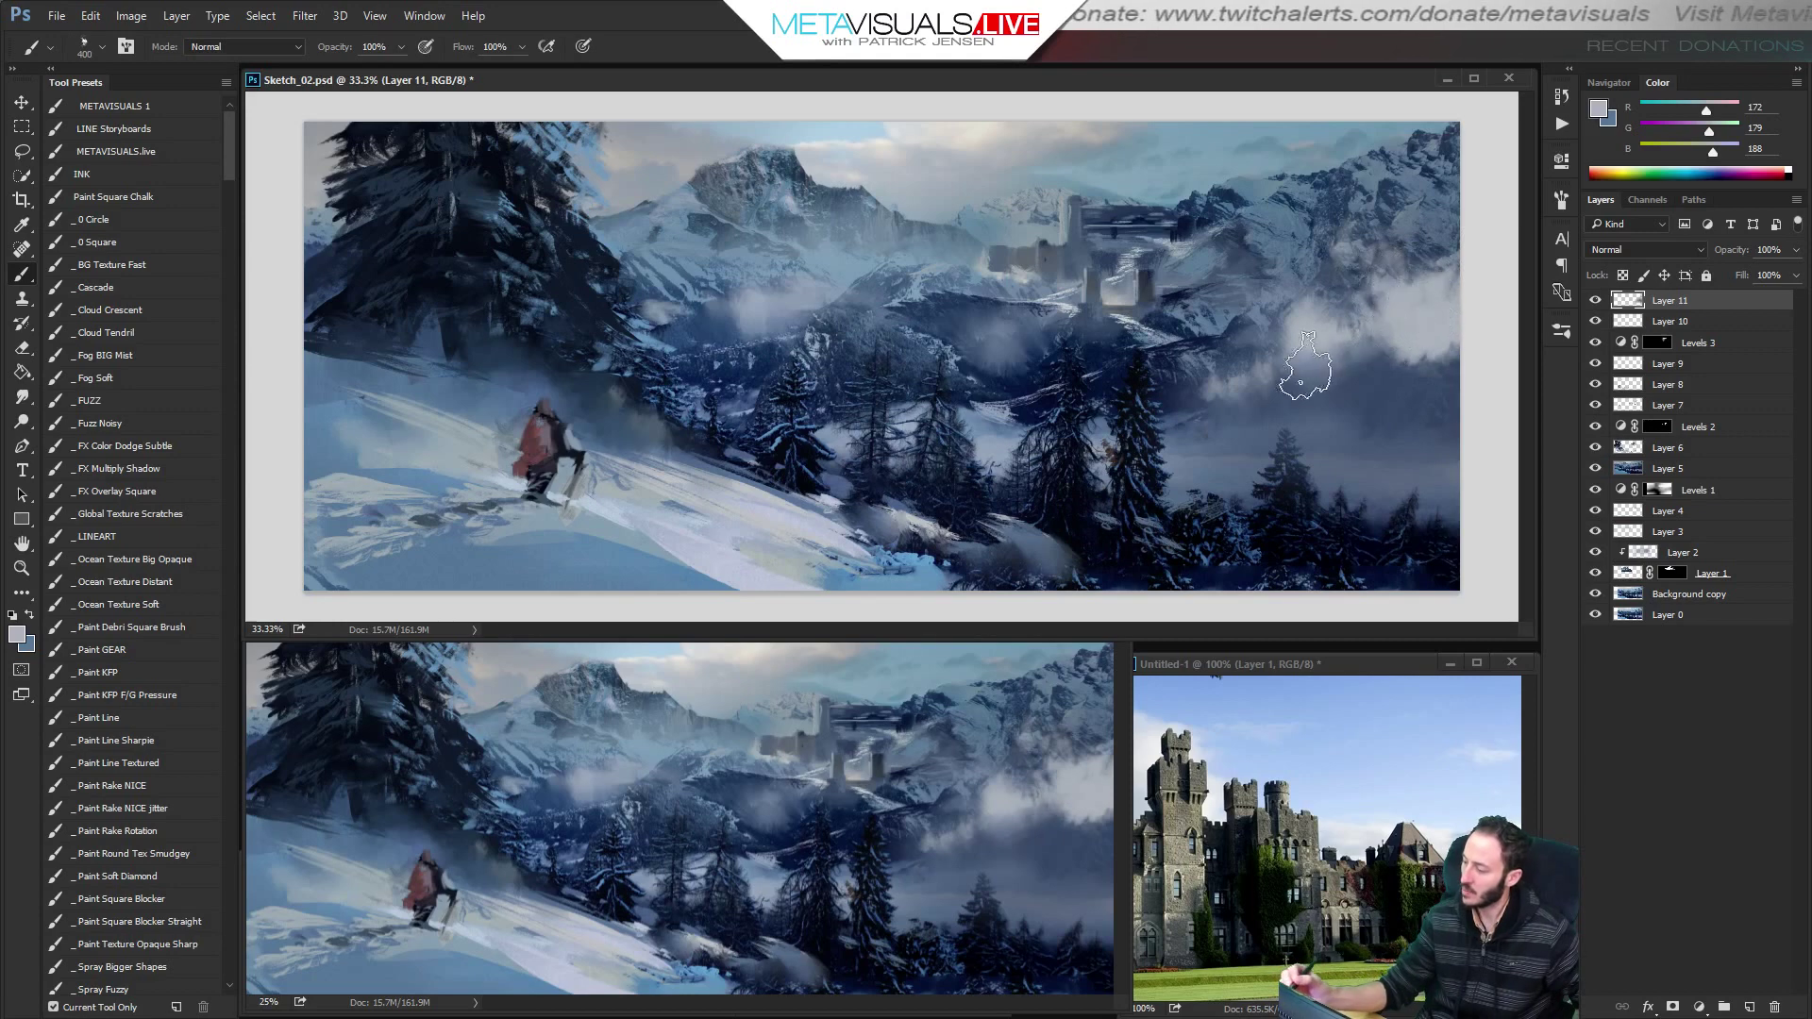
key("[")
key("[")
key("[")
mouse_move(1295, 364)
left_mouse_down()
mouse_move(1274, 357)
mouse_move(1444, 351)
mouse_move(1399, 340)
left_mouse_up()
left_click(1309, 376, "alt")
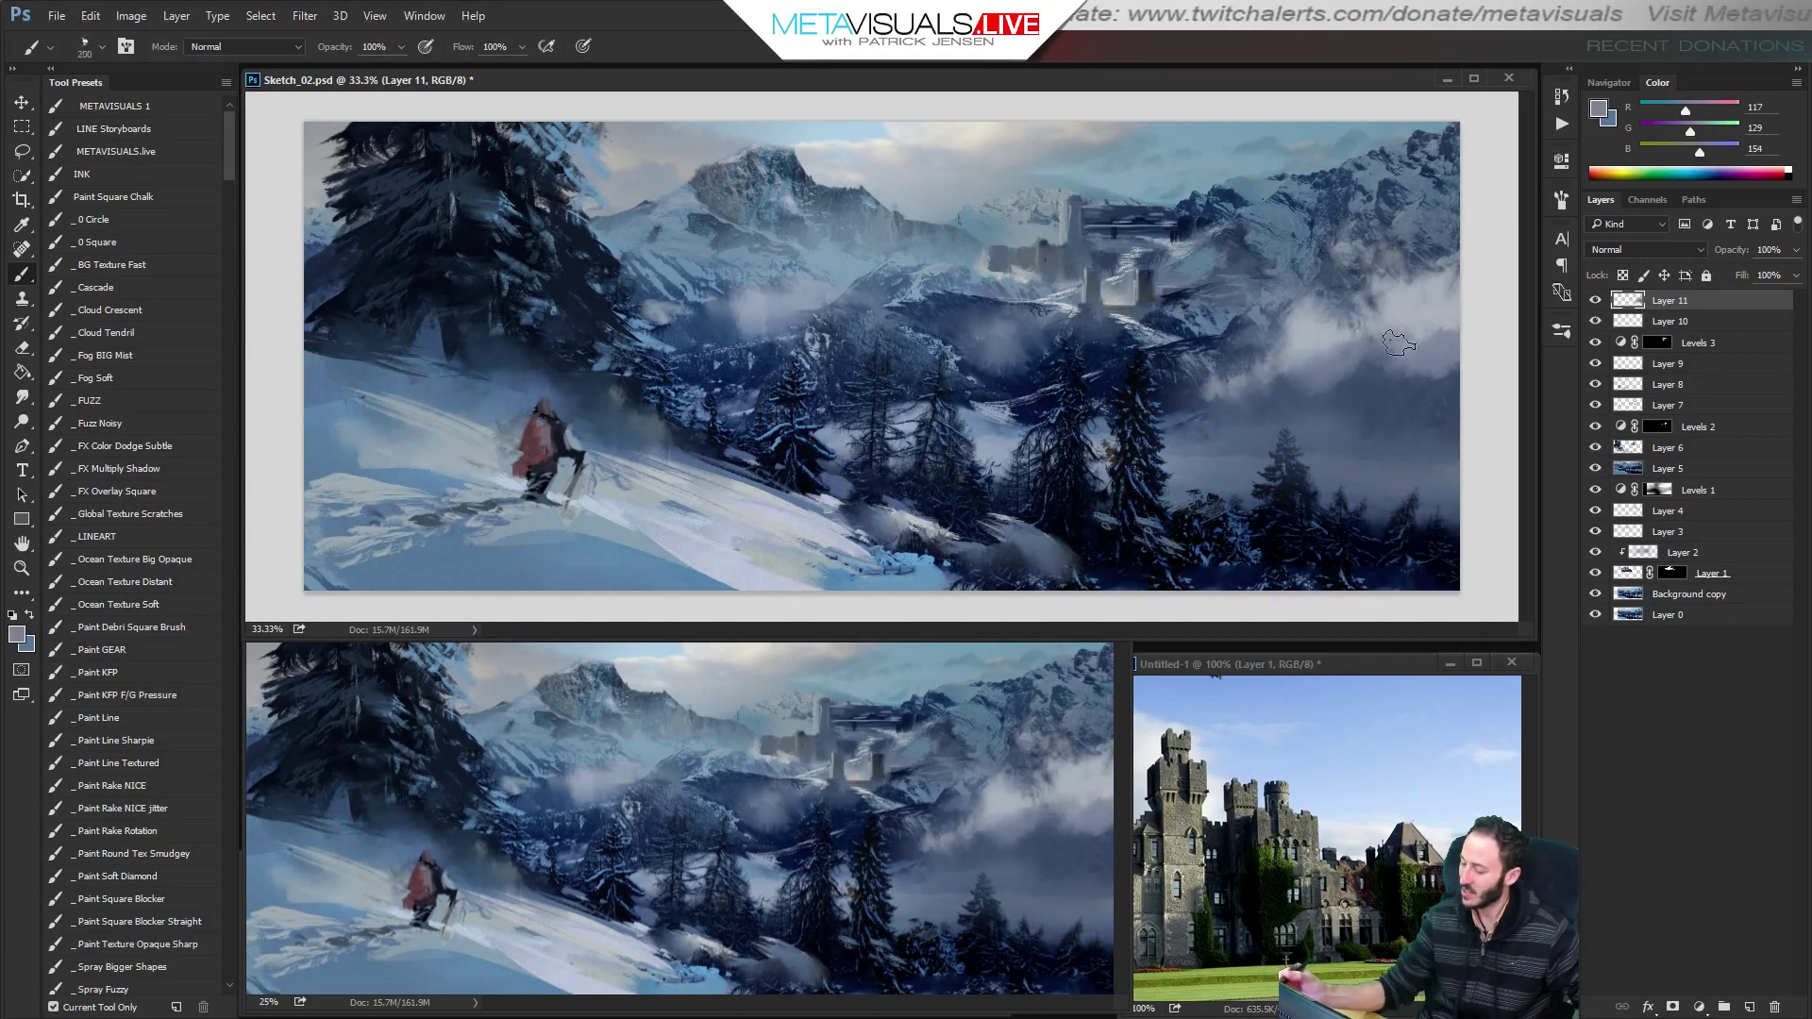
key("r")
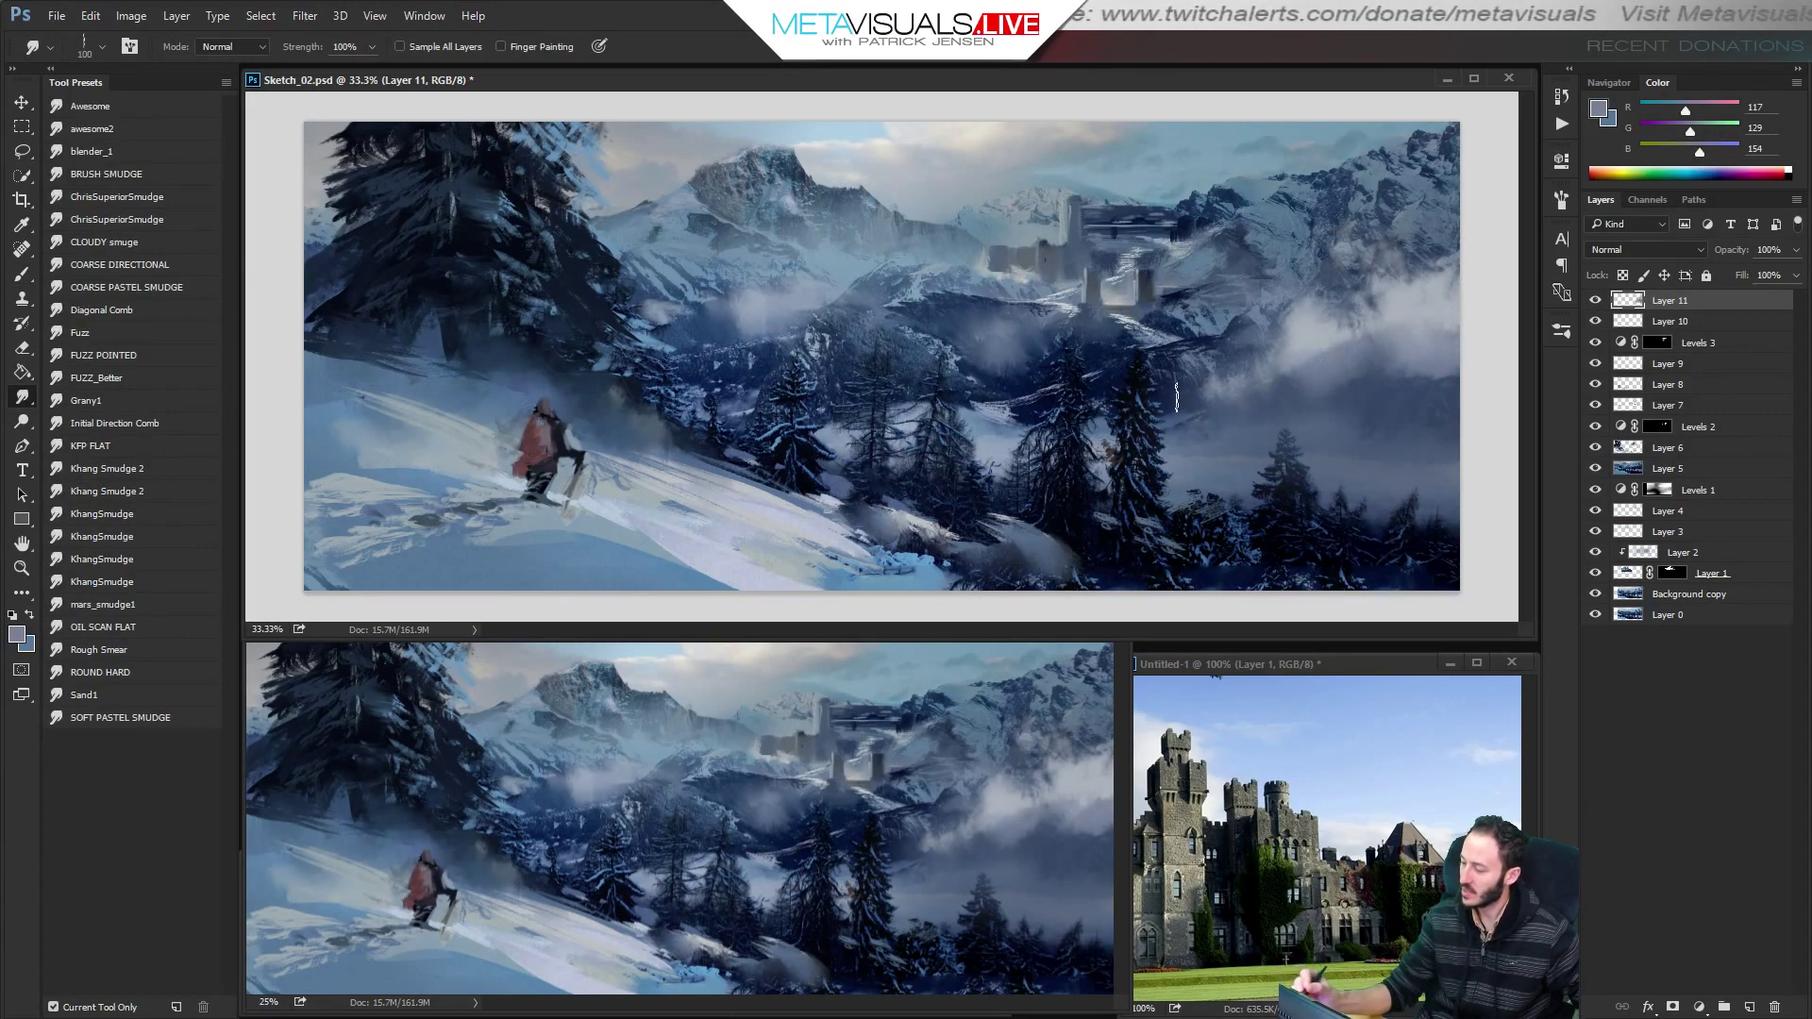
key("space")
key("b")
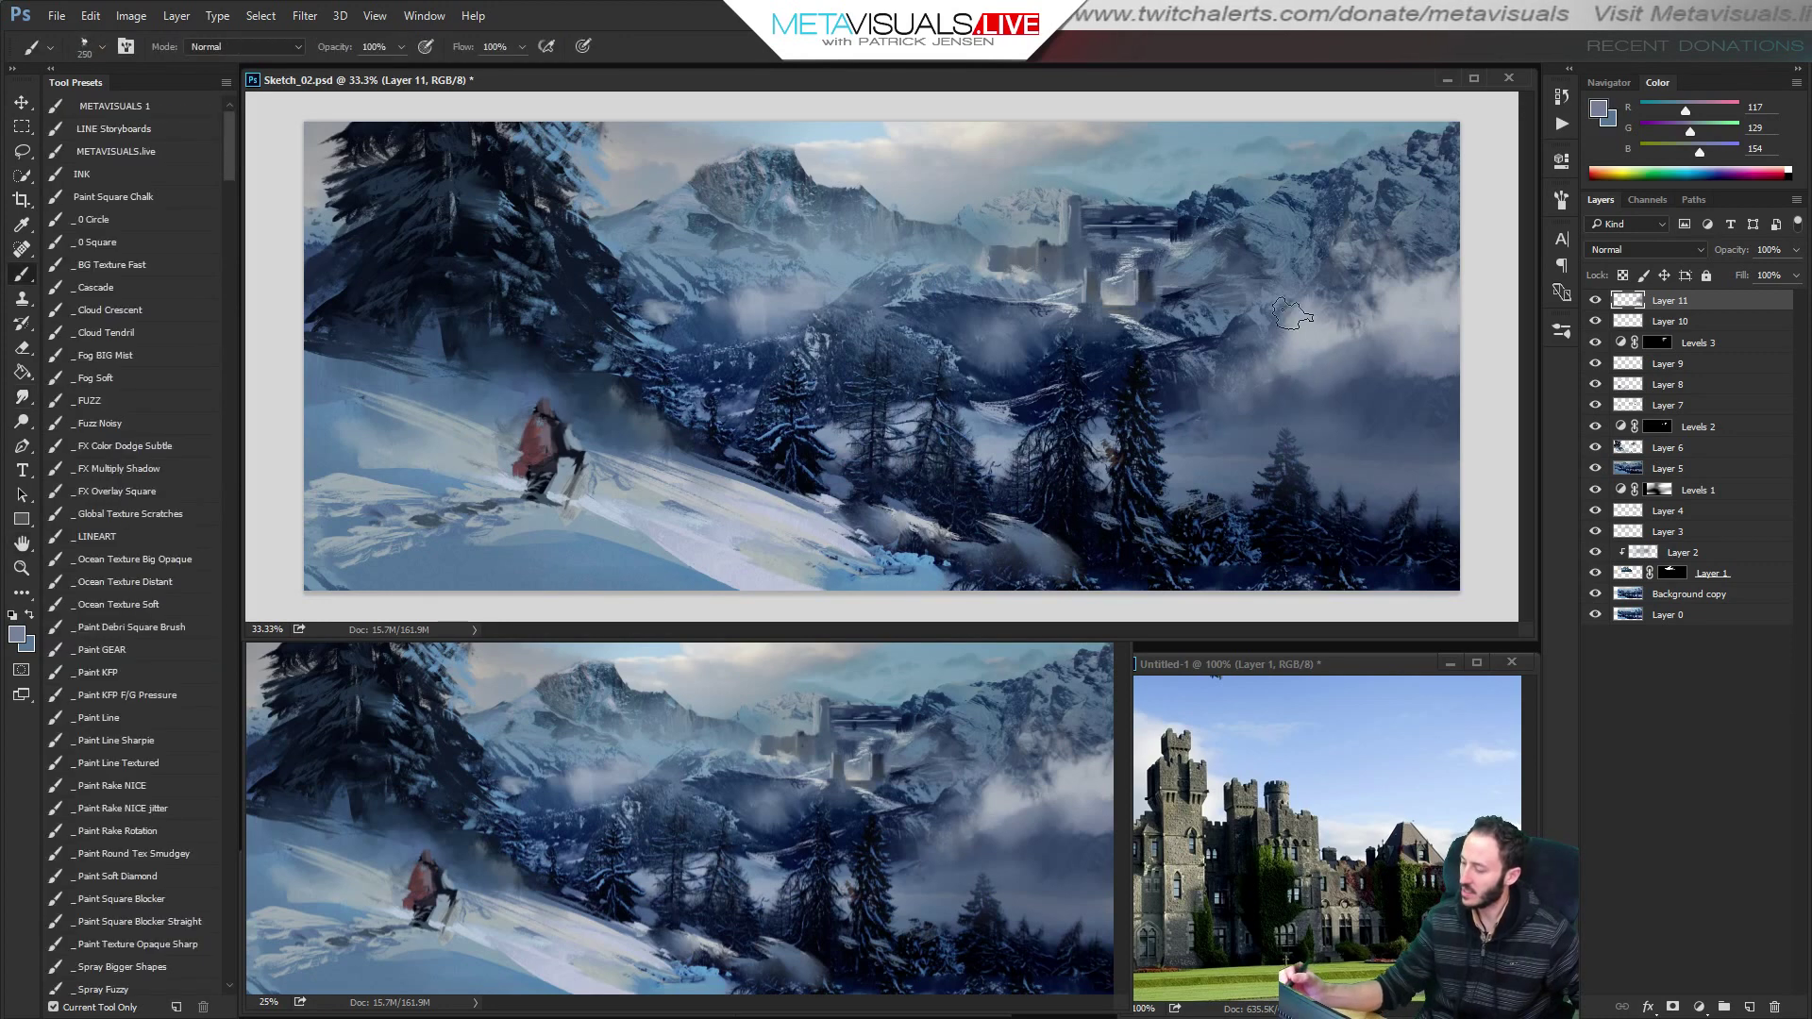
Add small light grey wisps at the cloud bank's left edge with colour sampled from the sky clouds, and smudge them.
key("bracketleft")
key("bracketleft")
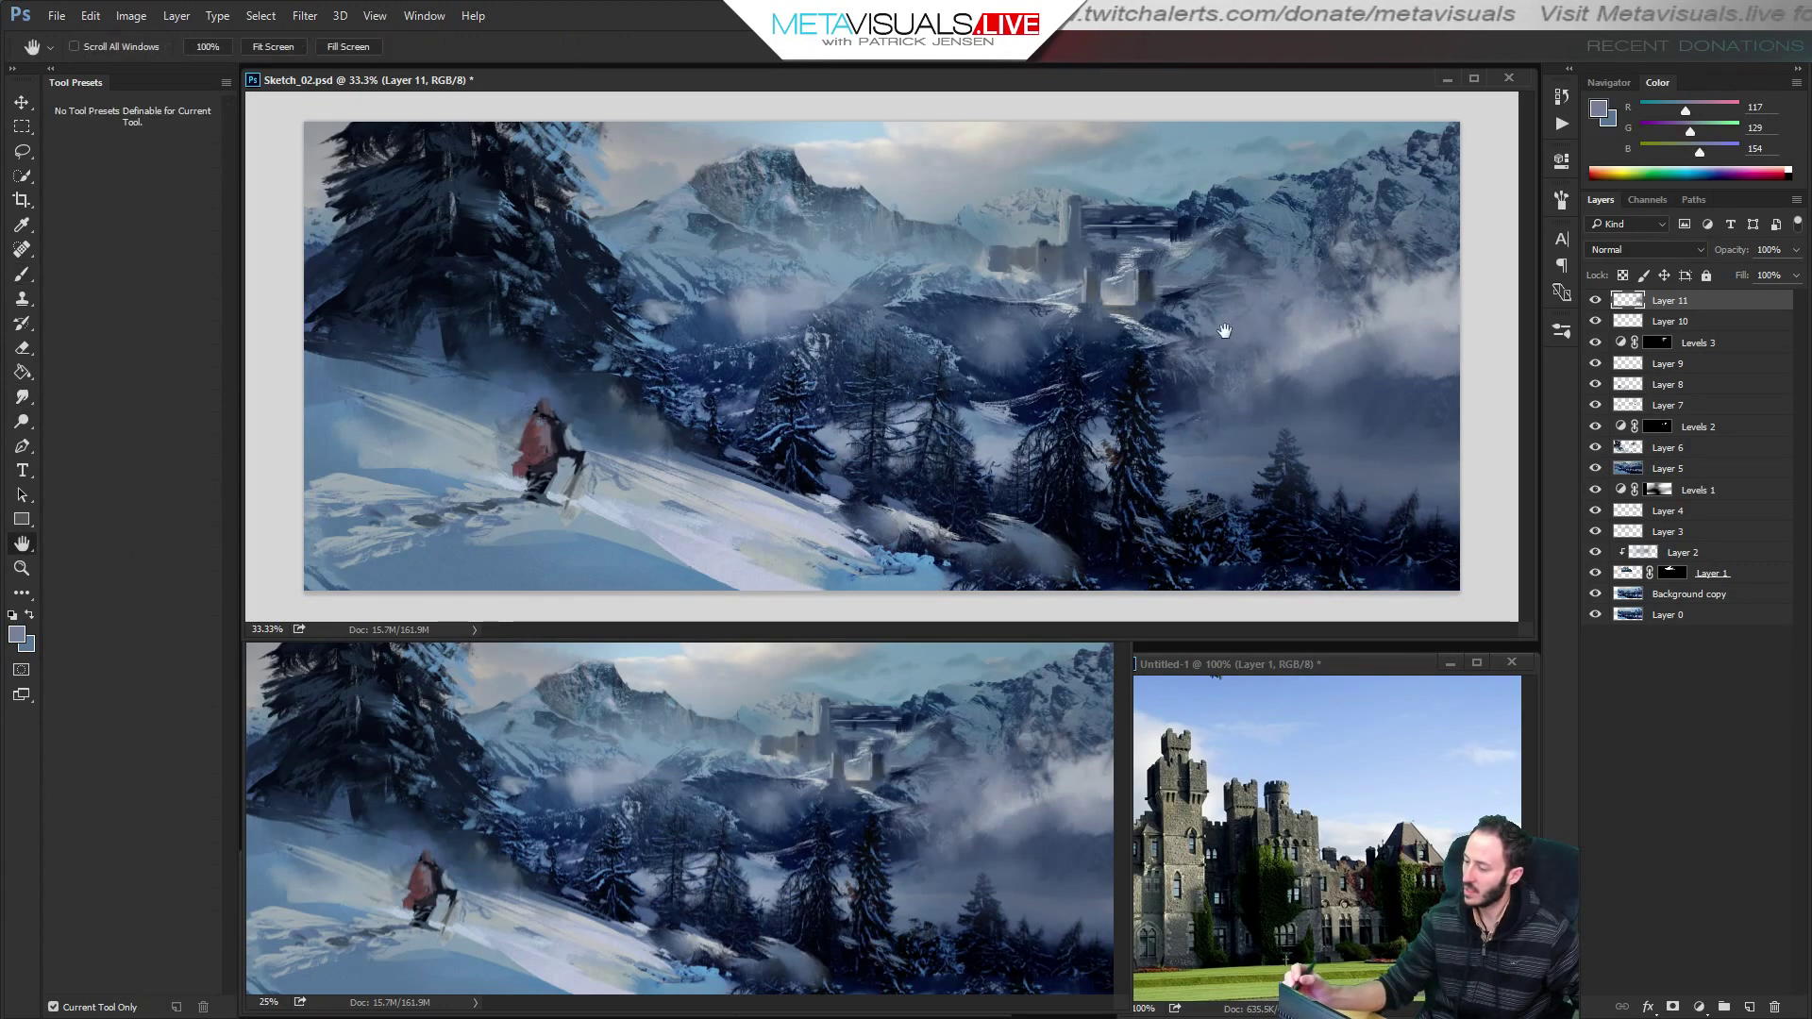
left_click(965, 197, "alt")
key("bracketleft")
key("bracketleft")
key("bracketleft")
key("bracketleft")
key("bracketleft")
key("bracketleft")
key("bracketleft")
key("bracketleft")
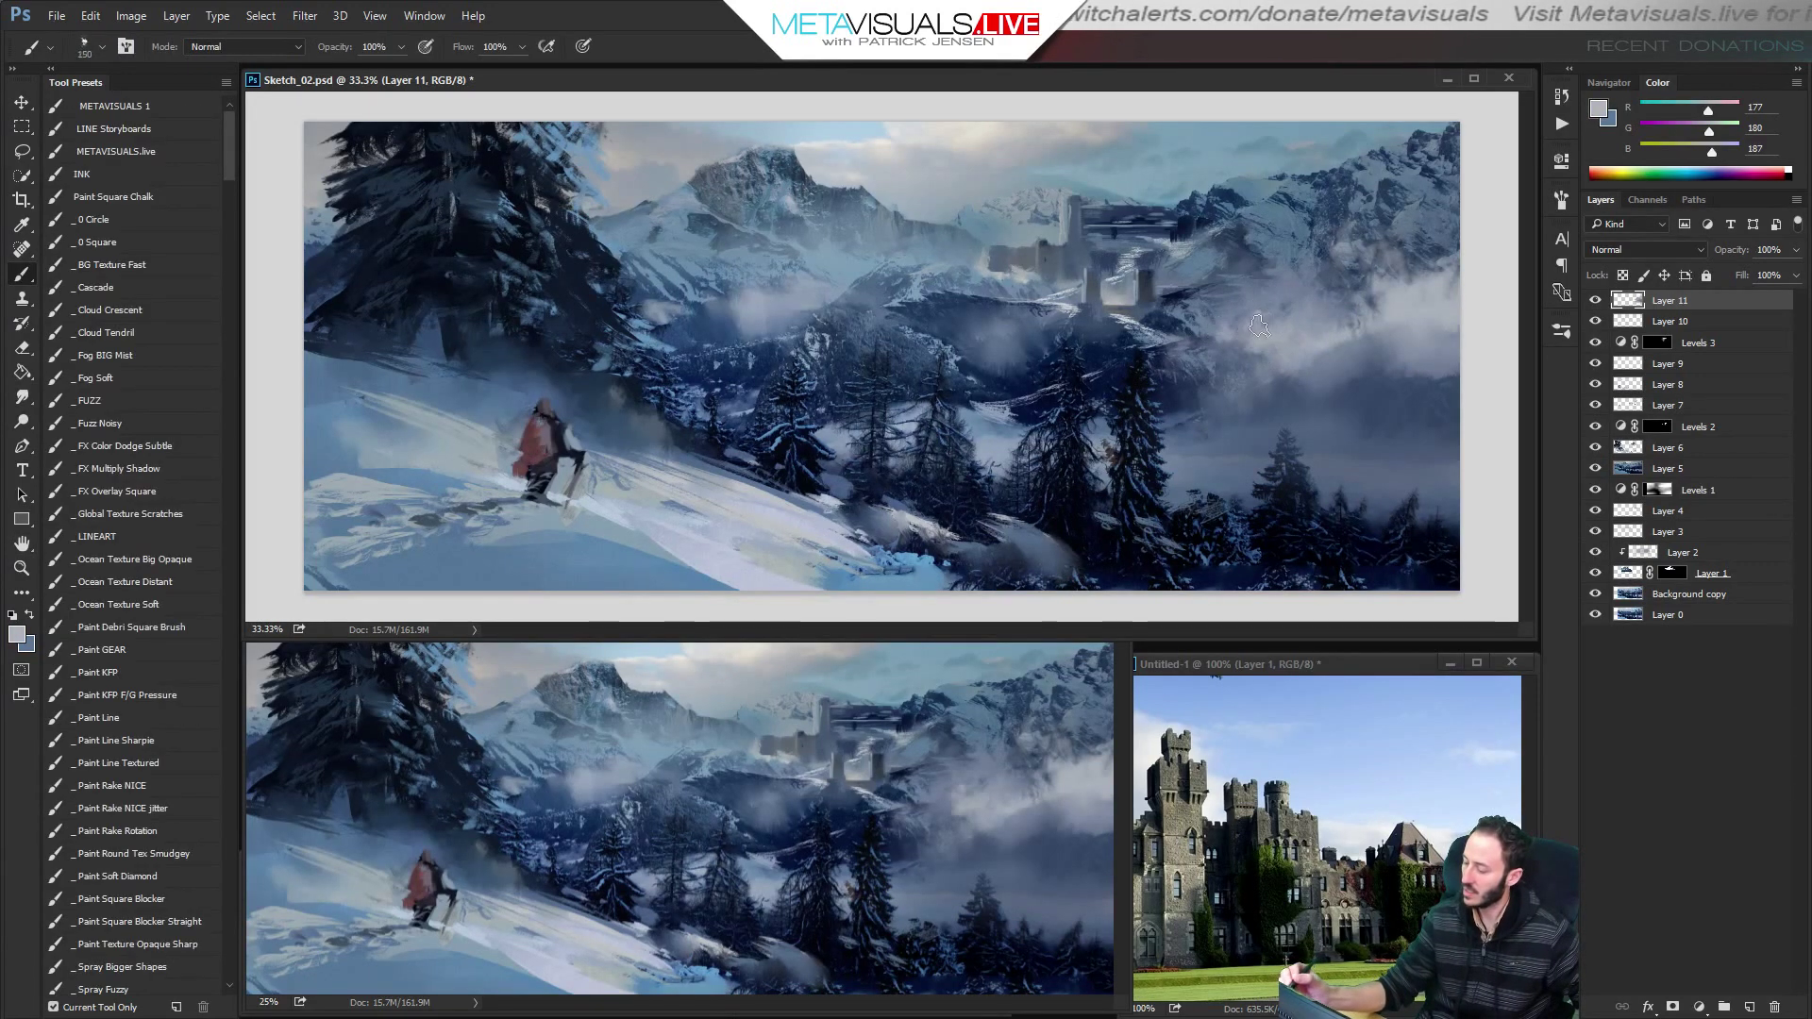
left_click_drag(1230, 328, 1249, 333)
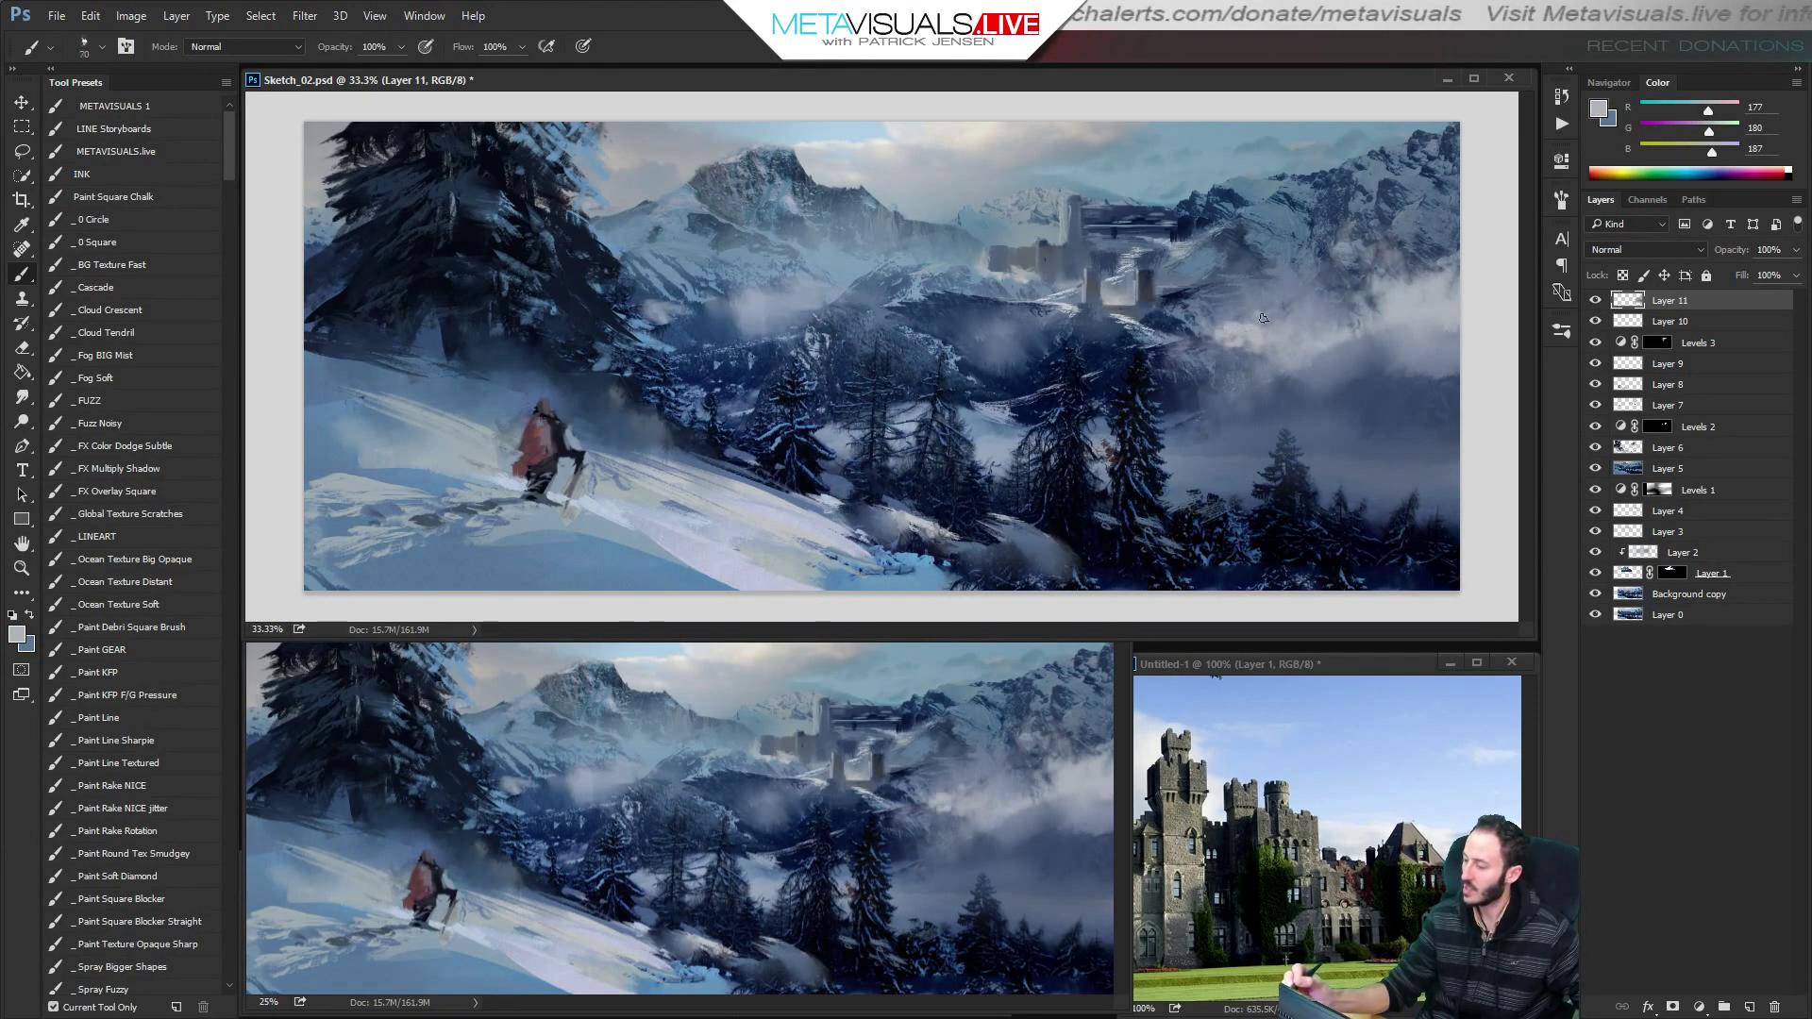
key("r")
Build the cloud upward over the slope beside the castle with a larger brush and smudge the new strokes.
key("b")
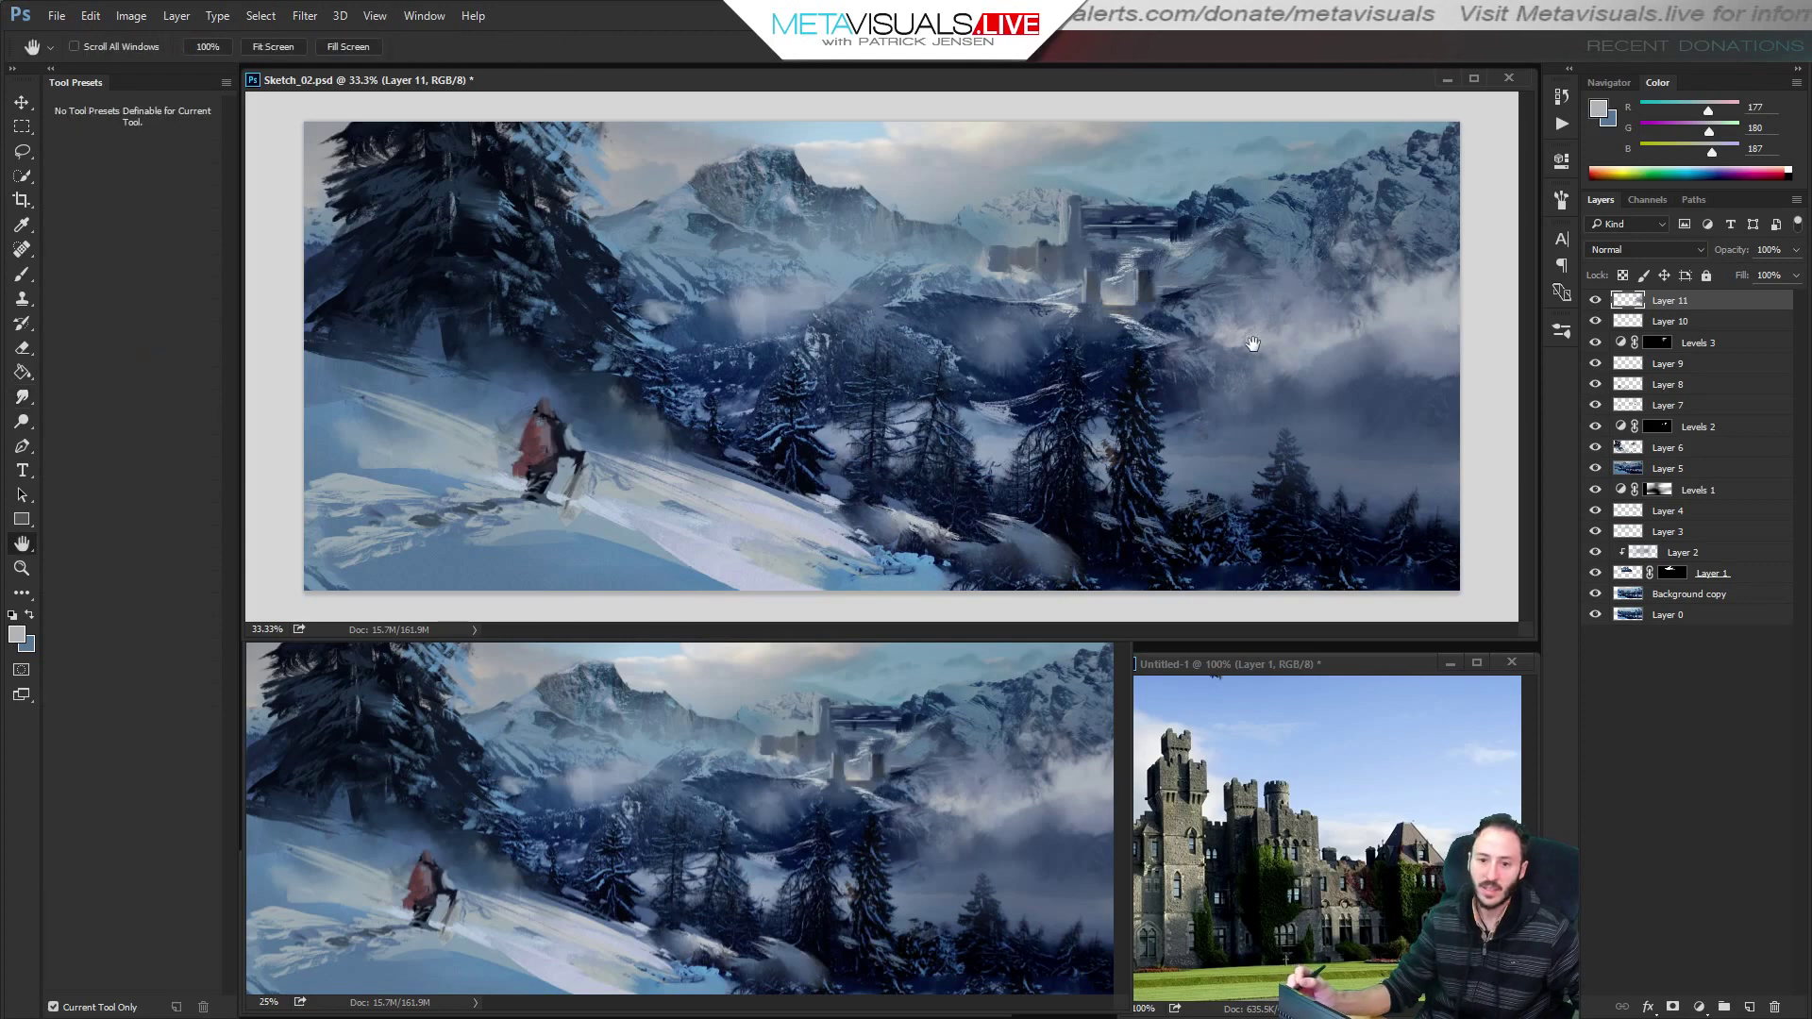
key("bracketright")
key("bracketright")
mouse_move(1299, 286)
left_mouse_down()
mouse_move(1270, 282)
mouse_move(1315, 288)
mouse_move(1287, 278)
left_mouse_up()
key("r")
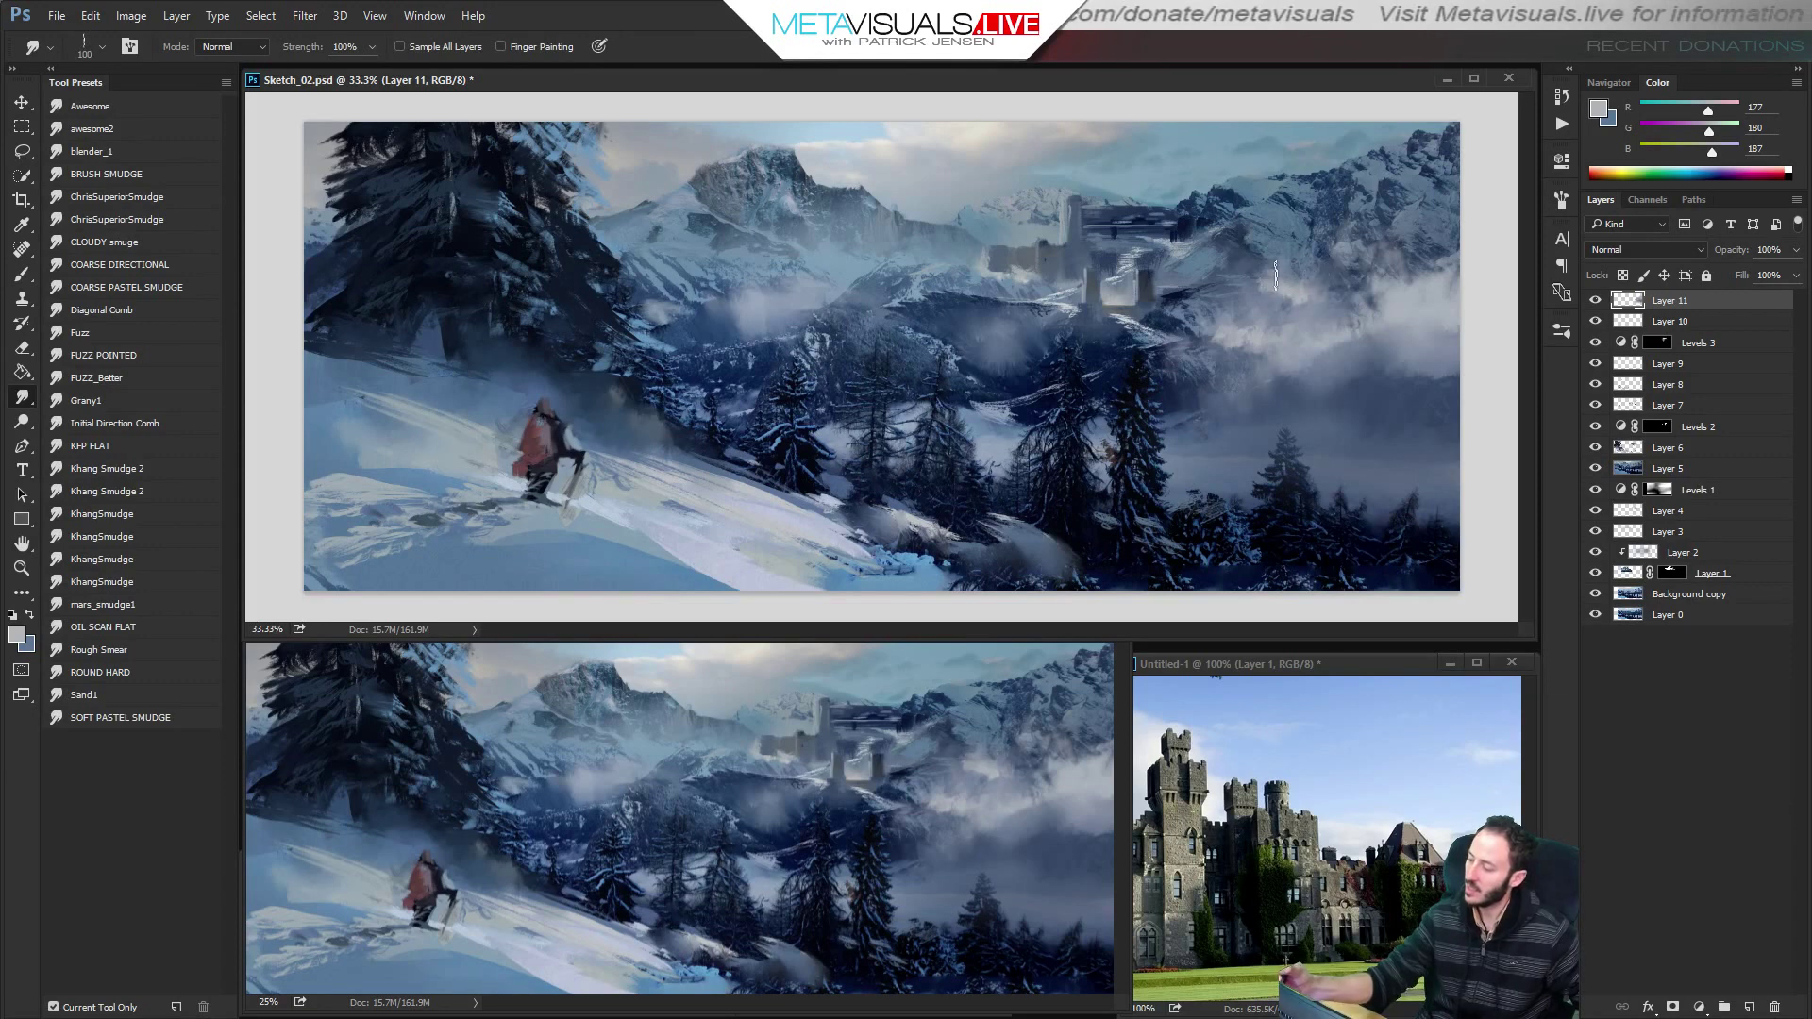
Brighten the cloud's upper edge with a lighter grey sampled from the foreground snow and blend it with the Smudge tool.
key("b")
key("space")
left_click(759, 492, "alt")
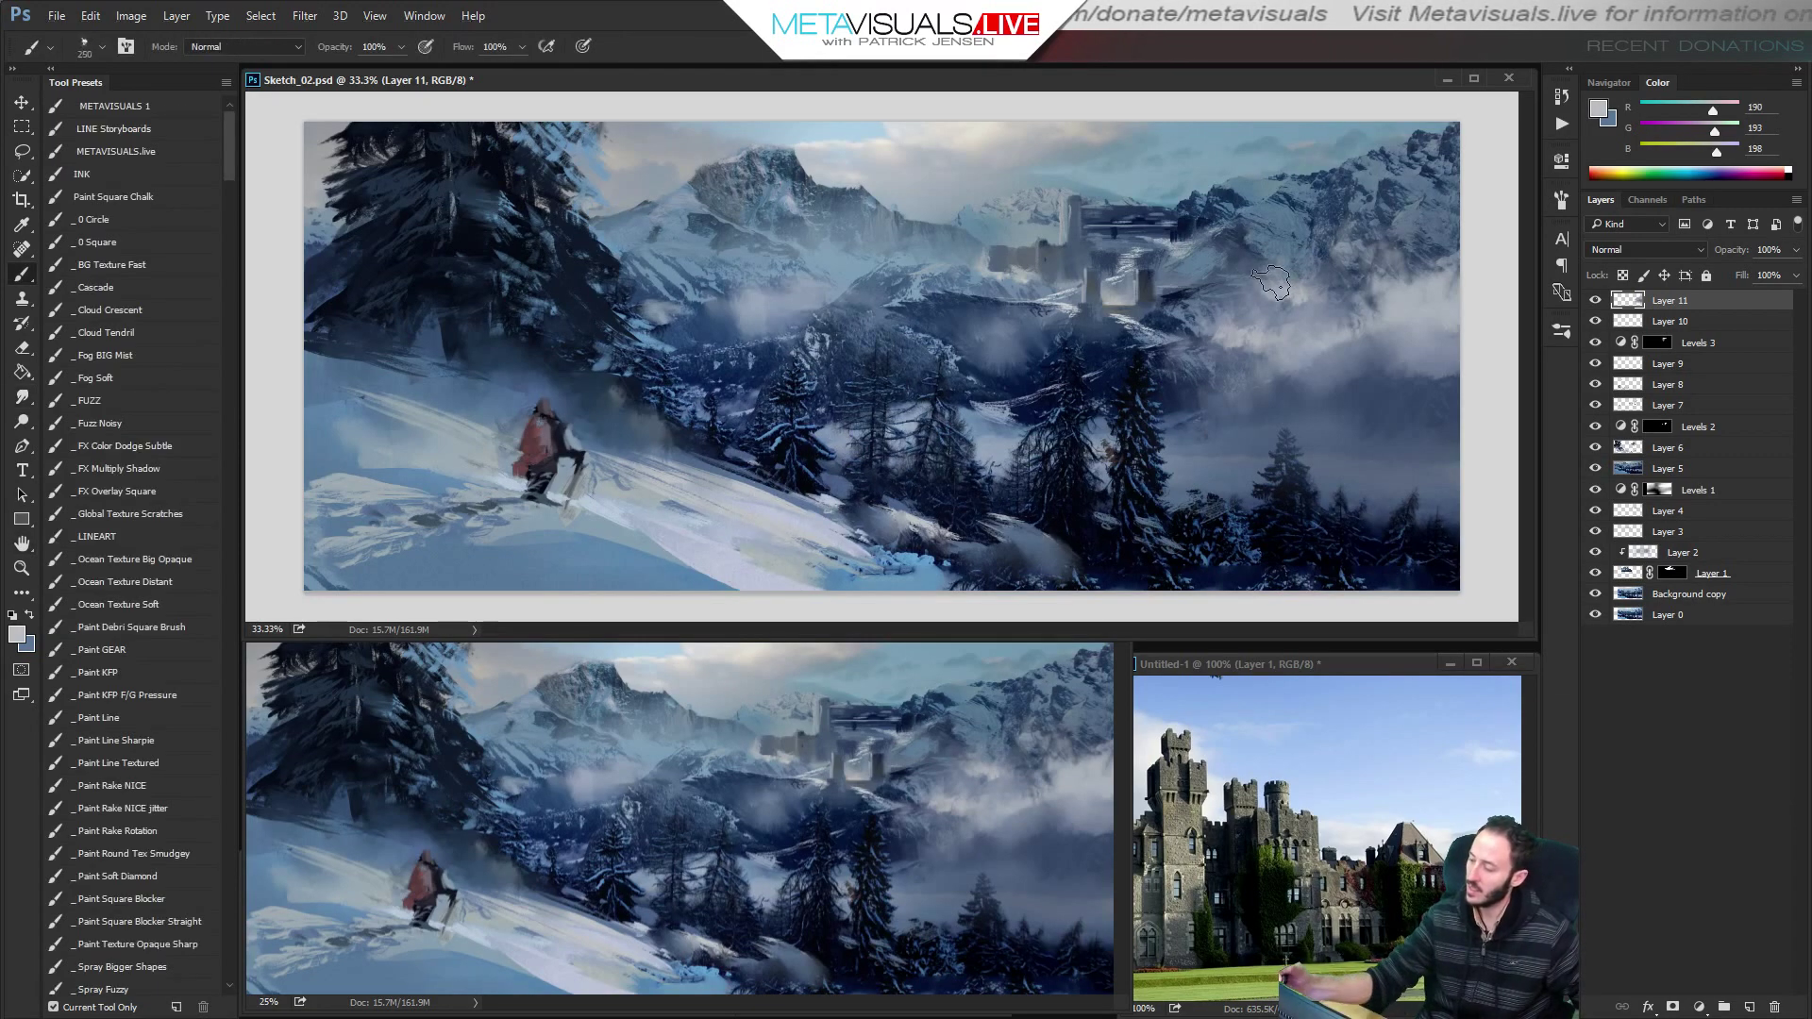
mouse_move(1269, 285)
left_mouse_down()
mouse_move(1301, 272)
mouse_move(1286, 258)
left_mouse_up()
key("r")
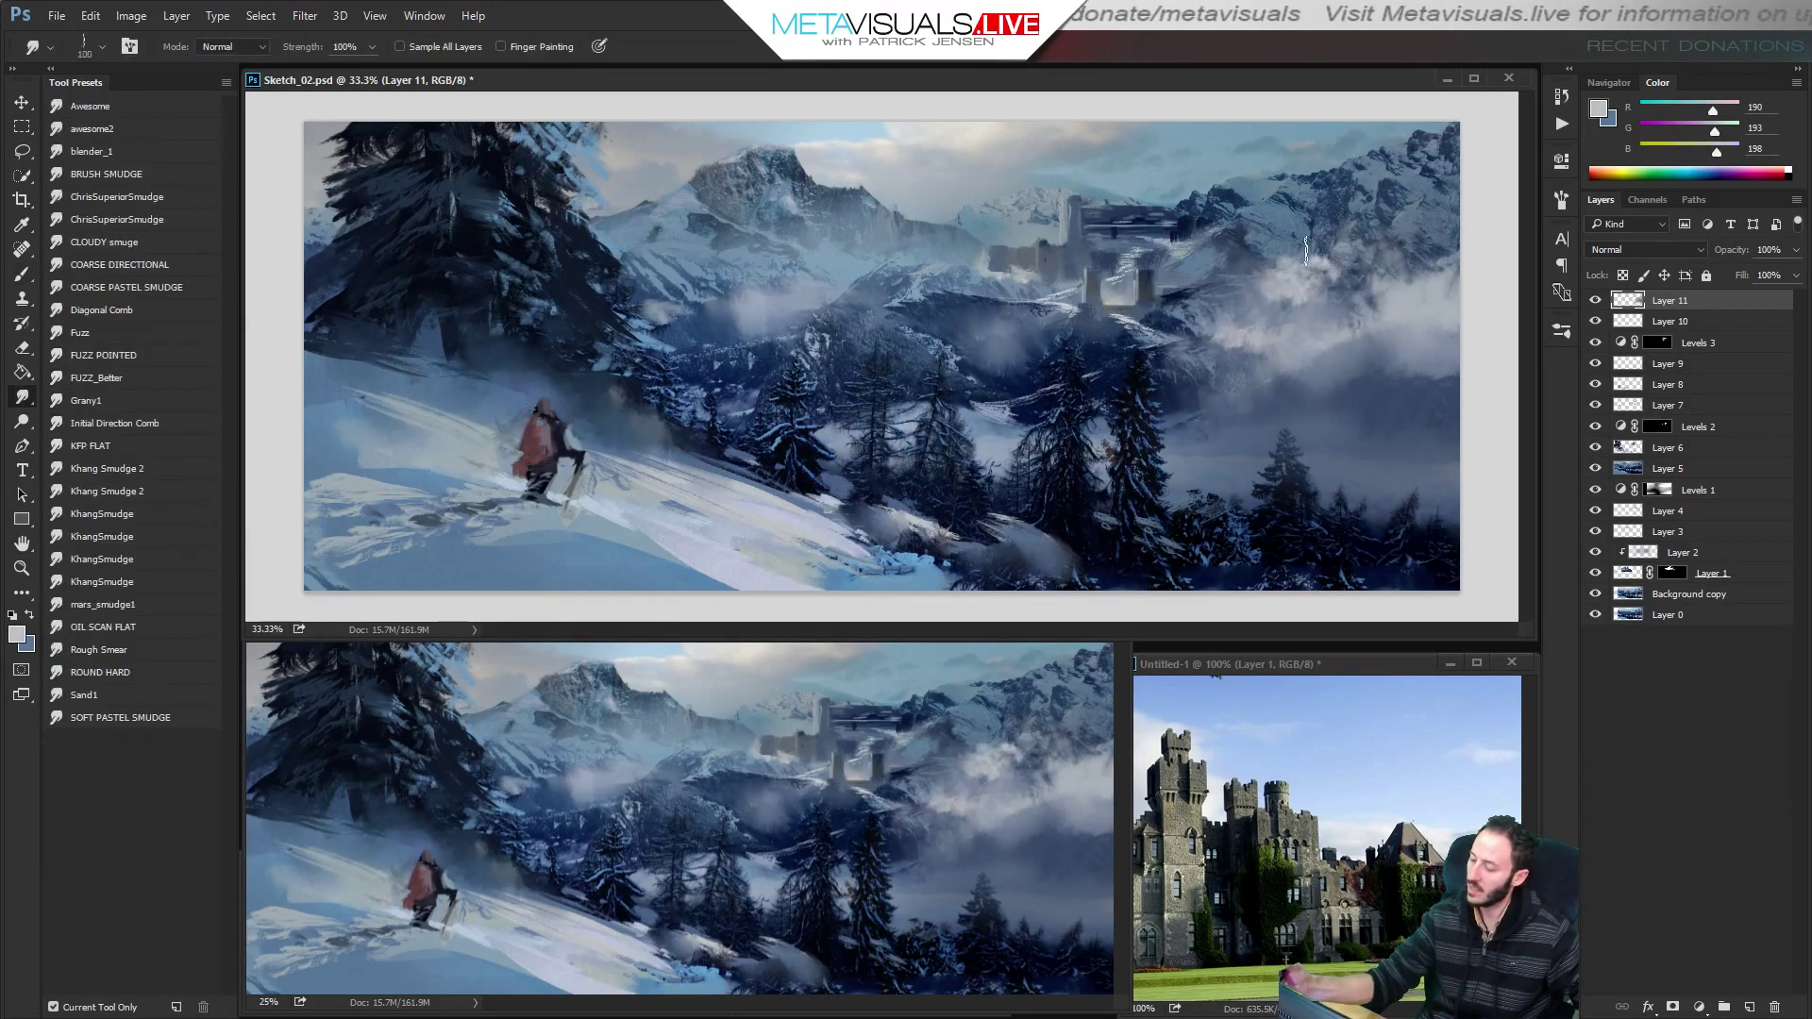
Paint thin light blue mist streaks in the fog beside the lower-right trees and smudge them into their surroundings.
key("z")
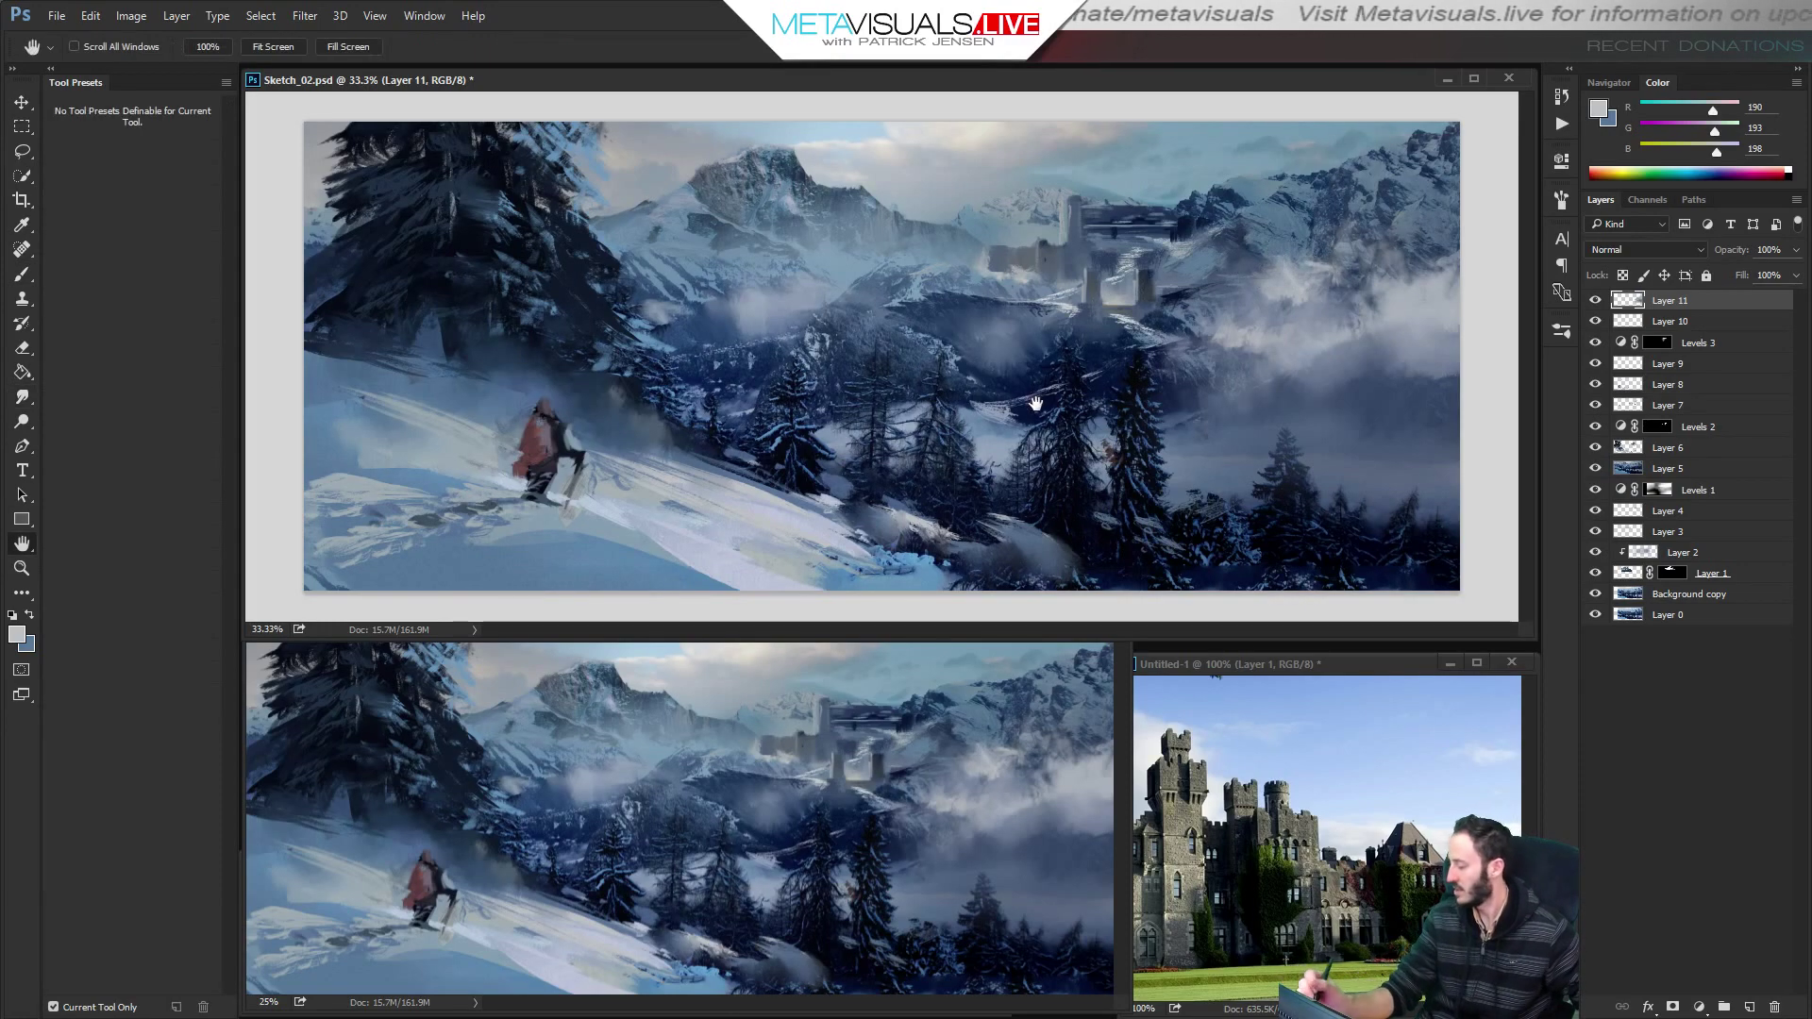
left_click(1358, 416, "alt")
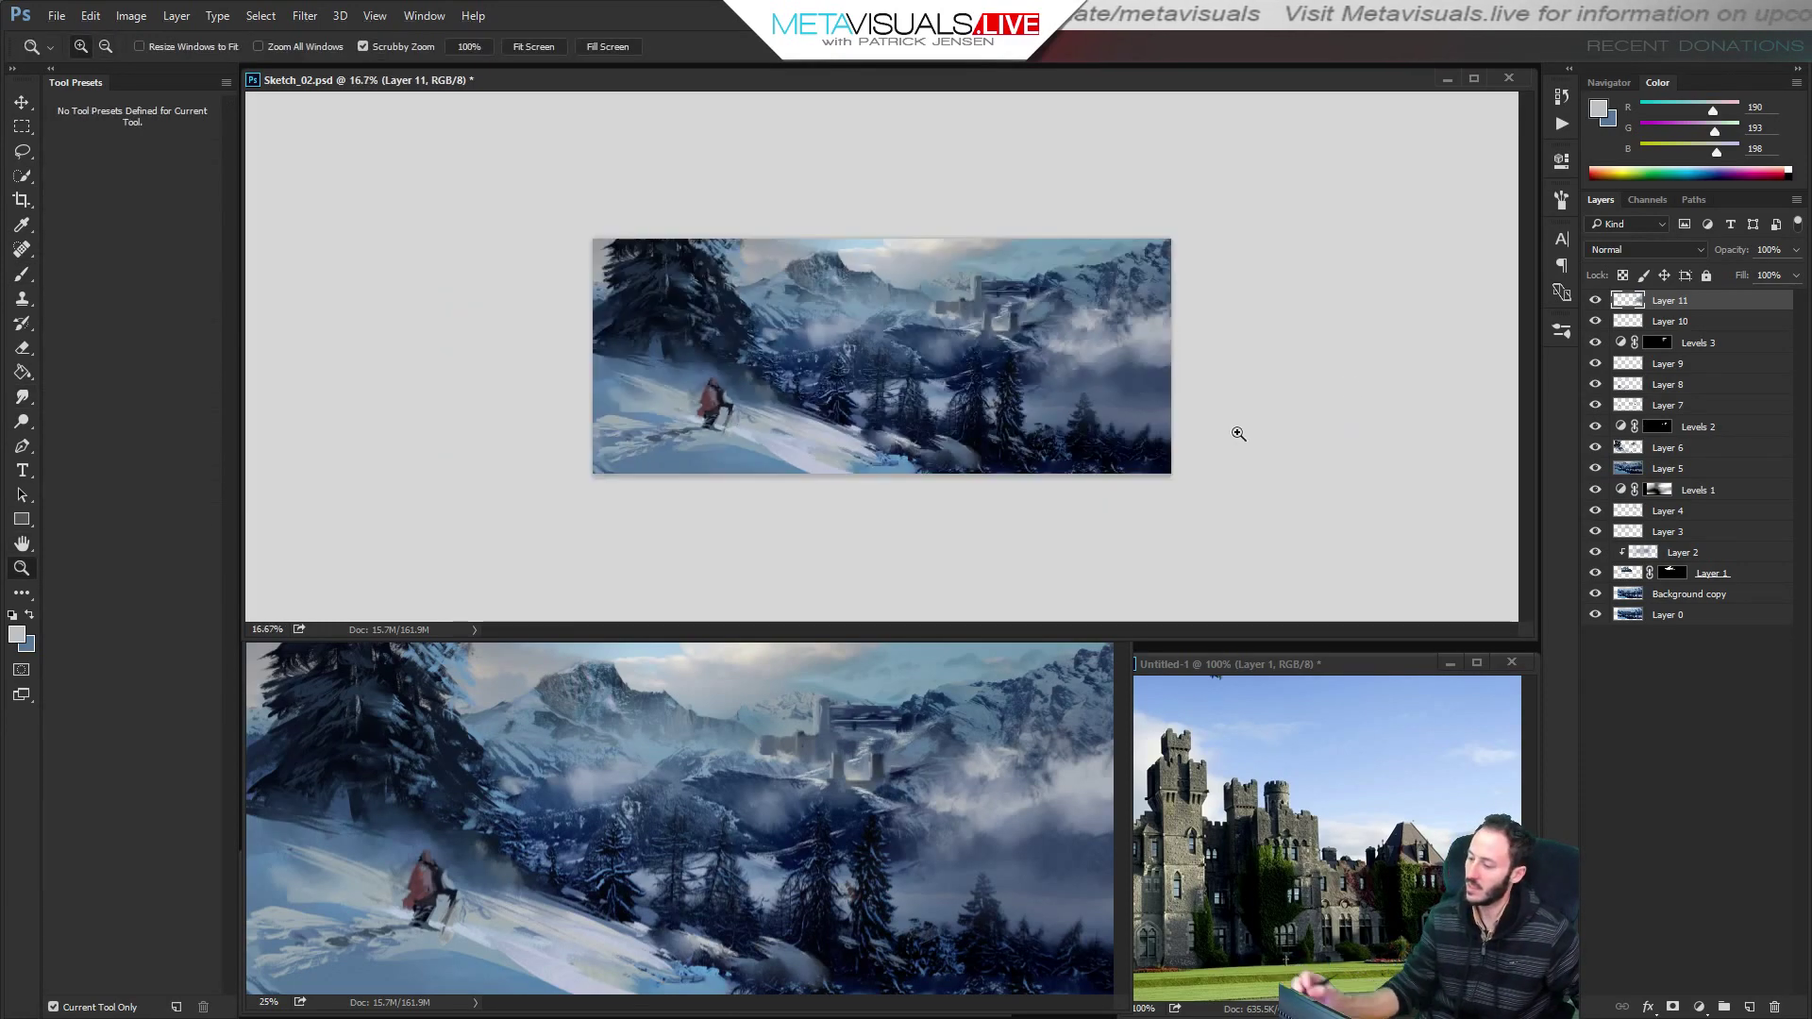
left_click(1185, 478)
key("b")
left_click(1371, 467, "alt")
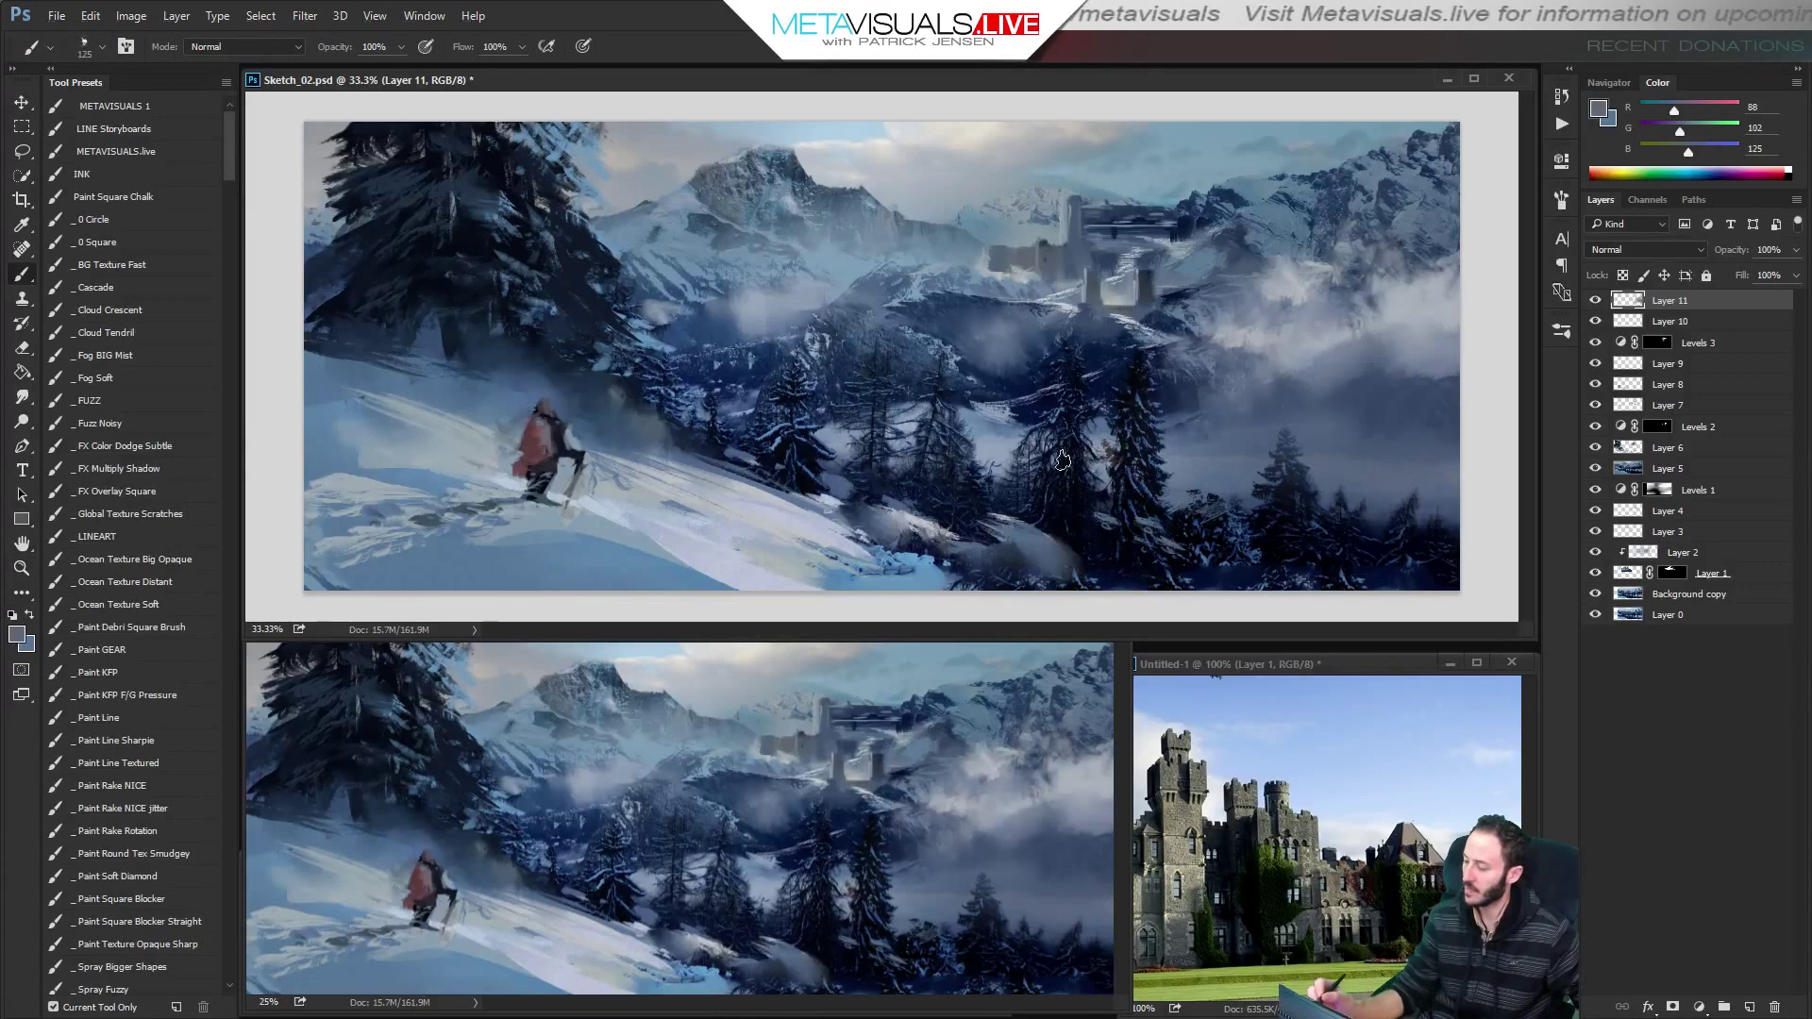
left_click(999, 447, "alt")
key("bracketleft")
key("bracketleft")
mouse_move(1345, 464)
left_mouse_down()
mouse_move(1482, 448)
mouse_move(1391, 461)
mouse_move(1452, 462)
mouse_move(1389, 478)
mouse_move(1455, 472)
mouse_move(1334, 477)
mouse_move(1400, 475)
left_mouse_up()
key("r")
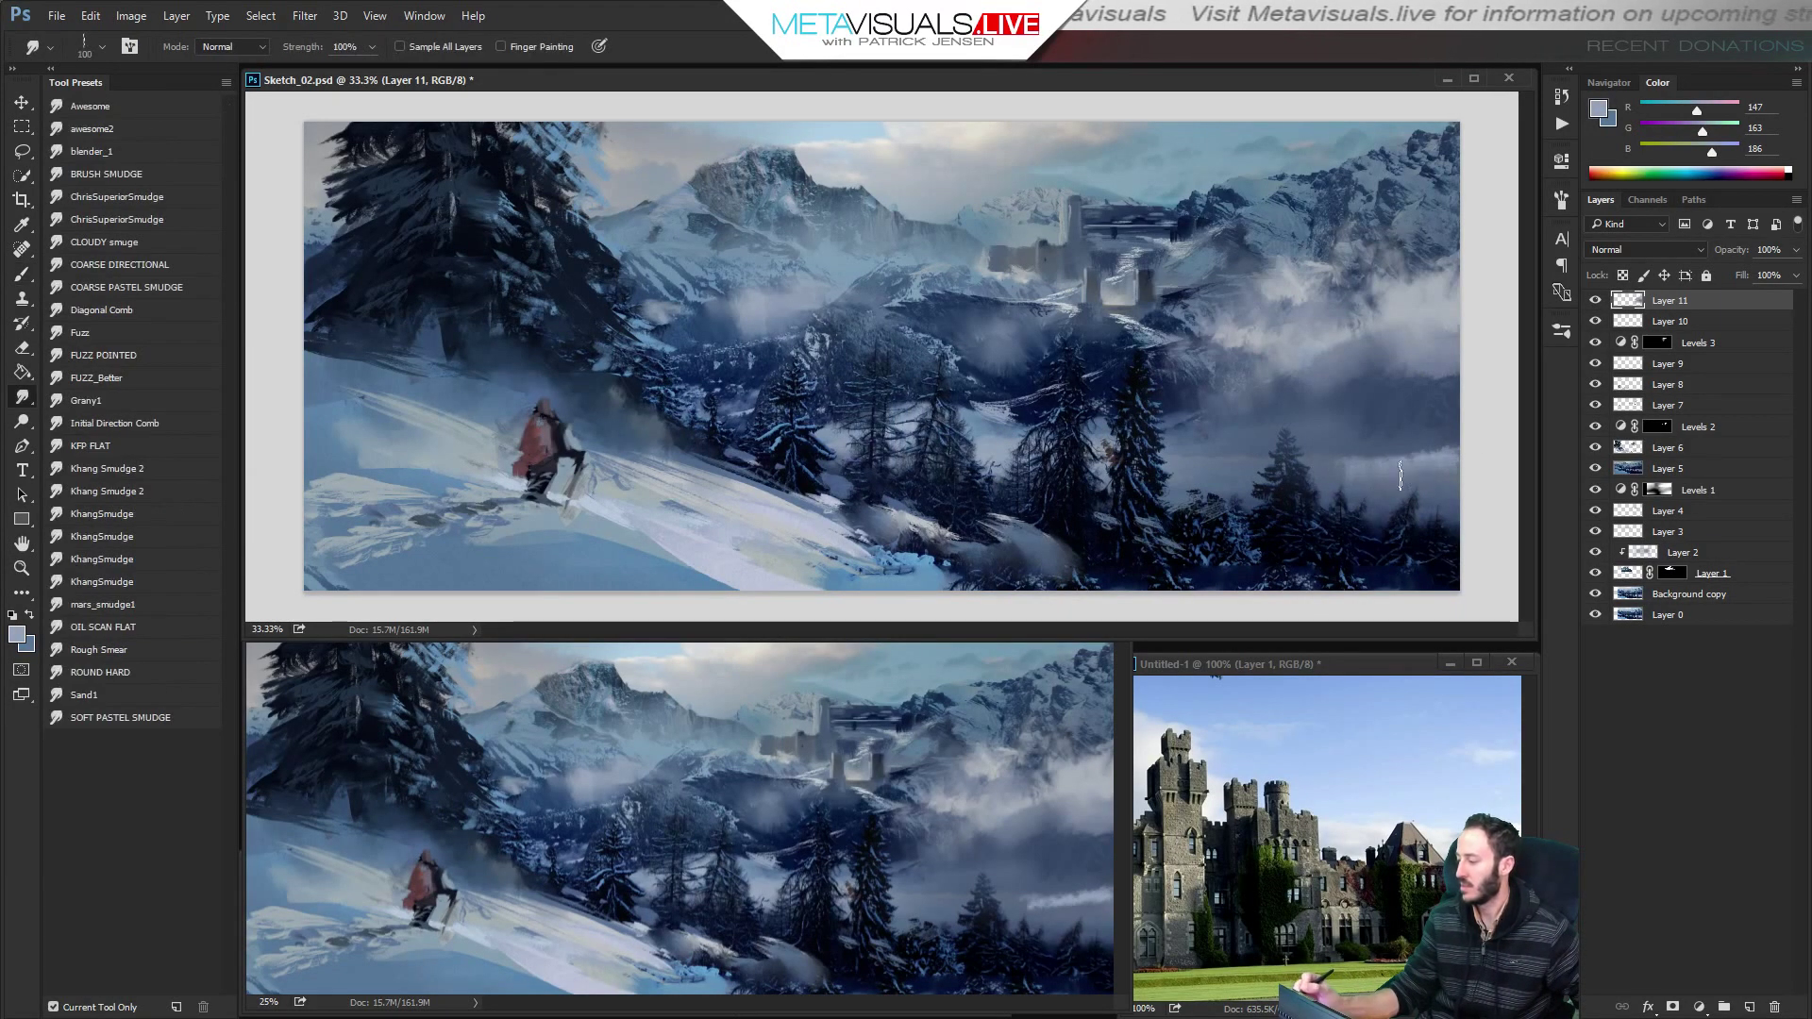
key("b")
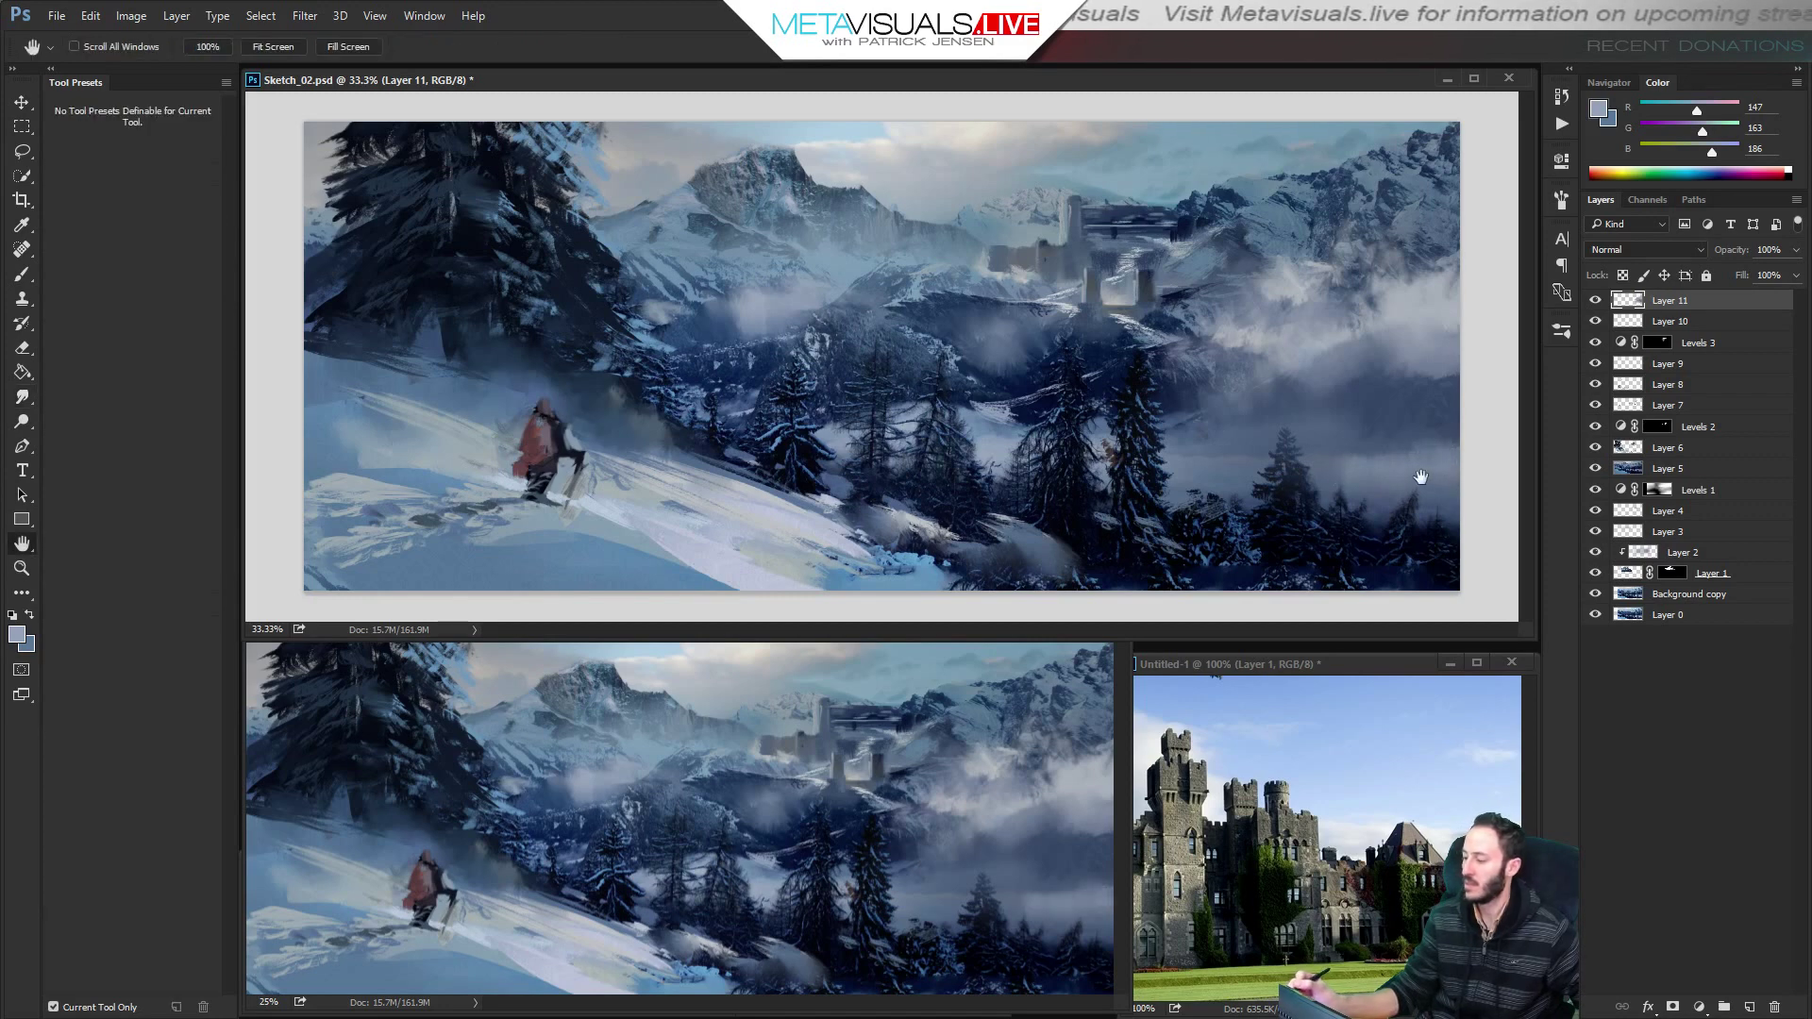
left_click_drag(1326, 461, 1352, 474)
key("r")
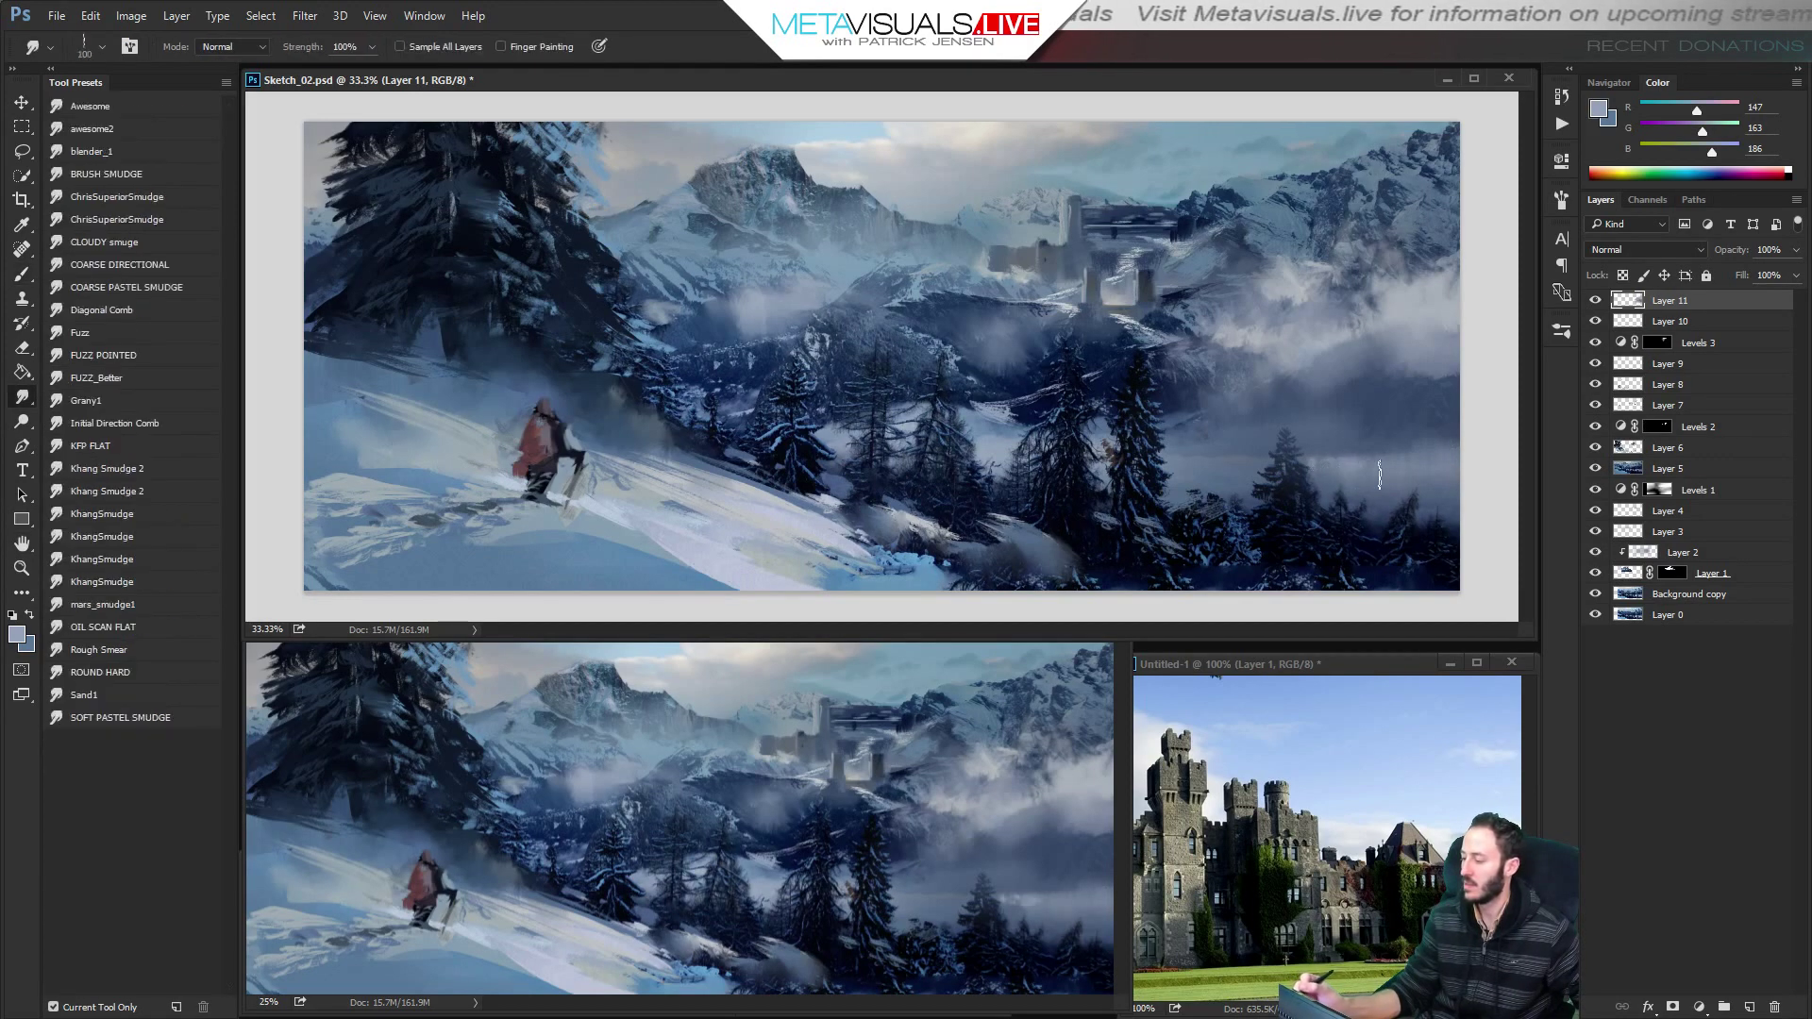
key("b")
Frame the castle at 66.7% zoom and choose the _Paint Square Blocker Straight brush.
key("z")
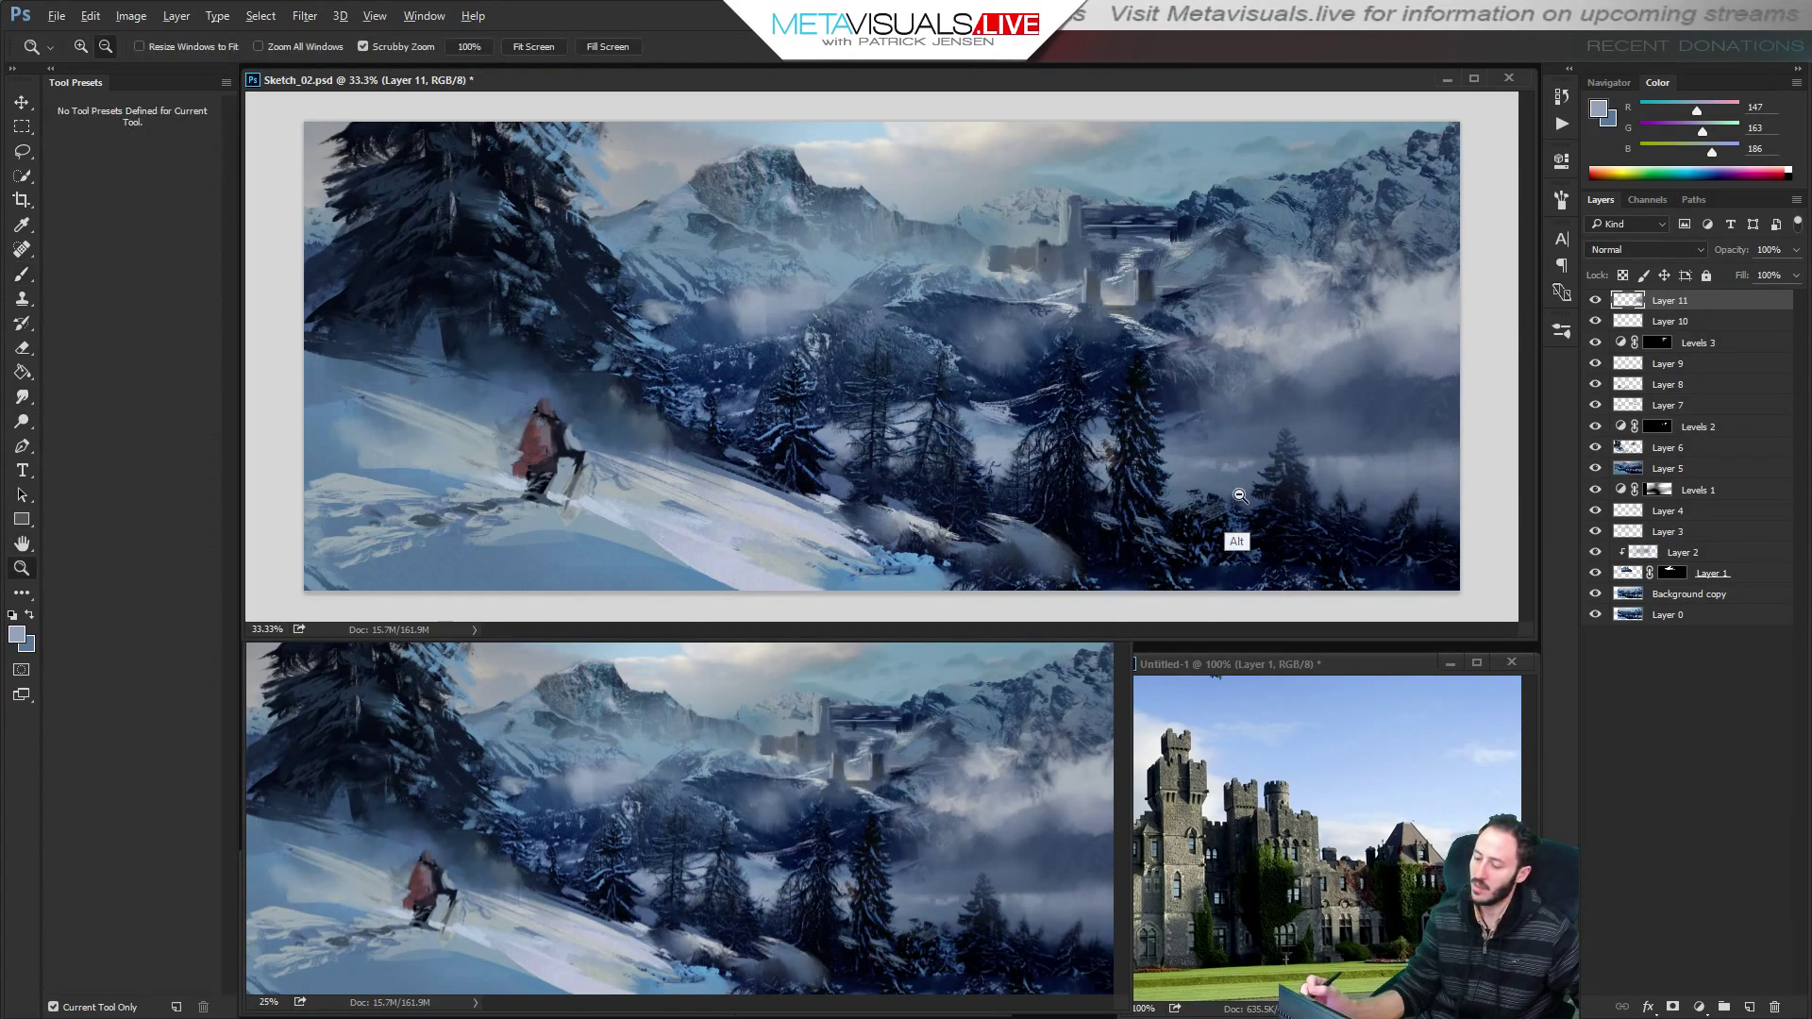
left_click_drag(1242, 544, 1245, 500)
left_click_drag(982, 317, 1194, 281)
key("space")
left_click_drag(1194, 281, 873, 429)
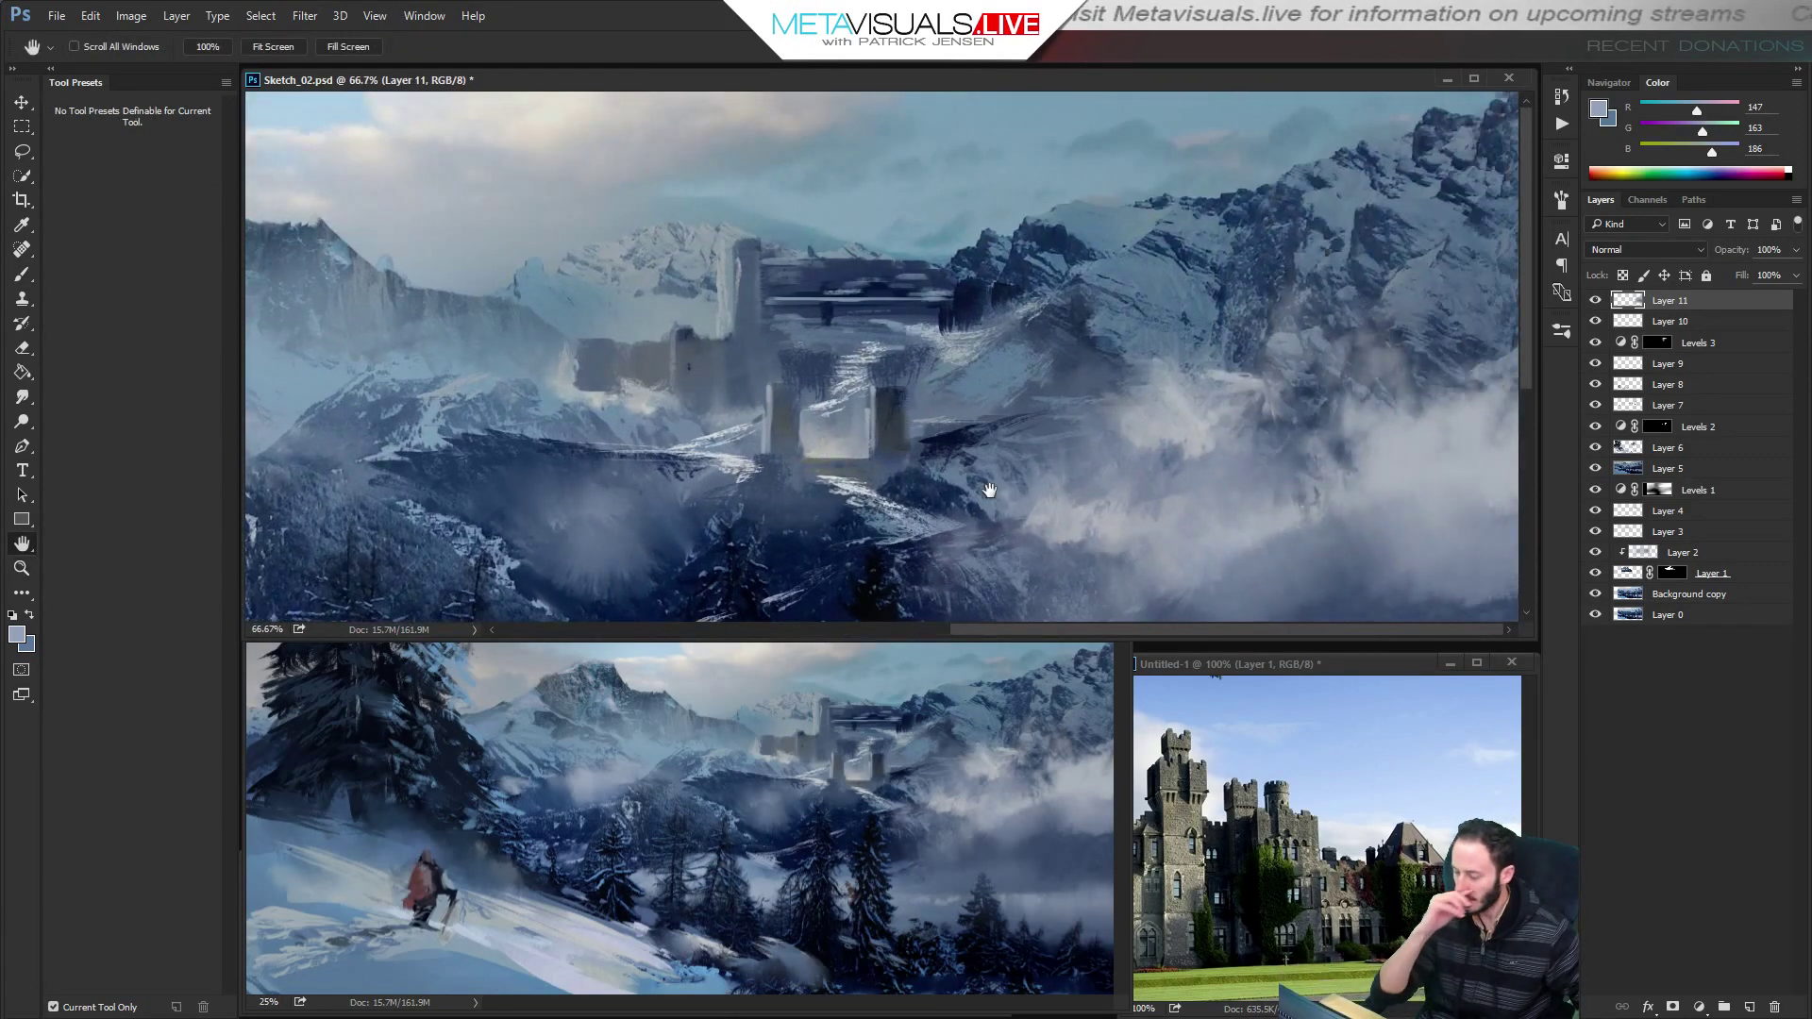
key("b")
left_click(174, 922)
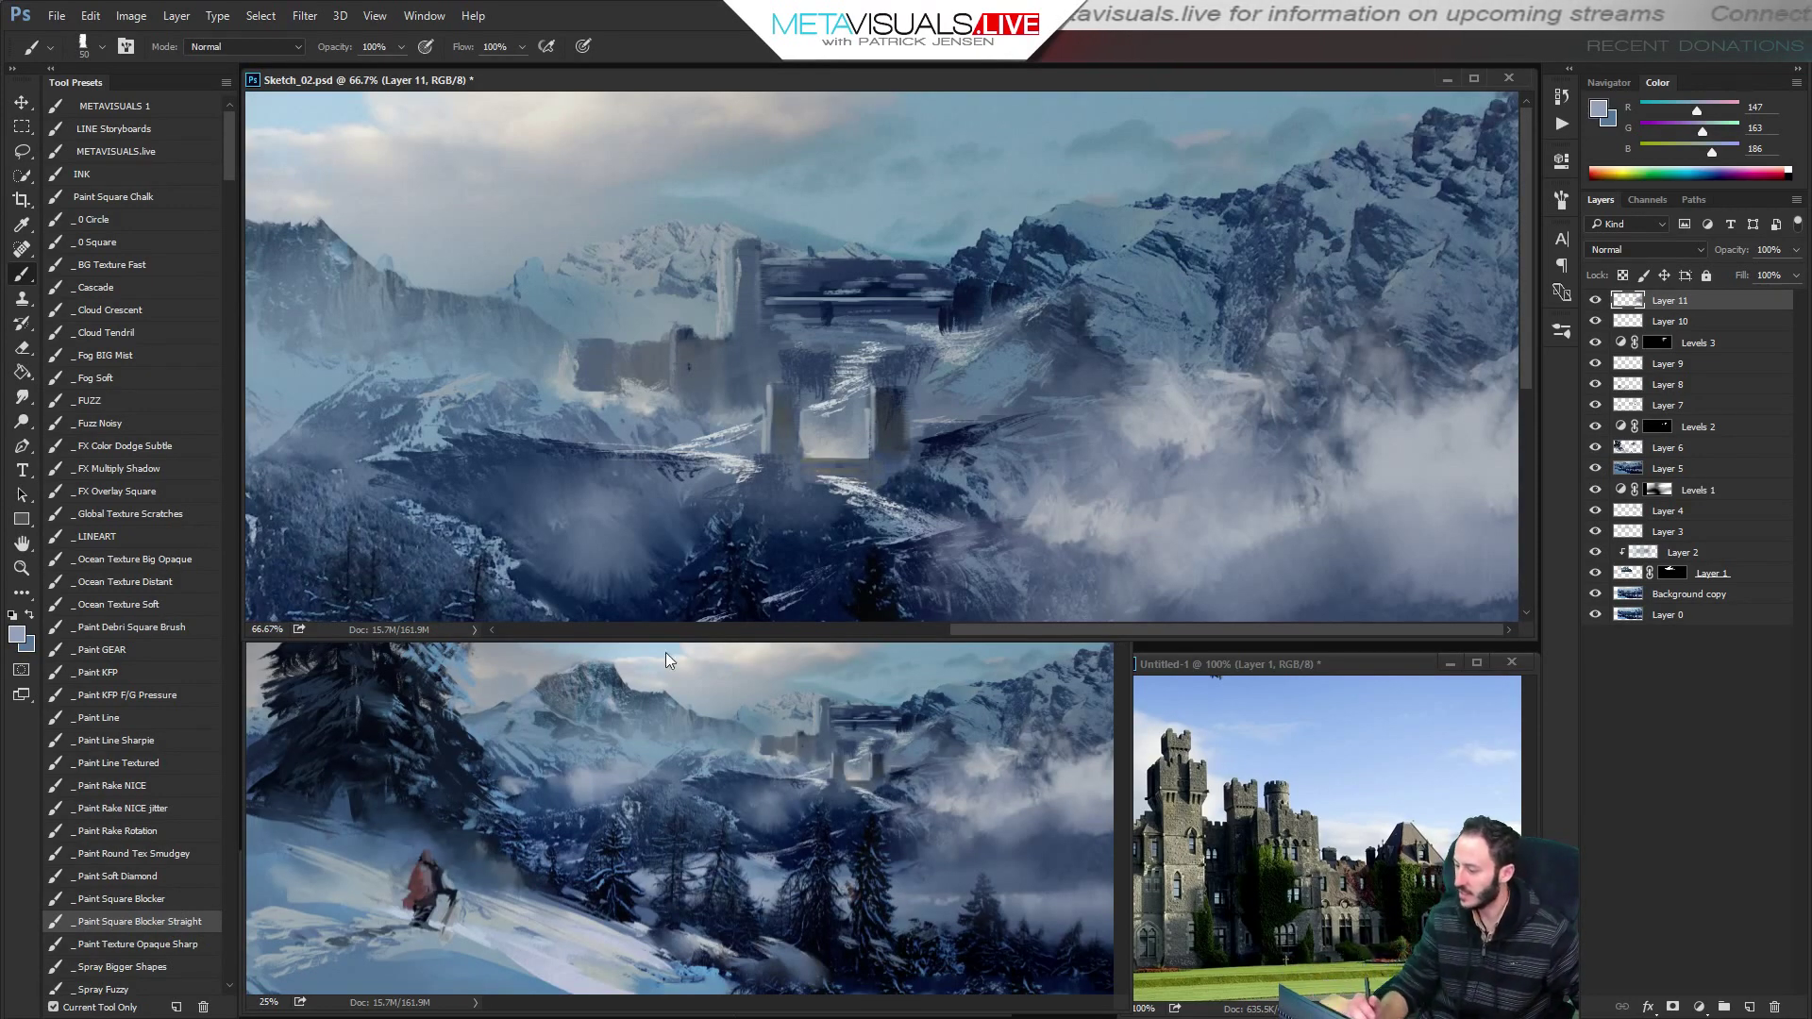
key("h")
key("b")
Paint the left edge of the castle's tall tower with a dark blue-grey sampled from the castle, extending it above the tower top.
left_click(820, 307, "alt")
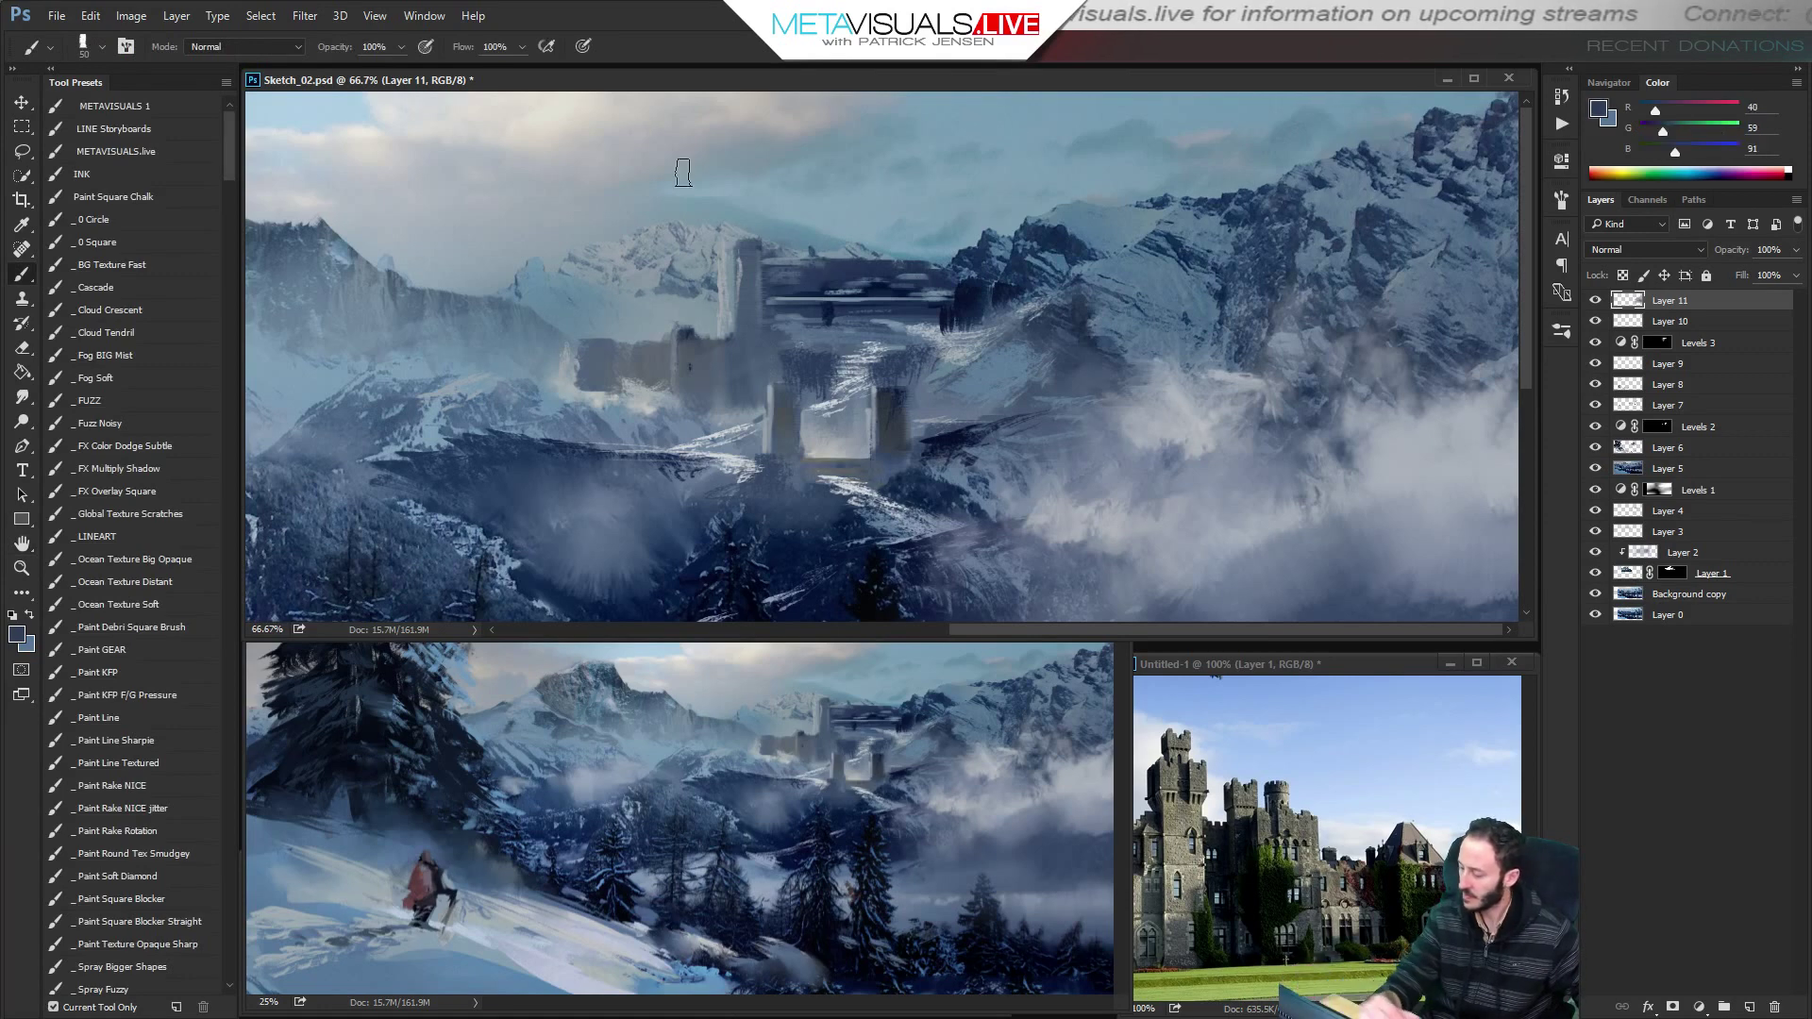
key("bracketleft")
key("bracketleft")
left_click(745, 260, "alt")
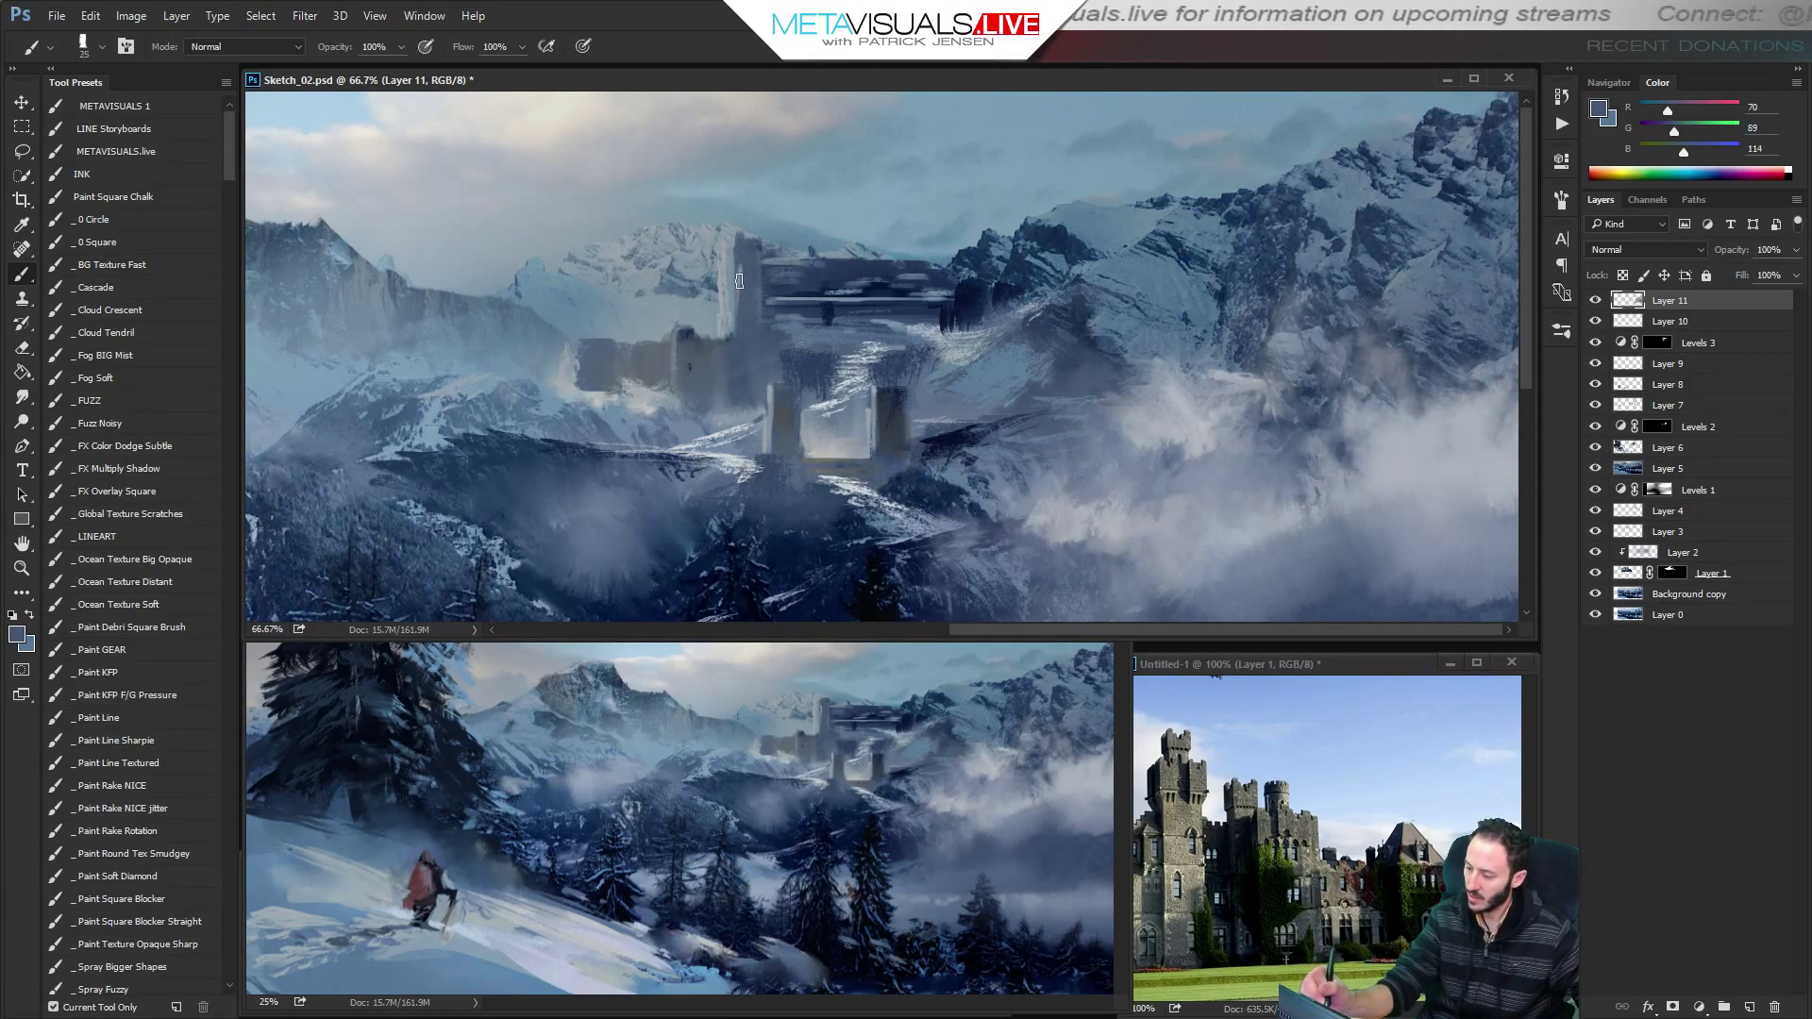
left_click_drag(734, 236, 731, 281)
Paint the tall castle tower's face and notched battlements with lighter and darker blue-greys sampled from the tower, using small brush sizes.
key("bracketleft")
key("bracketleft")
key("bracketleft")
left_click(736, 283, "alt")
key("bracketright")
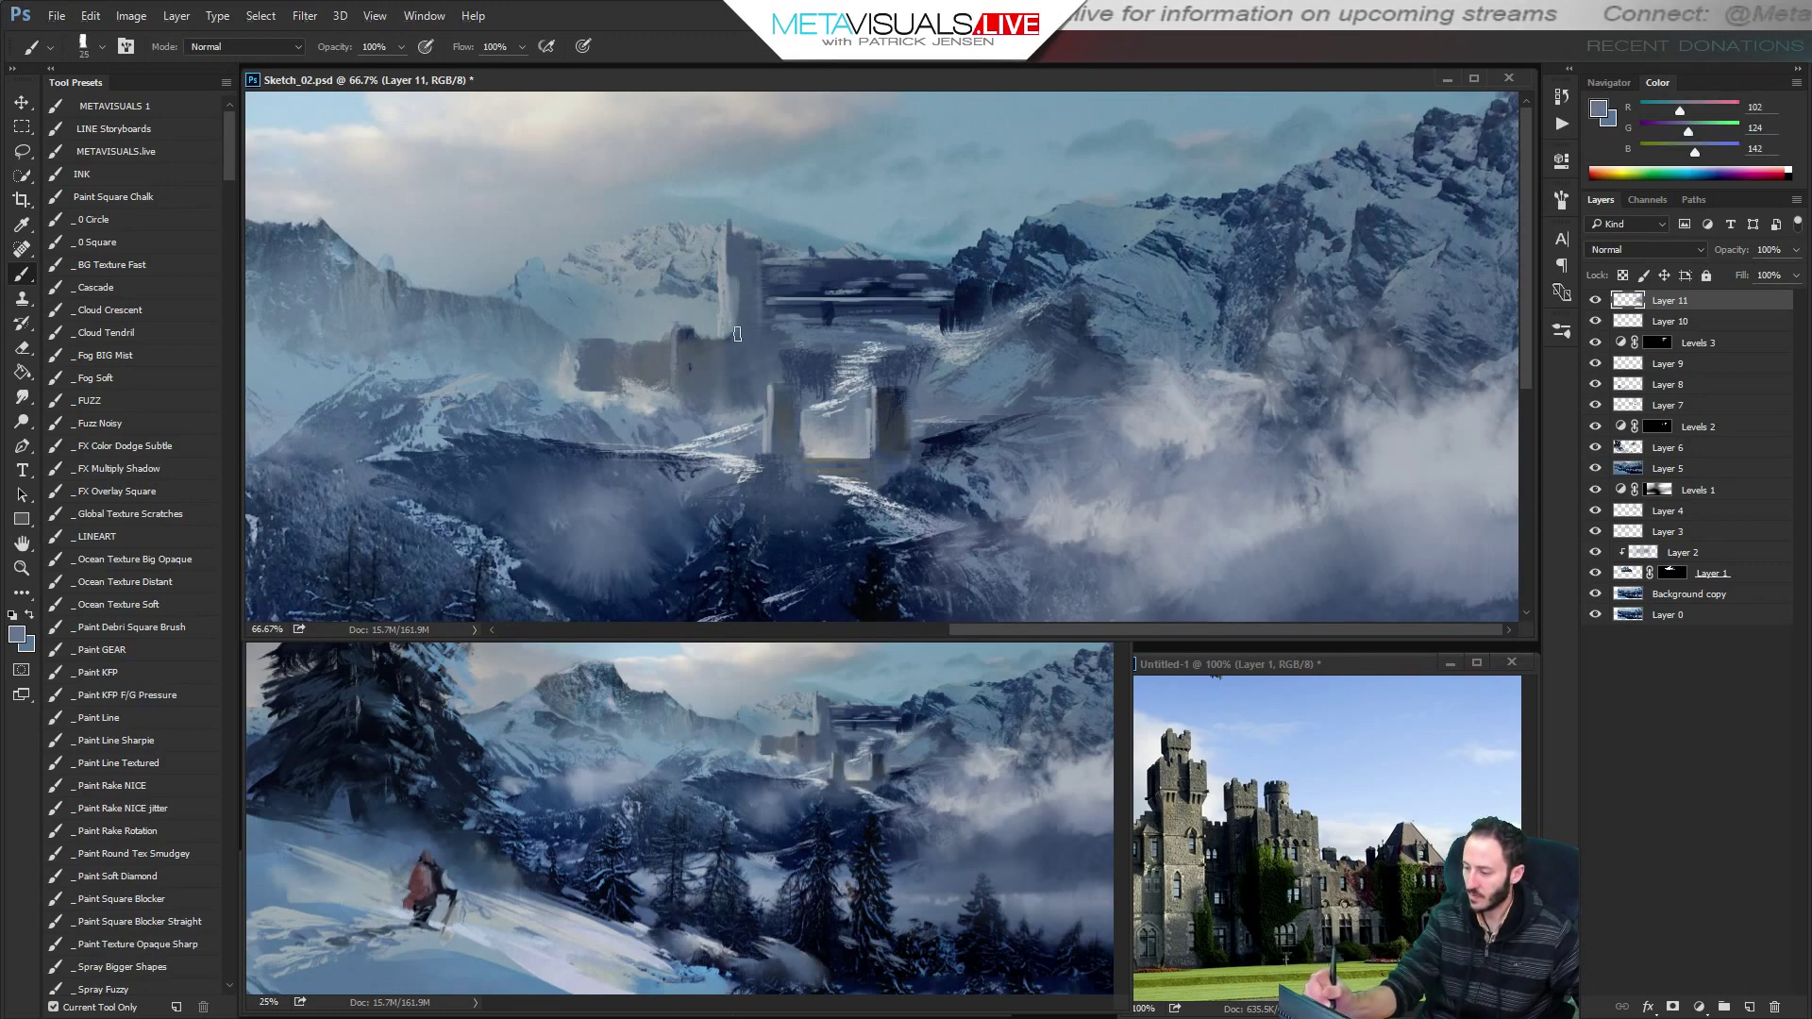
key("bracketleft")
left_click(755, 307, "alt")
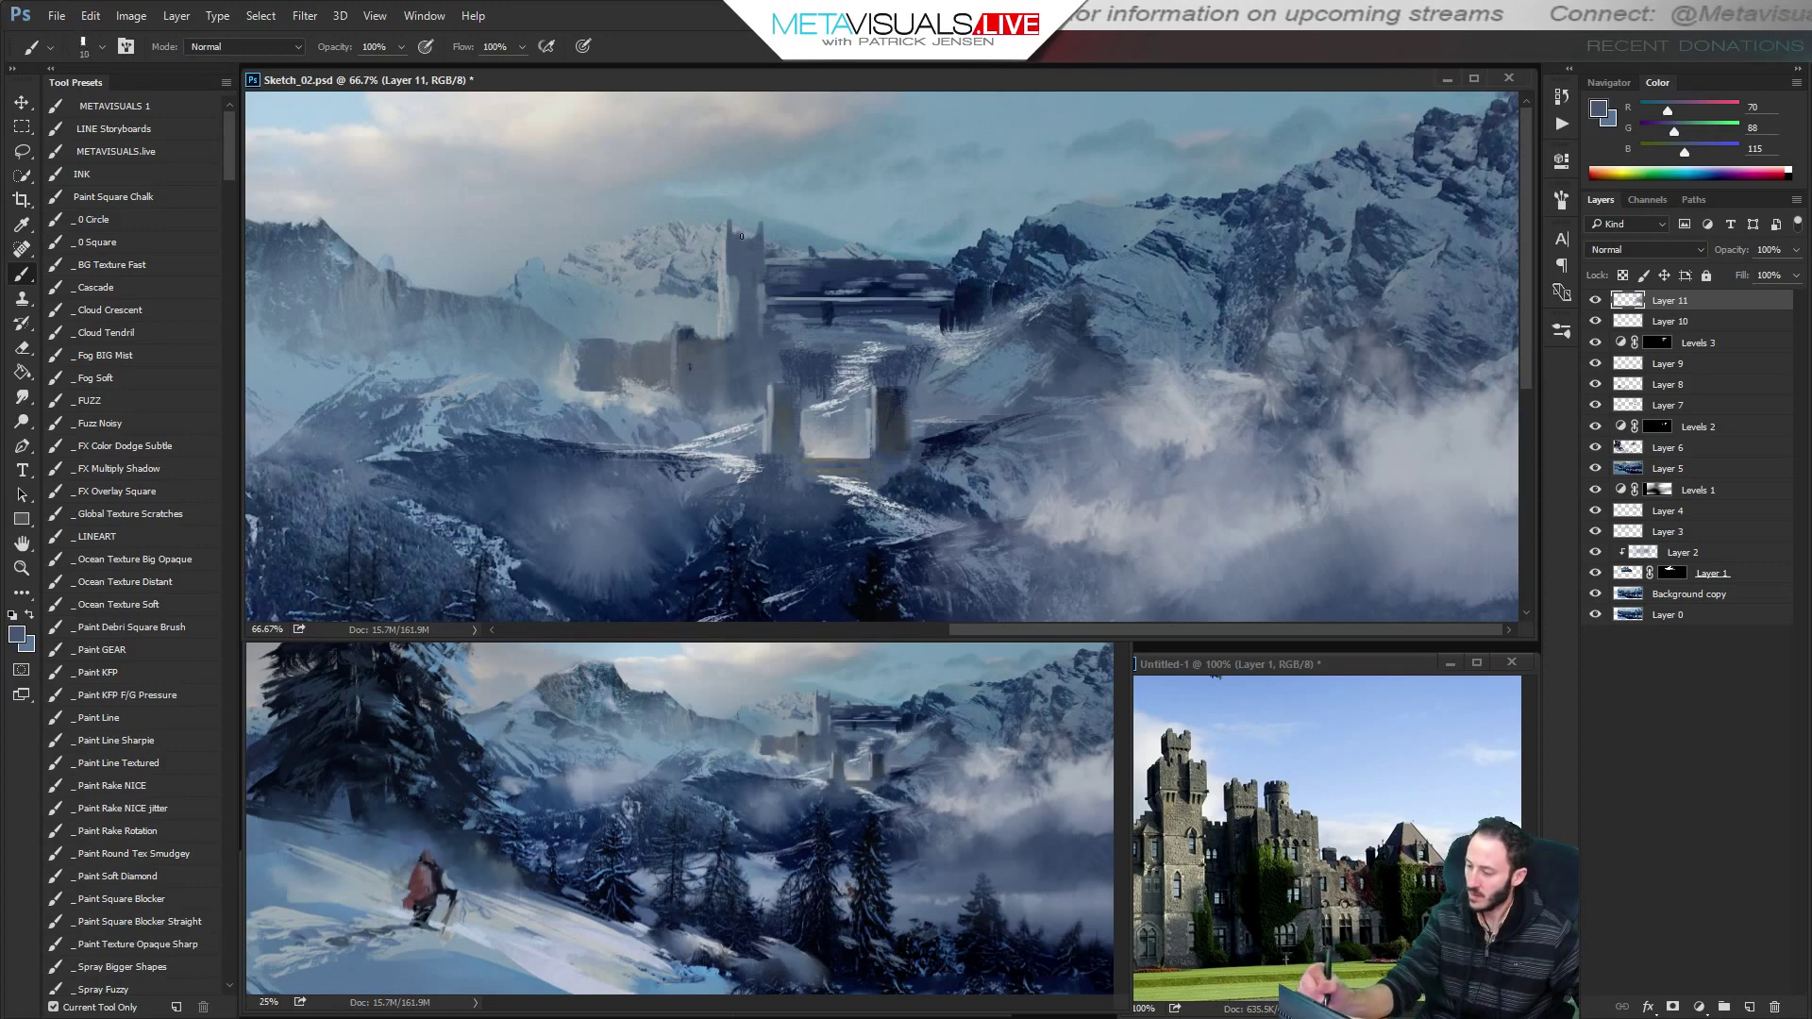
key("bracketleft")
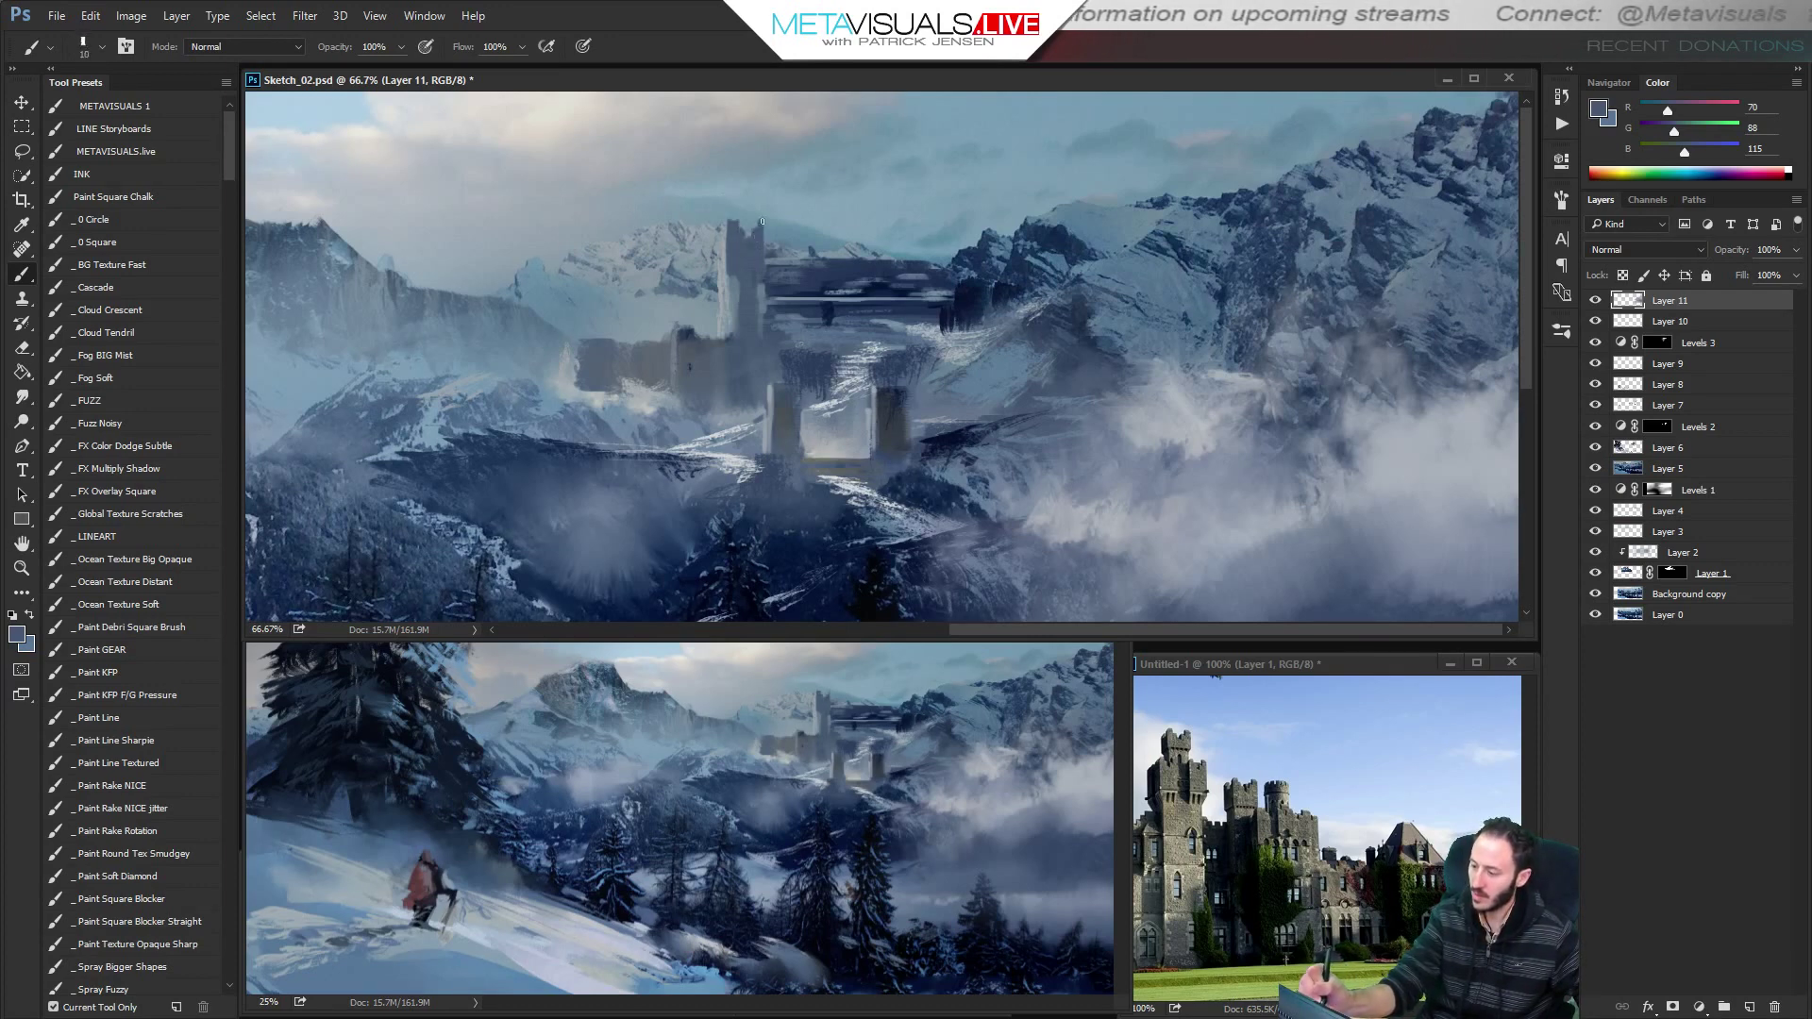
Paint the tall tower's shaft with a mid blue-grey sampled from its face, using a larger brush.
key("bracketright")
key("bracketright")
key("bracketright")
left_click(741, 290, "alt")
left_click_drag(740, 291, 735, 337)
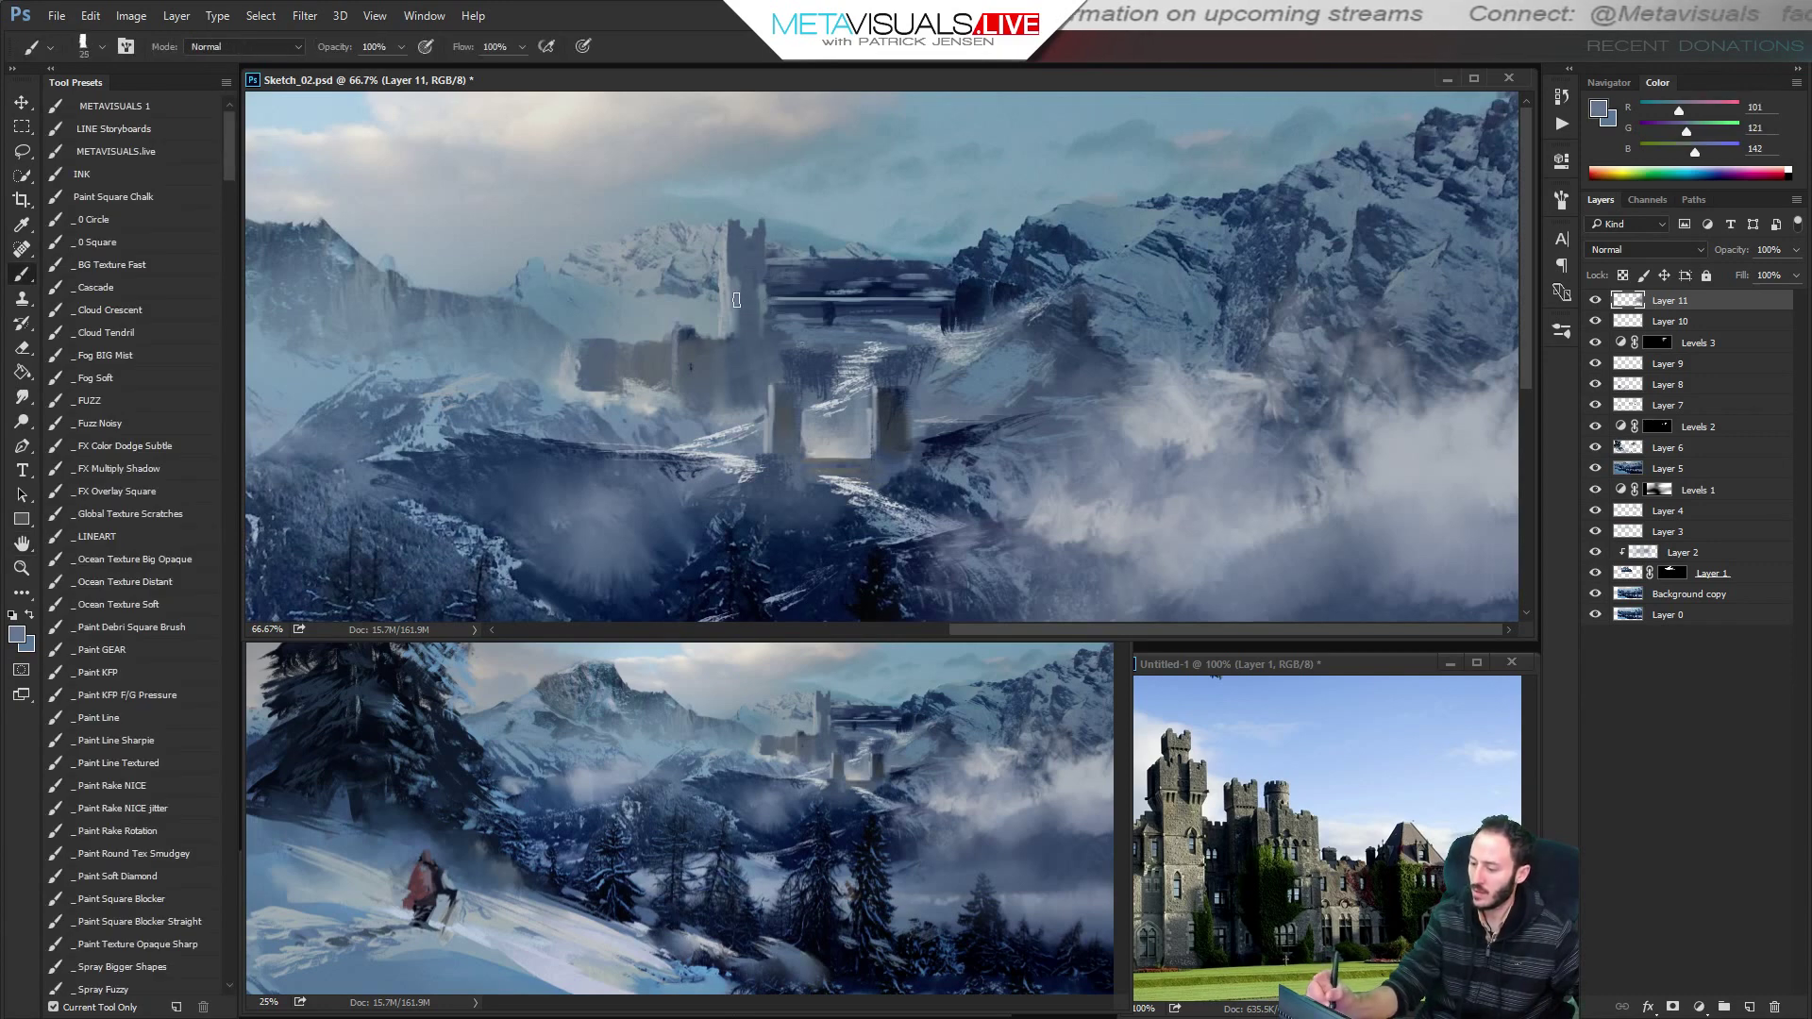
Add fine light and dark blue-grey details to the tall tower and the wall beside it.
left_click(742, 311, "alt")
key("bracketleft")
key("bracketleft")
left_click(730, 359, "alt")
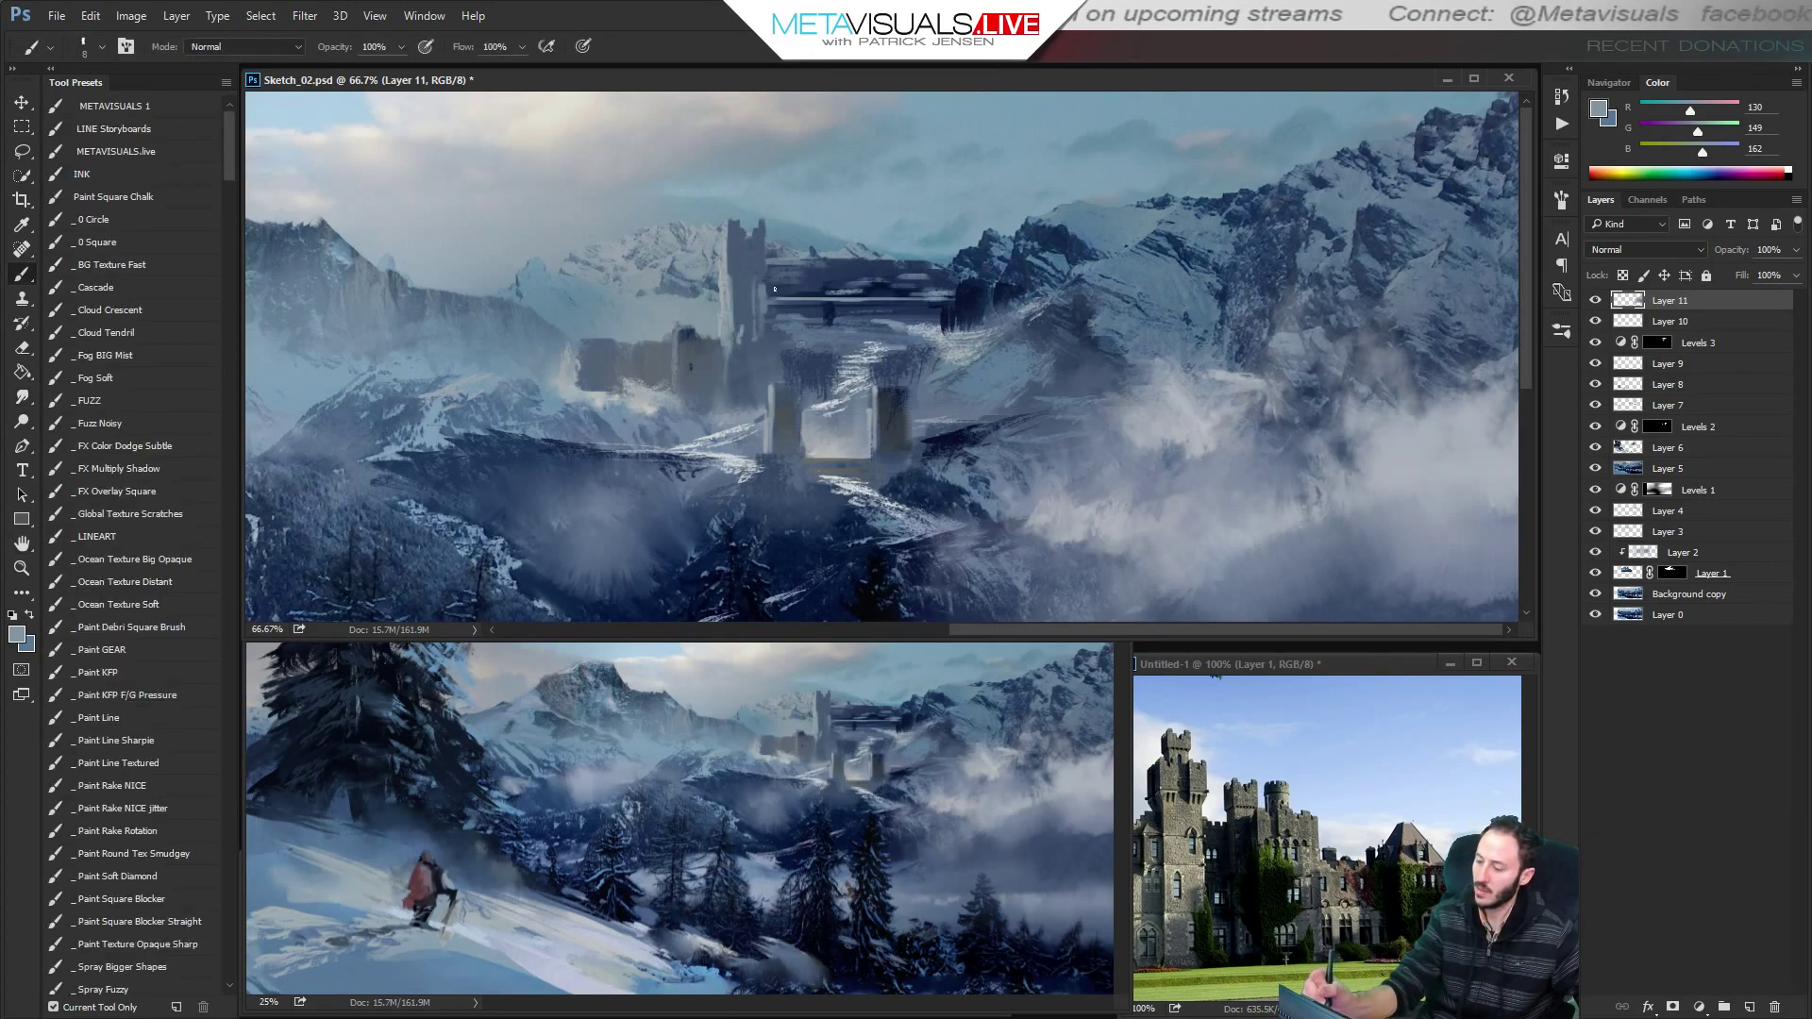
left_click(427, 451, "alt")
key("bracketright")
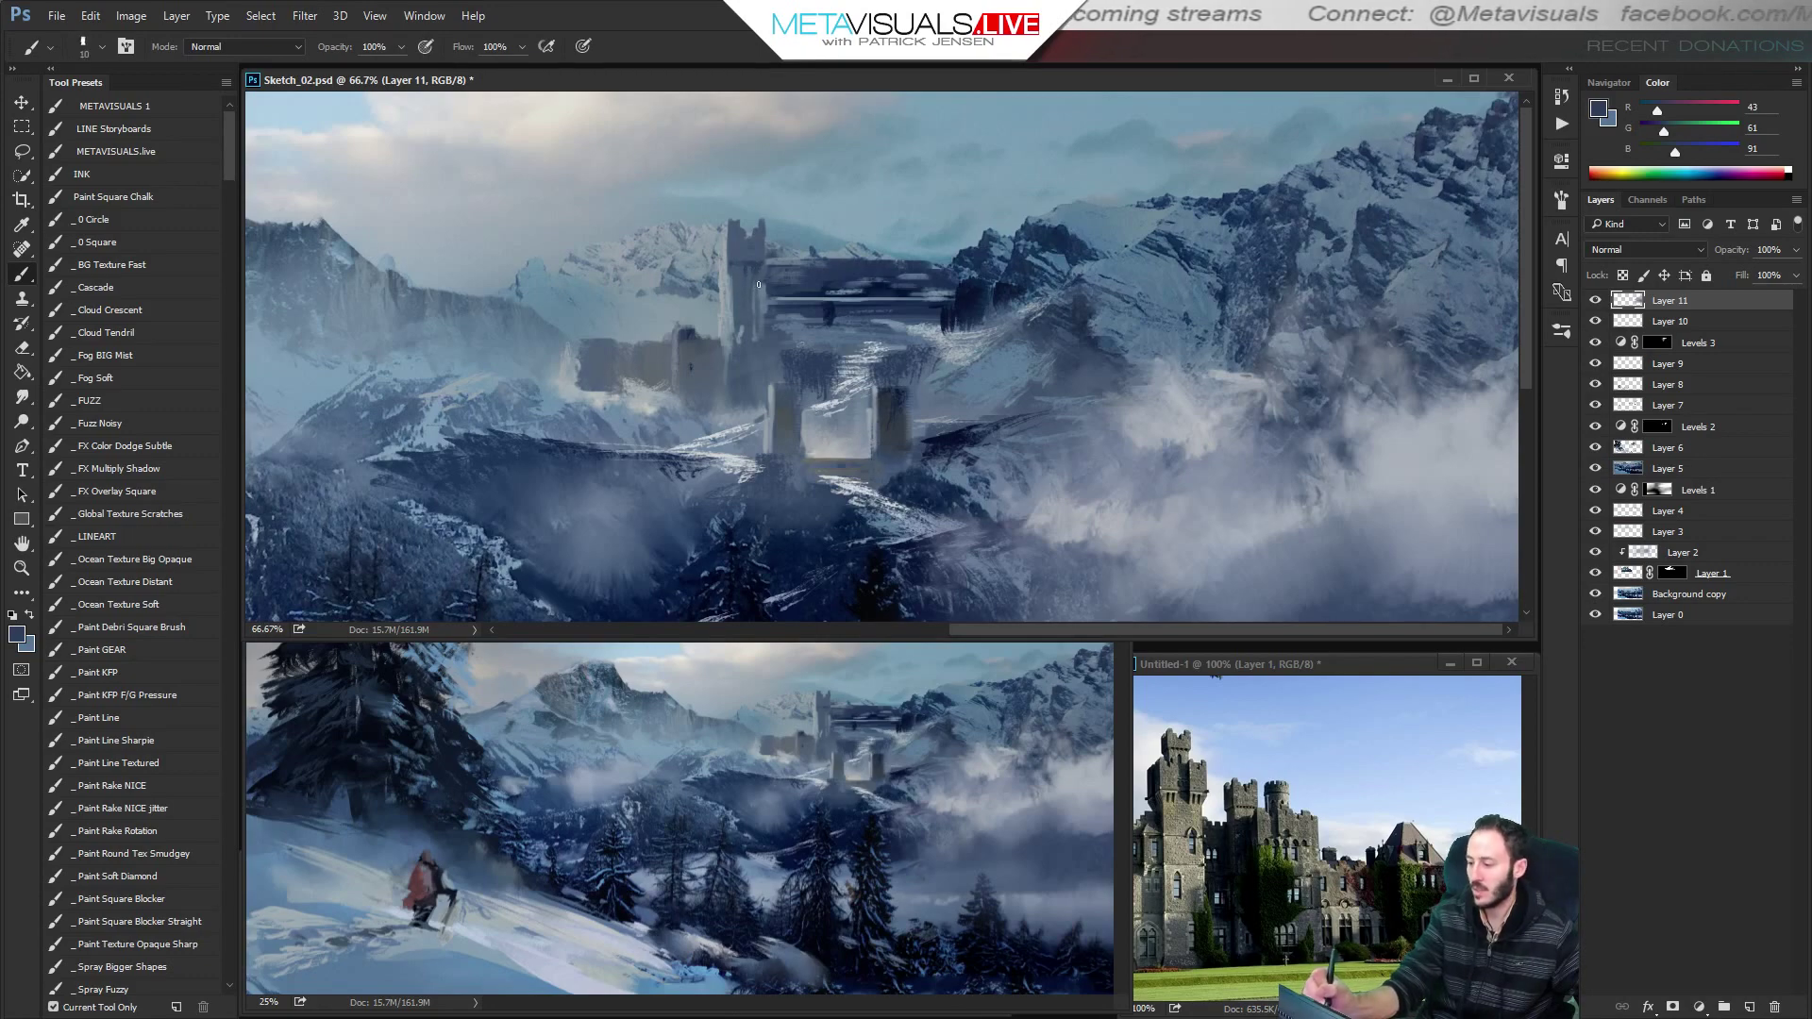
Block in a dark navy mass at the right end of the castle wall with colours sampled from the mountain rocks.
key("r")
key("z")
left_click(911, 312, "alt")
left_click(912, 311, "alt")
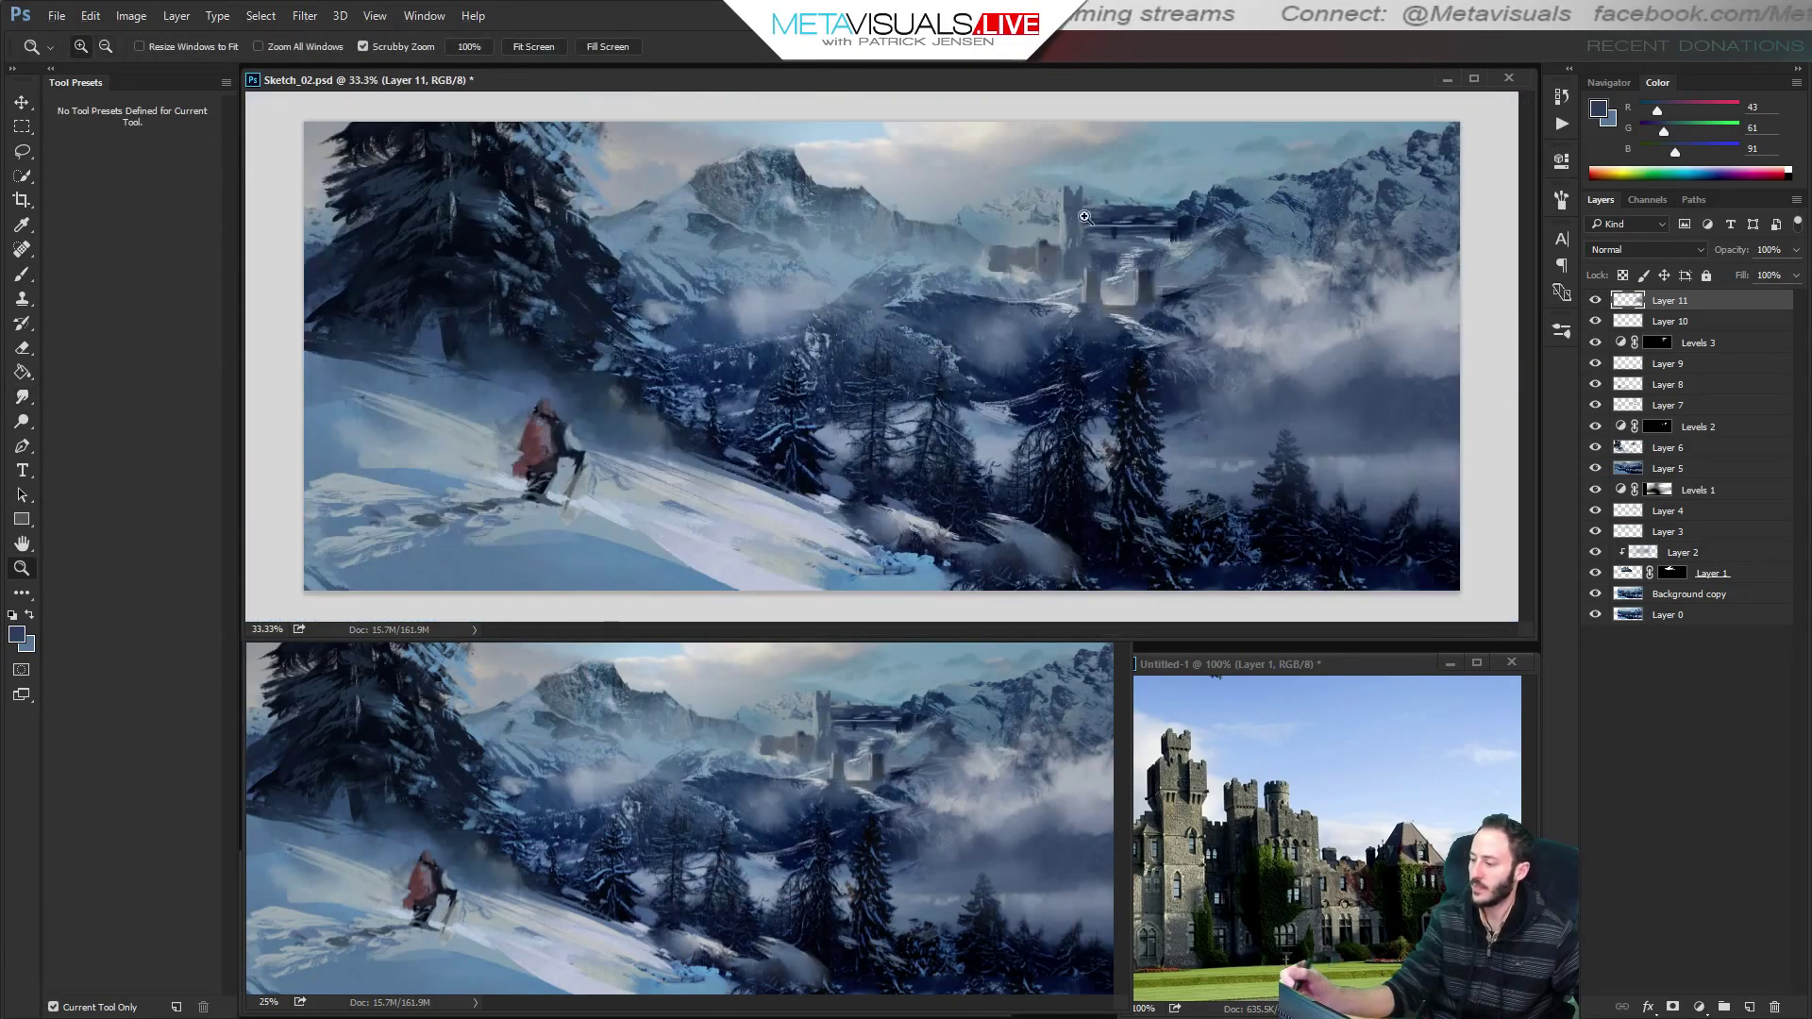
left_click(1084, 217)
key("b")
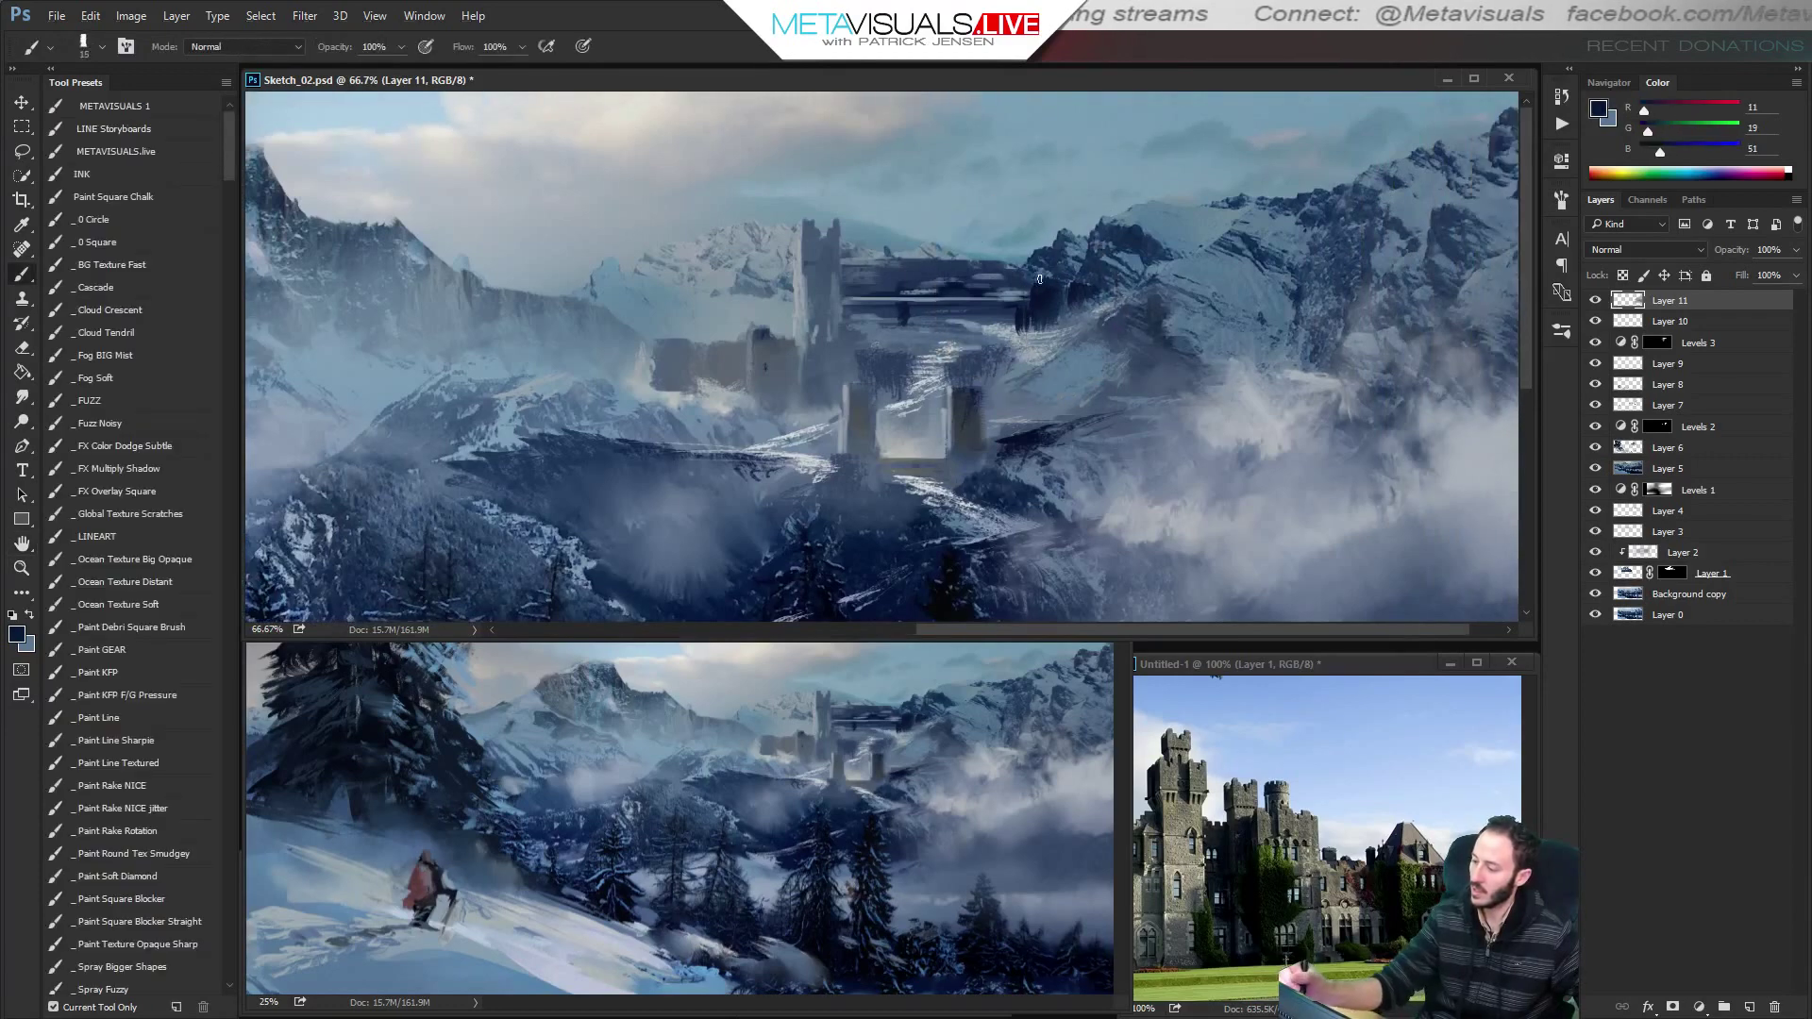
key("bracketright")
key("bracketright")
key("bracketright")
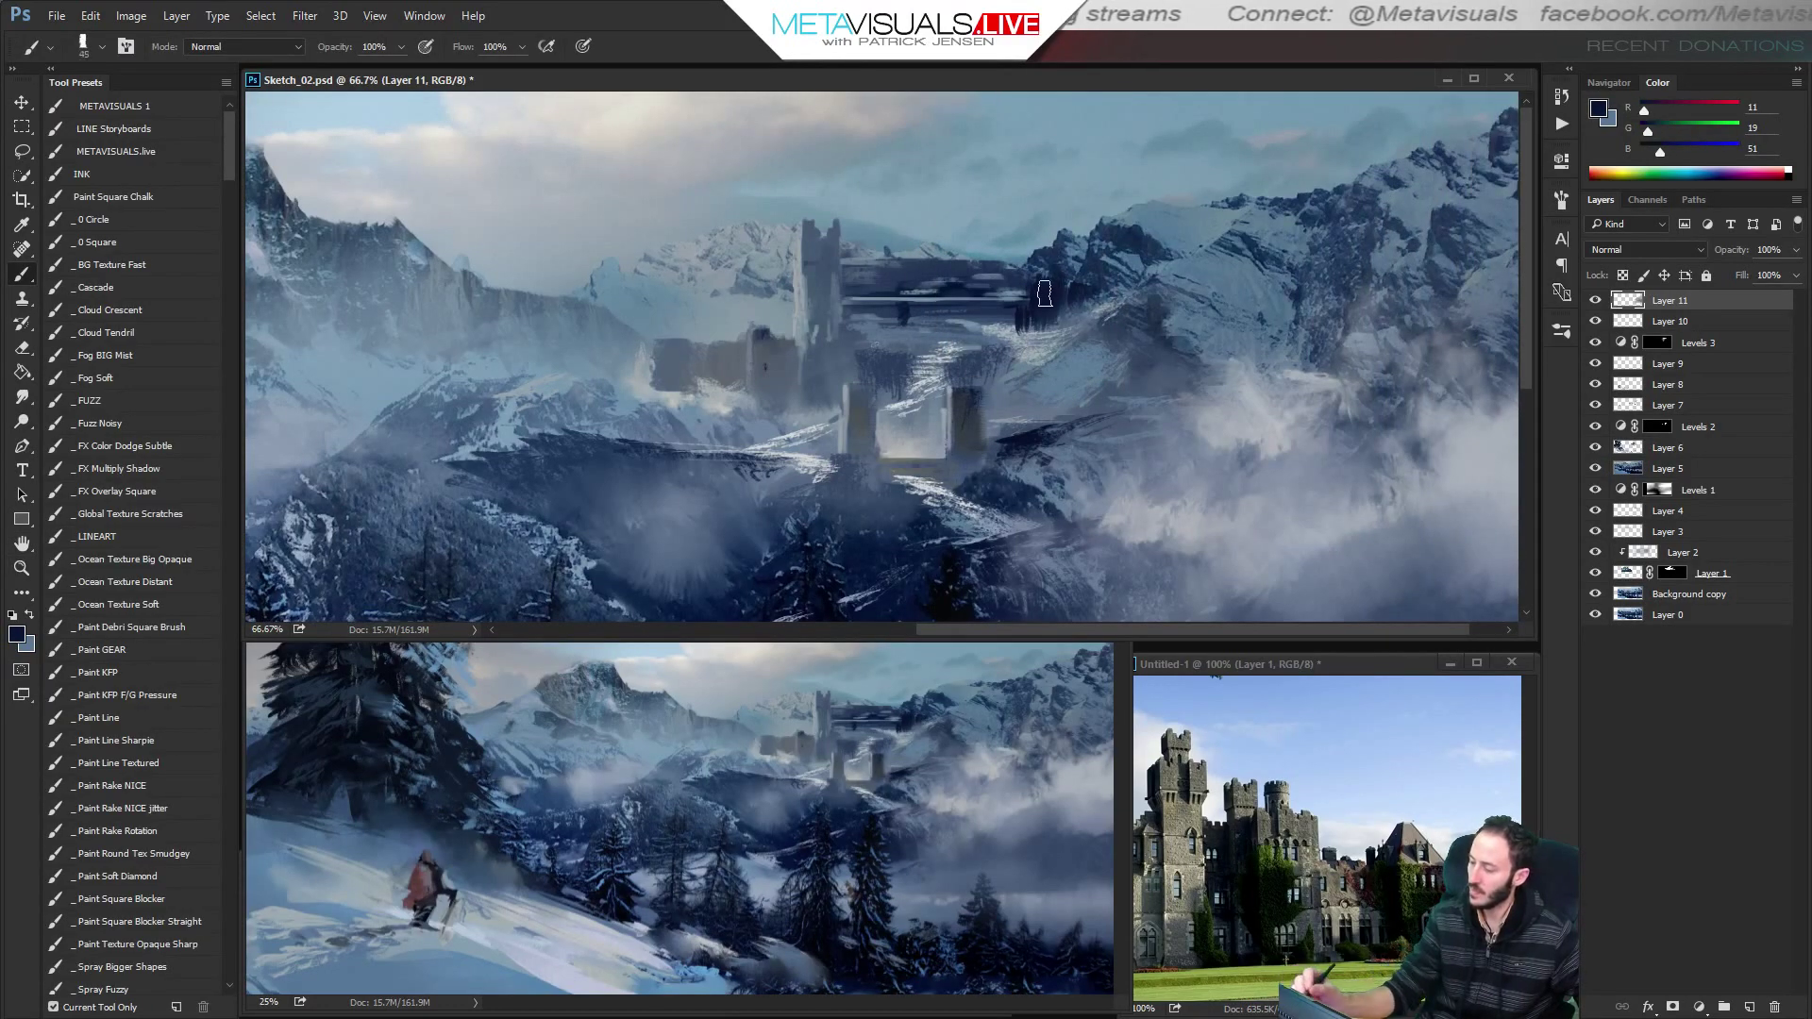
left_click(1130, 247, "alt")
key("bracketright")
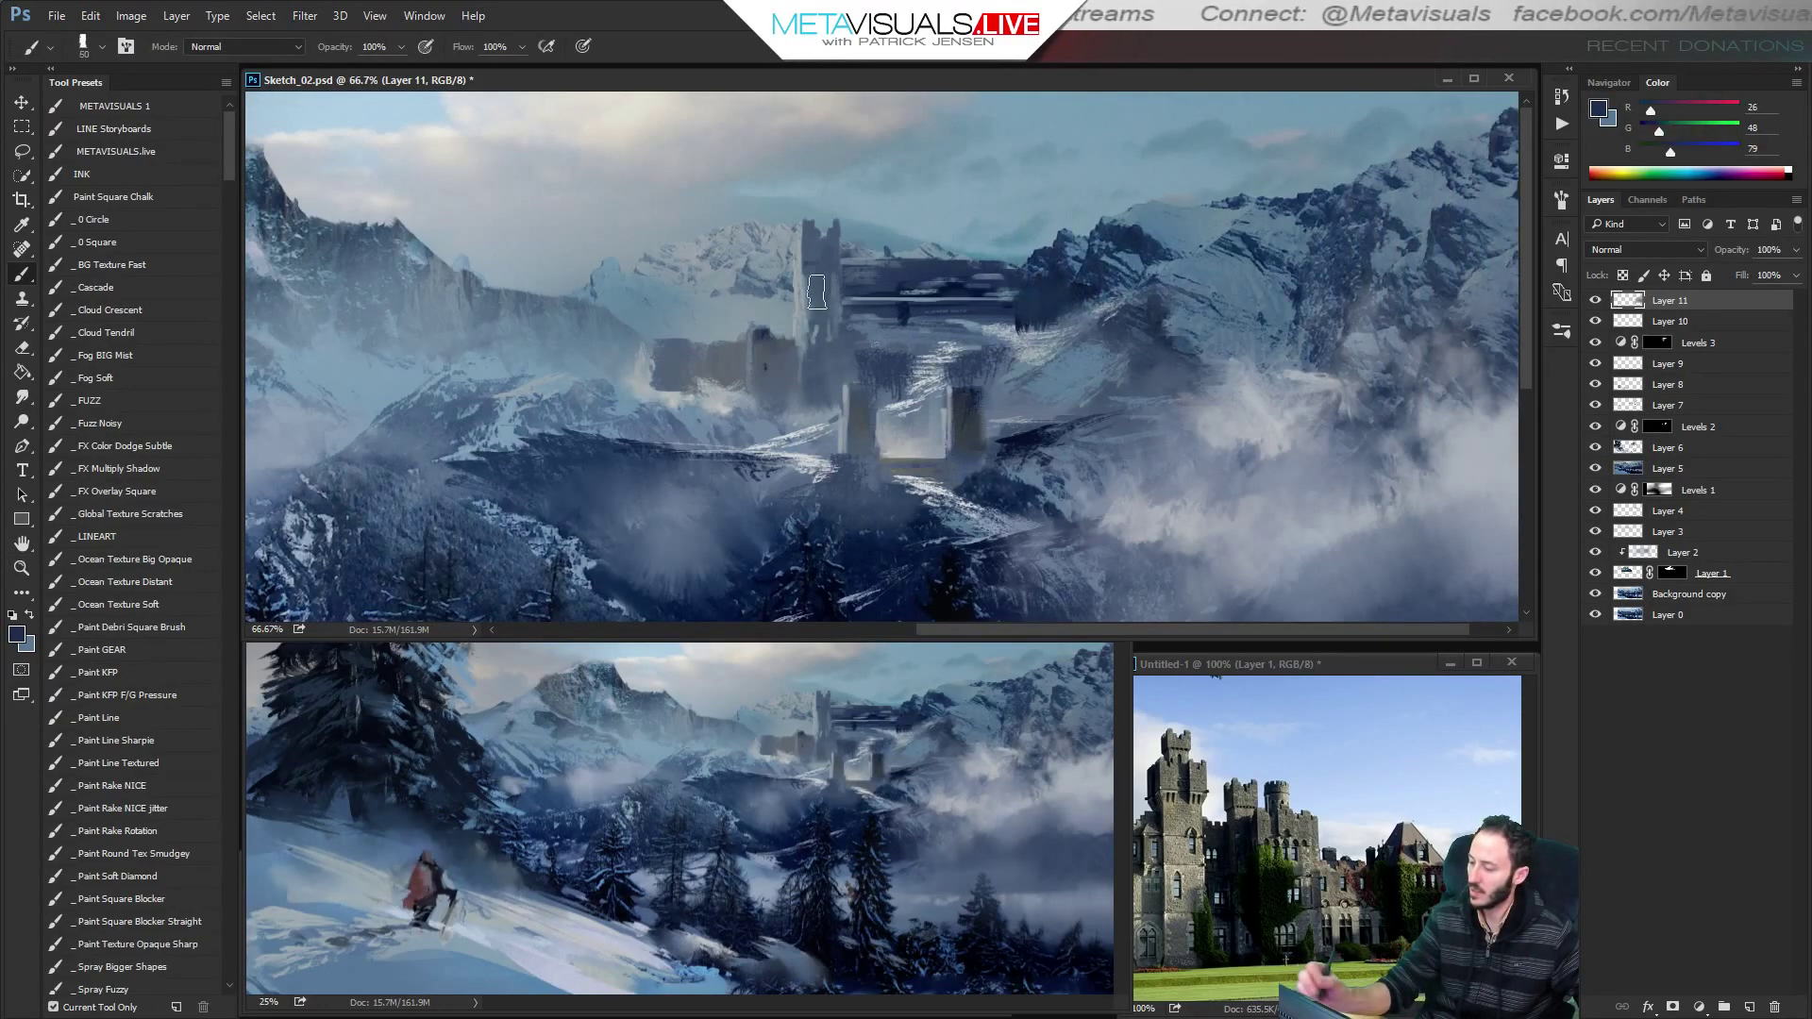
Sample a castle colour and shift it to a muted grey-green with RGB 69, 85, 78.
key("bracketright")
left_click(836, 260, "alt")
left_click_drag(1679, 154, 1671, 161)
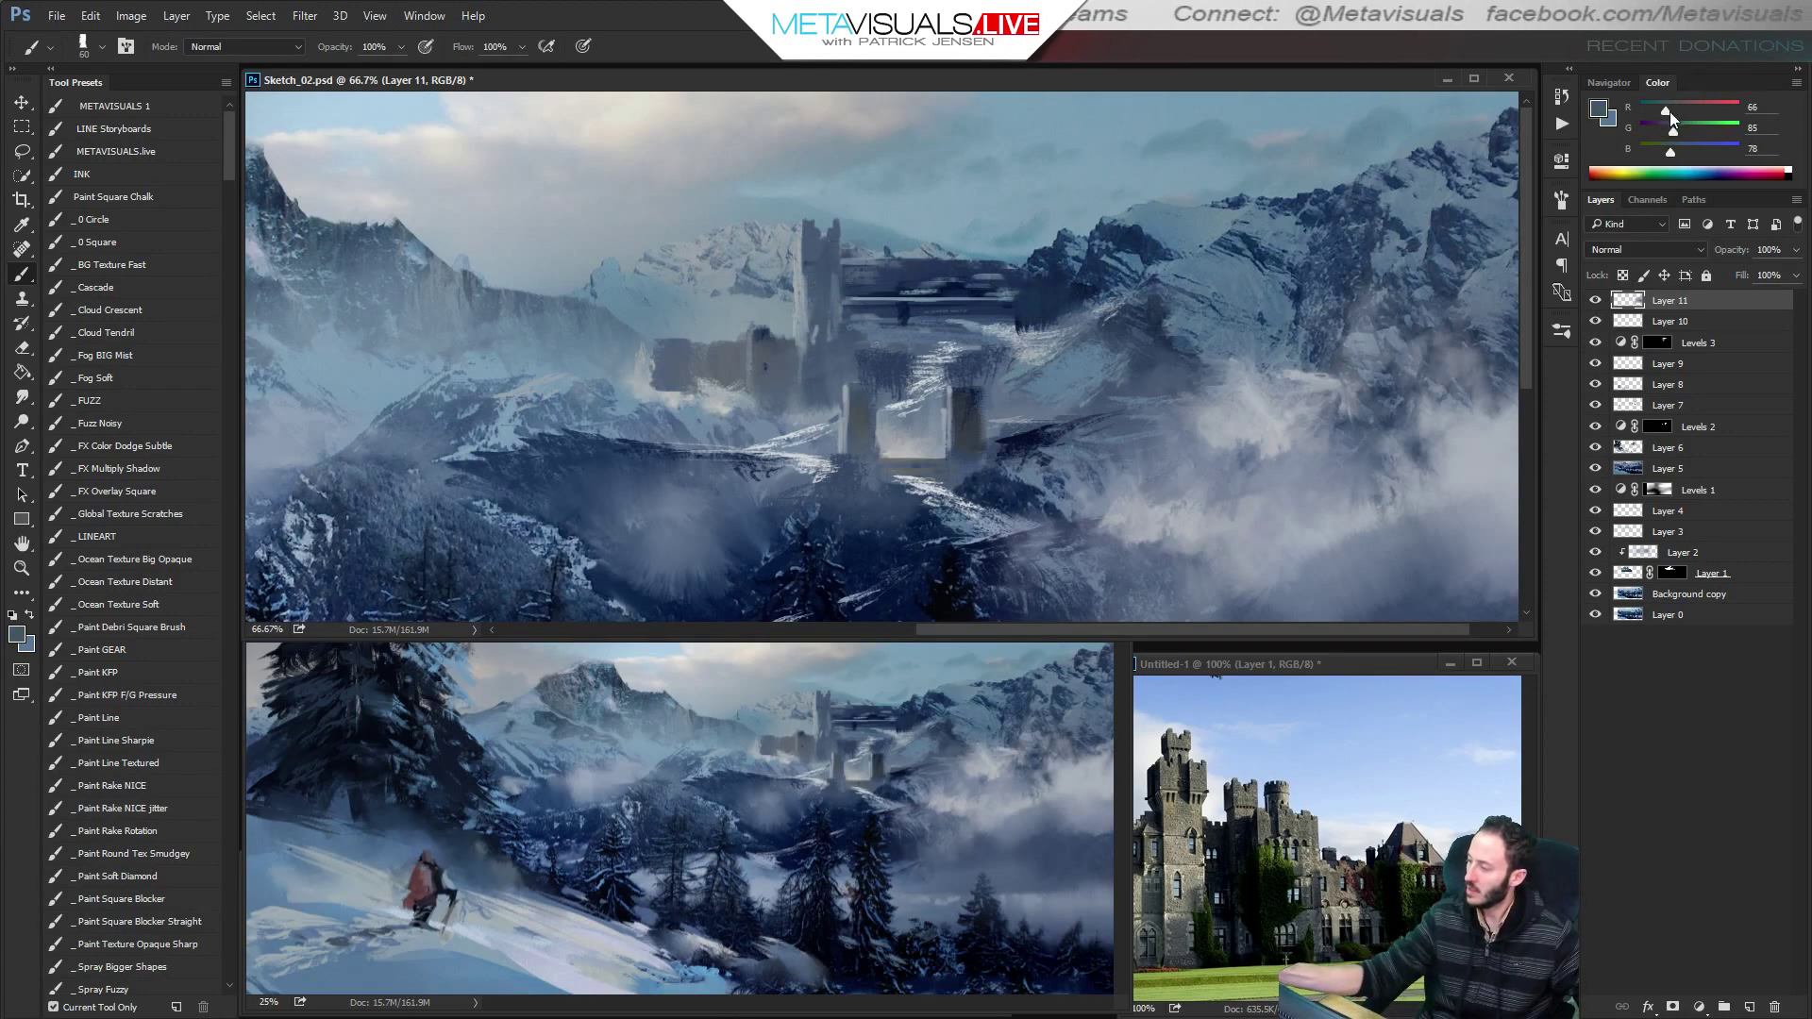
left_click(1669, 112)
key("bracketright")
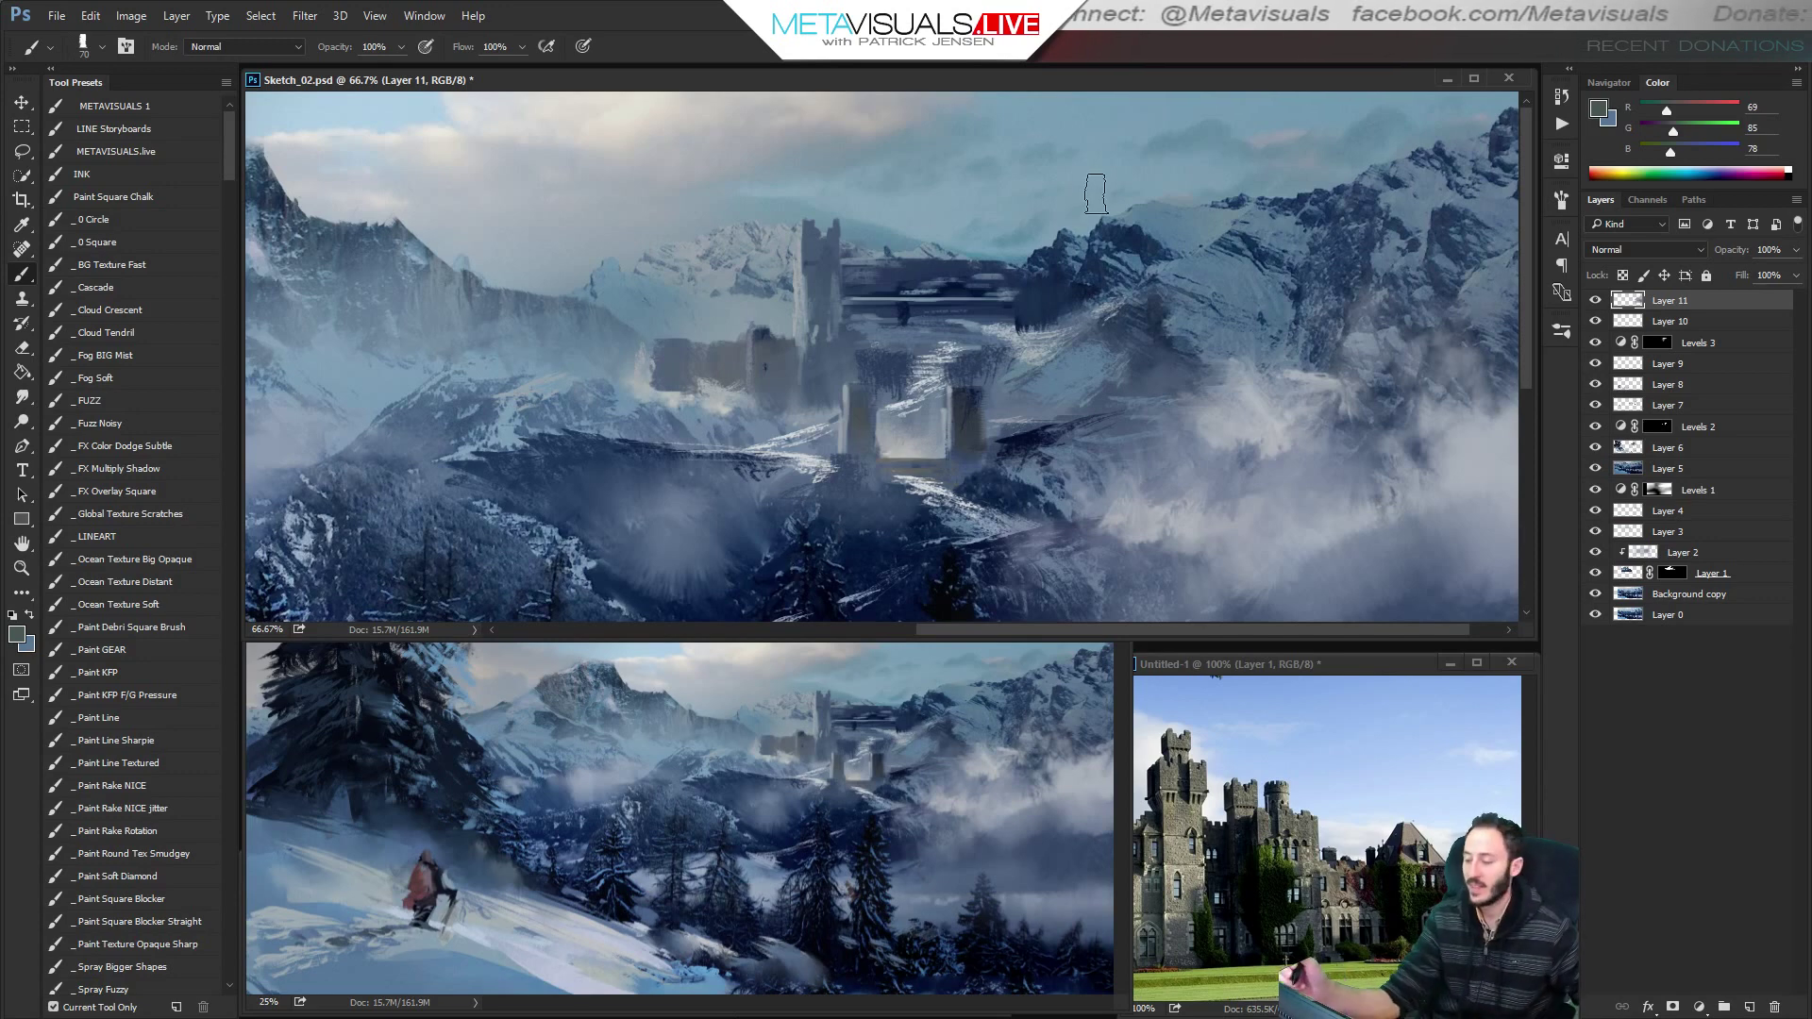
Review the whole painting, compare it with Layer 11 hidden and shown, and inspect the castle at 66.7% zoom.
key("space")
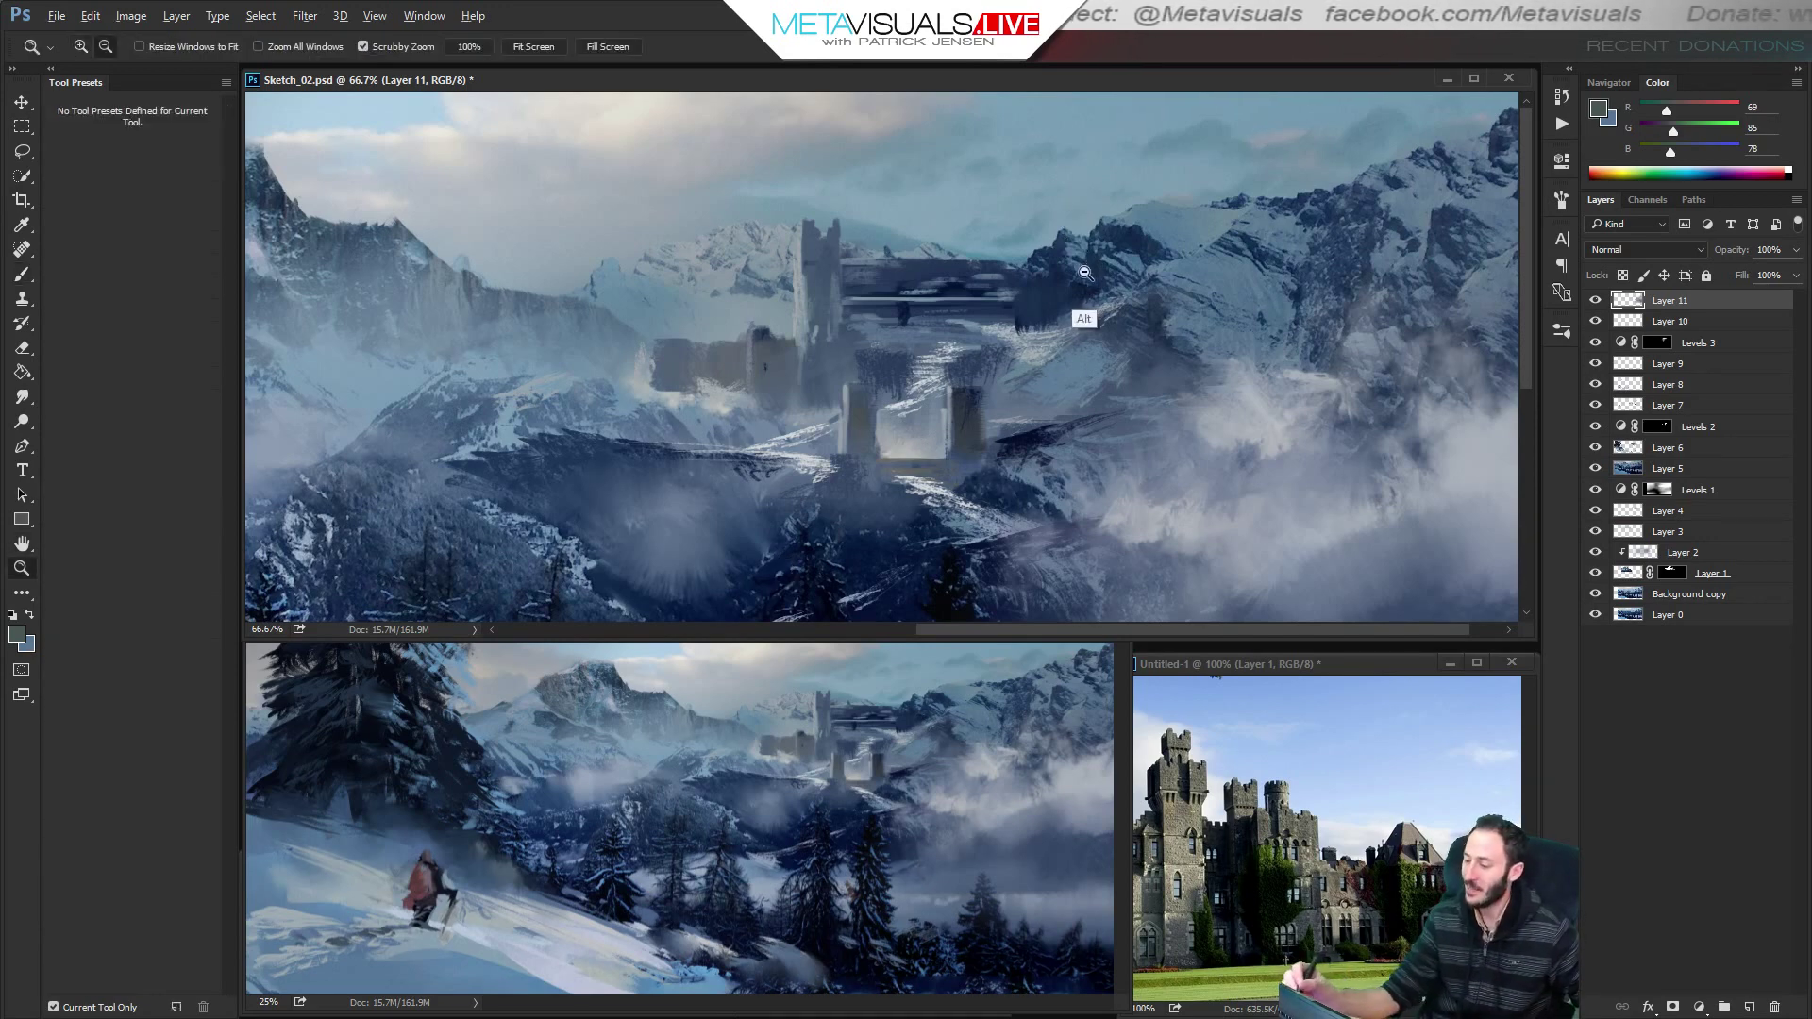
left_click(1081, 318, "ctrl+alt")
left_click(1081, 307, "ctrl+alt")
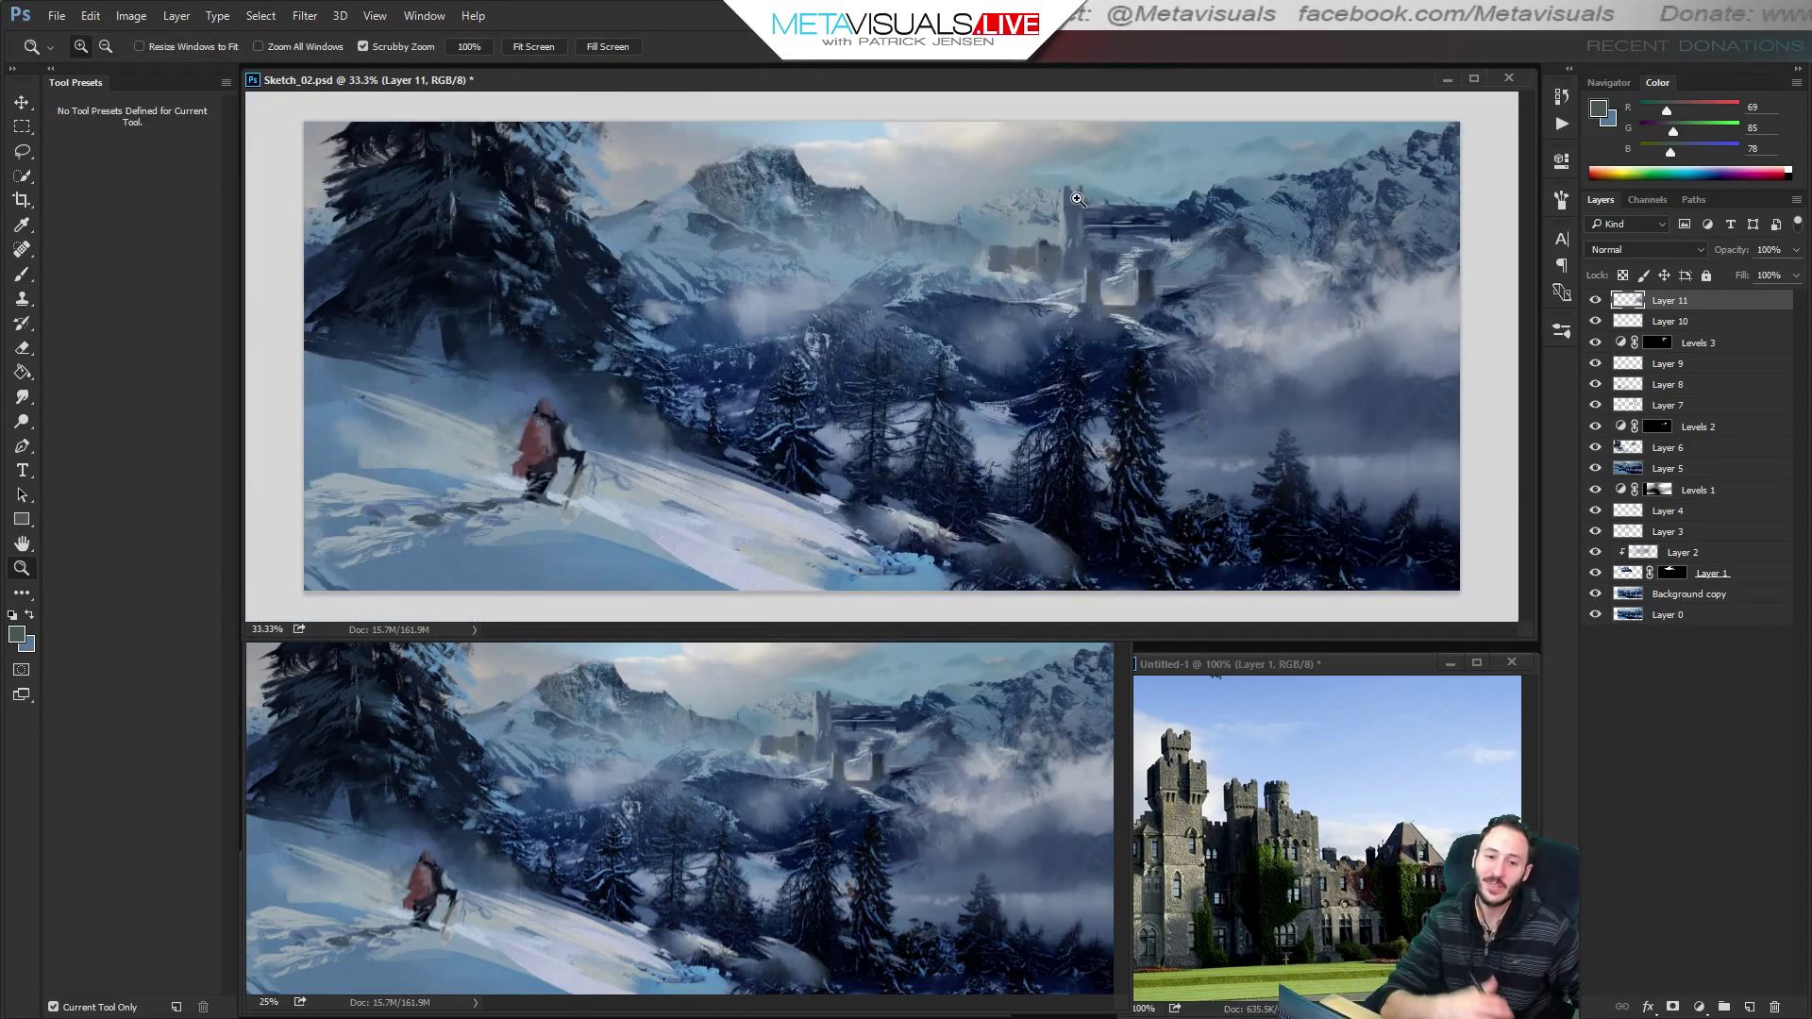
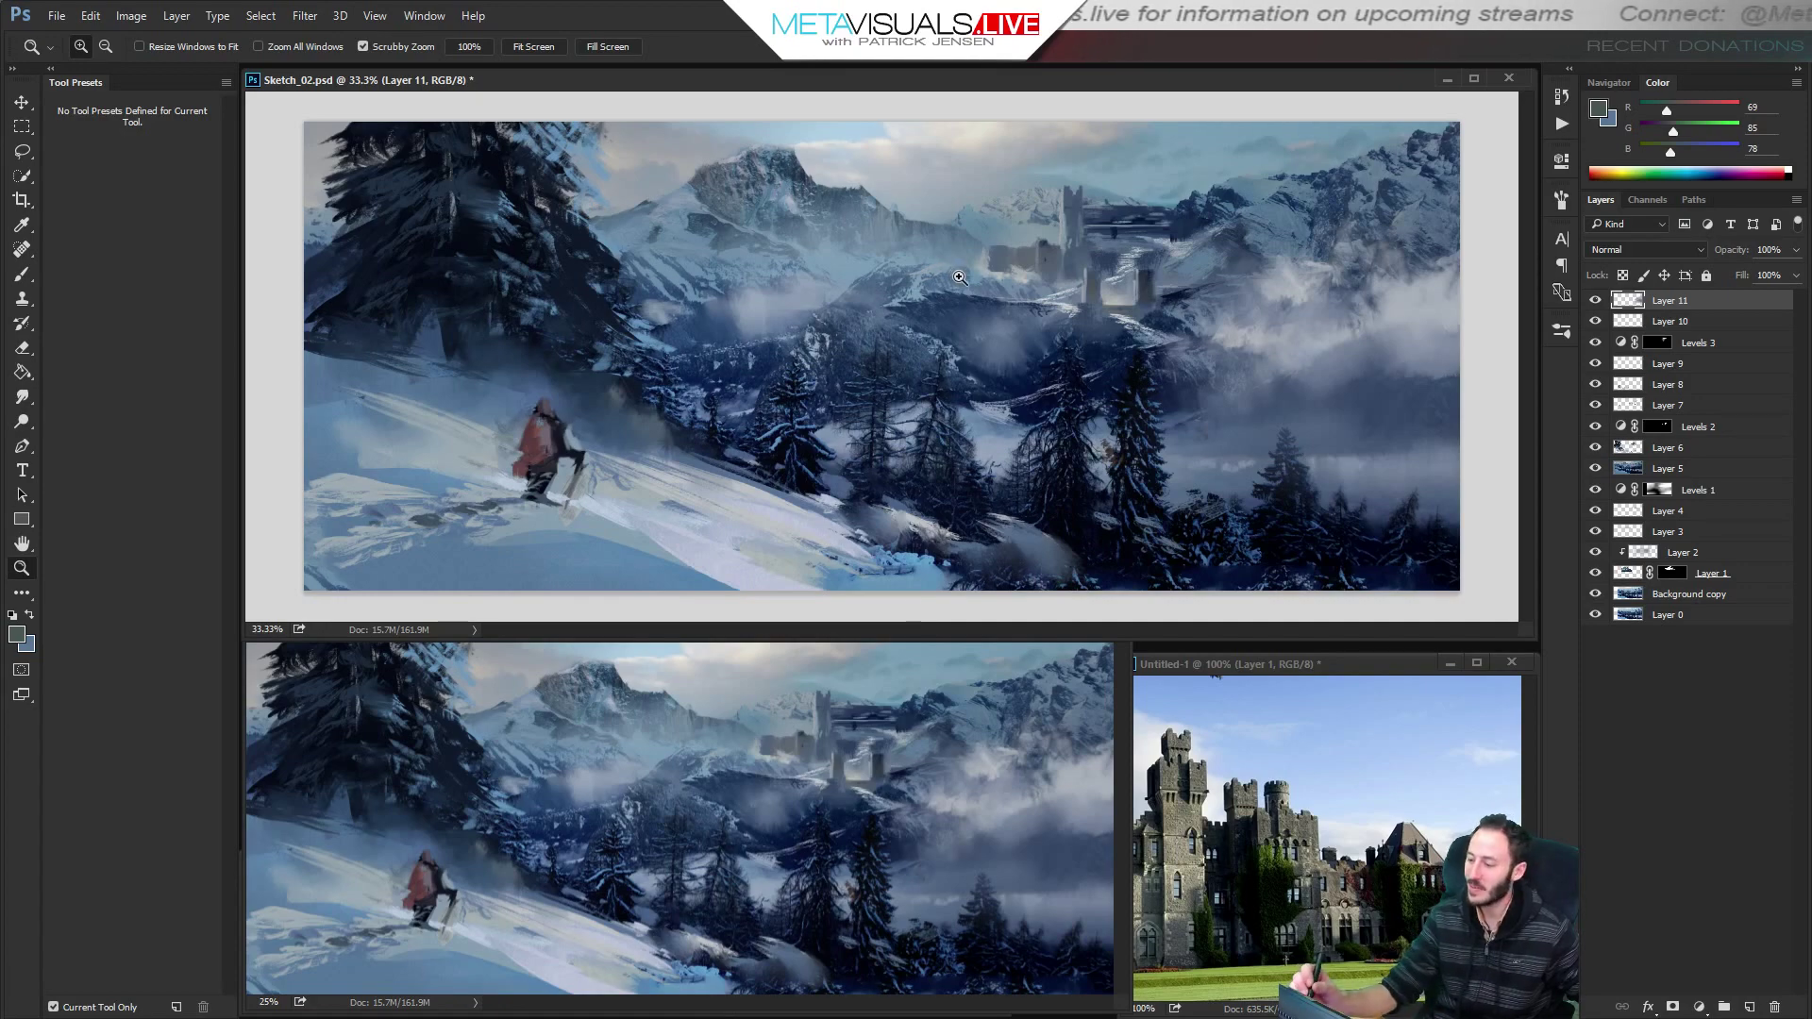
key("alt")
left_click(1040, 273, "alt")
left_click(1039, 272, "alt")
left_click(1039, 273, "ctrl")
left_click(1039, 273, "ctrl")
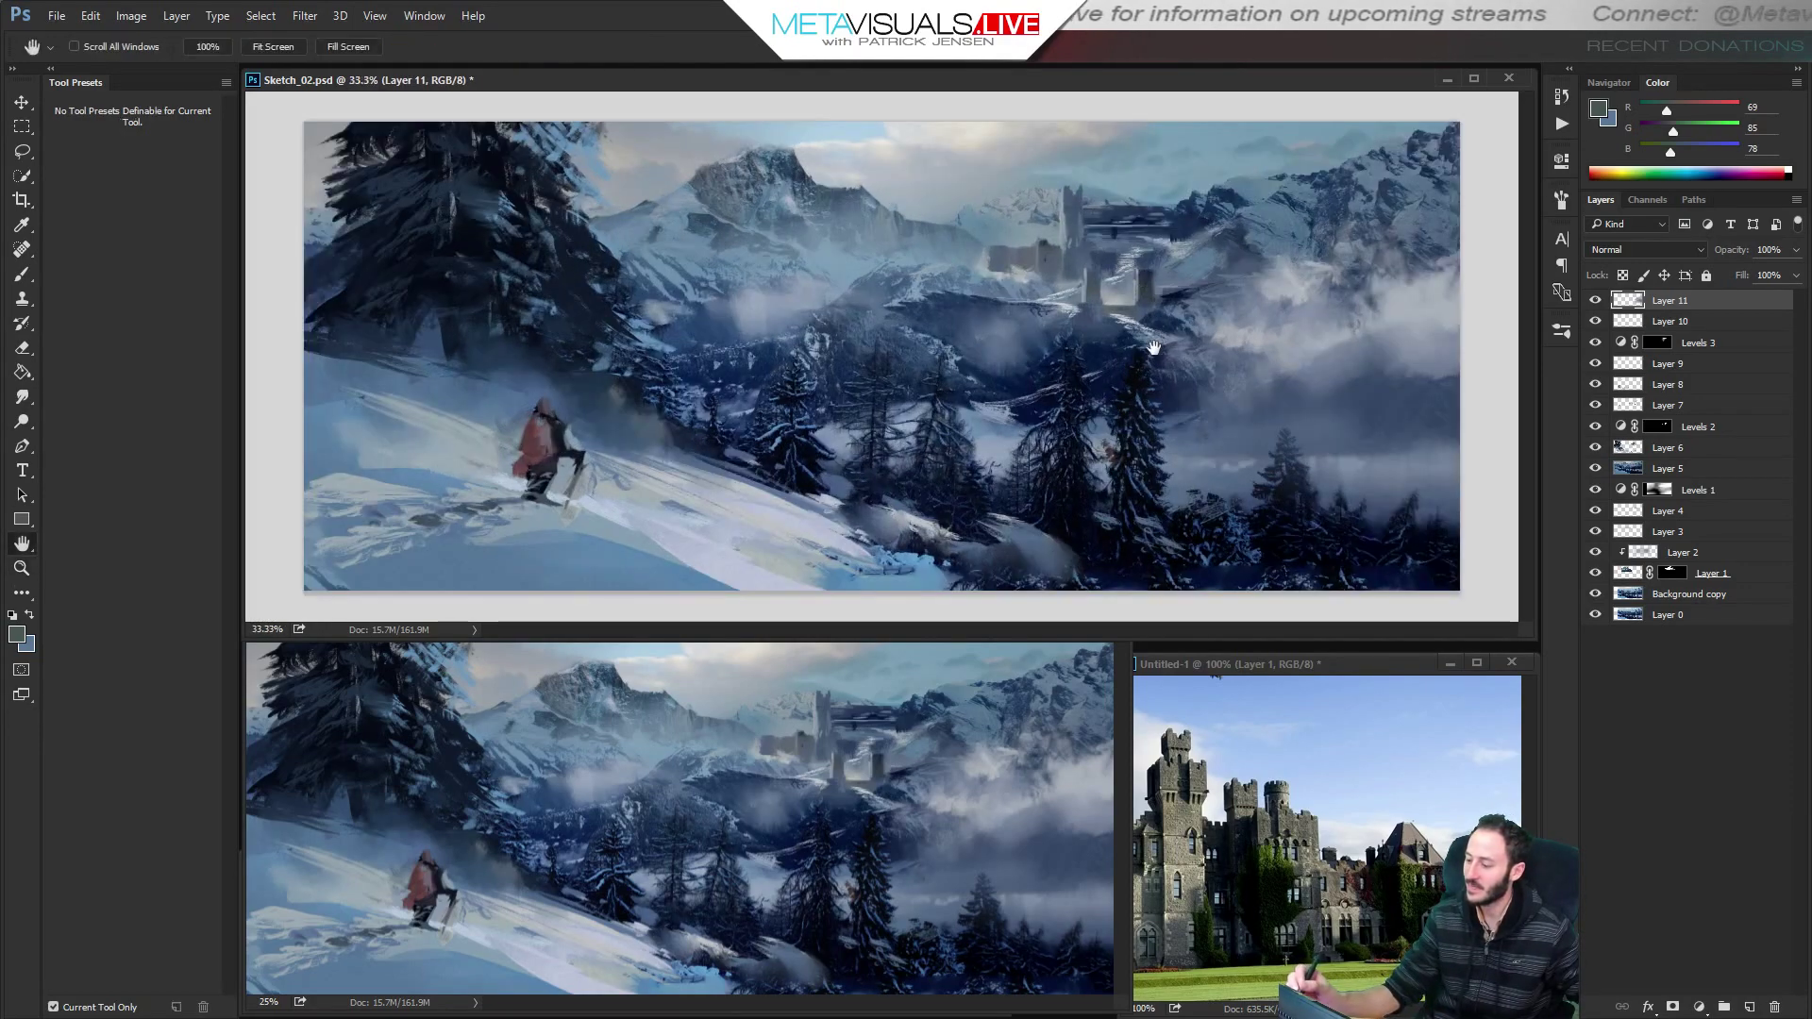
left_click(1236, 280, "ctrl")
left_click_drag(1261, 267, 1204, 315)
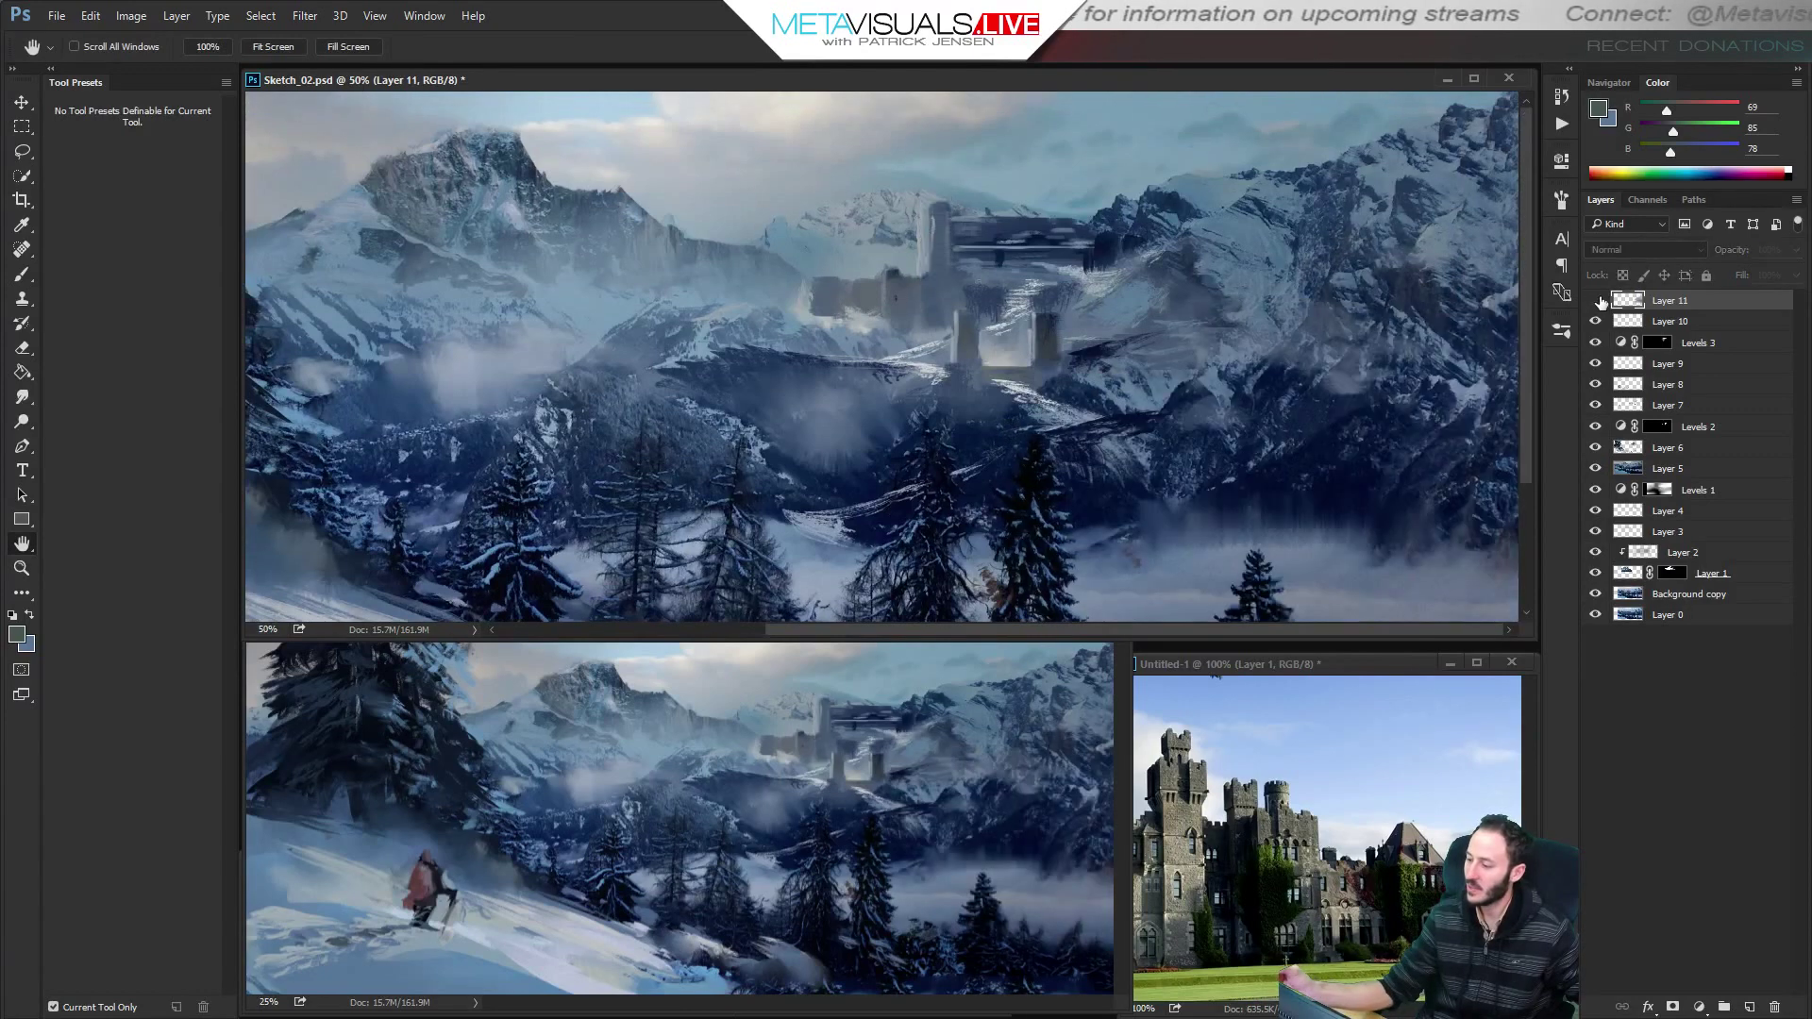
left_click(1116, 231, "ctrl")
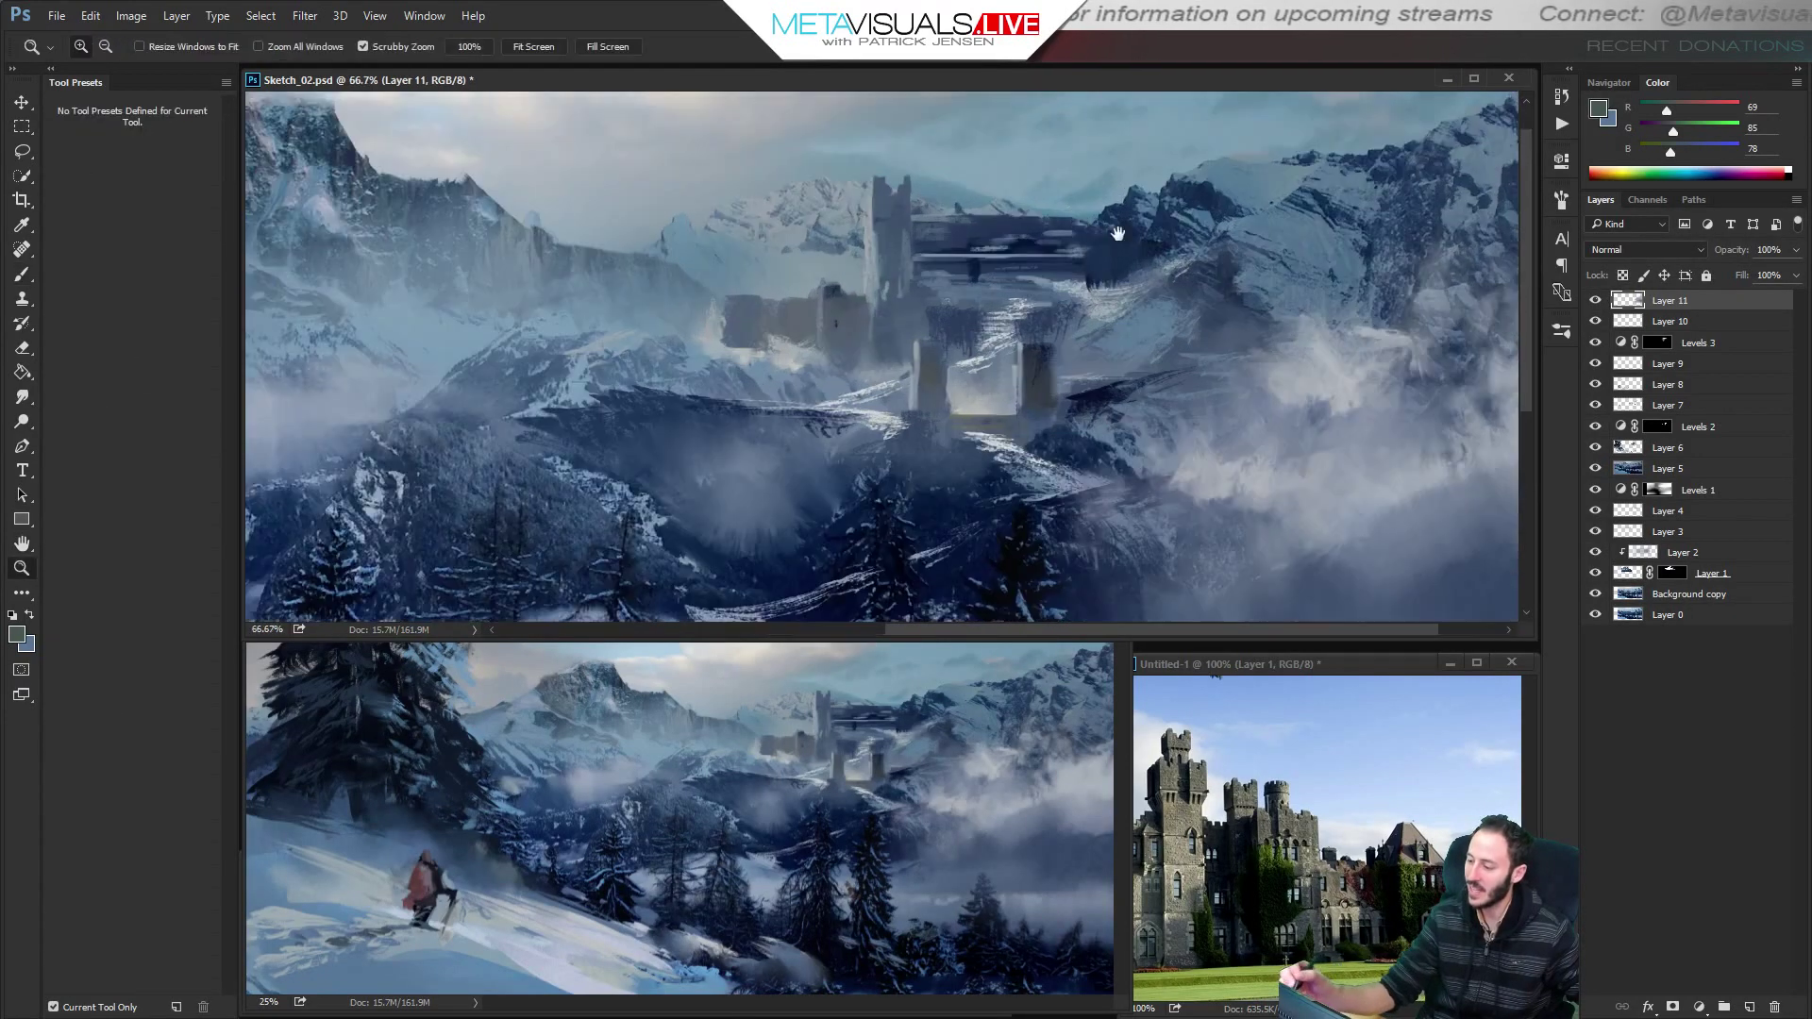
mouse_move(1116, 230)
left_mouse_down()
mouse_move(1059, 272)
mouse_move(1016, 268)
mouse_move(1021, 283)
mouse_move(1043, 225)
mouse_move(1019, 227)
mouse_move(1013, 247)
mouse_move(1044, 213)
left_mouse_up()
Paint a dark navy tower with notched battlements at the right end of the castle wall, using colours sampled from the castle.
left_click(954, 323, "alt")
key("bracketleft")
key("bracketleft")
key("bracketleft")
key("ctrl+z")
key("bracketleft")
key("bracketleft")
key("bracketleft")
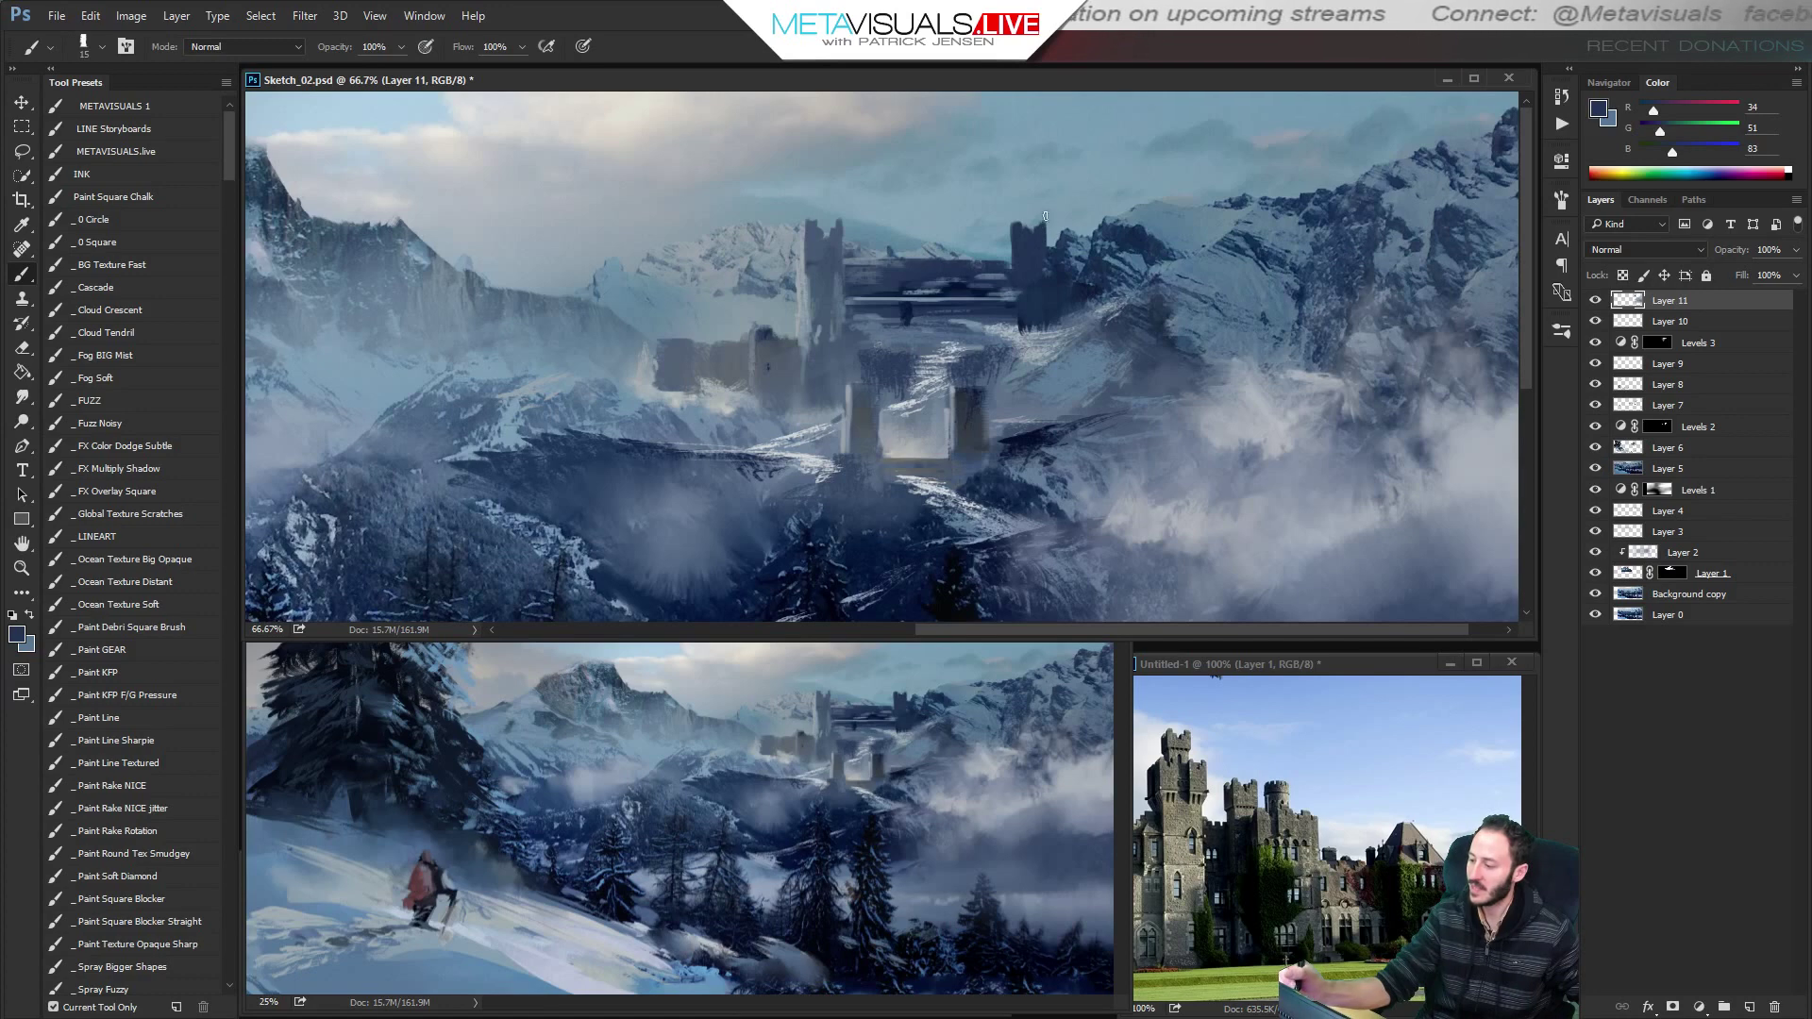
left_click(998, 261, "alt")
key("bracketright")
key("bracketright")
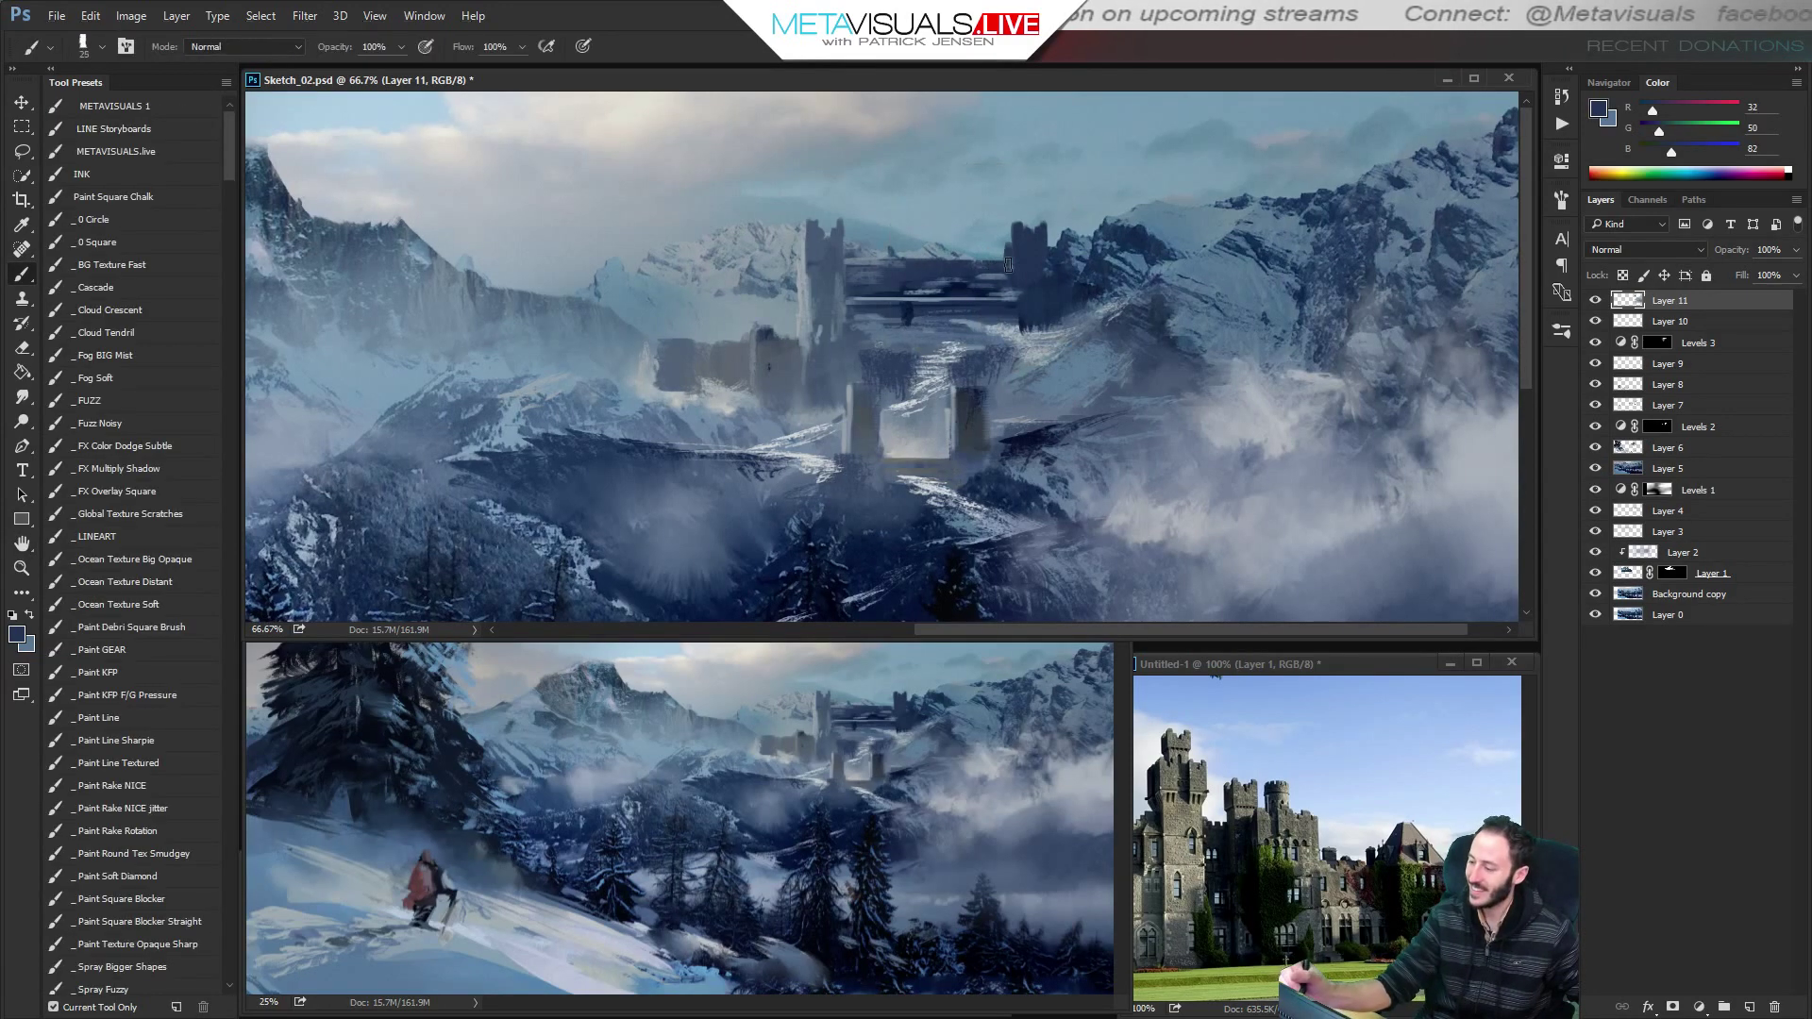
Paint a thin light grey highlight down the left edge of the castle's right tower.
left_click(796, 304, "alt")
key("bracketleft")
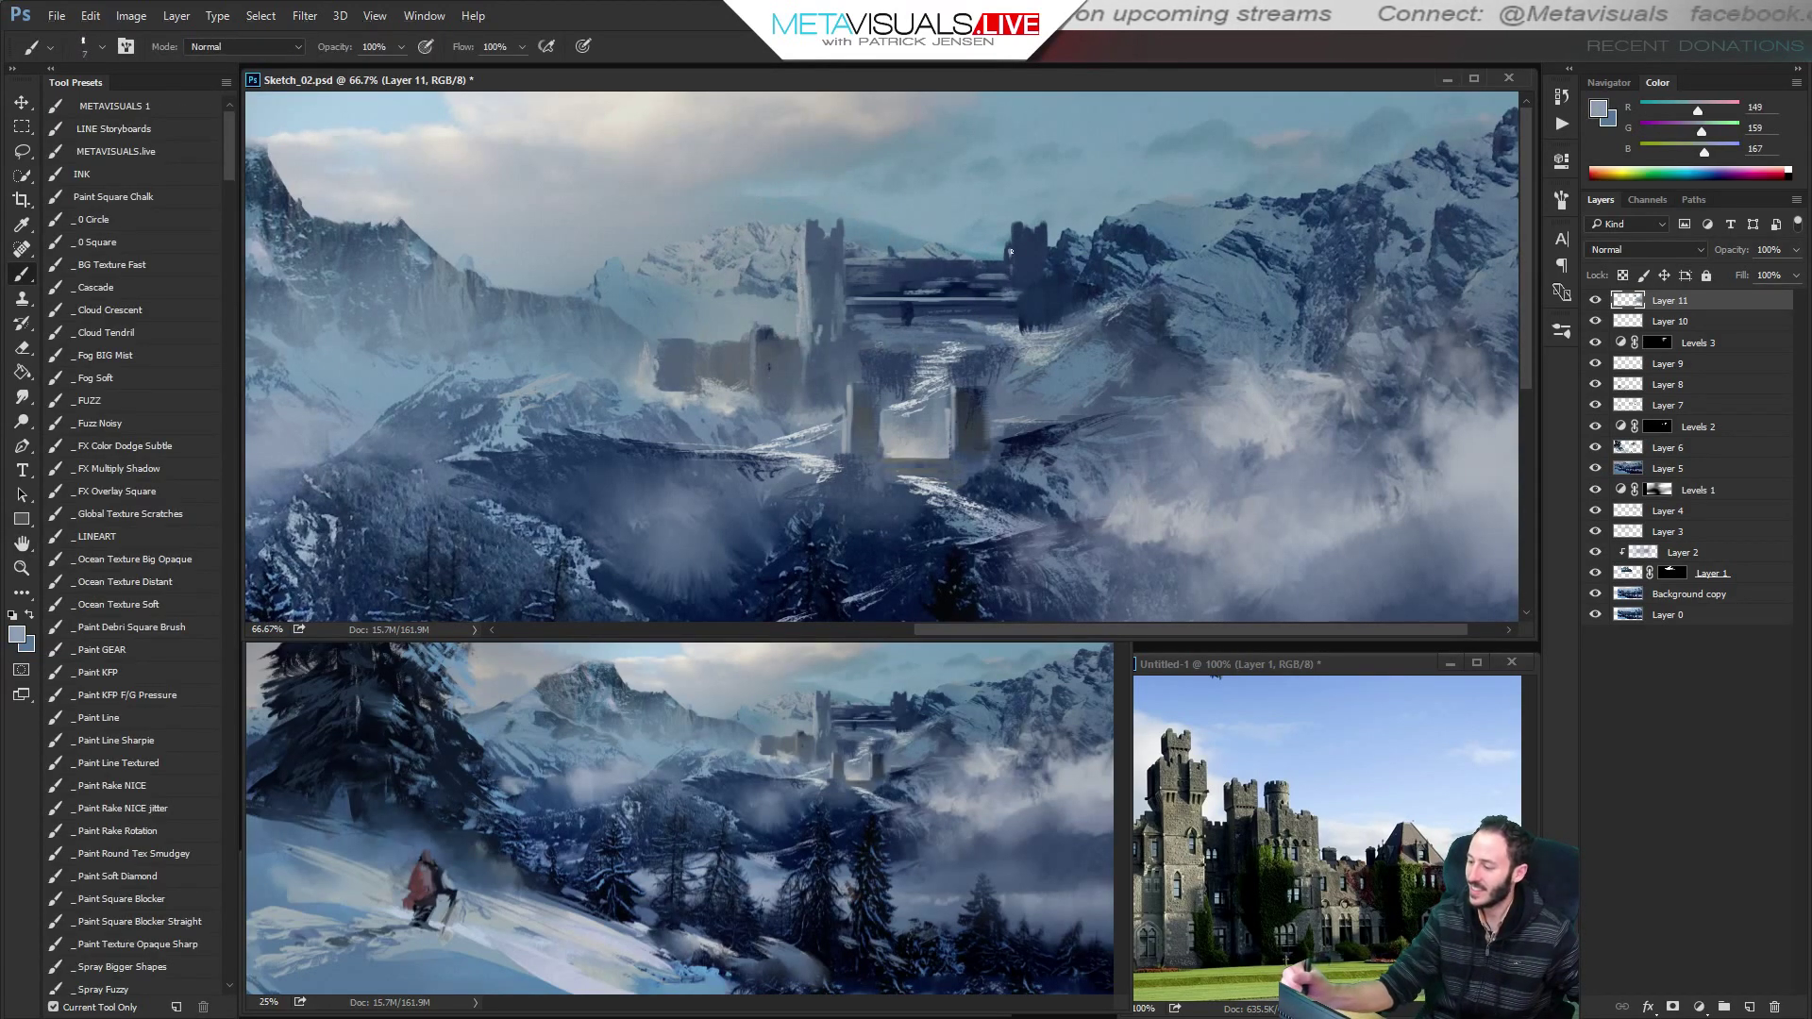
left_click_drag(1011, 251, 1012, 274)
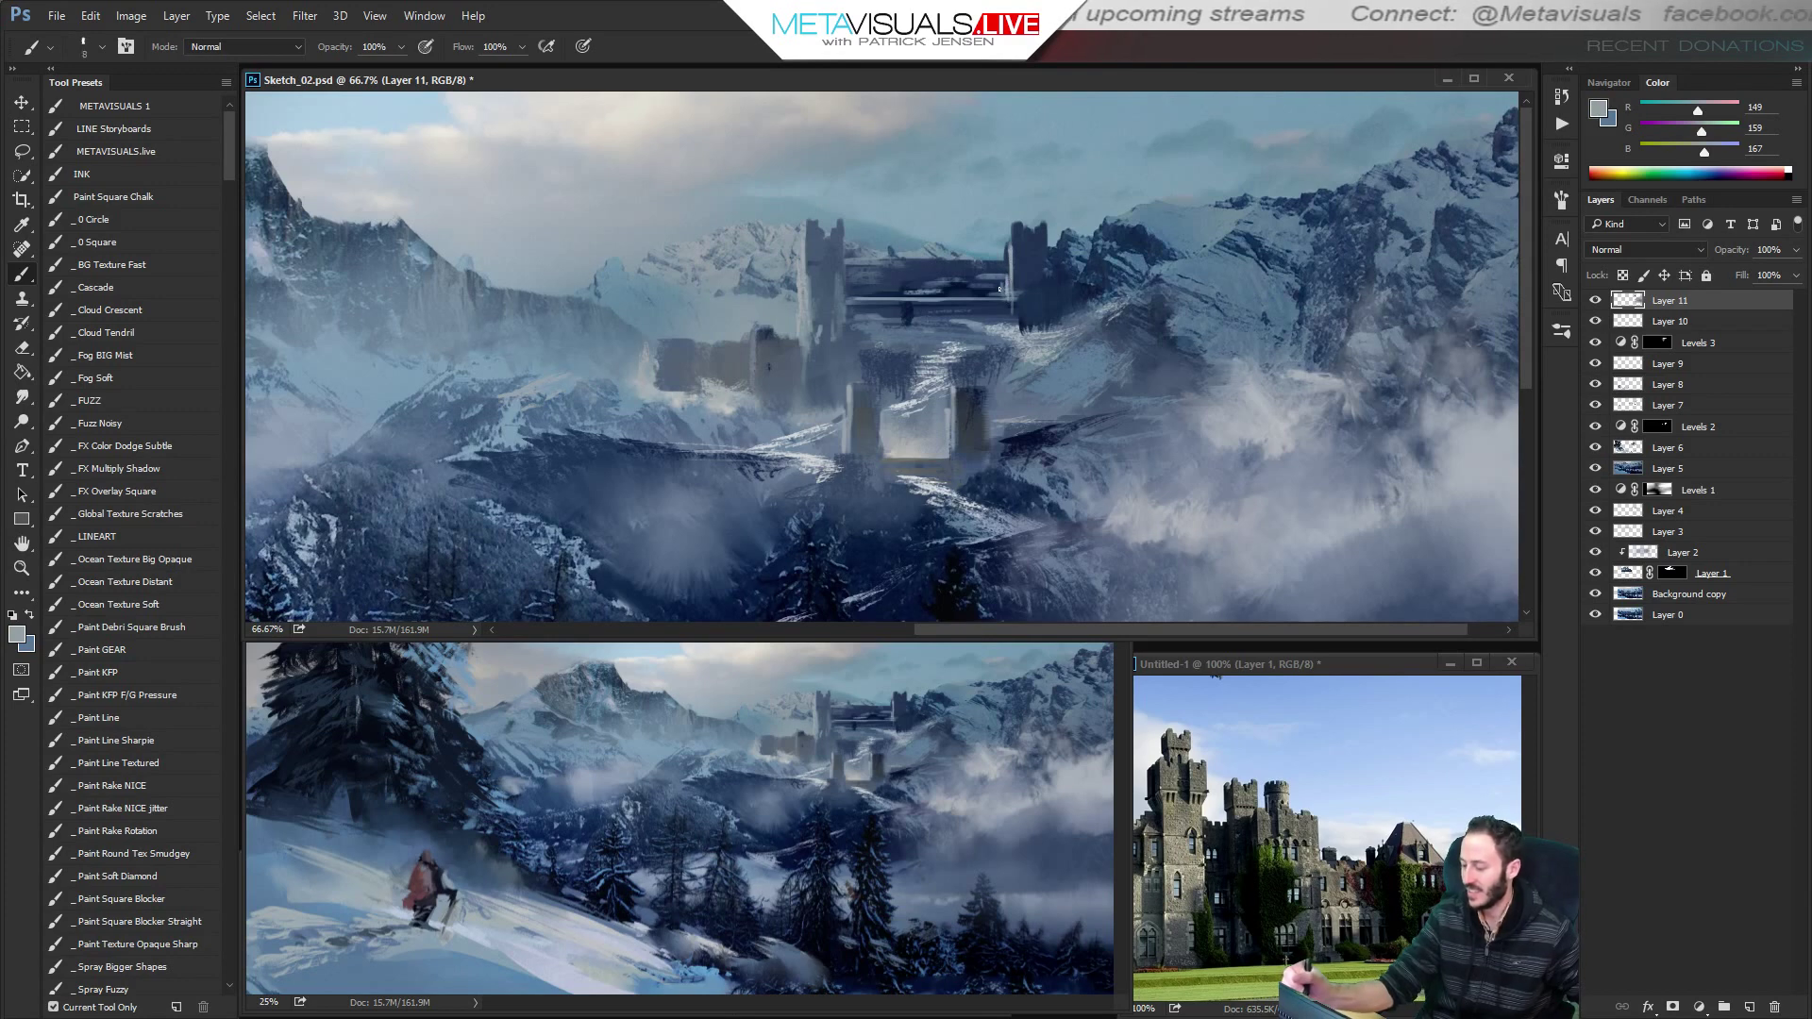
Fill the lower castle wall between the two towers with a mid blue-grey sampled from the wall's base.
left_click(915, 311, "alt")
key("bracketright")
key("bracketright")
key("bracketright")
key("bracketright")
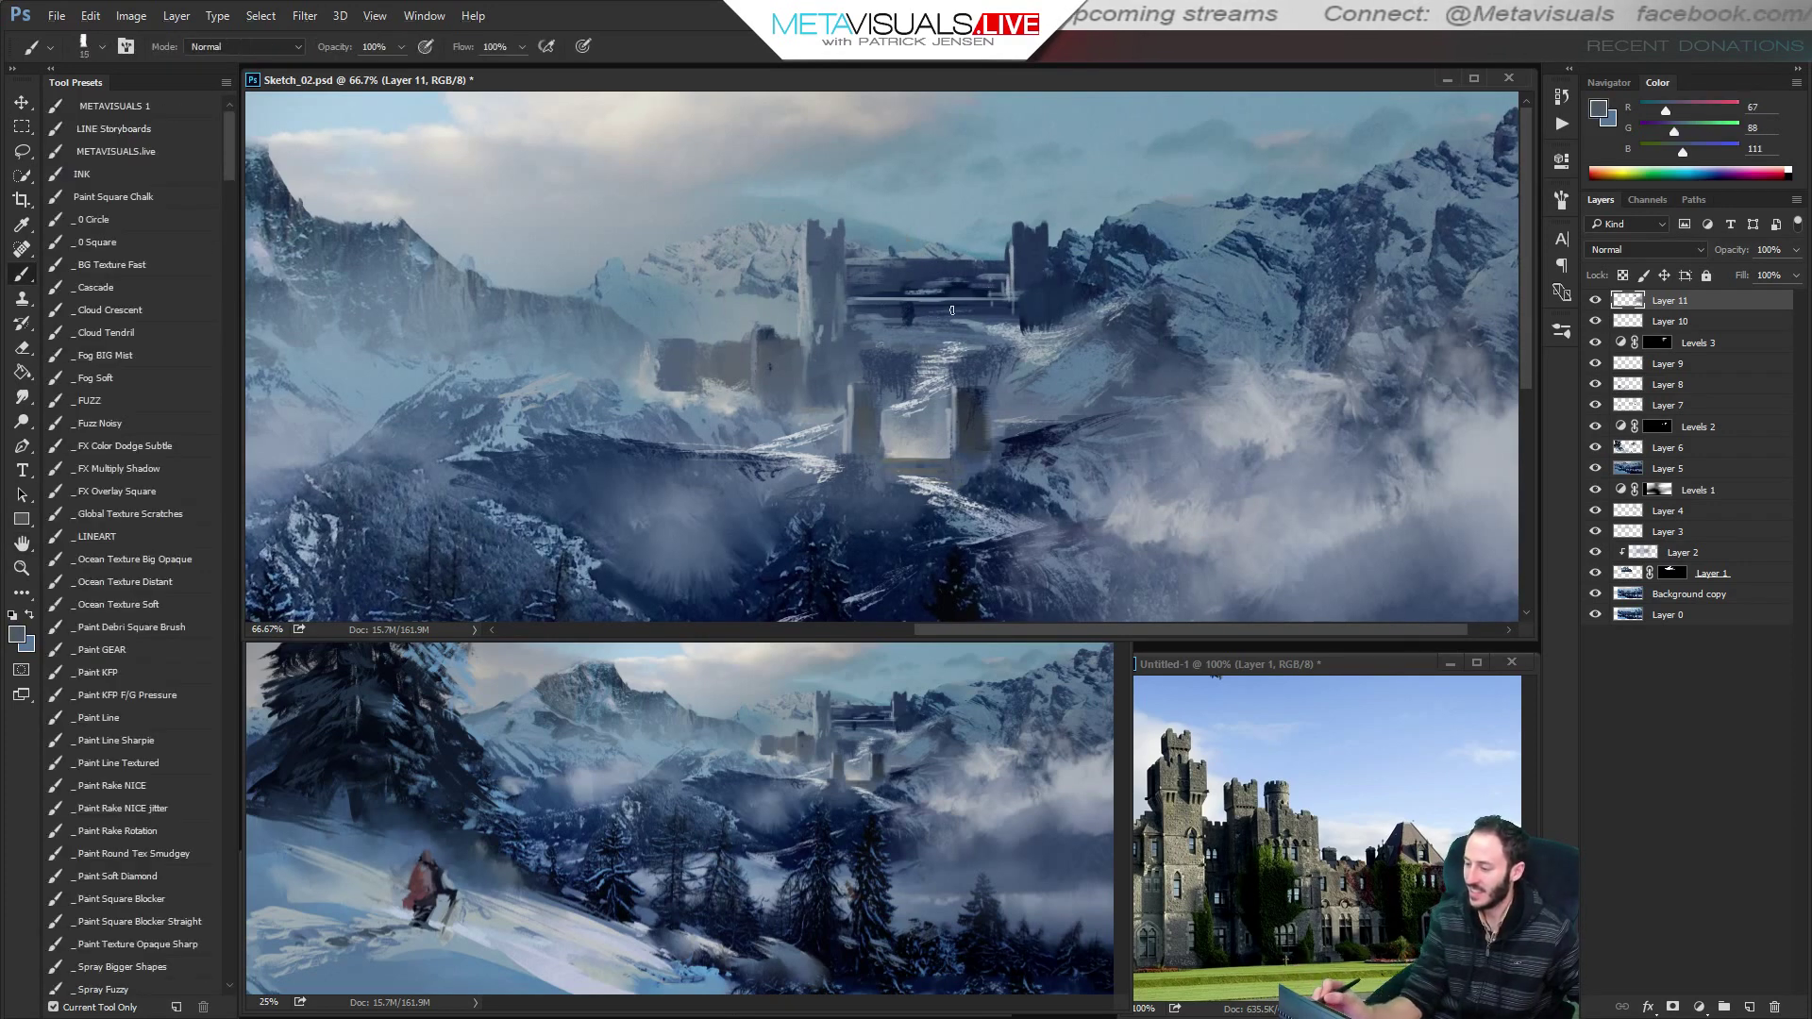
mouse_move(861, 309)
left_mouse_down()
mouse_move(904, 308)
mouse_move(871, 309)
left_mouse_up()
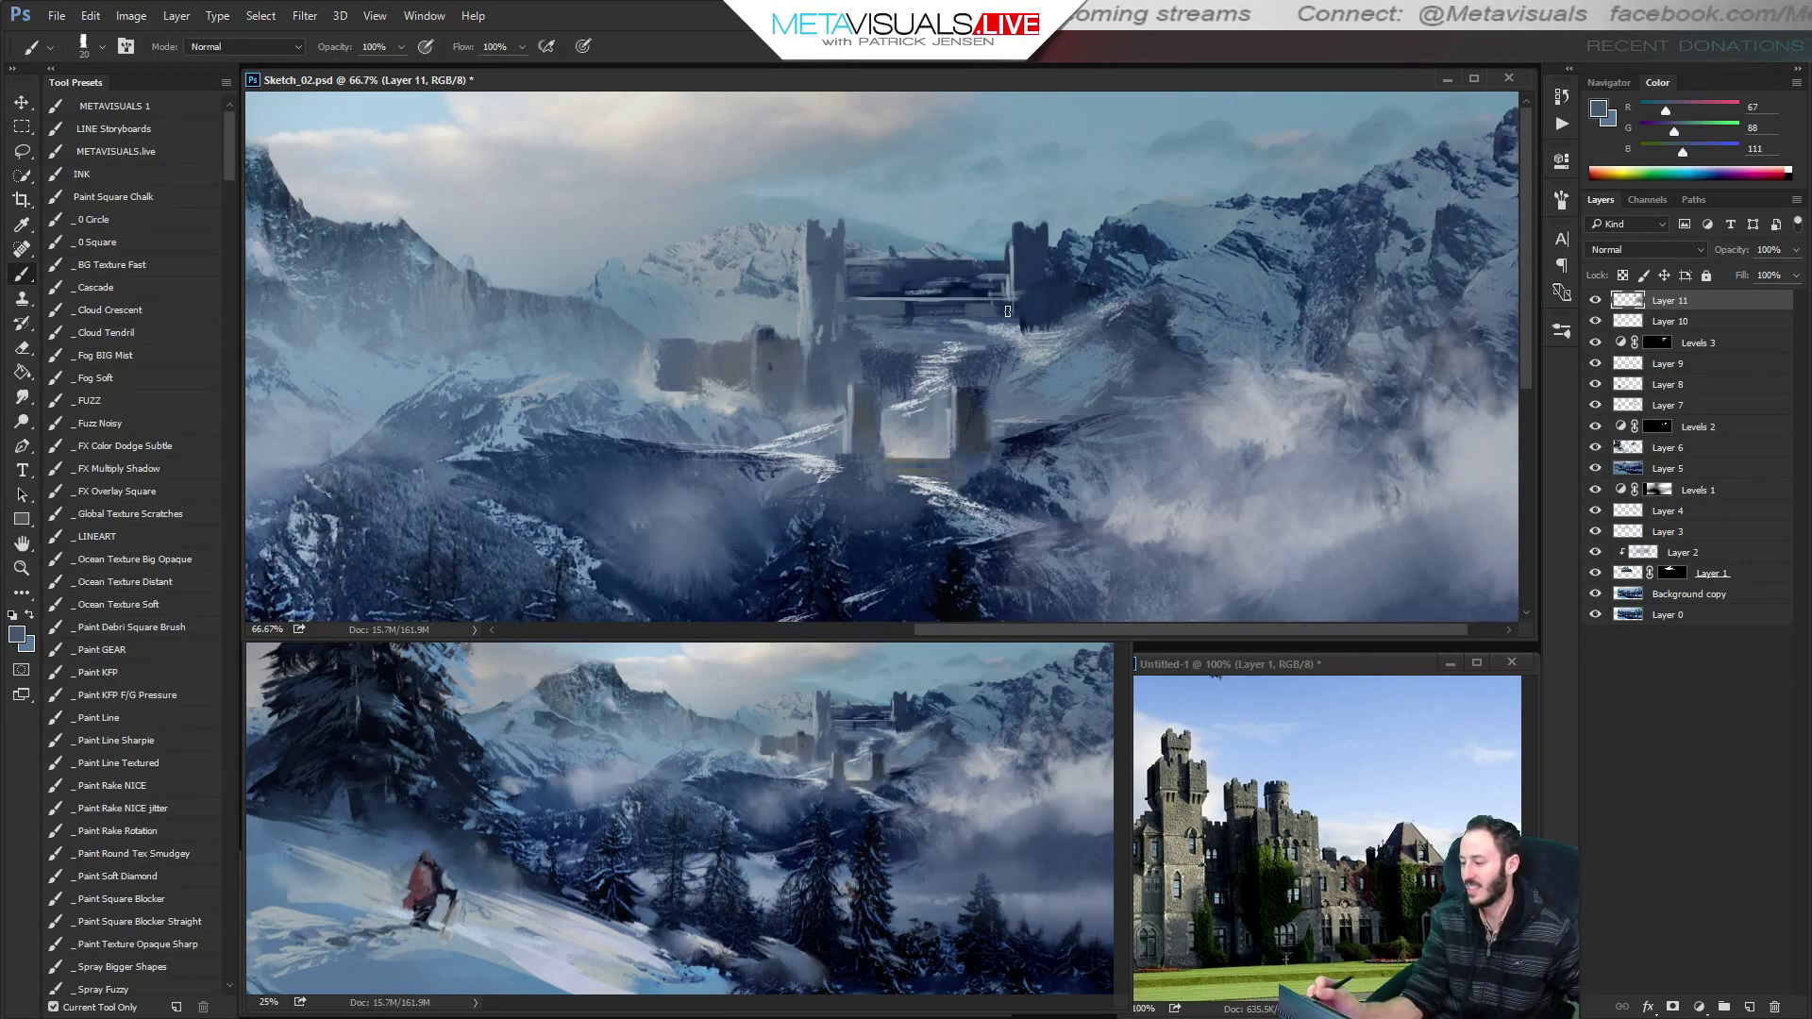
key("bracketright")
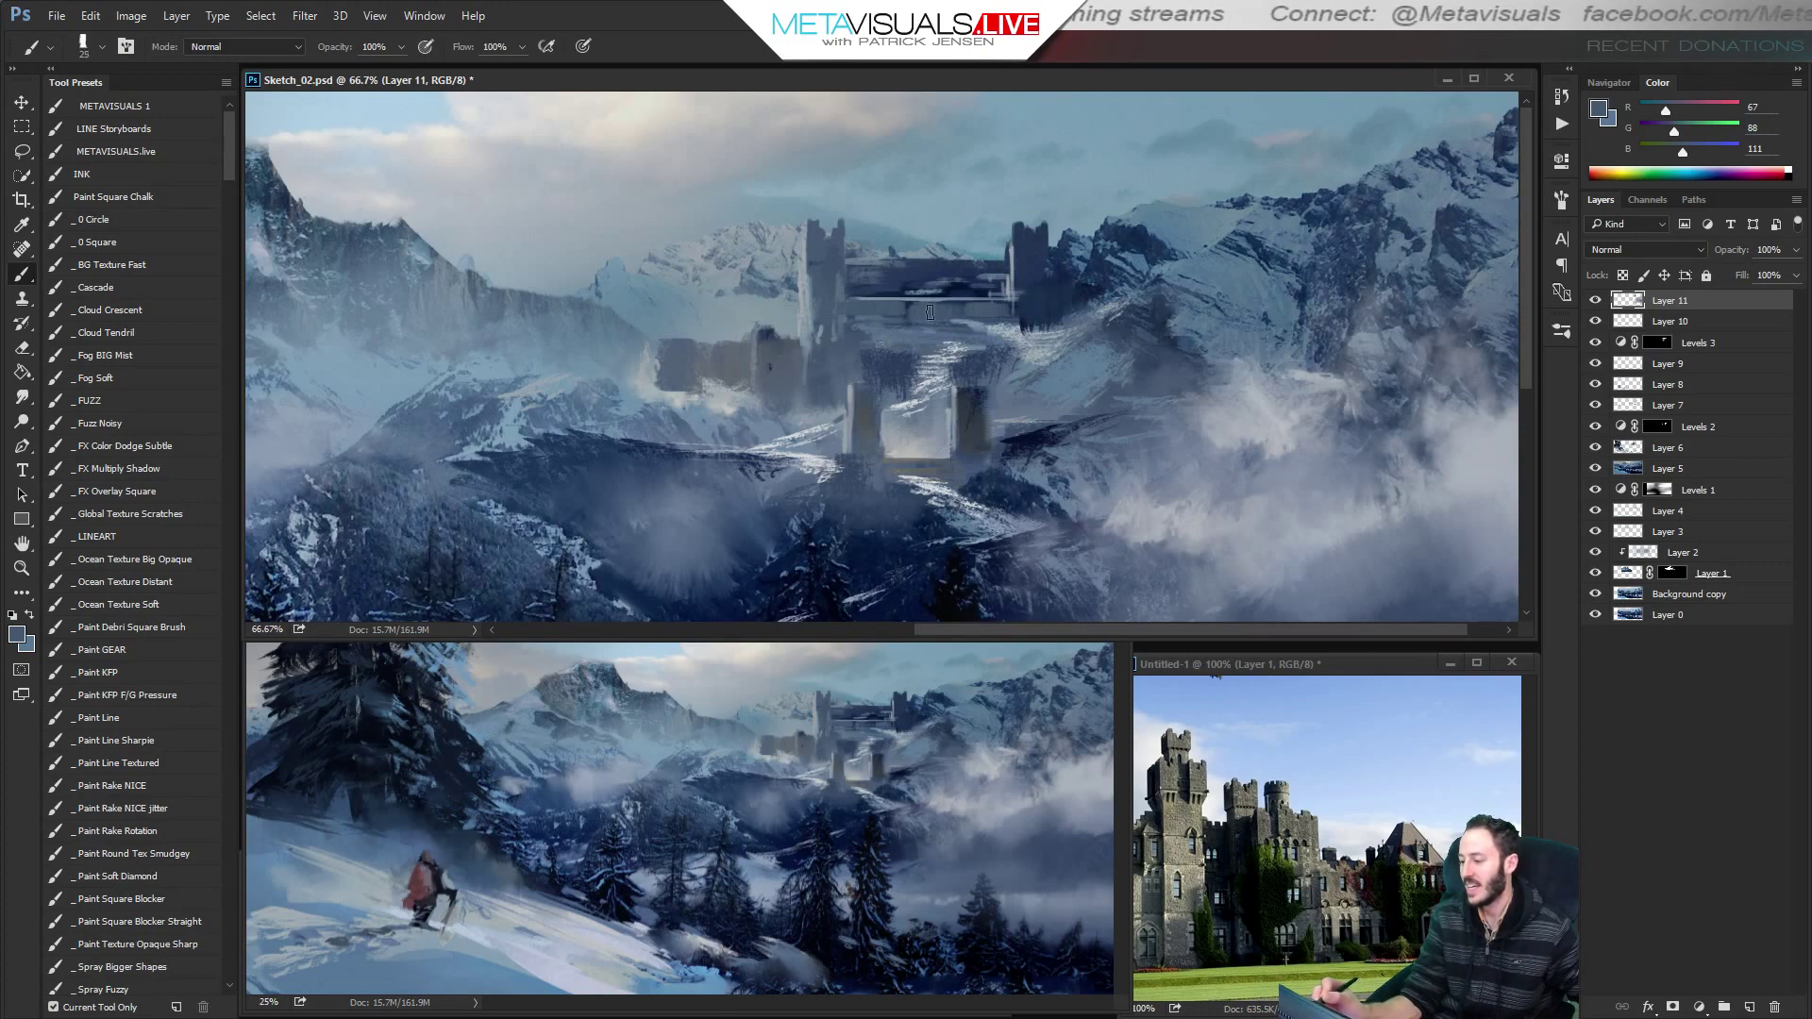
Paint a small dark archway in the lower castle wall with sampled navy and refine it with the wall's blue-grey.
left_click(963, 351, "alt")
key("bracketleft")
key("bracketleft")
key("bracketleft")
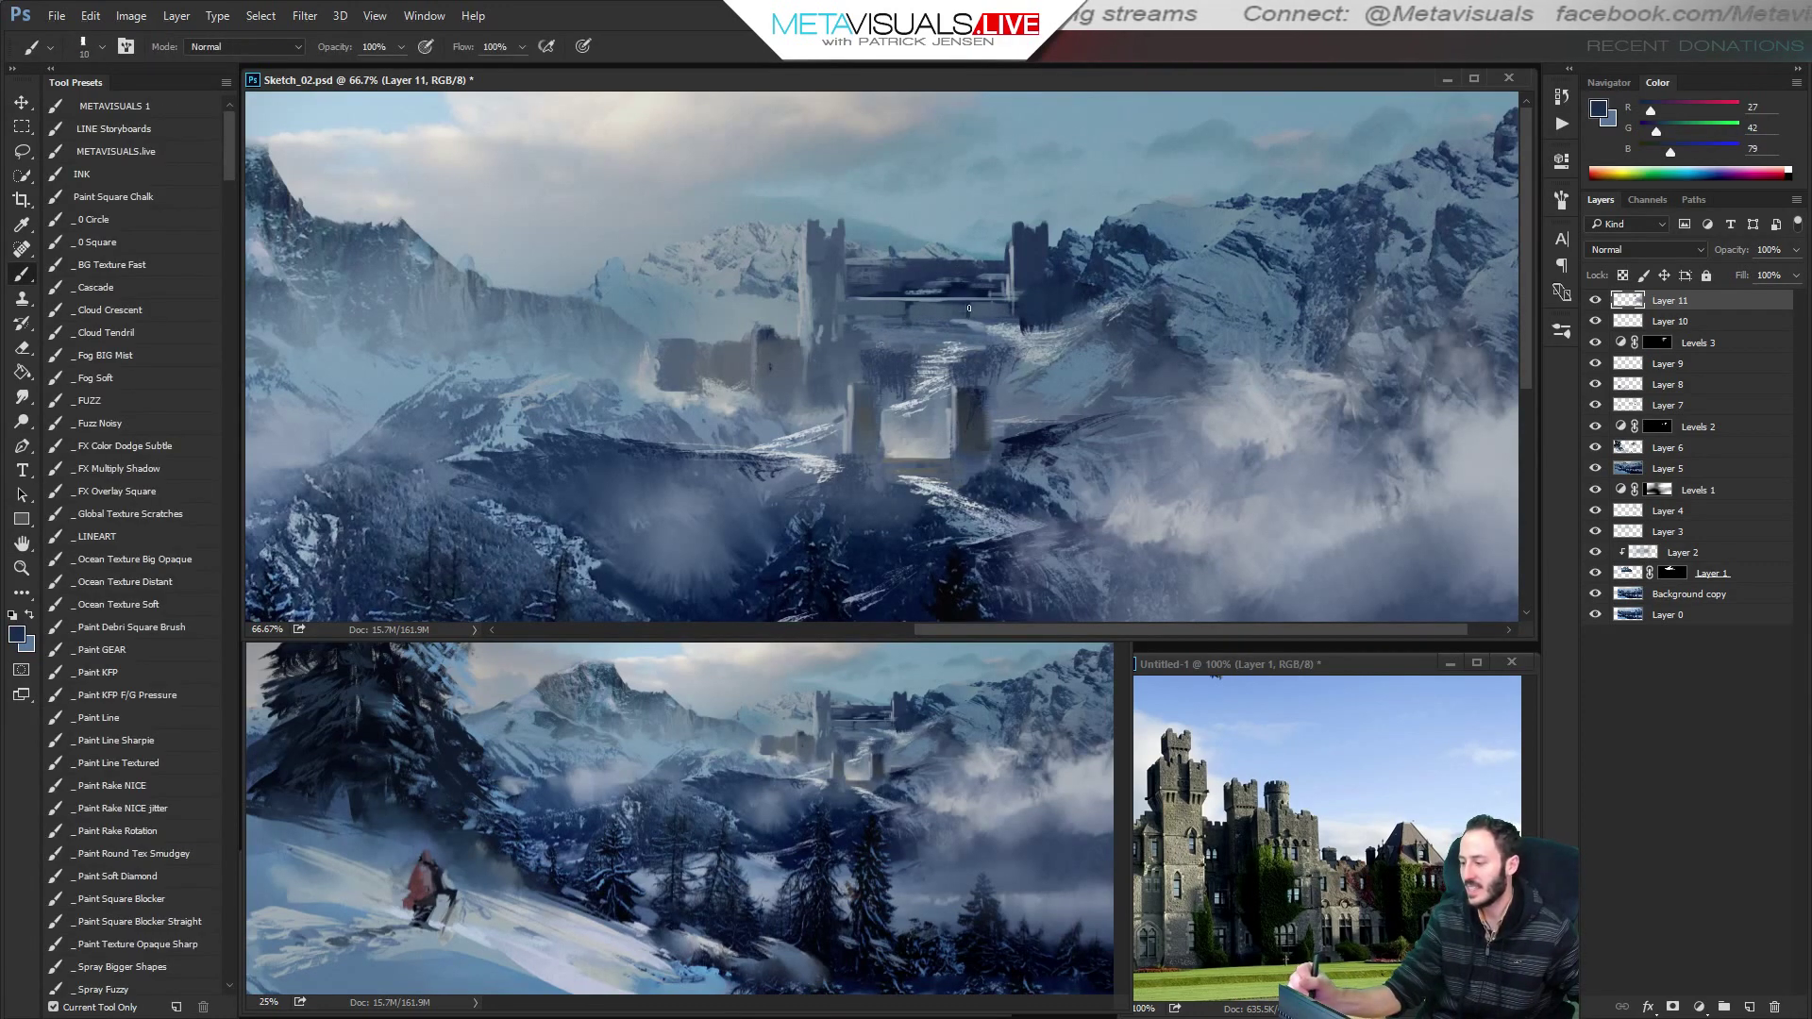
key("bracketright")
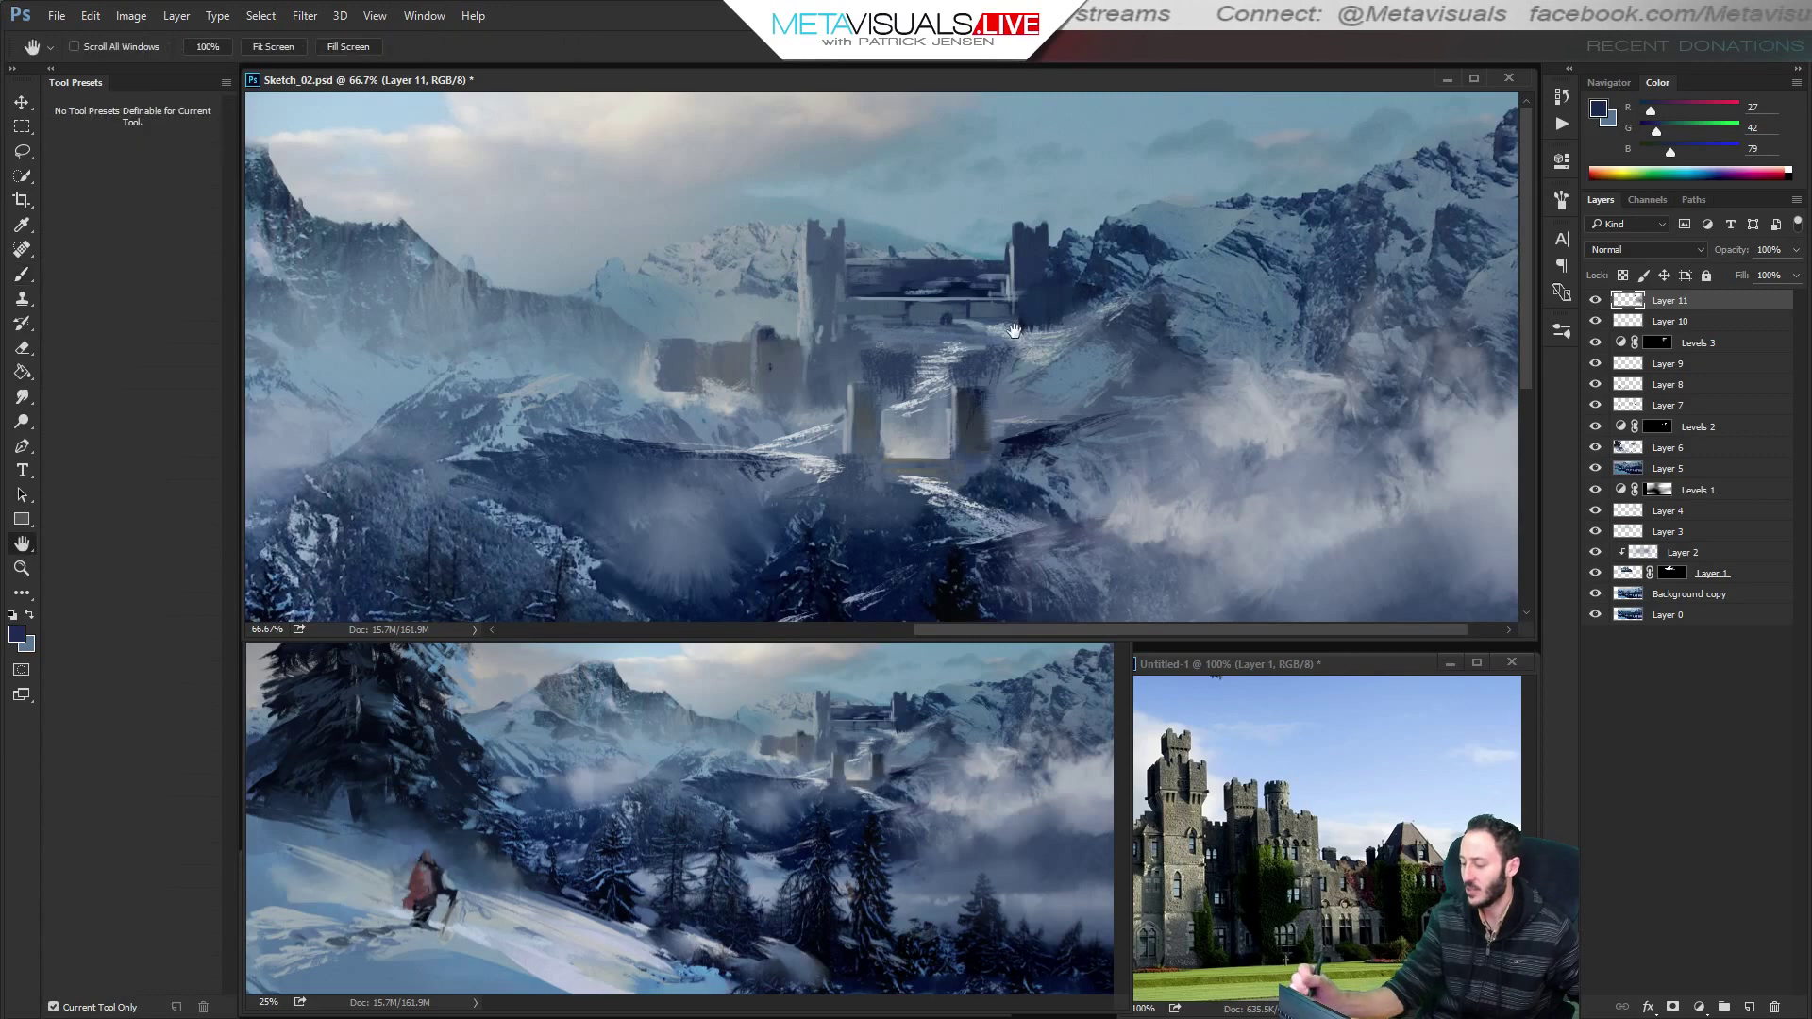
left_click(964, 315, "alt")
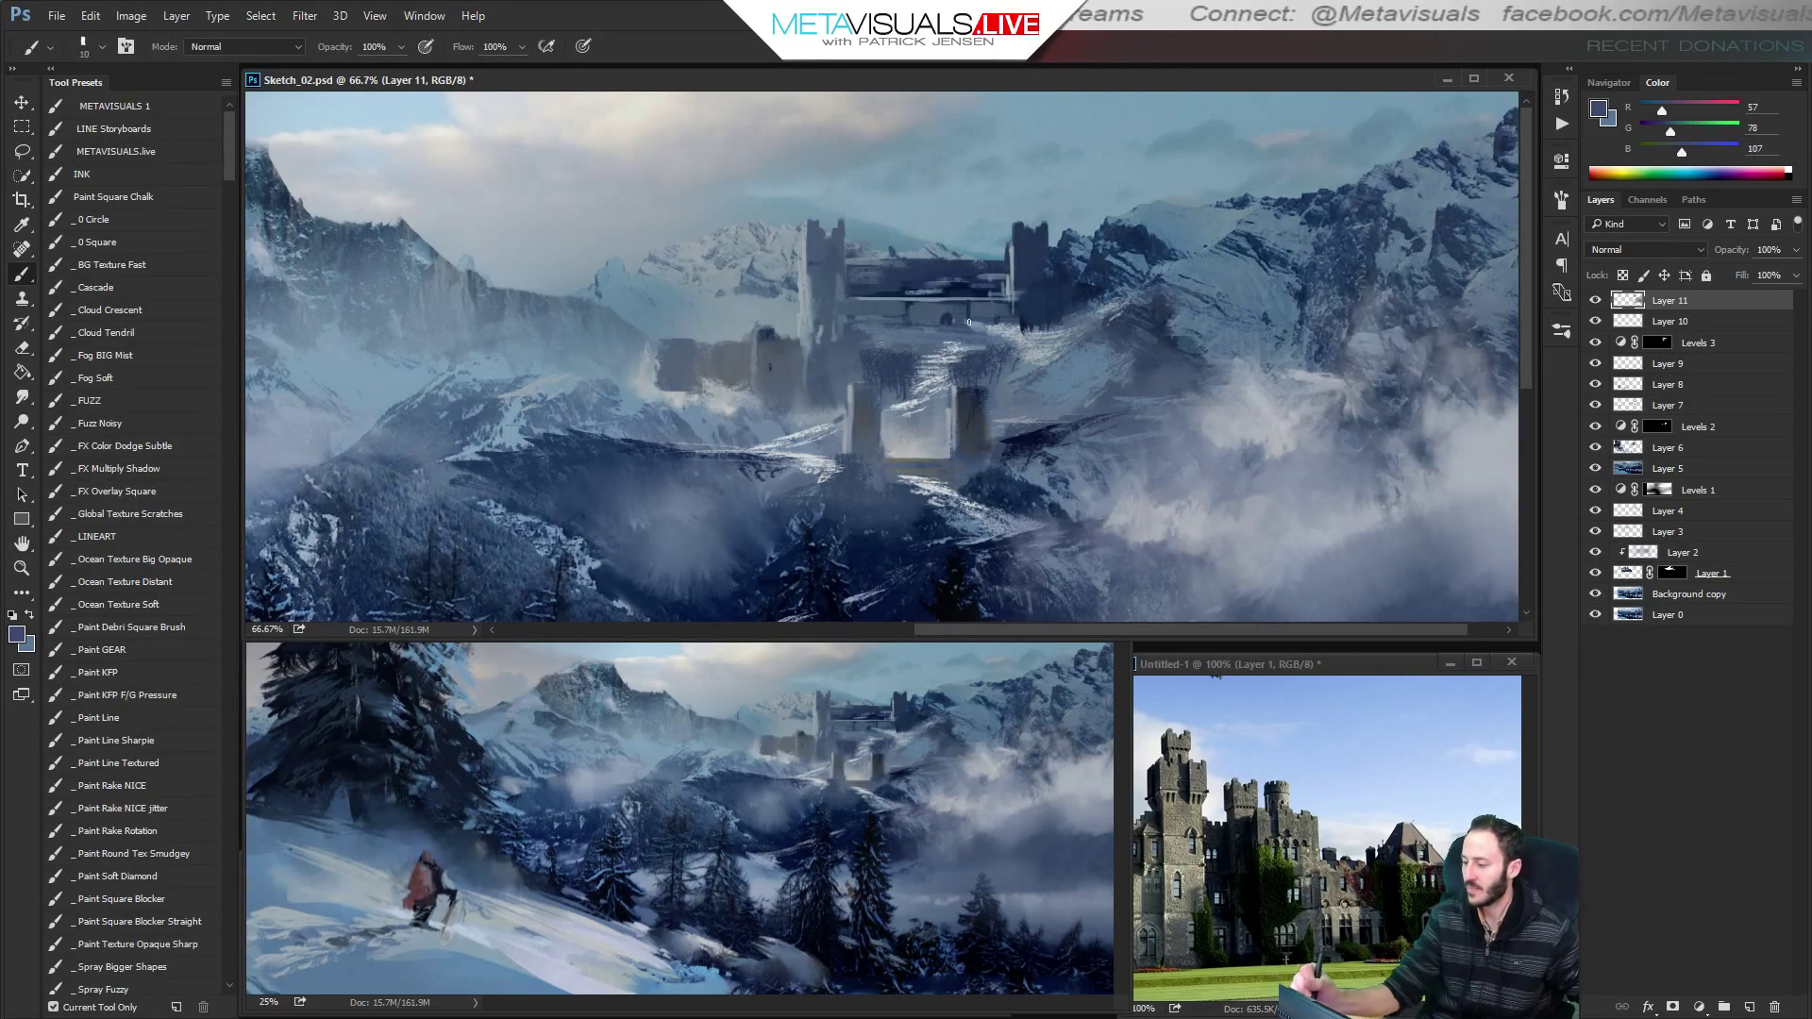
Paint snow along the foot of the castle wall and around the archway with sampled light greys and blue-greys.
left_click(992, 326, "alt")
key("bracketleft")
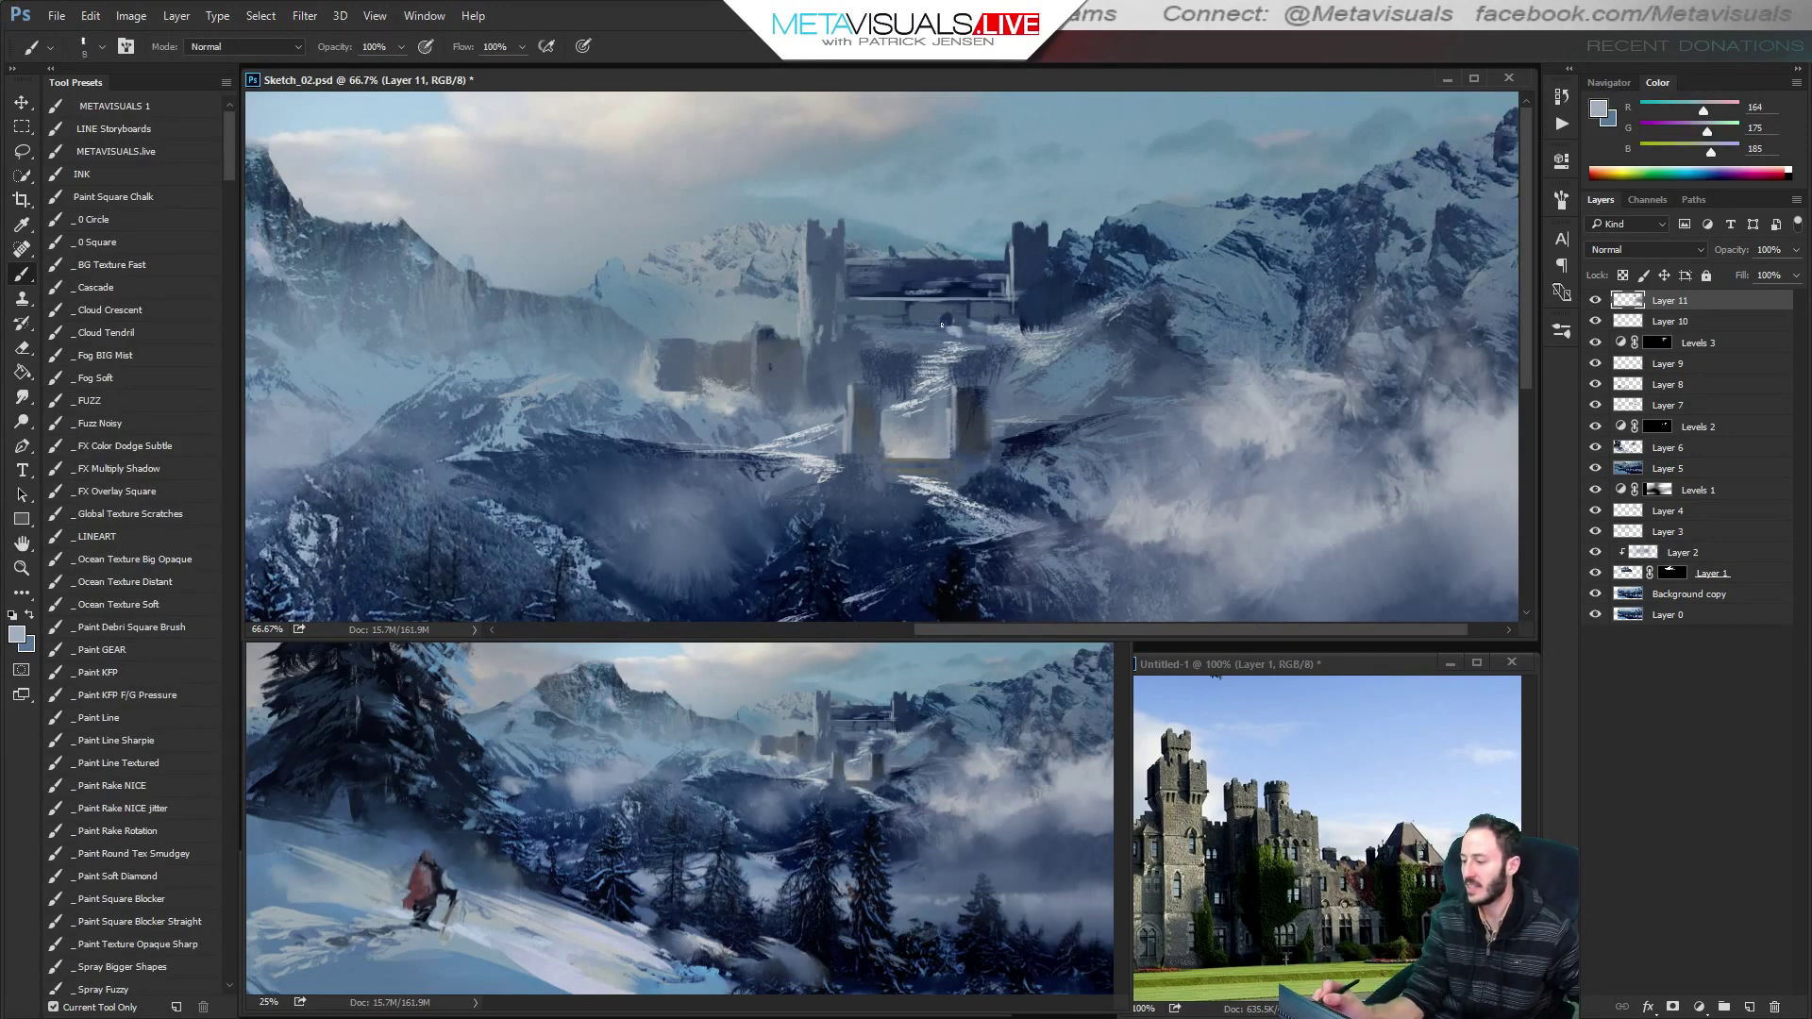
left_click(935, 329, "alt")
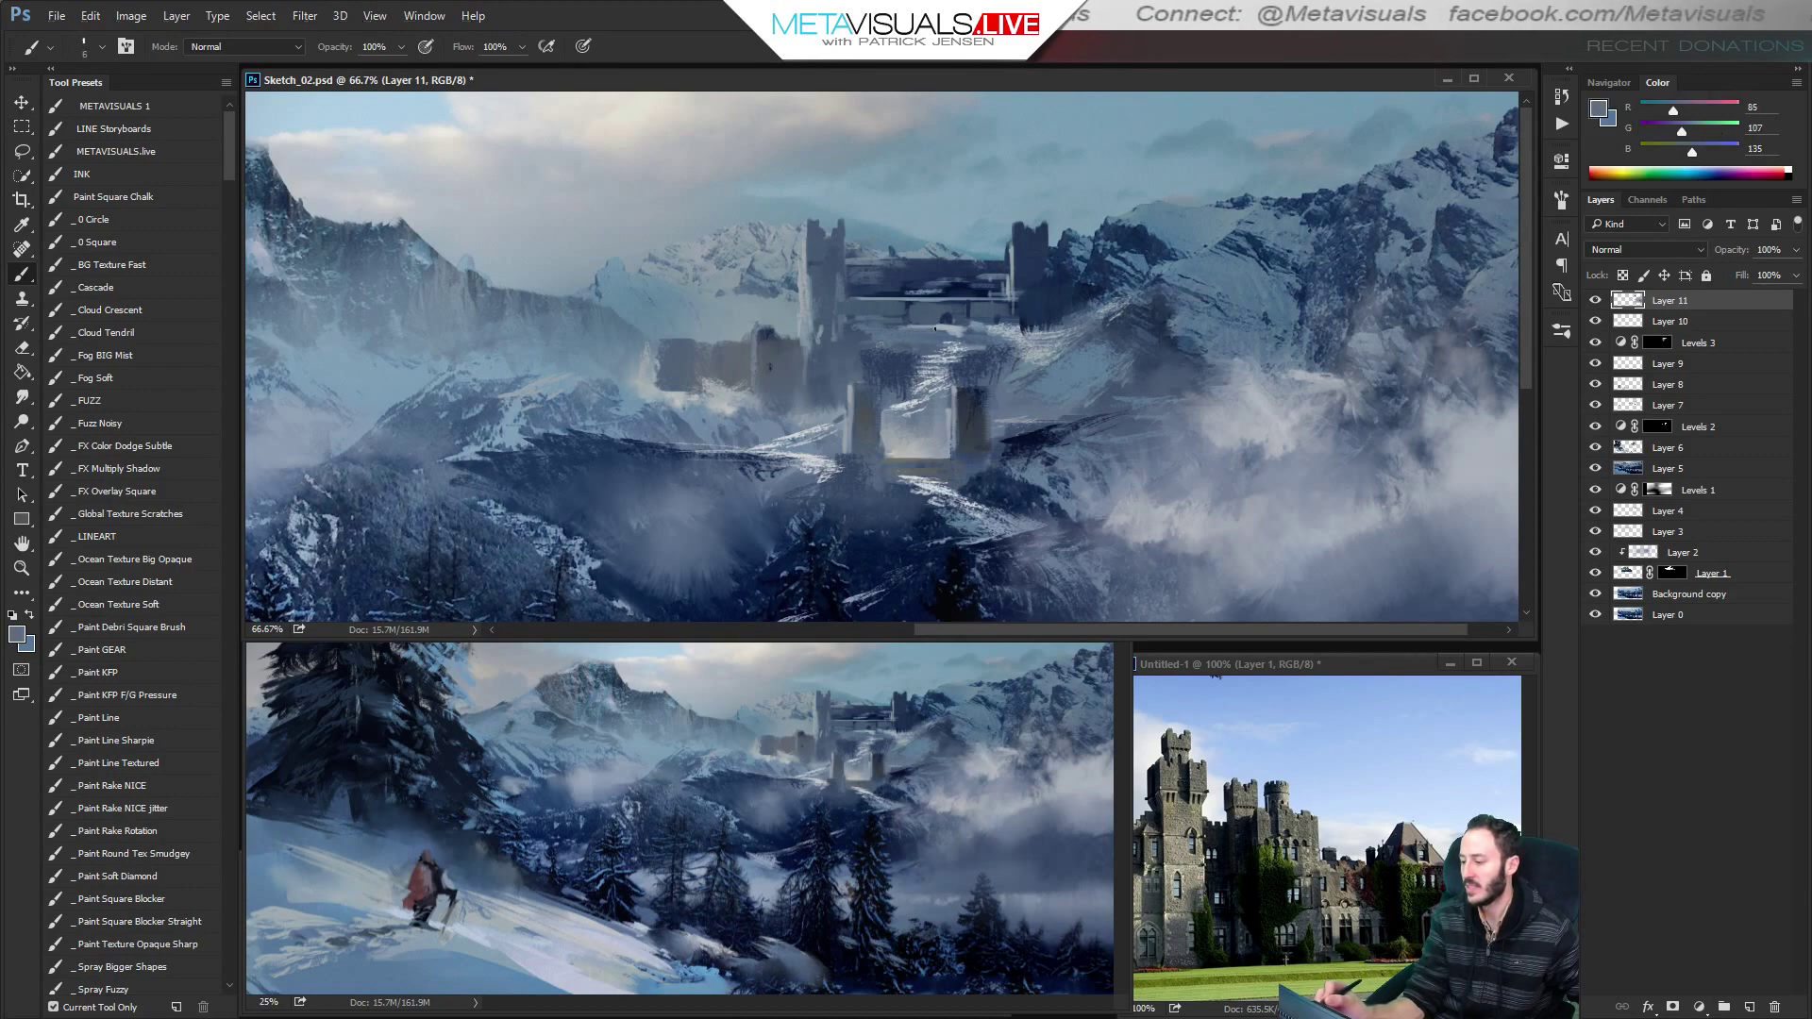
left_click(959, 330, "alt")
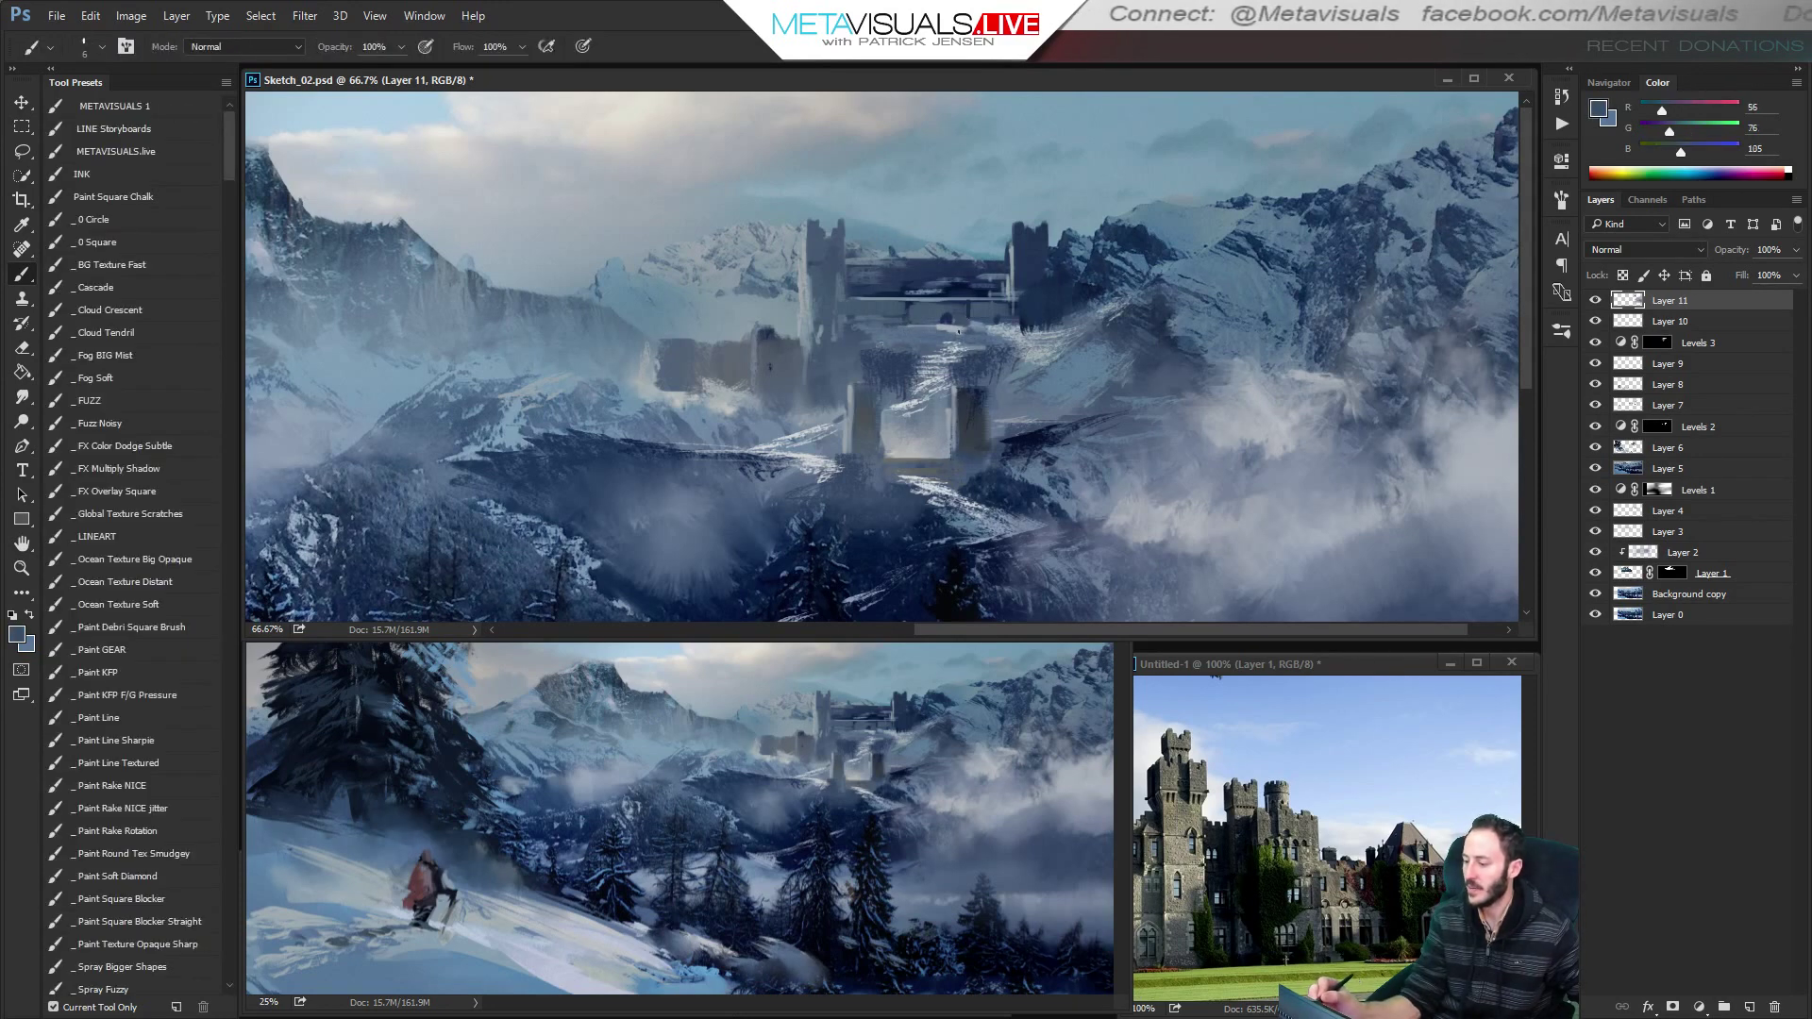
key("bracketright")
left_click(972, 326, "alt")
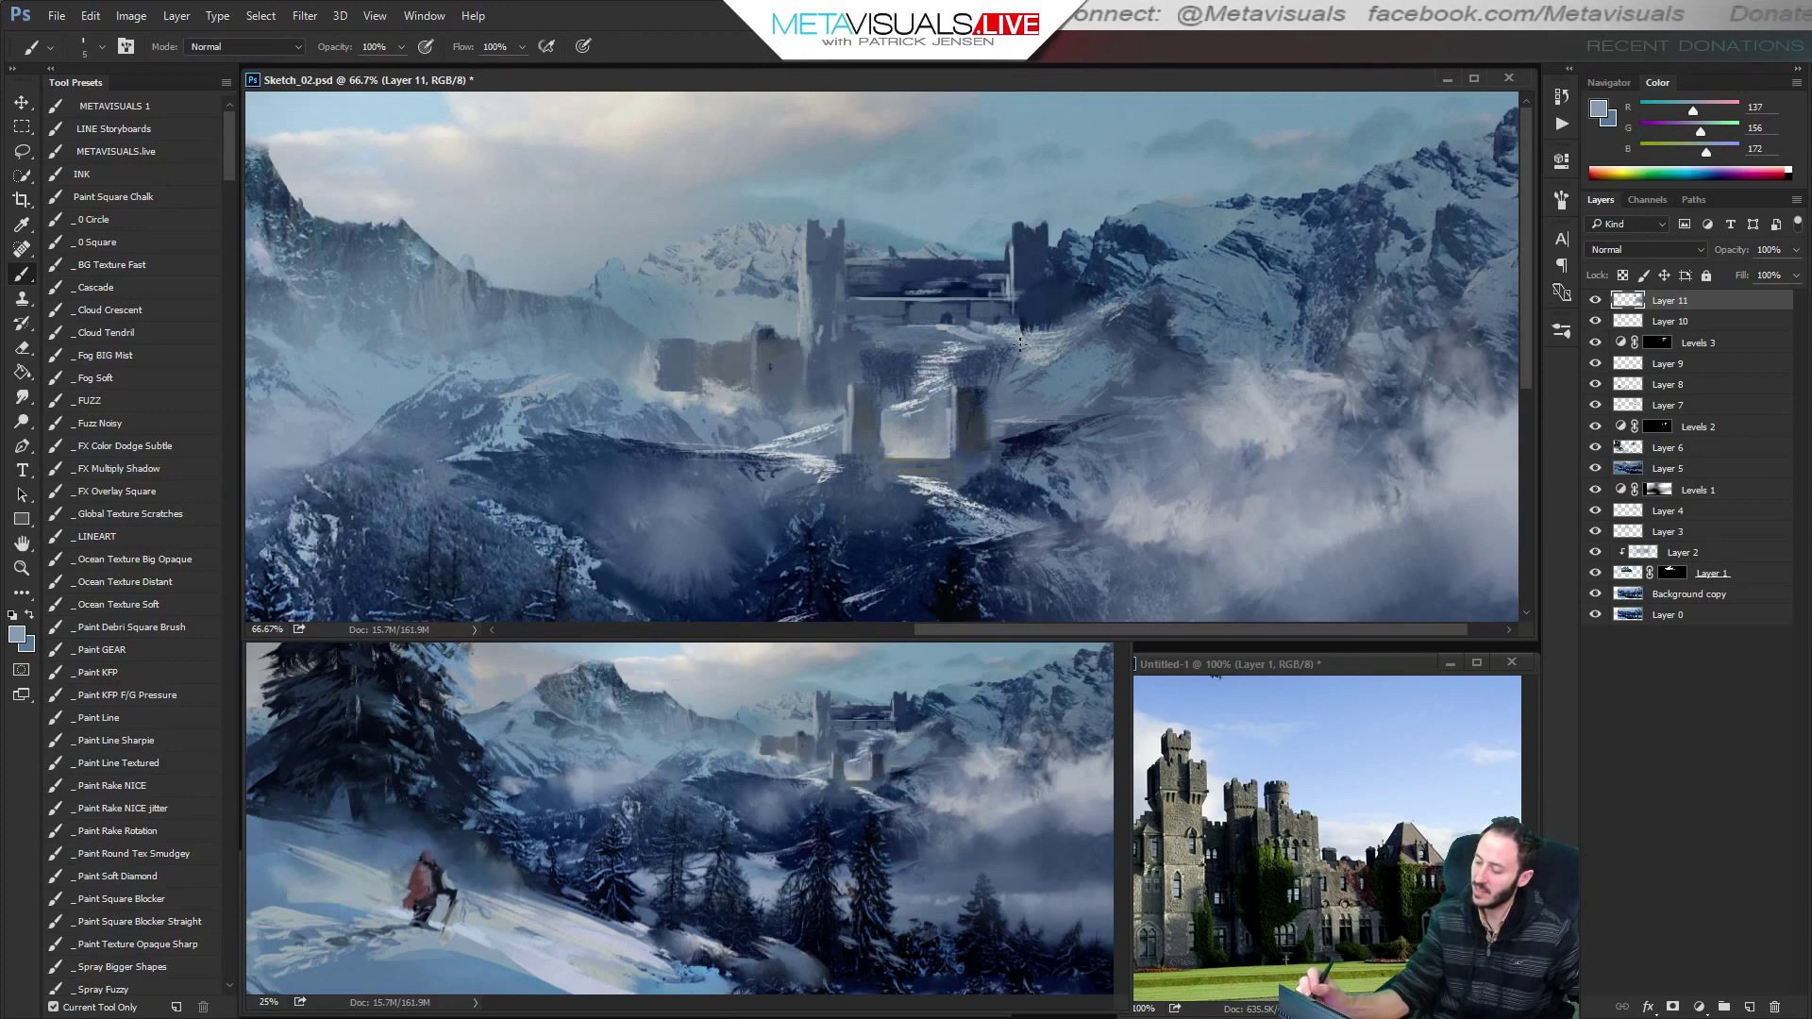
Touch up the snowy ground between the castle wall and the path with light blue and blue-grey sampled nearby.
key("h")
key("b")
left_click(985, 320, "alt")
left_click(973, 324, "alt")
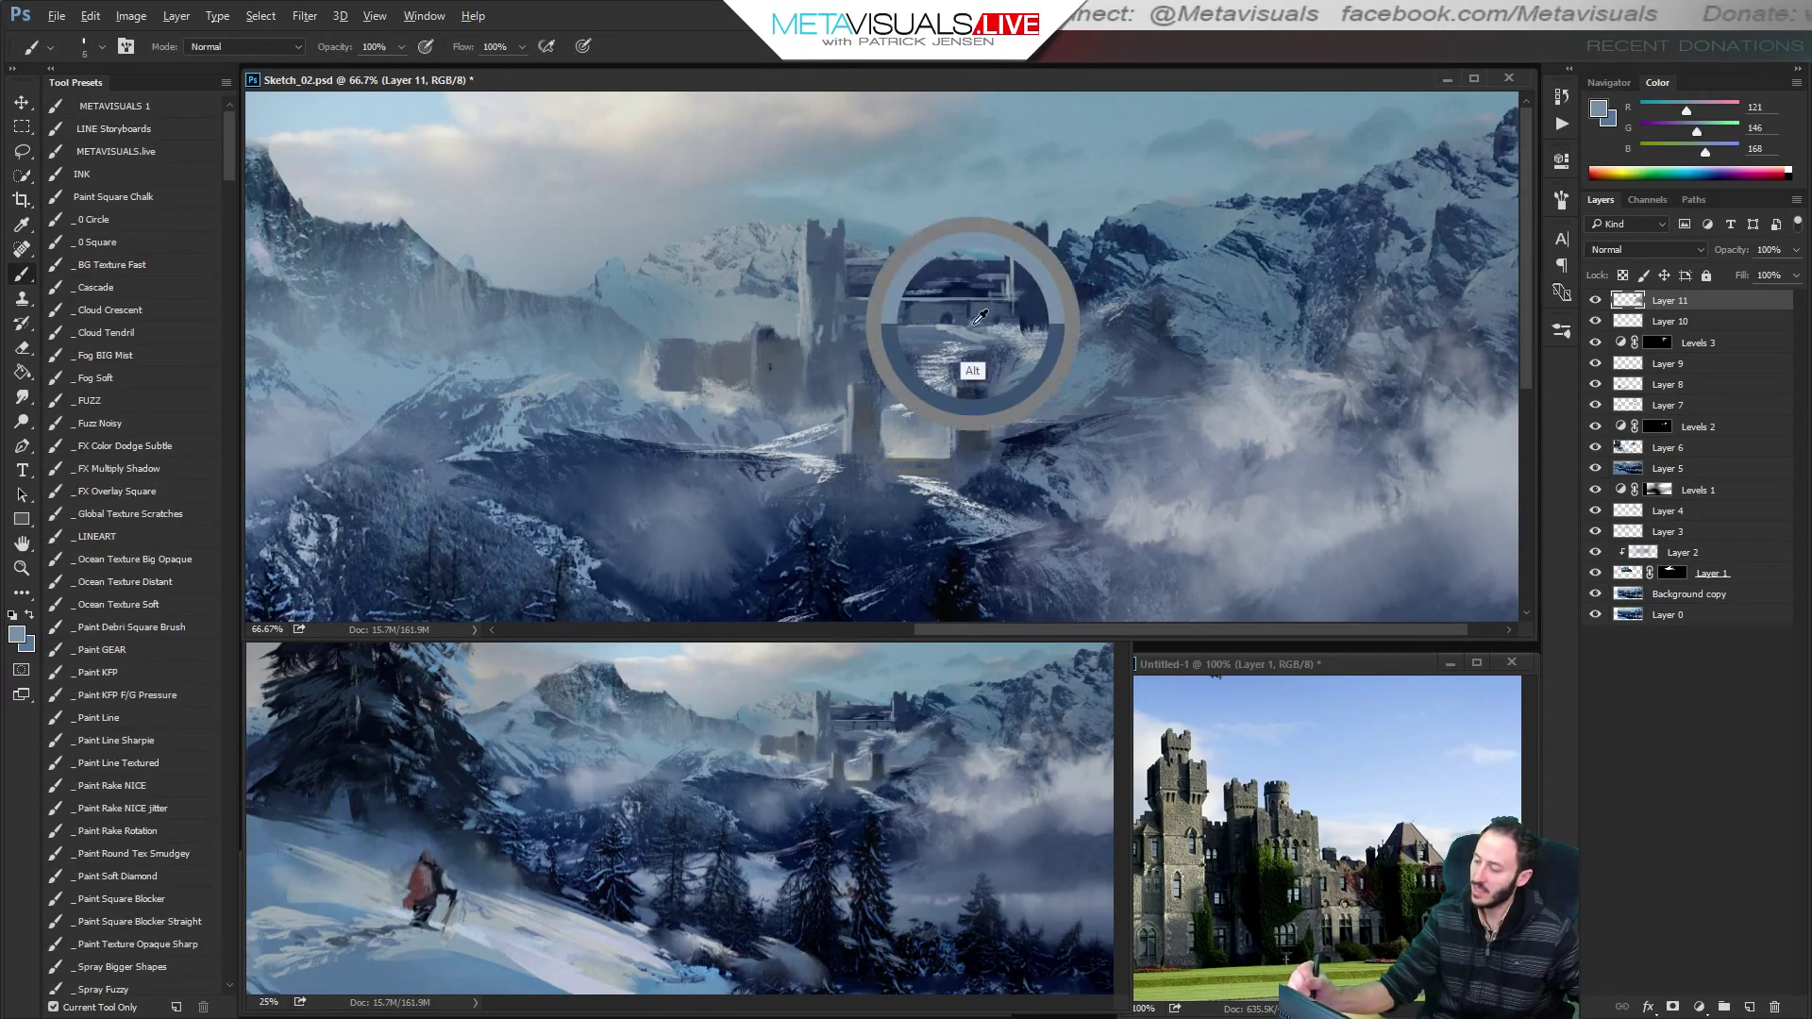
left_click(1017, 377, "alt")
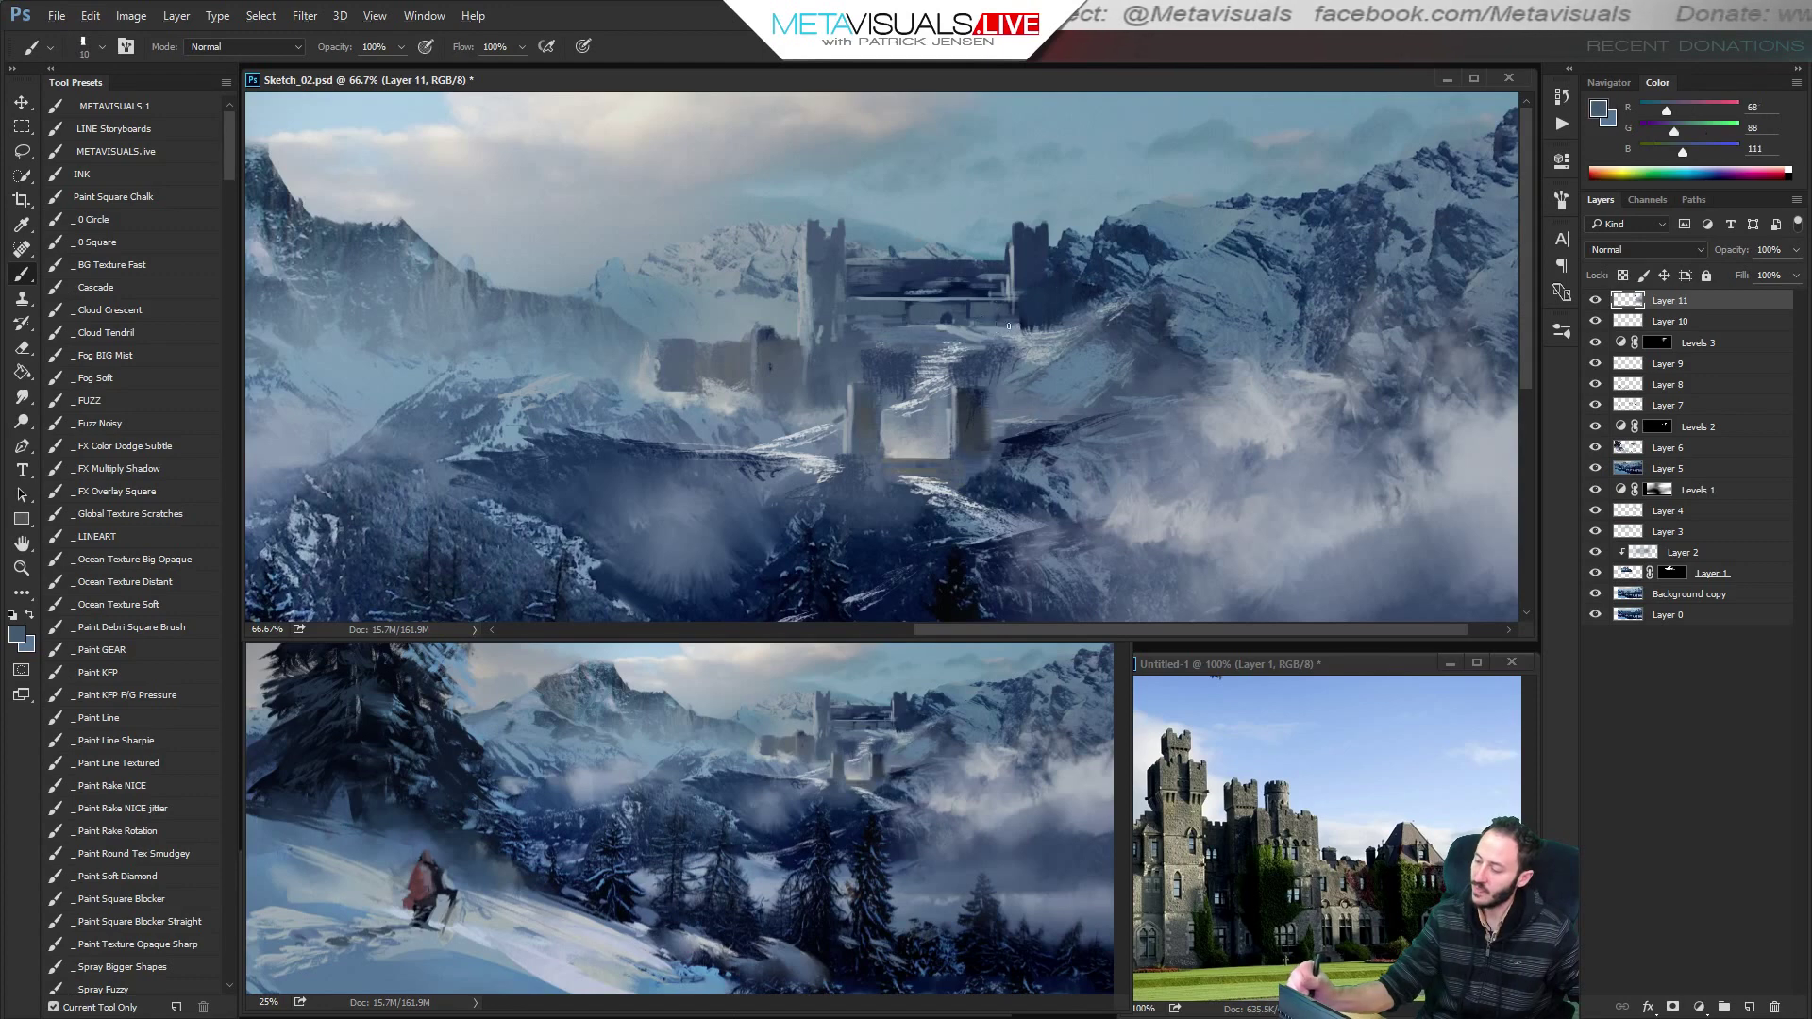
key("h")
key("b")
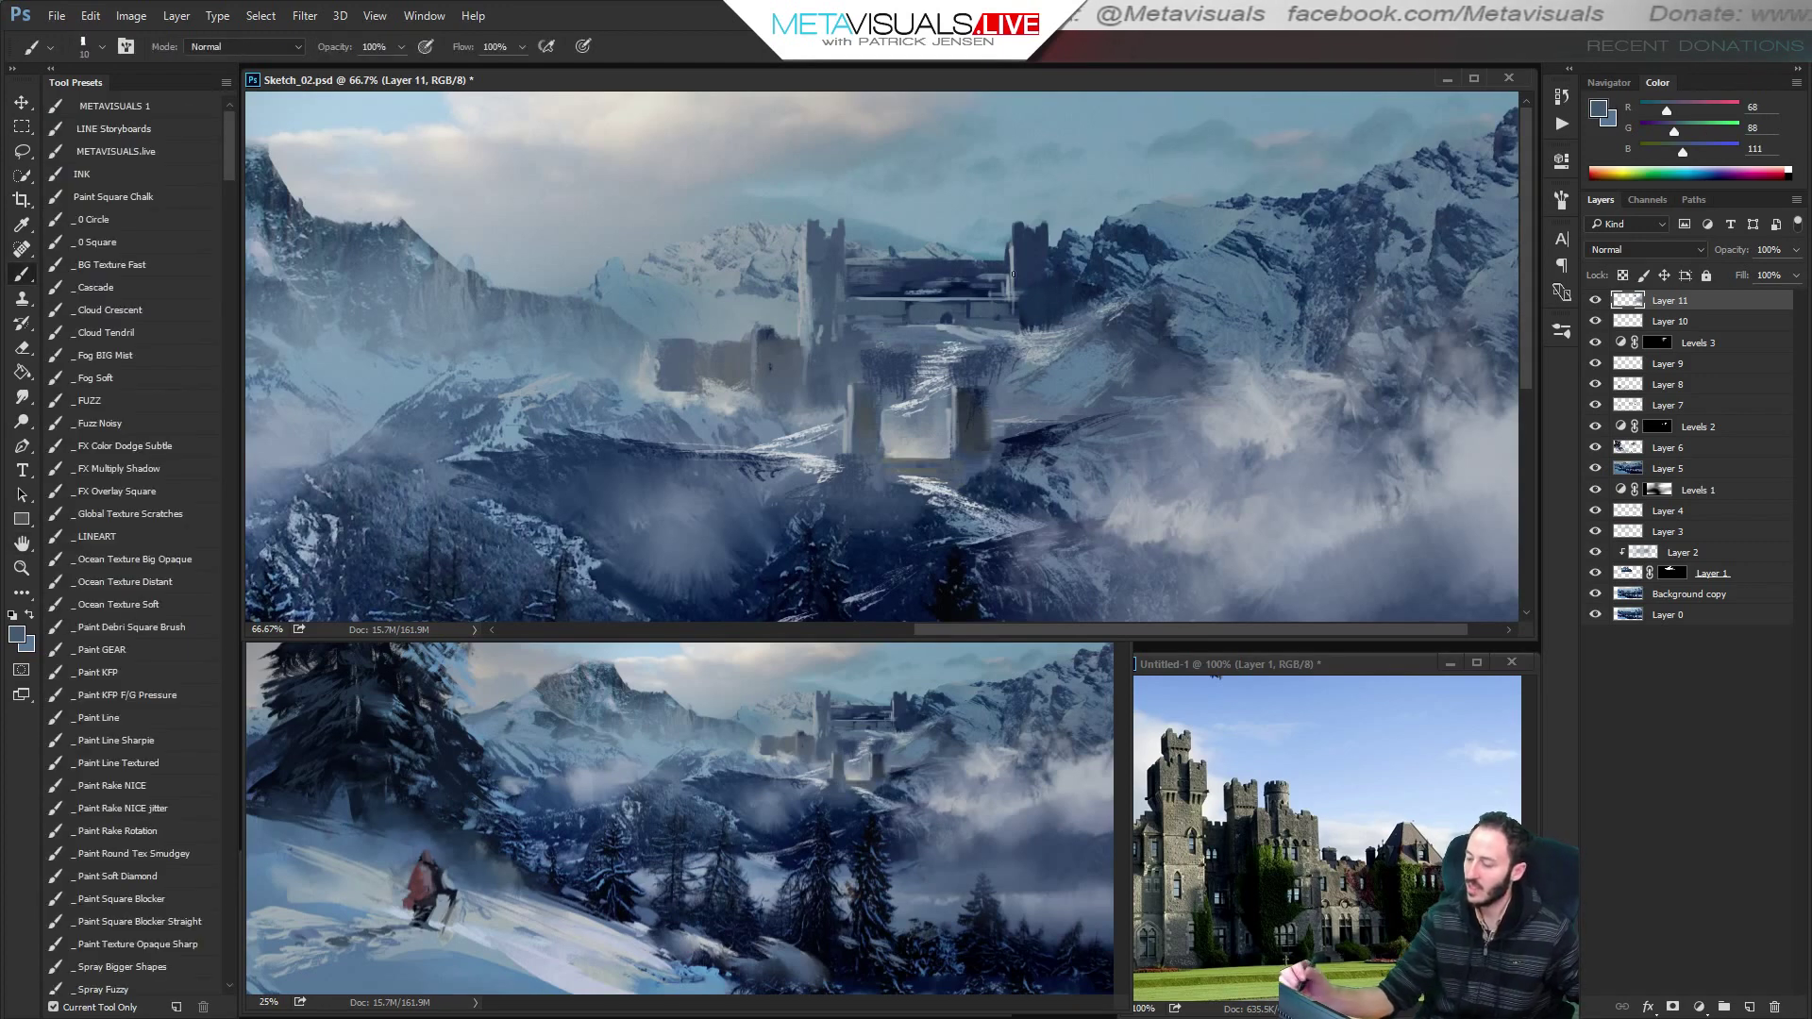
Paint the shaded side of the upper castle's far tower with dark blues sampled from the tower and mountain.
left_click(1018, 356, "alt")
mouse_move(1042, 291)
left_mouse_down()
mouse_move(1038, 242)
mouse_move(1038, 319)
left_mouse_up()
key("bracketright")
key("bracketright")
key("bracketright")
left_click(1036, 270, "alt")
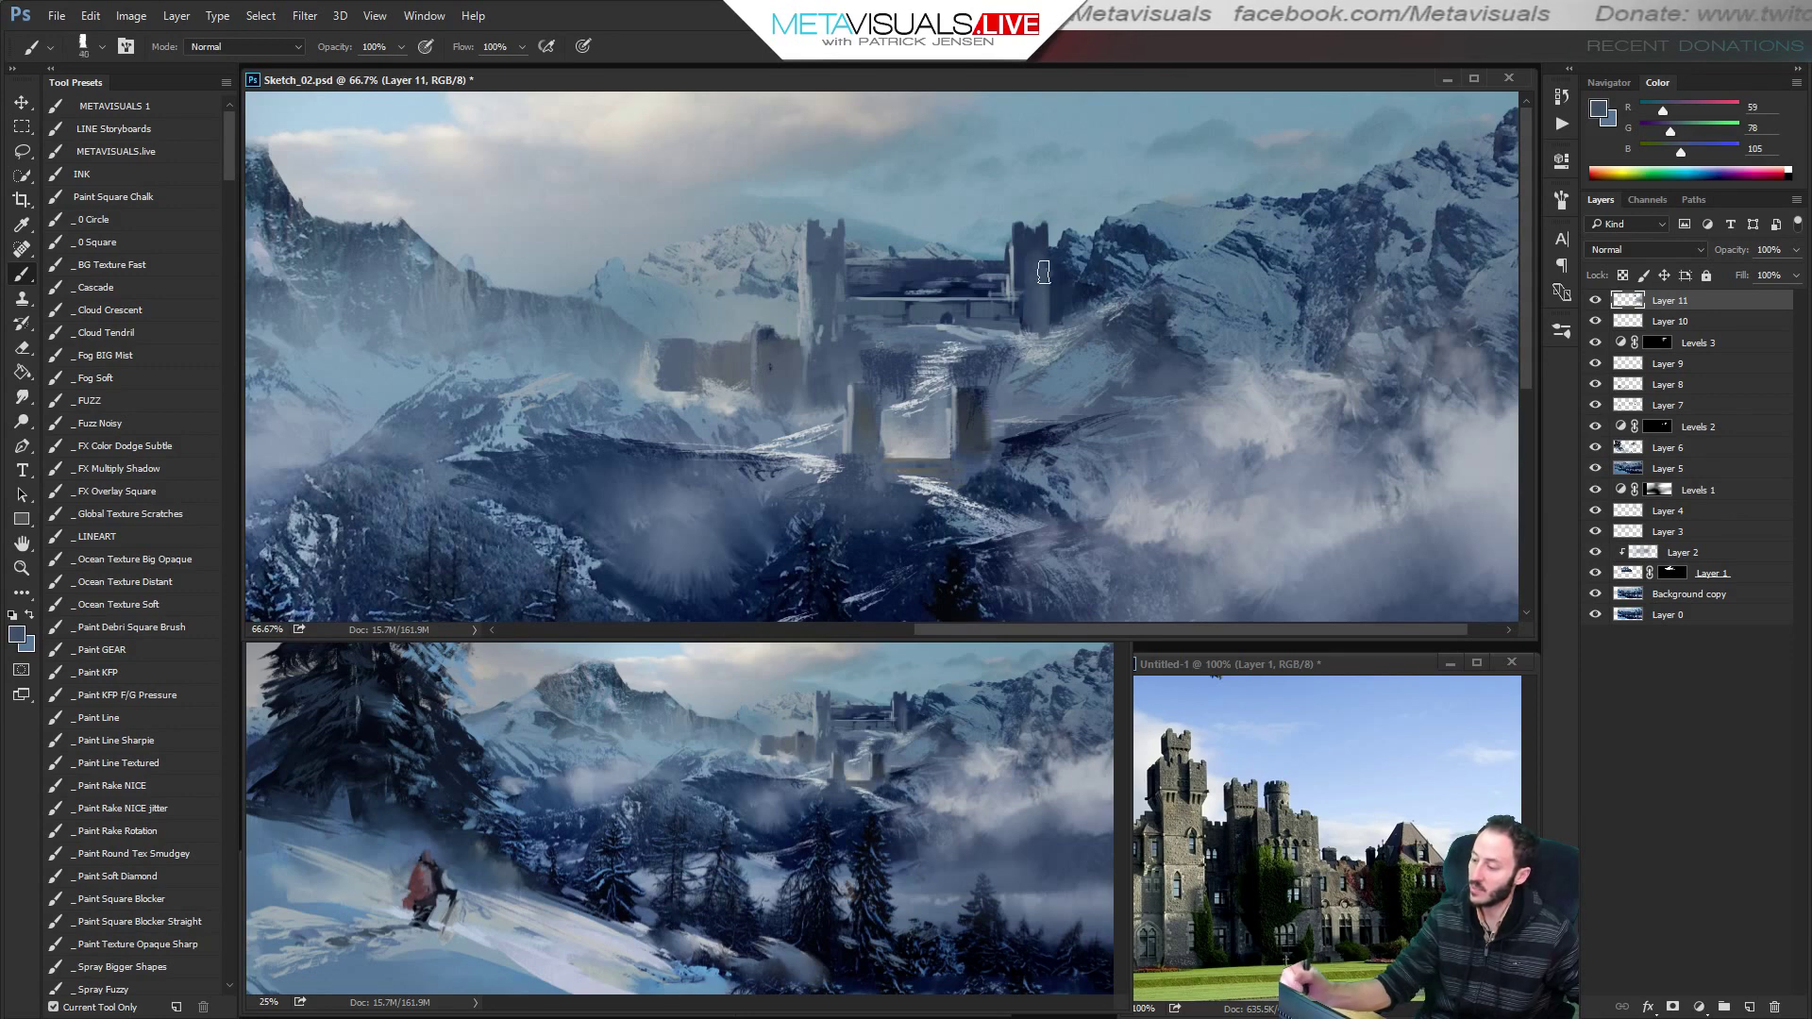
key("bracketright")
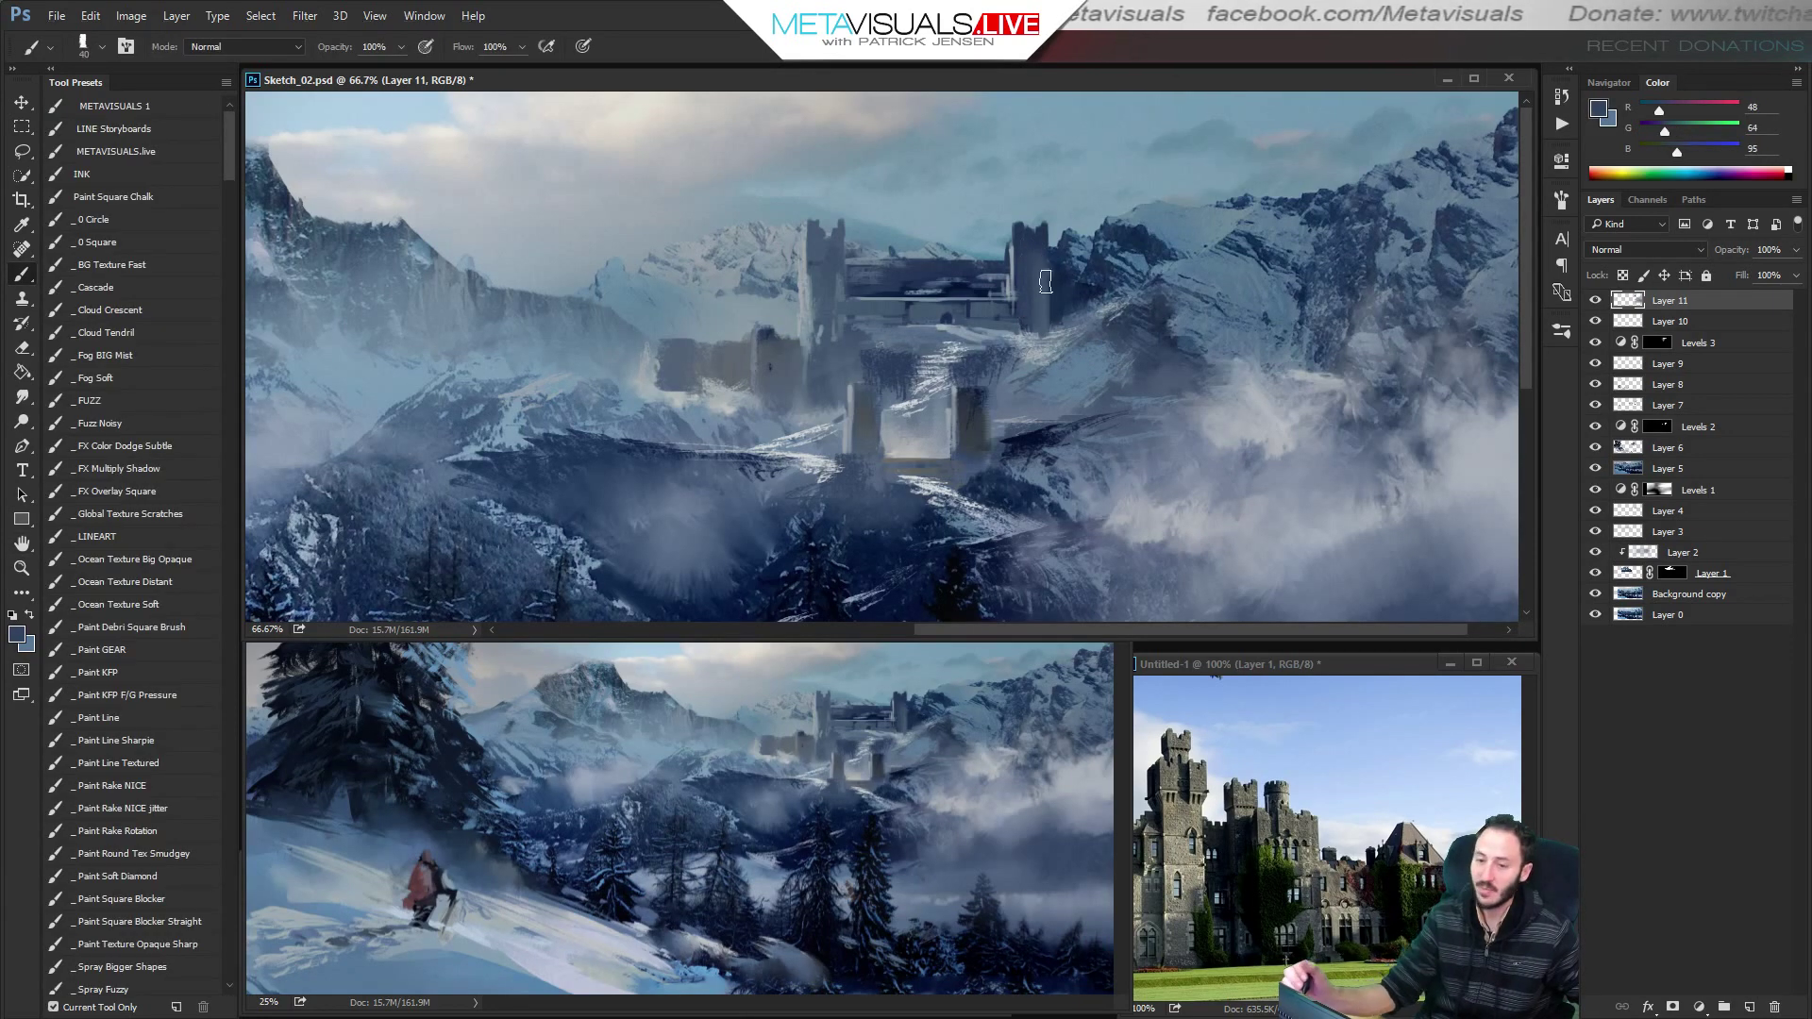
key("space")
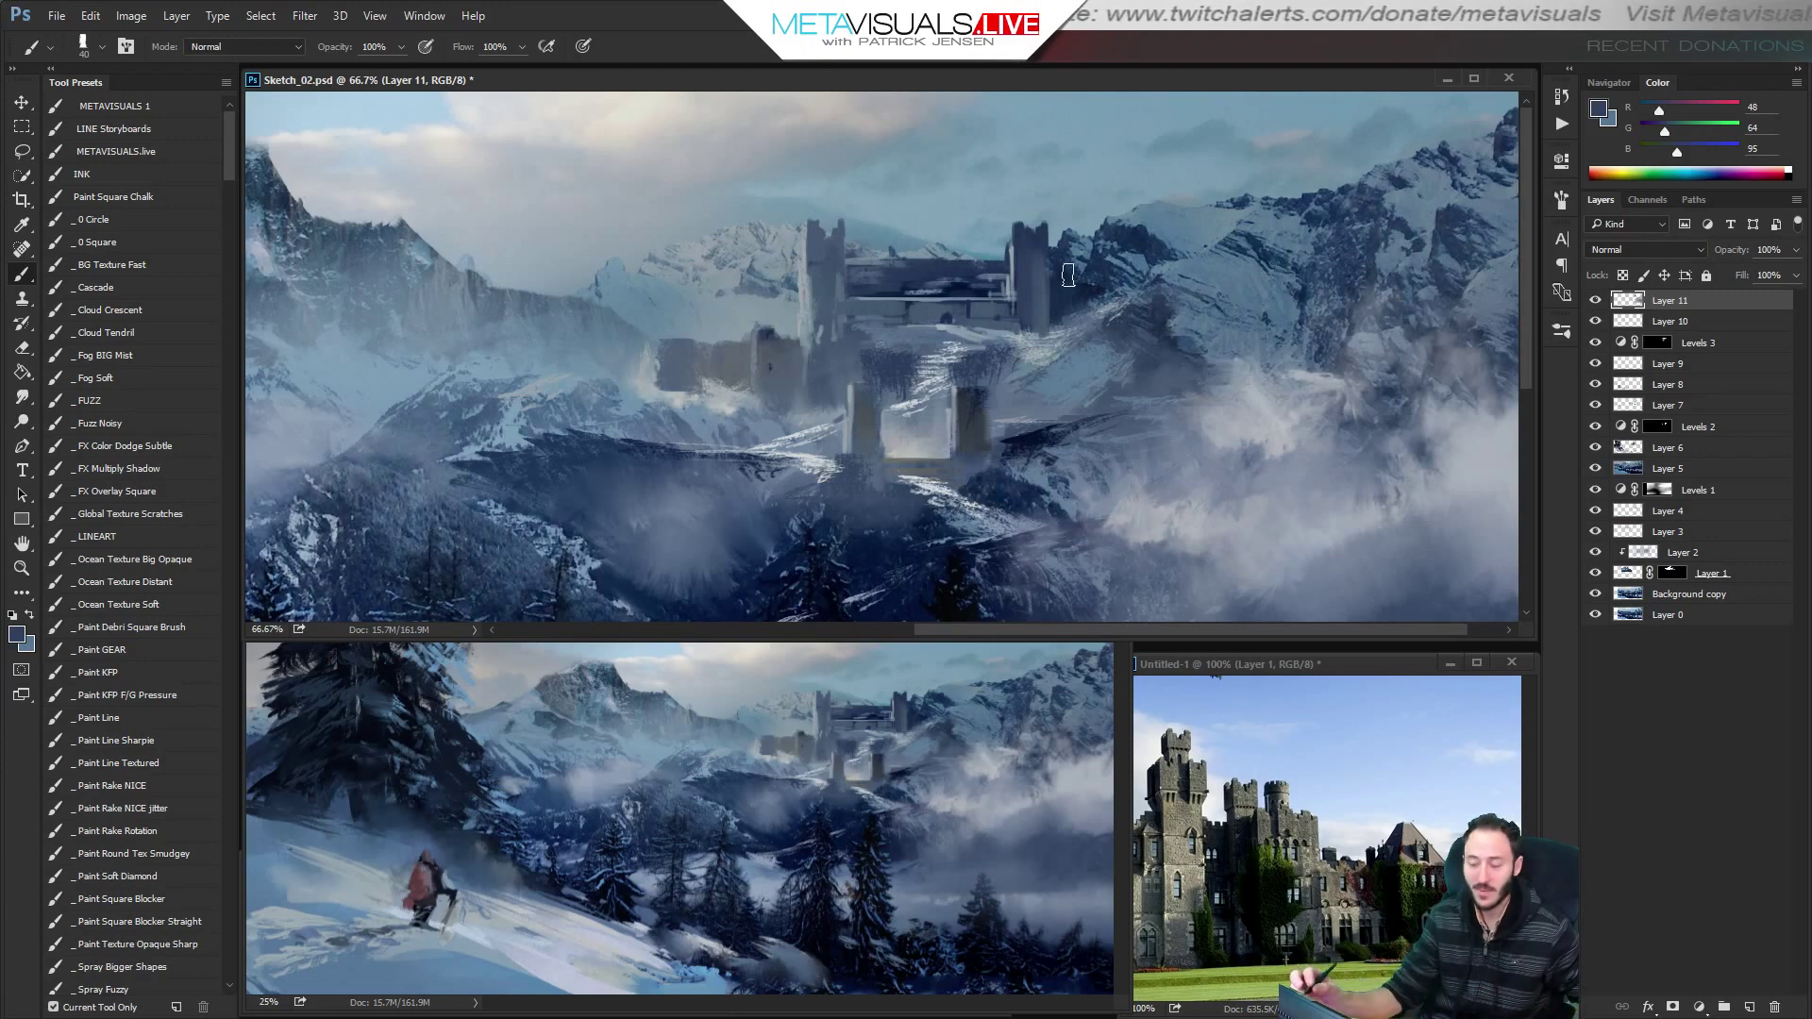
Touch up the snowy slope just behind the two front towers with sampled blue-grey and near-white.
key("z")
left_click(1189, 397, "alt")
left_click(1269, 382)
key("space")
left_click_drag(1180, 338, 1017, 434)
key("b")
left_click(822, 403, "alt")
key("bracketleft")
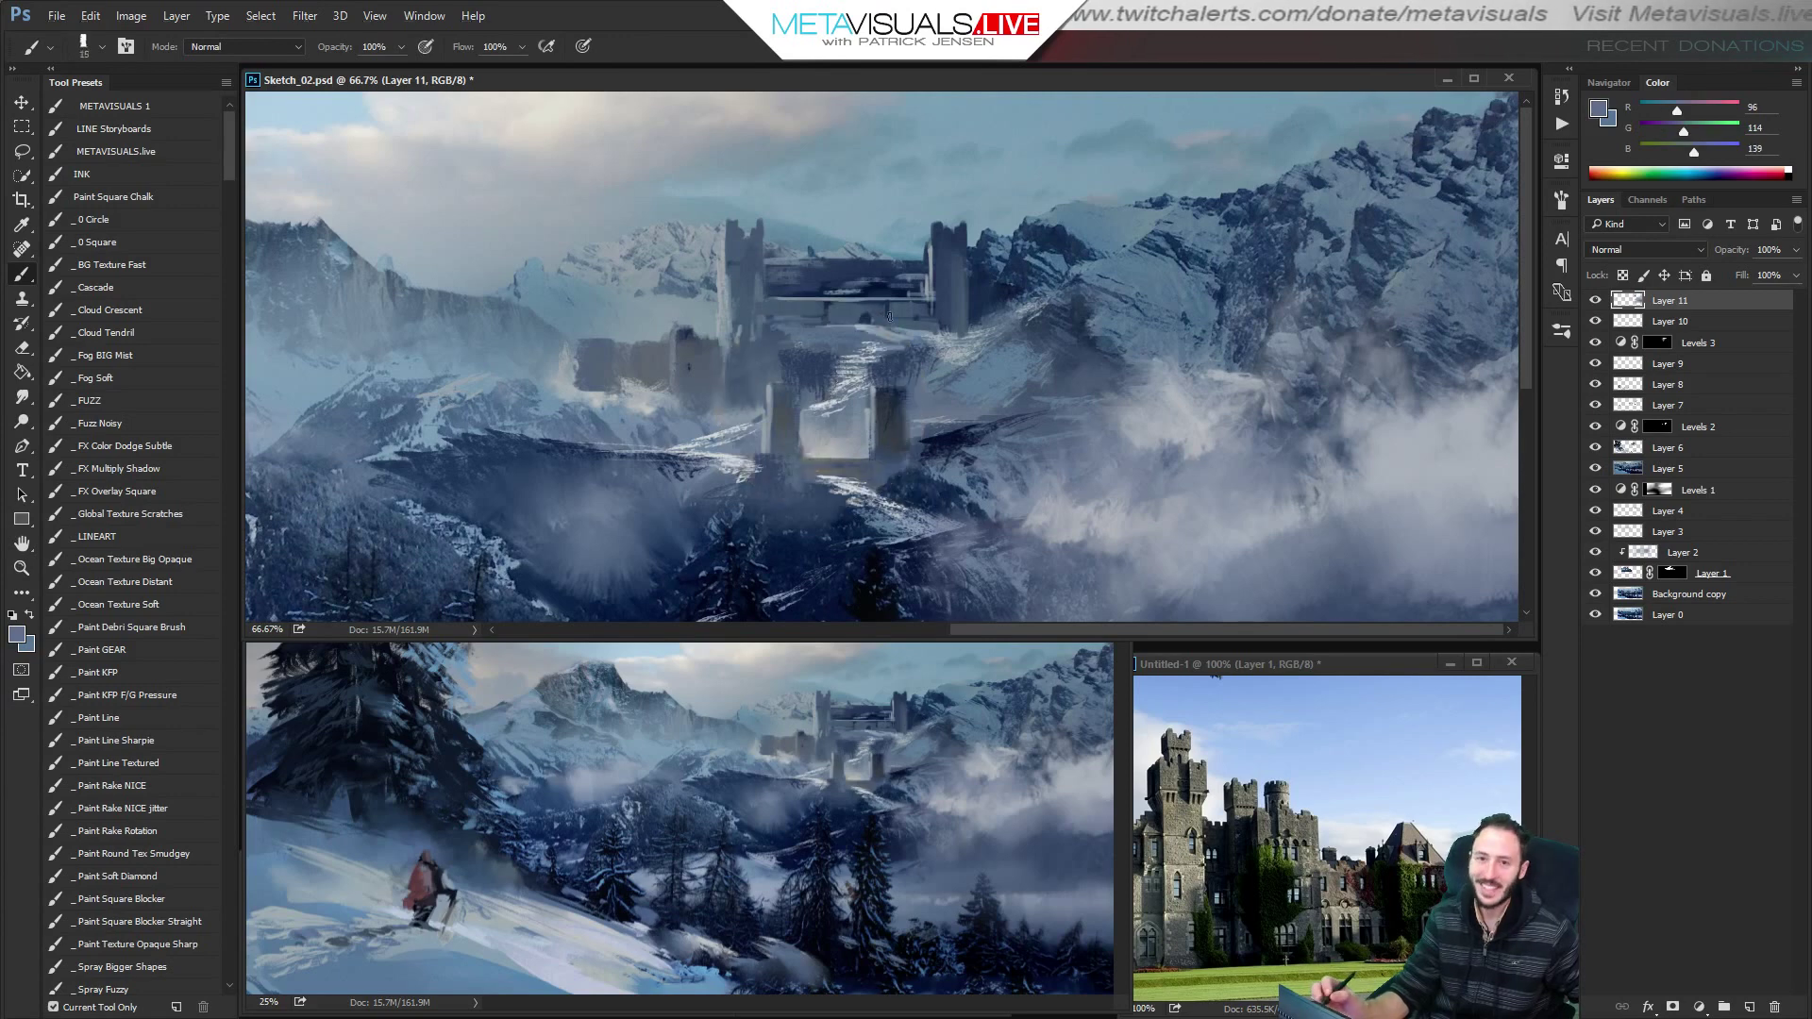
left_click(833, 402, "alt")
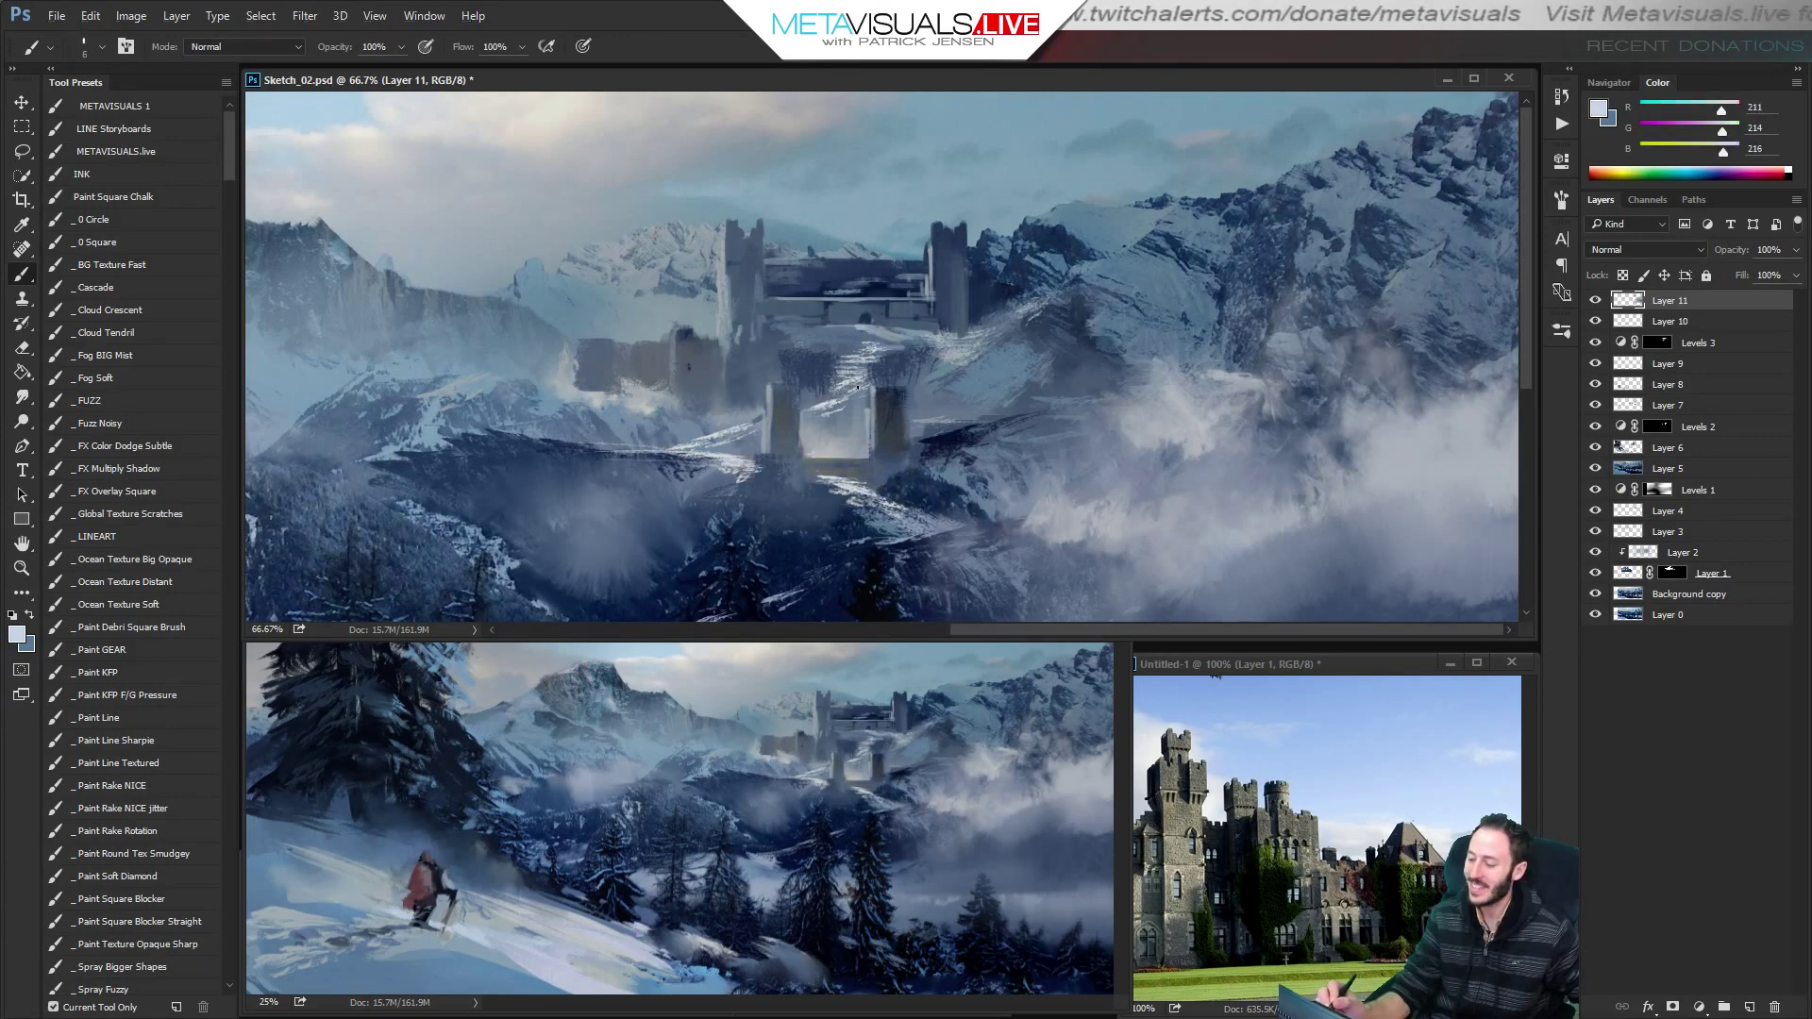
Paint bright snow along the foot of the ruined outbuilding and down to the front tower with sampled light greys.
mouse_move(756, 418)
left_mouse_down()
mouse_move(696, 439)
mouse_move(726, 423)
mouse_move(695, 407)
left_mouse_up()
left_click_drag(716, 418, 602, 377)
key("space")
key("ctrl+z")
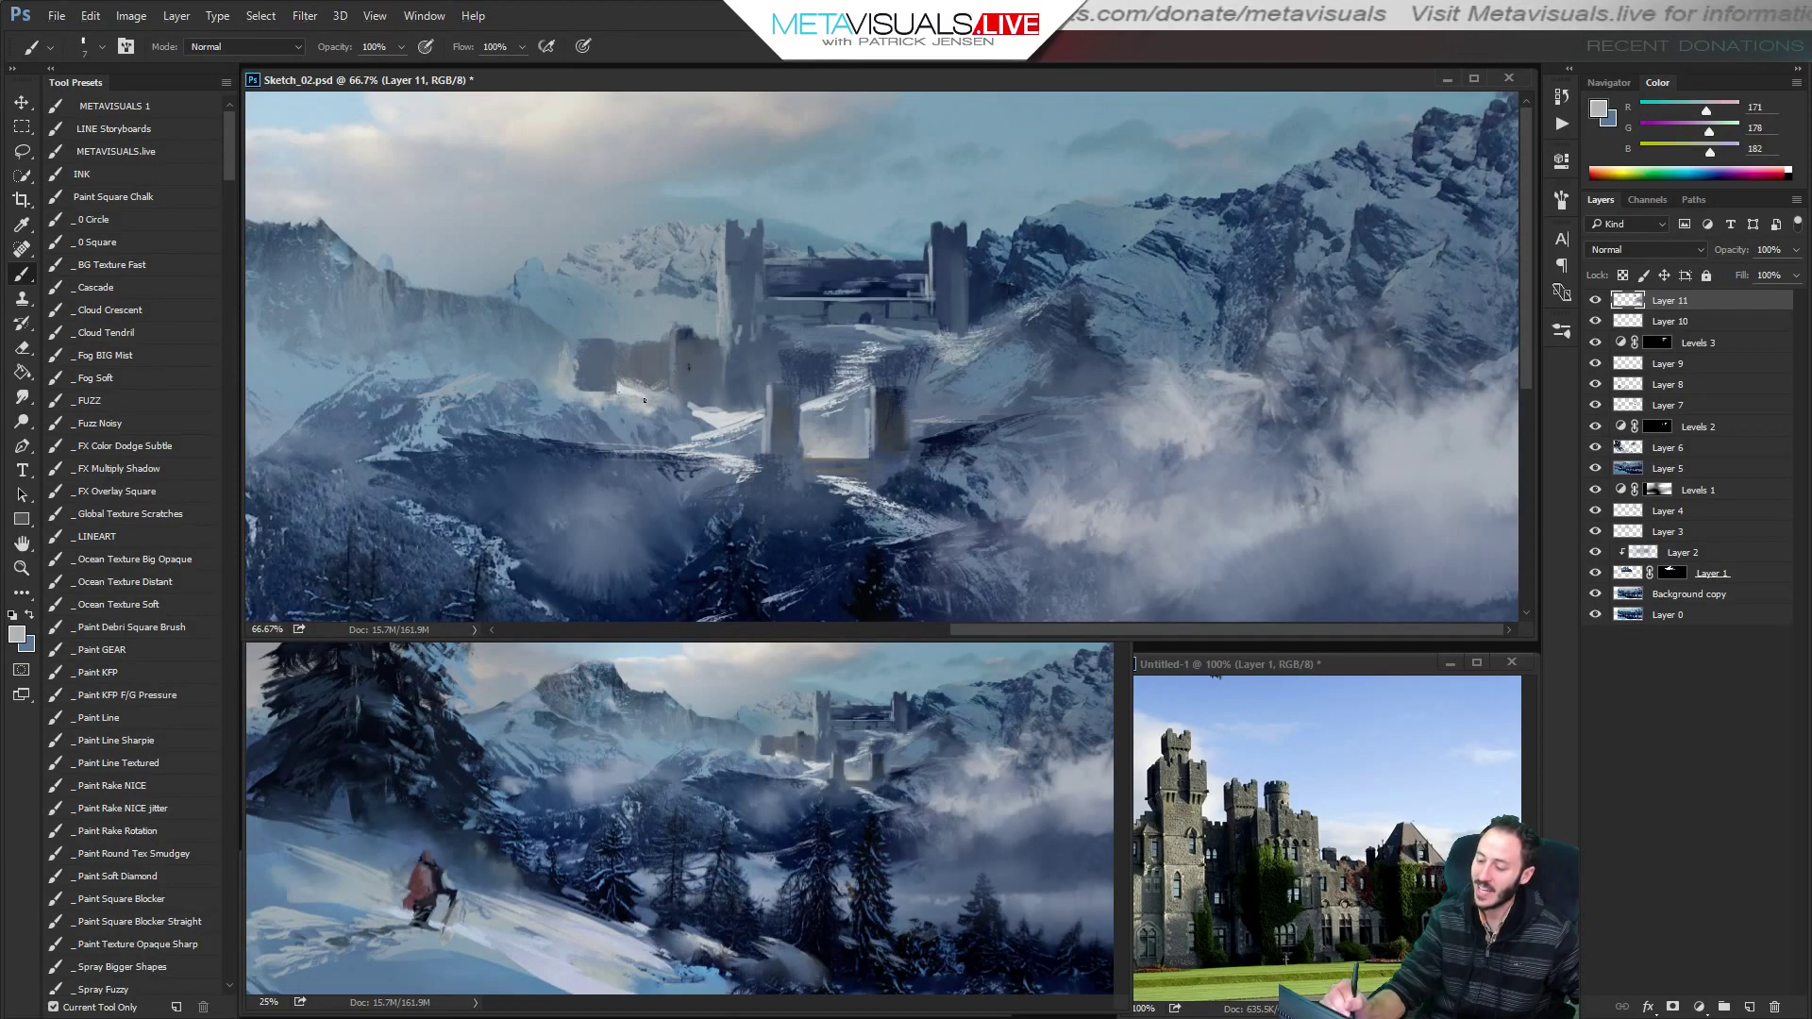
left_click(630, 382, "alt")
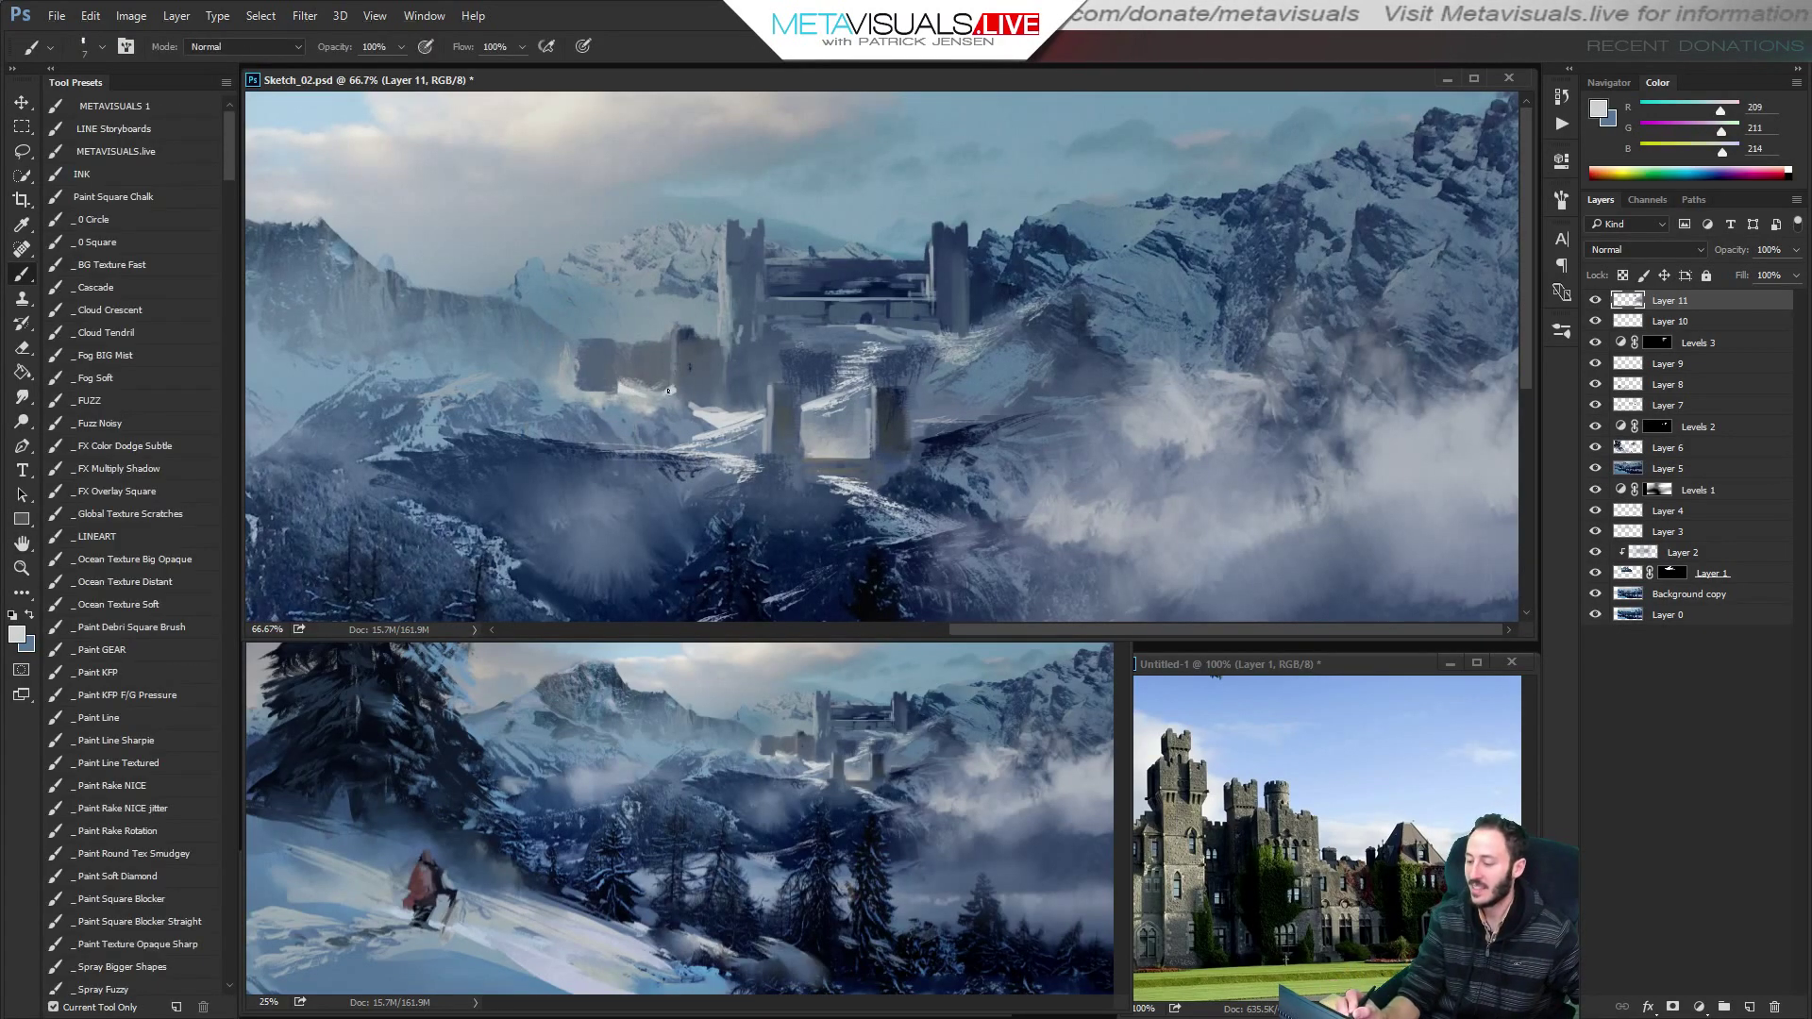
left_click(569, 388, "alt")
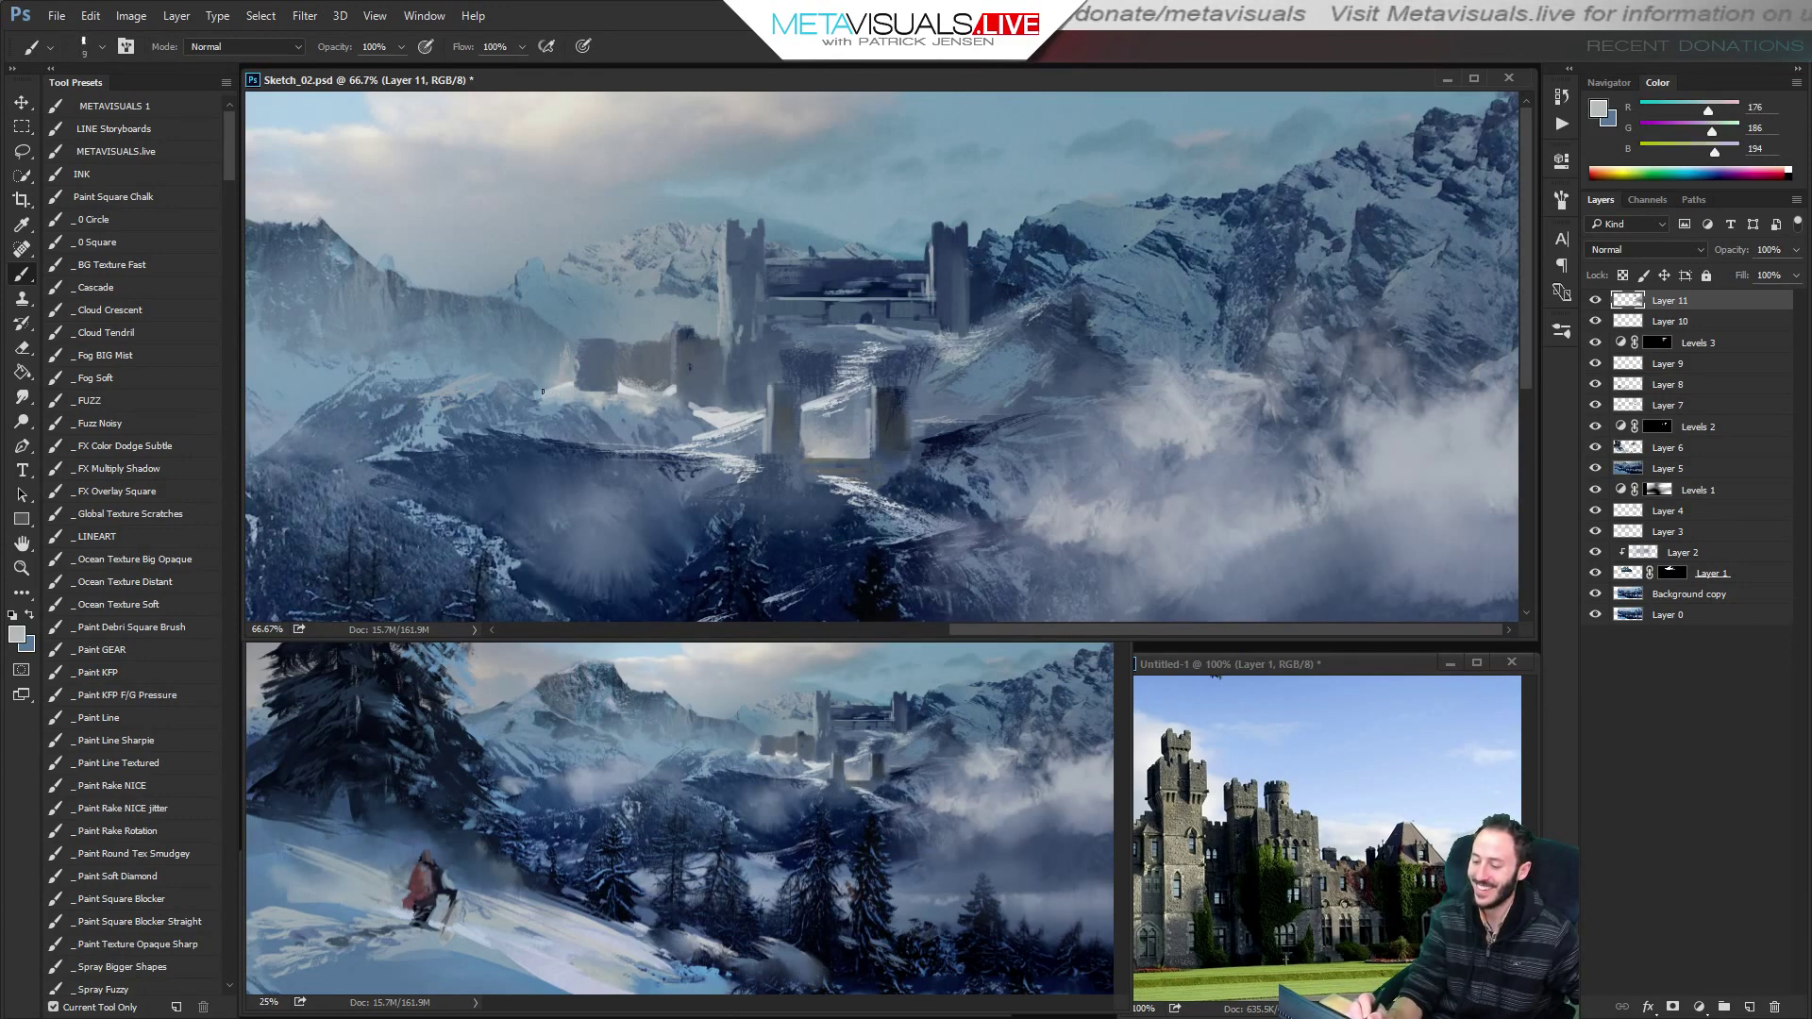
Soften the ground and snow edge between the two front towers with small strokes of sampled blue-greys.
key("bracketright")
left_click(839, 404, "alt")
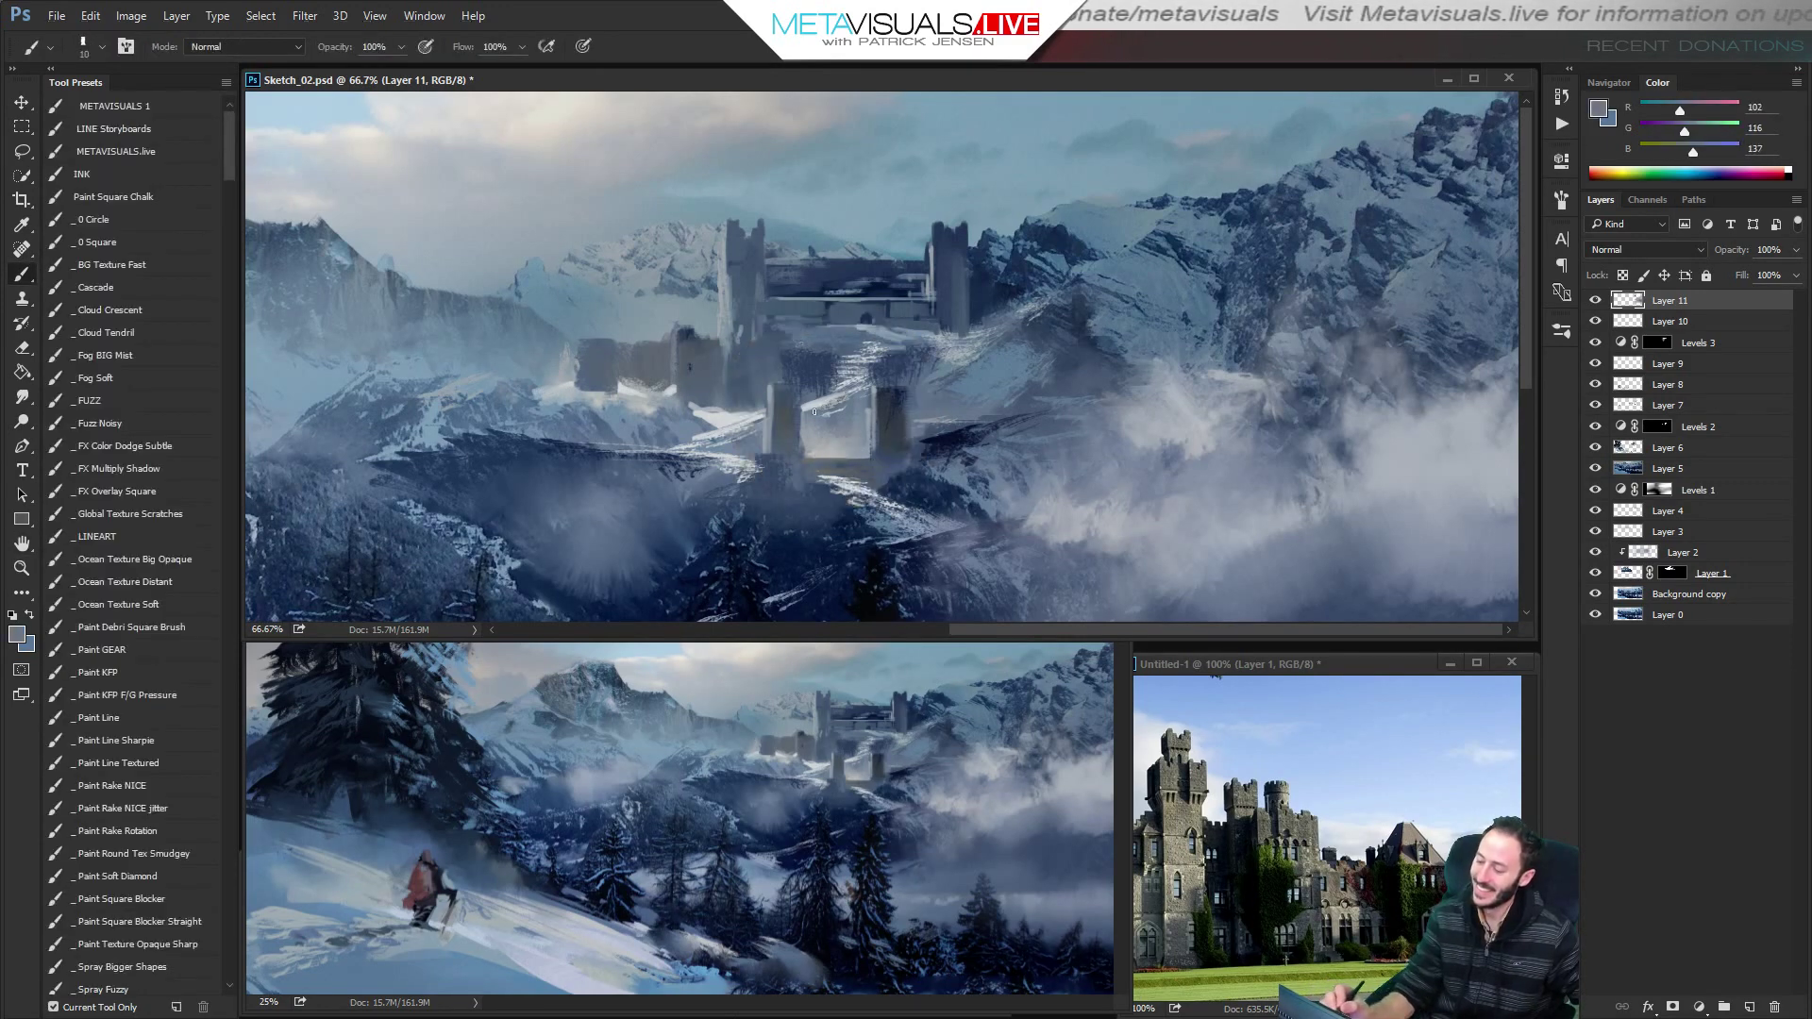
left_click(826, 398, "alt")
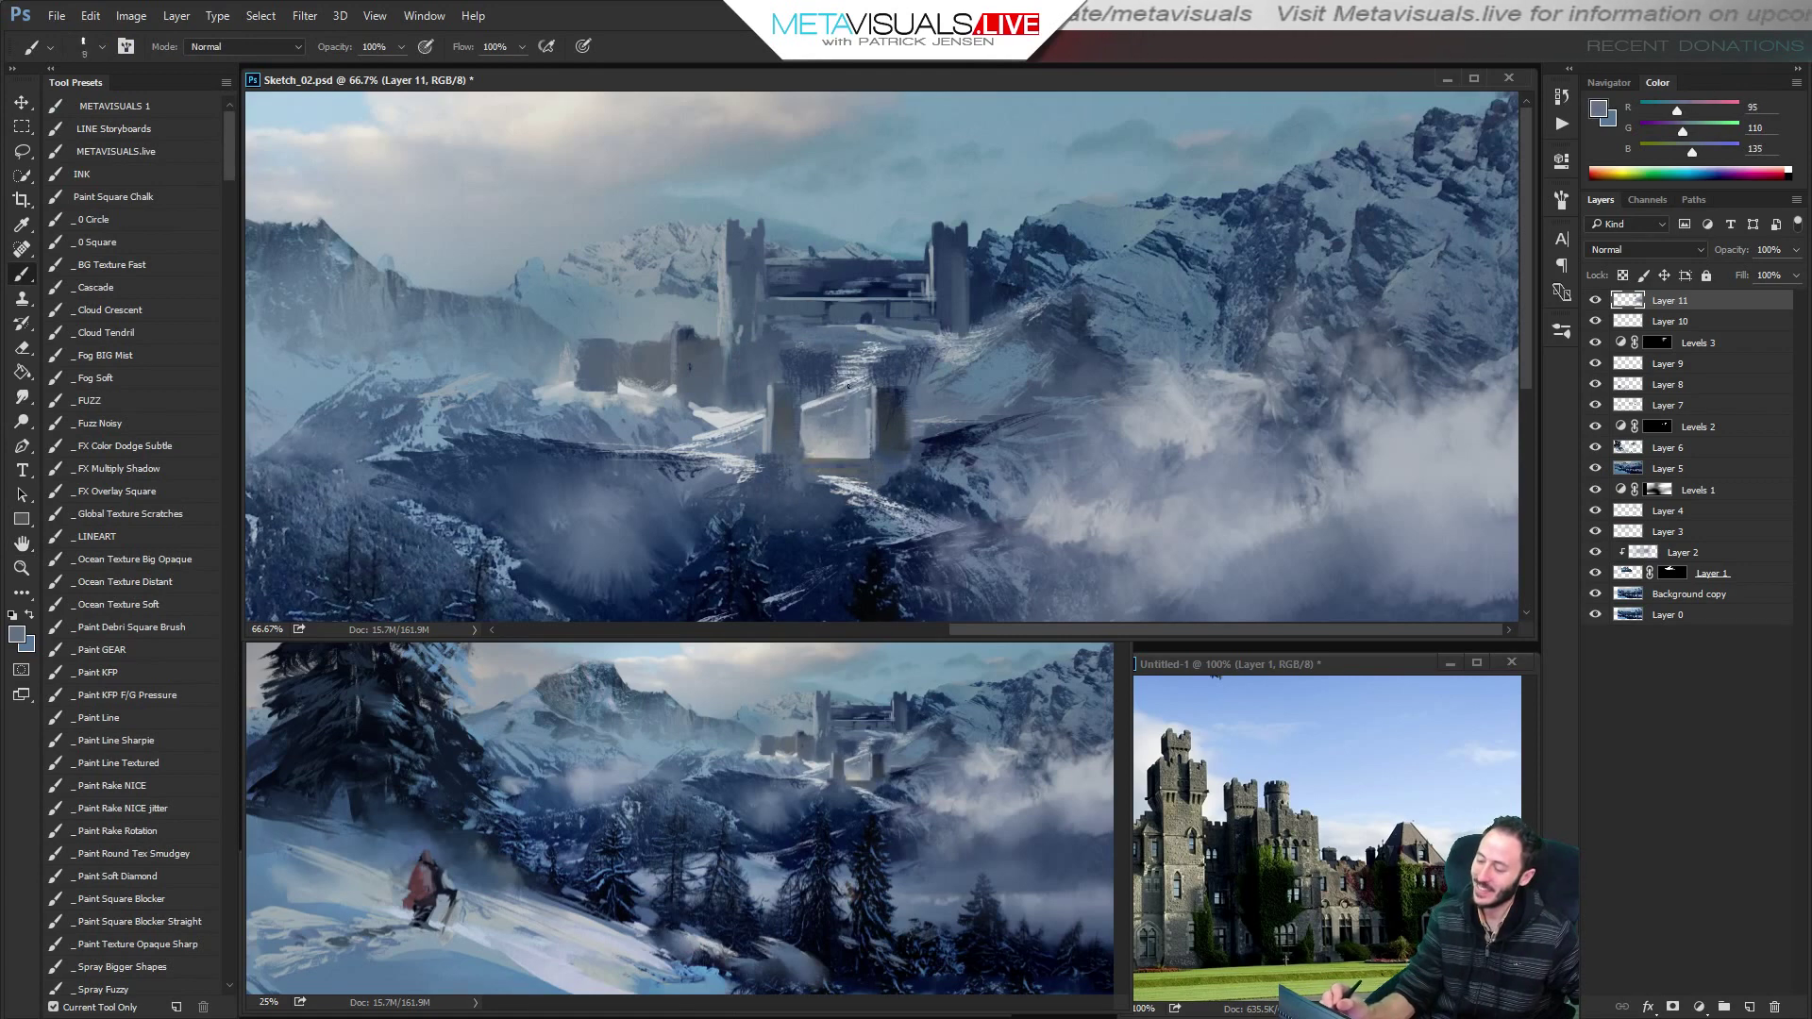
key("bracketleft")
key("bracketleft")
key("bracketleft")
left_click(816, 402, "alt")
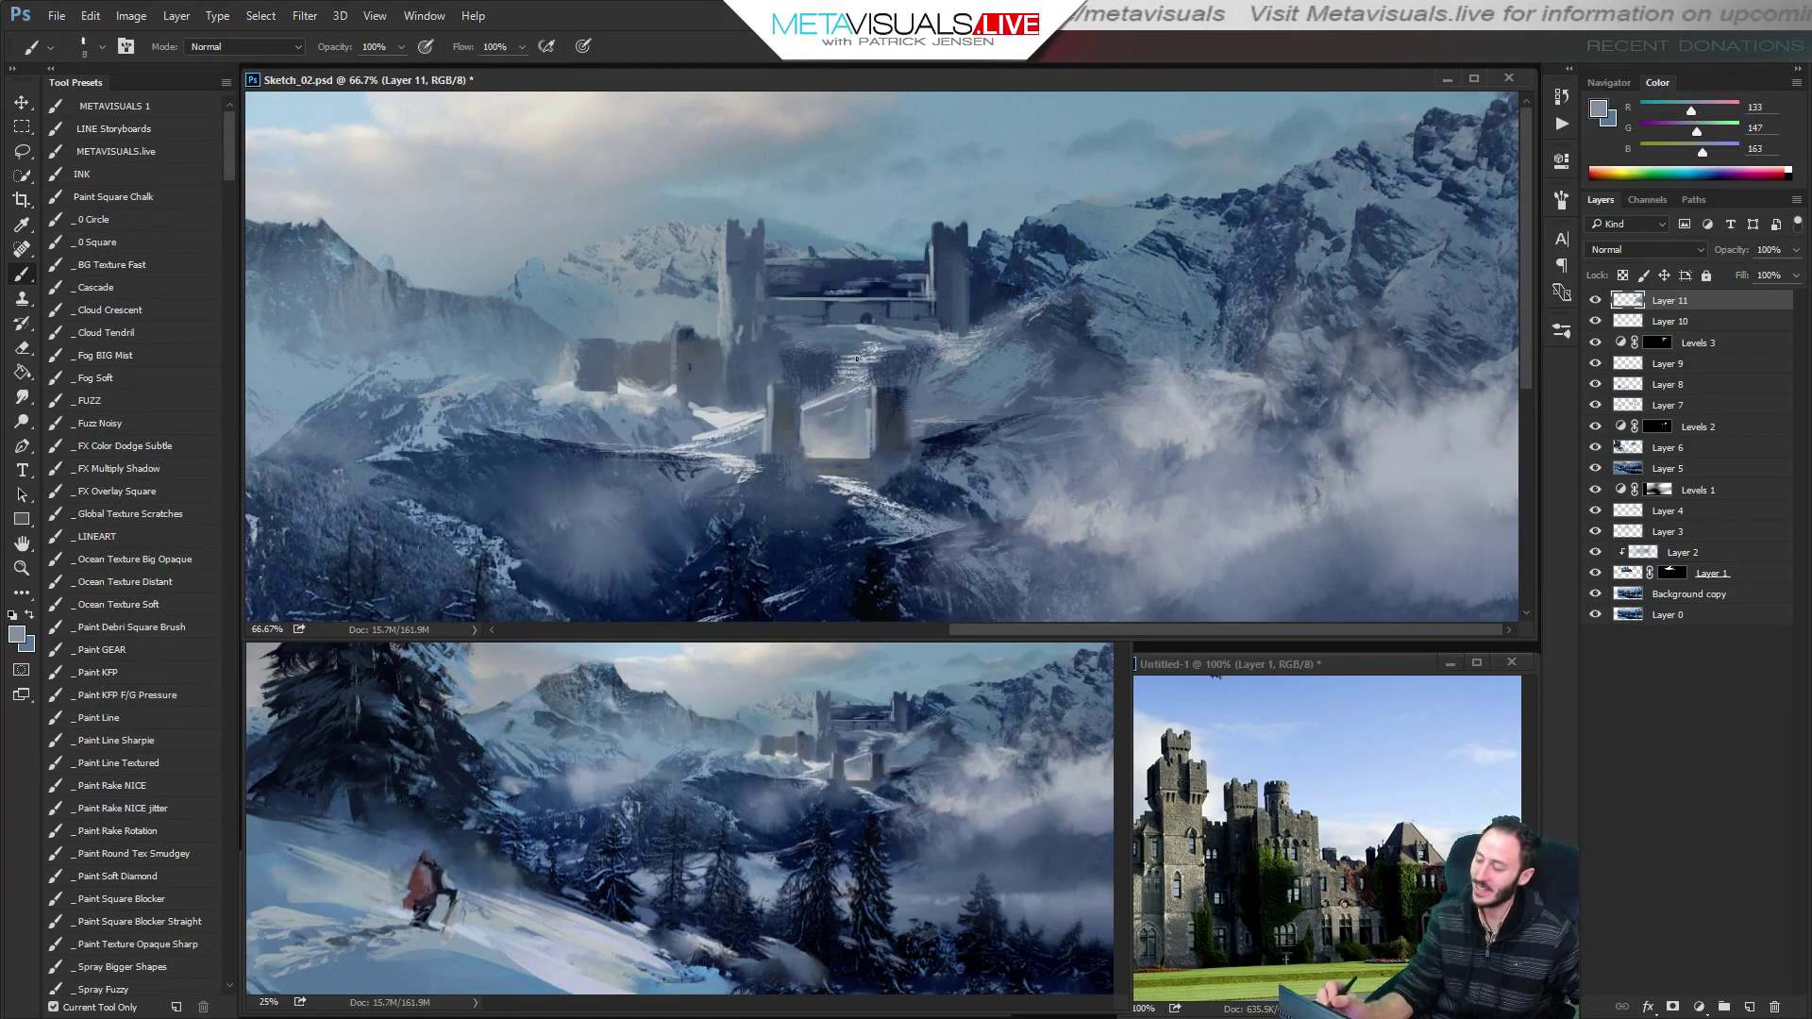
key("space")
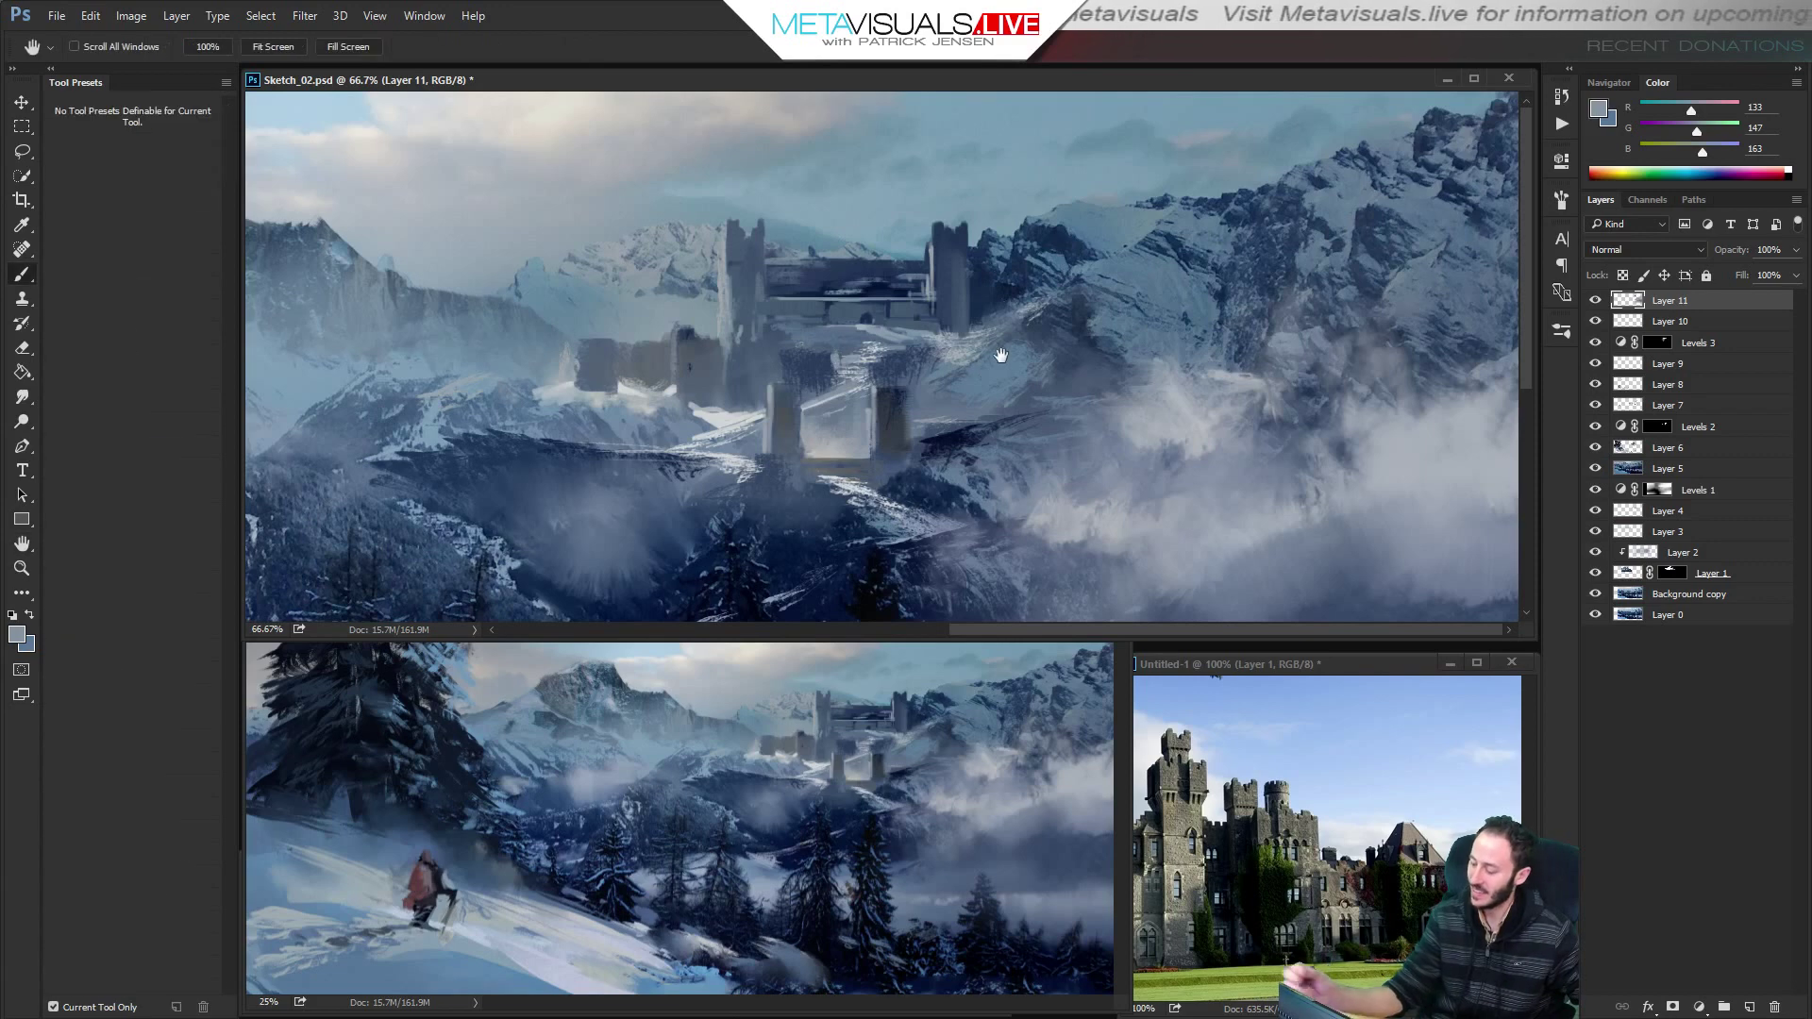
Darken and reshape the top of the front tower nearest the misty slope with sampled dark slate blue.
left_click(906, 387, "alt")
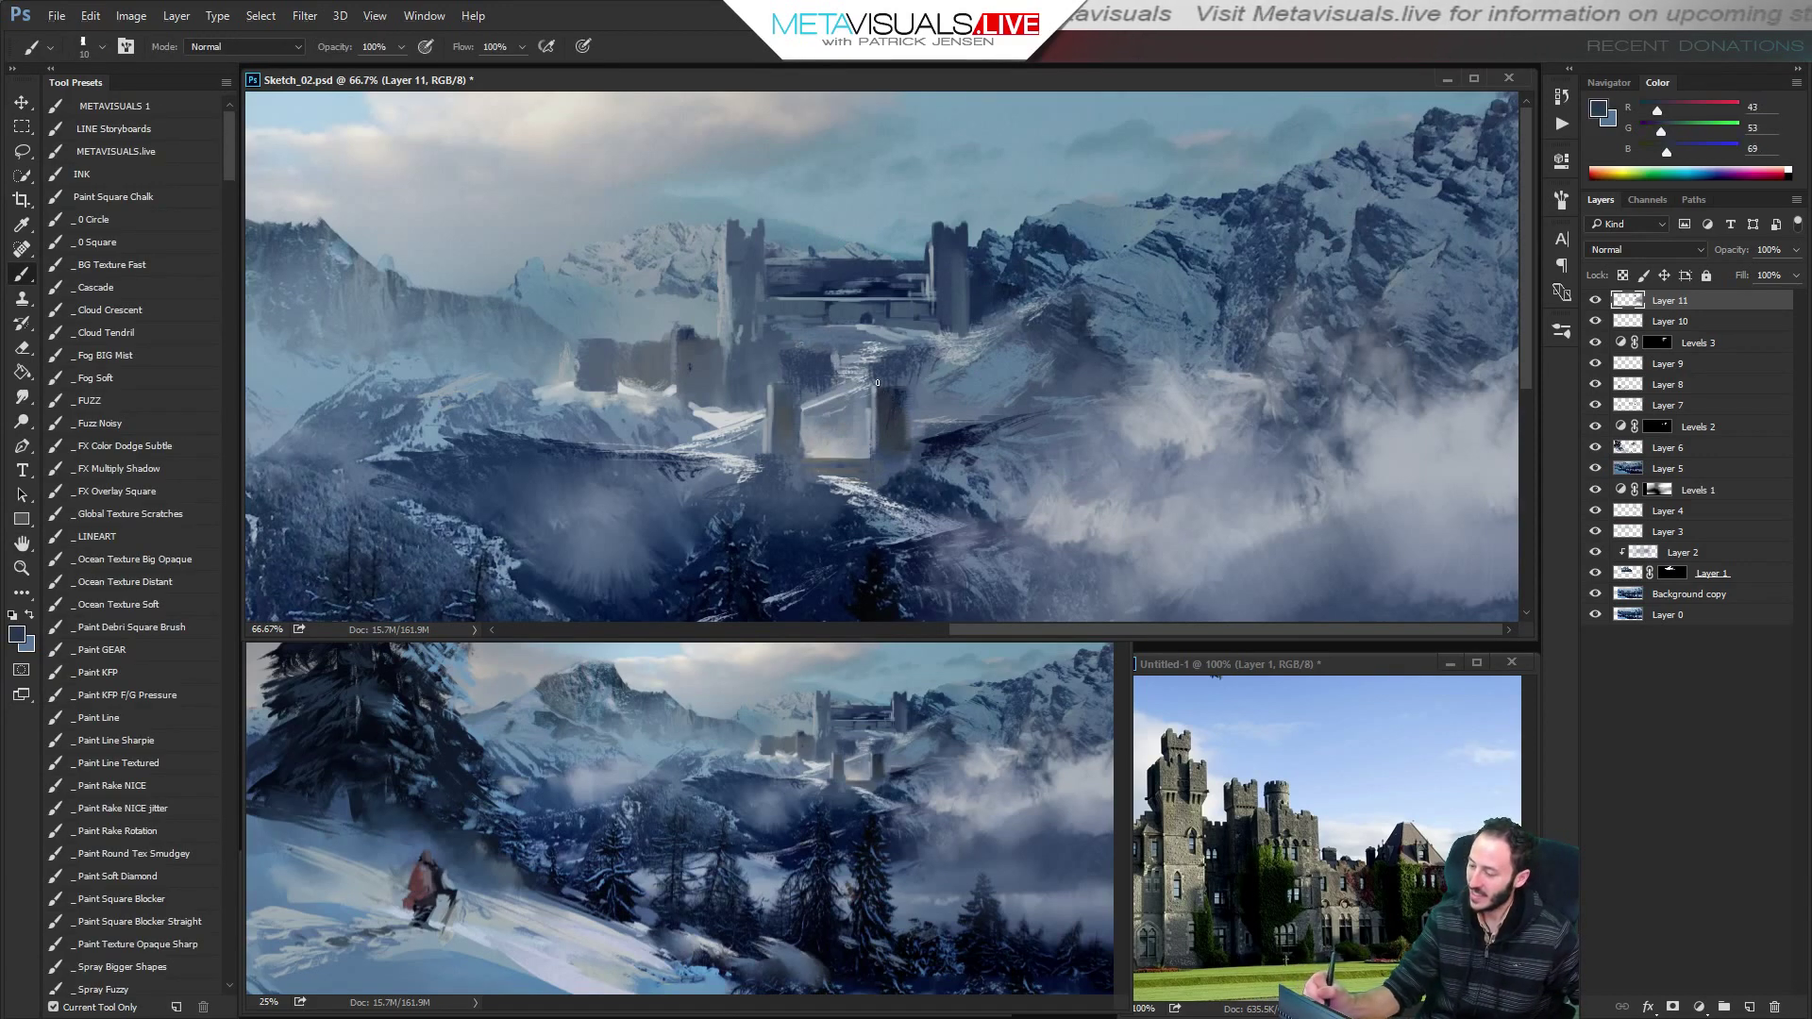
key("bracketright")
key("bracketright")
key("bracketright")
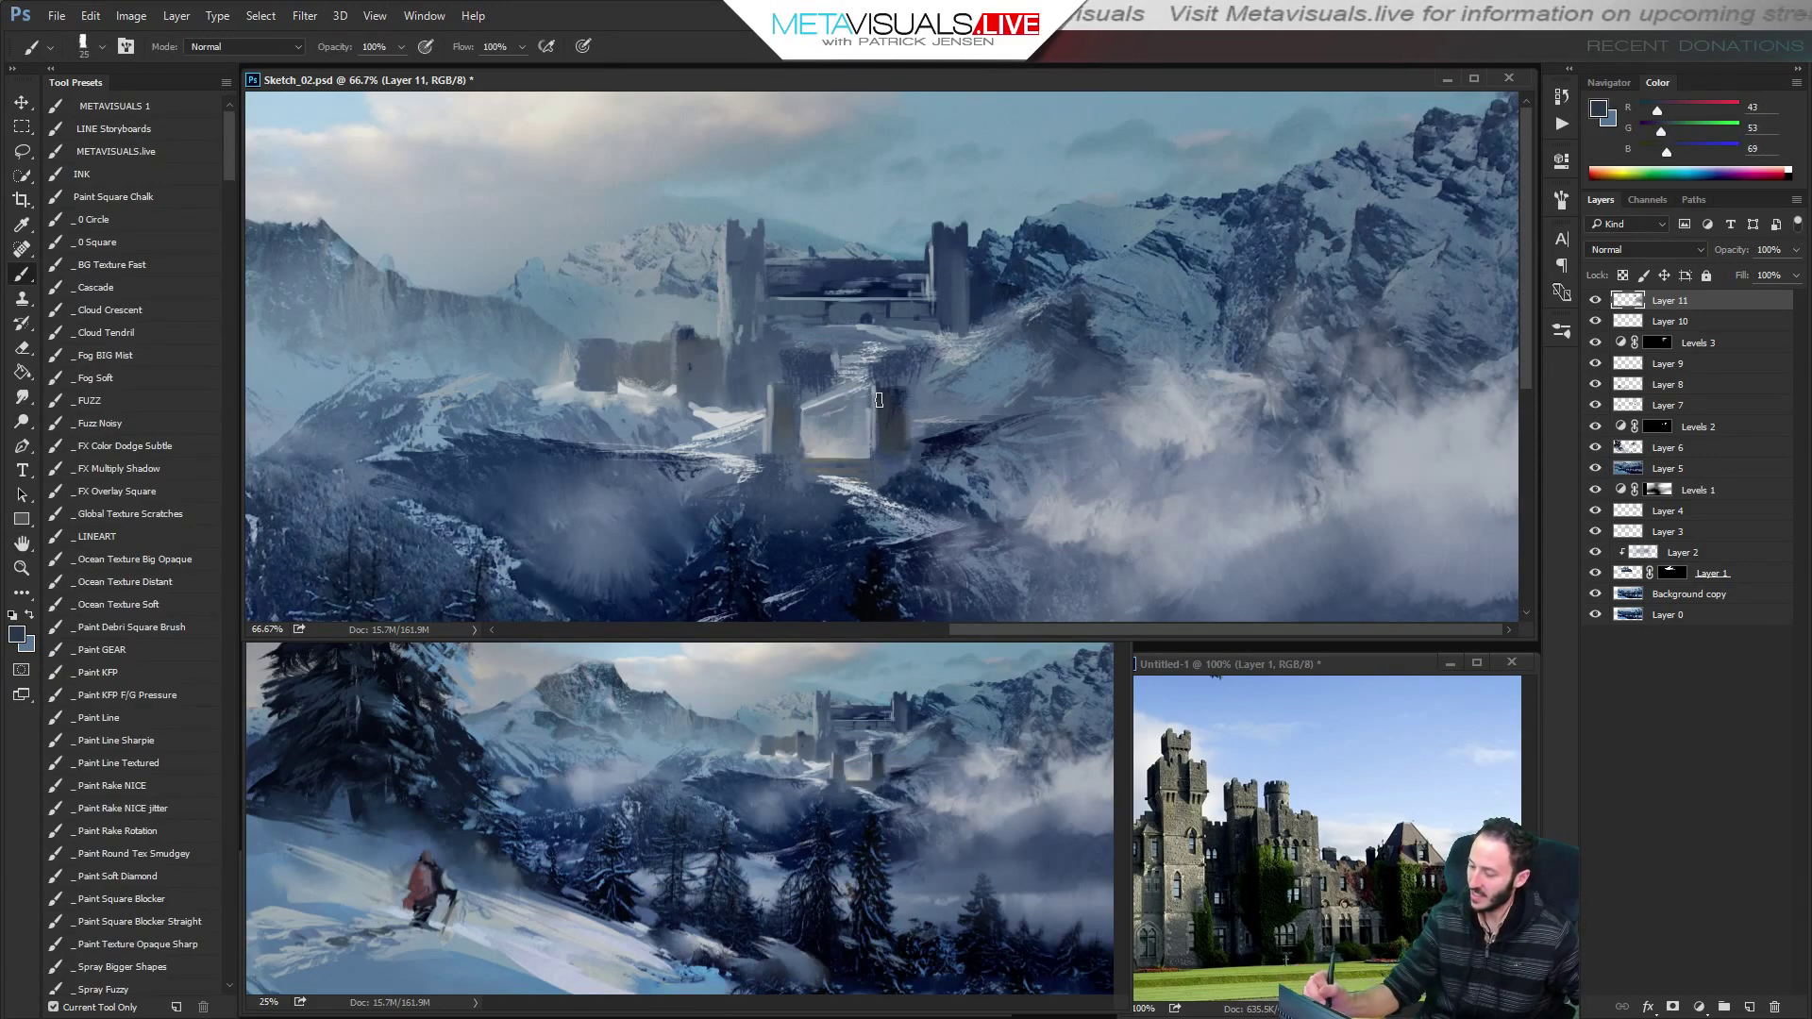
key("bracketleft")
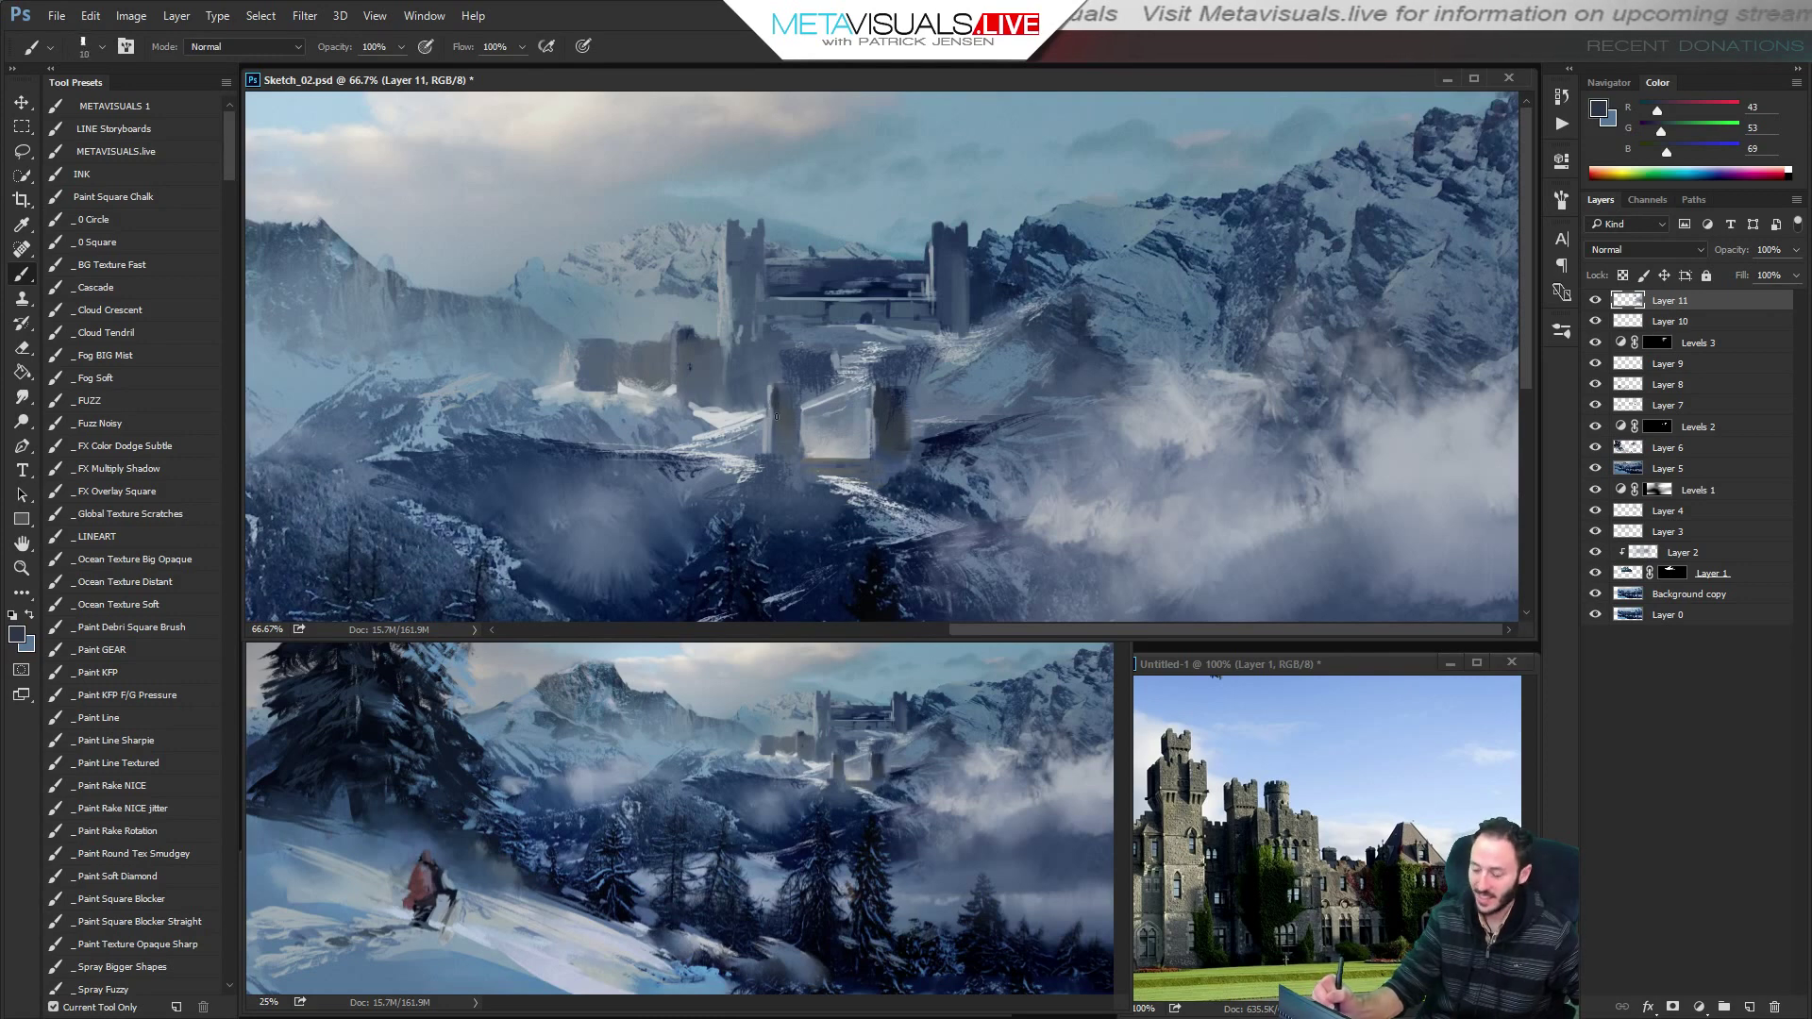
Paint a dark, notched battlement on the other front tower with the same dark slate blue.
key("bracketright")
key("bracketright")
key("bracketright")
left_click_drag(778, 388, 785, 391)
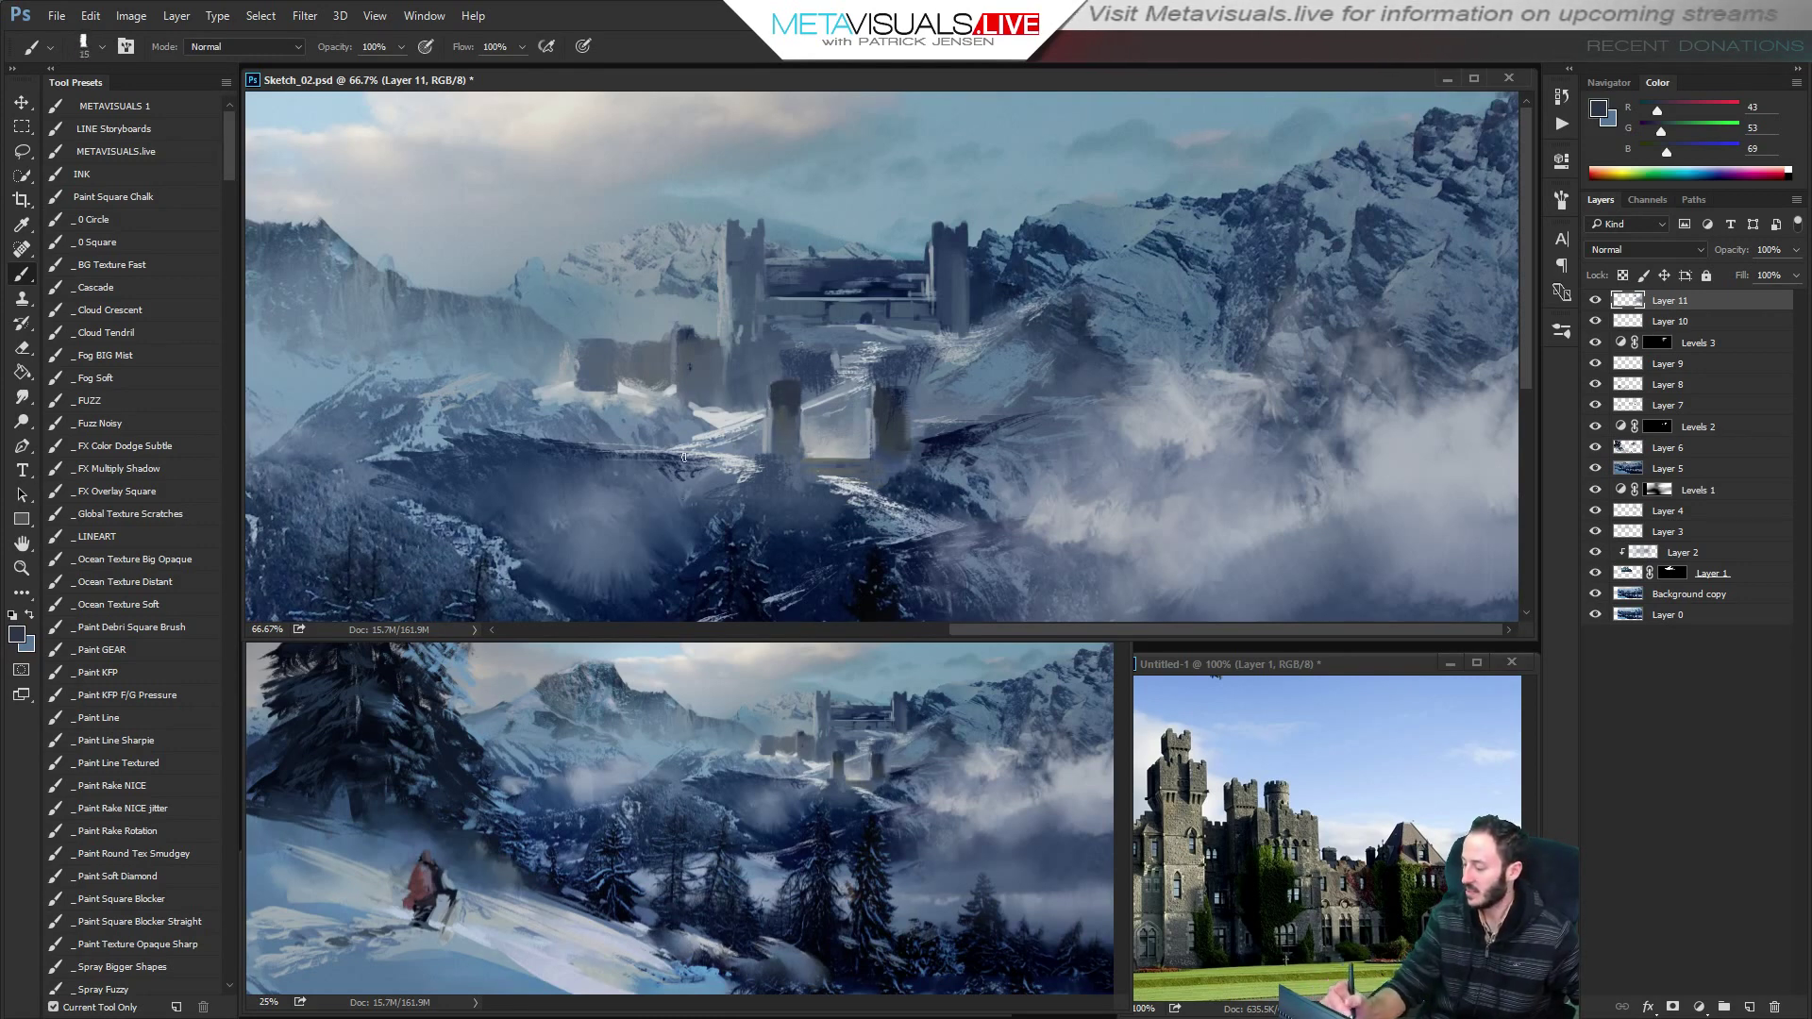
key("bracketleft")
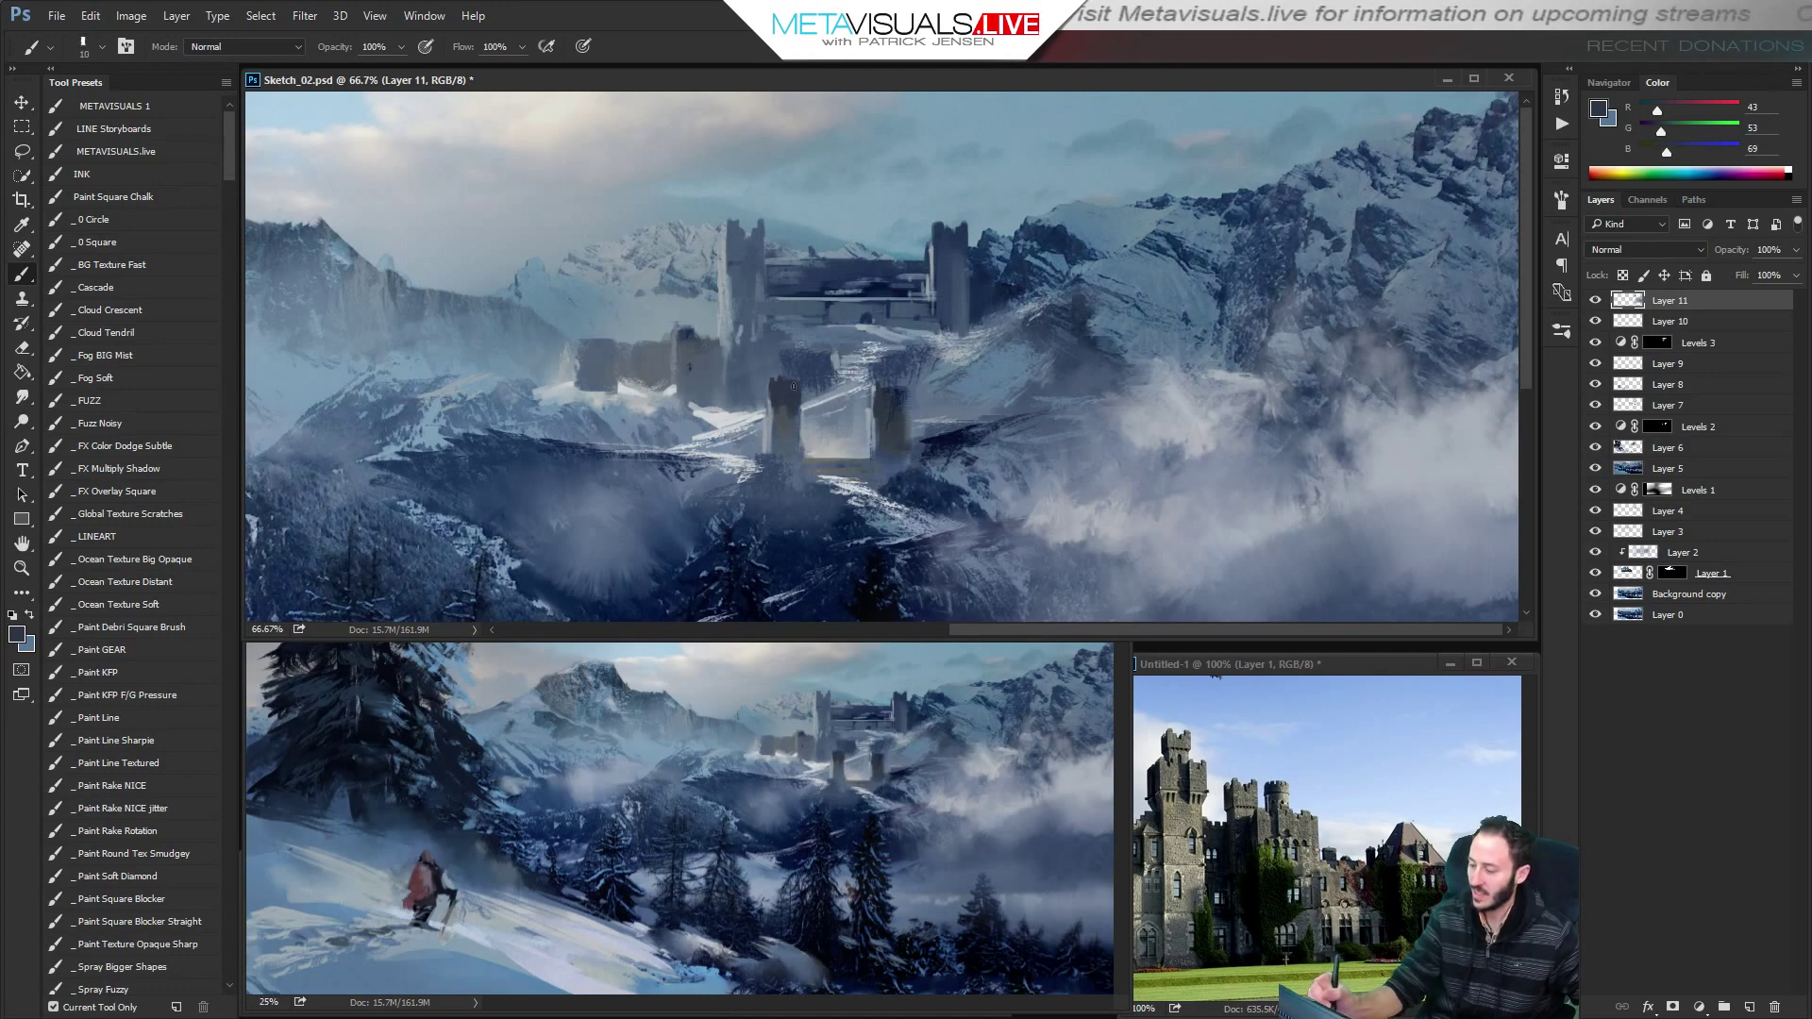
Define the top and side of the outbuilding's tower with dark slate blue and a sampled grey-blue.
key("bracketright")
key("bracketright")
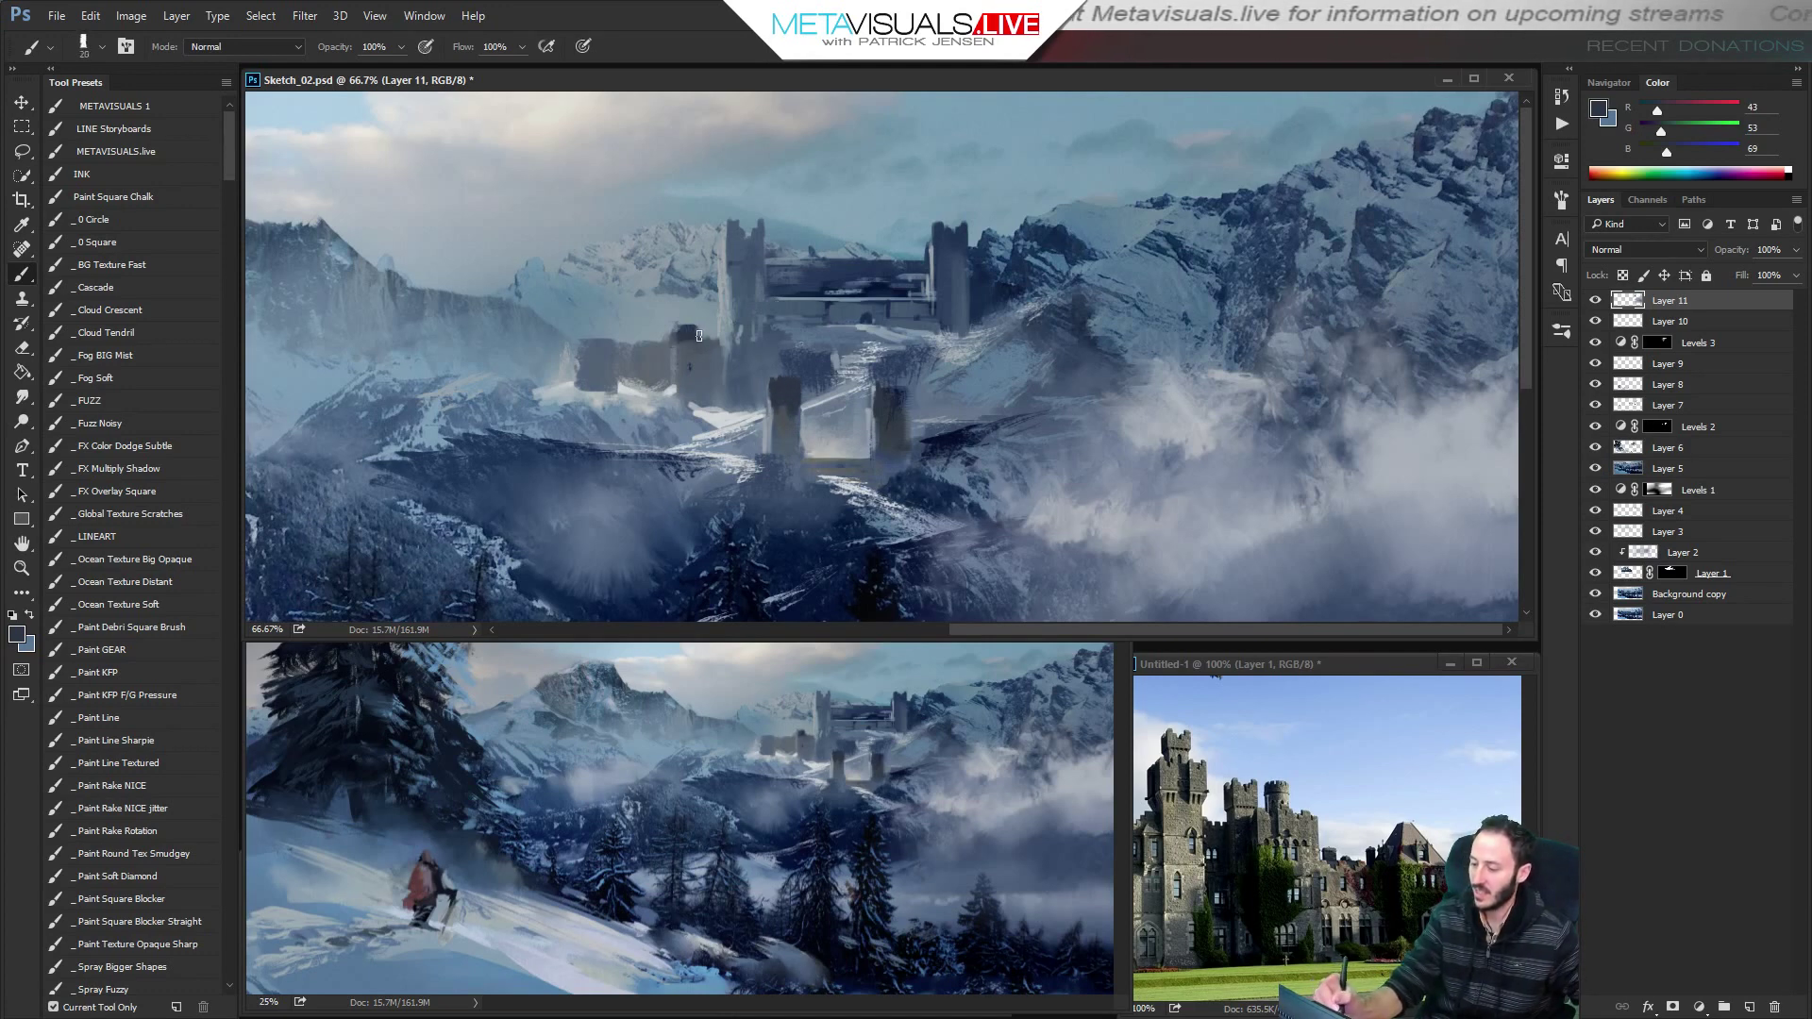
left_click(687, 343, "alt")
key("bracketright")
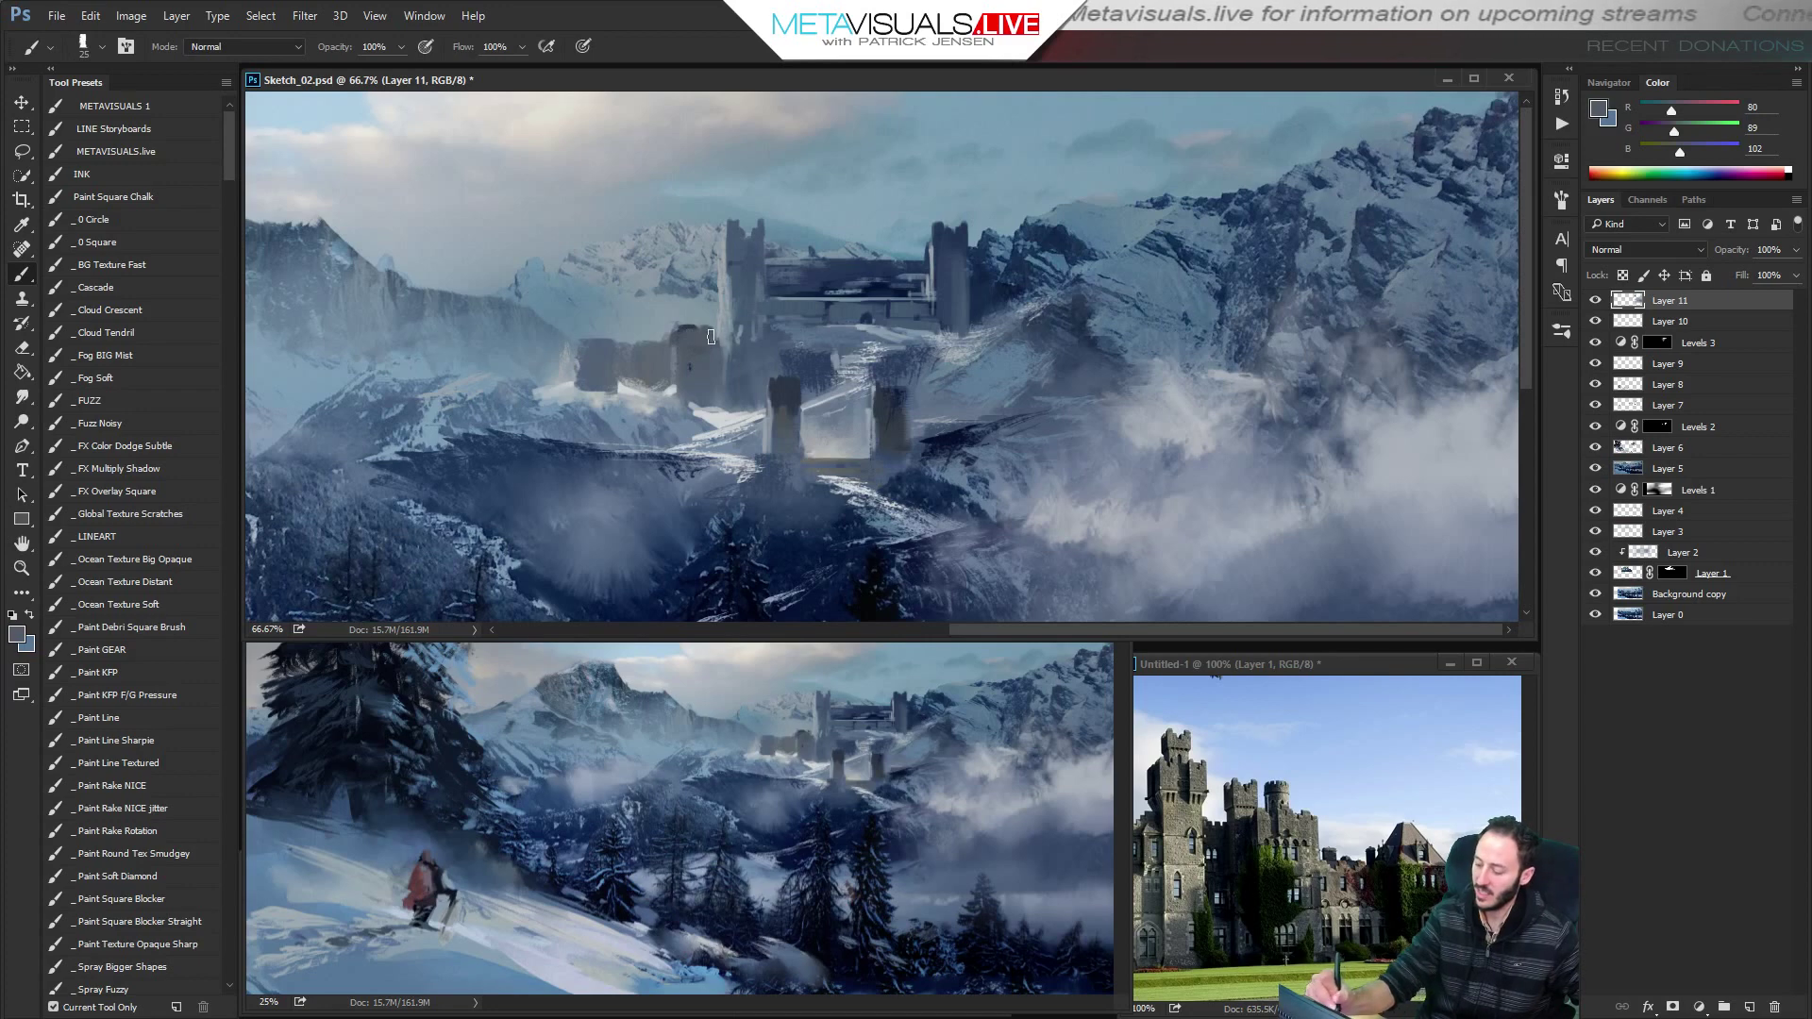
Block in a muted grey wall behind the front towers, below the upper castle, using a larger brush.
key("bracketright")
key("bracketright")
key("bracketright")
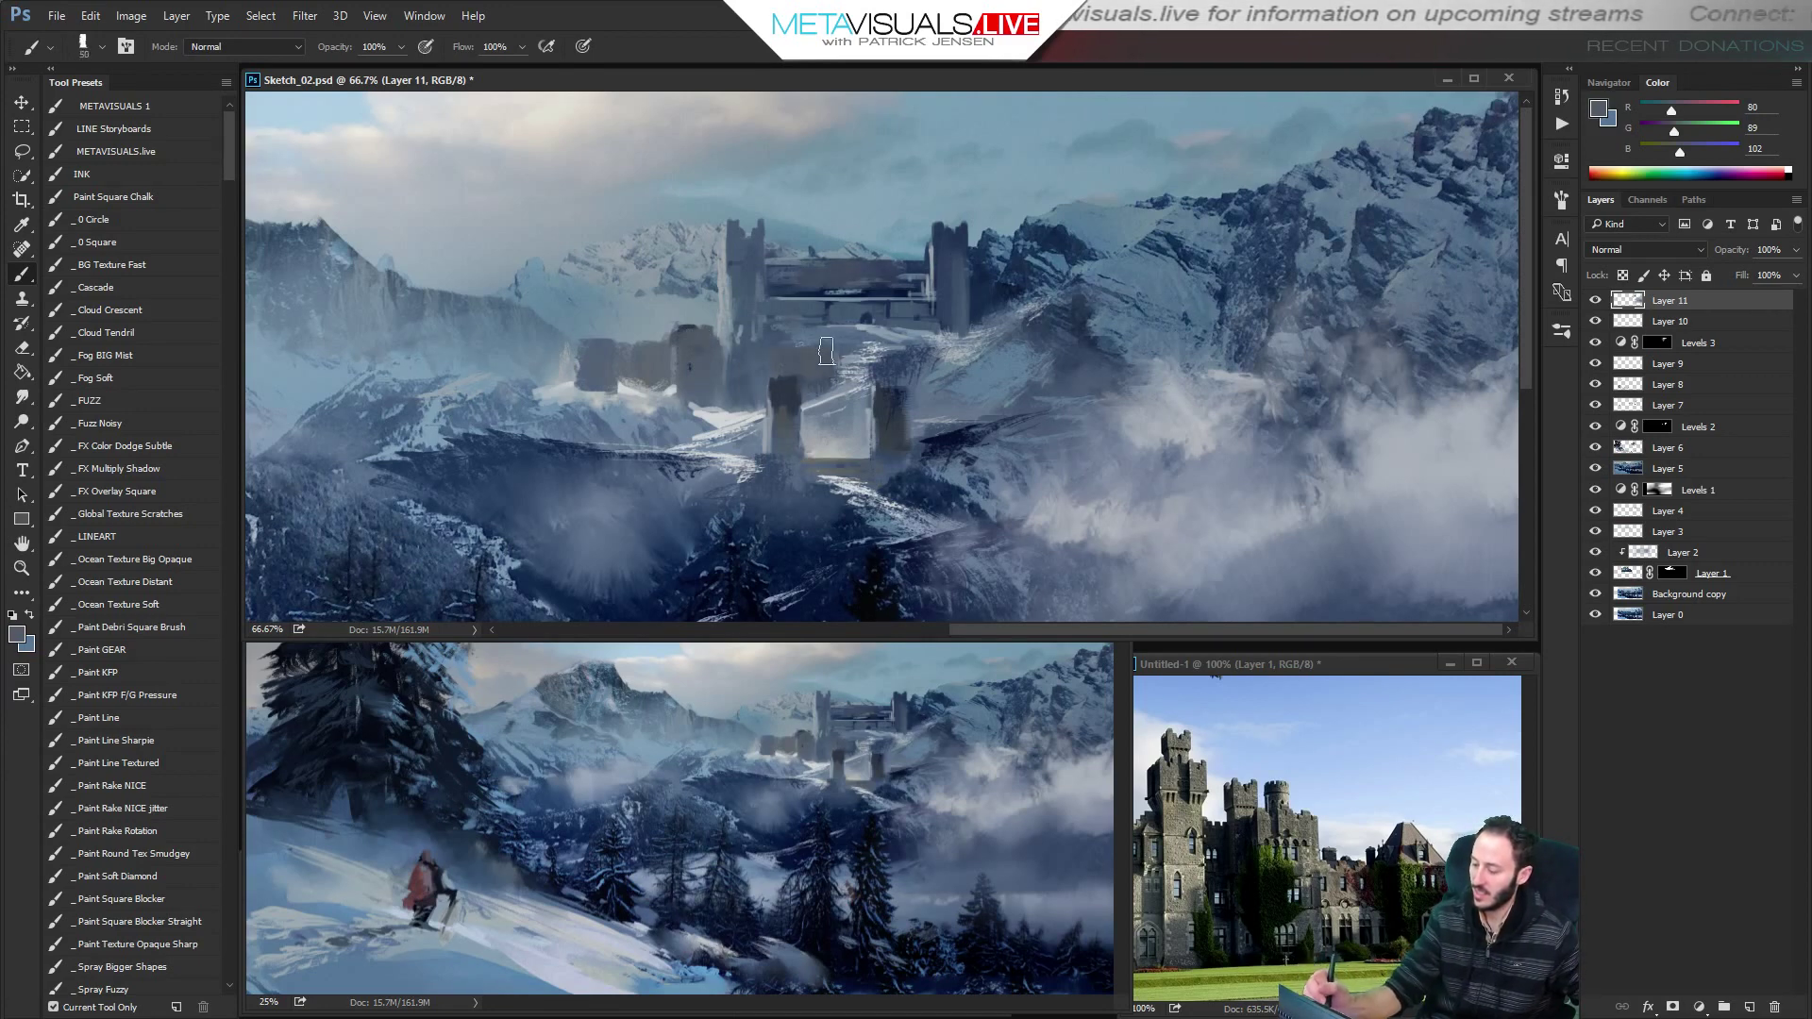
key("bracketleft")
left_click(859, 376, "alt")
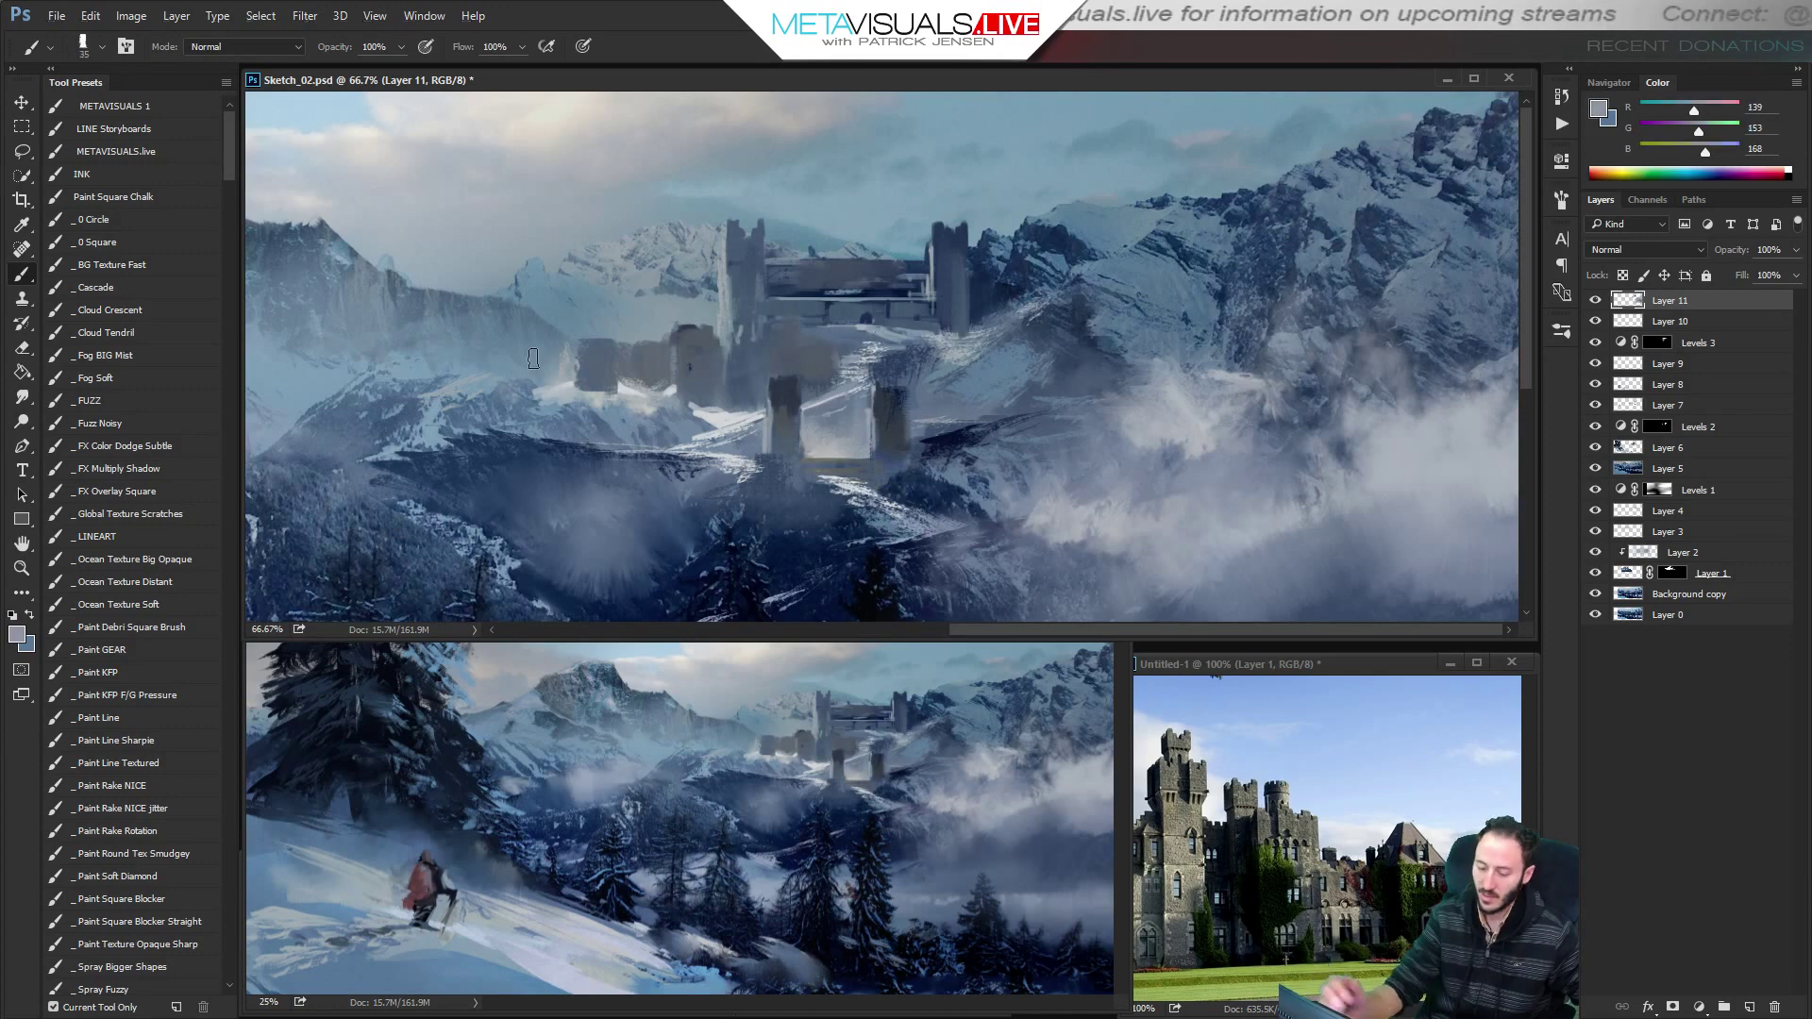
Texture the upper castle's tall near tower with the Paint Debri Square Brush and sampled blue-grey.
left_click(160, 626)
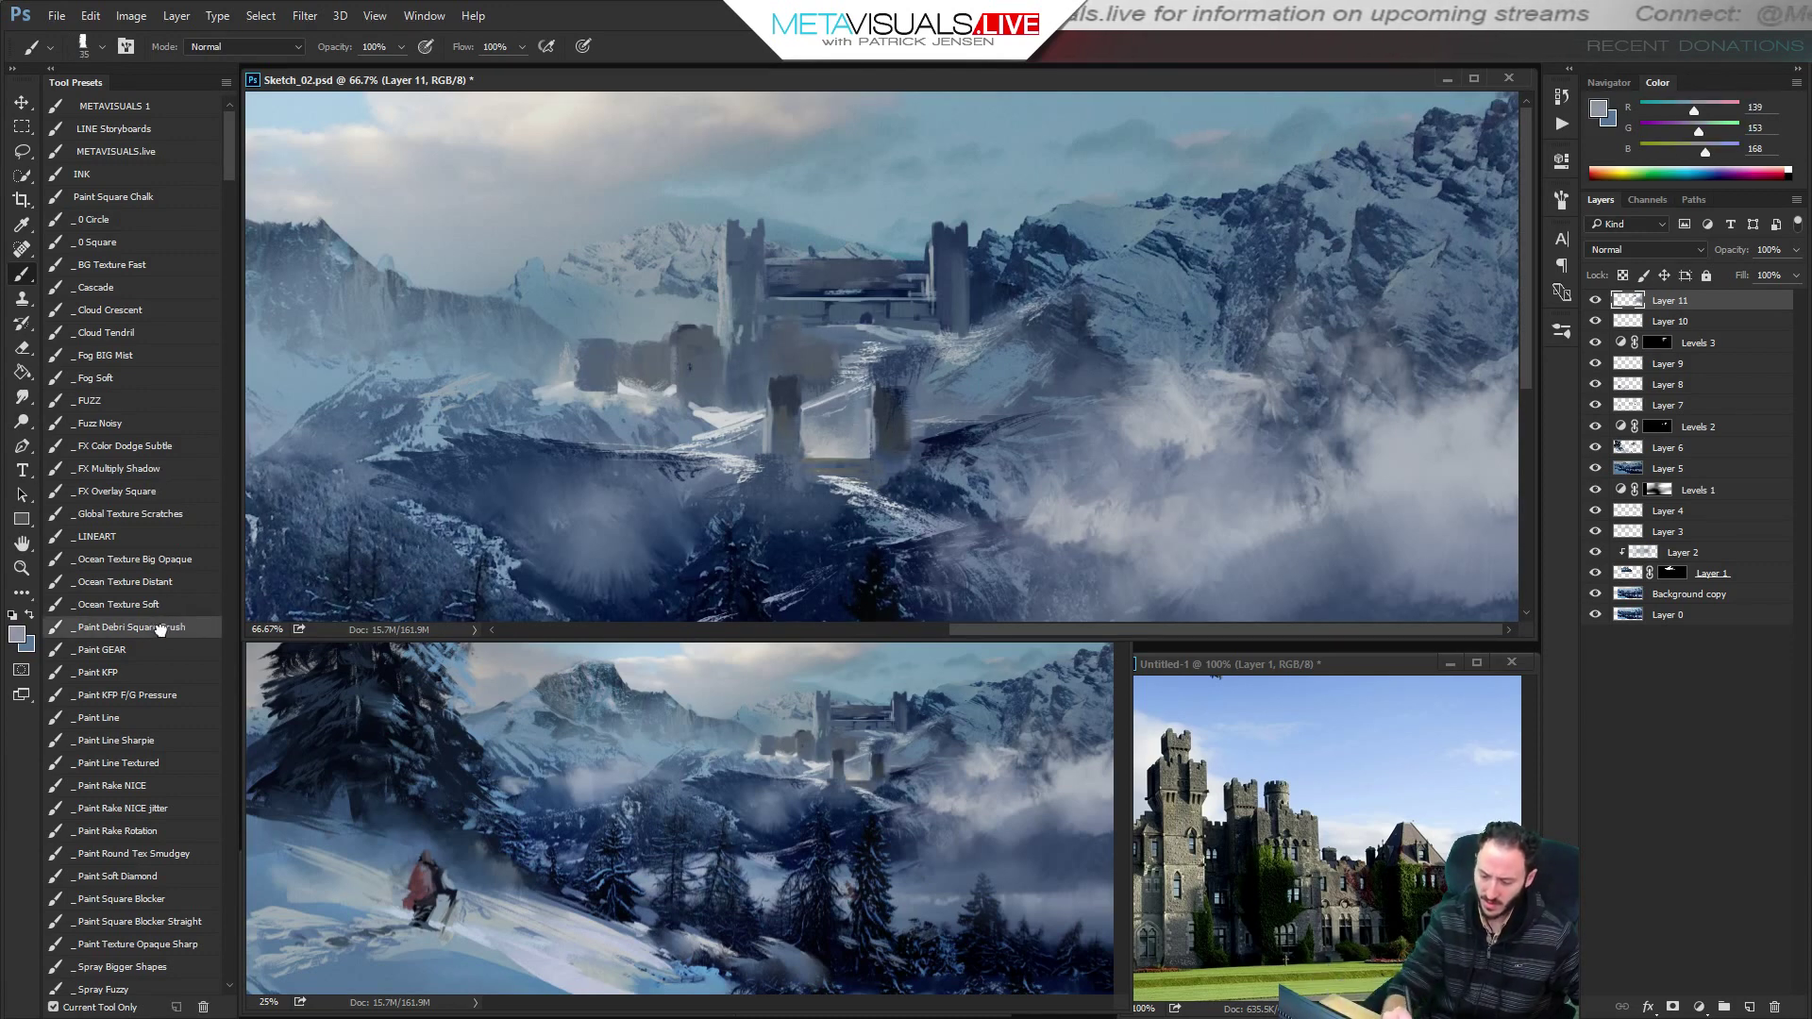
left_click(857, 340, "alt")
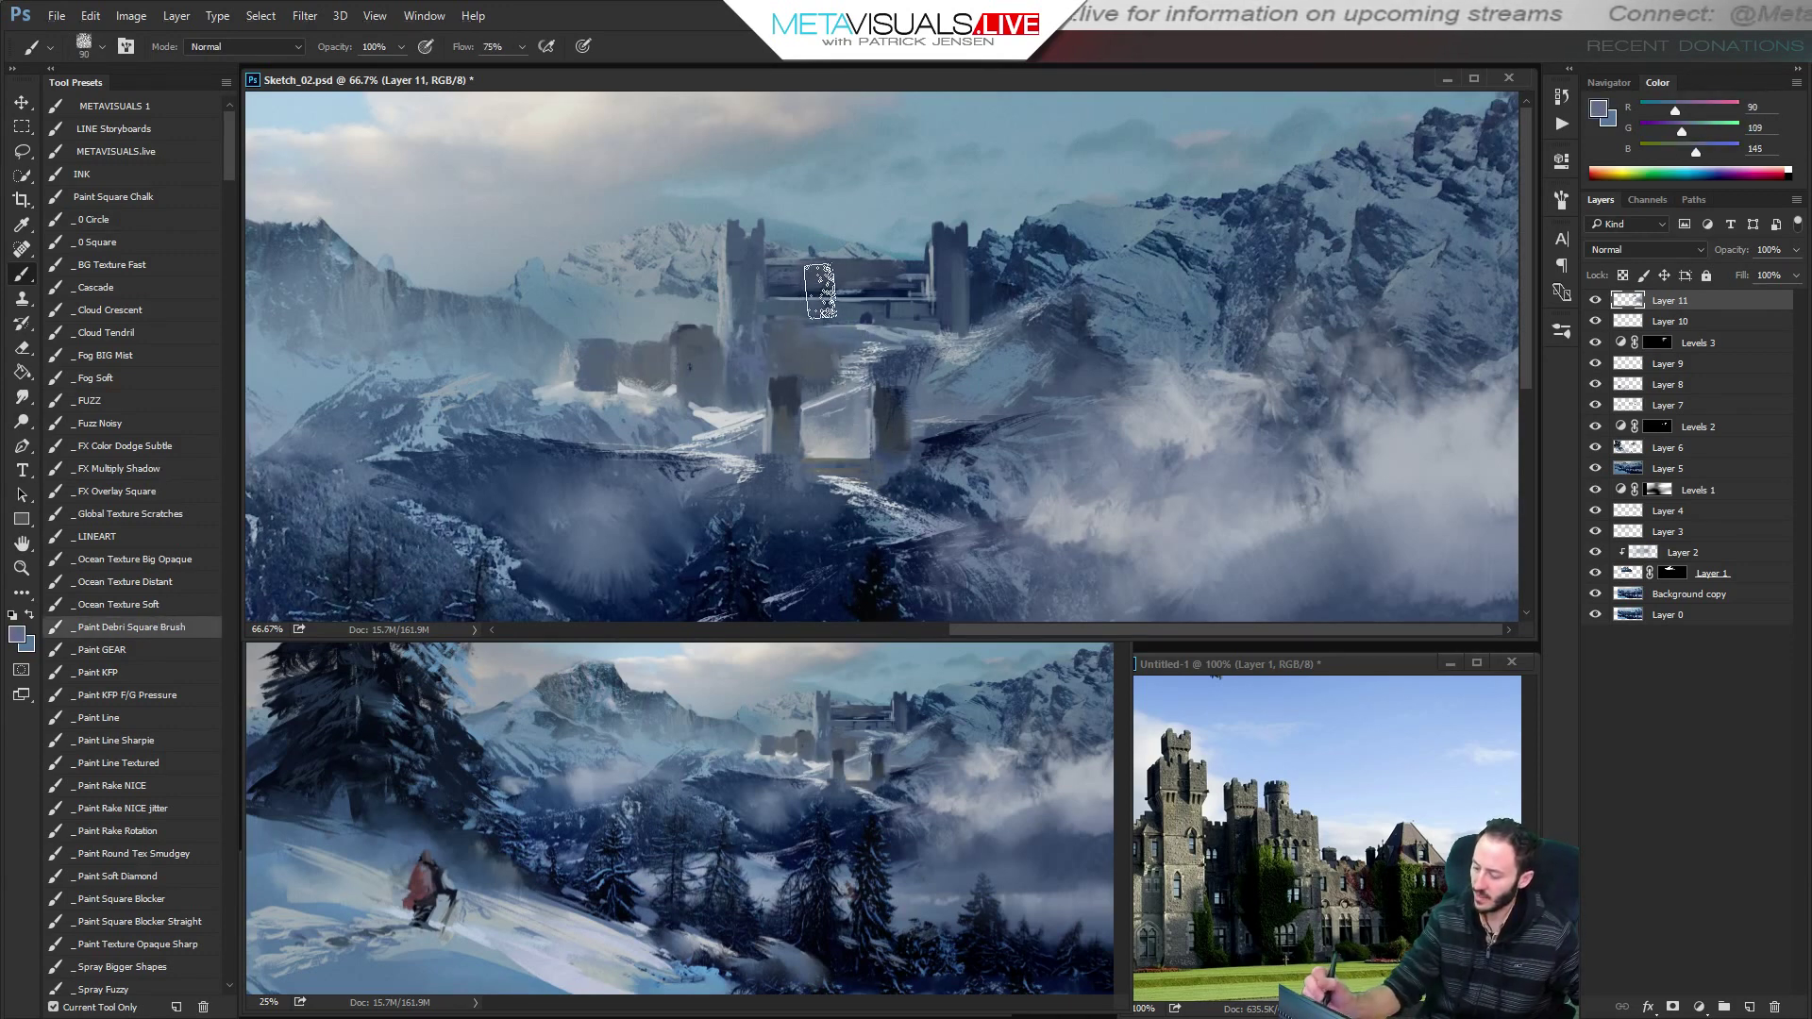
left_click(845, 405, "alt")
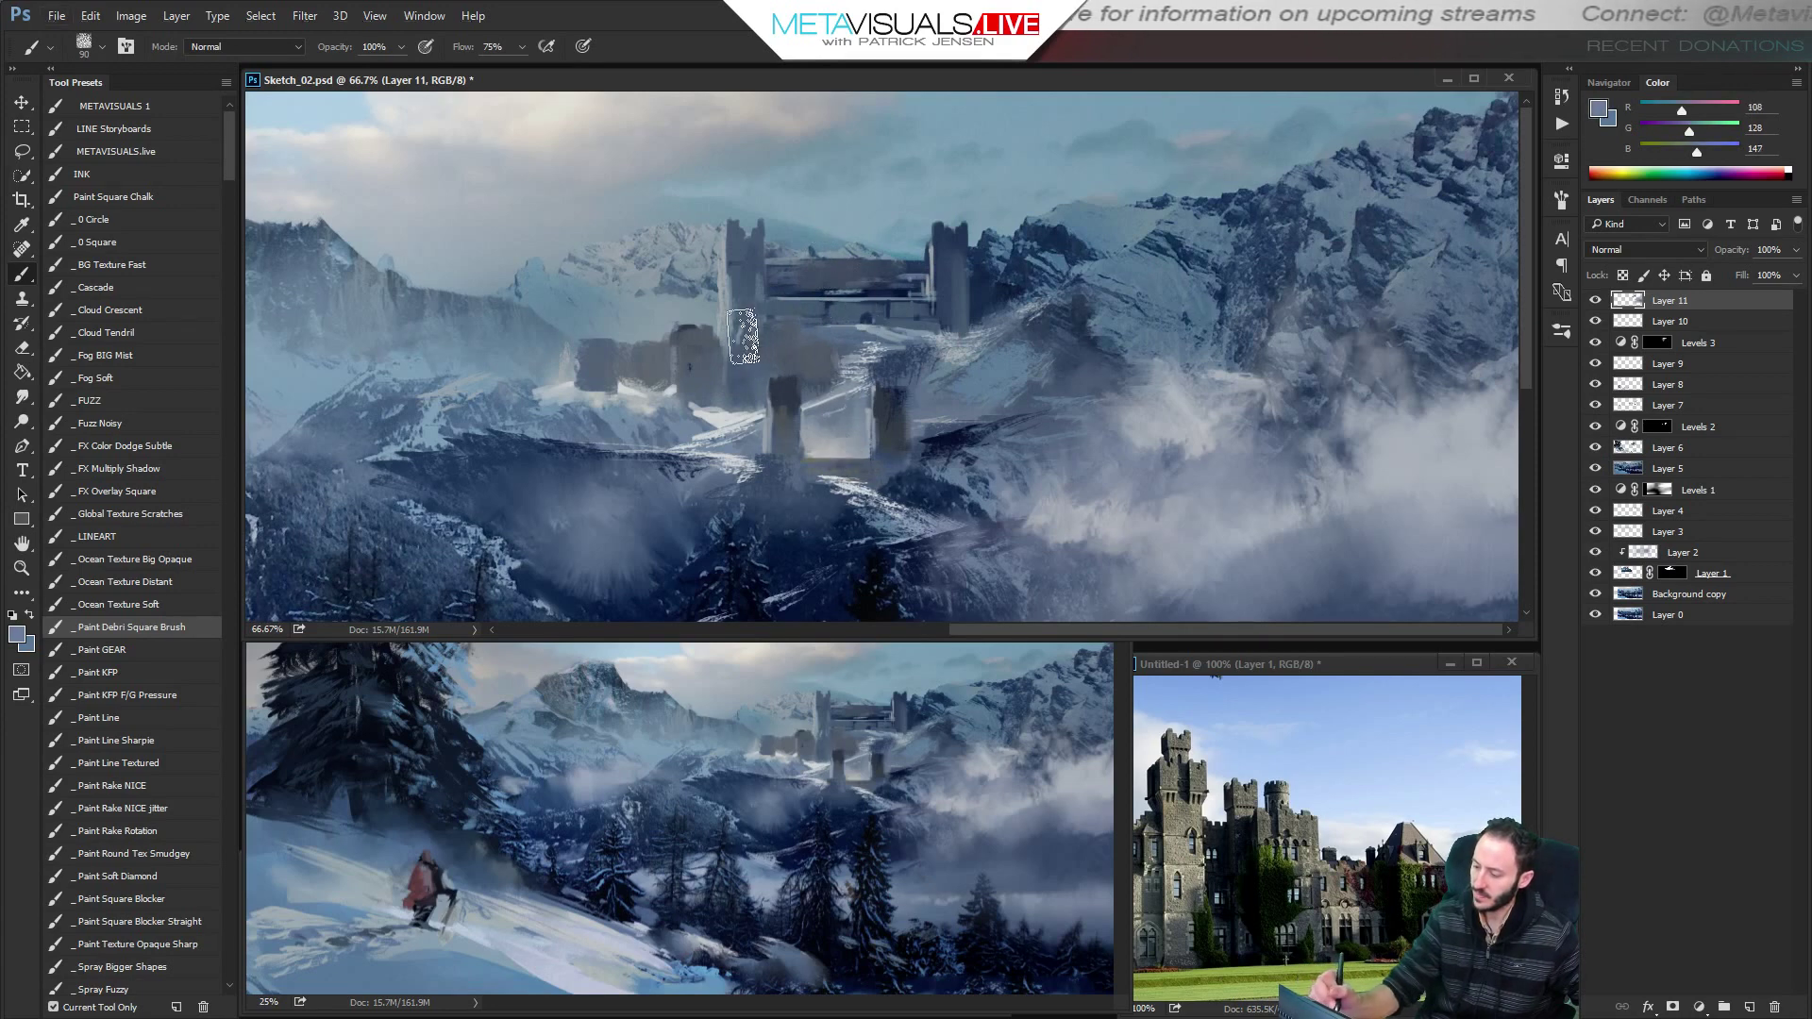
key("bracketleft")
key("bracketleft")
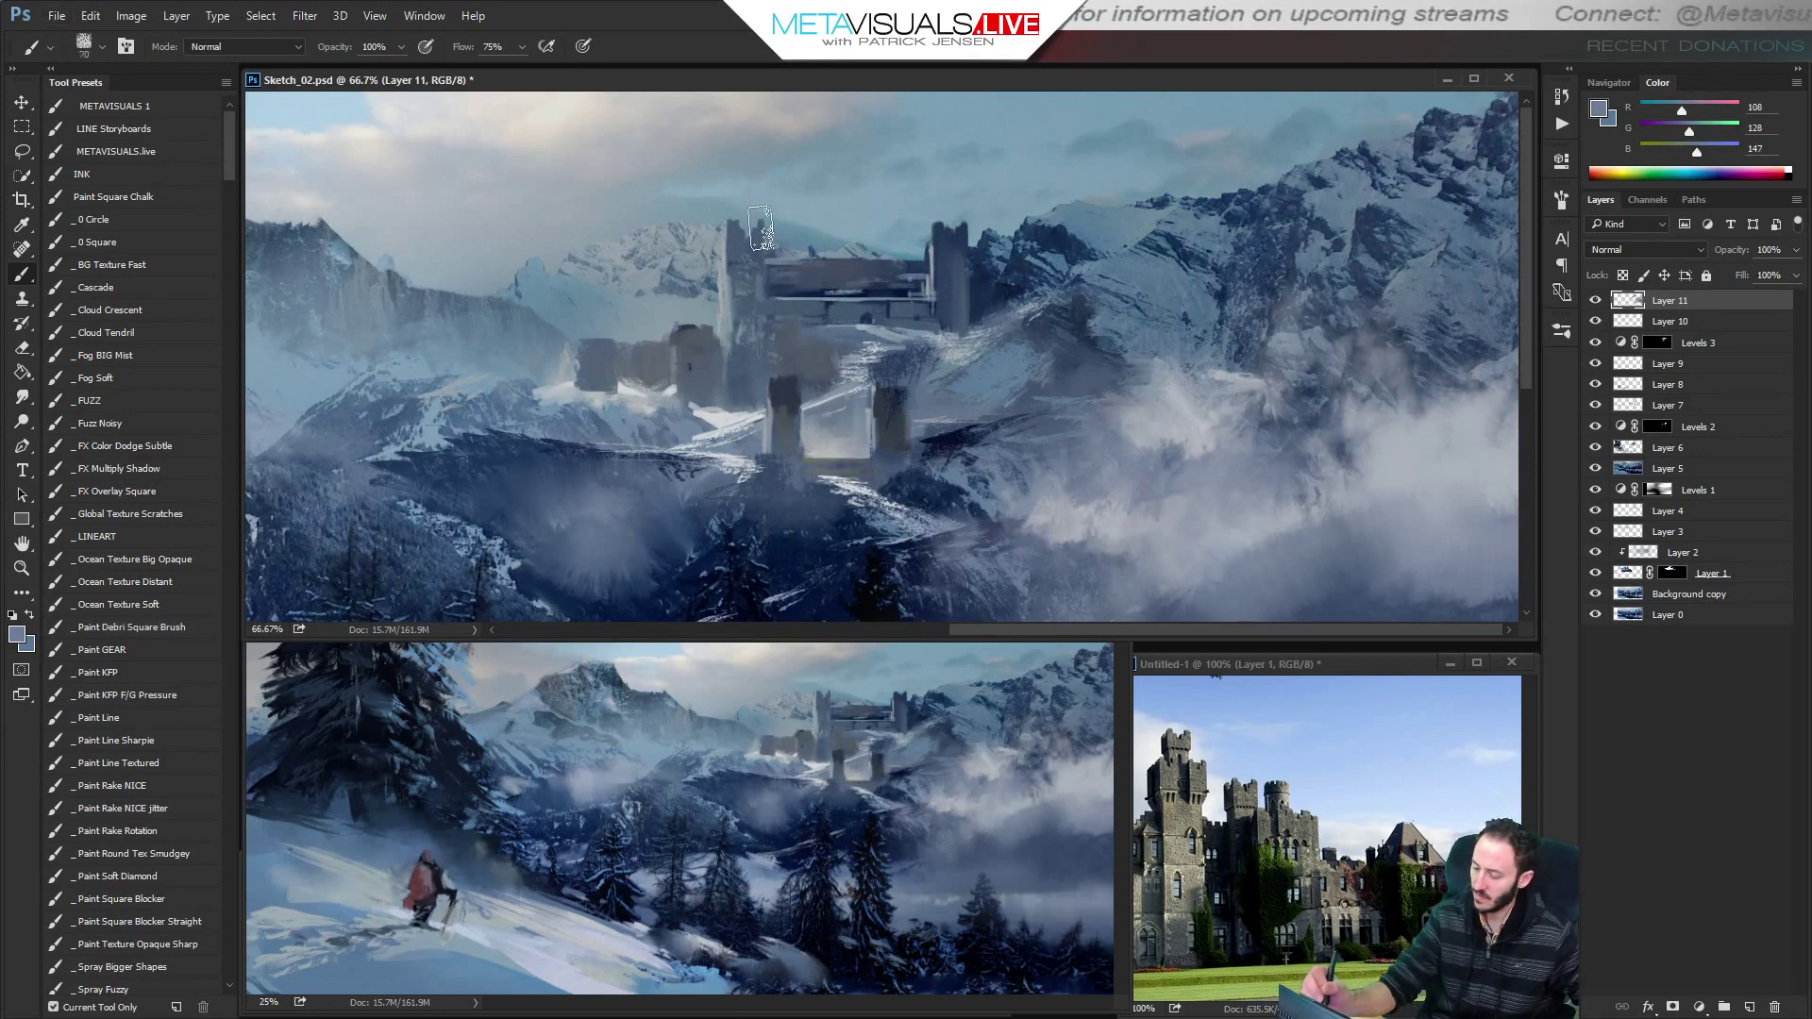
key("bracketleft")
key("bracketleft")
key("bracketleft")
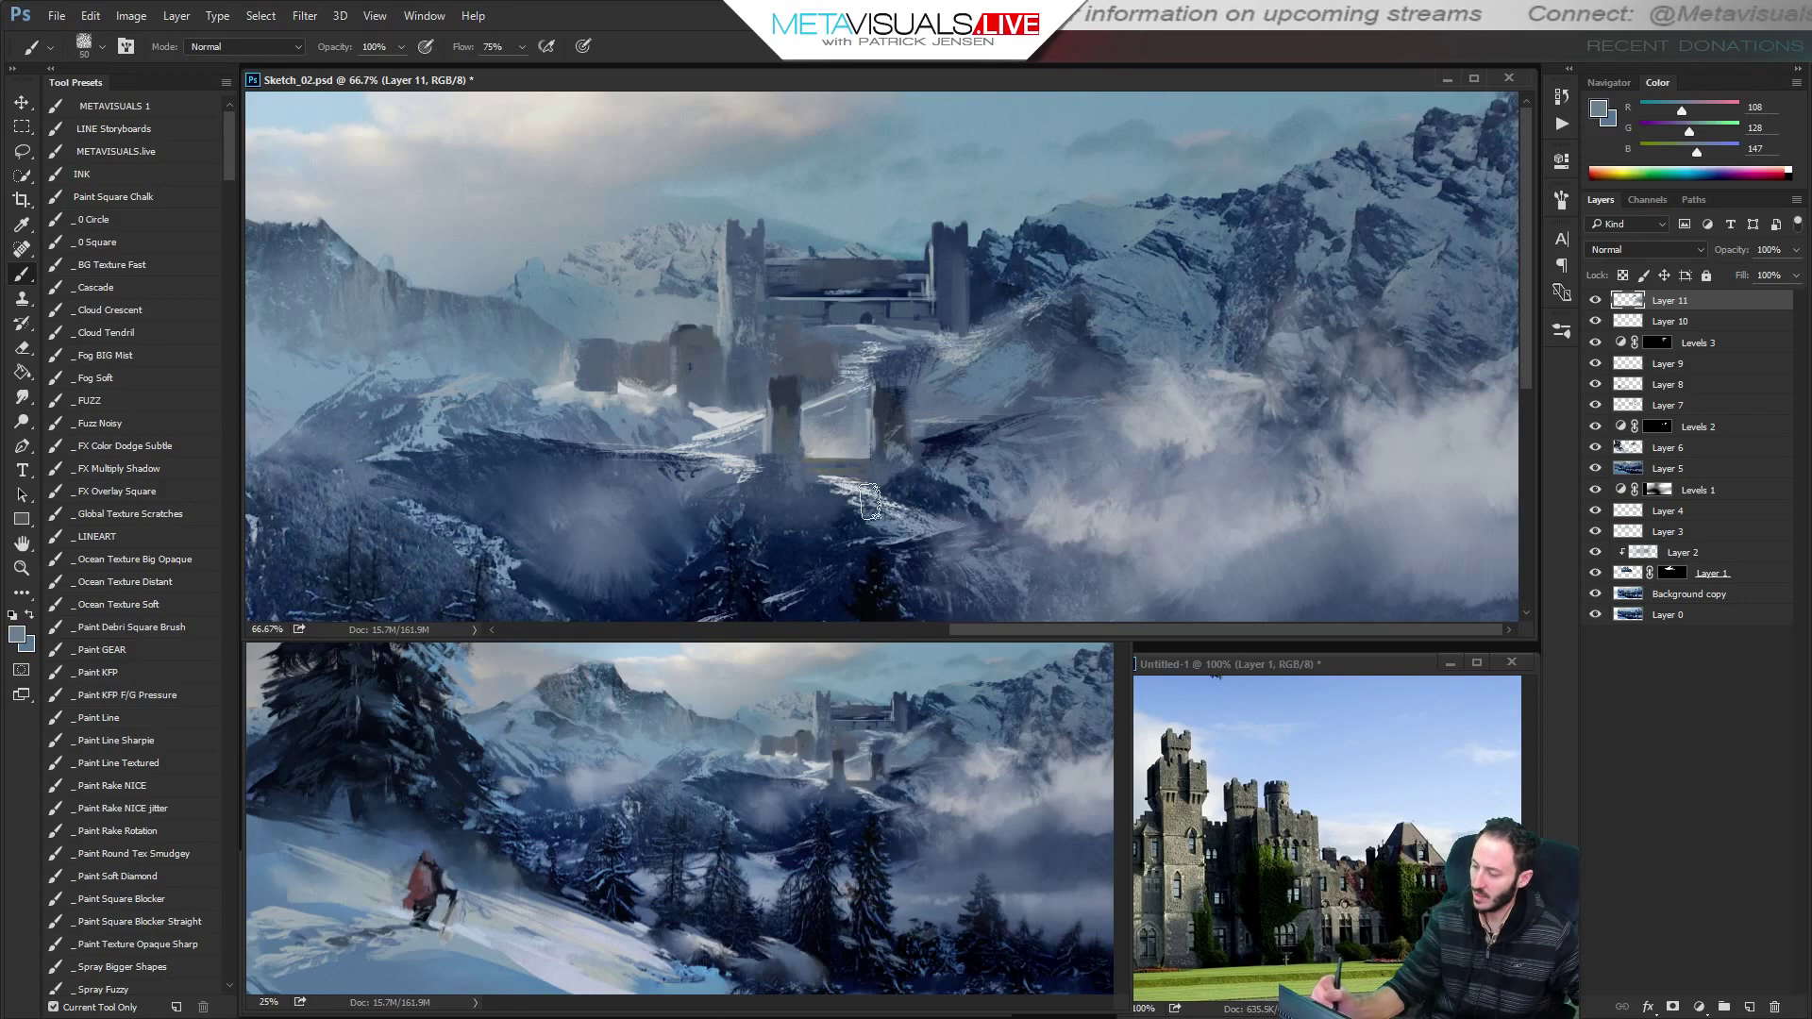
Extend the front tower outward into a dark wall section over the slope with sampled dark blue-grey.
key("bracketleft")
key("bracketleft")
key("bracketleft")
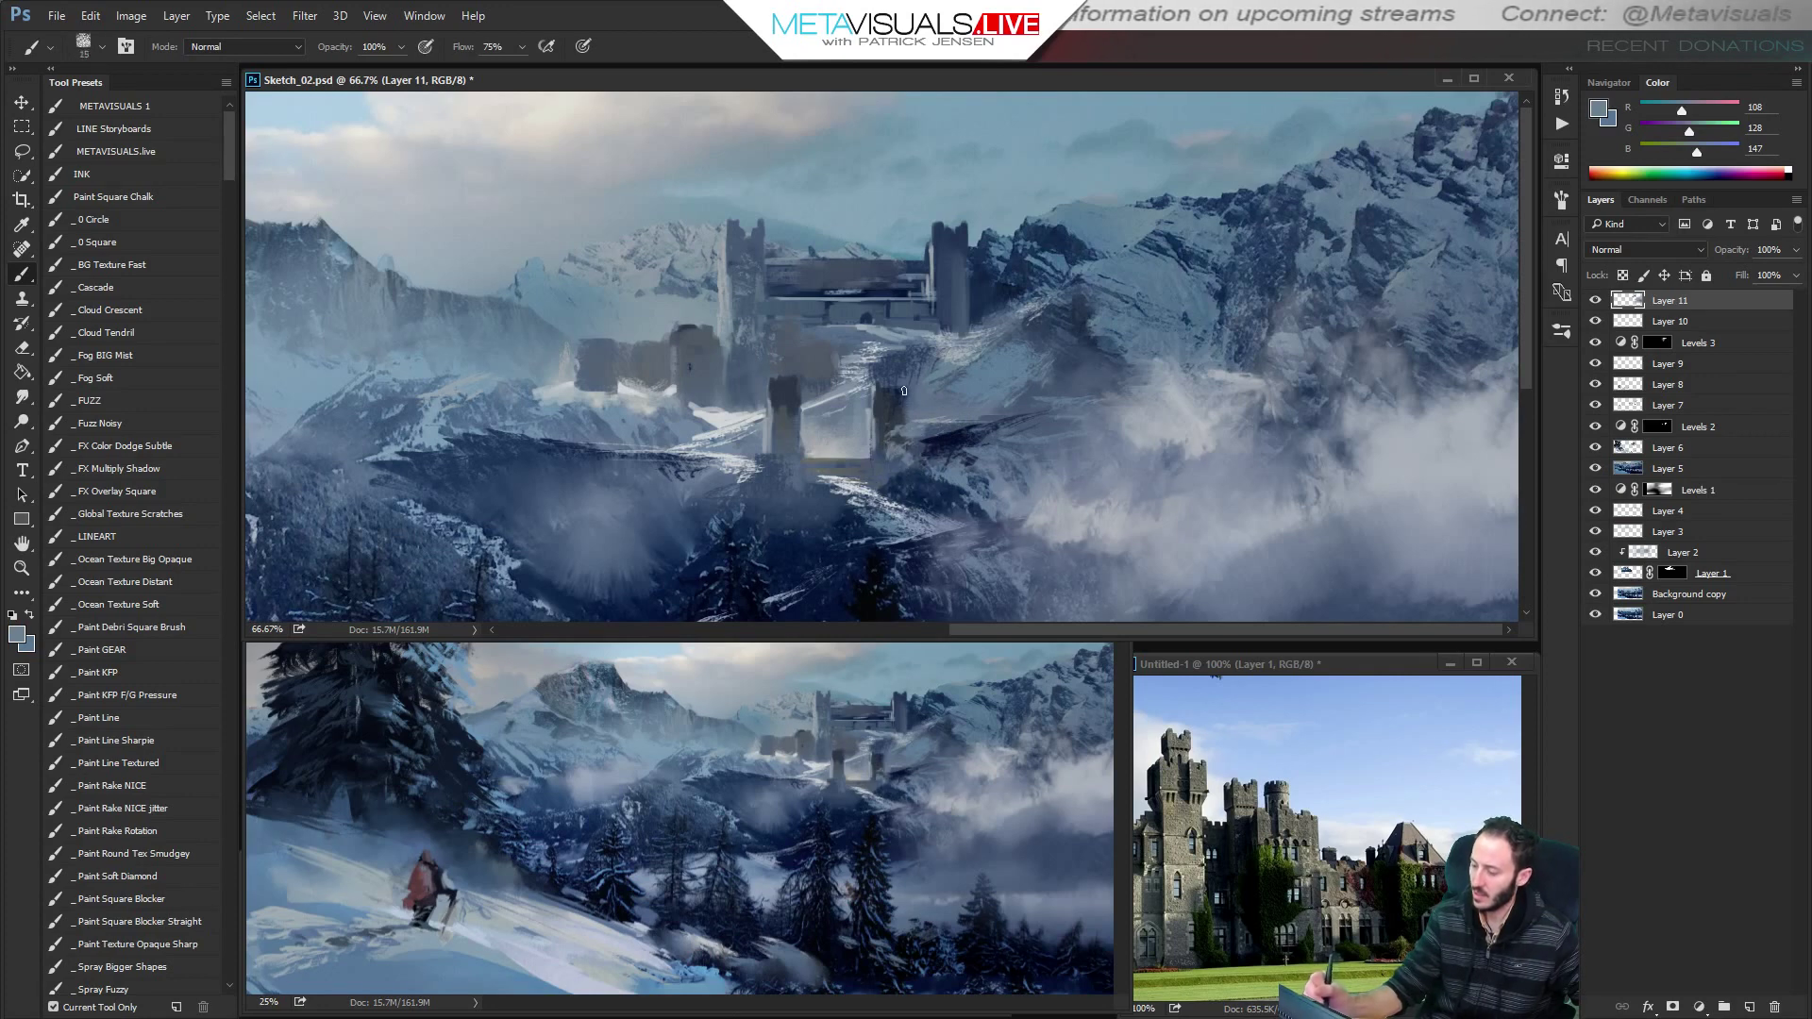
left_click(908, 420, "alt")
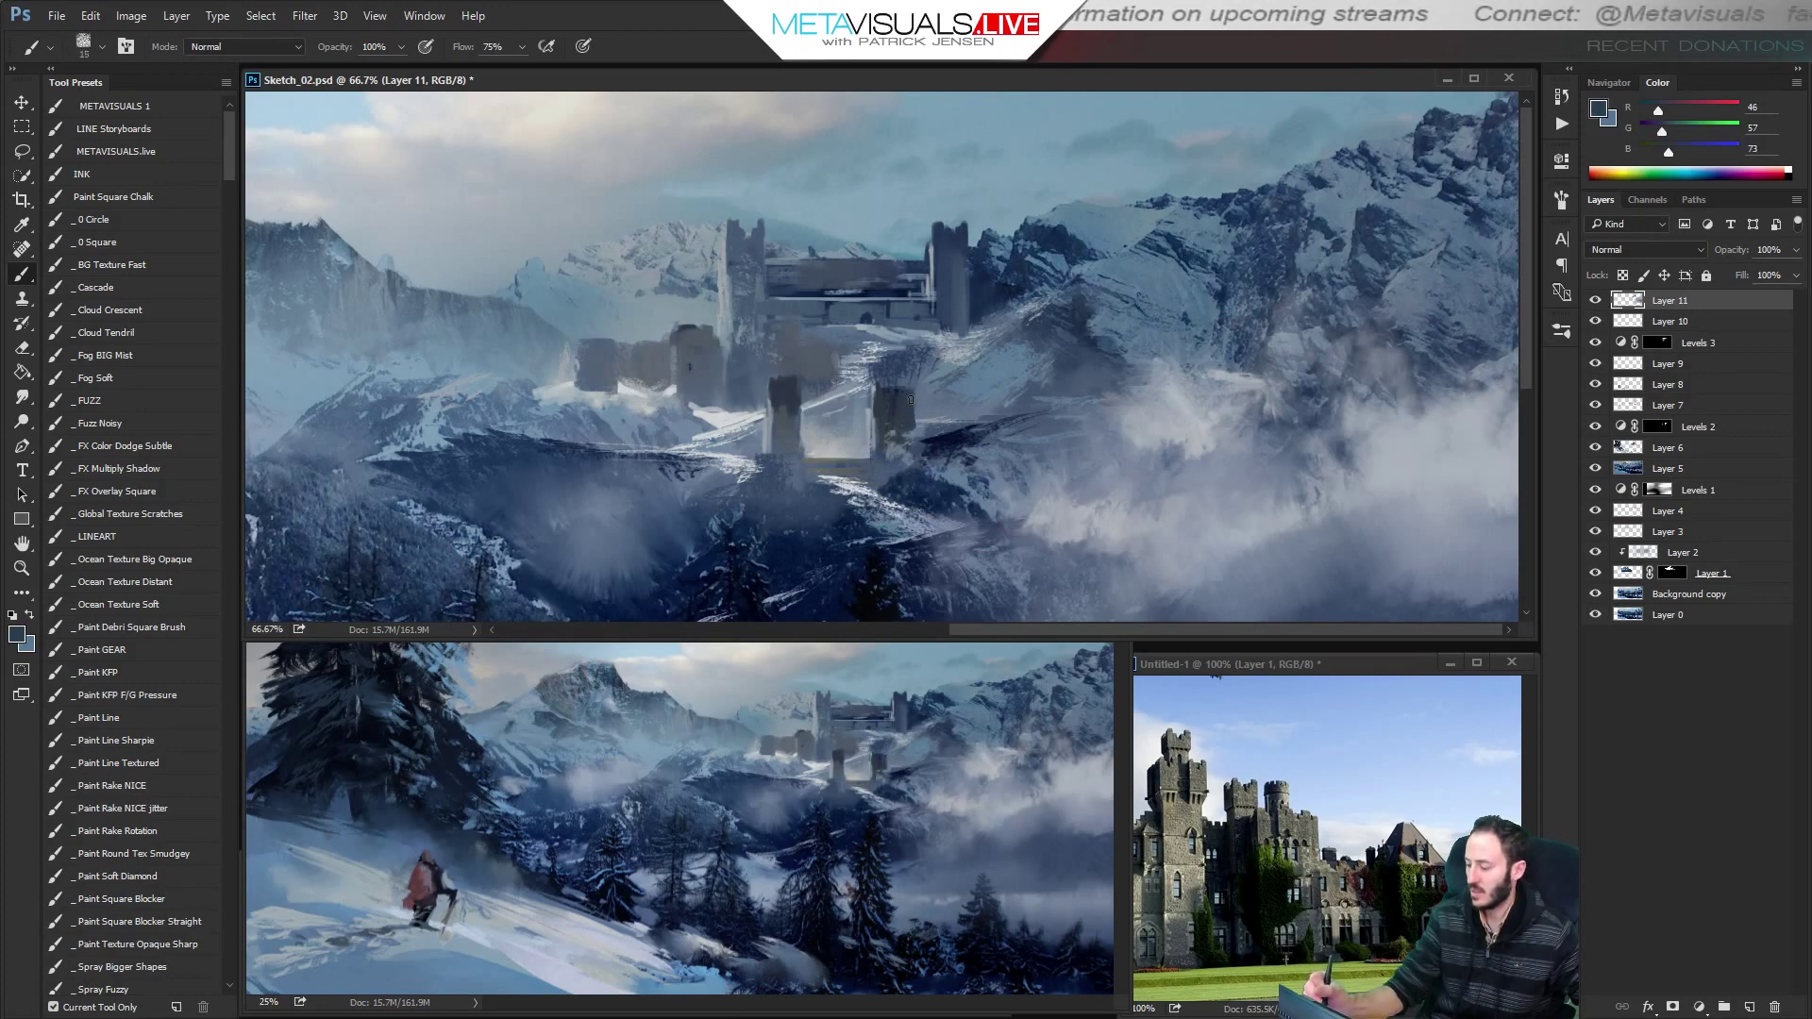
key("bracketleft")
key("bracketright")
key("bracketright")
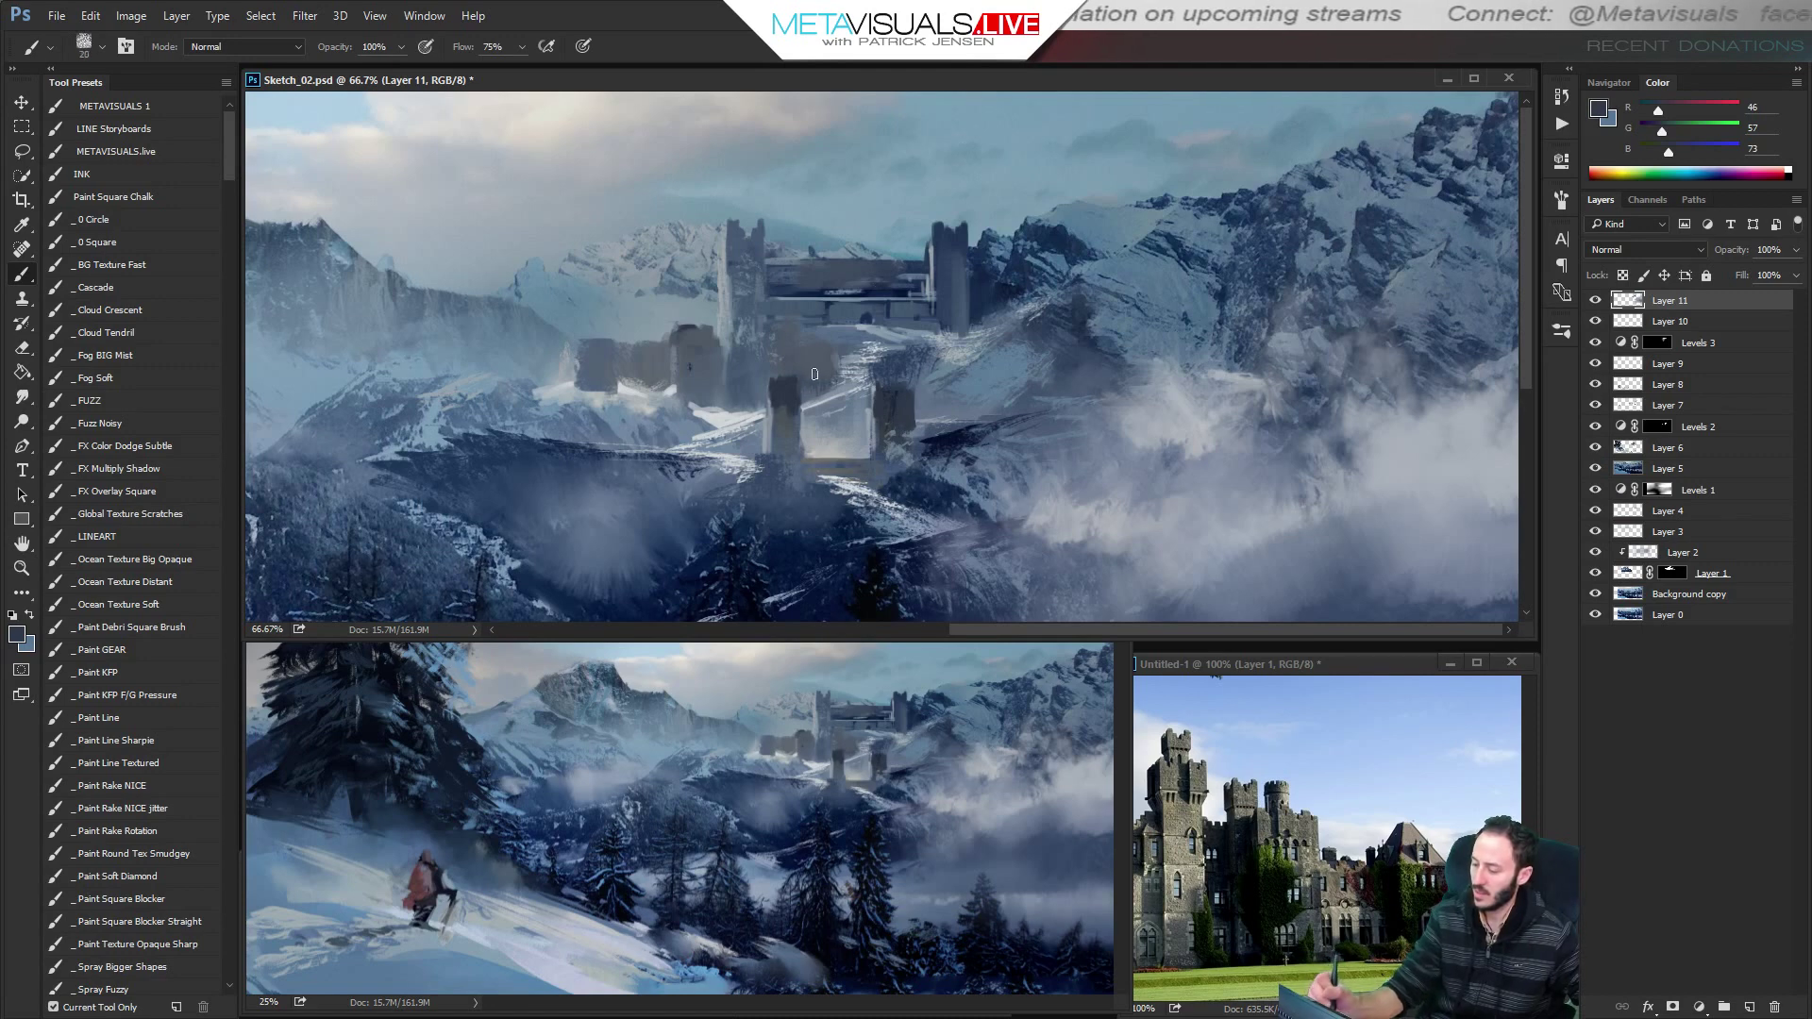
key("bracketleft")
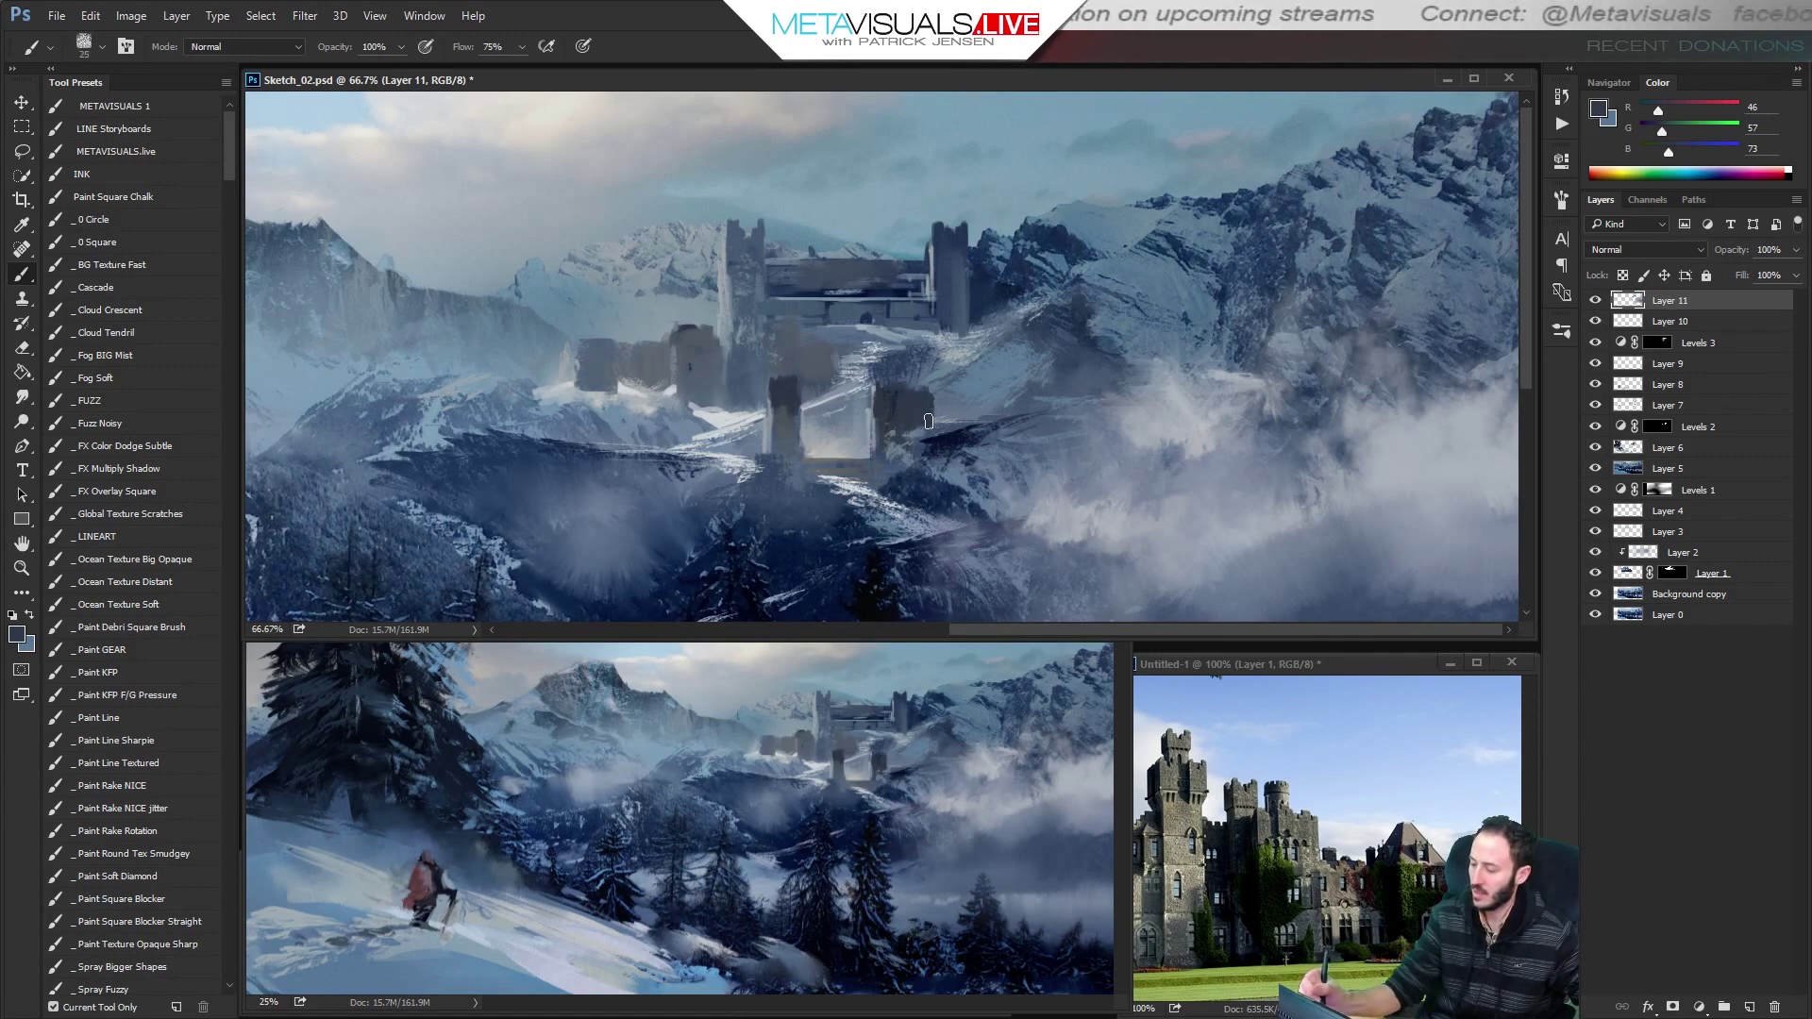
key("bracketright")
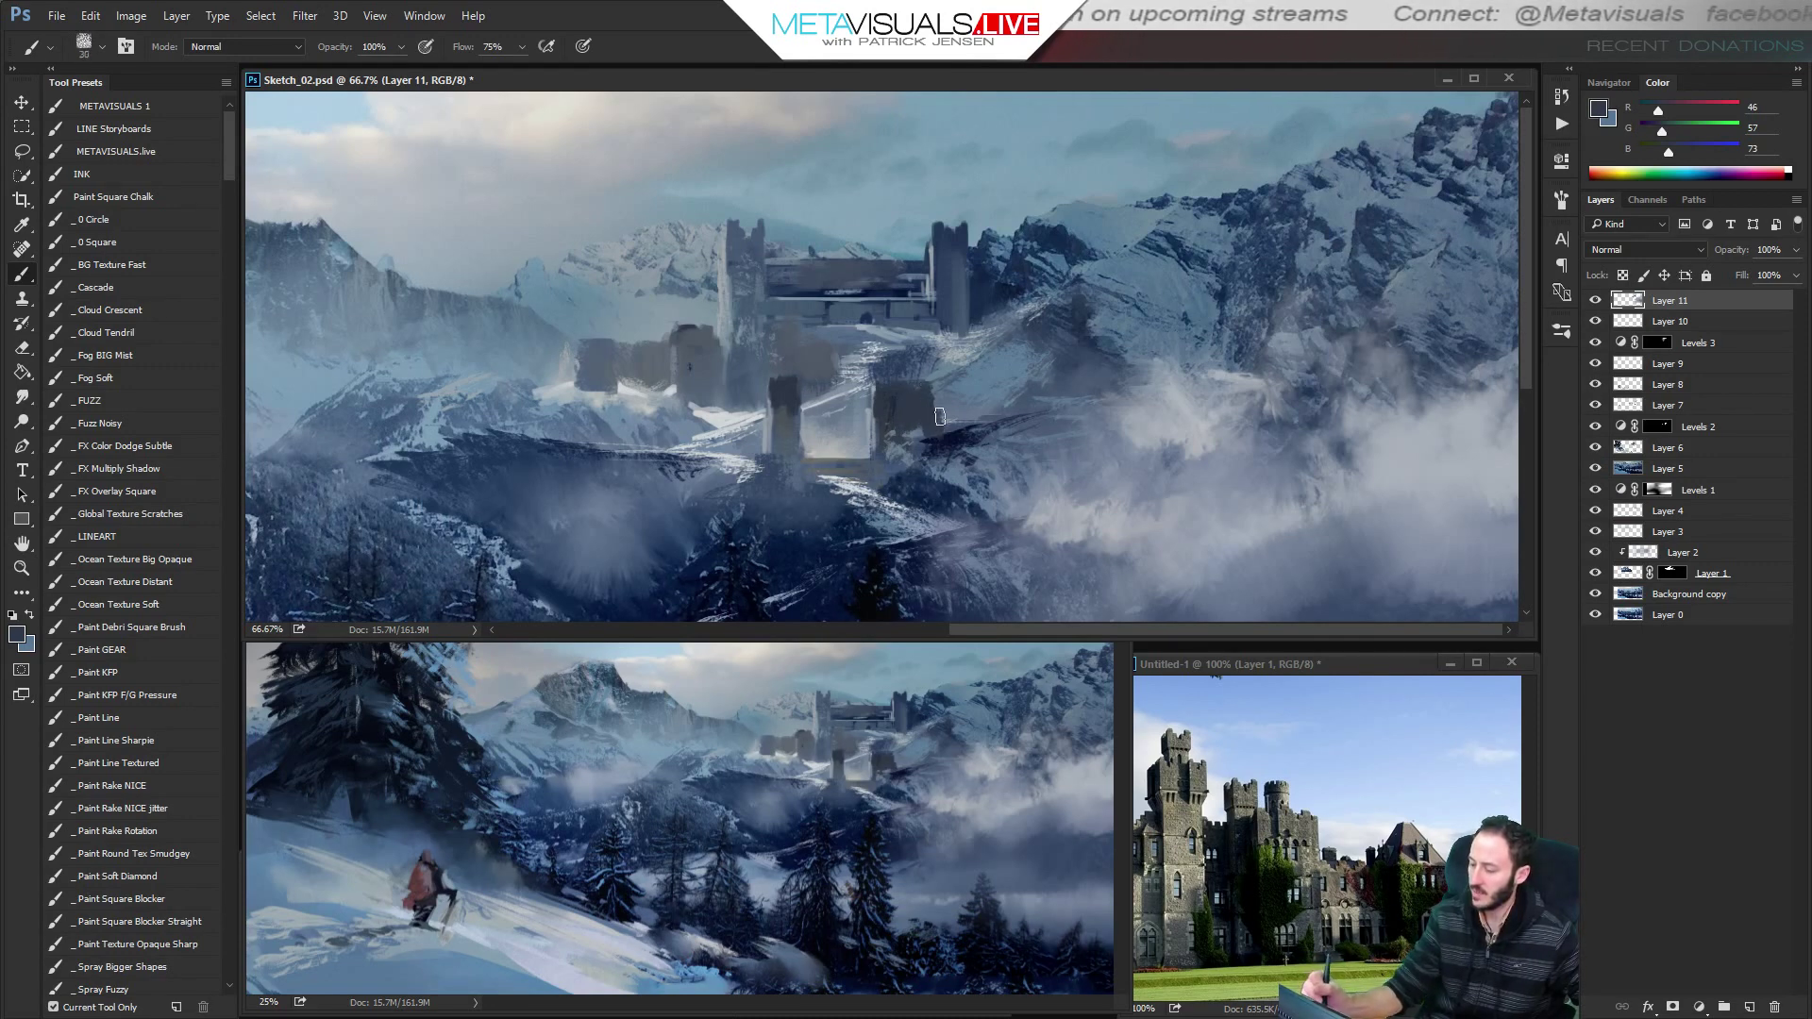
mouse_move(940, 417)
left_mouse_down()
mouse_move(938, 393)
mouse_move(937, 420)
left_mouse_up()
Break up the dark wall section beside the front tower with sampled blue-grey patches, using a slightly larger brush.
left_click(917, 439, "alt")
key("bracketright")
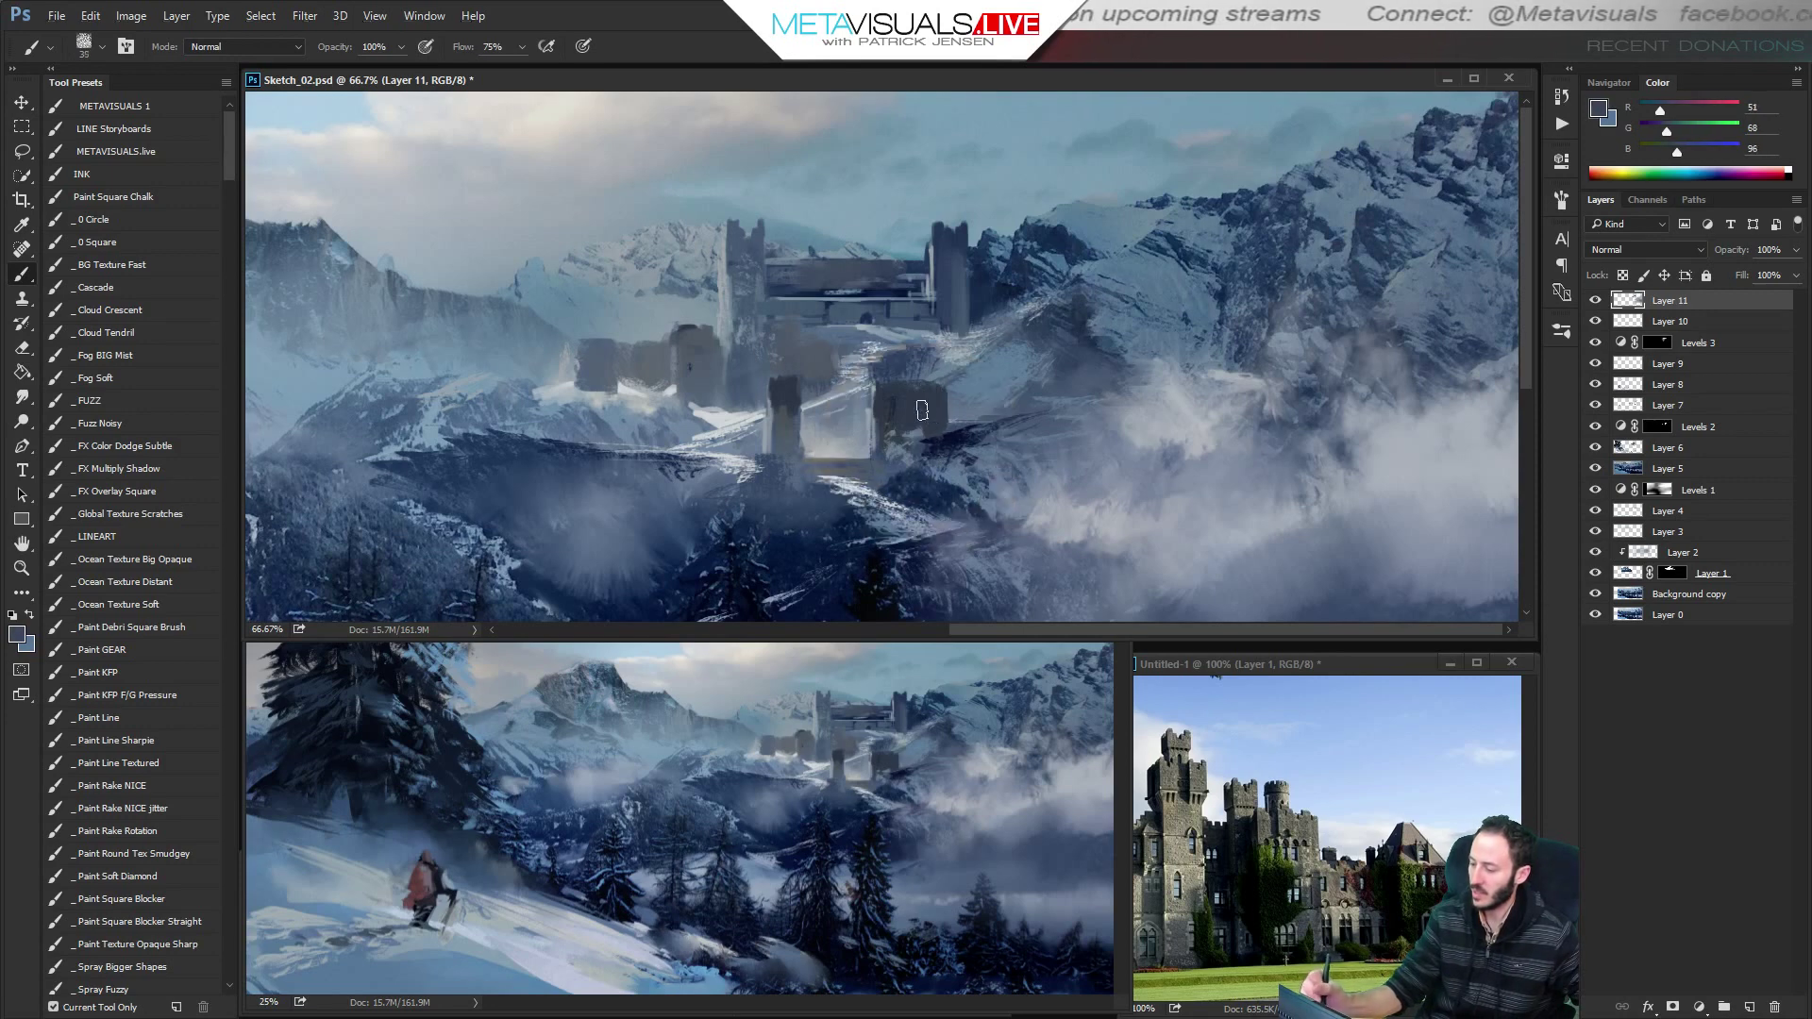
key("bracketright")
left_click(912, 472, "alt")
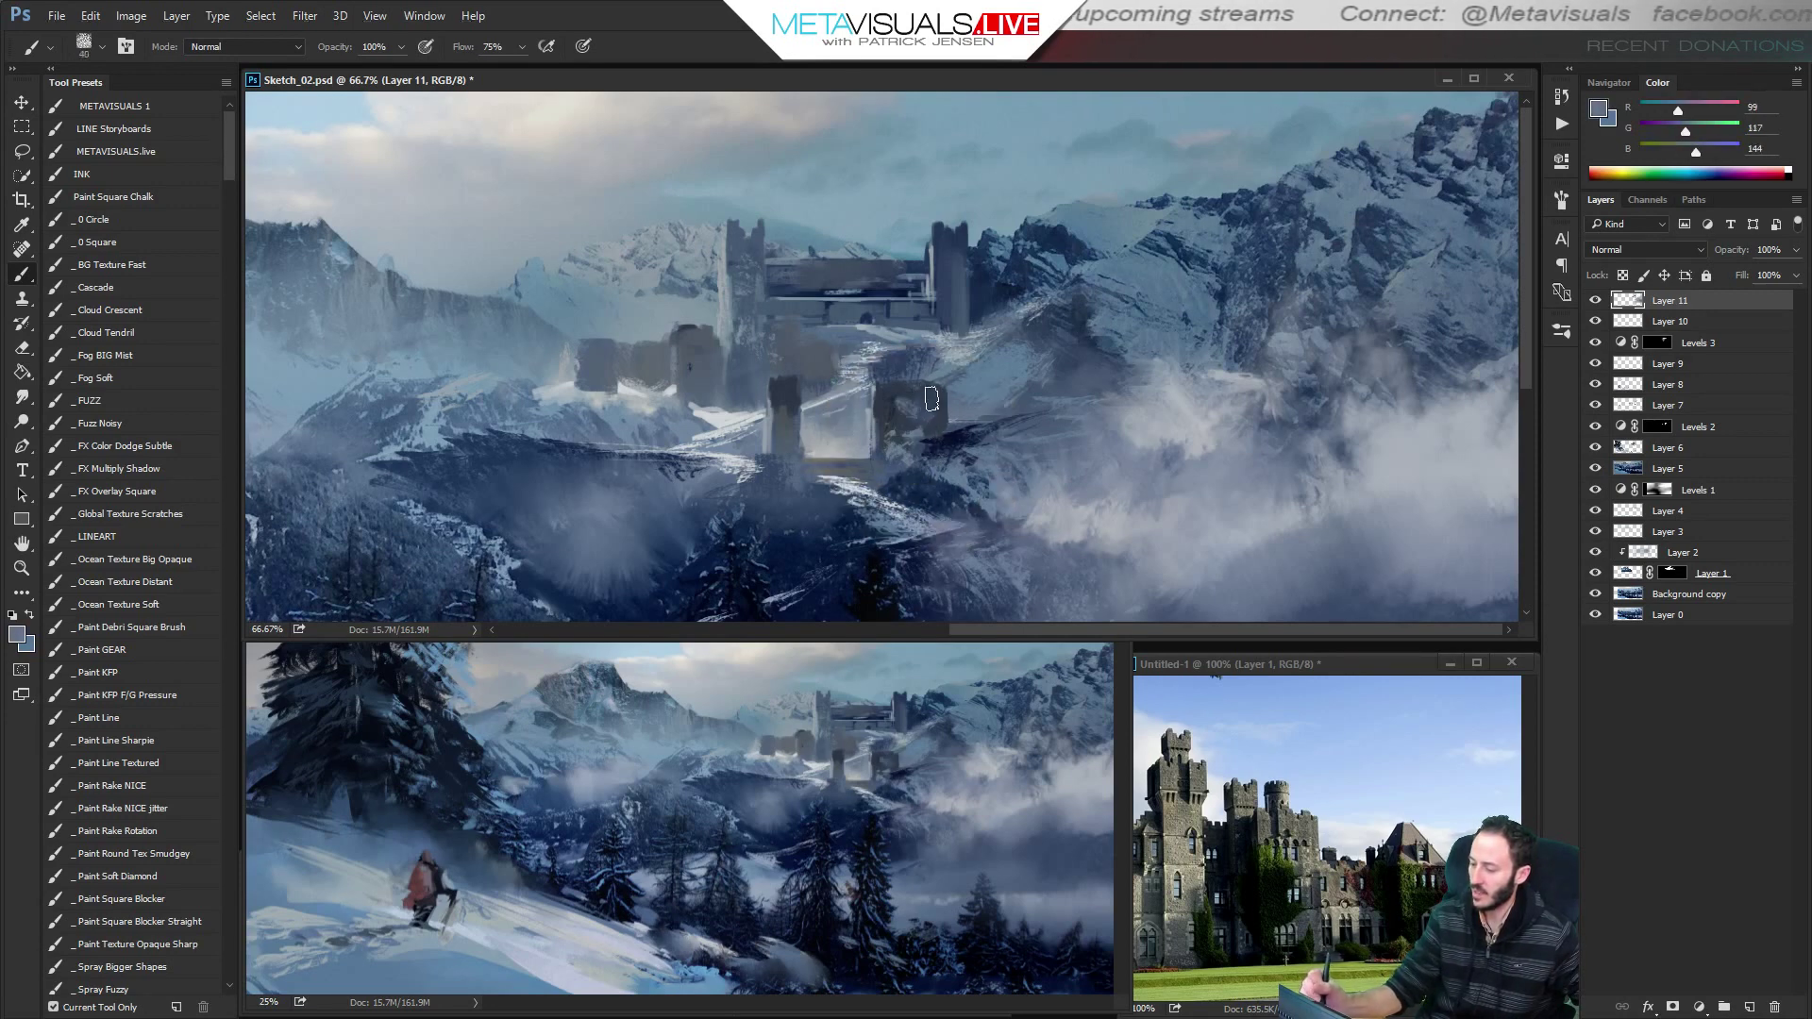
Add fine pale grey and dark slate details around the base between the two front towers with a much smaller brush.
key("bracketleft")
key("bracketleft")
key("bracketleft")
key("bracketleft")
key("bracketleft")
key("bracketleft")
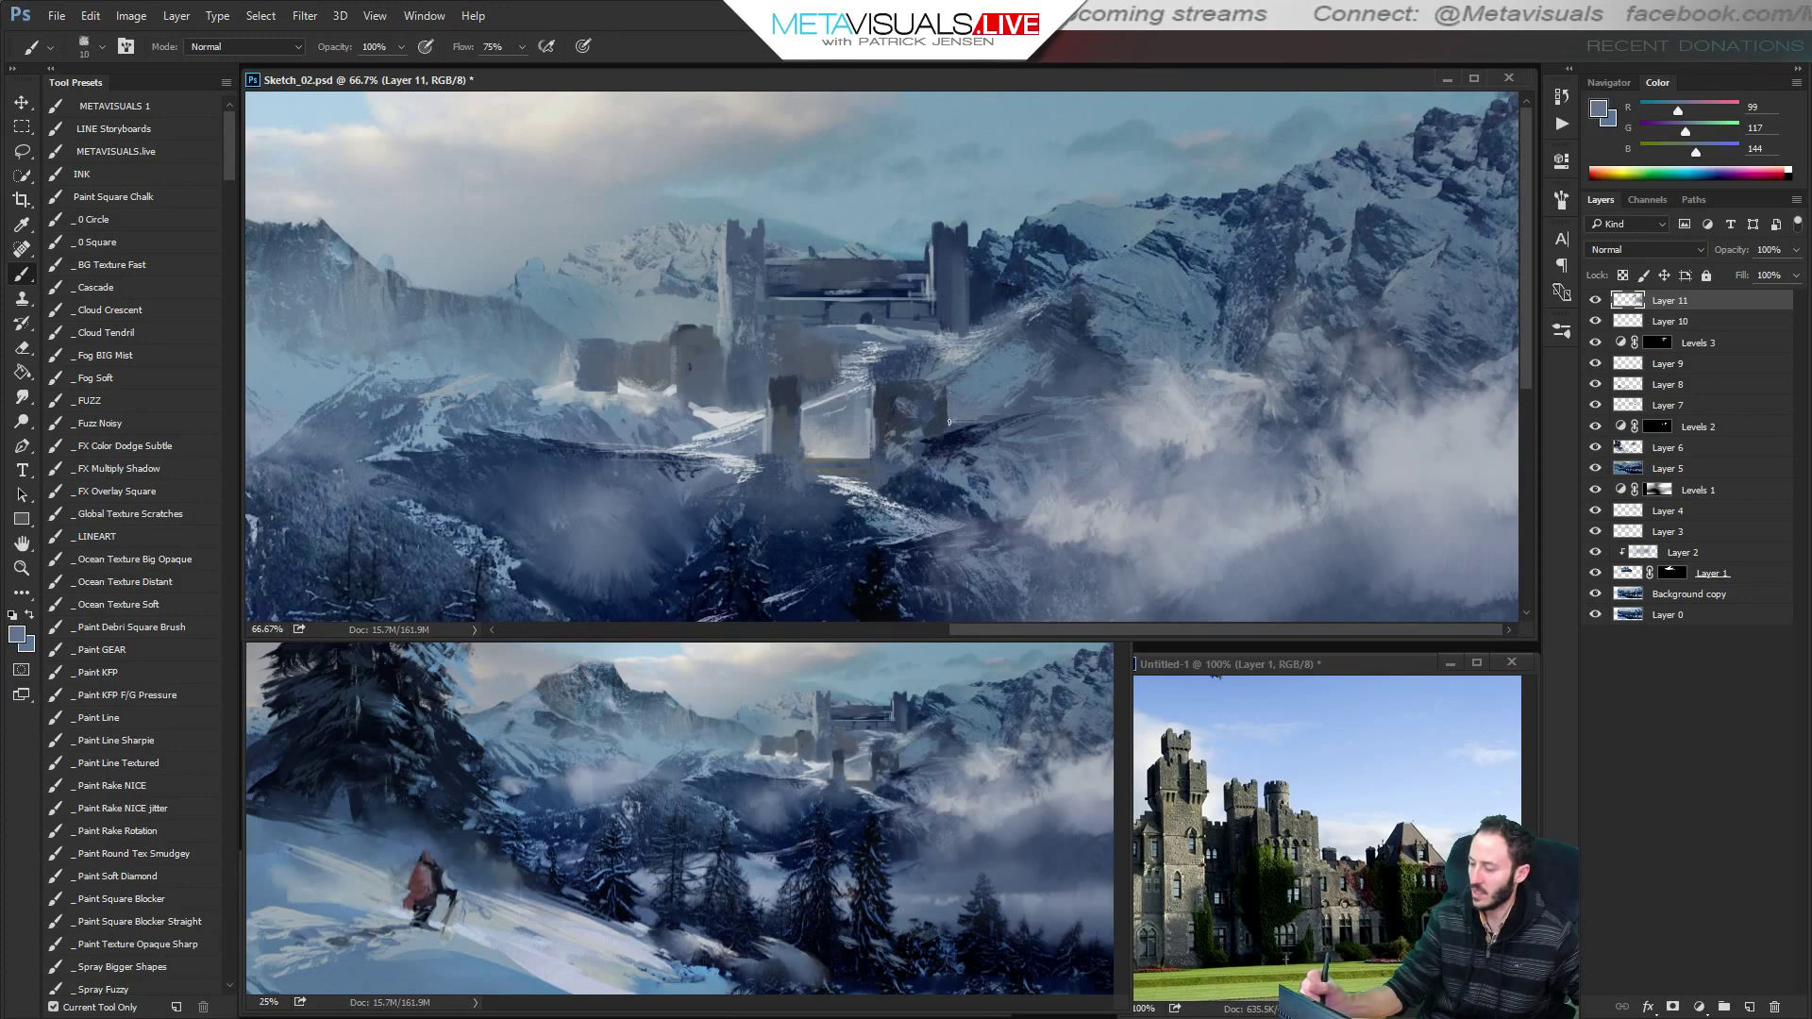
key("bracketleft")
left_click(859, 451, "alt")
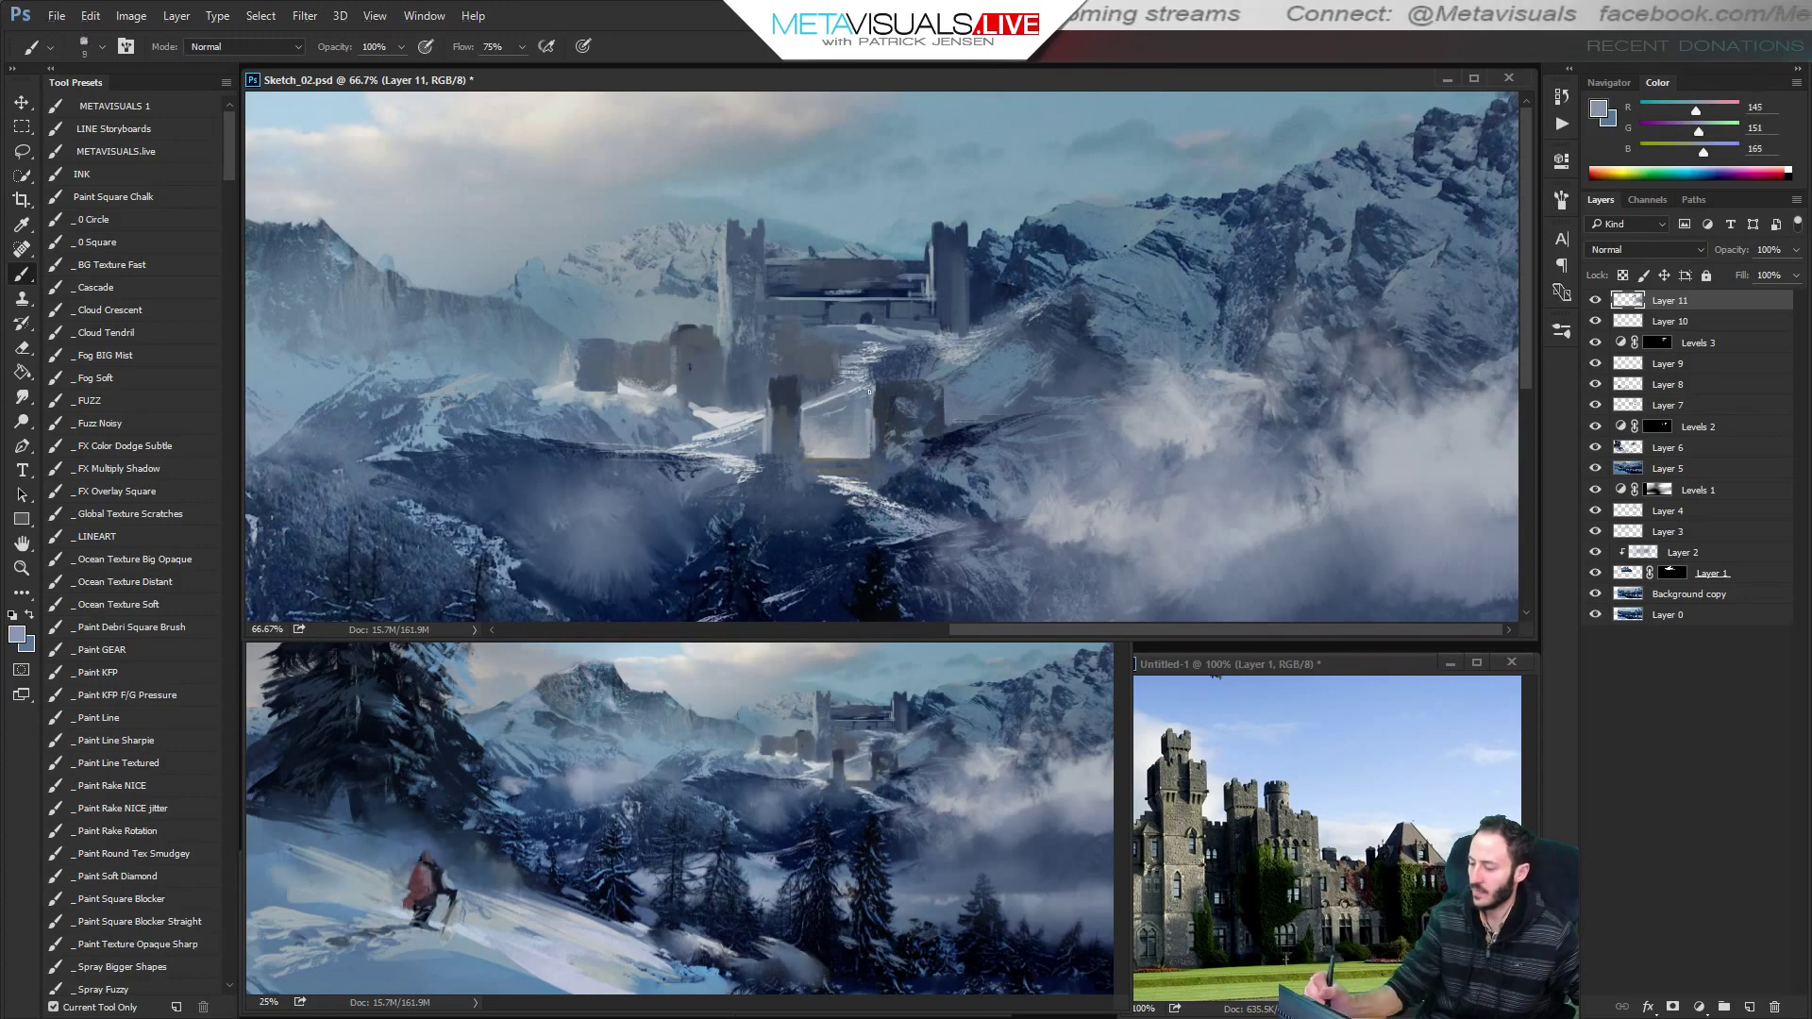
left_click(808, 433, "alt")
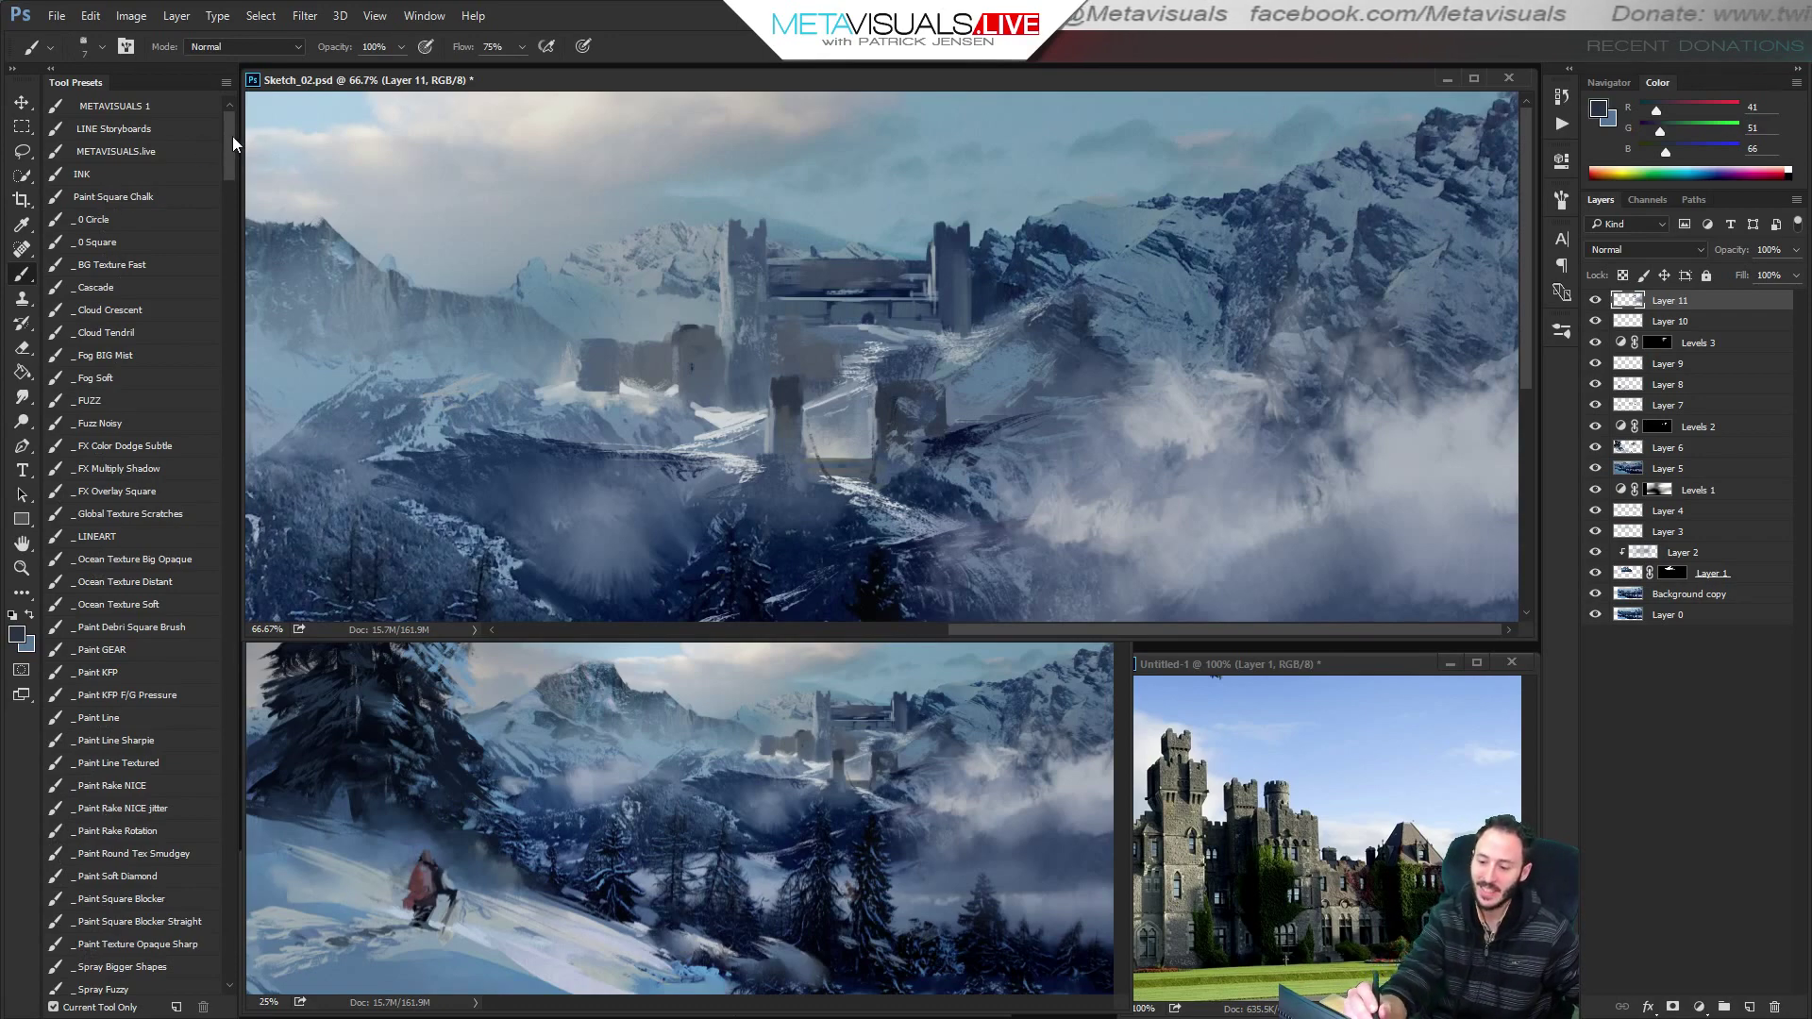
Block in a small dark blue structure on the distant snowy slope below the central mountain peak.
left_click_drag(233, 139, 257, 111)
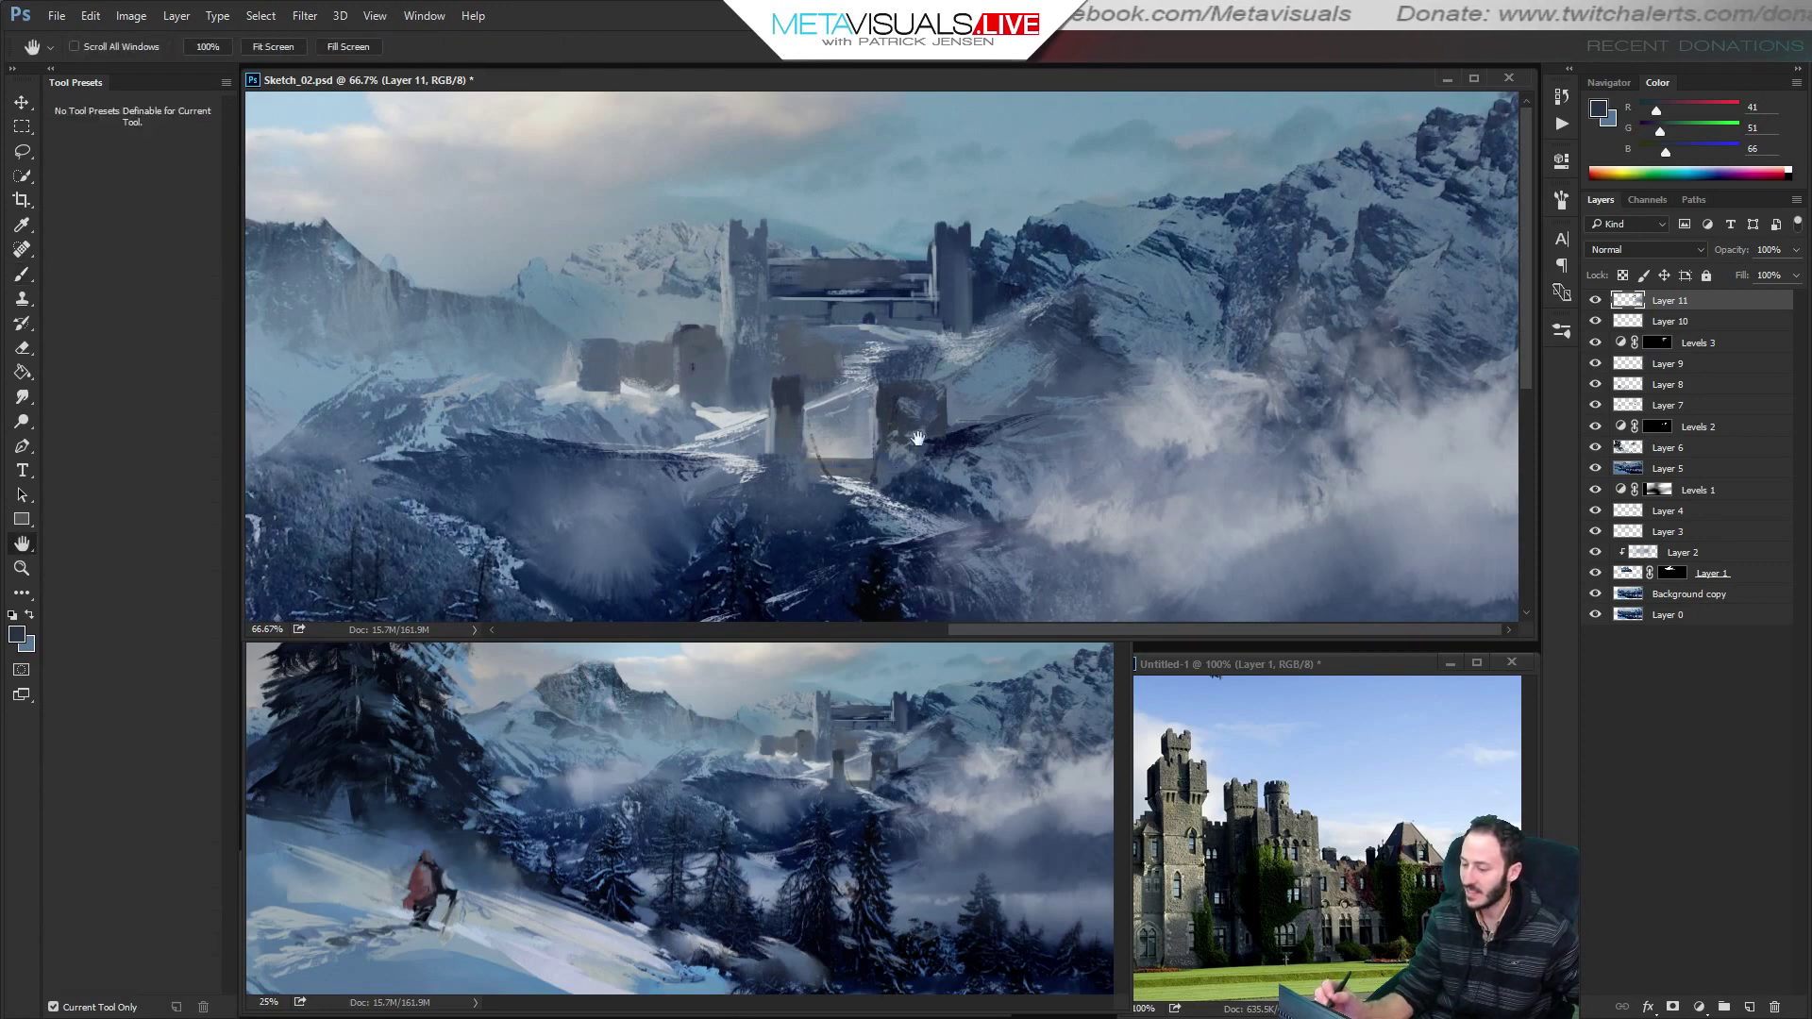
left_click(692, 472, "alt")
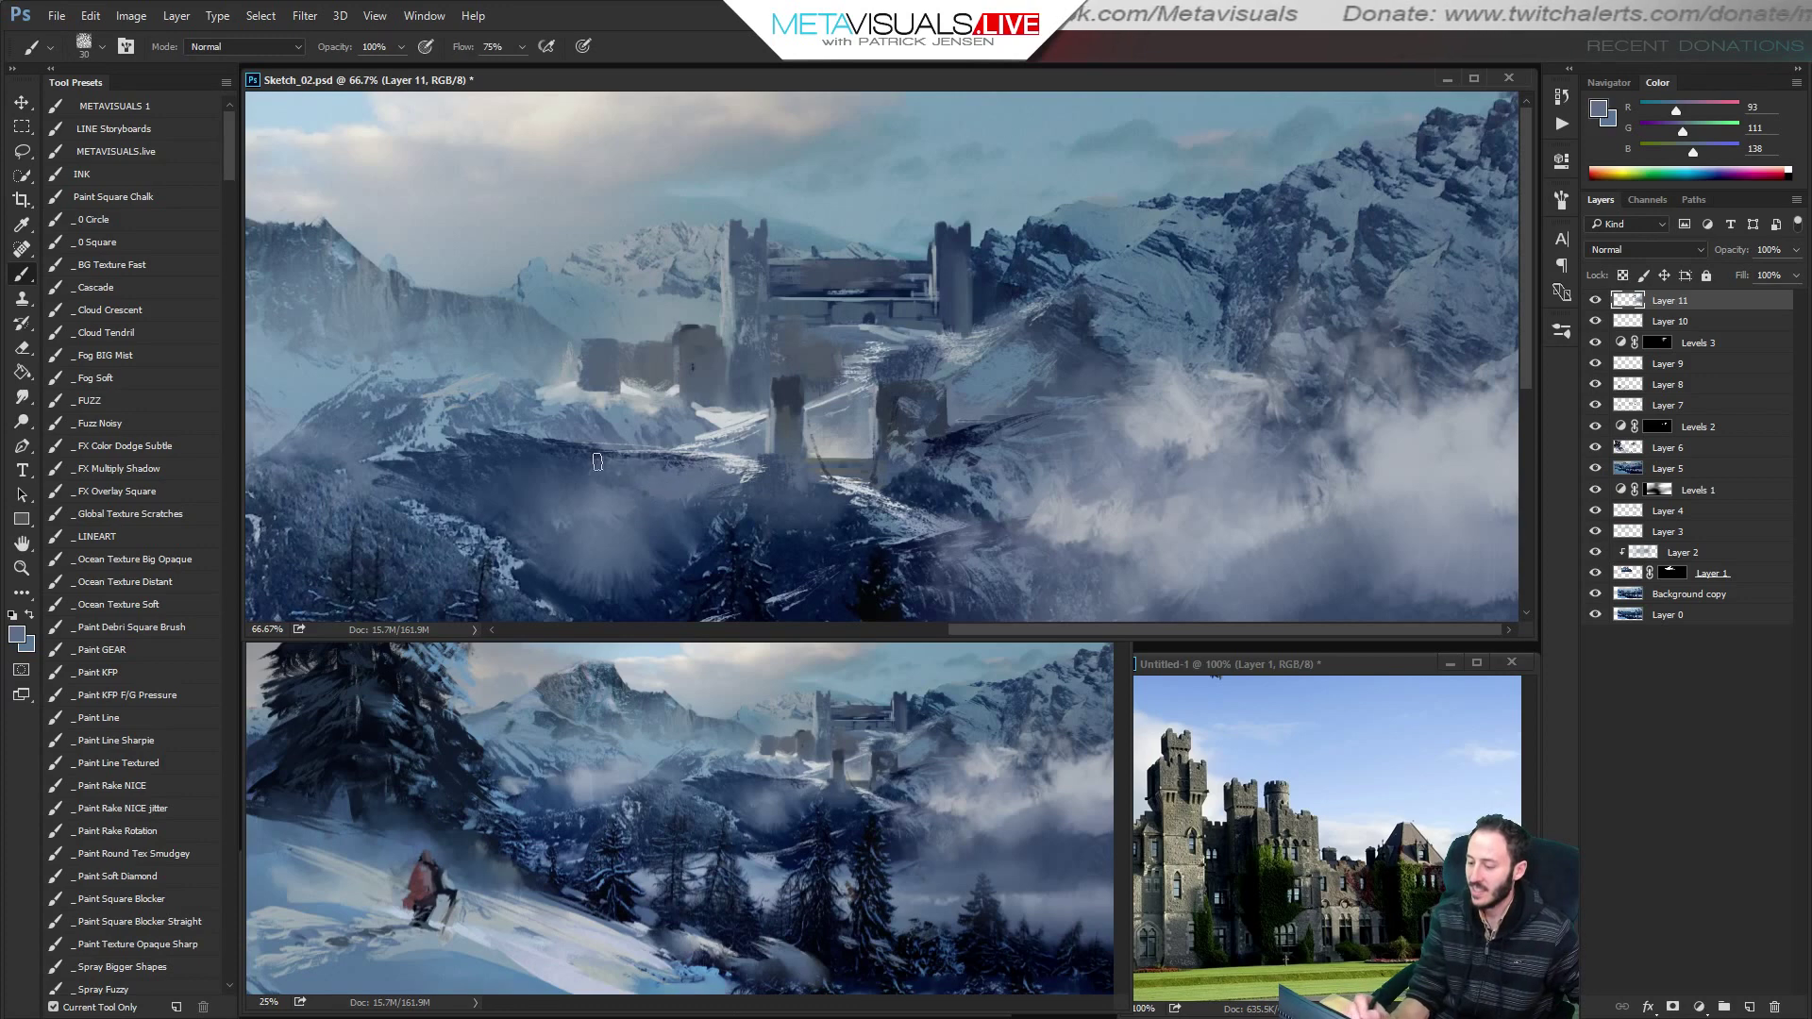
key("r")
key("z")
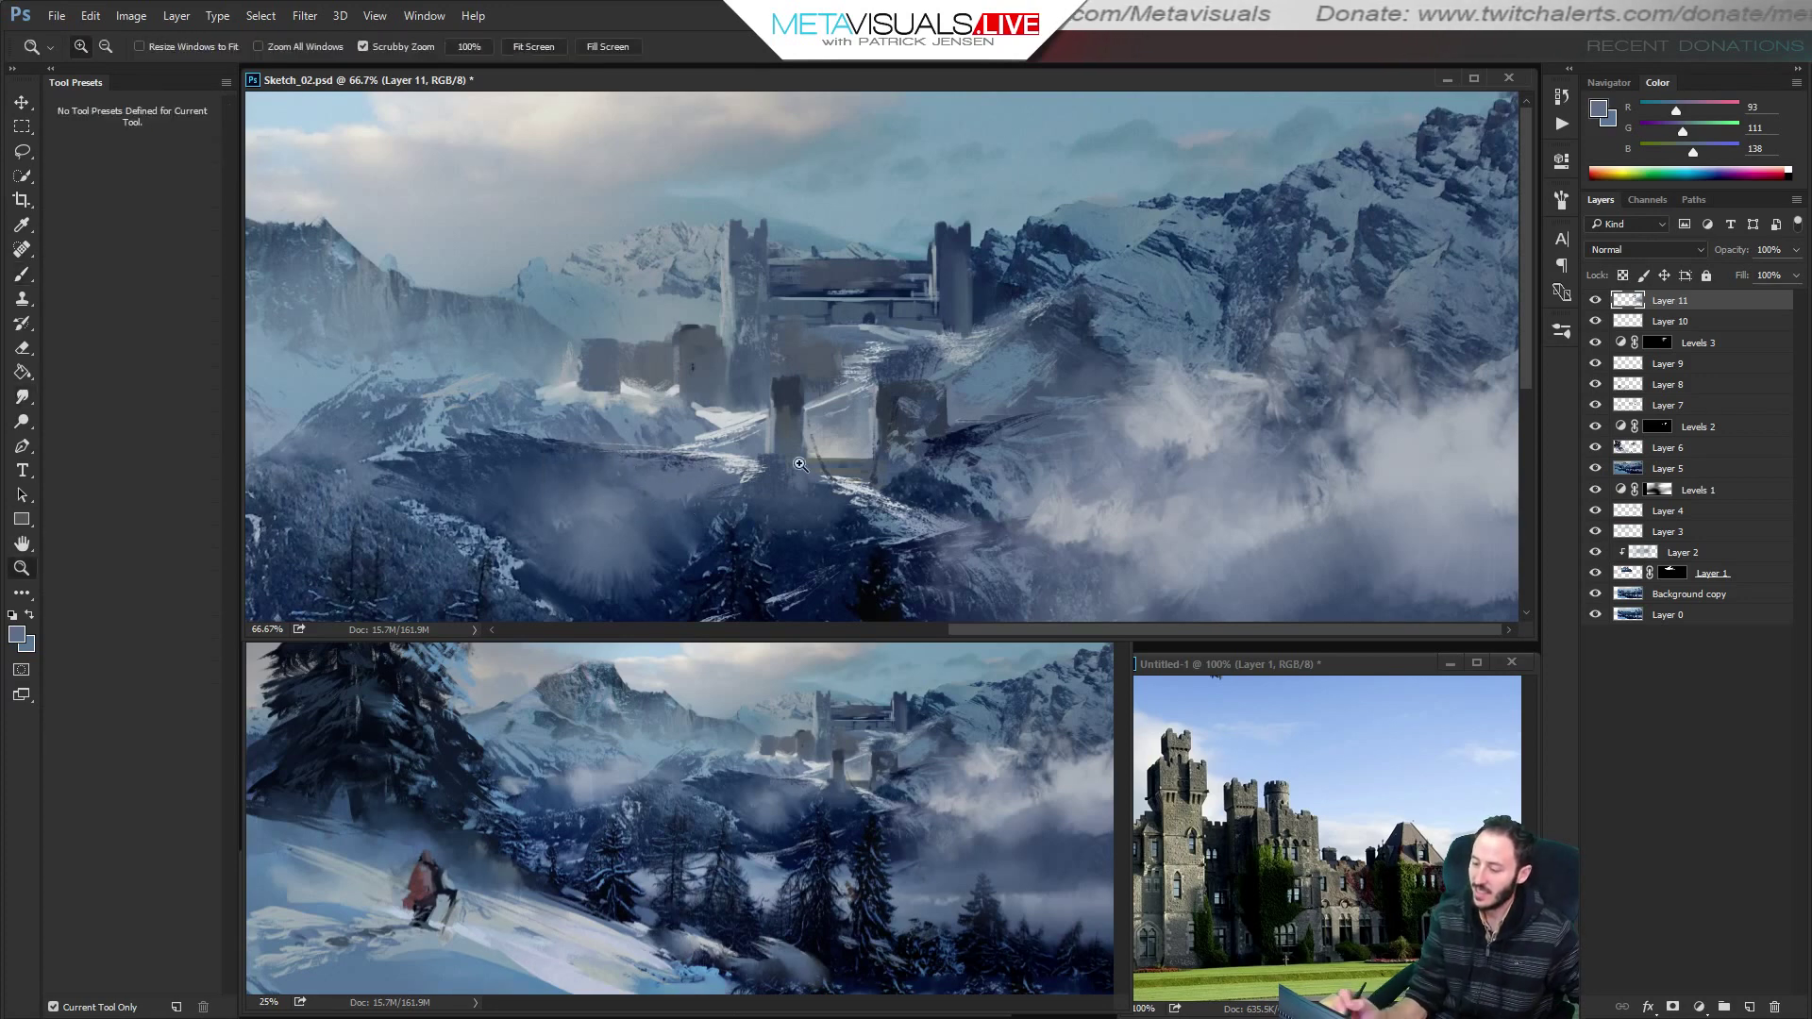
left_click(908, 450, "alt")
left_click(908, 450, "alt")
key("b")
left_click(980, 243, "alt")
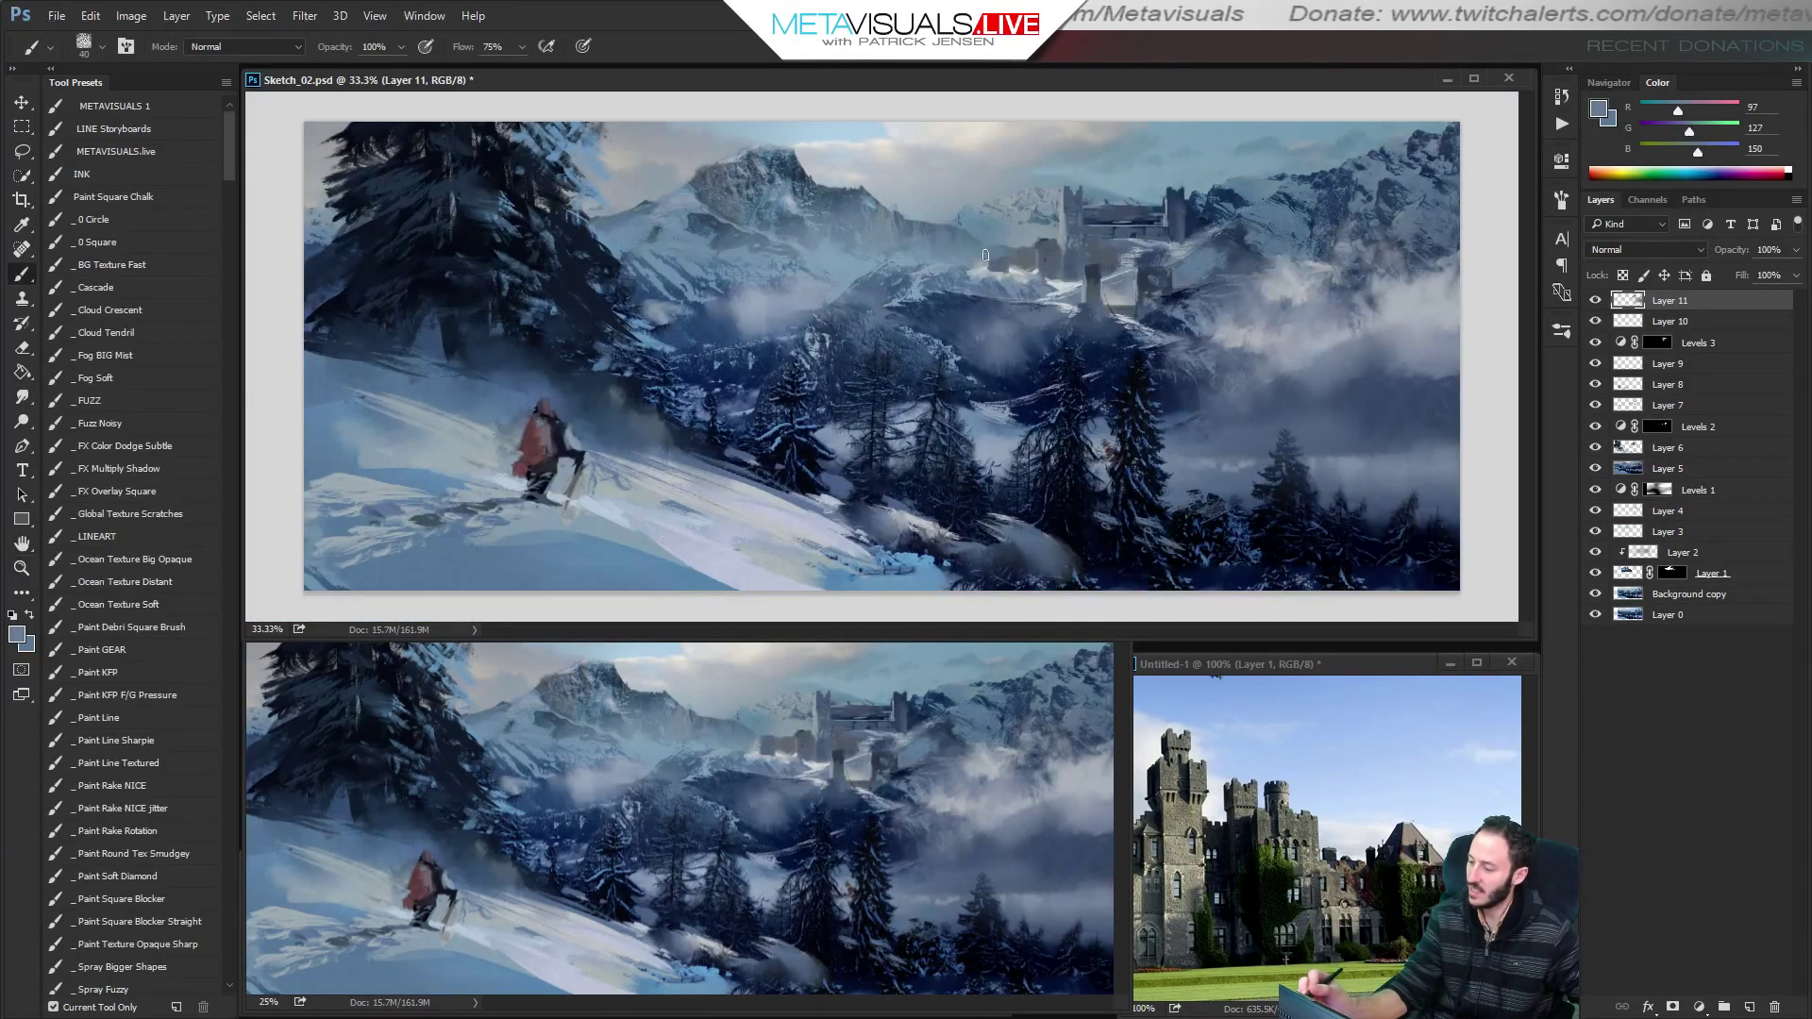
left_click(1086, 221, "alt")
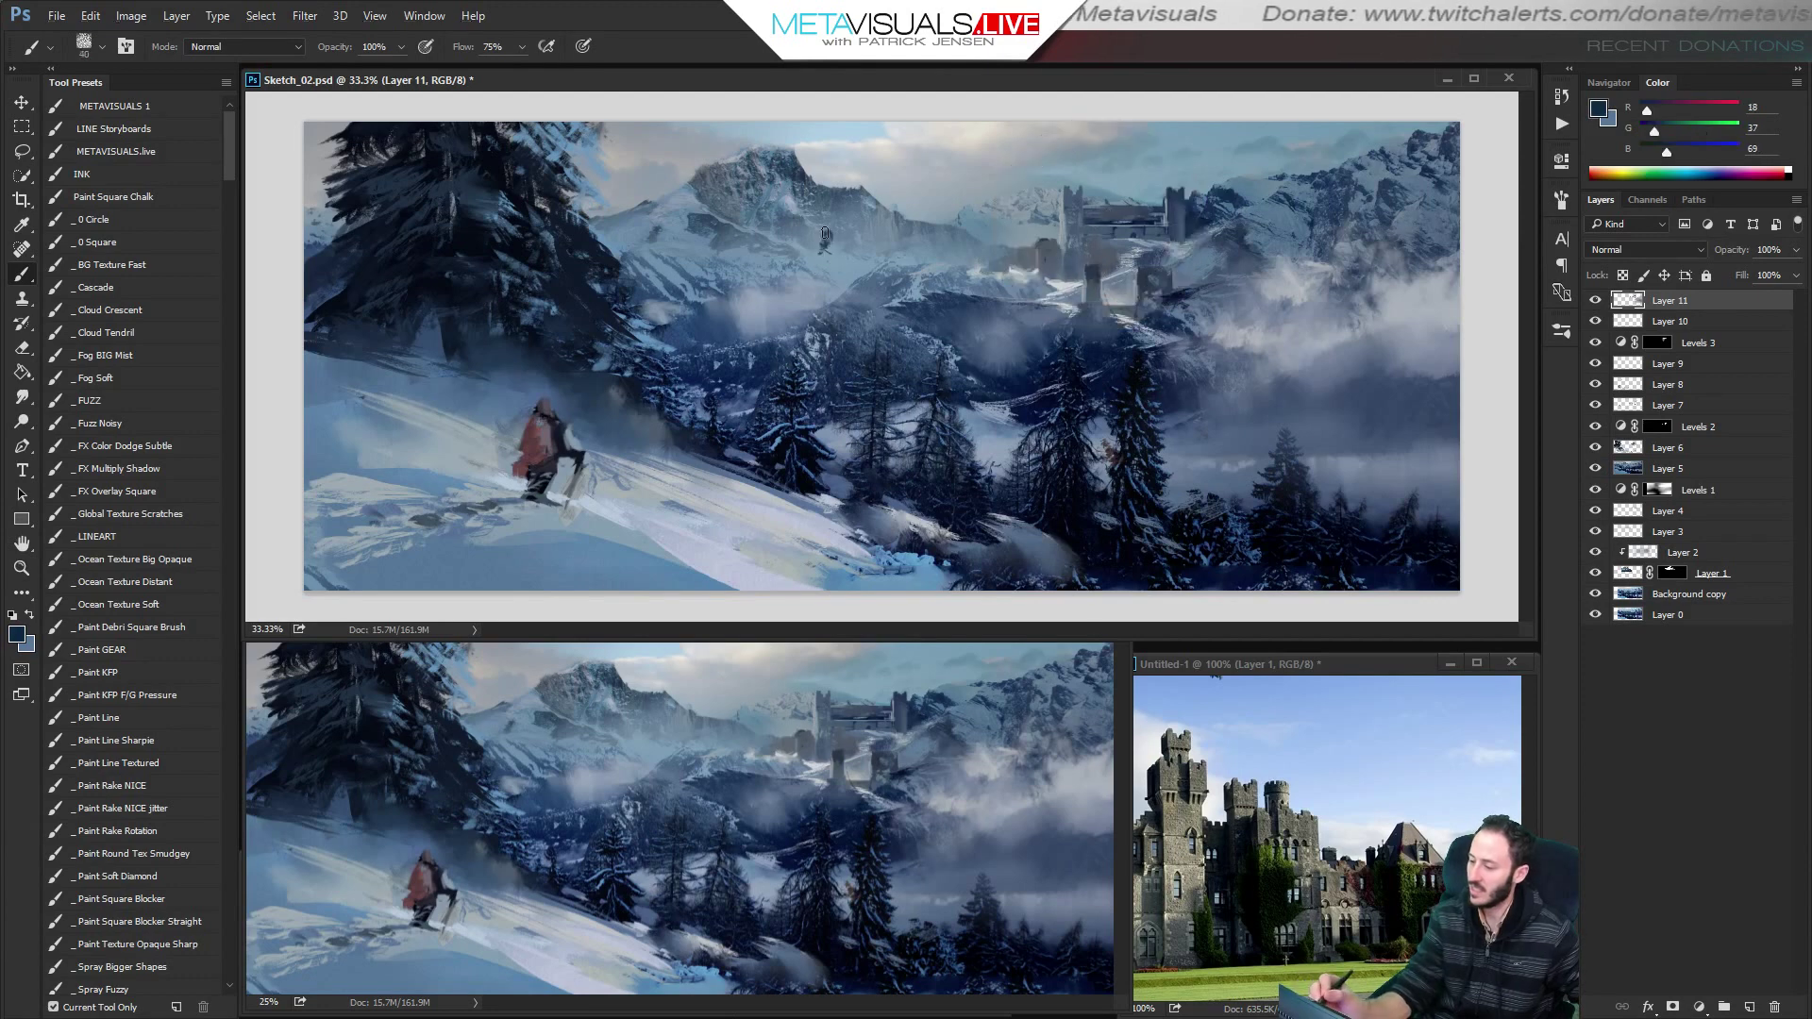
key("bracketleft")
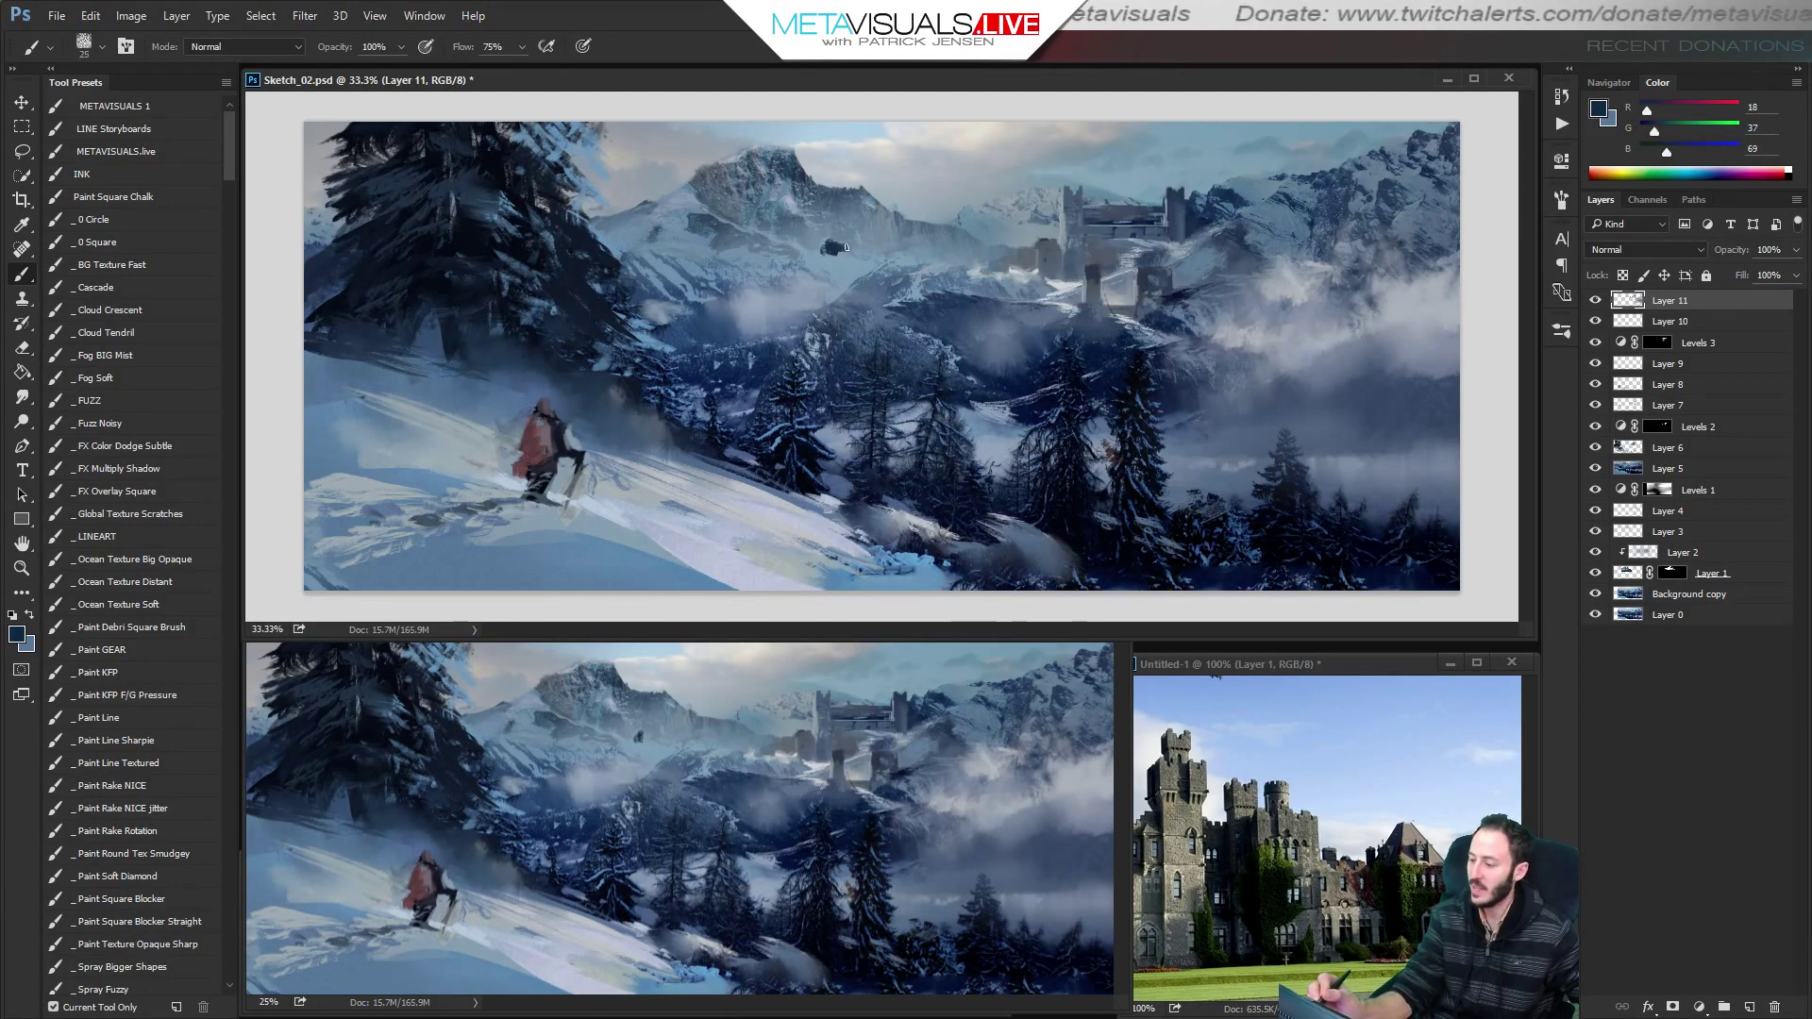
key("bracketright")
Fade the small distant structure with sampled blue-grey and smudging, and repaint its block shape in darker blue.
left_click(840, 255, "alt")
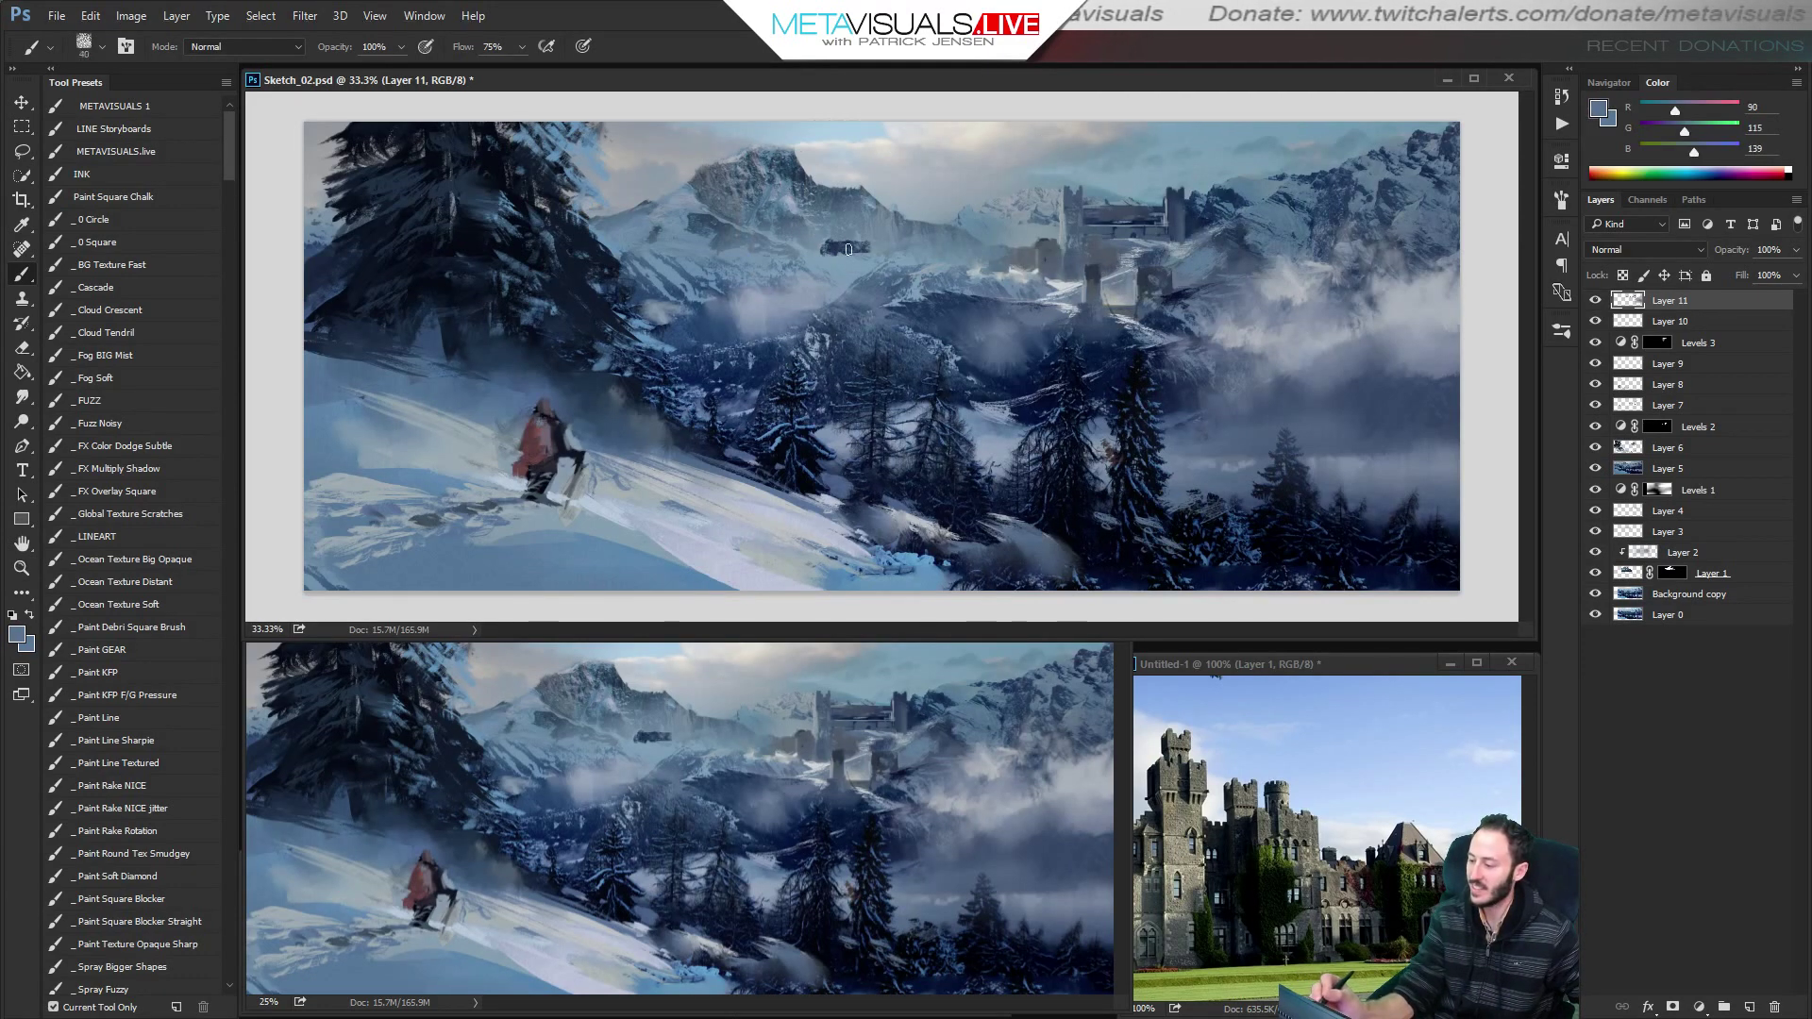
key("r")
key("b")
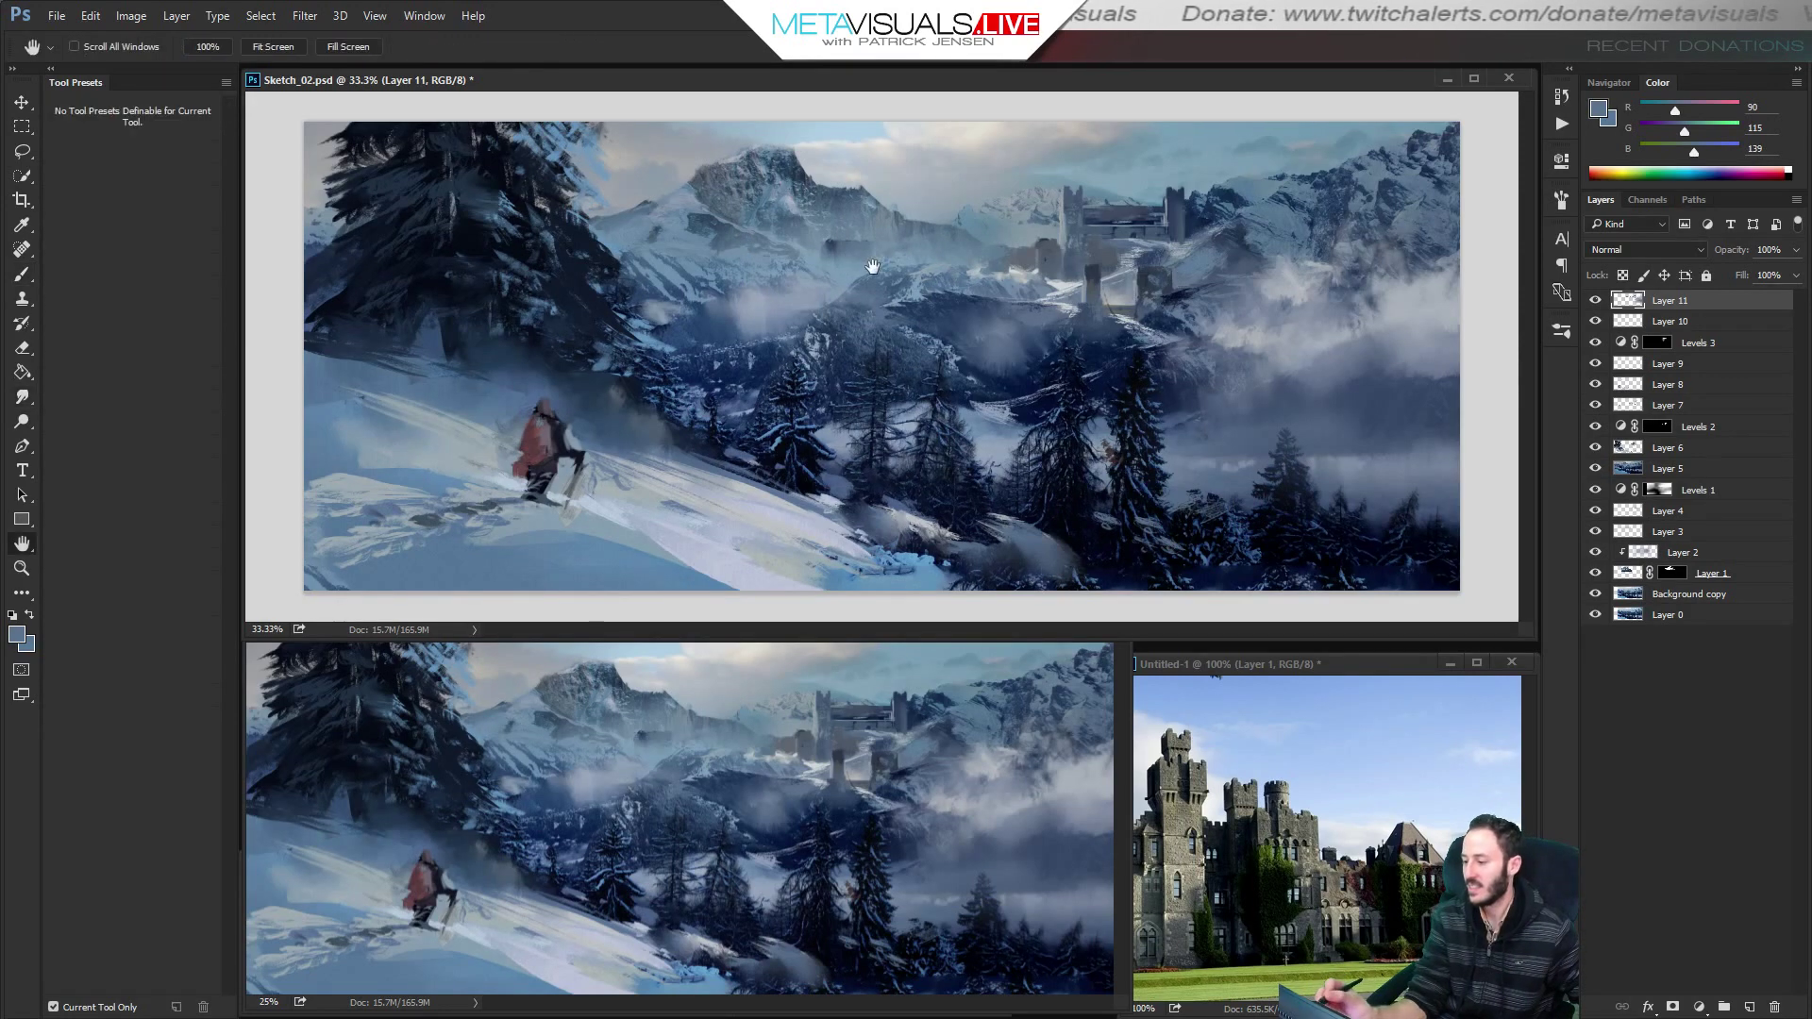
left_click(831, 249, "alt")
left_click_drag(835, 247, 876, 247)
key("r")
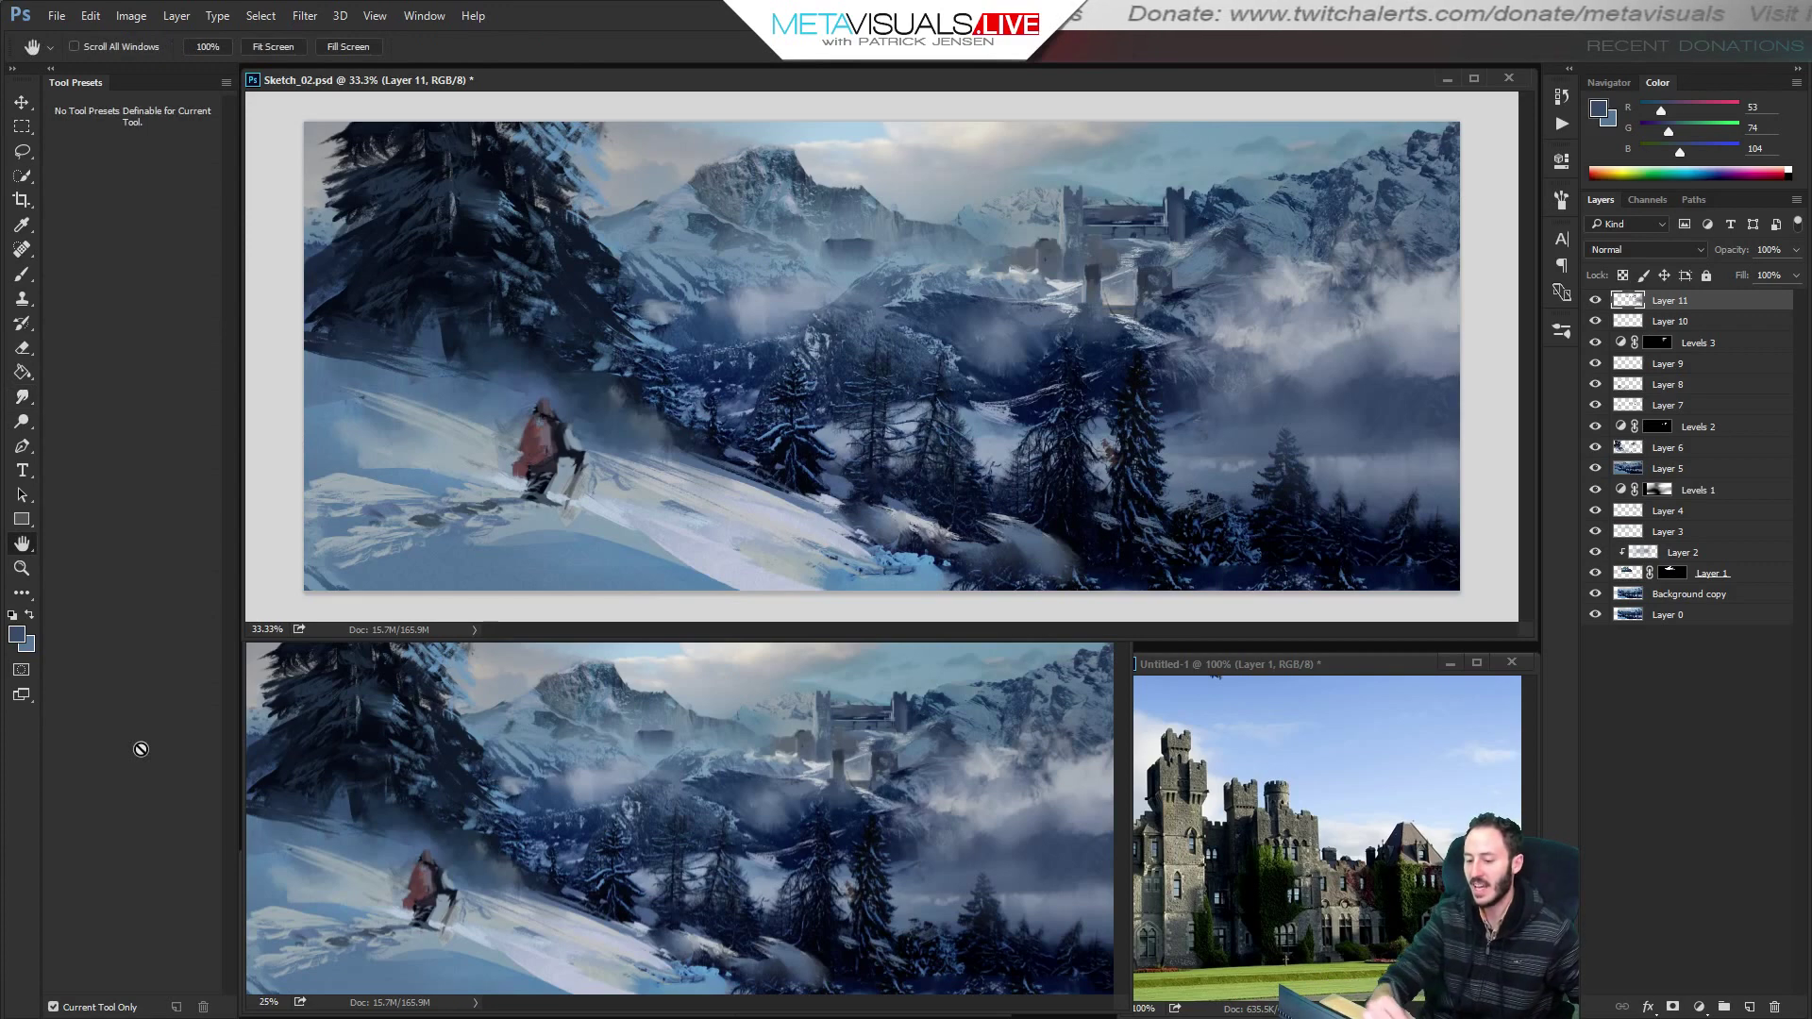
key("b")
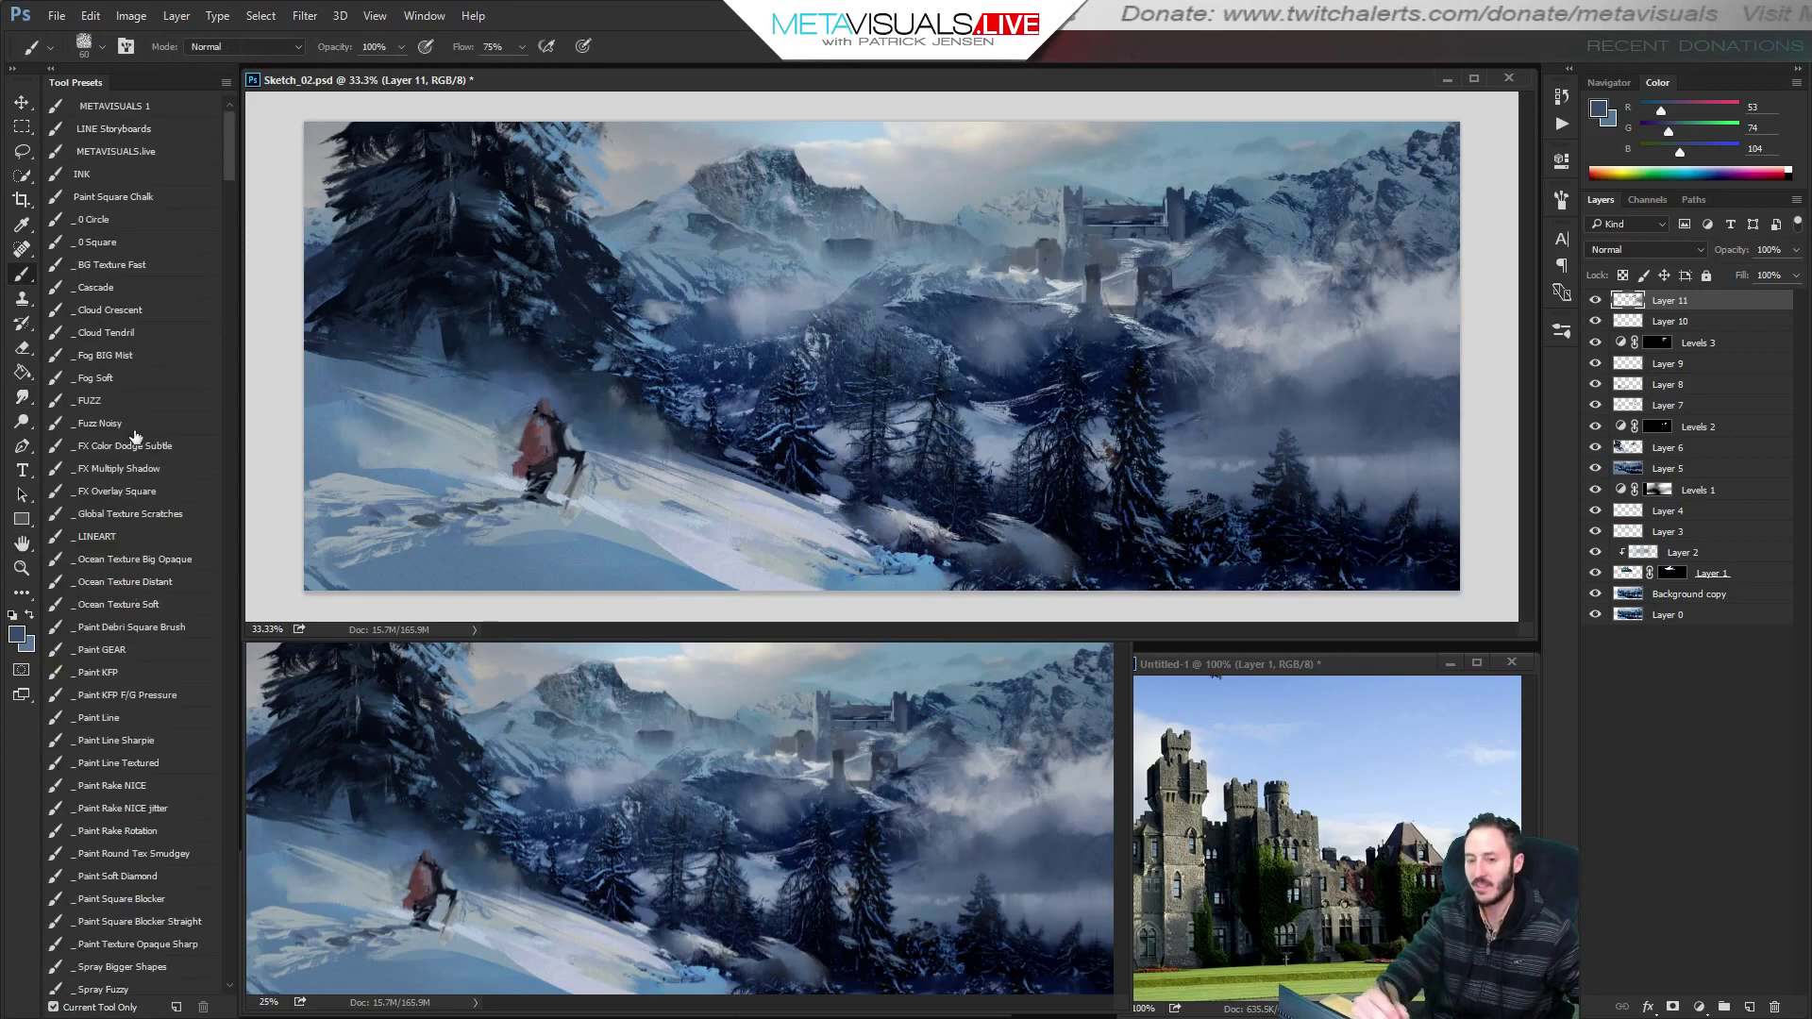
Shade the small distant structure with lighter blue-grey tones sampled from the slope around it.
right_click(709, 298)
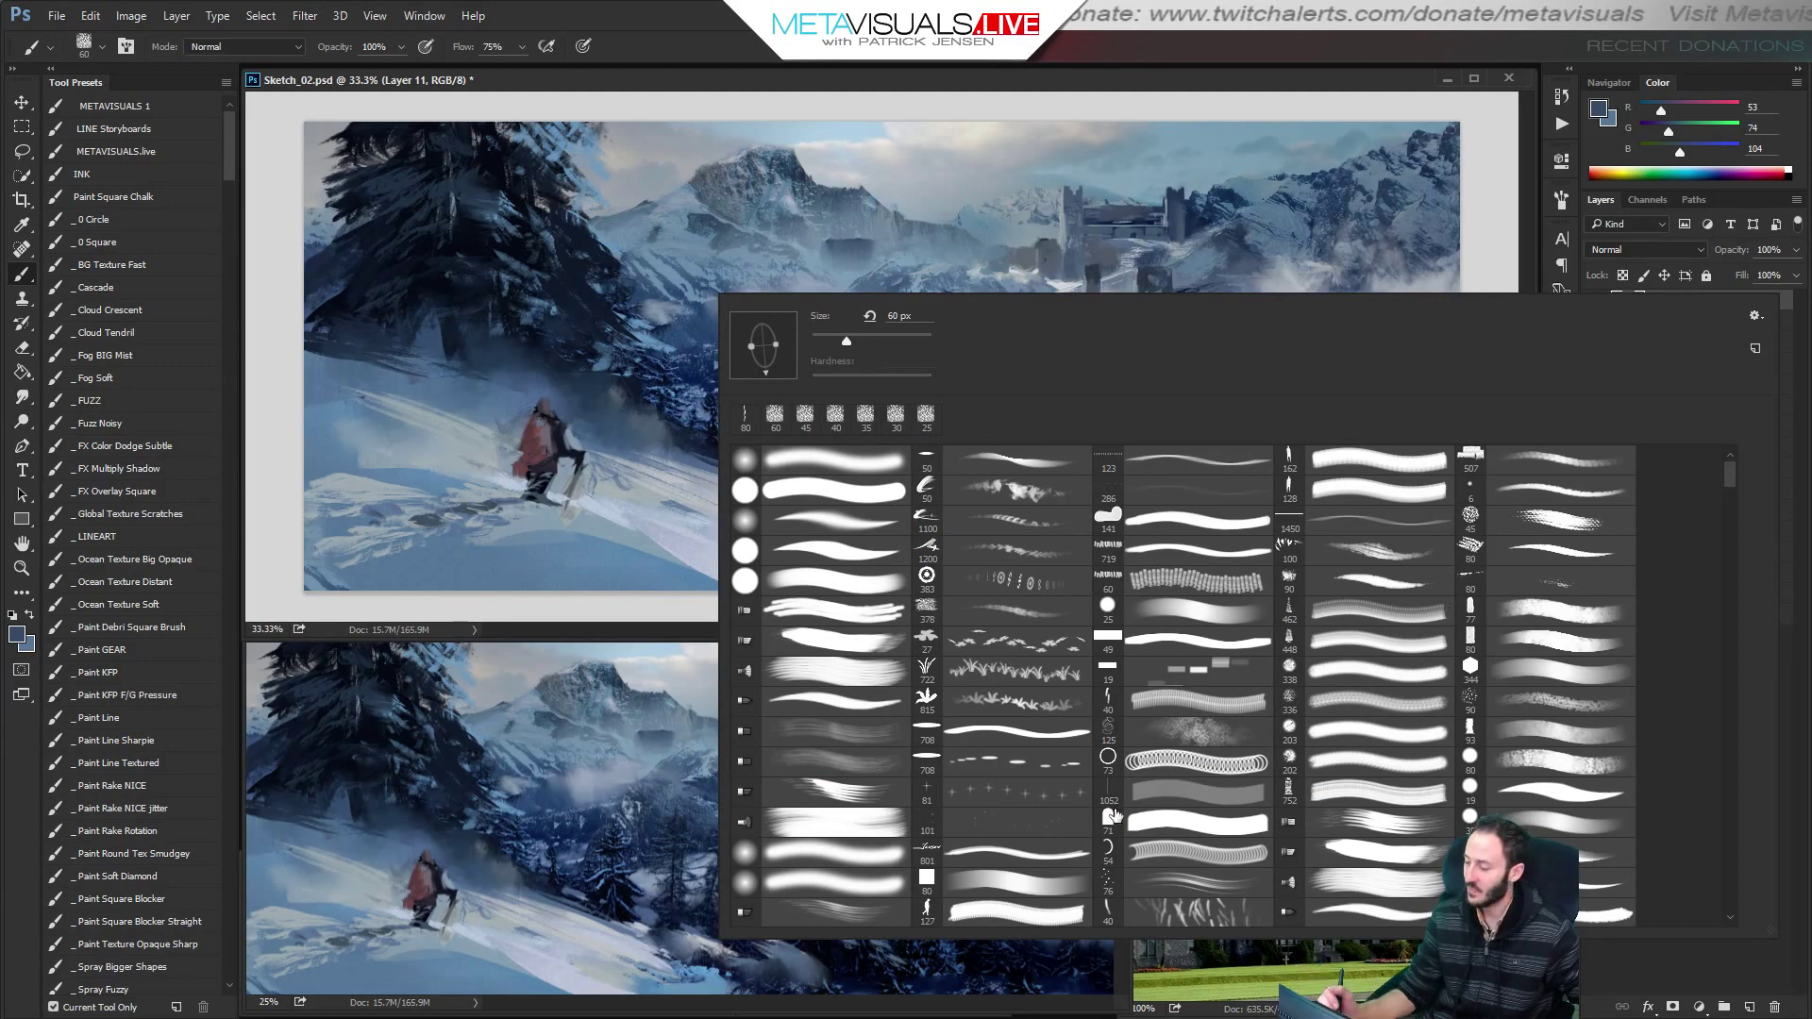
left_click(449, 211)
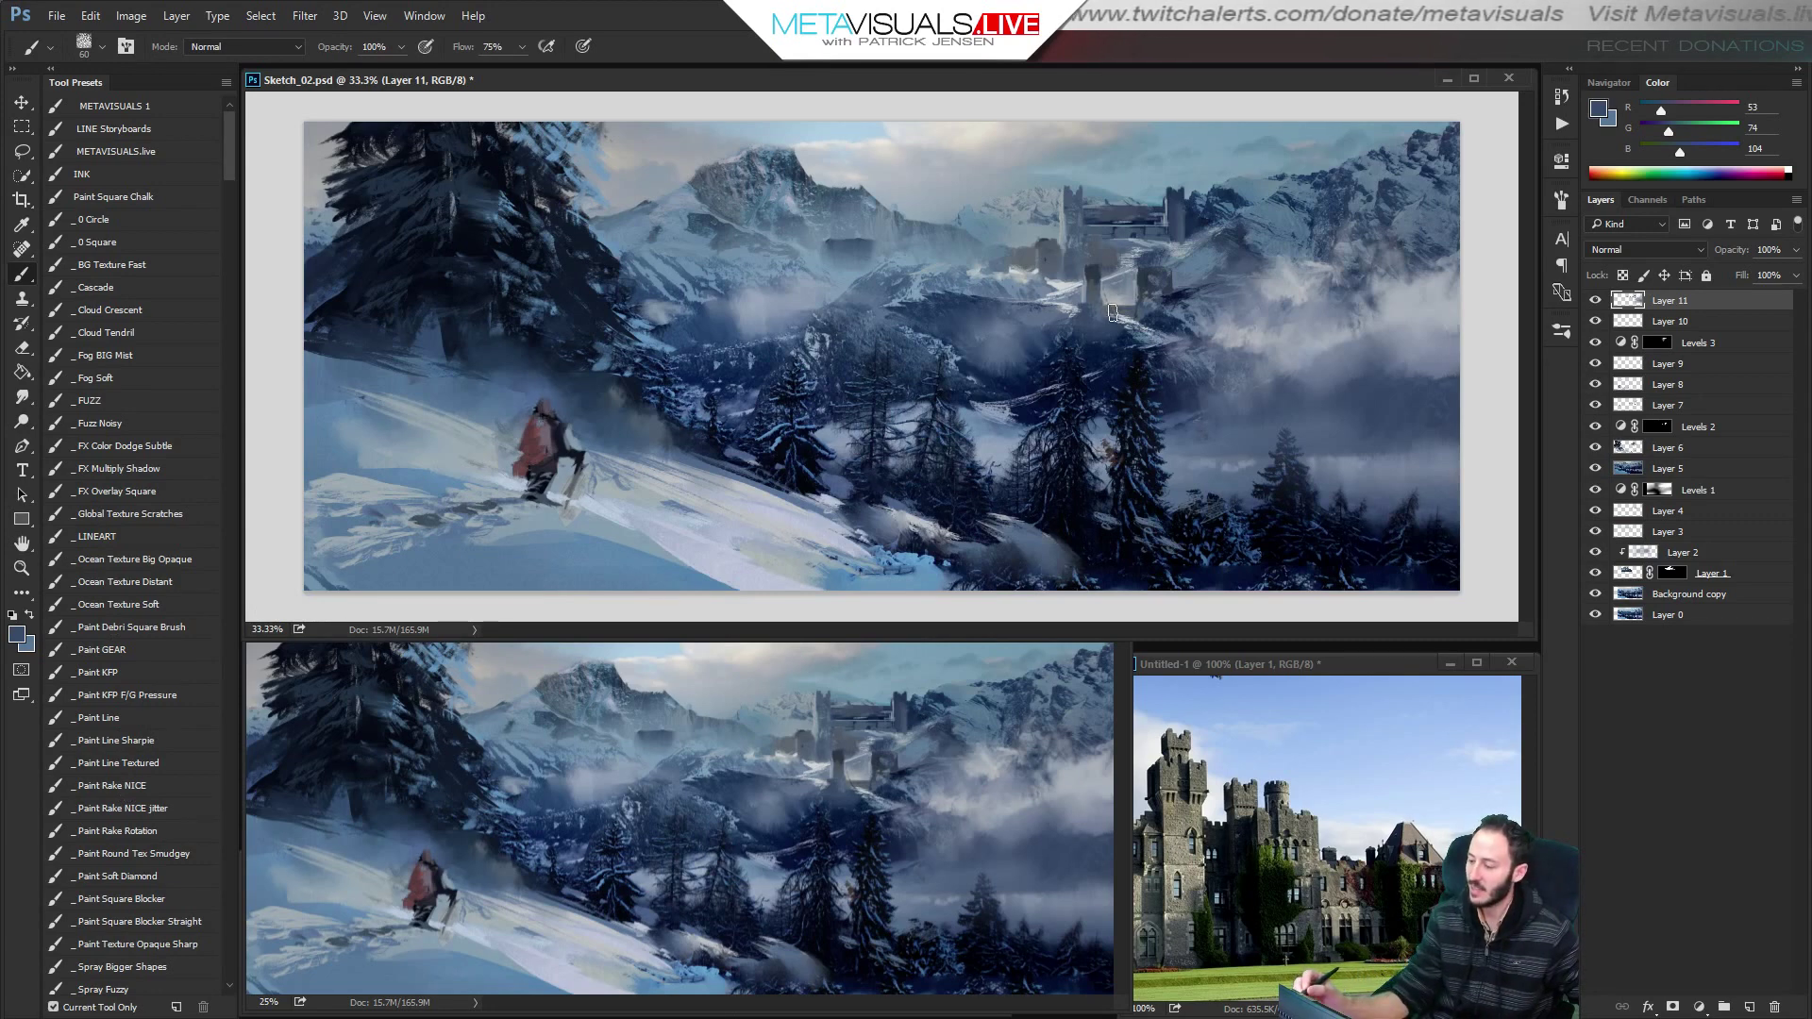
key("alt")
left_click(881, 210, "alt")
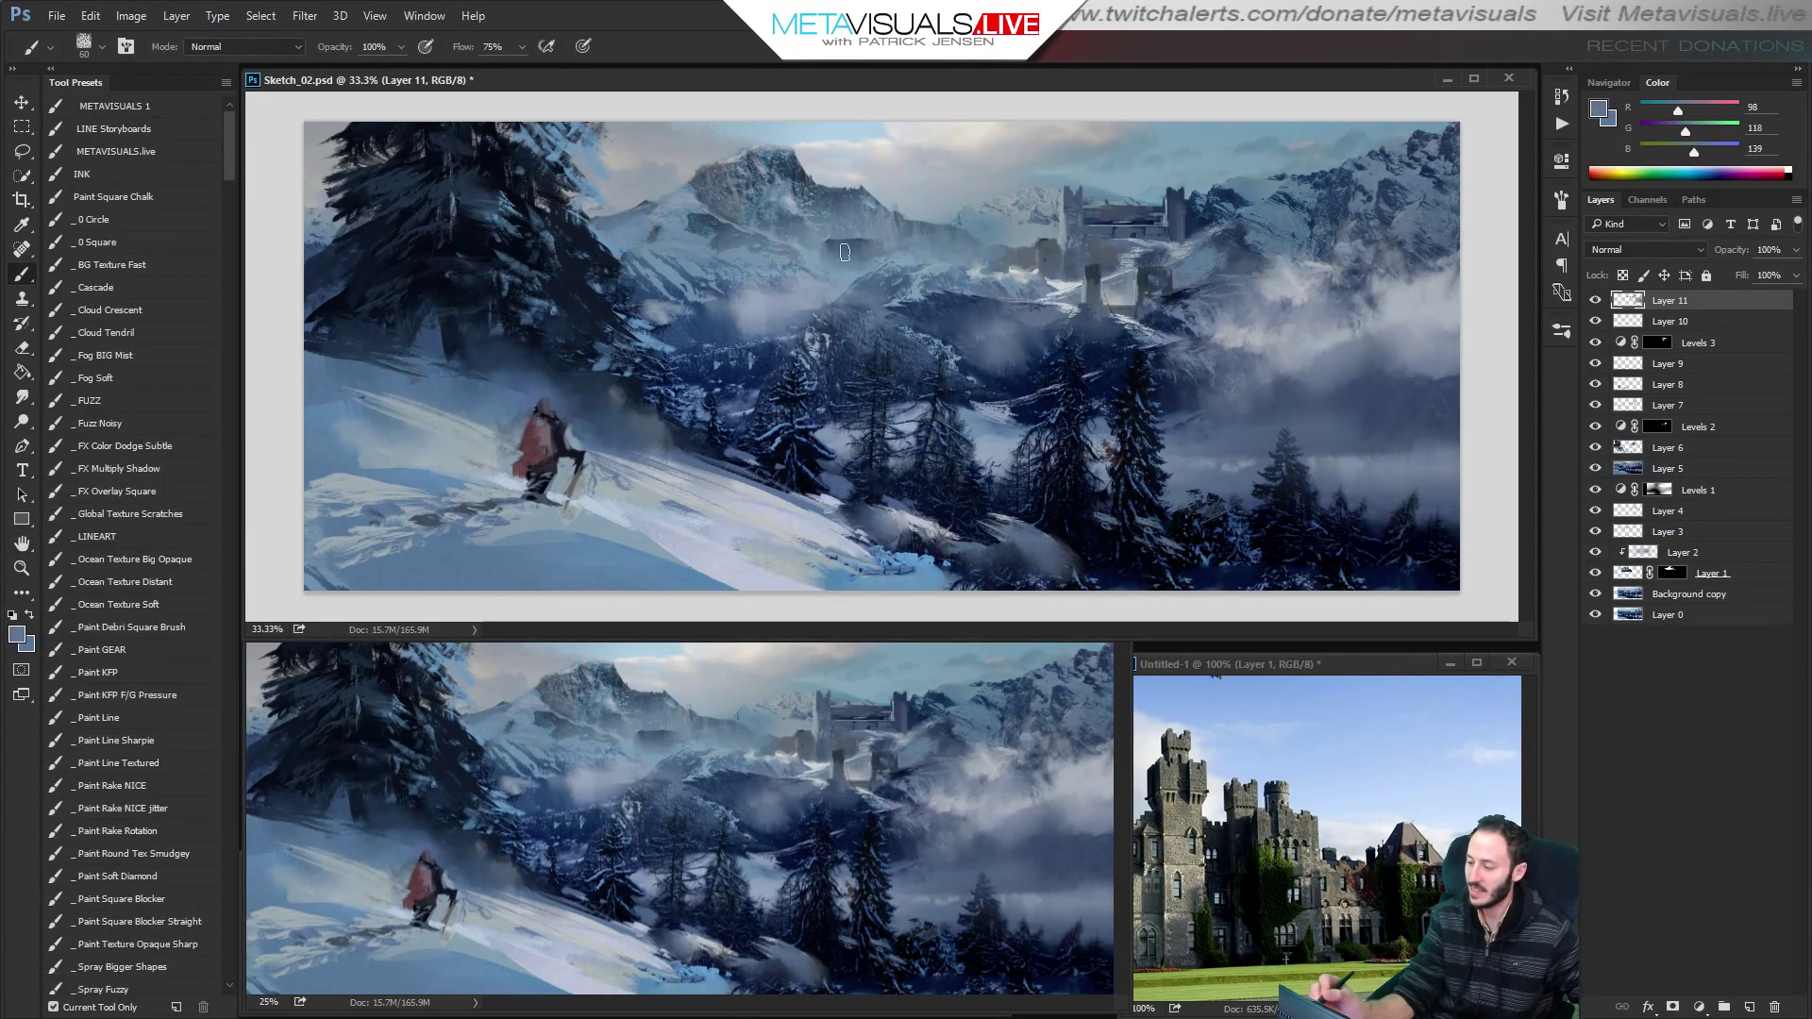
left_click(881, 247, "alt")
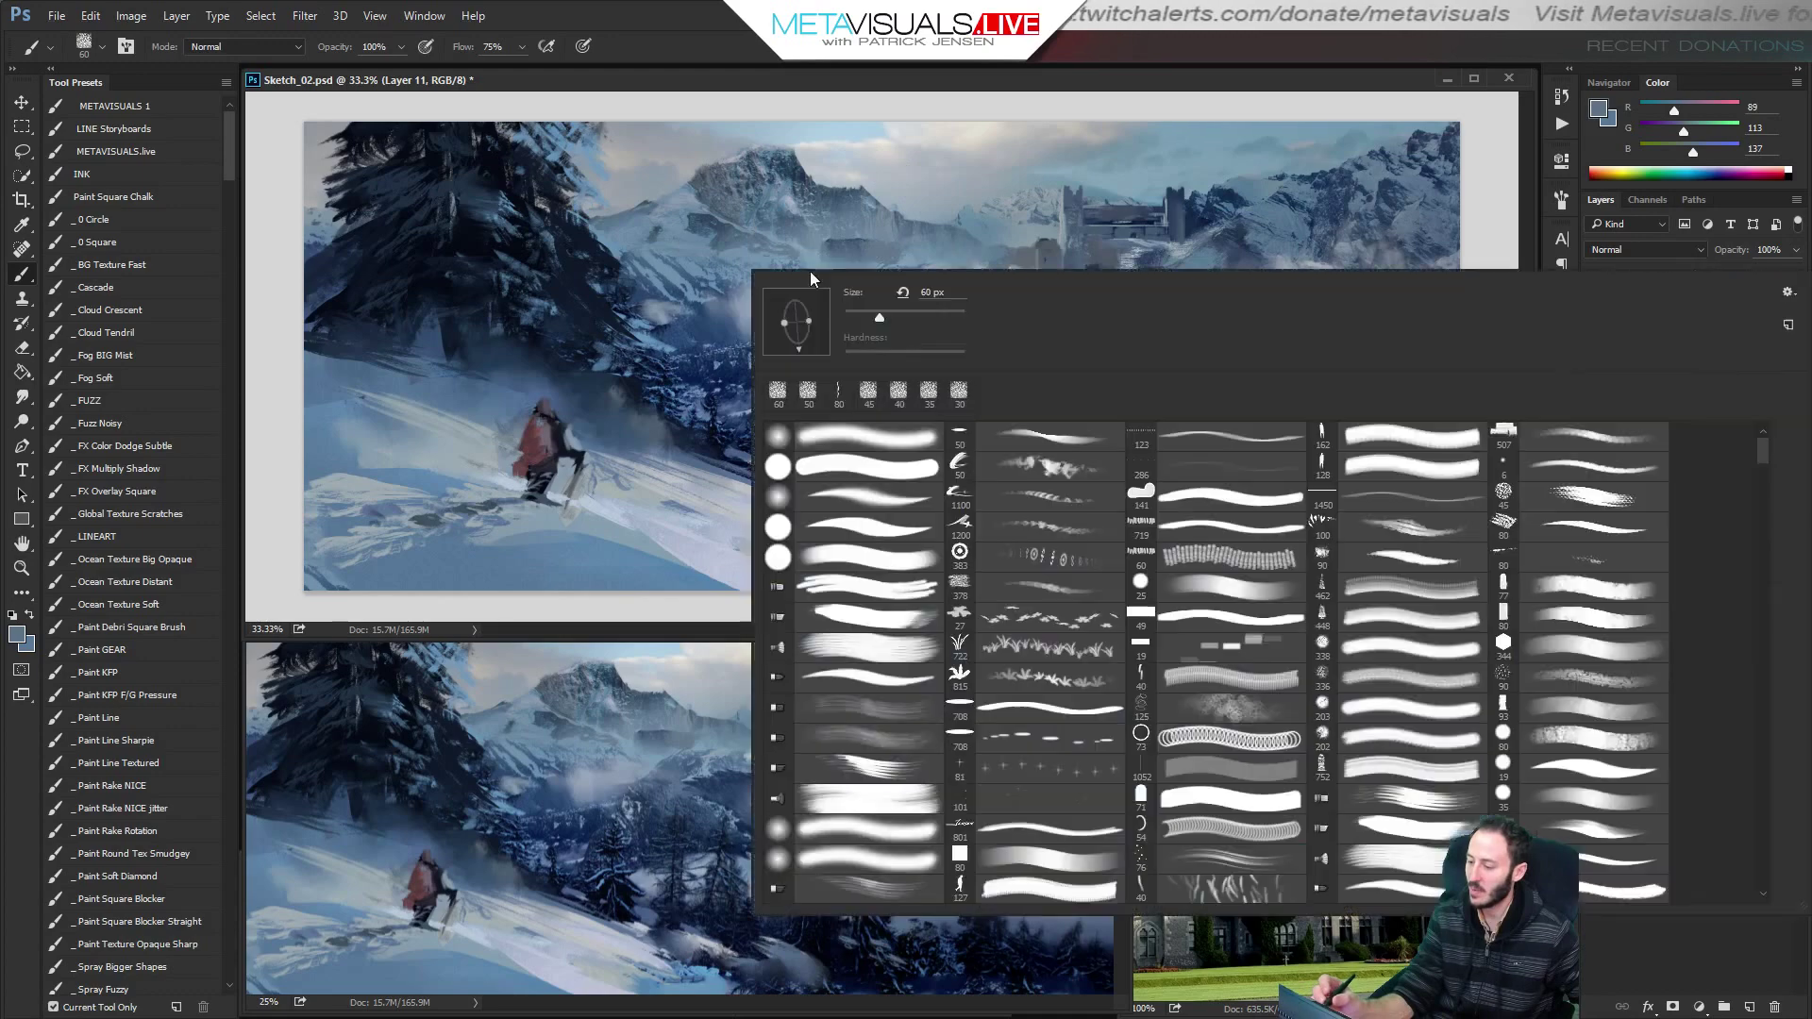
Find and select the 400 px bare-branch brush in the brush library.
right_click(877, 269)
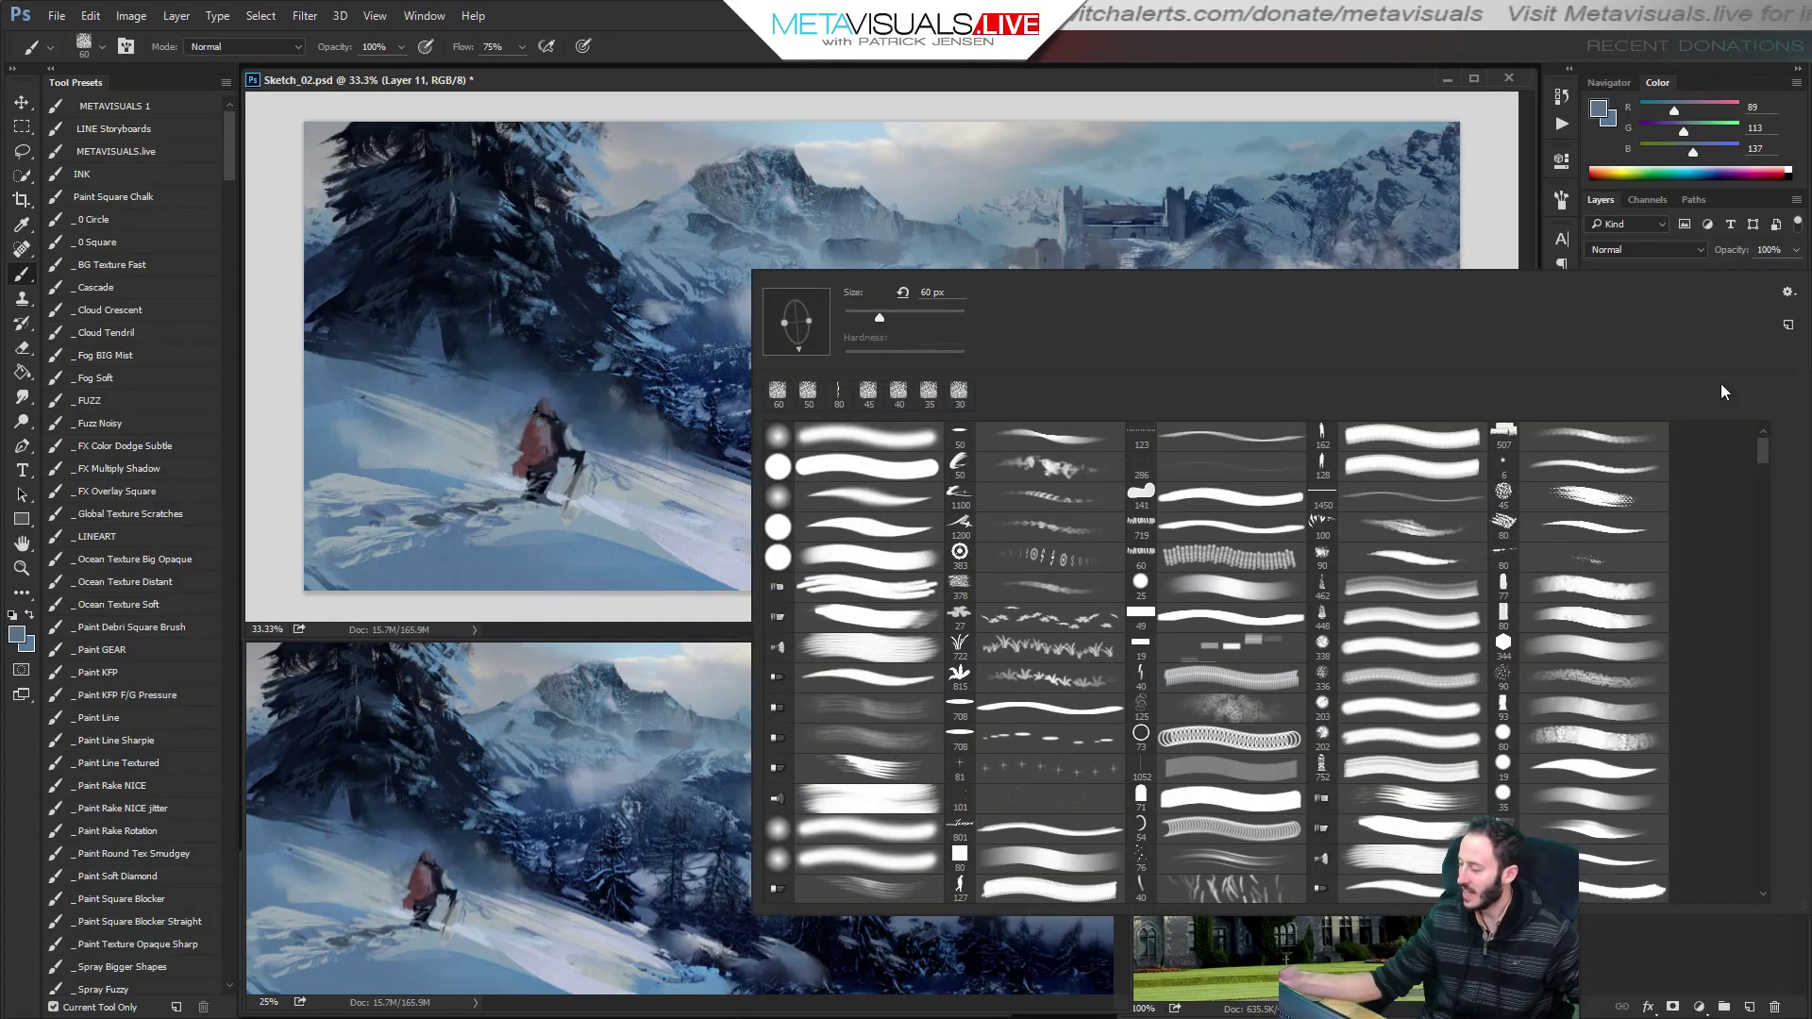
scroll(1763, 446, "down", 8)
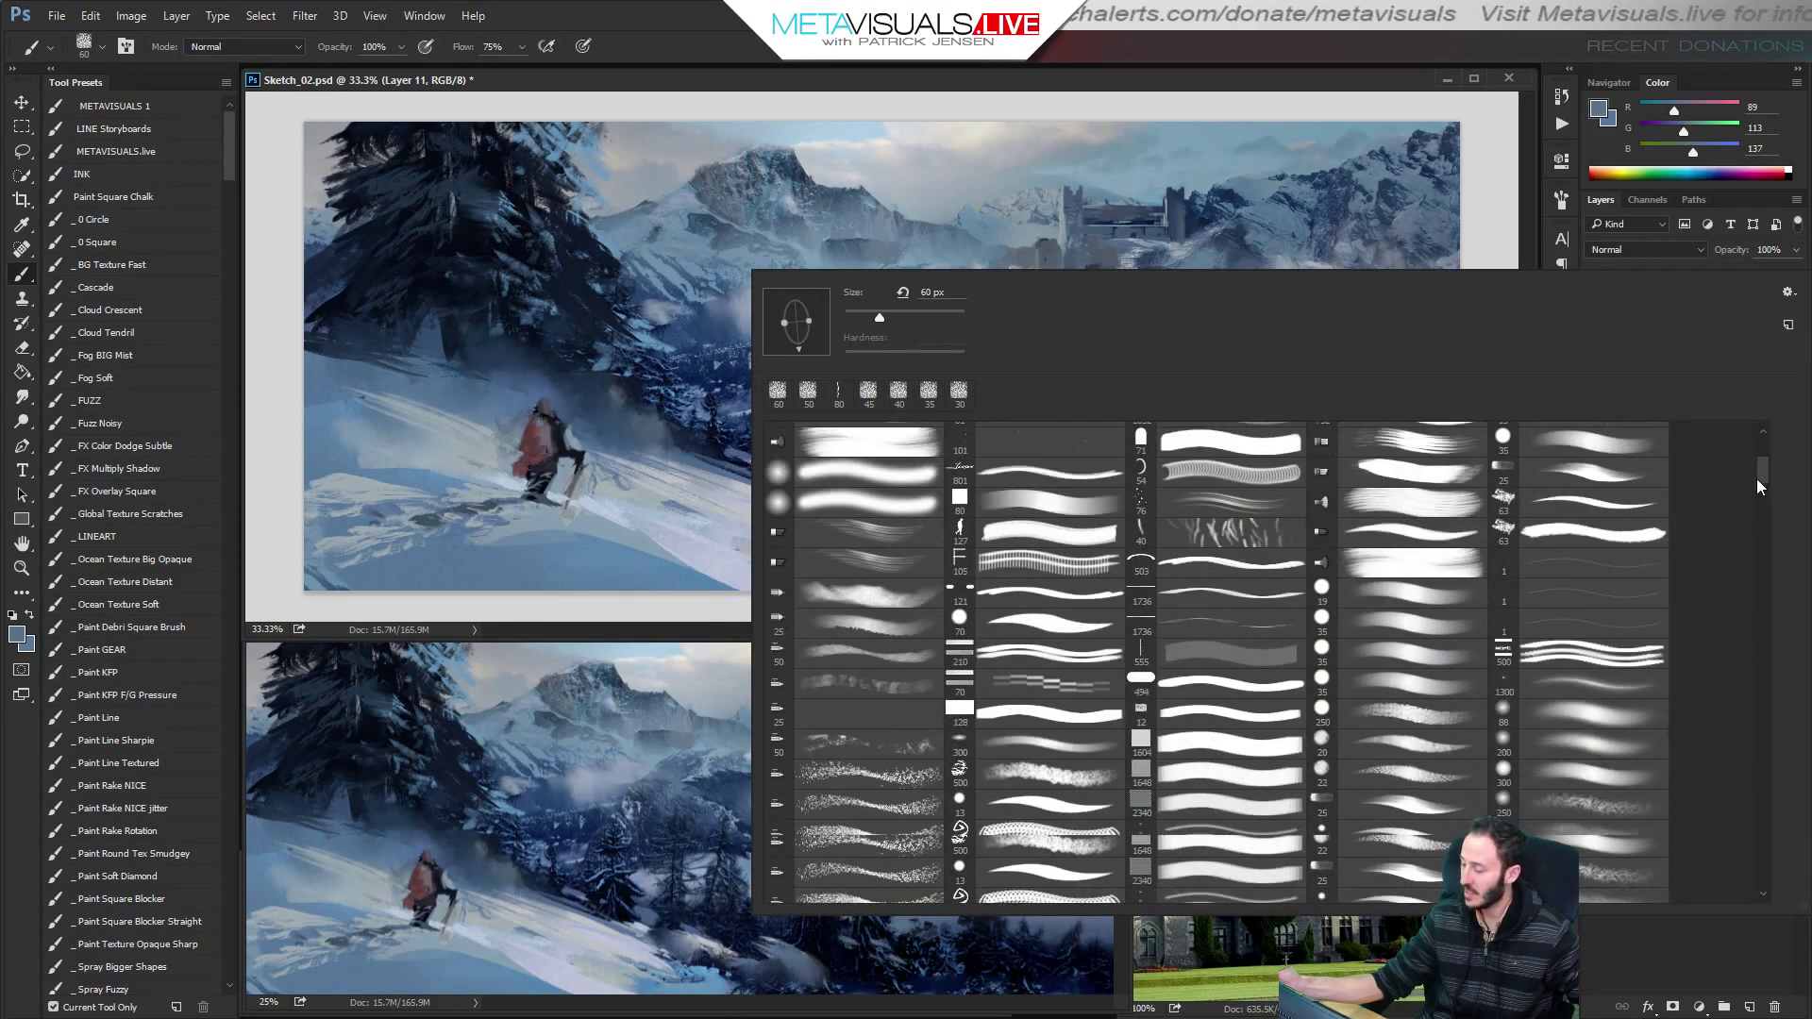
scroll(1756, 535, "down", 10)
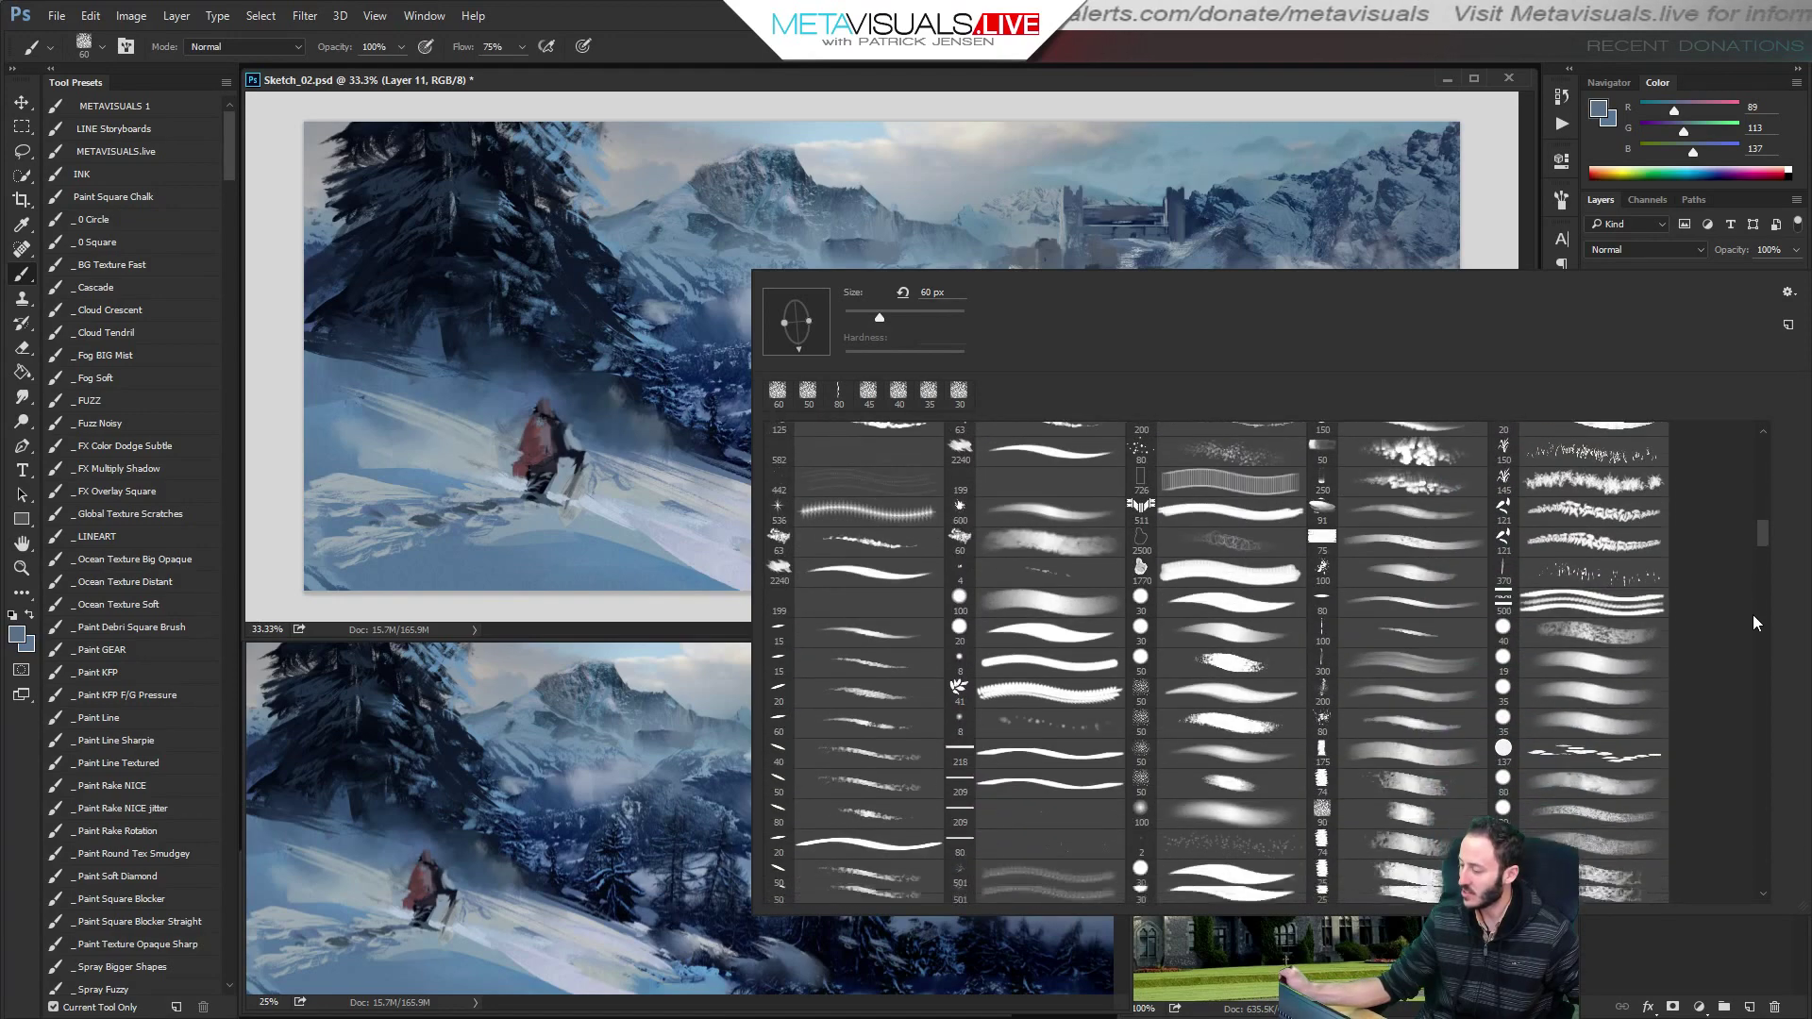
scroll(1753, 615, "down", 10)
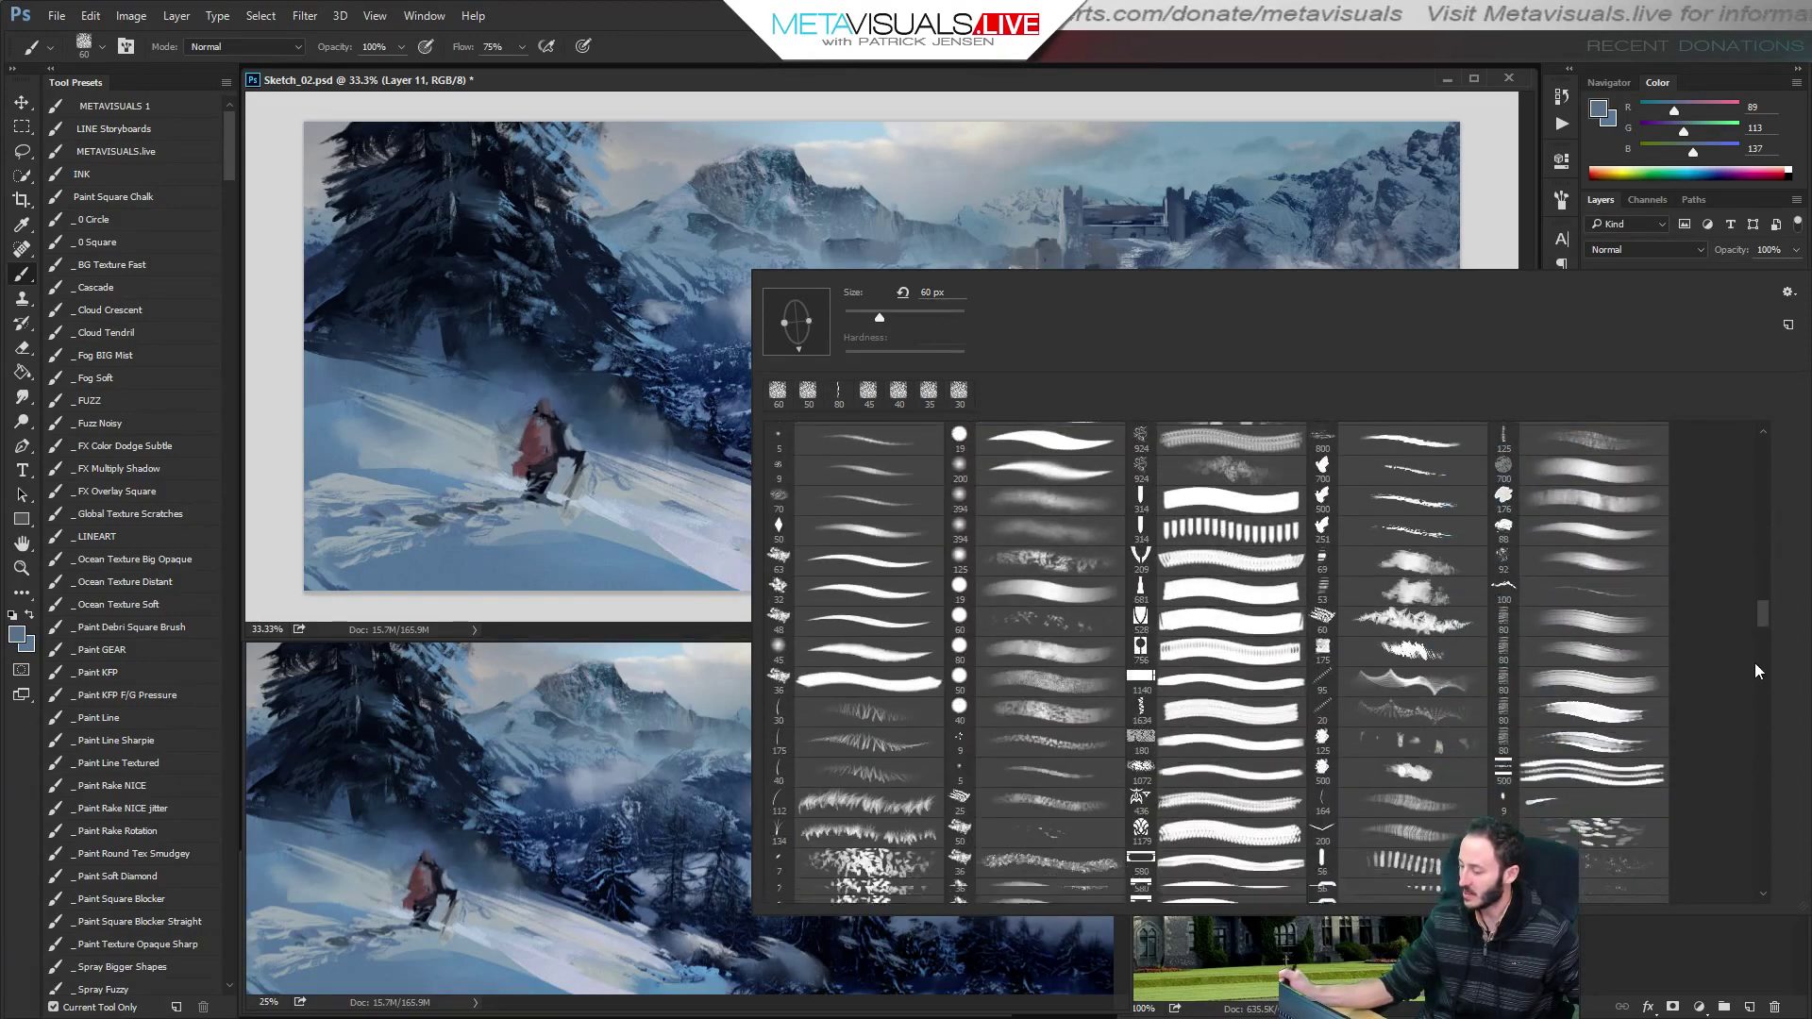
scroll(1756, 664, "down", 10)
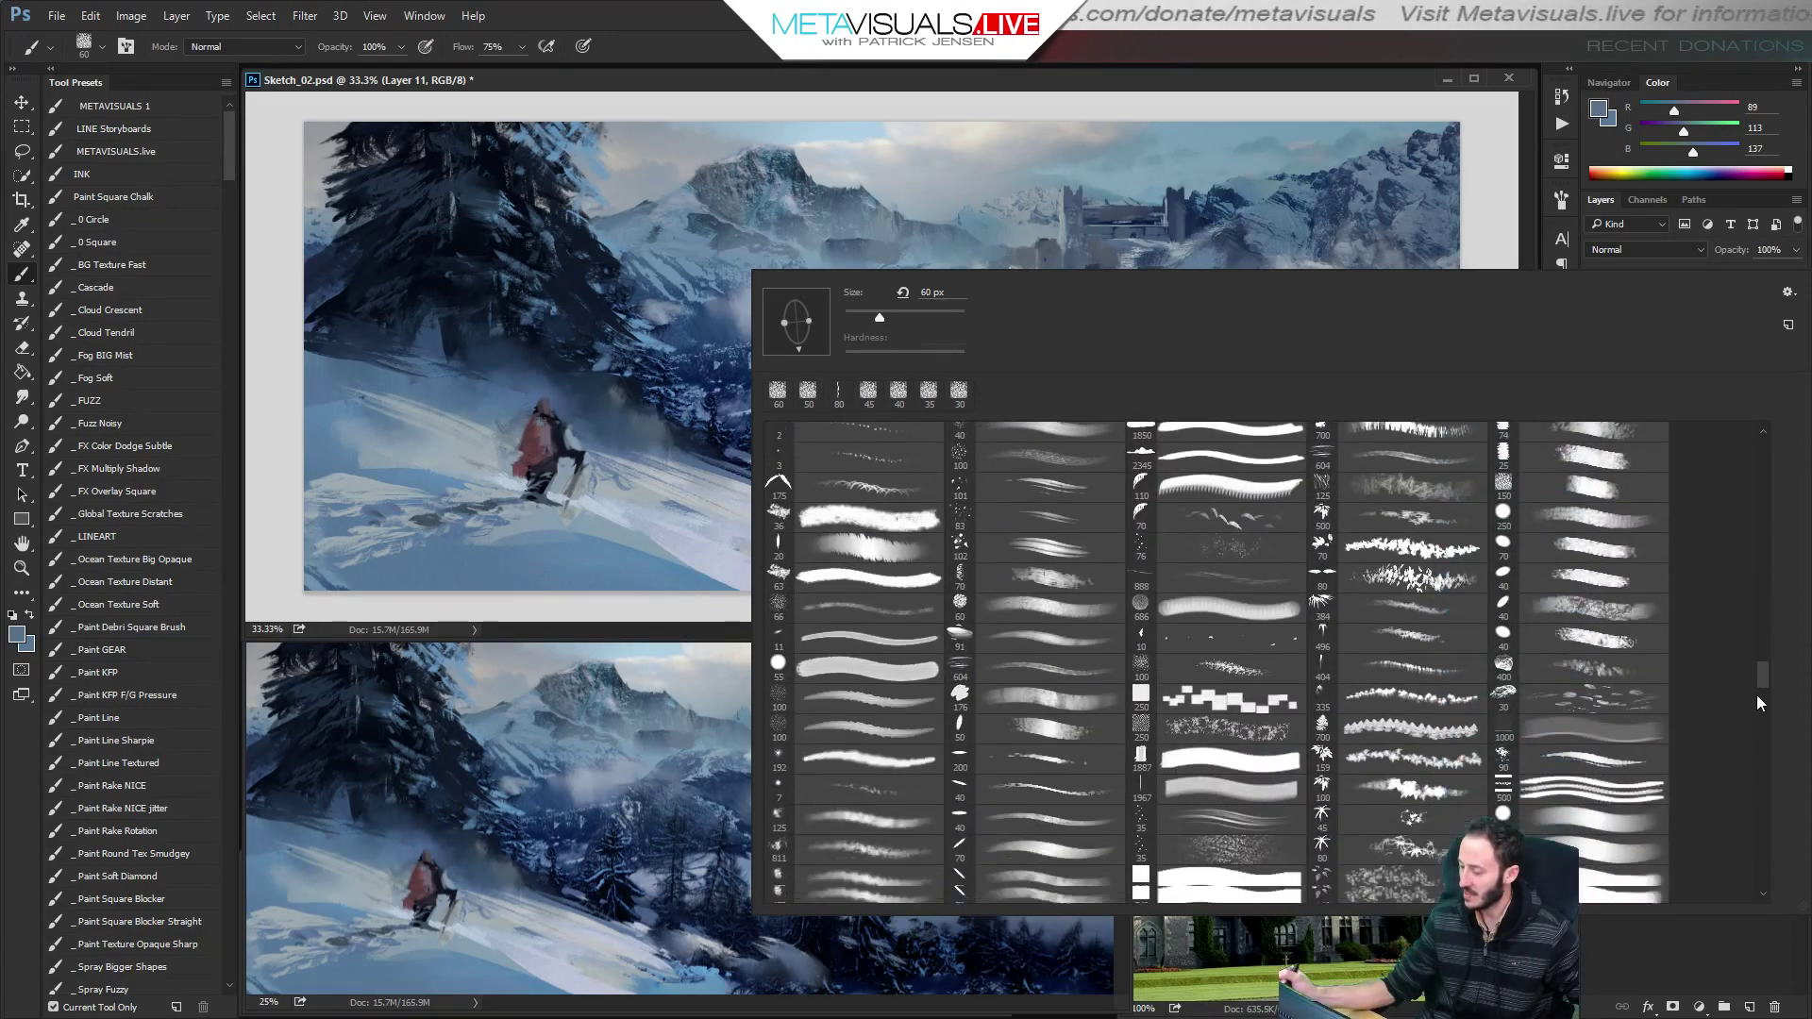
scroll(1757, 698, "down", 10)
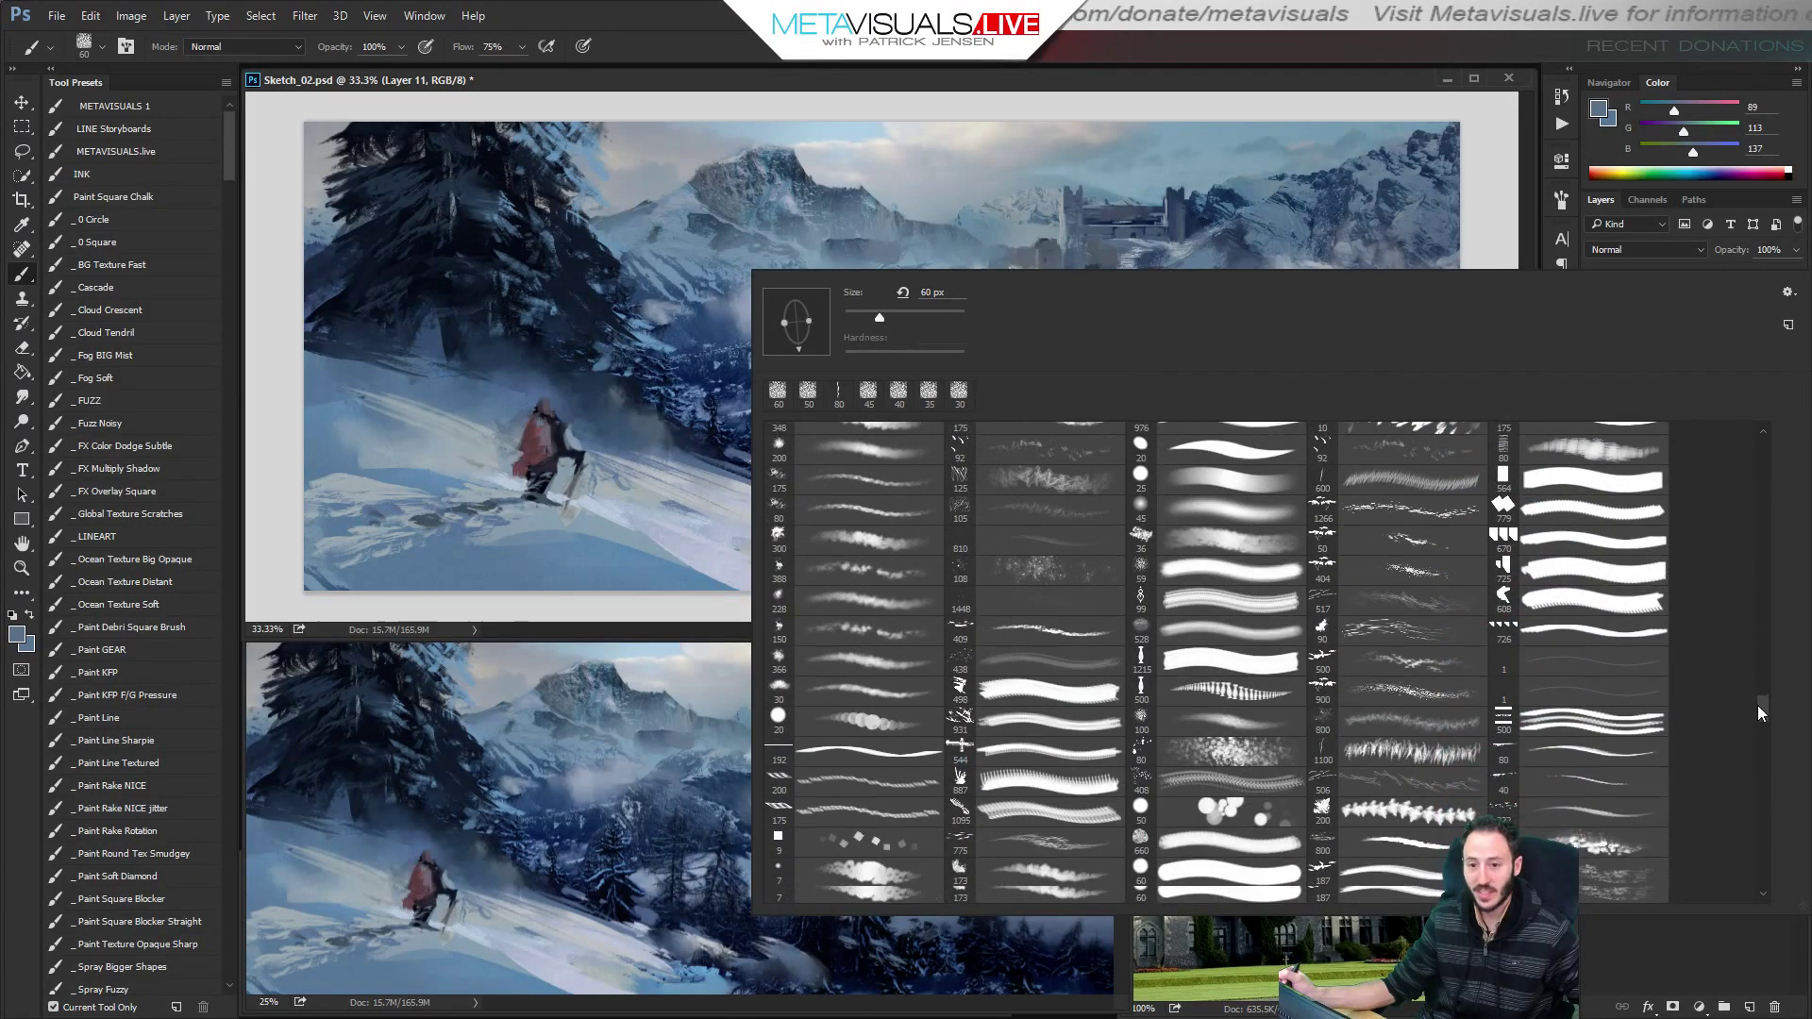
scroll(1758, 706, "down", 3)
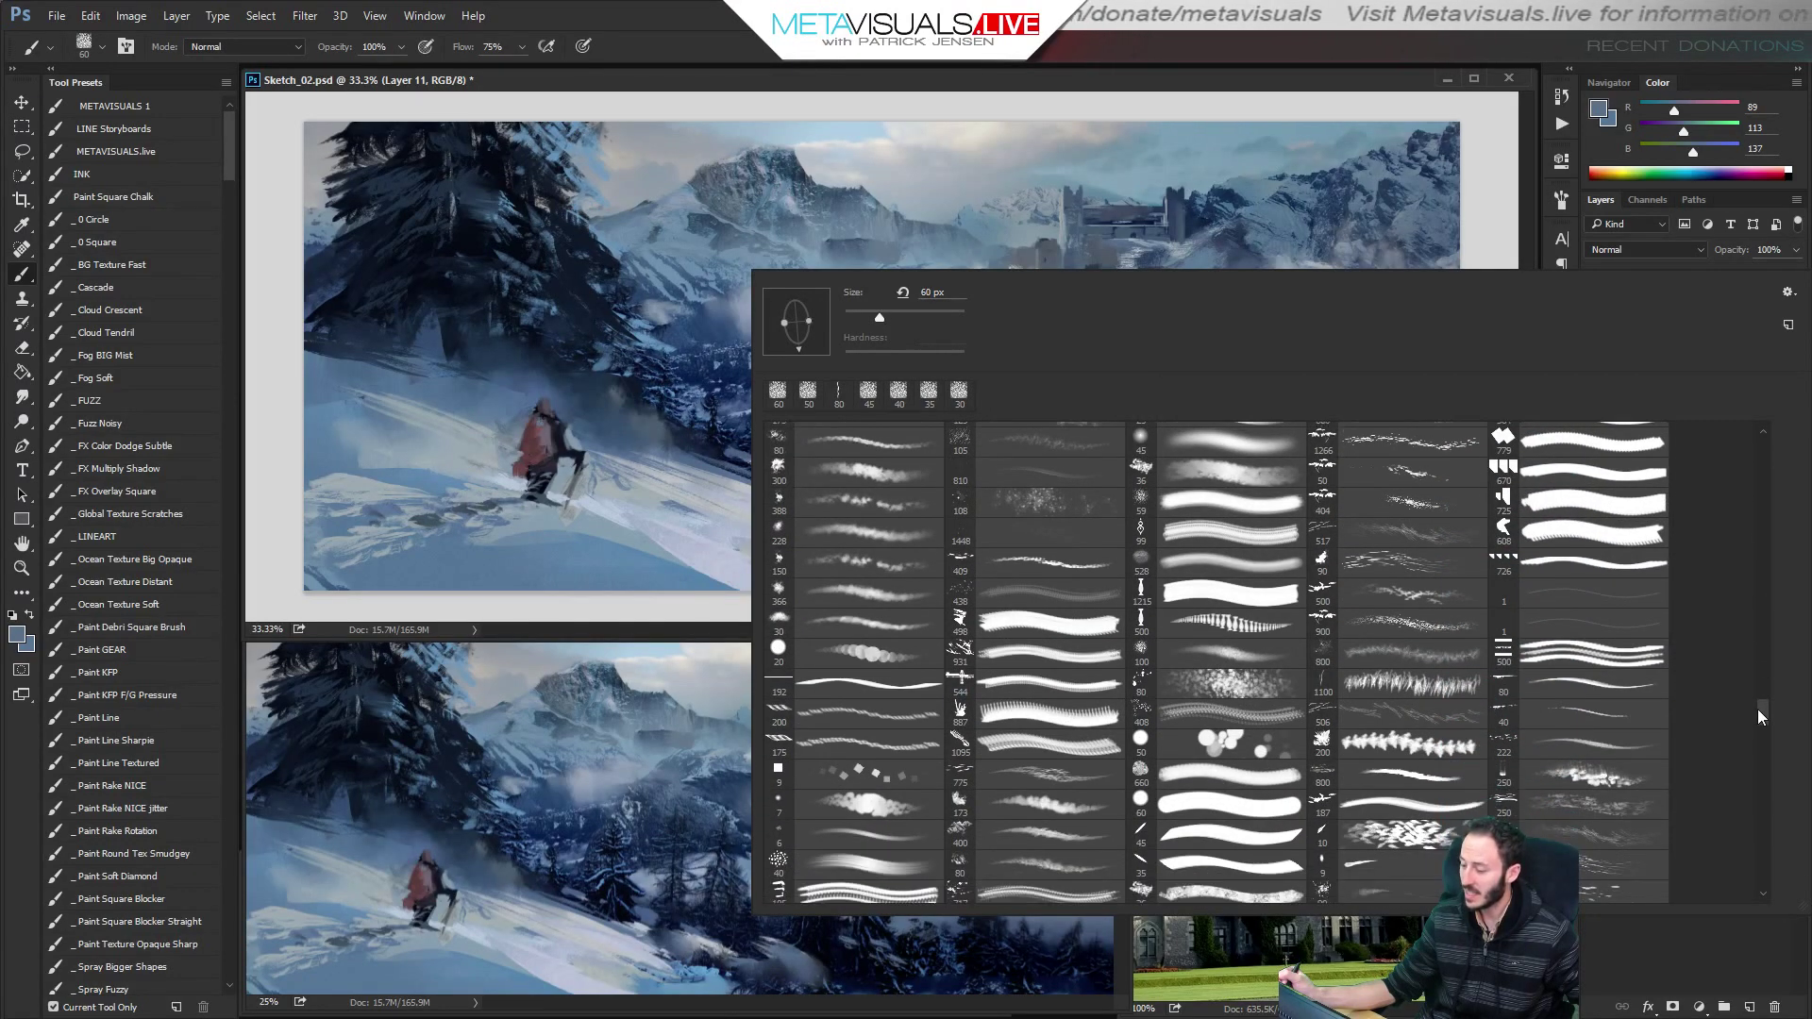
scroll(1758, 710, "up", 2)
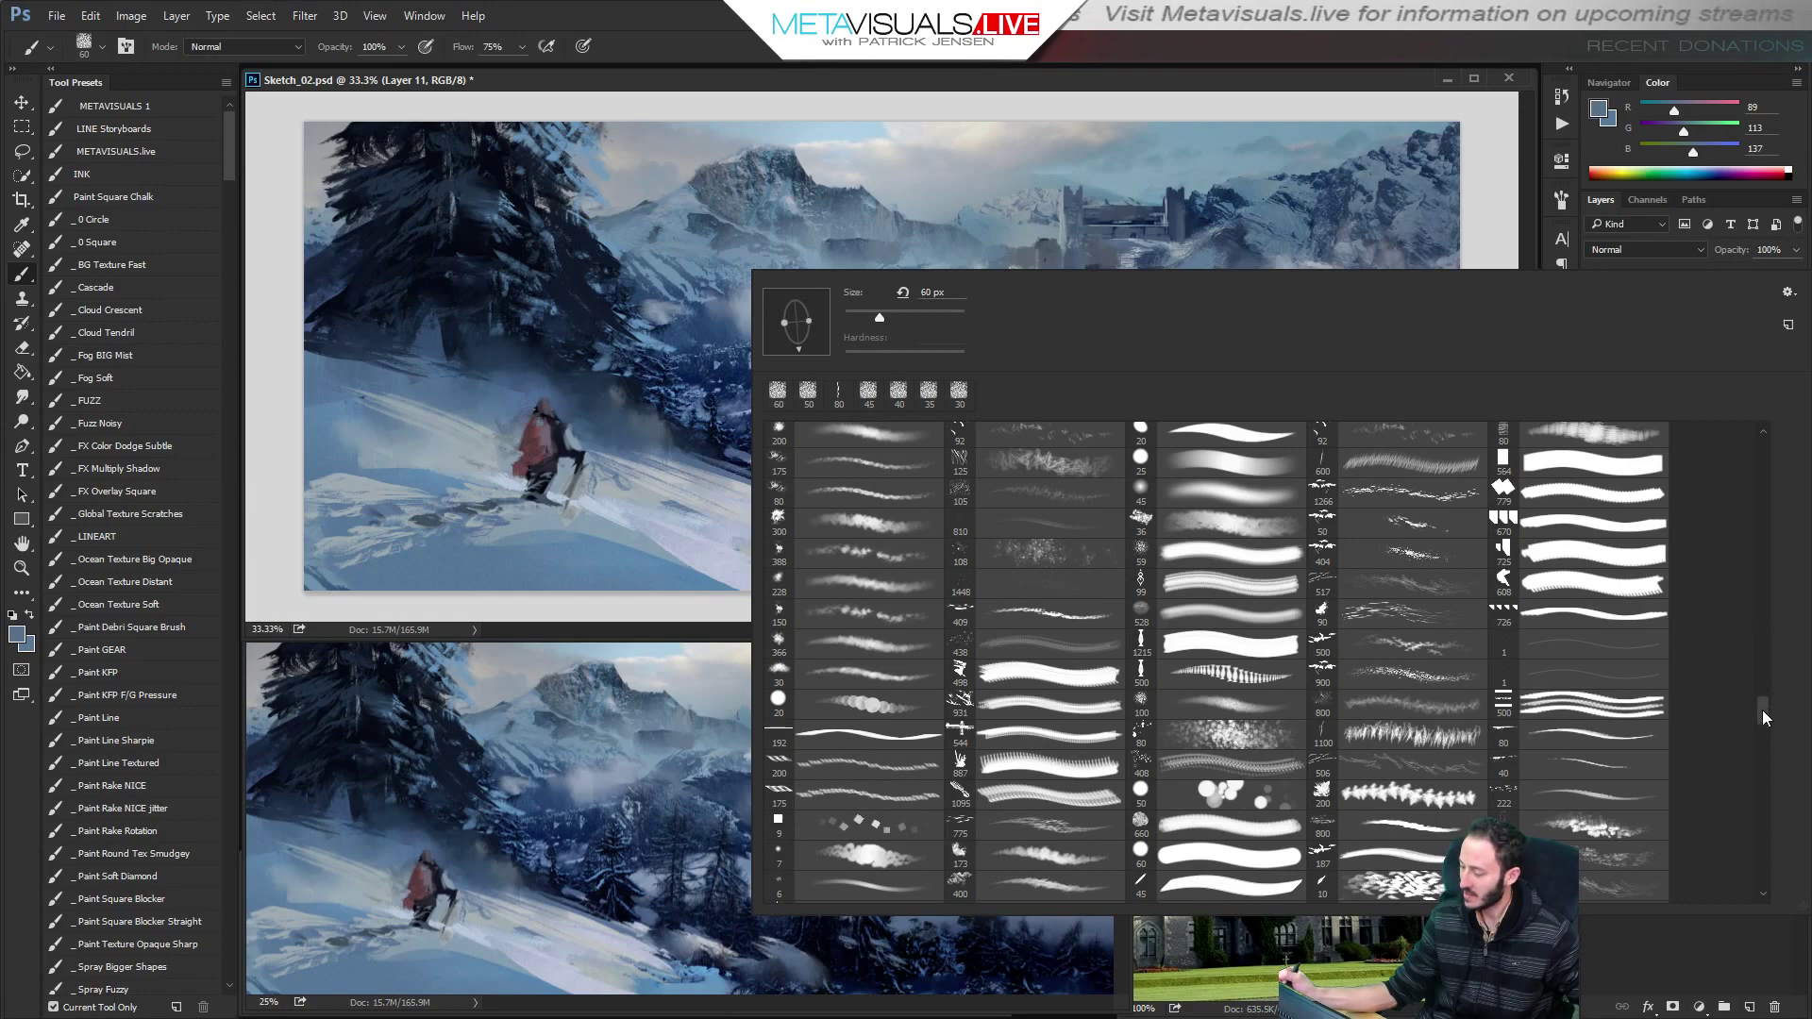
mouse_move(1763, 710)
left_mouse_down()
mouse_move(1769, 799)
mouse_move(1763, 780)
left_mouse_up()
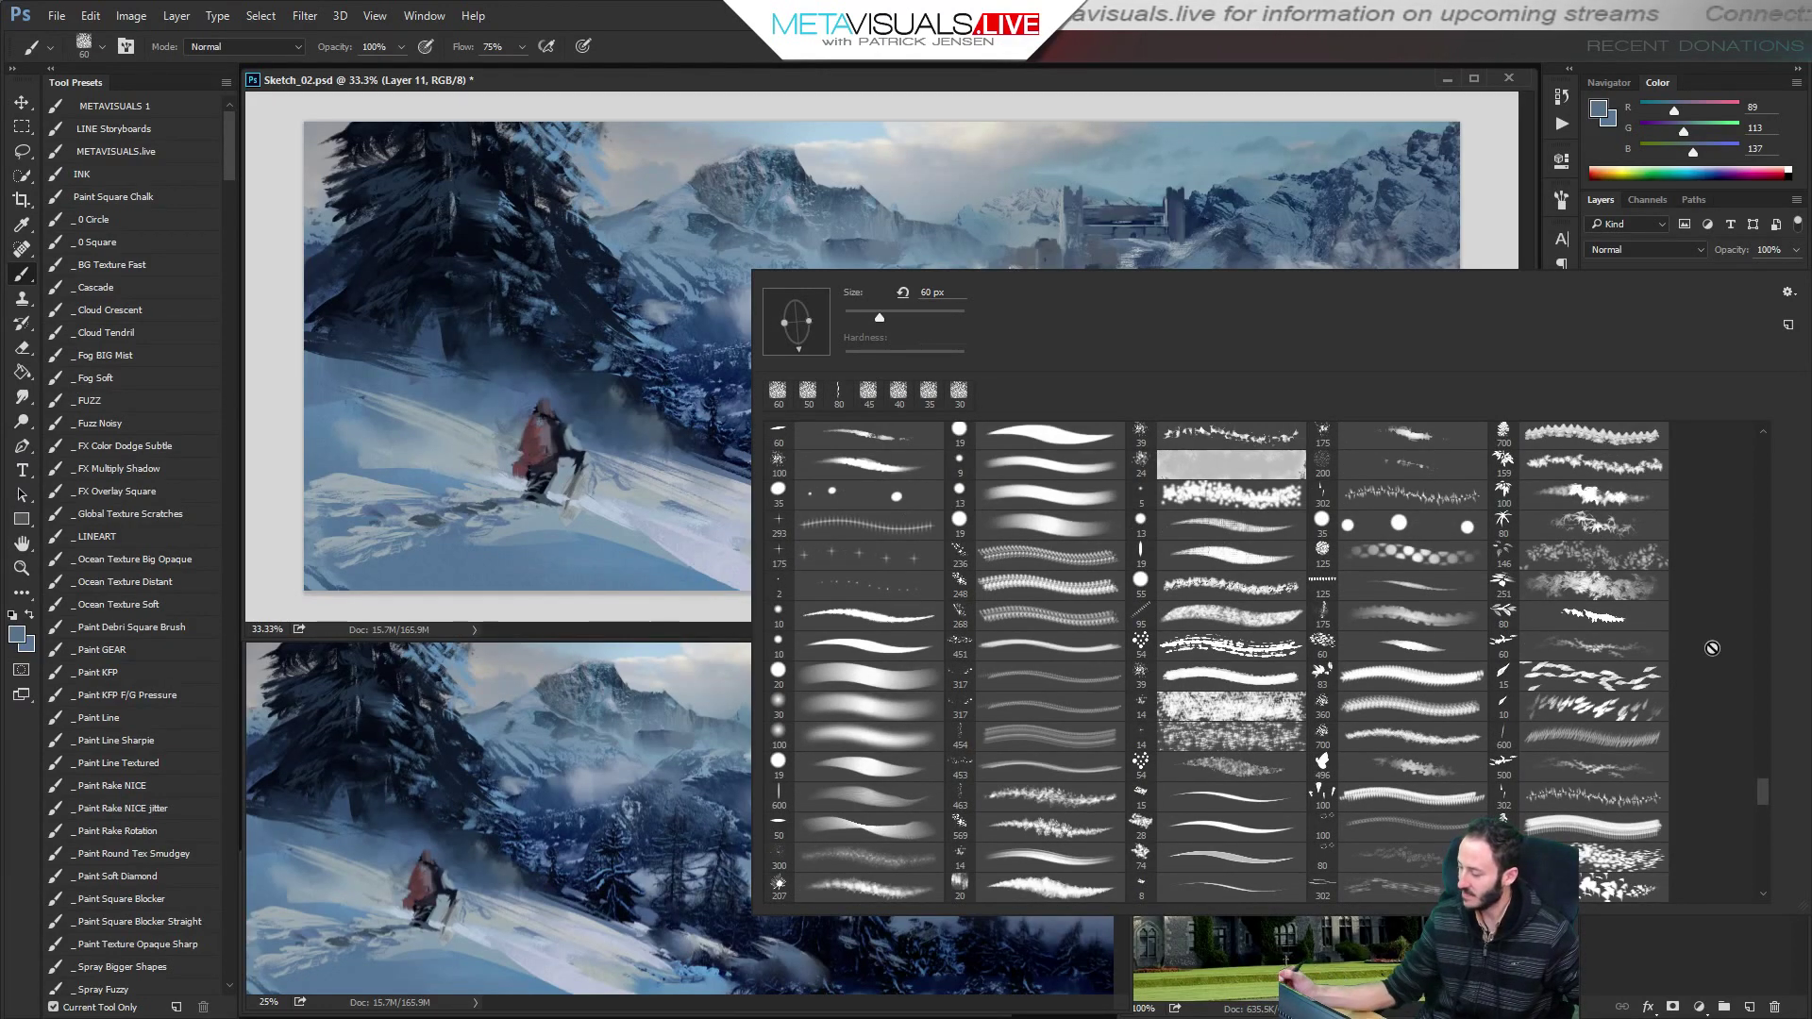
left_click_drag(1767, 798, 1759, 869)
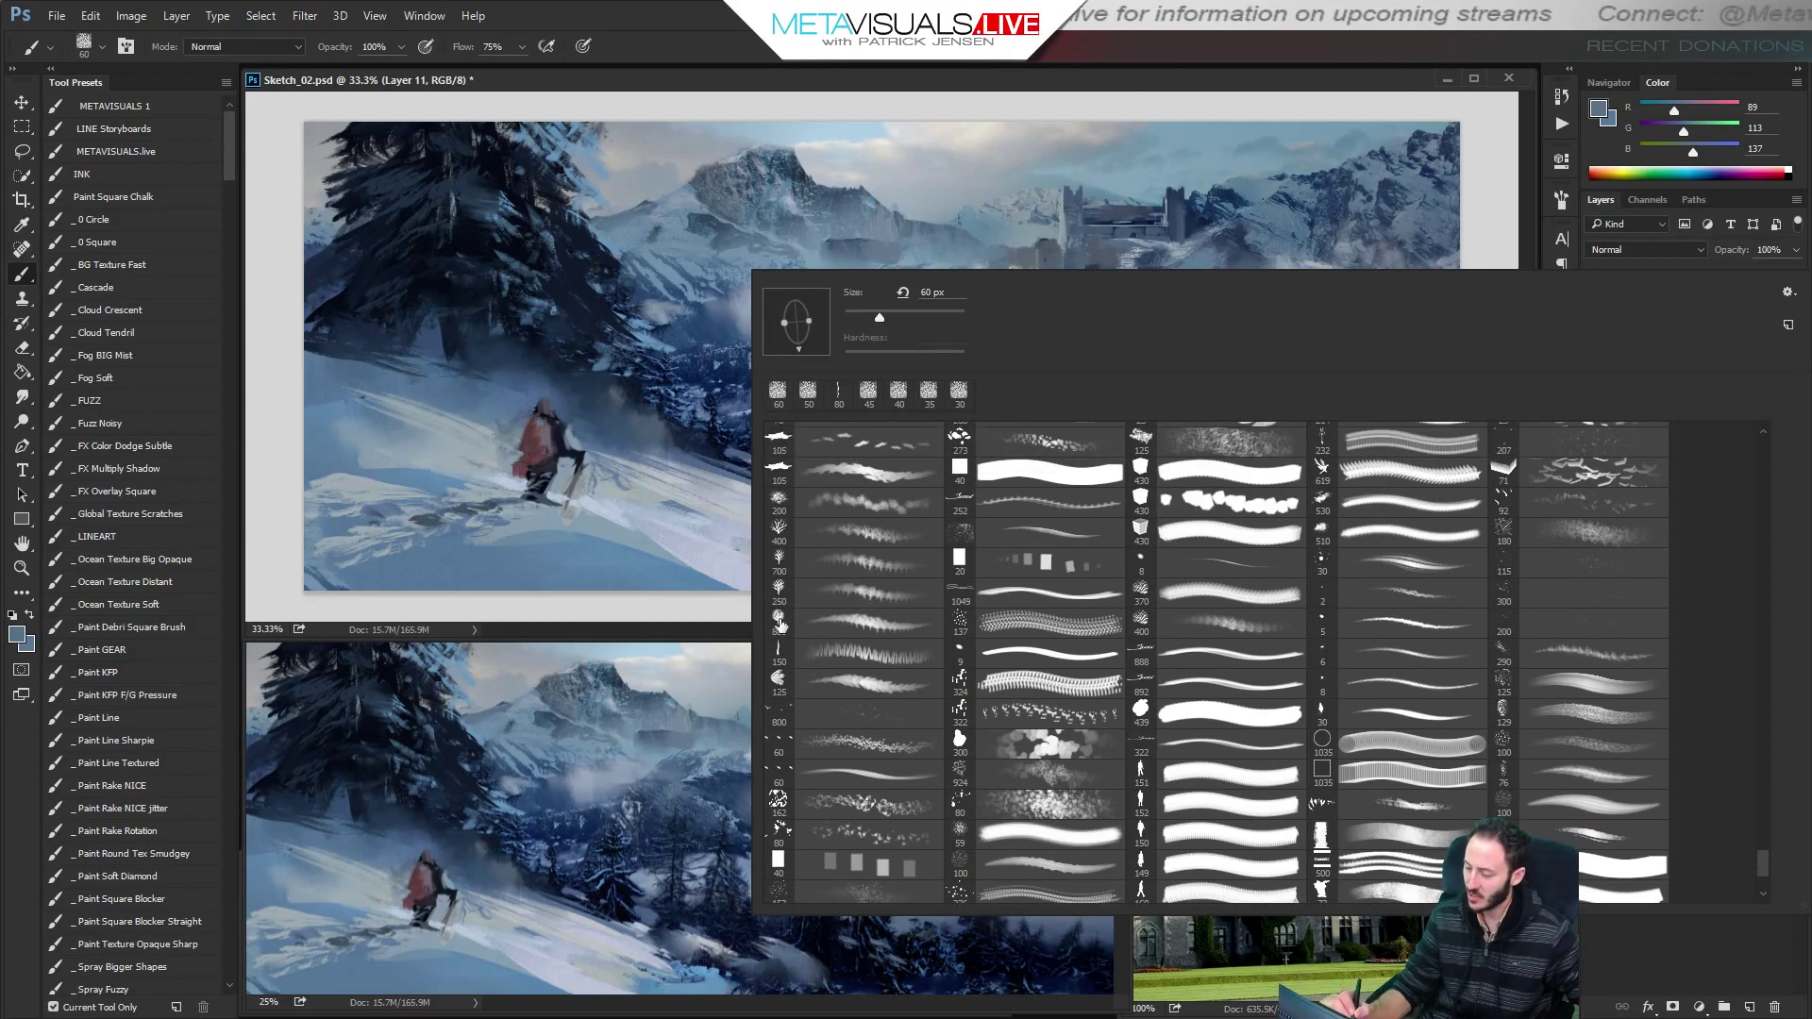
left_click(796, 527)
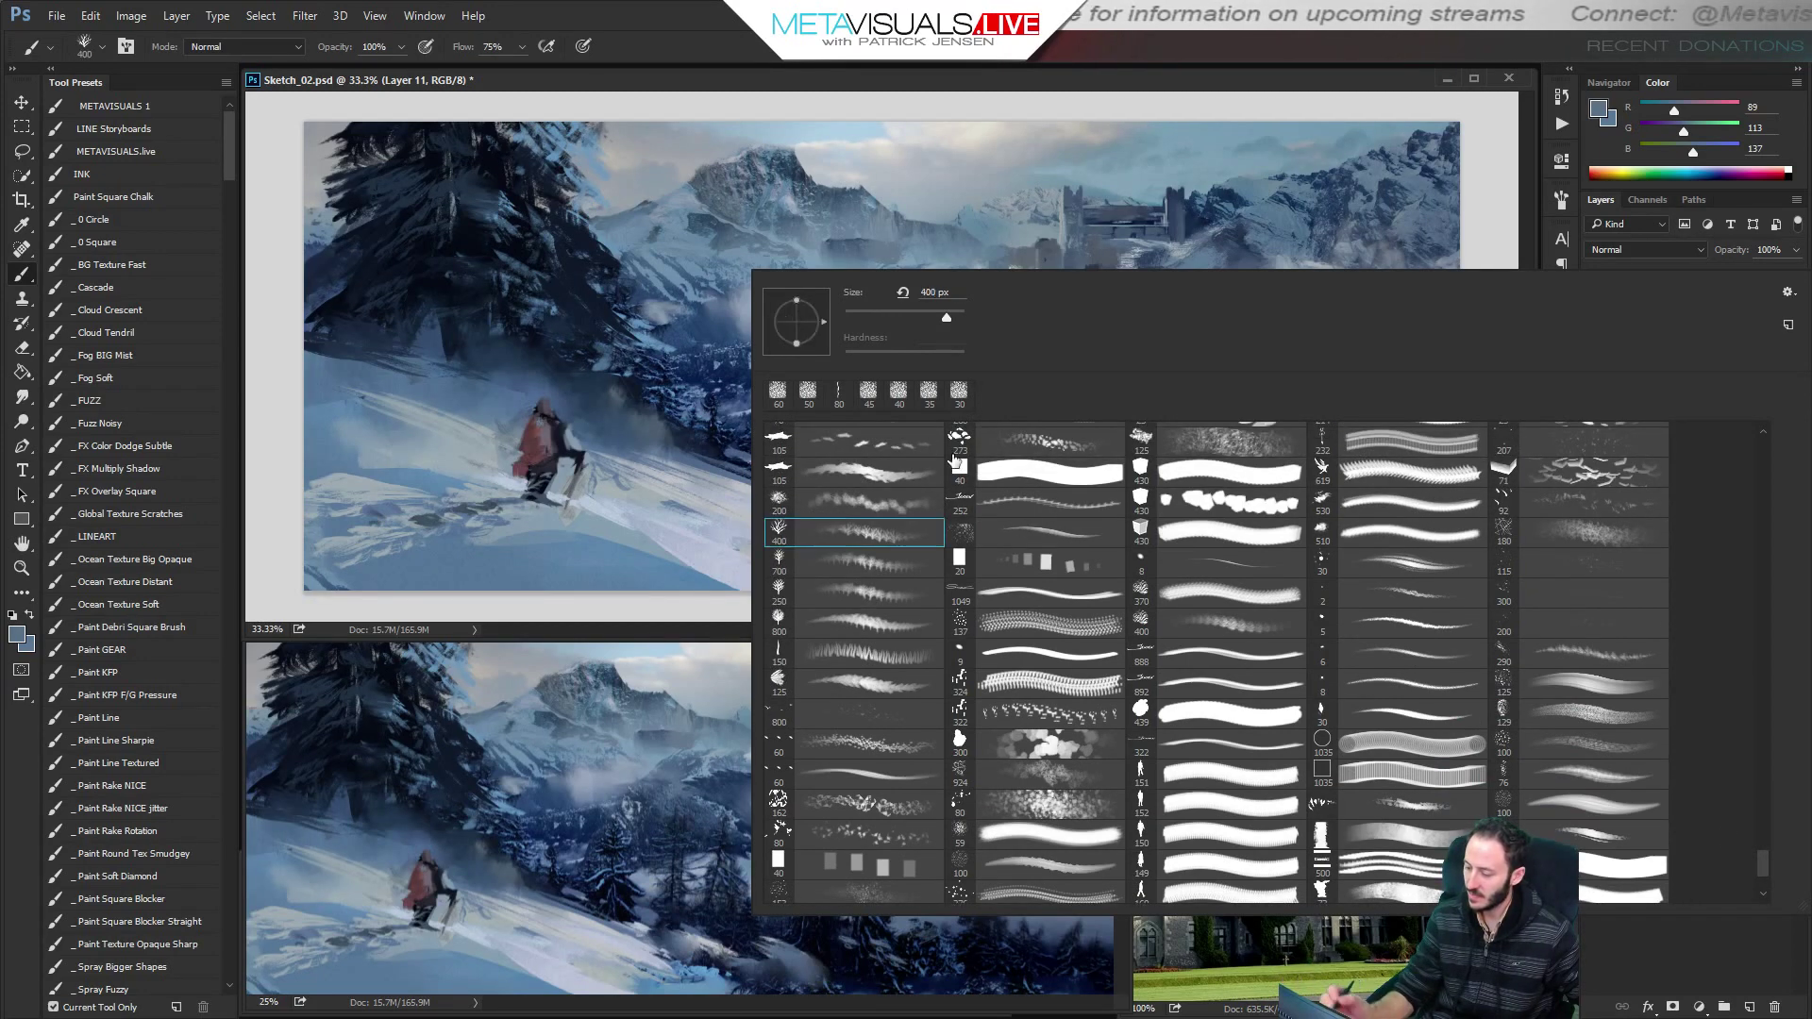
key("Return")
Add a new layer and pick up a near-black blue from the large foreground pine as the brush color.
left_click(472, 284, "alt")
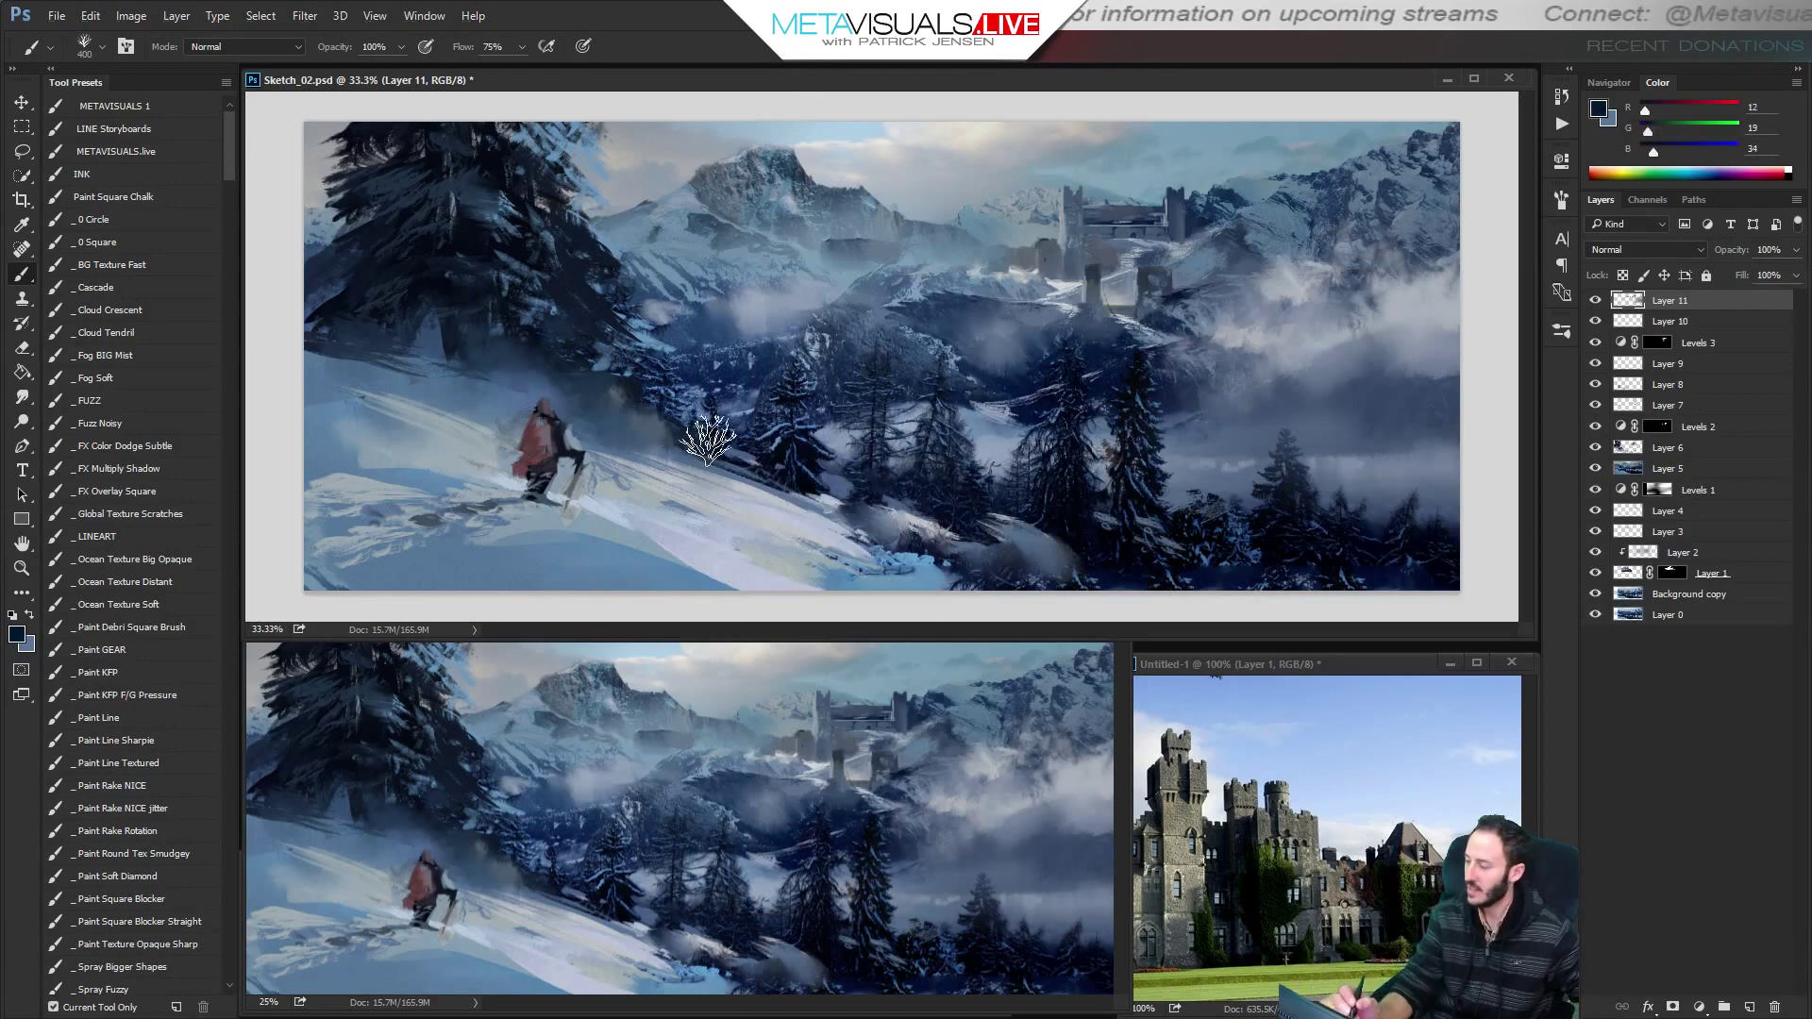
key("ctrl+shift+alt+n")
left_click(451, 291, "alt")
key("bracketright")
key("bracketright")
key("bracketright")
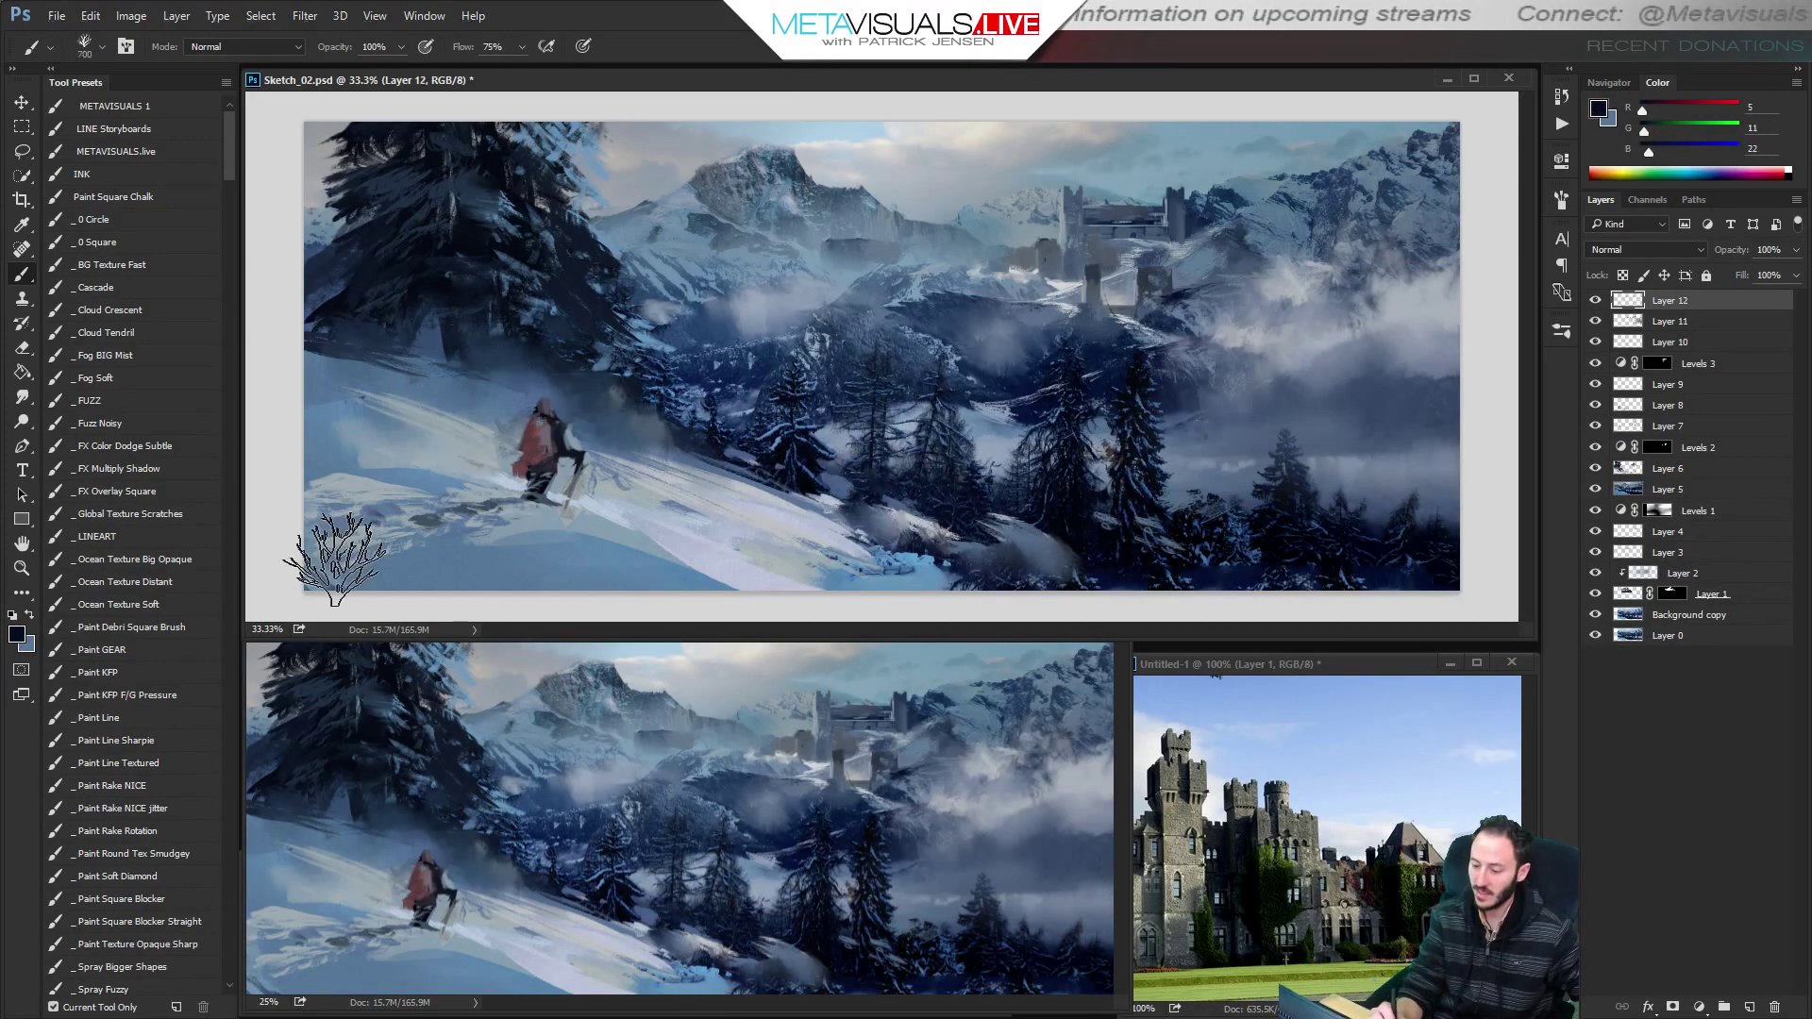
left_click(366, 533)
key("ctrl+z")
left_click(327, 509)
key("bracketleft")
key("ctrl+z")
Stamp a dark bare bush on the snow behind the hiker with the branch brush at 300 px.
key("bracketleft")
key("bracketleft")
left_click(349, 450)
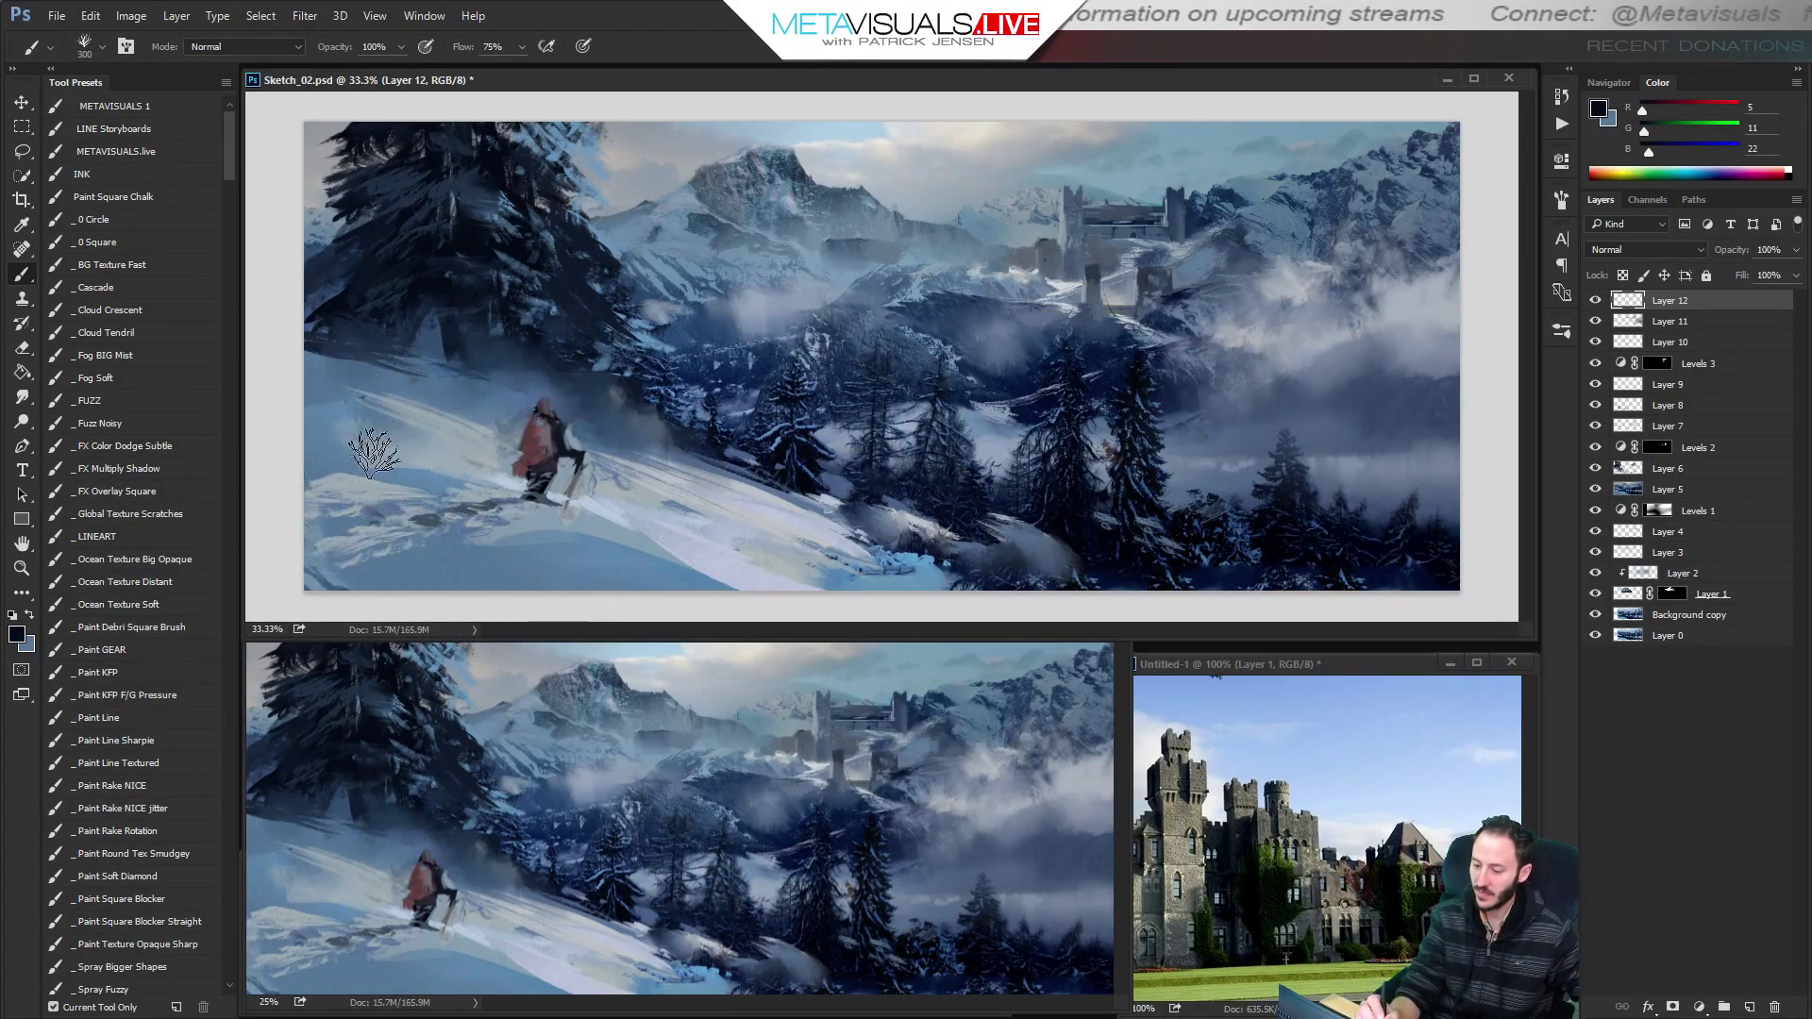
left_click(395, 462)
Paint a cluster of bare bushes along the lower edge of the foreground snow with a smaller branch brush.
key("bracketleft")
key("bracketright")
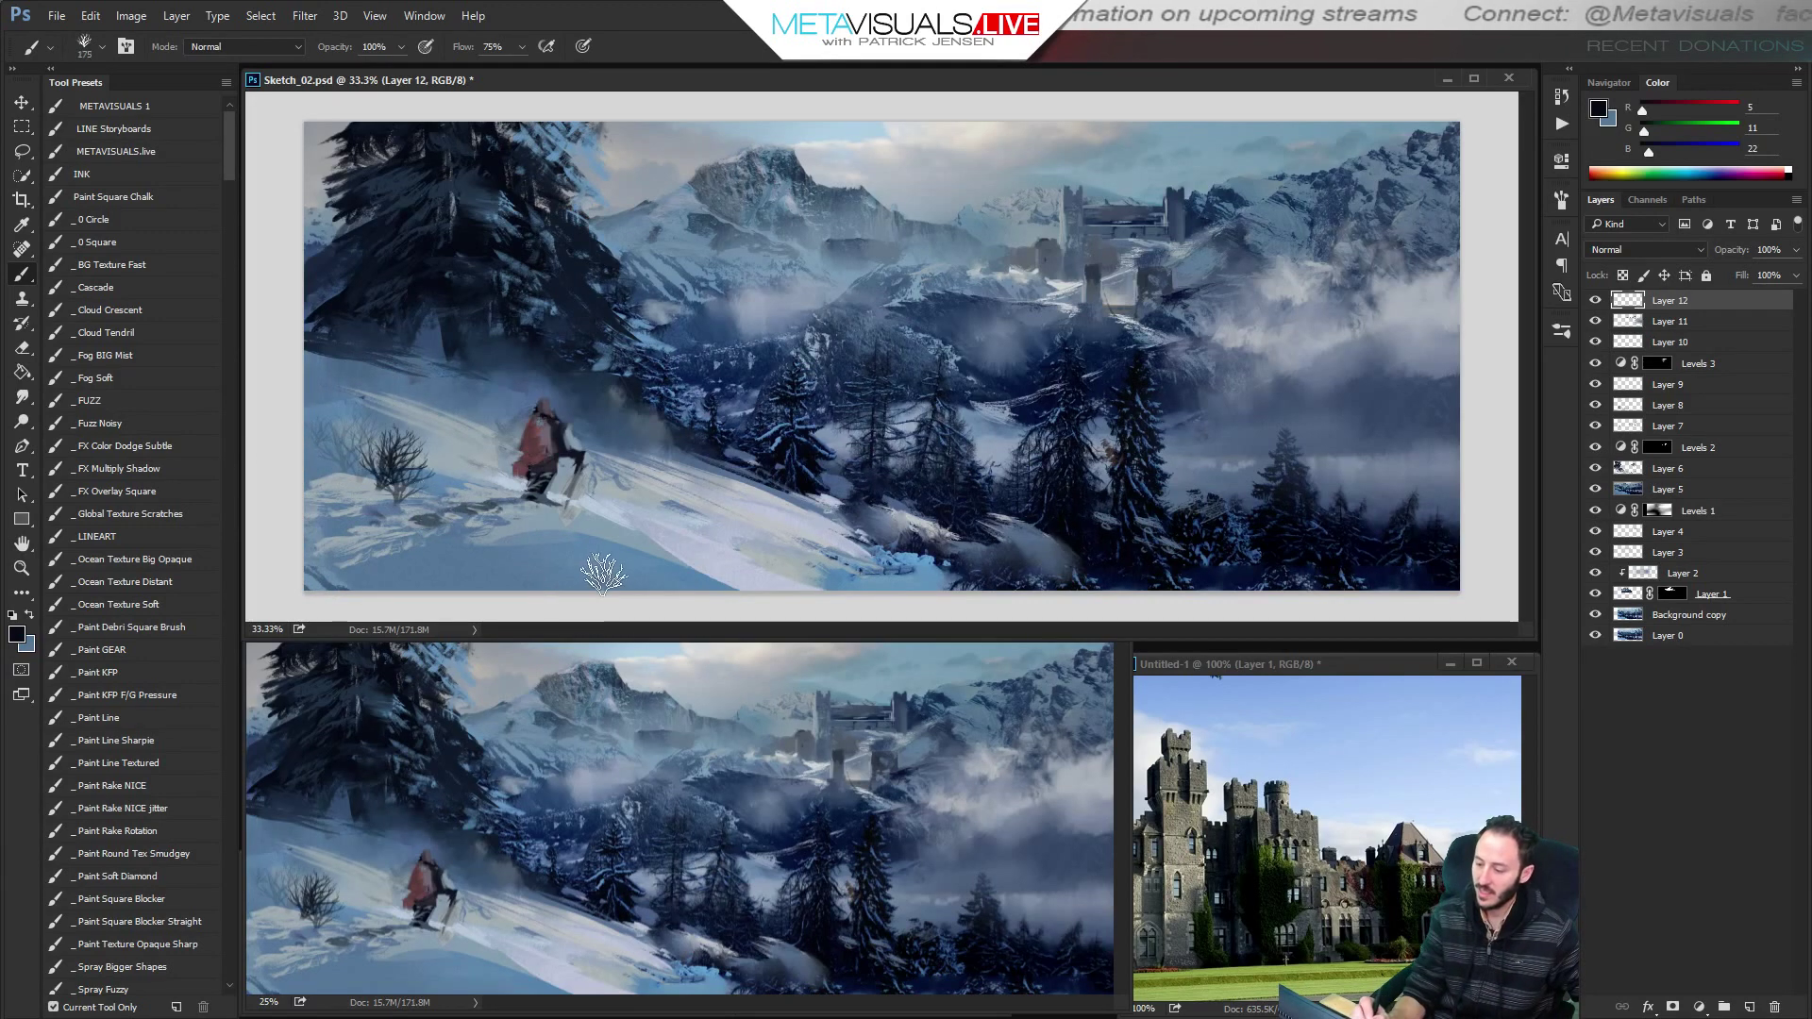
mouse_move(587, 587)
left_mouse_down()
mouse_move(645, 565)
mouse_move(639, 543)
mouse_move(697, 569)
mouse_move(694, 547)
mouse_move(727, 590)
left_mouse_up()
key("r")
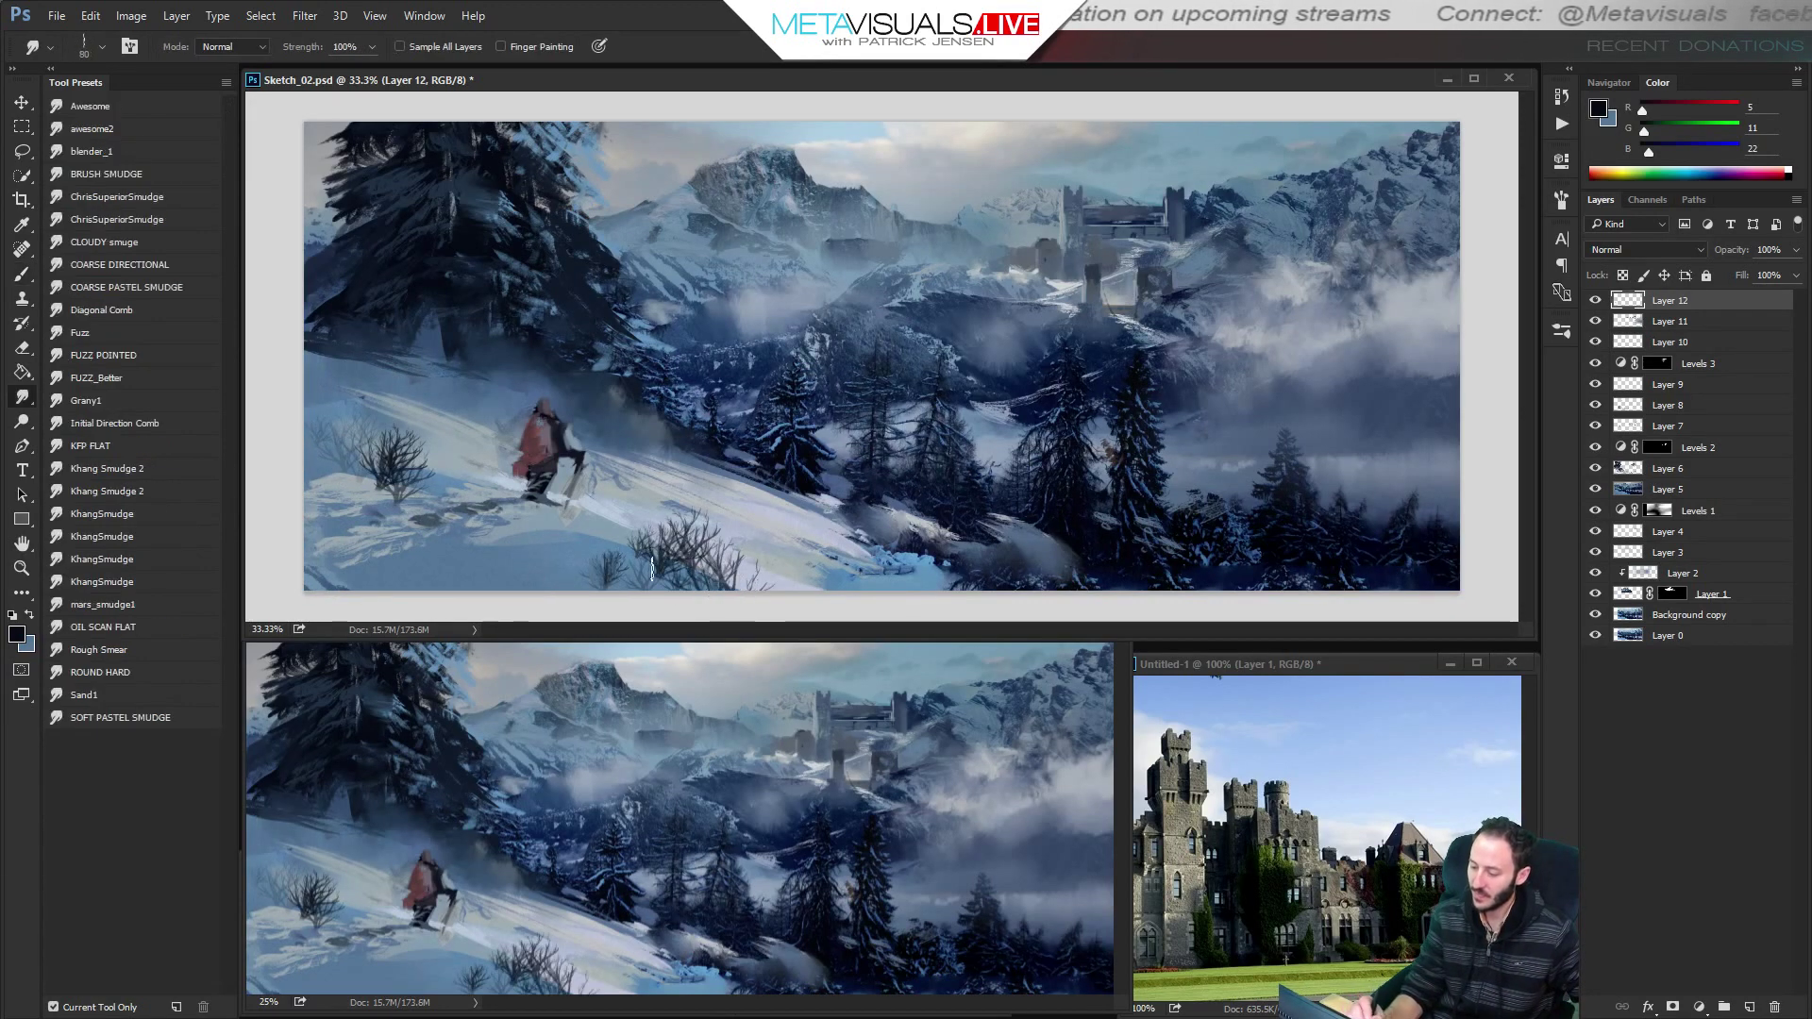
Smudge the bases of the bare bushes behind the hiker and along the lower edge into the snow.
key("bracketright")
mouse_move(587, 553)
left_mouse_down()
mouse_move(684, 567)
mouse_move(613, 587)
left_mouse_up()
left_click_drag(404, 505, 387, 509)
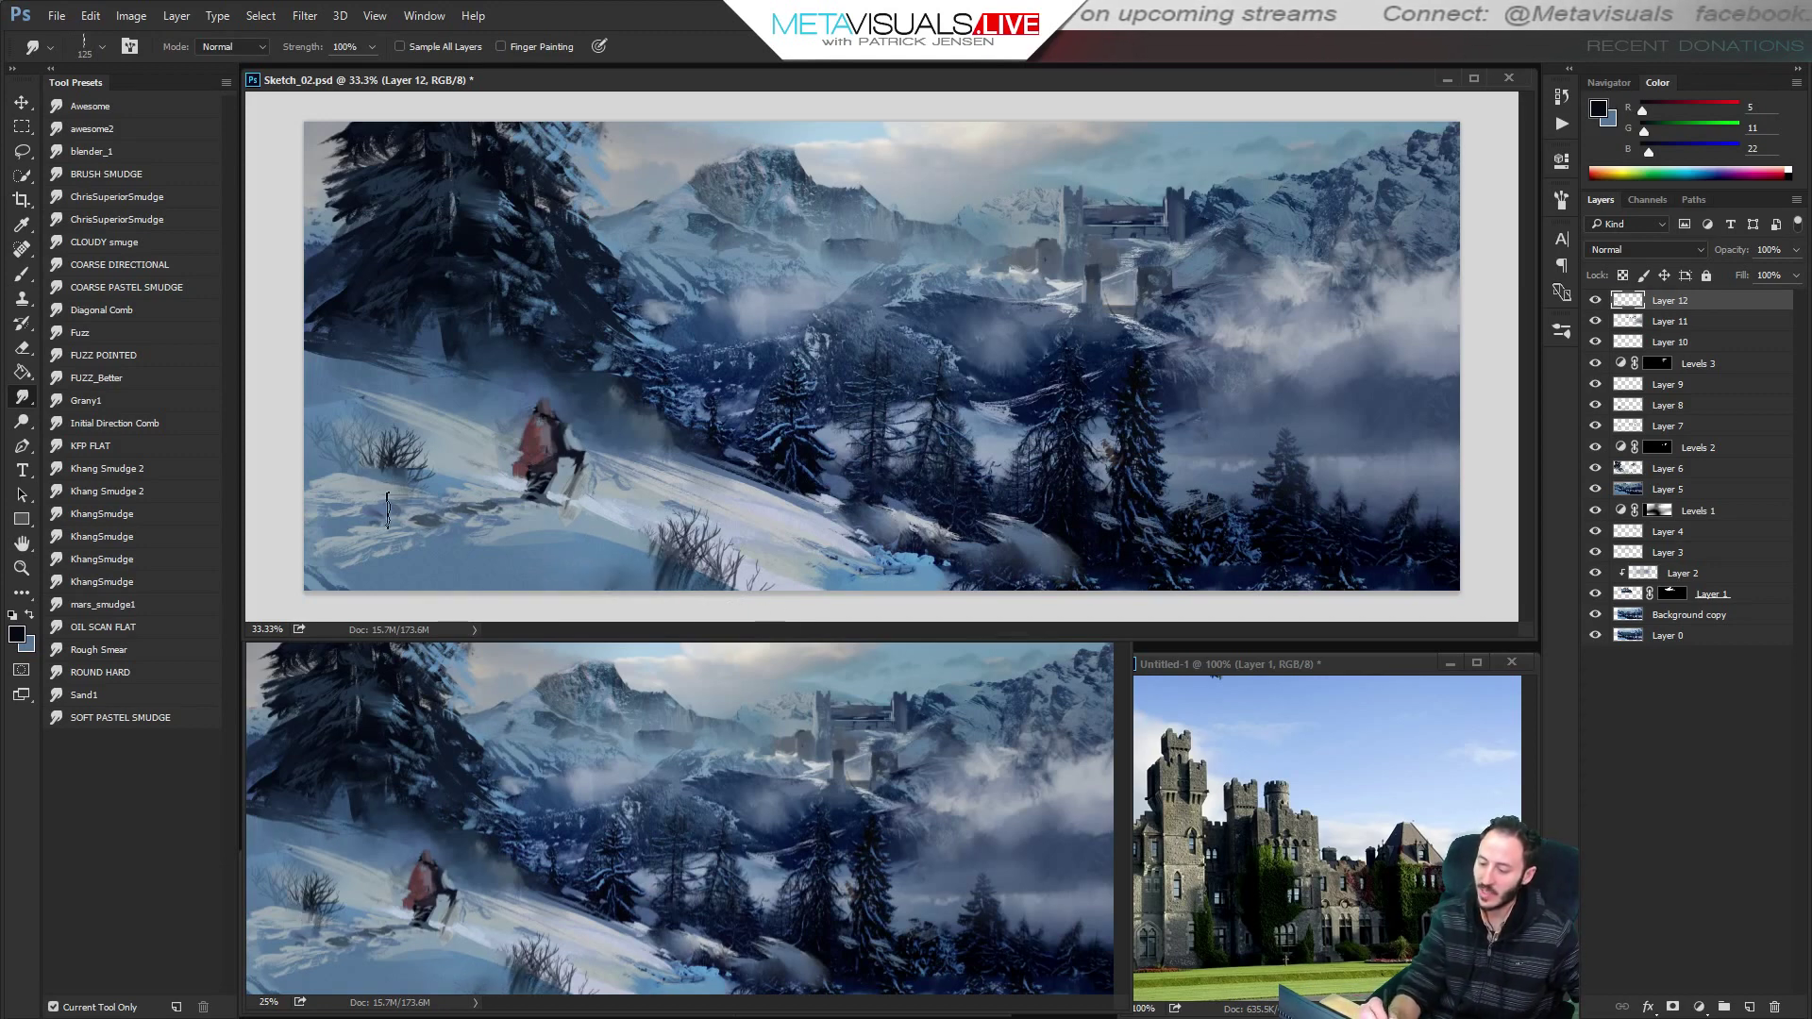
mouse_move(677, 561)
left_mouse_down()
mouse_move(663, 583)
mouse_move(757, 582)
left_mouse_up()
Try to stamp a large bare bush in a muted slate blue beside the foreground bush cluster.
key("b")
left_click(621, 387, "alt")
left_click(756, 547)
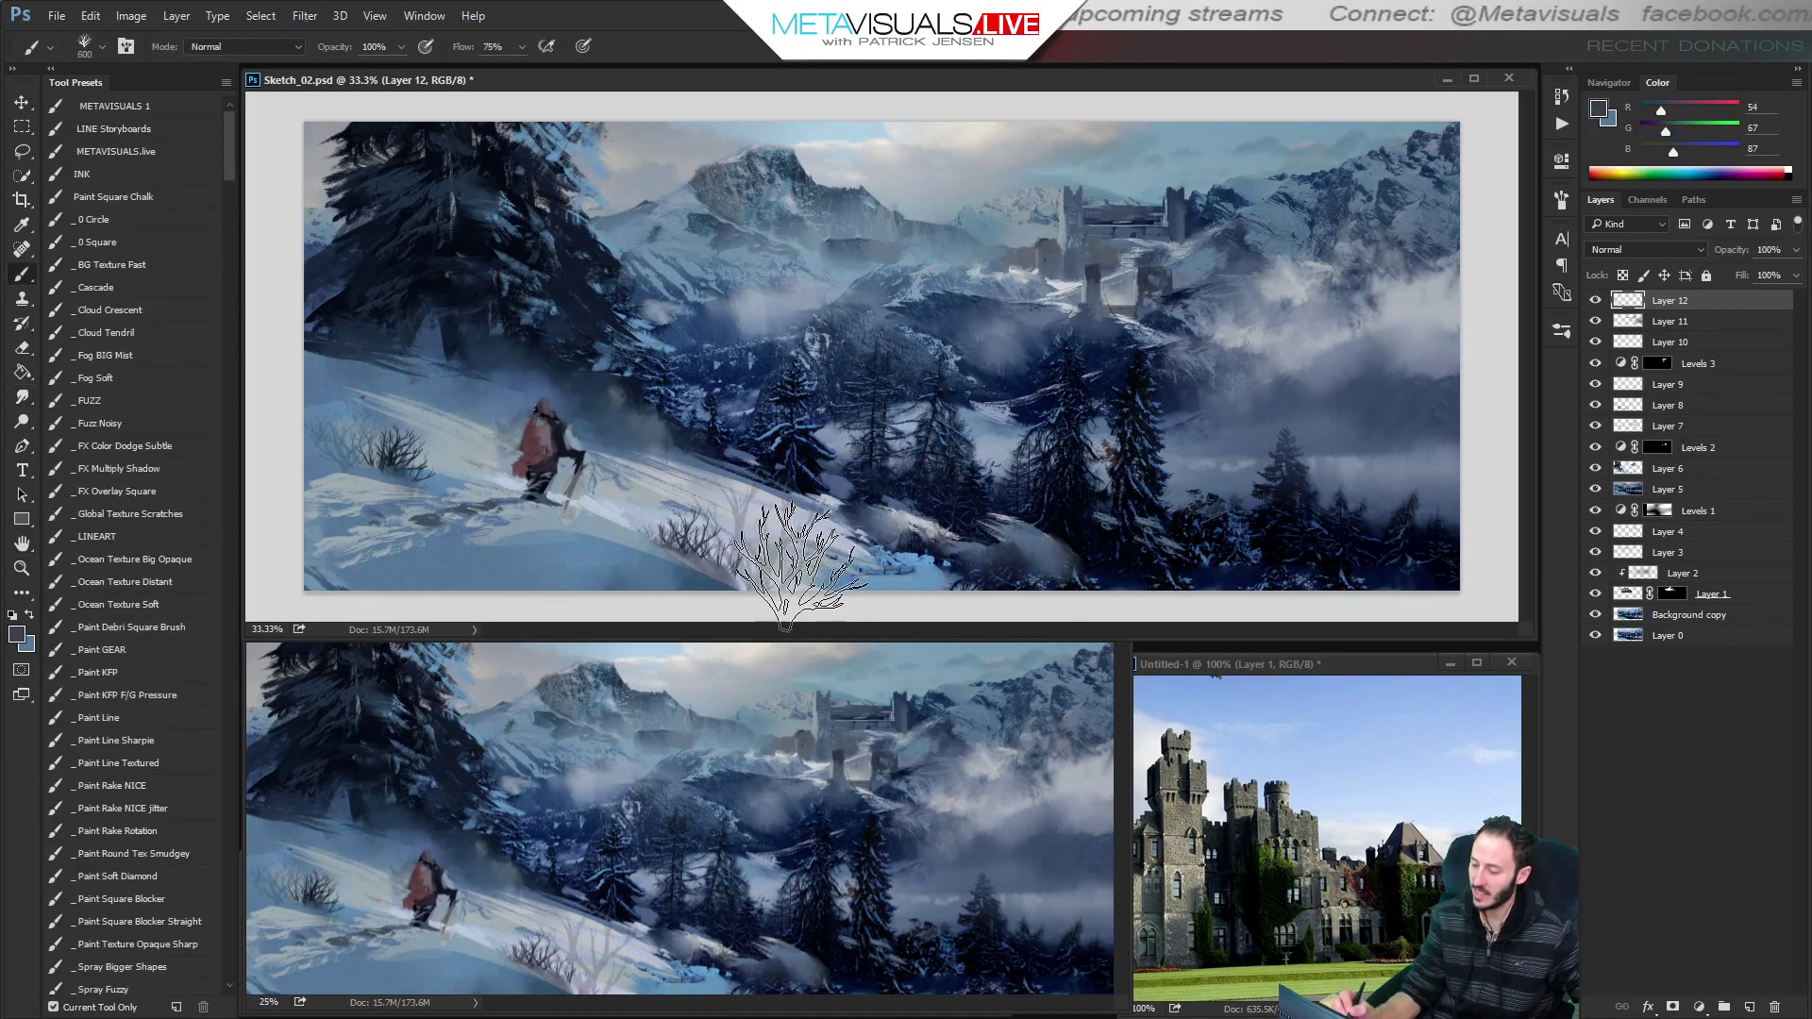
left_click(772, 572)
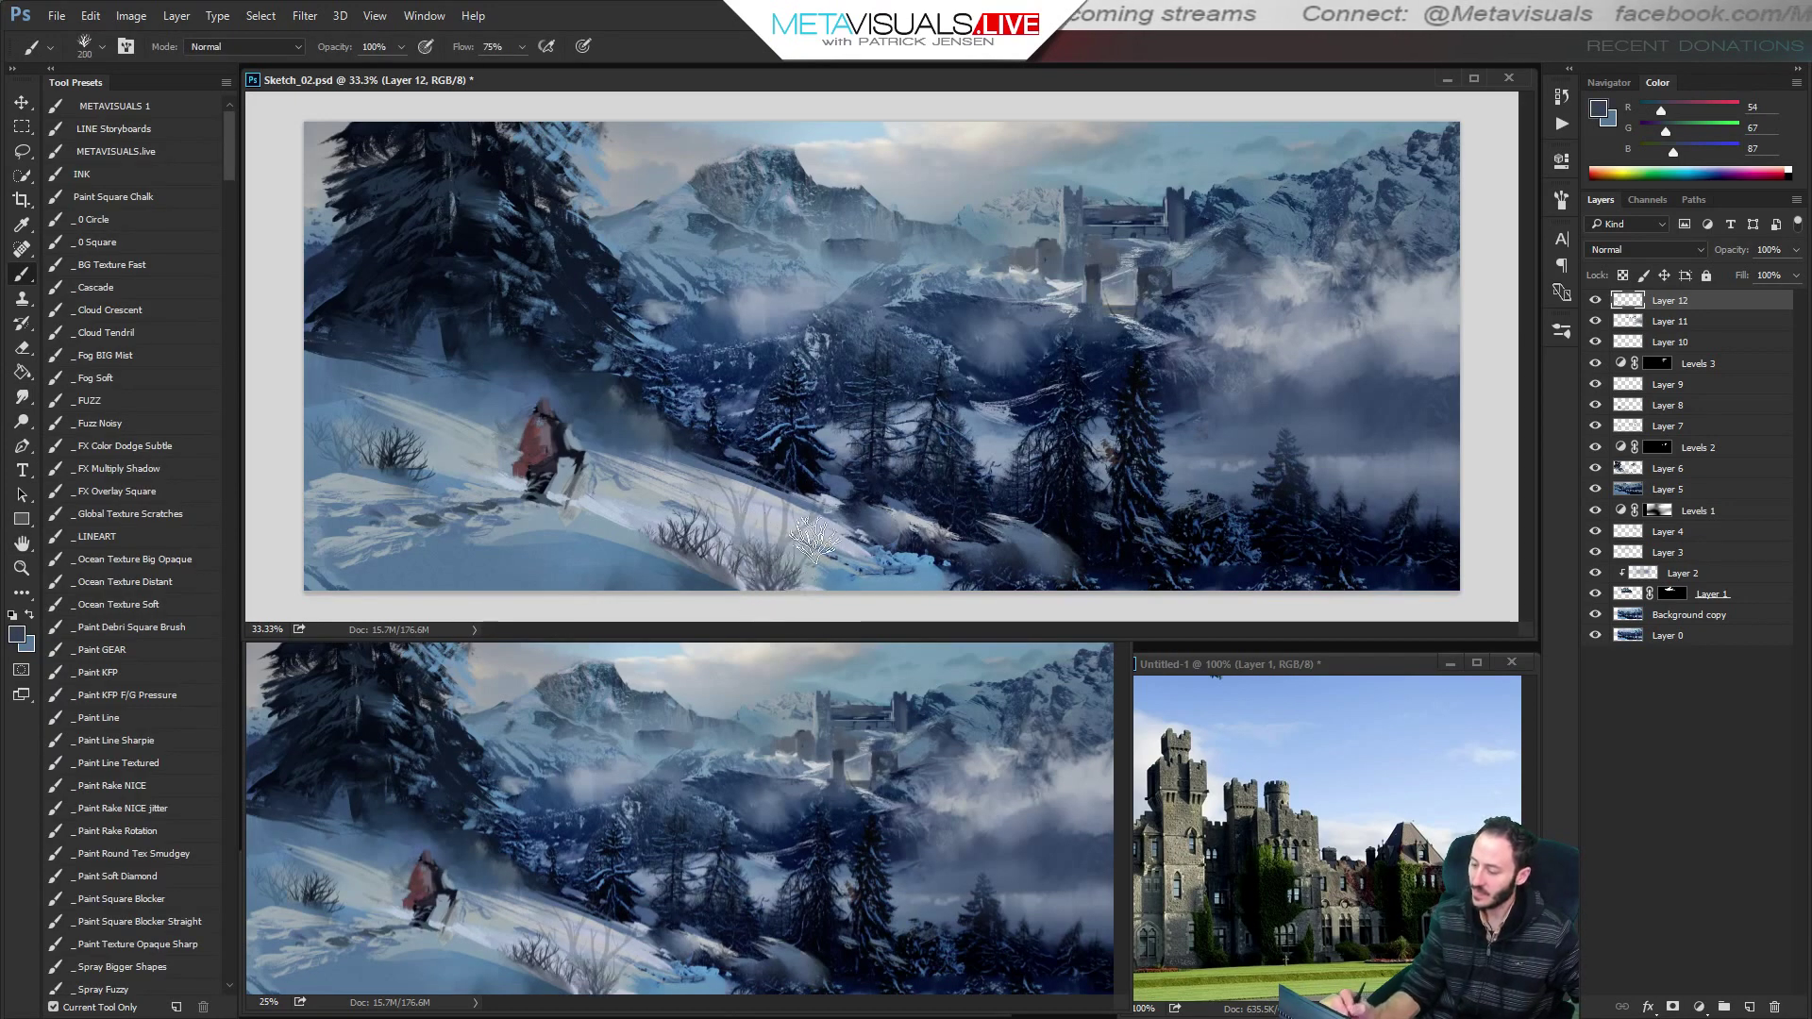
key("r")
key("b")
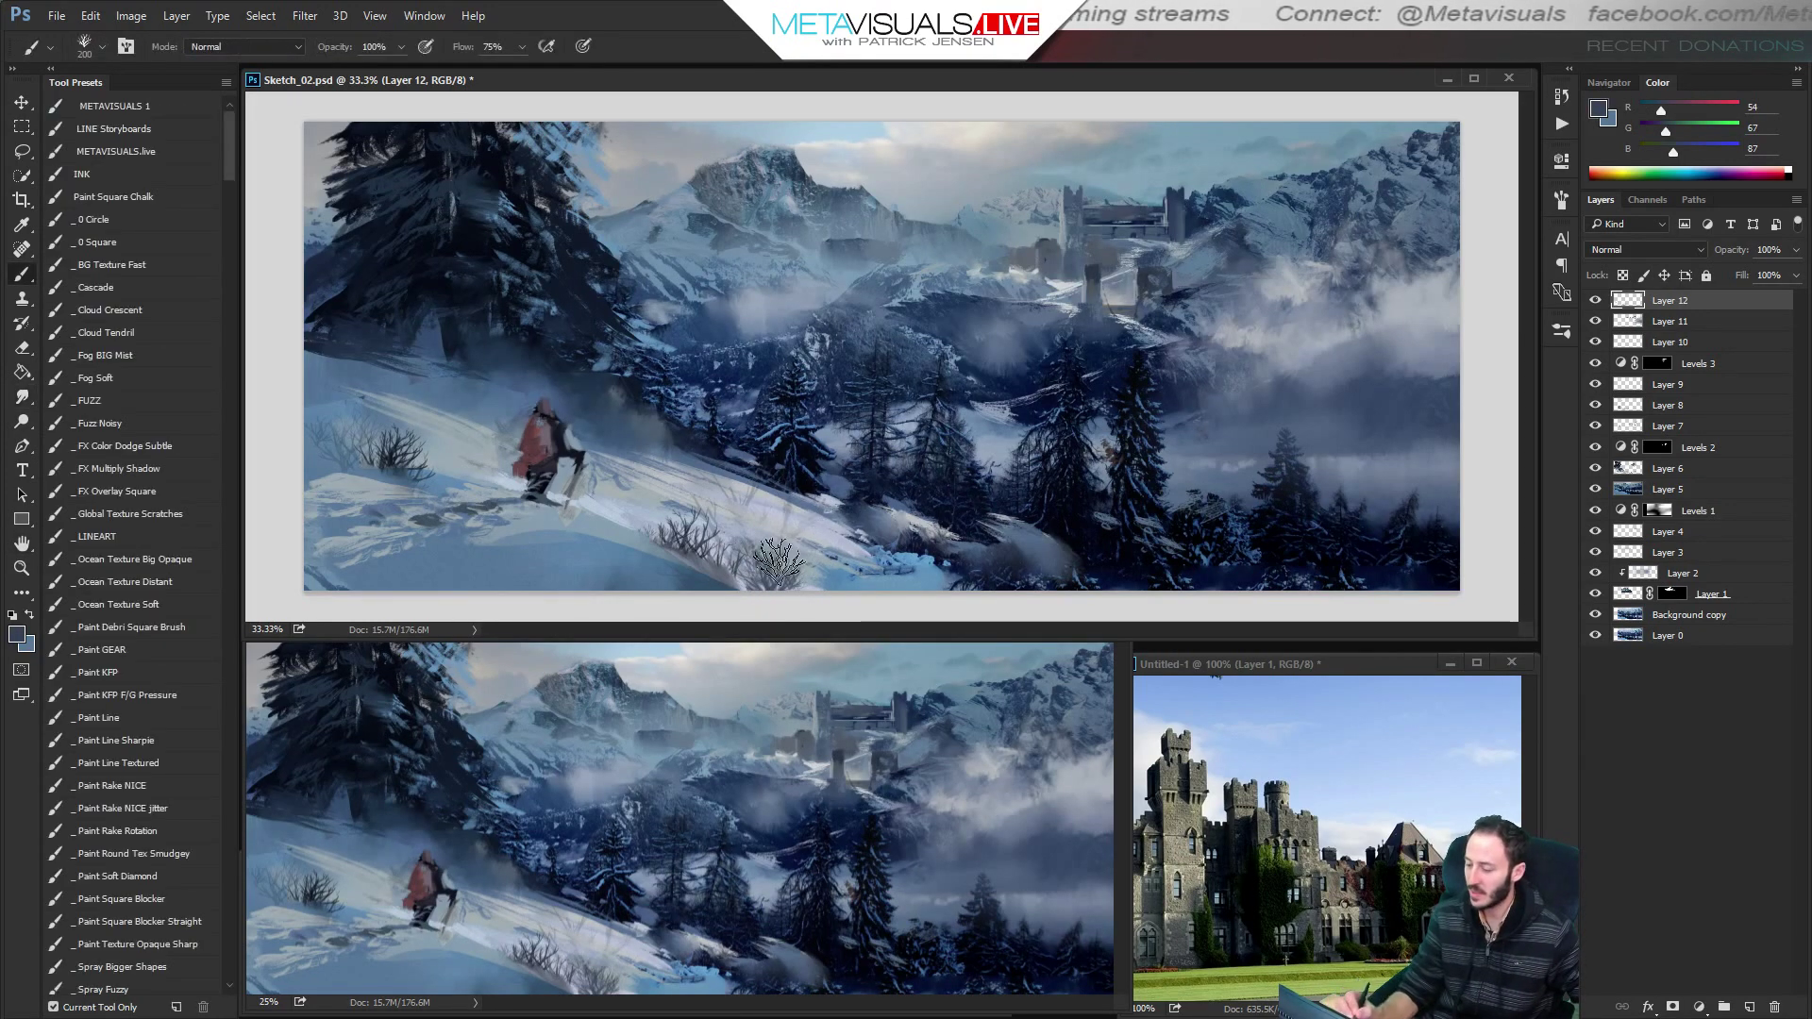
Sample a dark navy from the pines and stamp small bare bushes beside the foreground cluster, reducing the branch brush to 125 px.
left_click(877, 501, "alt")
left_click(777, 567)
key("bracketleft")
key("bracketleft")
key("bracketleft")
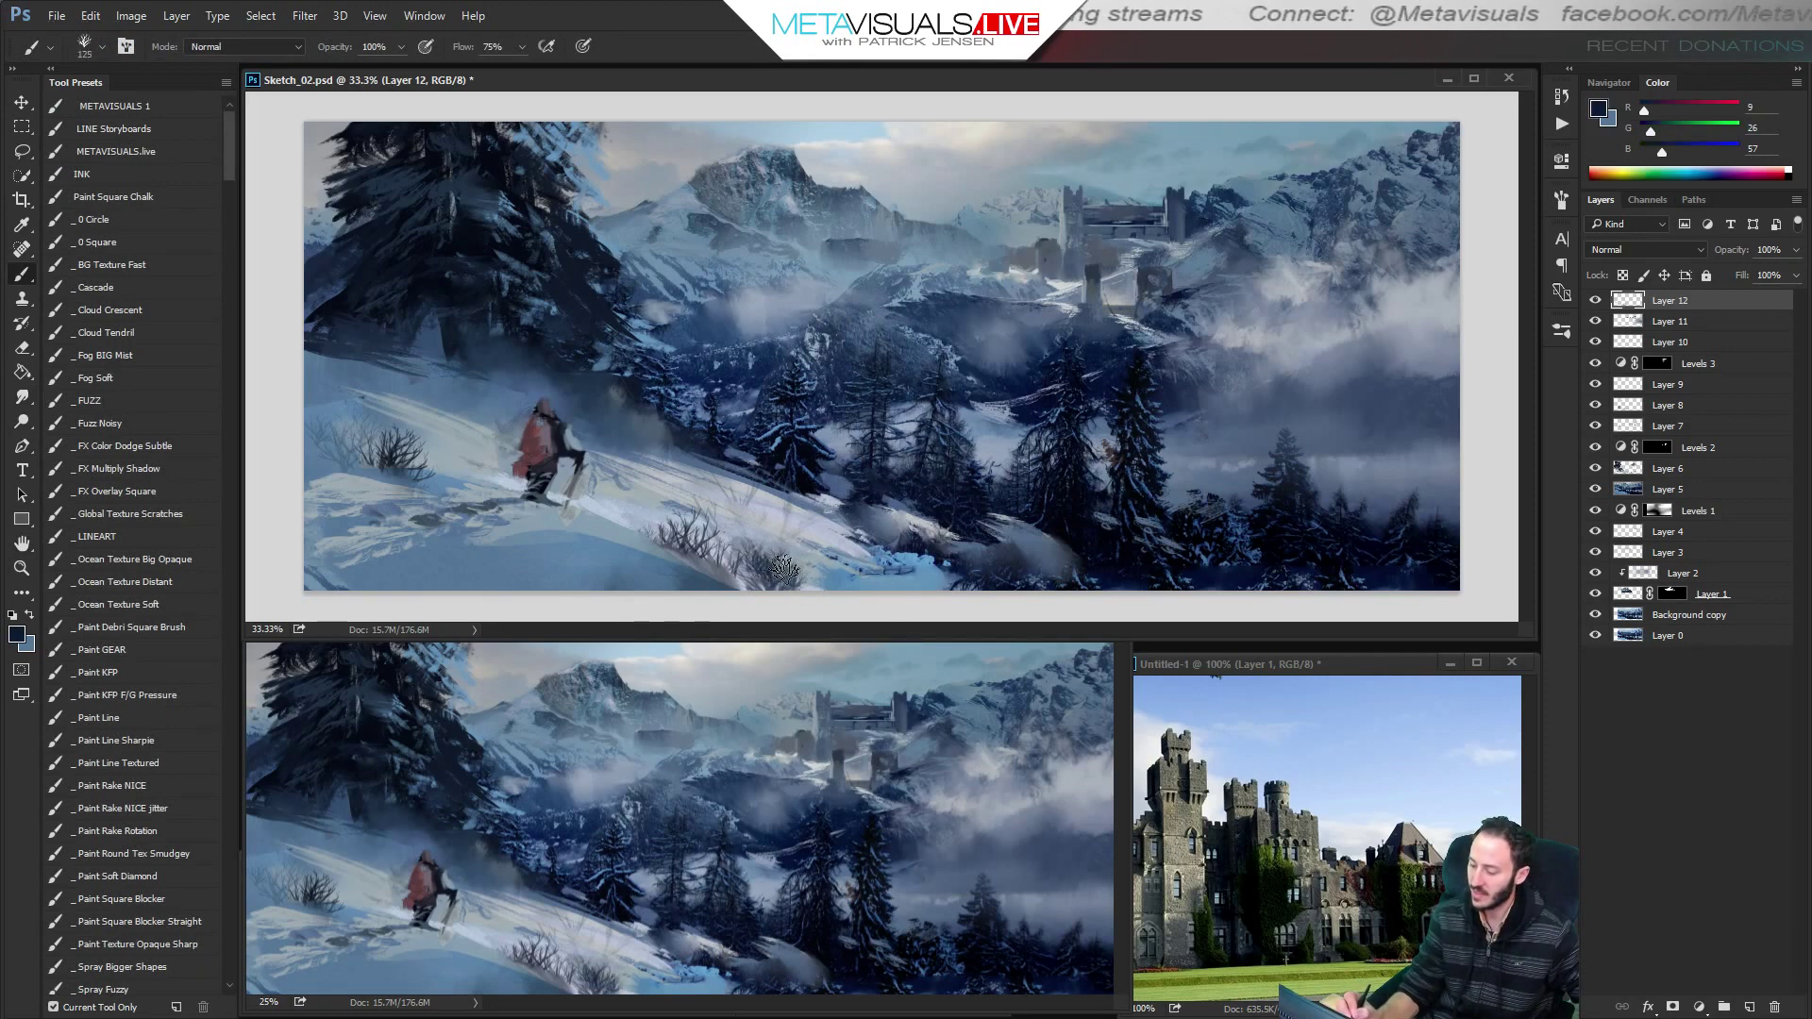
left_click_drag(801, 584, 822, 580)
key("r")
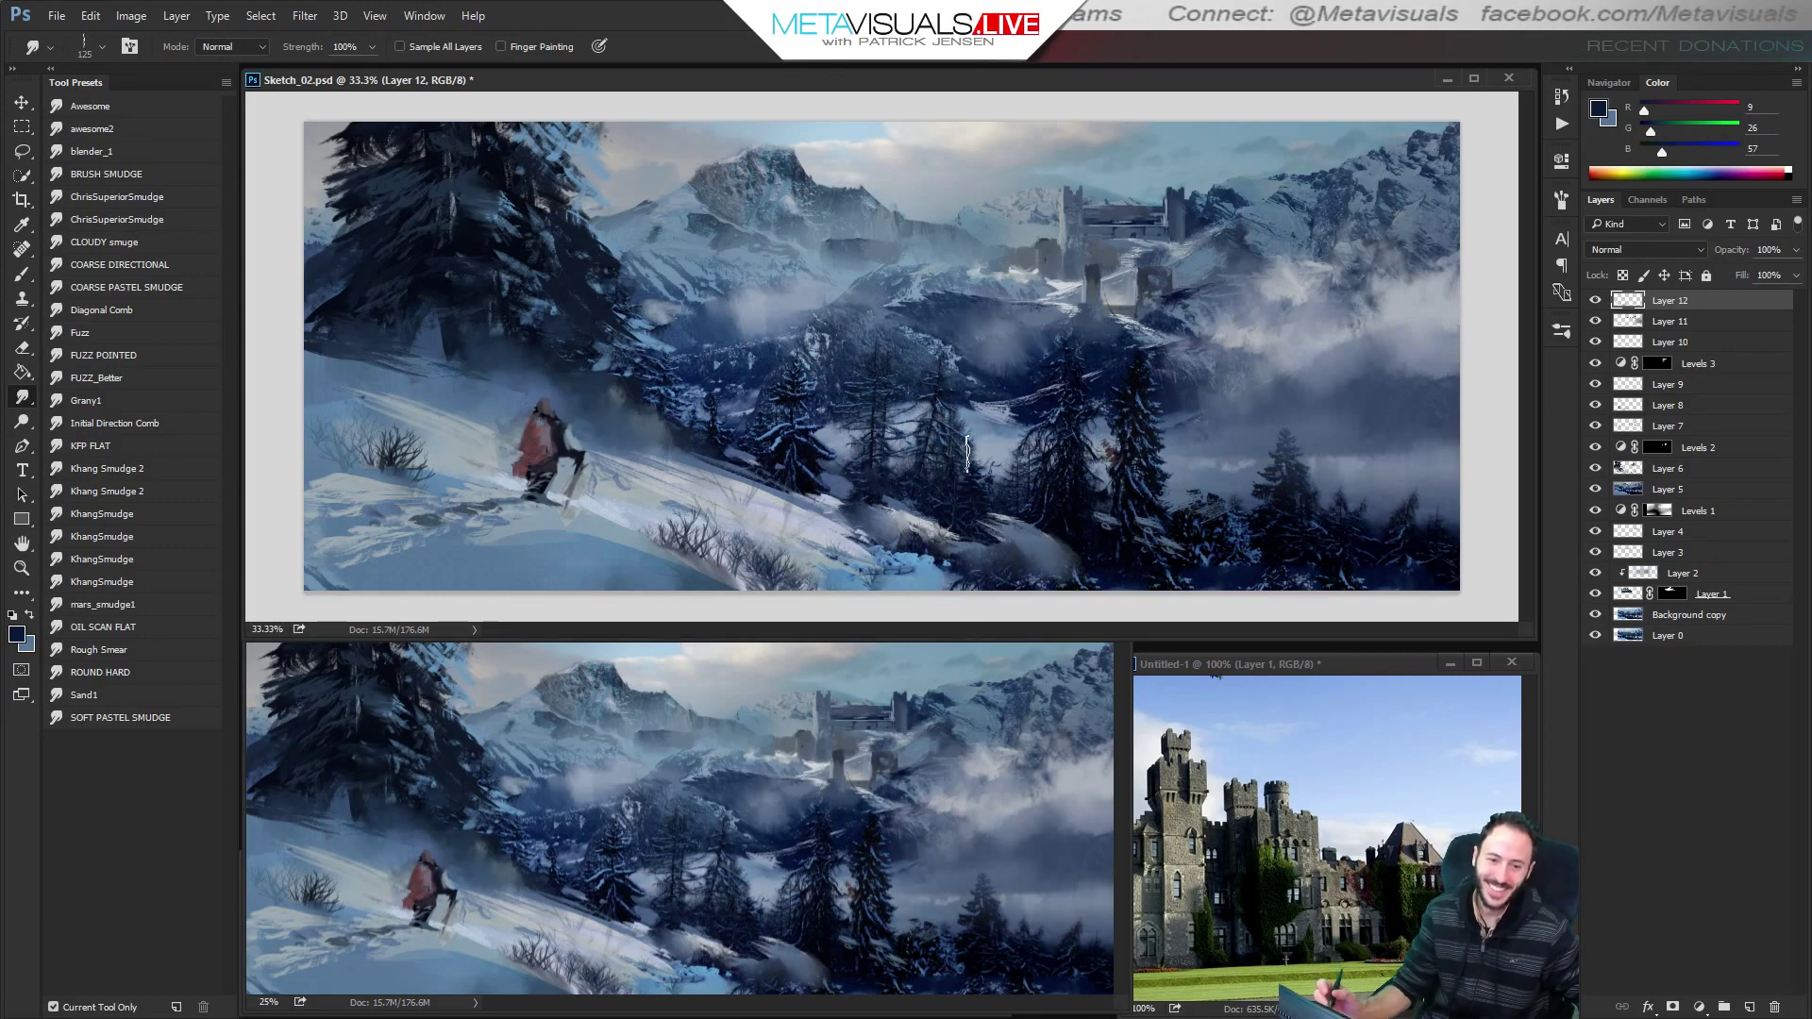
Switch to a textured paint brush and add fine light snow strokes around the bare bush behind the hiker.
key("b")
left_click(387, 469, "alt")
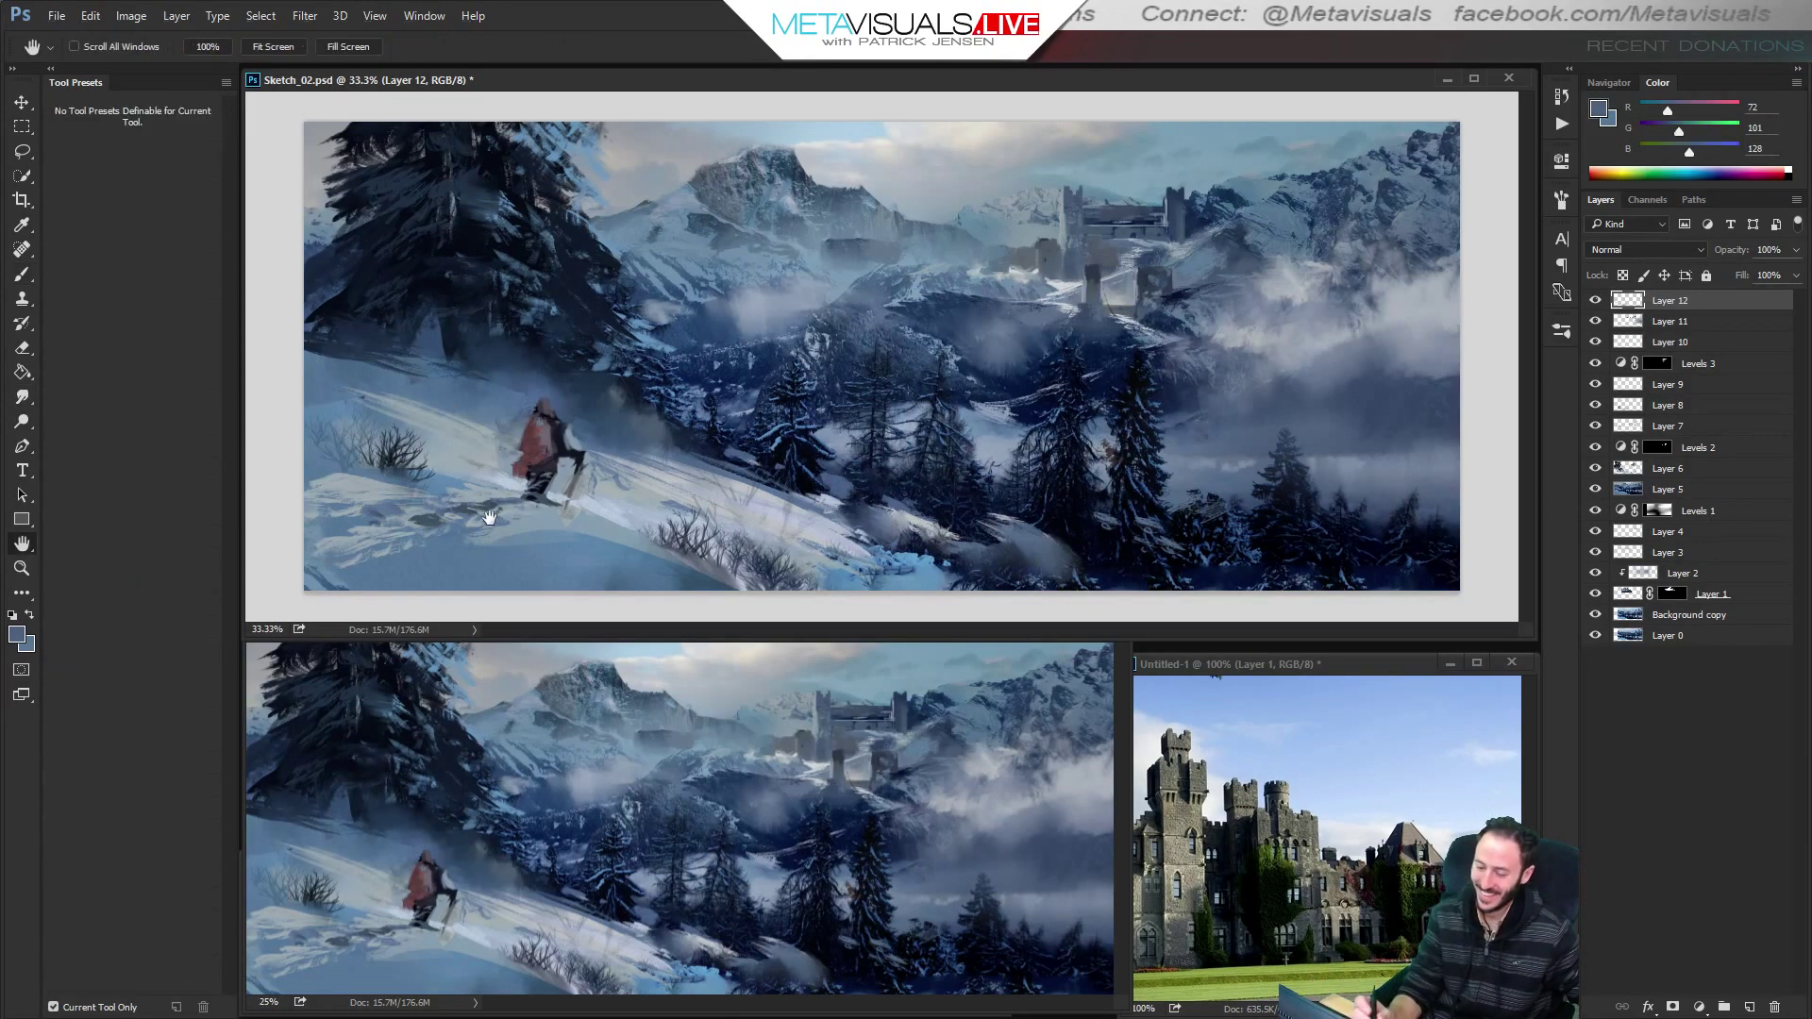
left_click(104, 673)
left_click(690, 500, "alt")
key("bracketleft")
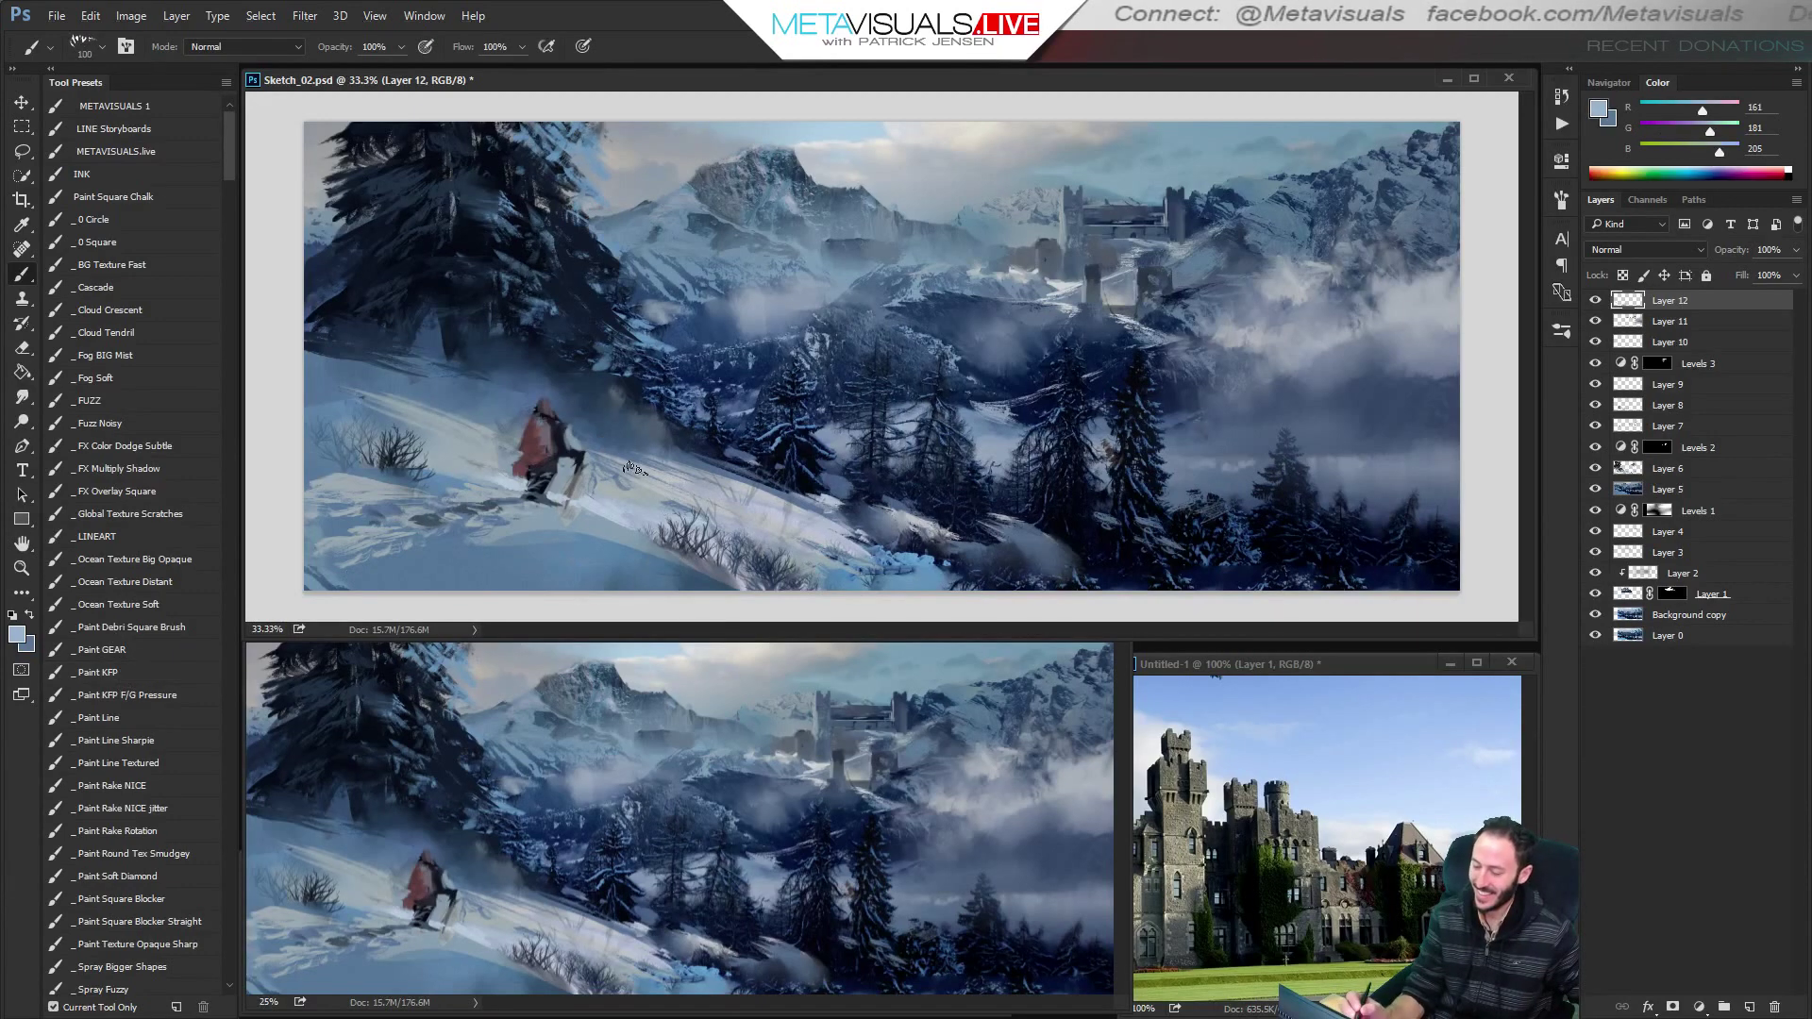
key("bracketleft")
key("bracketleft")
left_click_drag(381, 467, 463, 481)
key("bracketleft")
left_click_drag(760, 193, 821, 150)
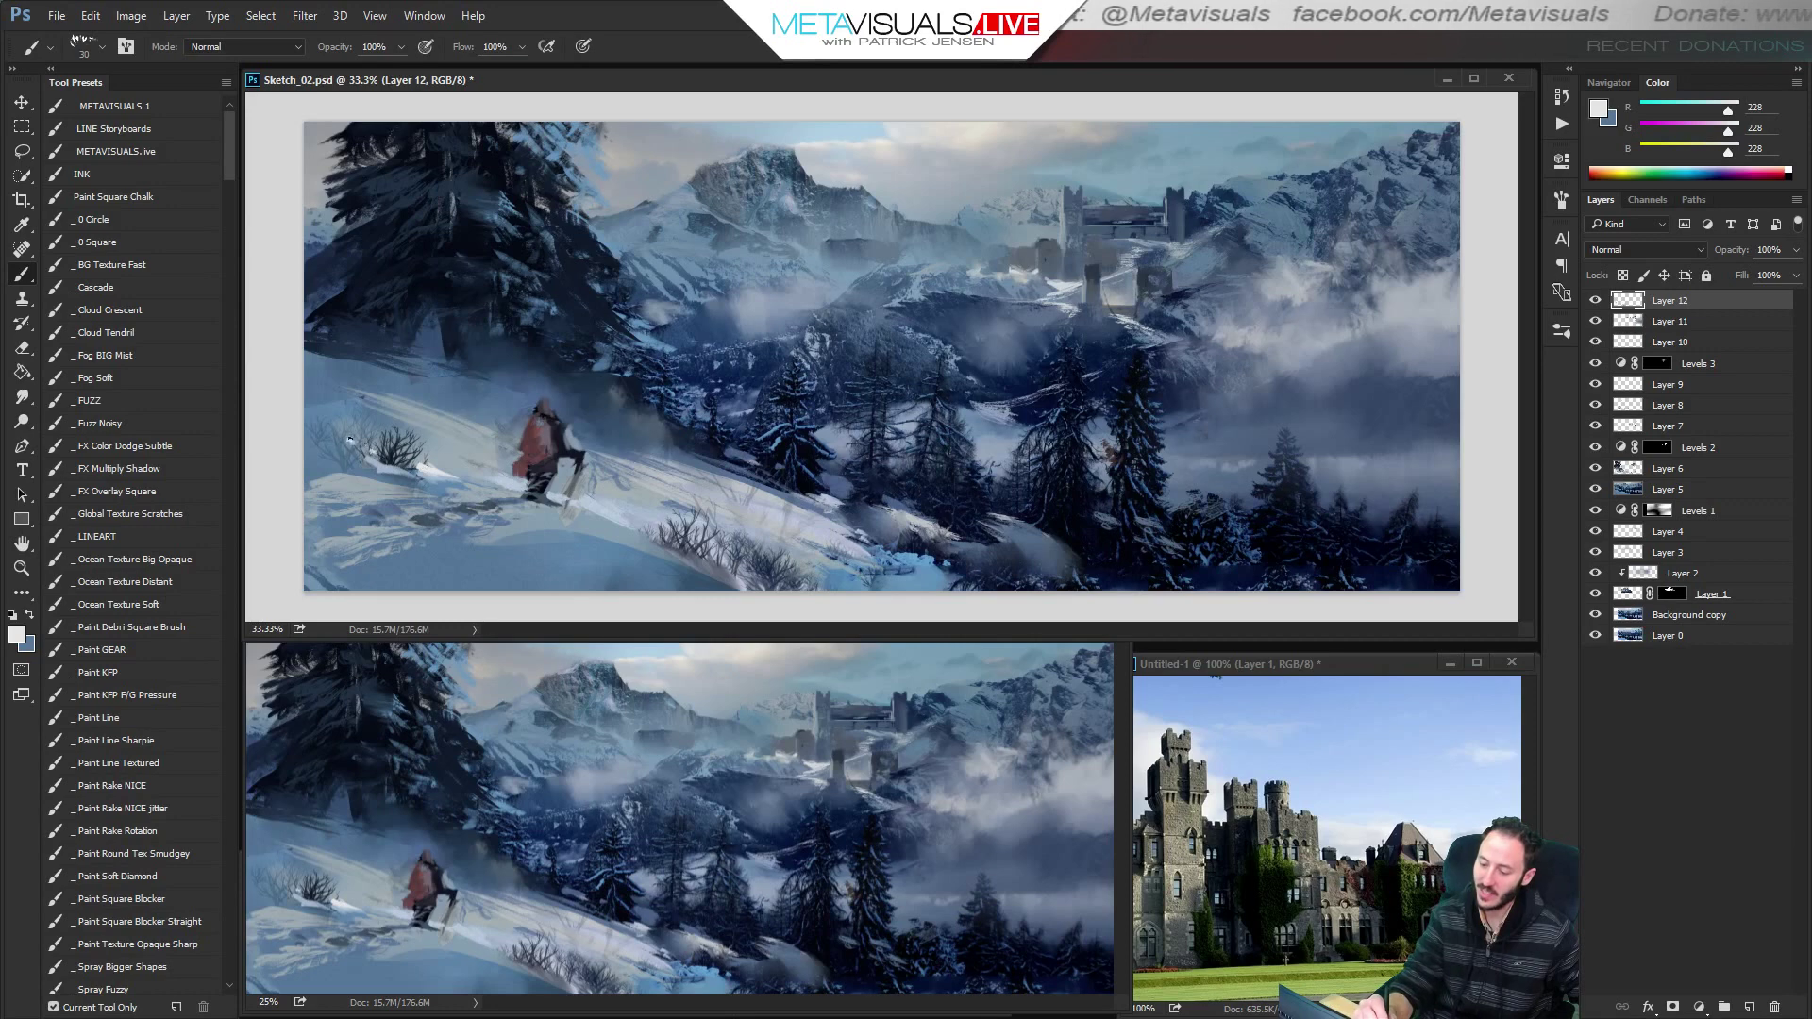
Paint near-white snow highlights on the slope around the foreground bushes with the brush at up to 125 px.
key("e")
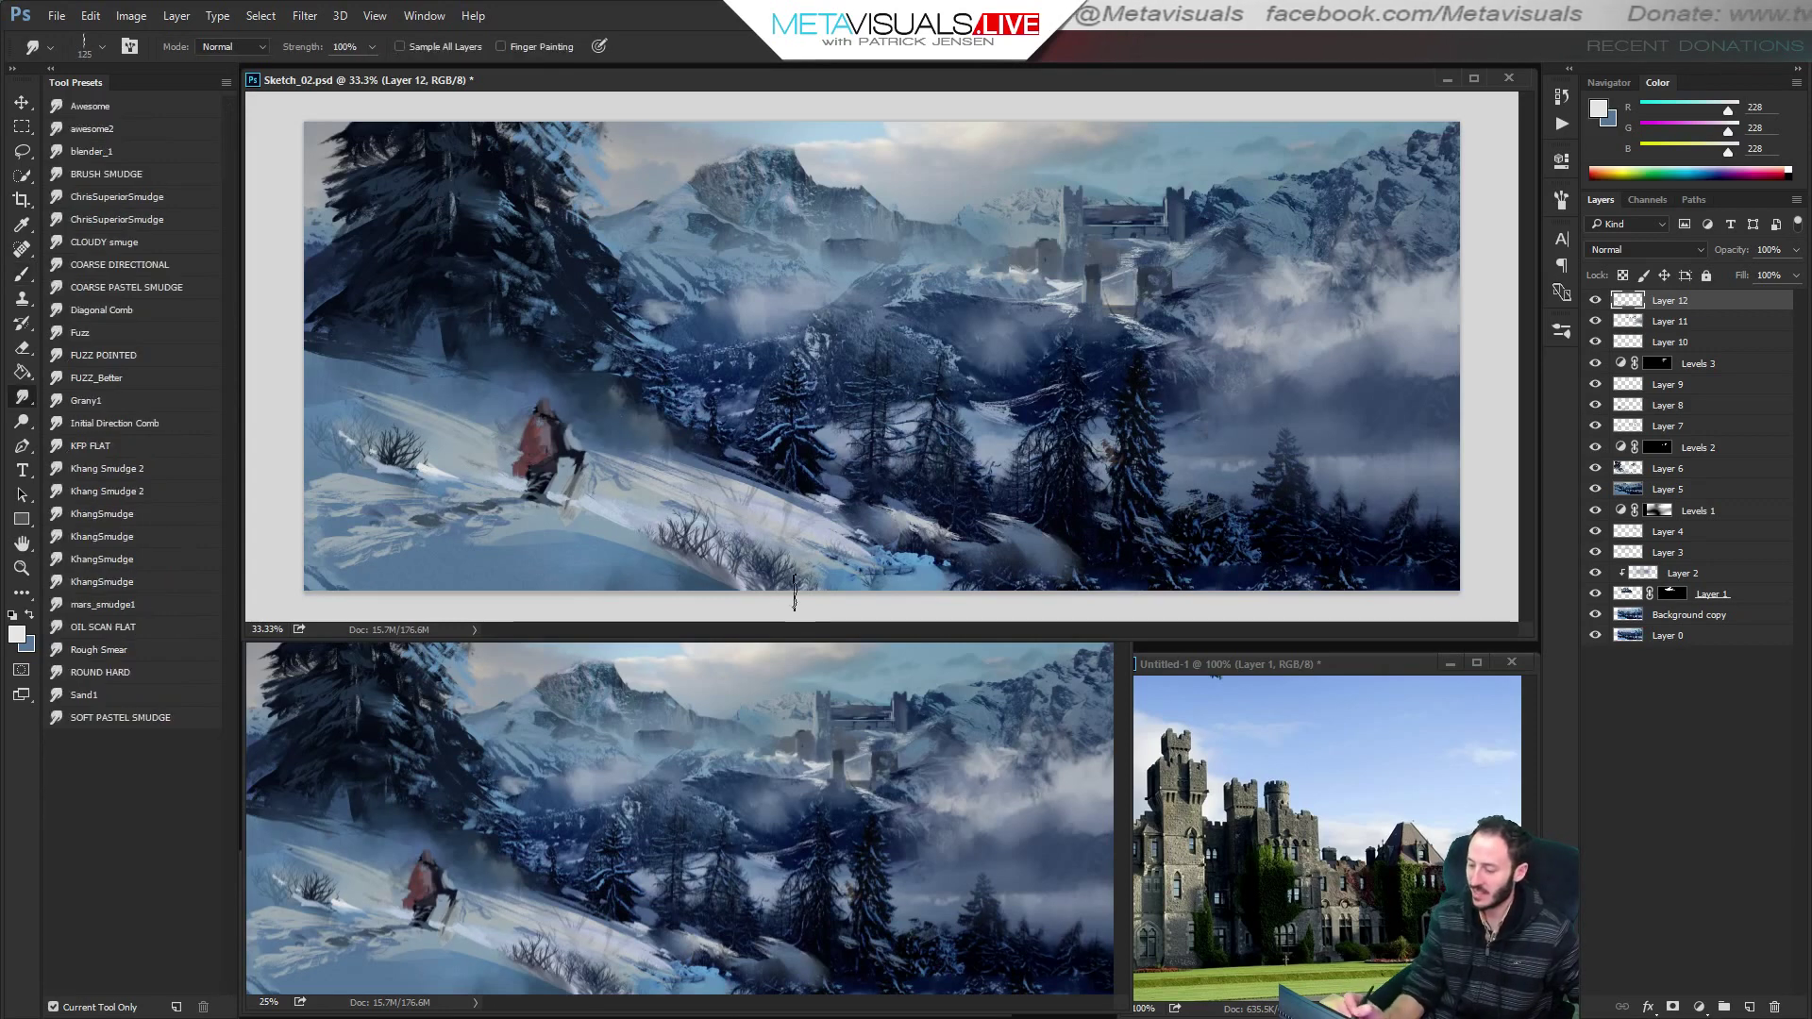
key("b")
key("]")
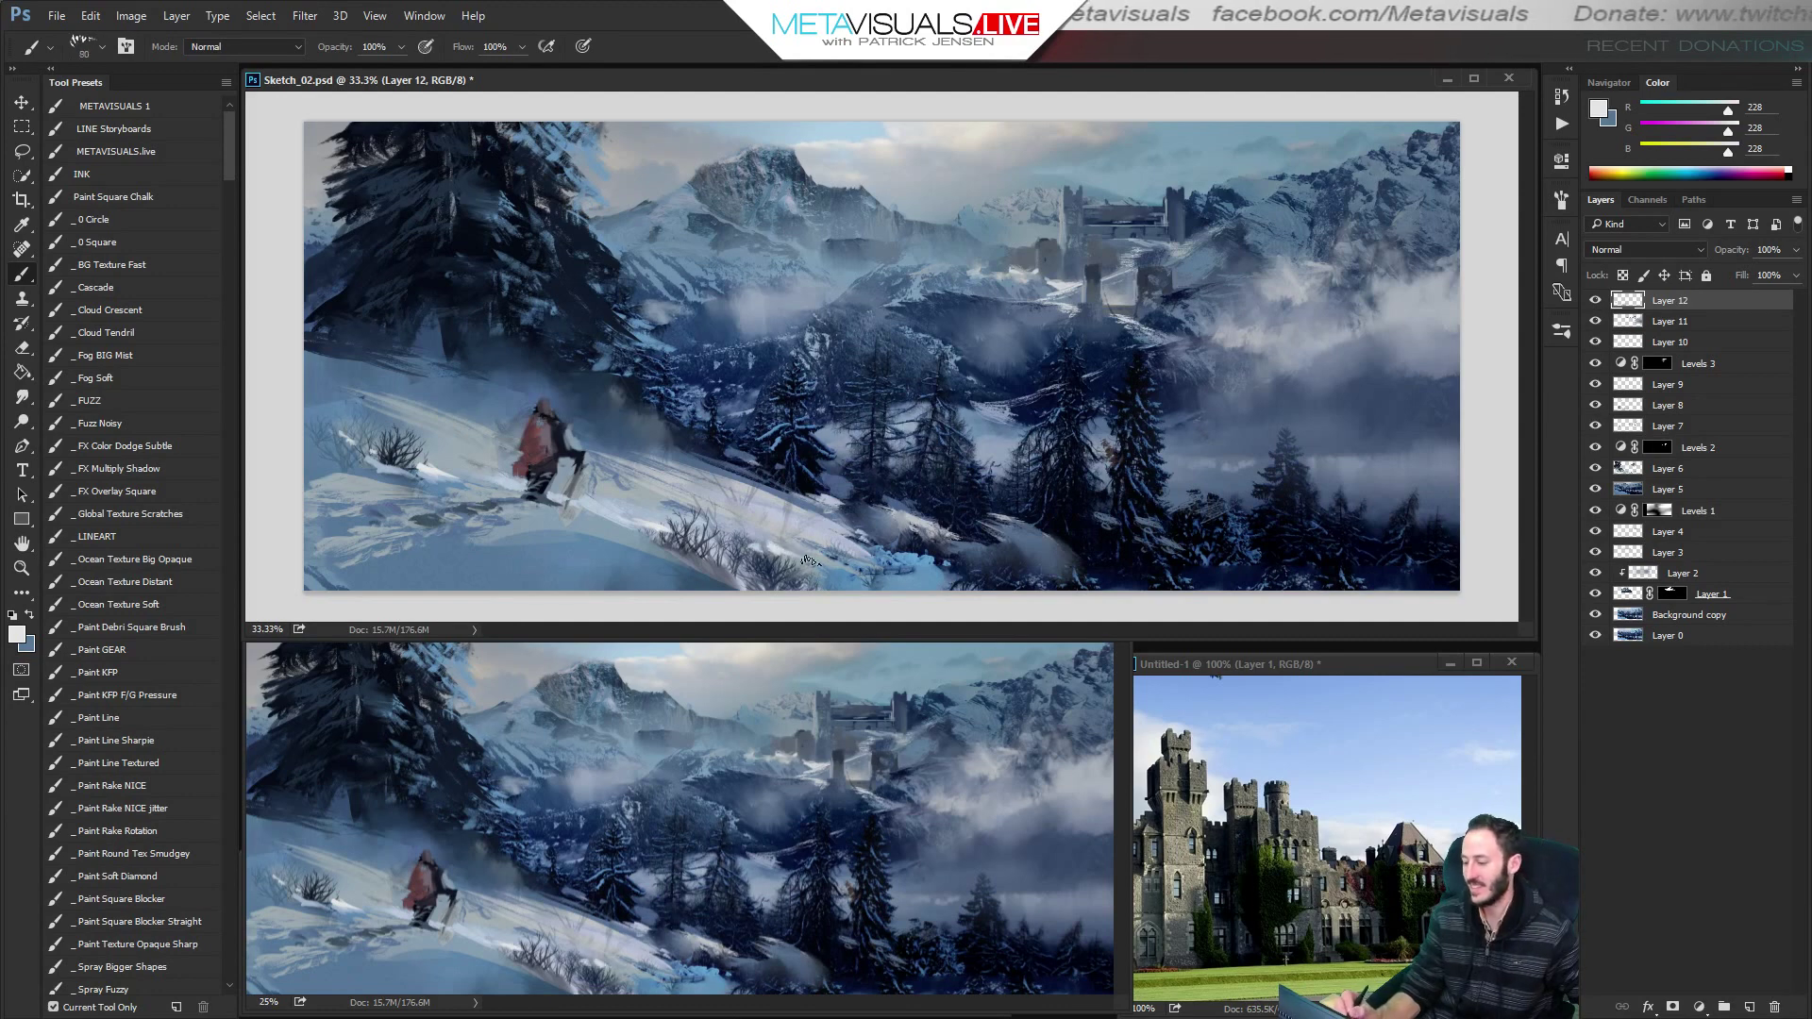
key("bracketright")
key("bracketright")
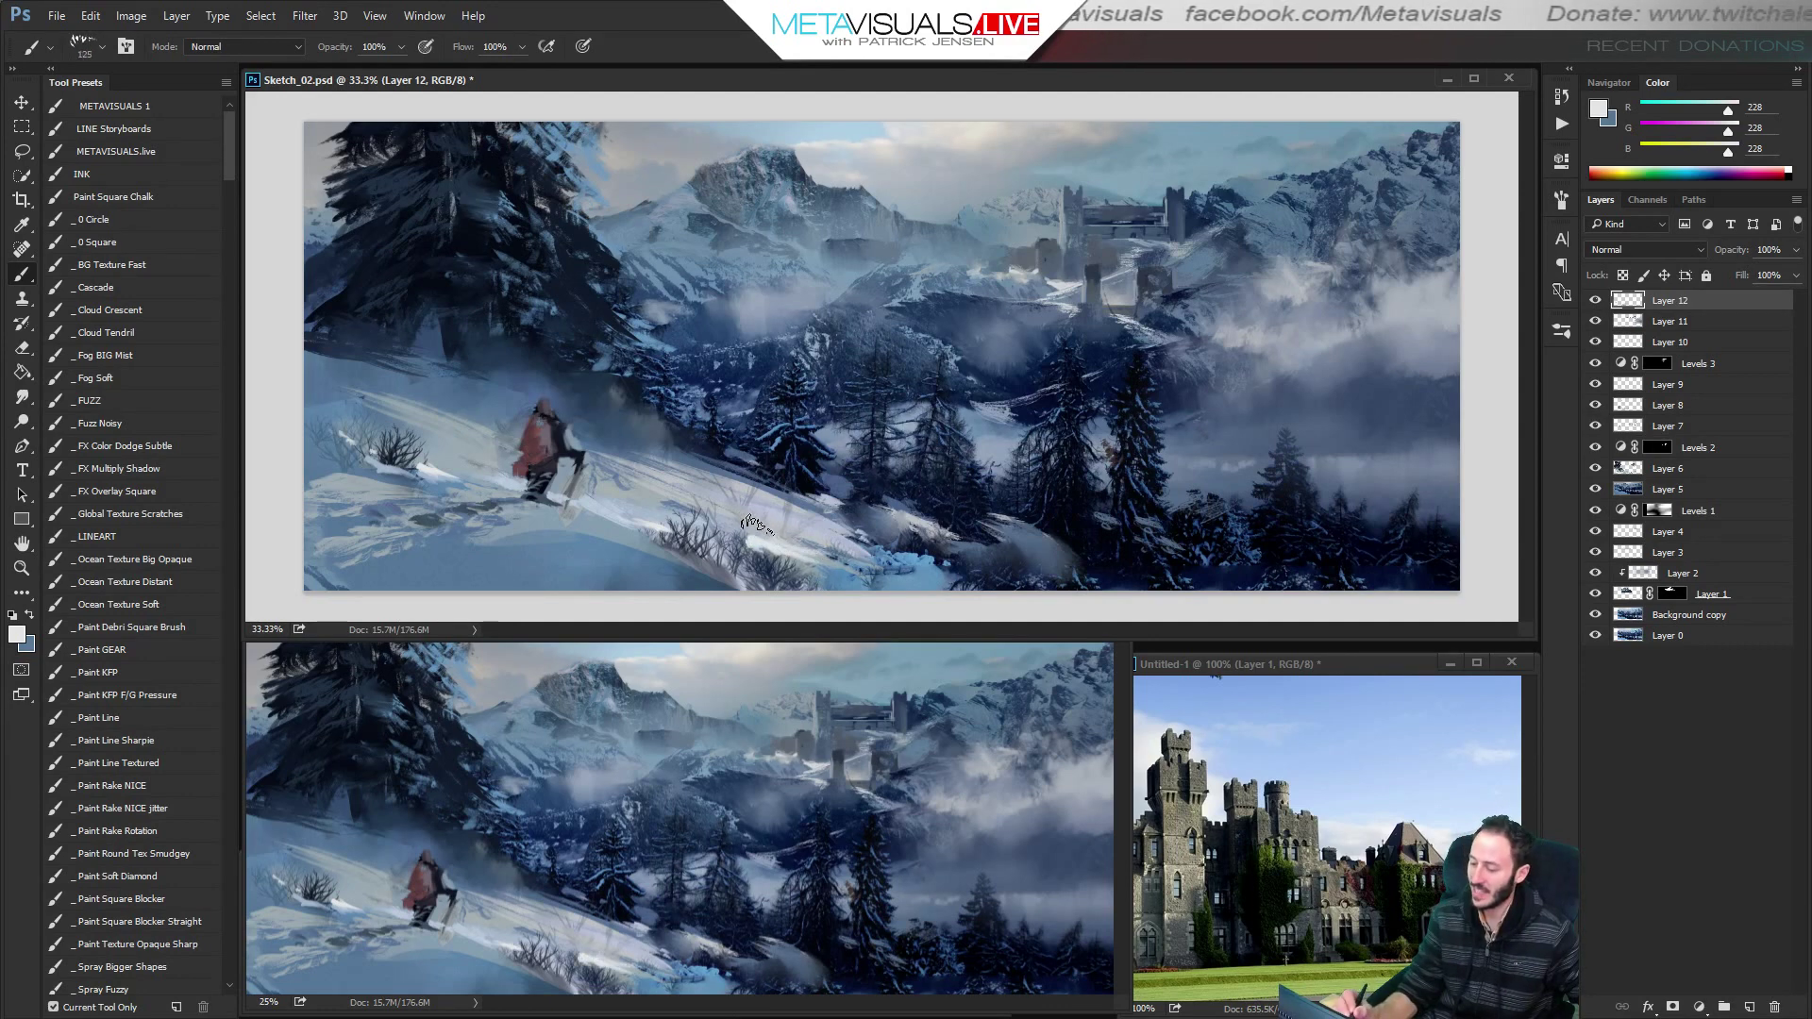
mouse_move(729, 524)
left_mouse_down()
mouse_move(672, 493)
mouse_move(772, 551)
mouse_move(802, 555)
mouse_move(689, 493)
mouse_move(784, 534)
mouse_move(753, 517)
mouse_move(795, 489)
mouse_move(821, 527)
left_mouse_up()
key("r")
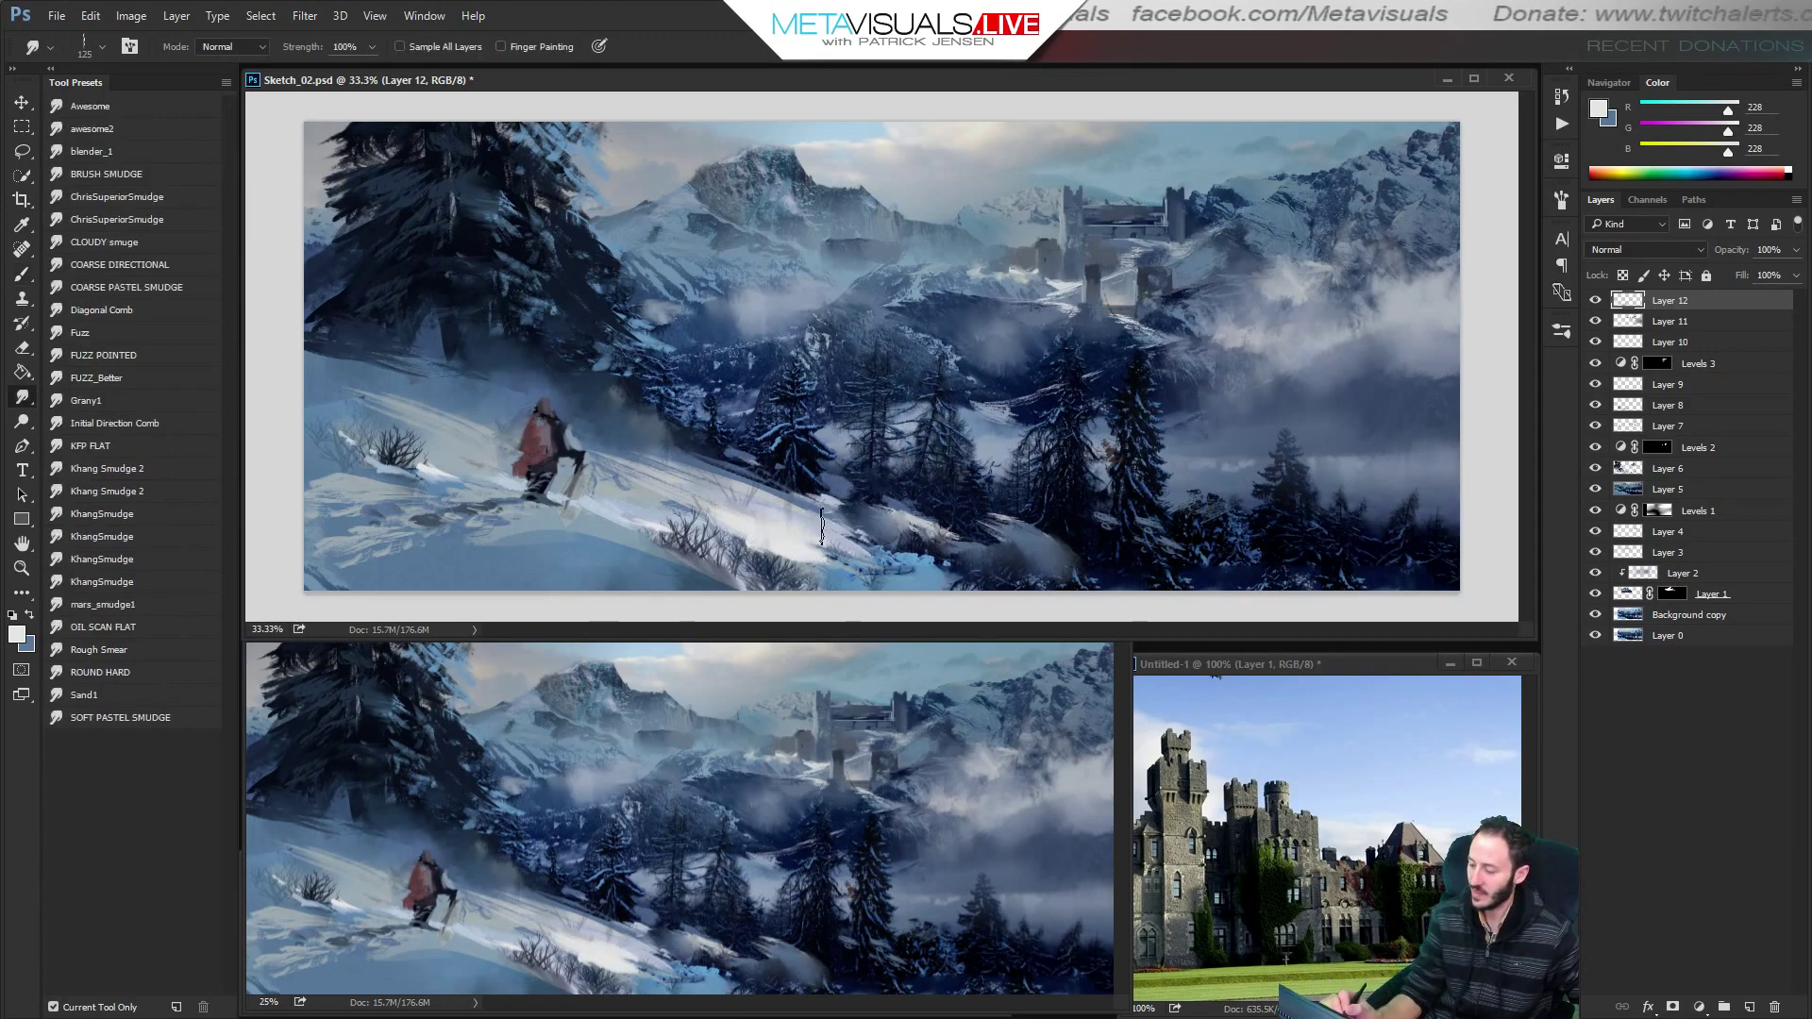
key("b")
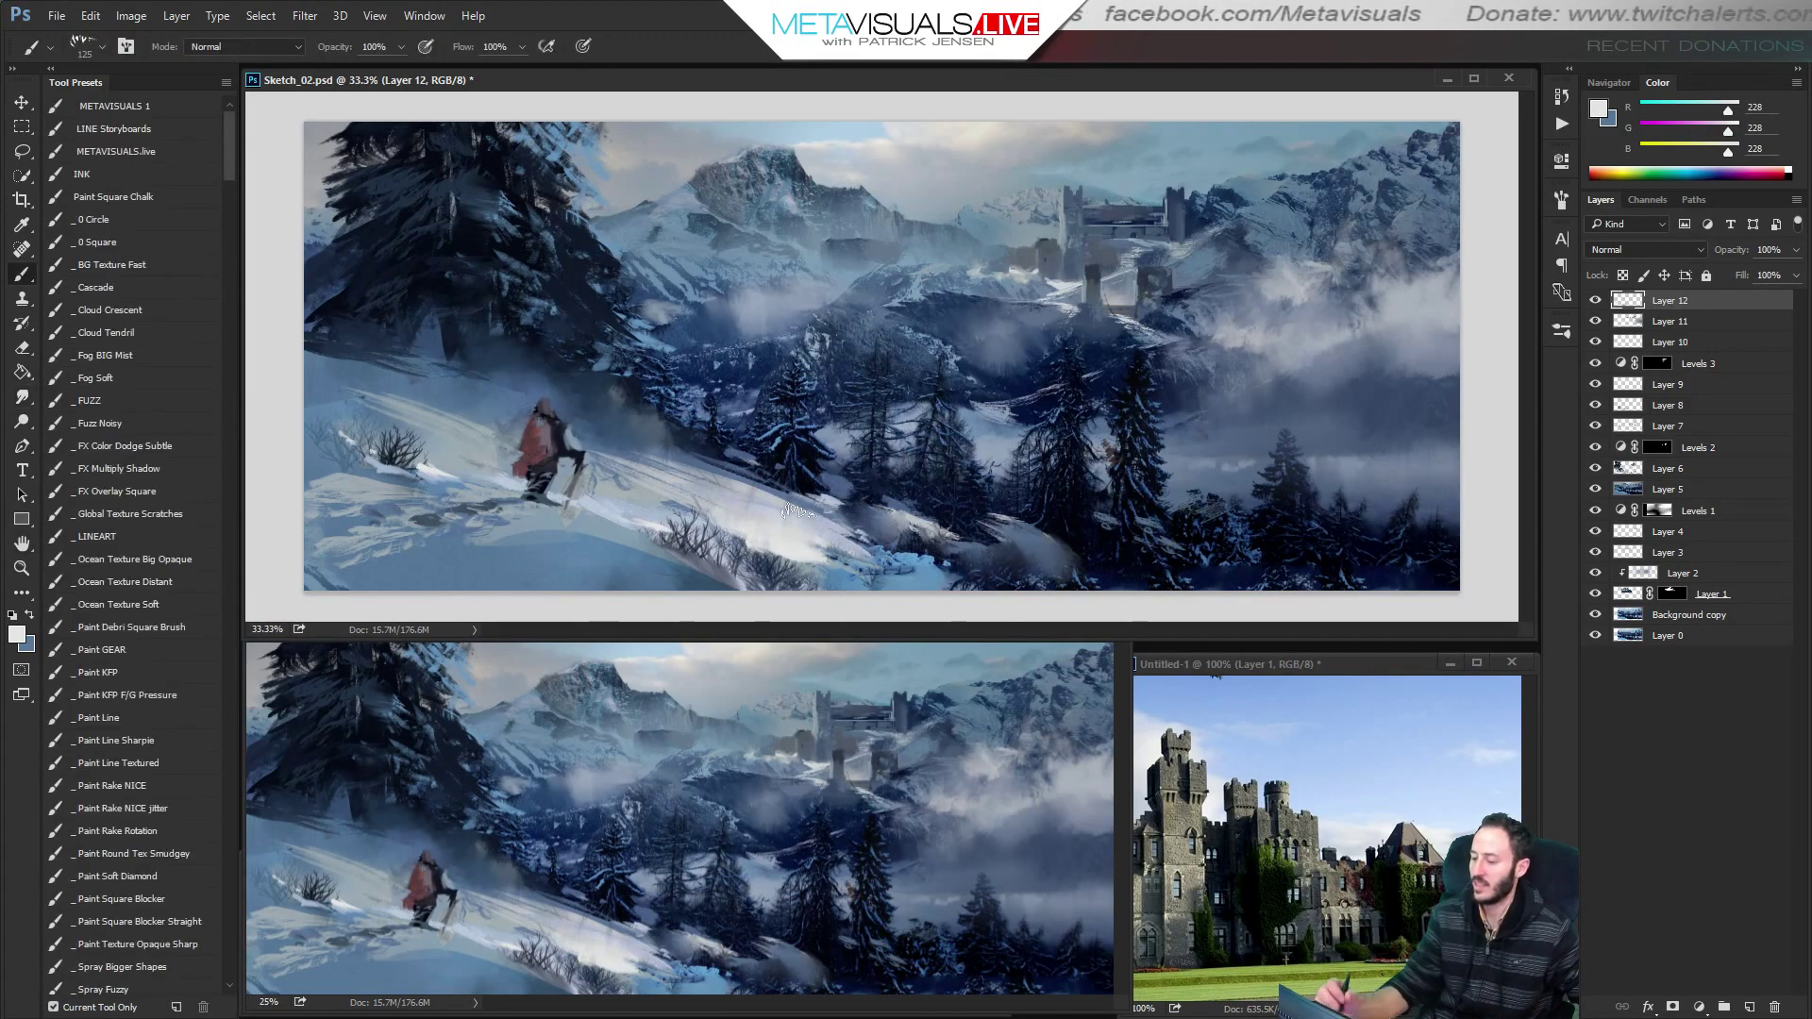
Sample a light gray from the snow and refine the slope's lower edge beyond the bushes with a 50 px brush.
left_click(878, 531, "alt")
left_click(908, 556)
key("bracketleft")
key("bracketleft")
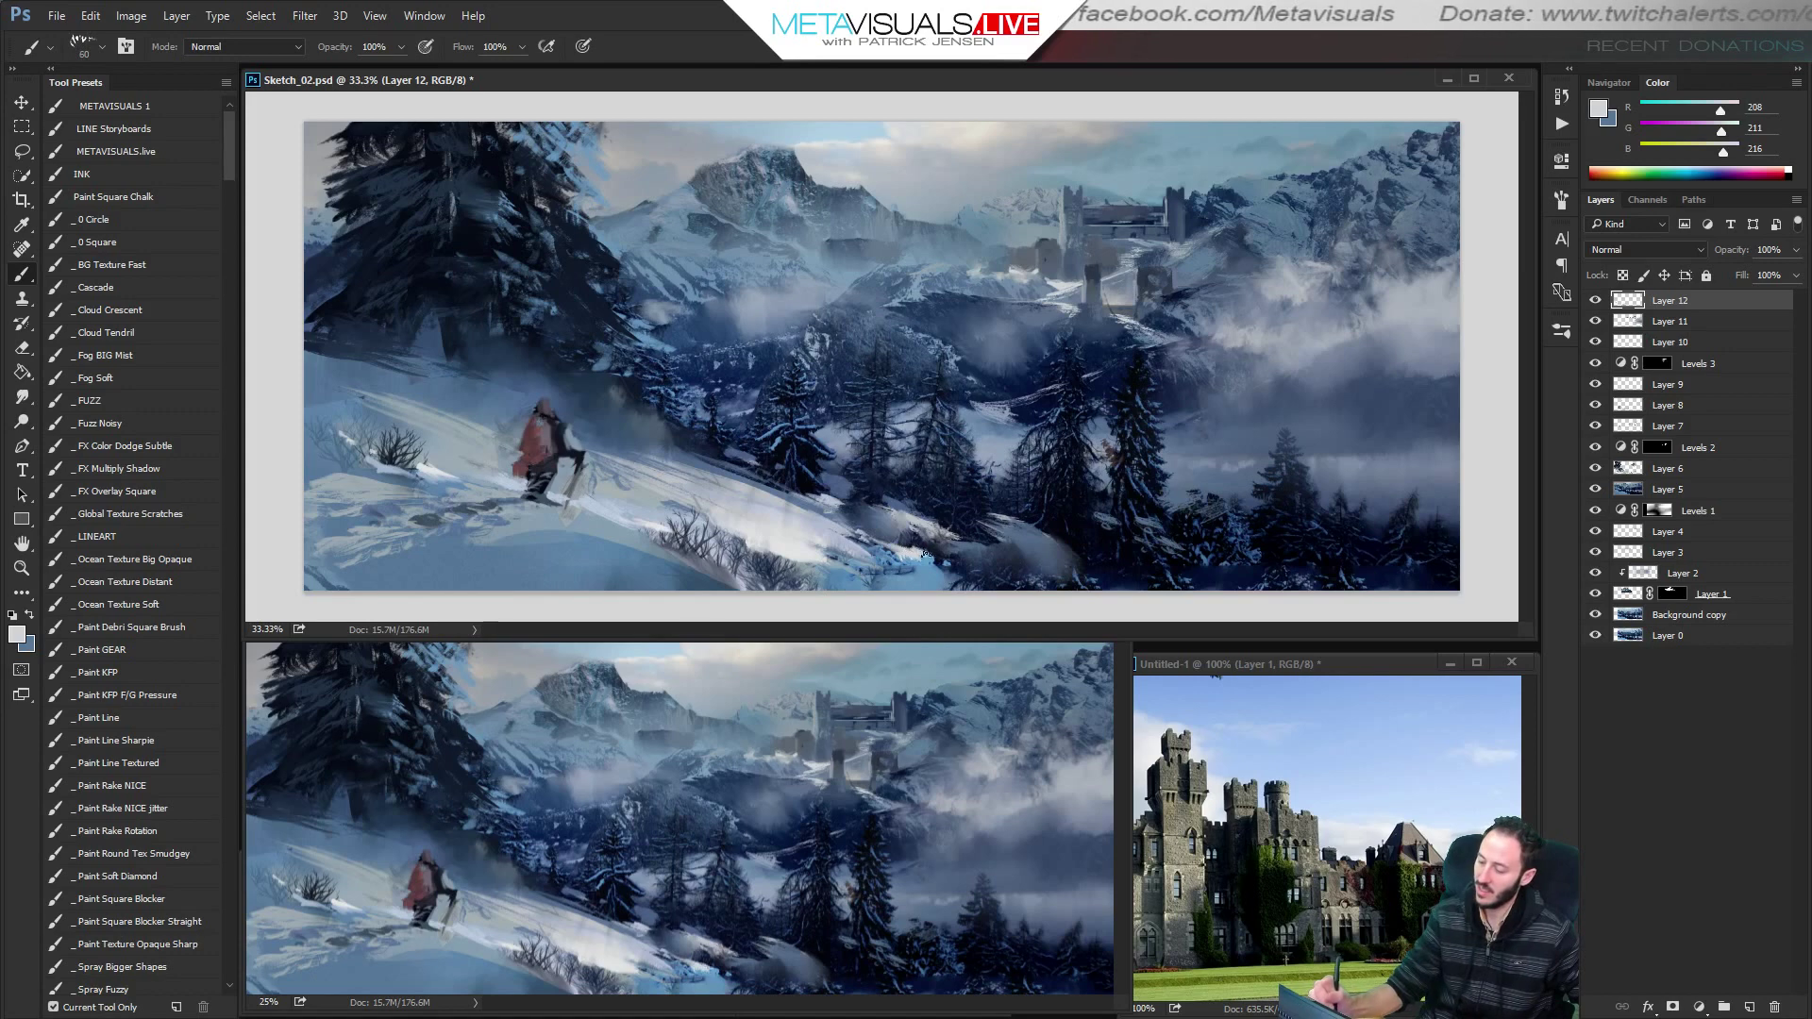
key("bracketleft")
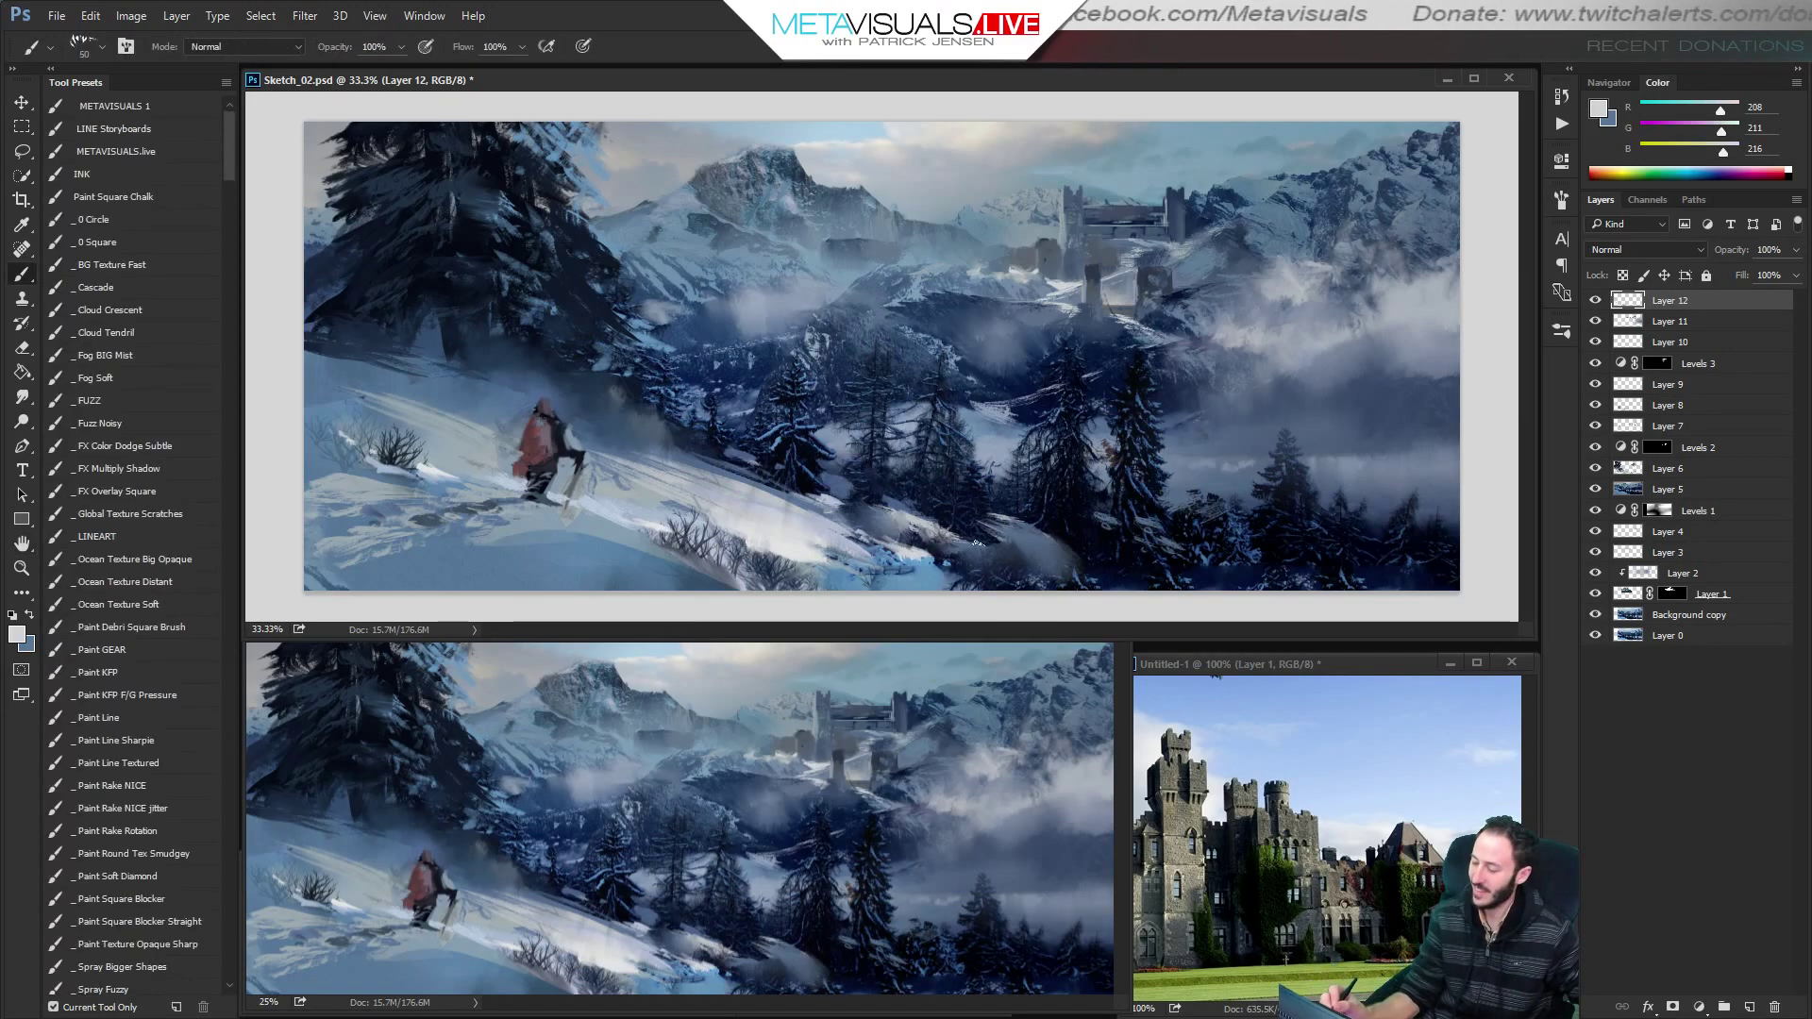
Sample a gray-blue snow tone and extend the snow slope beneath the central pines.
left_click(831, 540, "alt")
key("bracketright")
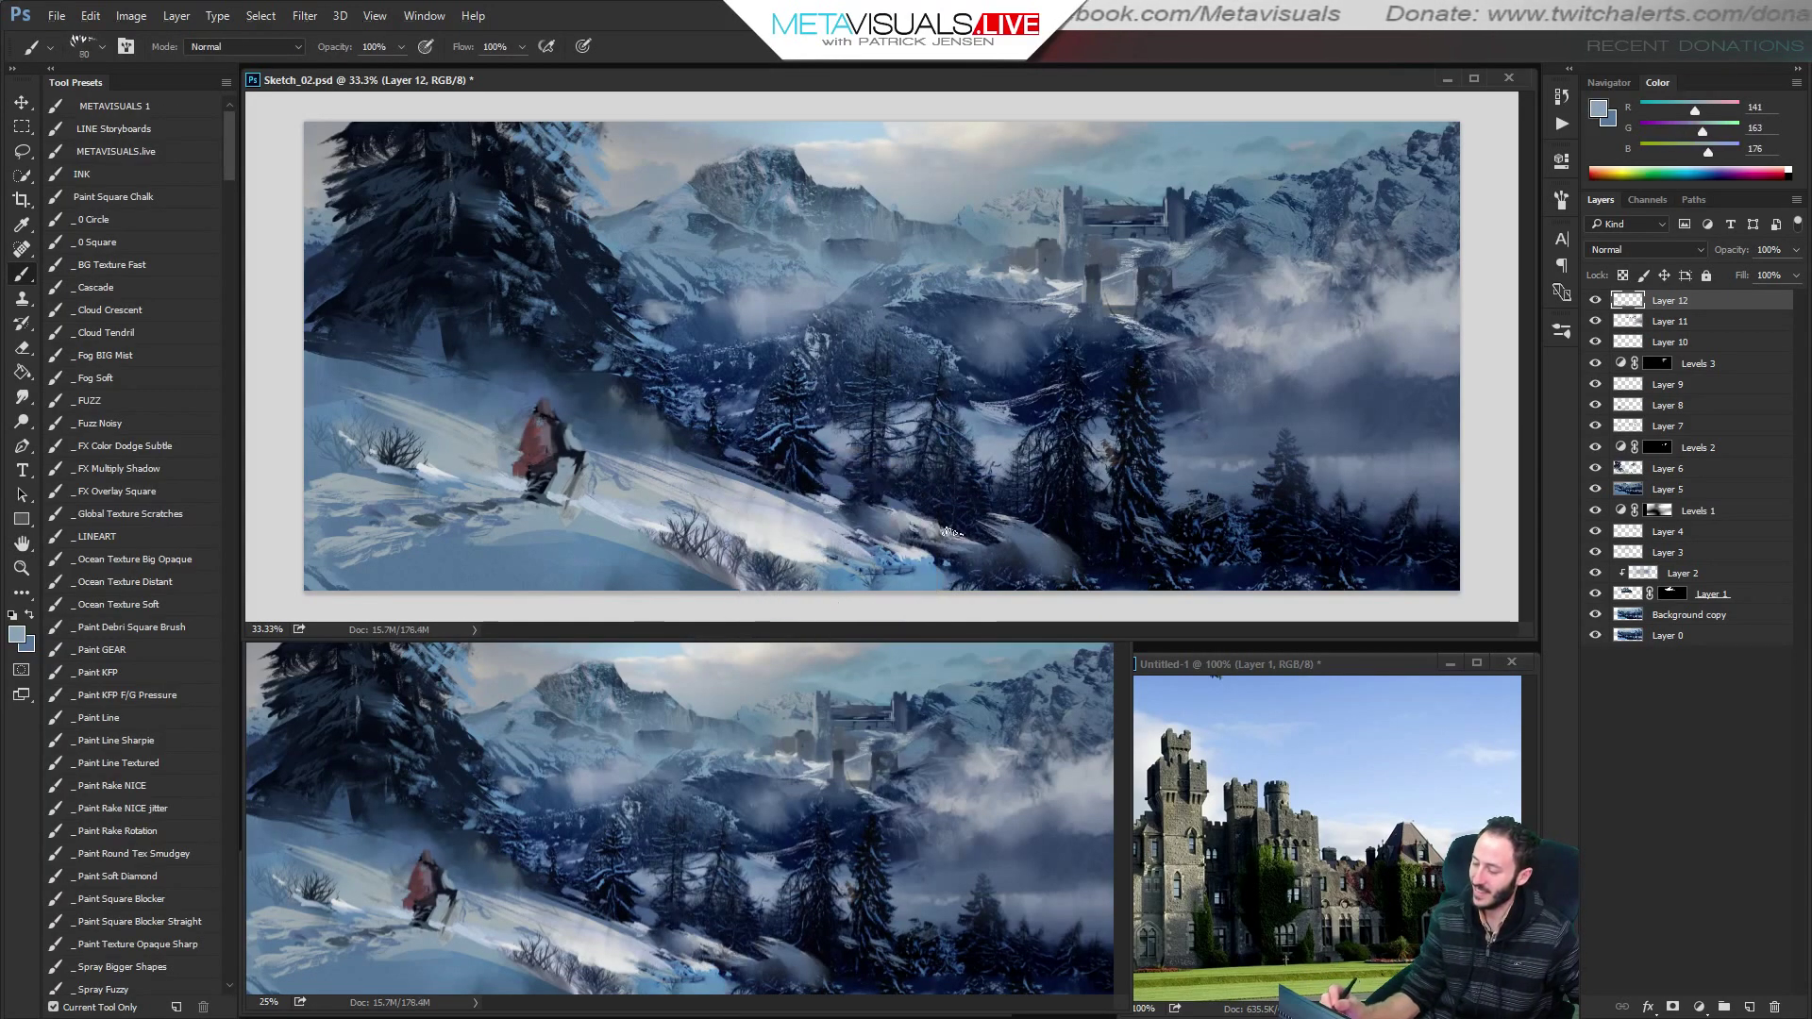
key("bracketright")
key("bracketleft")
key("bracketleft")
key("bracketleft")
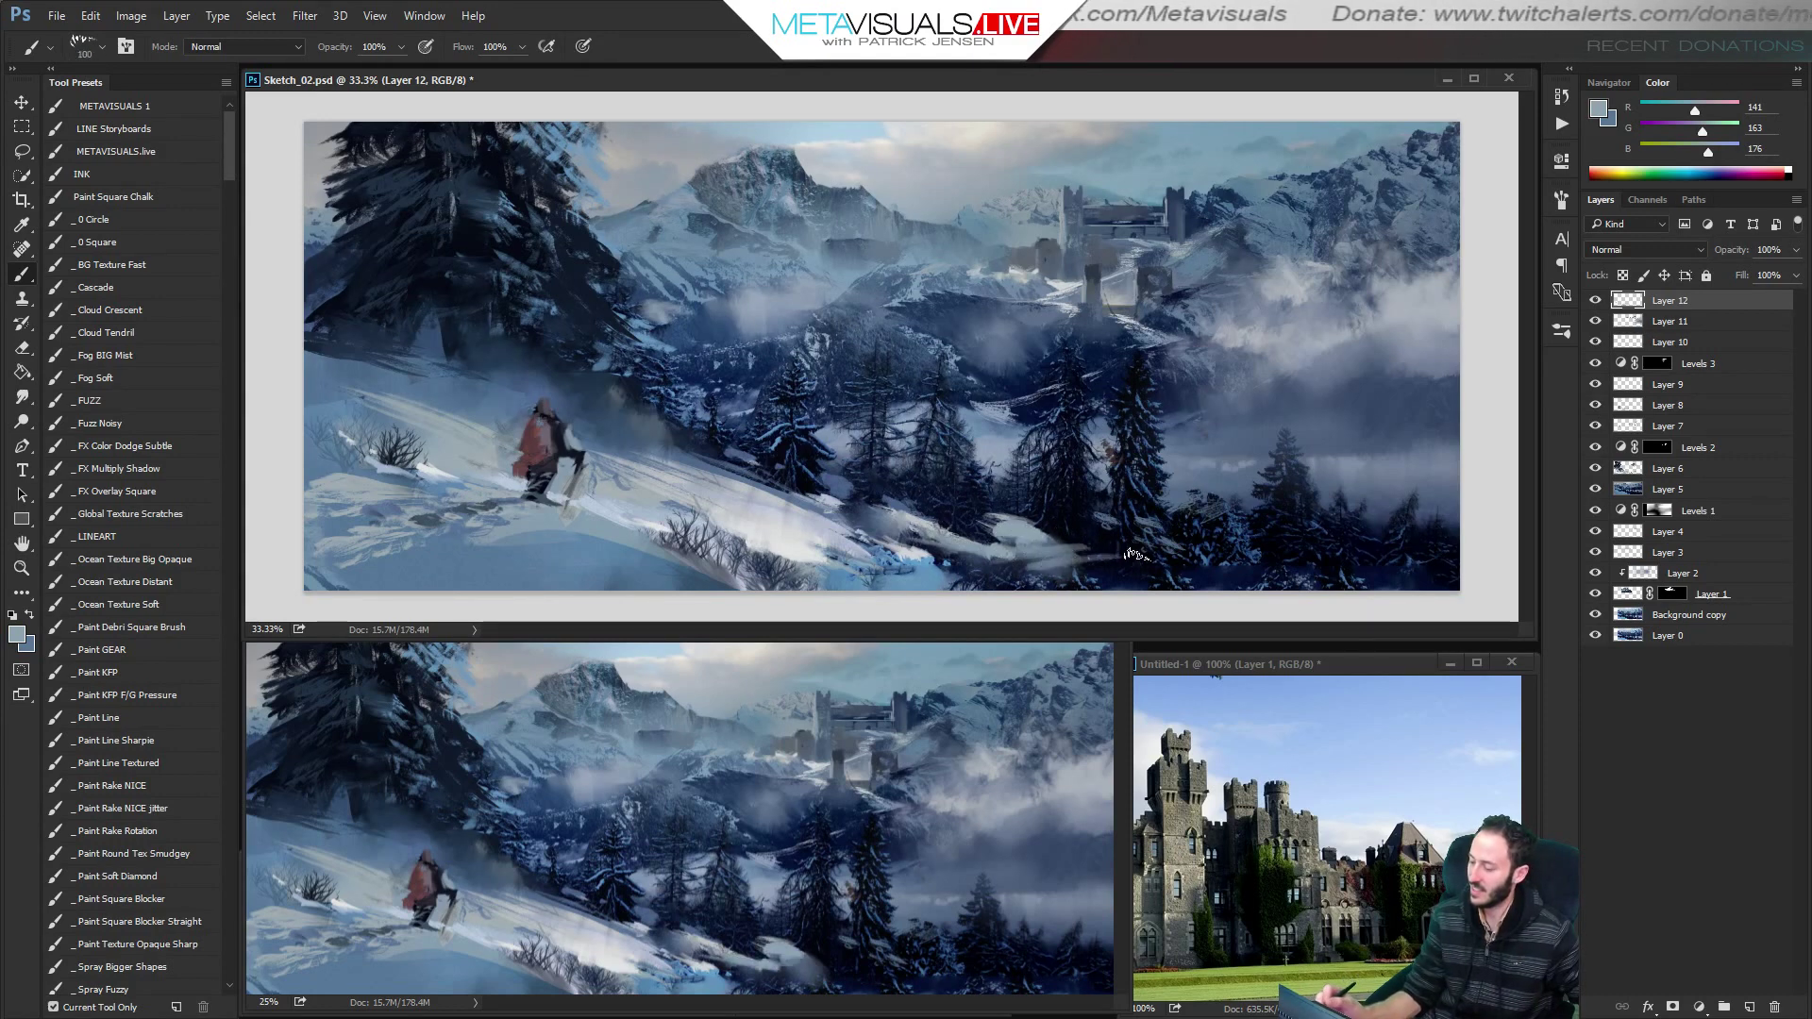
Sample a mid blue and block in a shaded snowbank below the tall pines with the brush at up to 150 px.
left_click(922, 546, "alt")
key("bracketright")
key("bracketright")
key("bracketright")
key("bracketright")
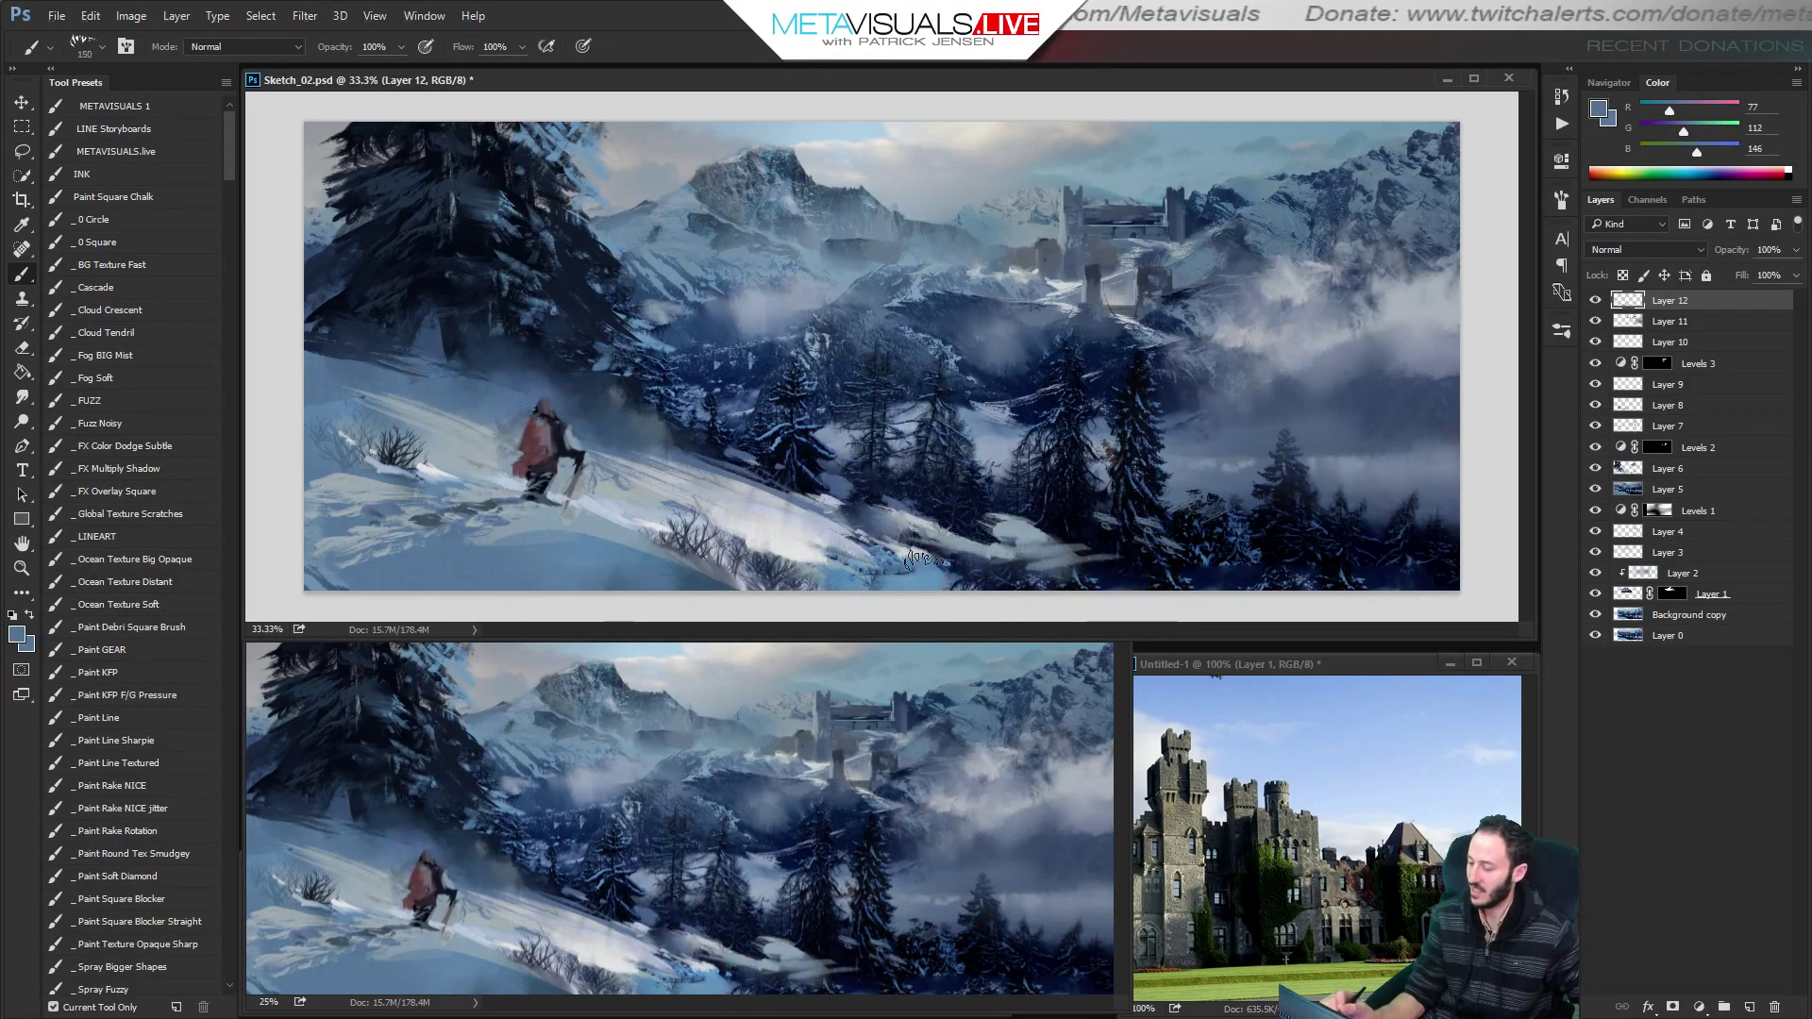
key("bracketleft")
key("bracketleft")
key("bracketleft")
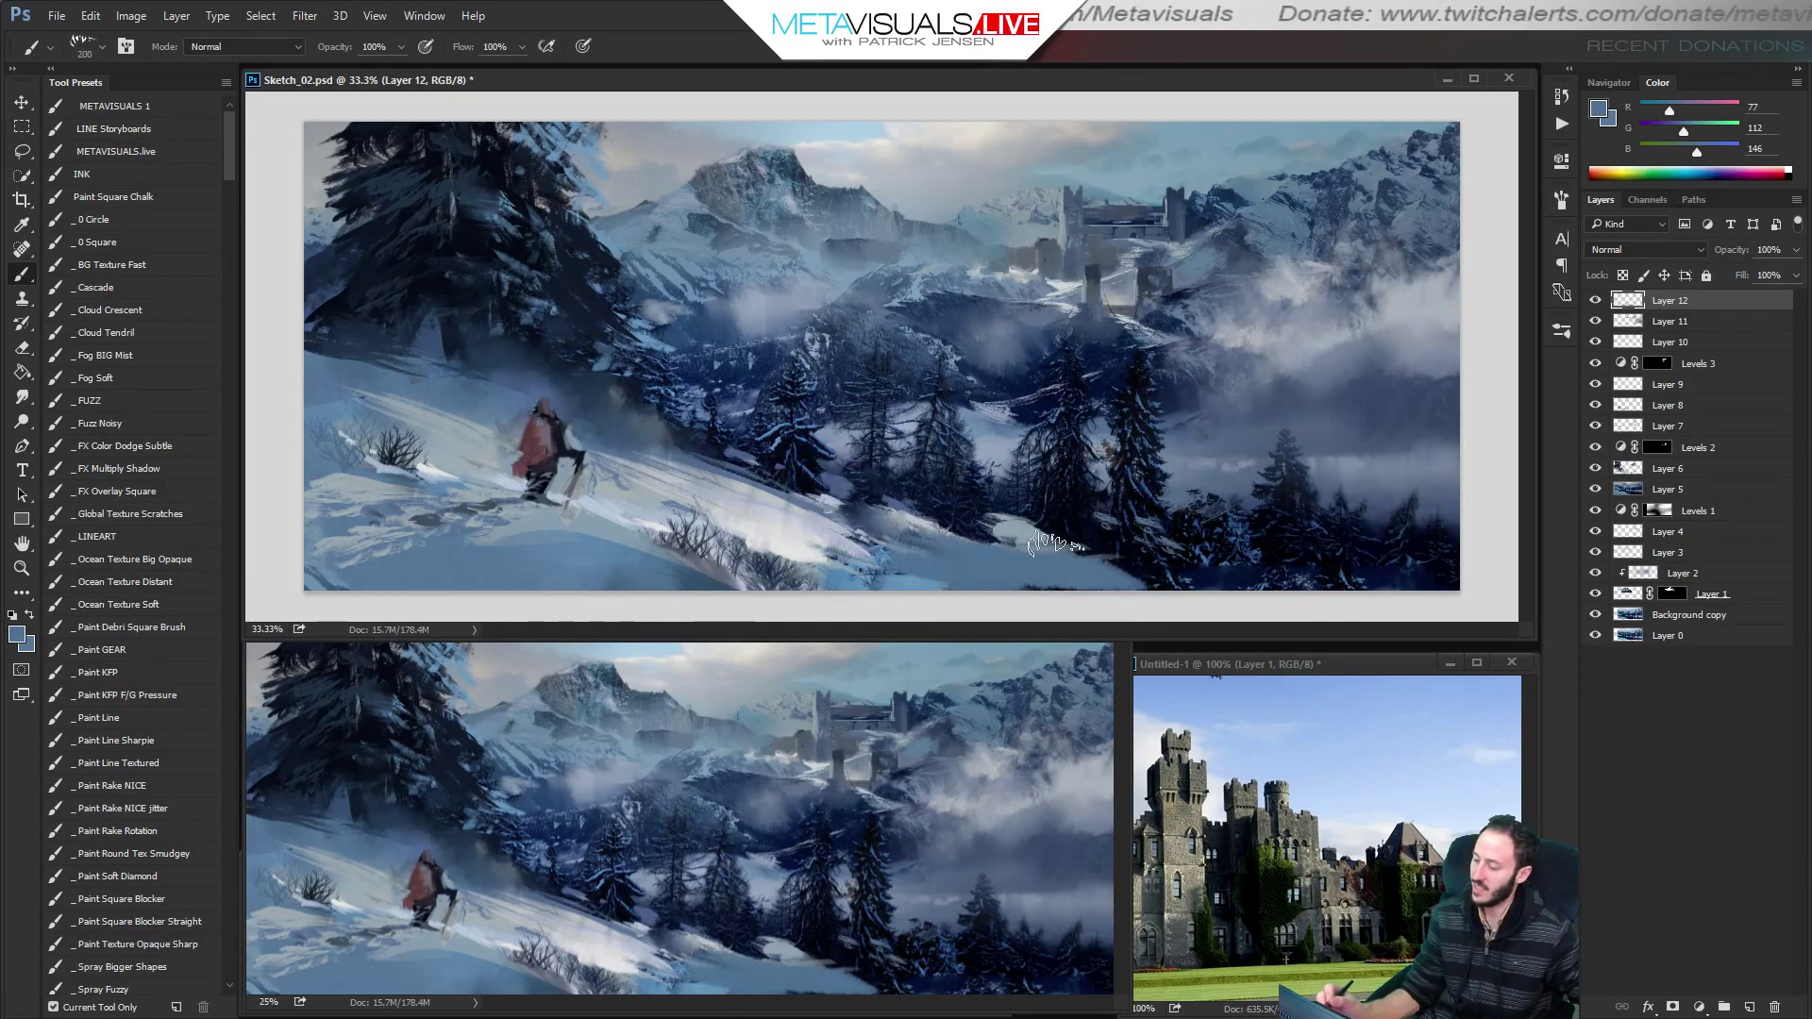
key("bracketleft")
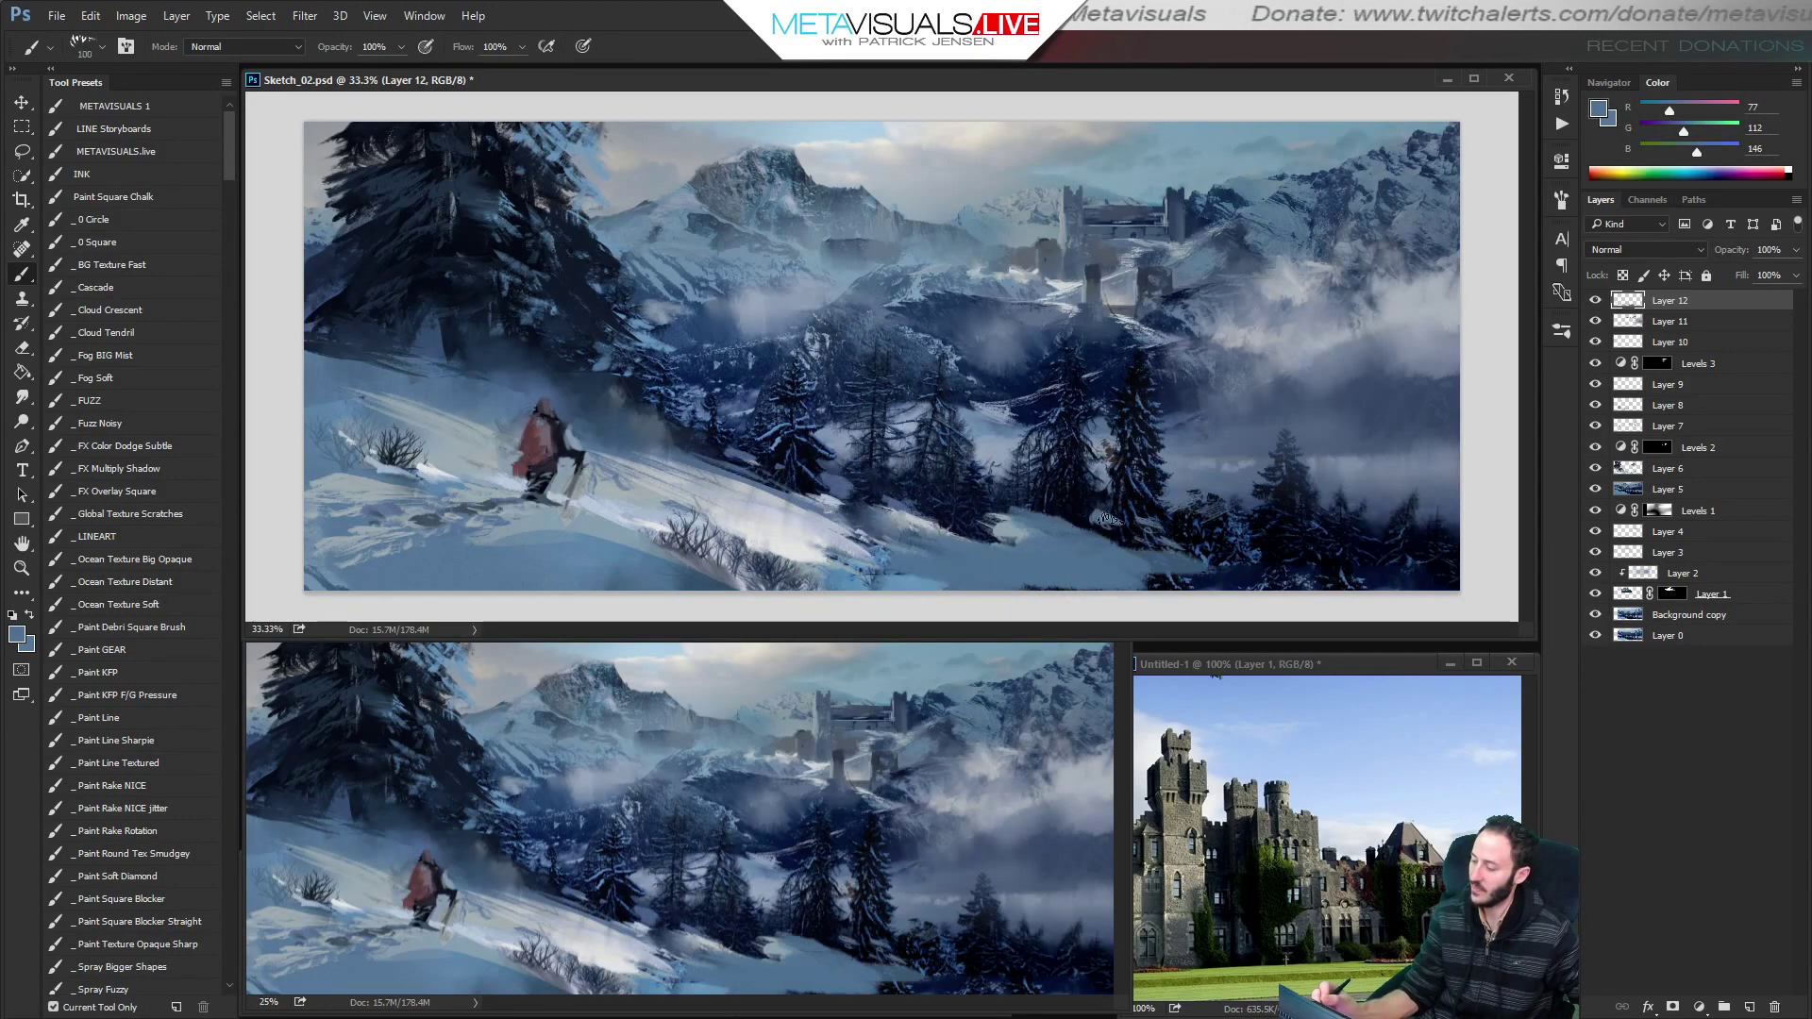
key("bracketleft")
Paint near-black foliage at the foot of the tall pines and extend the mid-blue snow beyond them.
key("x")
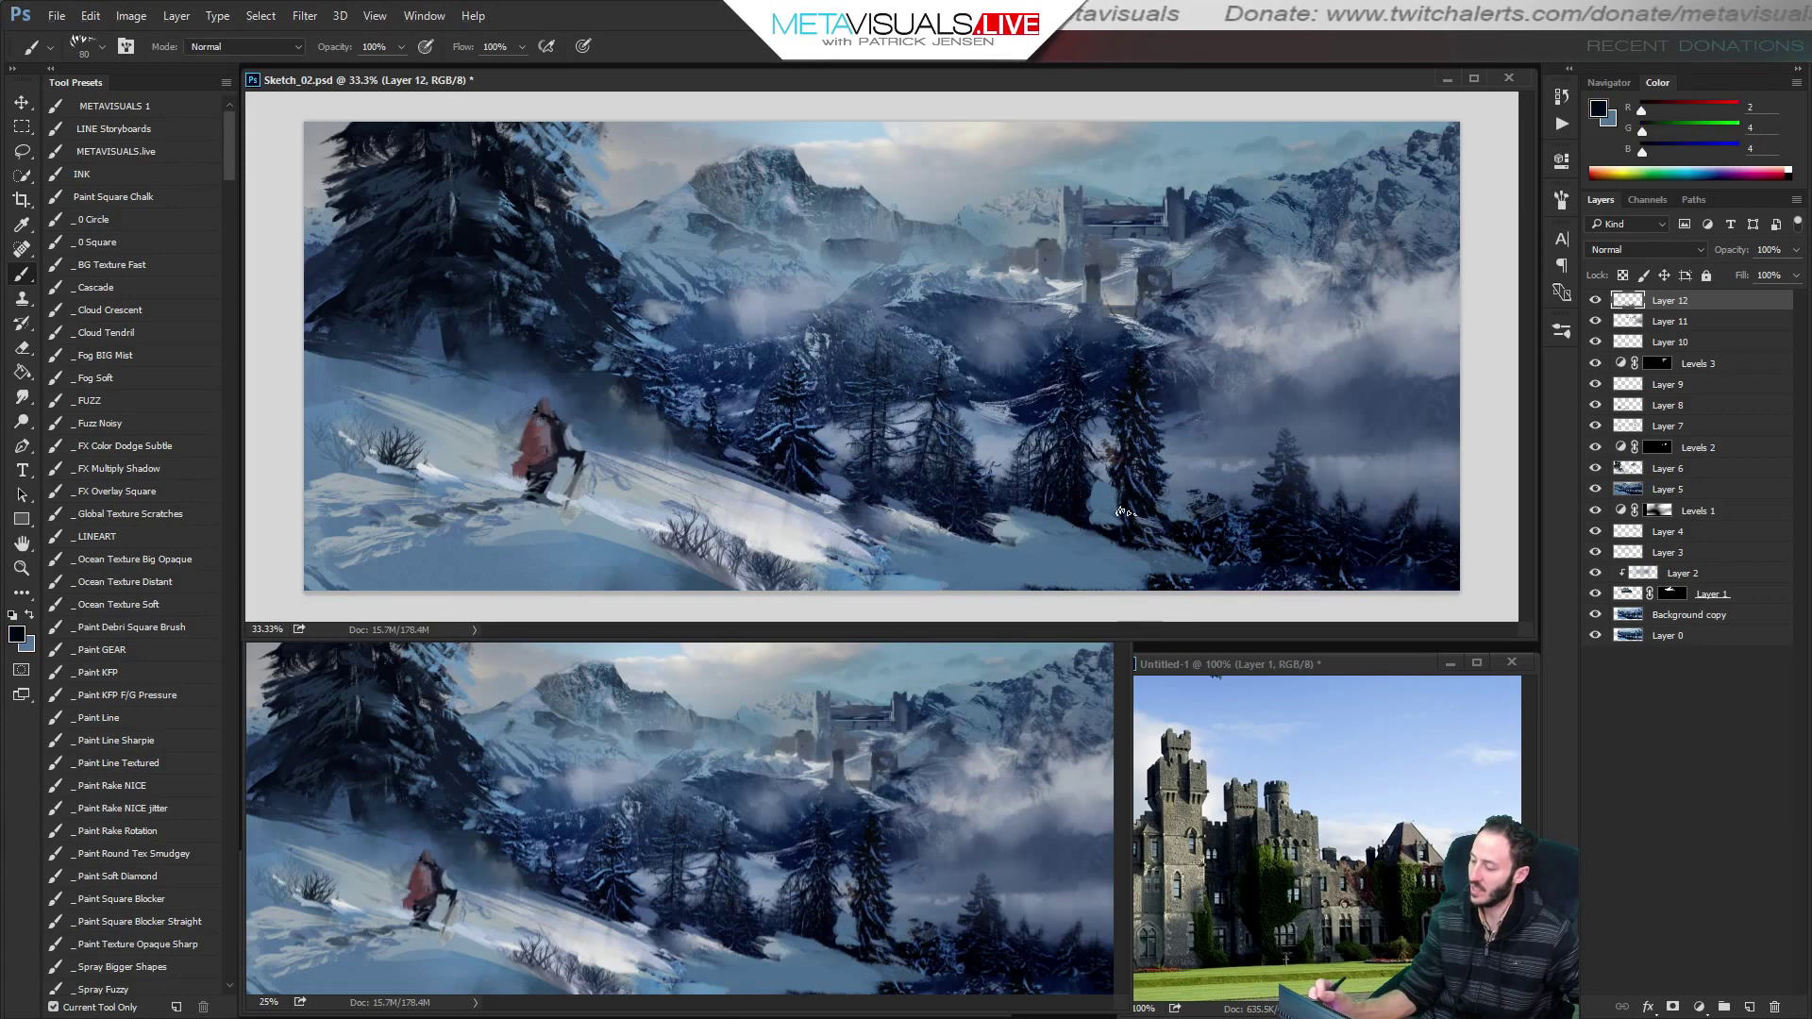
key("bracketright")
left_click_drag(1120, 507, 1109, 505)
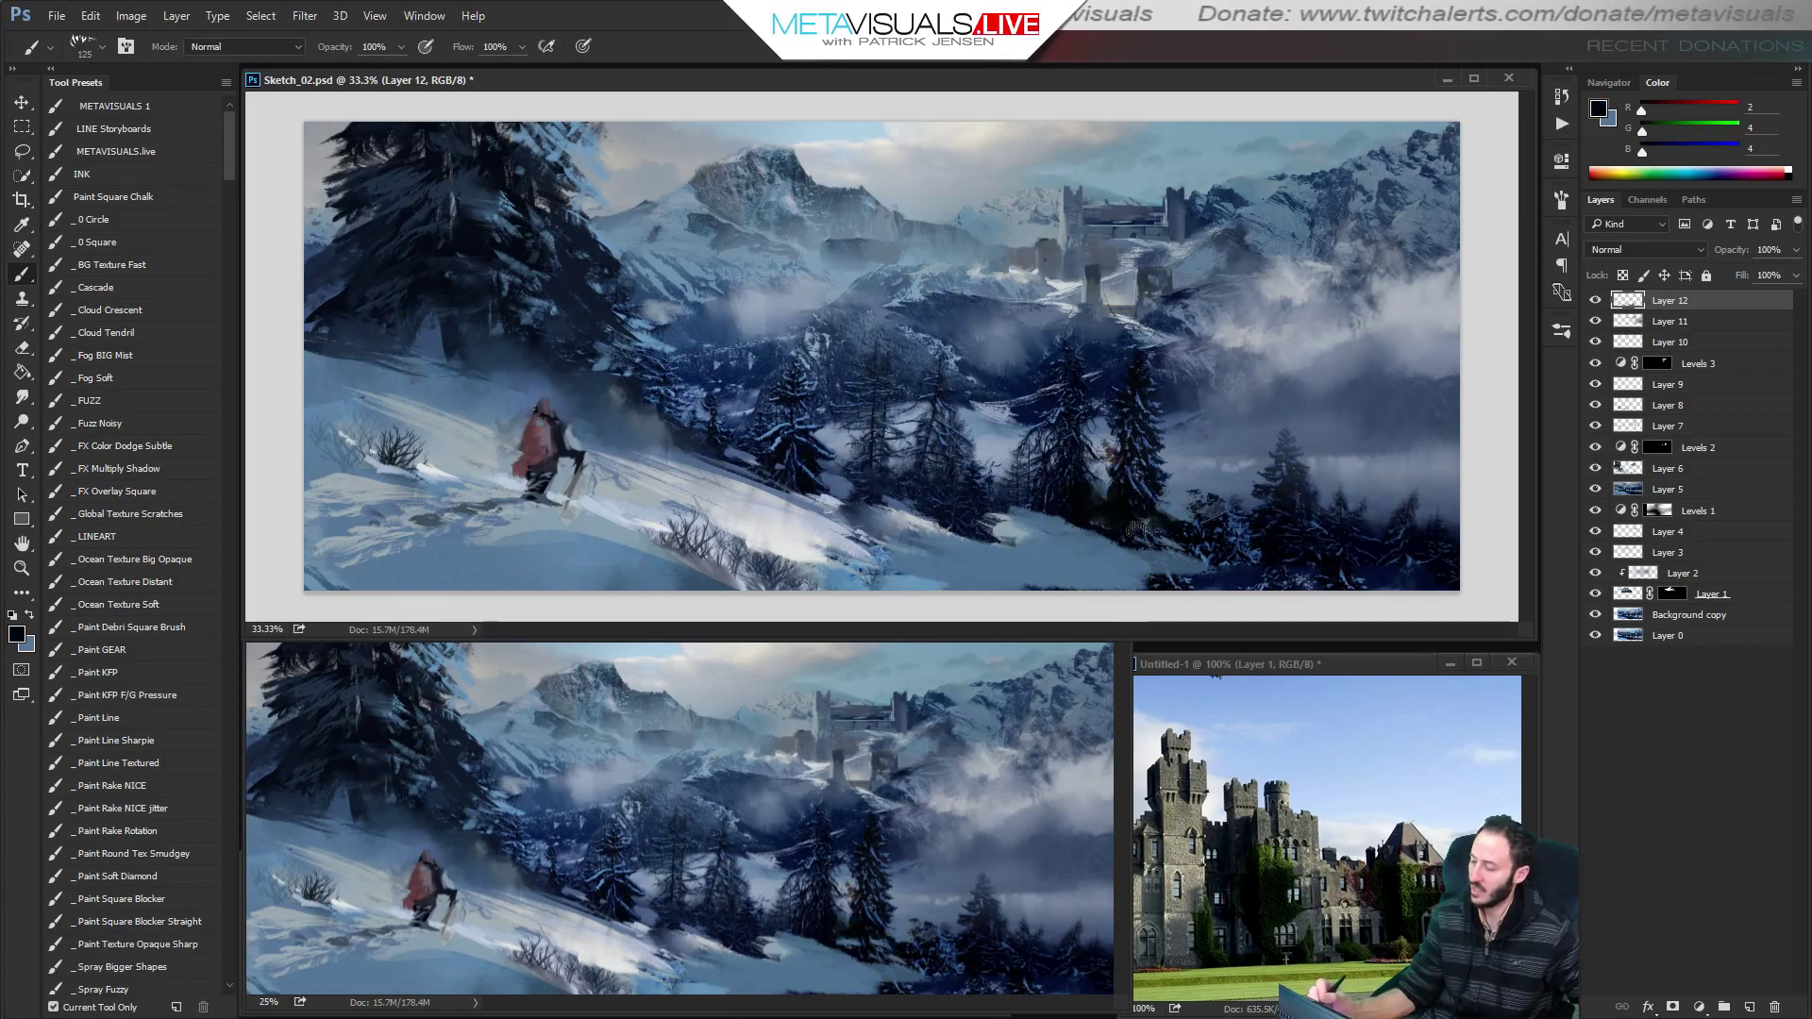
left_click(1142, 529, "alt")
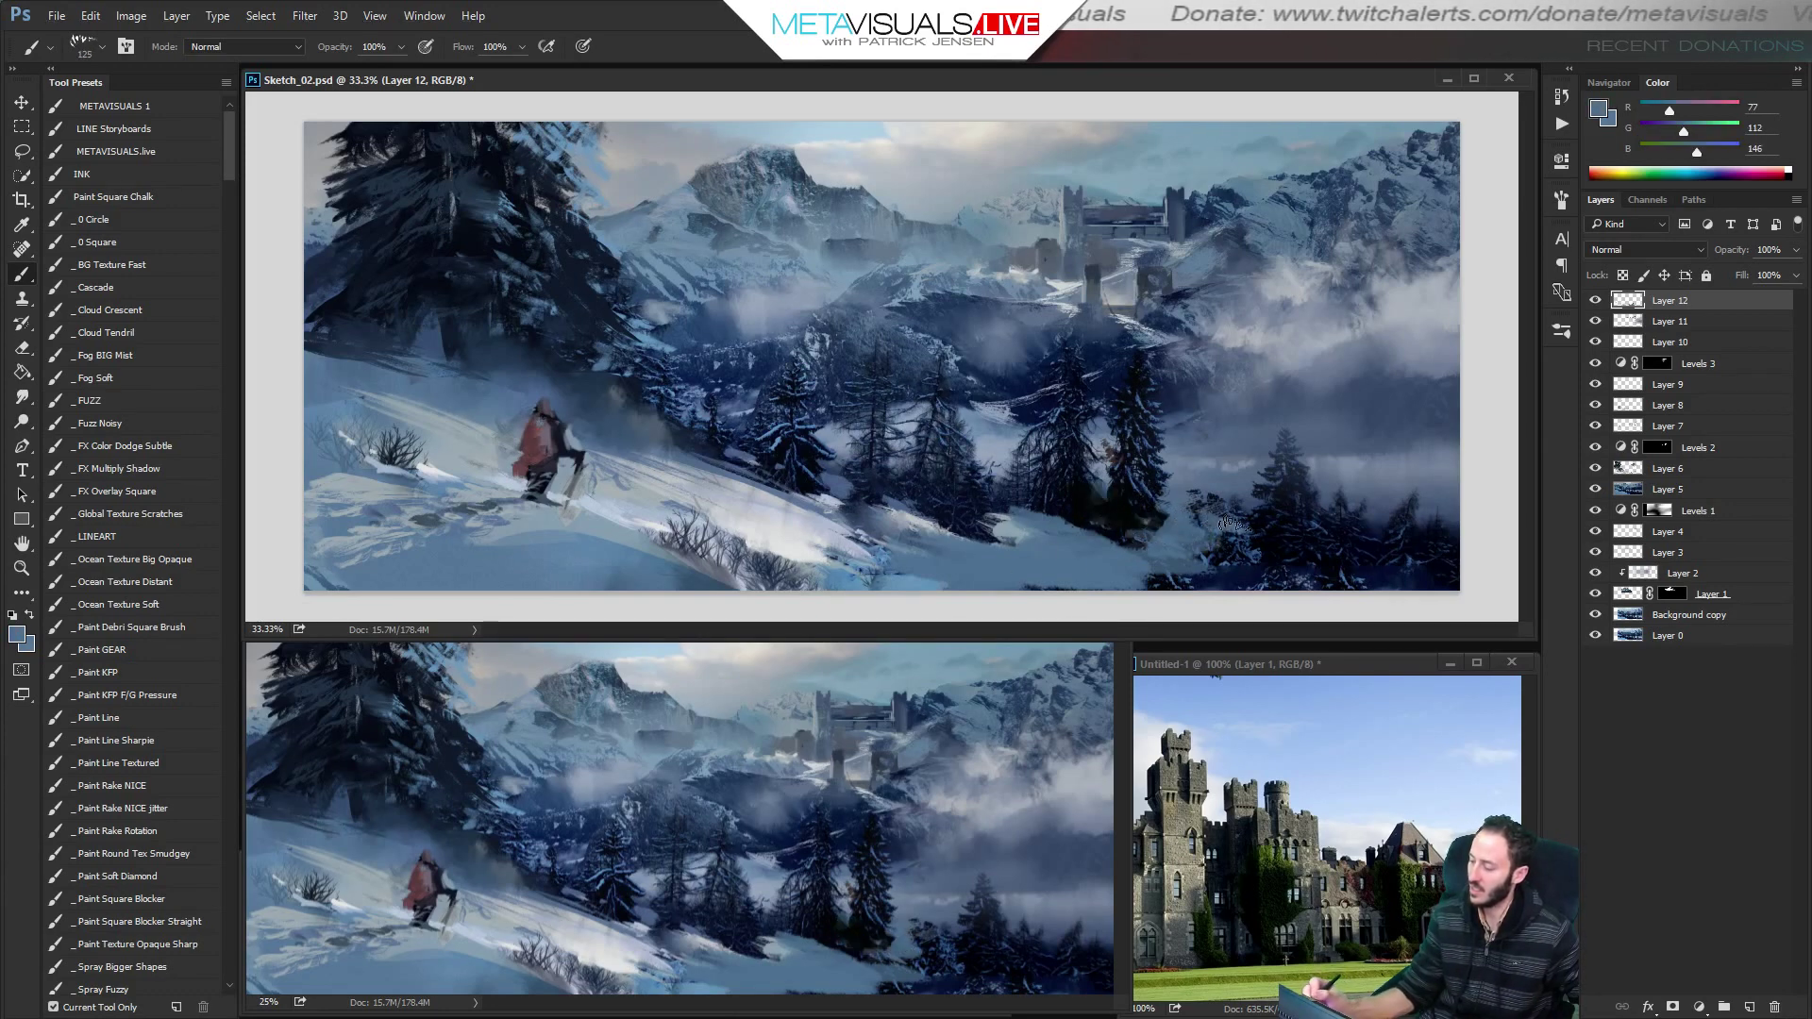
key("bracketright")
Sample a pale gray from the clouds and paint a snowy slope rising behind the small pine to the canvas edge.
left_click(1269, 387, "alt")
left_click(1247, 338, "alt")
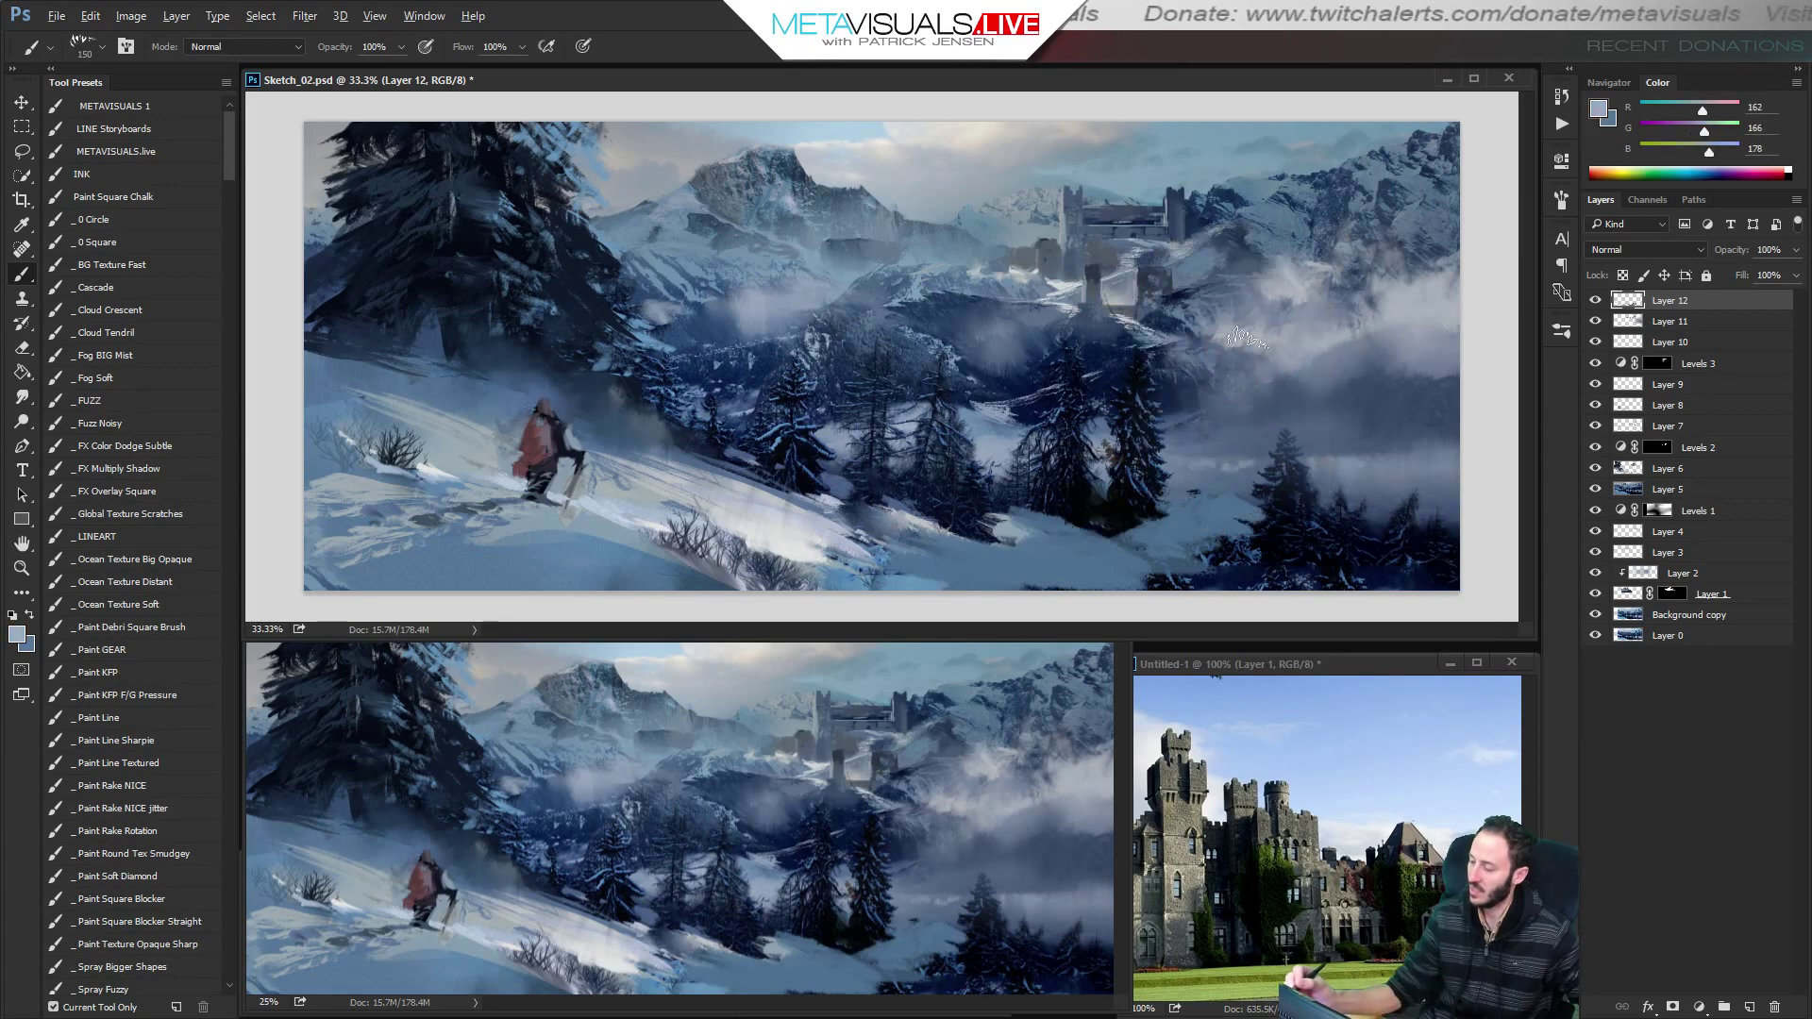
key("bracketleft")
key("bracketleft")
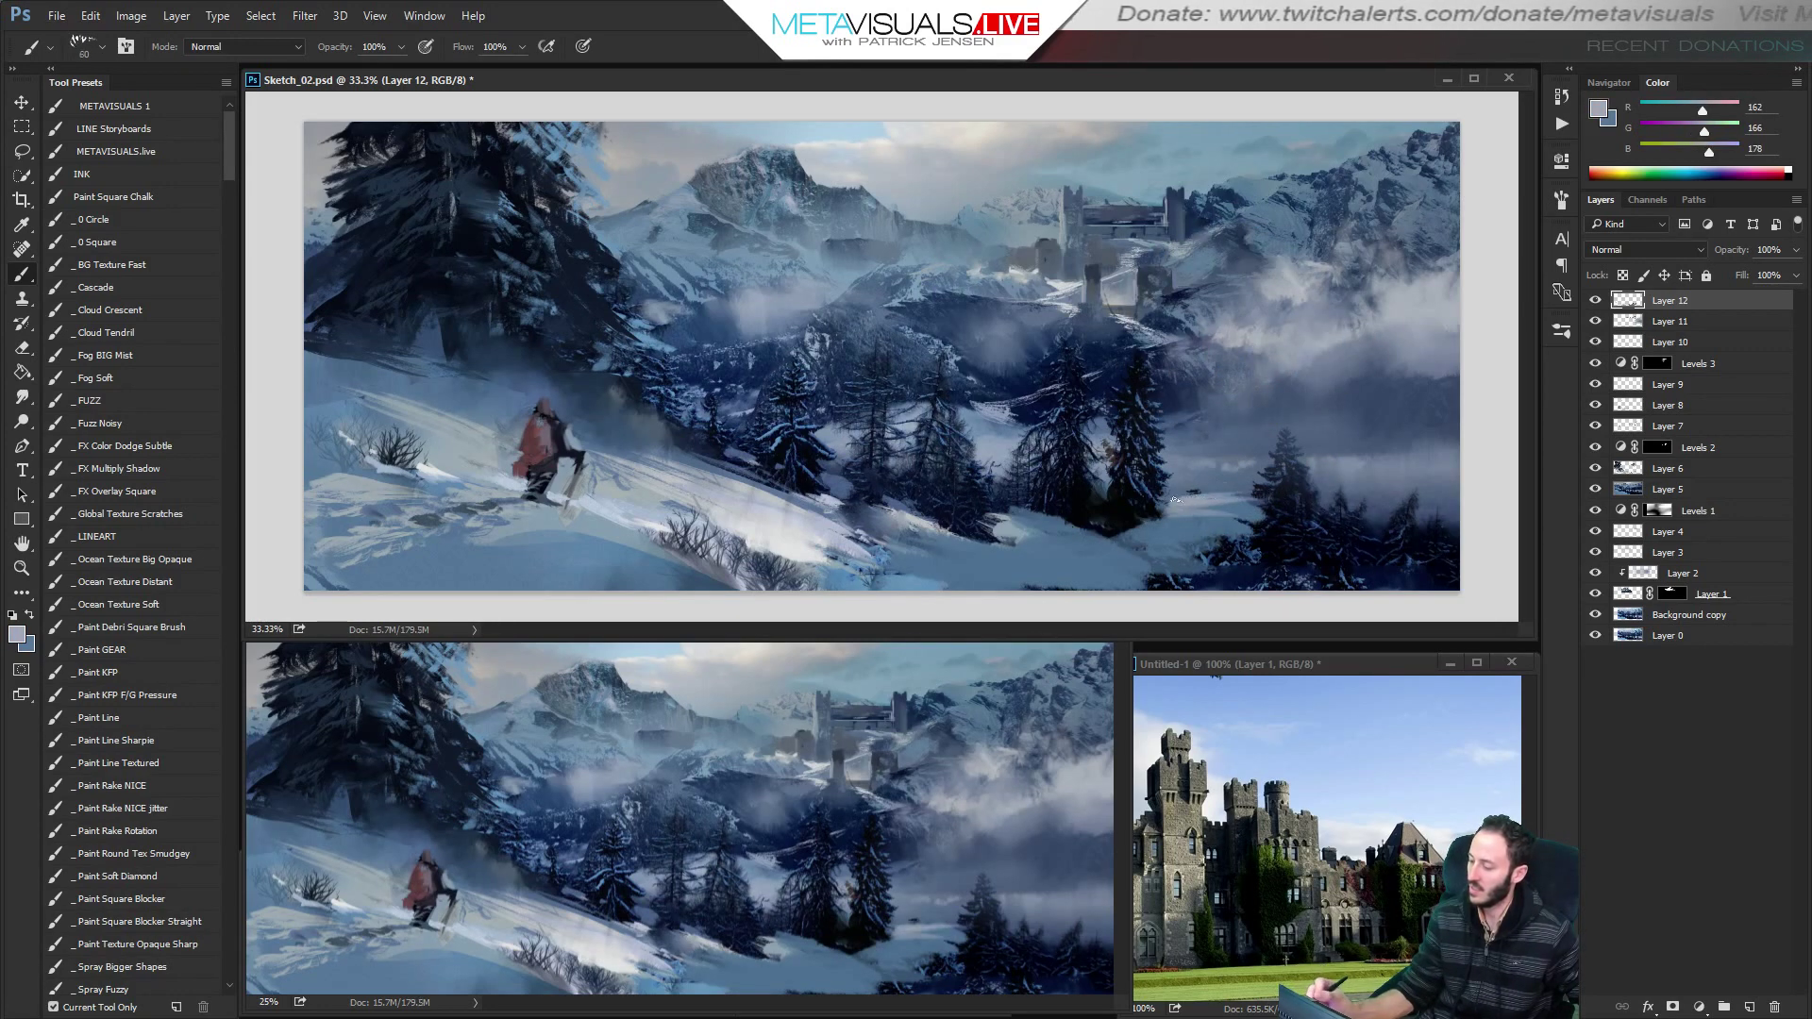
key("bracketleft")
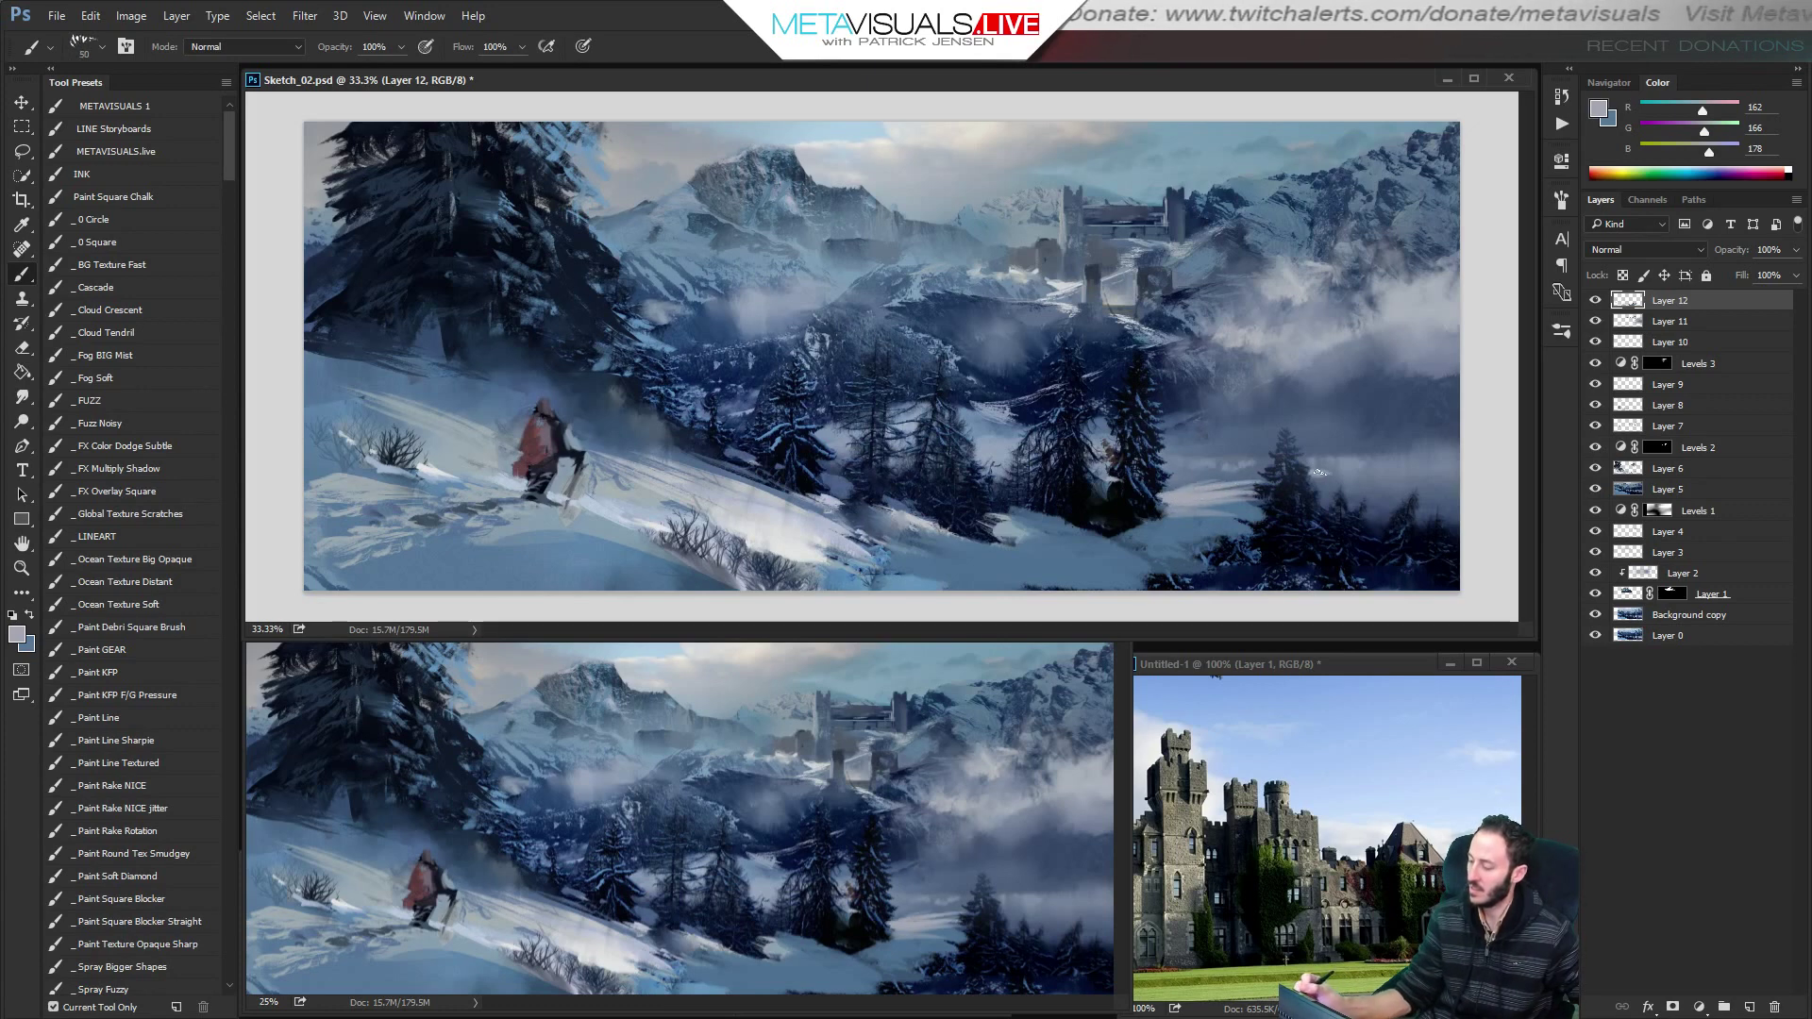
key("bracketright")
key("bracketright")
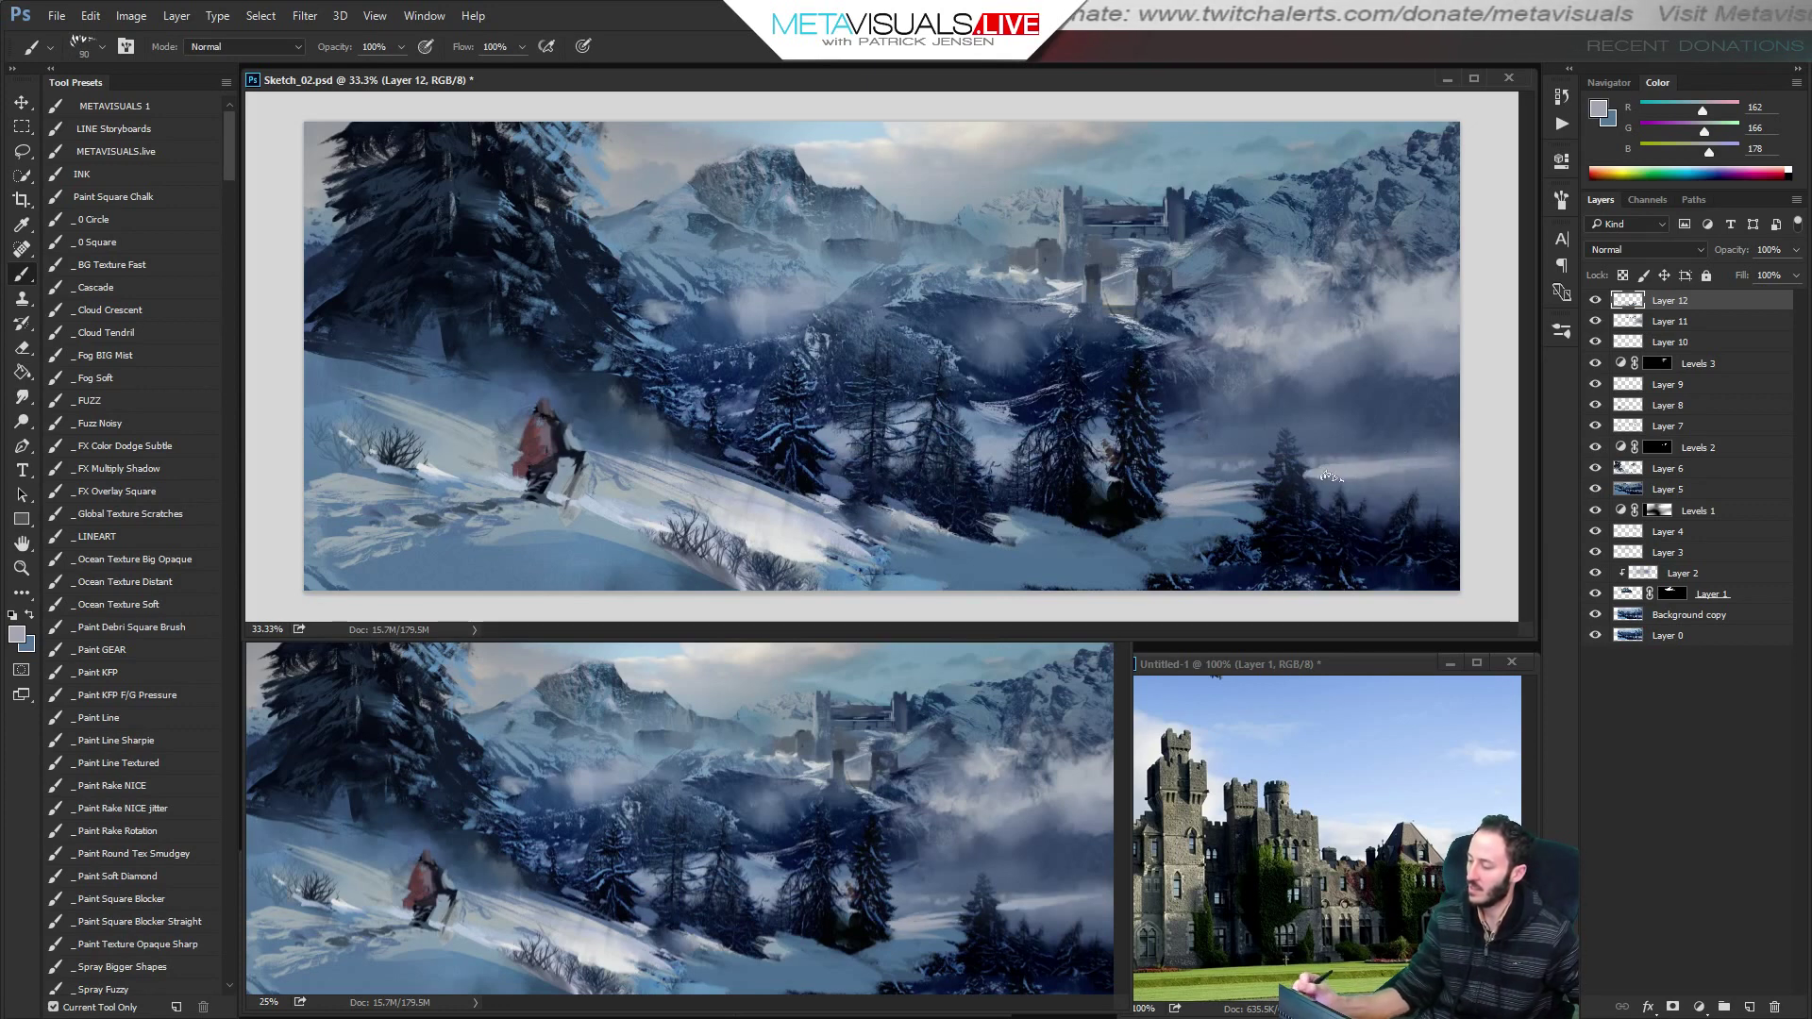
key("bracketright")
key("bracketright")
key("bracketright")
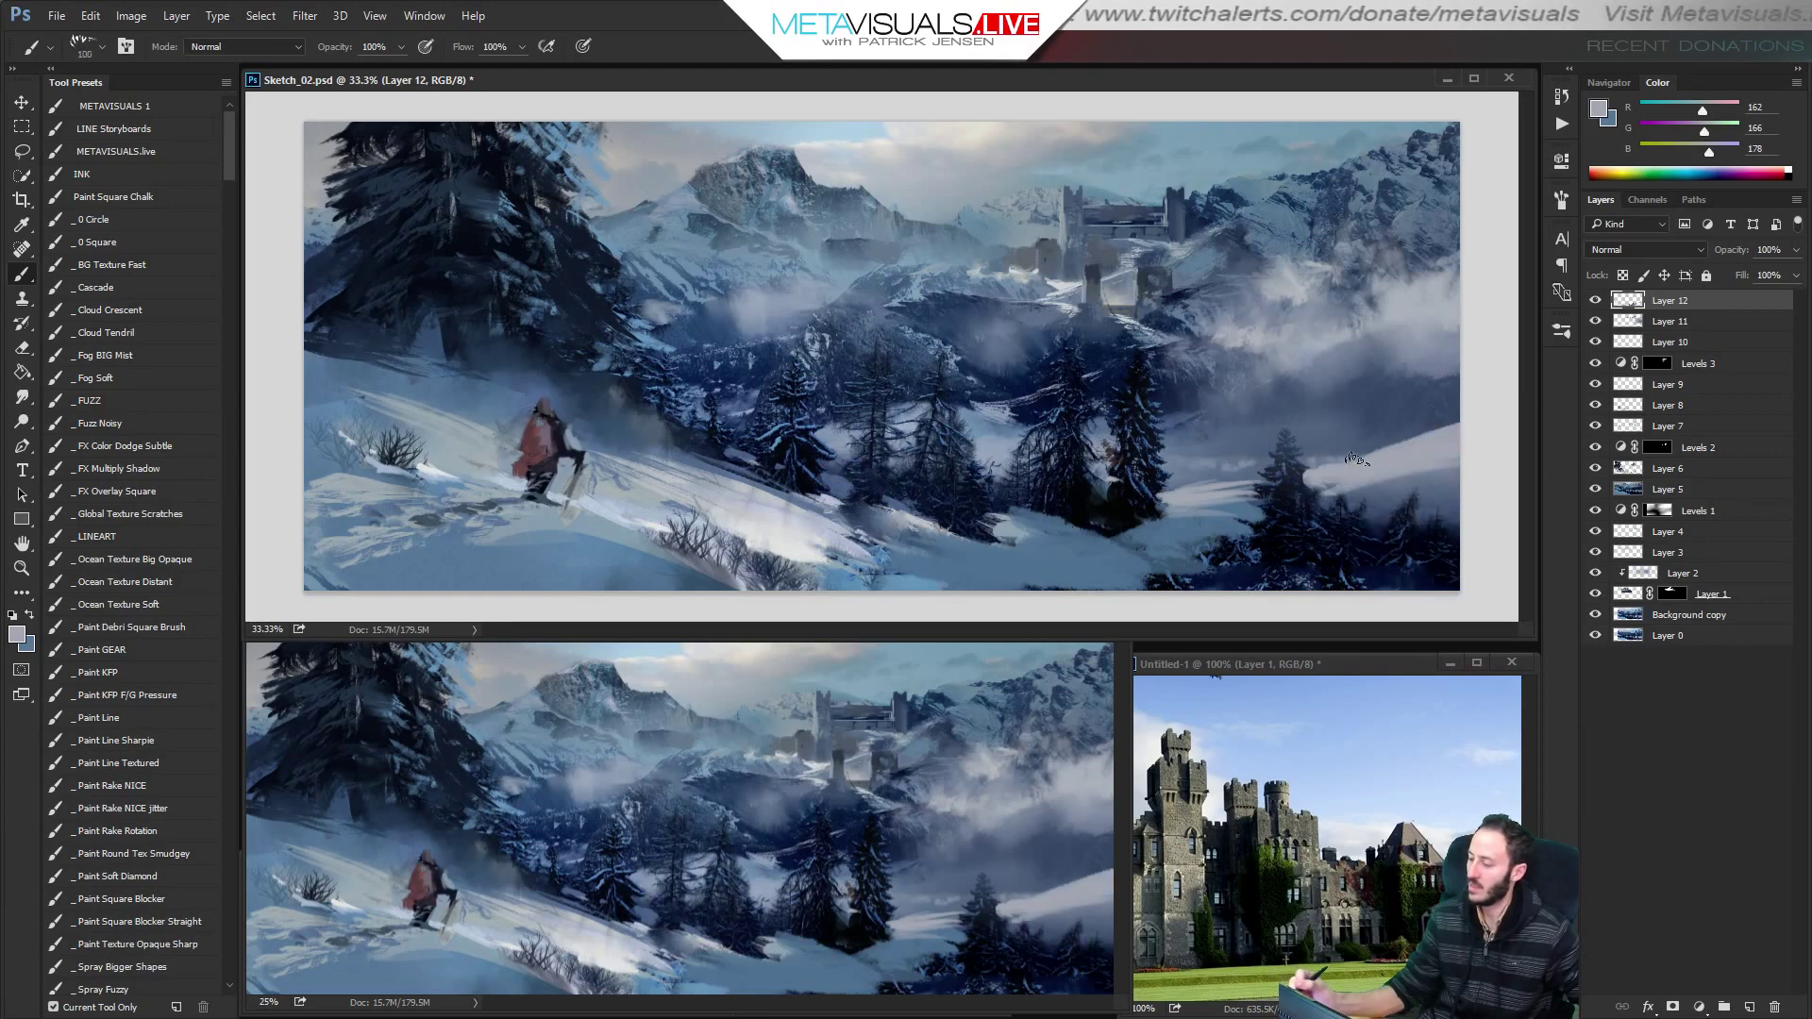
Sample near-white from the foreground snow and highlight the snowy slope behind the small pine with a smaller brush.
key("h")
key("b")
left_click(752, 526, "alt")
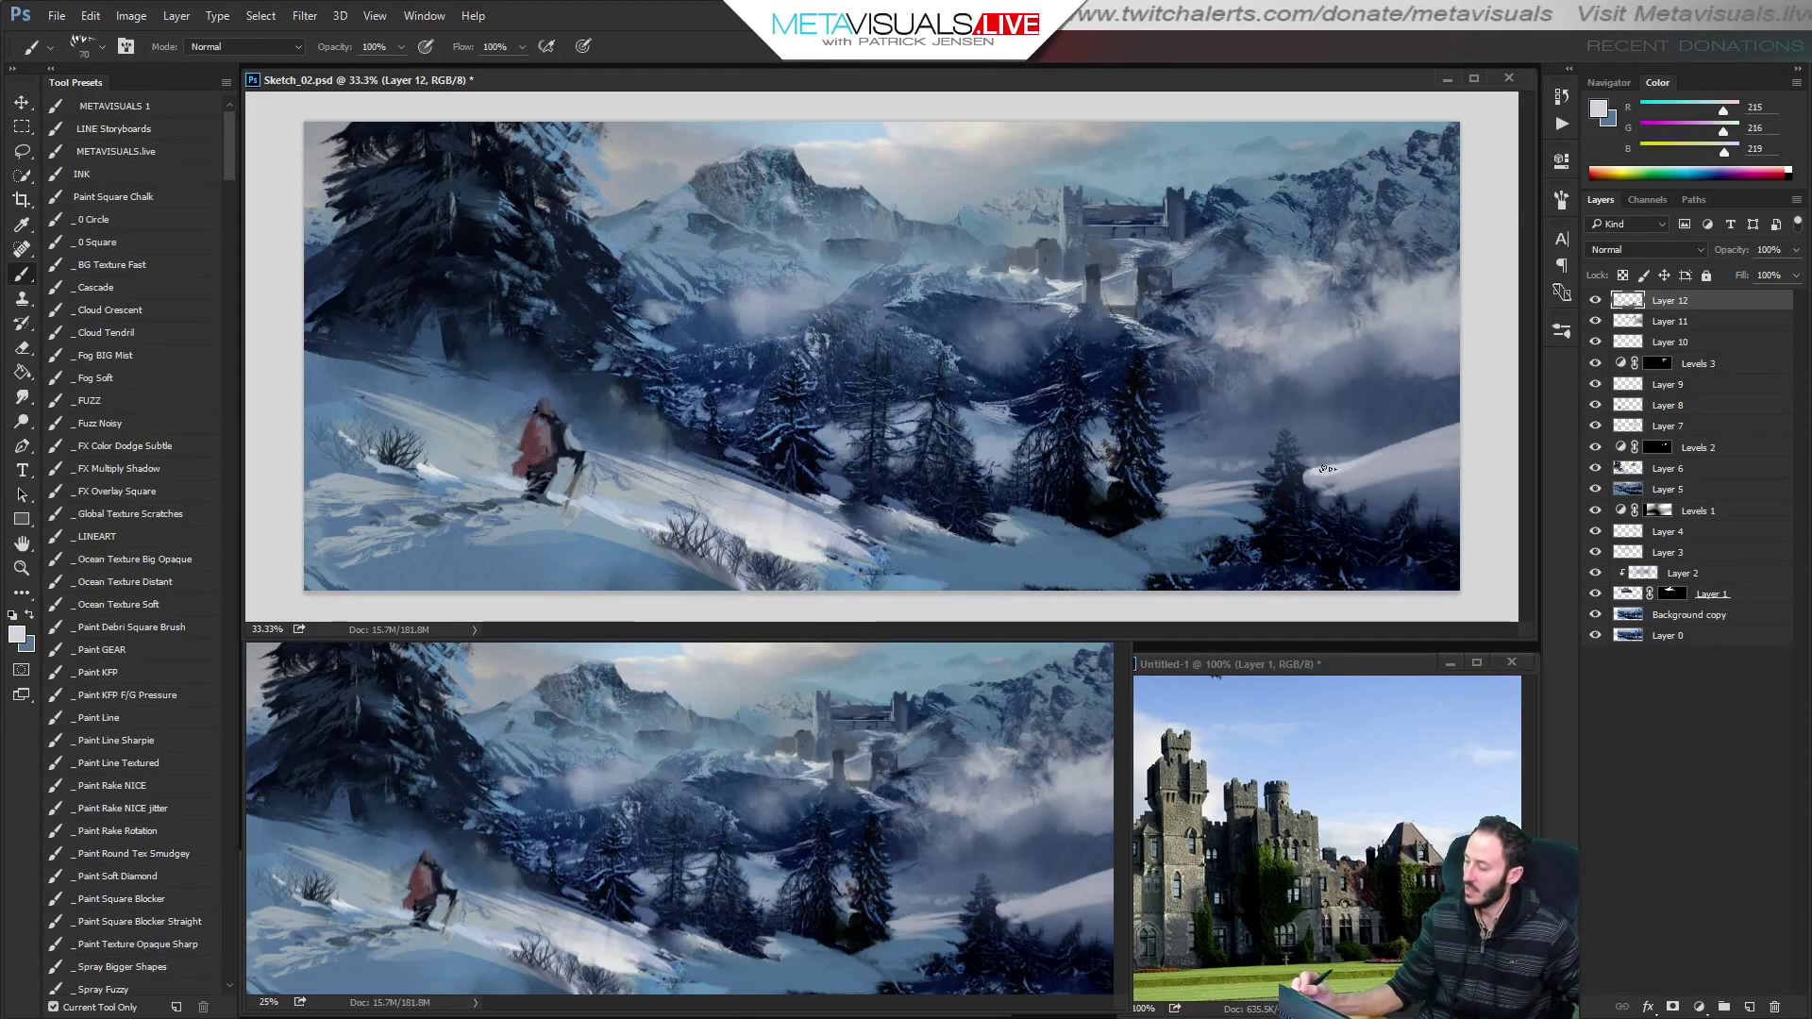
key("bracketleft")
key("bracketleft")
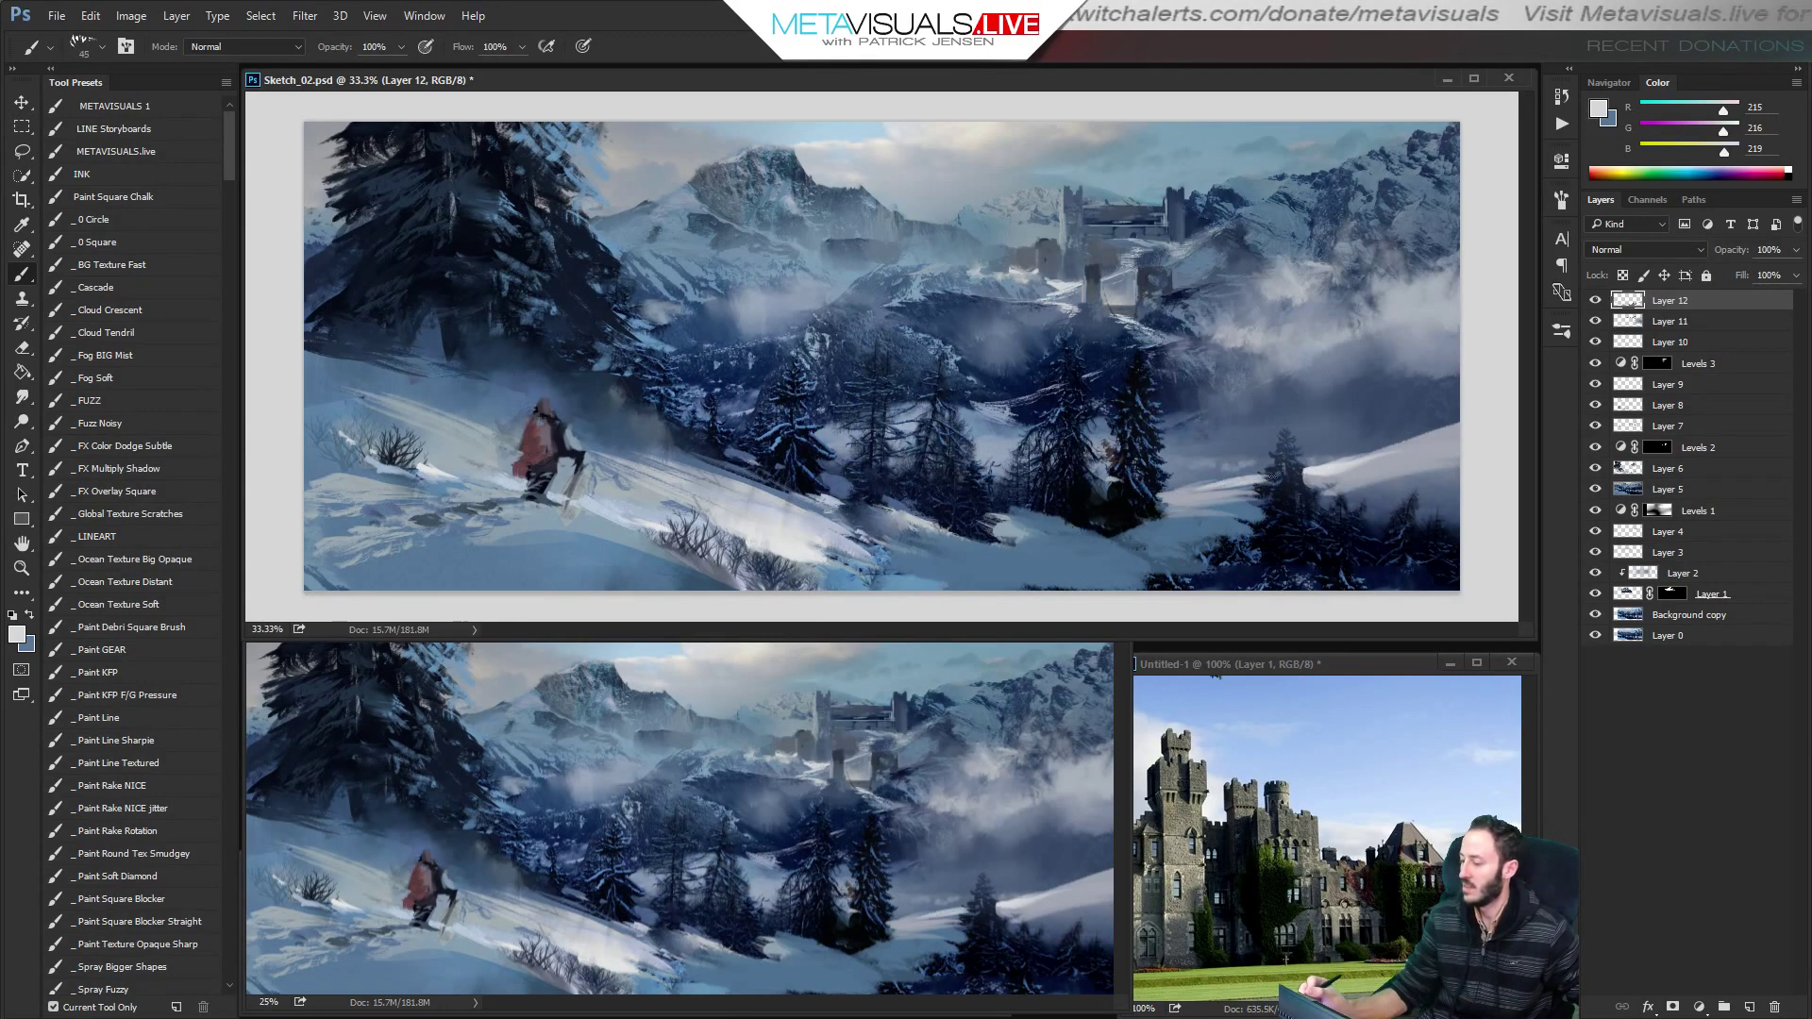
key("bracketleft")
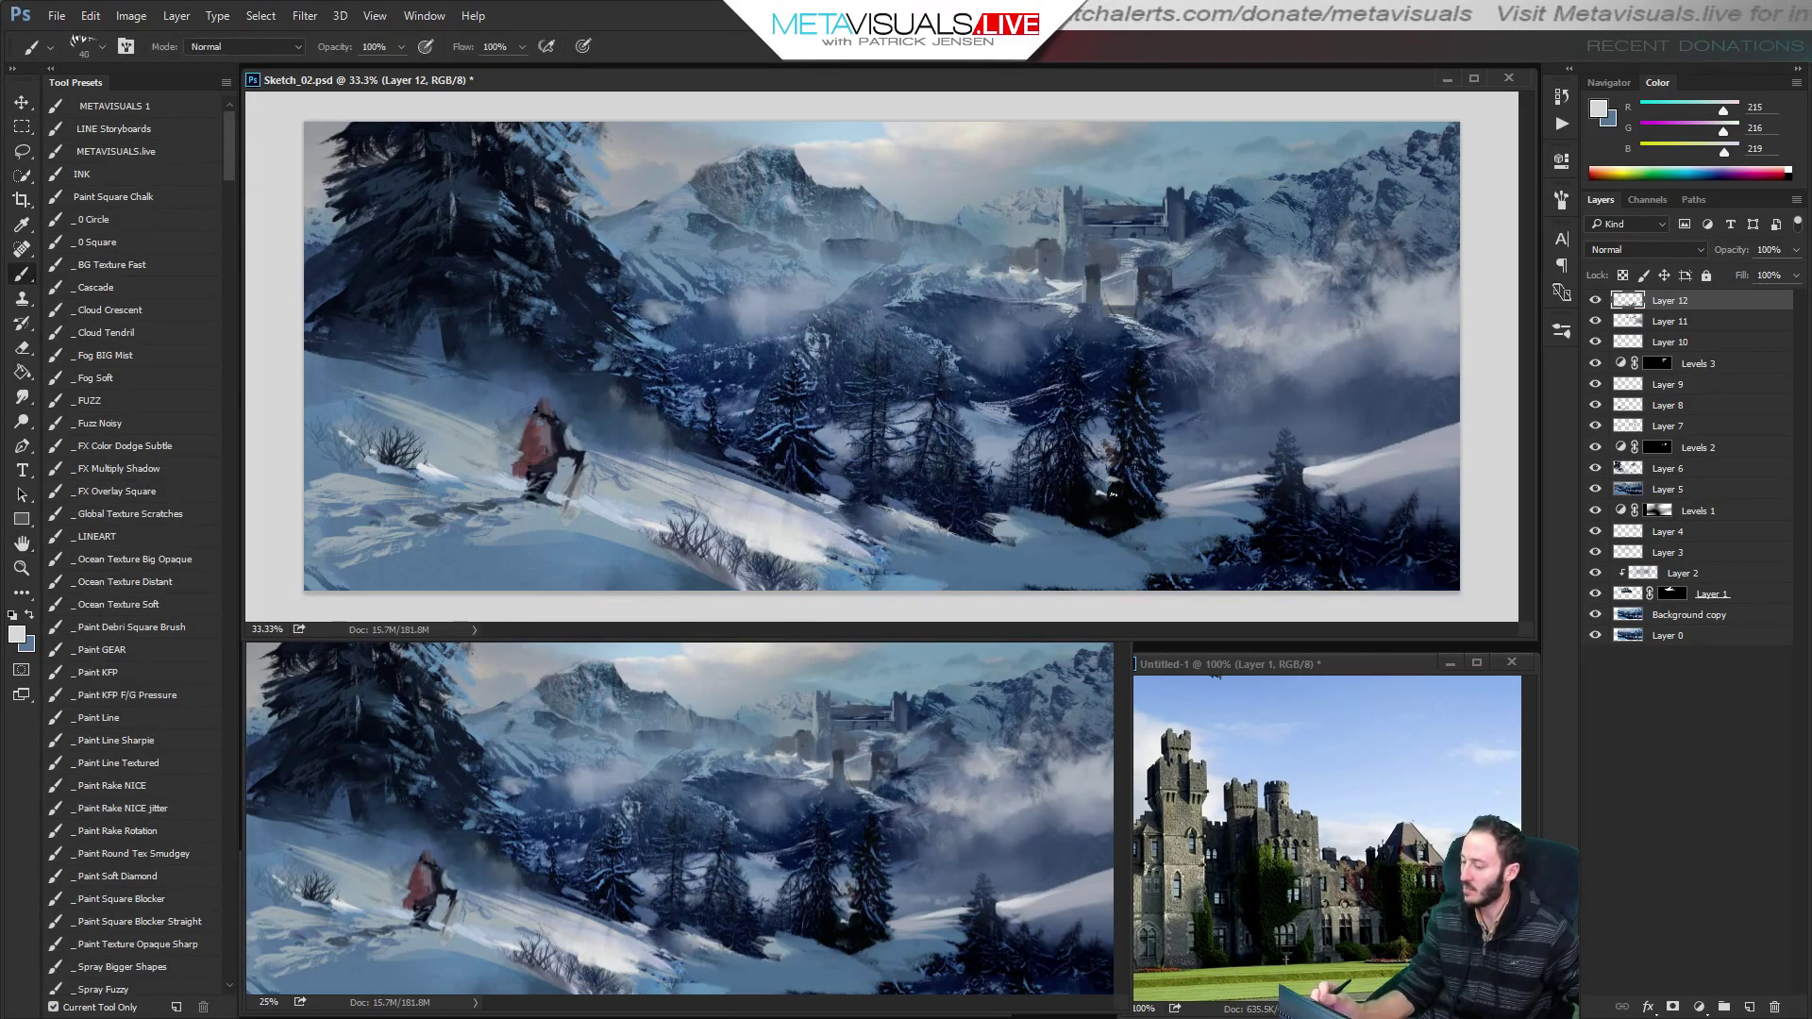
Darken the hiker's back shoulder with a sampled dark gray and sample blue-gray from the snow to clean up the cloak's lower edge.
key("h")
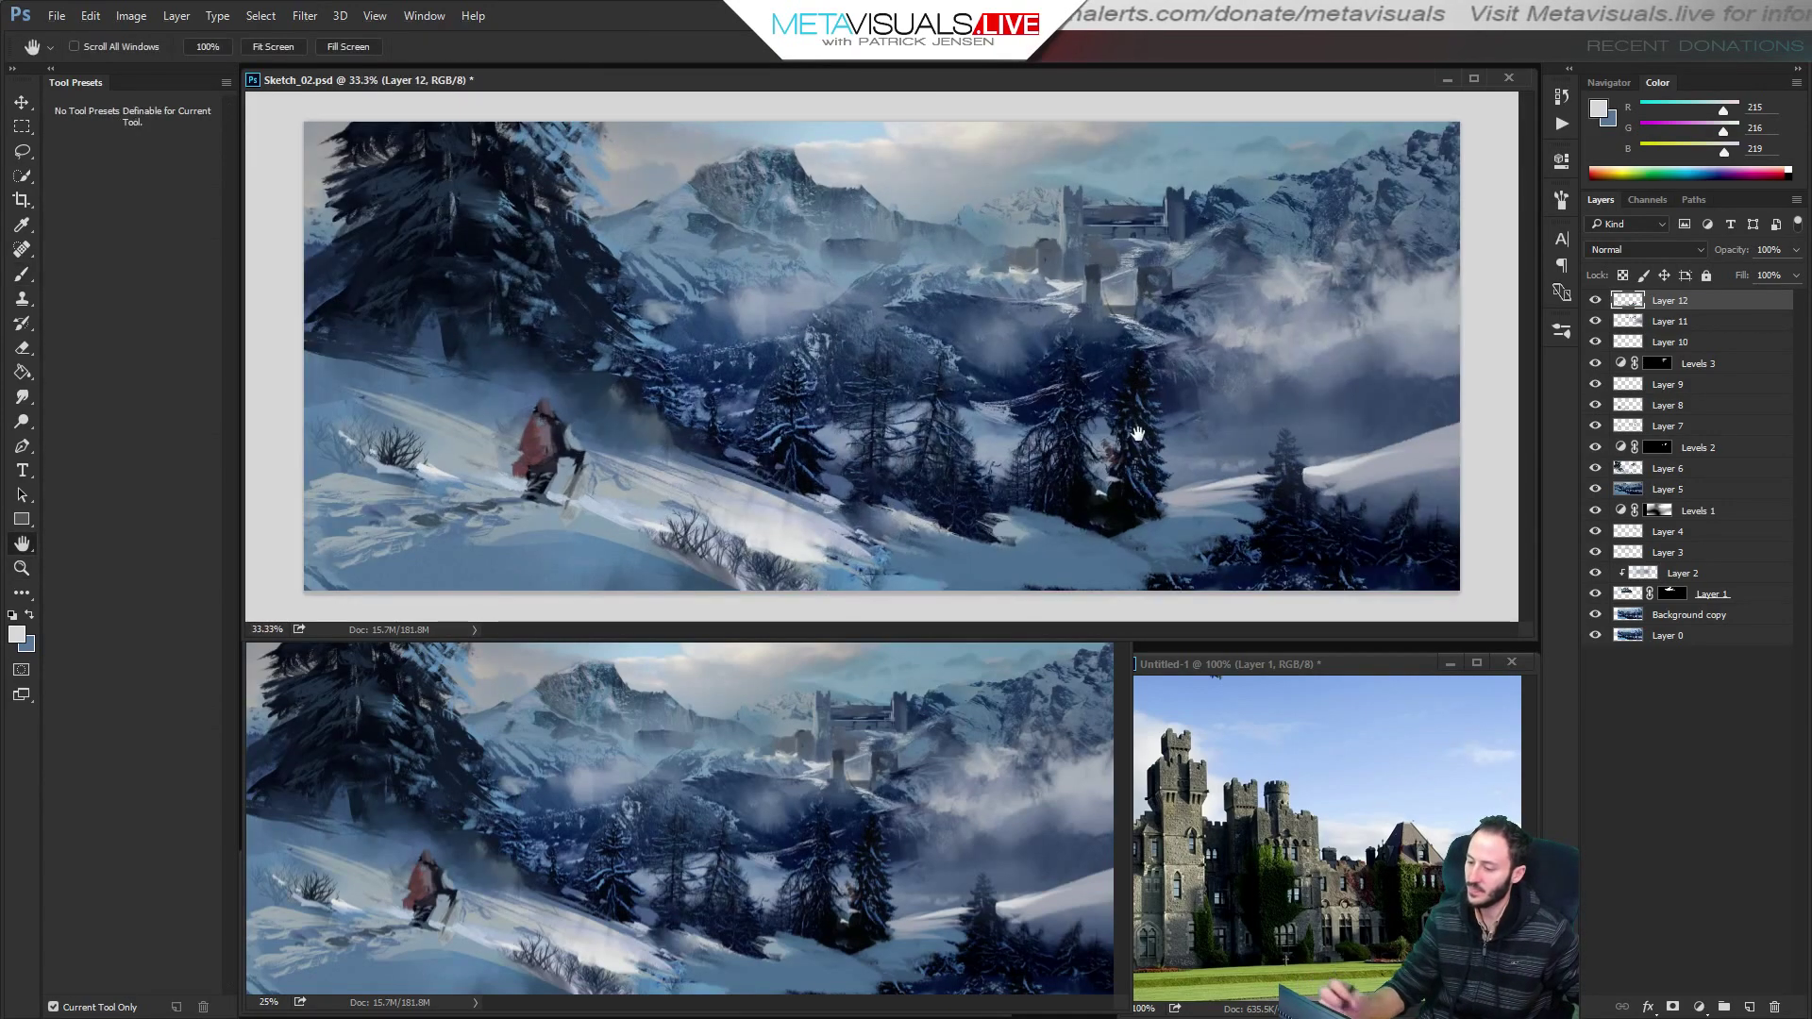
left_click(562, 389, "ctrl")
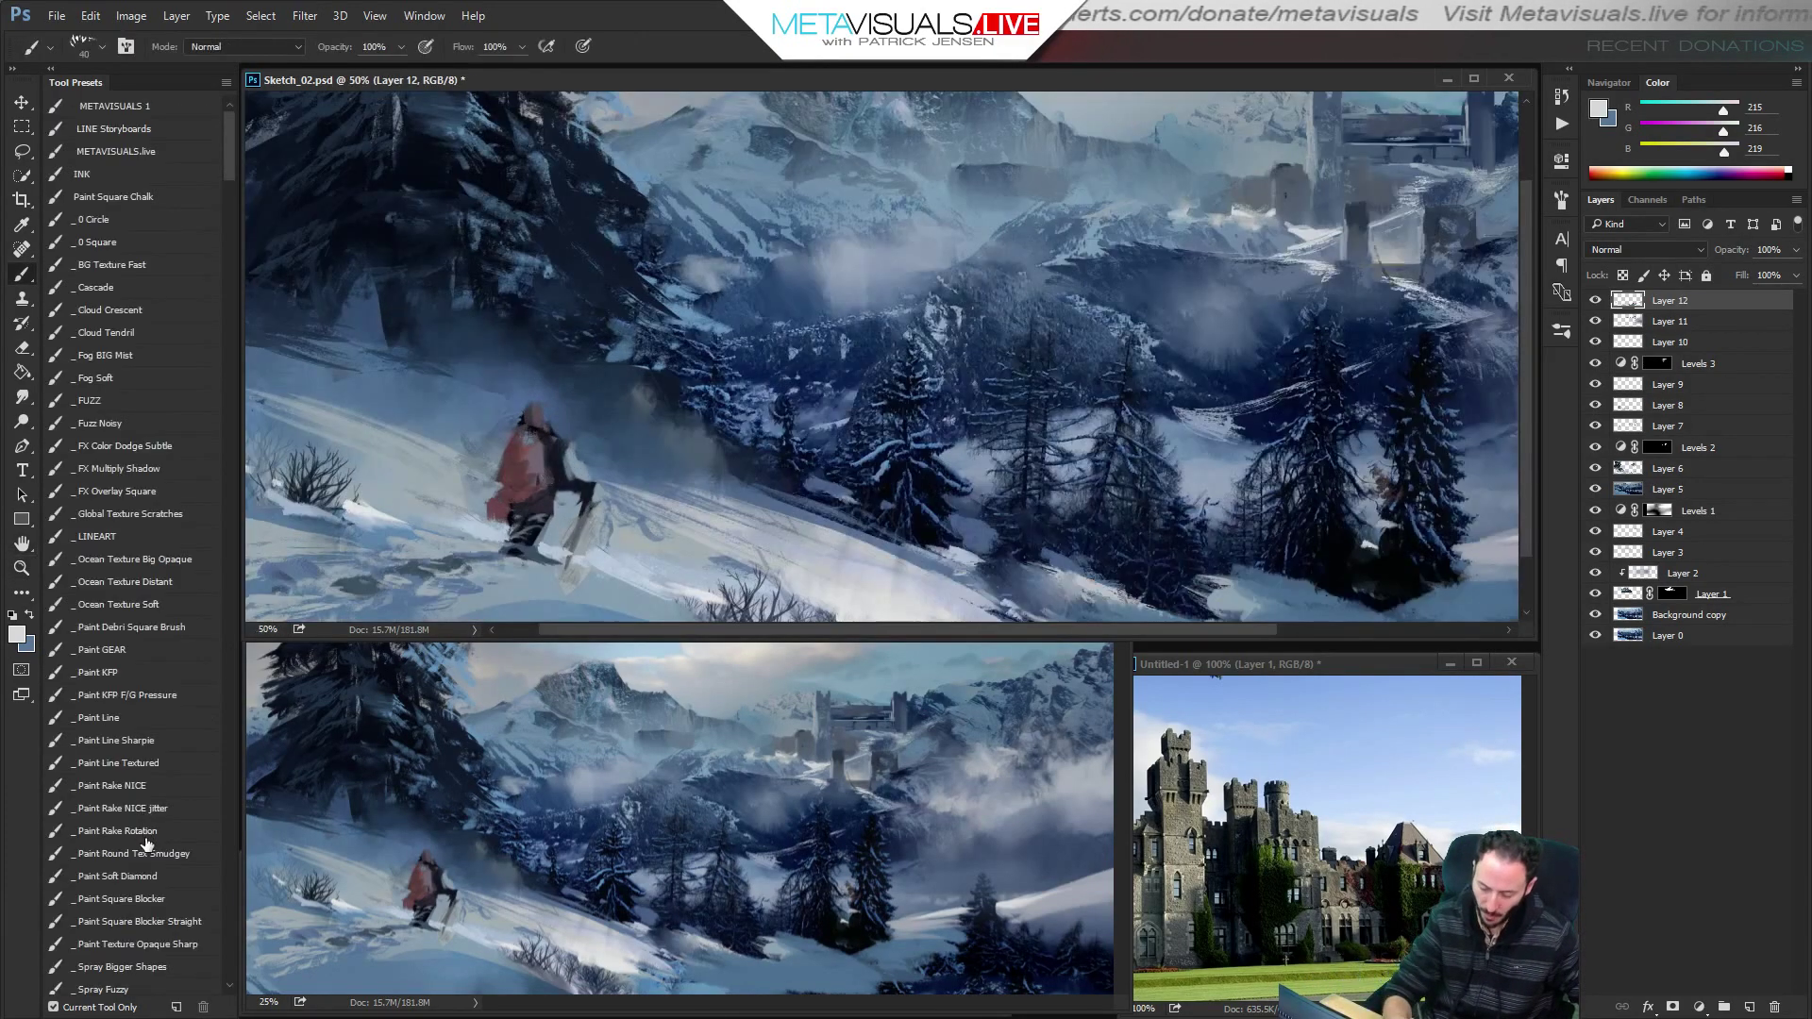
key("h")
key("ctrl+plus")
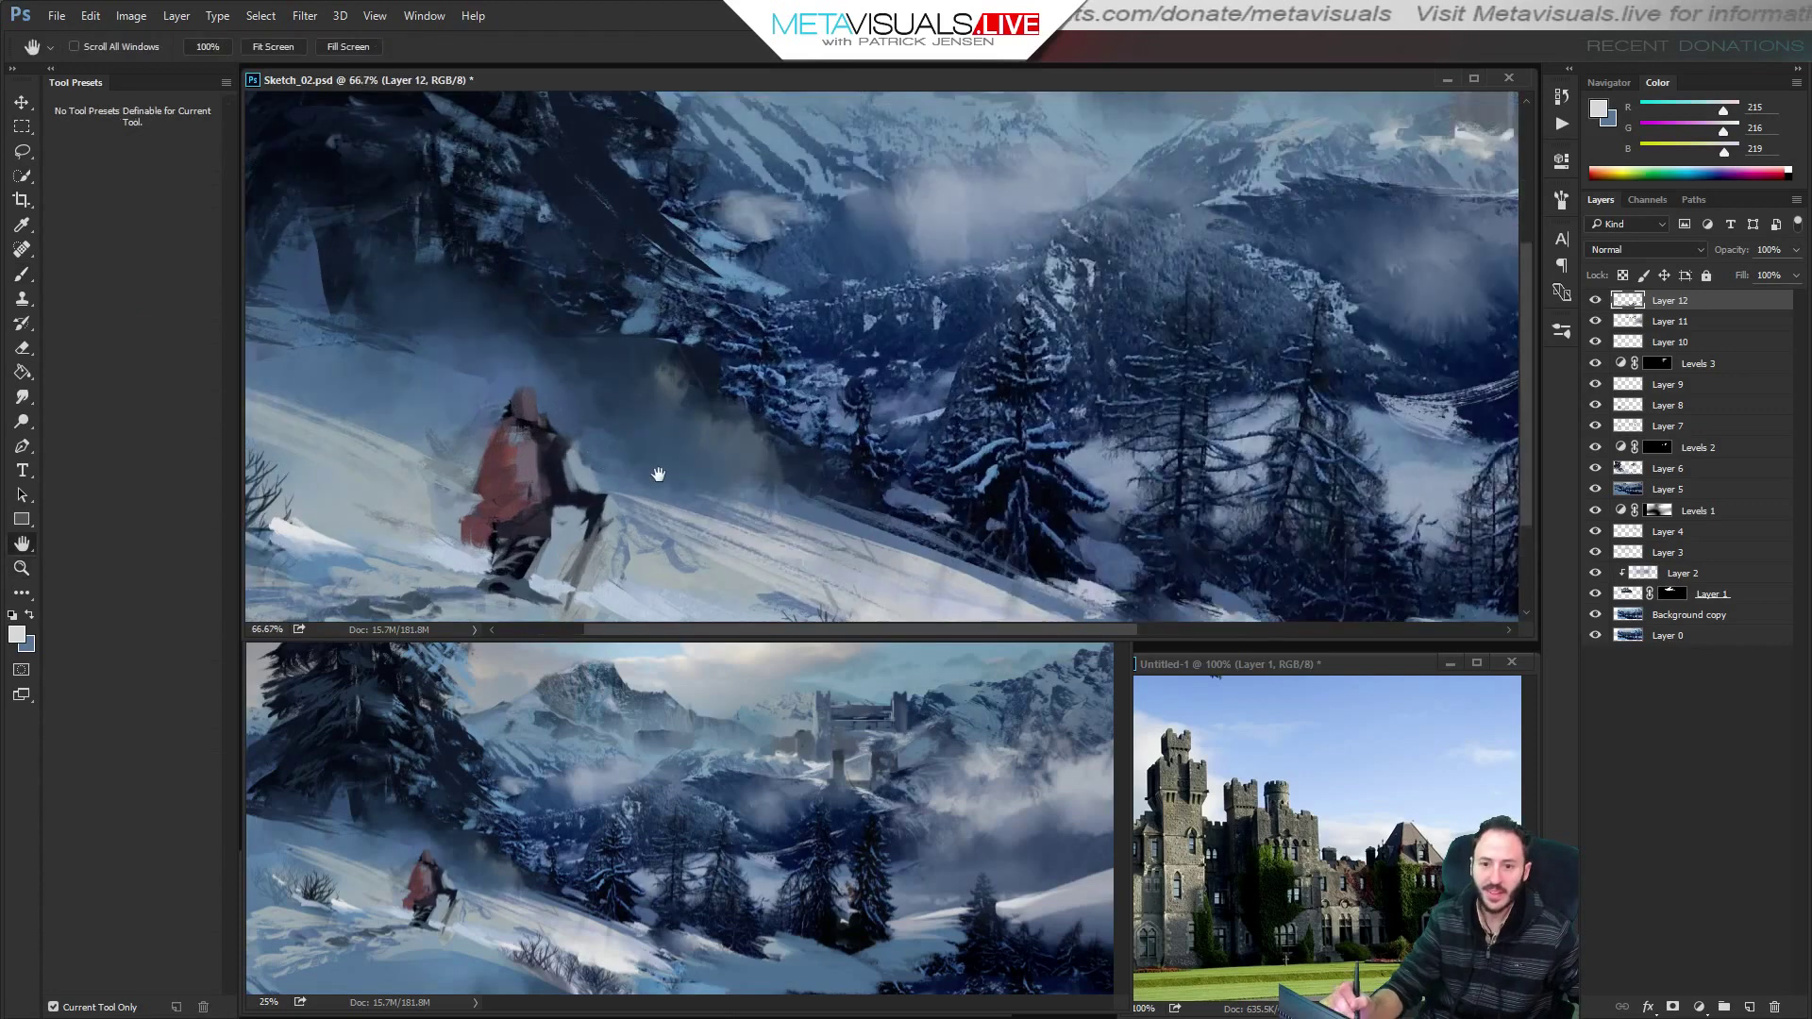
left_click_drag(598, 478, 815, 395)
key("b")
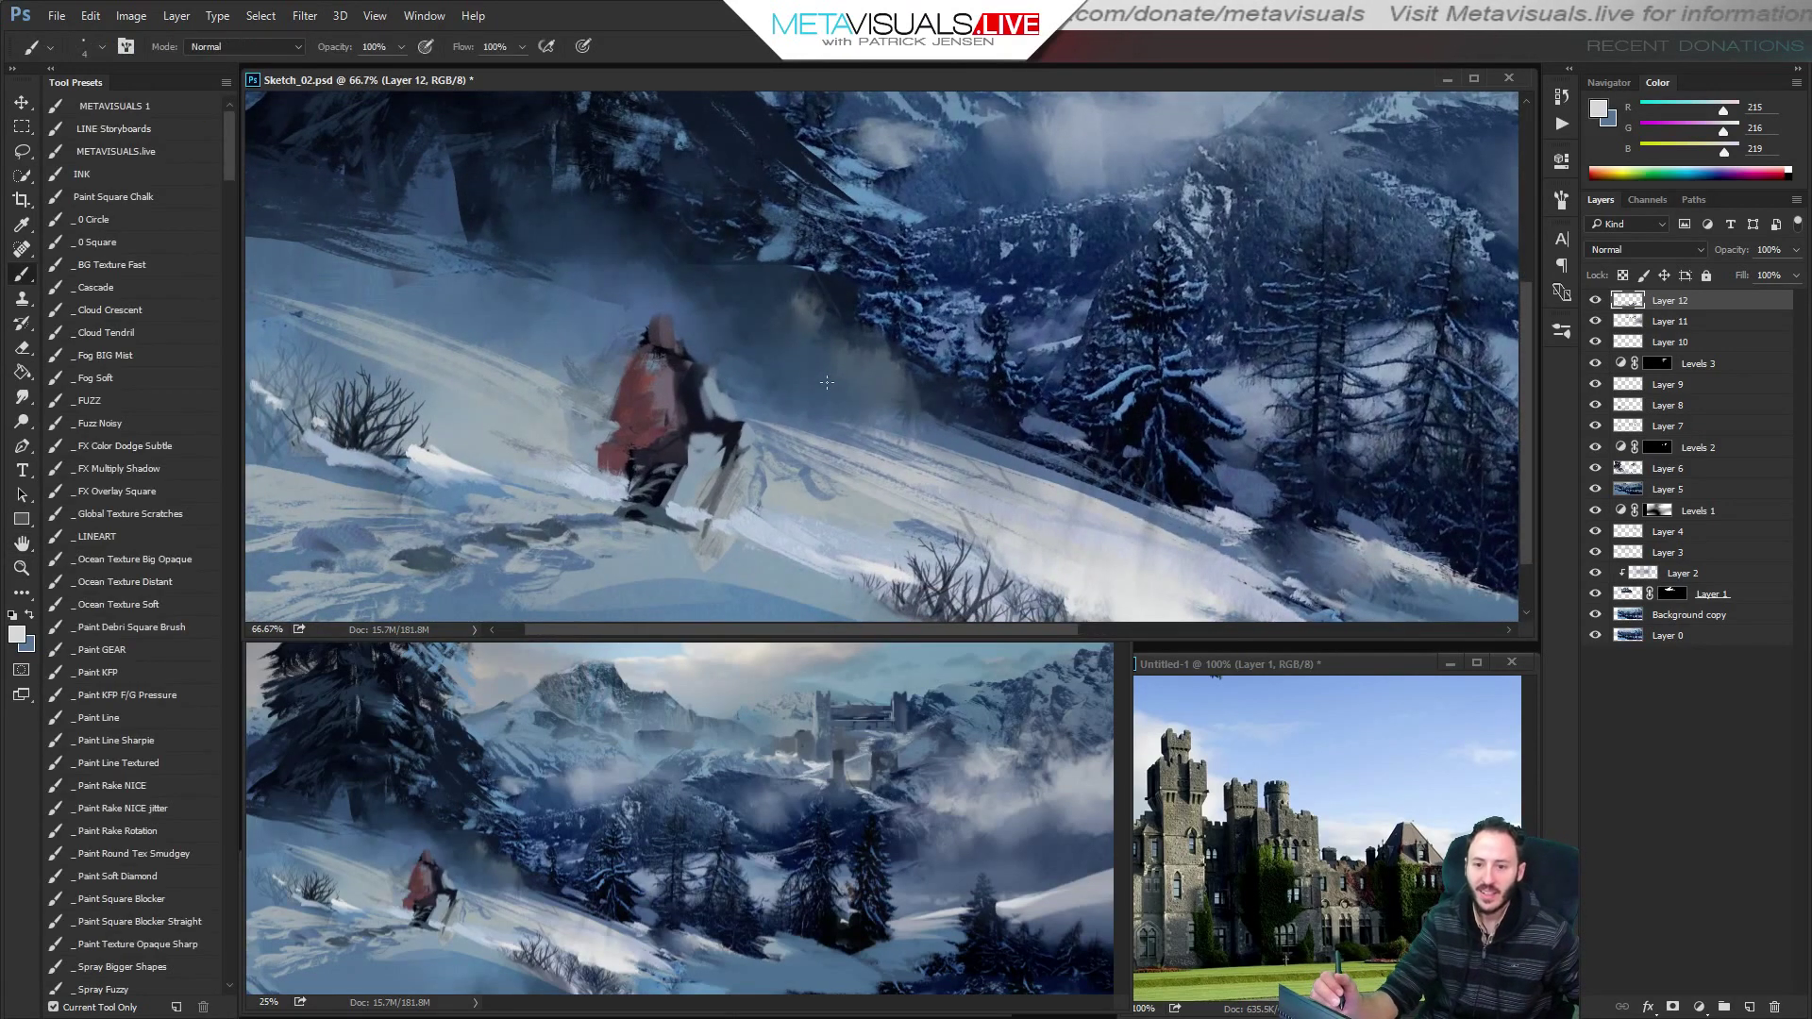
key("h")
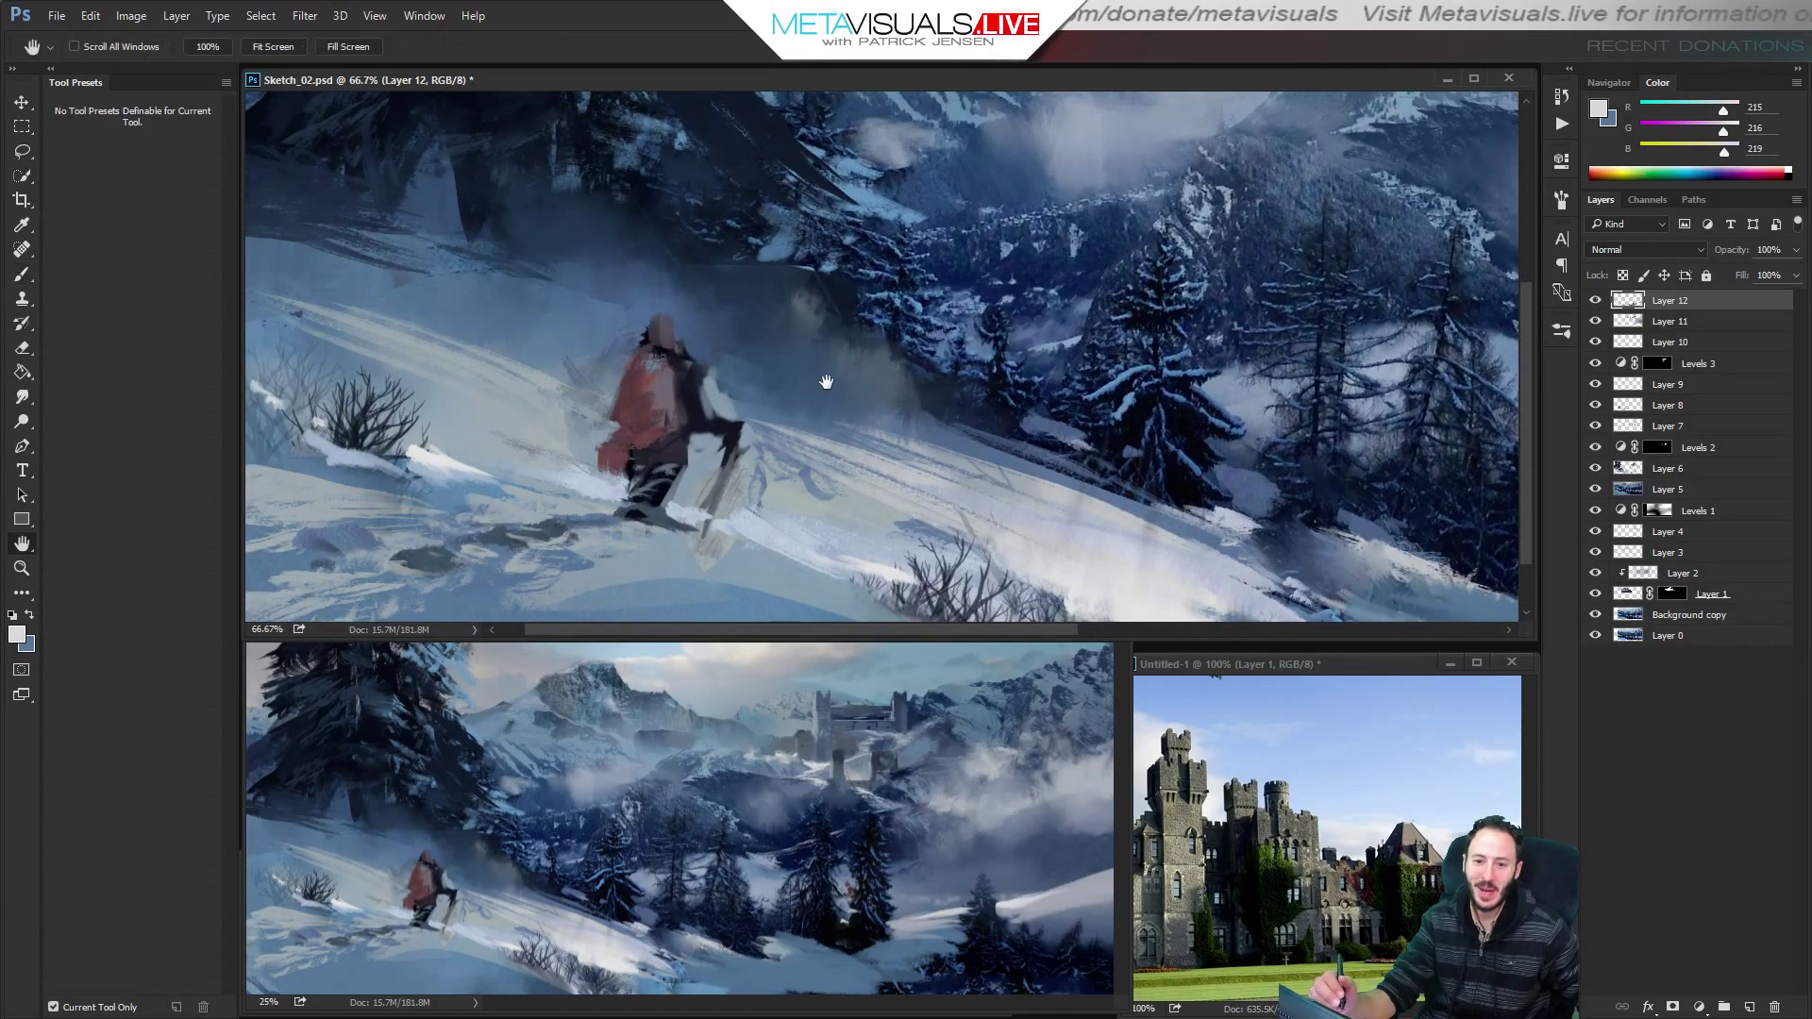
left_click_drag(682, 395, 747, 457)
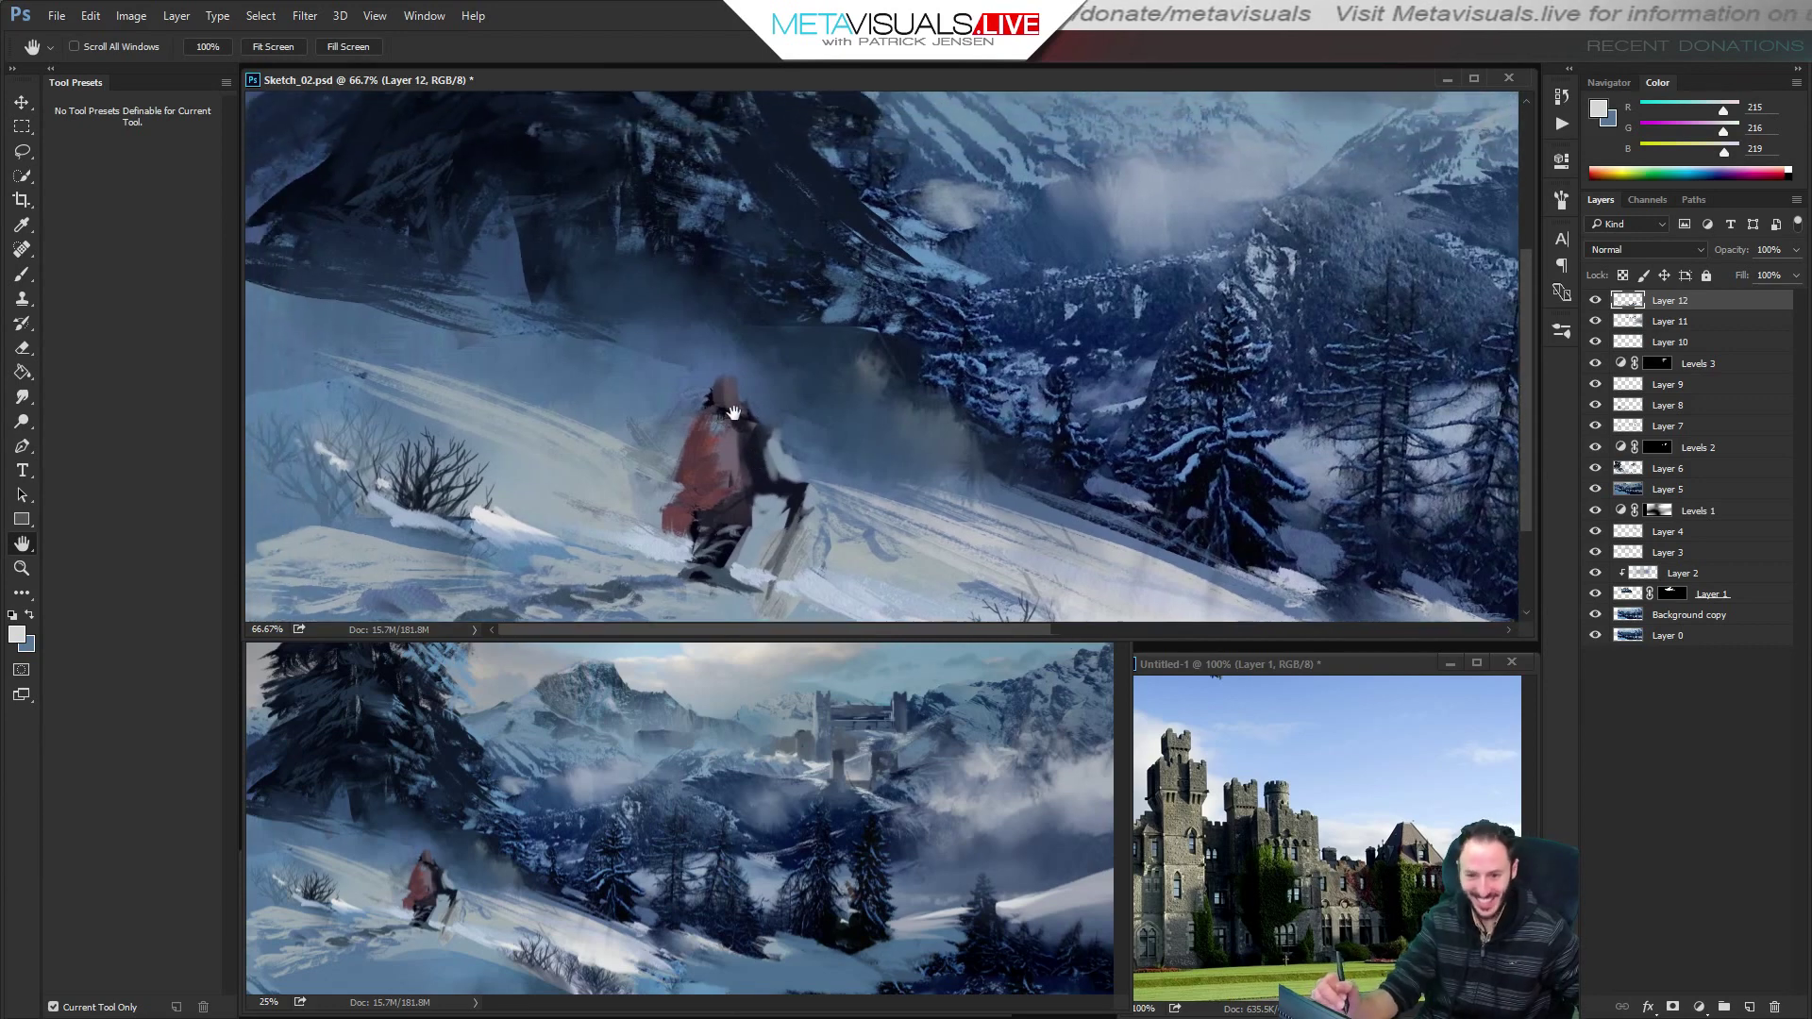
key("b")
left_click(699, 420, "alt")
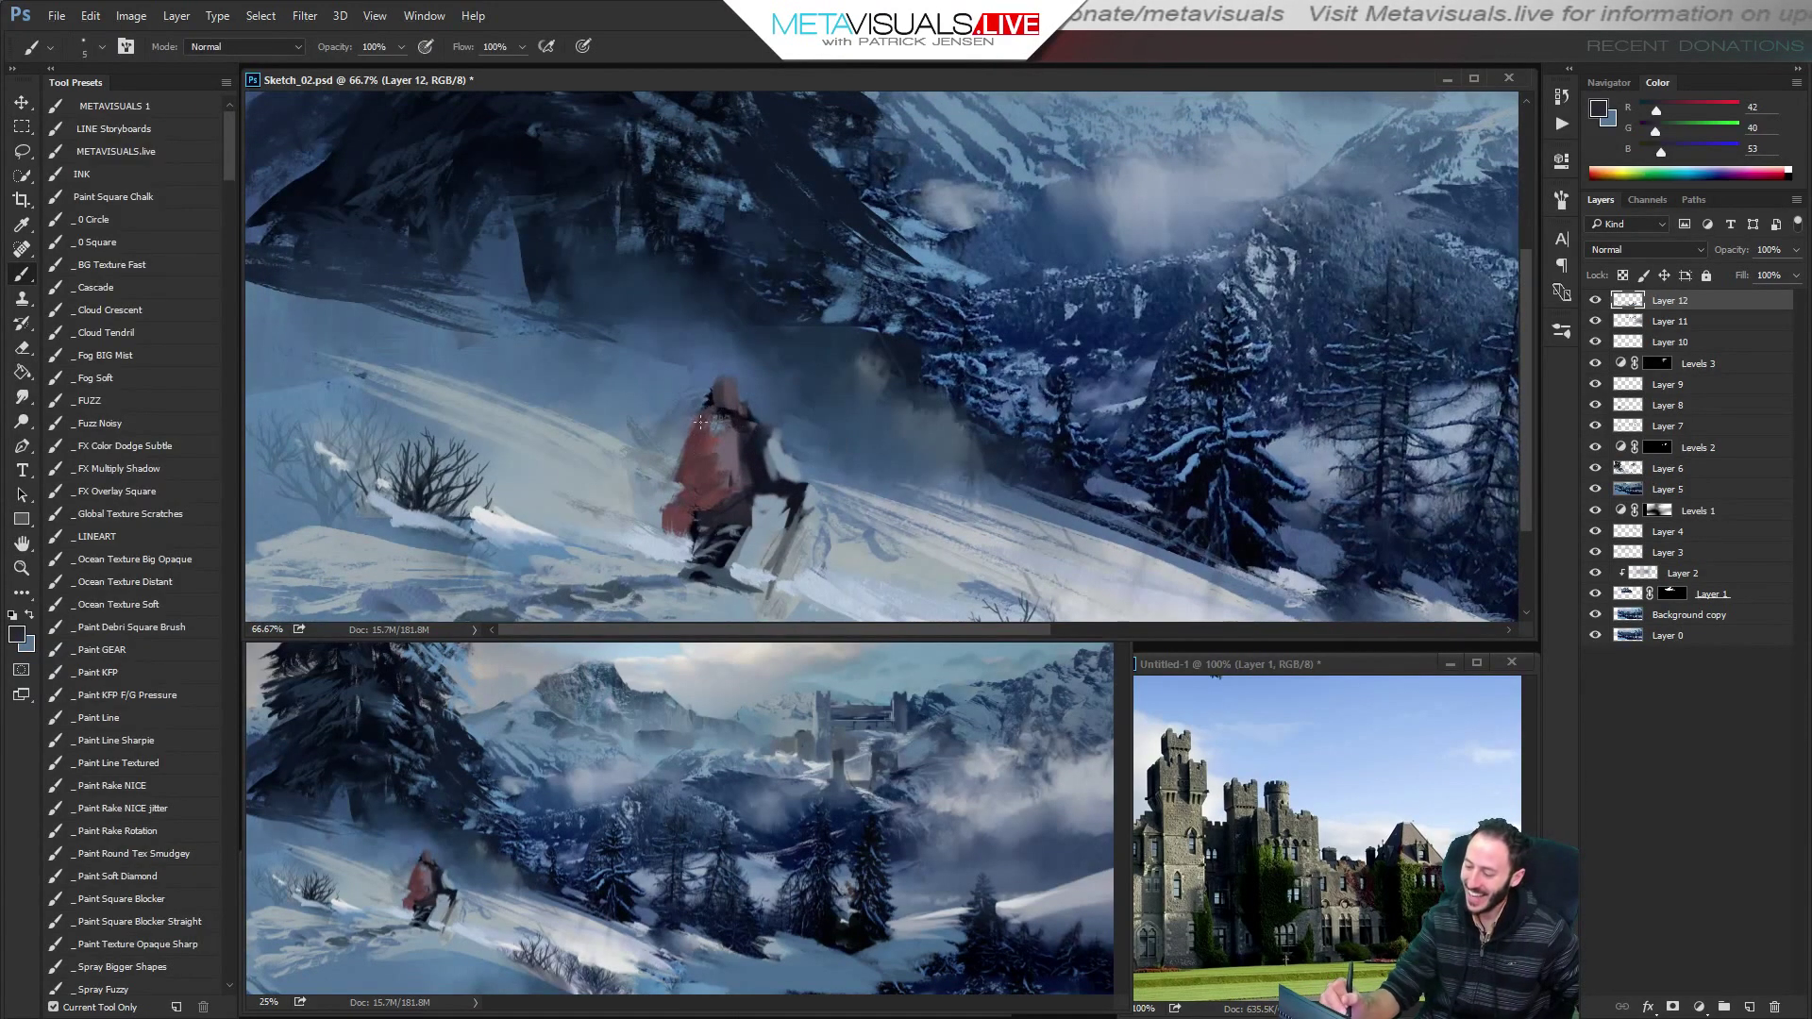
left_click(706, 498, "alt")
left_click(661, 509, "alt")
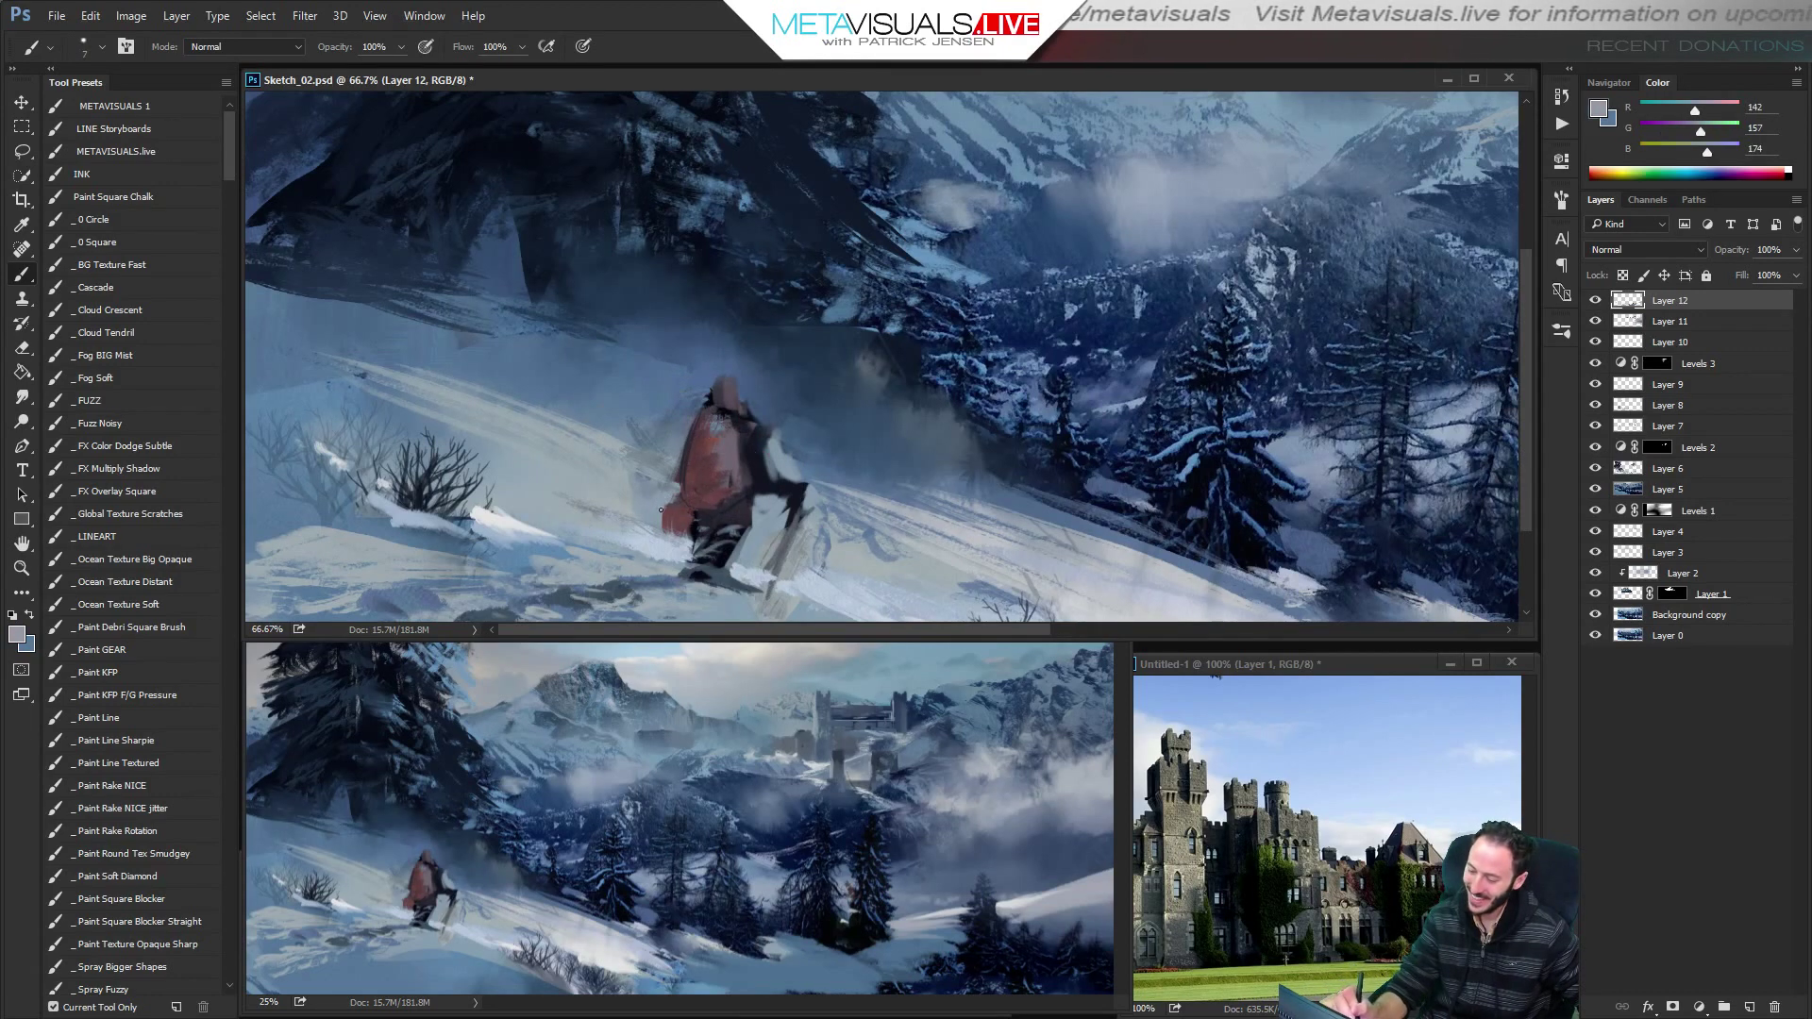
Extend the hiker's cloak into a pointed, flared tail using dark and brighter reds sampled from the cloak.
left_click(683, 523, "alt")
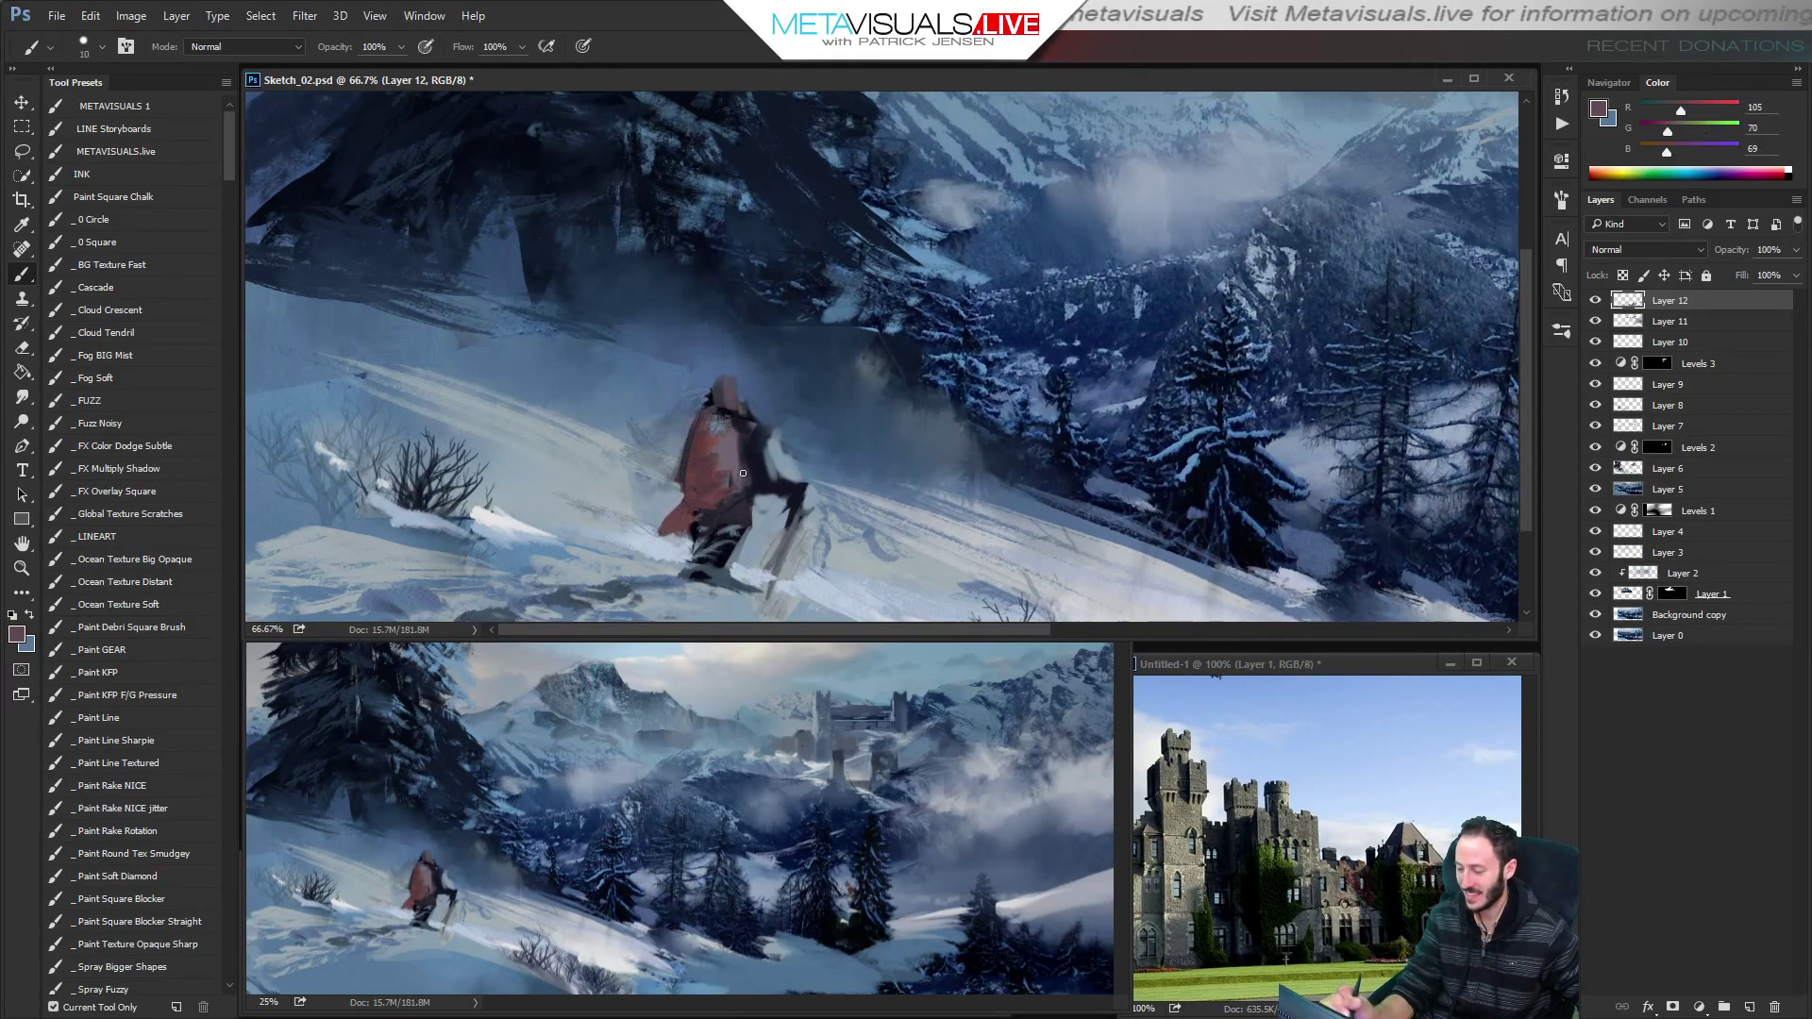
left_click_drag(714, 504, 705, 528)
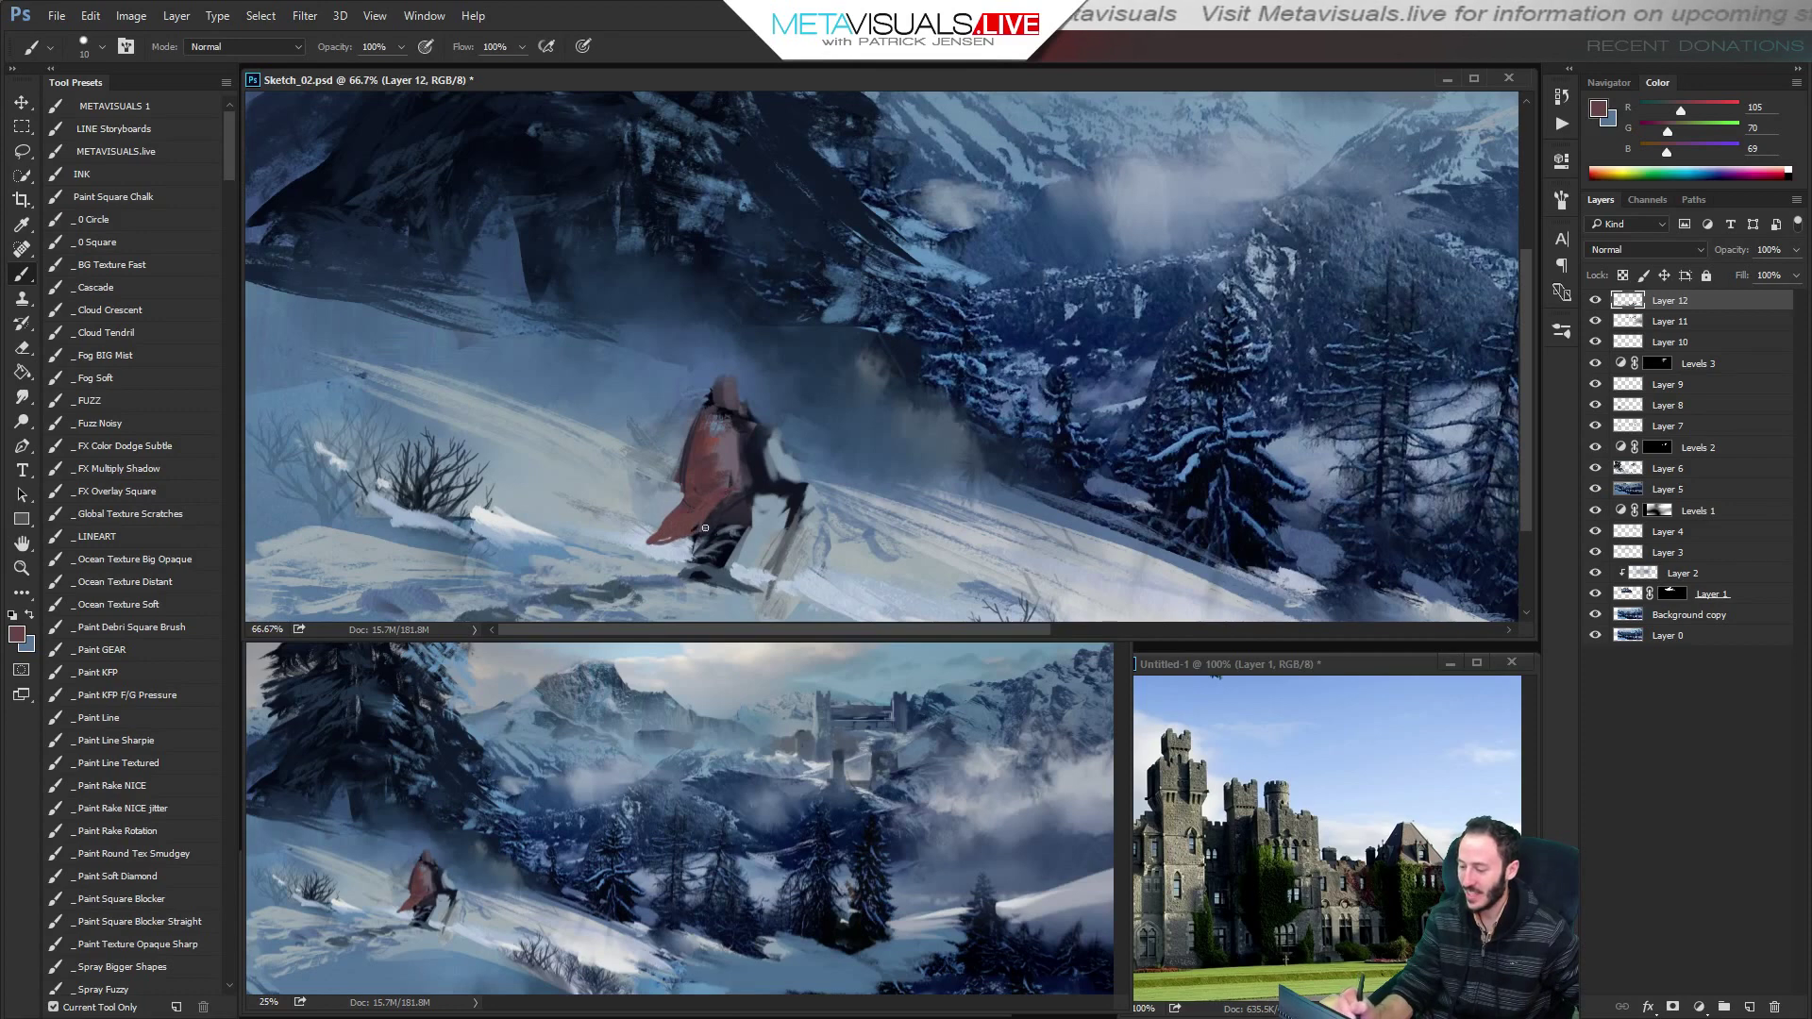
left_click(715, 463, "alt")
key("bracketright")
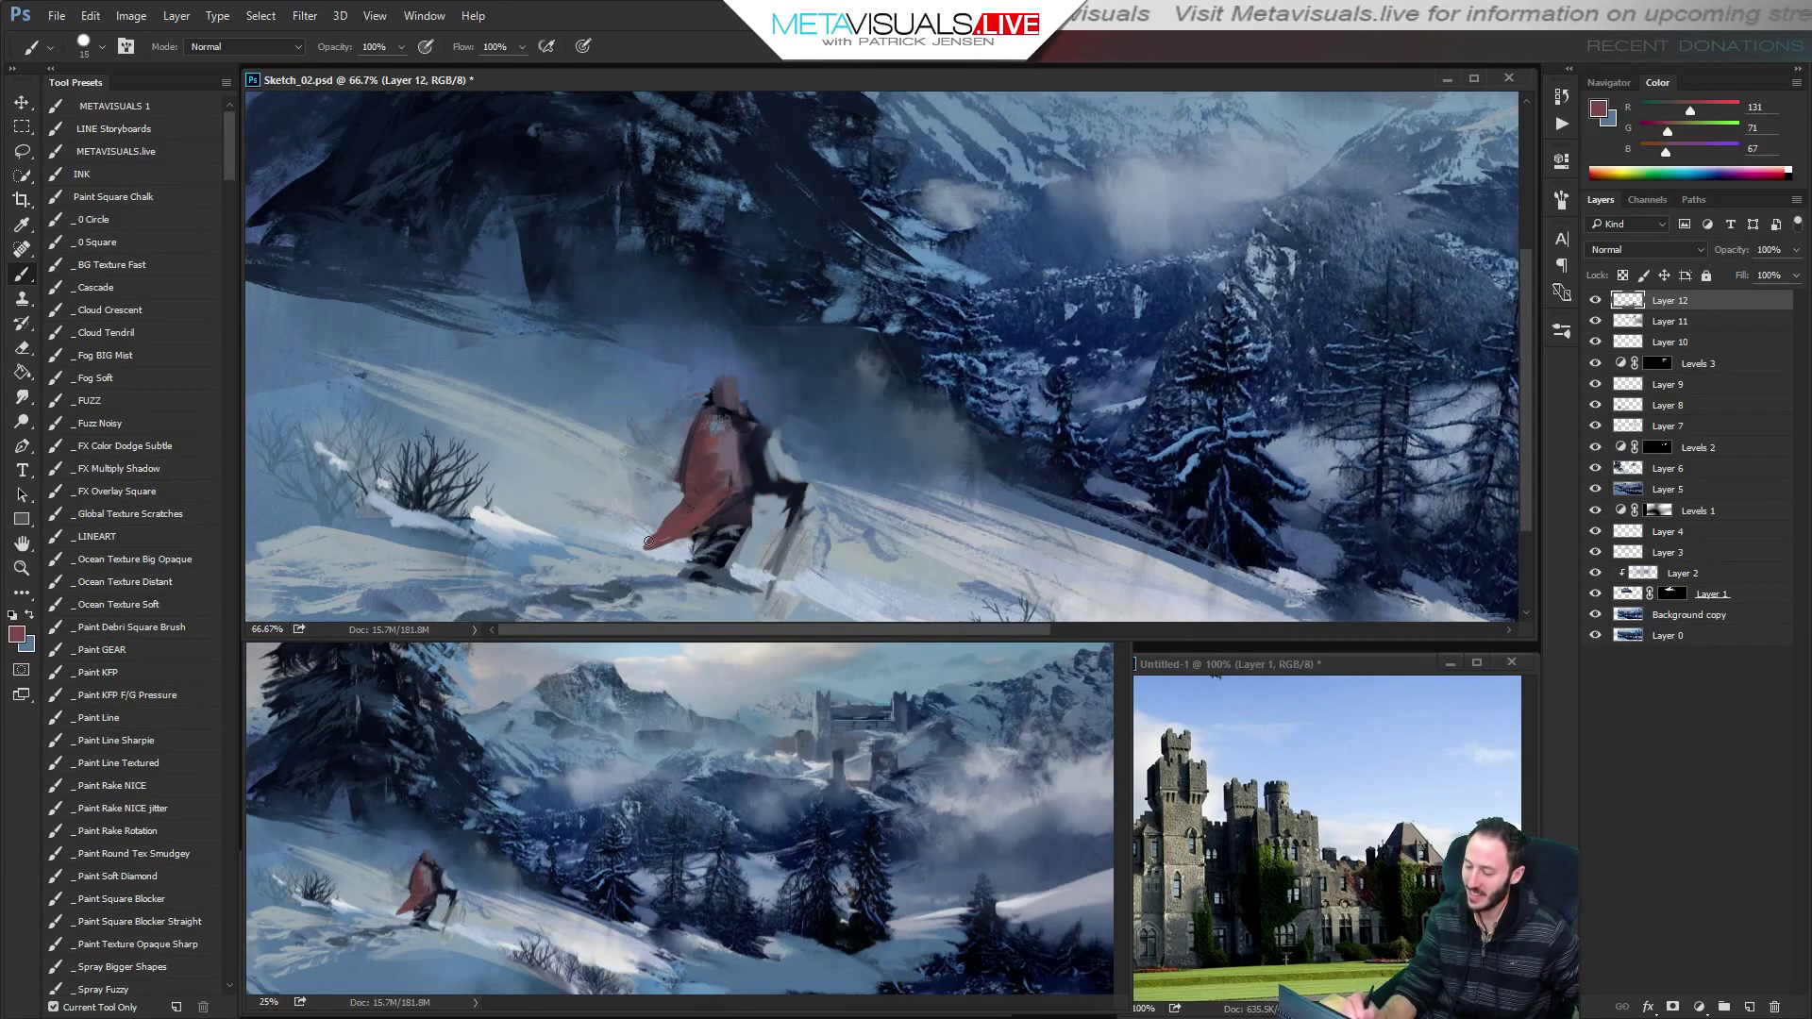
Trim the back edge of the red cloak with pale blue-gray tones sampled from the surrounding snow.
left_click(680, 488, "alt")
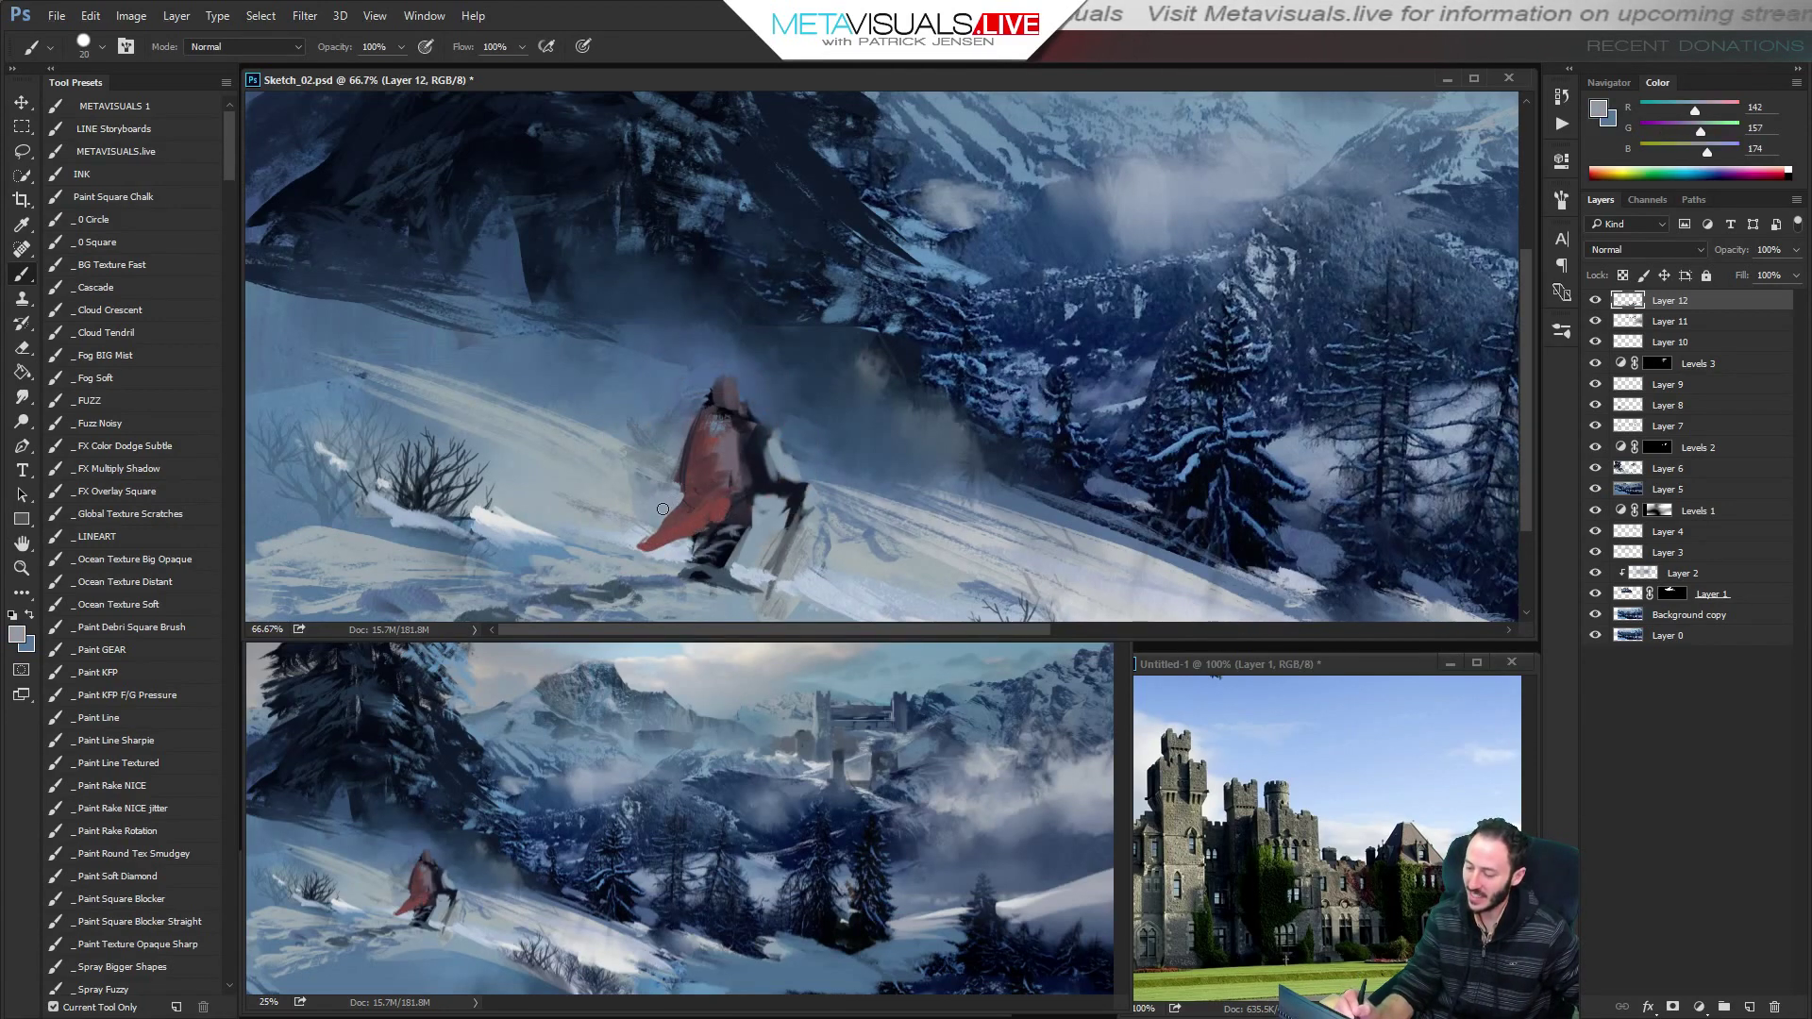
left_click(625, 585, "alt")
key("bracketright")
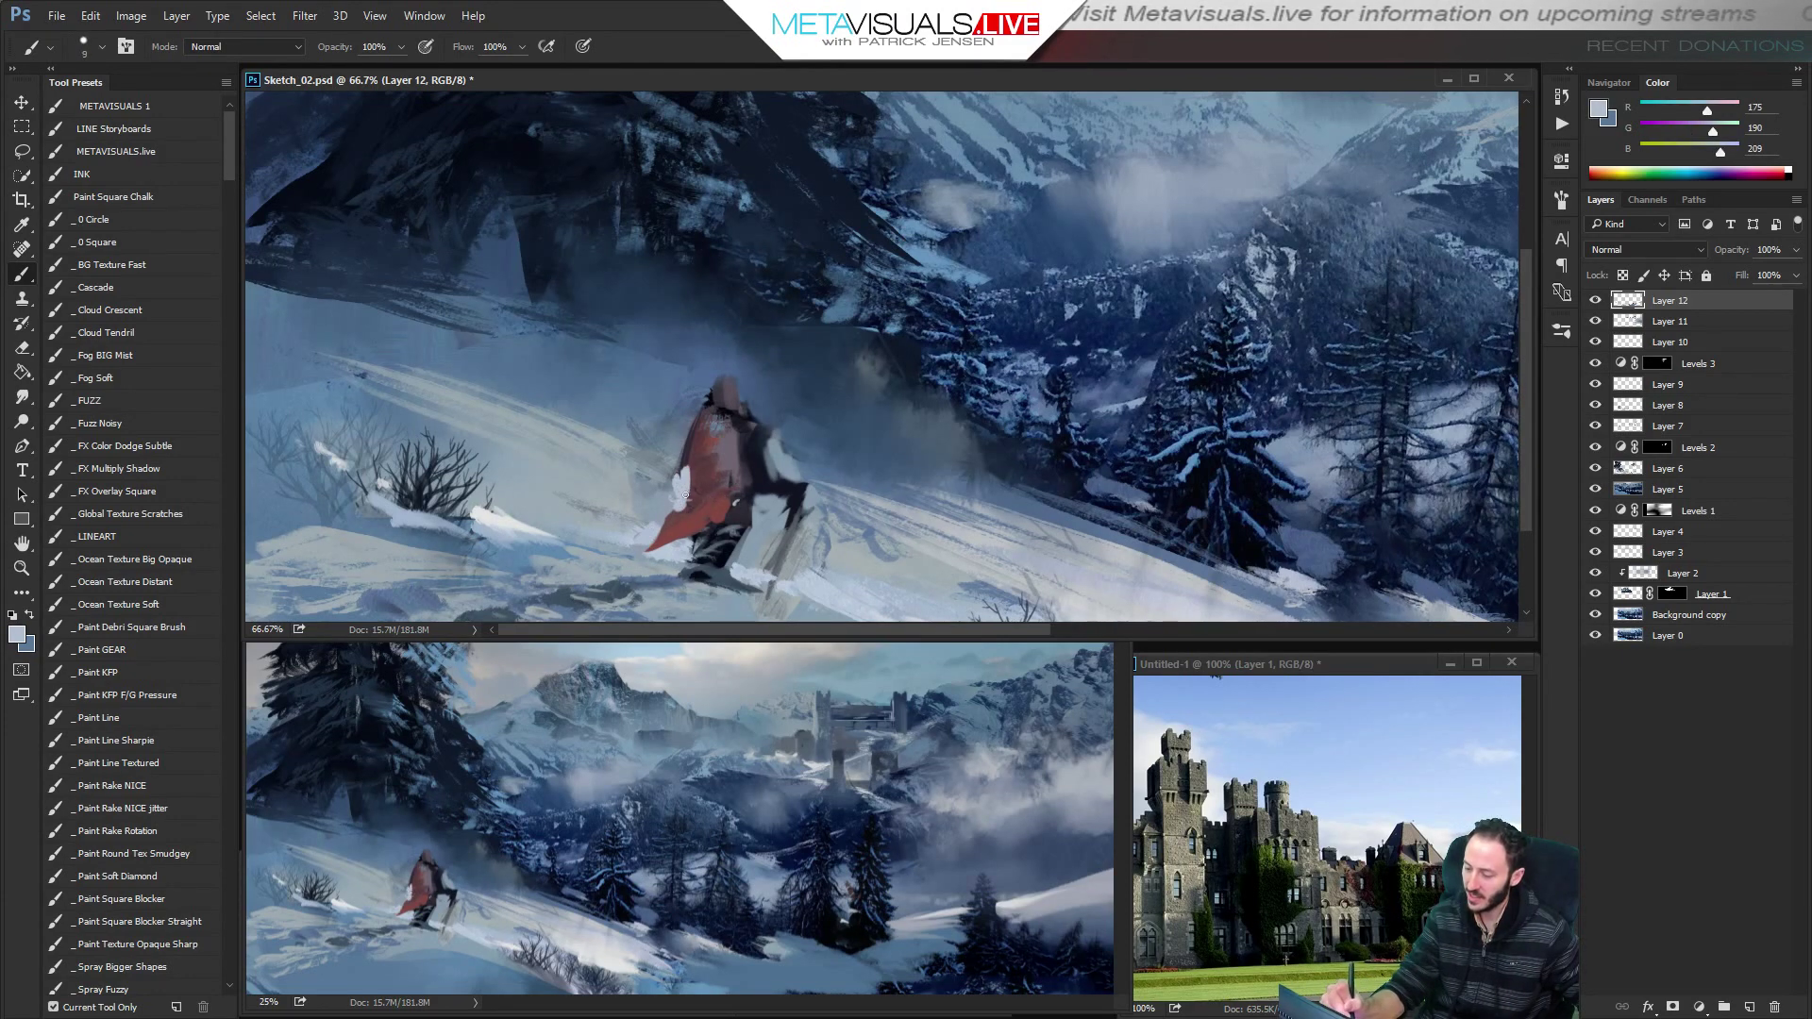
left_click(670, 469, "alt")
key("bracketright")
key("bracketright")
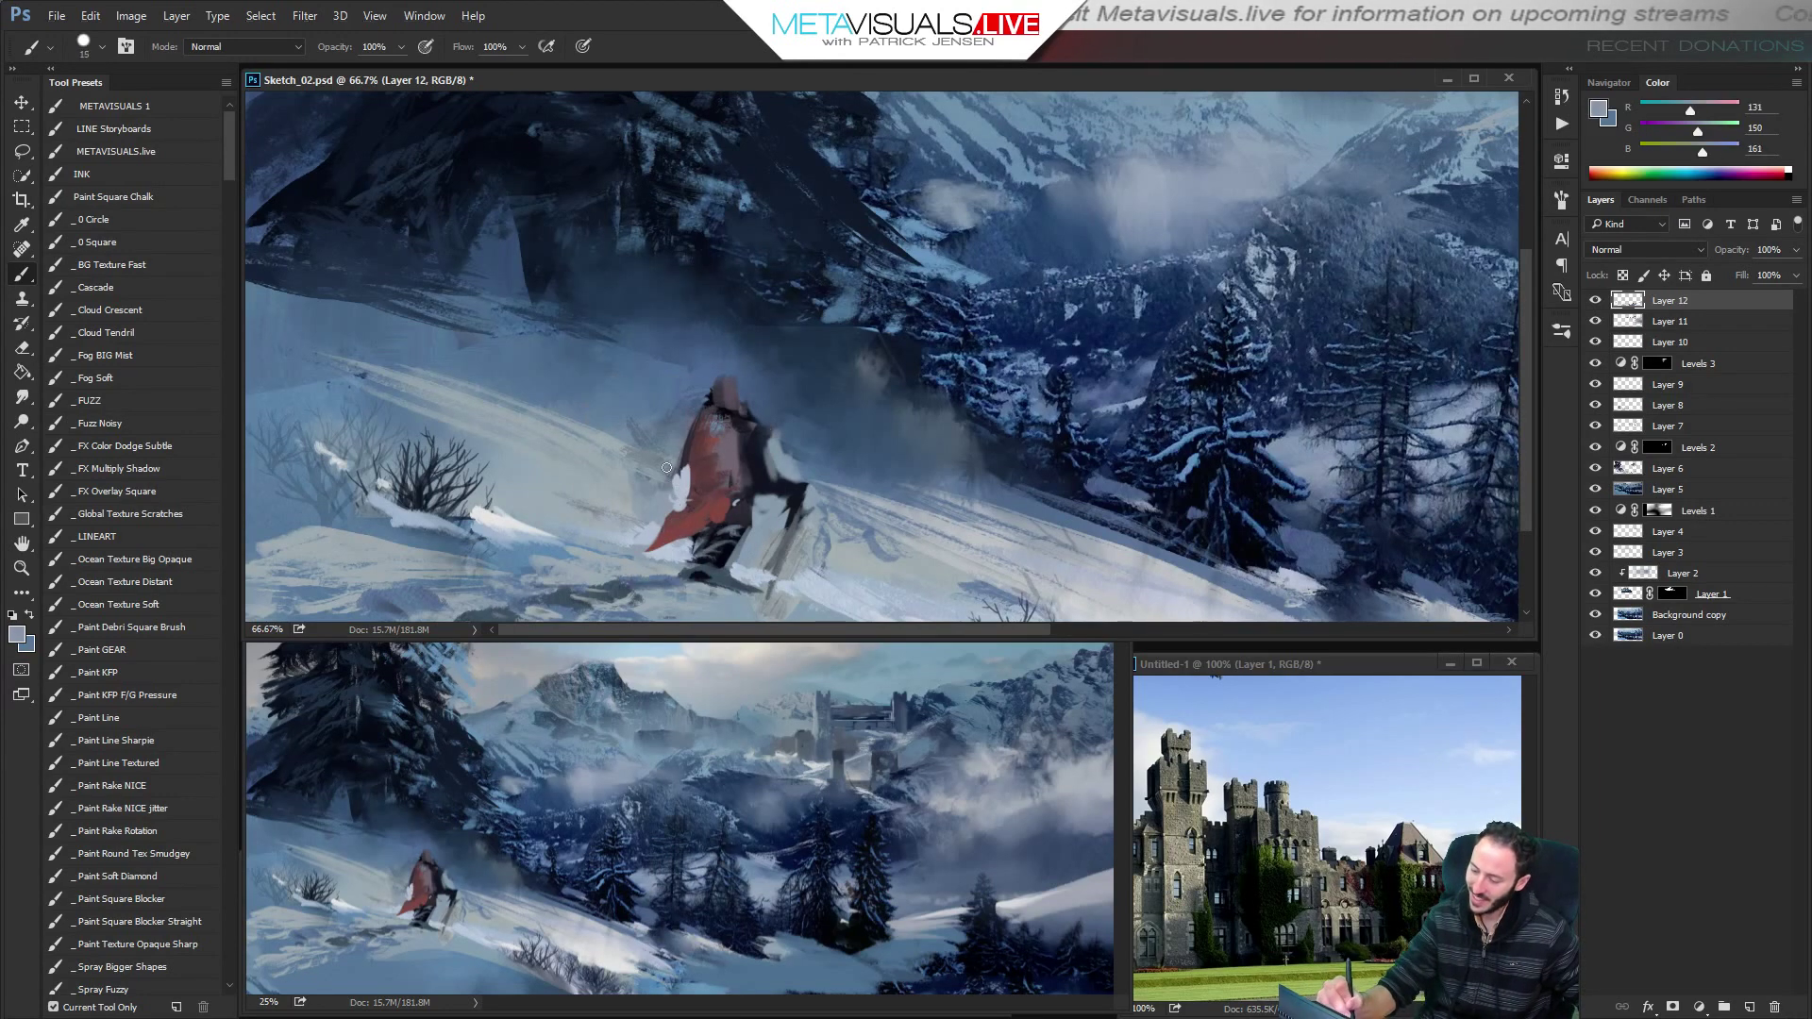
mouse_move(683, 462)
left_mouse_down()
mouse_move(680, 484)
mouse_move(696, 472)
left_mouse_up()
key("r")
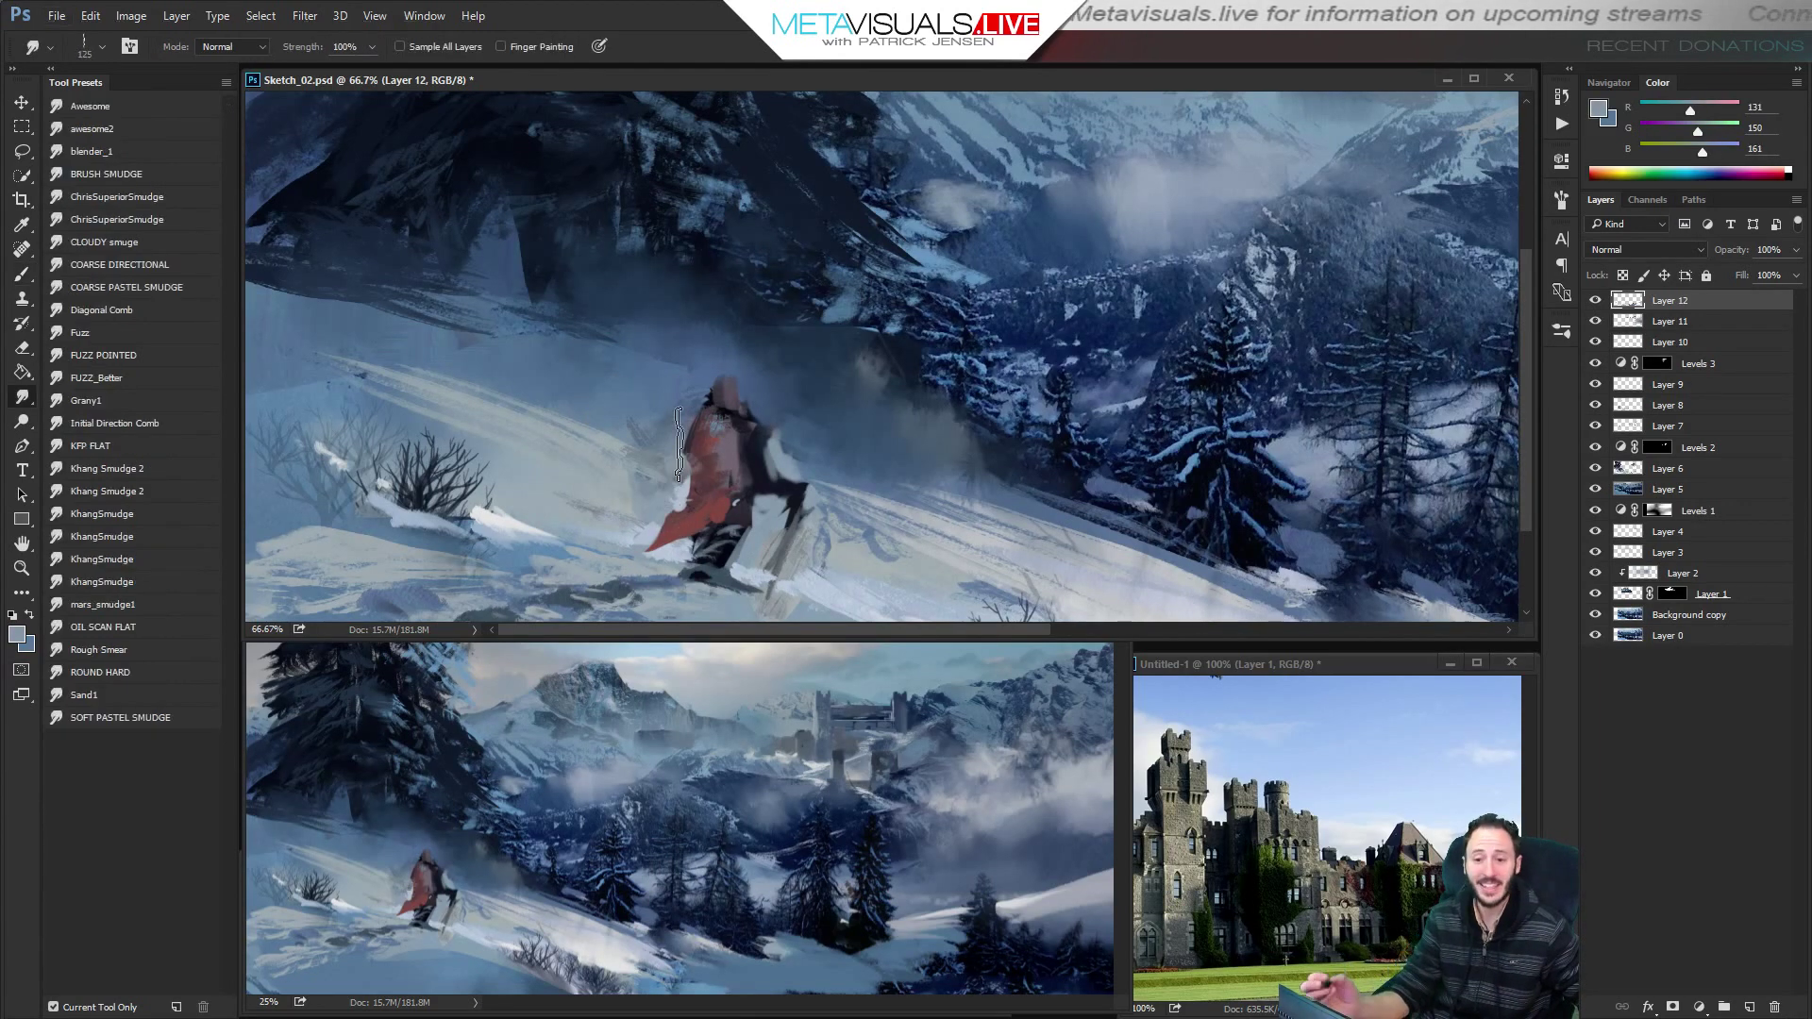
key("b")
left_click(672, 490, "alt")
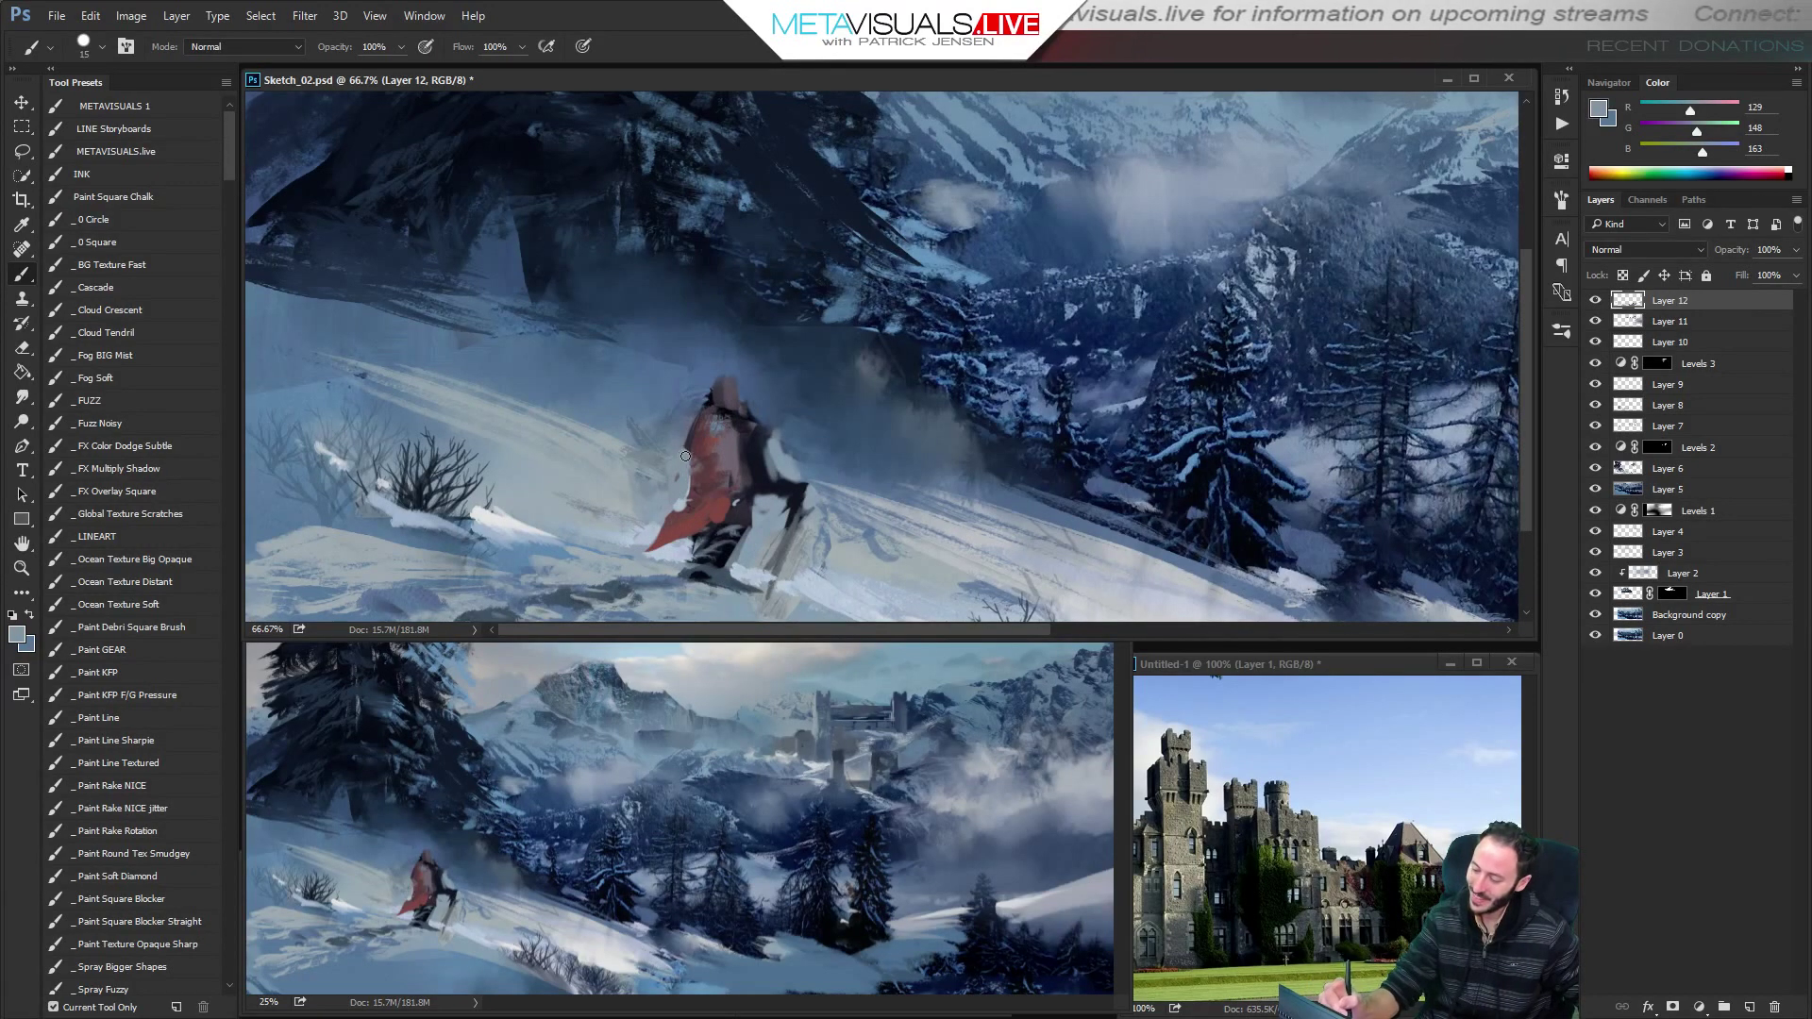
Sample near-black to define the cloak's back edge and paint dark hair over the hiker's head, refining the face with sampled tones.
left_click(699, 418, "alt")
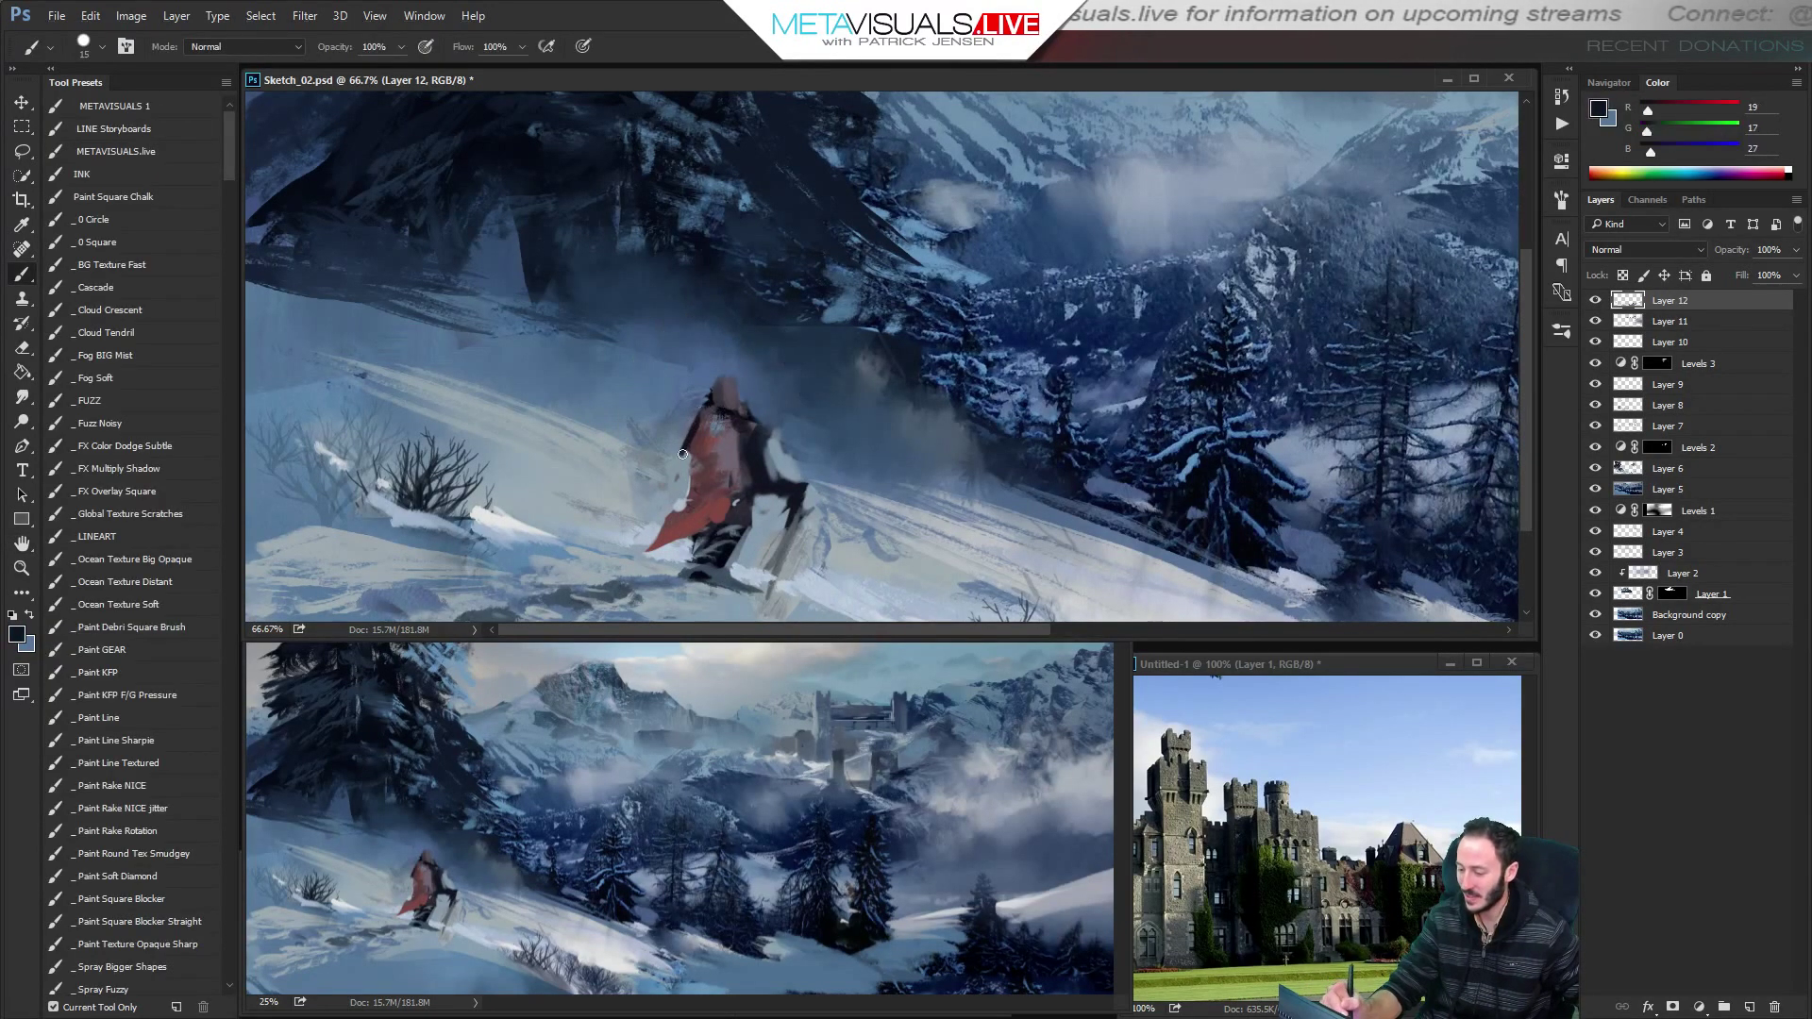
left_click(955, 507, "alt")
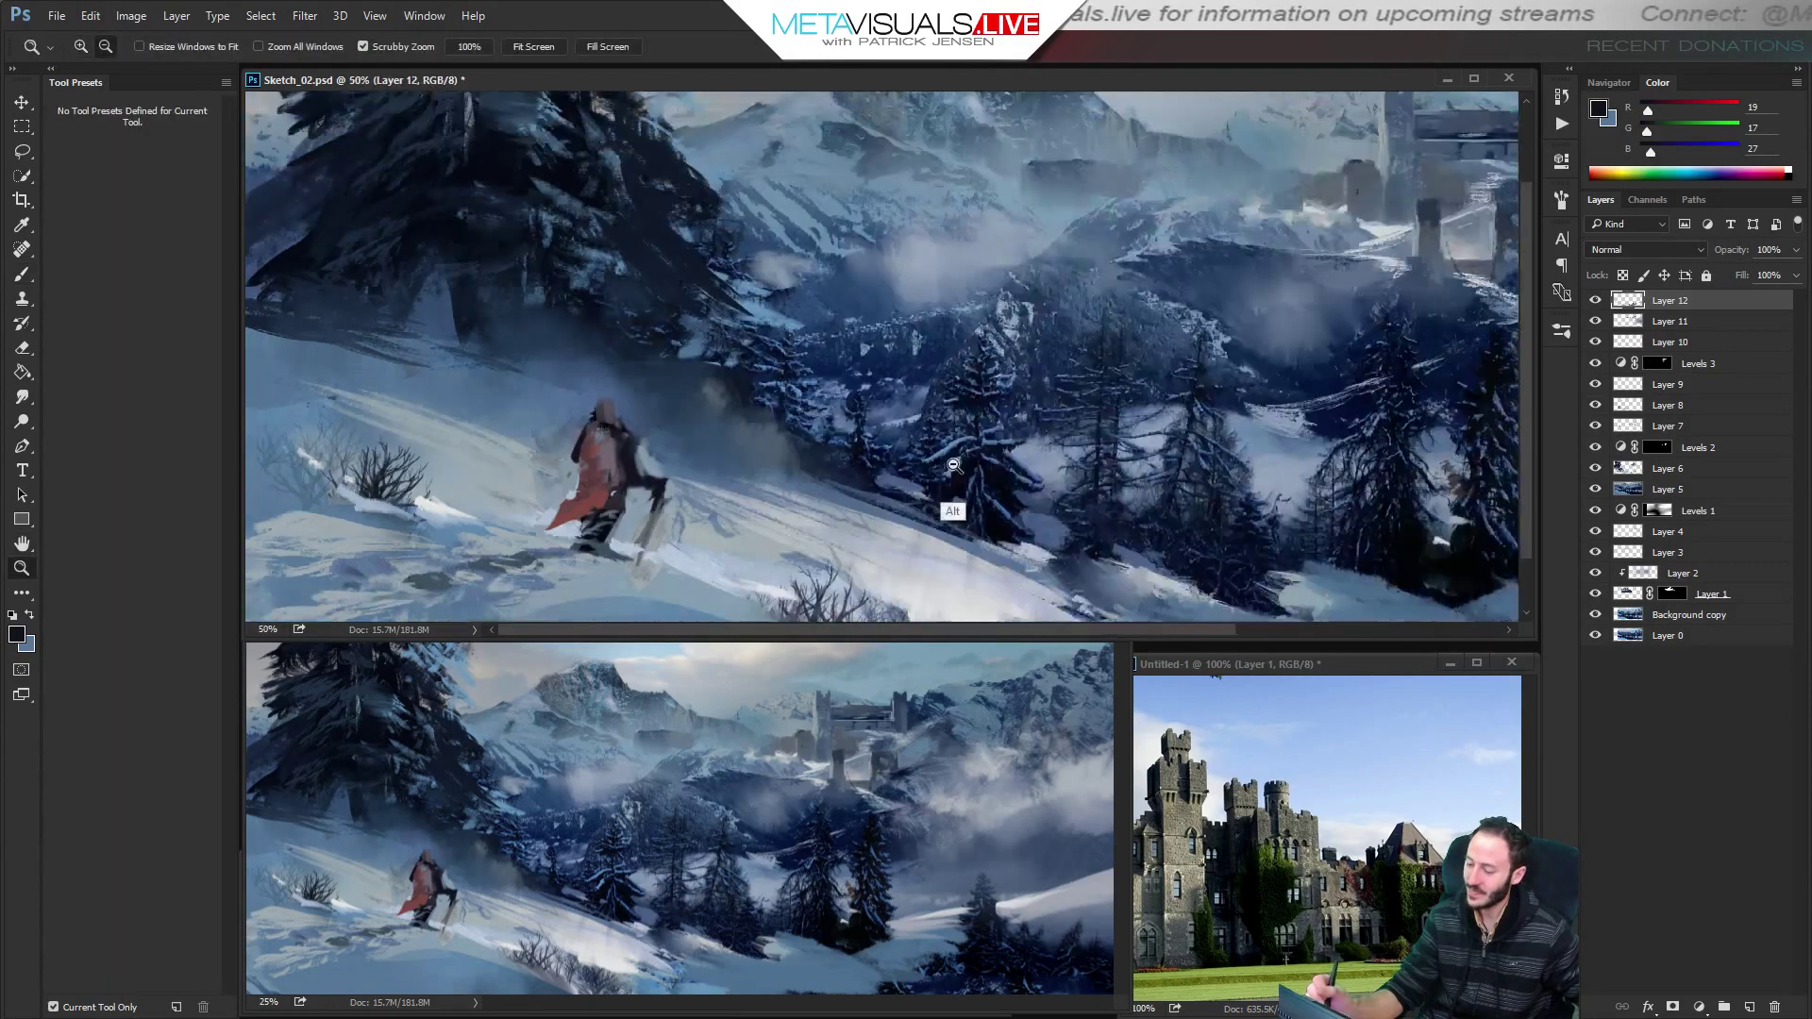
left_click(972, 495, "alt")
left_click(978, 489, "alt")
left_click(658, 414)
left_click(658, 413)
left_click(658, 414)
left_click_drag(529, 462, 834, 443)
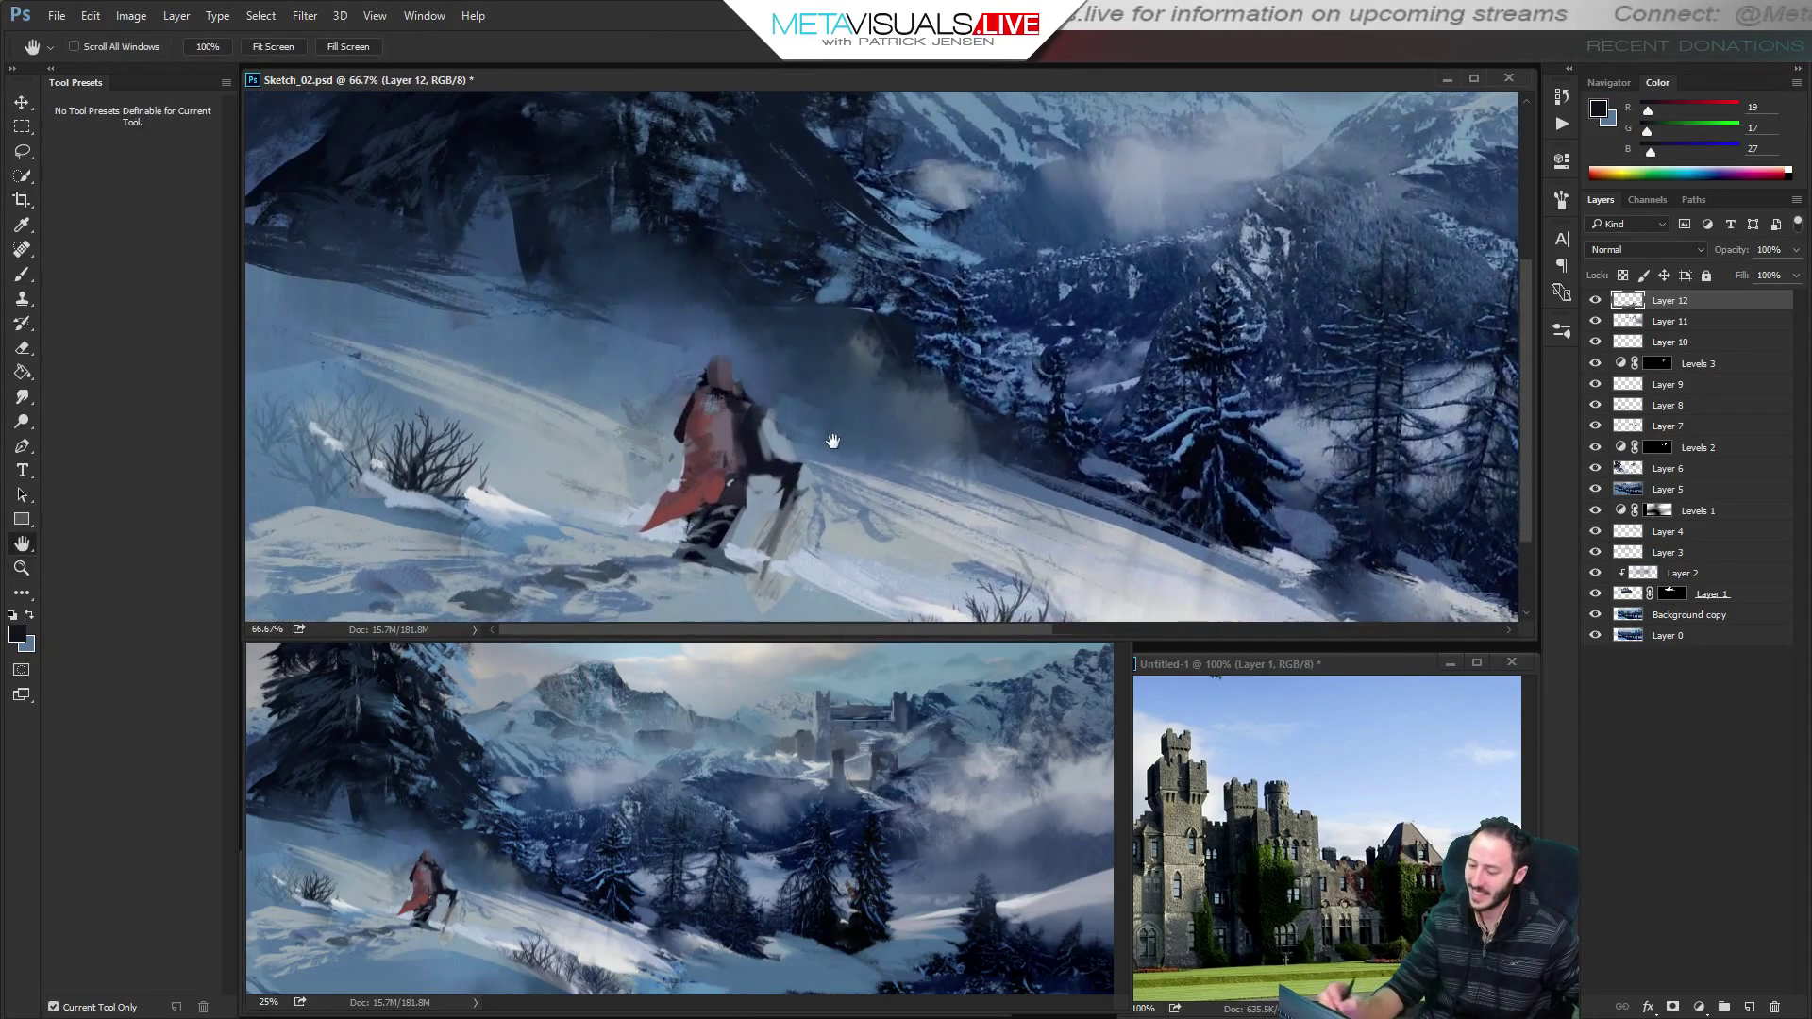
left_click(725, 386, "alt")
key("bracketleft")
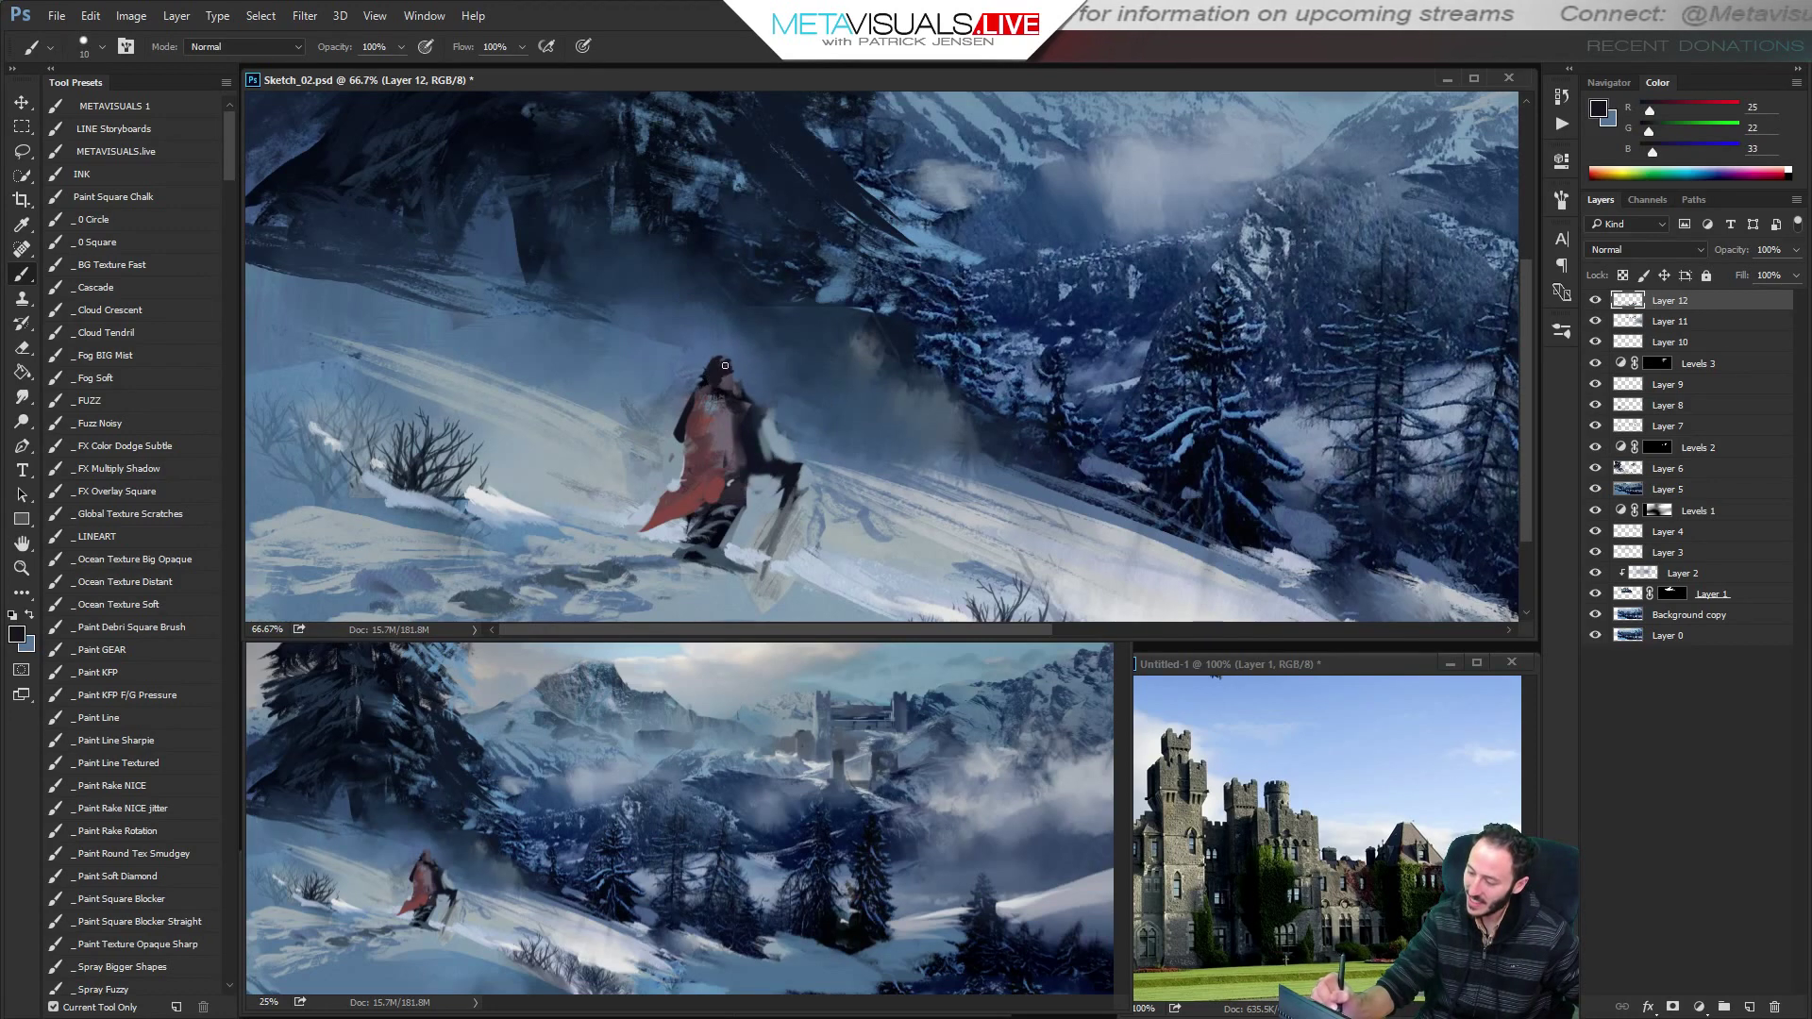
left_click(723, 375, "alt")
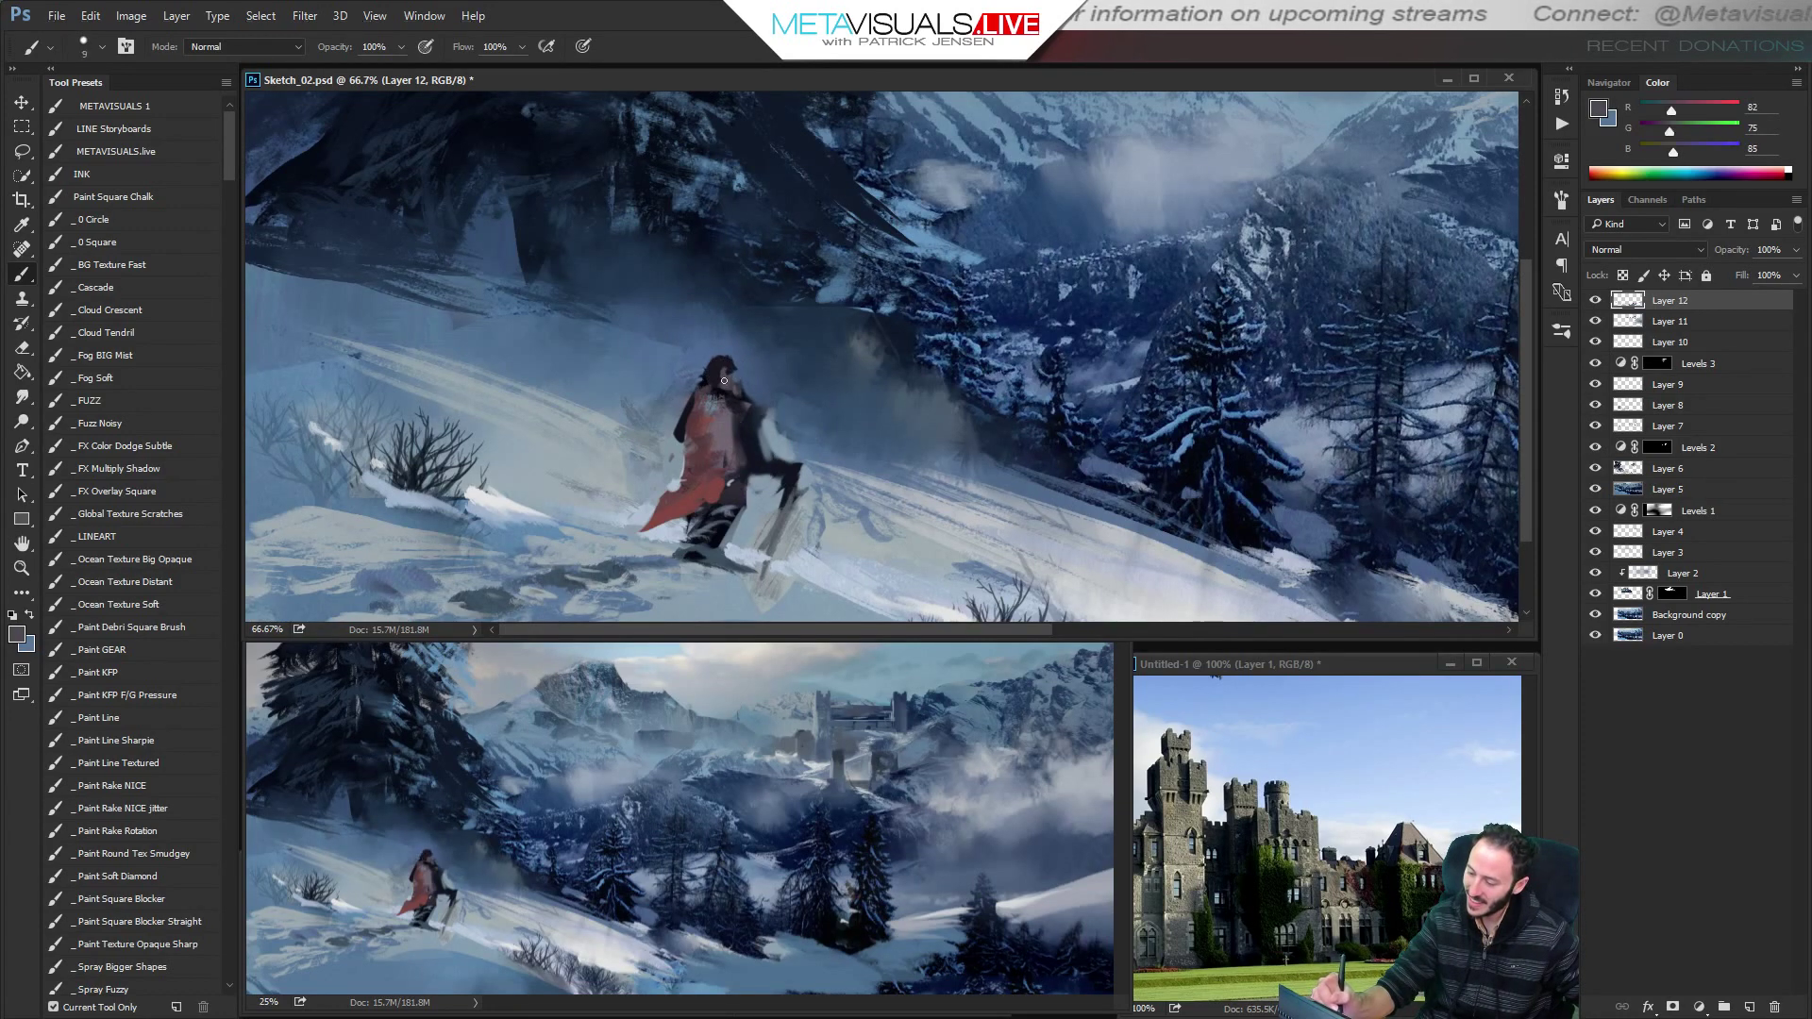
left_click(730, 365, "alt")
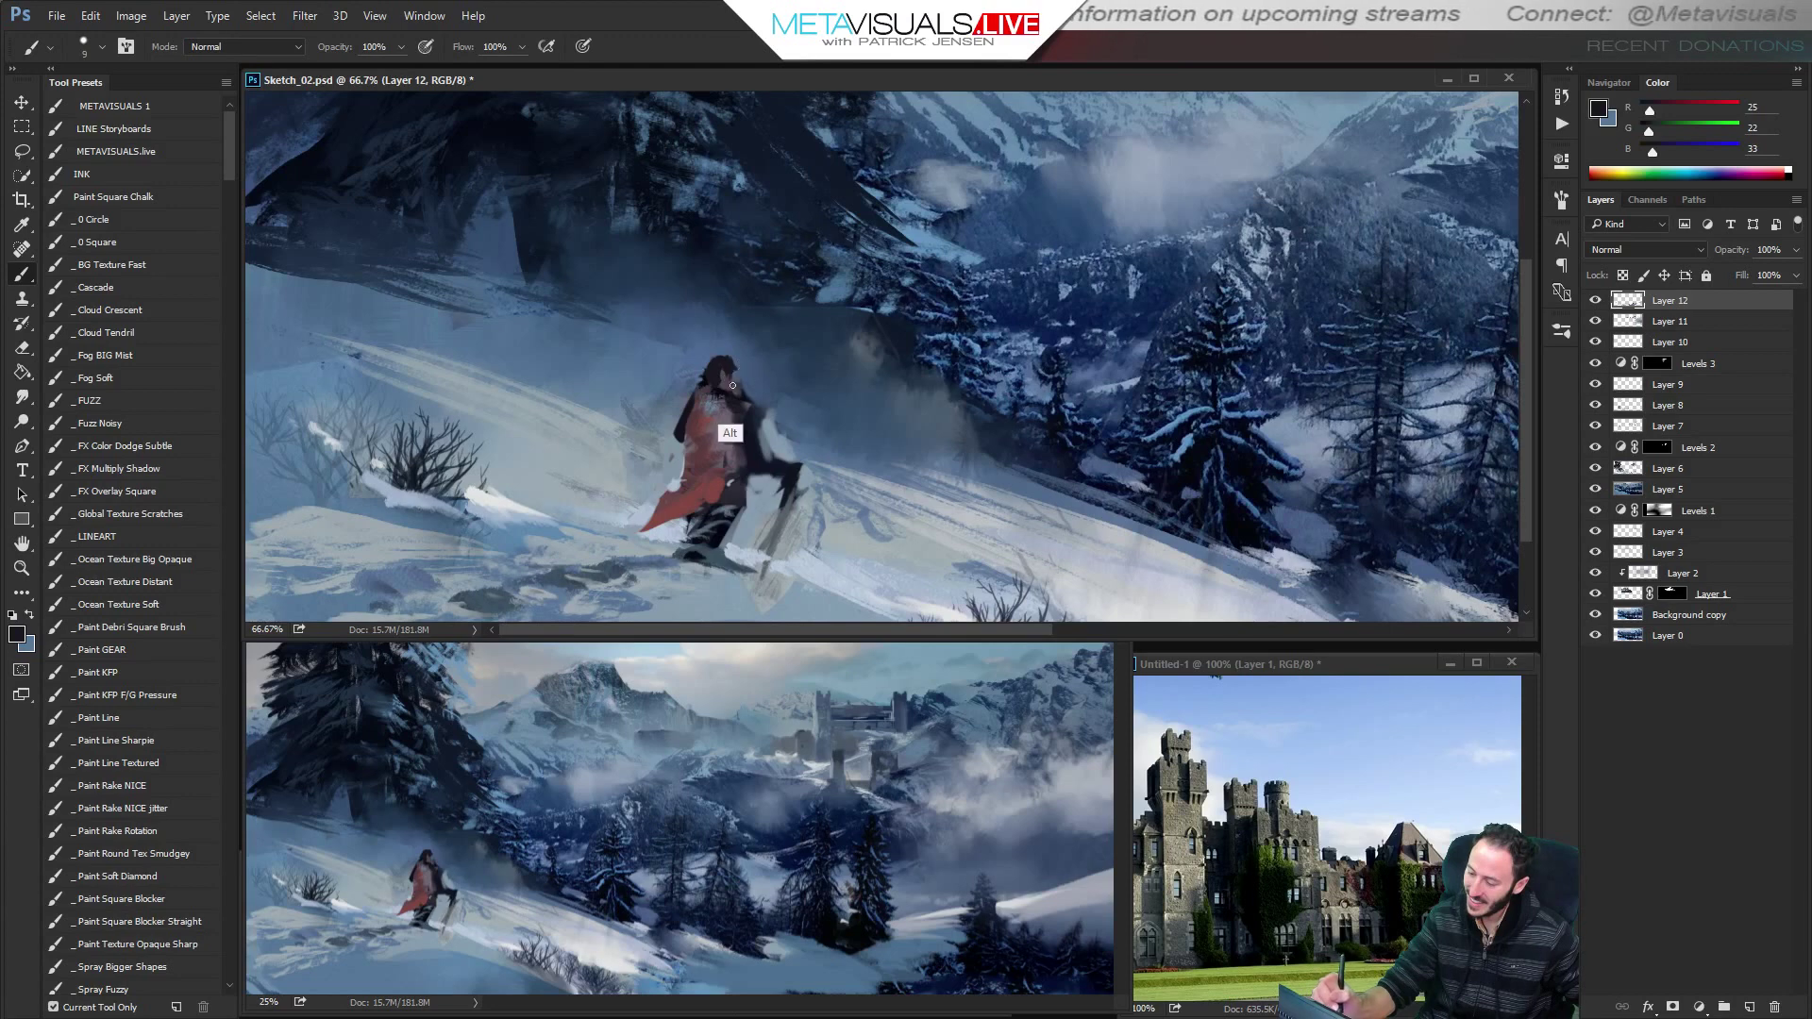
left_click(735, 383, "alt")
Refine the outline of the hiker's face and front shoulder with dark and blue-gray tones sampled around the figure.
left_click(768, 416, "alt")
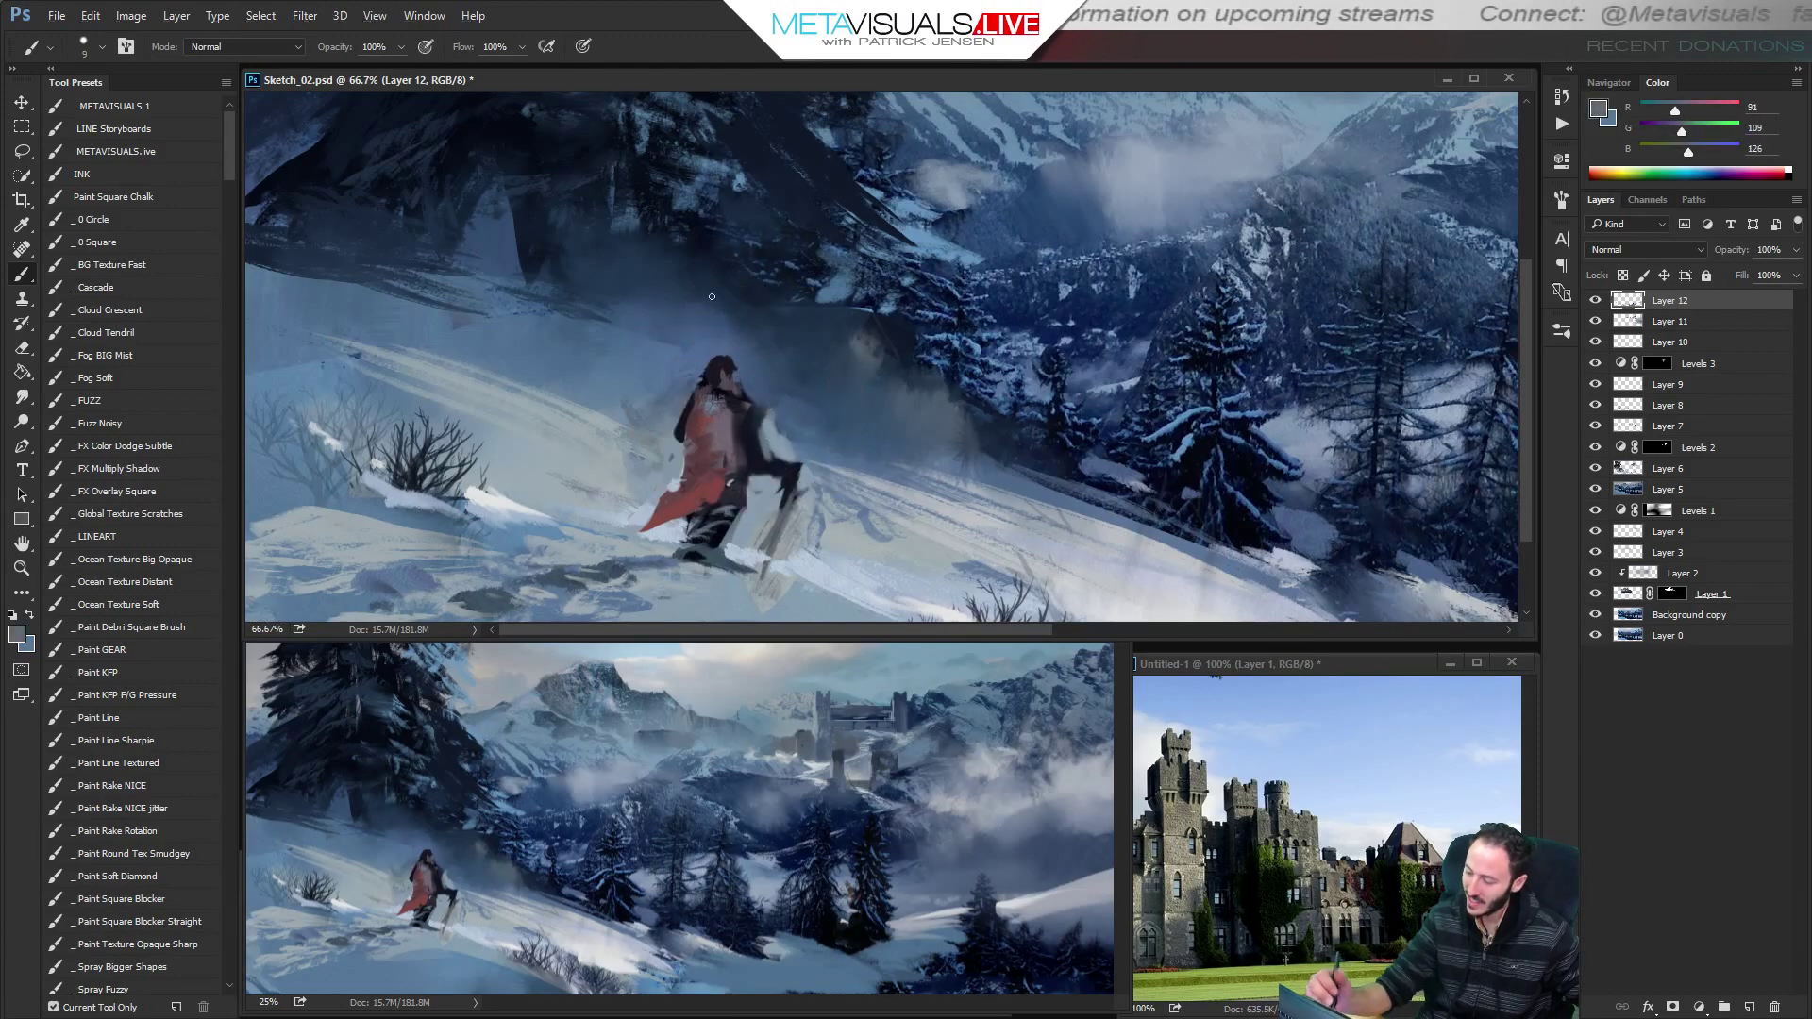
left_click(739, 459, "alt")
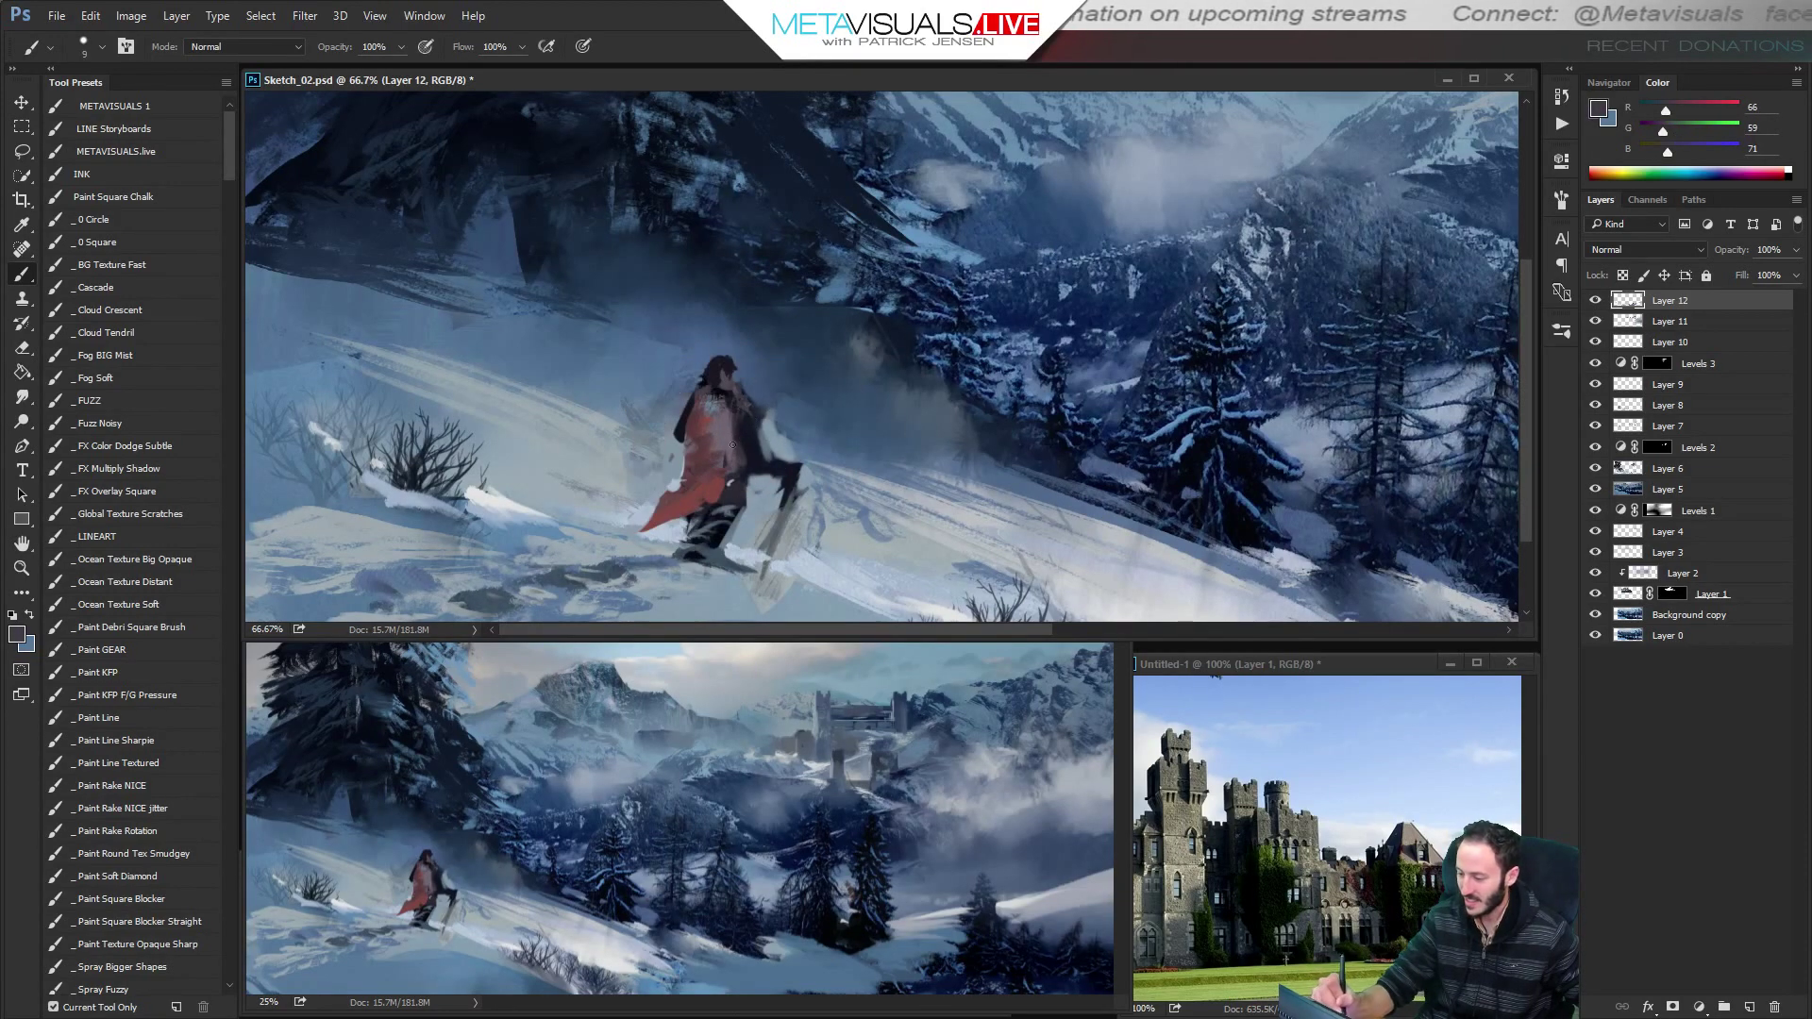
left_click(784, 412, "alt")
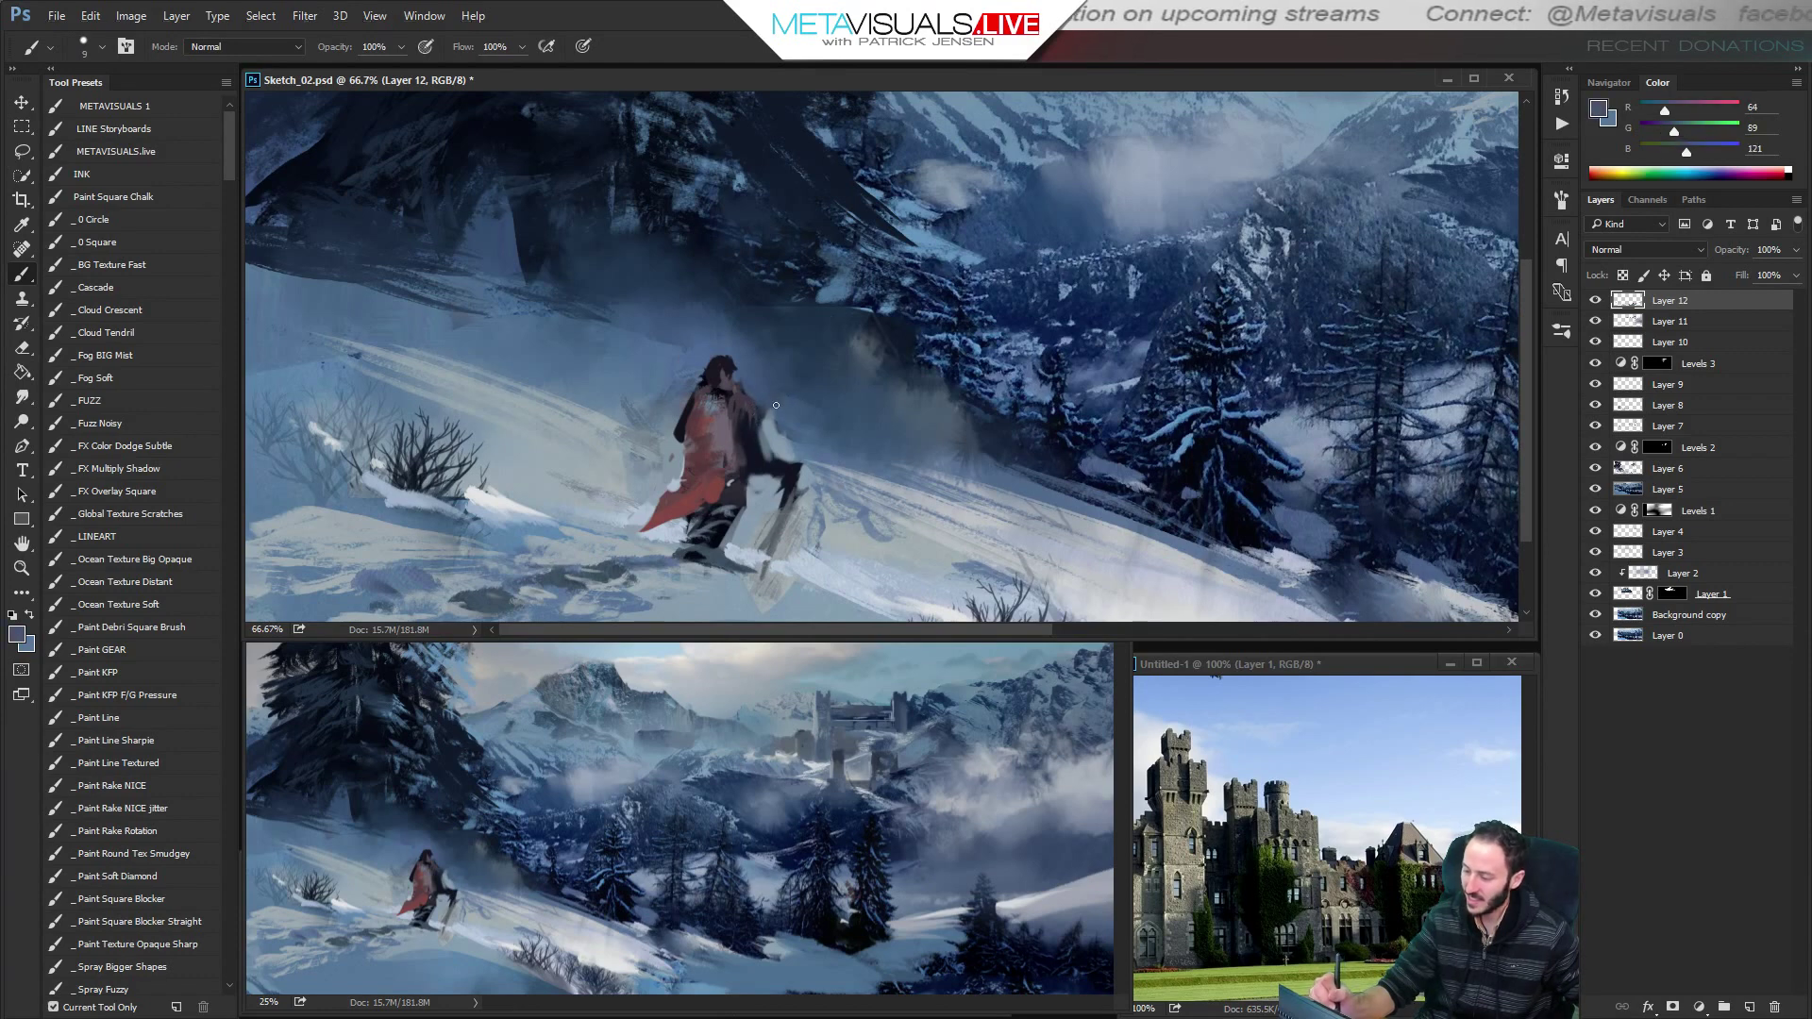
left_click(776, 414, "alt")
key("r")
key("b")
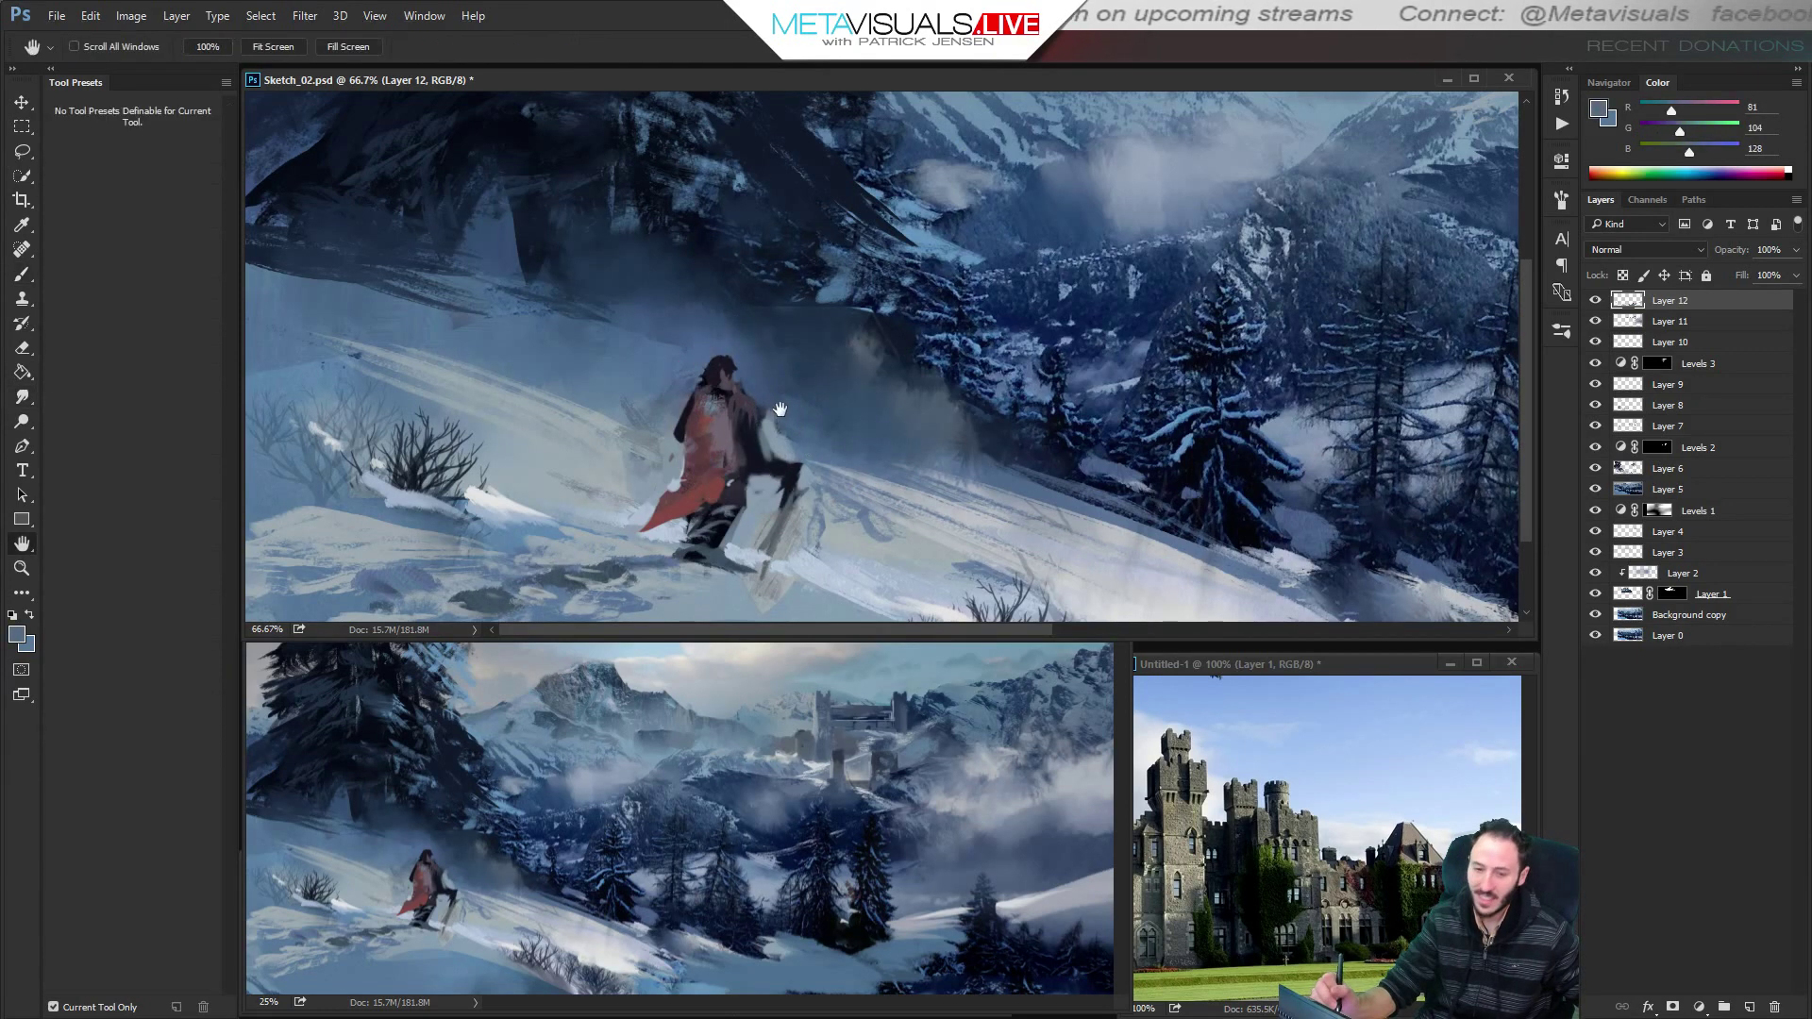
left_click(772, 406, "alt")
left_click(771, 404, "alt")
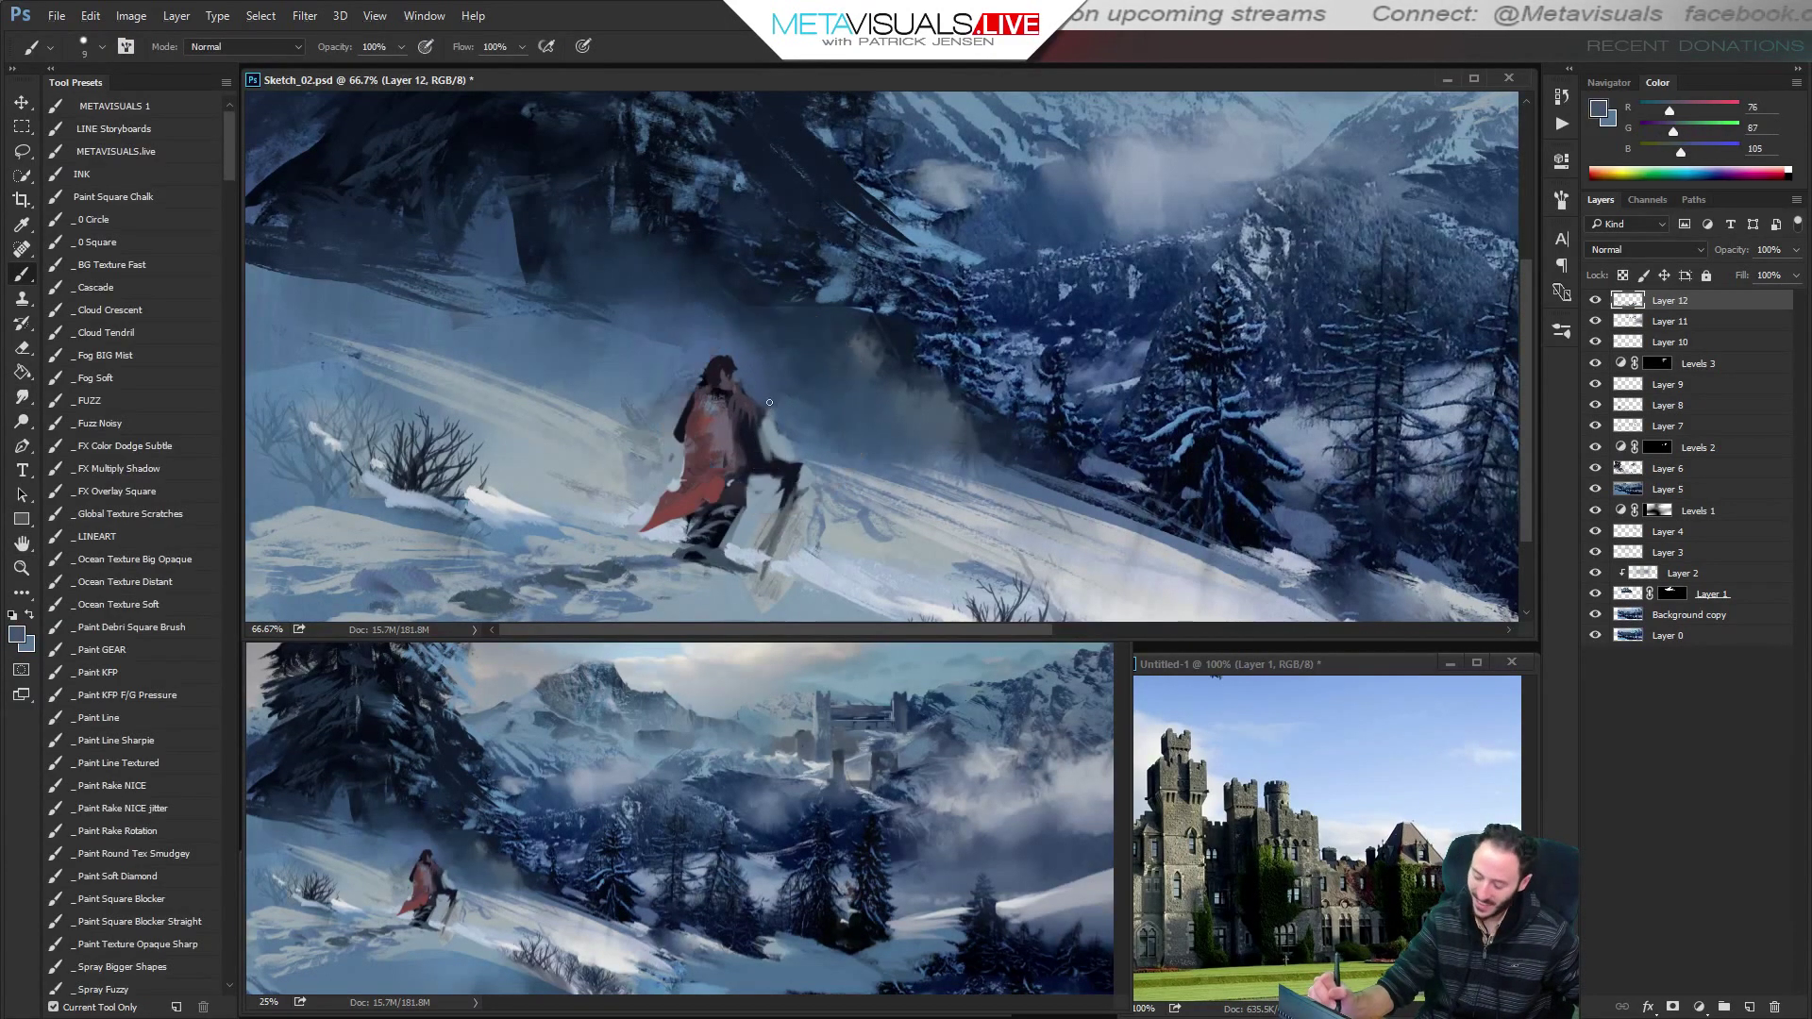
Paint over the pale patch beside the hiker's front arm with a larger brush and blues sampled from the background.
key("bracketright")
key("bracketright")
key("bracketright")
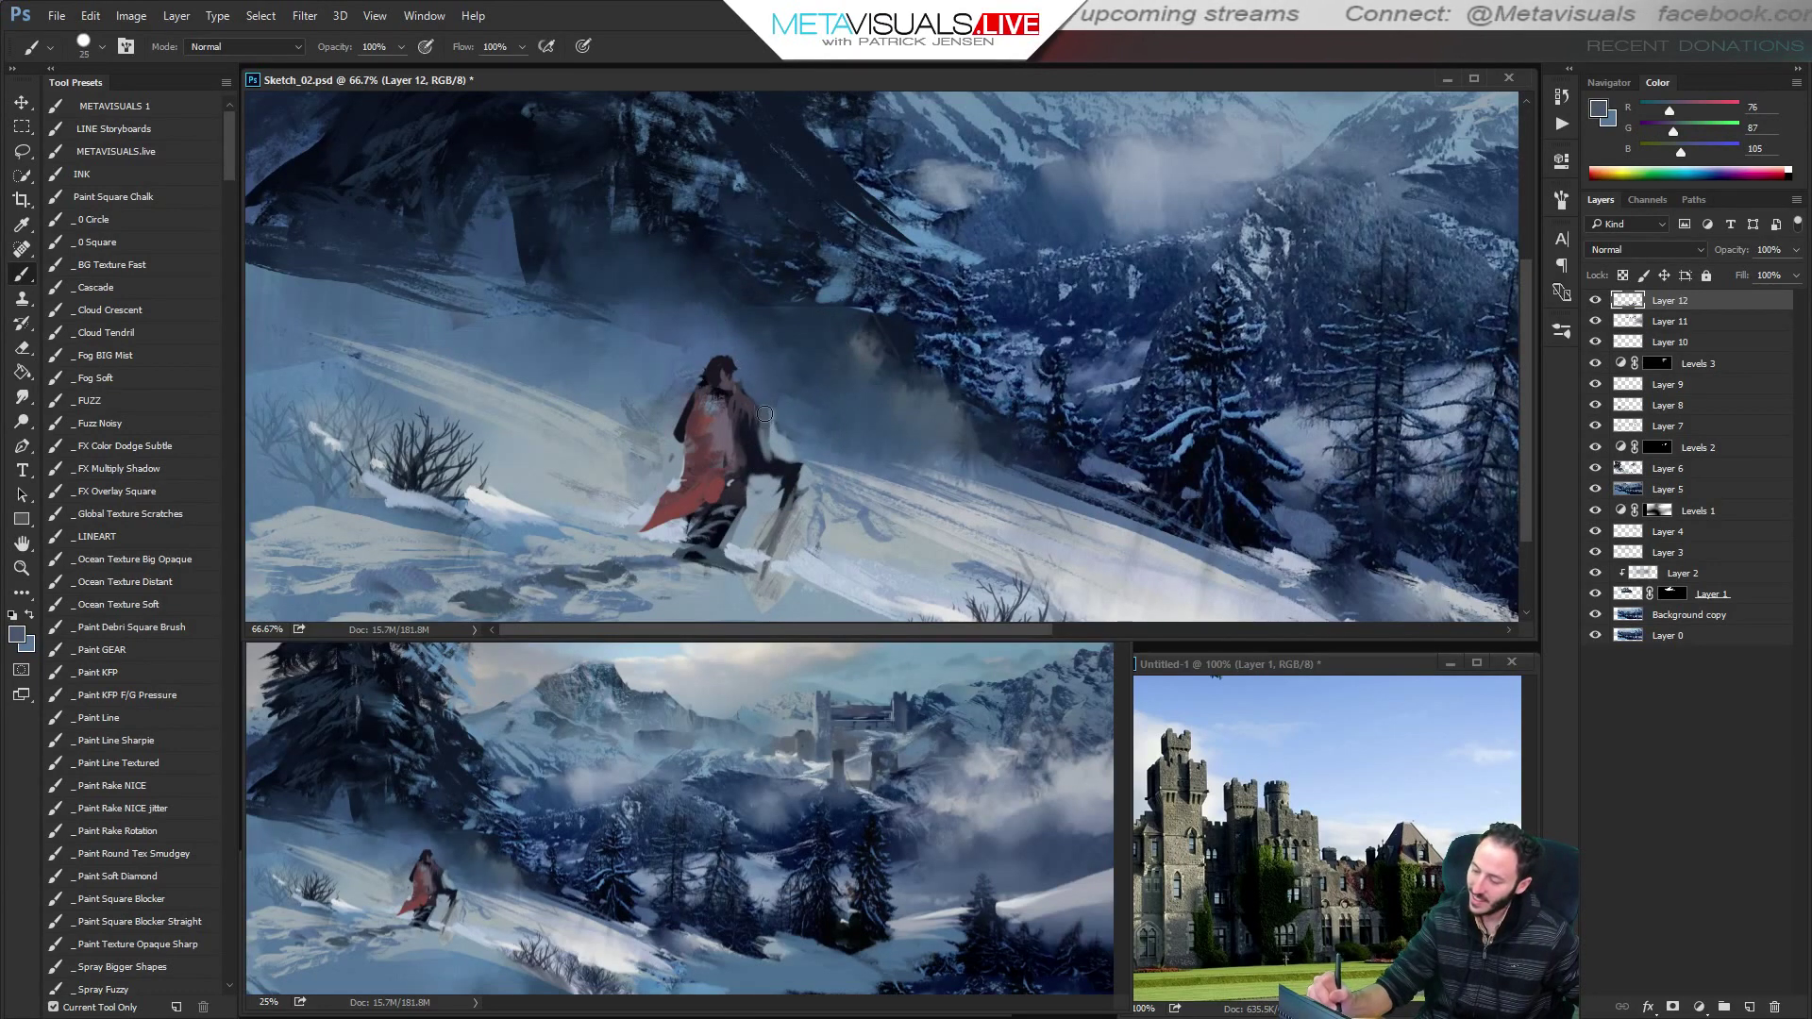
left_click(766, 408, "alt")
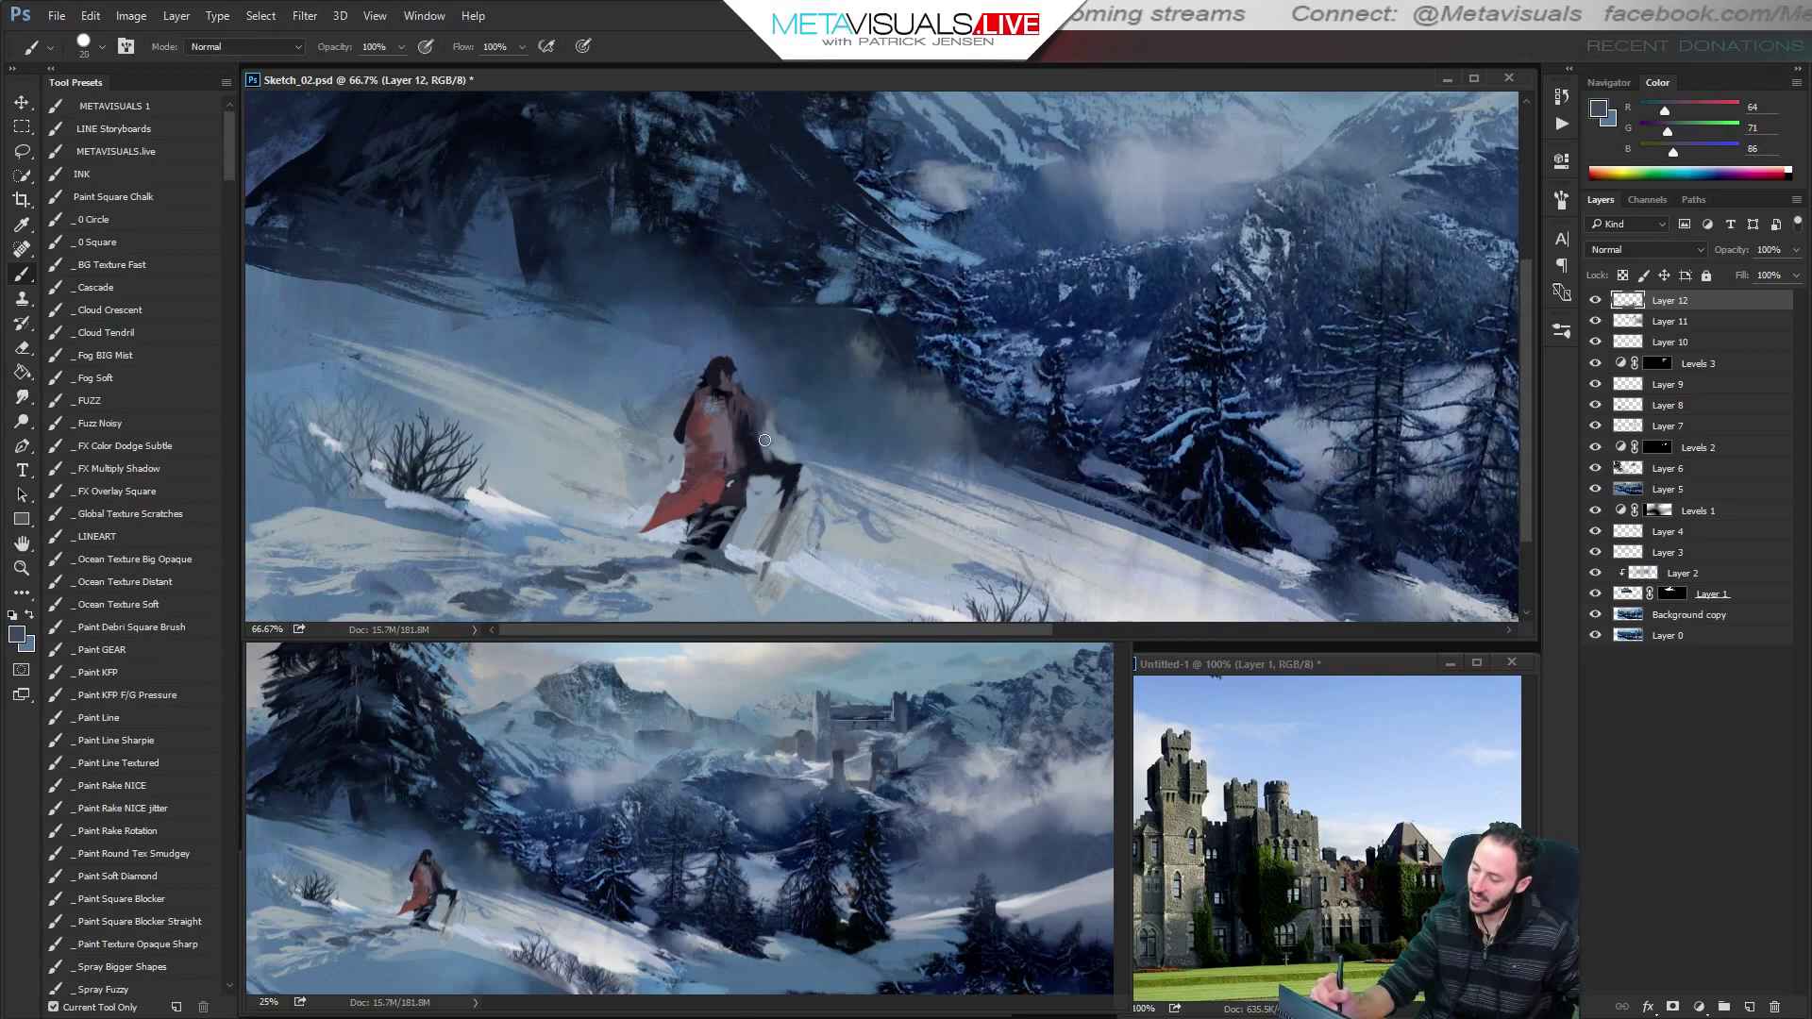
left_click(761, 397, "alt")
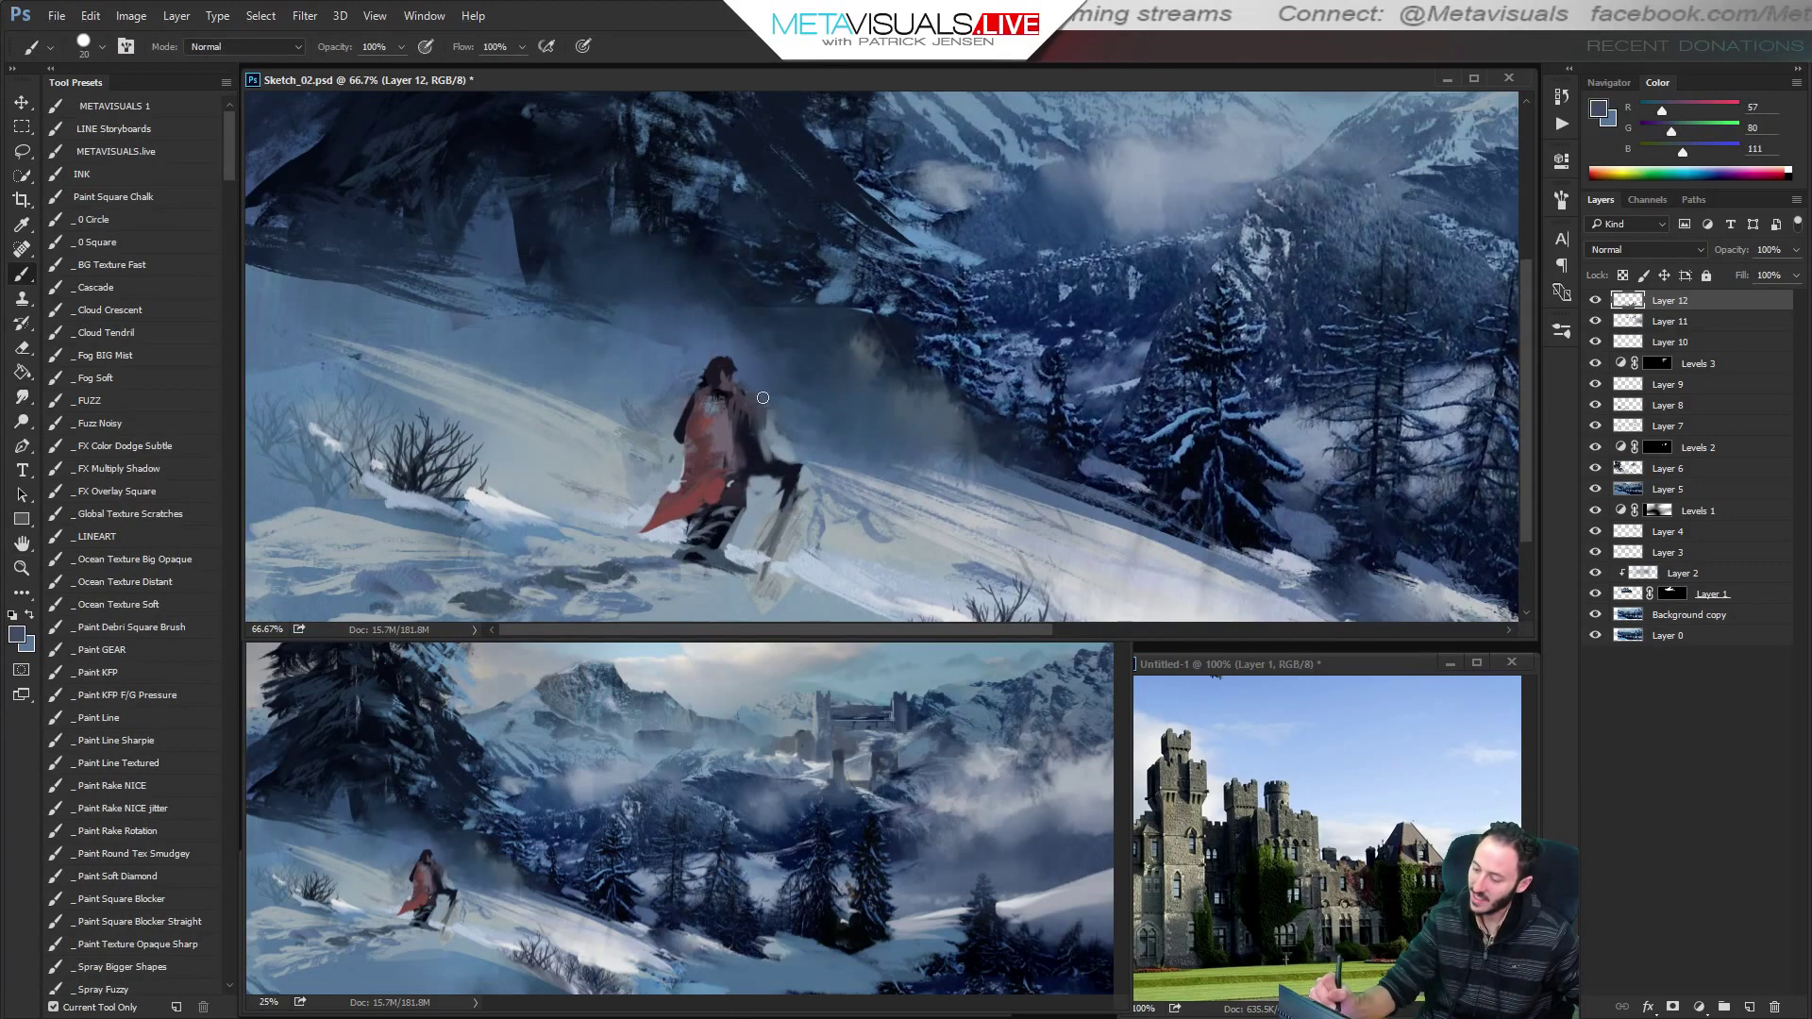
left_click(789, 444, "alt")
left_click_drag(772, 449, 761, 405)
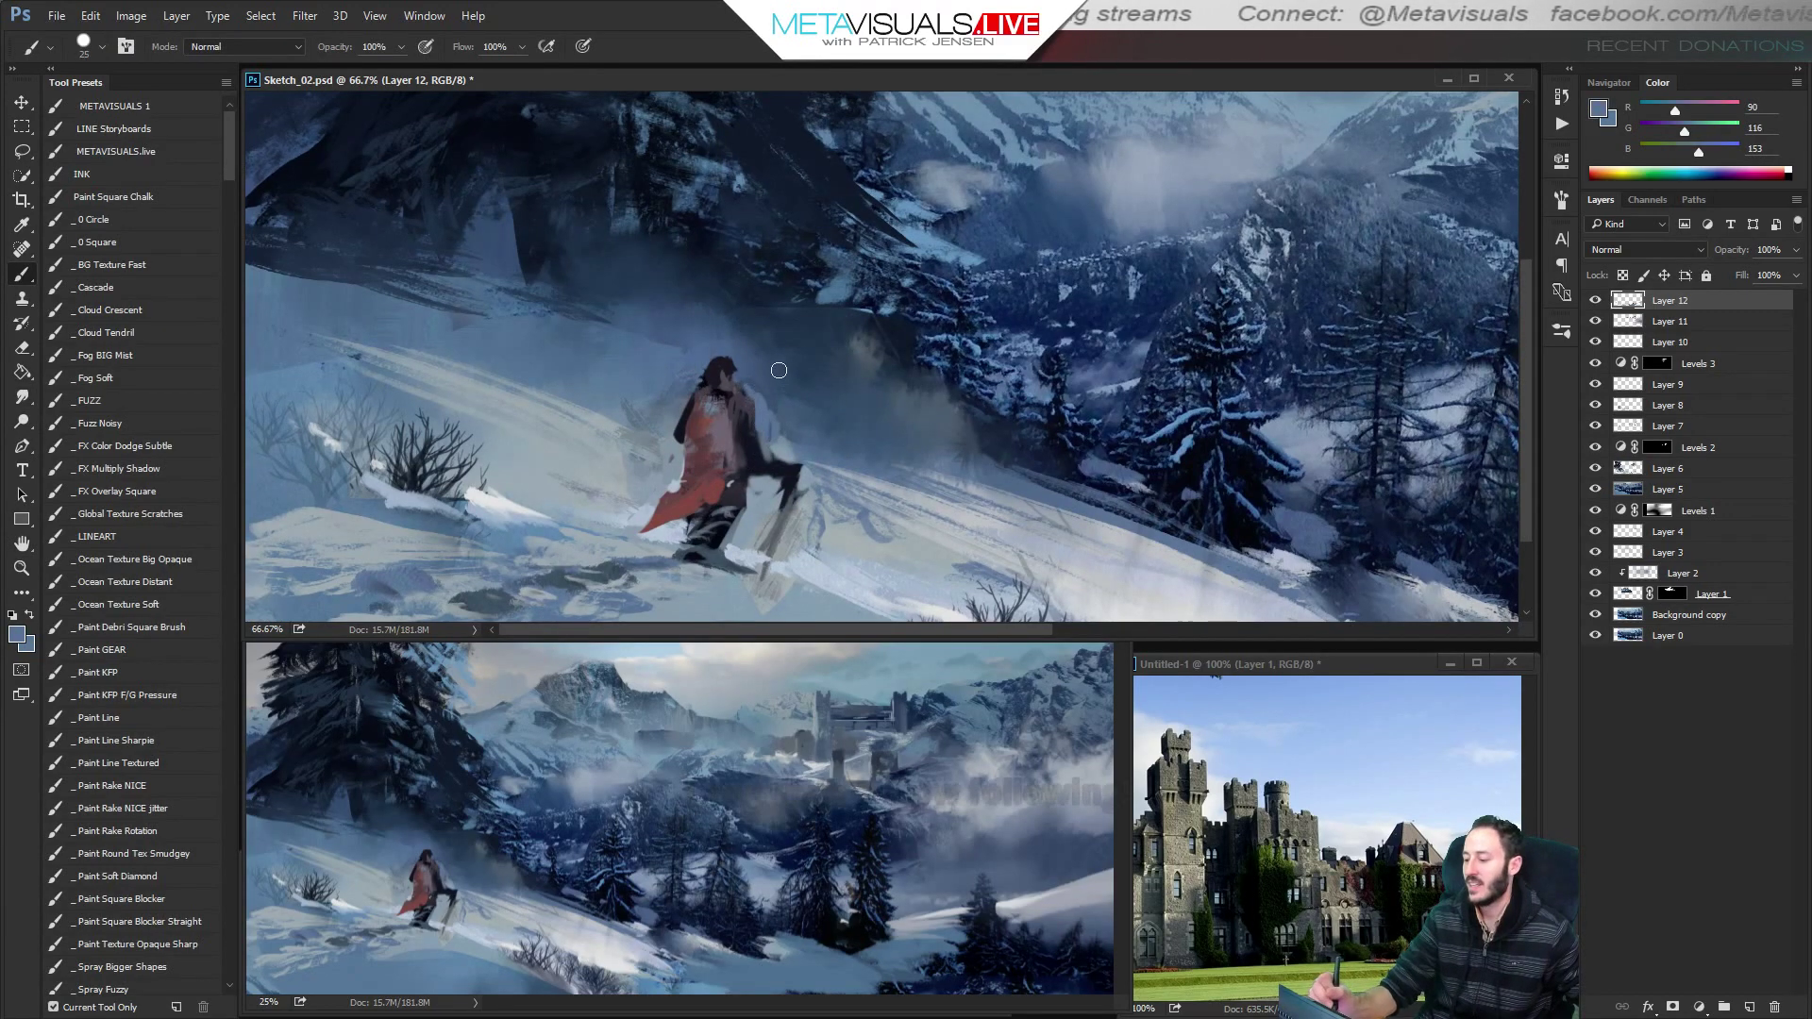
Soften the snow beside the foreground bushes with a reduced Fuzz Noisy brush and a muted blue sampled from the slope.
key("z")
left_click(886, 433, "alt")
left_click(885, 433, "alt")
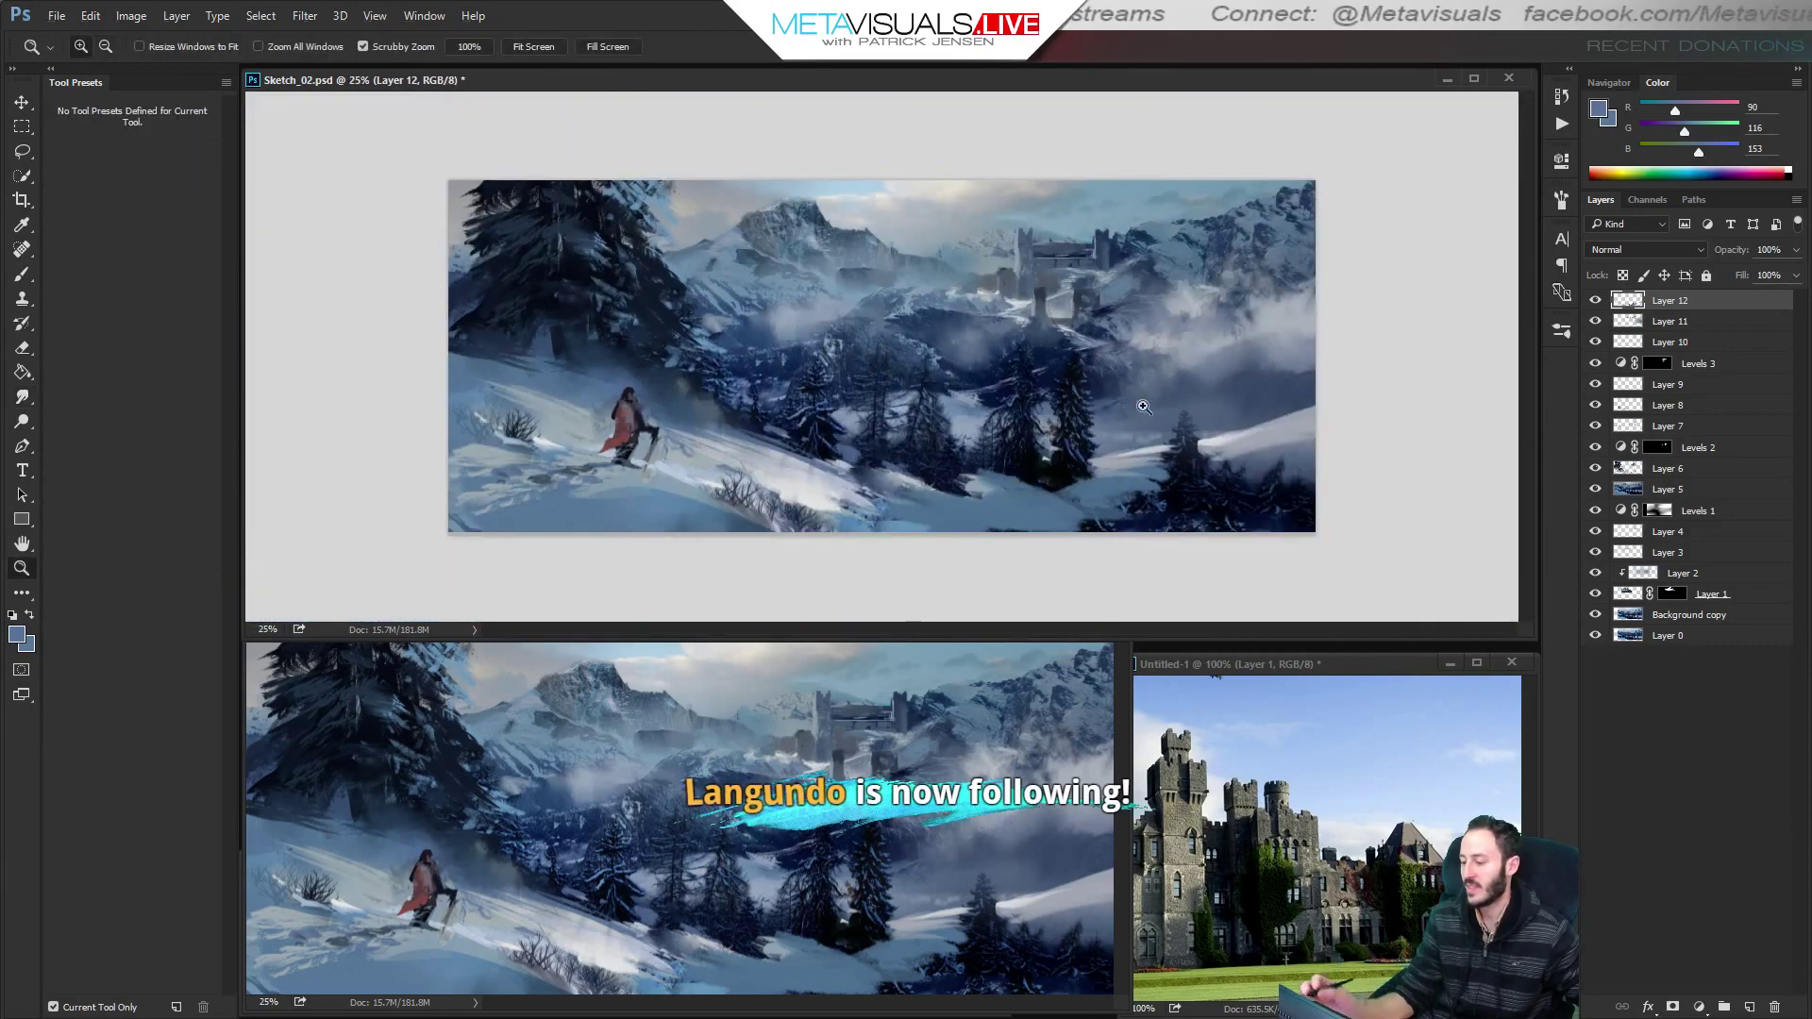
key("b")
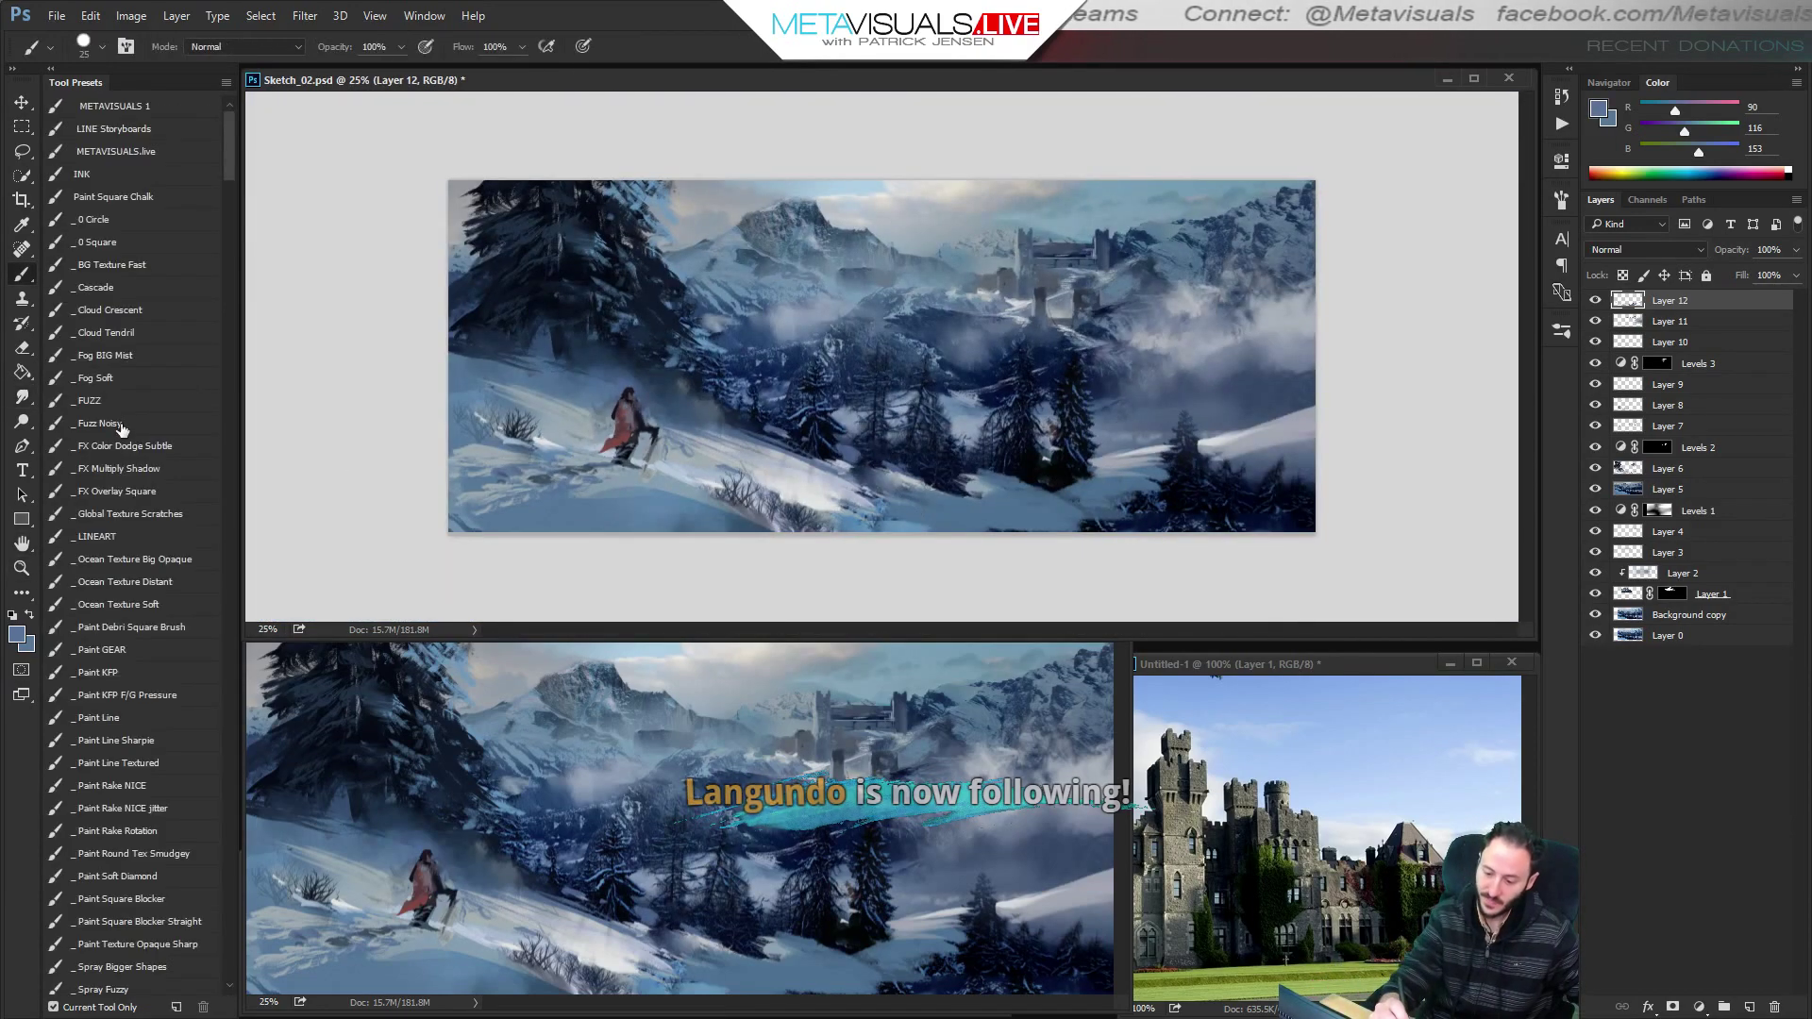
left_click(99, 423)
left_click(857, 471, "alt")
key("bracketleft")
key("bracketleft")
key("bracketleft")
key("bracketleft")
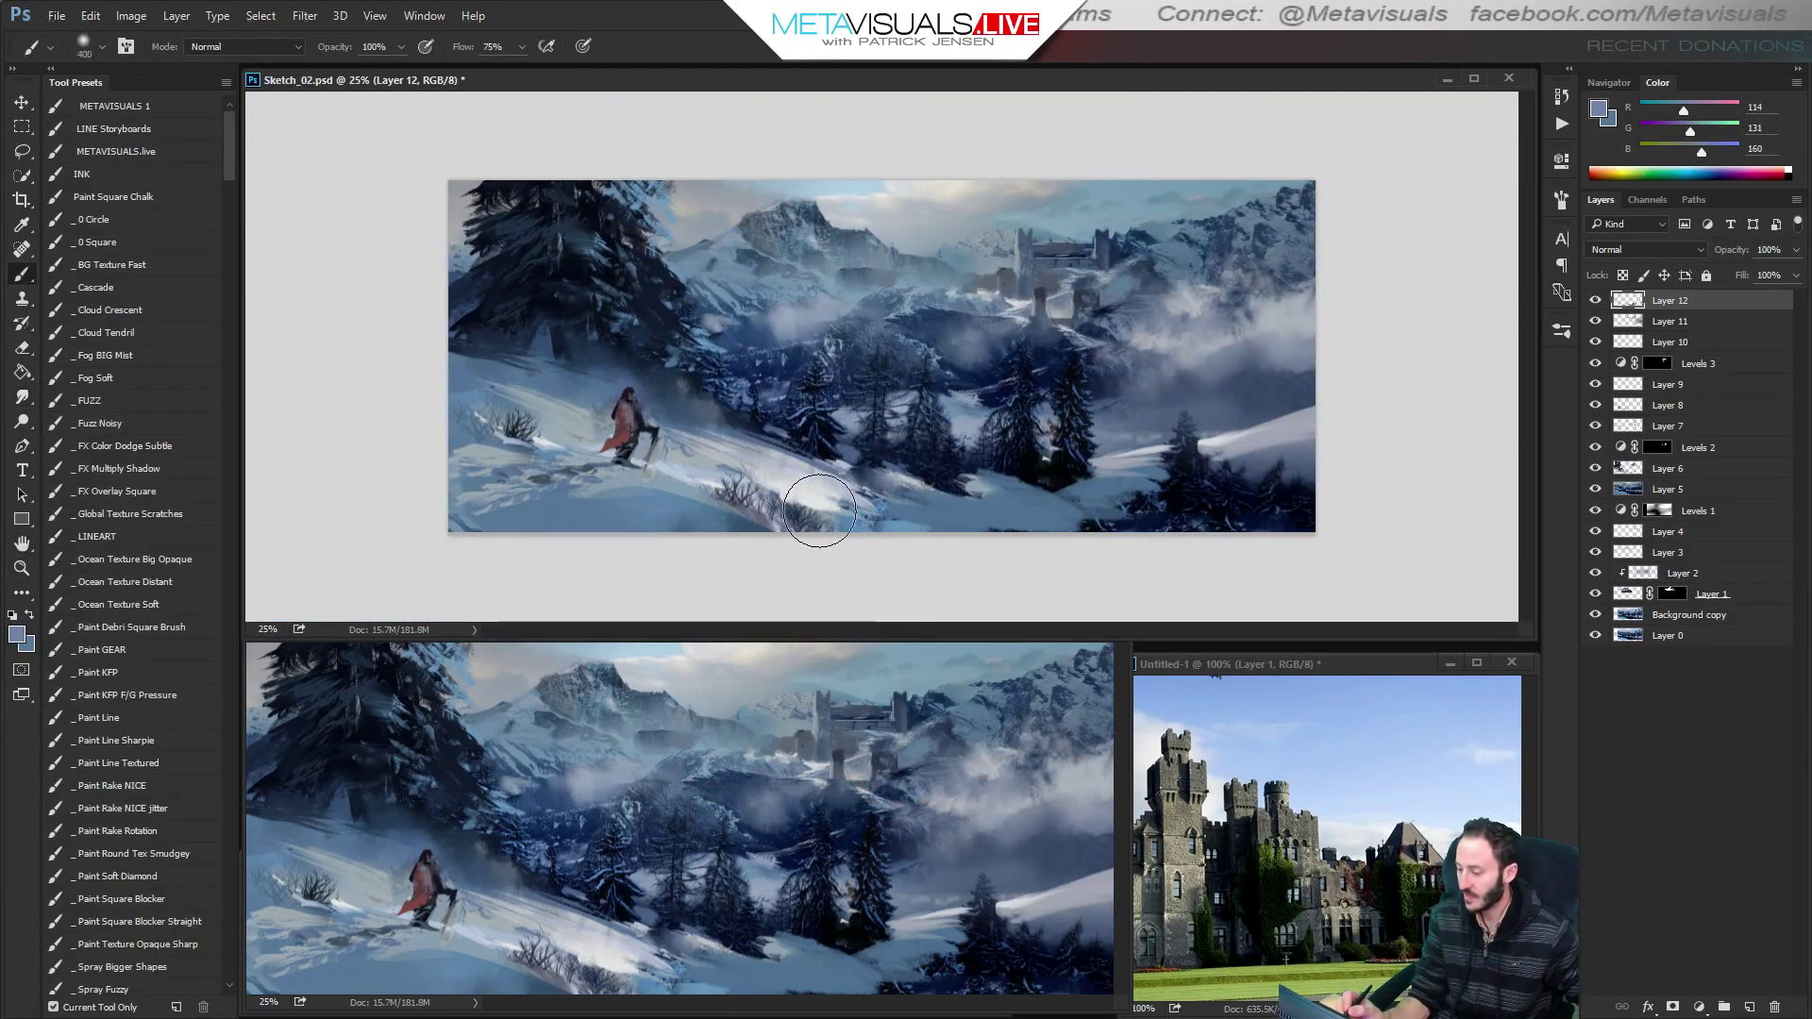
key("bracketleft")
key("bracketleft")
key("bracketleft")
mouse_move(821, 508)
left_mouse_down()
mouse_move(981, 501)
mouse_move(839, 506)
mouse_move(946, 503)
mouse_move(849, 496)
mouse_move(906, 500)
left_mouse_up()
key("r")
key("h")
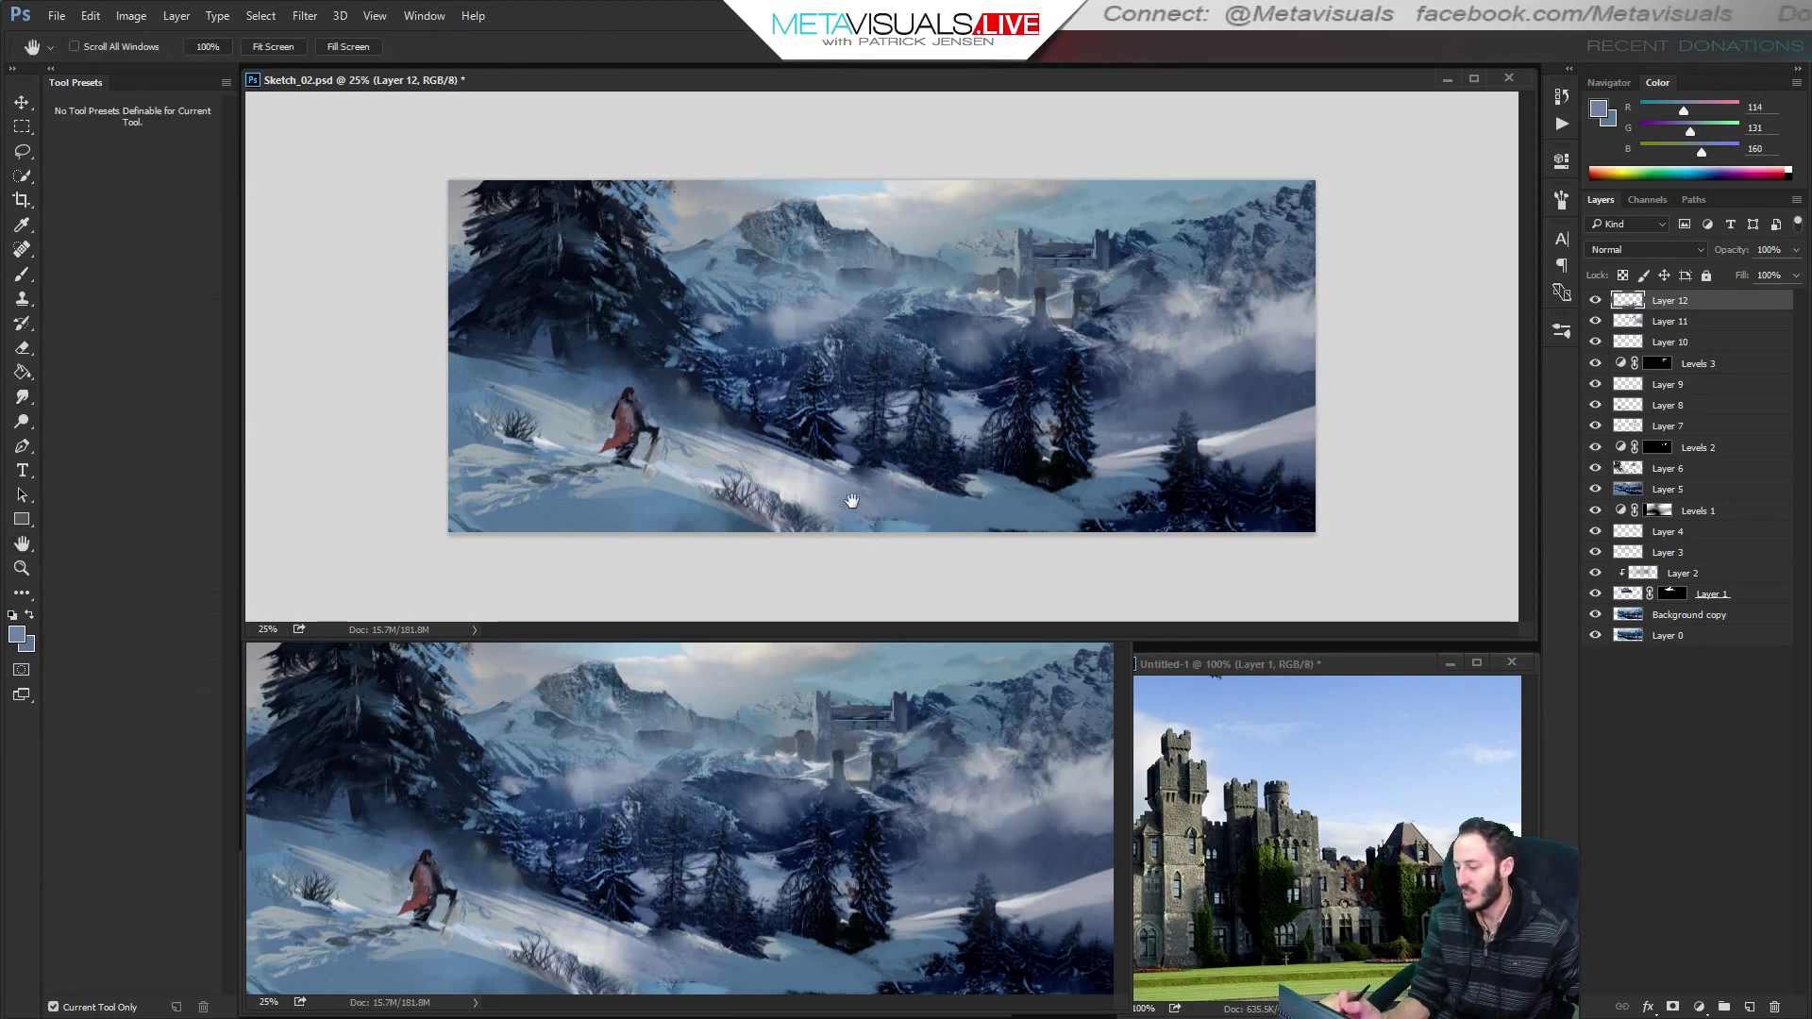
Brush soft blue-gray mist over the mountain slope beside the large fir, using muted blues sampled from the surrounding haze.
key("ctrl+plus")
key("b")
left_click(729, 329, "alt")
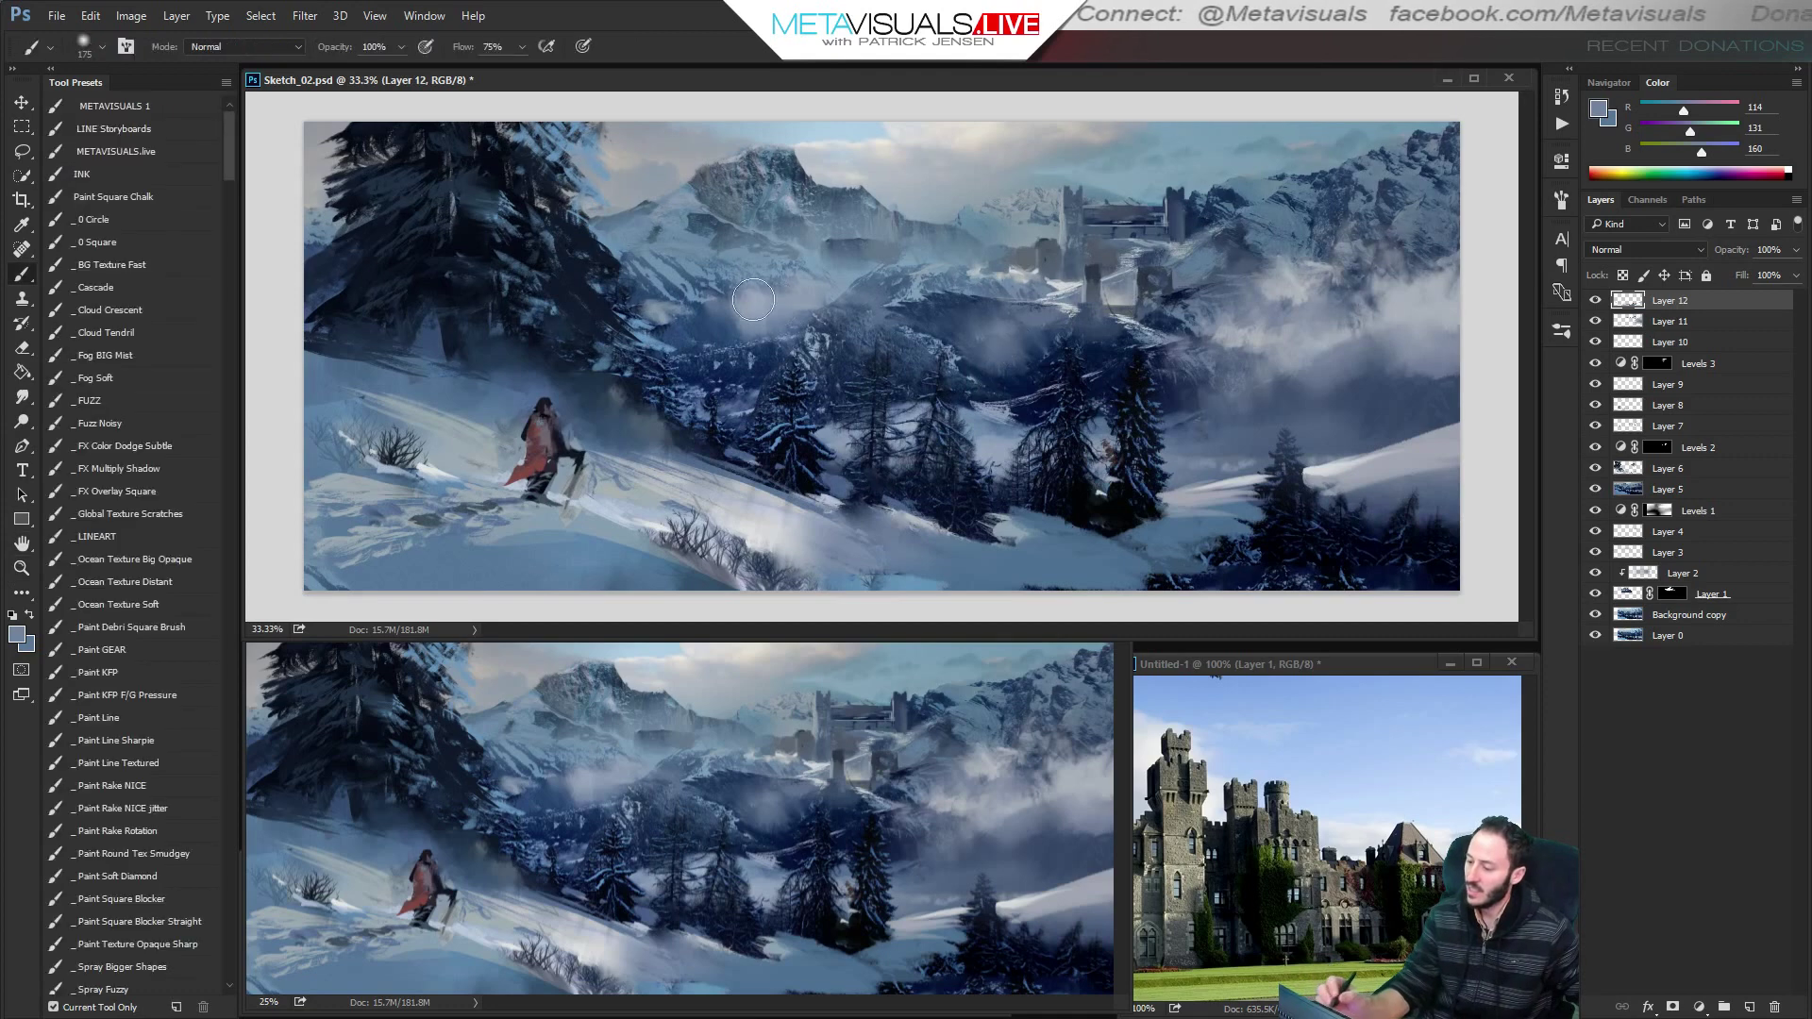
mouse_move(731, 330)
left_mouse_down()
mouse_move(744, 313)
mouse_move(728, 316)
left_mouse_up()
key("bracketright")
key("bracketright")
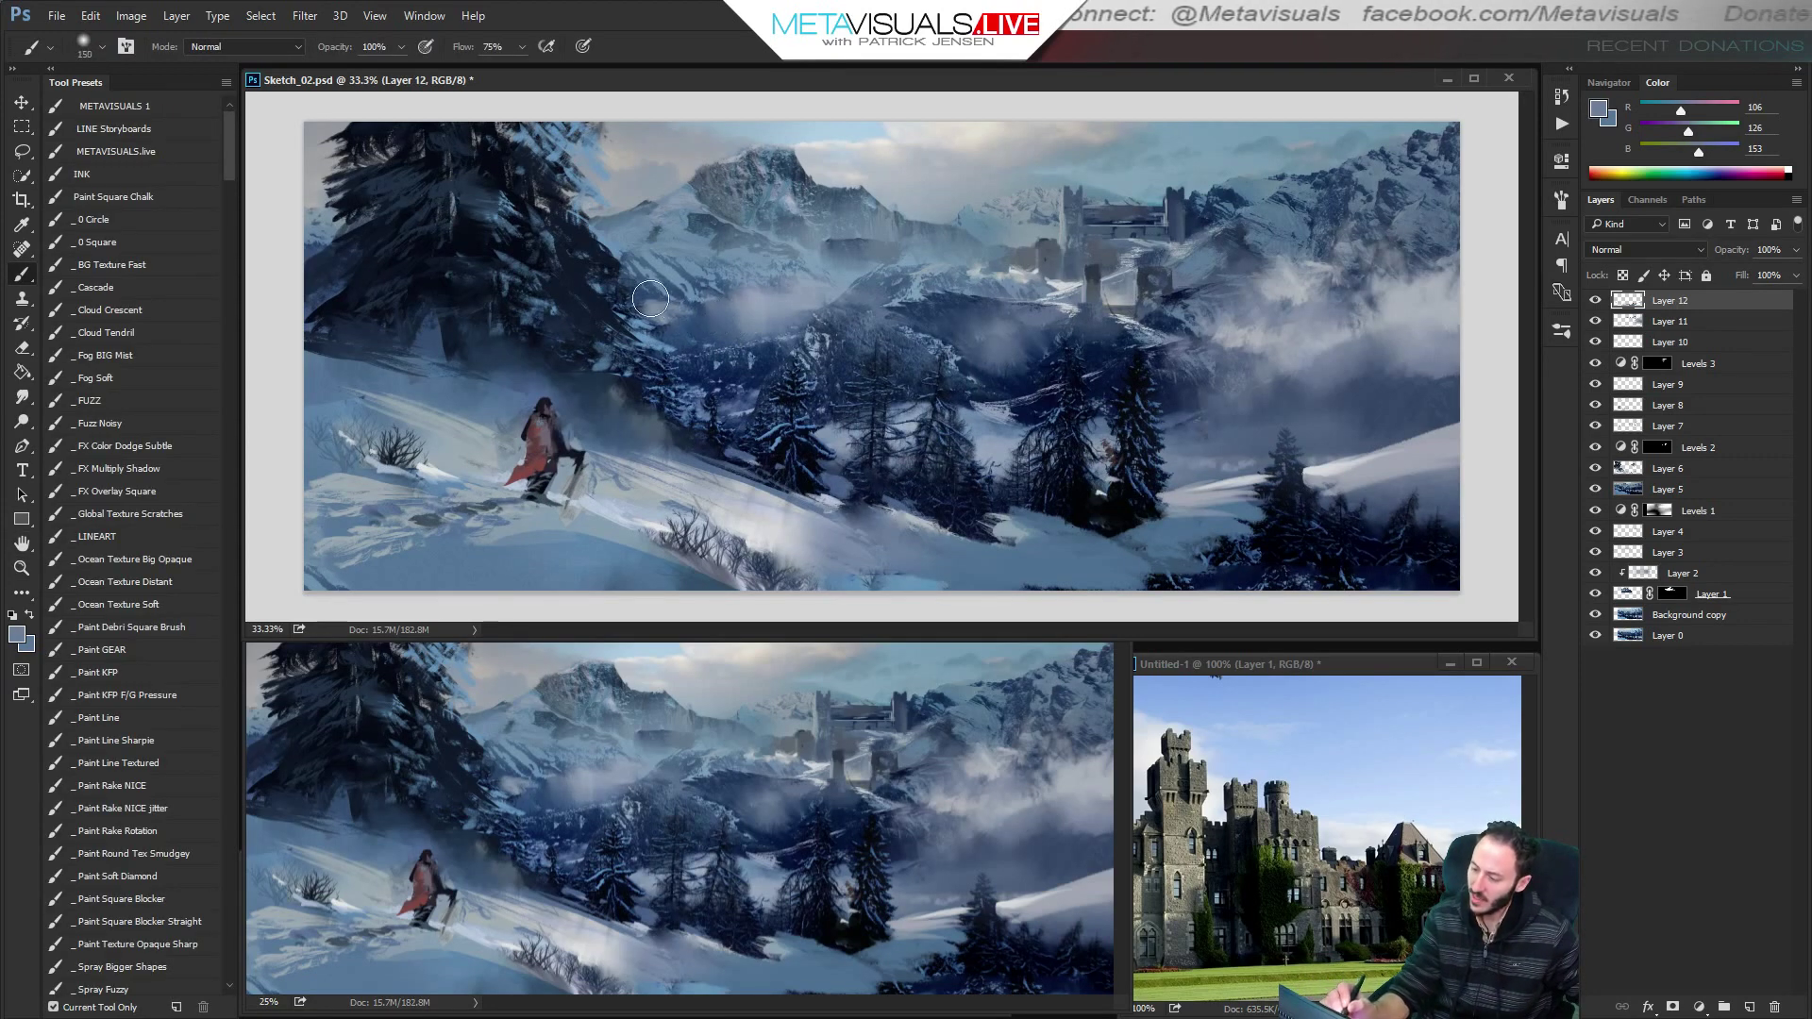
left_click(649, 303, "alt")
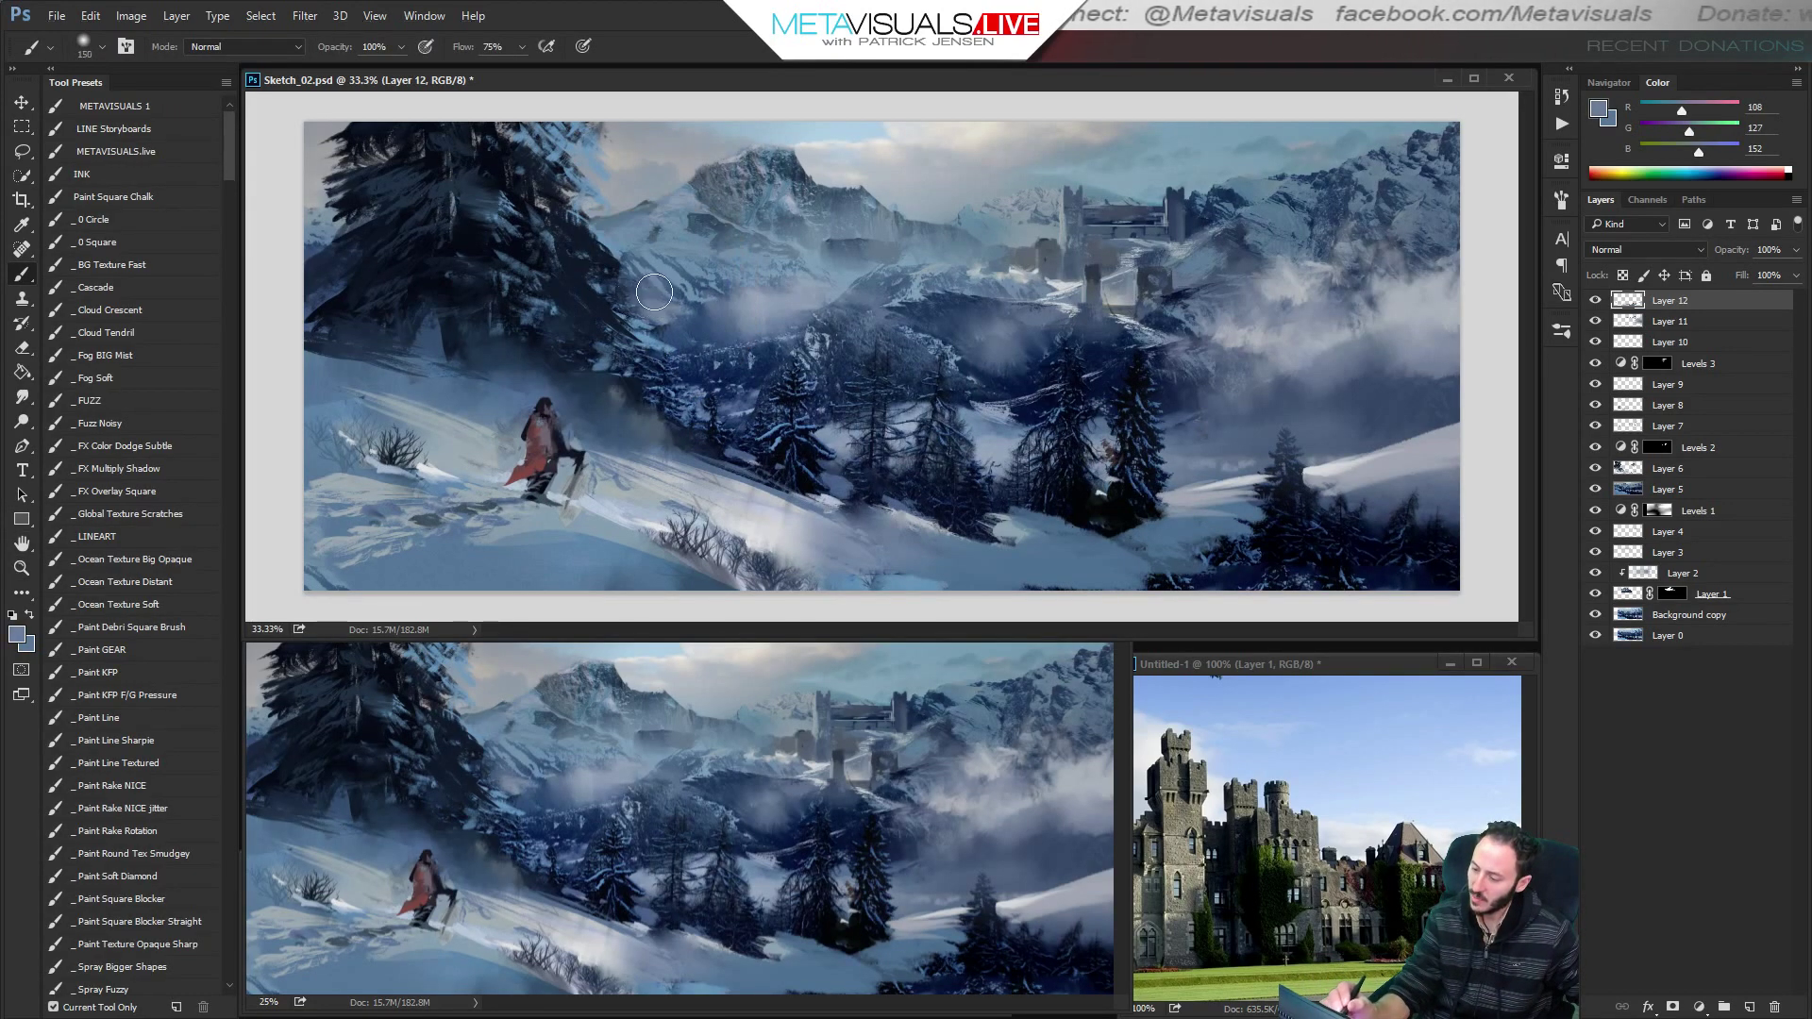
key("bracketleft")
key("bracketleft")
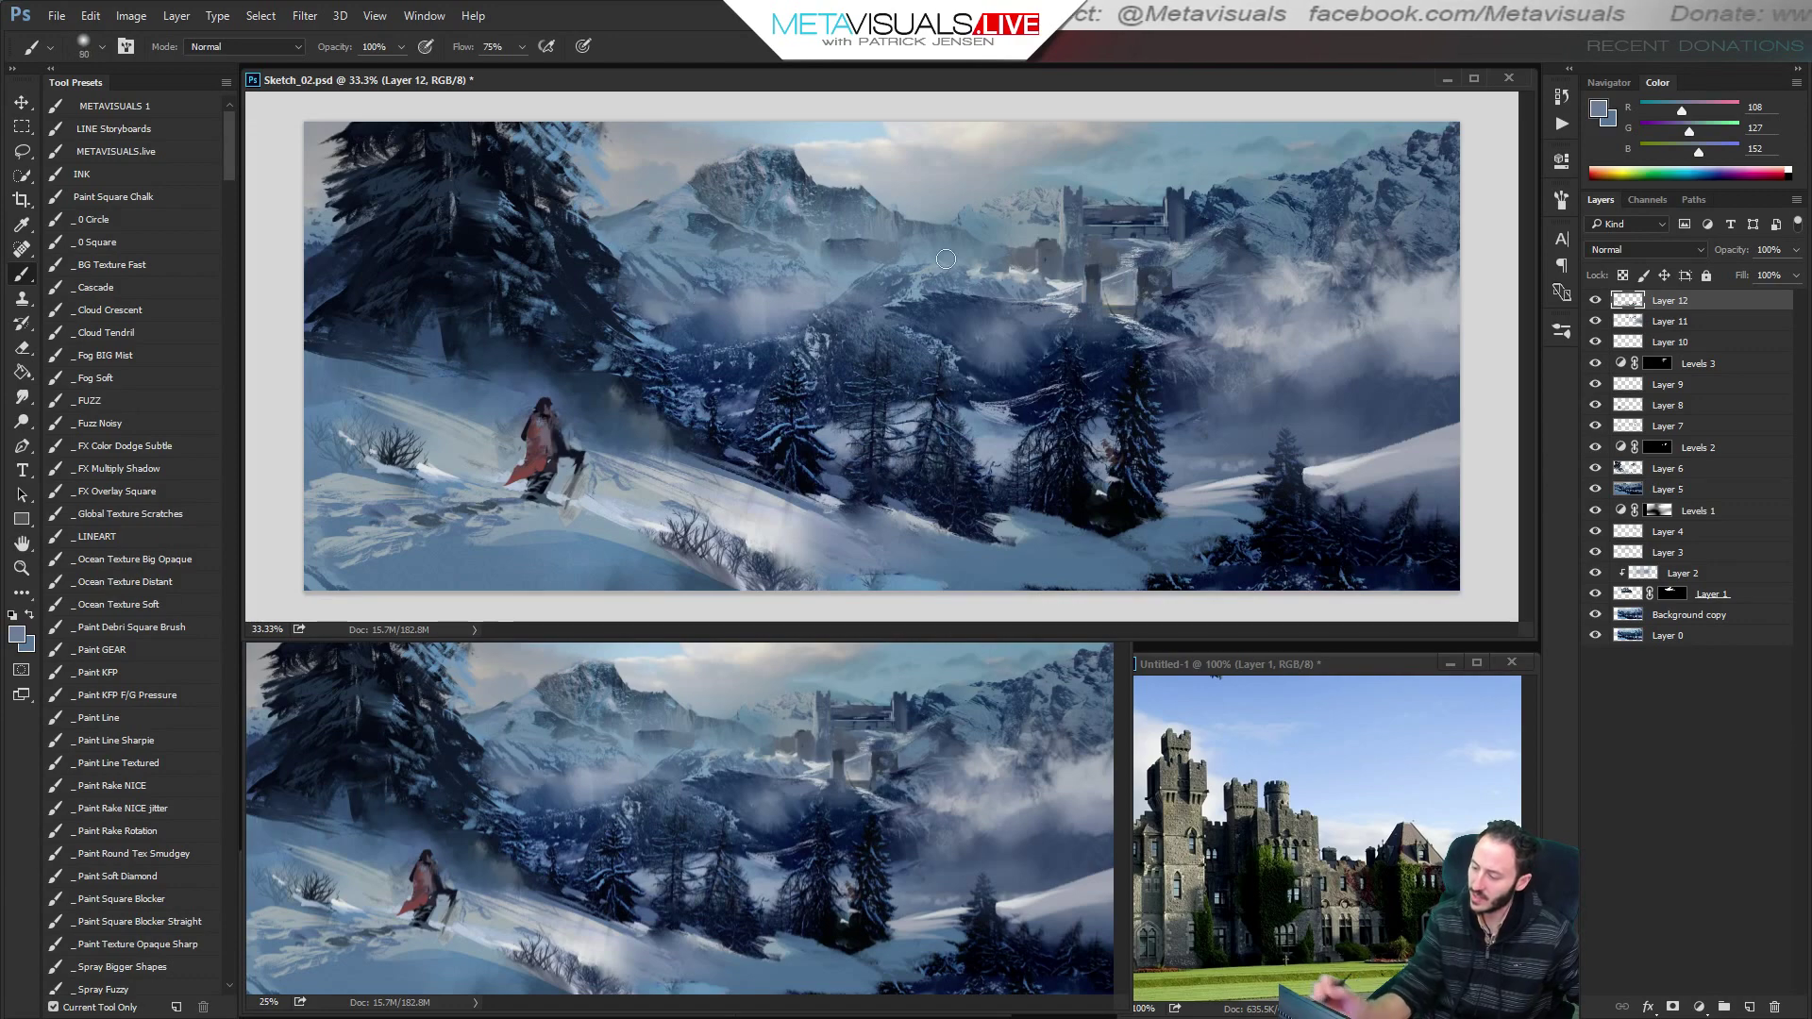
left_click(1046, 384, "alt")
left_click(1045, 383, "ctrl")
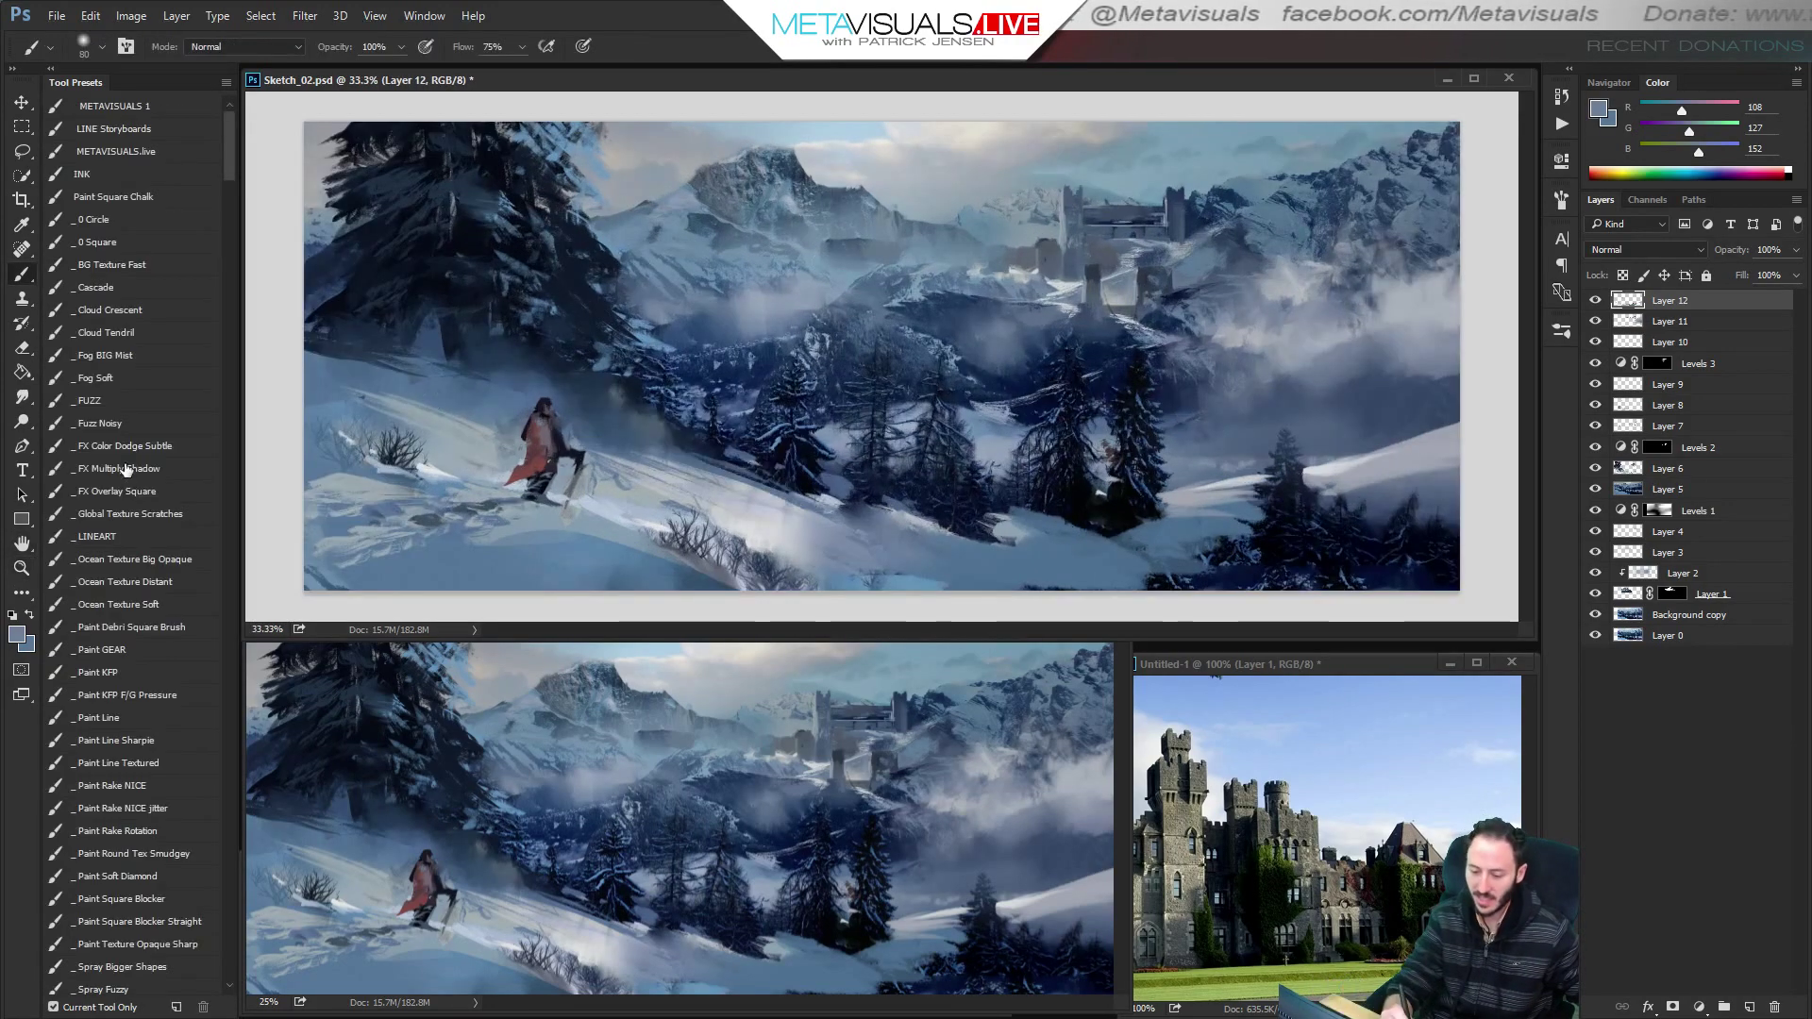
Paint texture along the misty middle ridge with a reduced Paint KFP F/G Pressure brush and dark and light blues sampled there.
left_click(128, 694)
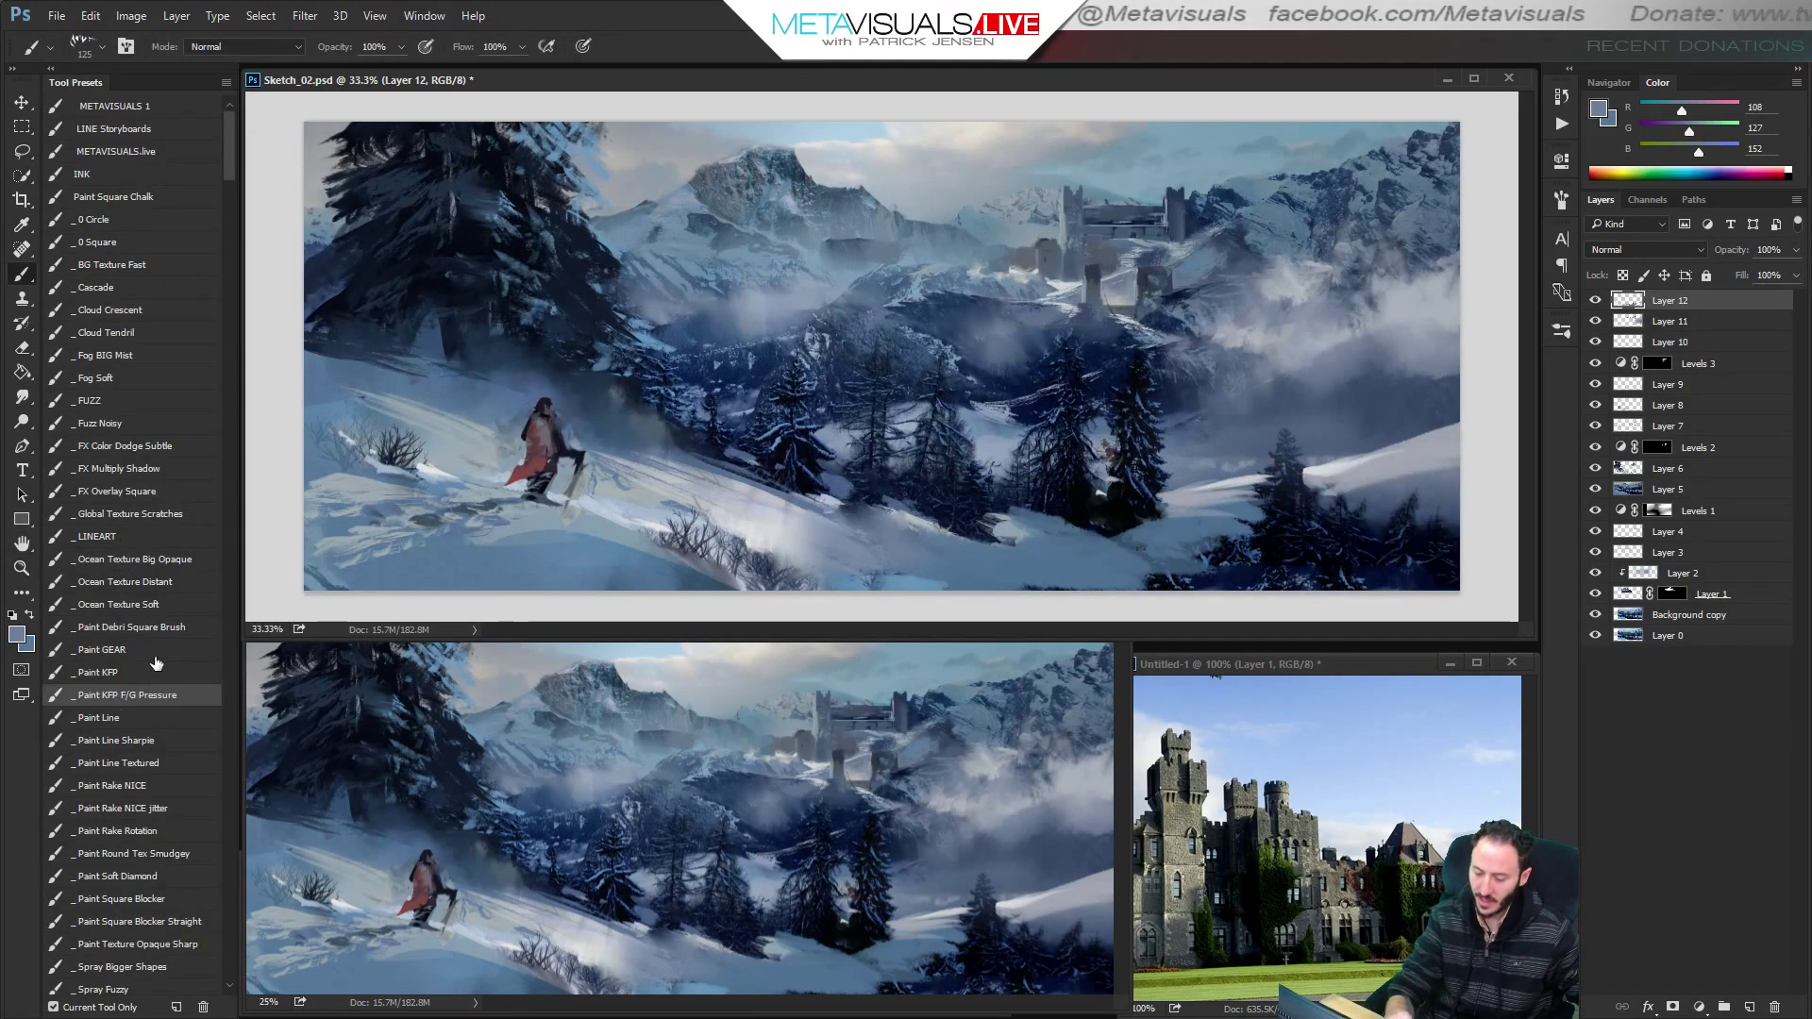
left_click(812, 321, "alt")
key("bracketleft")
key("bracketleft")
key("bracketleft")
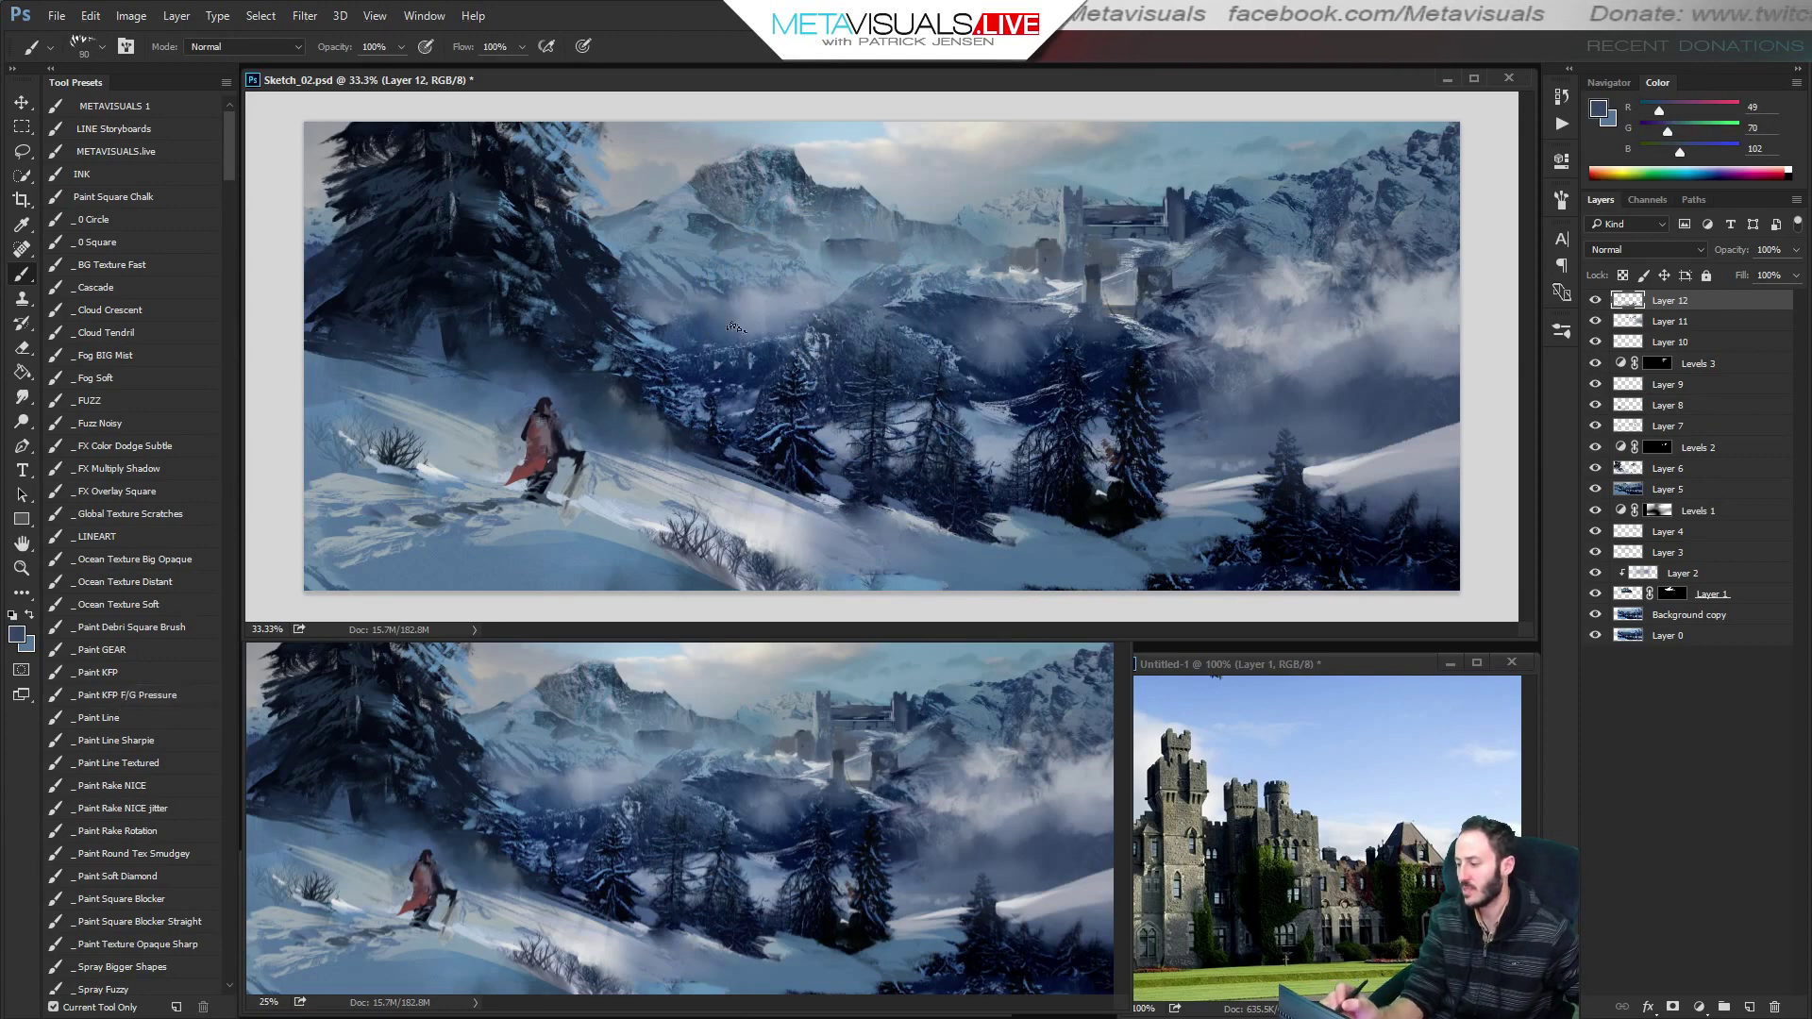
mouse_move(758, 322)
left_mouse_down()
mouse_move(791, 319)
mouse_move(727, 329)
mouse_move(791, 312)
mouse_move(739, 323)
mouse_move(774, 326)
left_mouse_up()
left_click(779, 318, "alt")
left_click_drag(749, 327, 800, 327)
key("r")
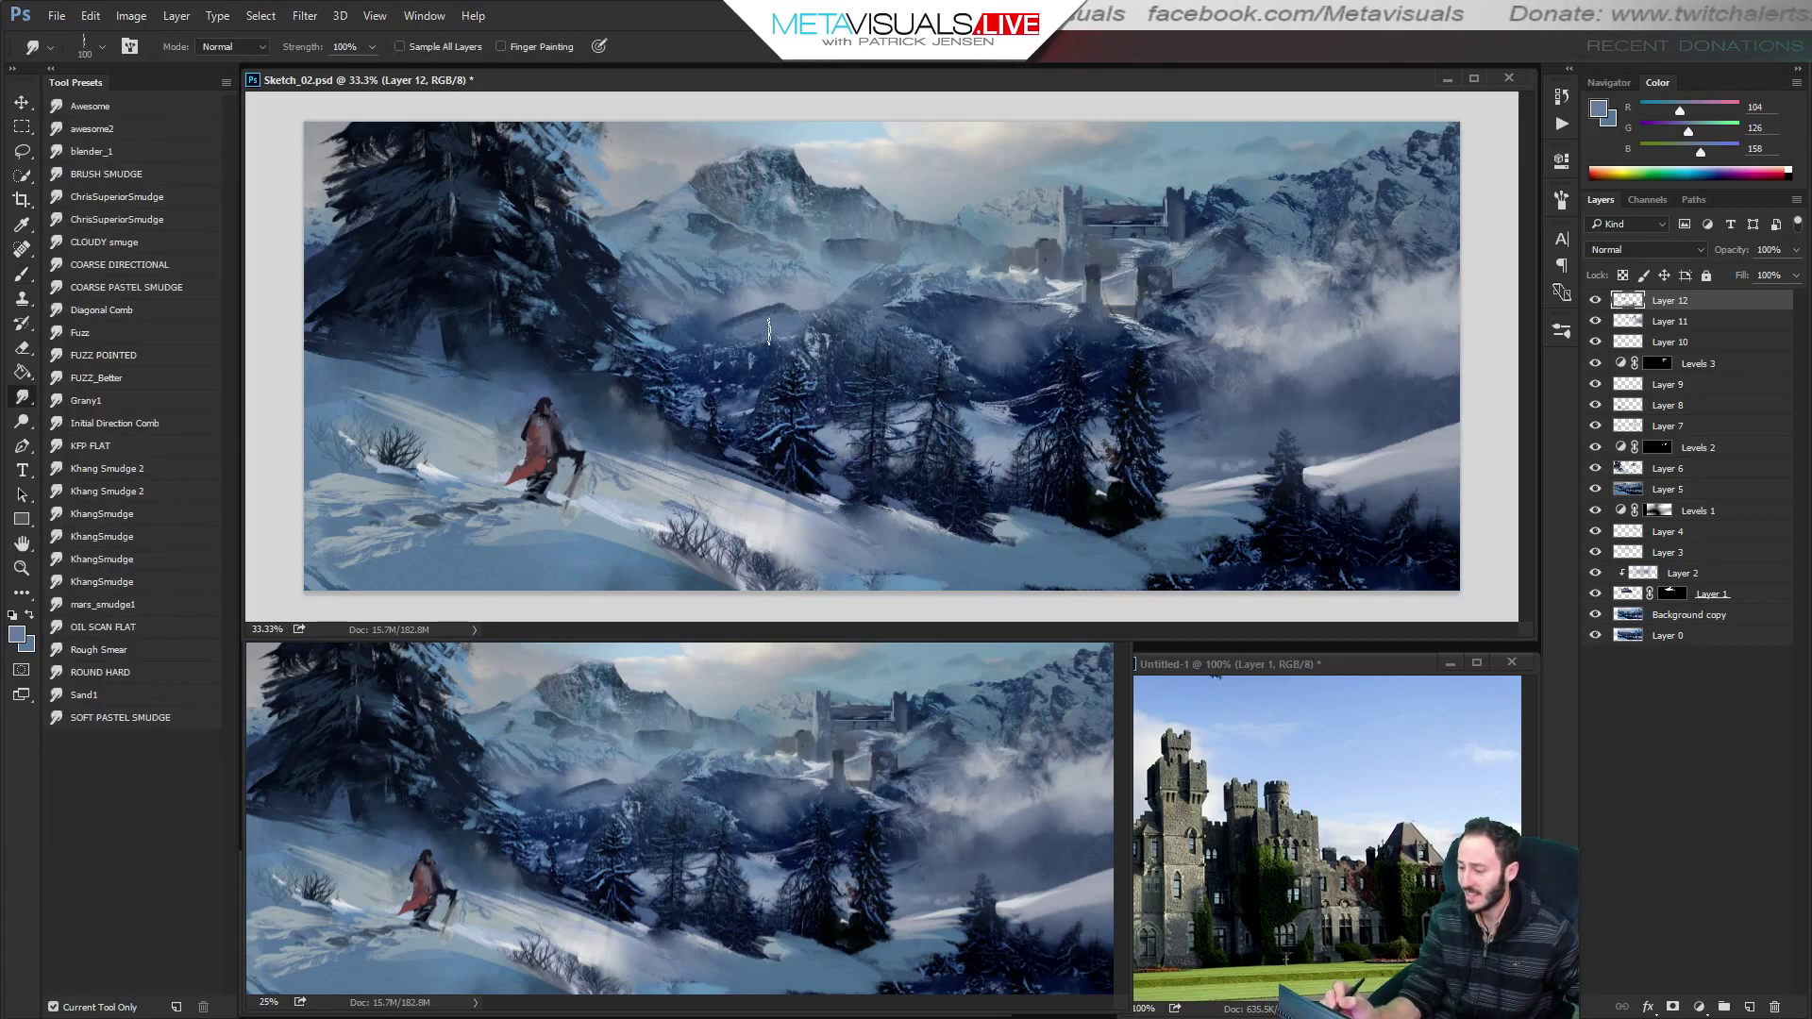
key("b")
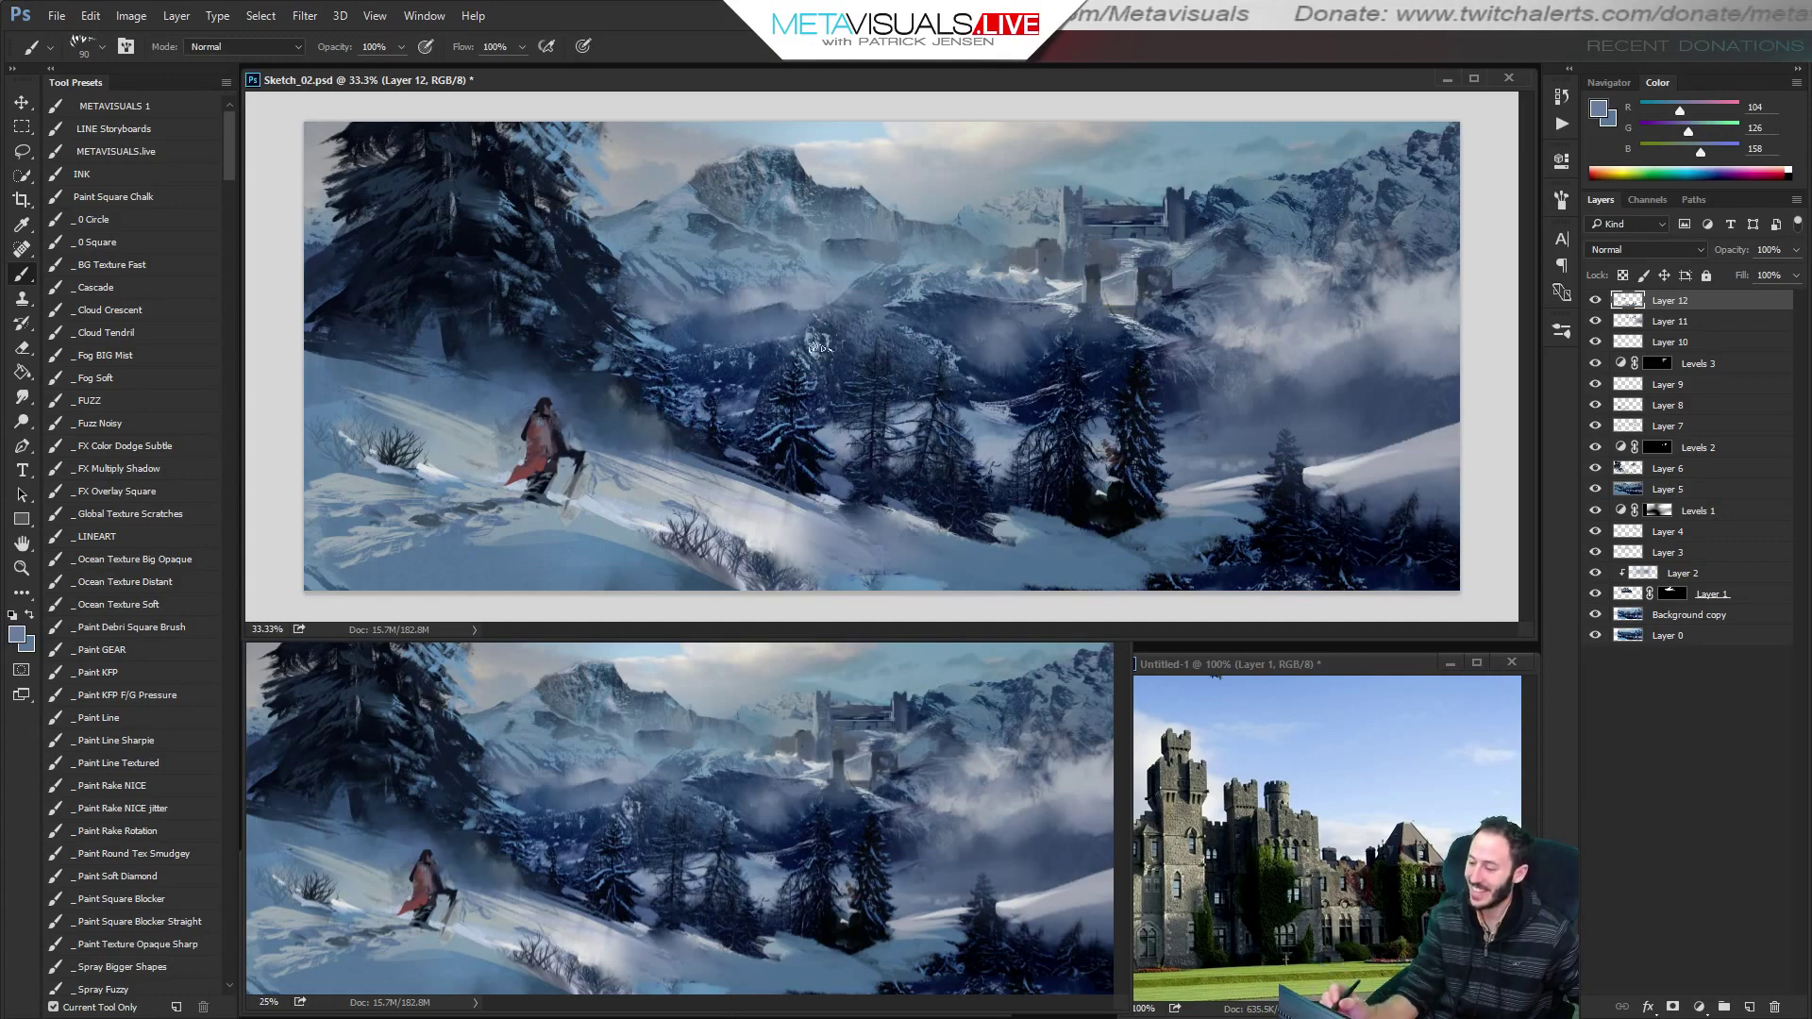
Add small snow highlights to the middle ridge using a smaller brush and a pale gray sampled from the snow below the castle.
key("ctrl+plus")
left_click(1079, 255, "alt")
left_click(1065, 266, "alt")
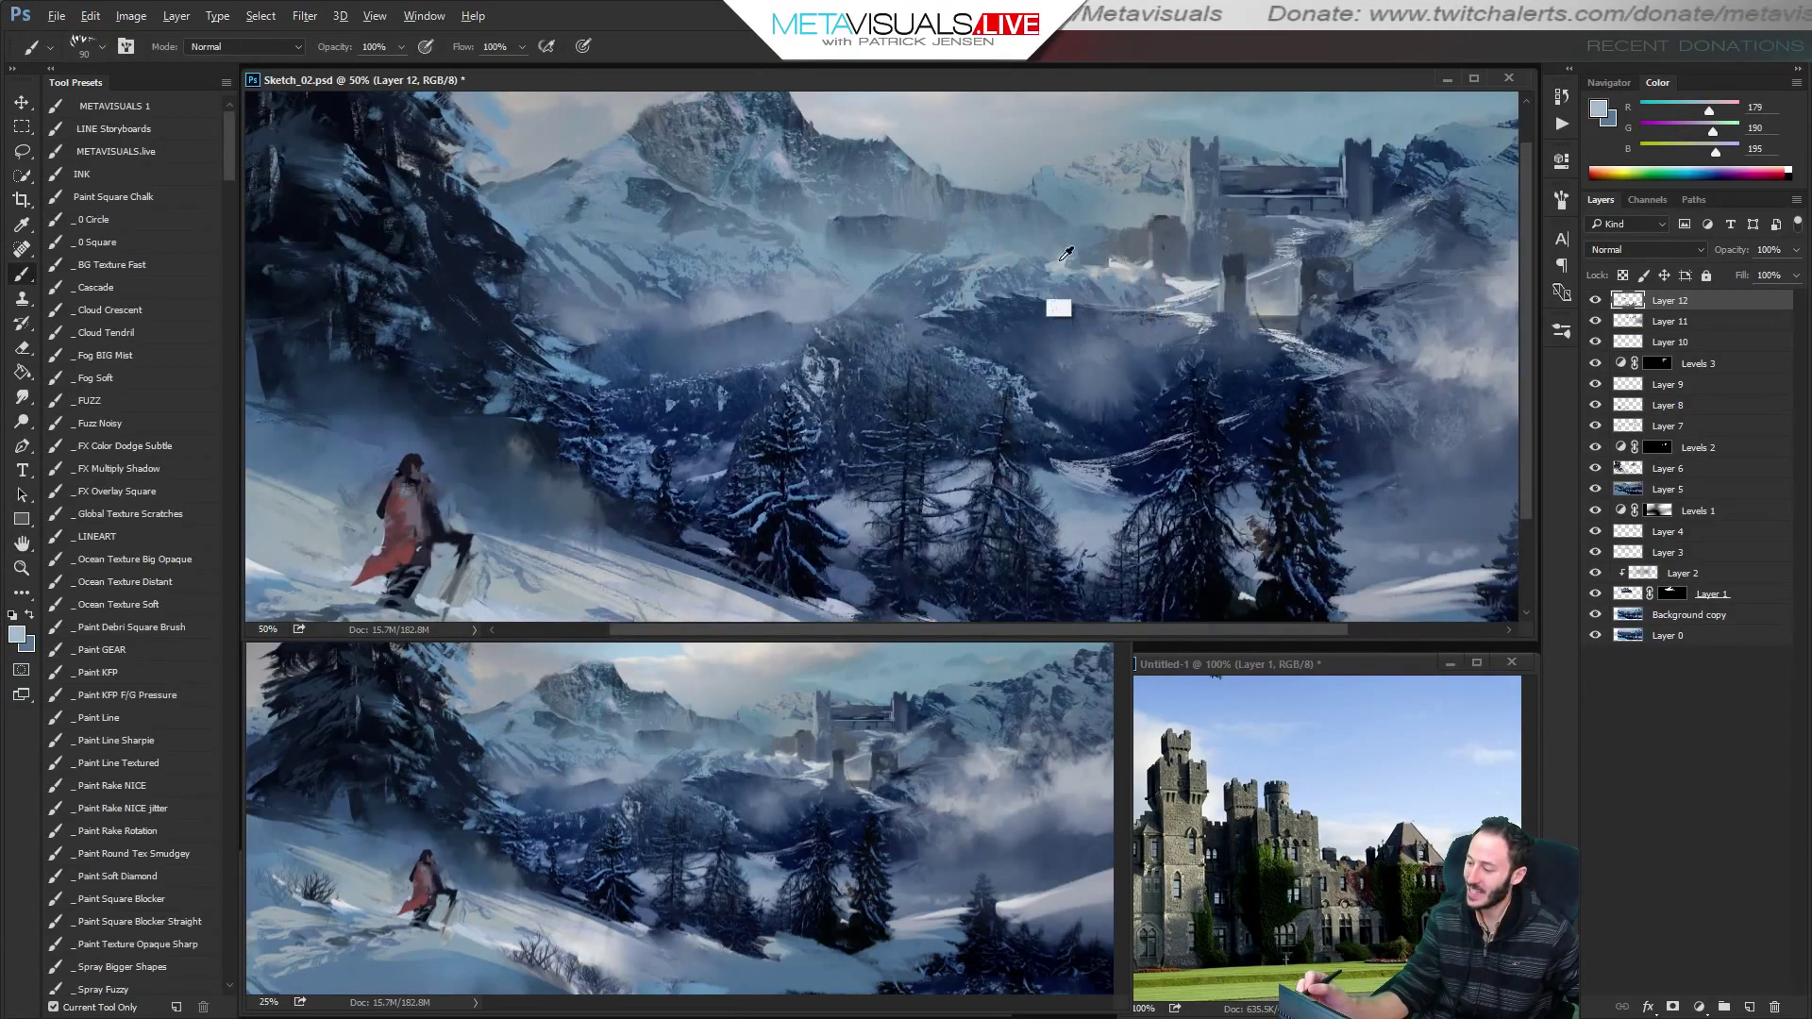
key("[")
key("[")
key("[")
key("[")
left_click_drag(672, 350, 745, 359)
key("bracketleft")
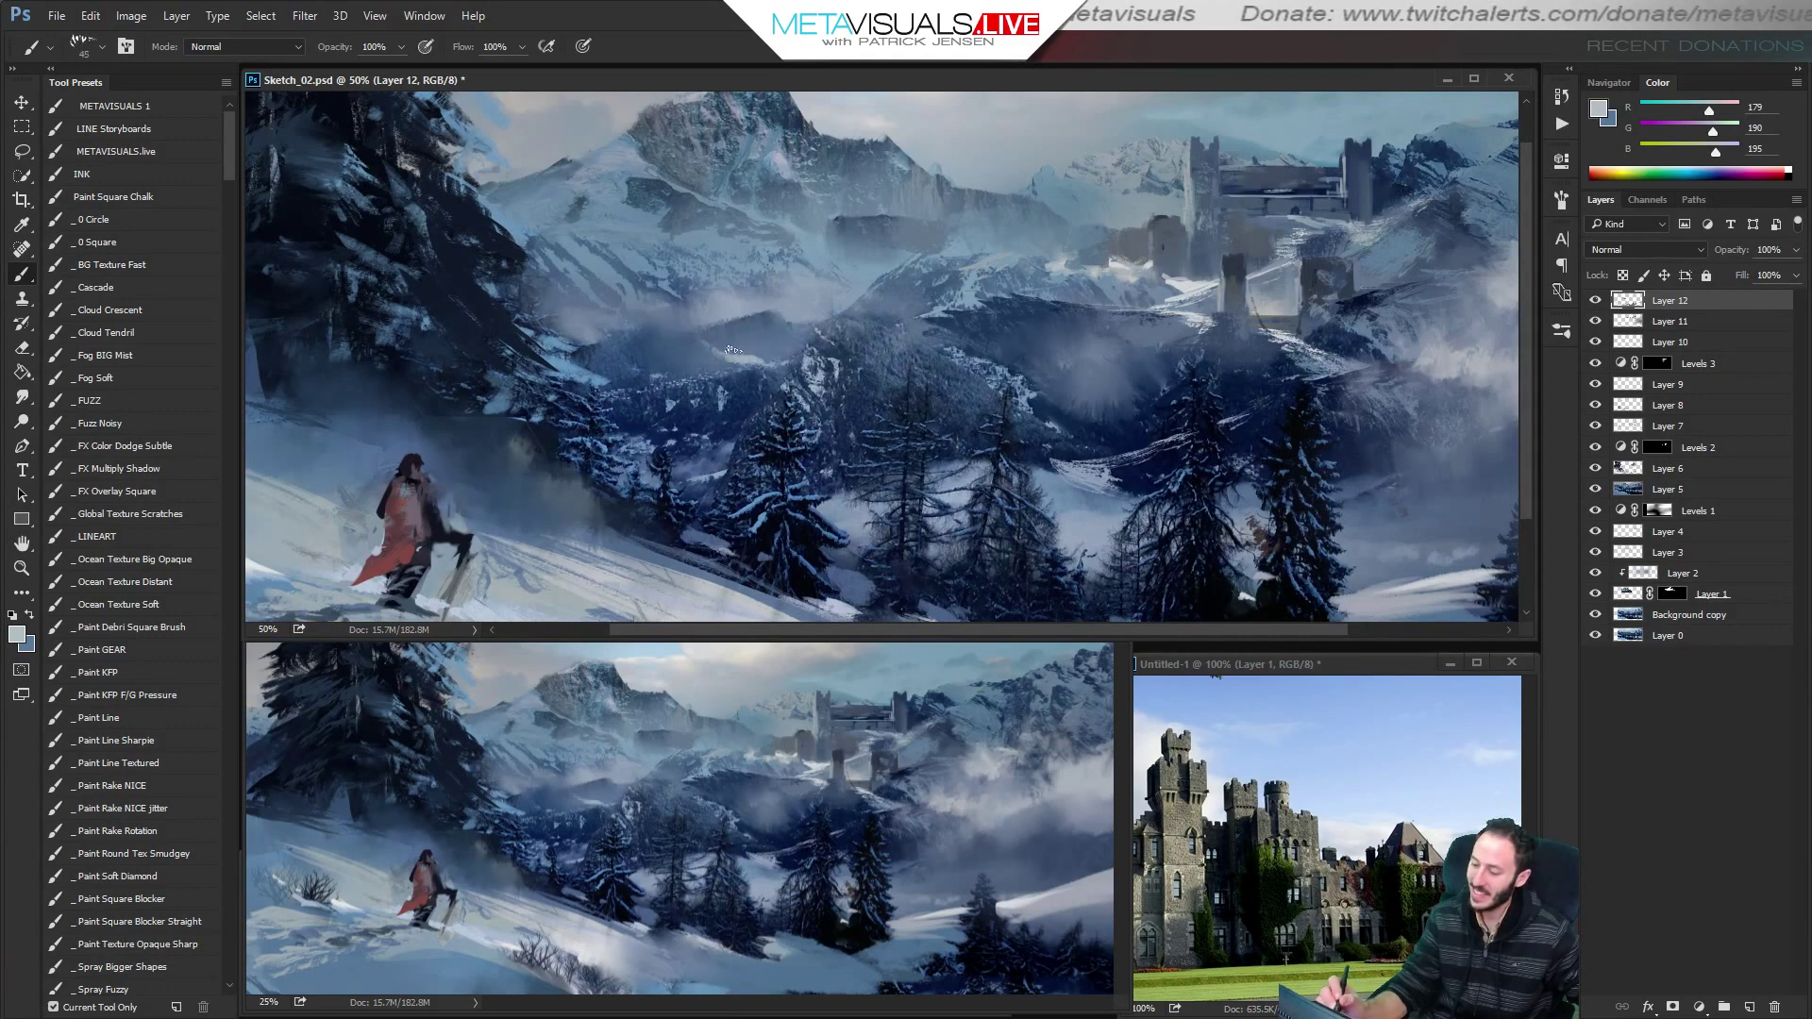
key("bracketright")
key("ctrl+minus")
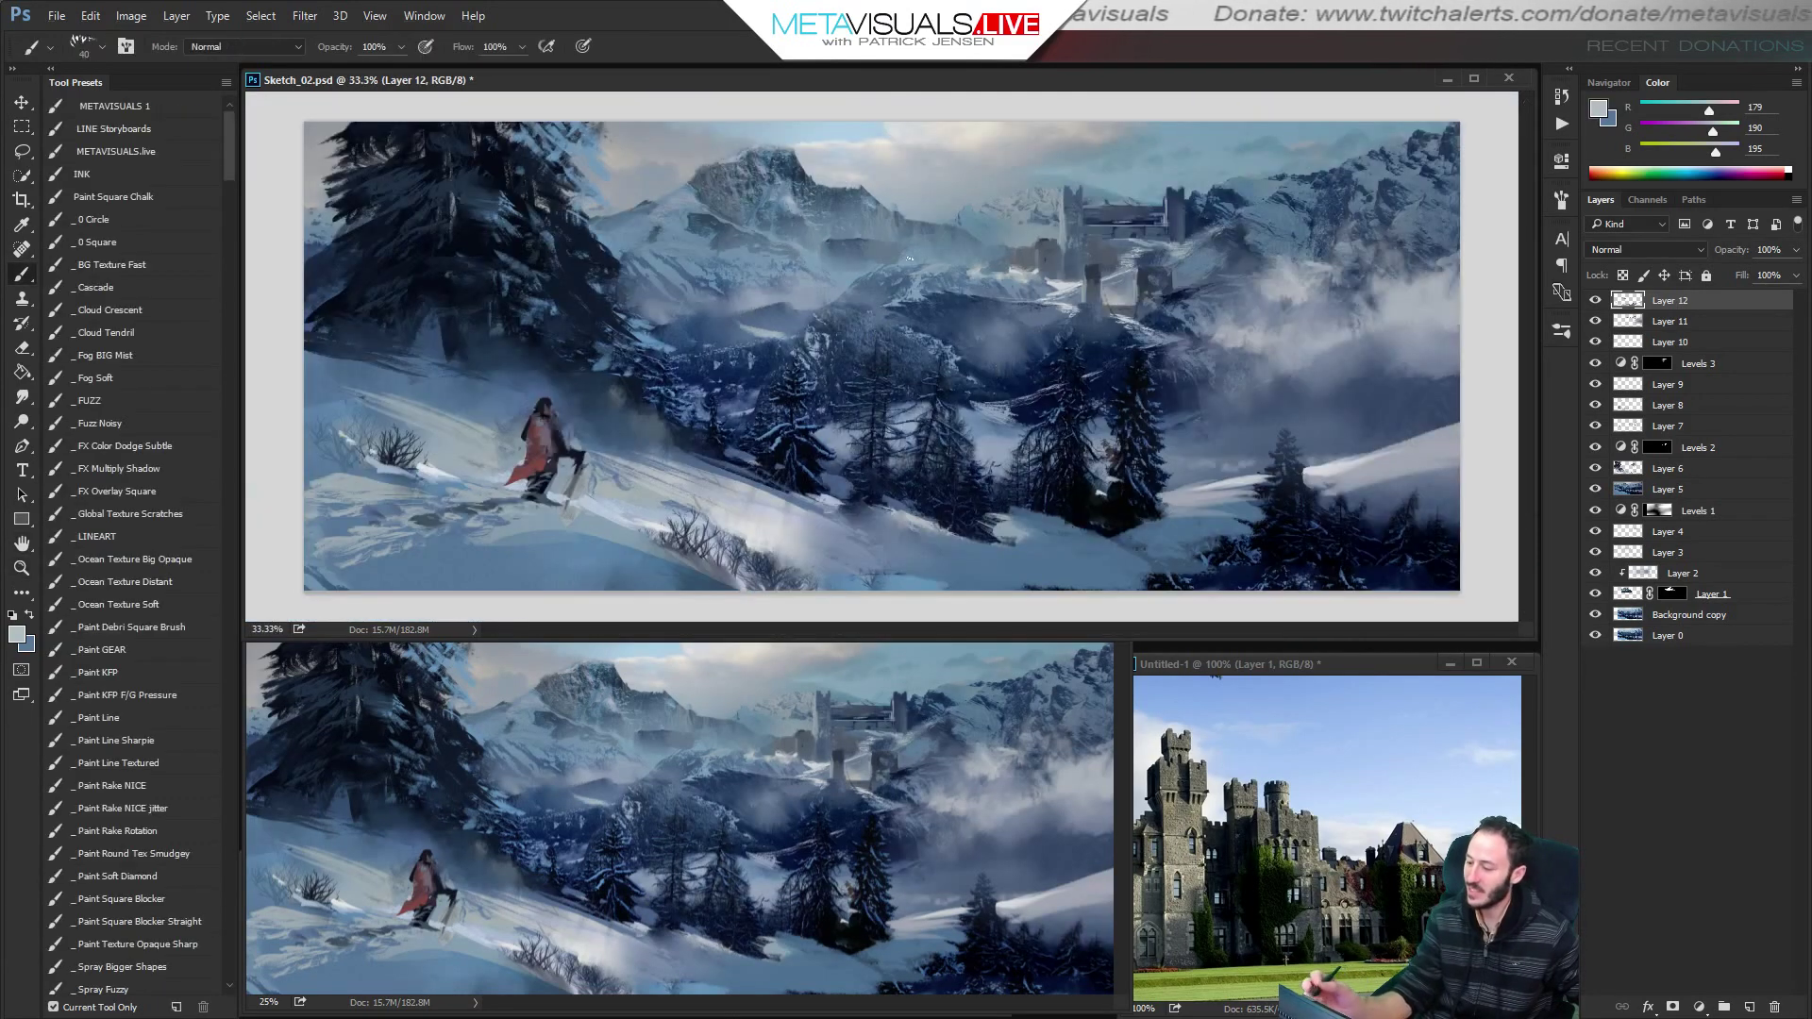
Refine the snowy crest of the middle ridge with pale, mid and dark blues sampled around the distant slopes, varying the brush size.
key("bracketright")
left_click(736, 313, "alt")
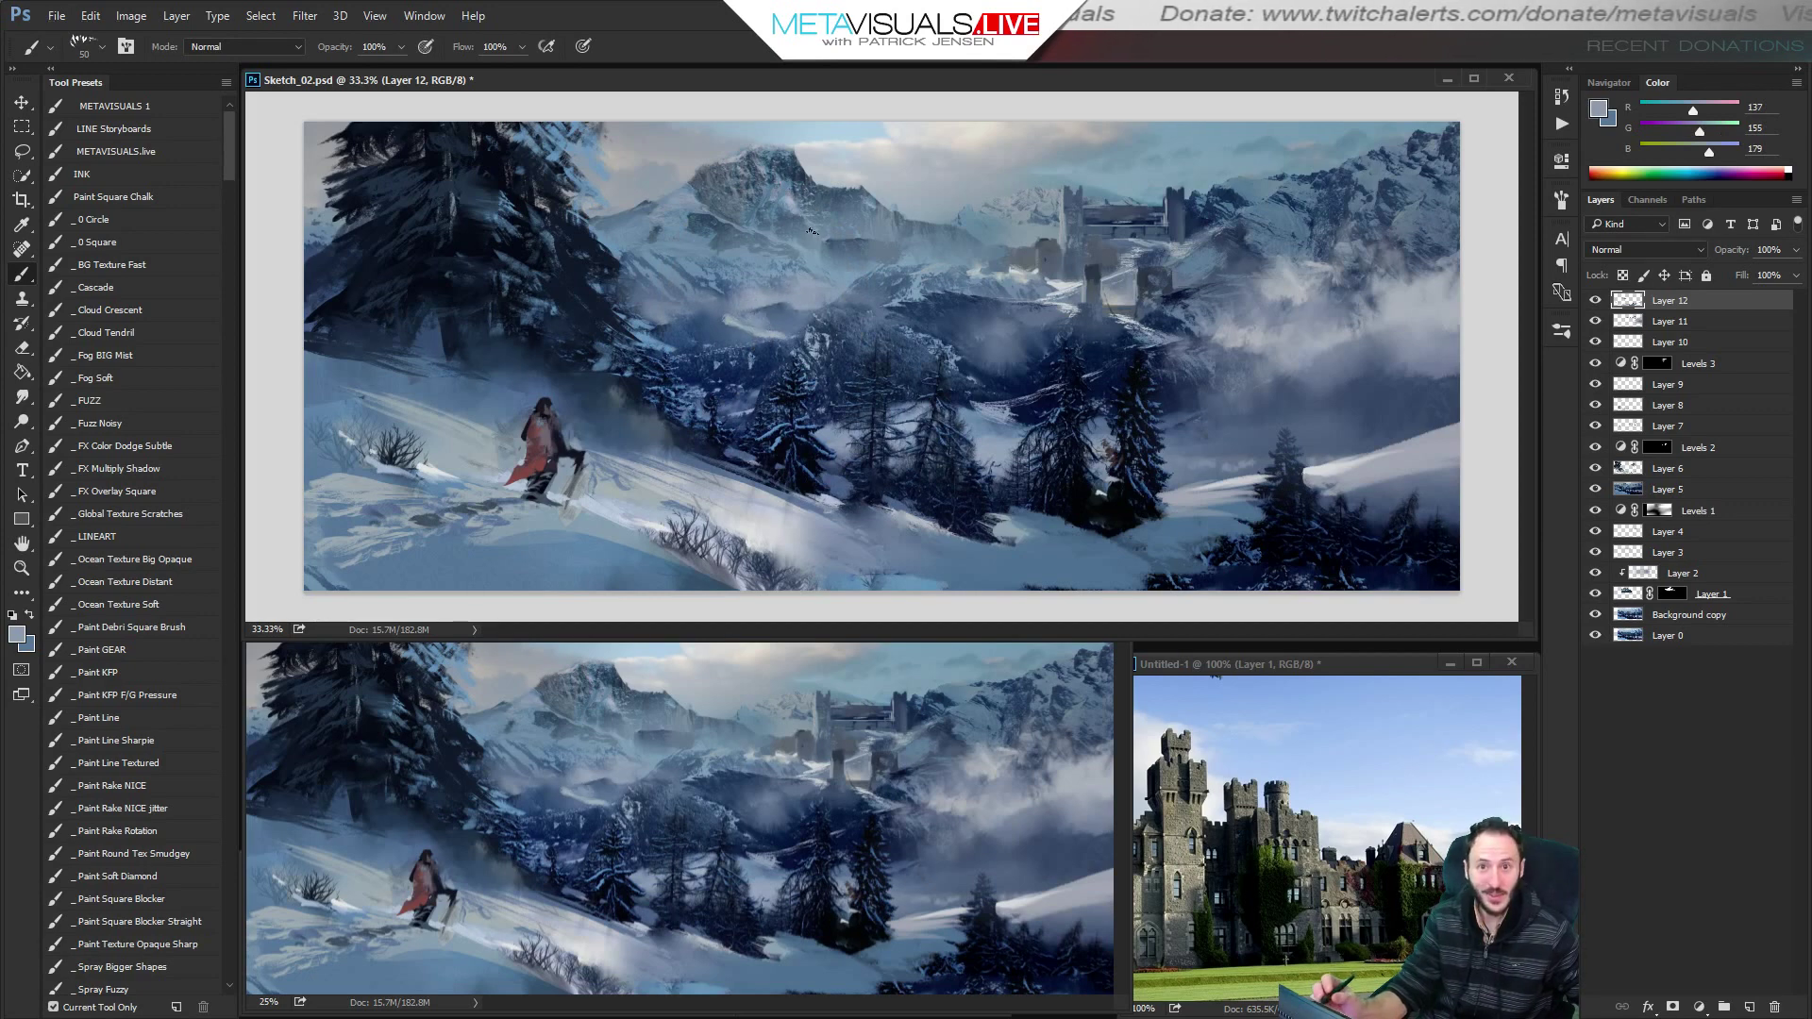
left_click(977, 271, "alt")
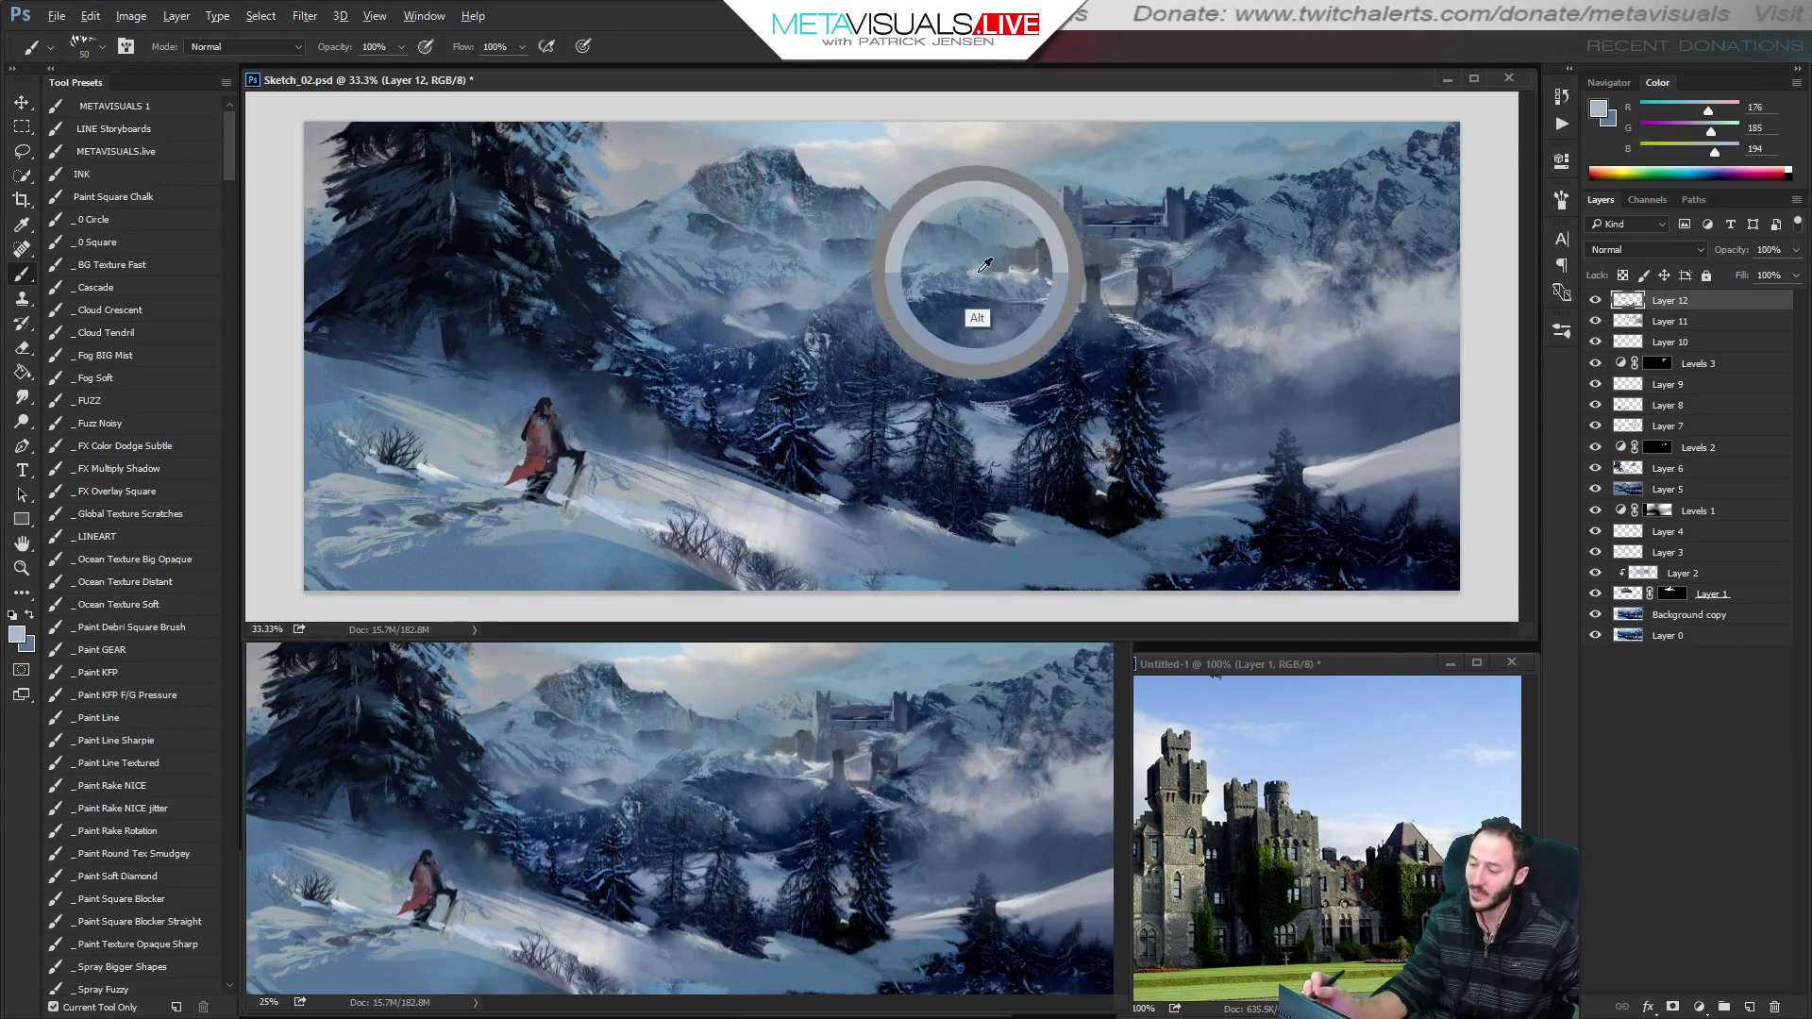
key("bracketleft")
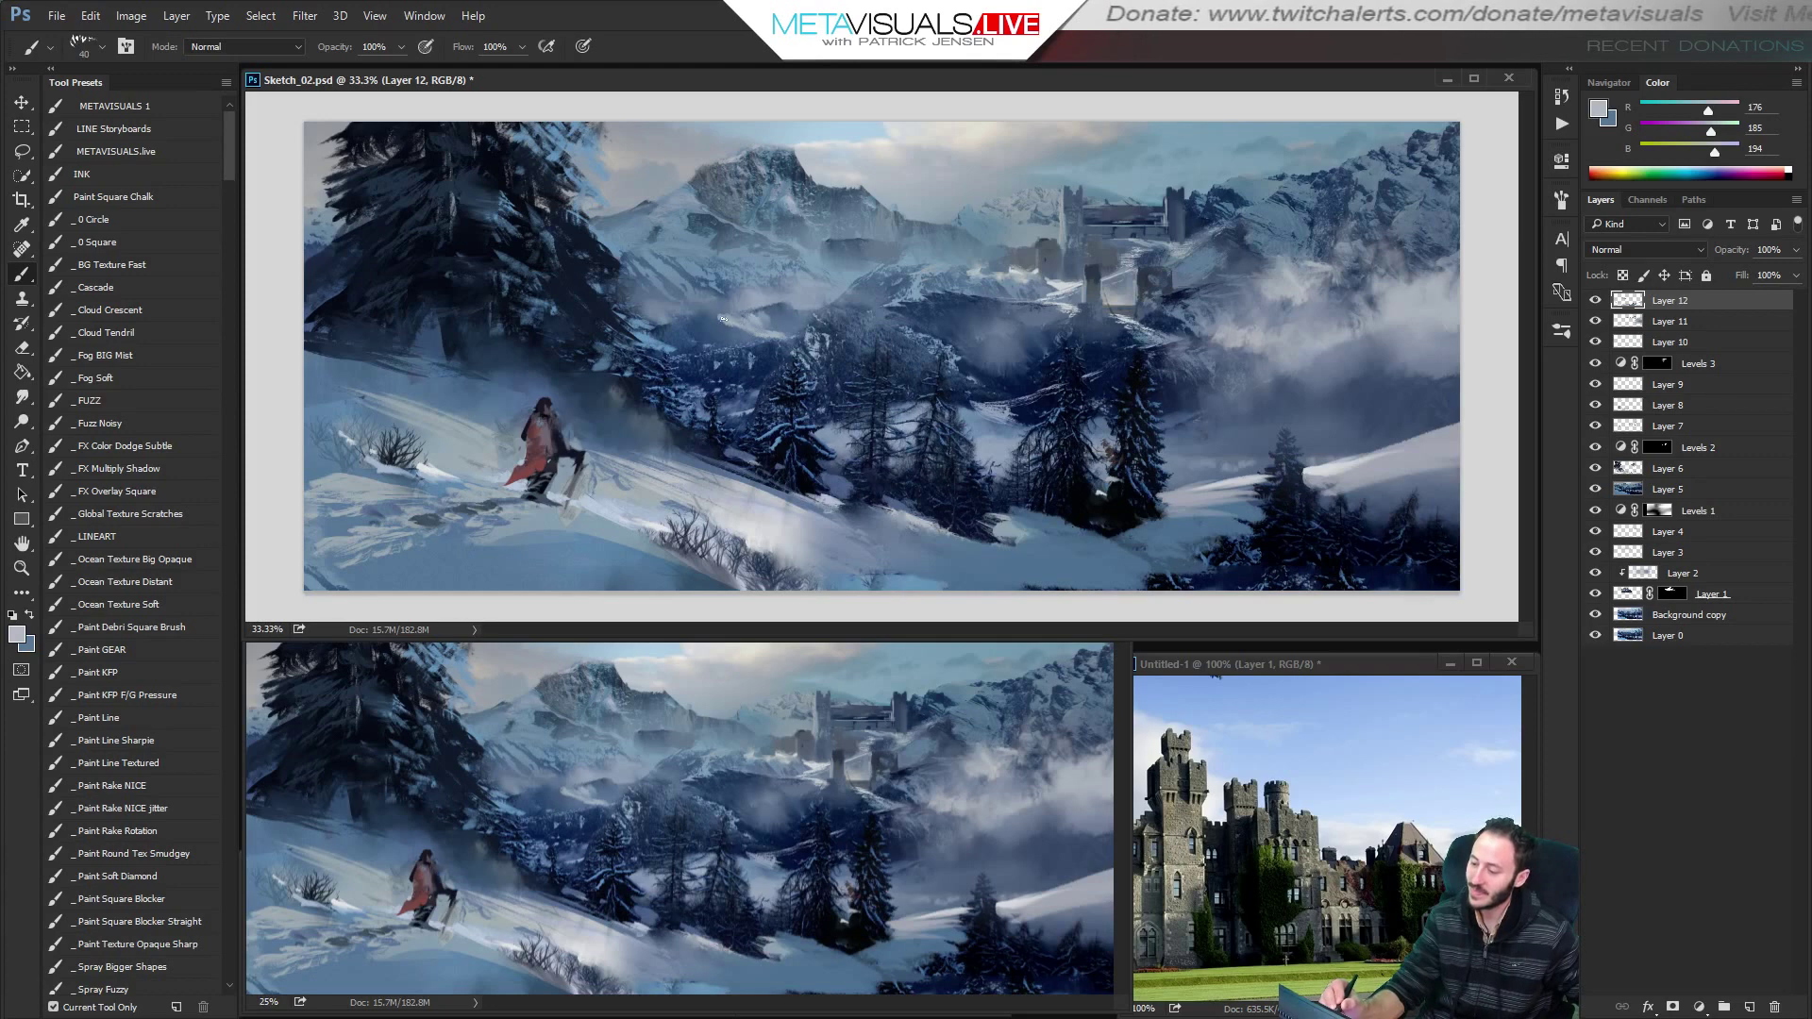
left_click(1057, 290, "alt")
key("bracketleft")
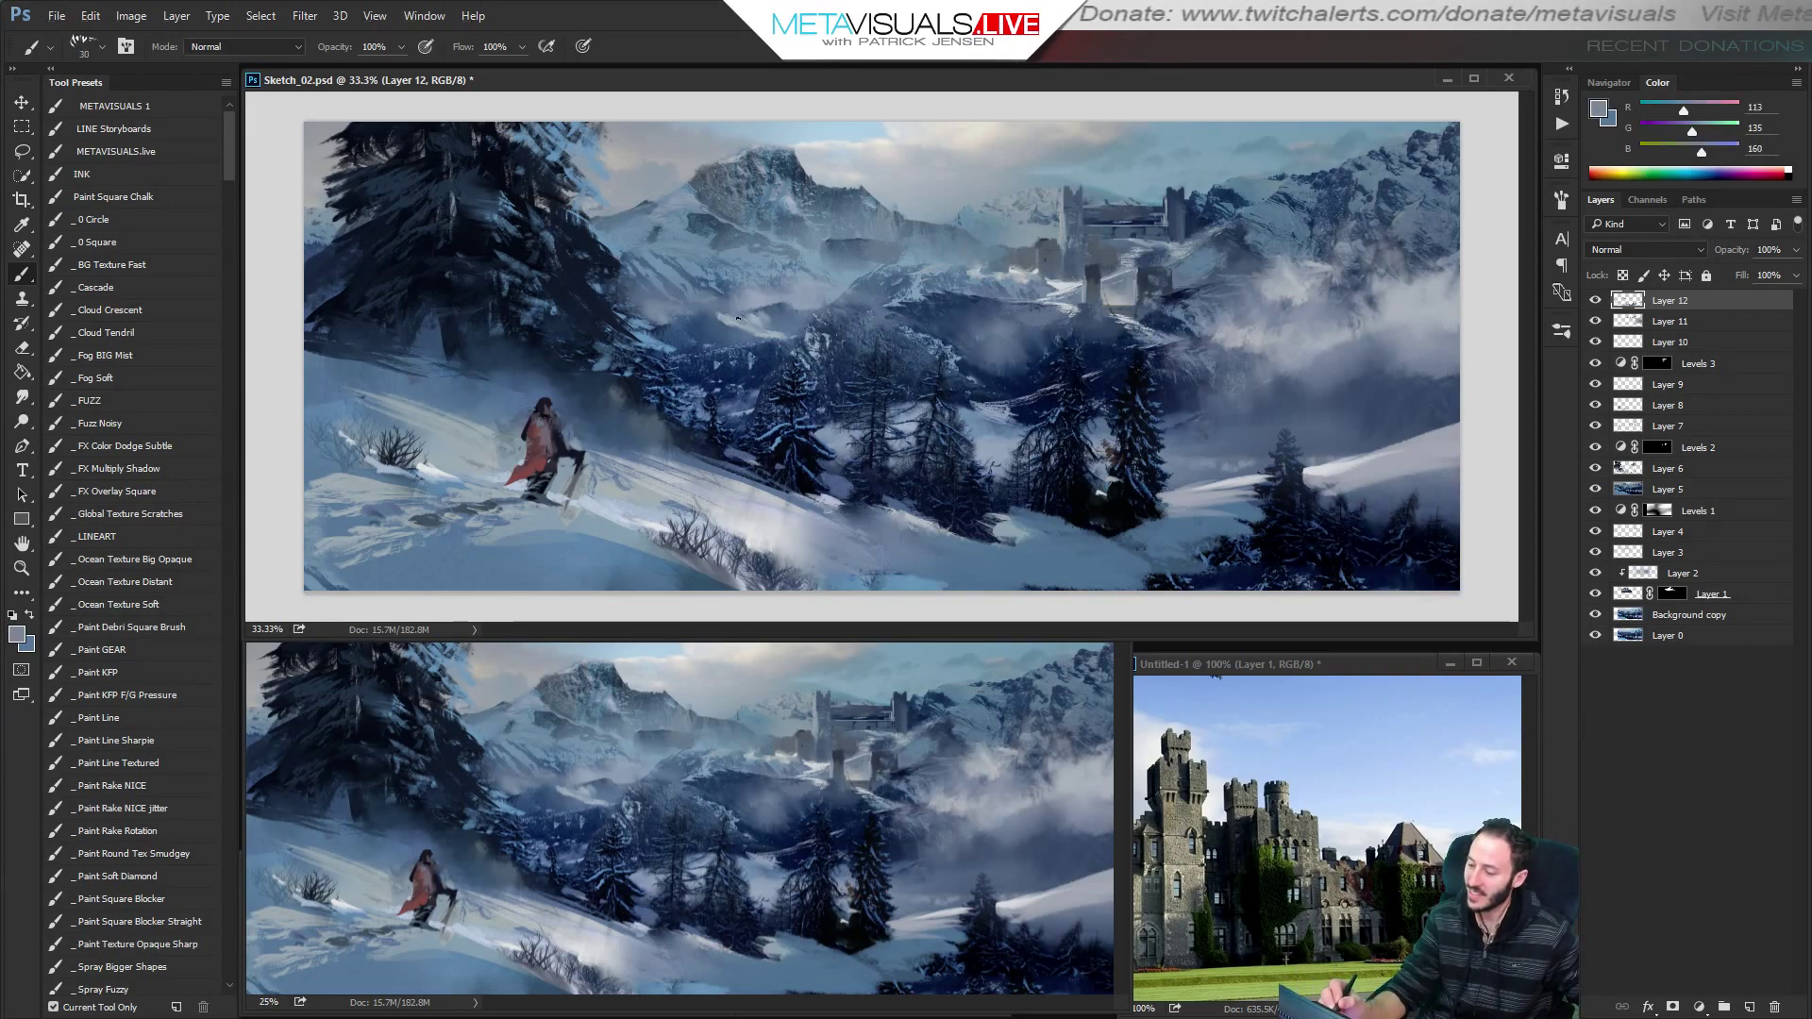
left_click(1069, 284, "alt")
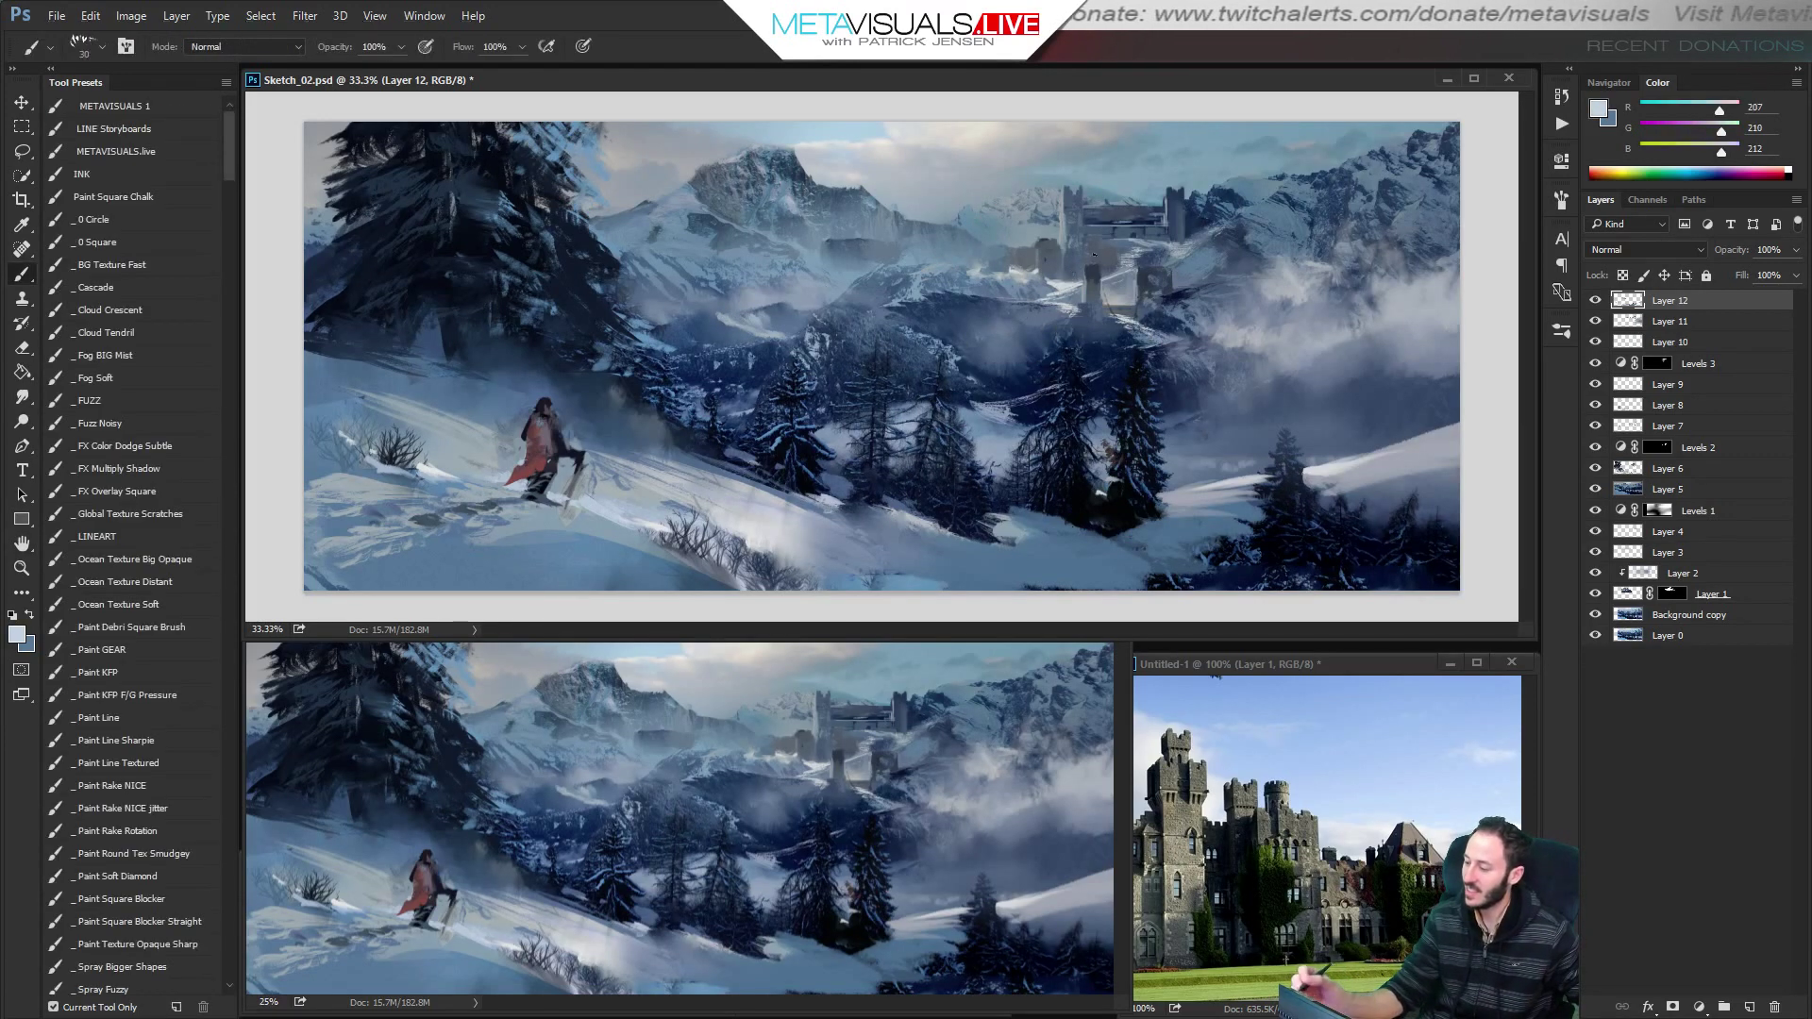
left_click(952, 292, "alt")
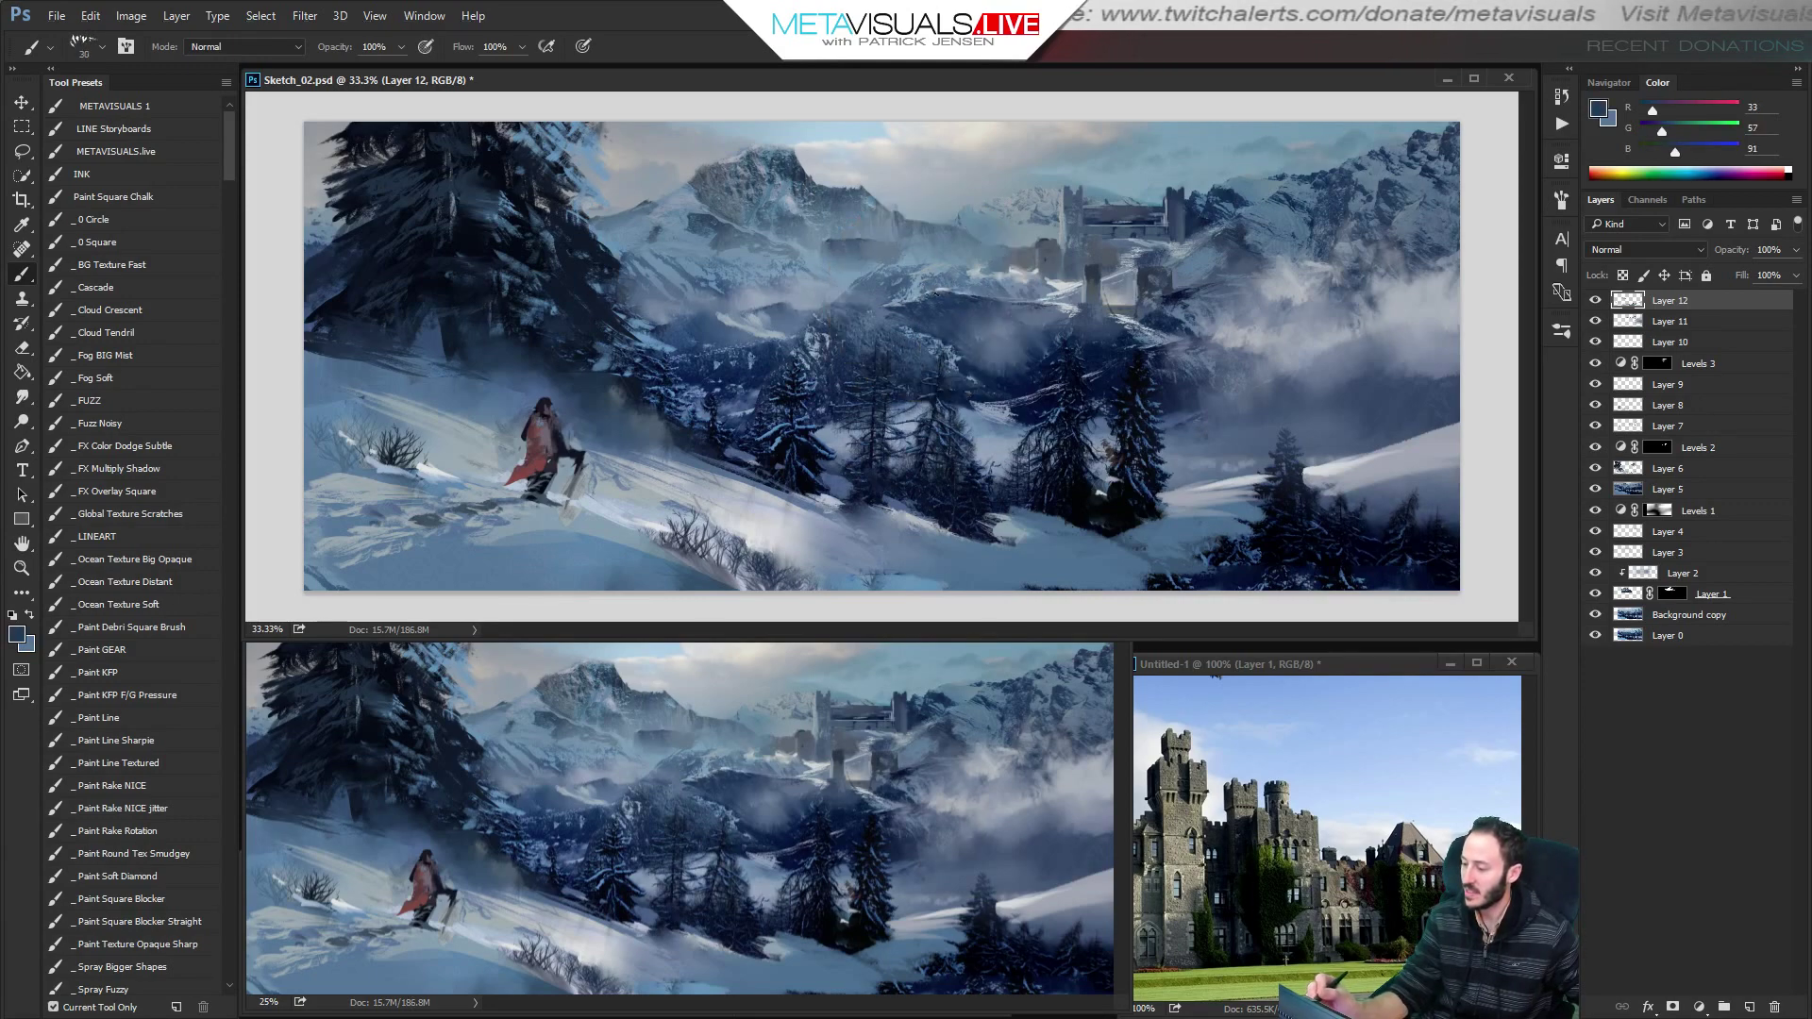
Paint a bright snowy ledge below the castle towers with near-white sampled from the nearby snow, picking up a mid blue for its shading.
left_click(1263, 358, "alt")
left_click(1287, 355, "ctrl")
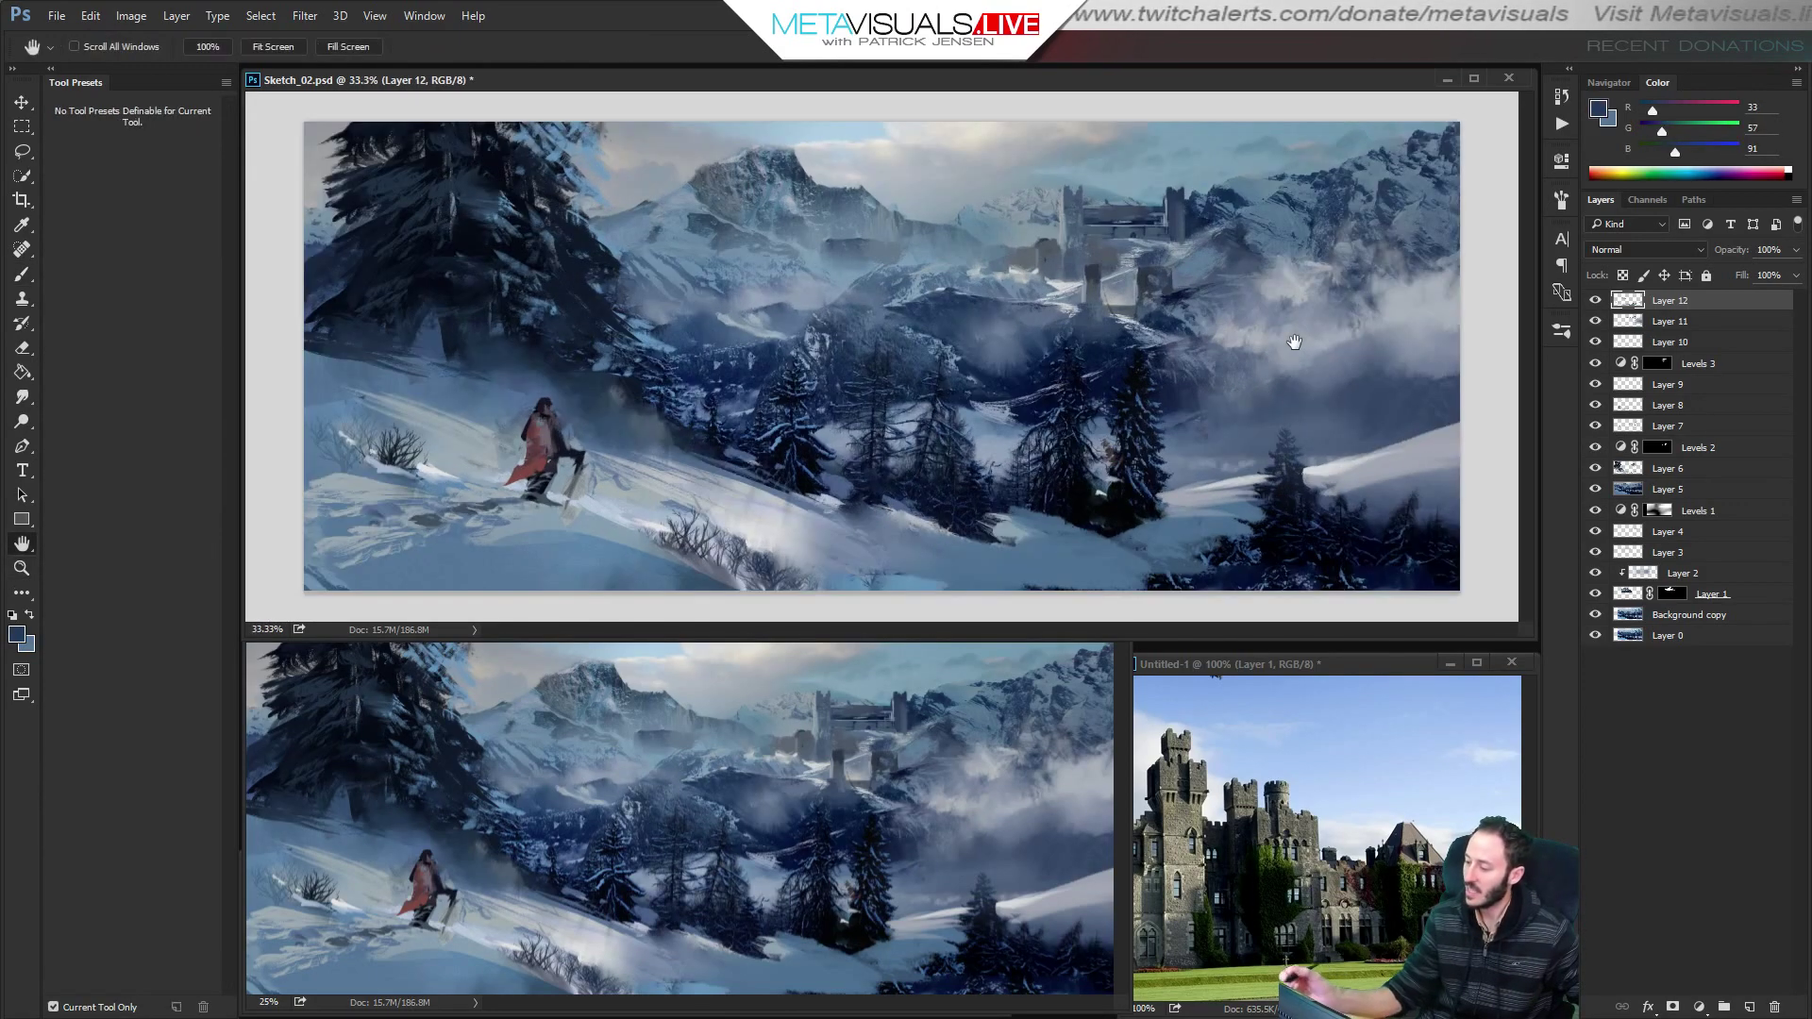
left_click(1072, 288, "alt")
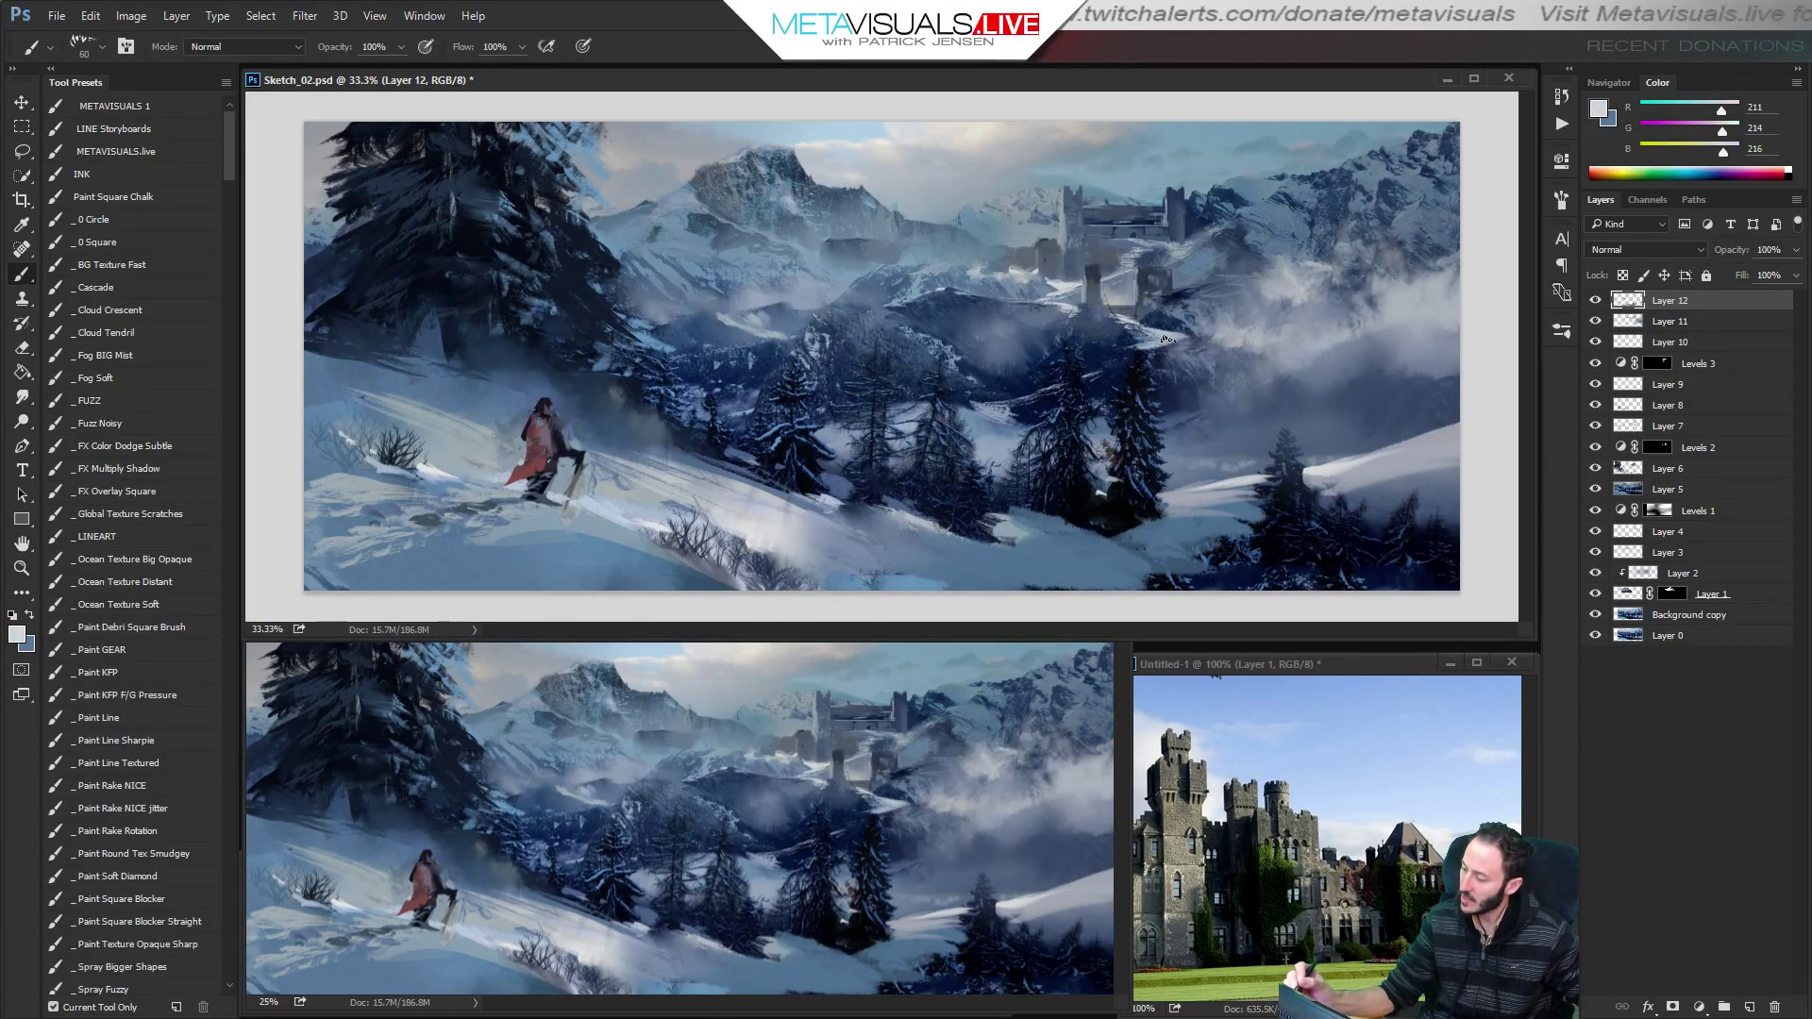
left_click(1152, 336, "alt")
key("bracketleft")
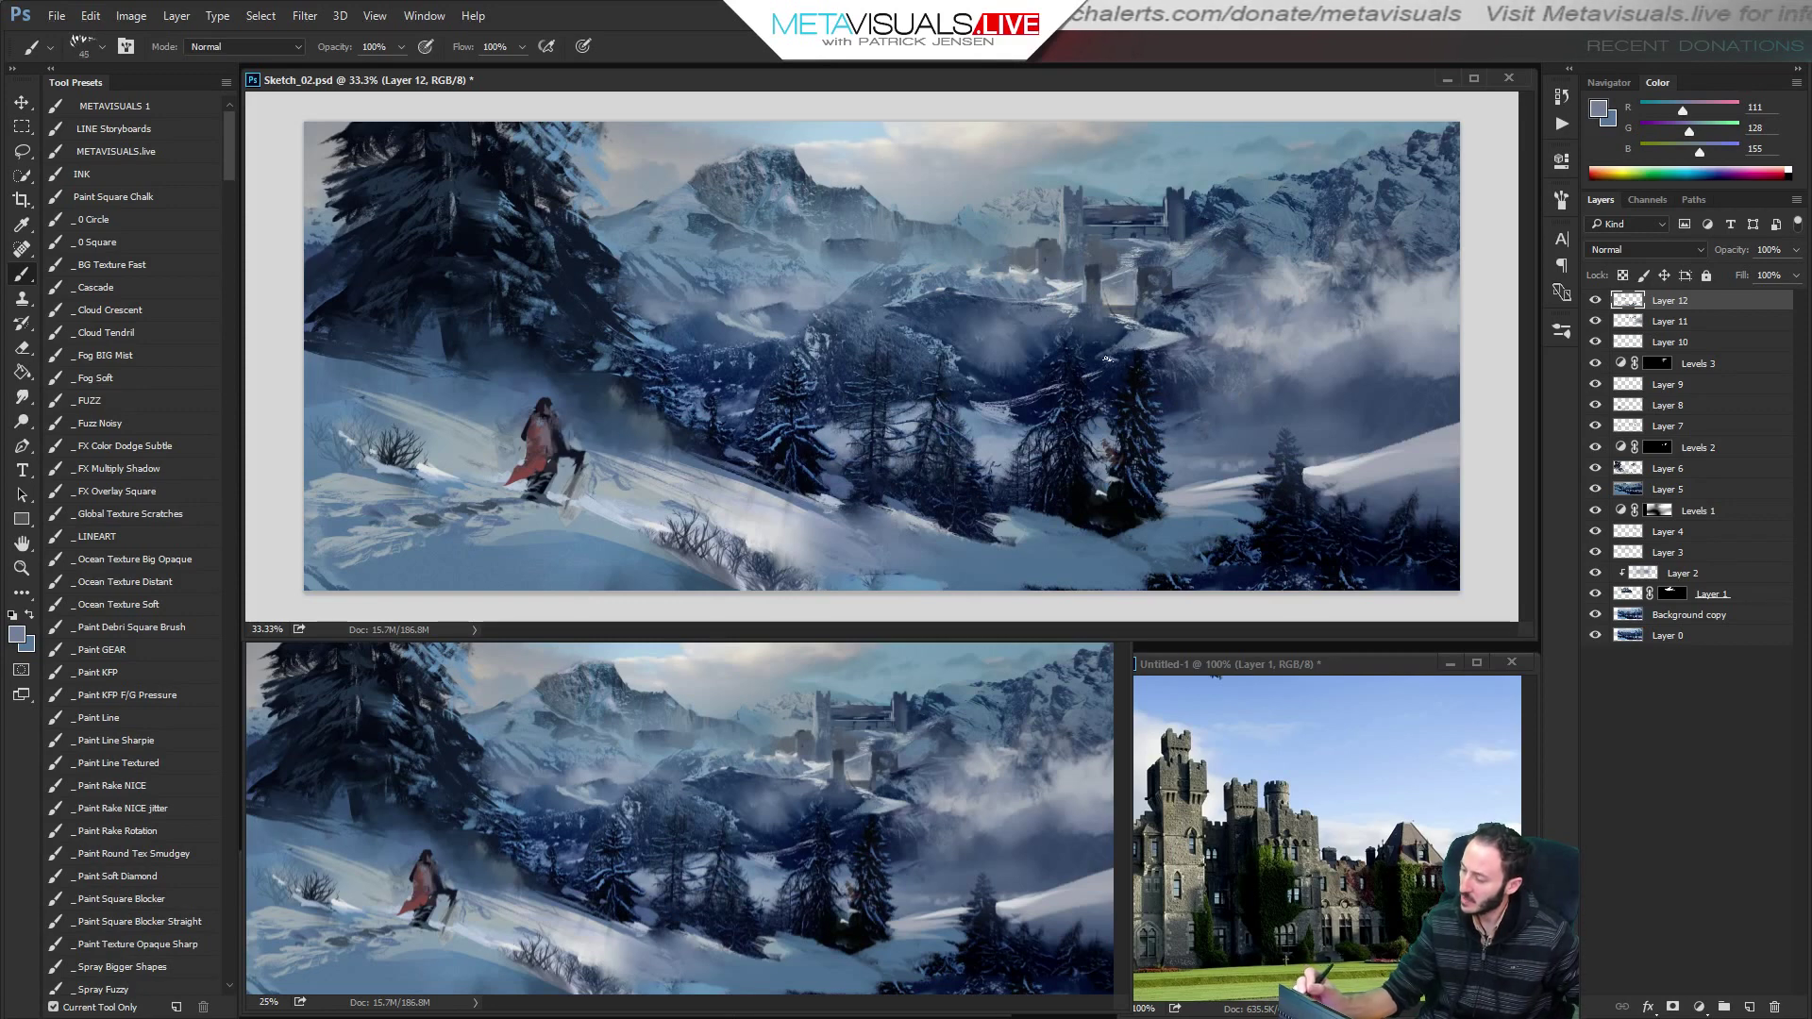
Shape the shadowed underside of the snowy ledge and the treetops below it with sampled navy and muted blue.
key("bracketleft")
left_click(1101, 375, "alt")
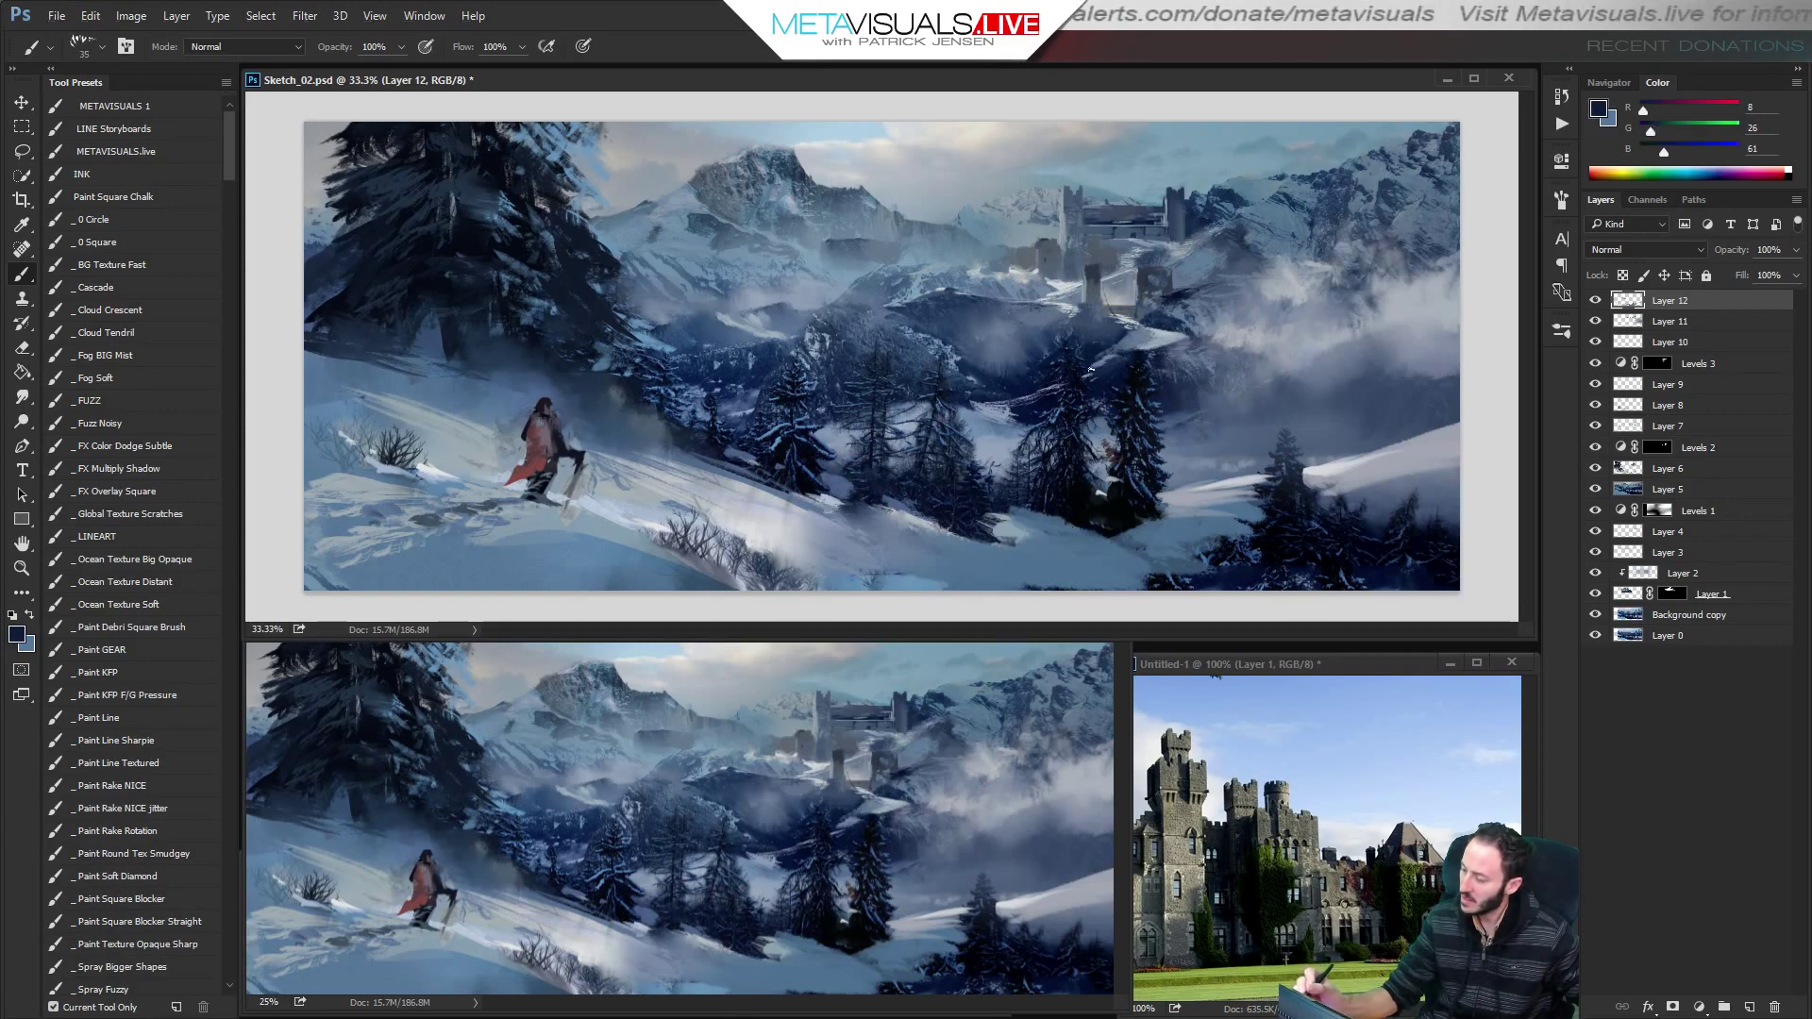
left_click(1114, 347, "alt")
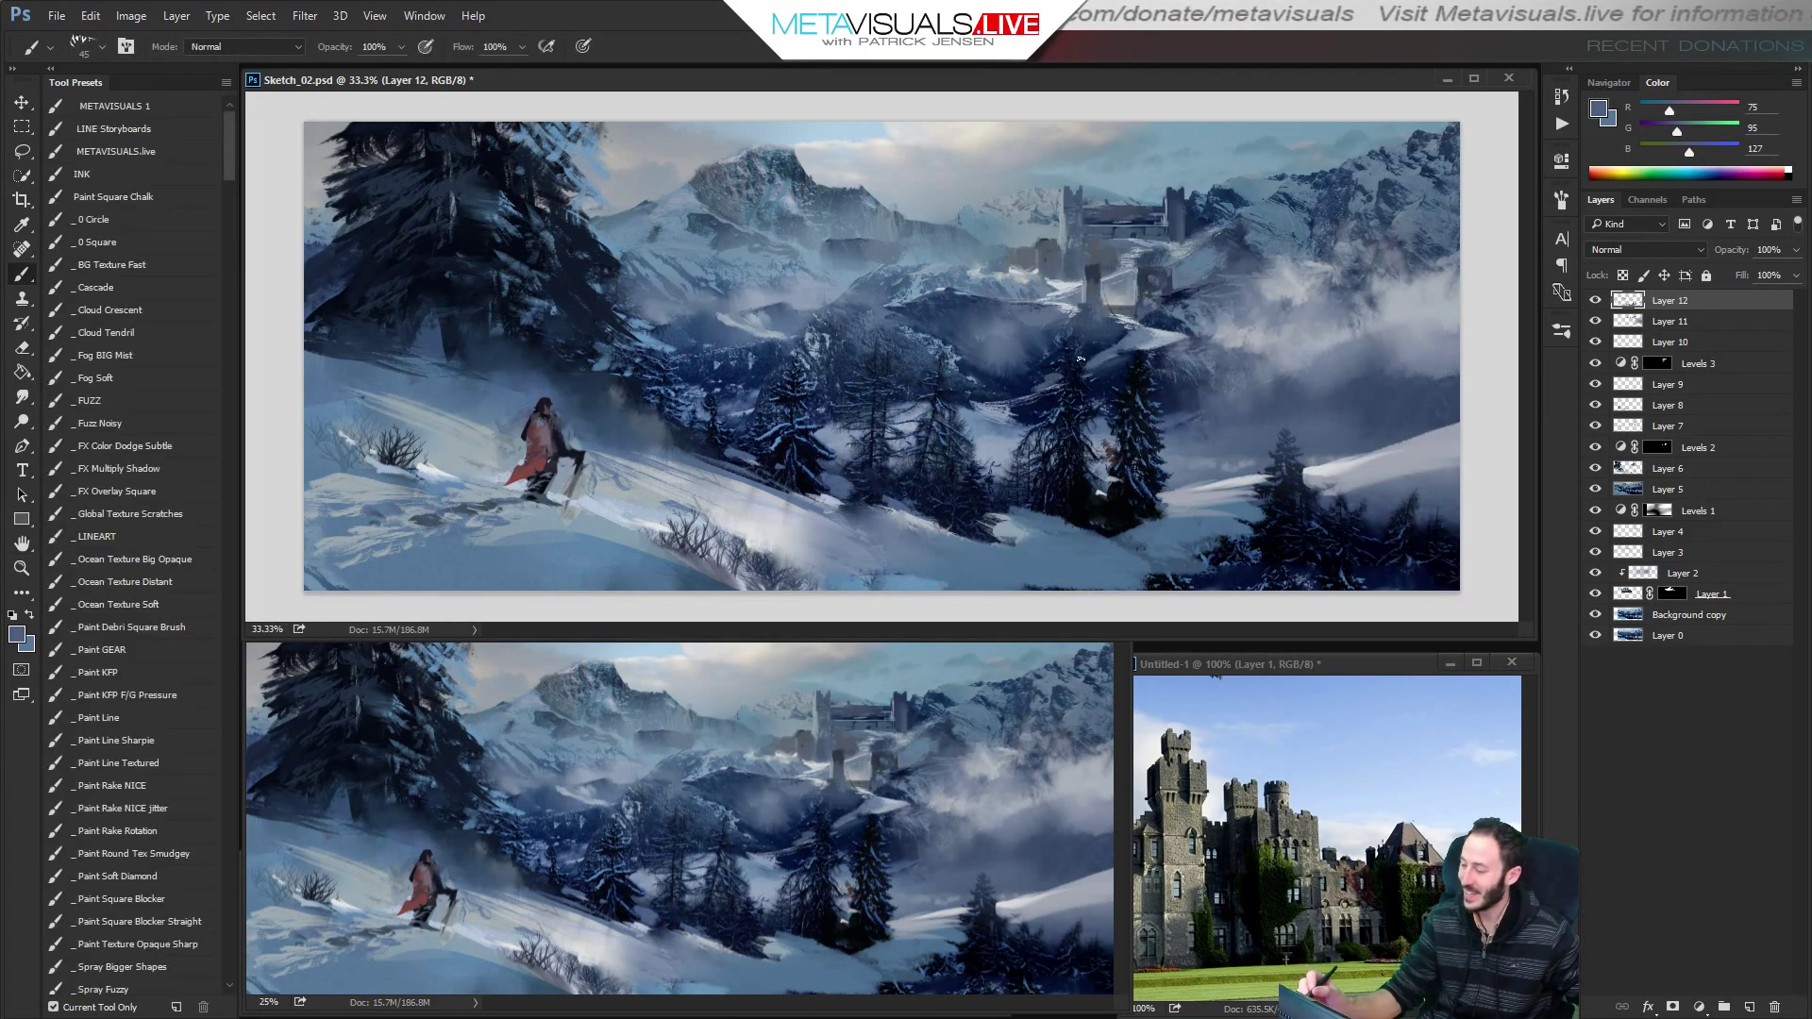
left_click(1045, 374, "alt")
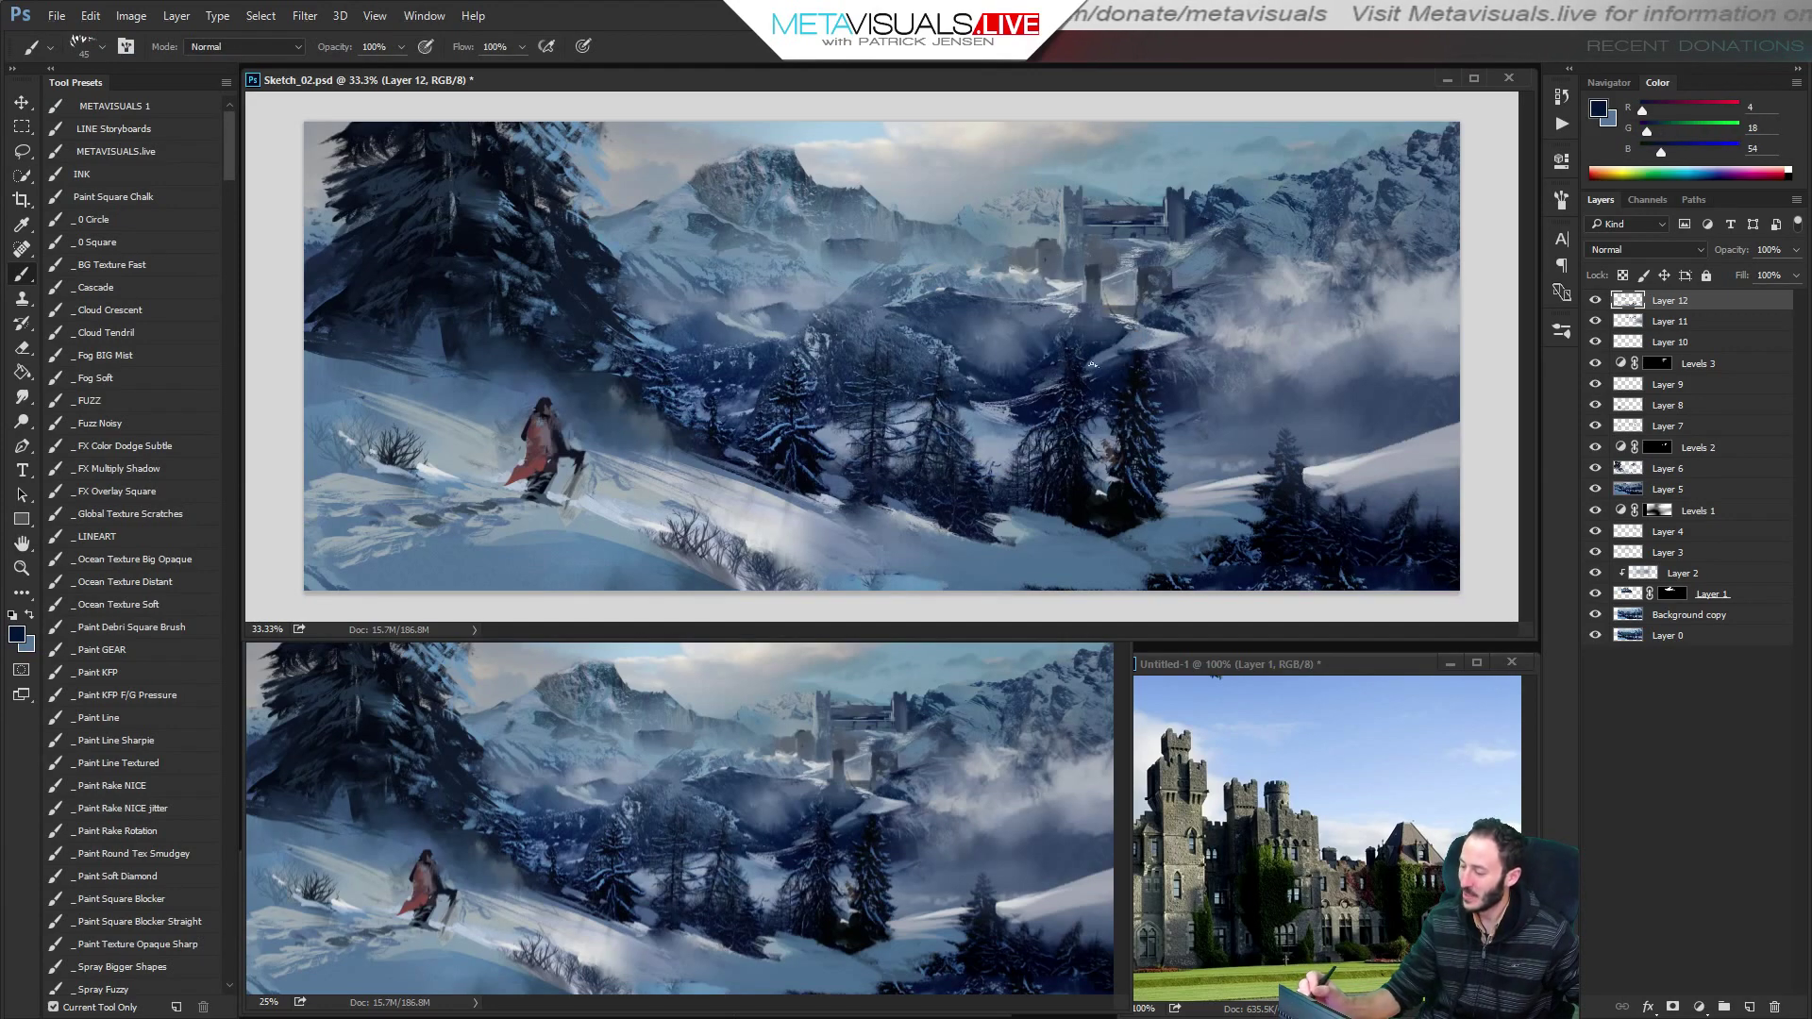
left_click(1096, 442, "alt")
left_click(1095, 436, "ctrl")
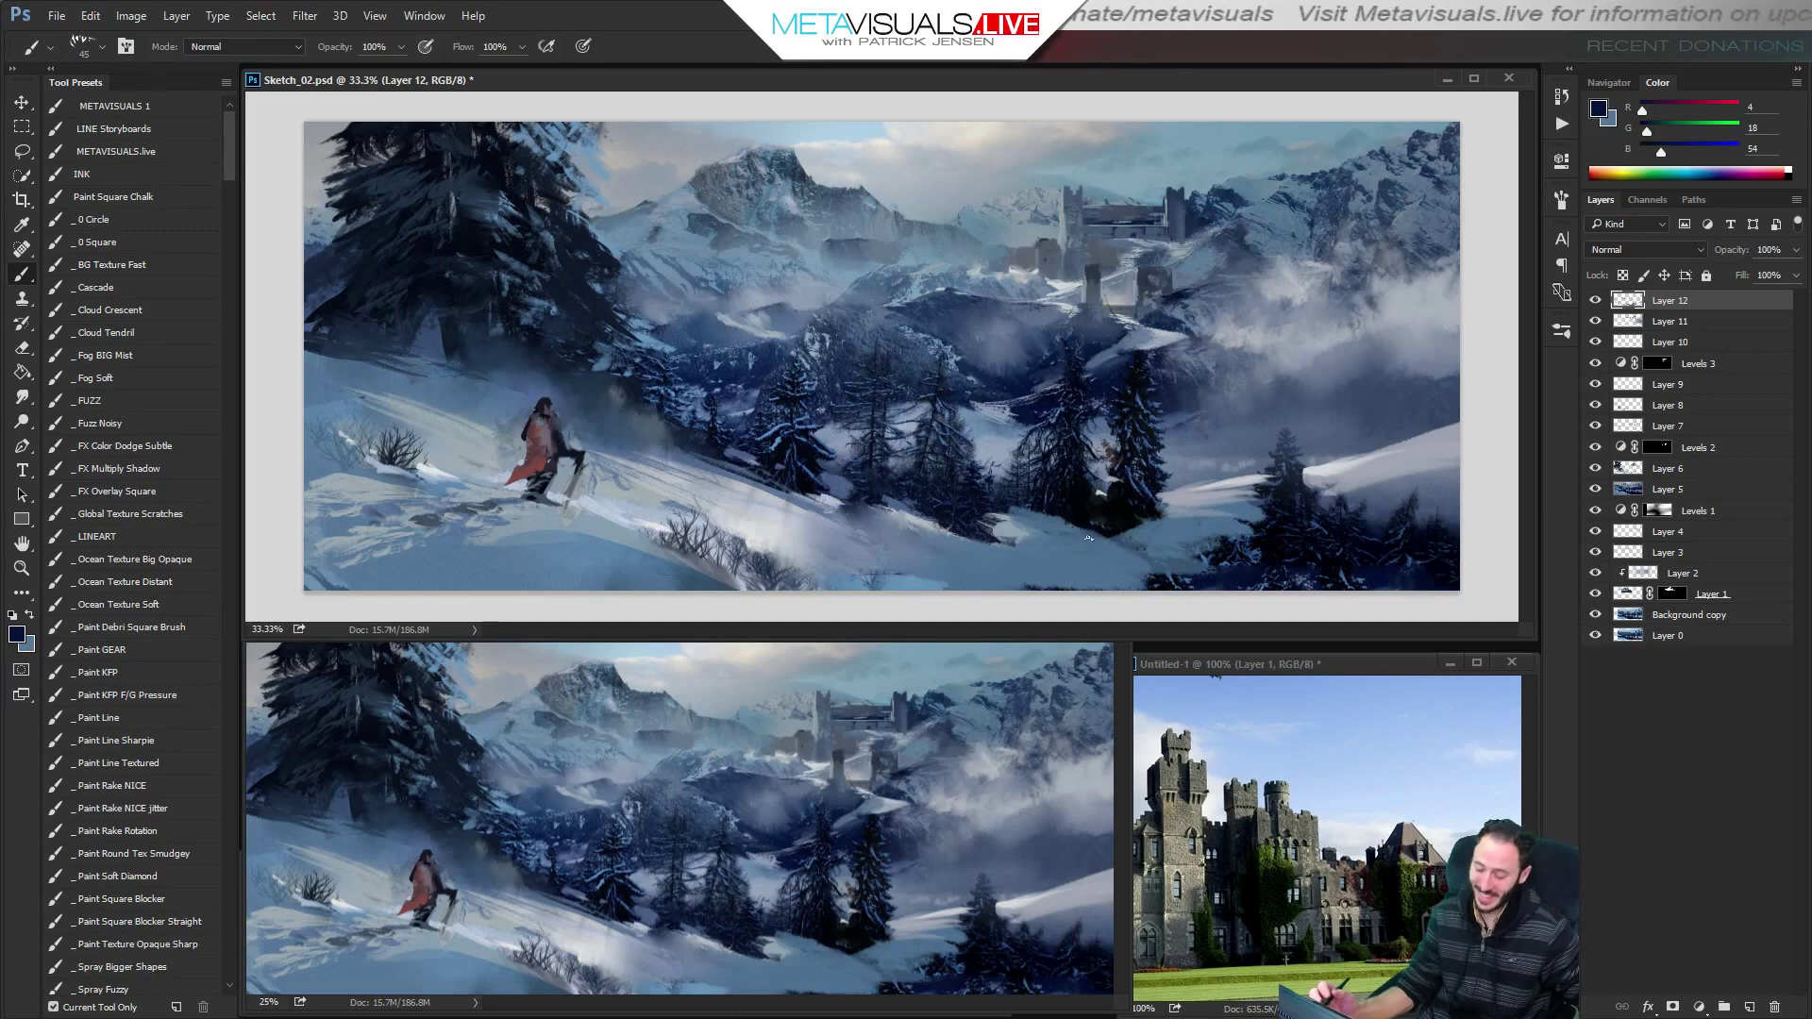
Switch to Chrome, open metavisuals.live in a new tab and look through its upcoming broadcast, live video and past broadcasts.
key("alt+Tab")
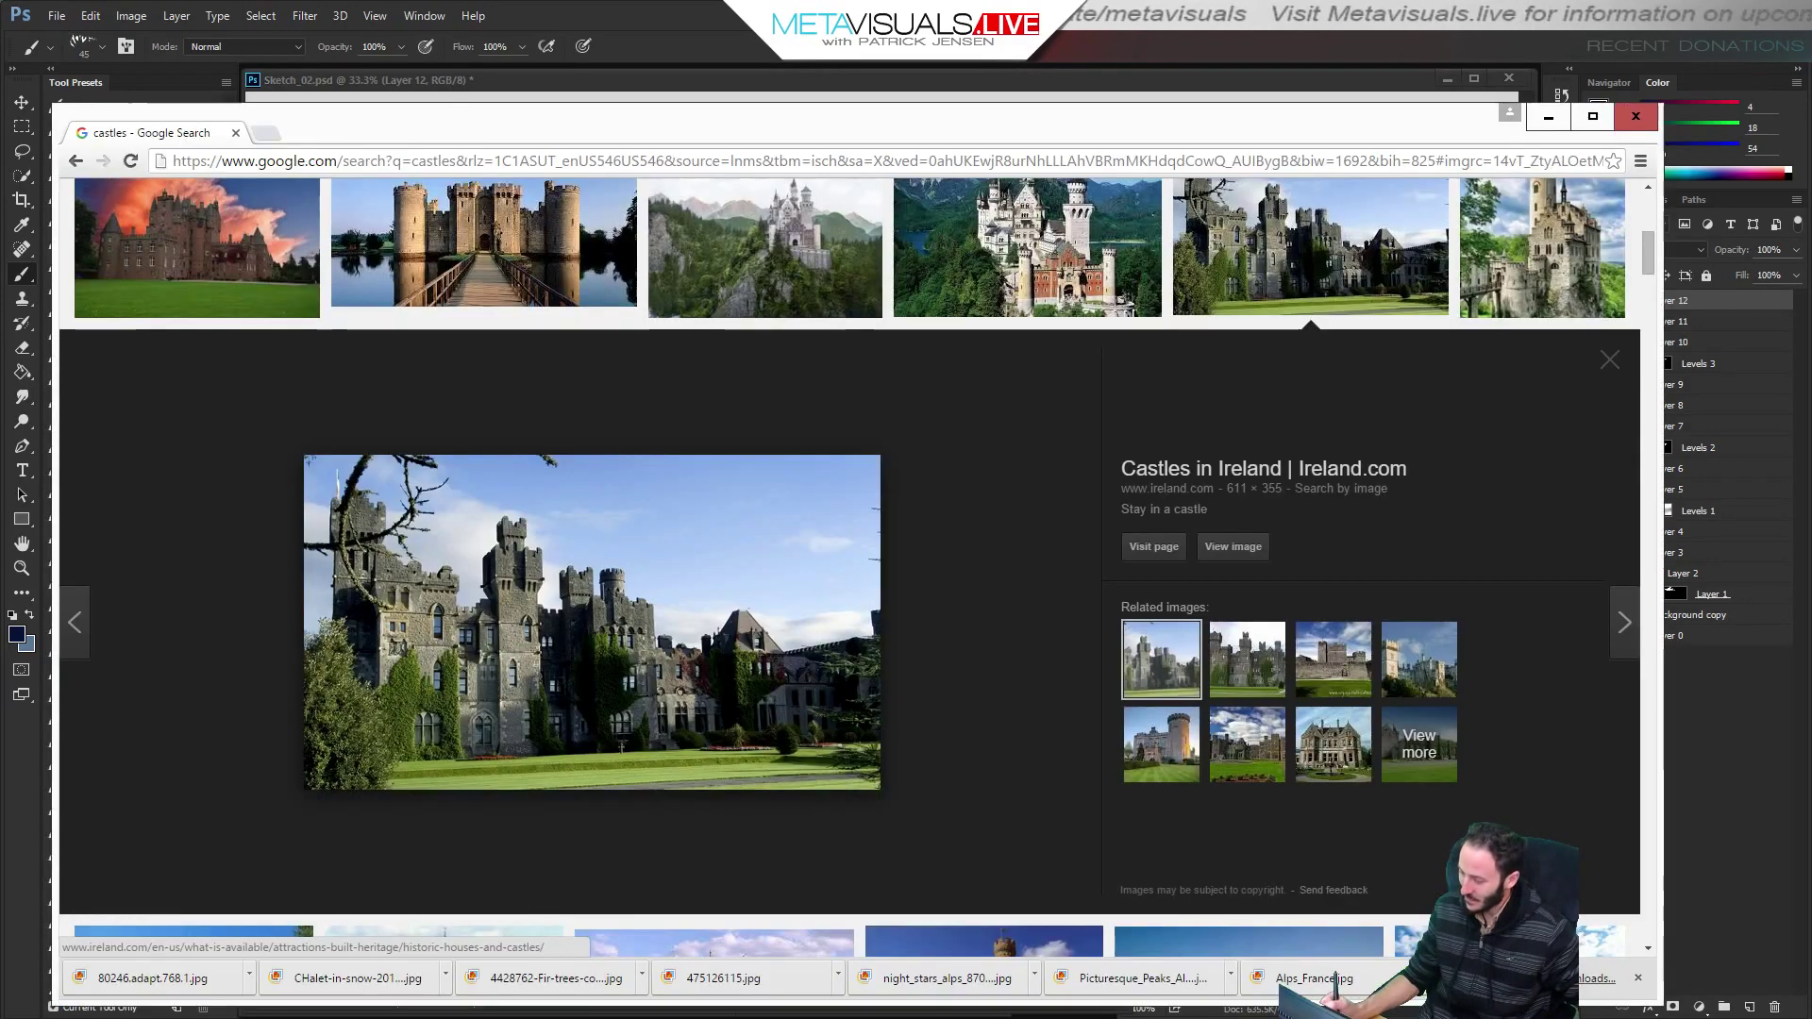
key("ctrl+t")
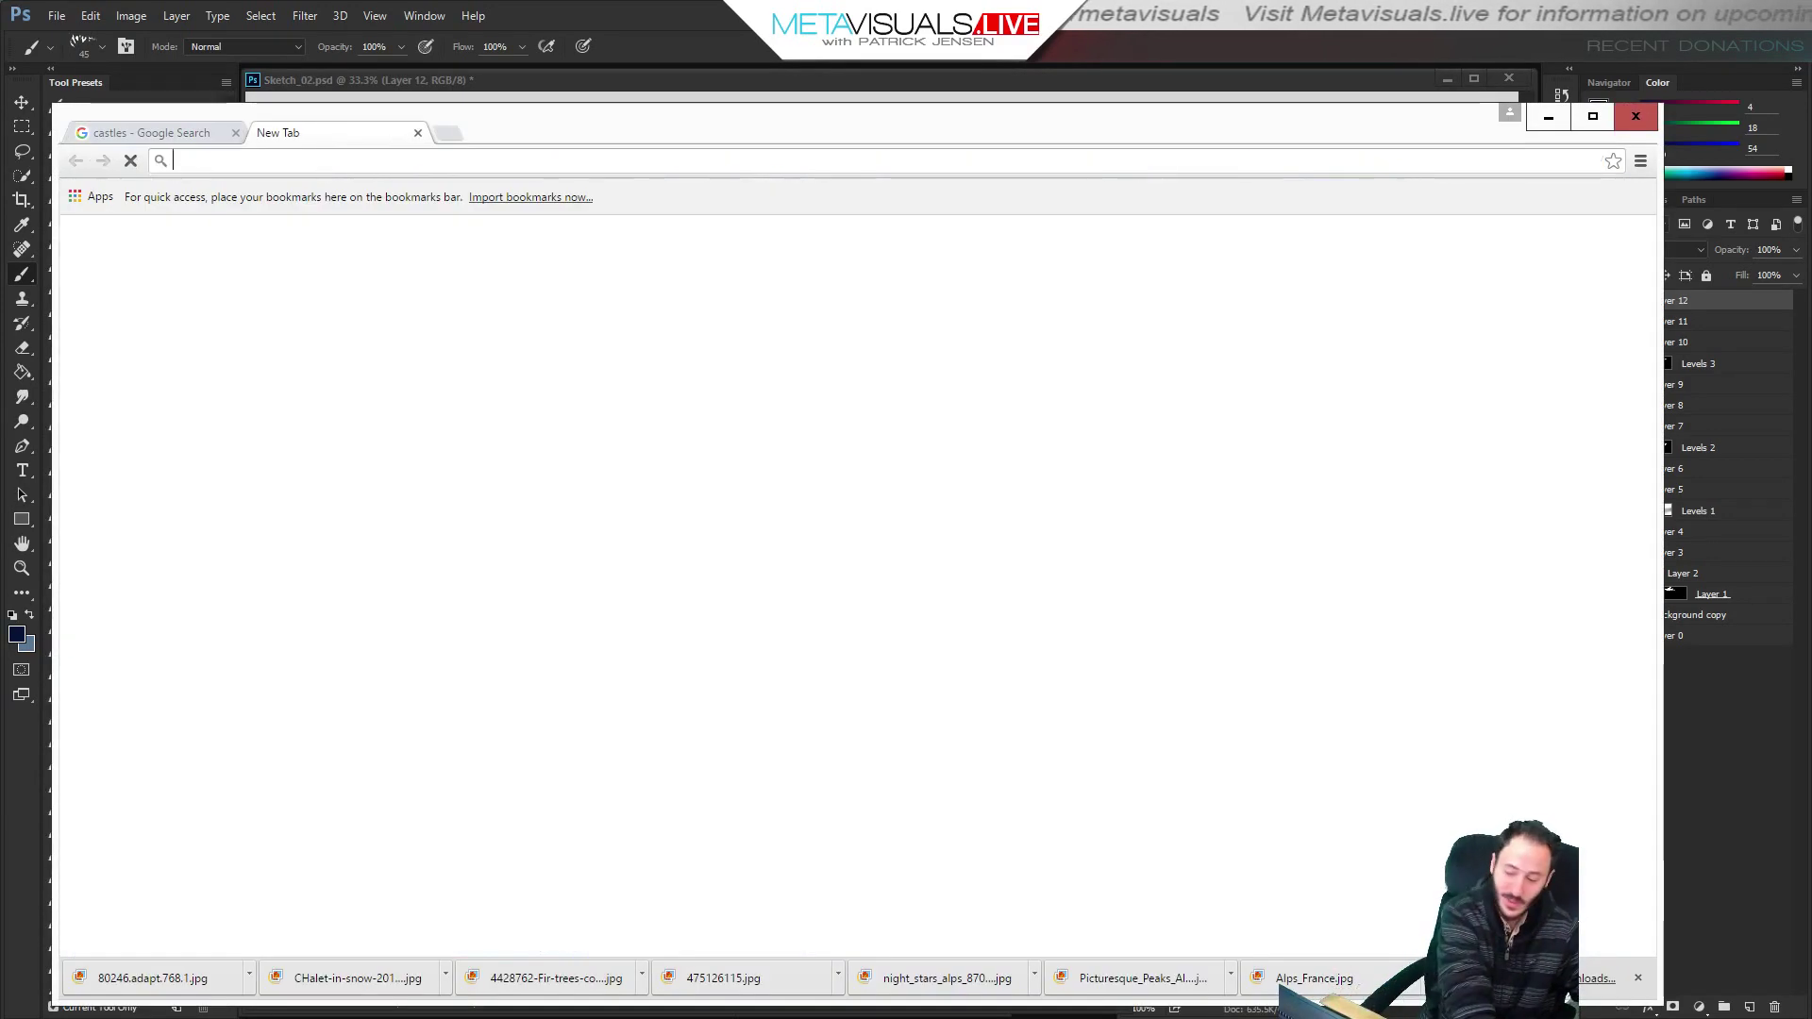
type("metavisuals.live")
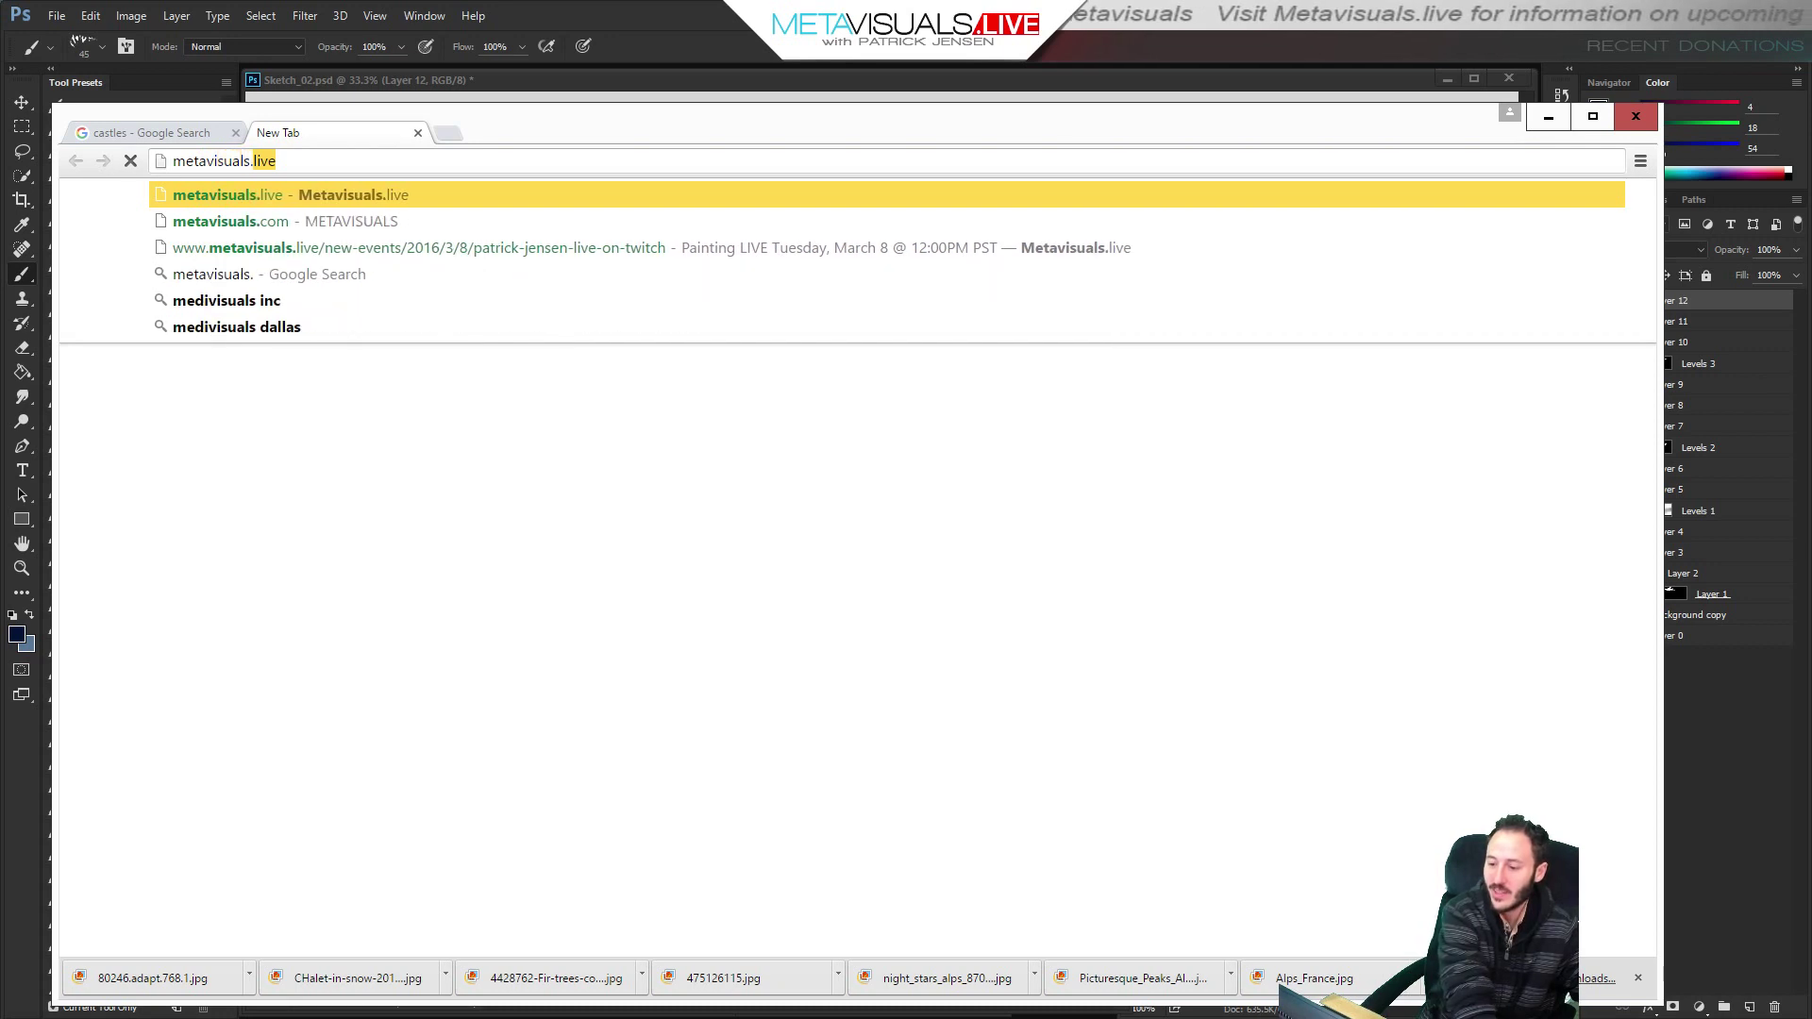
key("Return")
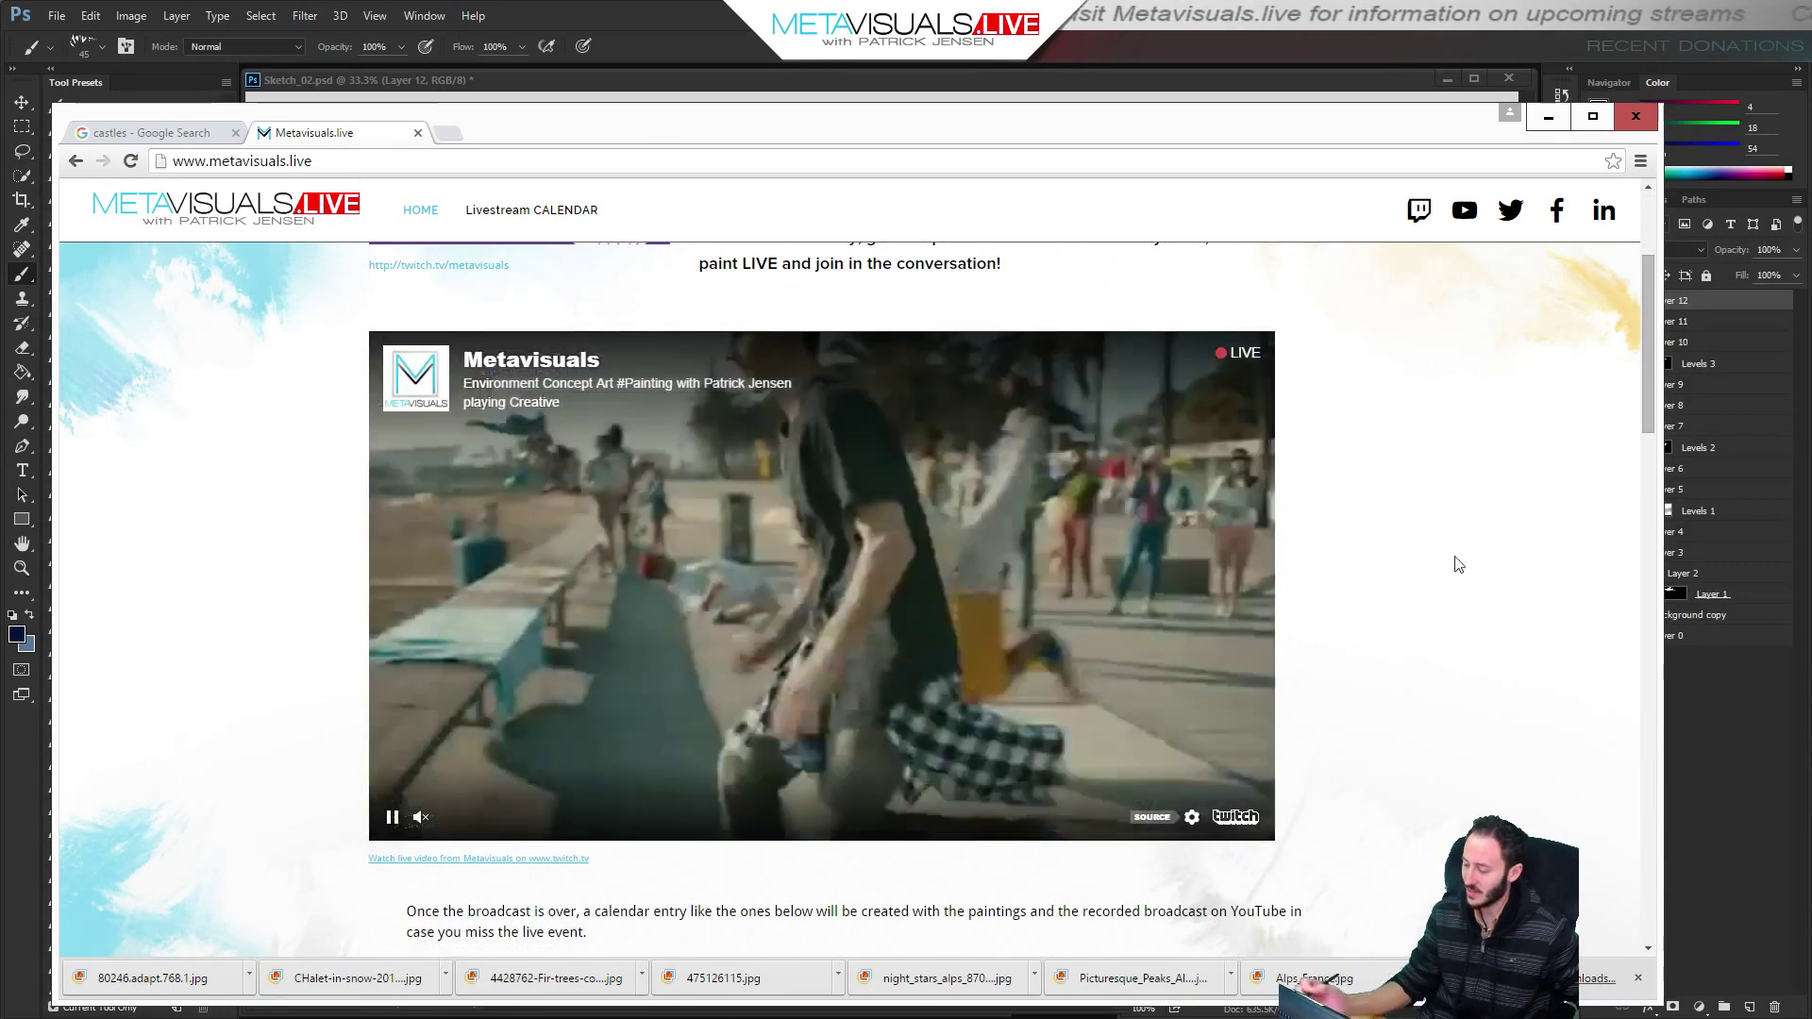
left_click_drag(1646, 360, 1647, 275)
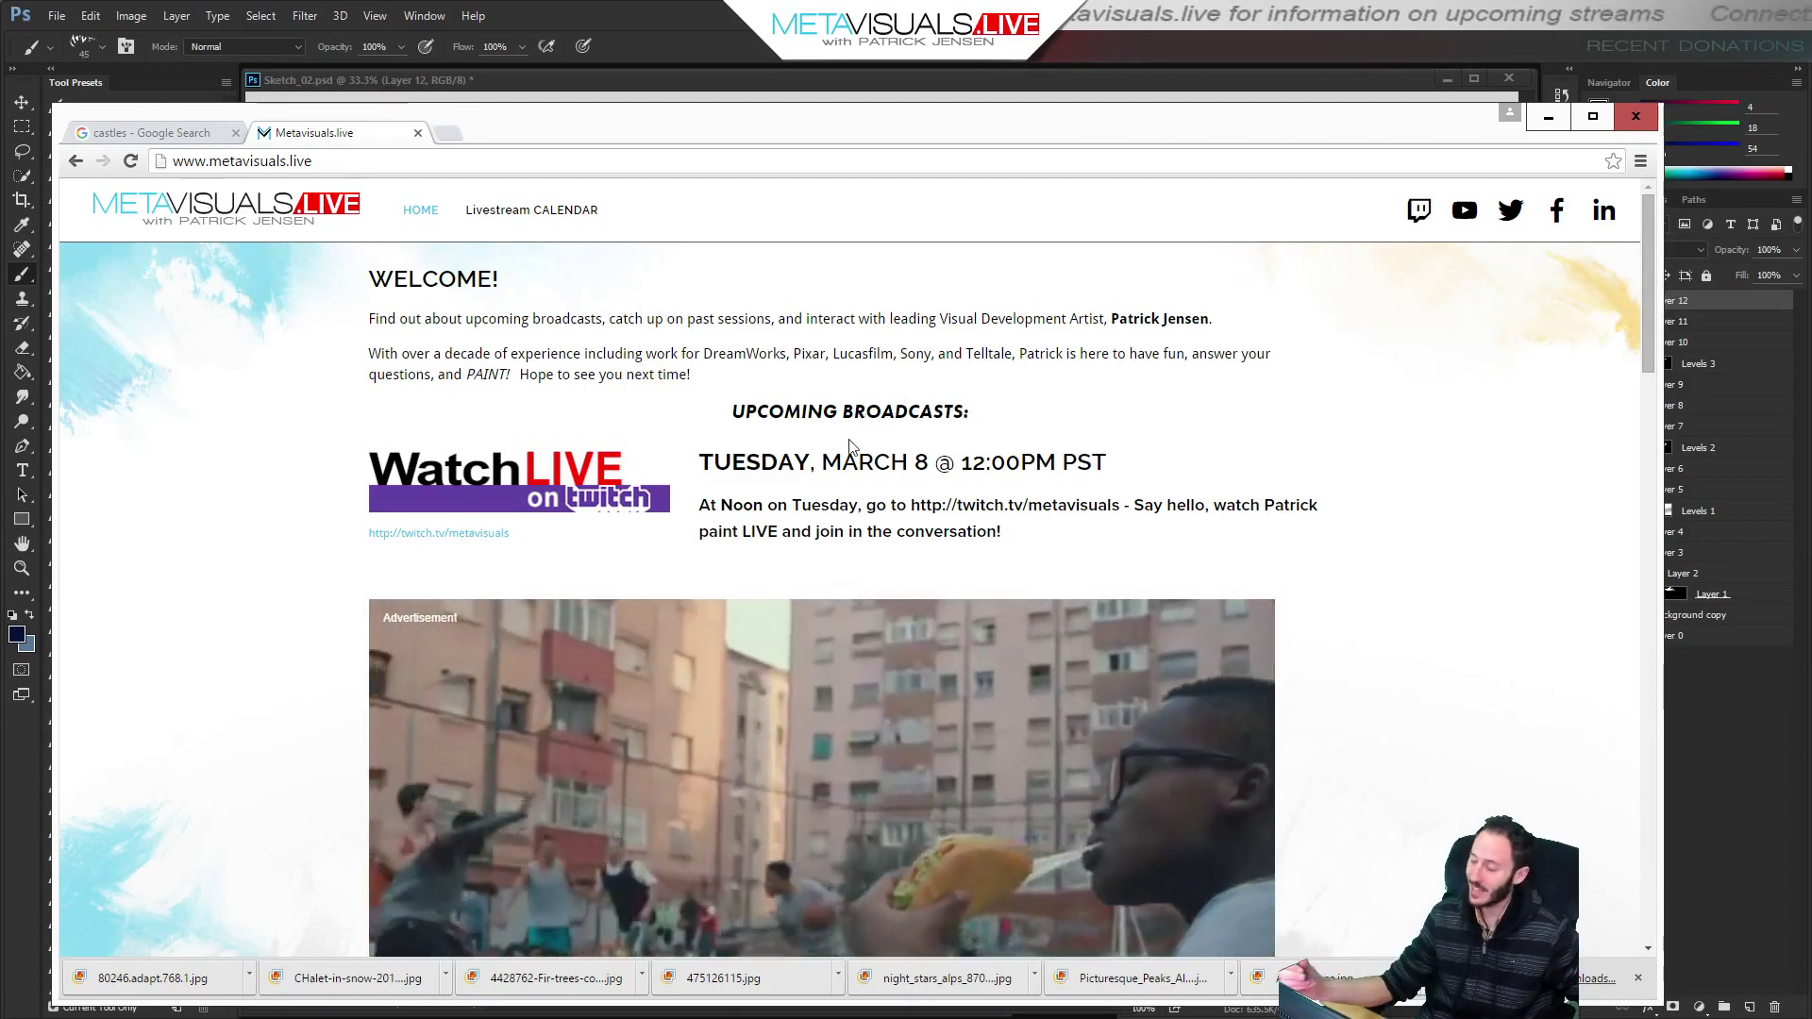
left_click_drag(1645, 253, 1642, 314)
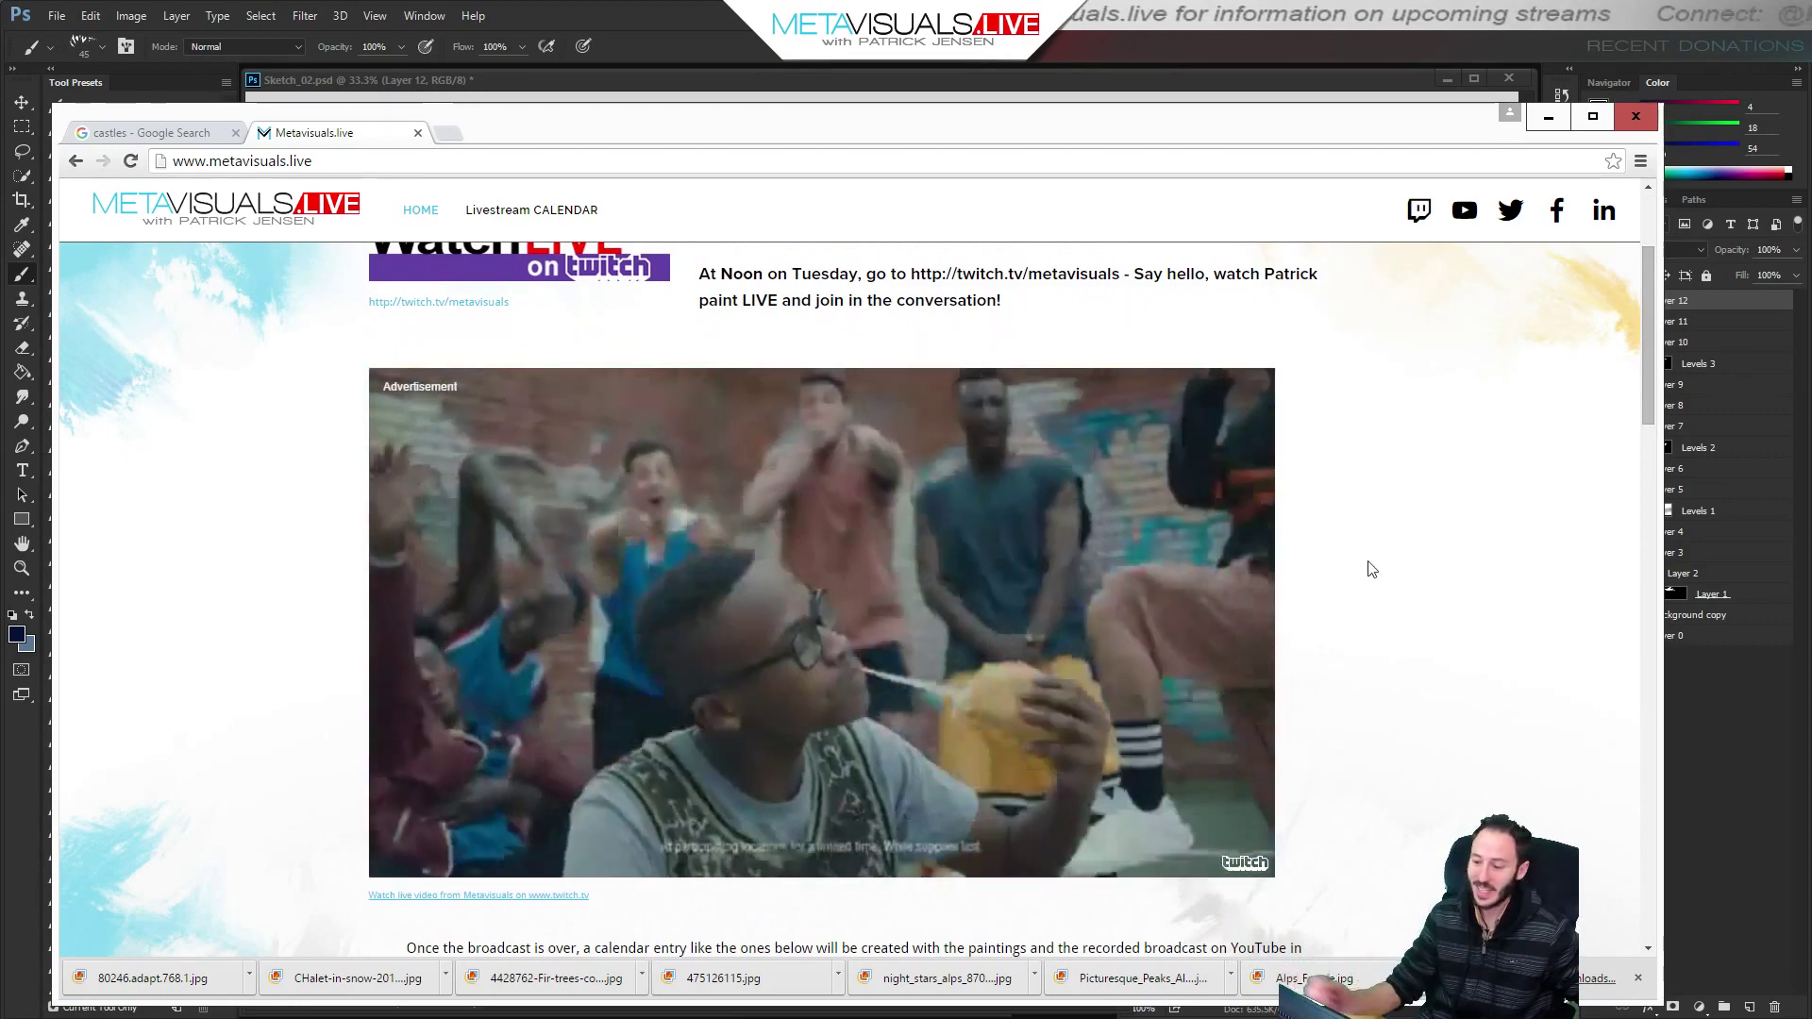
left_click_drag(1645, 350, 1645, 339)
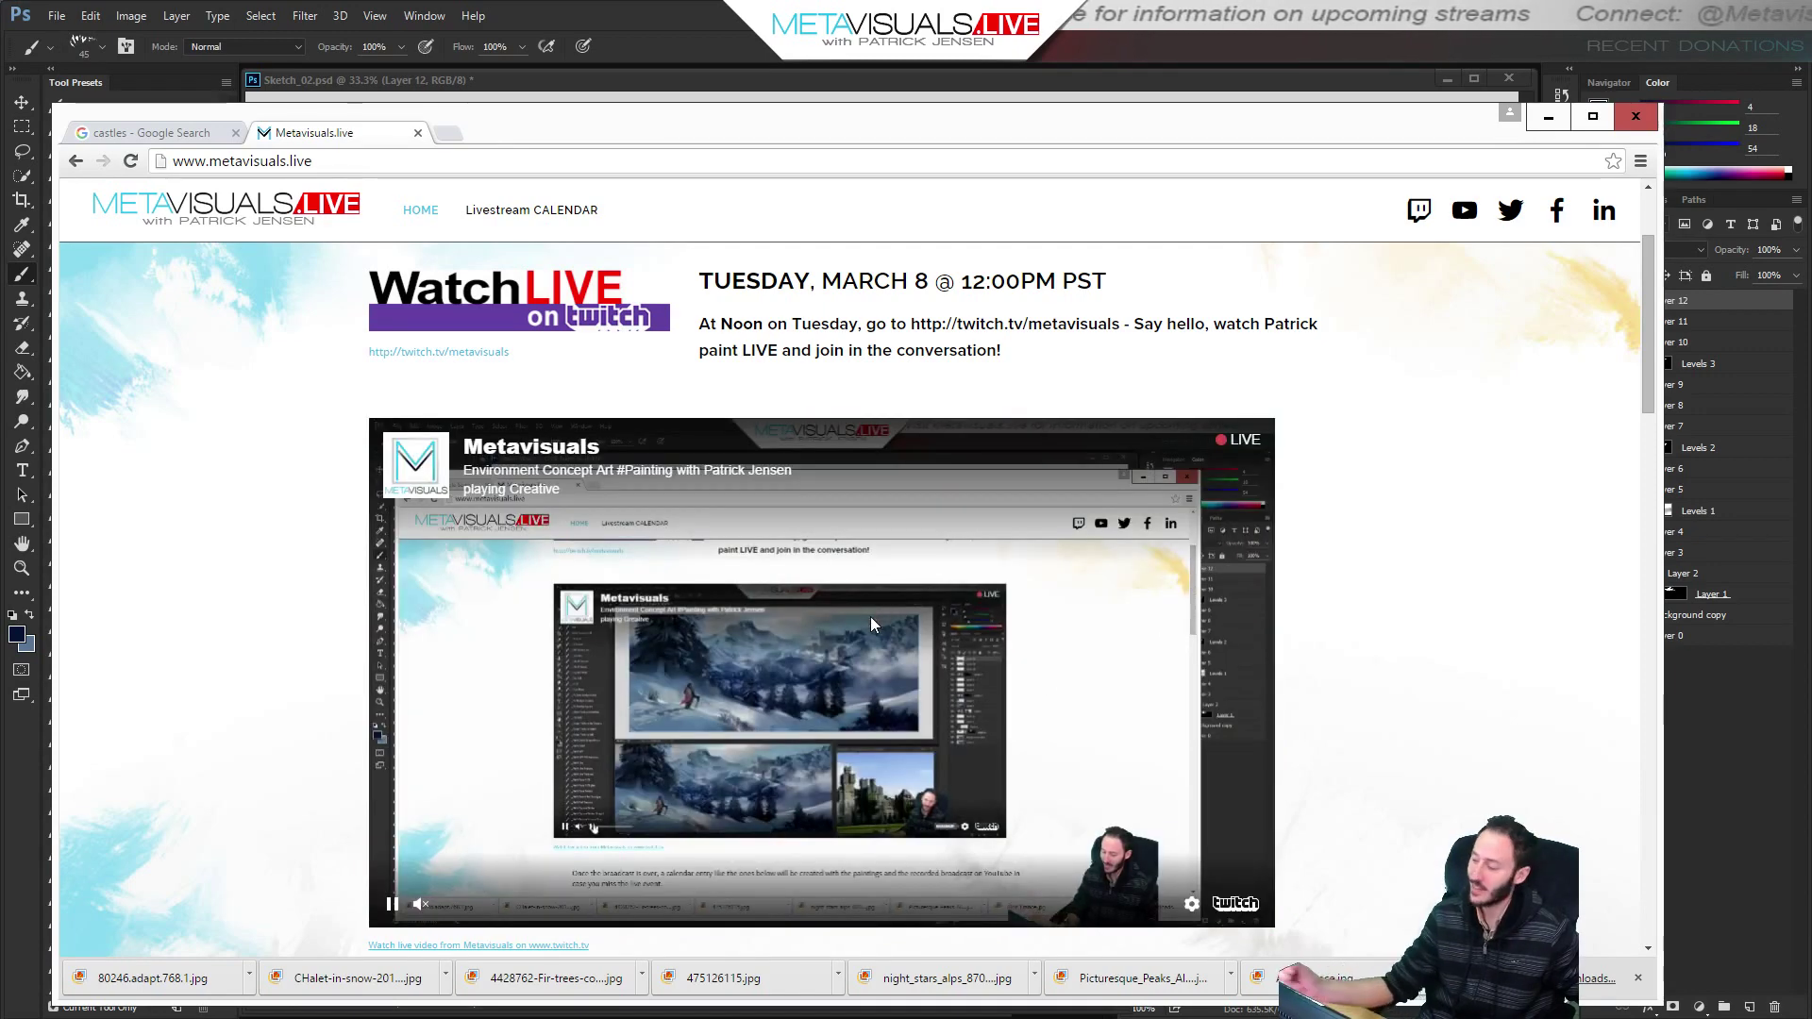
left_click_drag(1646, 279, 1637, 446)
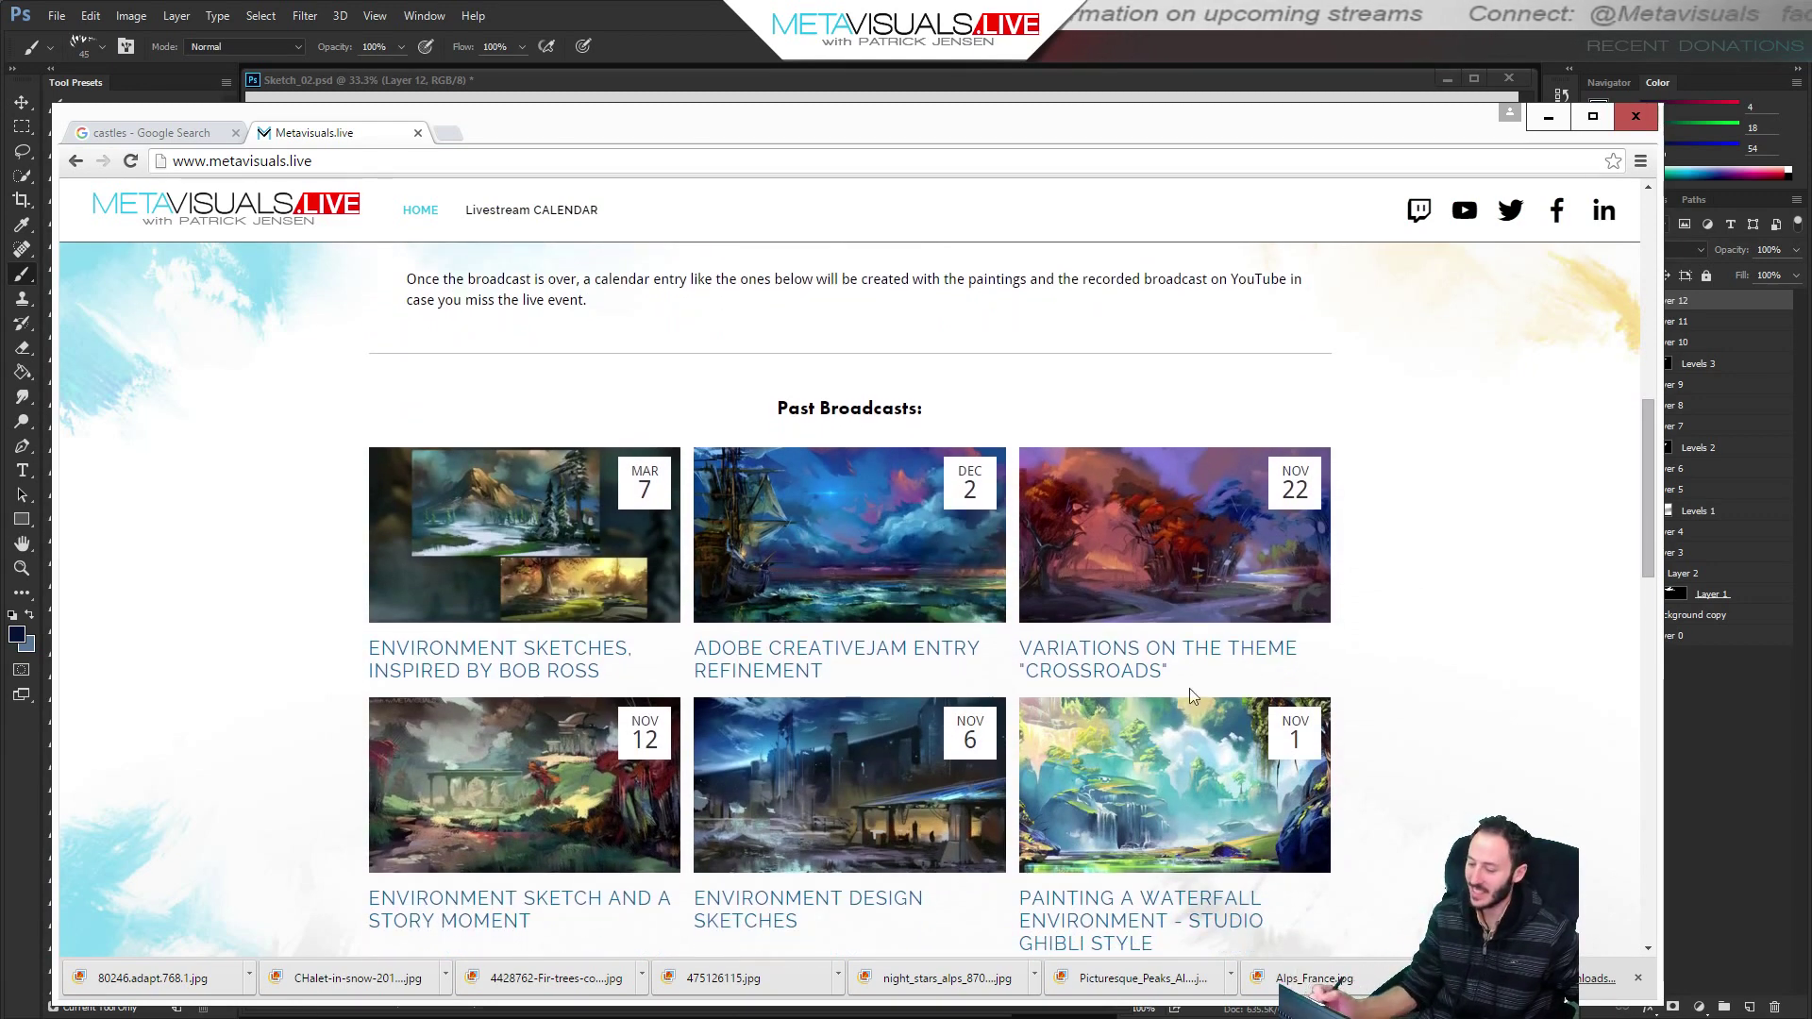
Open the past broadcast "Environment Sketches, Inspired by Bob Ross" and look through its recorded video and final paintings.
left_click(580, 522)
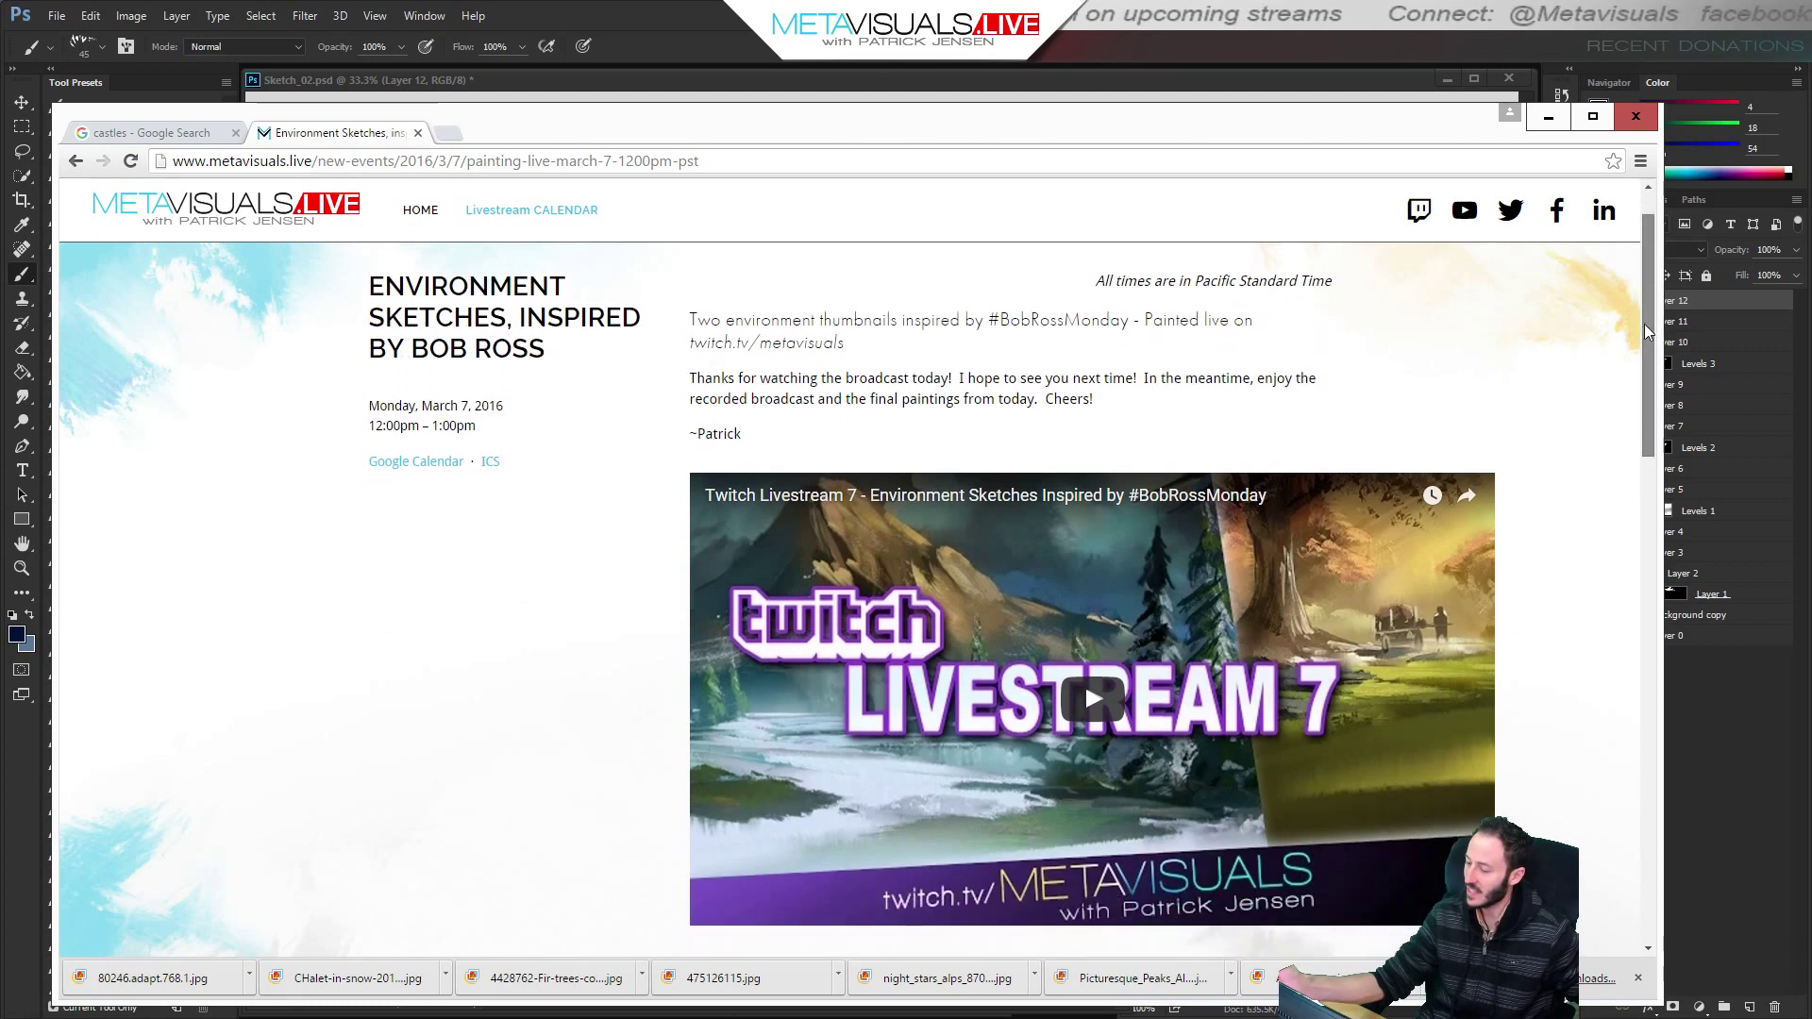
scroll(1644, 325, "down", 3)
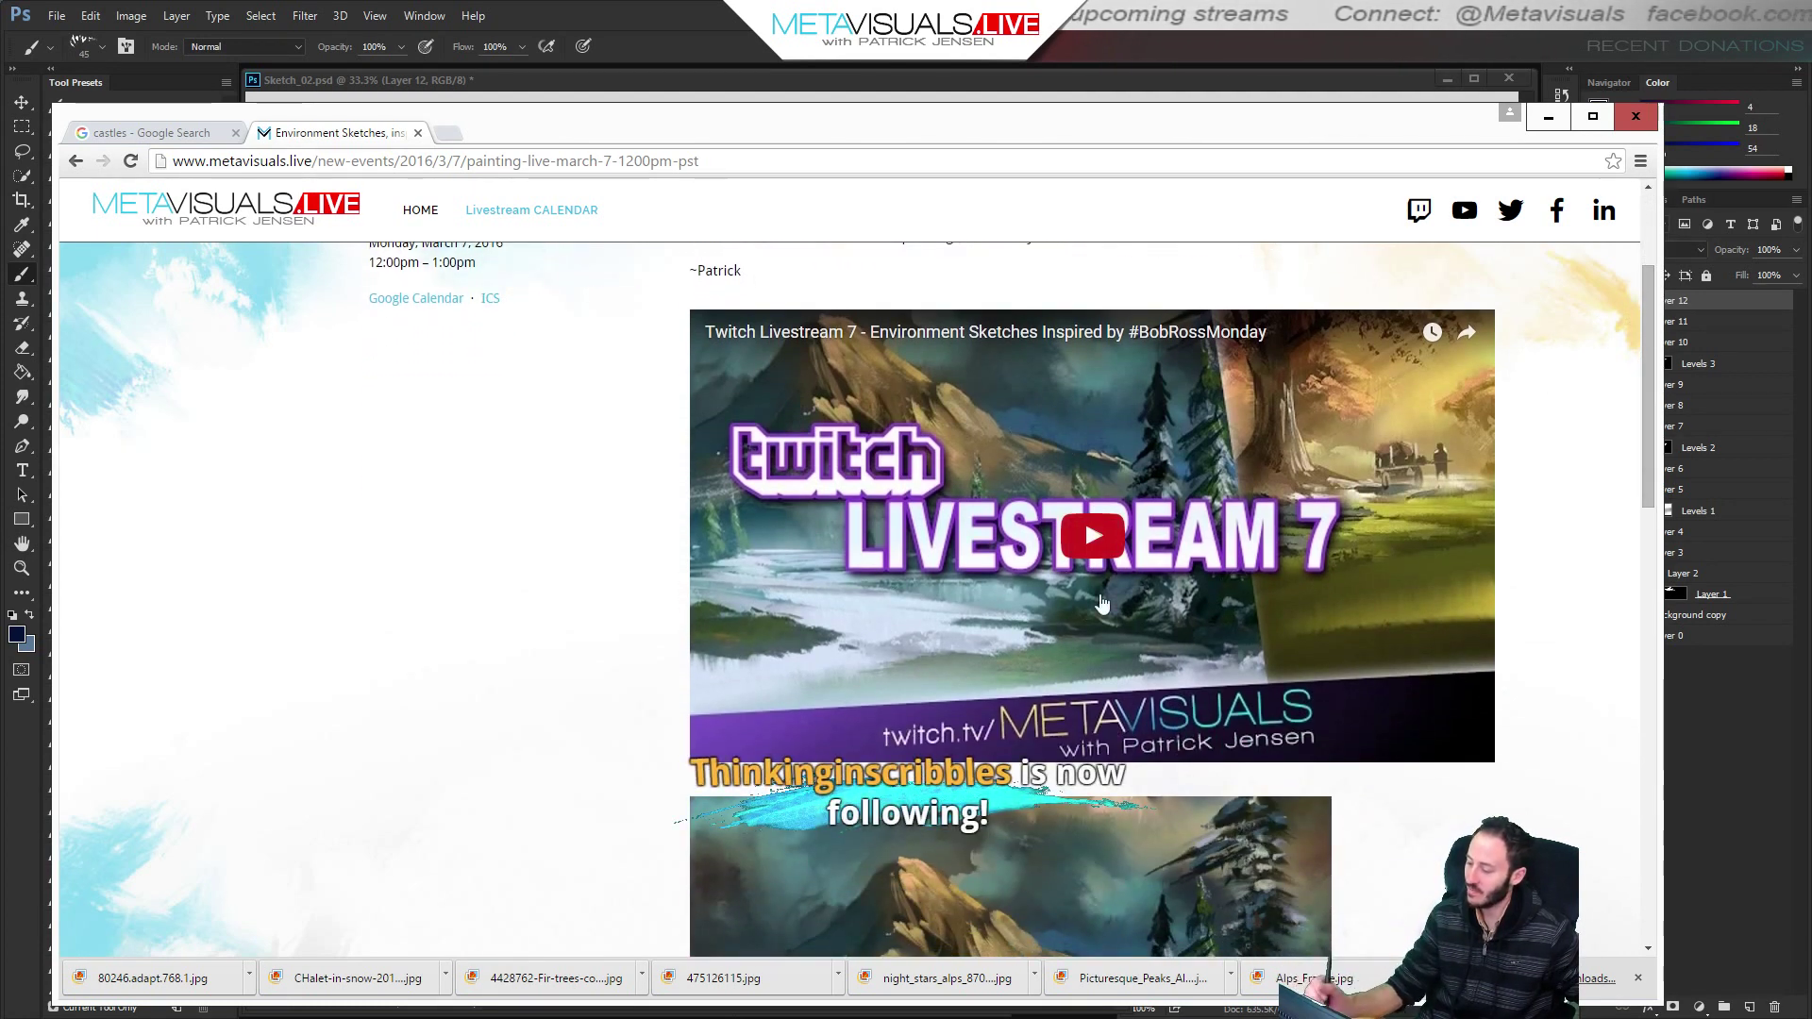
scroll(1640, 396, "down", 2)
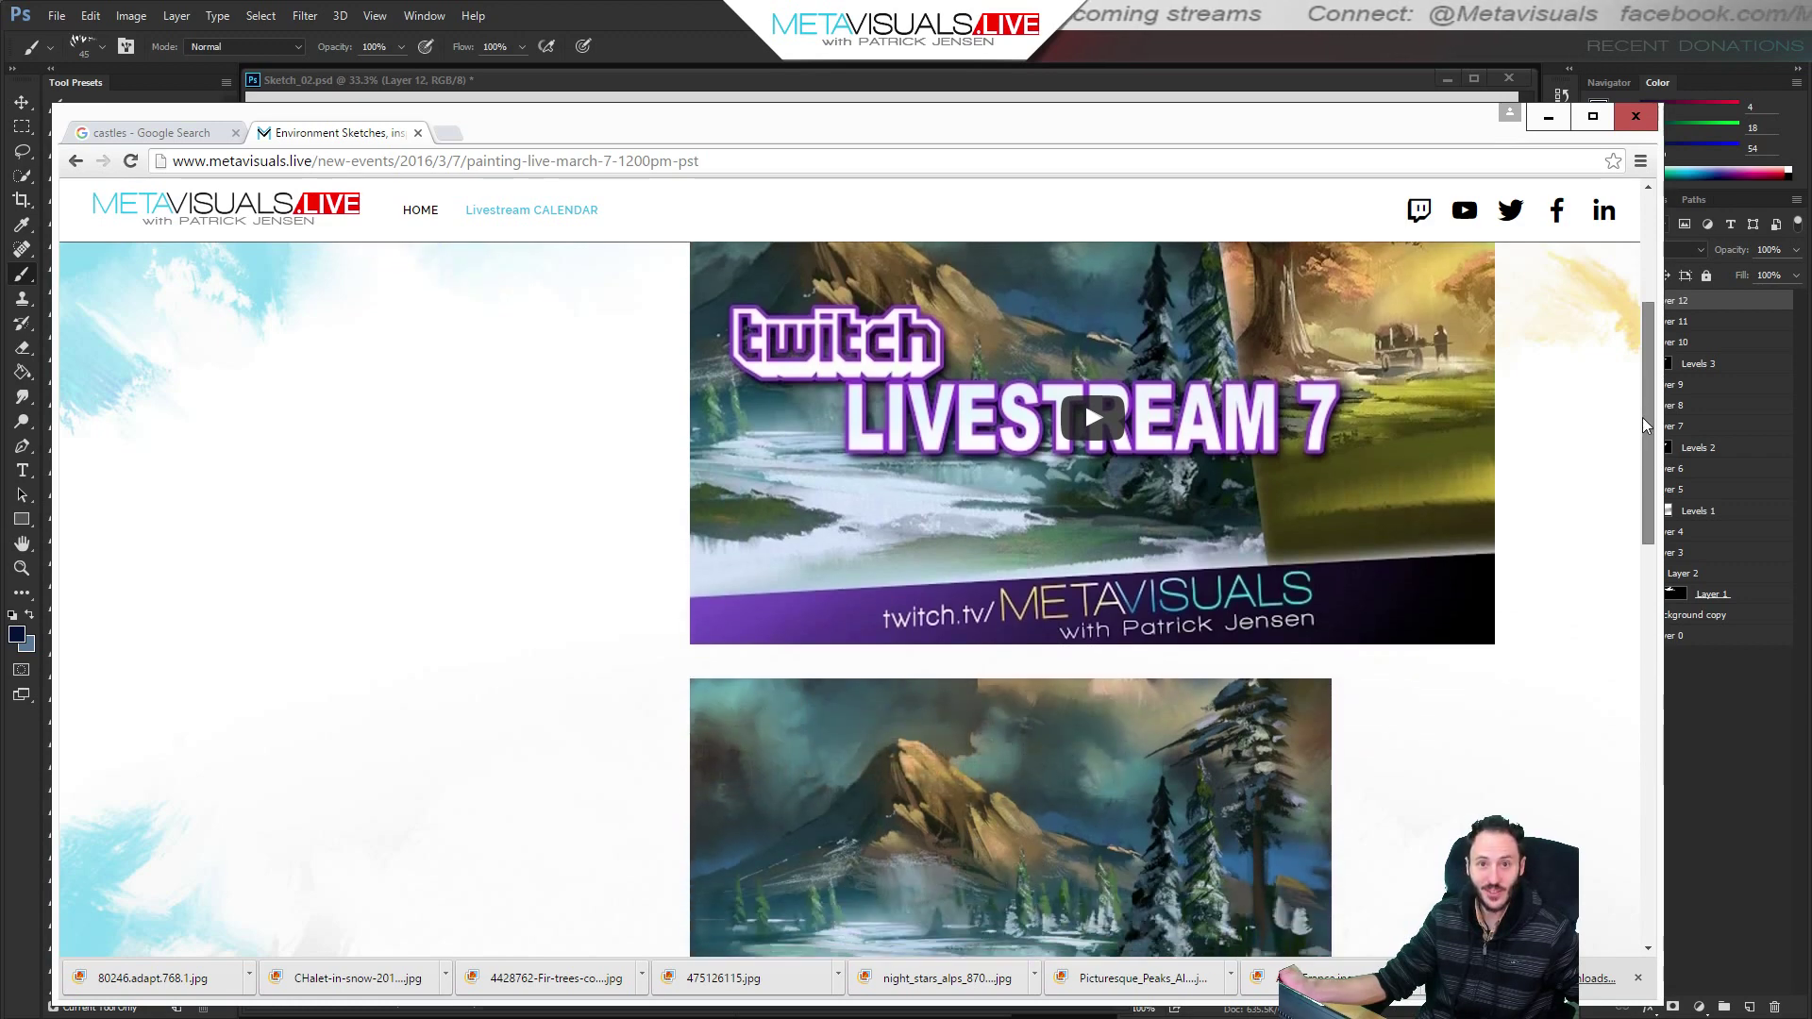
left_click_drag(1643, 420, 1643, 552)
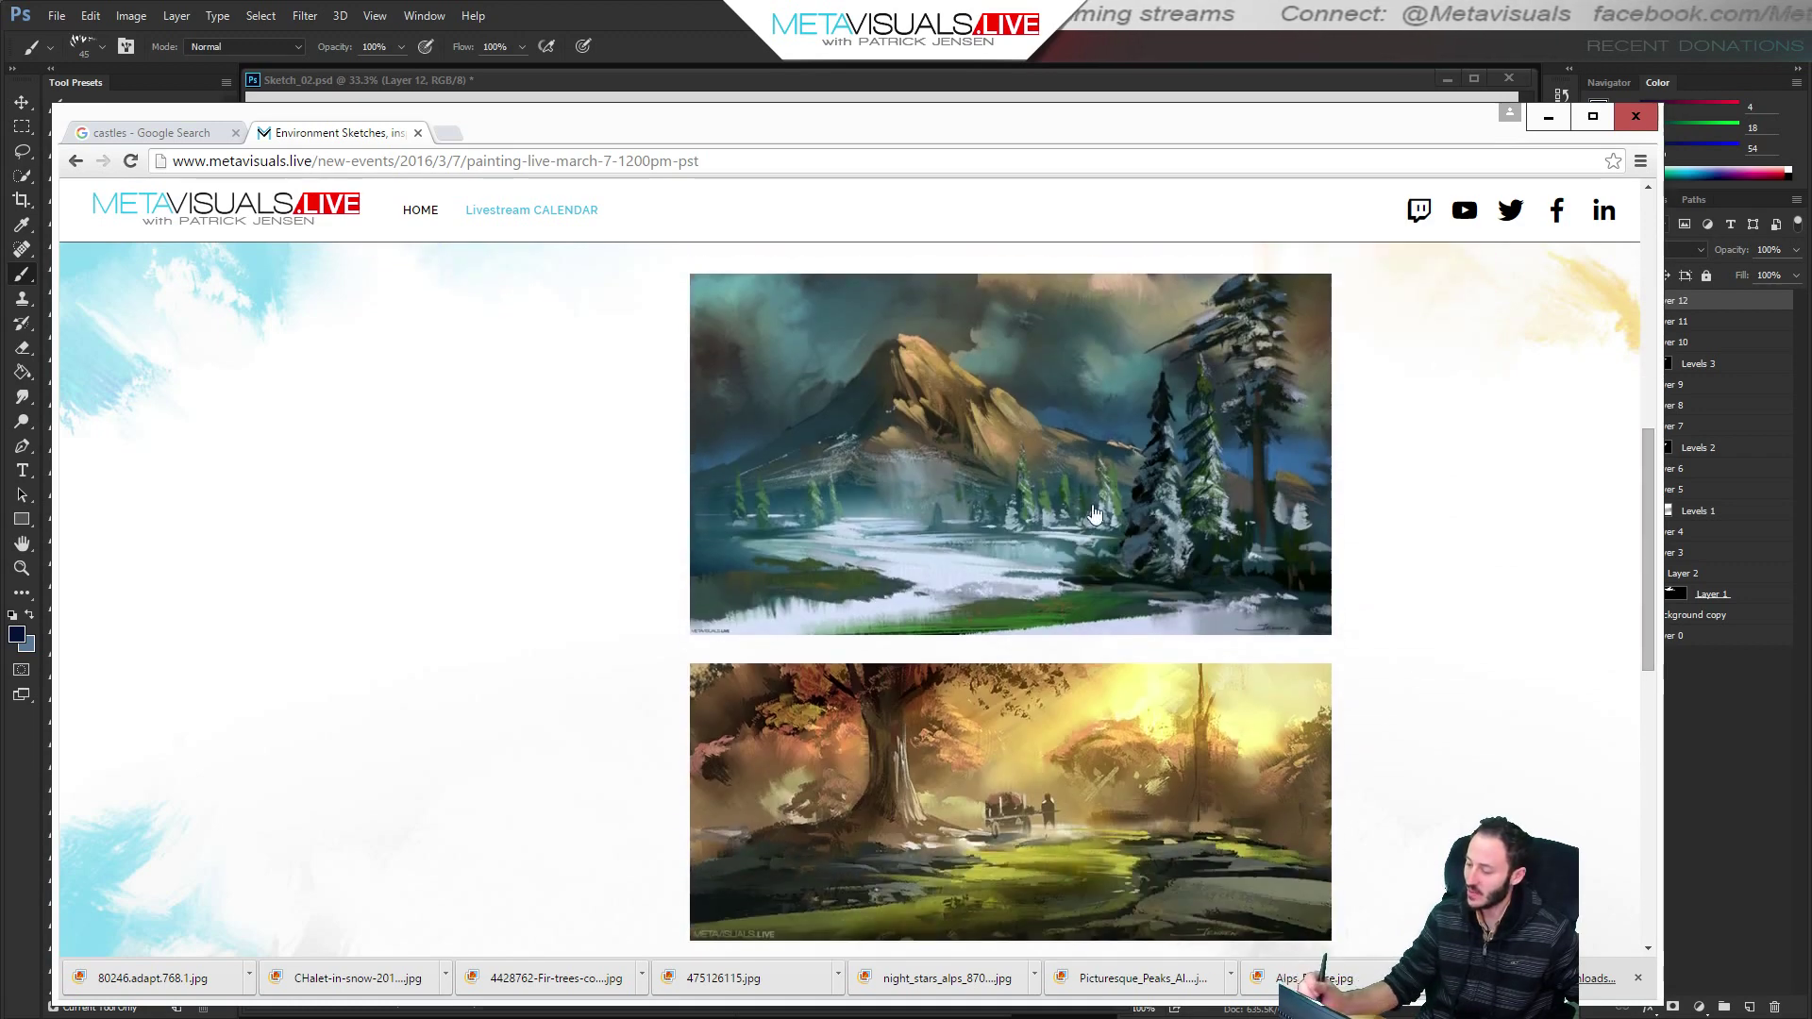
left_click_drag(1645, 502, 1644, 513)
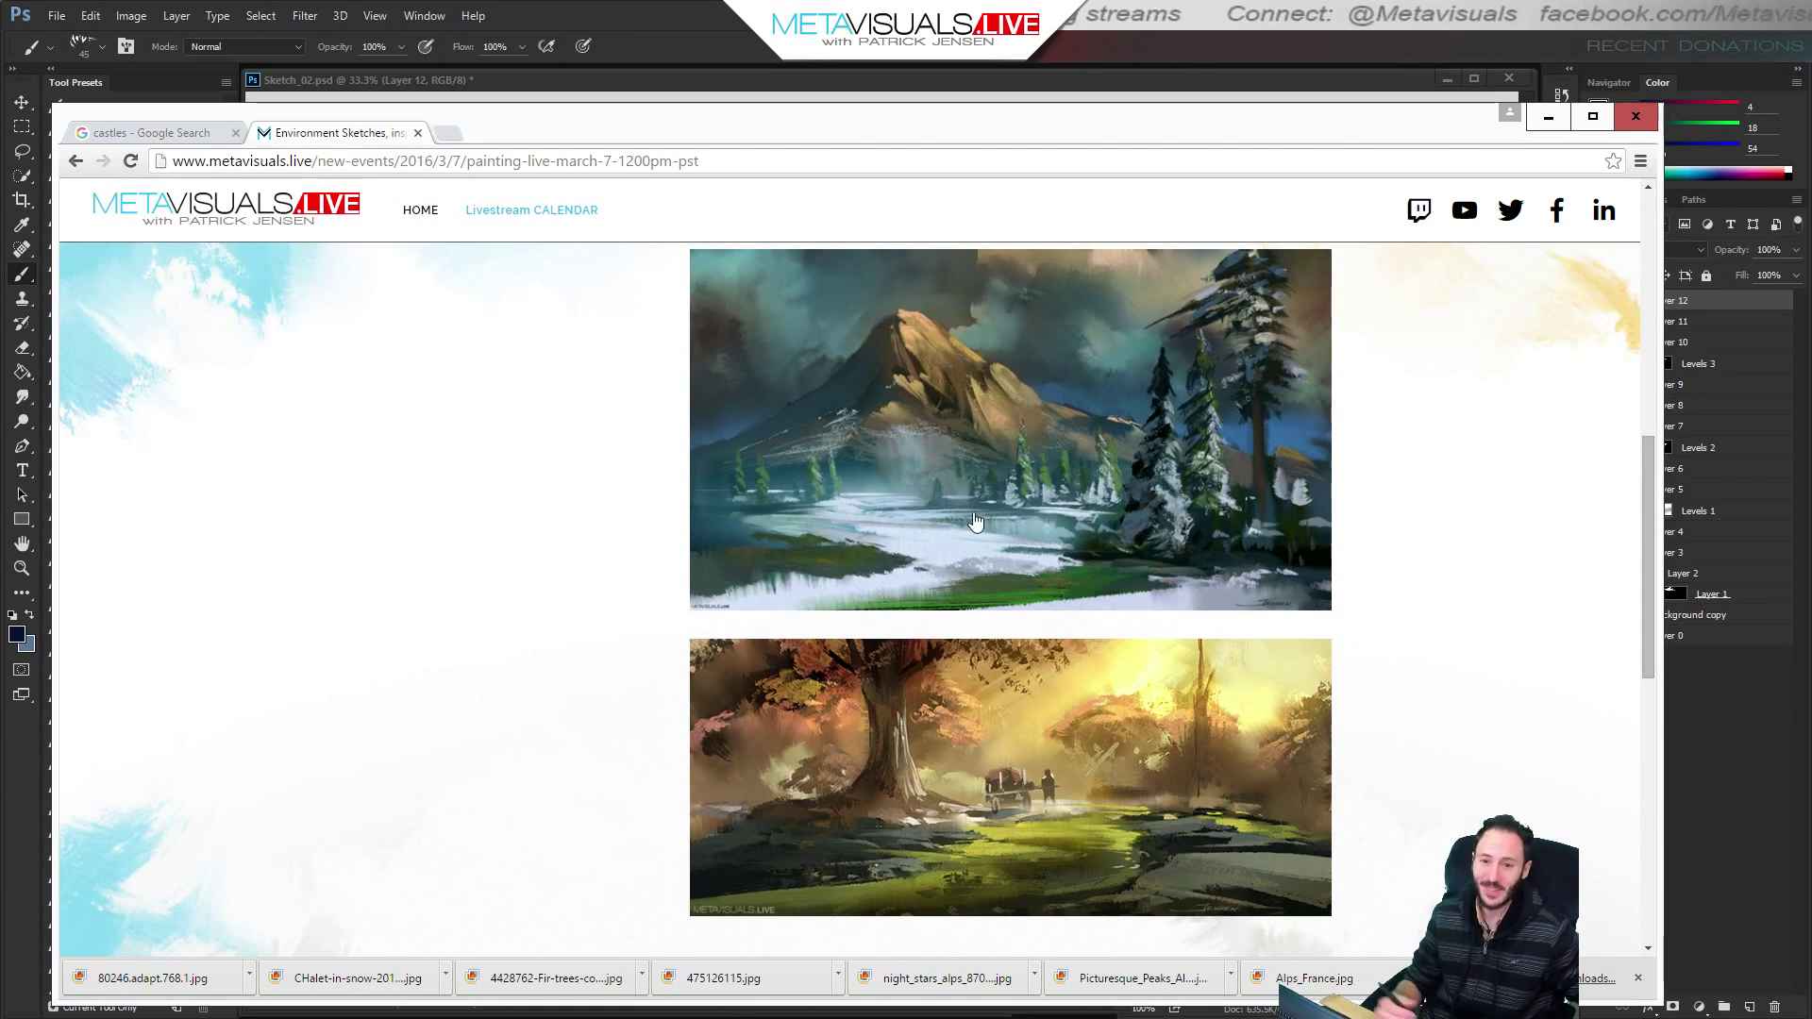
mouse_move(1650, 523)
left_mouse_down()
mouse_move(1633, 736)
mouse_move(1634, 201)
left_mouse_up()
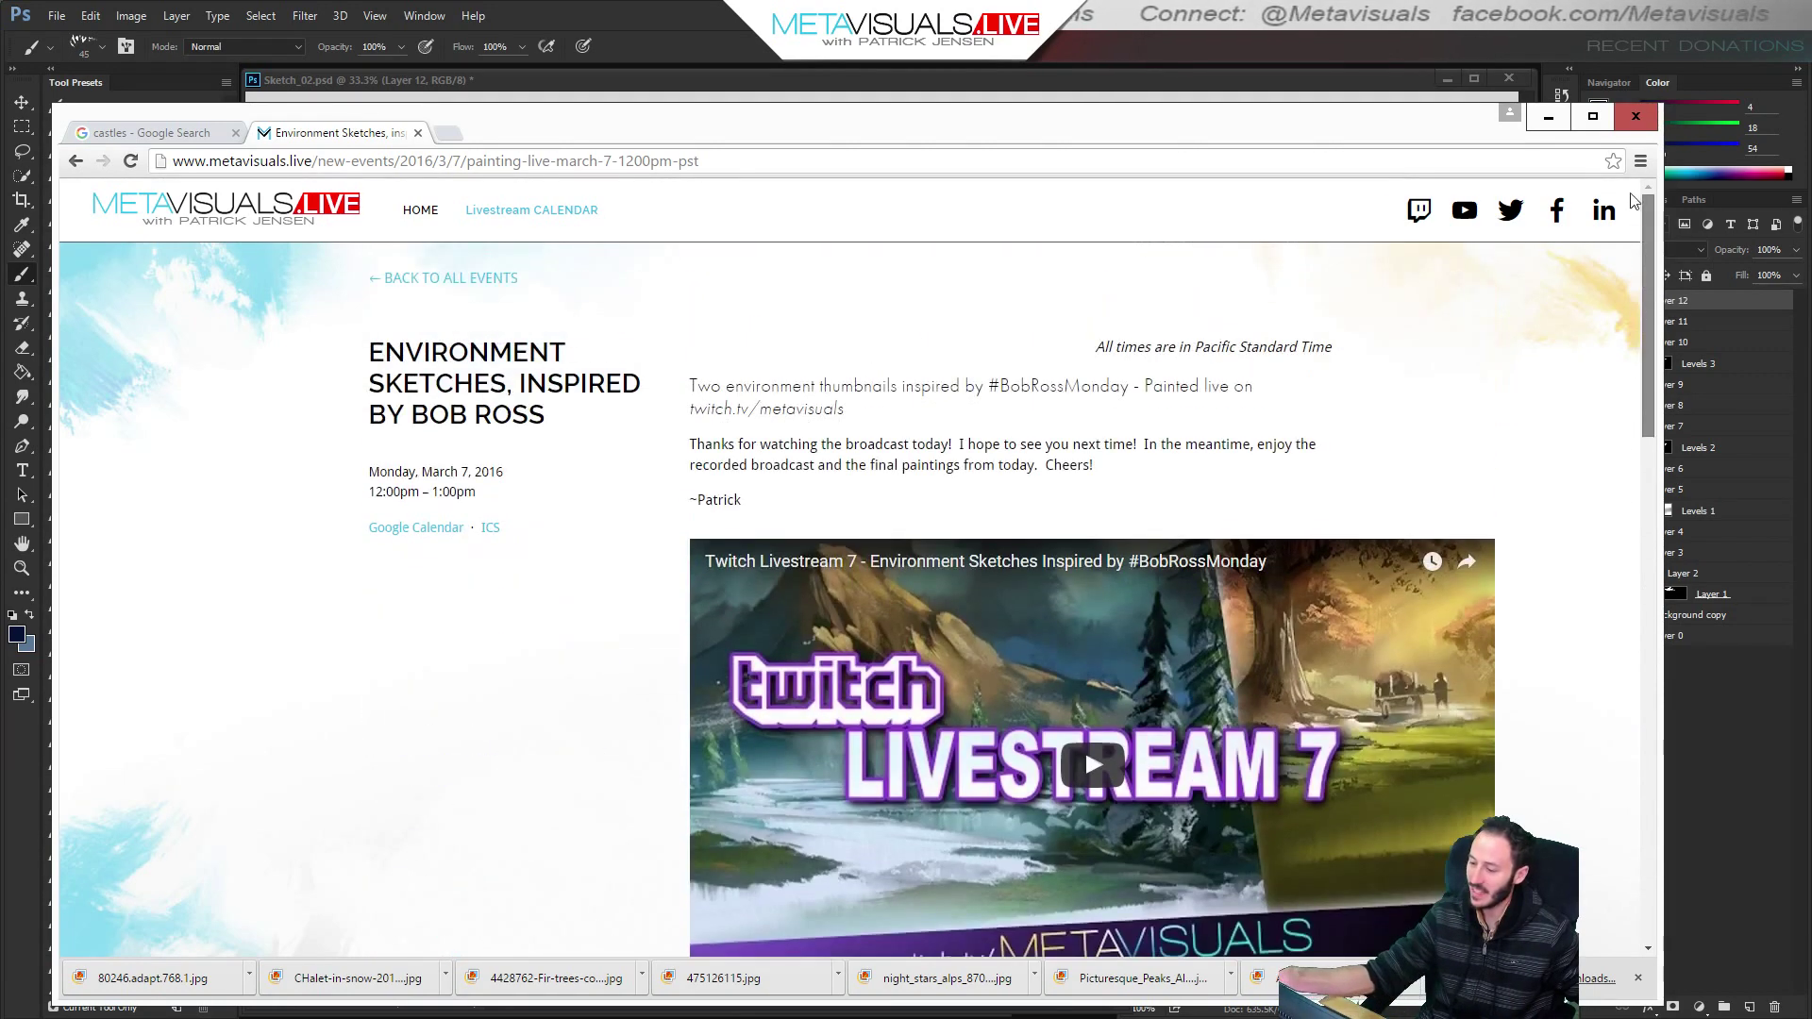
Return to the site's home page and look through its donation page, social links and comments section.
left_click(424, 219)
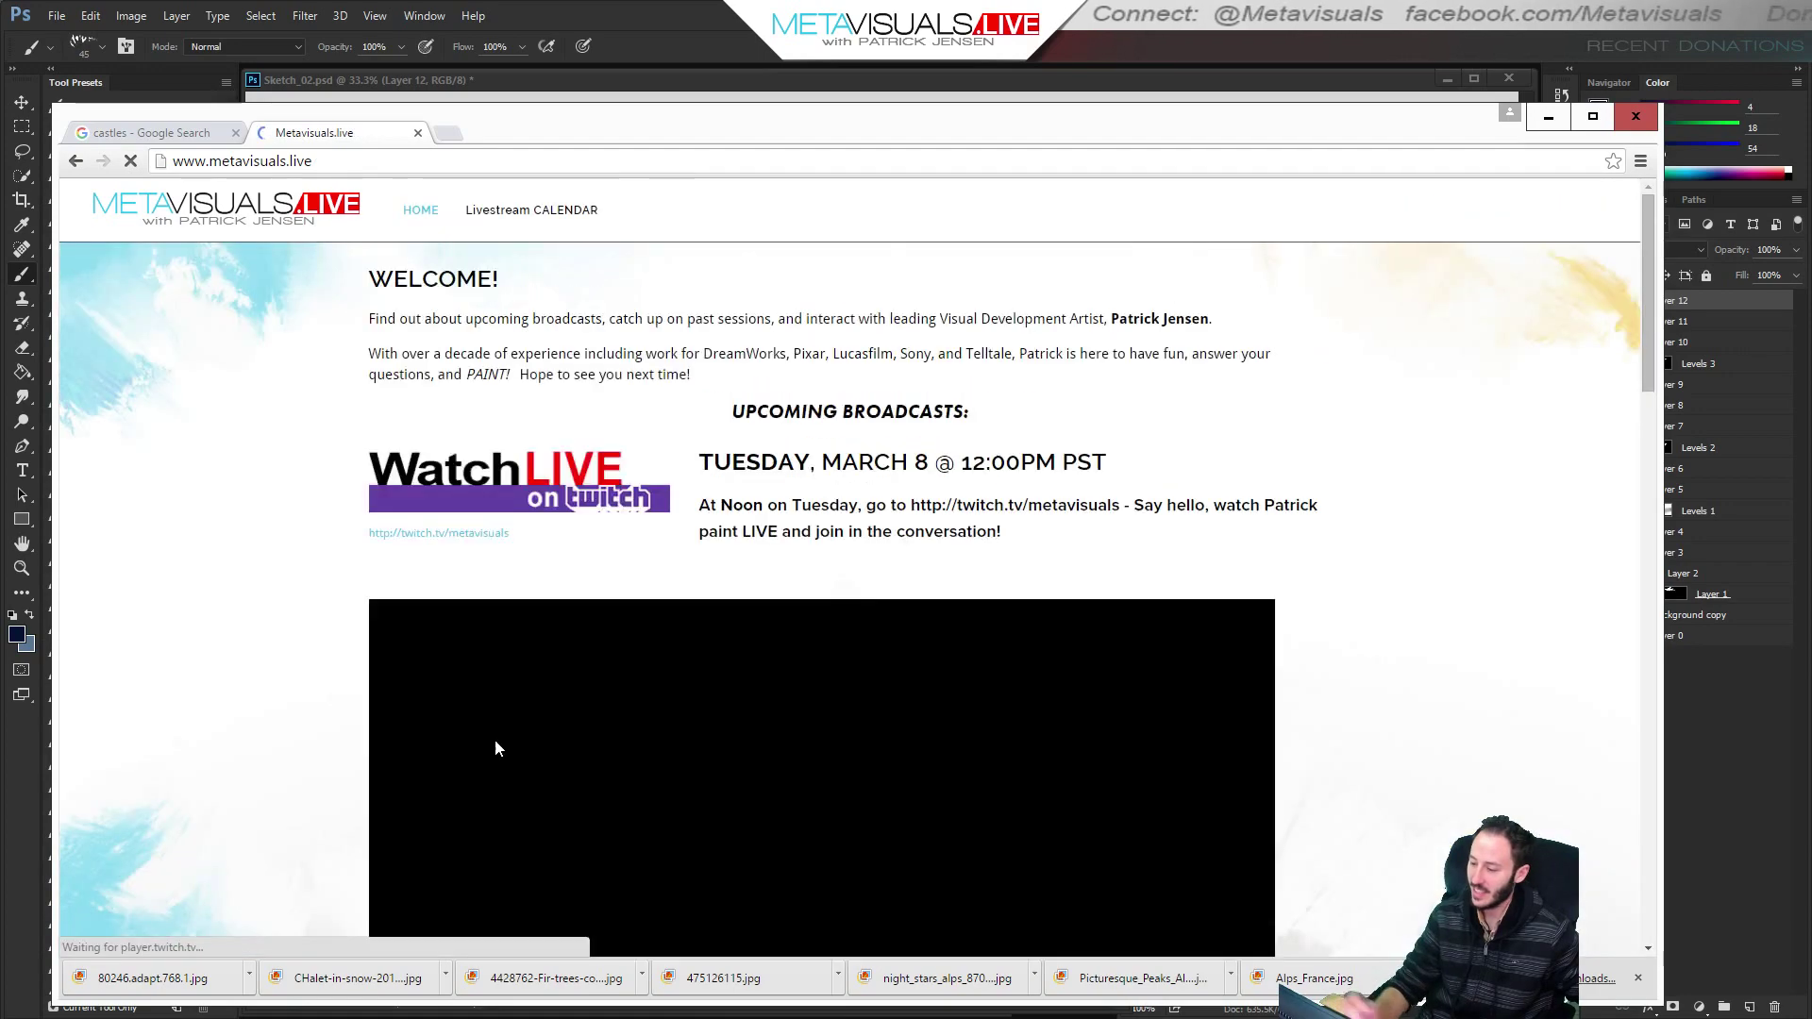
mouse_move(1642, 264)
left_mouse_down()
mouse_move(1636, 629)
mouse_move(1645, 246)
left_mouse_up()
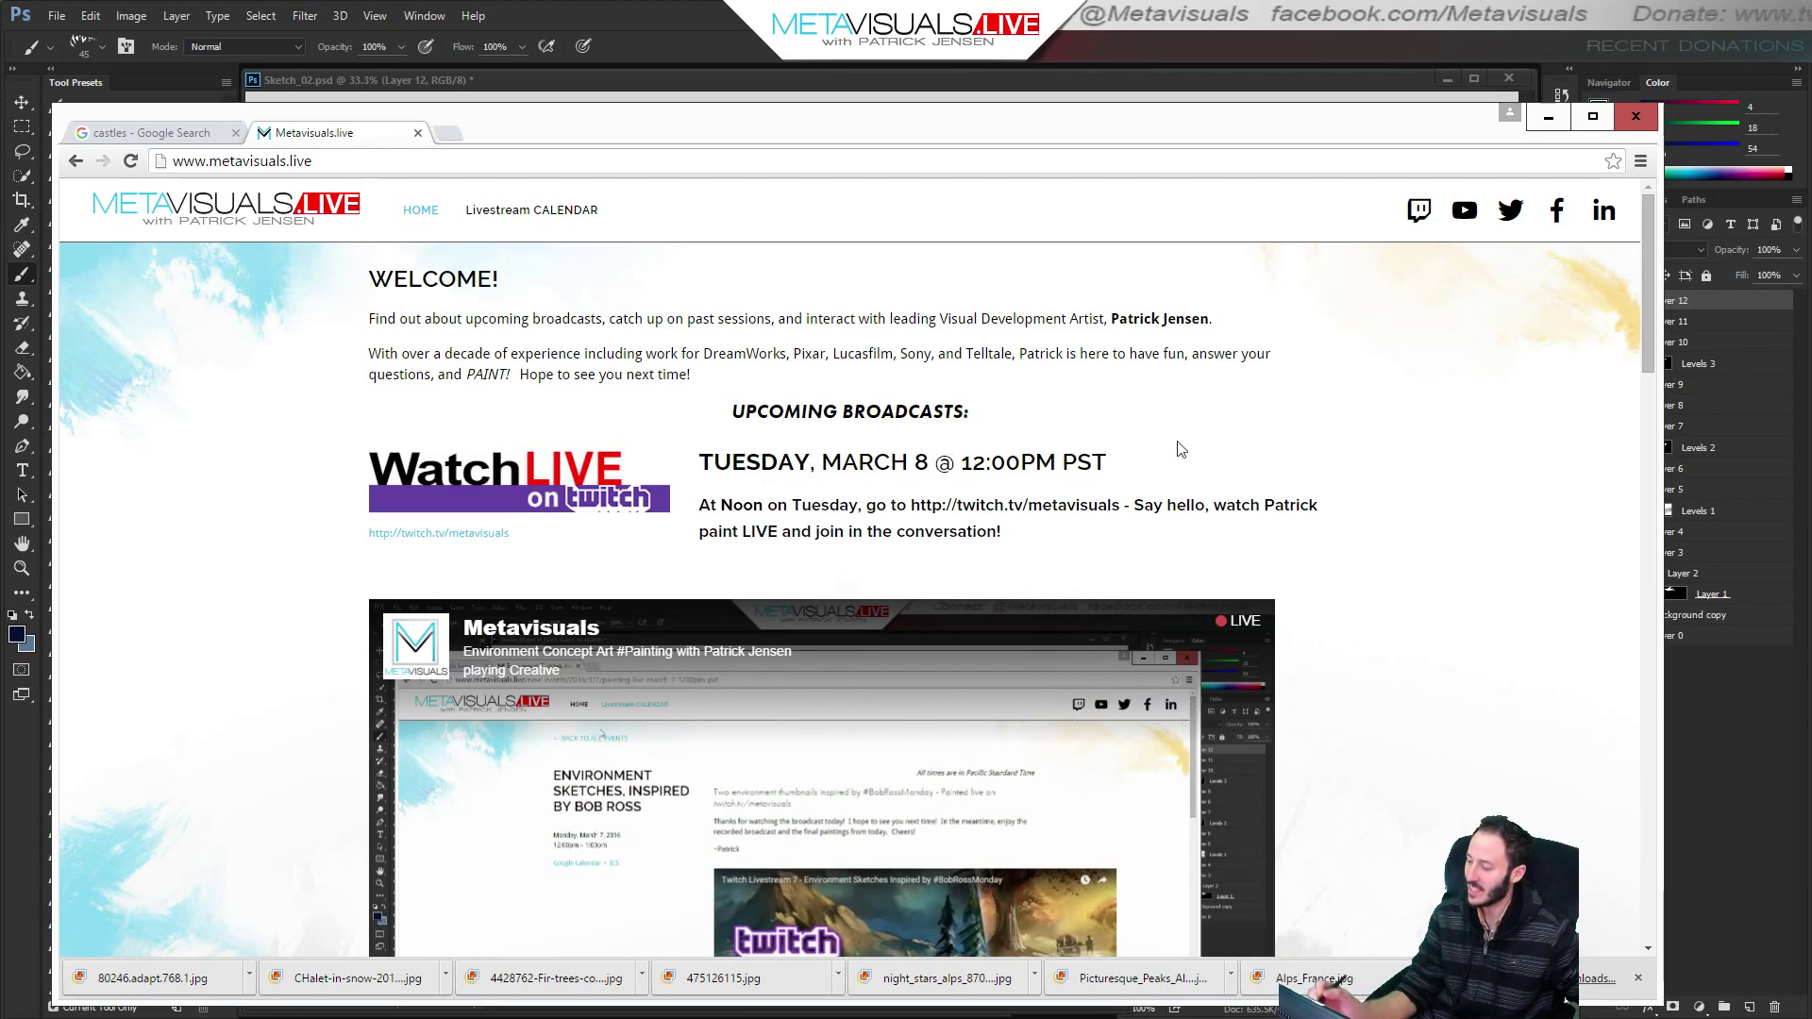
left_click_drag(1647, 268, 1619, 603)
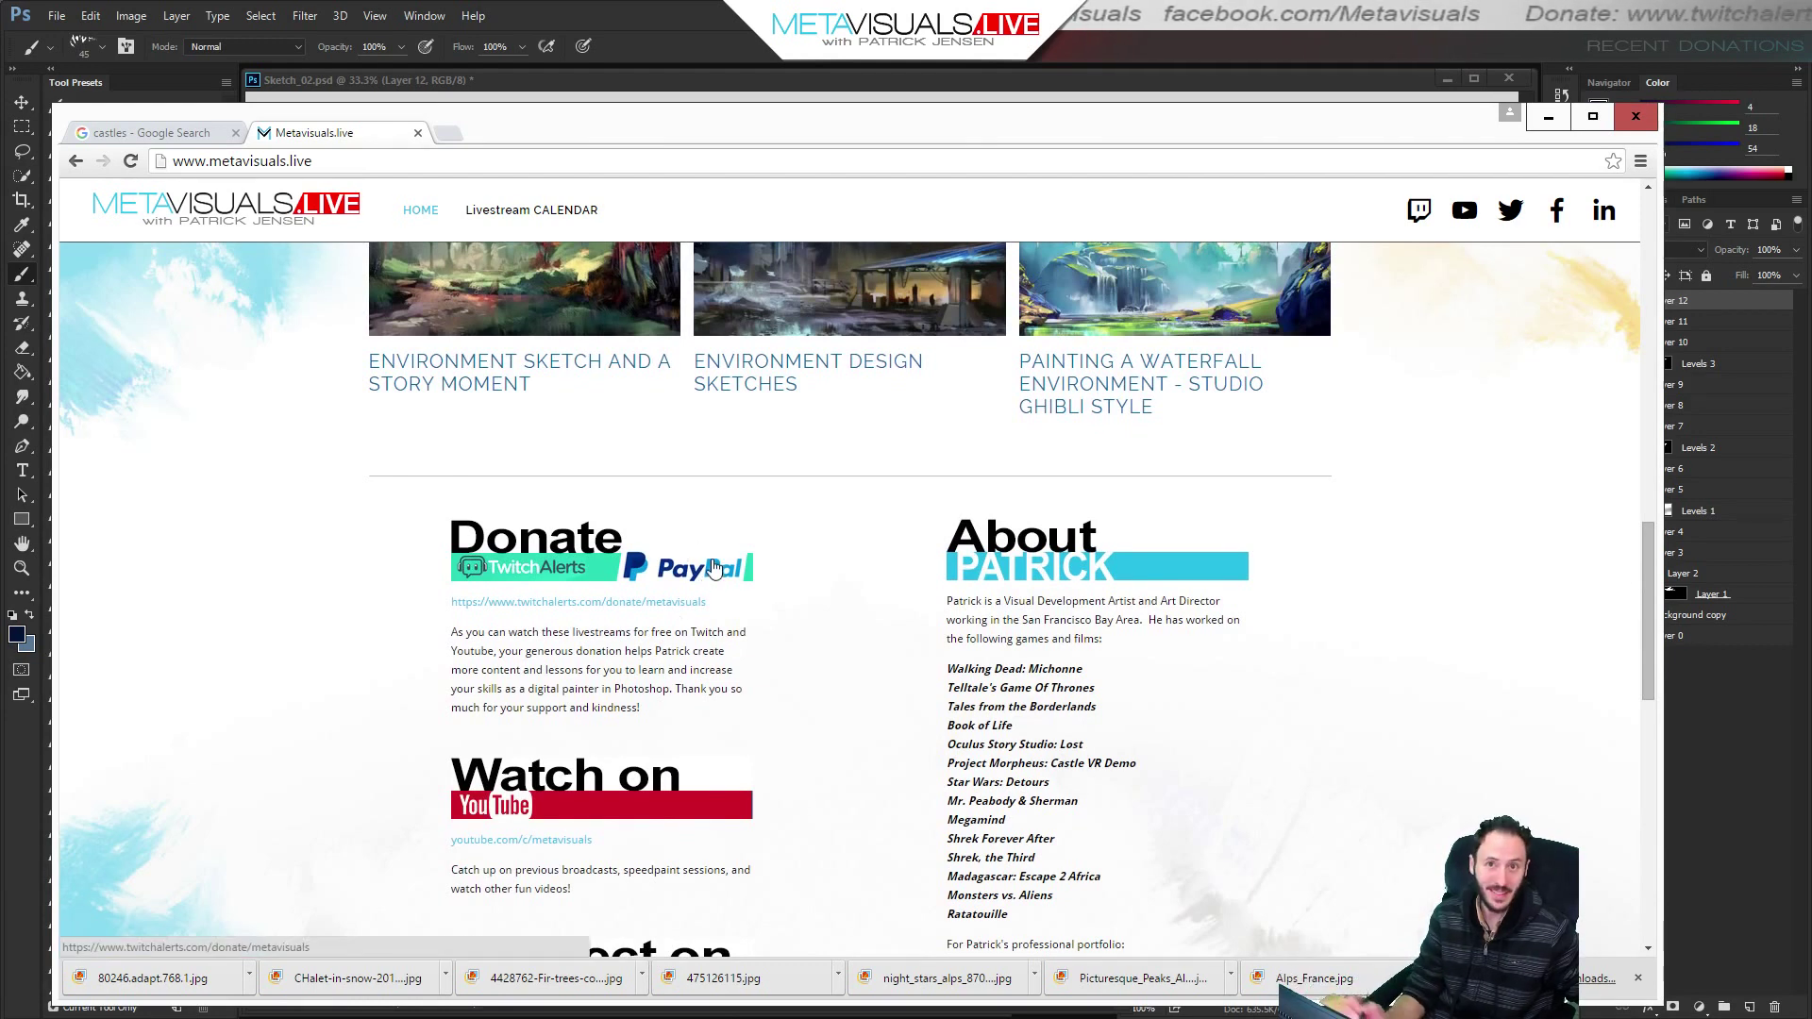
left_click(604, 602)
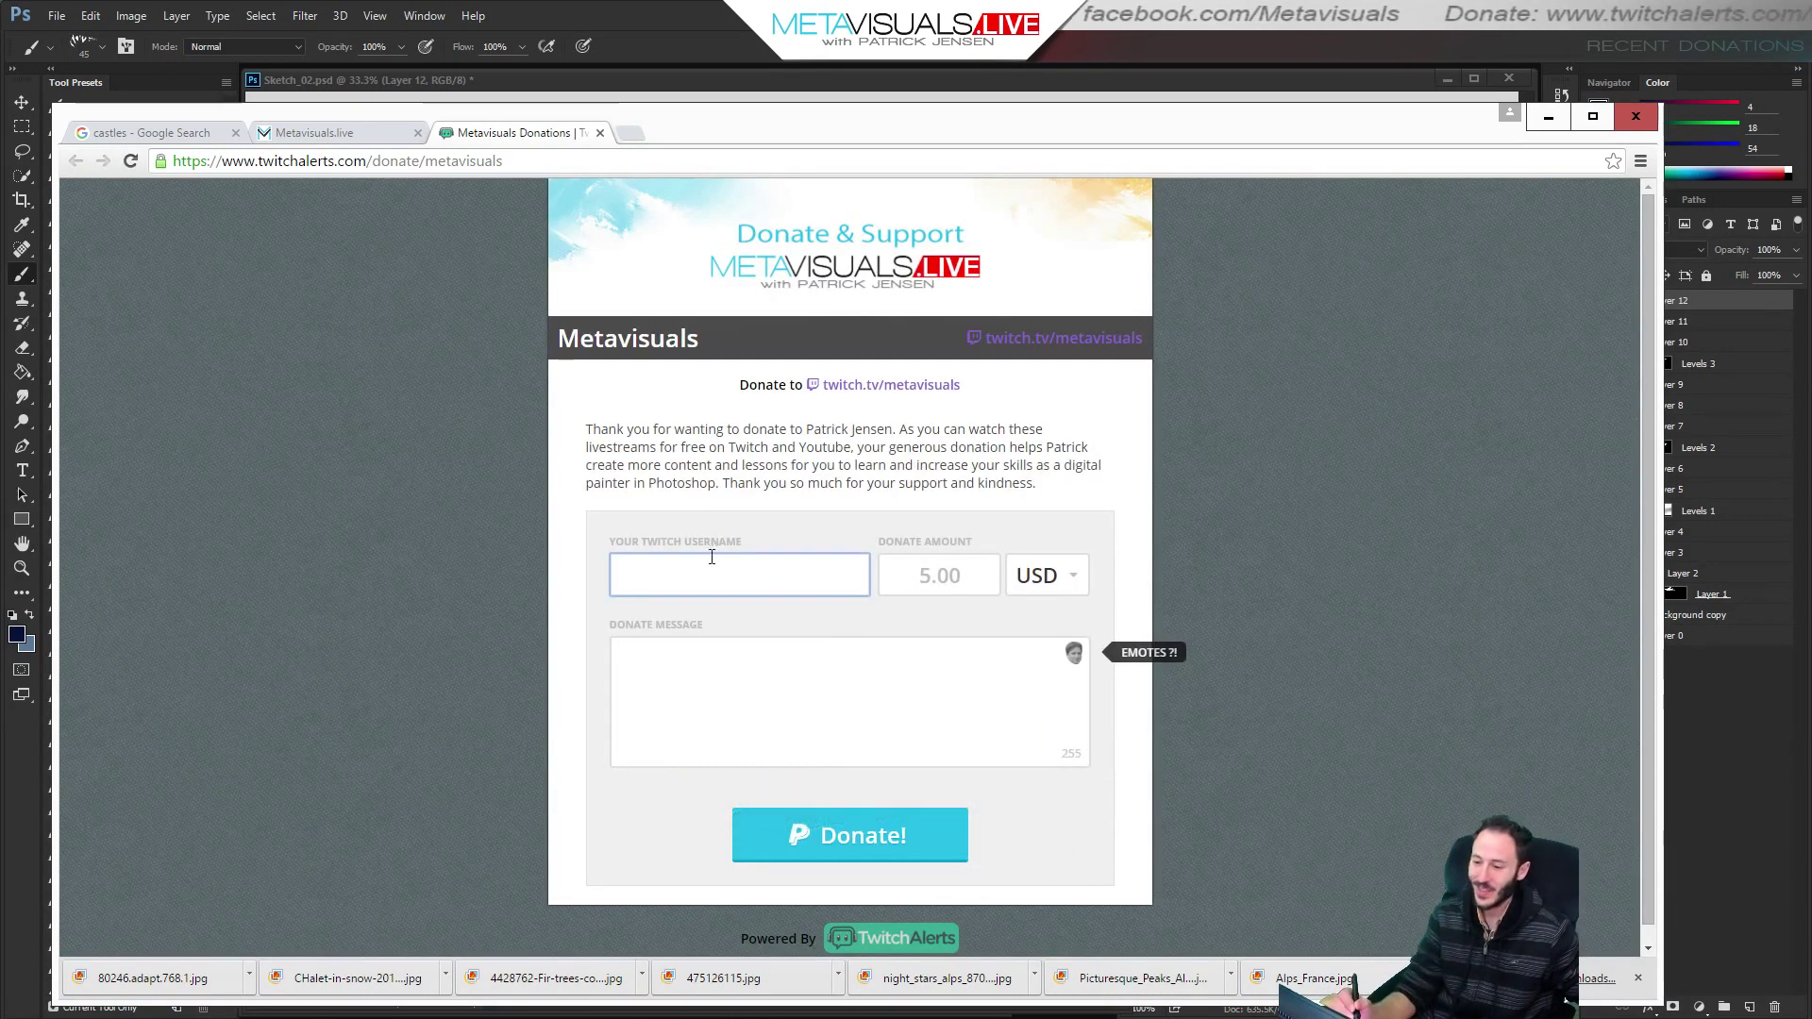
left_click(601, 135)
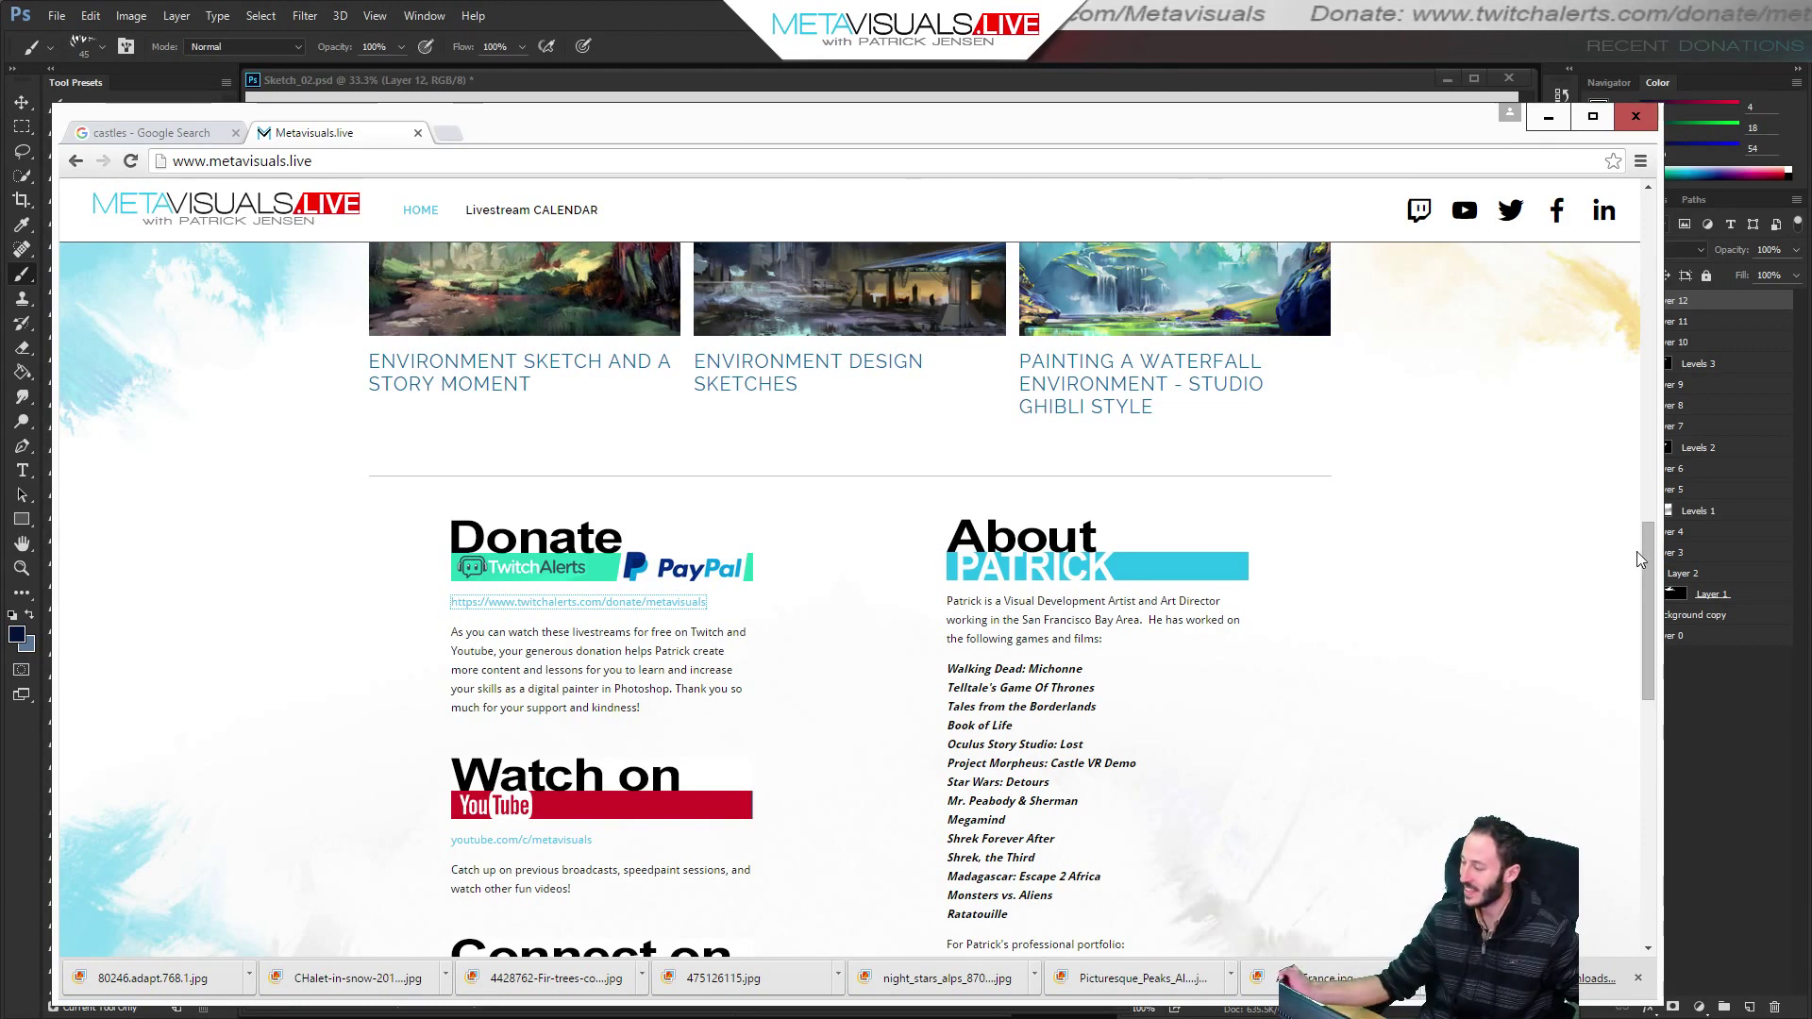
left_click_drag(1646, 546, 1646, 700)
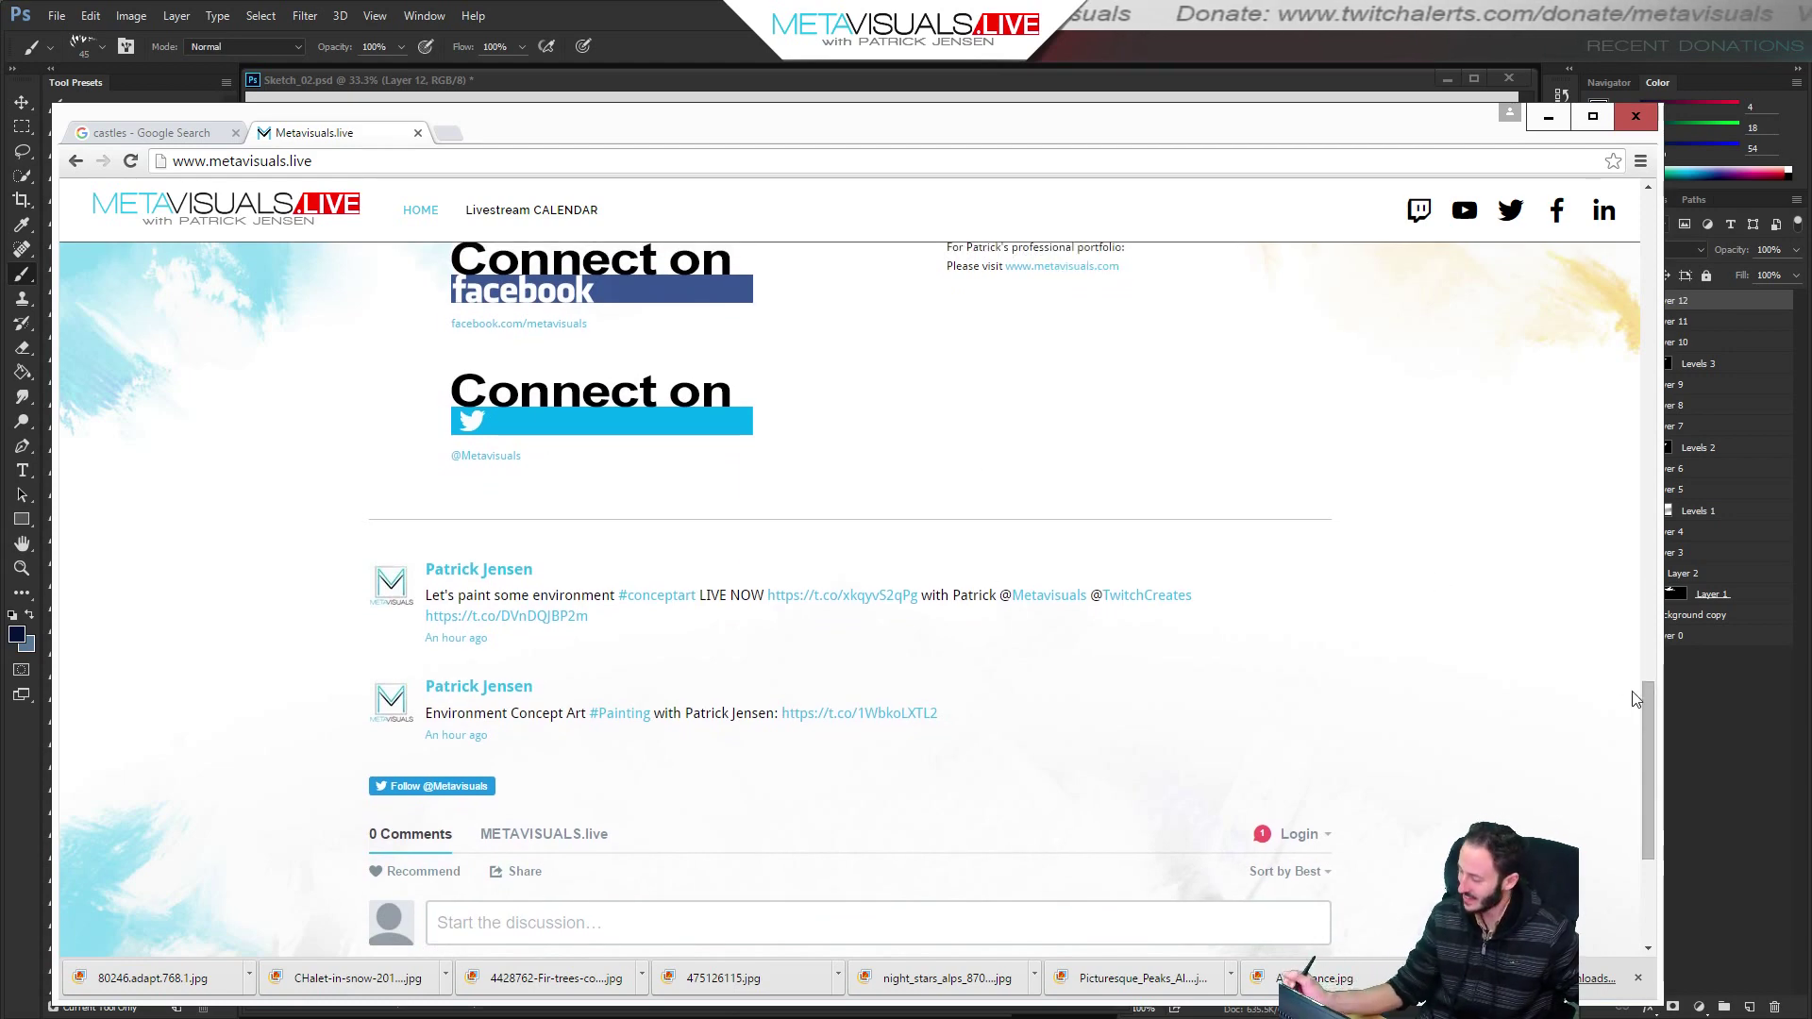
left_click_drag(1645, 725, 1593, 198)
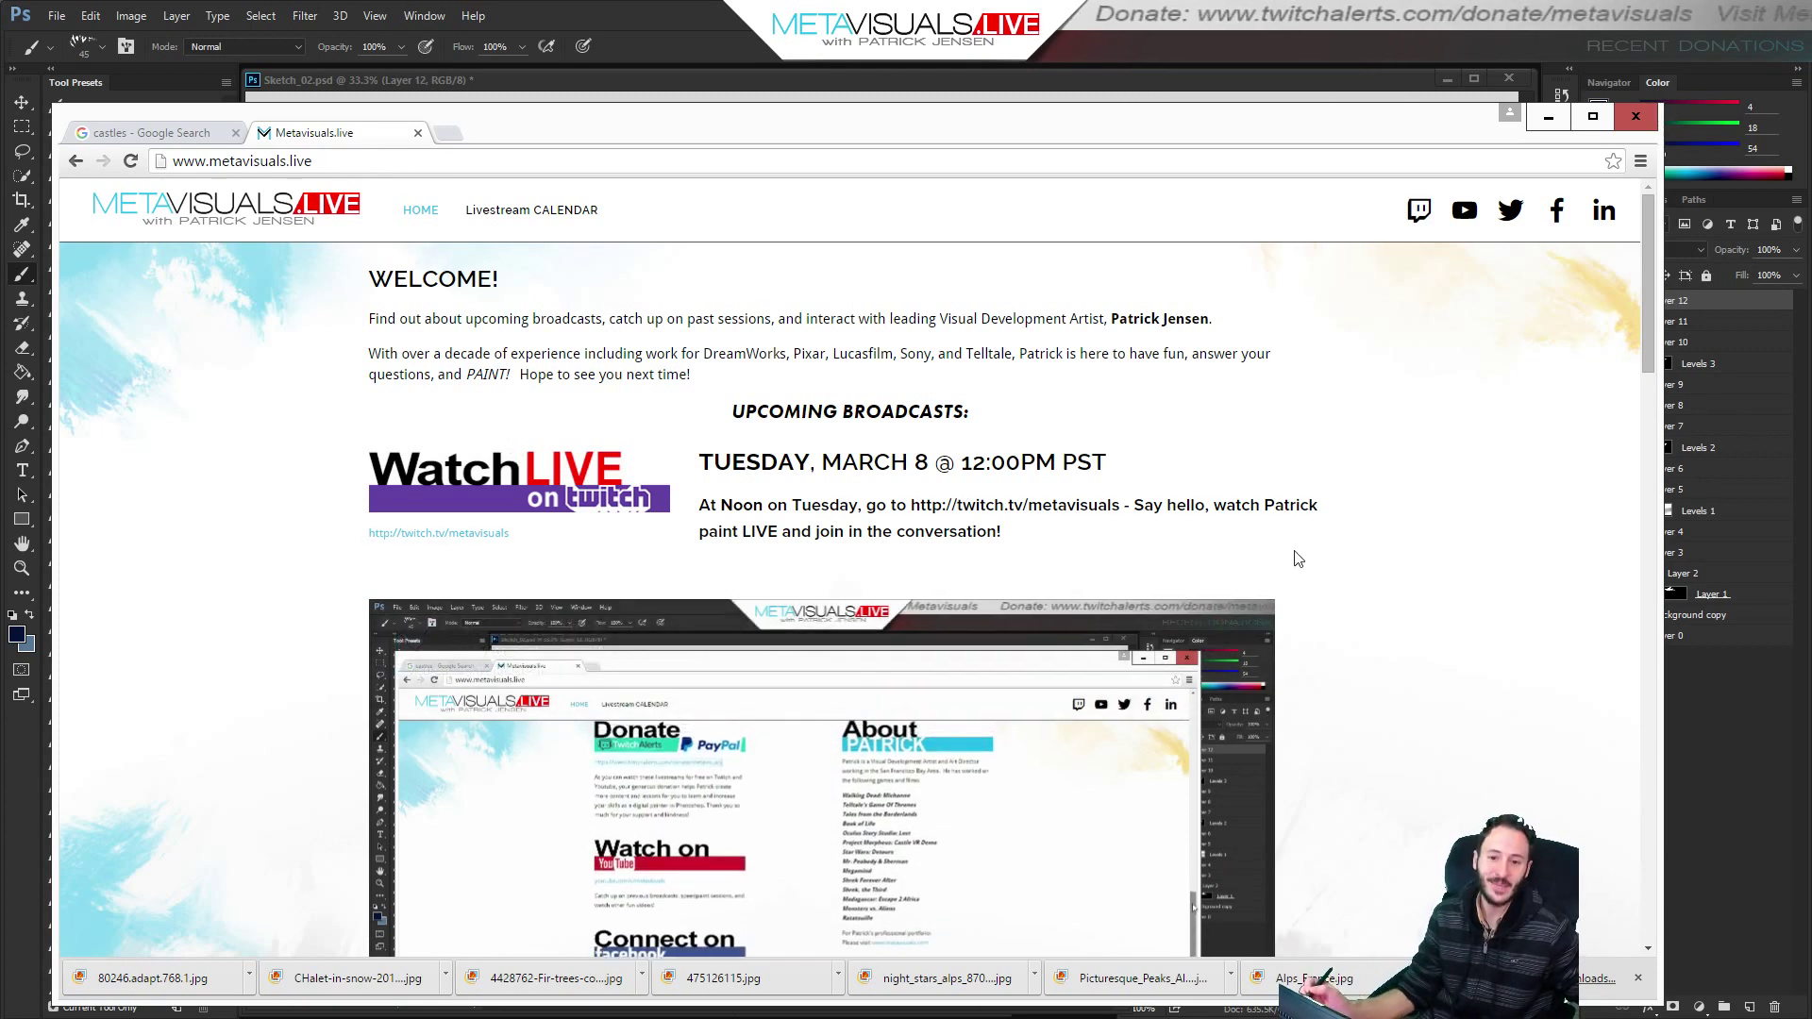
Switch back to Photoshop and compare the Sketch_02.psd painting with and without Layer 12.
left_click(1546, 121)
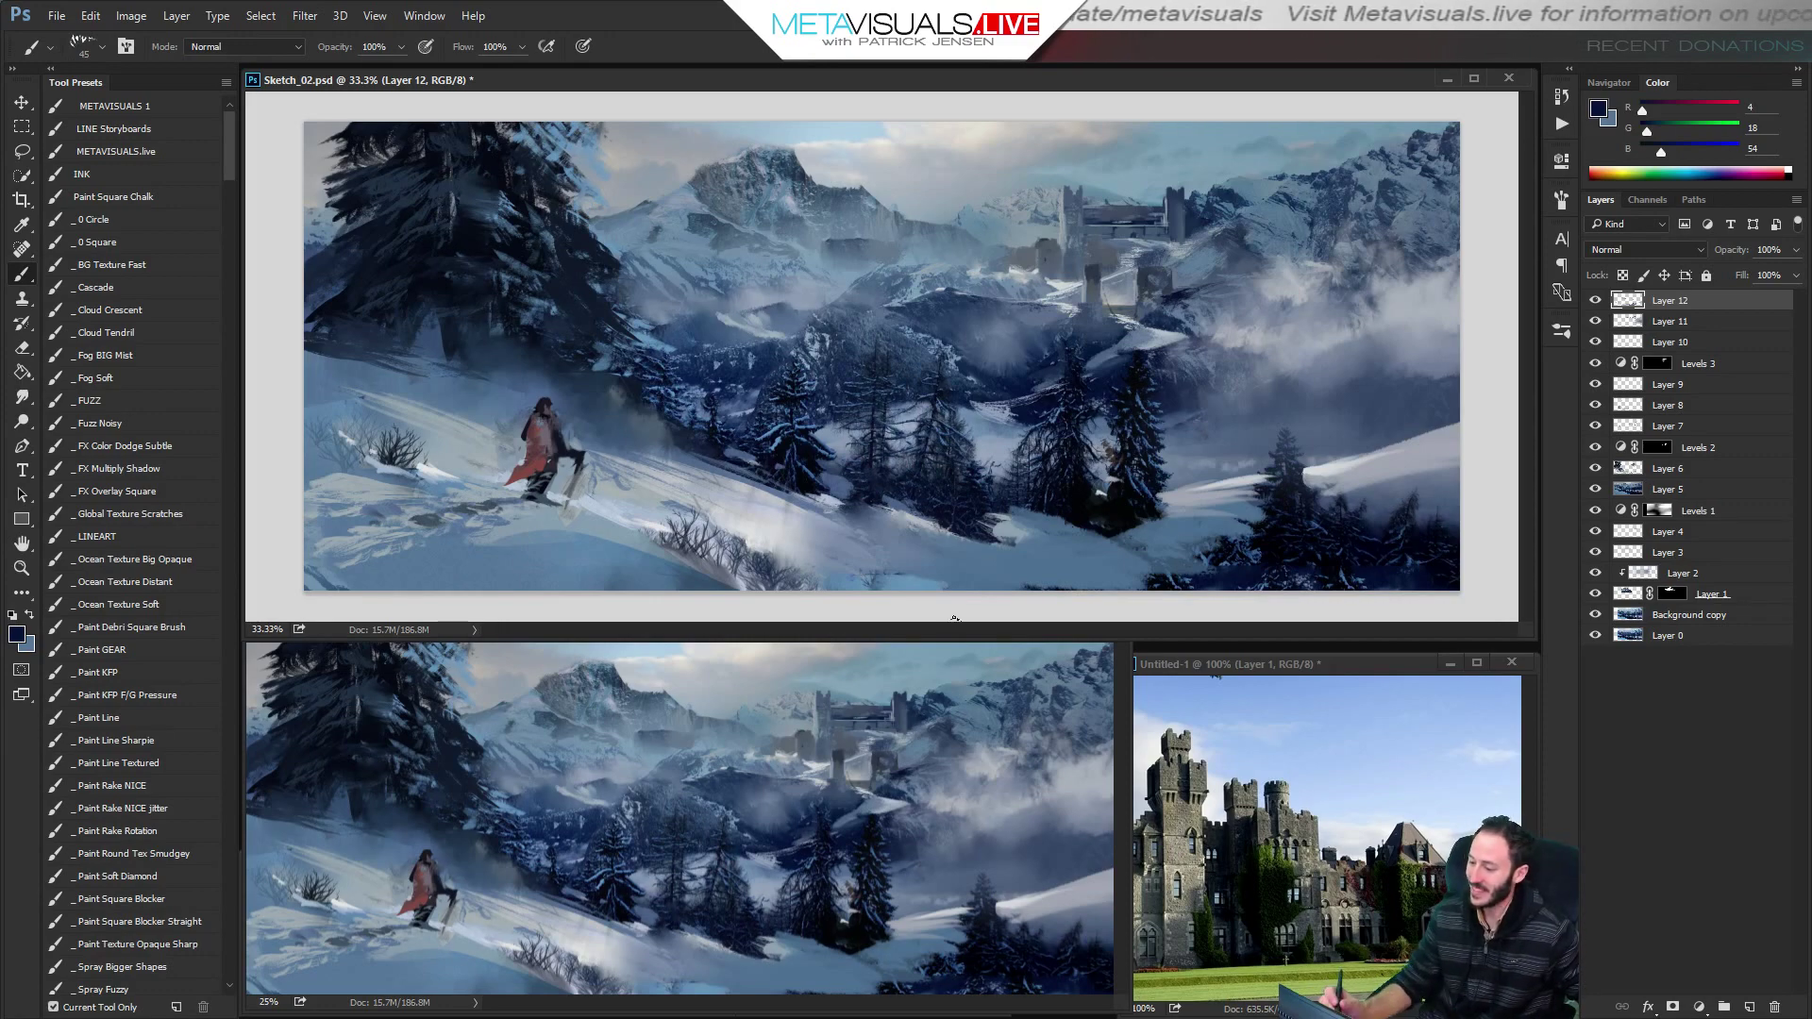
key("z")
left_click(1180, 521, "alt")
left_click(1179, 521, "alt")
left_click(1180, 521)
left_click(1180, 521)
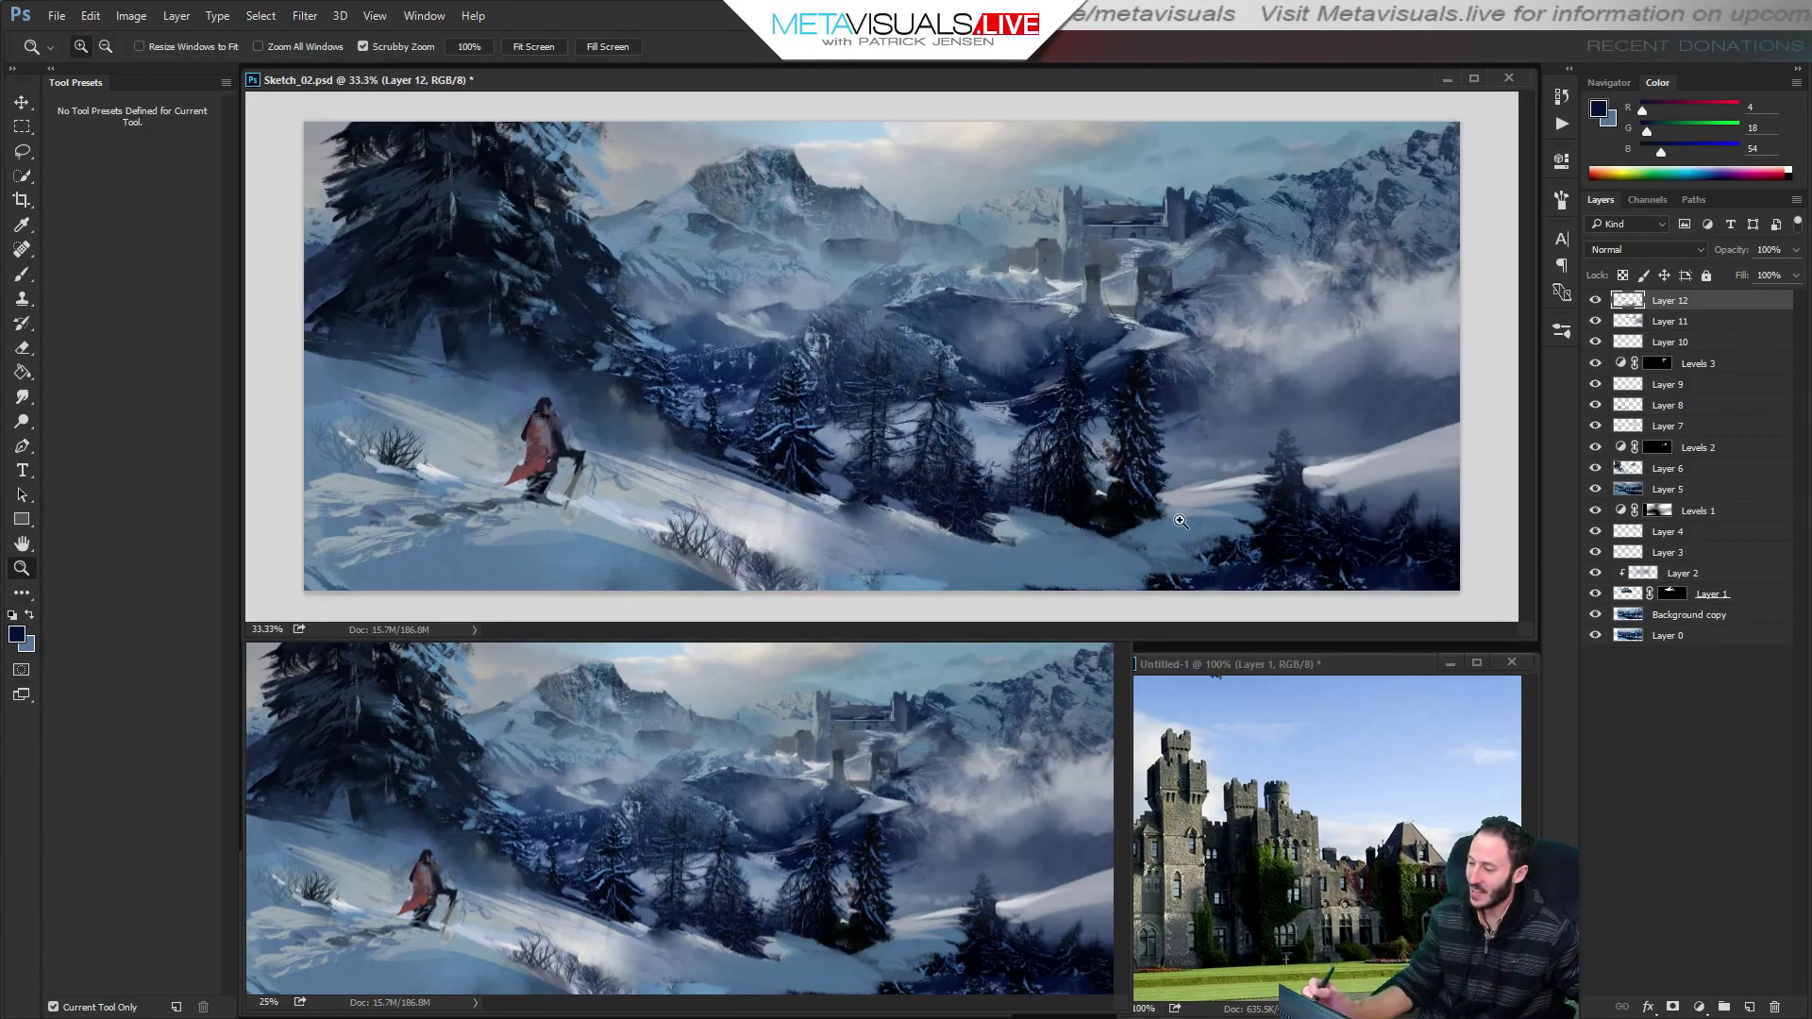
mouse_move(1596, 300)
left_mouse_down()
mouse_move(1604, 614)
mouse_move(1594, 302)
left_mouse_up()
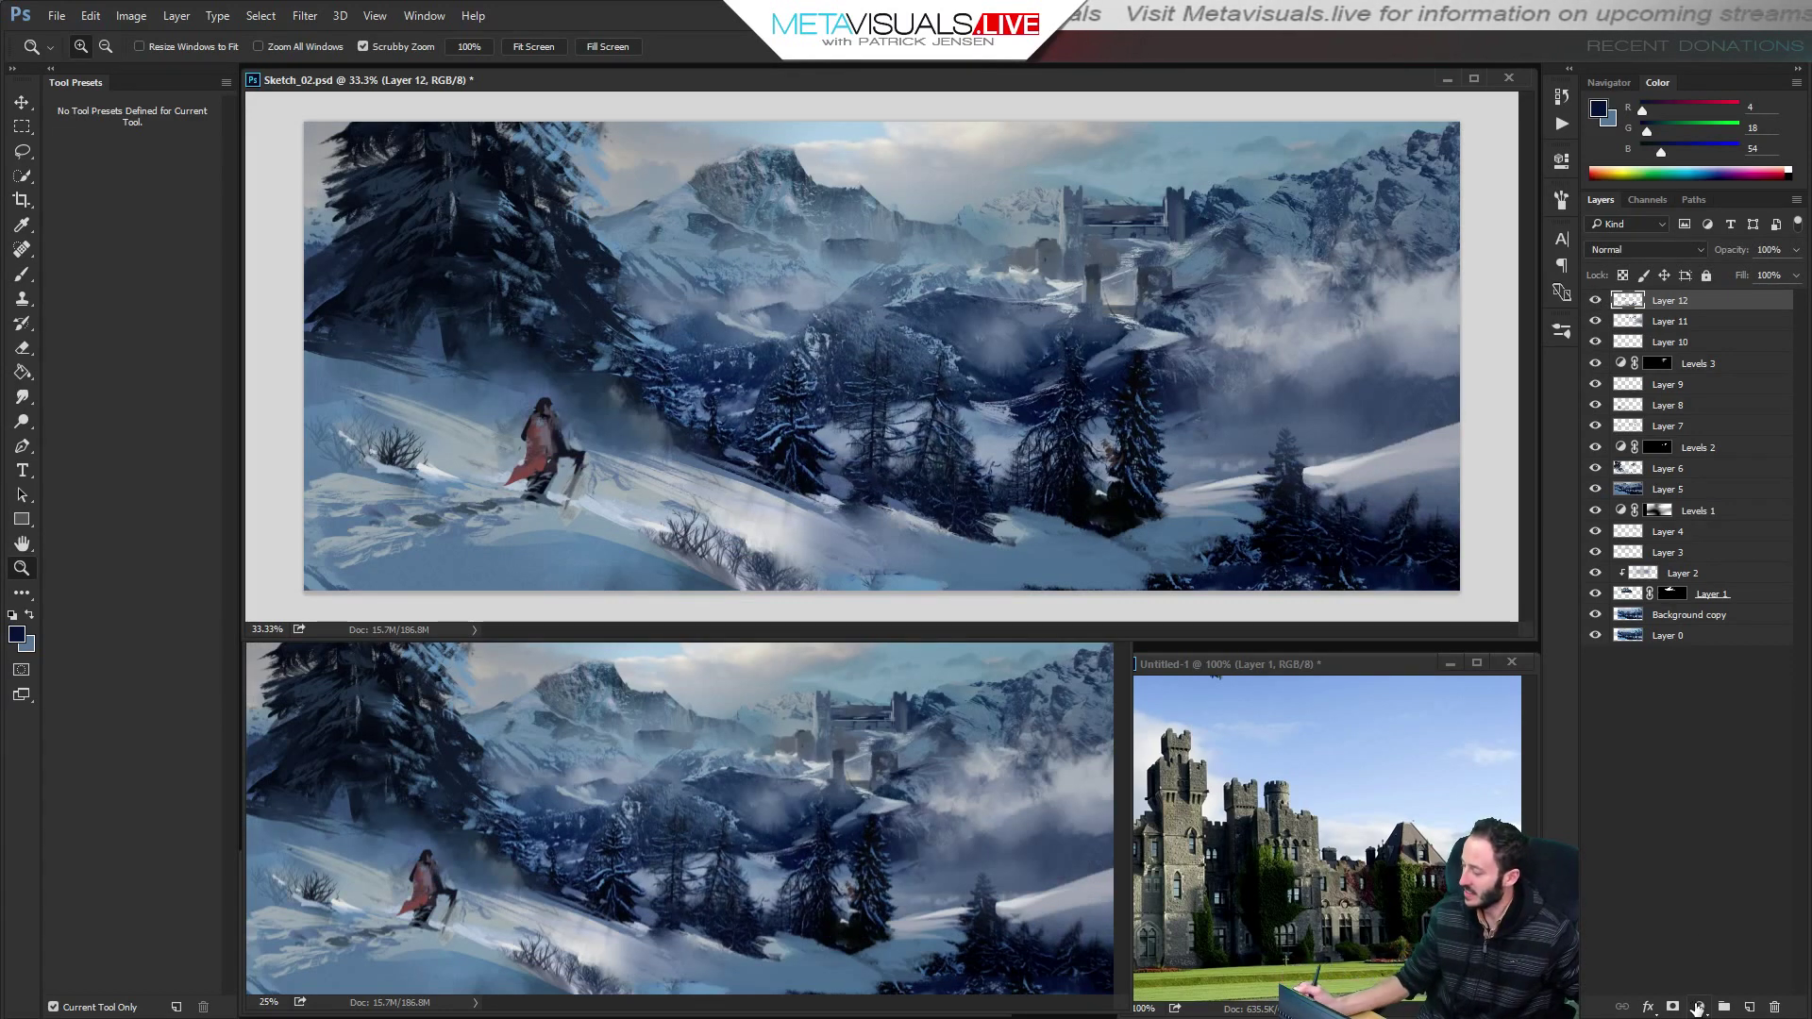
Add a Levels adjustment layer above Layer 12 that brightens the highlights, and invert its mask to black.
left_click(1697, 1009)
left_click(1661, 714)
left_click_drag(1515, 337, 1480, 340)
left_click(1507, 149)
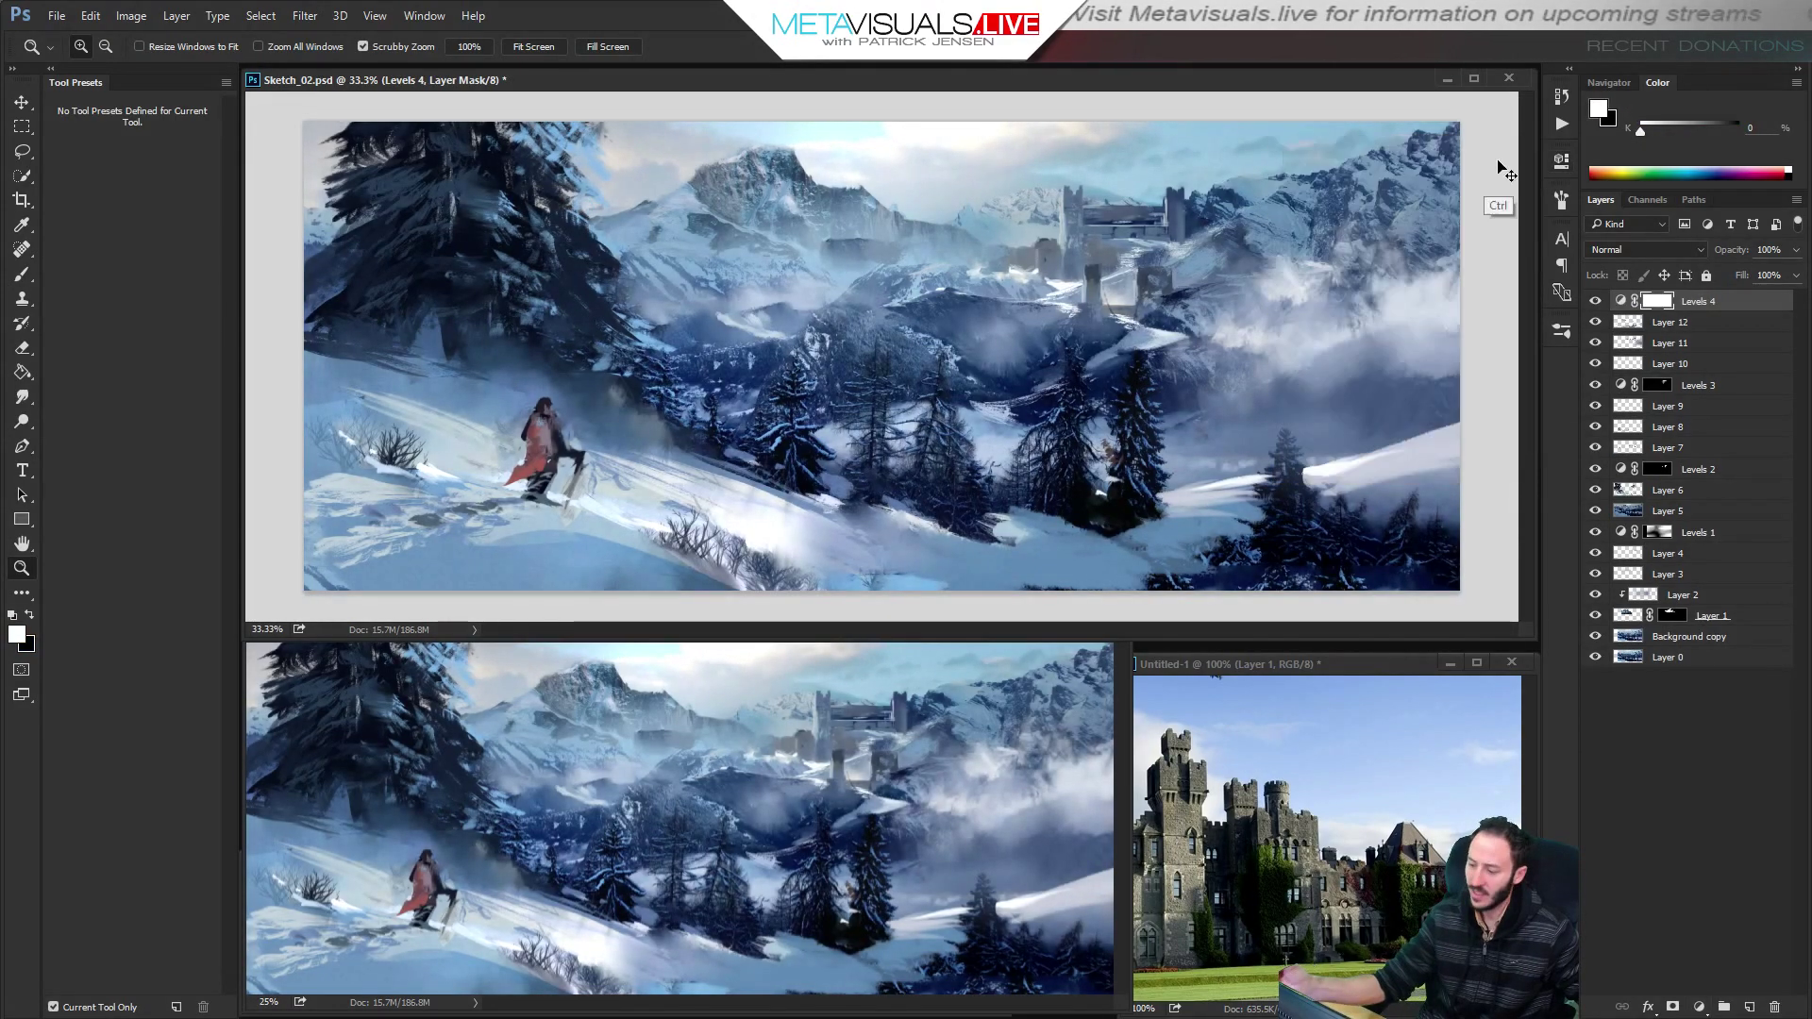
key("ctrl+i")
Paint white on the Levels mask with the Fuzz Noisy brush to brighten the sky, the castle area and the snow around the hiker.
key("b")
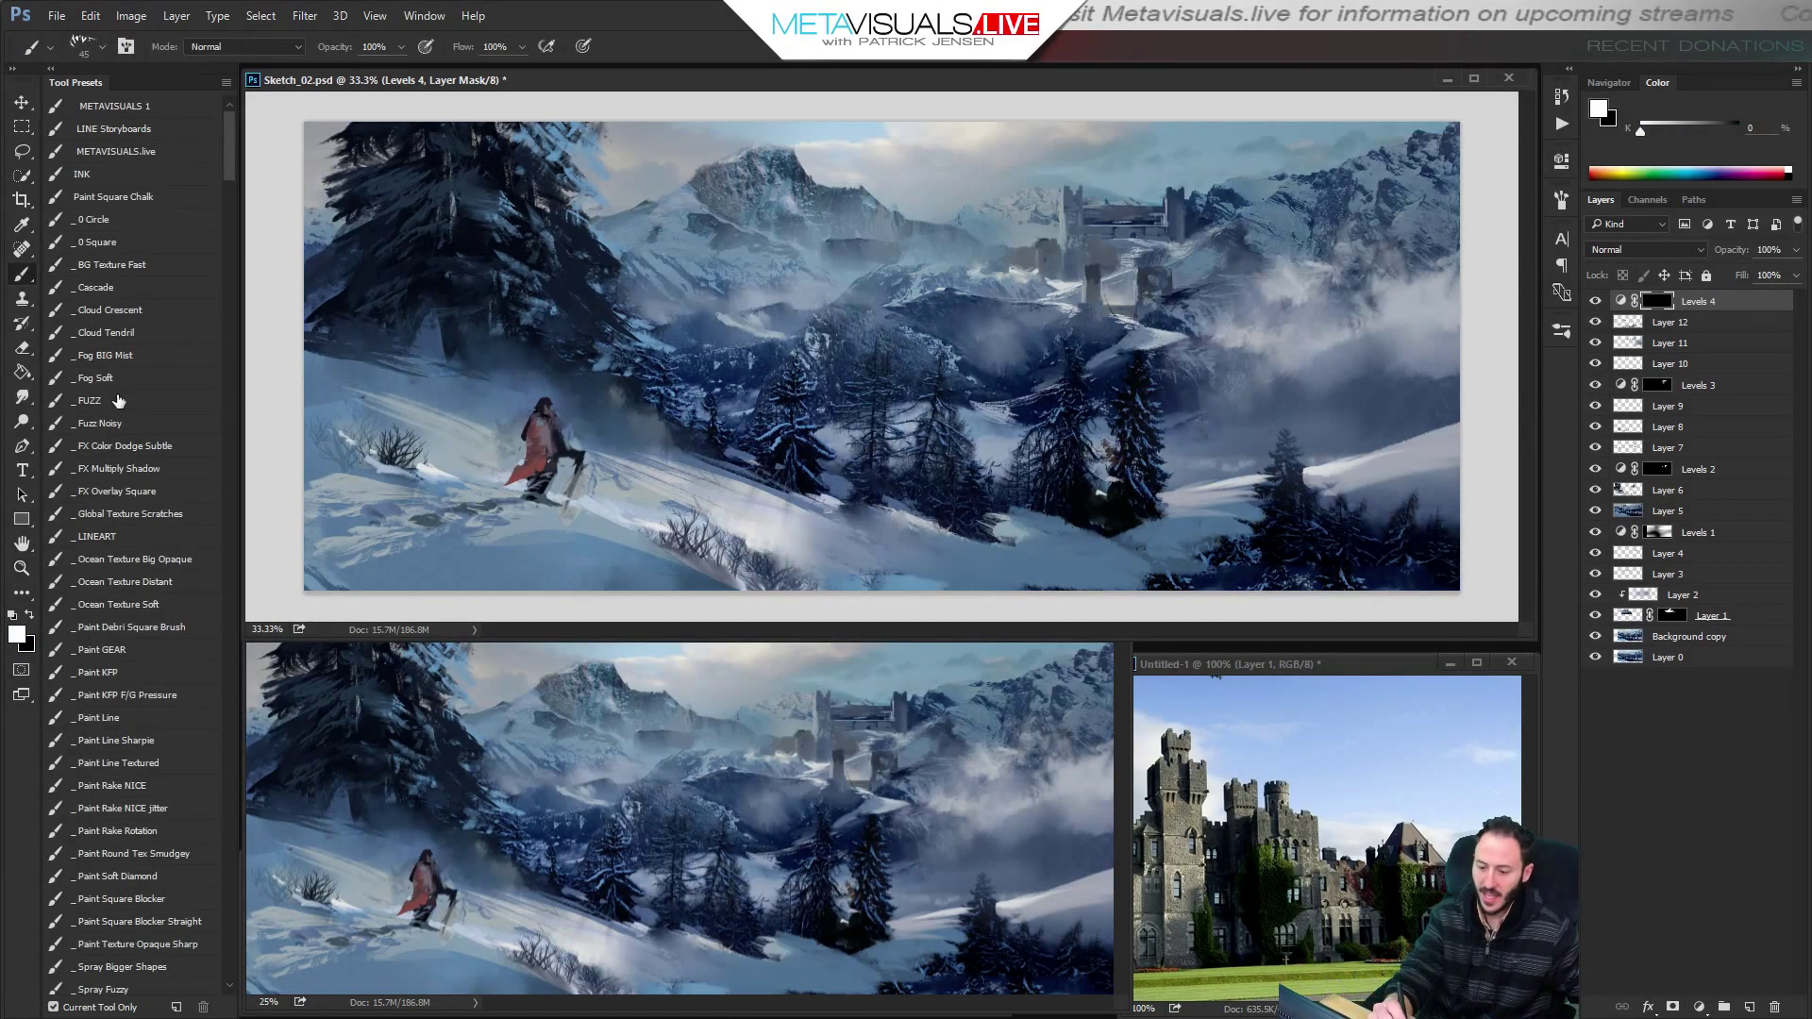
left_click(117, 422)
mouse_move(776, 285)
left_mouse_down()
mouse_move(1186, 249)
mouse_move(1195, 232)
left_mouse_up()
key("ctrl+z")
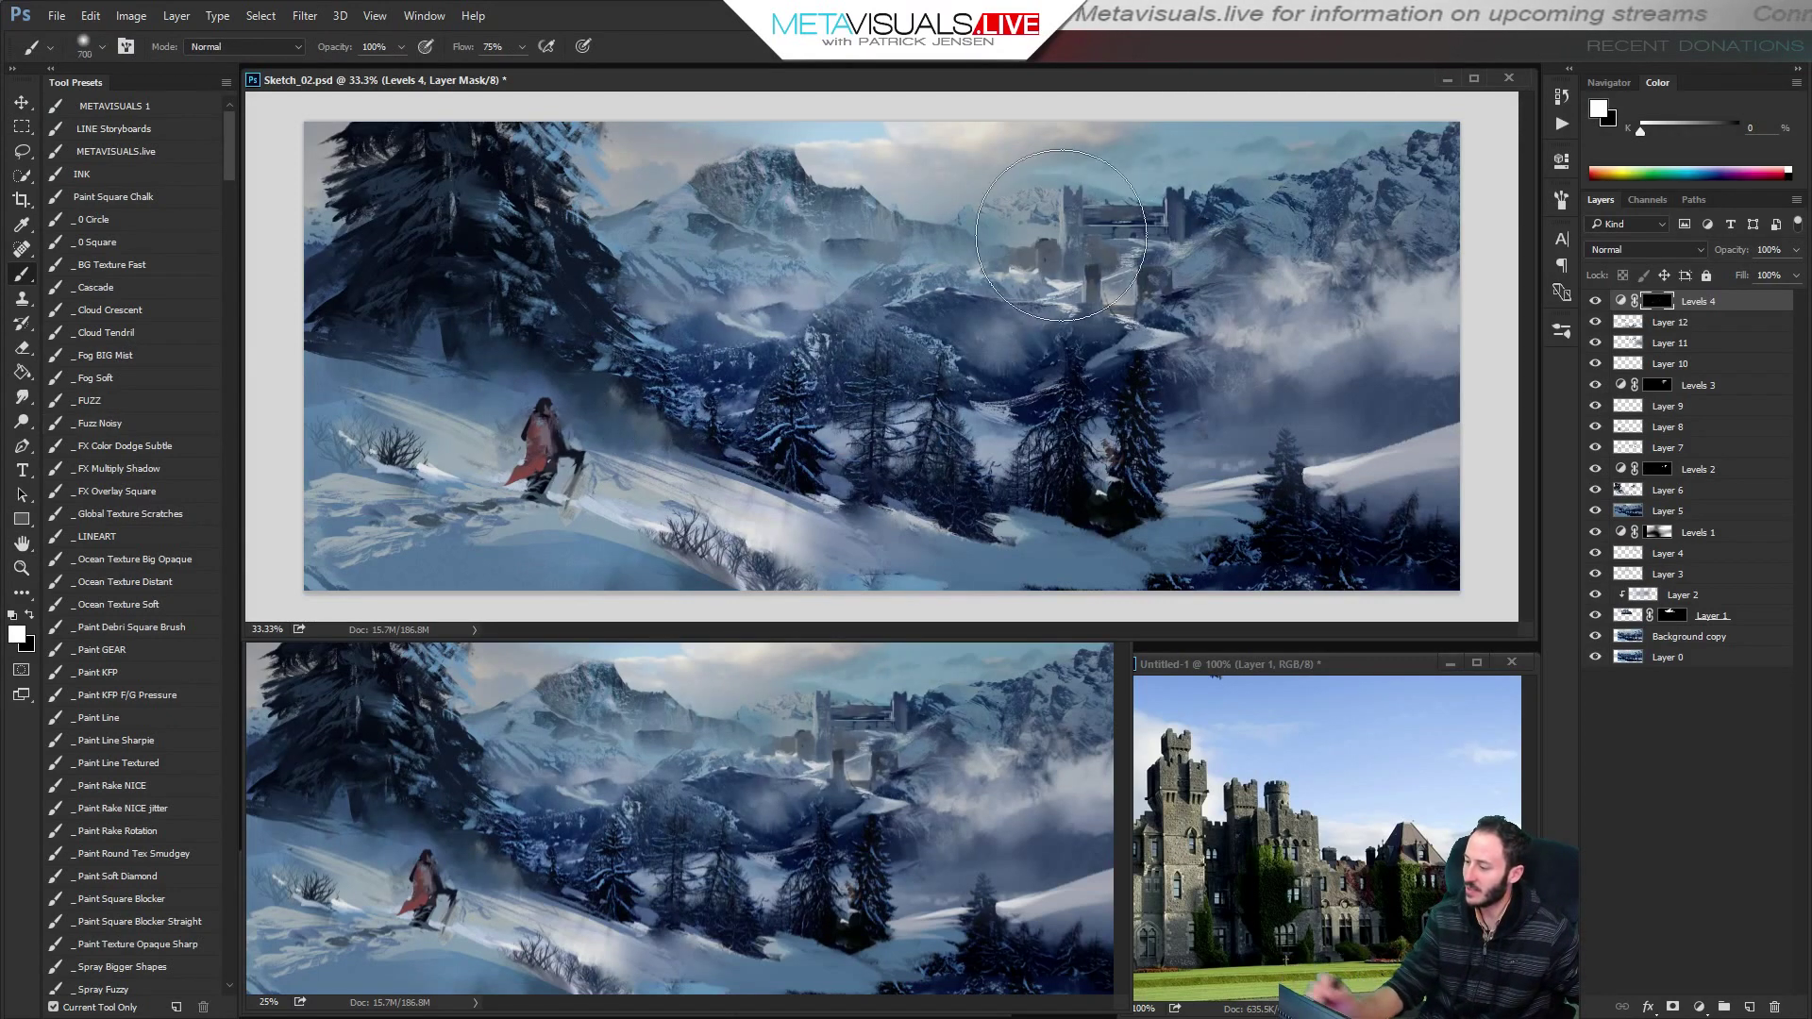
mouse_move(1062, 235)
left_mouse_down()
mouse_move(922, 200)
mouse_move(982, 169)
left_mouse_up()
mouse_move(1322, 170)
left_mouse_down()
mouse_move(1045, 257)
mouse_move(1064, 274)
left_mouse_up()
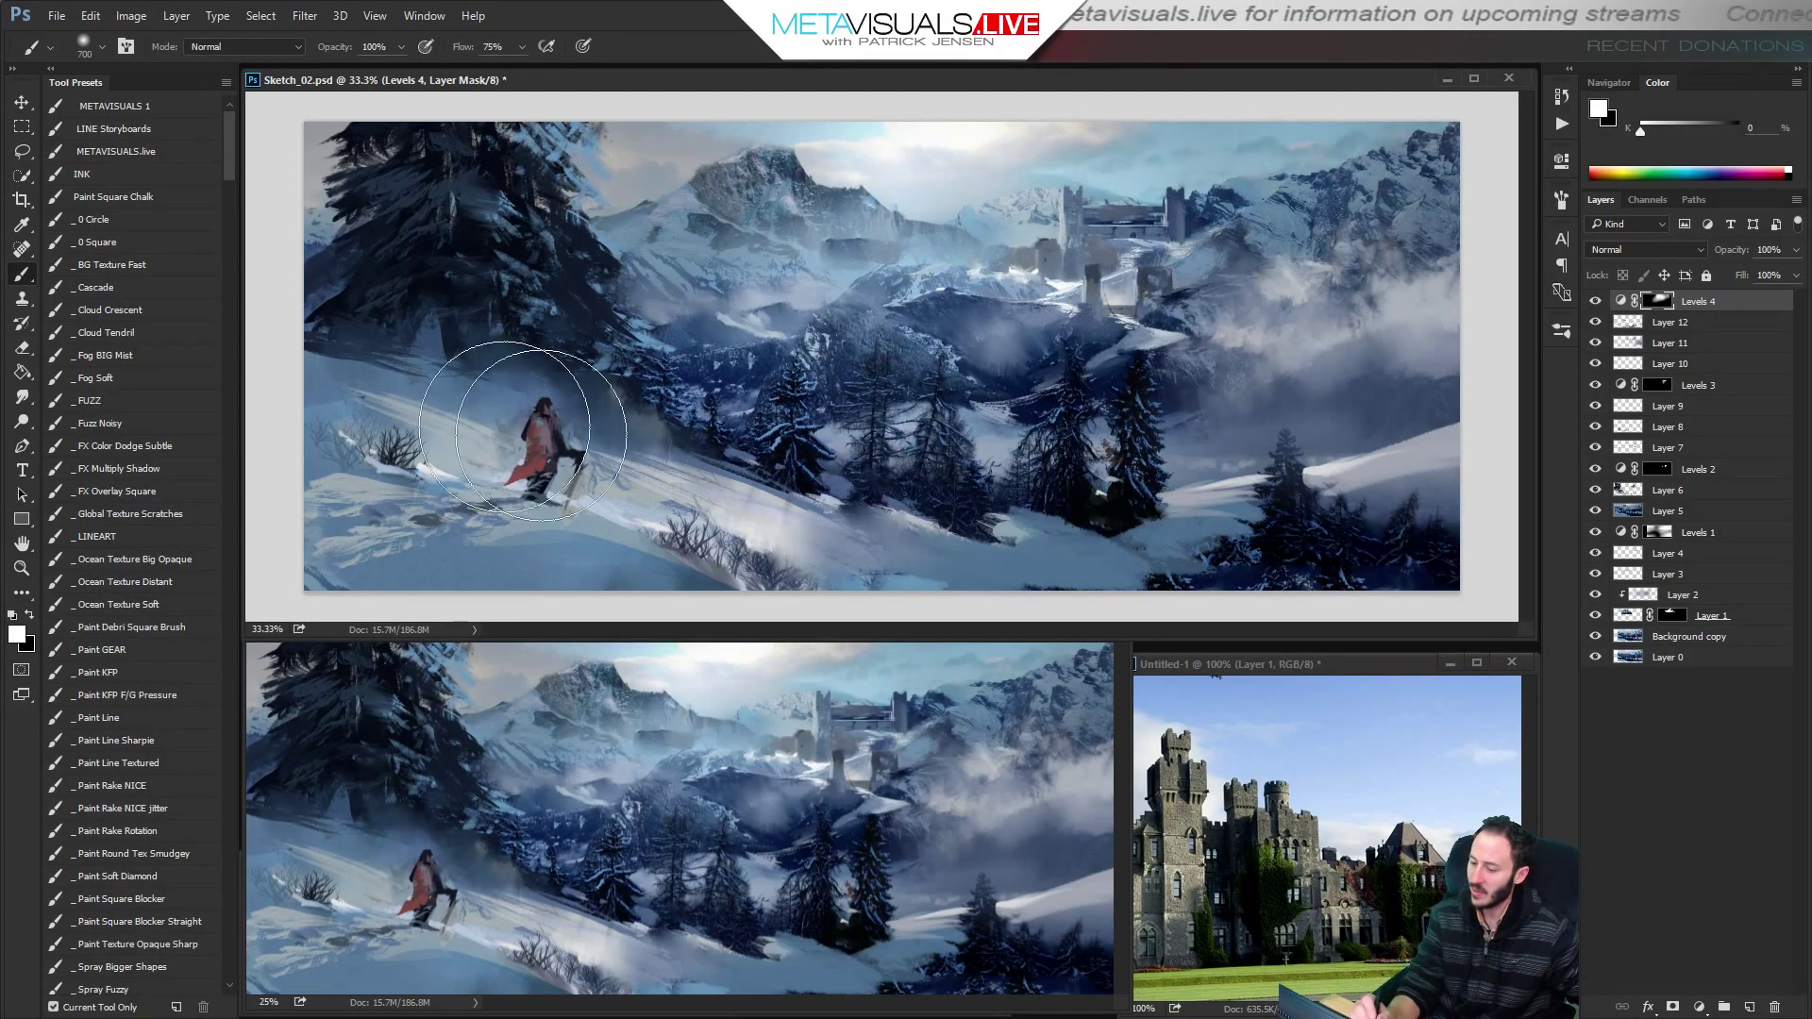
left_click_drag(504, 427, 720, 510)
key("ctrl+z")
left_click_drag(585, 484, 425, 436)
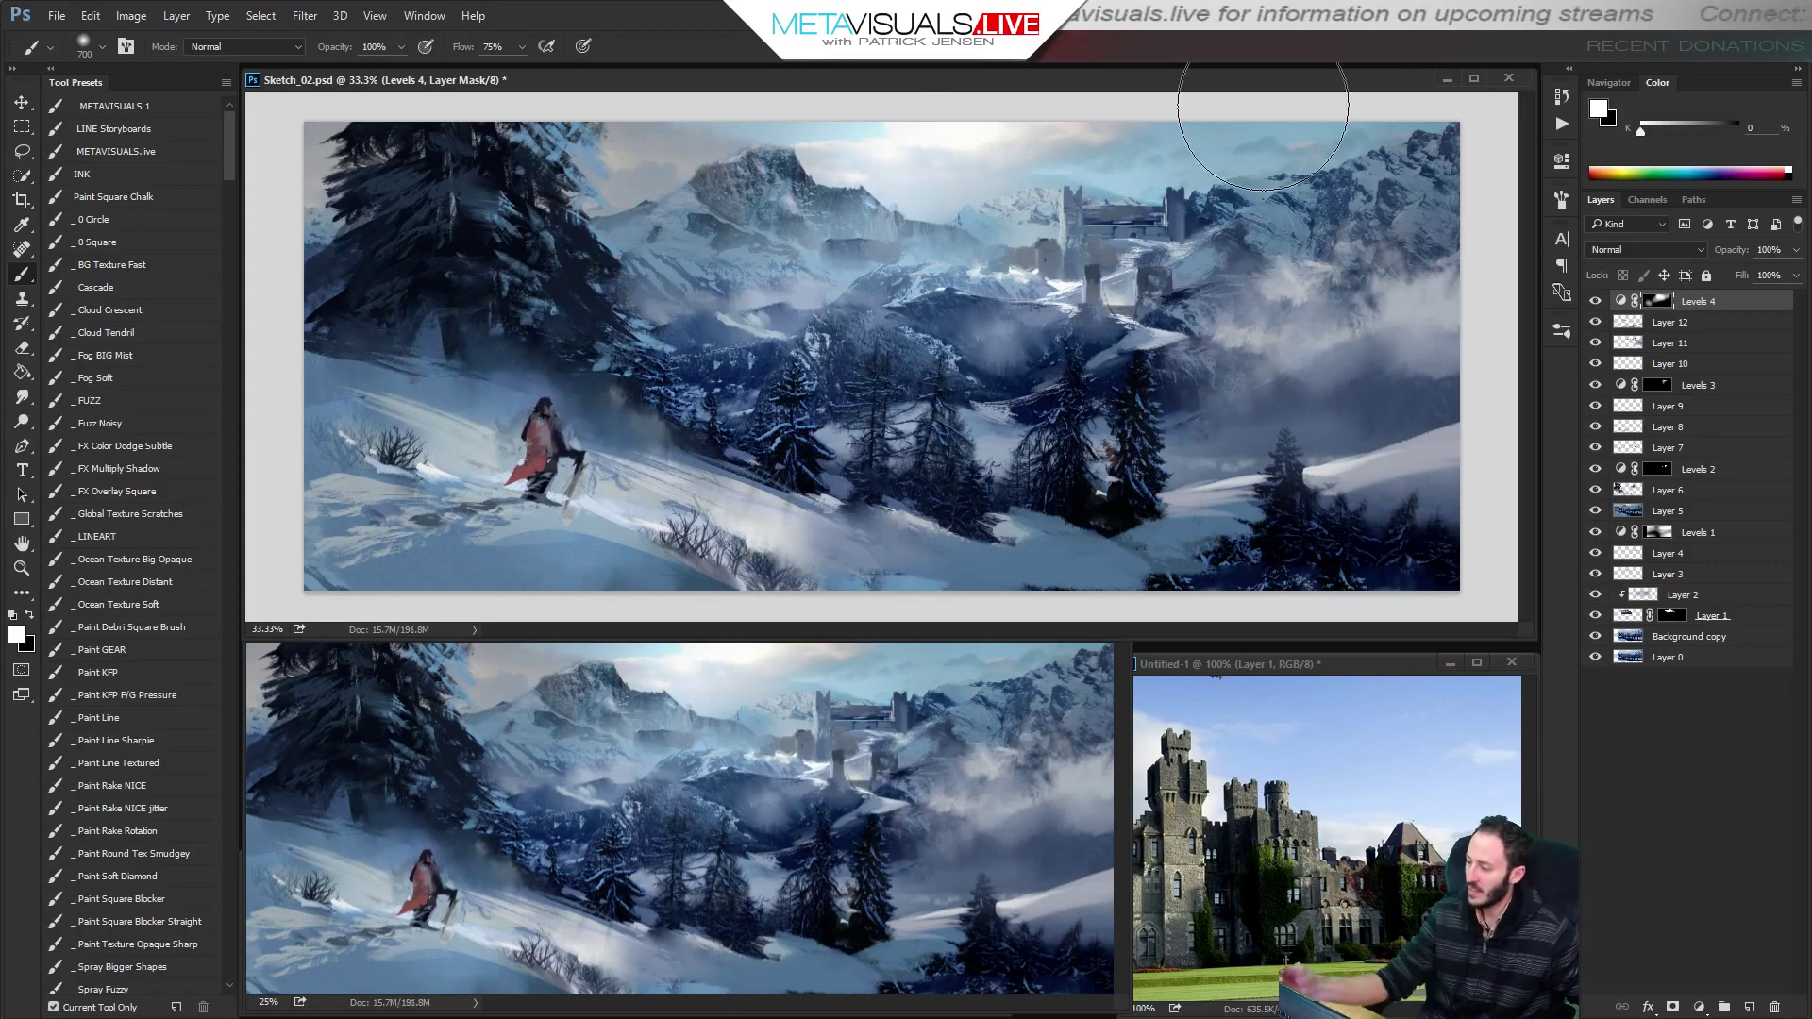
Reduce the Sketch_02.psd view to 16.67%, close its second view and place Sketch_01.psd below it enlarged to 50%.
key("ctrl+minus")
key("ctrl+minus")
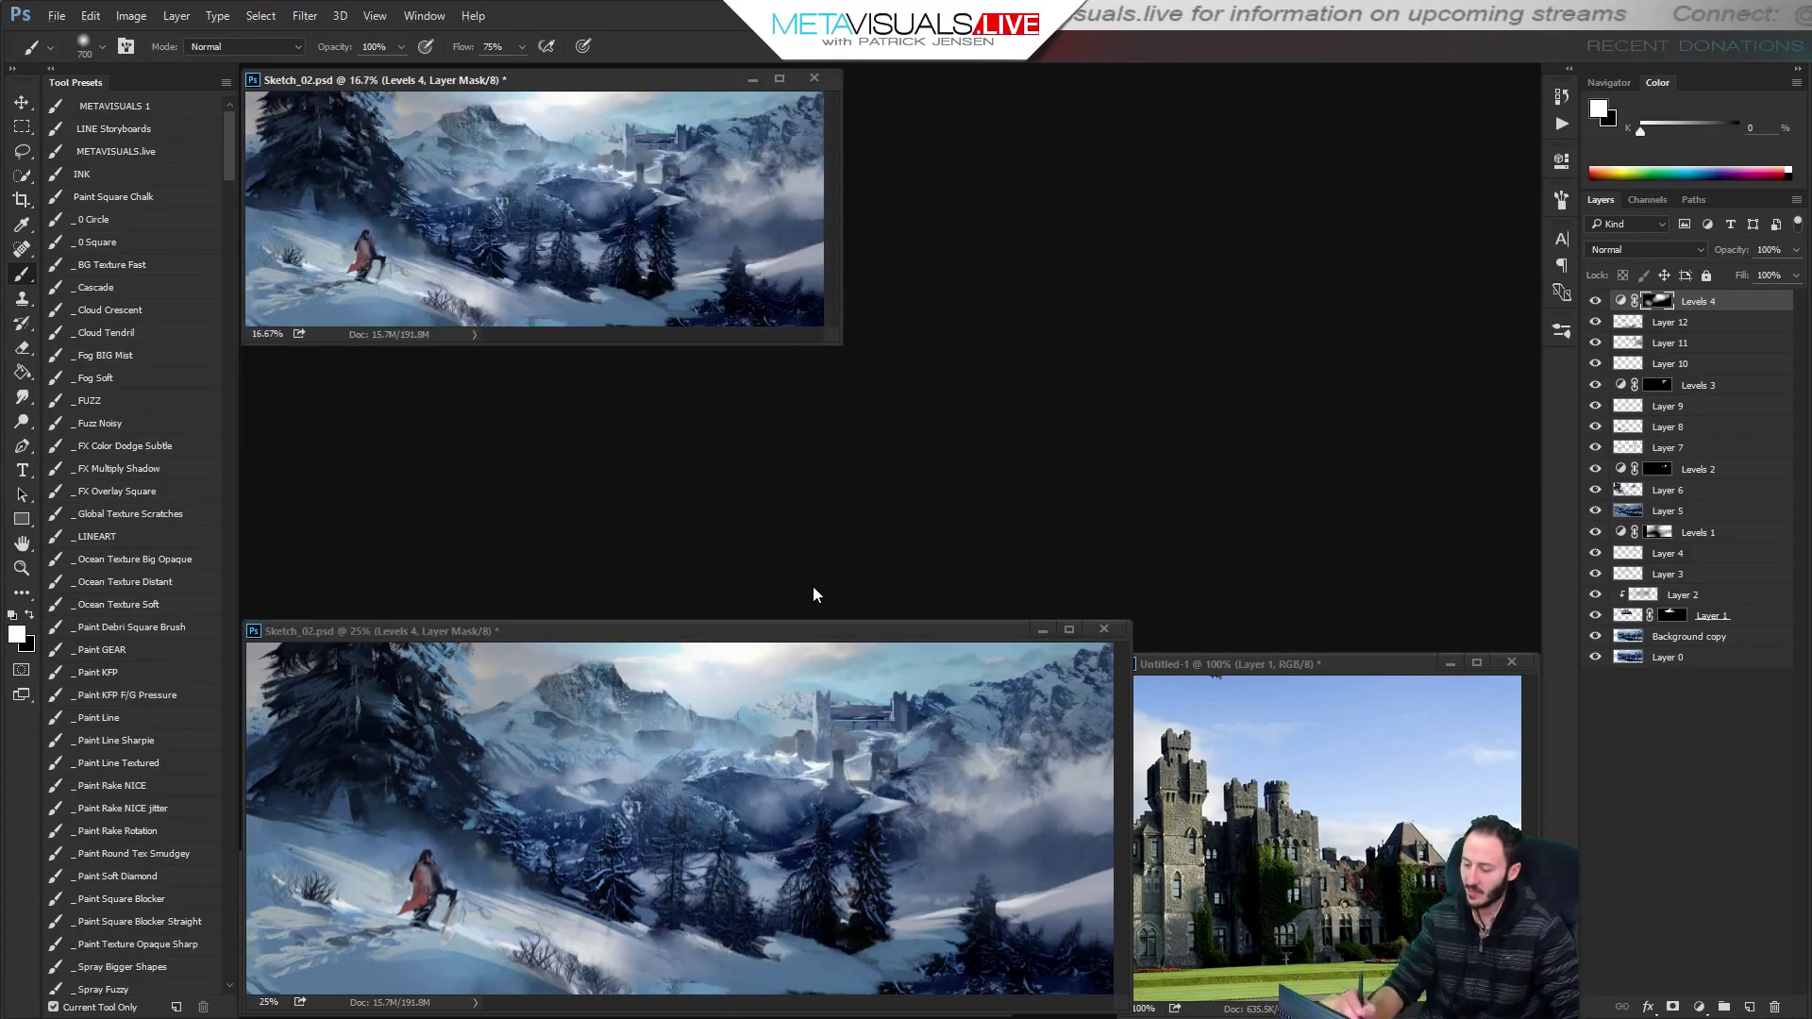
left_click(1104, 630)
mouse_move(569, 859)
left_mouse_down()
mouse_move(651, 405)
mouse_move(594, 387)
left_mouse_up()
key("ctrl+plus")
key("ctrl+plus")
key("ctrl+plus")
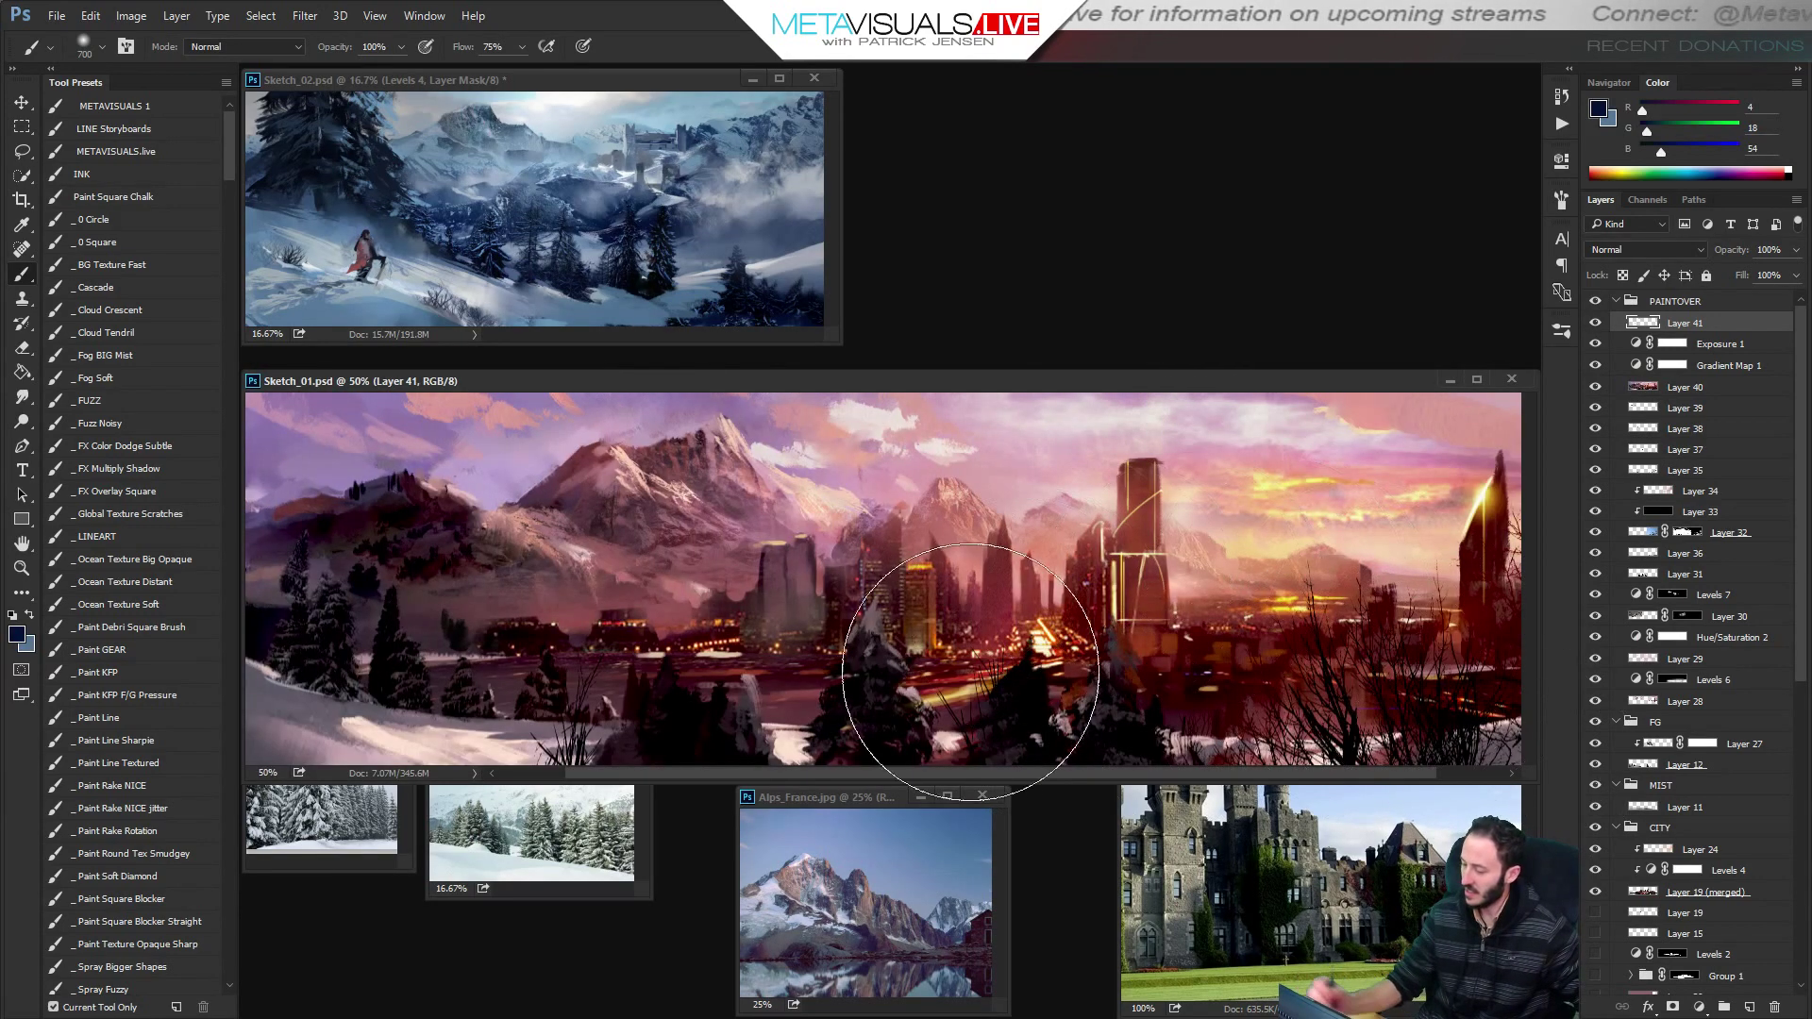
Extend the Sketch_01.psd window downward, then widen the Sketch_02.psd window above it and enlarge its painting to about 28%.
left_click_drag(687, 786, 720, 1015)
mouse_move(835, 340)
left_mouse_down()
mouse_move(1516, 388)
mouse_move(1538, 509)
left_mouse_up()
key("z")
mouse_move(878, 309)
left_mouse_down()
mouse_move(926, 311)
mouse_move(909, 443)
left_mouse_up()
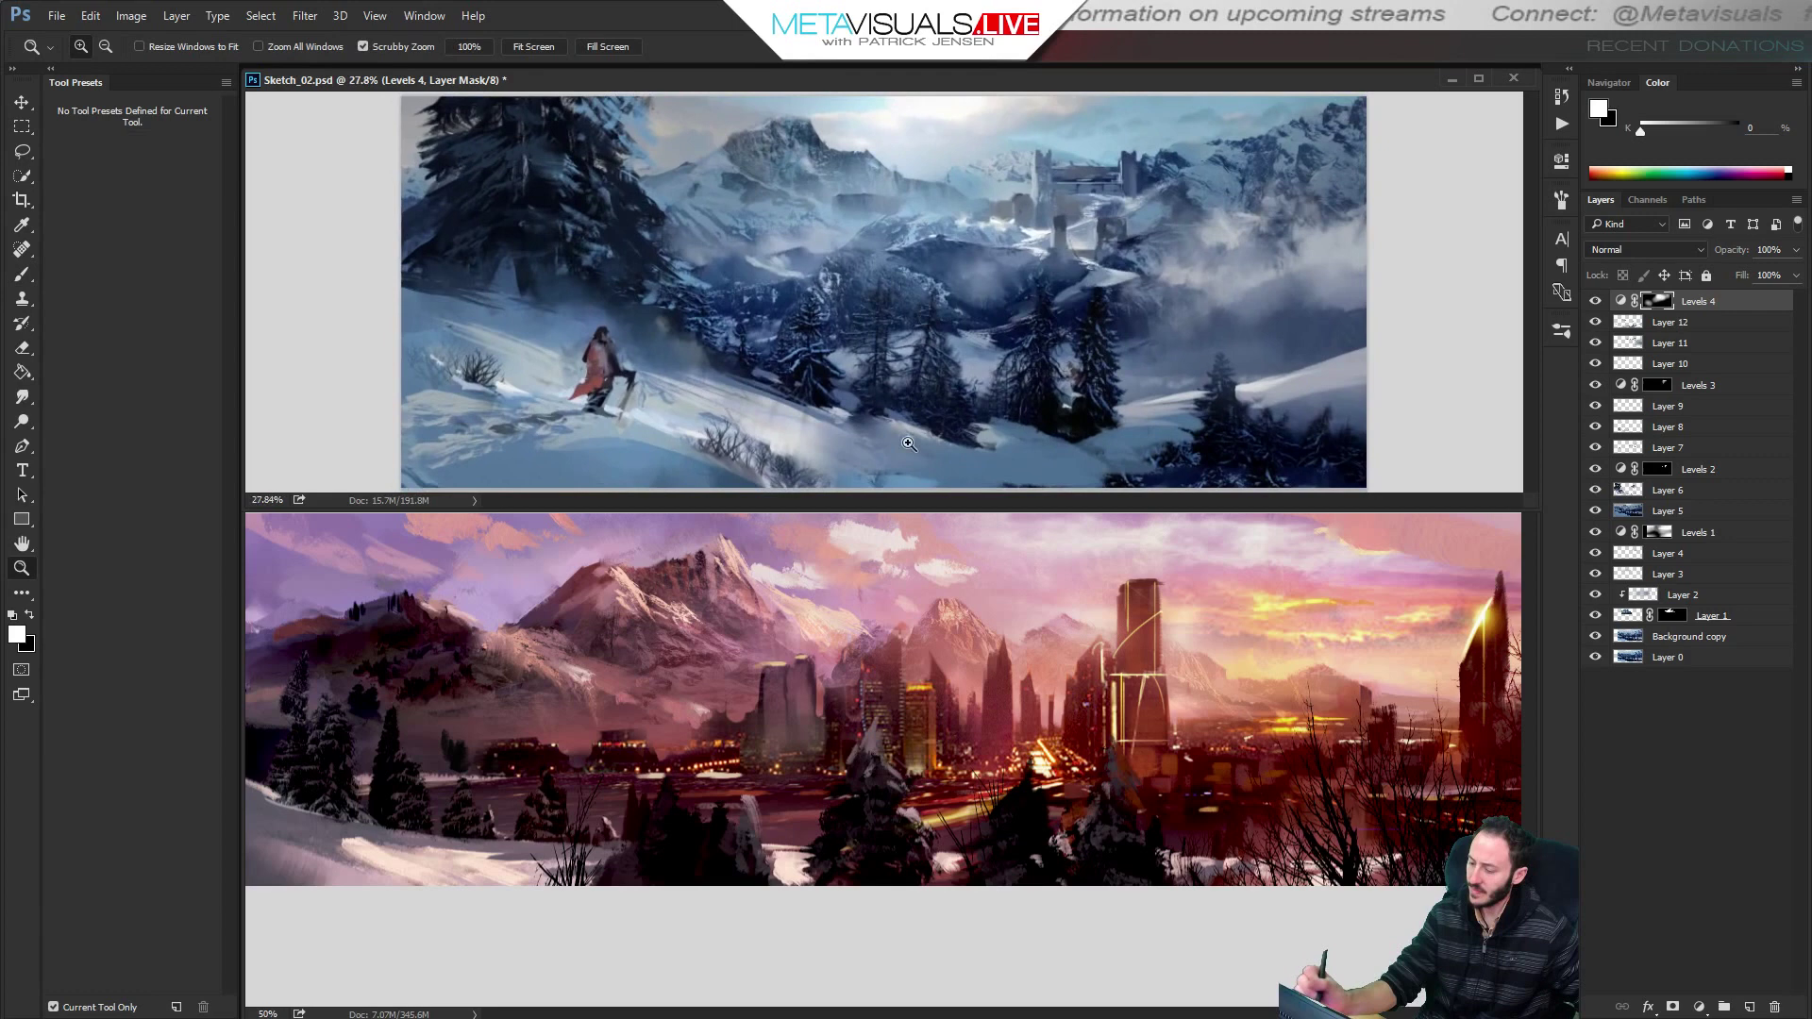
Fit the whole city panorama in the Sketch_01.psd window at about 40% and move that window directly below the castle painting.
left_click(885, 712)
left_click(912, 756, "alt")
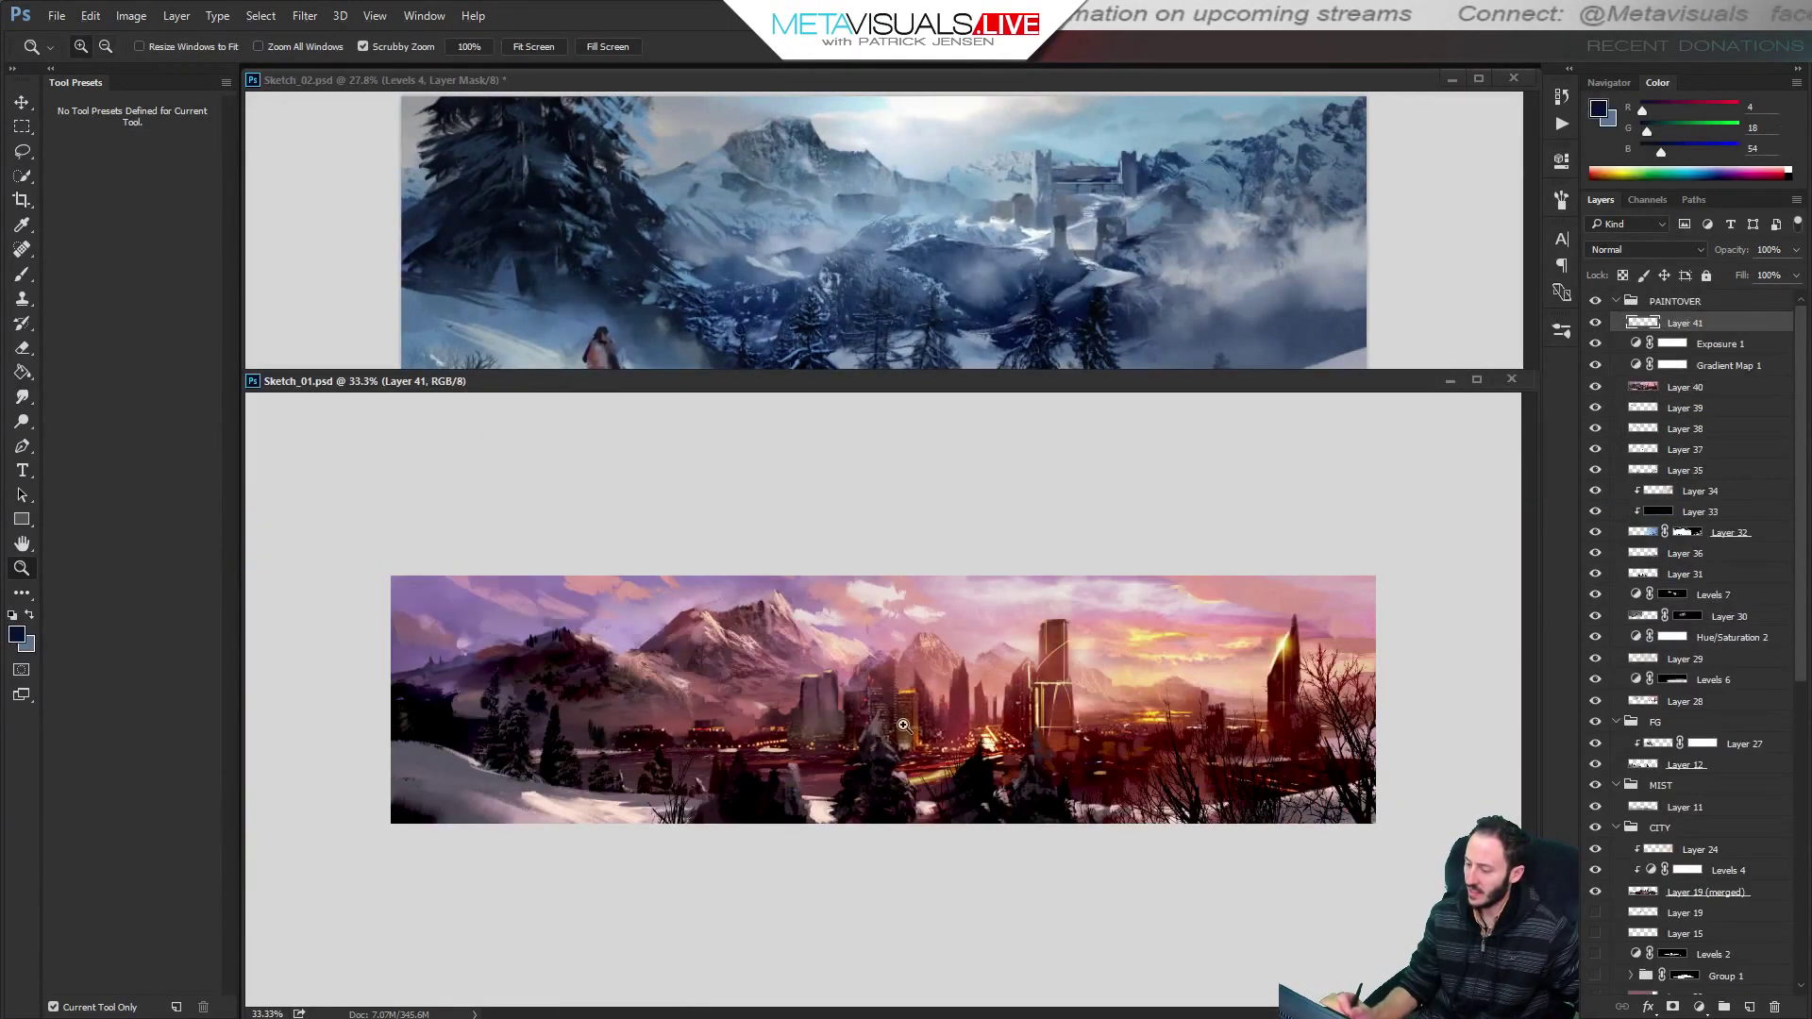
left_click_drag(904, 725, 927, 709)
left_click_drag(973, 376, 968, 490)
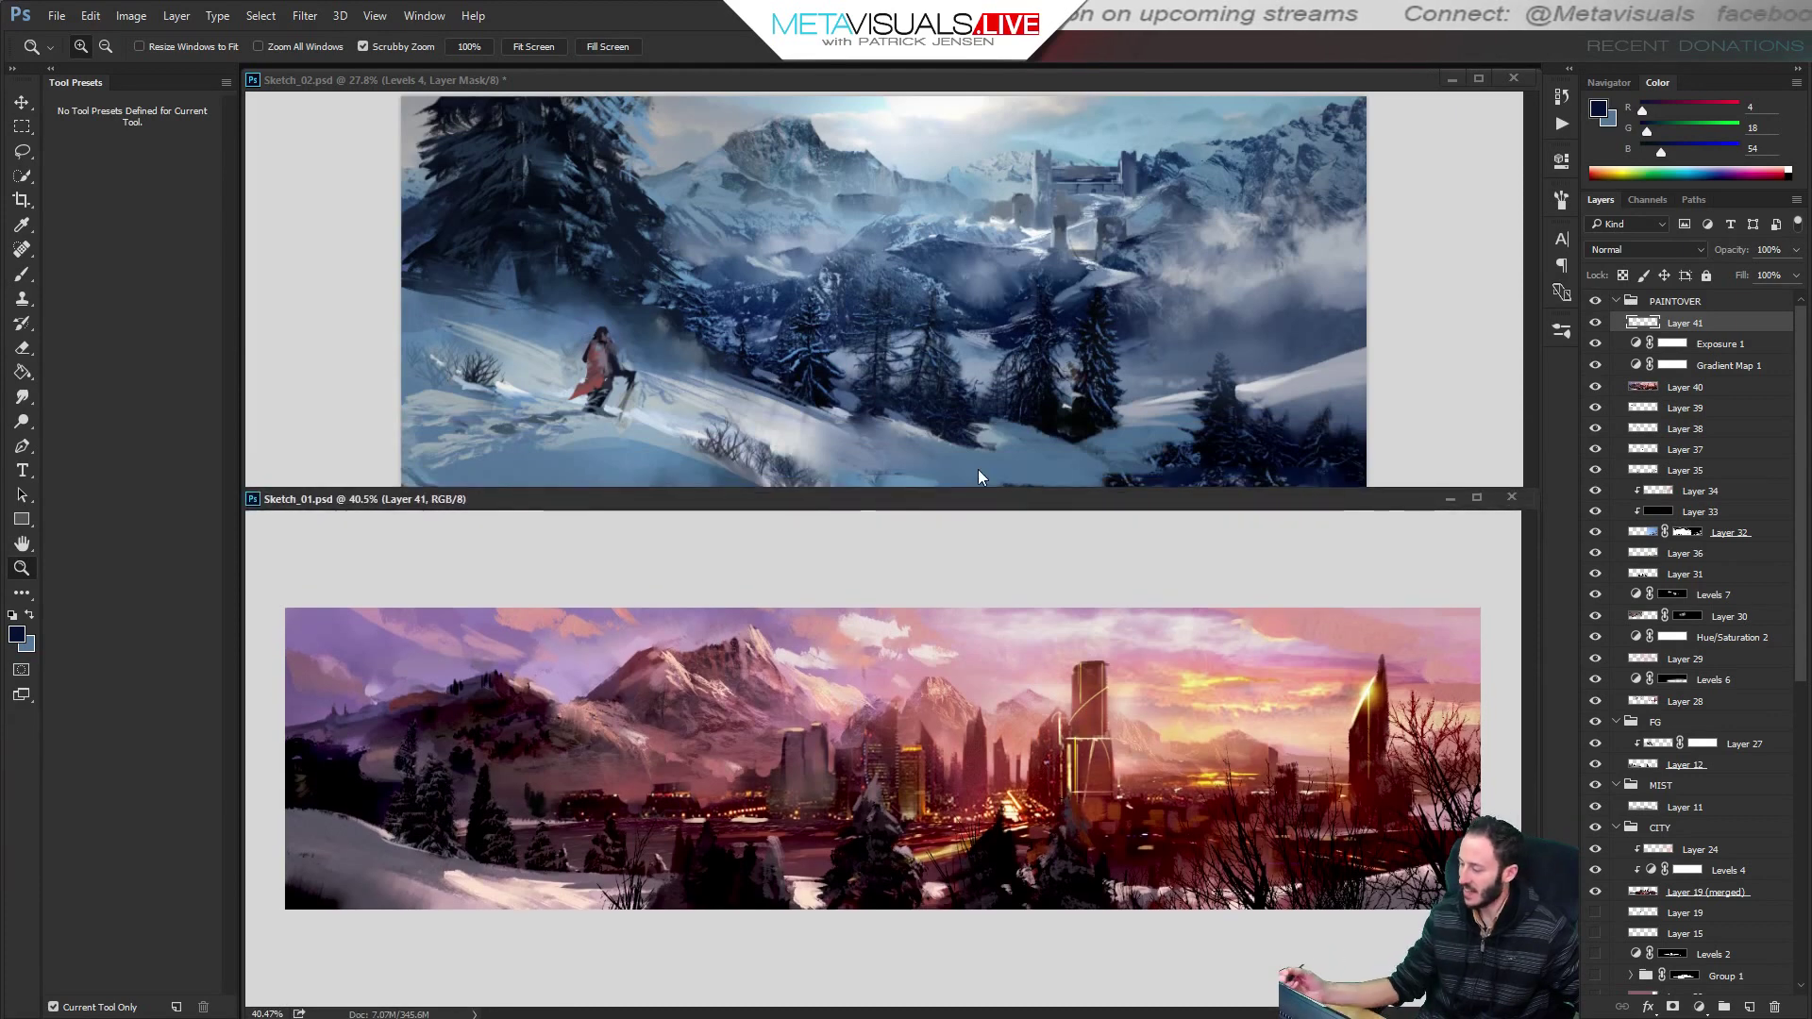